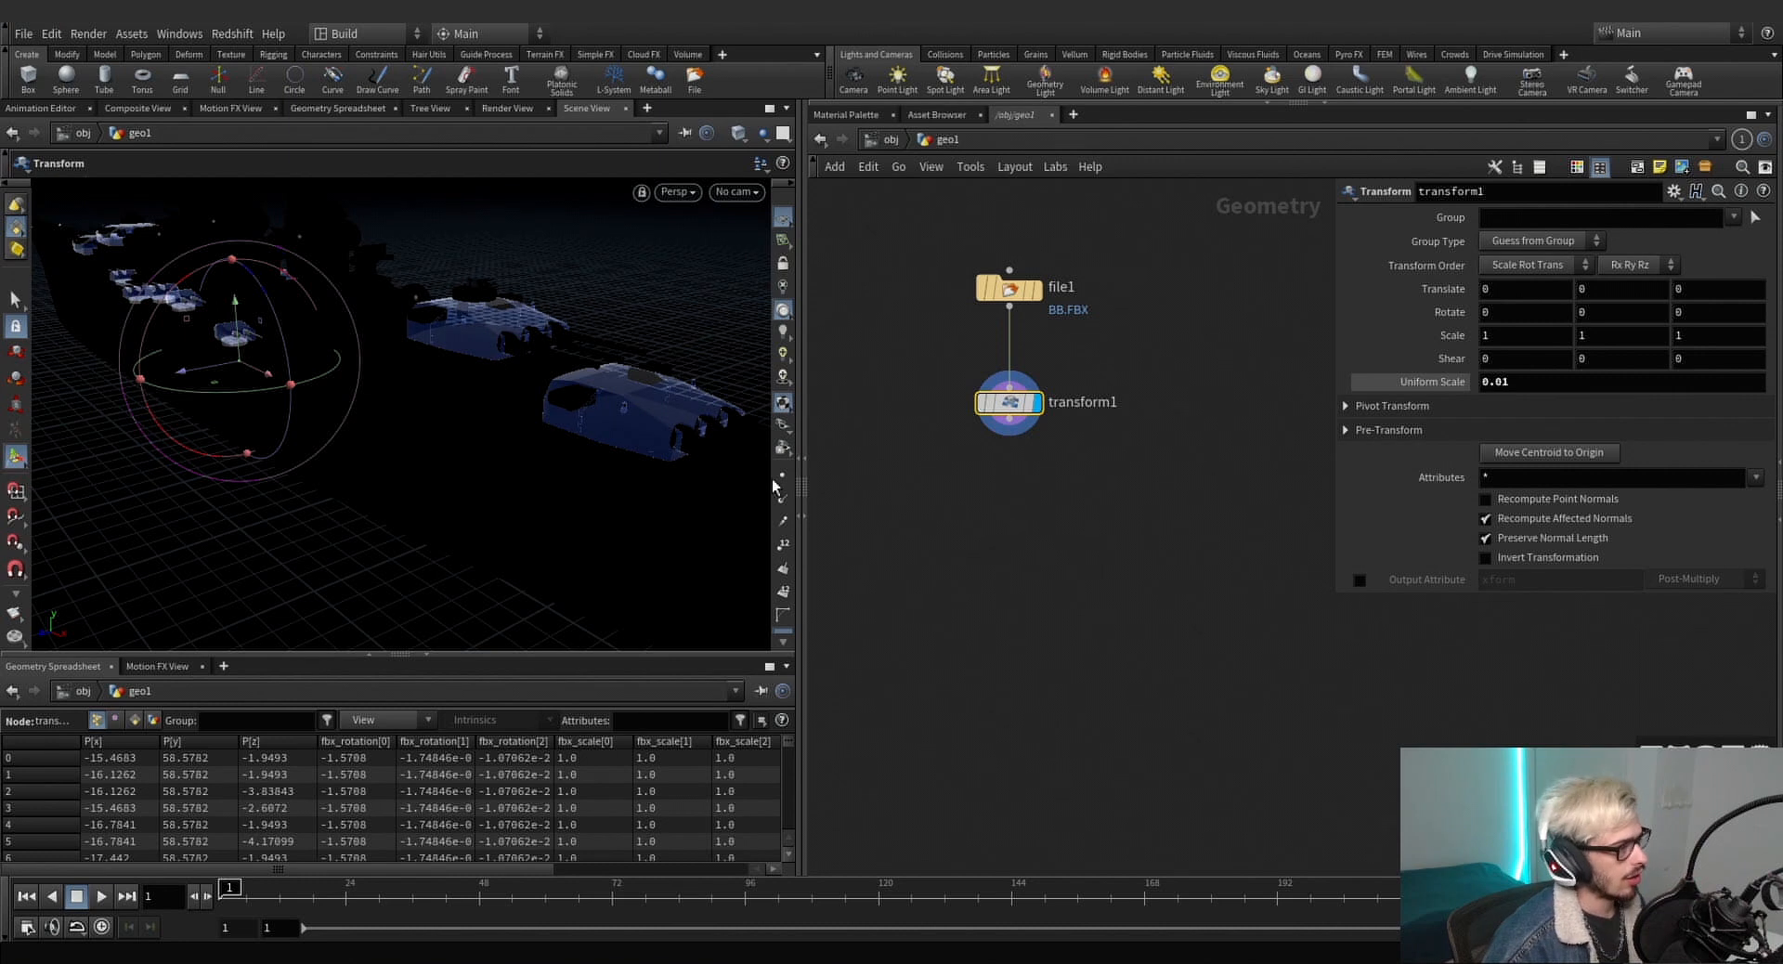
Add an Attribute Delete node after the Transform node, align it beneath and display its result.
key(Tab)
text(w)
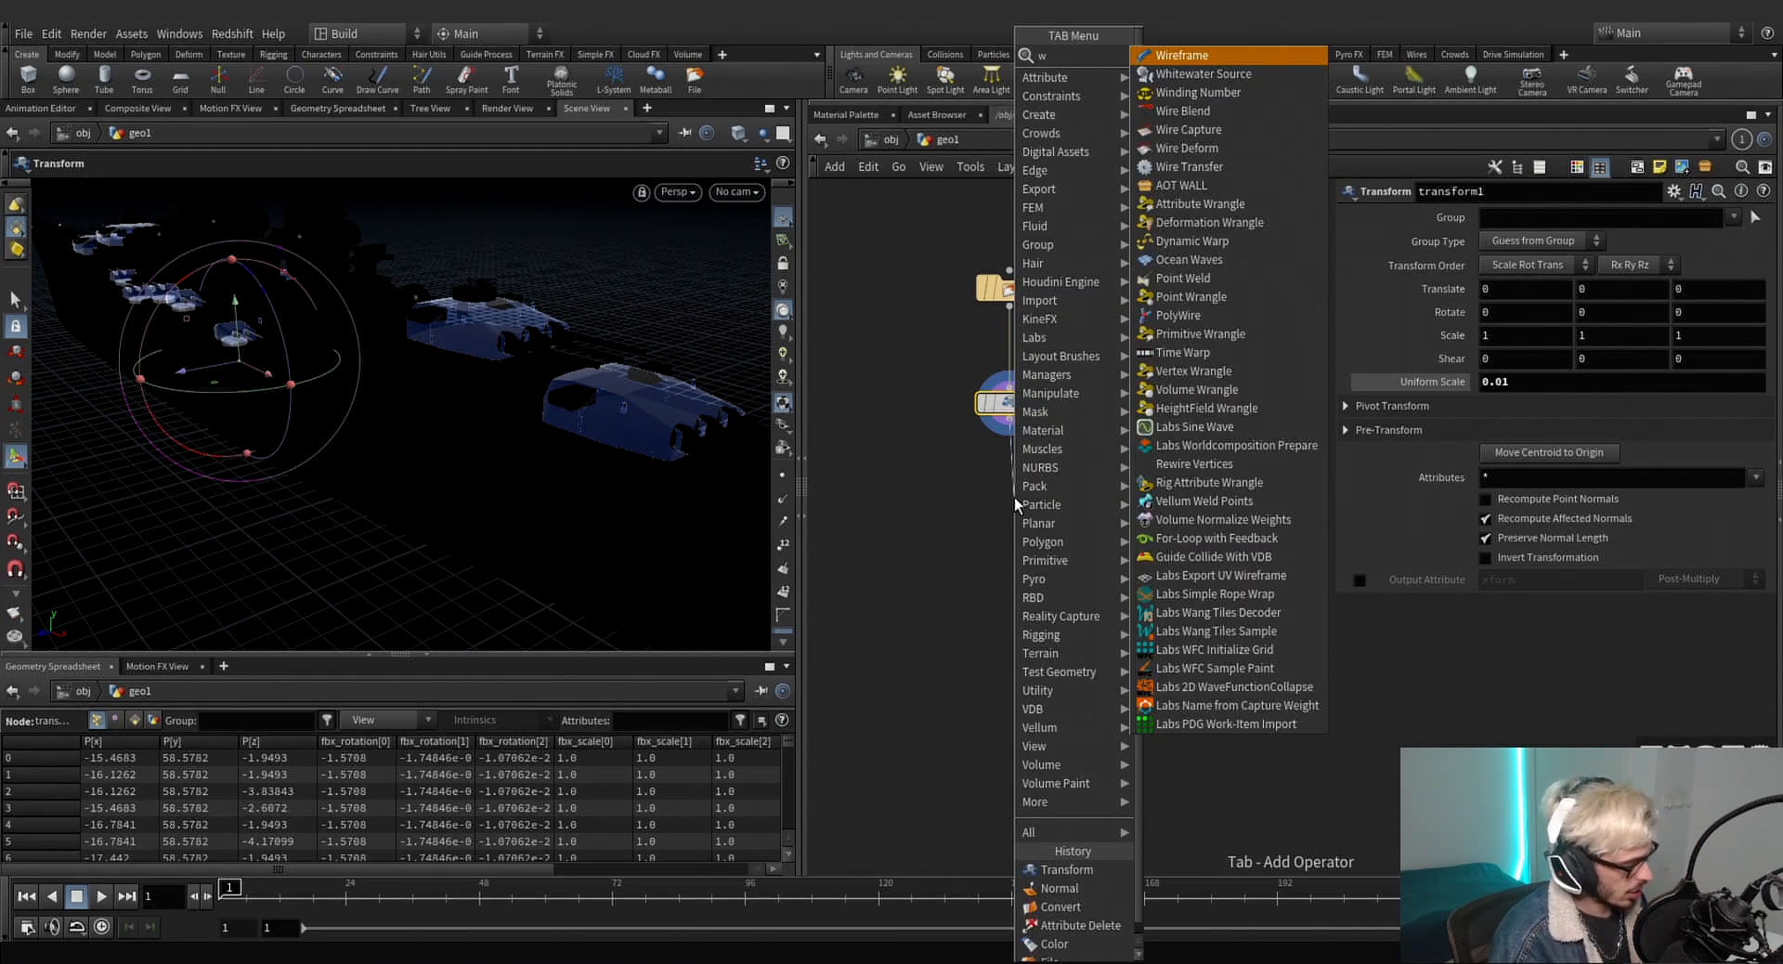
key(BackSpace)
text(r)
key(BackSpace)
text(dele)
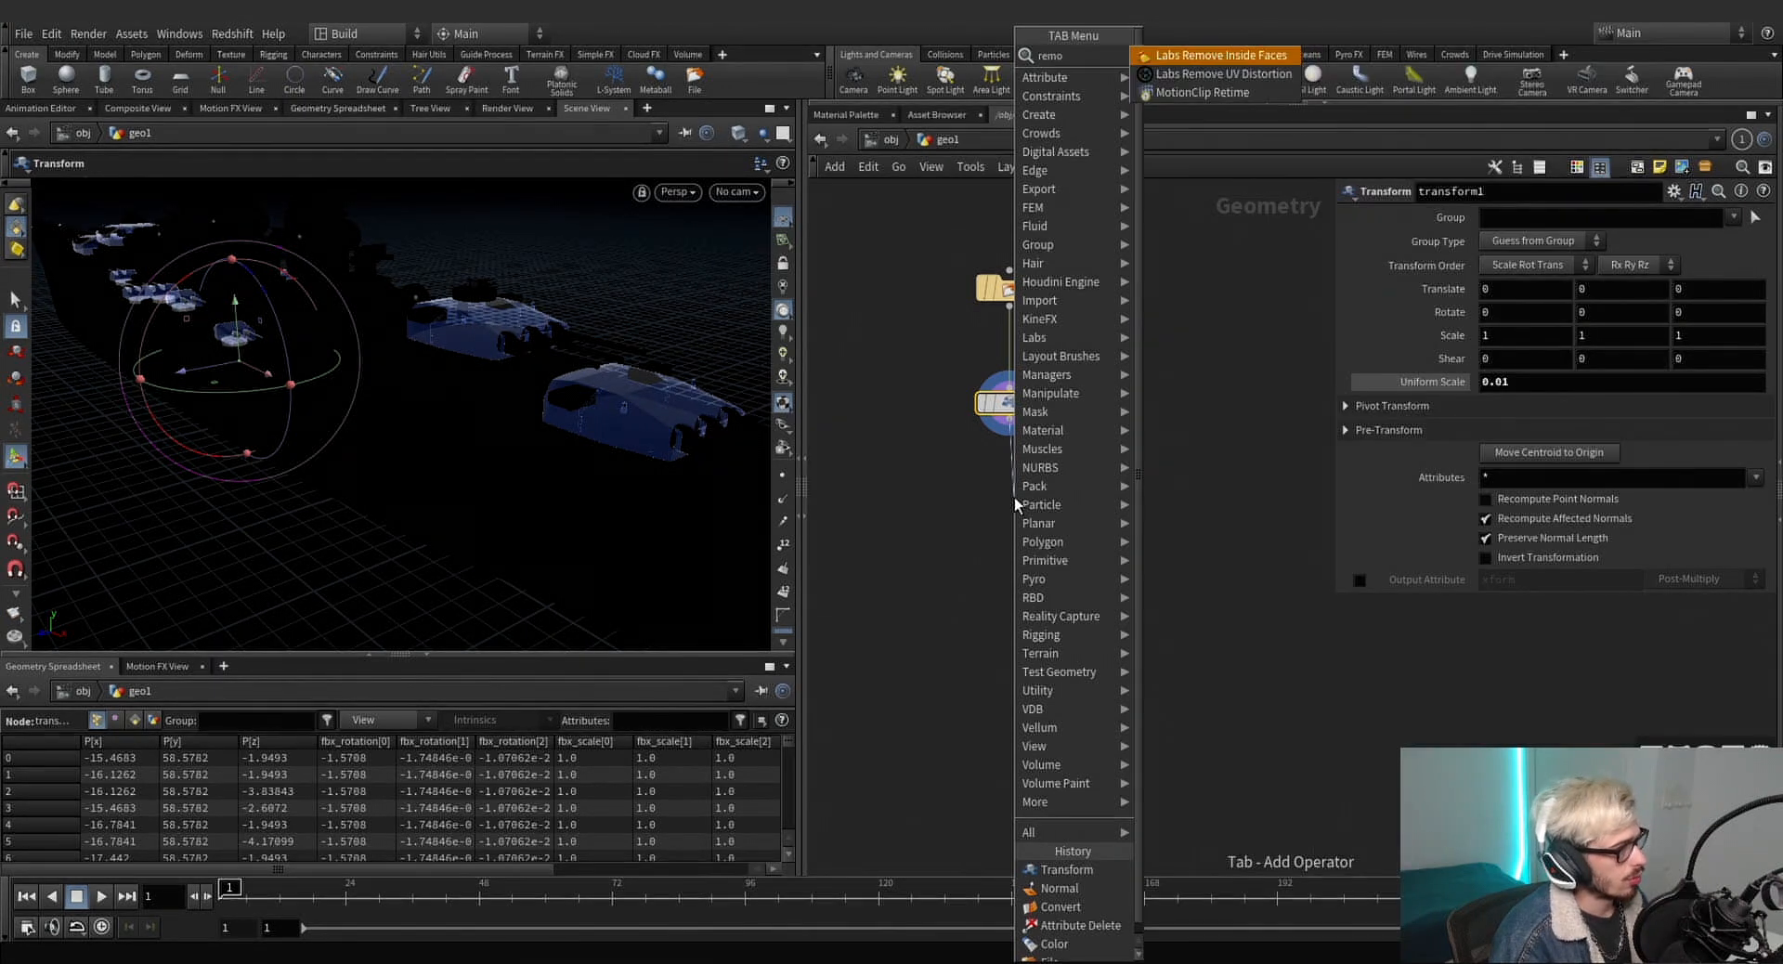
text(t)
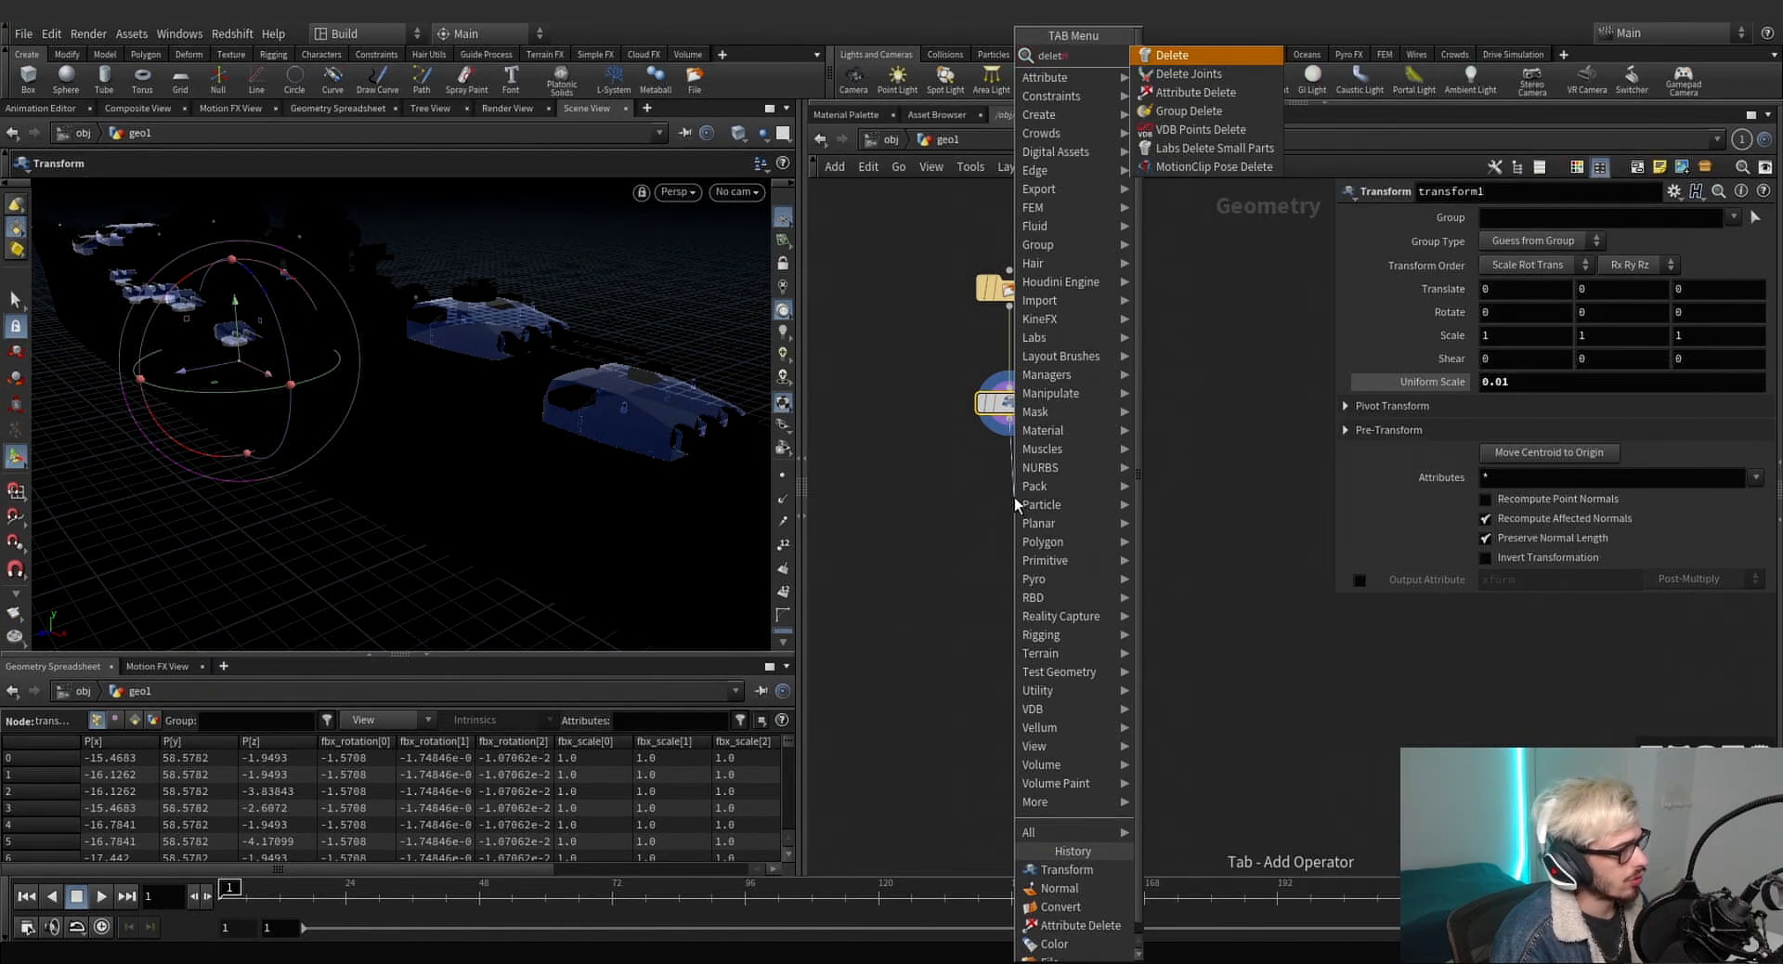
key(Down)
key(Down)
key(Return)
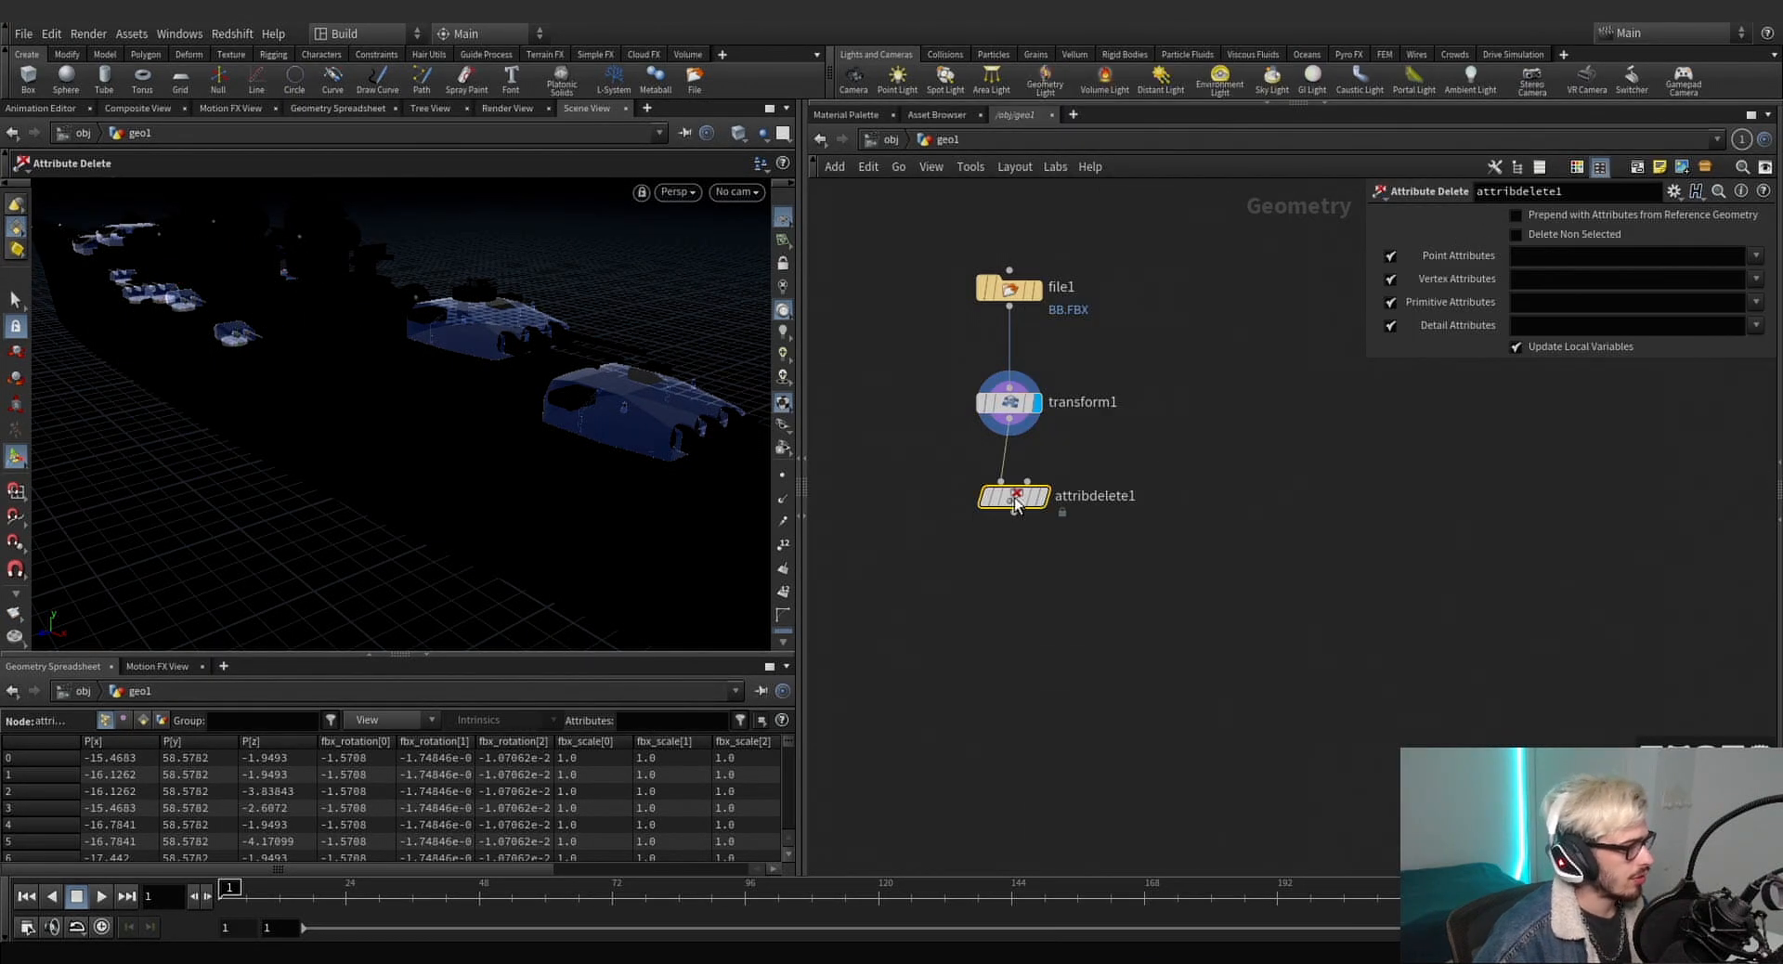
drag(1044, 506, 1041, 517)
Delete all point, vertex, primitive and detail attributes by setting each attribute pattern to *.
click(1540, 256)
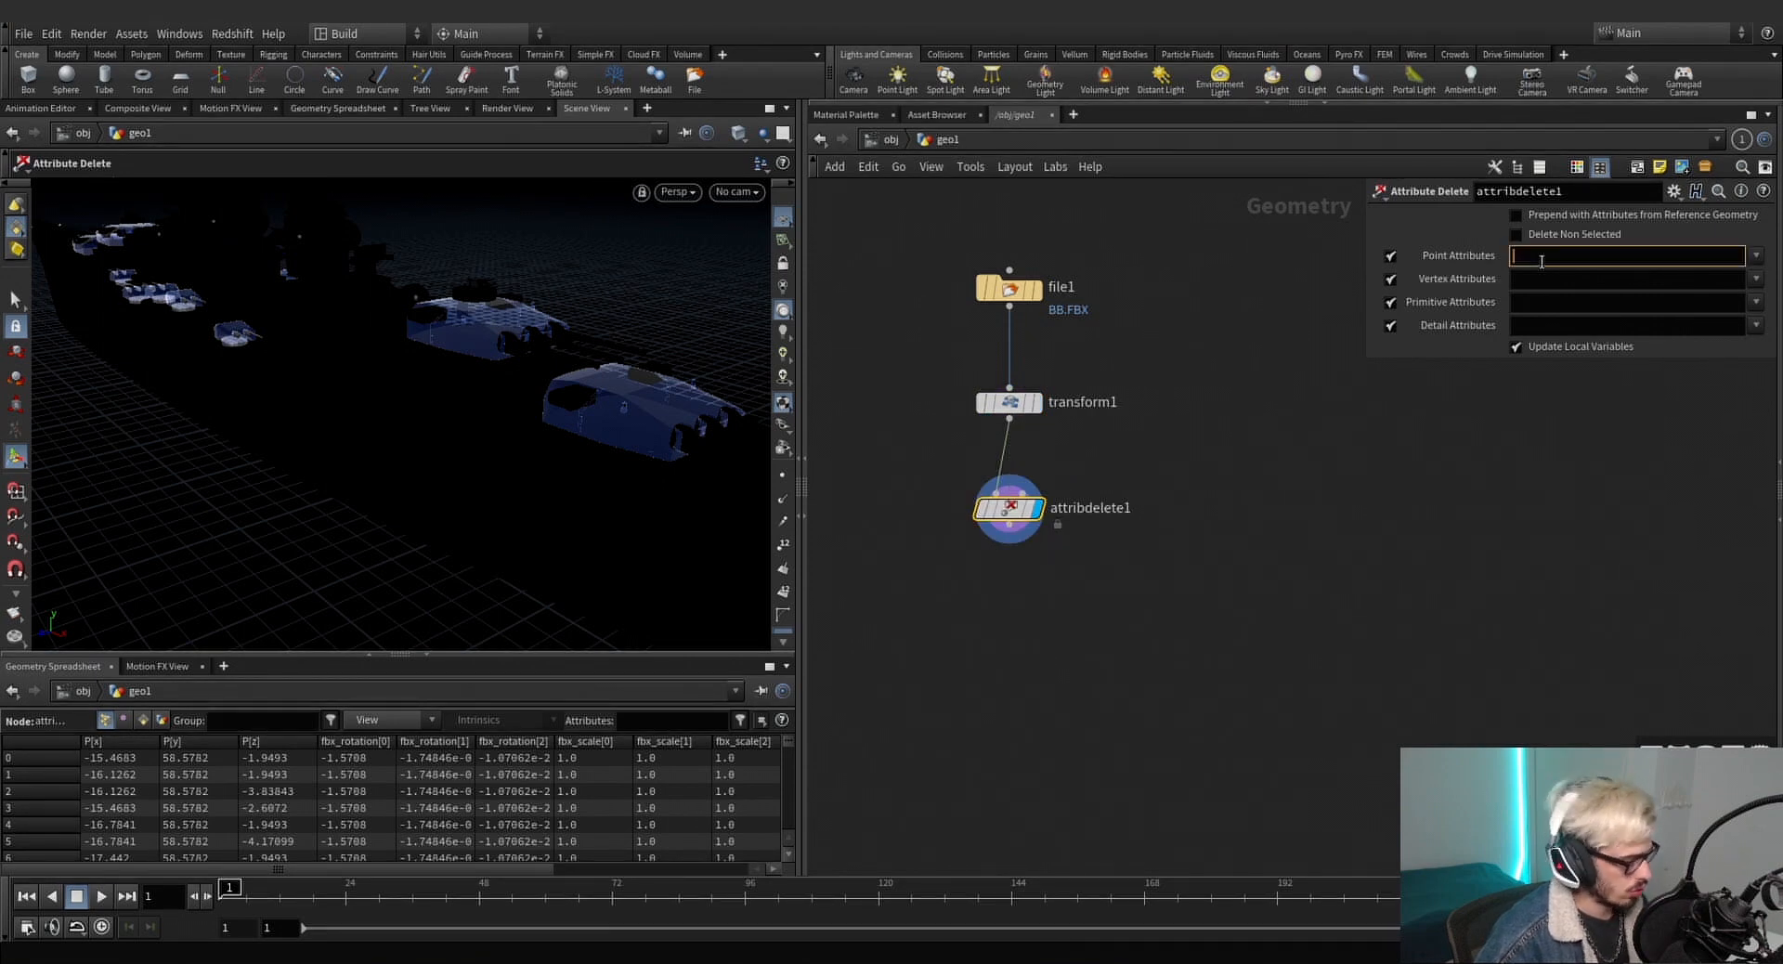
text(*)
click(1540, 277)
text(*)
click(1540, 301)
text(*)
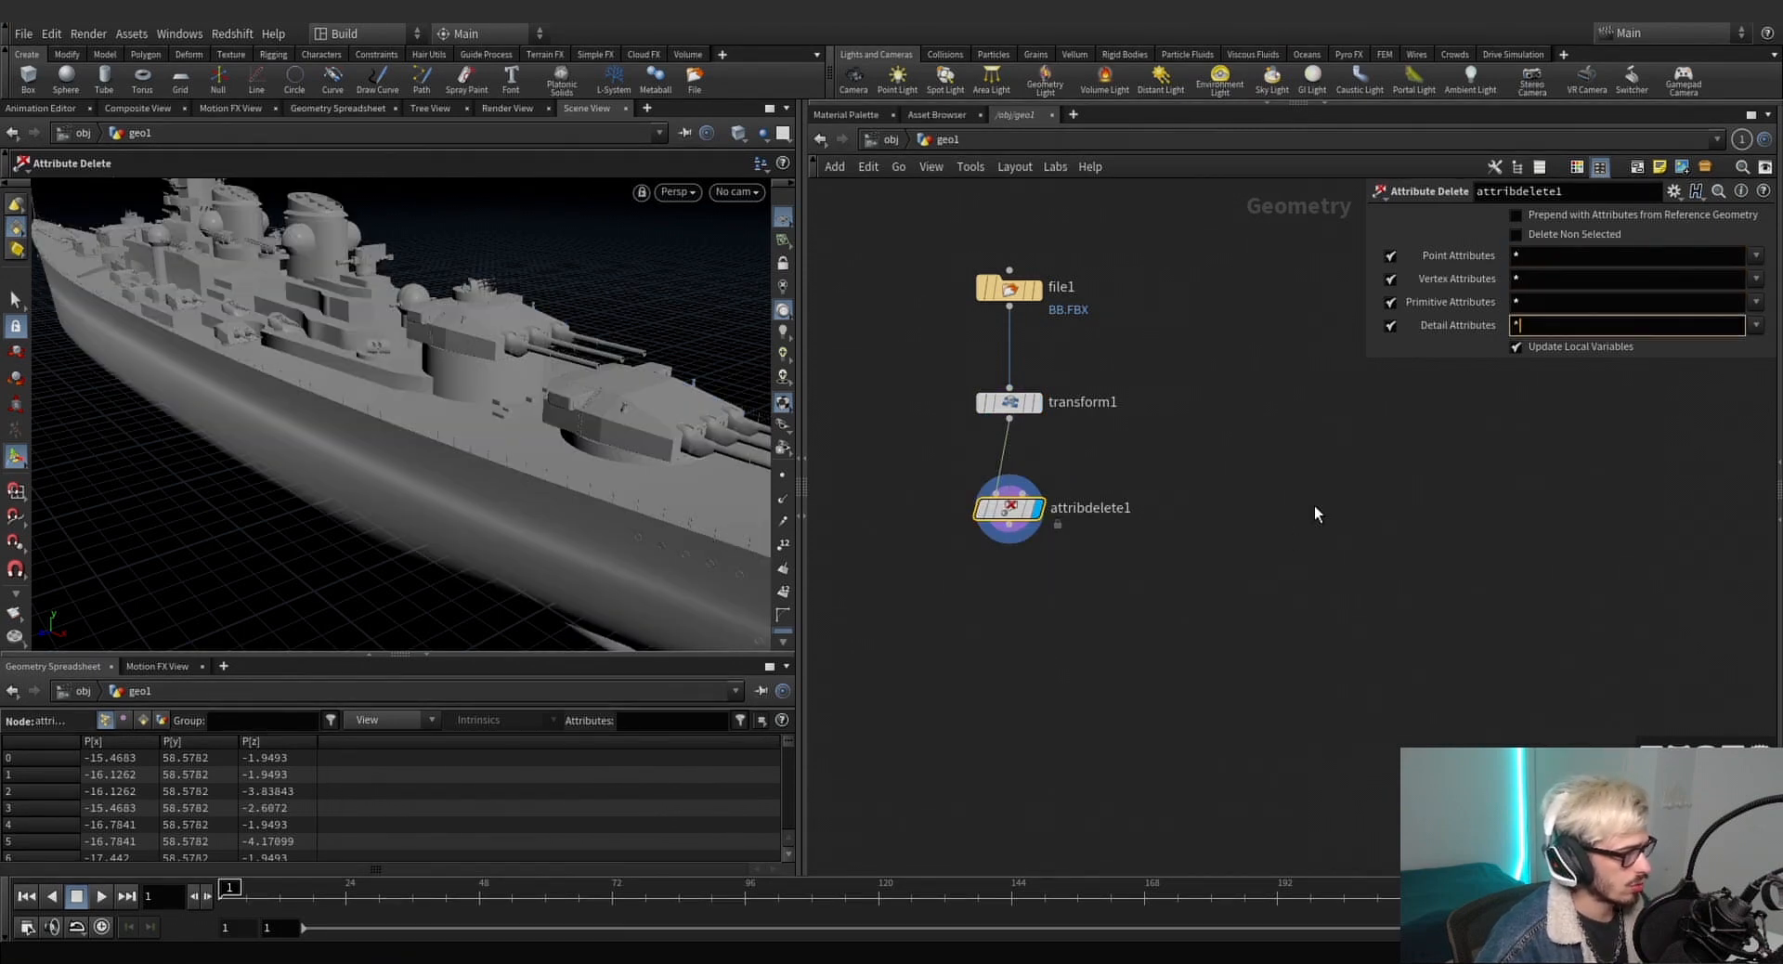
Add a Normal node after the Attribute Delete node, line it up below and display its result.
click(1024, 535)
key(Tab)
text(nor)
key(Return)
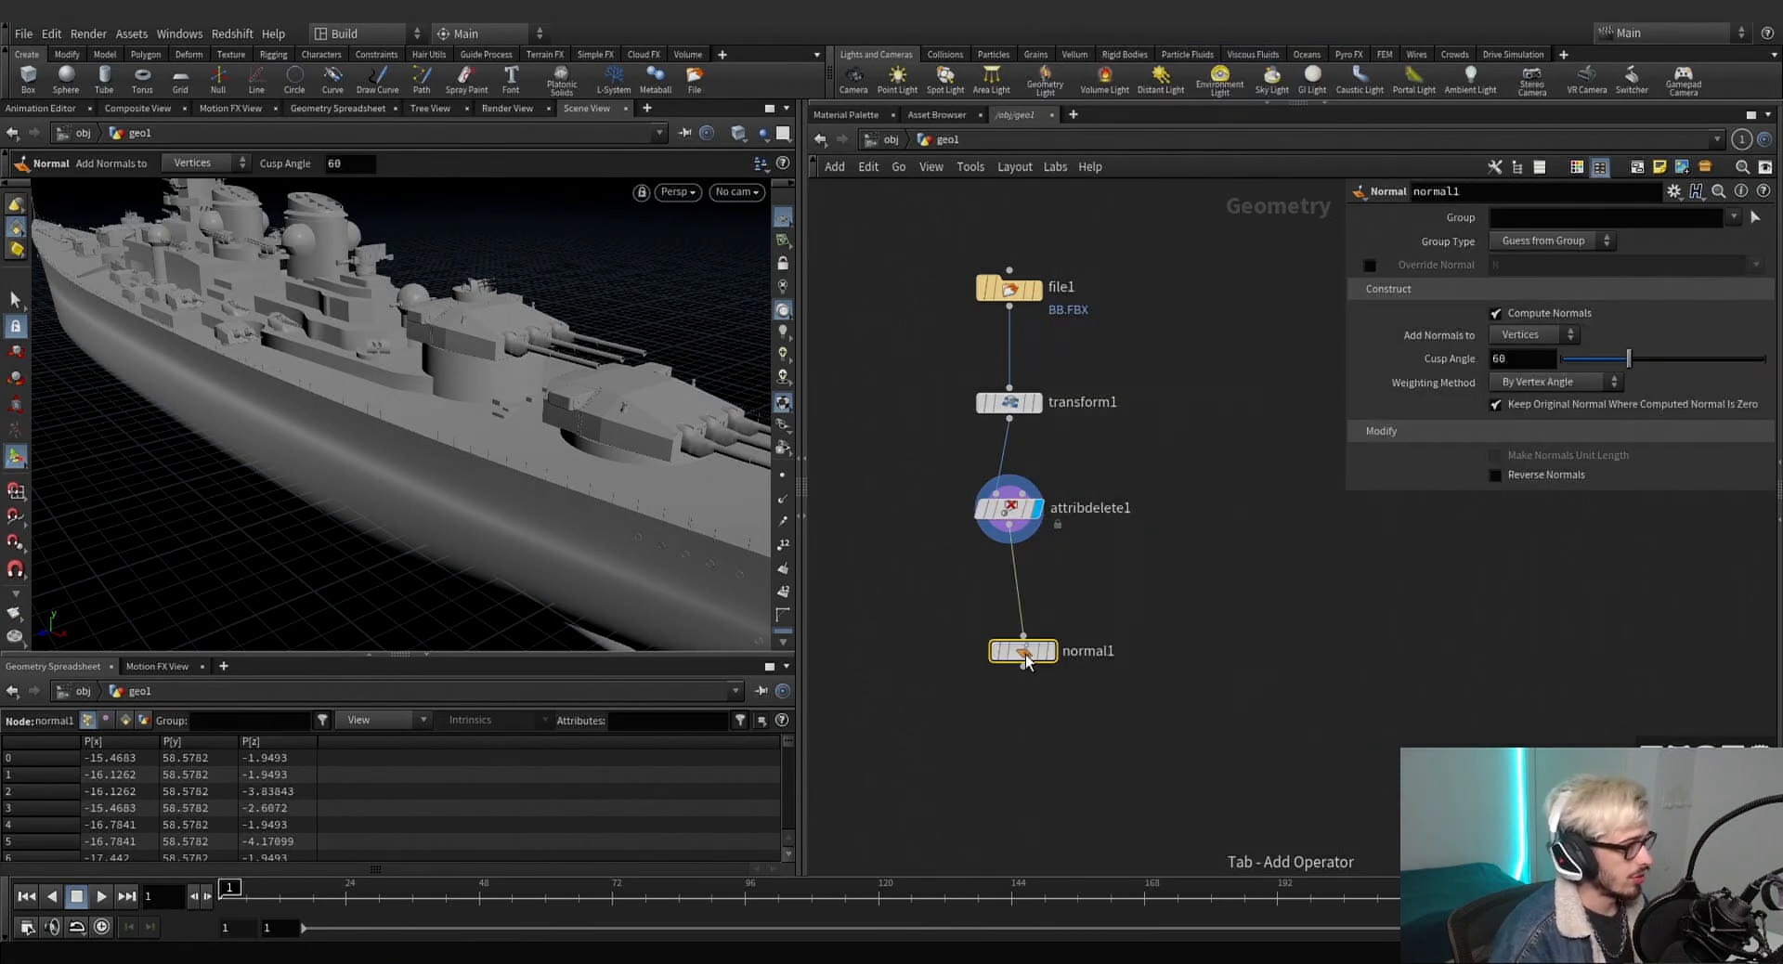
drag(1026, 661, 1013, 624)
click(1037, 614)
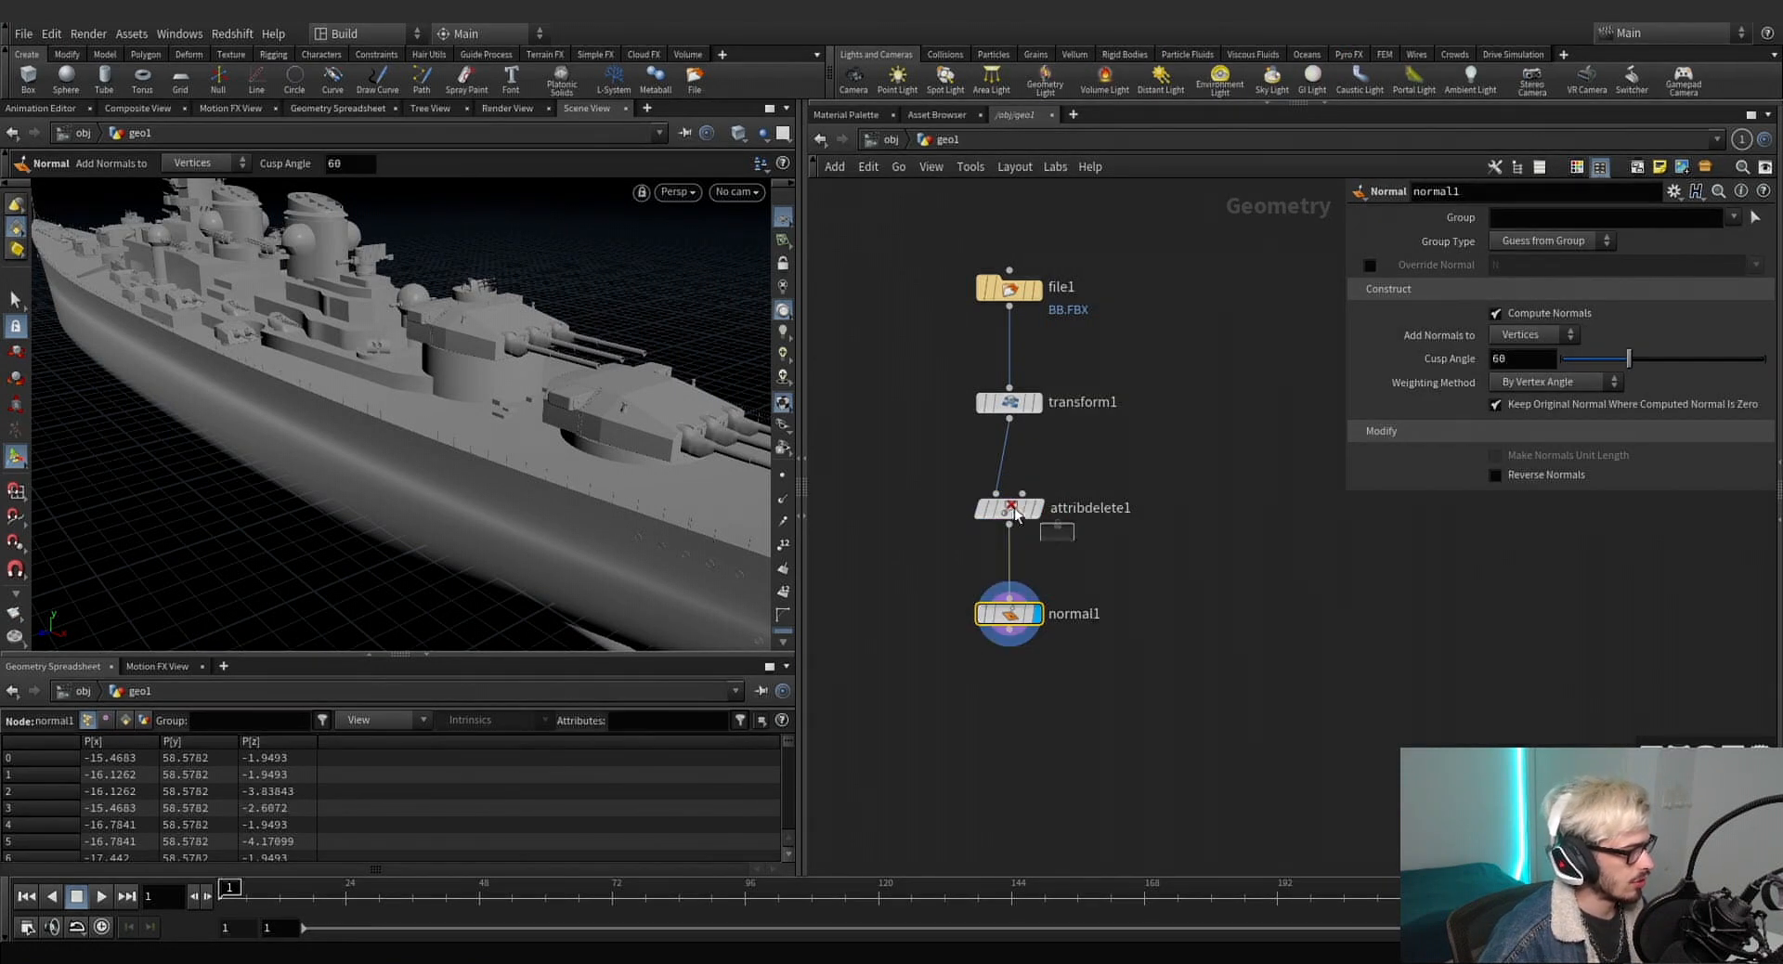
Set the Normal node to add normals to Points.
click(1011, 509)
click(1009, 614)
click(1523, 338)
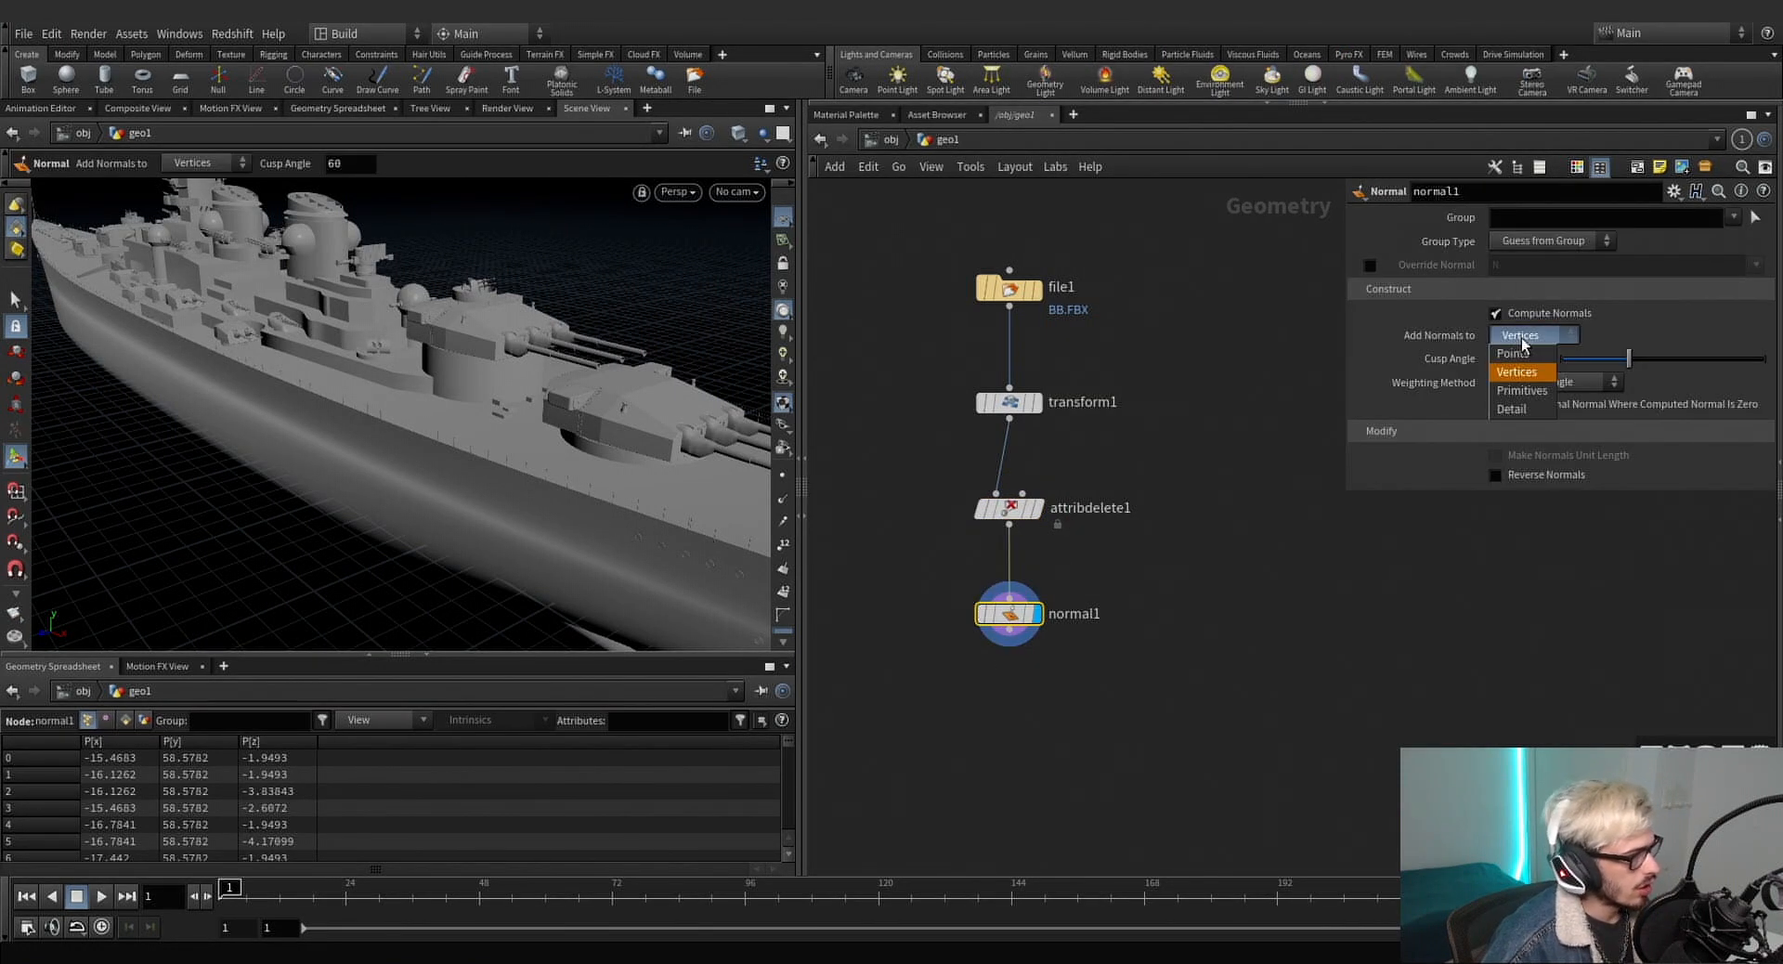
click(1513, 354)
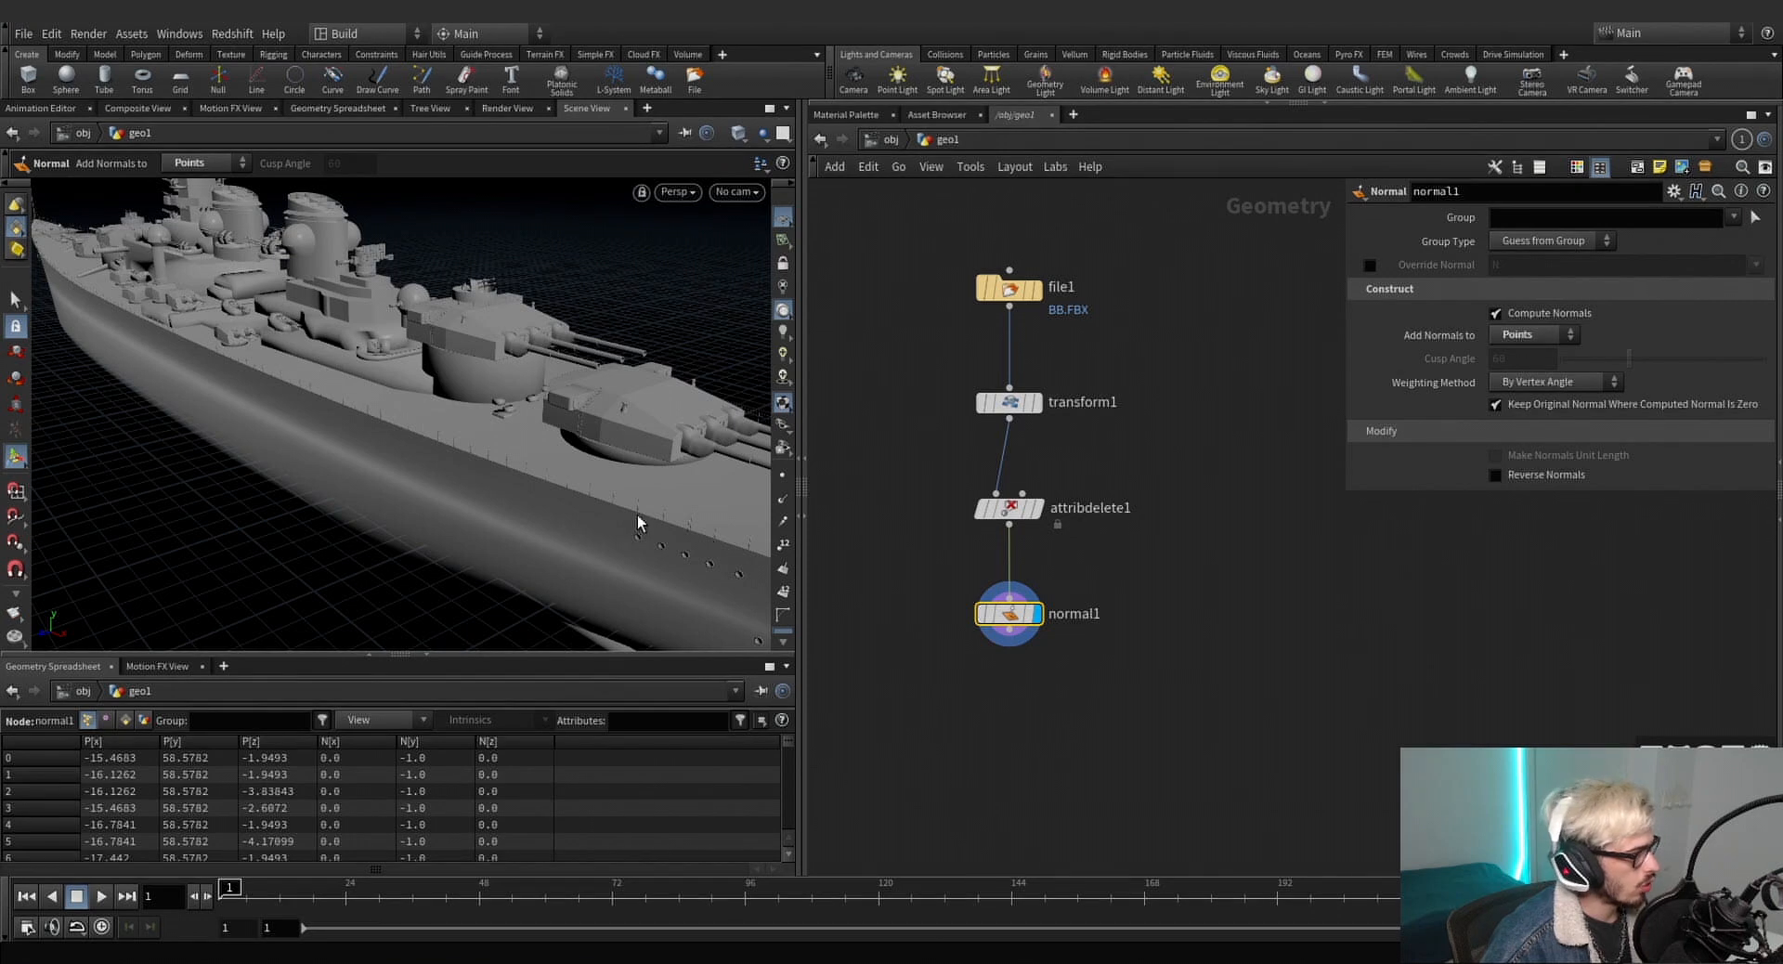
Paste a second Transform node after the Normal node, with rotation -2.54267, 73.4635, -17.0308, and display its result.
alt+drag(637, 518, 483, 432)
scroll(490, 371, down, 5)
drag(1148, 681, 936, 362)
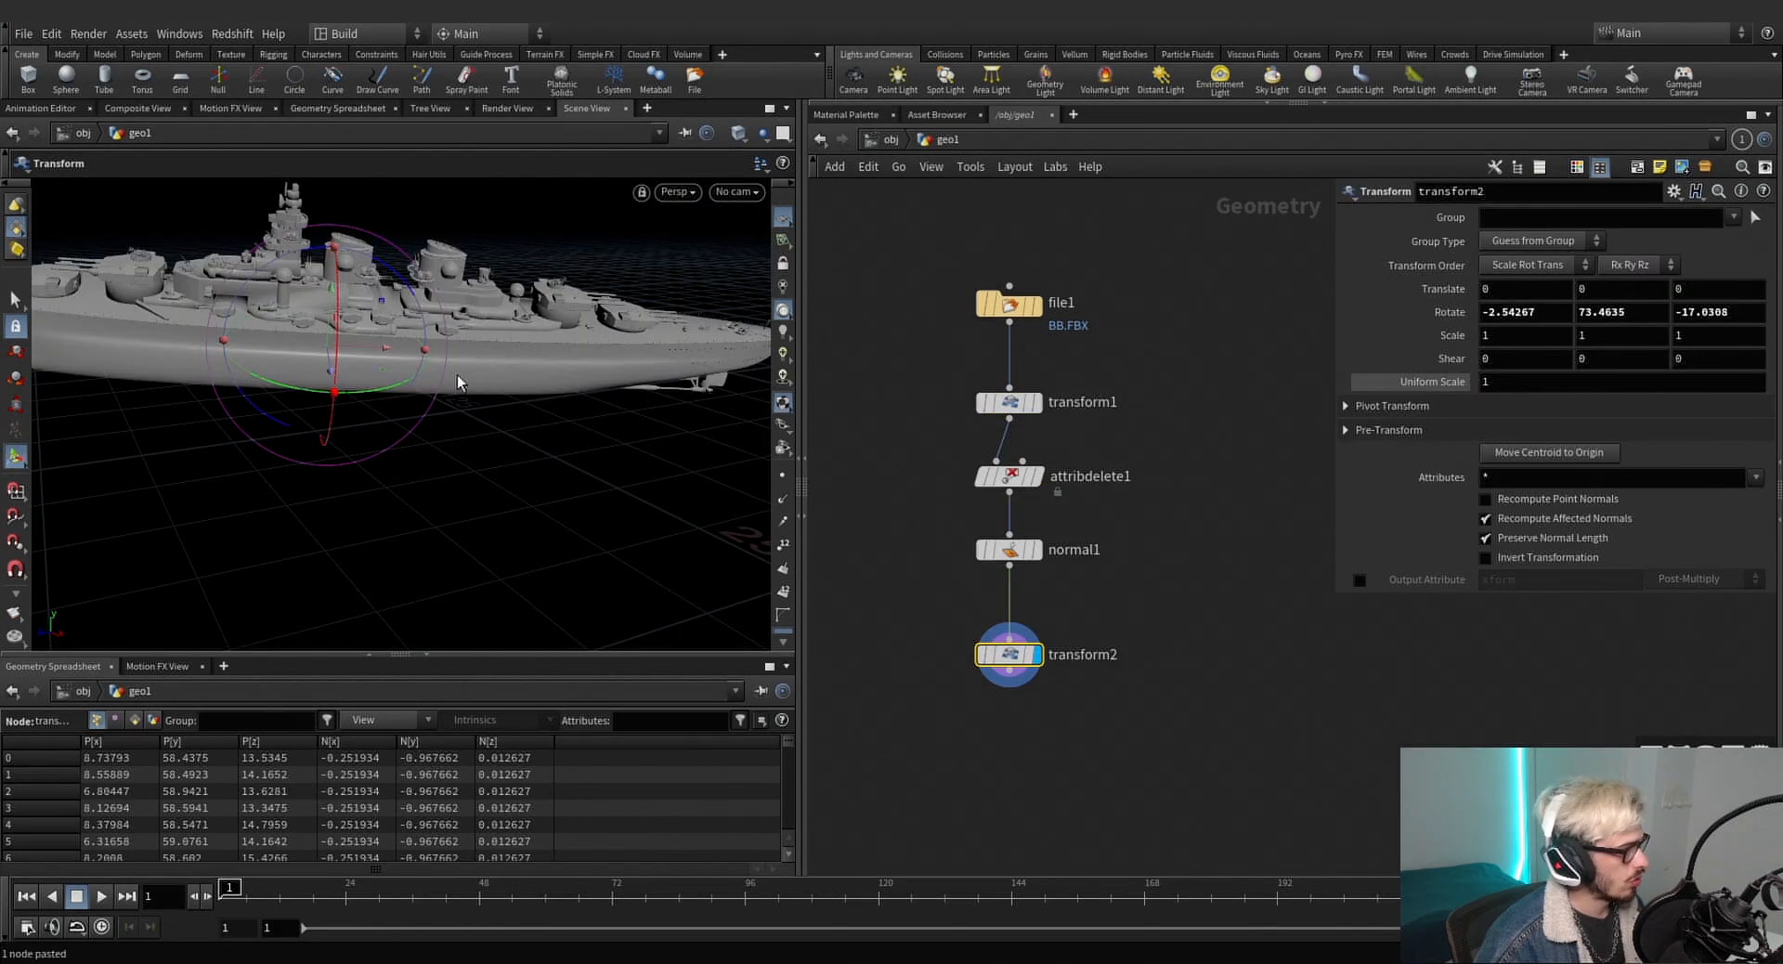
alt+drag(426, 342, 756, 391)
key(Return)
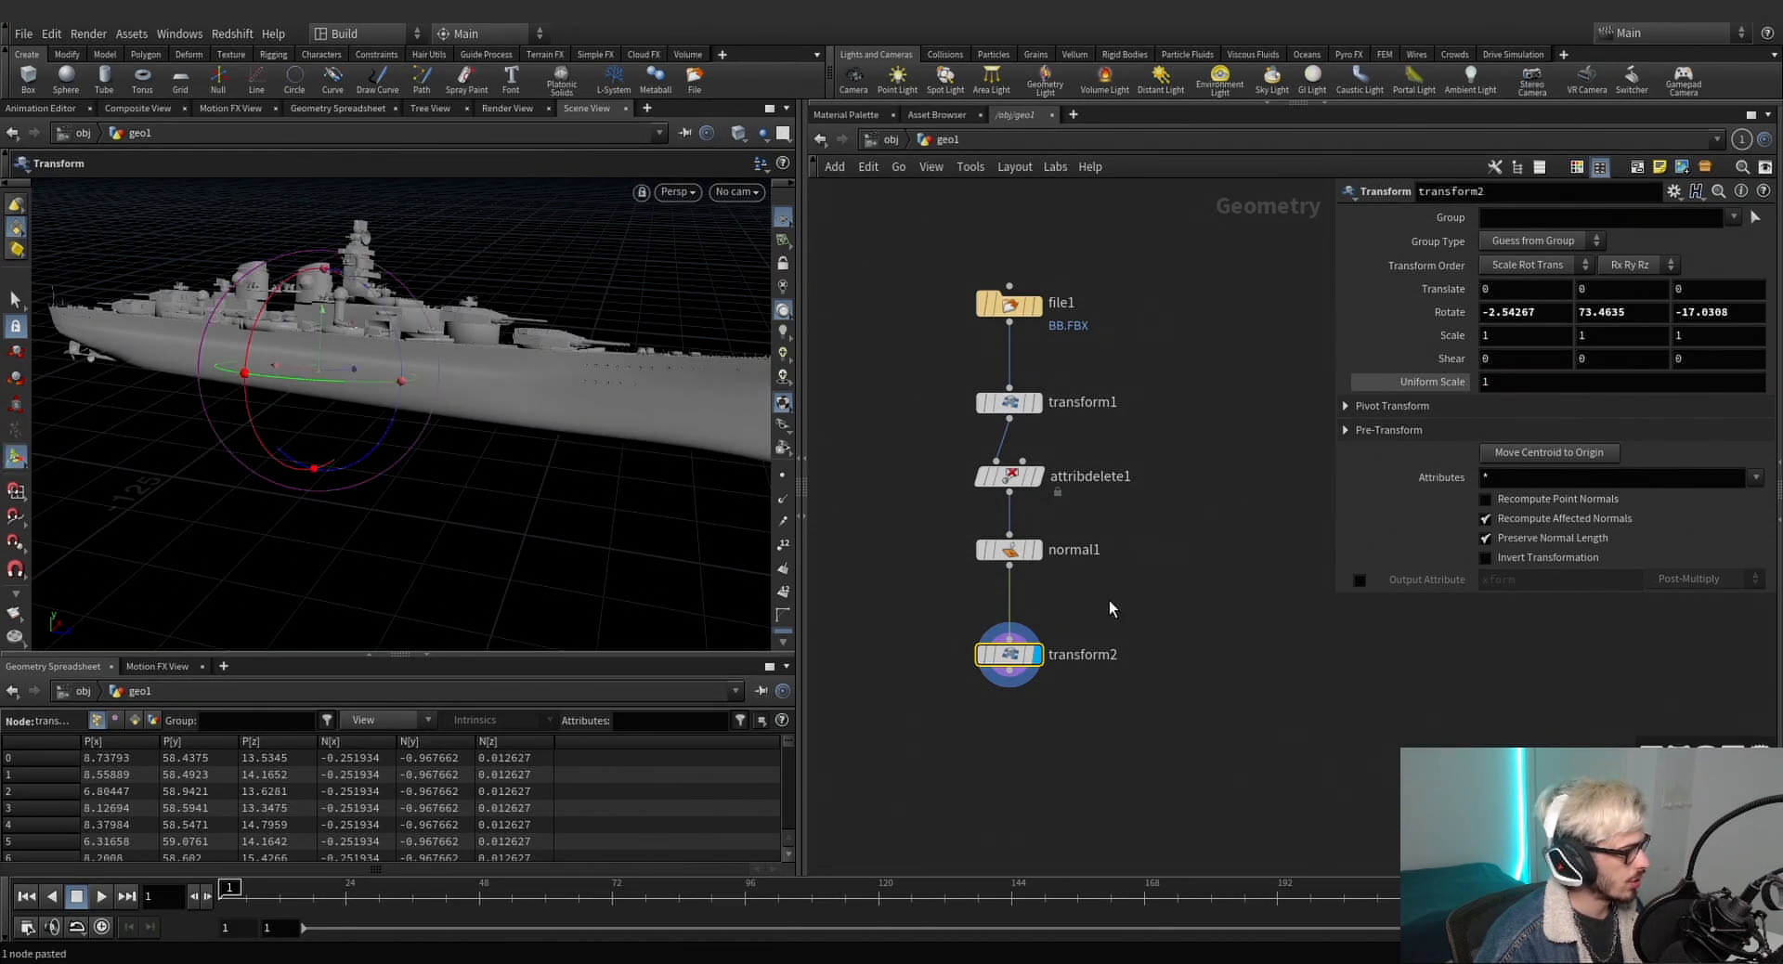
Try to rotate the ship further in the second Transform node and undo the change.
drag(252, 358, 278, 399)
key(ctrl+z)
alt+drag(482, 372, 425, 367)
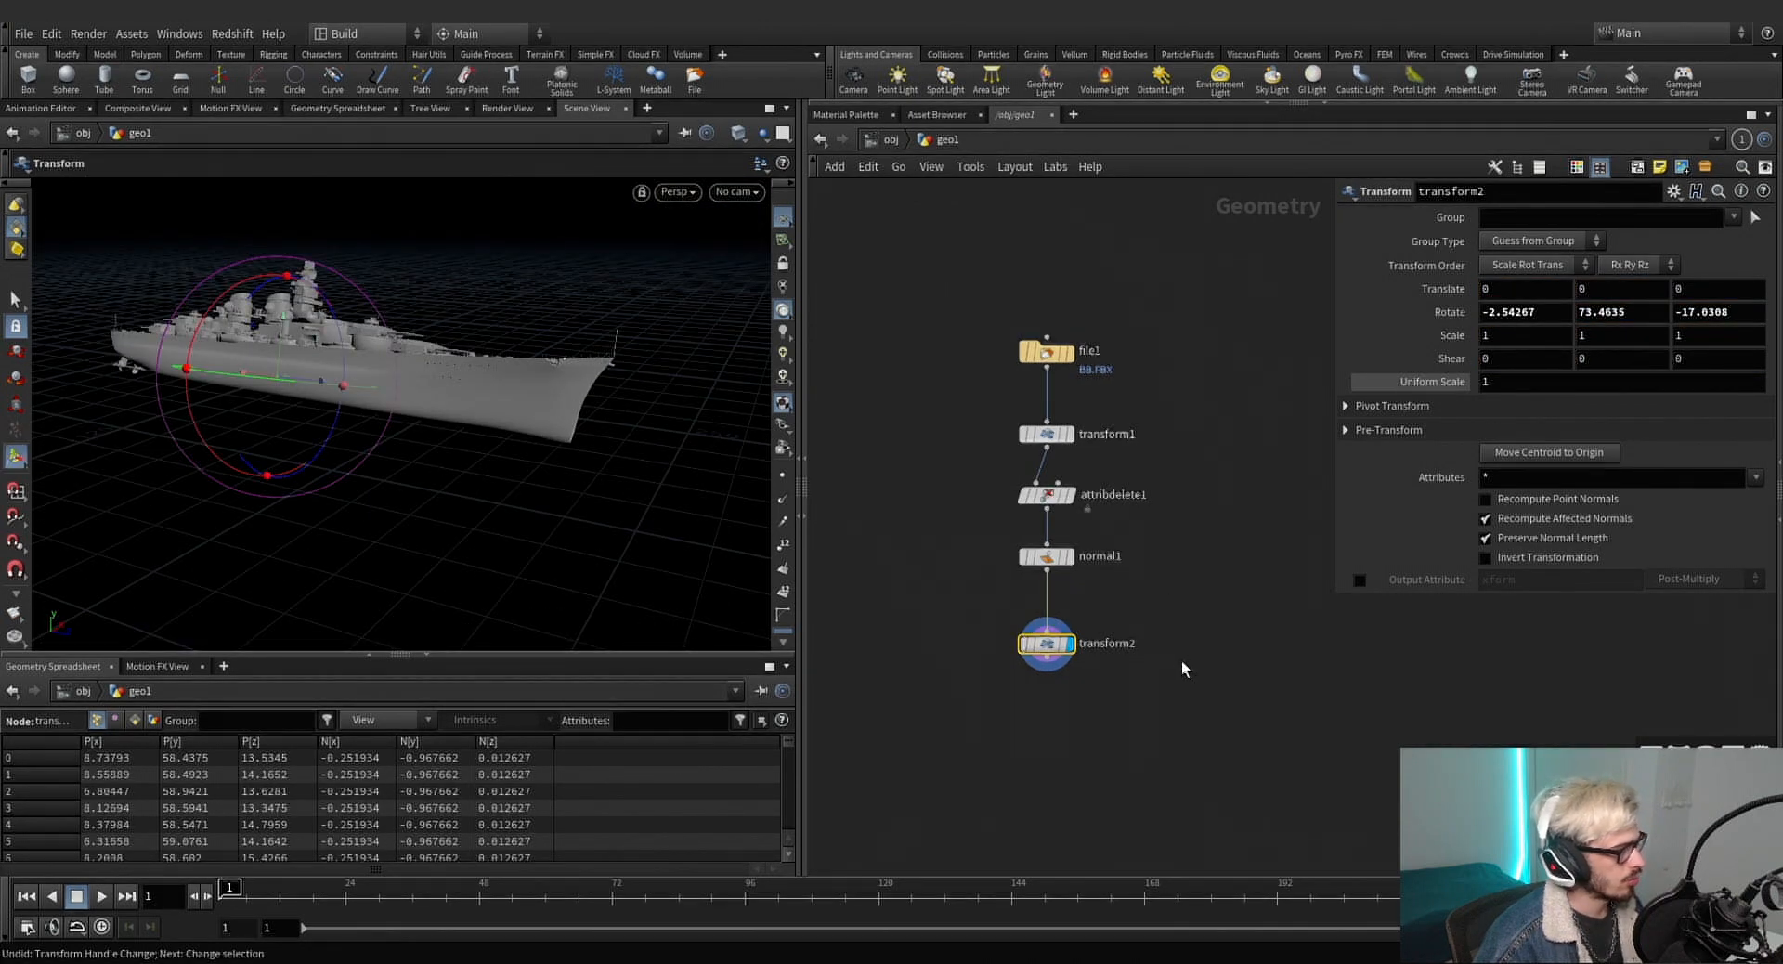
Add a Null node named OUT_SHIP after the second Transform node and display it.
middle_drag(1046, 681, 1029, 559)
key(Tab)
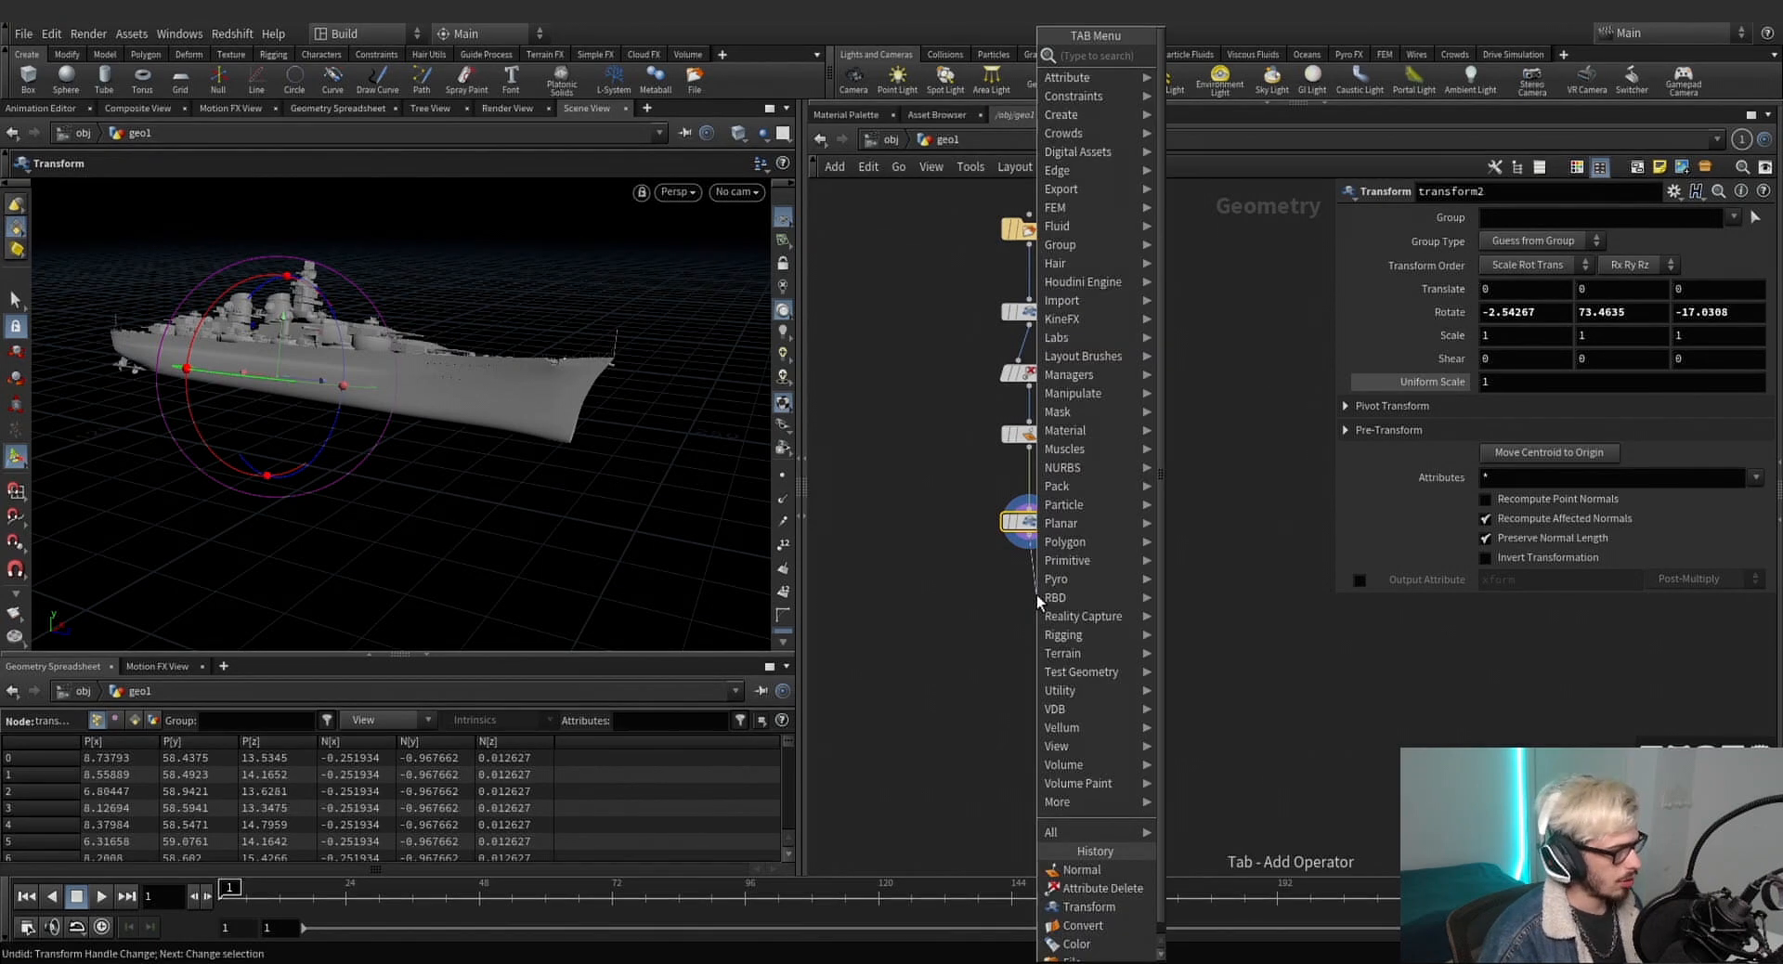
click(1002, 593)
key(Tab)
text(null)
key(Return)
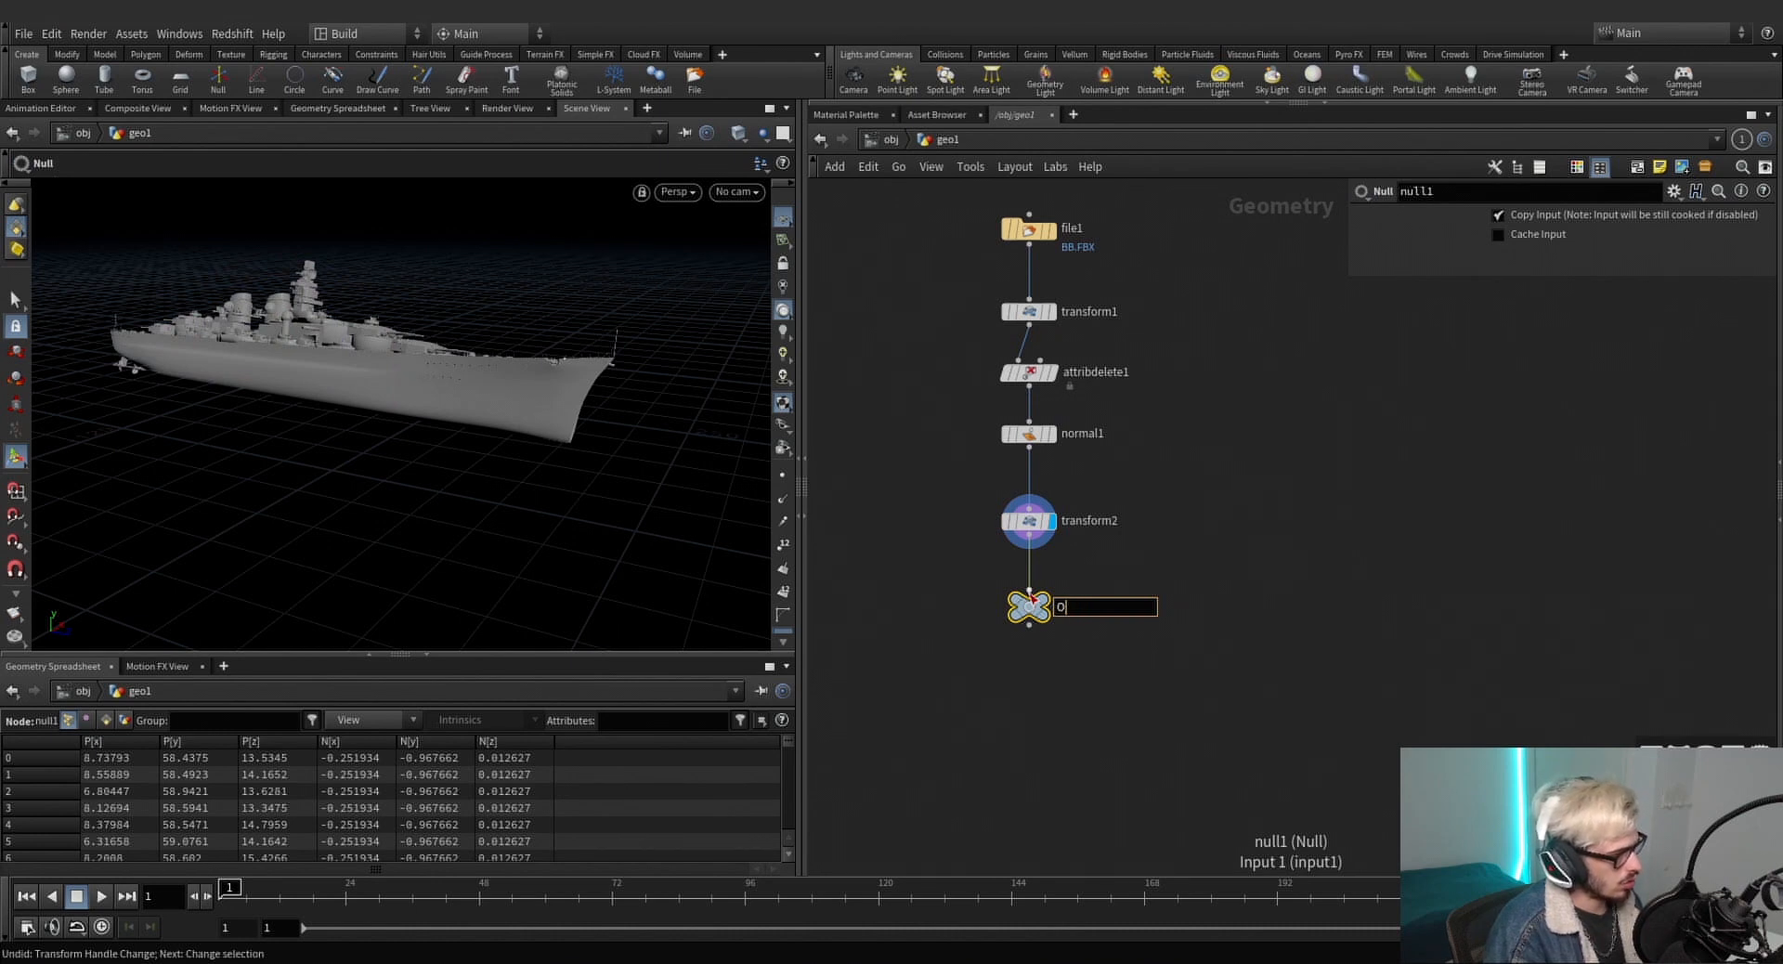
text(OUT_SHIP)
key(Return)
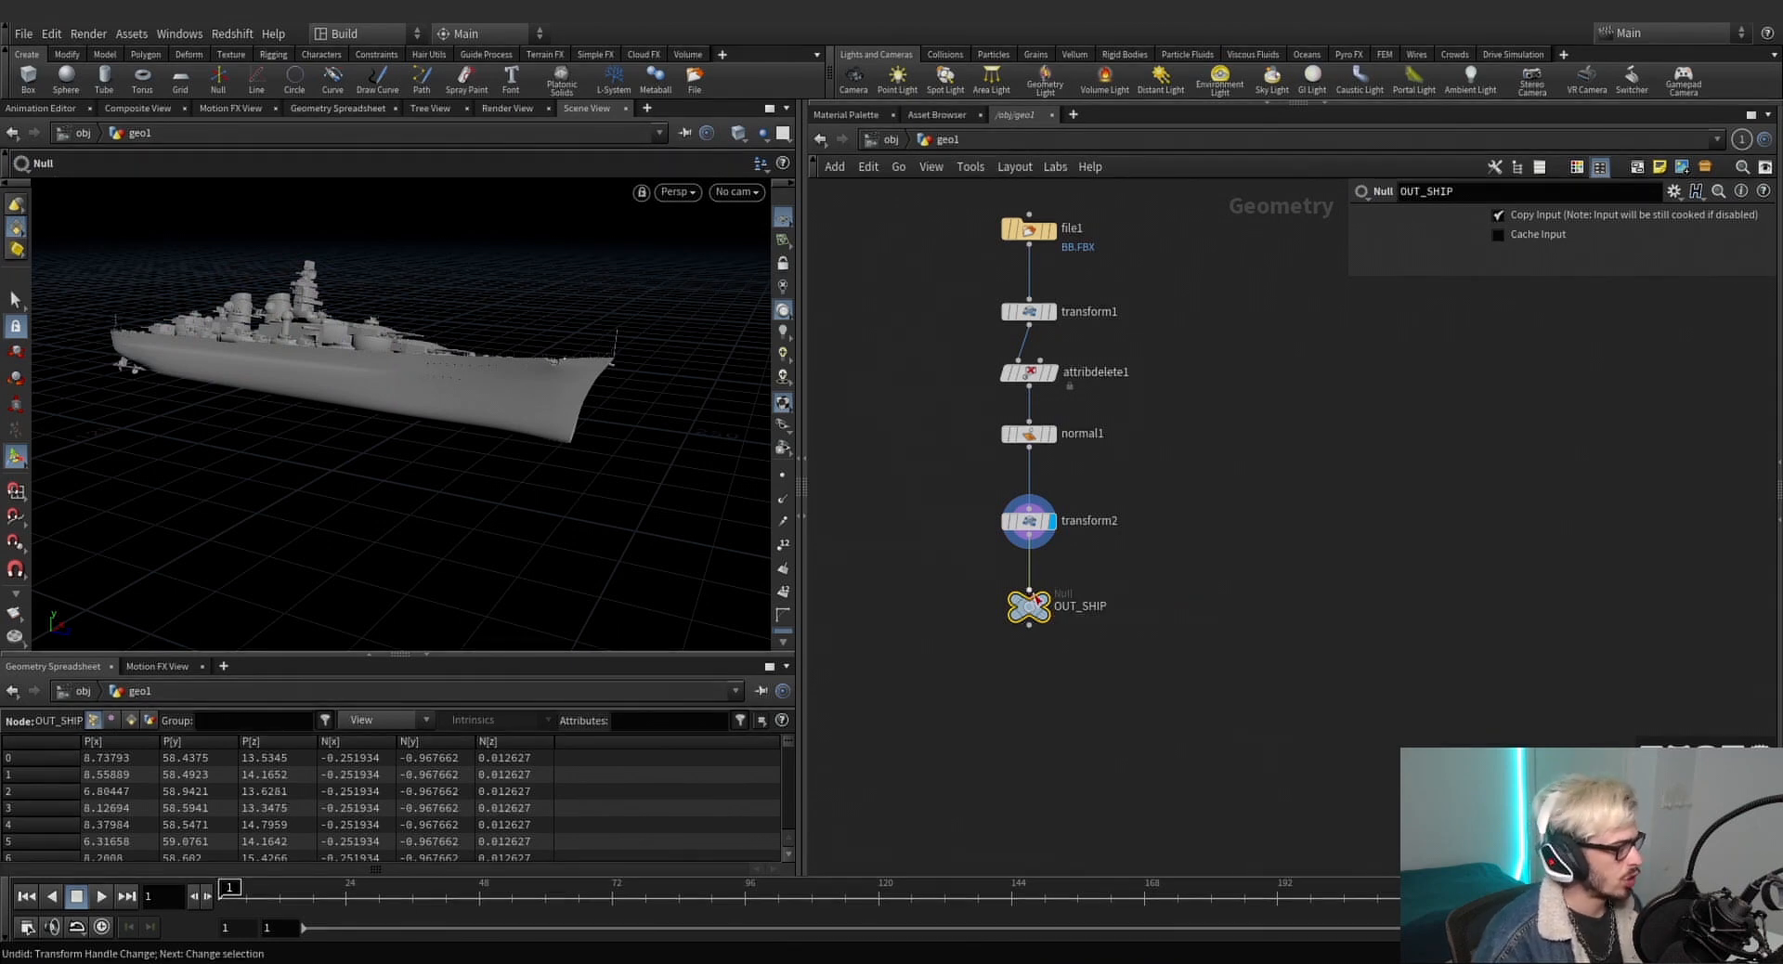
click(1044, 603)
middle_drag(945, 655, 973, 522)
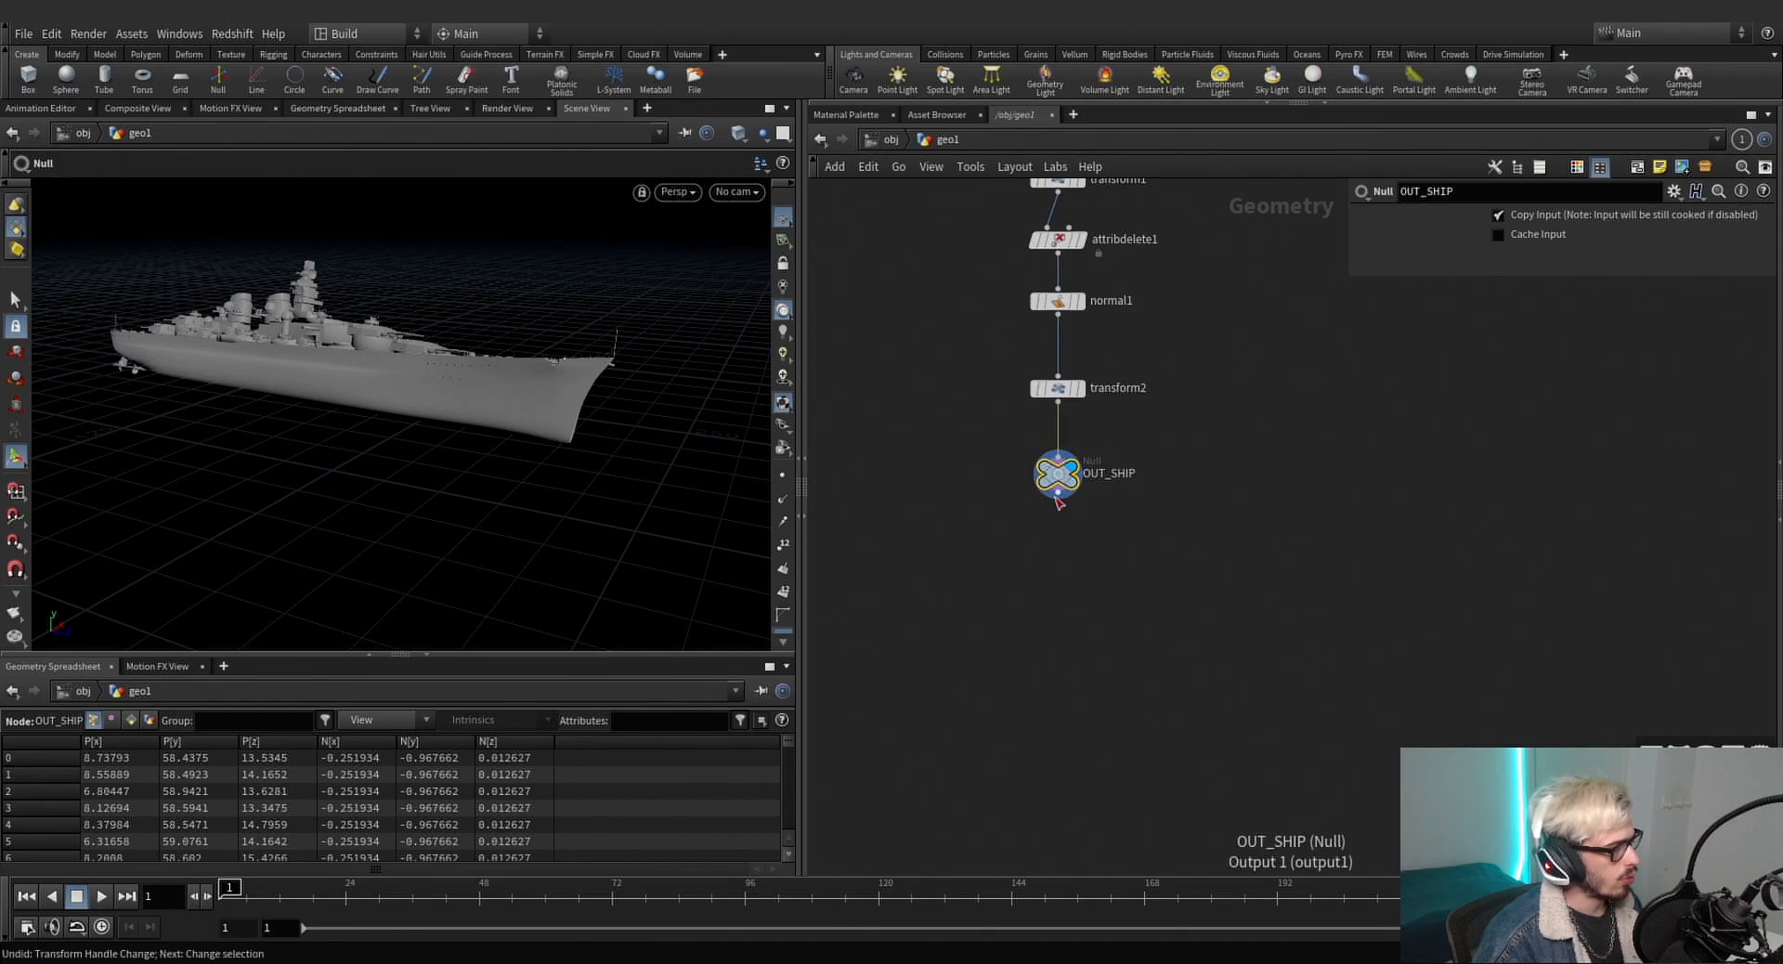
Add a VDB from Polygons node after OUT_SHIP with voxel size 0.4 and display its result.
key(Tab)
text(vdb fro)
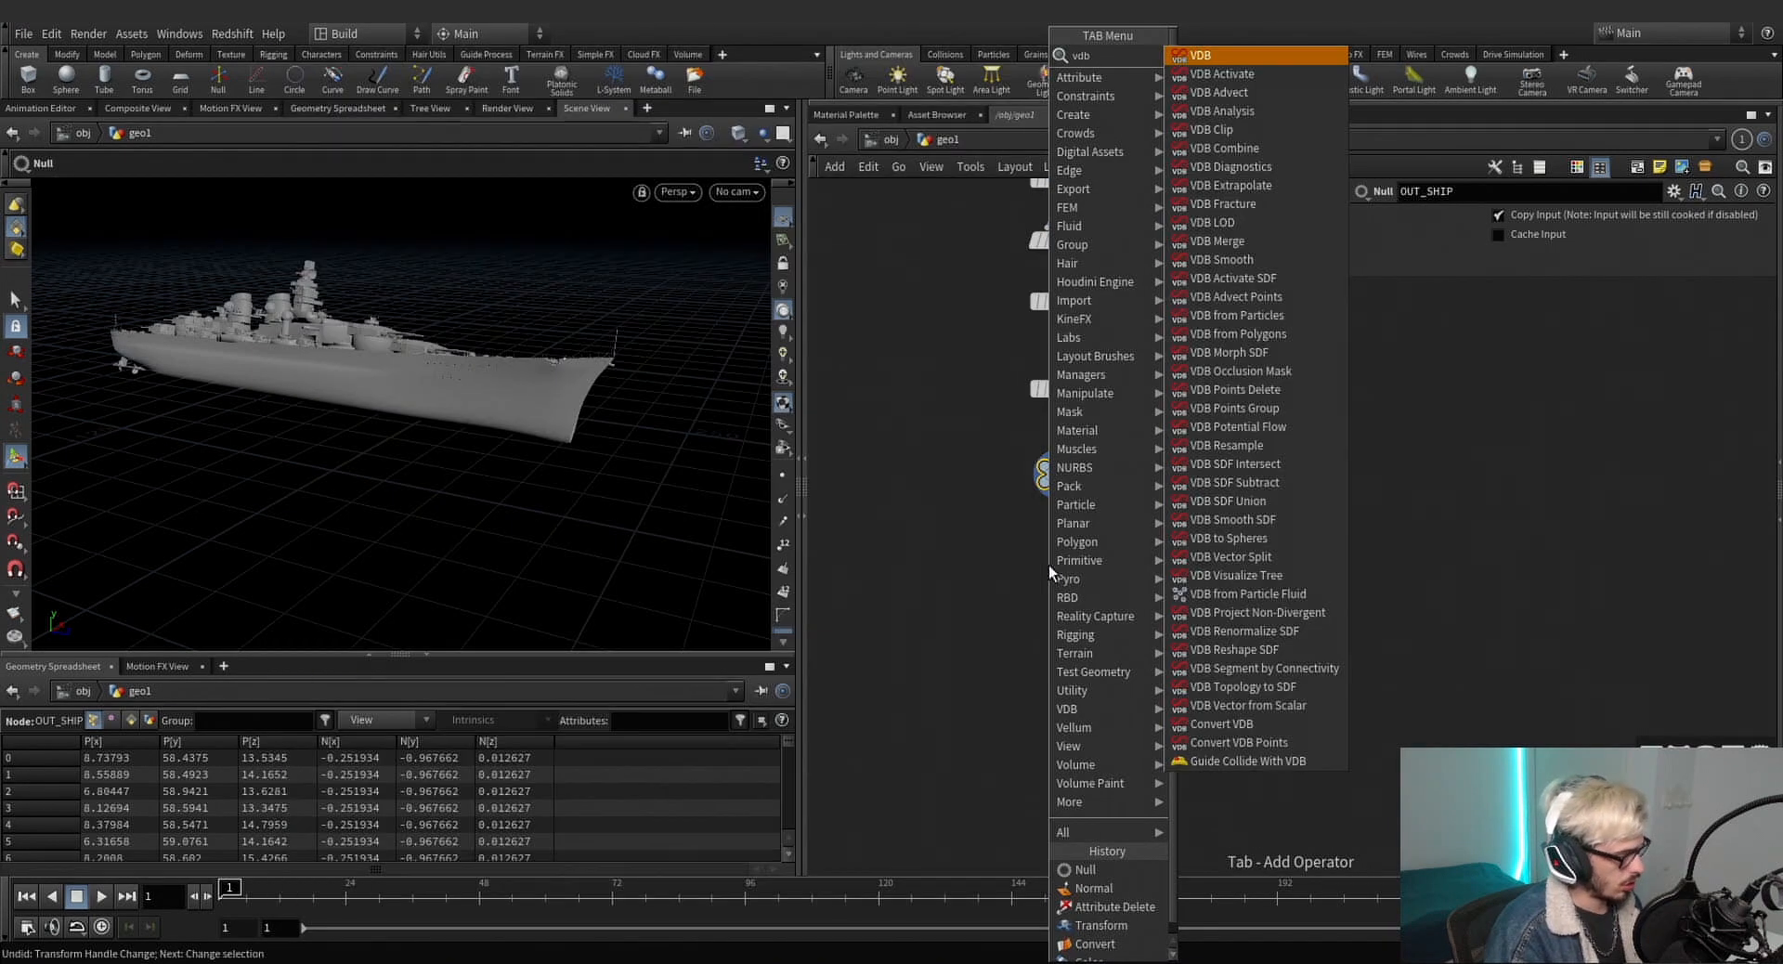
key(Escape)
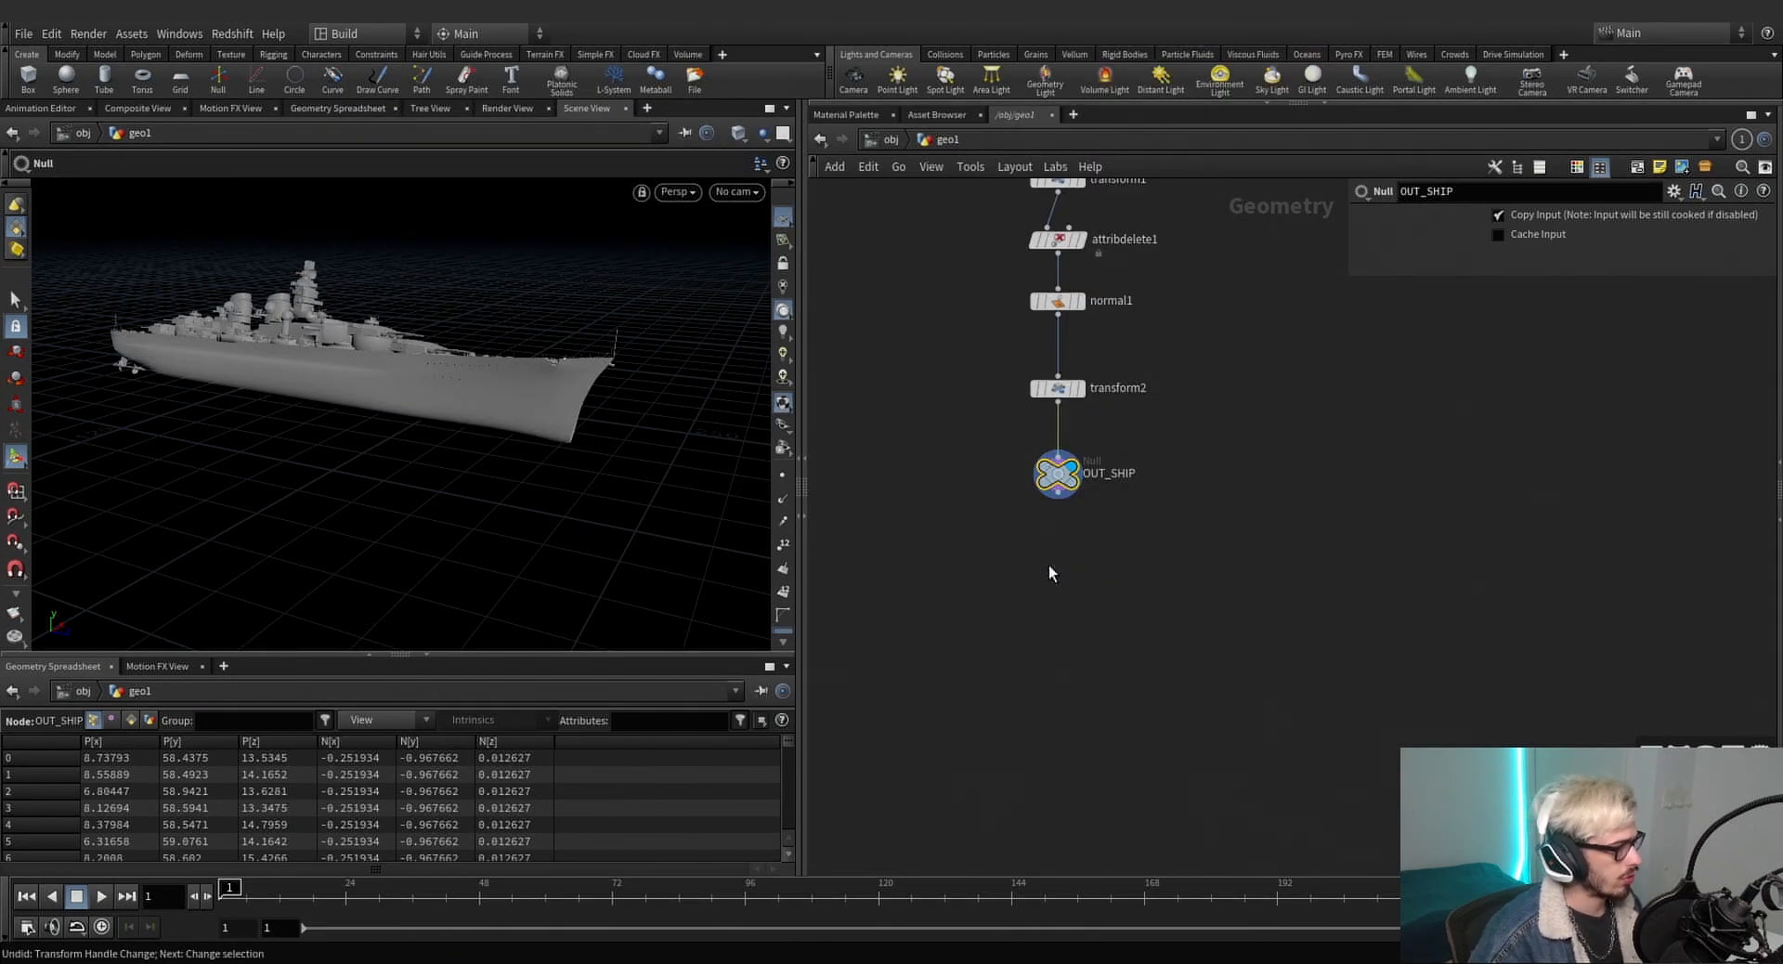
click(1050, 565)
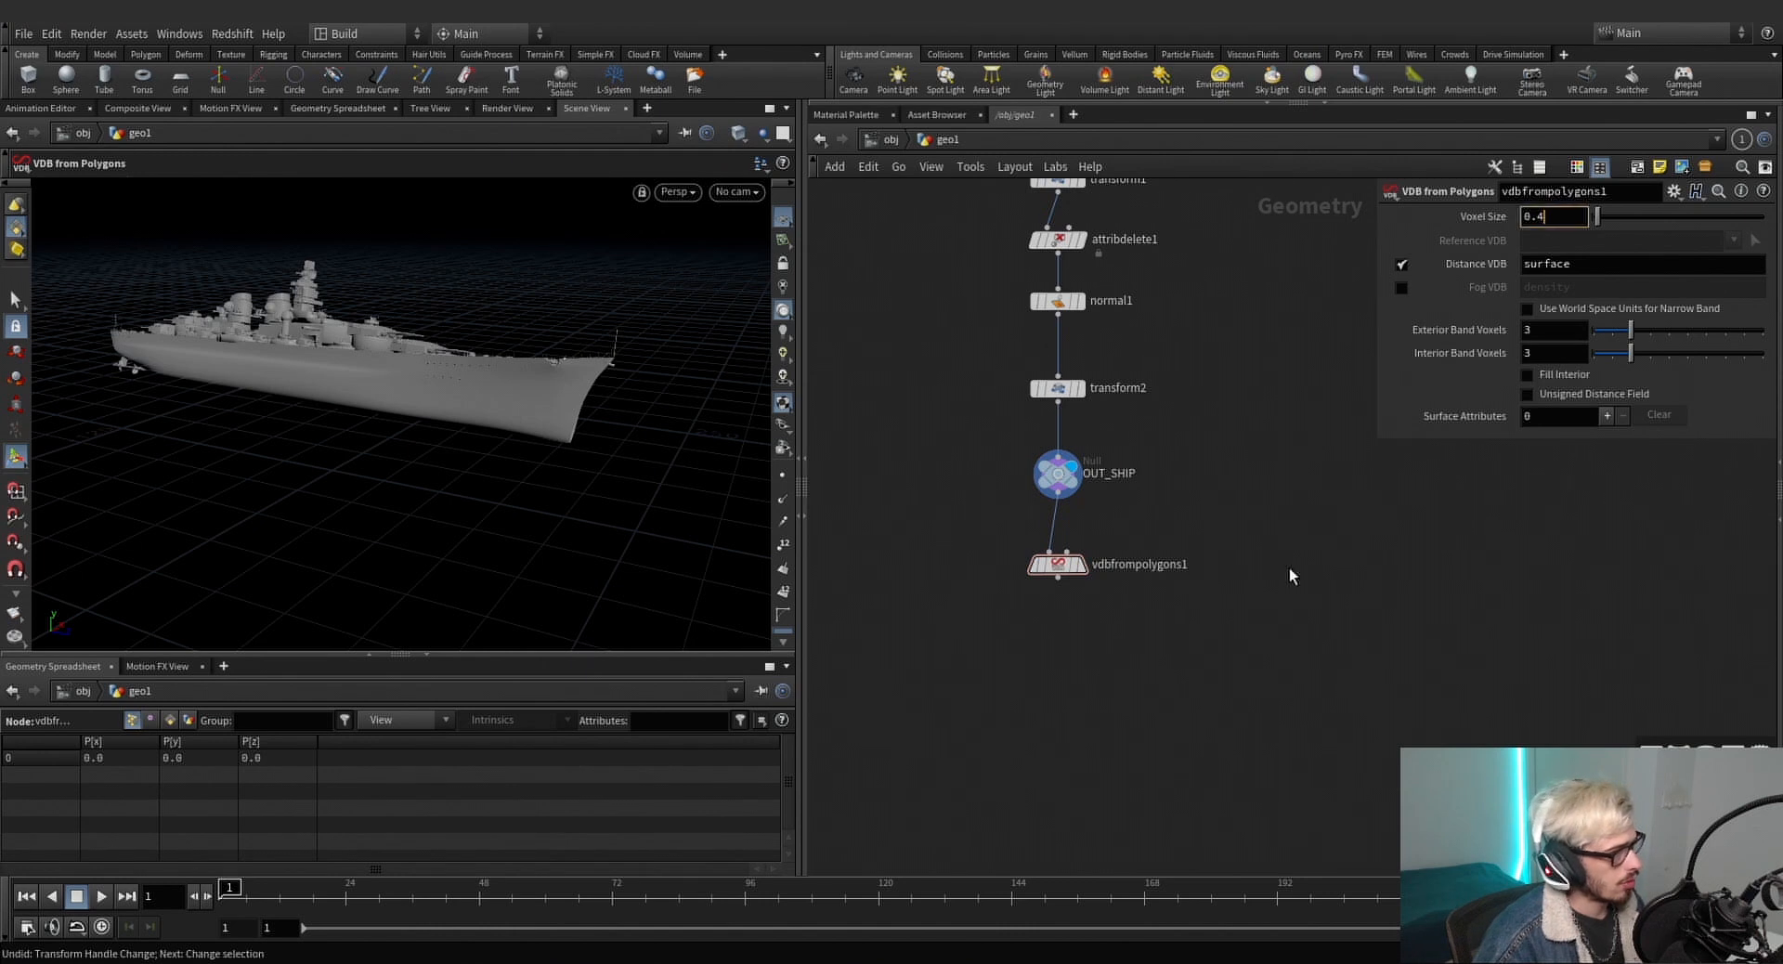
click(1081, 571)
drag(1149, 626, 940, 532)
Examine the ship's VDB surface detail up close and check the VDB node's voxel information.
scroll(468, 367, up, 8)
alt+middle_drag(470, 366, 694, 436)
alt+drag(694, 436, 465, 418)
scroll(485, 420, up, 8)
middle_click(1057, 571)
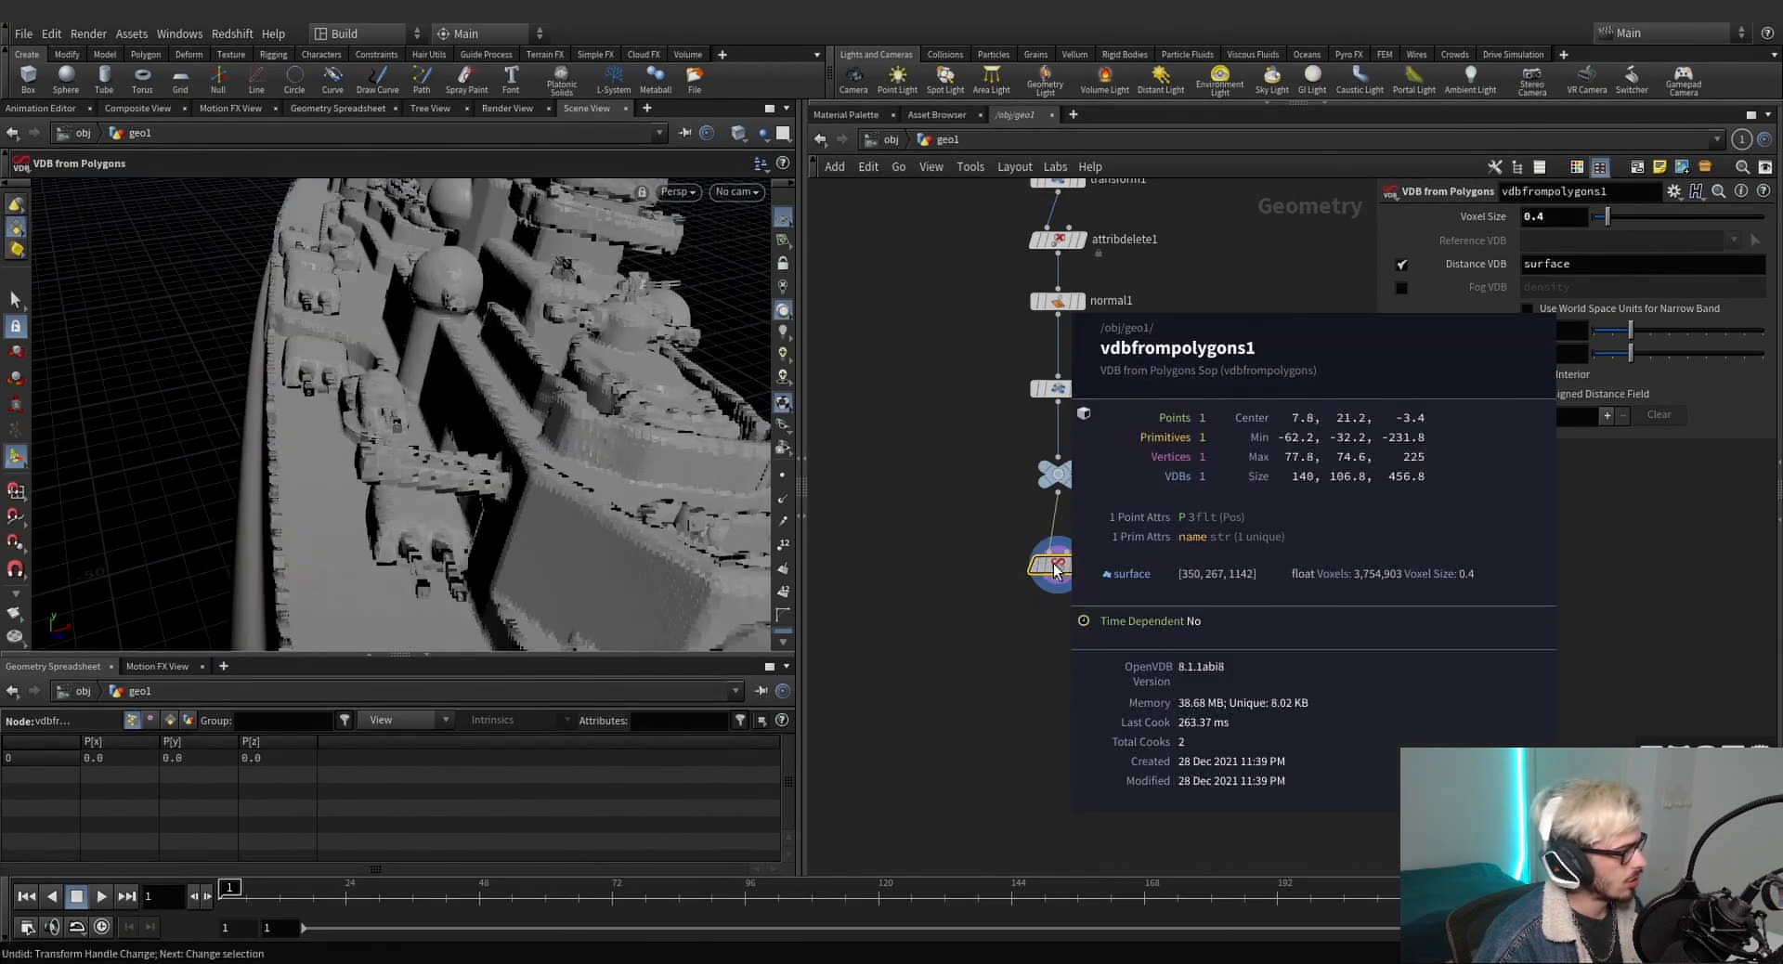
alt+drag(399, 464, 531, 433)
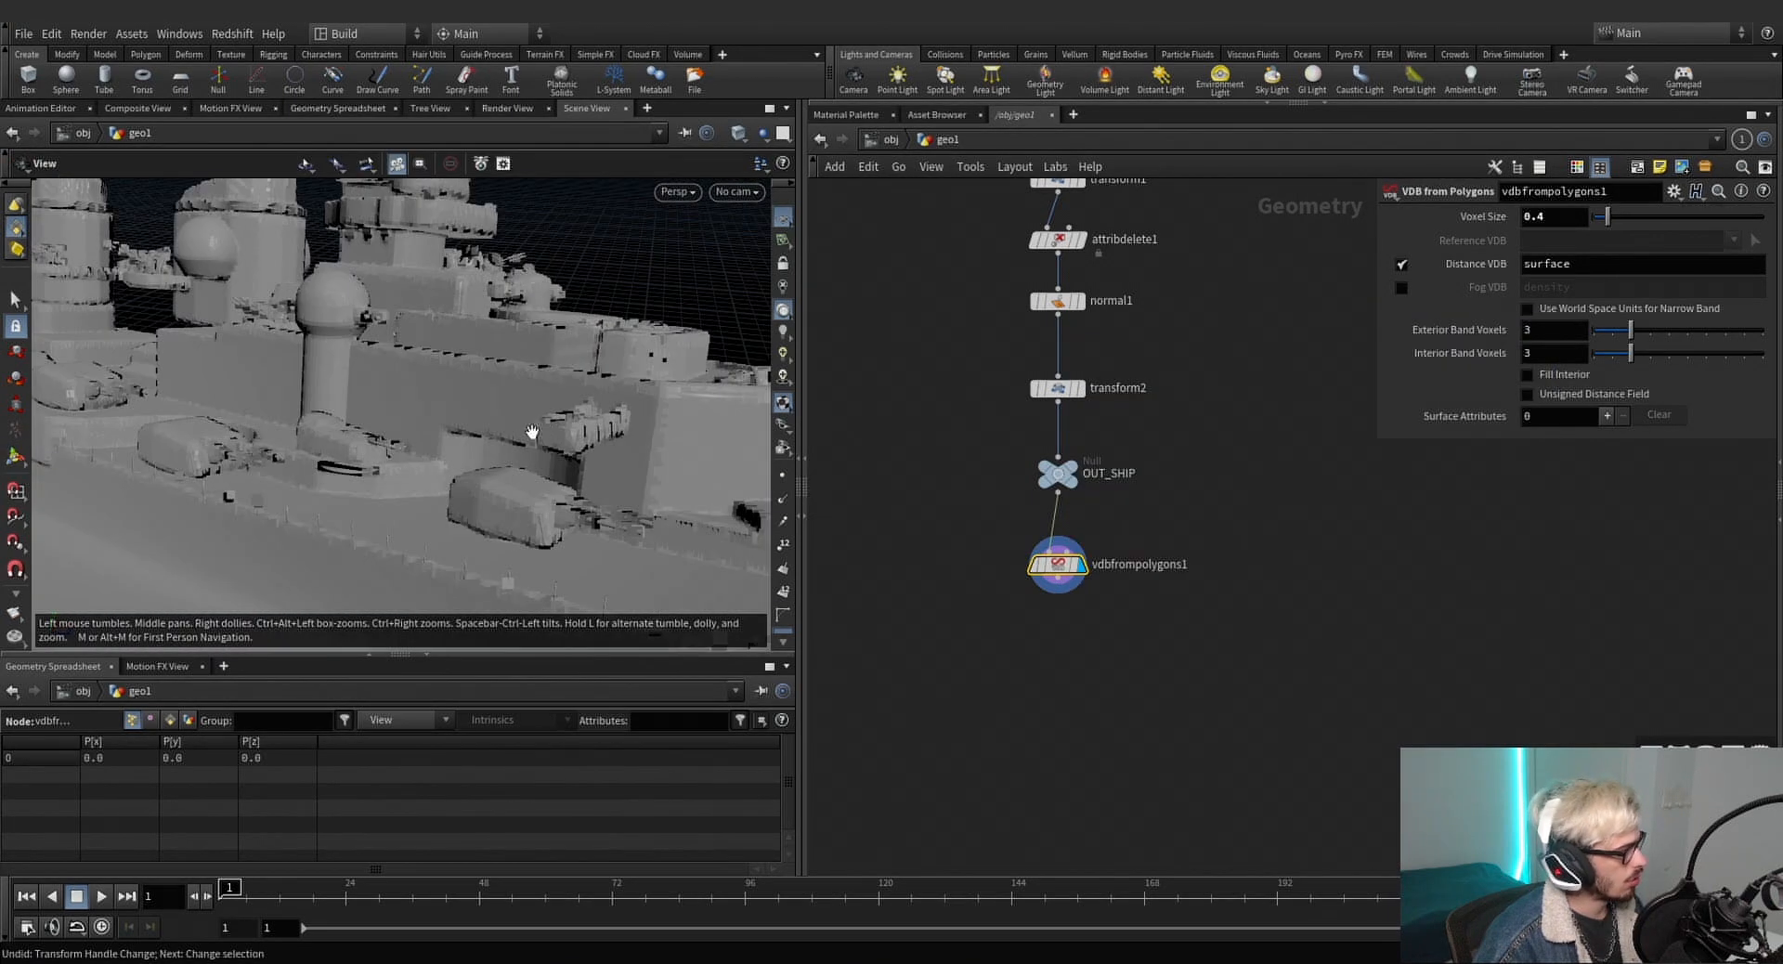
scroll(531, 434, down, 6)
alt+middle_drag(742, 409, 637, 415)
Add a Null node named OUT_SHIP_COL_SDF beneath the VDB from Polygons node.
key(Tab)
text(null)
key(Return)
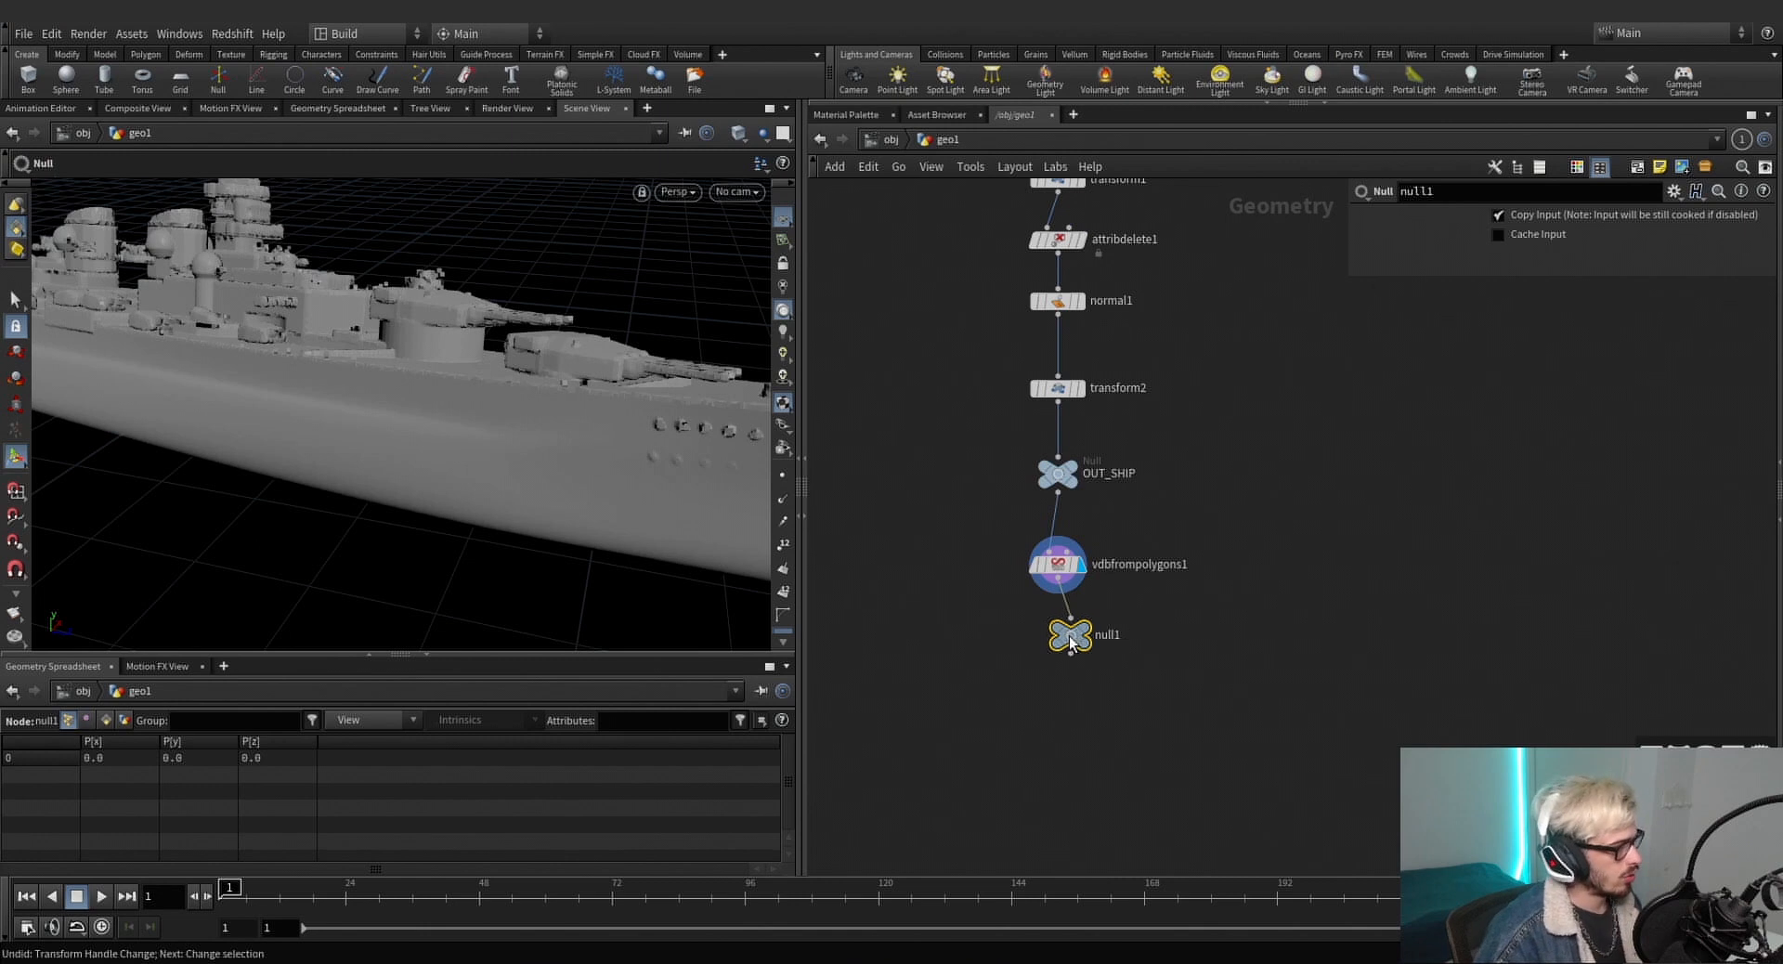
click(1056, 650)
double_click(1114, 651)
text(OU)
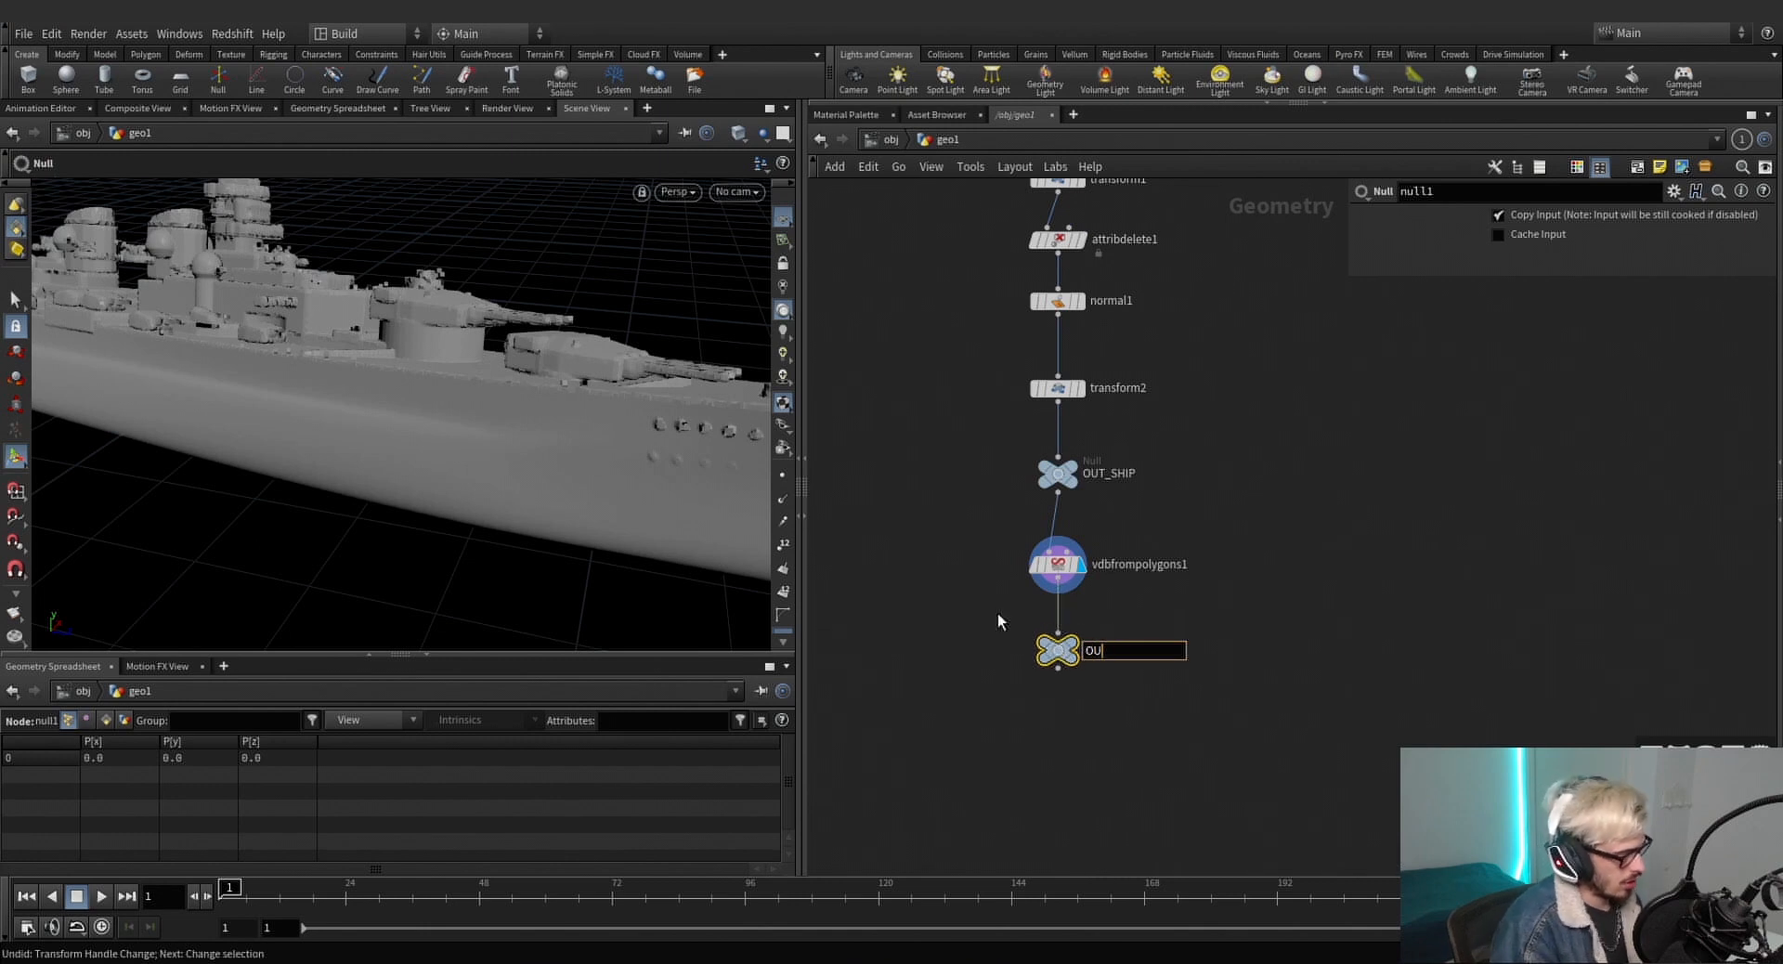
text(T_SHIP_SDF)
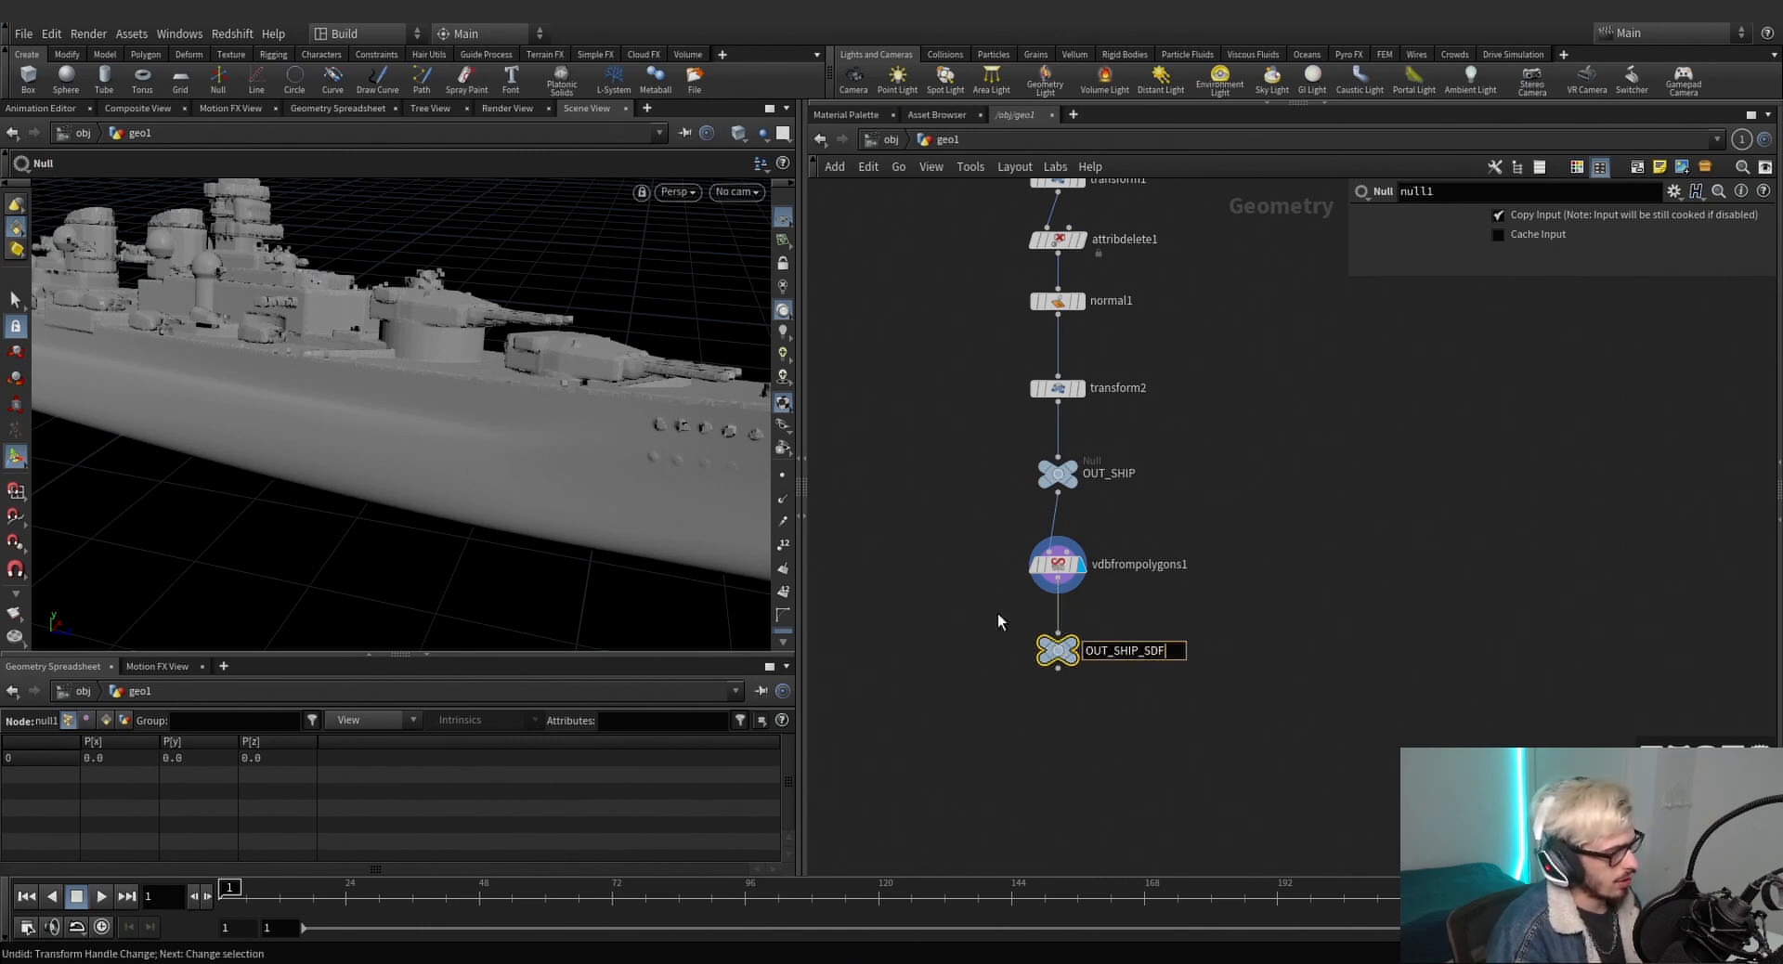
text(COL_)
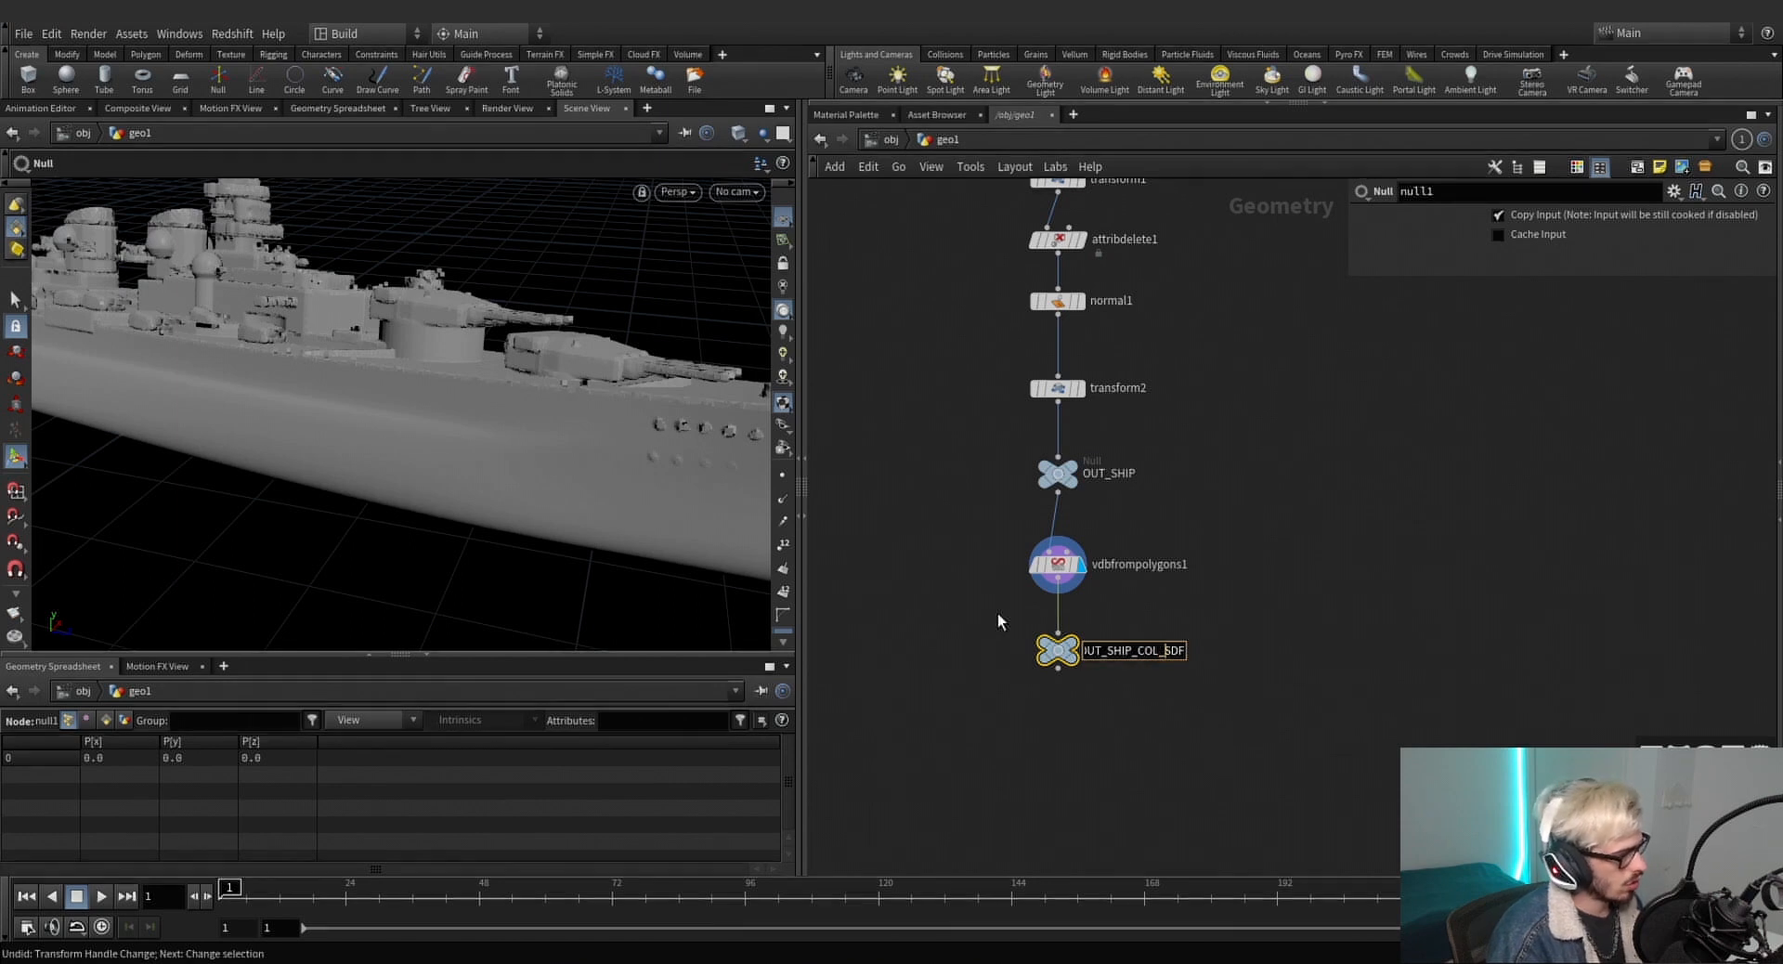
key(Return)
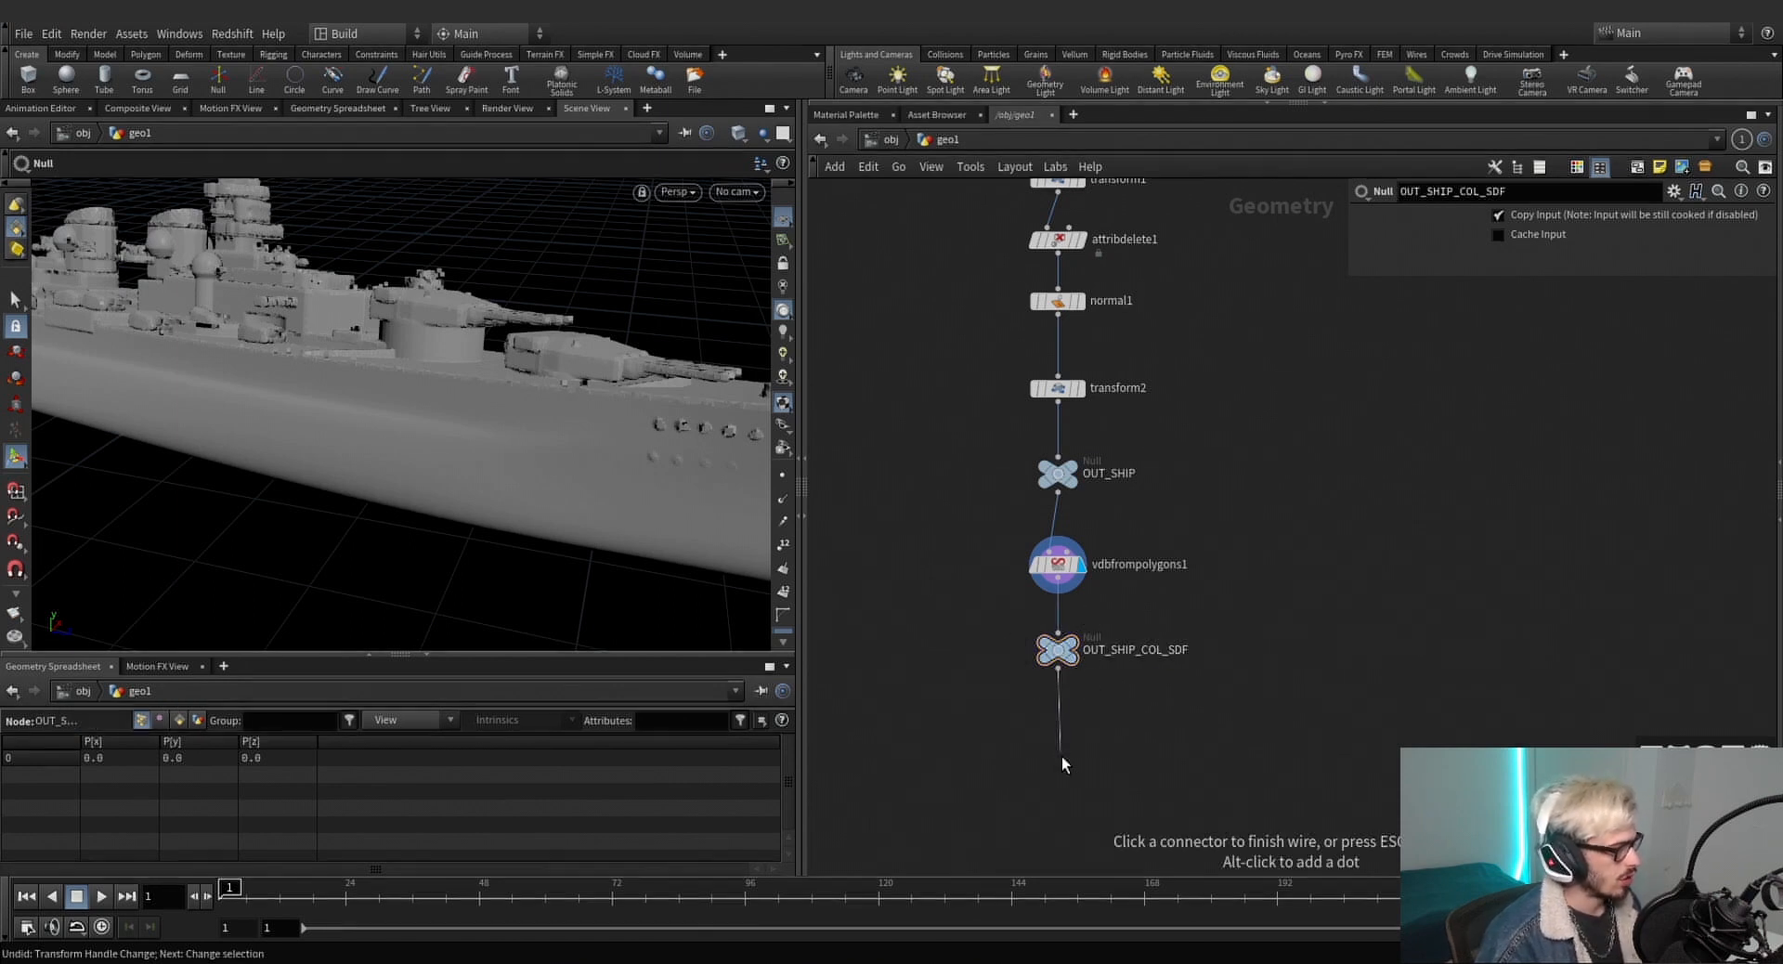
Add a Convert VDB node after OUT_SHIP_COL_SDF, display it and set it to convert to Polygons.
key(Tab)
text(conver)
key(Down)
key(Down)
key(Down)
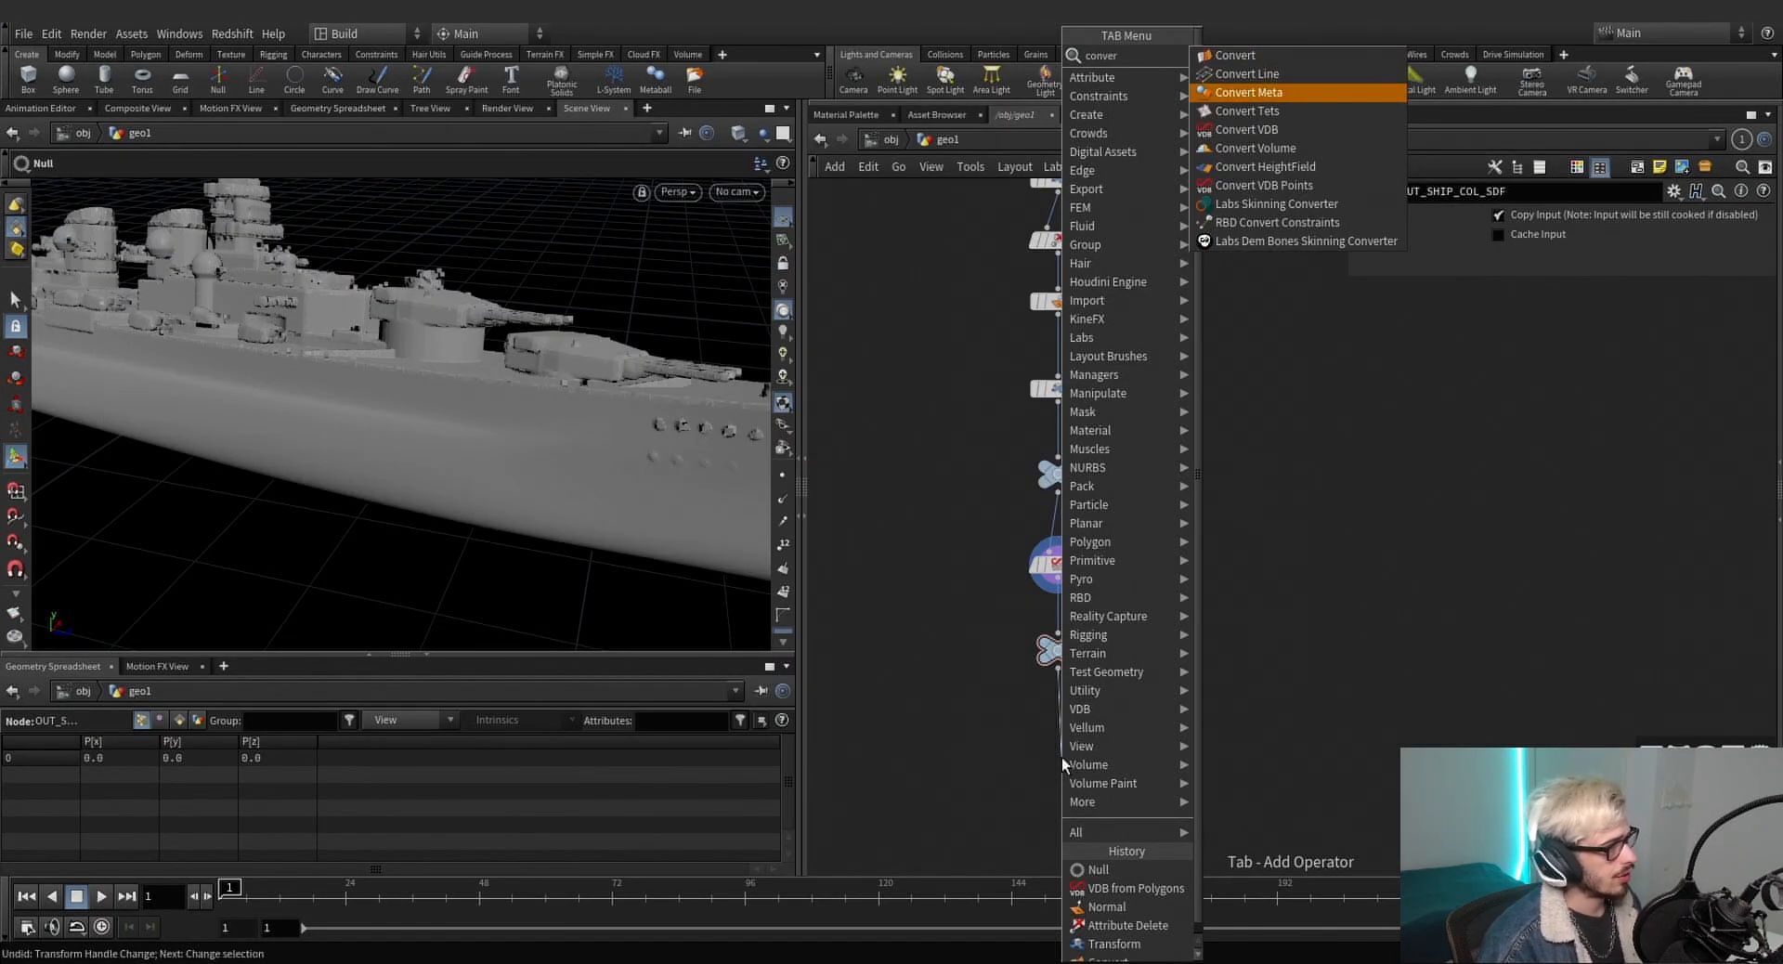
key(Down)
key(Return)
click(1061, 755)
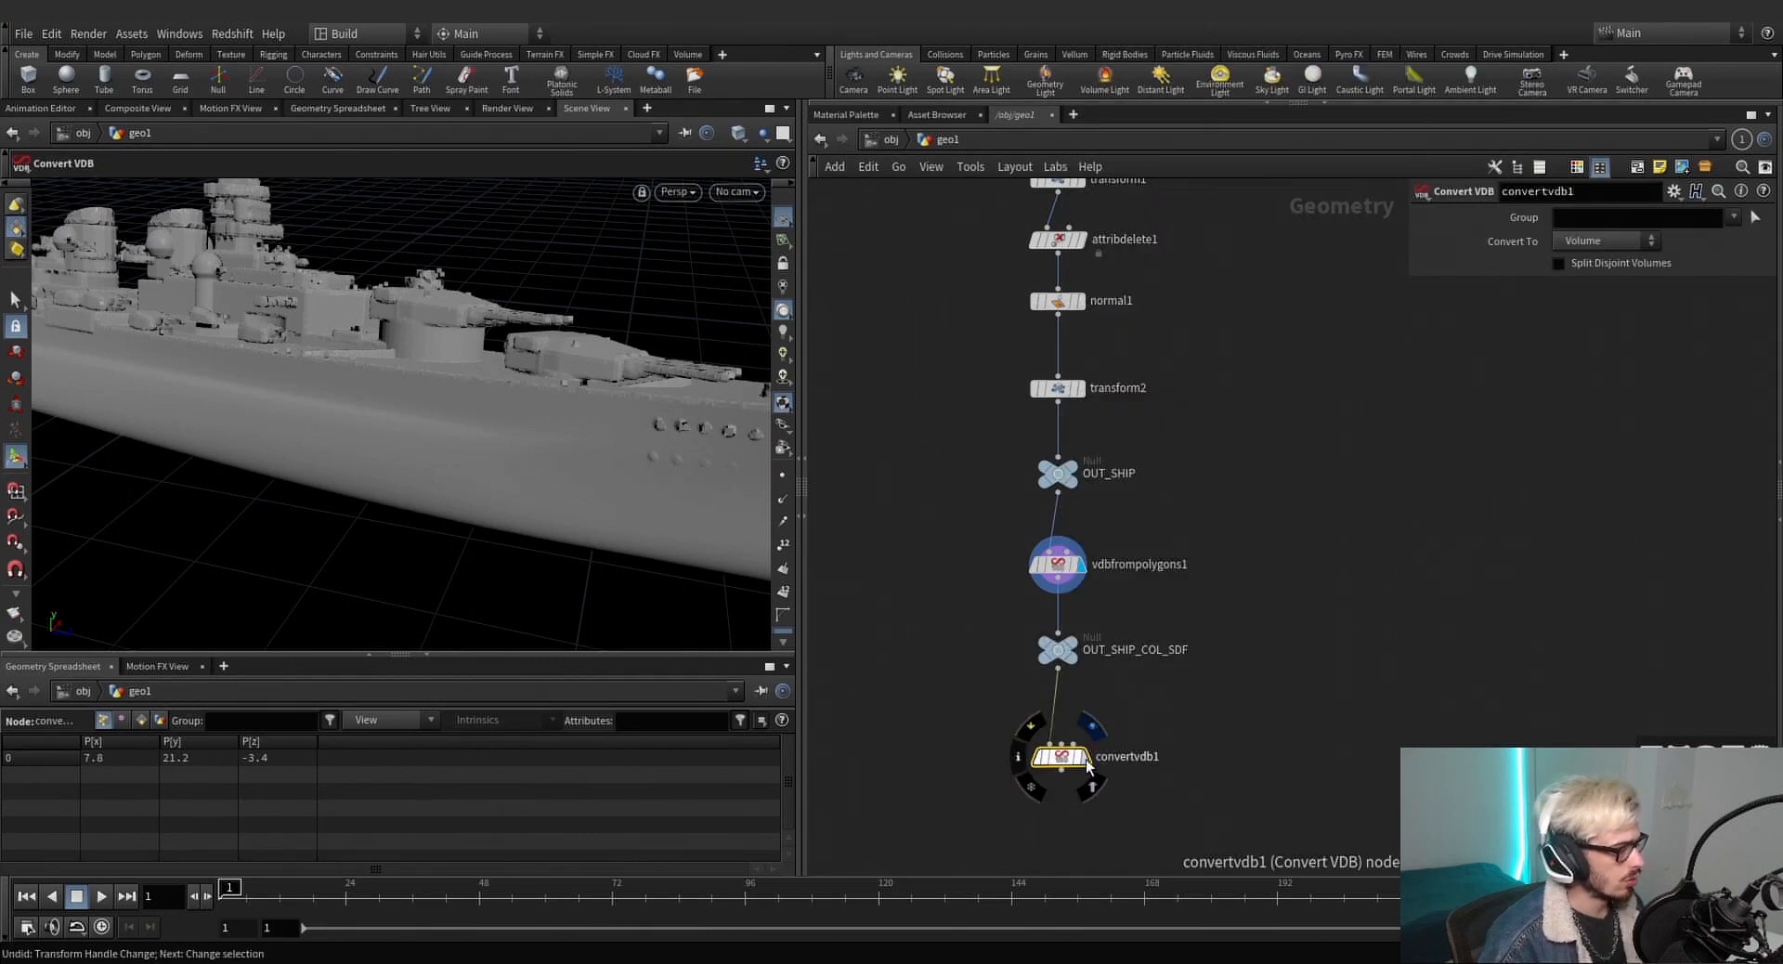
click(1566, 243)
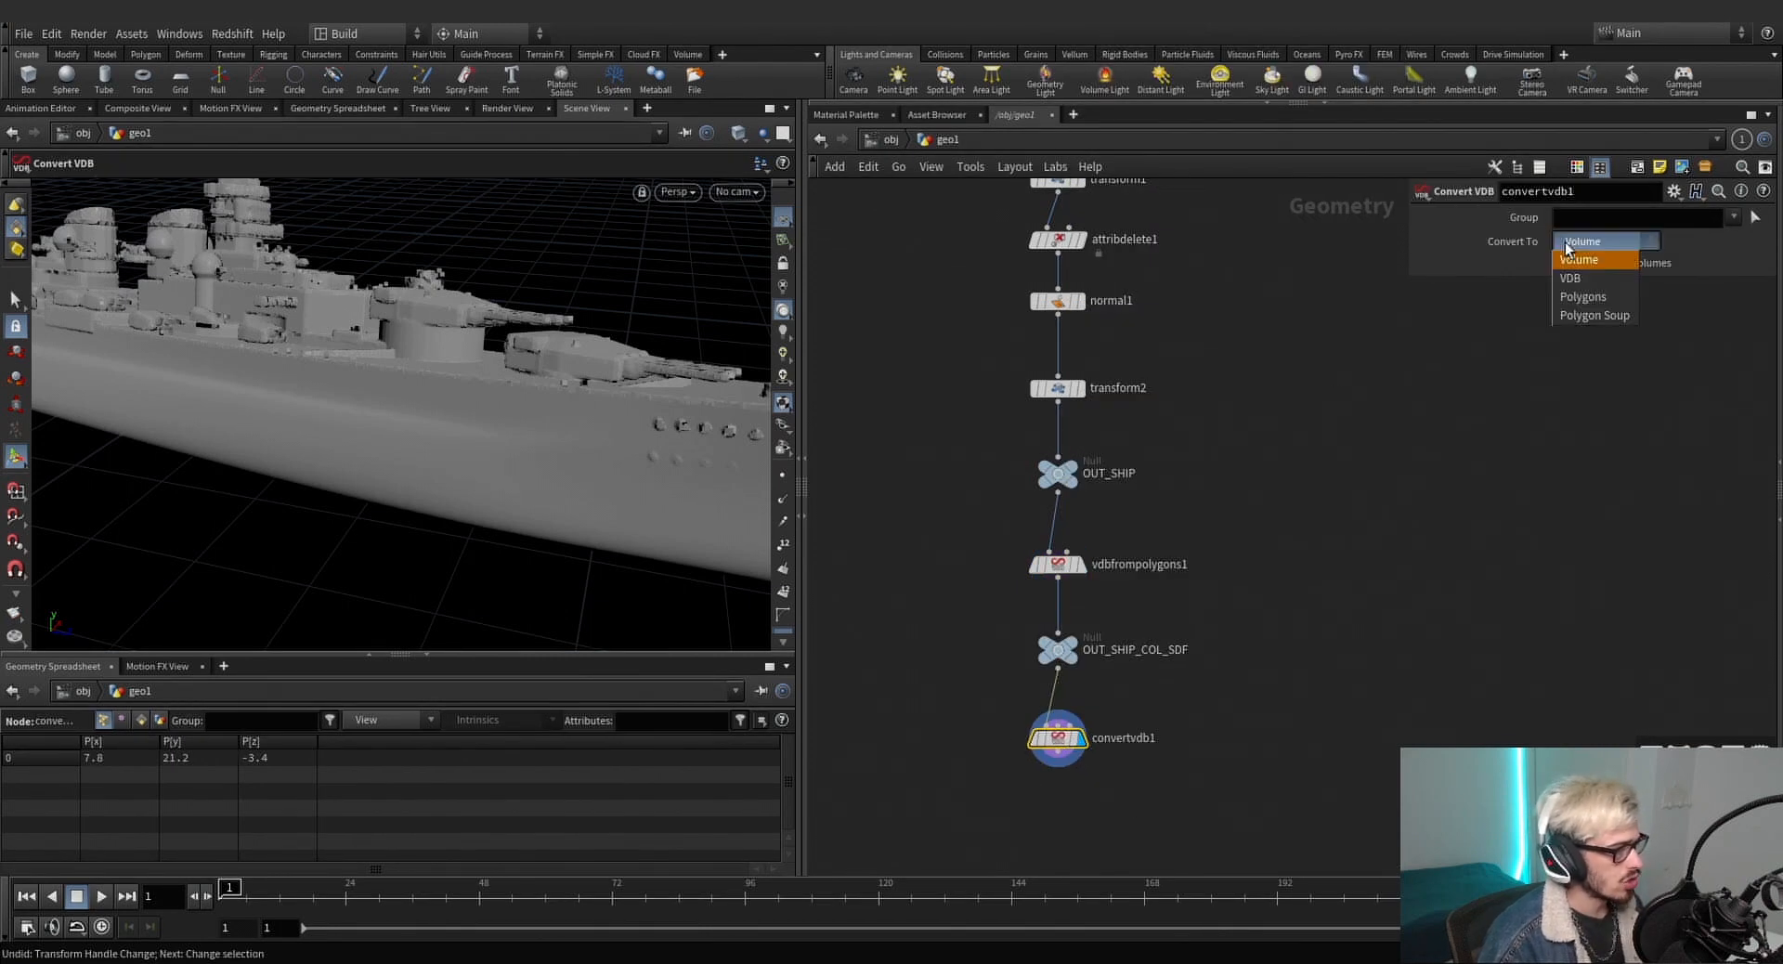
click(1579, 296)
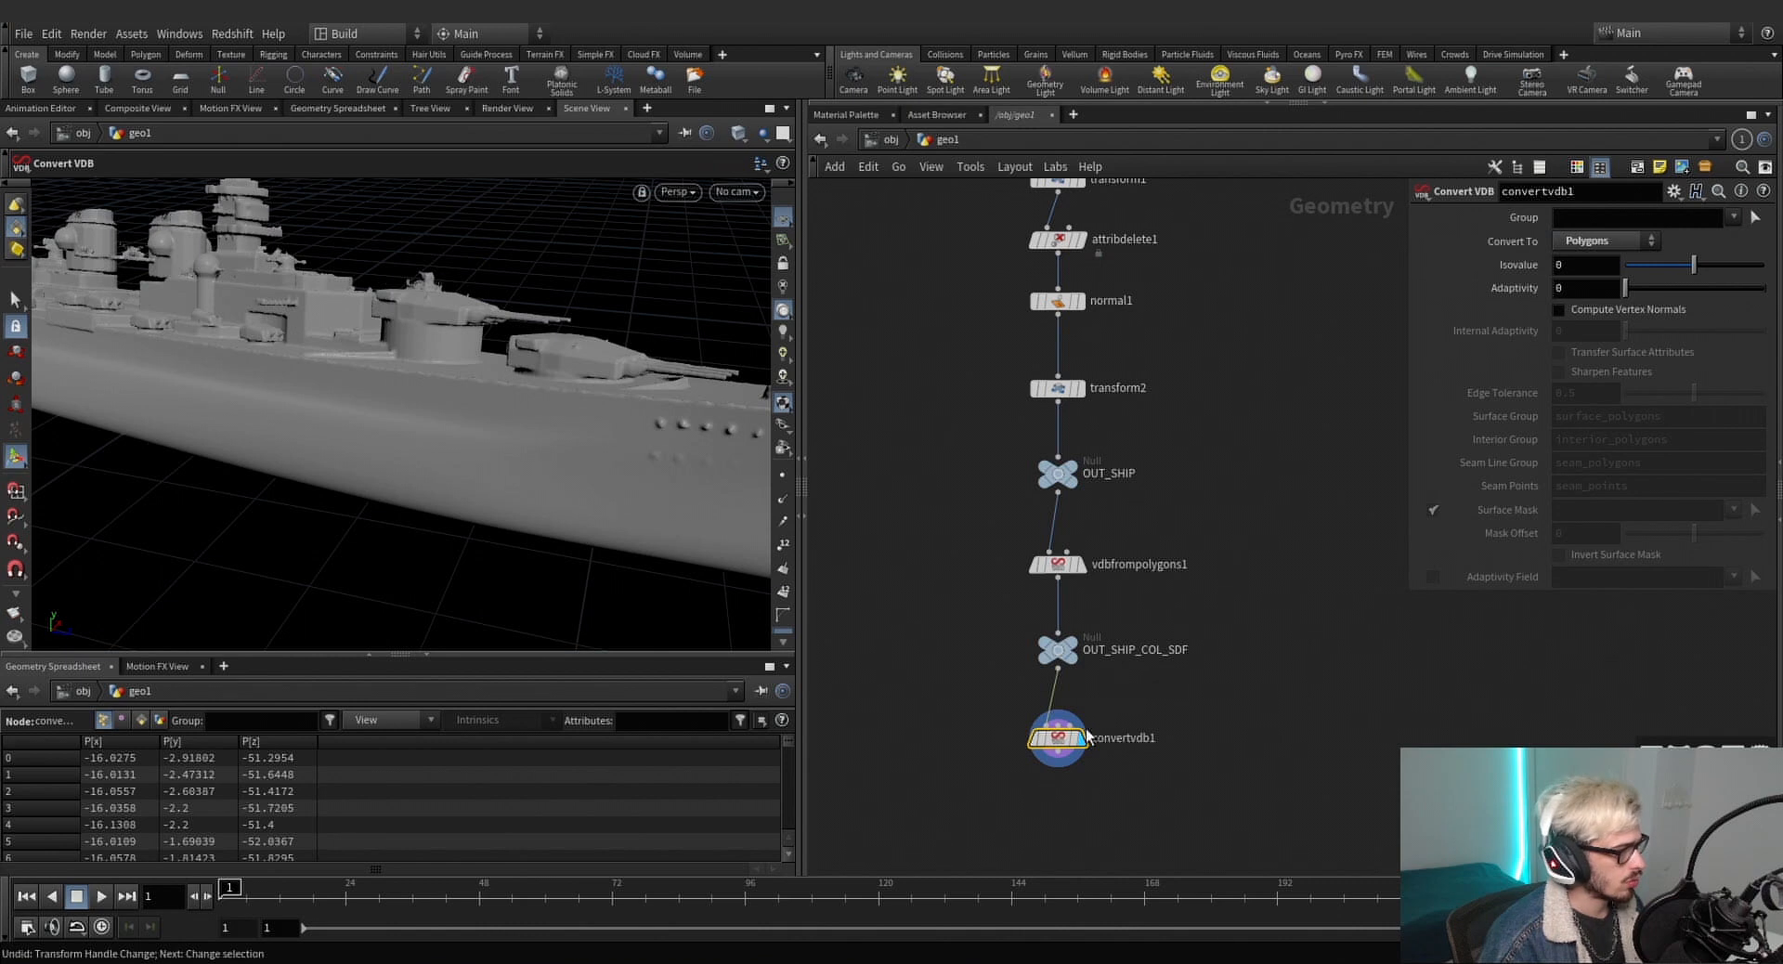
Switch the viewport shading to Flat Wire Shaded and inspect the converted hull mesh up close.
click(738, 133)
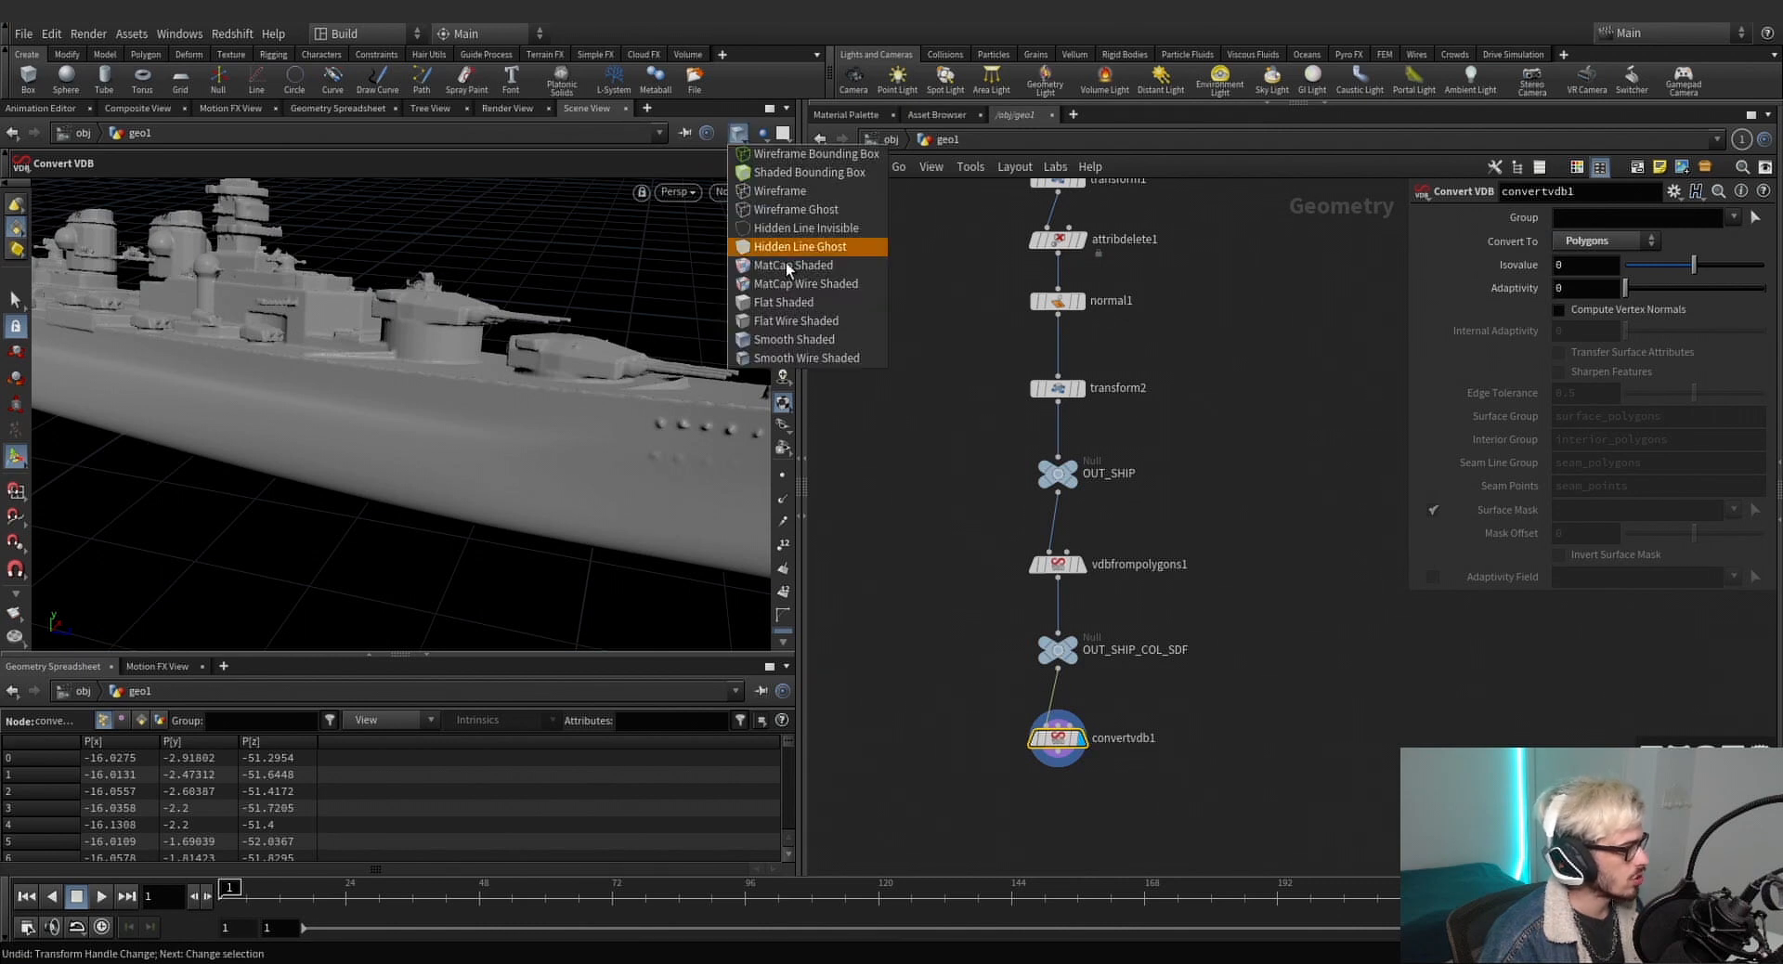
click(785, 321)
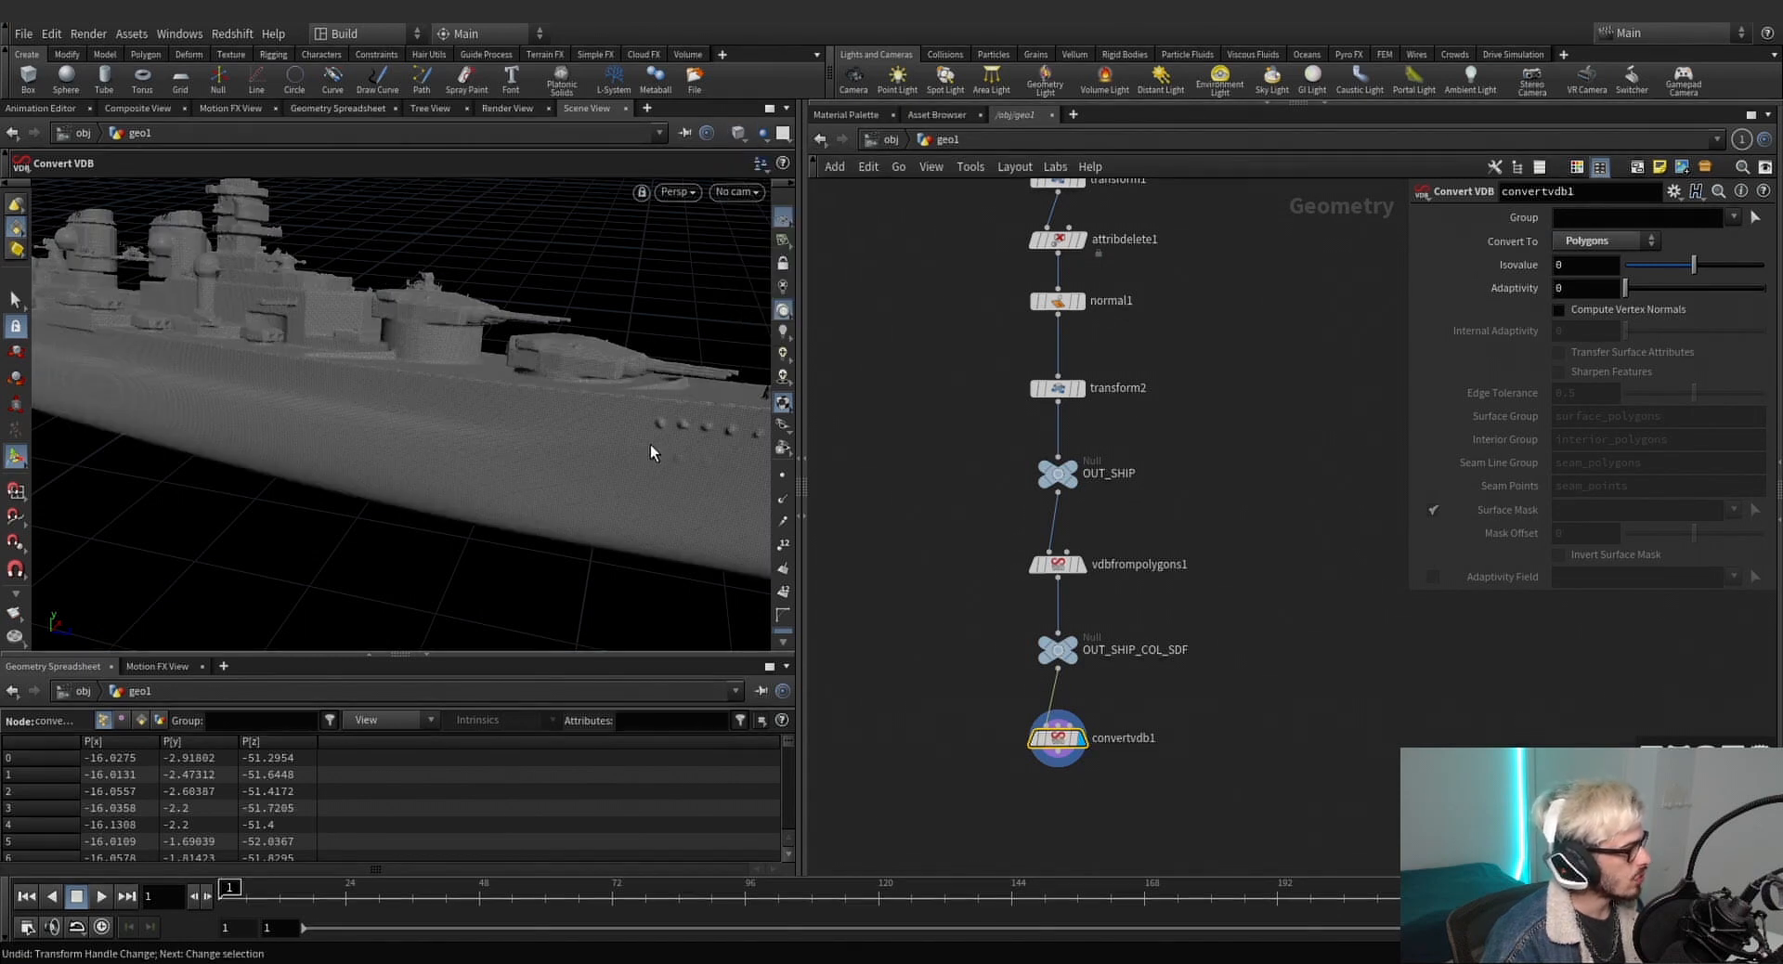
scroll(650, 444, up, 5)
scroll(584, 338, up, 3)
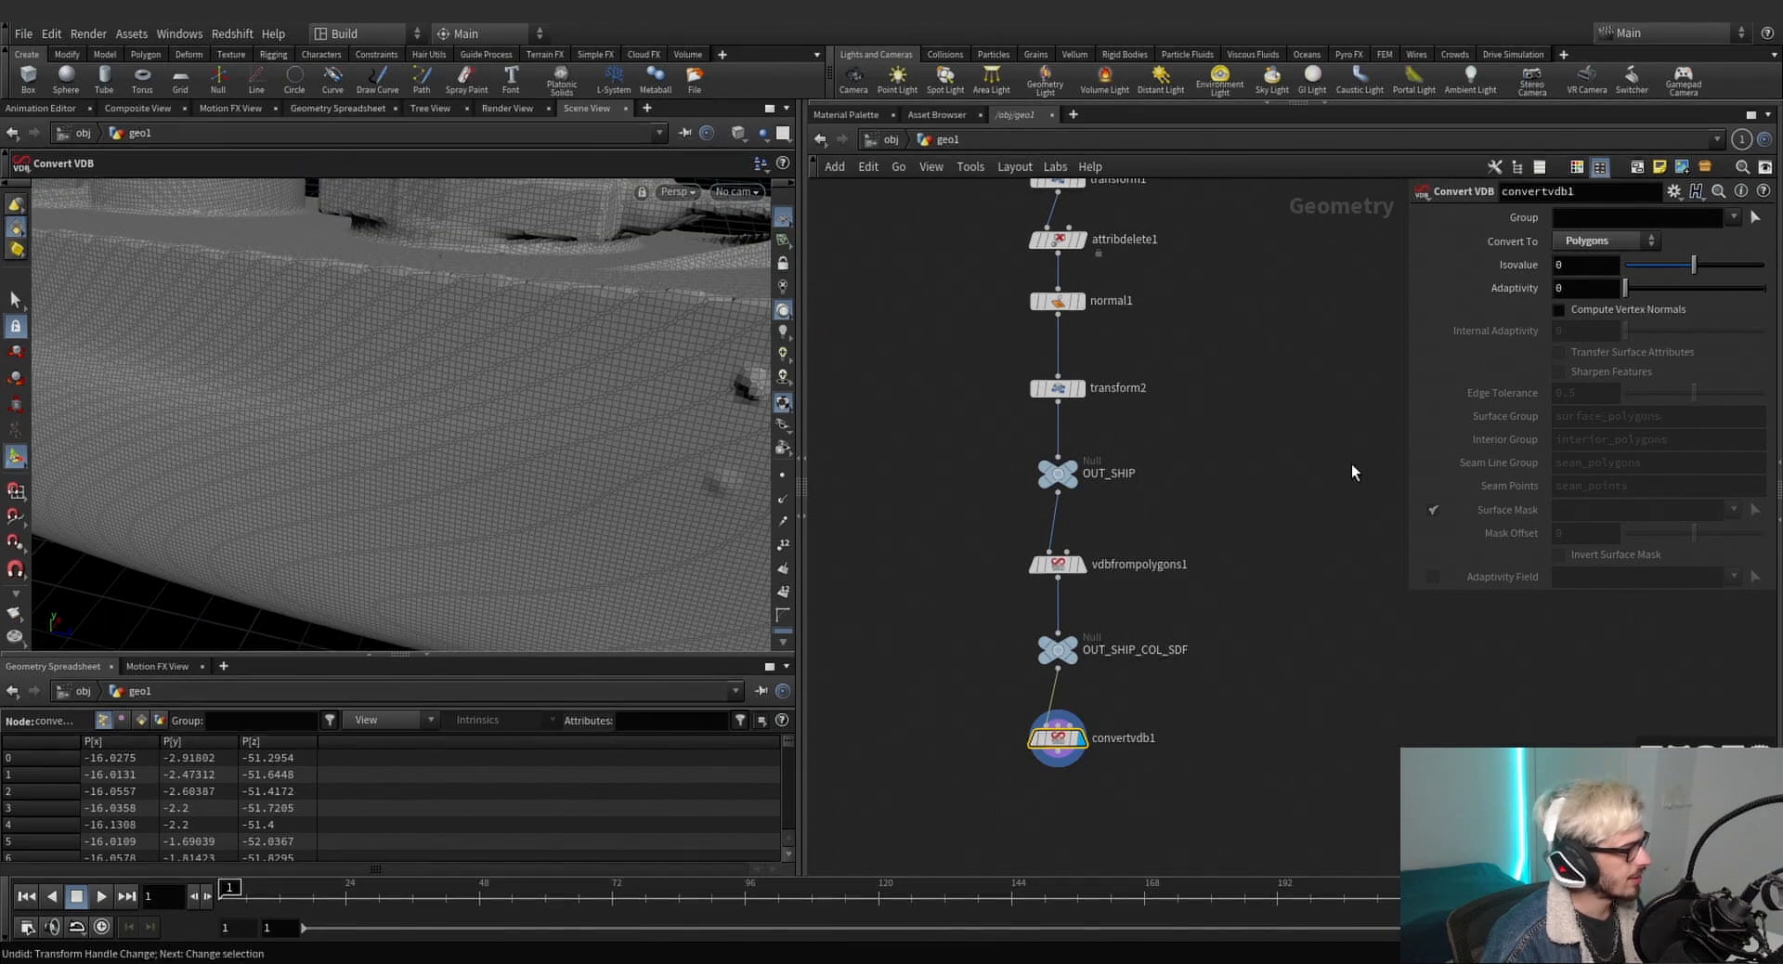
Set the Convert VDB node's adaptivity to 0.05 and check the simplified hull mesh and the node's information.
click(1559, 288)
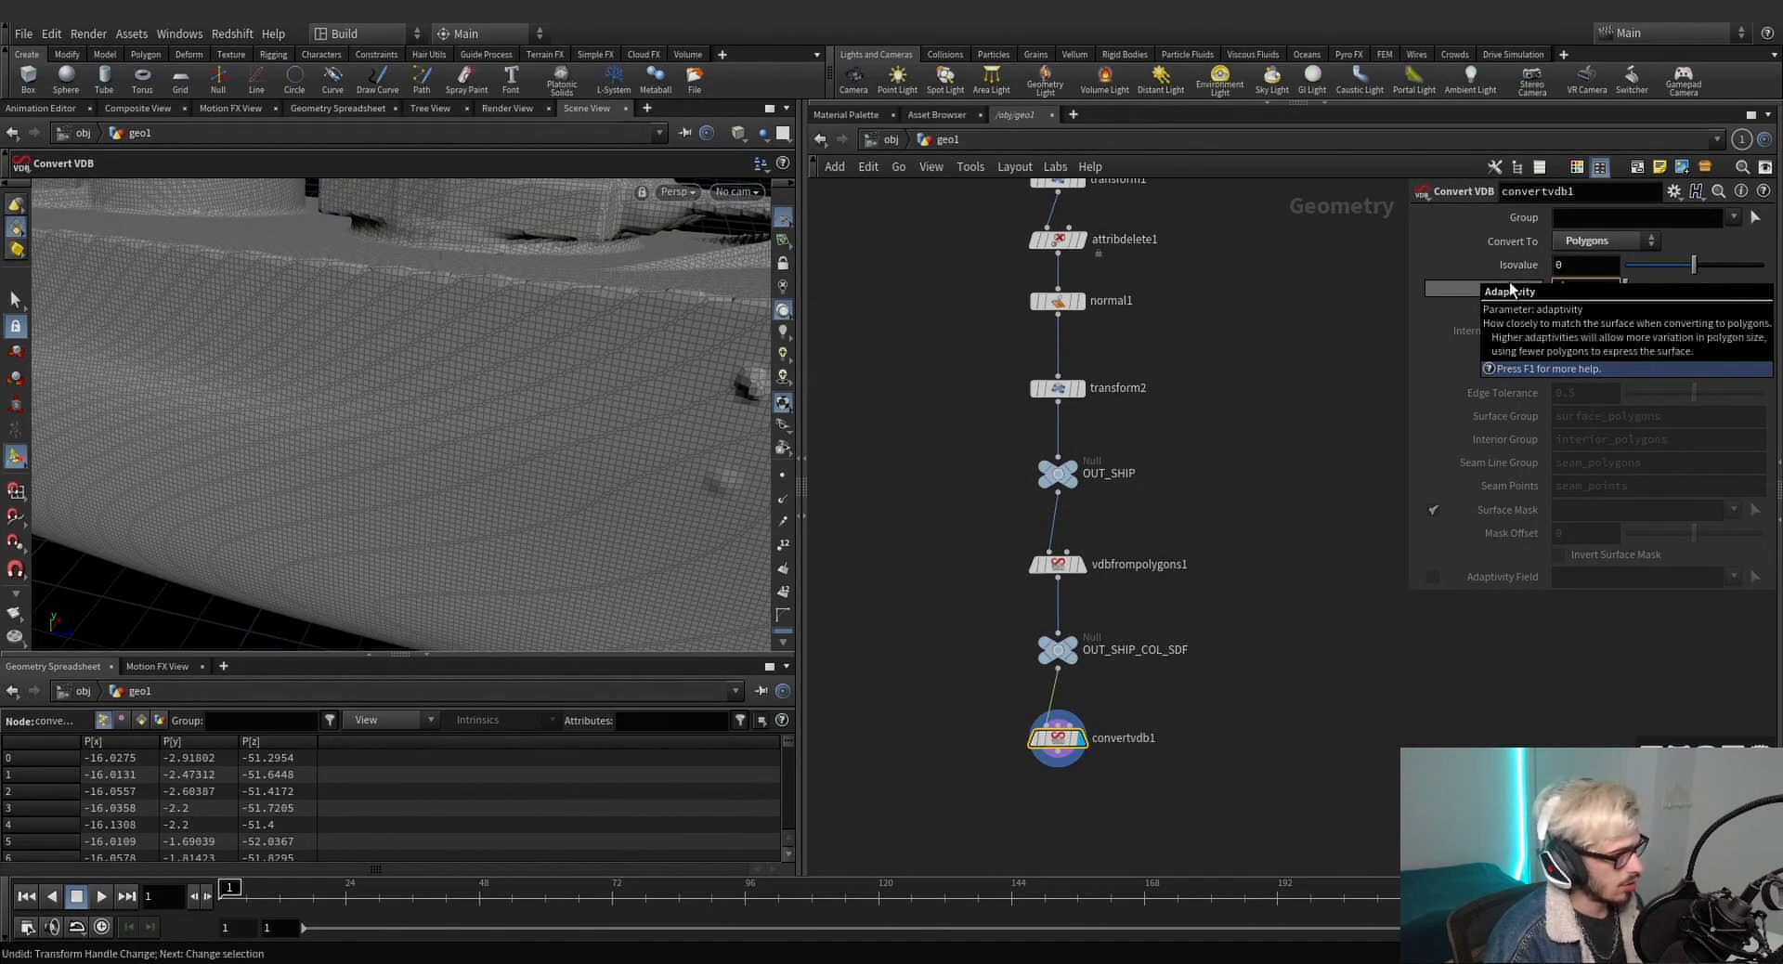
key(Return)
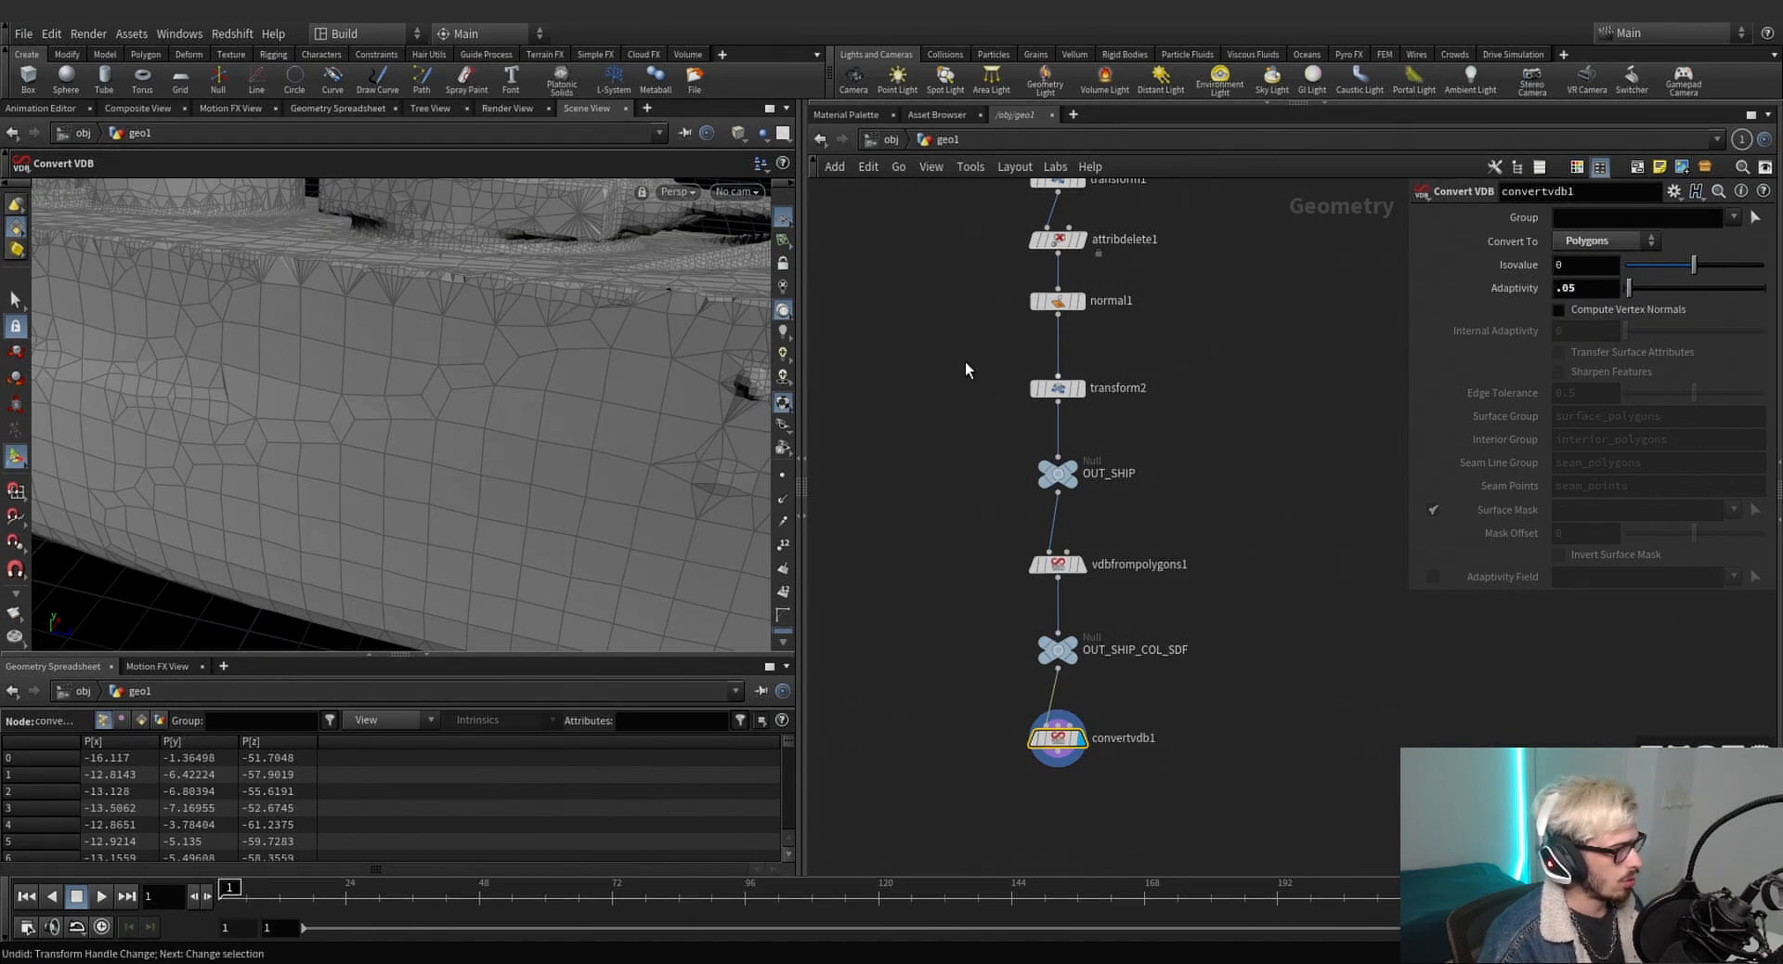
scroll(643, 375, down, 5)
alt+drag(642, 375, 599, 388)
middle_click(1055, 741)
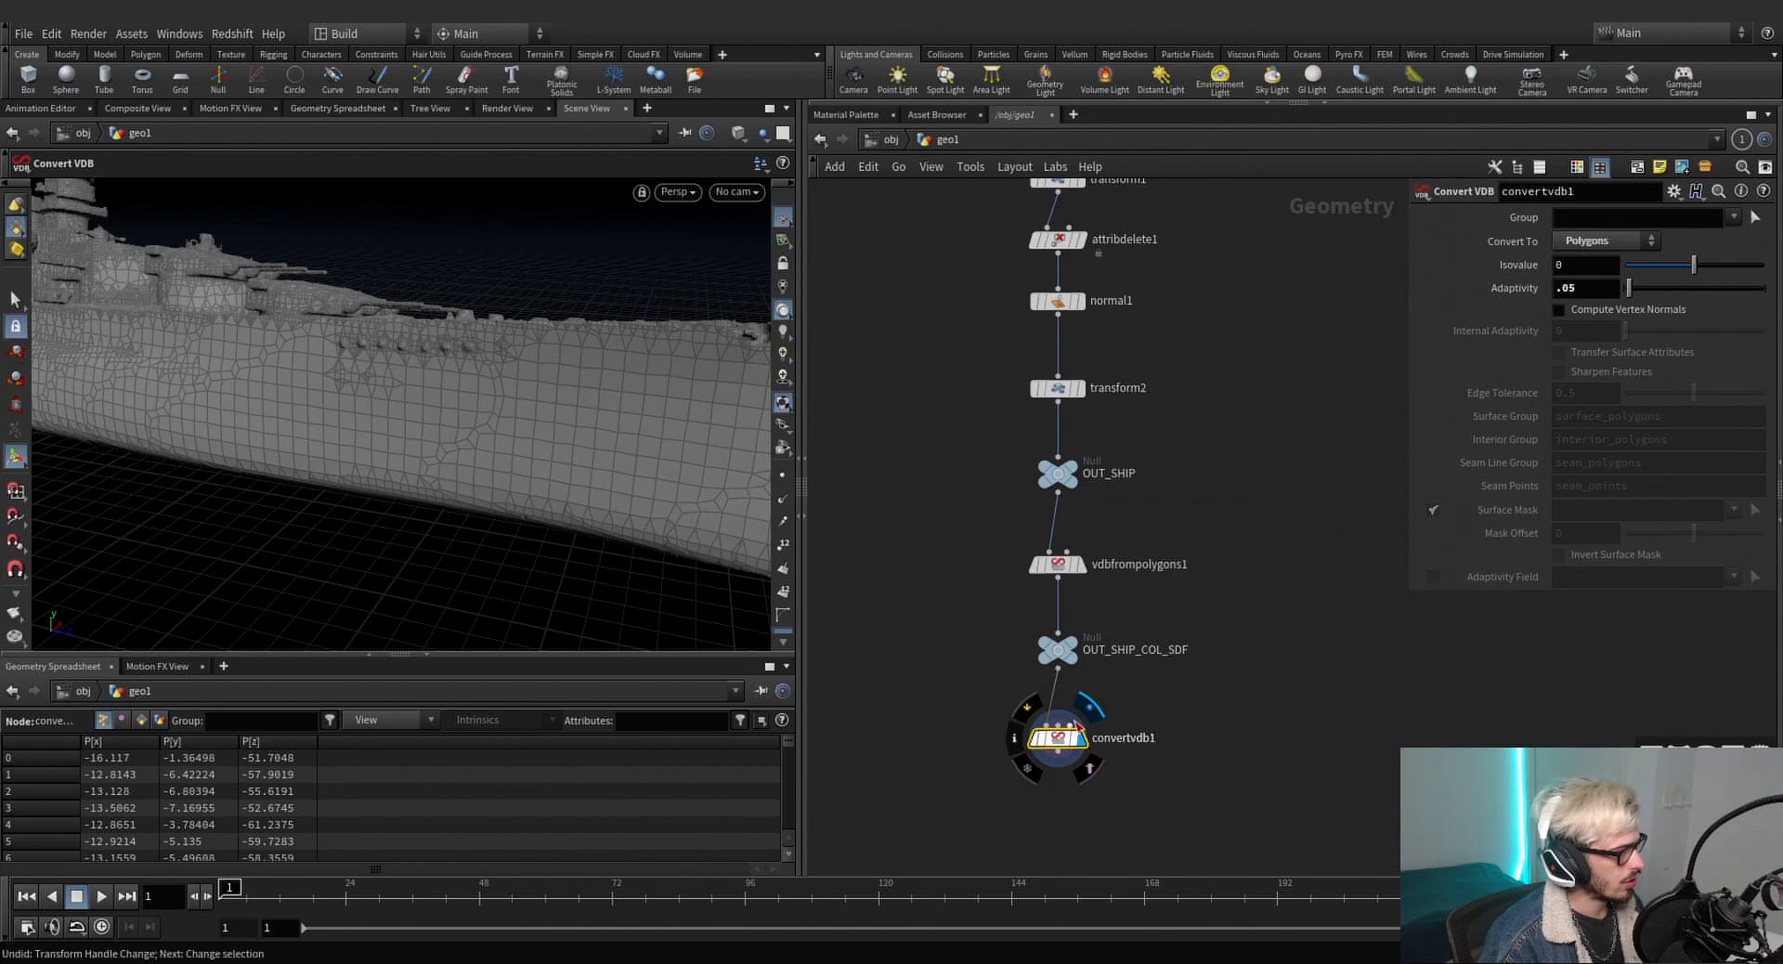
Reset the adaptivity to 0 to compare the node's polygon information, and restore it to 0.05.
double_click(1585, 288)
text(0)
key(Return)
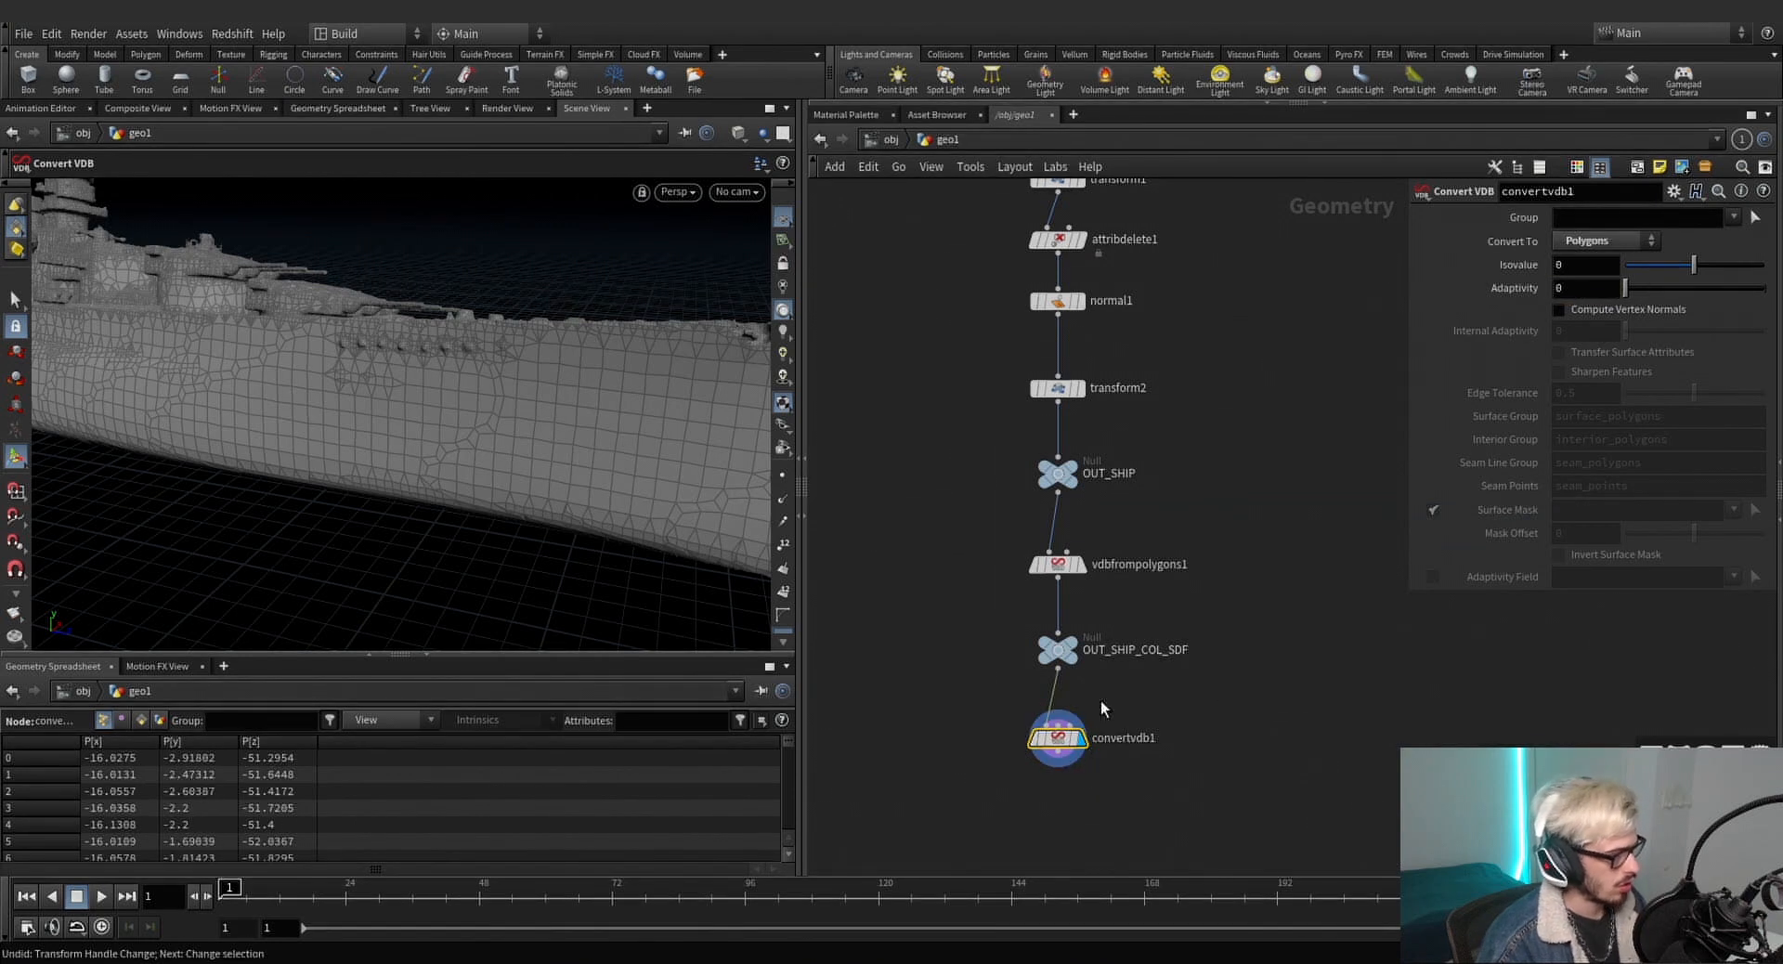
middle_click(1046, 746)
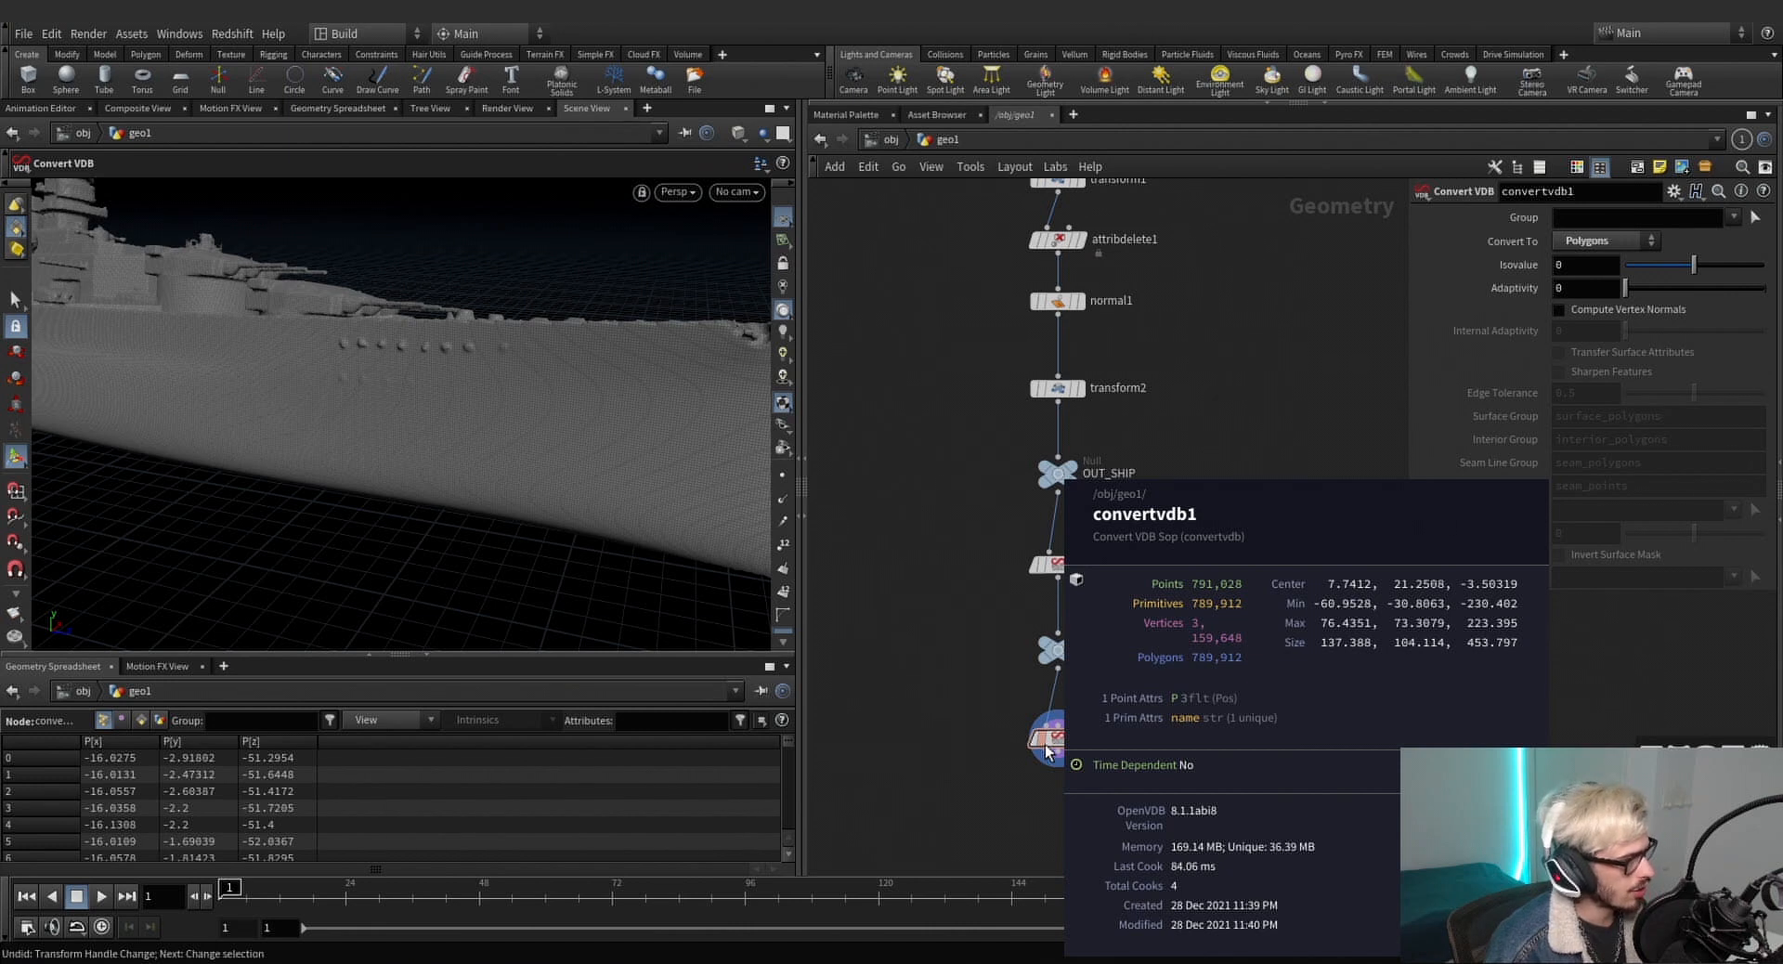
text(.05)
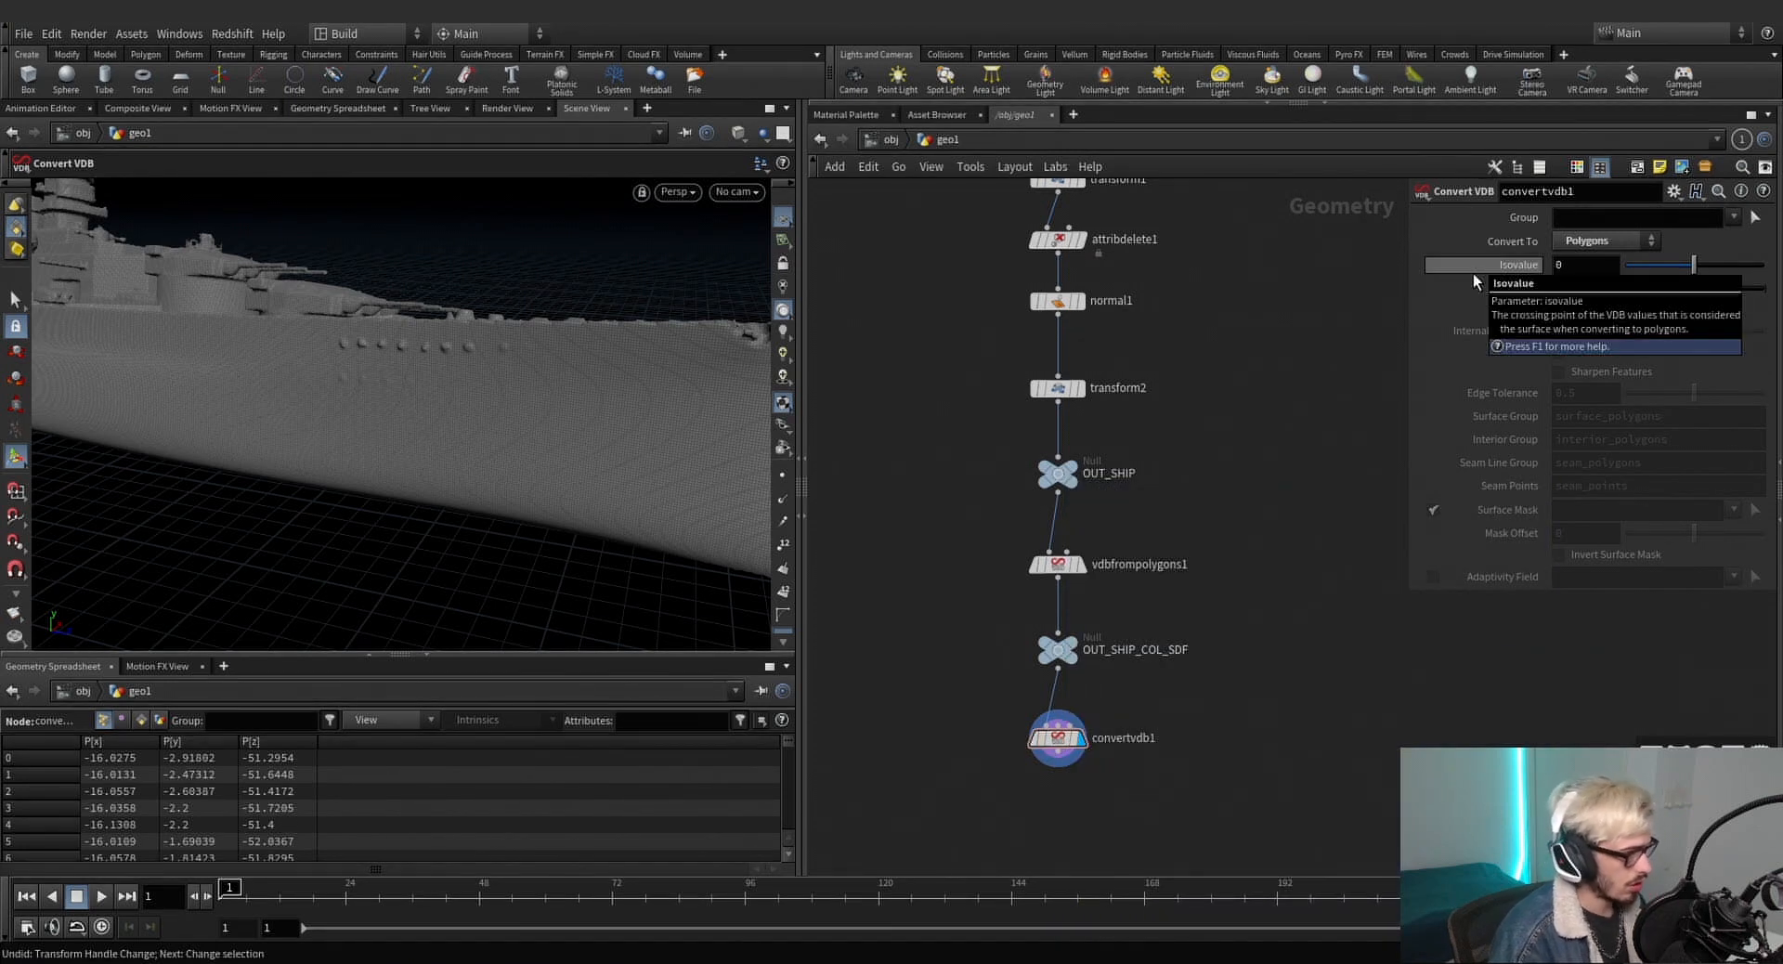
key(Return)
Add a PolyReduce node directly beneath convertvdb1 and display it.
middle_drag(1305, 492, 1304, 265)
click(1056, 537)
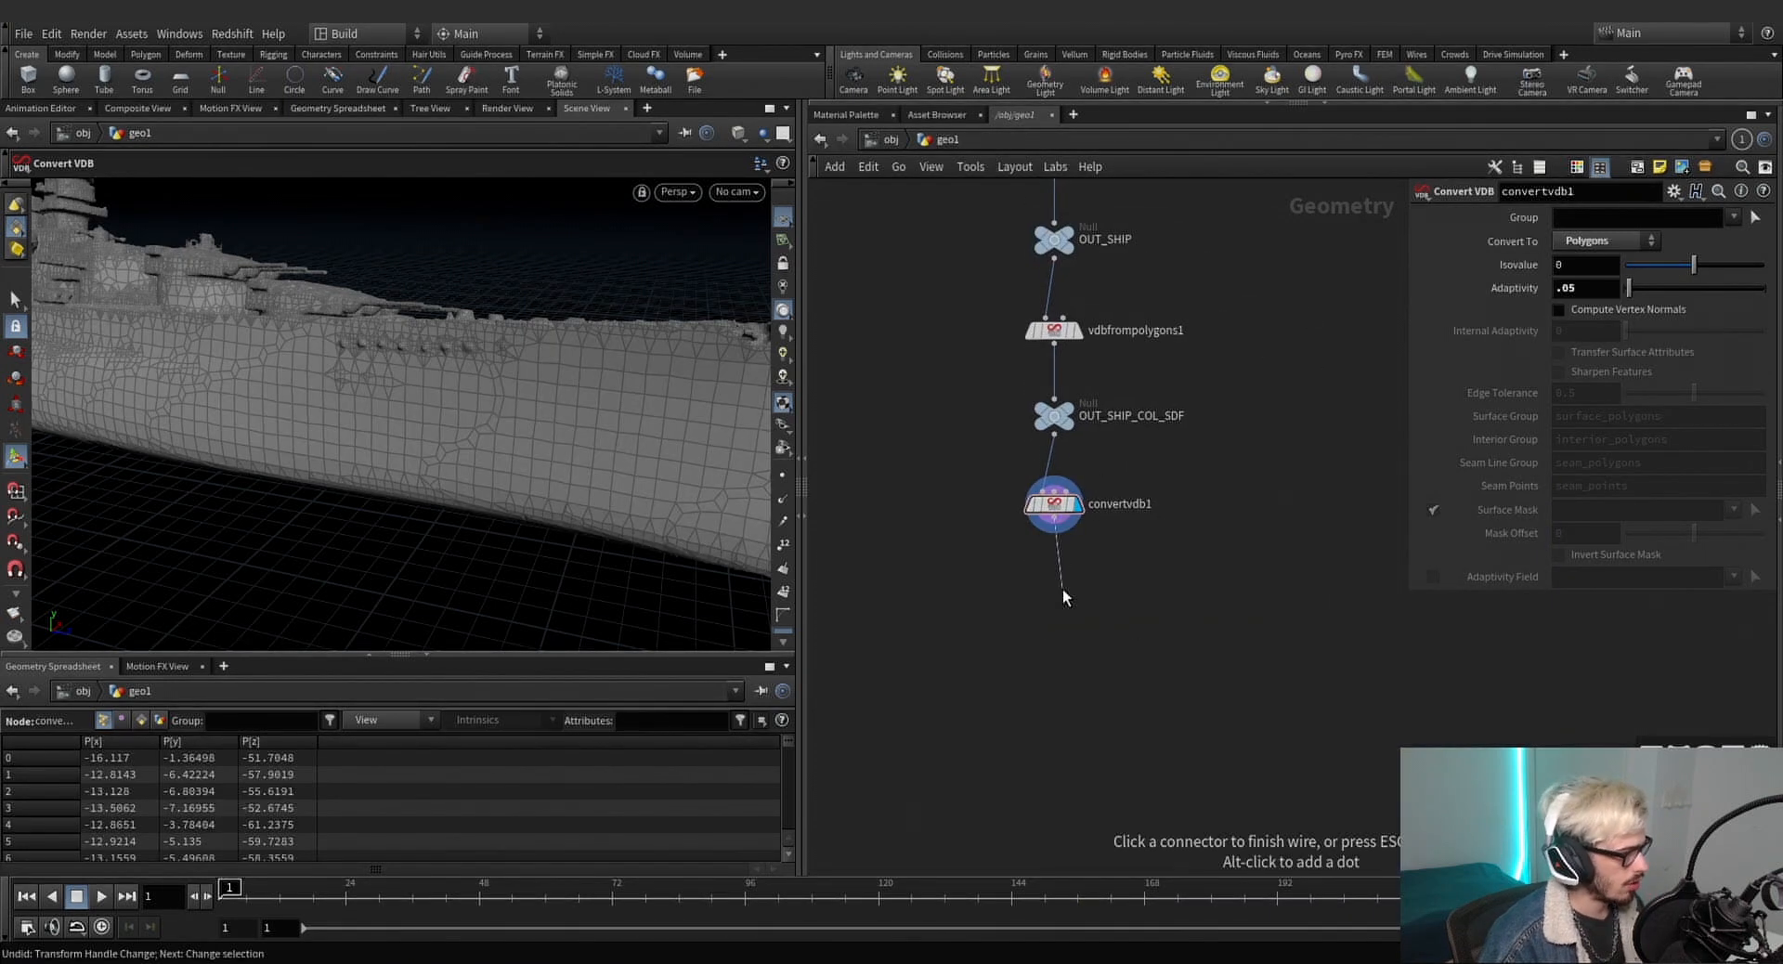
key(Tab)
text(polyre)
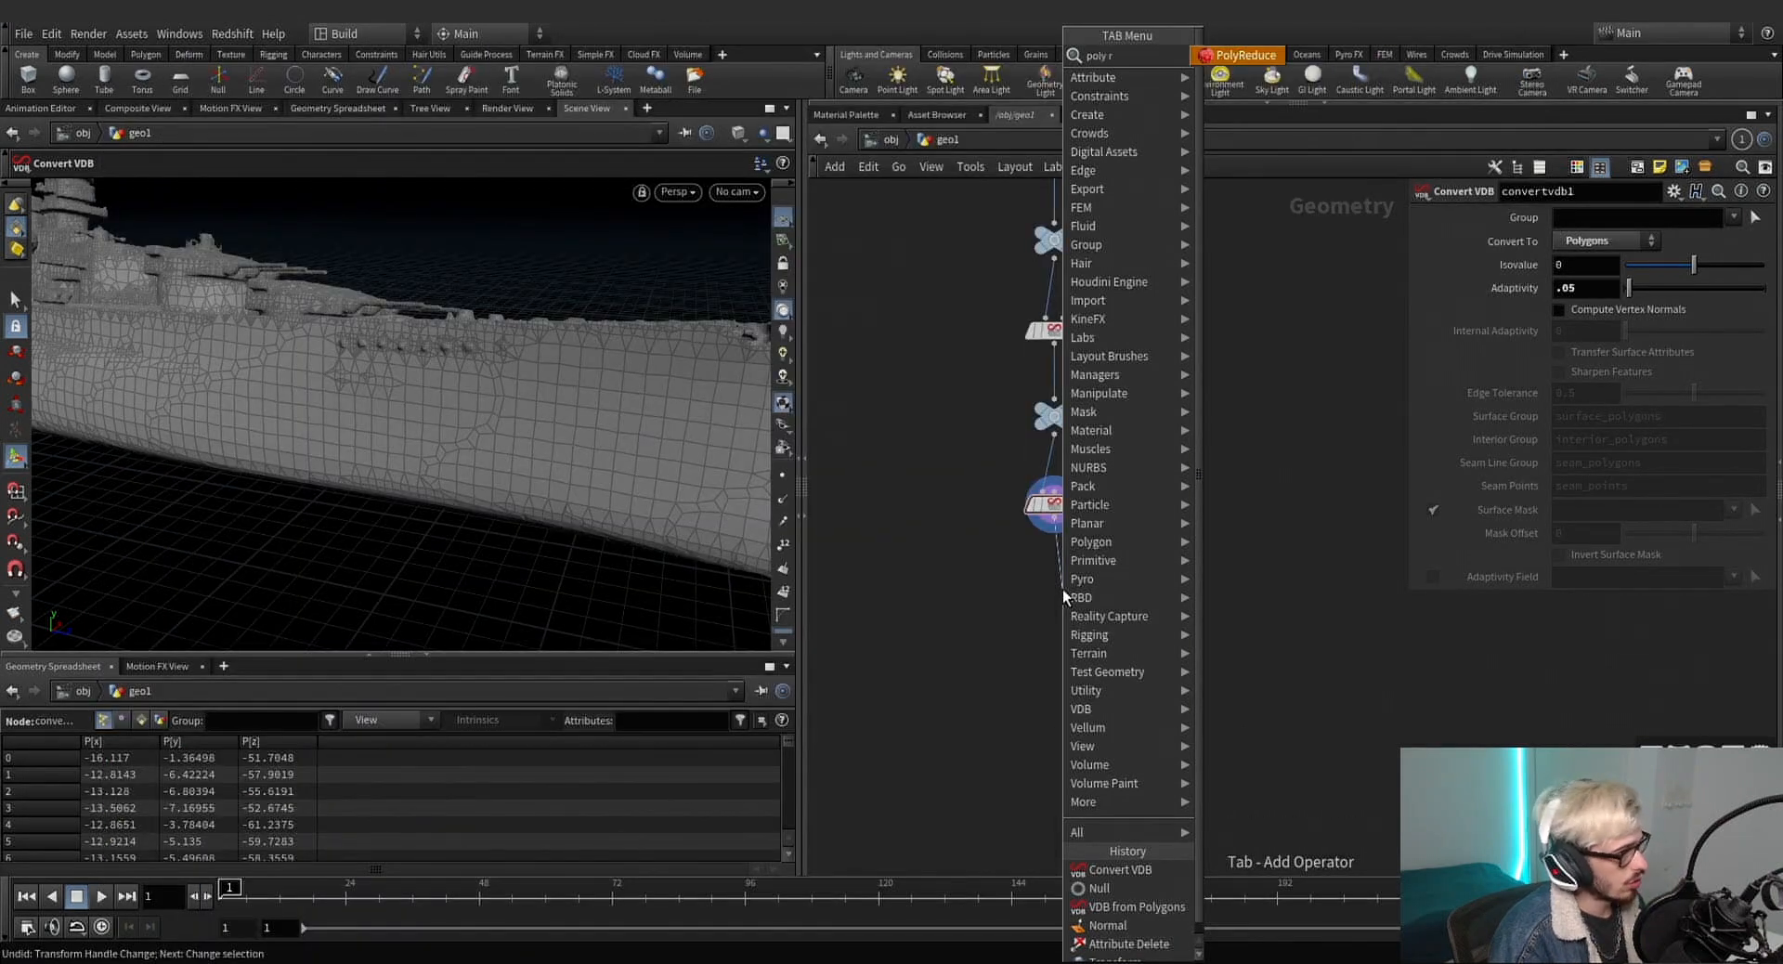
key(Return)
click(1062, 589)
drag(1062, 588, 1055, 581)
click(1078, 584)
drag(1185, 664, 1047, 506)
click(1033, 557)
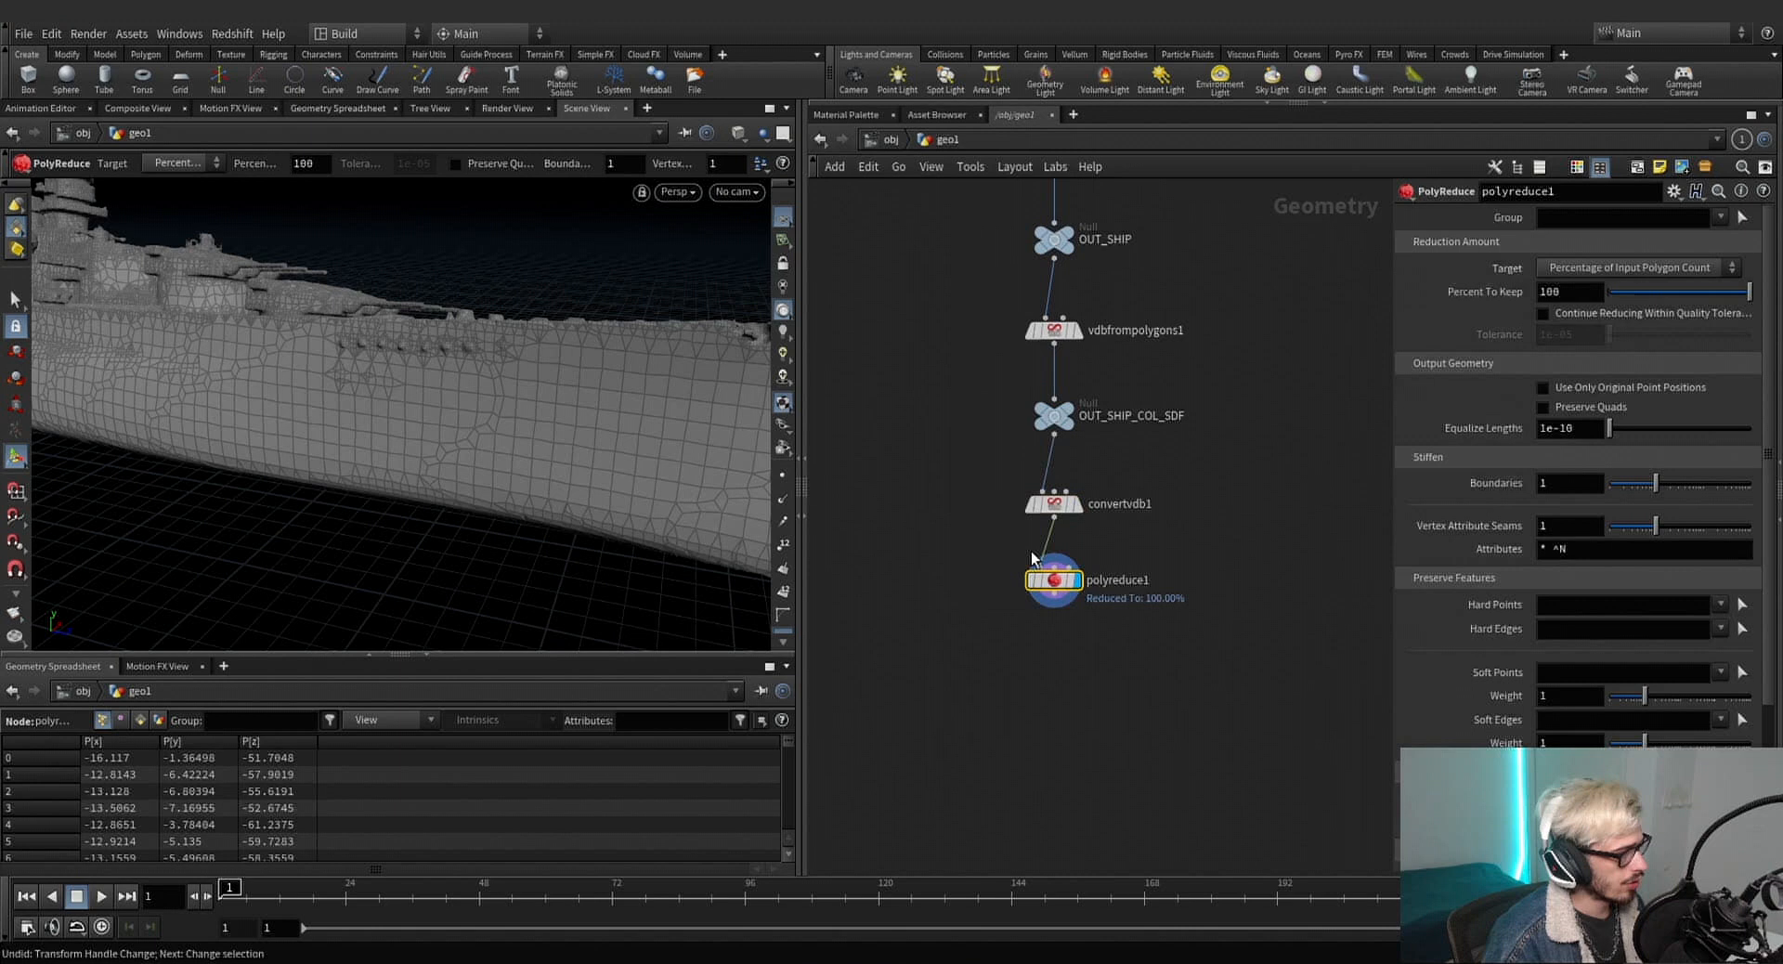
Try reducing the ship mesh to 10 percent of its input polygons and inspect the surface.
click(1593, 291)
text(10)
key(Return)
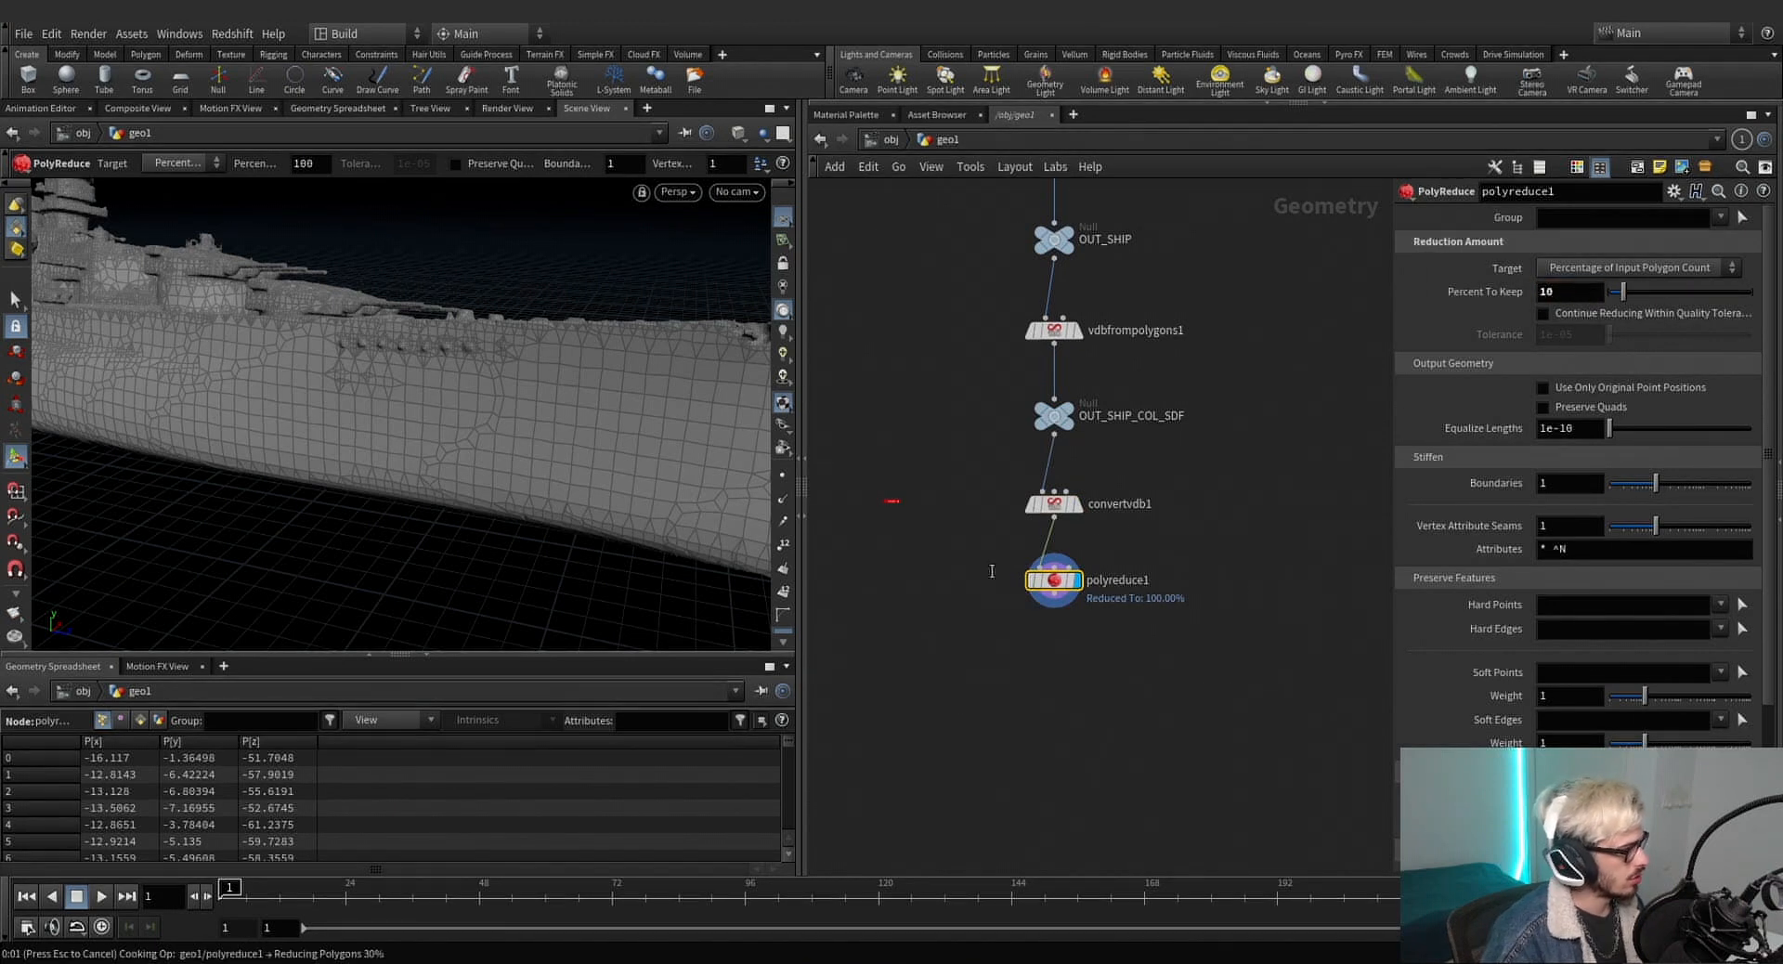
alt+drag(549, 390, 395, 408)
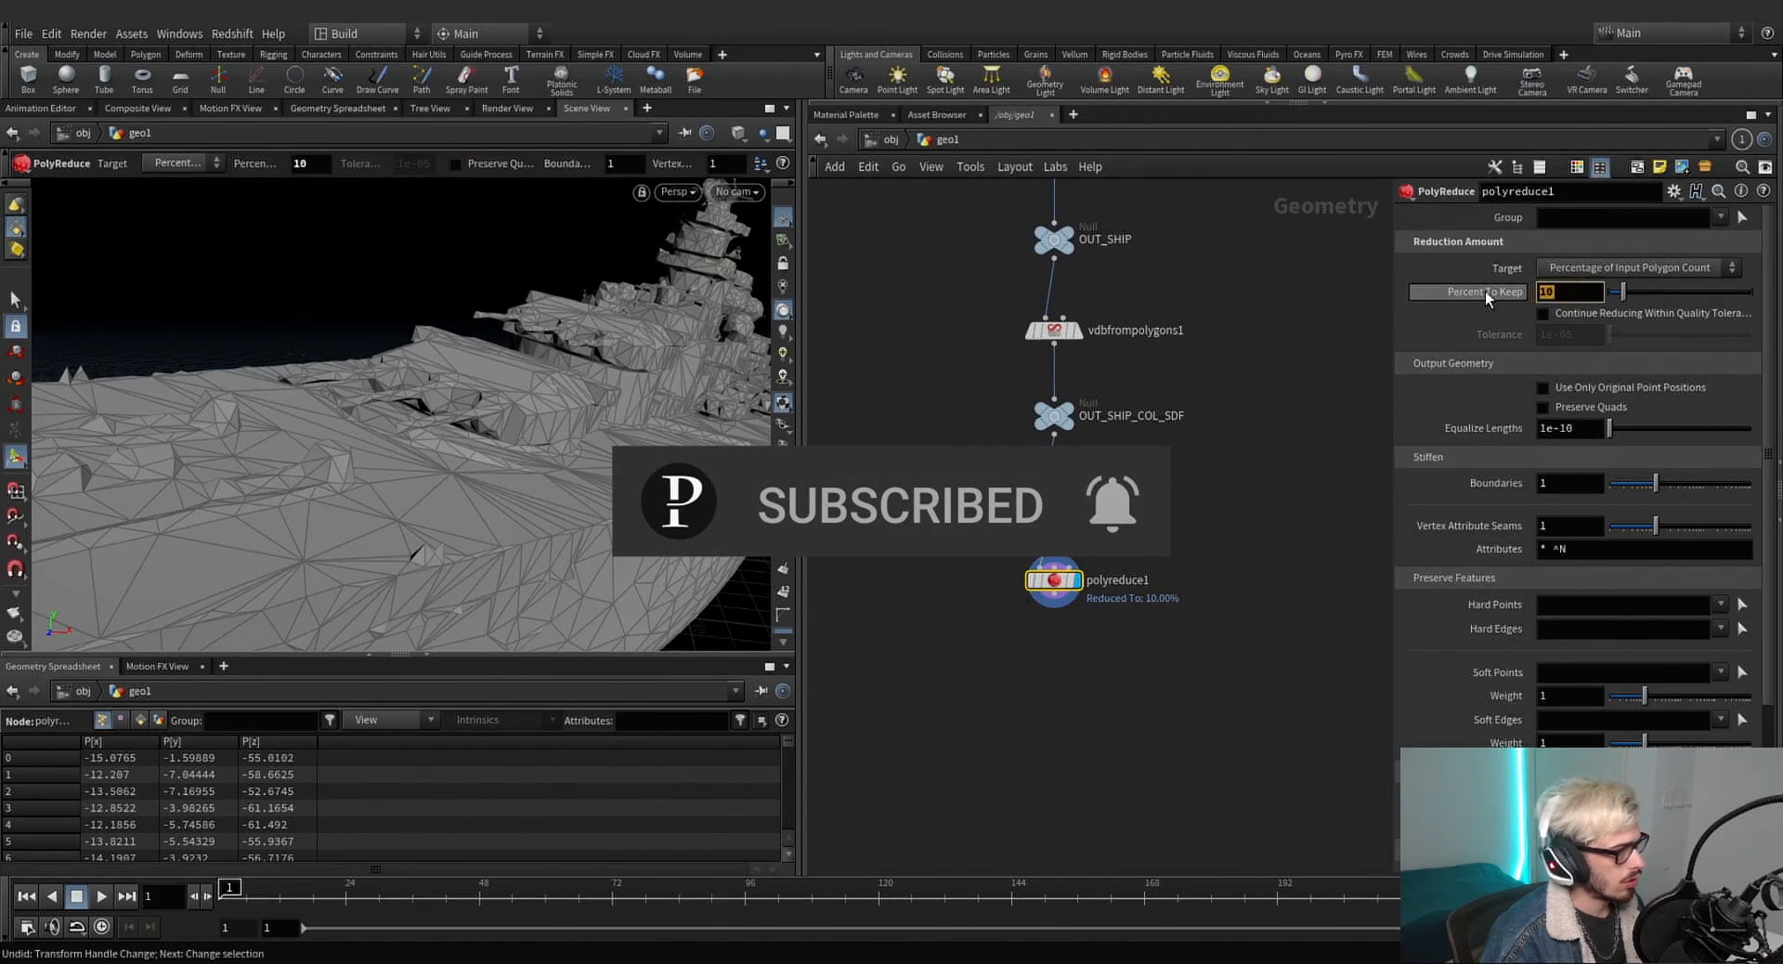
Set the PolyReduce percent to keep to 20 and inspect the reduced hull.
text(20)
key(Return)
alt+drag(520, 399, 894, 397)
click(1054, 594)
key(Escape)
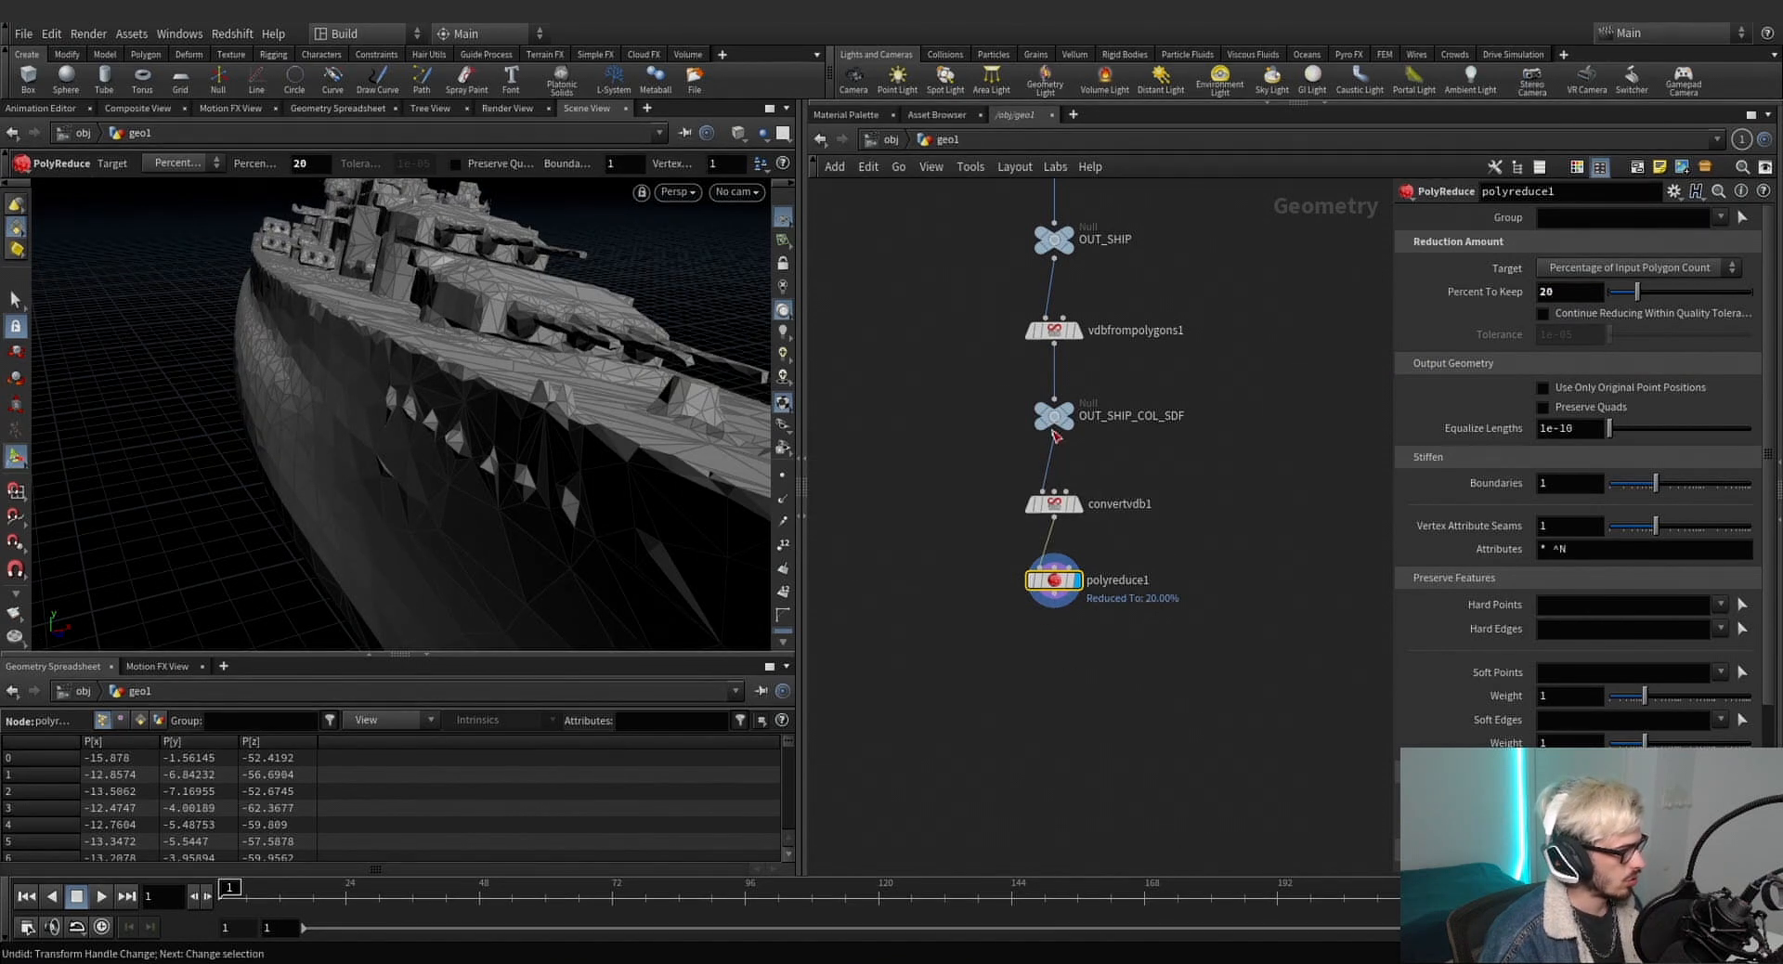
Duplicate the OUT_SHIP_COL_SDF null beneath polyreduce1, wire it in and rename it OUT_SHIP_COL_POLY.
alt+drag(1054, 416, 1071, 749)
alt+drag(1052, 683, 1054, 684)
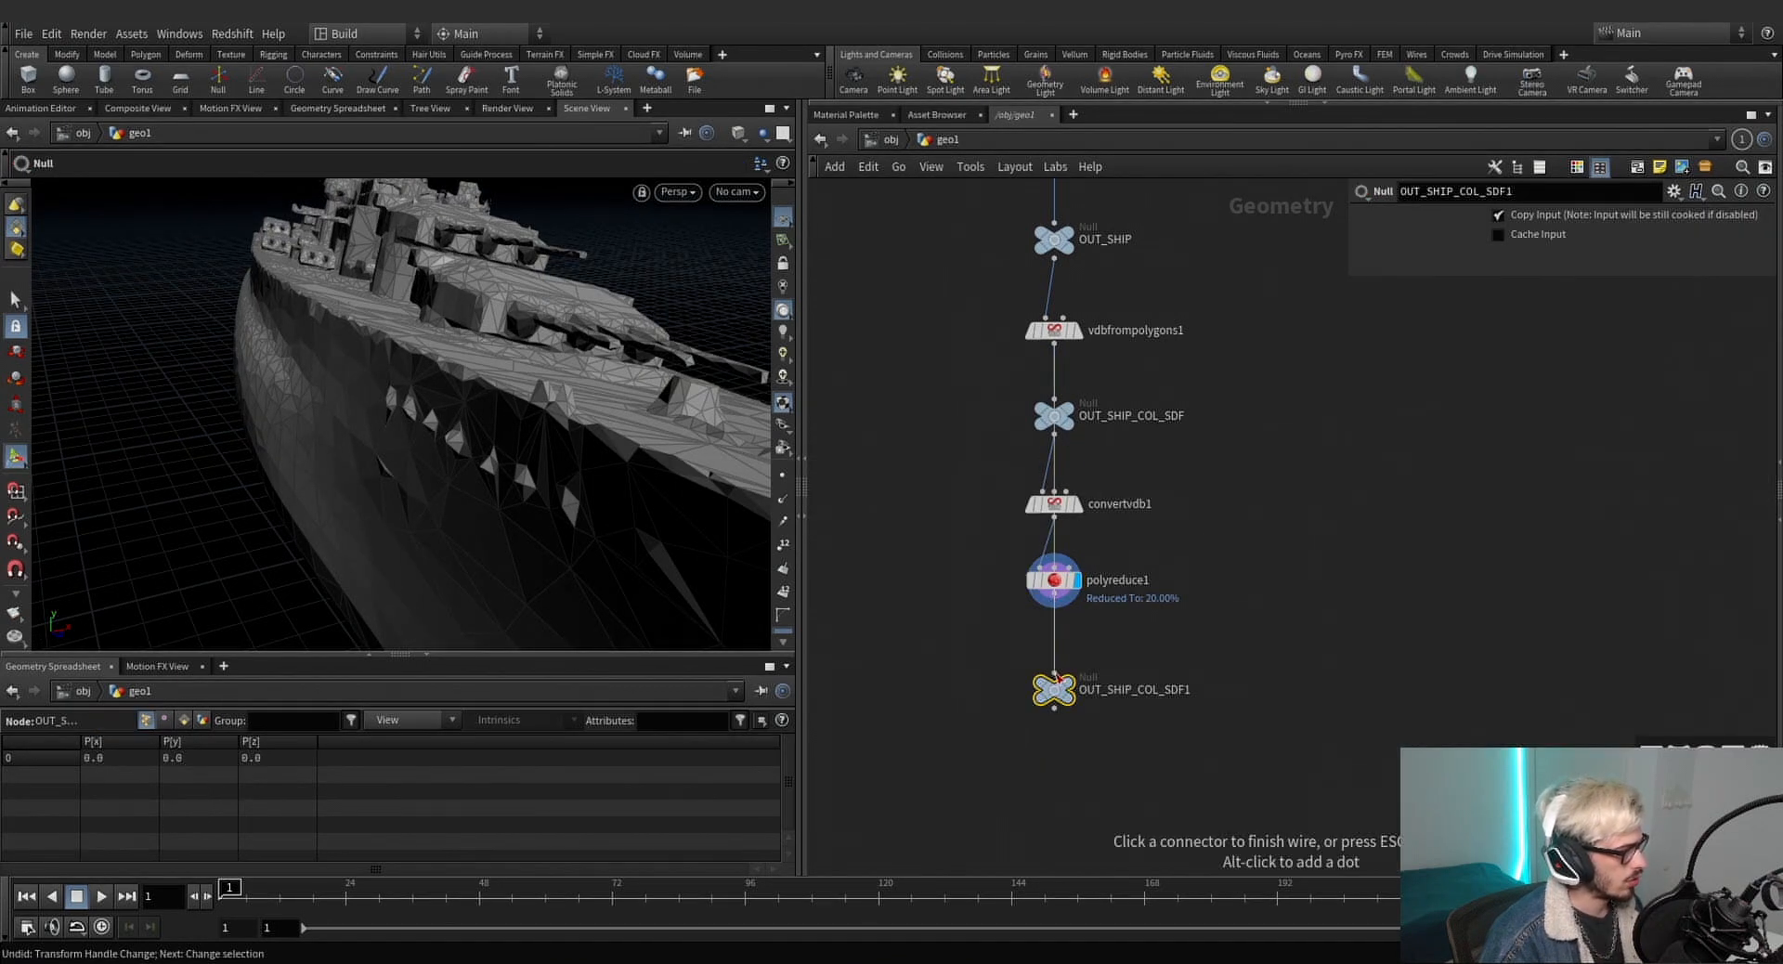
click(1055, 676)
double_click(1153, 691)
text(POLY)
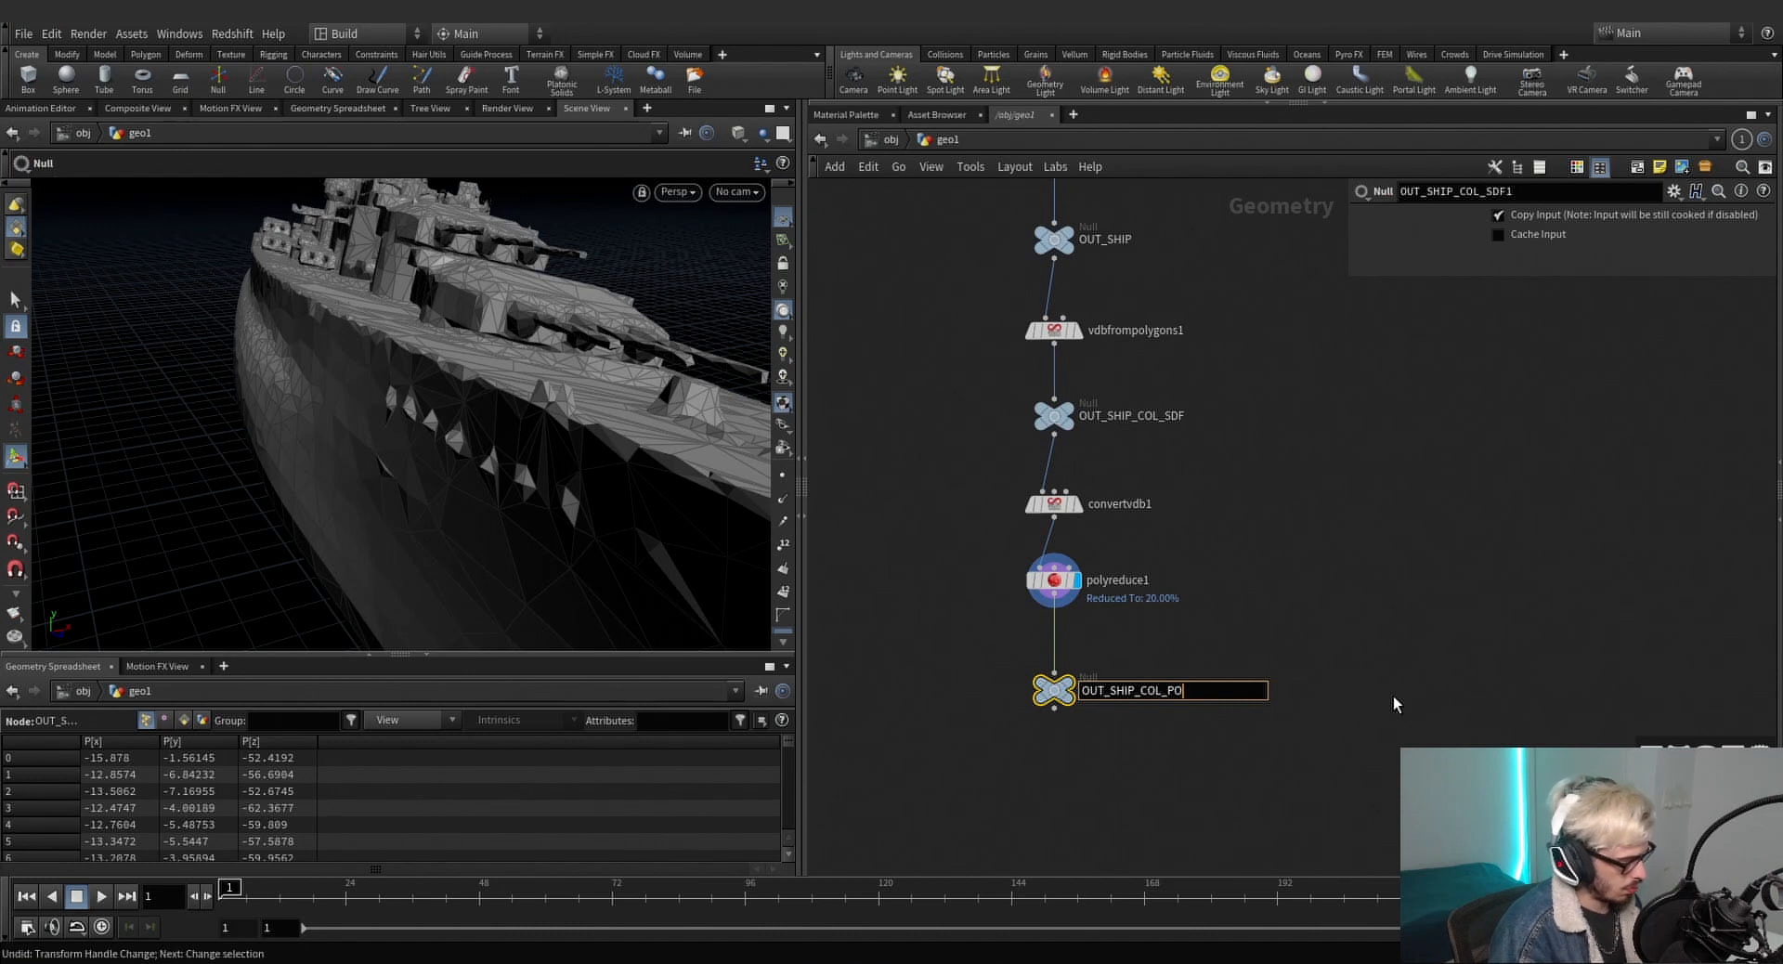
key(Return)
Enclose the whole ship node chain in a network box and display OUT_SHIP_COL_POLY.
scroll(1378, 711, down, 5)
drag(1345, 767, 1145, 307)
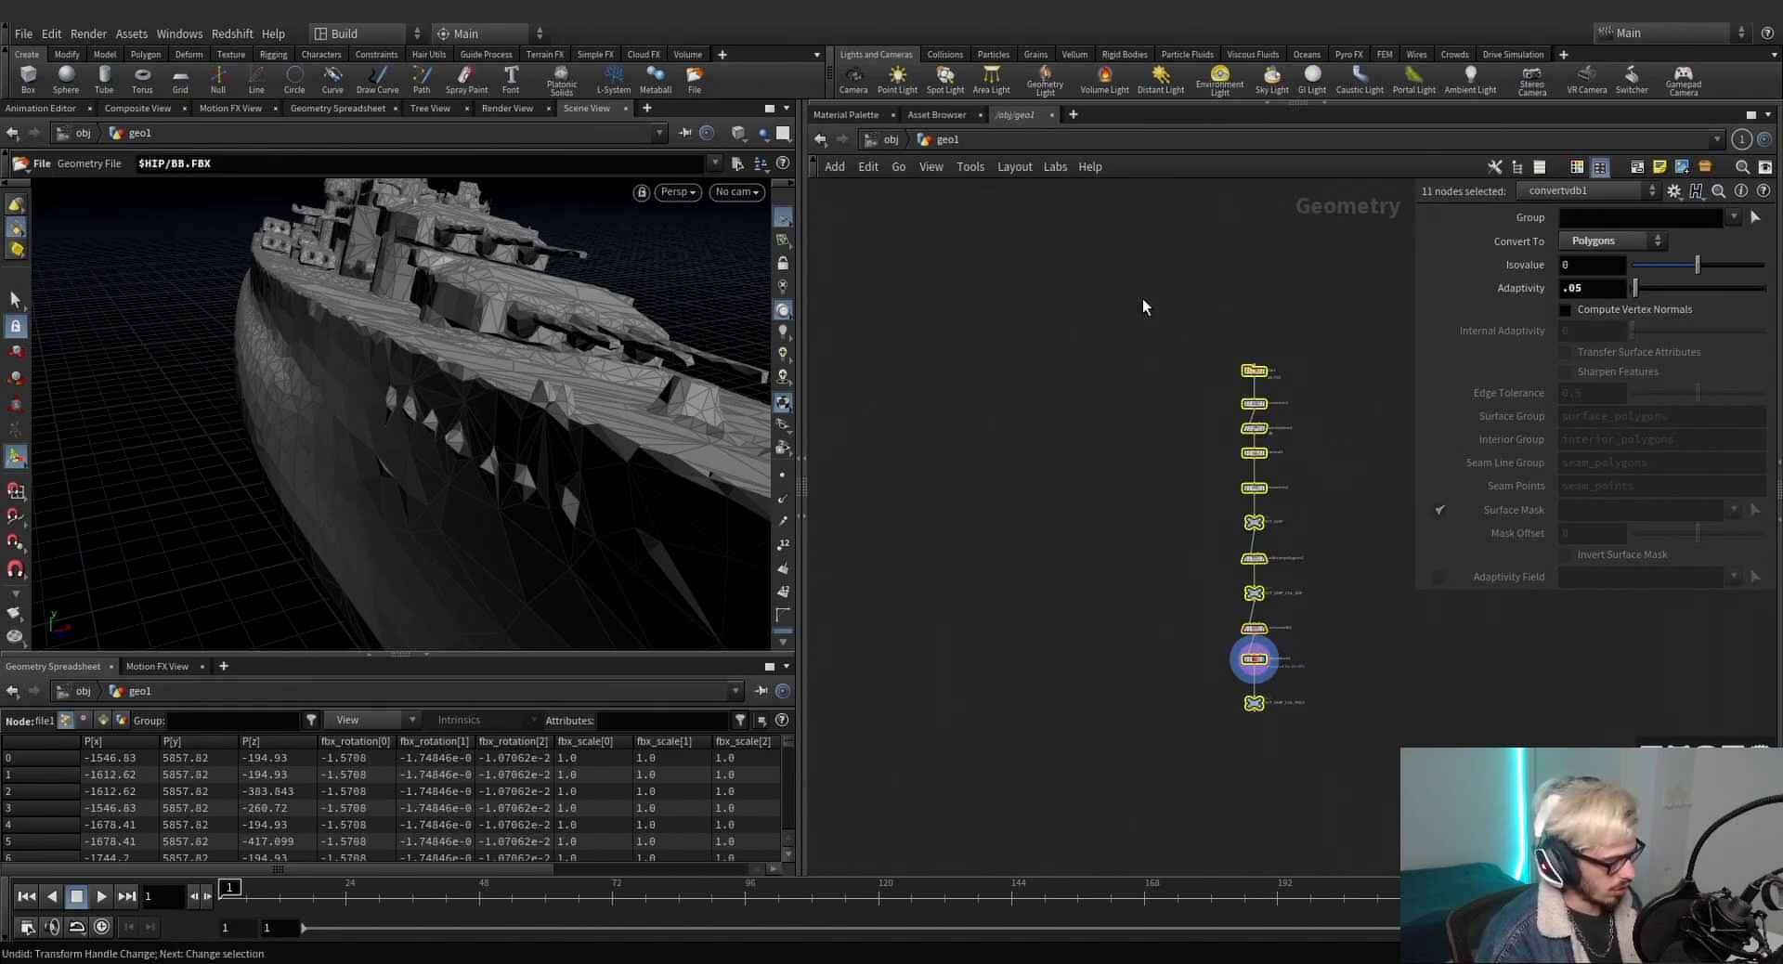
key(shift+o)
alt+drag(482, 418, 233, 334)
scroll(624, 392, down, 5)
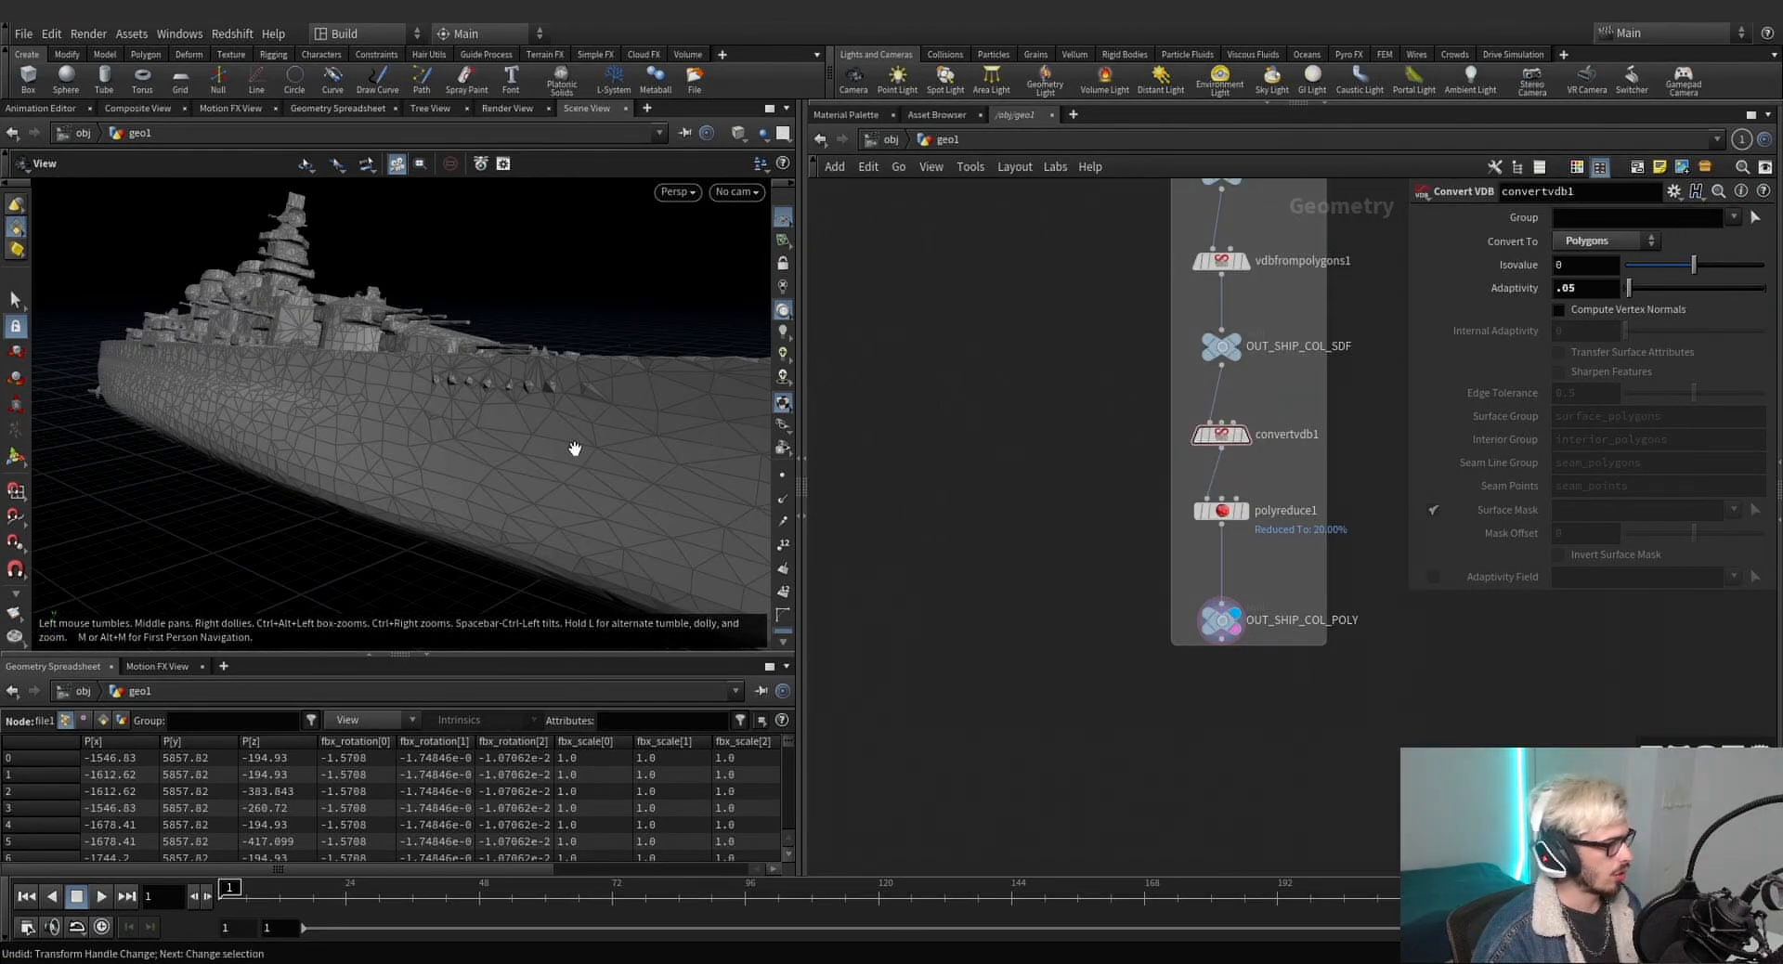
scroll(585, 444, down, 4)
alt+drag(588, 442, 408, 455)
Add a Box node in the empty area beside the ship's network box.
key(Tab)
text(r)
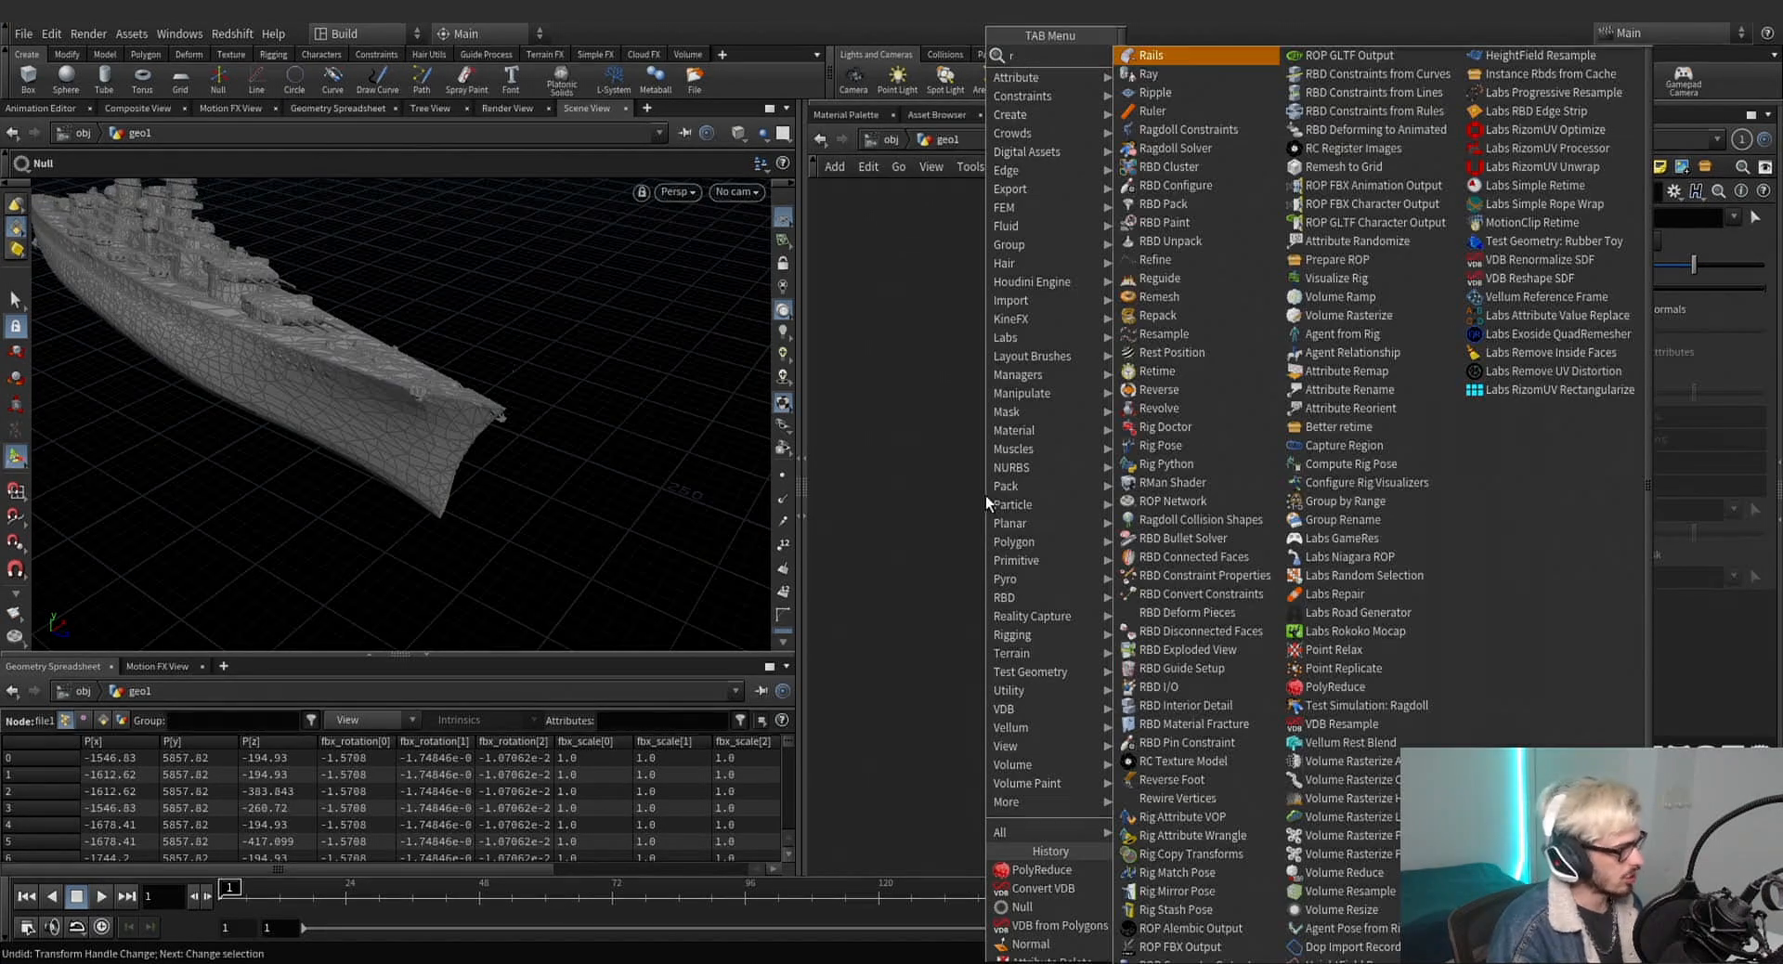
key(BackSpace)
text(grid)
key(Return)
click(984, 494)
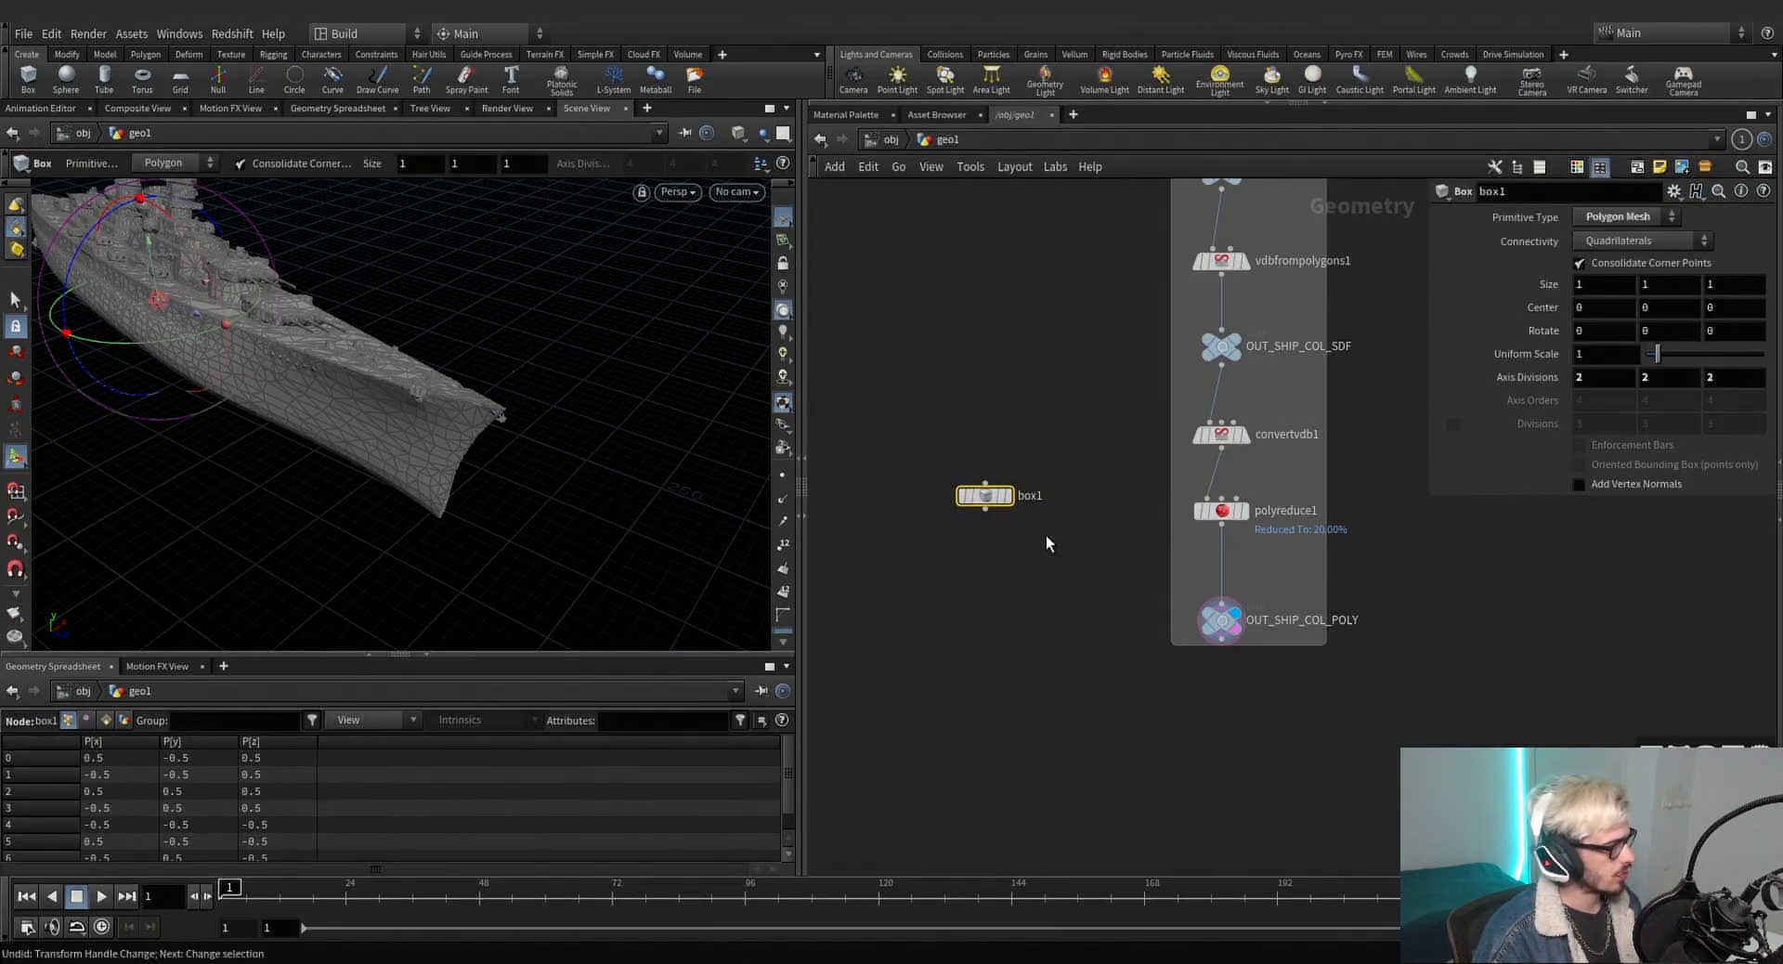
Move the box to about 220.4 in Z near the bow, set its uniform scale to about 31.2 and display it.
drag(186, 312, 624, 504)
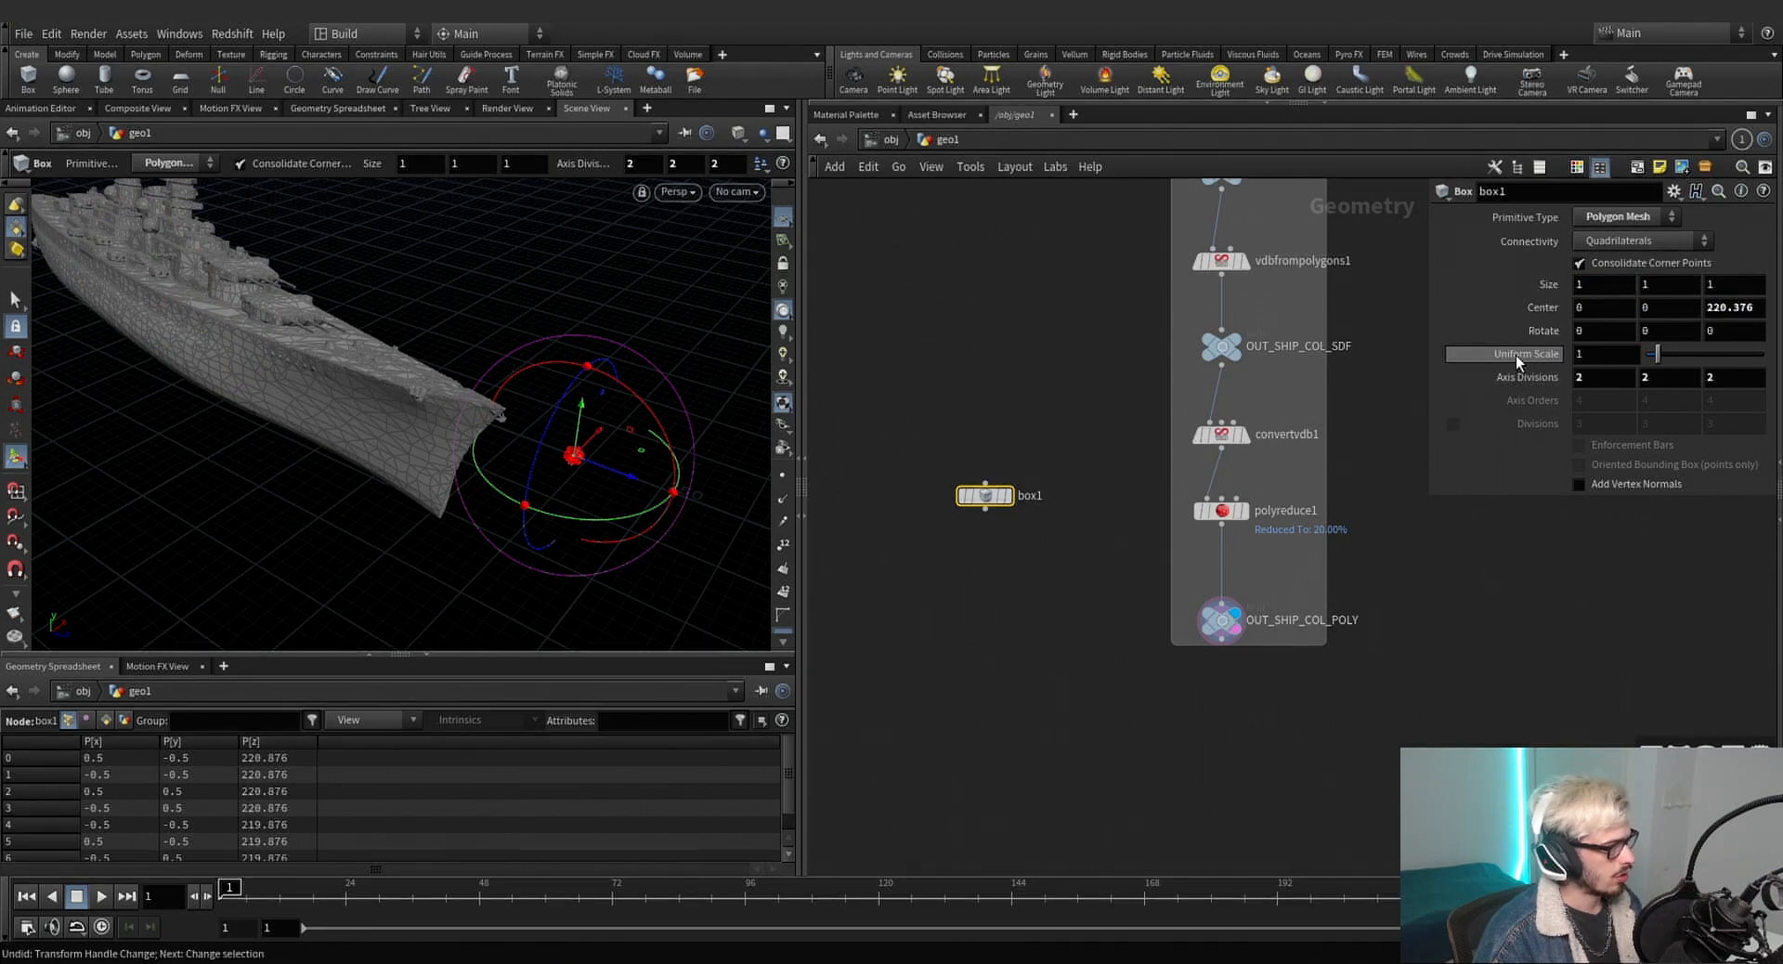
mouse_move(1515, 355)
middle_down()
mouse_move(1522, 390)
mouse_move(1515, 354)
middle_up()
key(s)
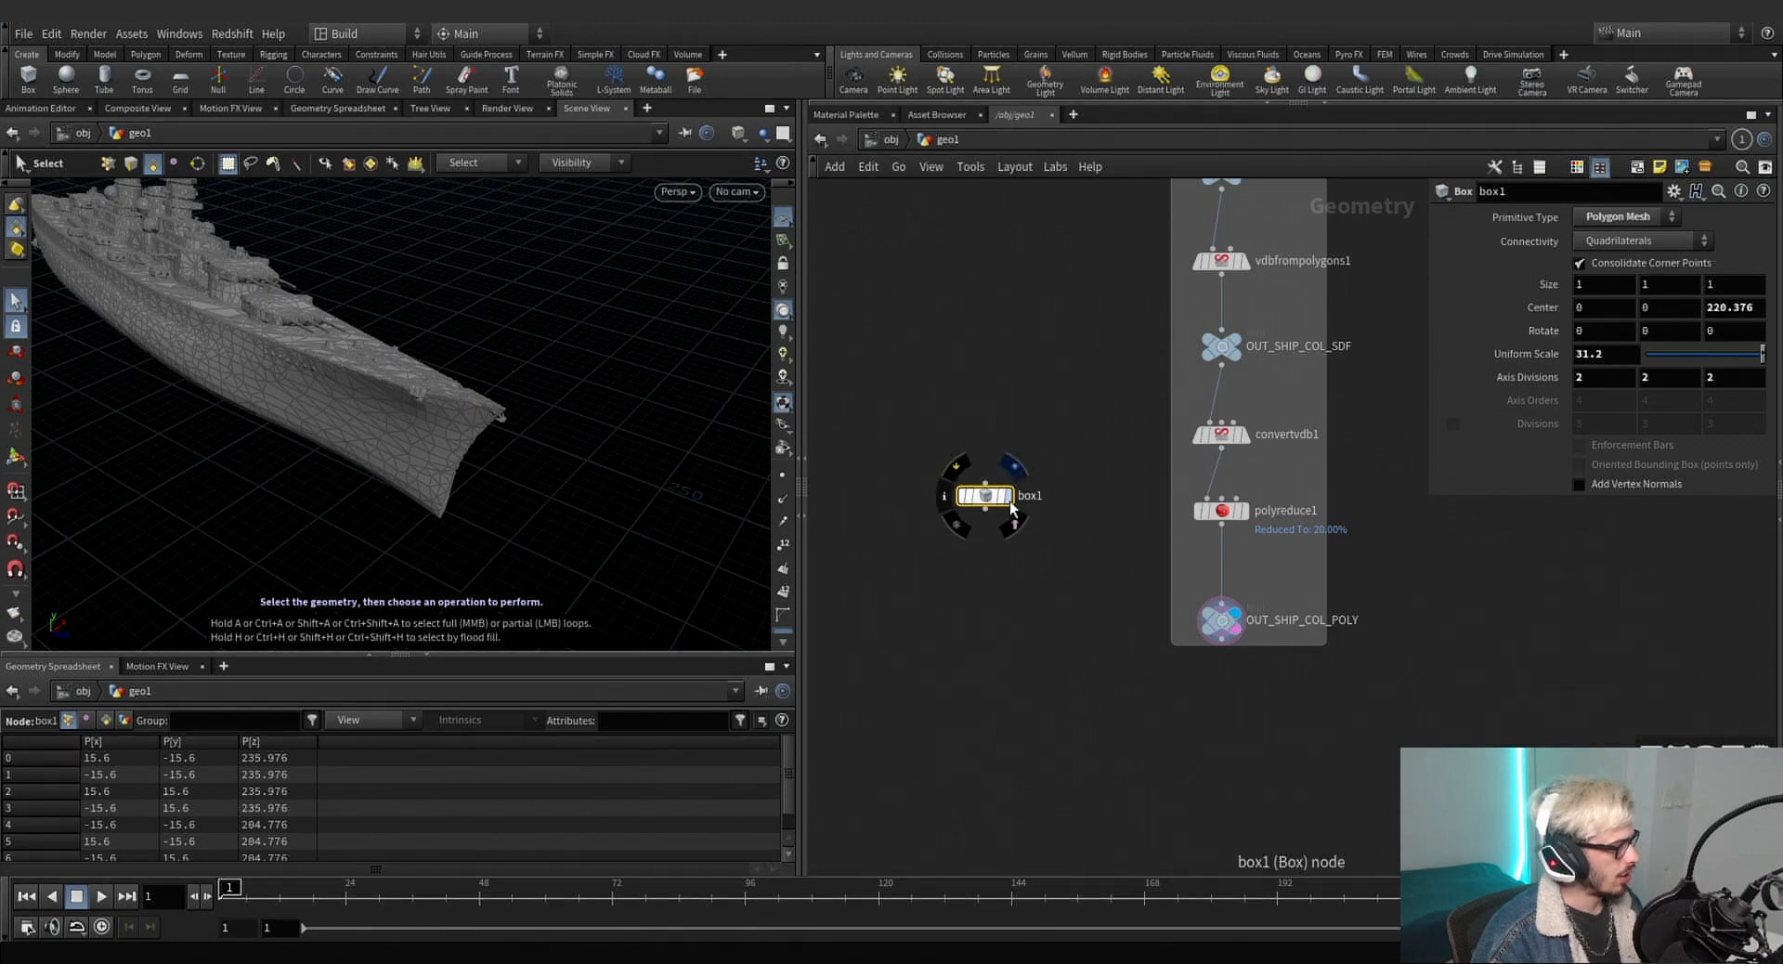
click(1009, 502)
Select the box's top face and add an Edit node for it.
click(594, 428)
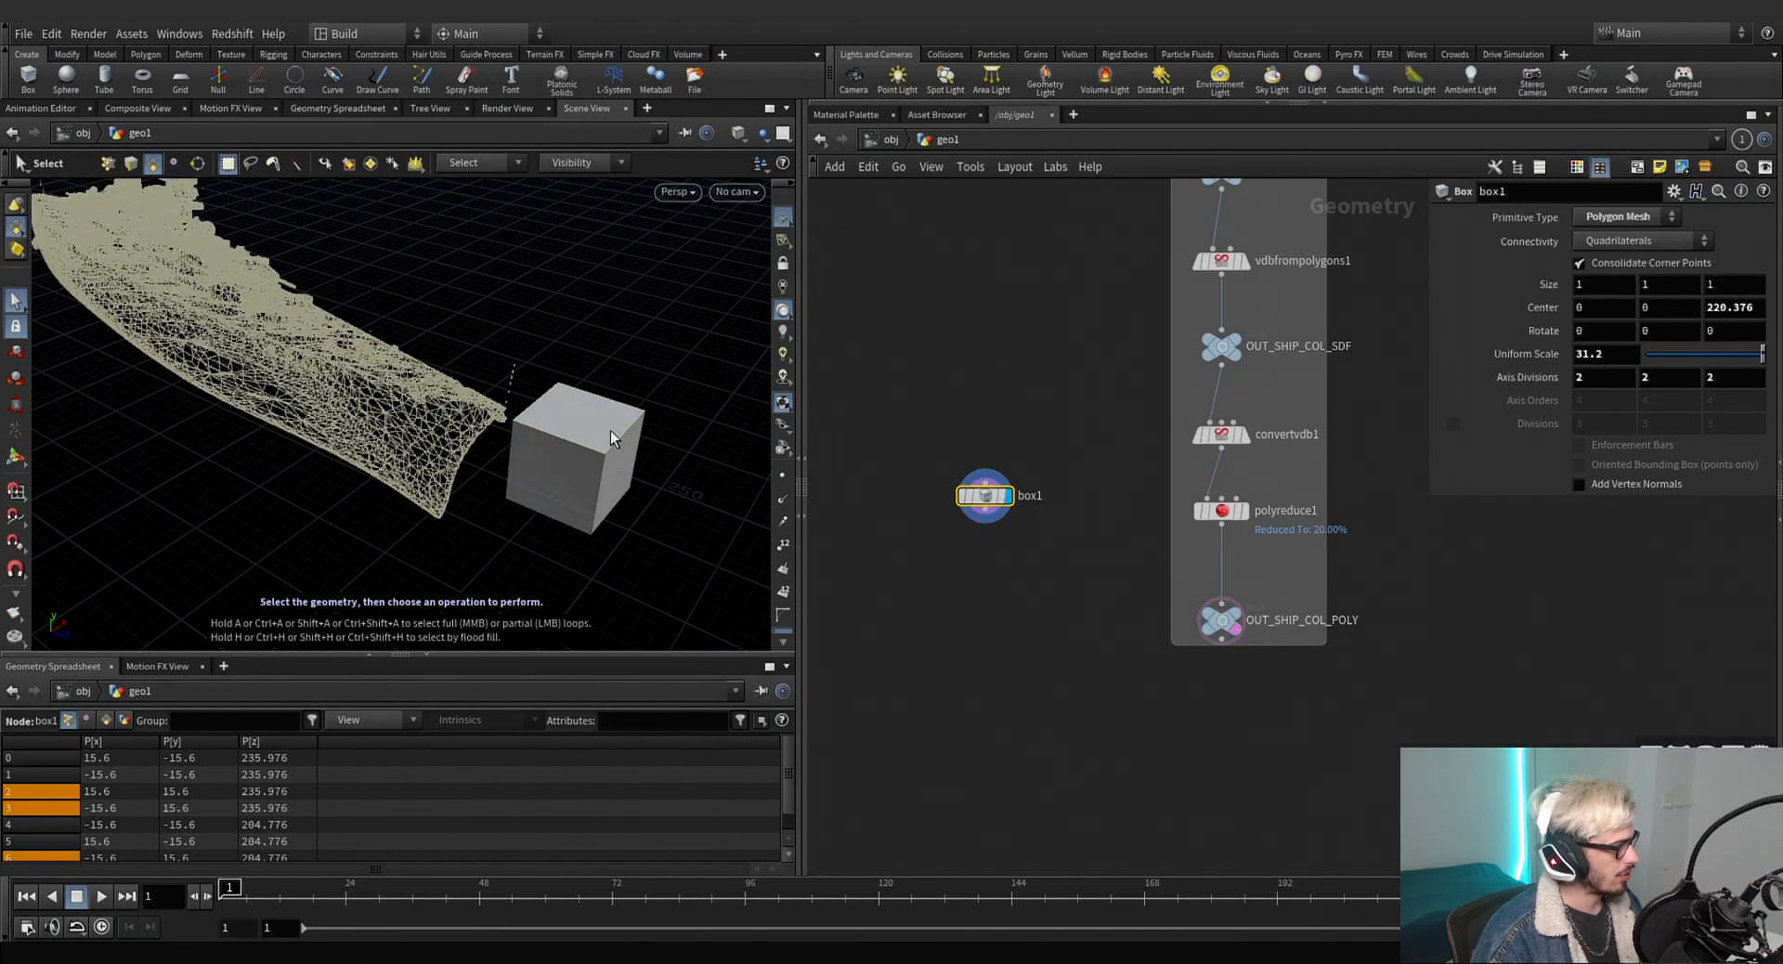
key(Tab)
text(edit)
key(Return)
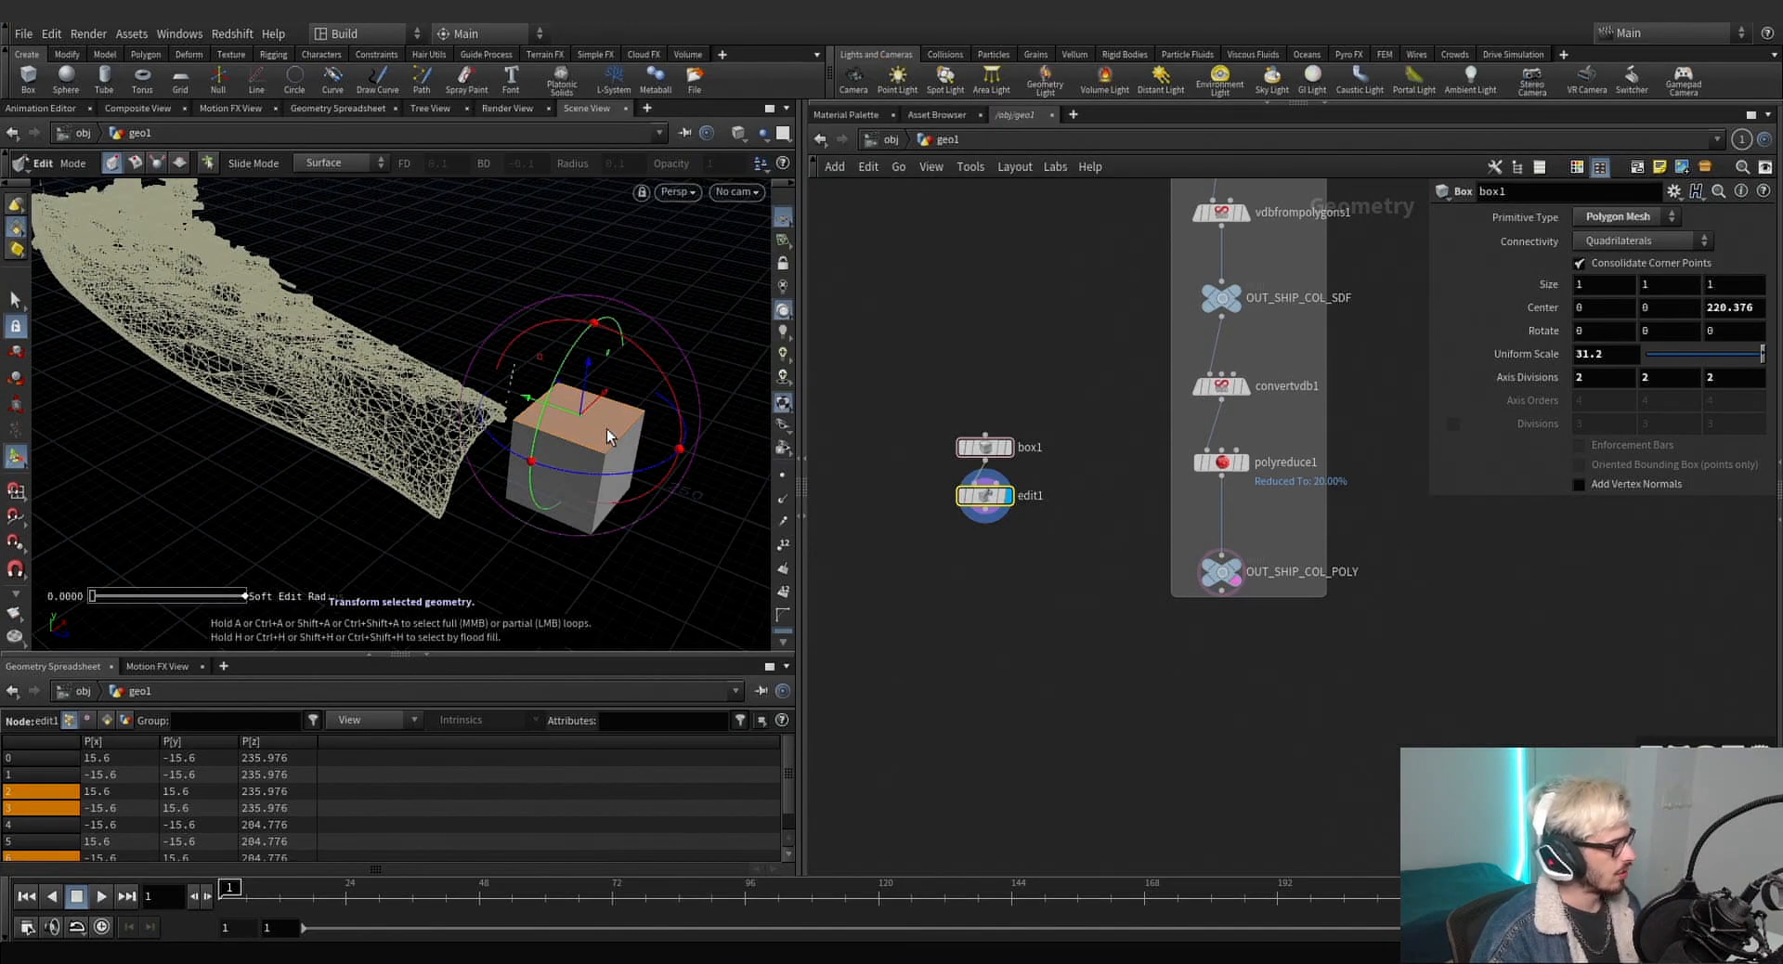
Reduce the box's uniform scale to 5.56, and scale its top face to 0.5 while moving it about 28.67 in Y and 25.42 in Z.
click(1703, 355)
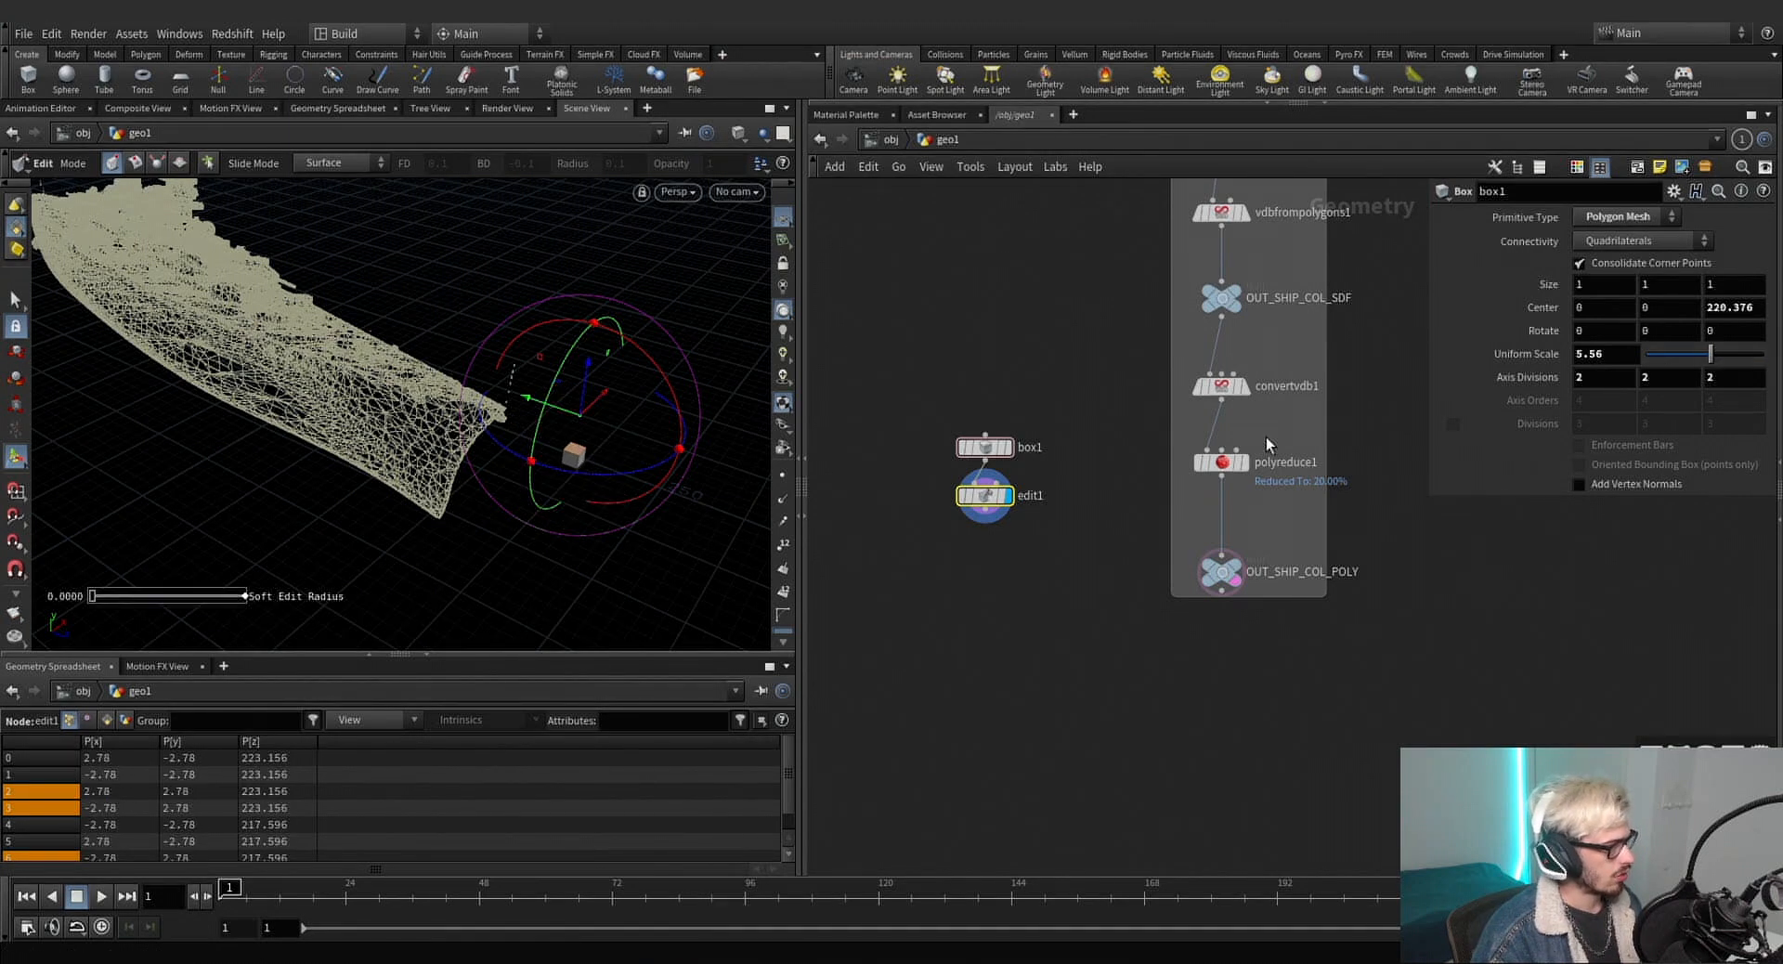
drag(1030, 538, 942, 486)
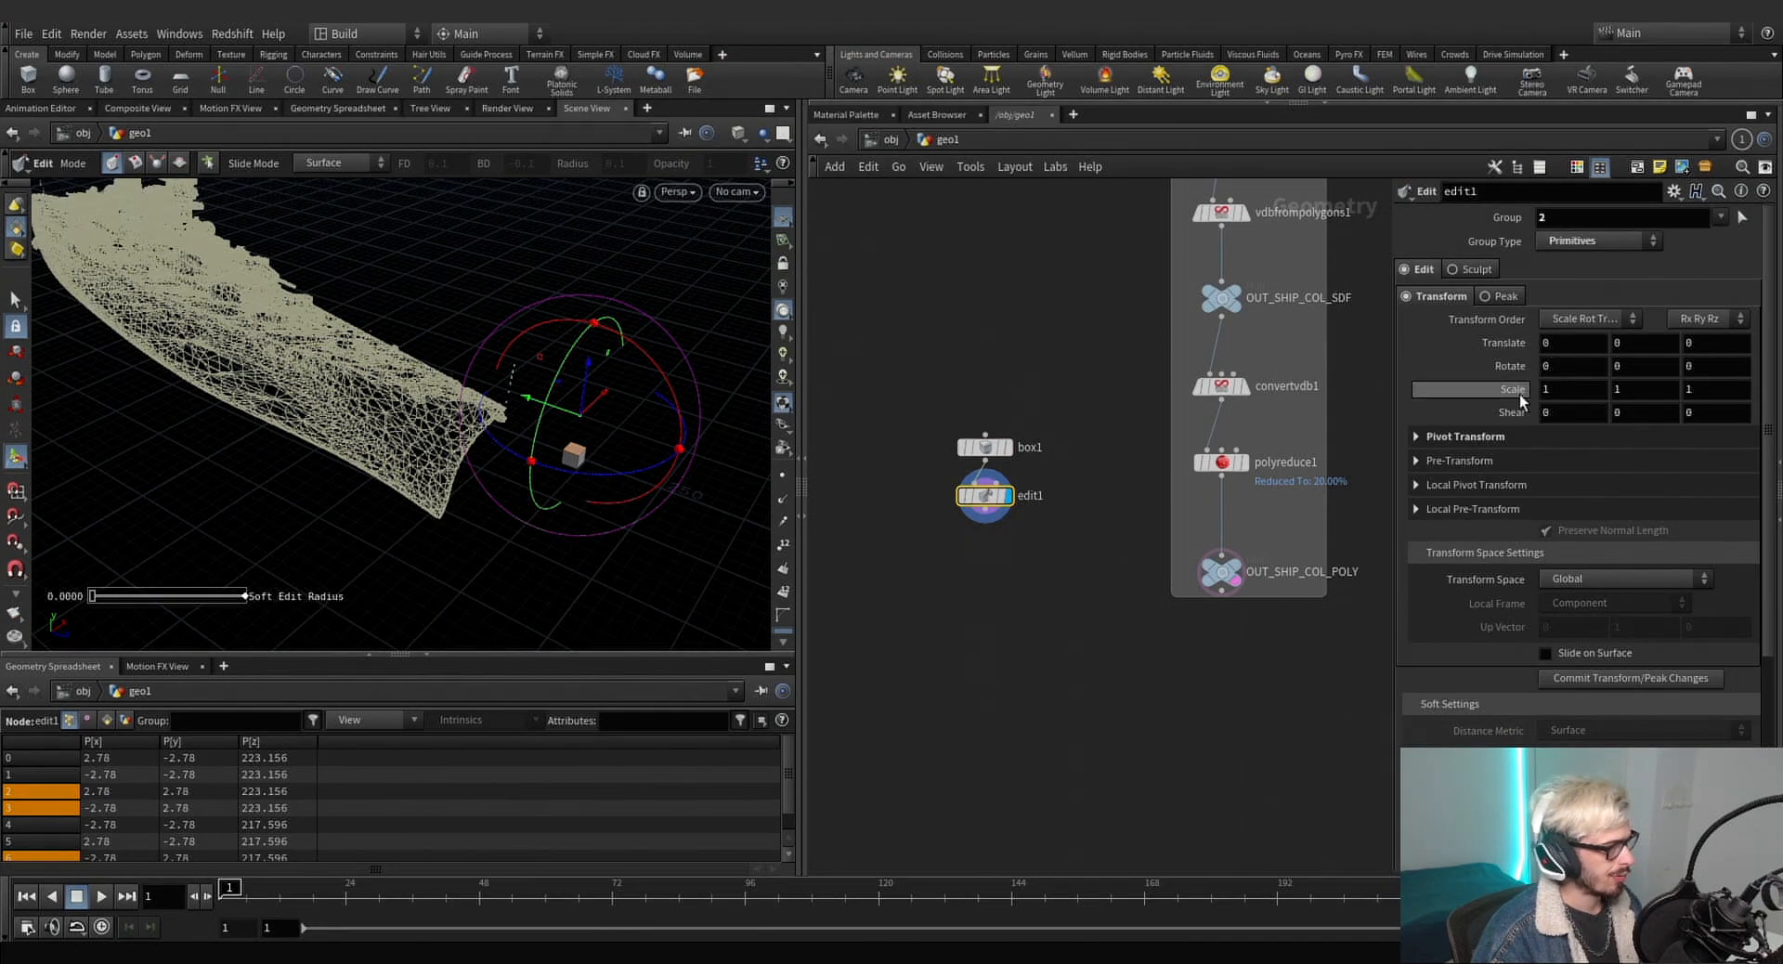
middle_drag(1519, 394, 1457, 391)
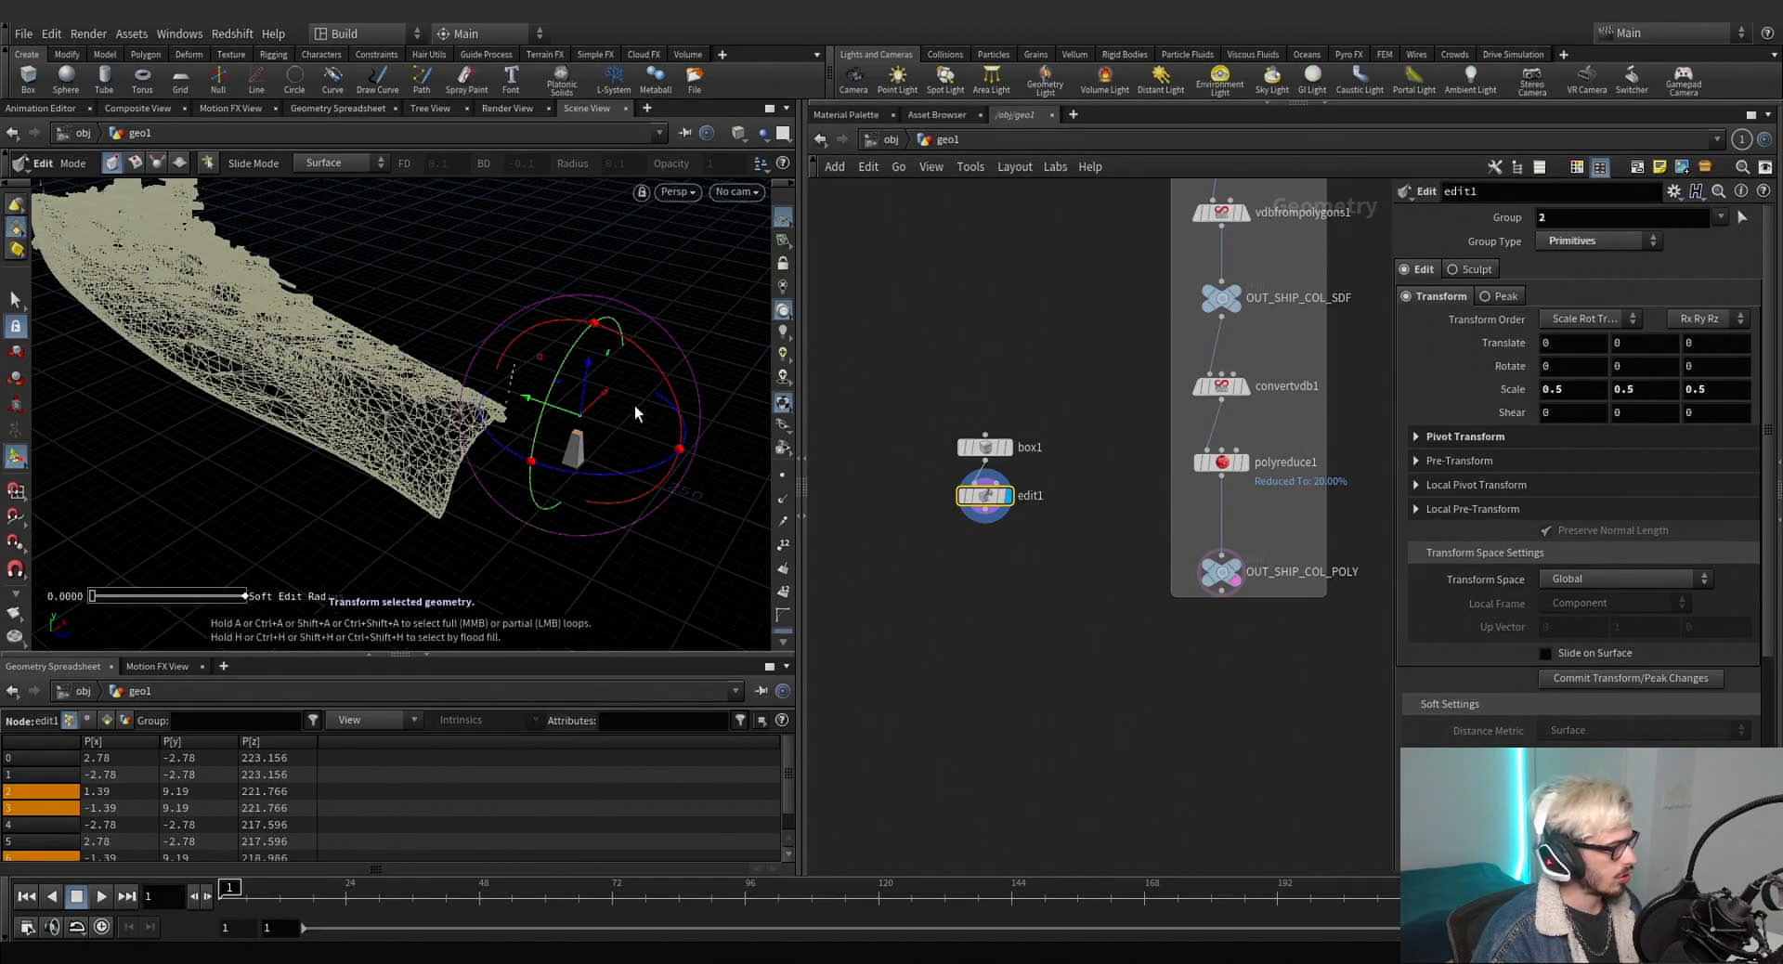
drag(581, 395, 640, 362)
Enlarge the box to a half-width of about 22.13 and taper its top face to a scale of 0.2.
click(985, 447)
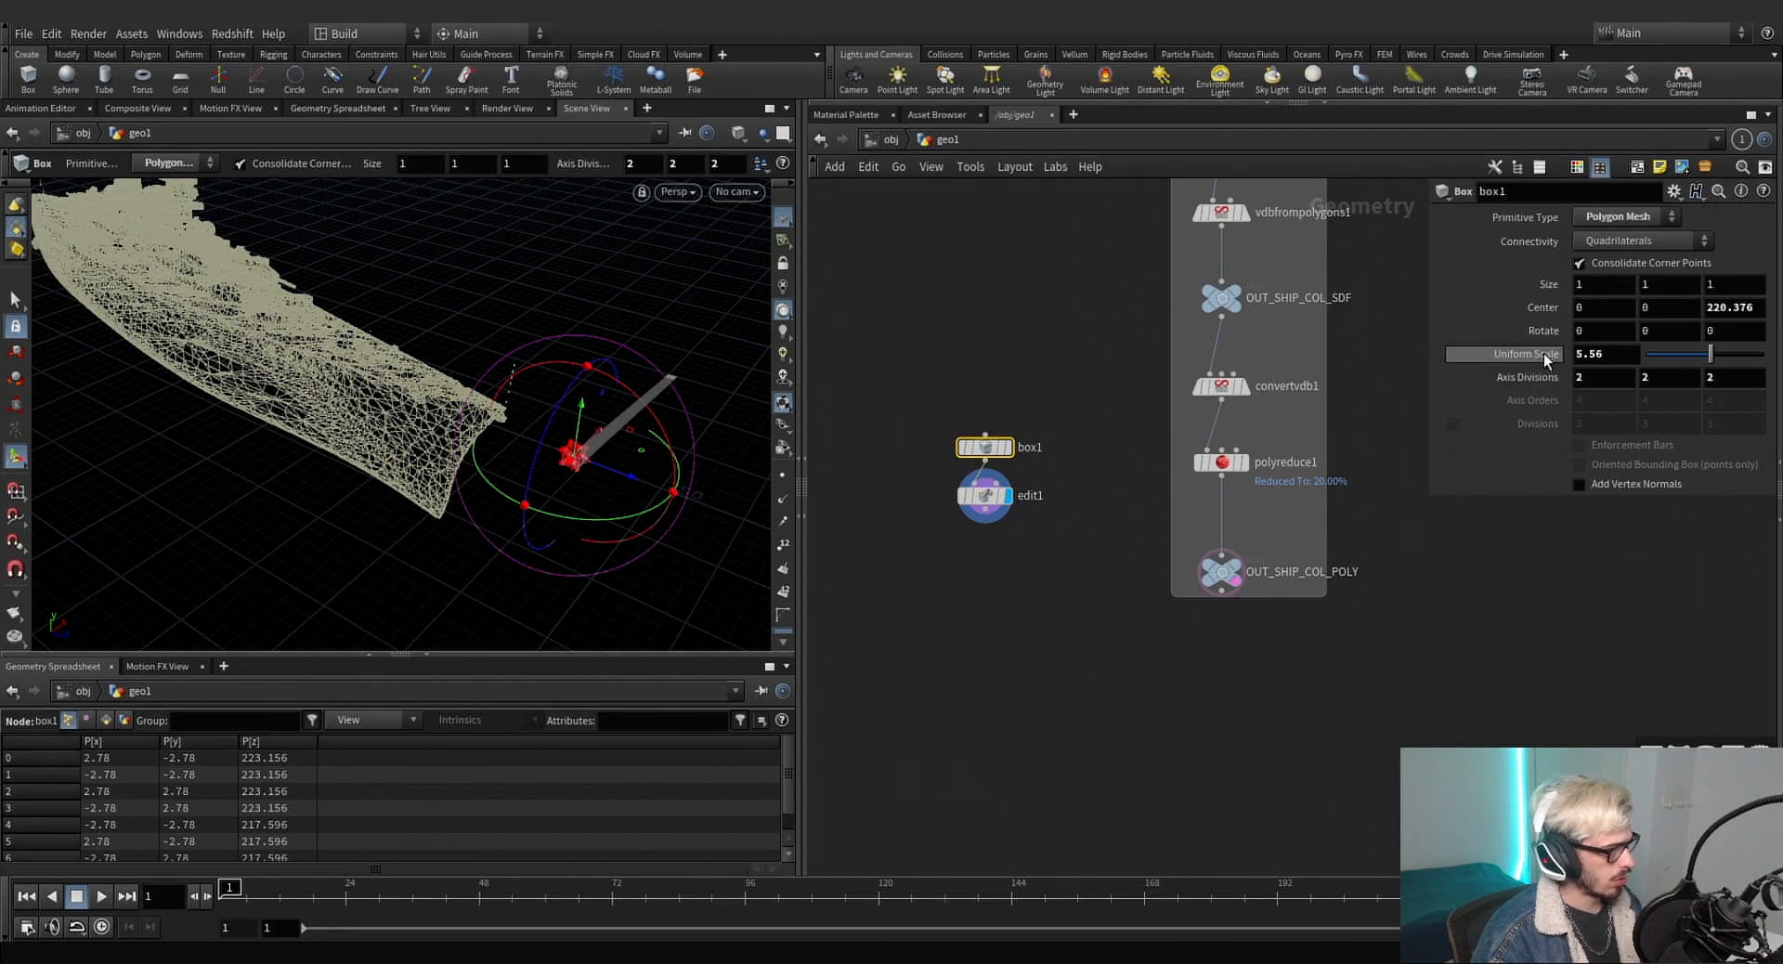
mouse_move(1543, 353)
middle_down()
mouse_move(1634, 353)
mouse_move(672, 426)
mouse_move(1512, 366)
middle_up()
drag(1018, 574, 927, 482)
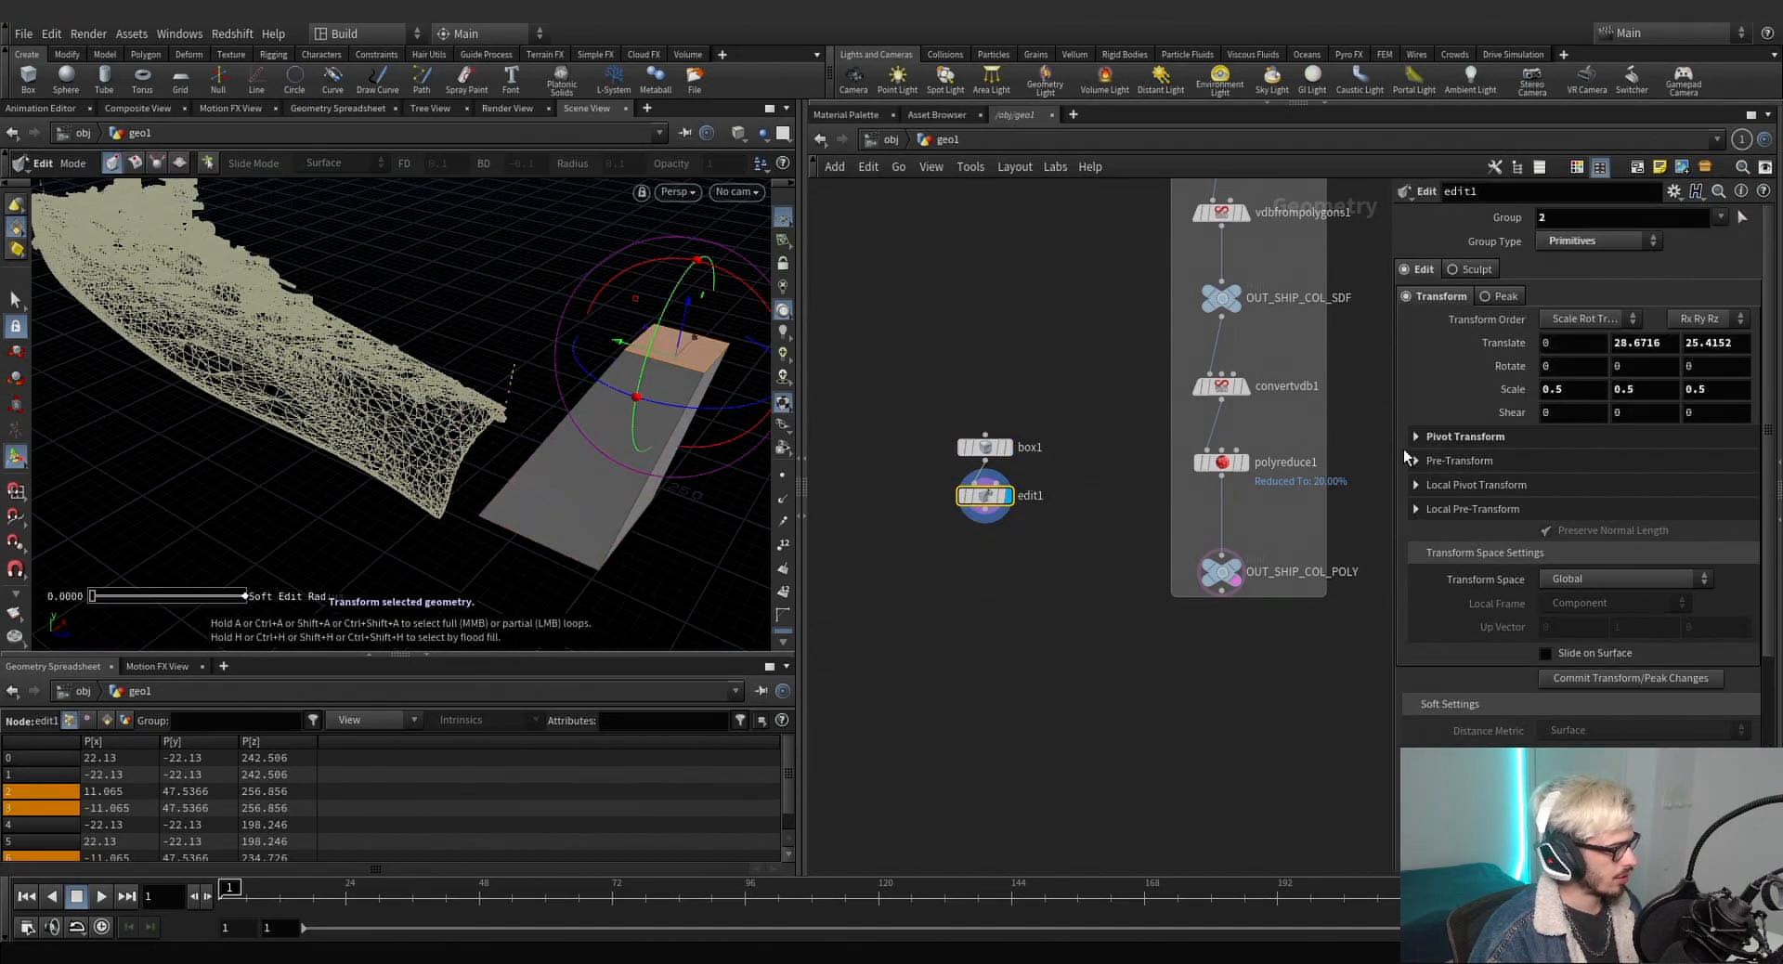
middle_drag(1536, 387, 613, 495)
alt+drag(613, 496, 520, 464)
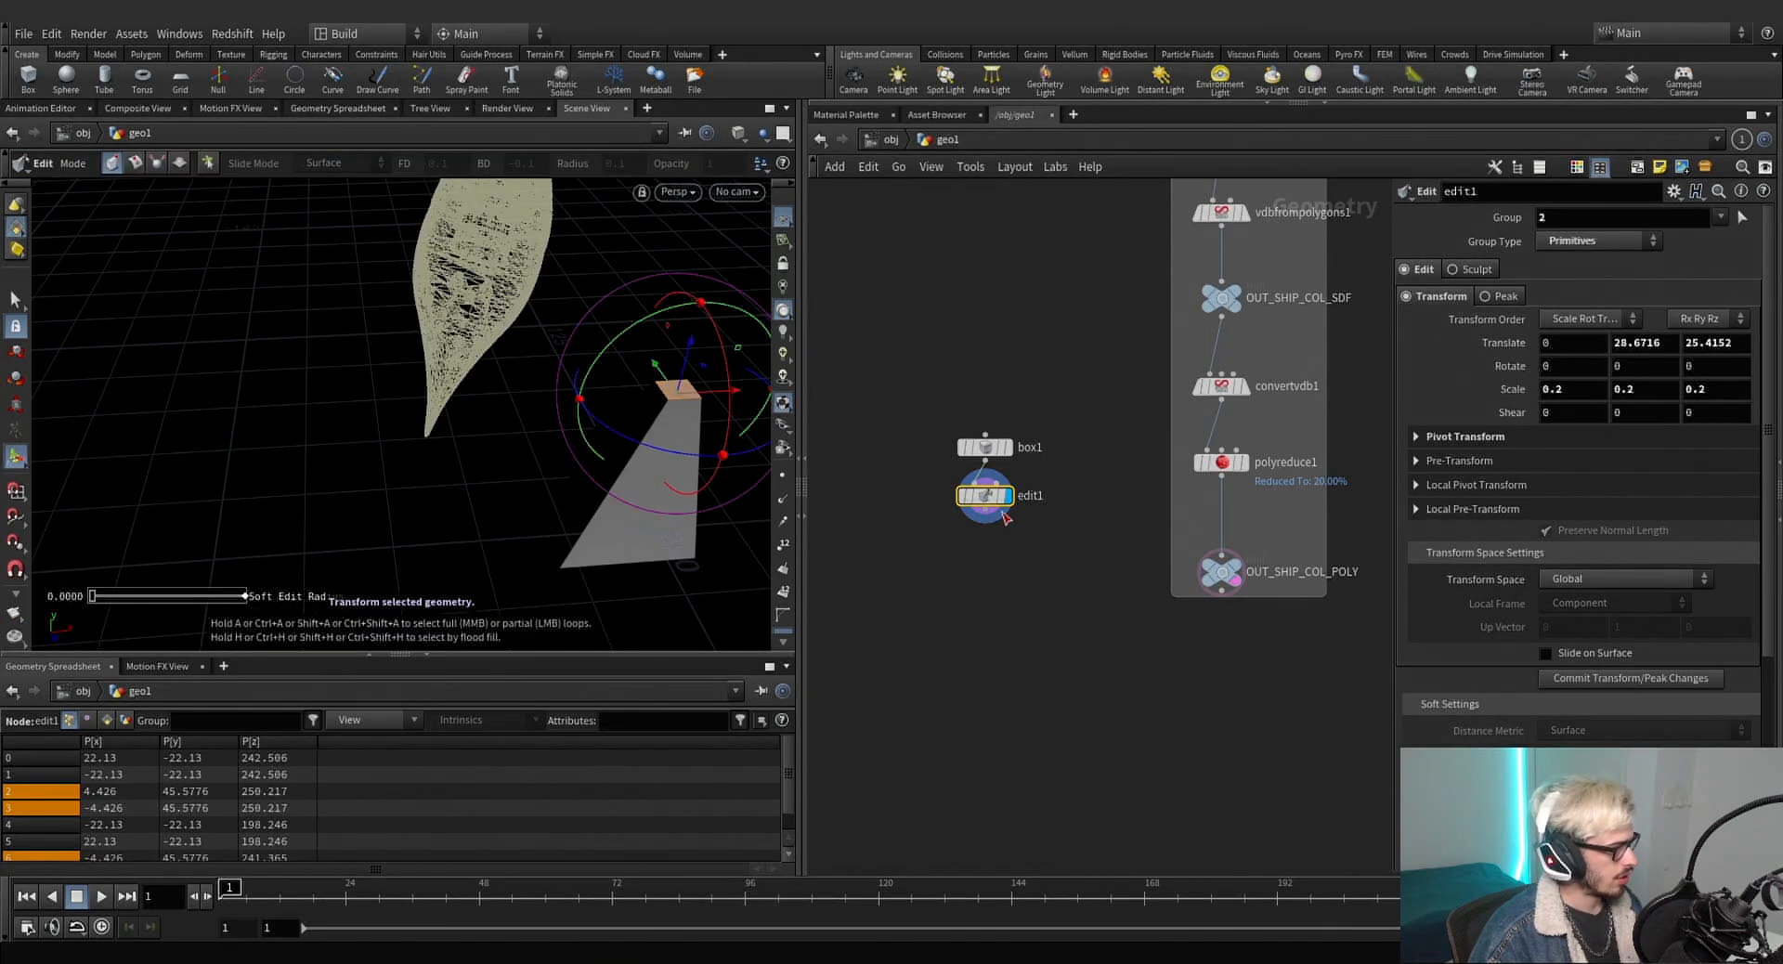
Add a Transform node beneath edit1 and display it.
key(Tab)
text(transform)
key(Return)
click(982, 559)
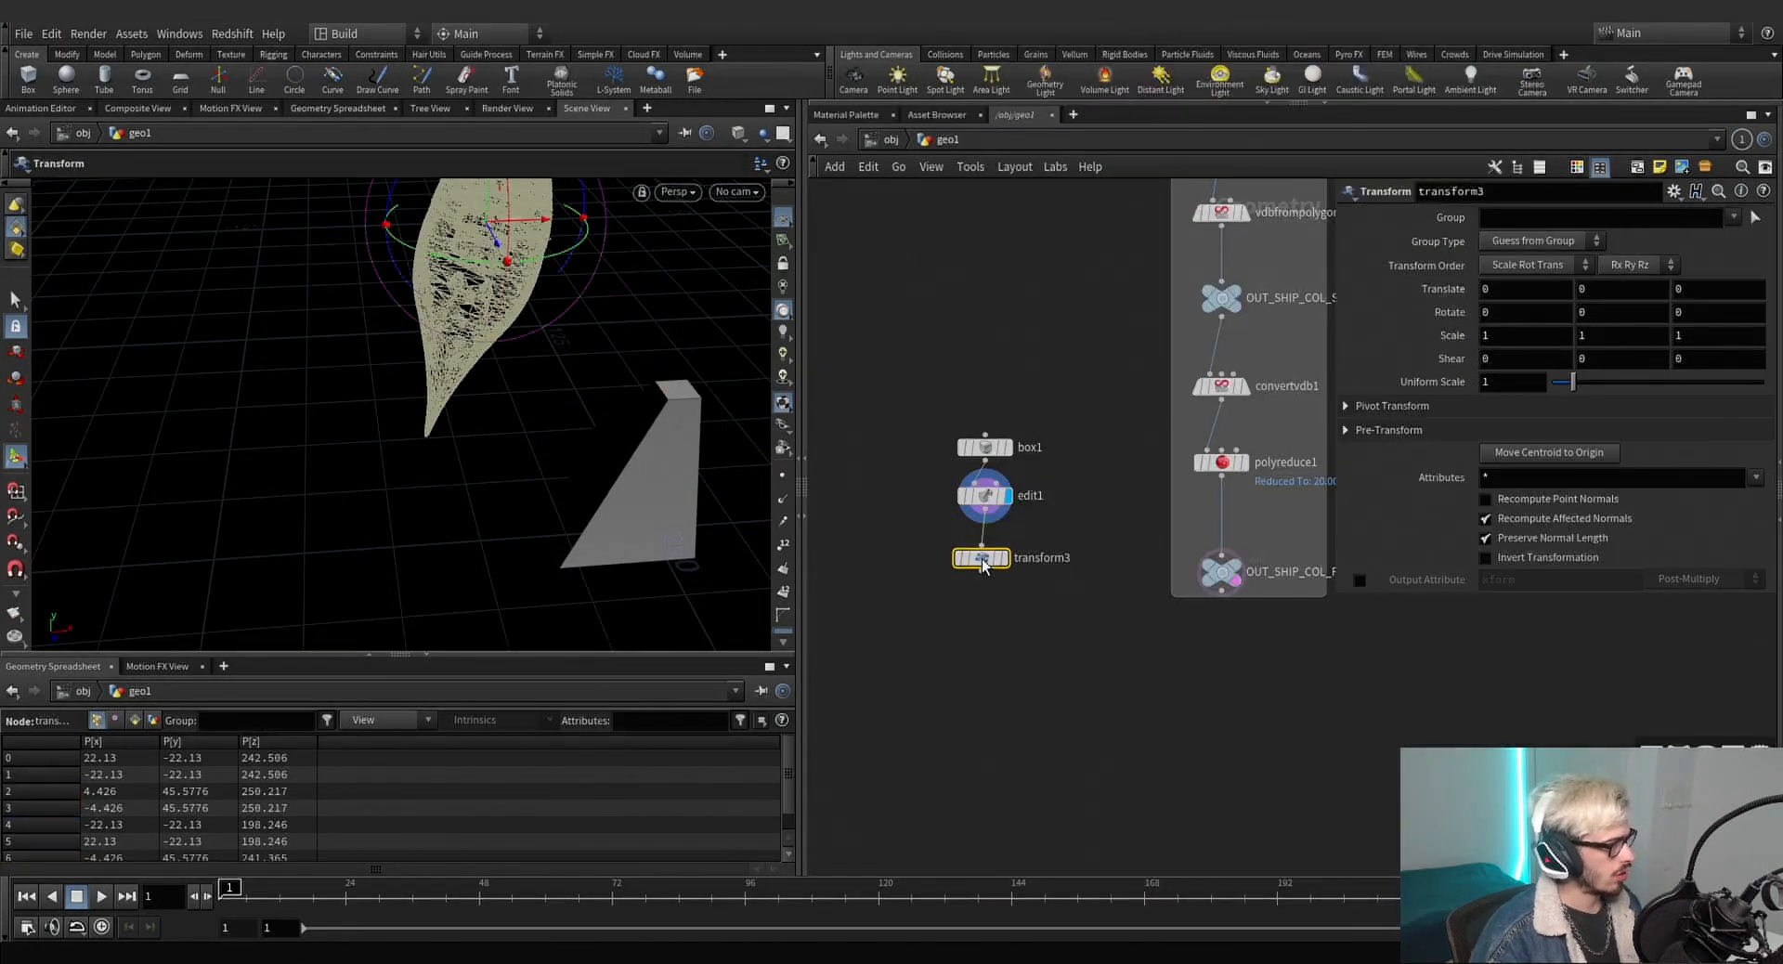
drag(983, 559, 986, 565)
click(1010, 564)
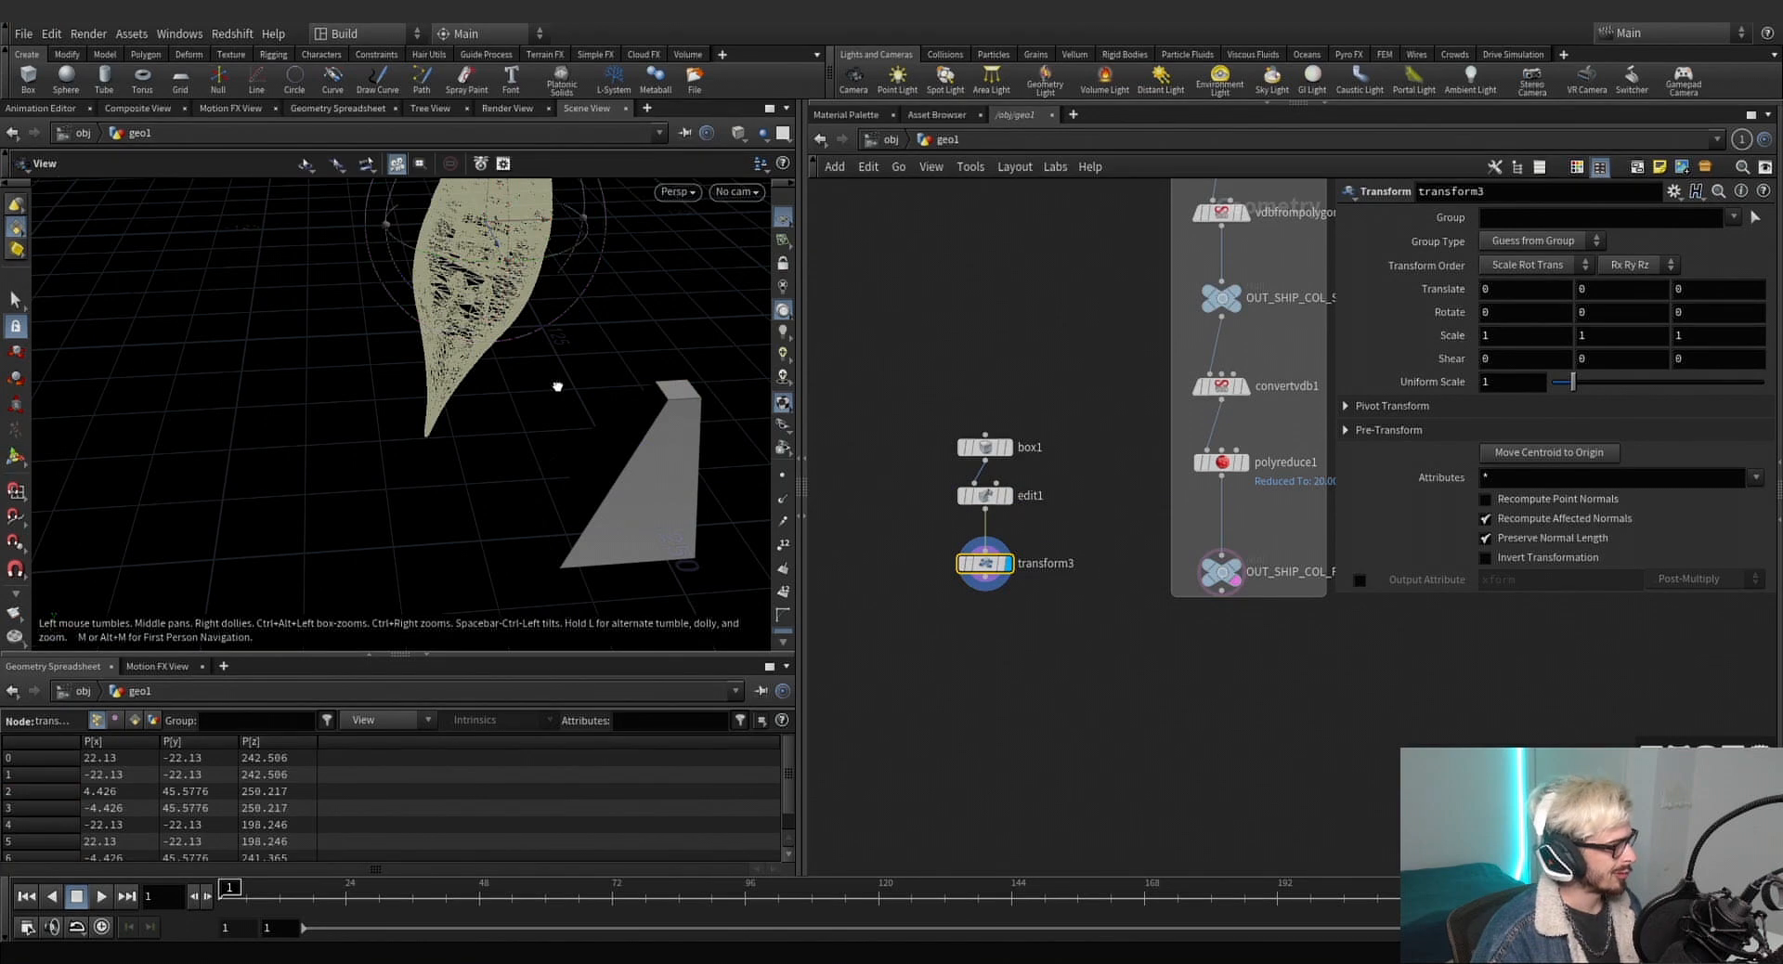
Move the tapered block against the ship's bow, translating it about -34.74 in X and -35.84 in Z.
drag(557, 386, 324, 189)
key(Return)
drag(413, 229, 643, 256)
alt+drag(553, 334, 511, 335)
scroll(515, 364, up, 3)
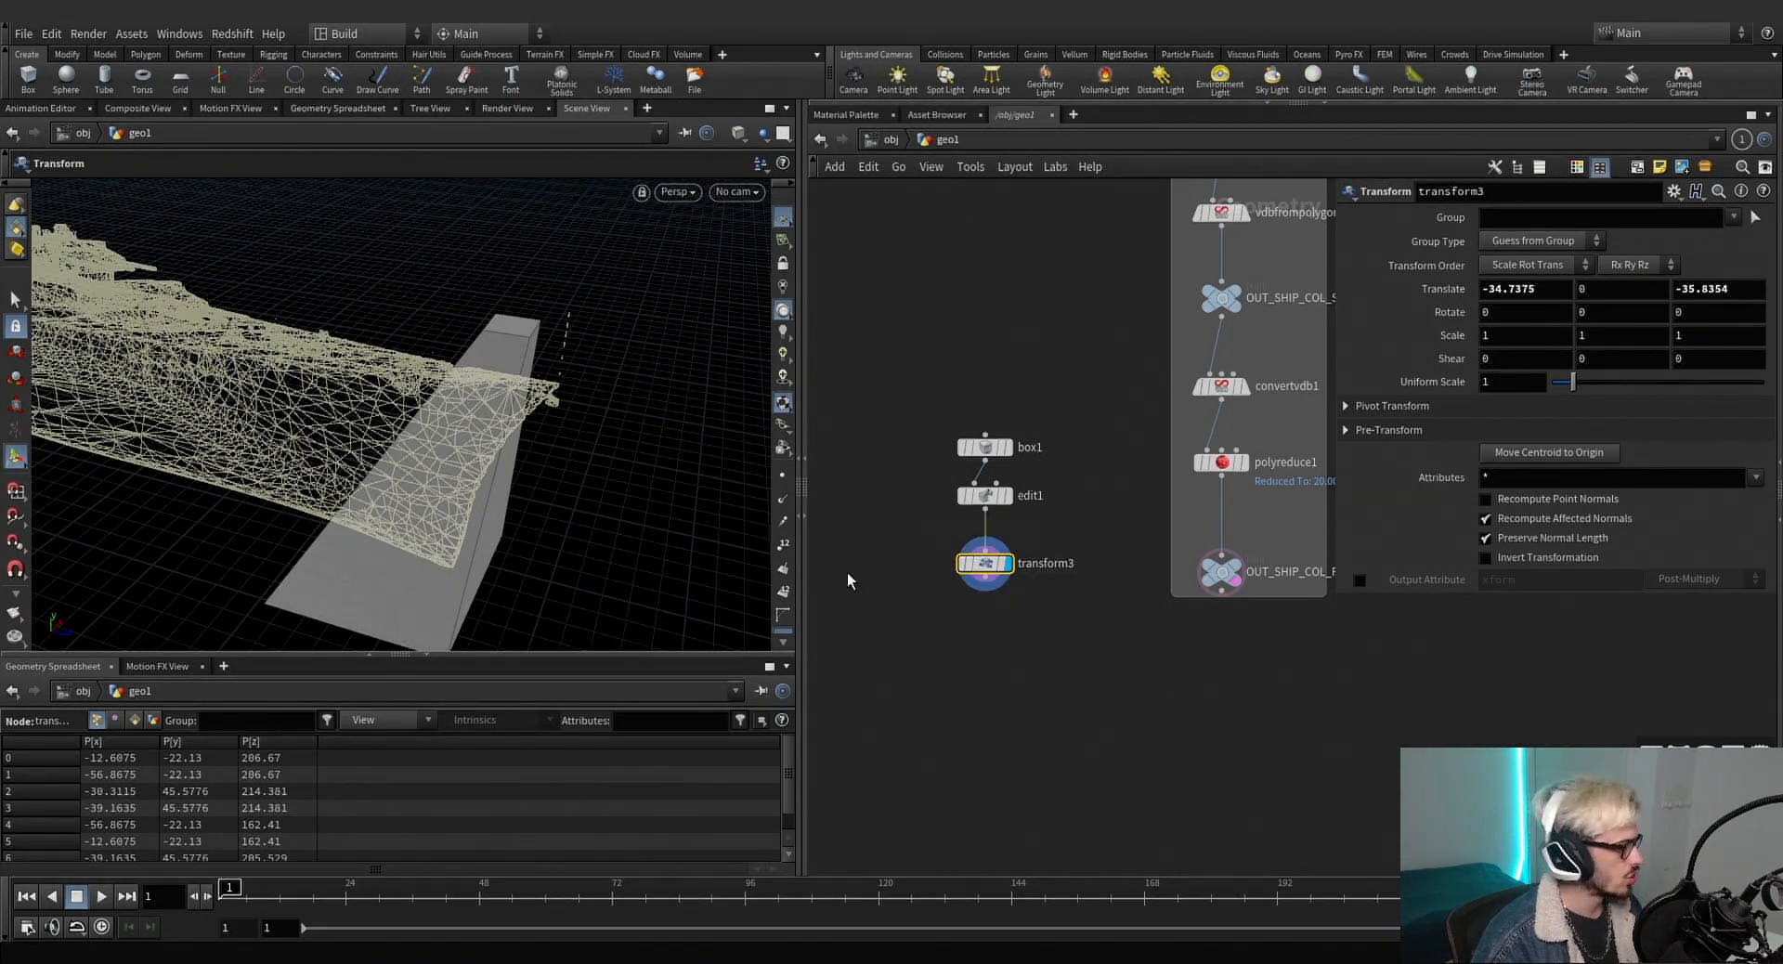
alt+drag(566, 409, 481, 366)
Add a Merge node wired to transform3 and place it a little lower in the network.
key(Tab)
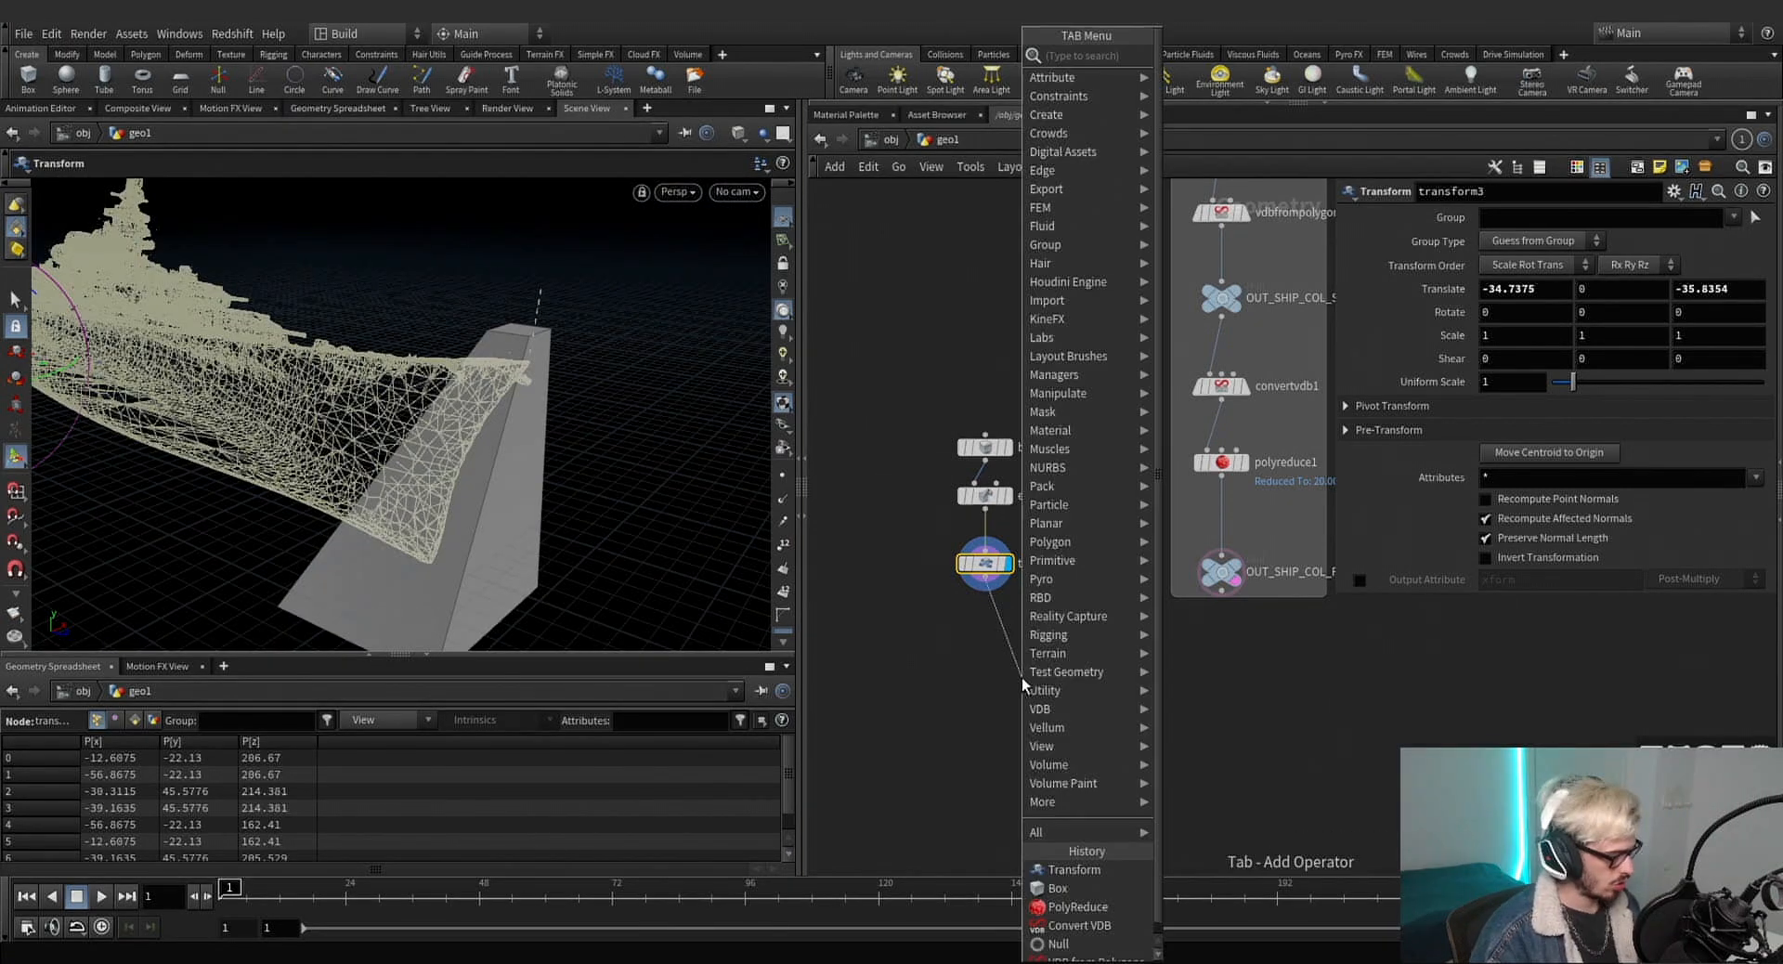
text(conv)
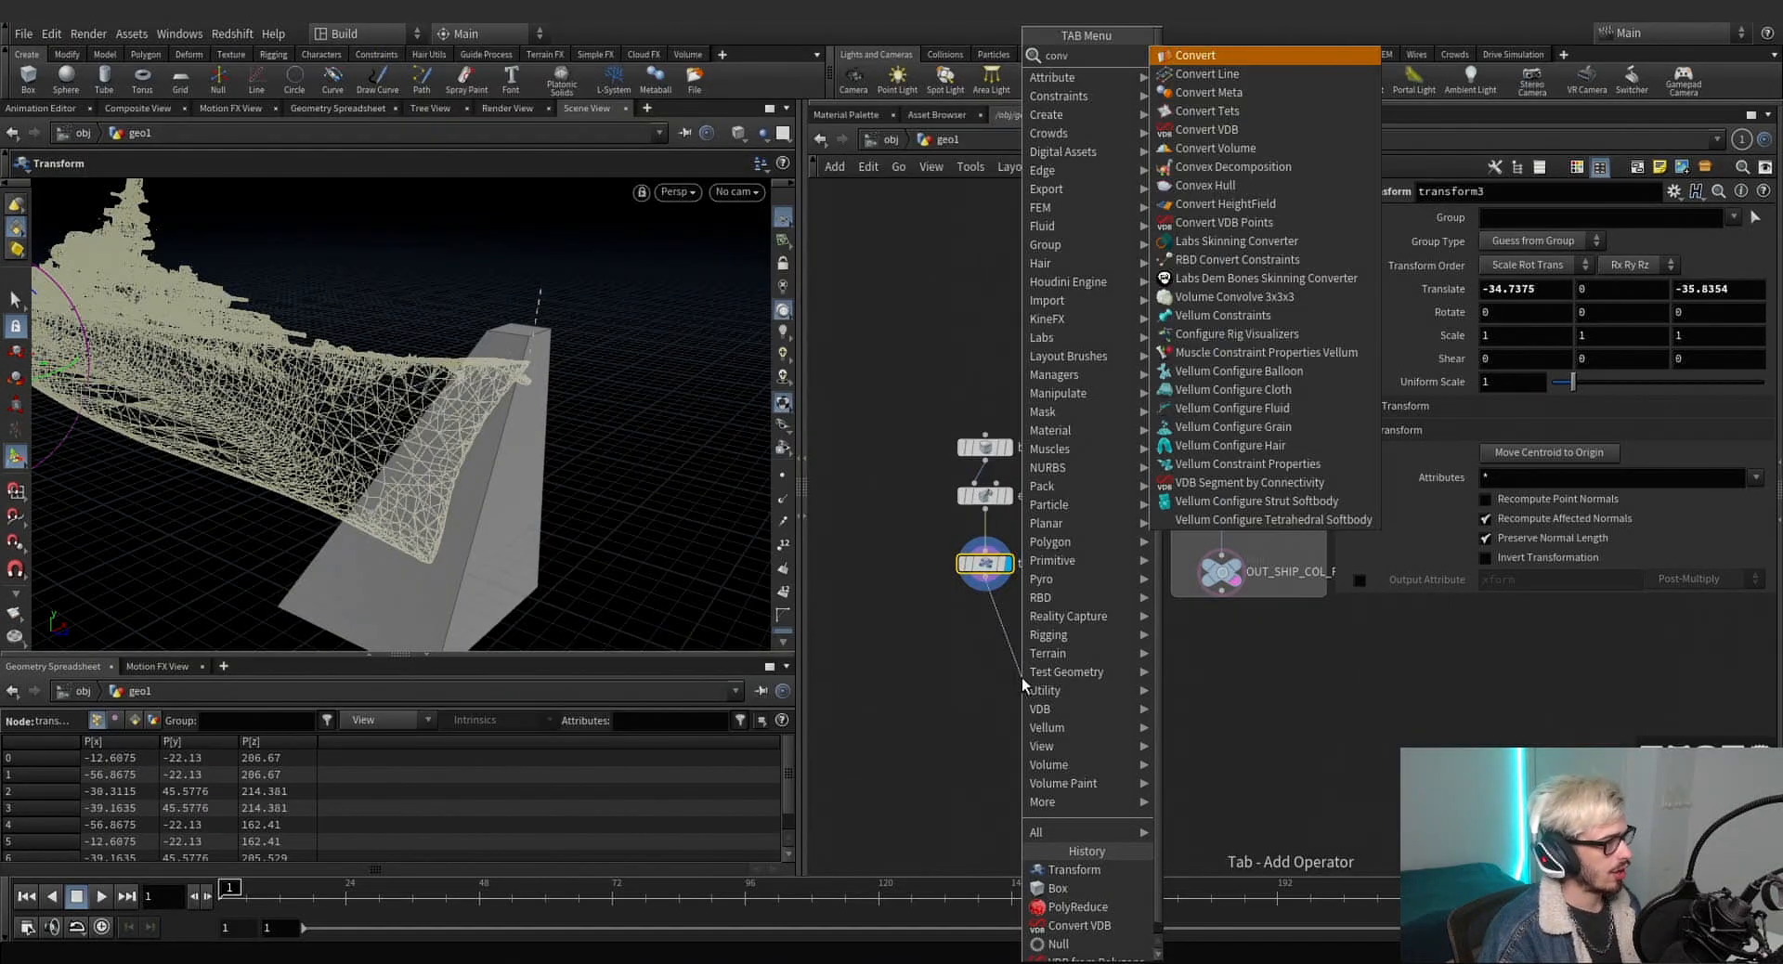
key(BackSpace)
key(BackSpace)
key(BackSpace)
key(BackSpace)
text(merge)
key(Return)
click(1022, 677)
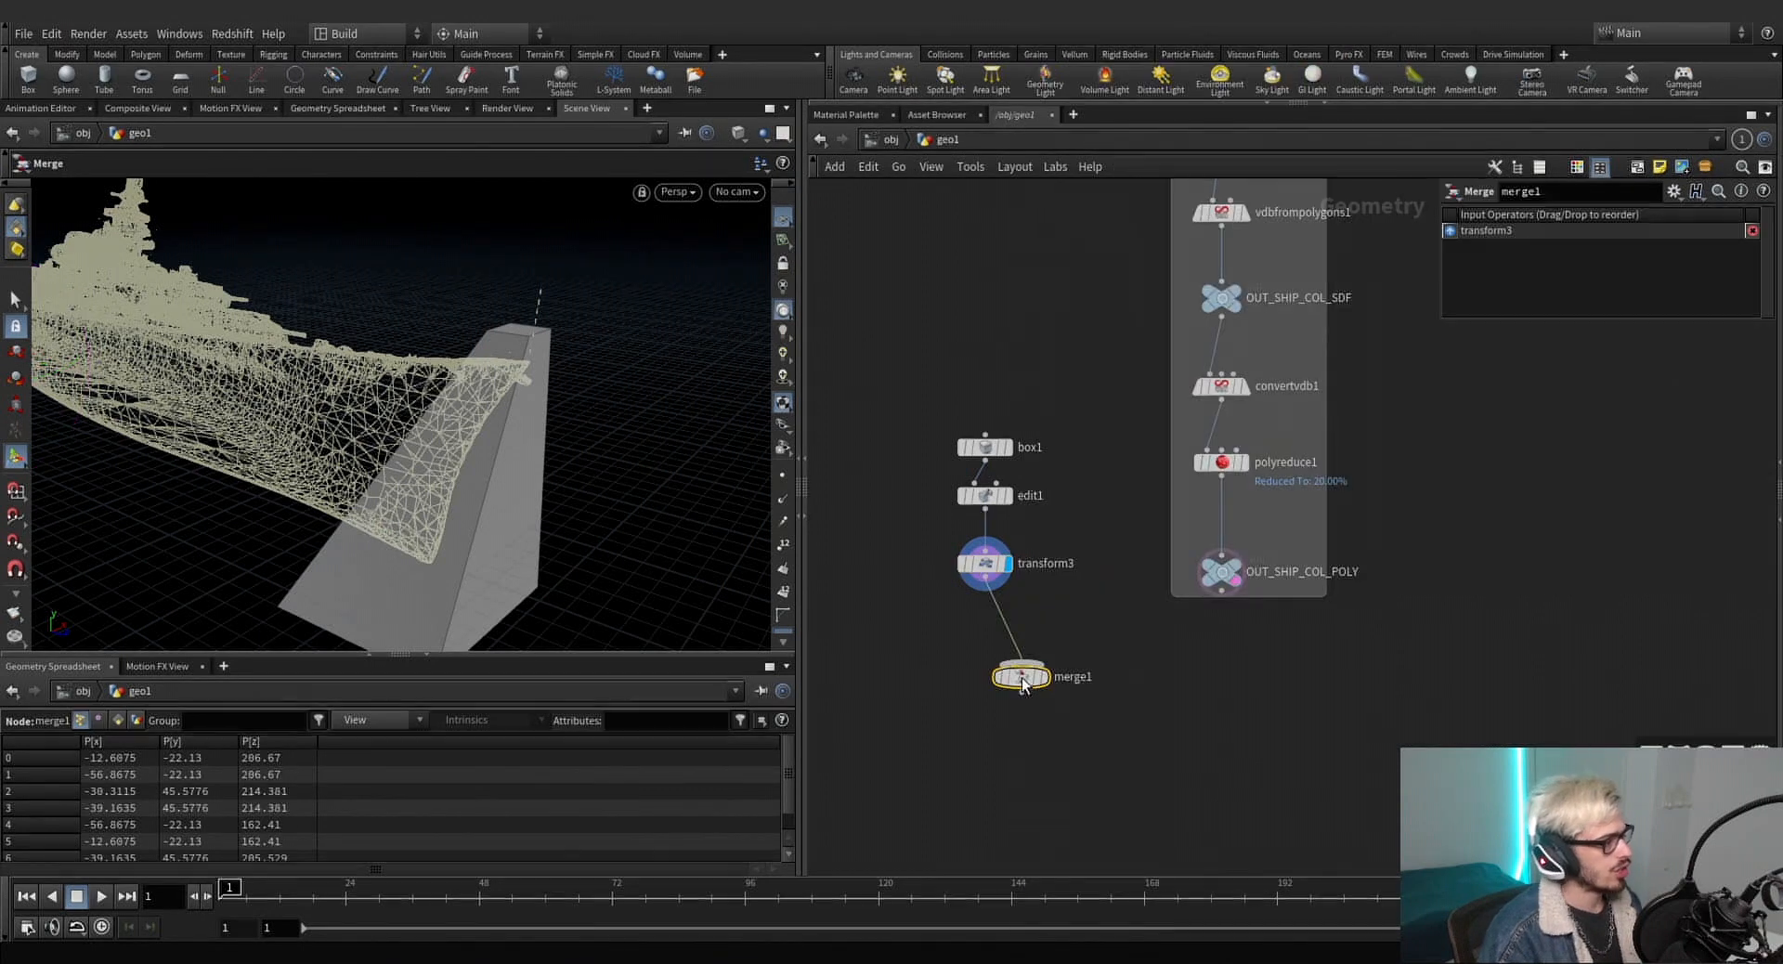
drag(1021, 677, 1021, 710)
Move the box1, edit1 and transform3 nodes together to the left of merge1 in the network, undoing the accidental duplicate.
drag(1064, 637, 931, 429)
middle_drag(1031, 601, 1144, 591)
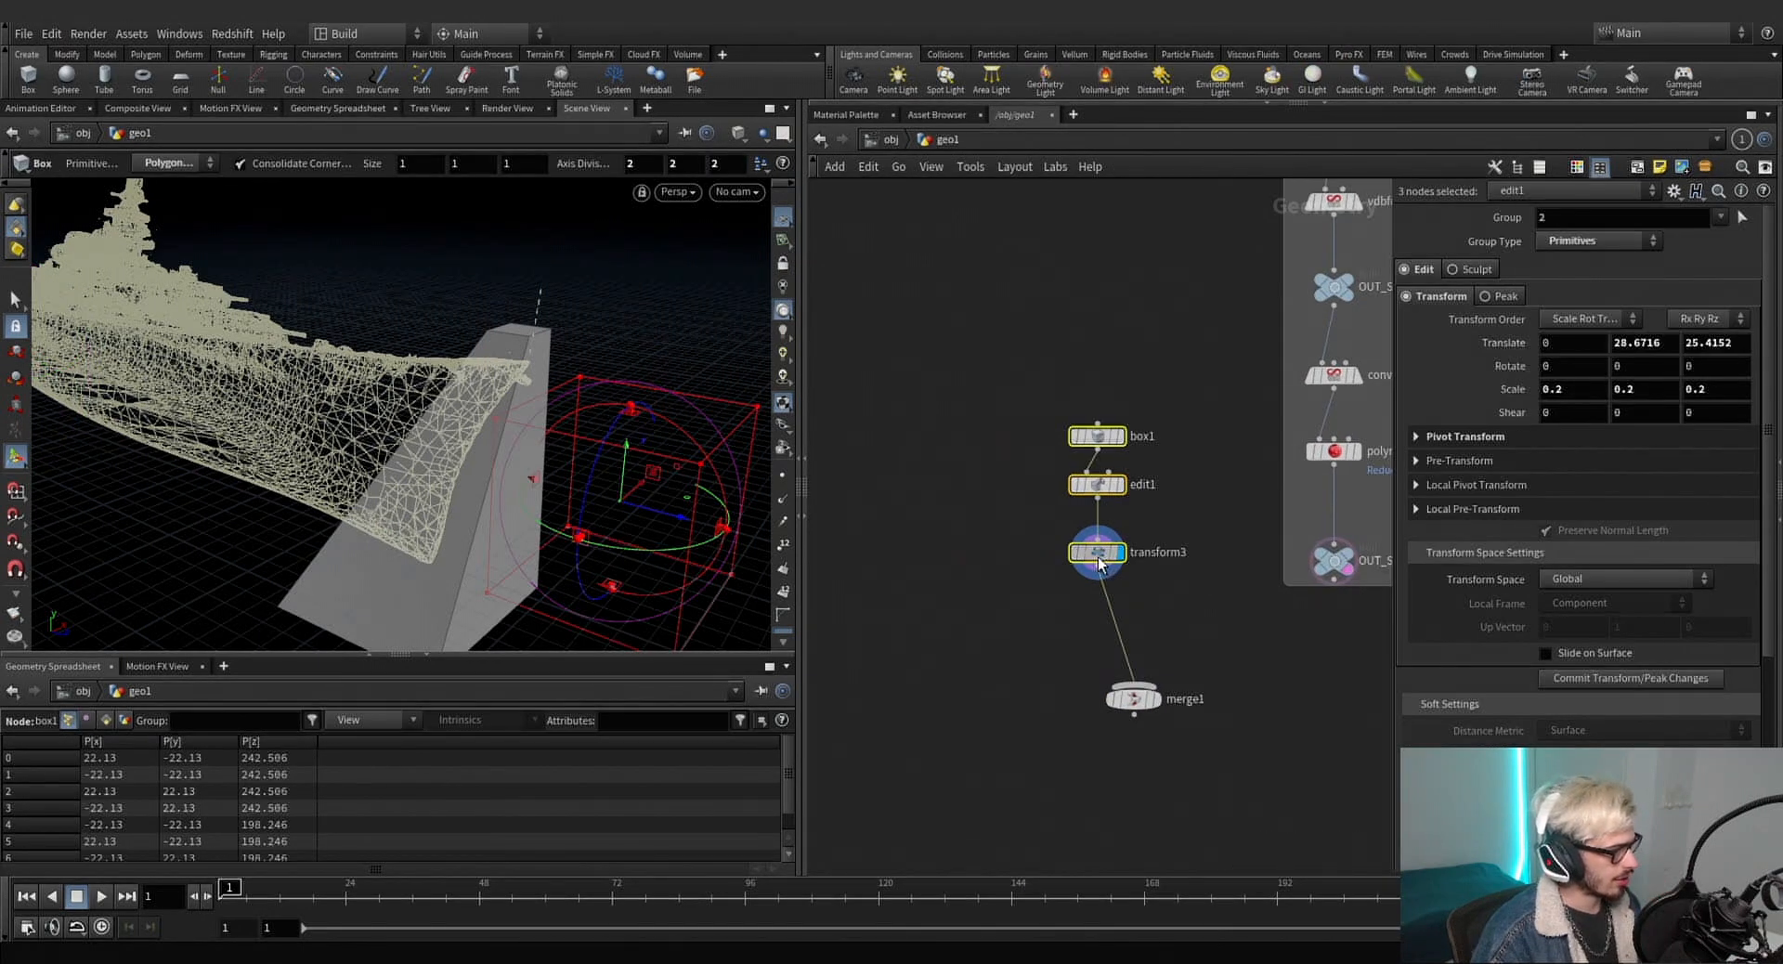
mouse_move(1102, 564)
mouse_down()
mouse_move(942, 540)
mouse_move(1110, 541)
mouse_up()
key(ctrl+z)
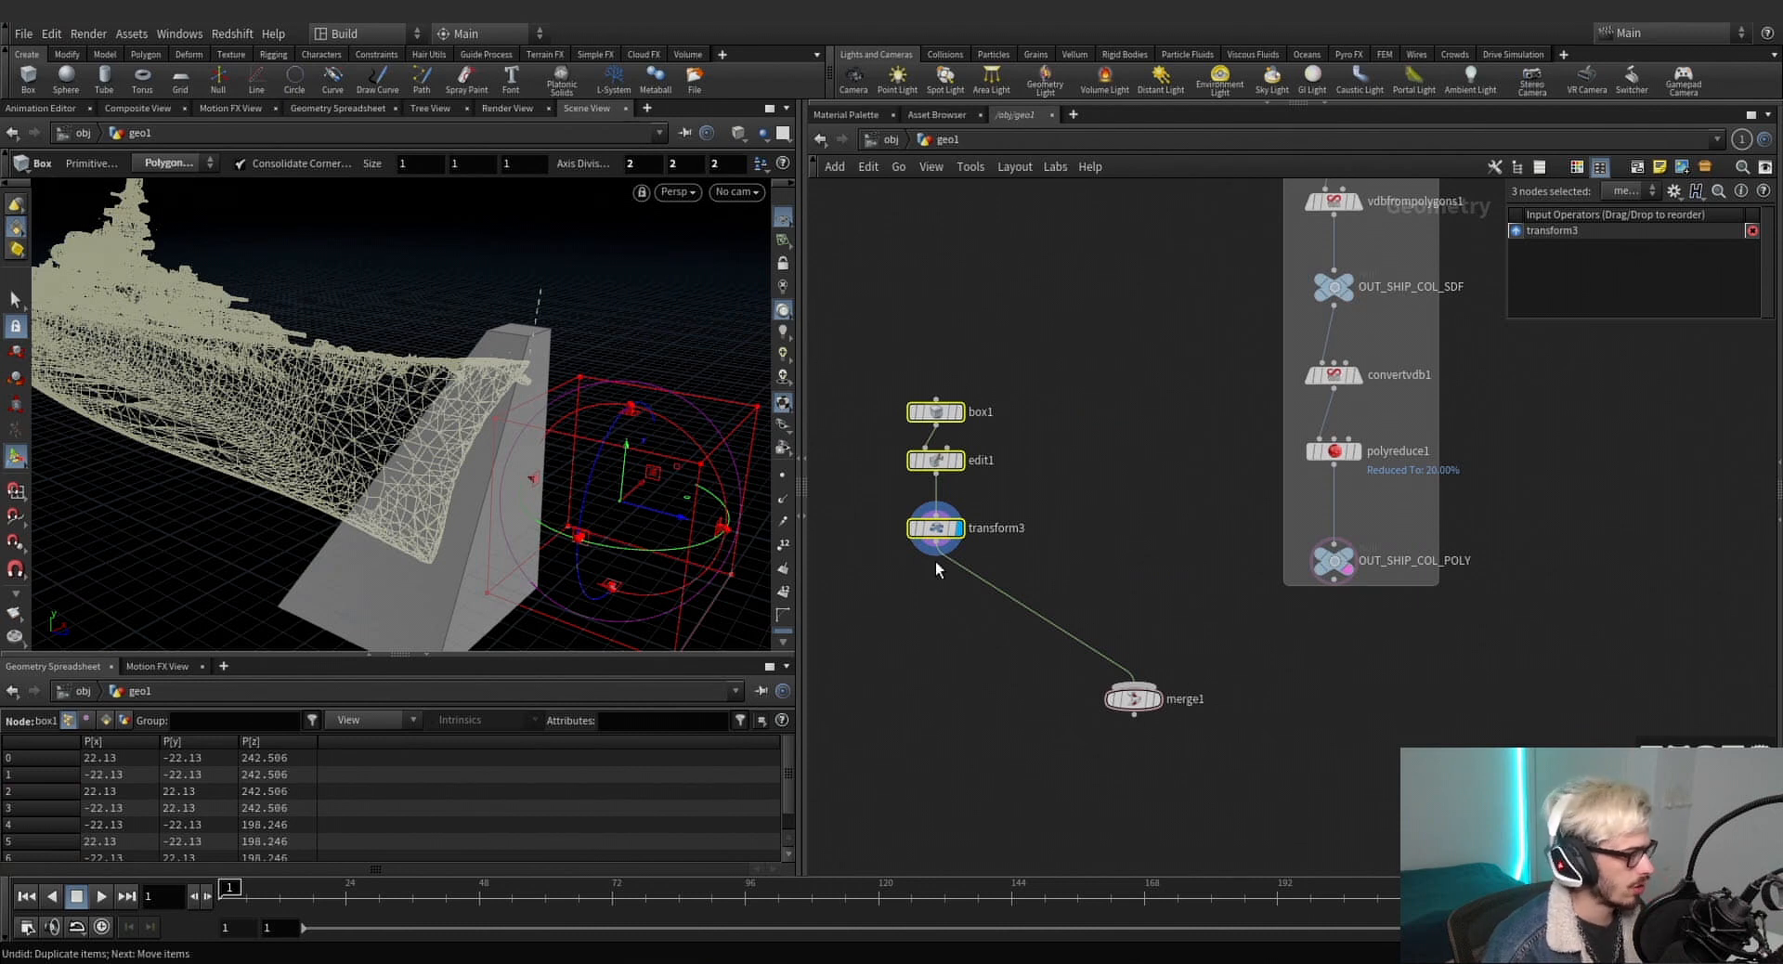
alt+drag(935, 545, 1075, 549)
Add a displayed VDB from Polygons node beneath merge1 and set its voxel size to 0.2.
key(Tab)
text(vdb from)
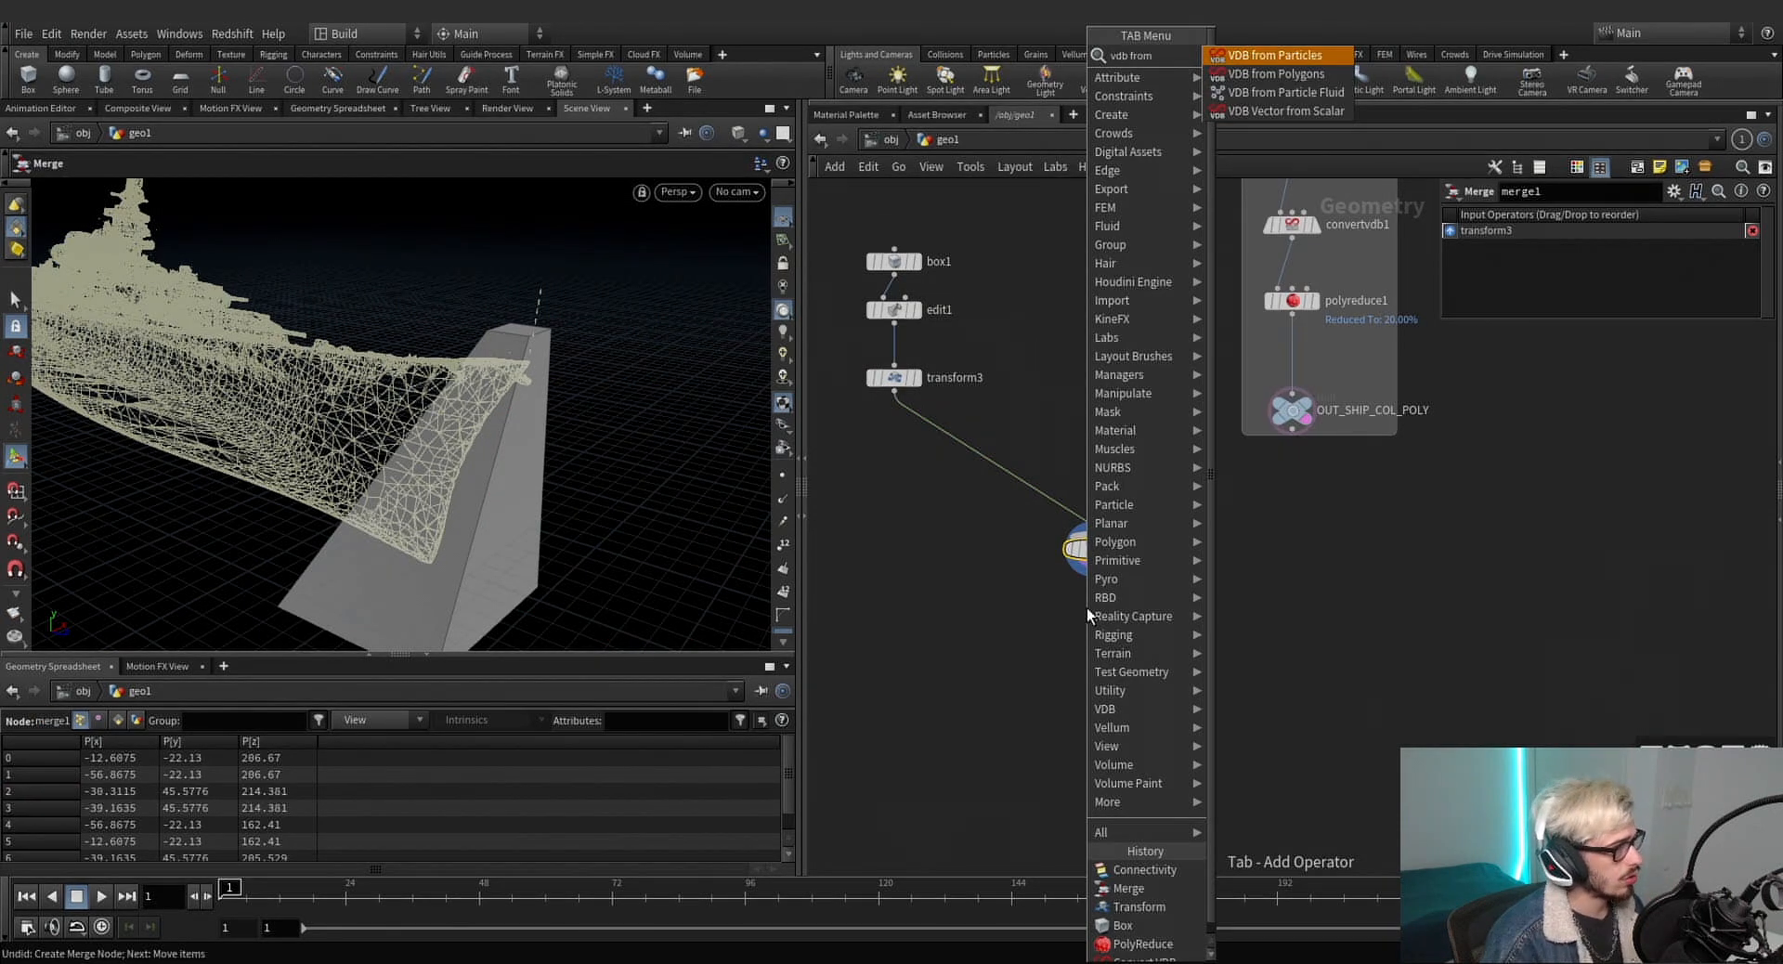
key(Down)
key(Return)
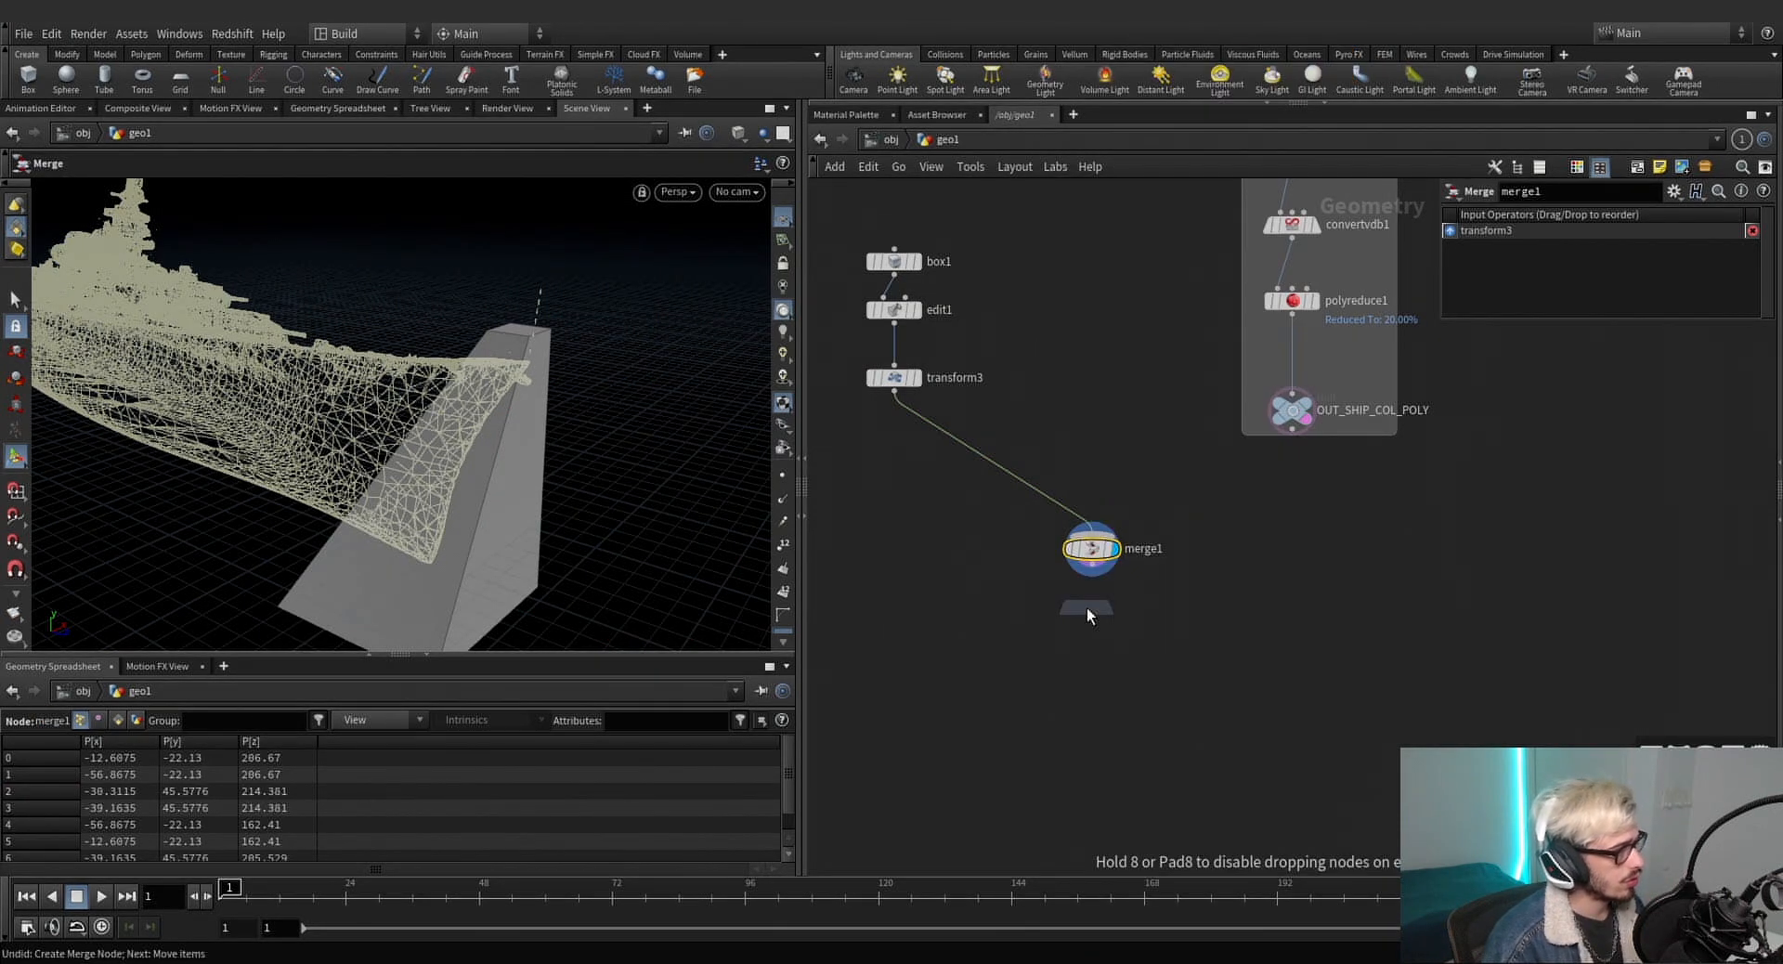
click(1090, 656)
click(1556, 223)
click(1430, 542)
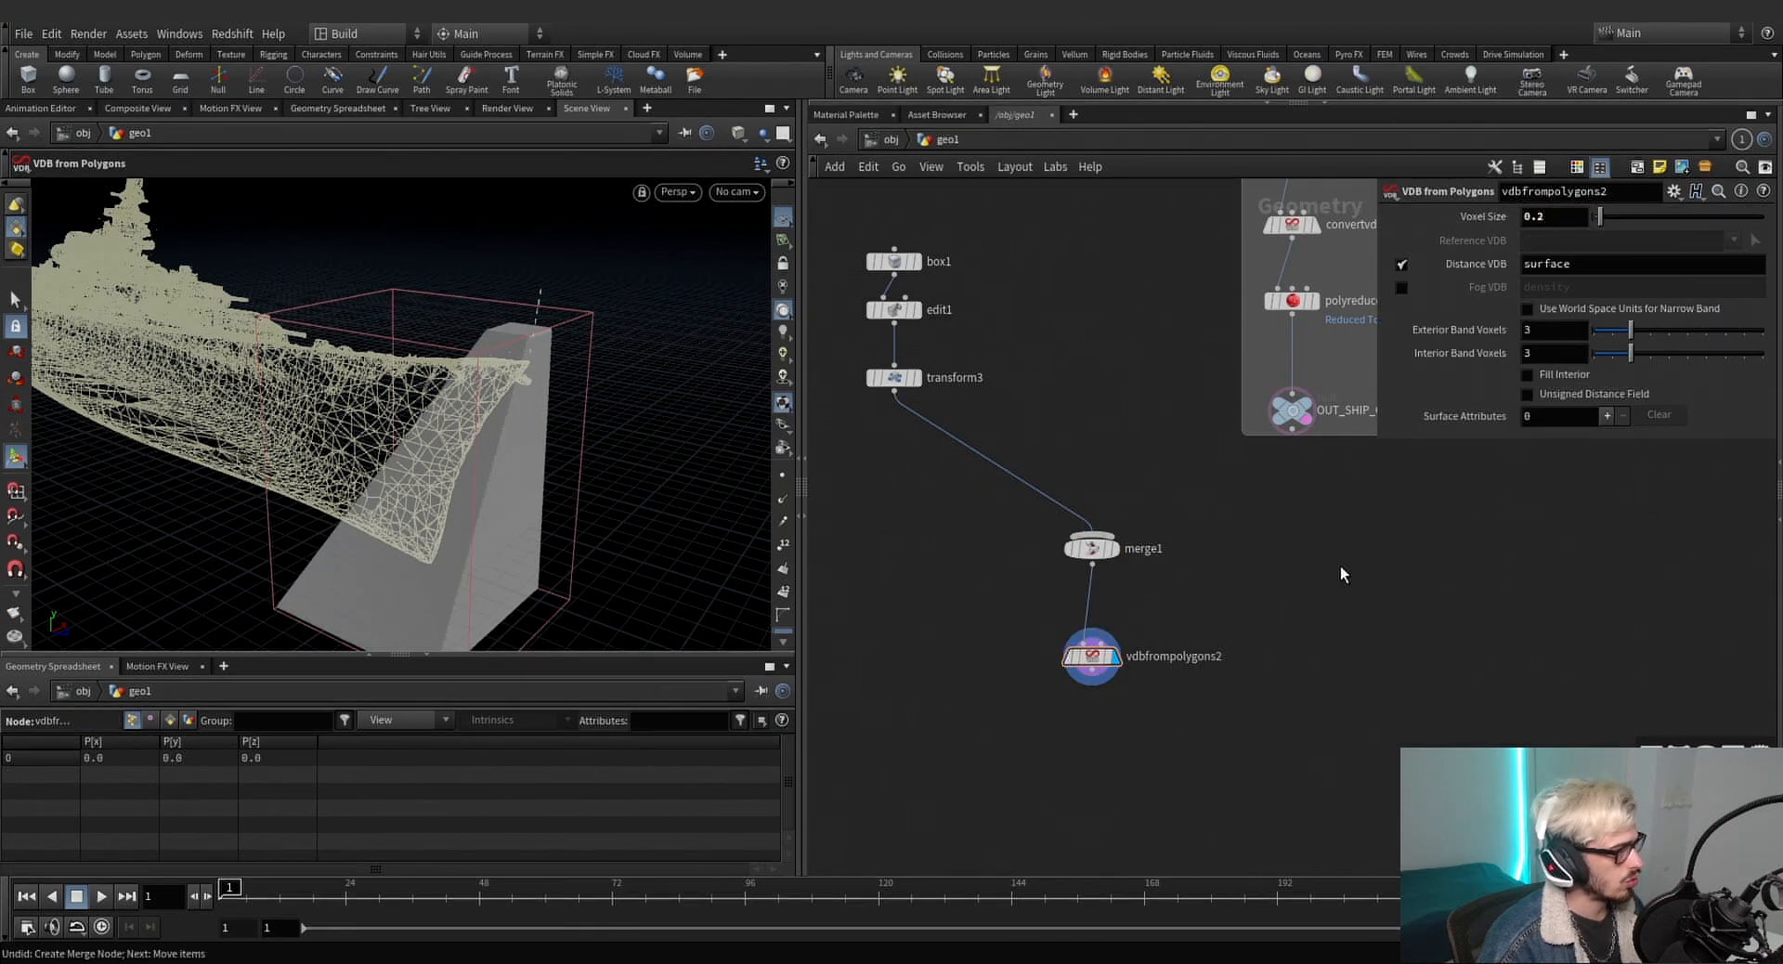
Set both the exterior and interior band voxels of vdbfrompolygons2 to 30.
middle_drag(1340, 564, 1340, 461)
click(1544, 330)
text(0)
click(1552, 353)
text(0)
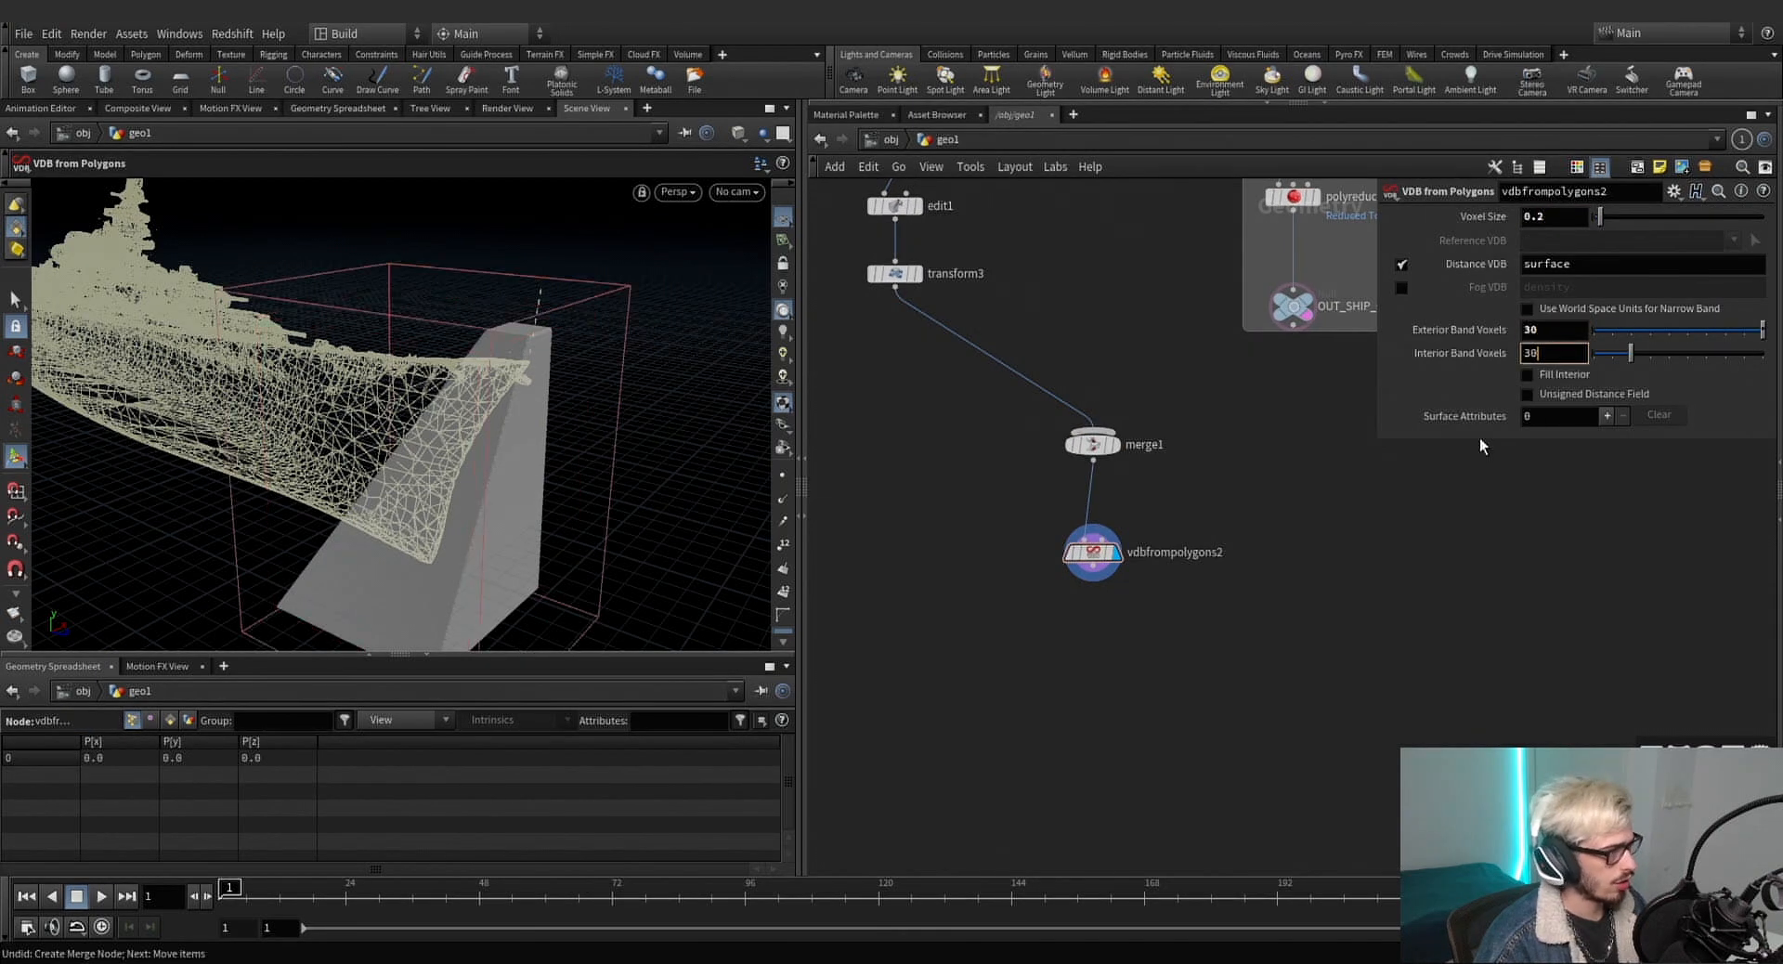
click(1393, 517)
middle_drag(1282, 574, 1300, 450)
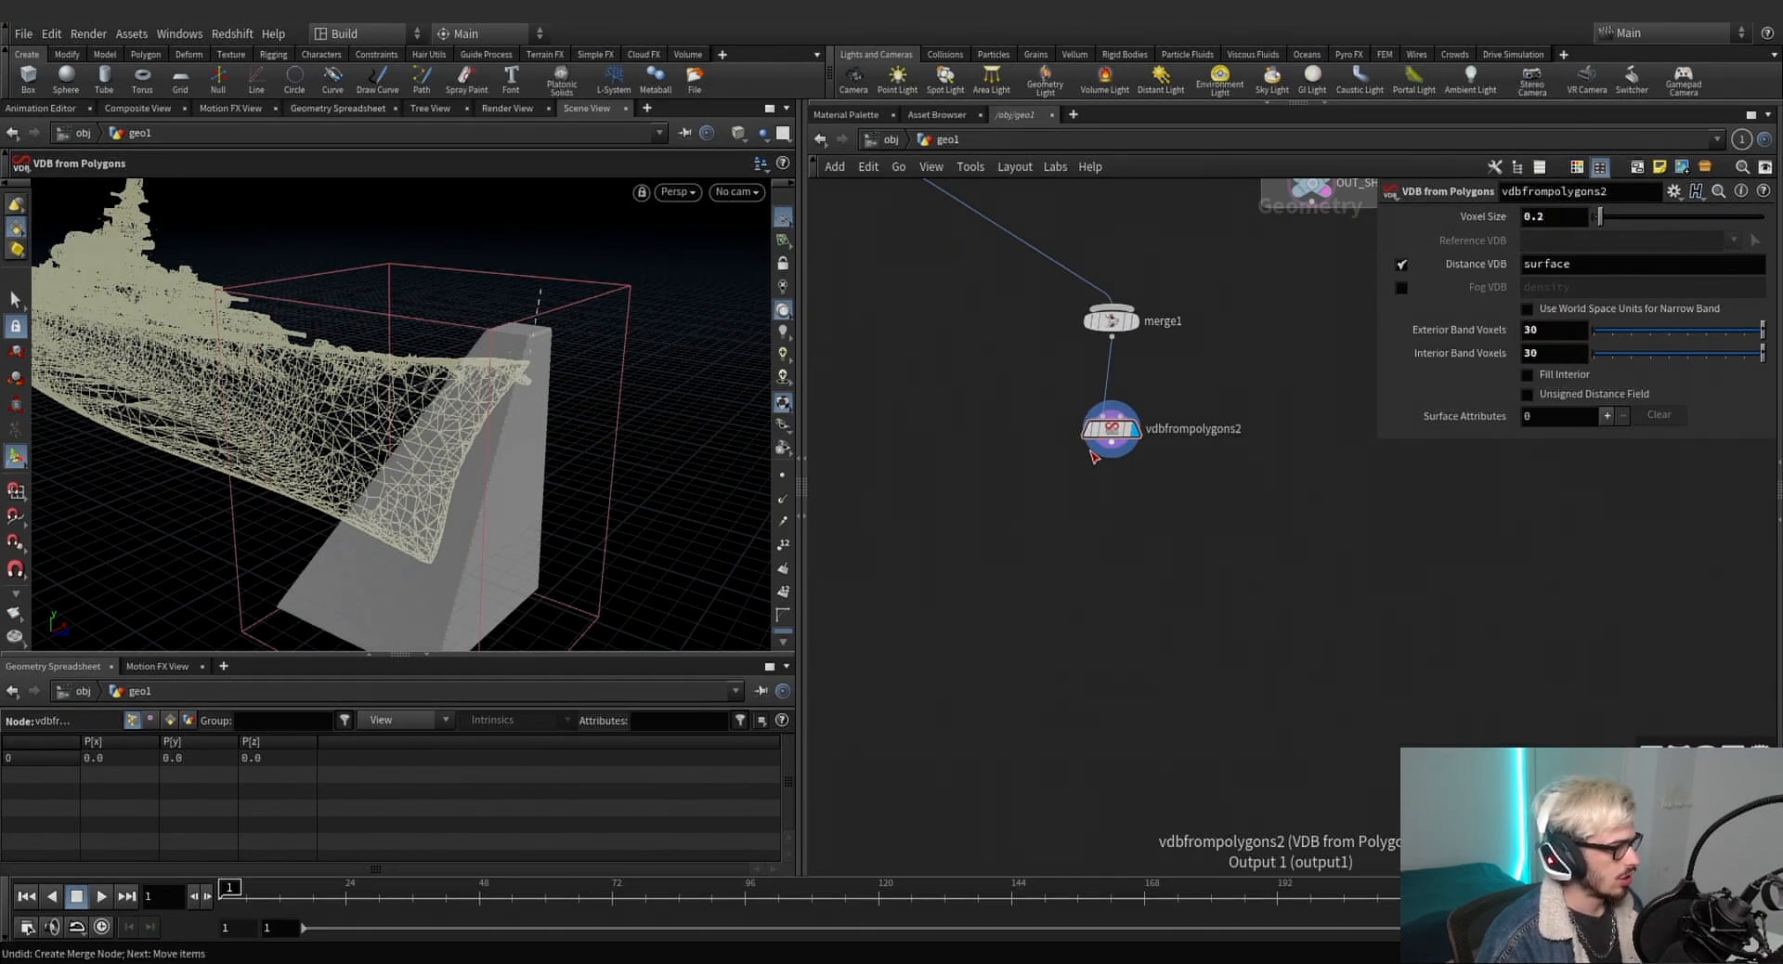
click(1552, 353)
Add a Volume VOP node wired beneath vdbfrompolygons2 and display it.
key(Tab)
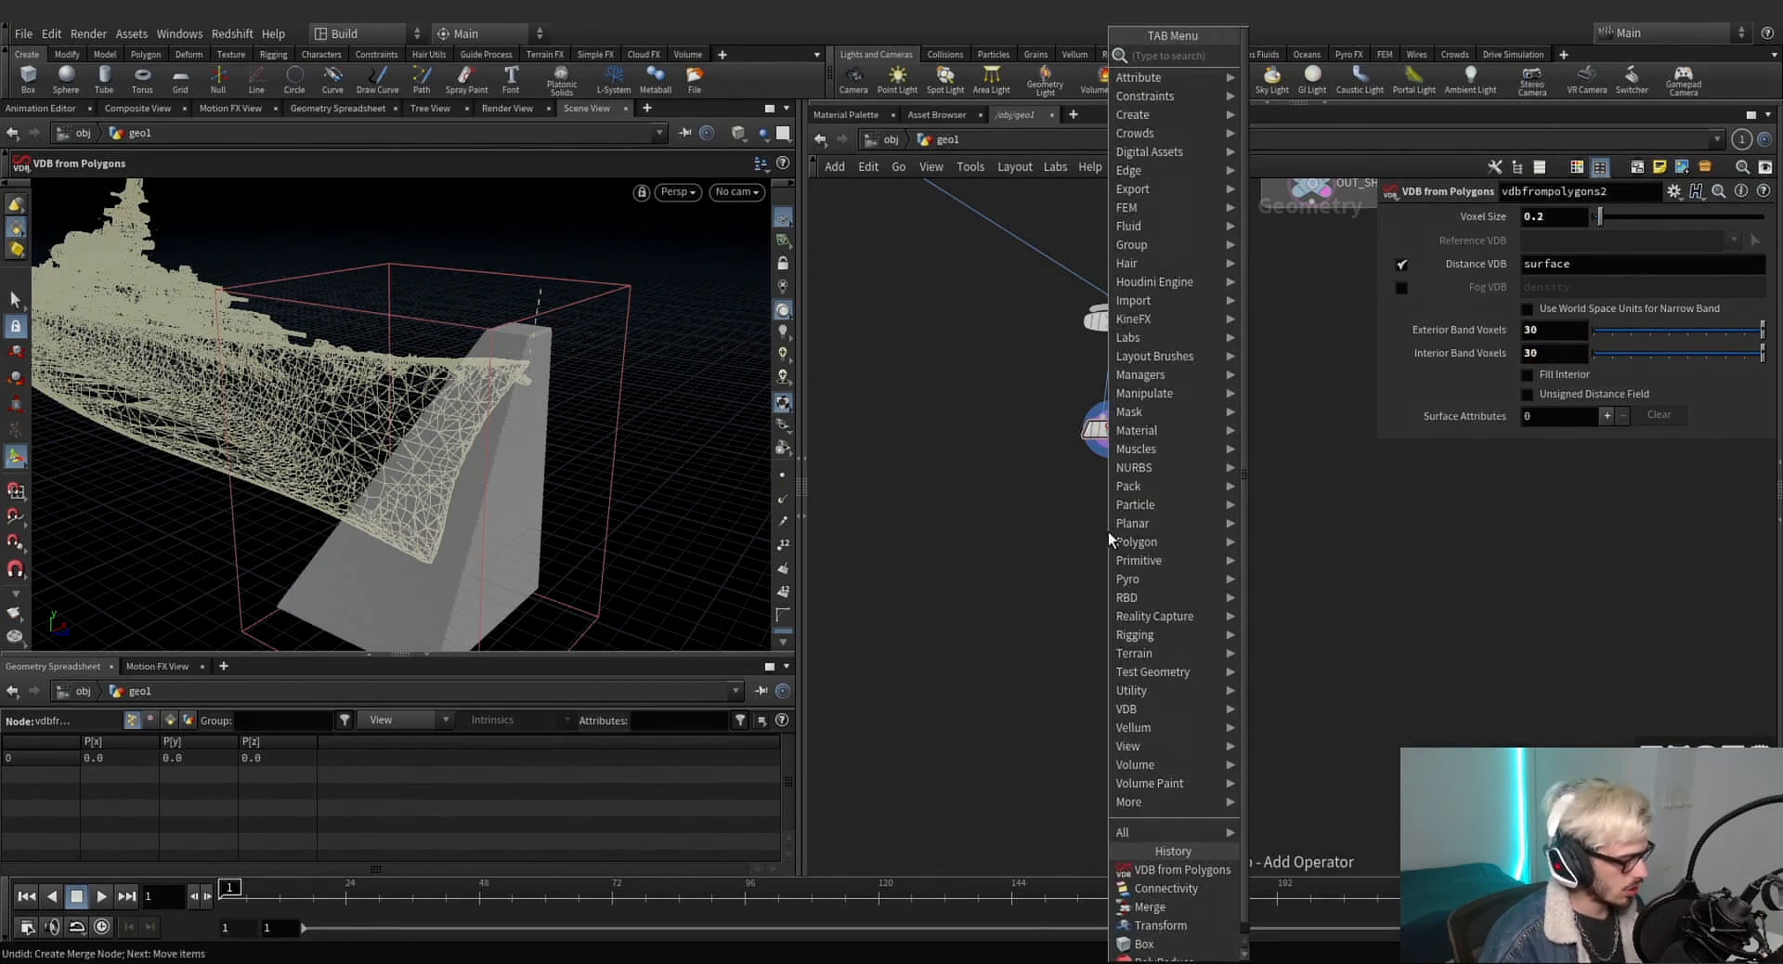
text(volume vo)
key(Return)
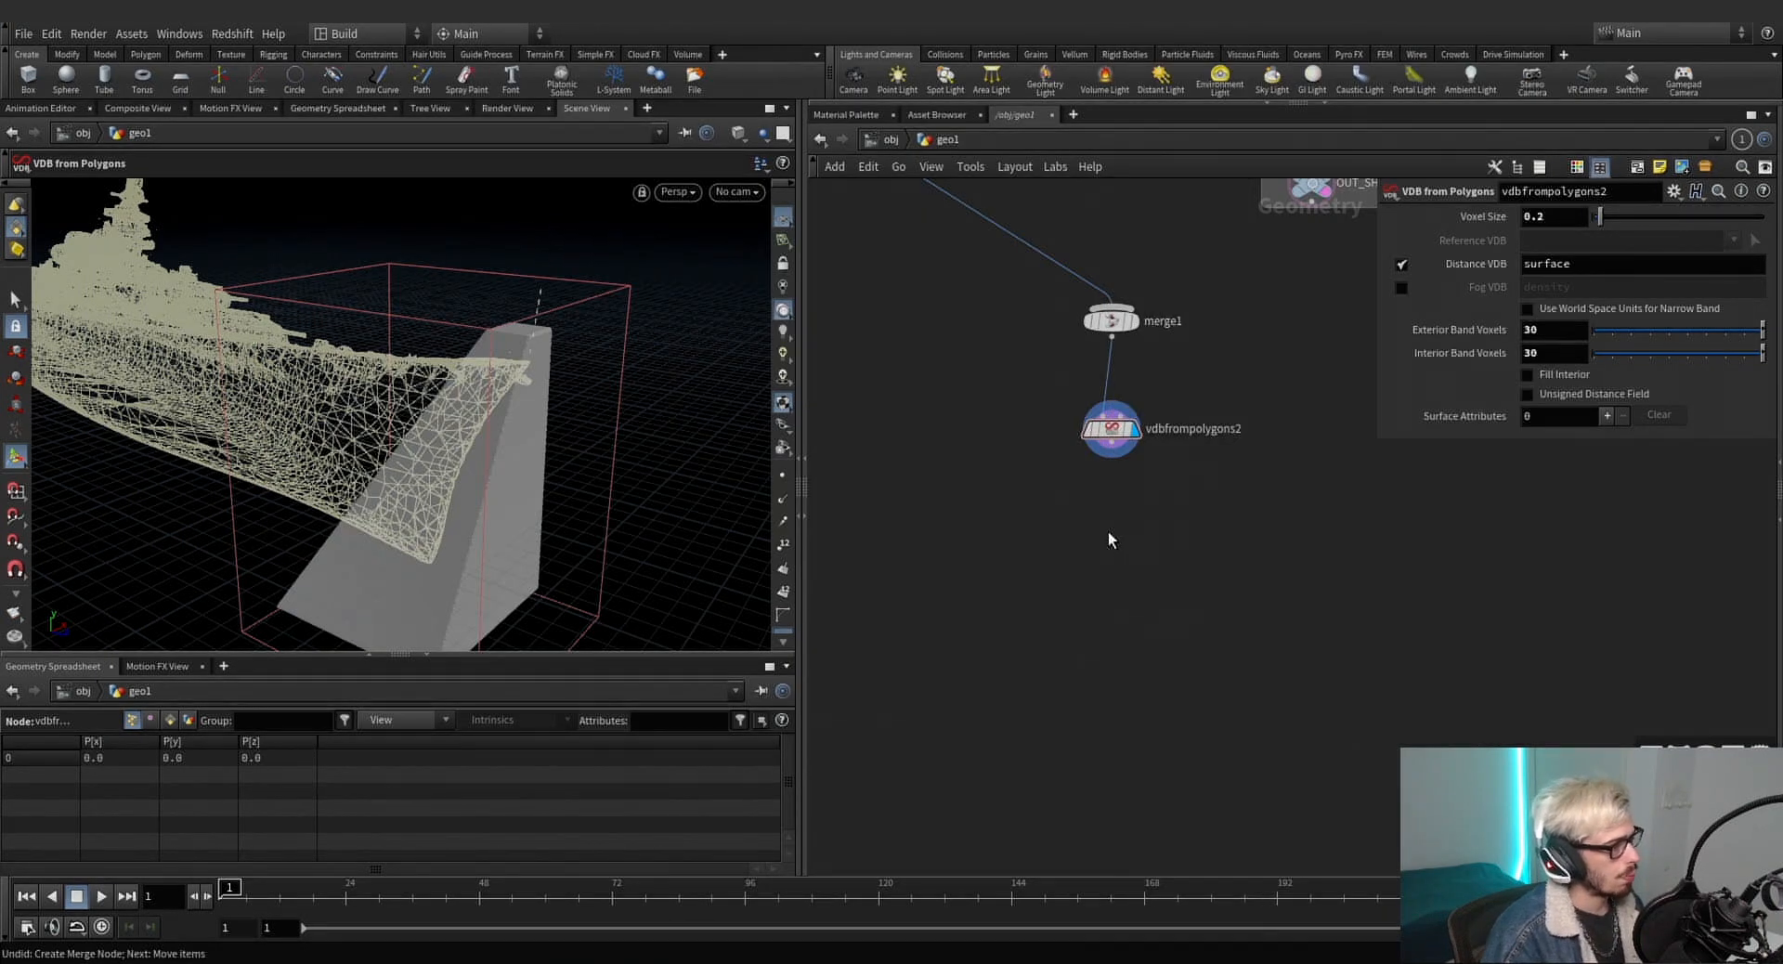
click(1107, 531)
middle_drag(1200, 471, 1212, 593)
Select the Distance VDB name "surface" on vdbfrompolygons2, and enter the volumevop1 network.
click(1125, 551)
click(1583, 263)
drag(1583, 263, 1541, 269)
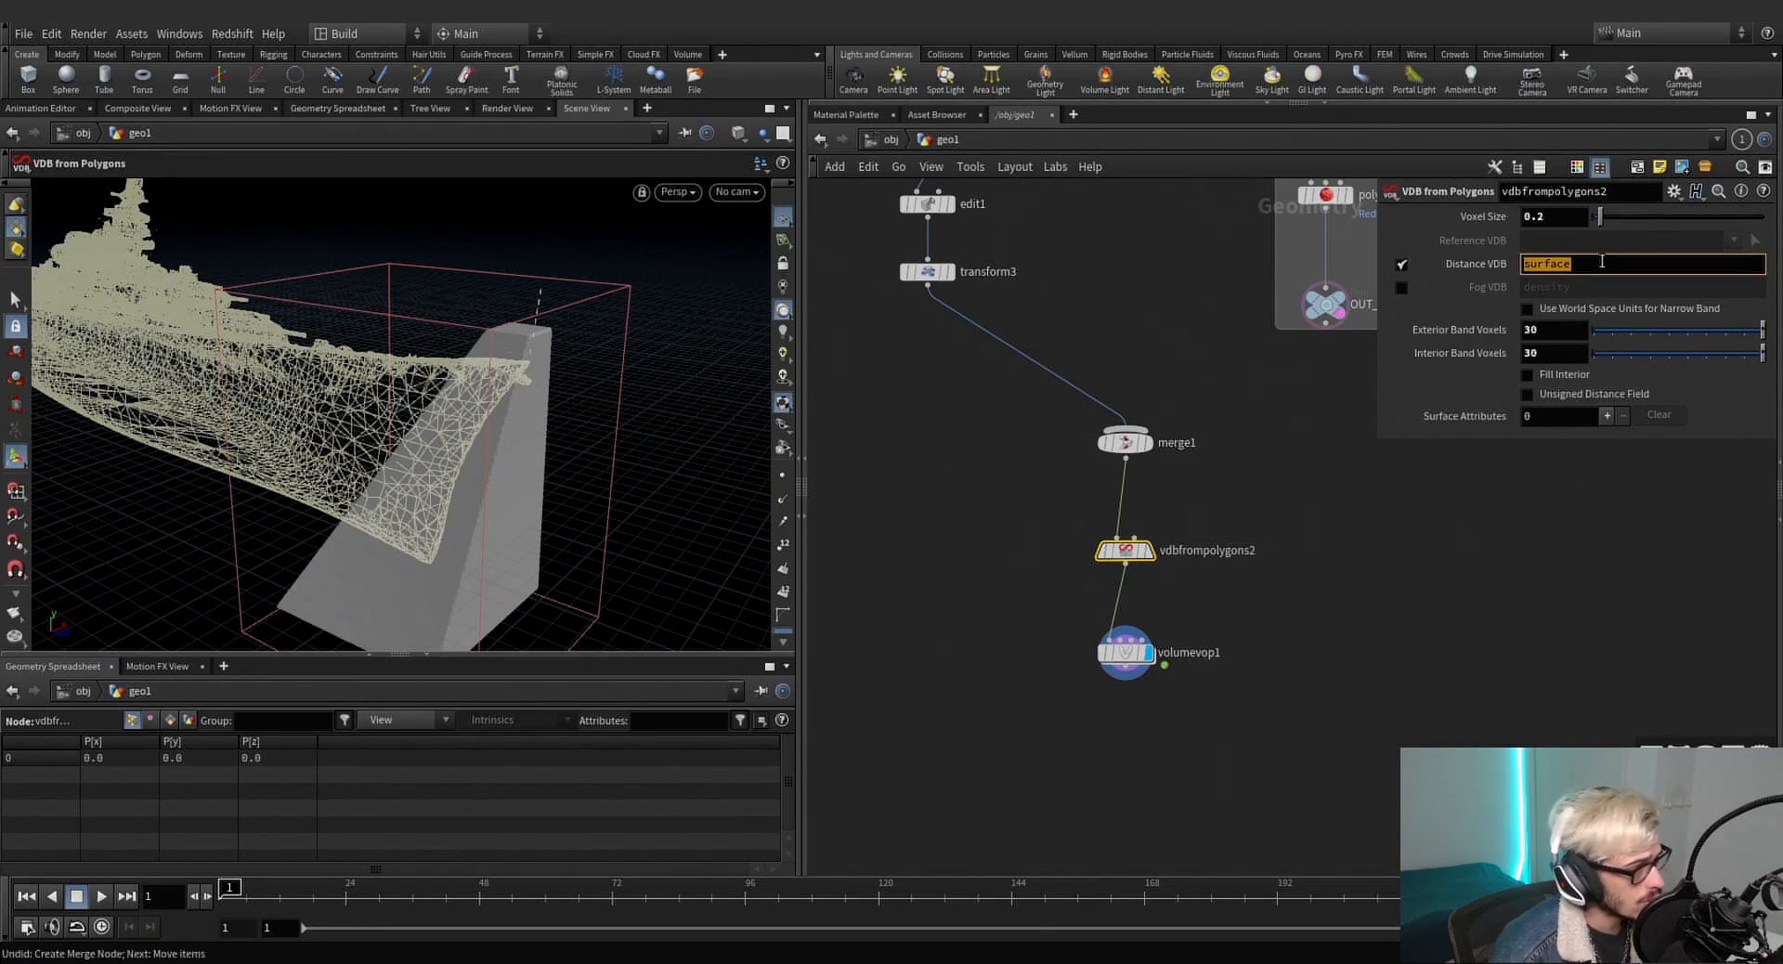
double_click(1148, 654)
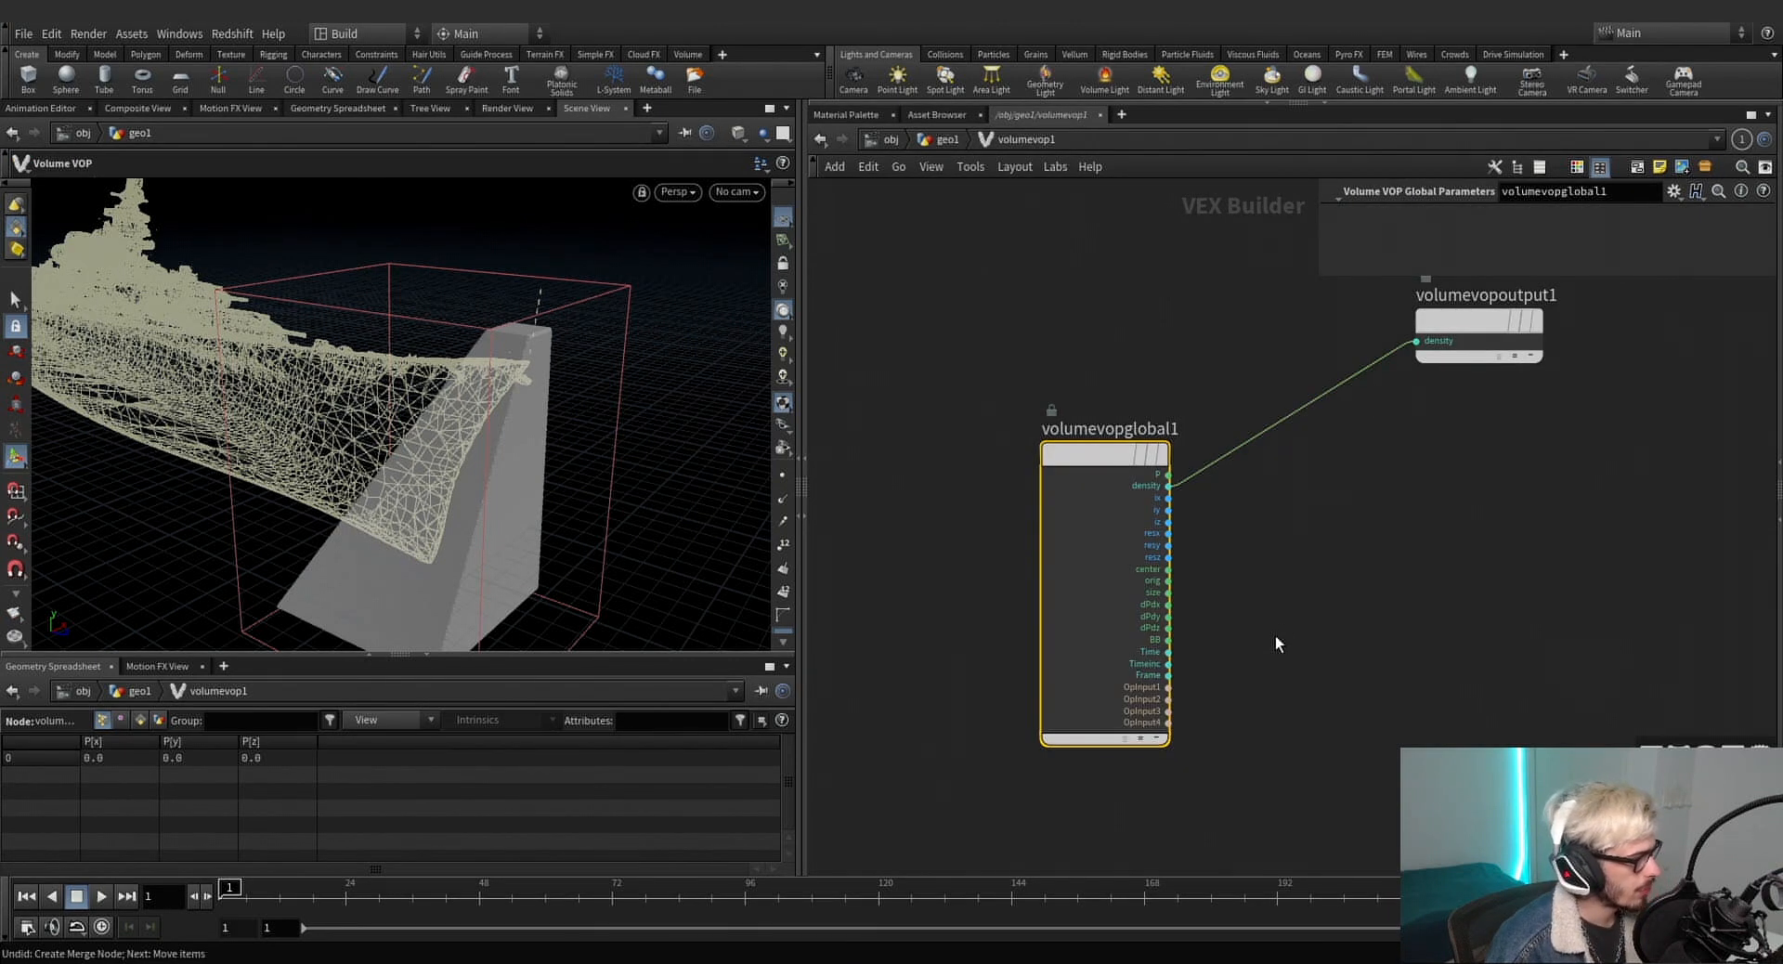
Add a Volume Sample node, wiring OpInput1 to its filename and P to its sample position.
drag(1334, 323, 1580, 427)
key(Tab)
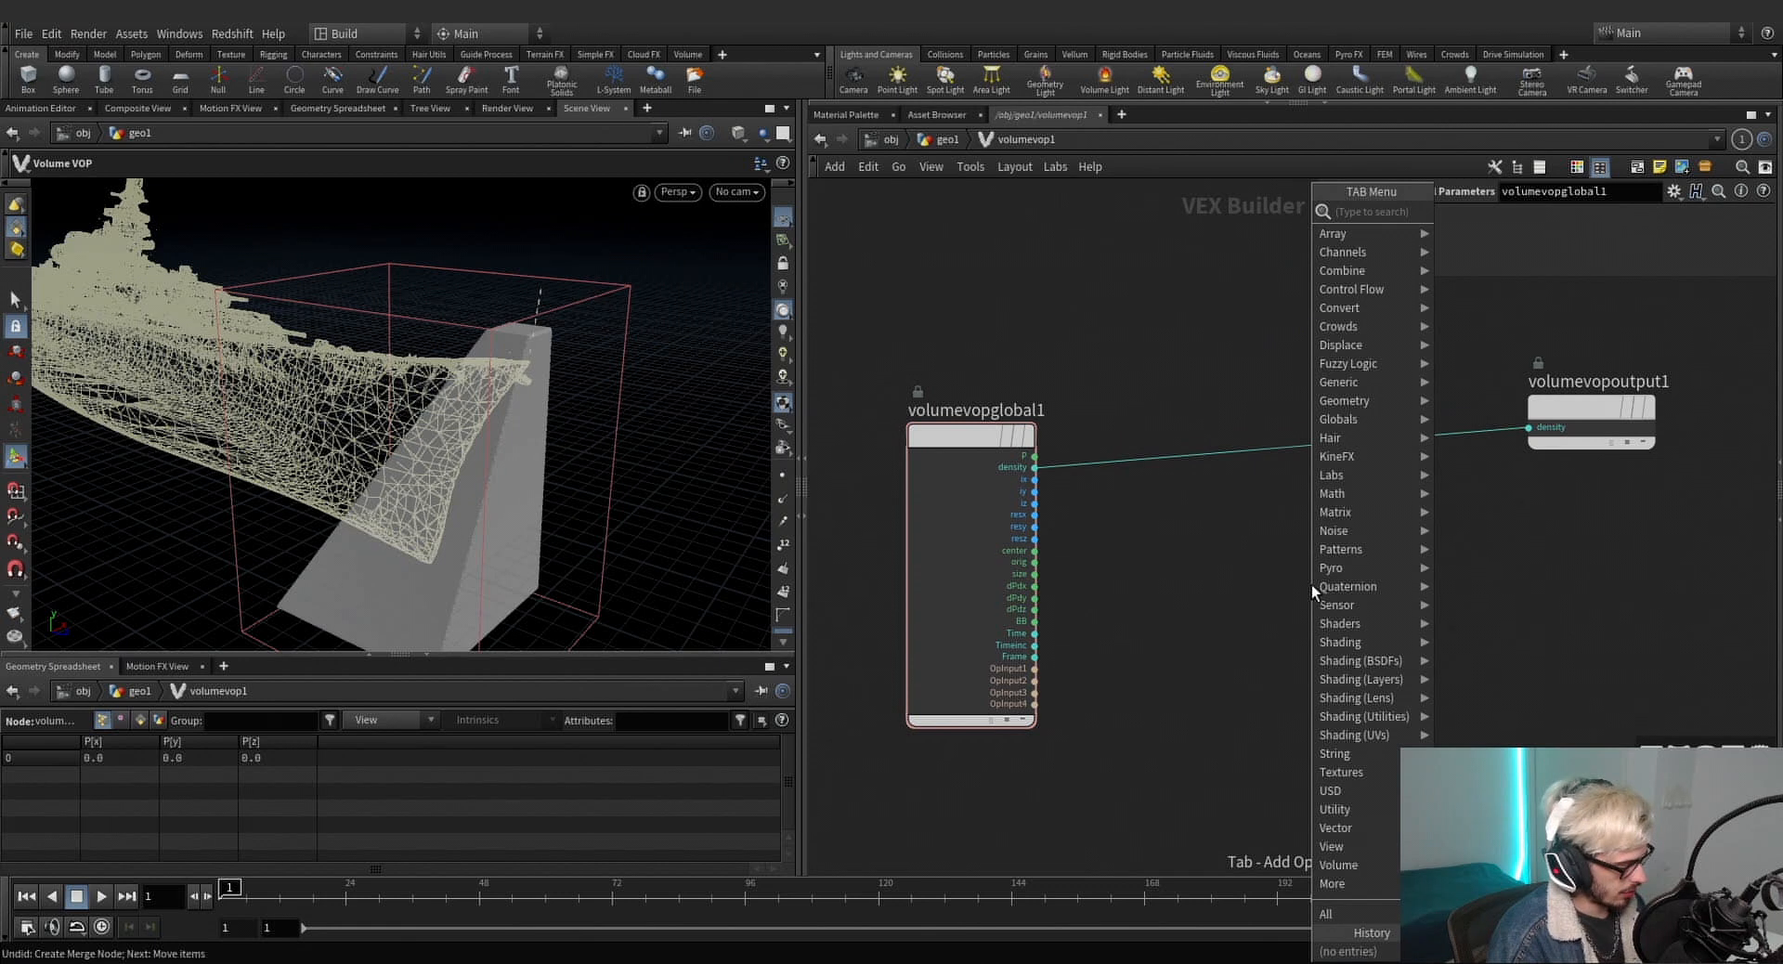
text(sample)
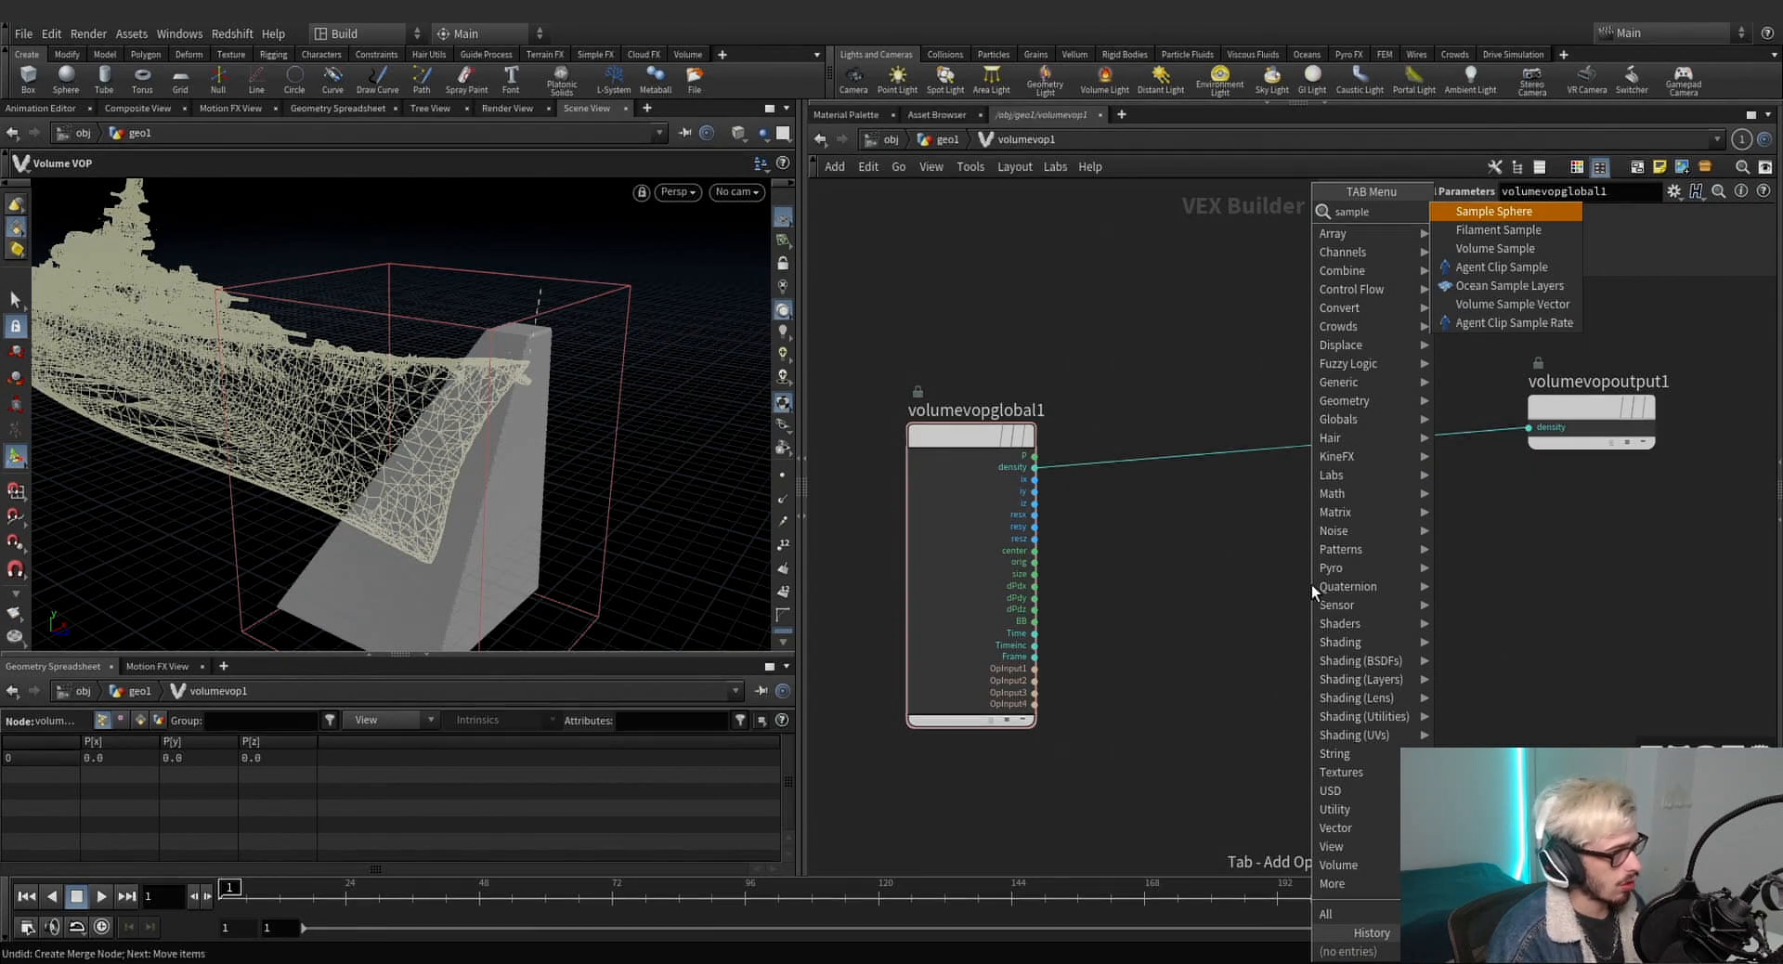
key(Down)
key(Down)
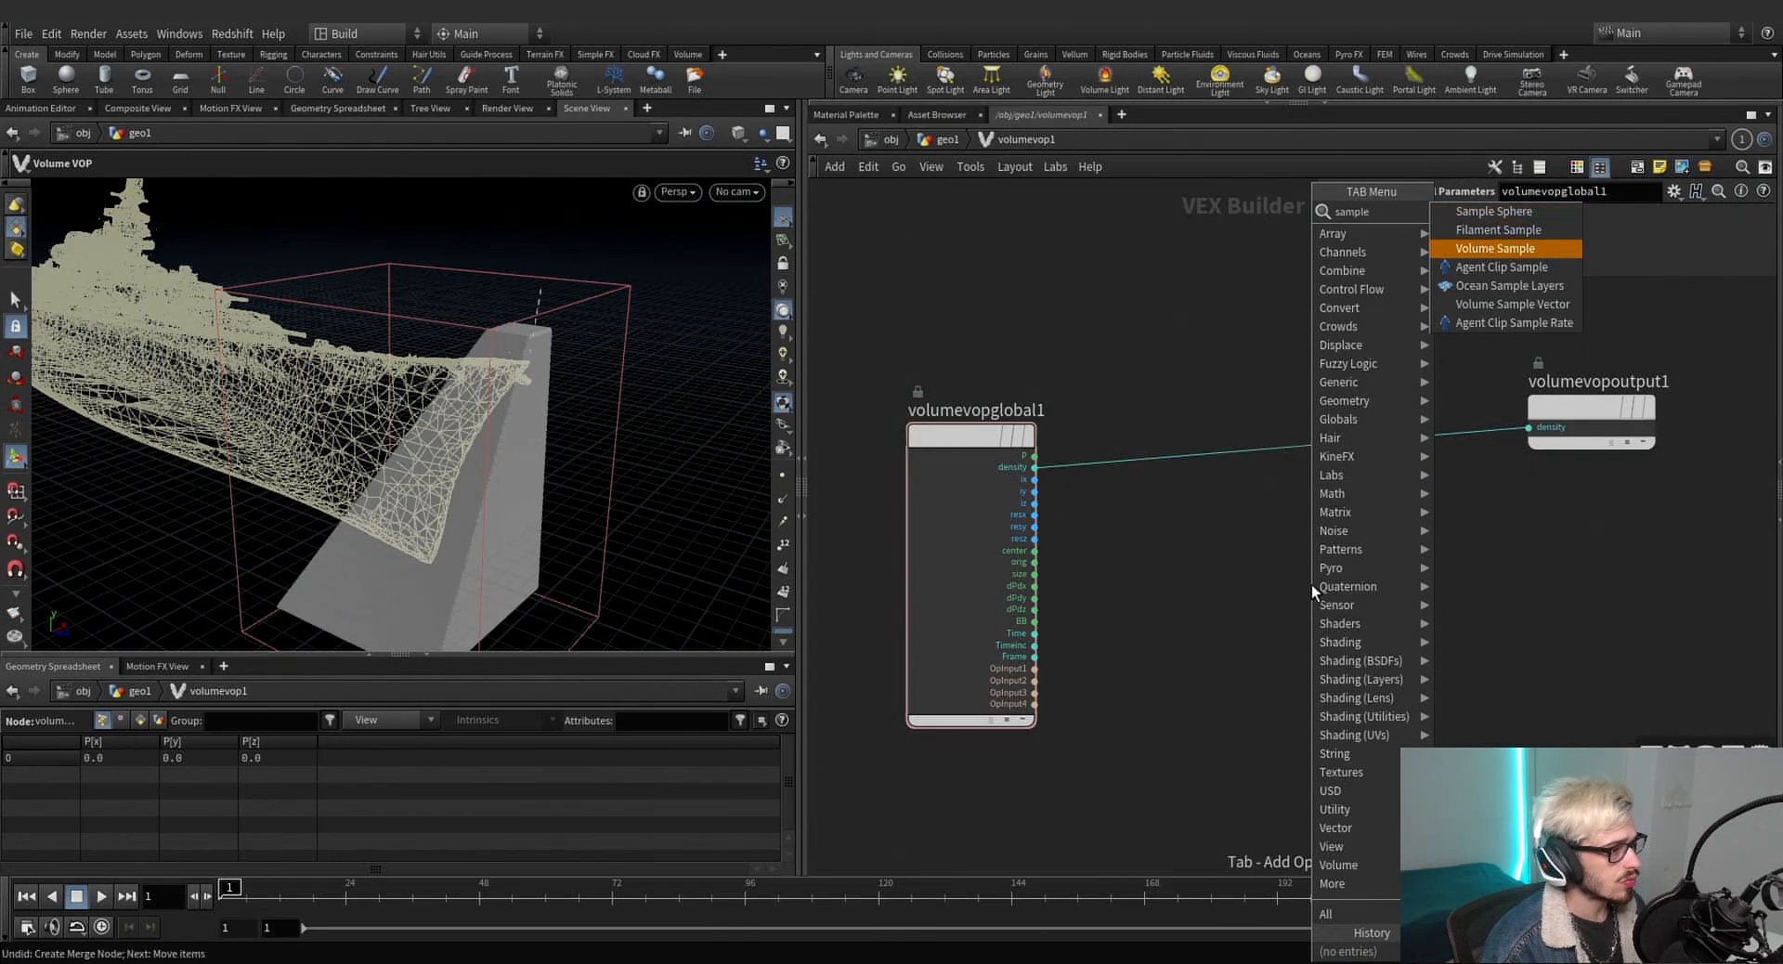
key(Return)
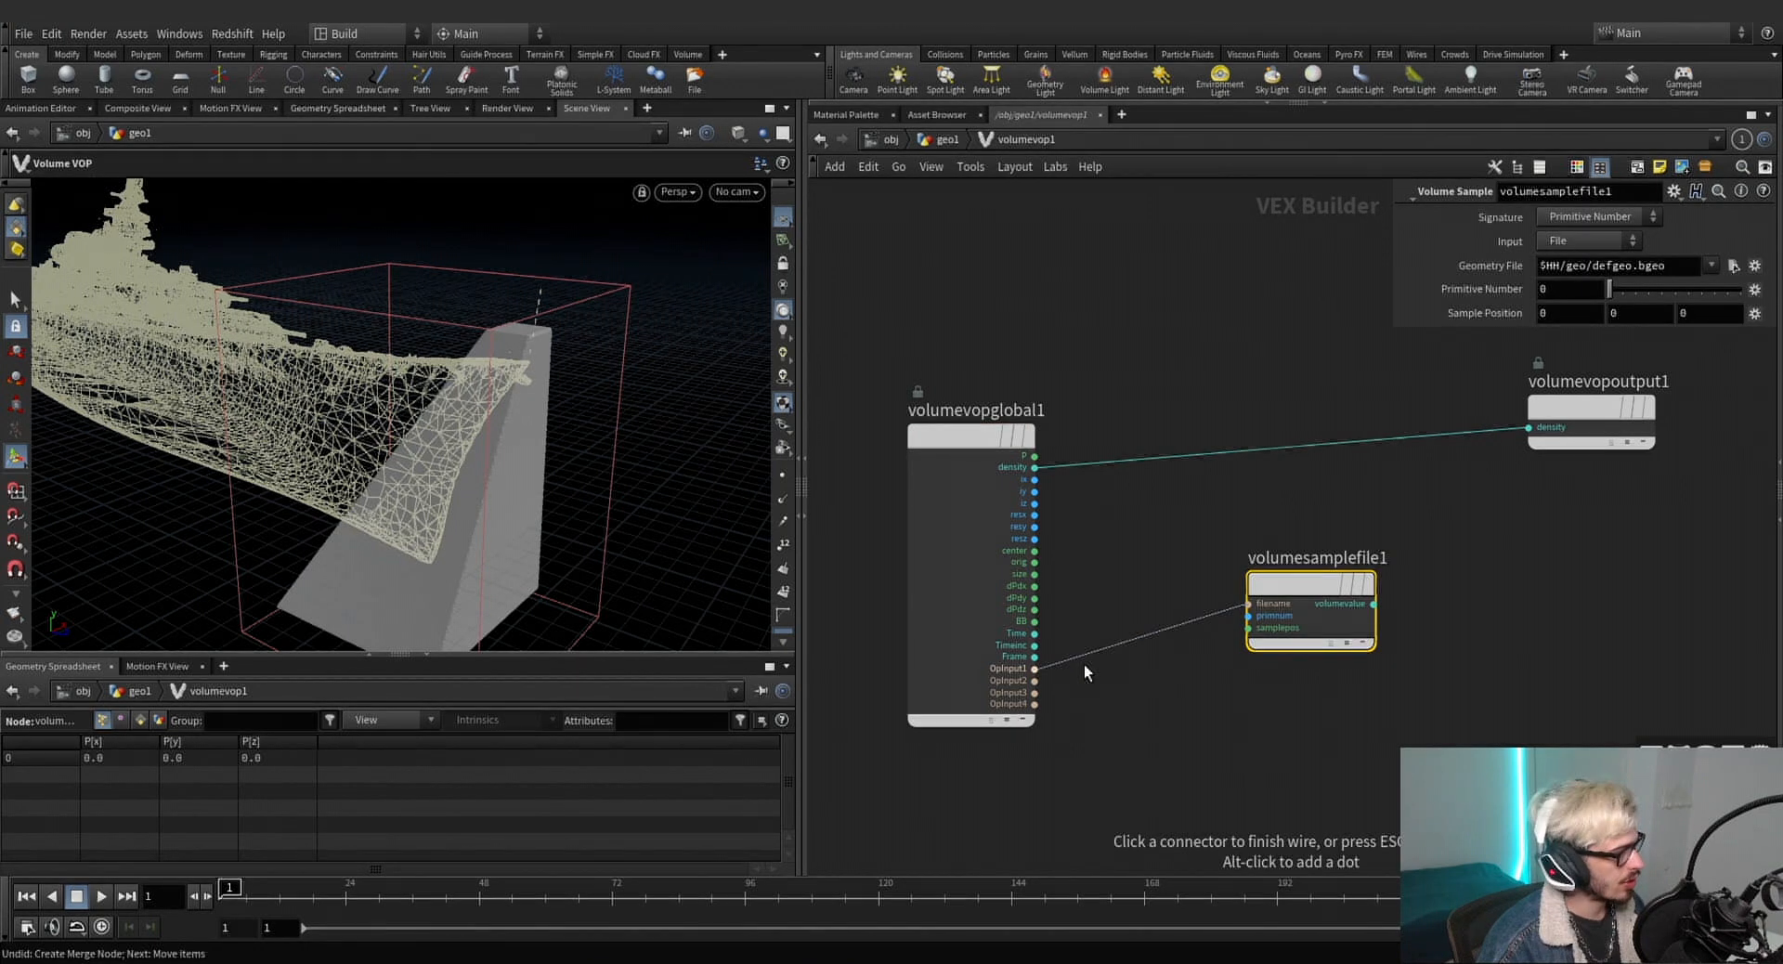
drag(1033, 668, 1034, 455)
Set the Volume Sample's signature to Primitive Name and its primitive name to "surface".
click(1574, 240)
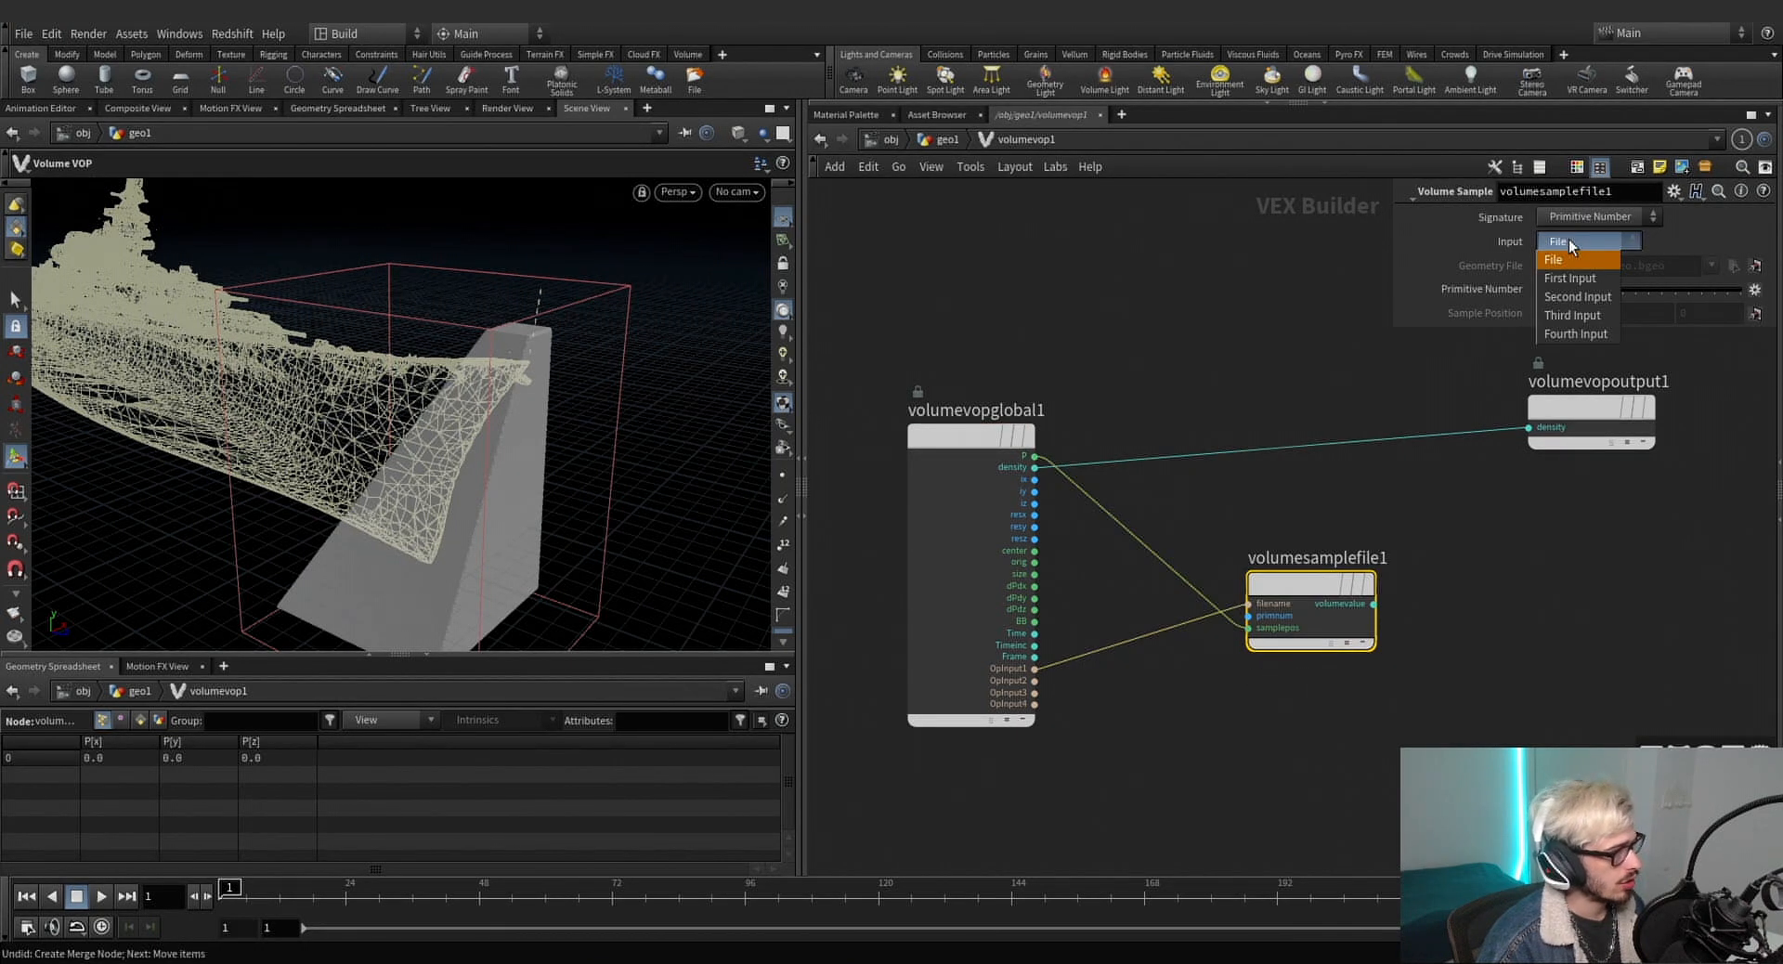
click(1569, 240)
click(1575, 219)
click(1575, 254)
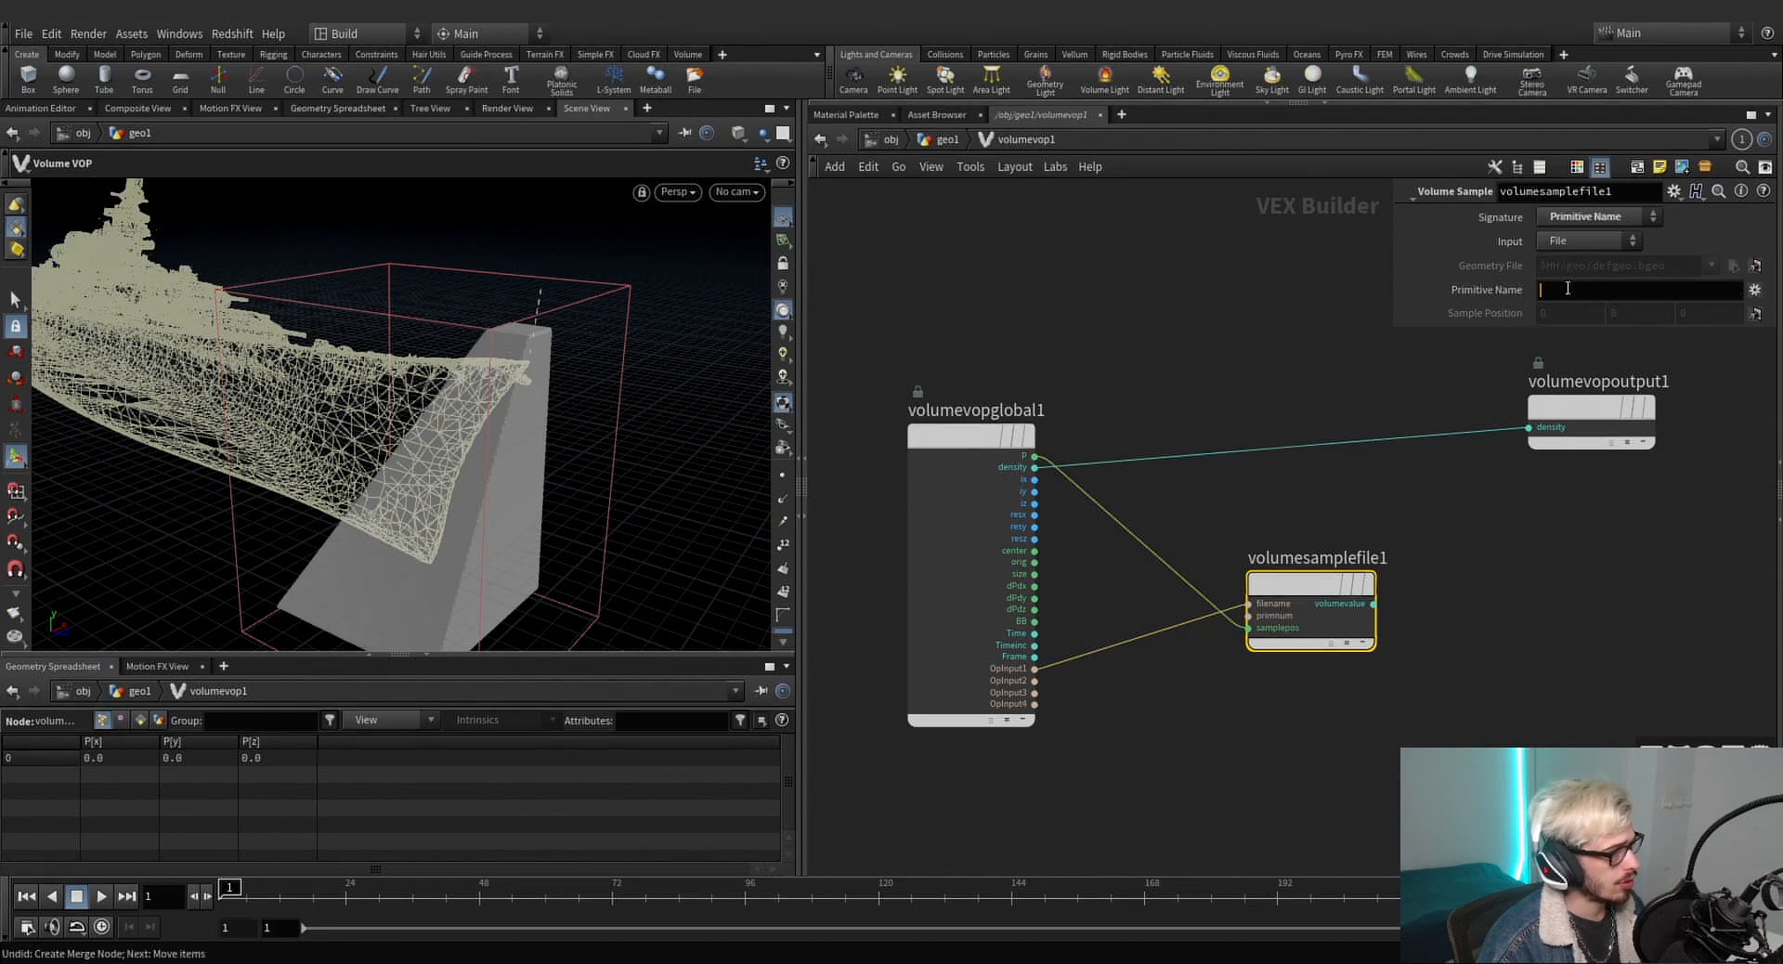
click(1569, 288)
text(surface)
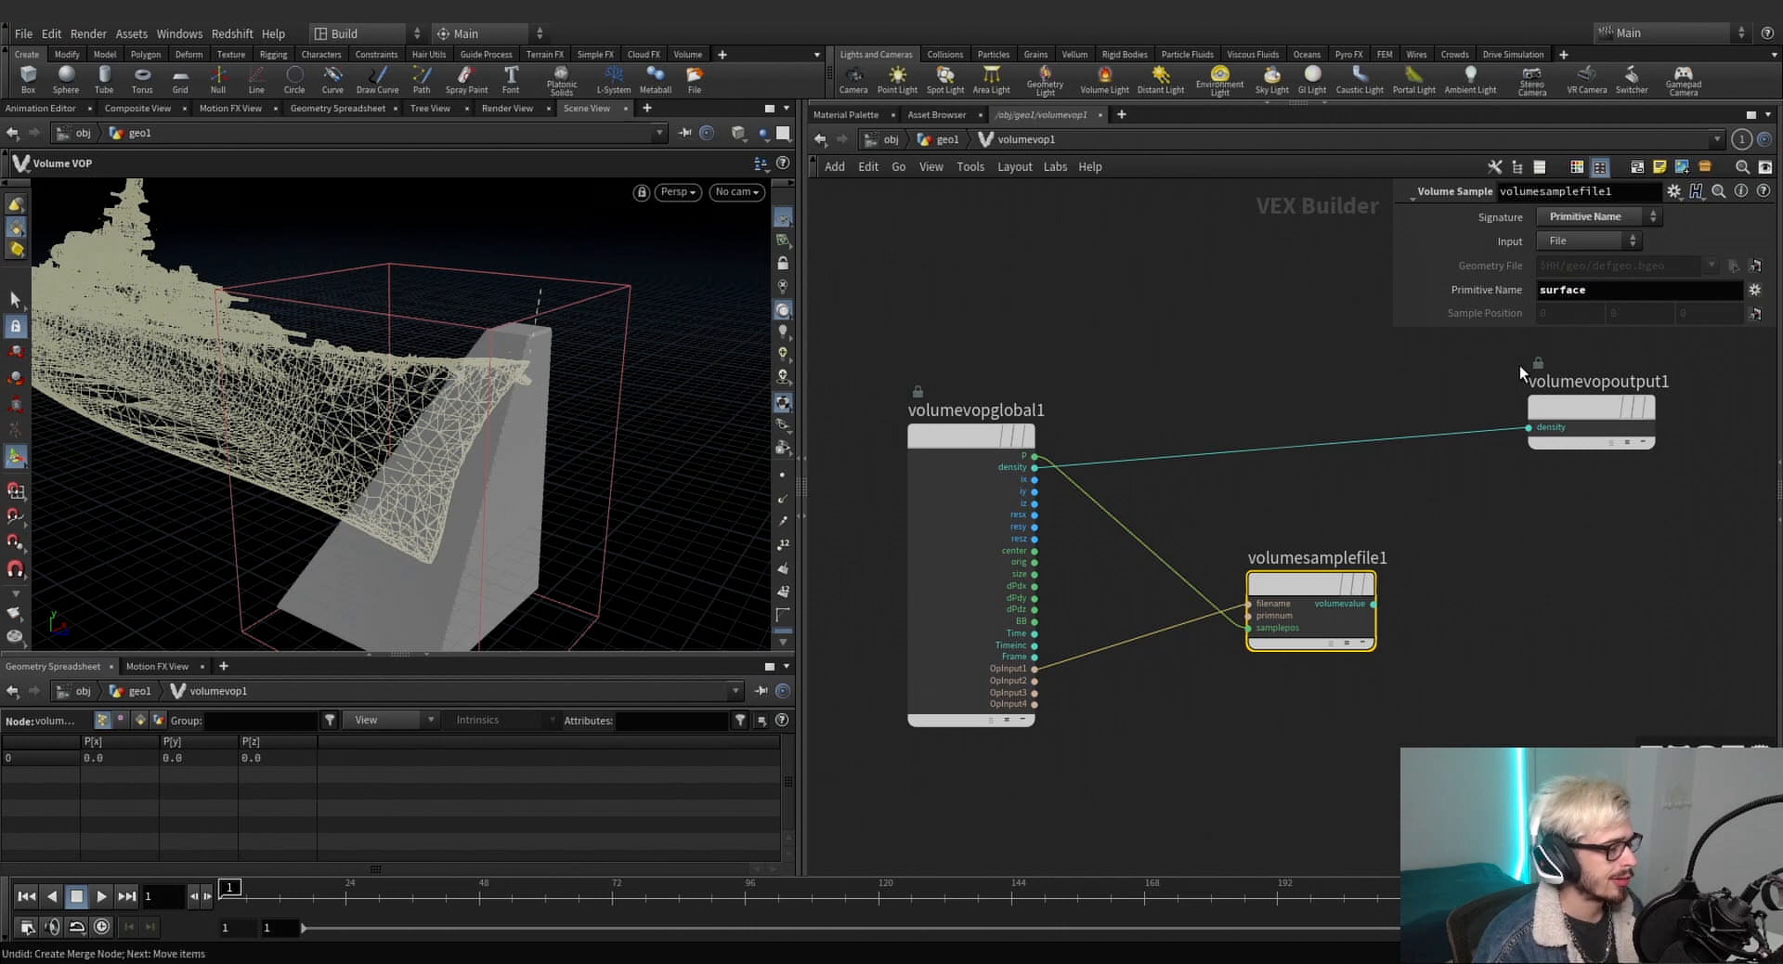
drag(1293, 482, 1290, 493)
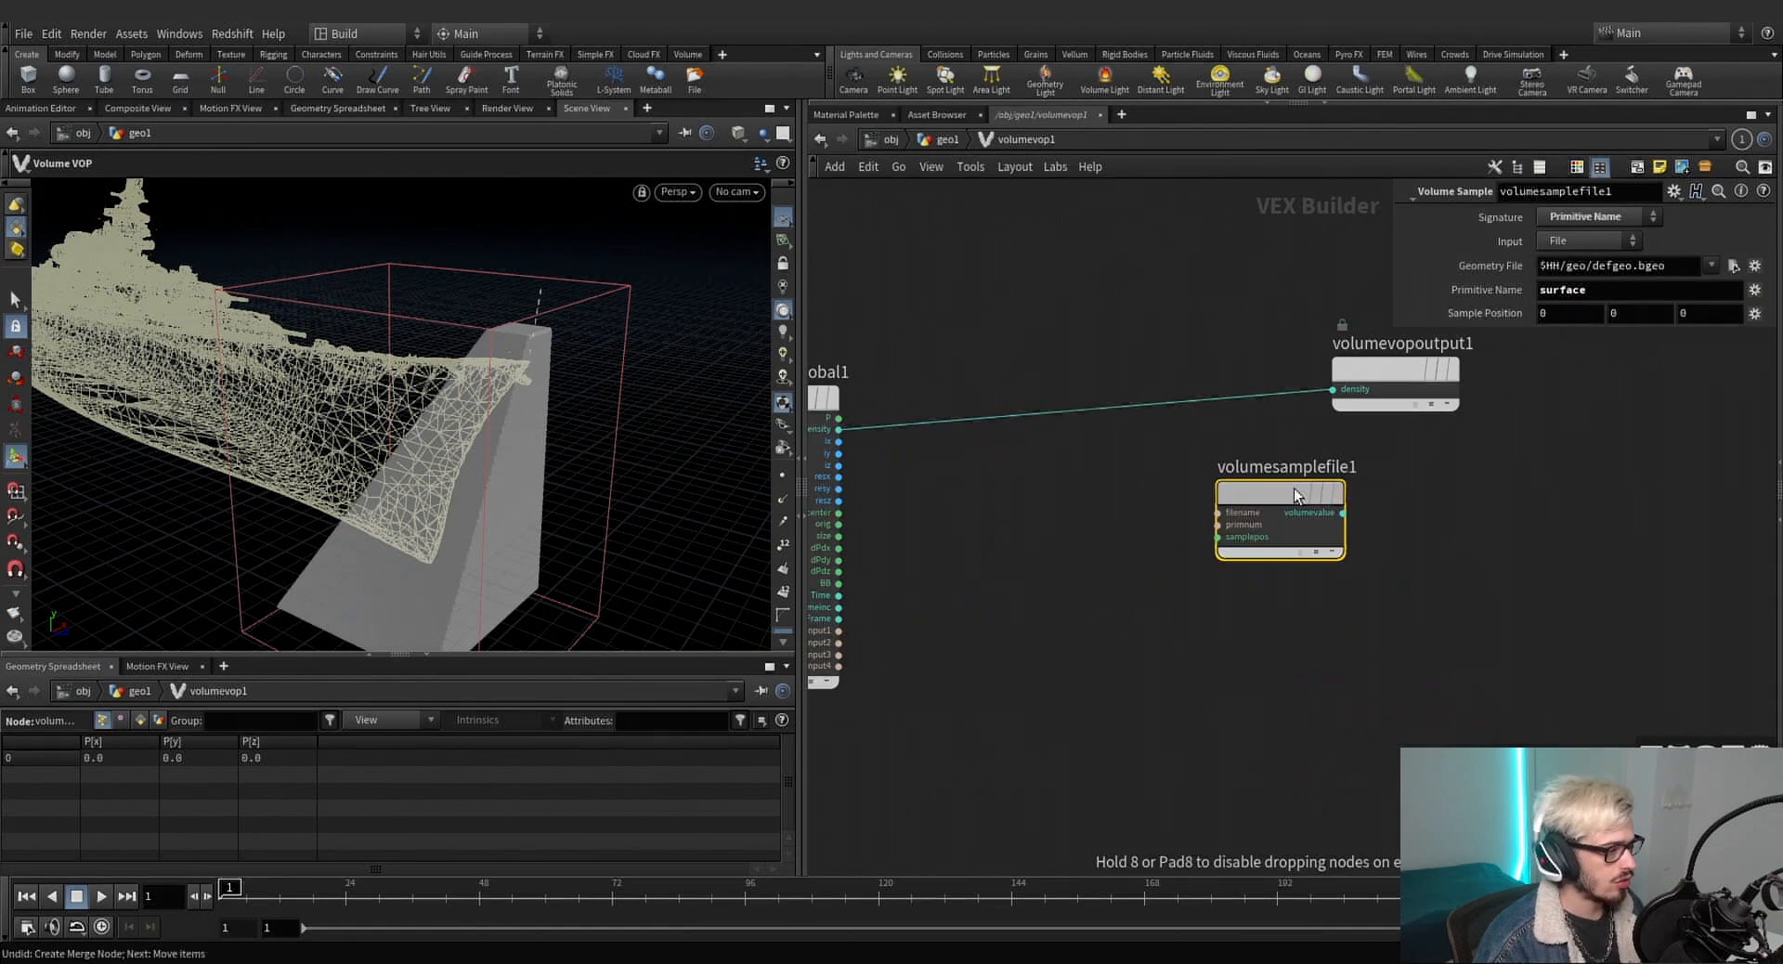
key(ctrl+z)
key(ctrl+z)
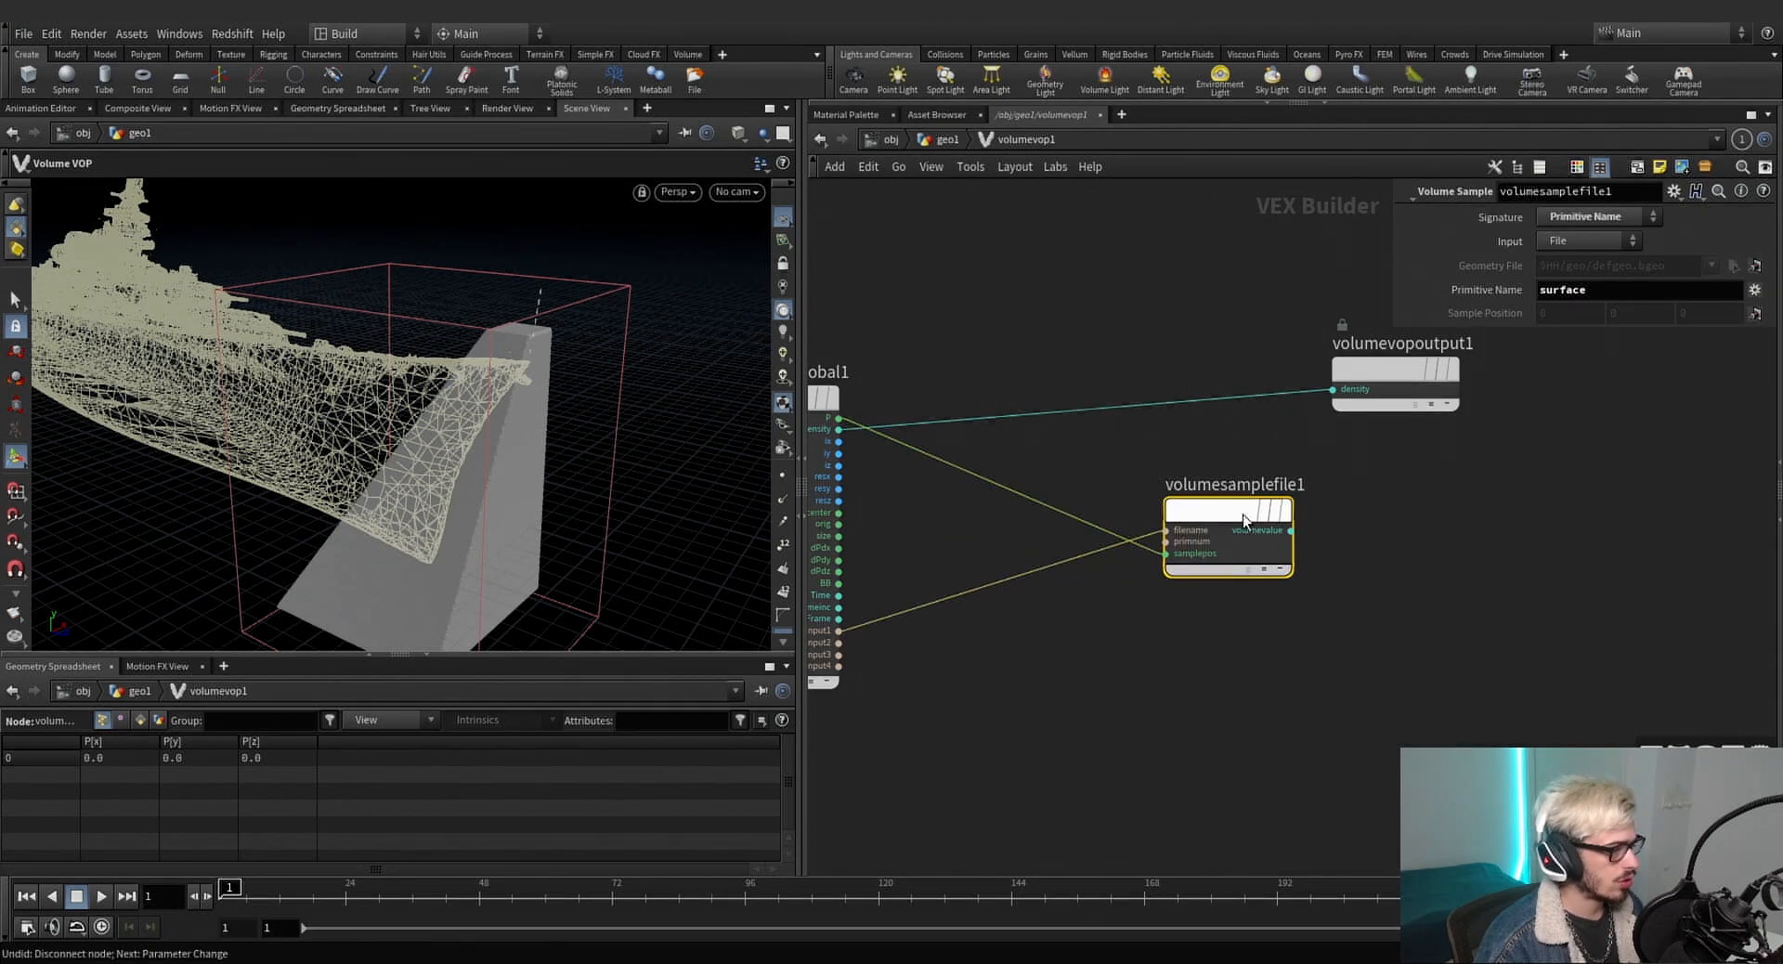
key(Tab)
text(bind)
key(Return)
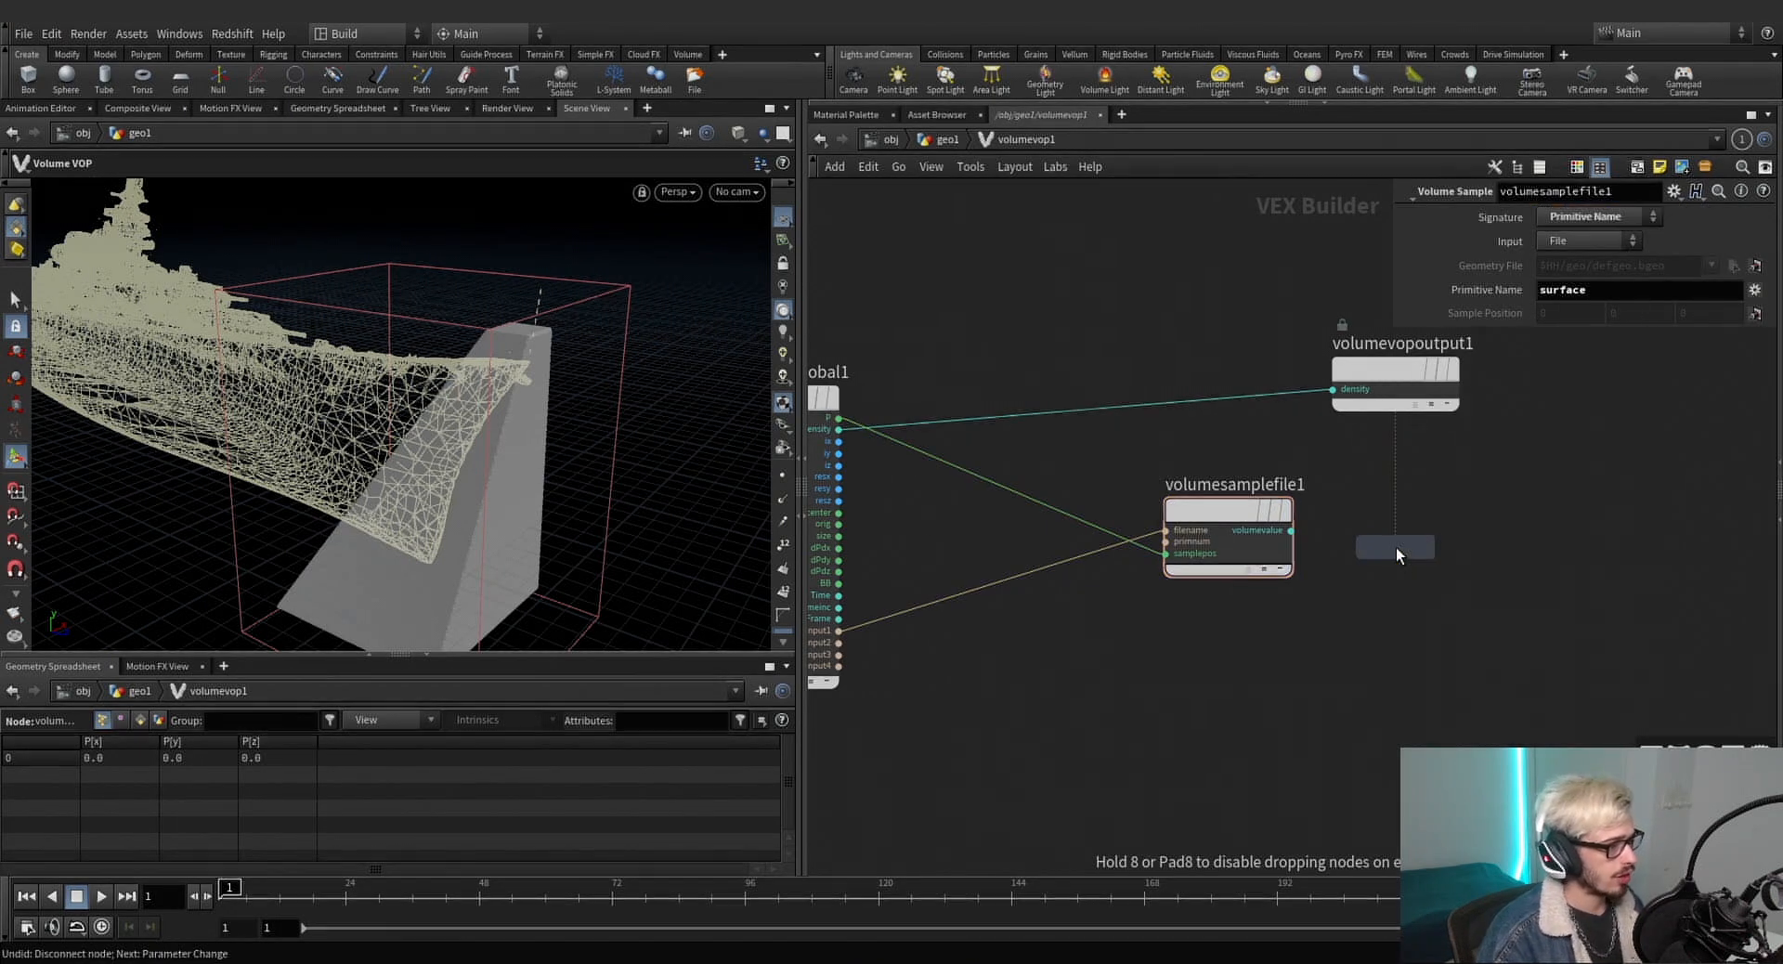
key(Escape)
Add a Bind Export node named "surface" and feed it the Volume Sample's volumevalue output.
key(Tab)
text(bind)
key(Return)
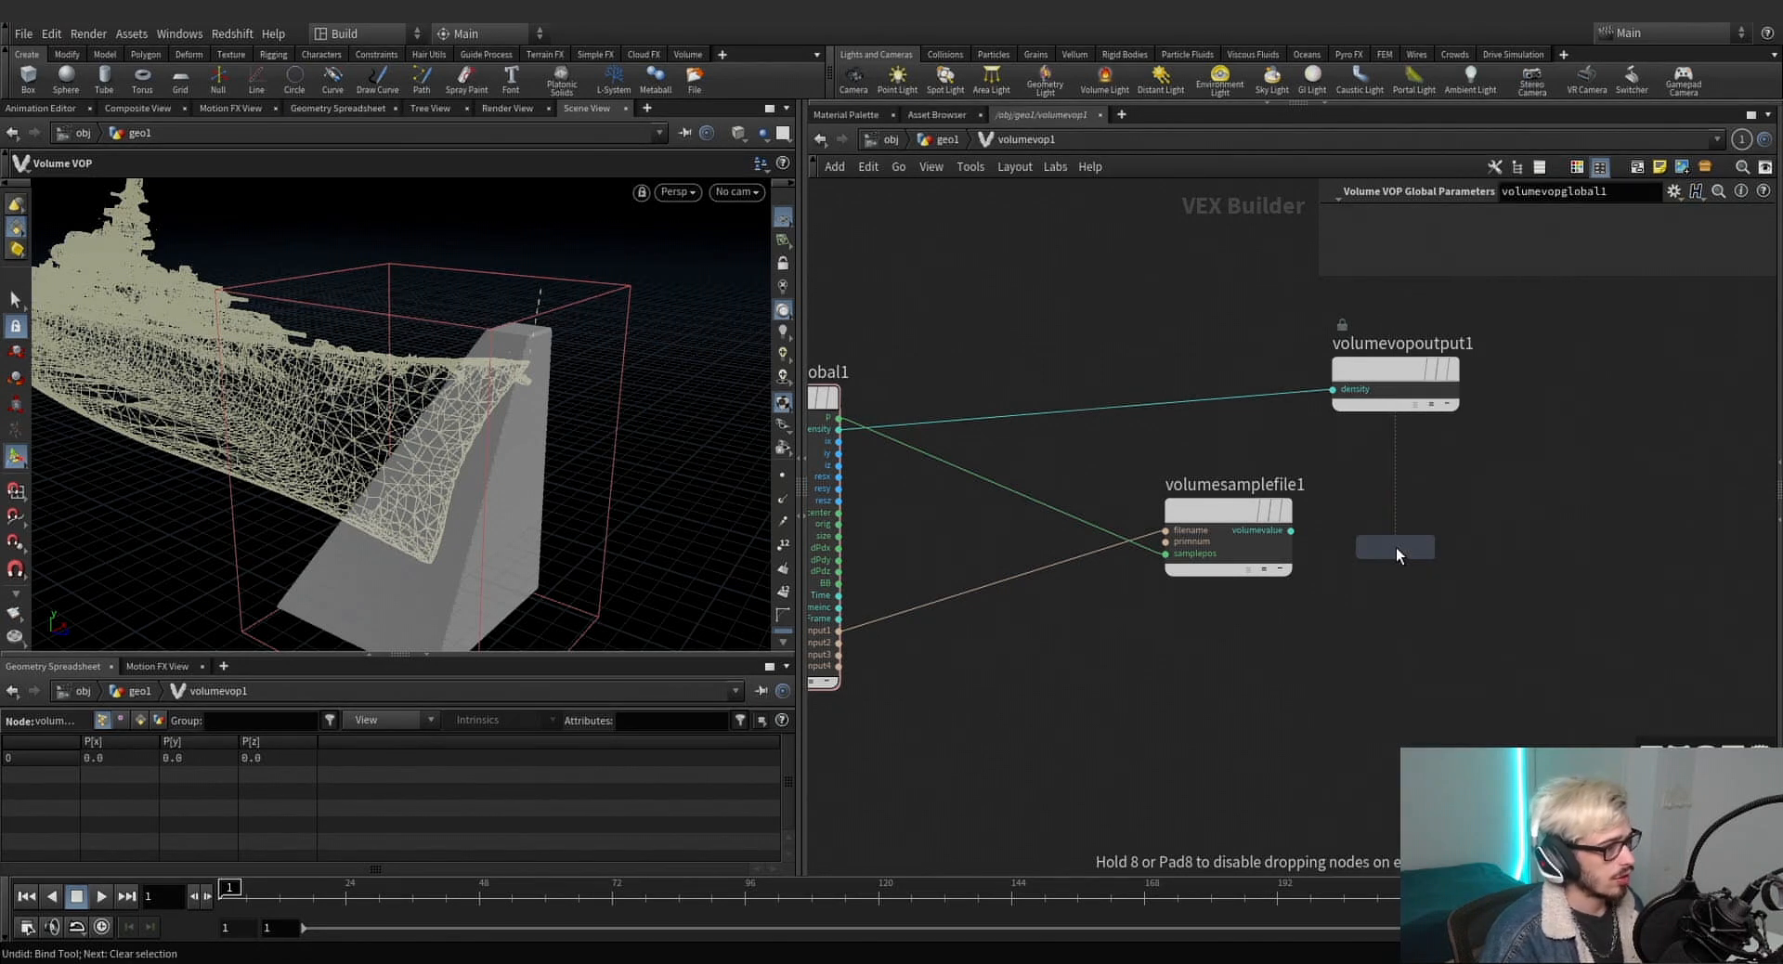
click(1421, 526)
drag(1301, 538, 1418, 578)
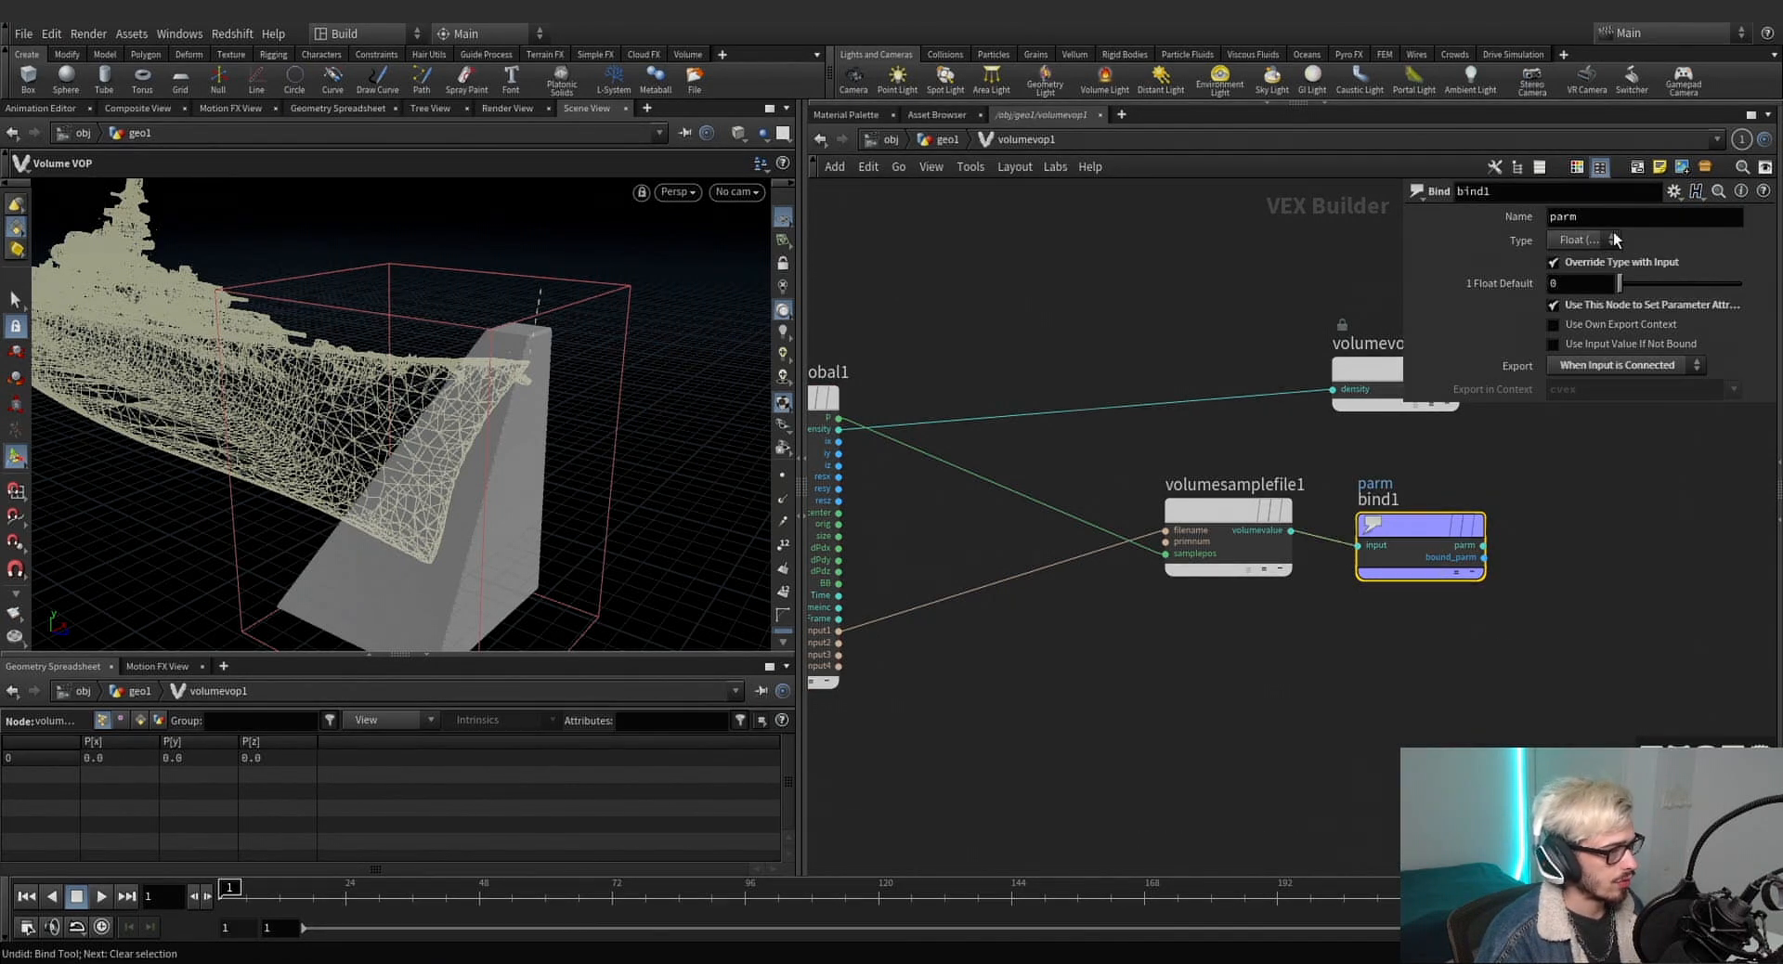
text(surface)
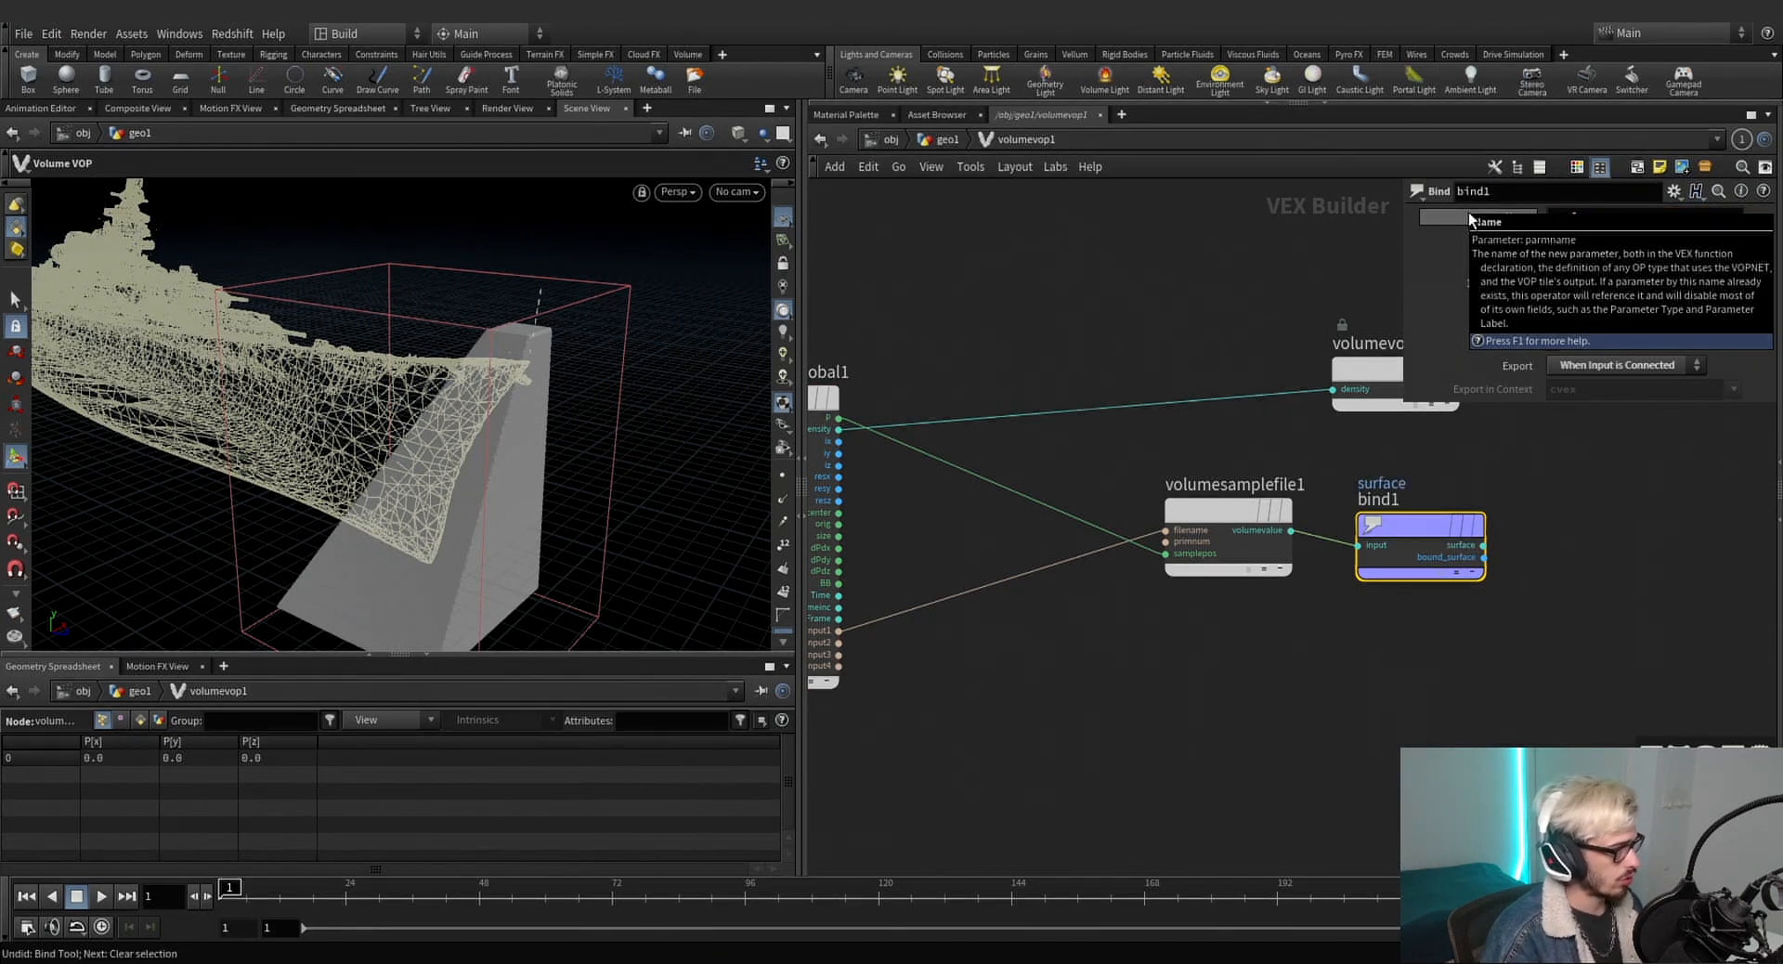
drag(1408, 529, 838, 418)
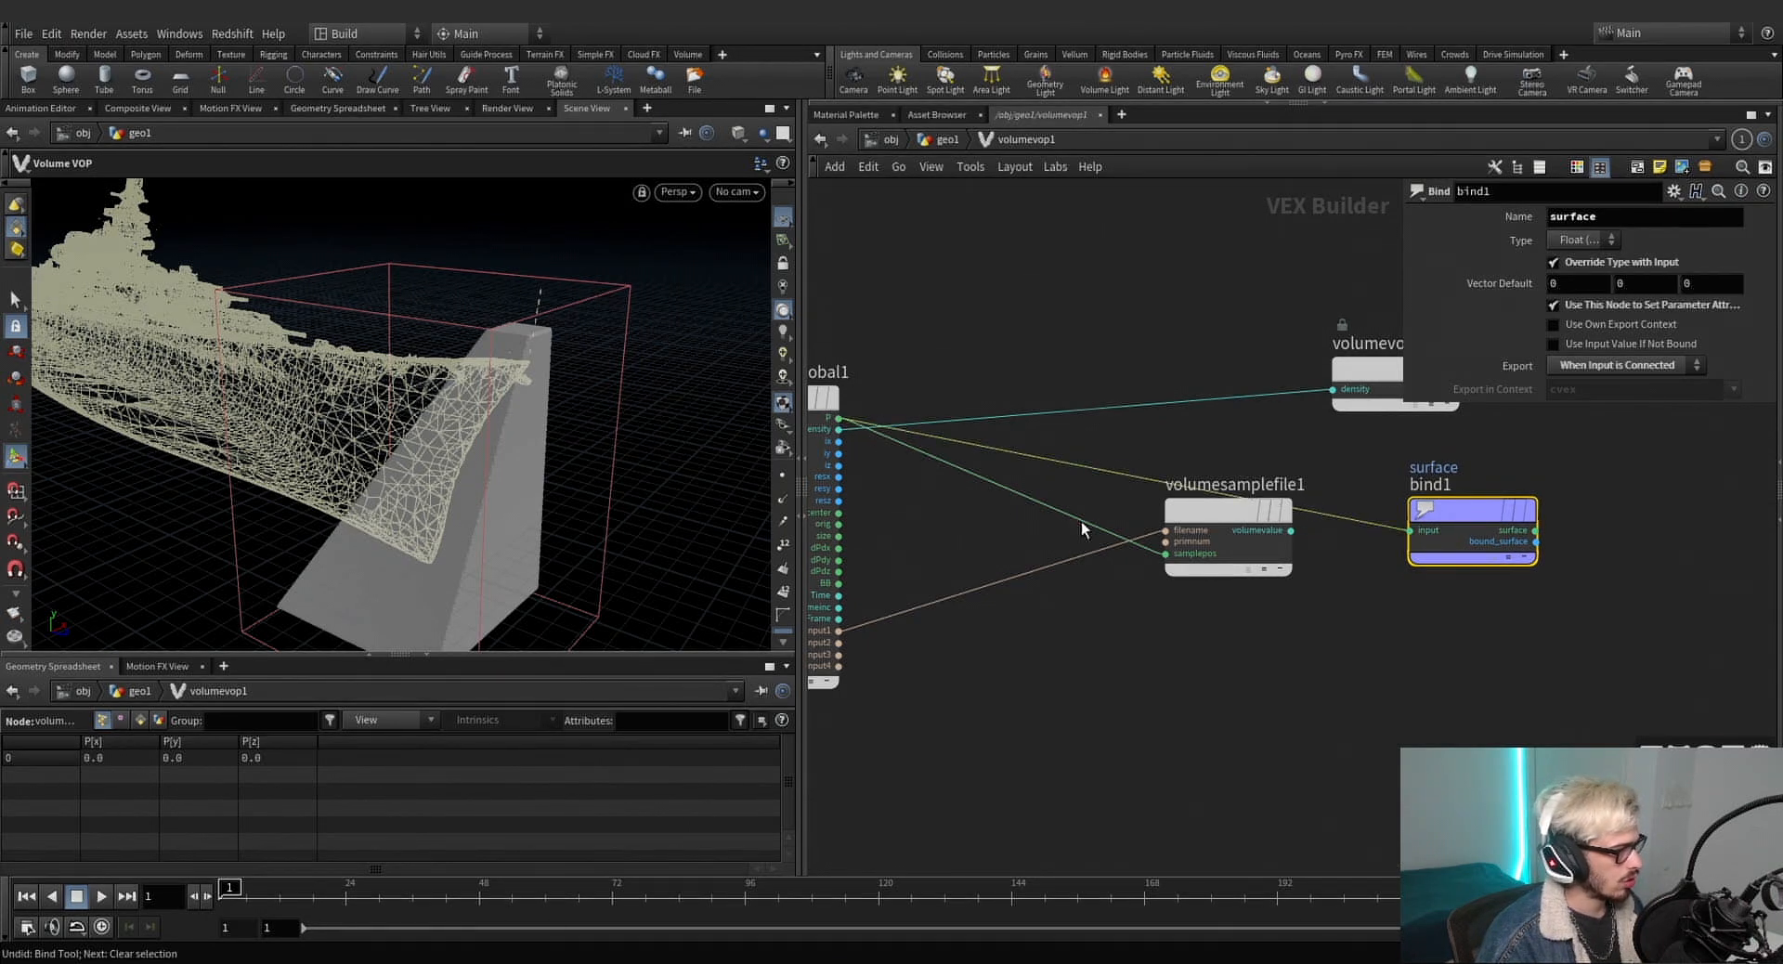
drag(1290, 536, 1291, 532)
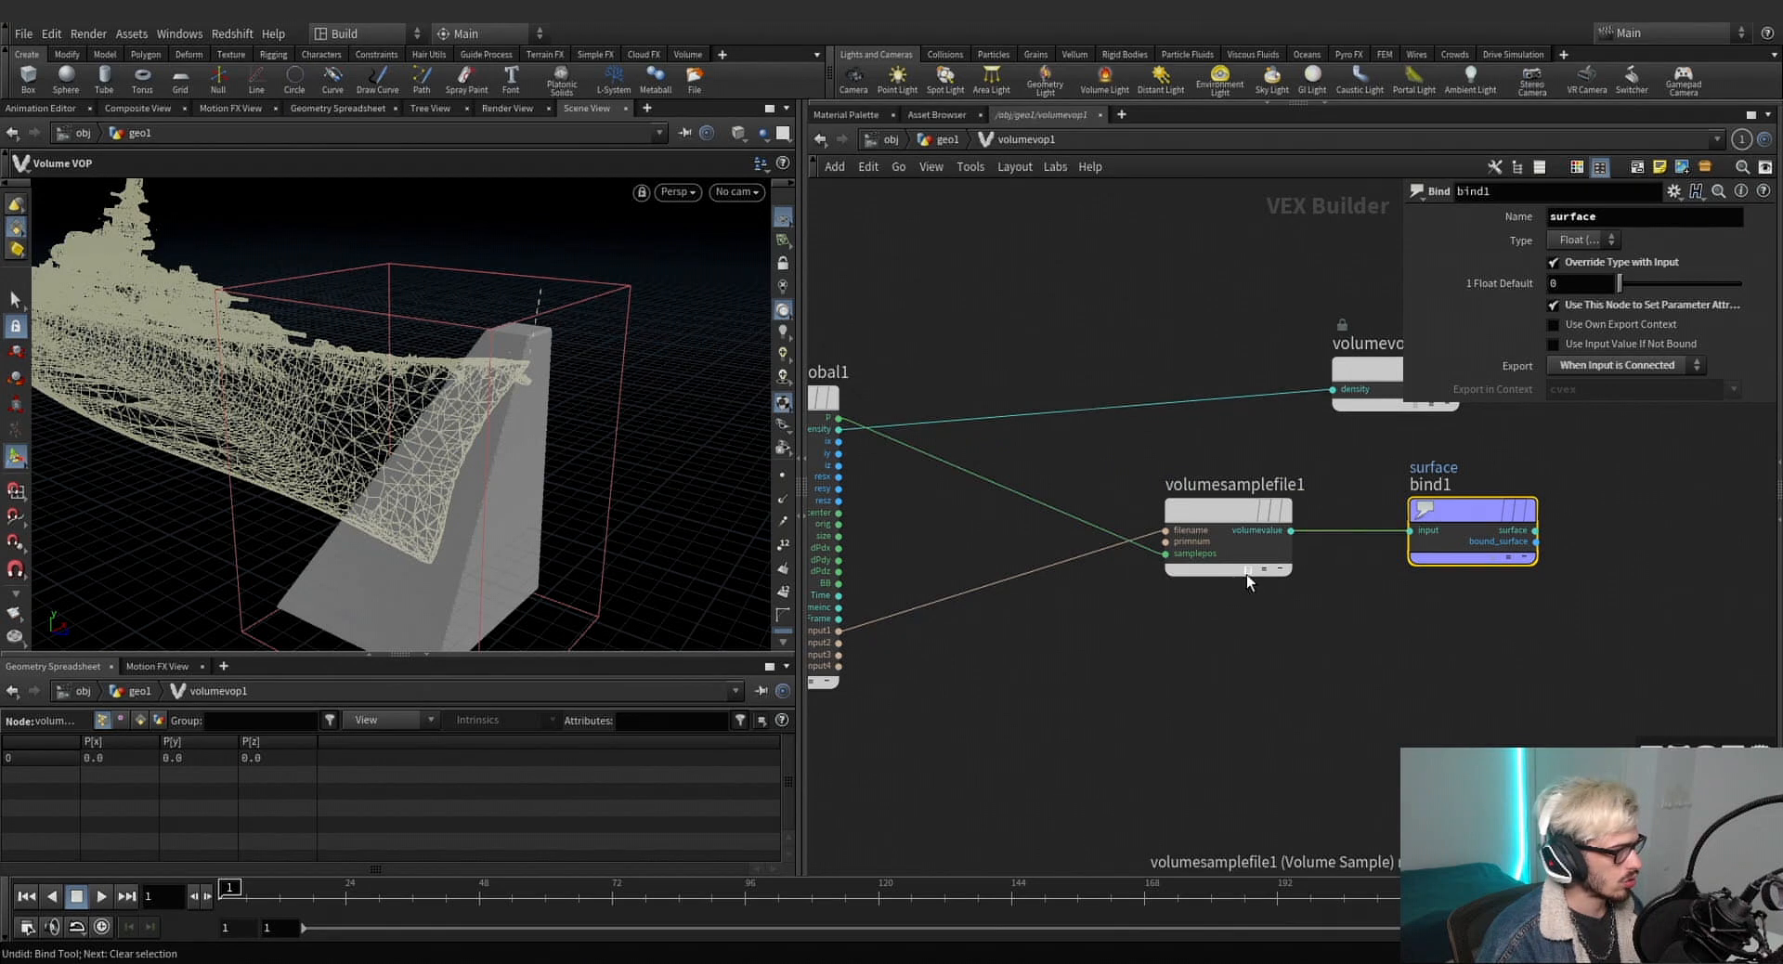
Insert an Add node between P and the Volume Sample's sample position, wiring P into its second input as well.
key(Tab)
text(a)
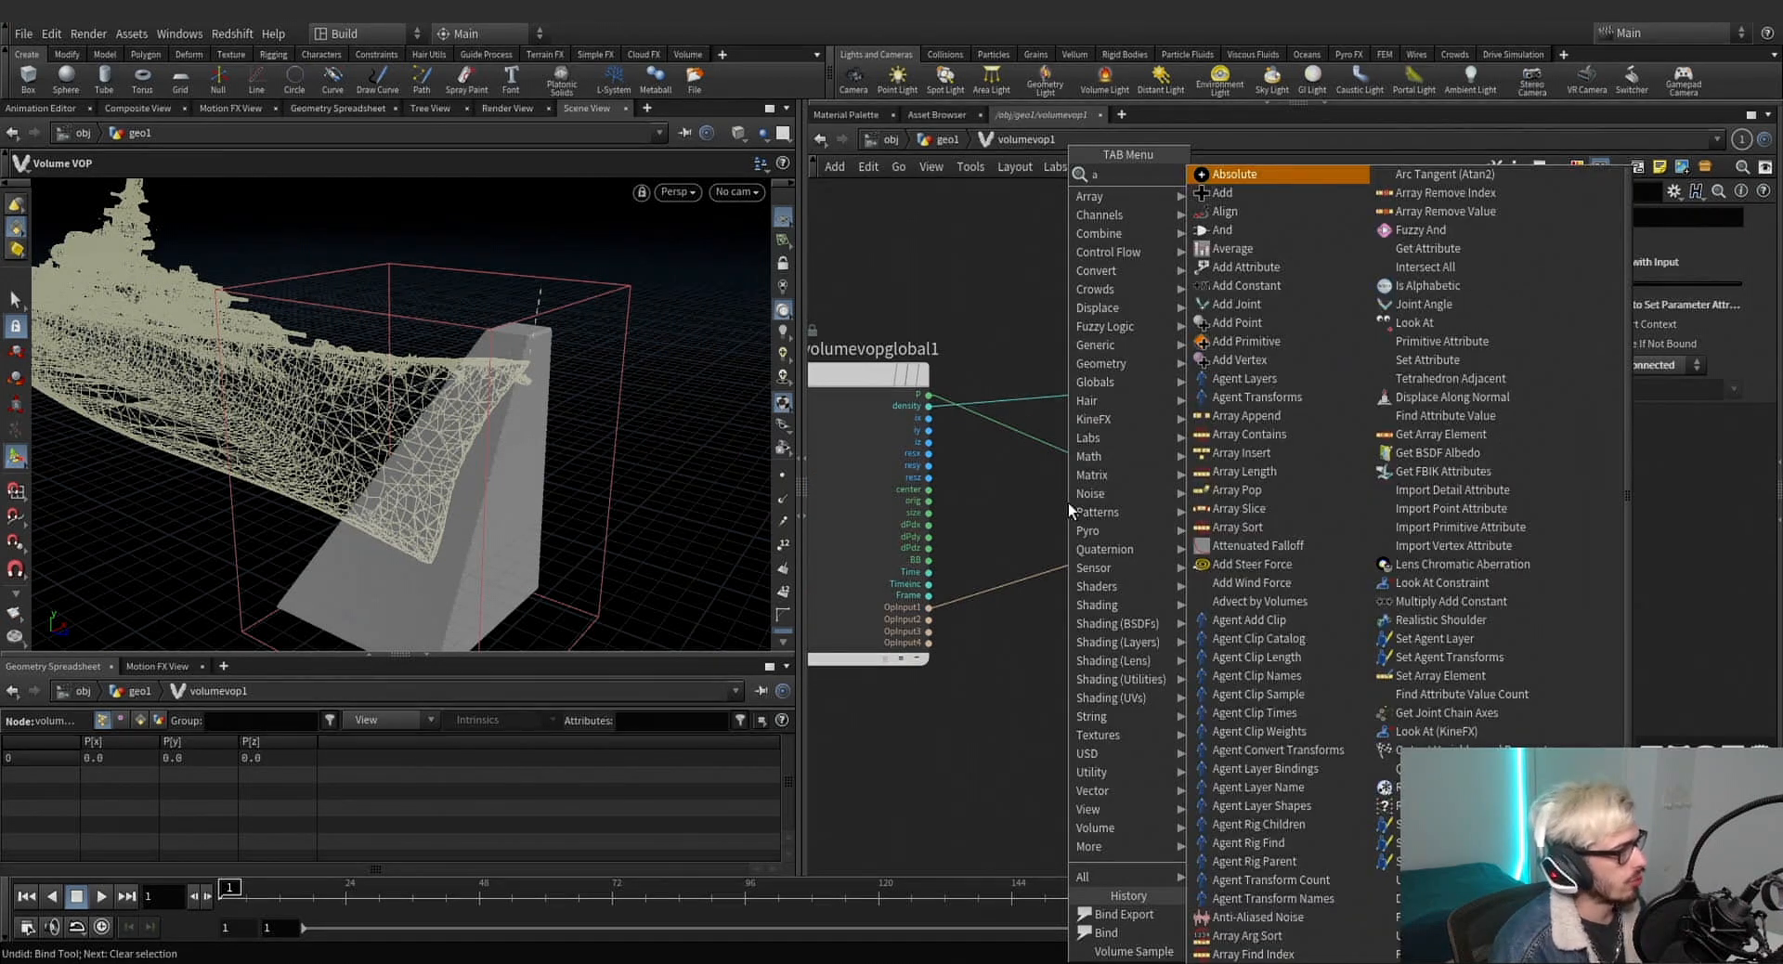
key(Down)
key(Return)
click(1067, 504)
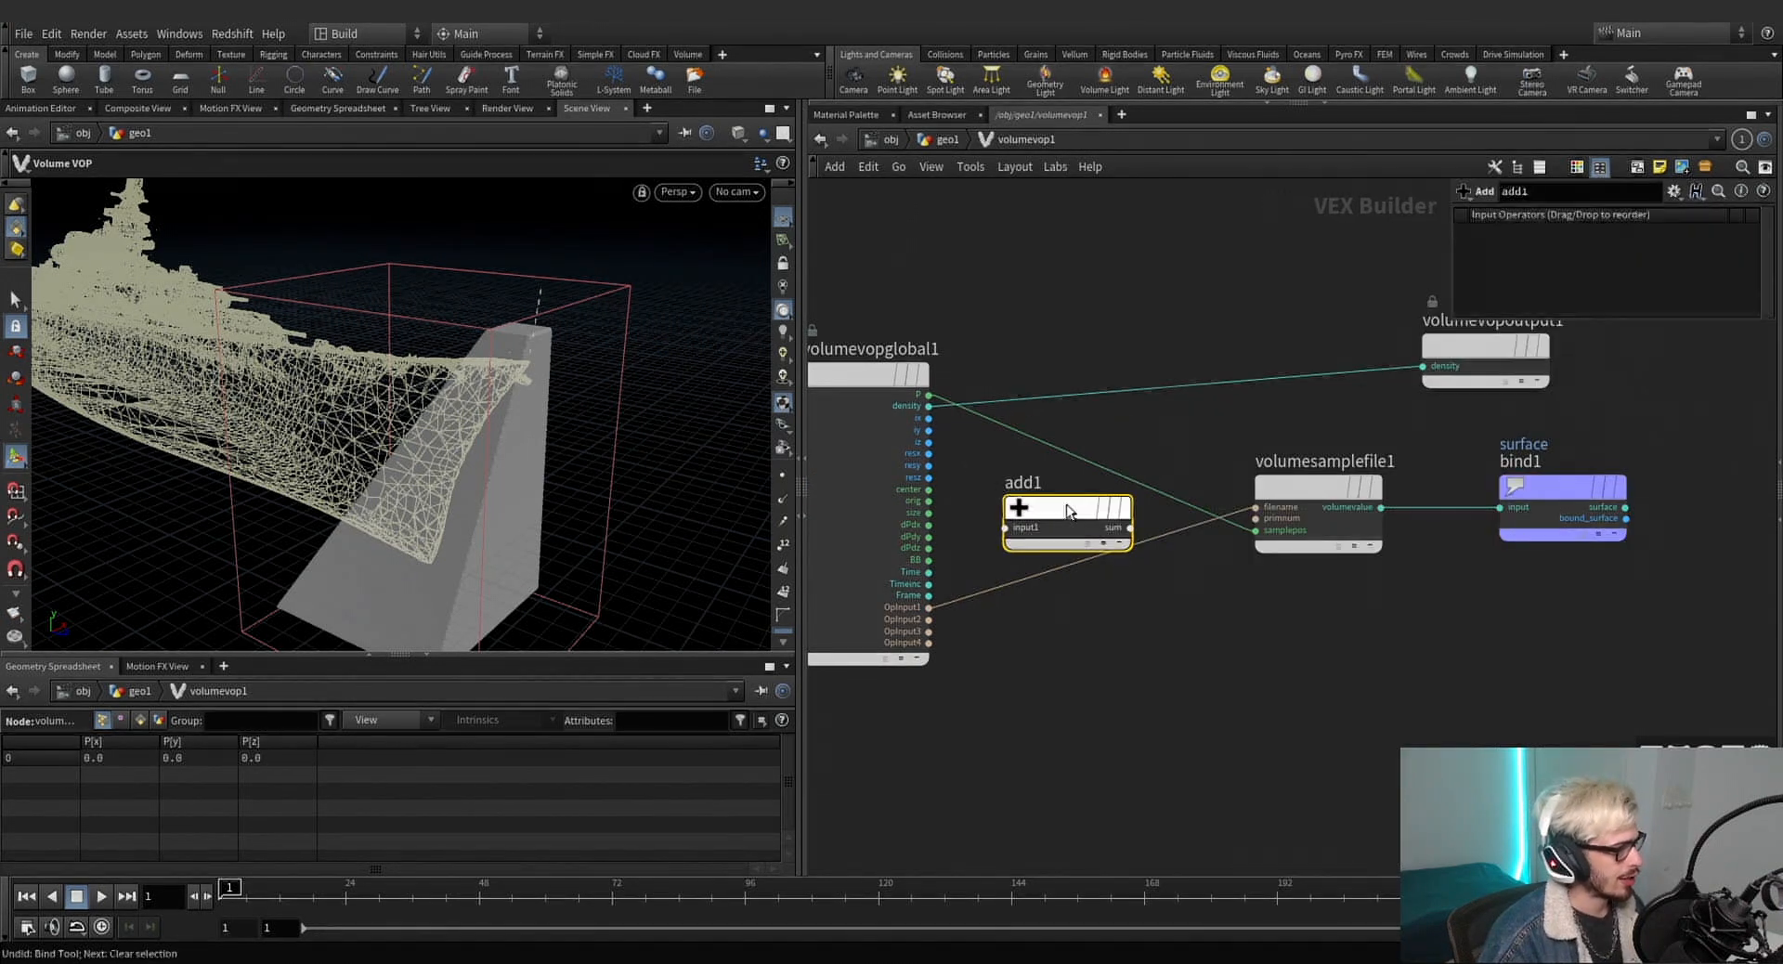
drag(1068, 504, 1093, 466)
click(928, 395)
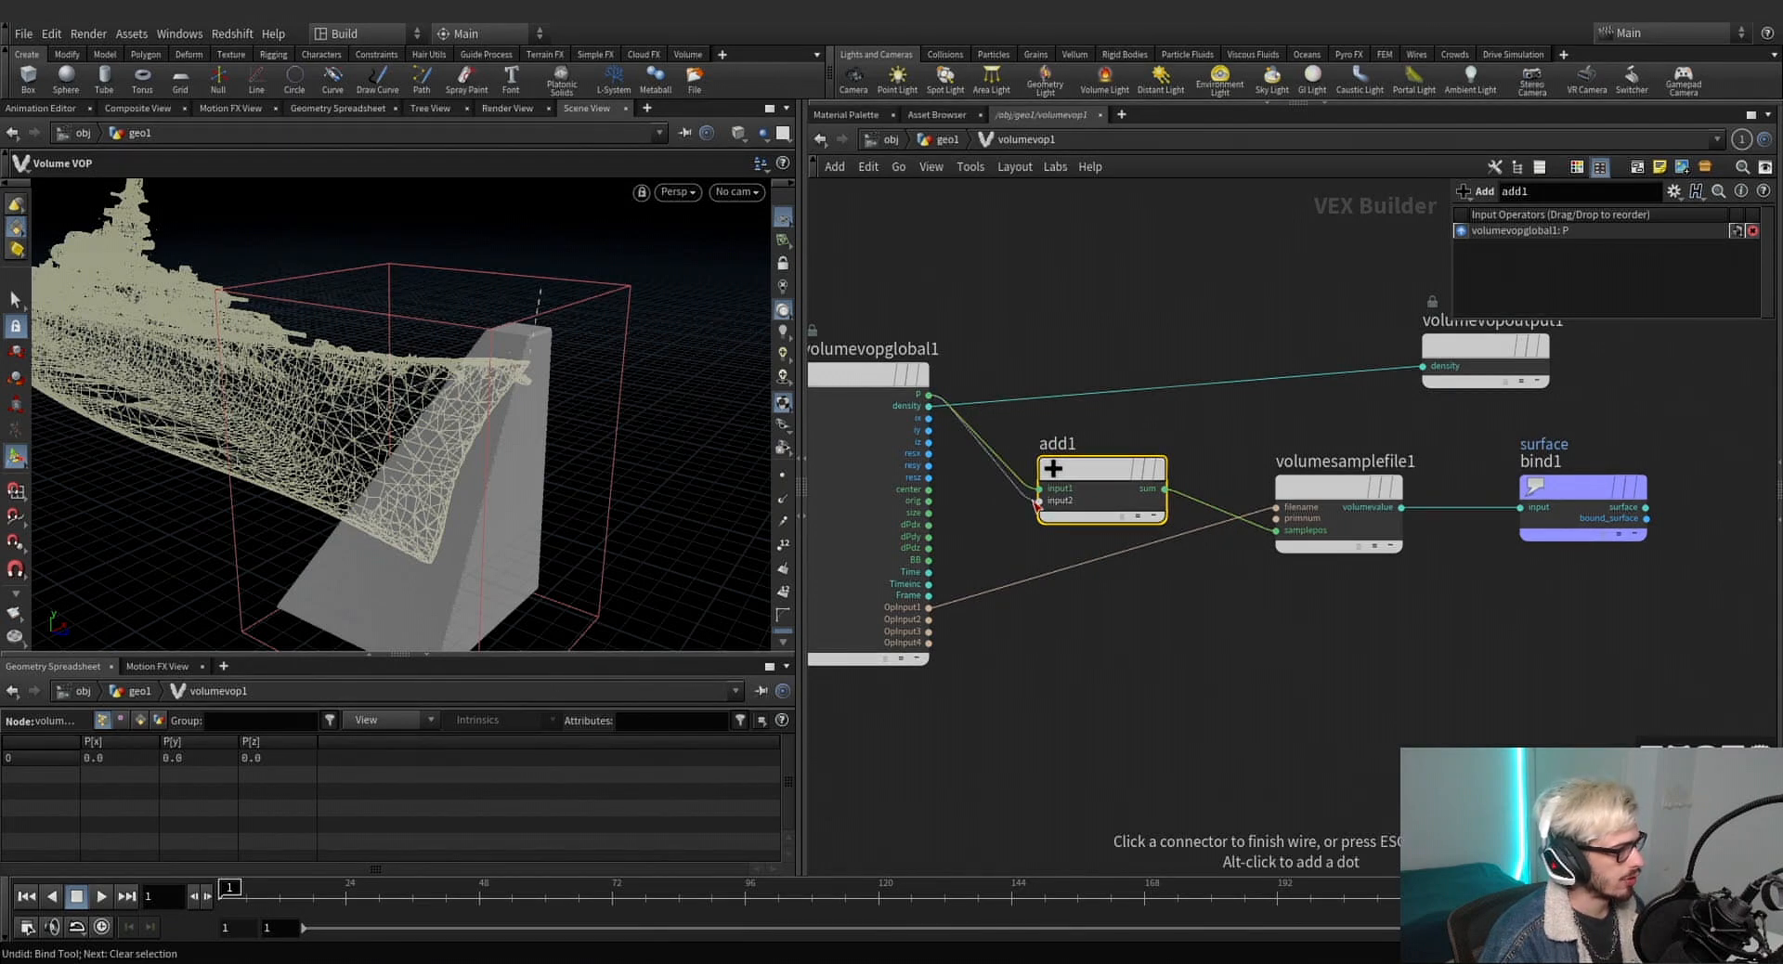
click(1038, 501)
Add a Unified Noise - Static node and insert it between P and the second input of add1.
drag(354, 446, 508, 344)
drag(526, 427, 540, 426)
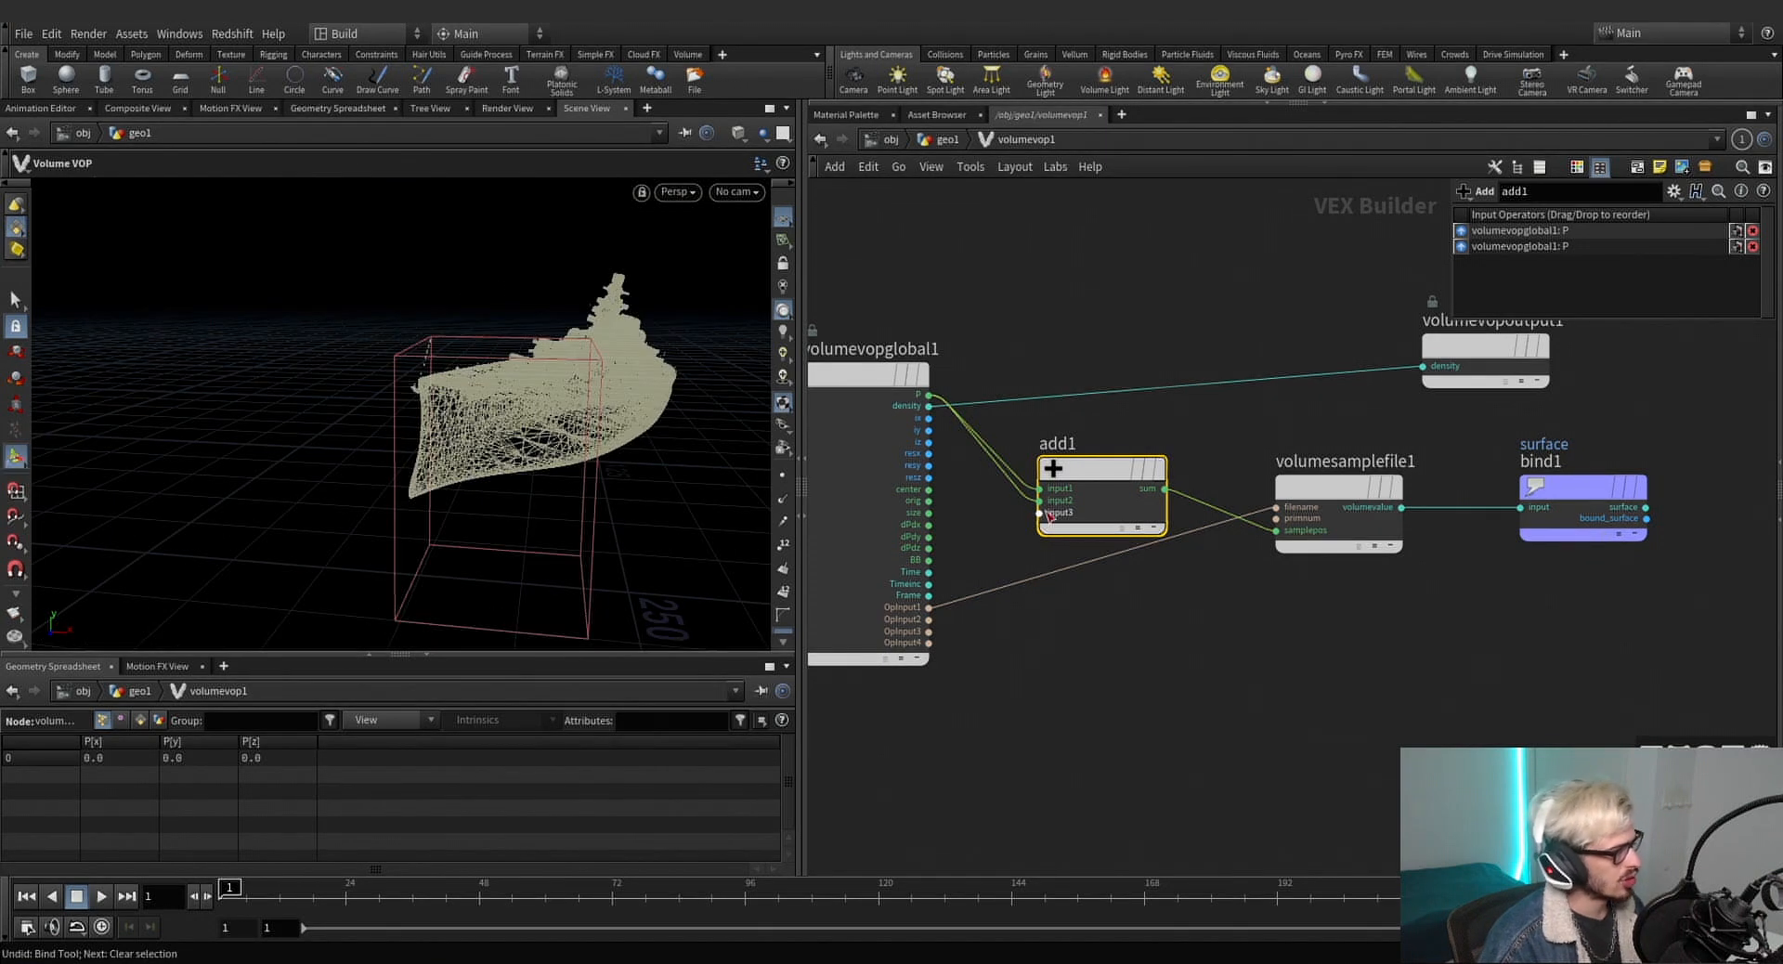
drag(1075, 484, 1157, 465)
key(Tab)
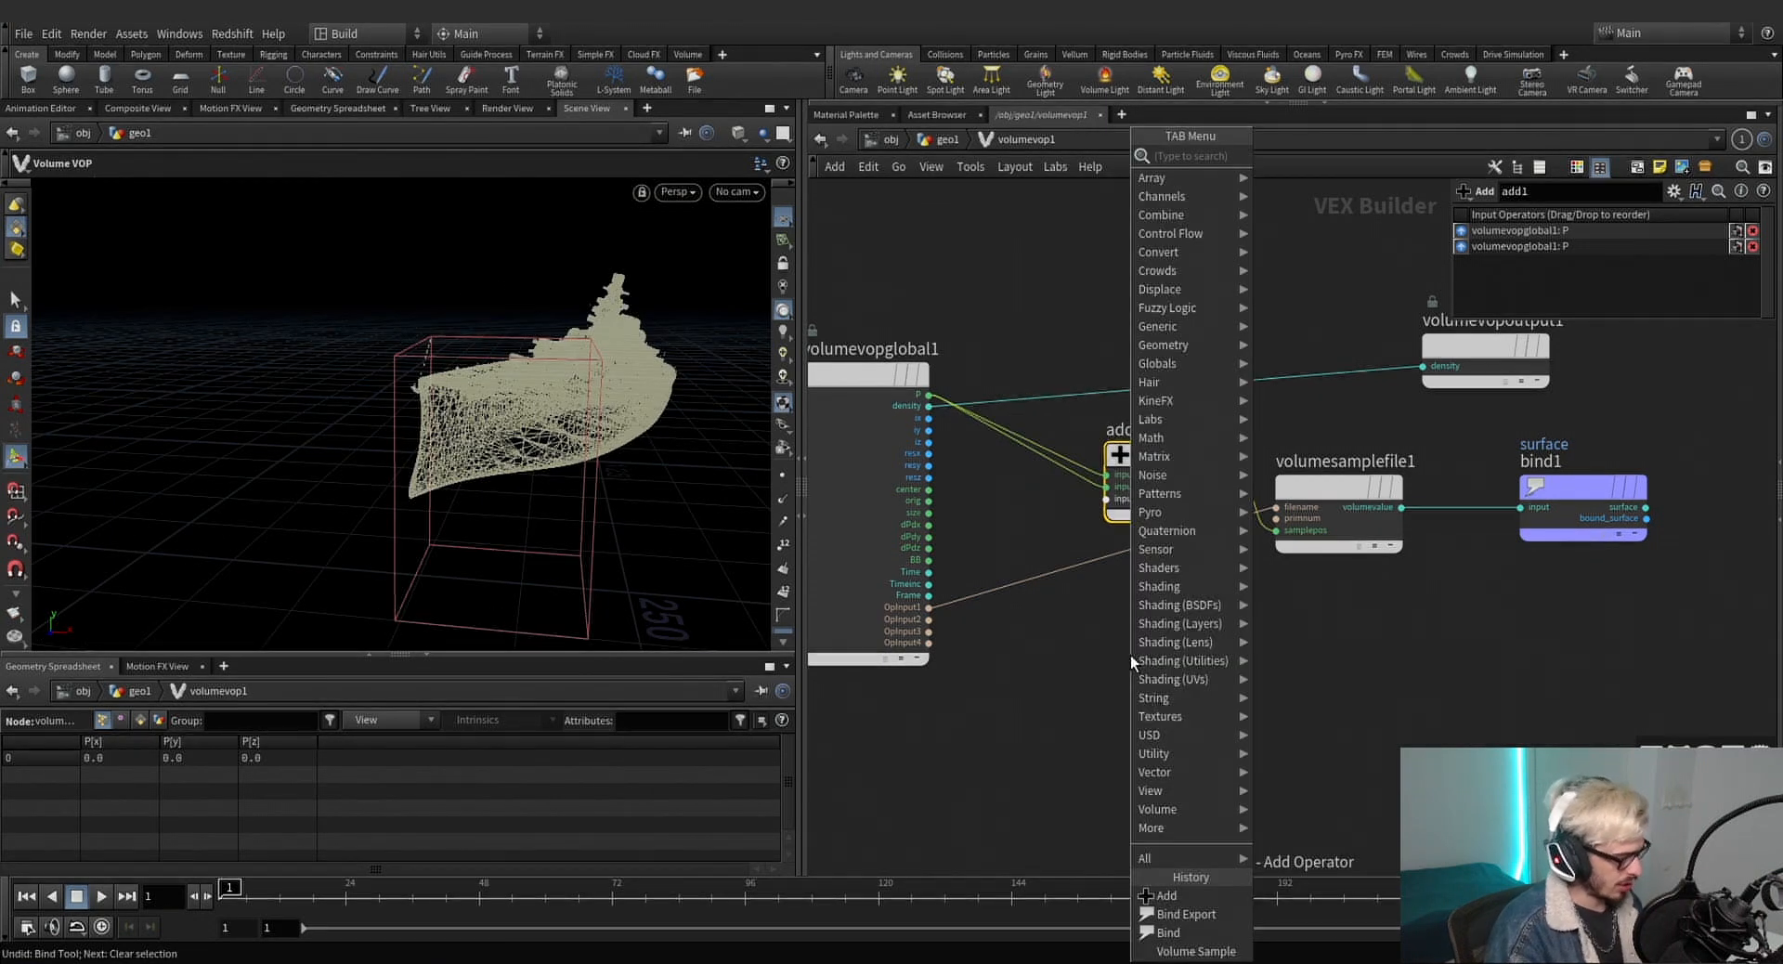
text(stat)
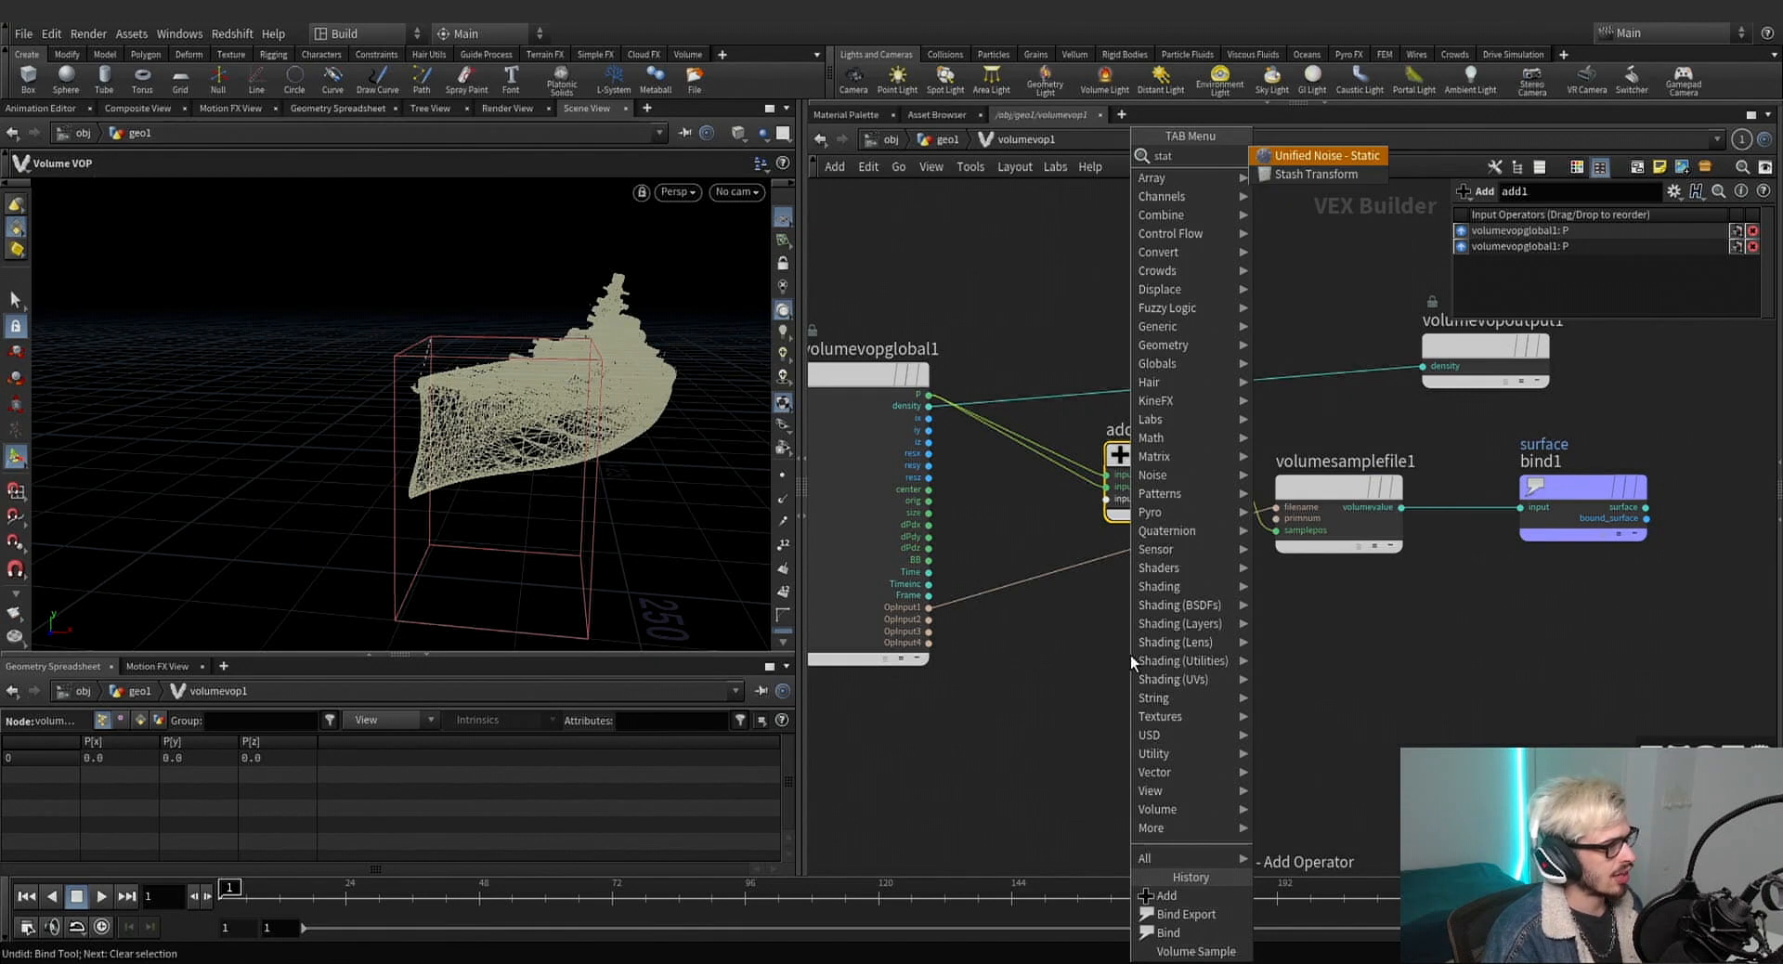
key(Up)
key(Return)
click(1130, 655)
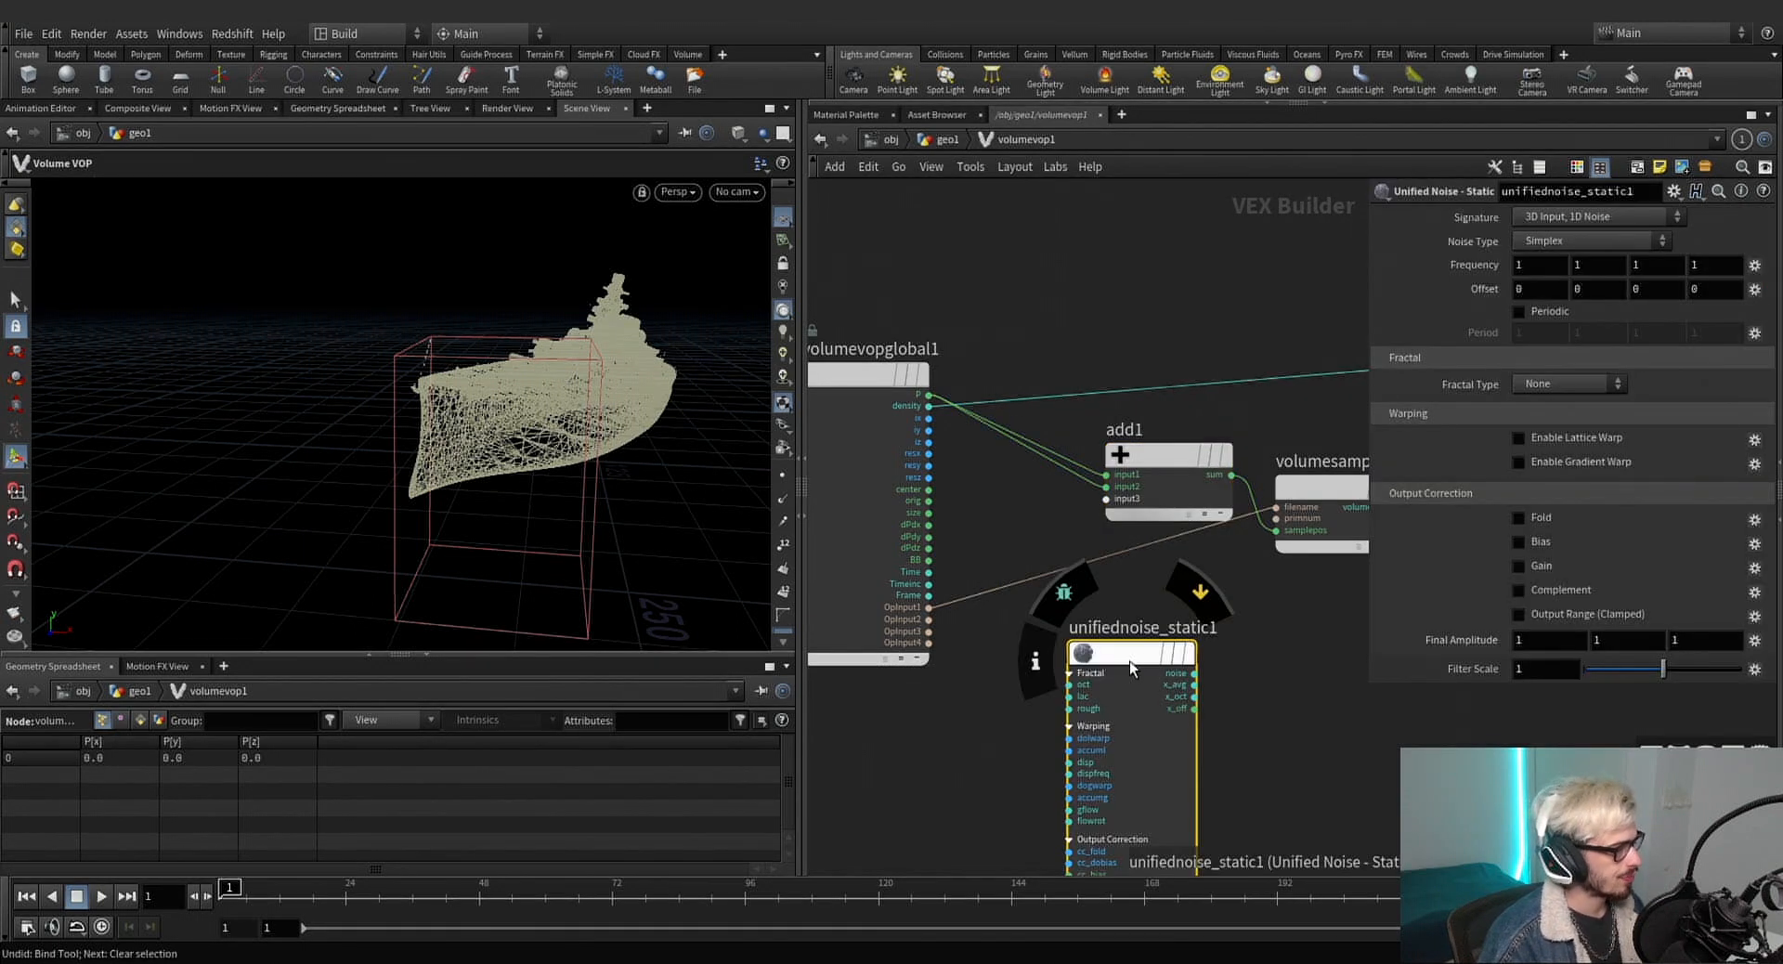
drag(1129, 661, 1060, 479)
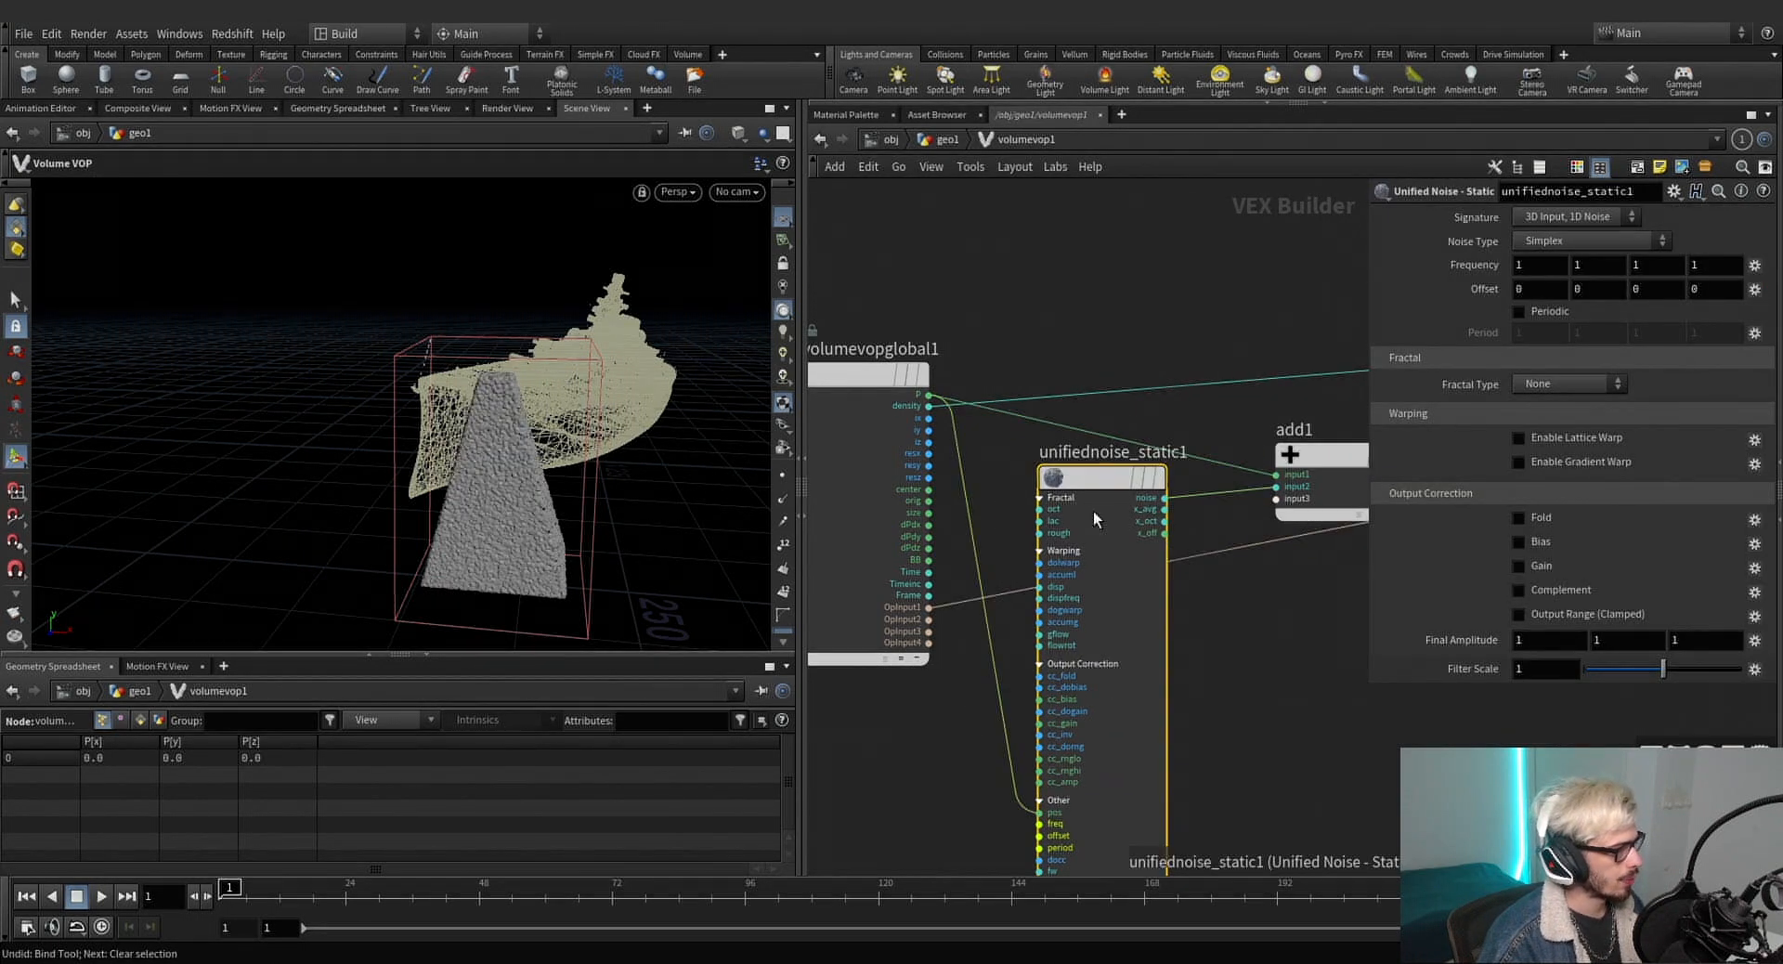
drag(1292, 616, 1238, 641)
mouse_move(400, 520)
alt+mouse_down()
mouse_move(641, 502)
mouse_move(436, 478)
alt+mouse_up()
scroll(492, 483, up, 4)
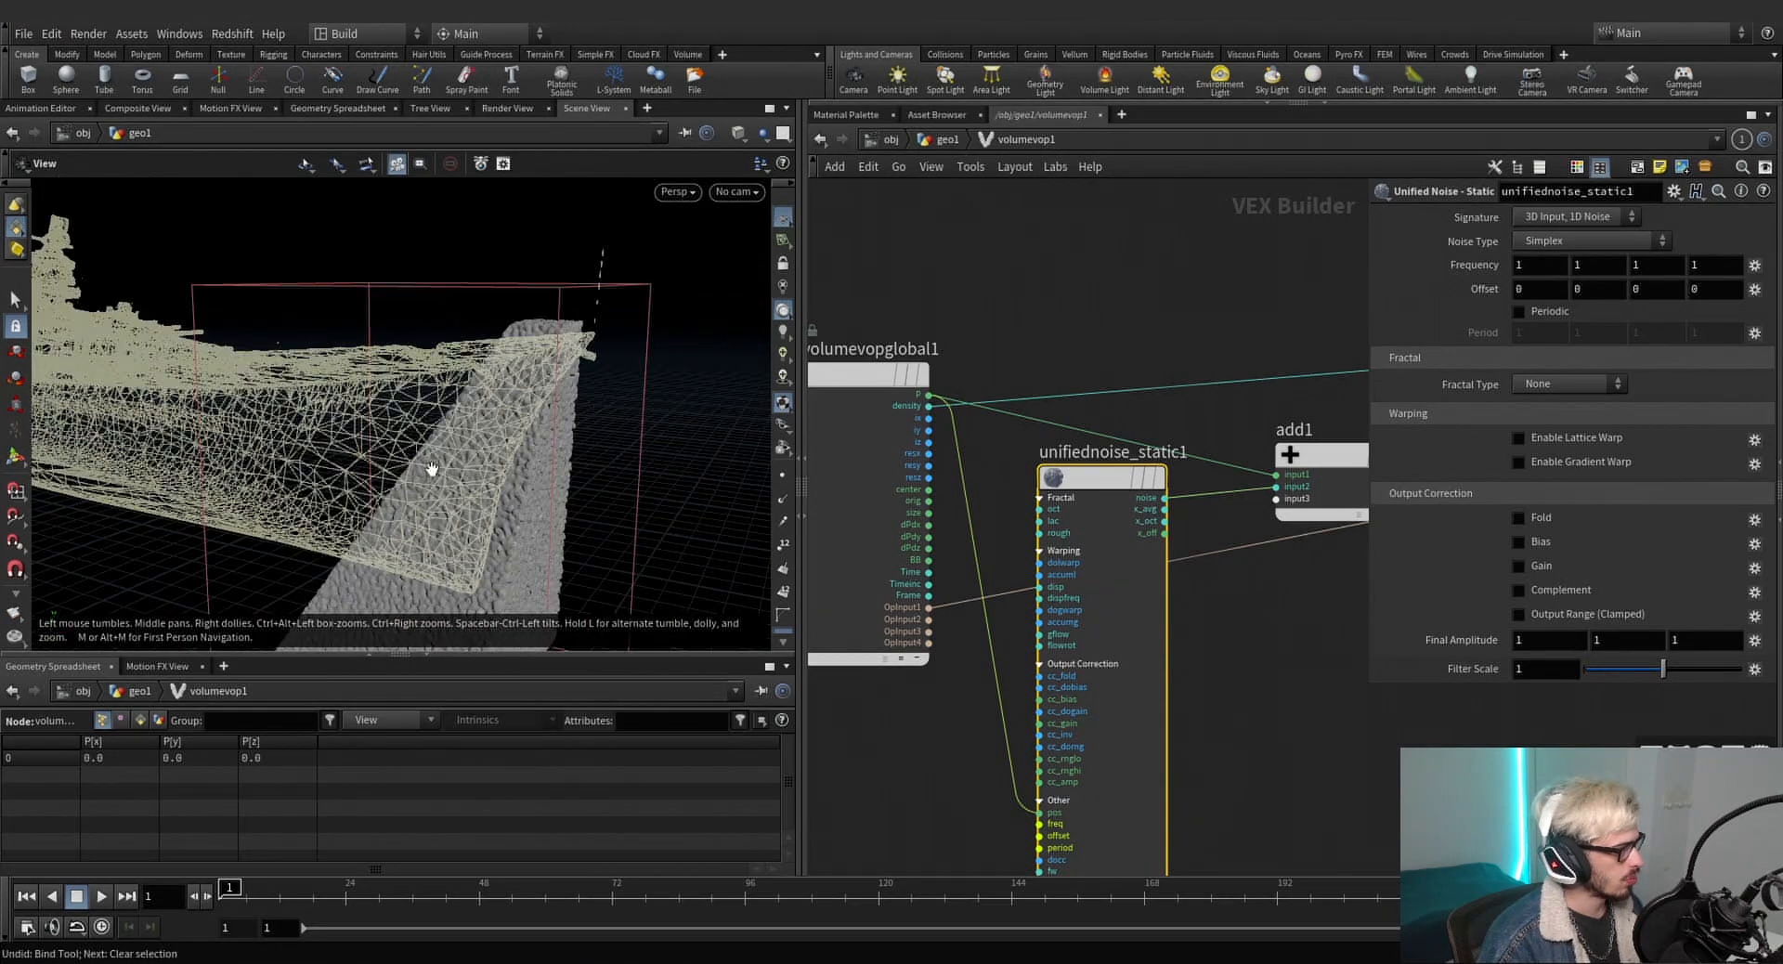
Set the Unified Noise's signature to 3D Input, 3D Noise and its noise type to Manhattan Cellular F1.
click(1576, 217)
click(1568, 290)
click(1573, 242)
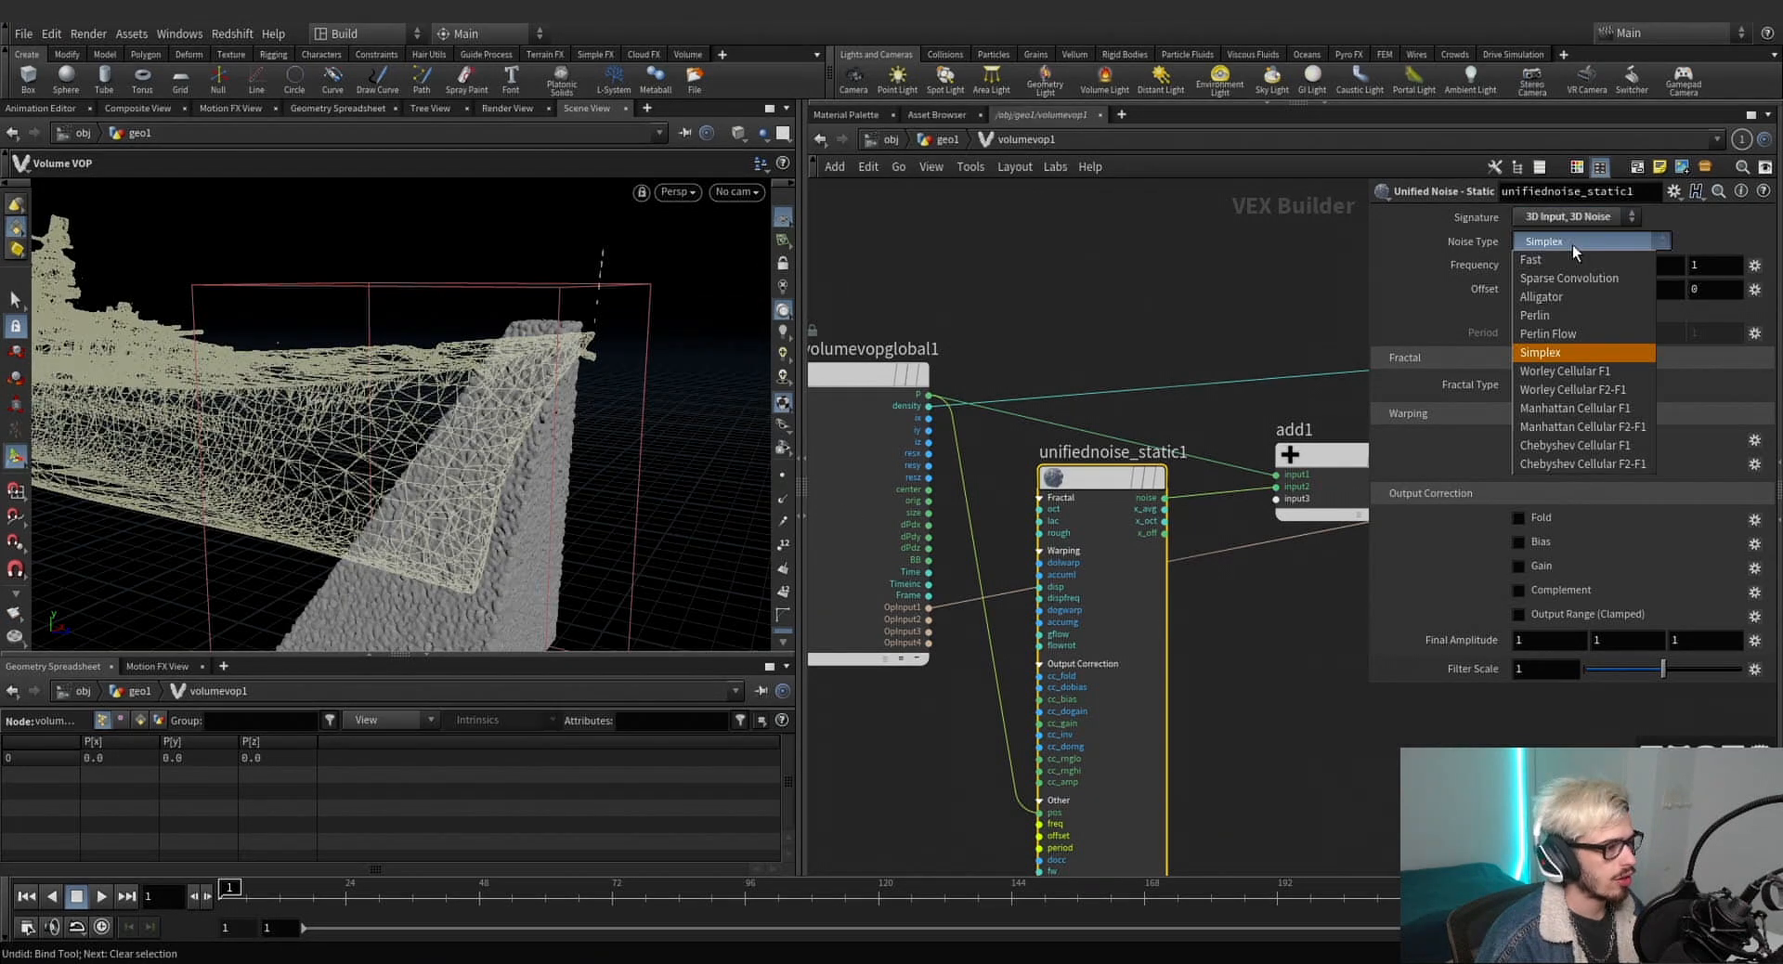
click(1576, 410)
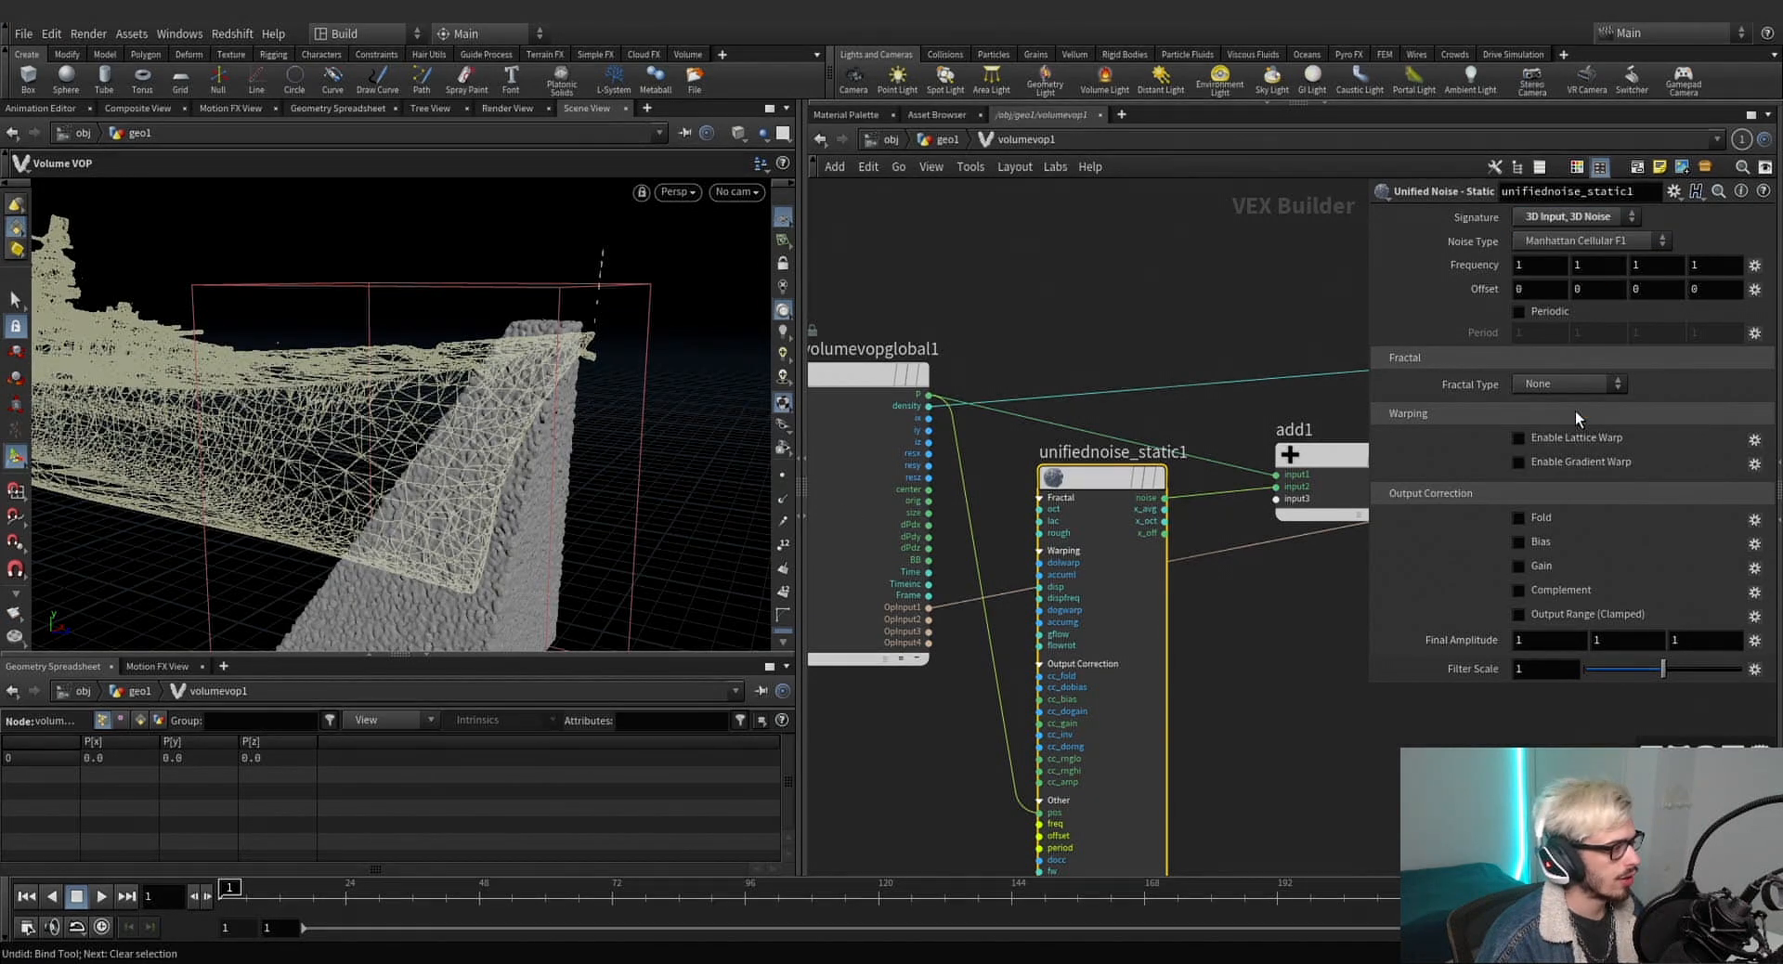
Set the first and third Frequency components of the Unified Noise to 0.1.
click(1517, 265)
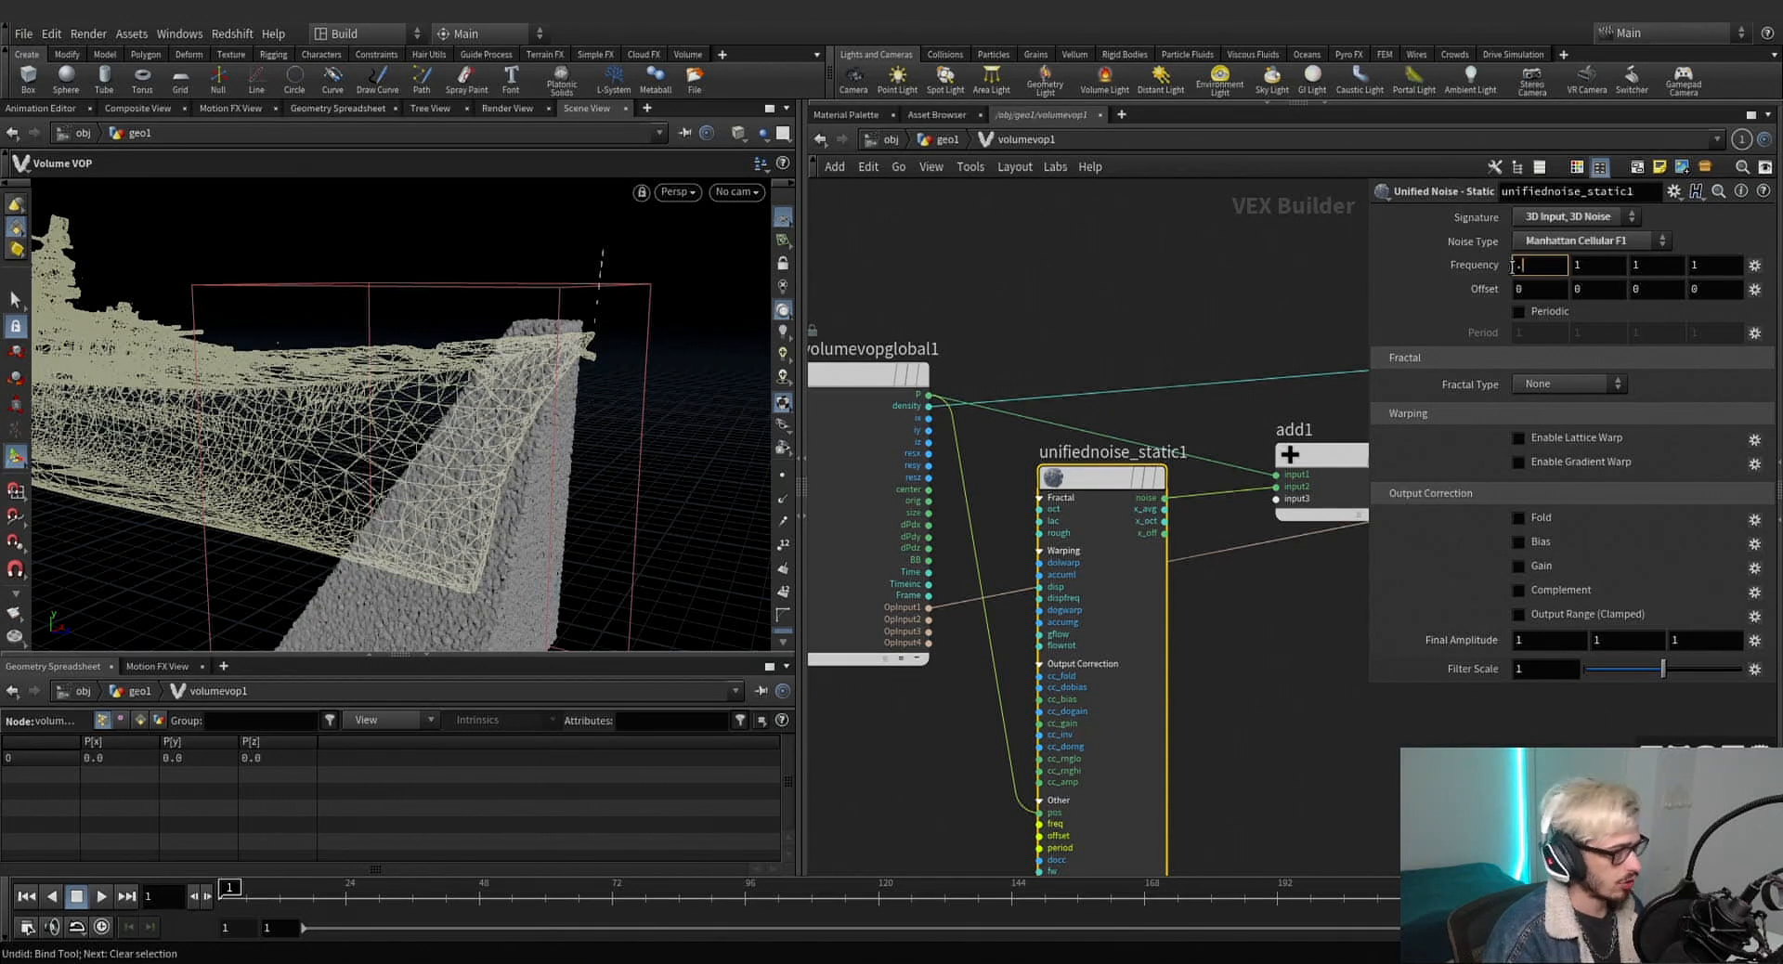
text(.1)
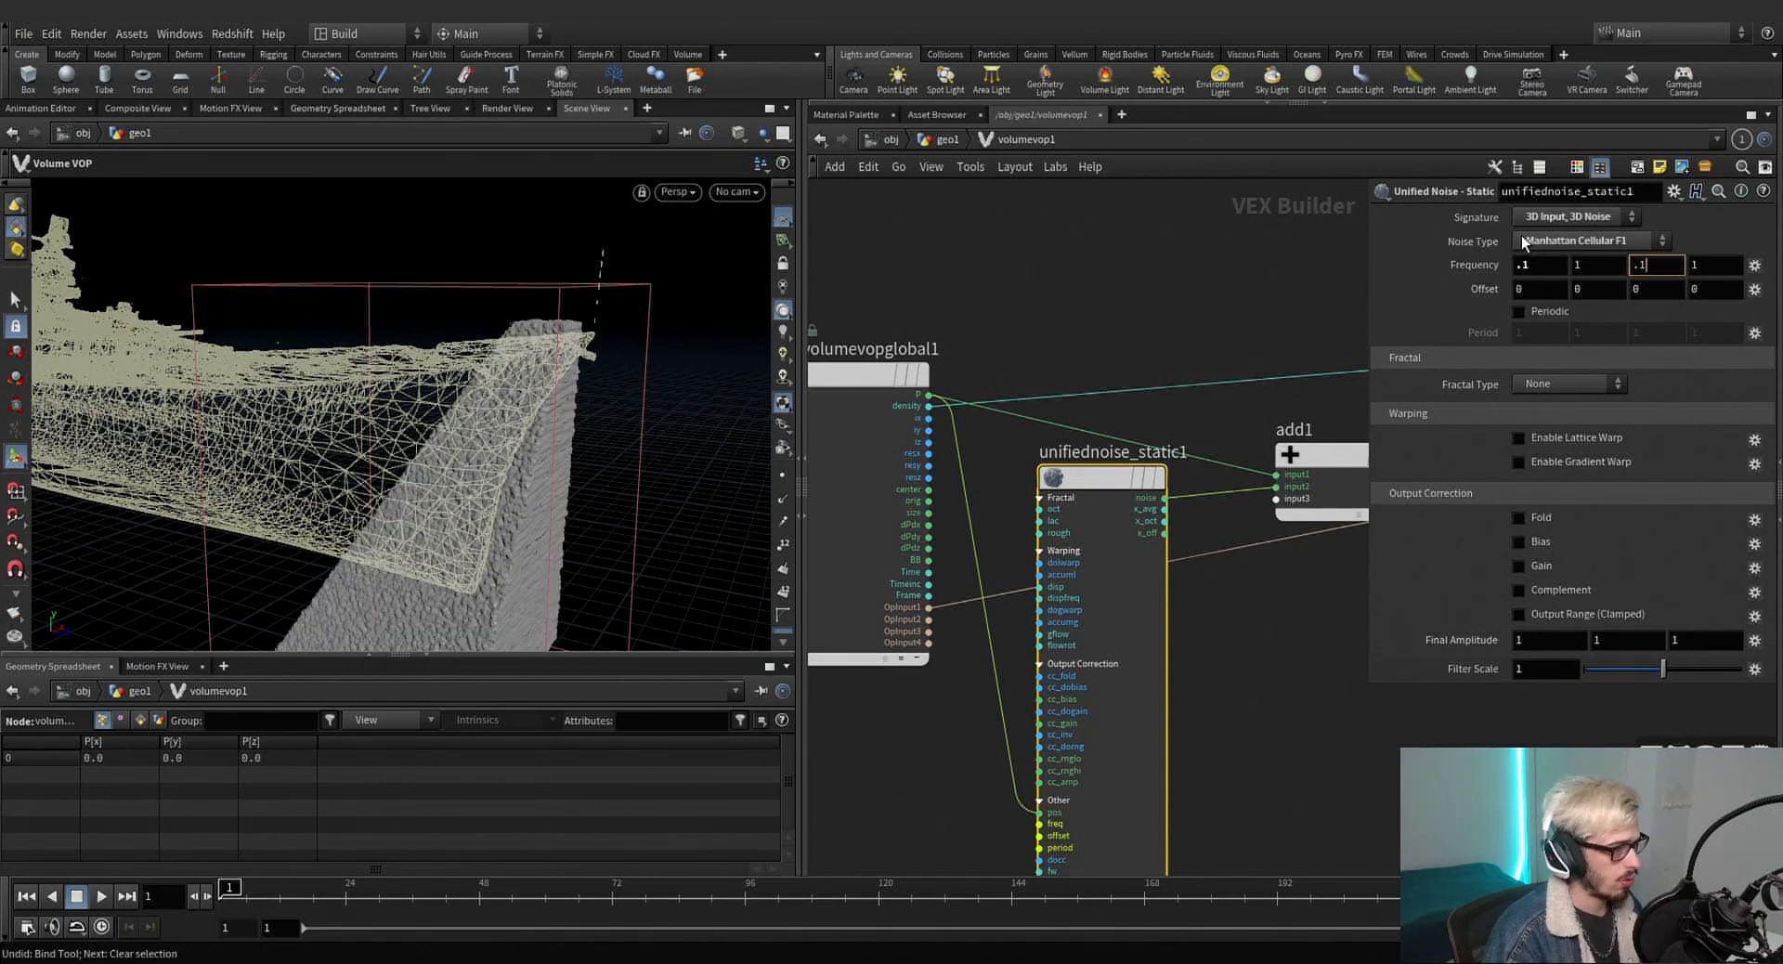
alt+drag(703, 449, 478, 335)
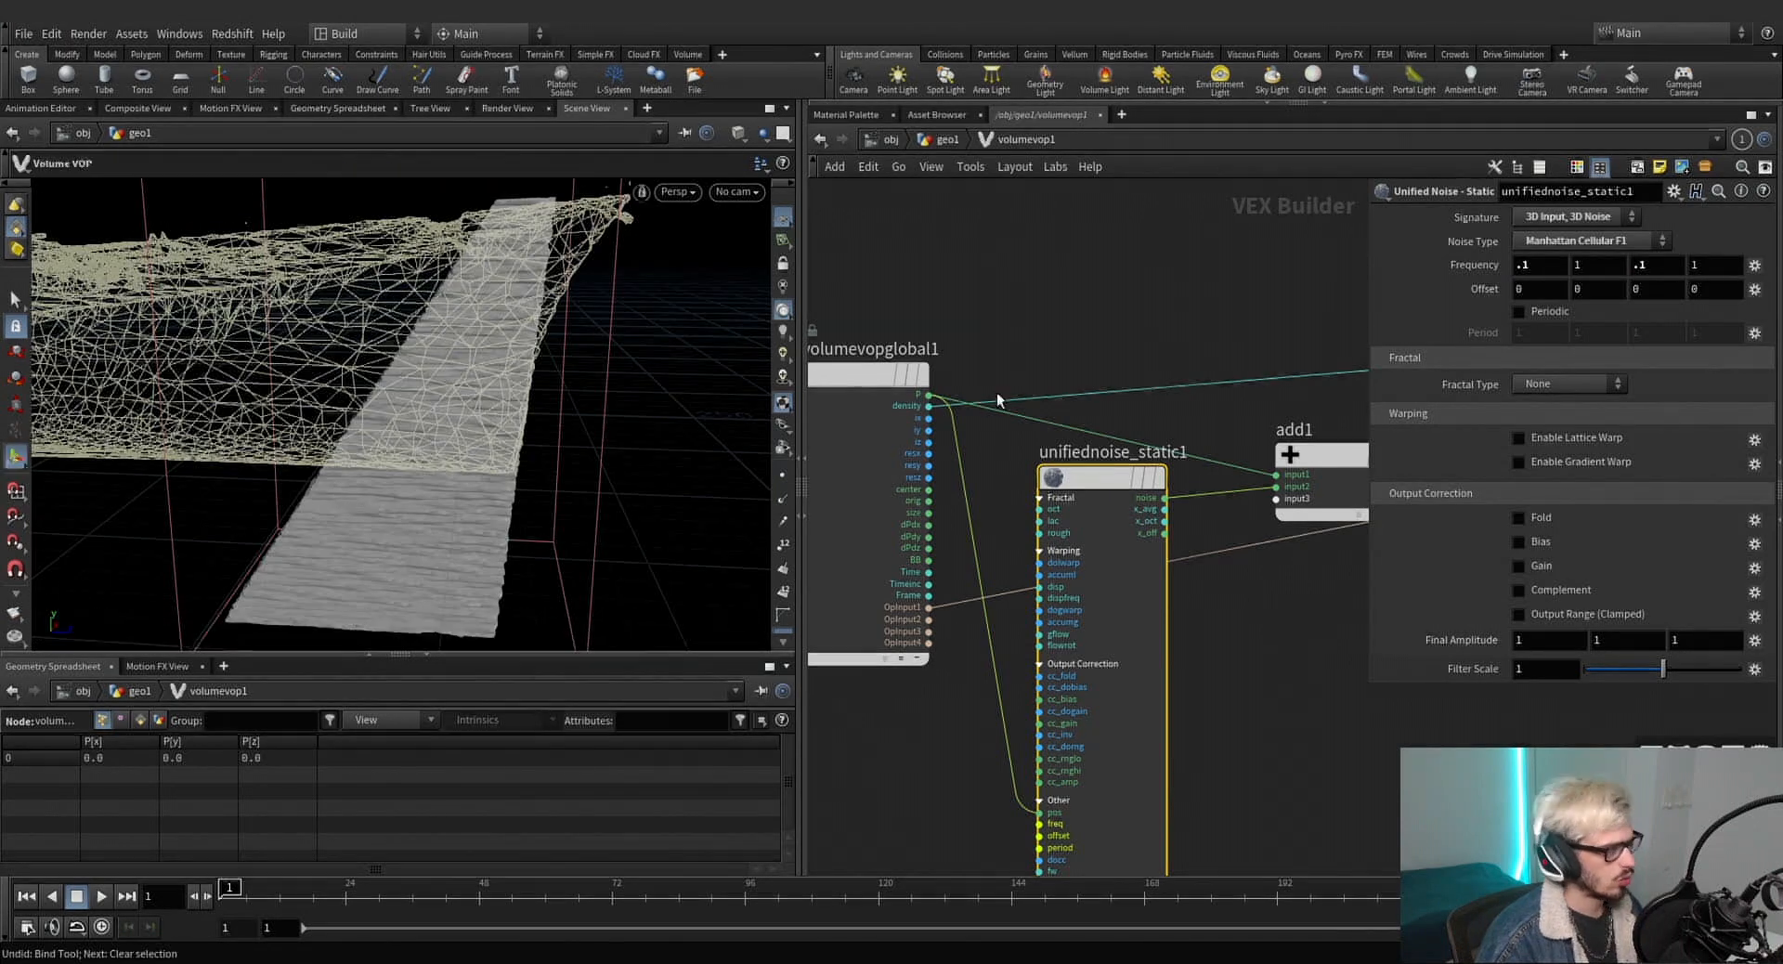
Enable Lattice Warp at 0.4 with frequency 0.6 and Gradient Warp at 0.1 on the Unified Noise.
click(1519, 437)
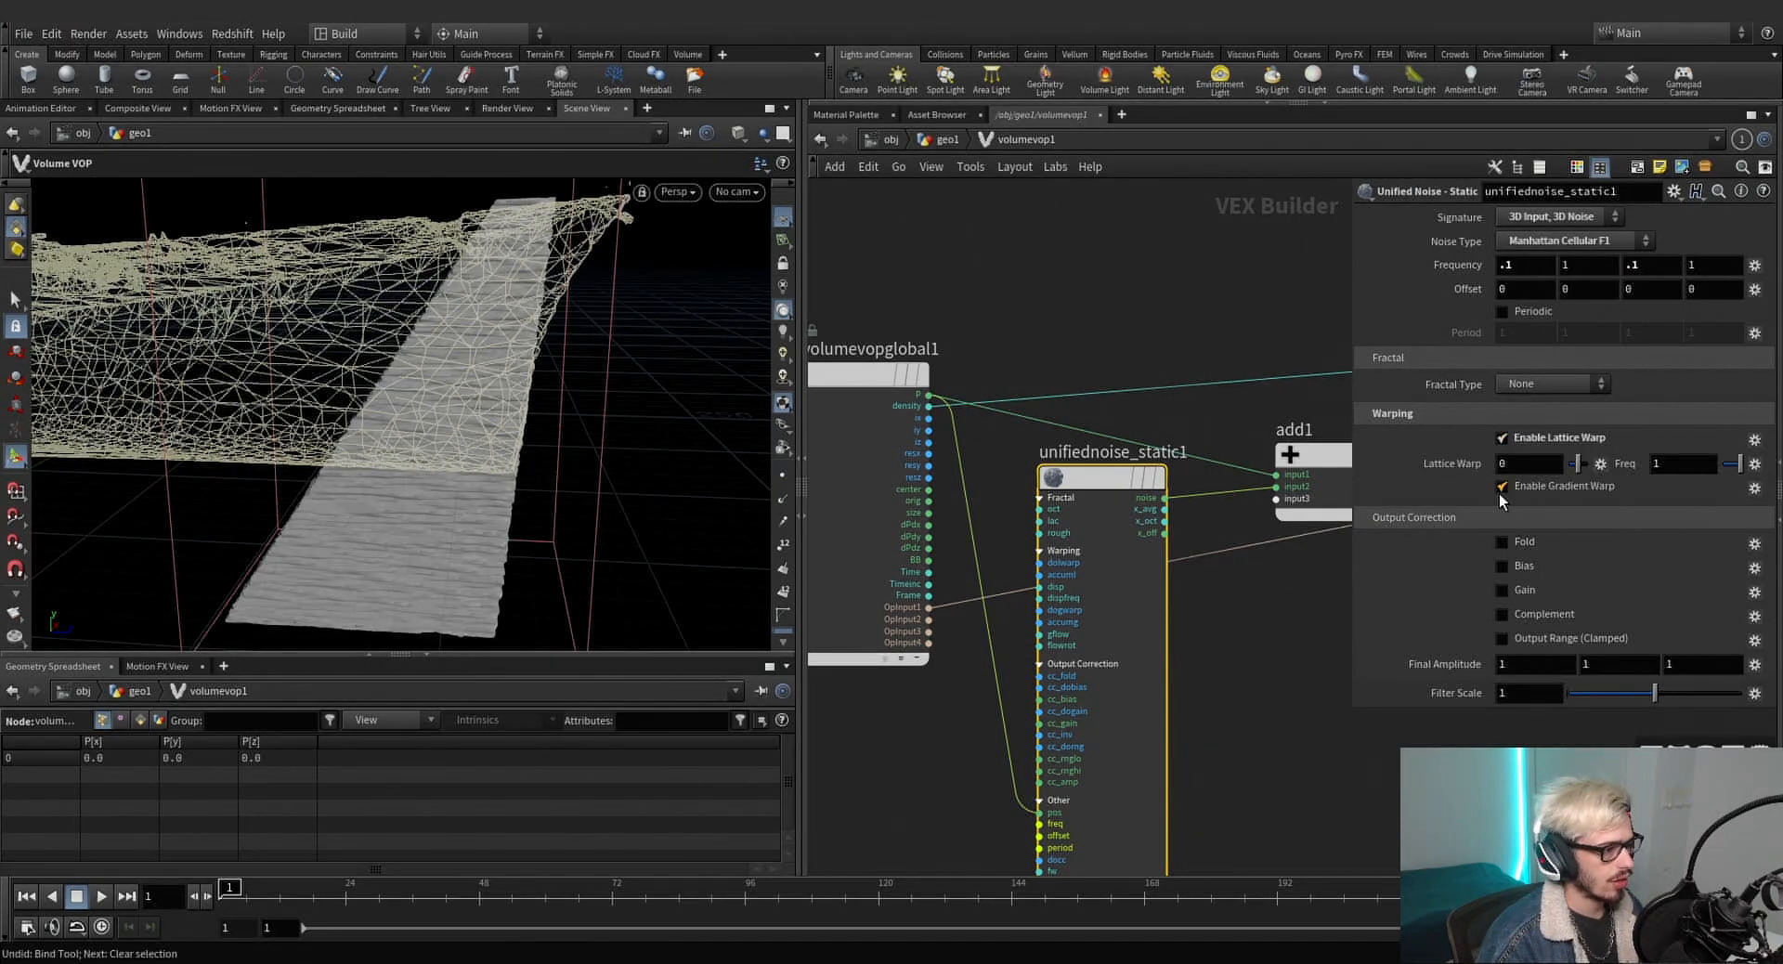
click(1514, 480)
drag(1517, 464, 1456, 460)
text(.5)
key(Tab)
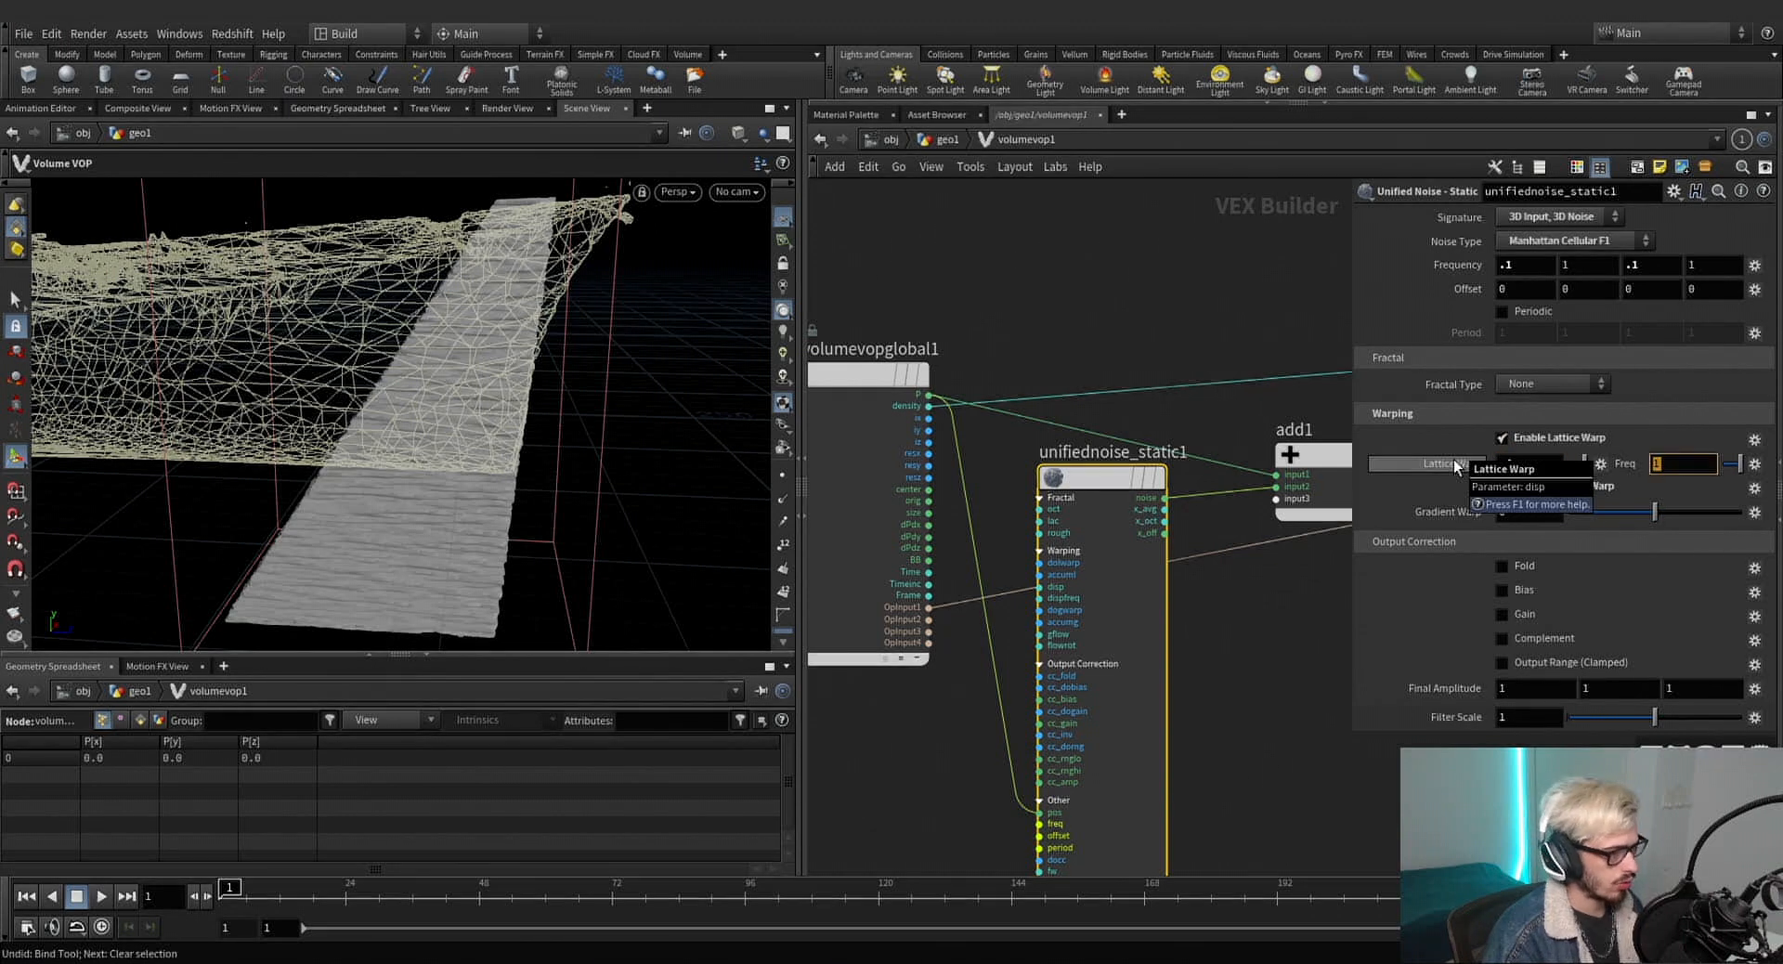
text(.6)
key(Tab)
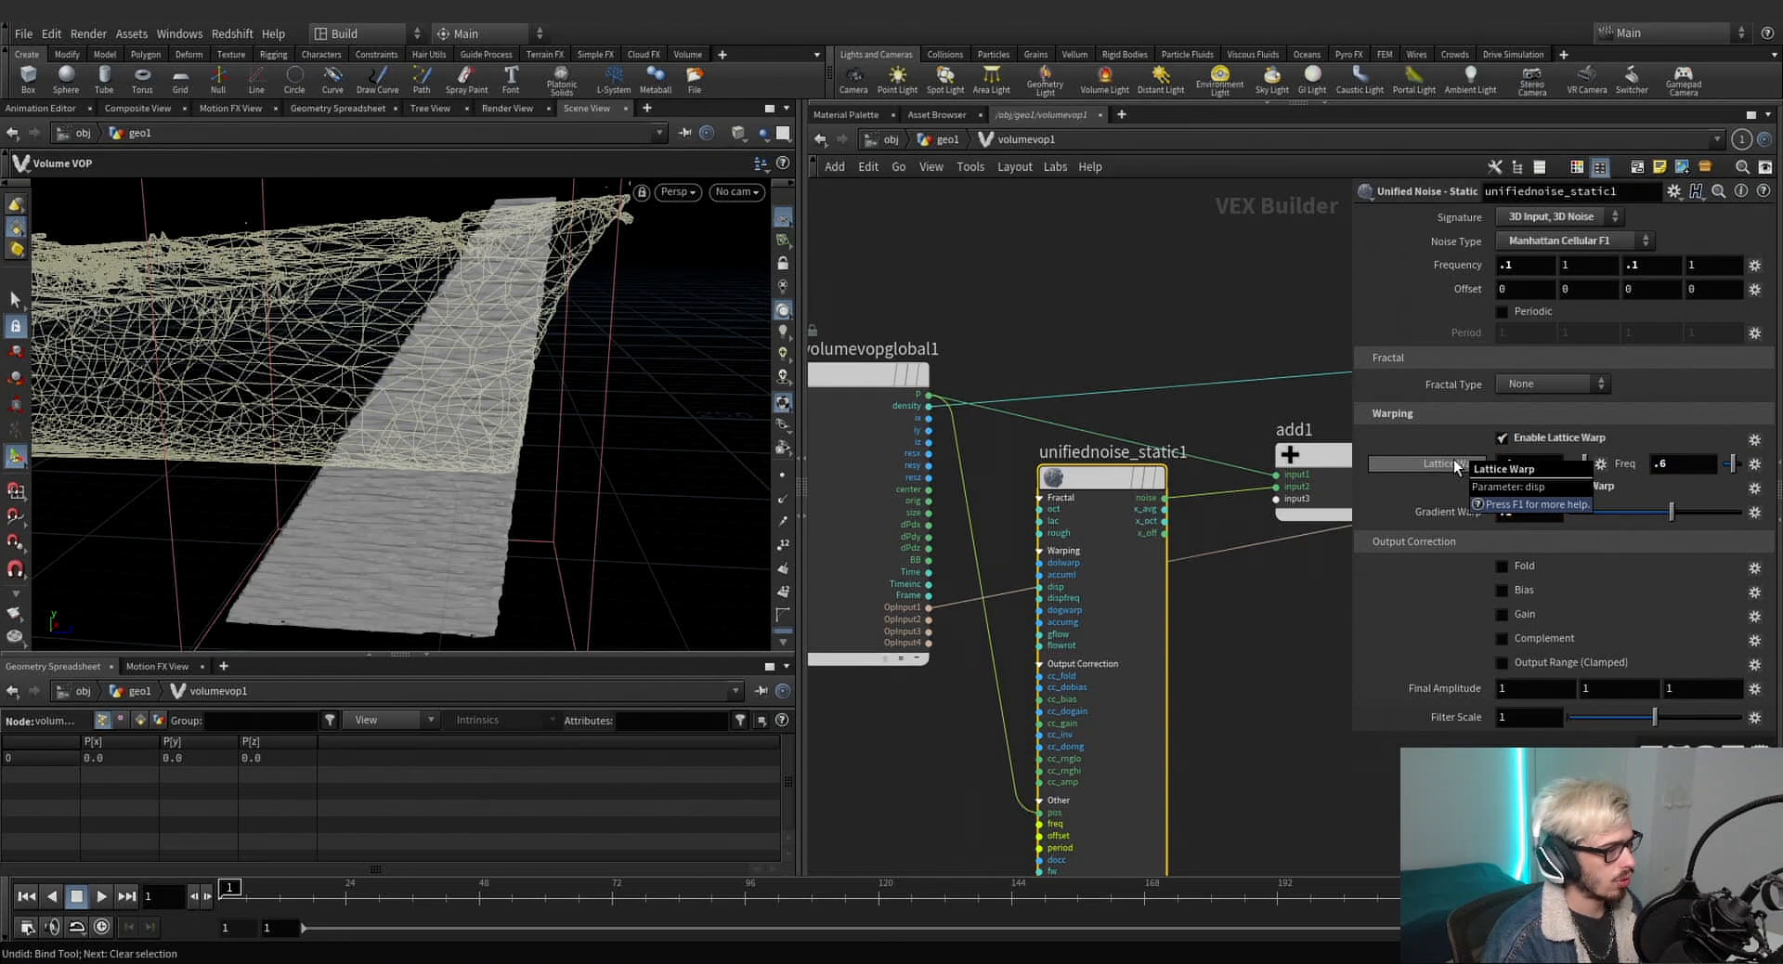
Enable Fold on the Unified Noise and set the second Final Amplitude component to 3.
click(1503, 565)
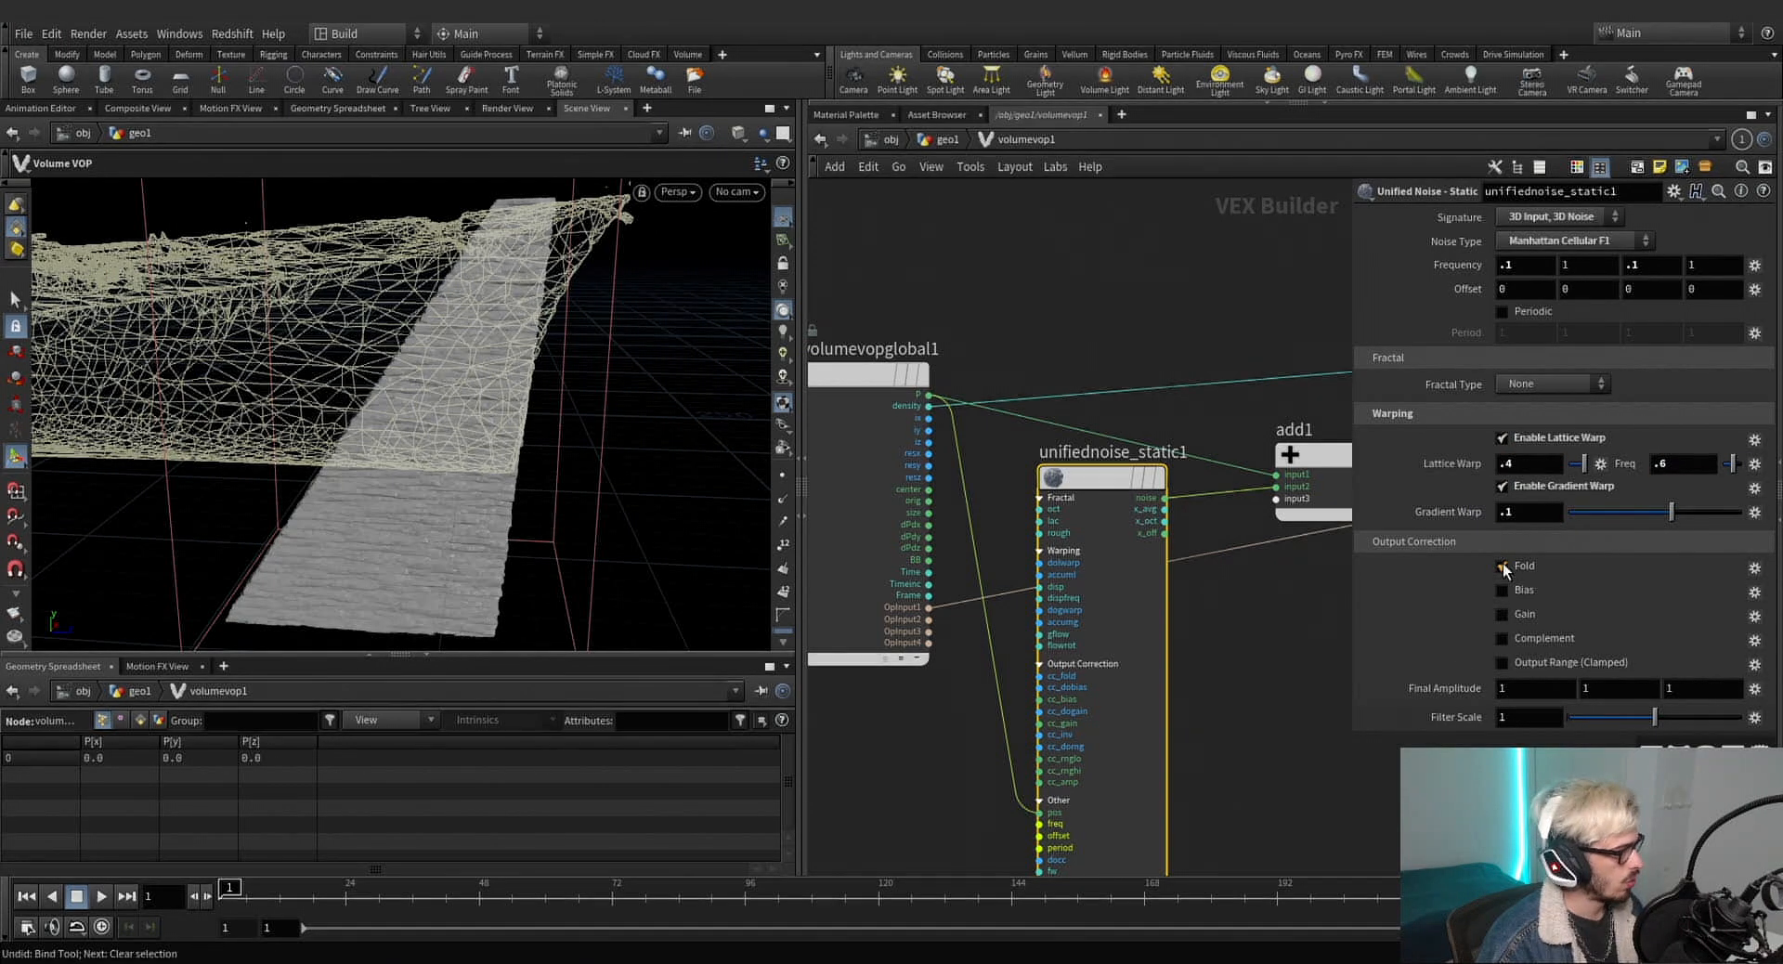
text(3)
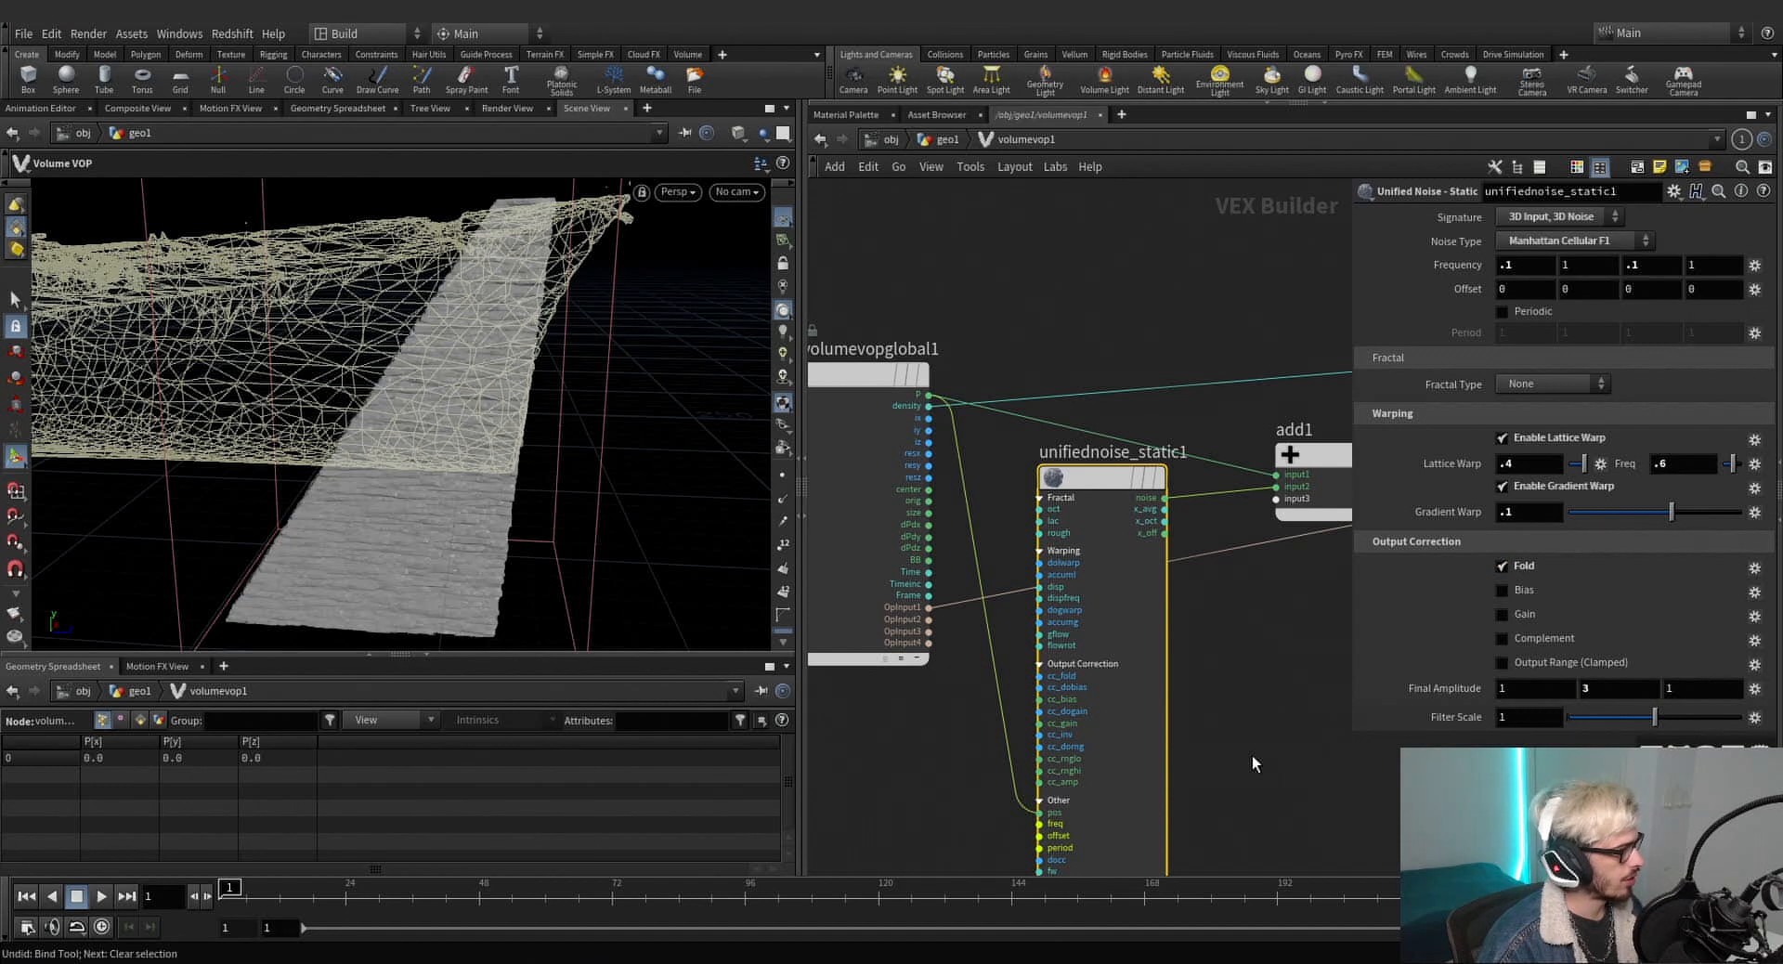
drag(557, 400, 492, 325)
scroll(1083, 465, down, 3)
Move the Unified Noise node down and add an Anti-Aliased Flow Noise node in the space above it.
drag(1083, 466, 1093, 654)
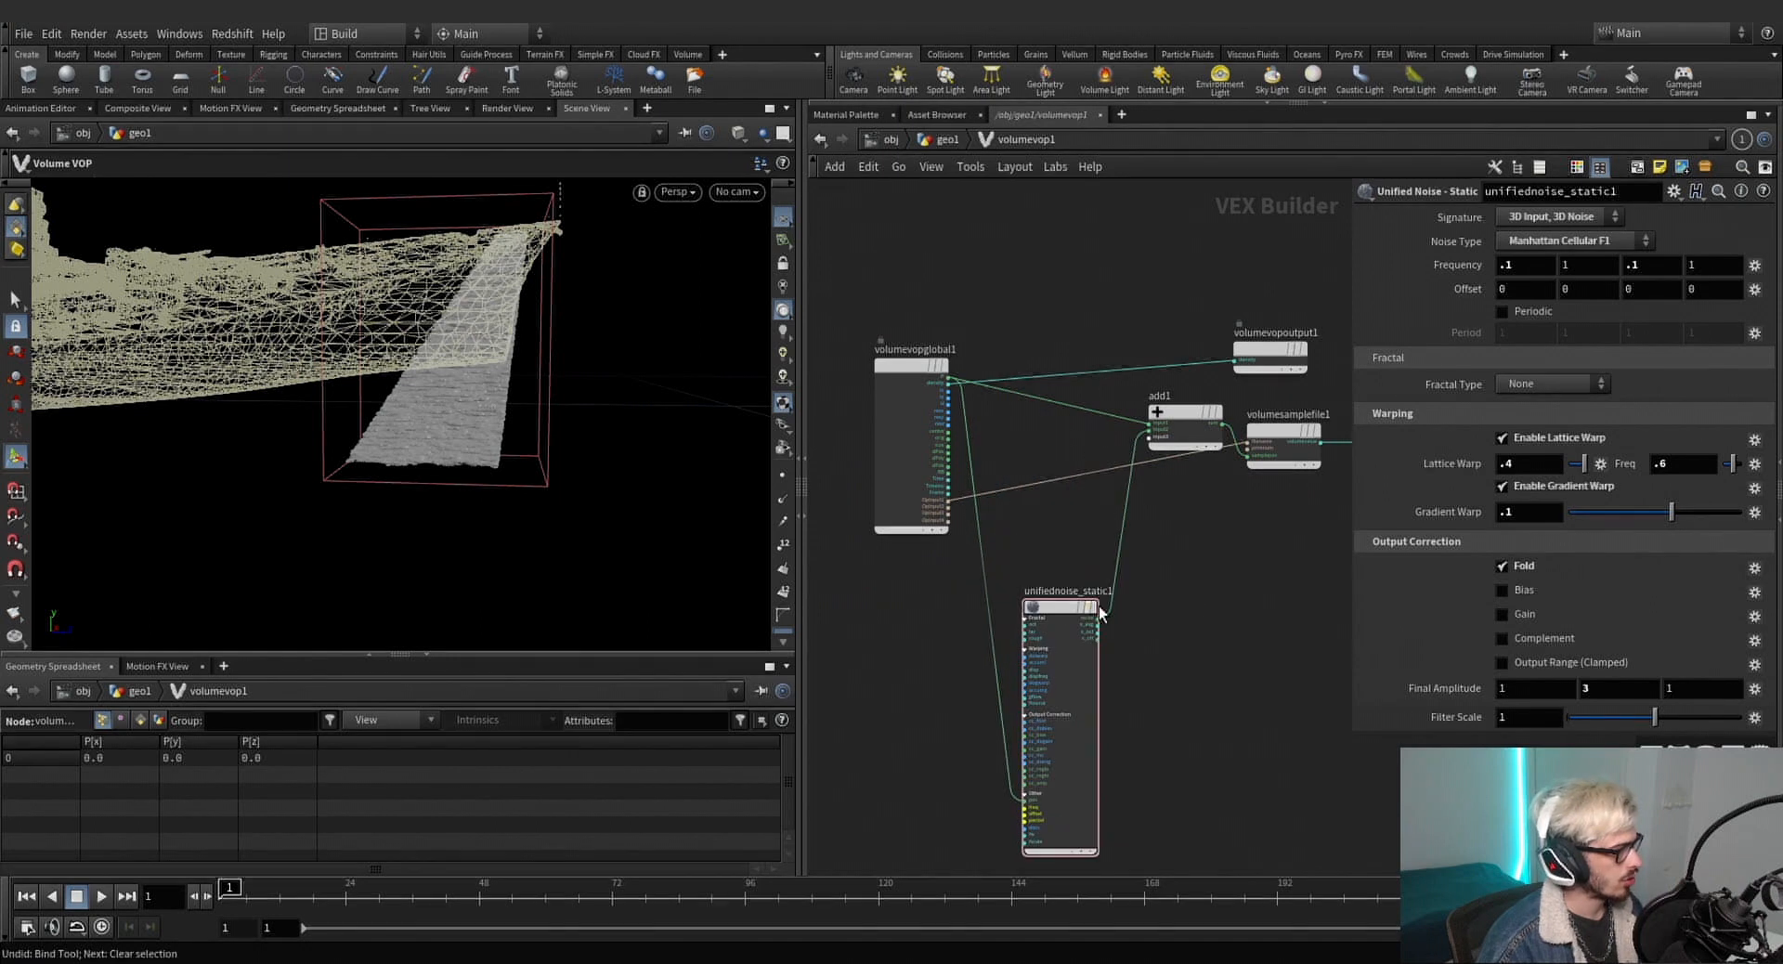
key(Tab)
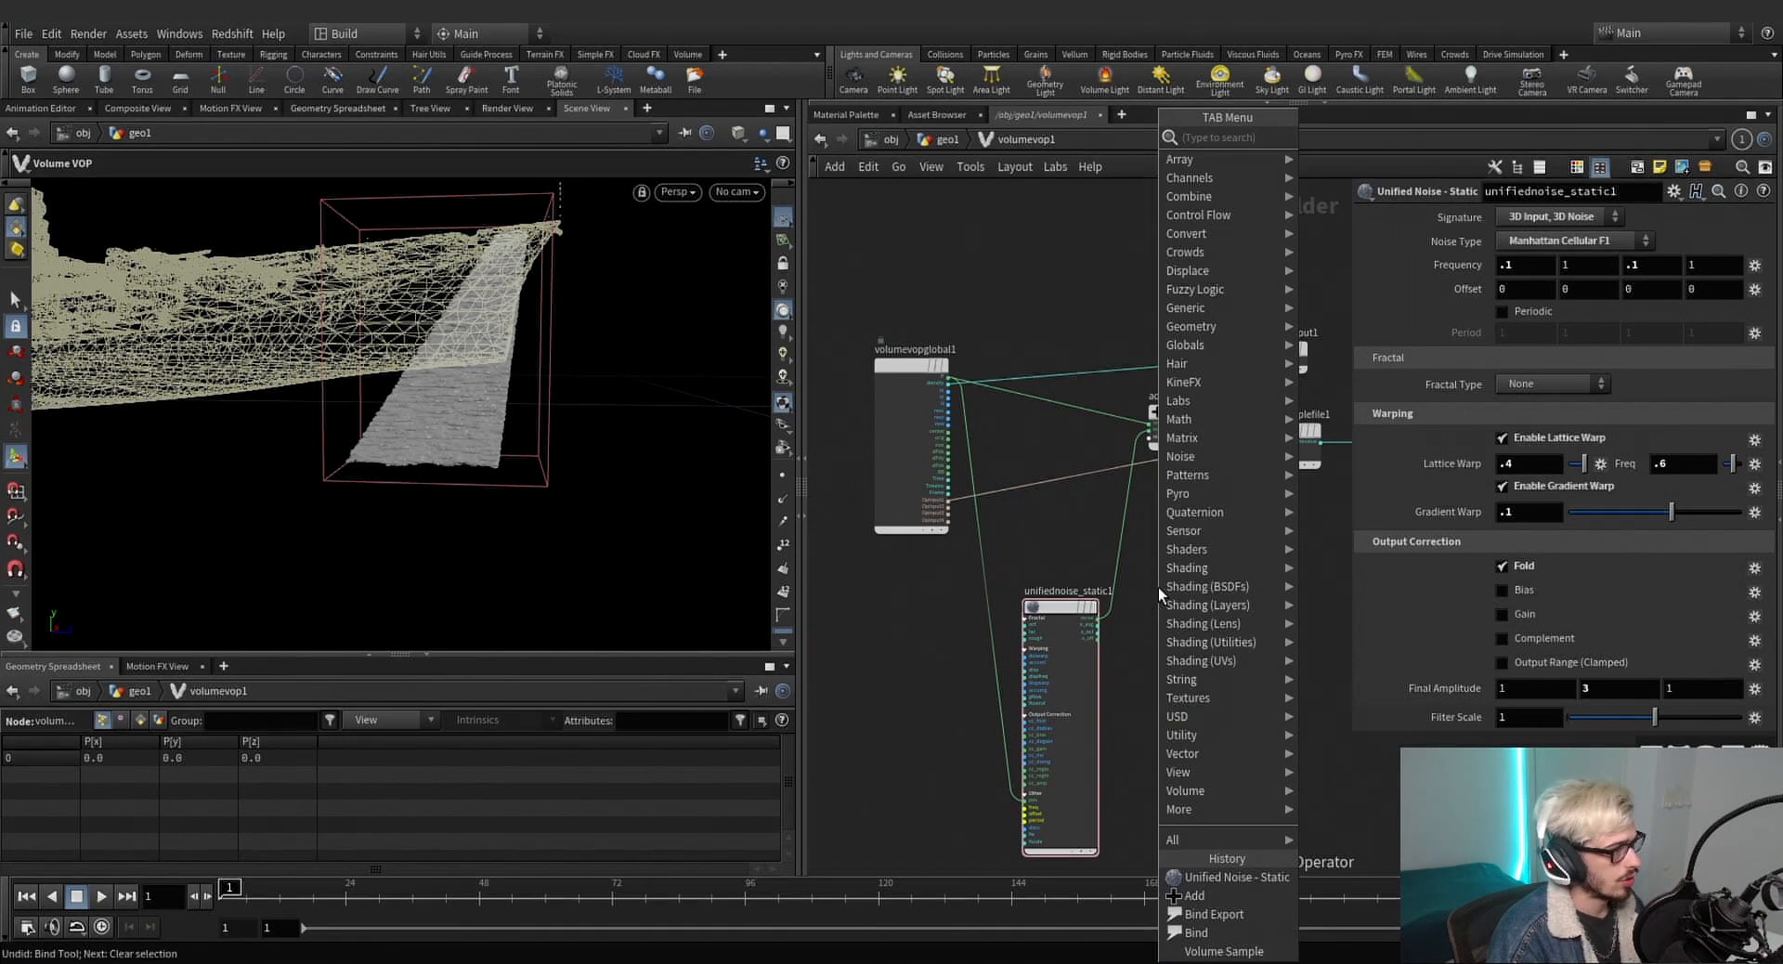
text(a)
key(BackSpace)
text(flow)
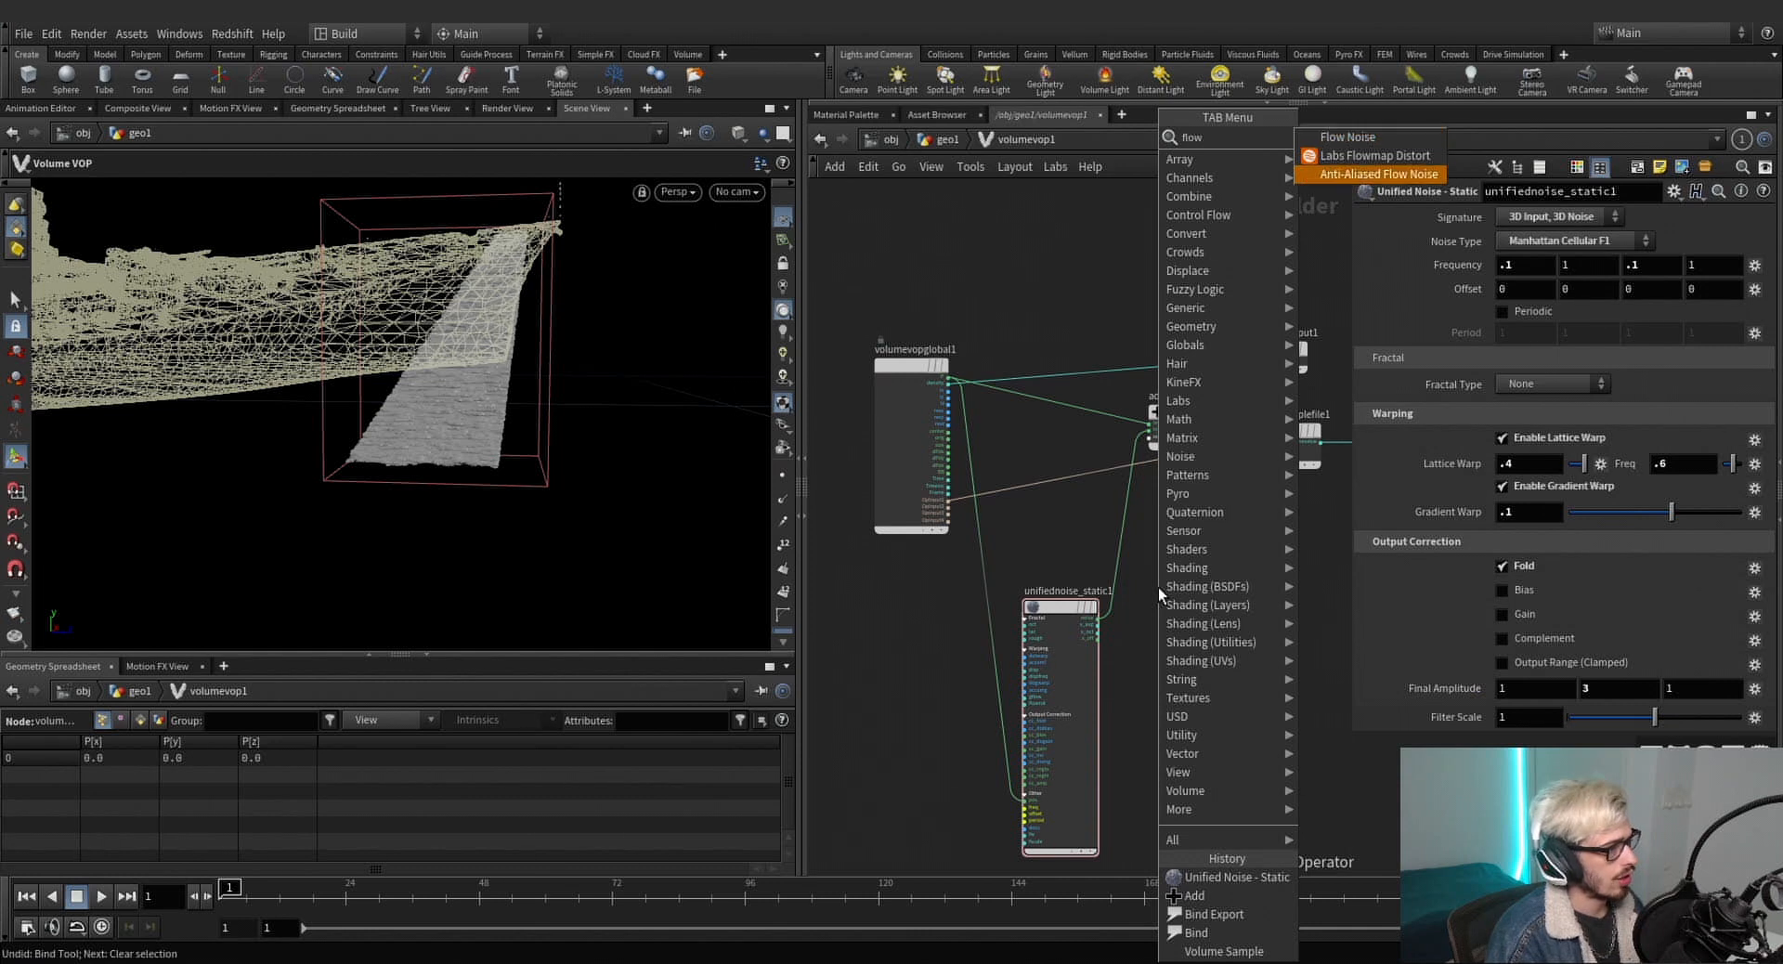
key(Return)
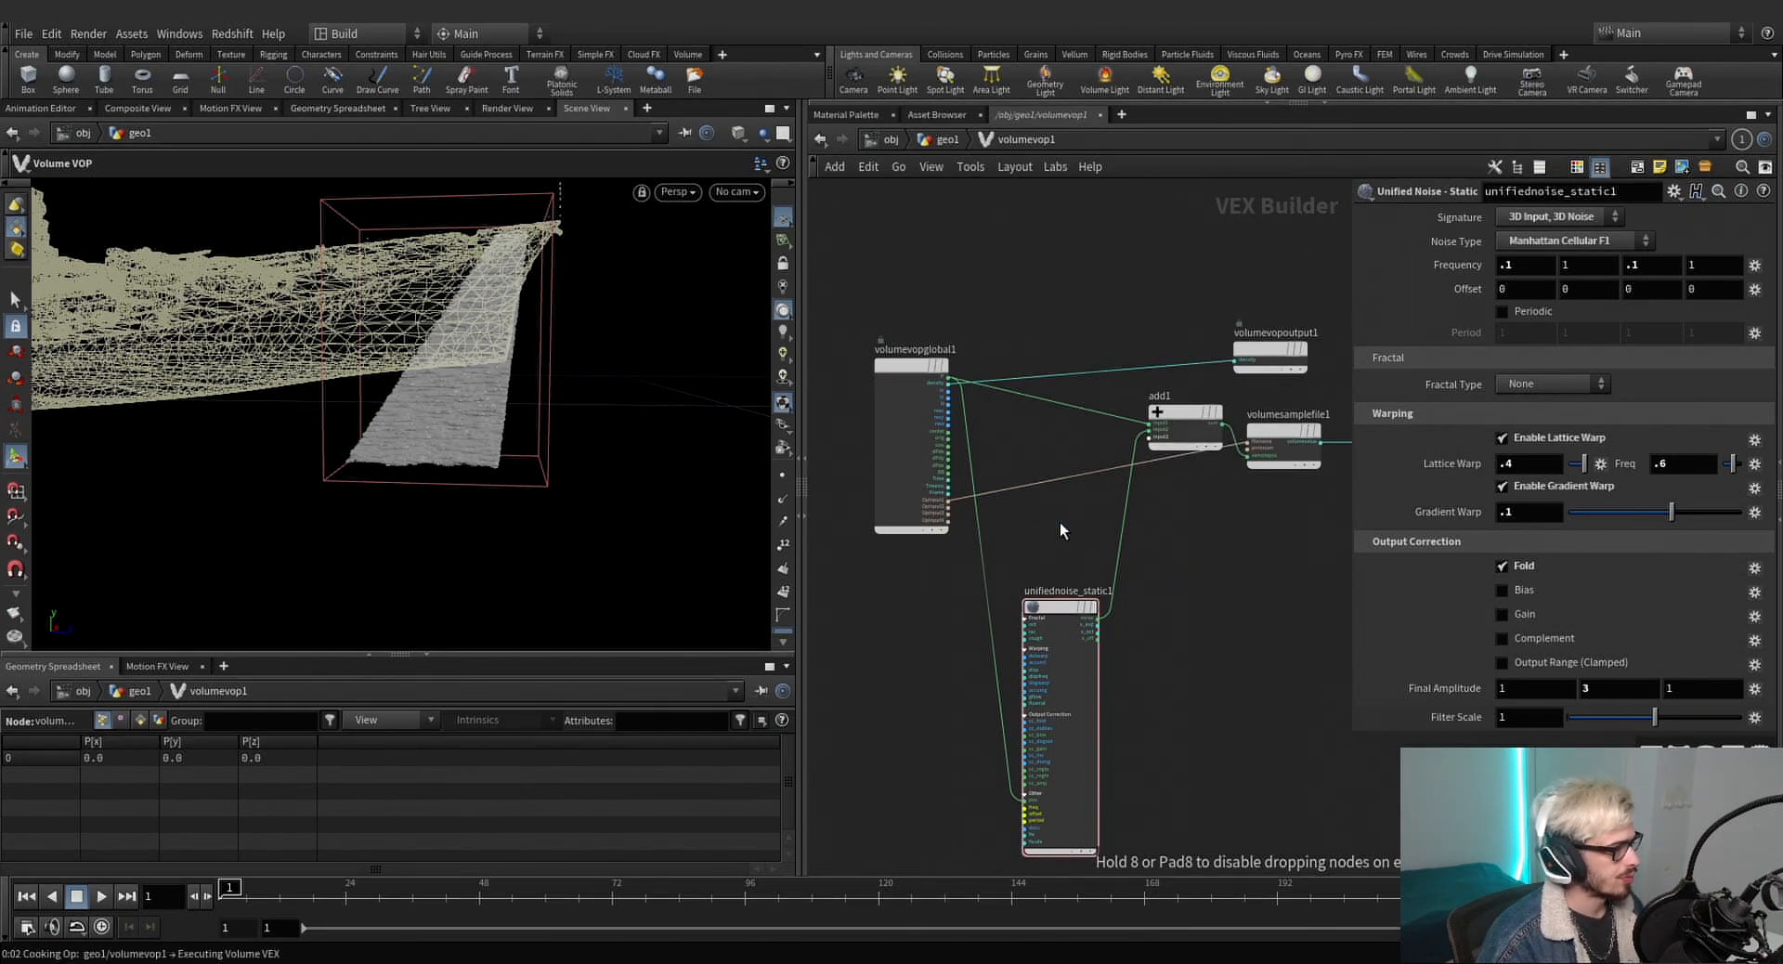
click(1061, 493)
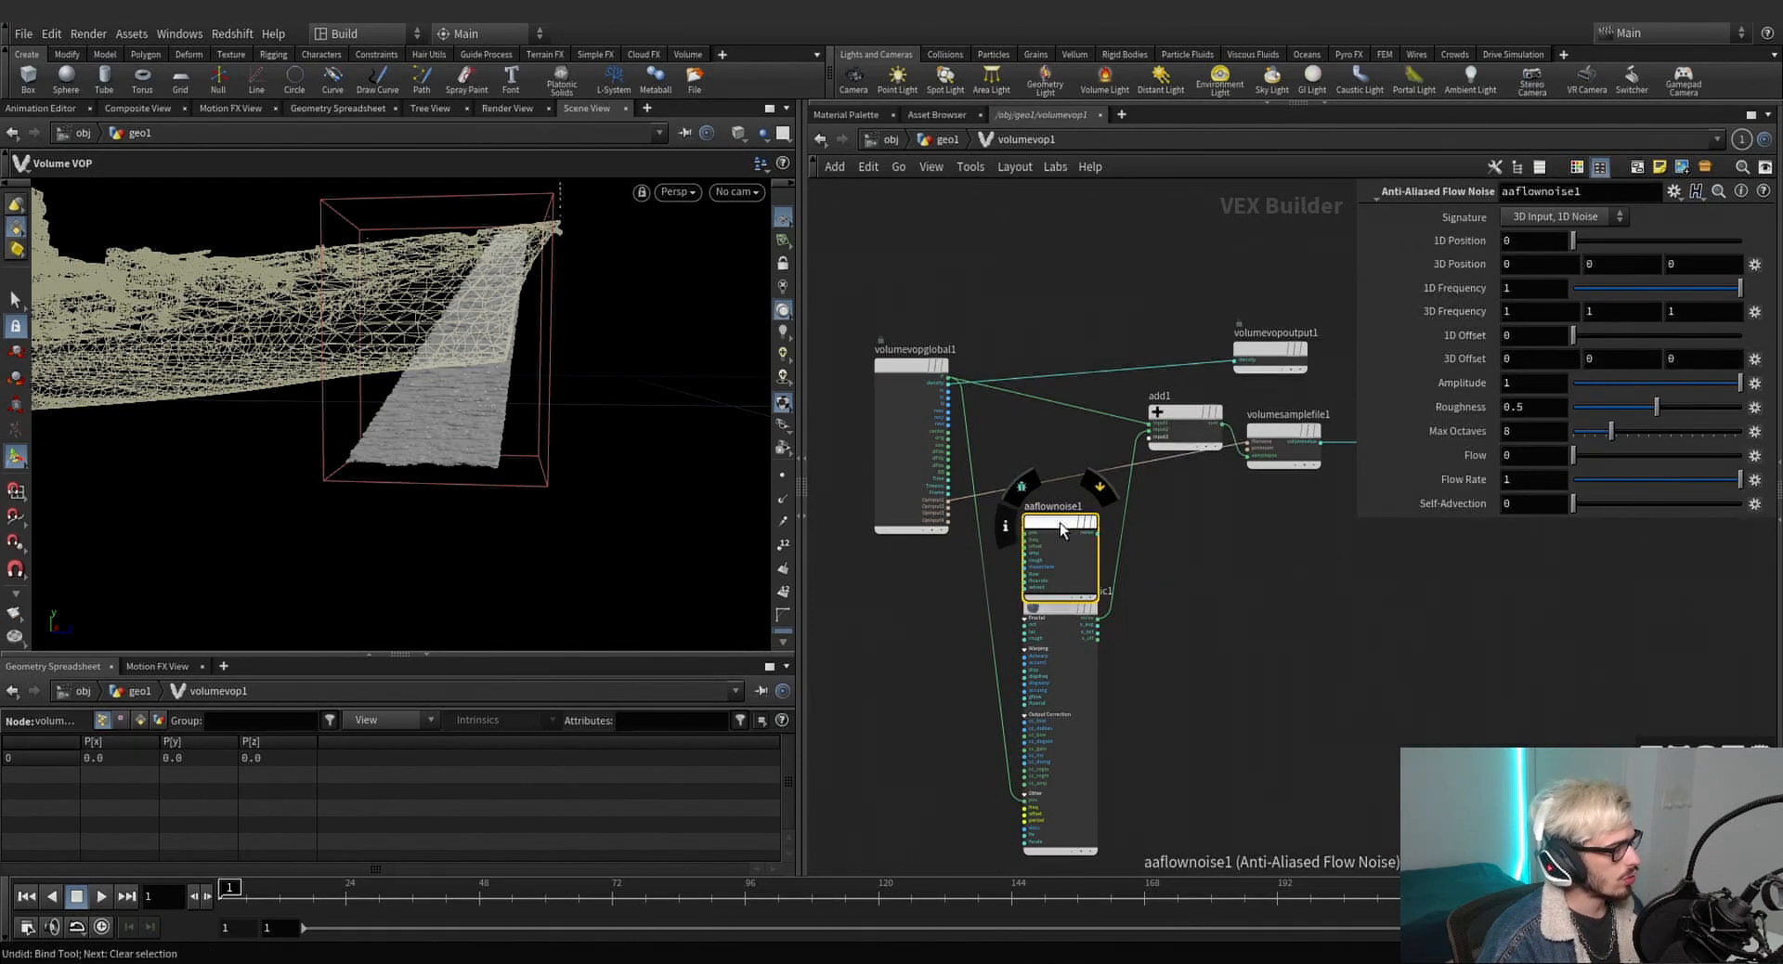
Wire P into the Anti-Aliased Flow Noise's position and its noise output into the third input of add1.
click(955, 382)
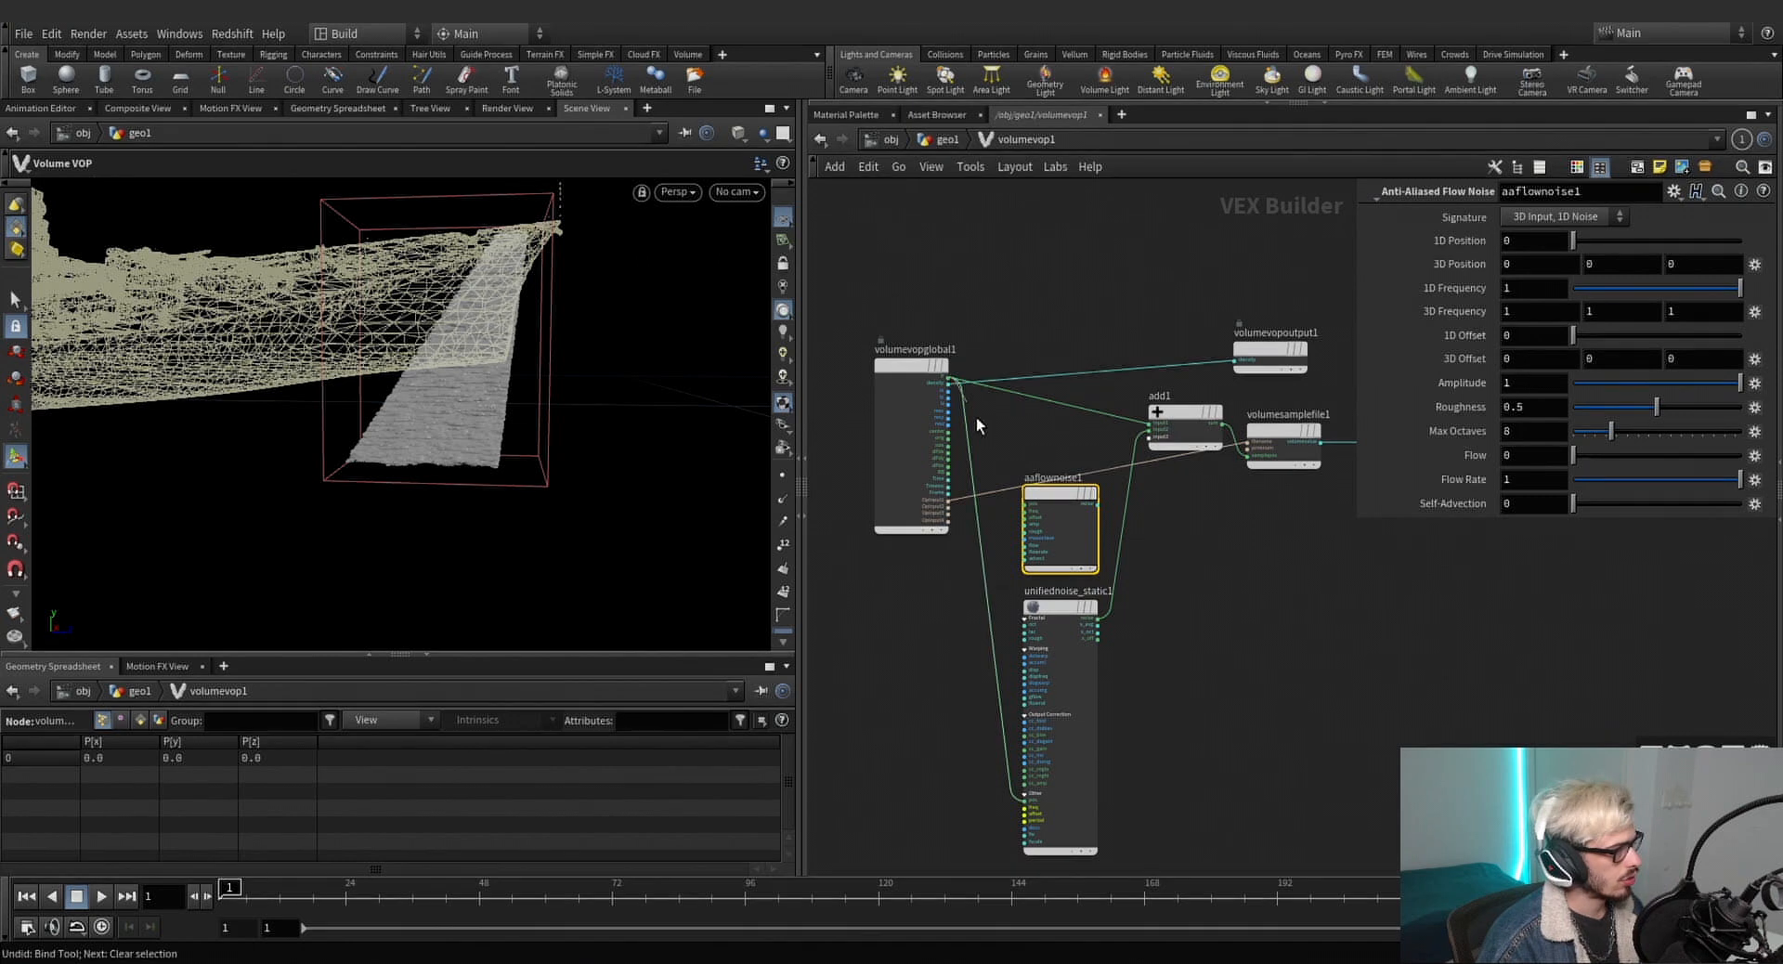
click(1104, 509)
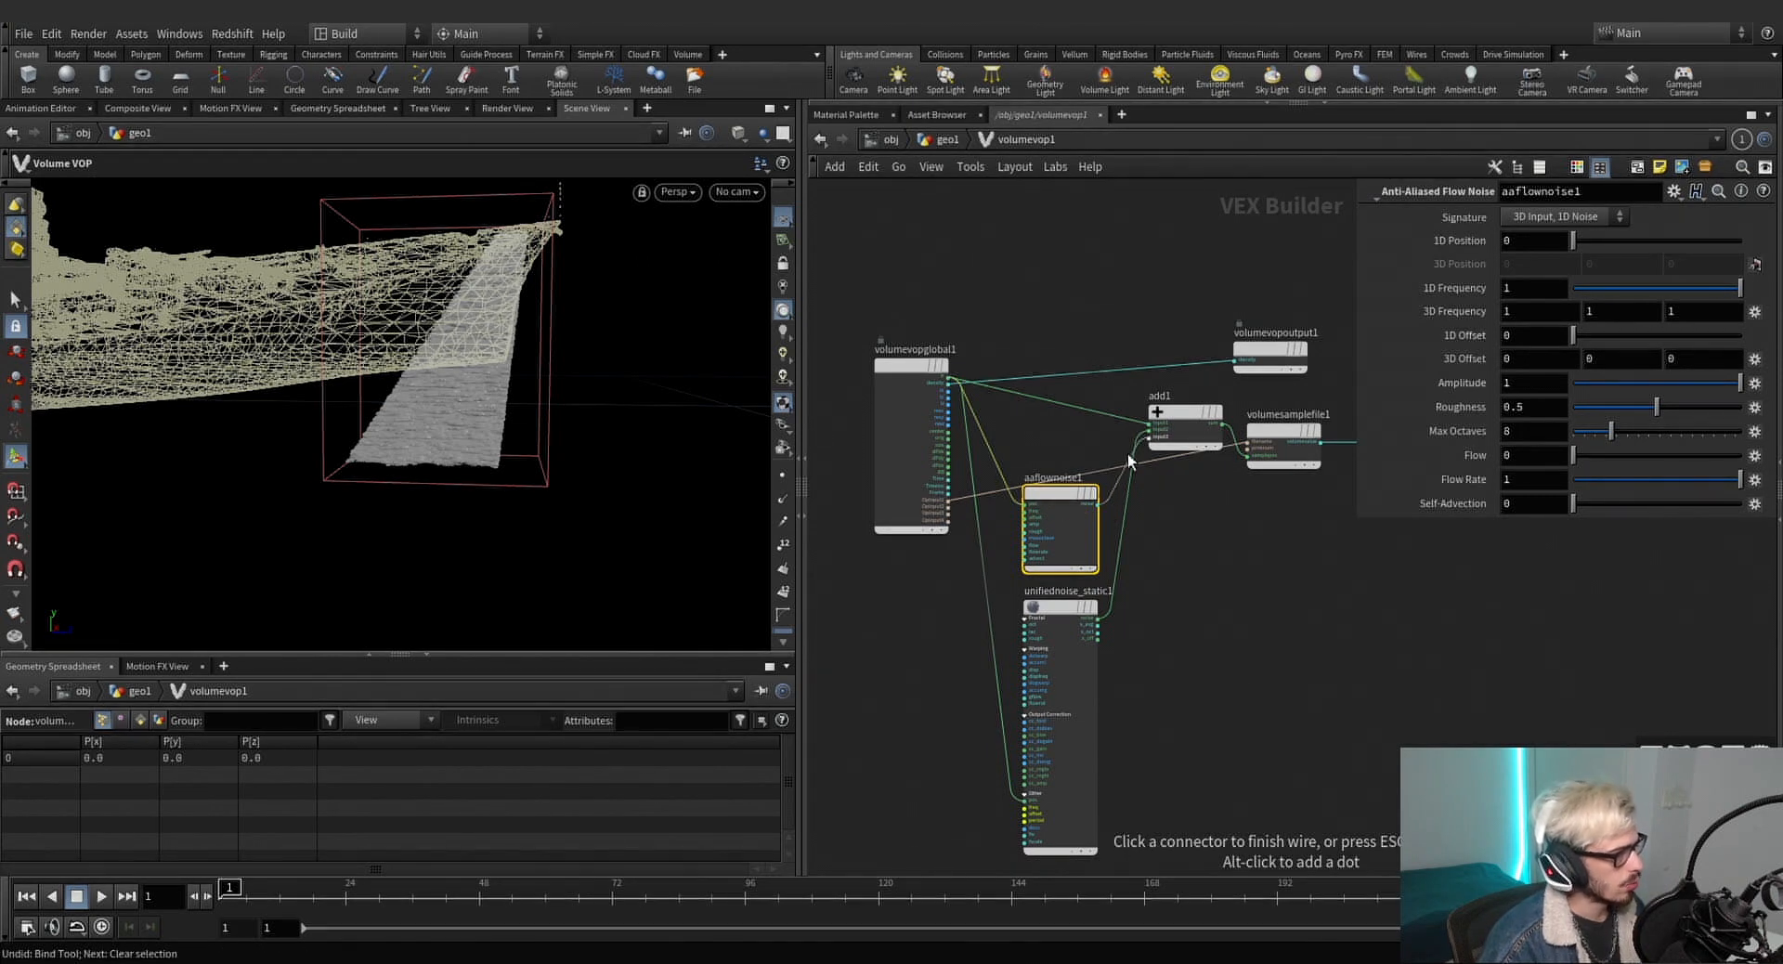
click(1151, 436)
Set the Anti-Aliased Flow Noise's 3D Frequency to 0.04 on all axes and its Amplitude to 25.
click(1537, 311)
text(.04)
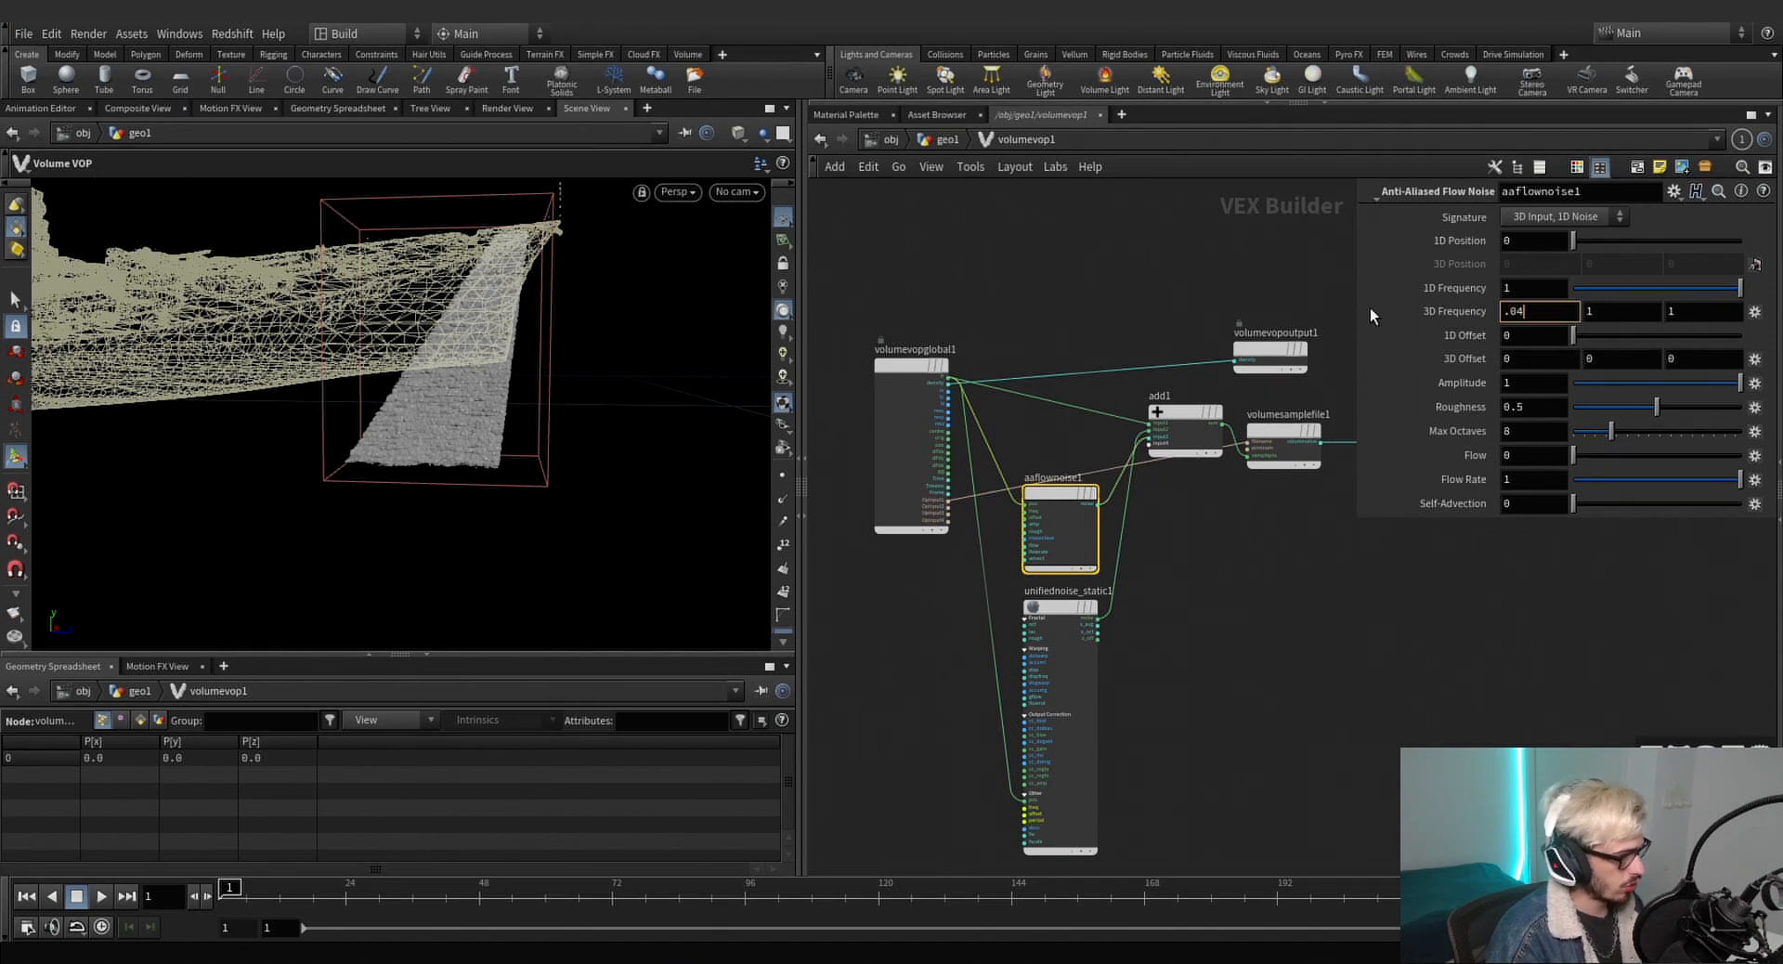
key(Tab)
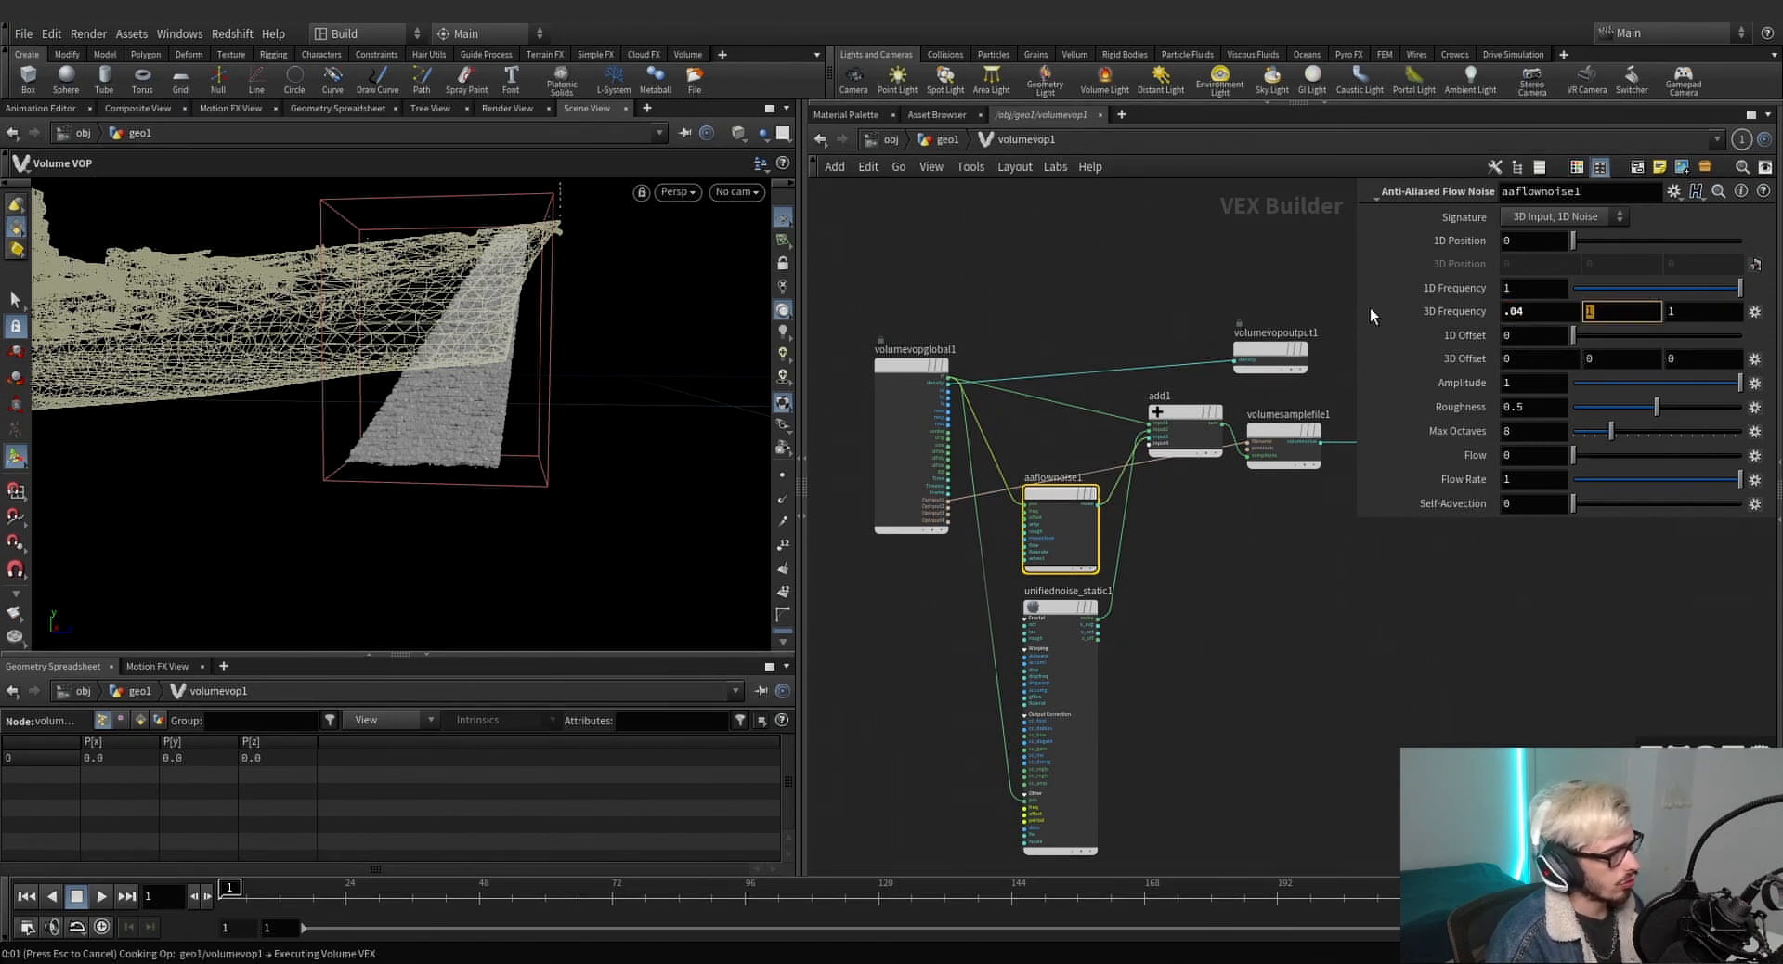
text(.04)
key(Tab)
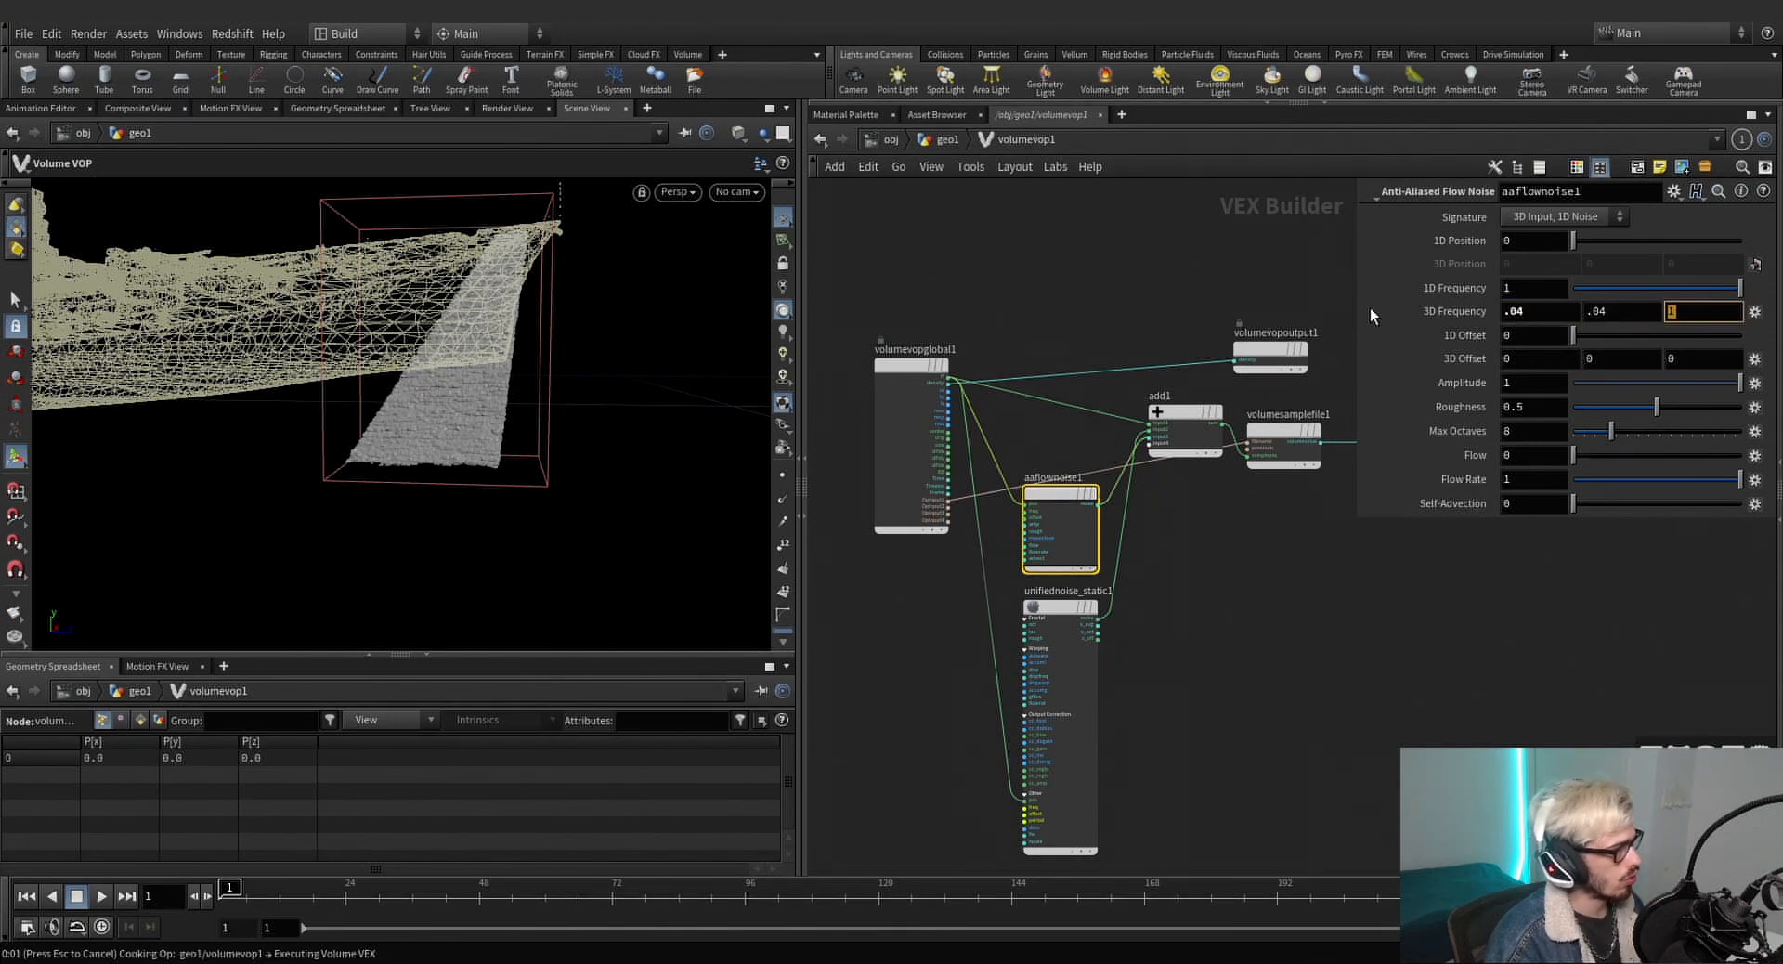
text(25)
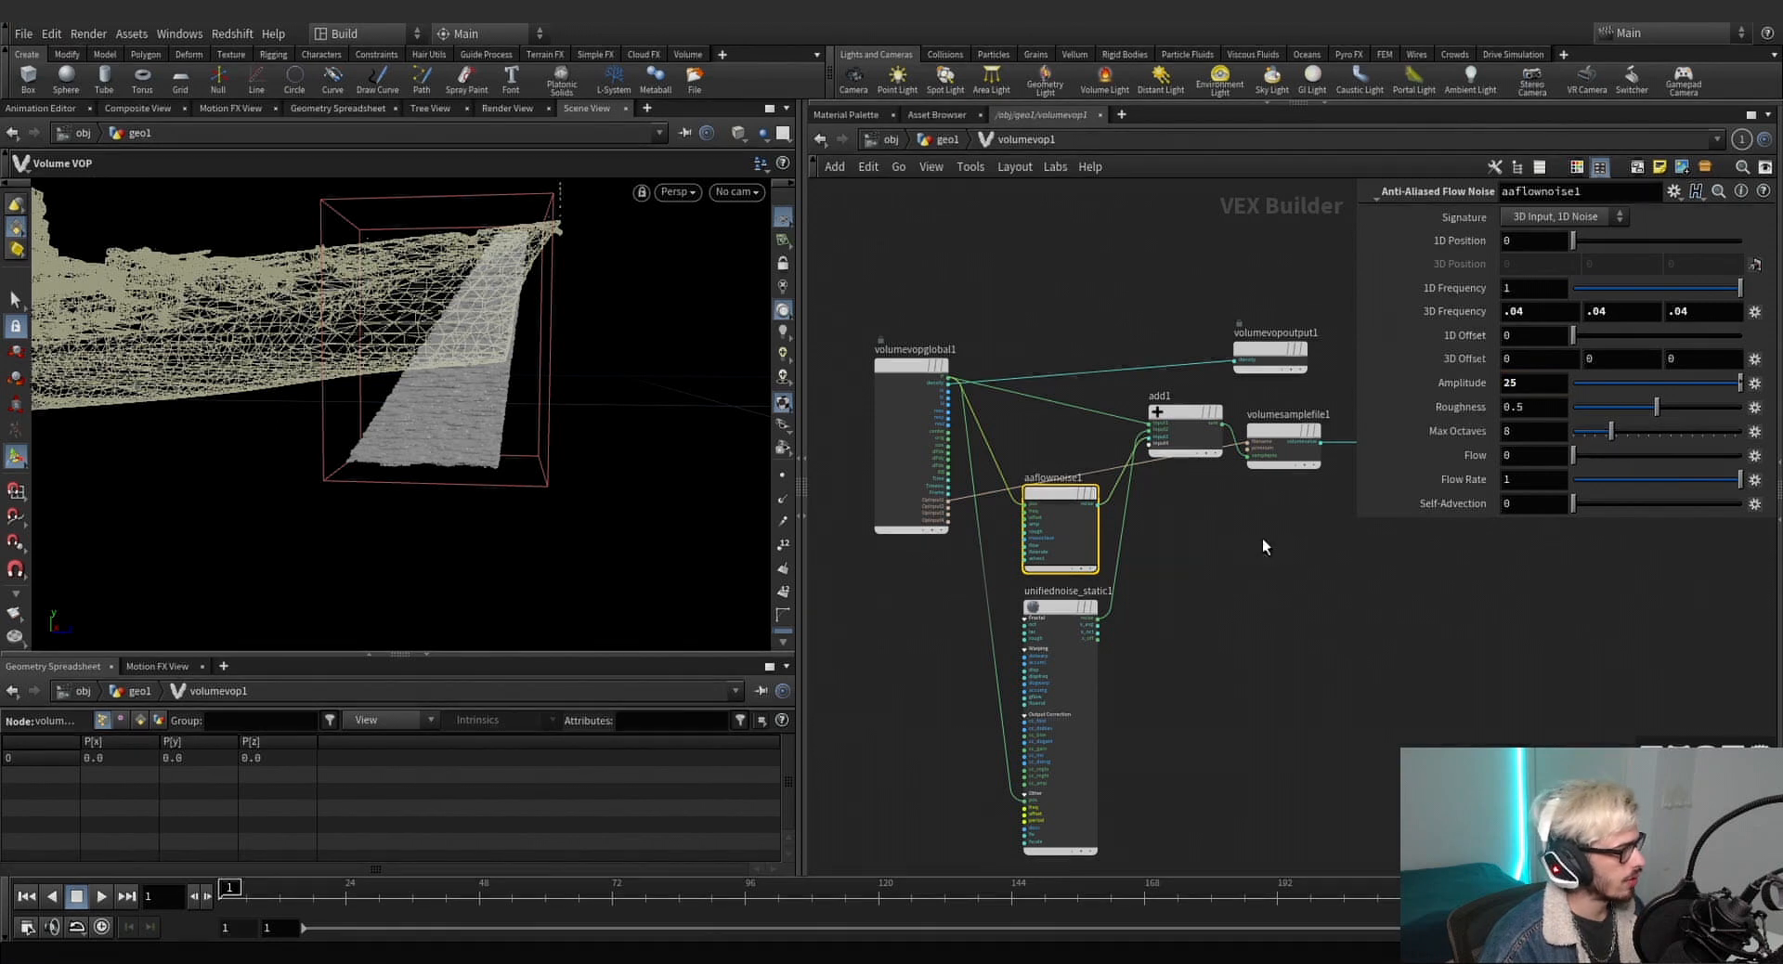
key(Return)
Duplicate the Anti-Aliased Flow Noise below the Unified Noise, wired from P and into the next free input of add1.
alt+drag(499, 425, 617, 408)
alt+right_drag(617, 408, 471, 421)
alt+drag(470, 420, 587, 341)
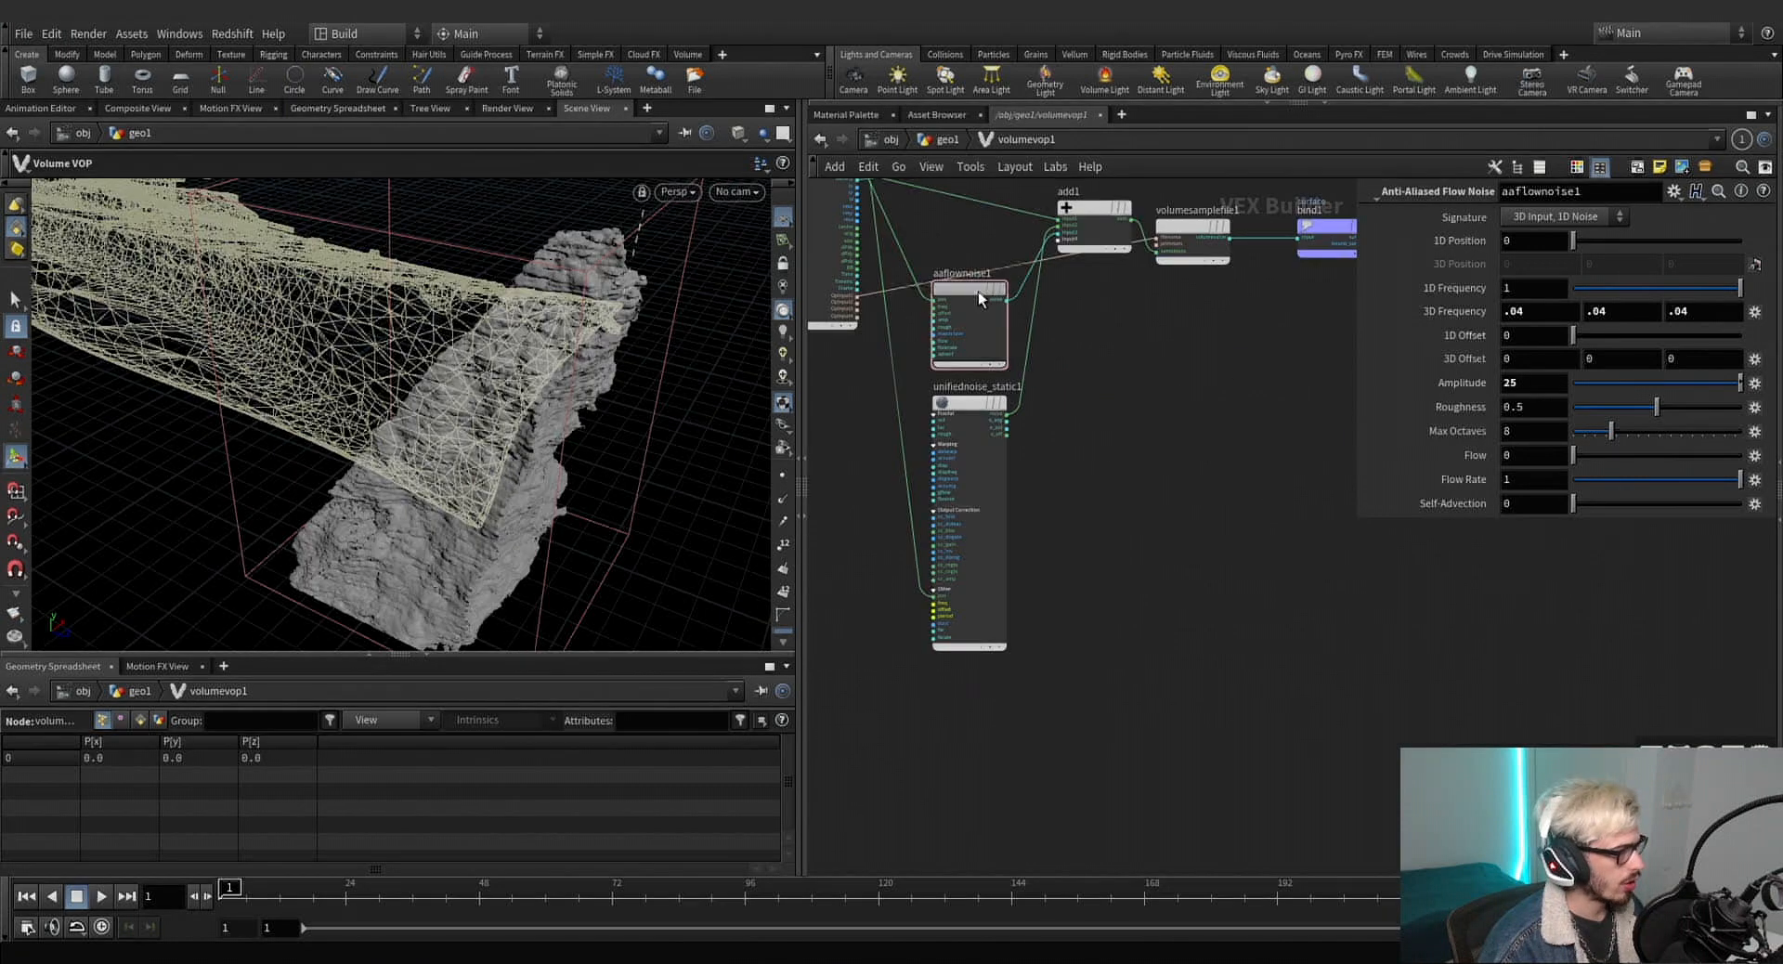
alt+drag(978, 291, 1004, 726)
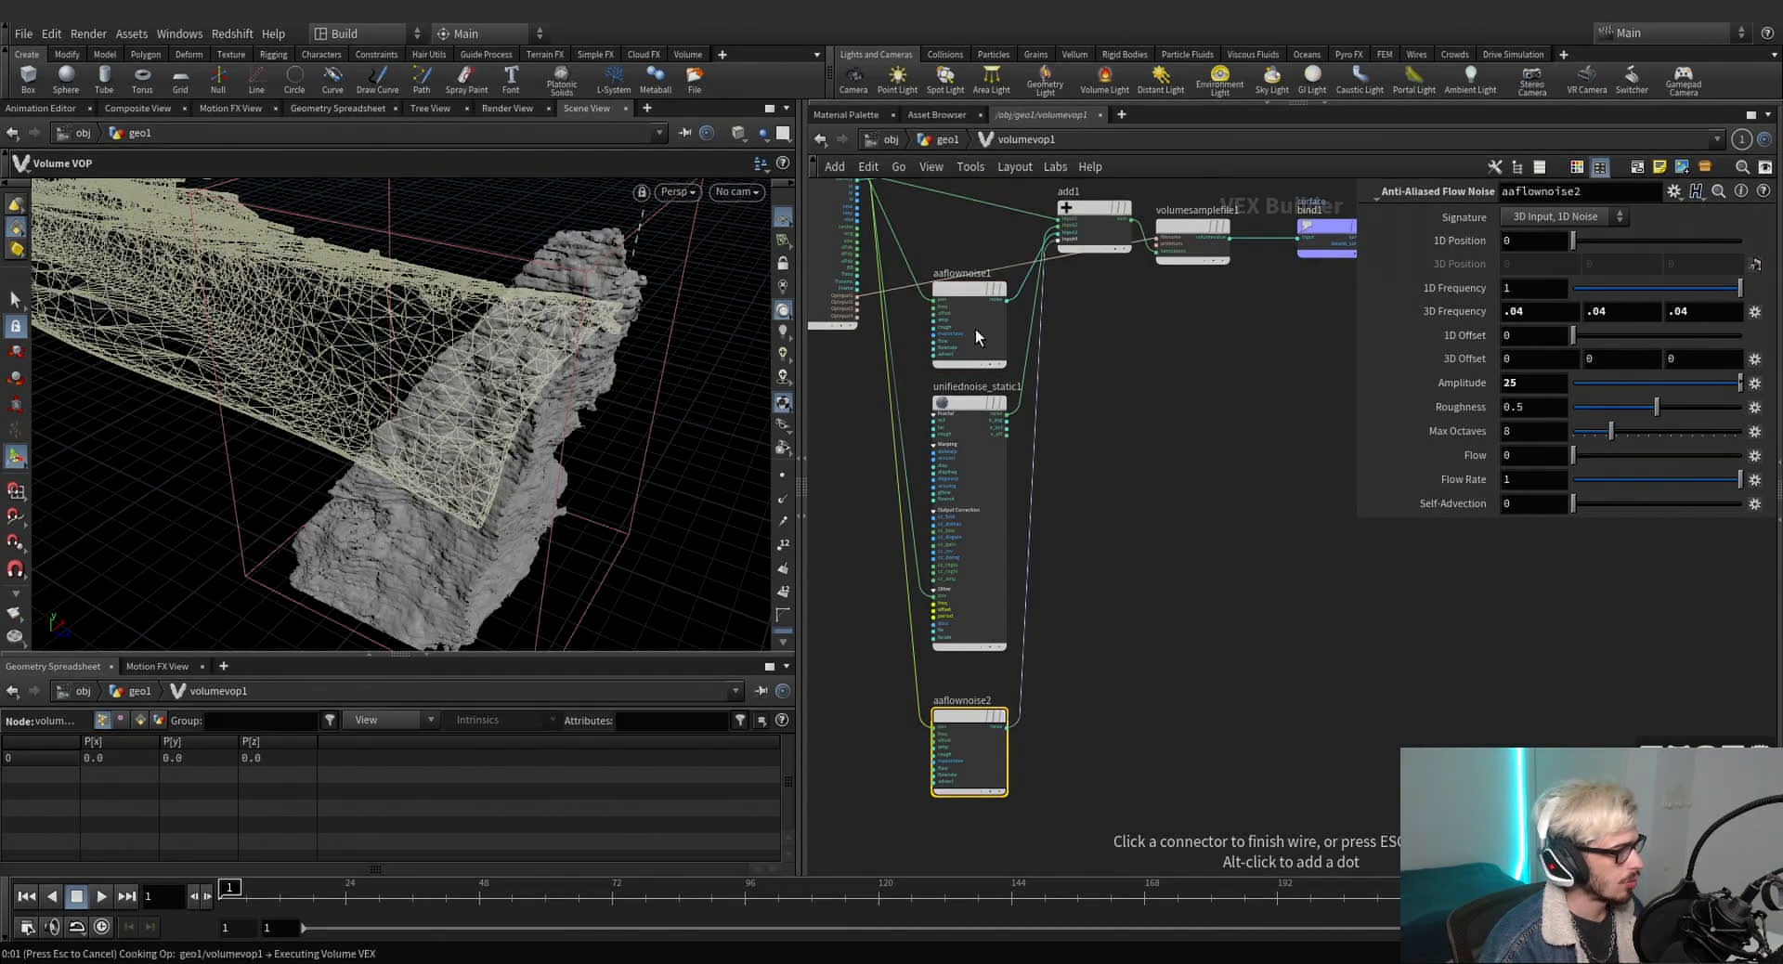
Set the signature of both Anti-Aliased Flow Noise nodes to 3D Input, 3D Noise.
click(1560, 217)
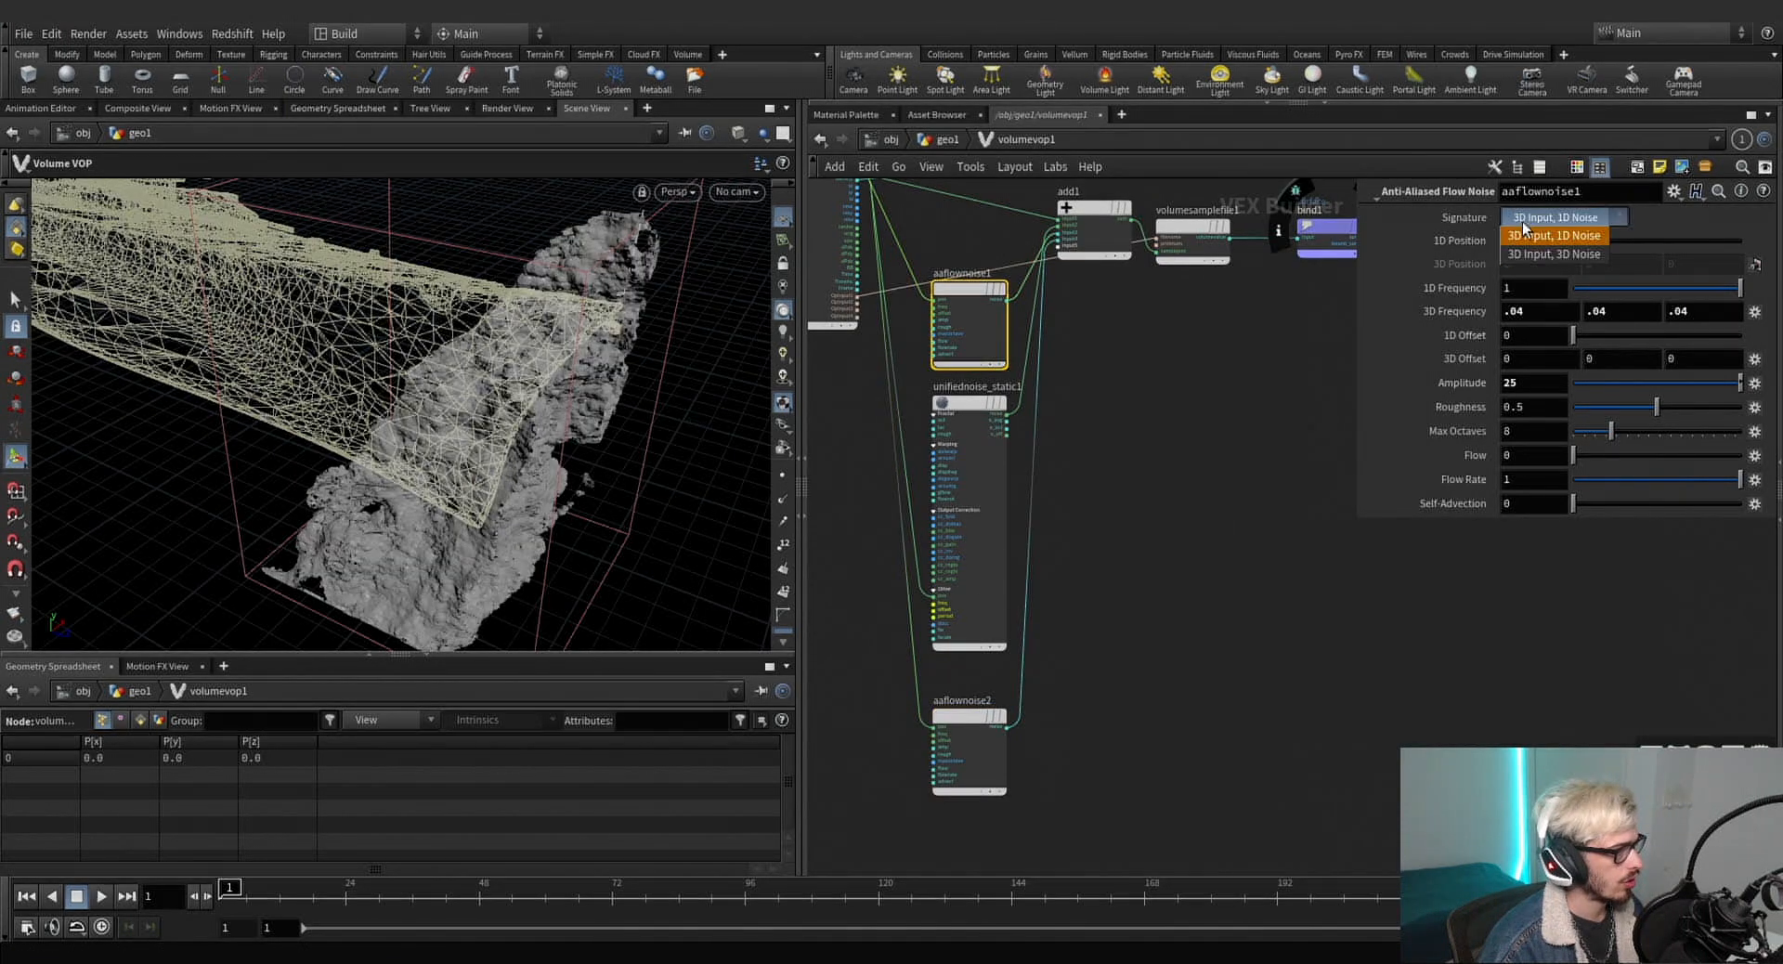
click(1559, 238)
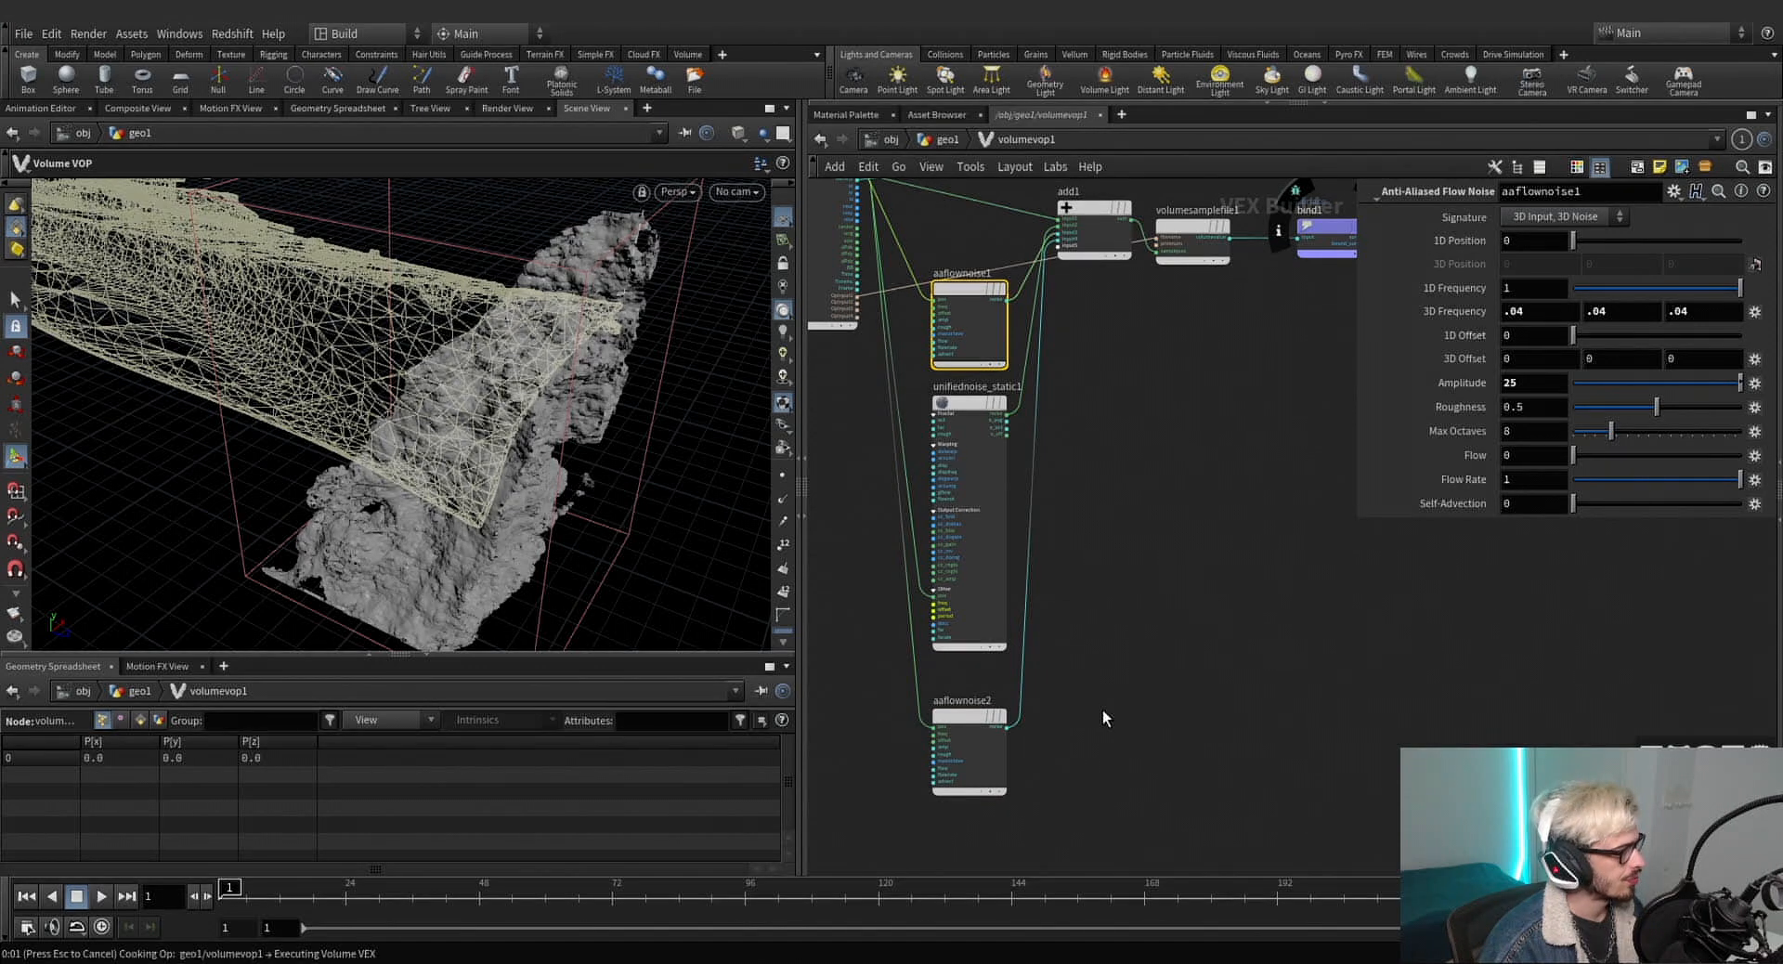
click(968, 733)
click(1546, 217)
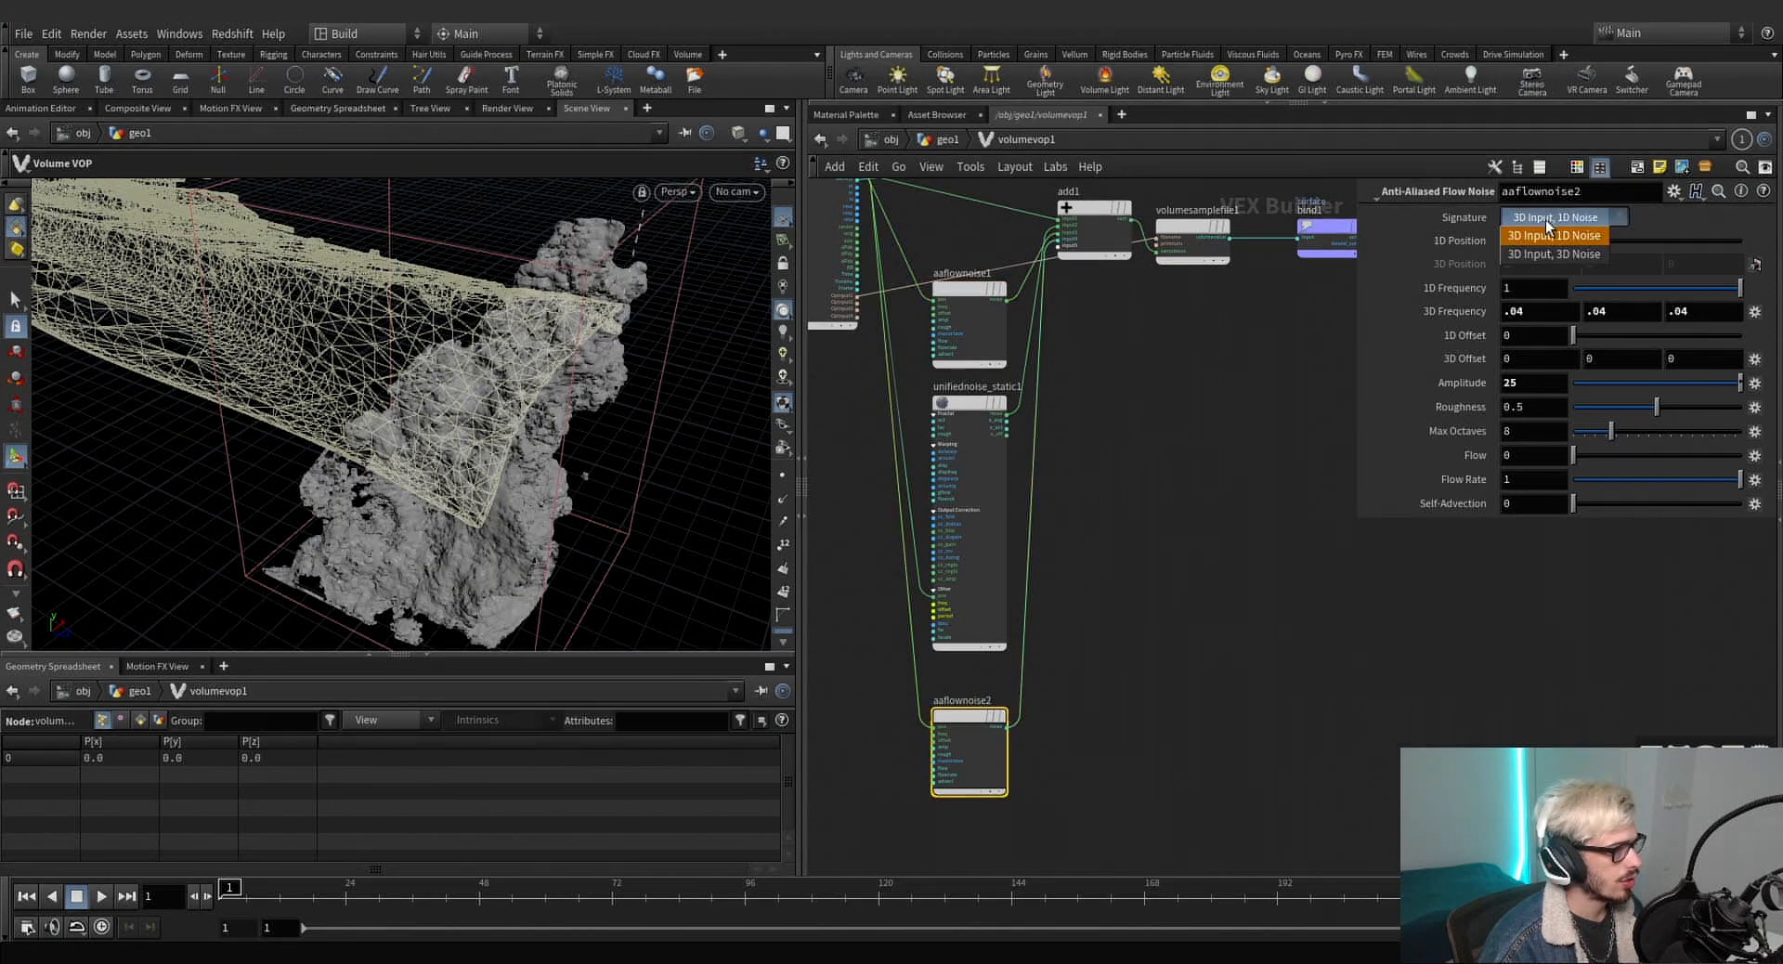
click(1535, 254)
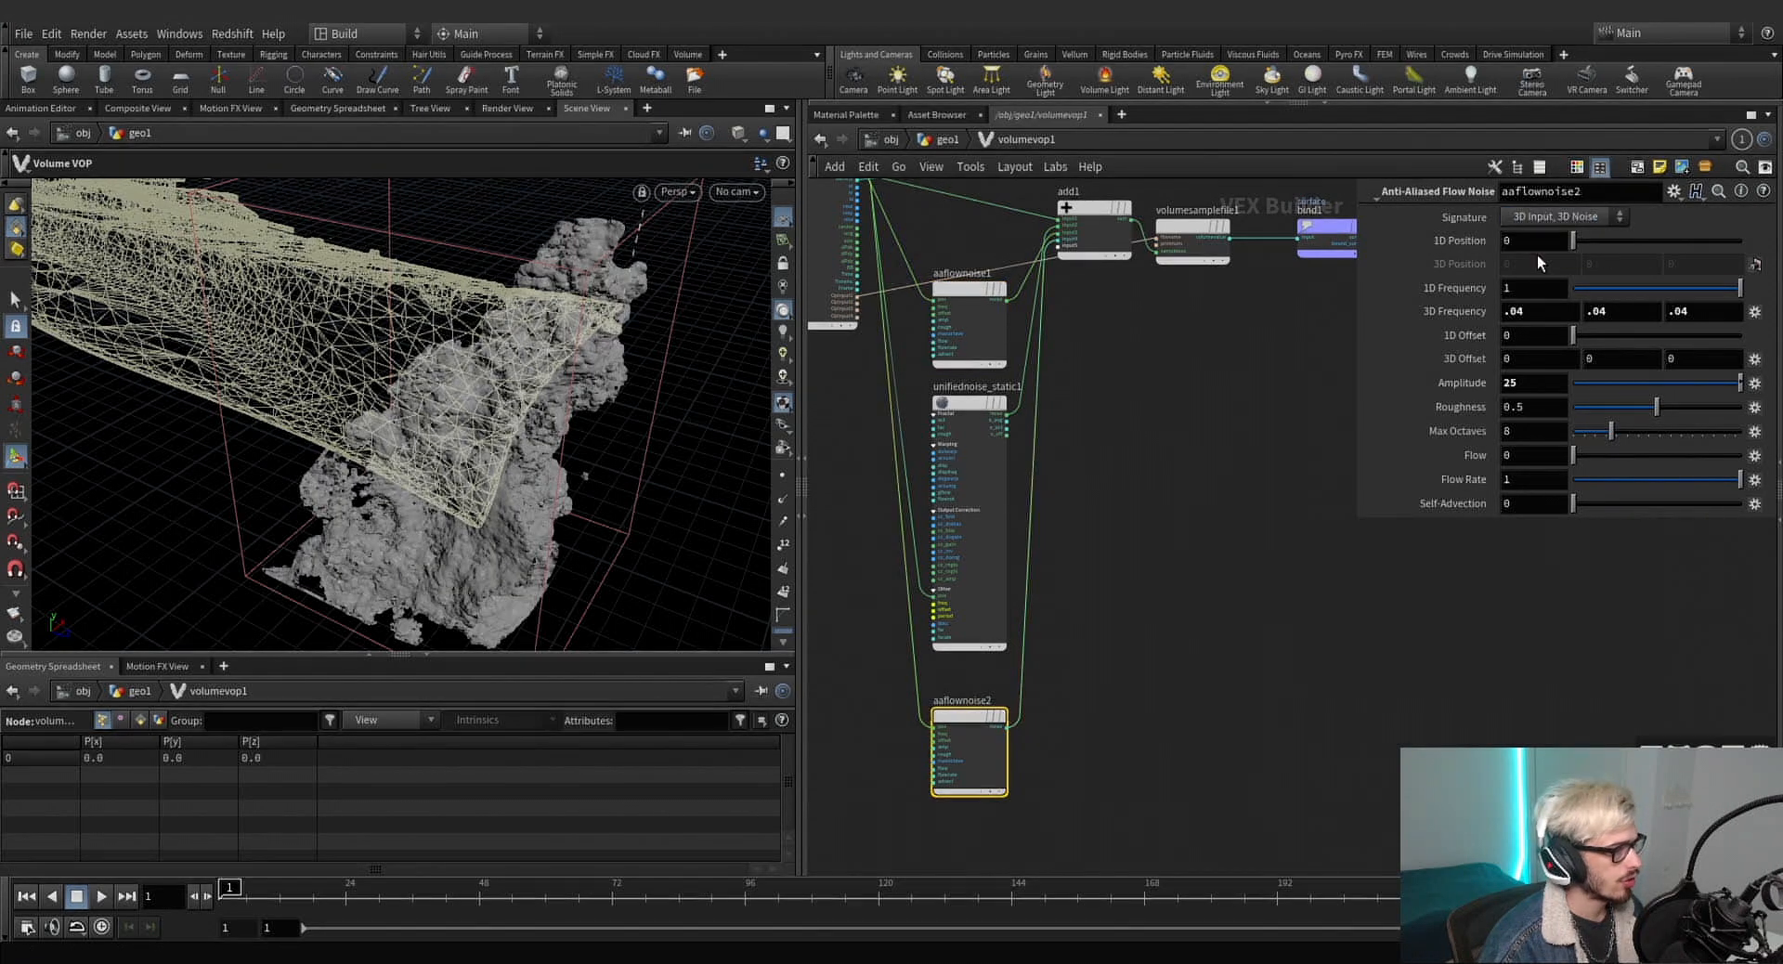
Set the duplicated flow noise's second 3D Frequency component to 0.5 and its Amplitude to 5.
double_click(1595, 318)
text(.5)
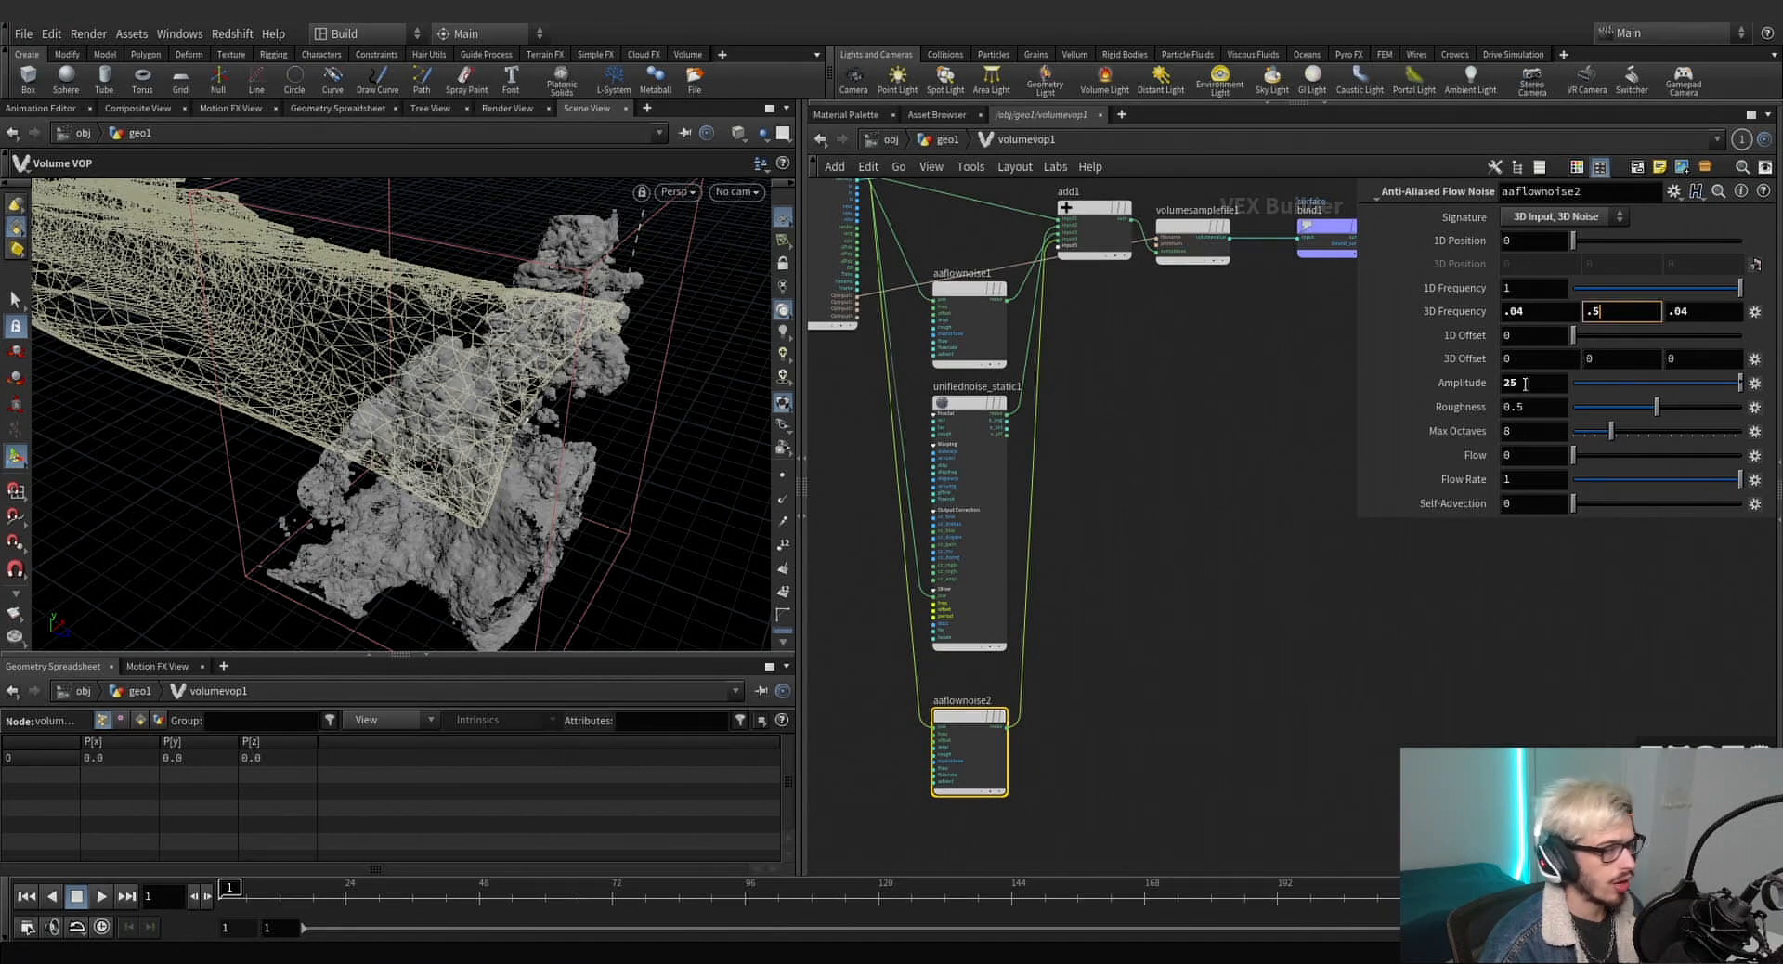
key(Return)
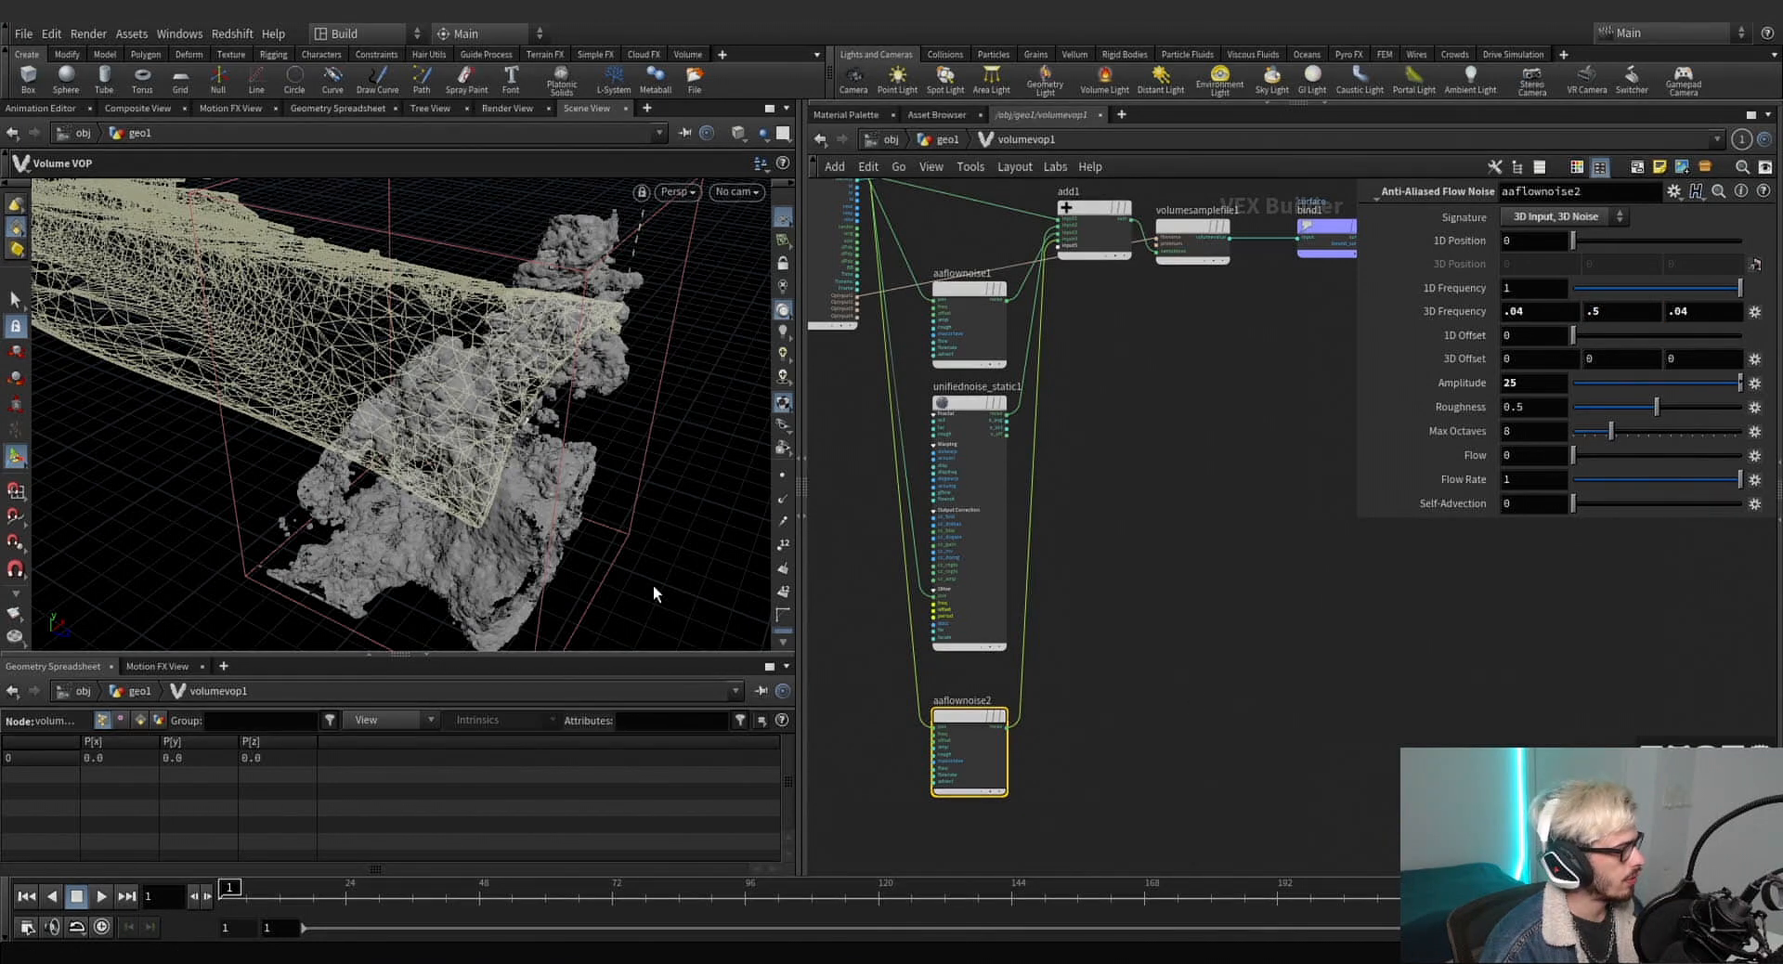
double_click(1523, 388)
text(5)
key(Return)
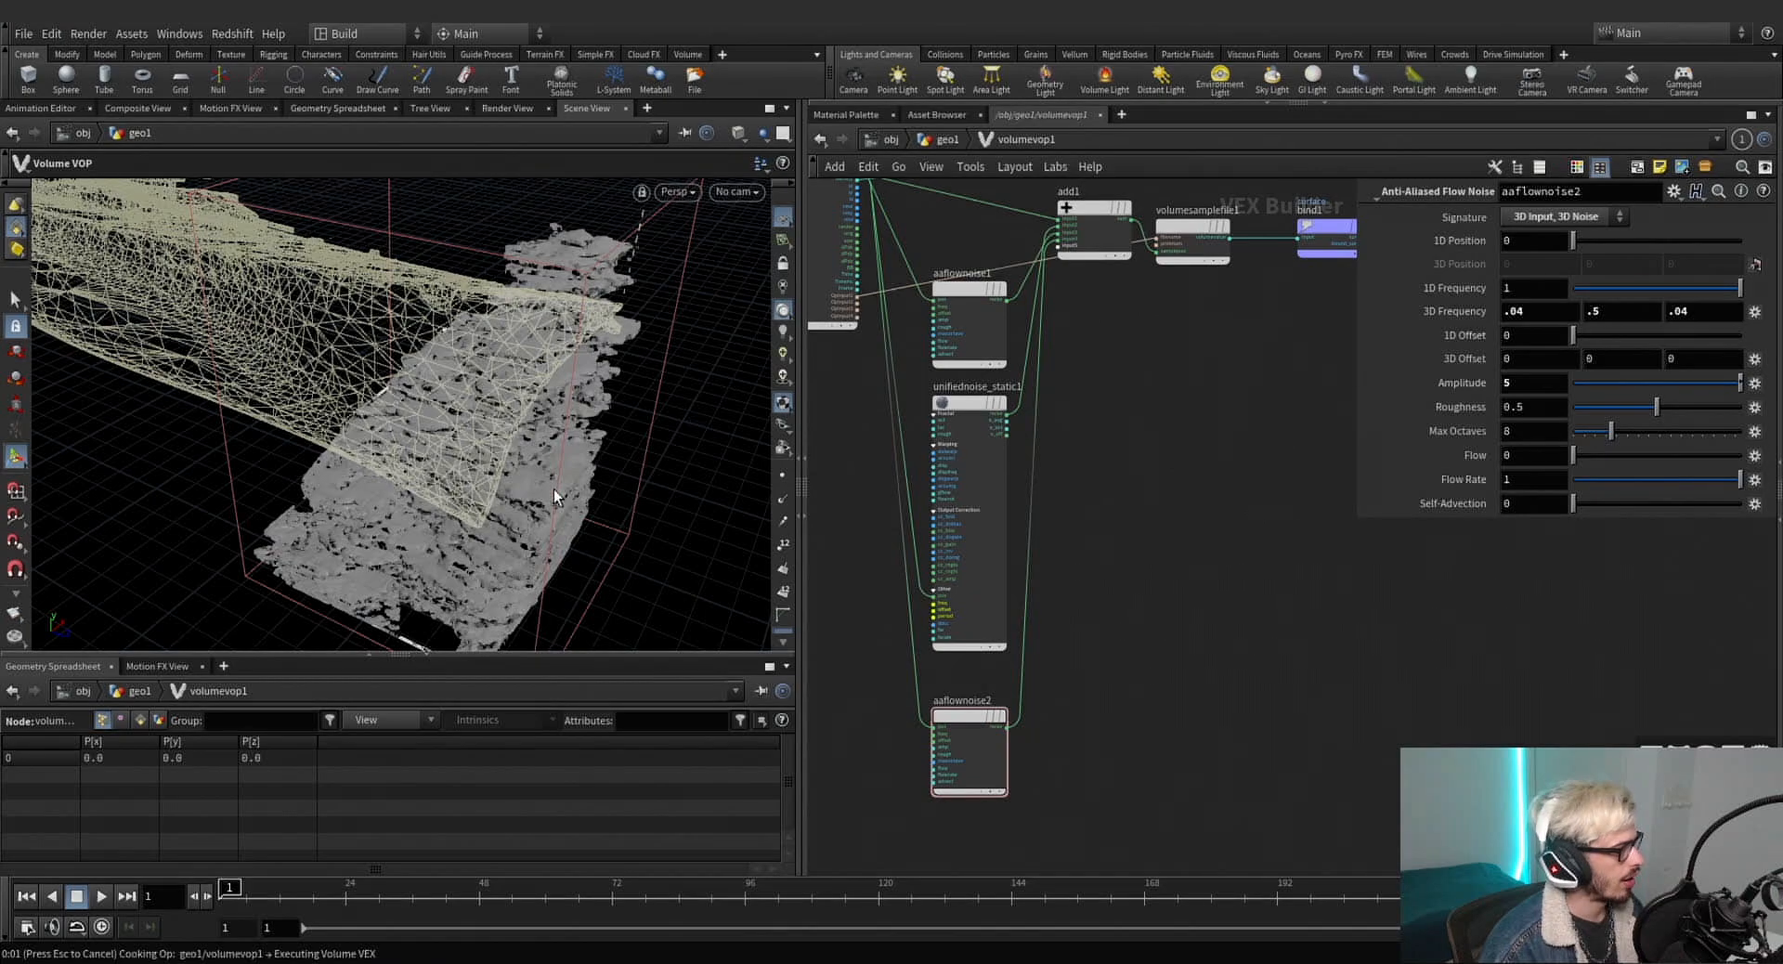
Set the Amplitude of the first Anti-Aliased Flow Noise node to 15.
alt+drag(553, 488, 1006, 427)
alt+drag(724, 443, 657, 461)
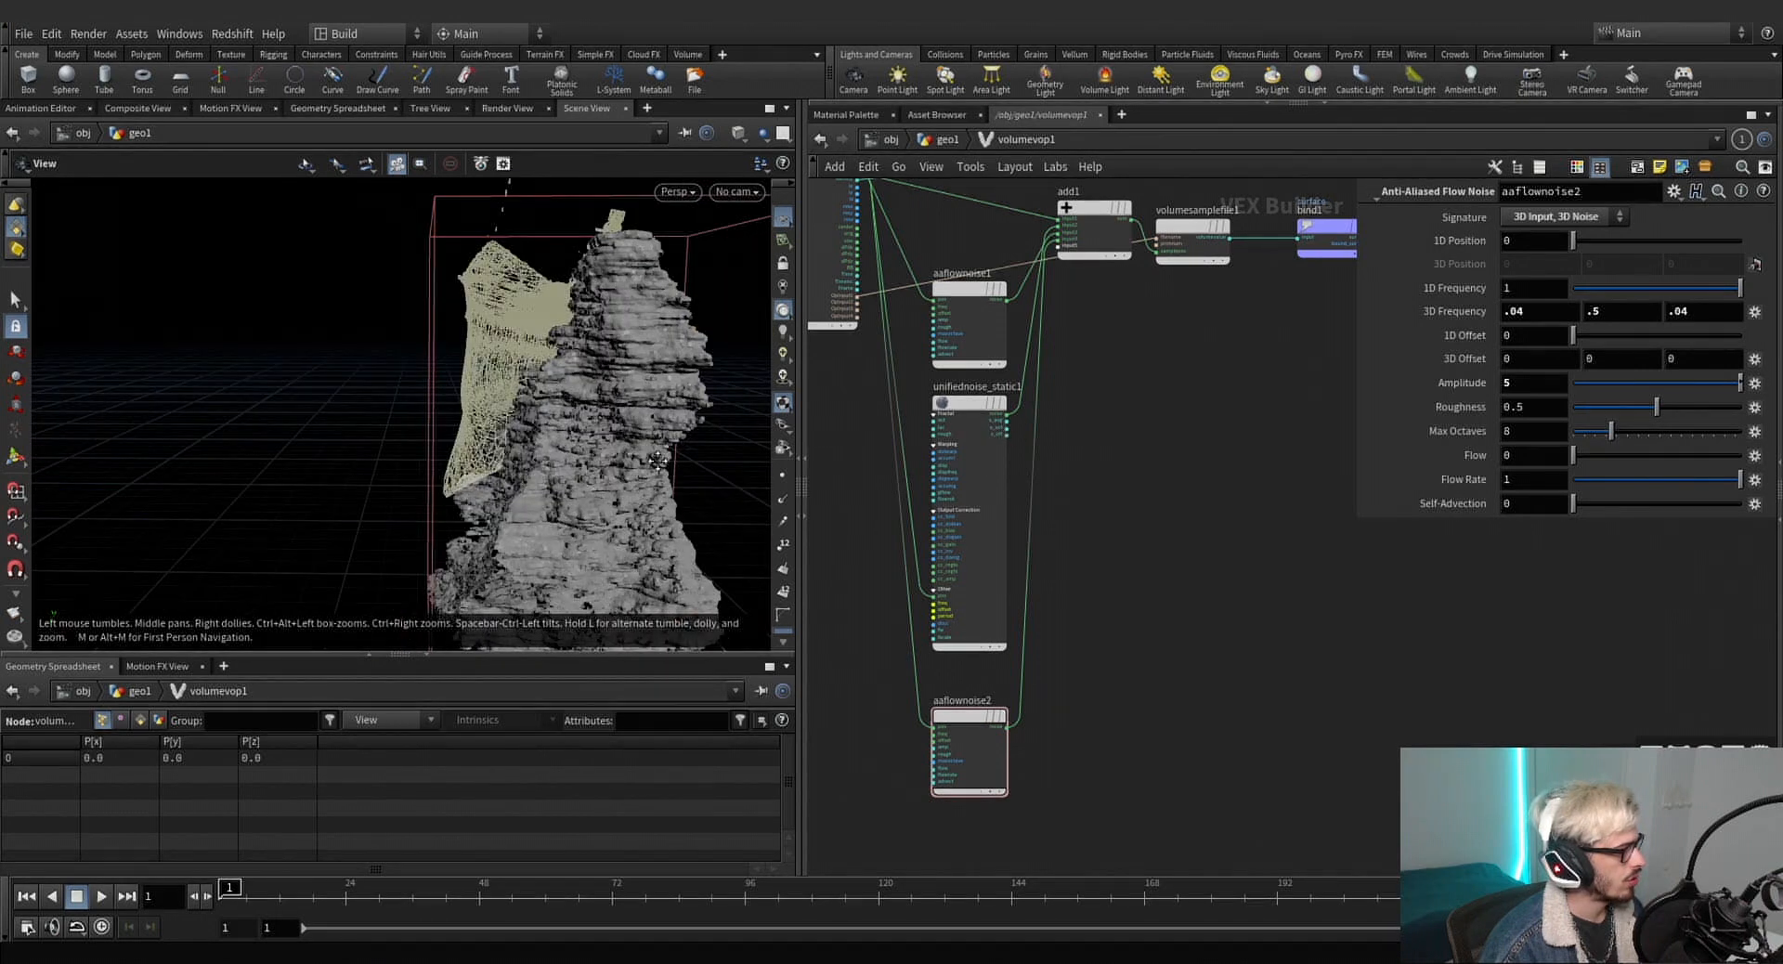
alt+middle_drag(658, 460, 580, 330)
click(994, 320)
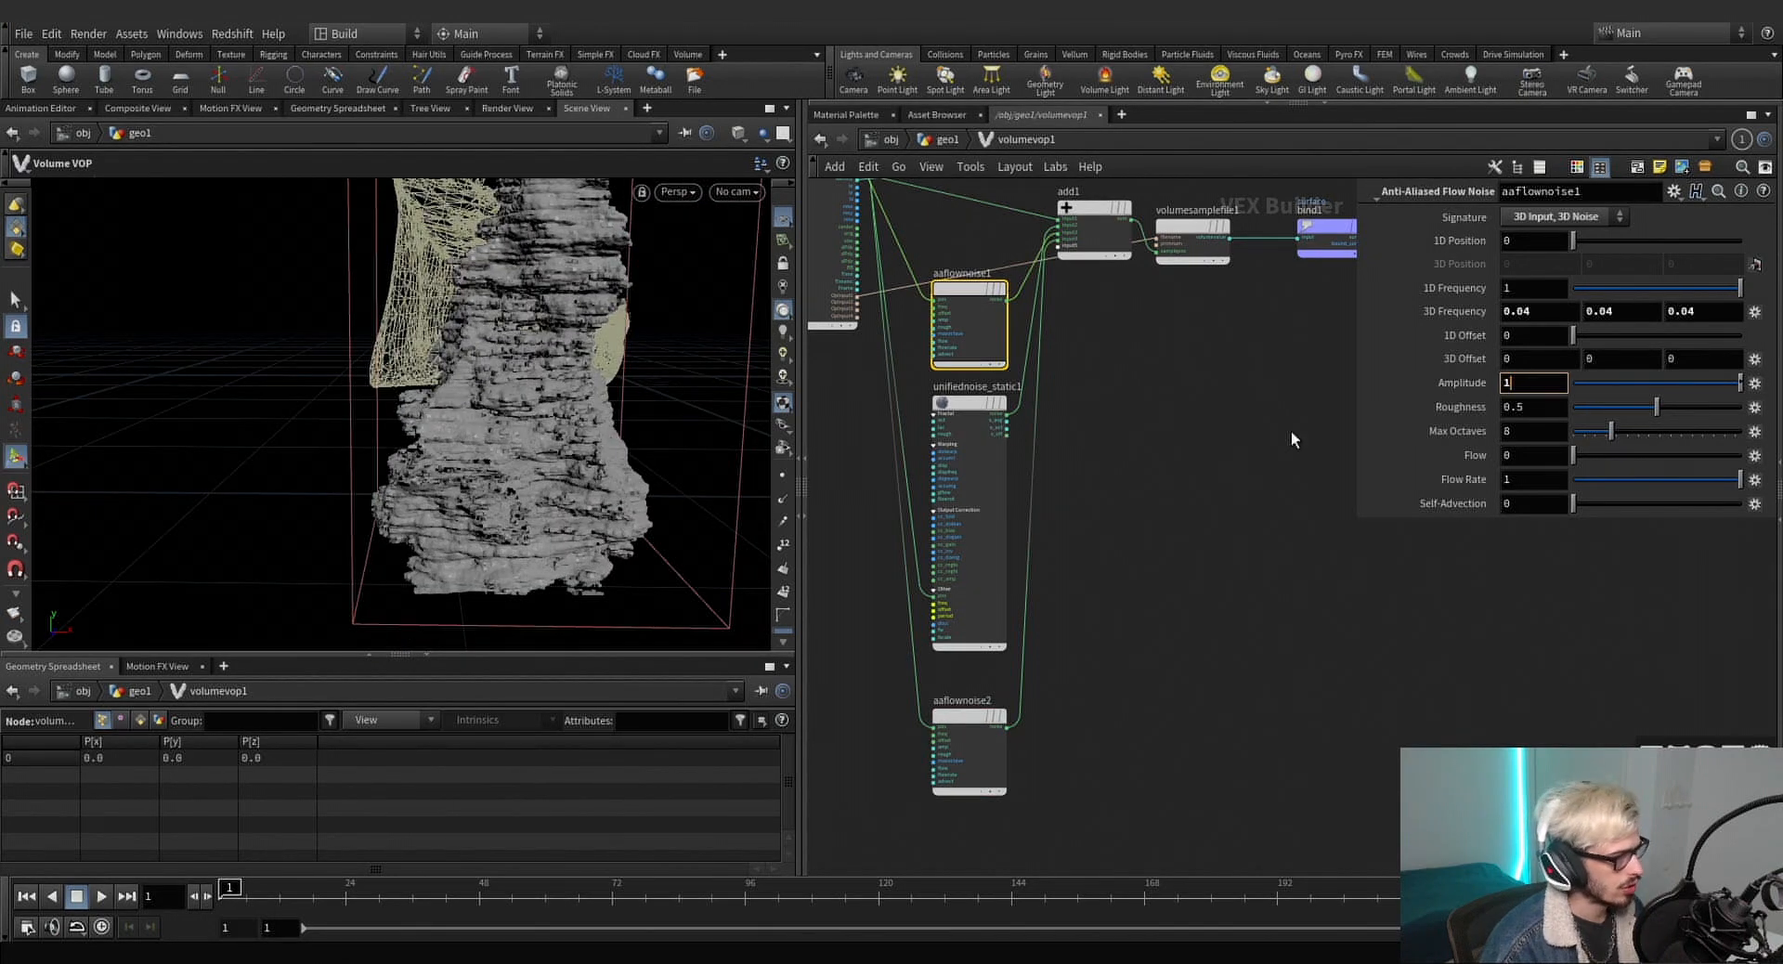
text(5)
key(Return)
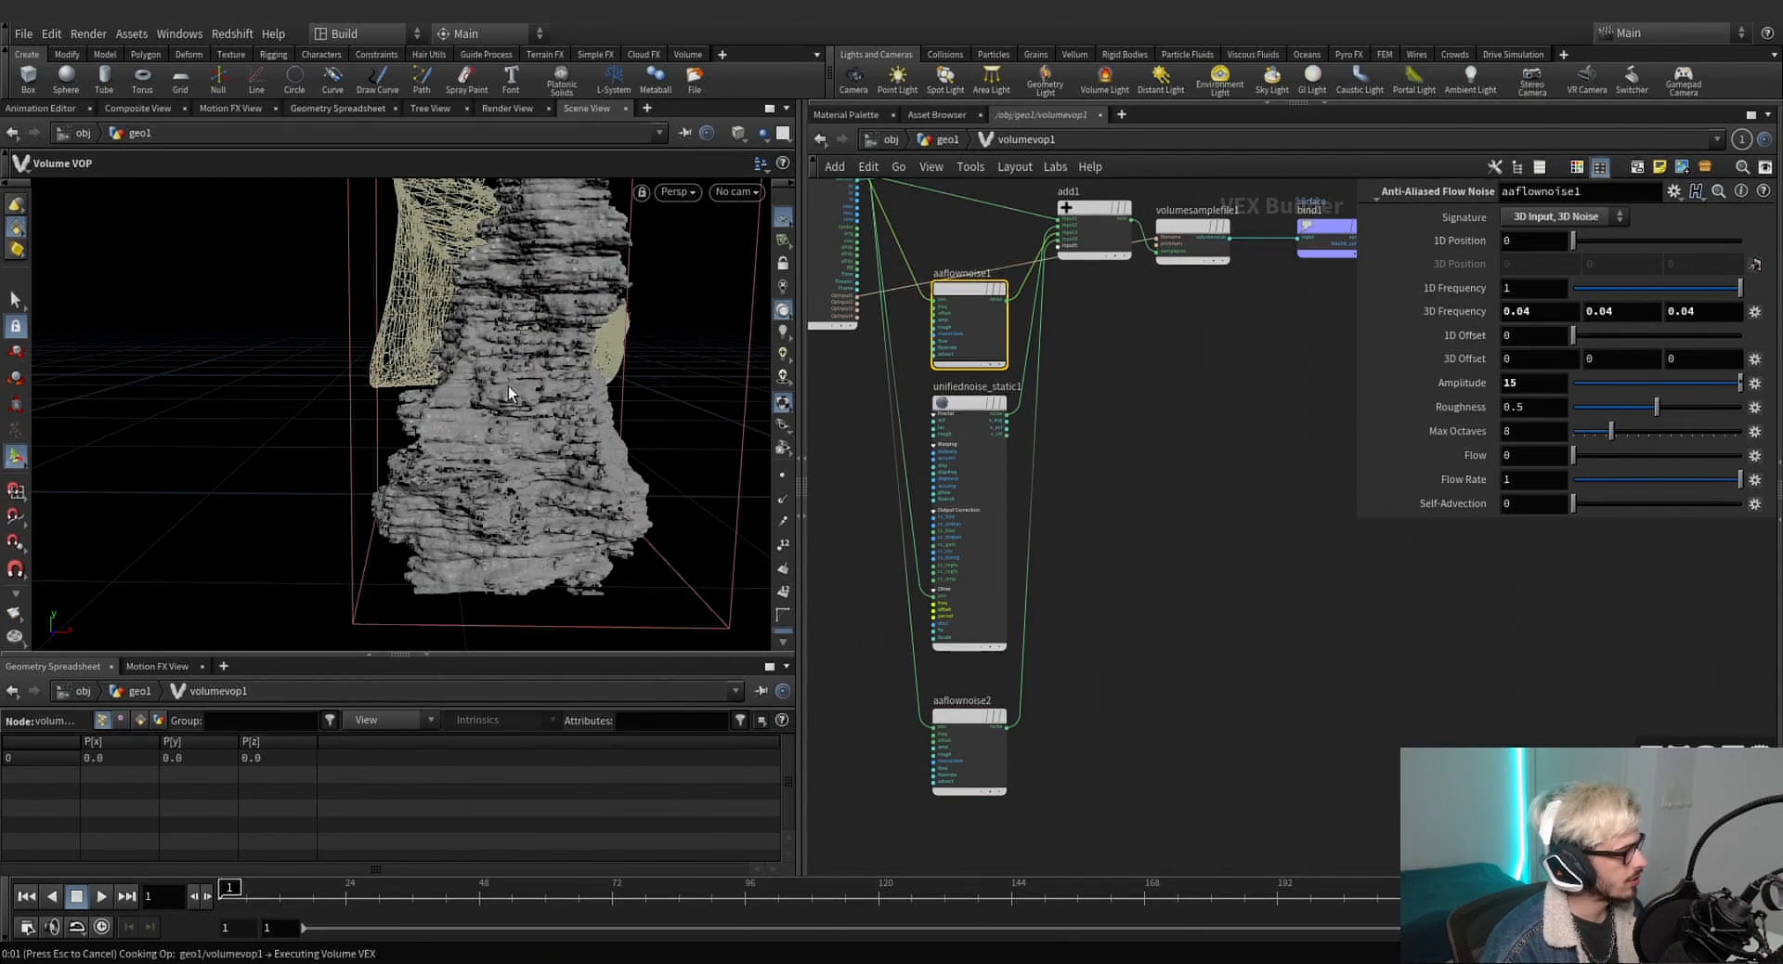
Leave the noise network and set both Exterior and Interior Band Voxels of vdbfrompolygons2 to 50.
key(u)
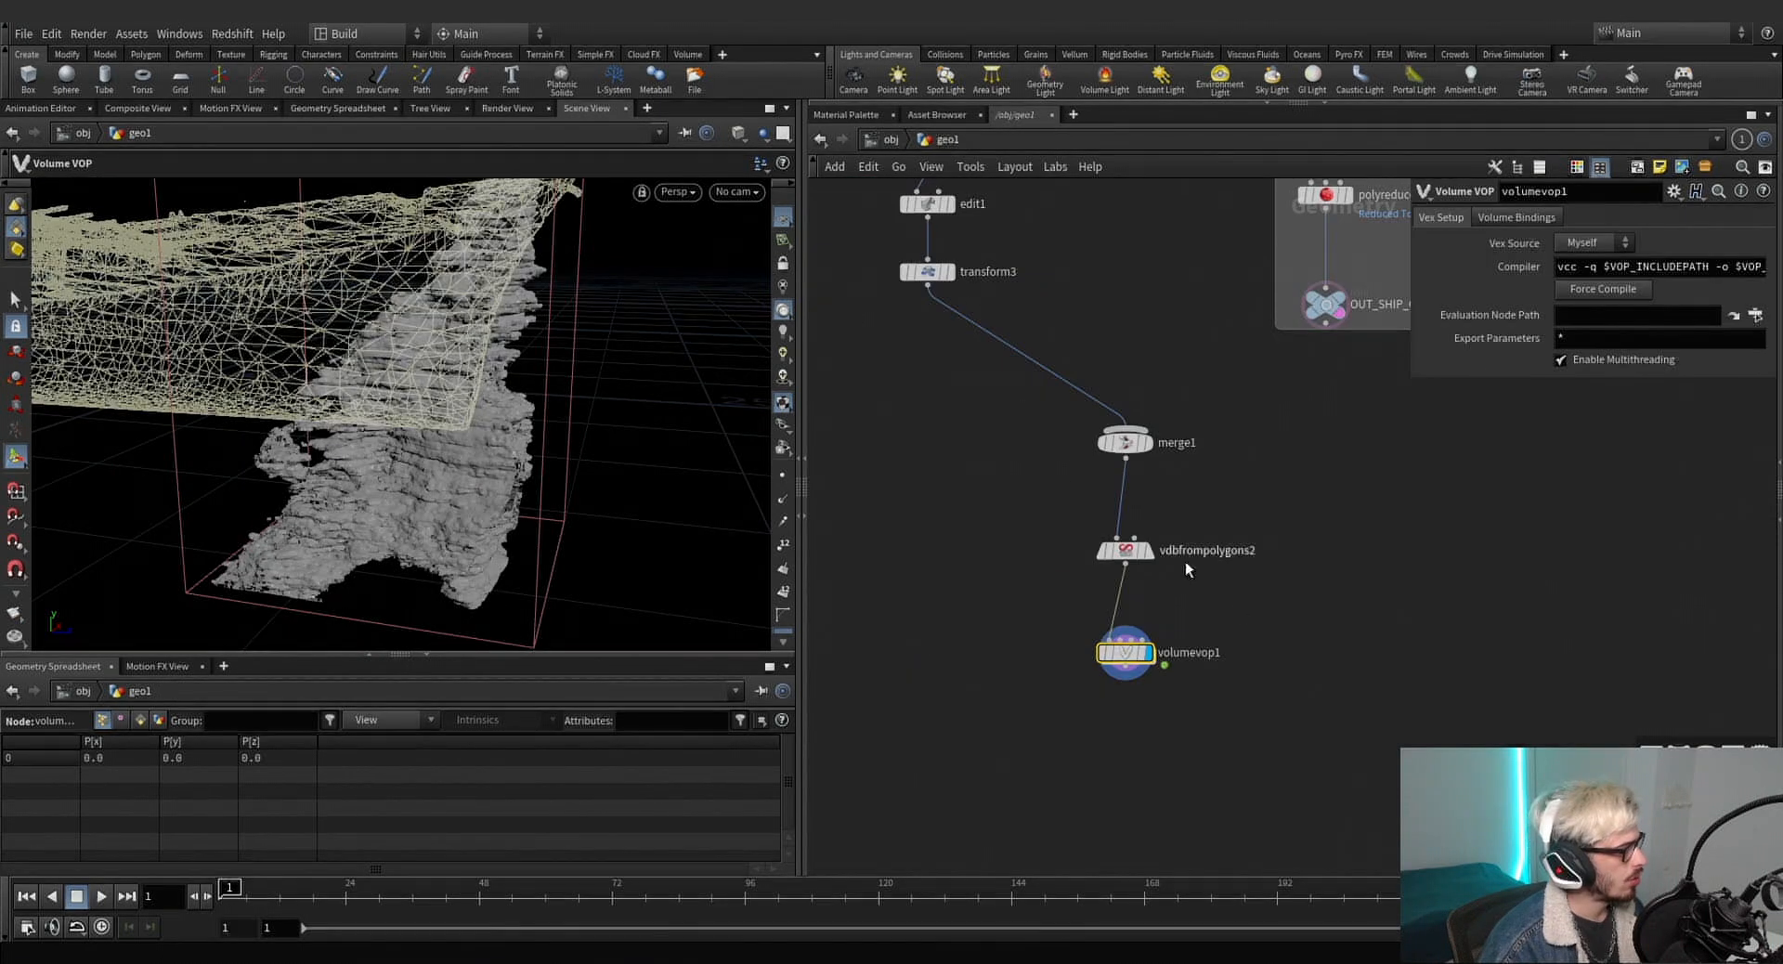
click(1126, 550)
click(1552, 330)
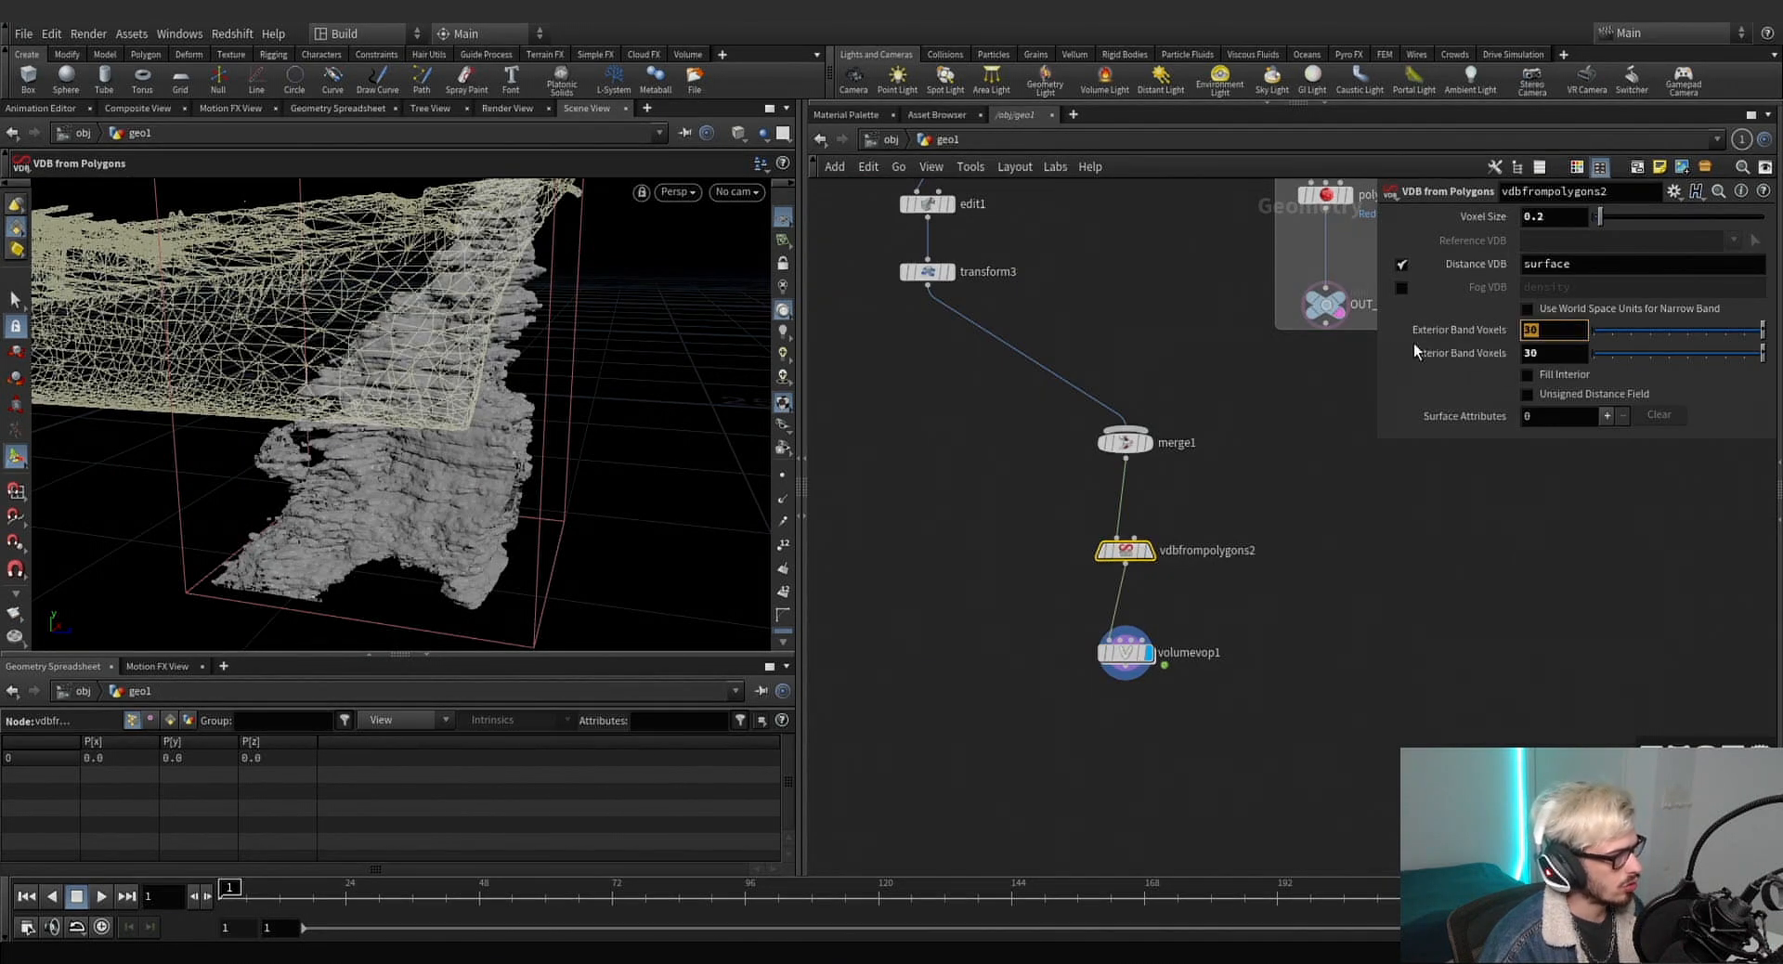
text(50)
key(Tab)
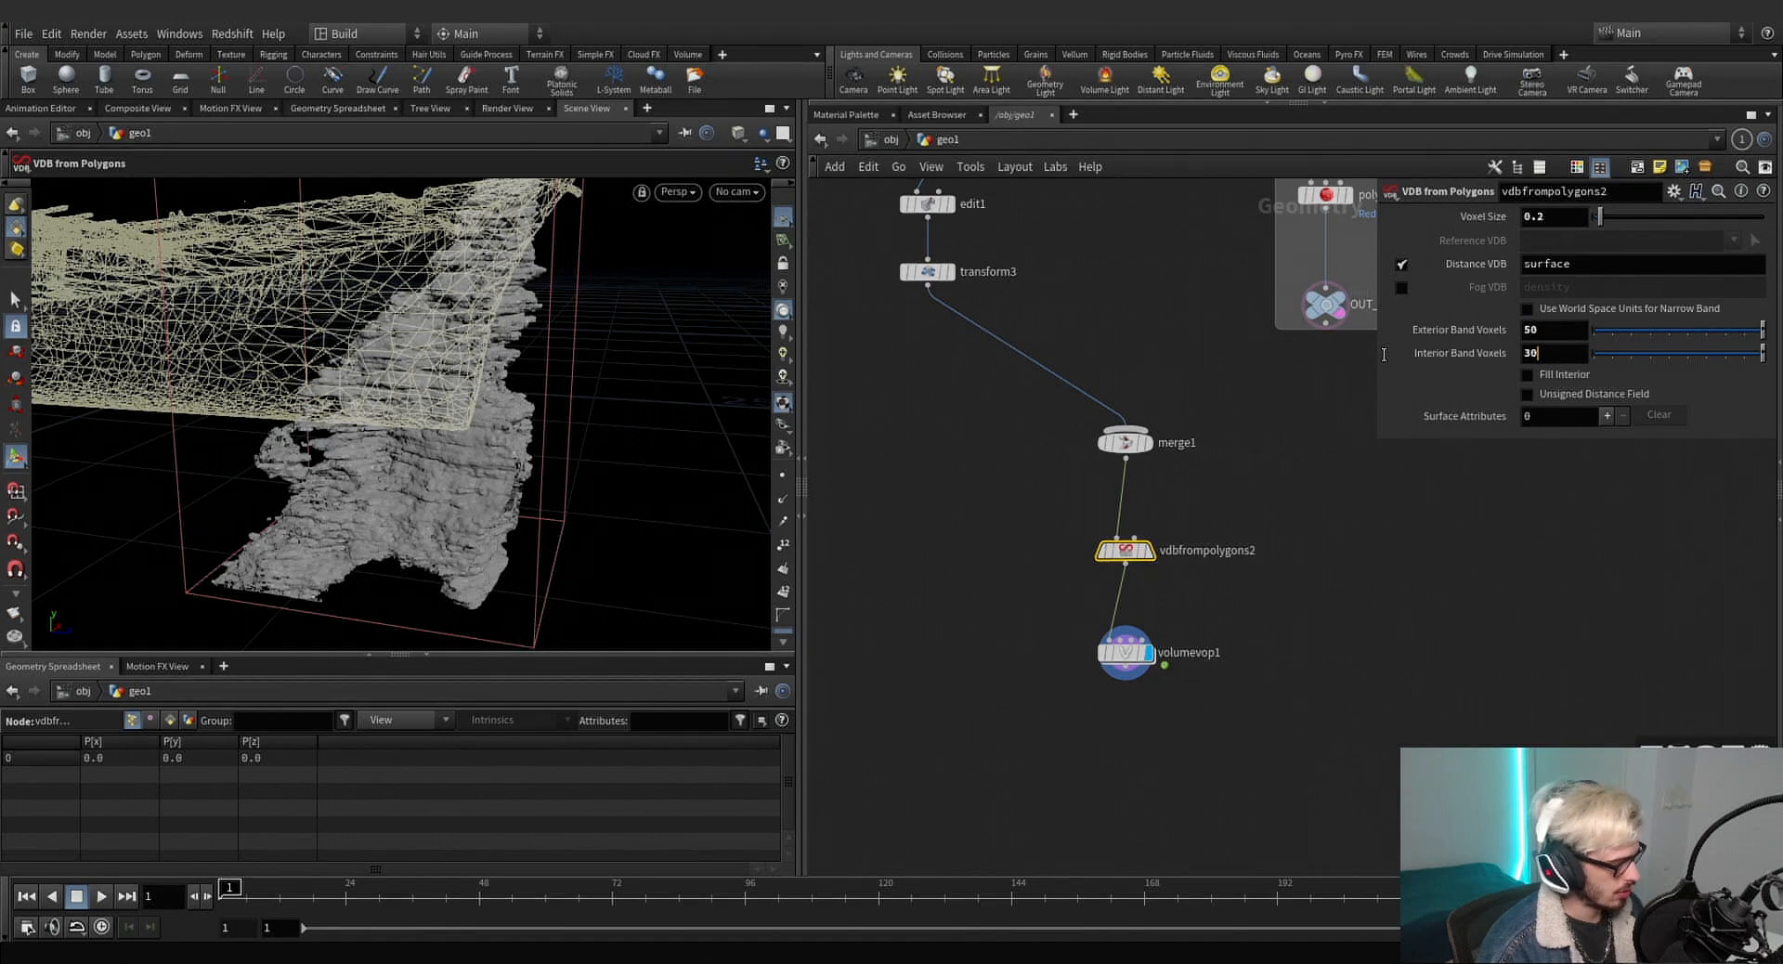
text(50)
key(Return)
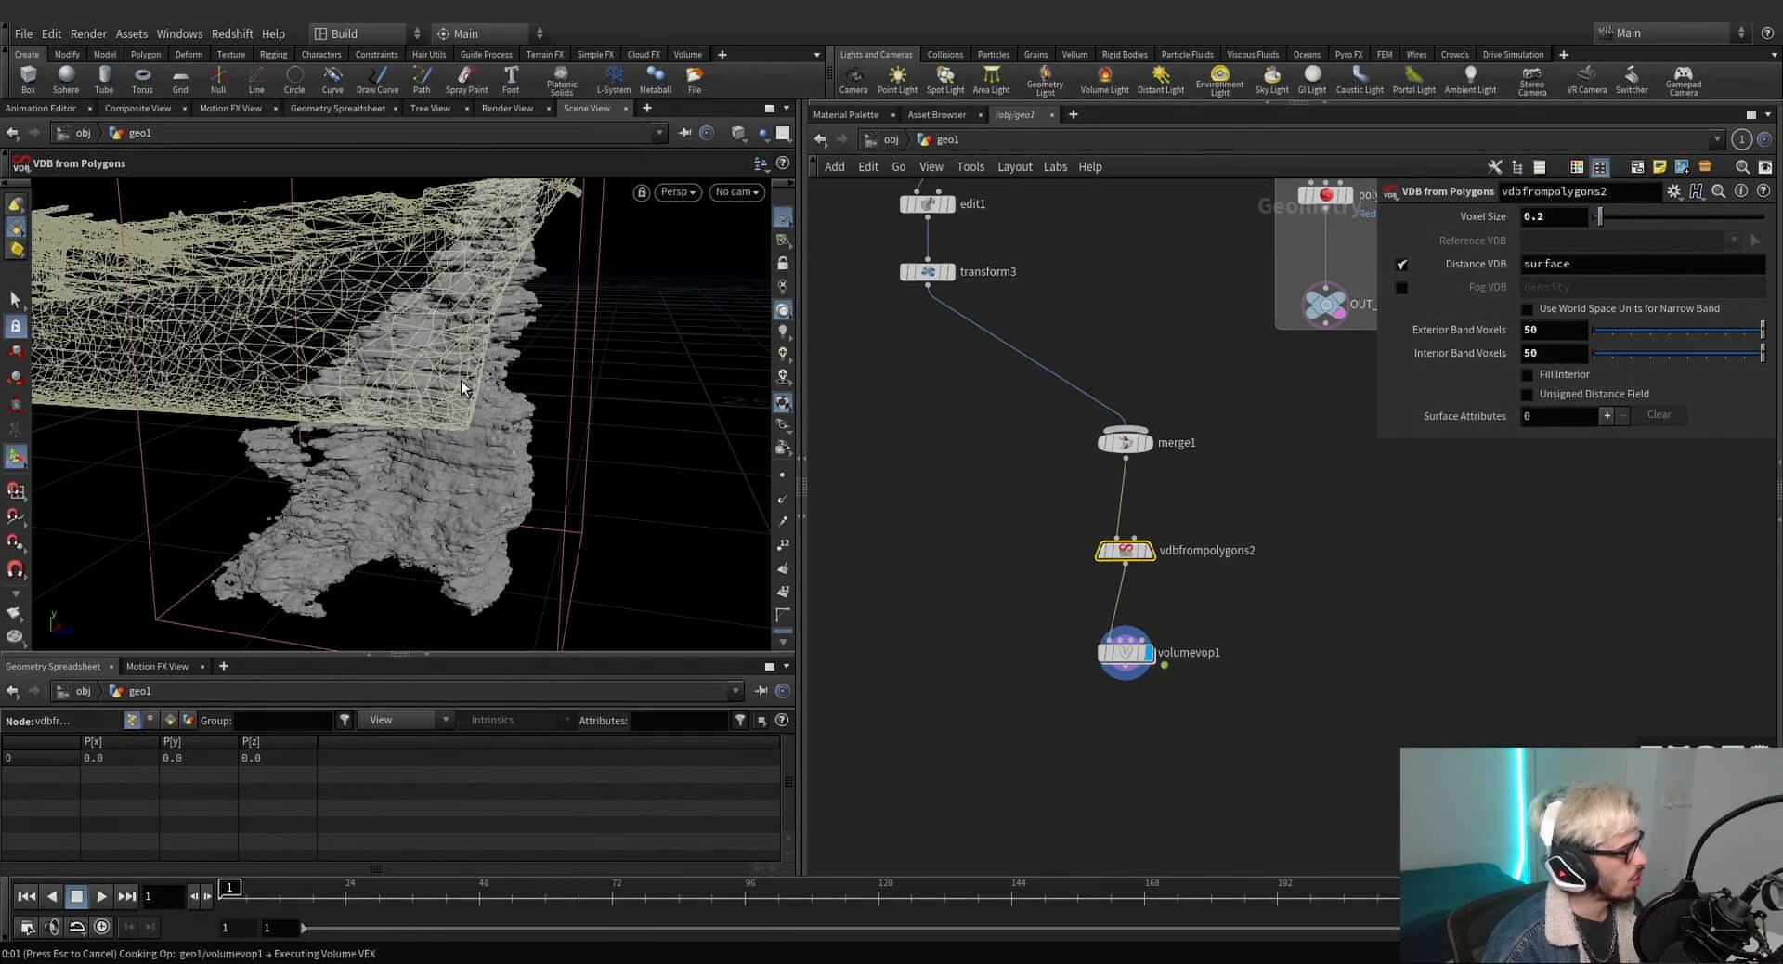
Set the Voxel Size of vdbfrompolygons2 to 0.4 and check the rock in the viewport.
click(1546, 217)
key(BackSpace)
text(4)
key(Return)
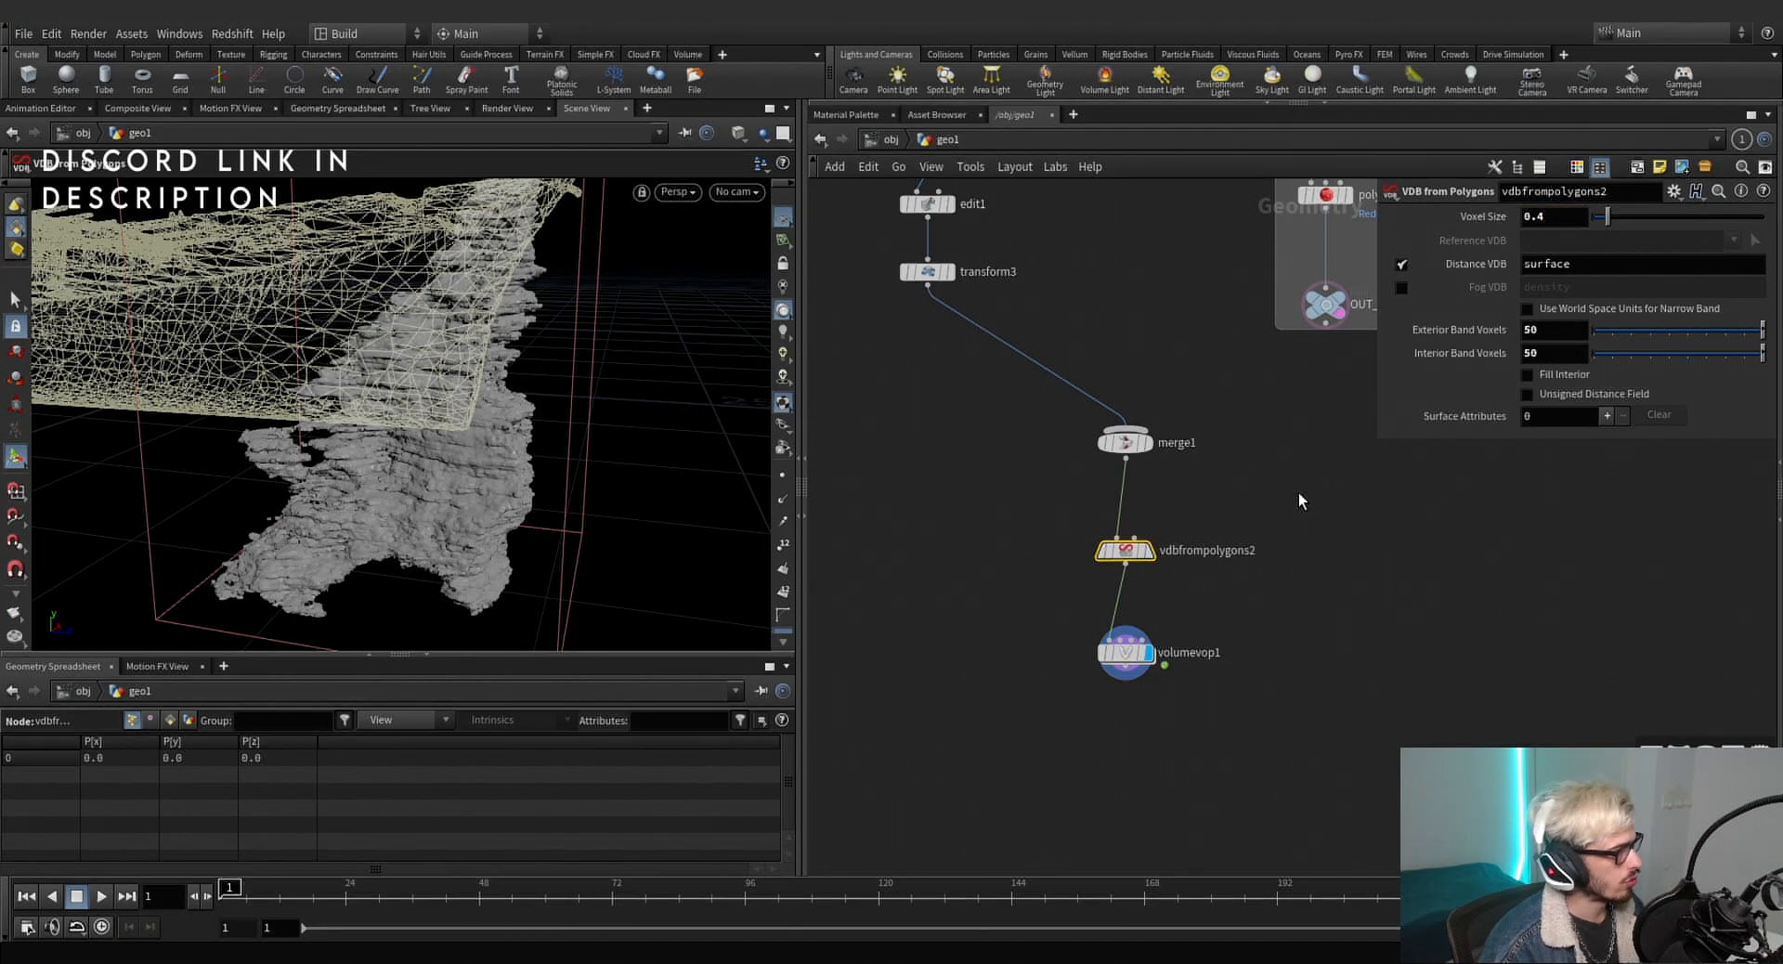
drag(577, 445, 445, 399)
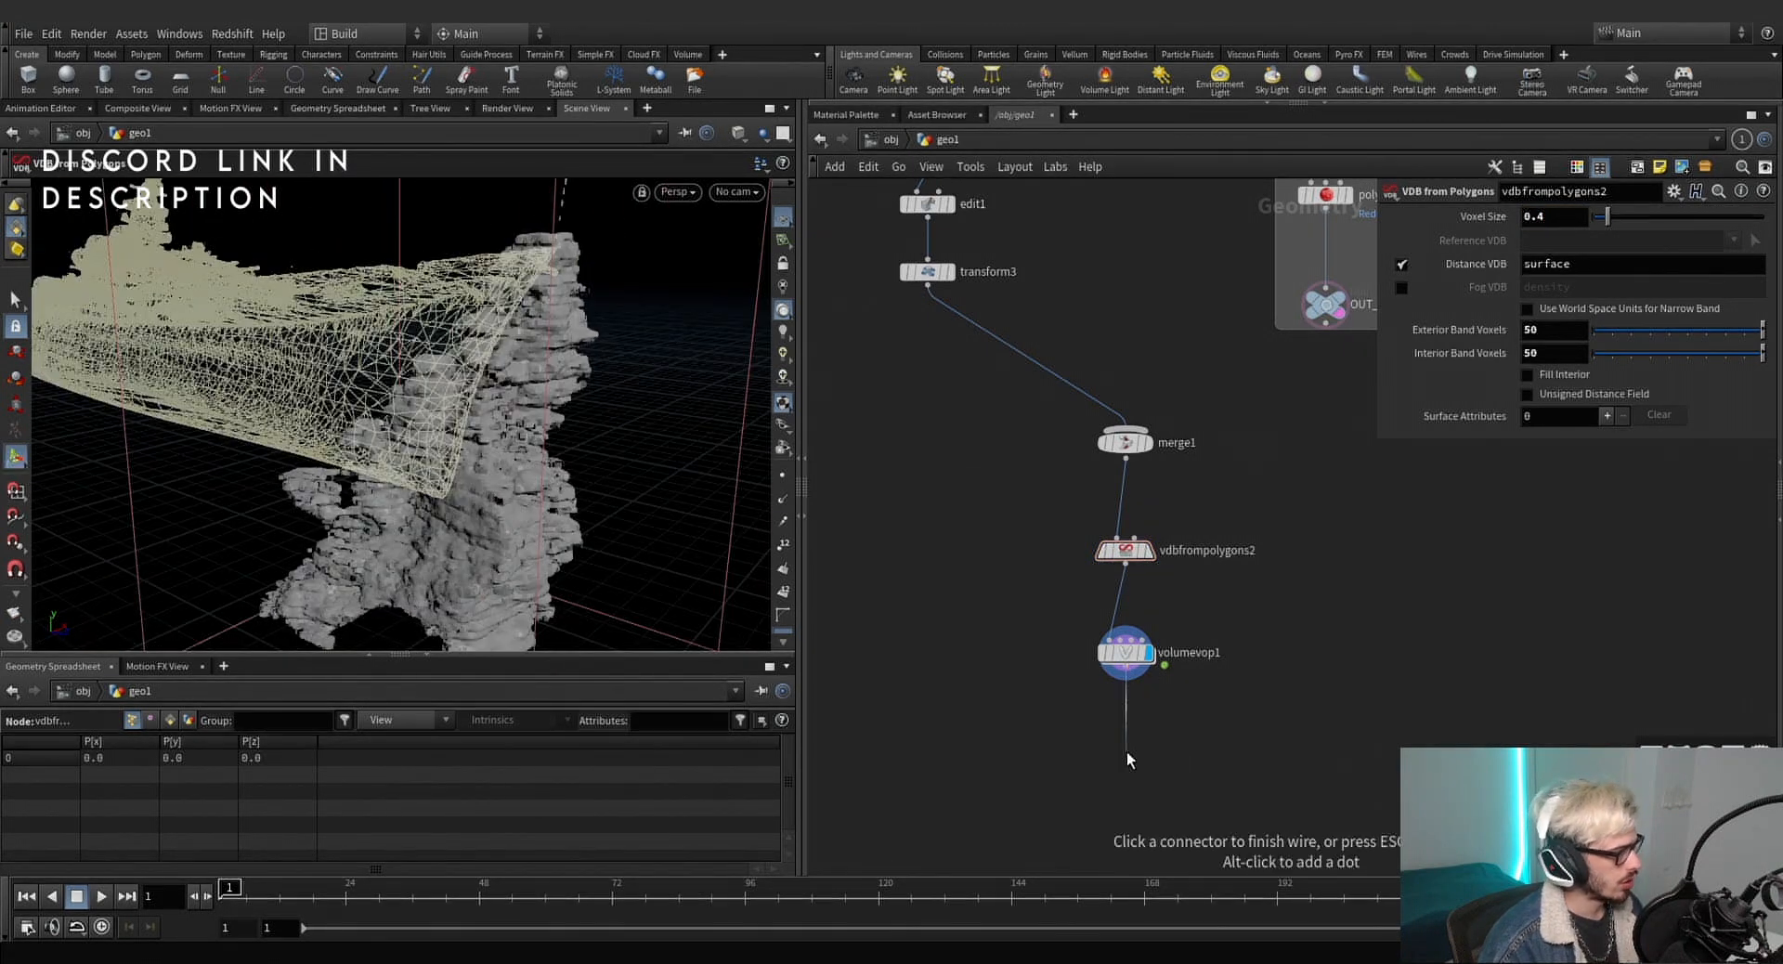
Add a Convert VDB node wired below volumevop1.
key(Tab)
text(convert)
key(Down)
key(Down)
key(Down)
key(Down)
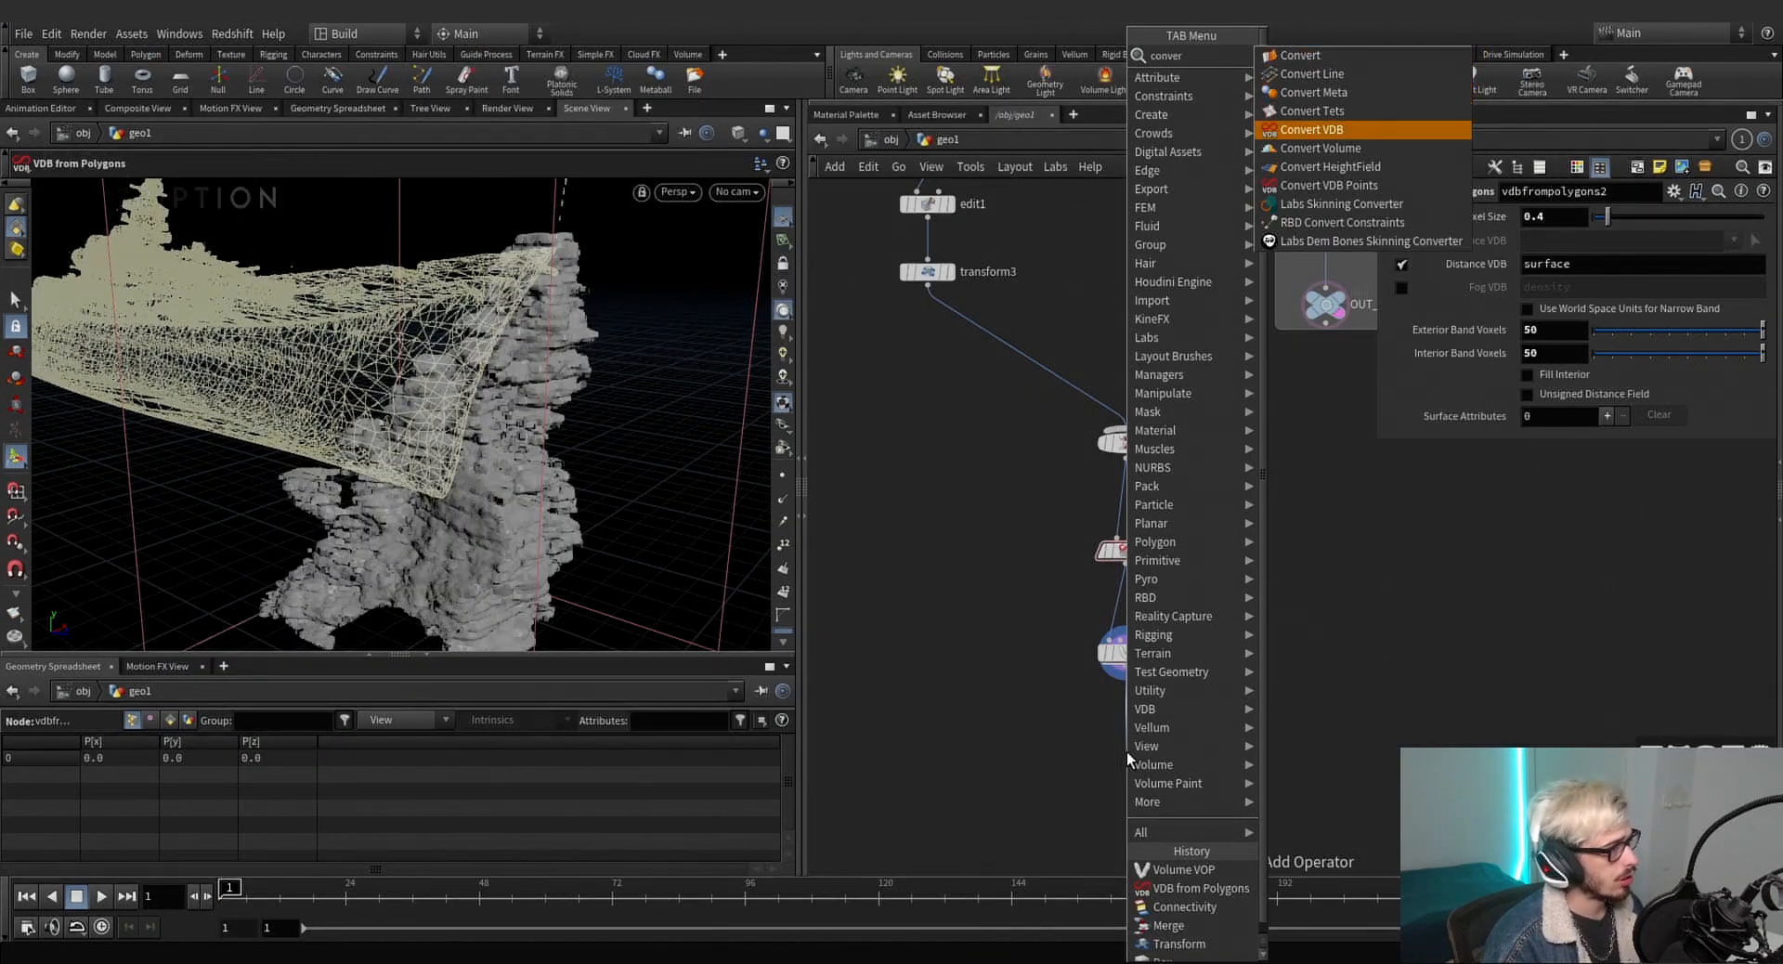
key(Return)
key(Return)
Set the new Convert VDB node to convert to Polygons with an Adaptivity of .05 and display it.
click(1603, 240)
click(1583, 290)
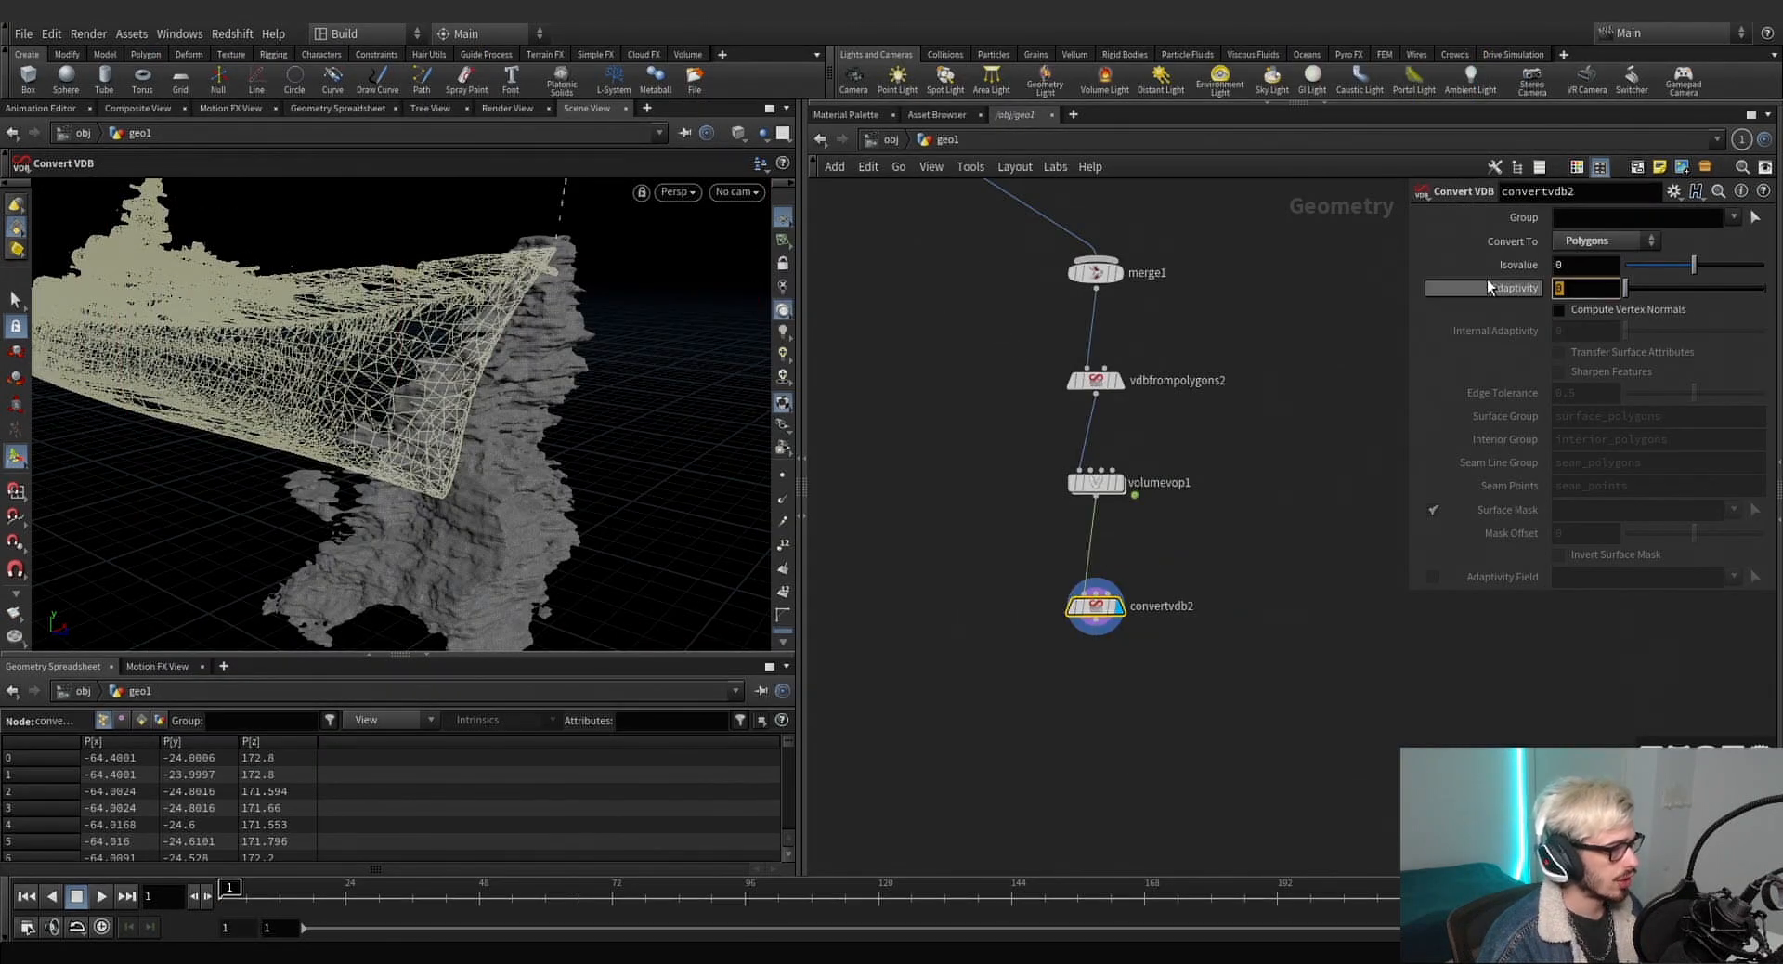
text(.05)
key(Return)
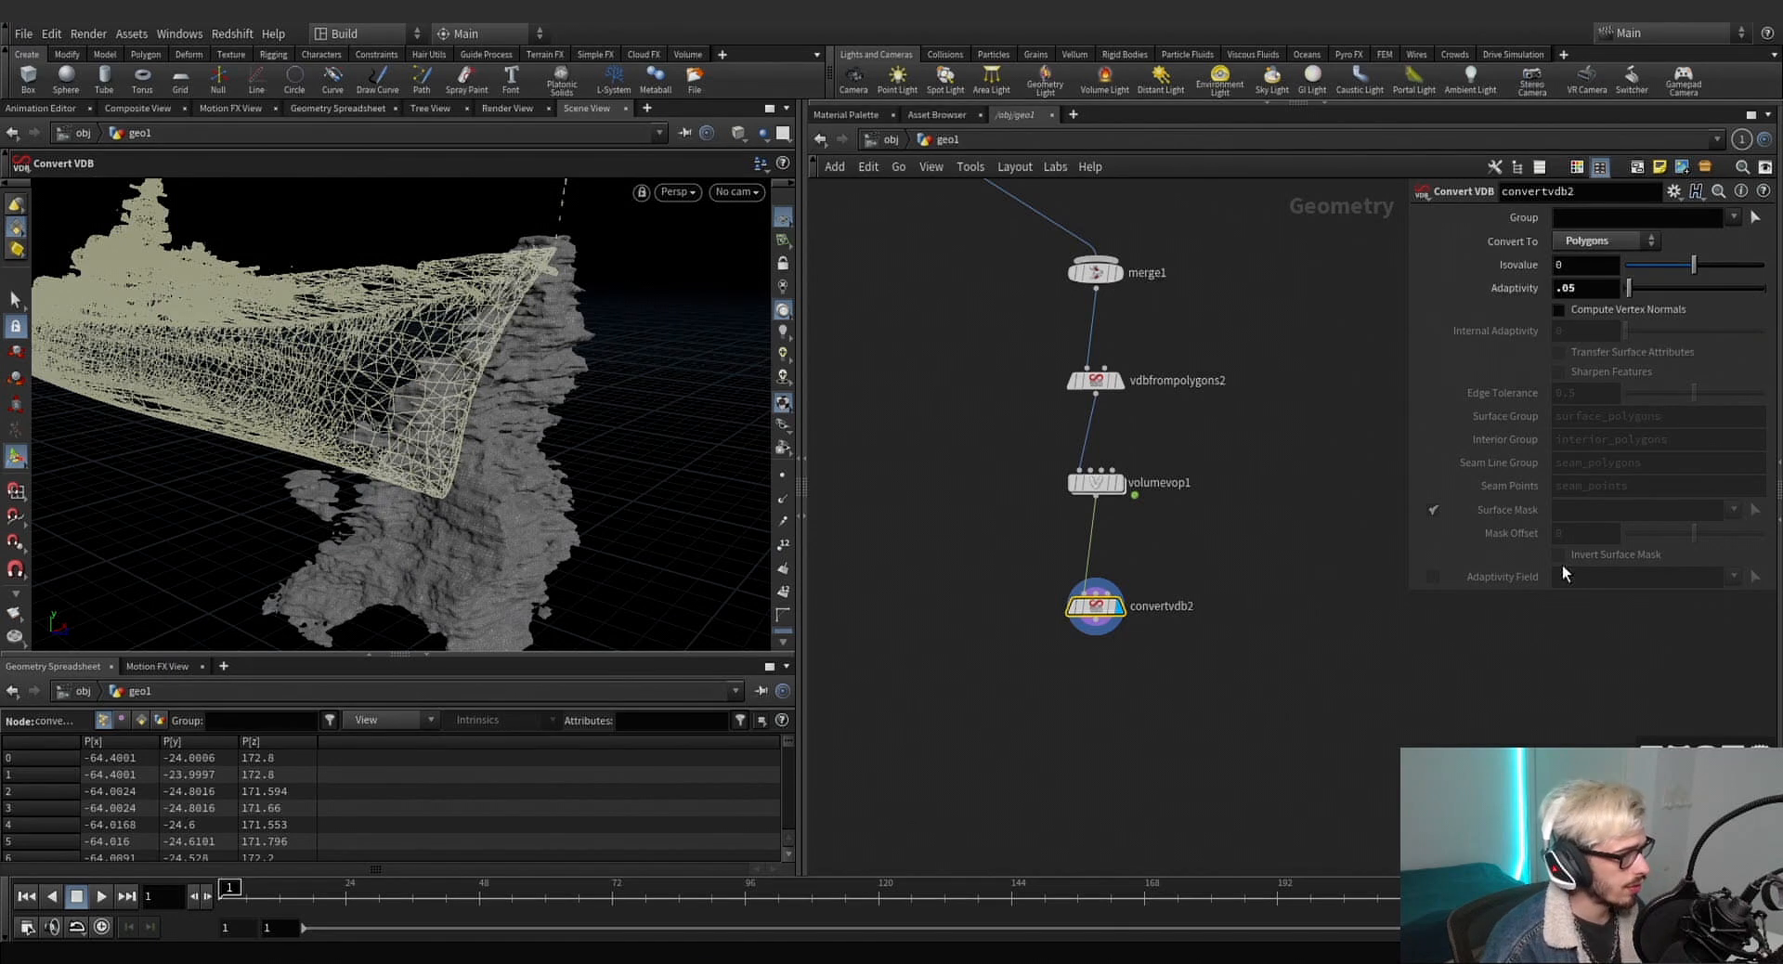
scroll(510, 482, up, 6)
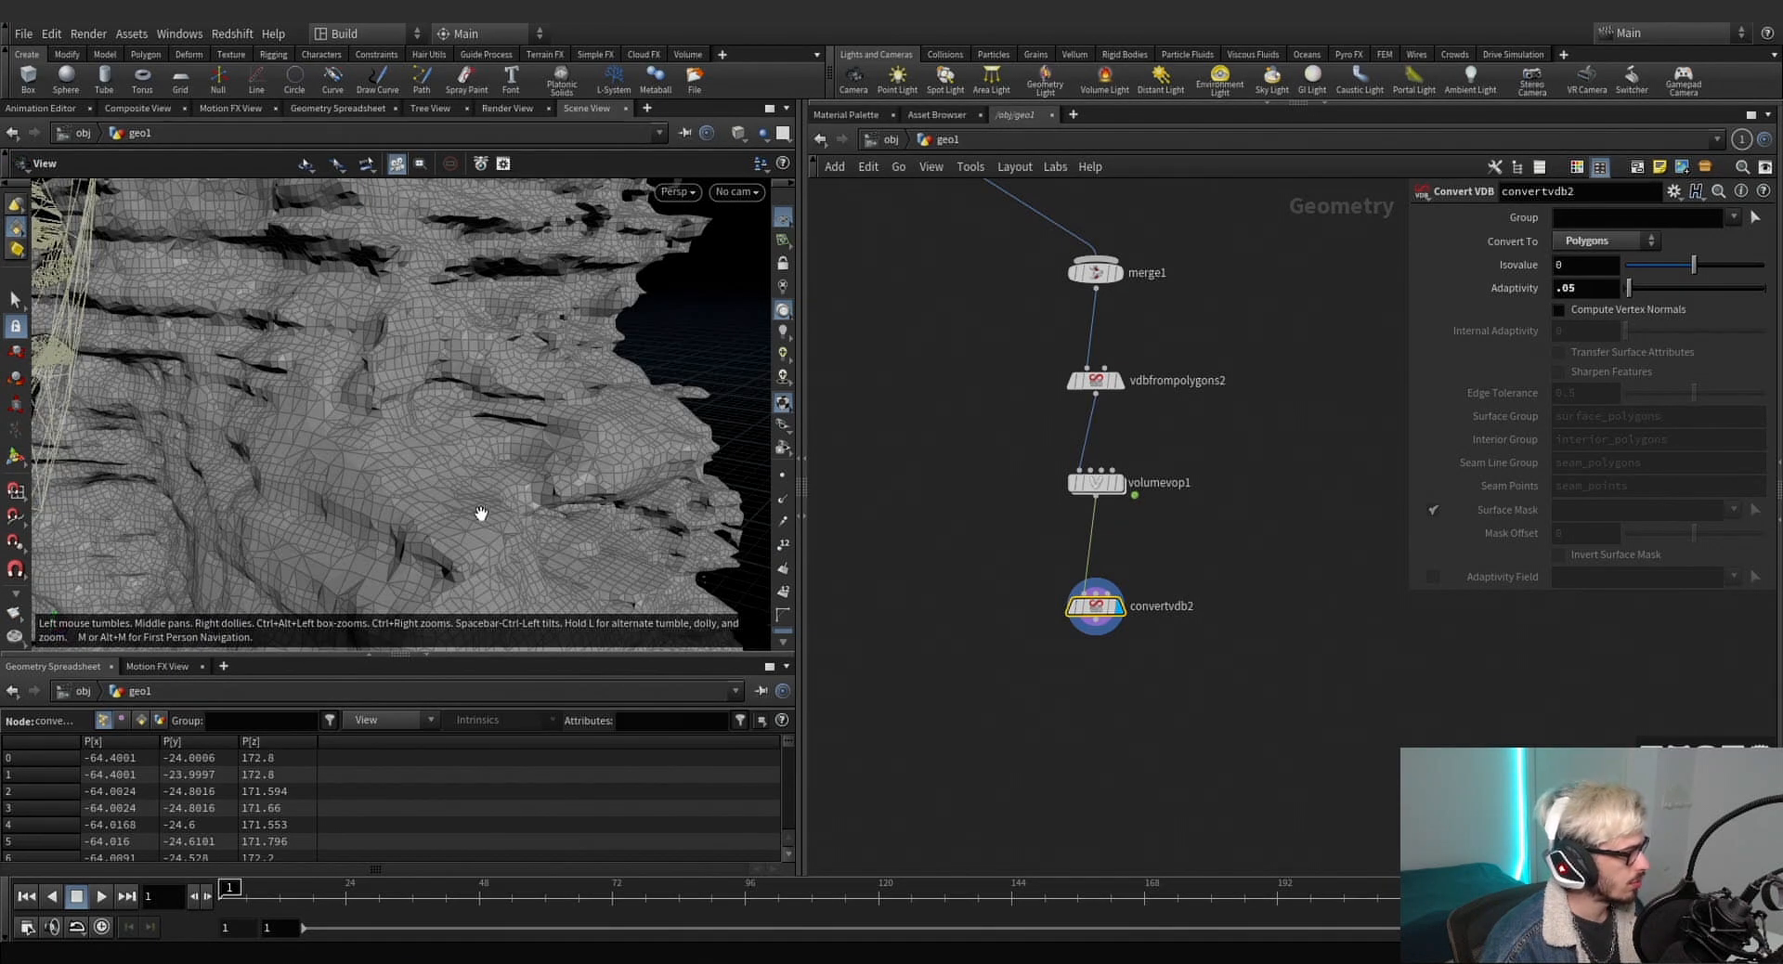
key(Tab)
text(polyr)
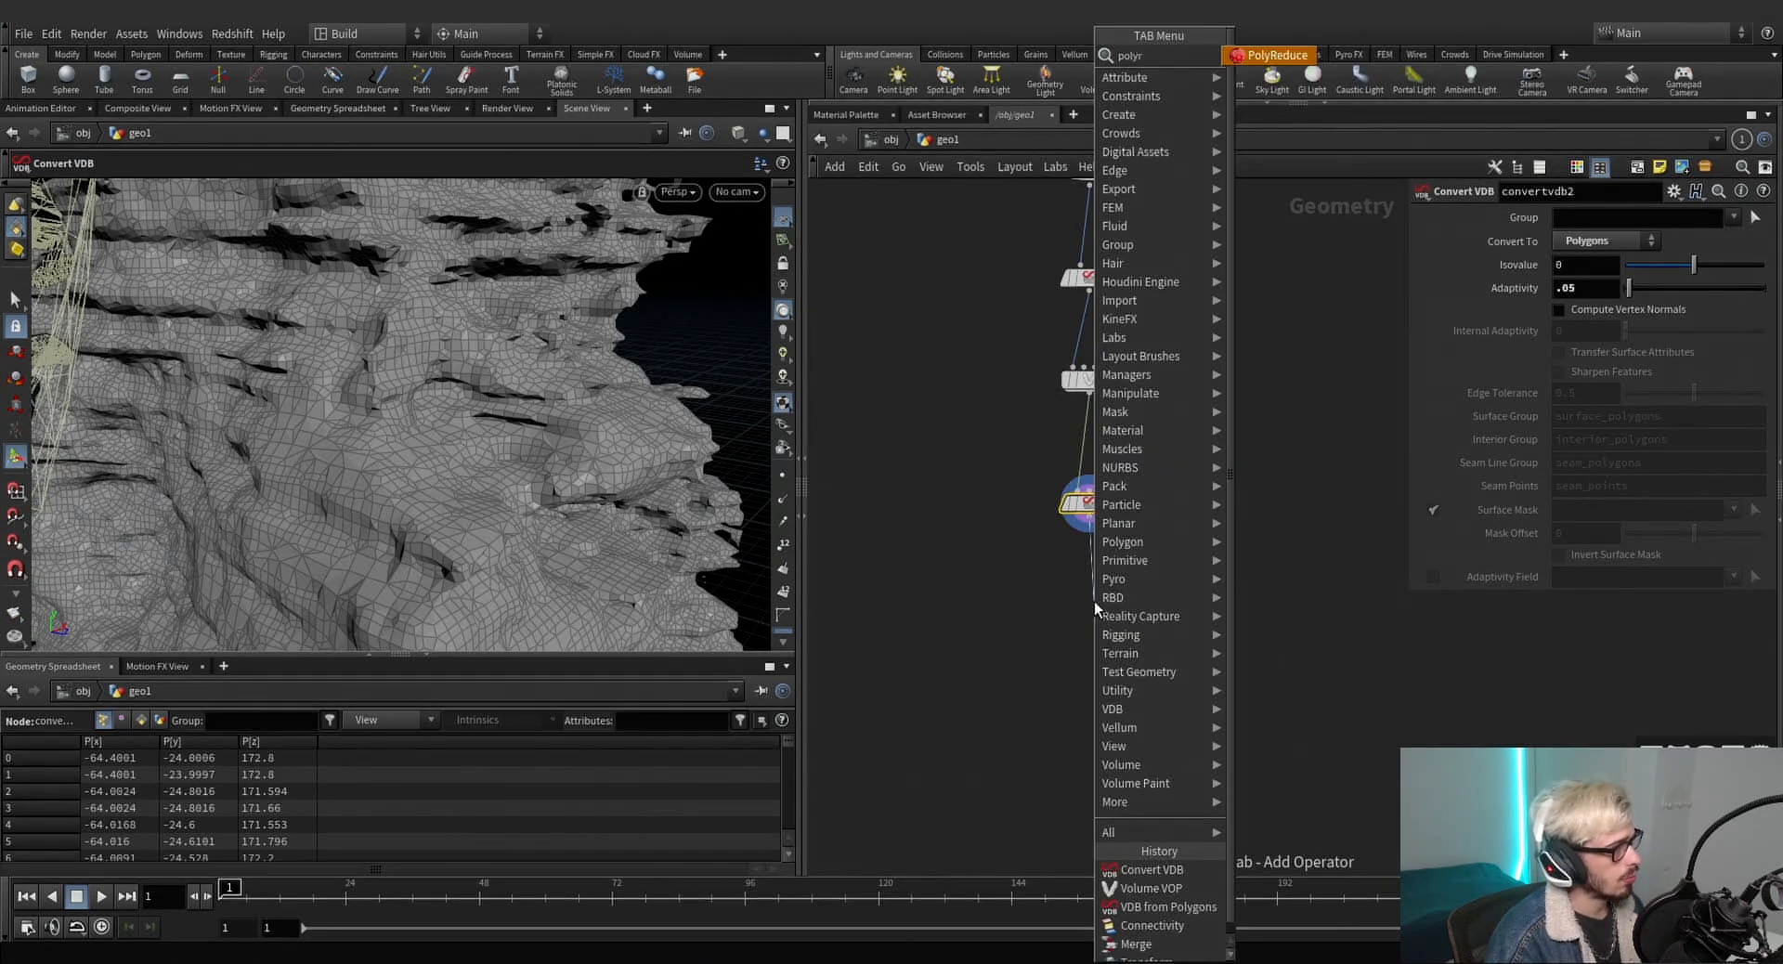
click(1023, 593)
Duplicate the ship's PolyReduce node keeping 20 percent of polygons, and wire and display the copy below convertvdb2.
scroll(1022, 599, down, 5)
middle_drag(1018, 682, 1002, 851)
scroll(1091, 540, up, 4)
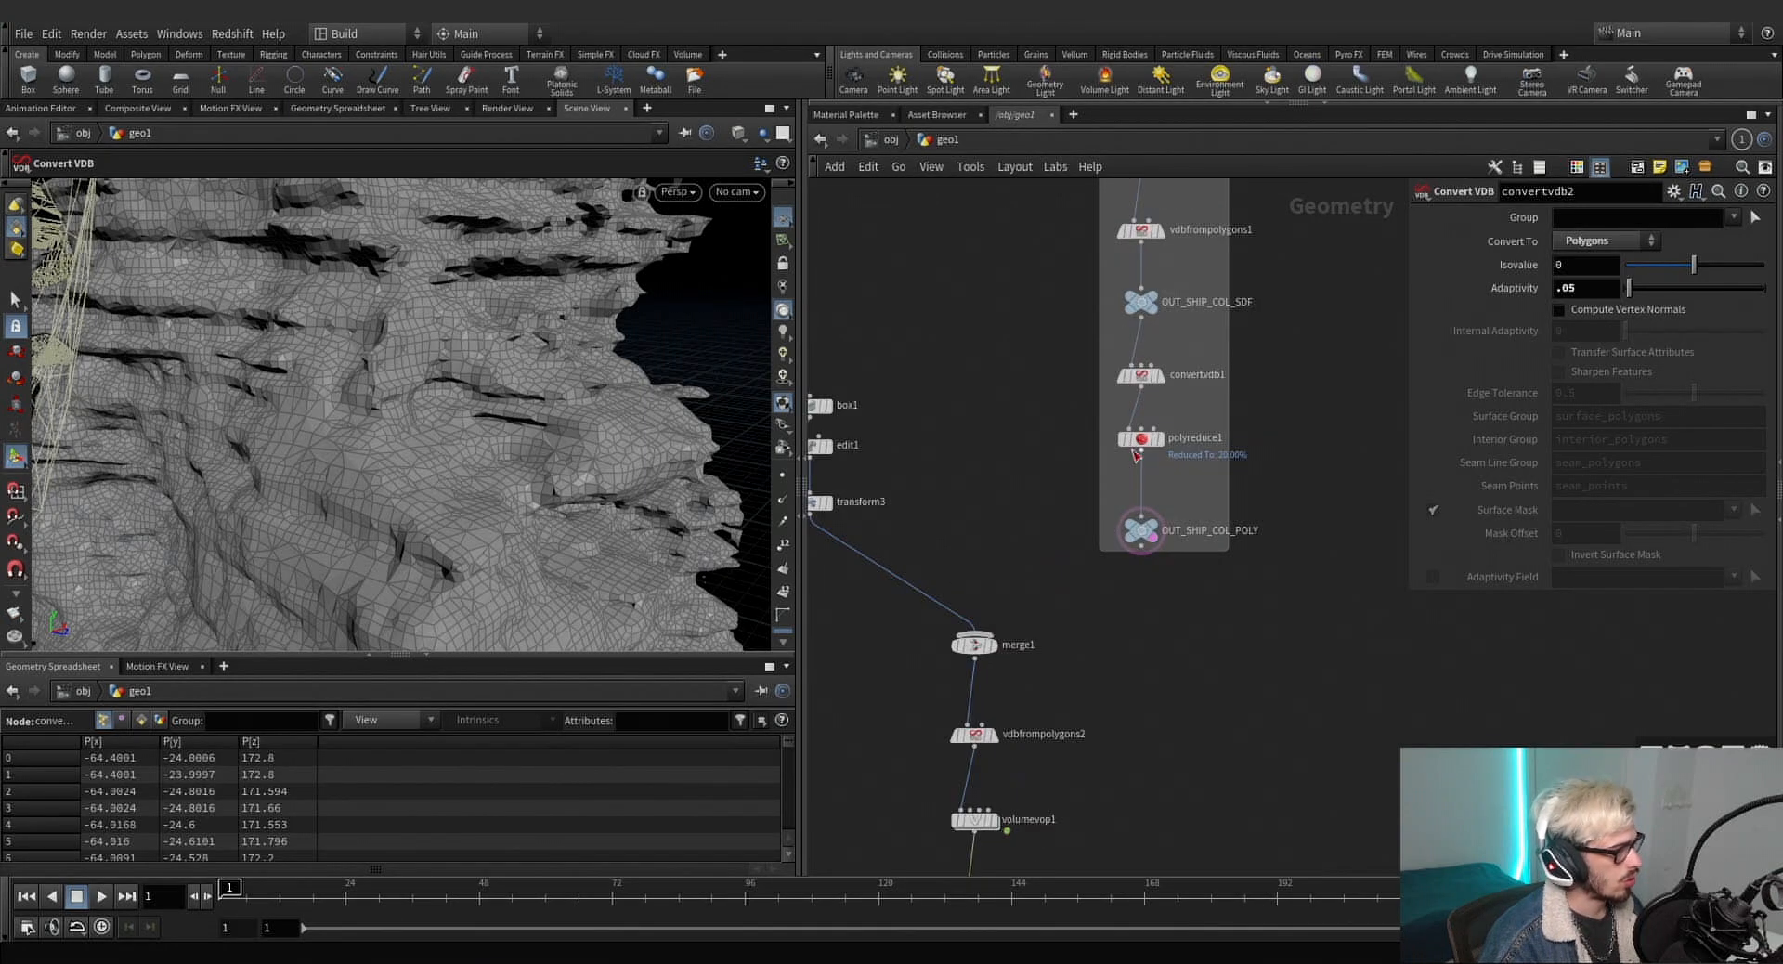
alt+drag(1139, 438, 1102, 844)
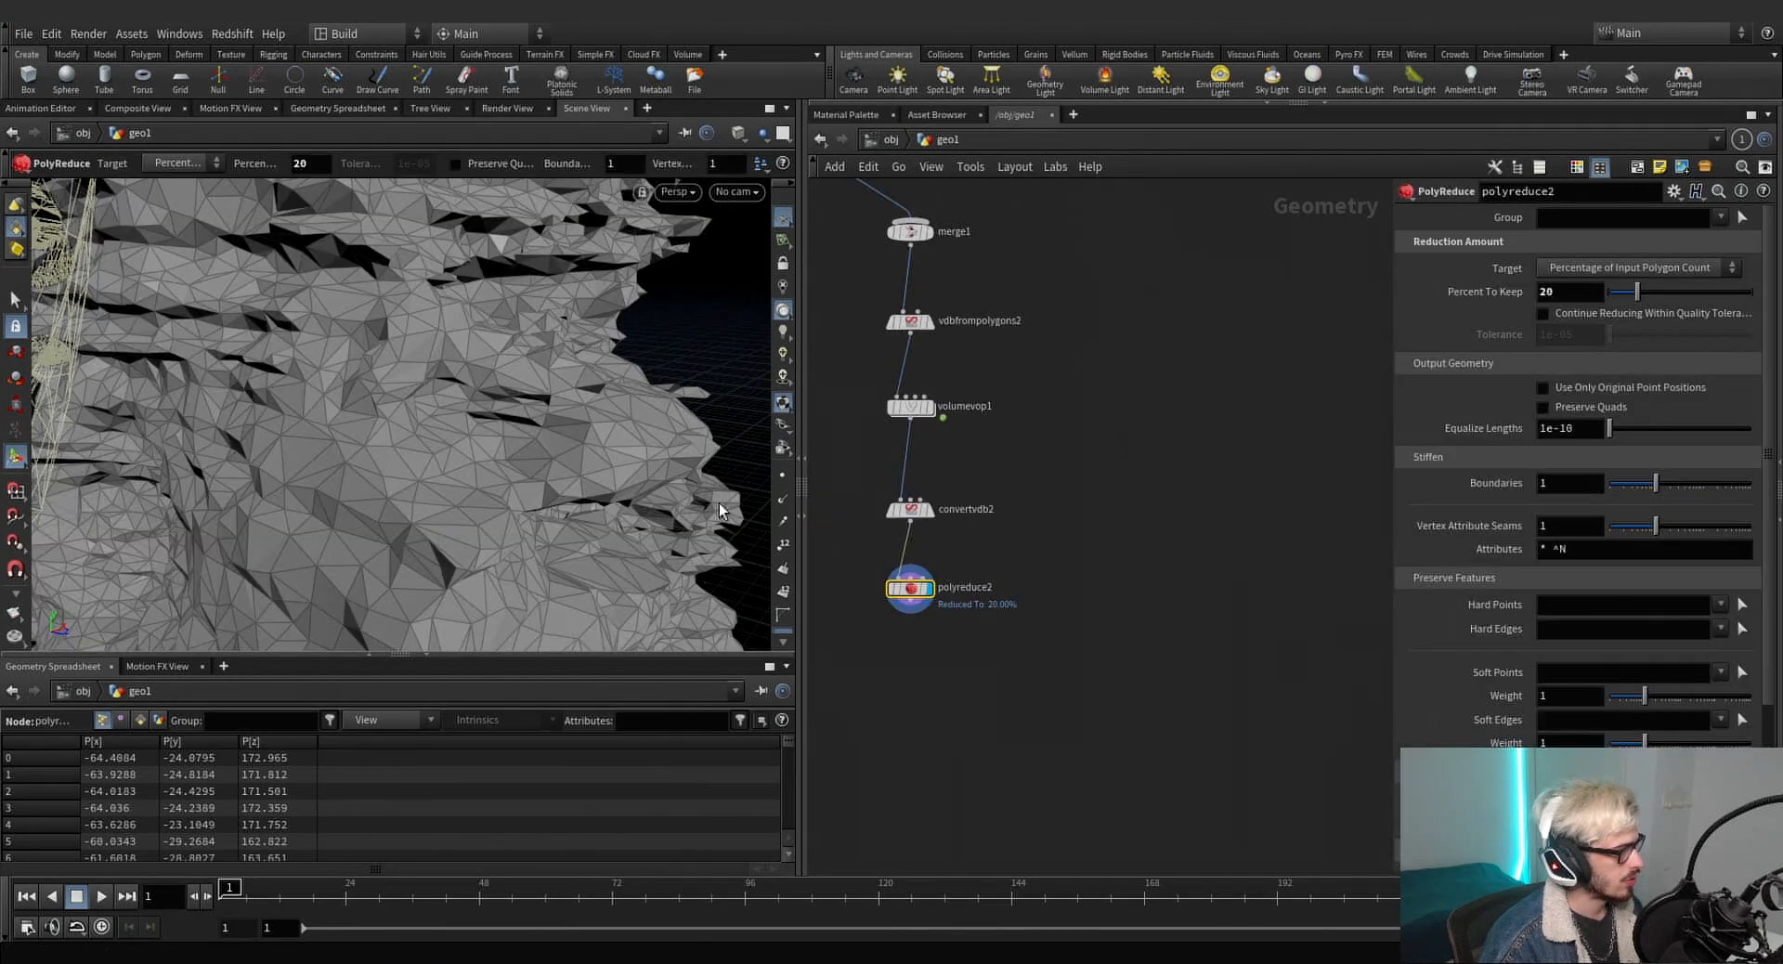
scroll(613, 441, down, 5)
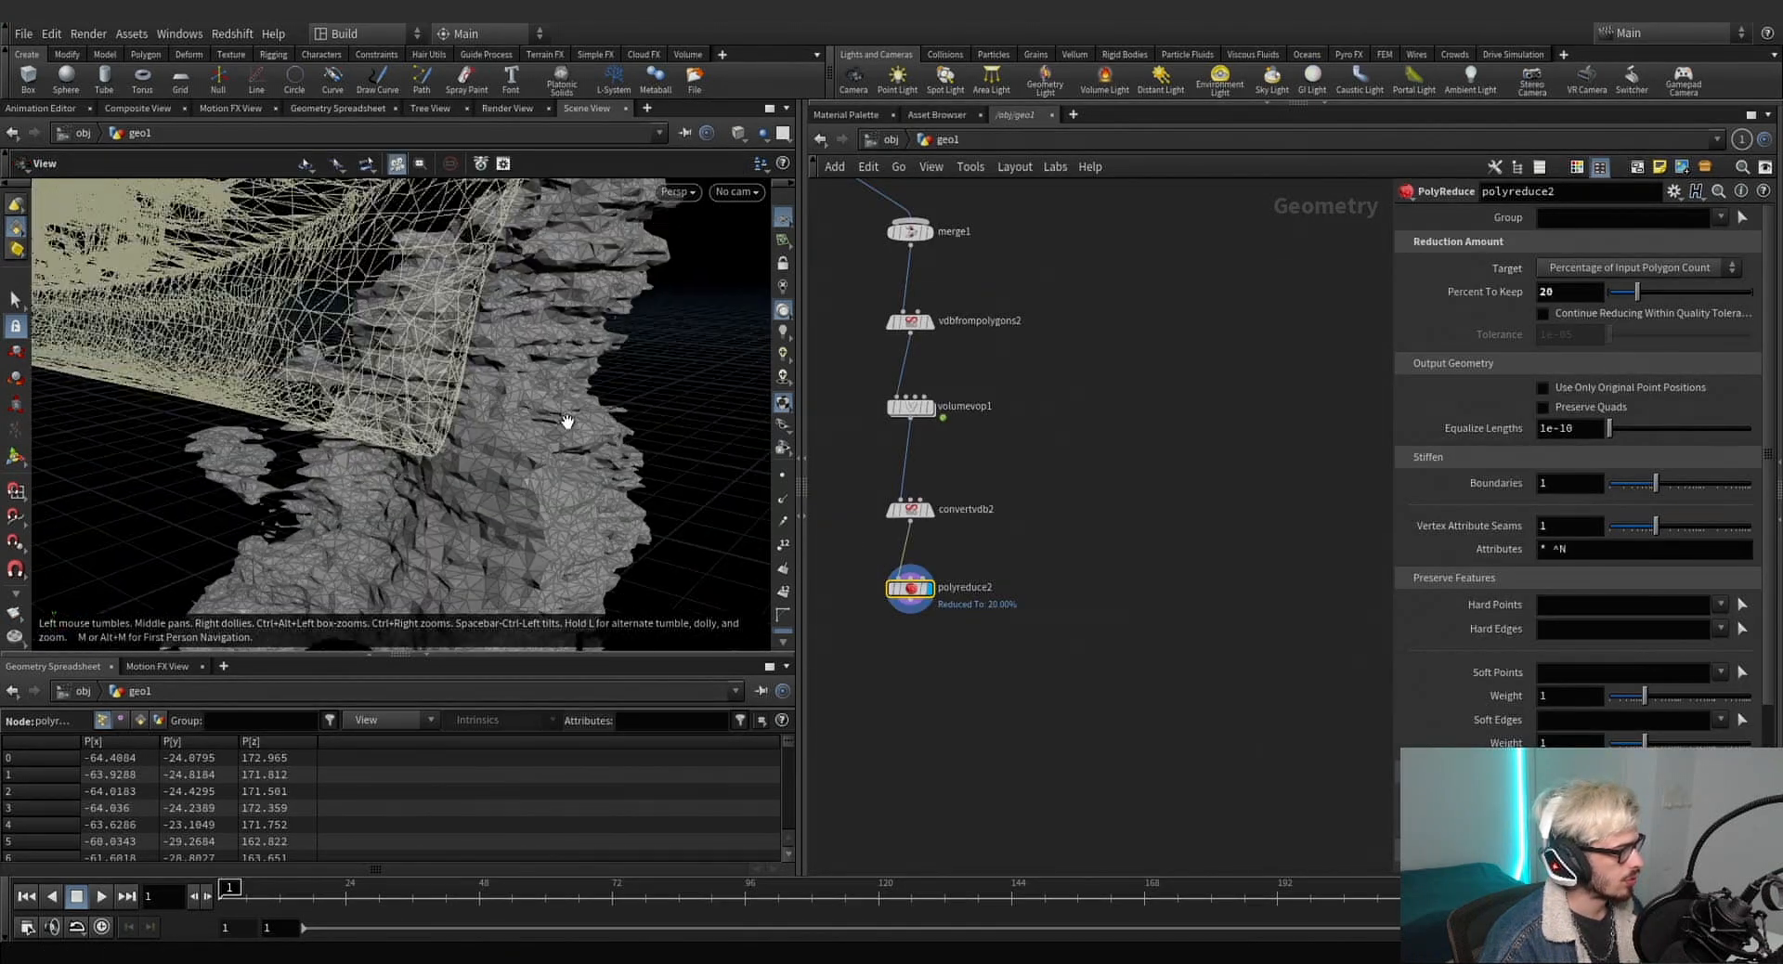
Move the rock node chain away from the ship network and reposition its box1, edit1 and transform3 nodes.
alt+drag(565, 418, 612, 345)
scroll(1093, 570, down, 5)
middle_drag(1091, 577, 1075, 635)
drag(1016, 691, 877, 337)
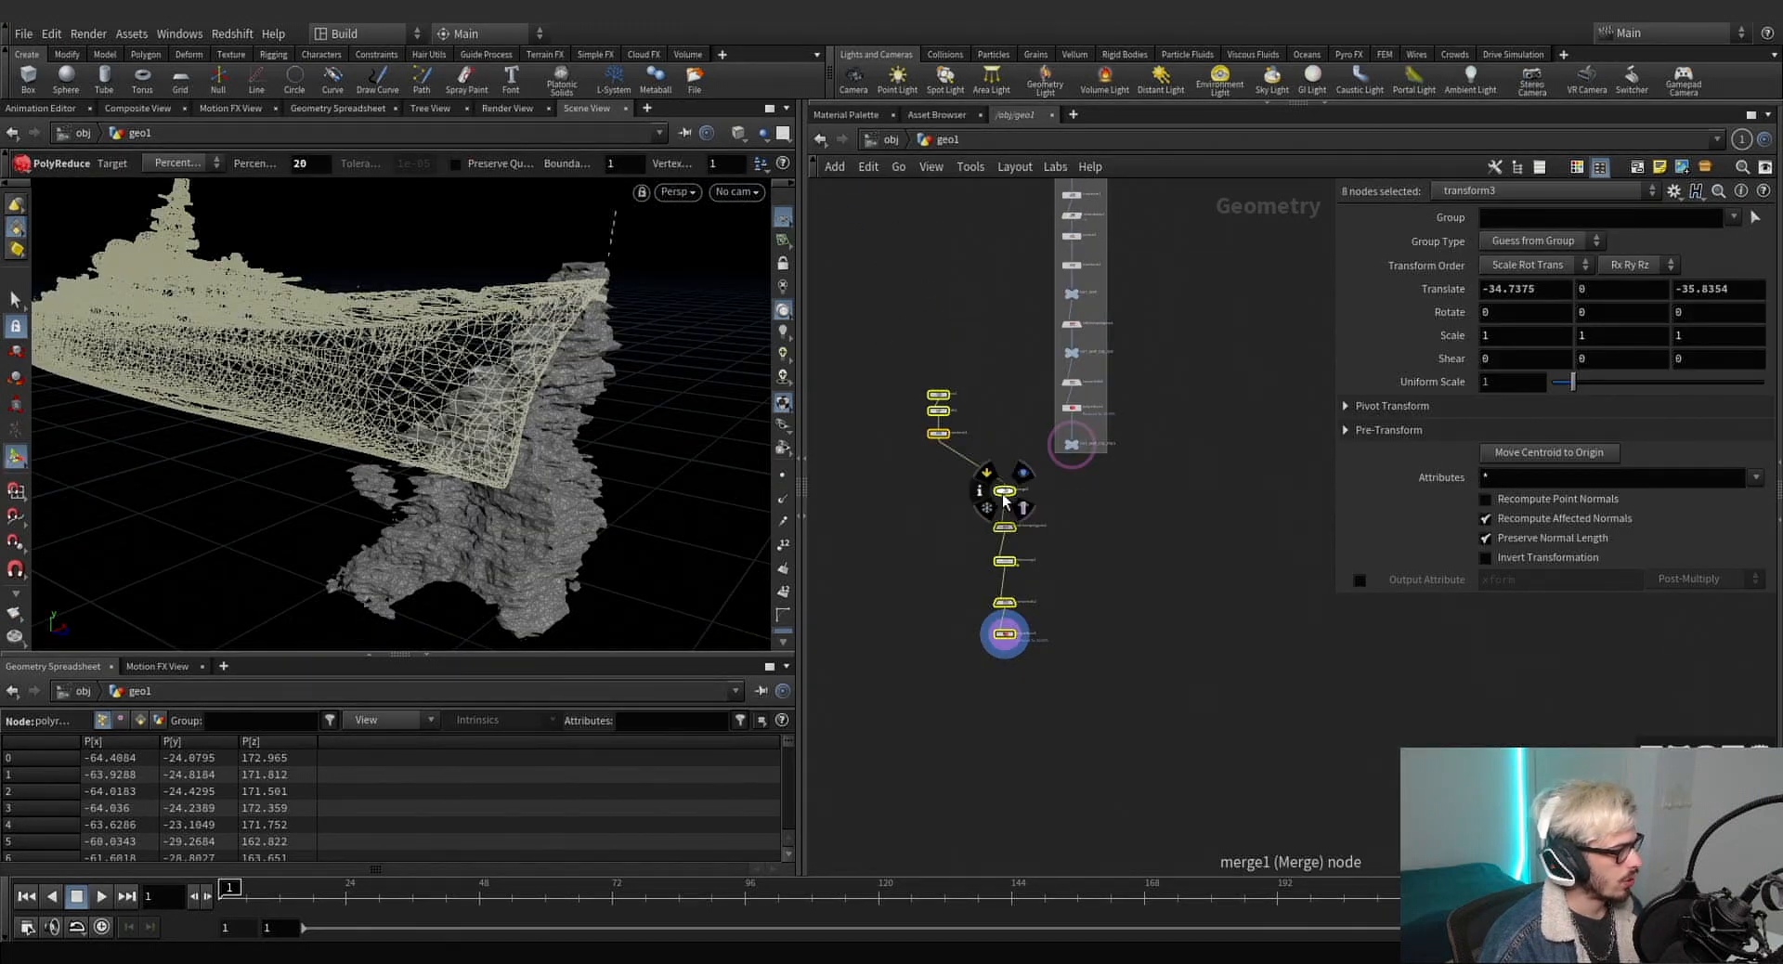
drag(1002, 491, 909, 431)
middle_drag(991, 482, 1114, 515)
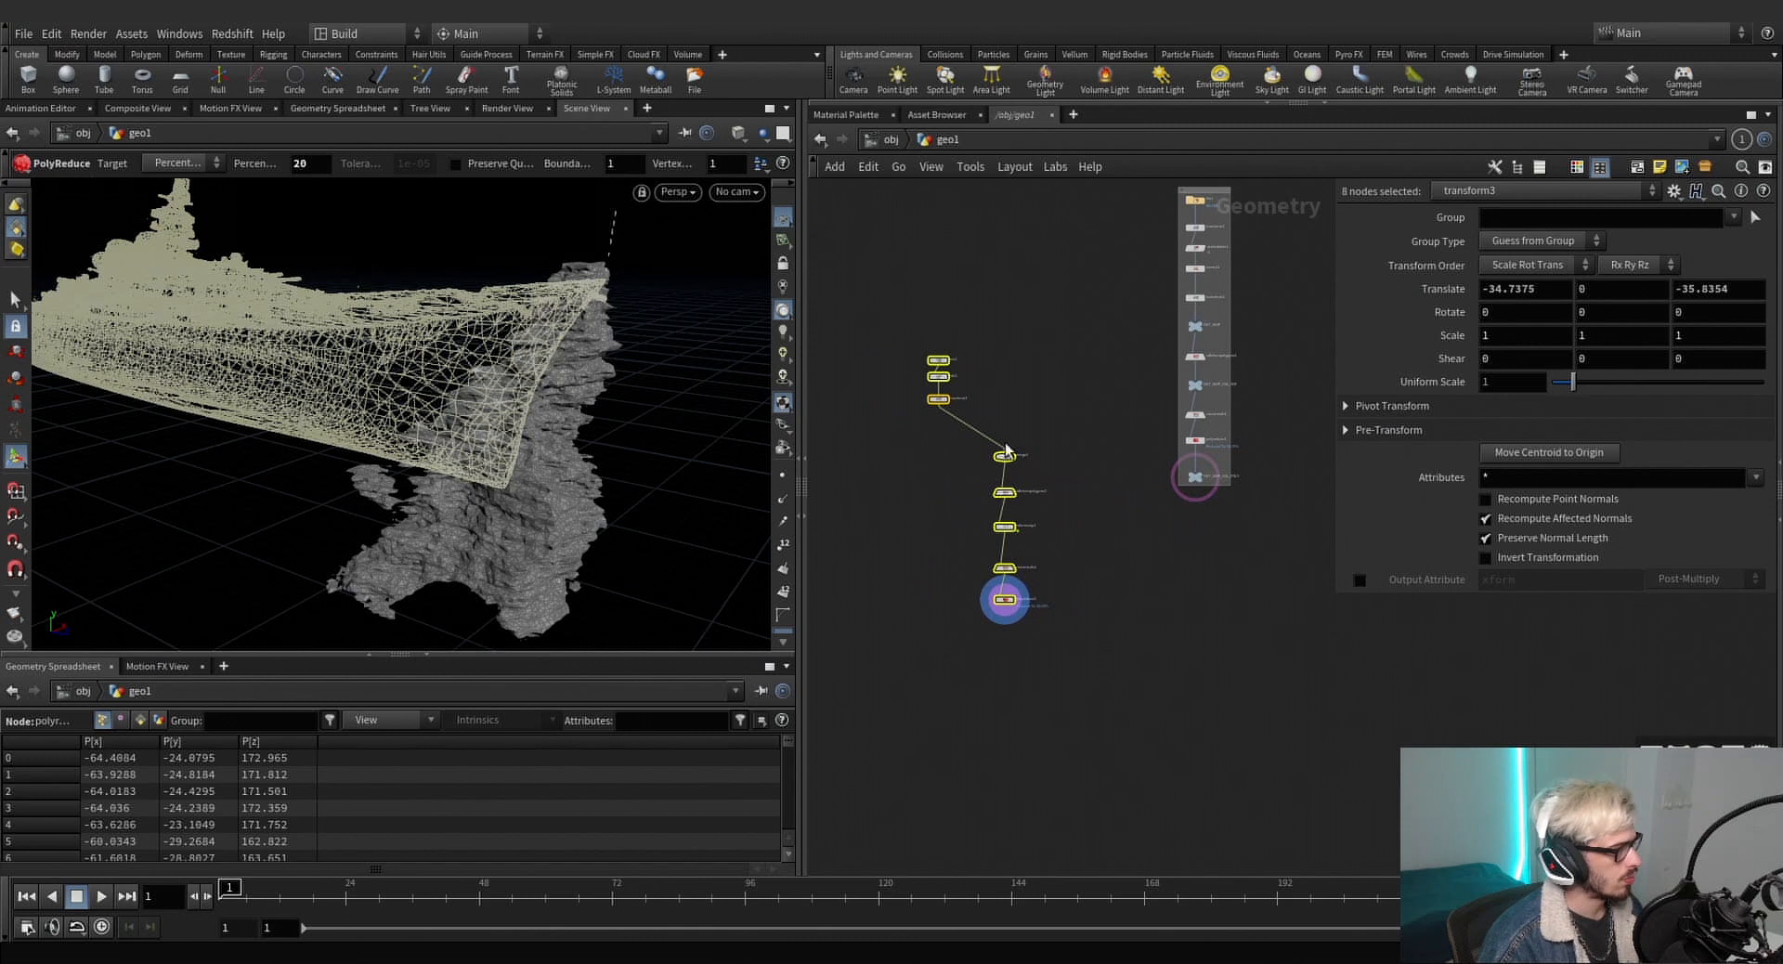
drag(921, 370, 968, 347)
scroll(955, 401, up, 4)
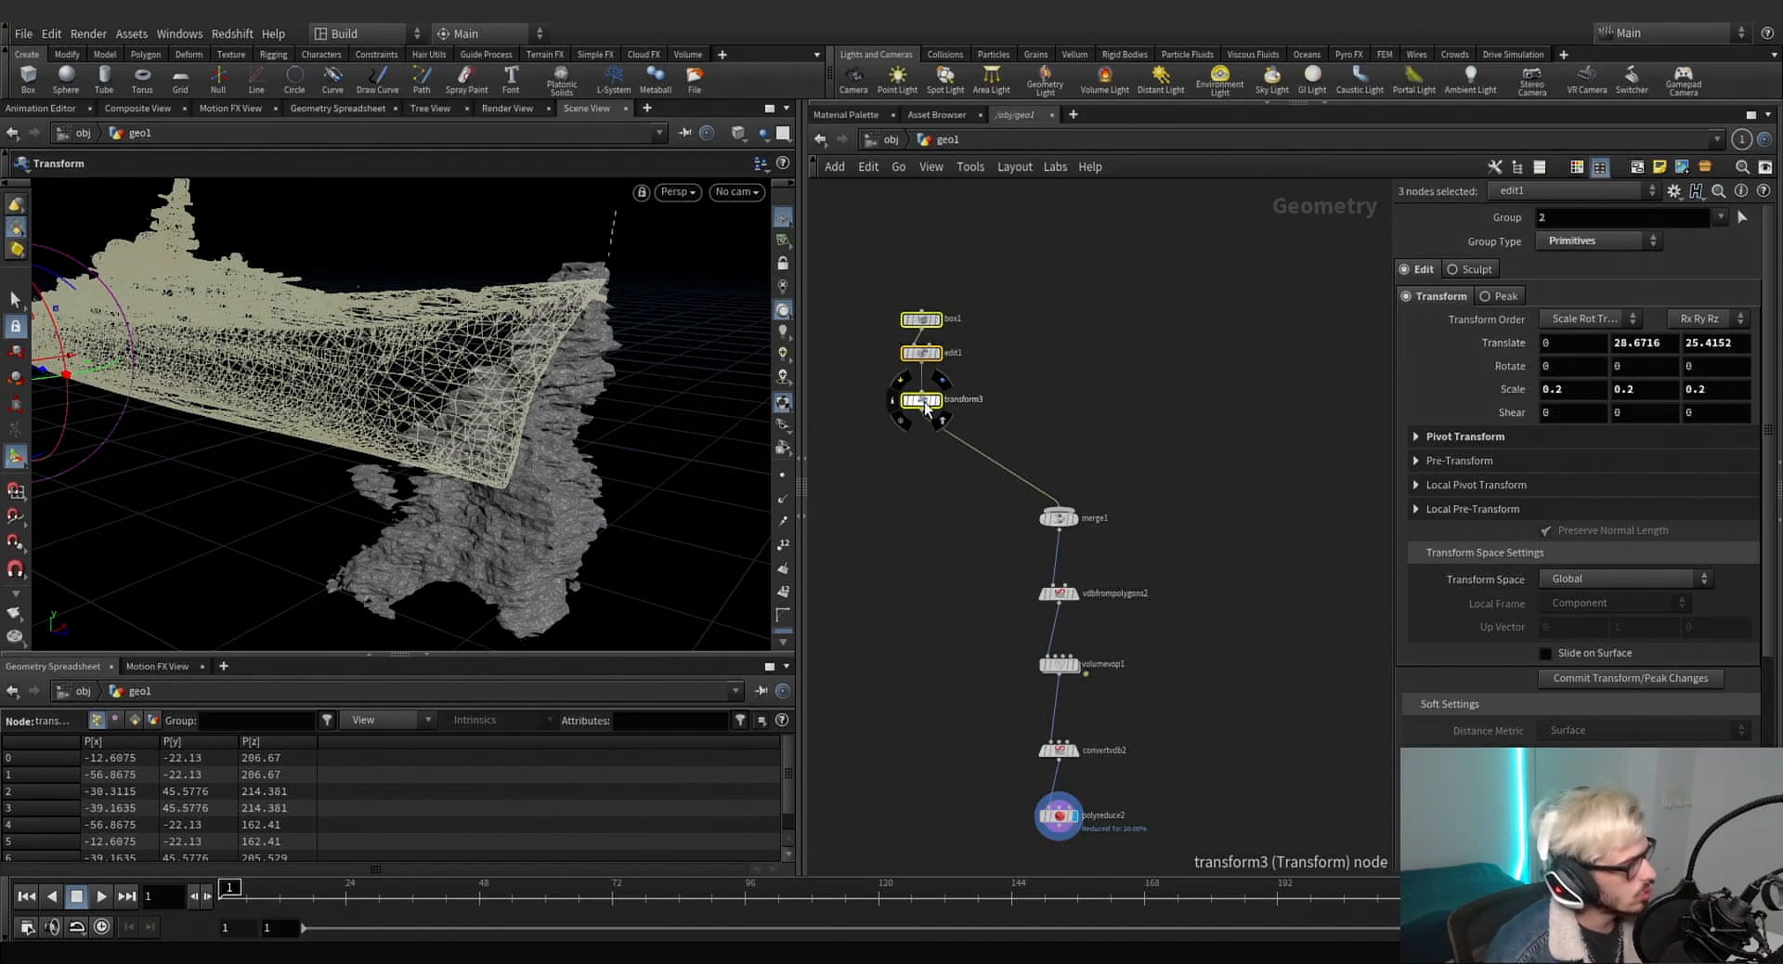
mouse_move(923, 401)
mouse_down()
mouse_move(1072, 388)
mouse_move(958, 400)
mouse_up()
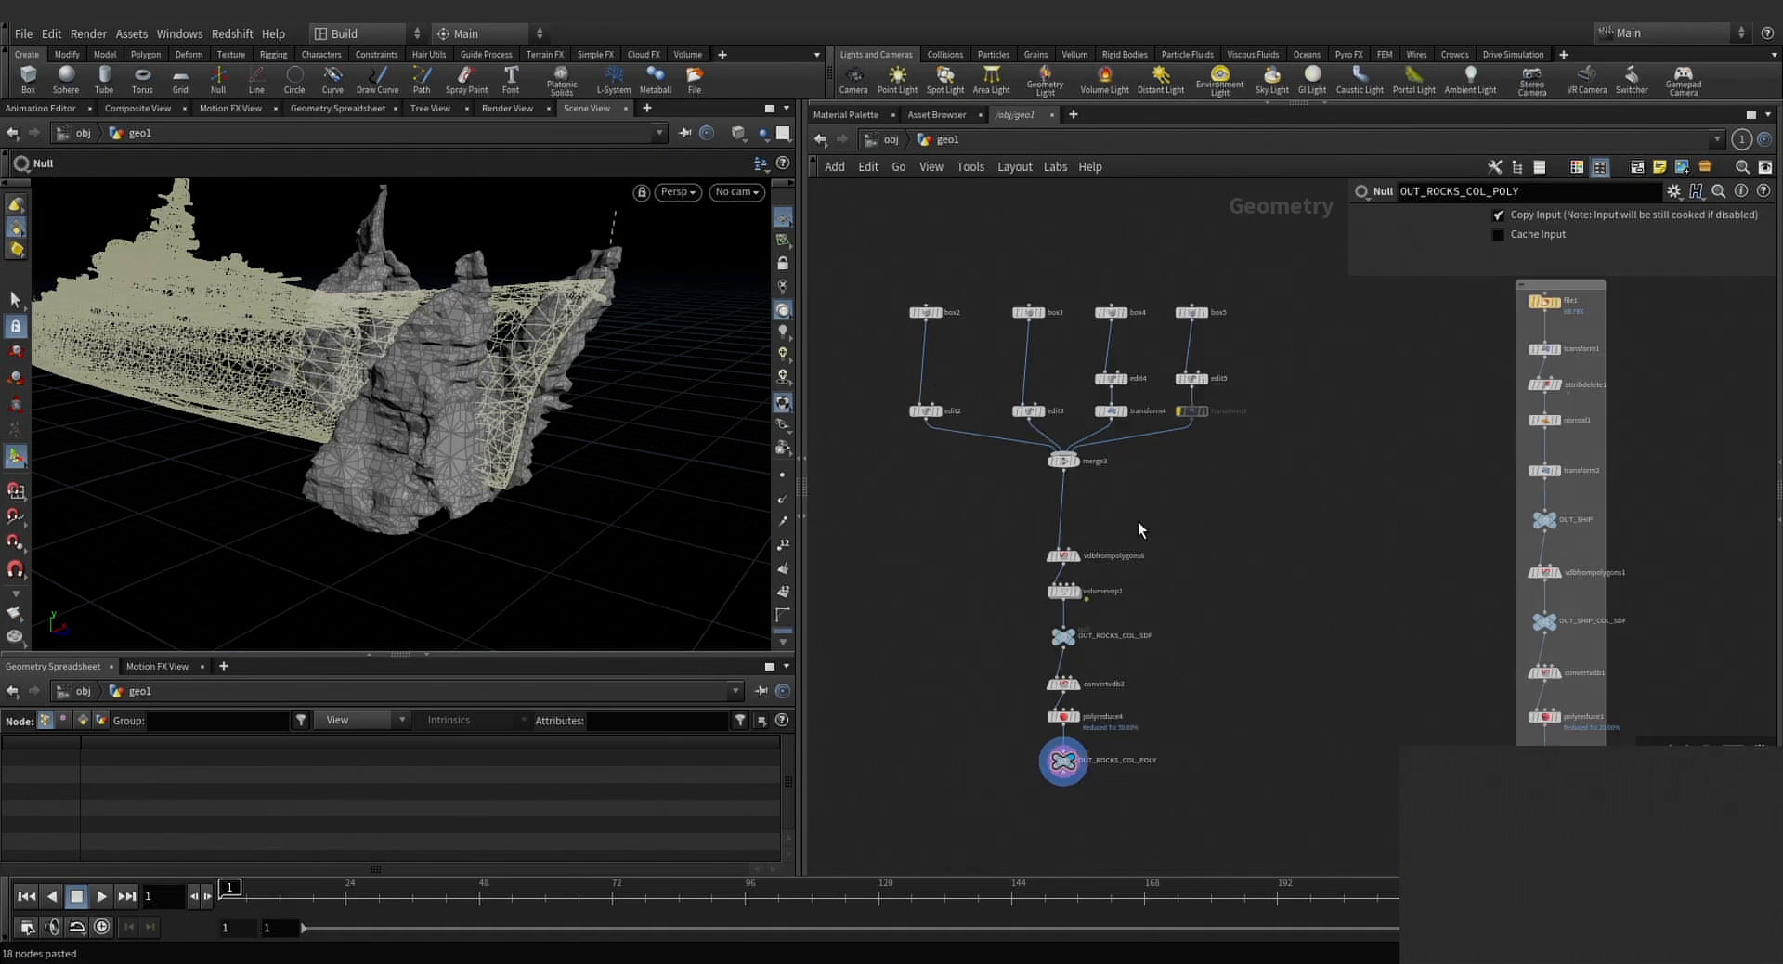
Examine the box blocks merged into the pasted rock network and display the result and settings of vdbfrompolygons6.
drag(1298, 527, 924, 320)
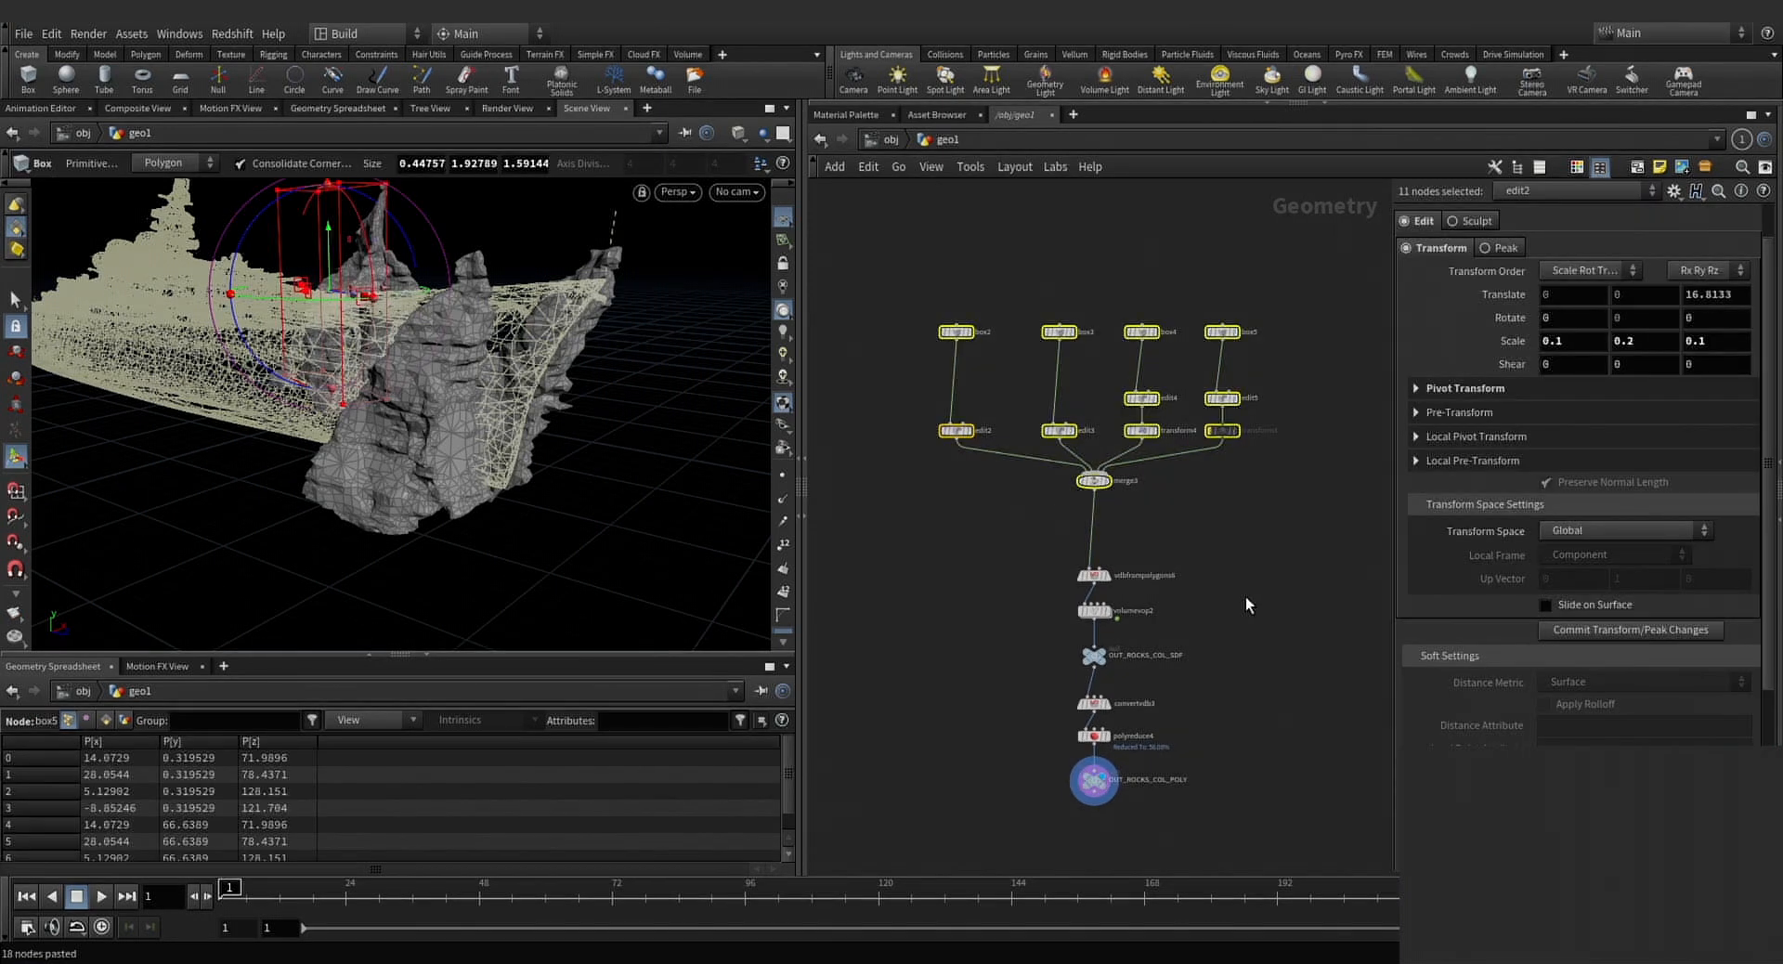
scroll(1192, 647, up, 3)
click(1044, 521)
drag(1168, 558, 922, 455)
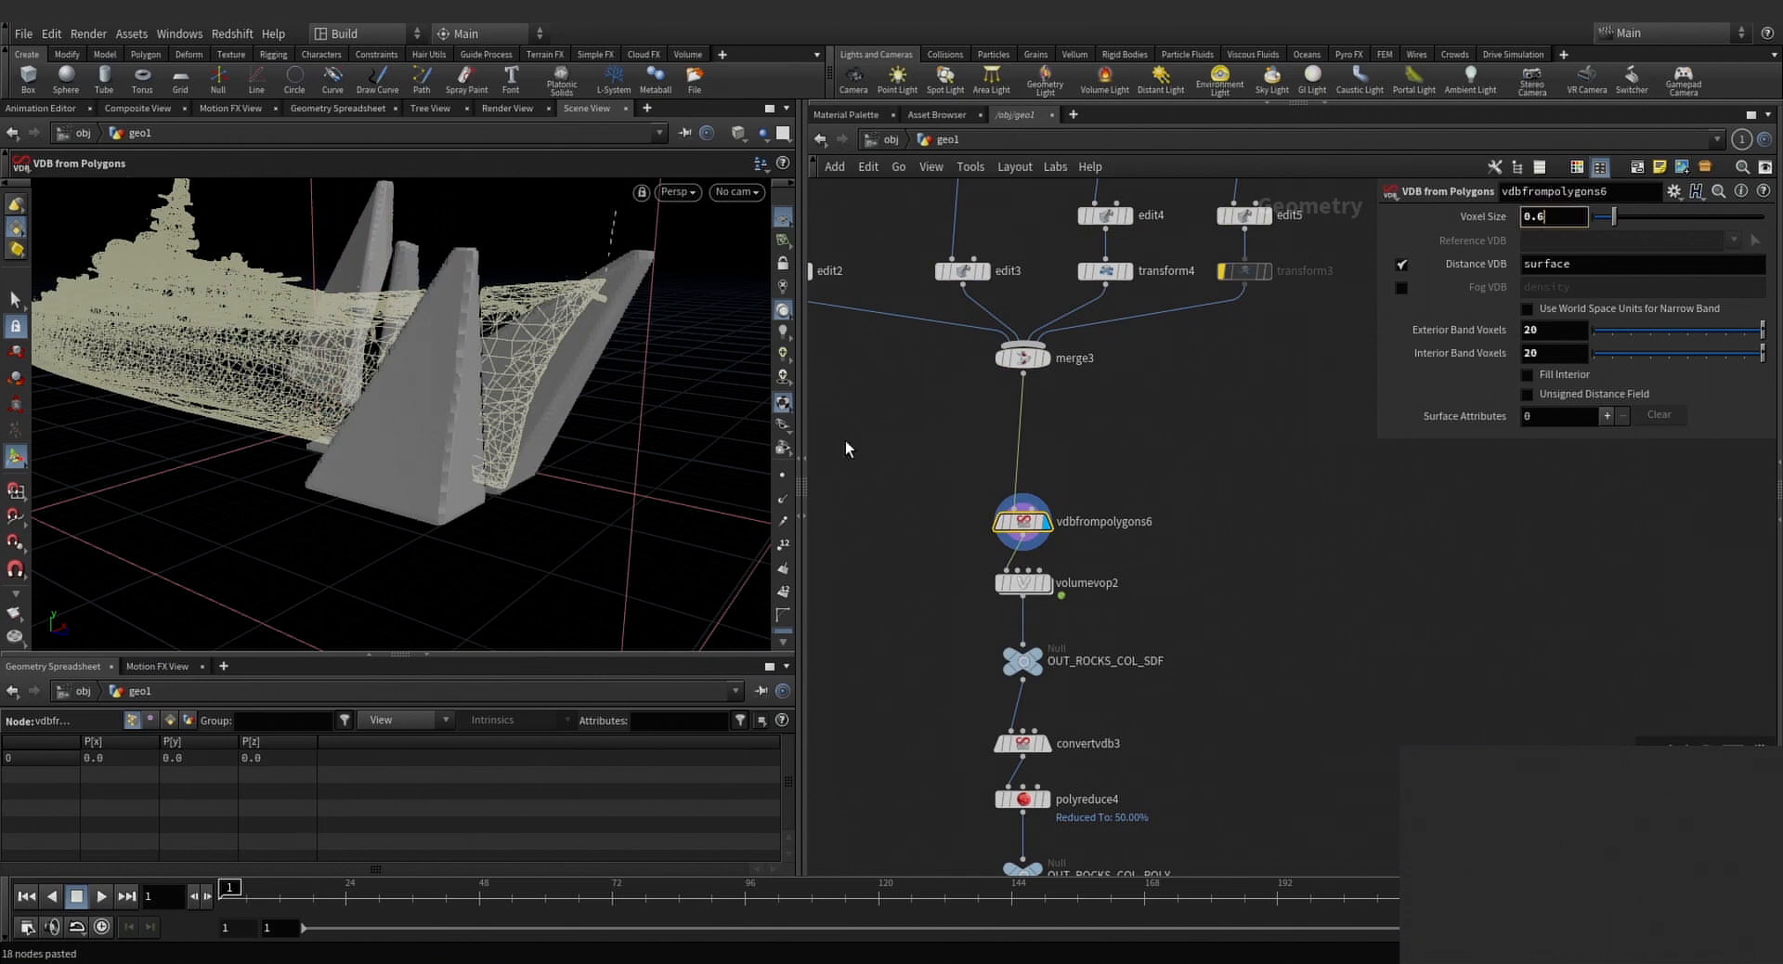
key(Escape)
drag(488, 406, 437, 250)
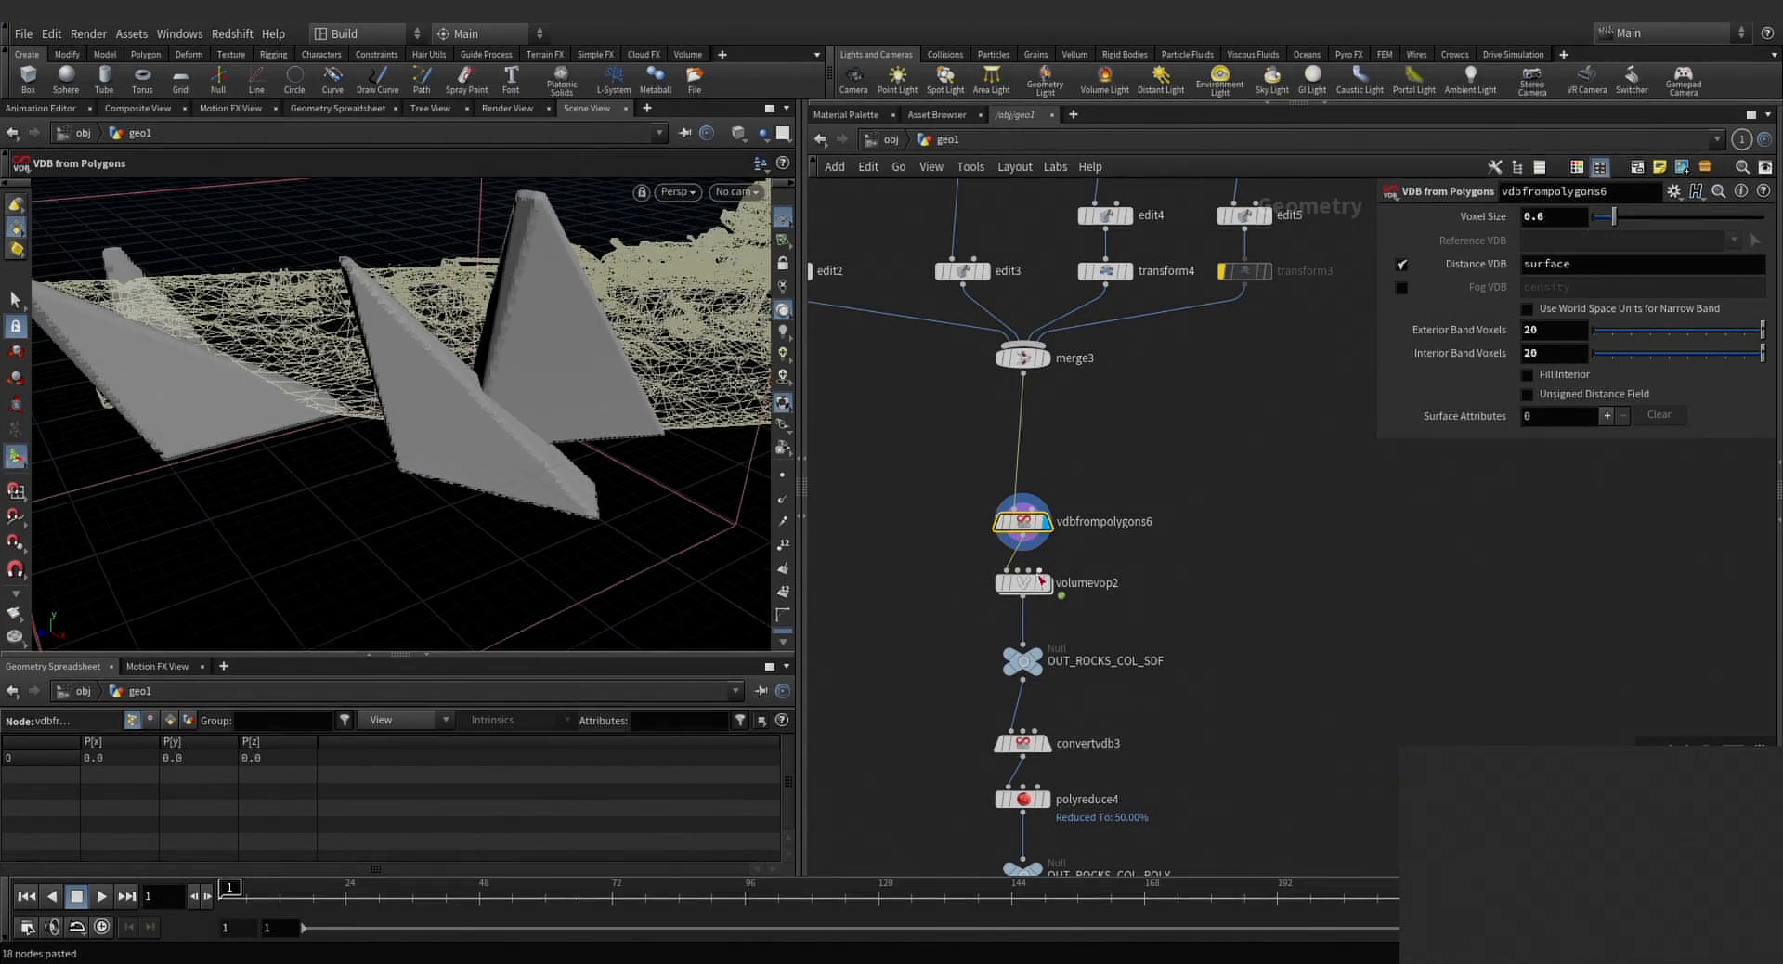
Display volumevop2 and review the parameters of its two Anti-Aliased Flow Noise nodes and Unified Noise node.
click(1051, 595)
click(1024, 587)
double_click(1024, 587)
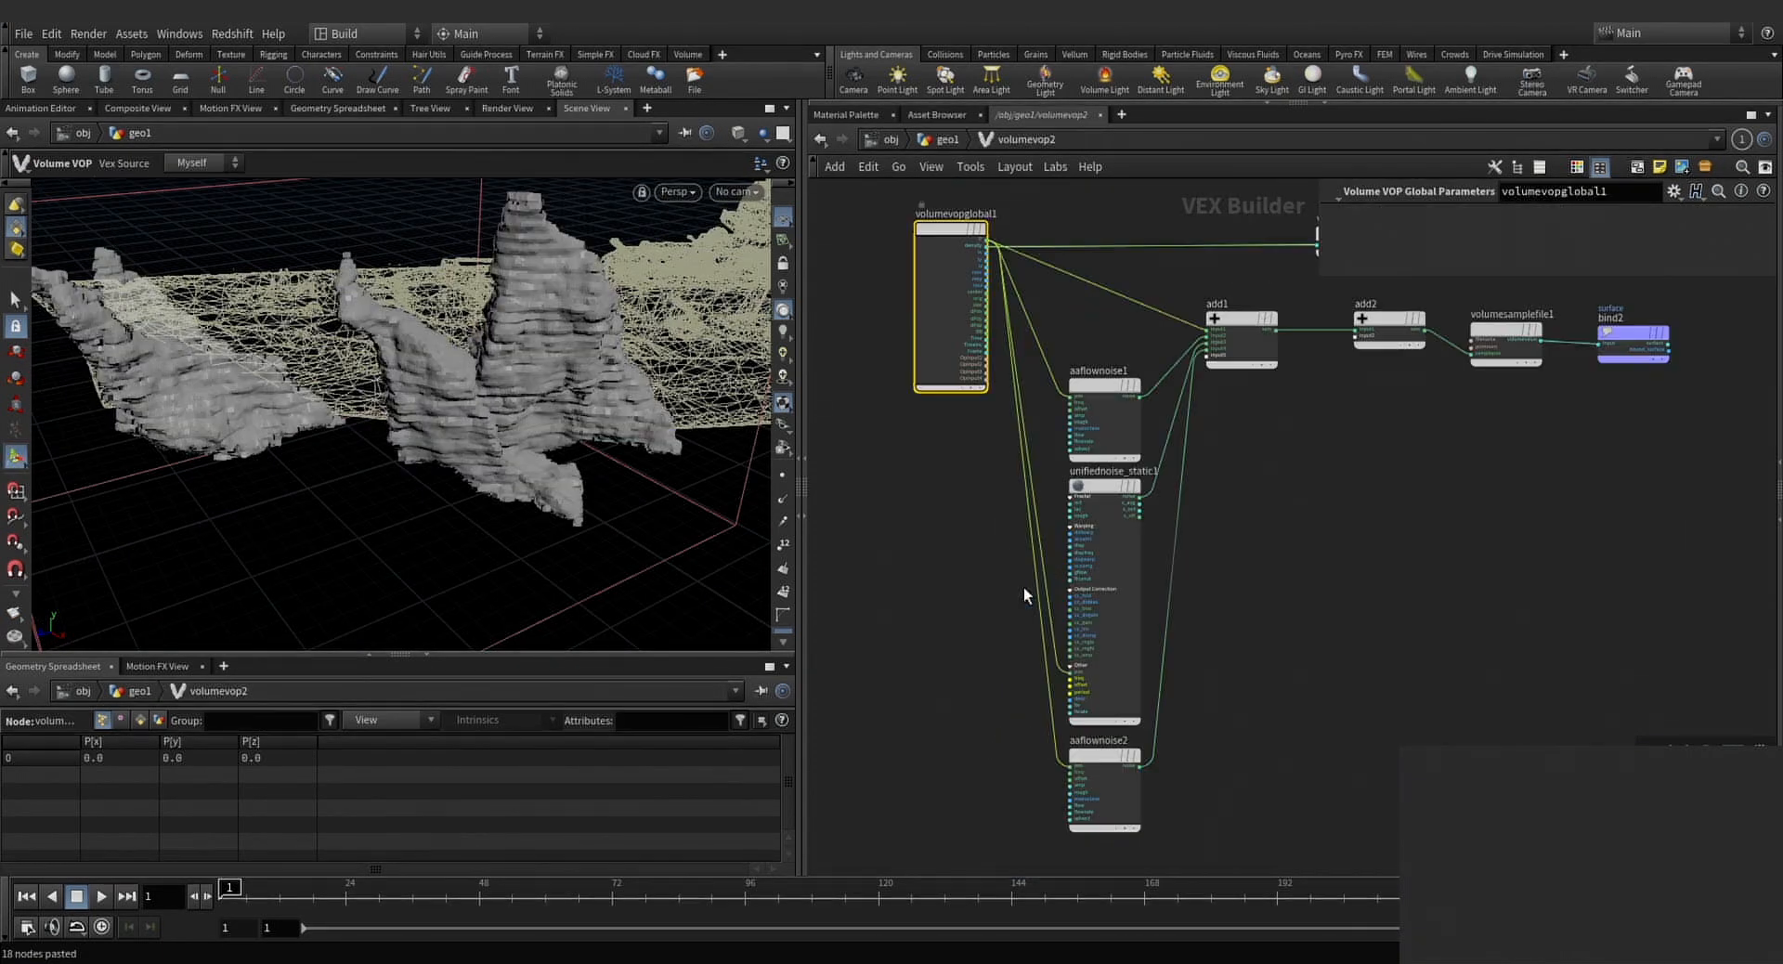
click(1081, 392)
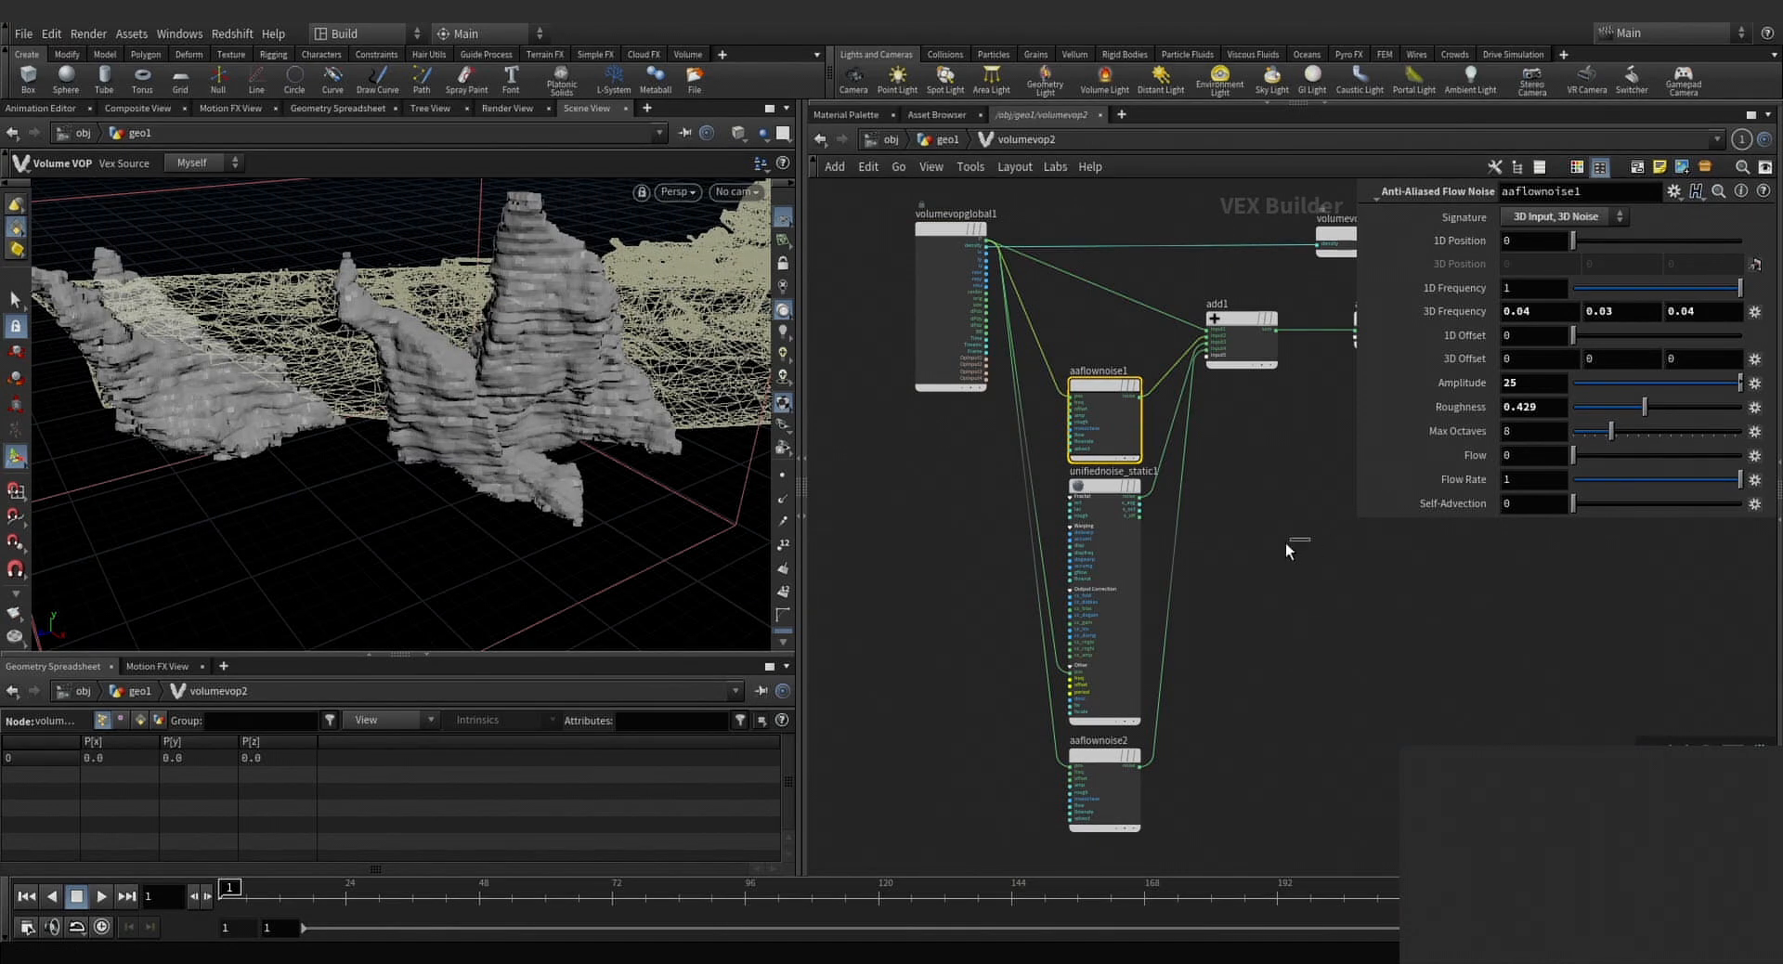
drag(1286, 544, 1119, 587)
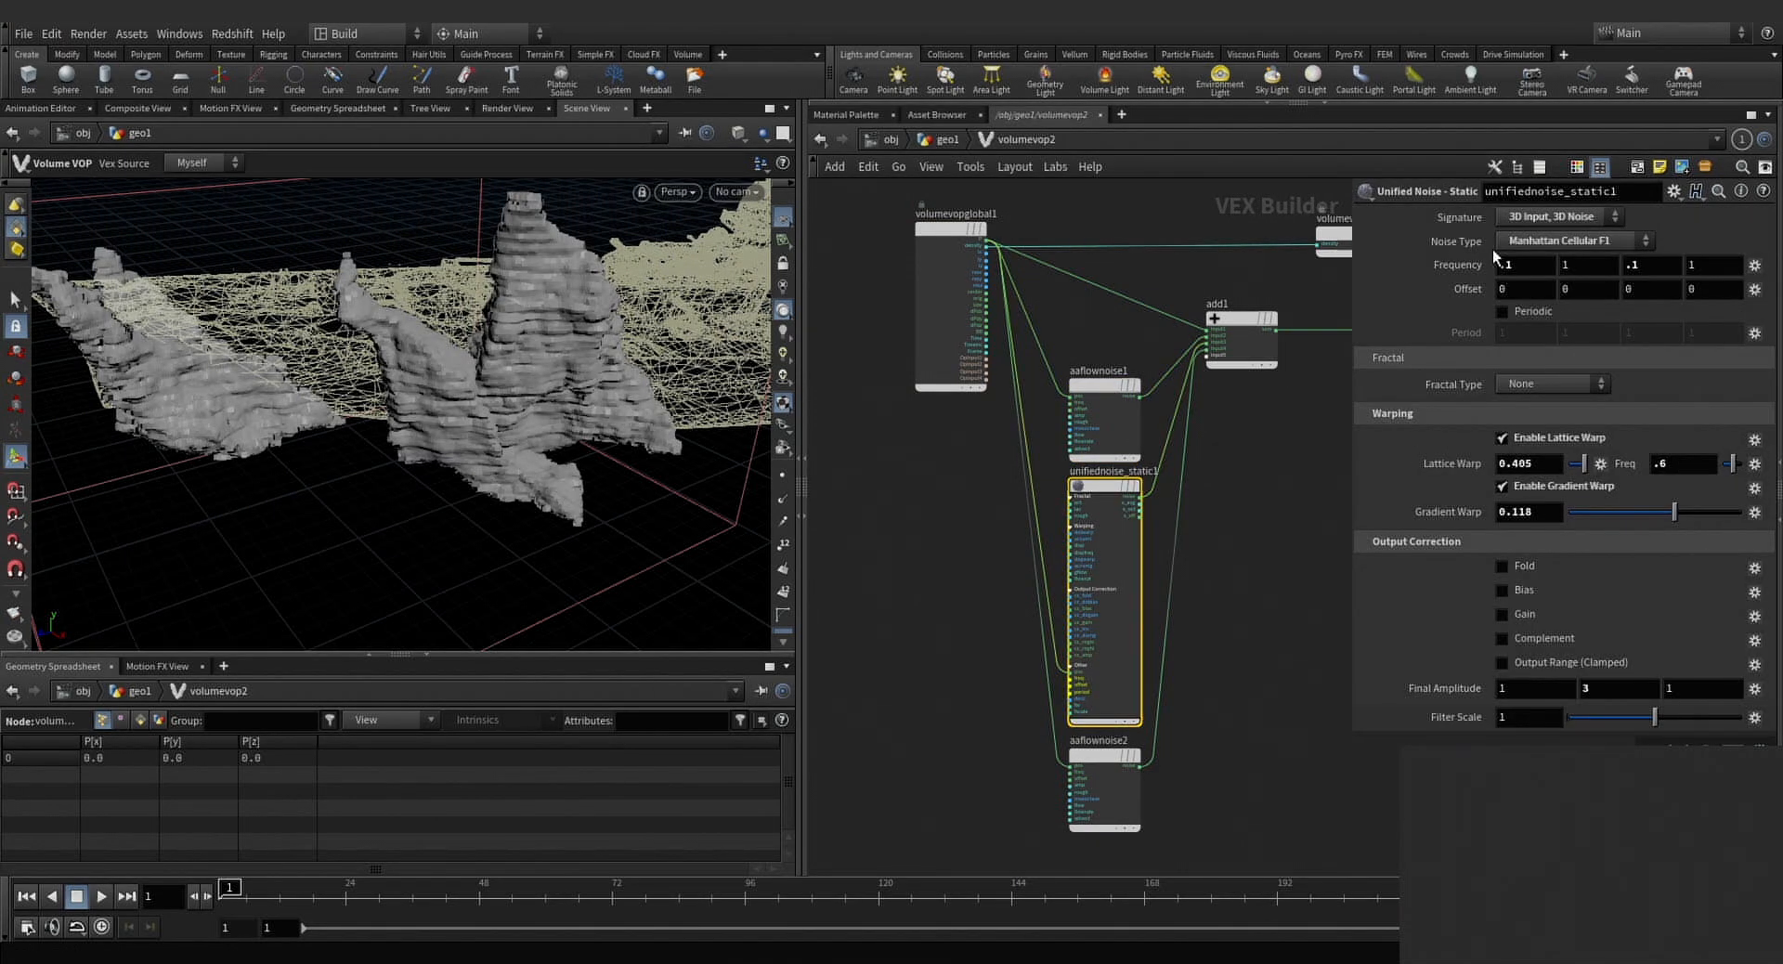
drag(1207, 746, 1091, 788)
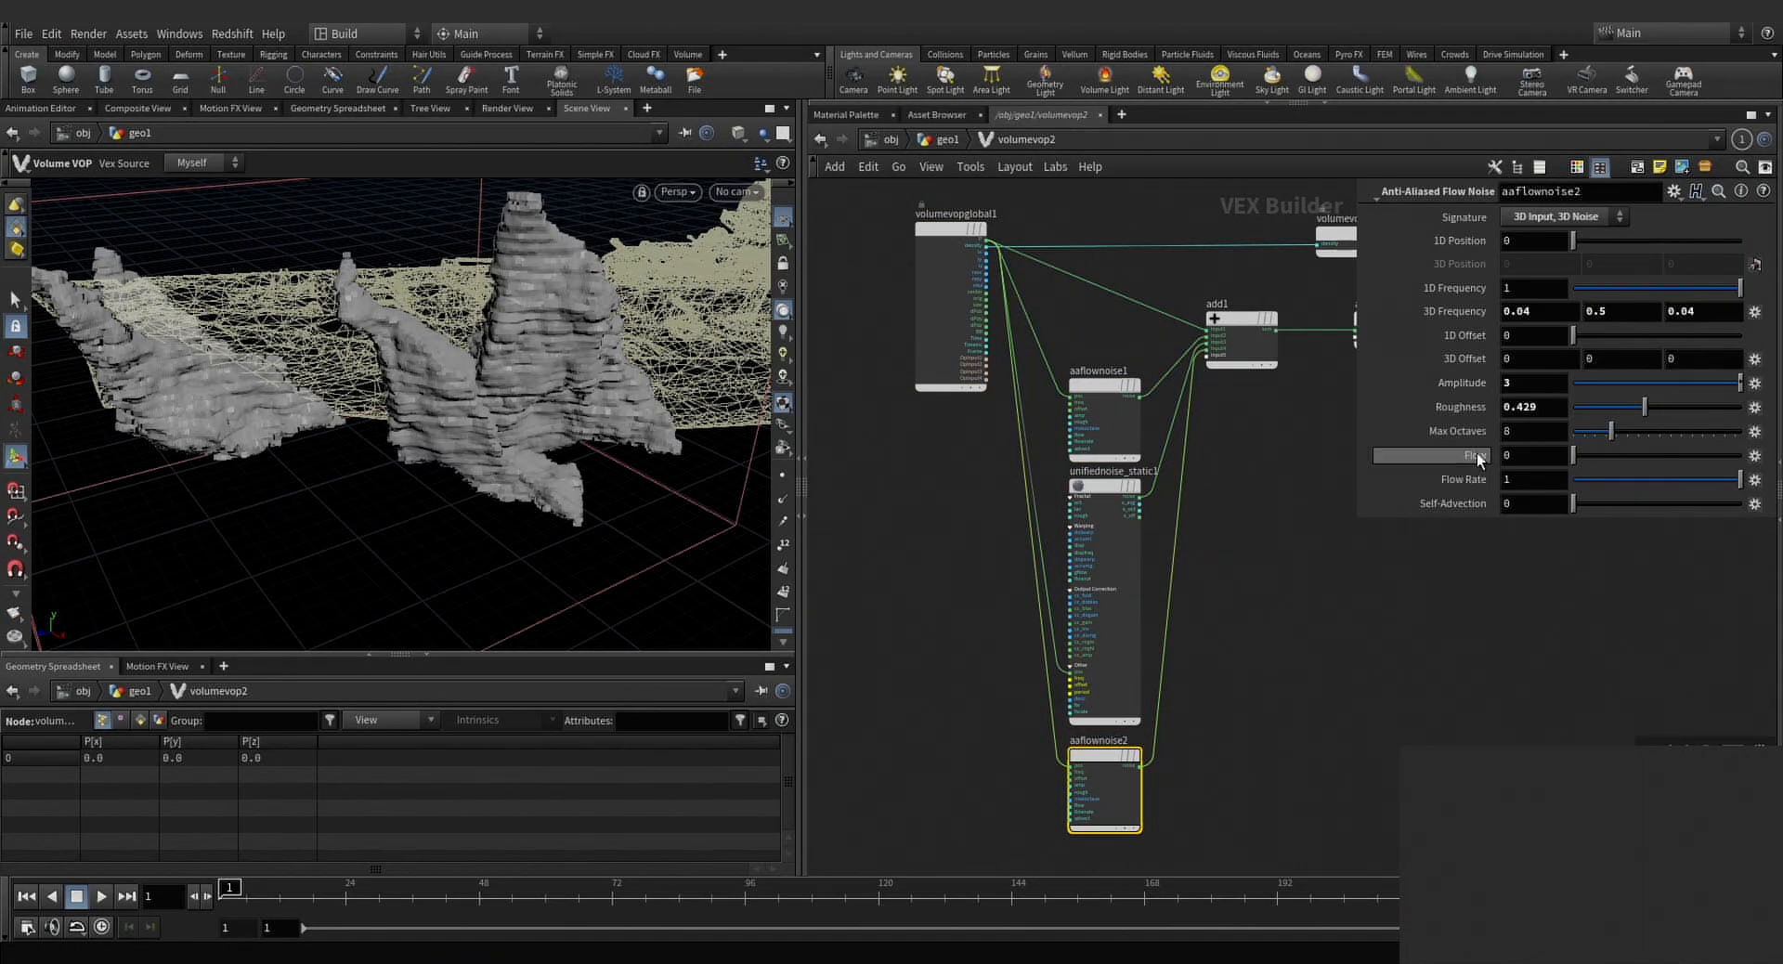
key(u)
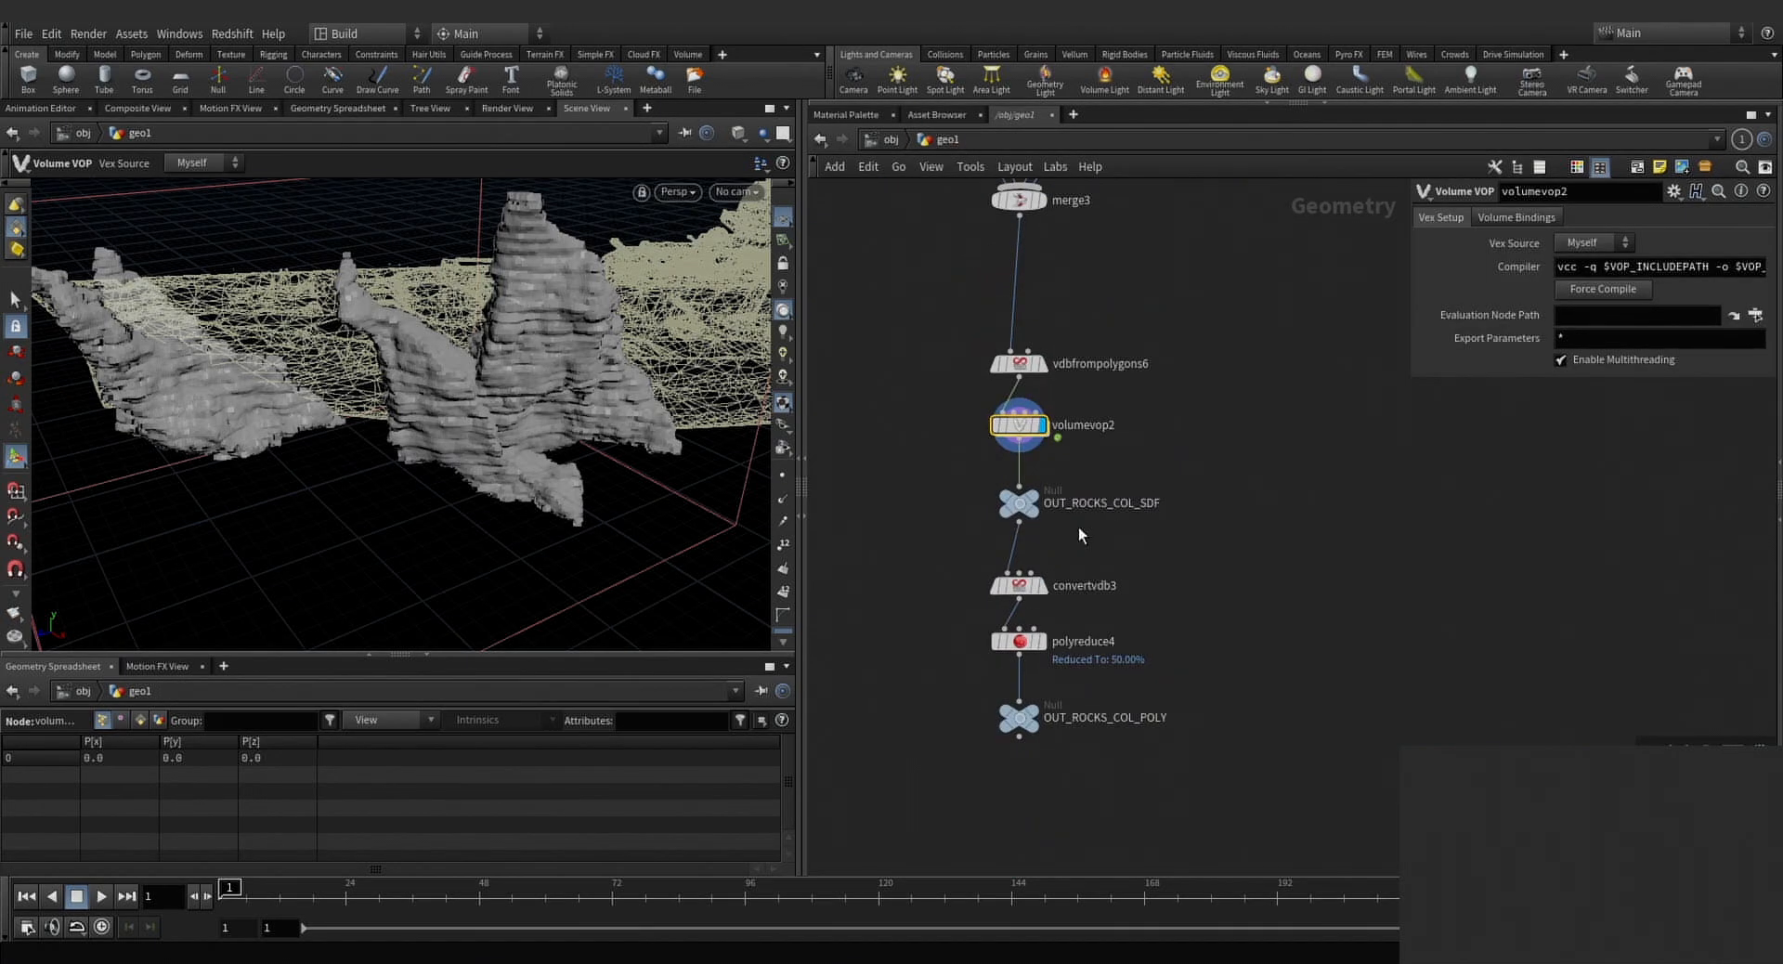
Examine the rock outputs OUT_ROCKS_COL_SDF and OUT_ROCKS_COL_POLY, comparing them with the ship's OUT_SHIP_COL_SDF node.
click(1021, 506)
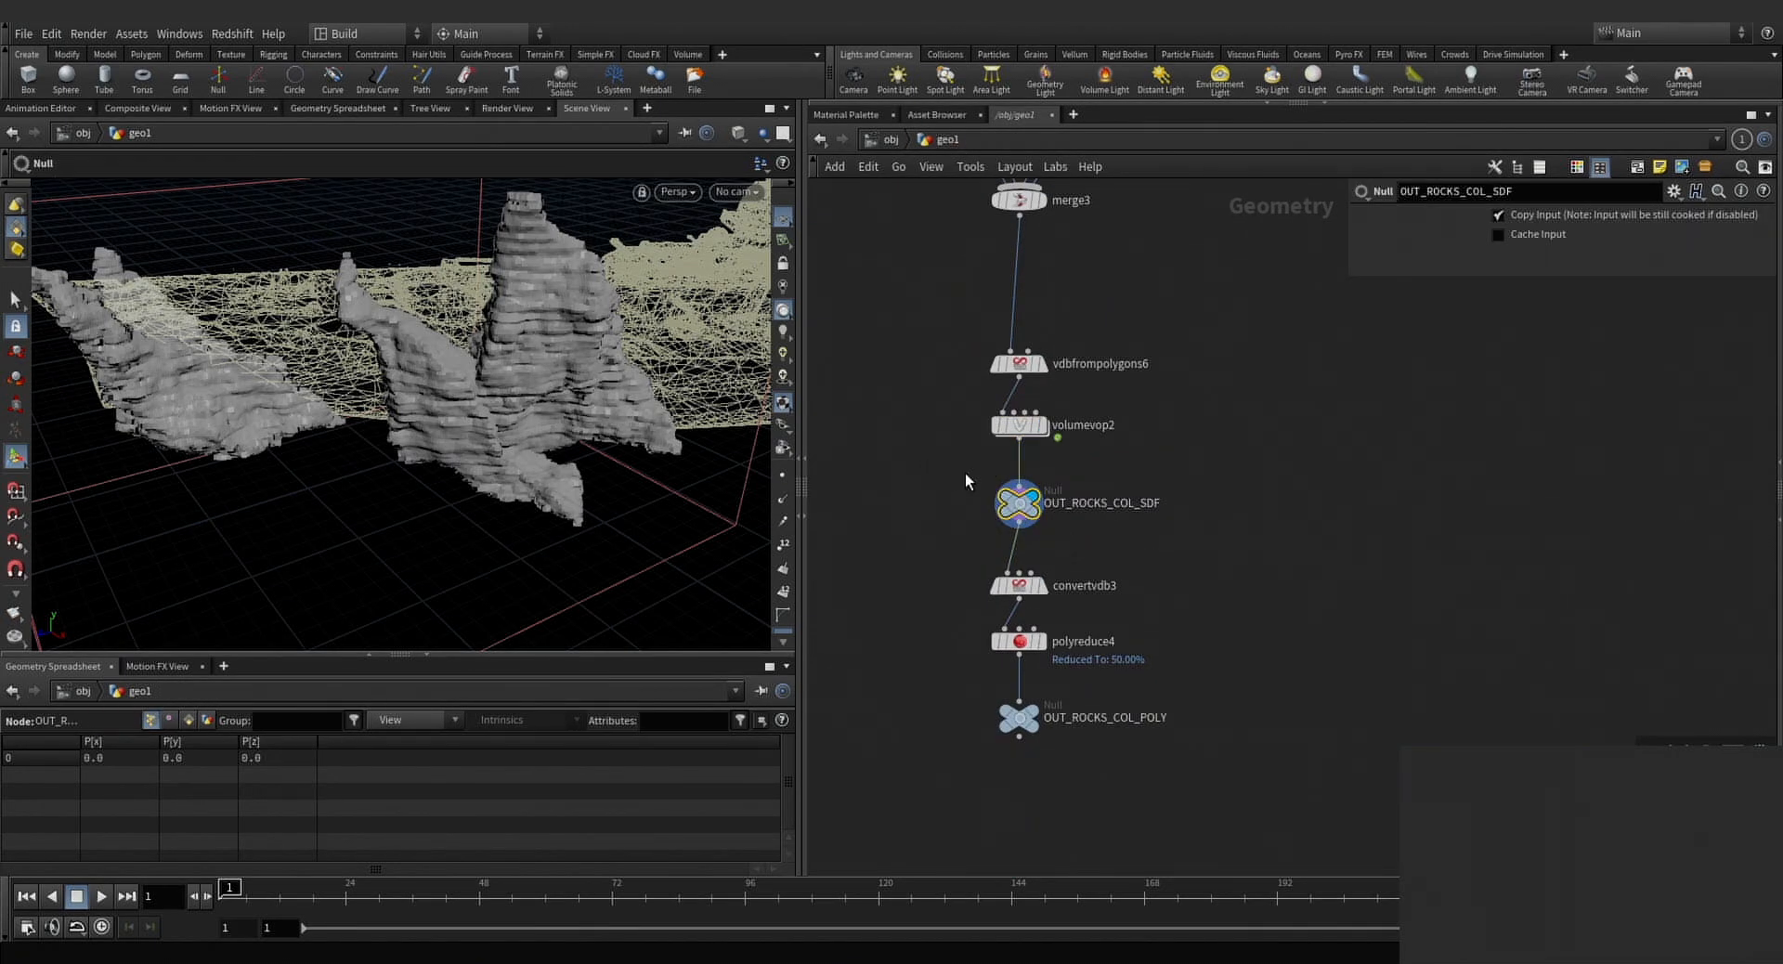
drag(437, 399, 563, 410)
scroll(1290, 503, down, 4)
middle_drag(1598, 546, 1281, 515)
scroll(1281, 515, up, 2)
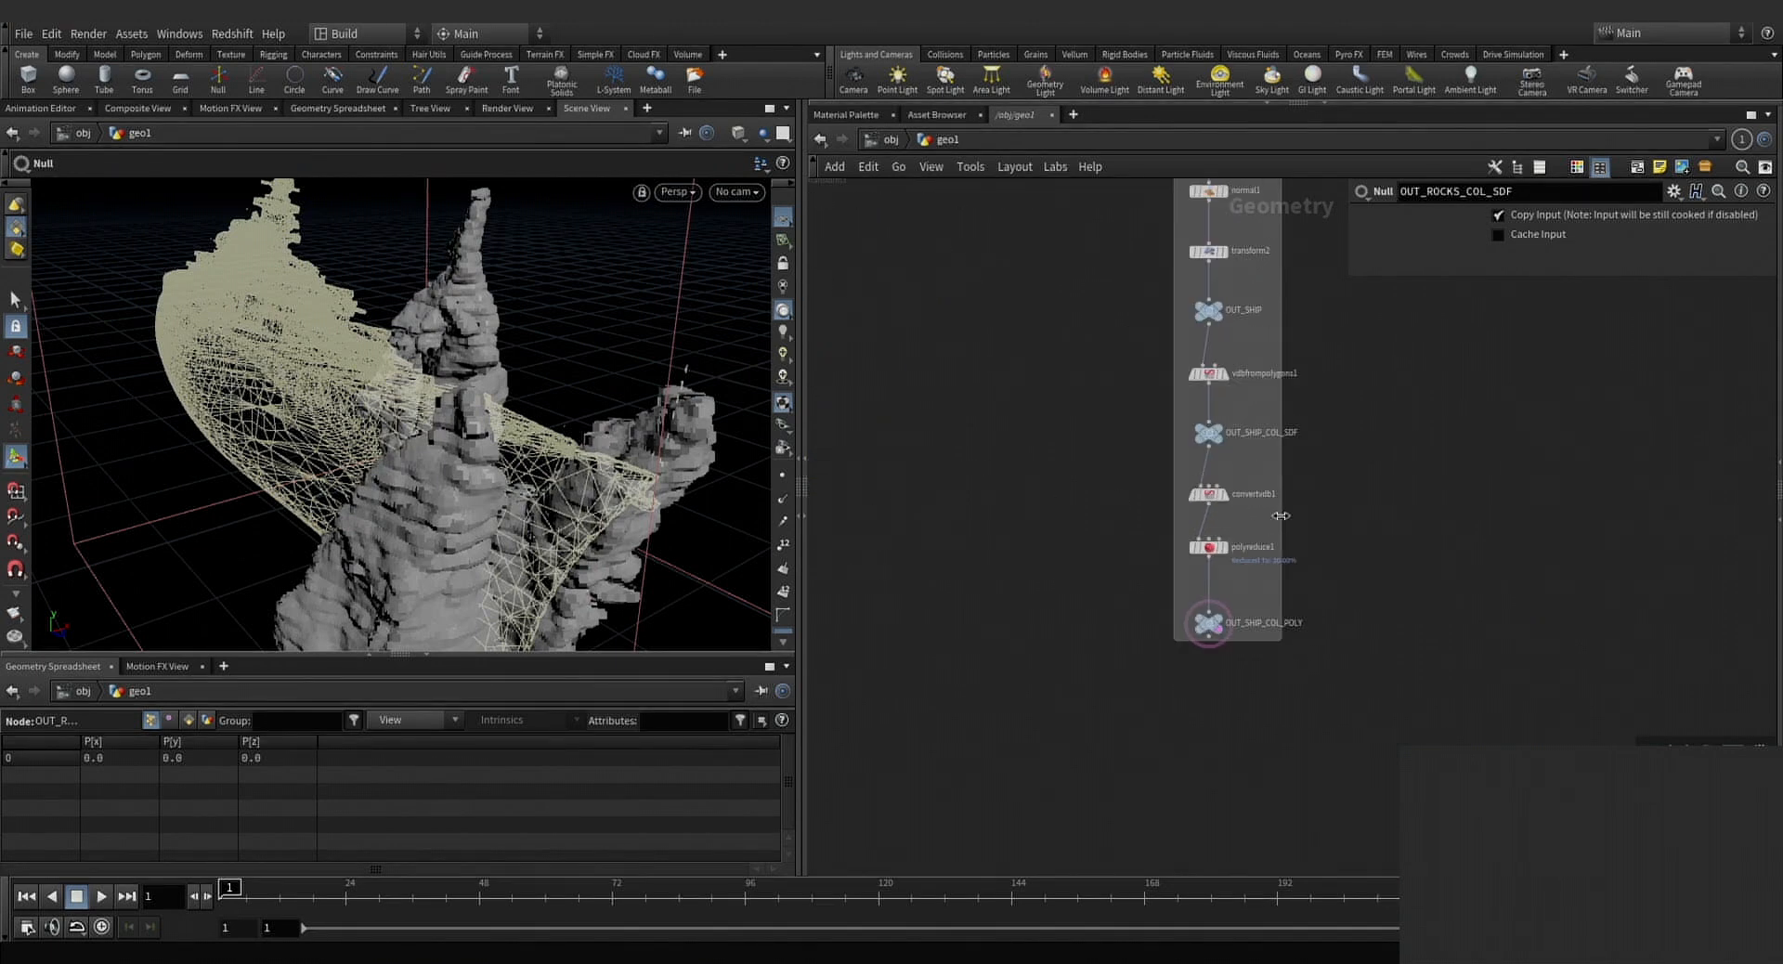
drag(1227, 436, 1203, 428)
middle_drag(875, 473, 1465, 475)
scroll(1223, 592, up, 3)
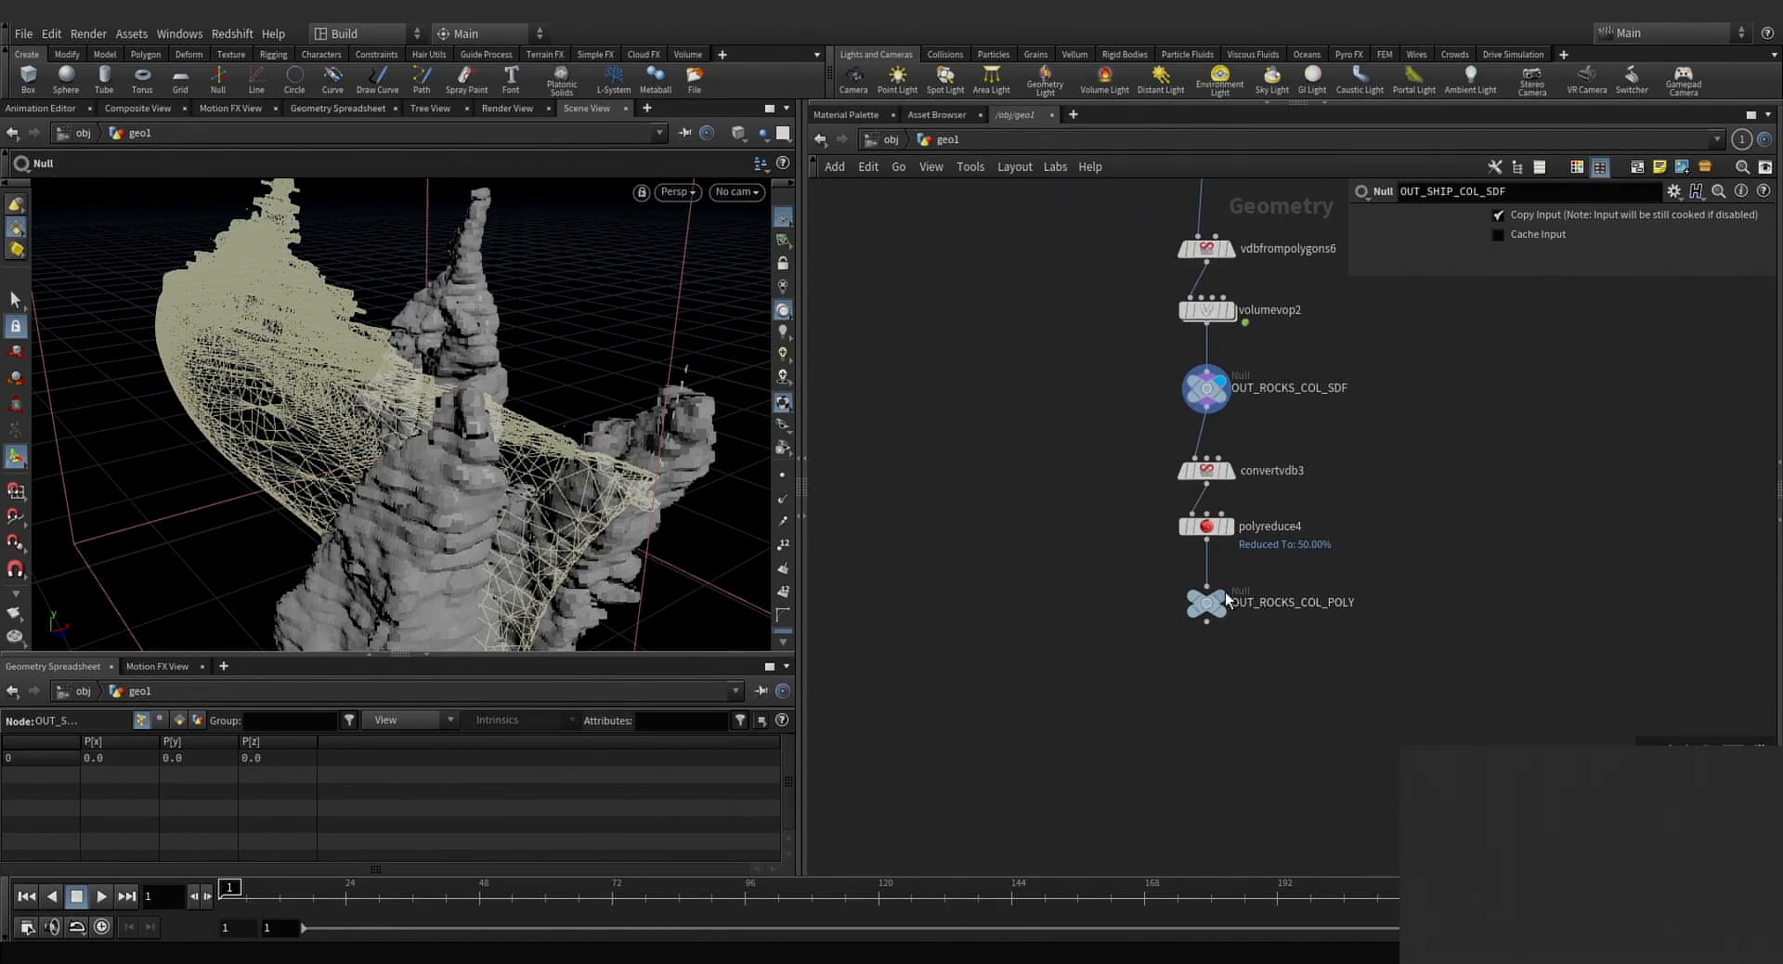
click(1221, 594)
drag(740, 520, 658, 482)
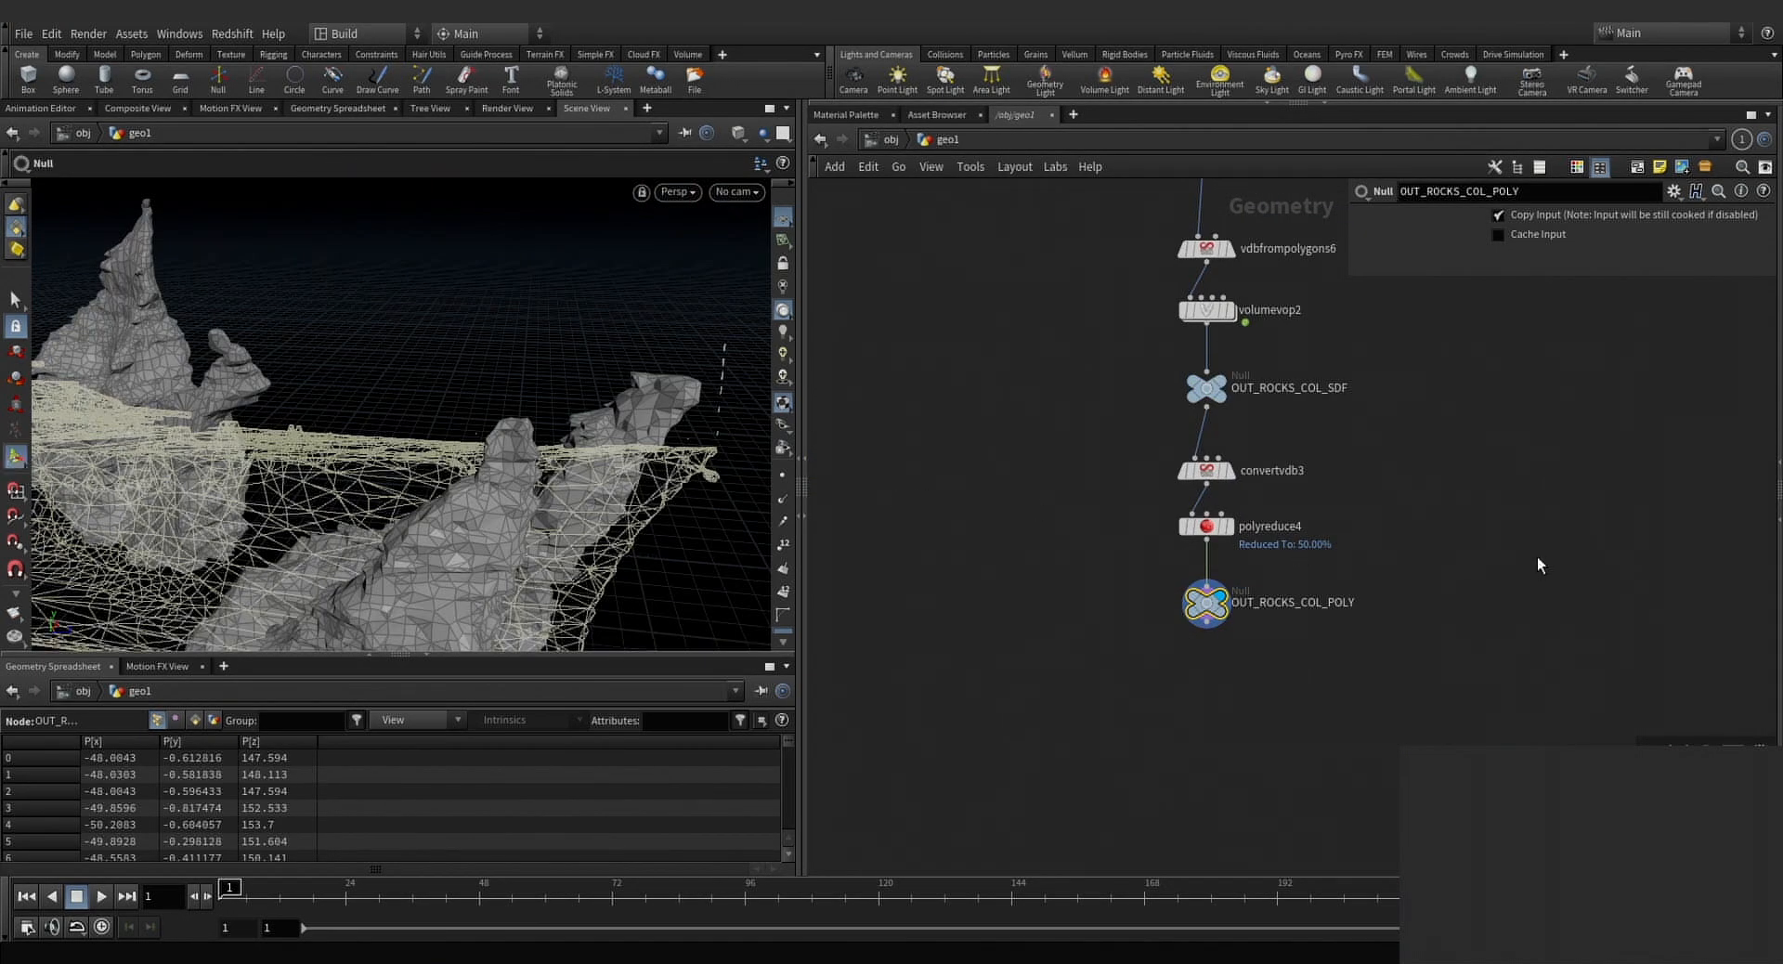
Enclose all the nodes of the rock chain in a network box.
middle_drag(1535, 555, 1189, 566)
scroll(1151, 585, down, 3)
drag(1174, 664, 838, 297)
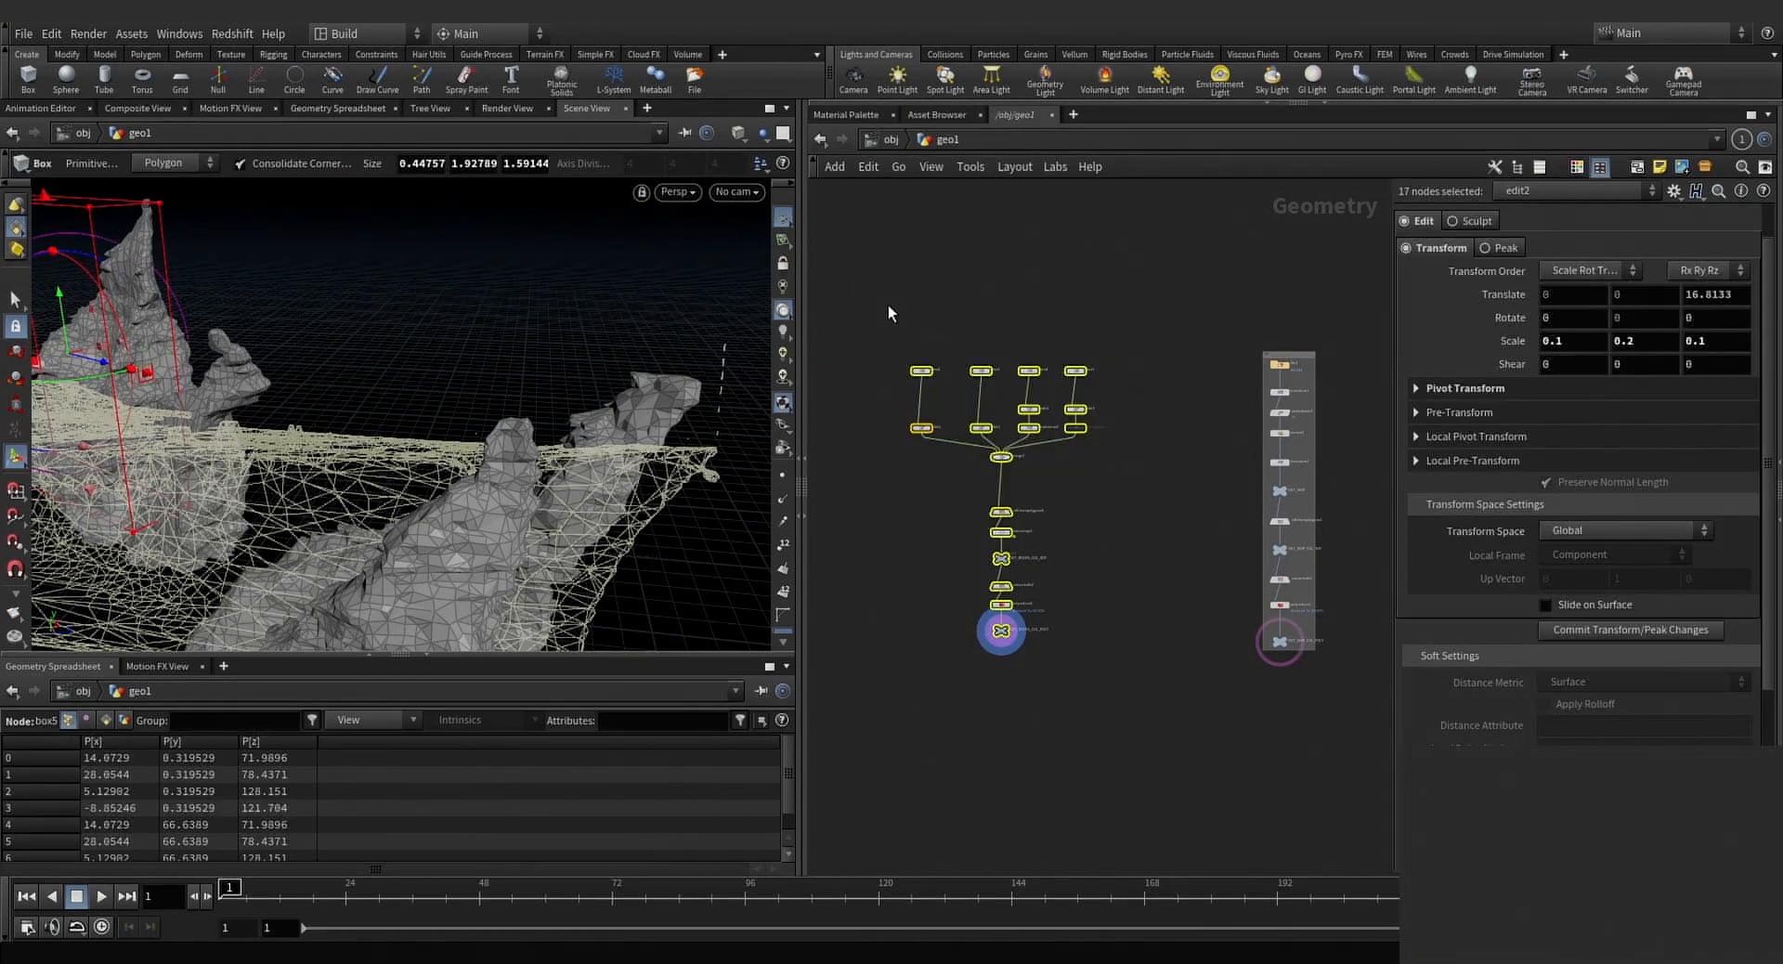
key(shift+o)
Add a Grid node in the empty area beside the ship's network box.
middle_drag(1171, 599, 1151, 526)
alt+drag(673, 474, 636, 458)
key(Return)
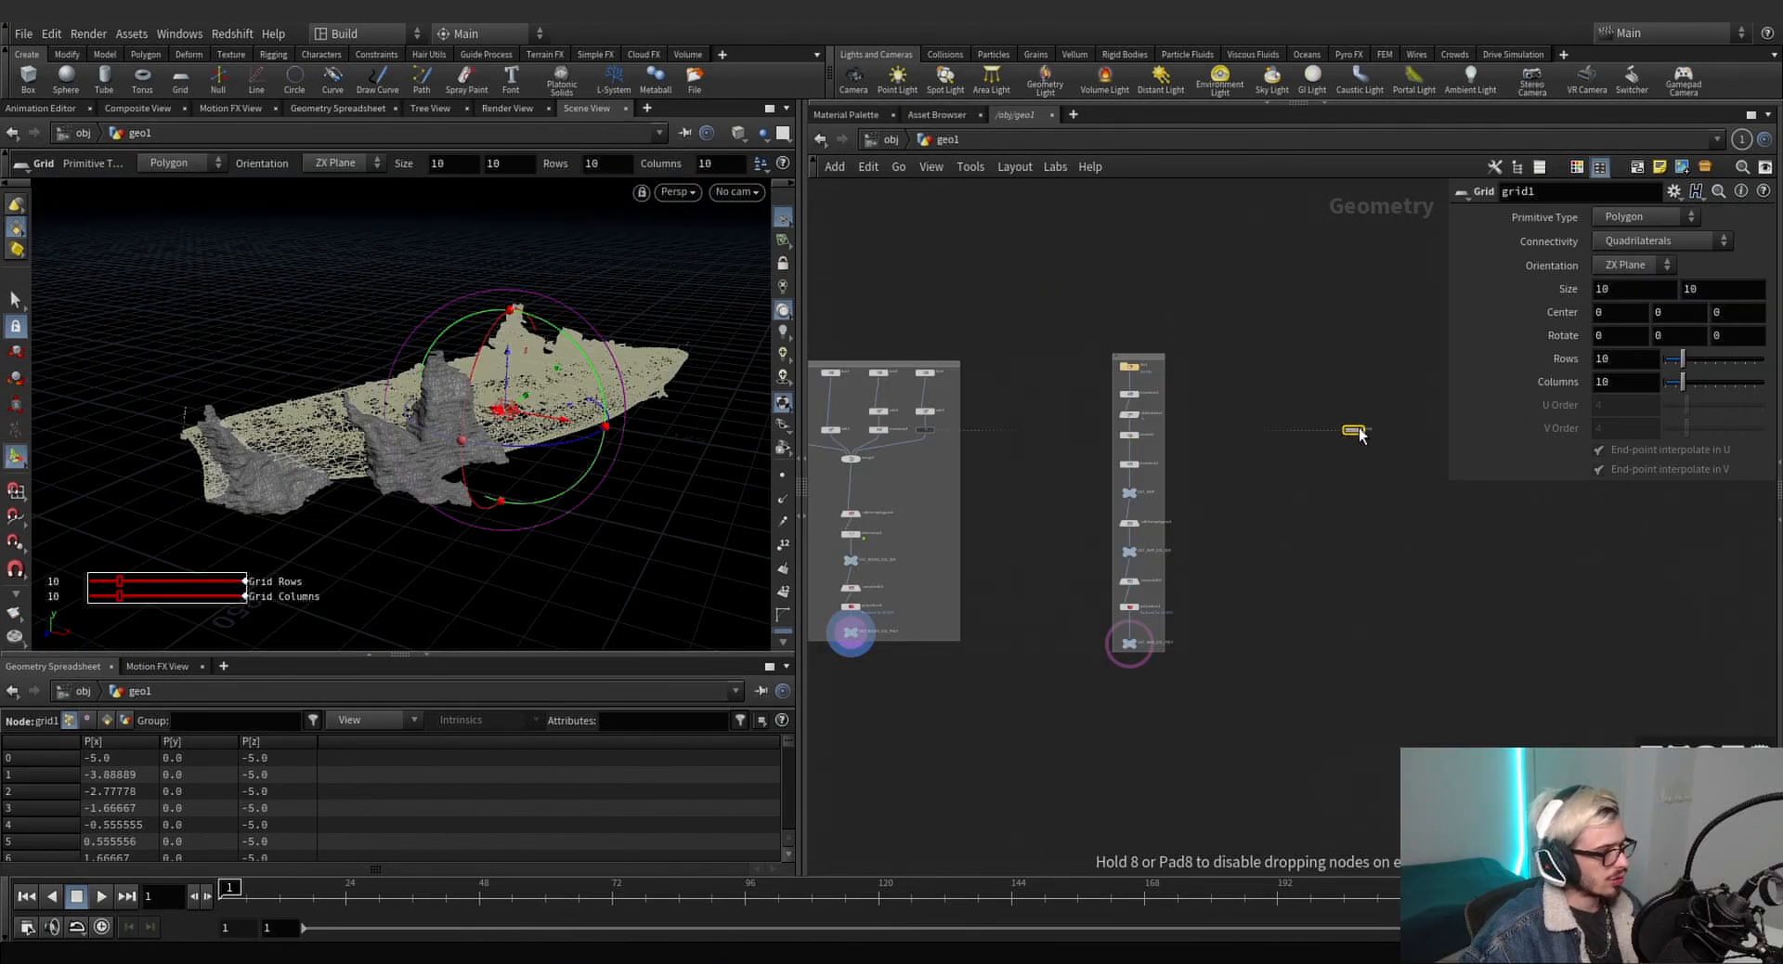
click(1337, 401)
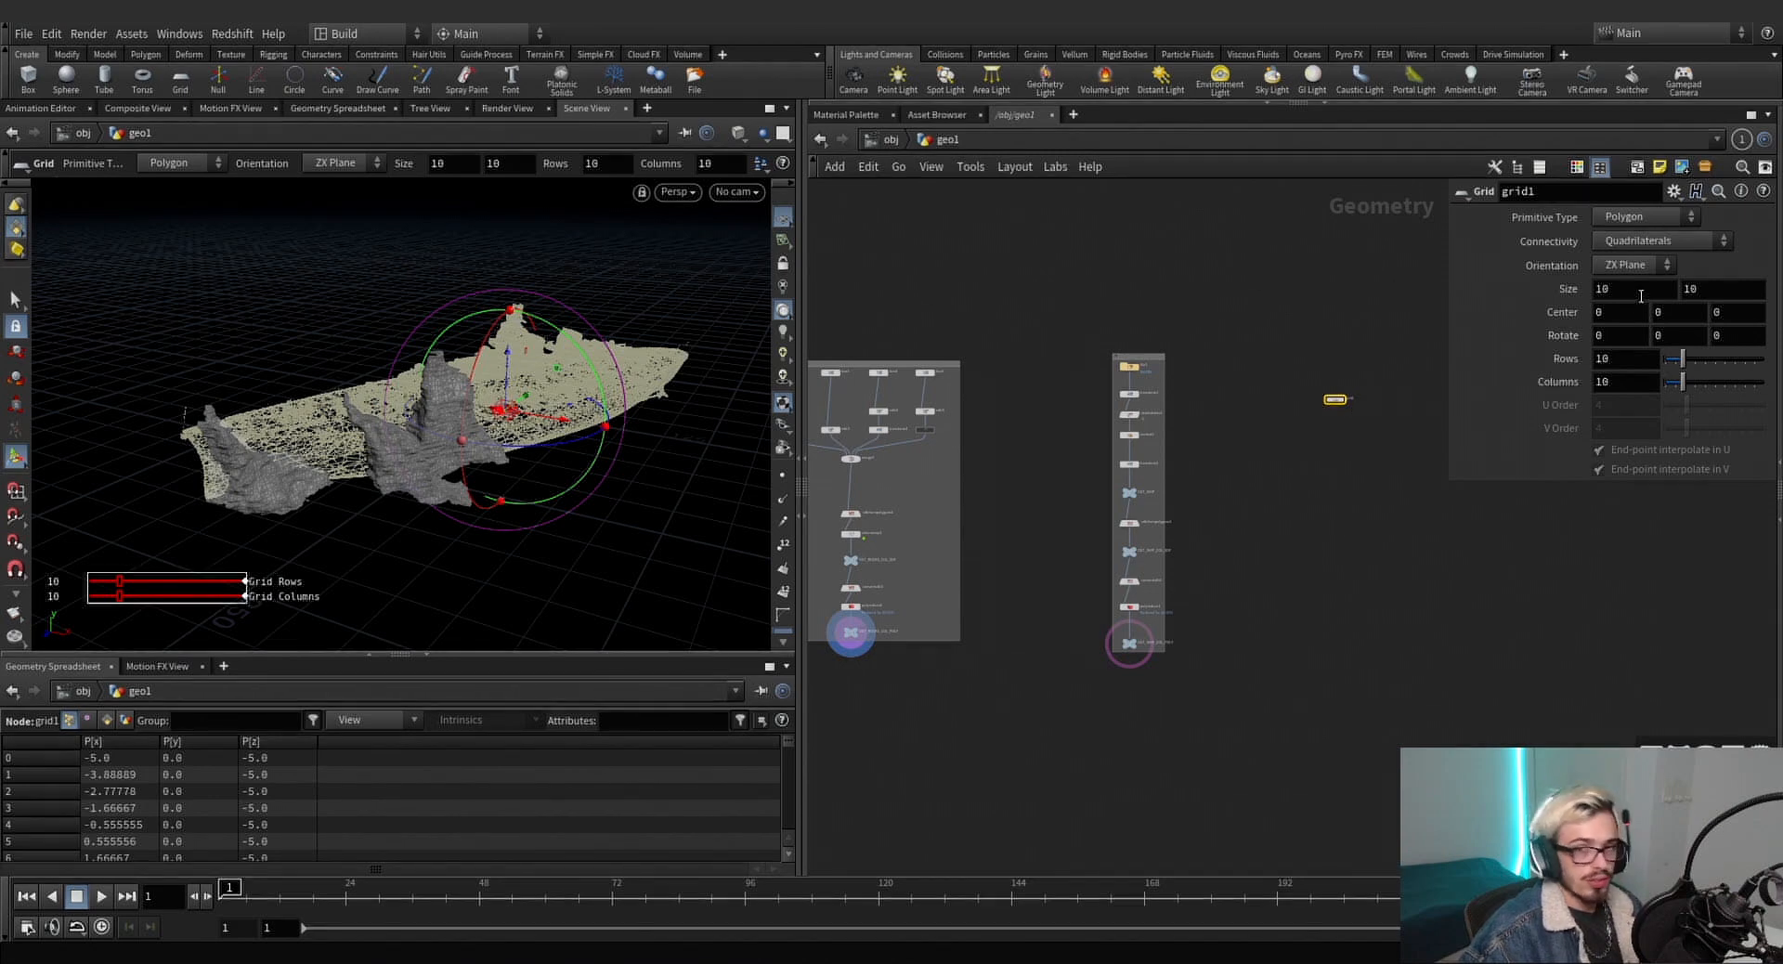
Set the size of grid1 to 370 by 570.
drag(1639, 290, 1316, 282)
text(370)
key(Tab)
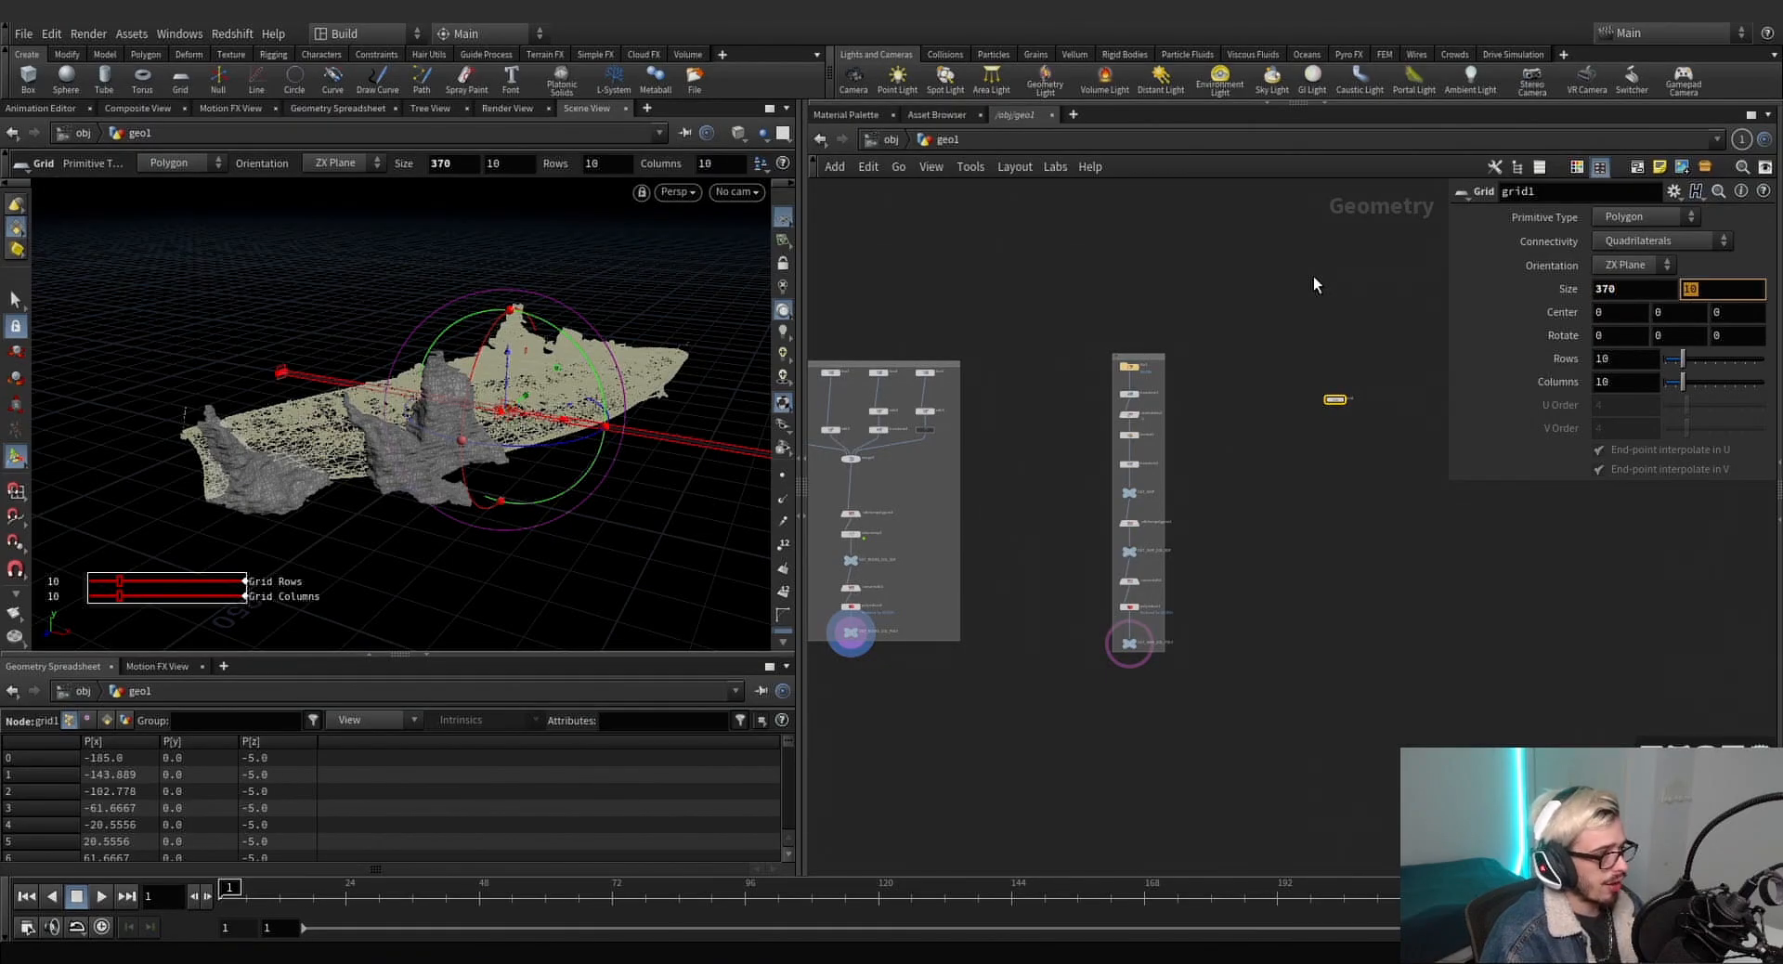
key(Return)
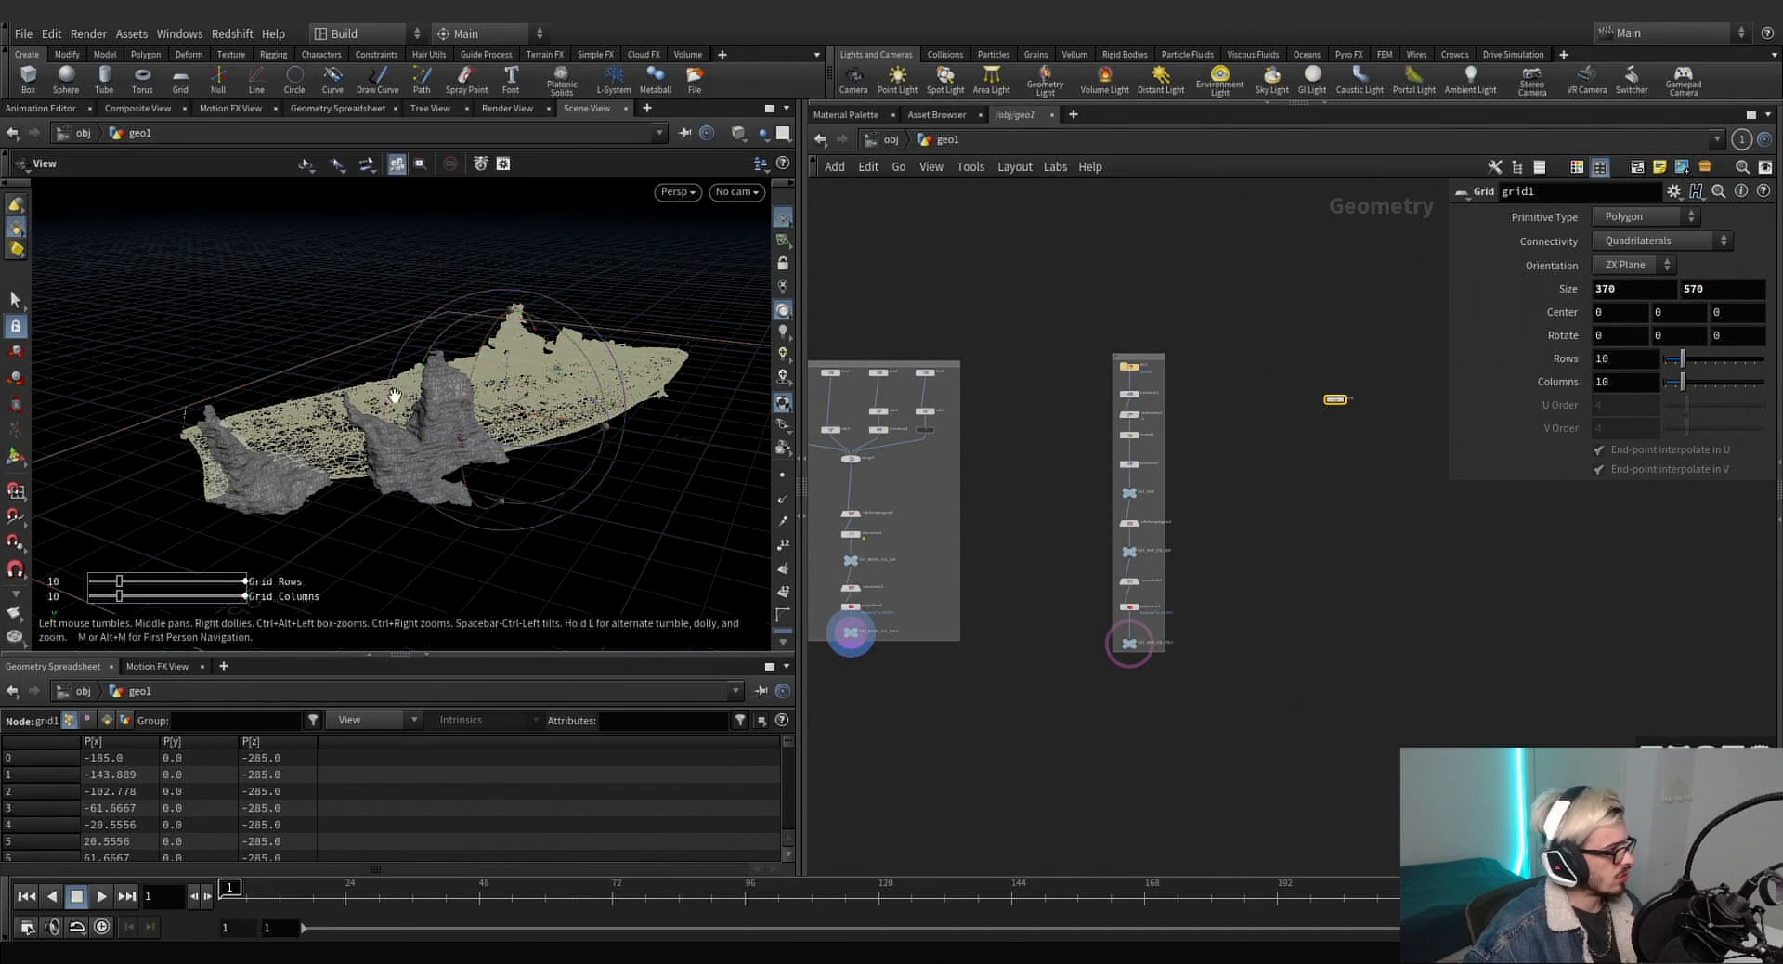
Place grid1 level with the top of the ship's node chain and display it in the viewport.
alt+drag(390, 395, 509, 414)
scroll(509, 414, down, 4)
scroll(1304, 406, up, 6)
drag(1397, 386, 1398, 316)
middle_drag(1361, 382, 1223, 416)
scroll(1257, 388, down, 5)
click(1268, 373)
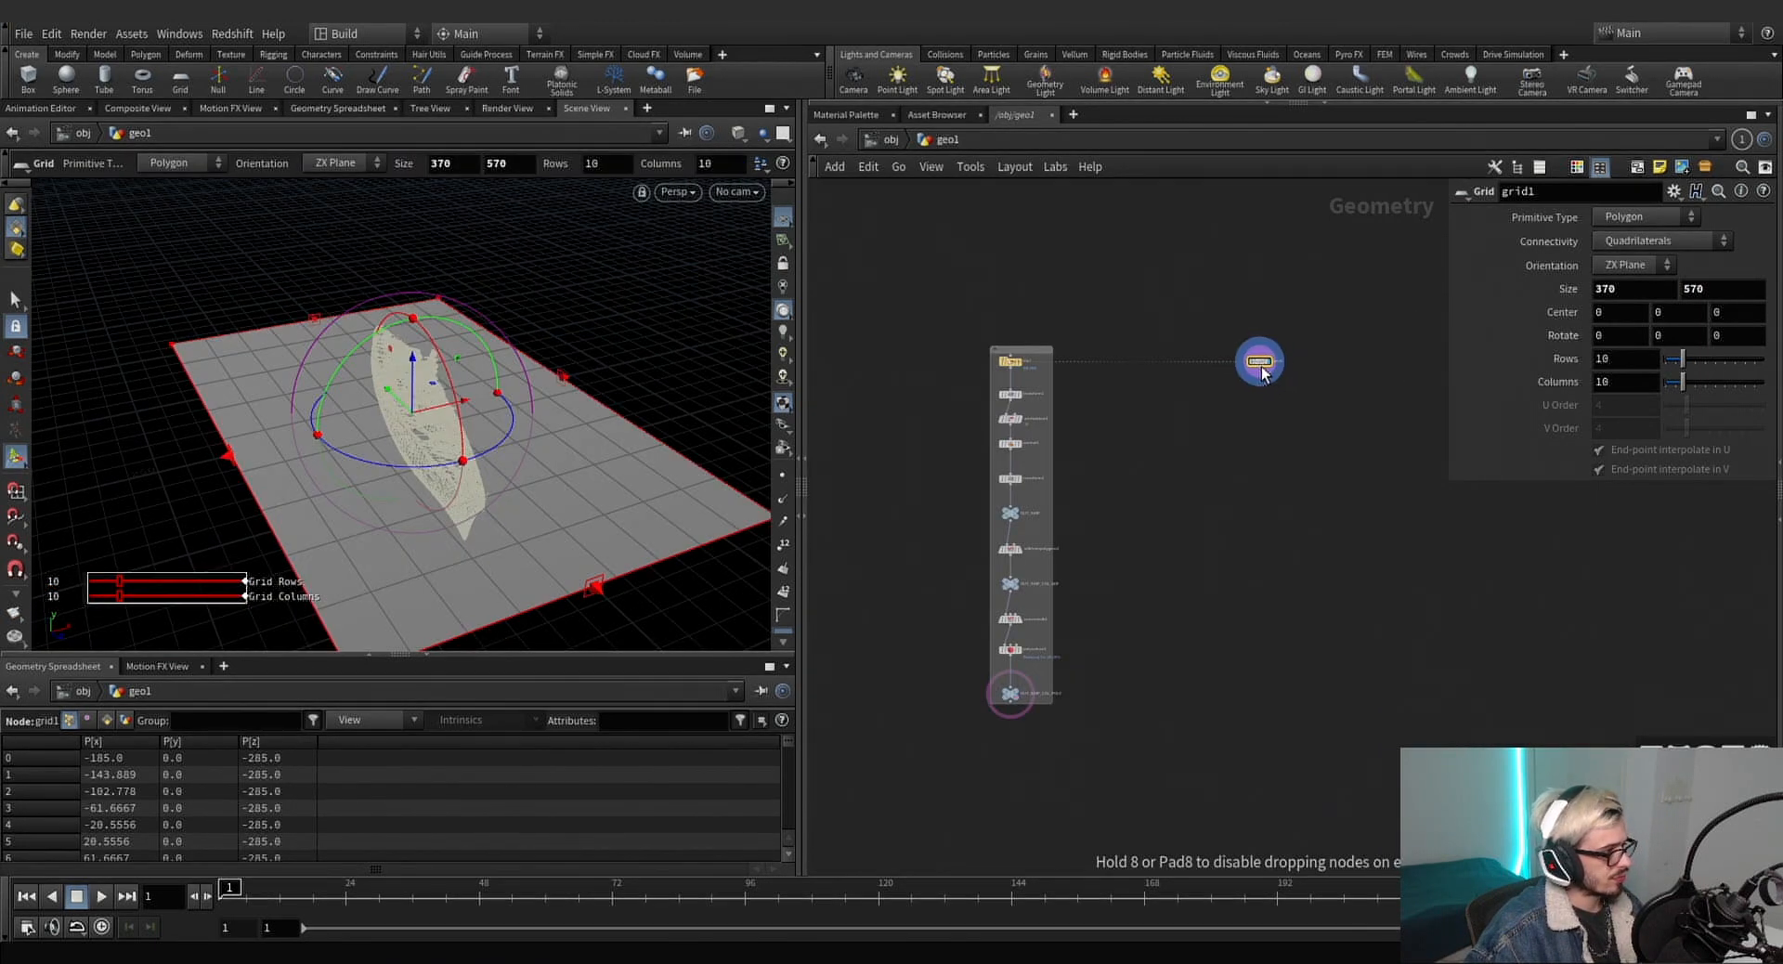
Select the row of points along one long edge of the grid and add an Edit node for them.
key(s)
alt+drag(674, 462, 553, 457)
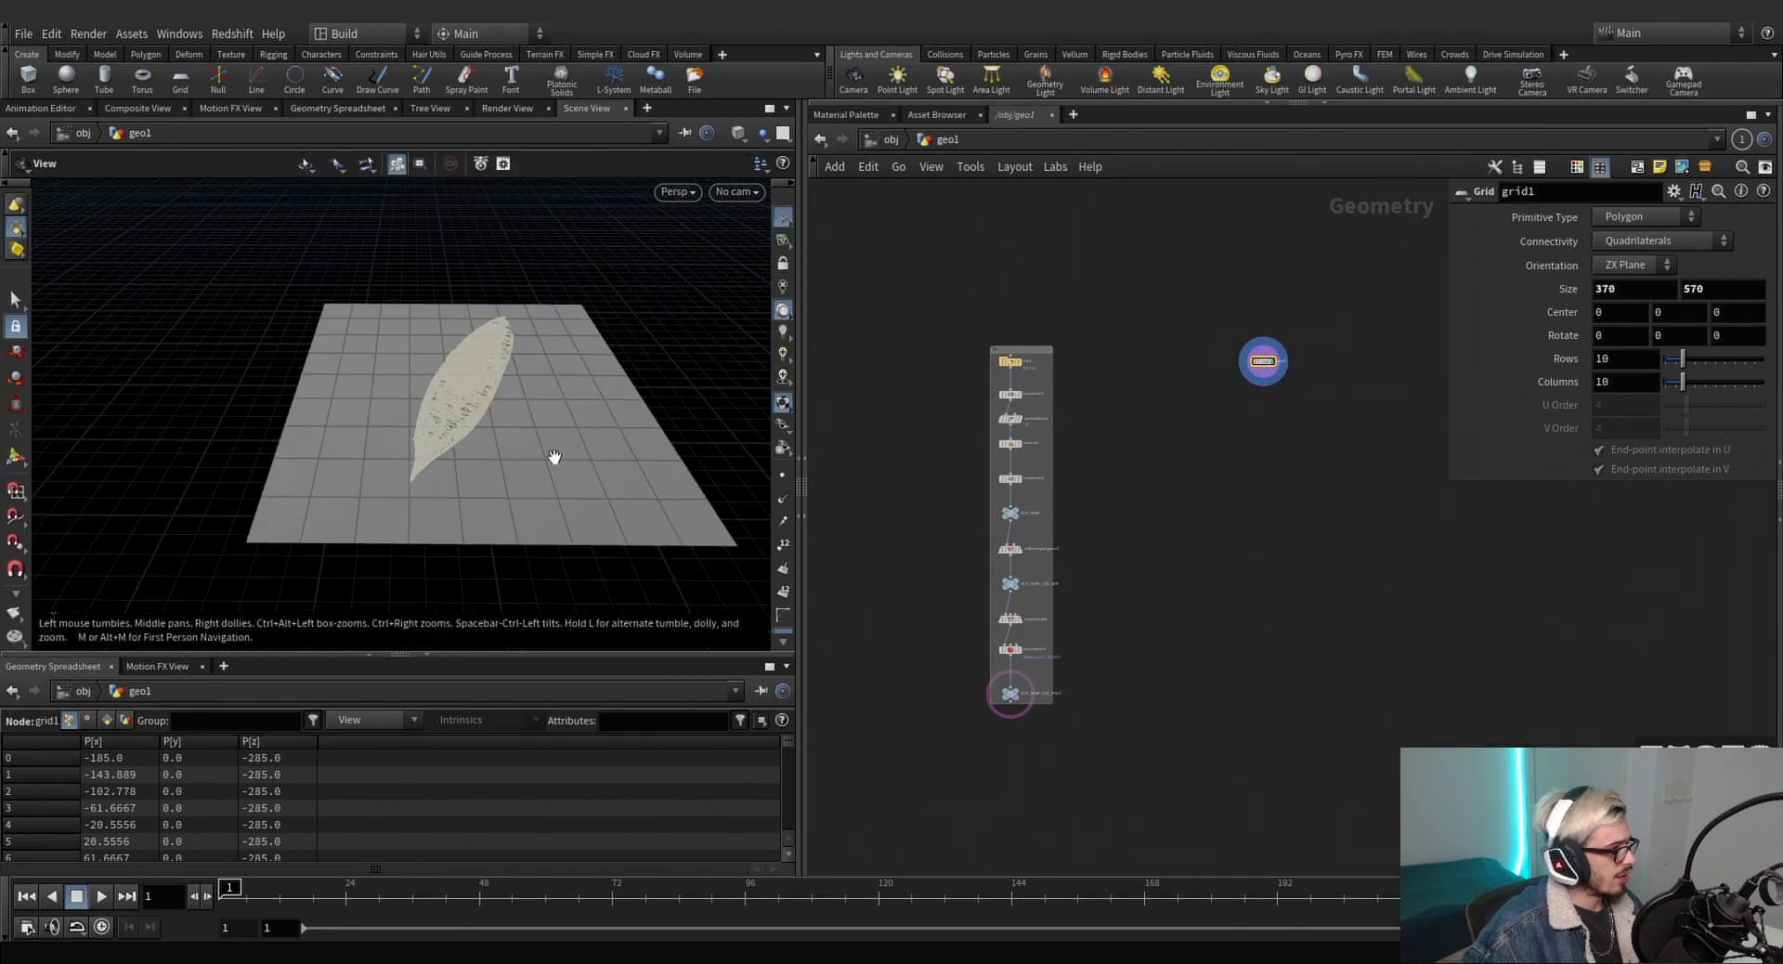
alt+middle_drag(553, 457, 367, 437)
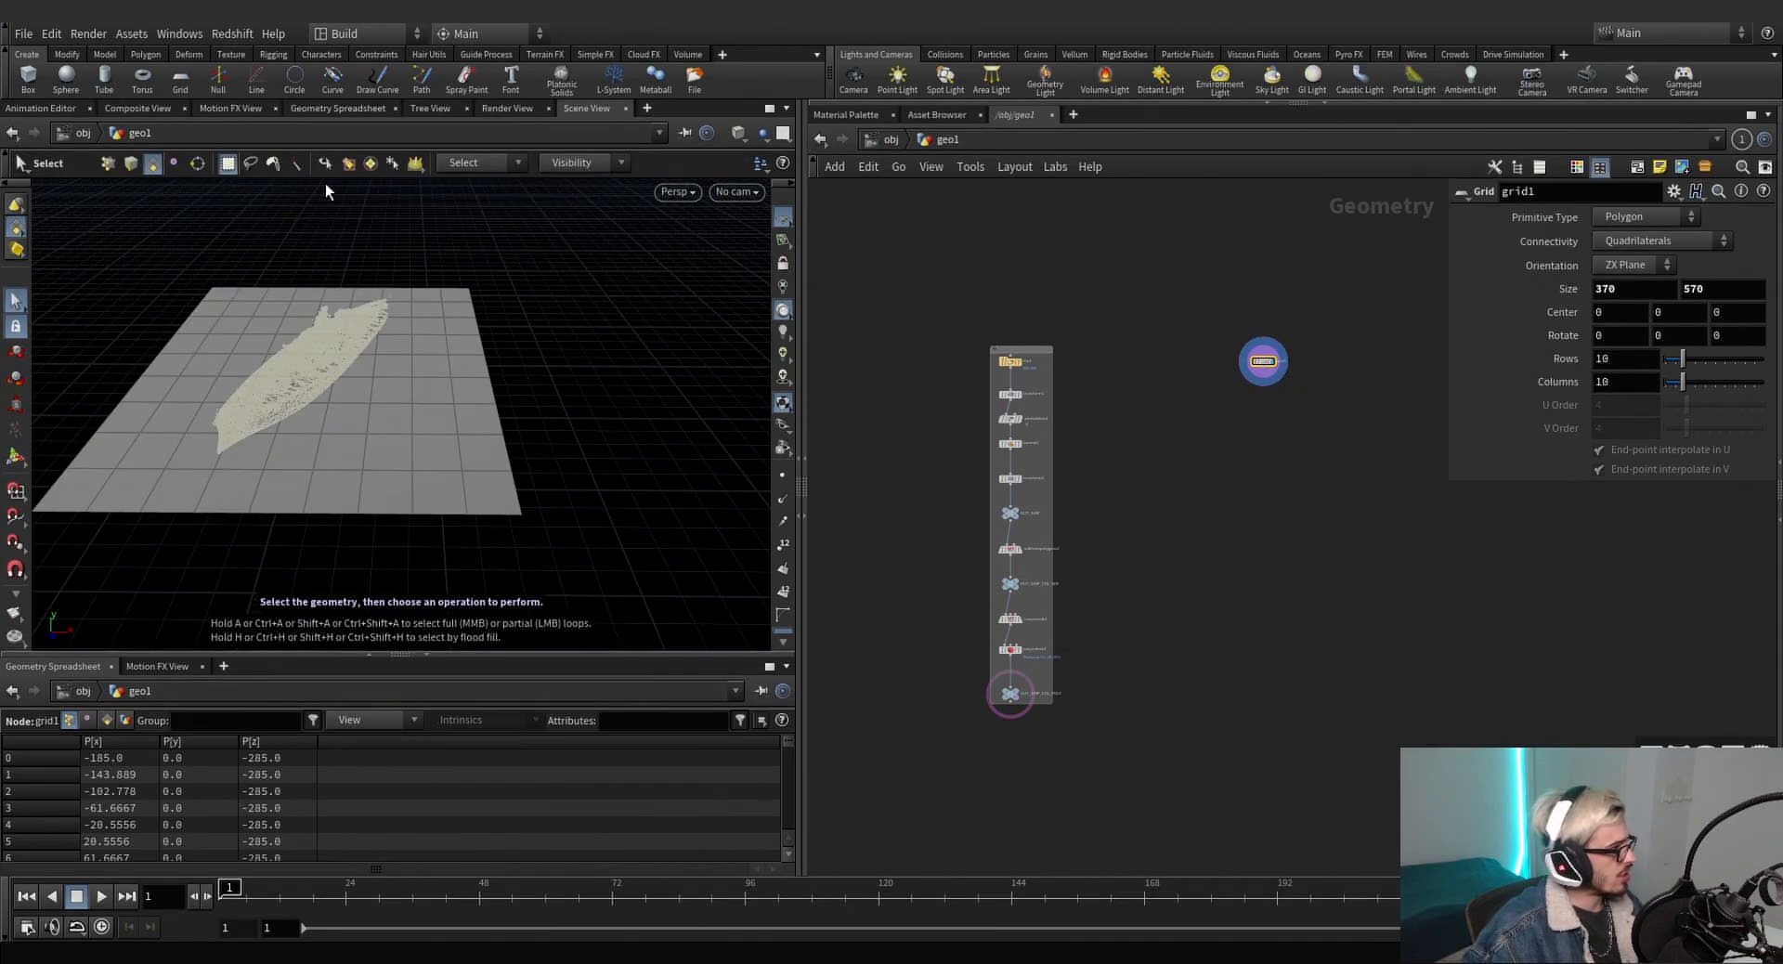
click(108, 162)
drag(458, 264, 494, 325)
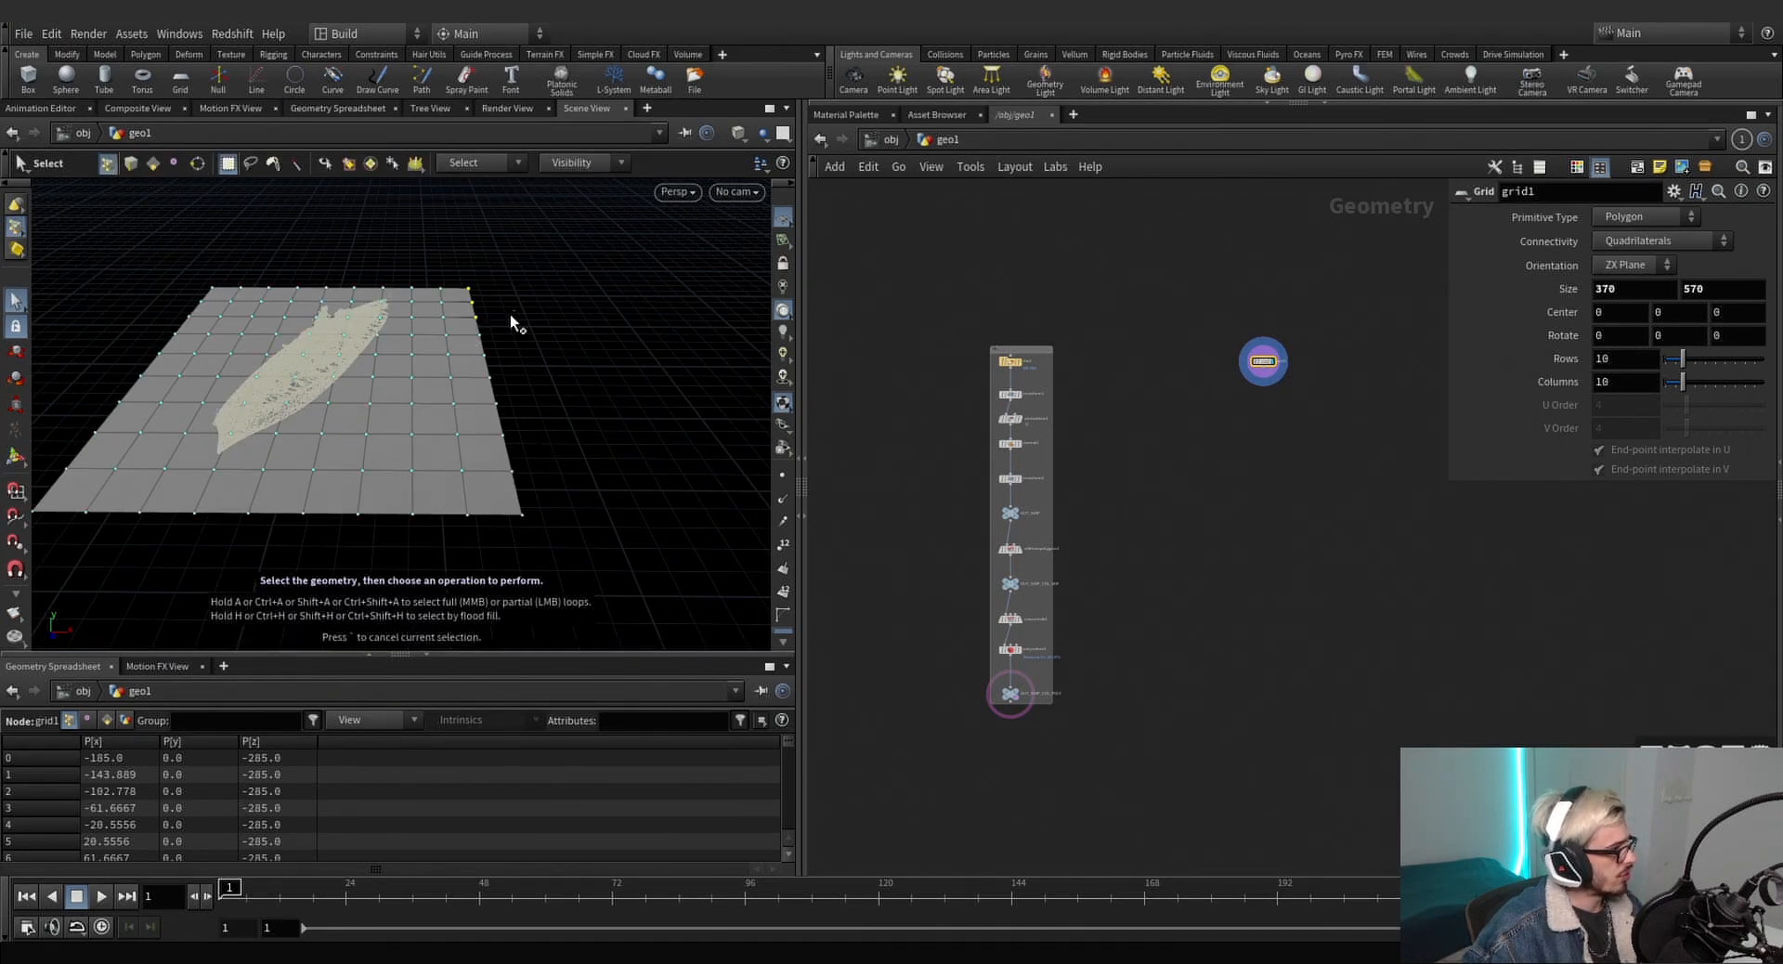
drag(481, 423, 481, 546)
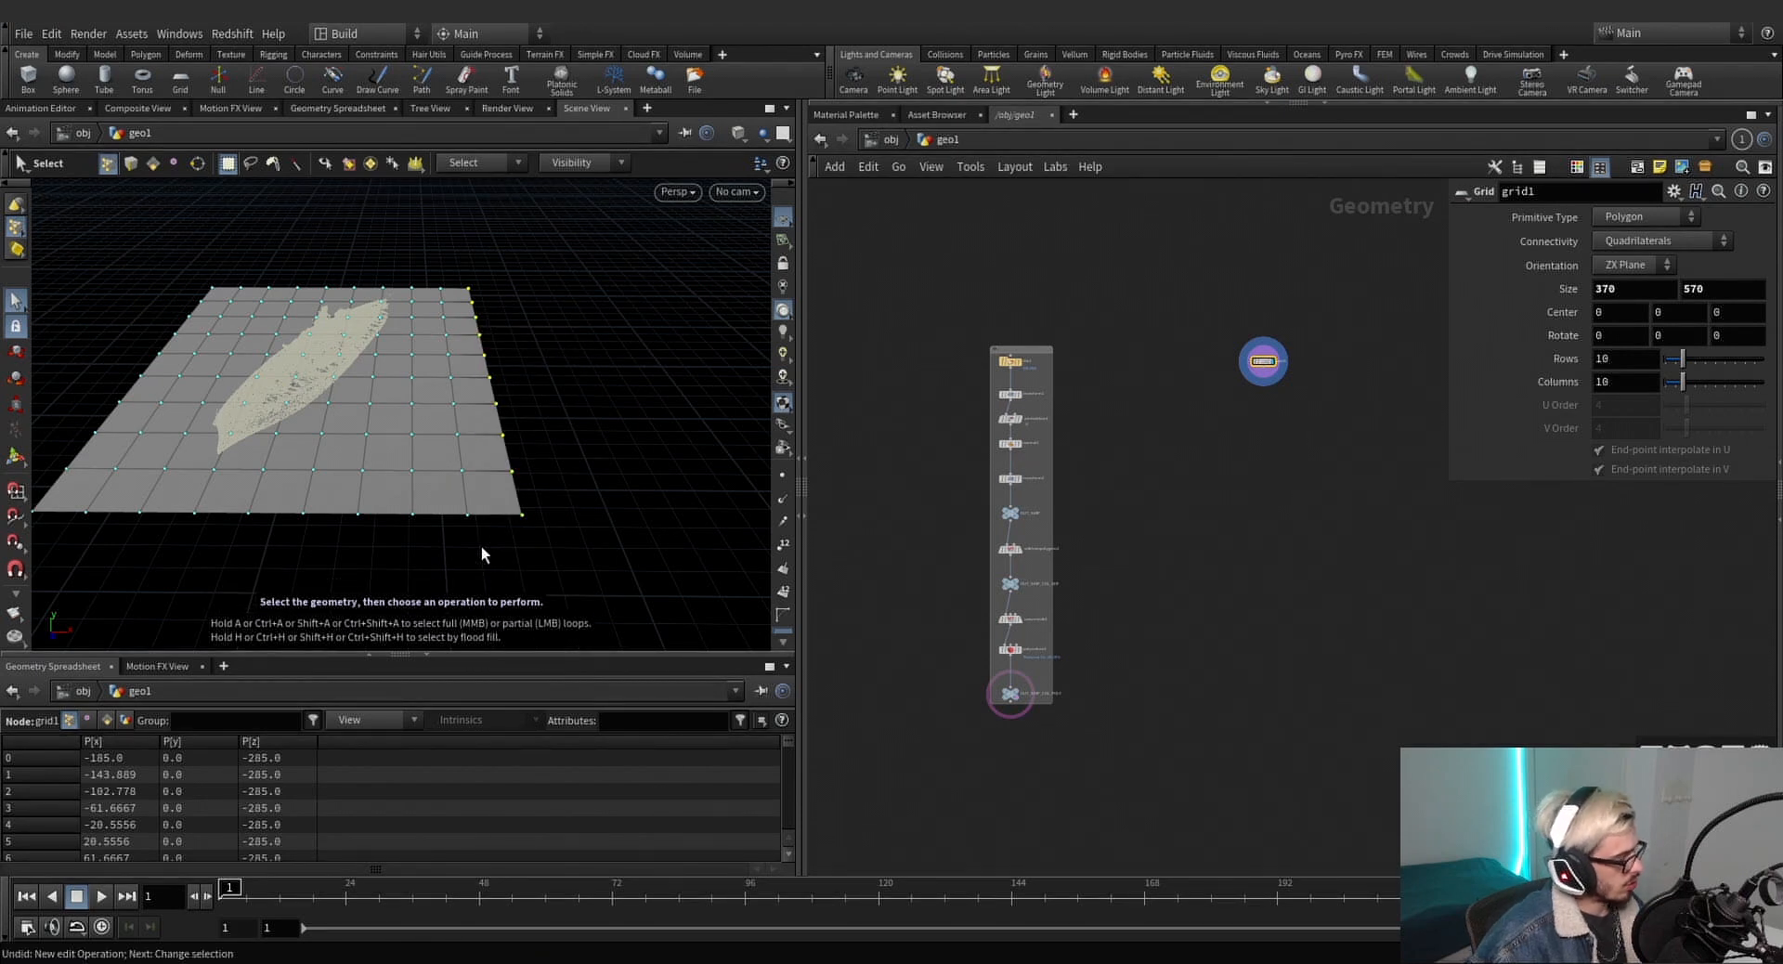
key(Tab)
text(edit)
key(Return)
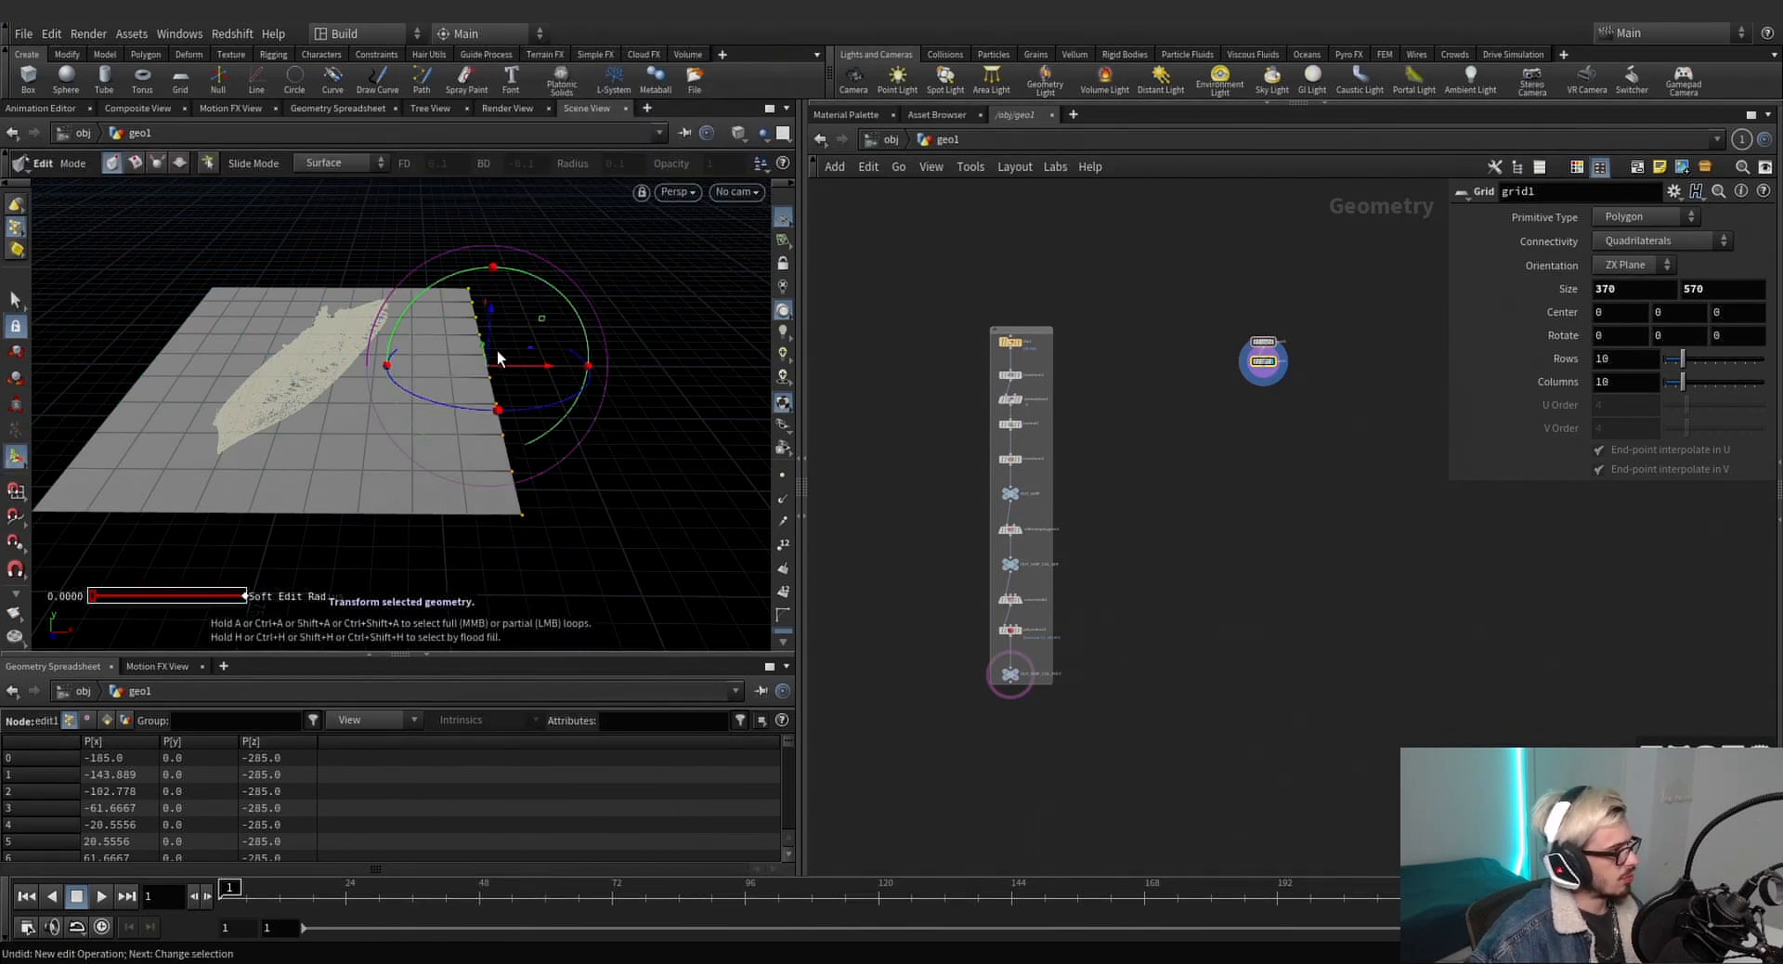
Raise the selected edge points into a high wall beside the ship and set the soft edit radius to about 71.
drag(491, 345, 484, 228)
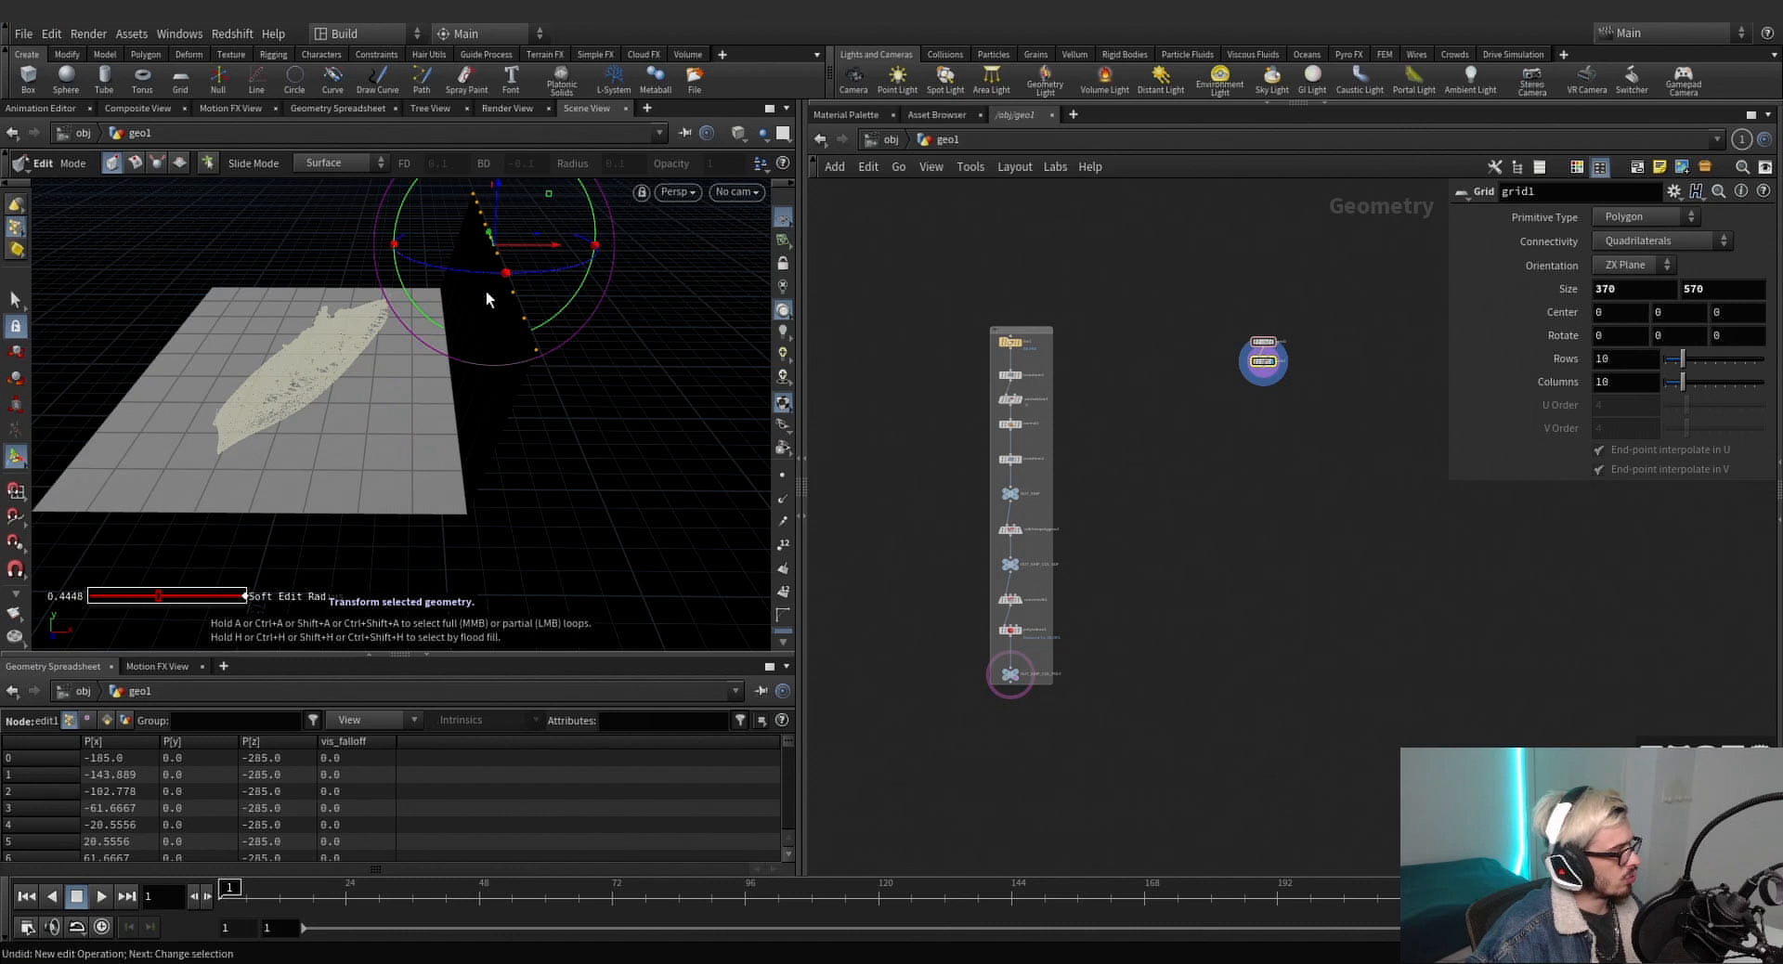
scroll(488, 293, up, 1)
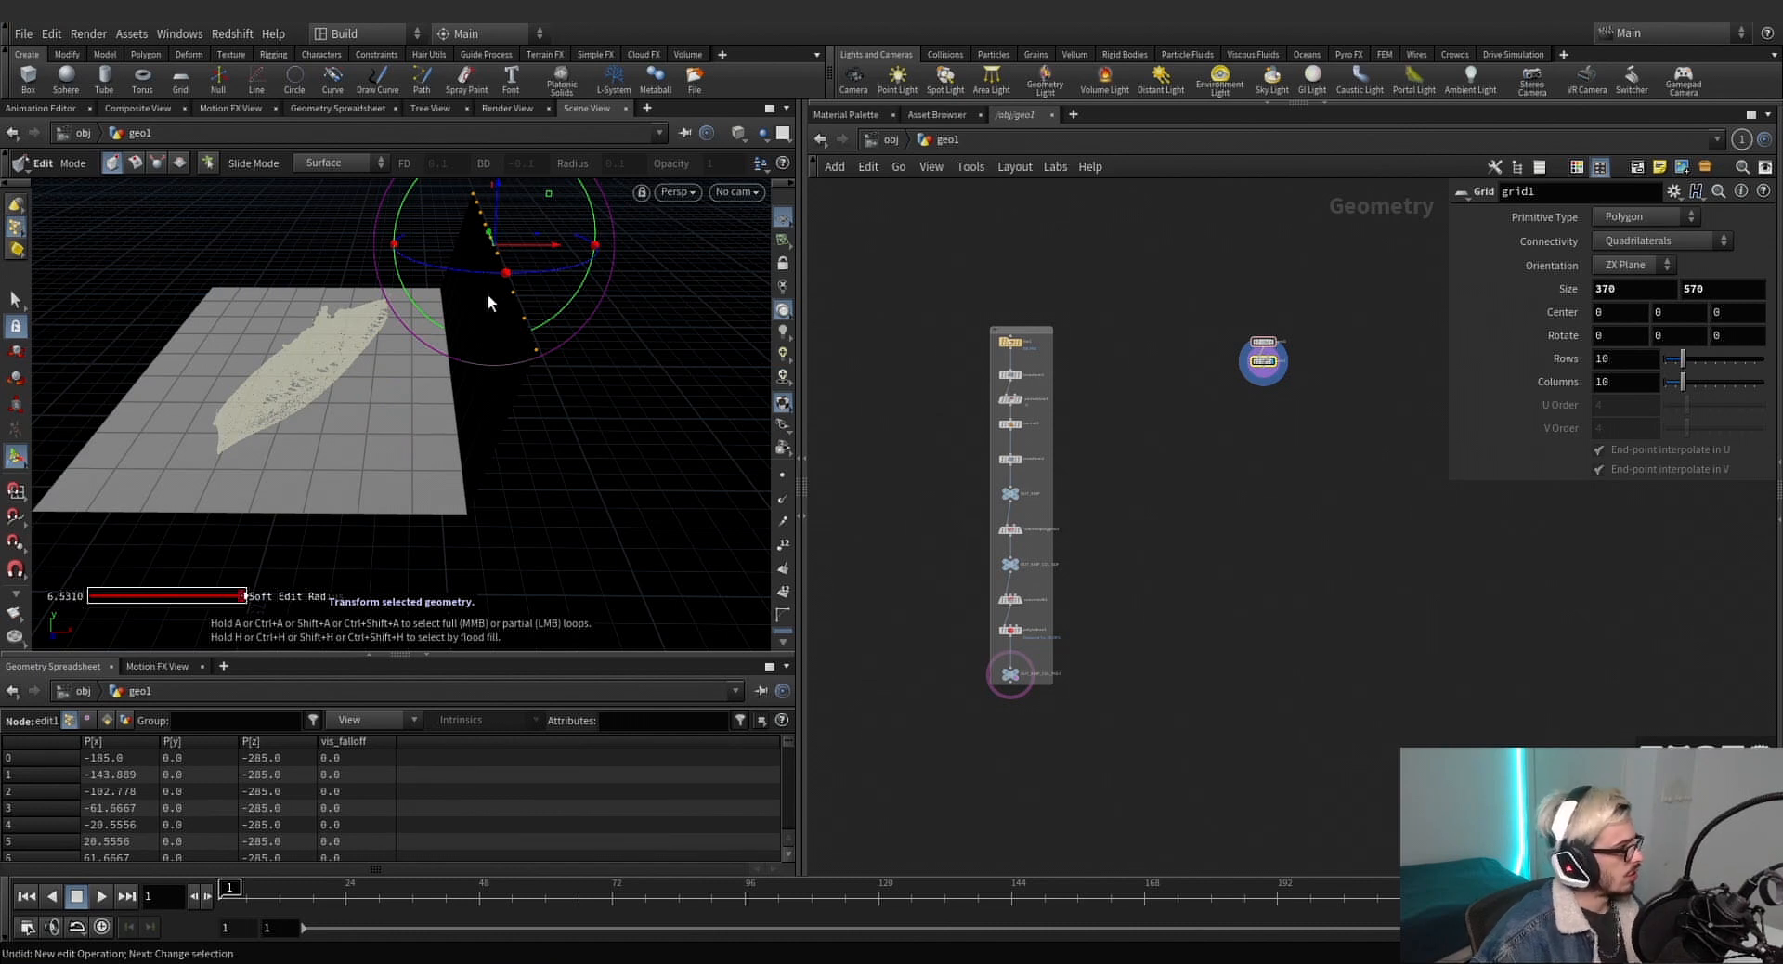
scroll(487, 294, up, 10)
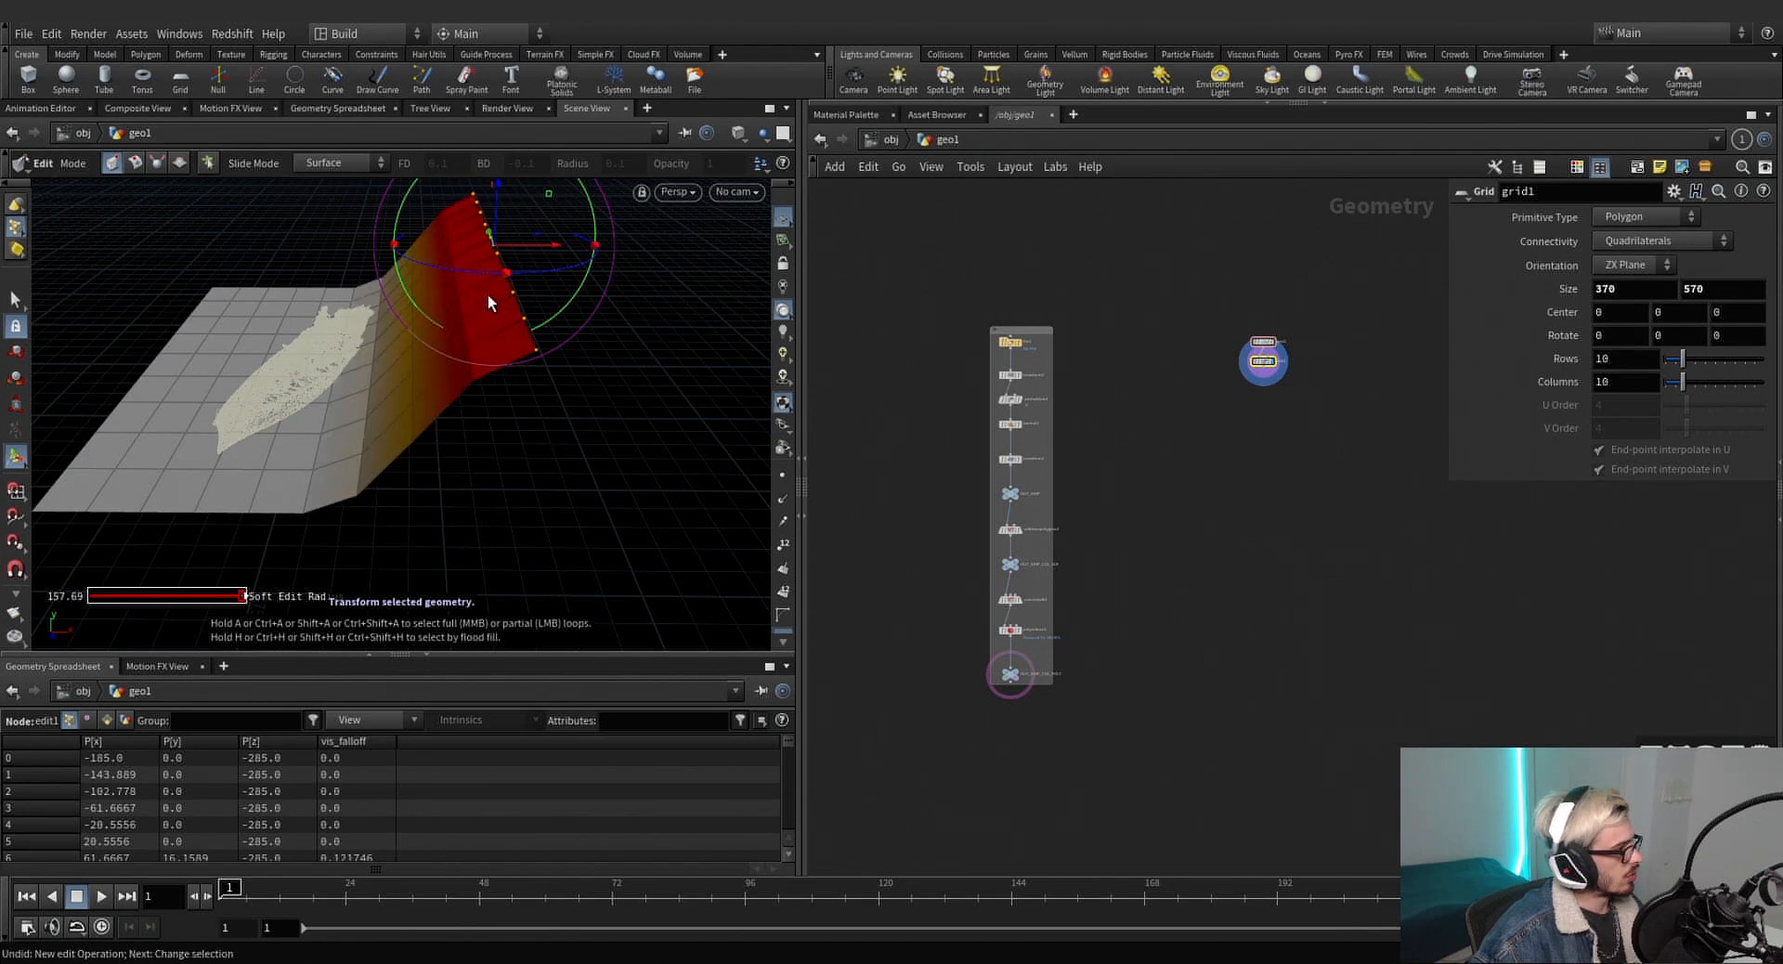
scroll(488, 293, down, 3)
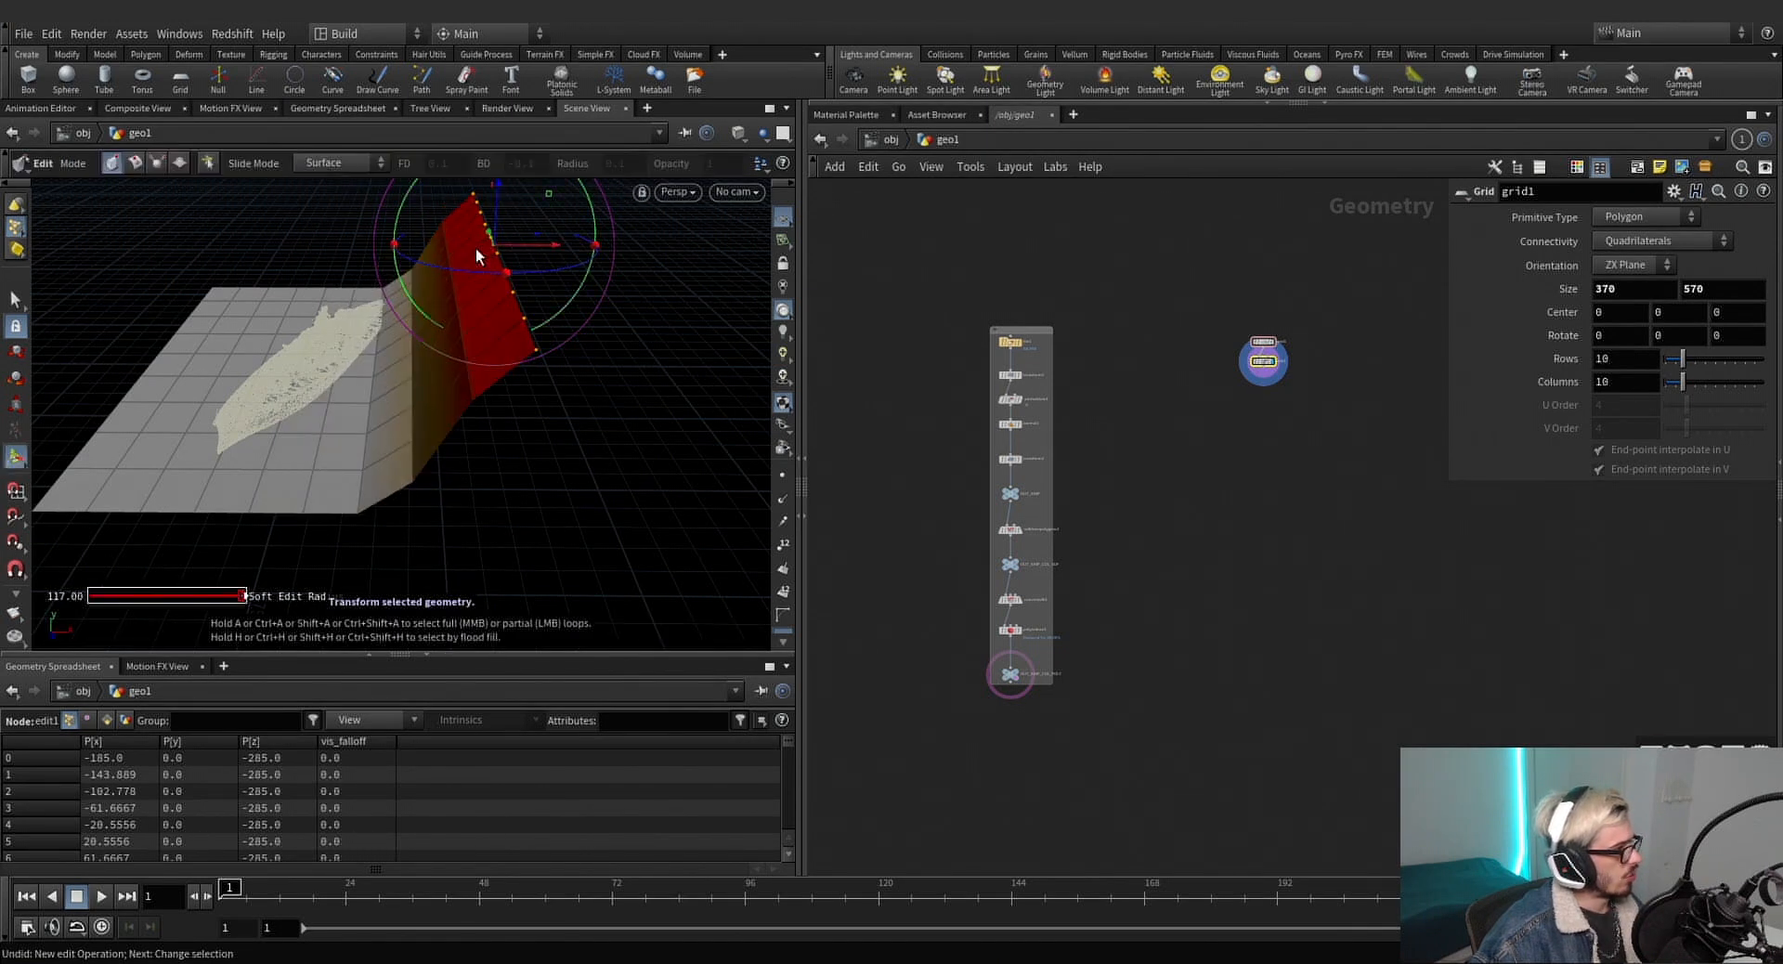
scroll(476, 248, down, 5)
Rotate the raised edge points with the transform handle and widen the soft edit radius to about 117.
alt+drag(477, 247, 458, 238)
alt+scroll(468, 246, up, 3)
alt+middle_drag(470, 247, 474, 312)
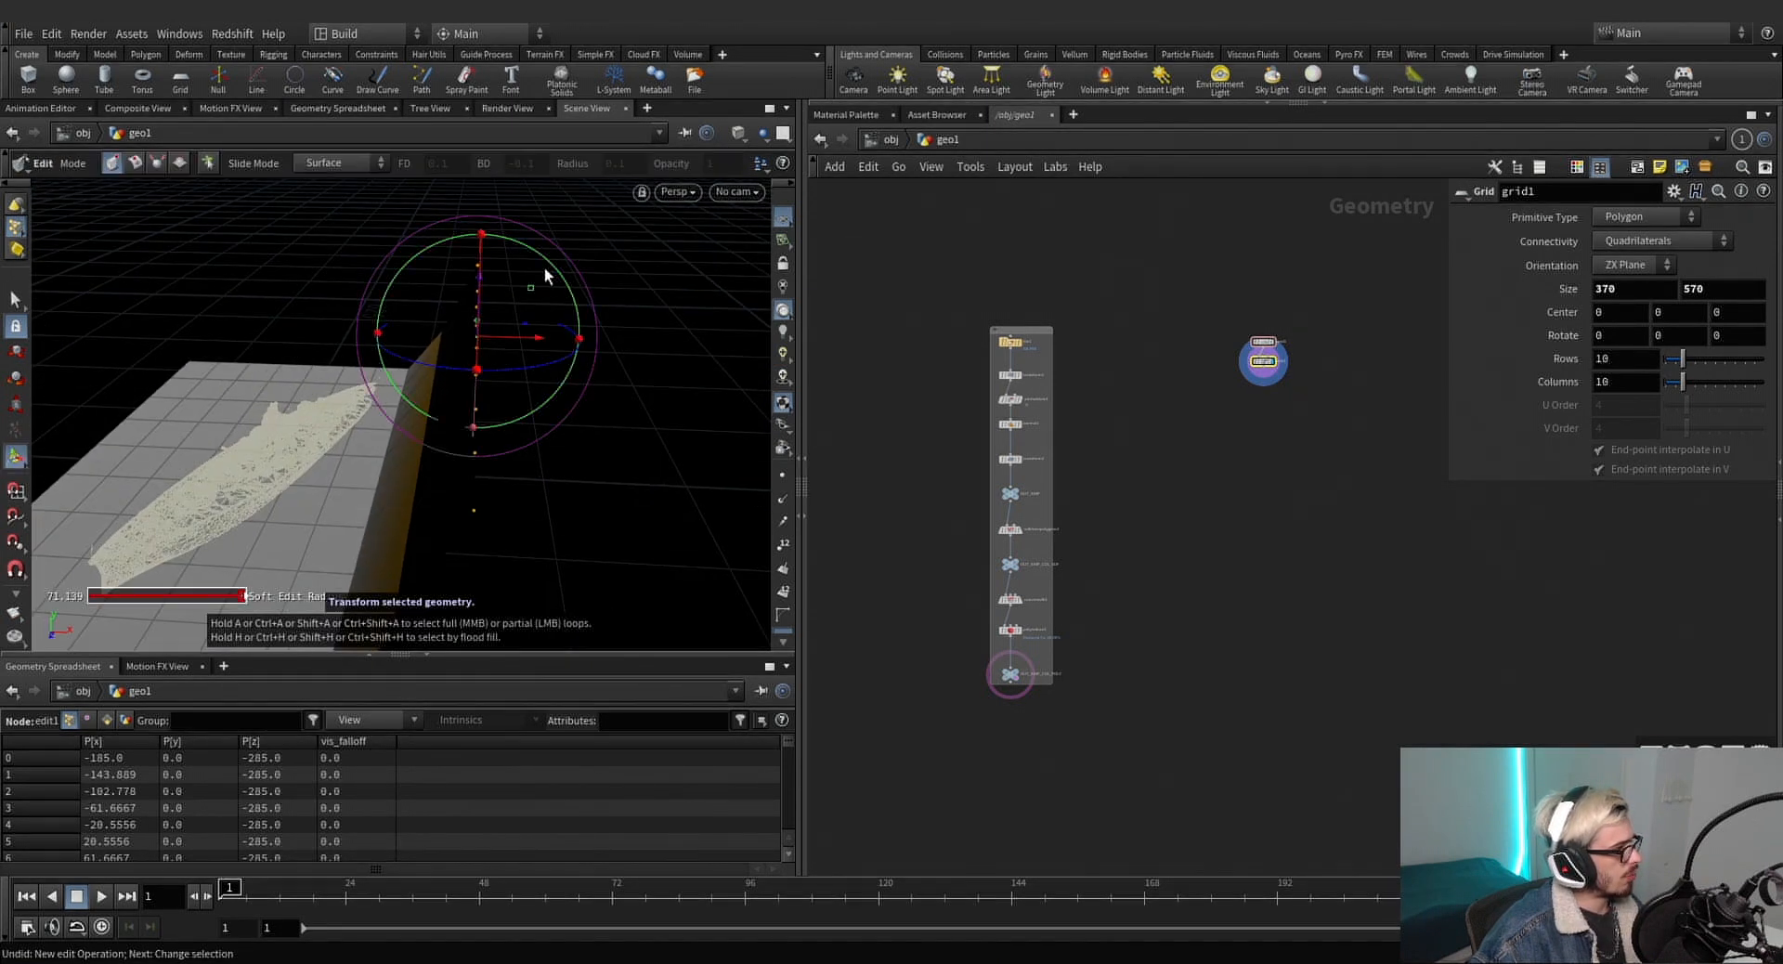
drag(544, 265, 597, 339)
key(ctrl+z)
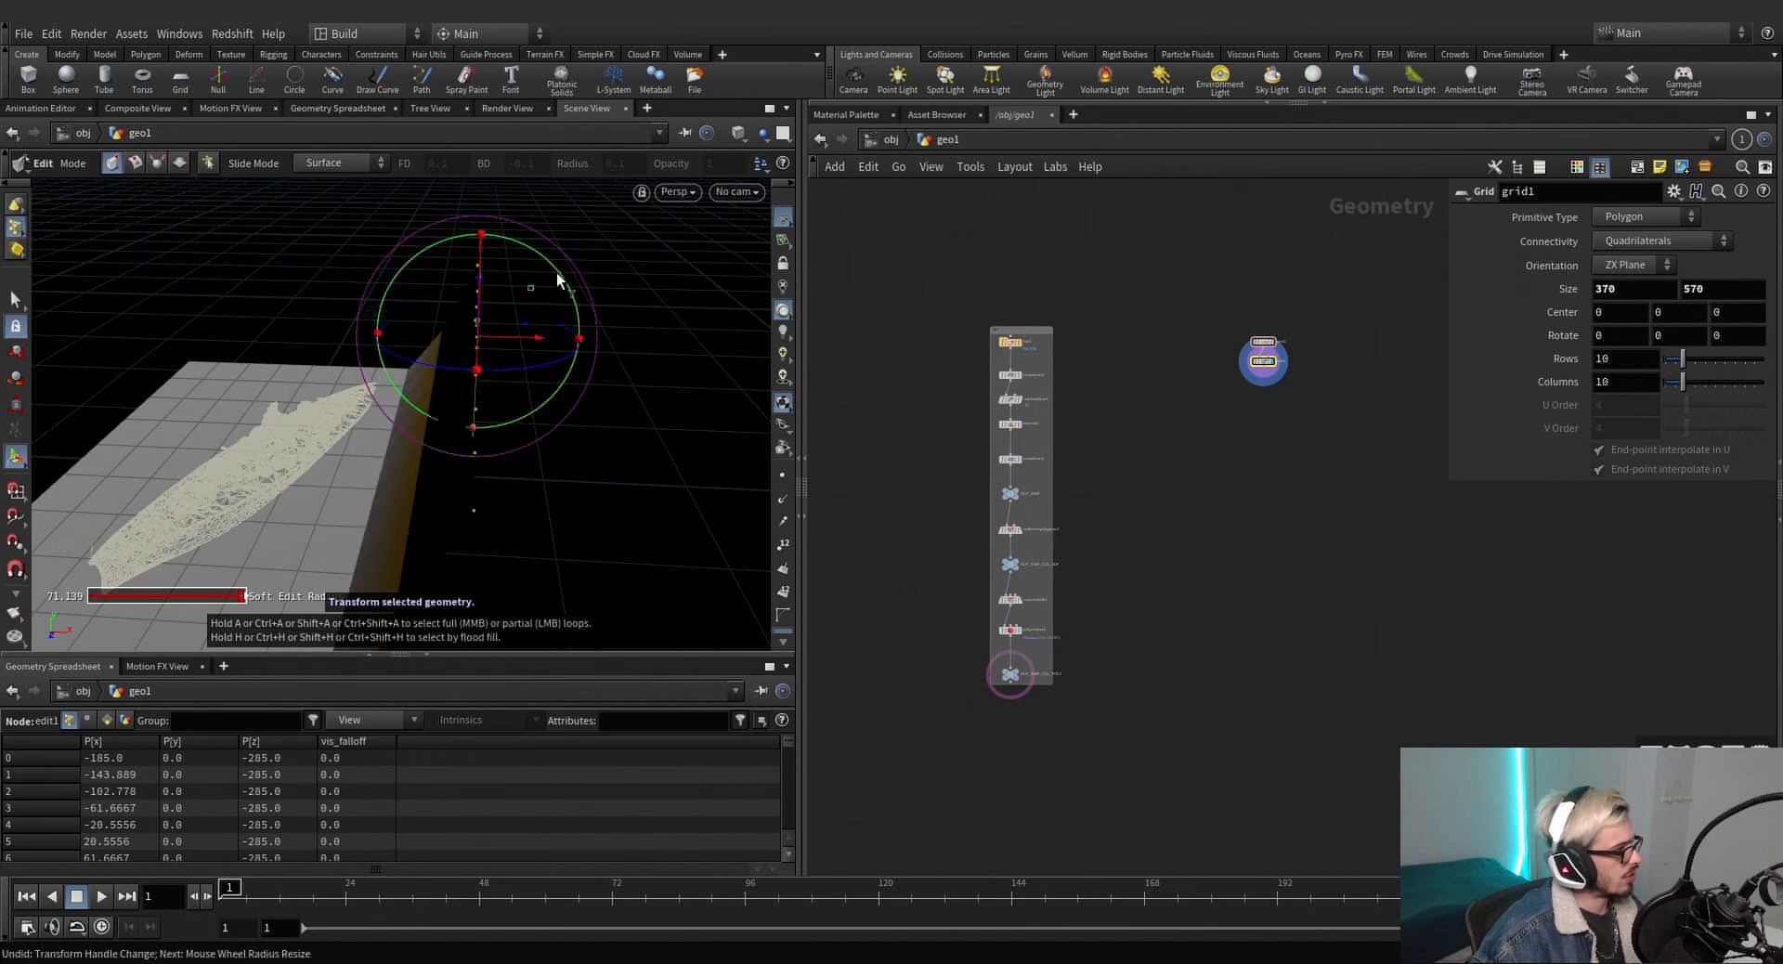
drag(560, 279, 563, 377)
drag(573, 316, 568, 320)
scroll(569, 320, up, 3)
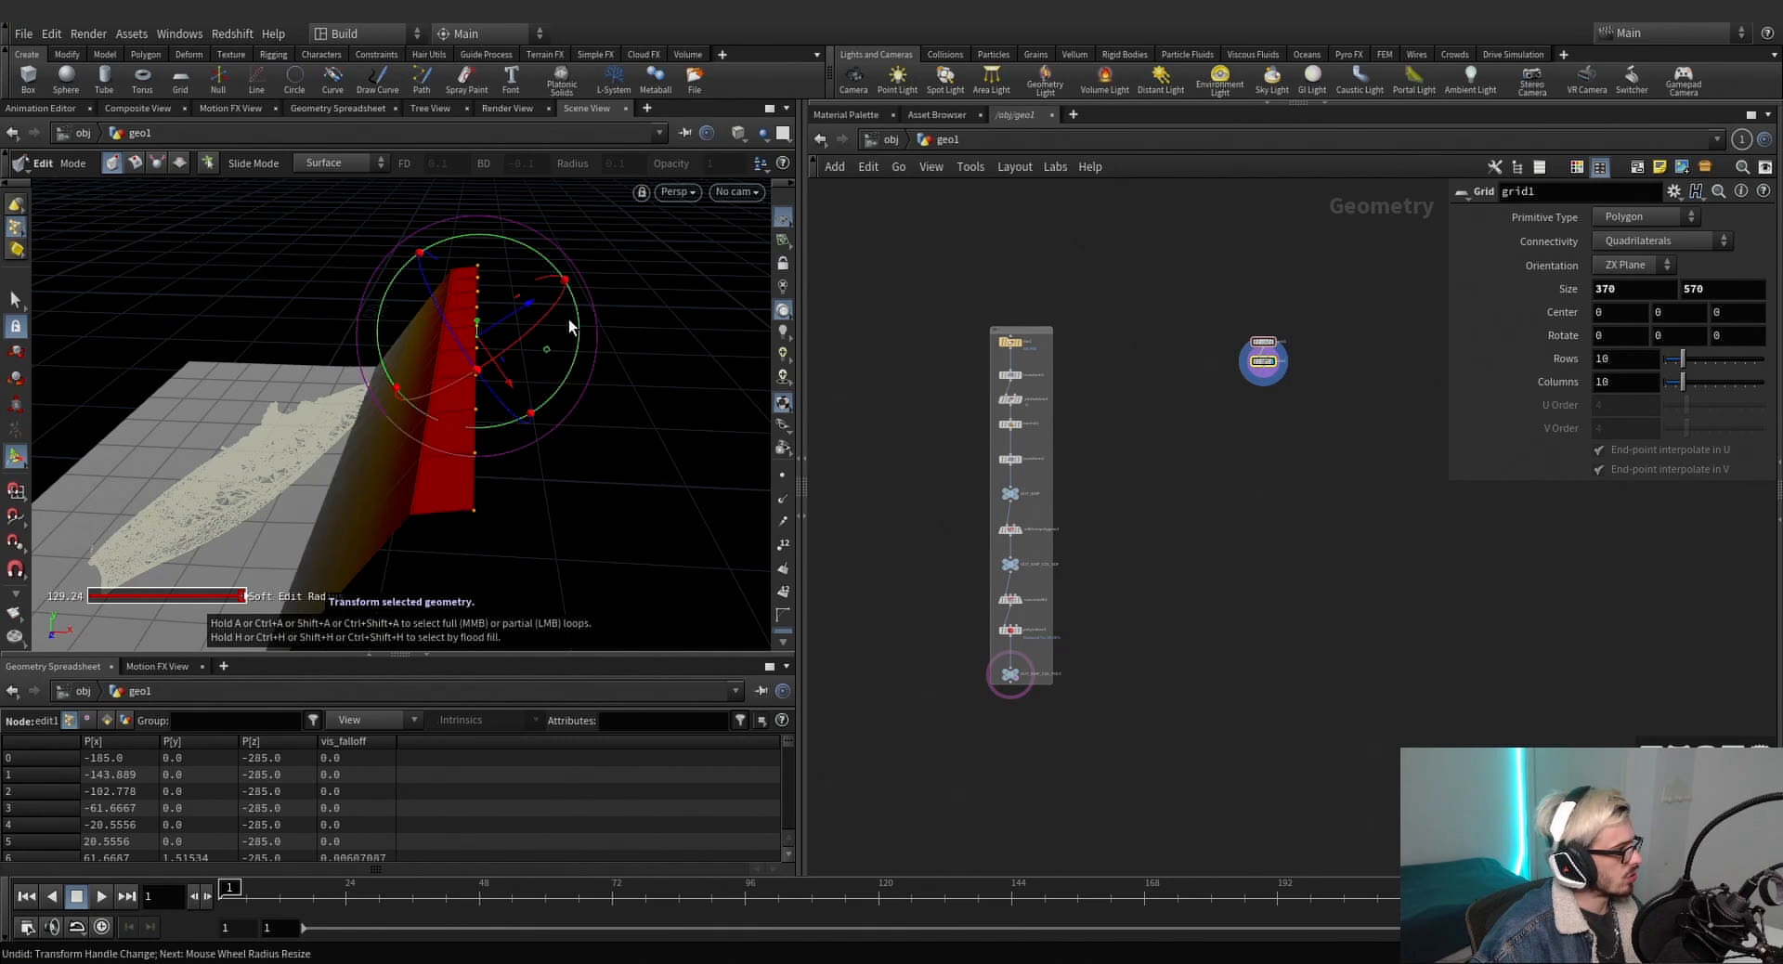
alt+drag(484, 375, 348, 360)
scroll(555, 316, down, 2)
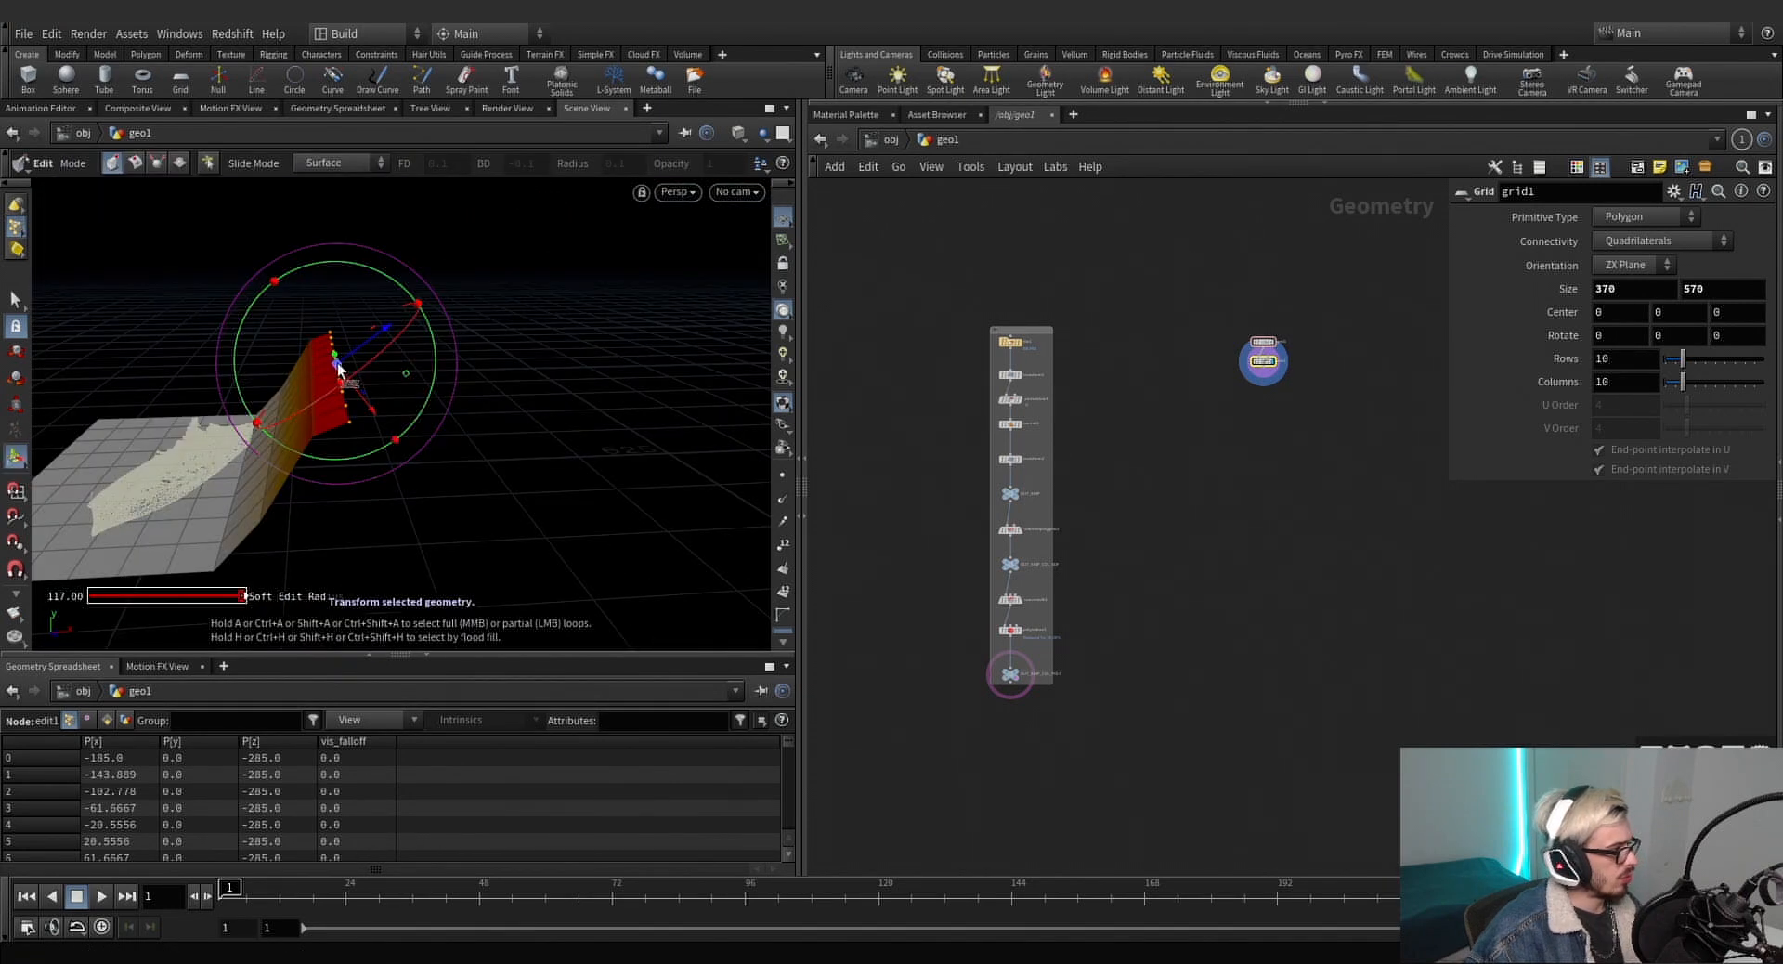
Align the edit handle to World and reduce the soft edit radius to about 86.8.
right_click(339, 366)
mouse_move(382, 422)
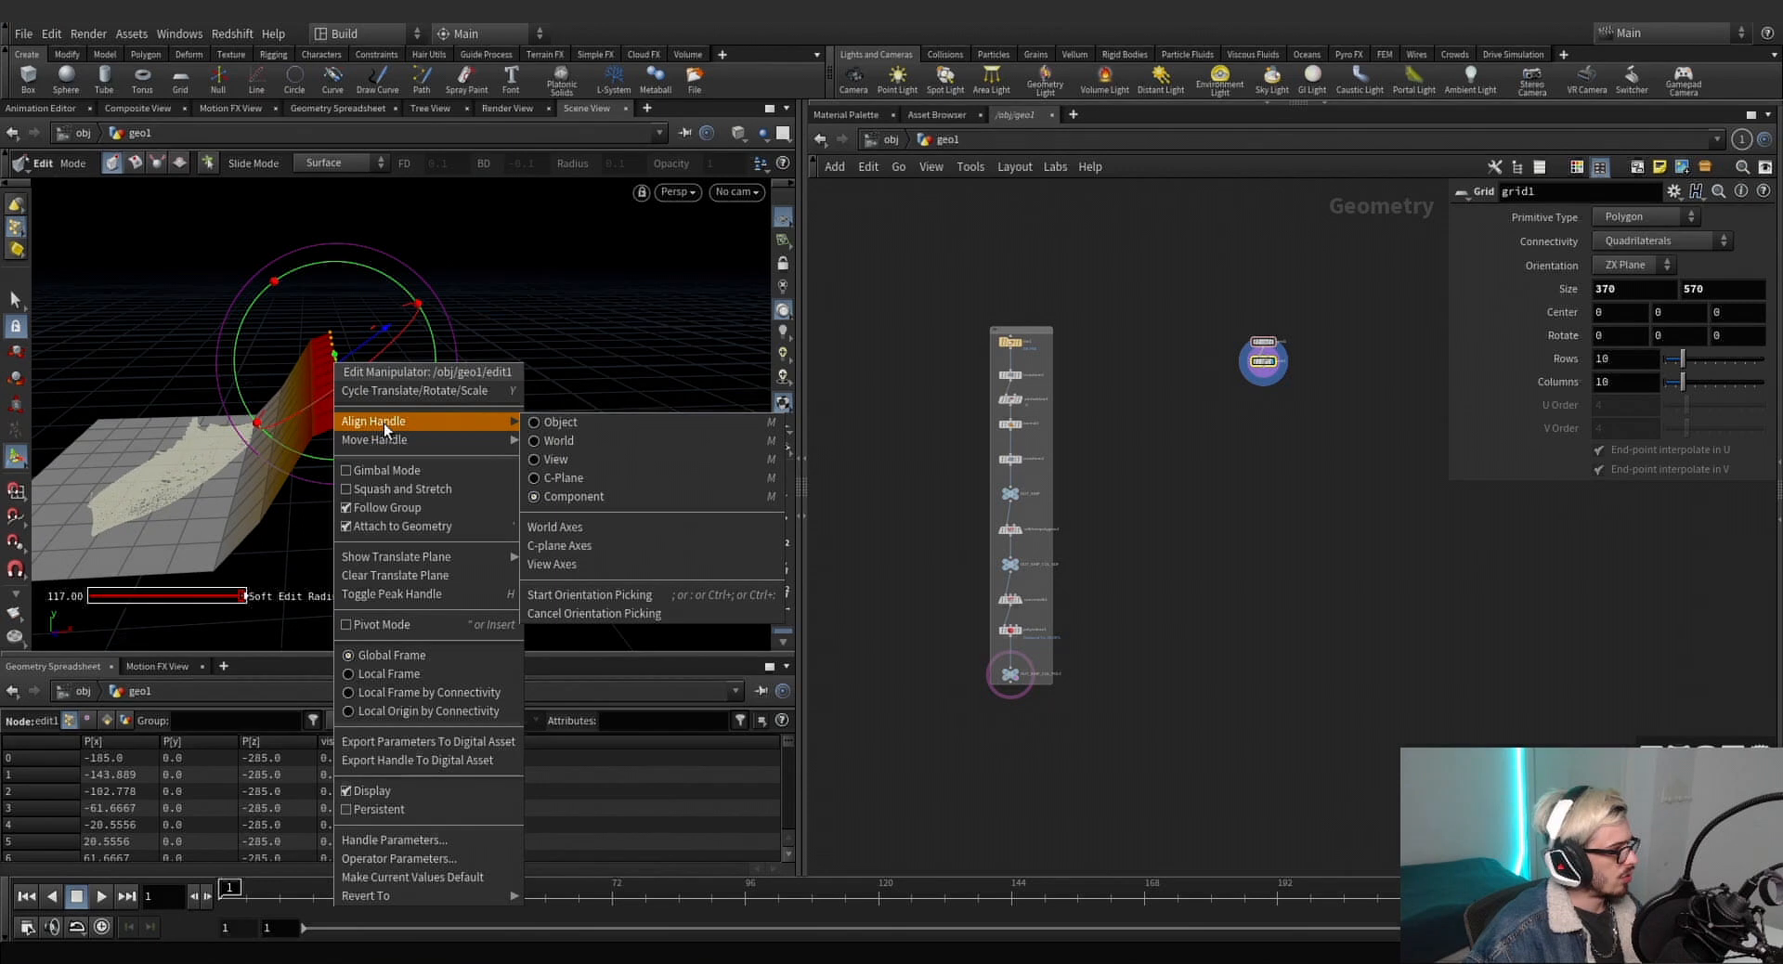
click(603, 440)
alt+drag(335, 321, 297, 359)
scroll(297, 358, down, 3)
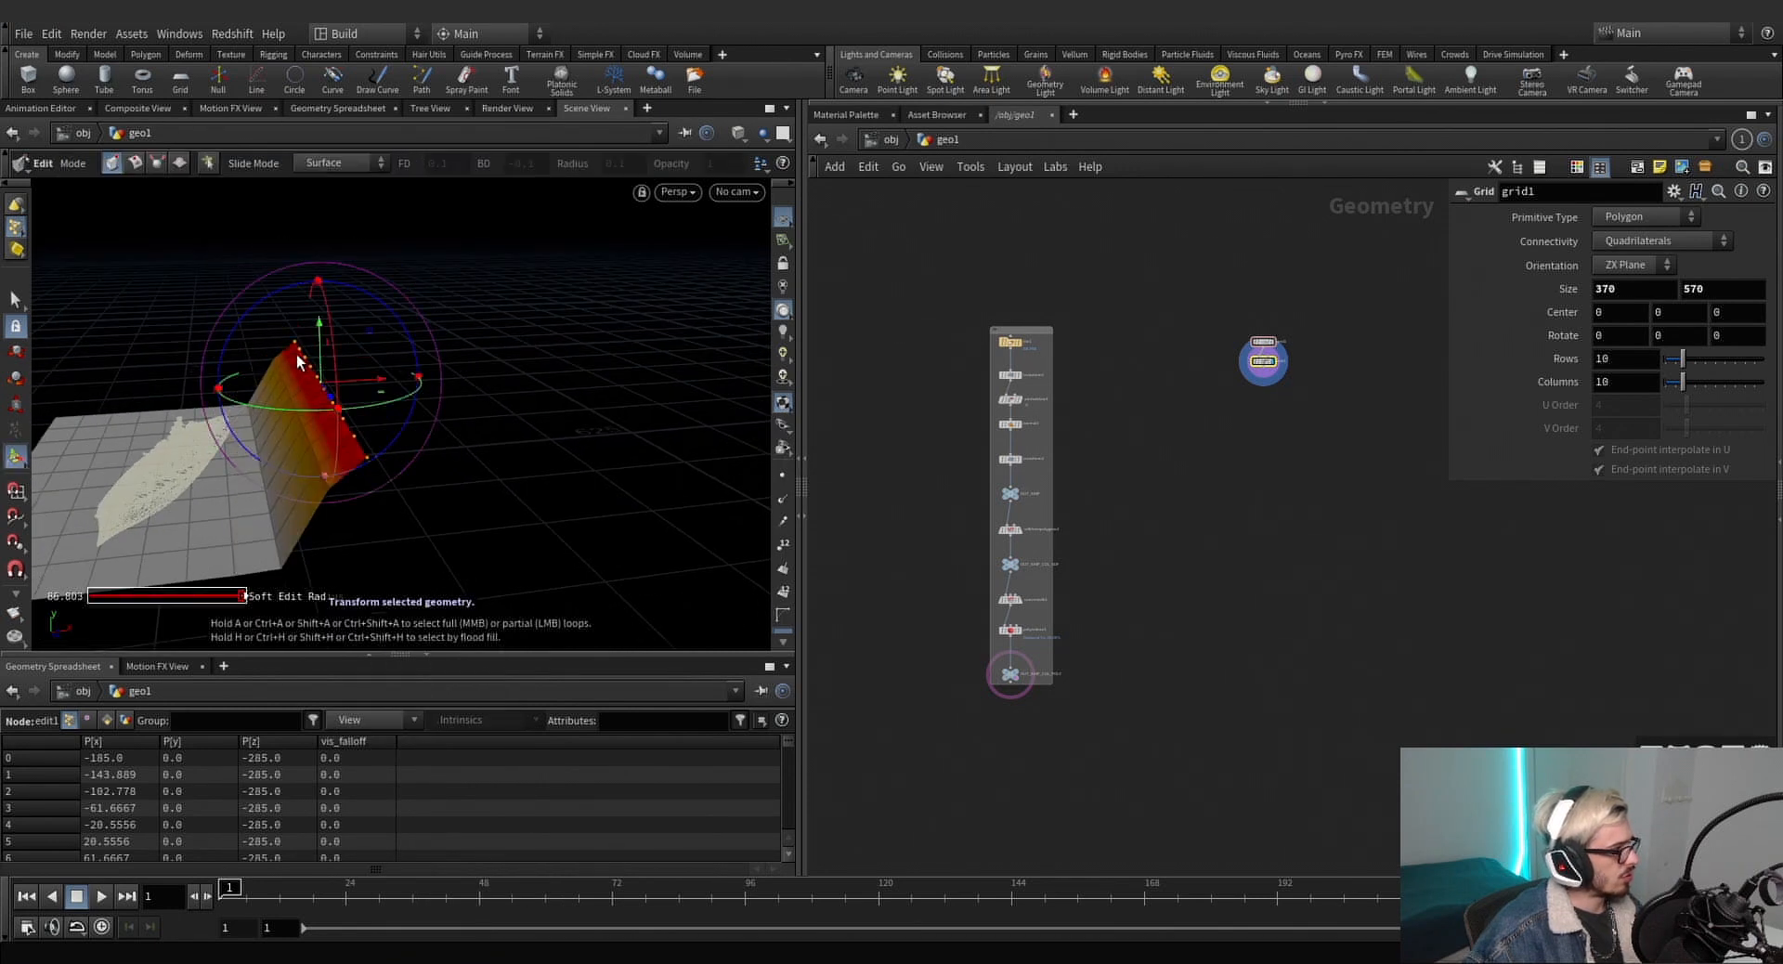
drag(402, 325, 325, 314)
alt+drag(240, 383, 216, 337)
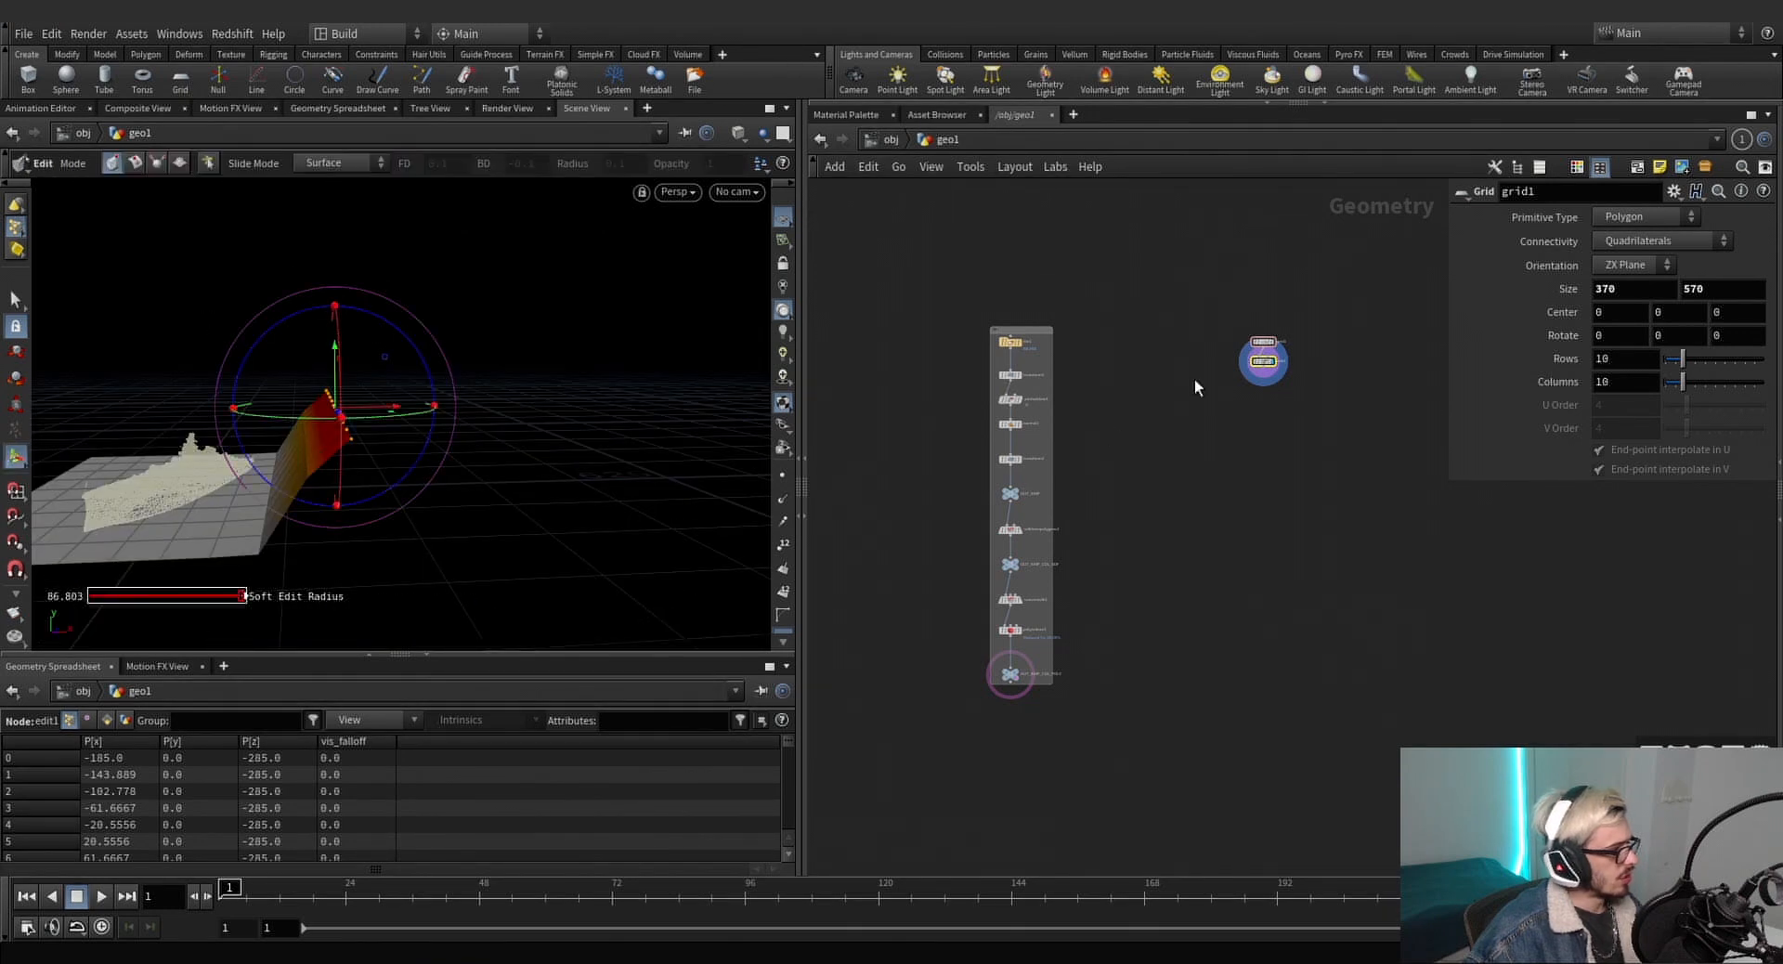
Add a Null node below edit1 and name it OUT_MAIN_SHAPE.
scroll(1244, 366, up, 3)
key(Tab)
text(null)
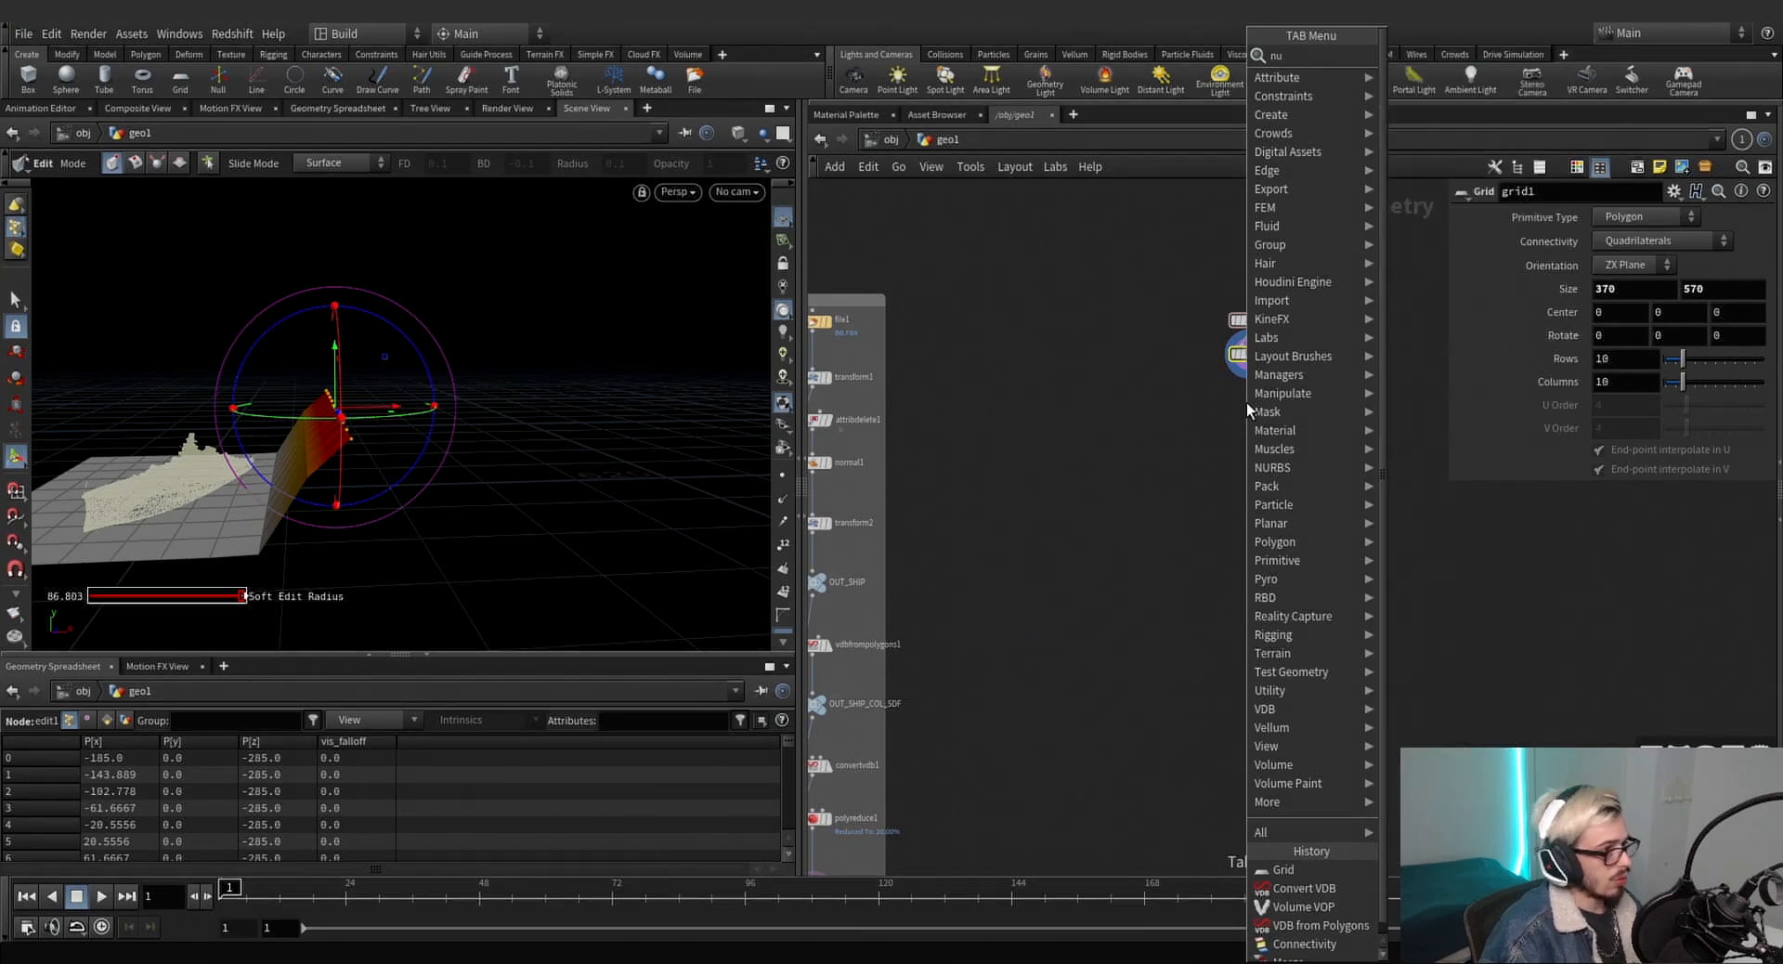
key(Return)
drag(1250, 414, 1252, 423)
click(1280, 421)
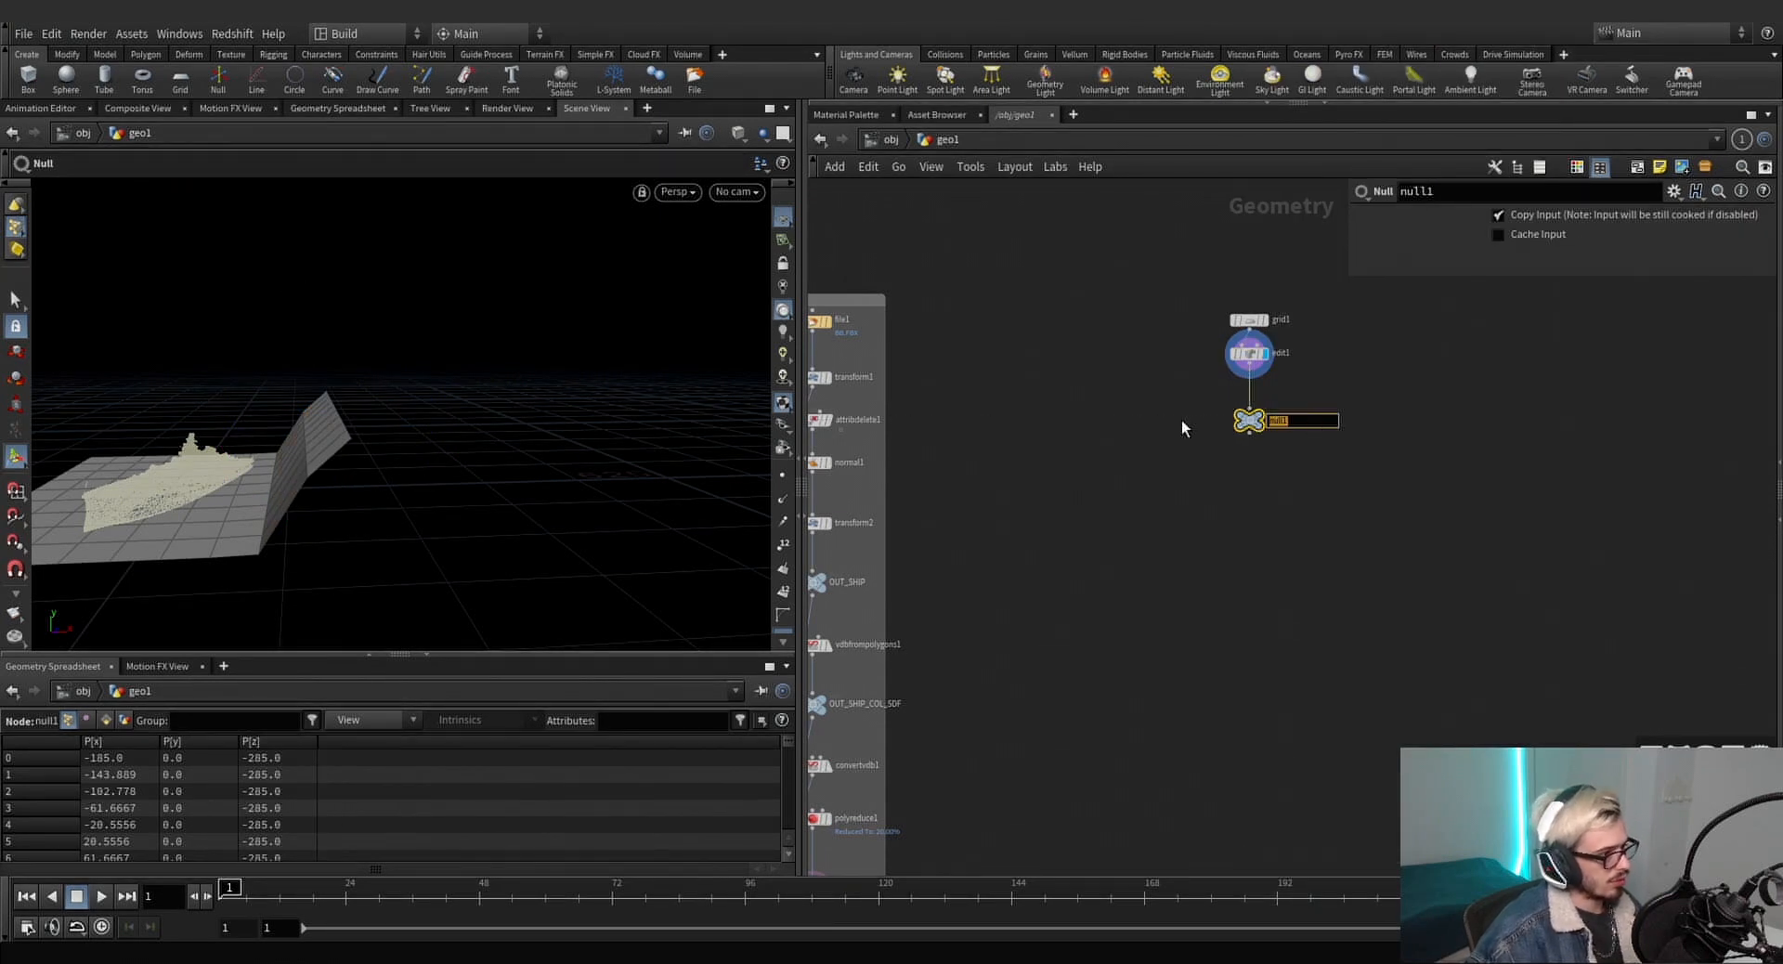
text(OUT_MAIN_SHAP)
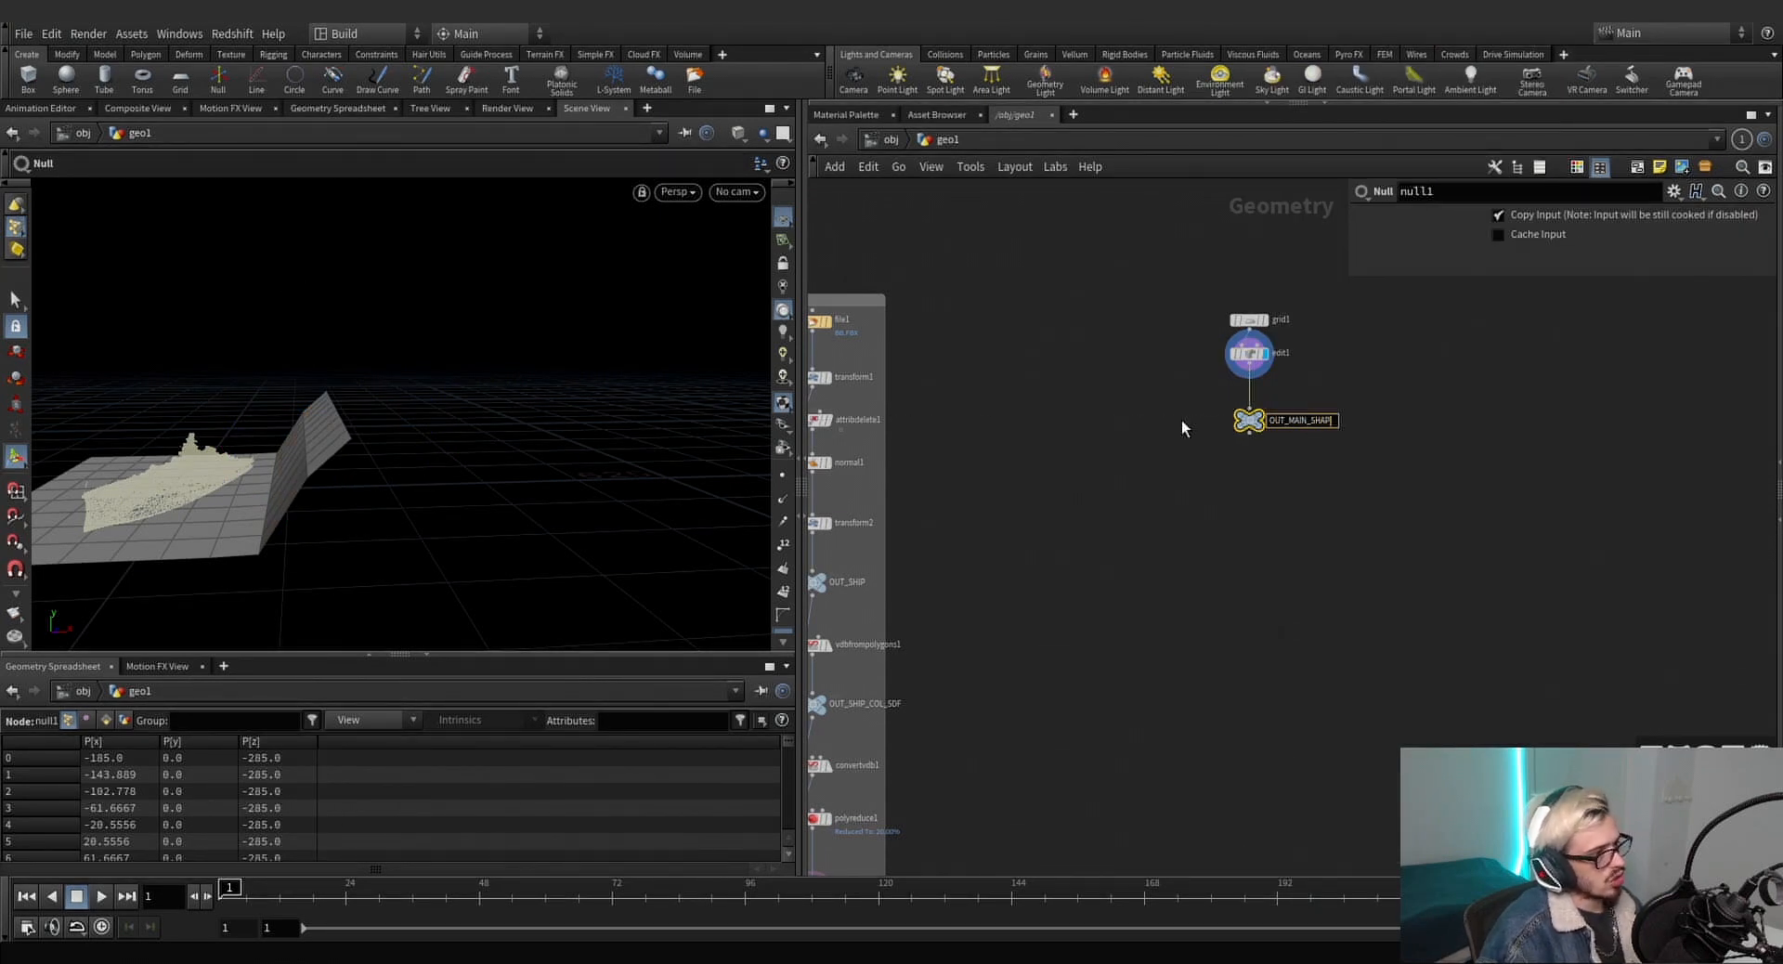
text(E)
key(Return)
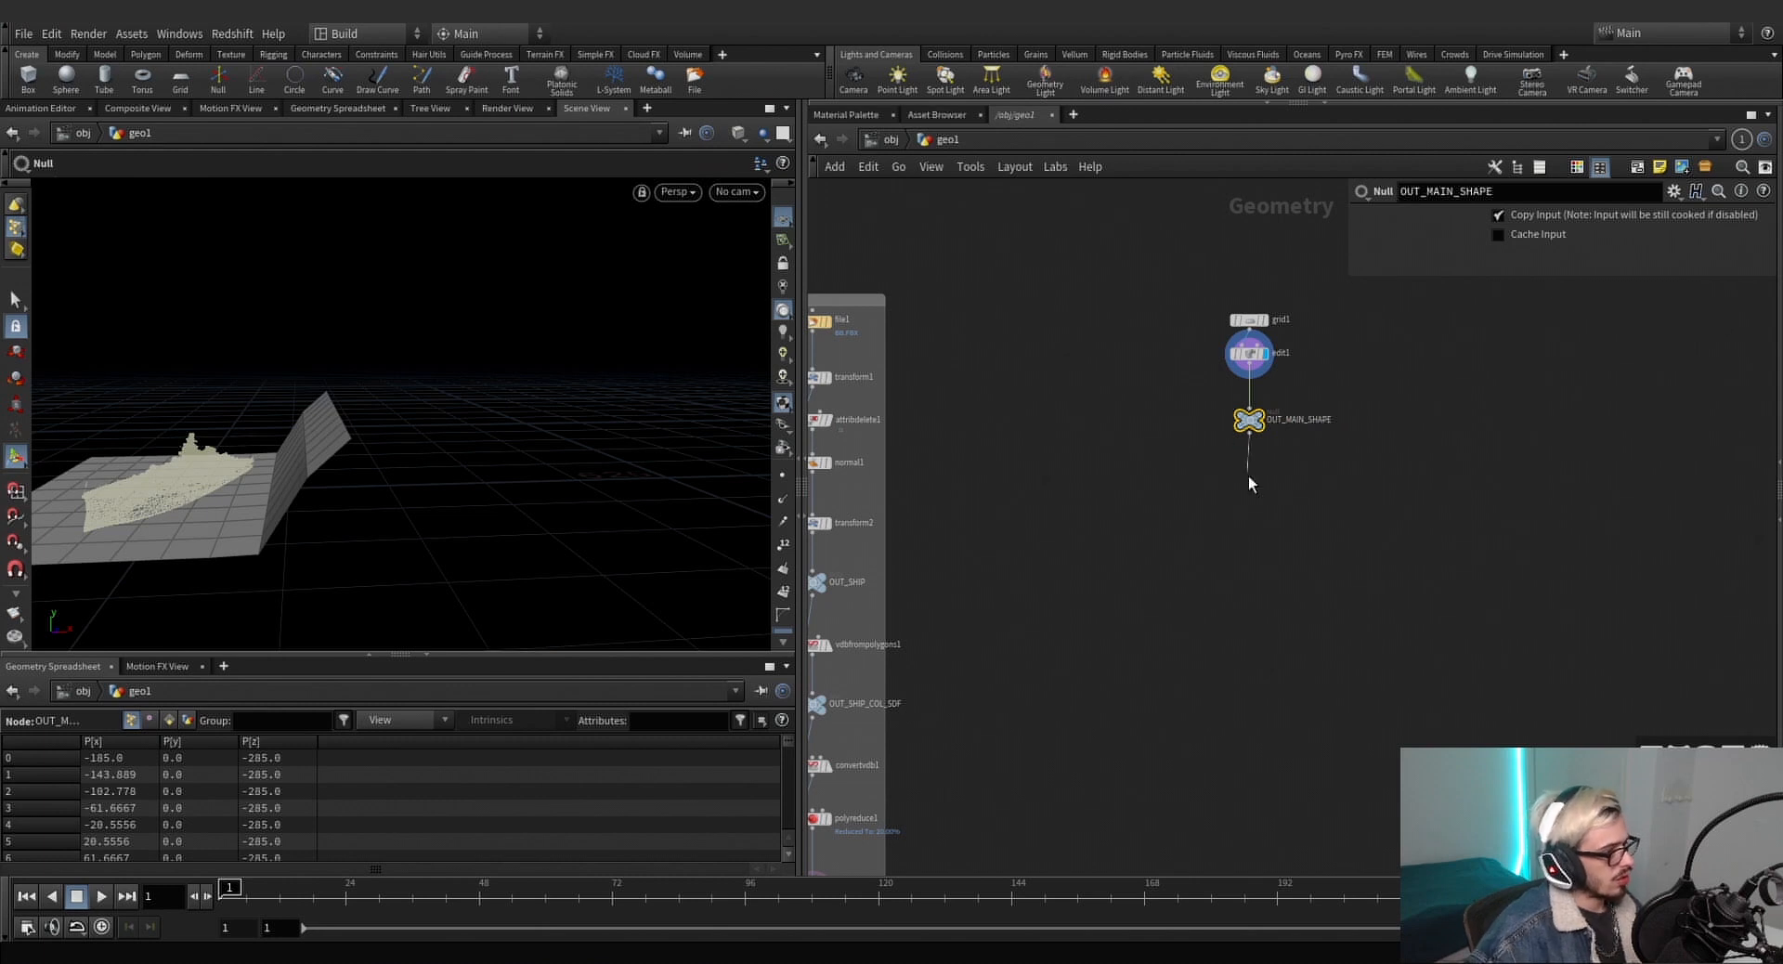
Add an Extrude Volume node below OUT_MAIN_SHAPE and set its depth to -30.
key(Tab)
text(volume ex)
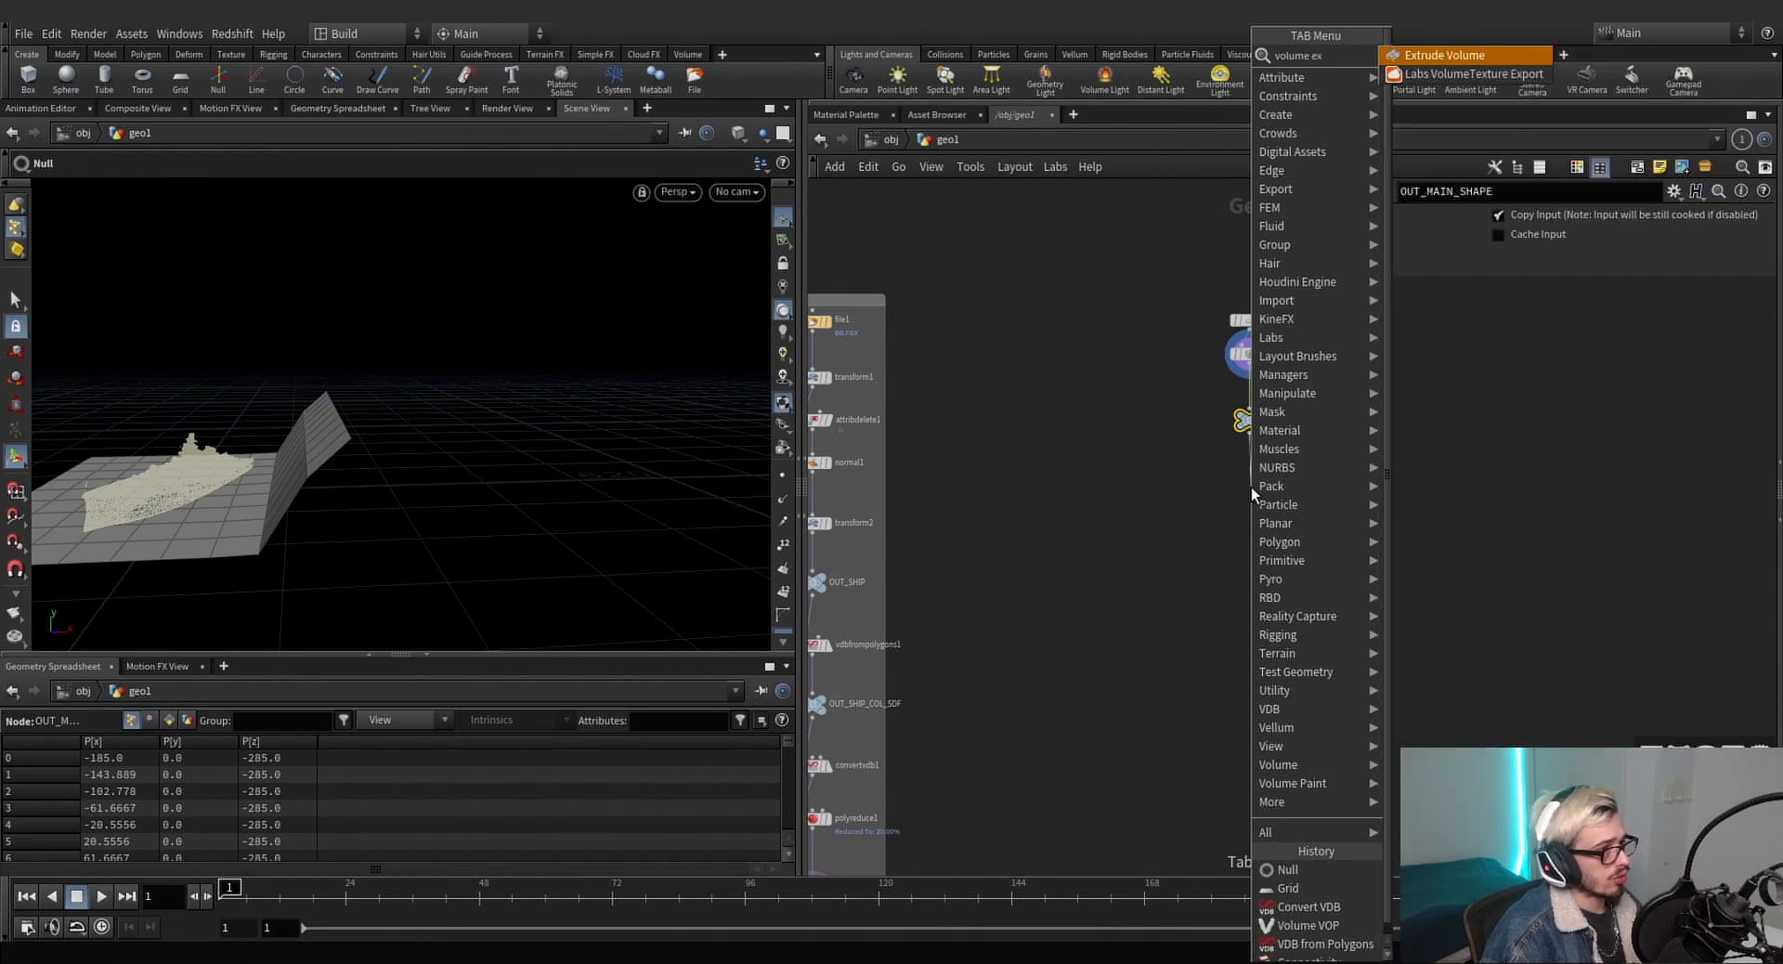
key(Return)
click(1251, 487)
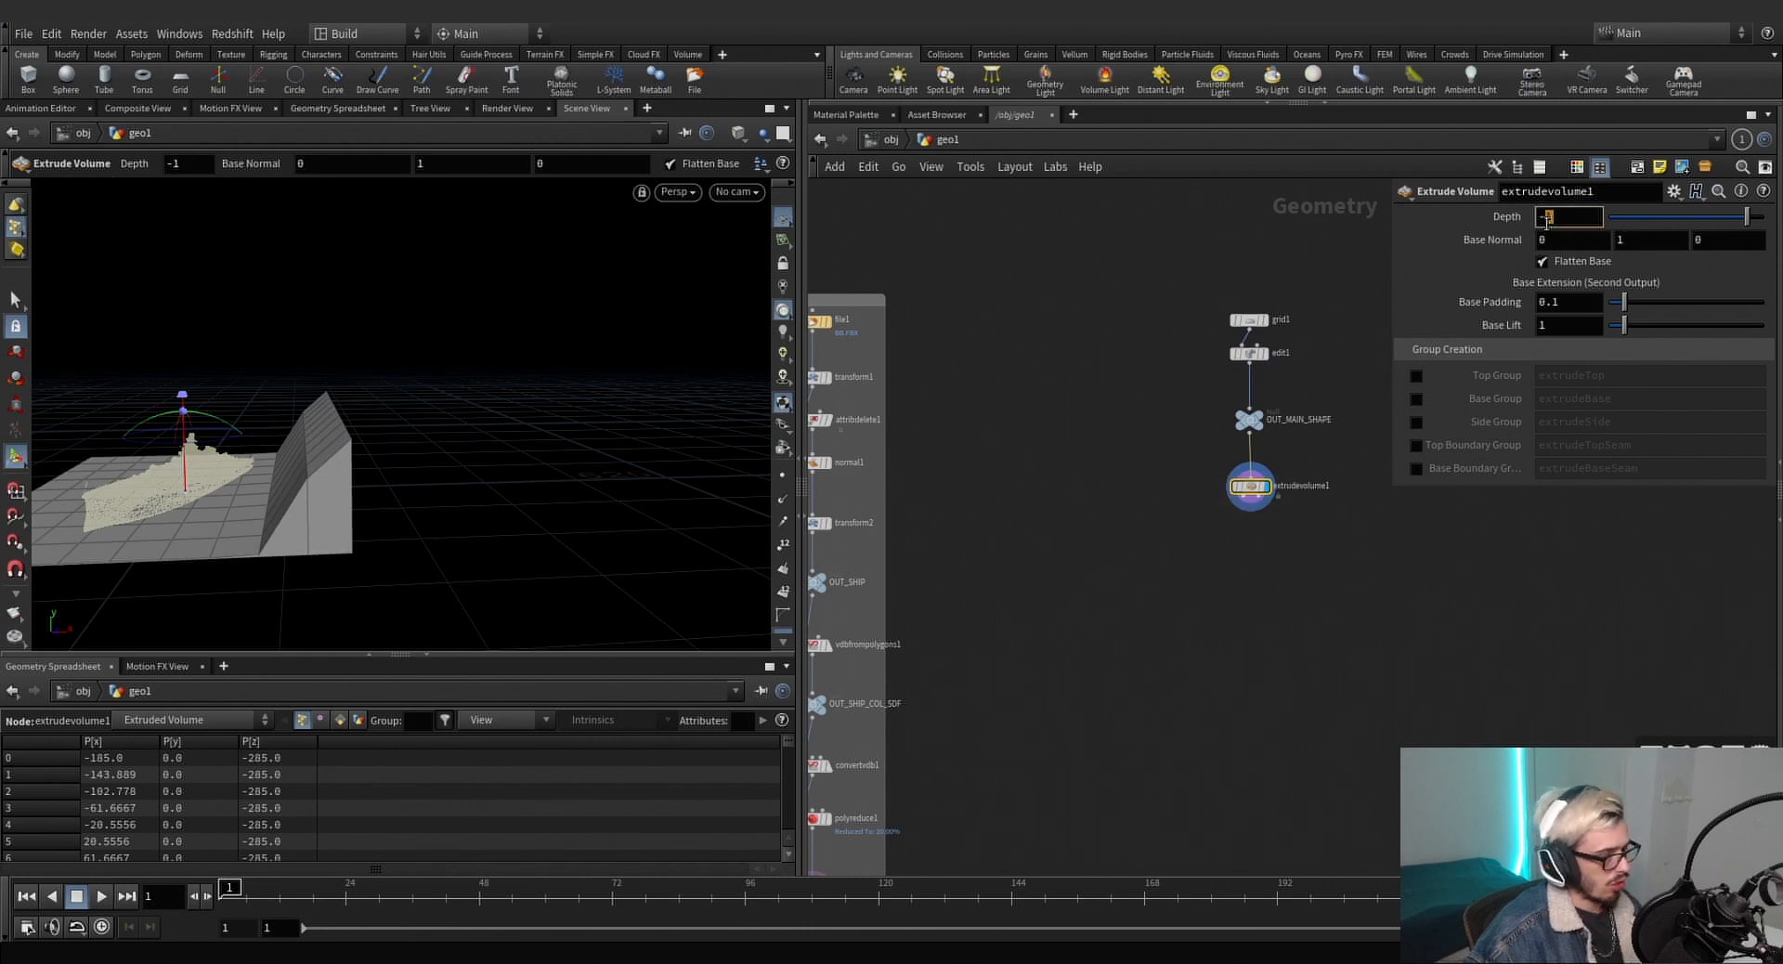
click(1546, 216)
text(-30)
key(Return)
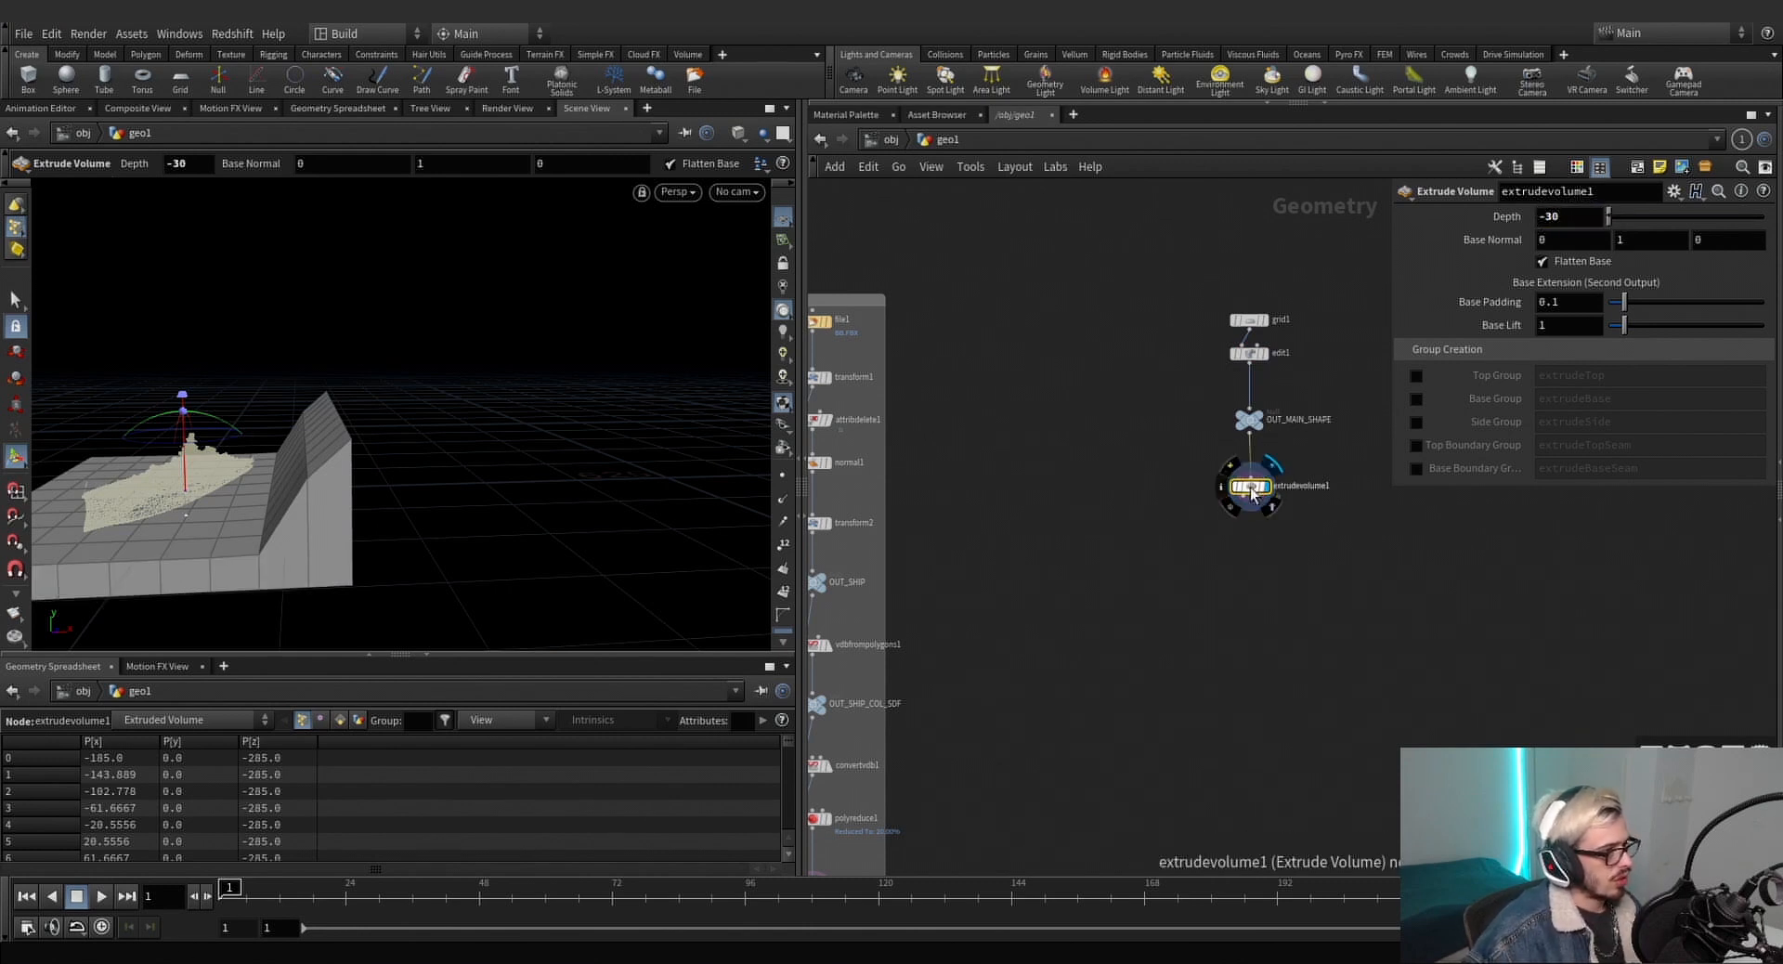
Copy the five rock-chain nodes from vdbfrompolygons6 through polyreduce4.
drag(1250, 486, 1249, 496)
scroll(1112, 561, down, 6)
middle_drag(1111, 561, 1219, 466)
scroll(1126, 461, up, 7)
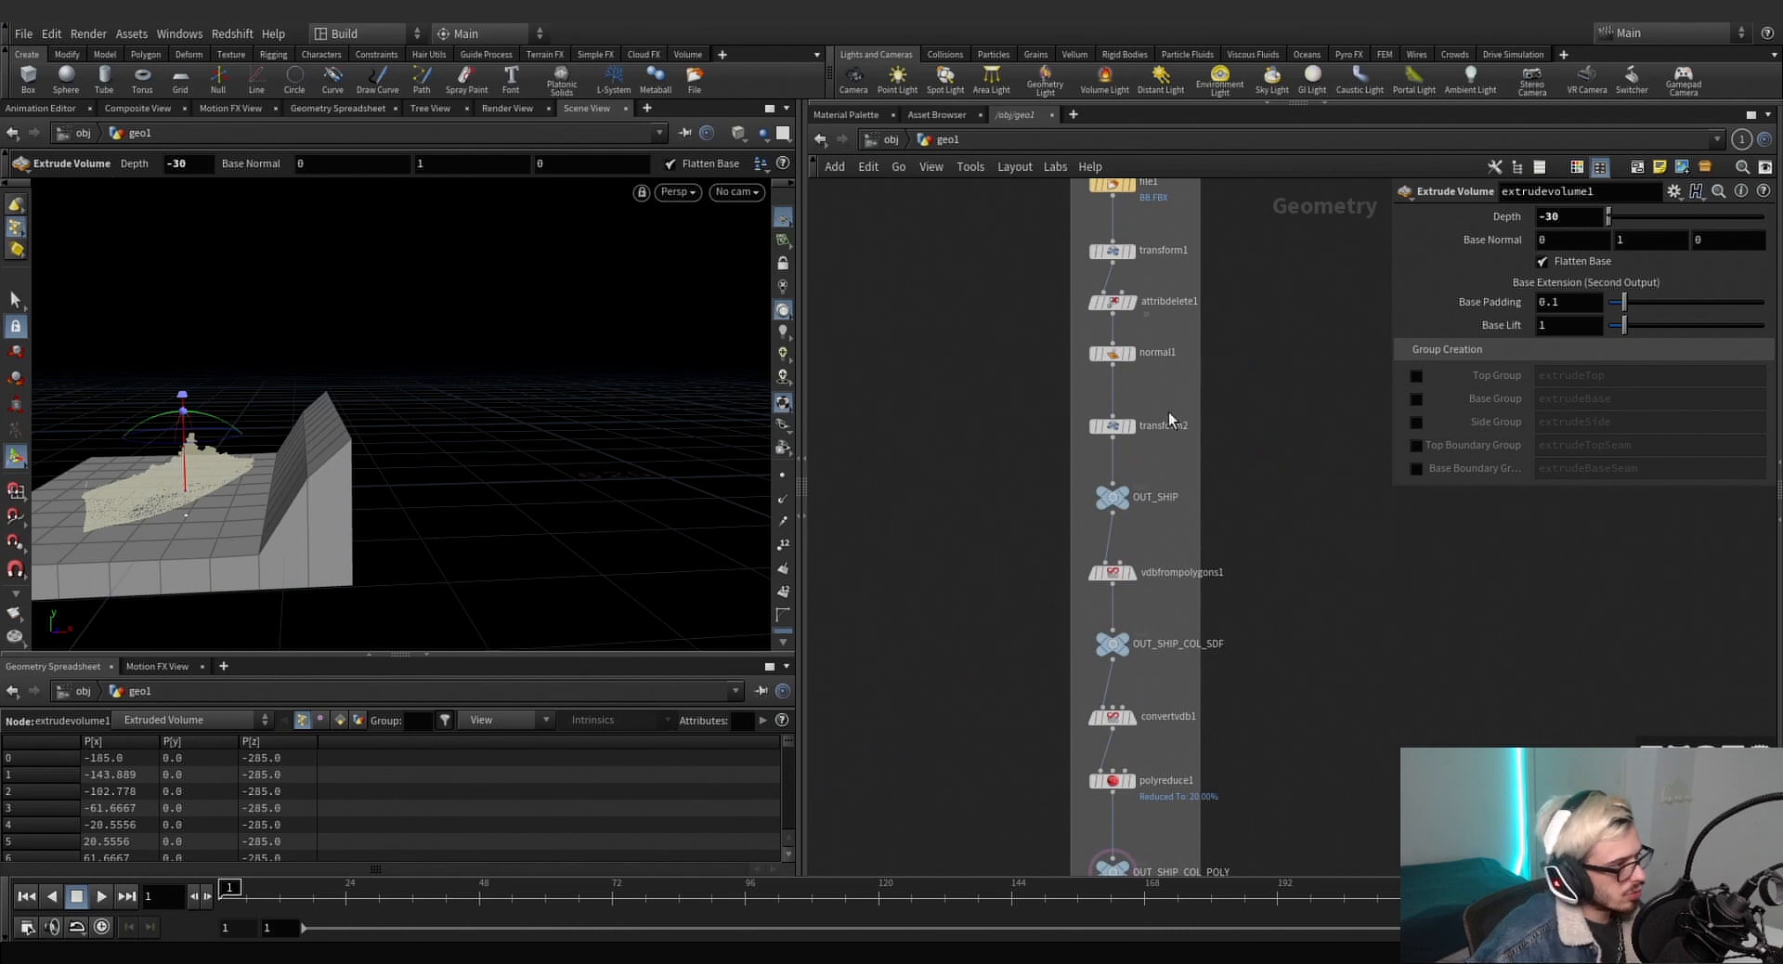
middle_drag(1259, 522, 1468, 454)
scroll(1140, 529, down, 3)
scroll(1022, 550, up, 2)
drag(1072, 629, 944, 417)
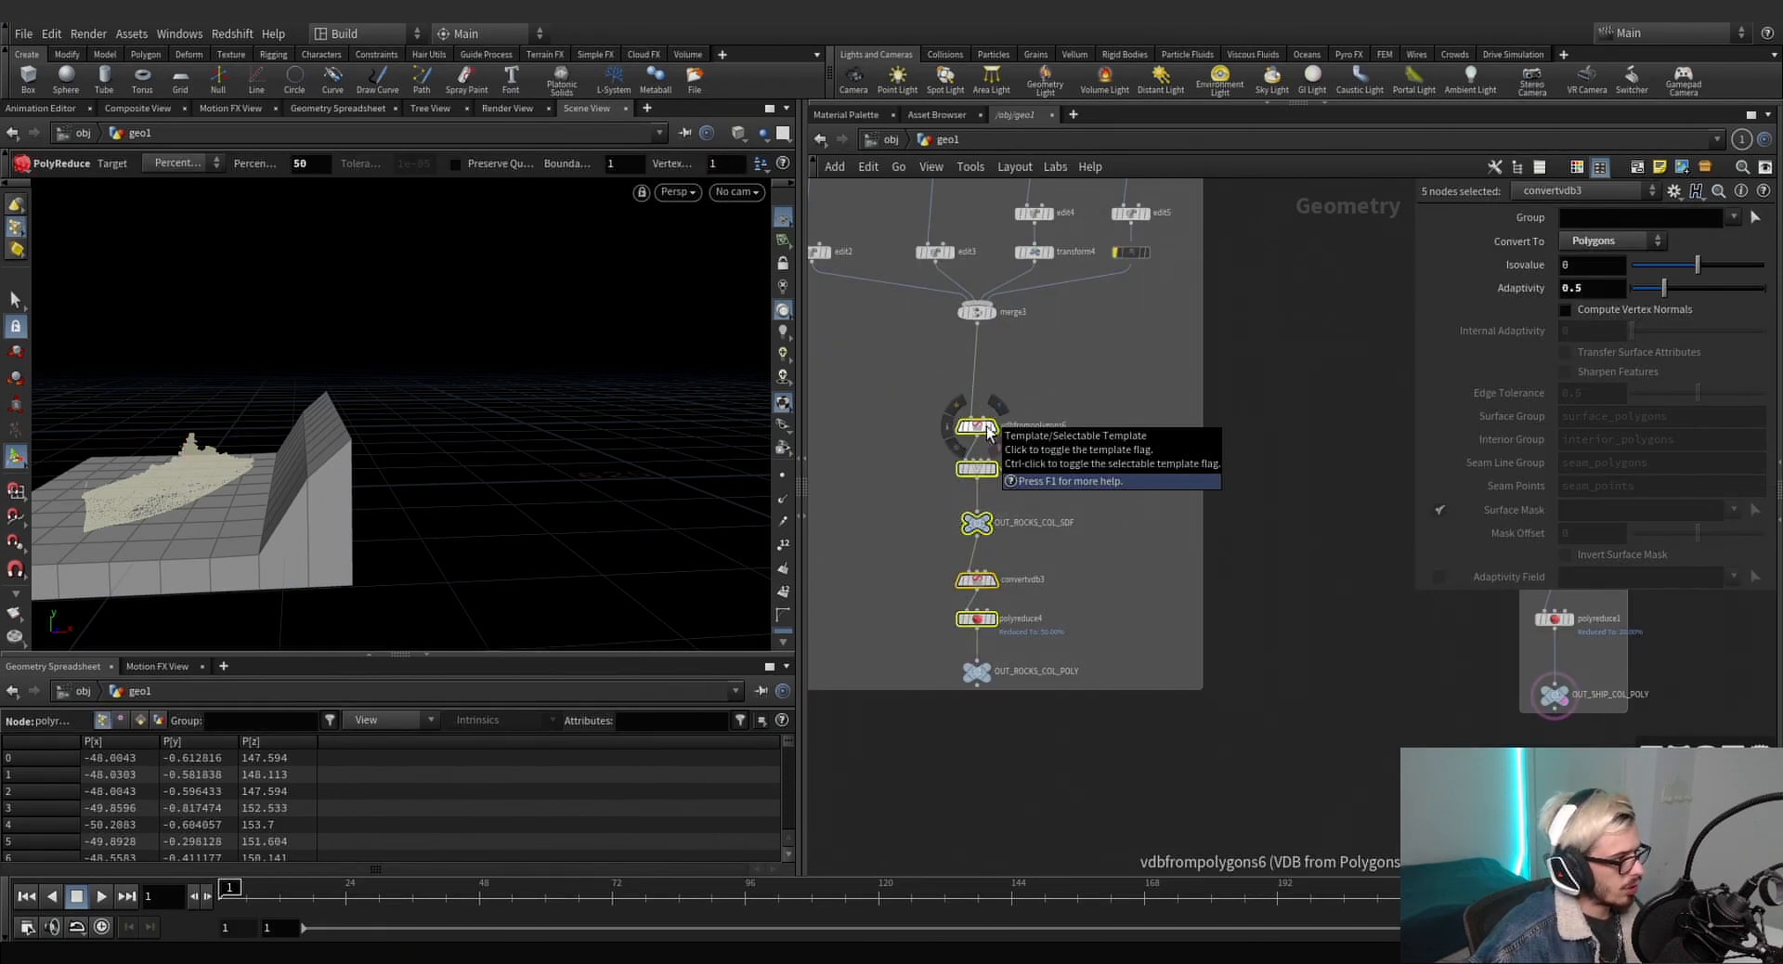
key(ctrl+c)
Paste the copied nodes directly below extrudevolume1.
scroll(1159, 462, down, 3)
middle_drag(1149, 466, 669, 503)
key(ctrl+v)
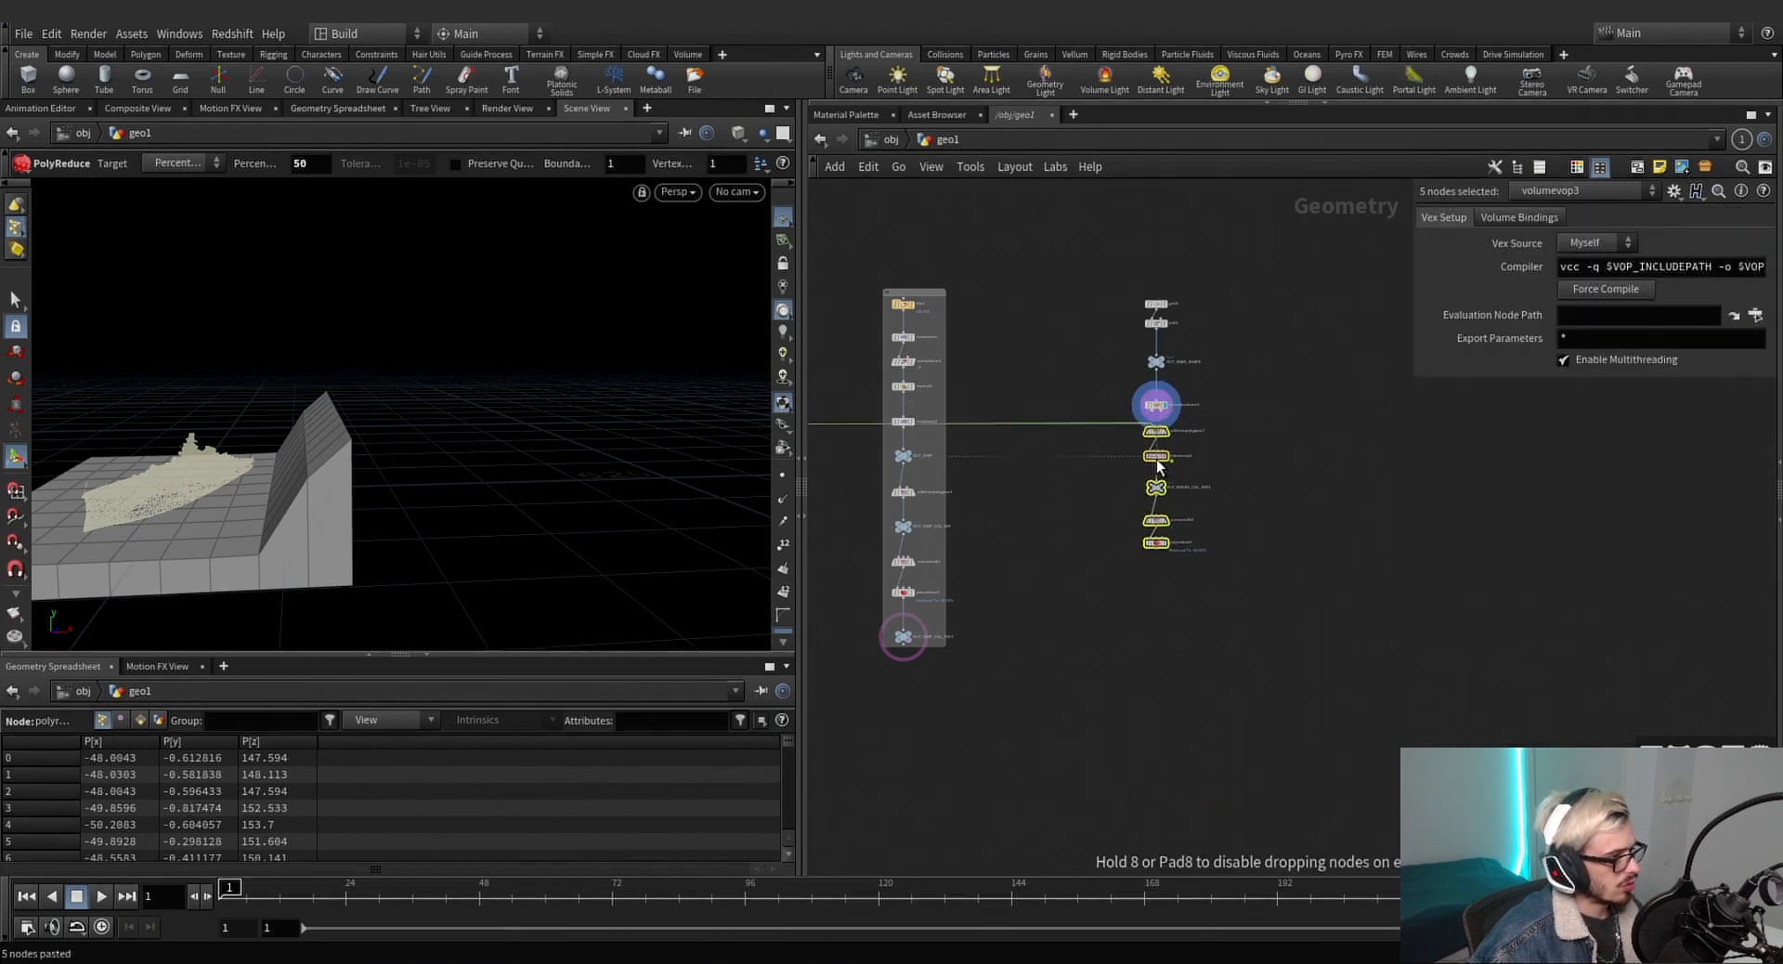
drag(1156, 461, 1155, 470)
Connect extrudevolume1 to the polygon input of vdbfrompolygons7, display that node and set its voxel size to 1.
scroll(1181, 435, up, 3)
click(1189, 431)
click(1121, 384)
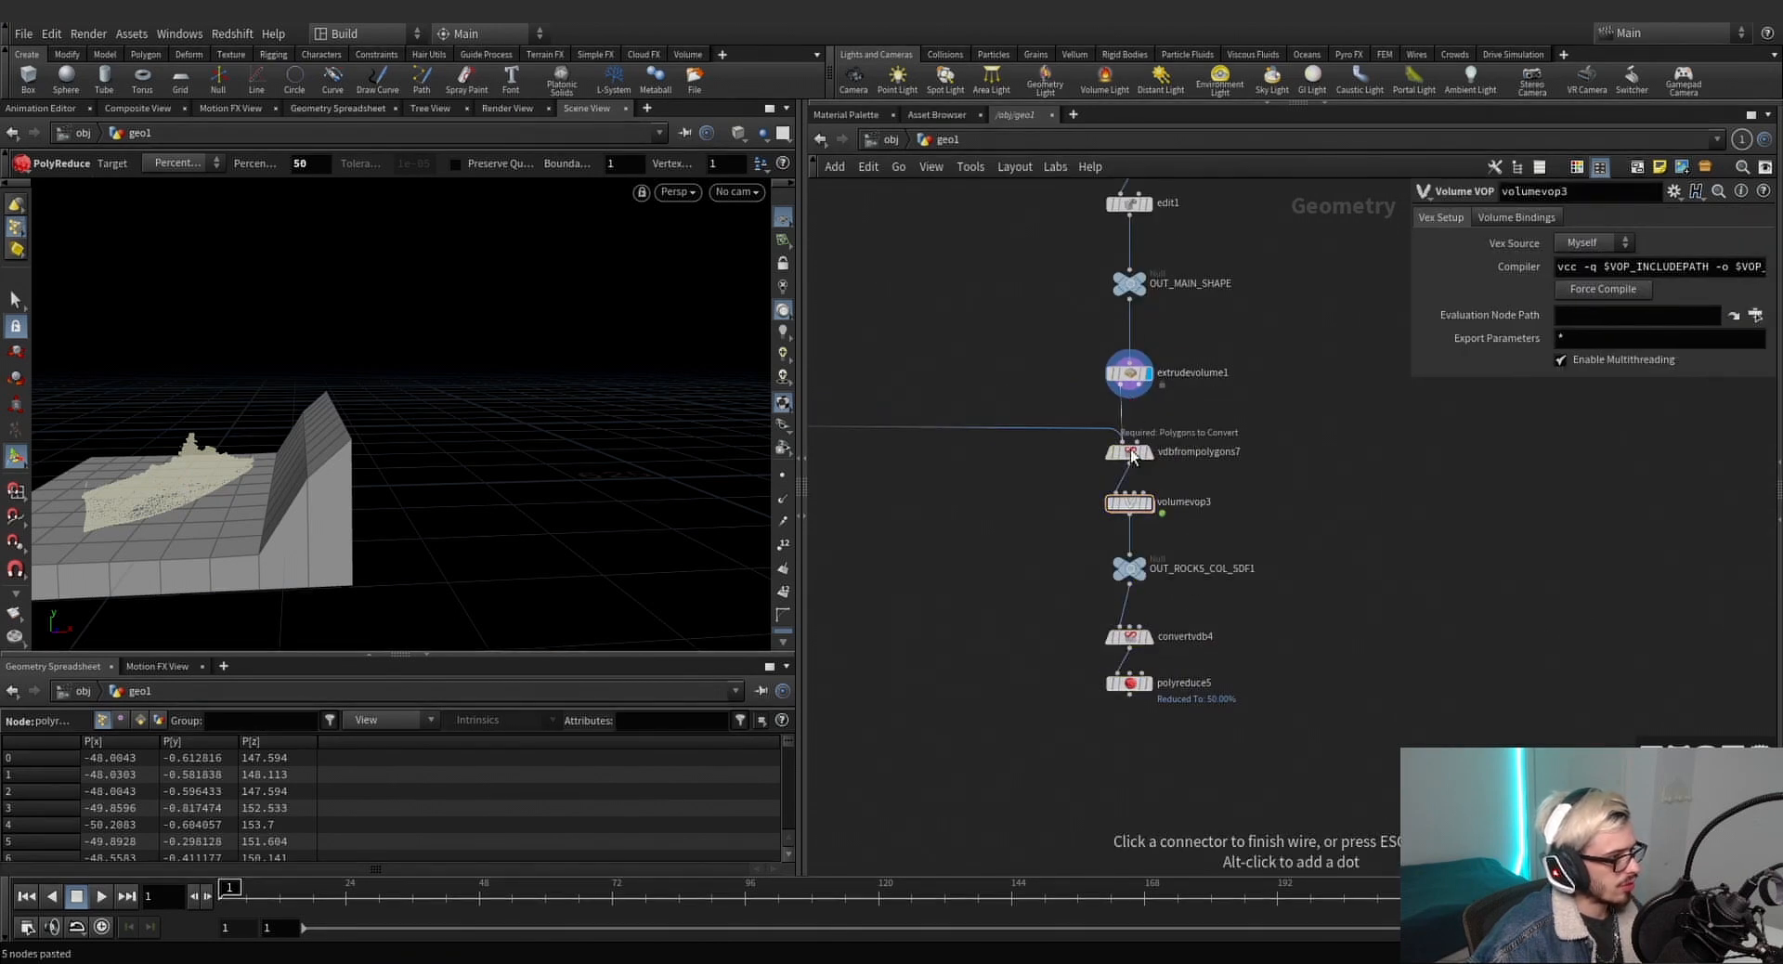
click(1135, 452)
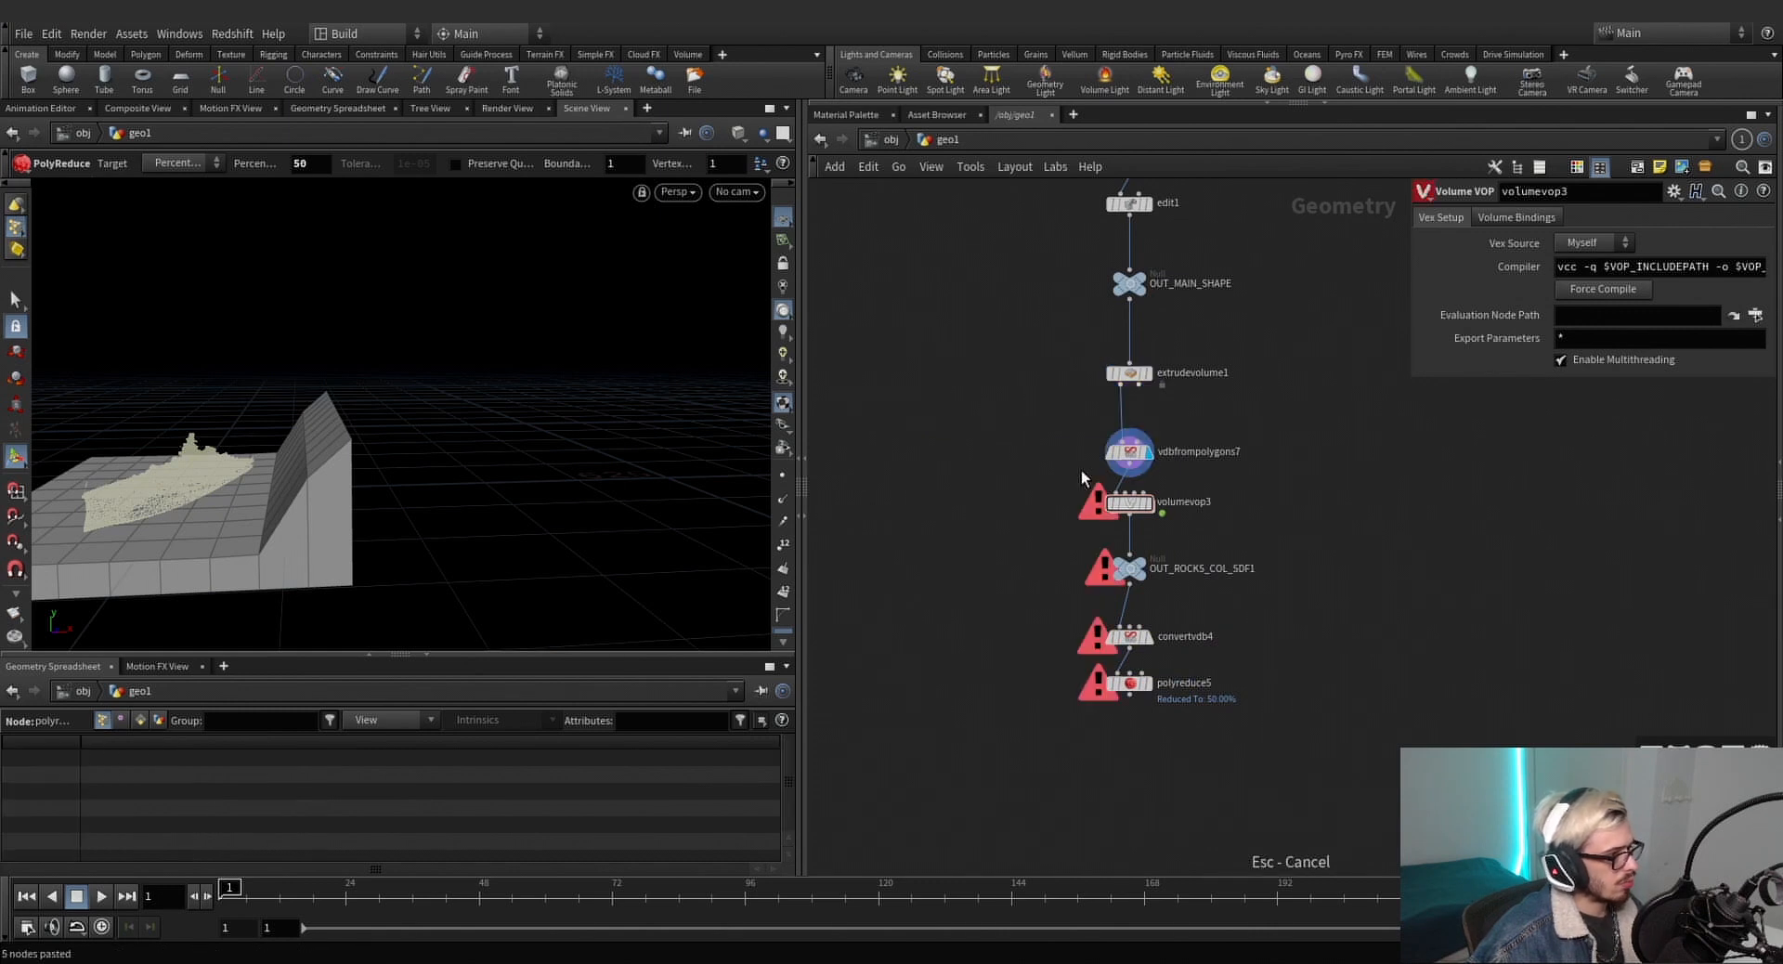
drag(1204, 420, 1080, 464)
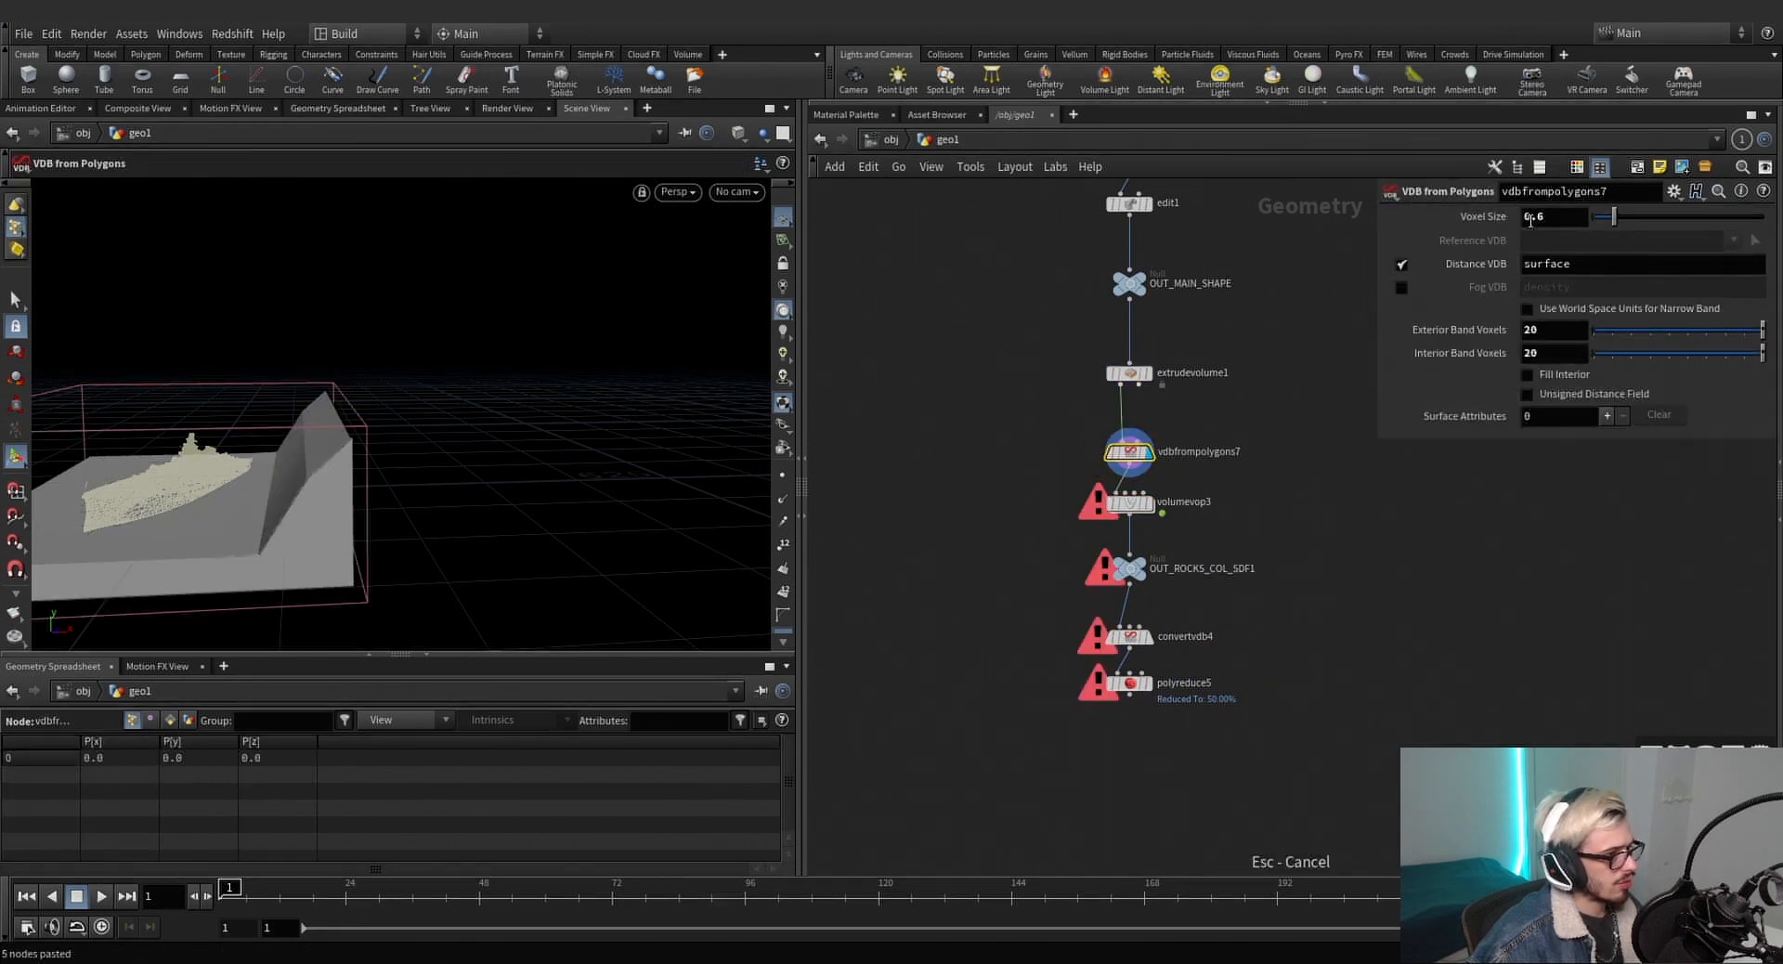
text(1)
key(Return)
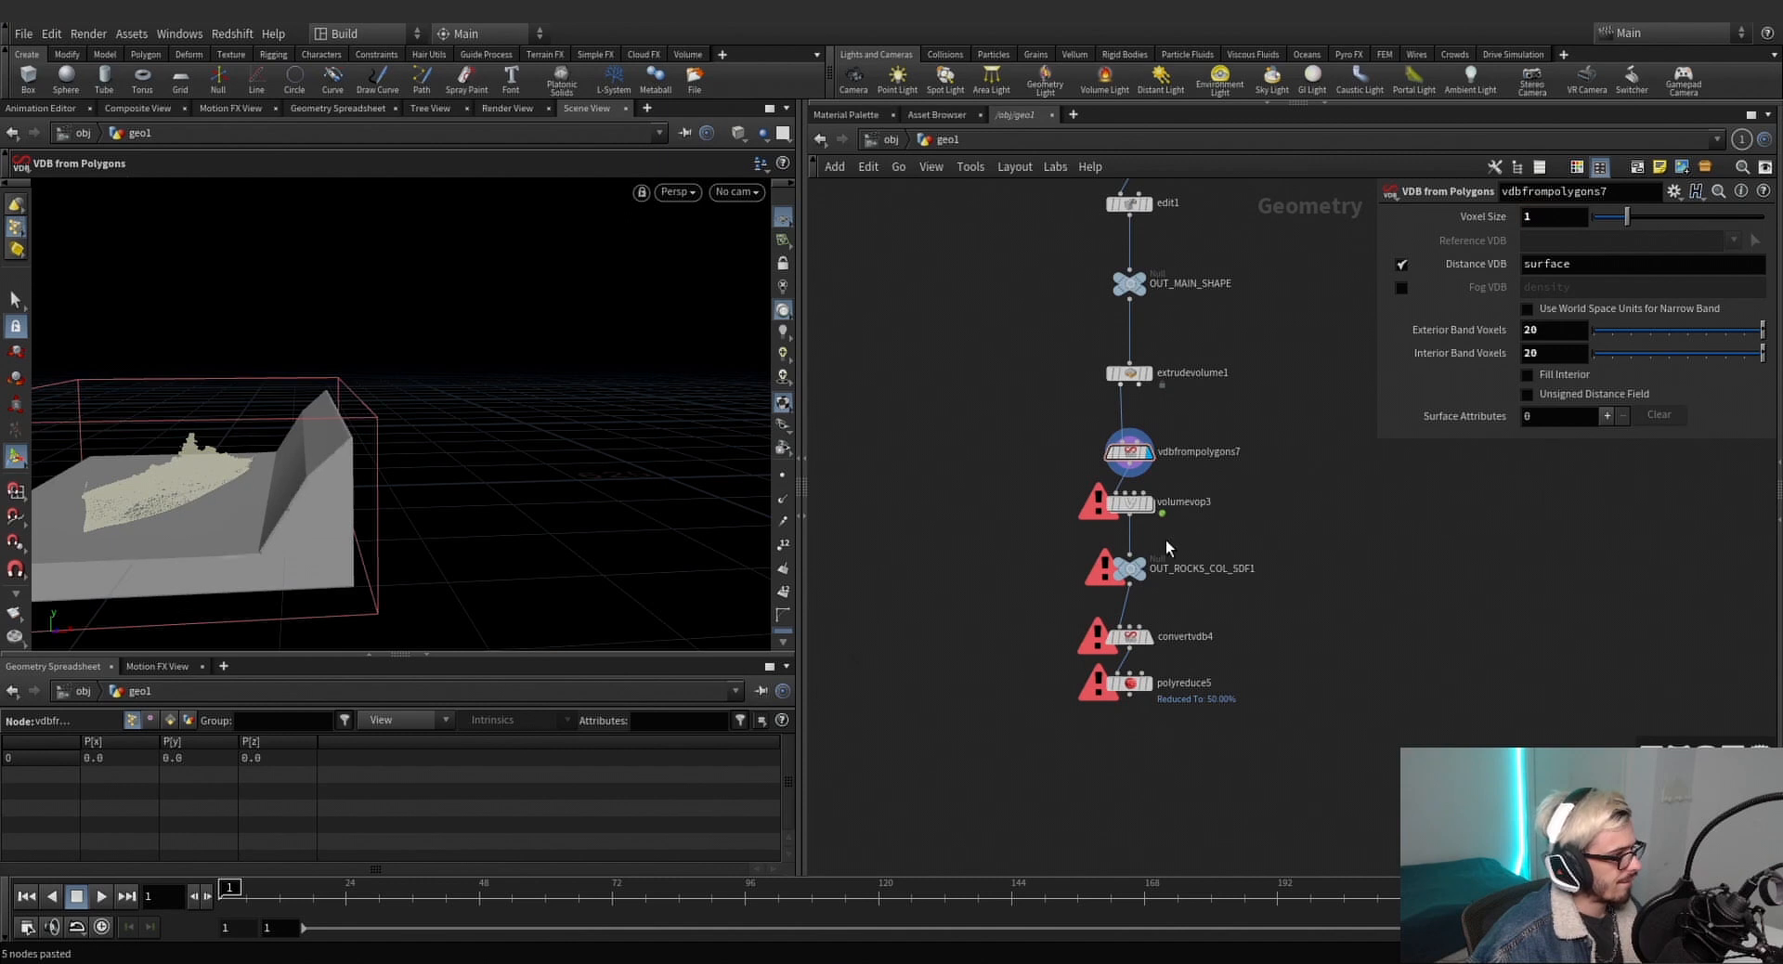
Display the OUT_ROCKS_COL_SDF1 null and examine the noise-displaced terrain around the ship.
drag(1276, 759, 1157, 533)
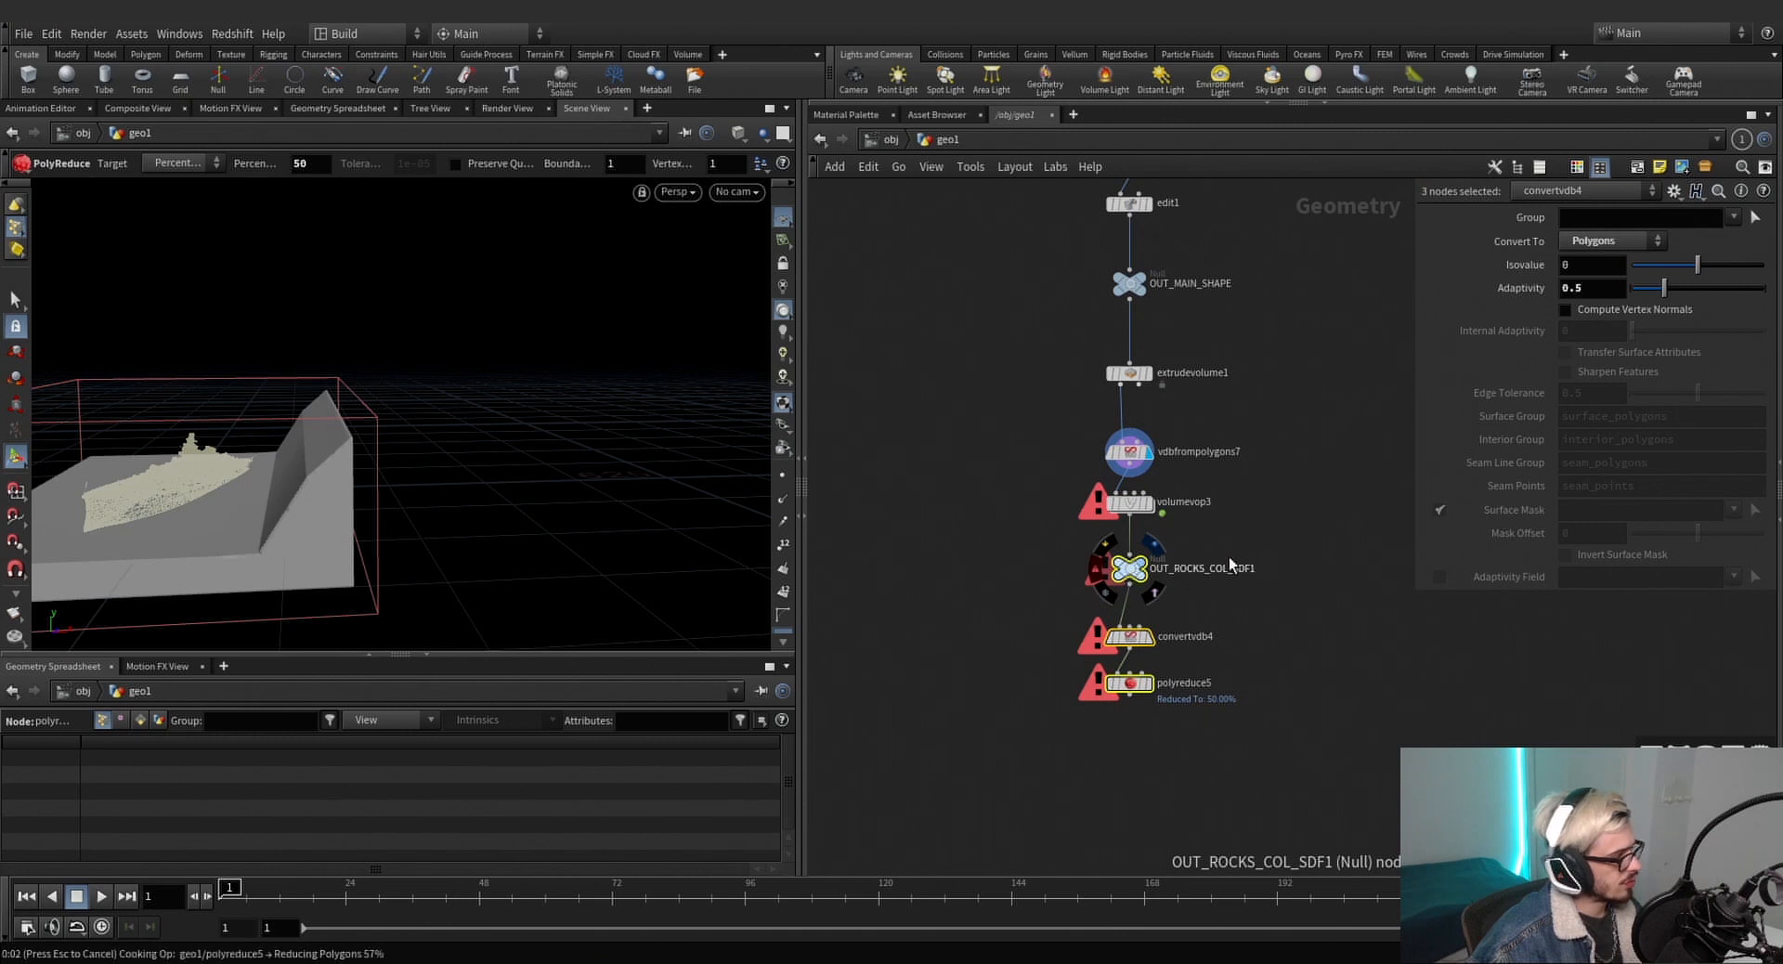
click(1119, 591)
alt+drag(248, 580, 476, 304)
scroll(455, 422, up, 5)
scroll(546, 452, down, 5)
drag(576, 335, 637, 334)
key(Return)
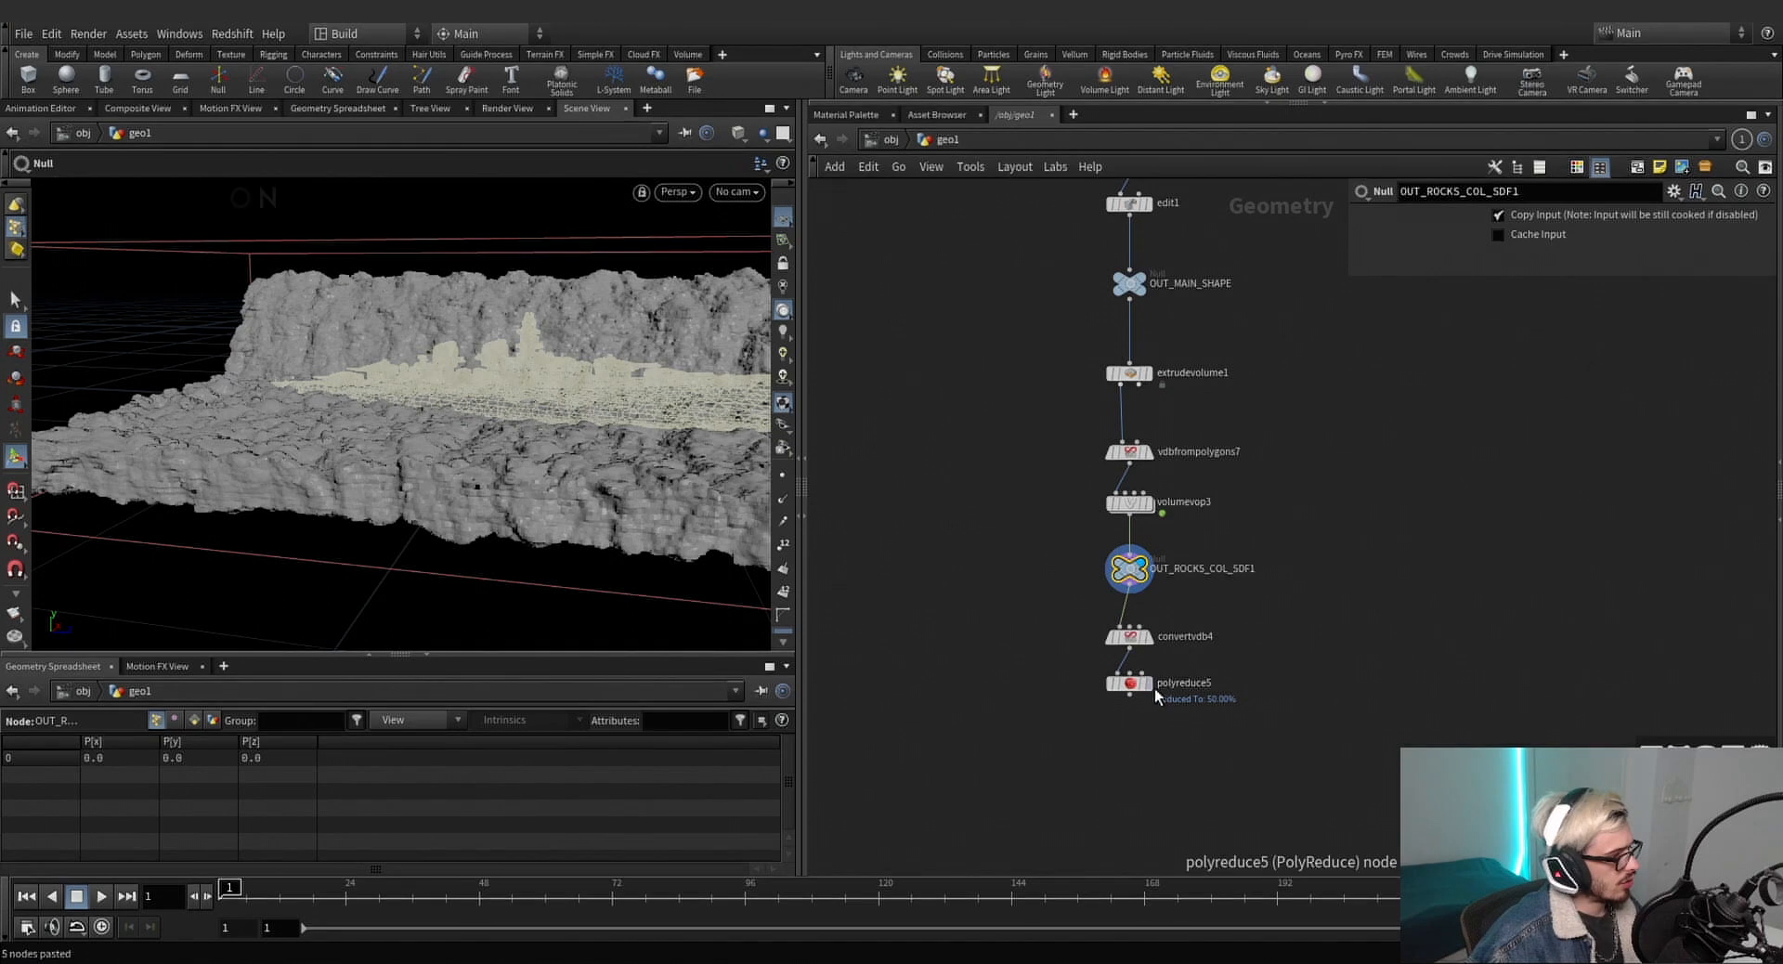
Display polyreduce5 at the end of the terrain chain and set its Percent To Keep to 20.
click(1147, 683)
alt+drag(570, 480, 484, 479)
middle_click(1112, 685)
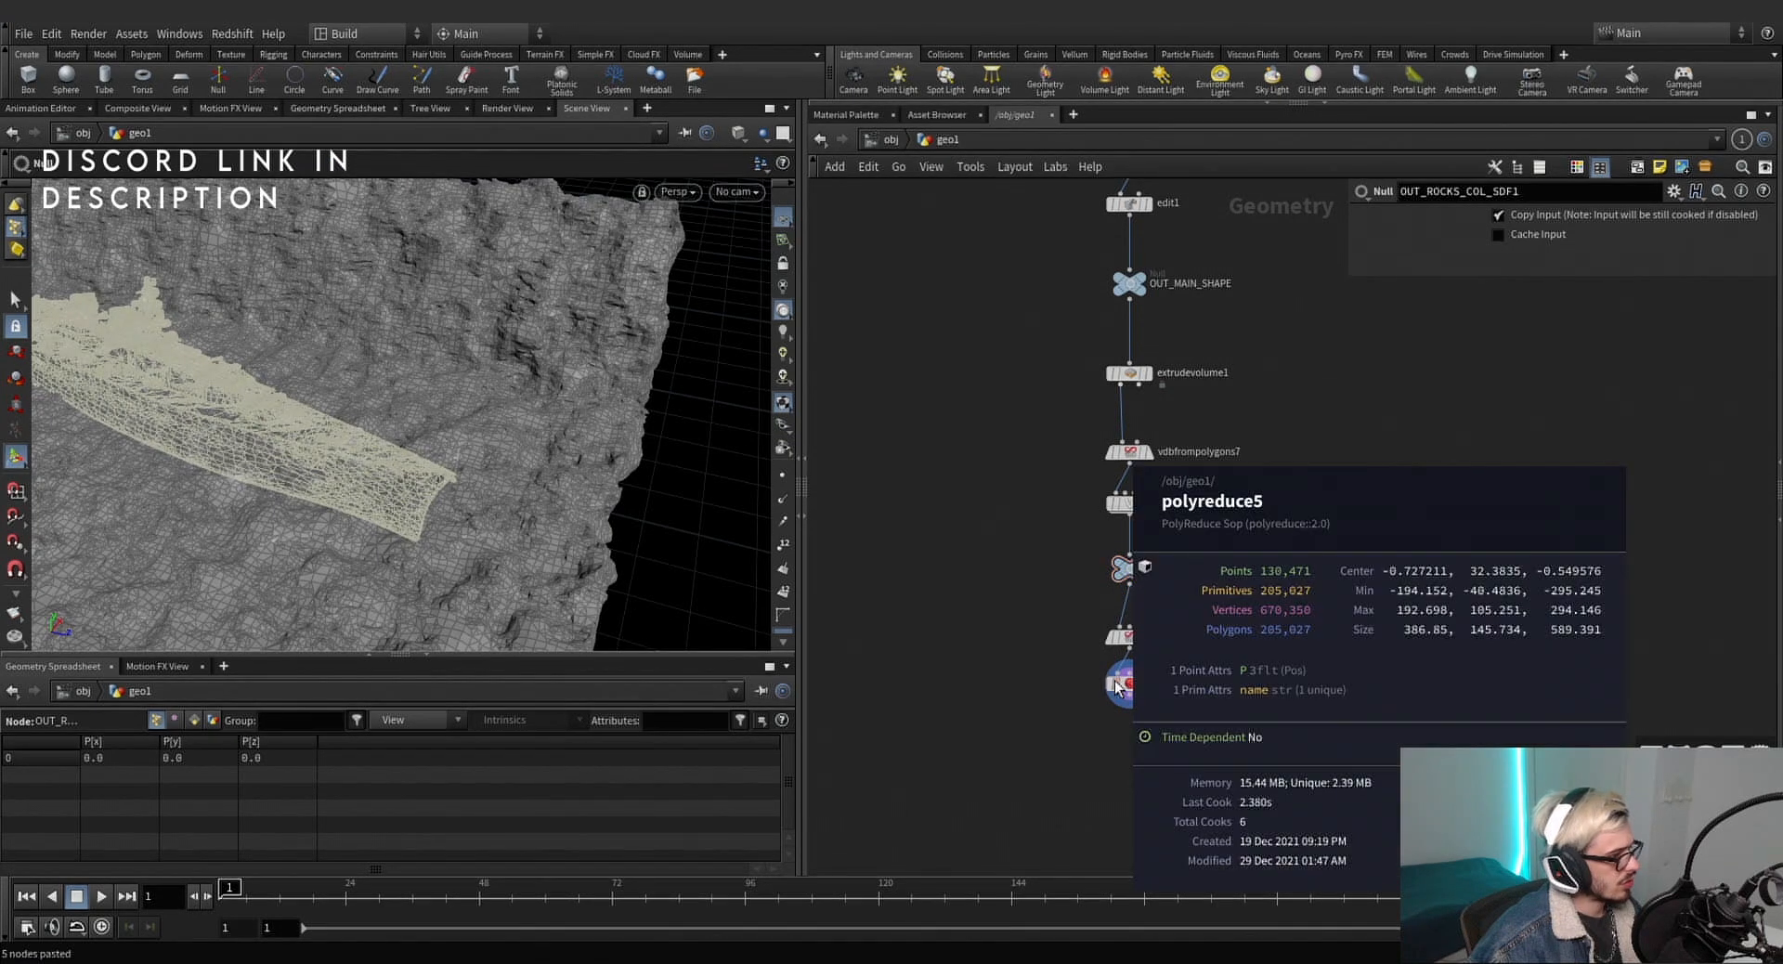
click(1119, 685)
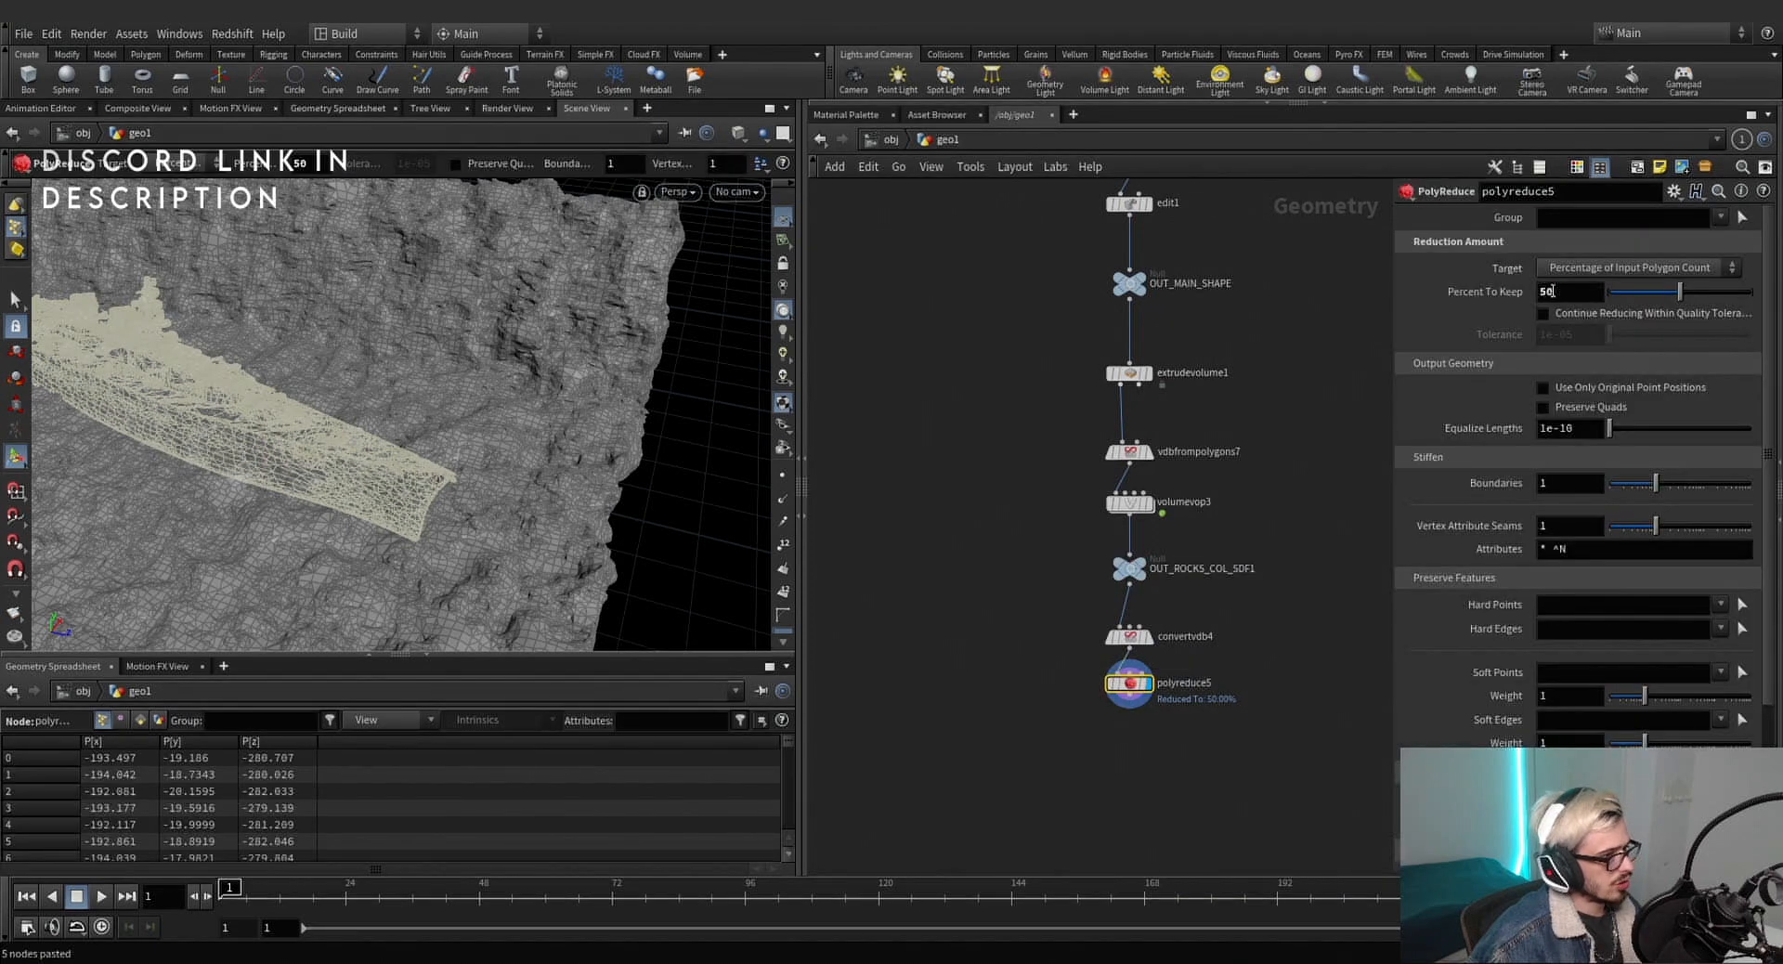
key(BackSpace)
key(BackSpace)
text(20)
key(Return)
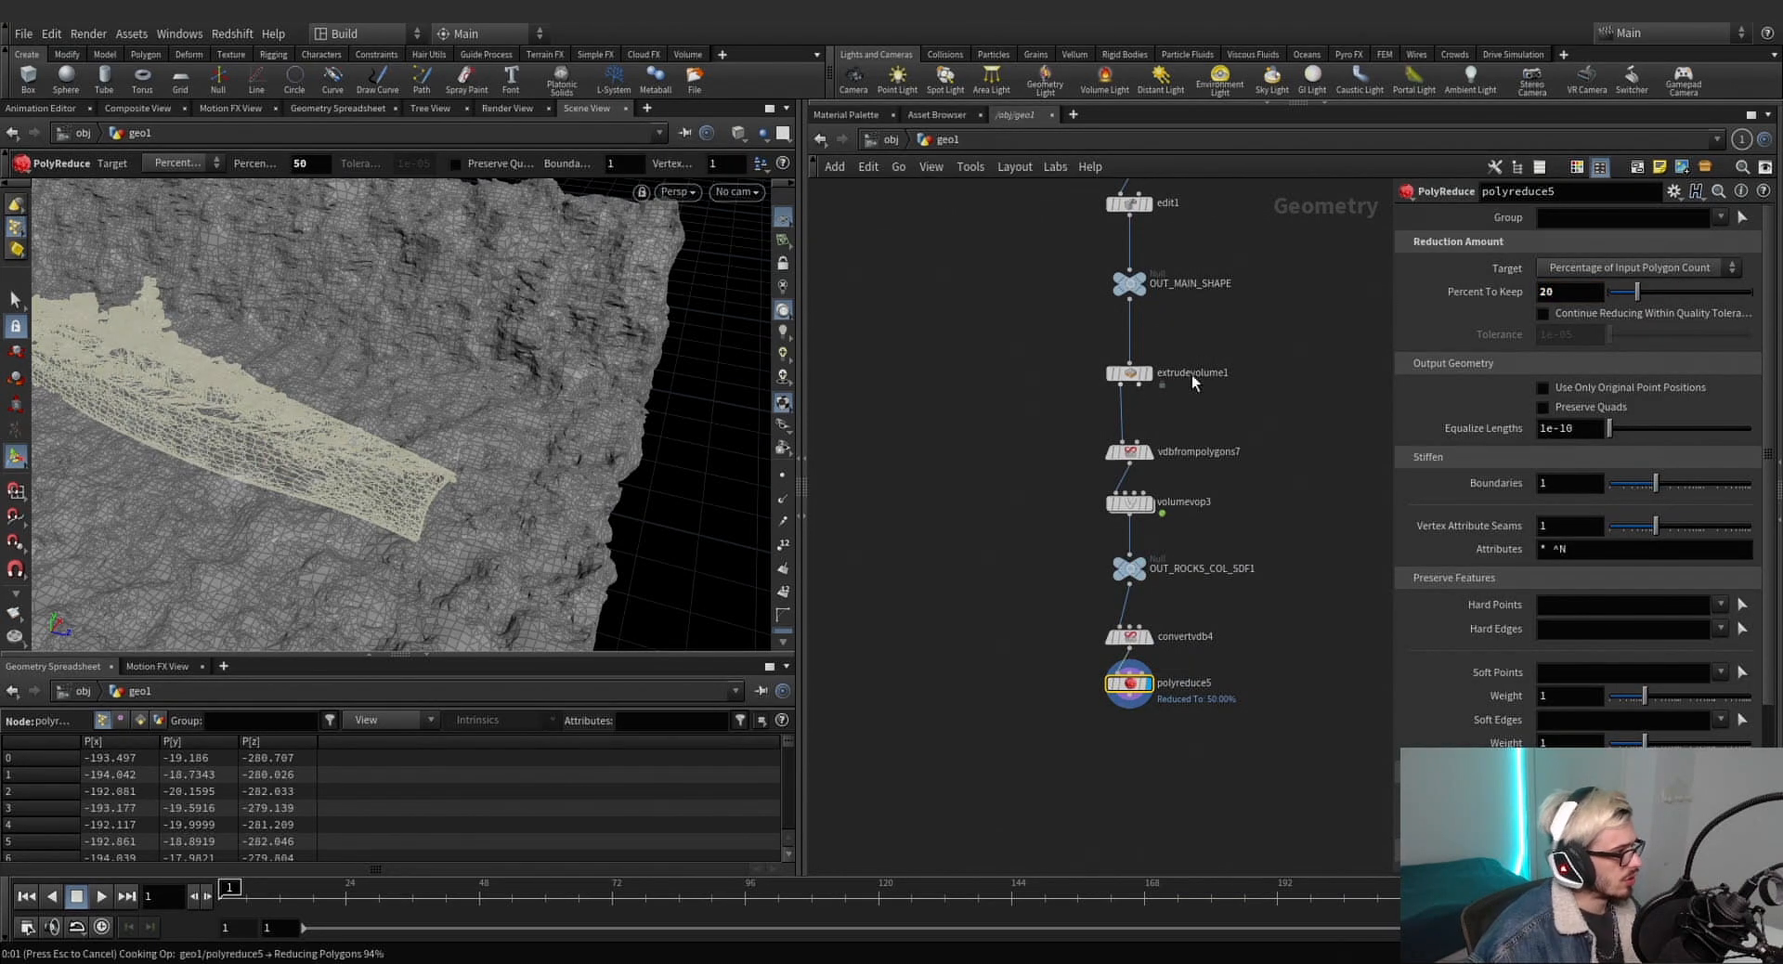
alt+drag(473, 478, 368, 397)
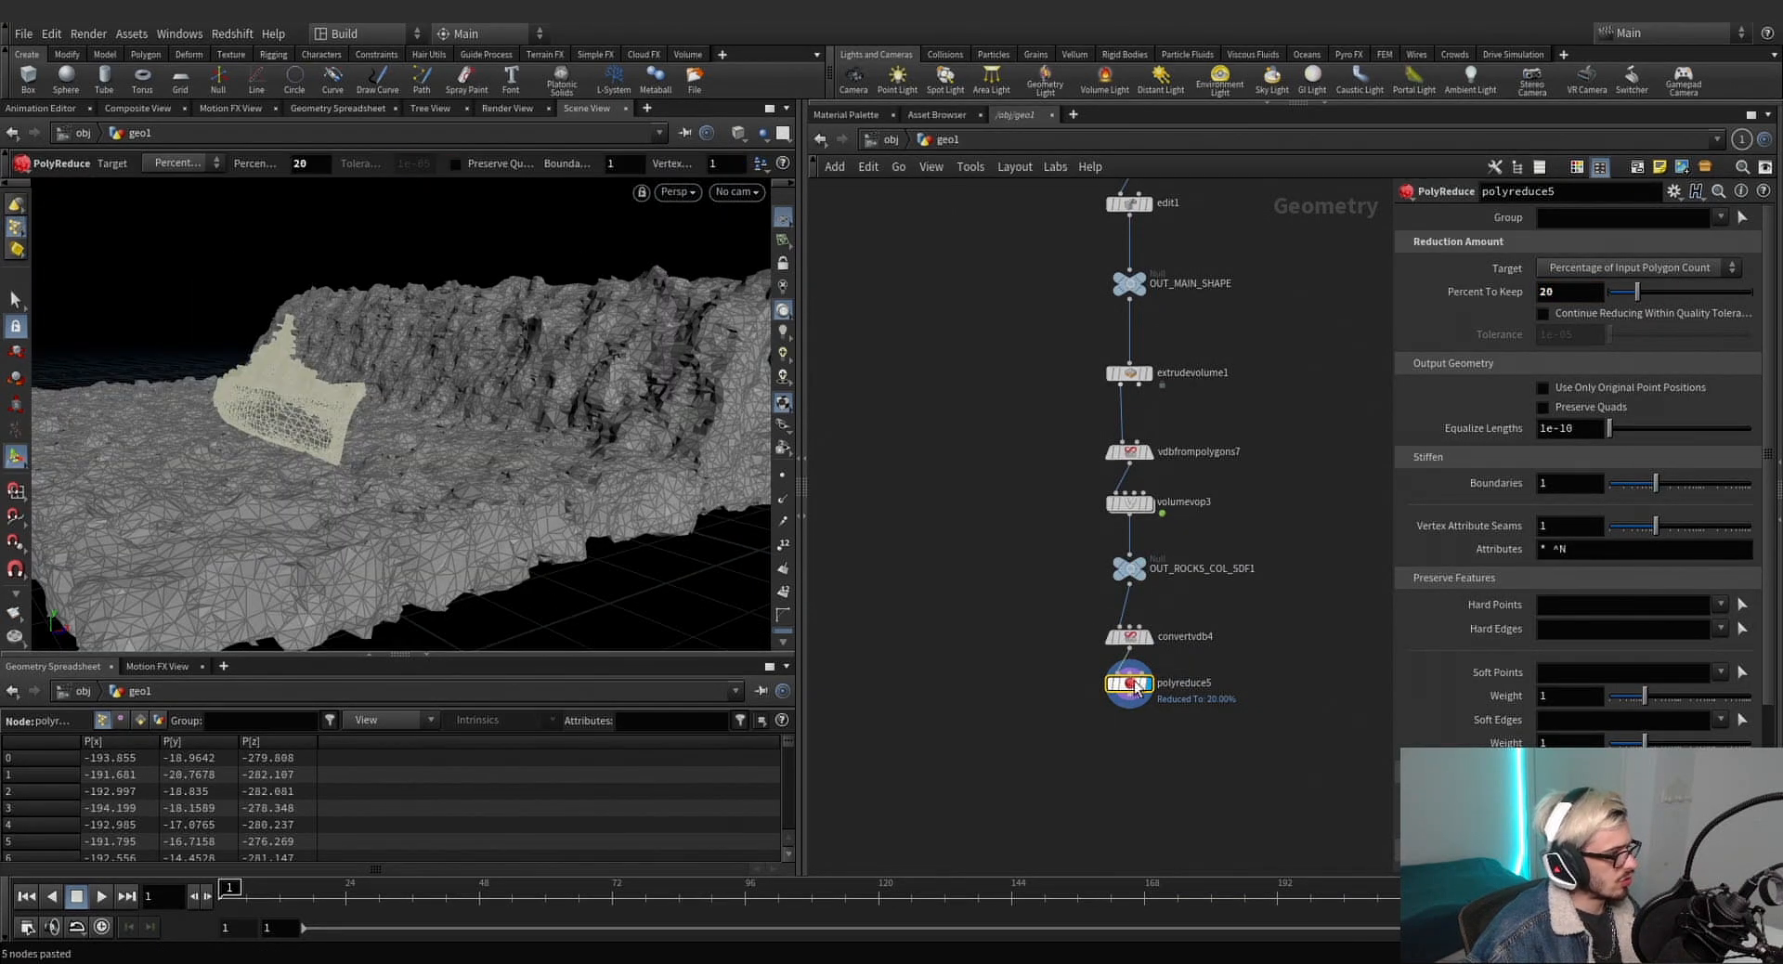
Rename the terrain's SDF null to OUT_CLIFF_COL_SDF and attach a copy below polyreduce5 named OUT_CLIFF_COL_POLY.
double_click(1196, 571)
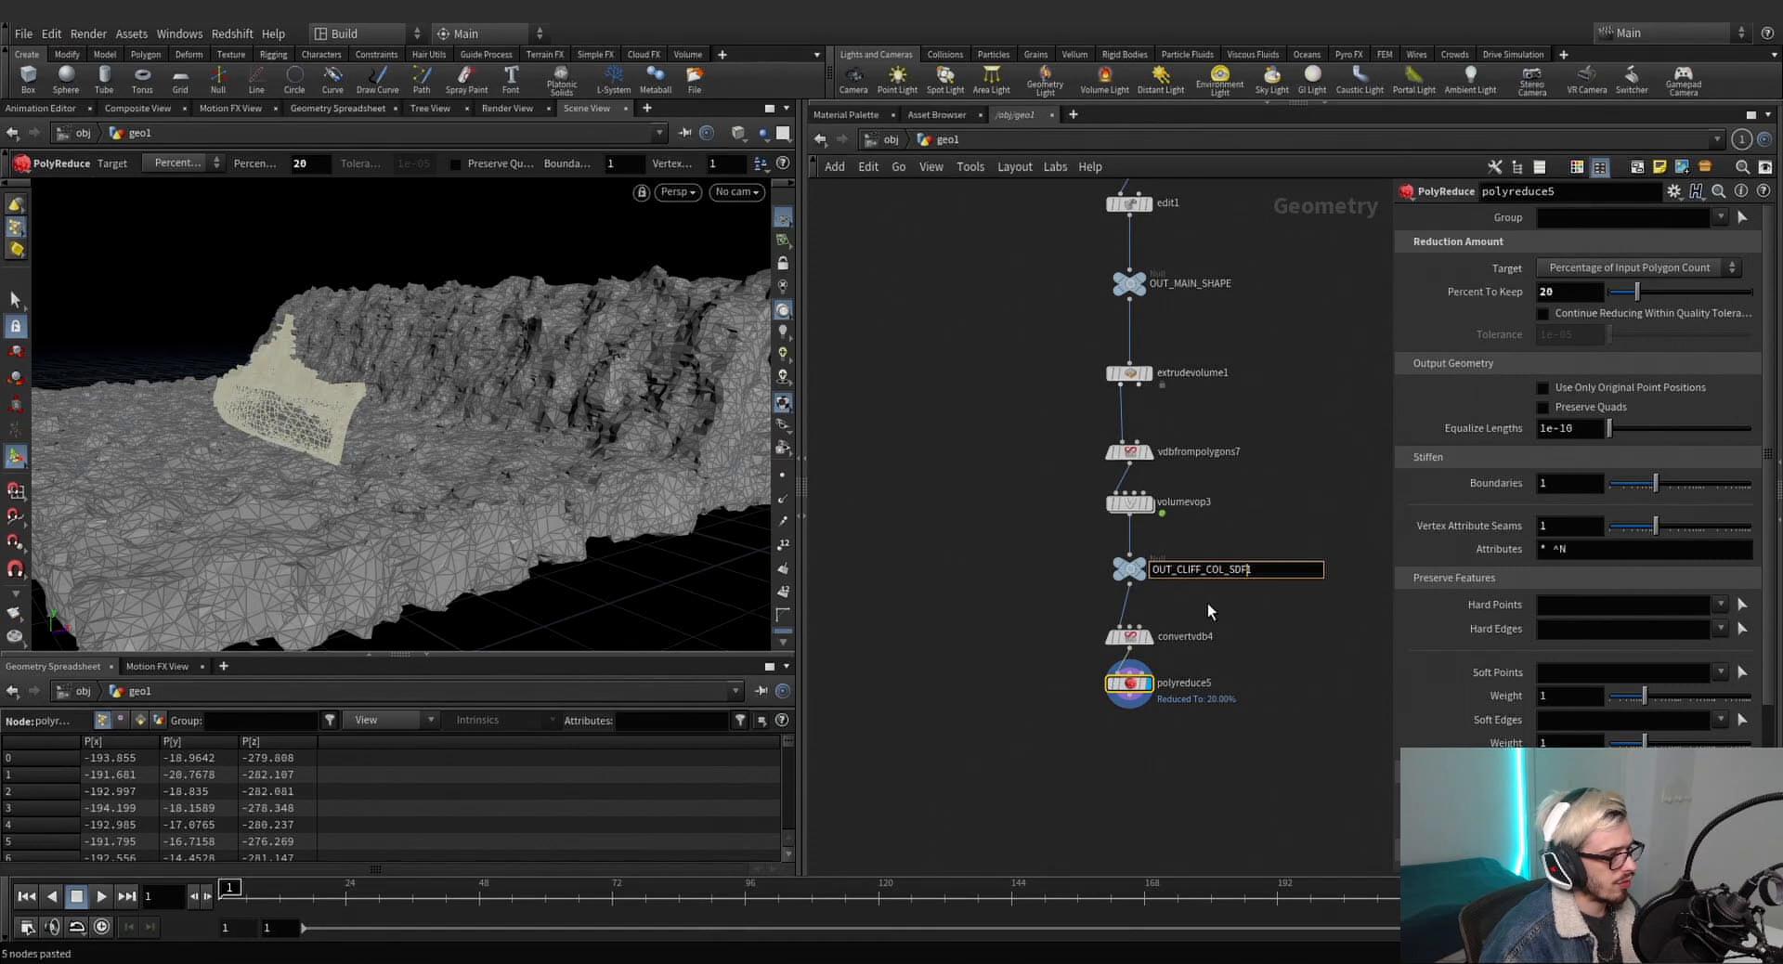
click(1252, 645)
alt+drag(1129, 568, 1129, 771)
drag(1129, 696, 1213, 485)
double_click(1195, 771)
Group the ten cliff nodes in a network box and line up the network boxes side by side.
scroll(1377, 778, down, 4)
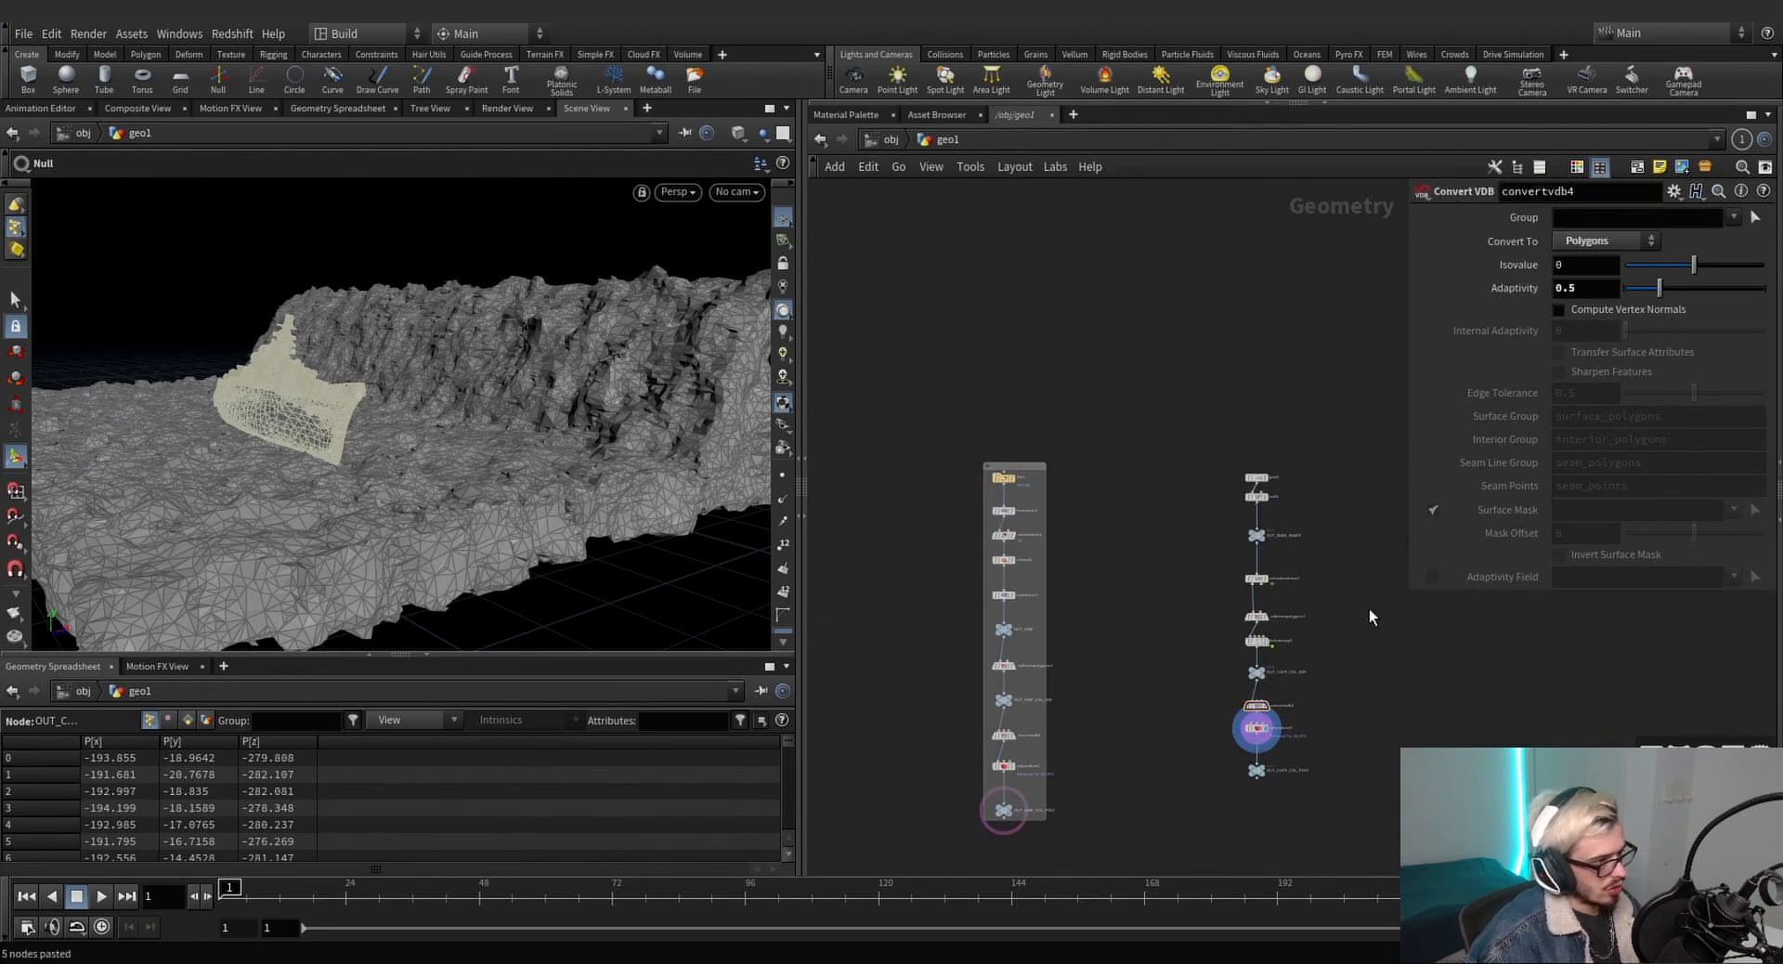
drag(1338, 790, 1151, 415)
key(shift+o)
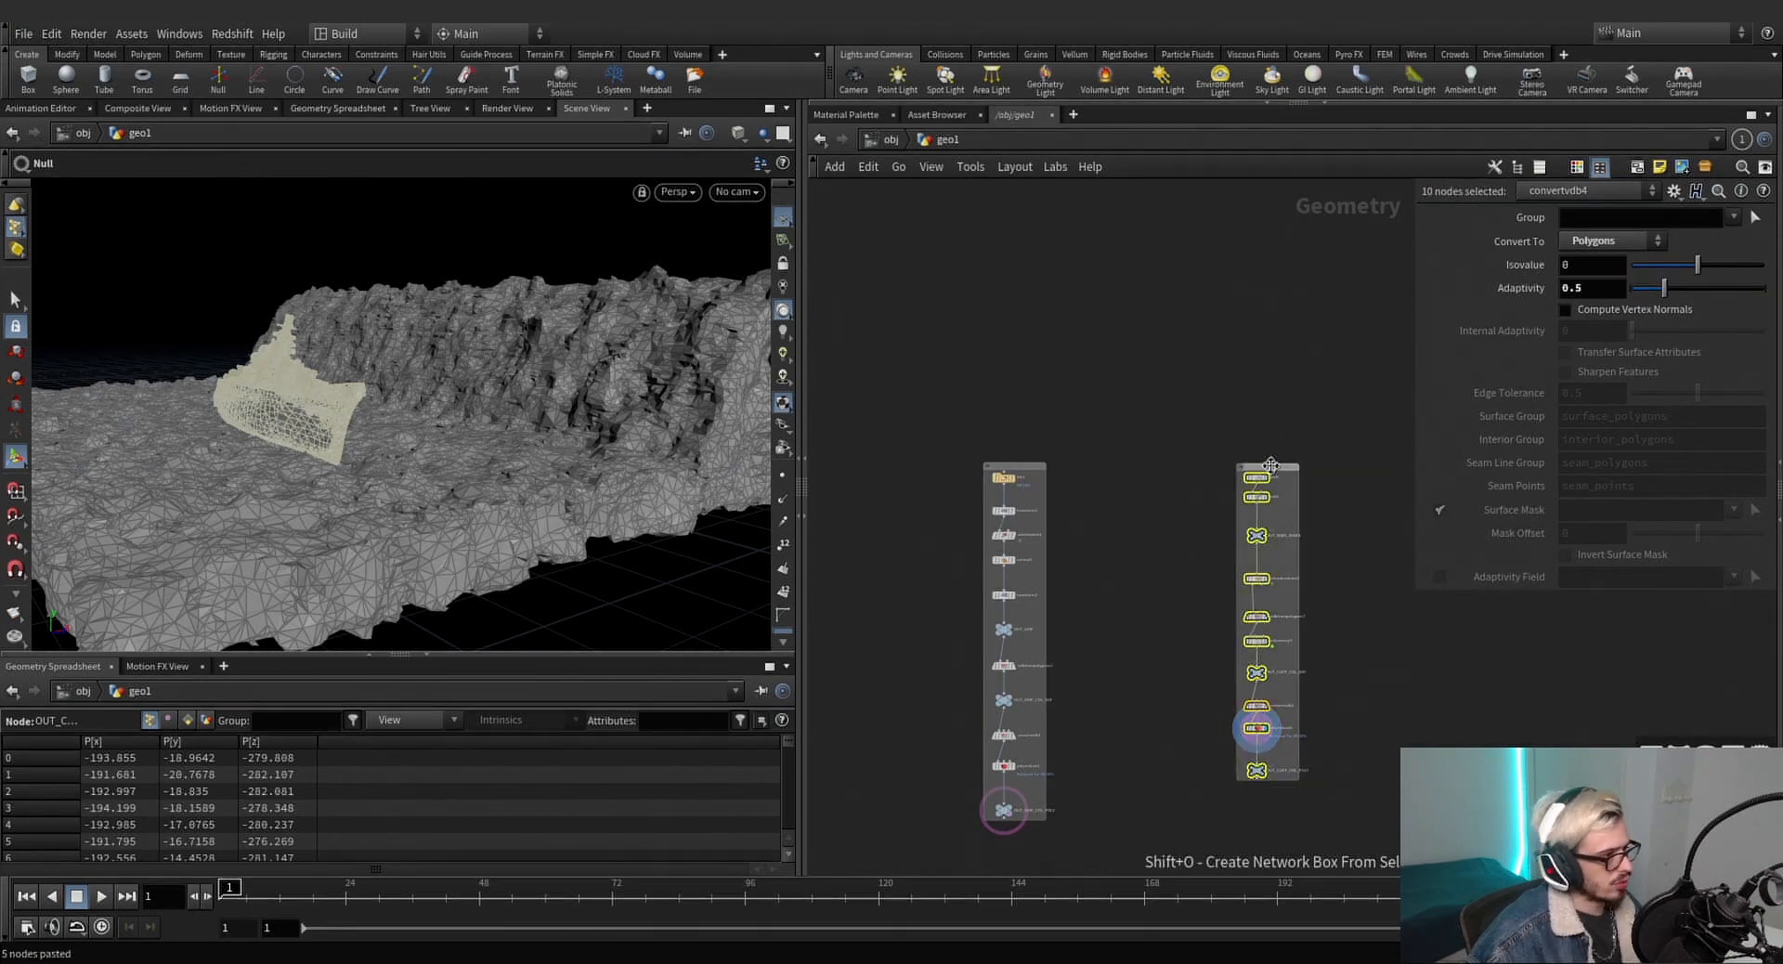
drag(1270, 461, 1130, 462)
scroll(1130, 464, down, 3)
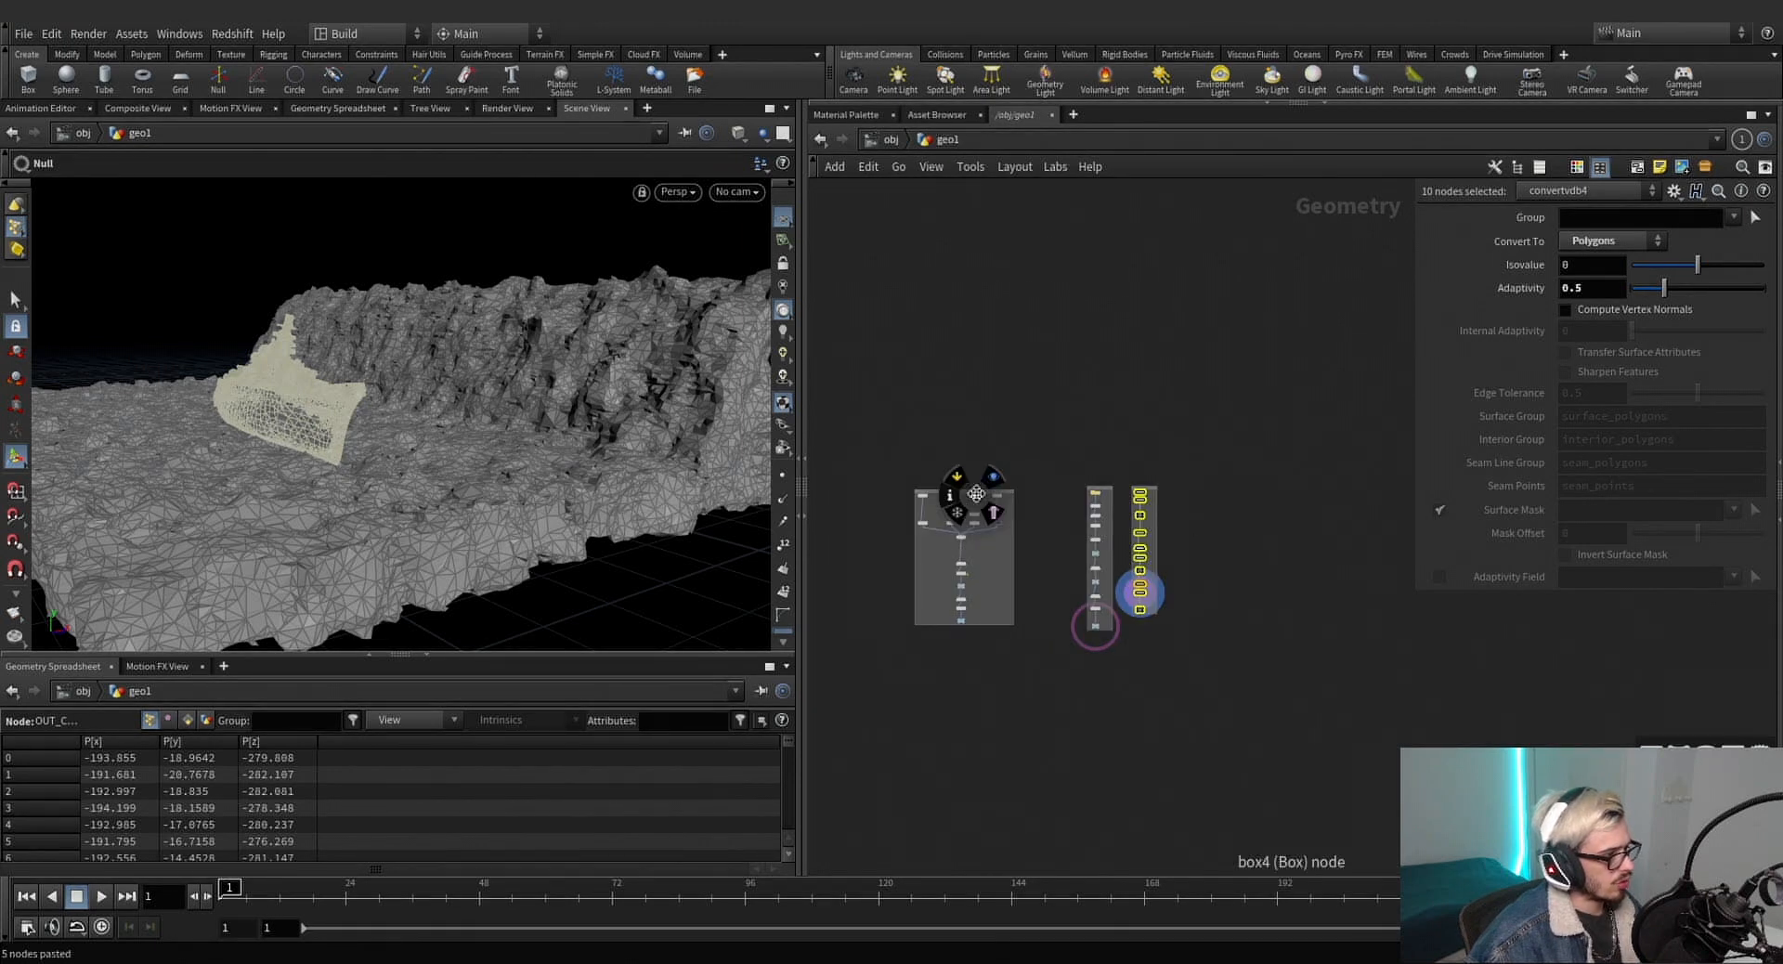
drag(1003, 489, 1039, 487)
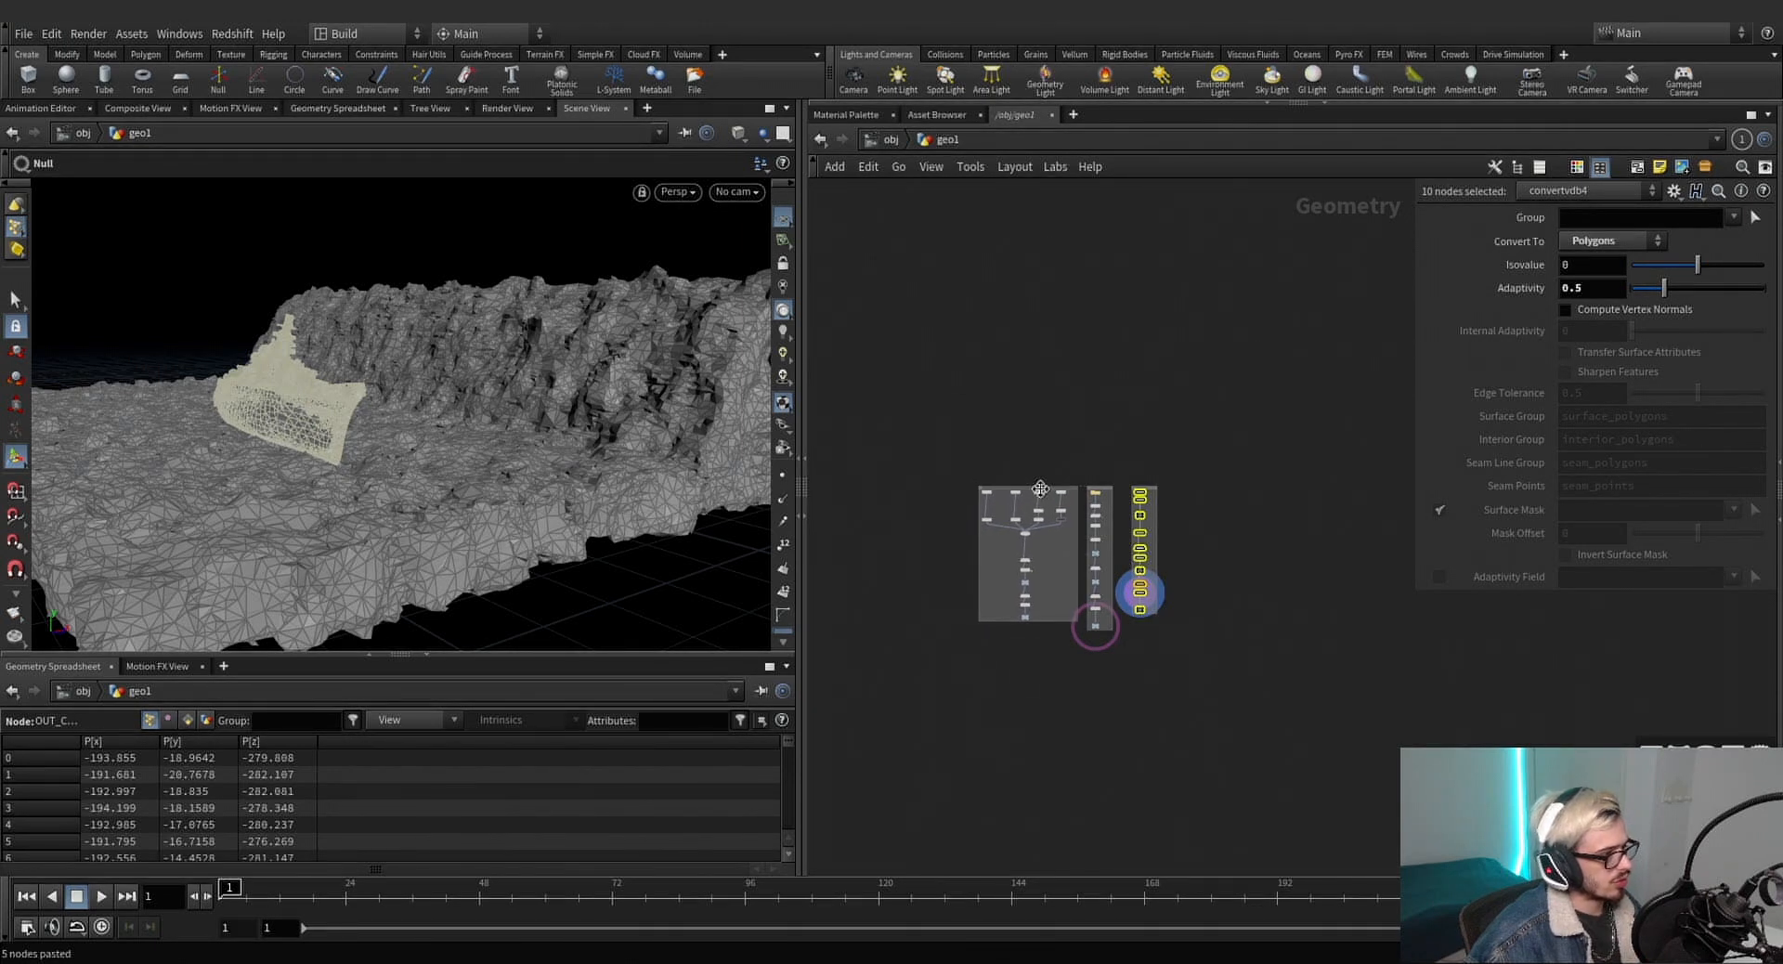
Add a Box node beside the cliff network box, about 204.97 by 1 by 455.75 in size.
alt+drag(390, 427, 302, 502)
click(1184, 550)
scroll(1184, 550, up, 4)
middle_drag(1182, 549, 1123, 517)
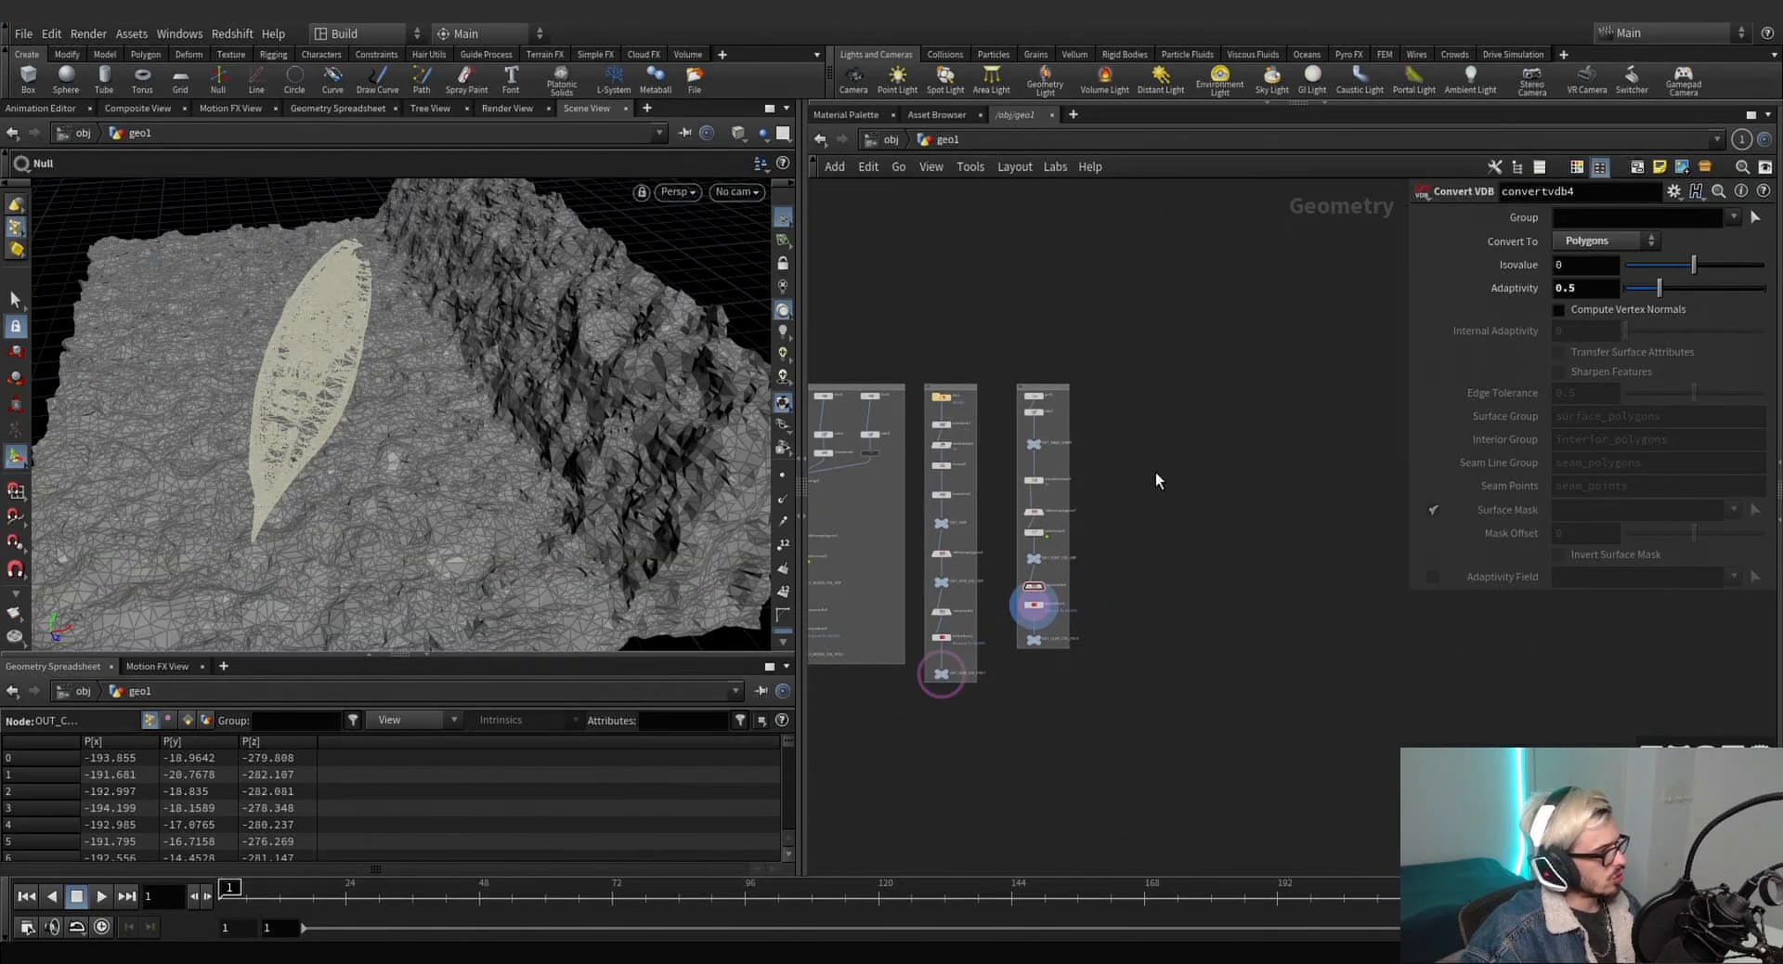
key(Tab)
text(grid)
key(Return)
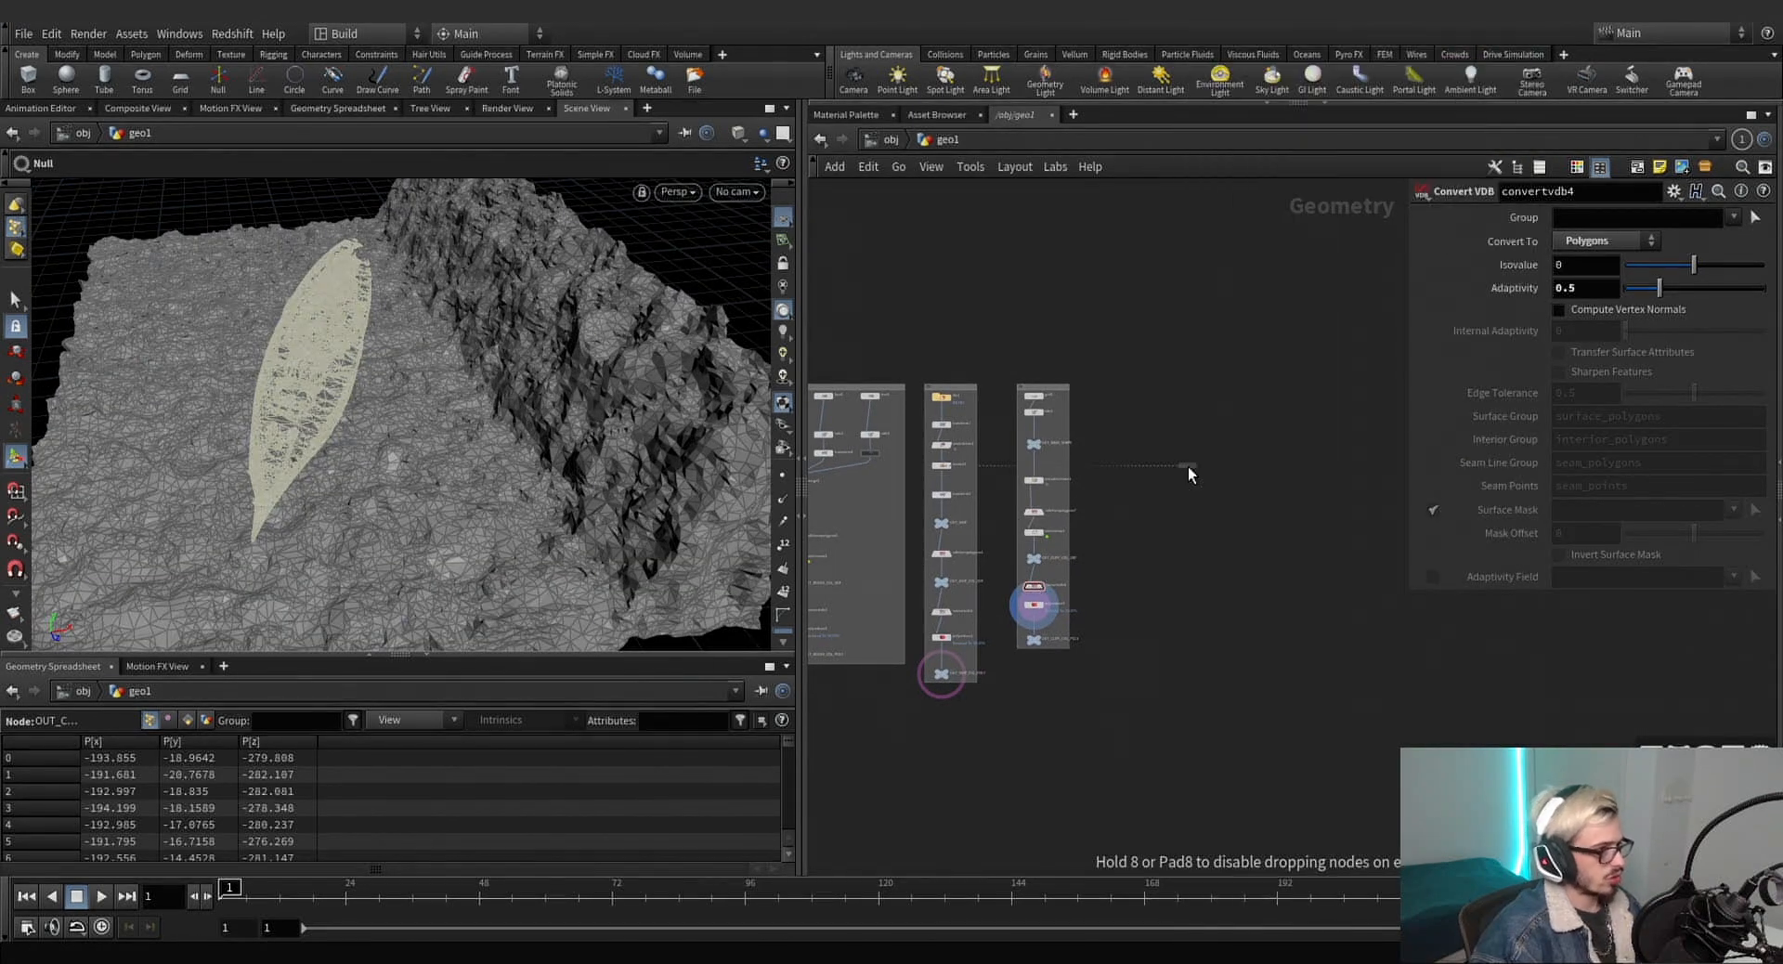
click(1189, 466)
alt+drag(436, 442, 85, 417)
key(Return)
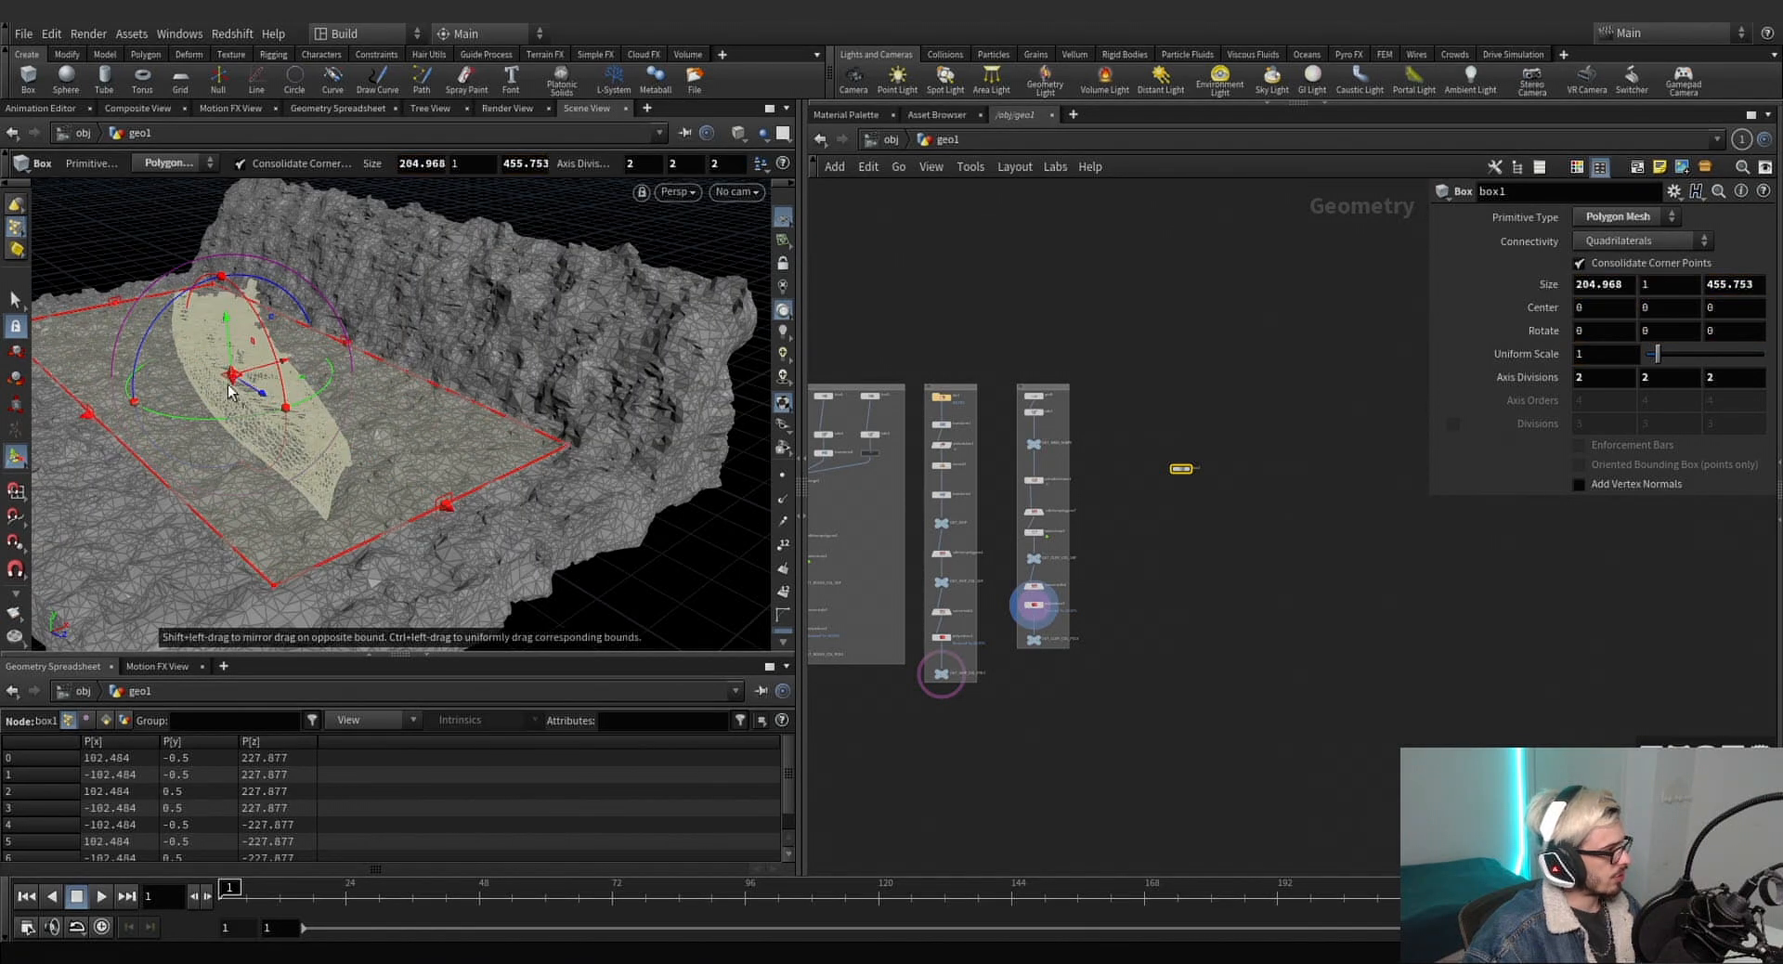
Stretch the box to about 305.58 by 65.55 by 455.75 around the ship and move its node above the network boxes.
drag(239, 382, 247, 284)
alt+drag(247, 284, 211, 249)
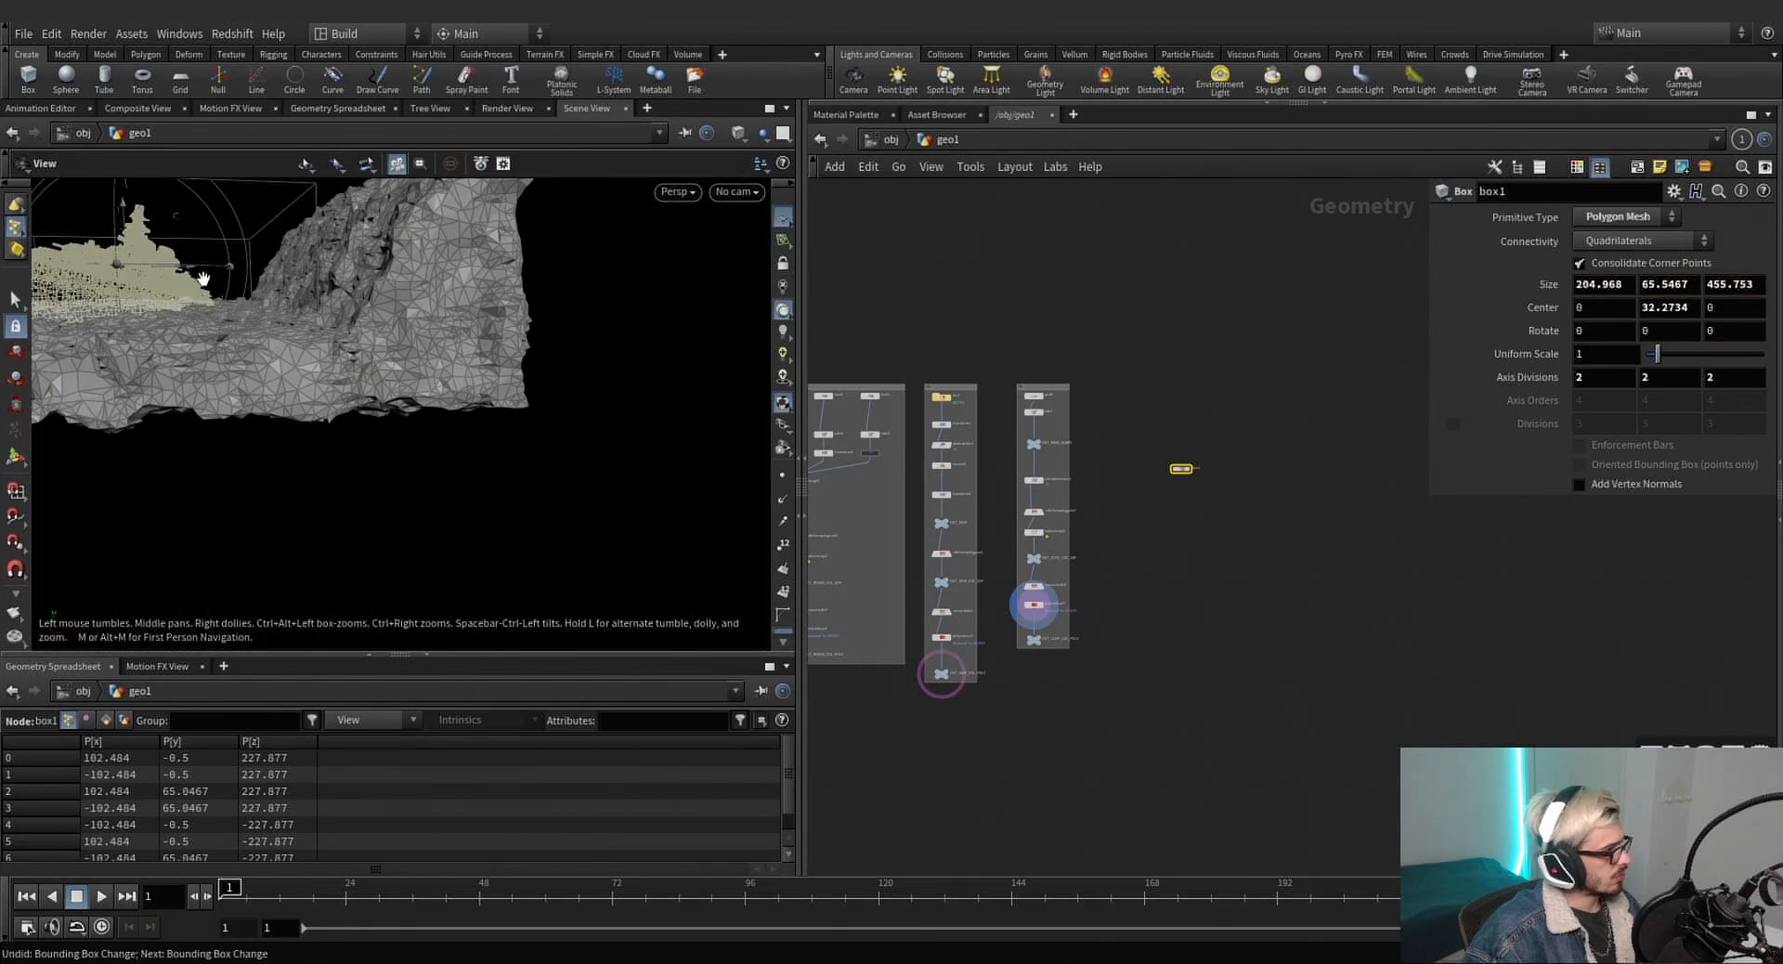
alt+middle_drag(212, 249, 288, 336)
drag(356, 330, 443, 325)
alt+drag(443, 325, 455, 359)
alt+middle_drag(455, 360, 534, 407)
alt+drag(299, 388, 346, 377)
scroll(195, 281, down, 4)
alt+drag(195, 281, 417, 316)
scroll(1301, 442, up, 2)
scroll(1300, 449, up, 2)
drag(1242, 454, 1036, 568)
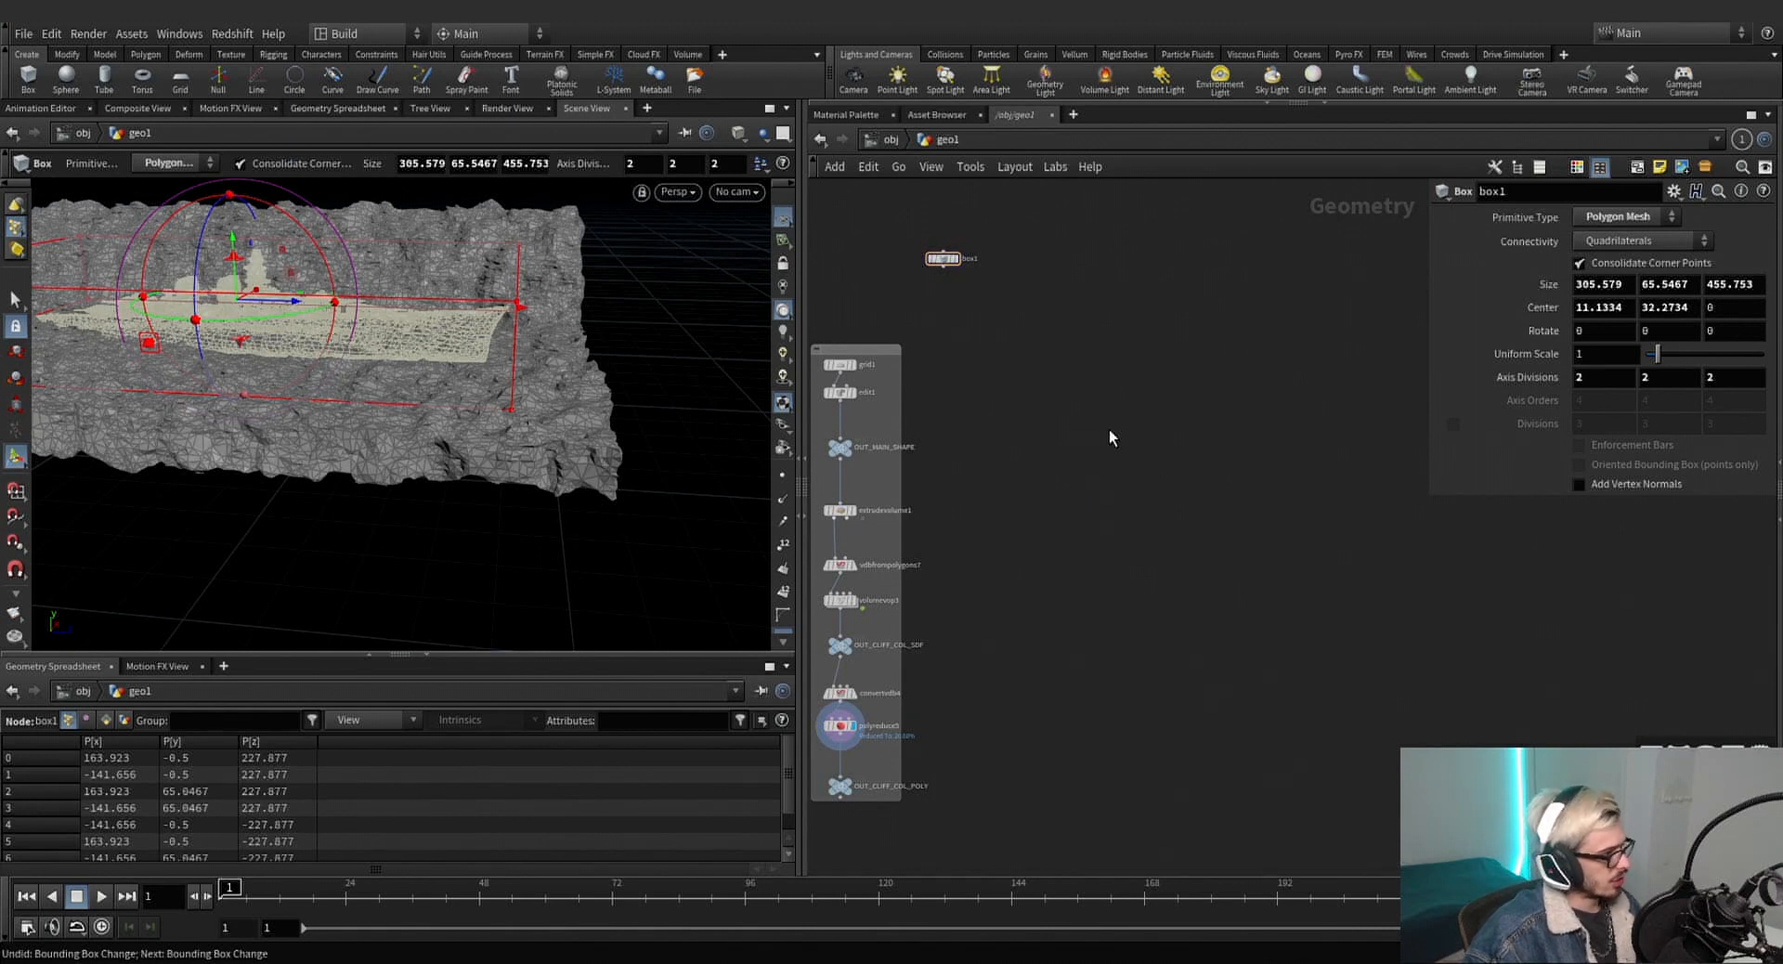
Add a VDB Combine node in the empty area beside the cliff network box.
key(Tab)
text(vdb com)
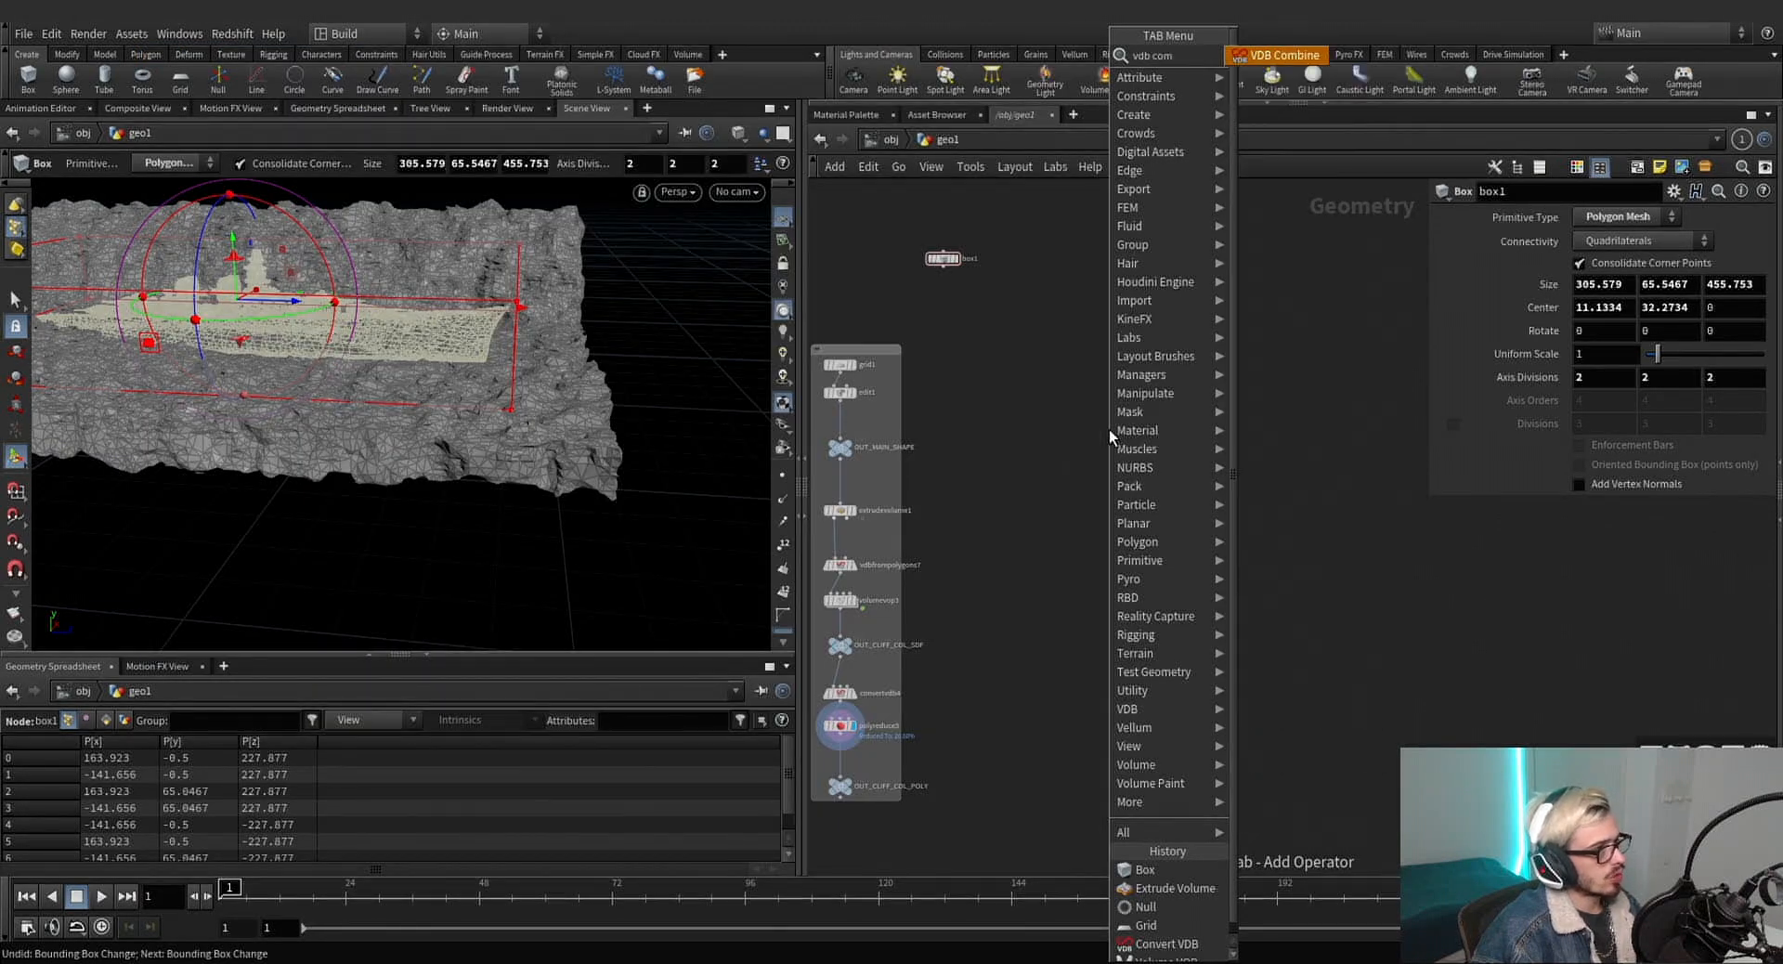
key(Return)
click(1109, 429)
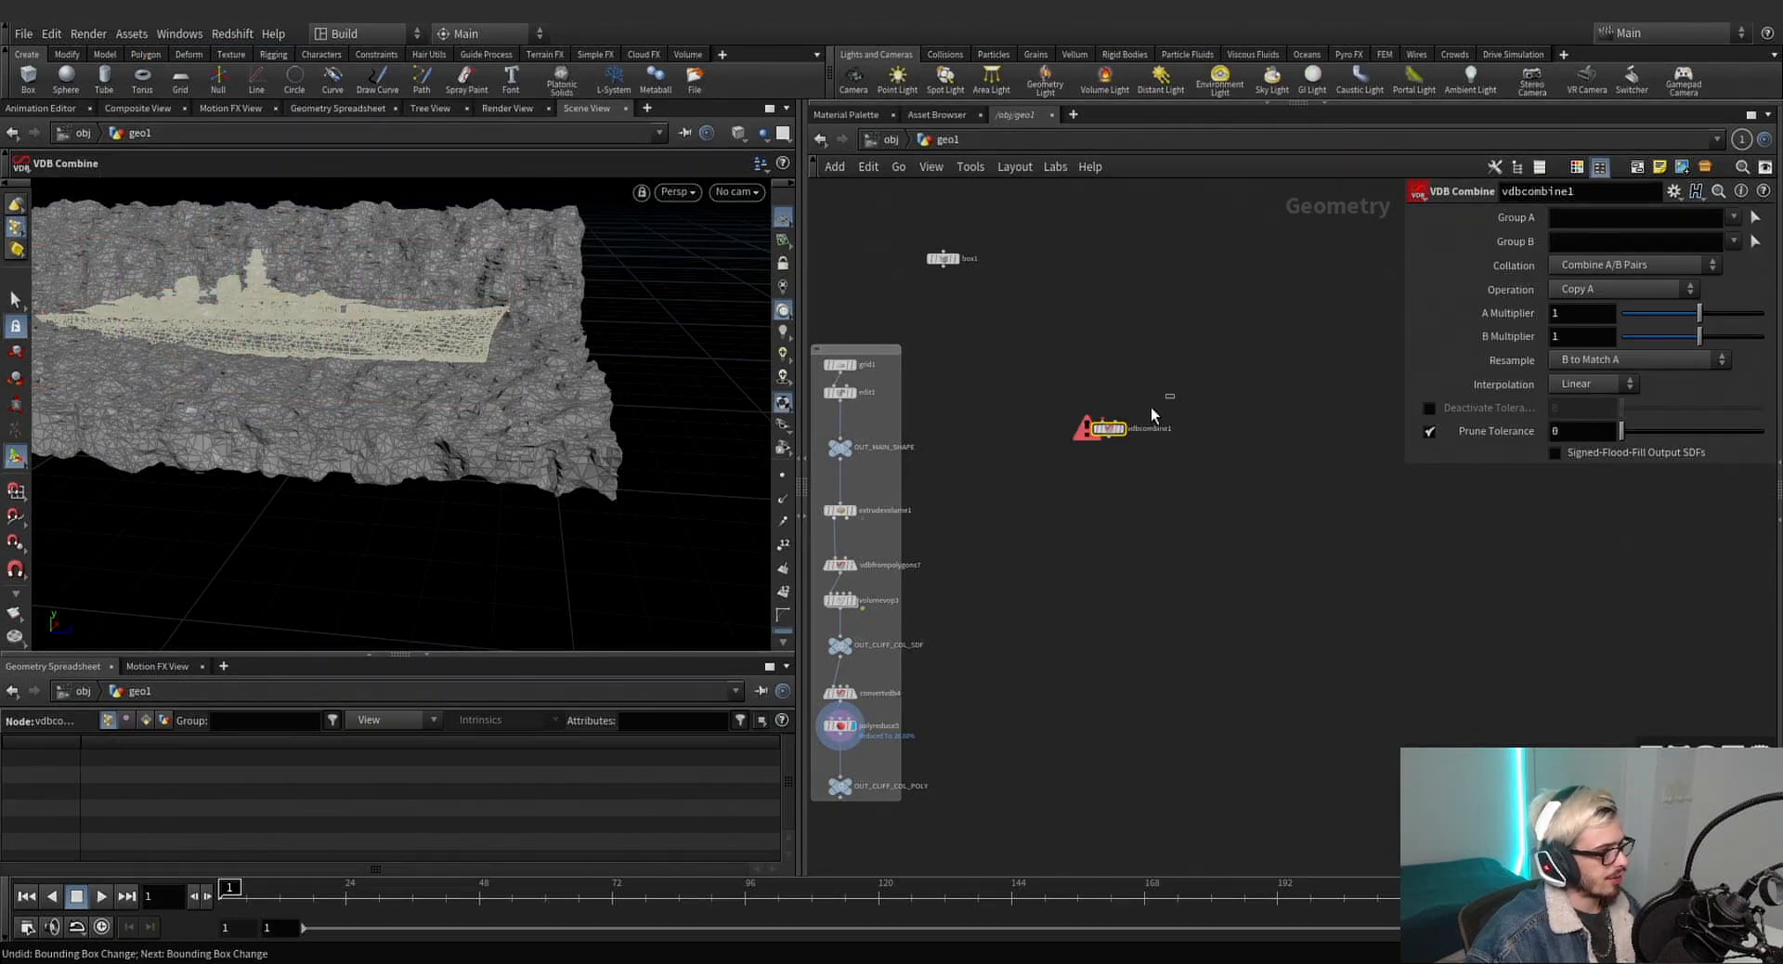
Add an Object Merge node that references OUT_CLIFF_COL_SDF.
key(Tab)
text(obj)
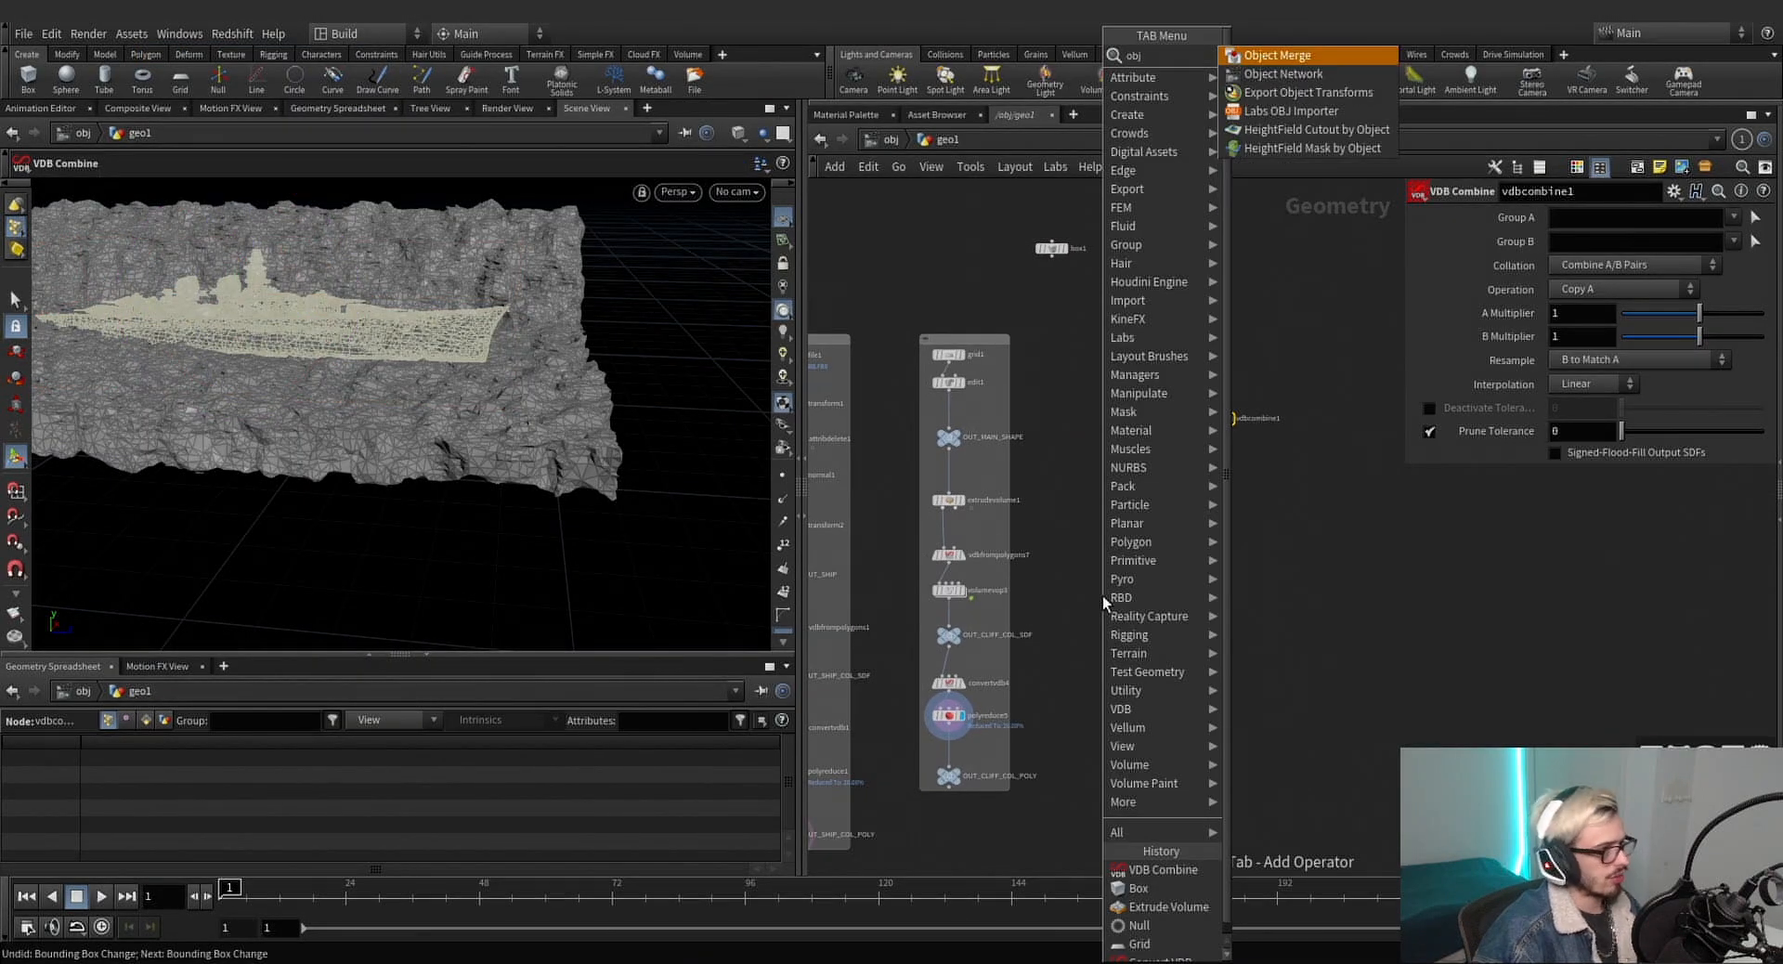
key(Return)
click(1101, 595)
drag(948, 635, 1594, 267)
Duplicate the Object Merge twice, referencing OUT_SHIP_COL_SDF in one copy and OUT_ROCKS_COL_SDF in the other.
drag(1101, 595, 1192, 592)
middle_drag(1111, 614, 1278, 563)
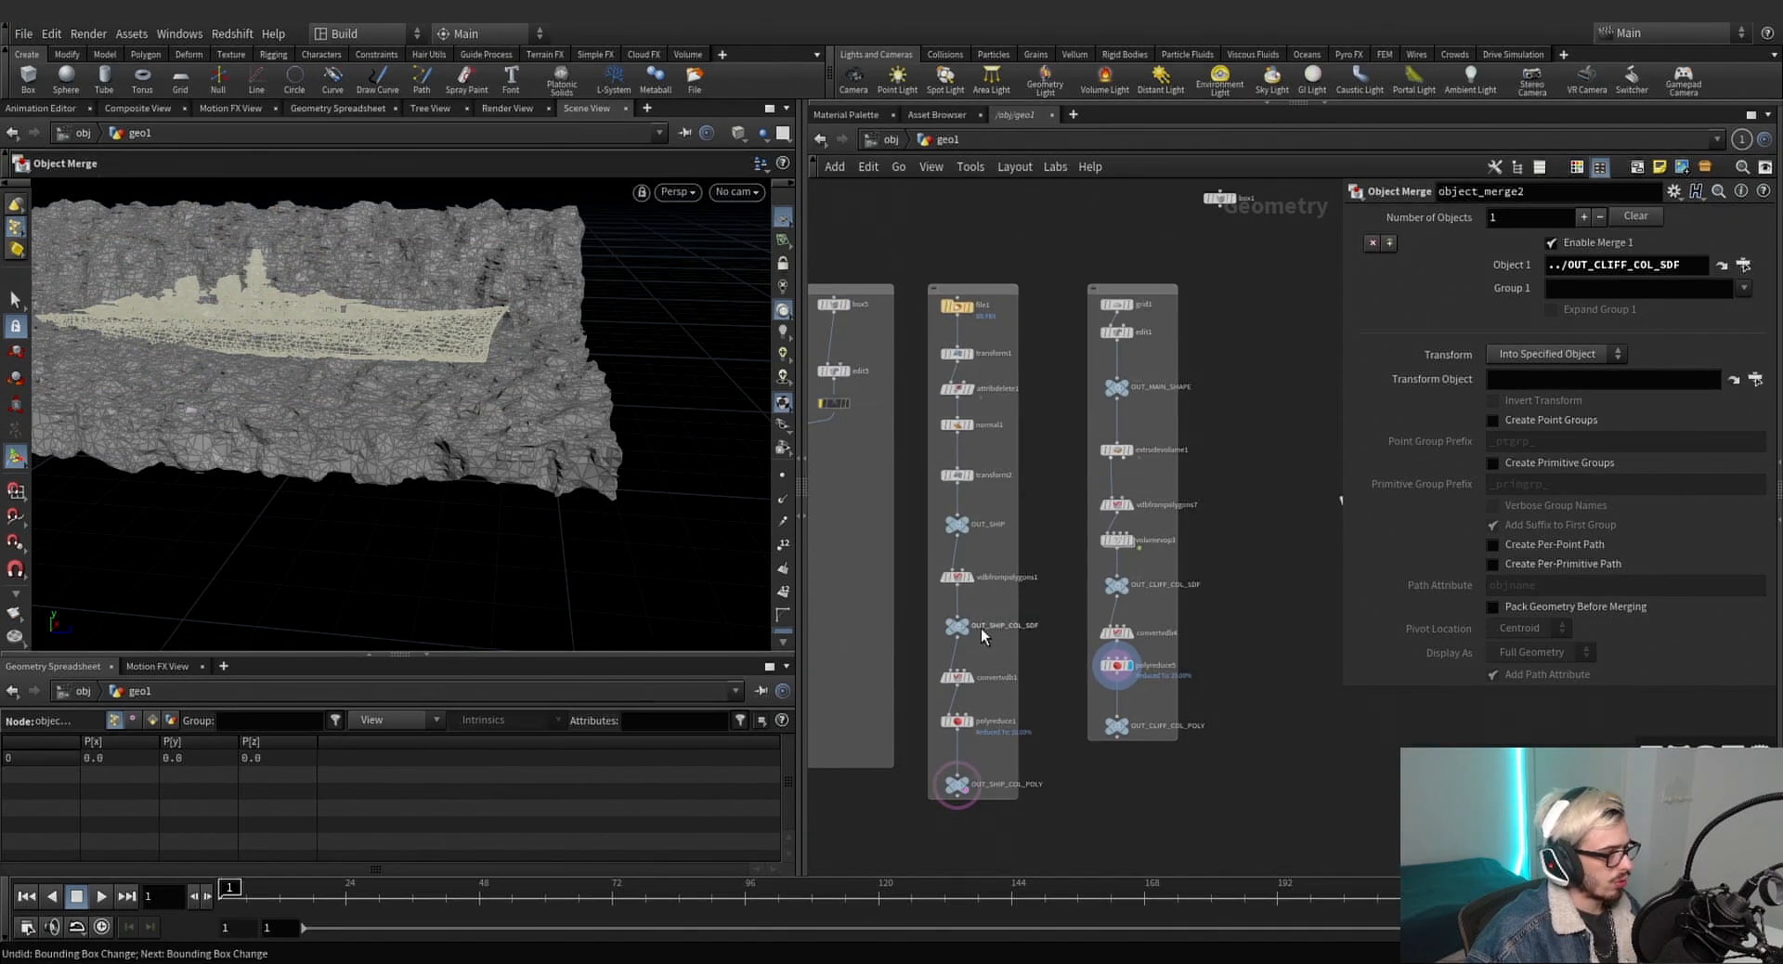
drag(960, 623, 1590, 264)
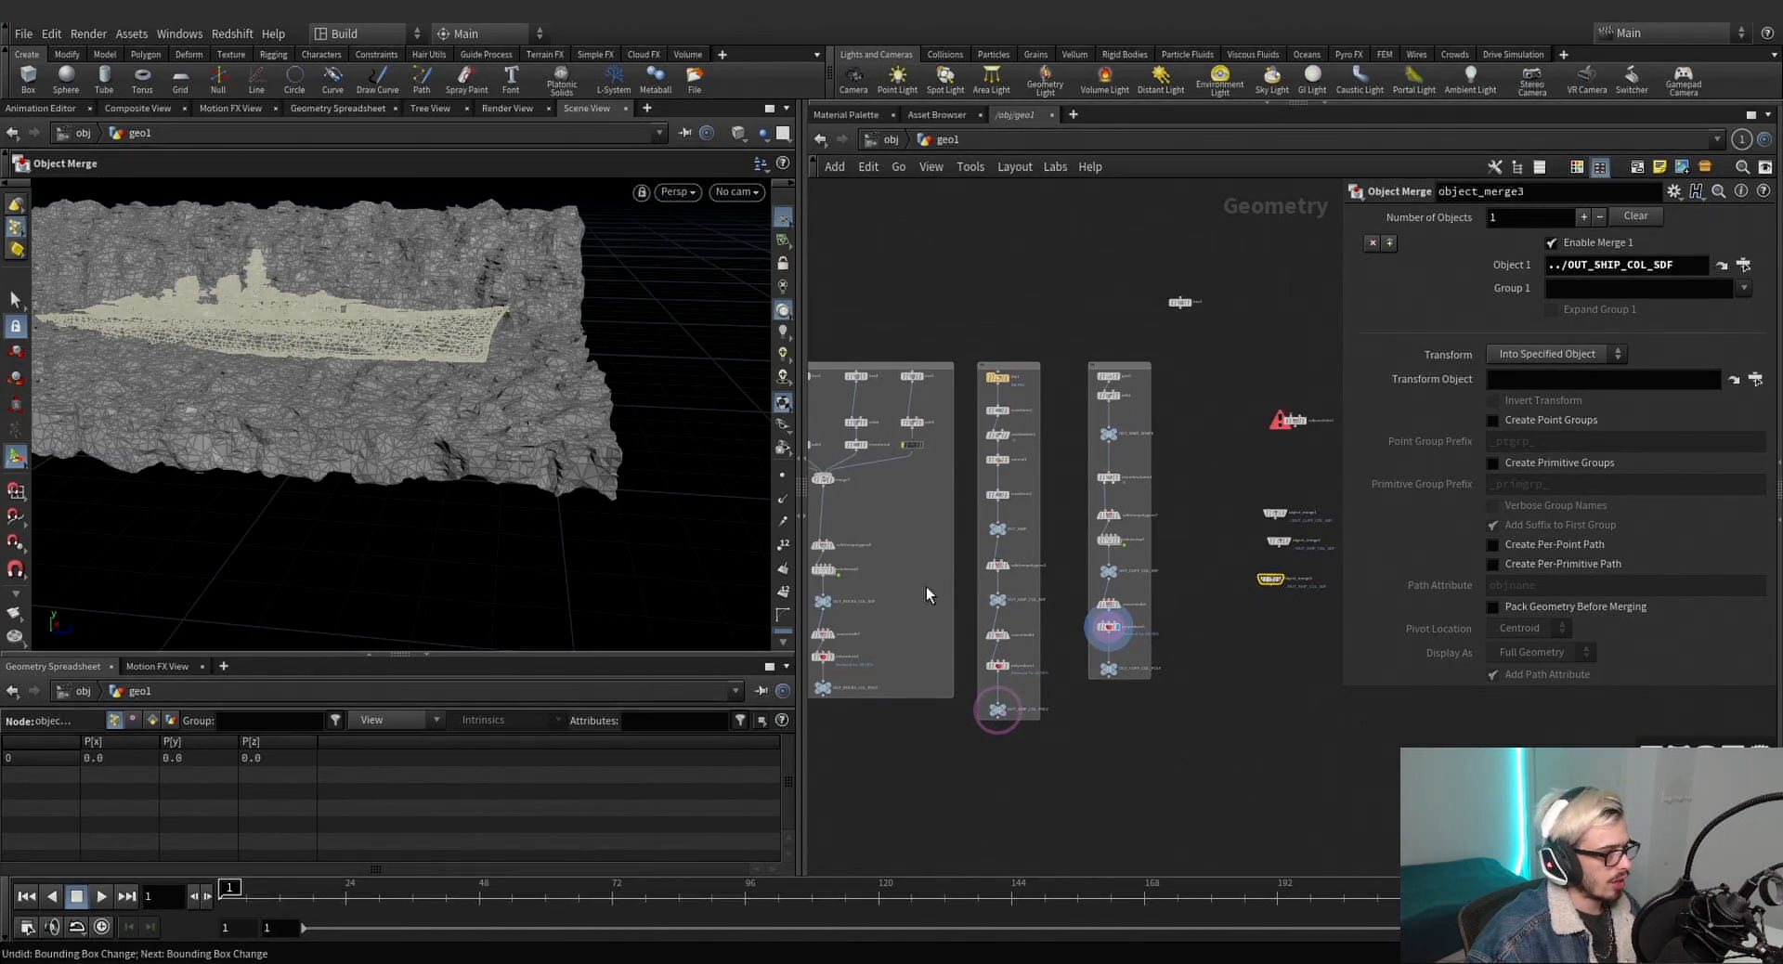
scroll(927, 594, up, 5)
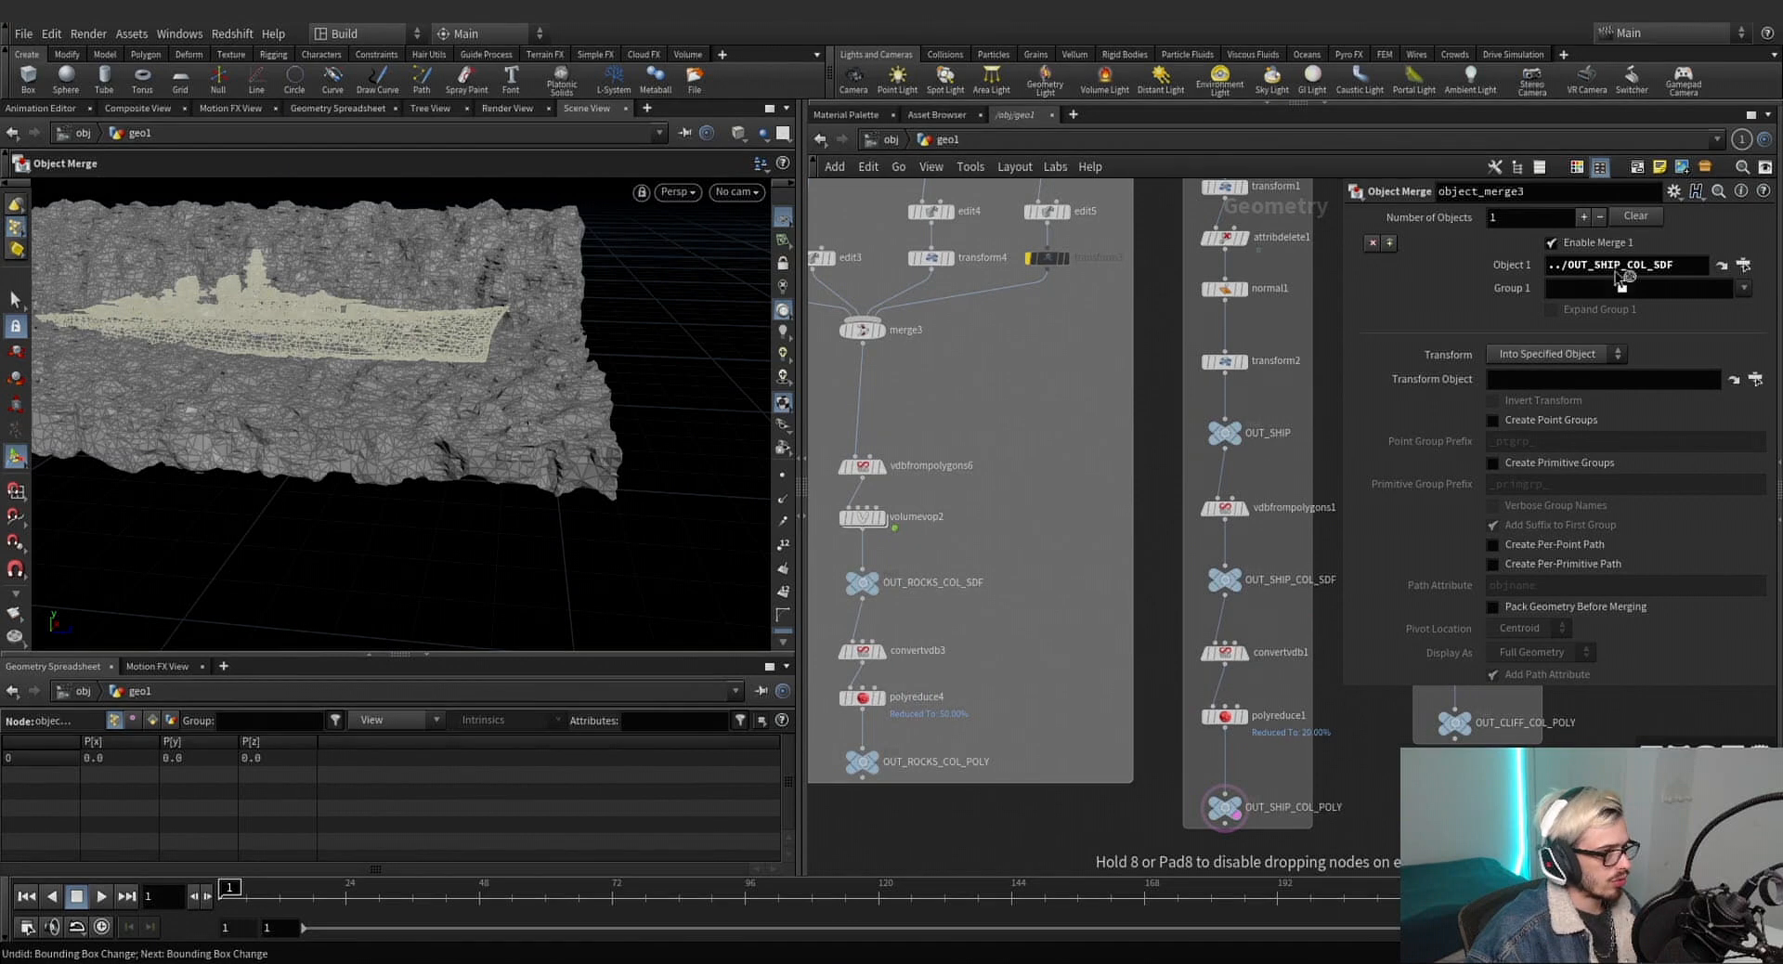
drag(1615, 272, 1613, 268)
Connect object_merge1 and object_merge2 to the A and B inputs of vdbcombine1 and display that node.
middle_drag(1337, 383, 856, 417)
middle_drag(1153, 503, 939, 507)
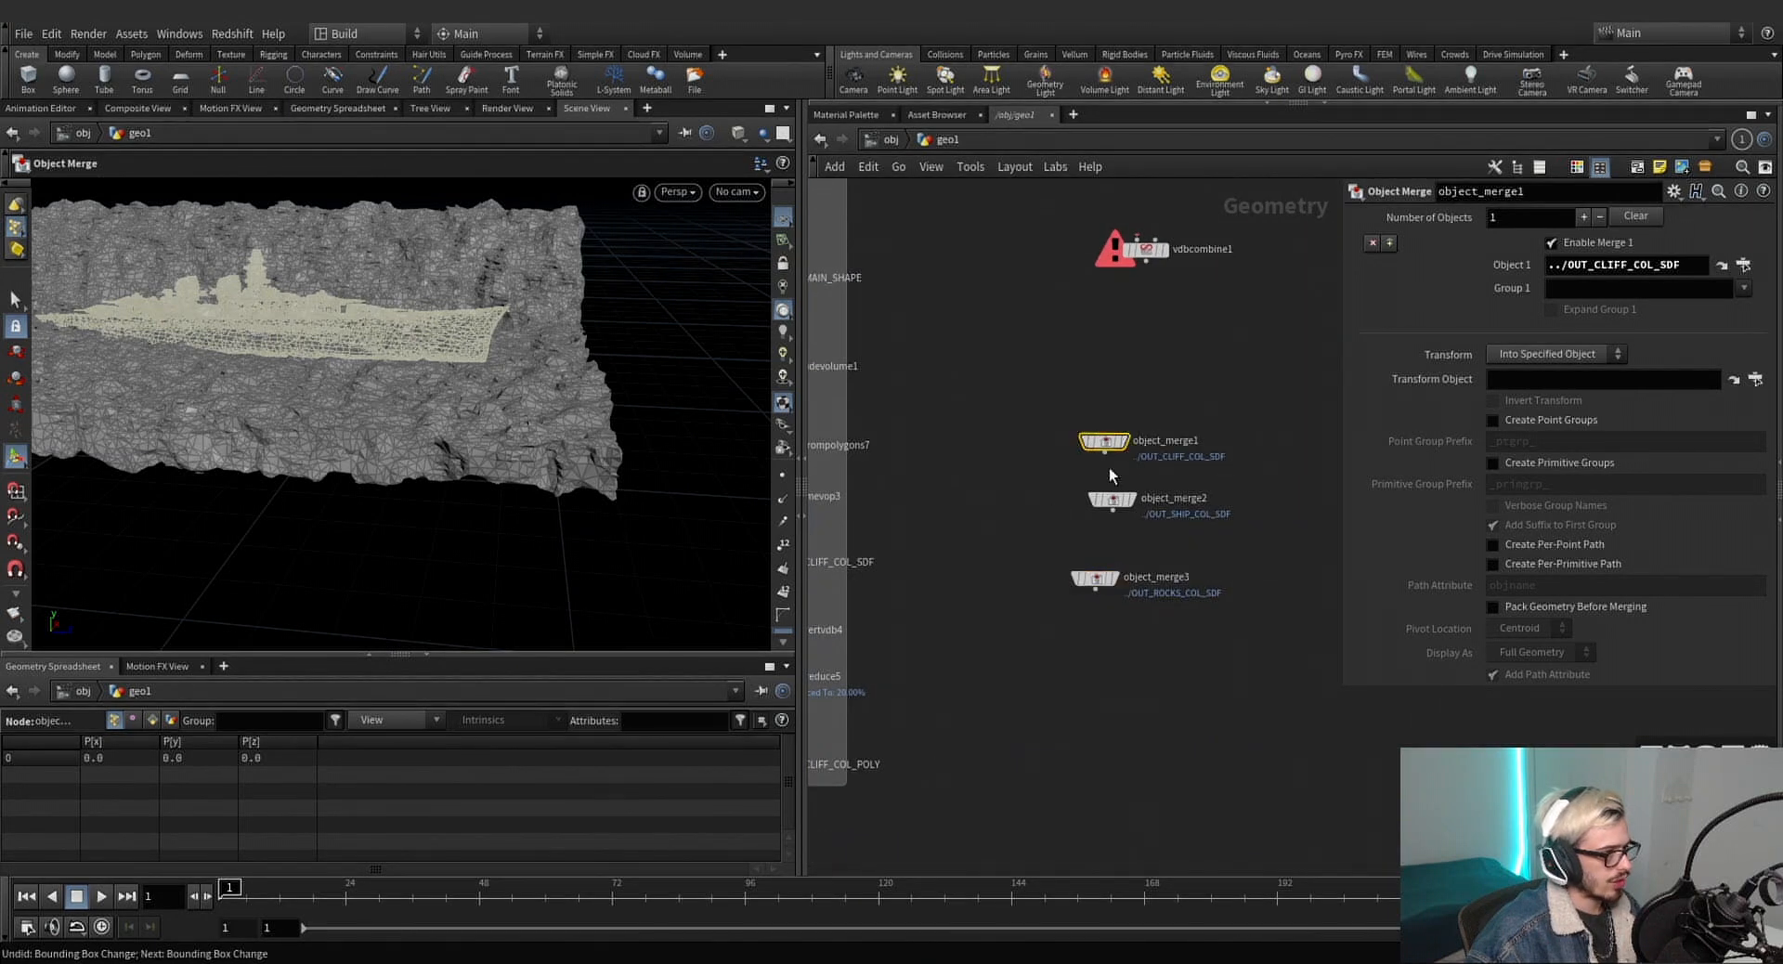
drag(1105, 444, 1140, 335)
drag(1147, 264, 1125, 429)
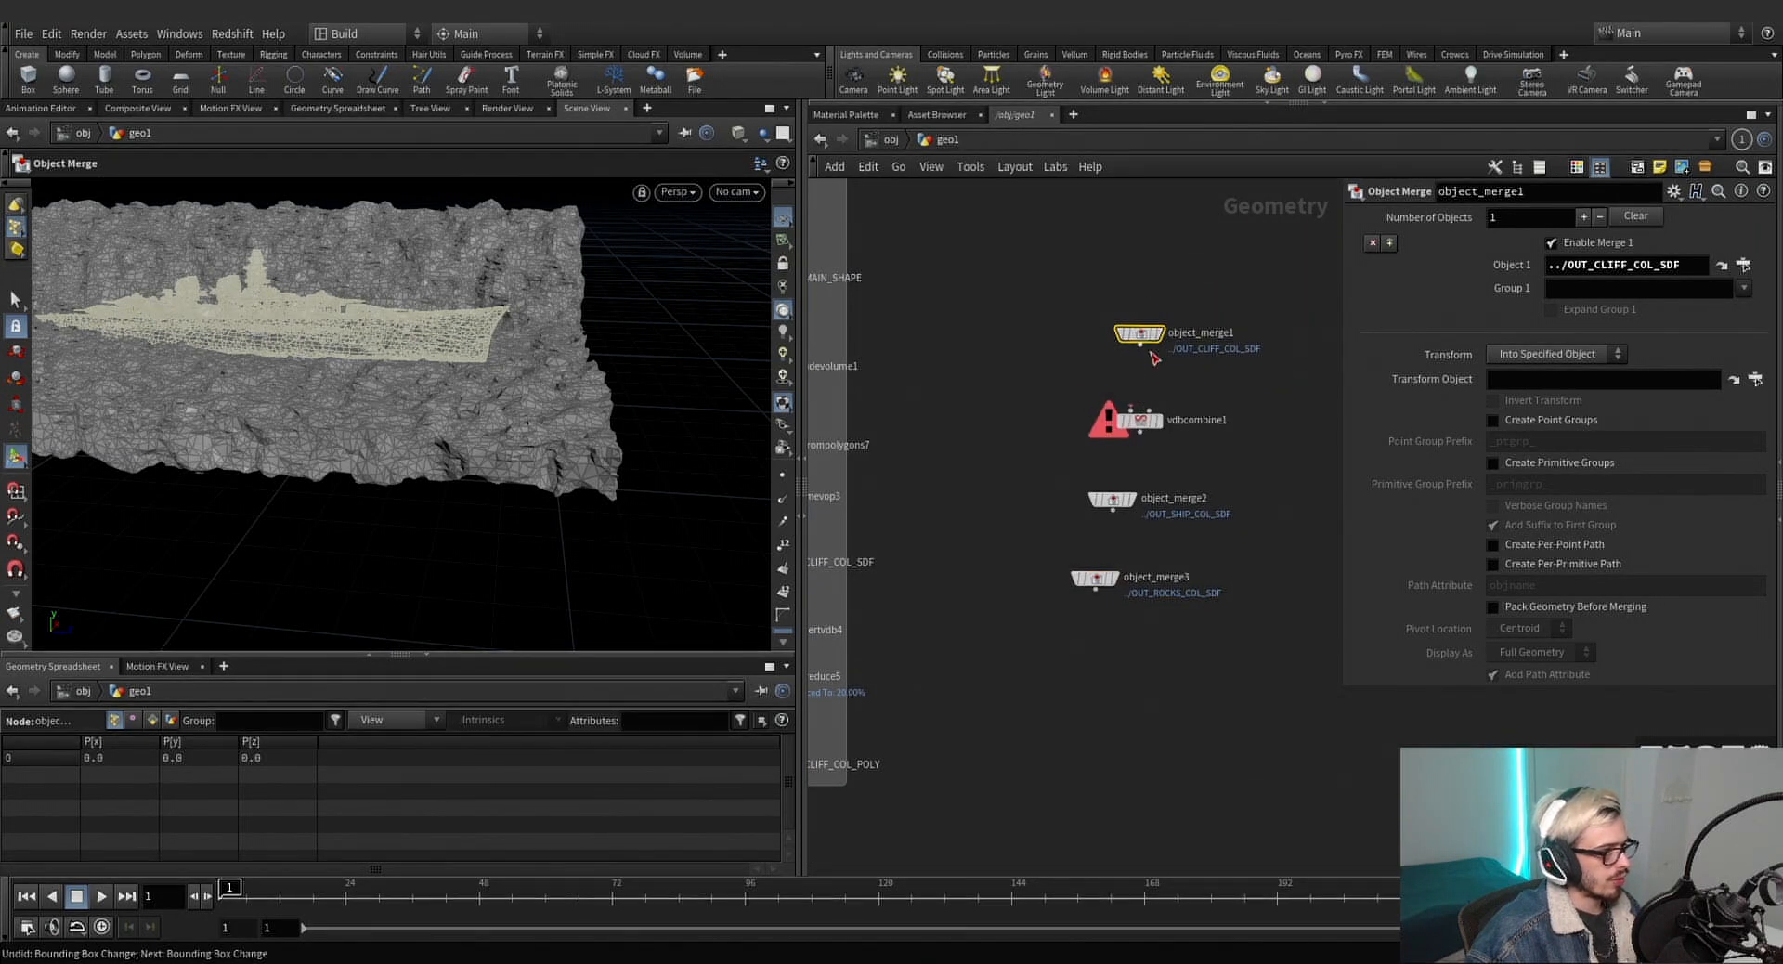
click(1140, 343)
click(1141, 411)
click(1146, 429)
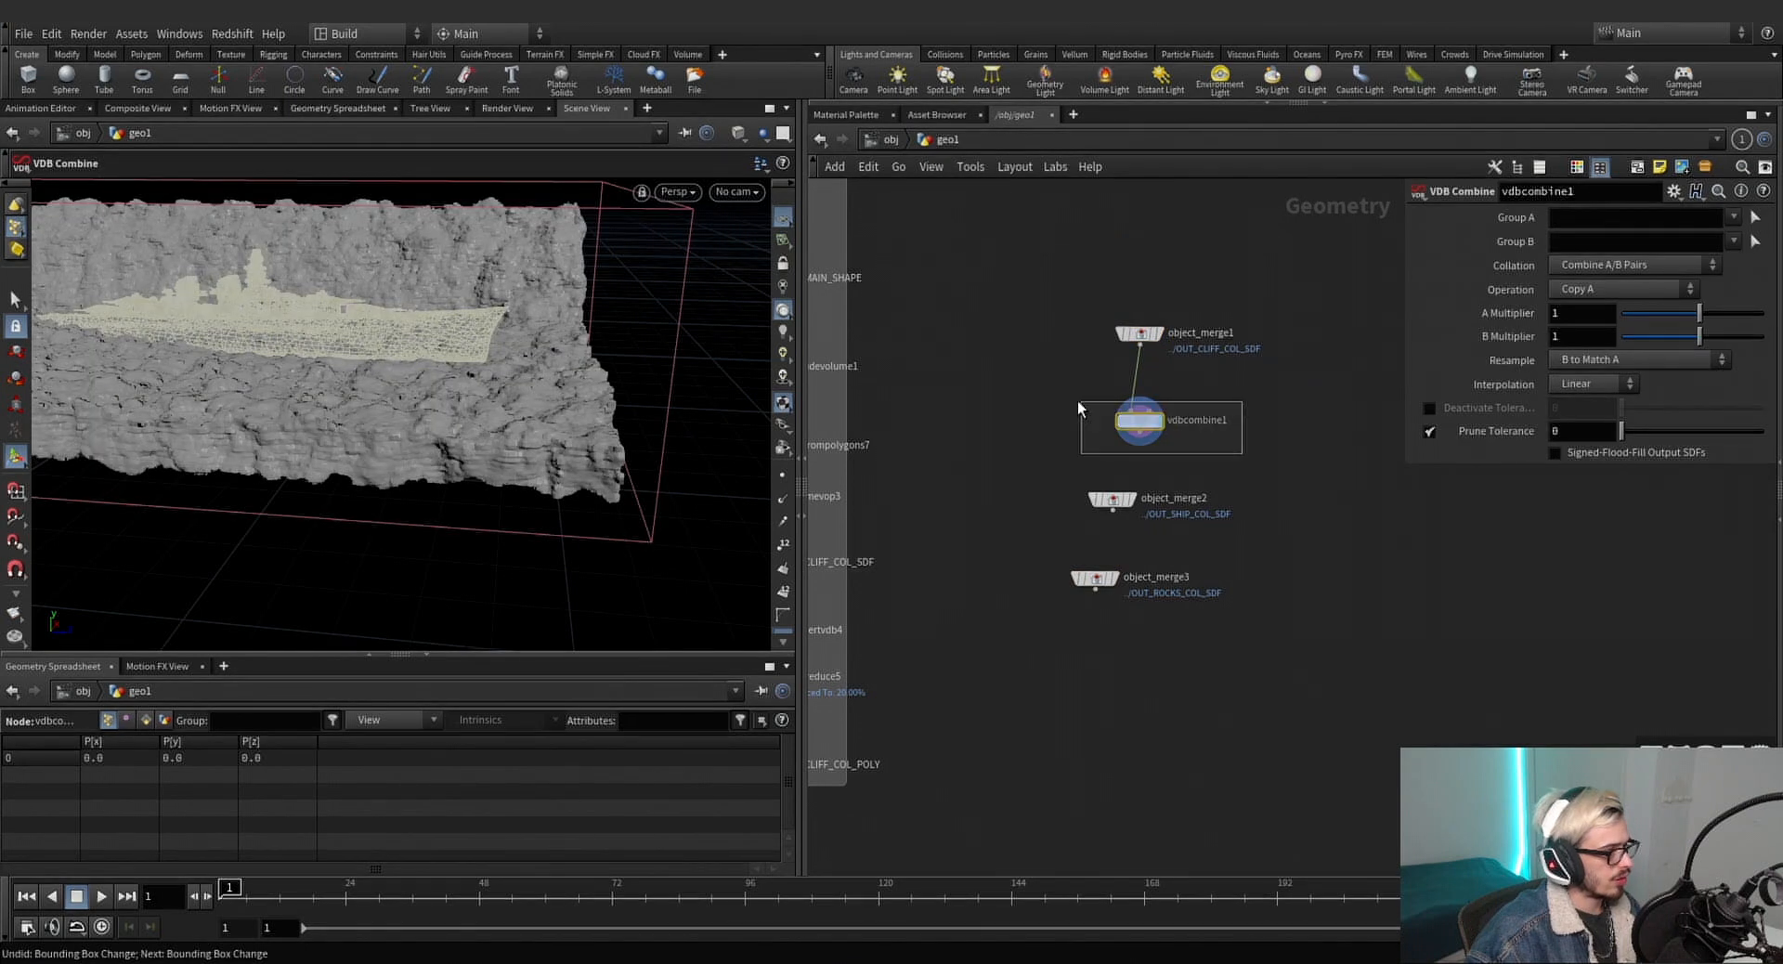
drag(1114, 501, 1274, 353)
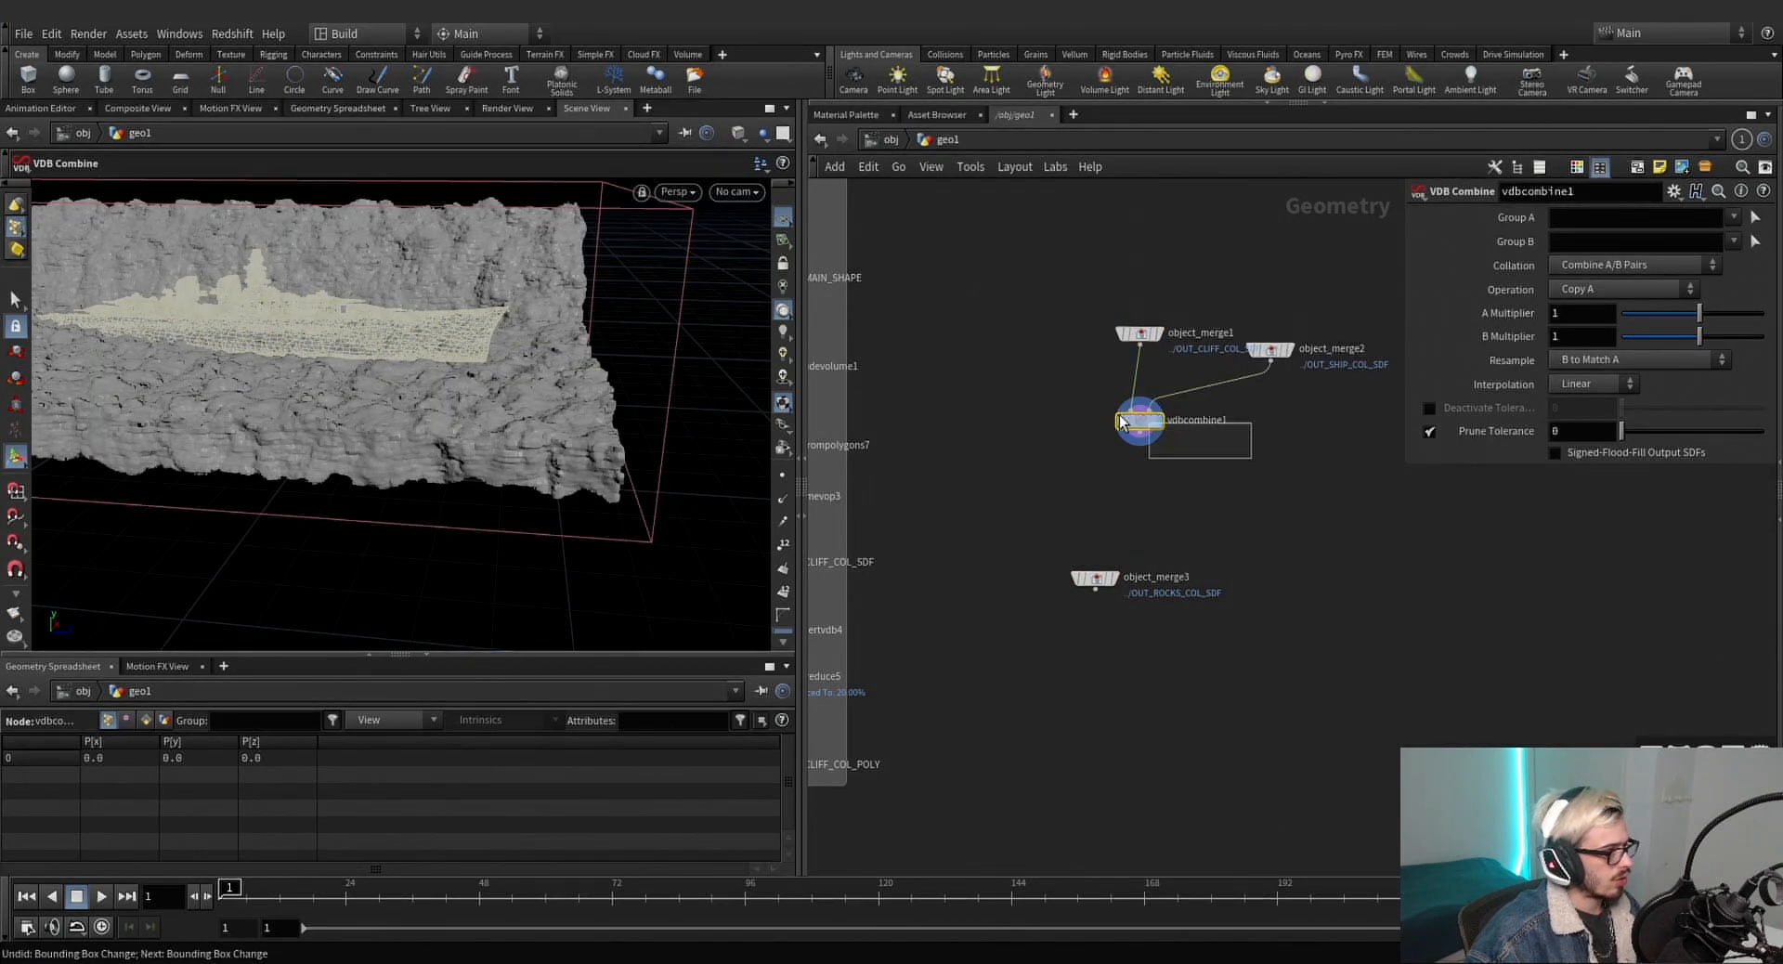
Set the operation of vdbcombine1 to SDF Union and inspect the joined ship and cliff.
click(1596, 267)
click(1621, 266)
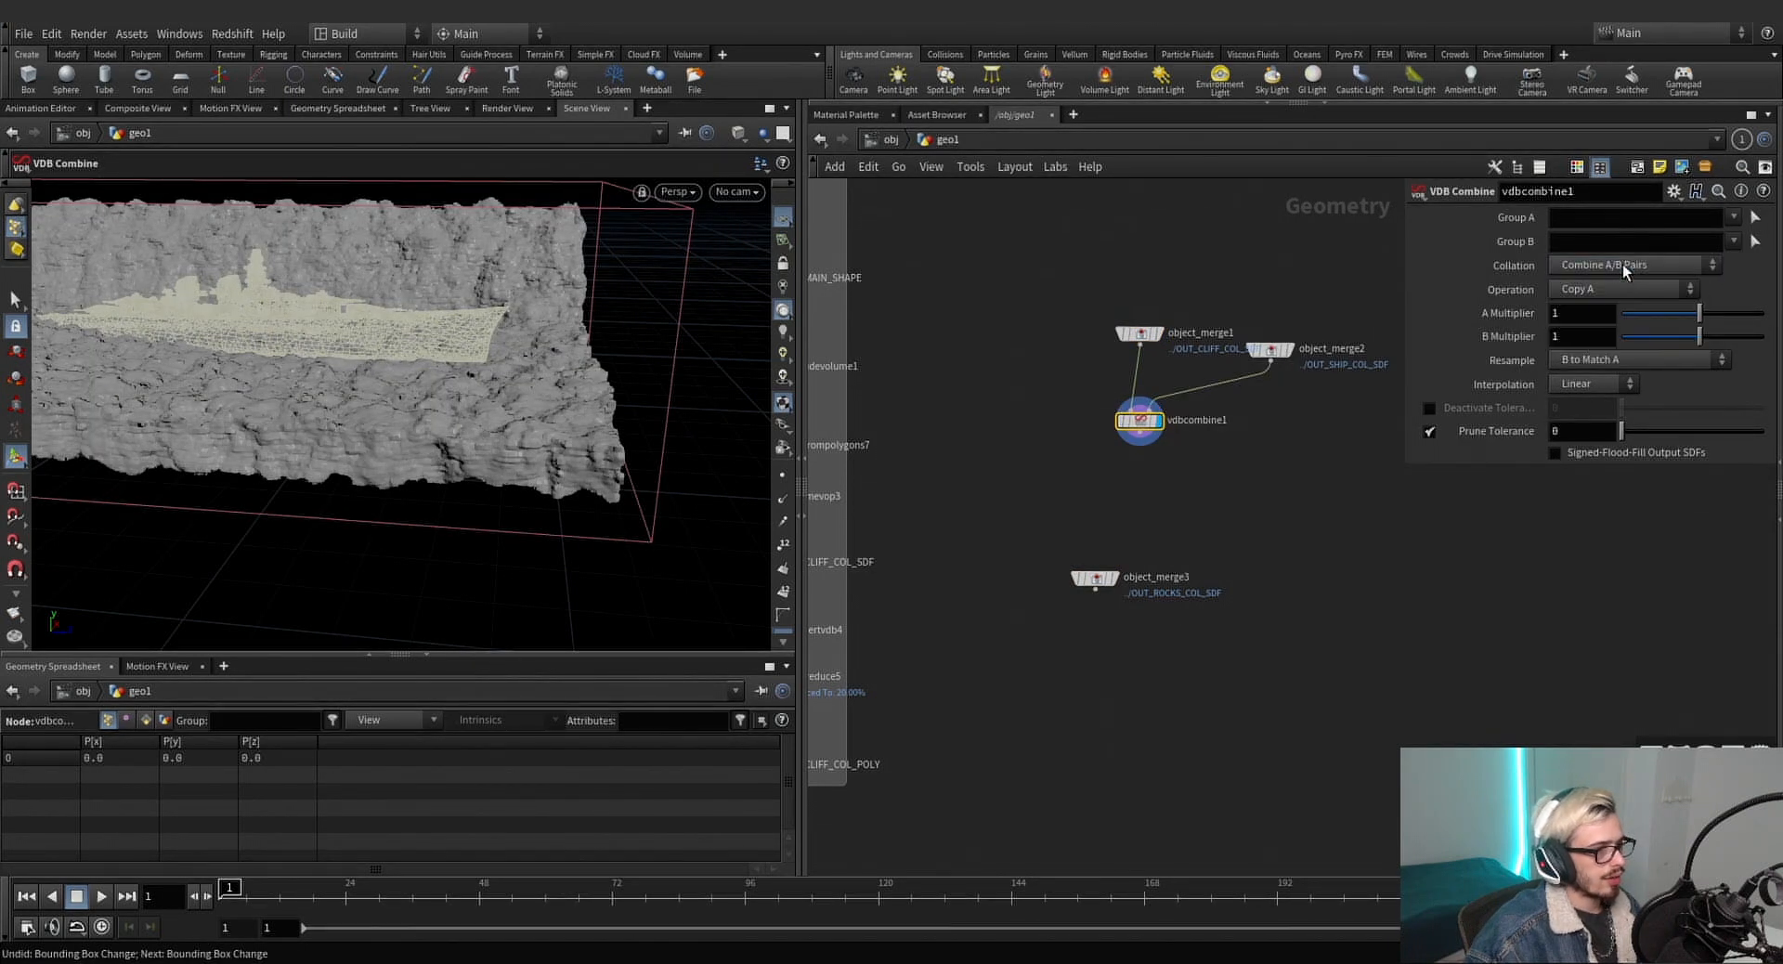
click(1616, 292)
click(1598, 512)
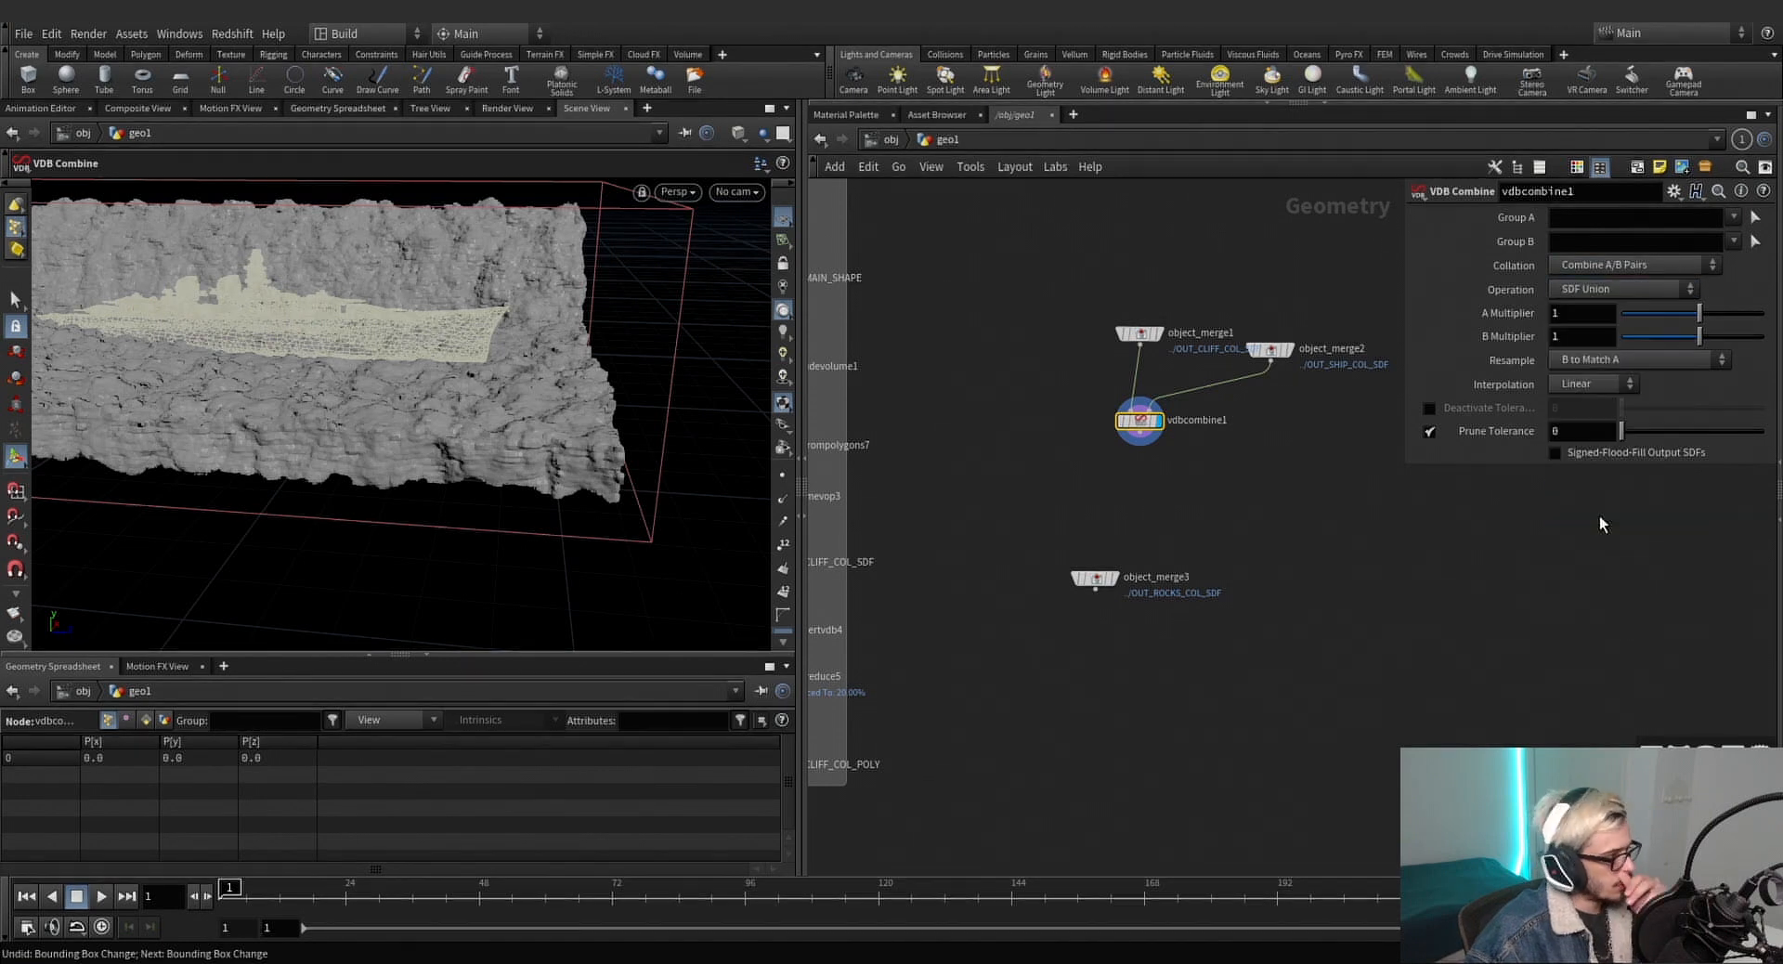
key(Escape)
drag(402, 322, 539, 318)
Duplicate vdbcombine1 below itself and feed the copy with vdbcombine1 and the rocks merge object_merge3.
drag(1100, 582, 1273, 471)
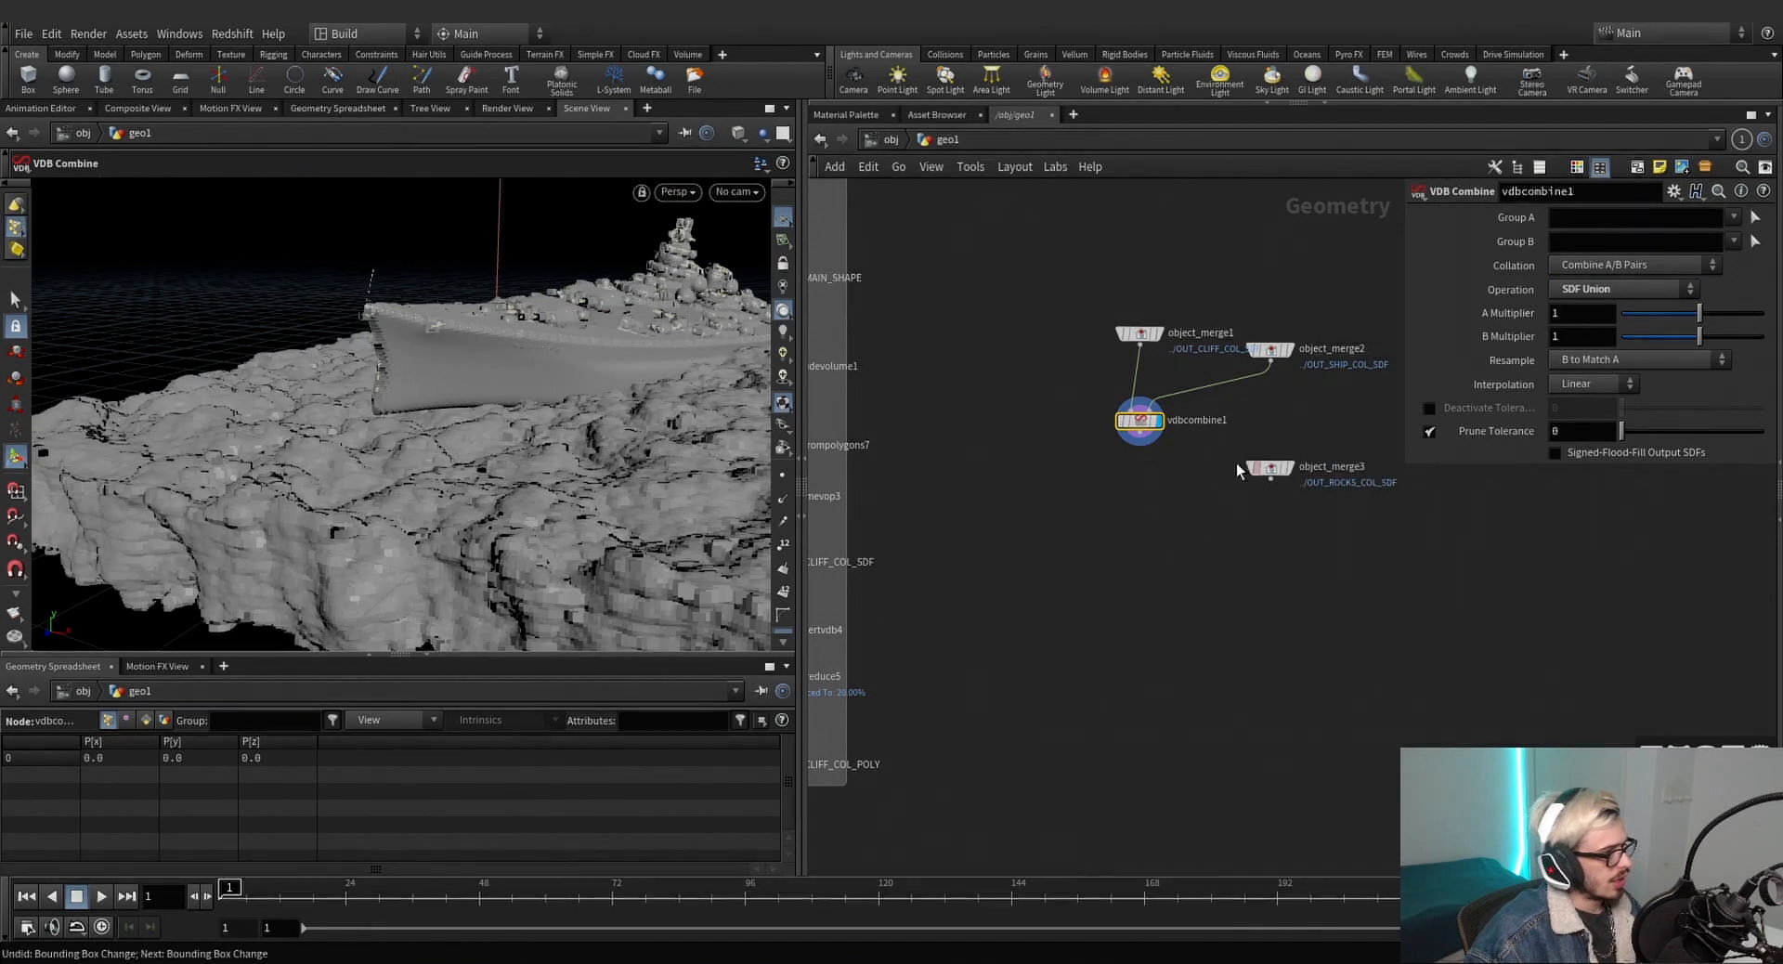
alt+drag(1141, 424, 1135, 574)
alt+drag(1134, 506, 1137, 520)
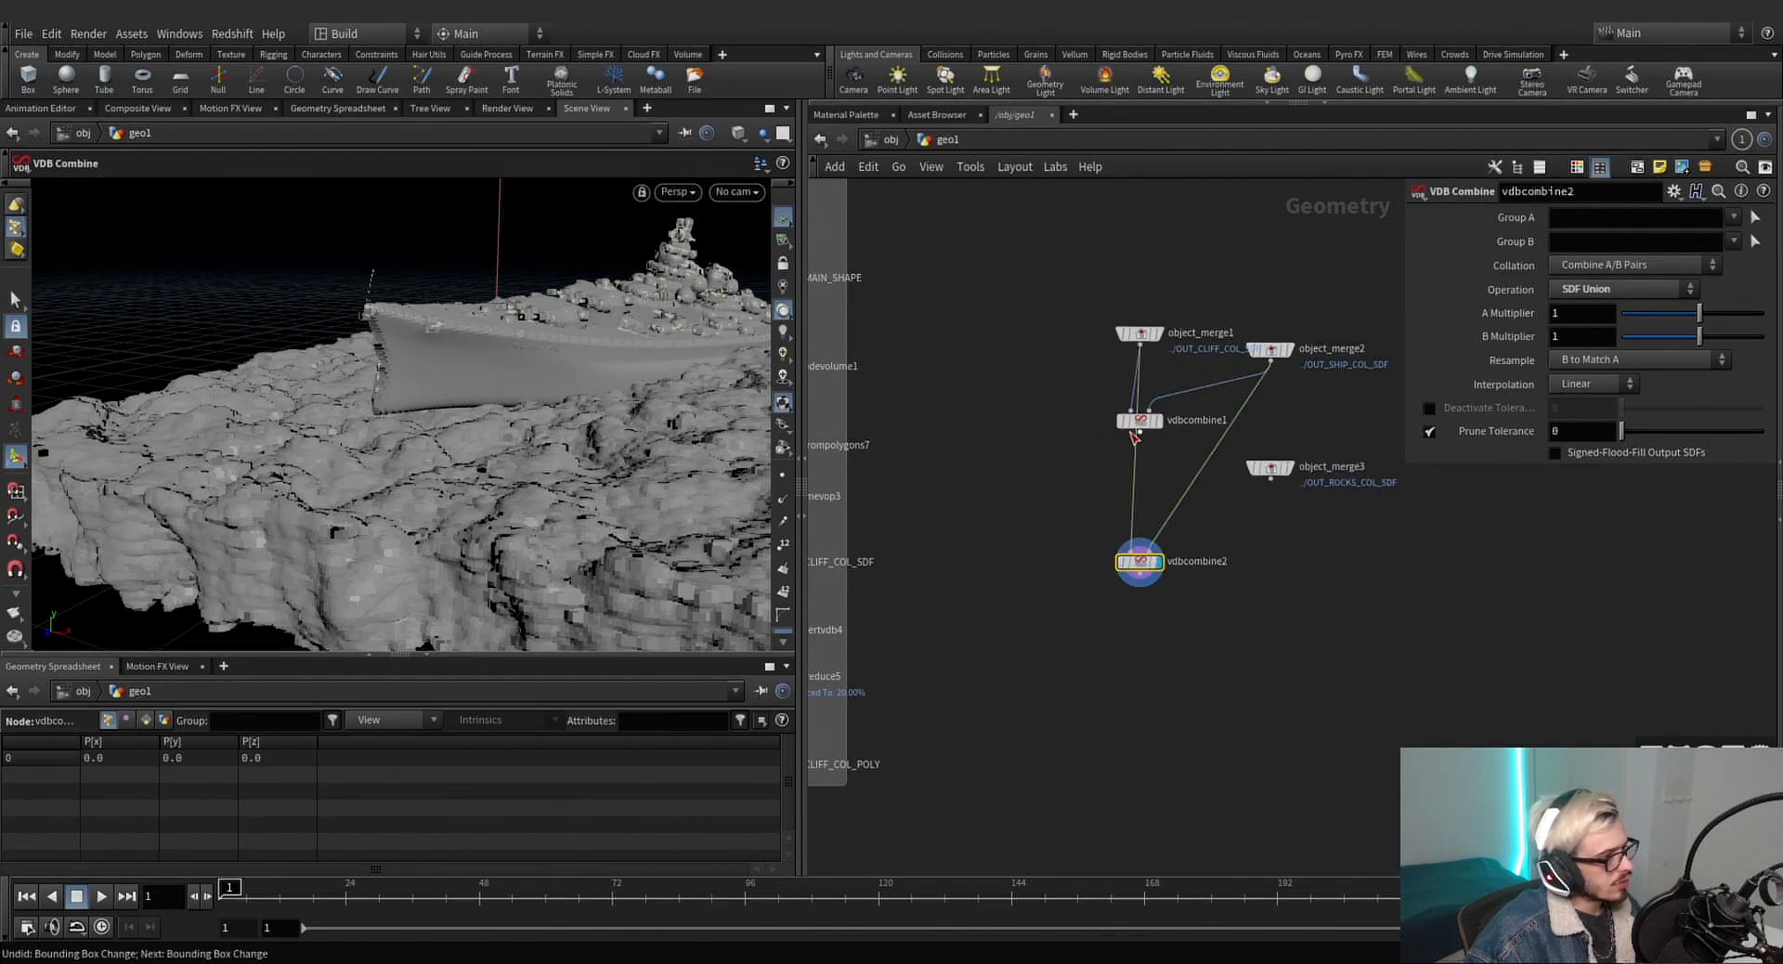
click(1270, 477)
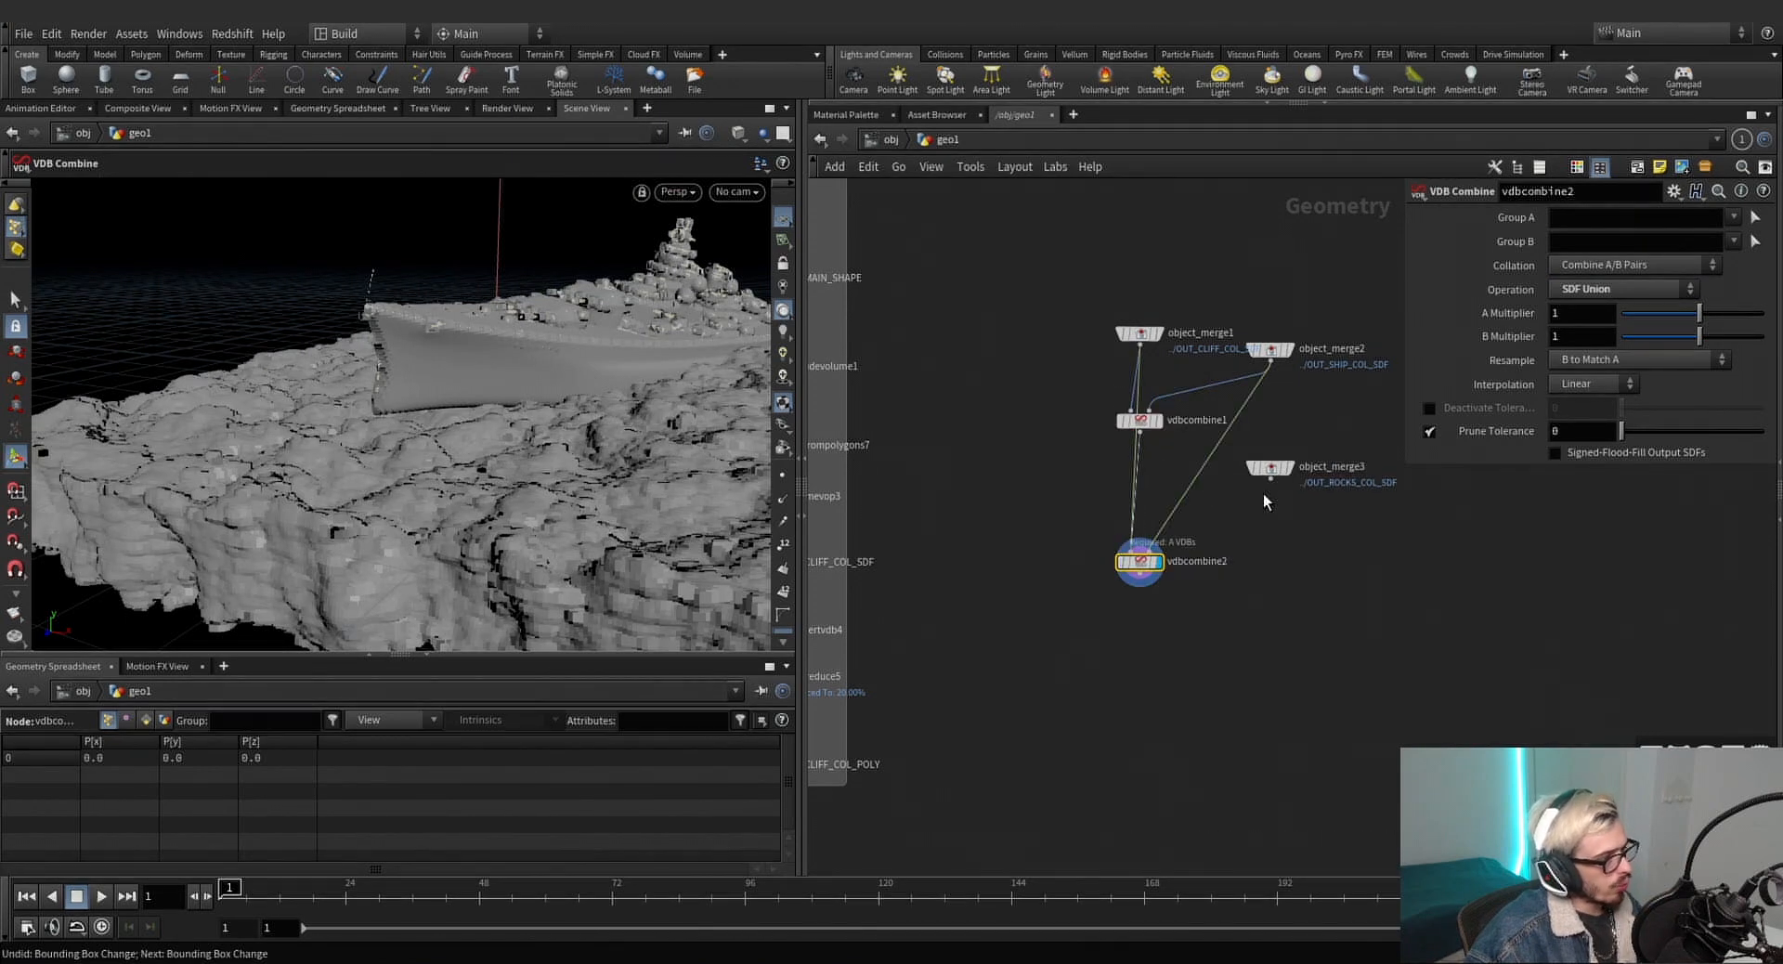
click(1159, 547)
alt+drag(483, 362, 762, 394)
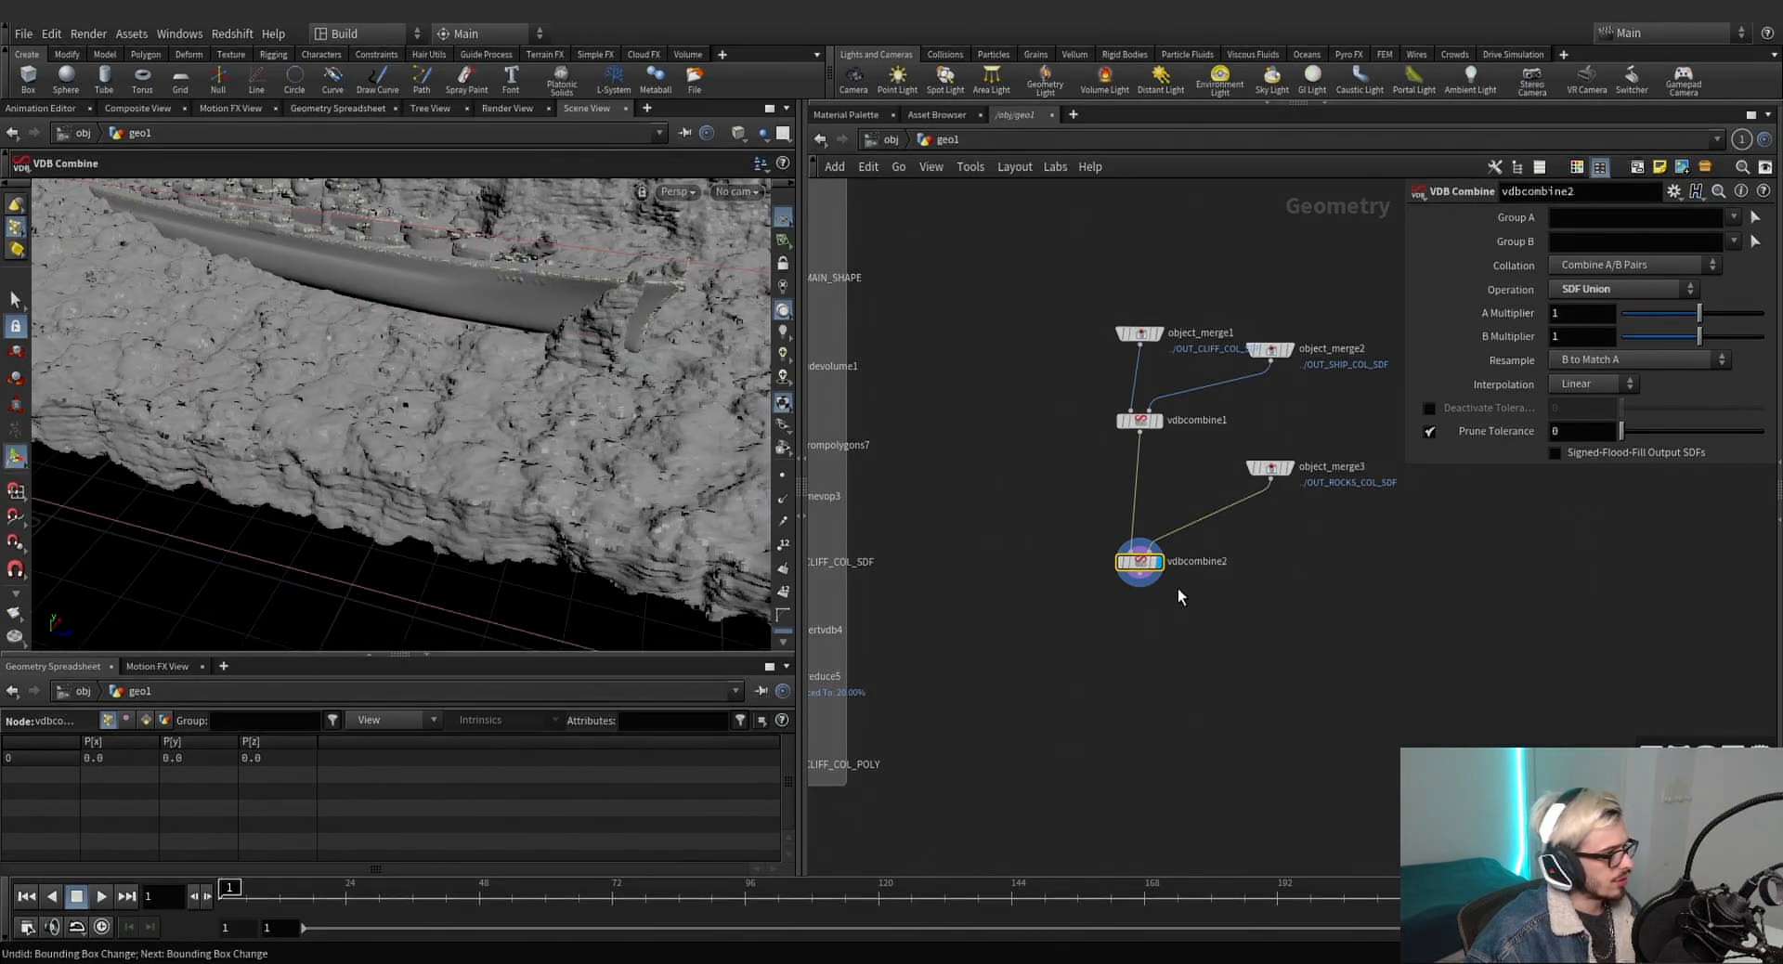
Align object_merge1 and object_merge2 in a row above vdbcombine1.
scroll(1178, 591, down, 2)
drag(1159, 384, 1160, 338)
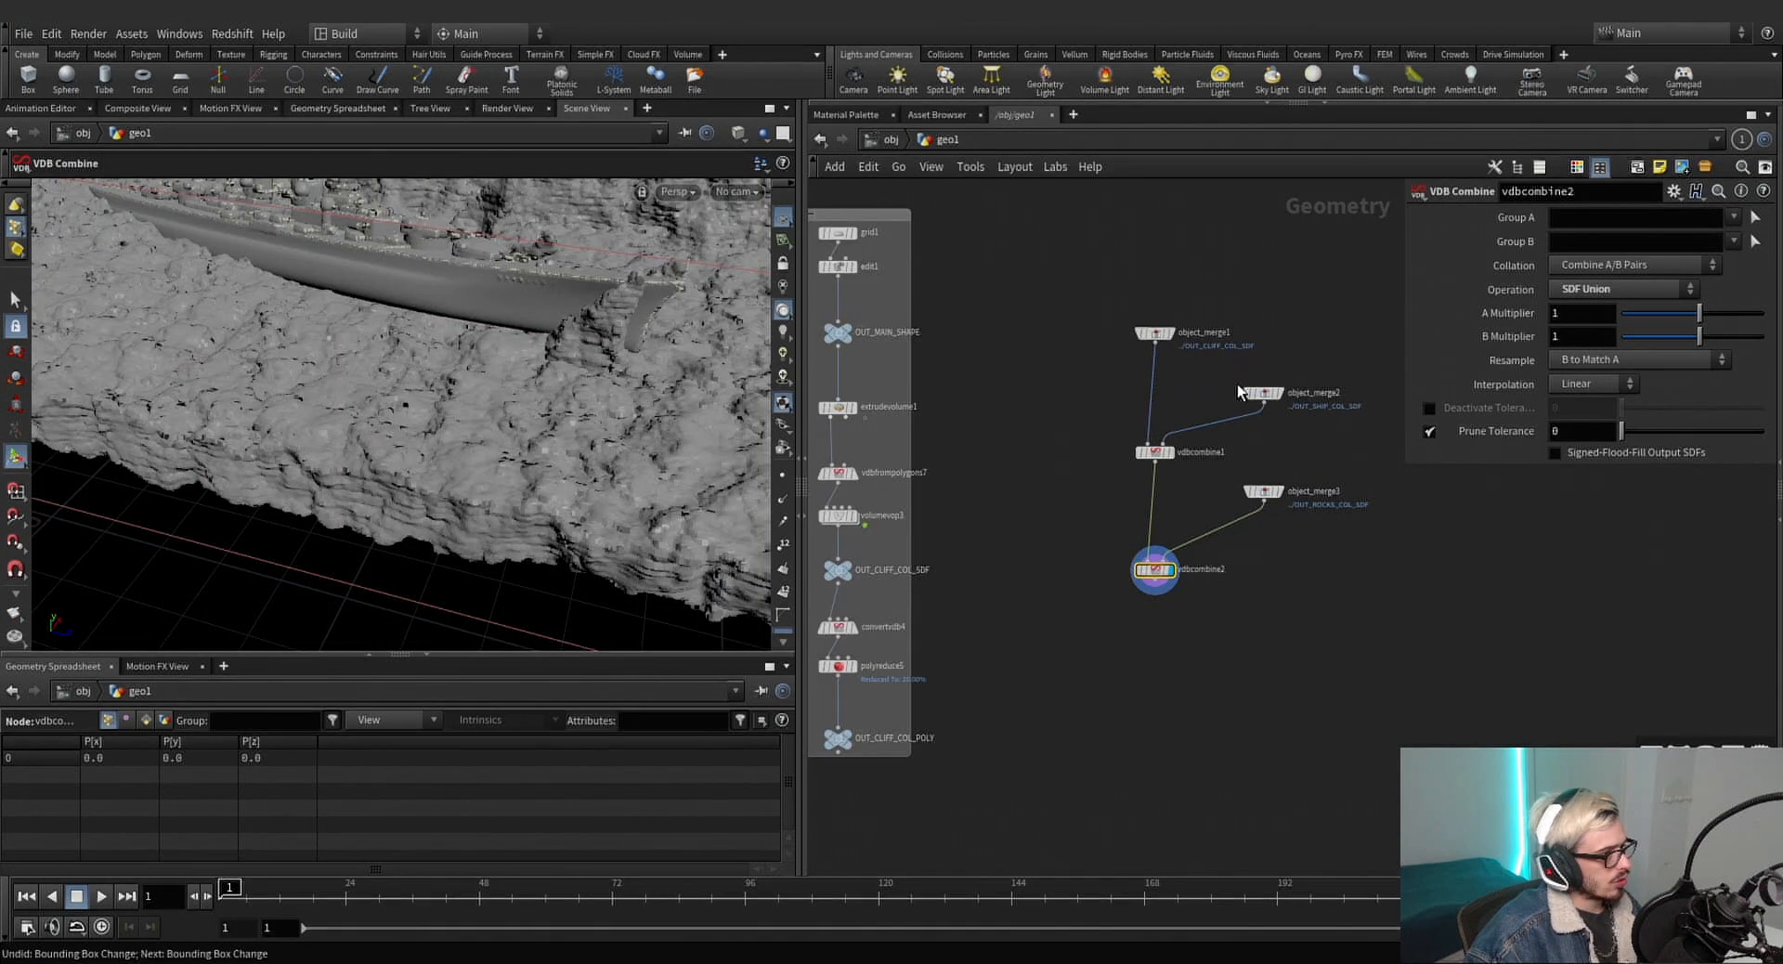
drag(1268, 400, 1268, 339)
Select box1 and examine its bounds against the combined ship, rocks and cliff volume.
scroll(1066, 344, down, 4)
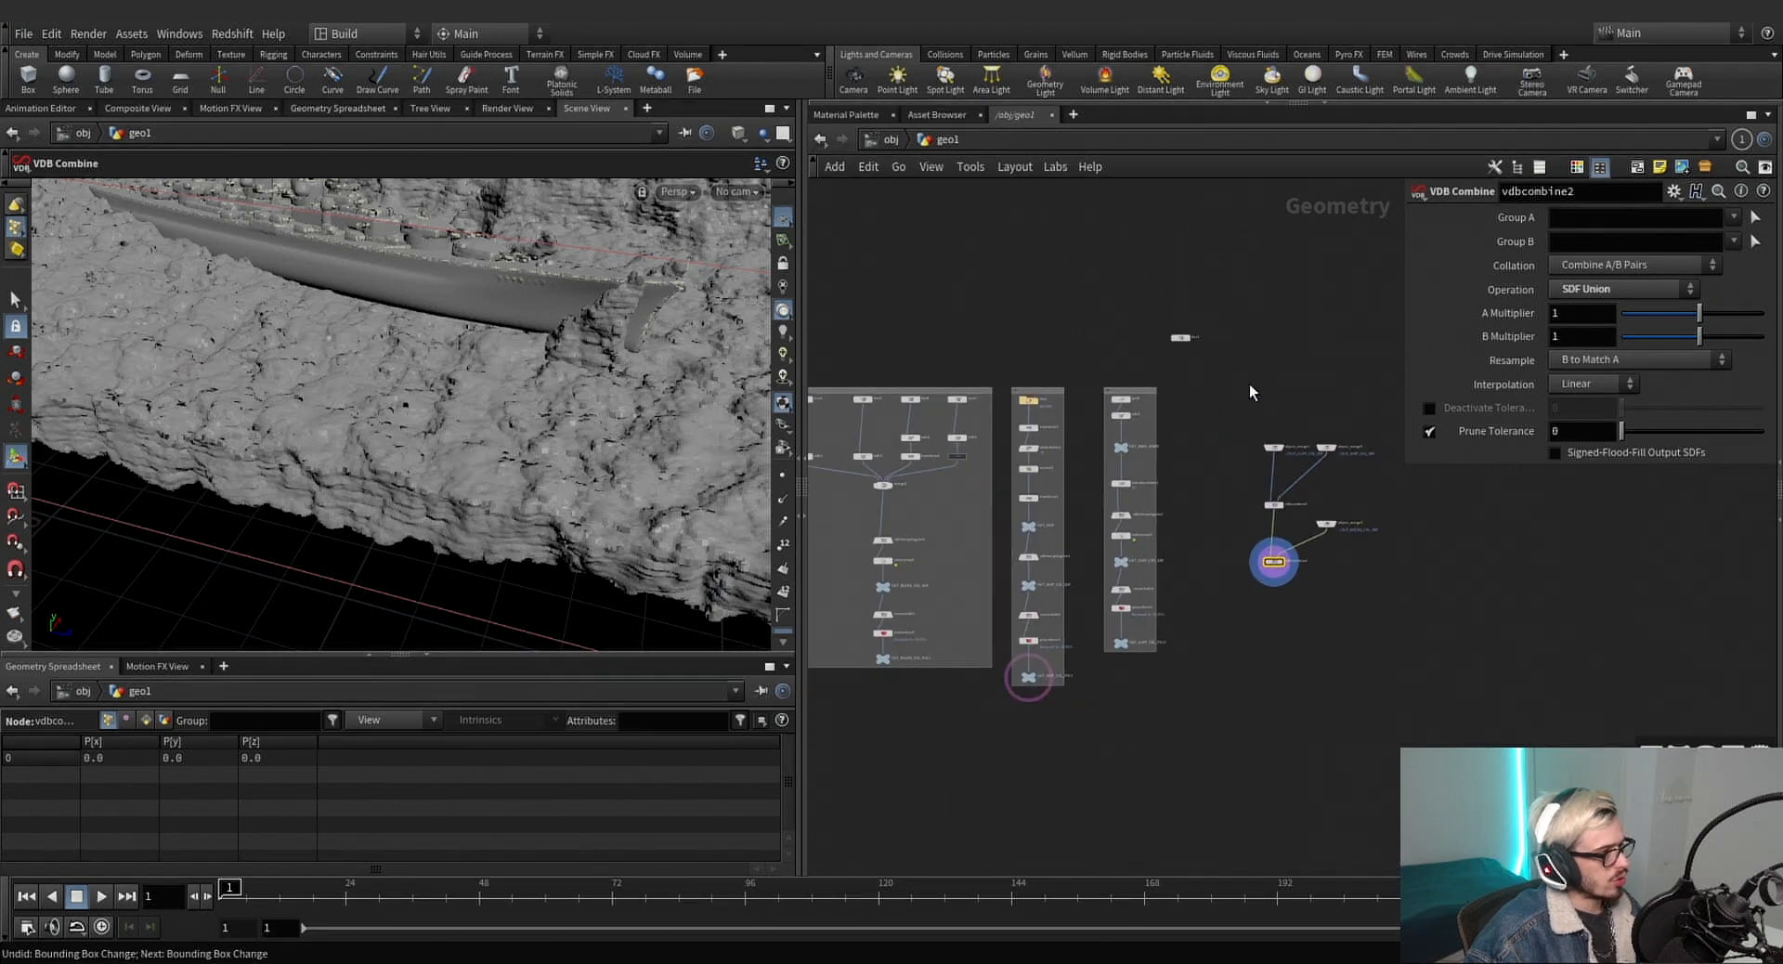
click(1165, 329)
middle_drag(1149, 382, 1047, 381)
alt+drag(603, 302, 514, 429)
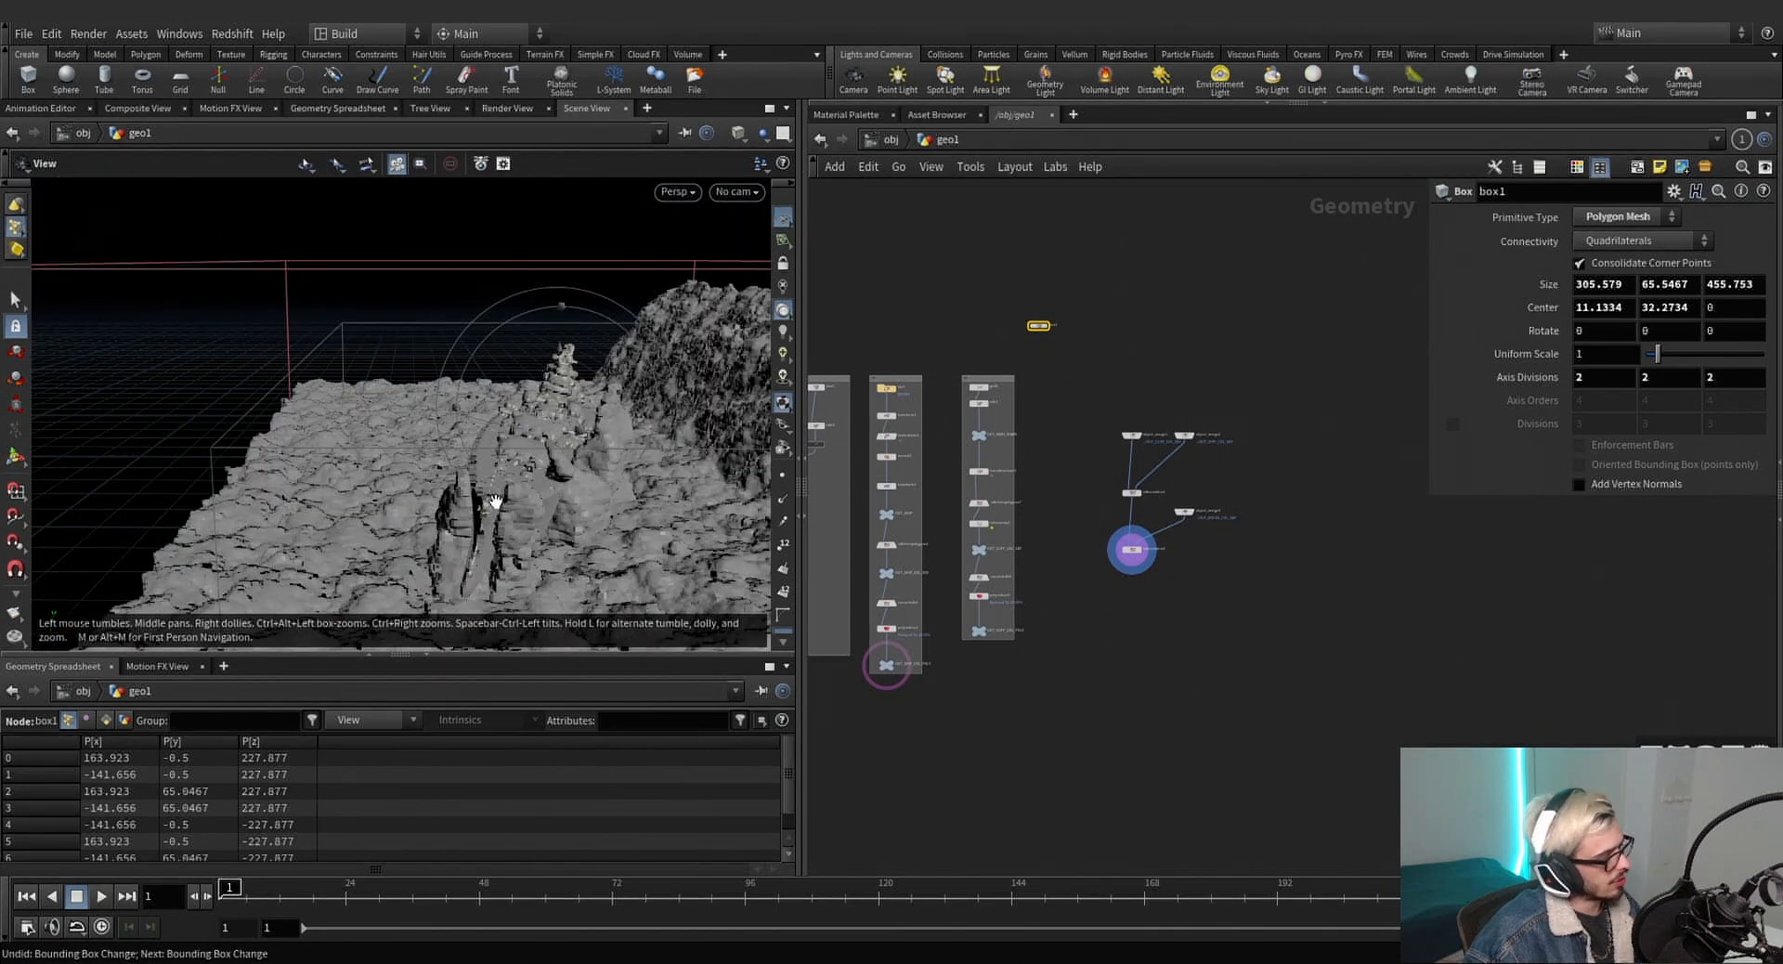
mouse_move(496, 502)
alt+mouse_down()
mouse_move(581, 493)
mouse_move(518, 516)
alt+mouse_up()
Add an Ocean Source node below vdbcombine2.
scroll(1166, 549, up, 4)
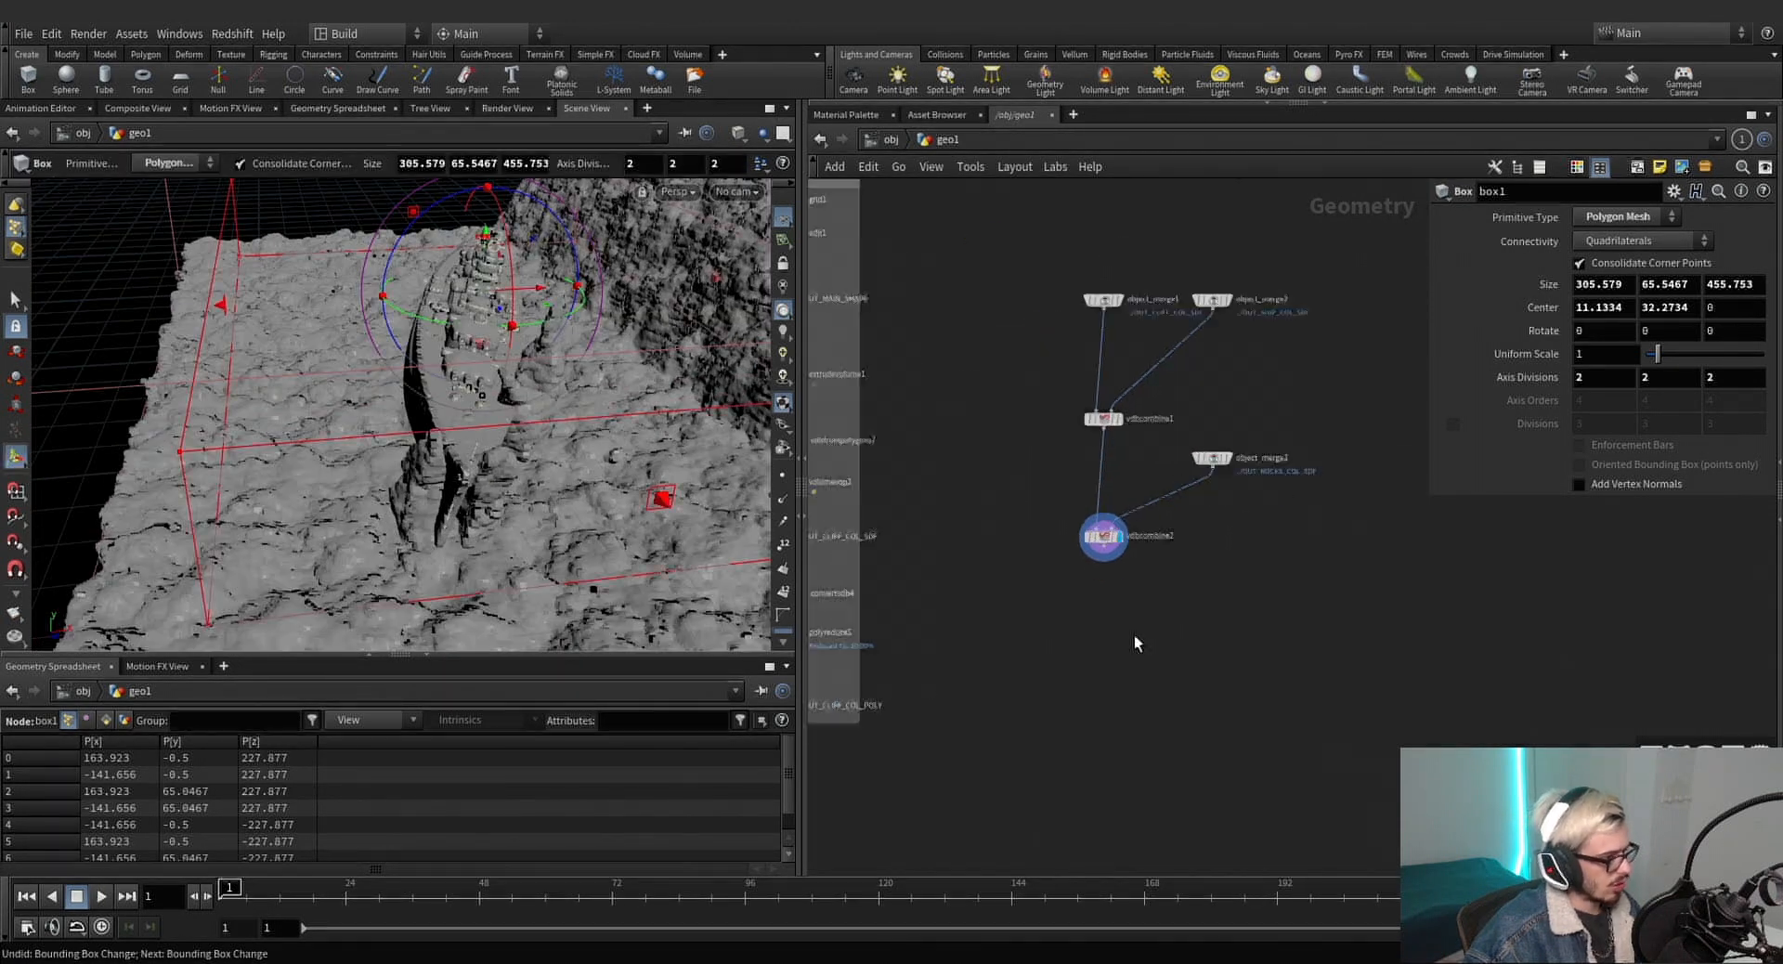
scroll(1134, 633, up, 2)
key(Tab)
text(oceans)
key(Return)
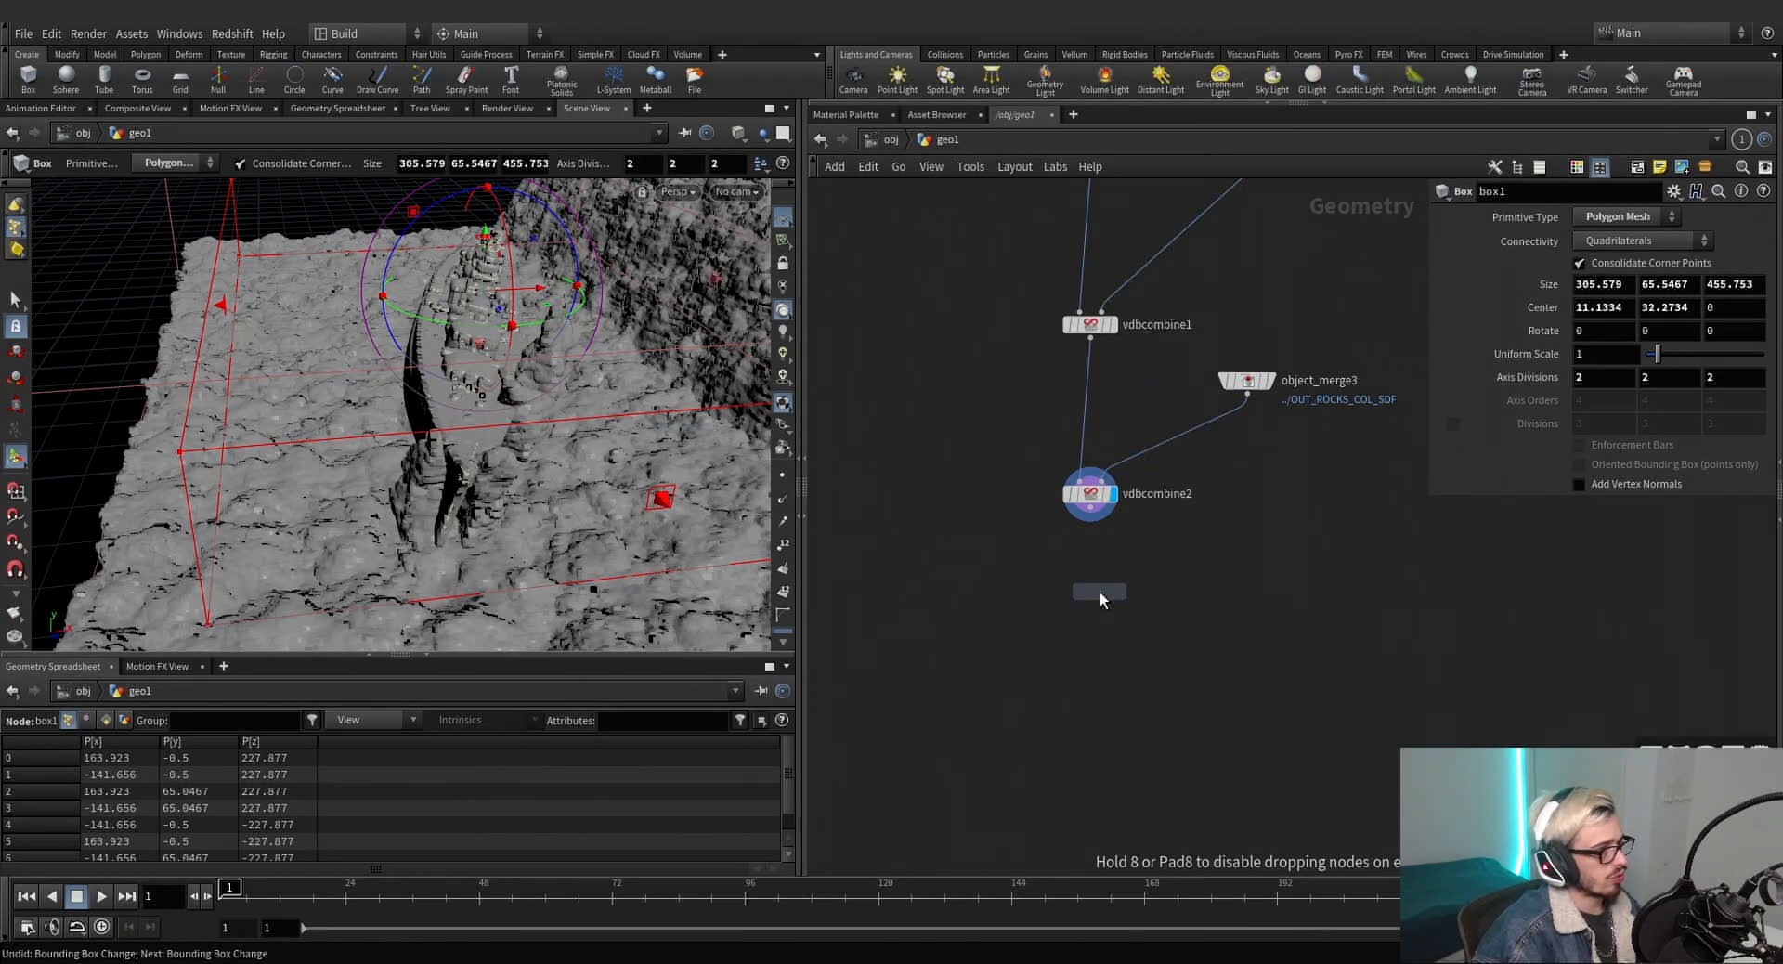
click(1107, 598)
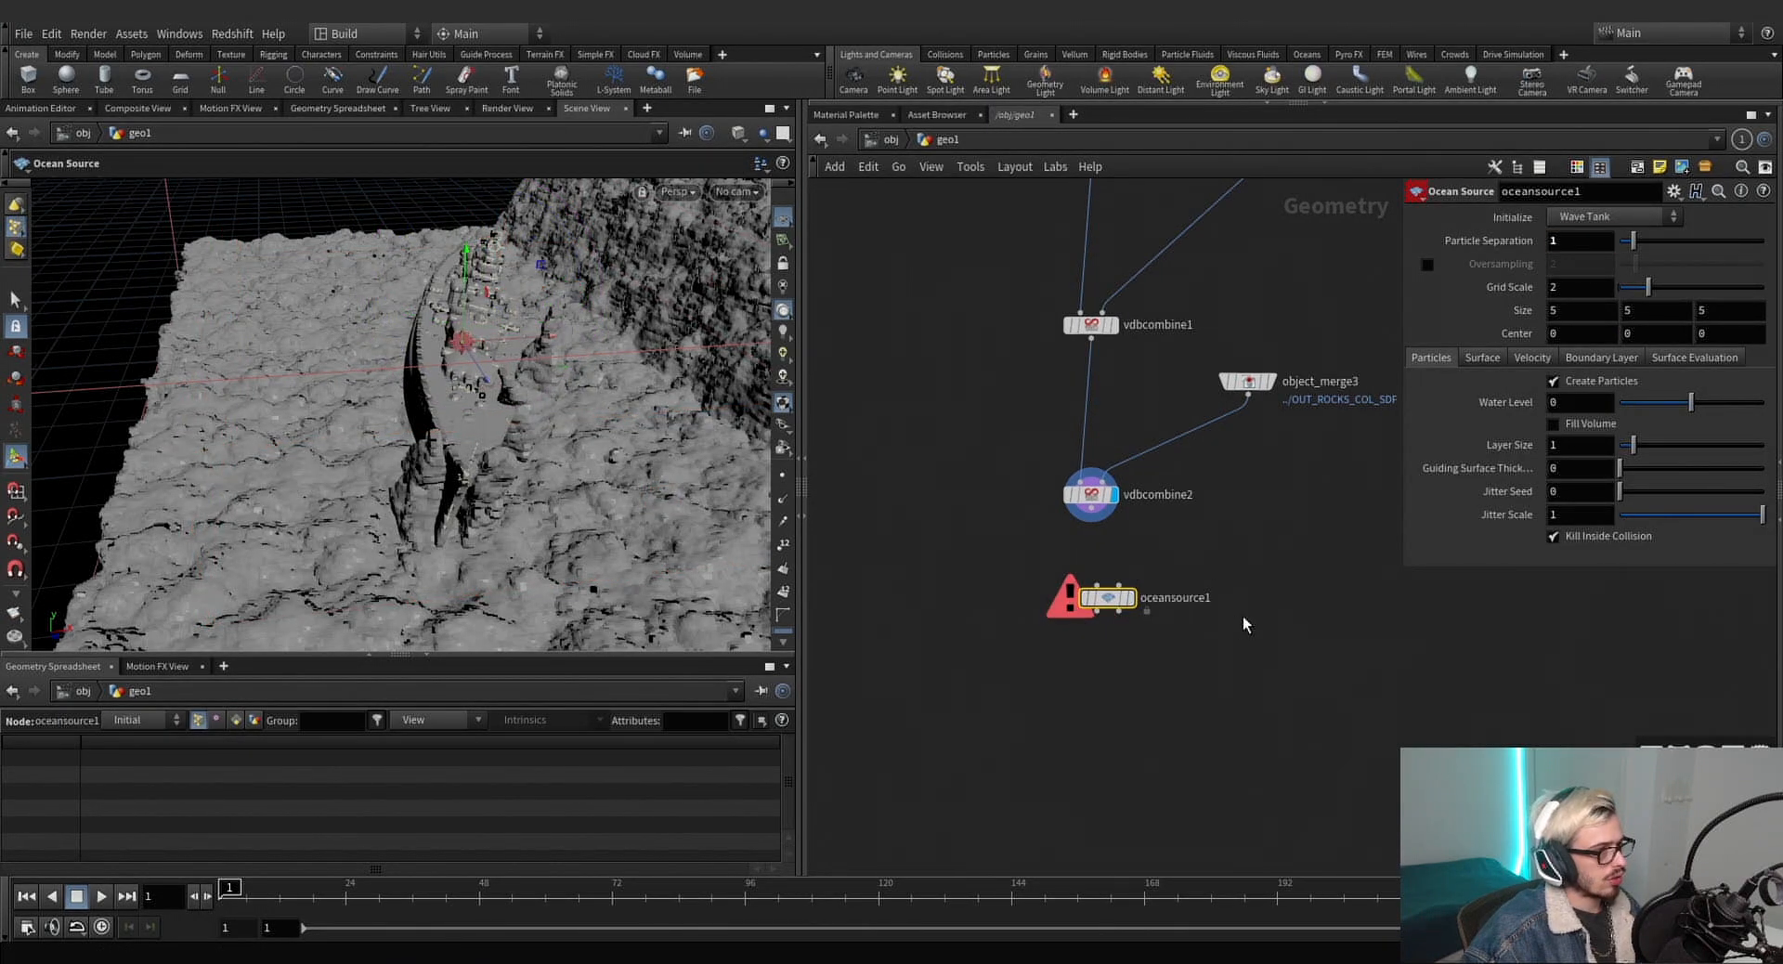
Move box1 down beside the Ocean Source node in the network.
key(h)
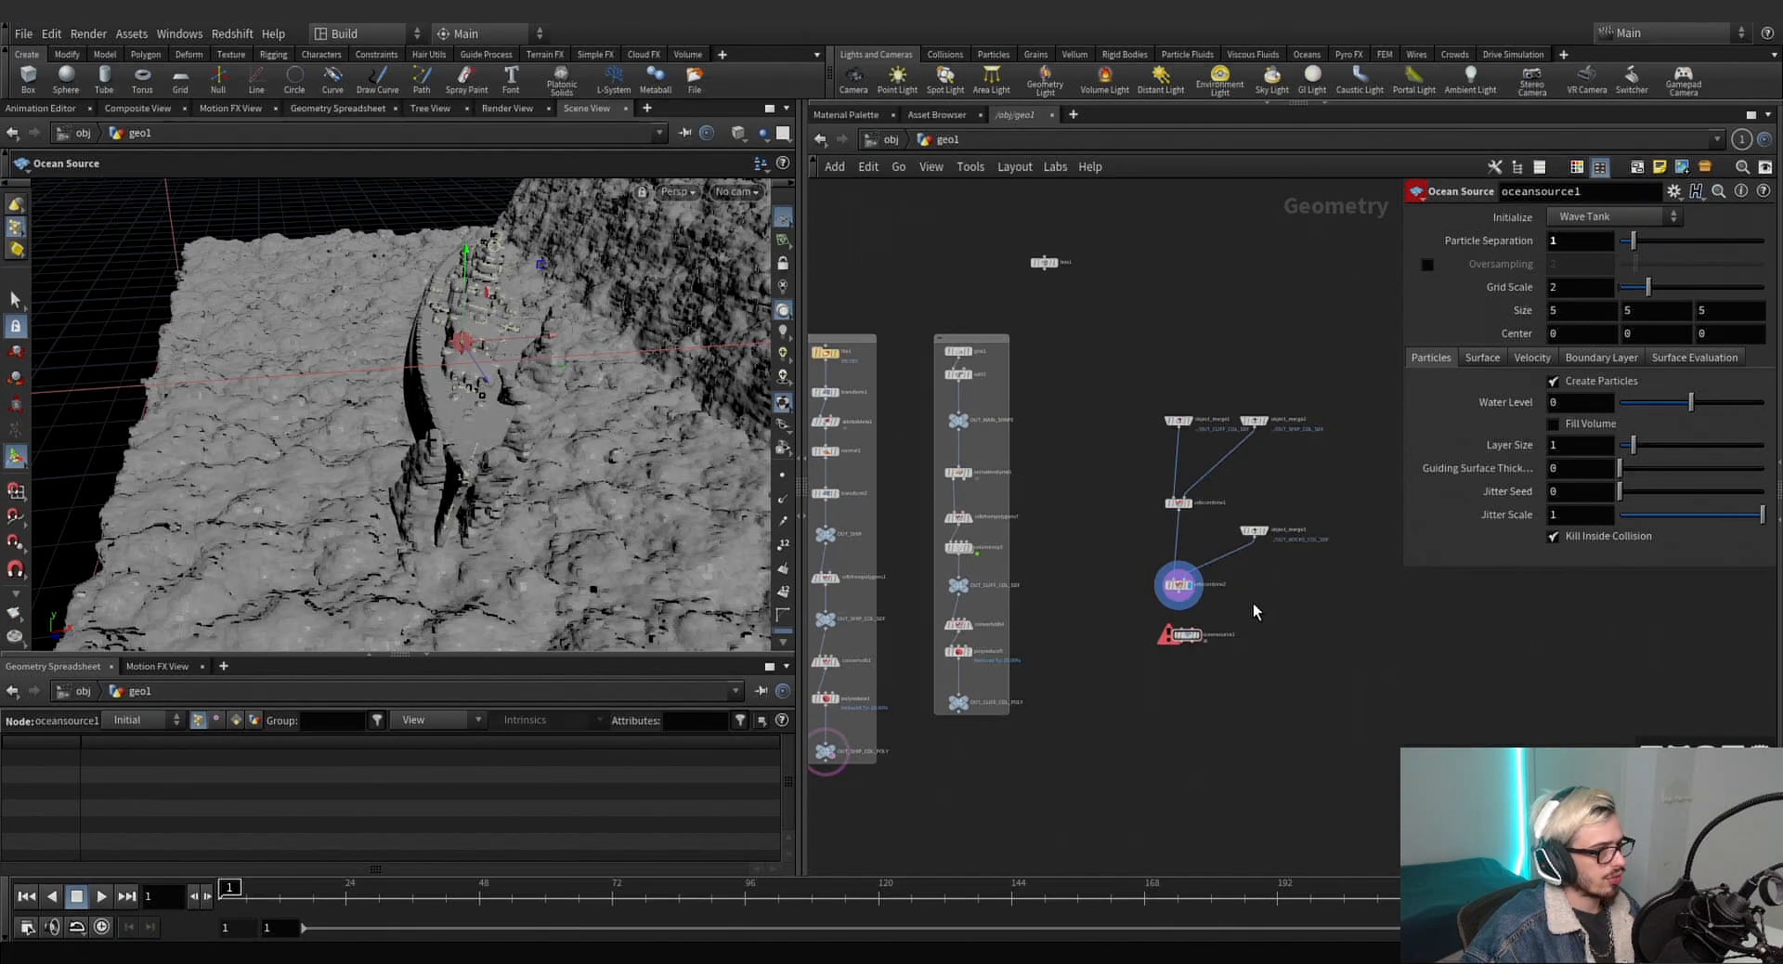
click(1043, 262)
drag(1044, 262, 1102, 609)
scroll(1109, 618, up, 4)
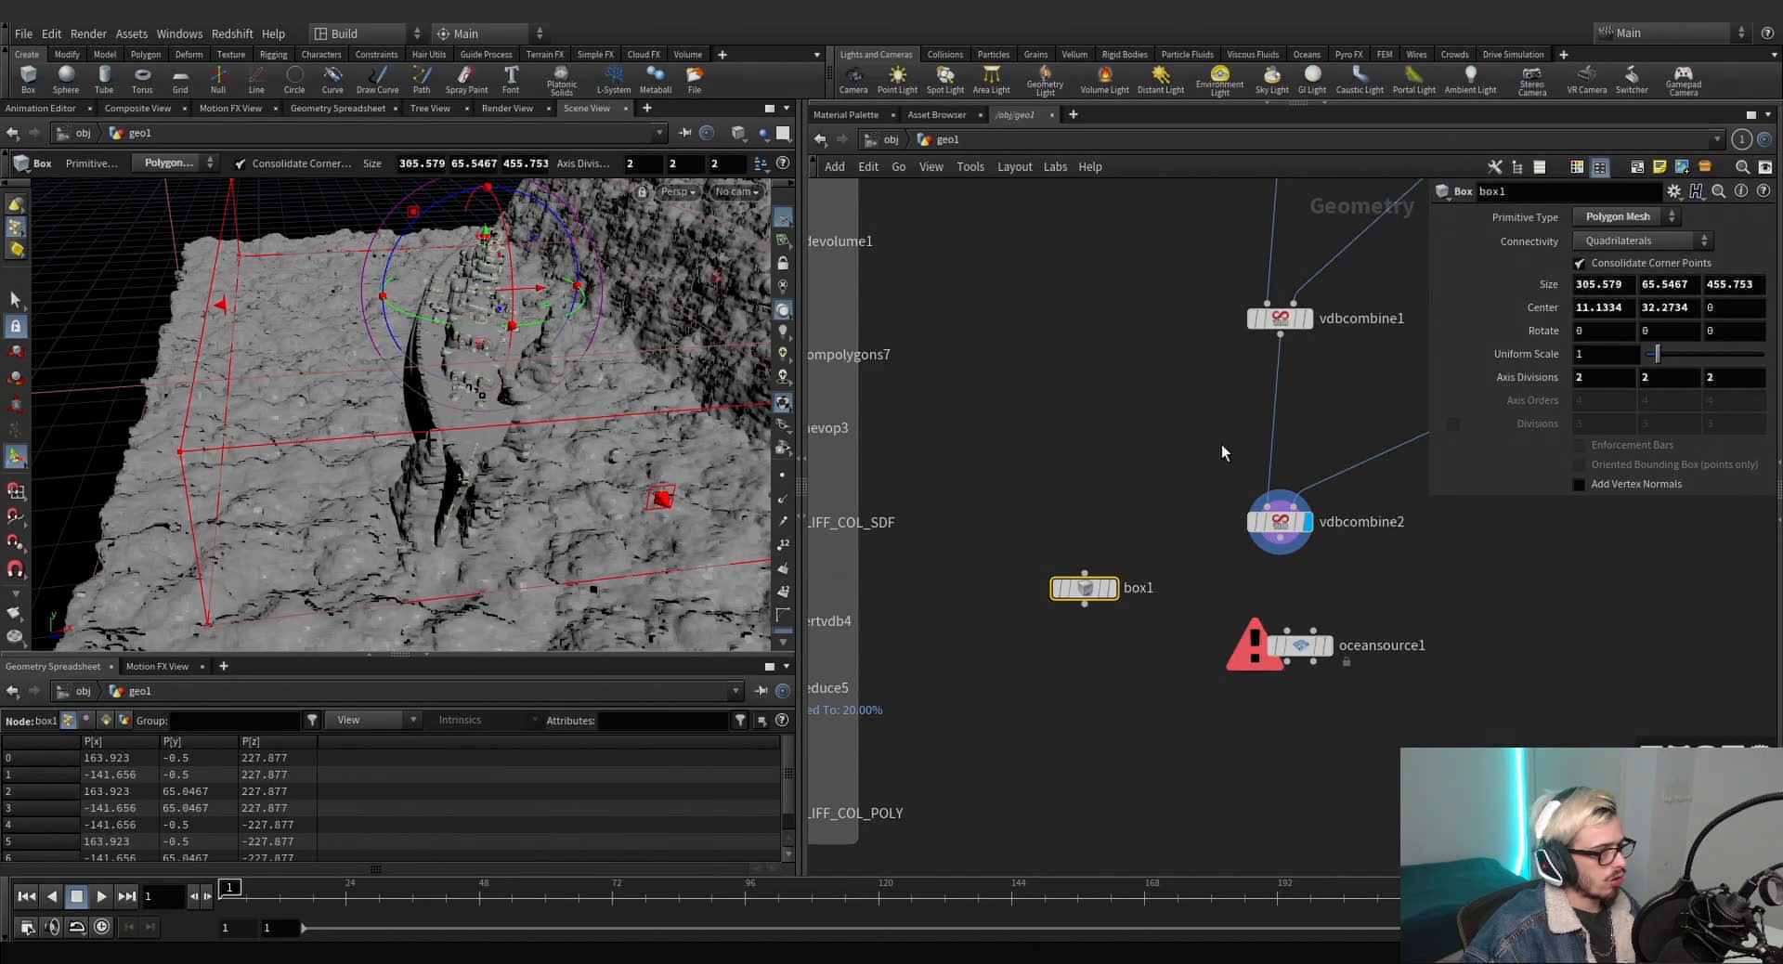
Copy the Size of box1 and paste it as plain values into the Size of oceansource1.
right_click(1545, 288)
click(1553, 404)
click(1301, 647)
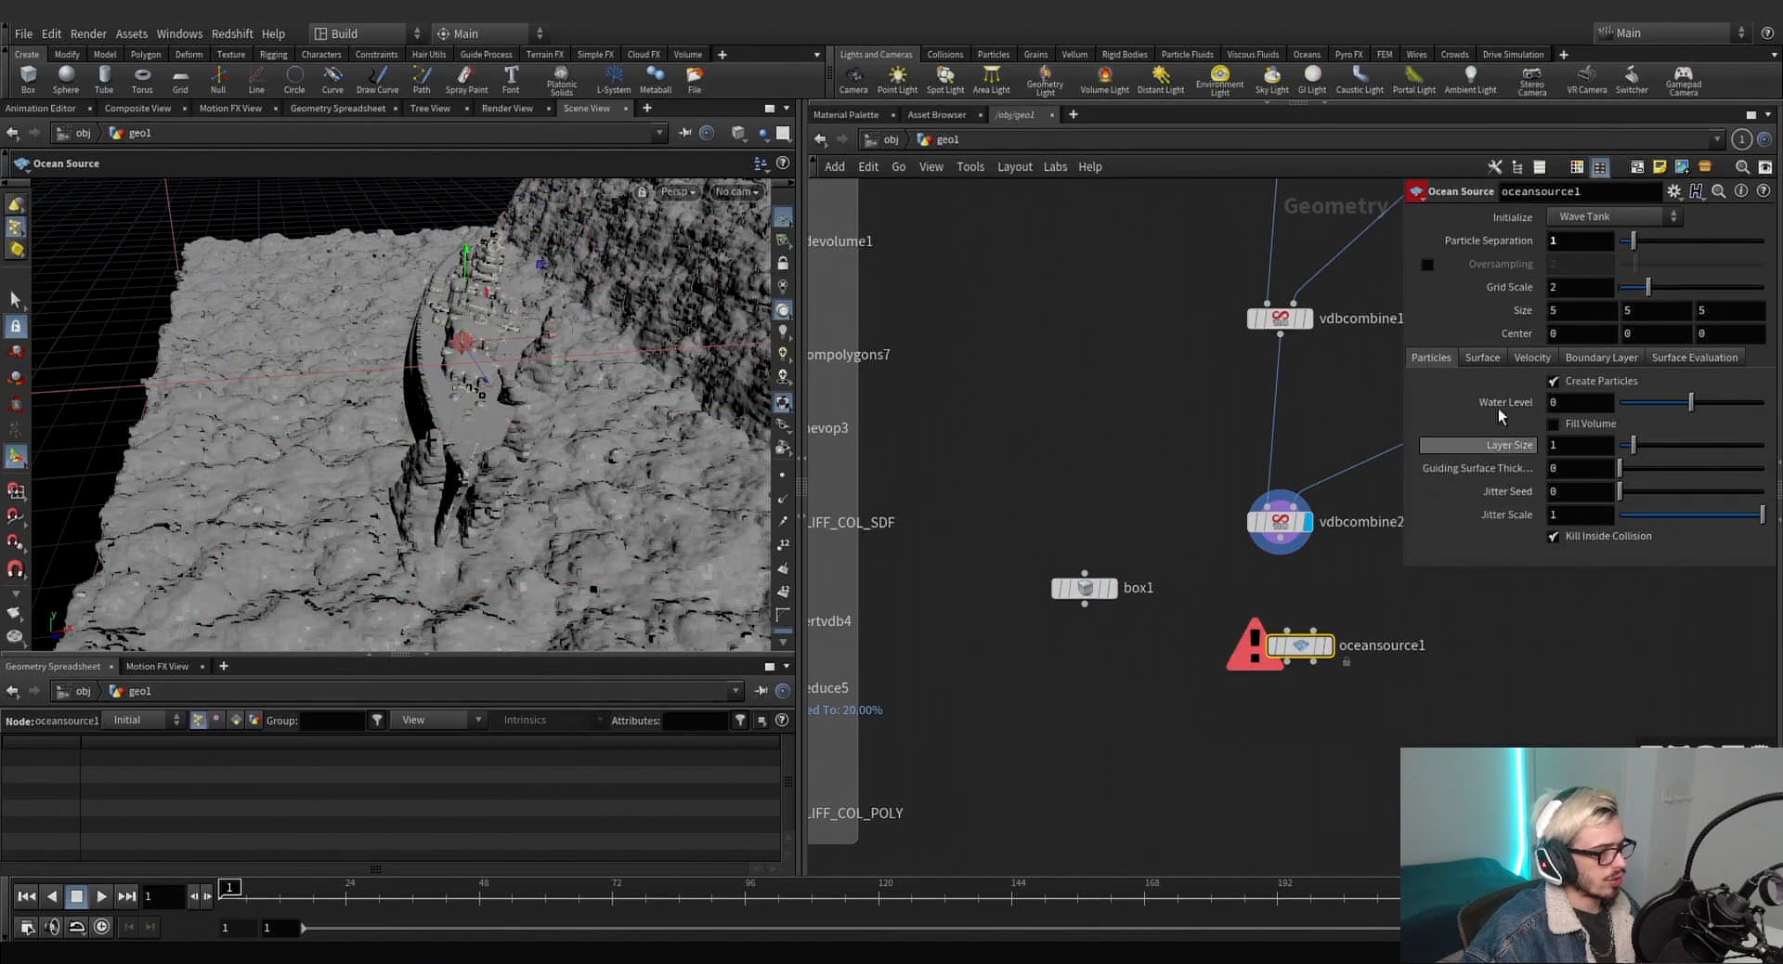
right_click(1525, 318)
click(1560, 492)
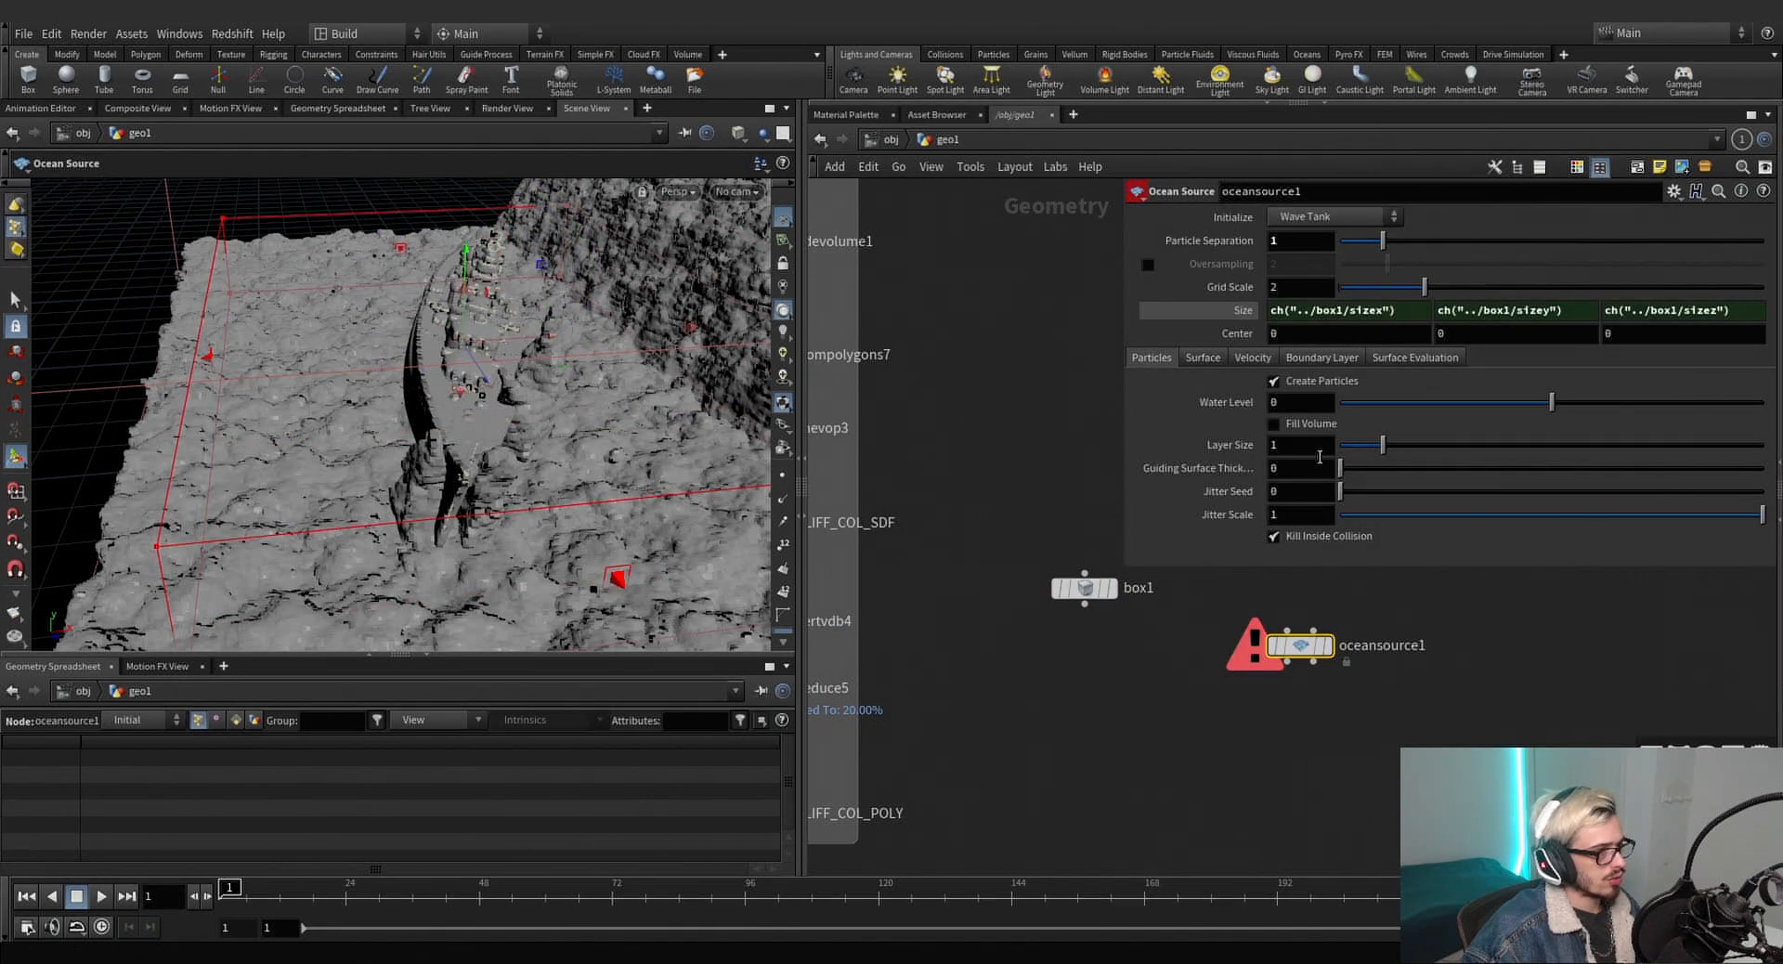
right_click(1207, 309)
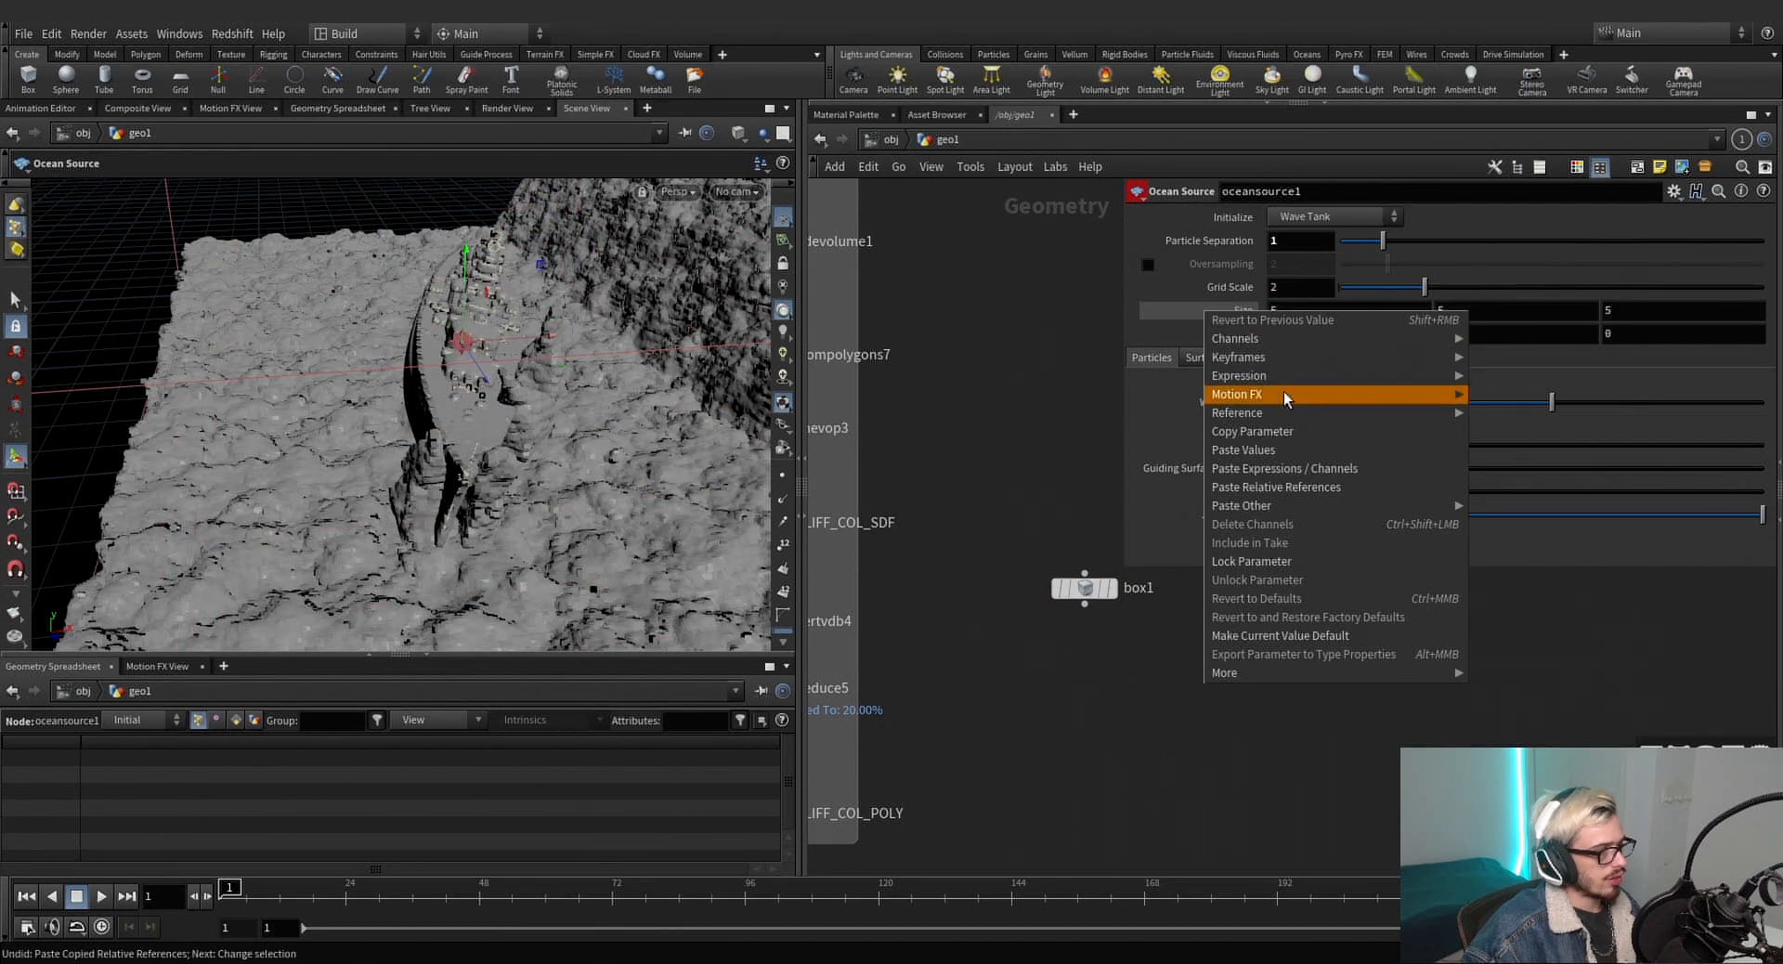
click(1272, 449)
Copy the Center of box1 and paste it as plain values into the Center of oceansource1.
click(1083, 587)
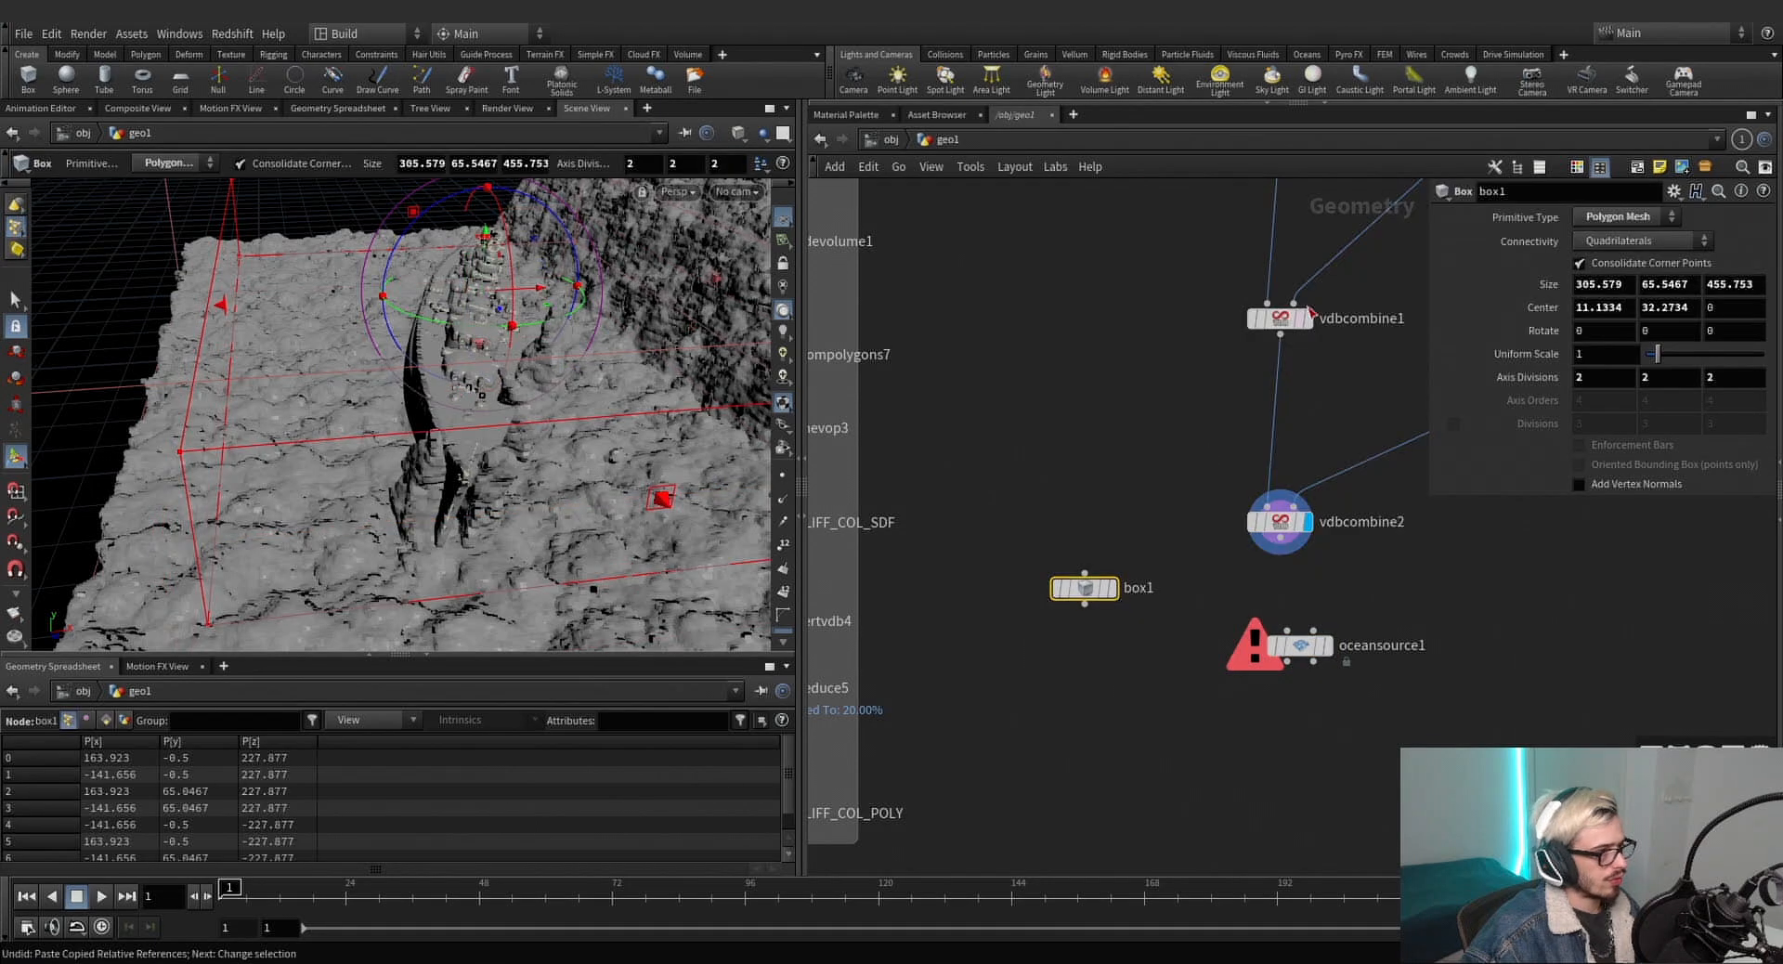
right_click(1564, 303)
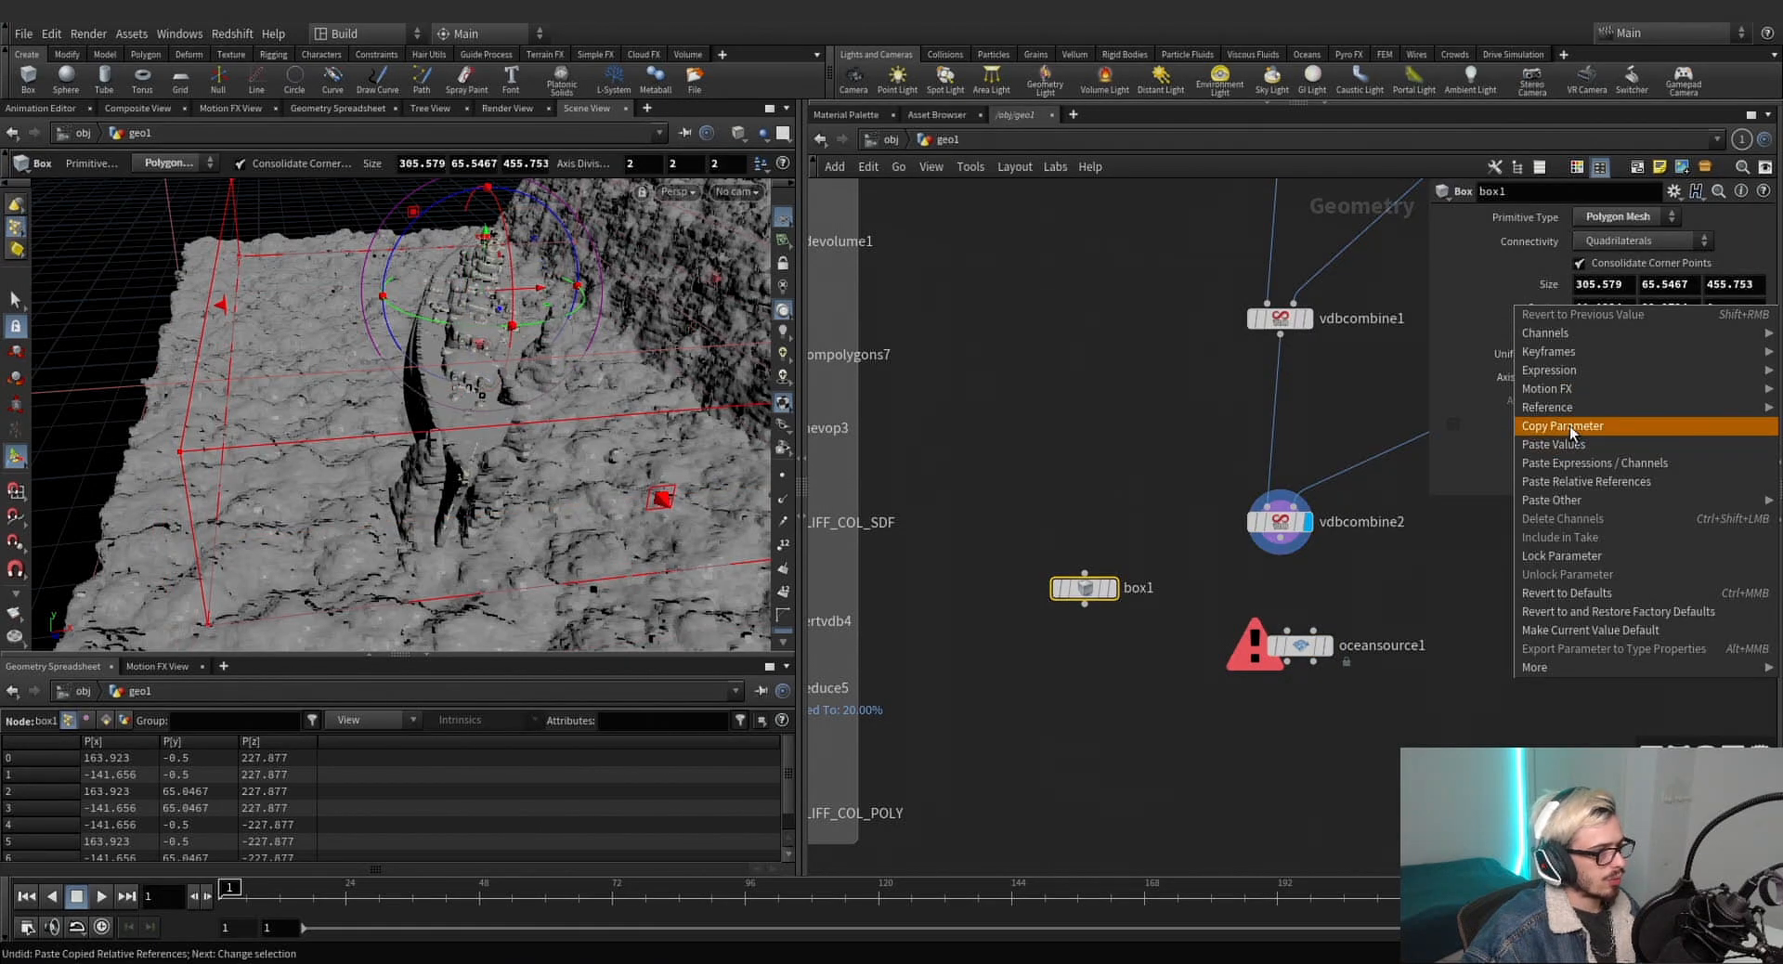
click(1569, 426)
click(1300, 644)
right_click(1232, 333)
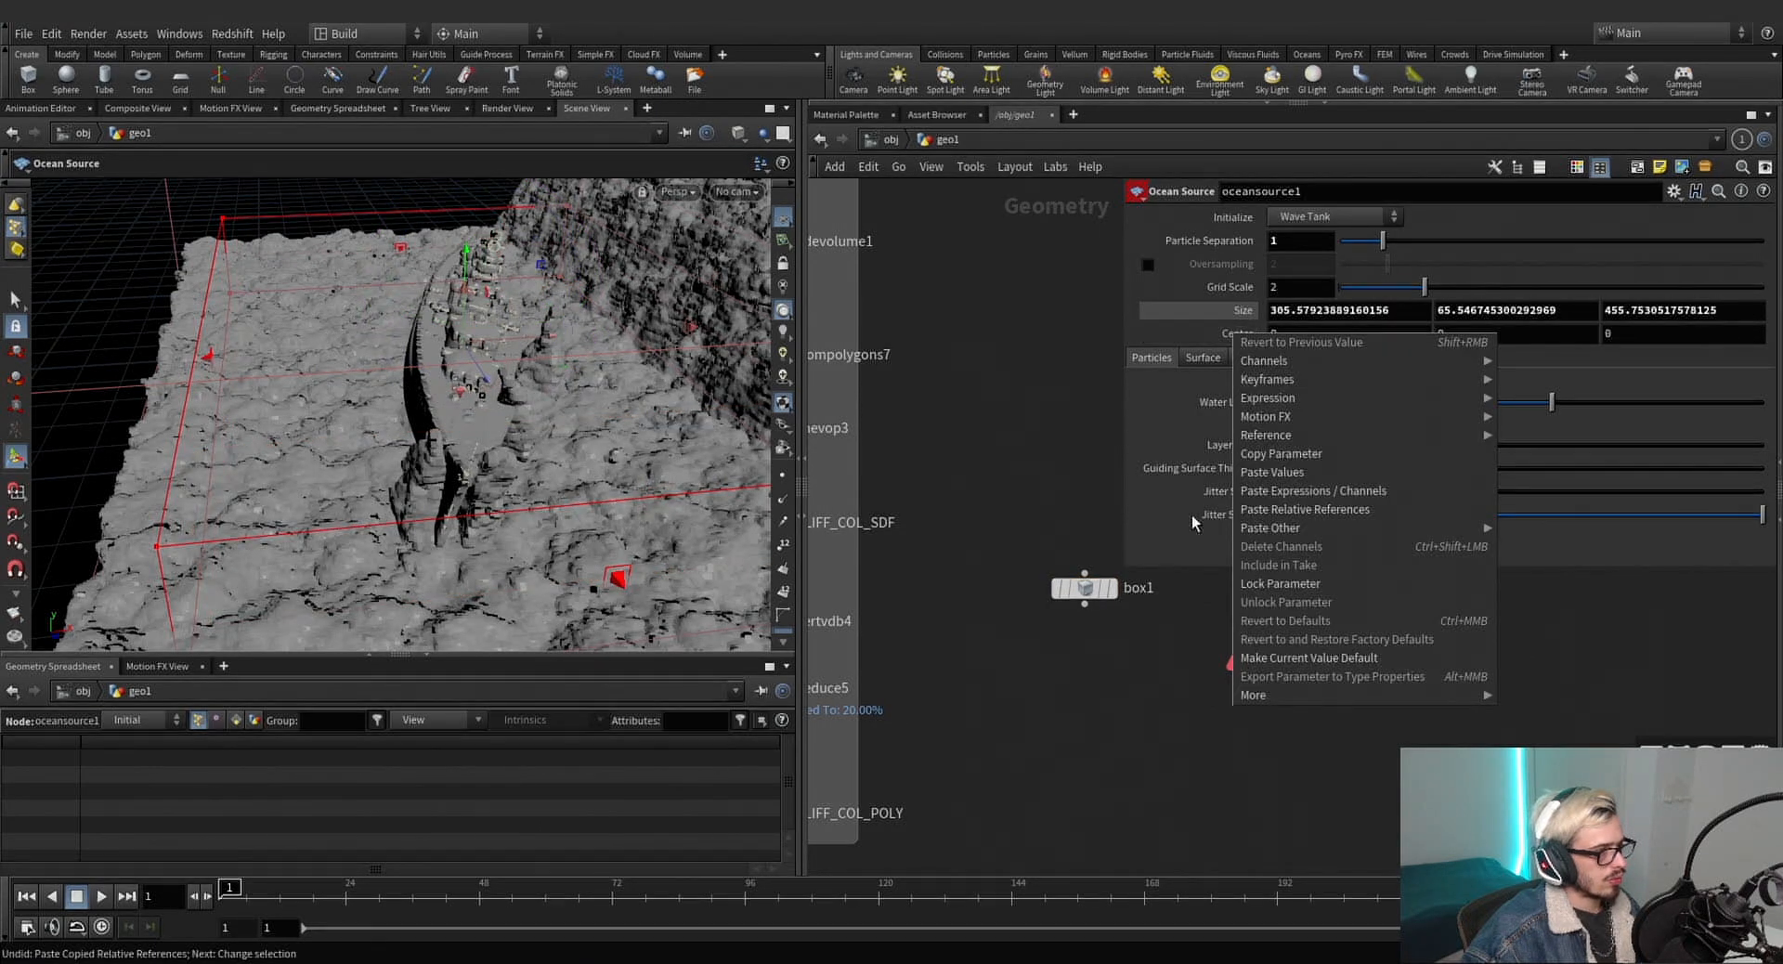
click(1261, 476)
Place oceansource1 below vdbcombine2, wire the combined SDF into its second input and display it.
click(1085, 587)
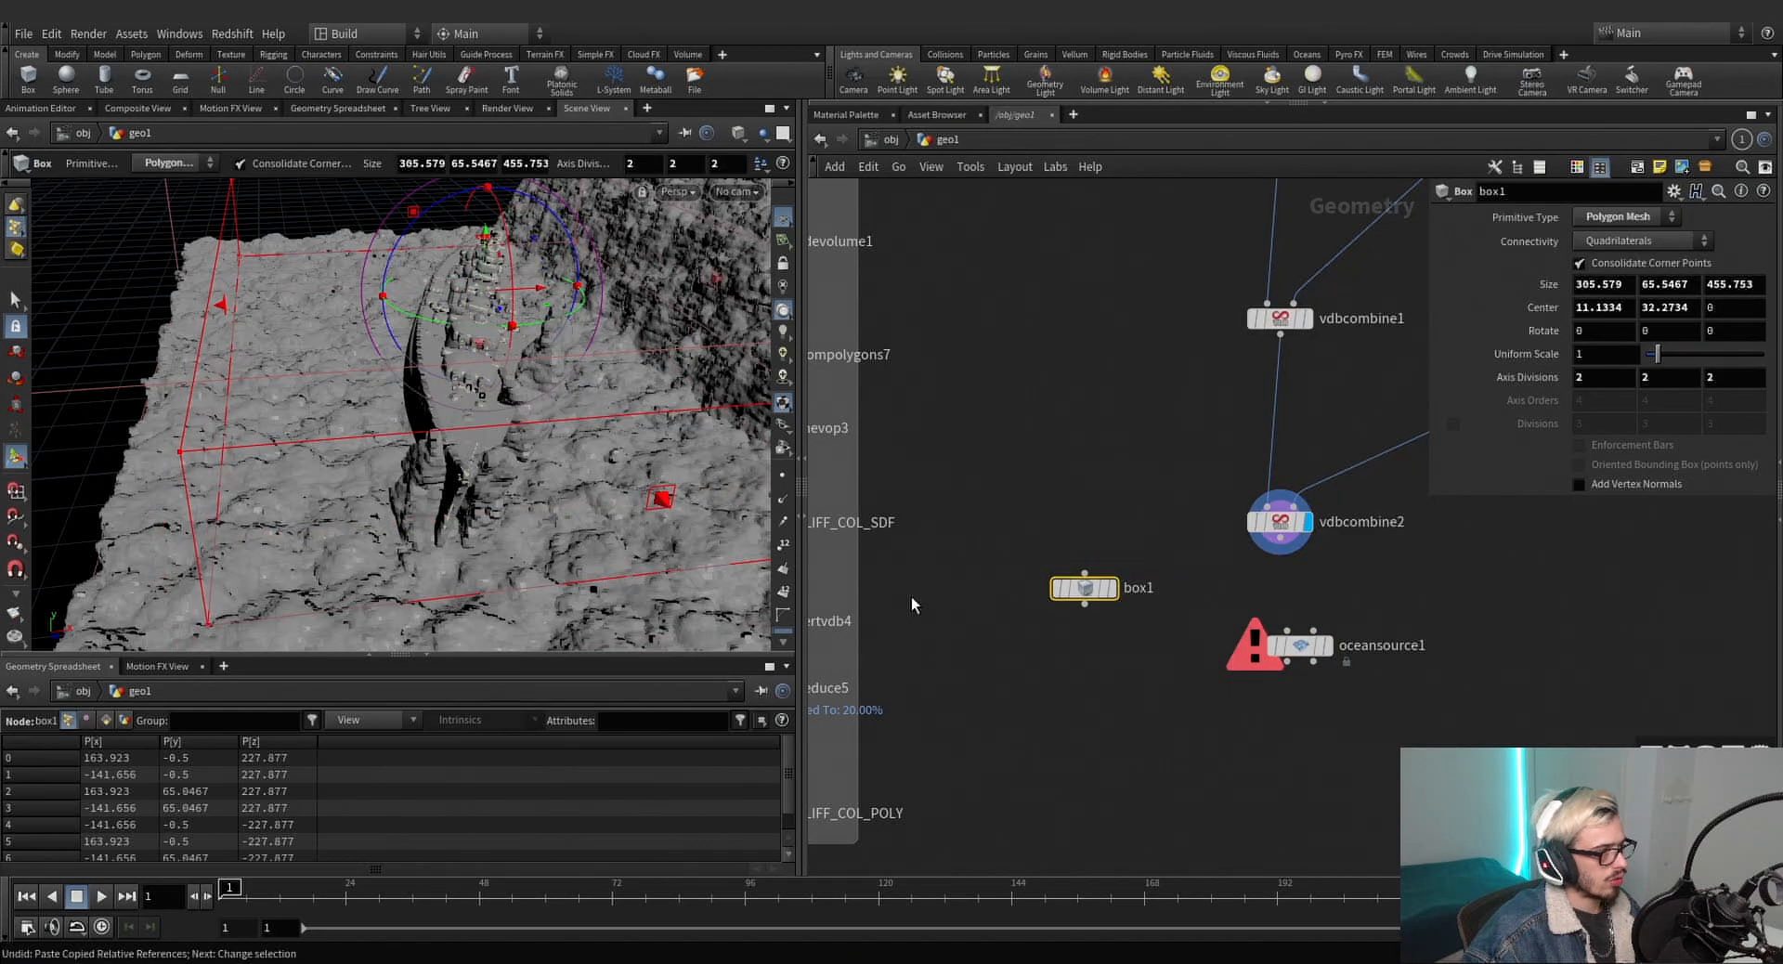
mouse_move(502, 405)
alt+mouse_down()
mouse_move(573, 418)
mouse_move(571, 393)
mouse_move(508, 397)
alt+mouse_up()
click(1301, 646)
middle_drag(1272, 699, 1047, 719)
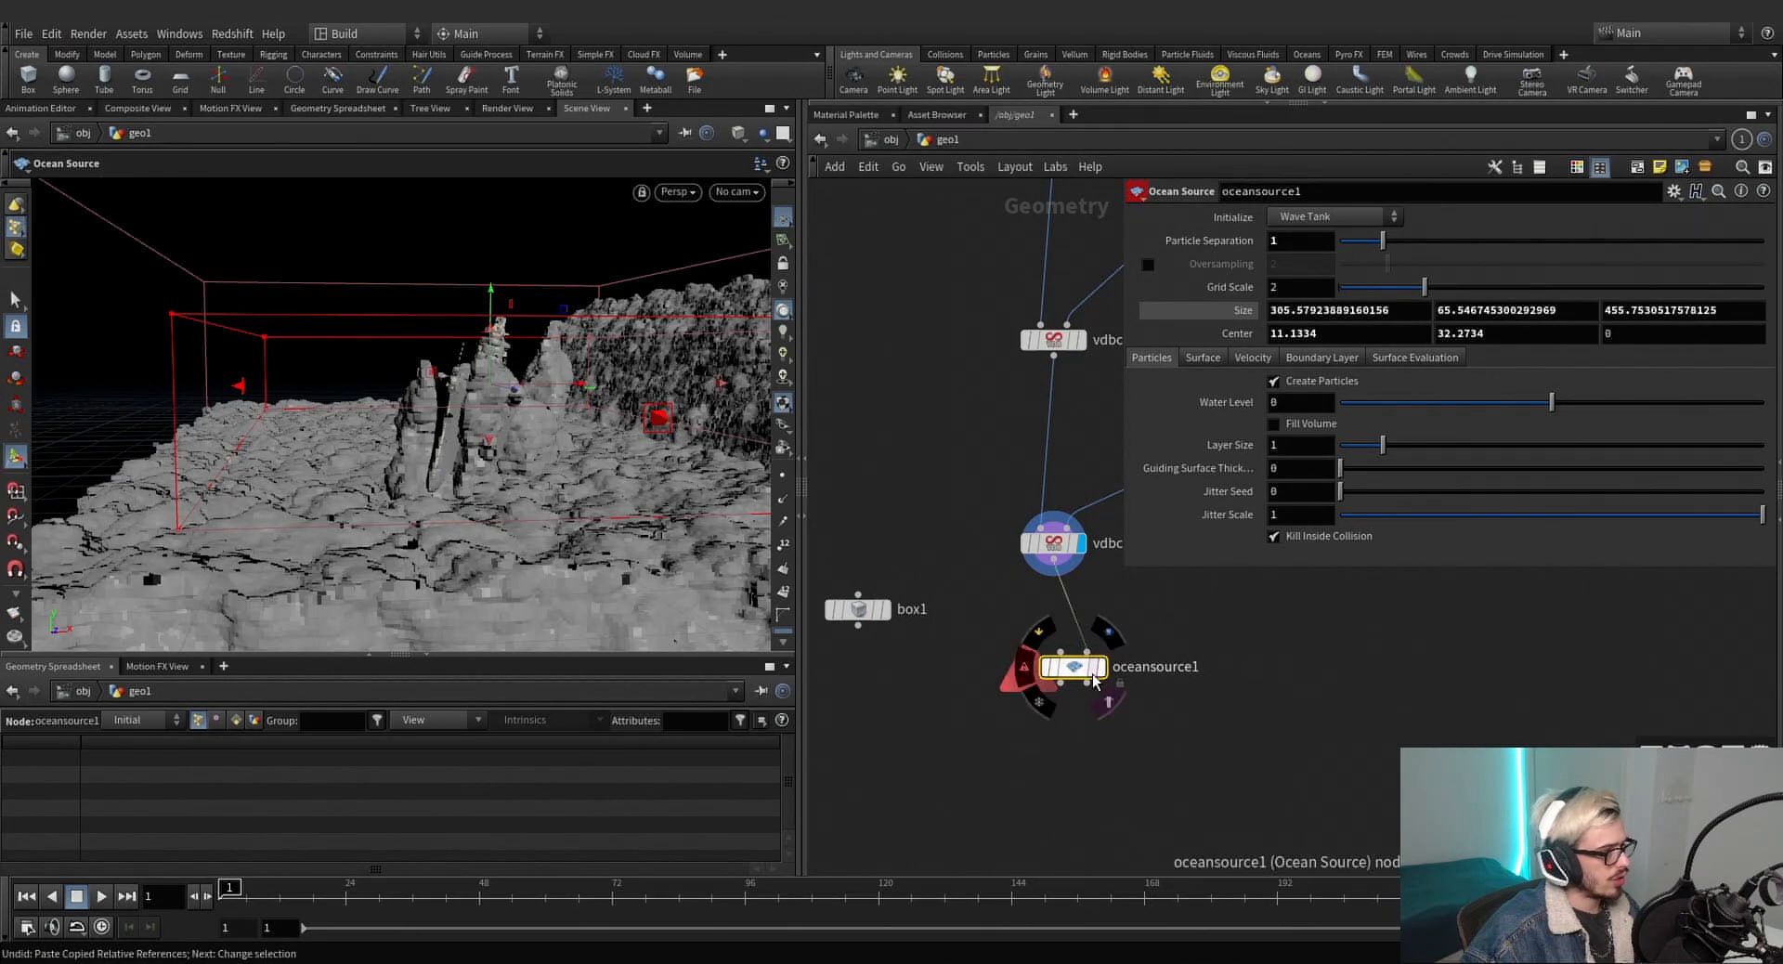
click(1094, 669)
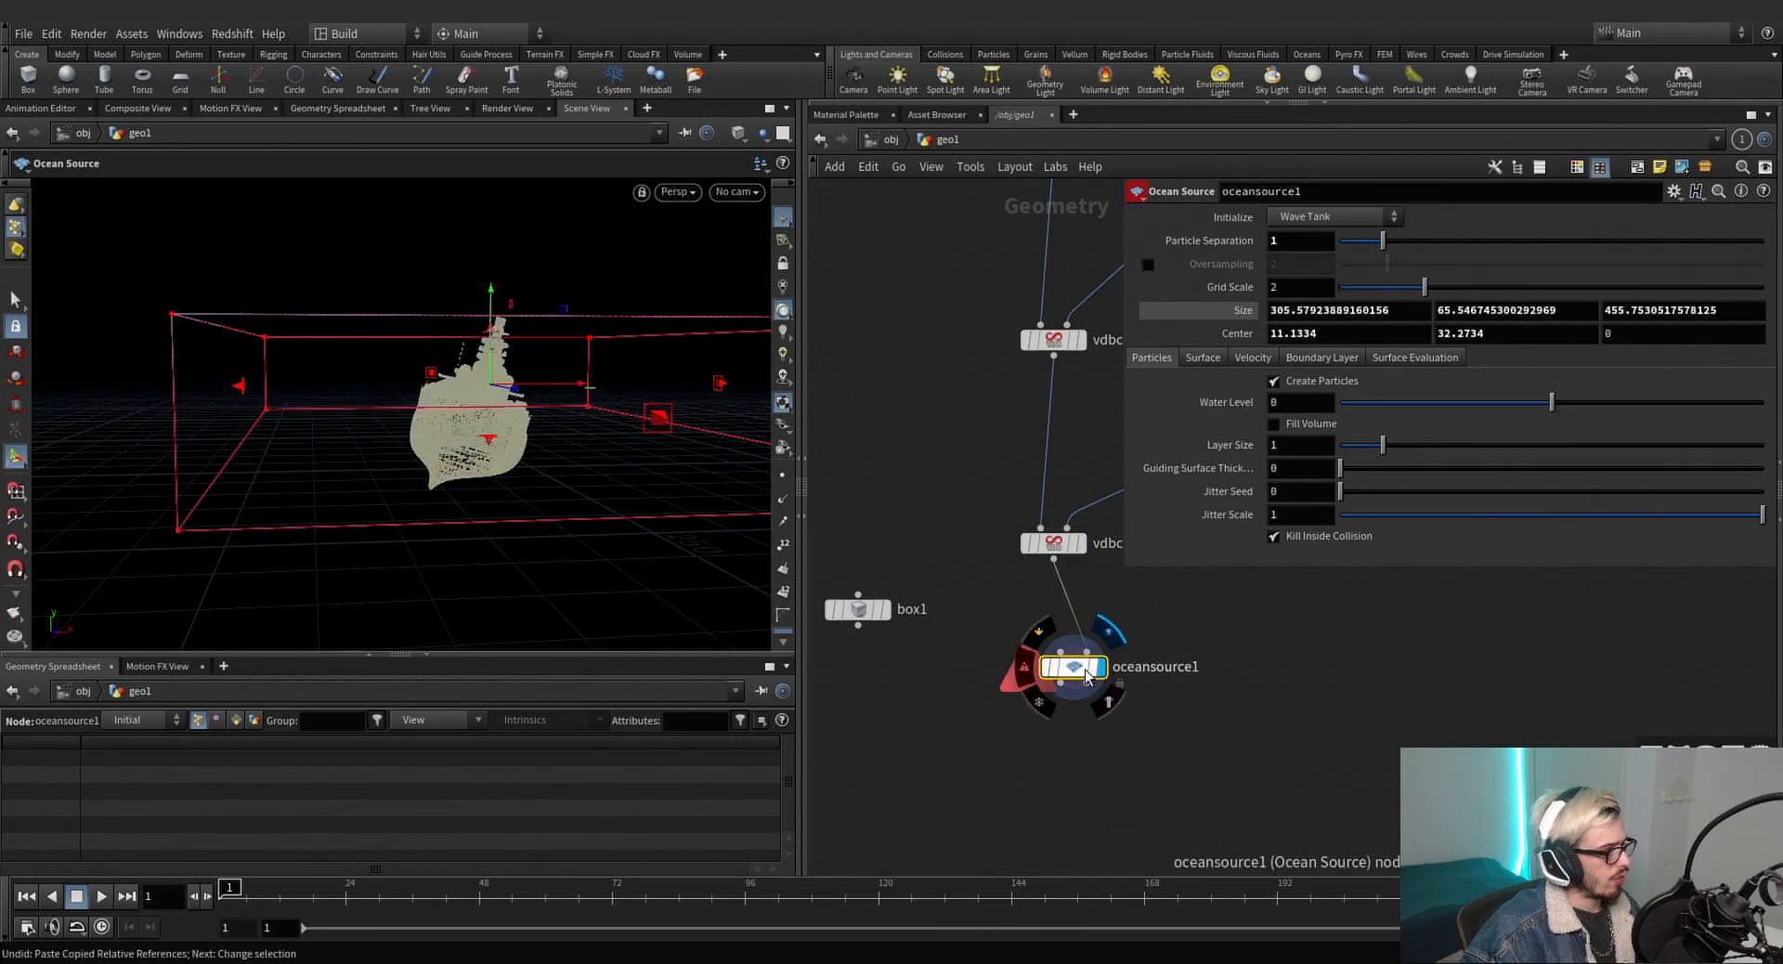
Enable Fill Volume and Narrow Band Particles on oceansource1 and inspect the generated particles around the ship.
click(1273, 425)
click(1274, 444)
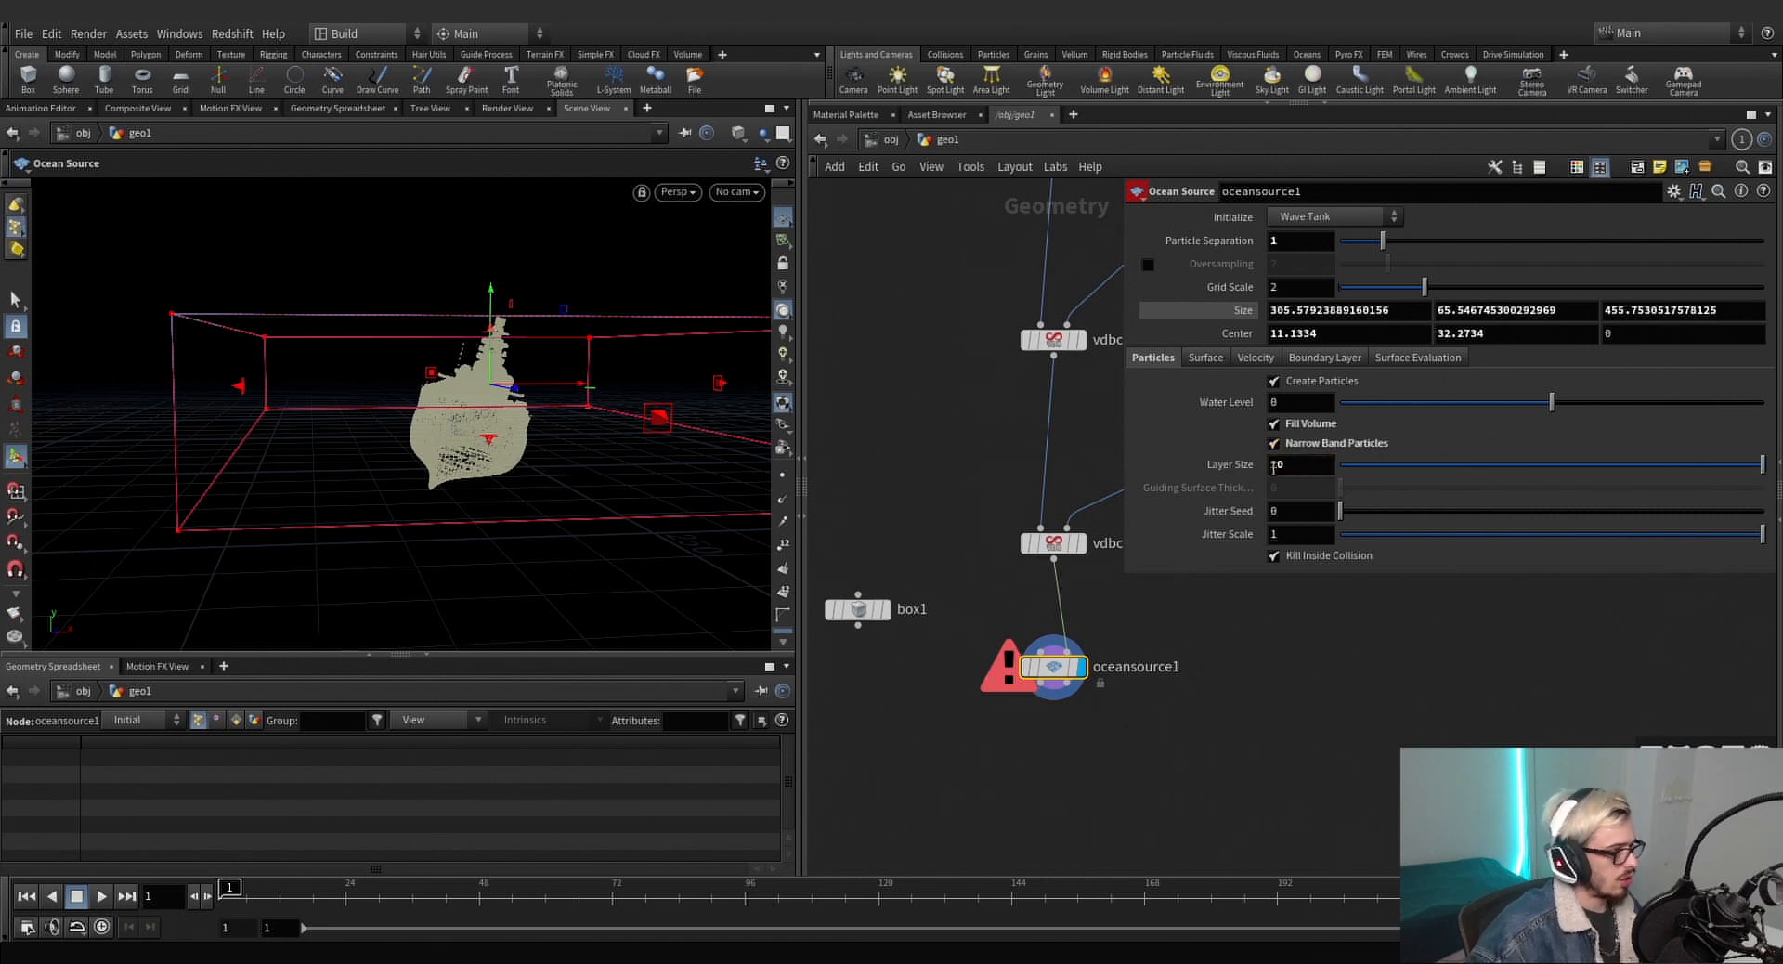
click(1402, 362)
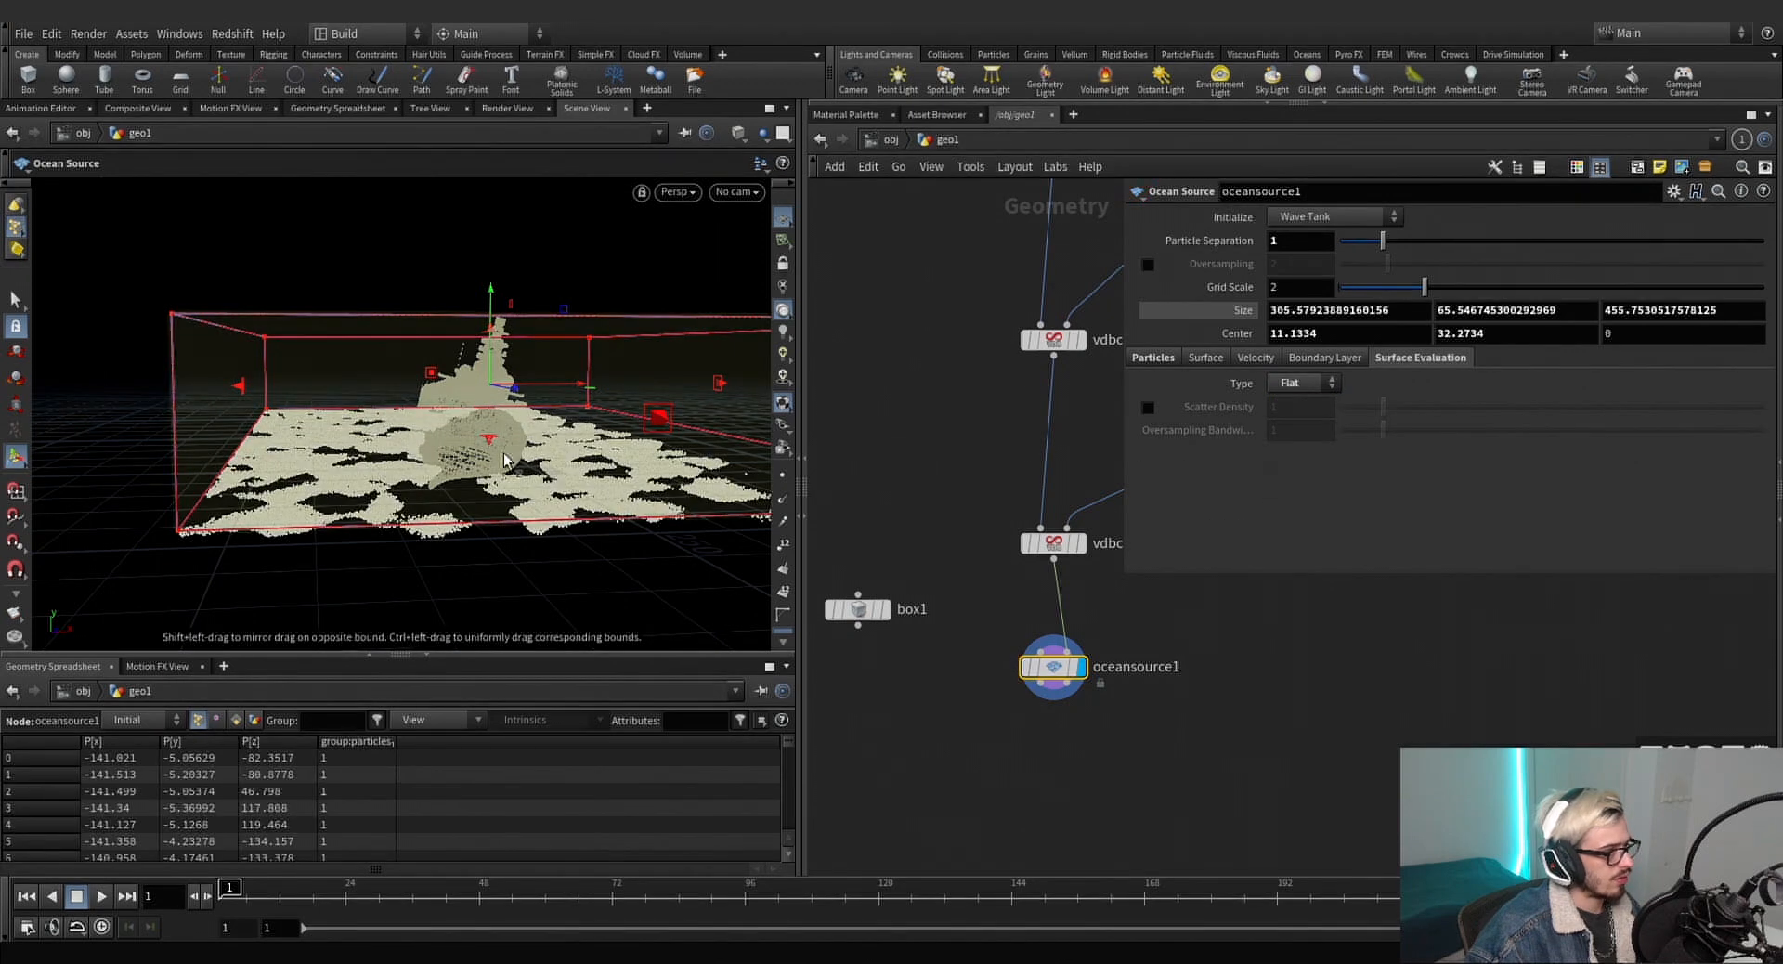
alt+drag(436, 325, 442, 400)
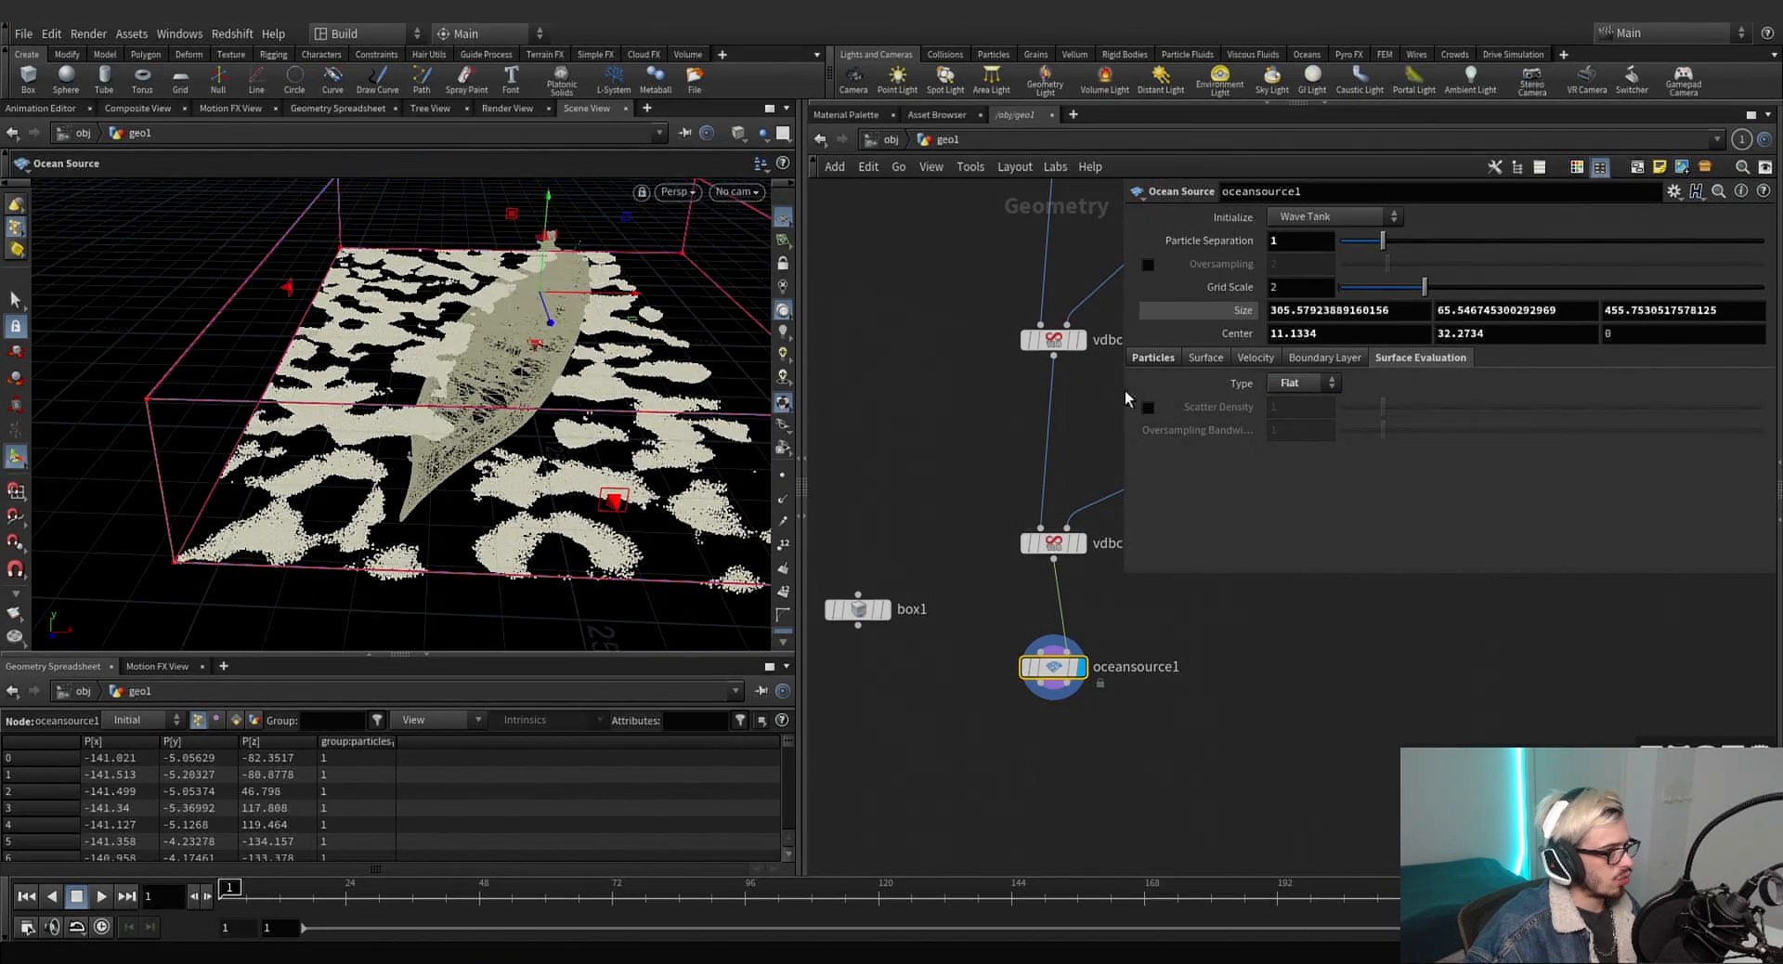
click(1192, 359)
click(1163, 359)
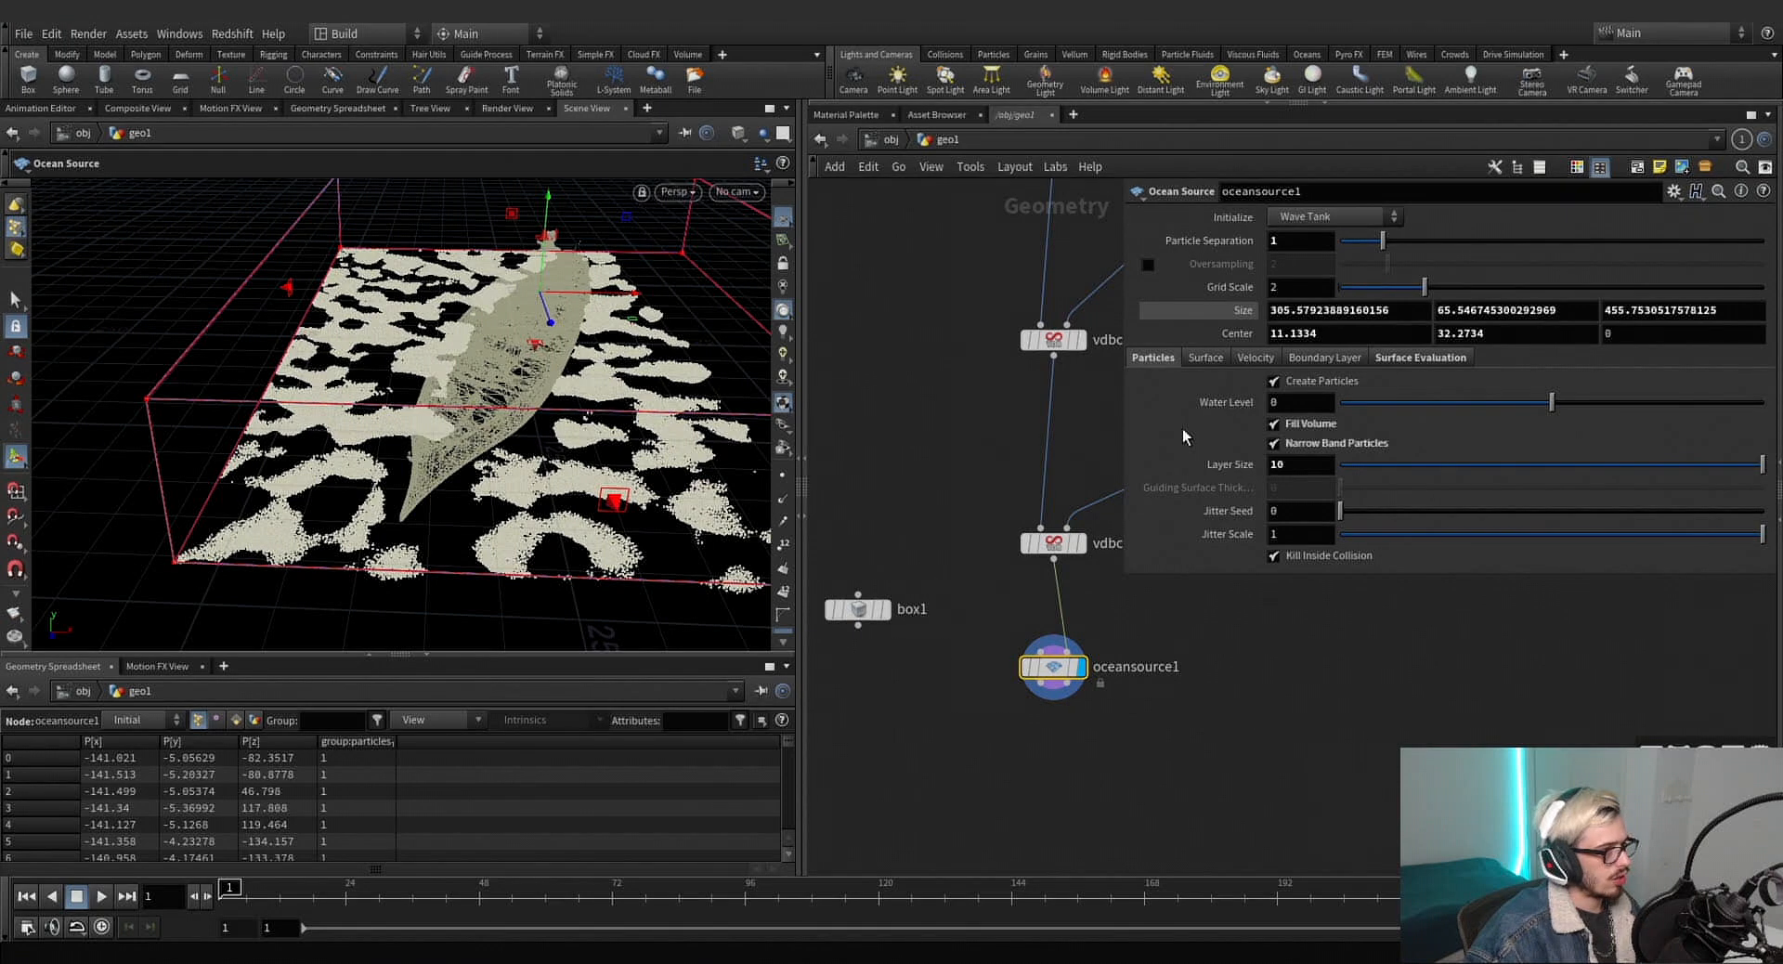
alt+drag(378, 465, 364, 555)
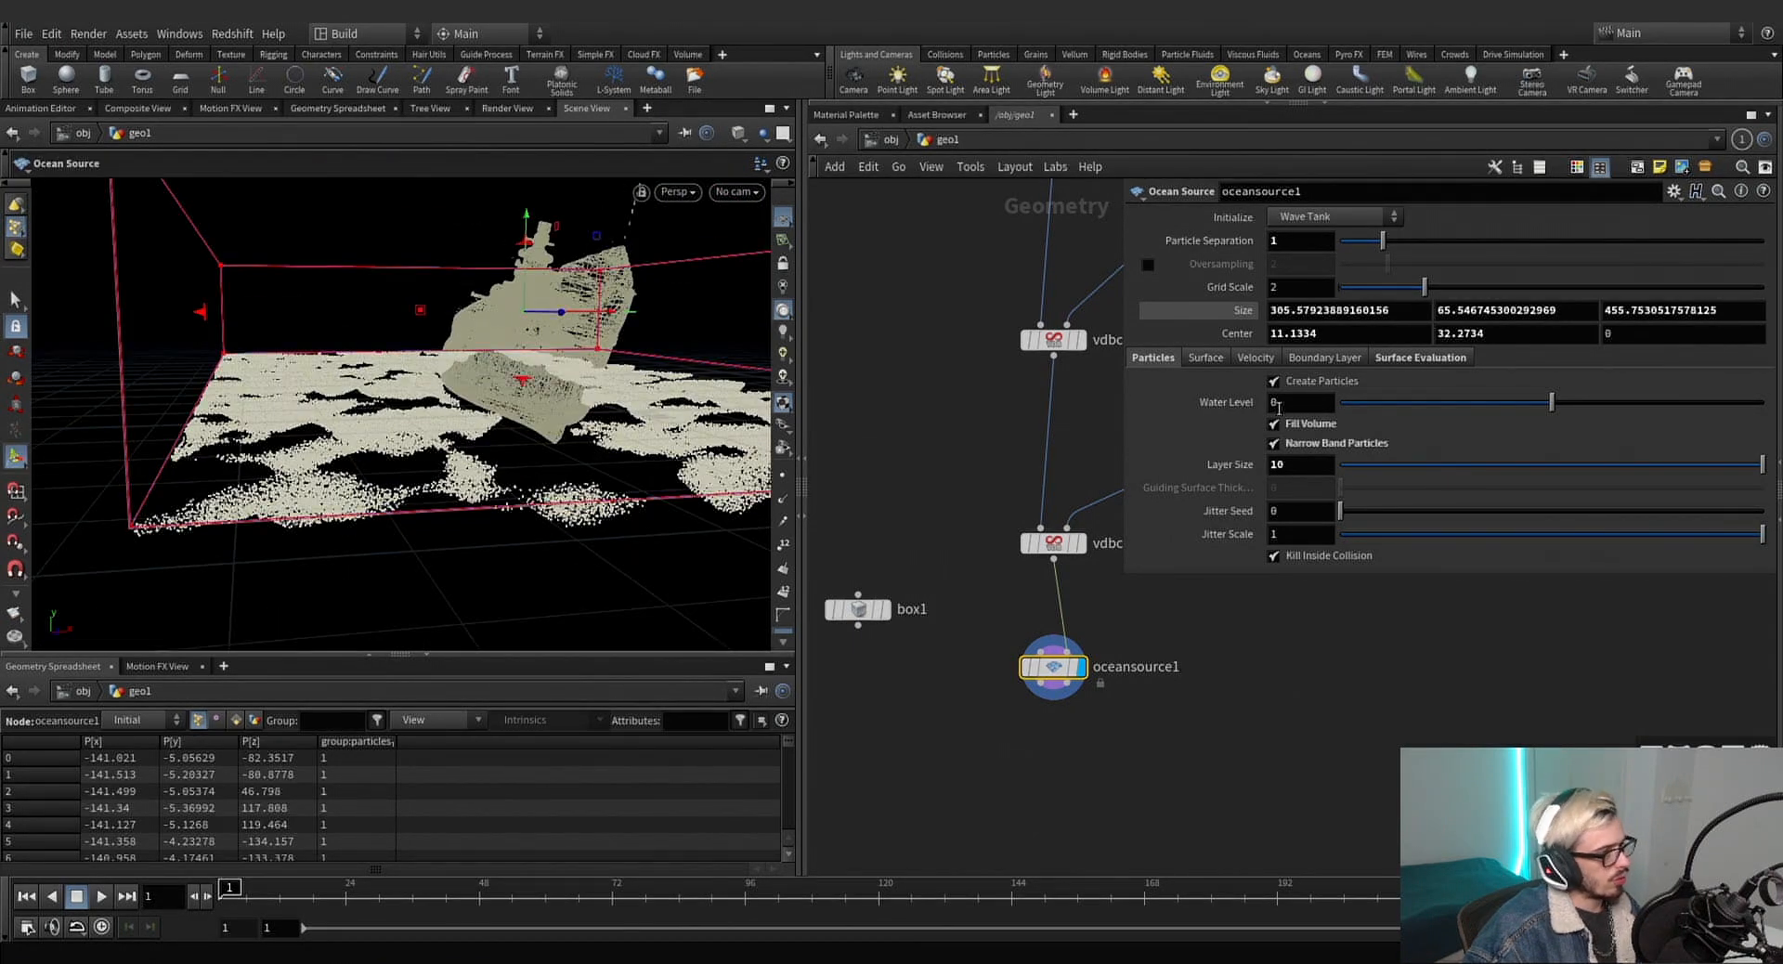
Set the Water Level of oceansource1 to 30 and inspect the particle surface around the ship.
drag(1281, 405, 1167, 403)
text(30)
key(Return)
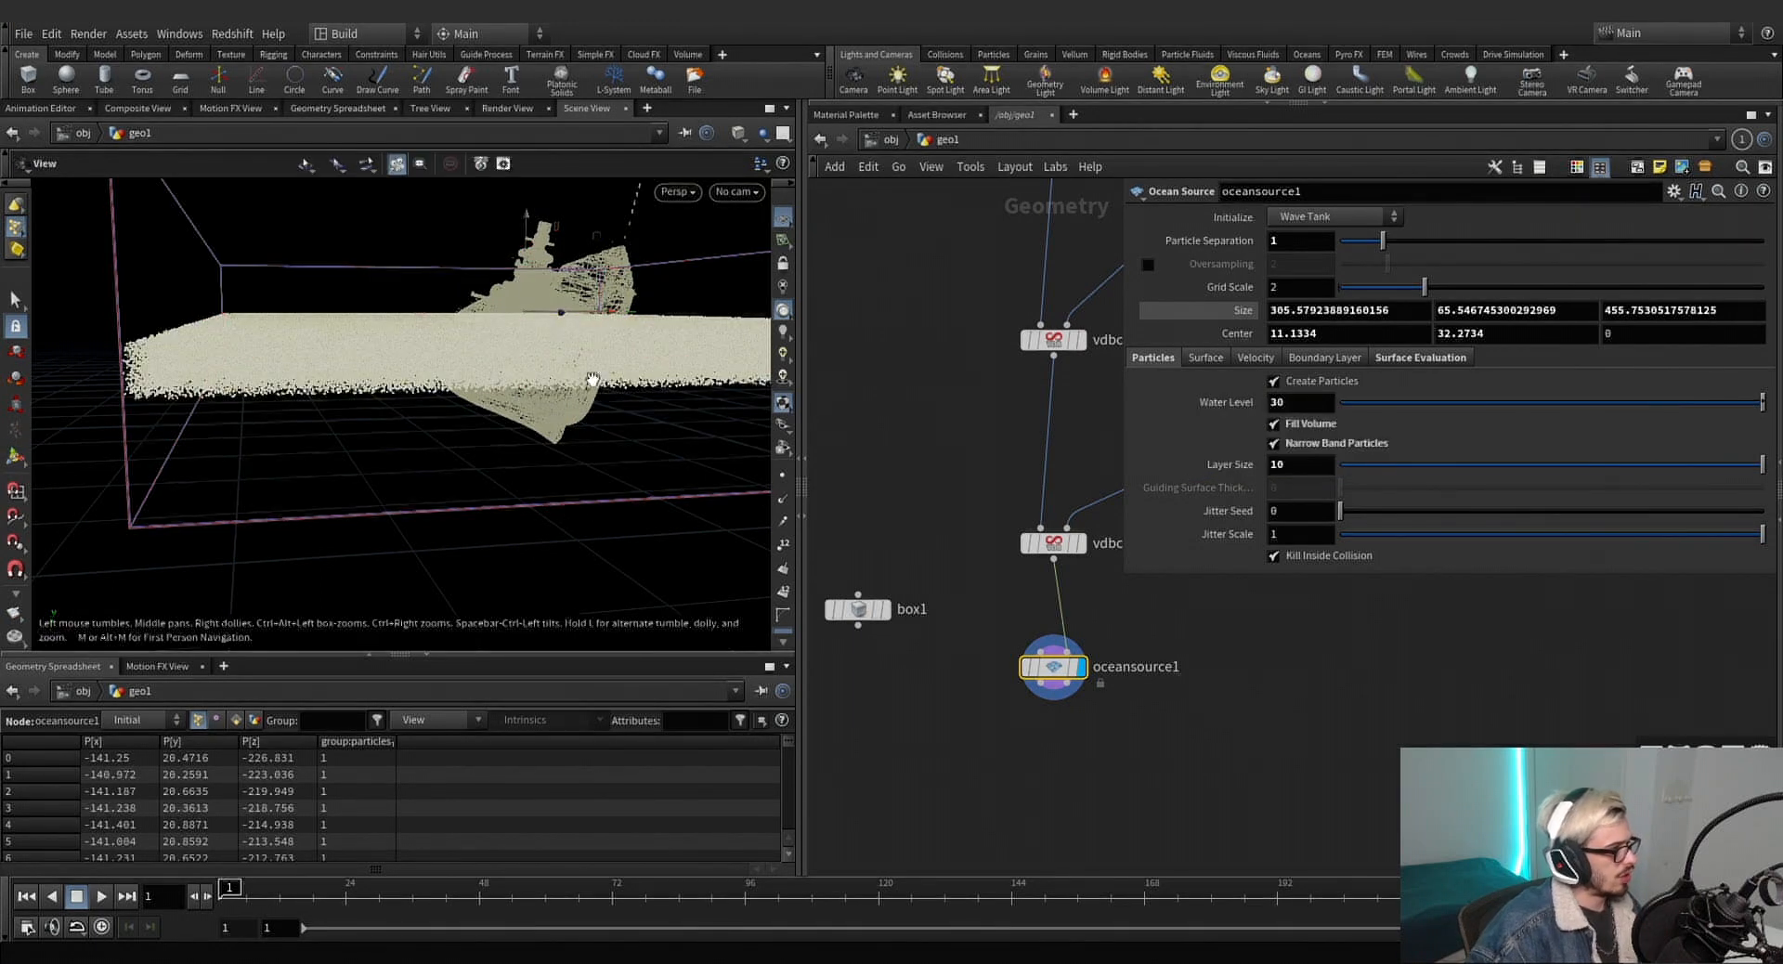
scroll(565, 431, up, 5)
scroll(566, 432, down, 4)
alt+drag(533, 352, 431, 371)
scroll(450, 372, up, 3)
scroll(502, 508, down, 2)
alt+drag(449, 464, 446, 502)
Add a Split node below oceansource1, fed by its first output.
click(1040, 682)
key(Tab)
text(spl)
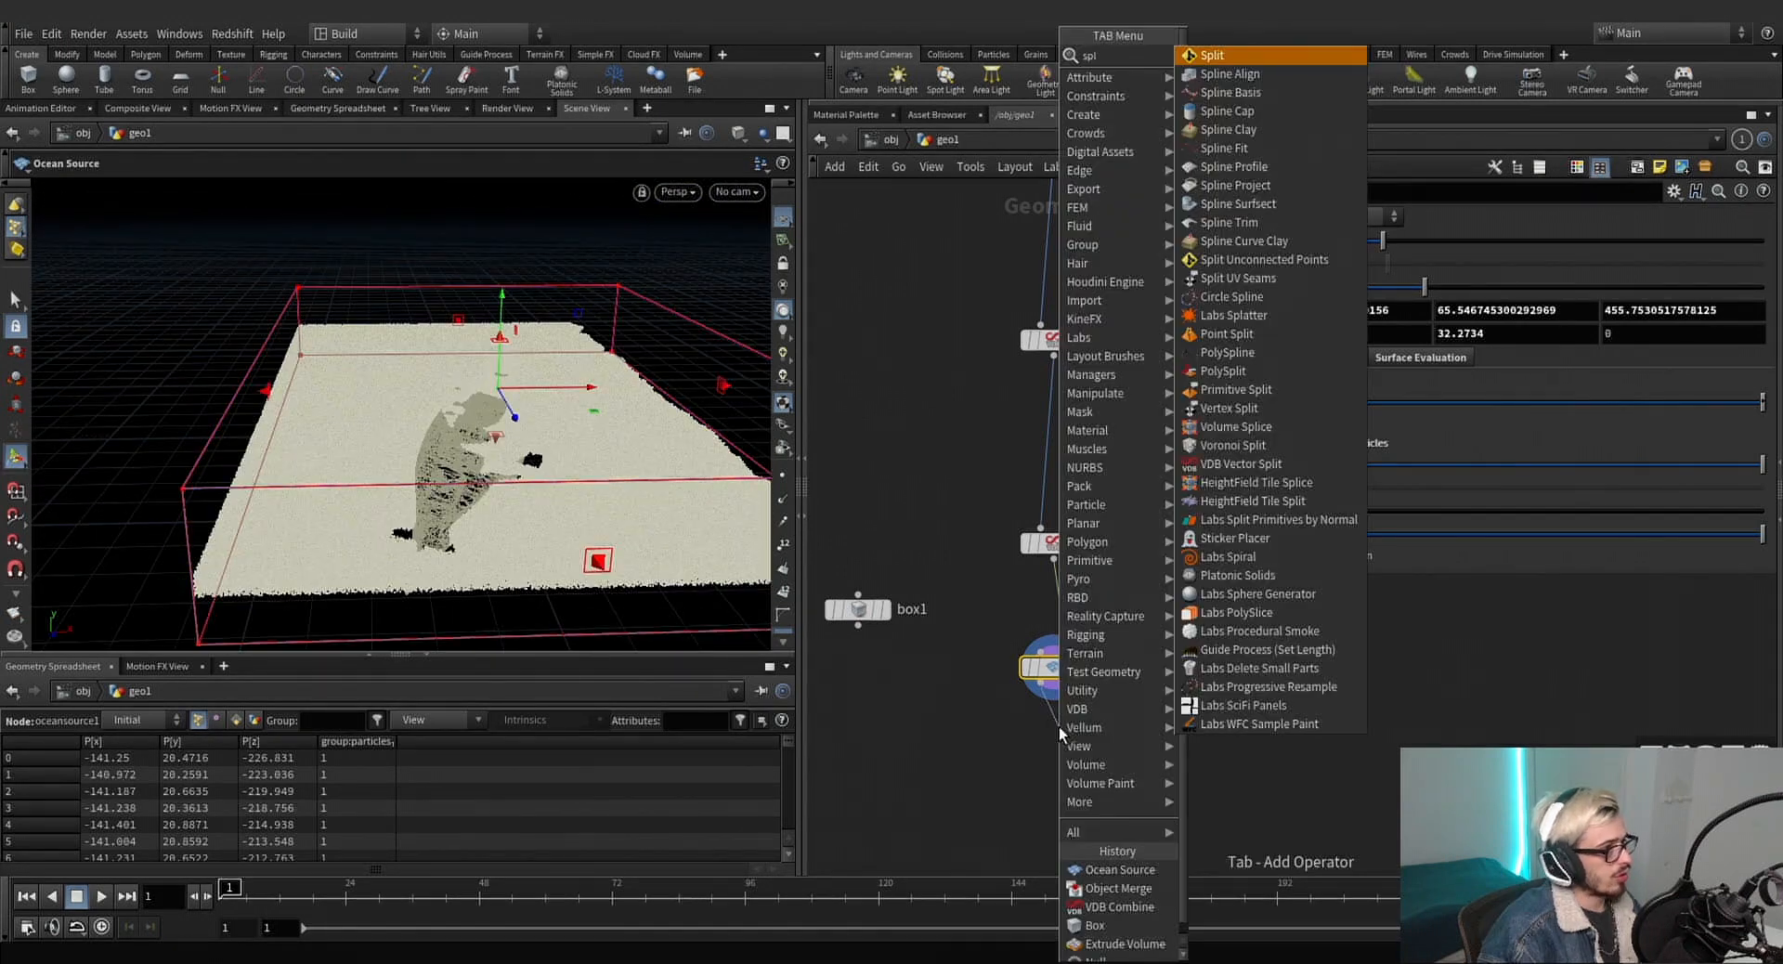
key(Return)
click(1062, 734)
drag(1061, 733, 1056, 754)
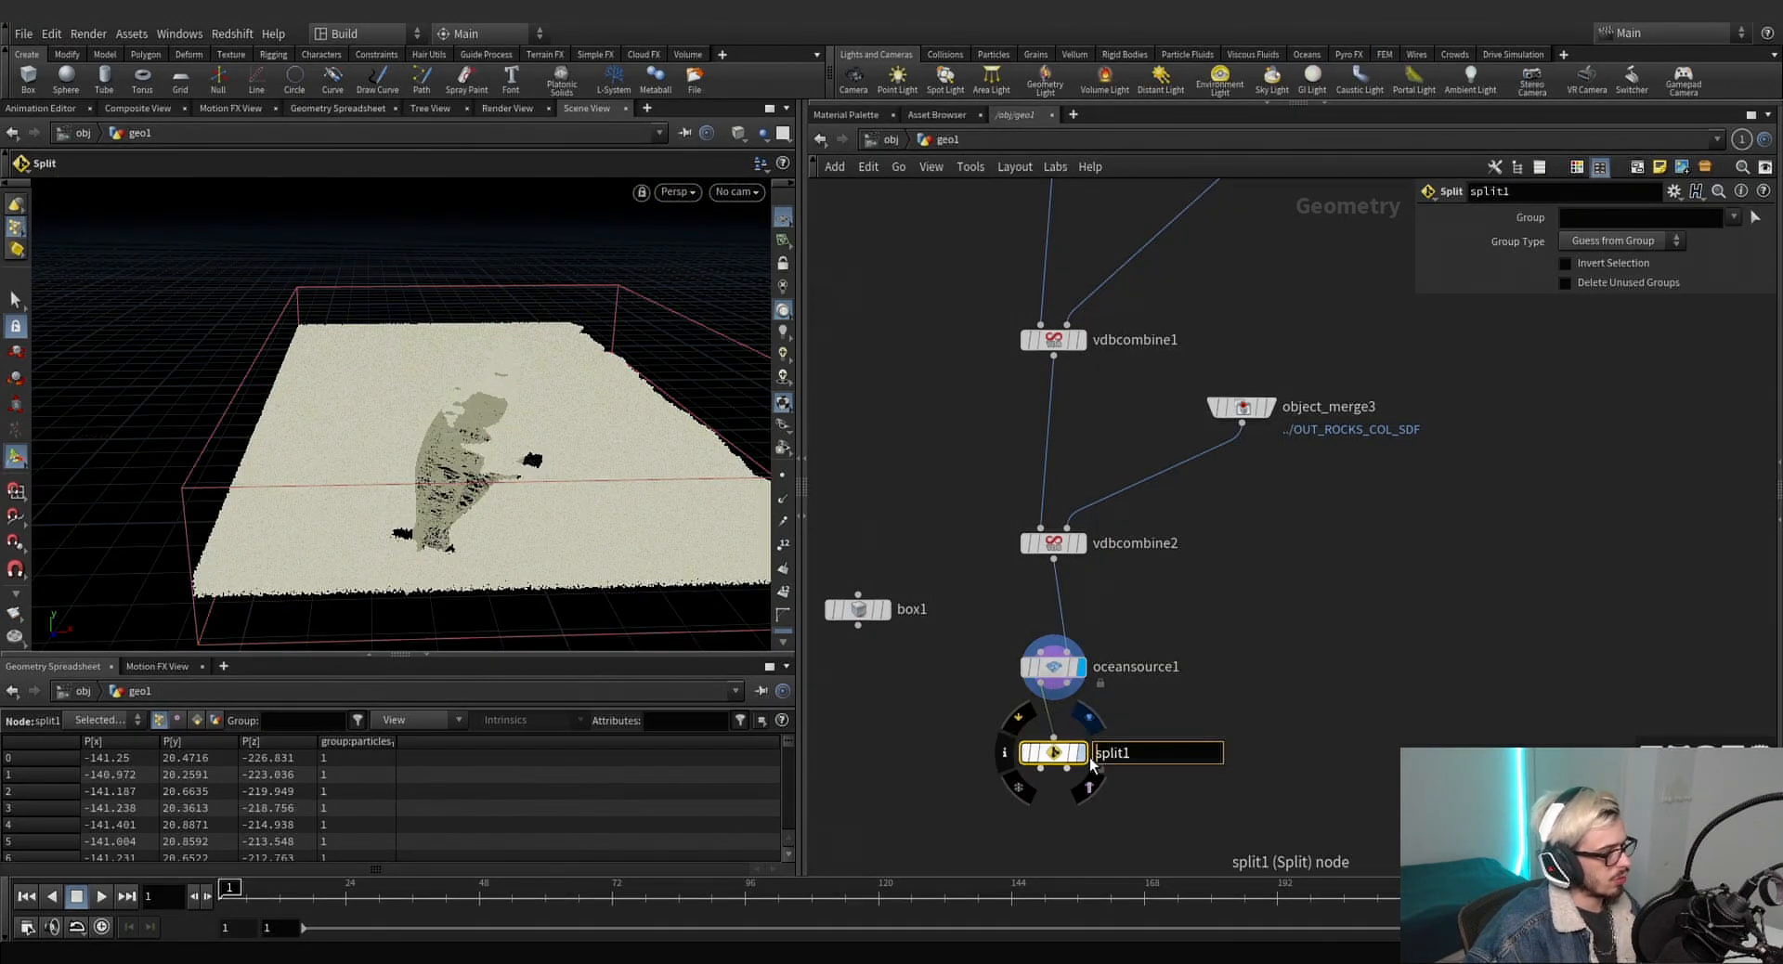
click(1079, 752)
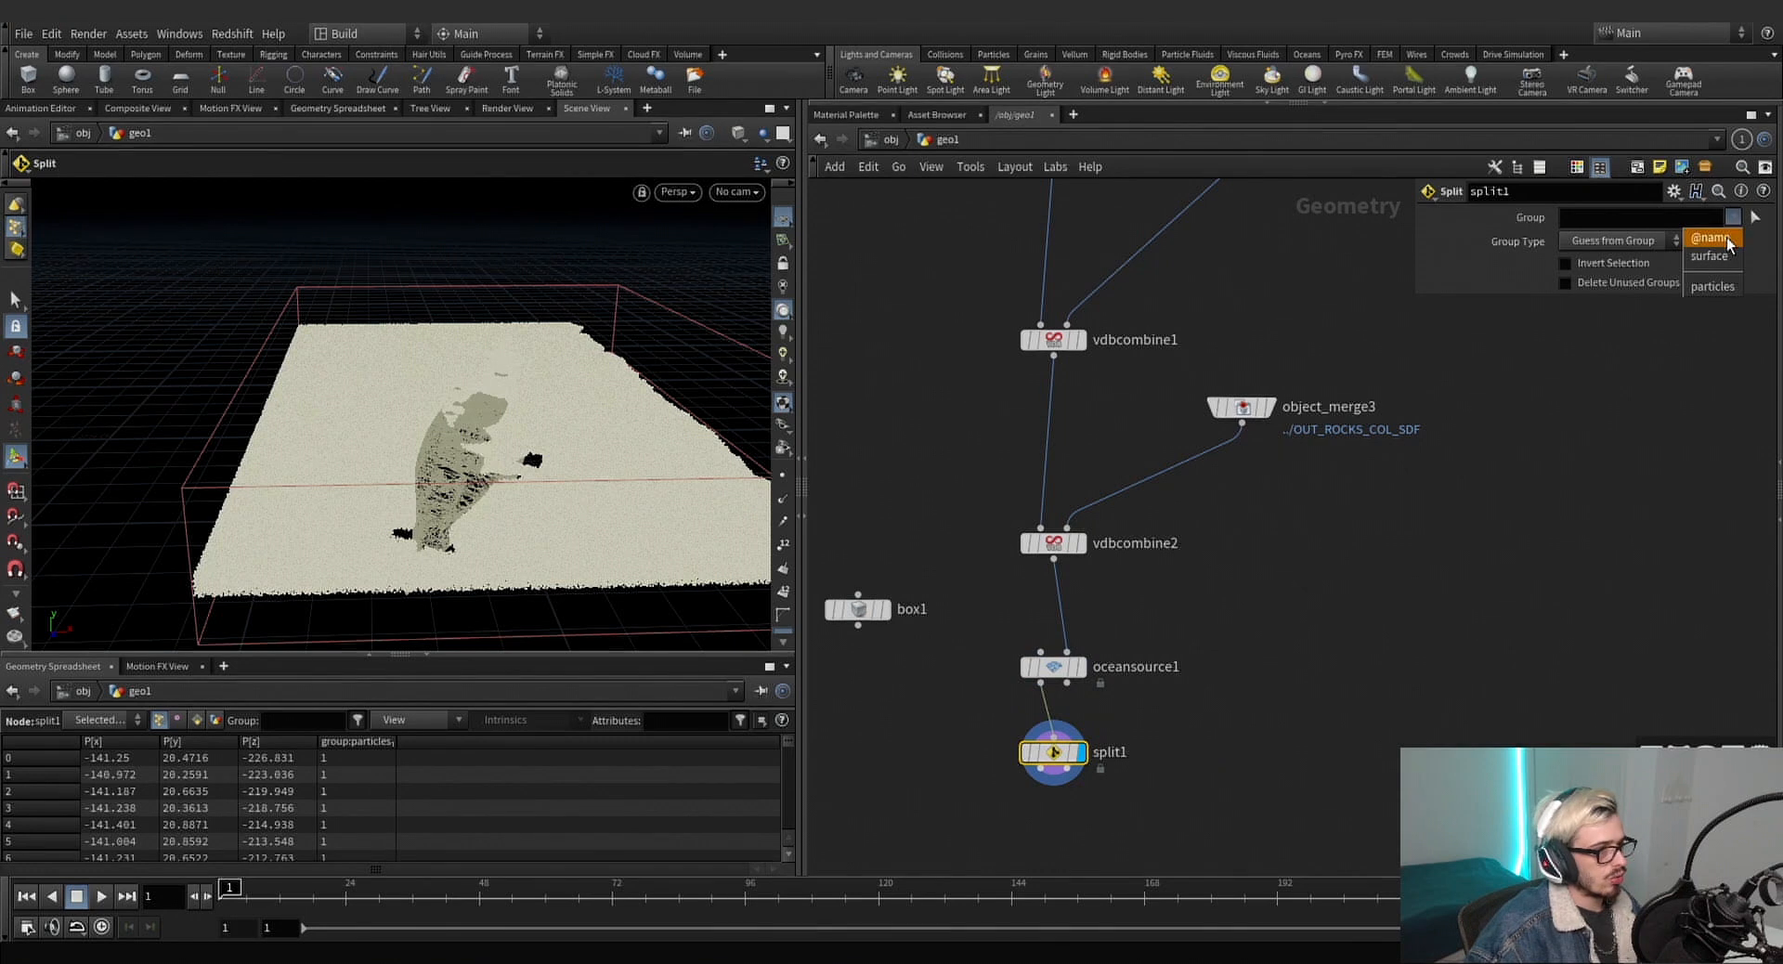
click(1708, 256)
middle_drag(1342, 638, 1379, 477)
Add a Null node on the first output of split1 and place it below to one side.
click(1075, 610)
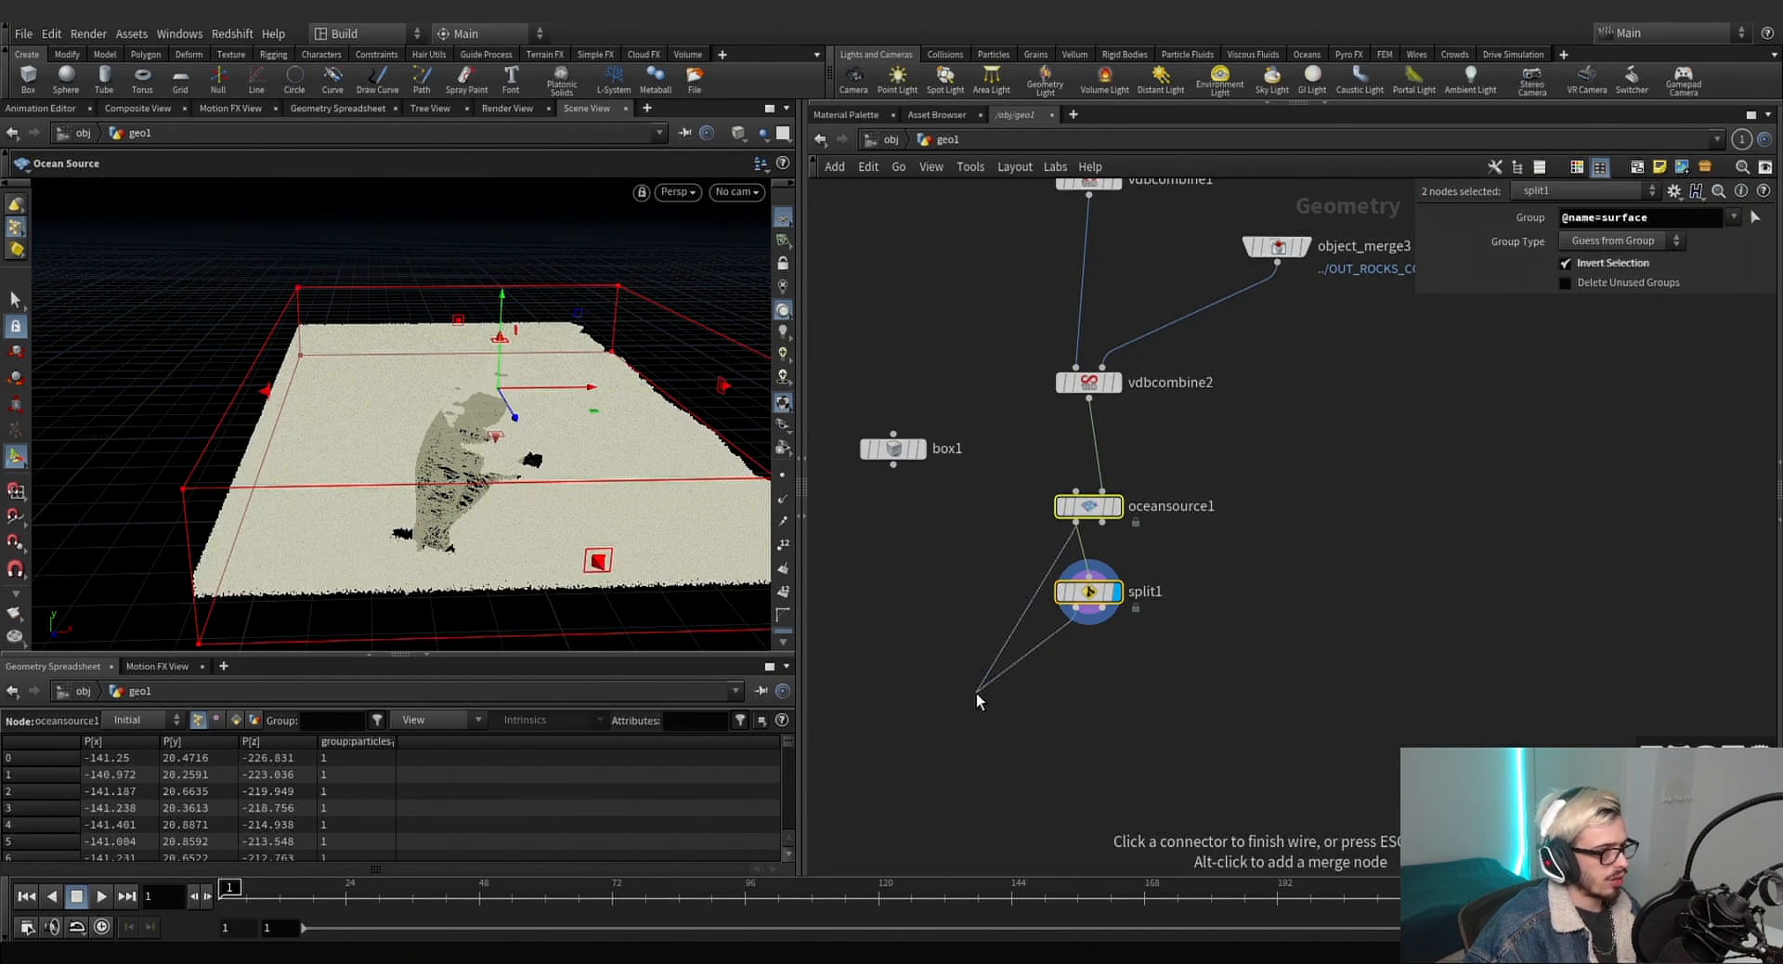
key(Escape)
key(Tab)
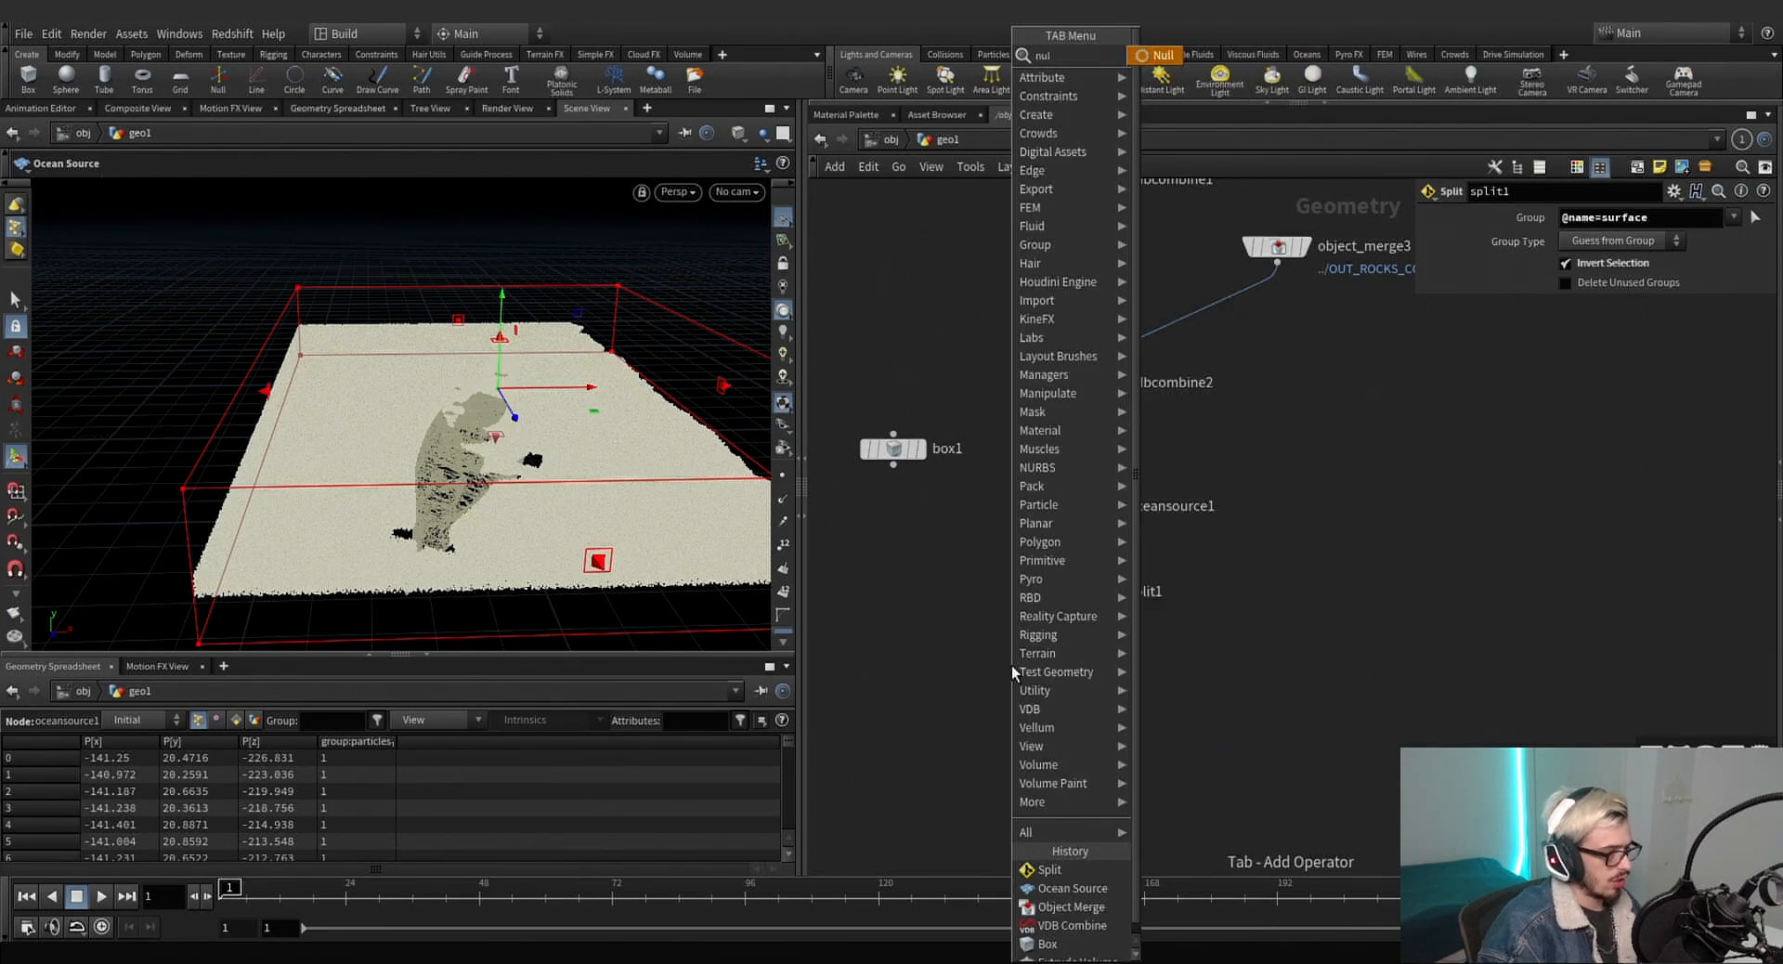
text(null)
key(Return)
click(1048, 632)
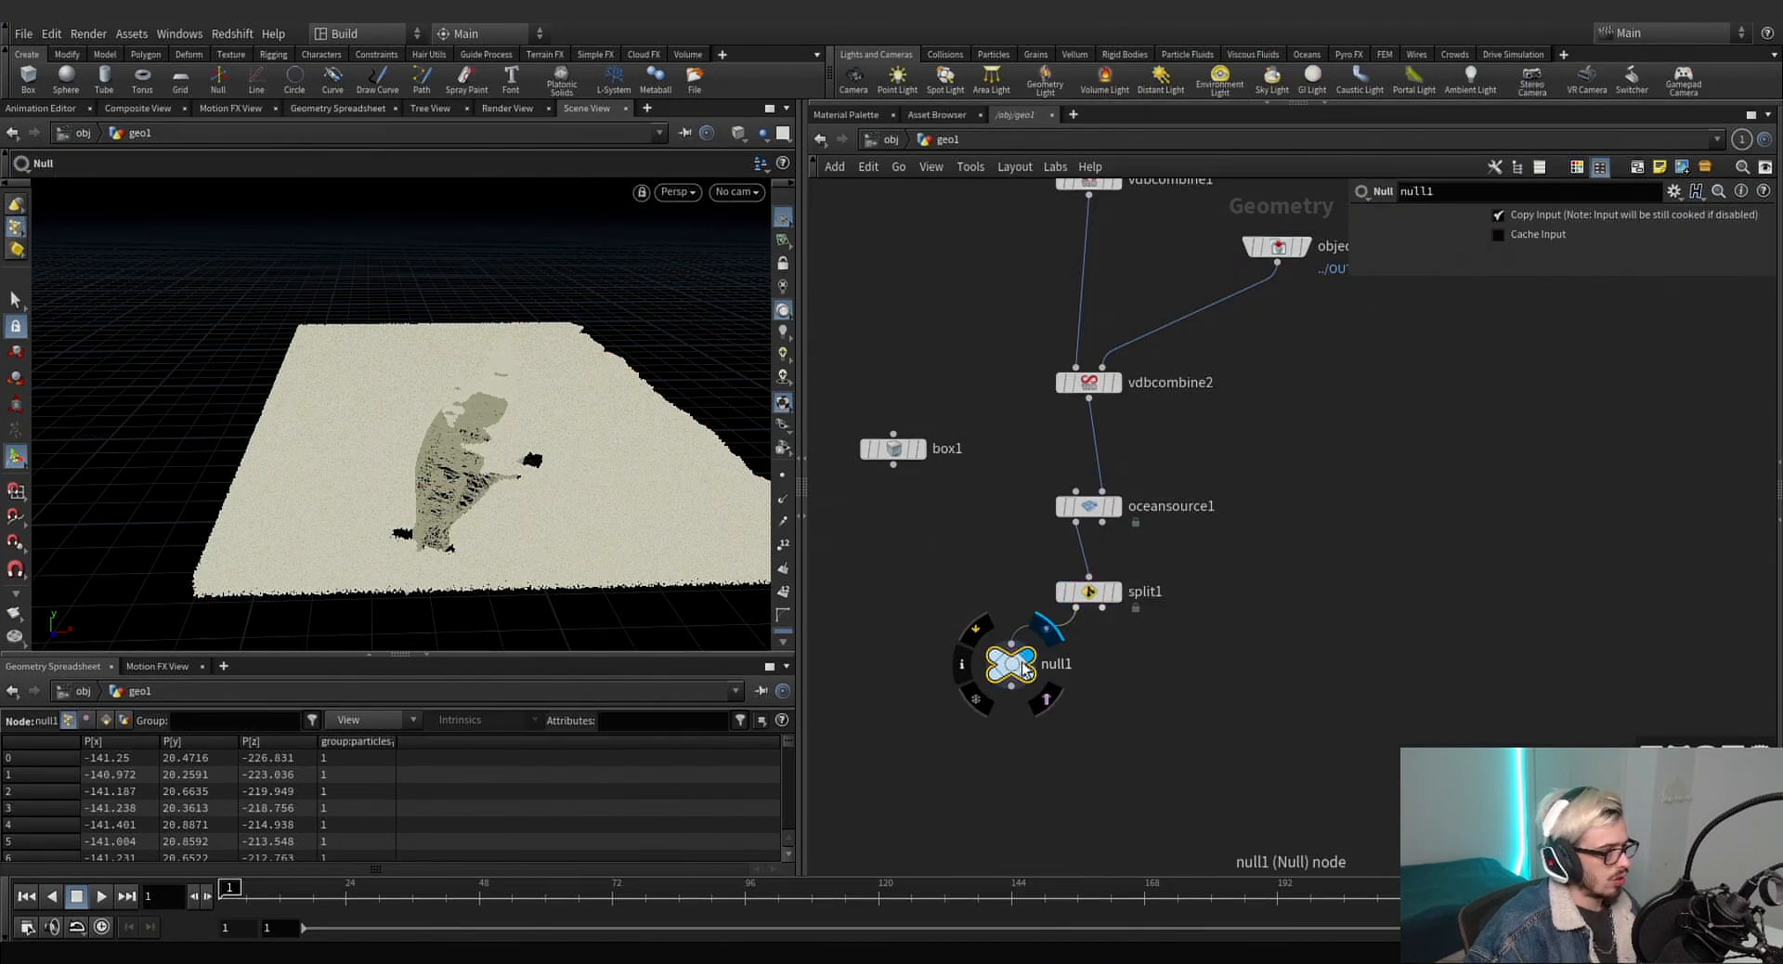
drag(1015, 666, 989, 714)
Rename the null on split1's first output as OUT_INITIAL.
double_click(1031, 712)
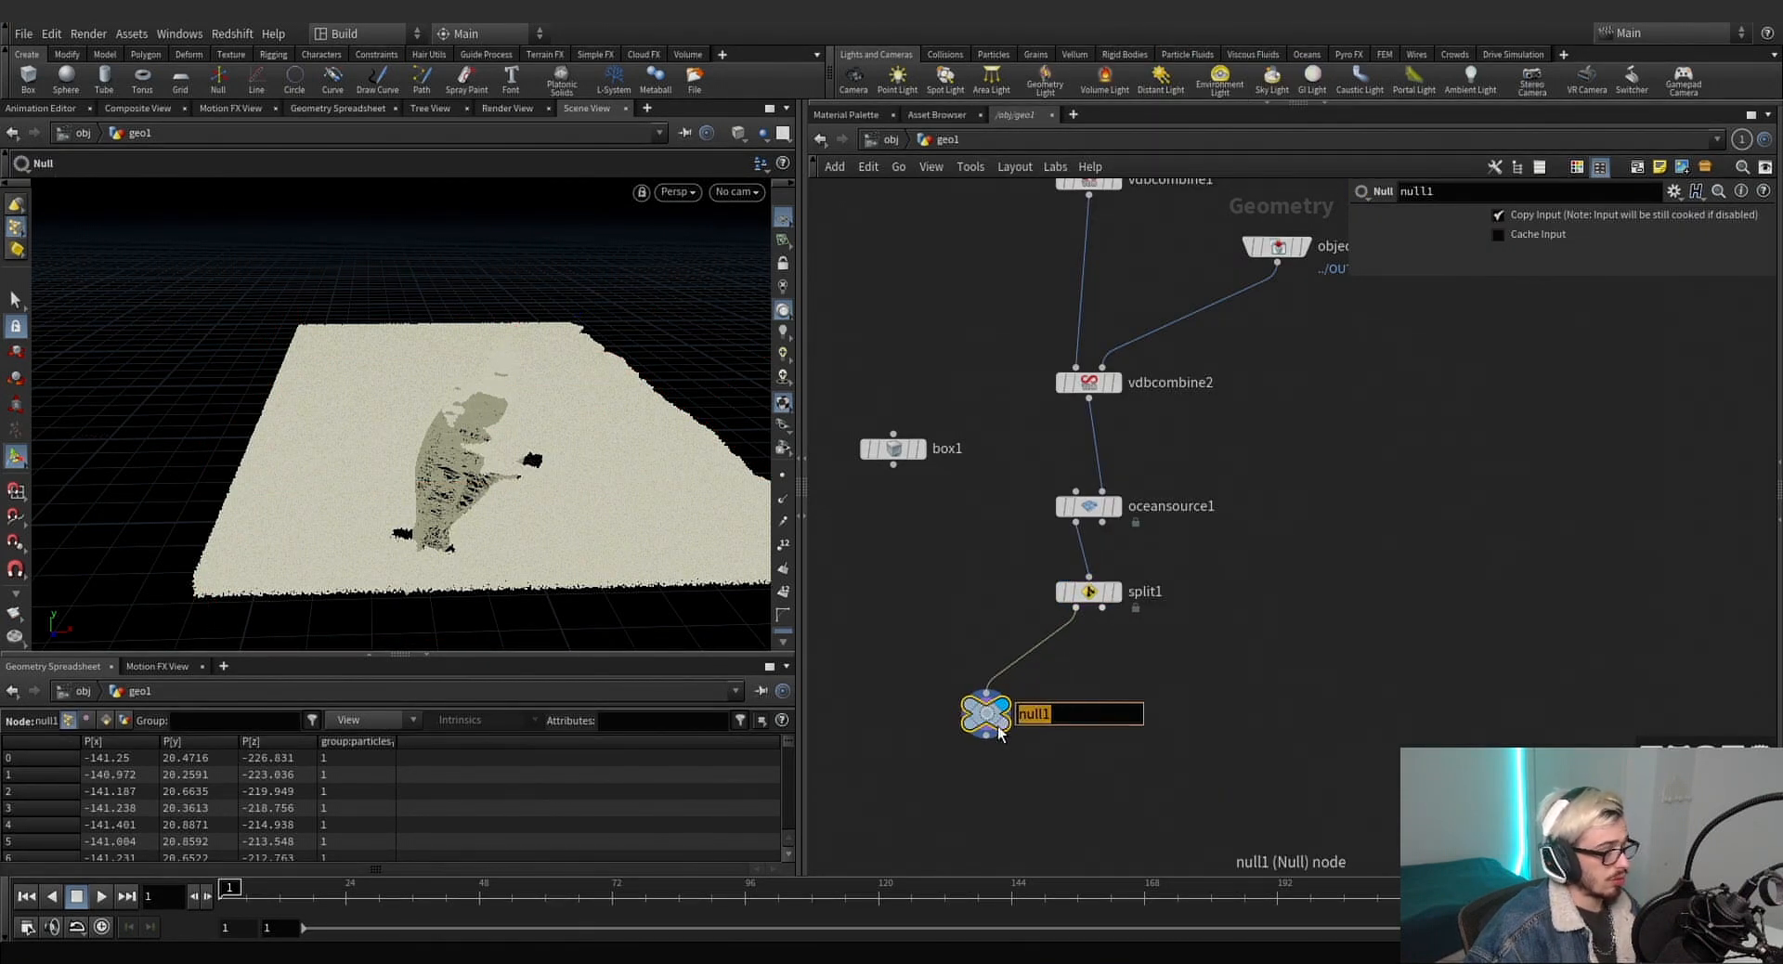
mouse_move(999, 734)
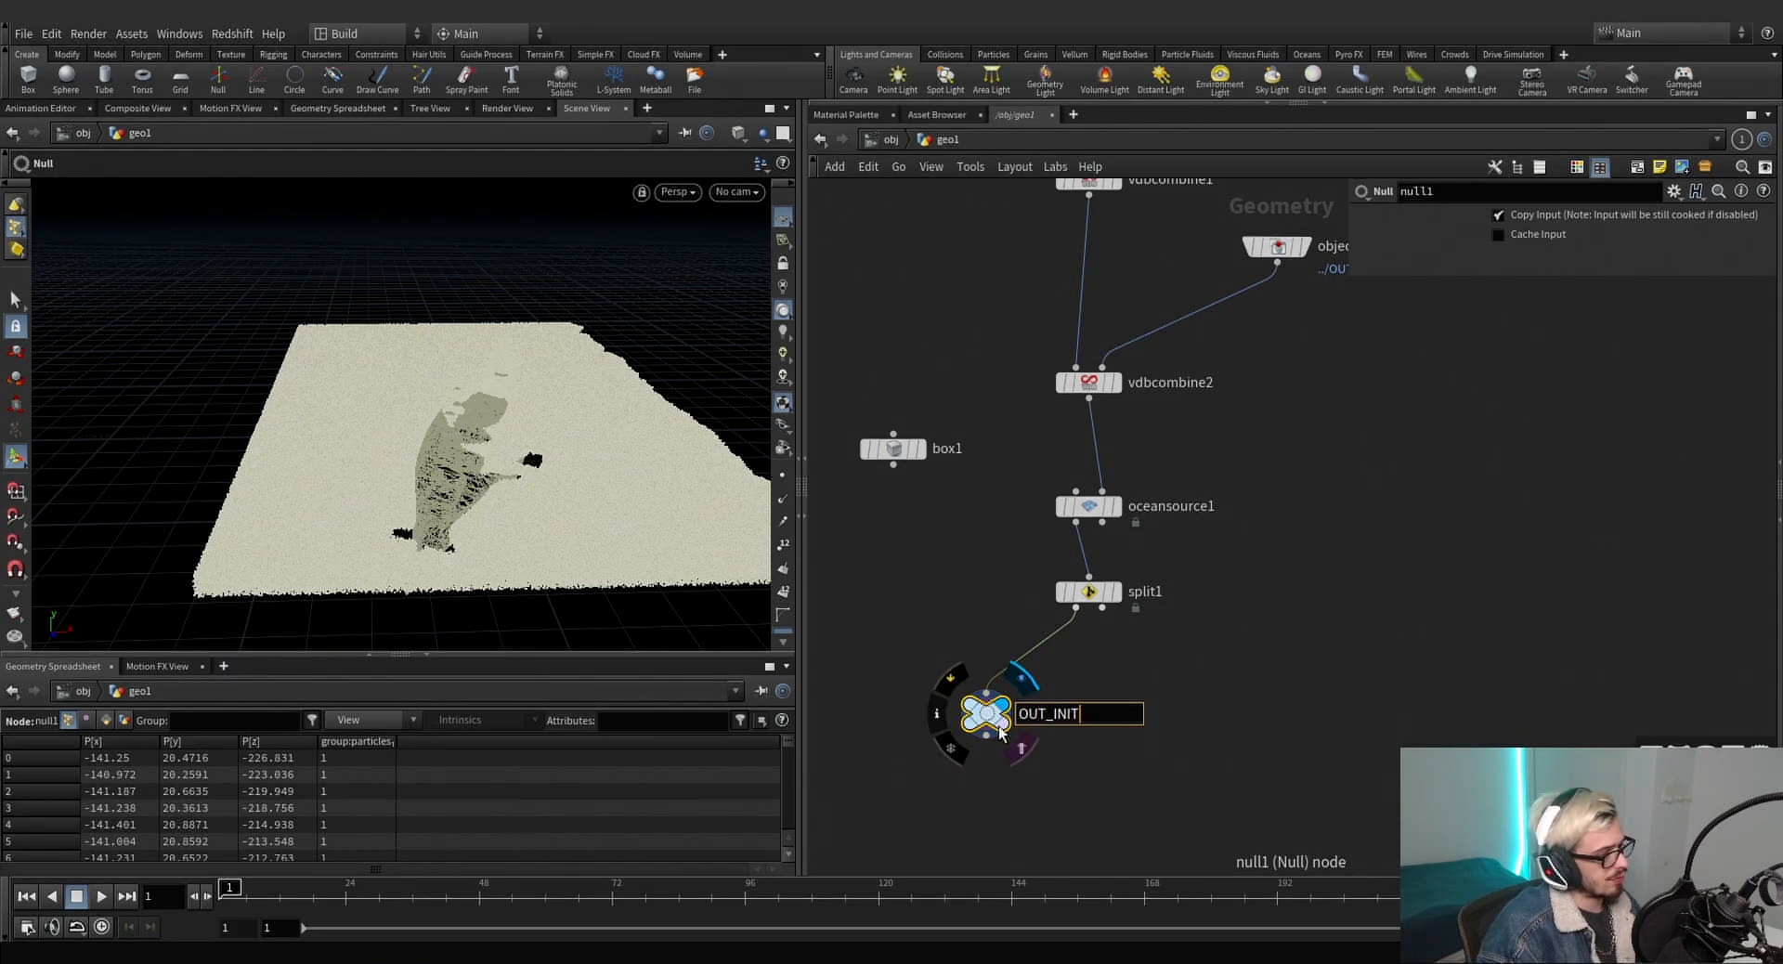
text(OUT_INITIAL)
key(Return)
Duplicate OUT_INITIAL, feed the copy from the second output of split1, and rename it OUT_SURFACE.
alt+drag(999, 729, 1247, 714)
drag(1105, 610, 1240, 693)
click(1346, 714)
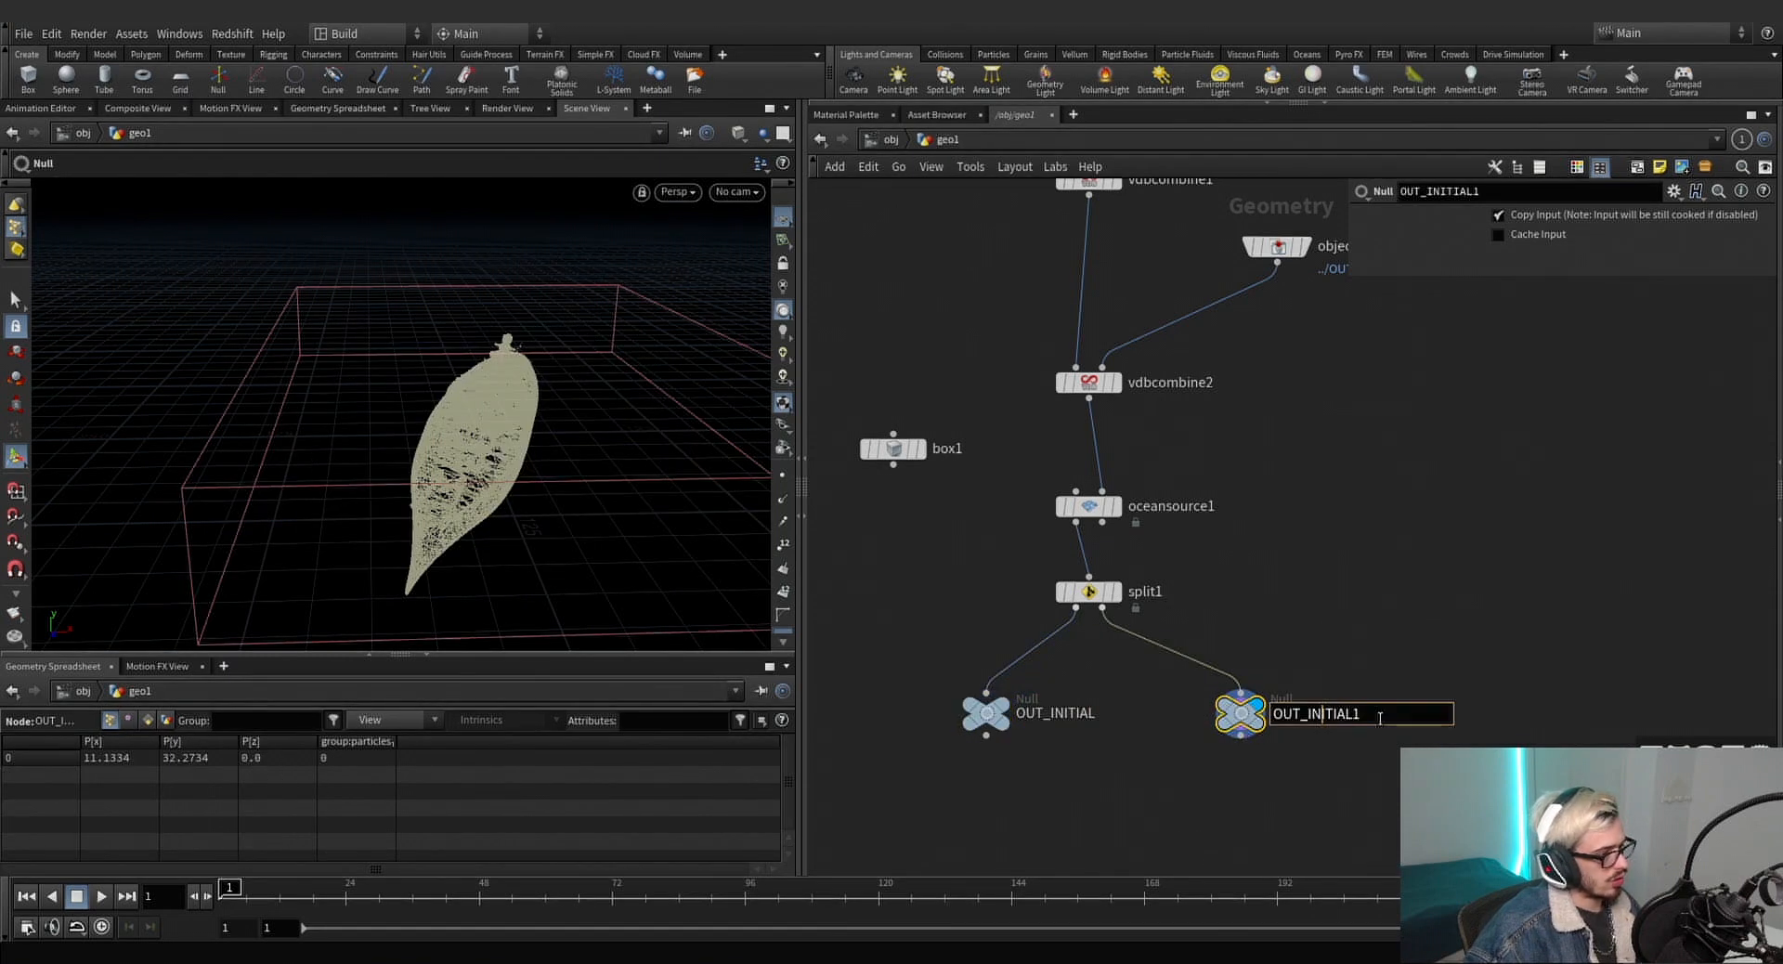
drag(1377, 716, 1311, 722)
text(S)
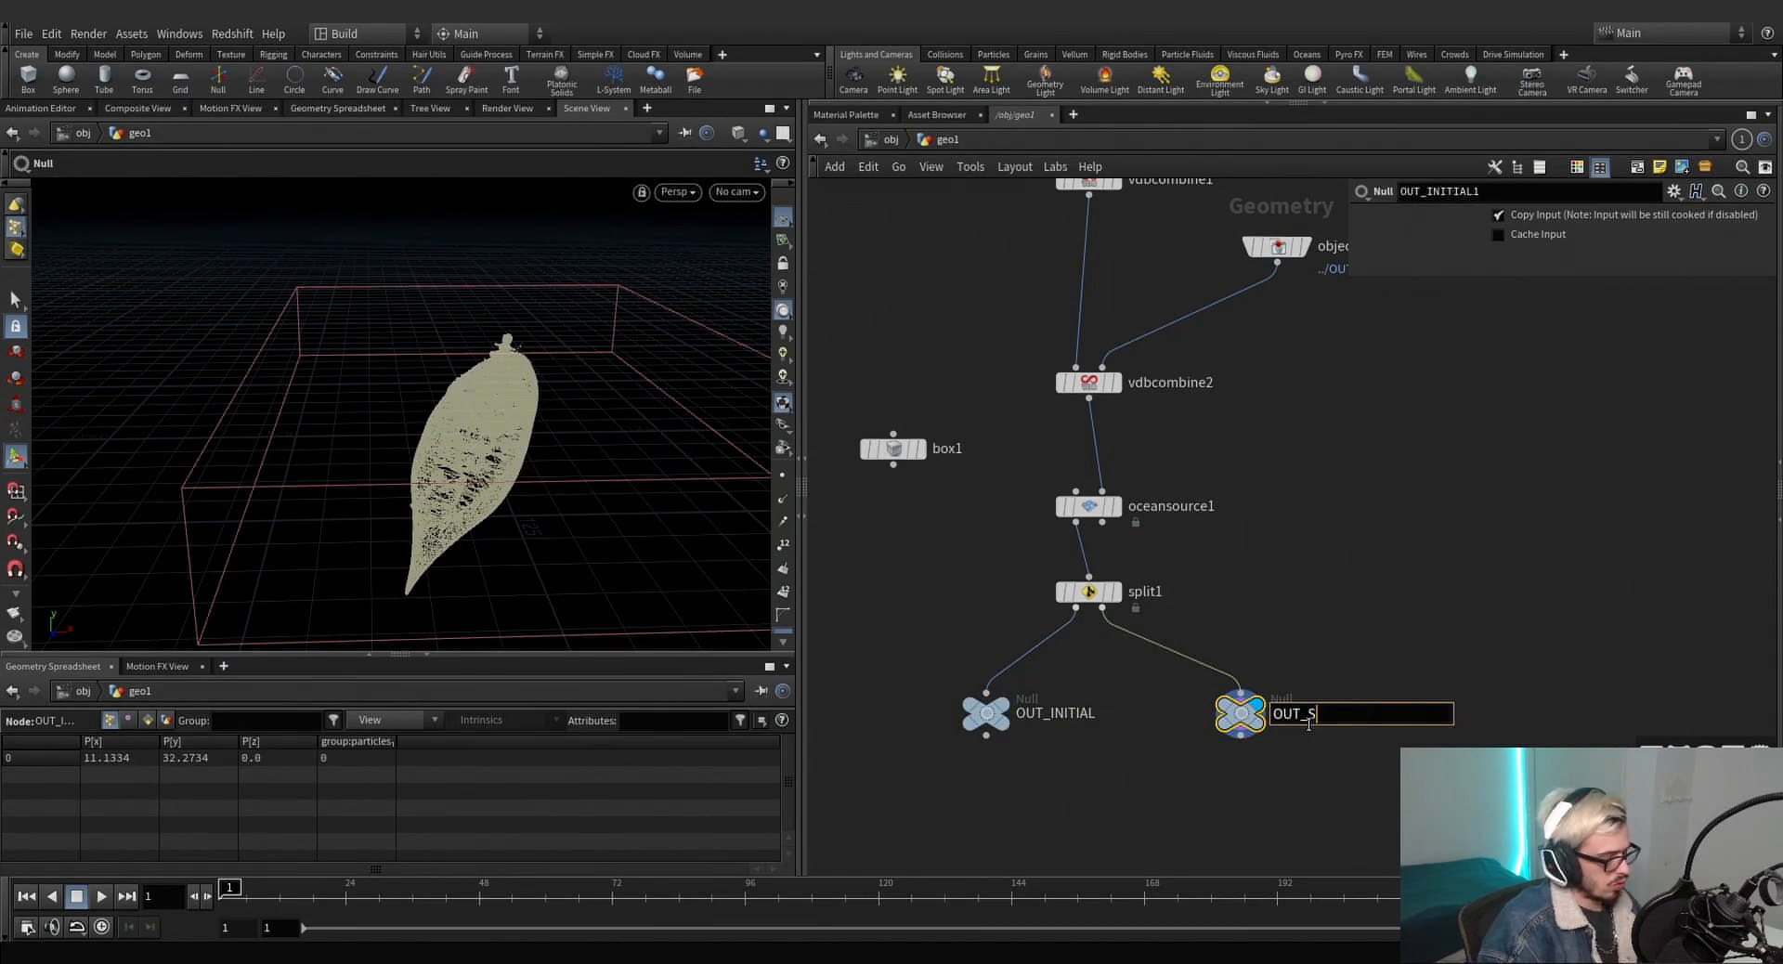
text(URFACE)
key(Return)
drag(1372, 813, 1150, 656)
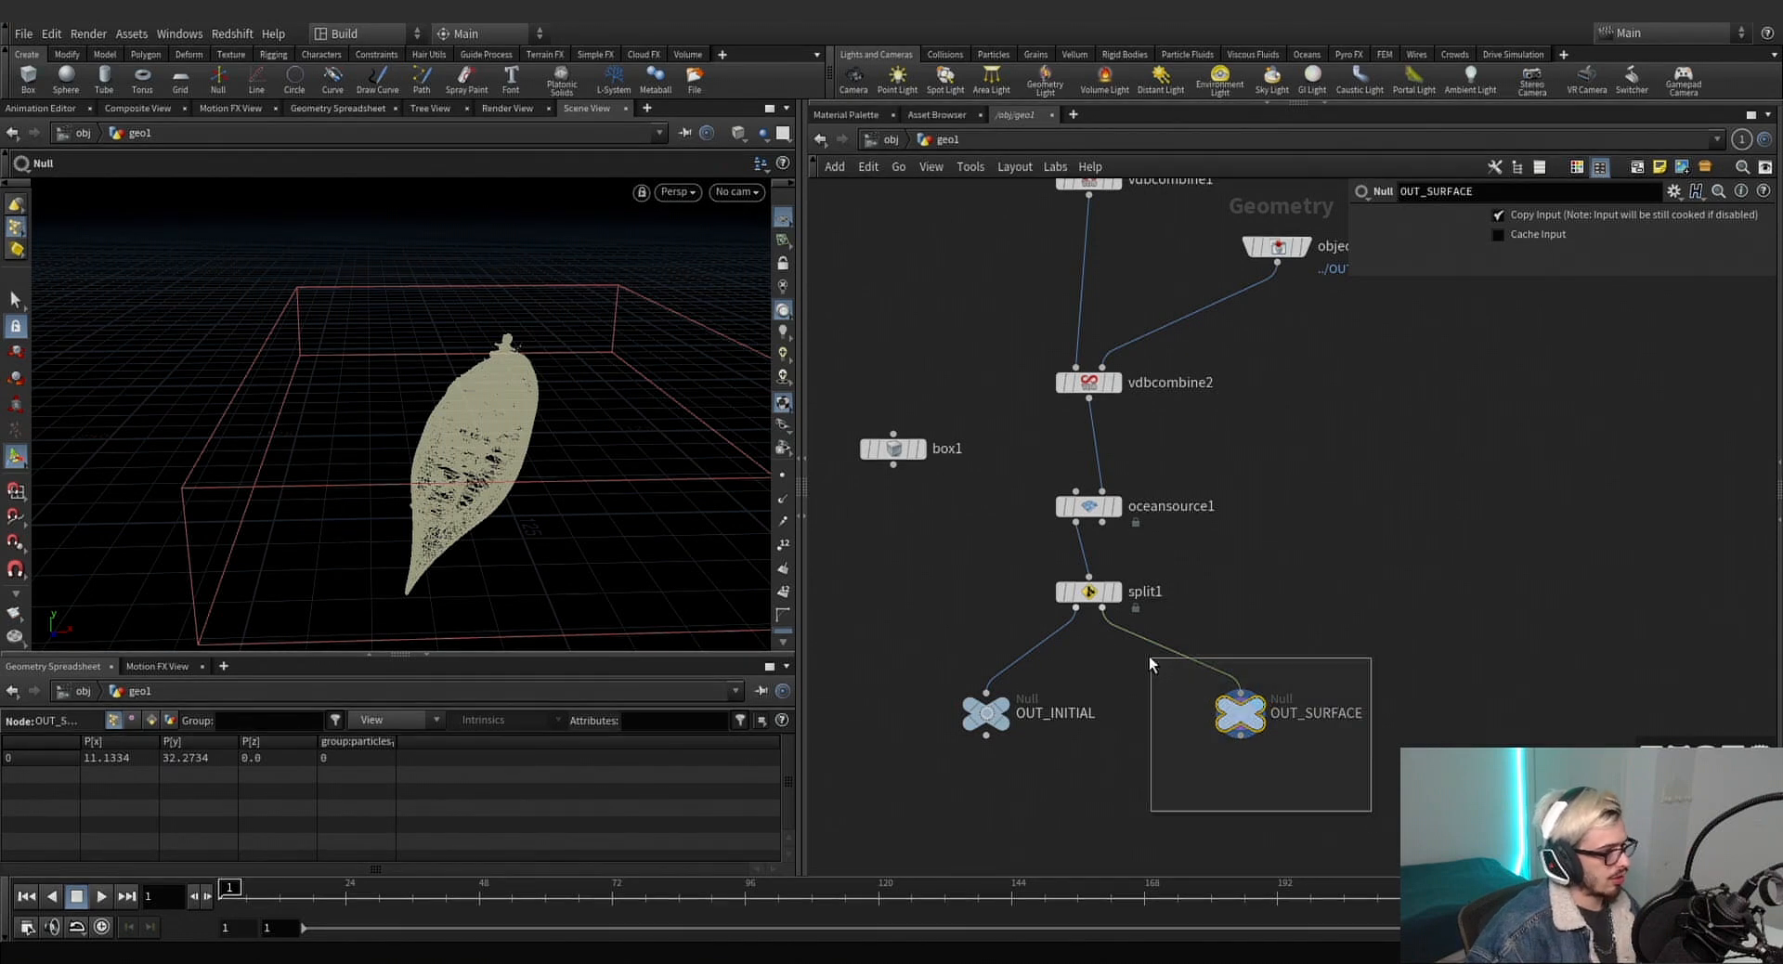
alt+drag(507, 557, 365, 458)
drag(661, 401, 594, 409)
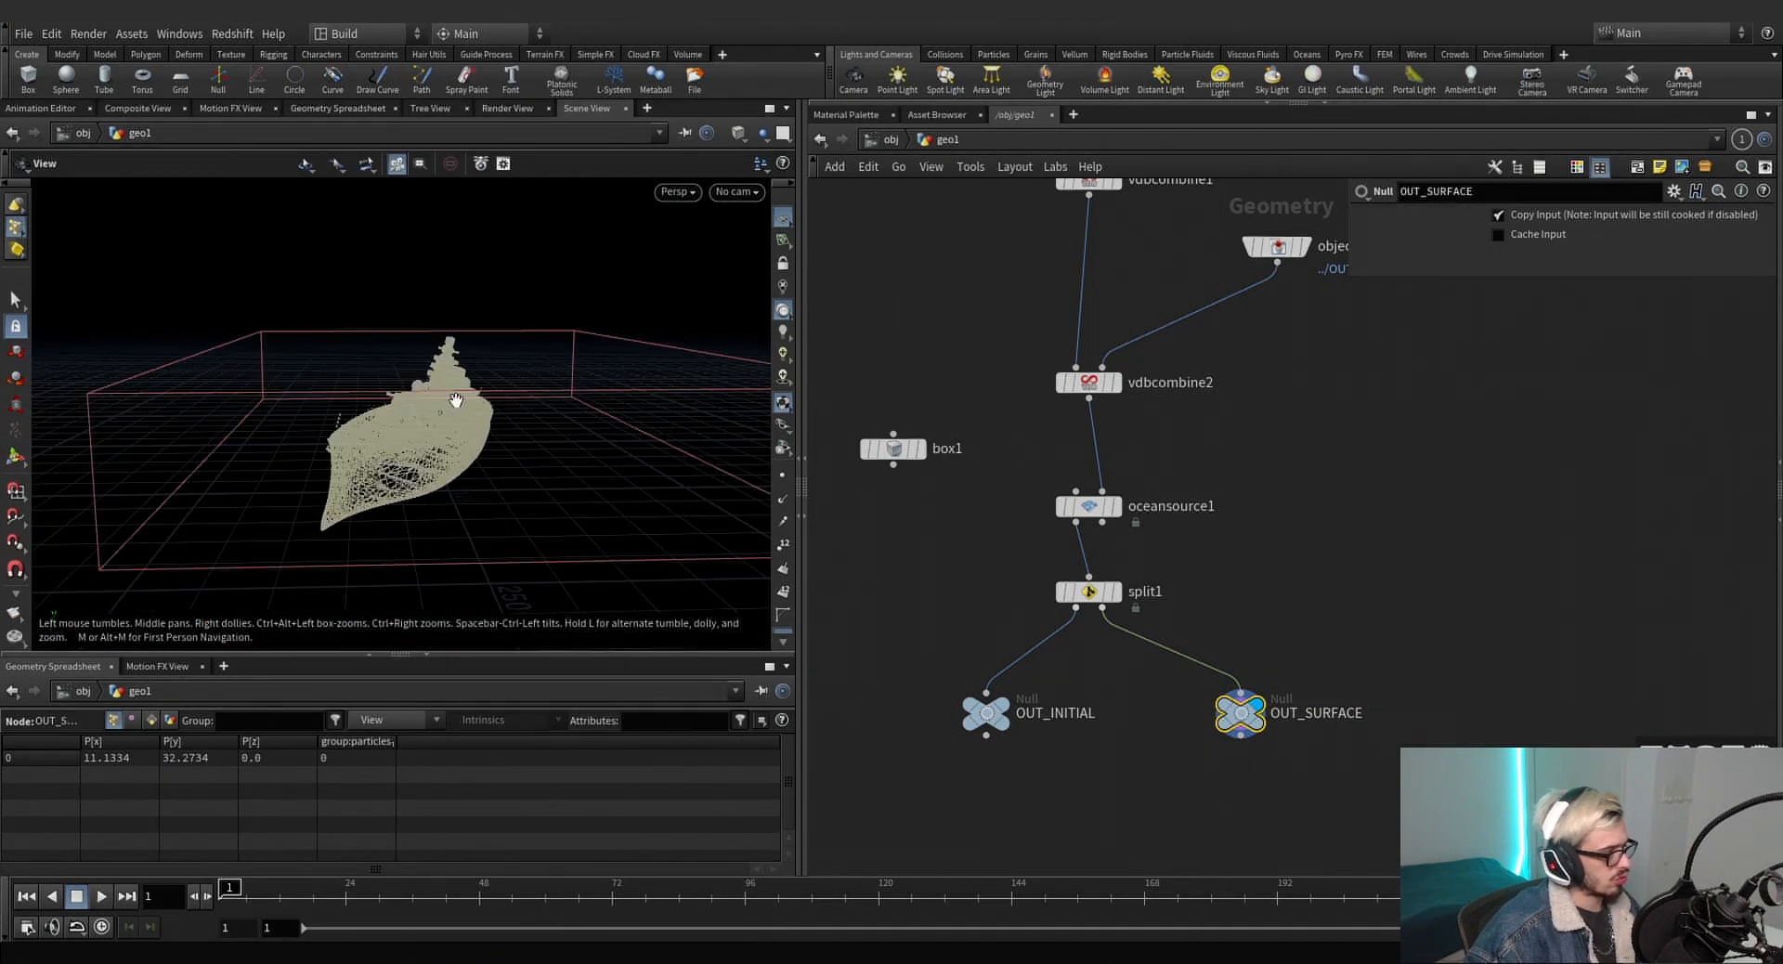
middle_click(1244, 715)
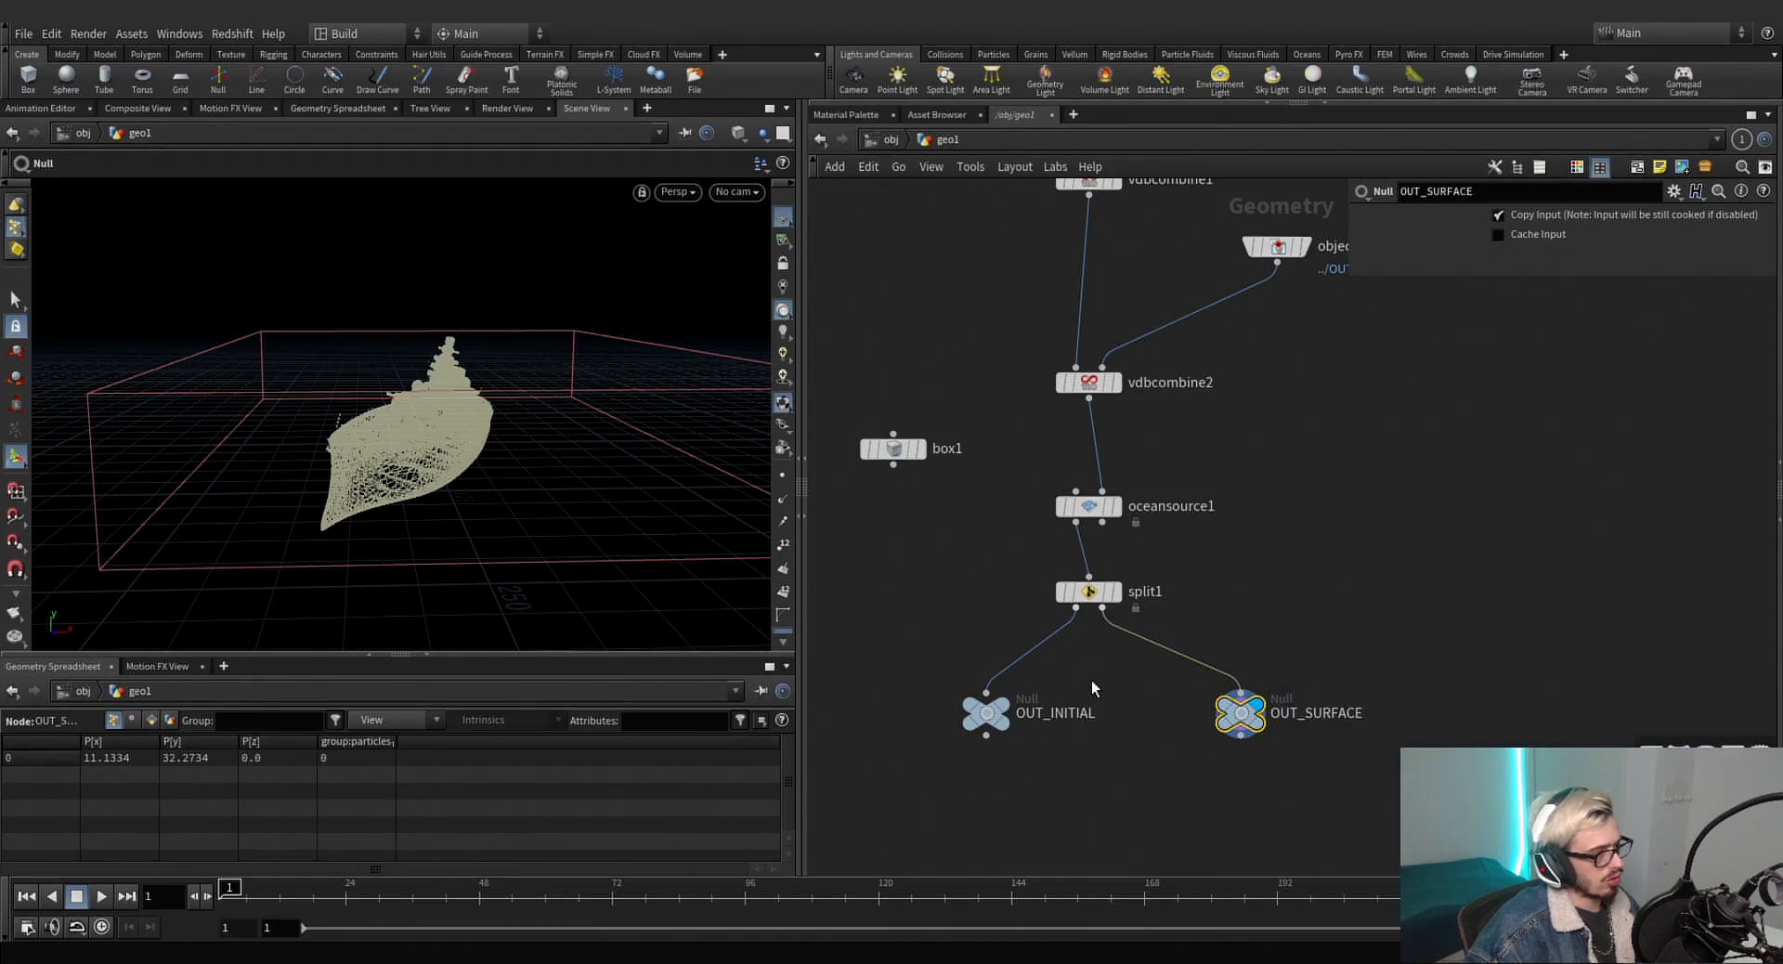
Move box1 aside and enclose the nodes from the object merges down to OUT_INITIAL and OUT_SURFACE in a network box.
scroll(1033, 642, down, 5)
drag(1188, 743, 960, 314)
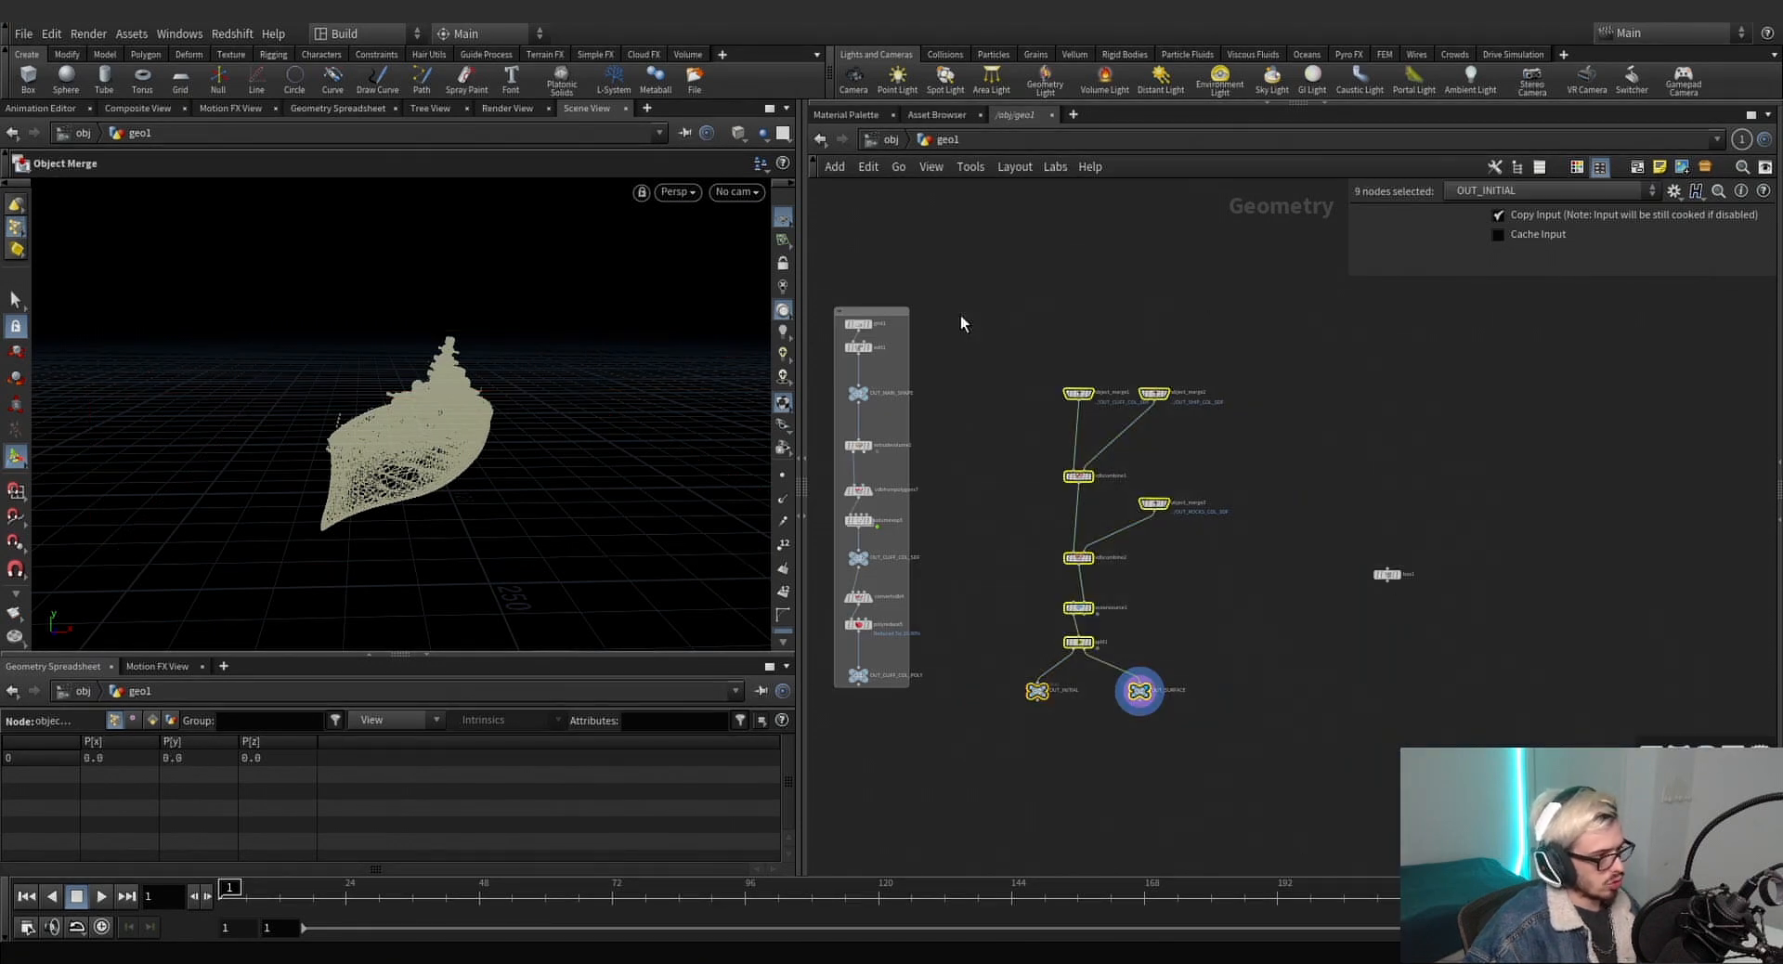
key(shift+o)
key(h)
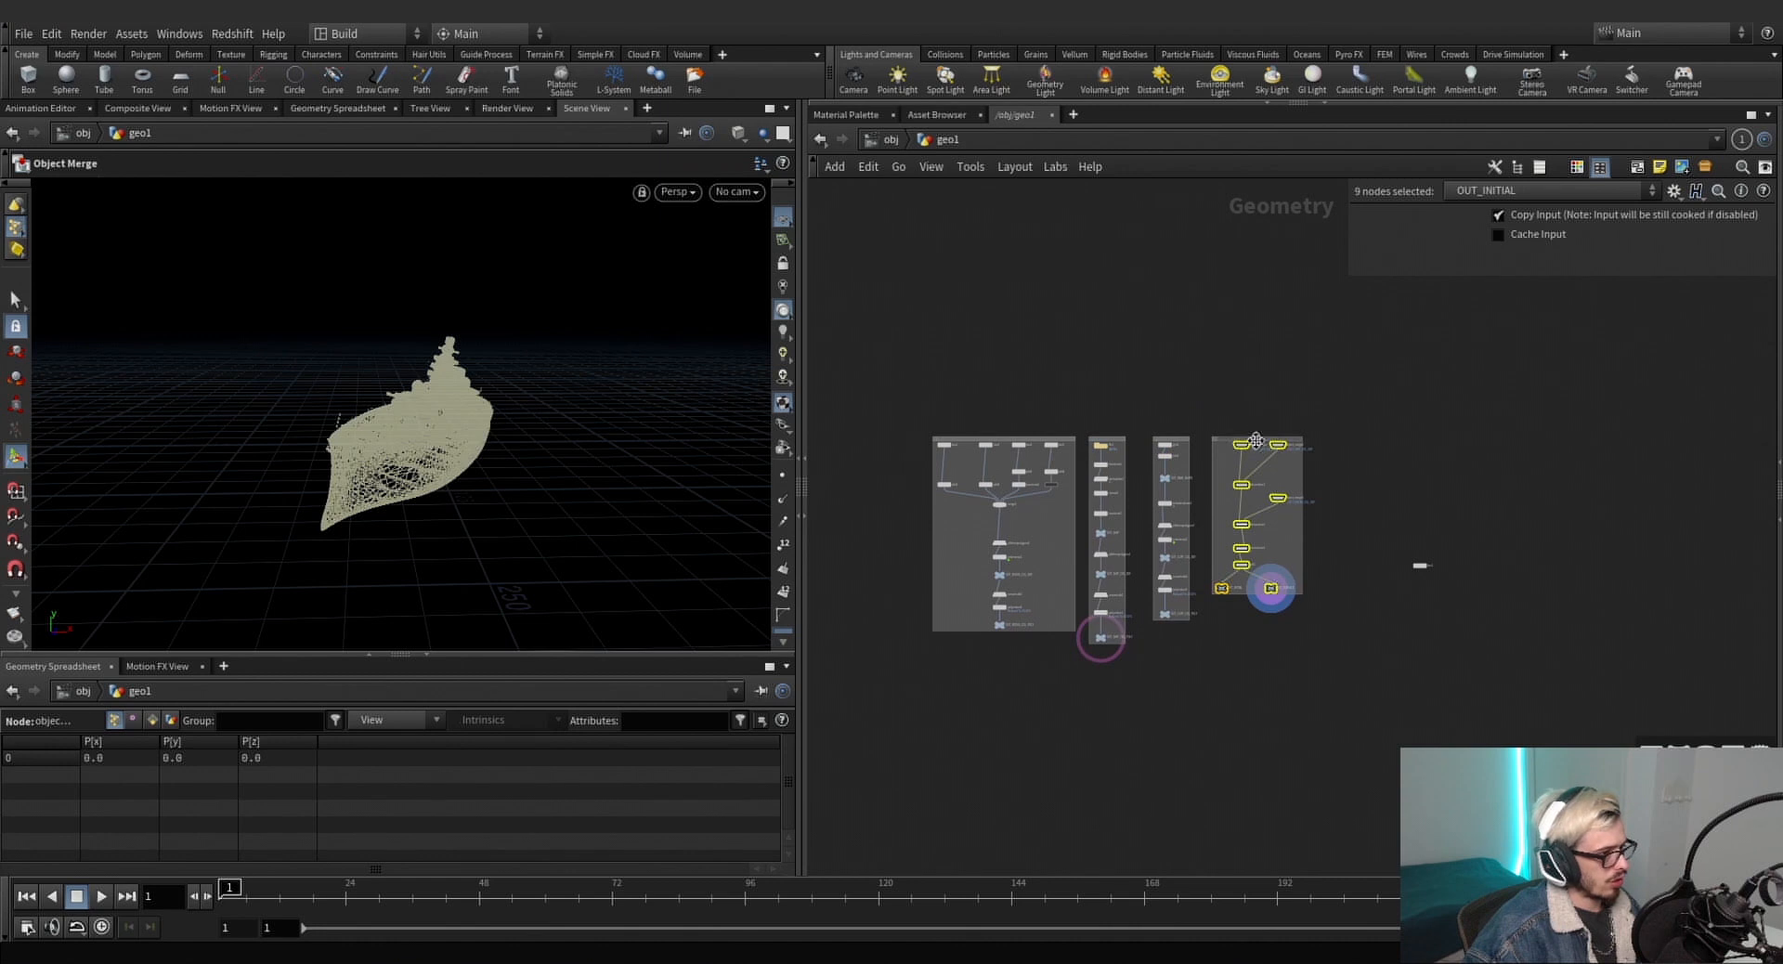
Move the ocean source network box below the rocks network box and switch the network wiring style to rounded.
drag(1255, 441, 978, 694)
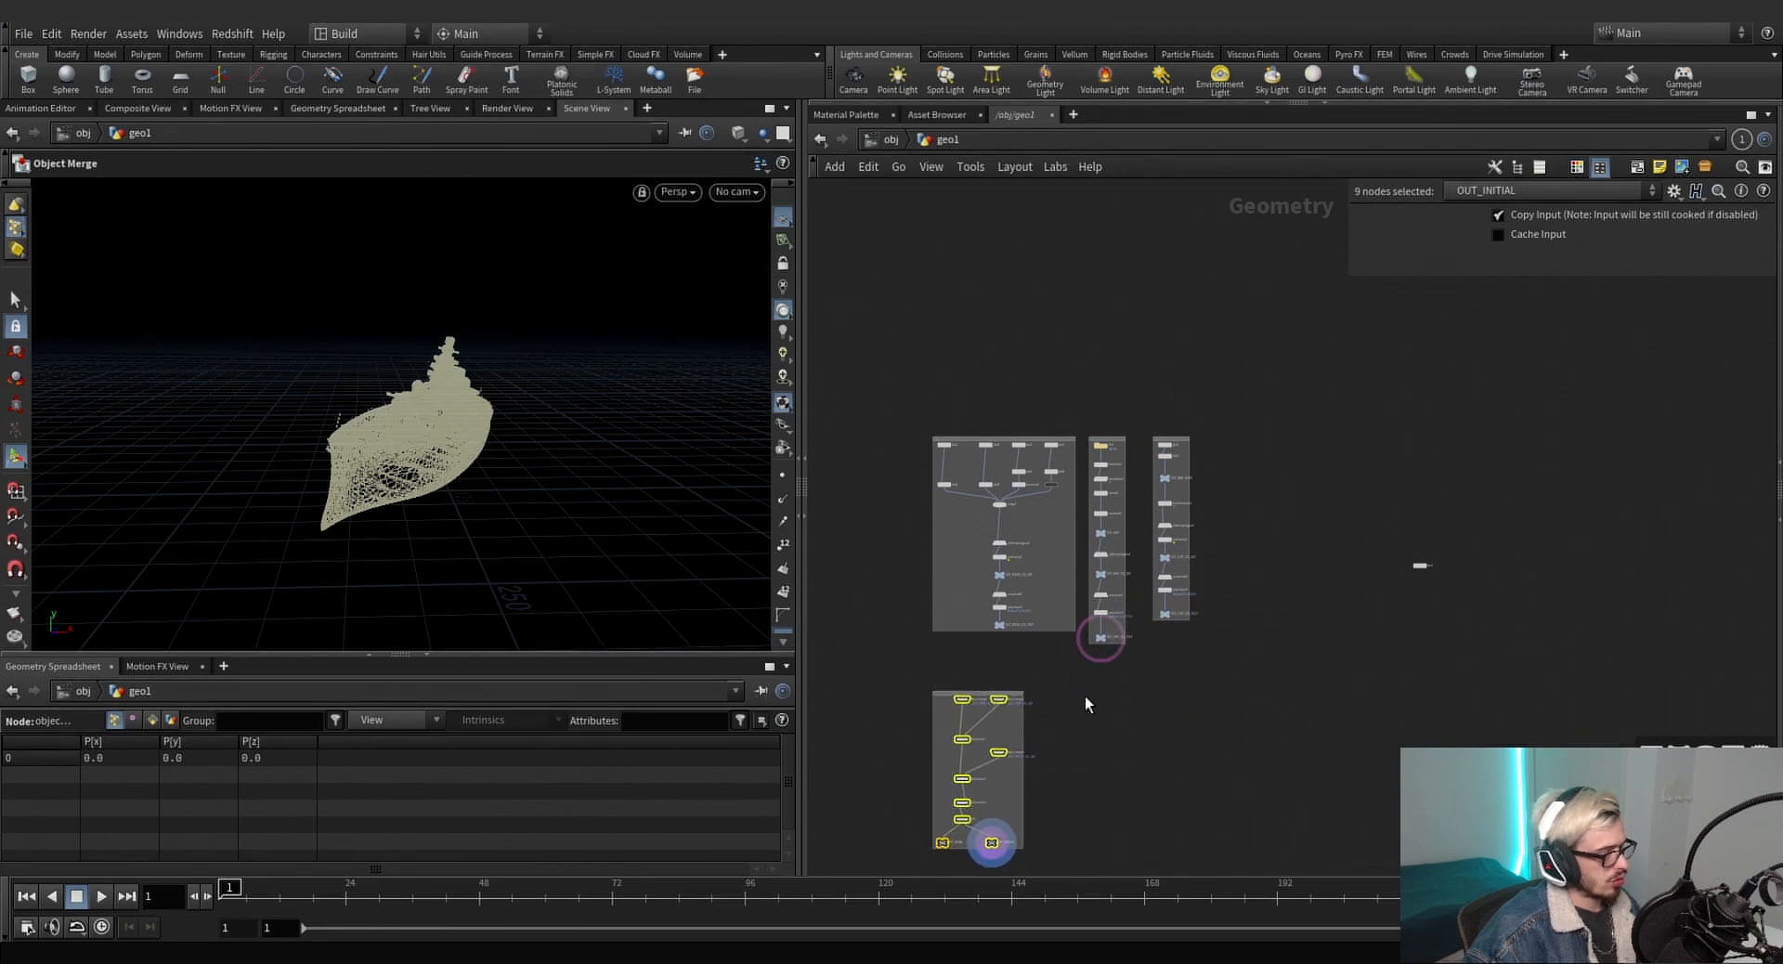
scroll(1101, 689, up, 6)
key(shift+s)
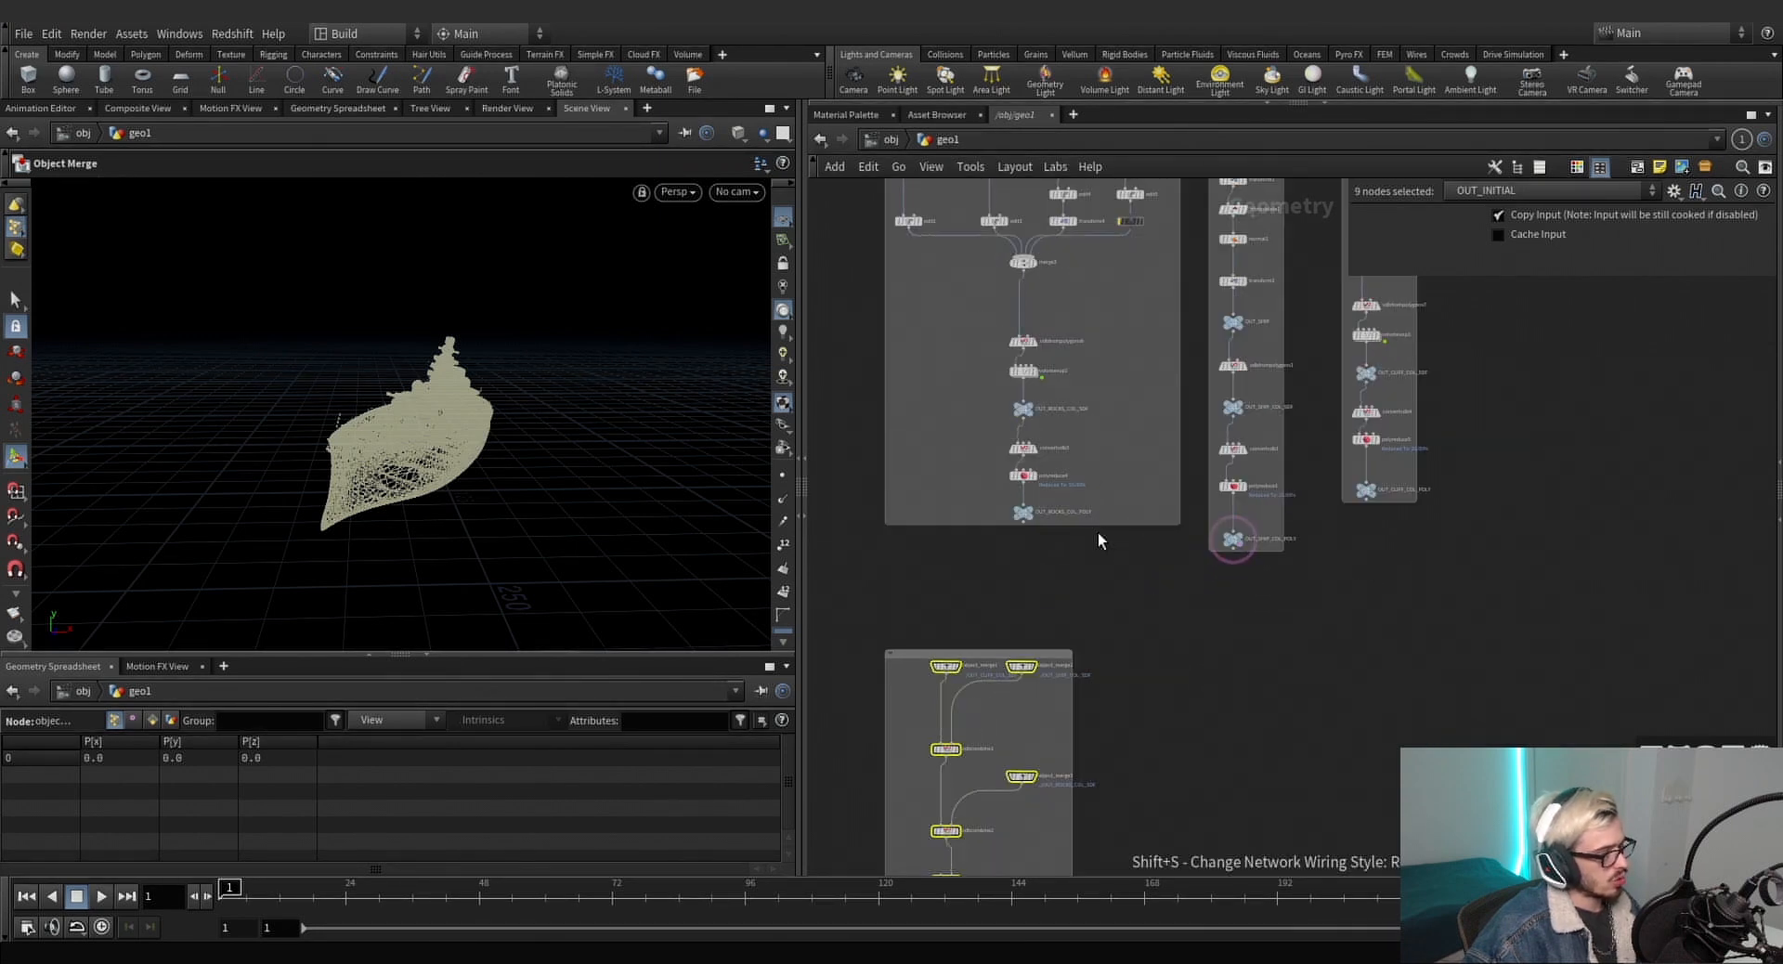
scroll(1105, 543, down, 5)
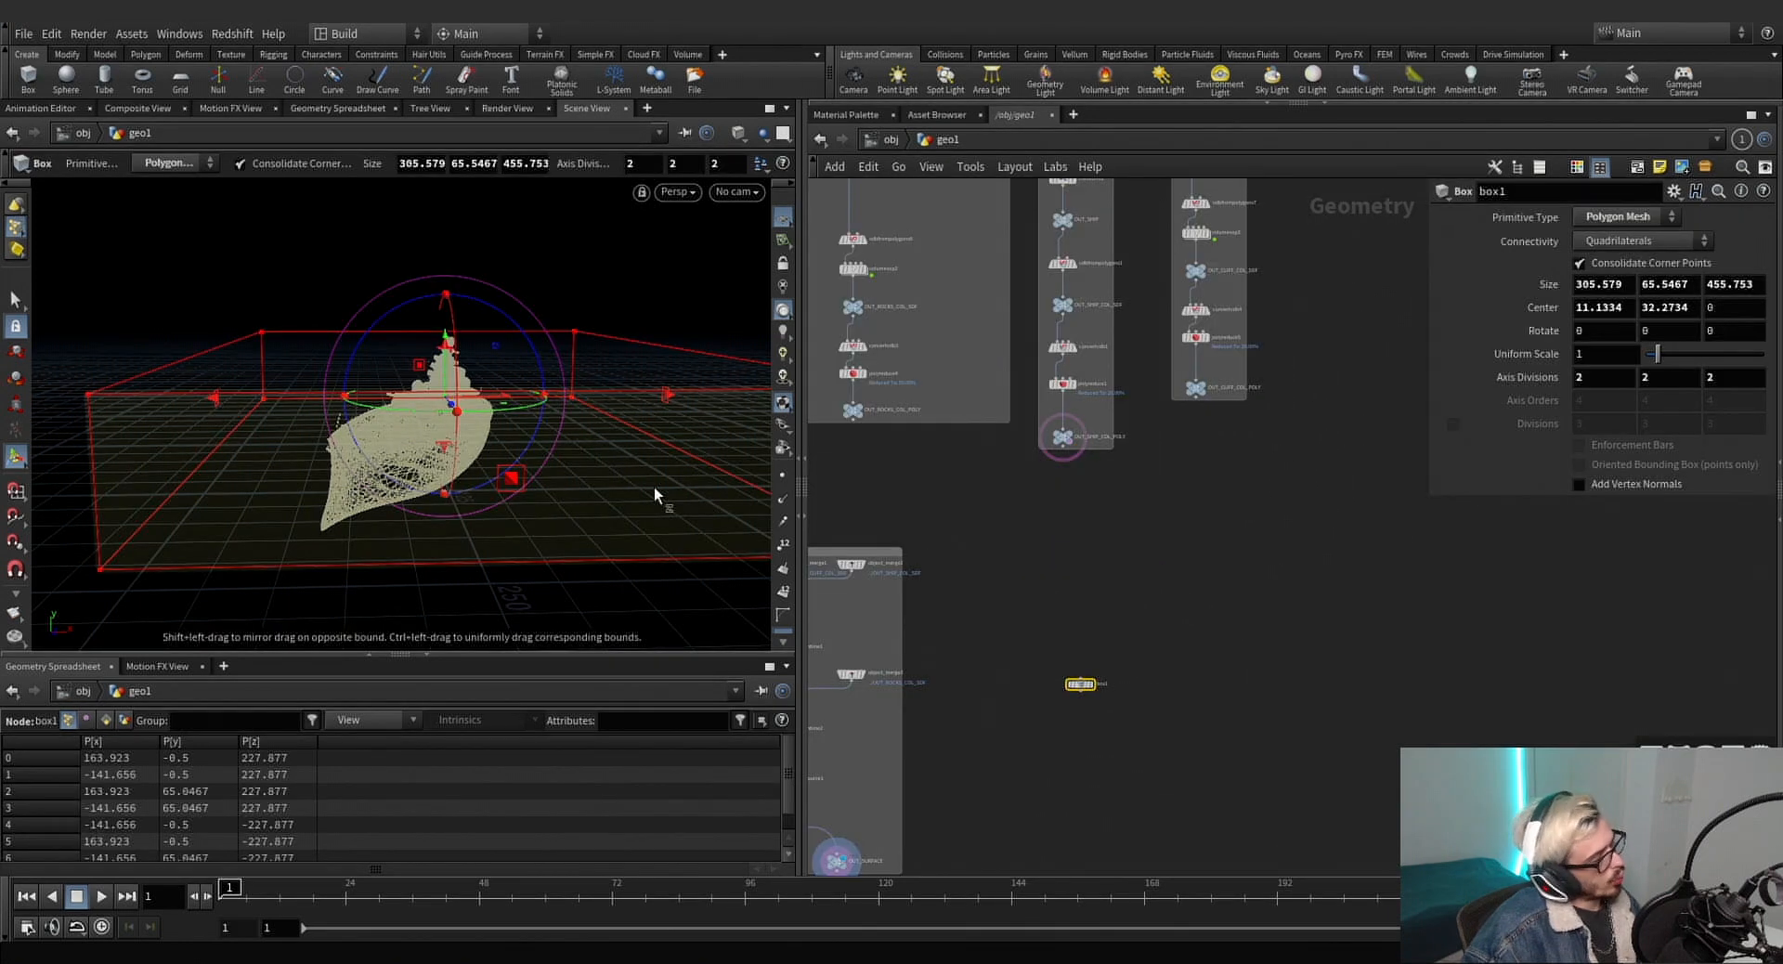
Rename the box1 node as bbox.
alt+drag(548, 476, 620, 503)
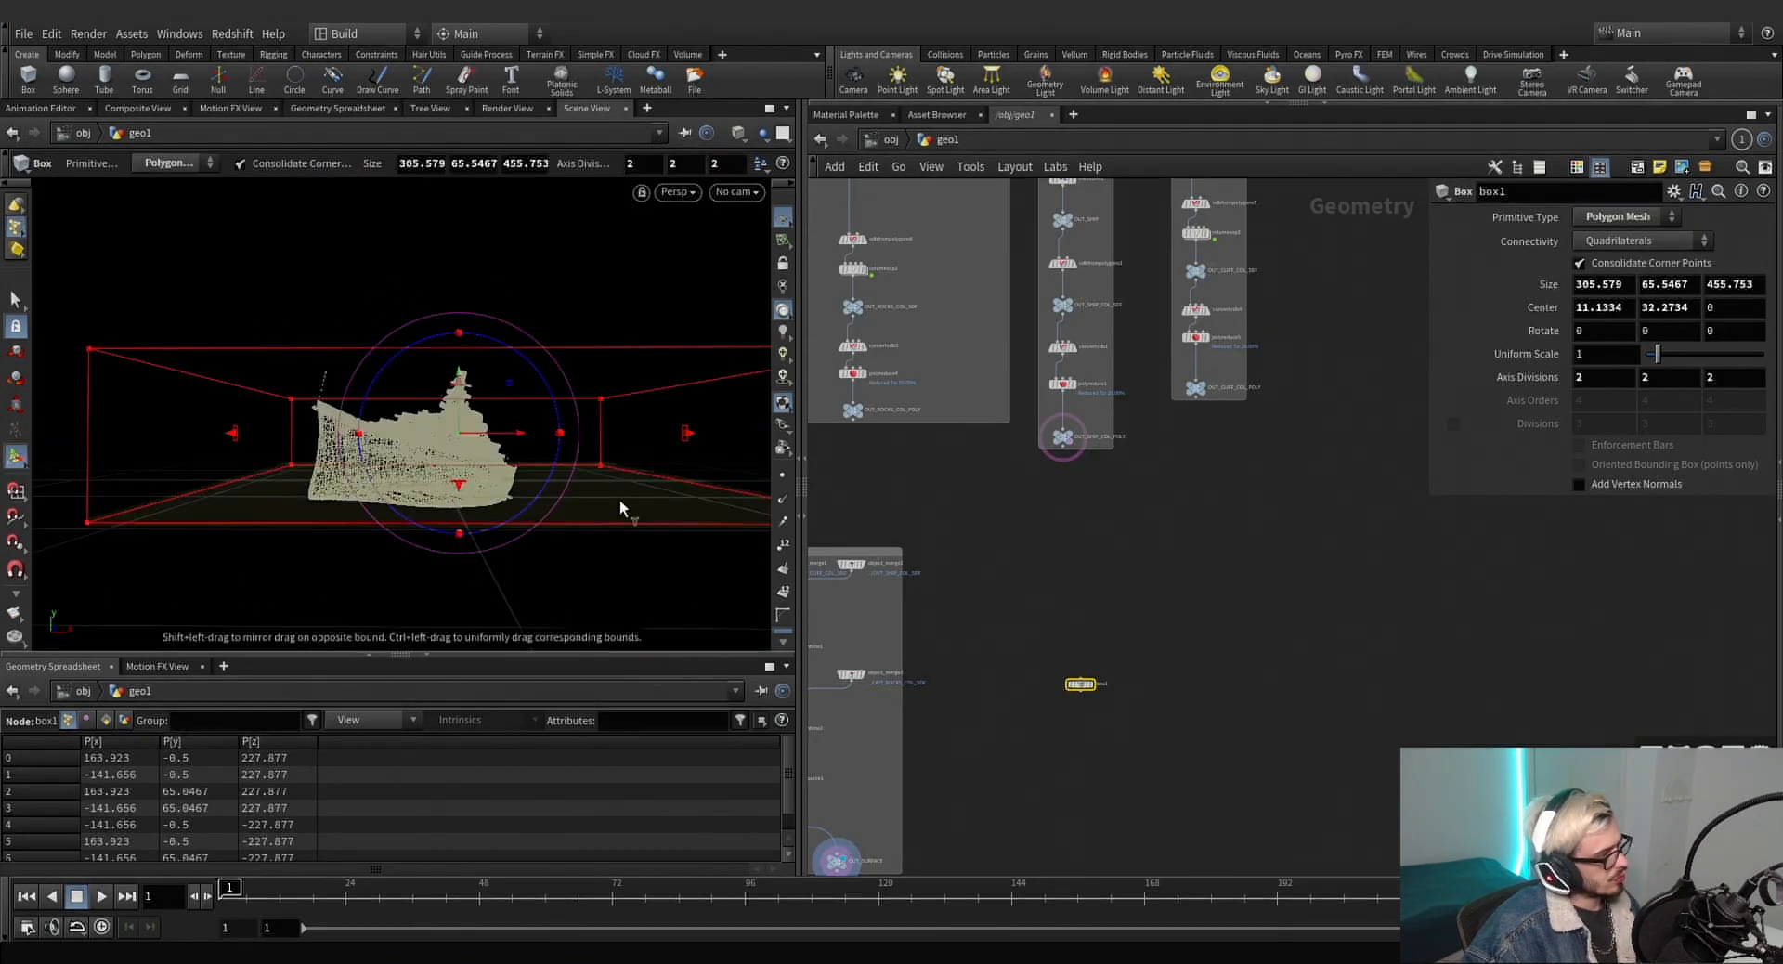
scroll(1105, 705, up, 3)
drag(1068, 668, 1084, 607)
click(1092, 613)
click(1123, 613)
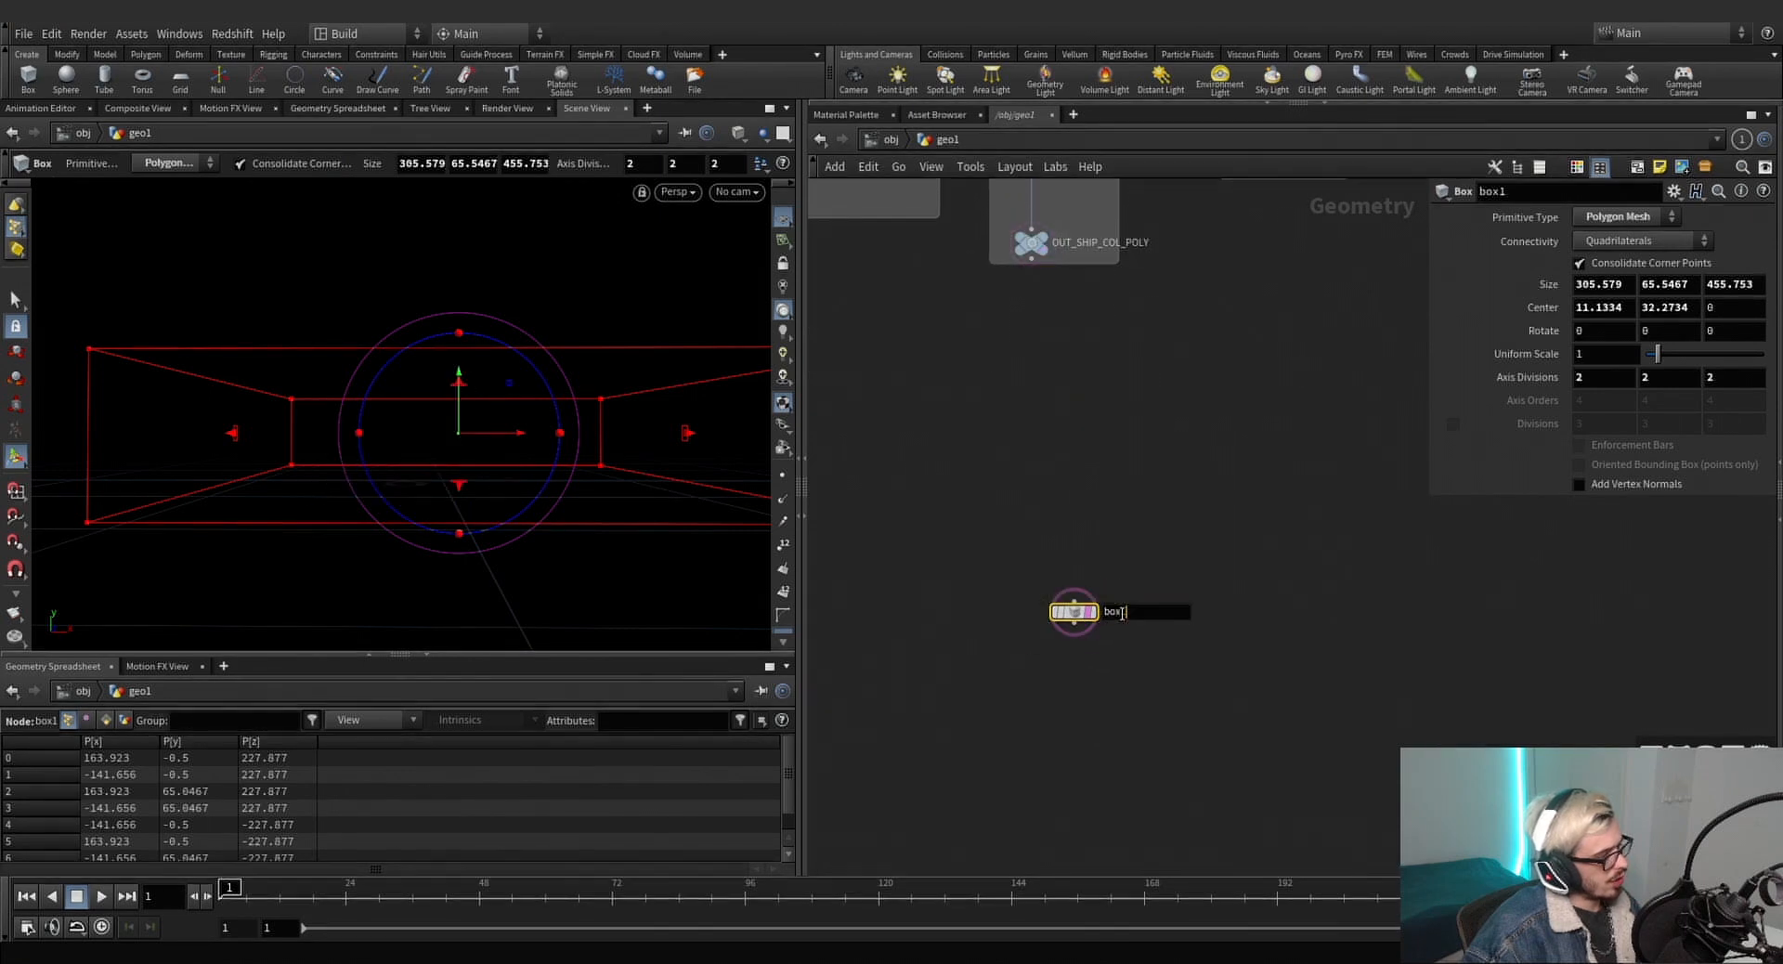
text(bbox)
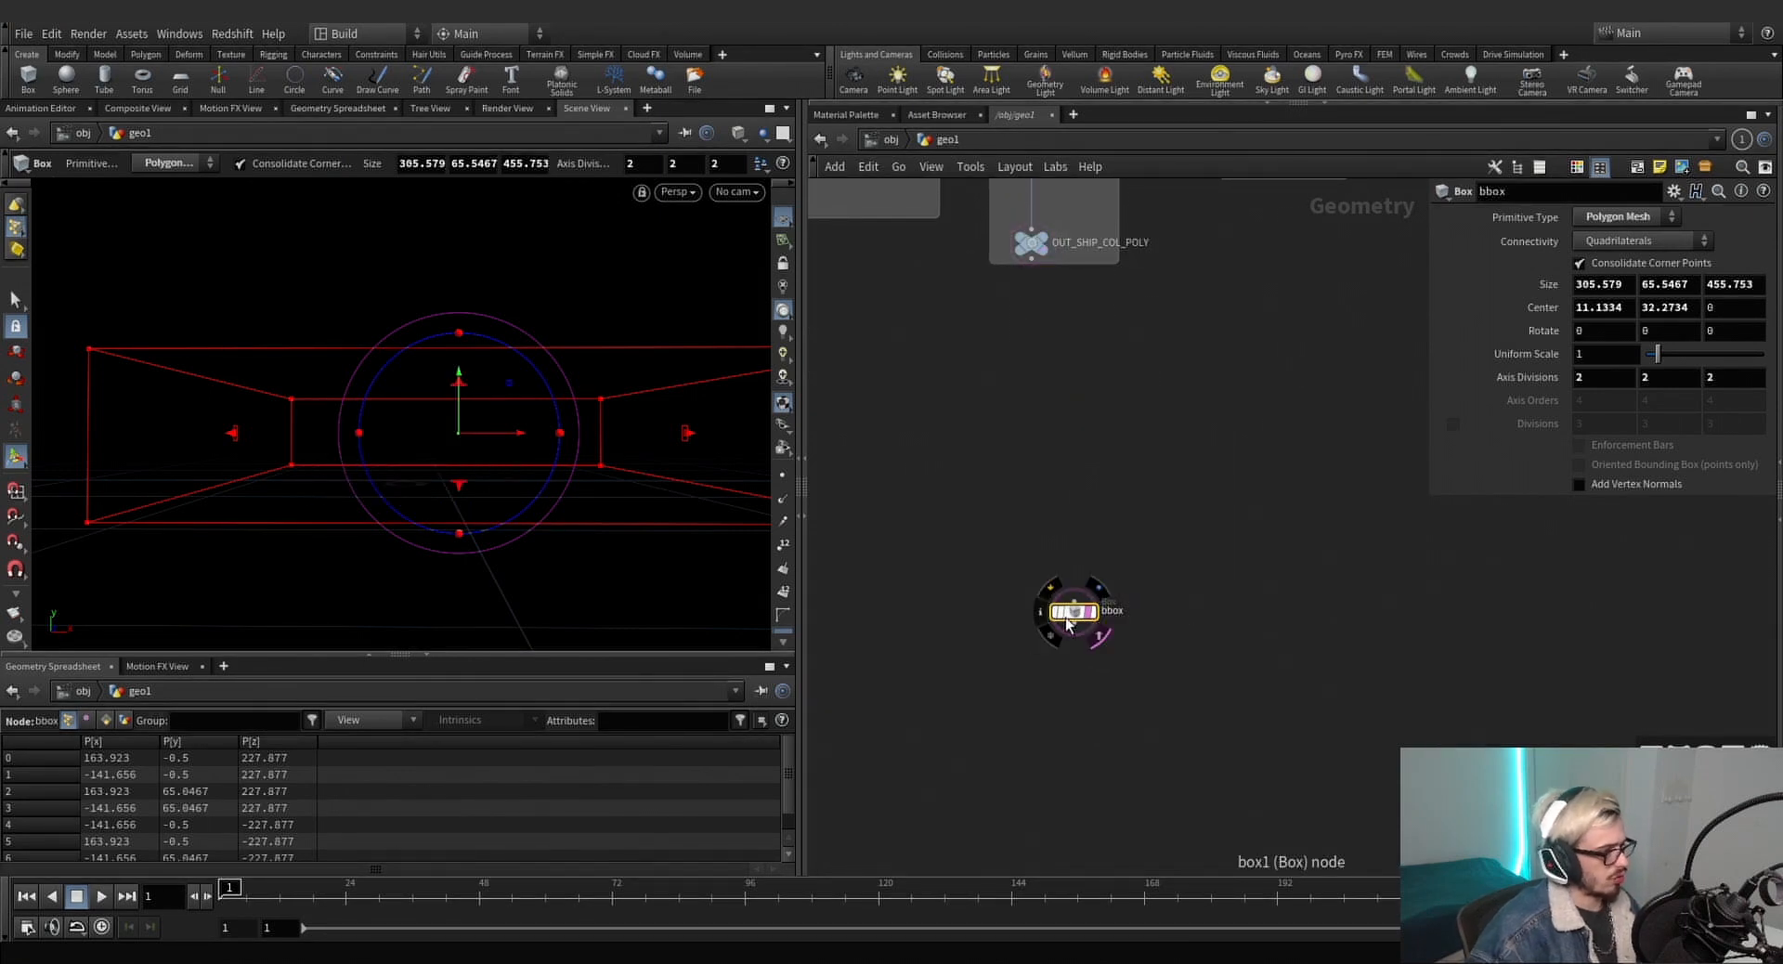
Copy bbox's Size parameter and link oceansource1's Size to it with relative references.
drag(1207, 574, 979, 707)
right_click(1541, 287)
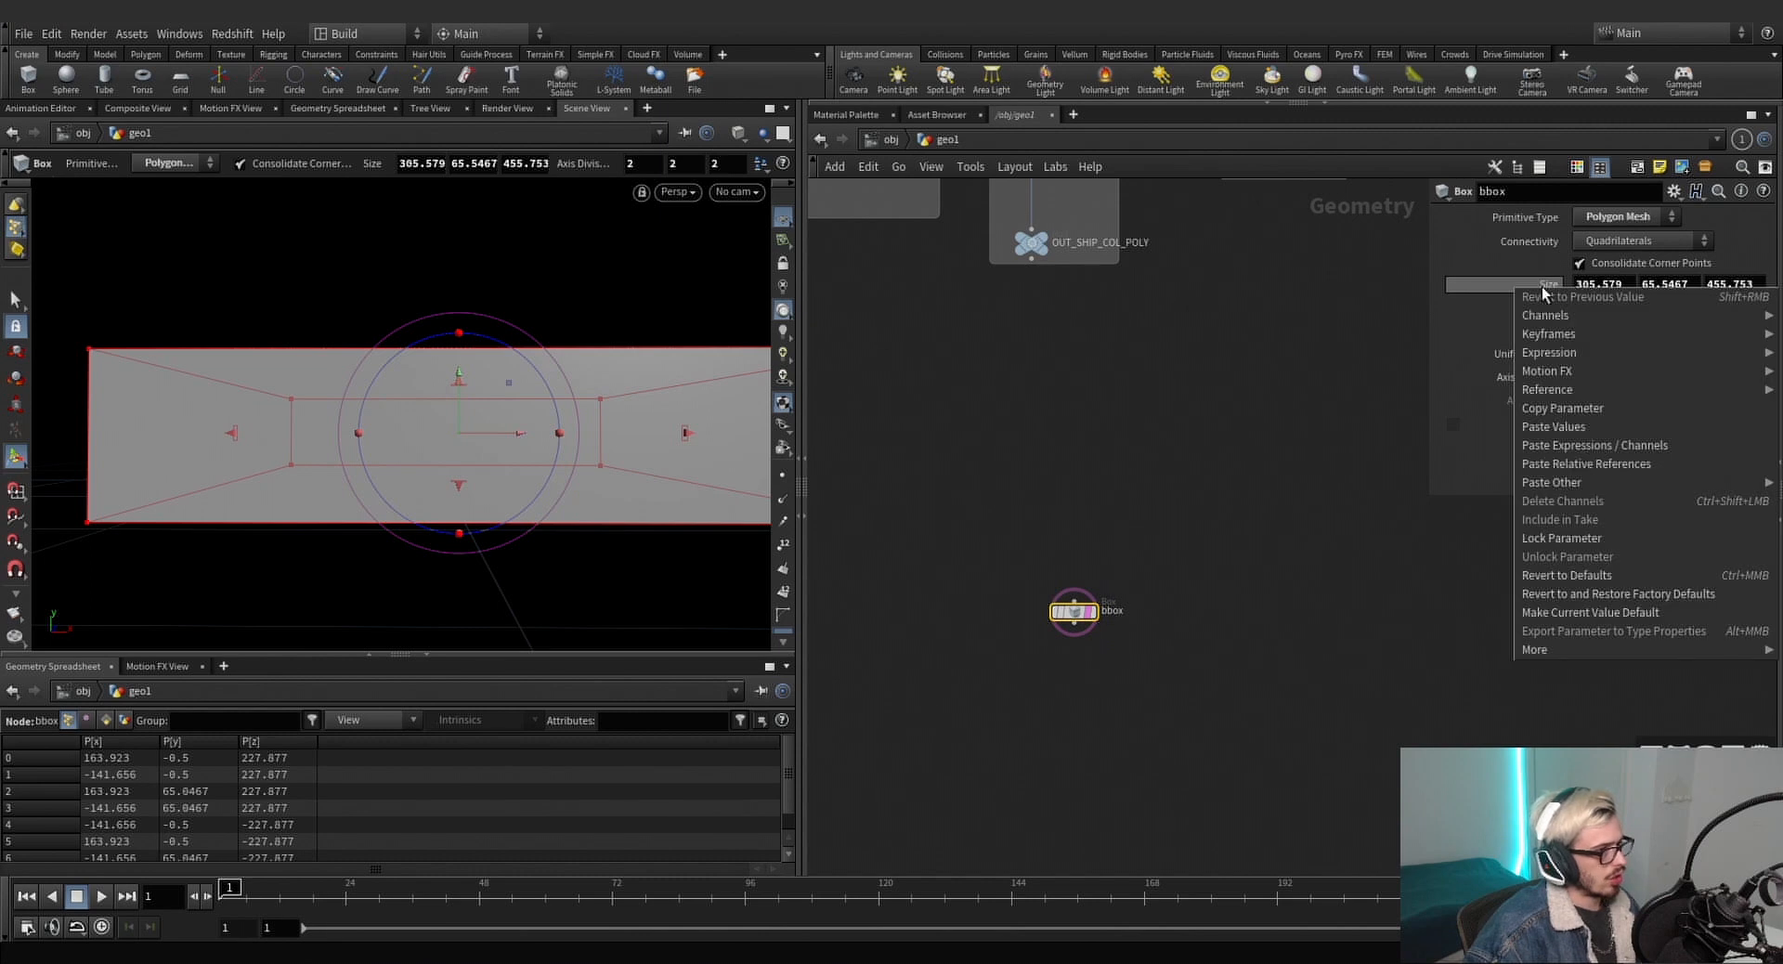
click(1560, 408)
middle_drag(1213, 321, 1084, 695)
middle_drag(1295, 435, 1082, 517)
scroll(1083, 520, down, 6)
middle_drag(817, 706, 1046, 449)
scroll(1046, 450, up, 3)
scroll(1230, 465, up, 5)
click(1076, 474)
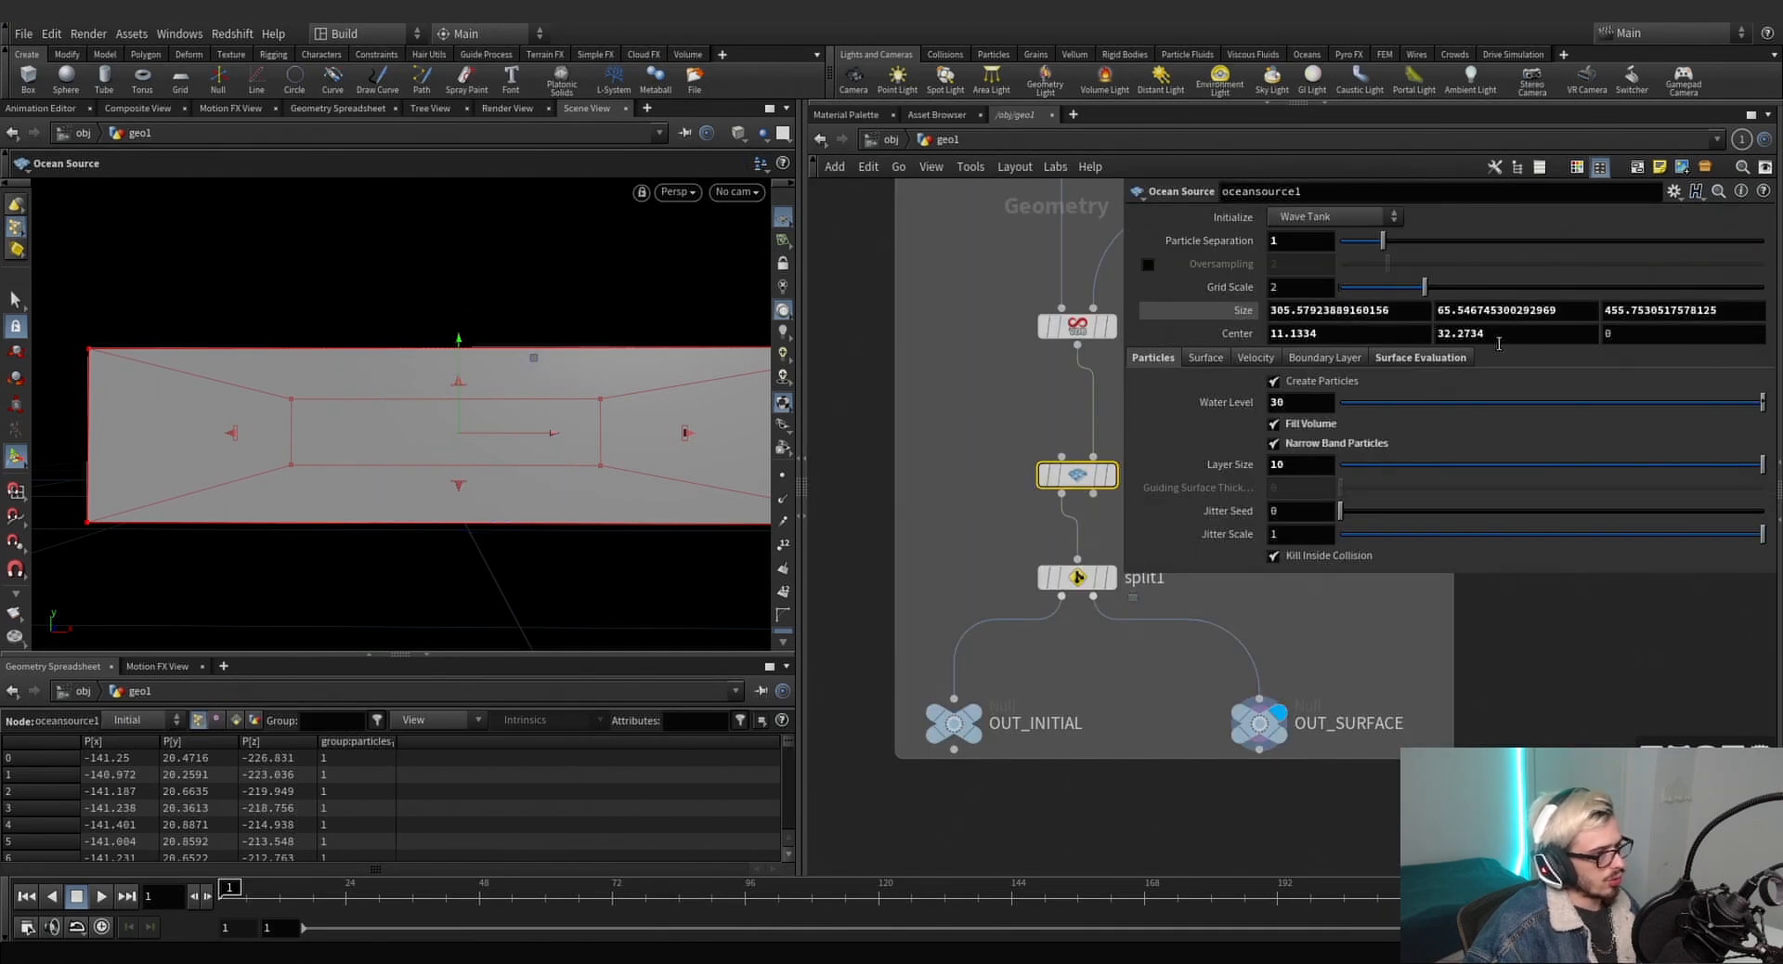
right_click(1228, 314)
click(1300, 474)
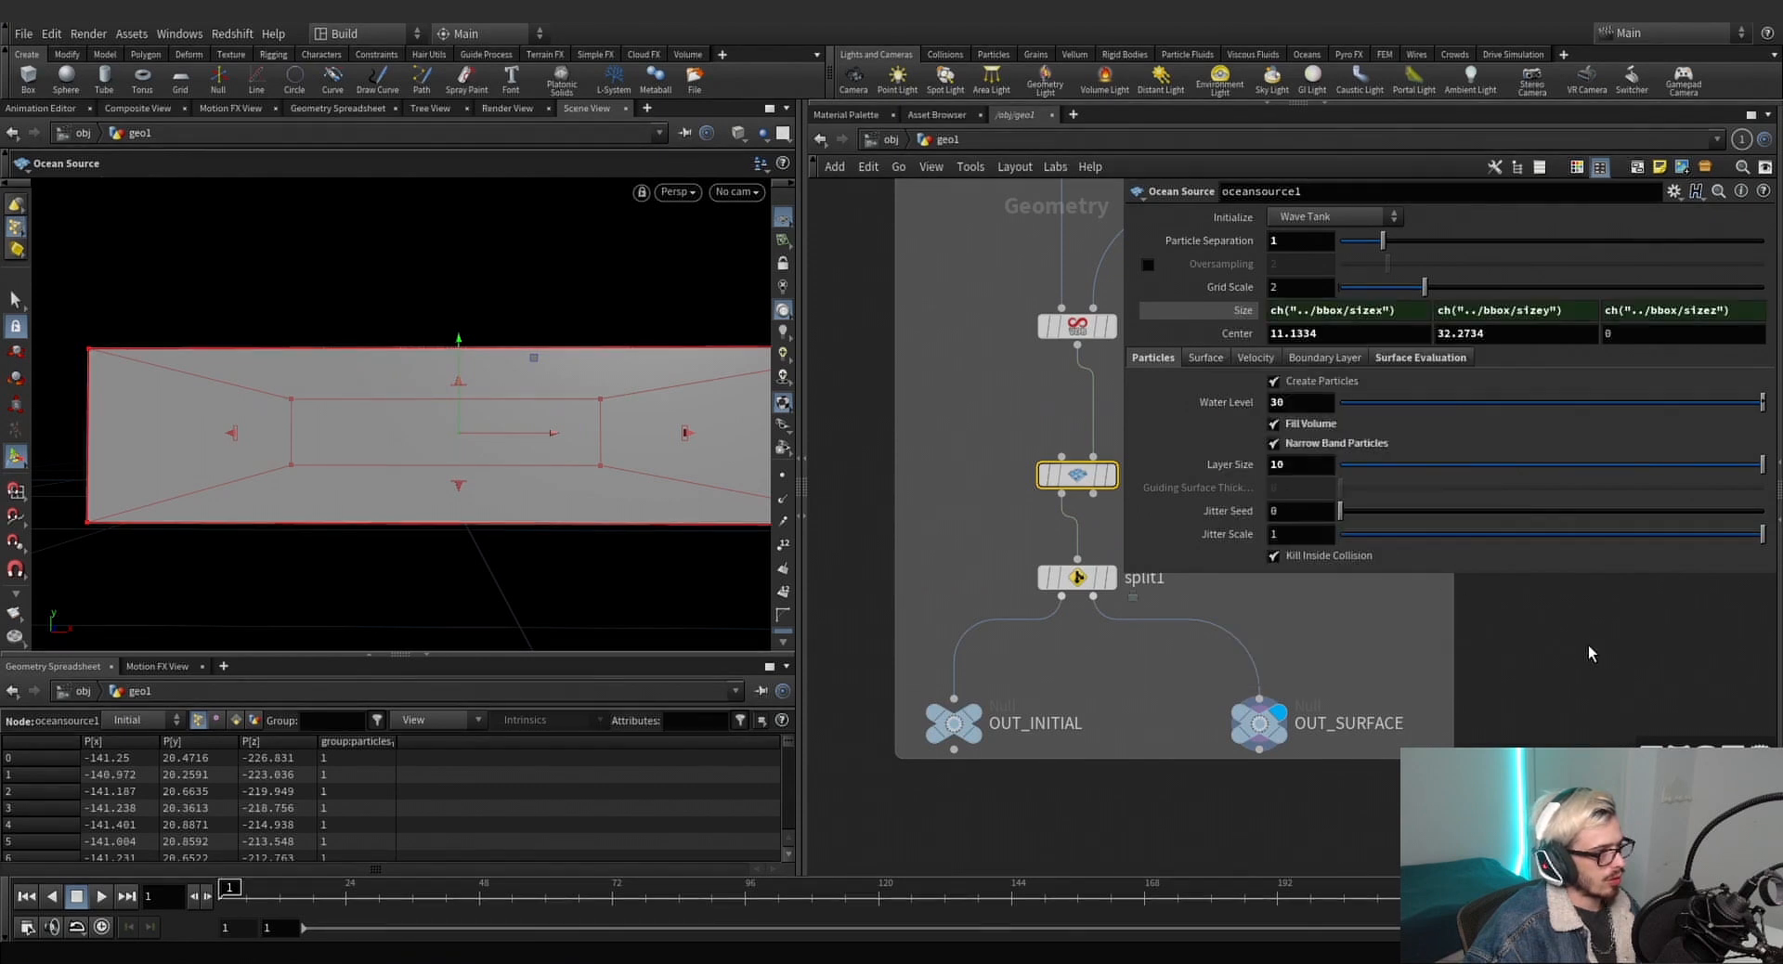
Copy bbox's Center parameter and link oceansource1's Center to it with relative references.
scroll(1081, 720, down, 4)
middle_drag(1081, 719, 1151, 550)
click(944, 529)
right_click(1526, 309)
click(1560, 429)
scroll(1117, 559, down, 4)
scroll(1154, 550, up, 6)
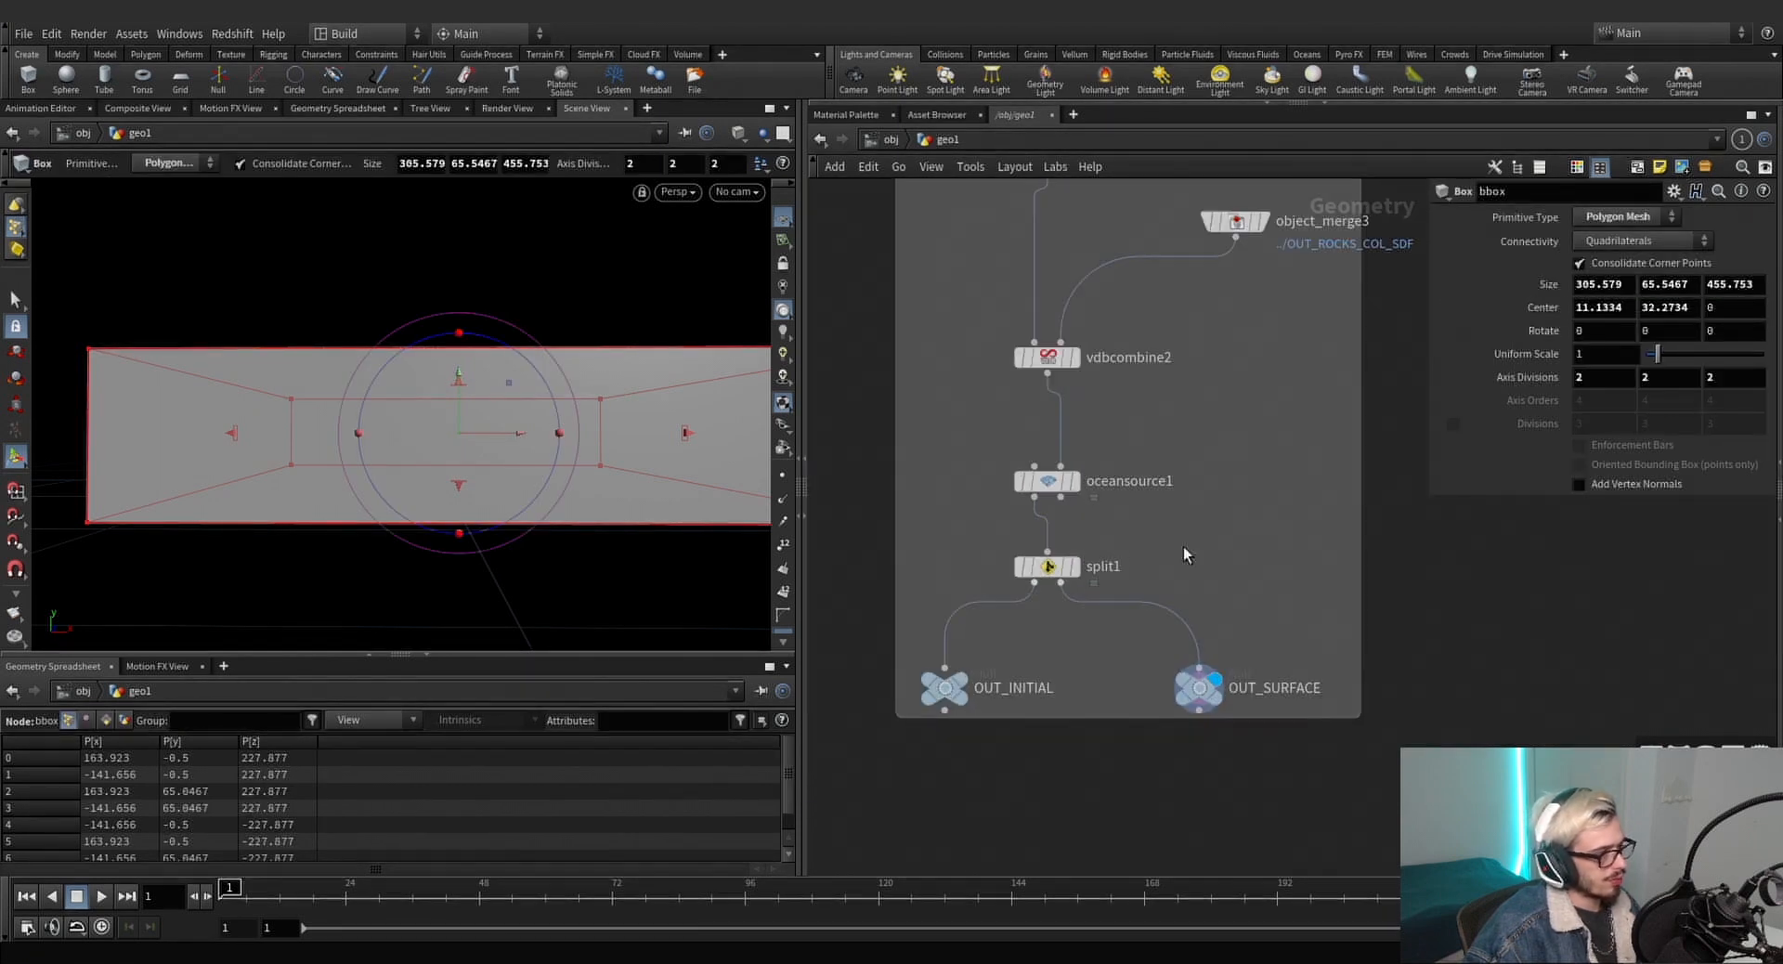
click(1047, 480)
right_click(1249, 336)
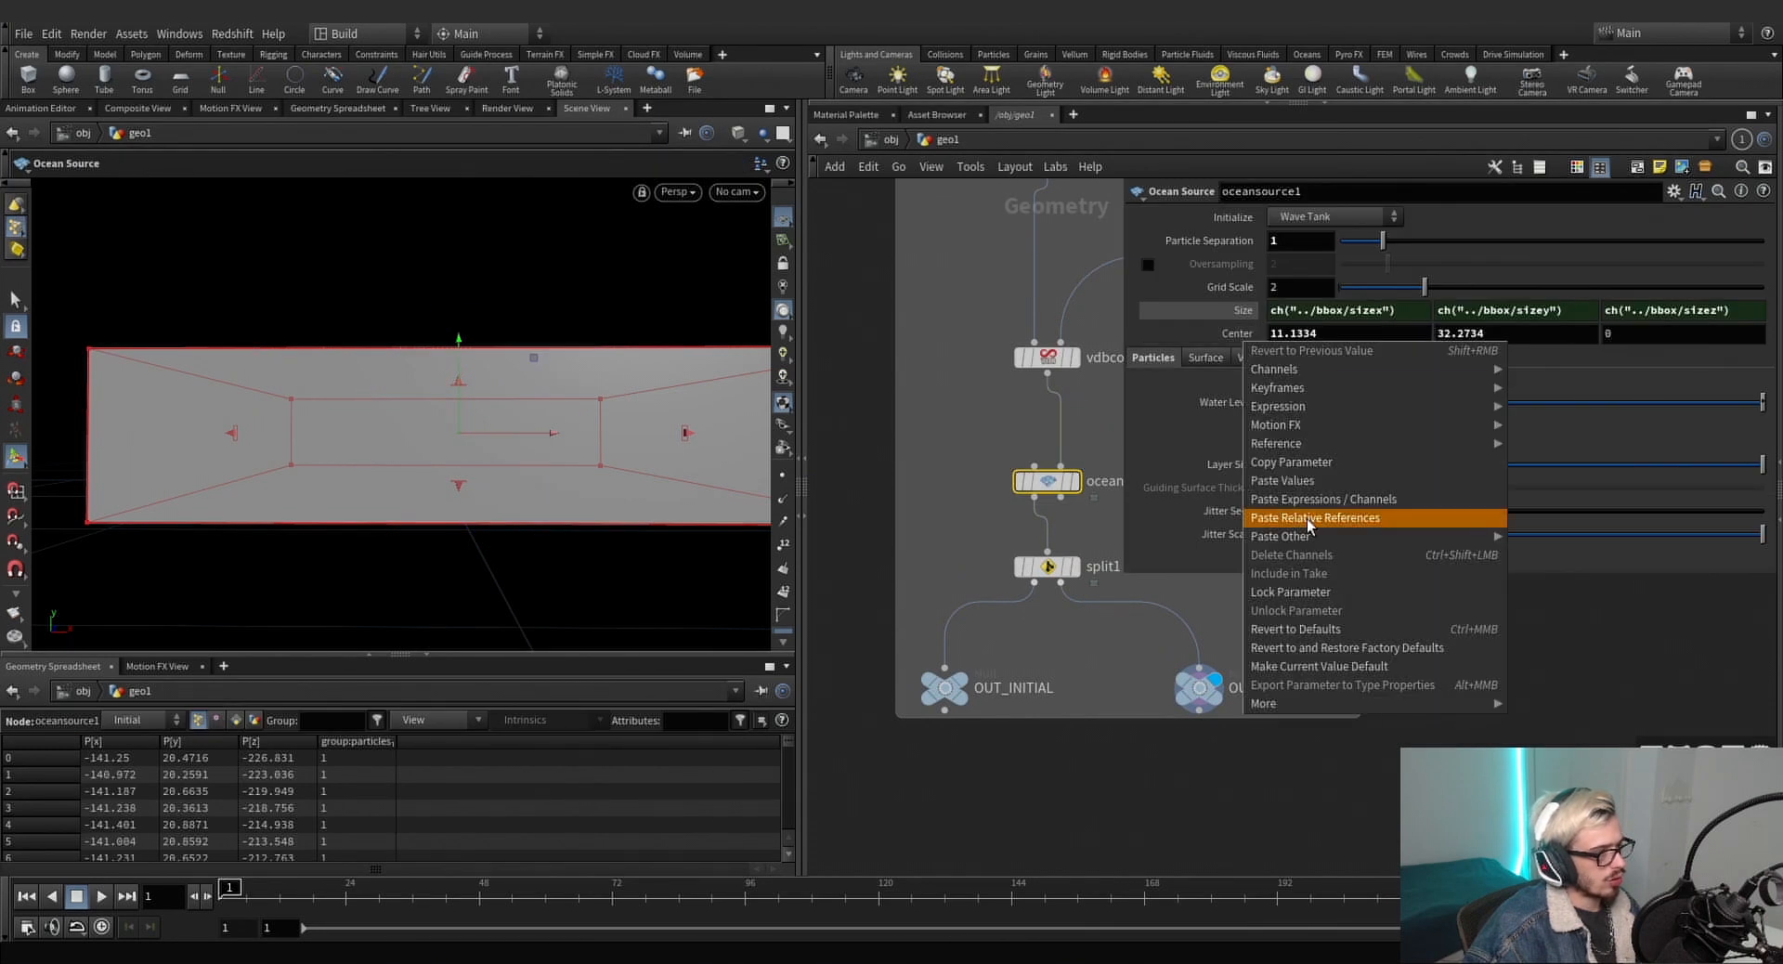
click(1352, 517)
Add a DOP Network node below bbox.
scroll(1099, 665, down, 3)
scroll(1099, 665, down, 2)
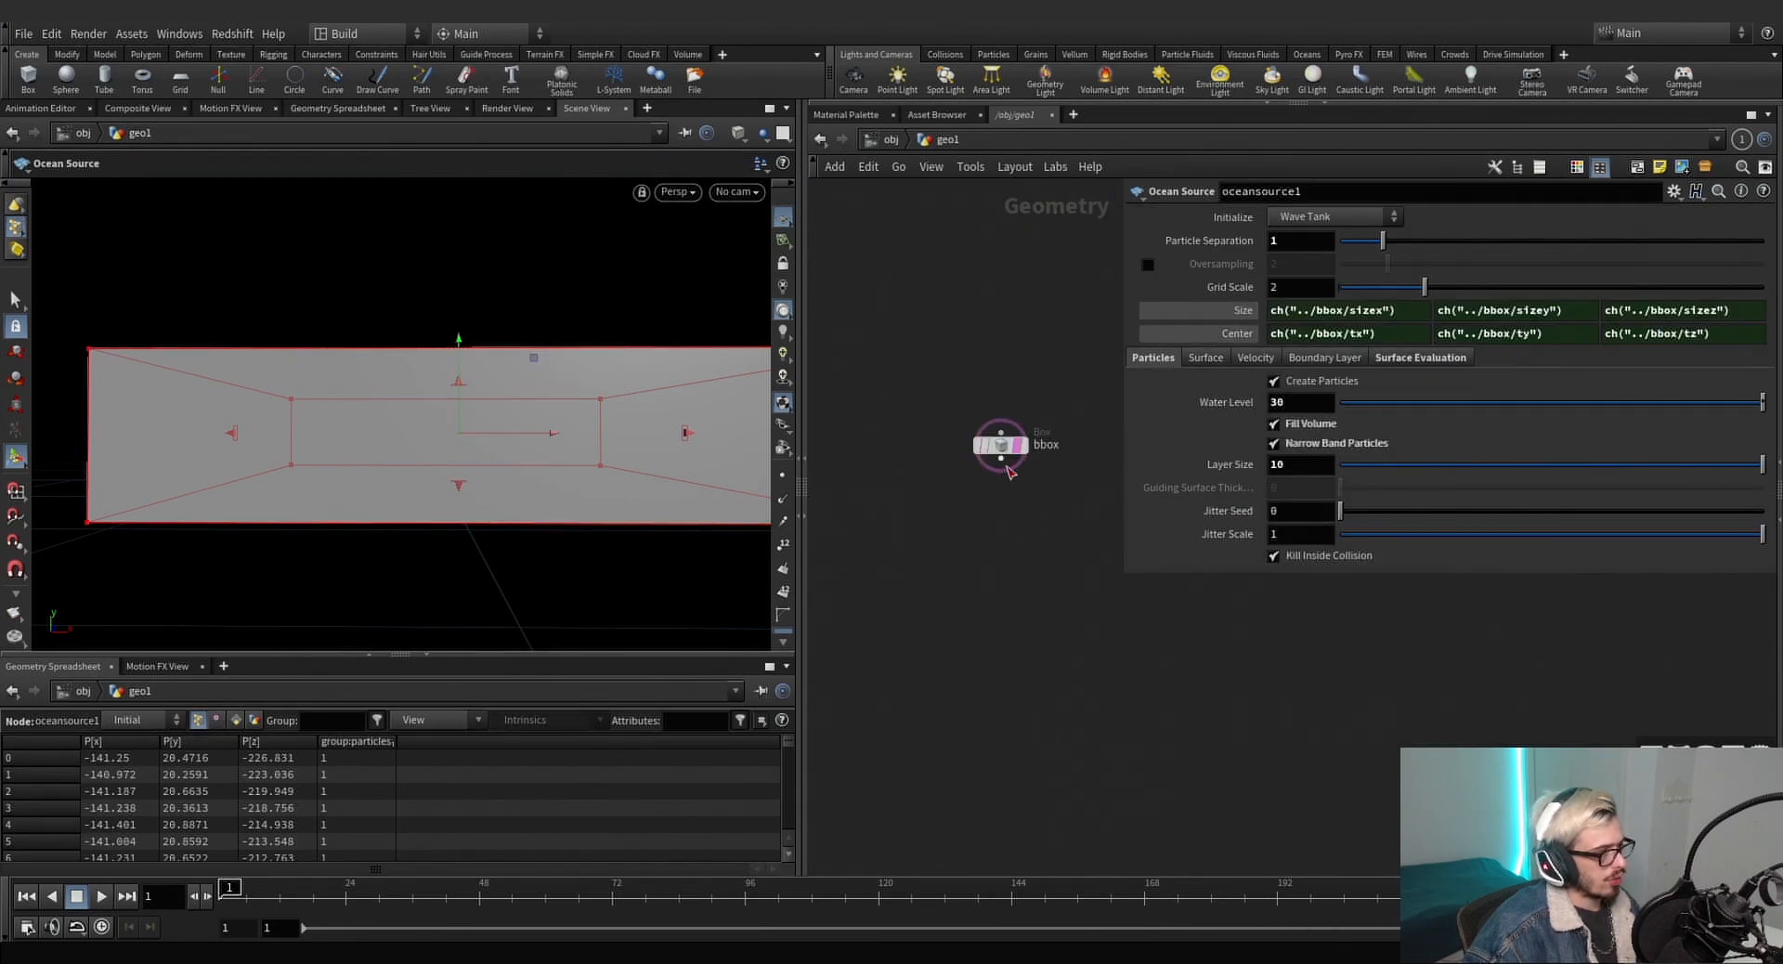
key(Tab)
text(dop)
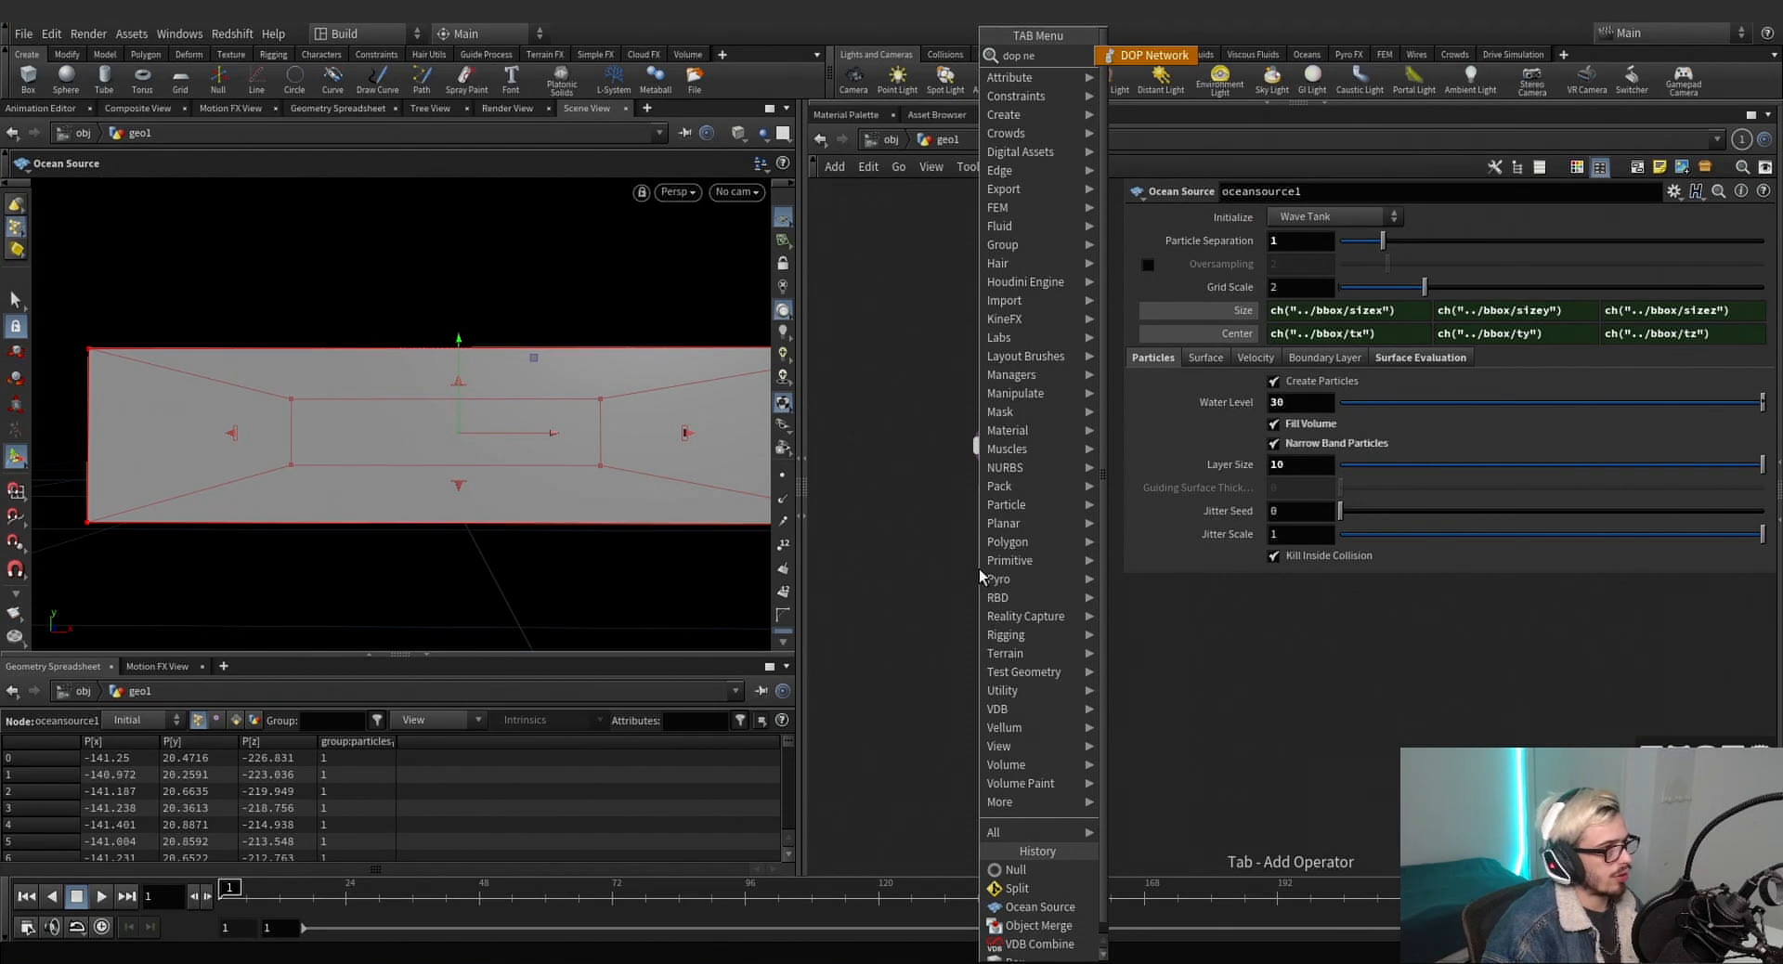
key(Return)
click(991, 568)
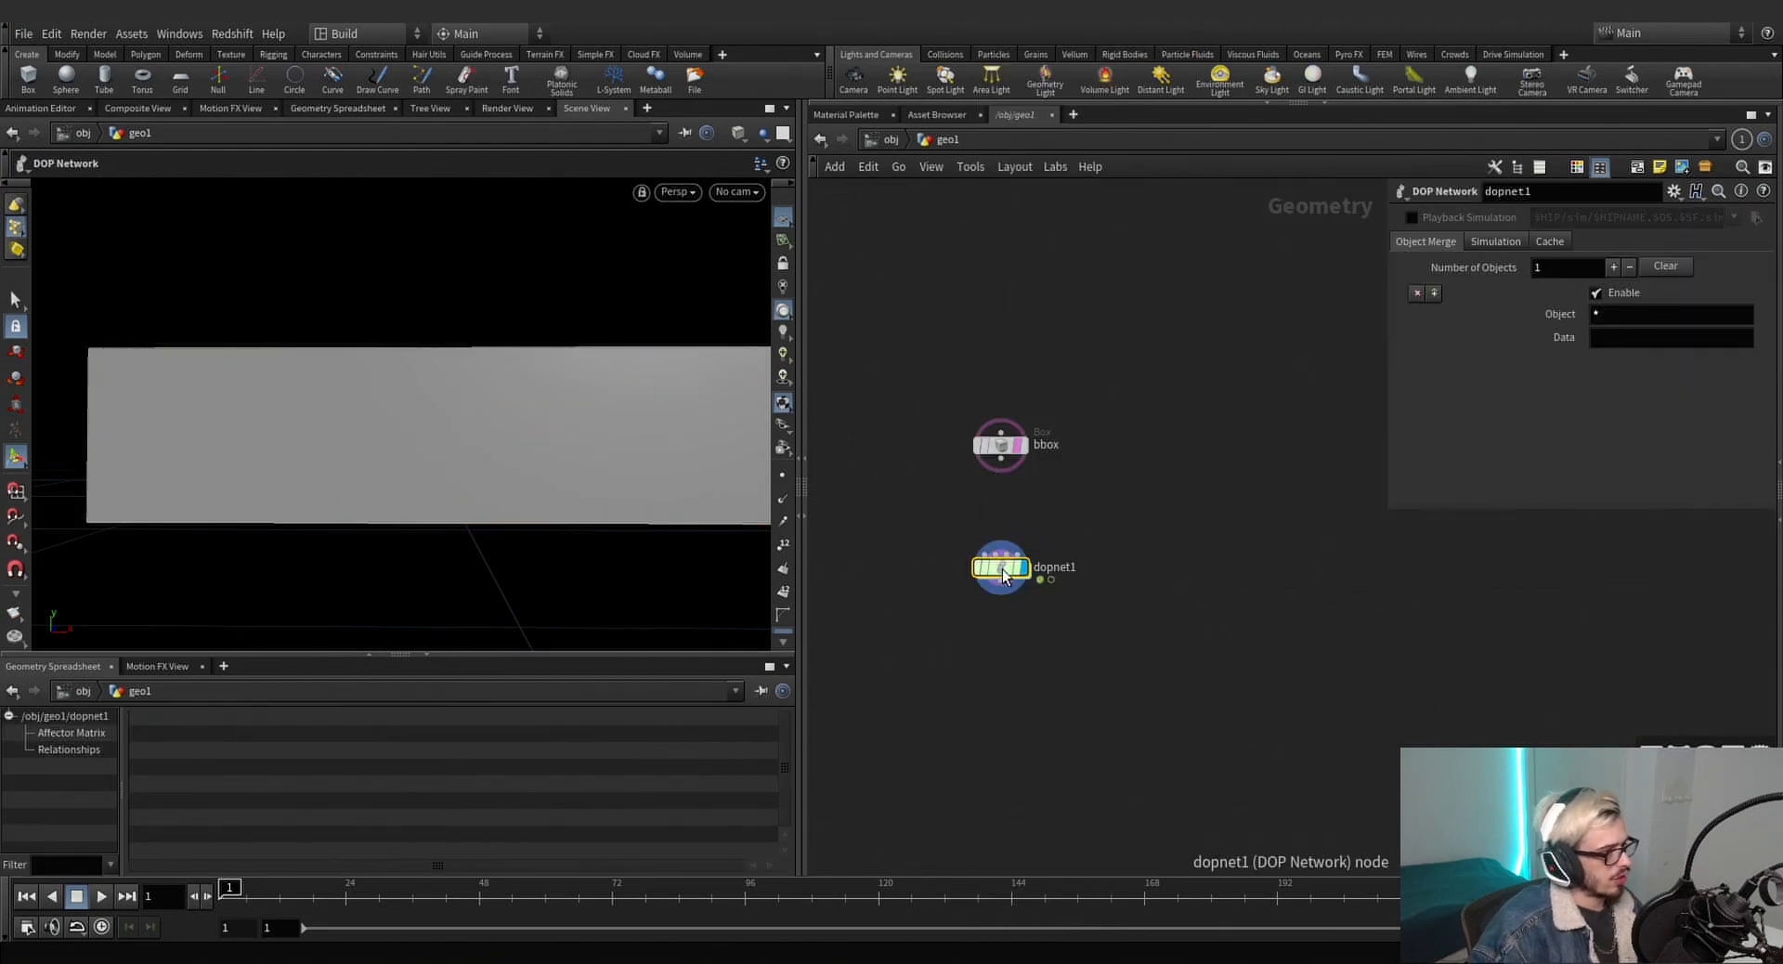
Enter the DOP network and add a FLIP Solver above the output node.
double_click(1000, 569)
key(Tab)
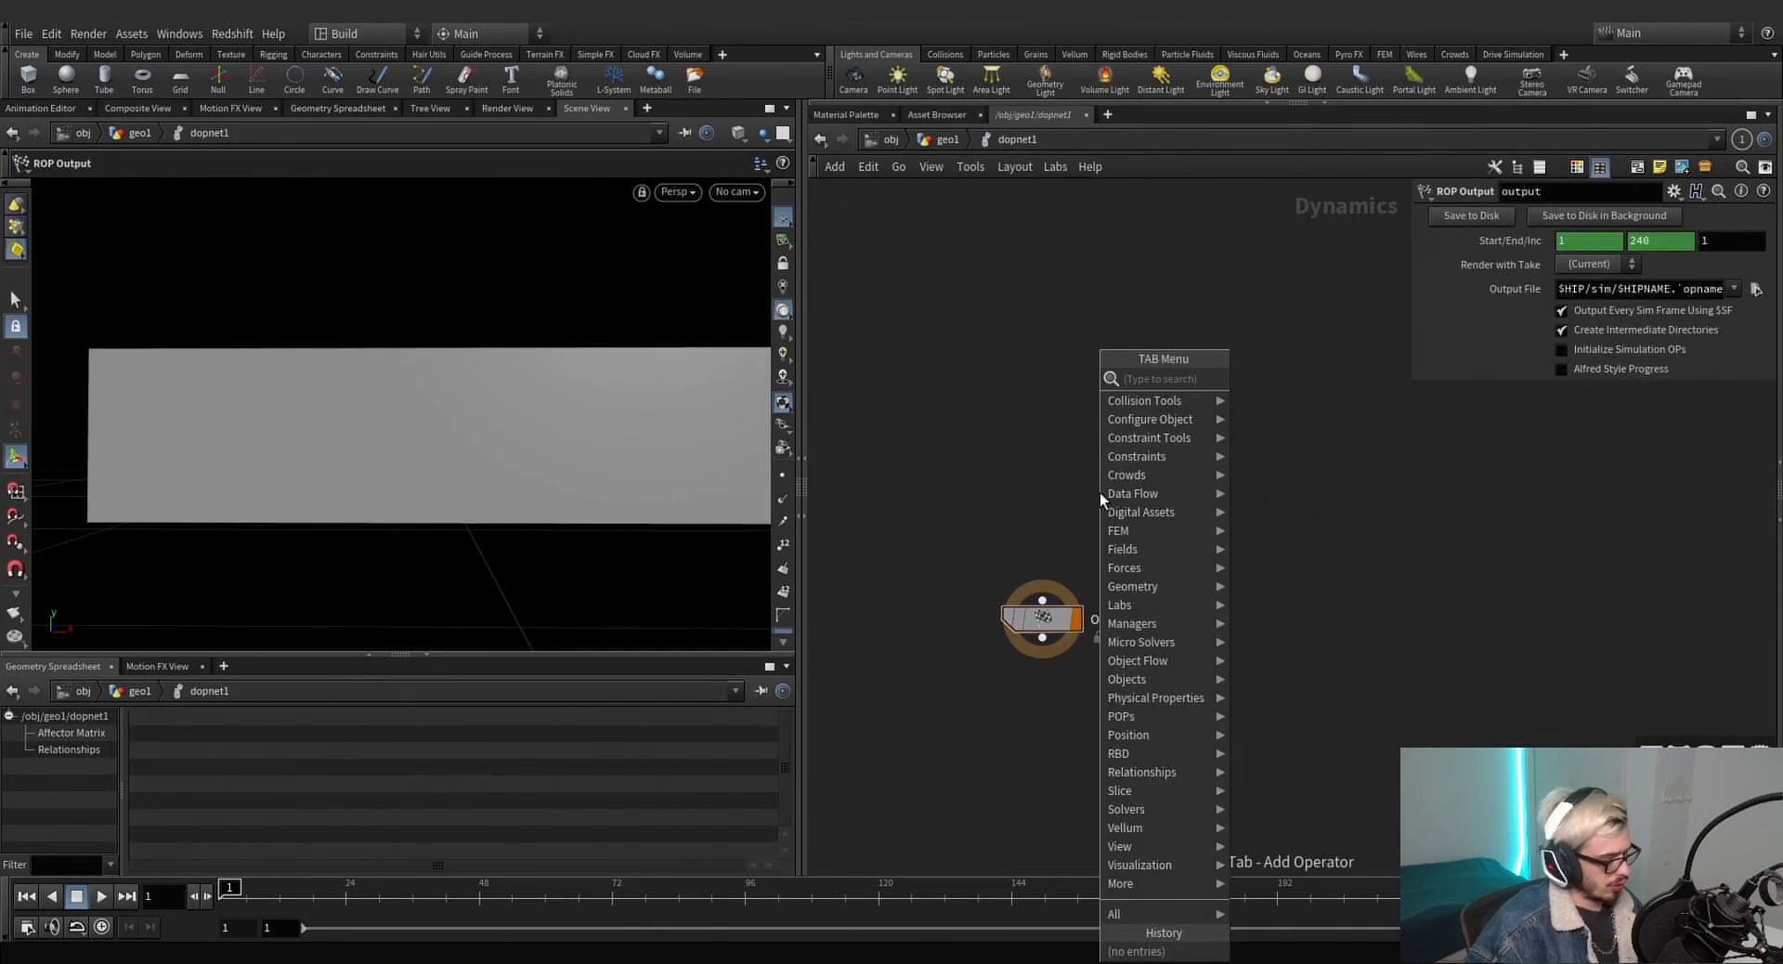
text(flip)
key(Down)
key(Return)
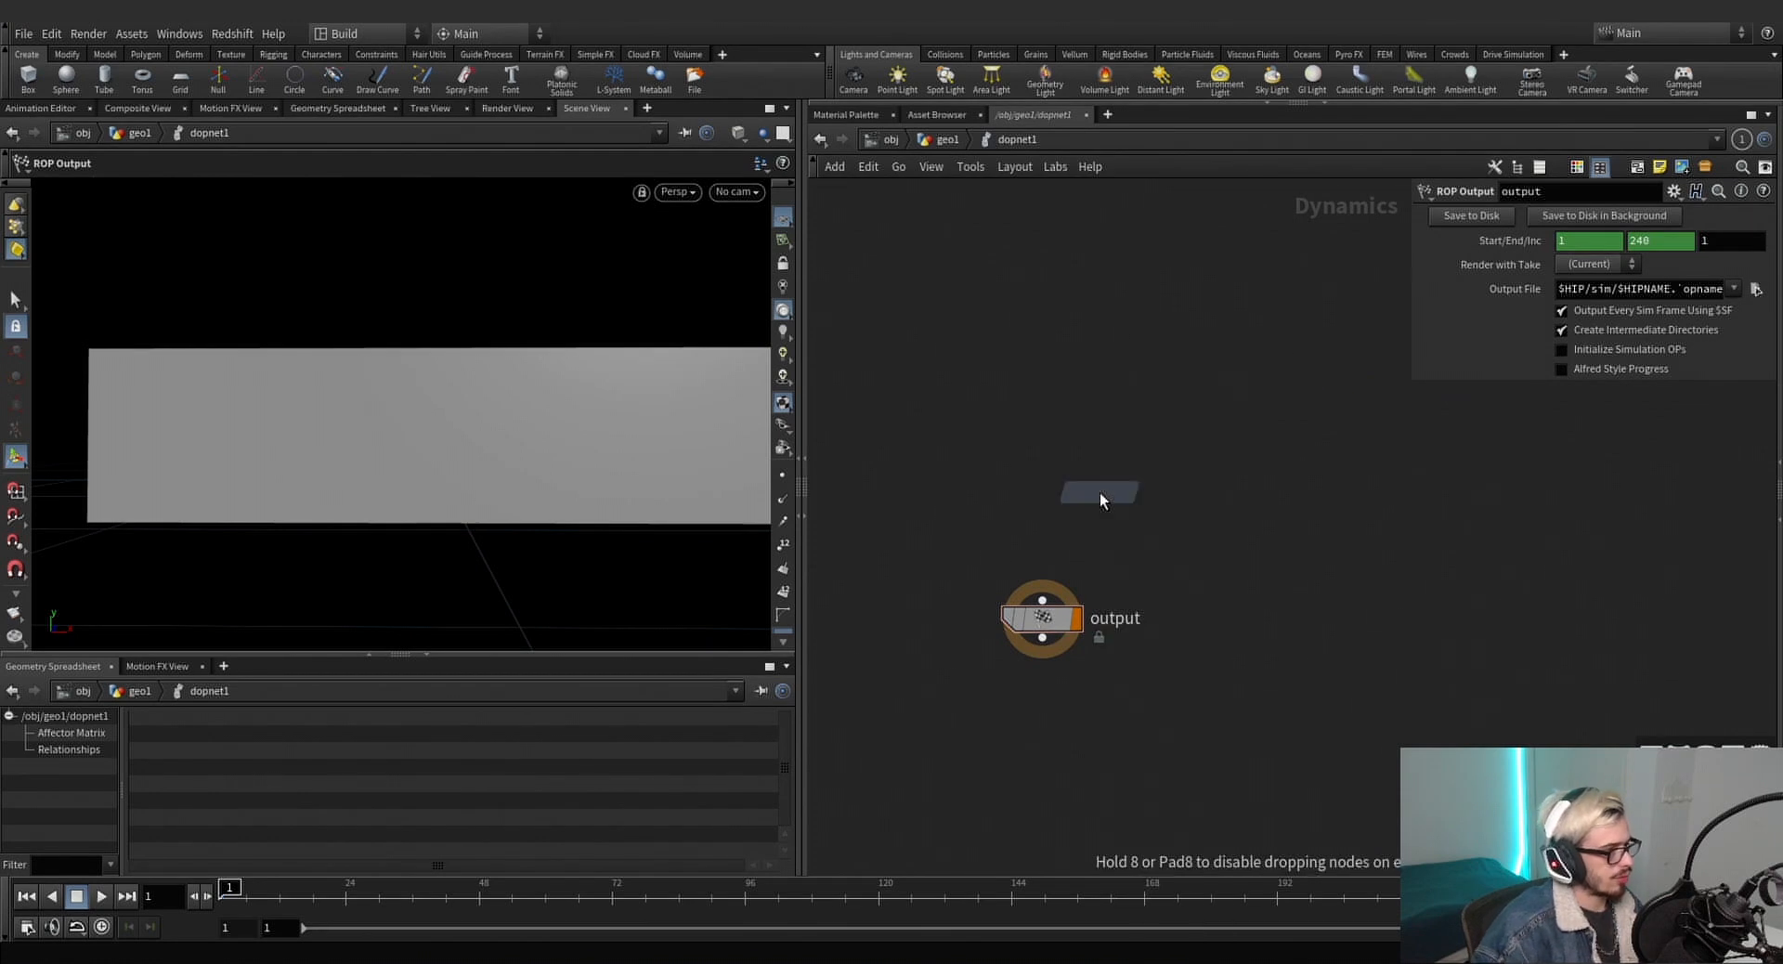
click(1100, 492)
Add a FLIP Object above the FLIP solver, feeding its first input, and switch the wires to the rounded style.
key(Tab)
text(flip)
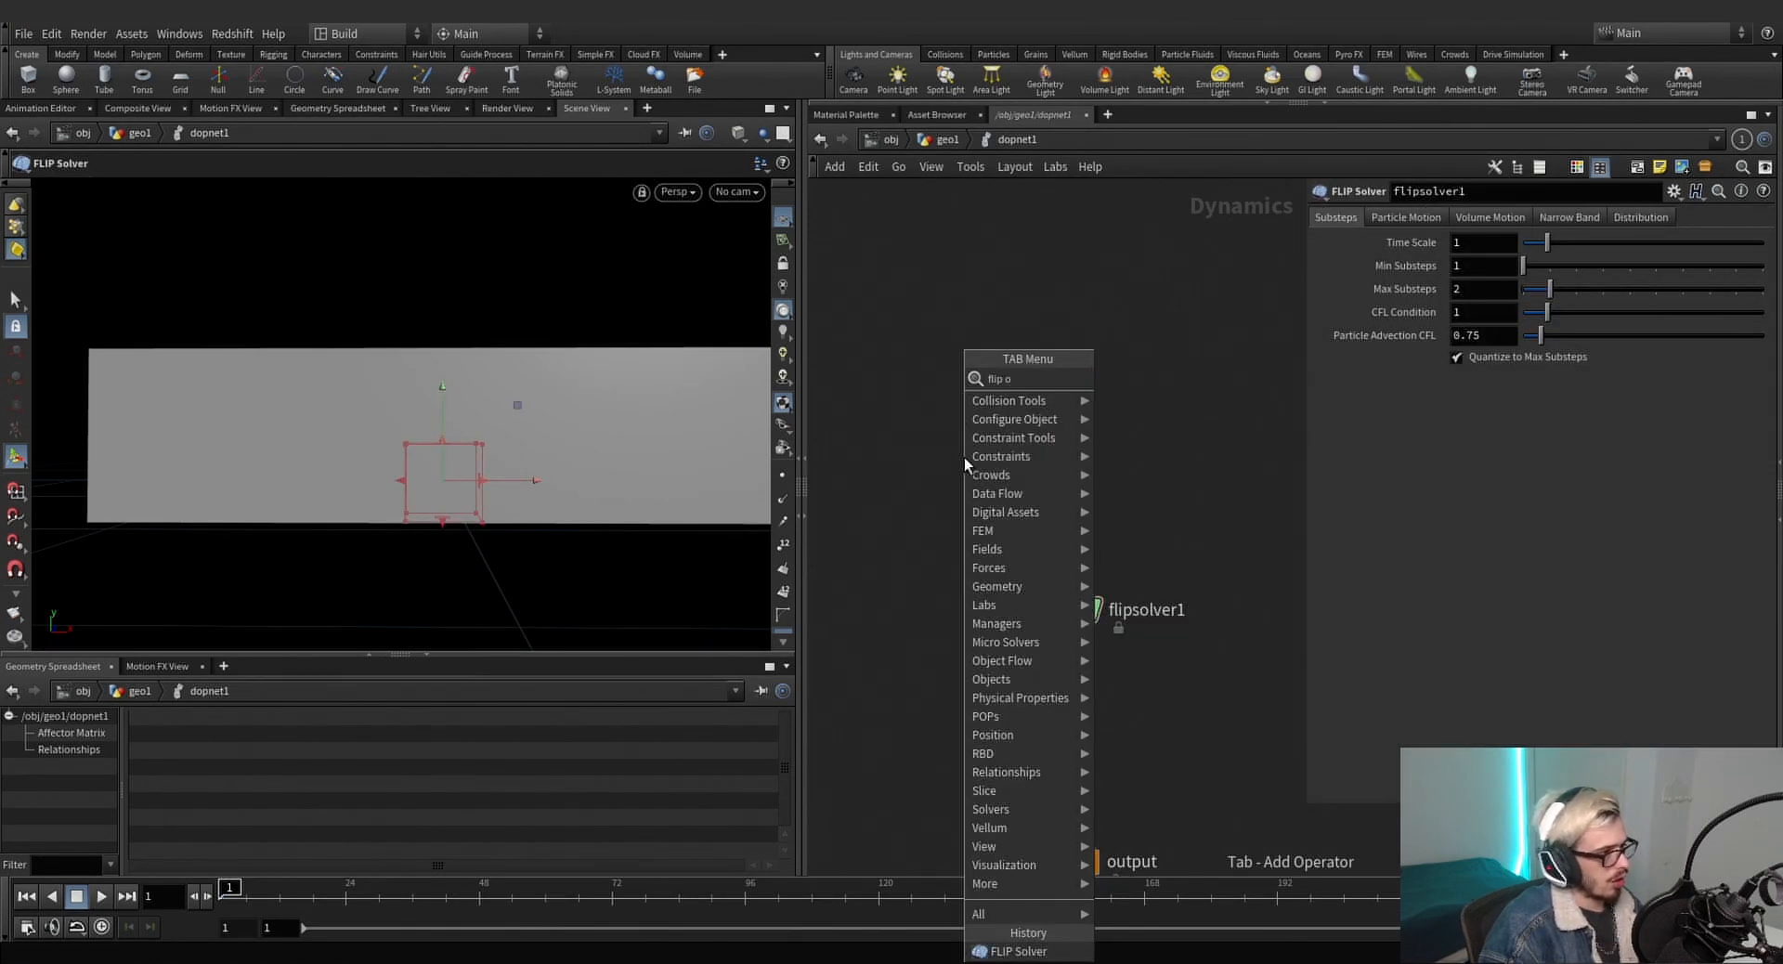
key(Return)
click(964, 457)
drag(952, 447, 883, 403)
key(shift+s)
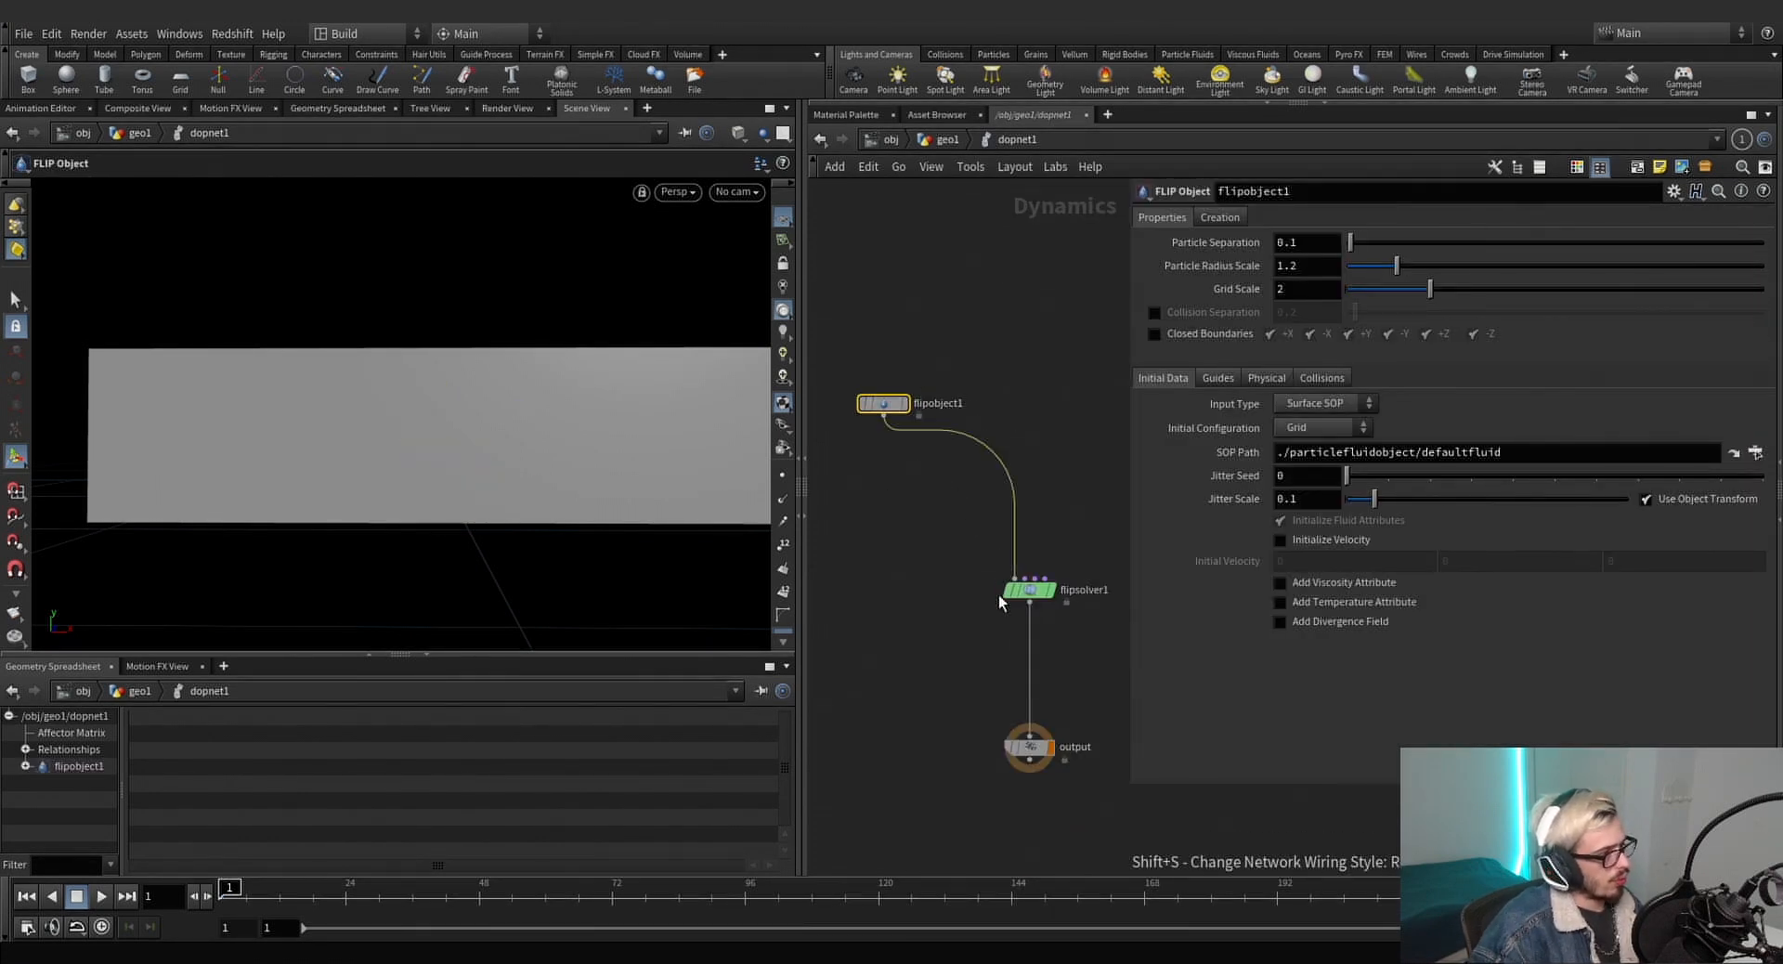
Link the Box Size of flipsolver1's volume limits to bbox's Size with relative references.
click(1029, 589)
click(1409, 218)
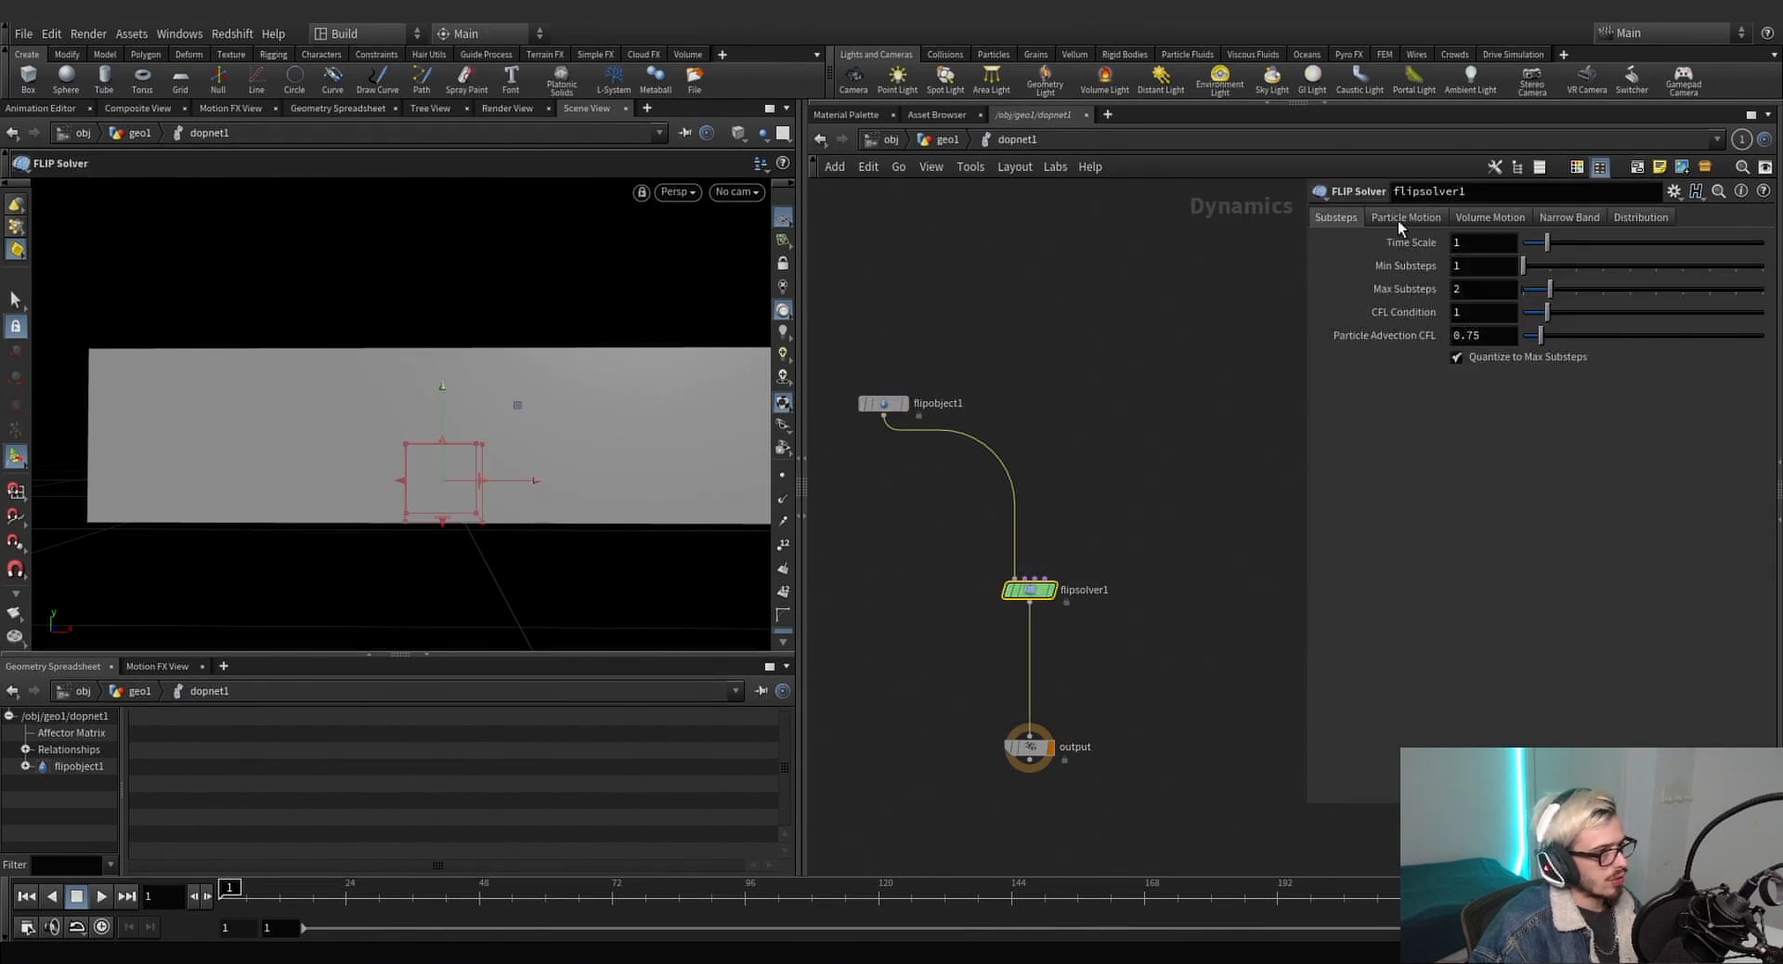
click(1489, 215)
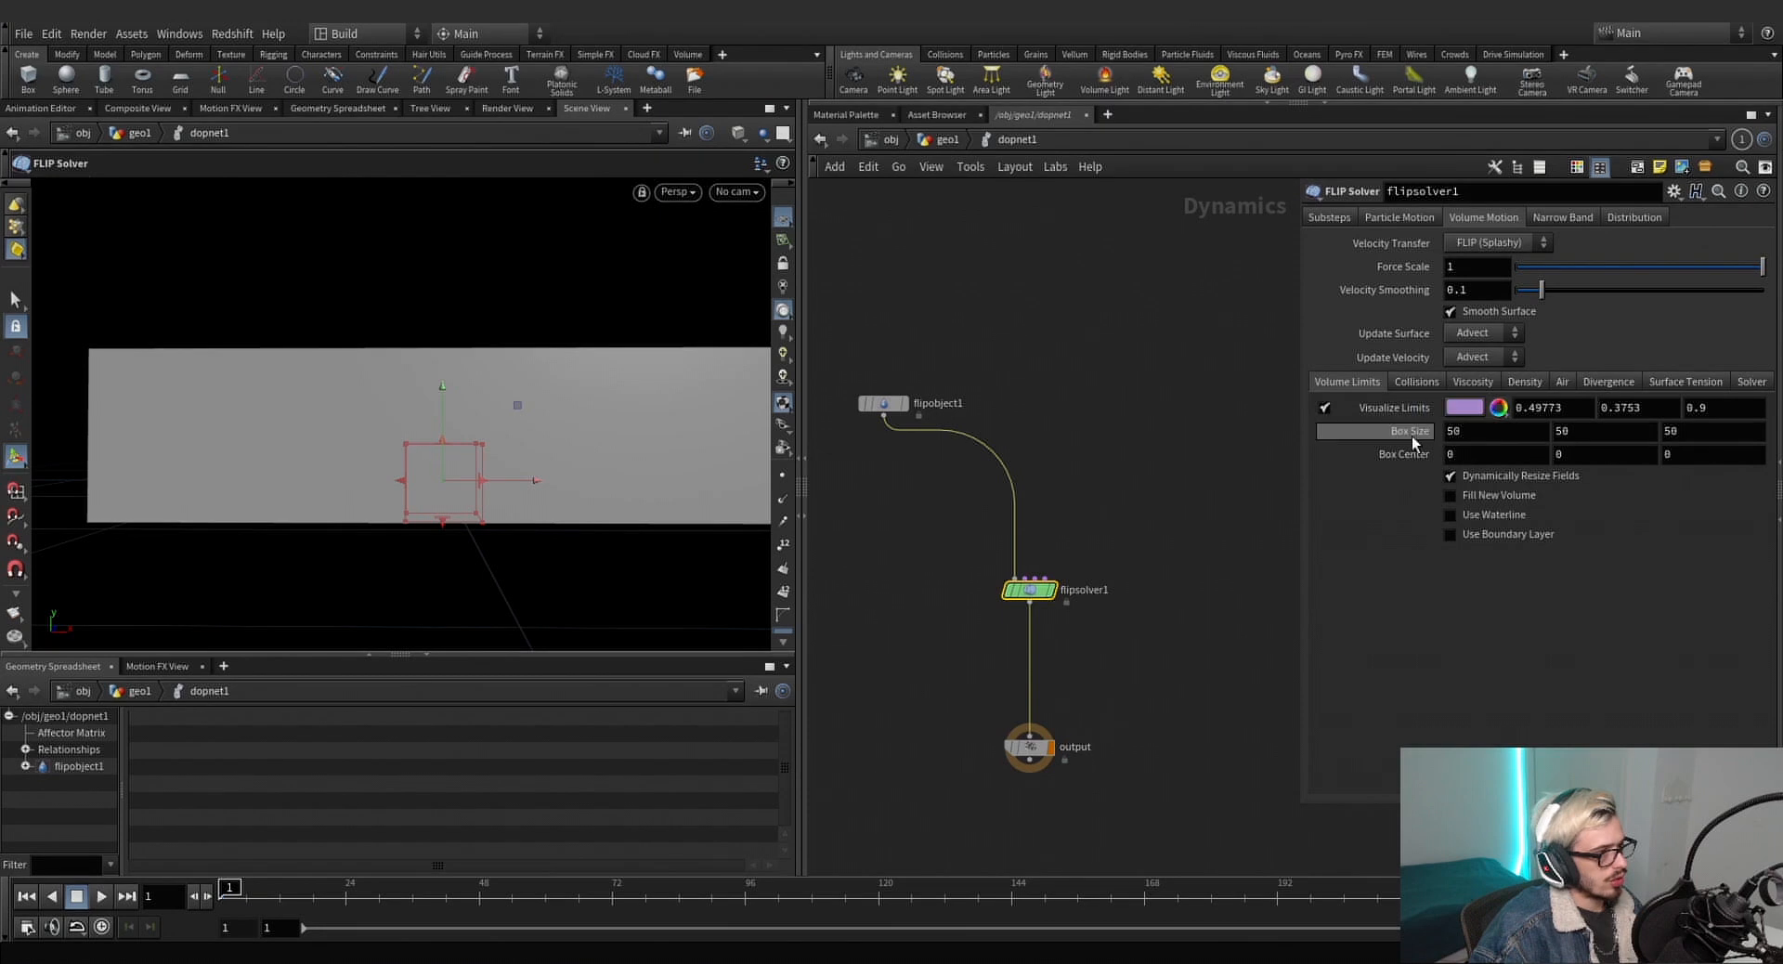
click(954, 141)
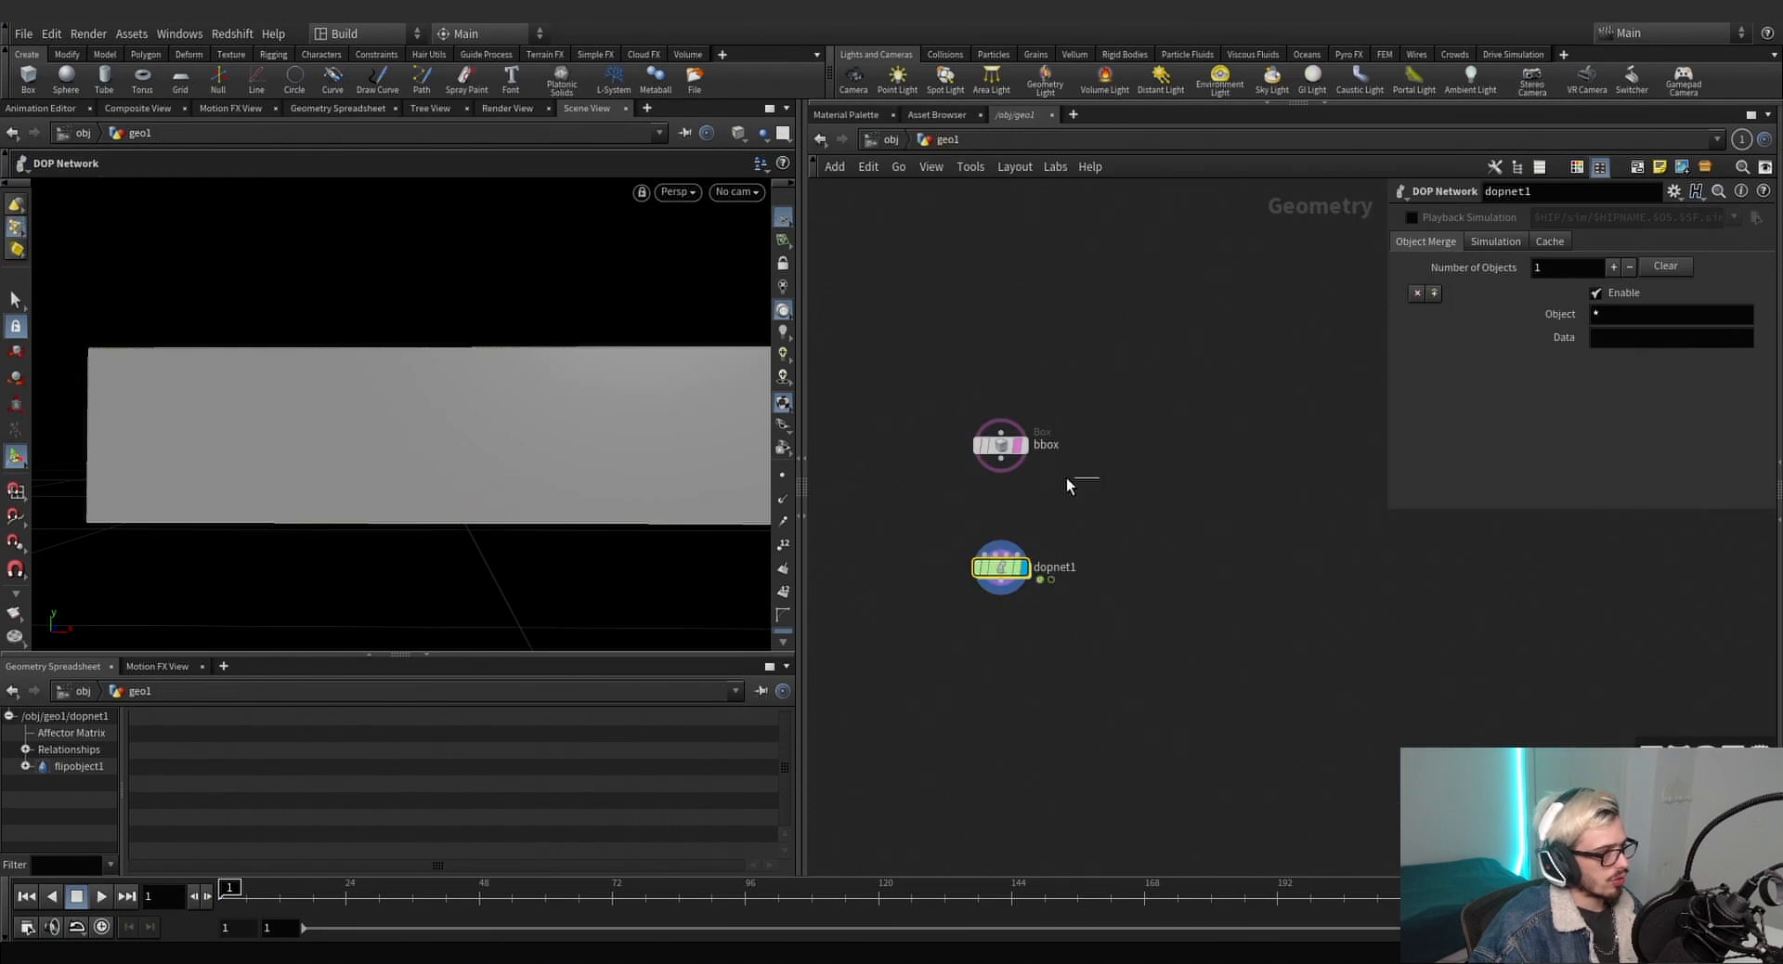
drag(1066, 477, 956, 419)
right_click(1554, 287)
click(1569, 407)
drag(1064, 525, 912, 605)
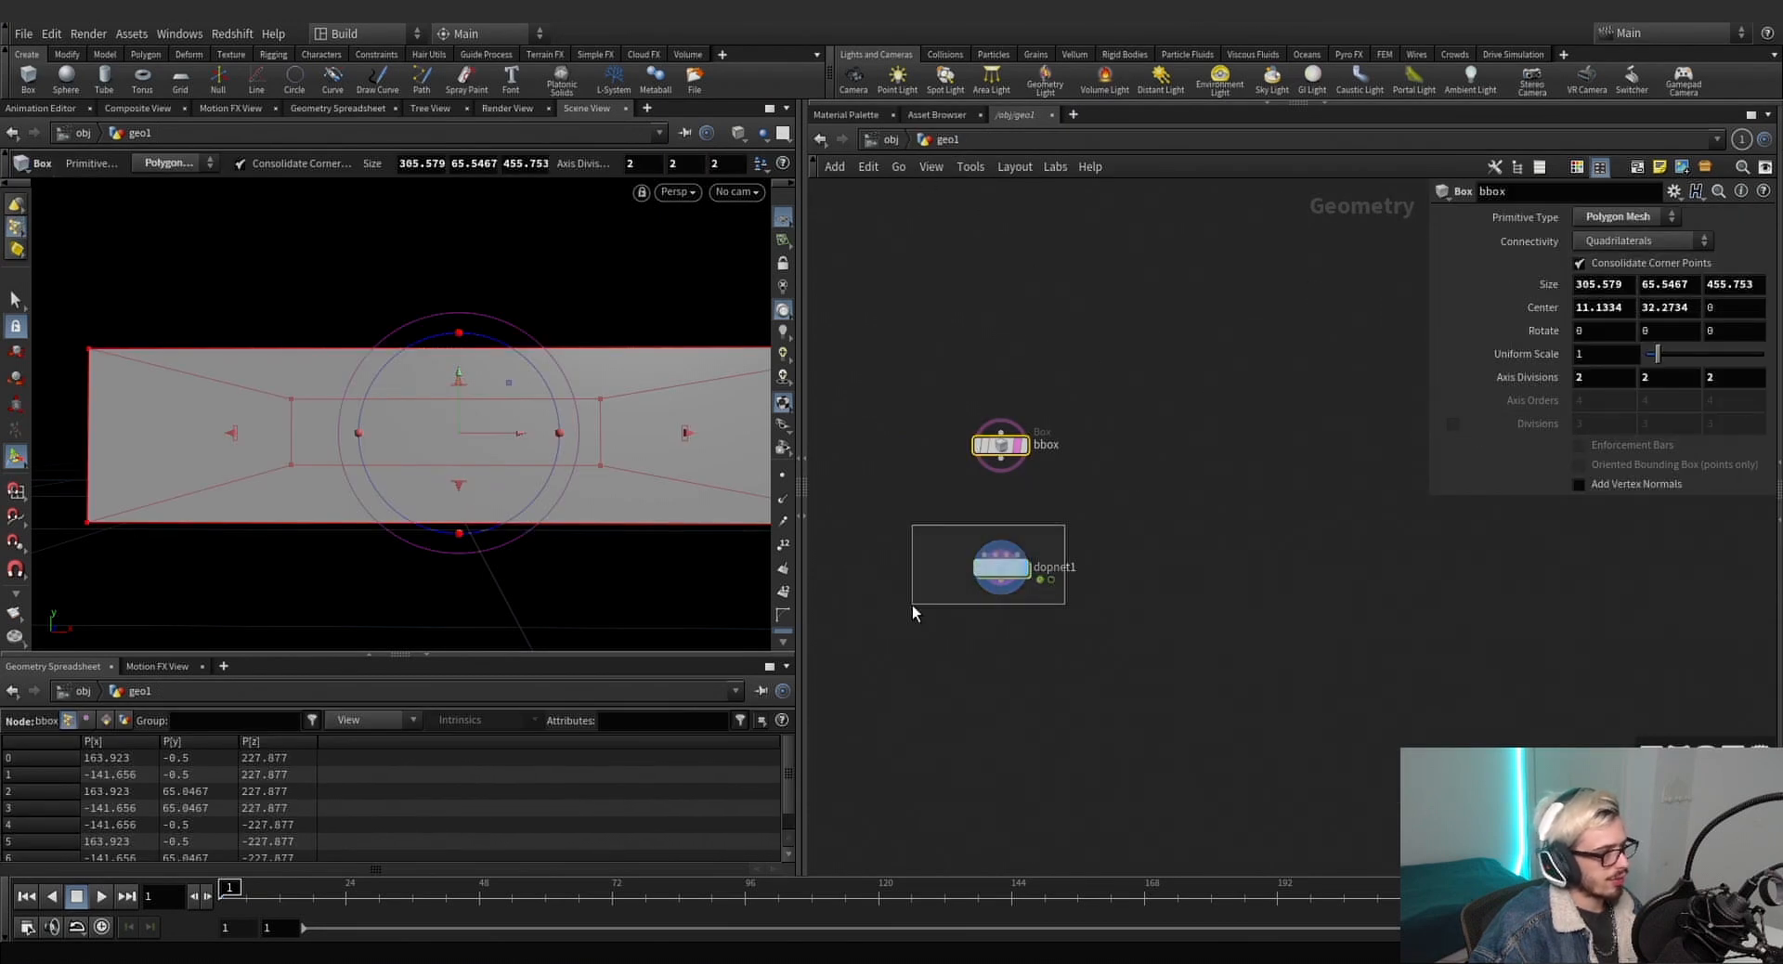
key(i)
right_click(1401, 432)
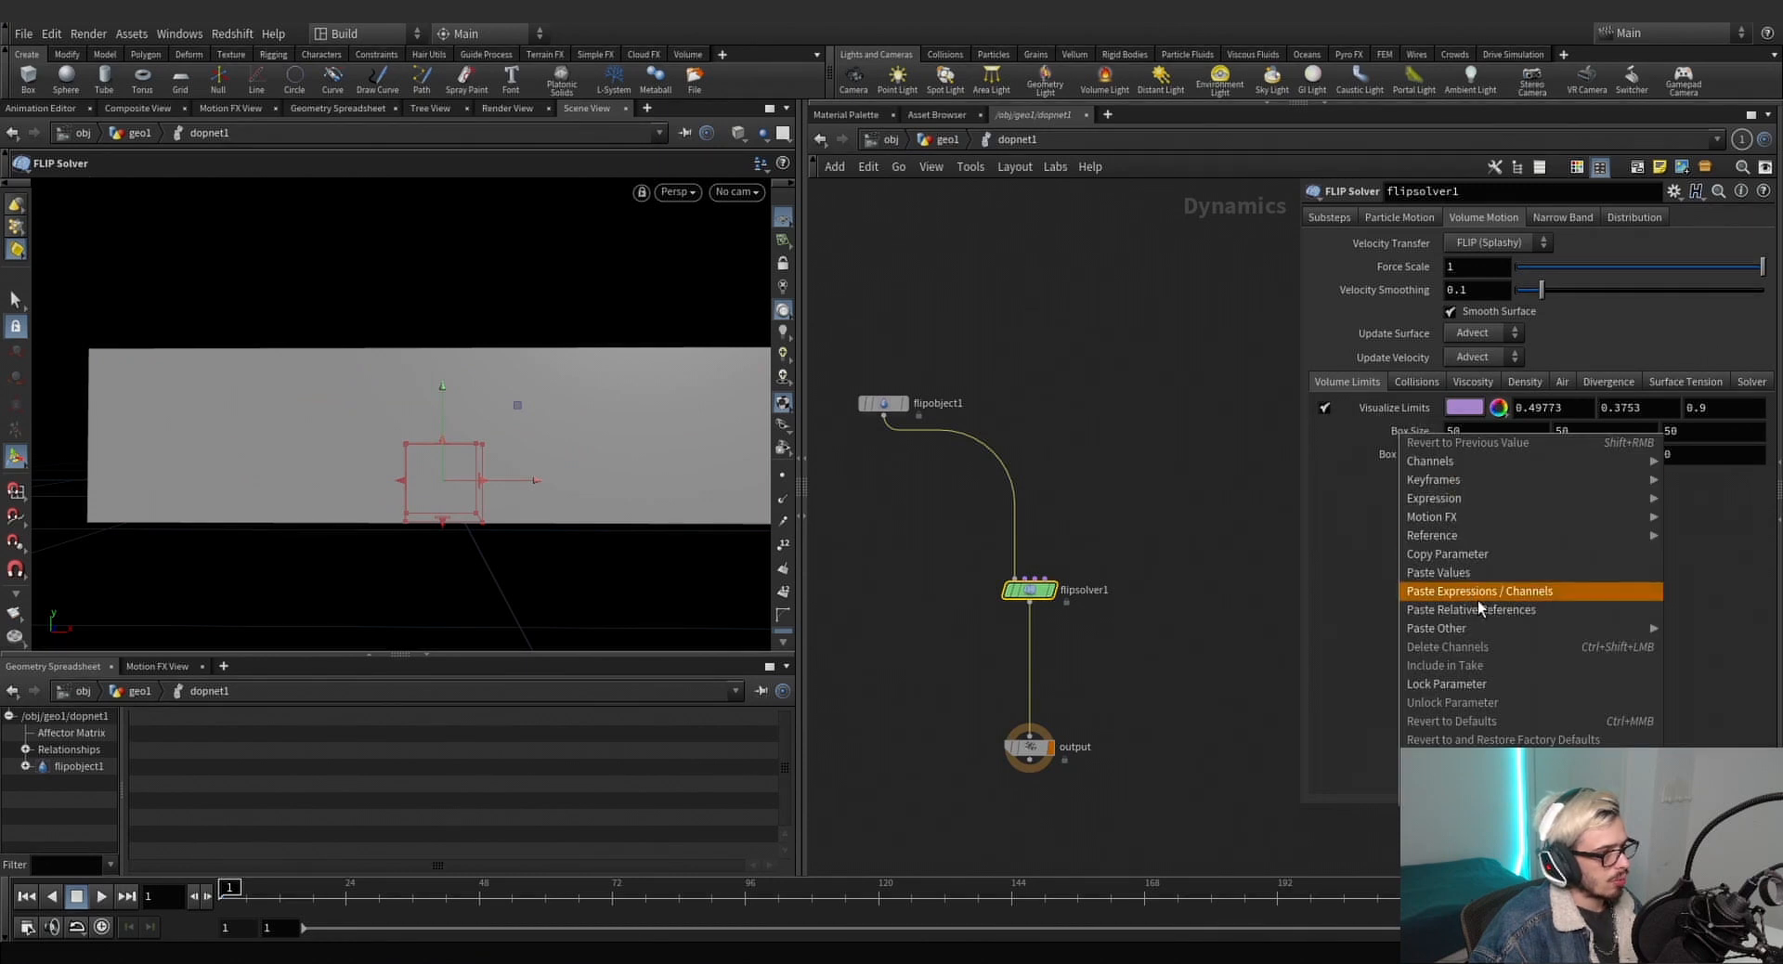
click(1420, 592)
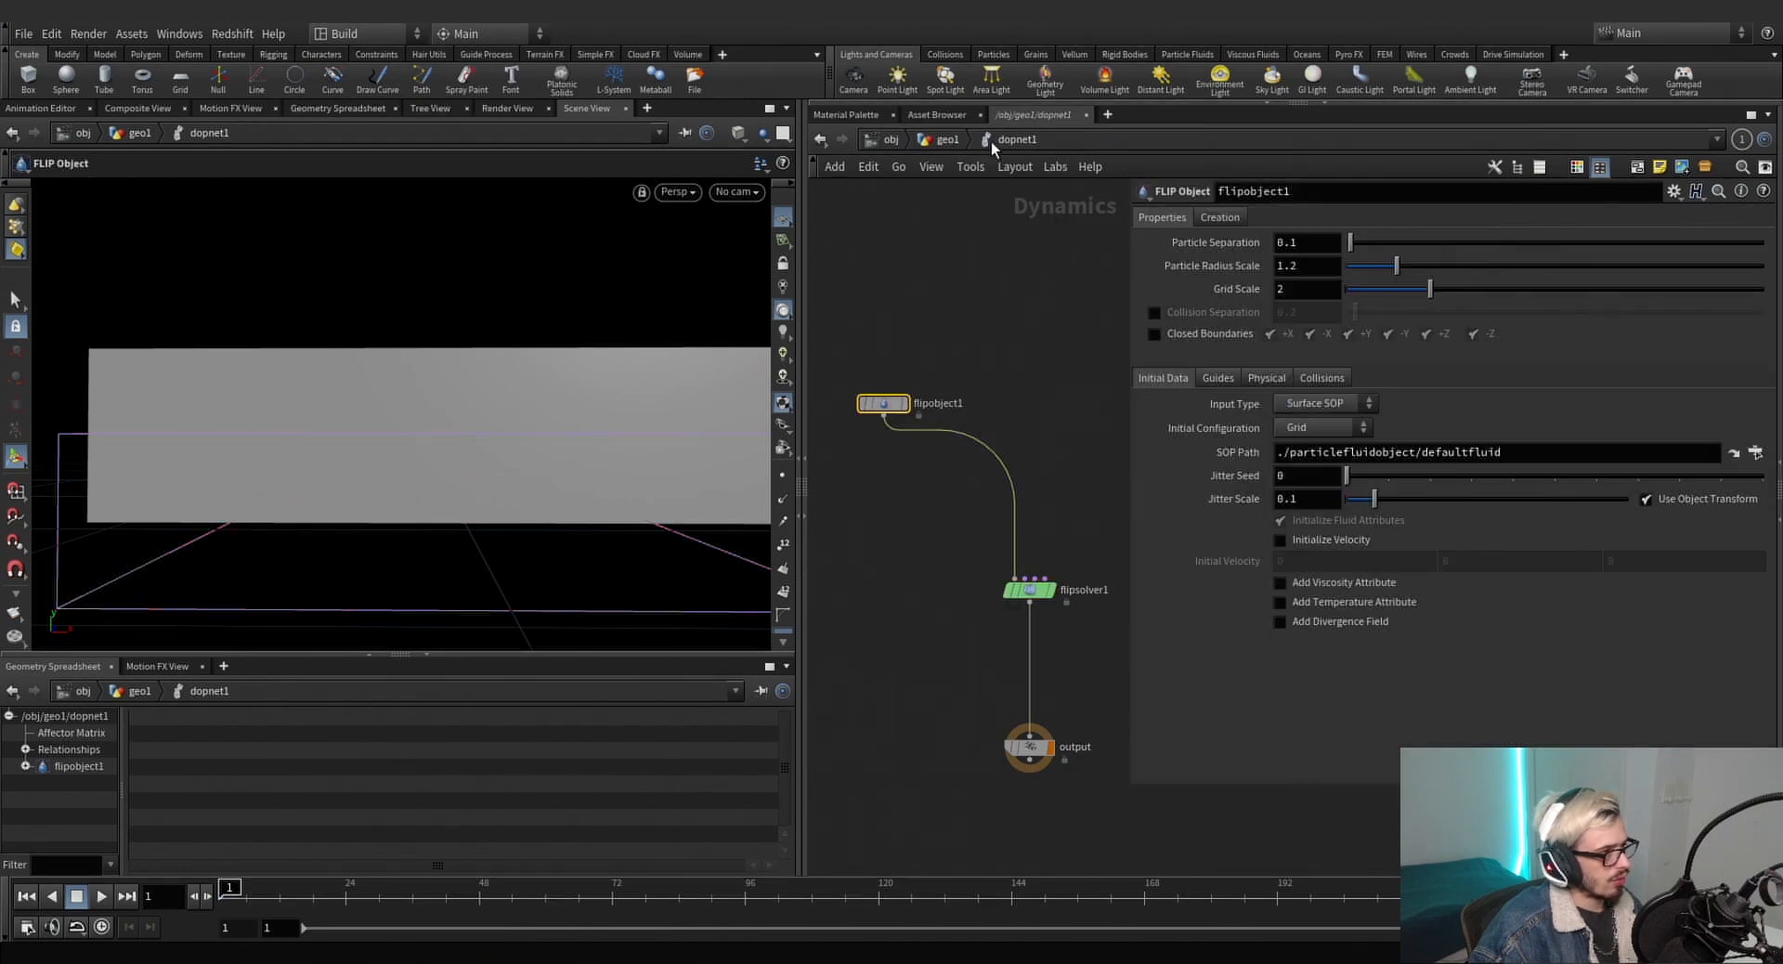
Link the Box Center of flipsolver1's volume limits to bbox's Center with relative references.
key(u)
click(993, 429)
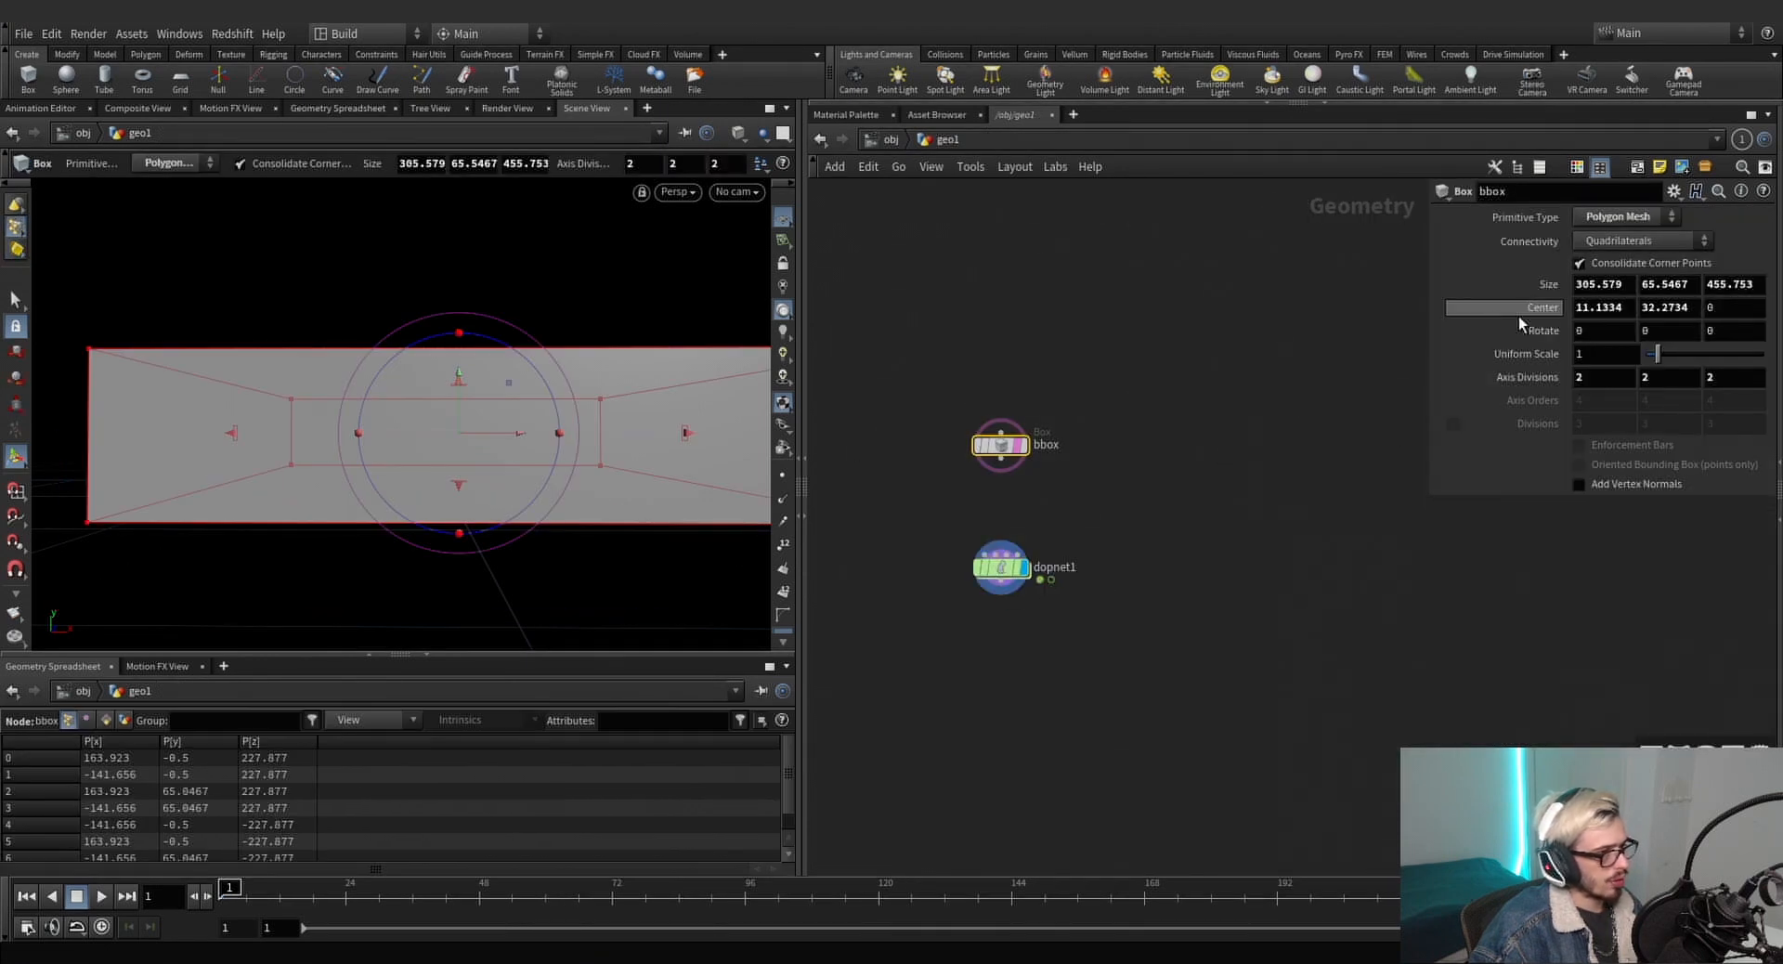
right_click(1518, 316)
click(1572, 470)
double_click(1001, 567)
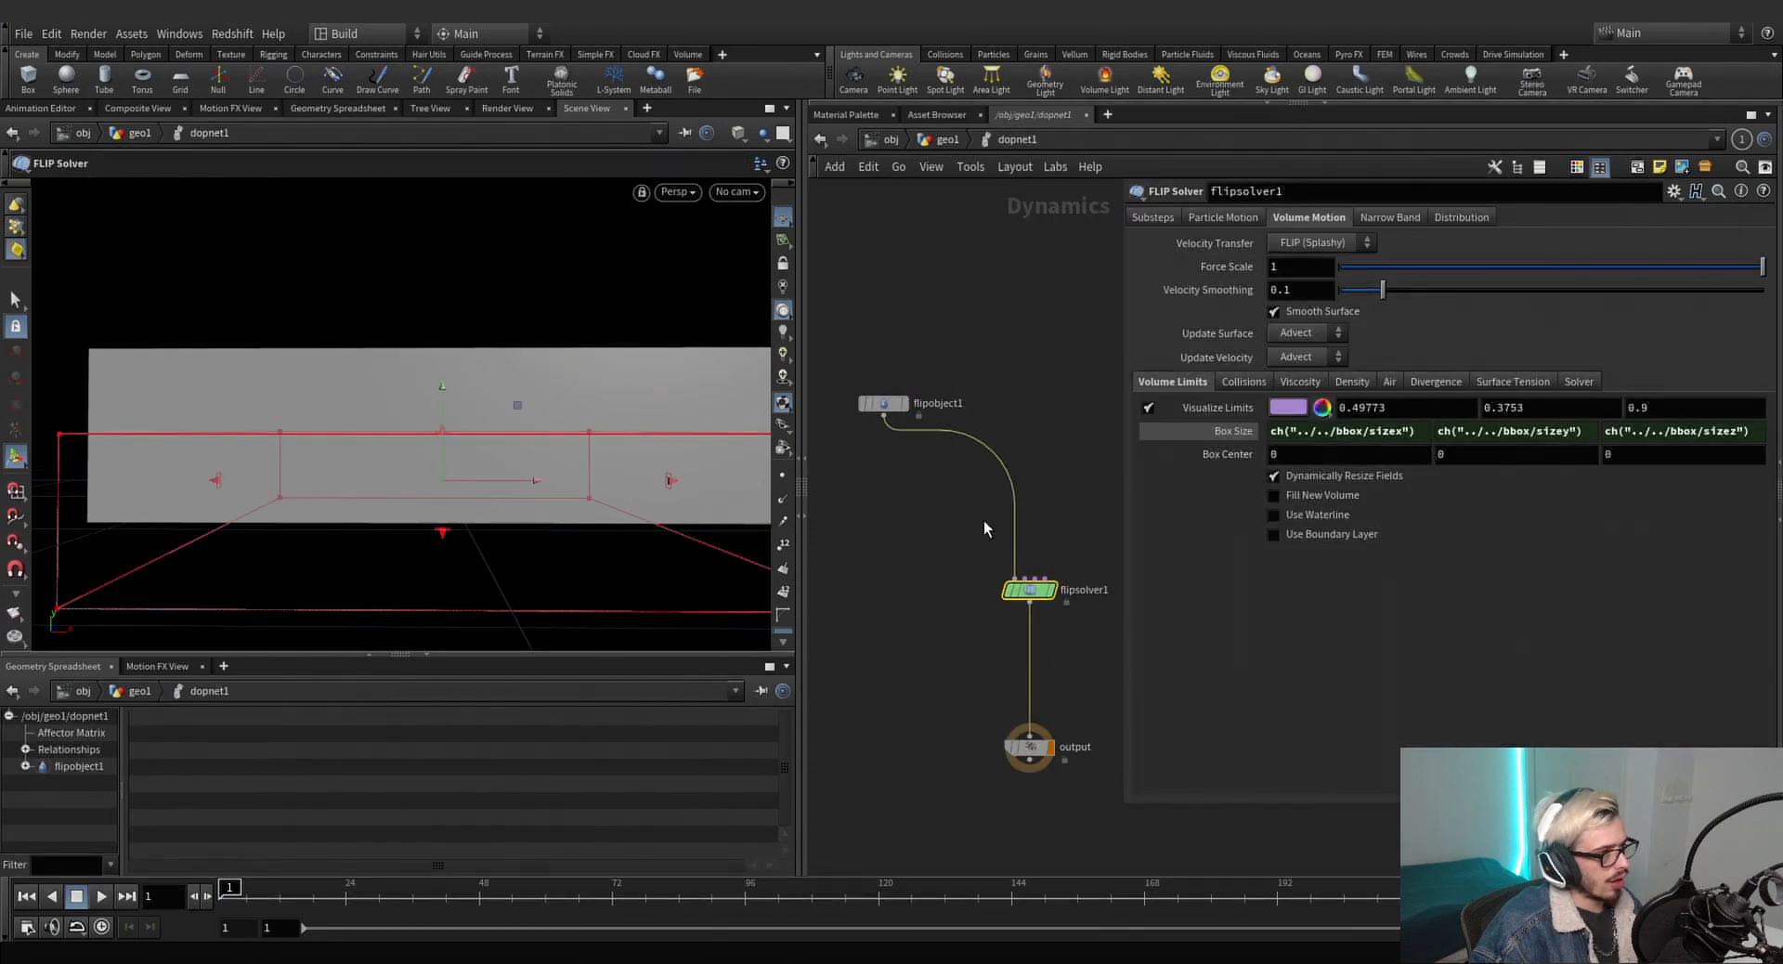
drag(999, 627, 1001, 628)
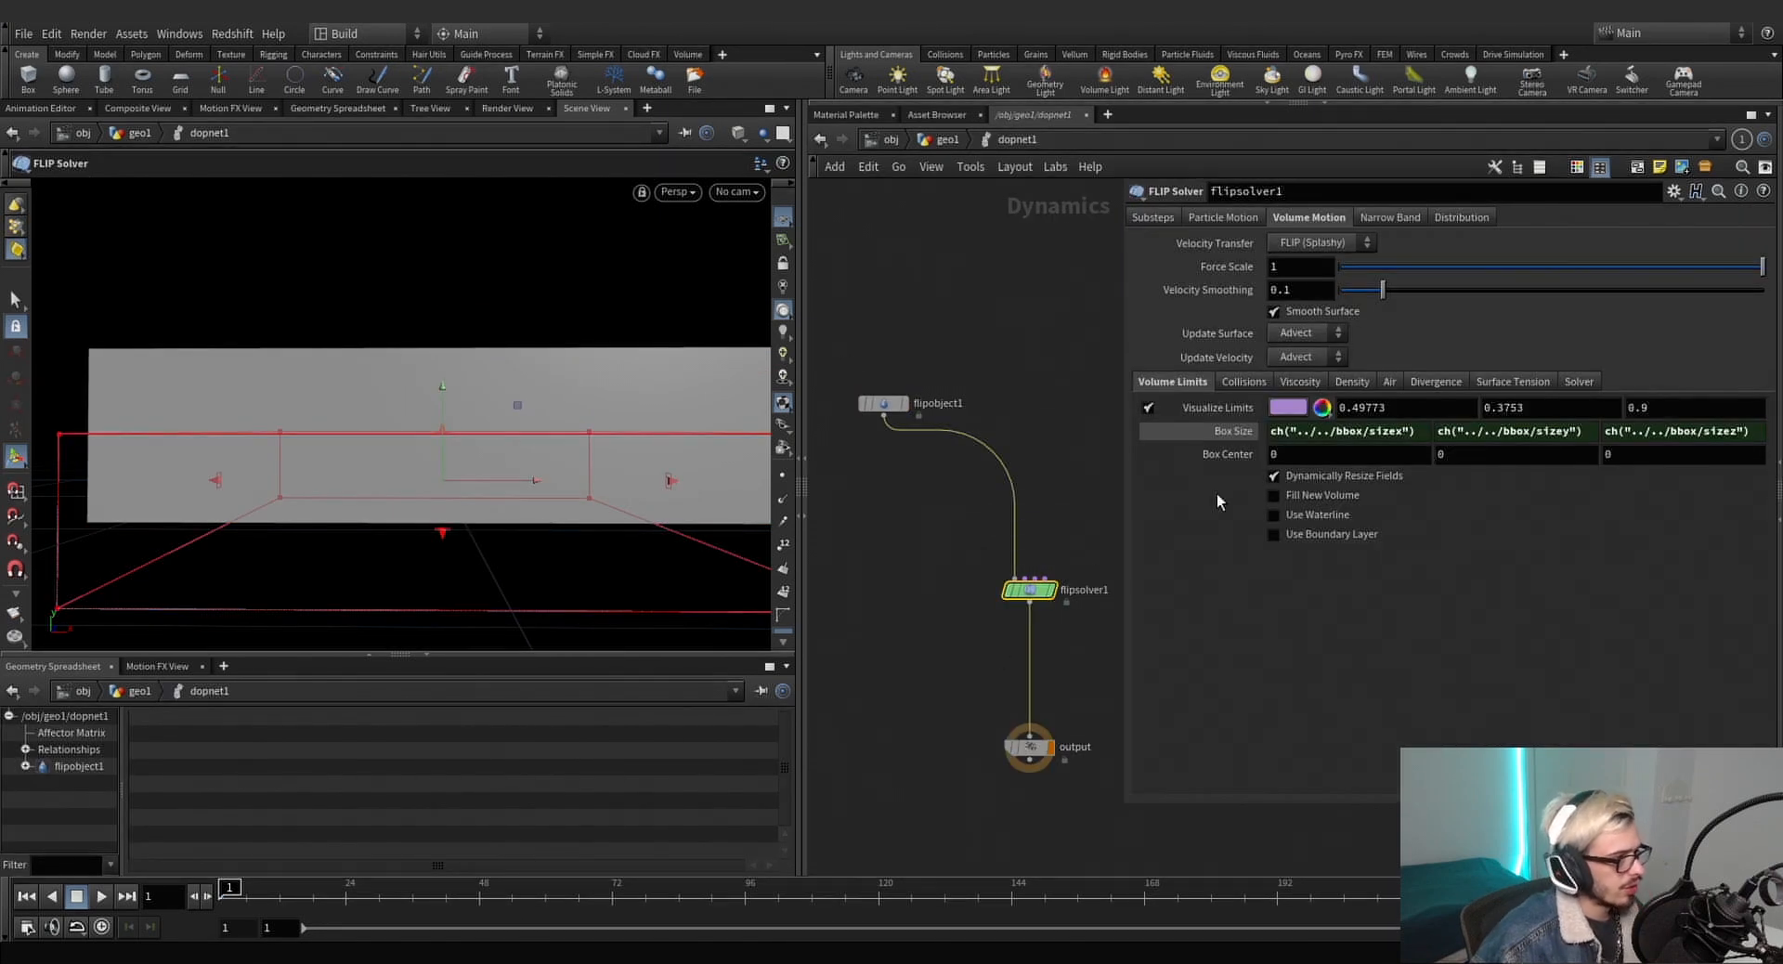
right_click(1228, 454)
click(1272, 638)
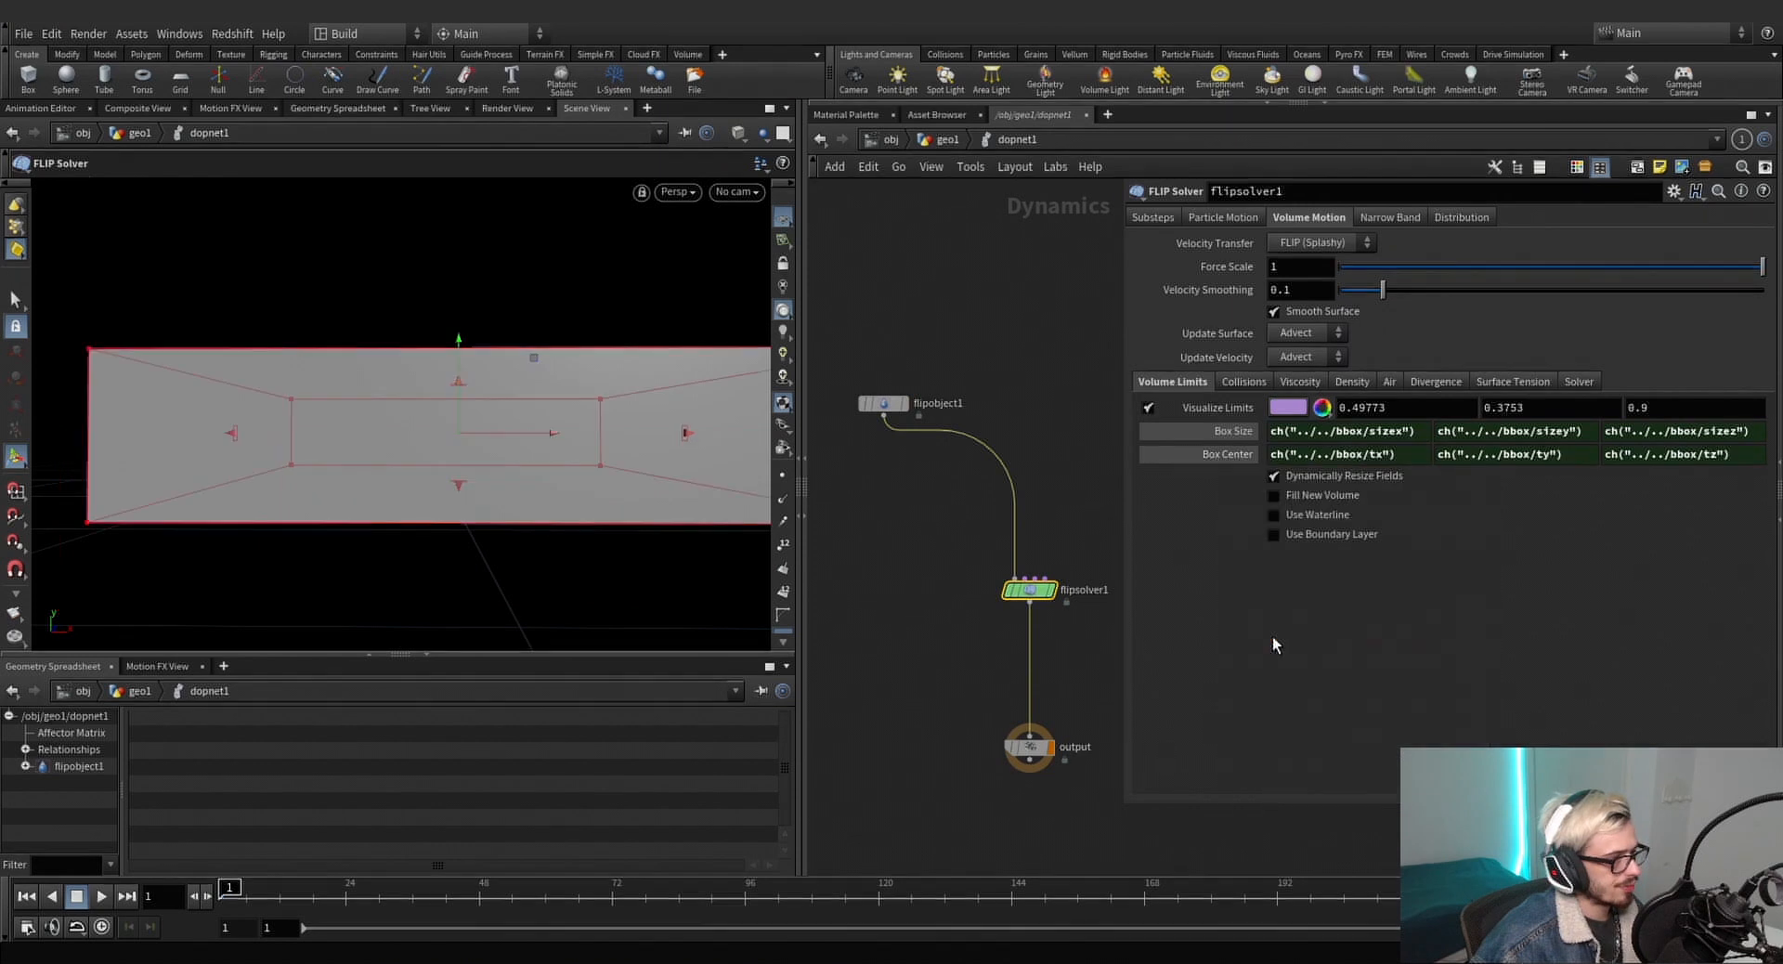
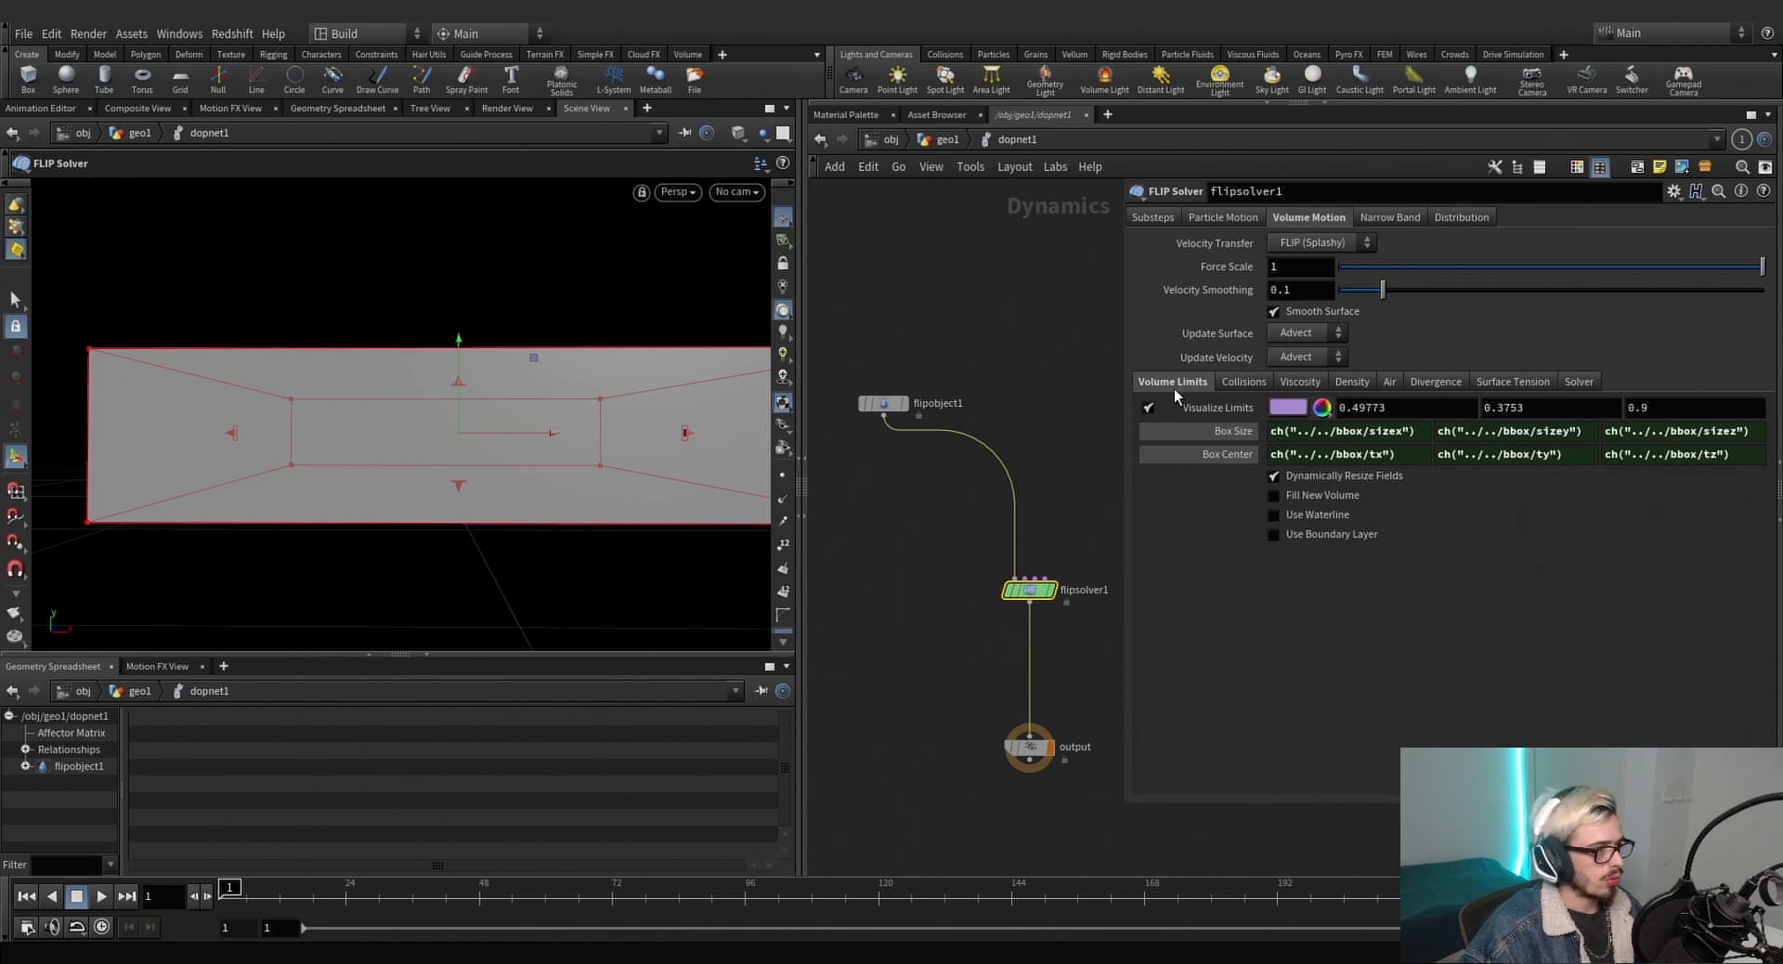
Enable Use Waterline in flipsolver1's volume limits and set the waterline to 29.5.
click(1272, 513)
click(1291, 552)
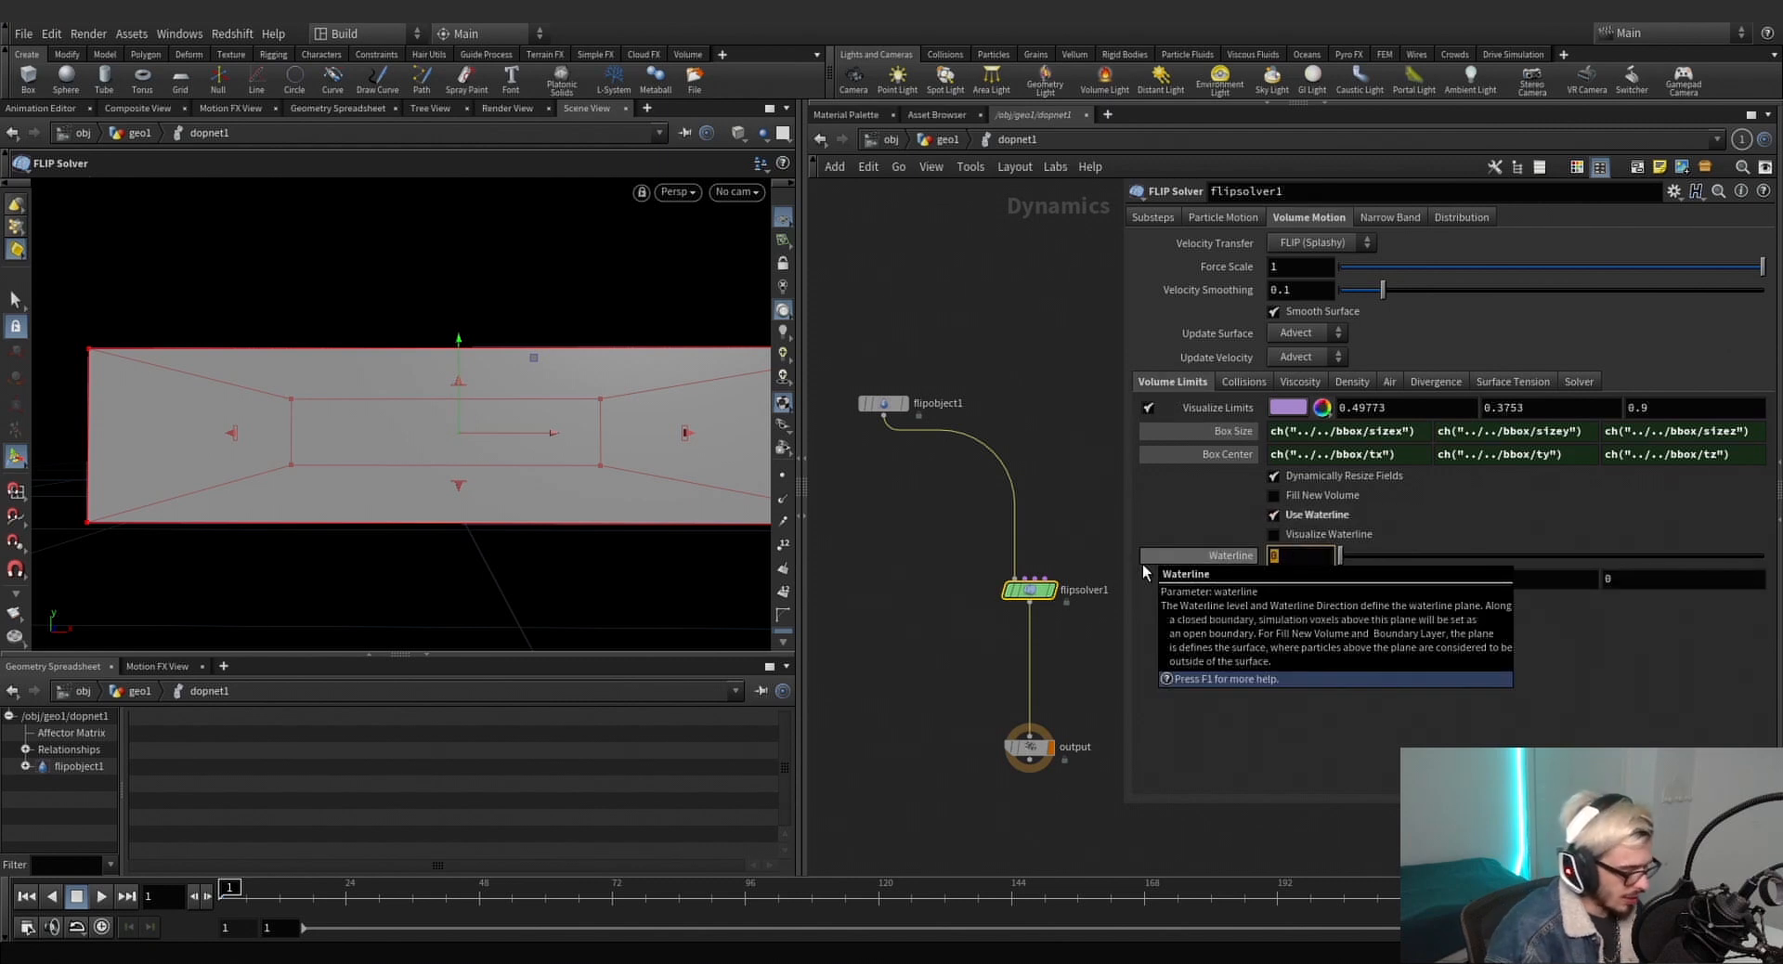
text(29.5)
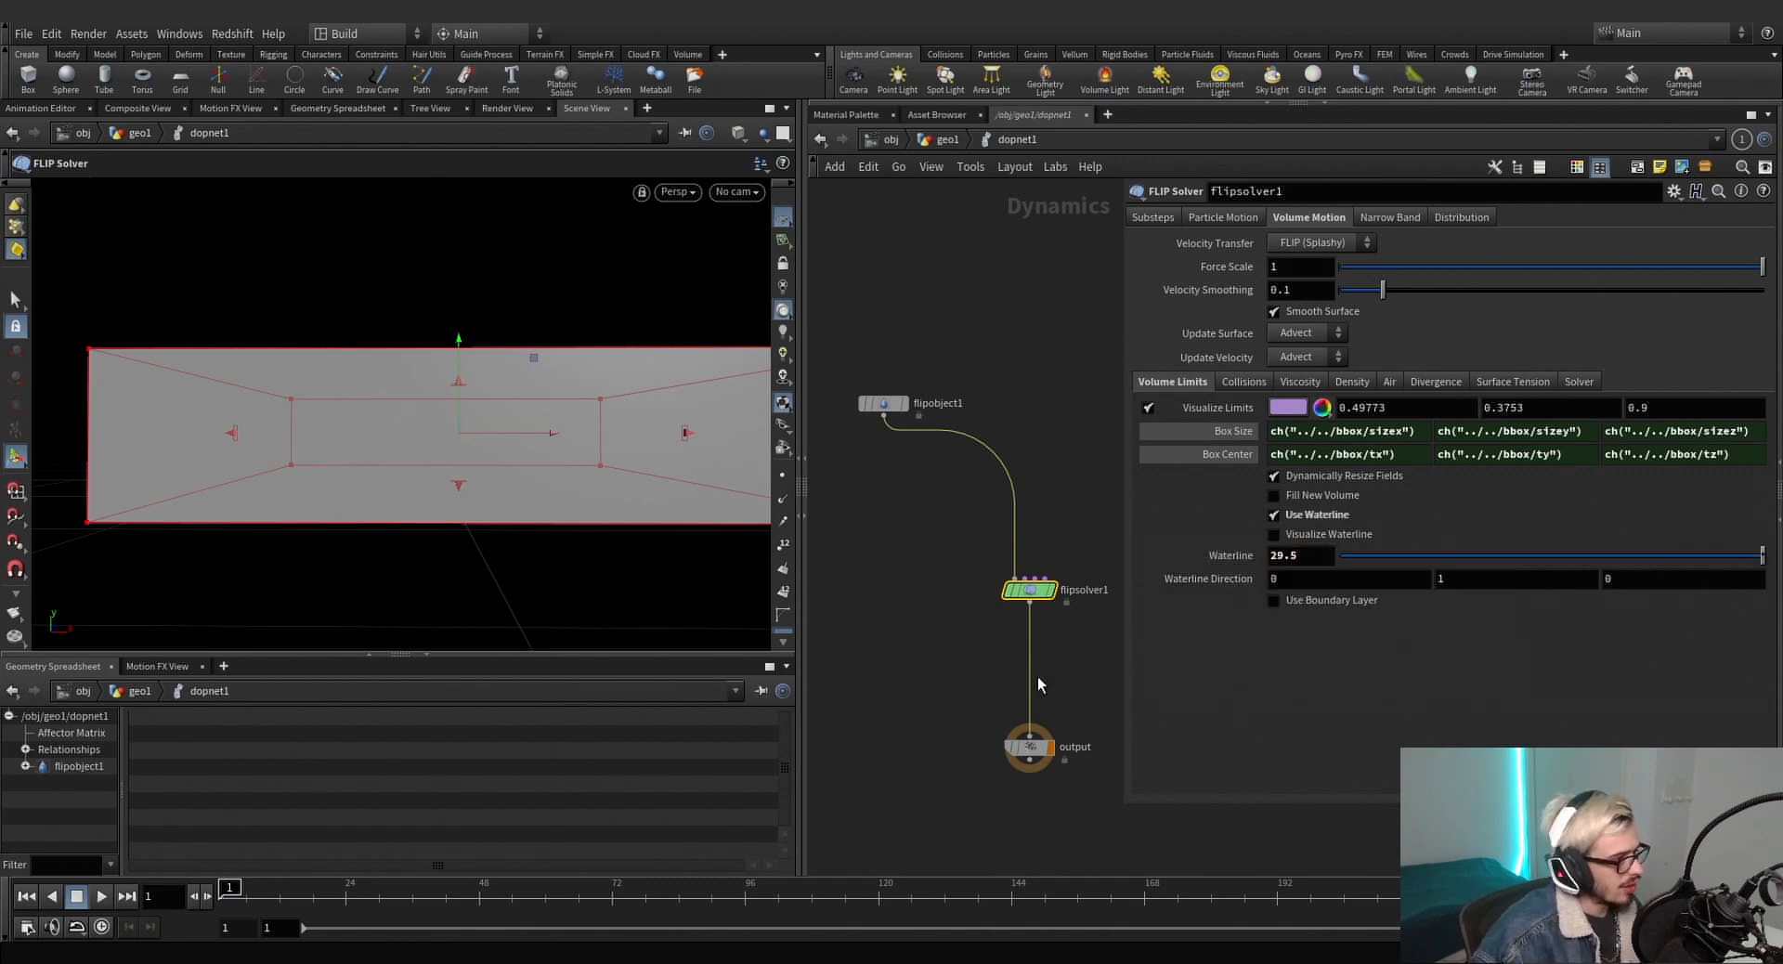
Examine the Water Level of oceansource1 in geo1, the reference for the solver's waterline.
click(1029, 746)
alt+drag(657, 409, 509, 458)
click(955, 121)
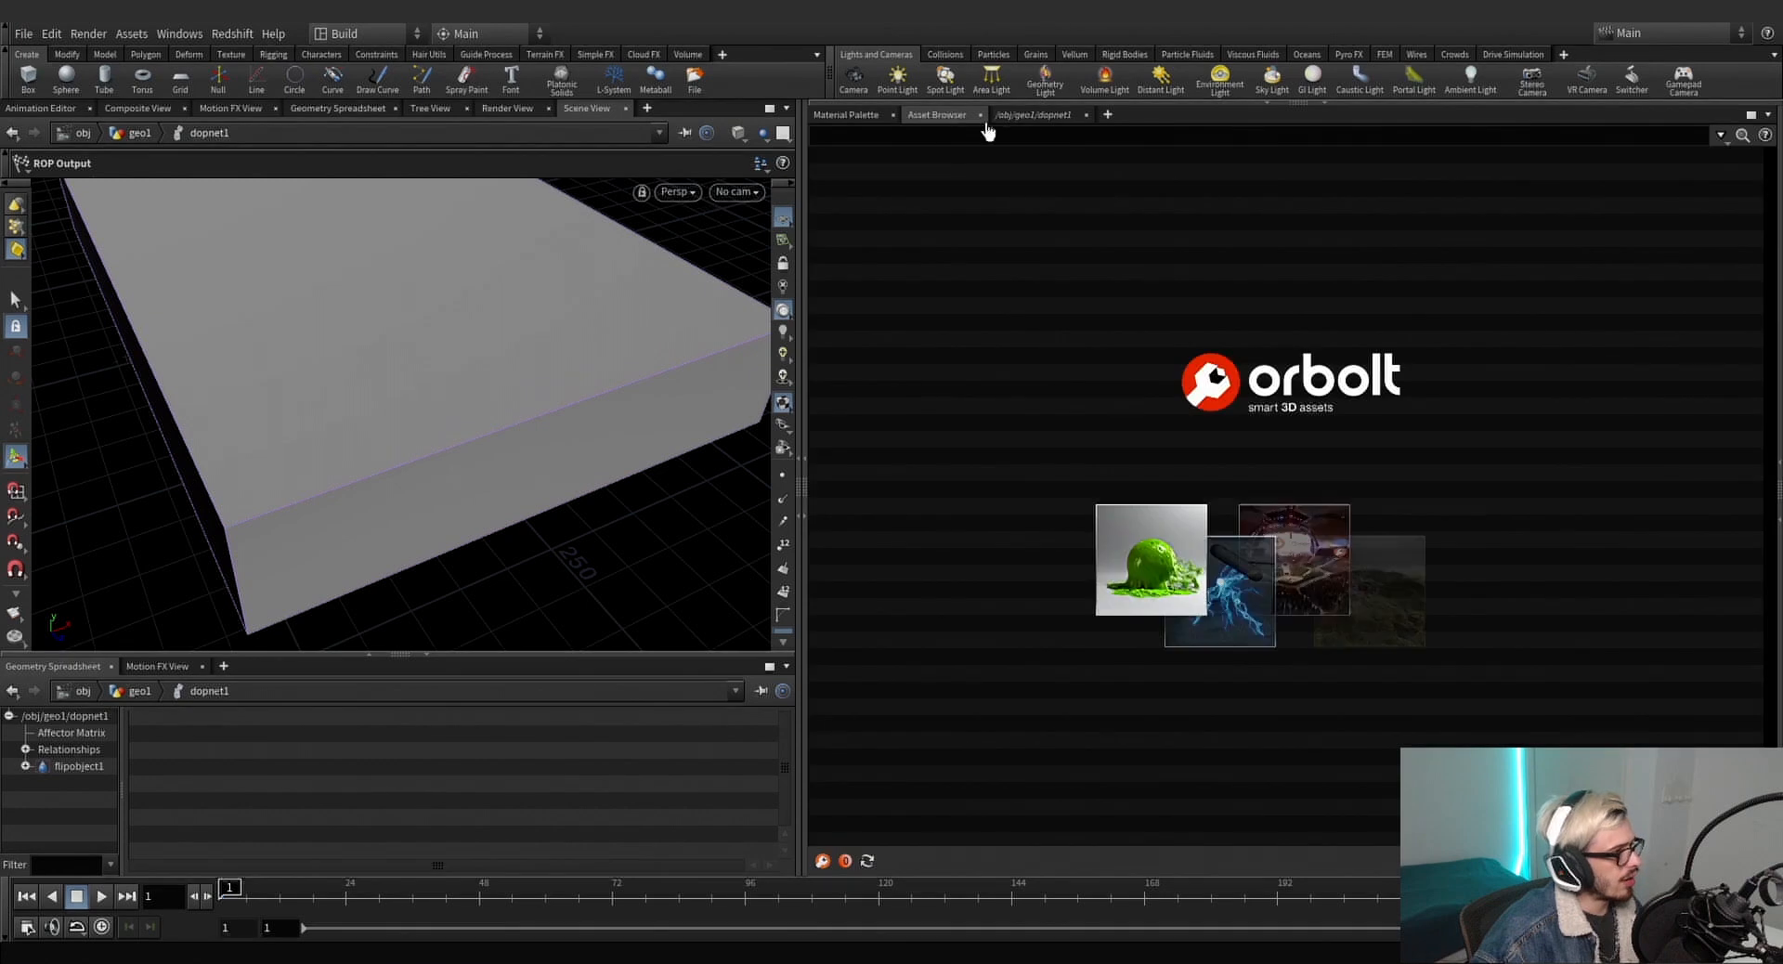
click(991, 118)
click(947, 140)
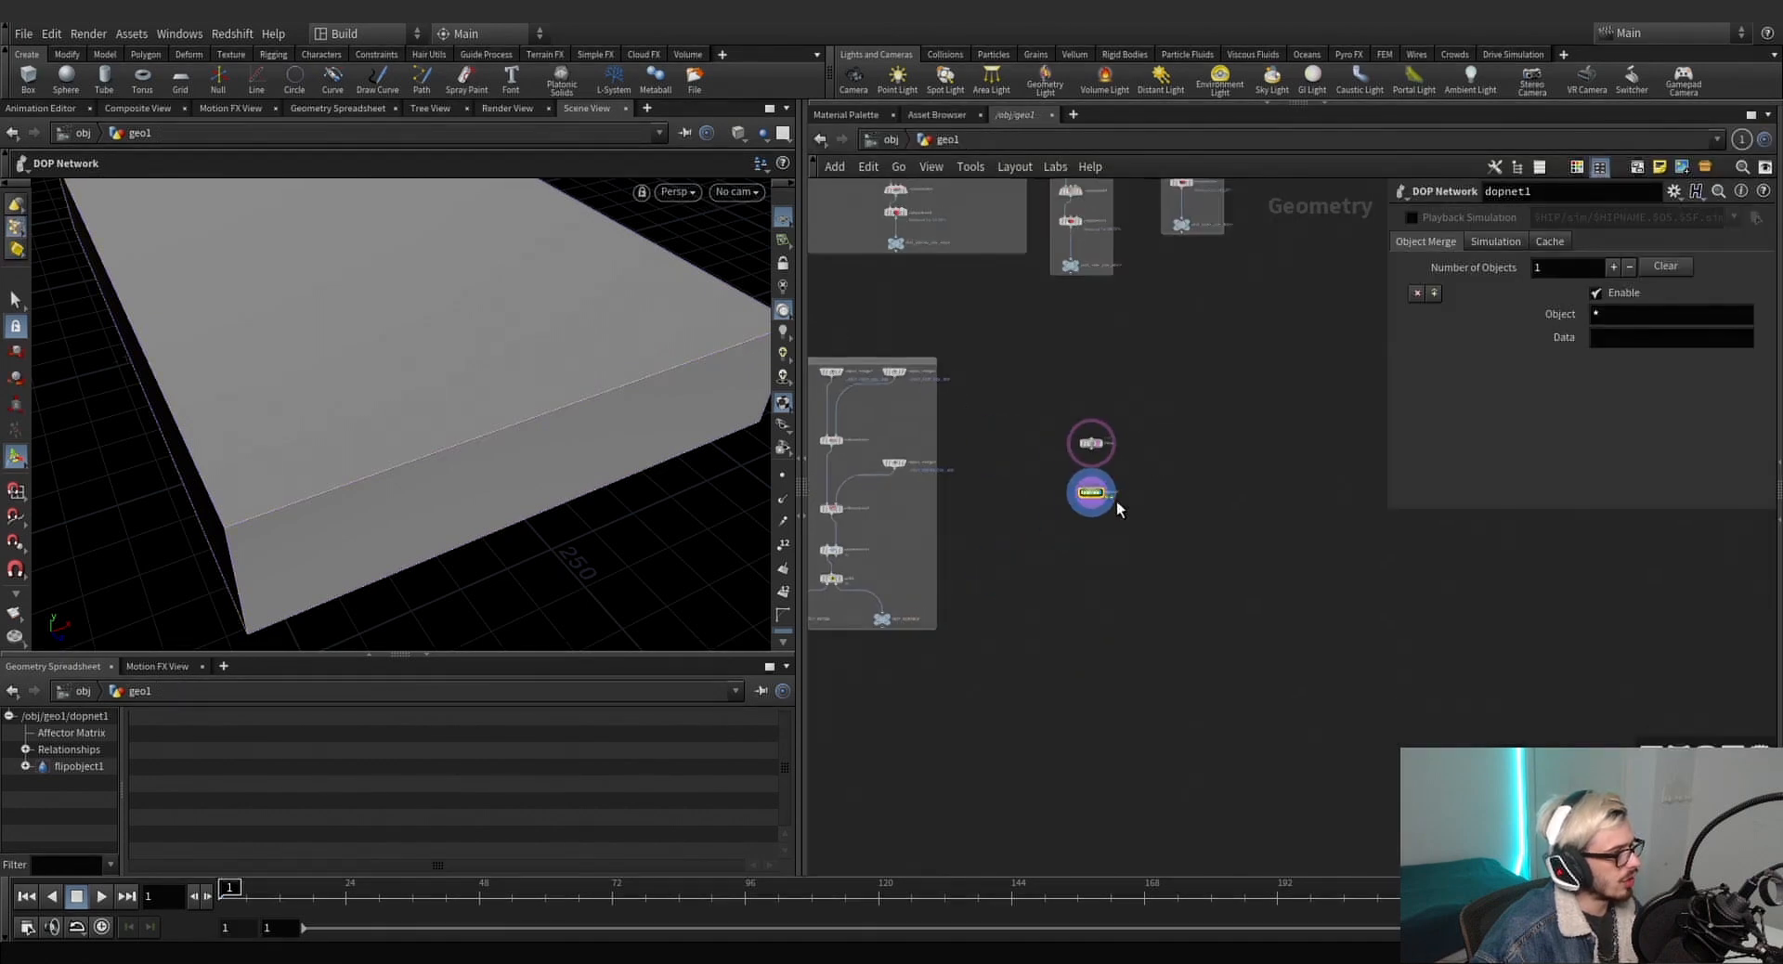
middle_drag(1154, 392, 1038, 767)
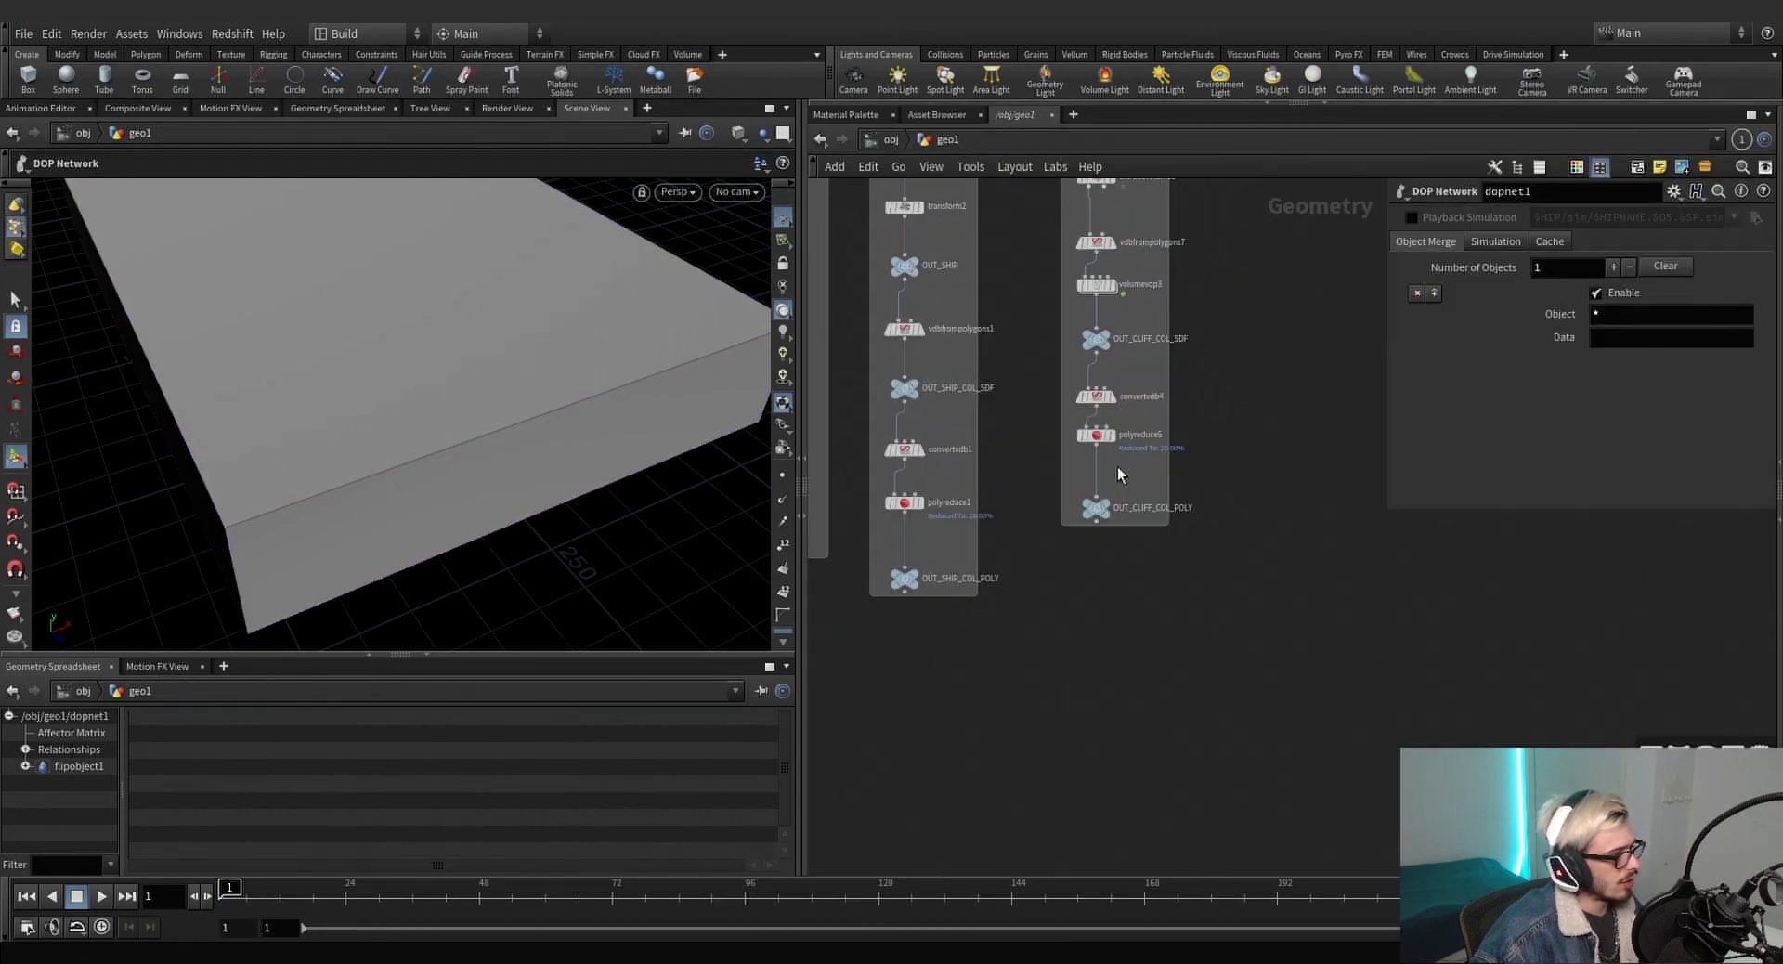
middle_drag(1117, 466, 1298, 410)
scroll(923, 670, down, 5)
scroll(966, 683, up, 5)
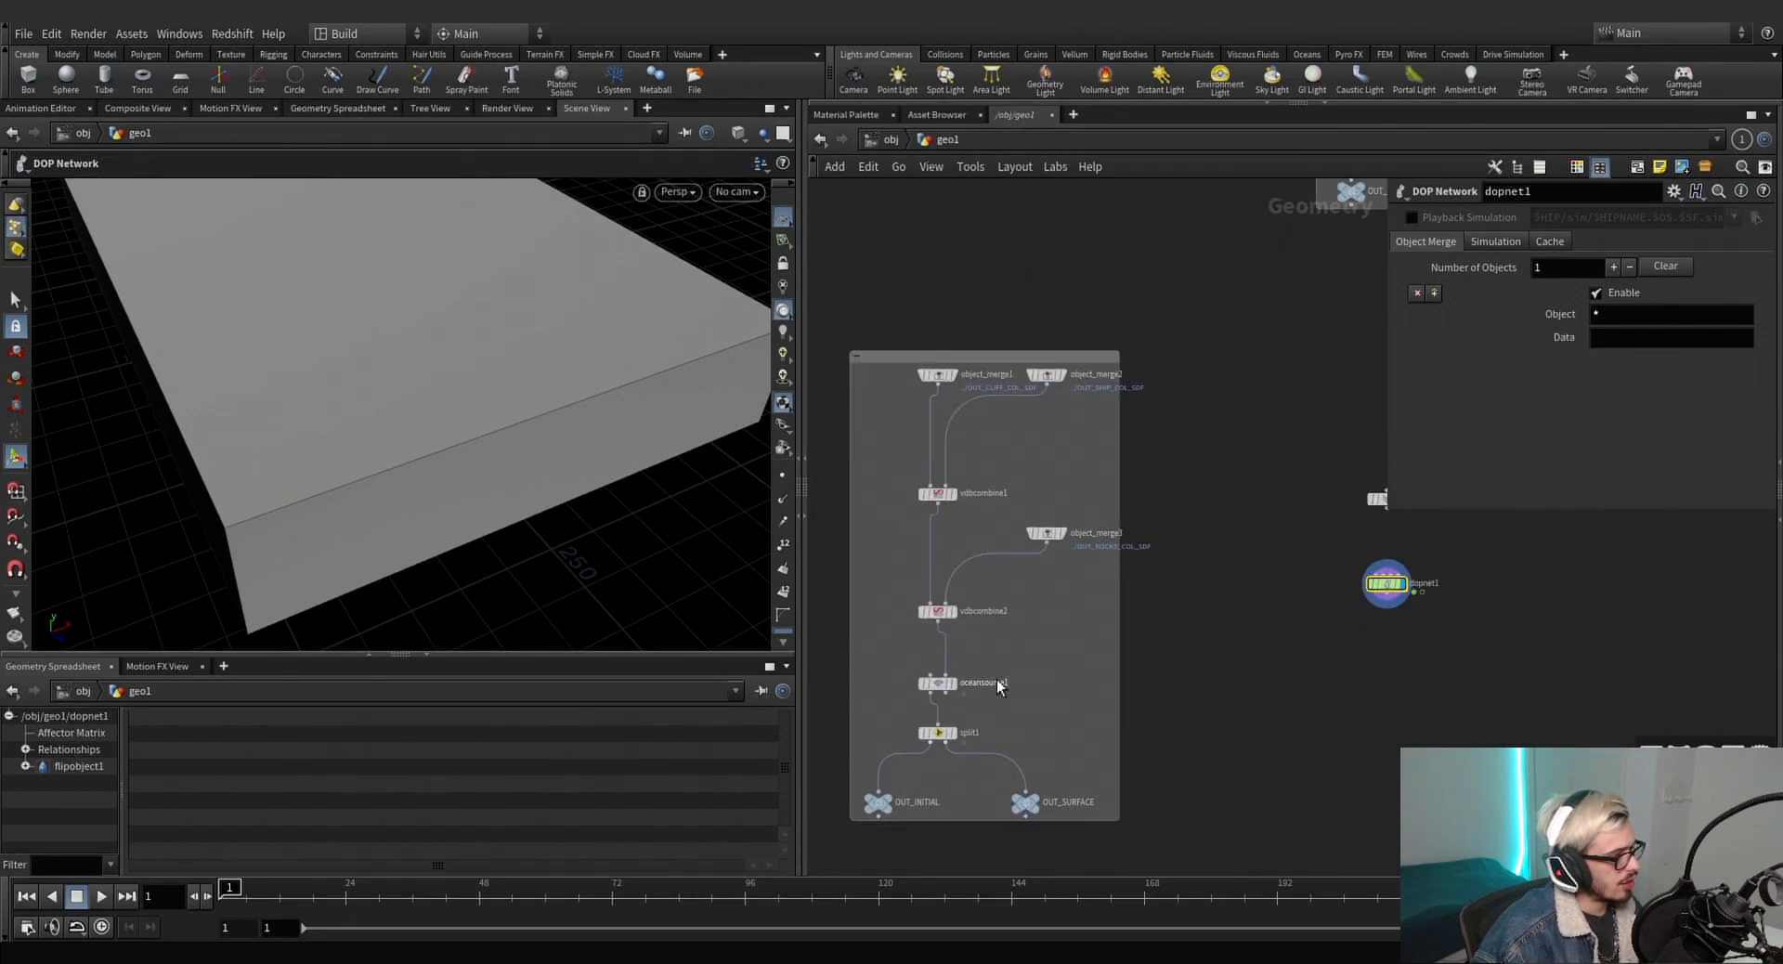
click(956, 691)
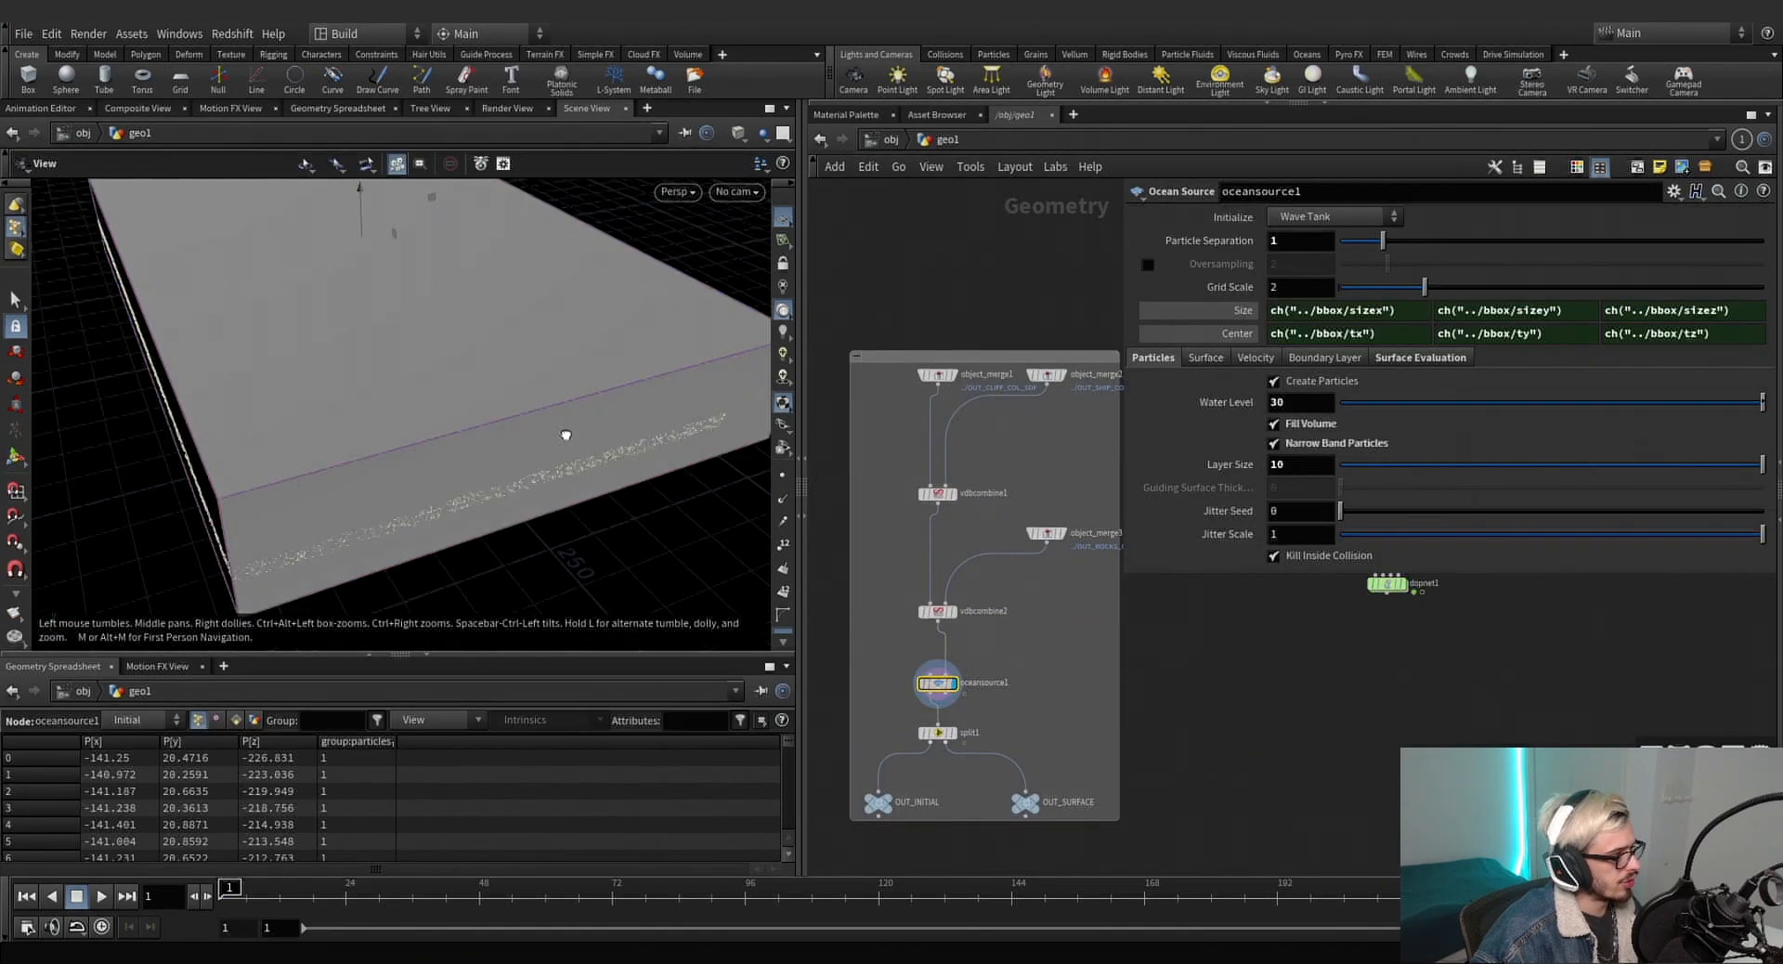
click(1295, 403)
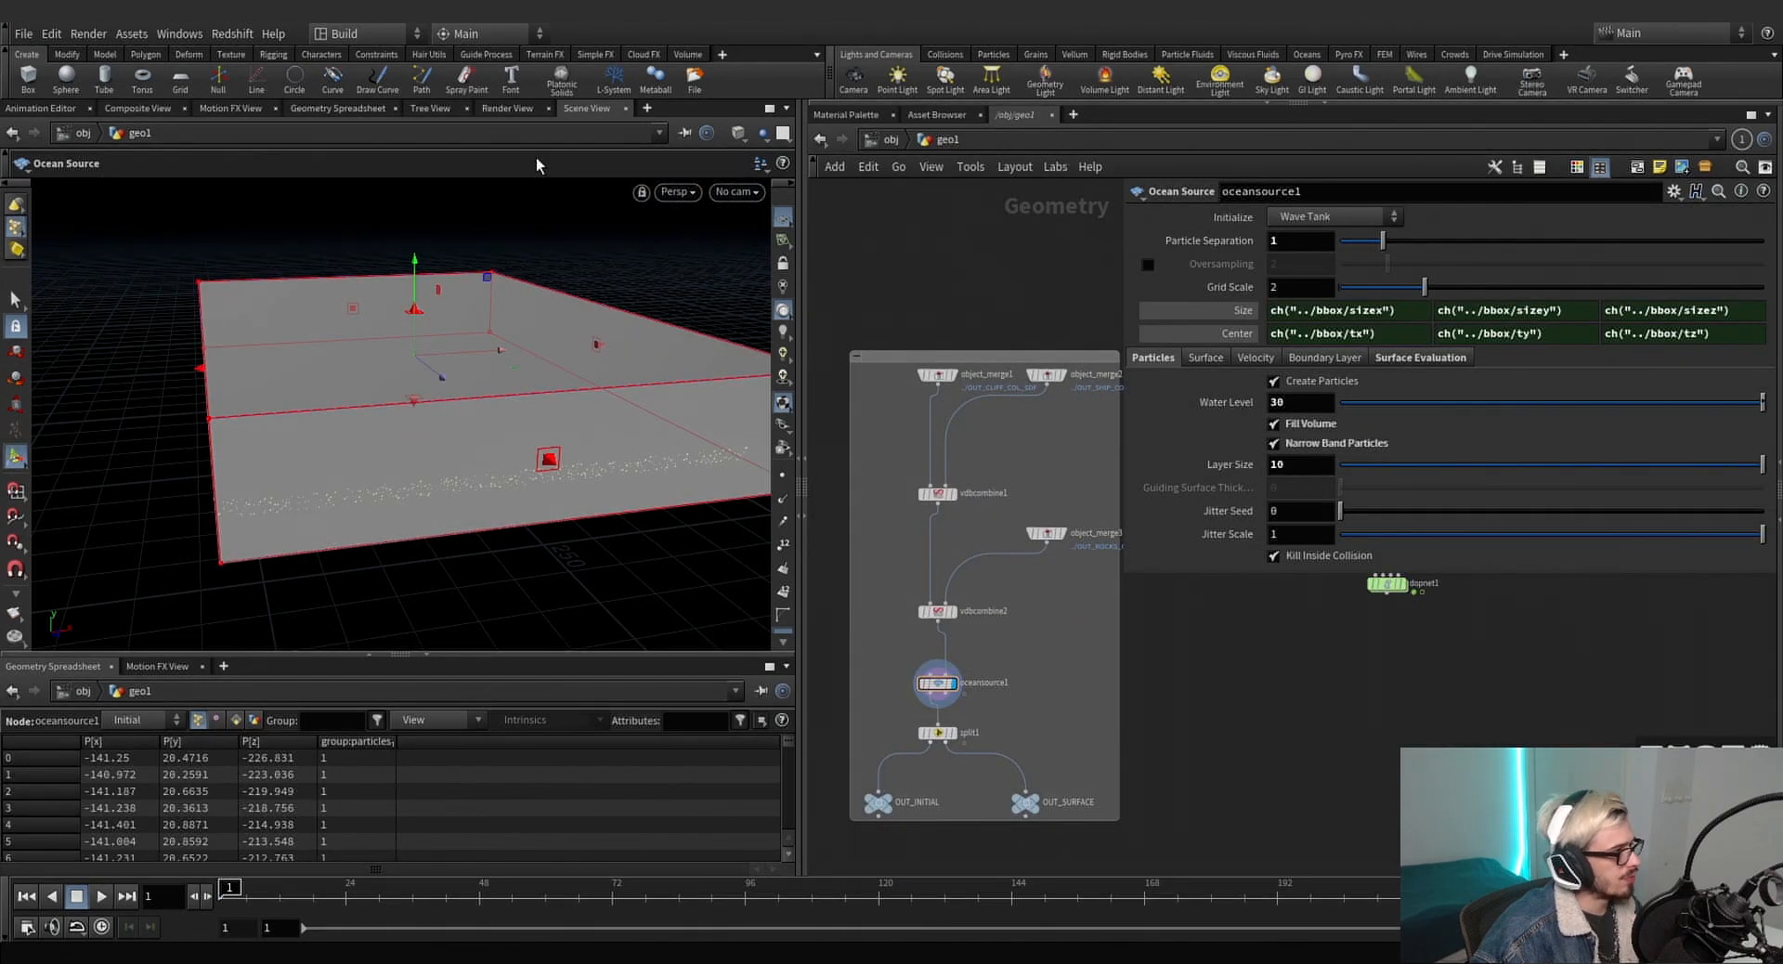
Return inside dopnet1 and enable Visualize Waterline in flipsolver1's volume limits.
middle_drag(1291, 738, 970, 763)
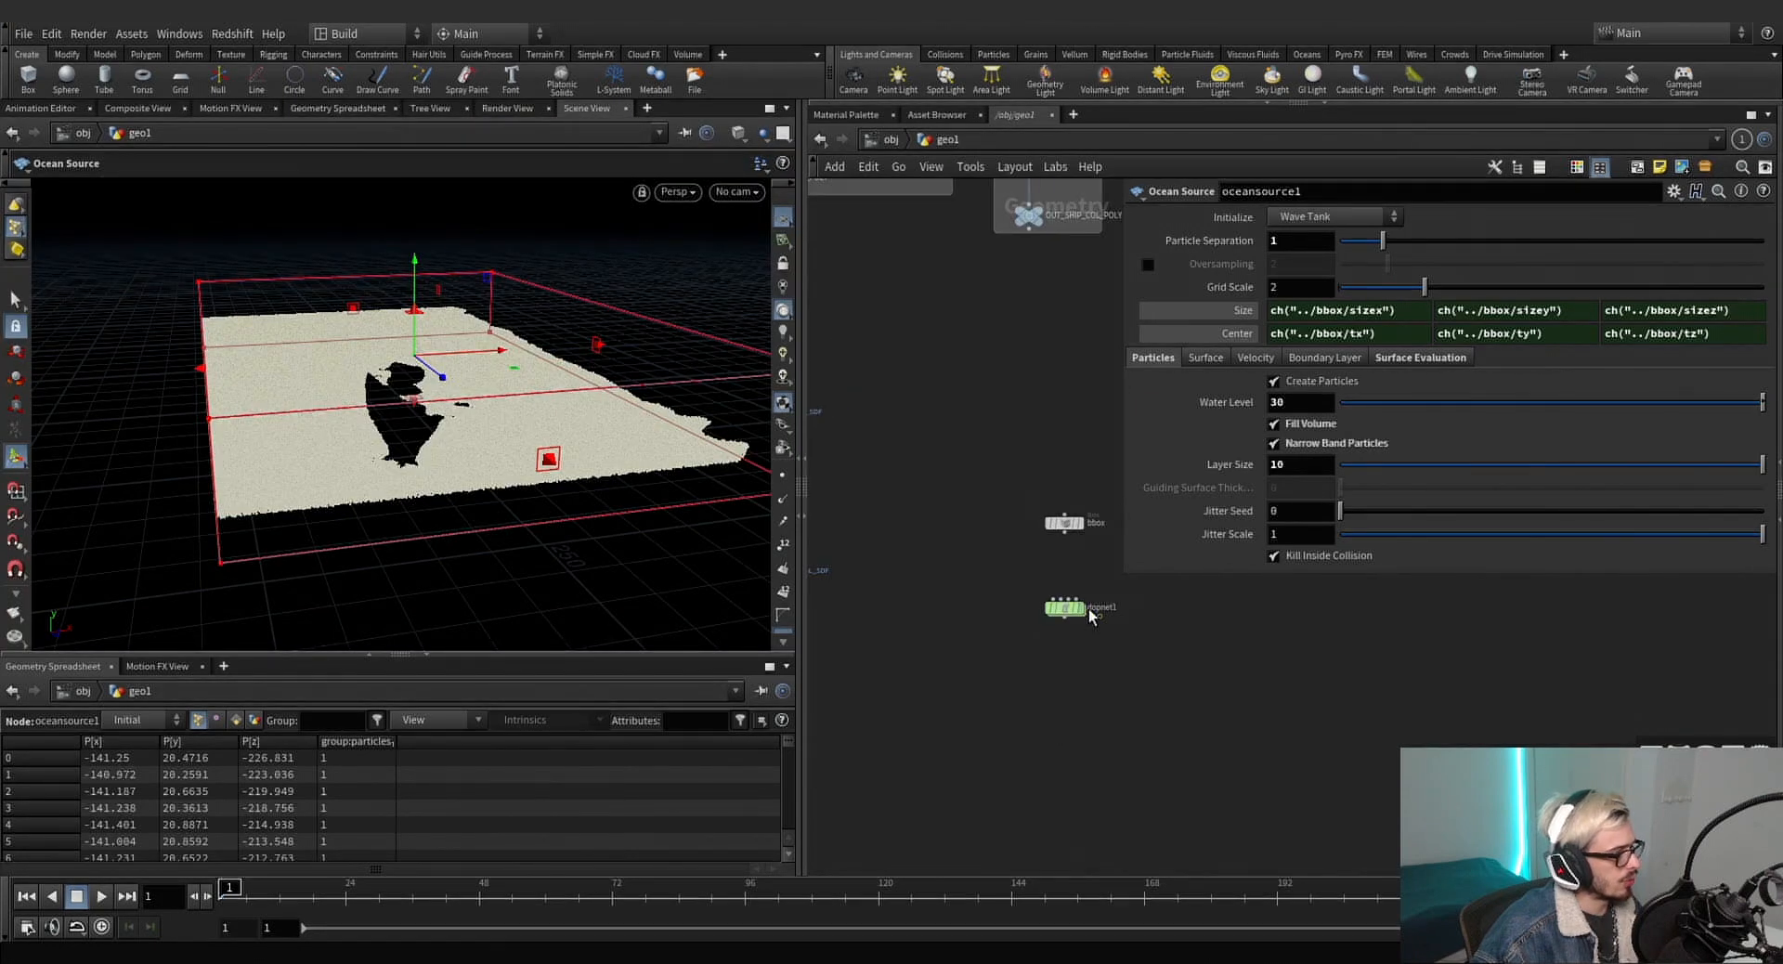
scroll(1081, 609, up, 3)
double_click(1049, 609)
alt+drag(661, 557, 652, 512)
click(1273, 534)
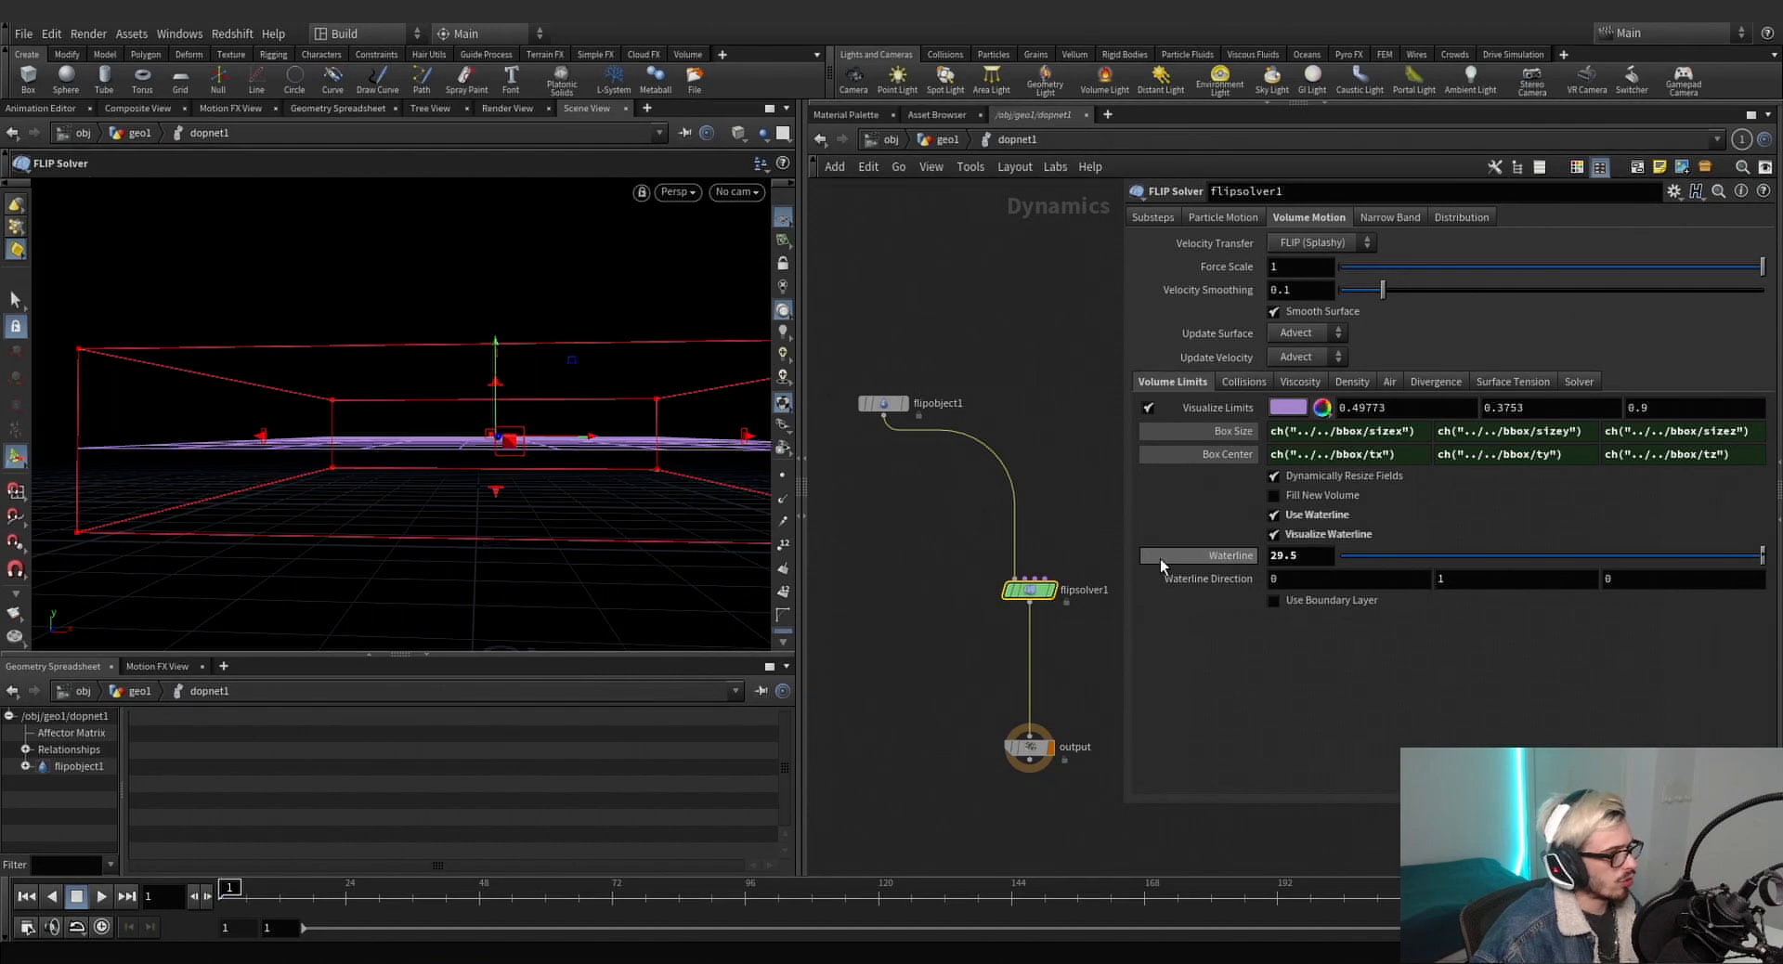
Enable the particle narrow band on flipsolver1 and set its Velocity Transfer to APIC (Swirly).
click(1369, 219)
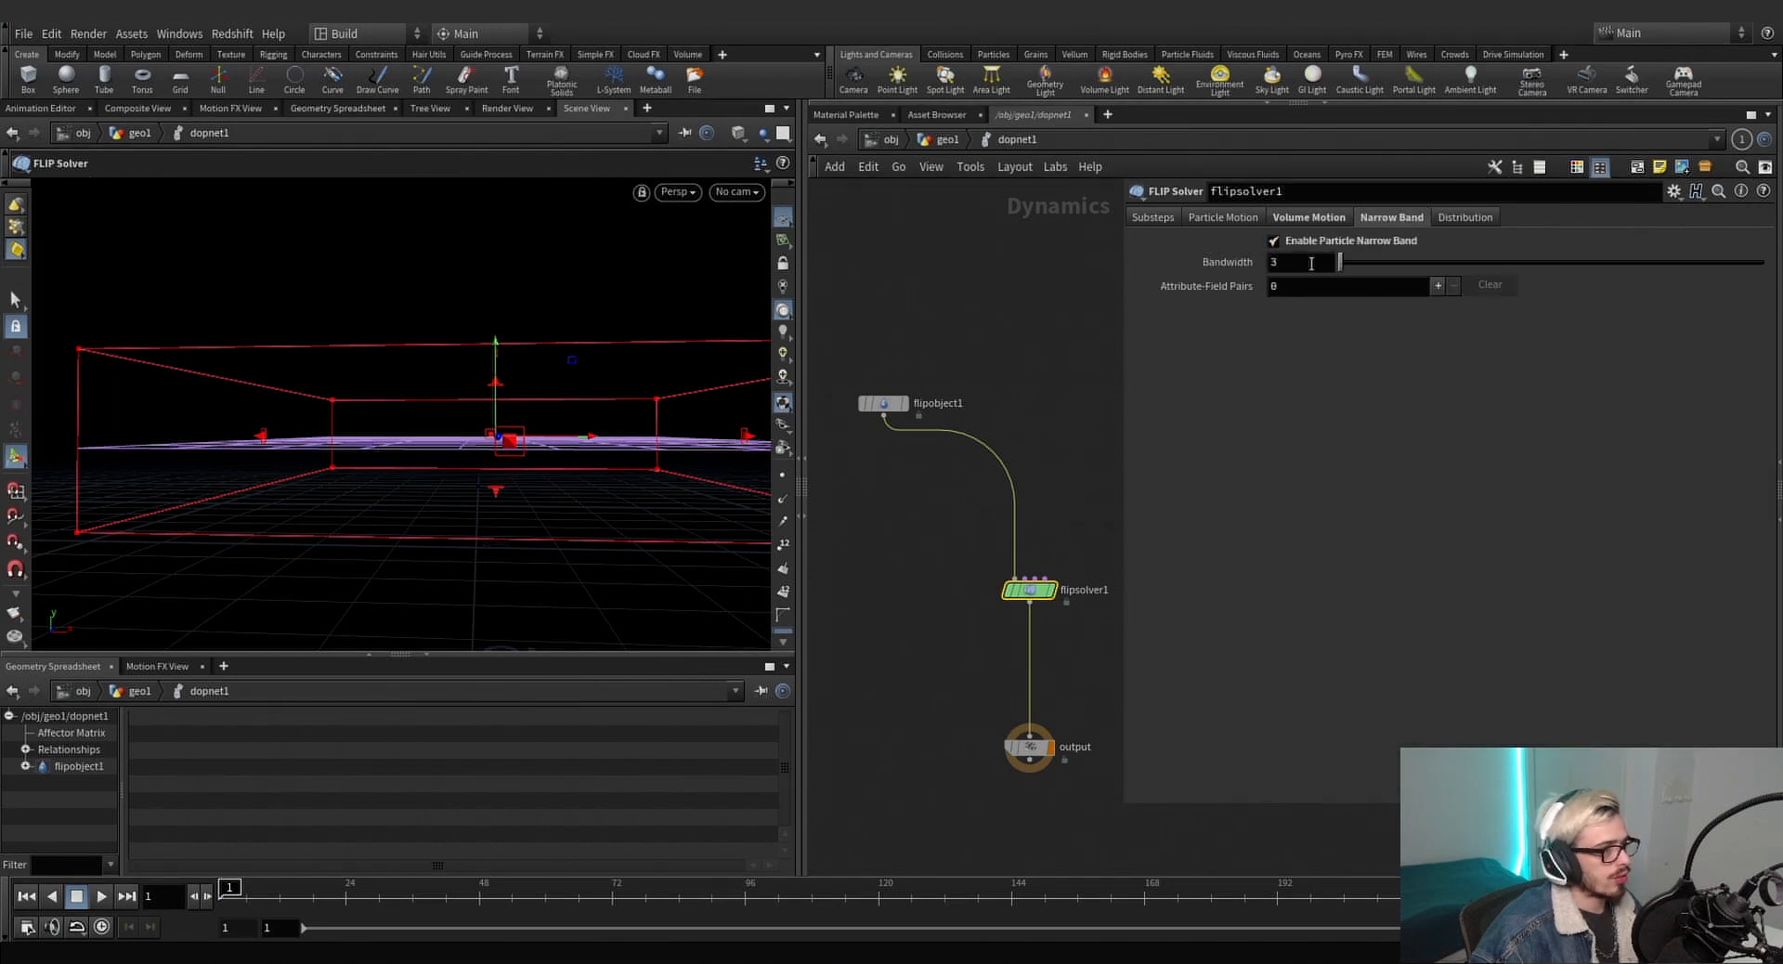
alt+drag(410, 429, 437, 454)
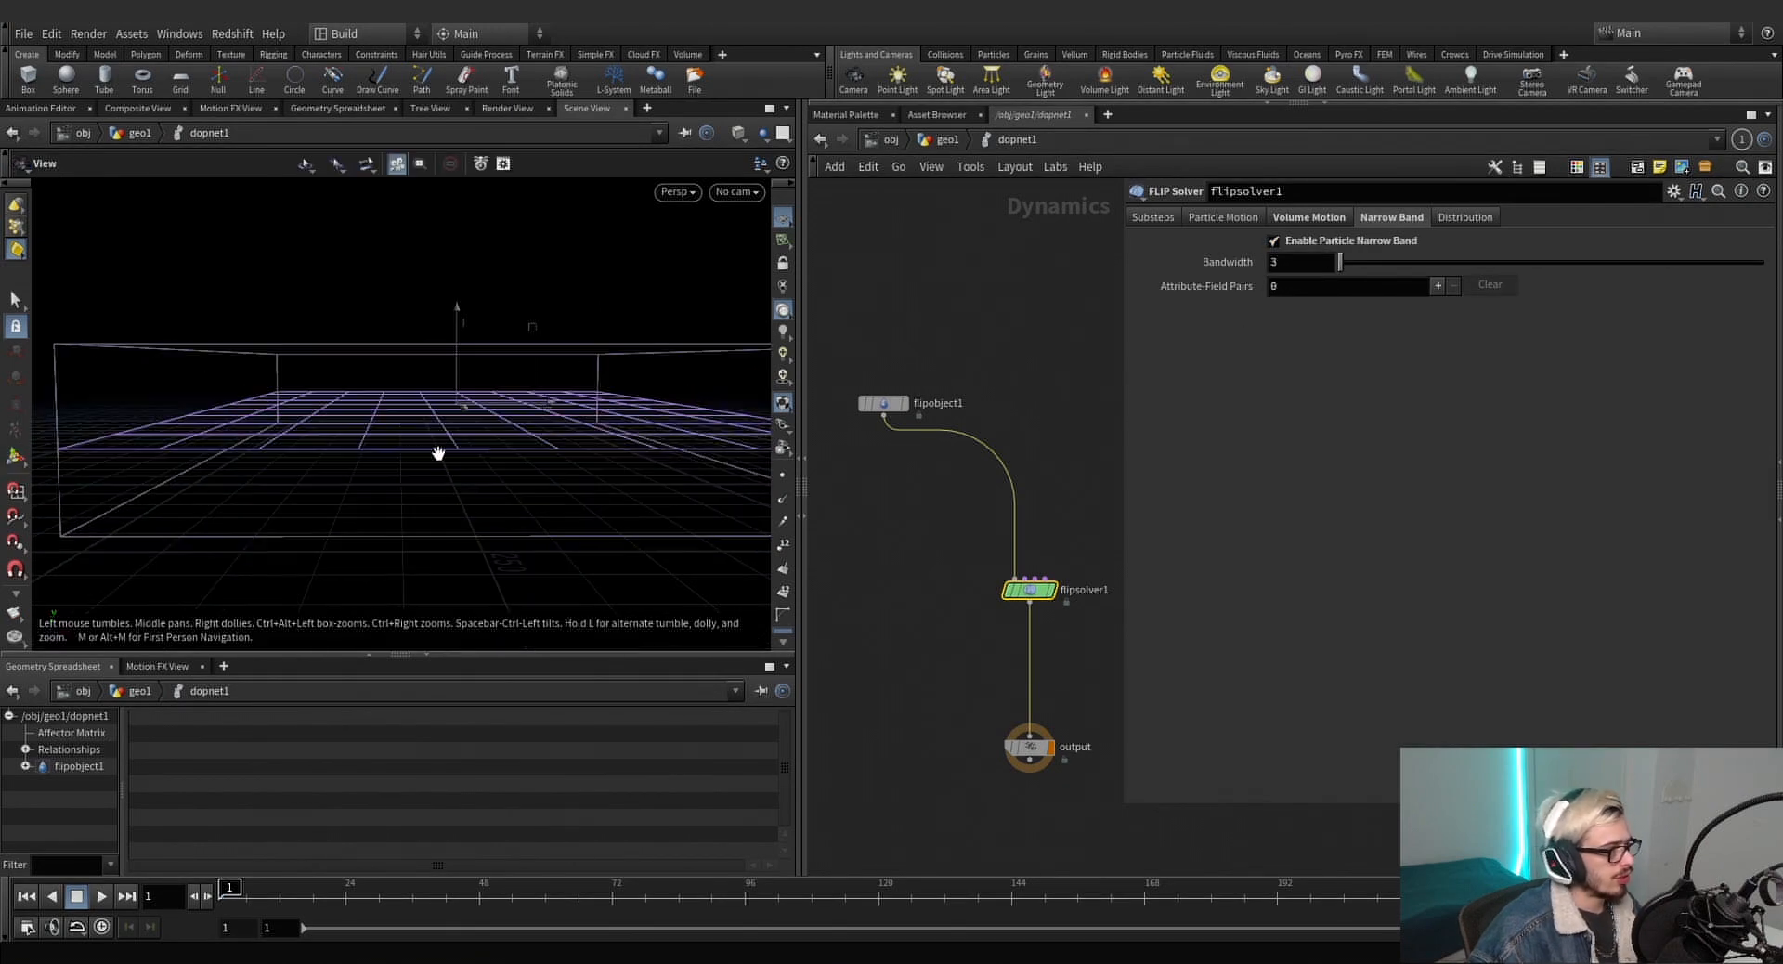
alt+middle_drag(251, 422, 405, 414)
alt+right_drag(266, 435, 323, 440)
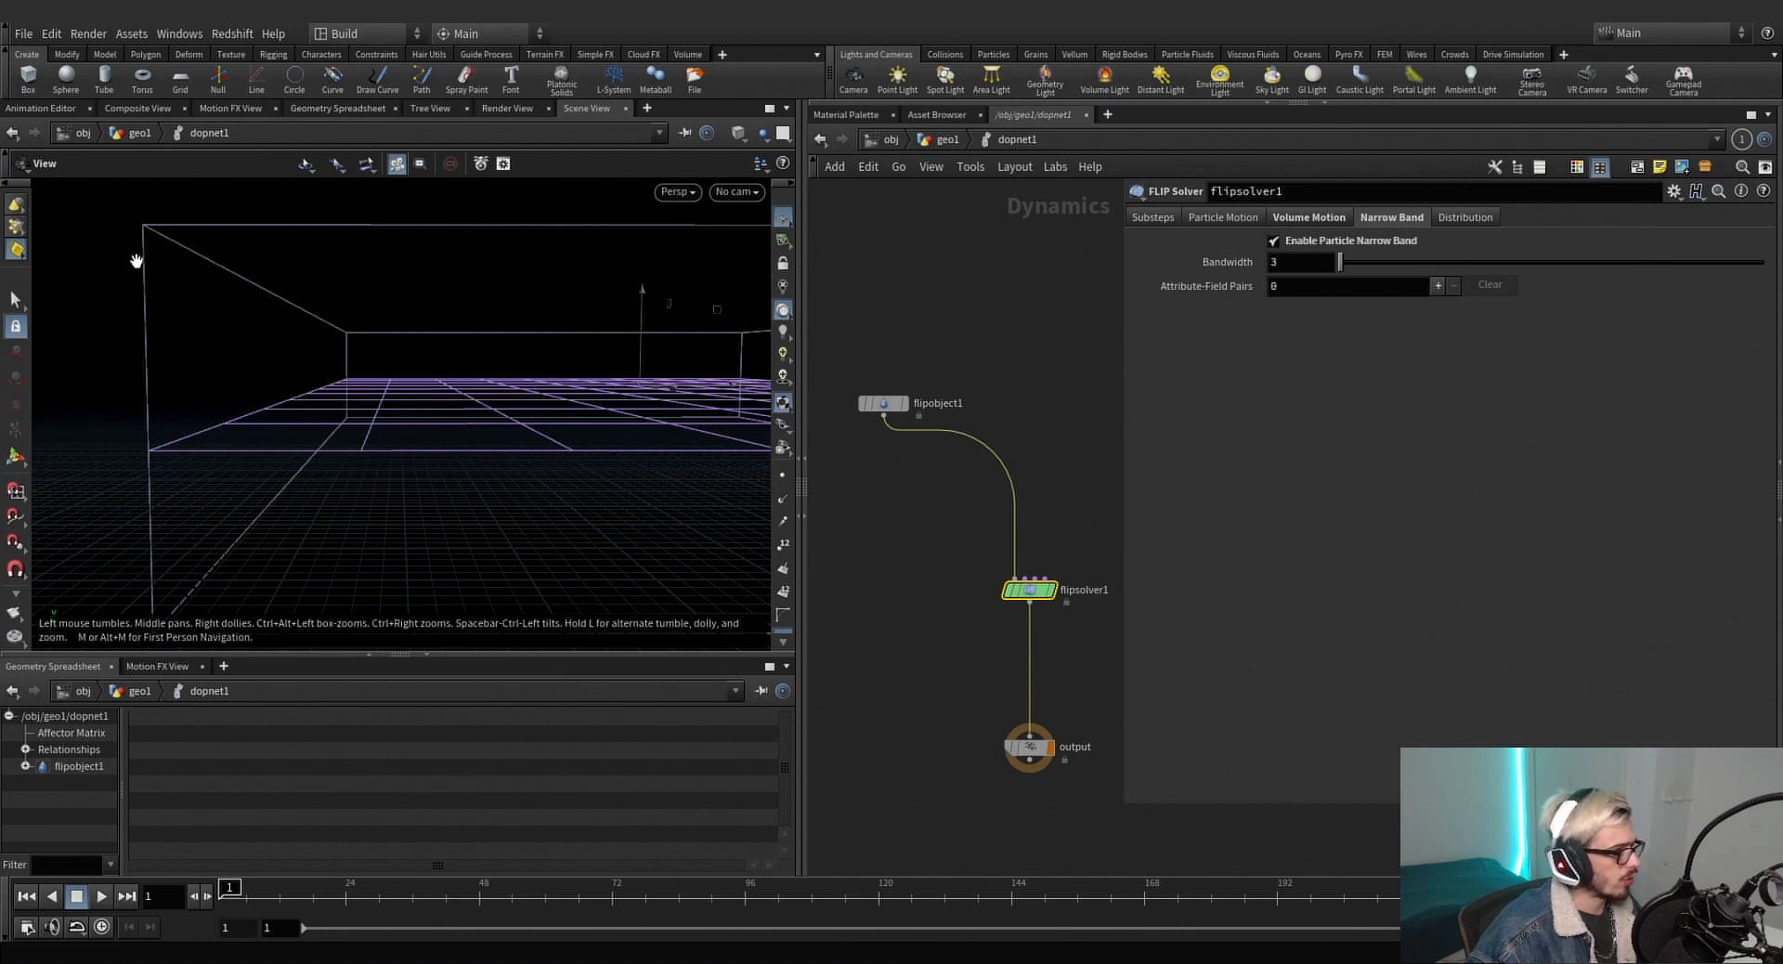
click(1308, 216)
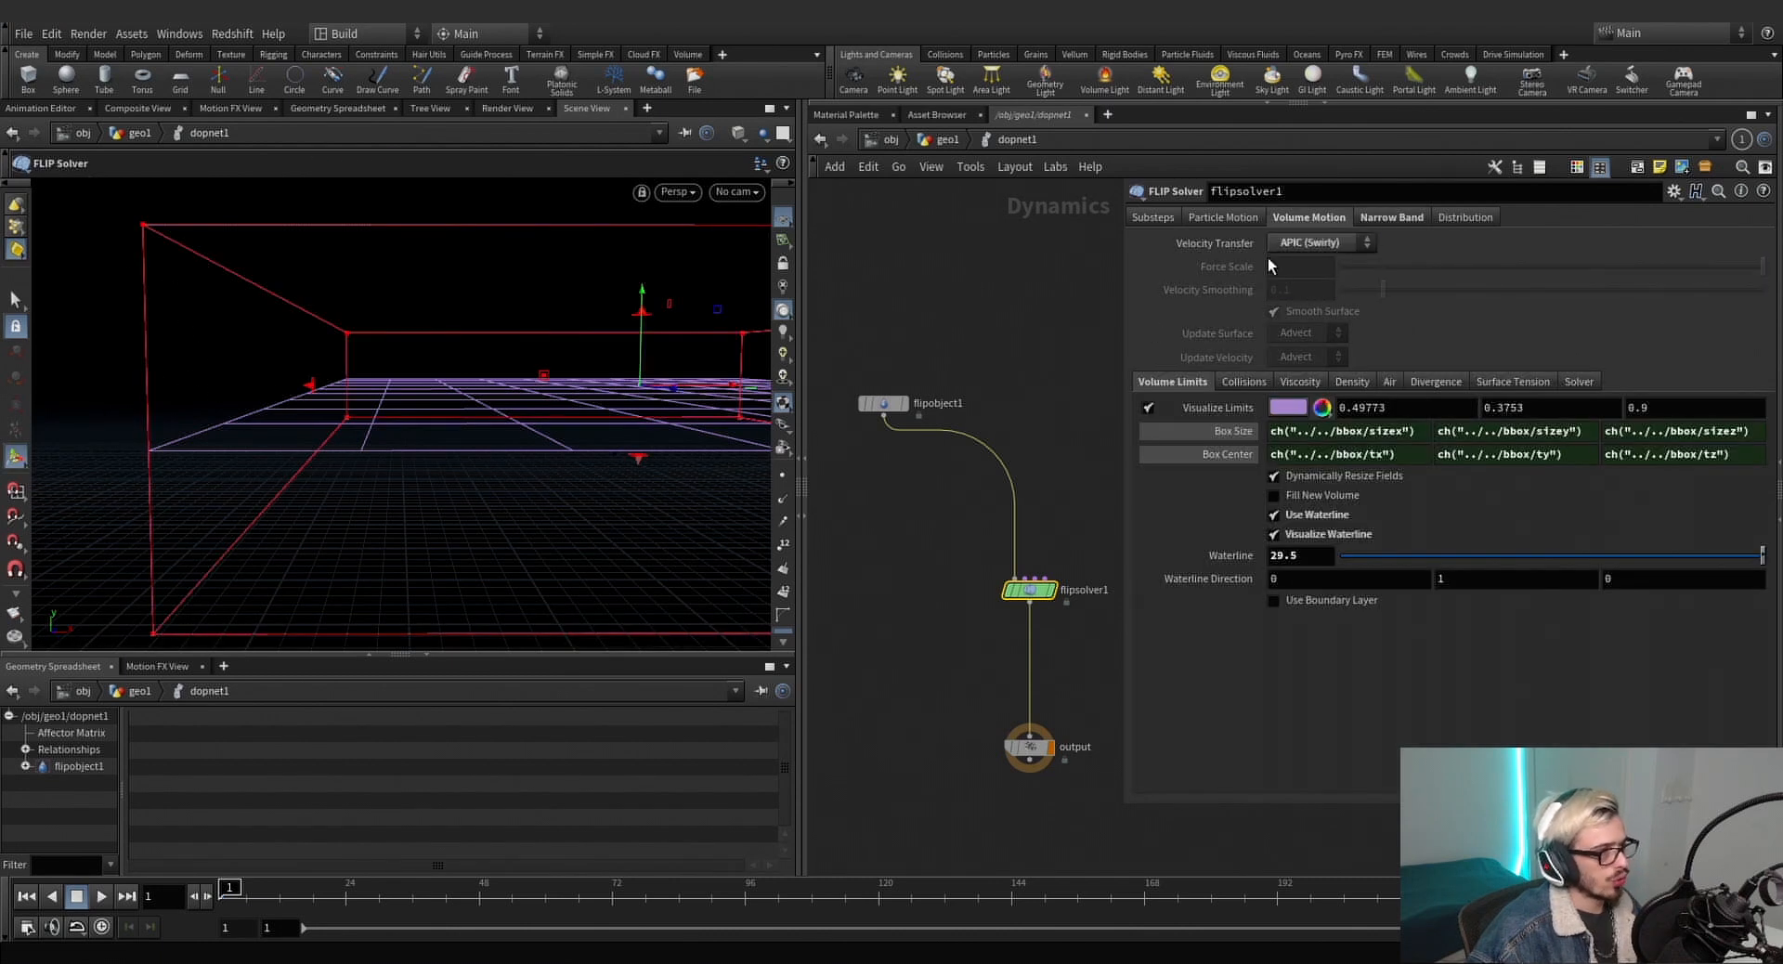
Enable Detect Droplets in flipsolver1's particle motion settings, with Min Particle Density 1 and Max Particle Density 8.
click(1223, 216)
click(1344, 356)
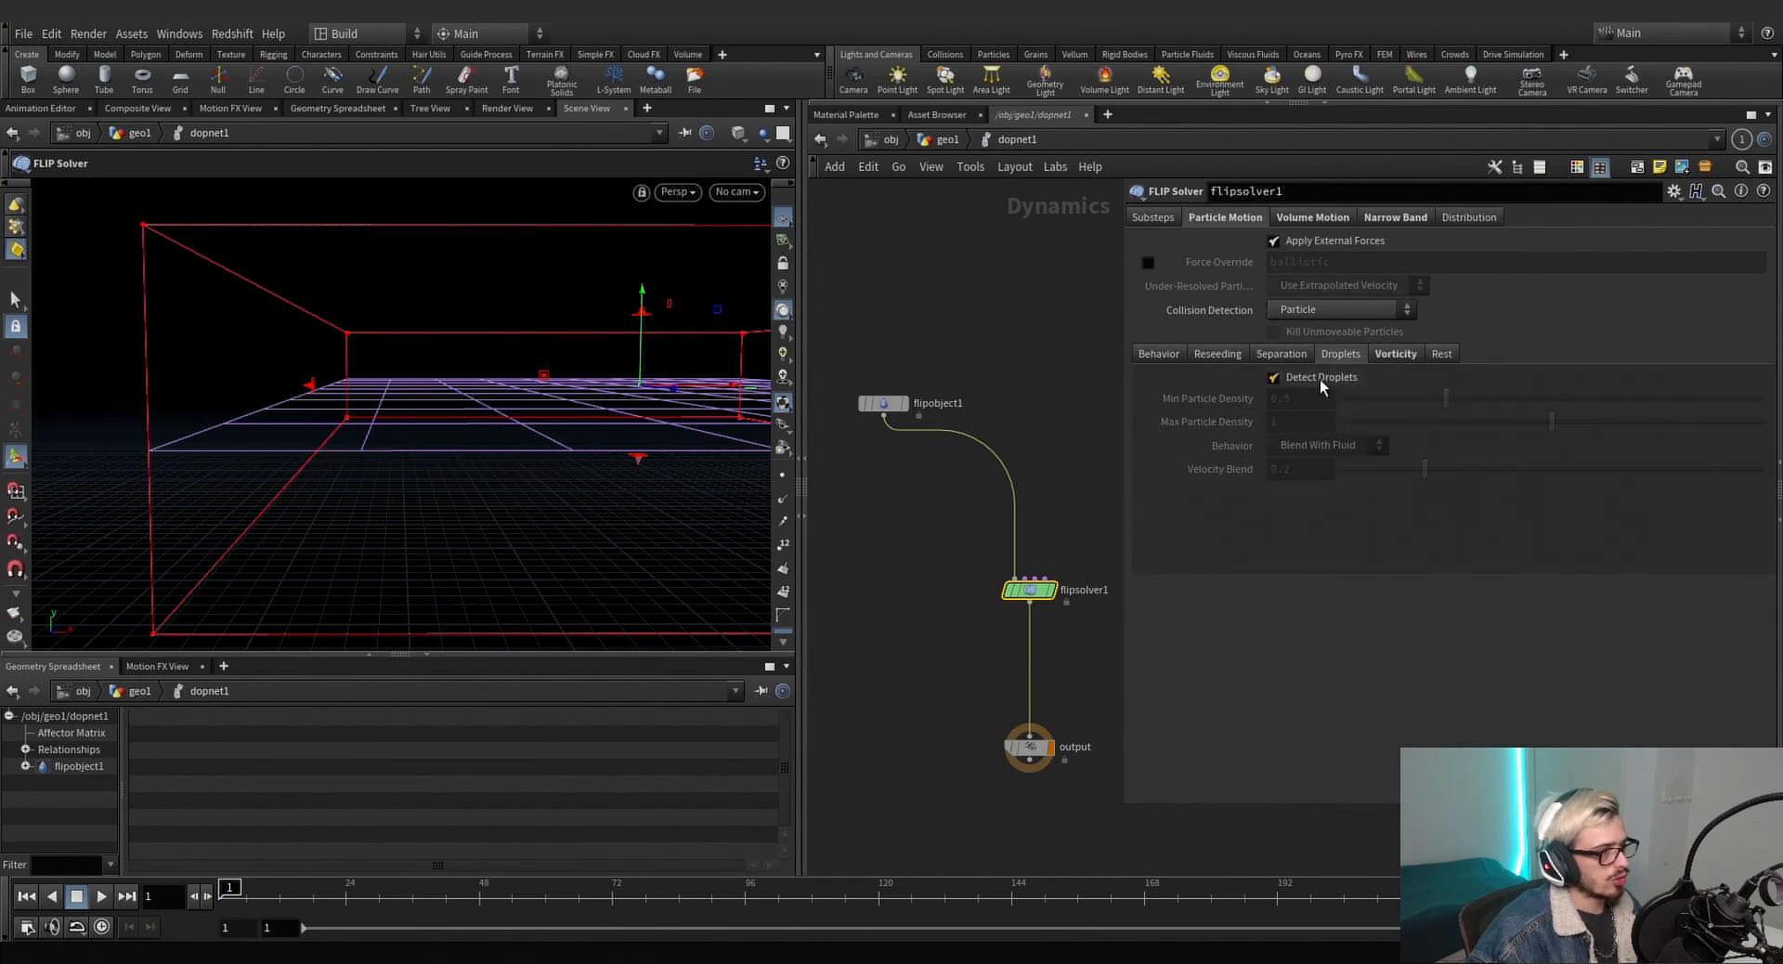
click(1319, 378)
drag(1317, 400, 1230, 416)
text(1)
key(Tab)
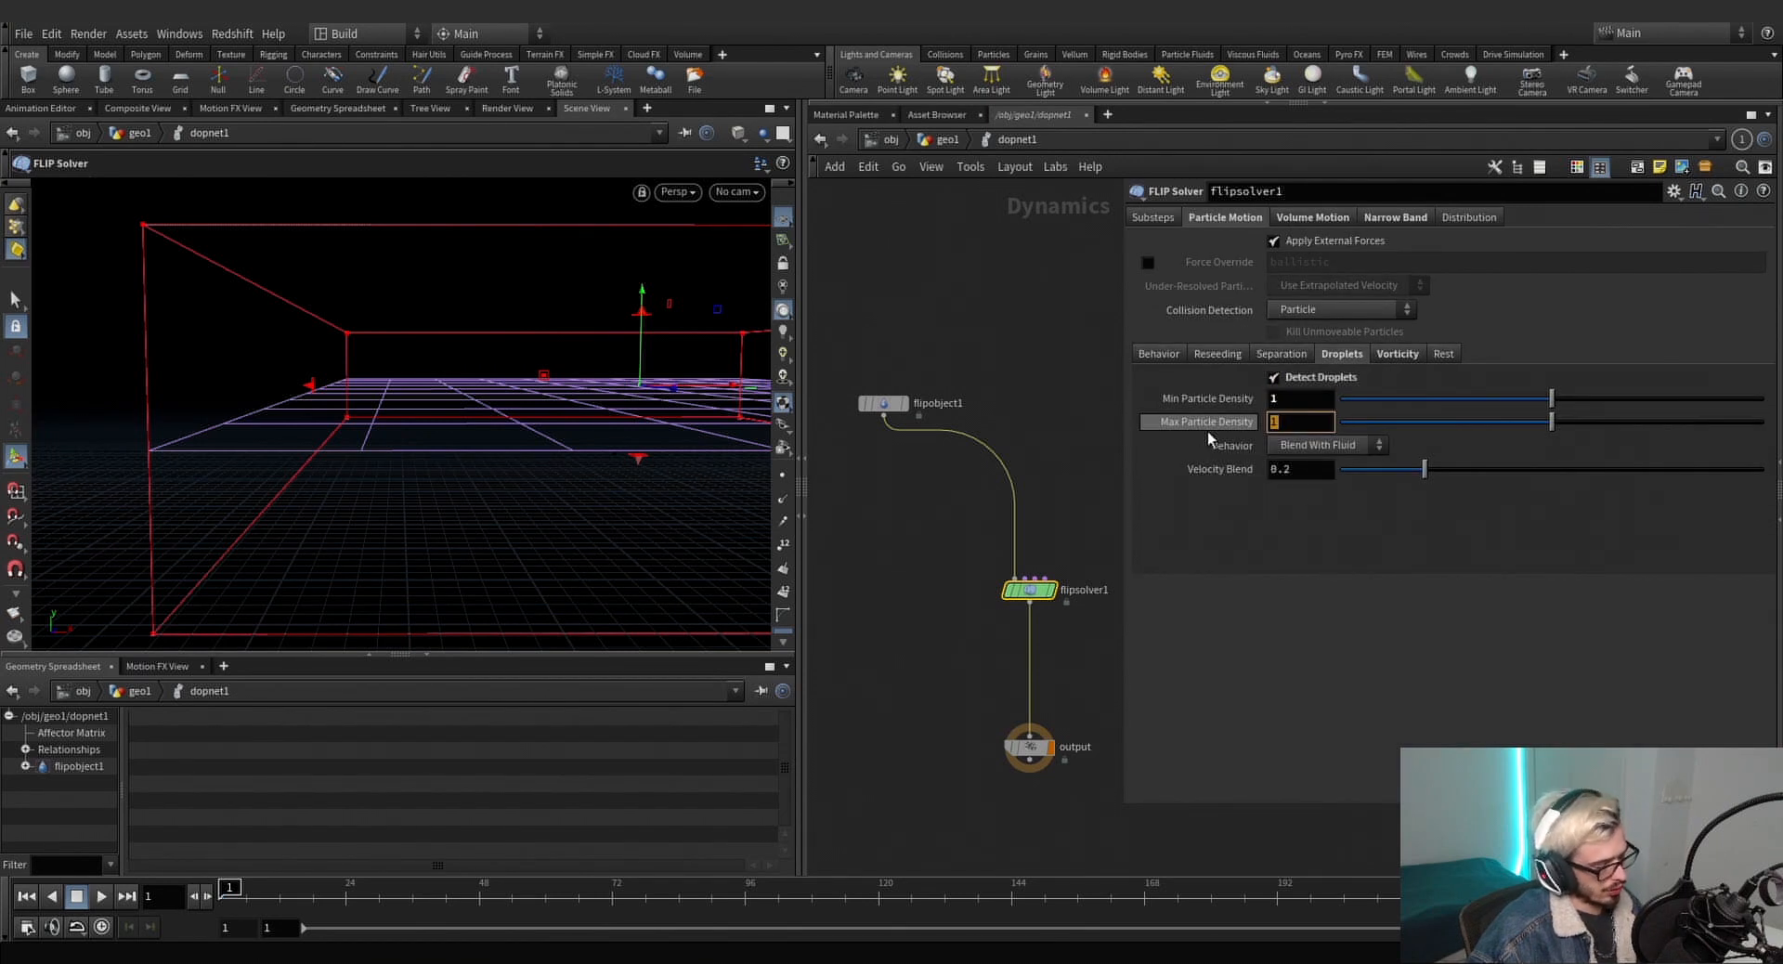
text(7)
key(BackSpace)
text(8)
key(Return)
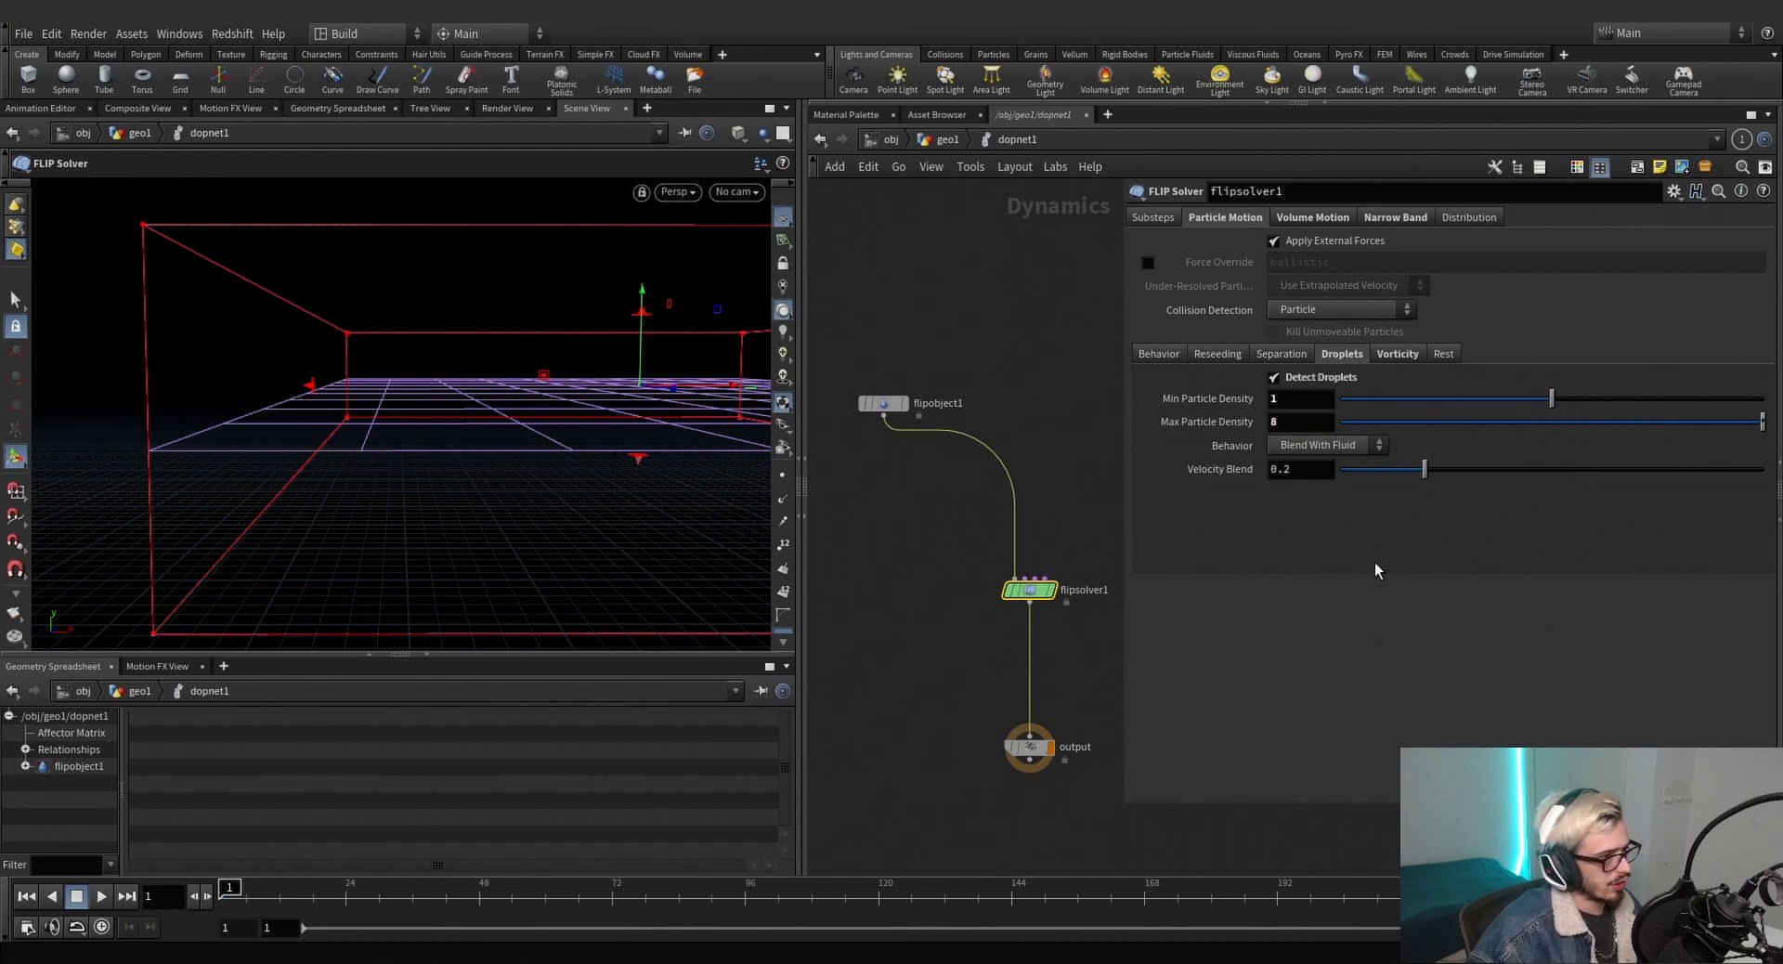
Set the Input Type of flipobject1's initial data to Narrow Band.
click(1311, 405)
key(Tab)
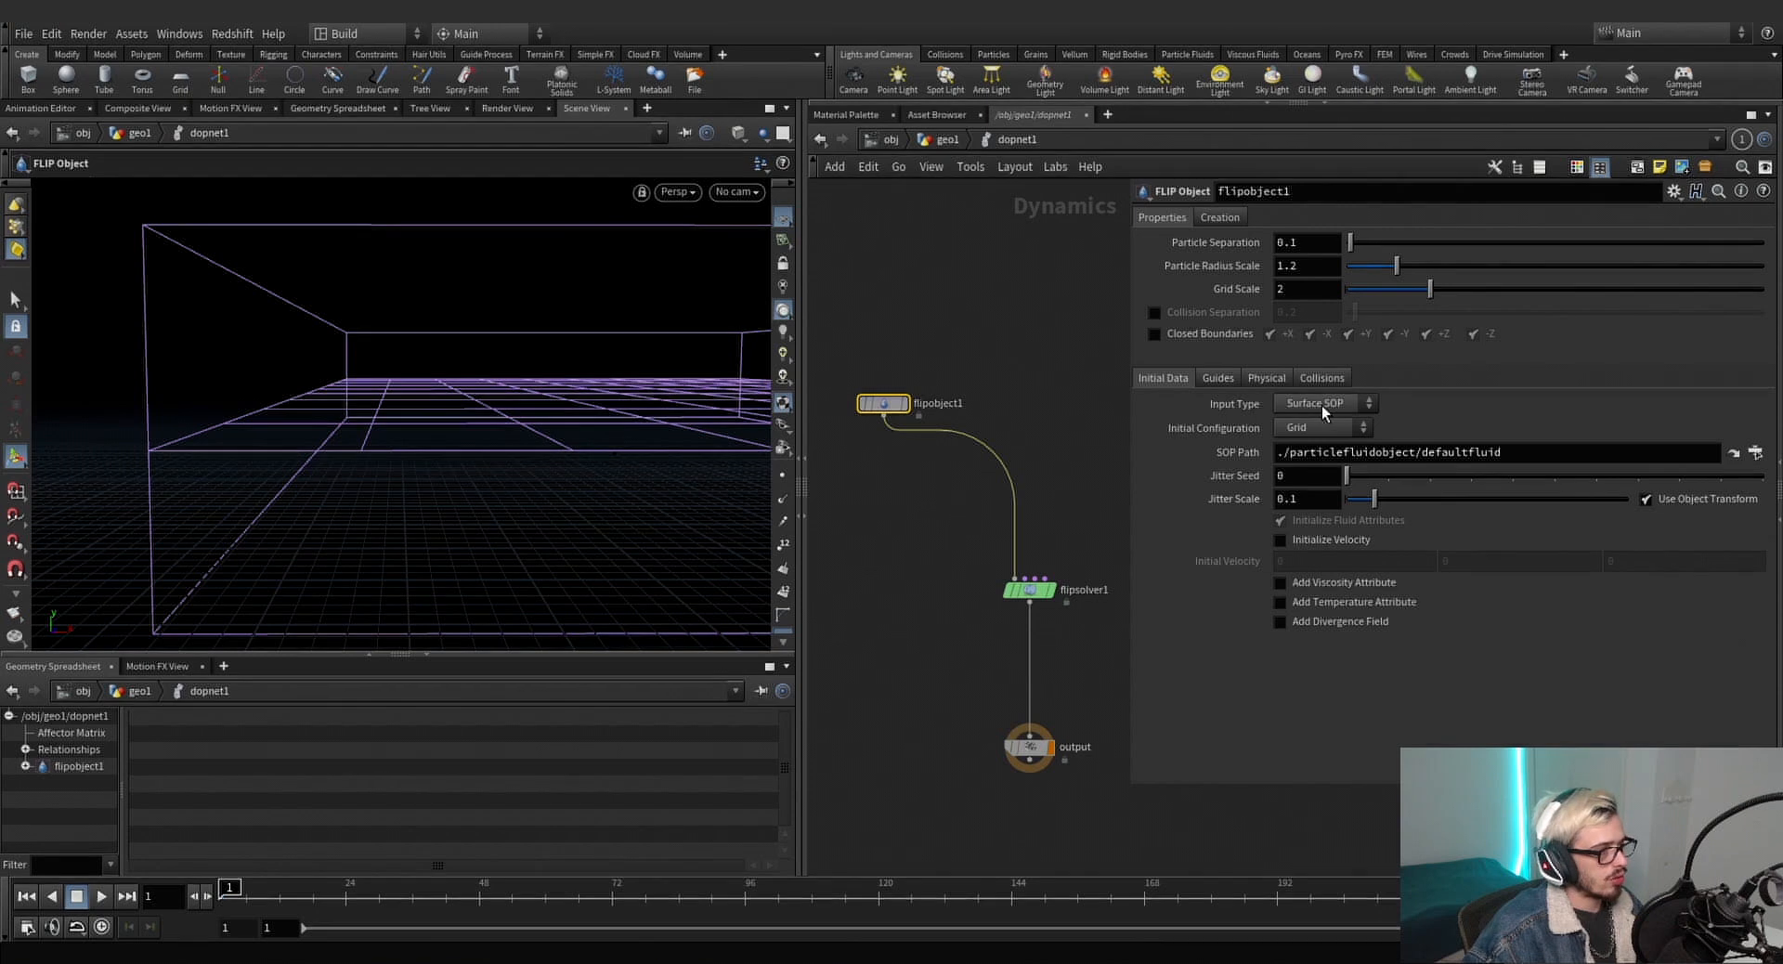
click(1322, 405)
click(1314, 440)
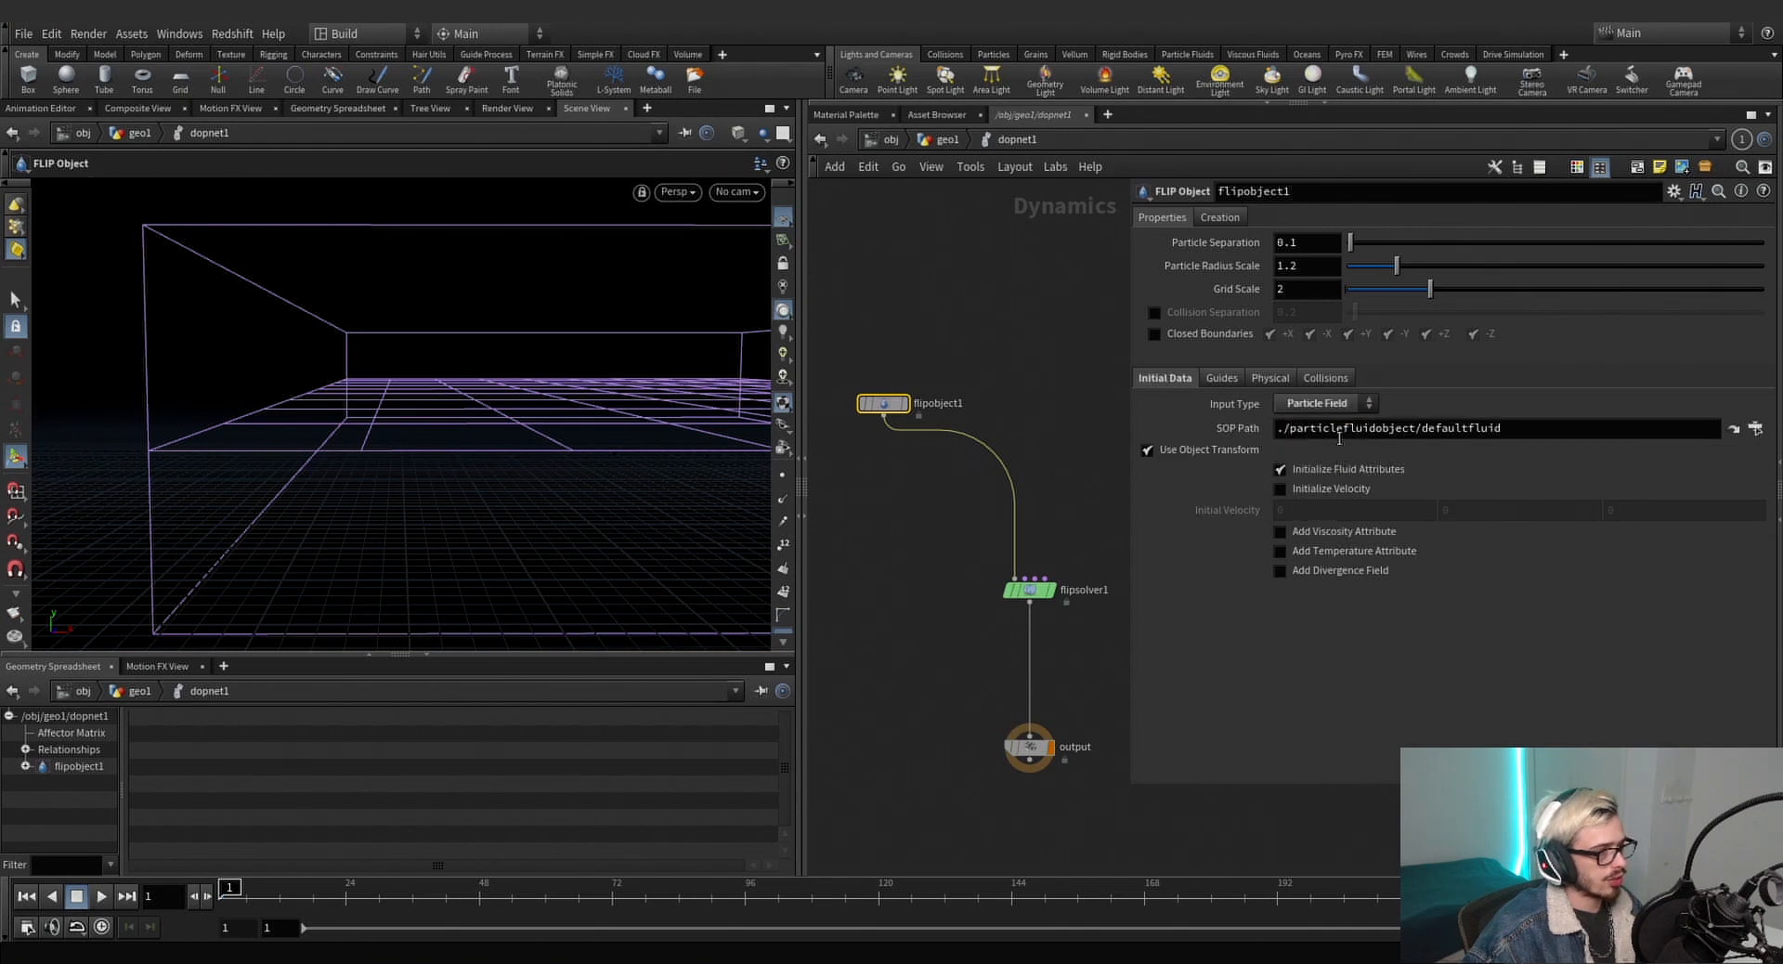
click(1337, 405)
click(1319, 421)
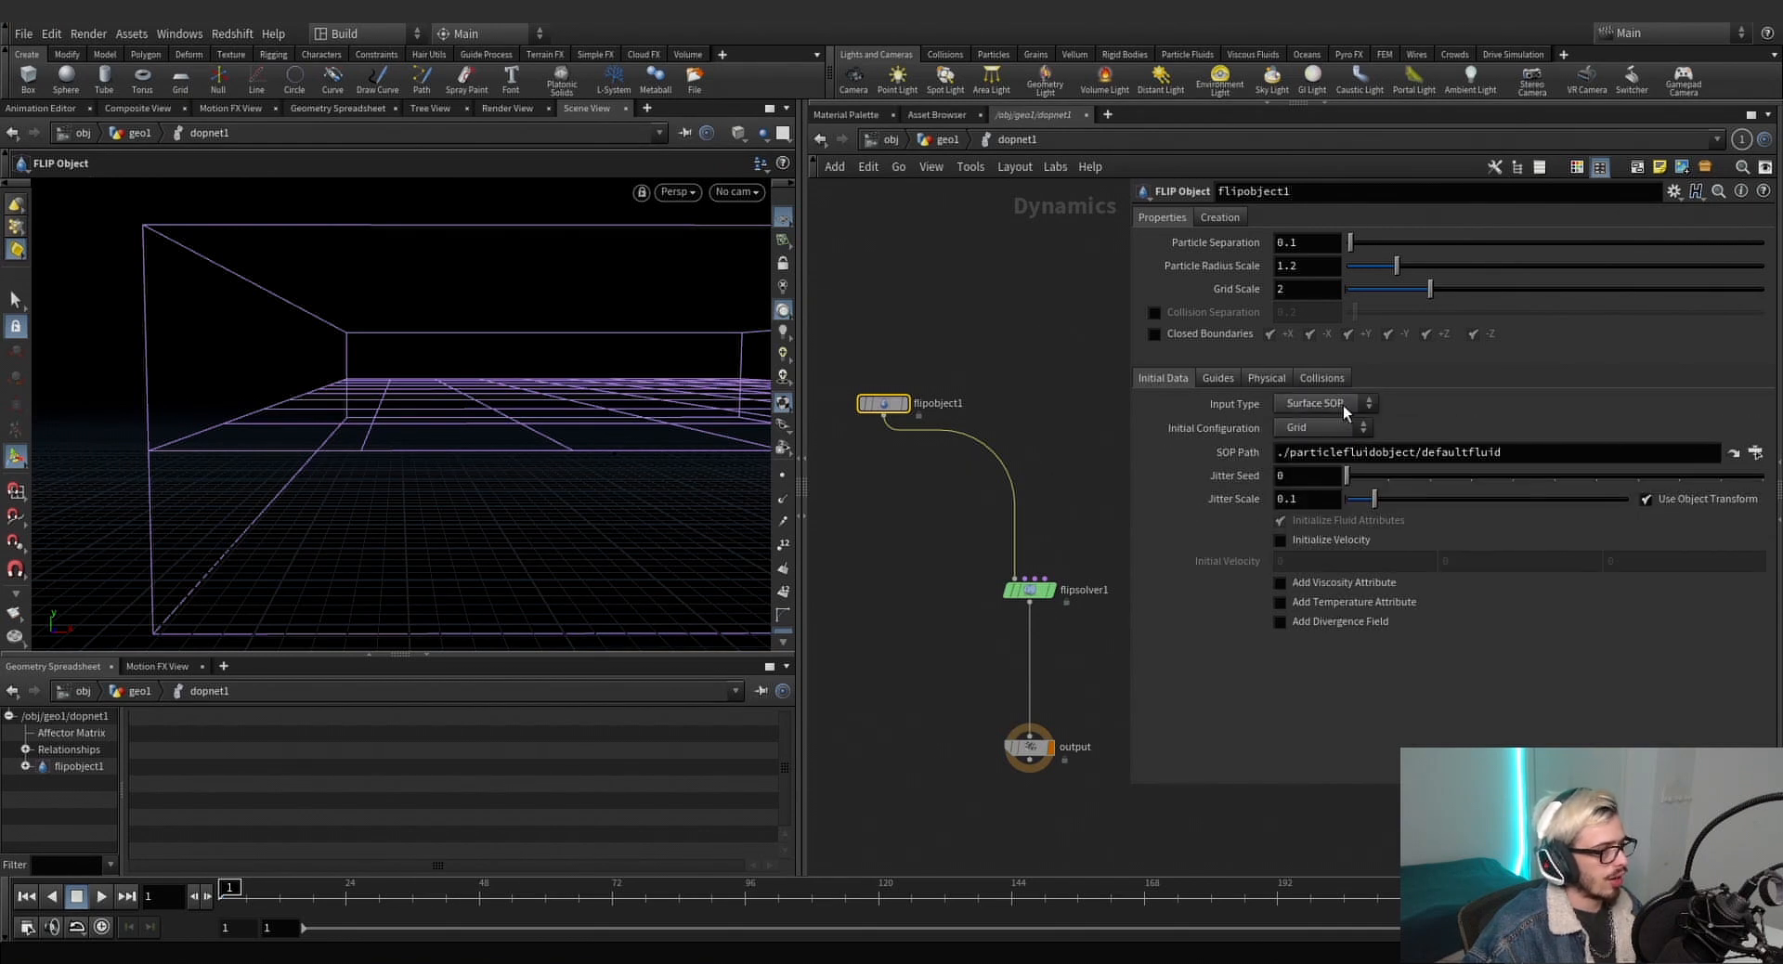
click(1345, 406)
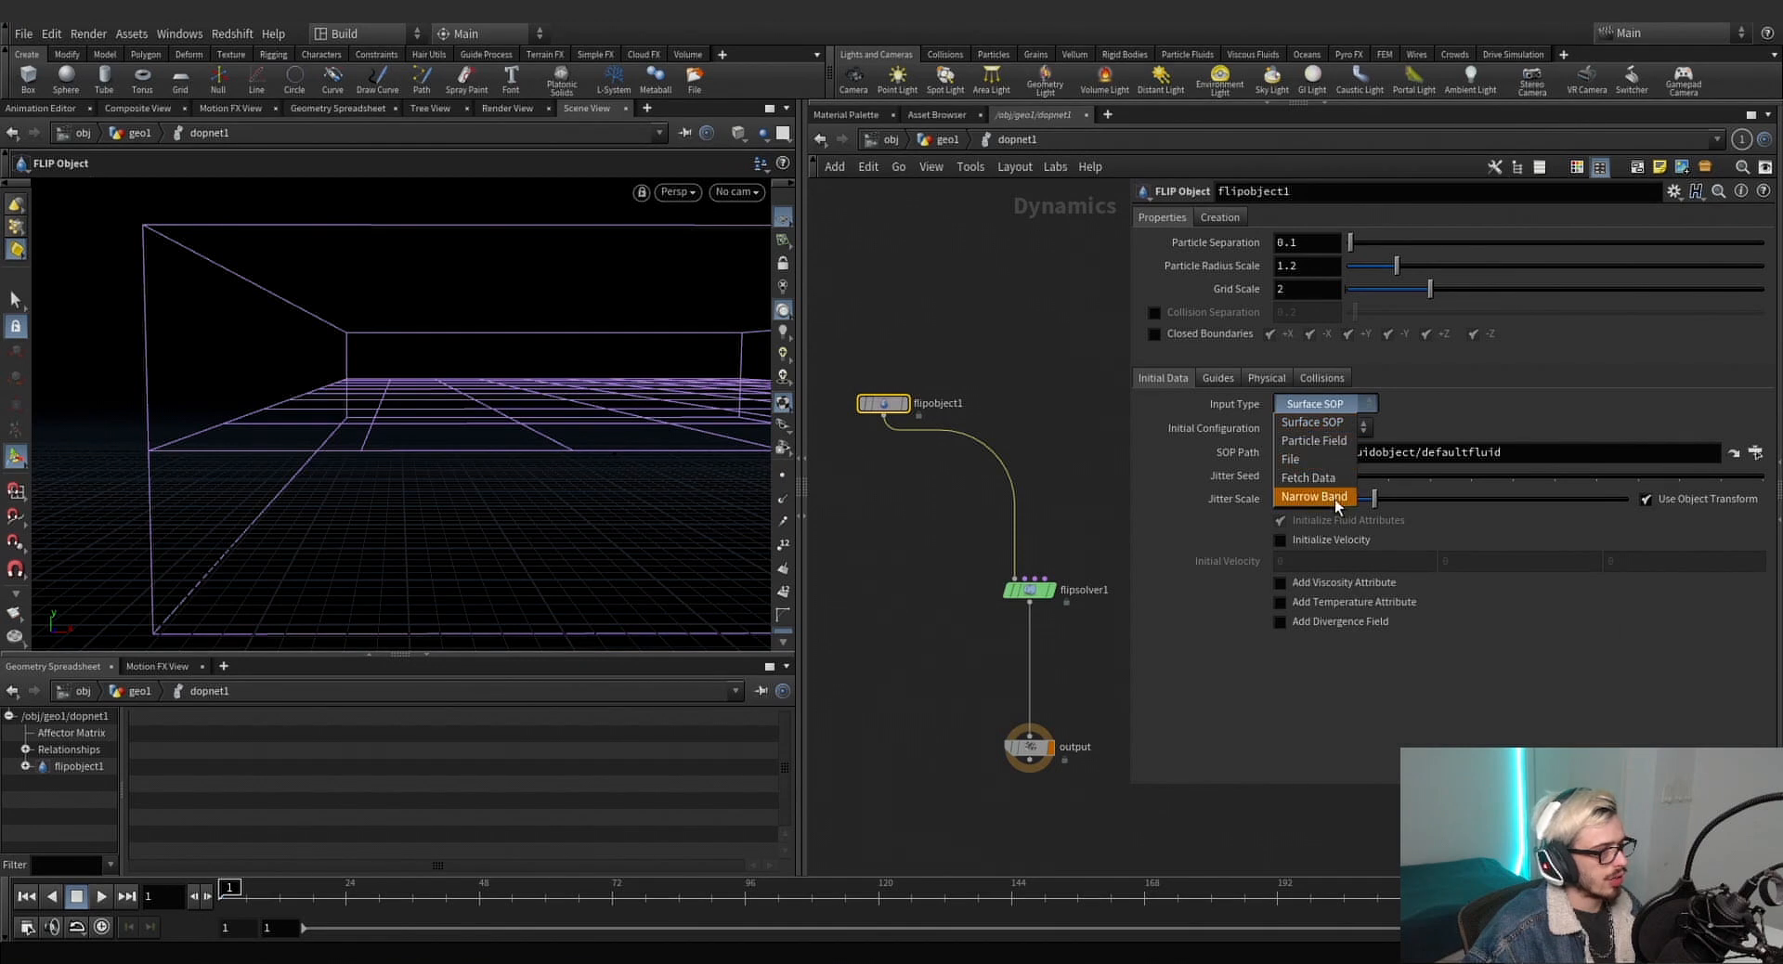
click(1346, 421)
click(1350, 409)
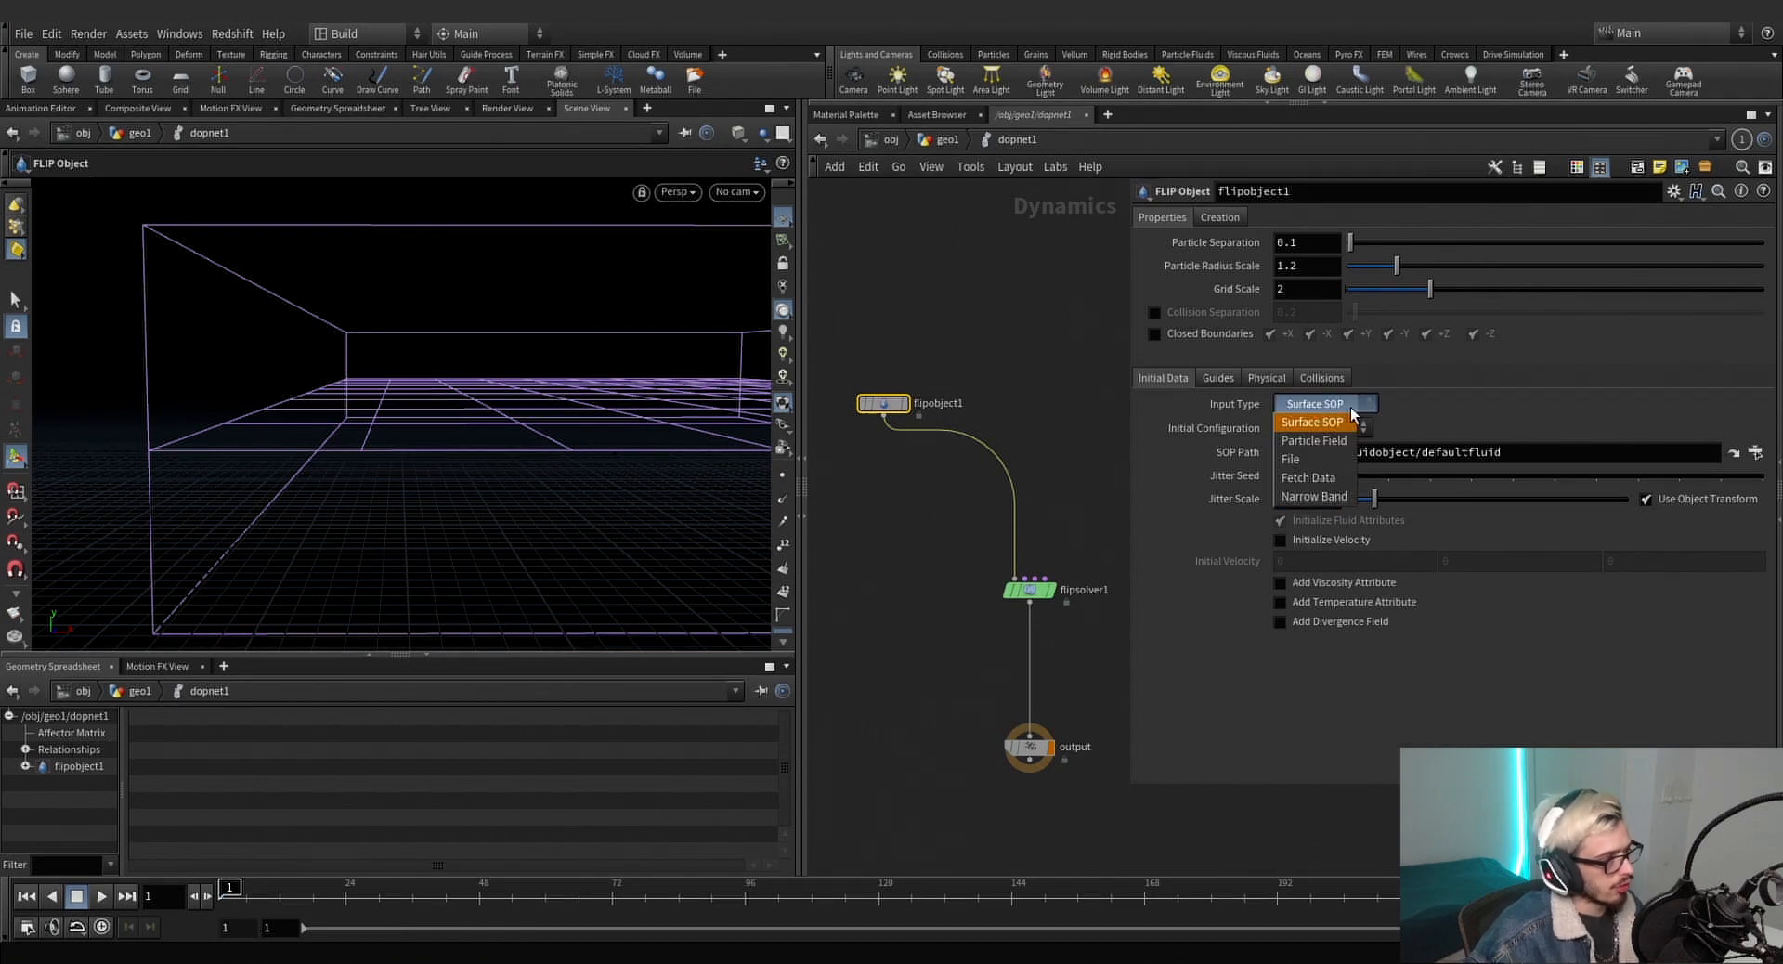
click(1343, 499)
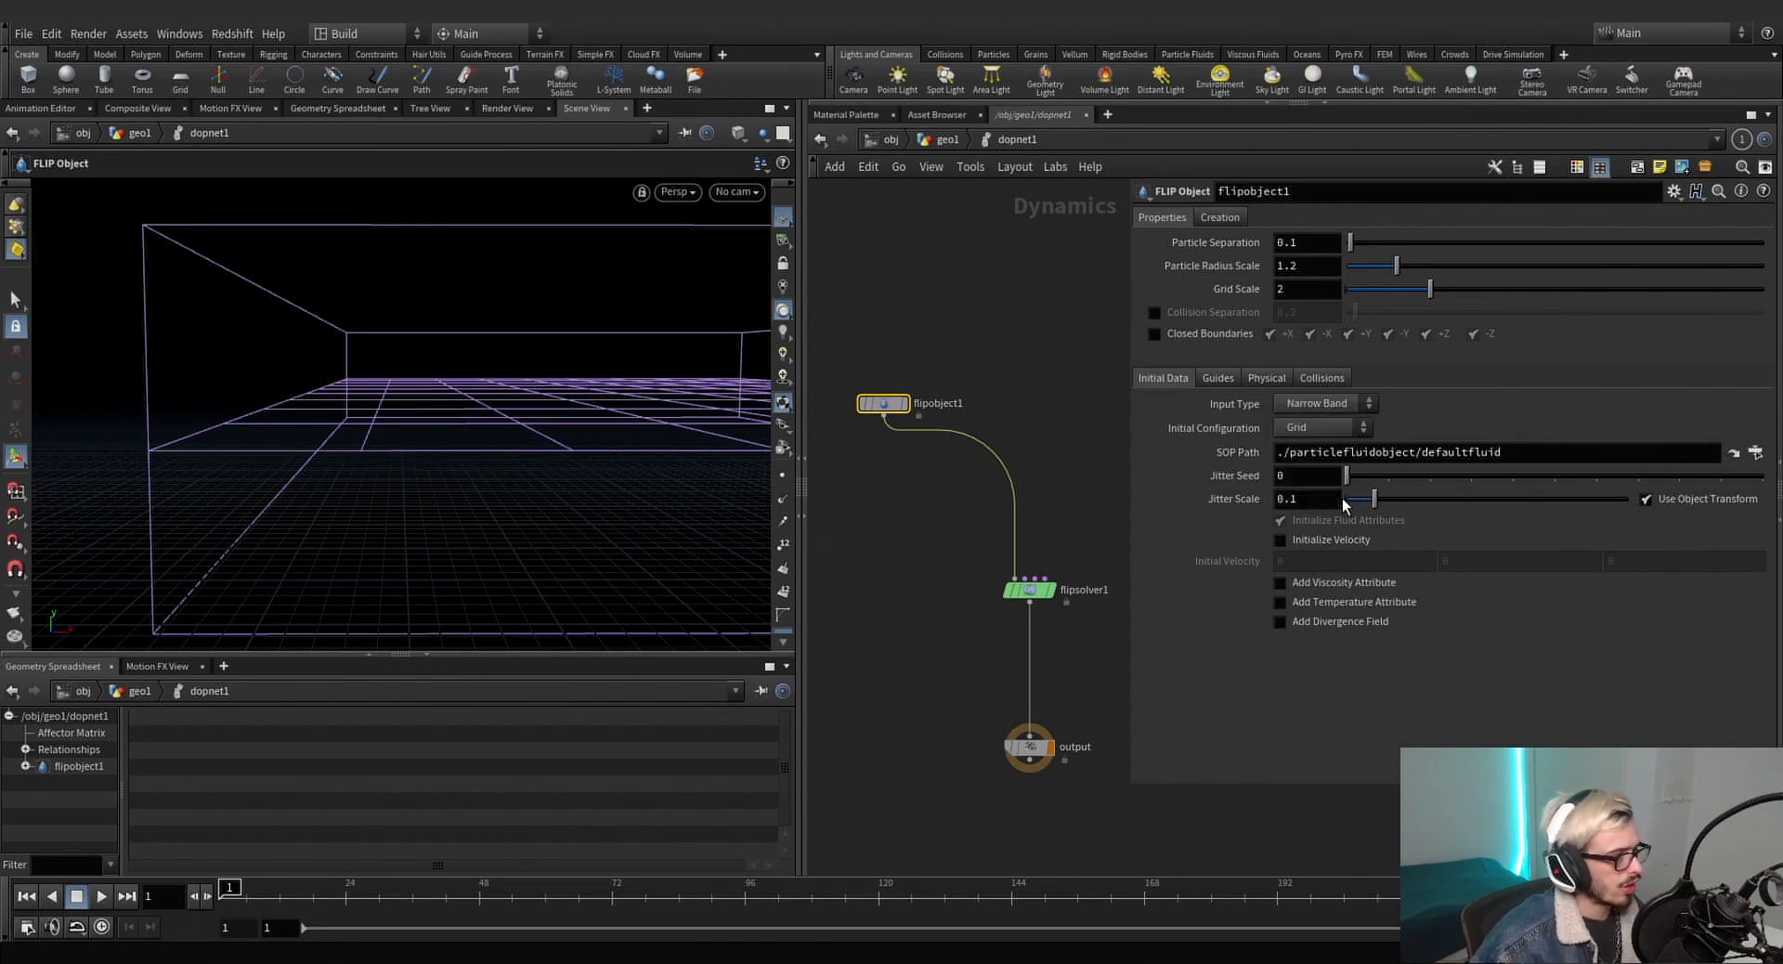
Set flipobject1's SOP Path to OUT_INITIAL in geo1, using a relative path.
click(1755, 427)
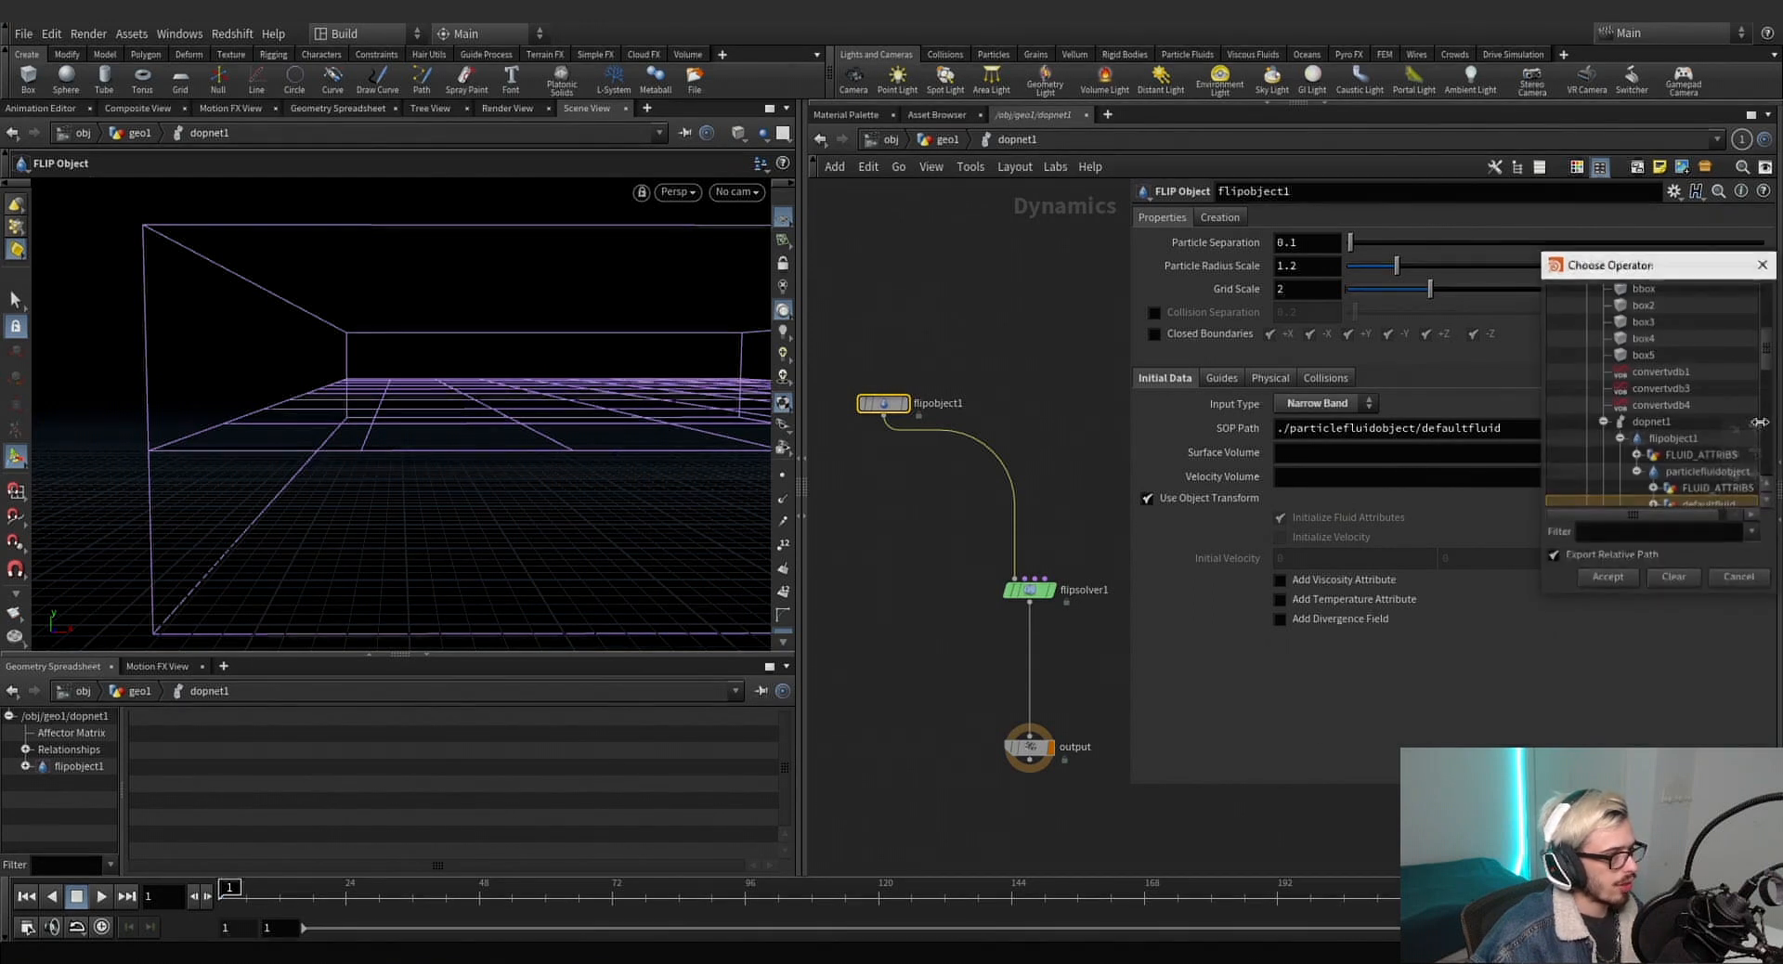
scroll(1656, 435, up, 10)
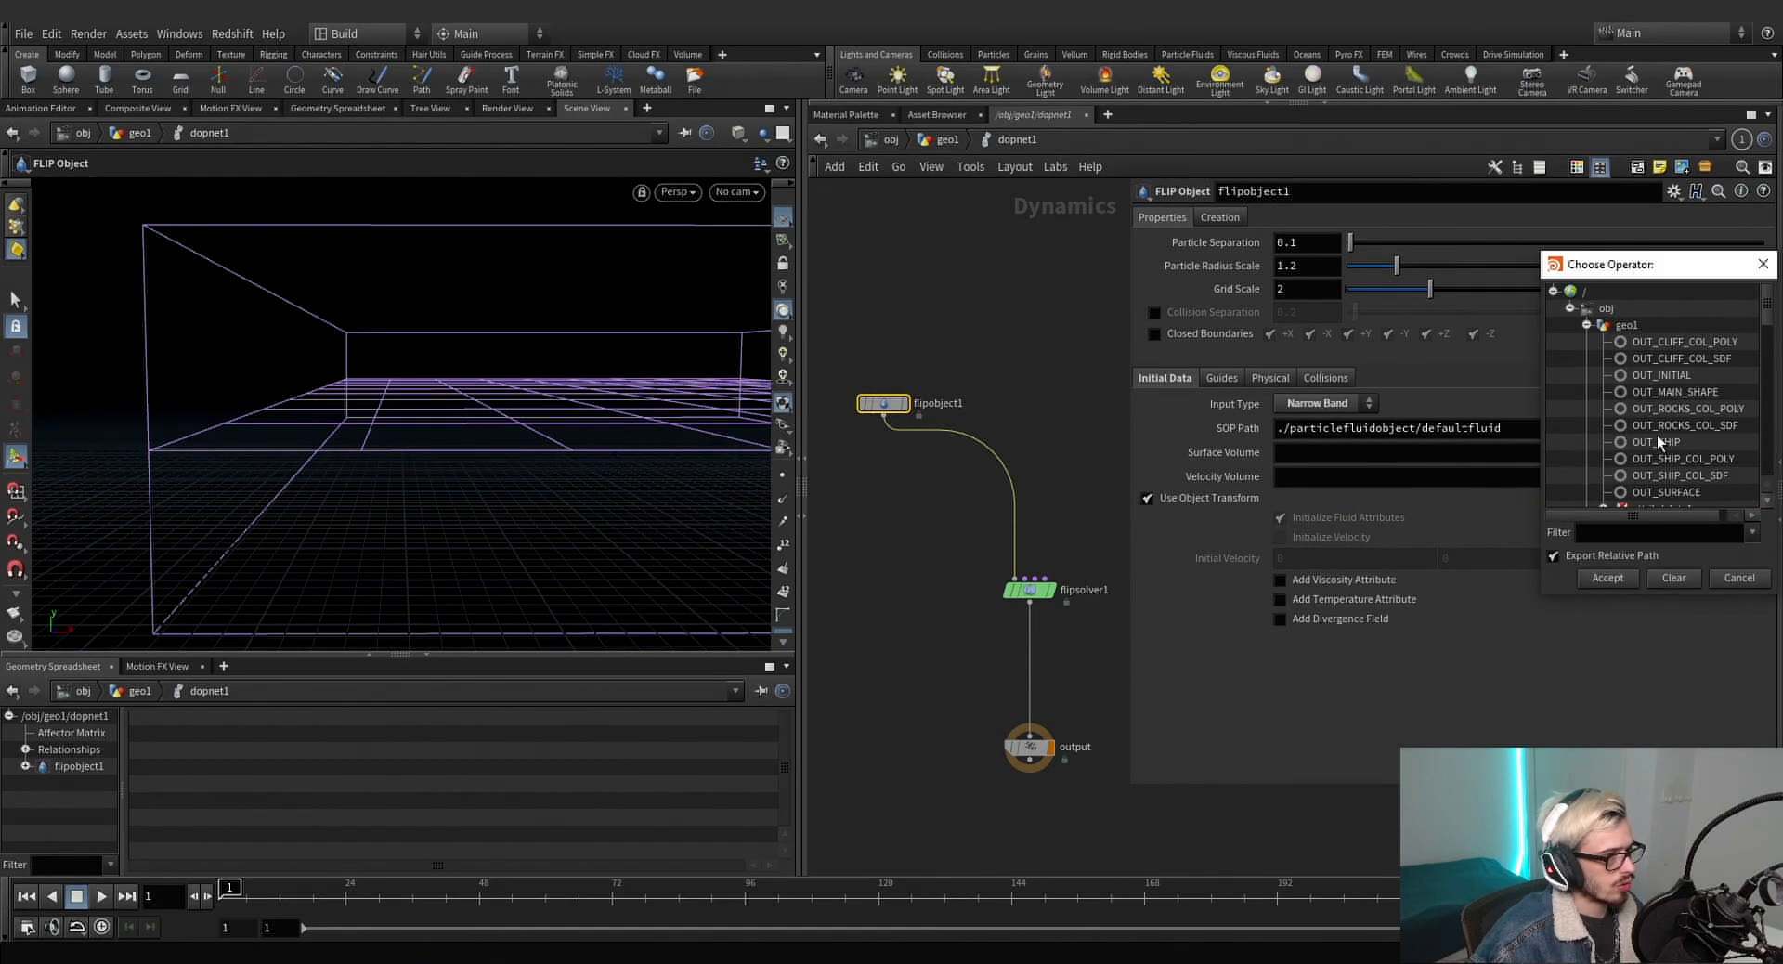
click(1651, 377)
click(1606, 580)
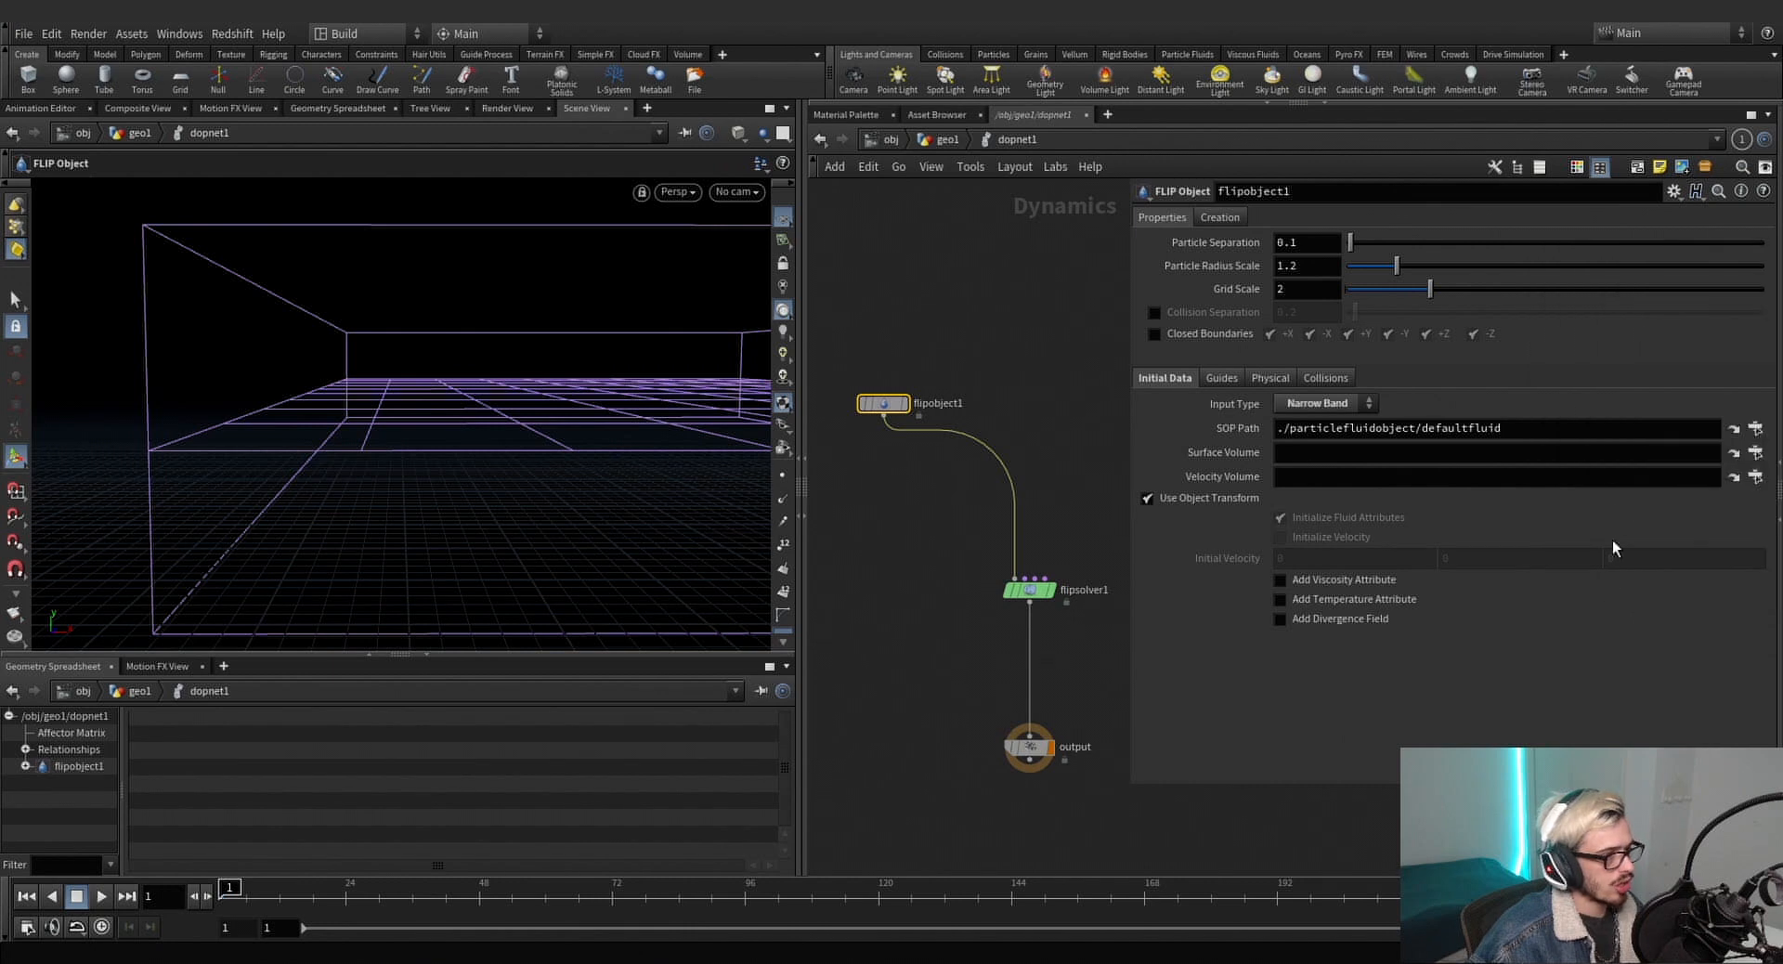
Set flipobject1's Surface Volume to /obj/geo1/OUT_SURFACE.
click(1732, 453)
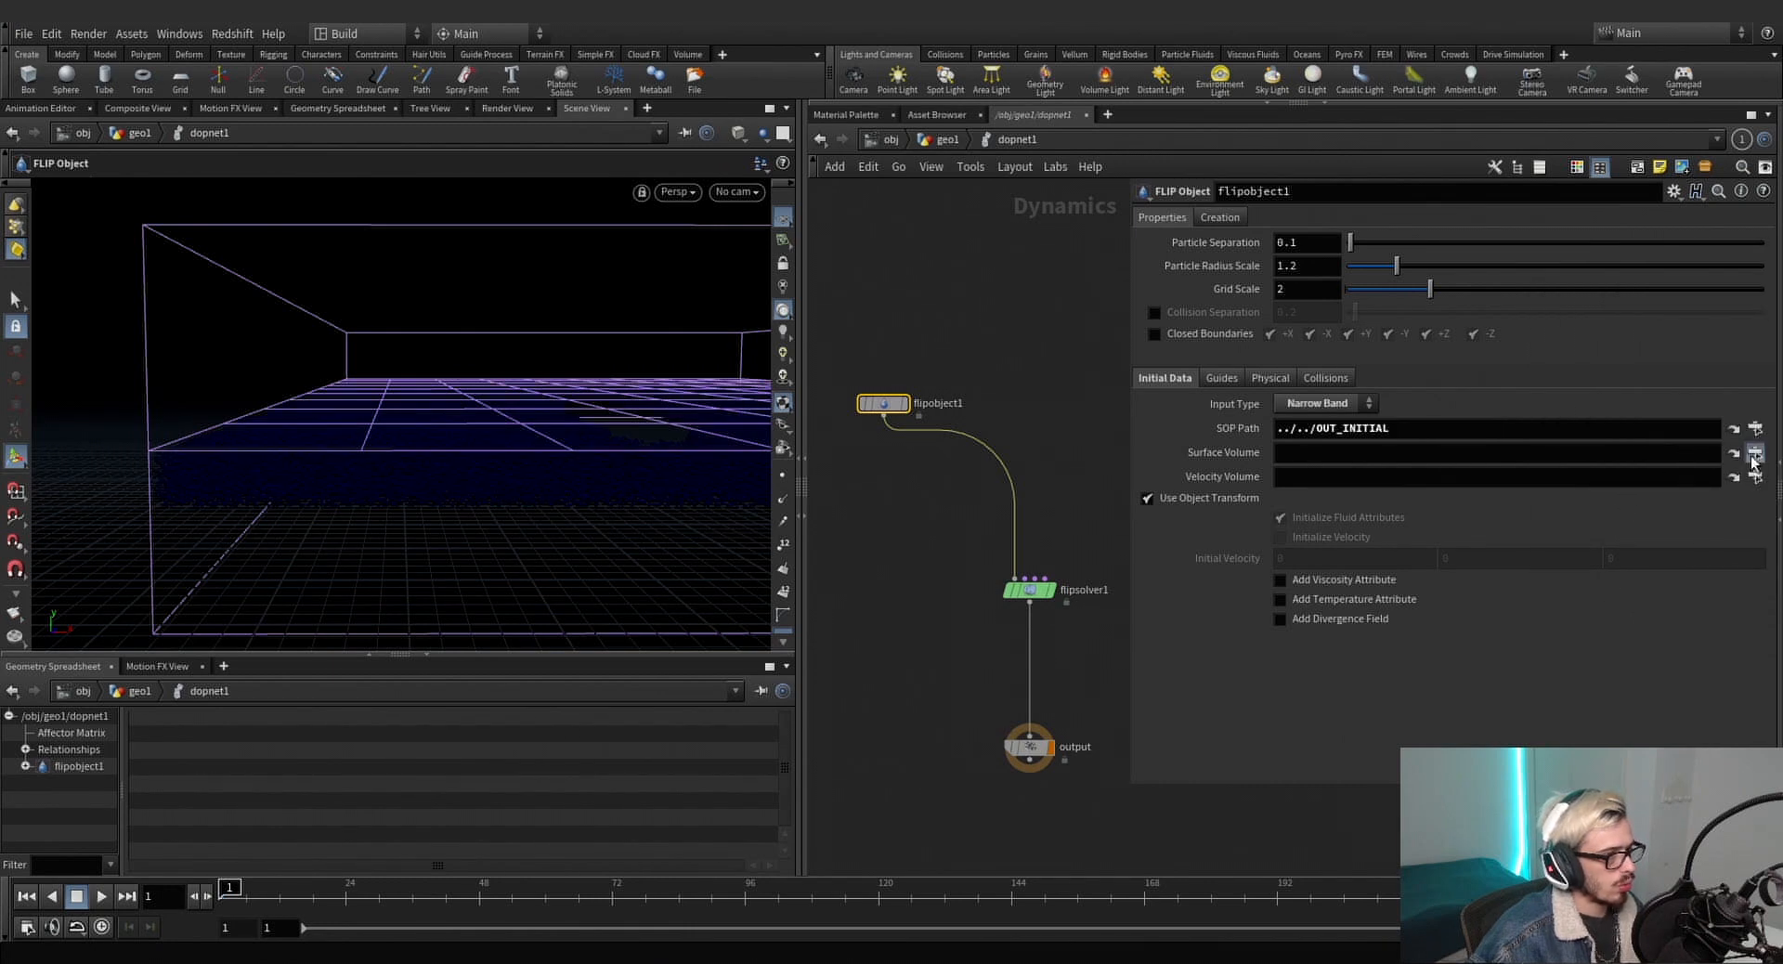
scroll(1708, 486, down, 2)
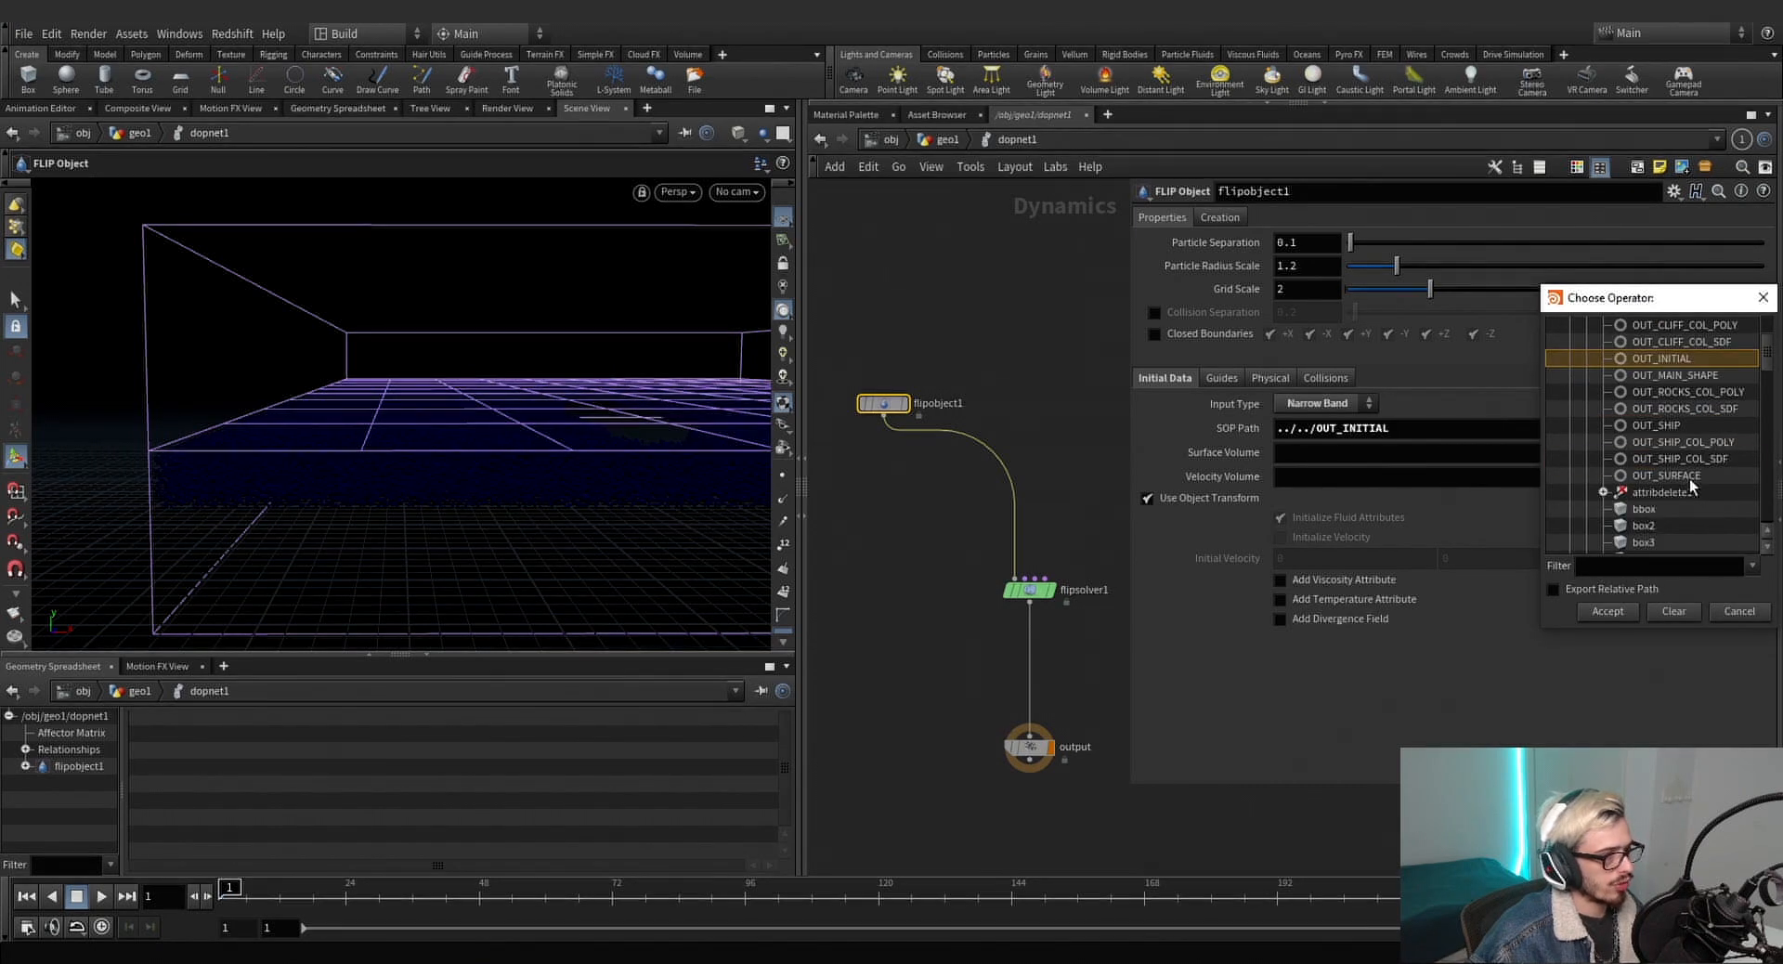
click(1689, 477)
click(1628, 611)
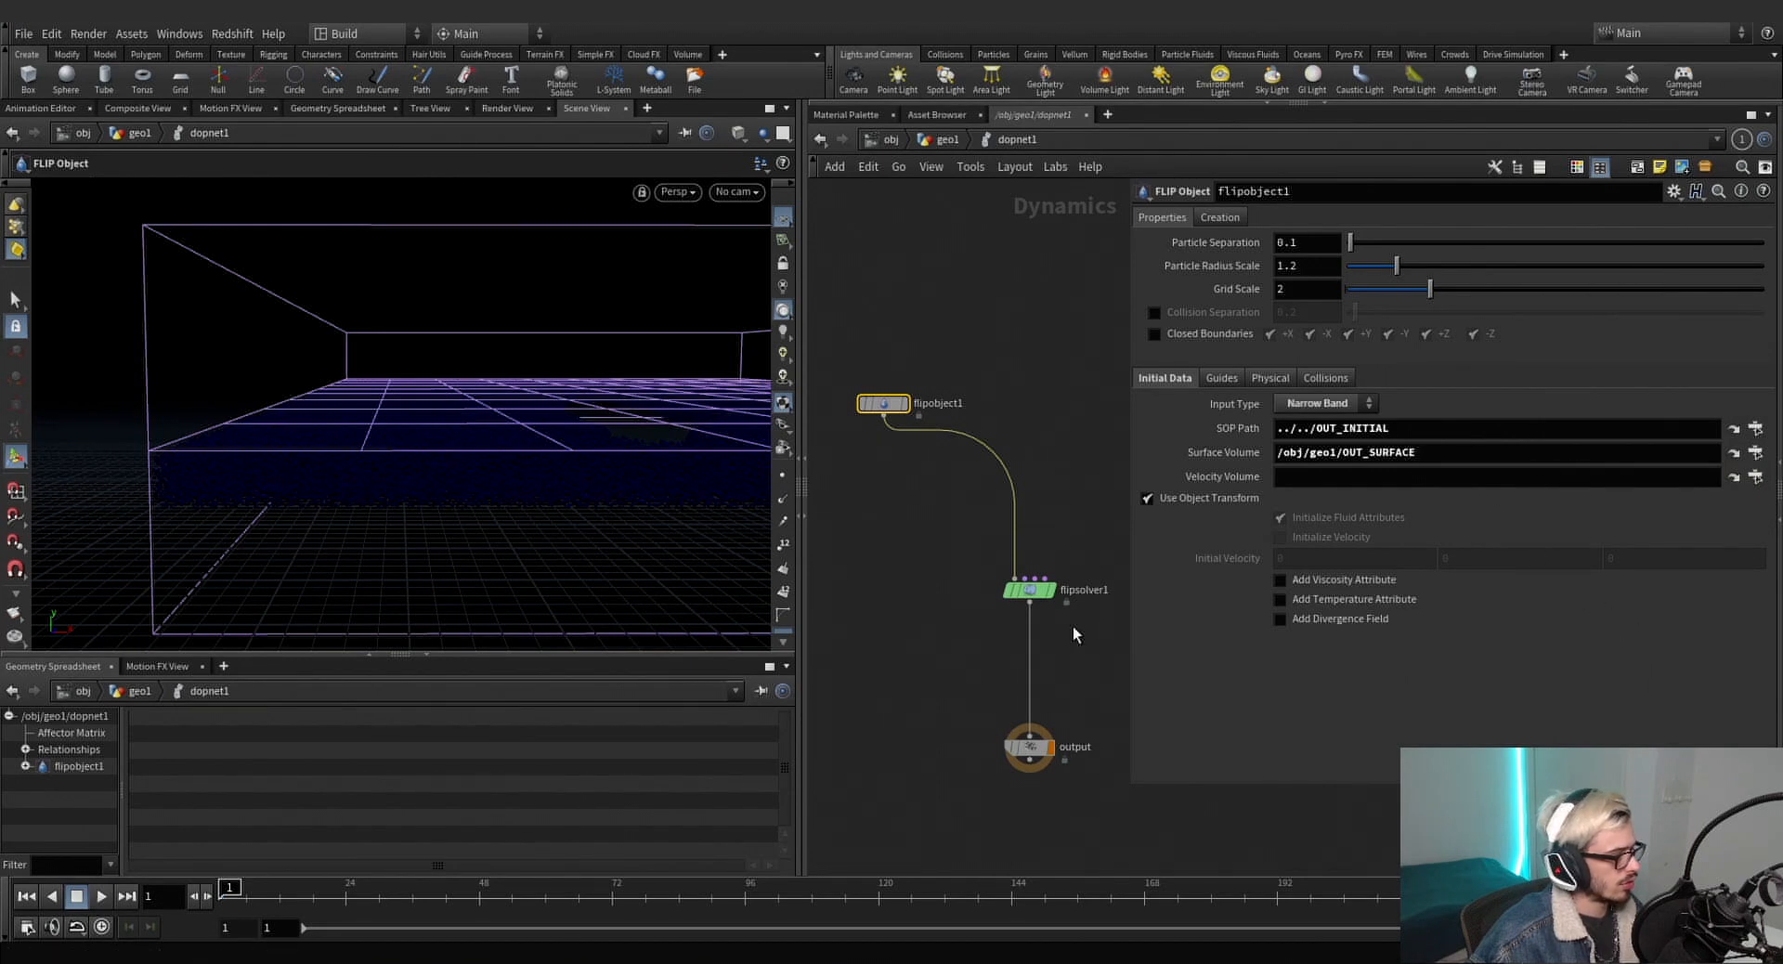
Change flipobject1's particle guide visualization to Particles and view the whole fluid in the viewport.
mouse_move(613, 469)
alt+mouse_down()
mouse_move(625, 494)
mouse_move(609, 495)
alt+mouse_up()
alt+middle_drag(609, 494, 565, 494)
scroll(543, 487, up, 6)
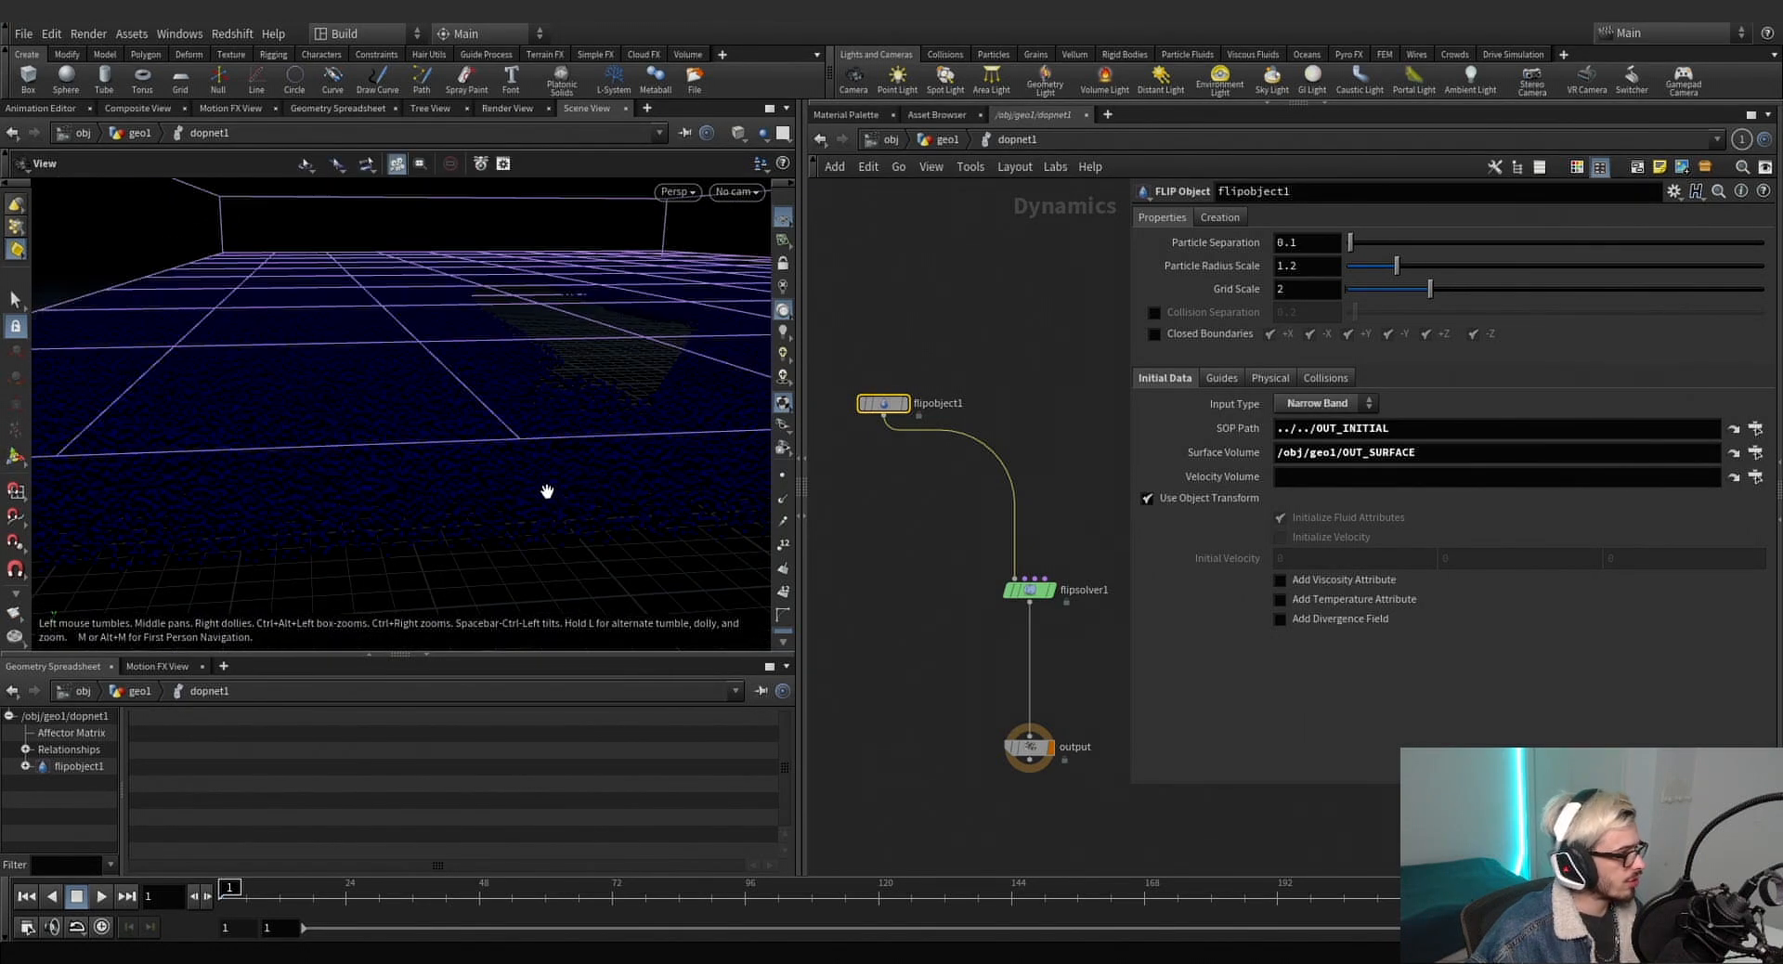
alt+drag(545, 493, 563, 520)
scroll(564, 521, up, 3)
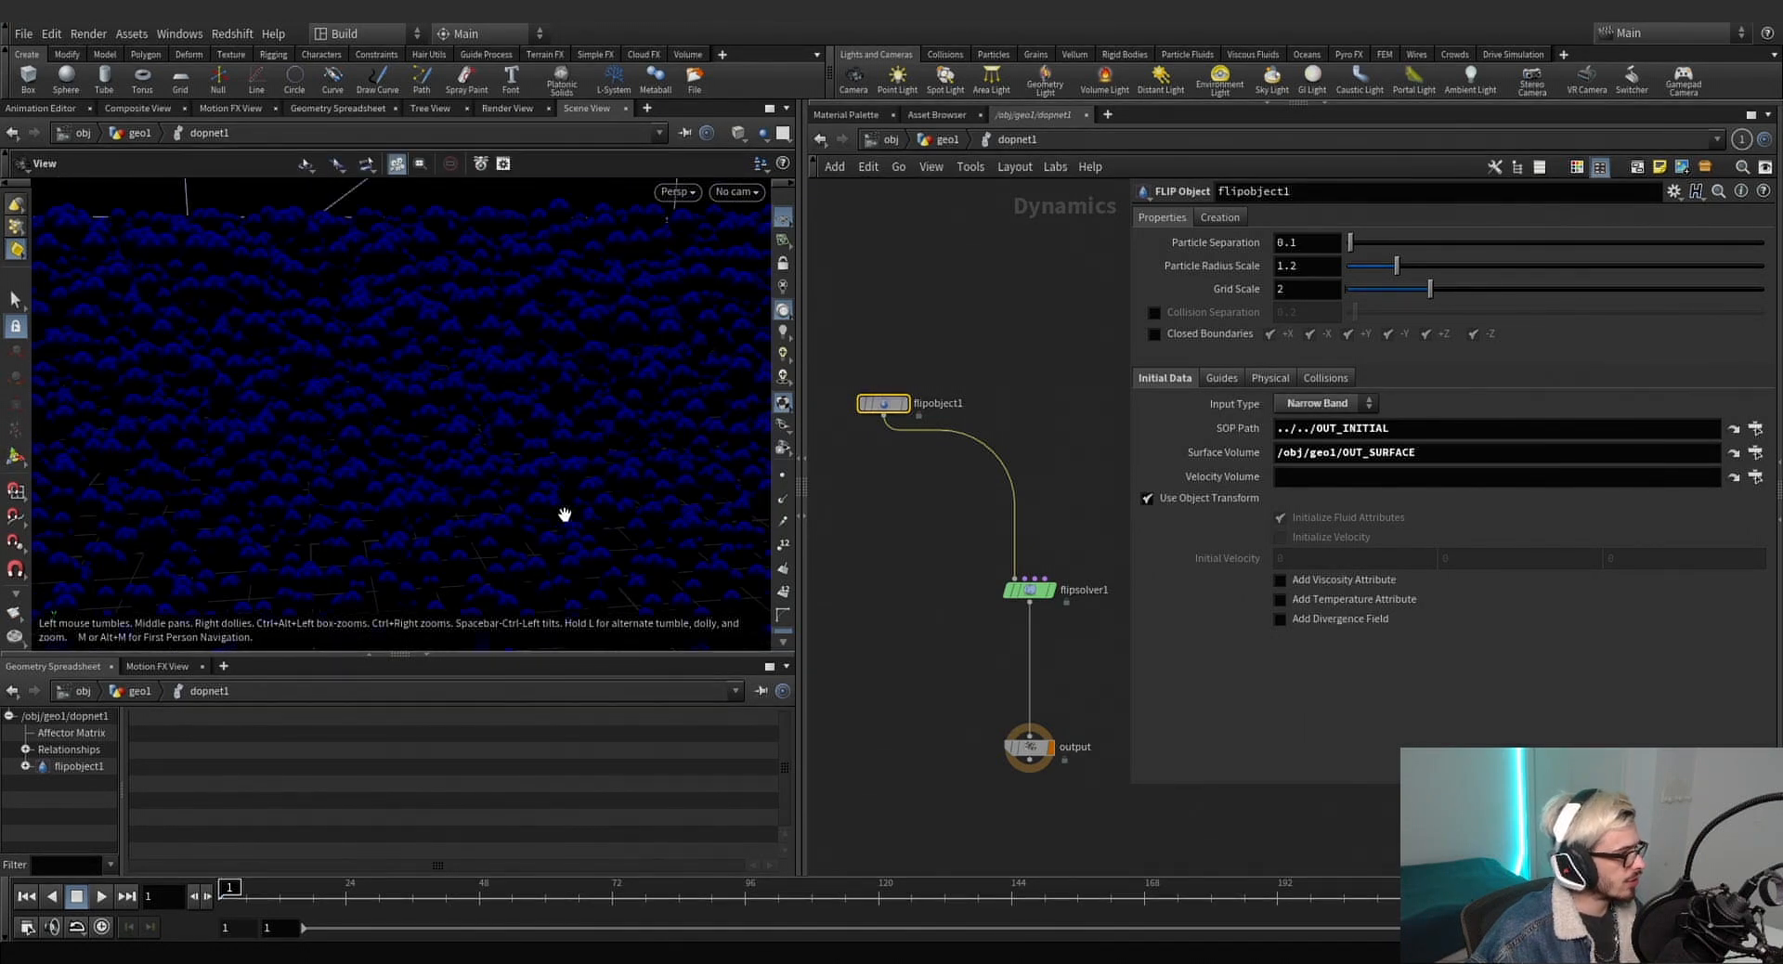
click(1222, 377)
click(1231, 403)
click(1281, 430)
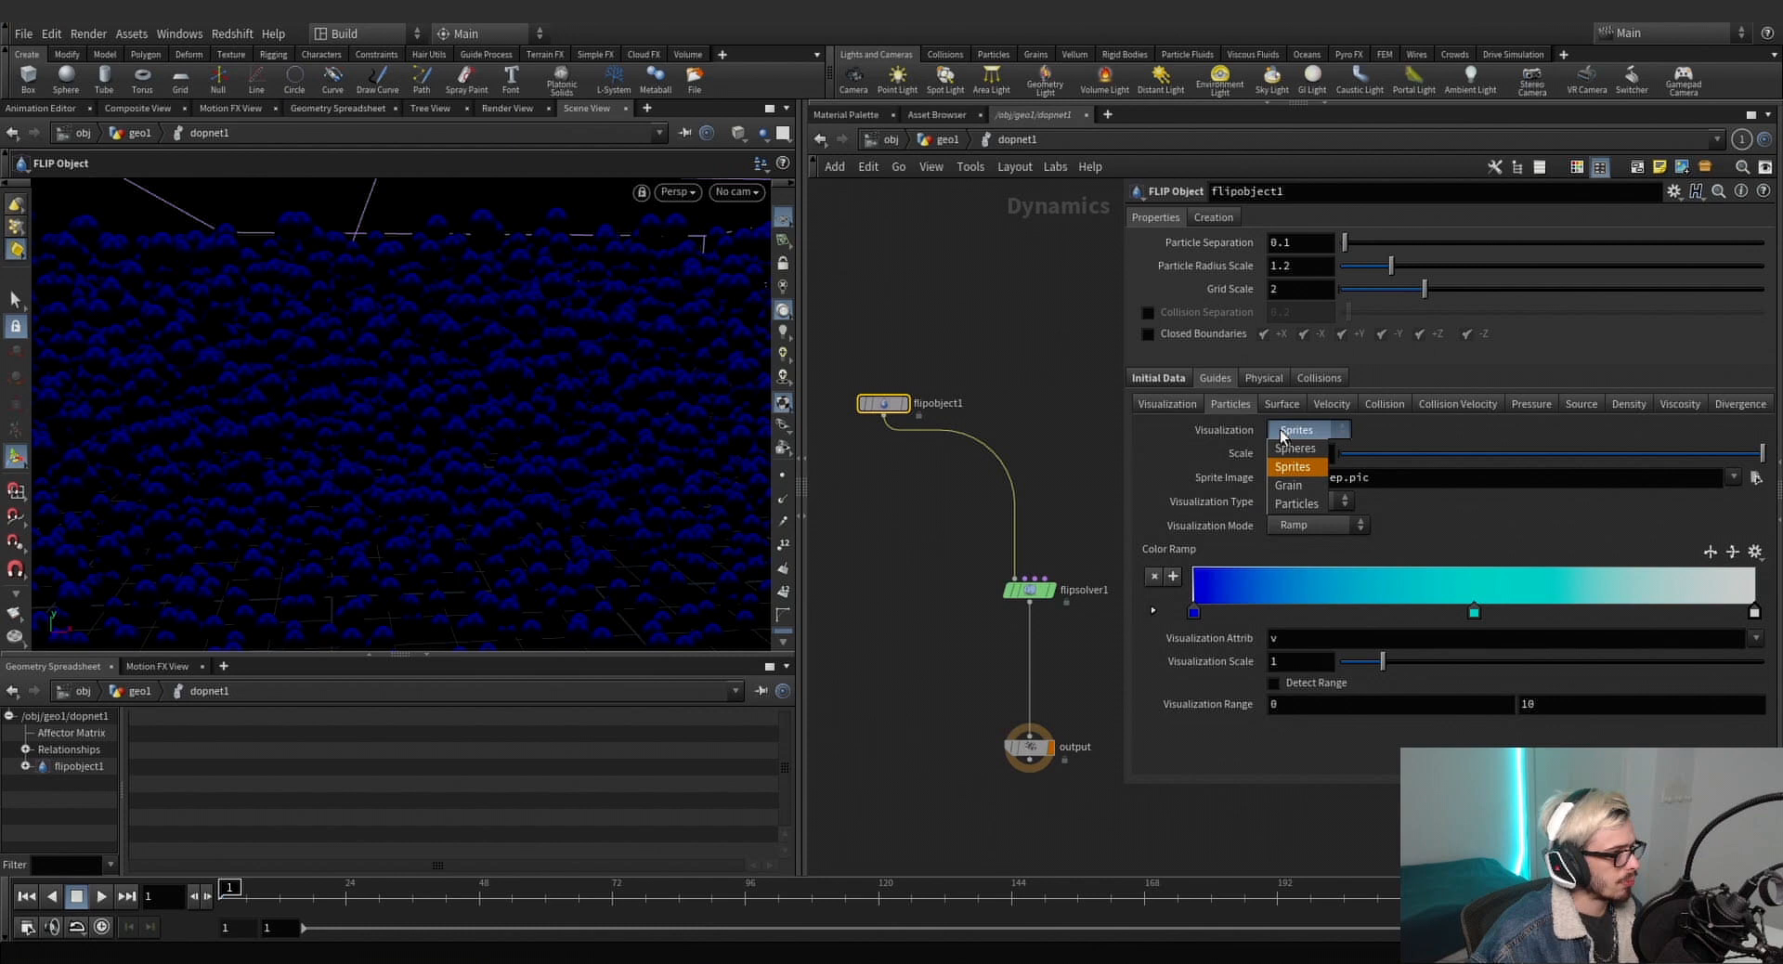
click(1297, 503)
key(Escape)
scroll(427, 442, down, 5)
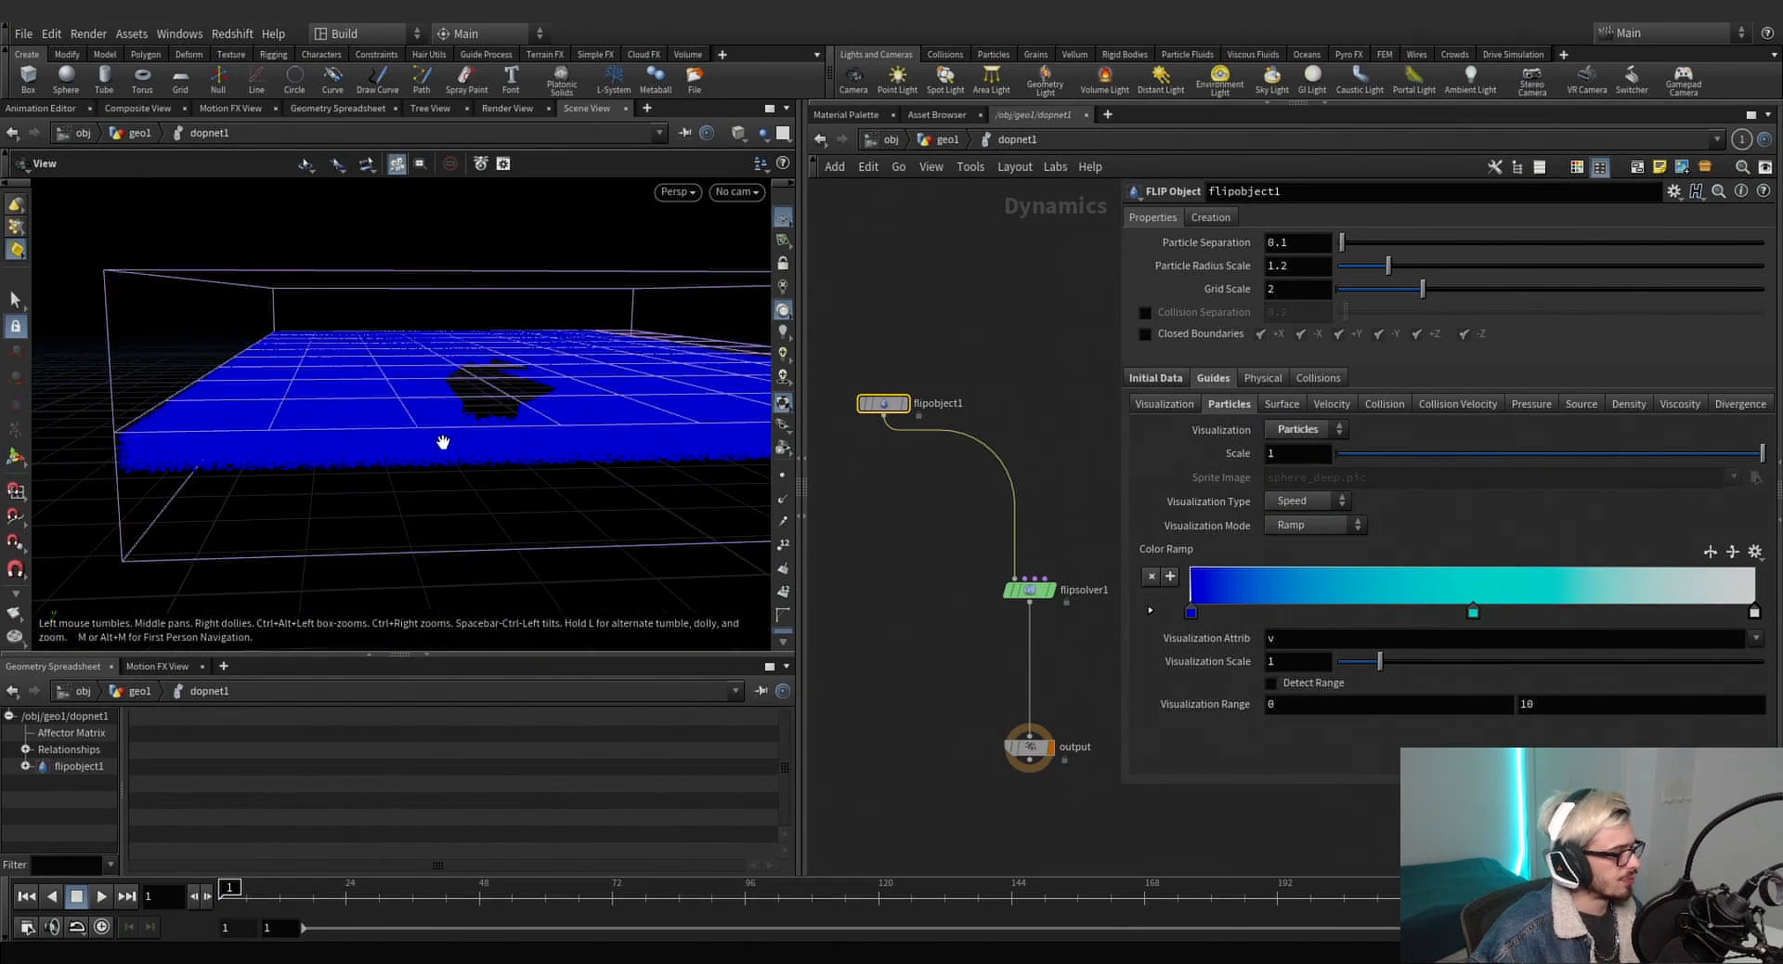
Insert a Gravity Force on the wire between flipsolver1 and output.
key(Tab)
text(gra)
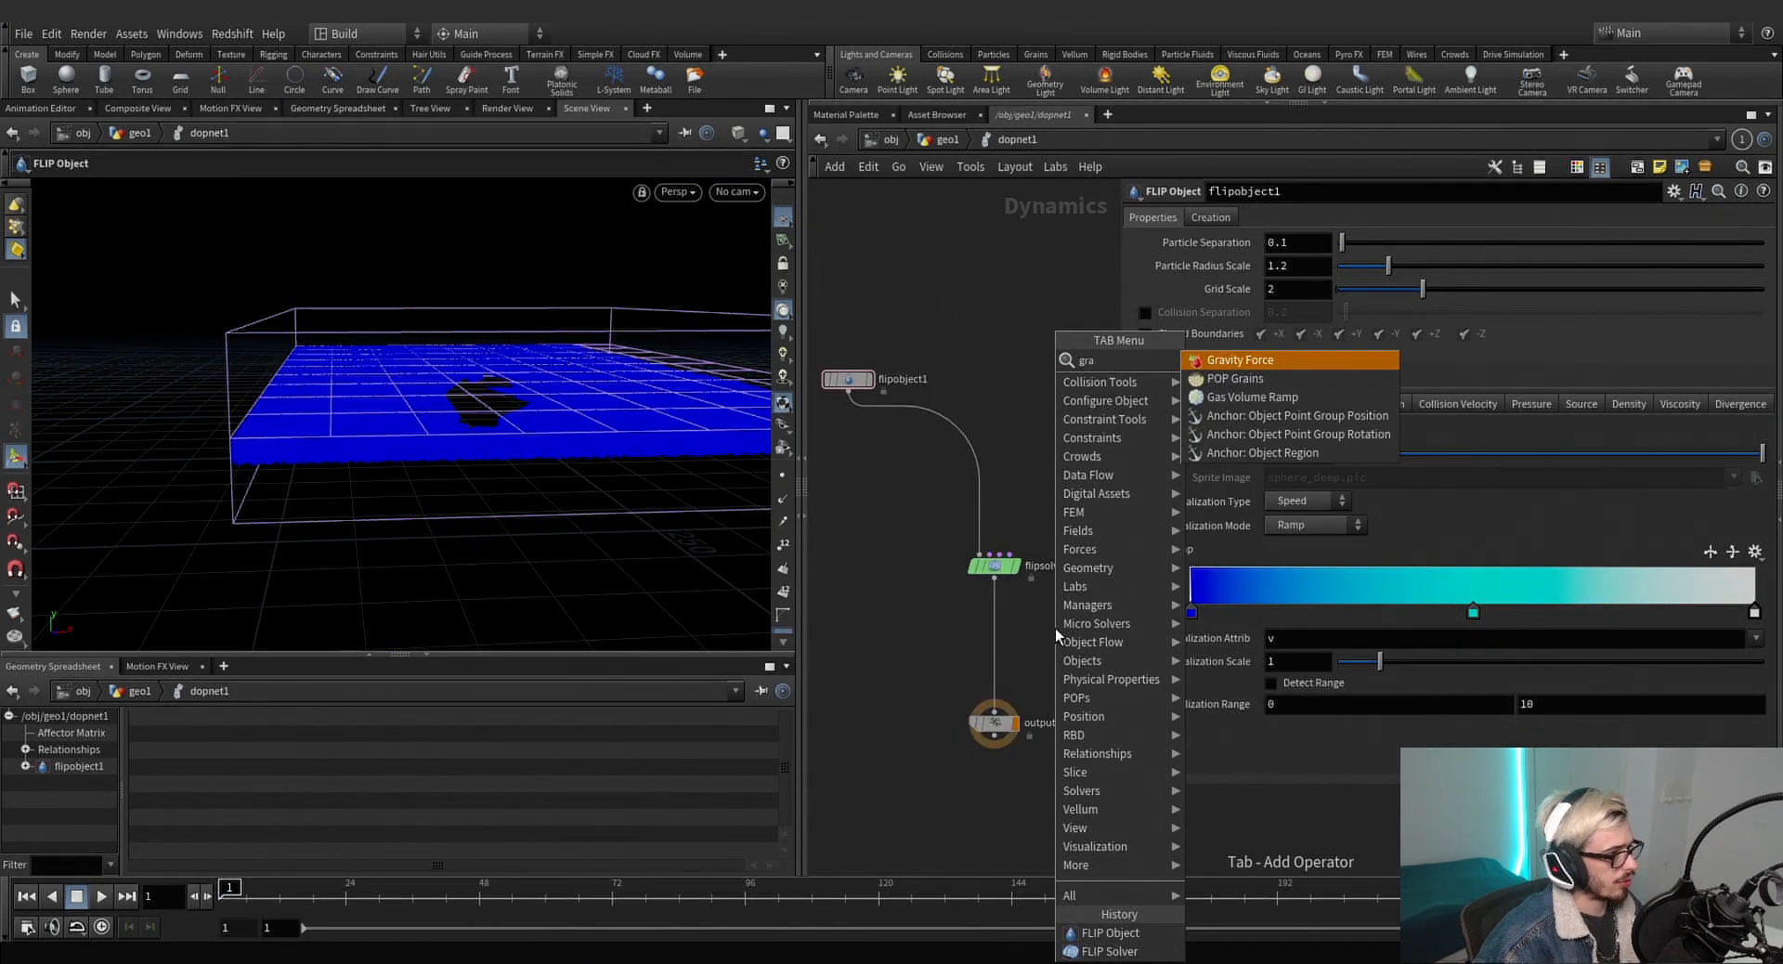
key(Return)
click(994, 648)
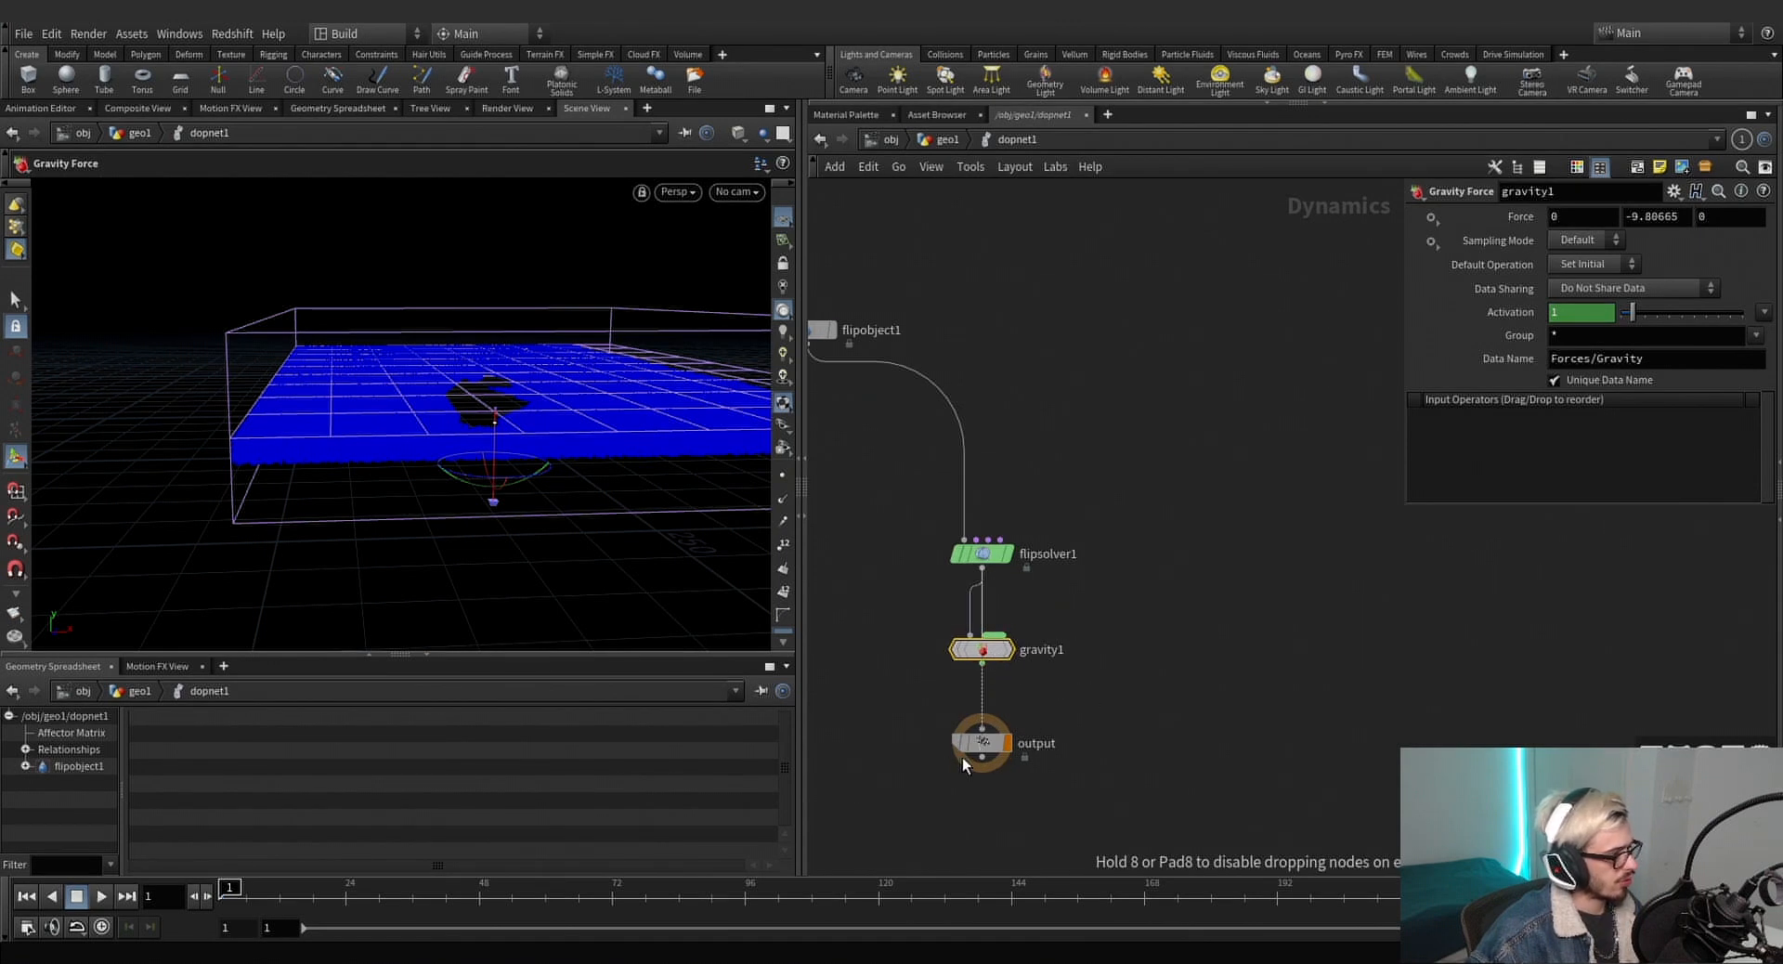
Set the particle separation of flipobject1 to 1 and copy that parameter.
click(1006, 750)
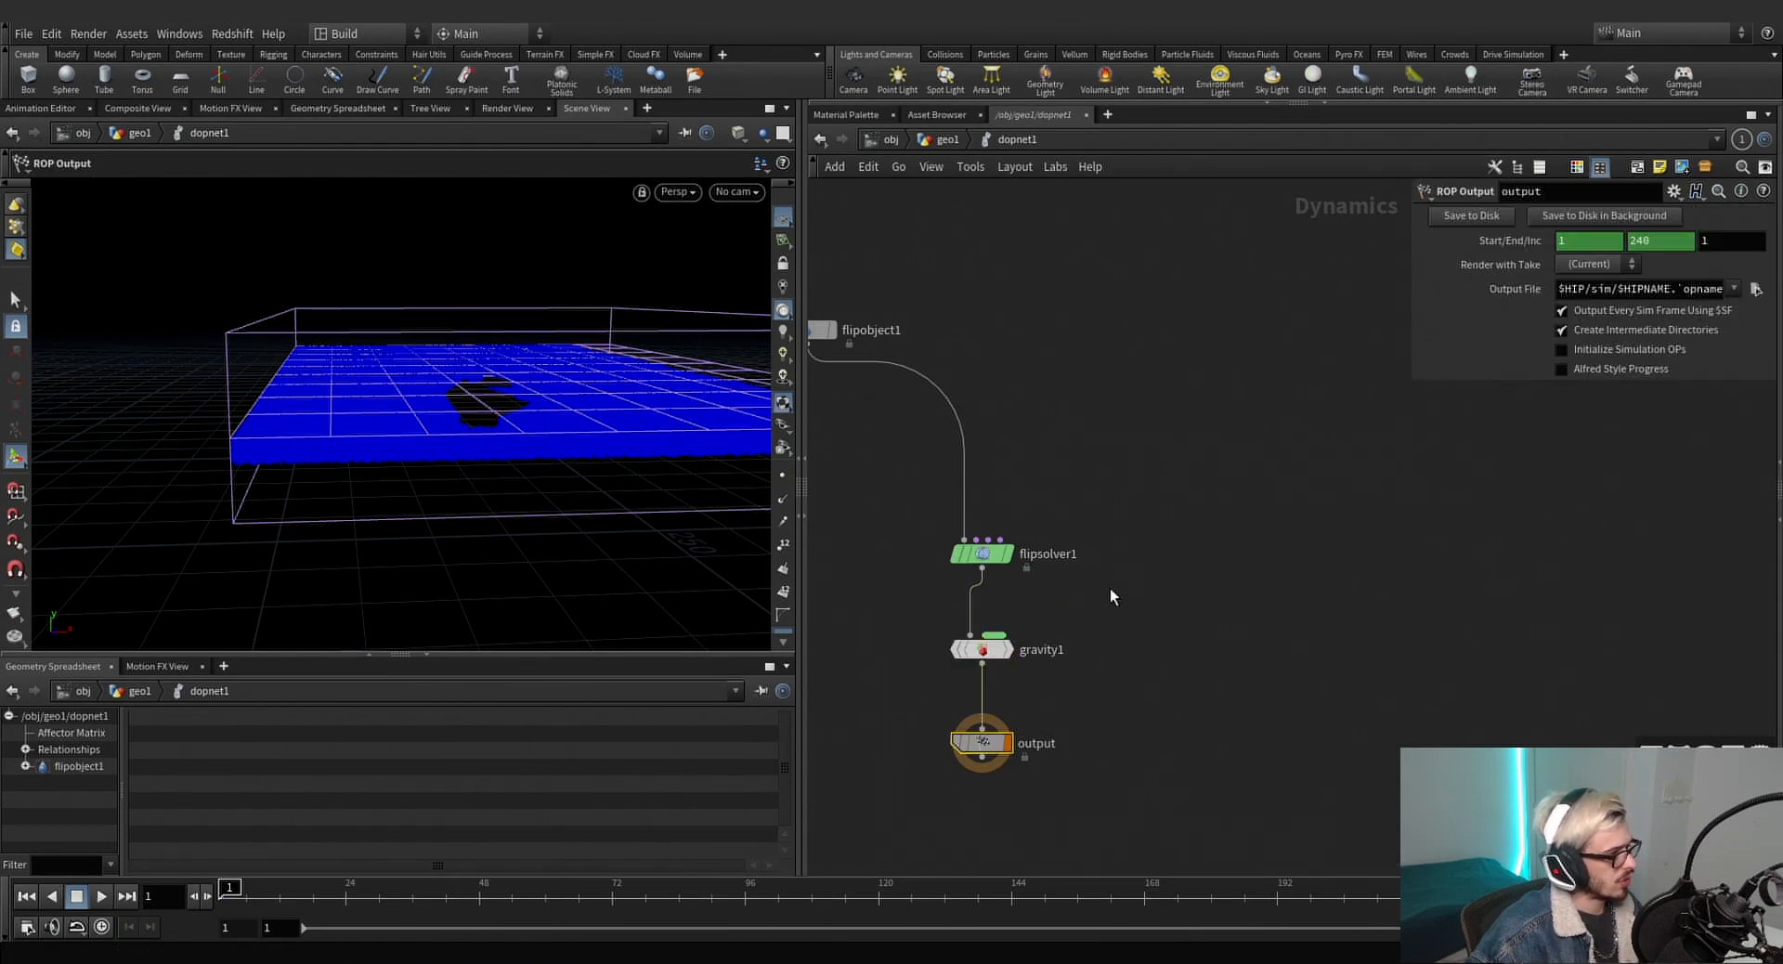
drag(1110, 589, 994, 546)
middle_drag(966, 376, 1075, 535)
drag(1075, 535, 884, 423)
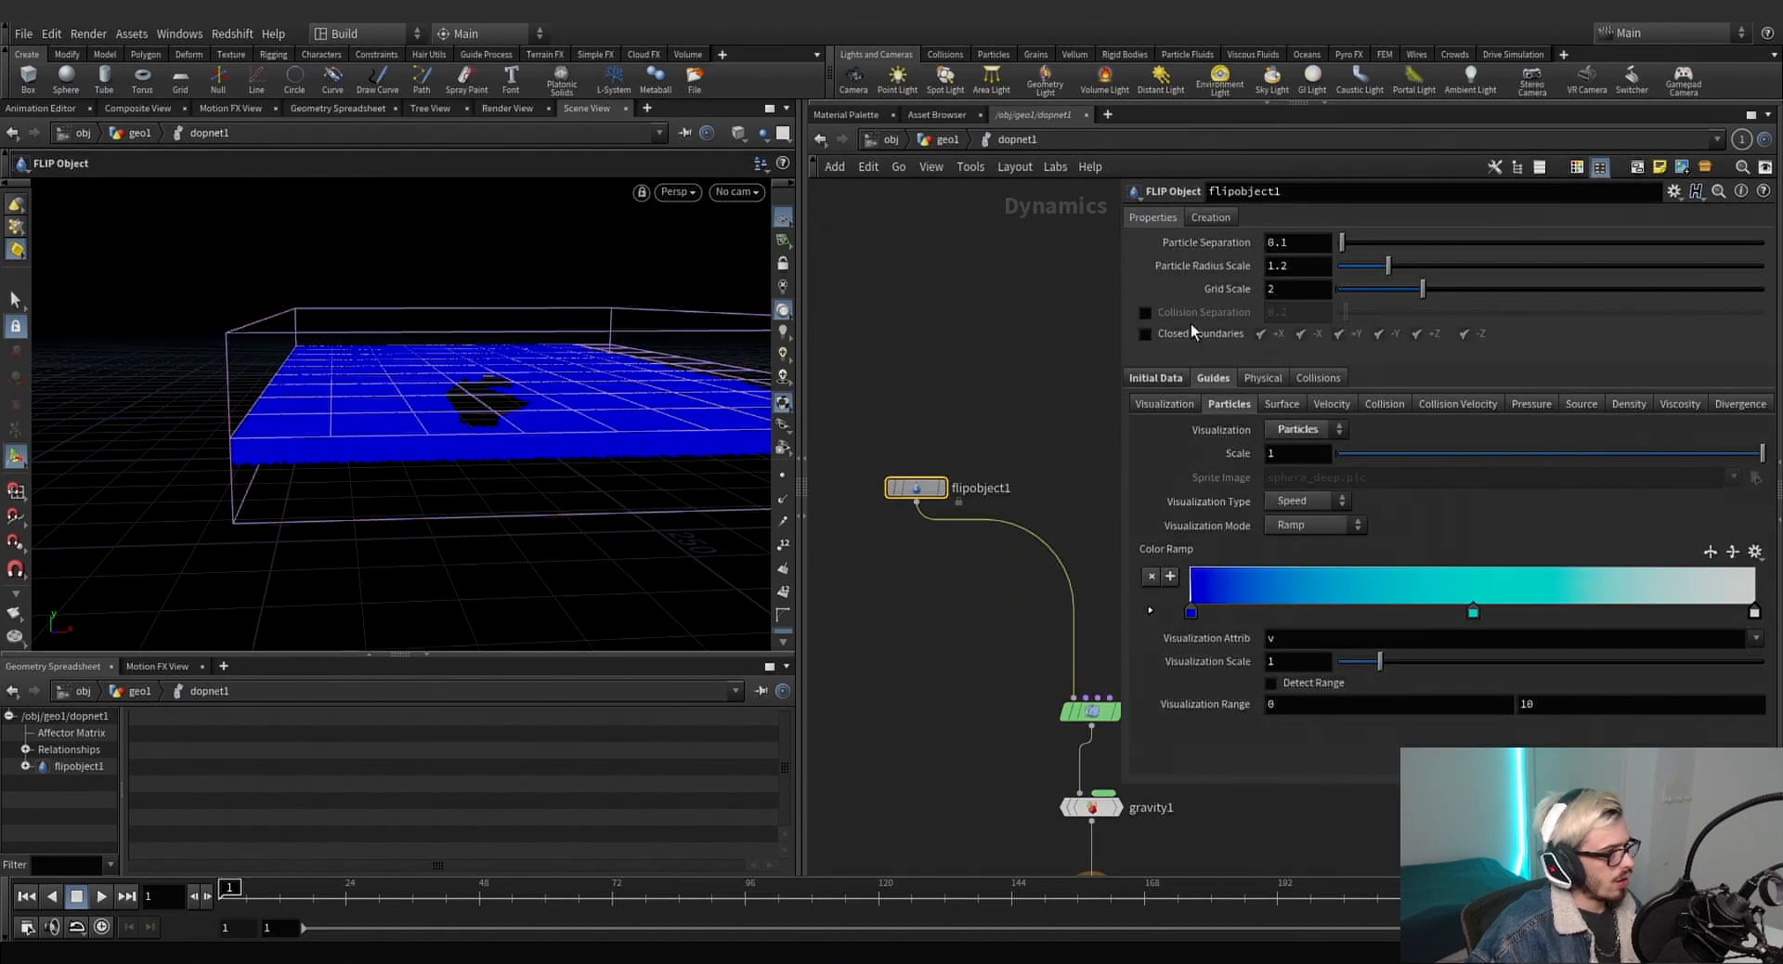
right_click(1246, 247)
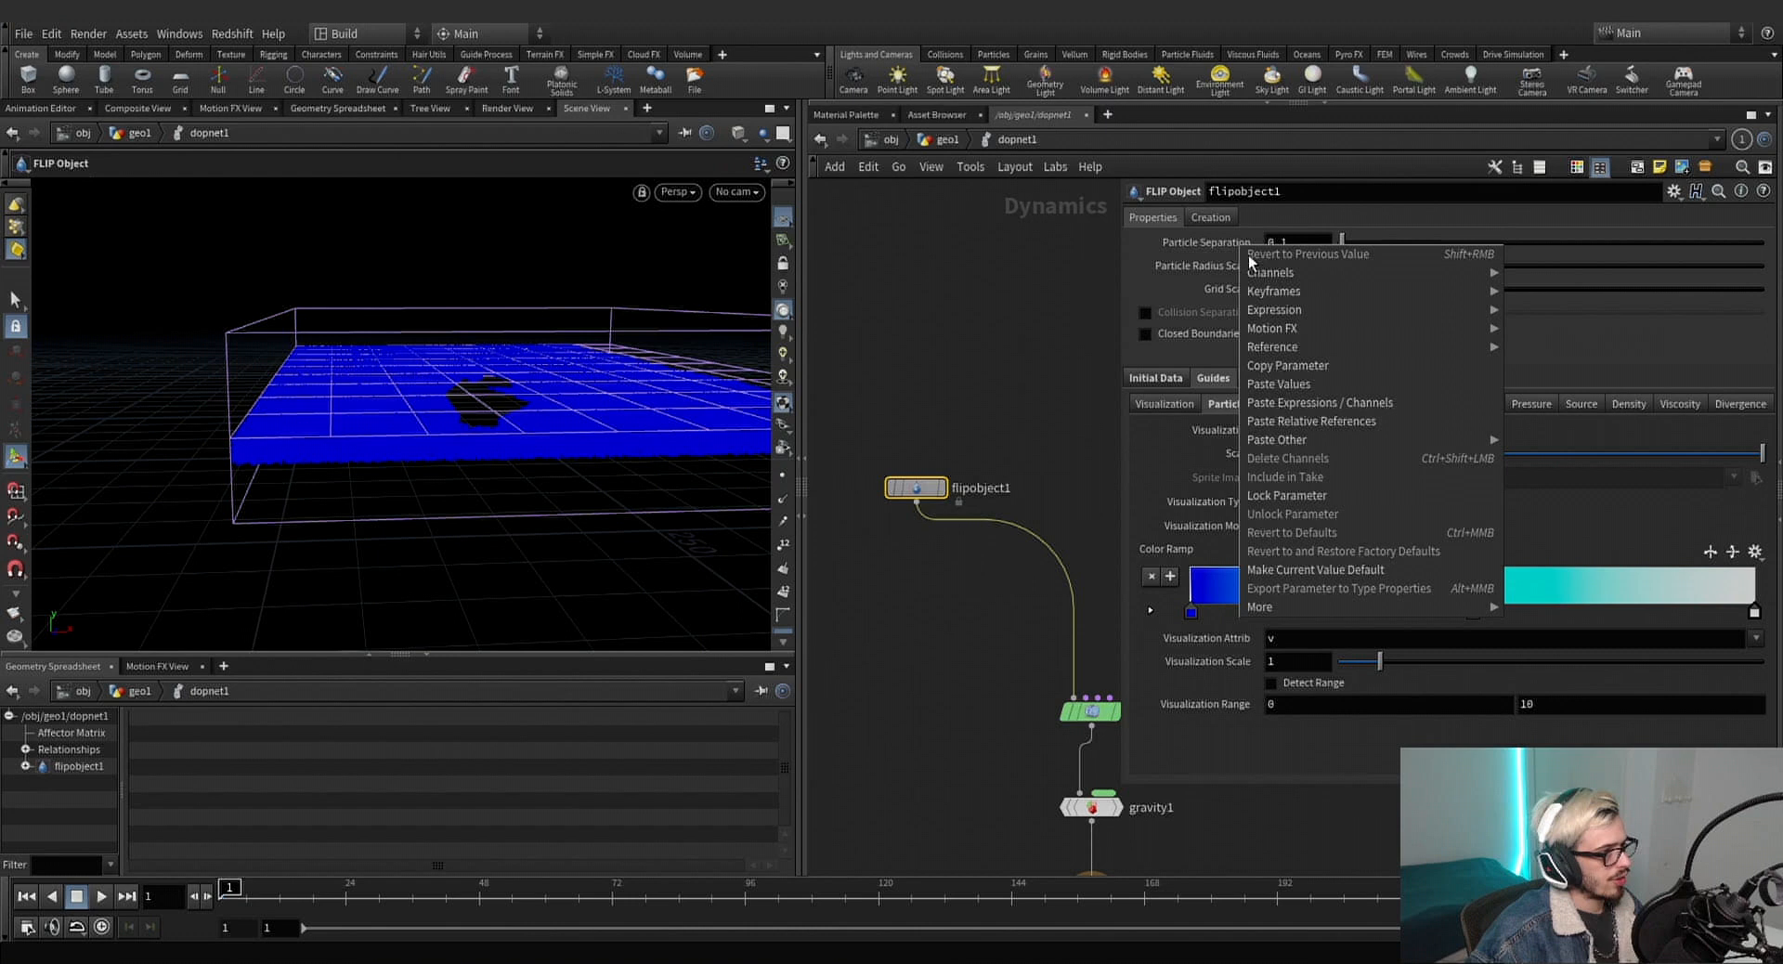
click(1281, 364)
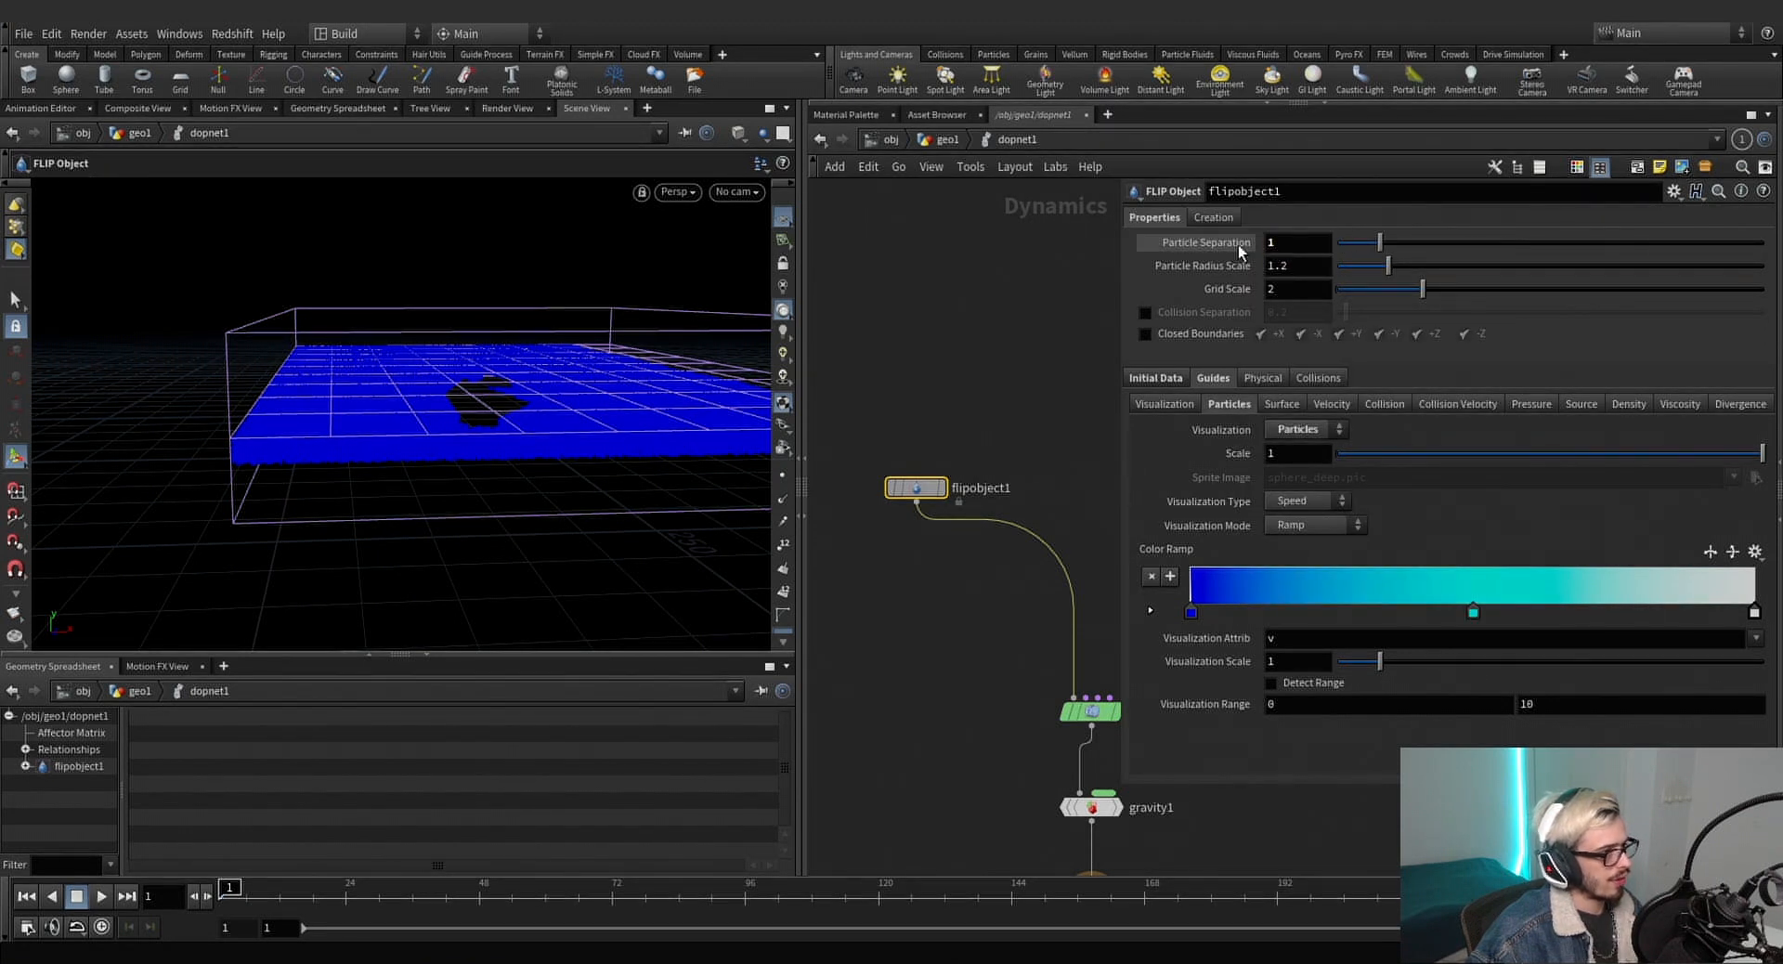
right_click(1238, 243)
click(1255, 366)
Paste the copied particle separation as a relative reference into the particle separation of oceansource1 in geo1.
key(u)
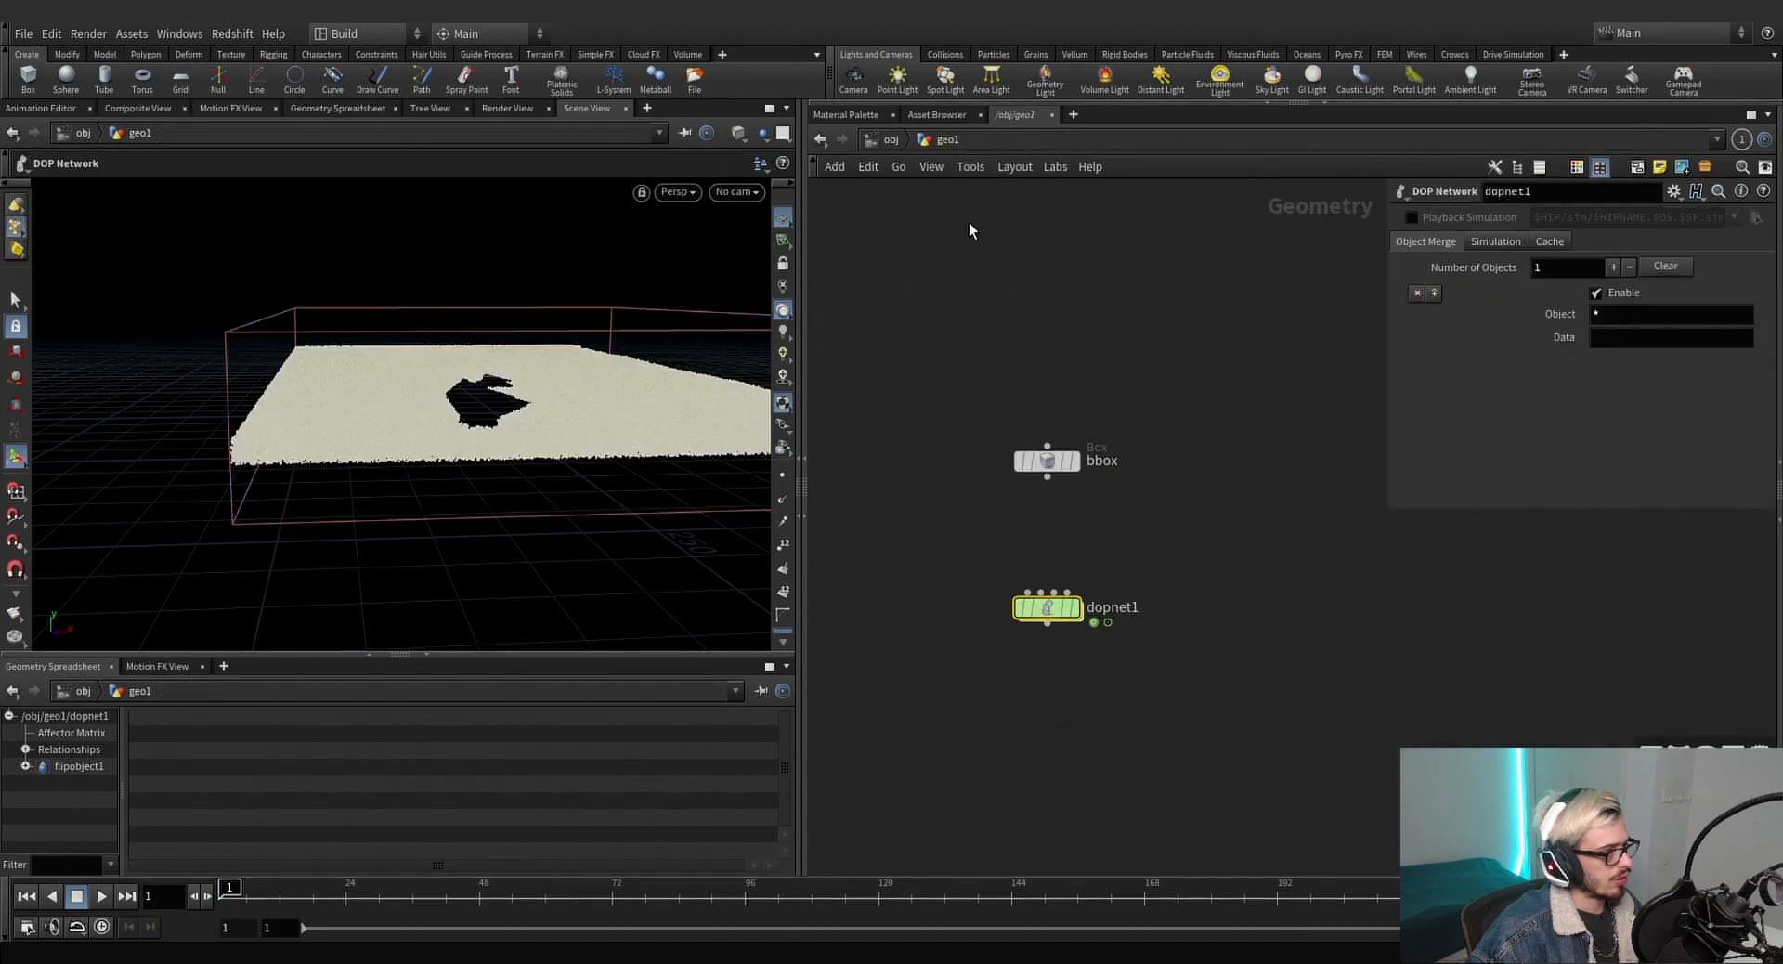
scroll(1043, 356, down, 6)
middle_drag(831, 810, 966, 687)
scroll(966, 692, up, 8)
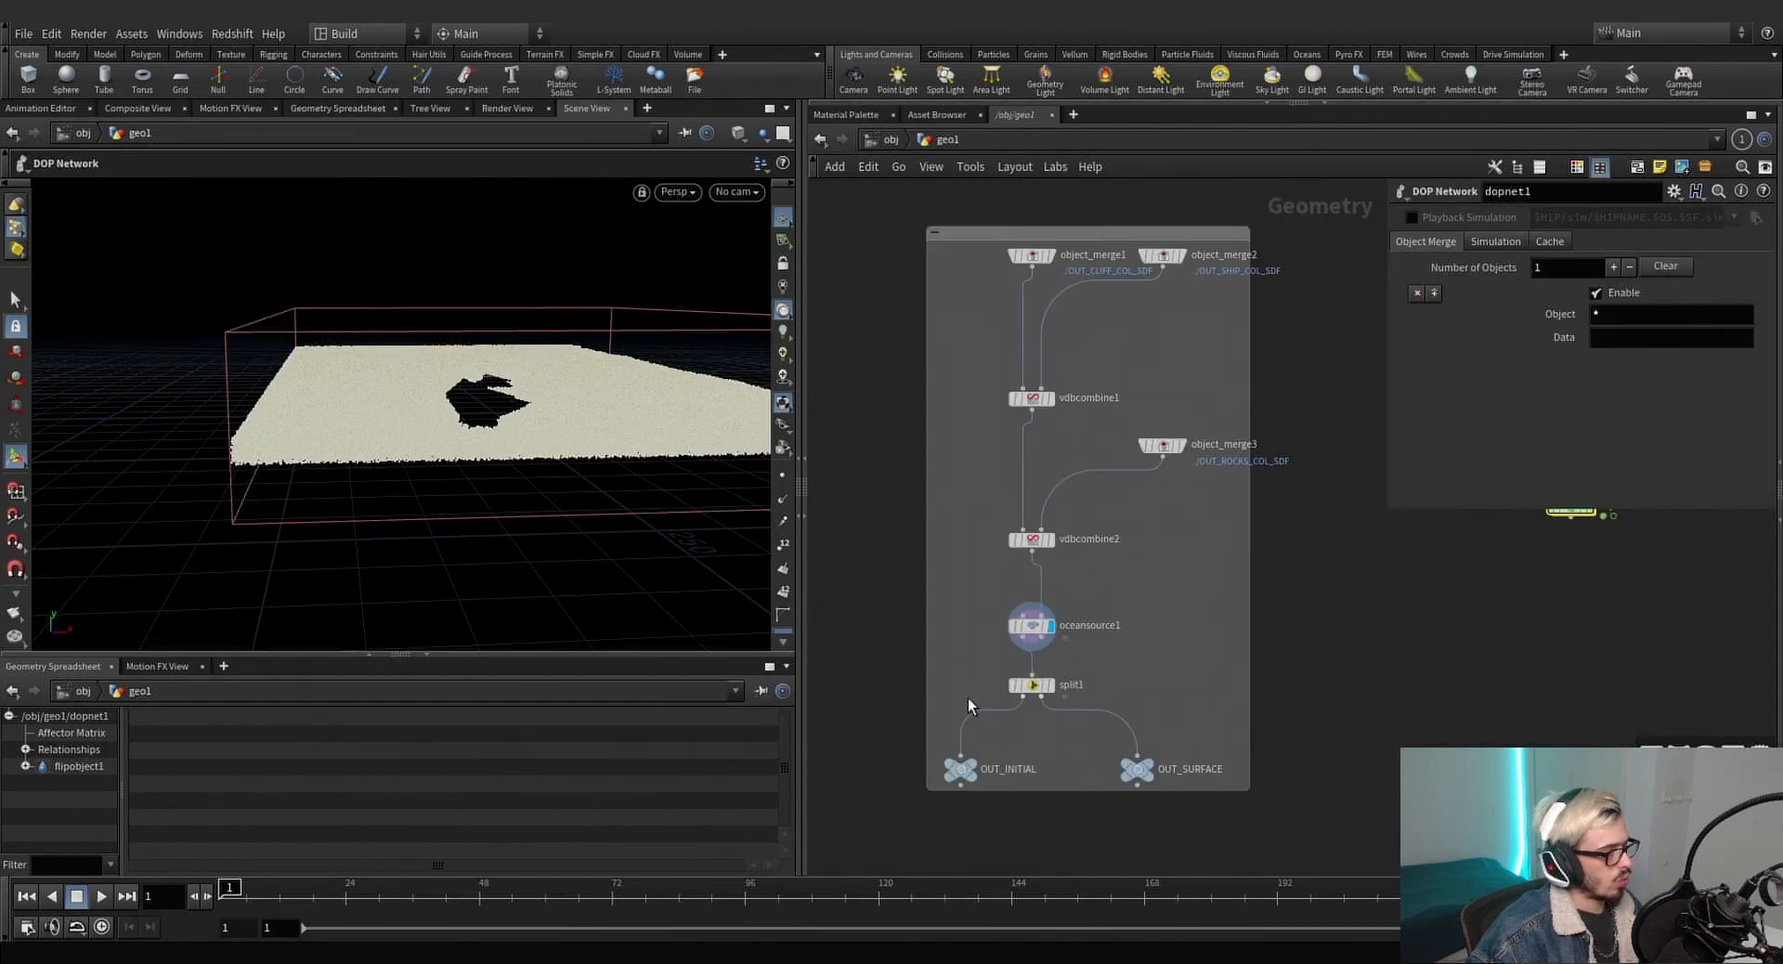
click(971, 571)
right_click(1233, 239)
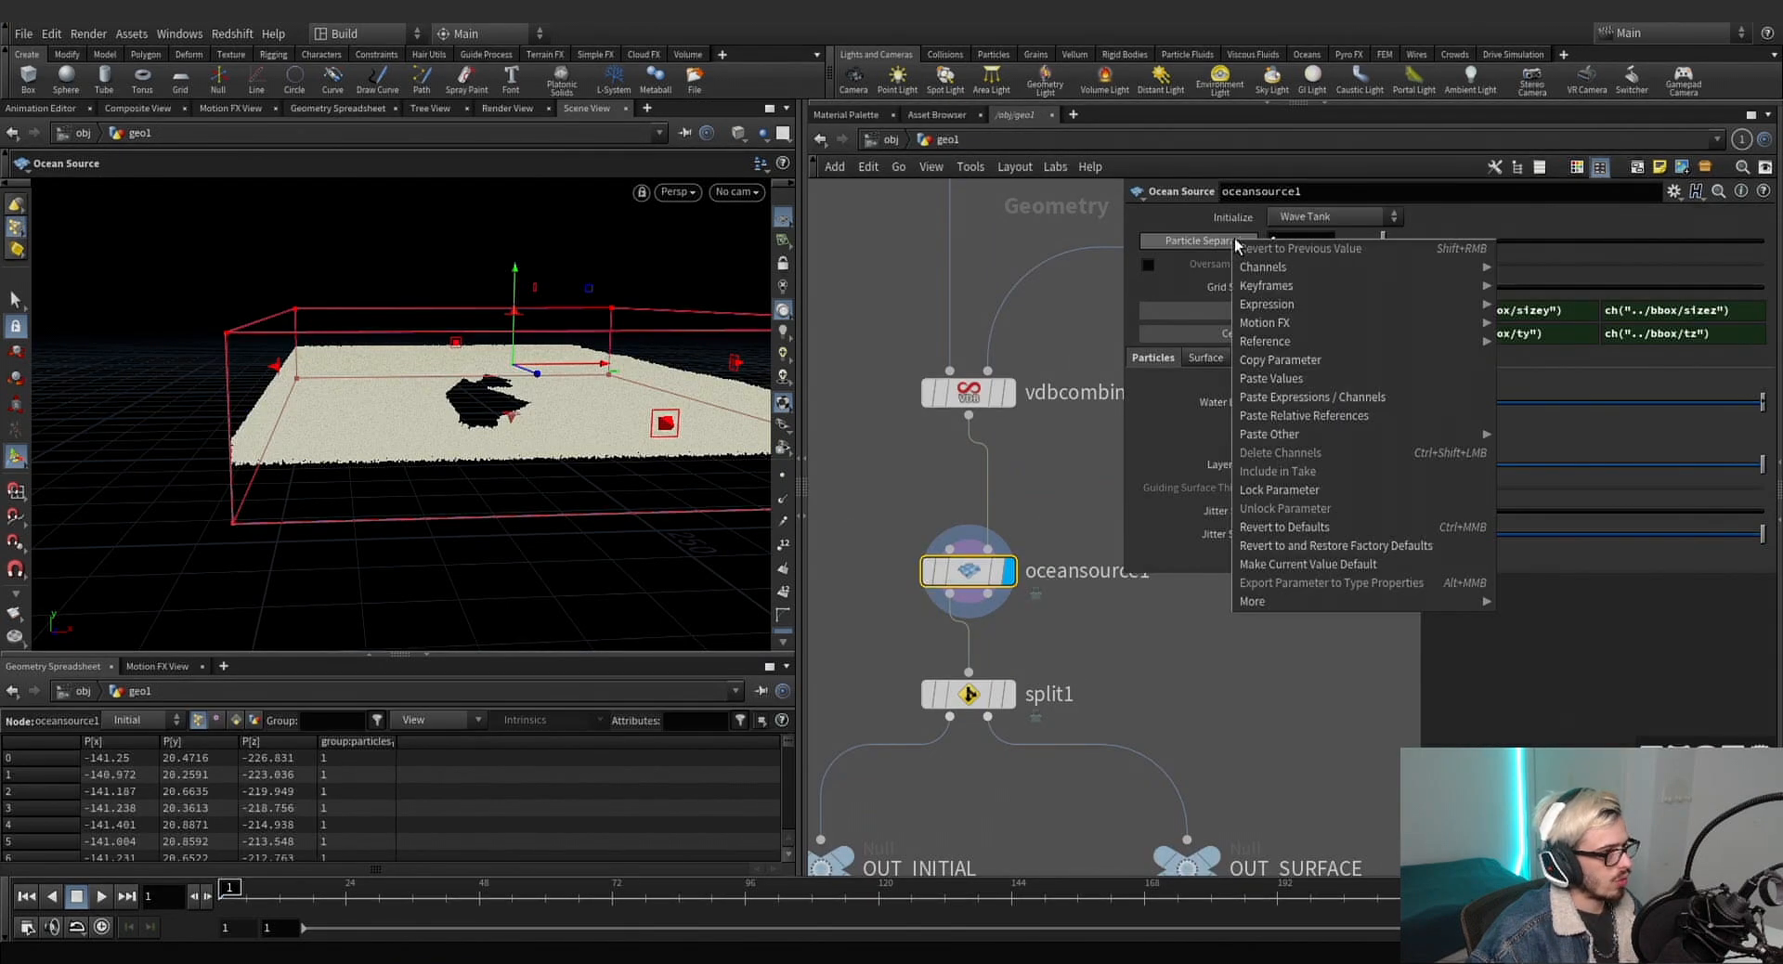
click(1292, 412)
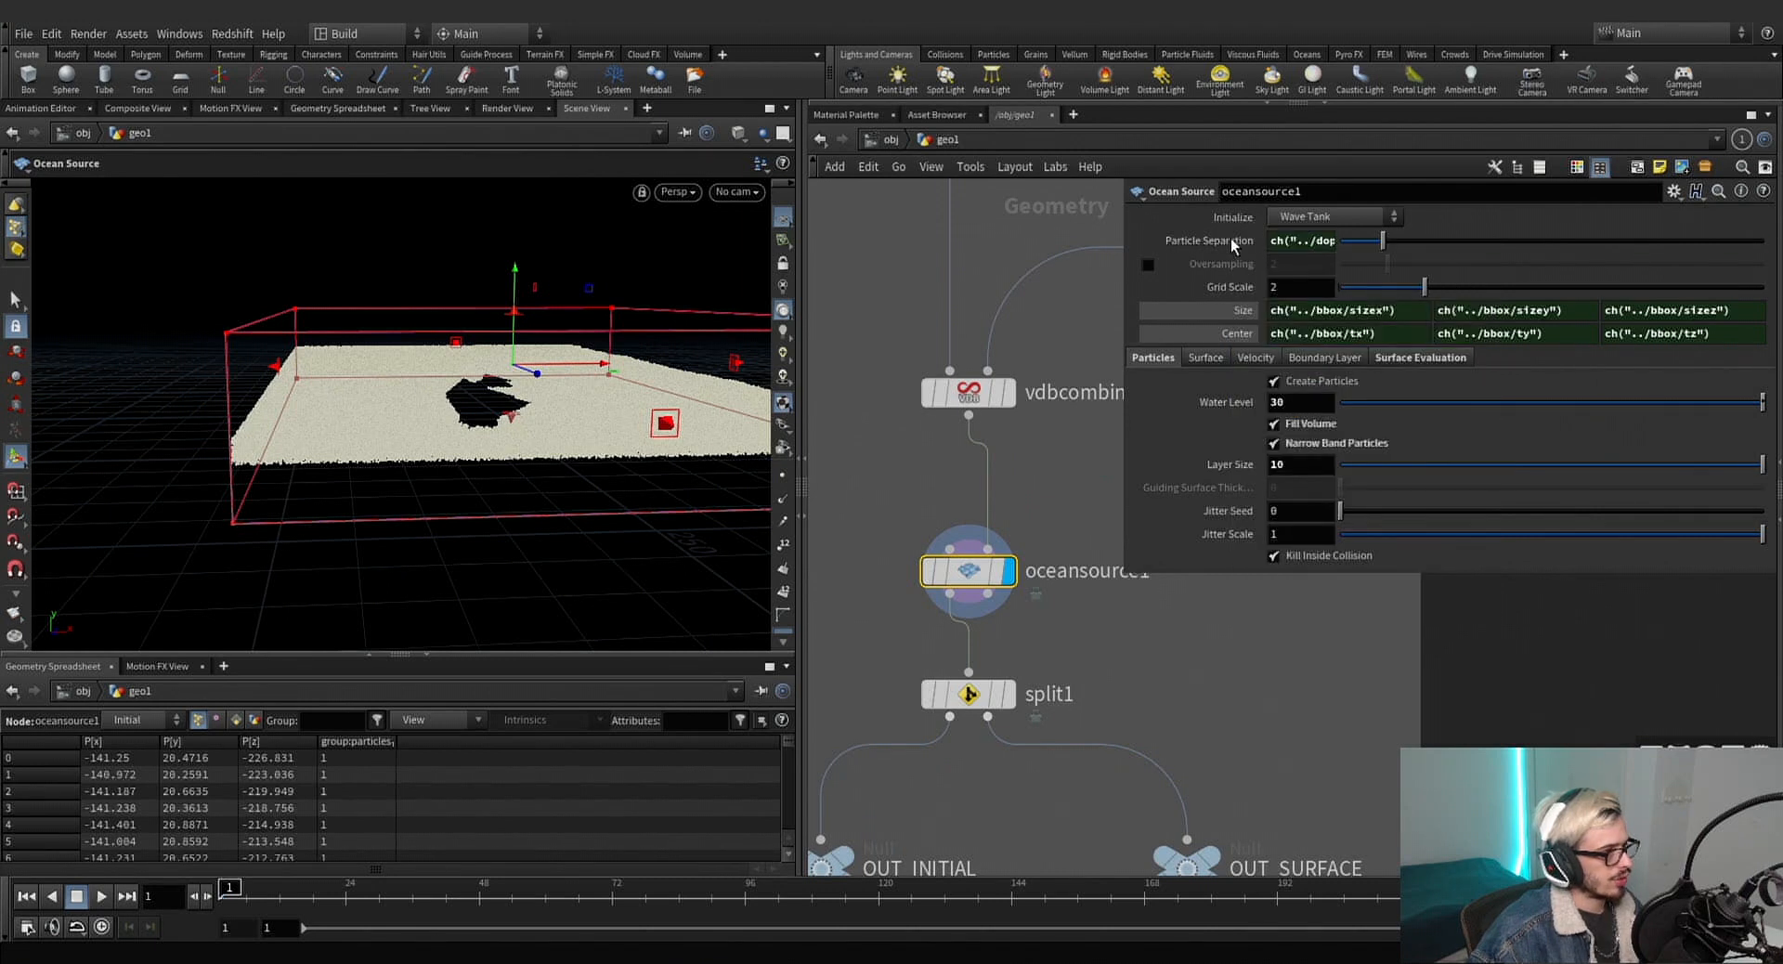
click(1229, 238)
Copy the grid scale of flipobject1 and paste it as a relative reference into the grid scale of oceansource1.
scroll(1053, 555, down, 4)
middle_drag(1159, 631, 781, 583)
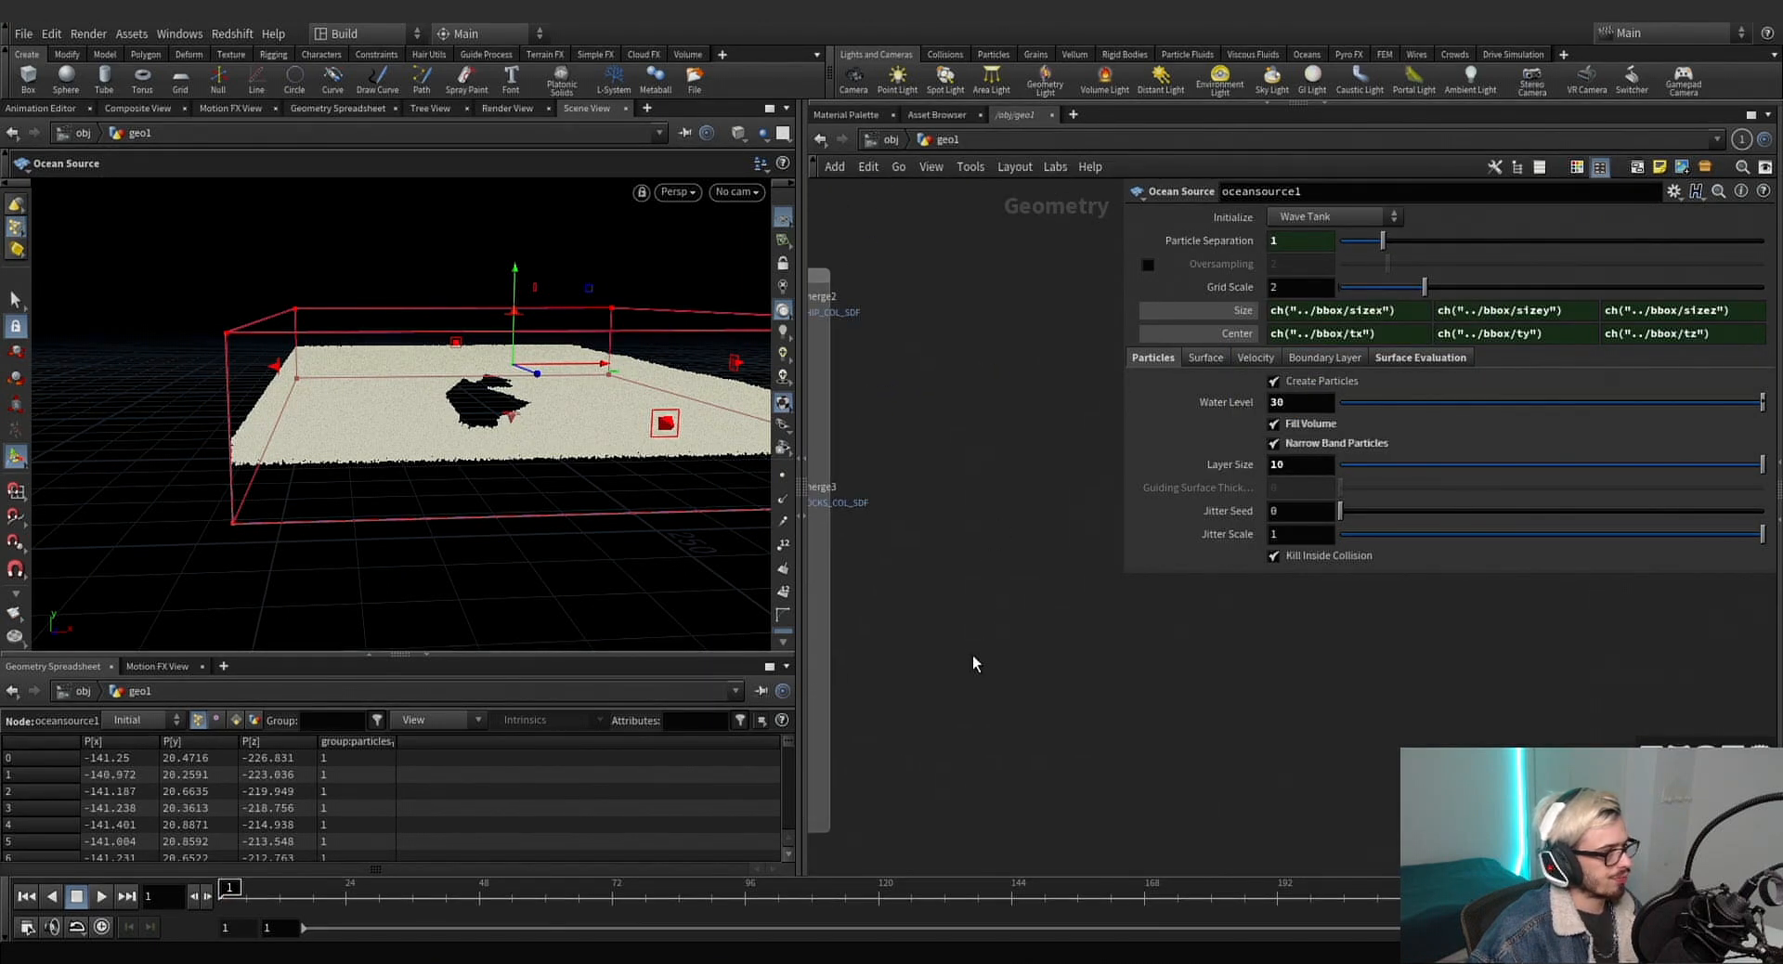
double_click(1074, 598)
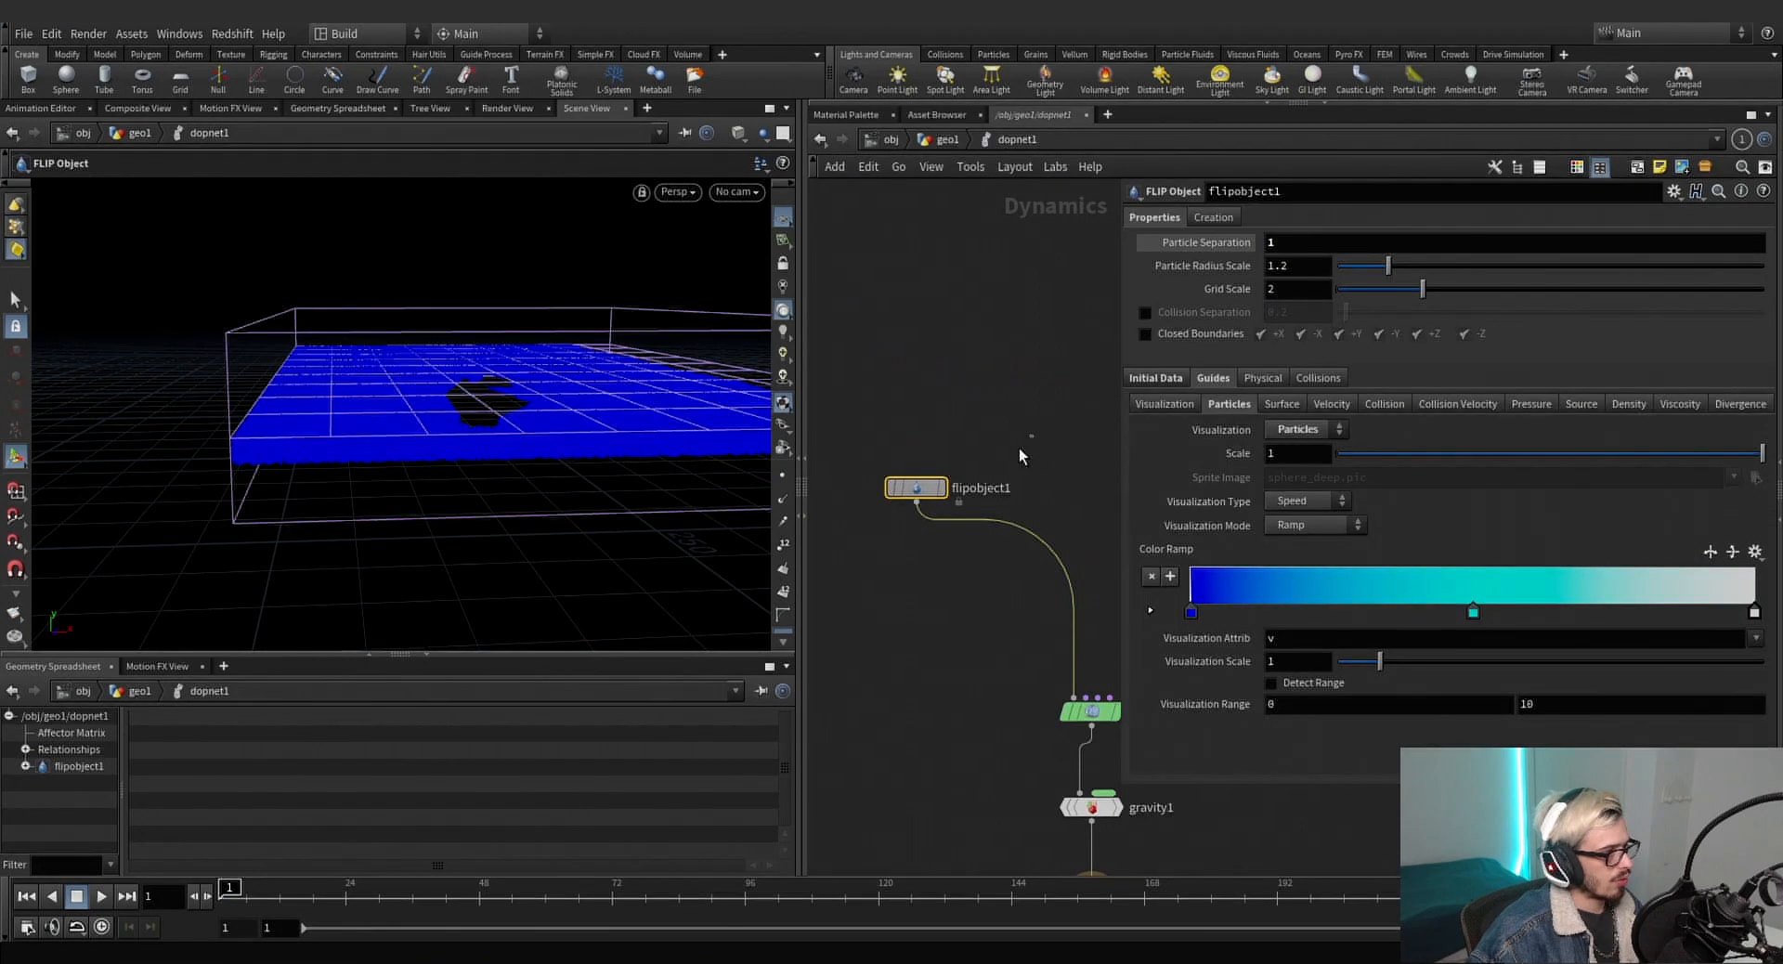
right_click(1216, 327)
click(1253, 410)
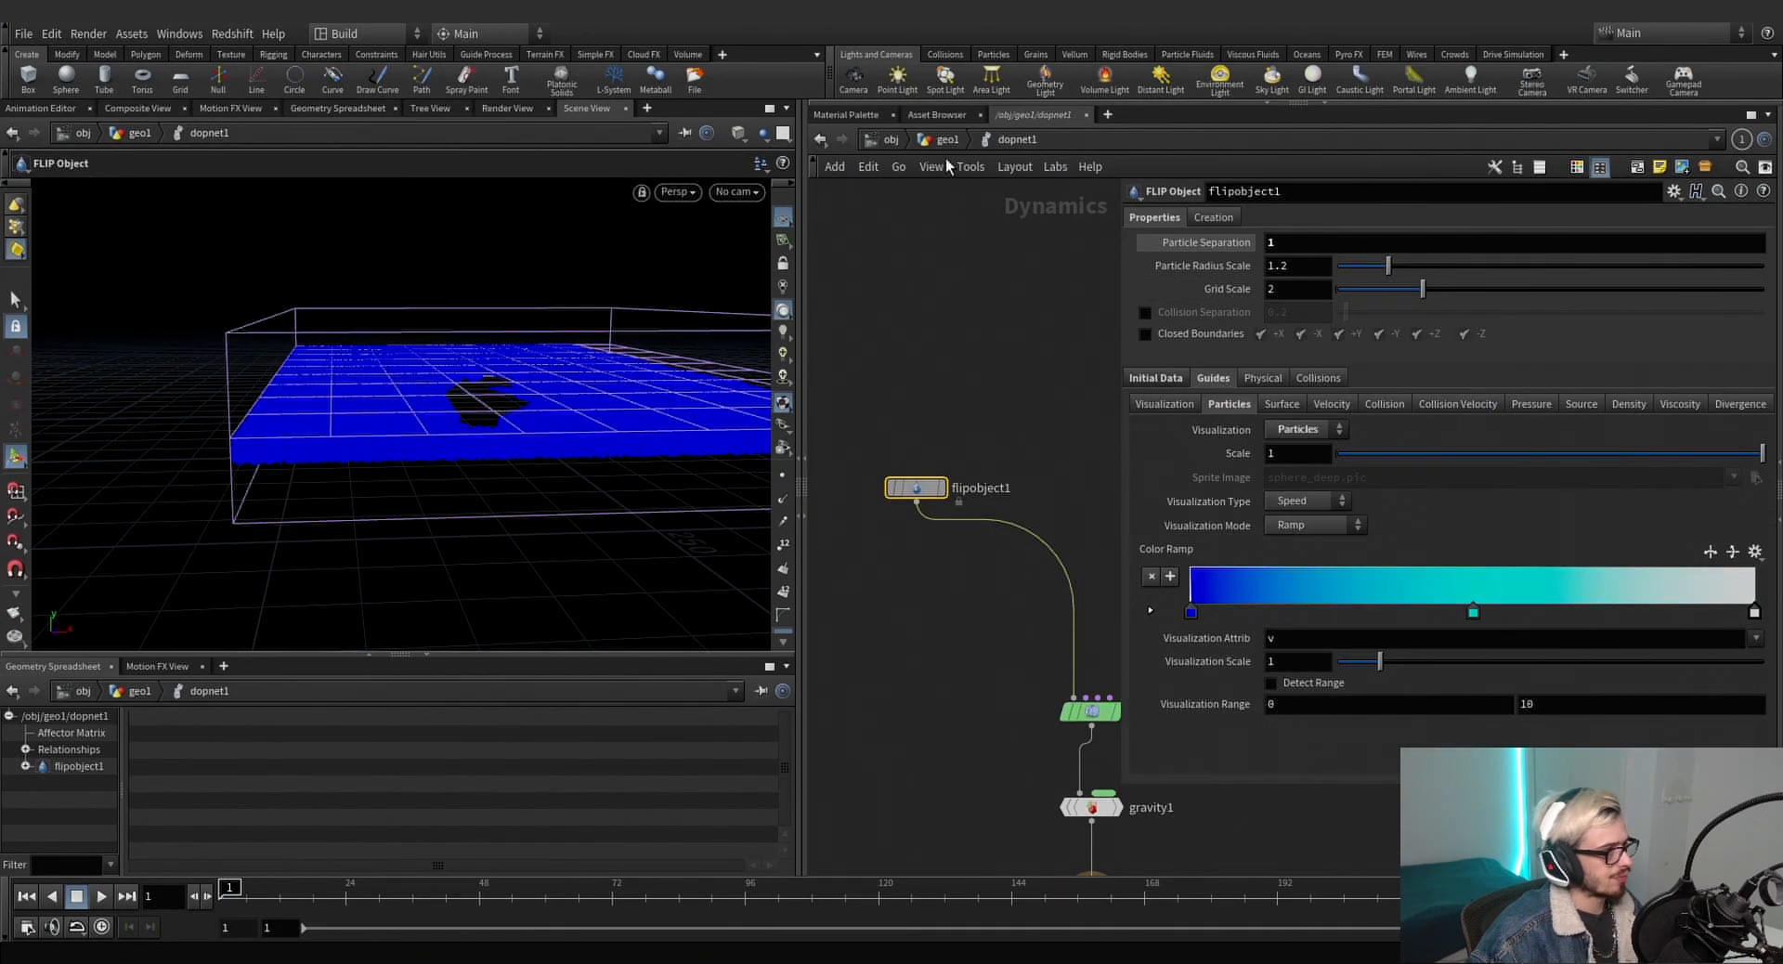
click(947, 139)
scroll(1073, 547, up, 5)
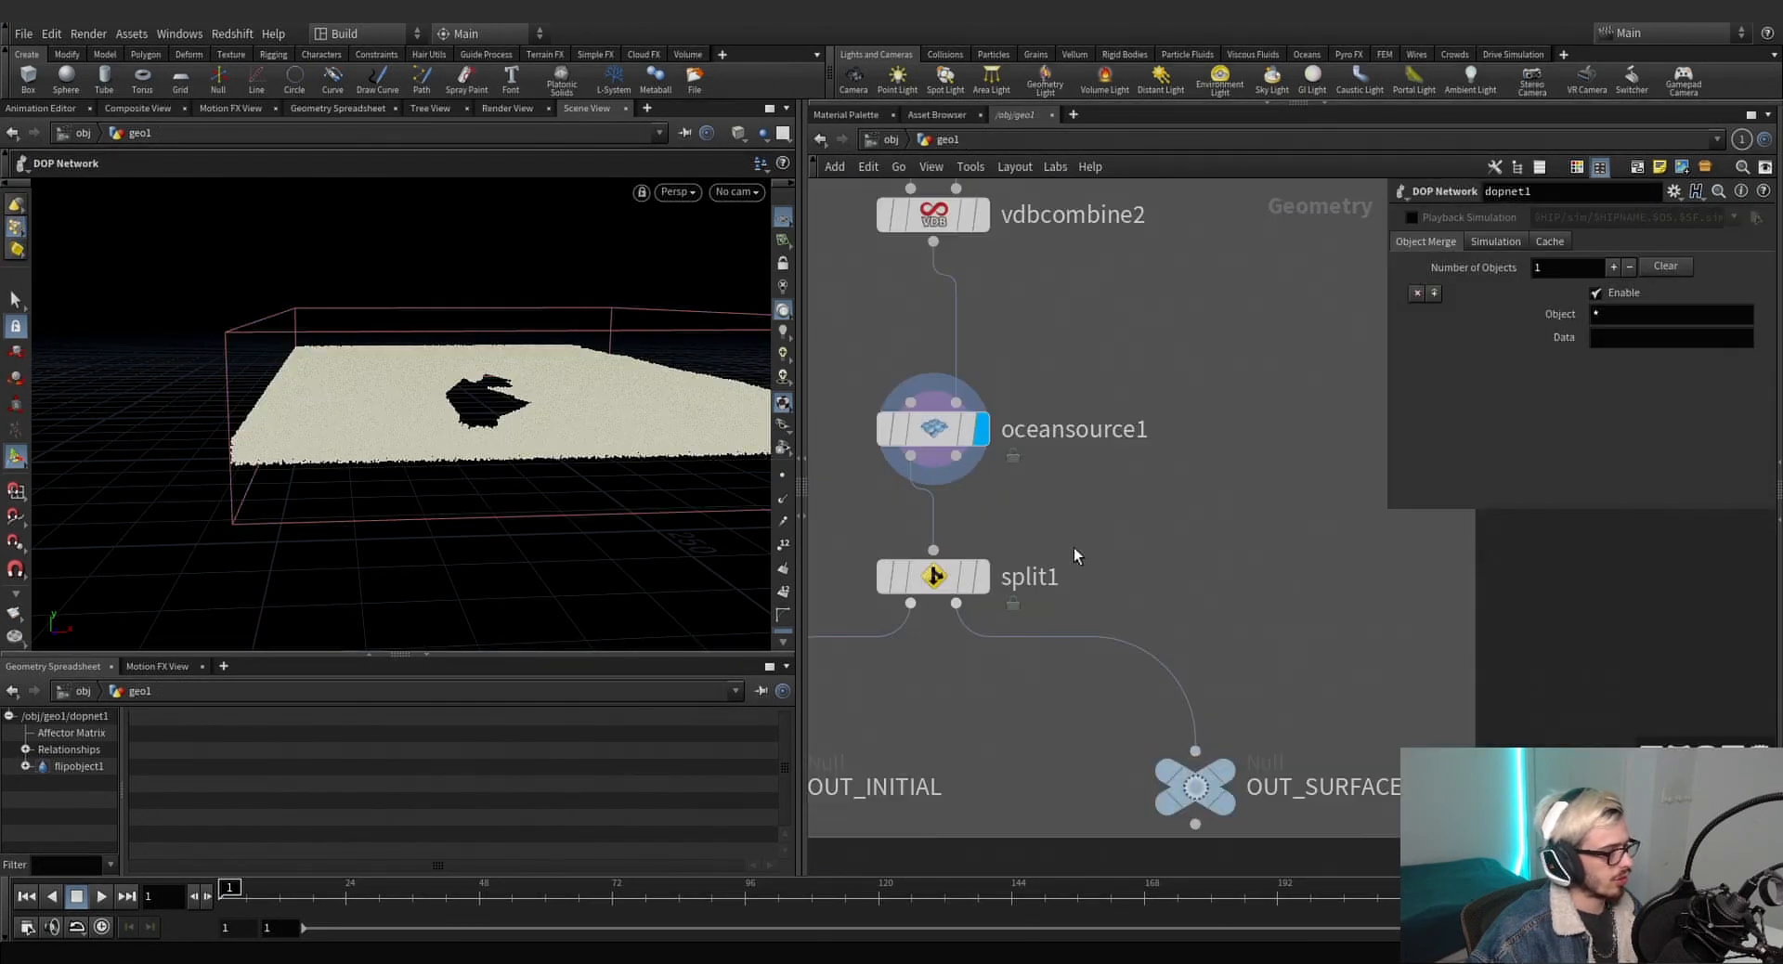
right_click(1238, 285)
click(1288, 458)
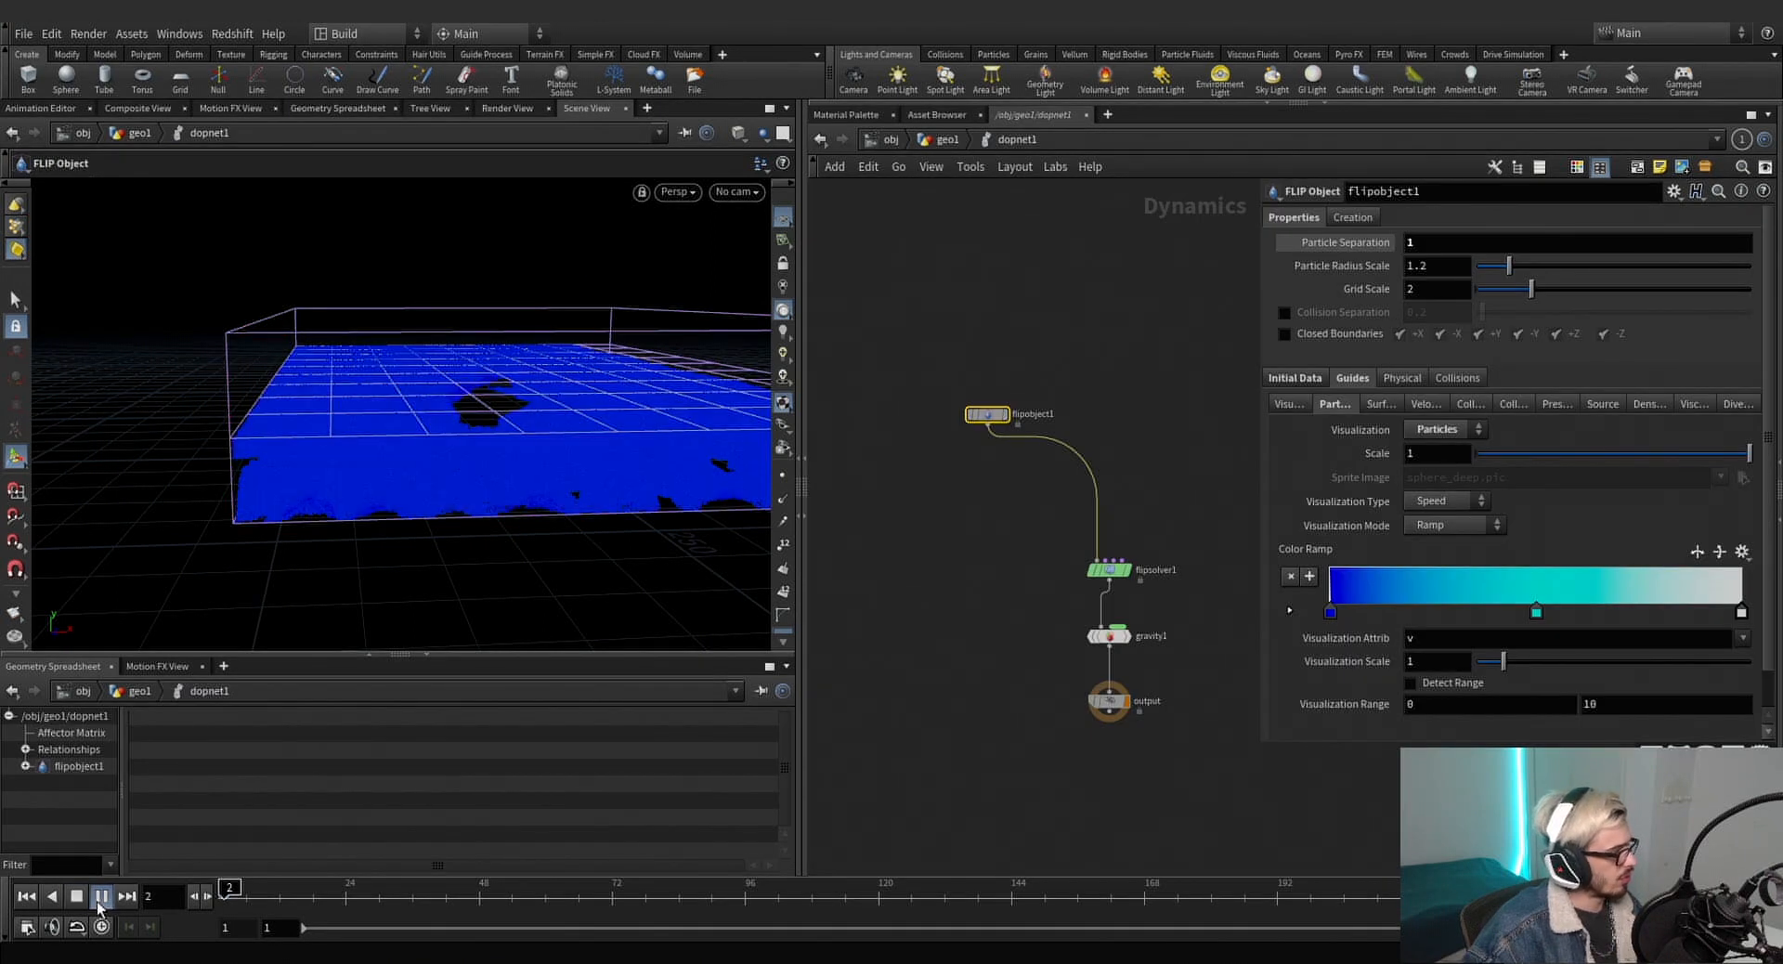
Play the FLIP simulation in dopnet1 and examine the falling particles from the side against the container bounds.
drag(343, 400, 608, 482)
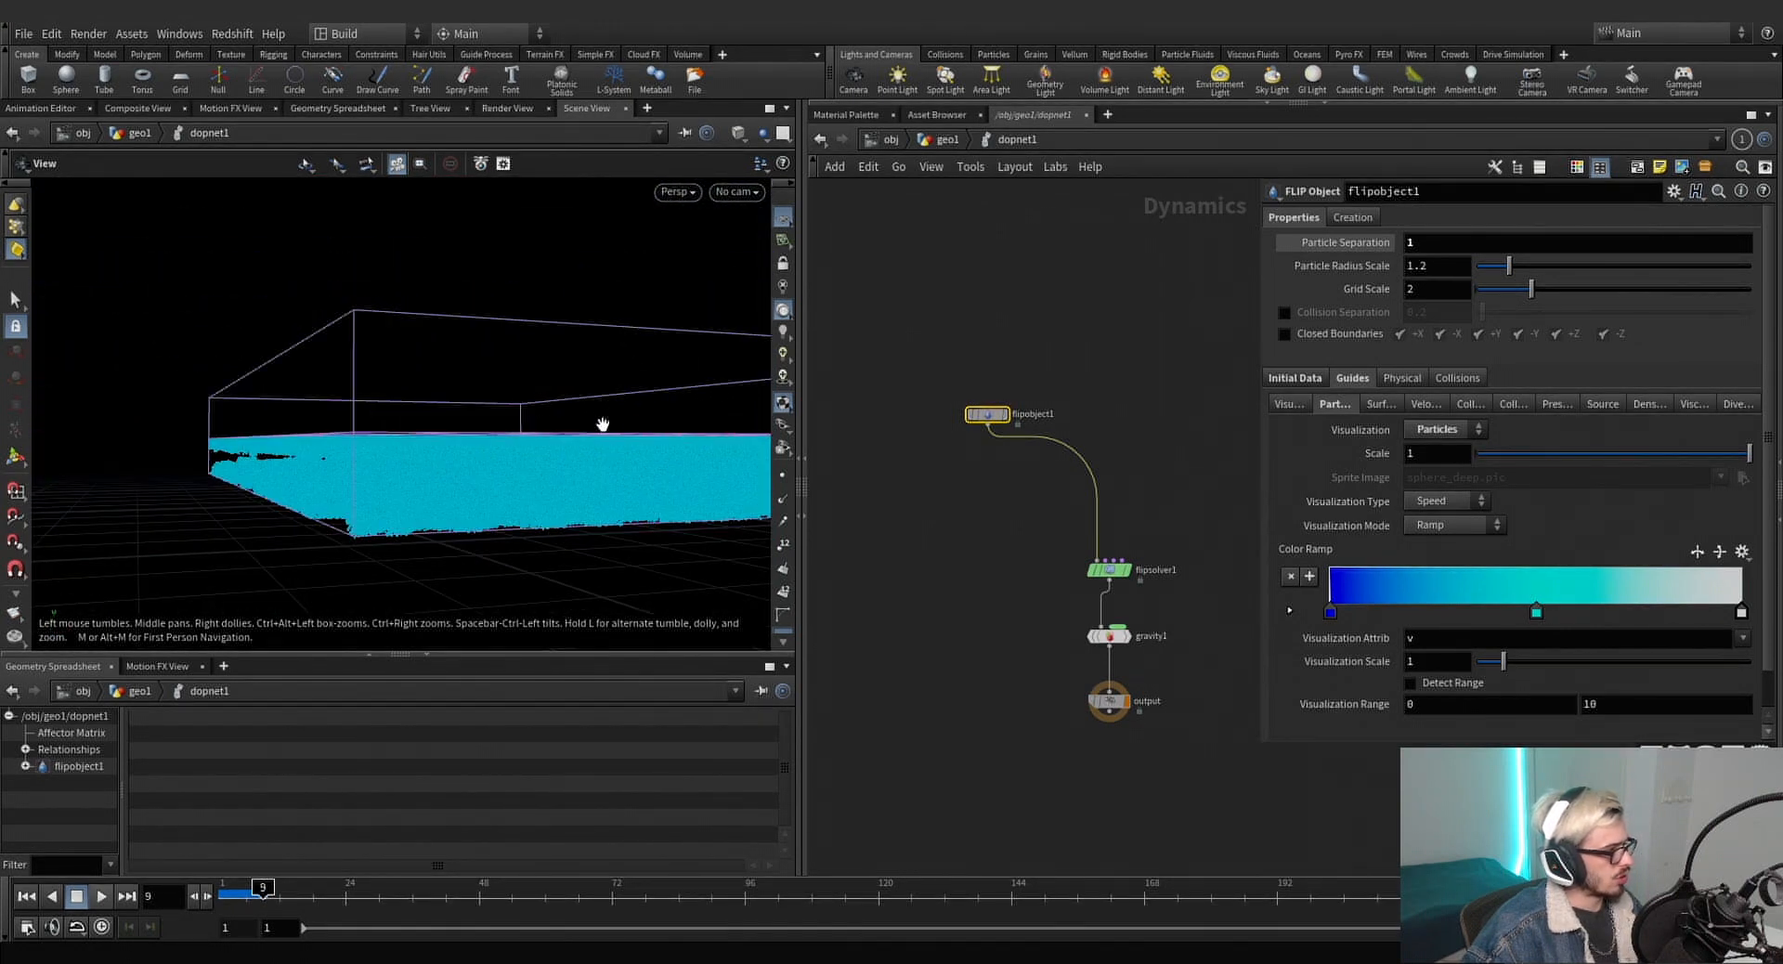
key(Return)
scroll(608, 469, up, 2)
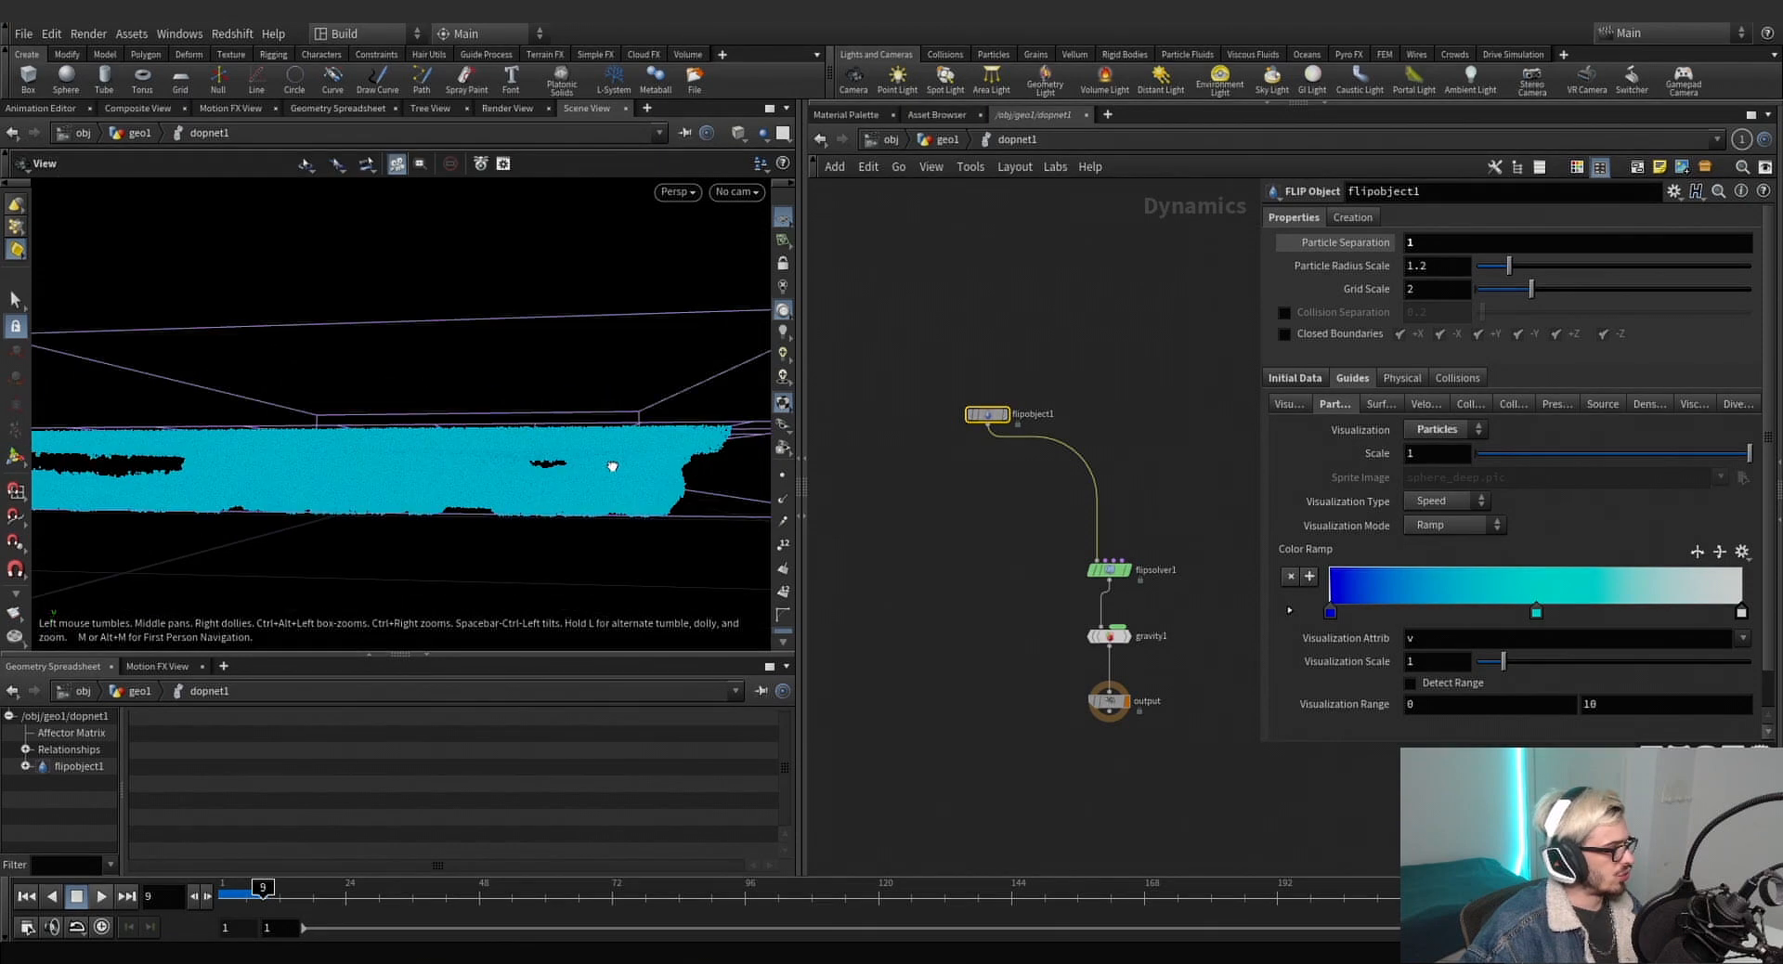
scroll(489, 470, up, 3)
alt+drag(489, 470, 446, 466)
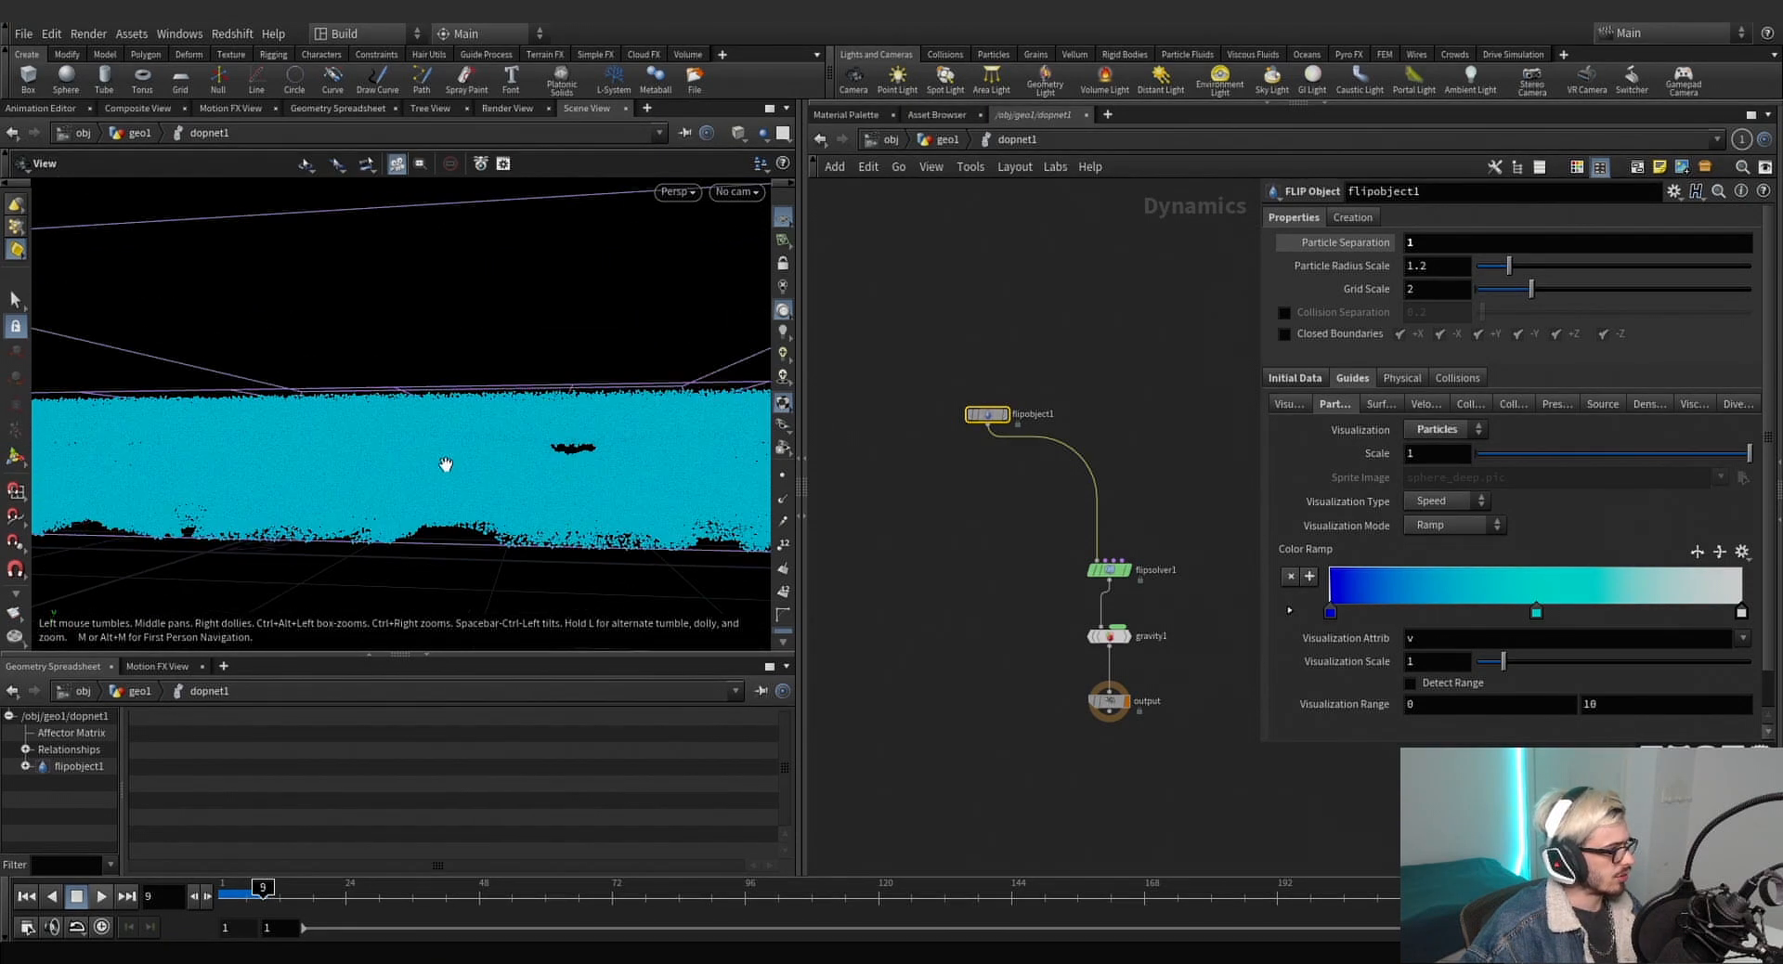
Select the bbox node in geo1 and template the OUT_CLIFF_COL_POLY null as a viewport reference.
click(948, 141)
middle_drag(1007, 402, 1003, 515)
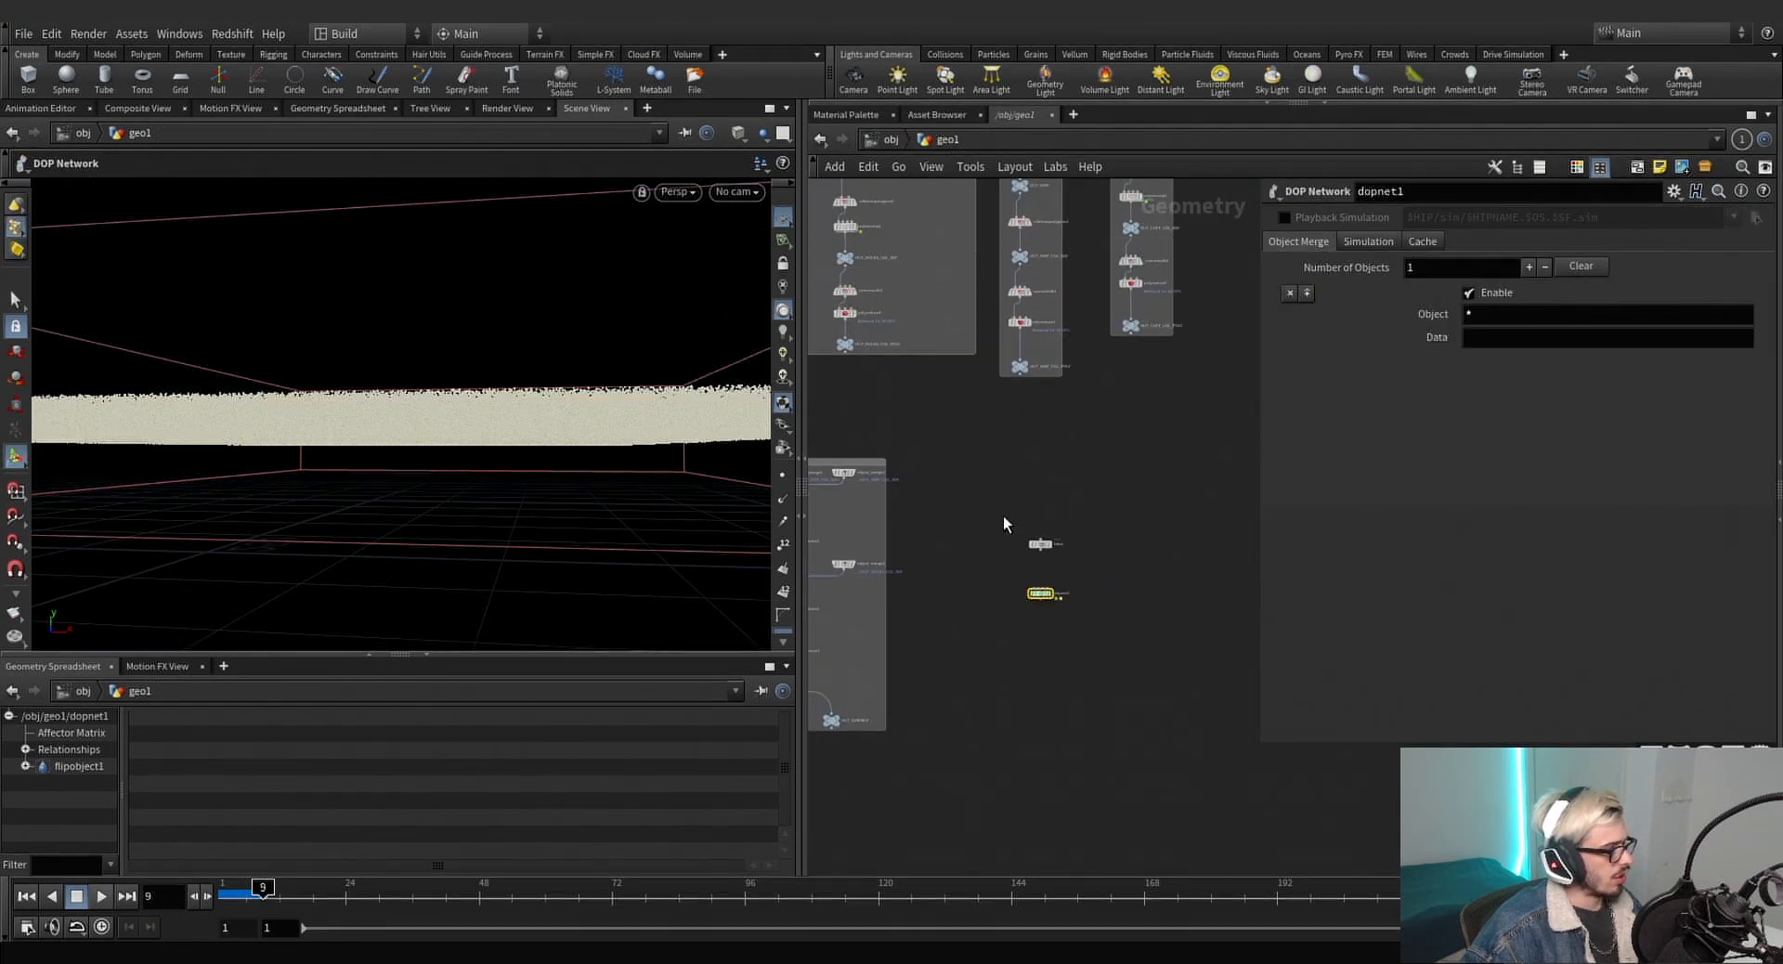
click(1039, 545)
middle_drag(1086, 419, 1143, 465)
scroll(1047, 567, down, 4)
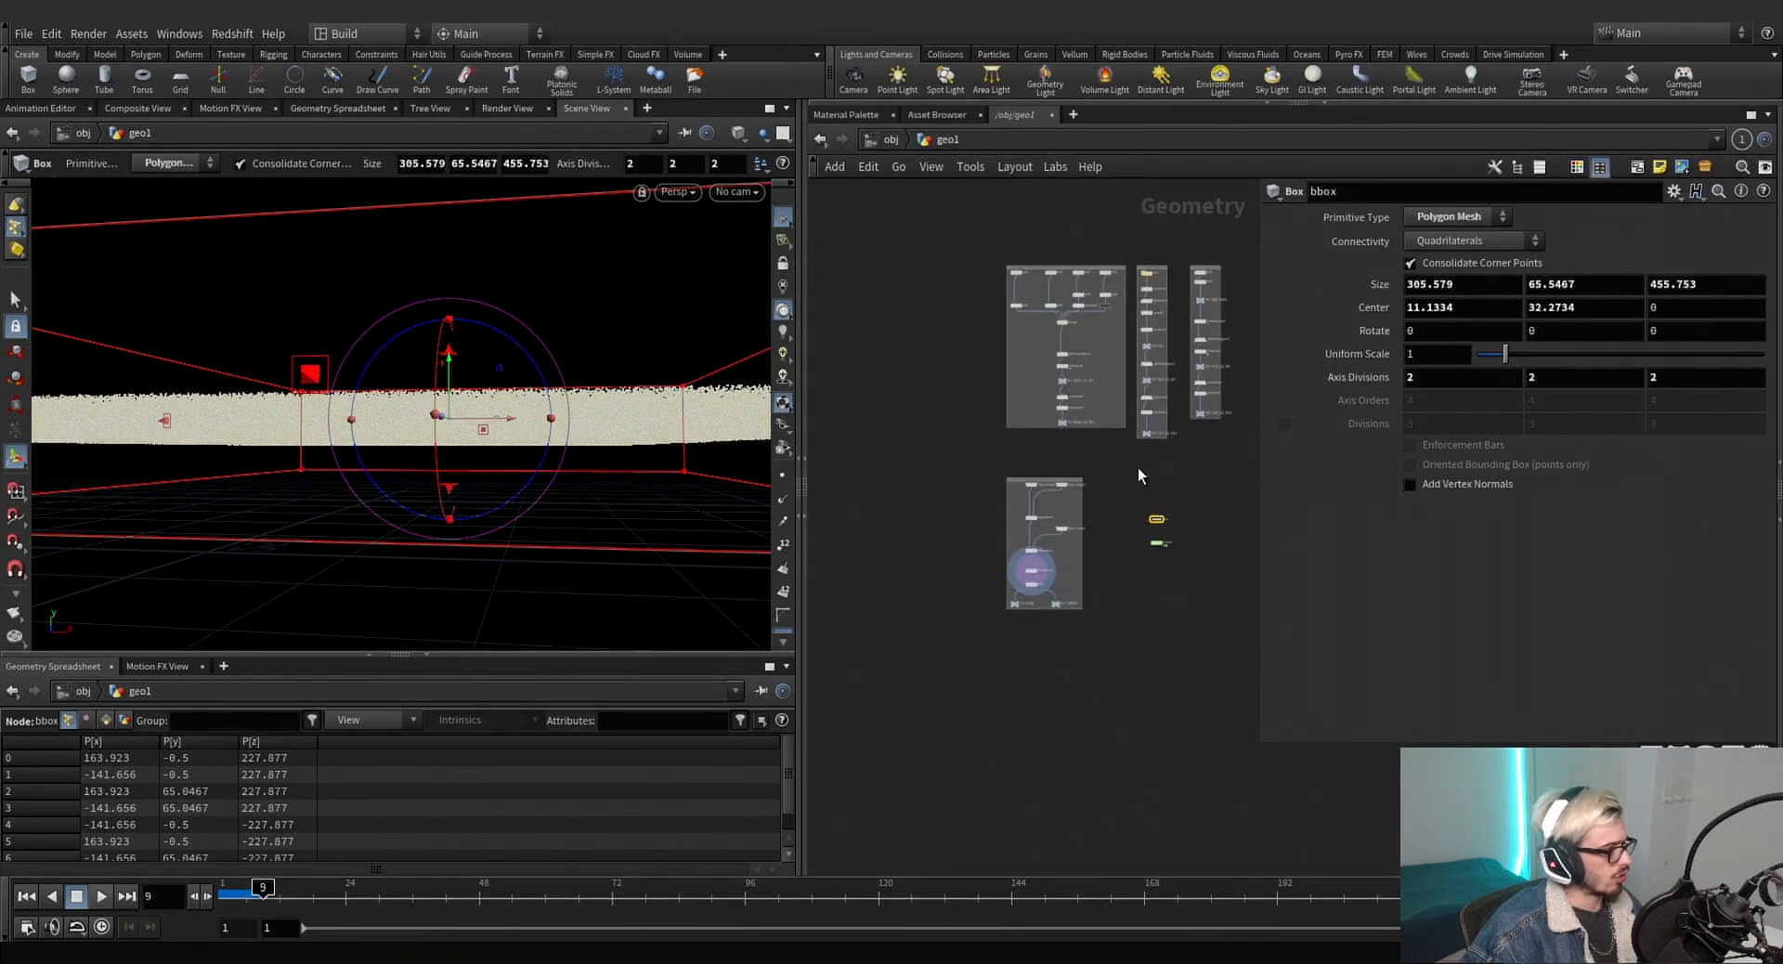
scroll(1046, 546, up, 7)
scroll(1023, 608, down, 3)
middle_drag(1036, 600, 1054, 778)
middle_drag(1182, 398, 1050, 581)
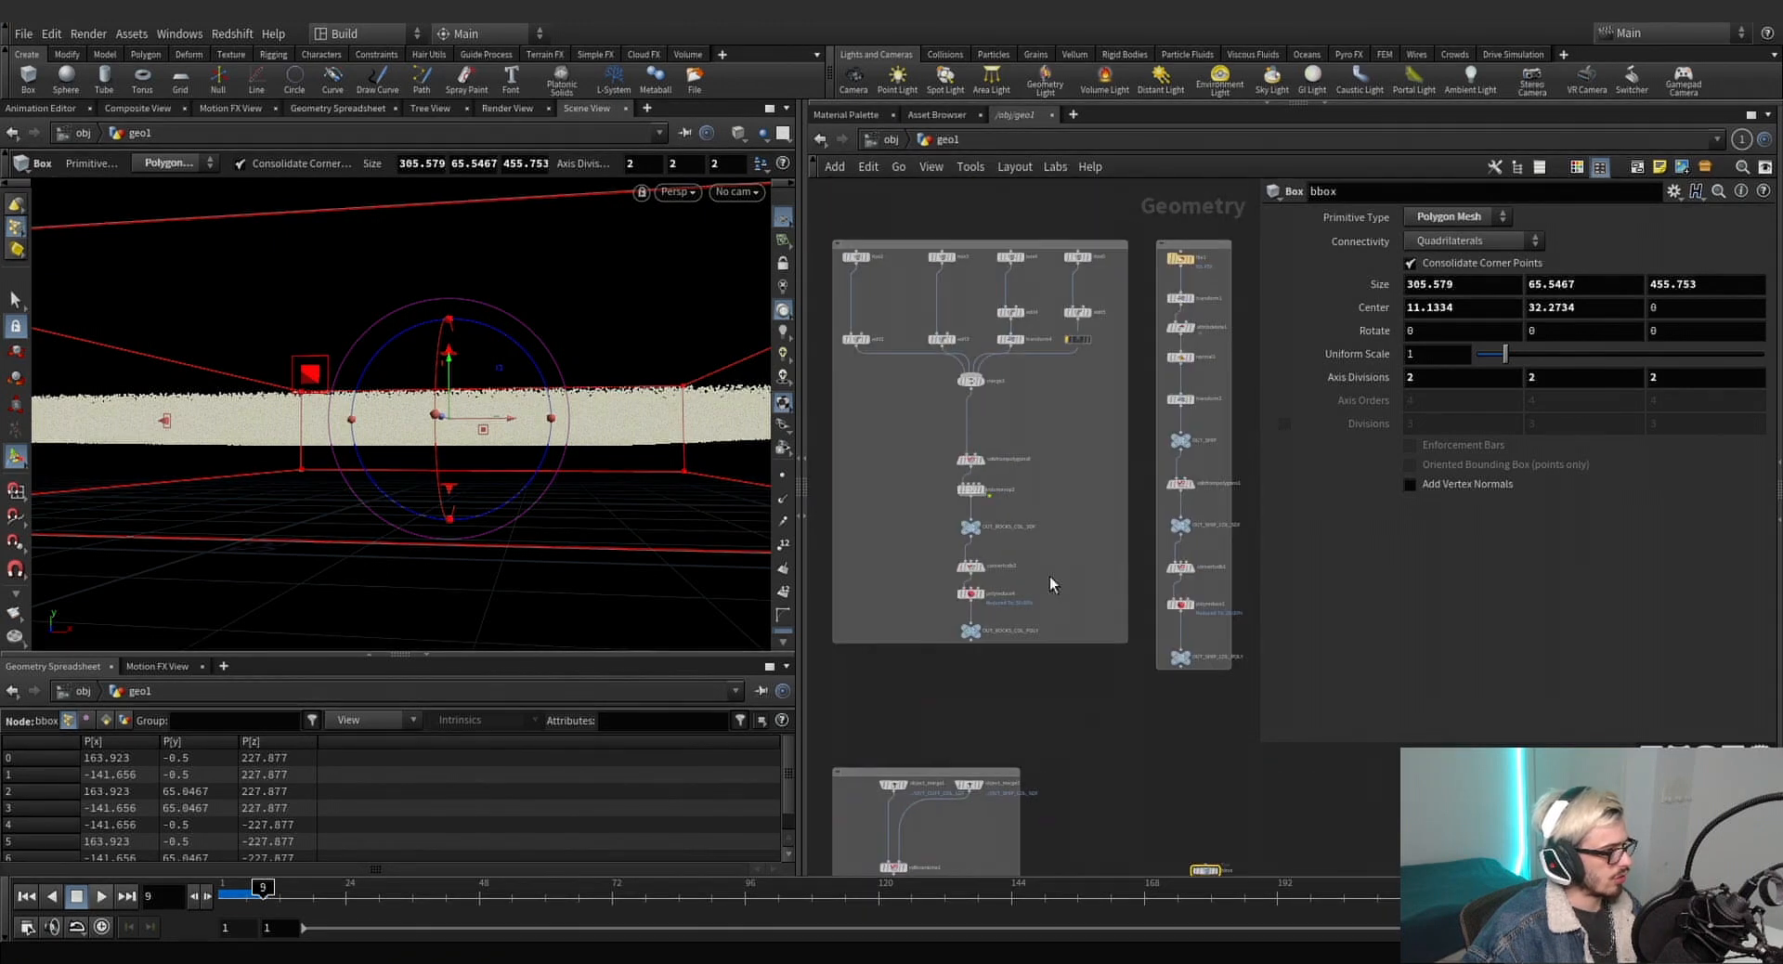
middle_drag(1078, 449, 829, 419)
scroll(971, 653, up, 2)
scroll(971, 653, up, 4)
middle_drag(1138, 594, 943, 597)
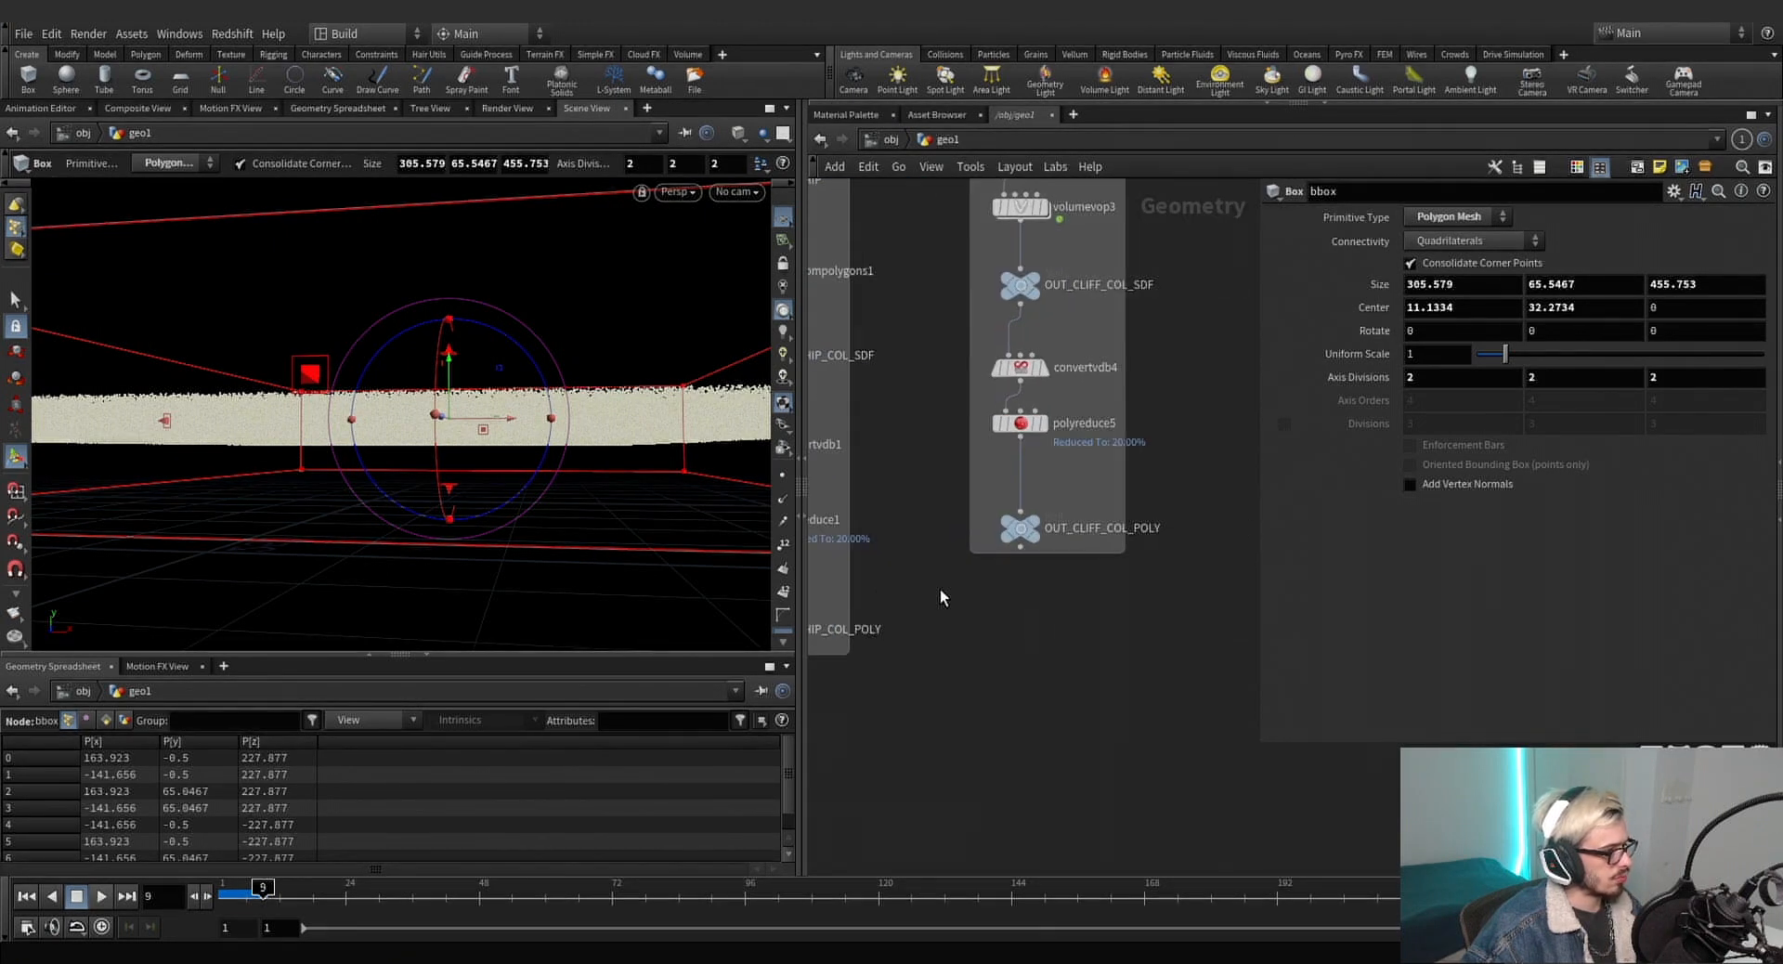
click(1035, 546)
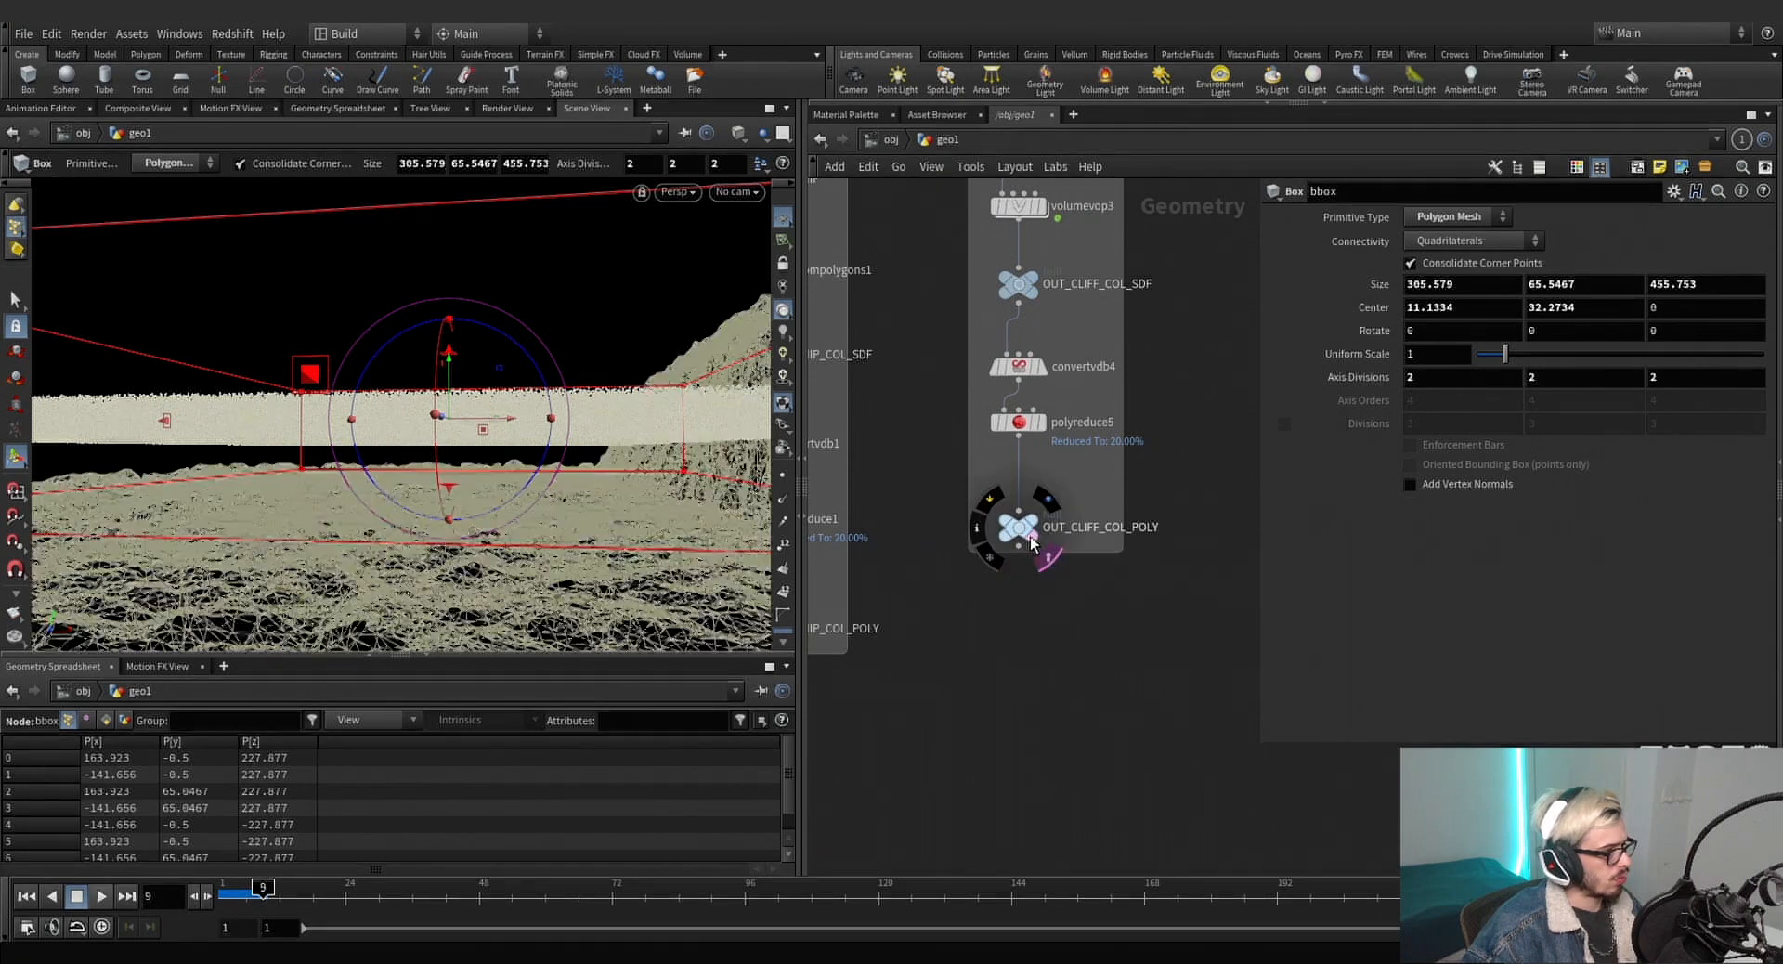
In the front view, raise only the lower face of bbox, giving a height of about 55 and center Y about 37.5.
scroll(553, 488, down, 2)
alt+drag(553, 489, 537, 480)
key(space+3)
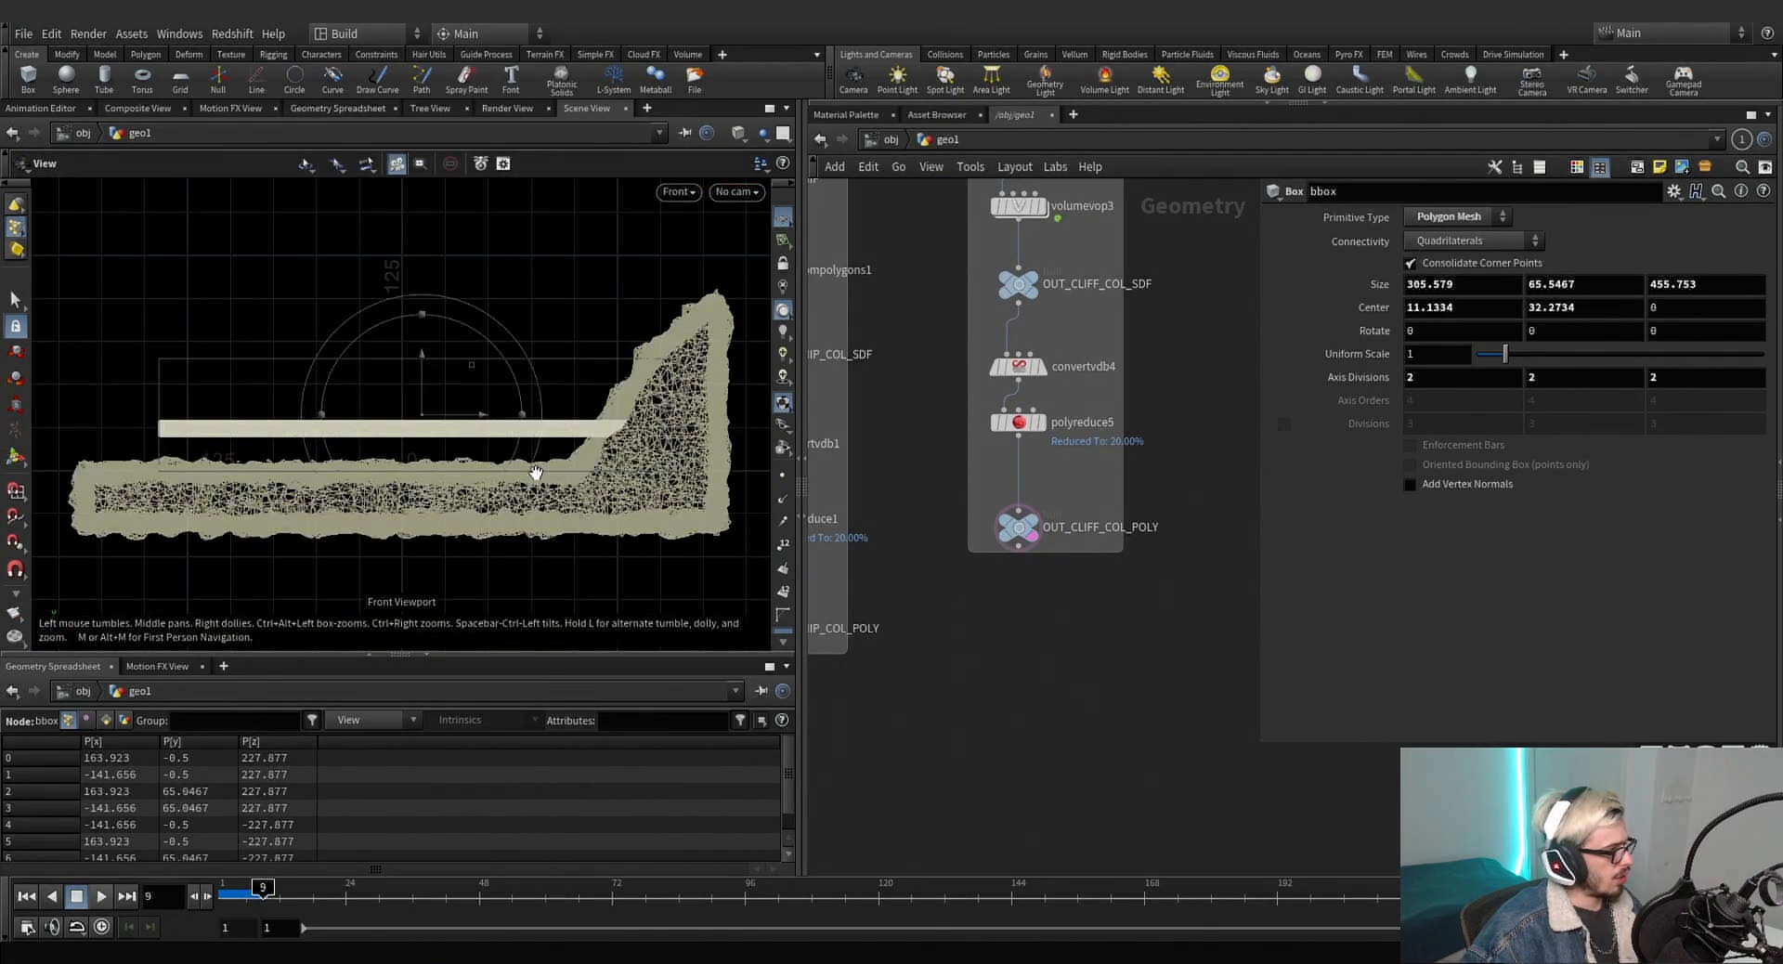
key(Return)
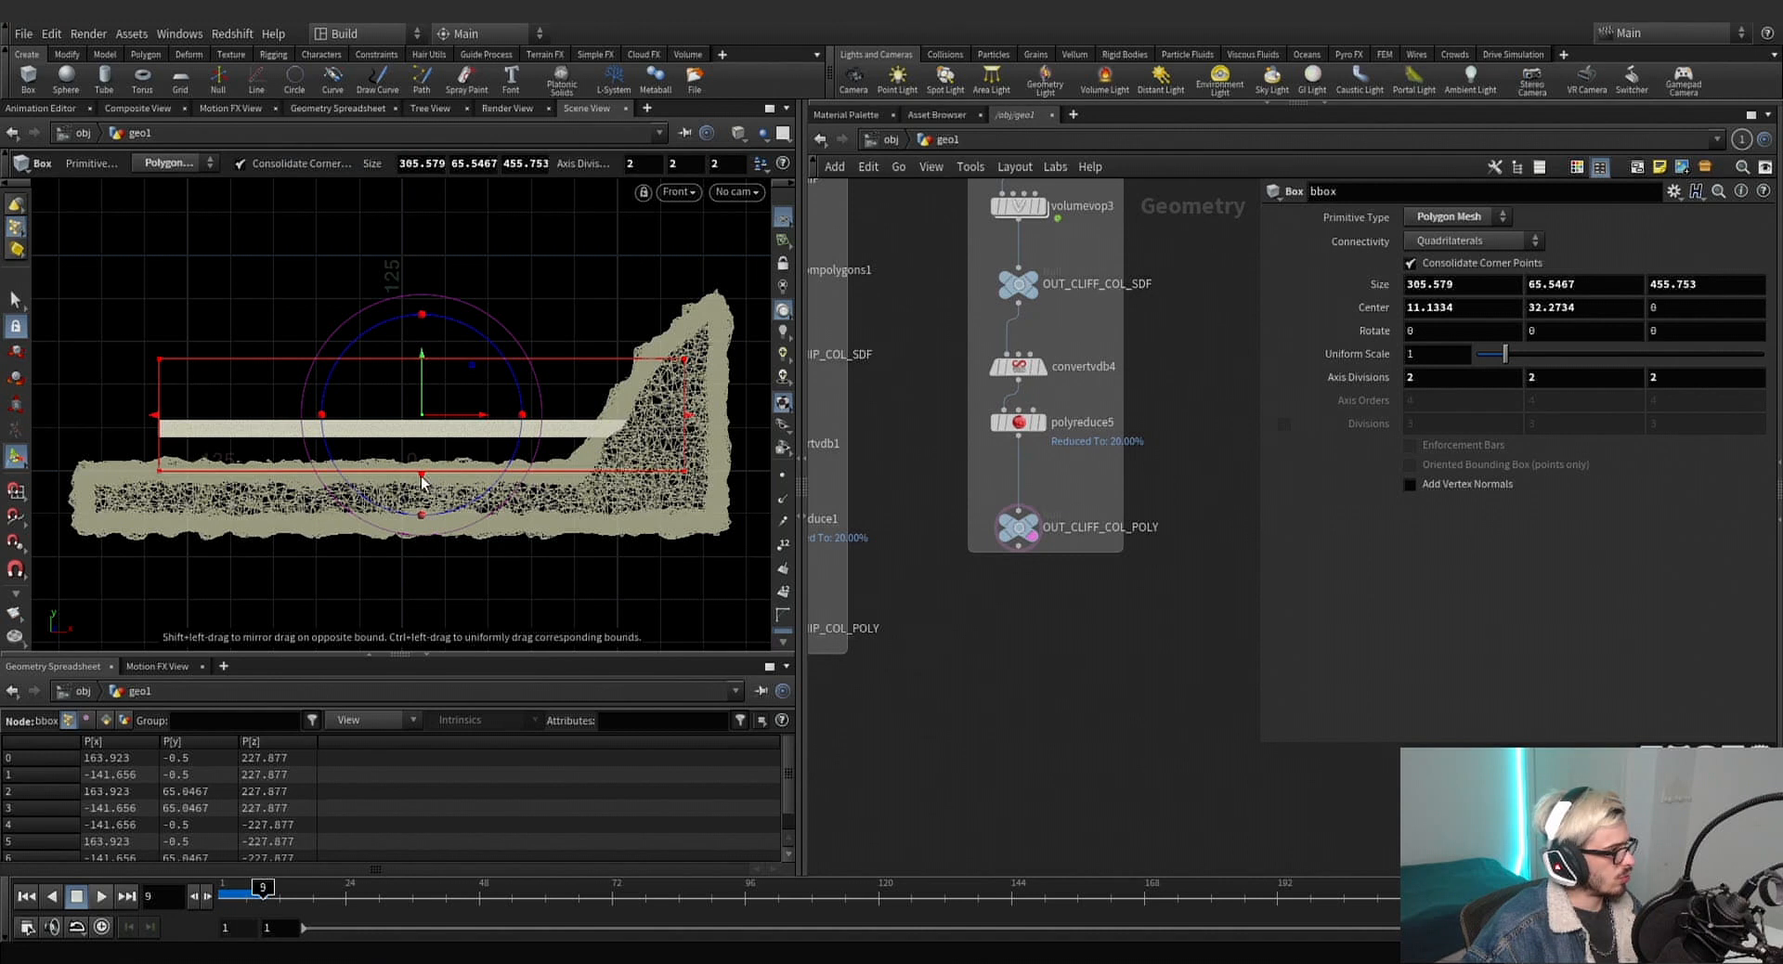
drag(421, 480, 432, 461)
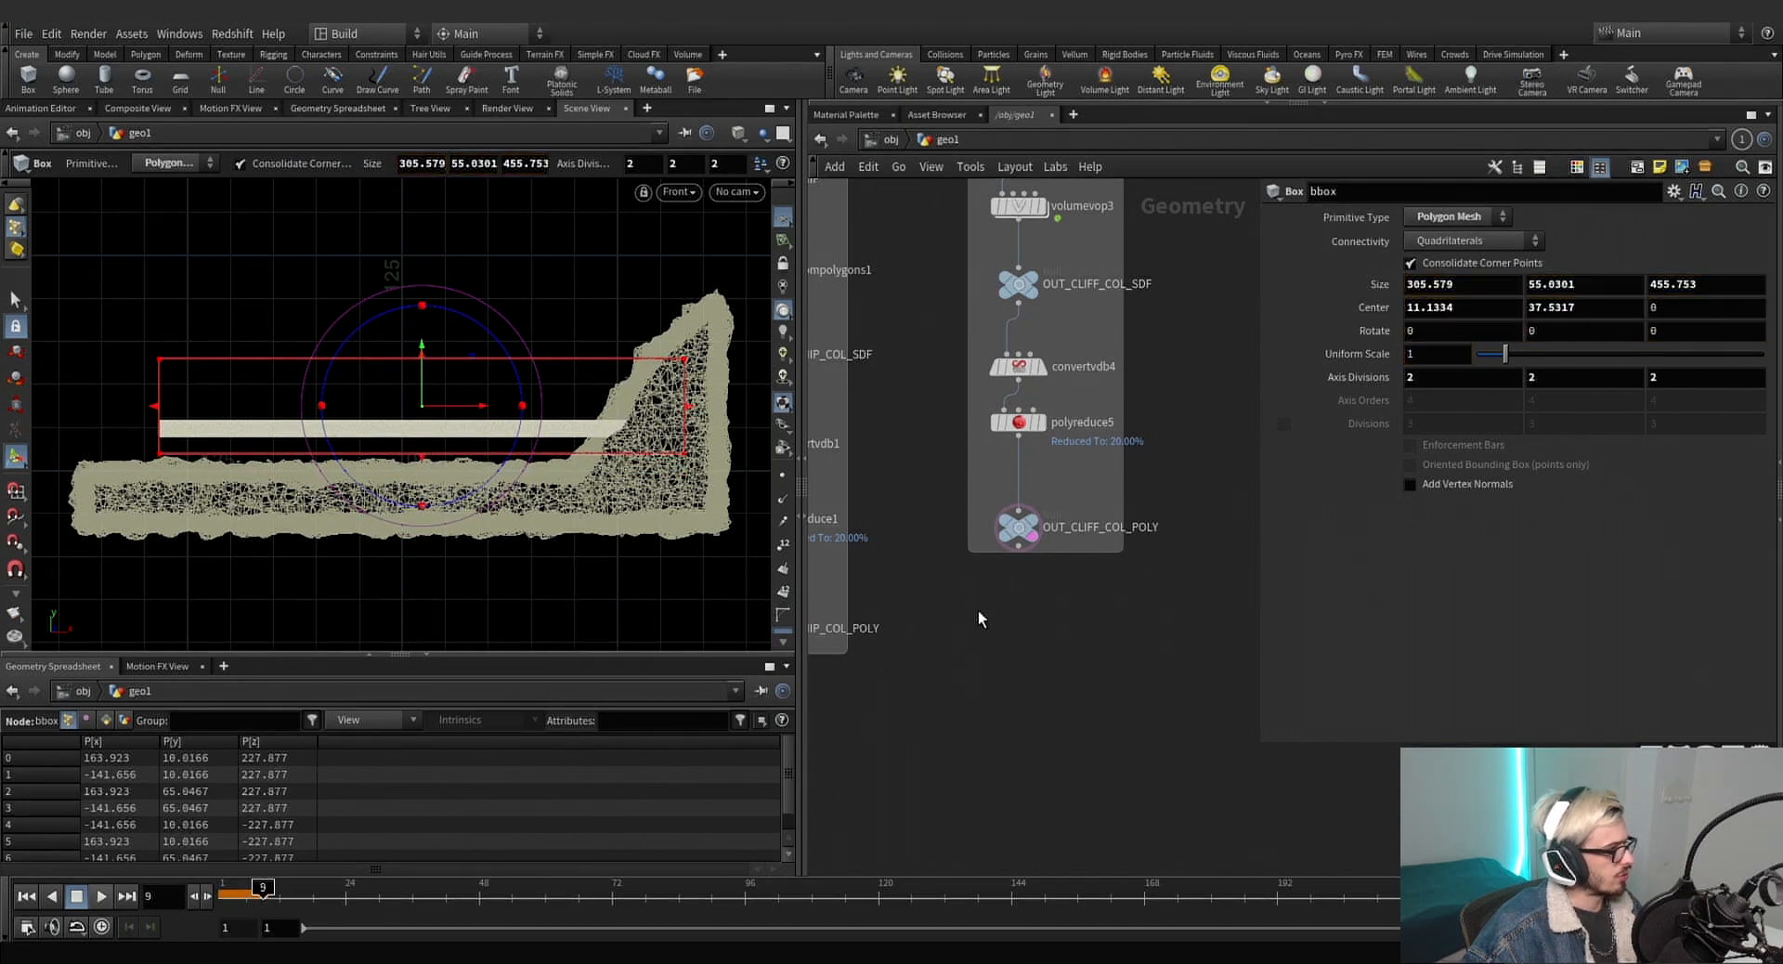
Replay the simulation in dopnet1 from frame 1 and examine how the fluid behaves in the resized container.
scroll(988, 609, down, 5)
double_click(947, 788)
drag(233, 900, 187, 901)
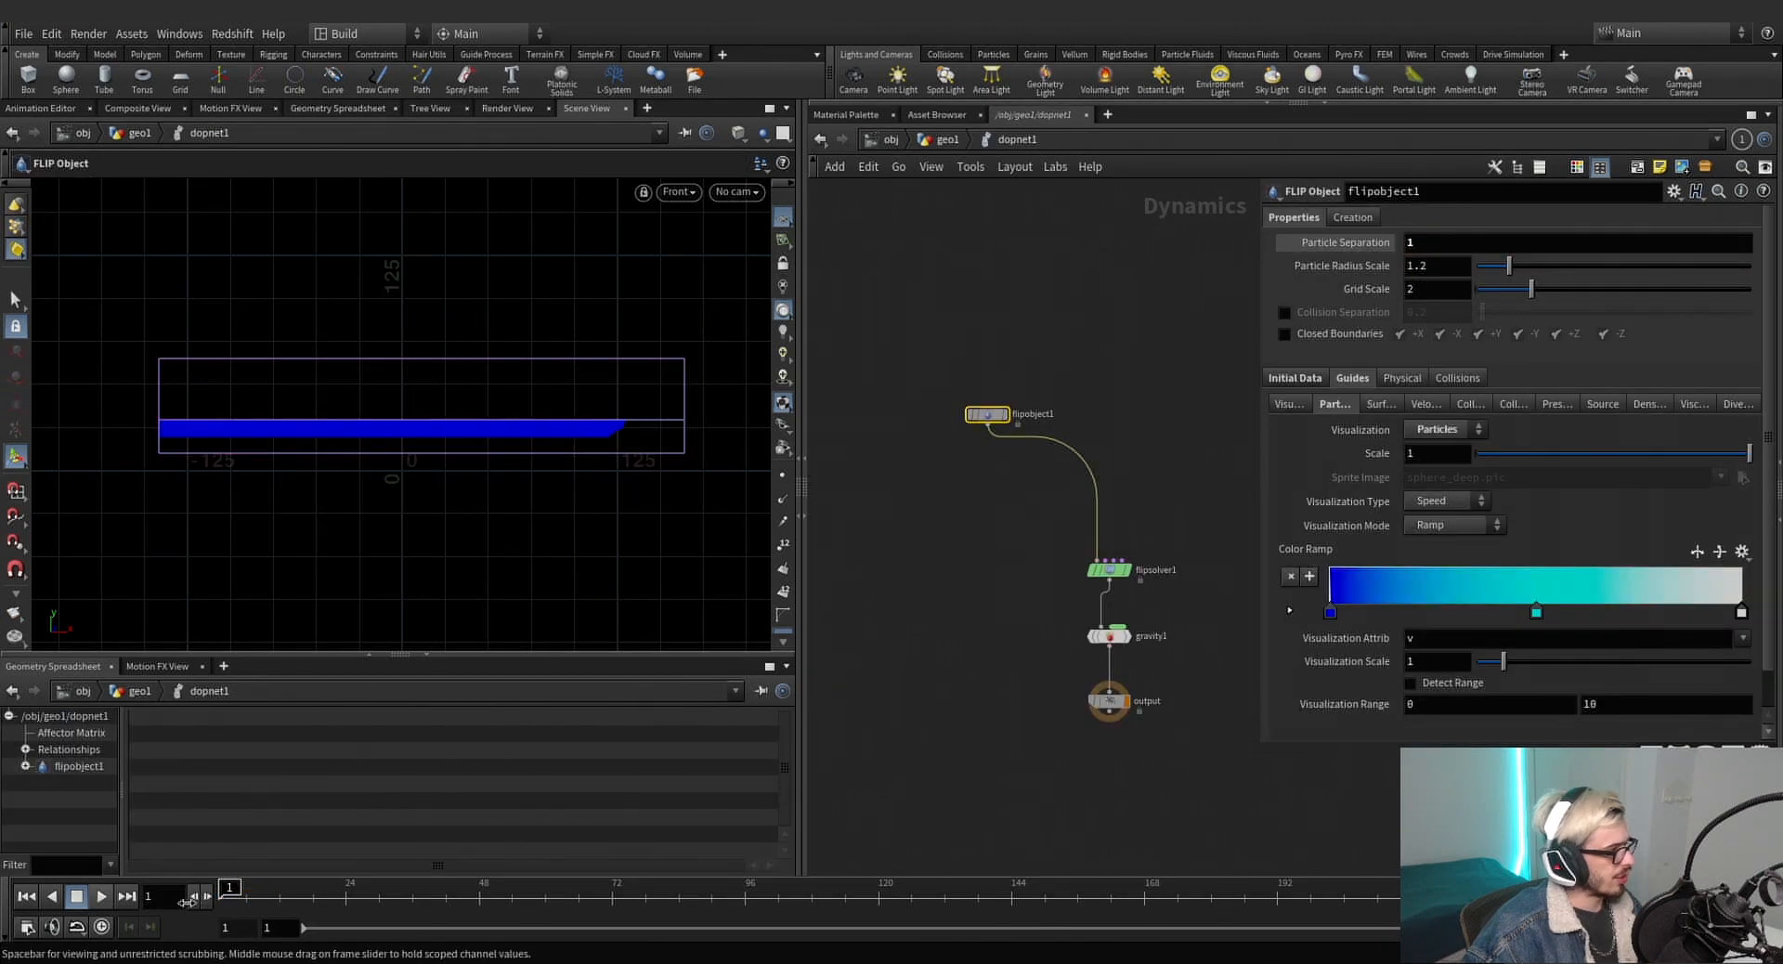
click(103, 896)
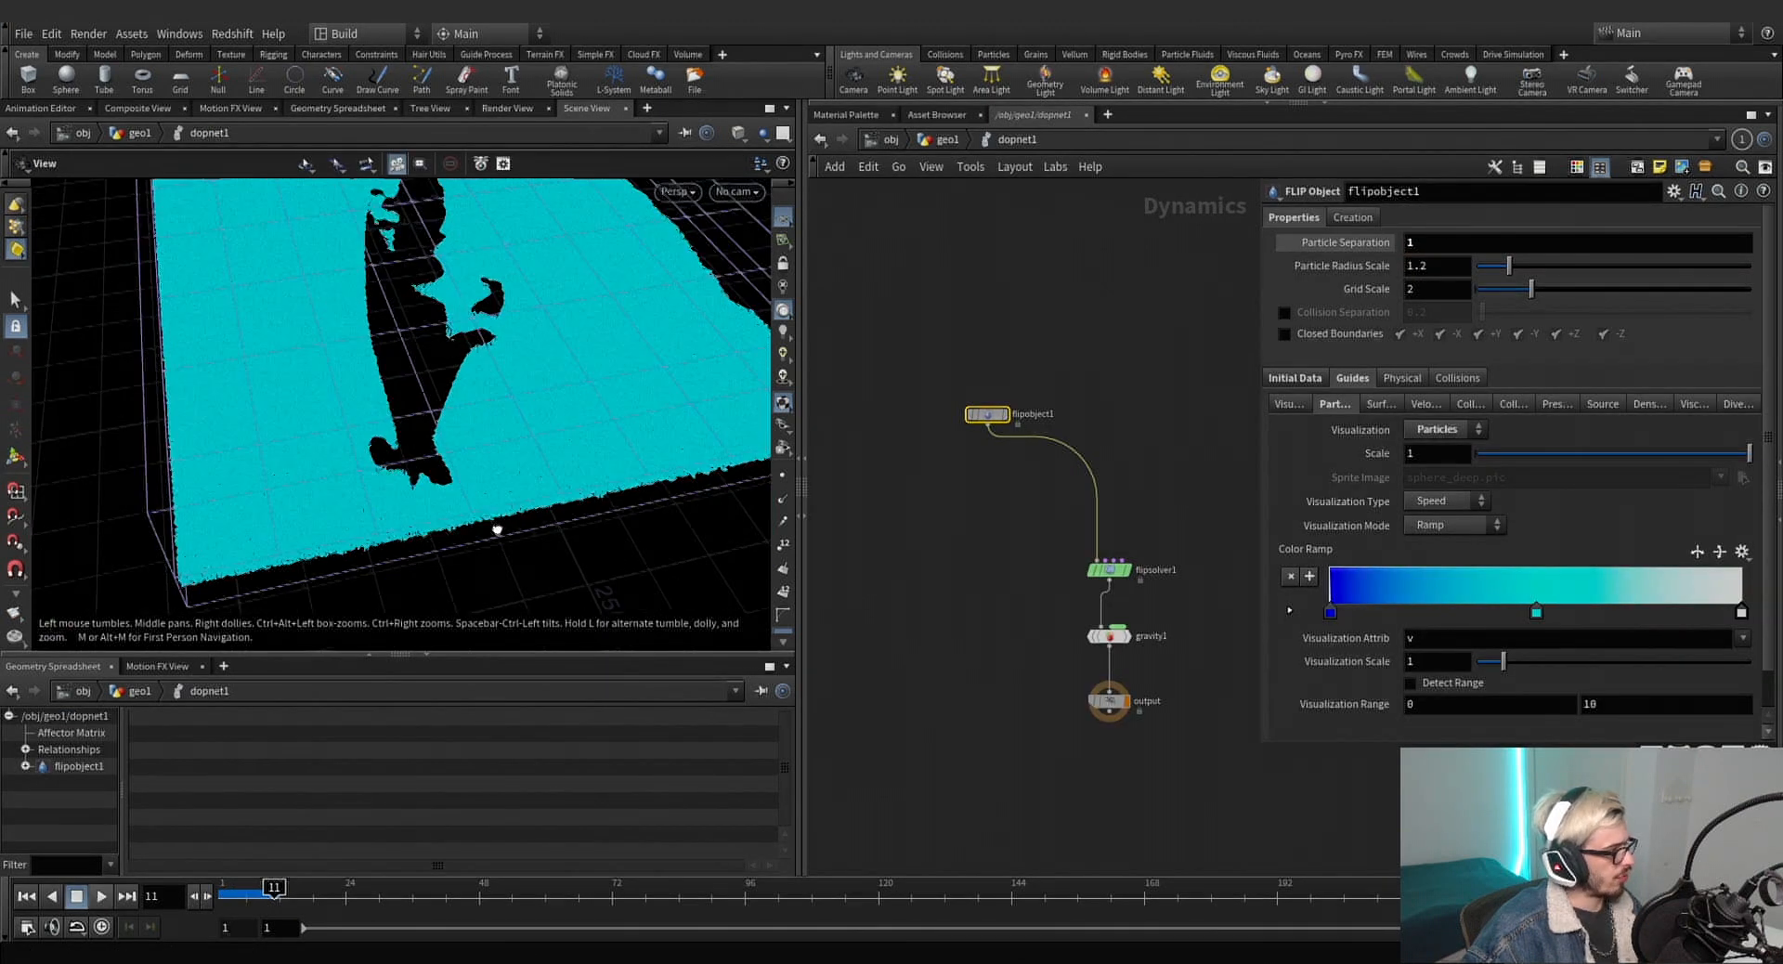
alt+drag(497, 526, 472, 531)
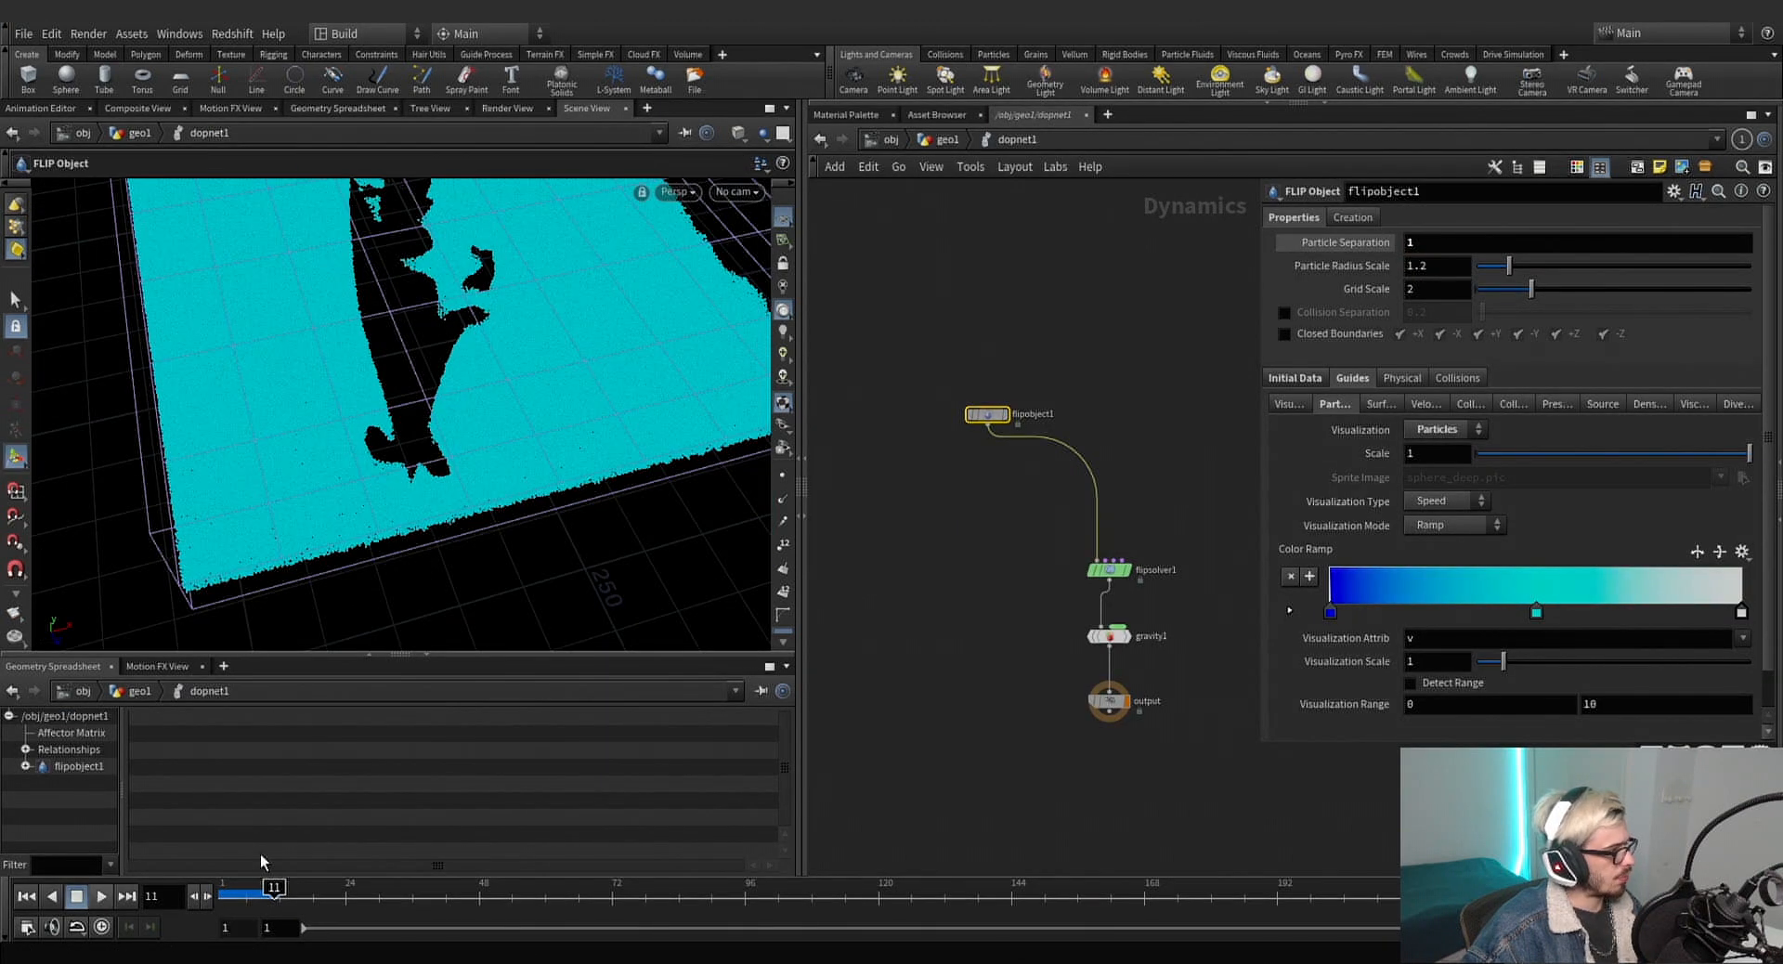
click(100, 896)
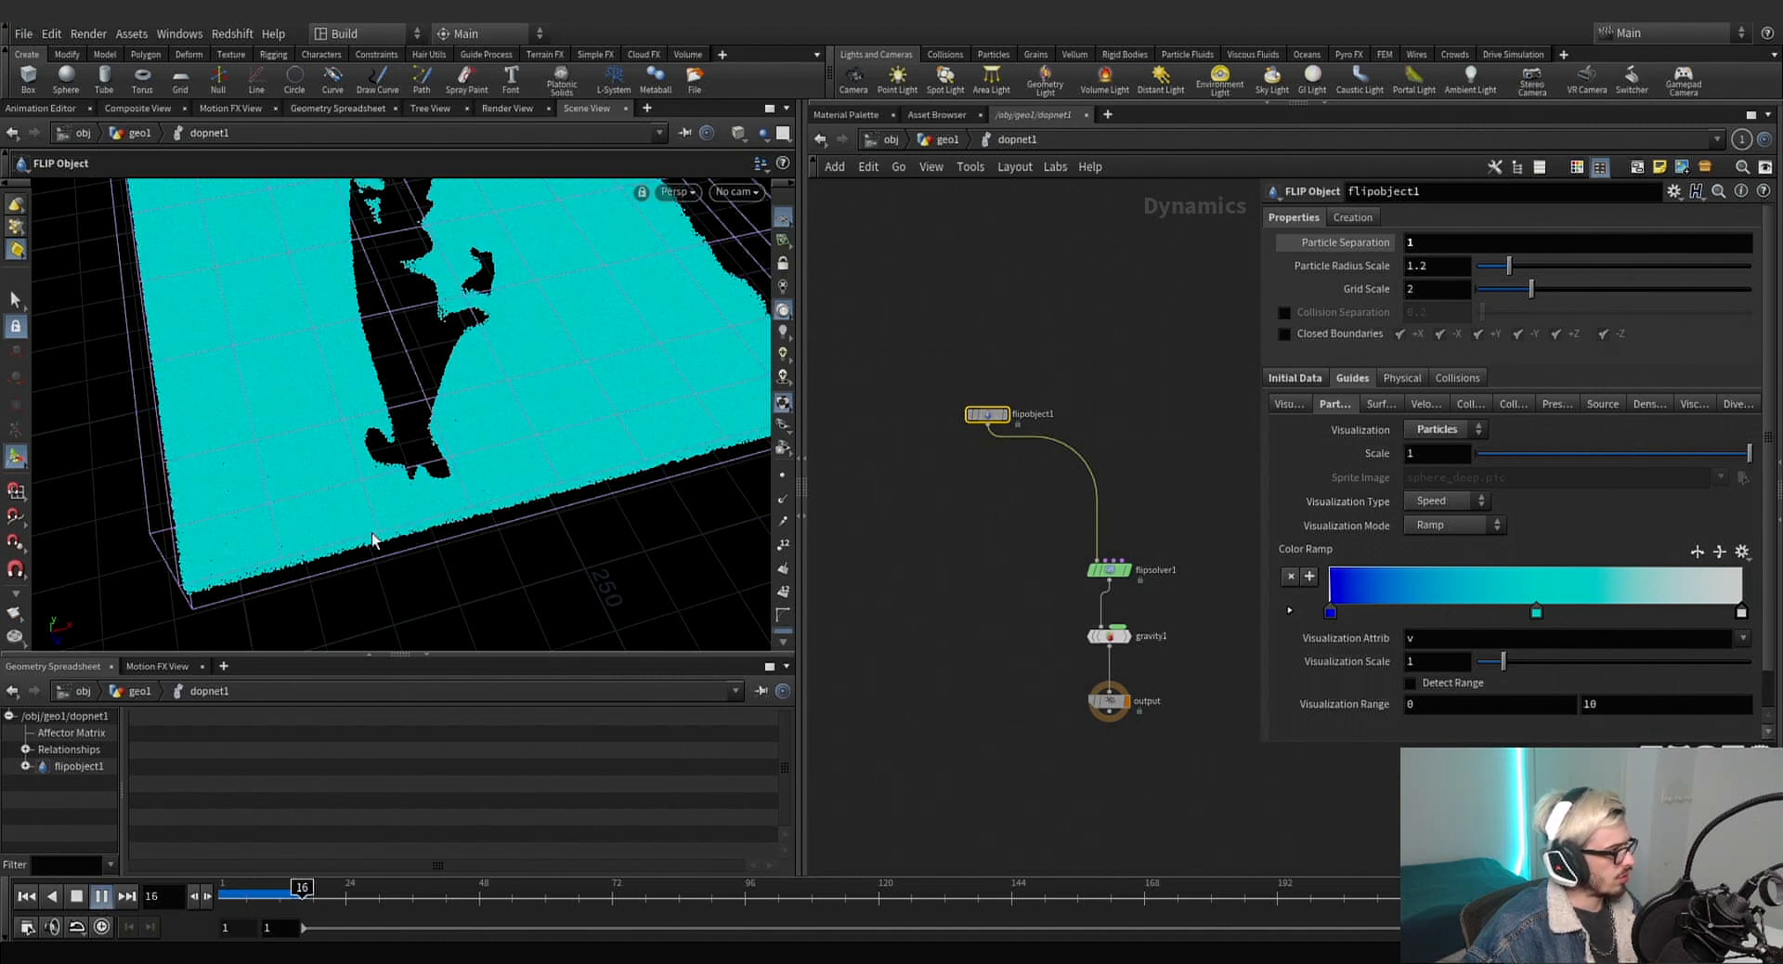
alt+drag(315, 507, 292, 472)
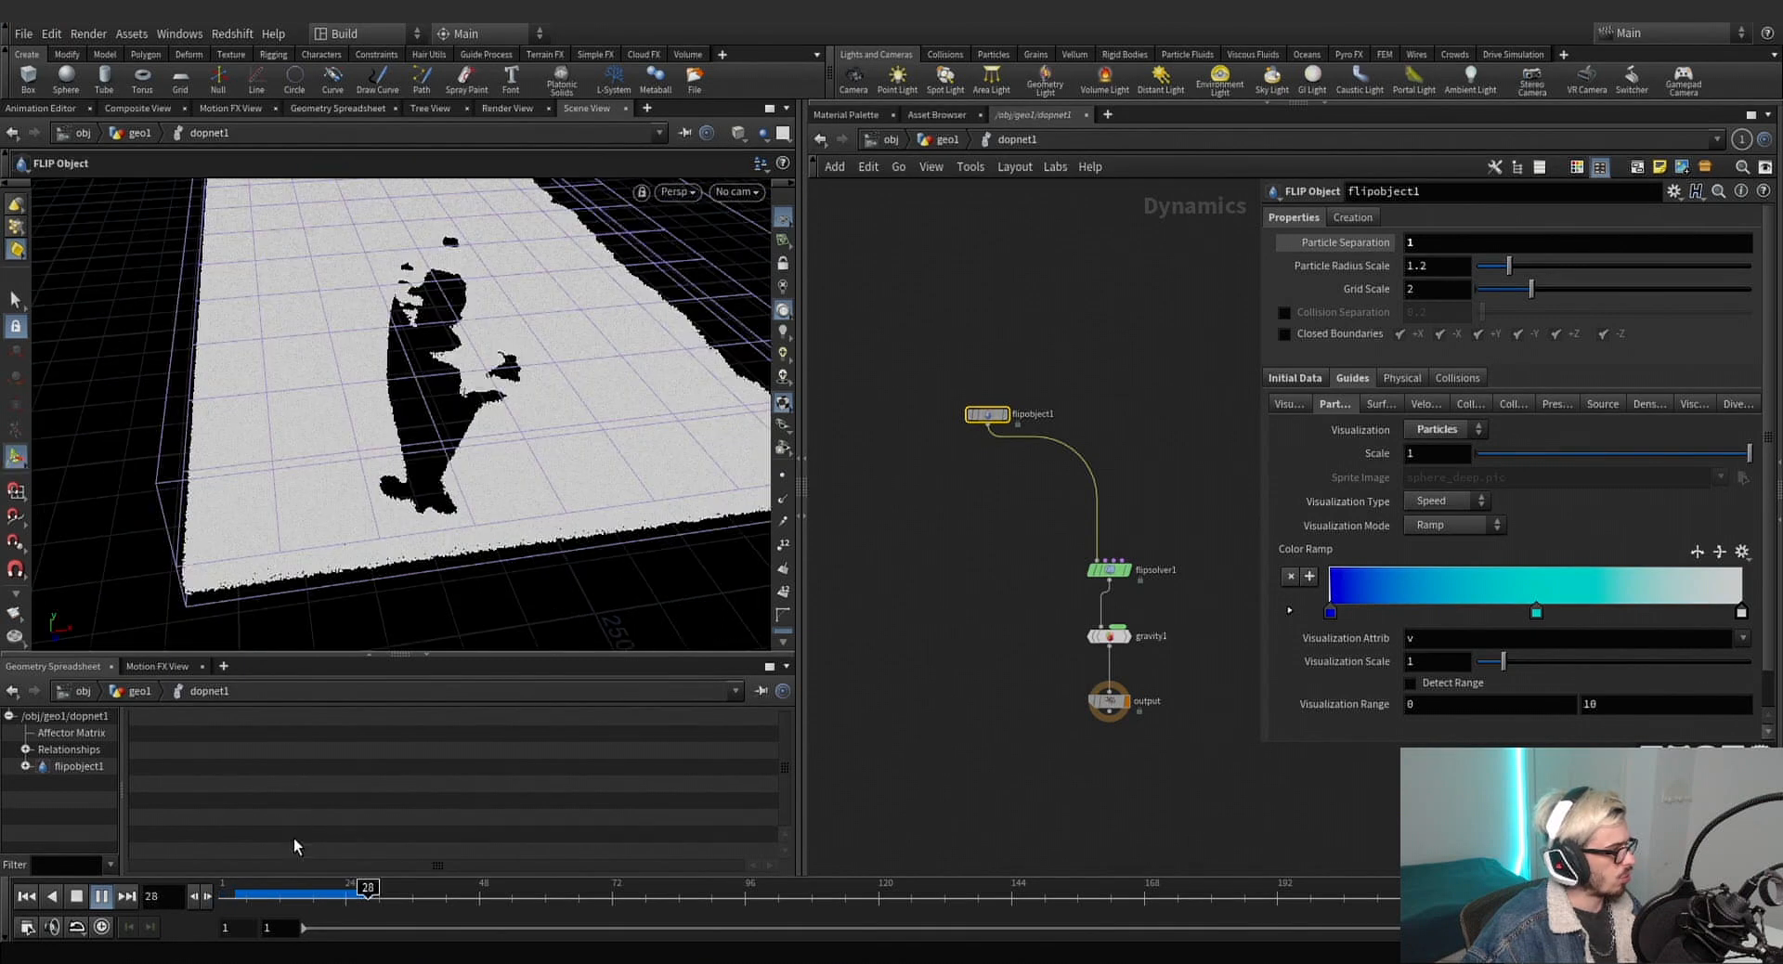
Enable Closed Boundaries on flipobject1 in all directions and replay the simulation from frame 1.
drag(286, 894, 193, 889)
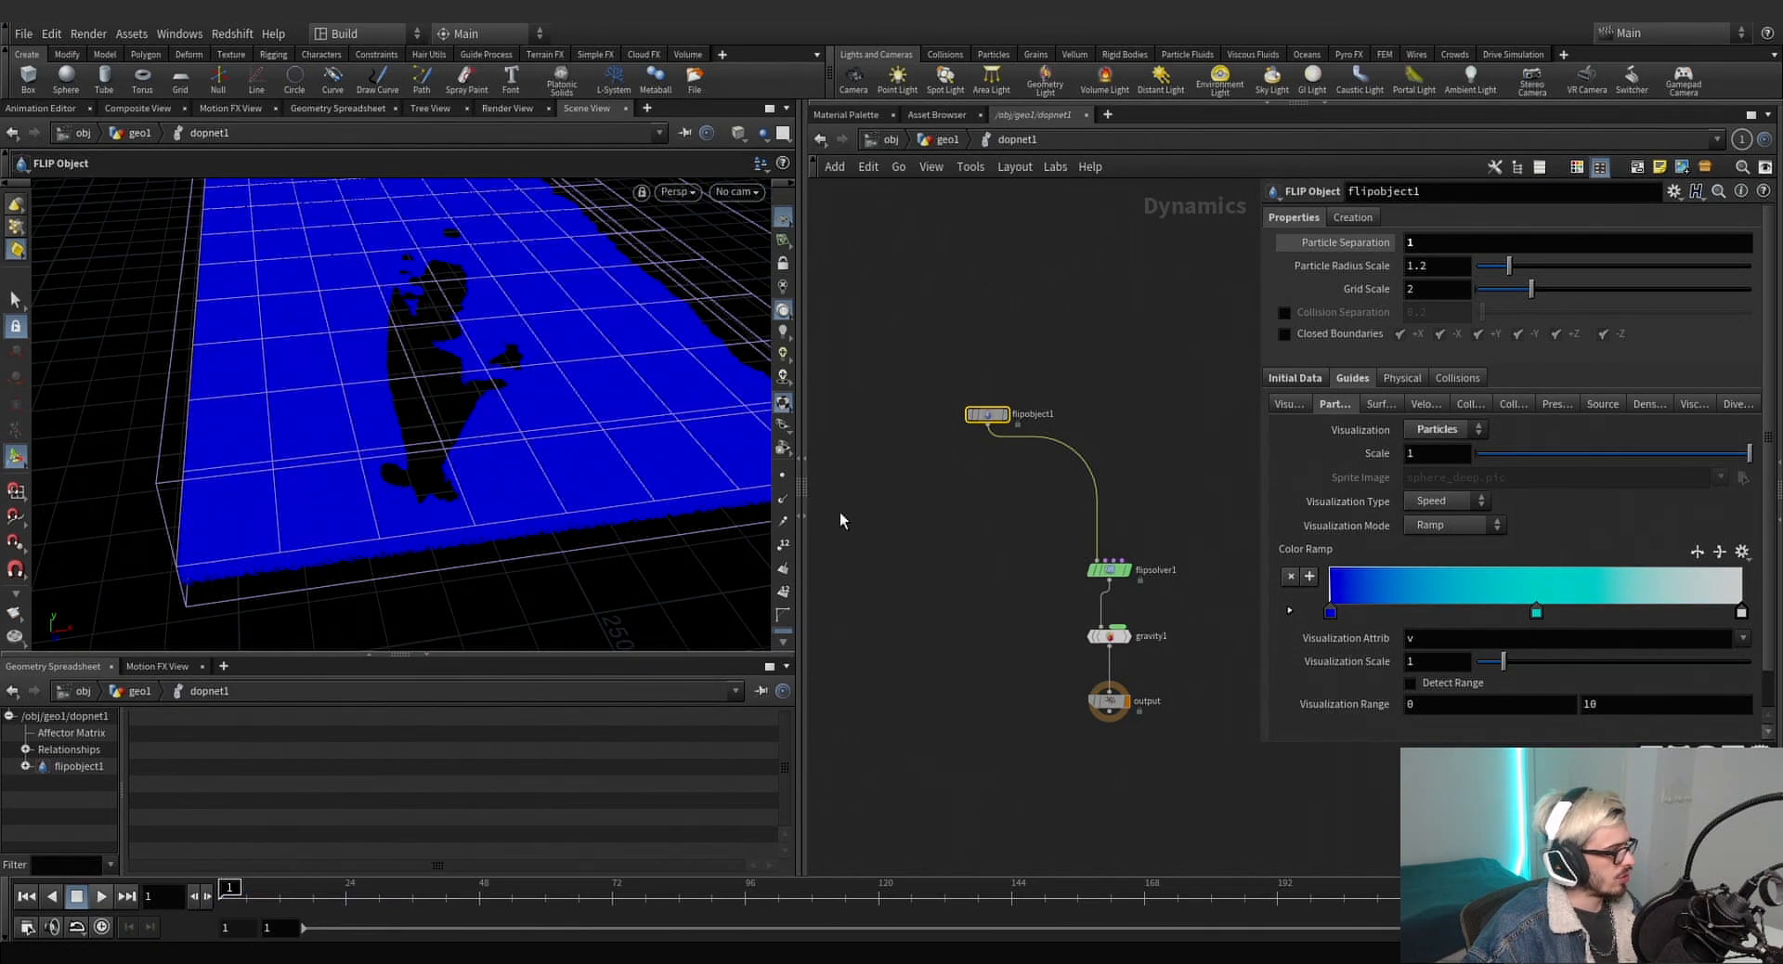
click(1285, 334)
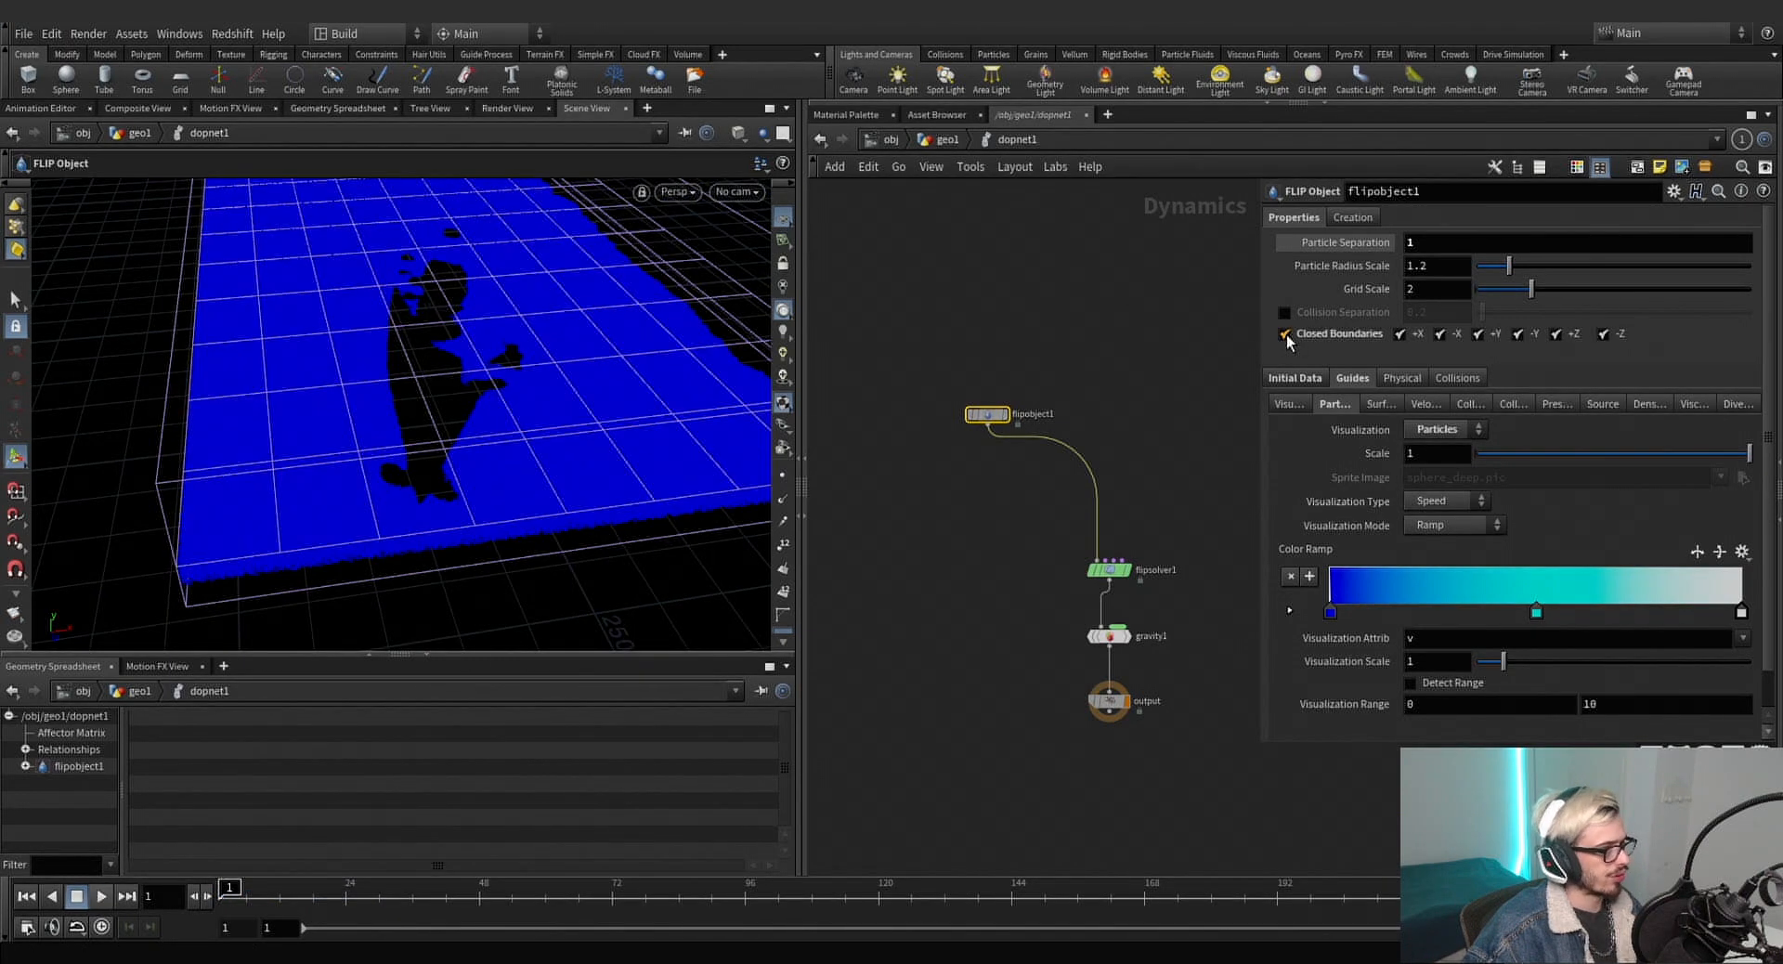
key(Escape)
drag(529, 450, 246, 416)
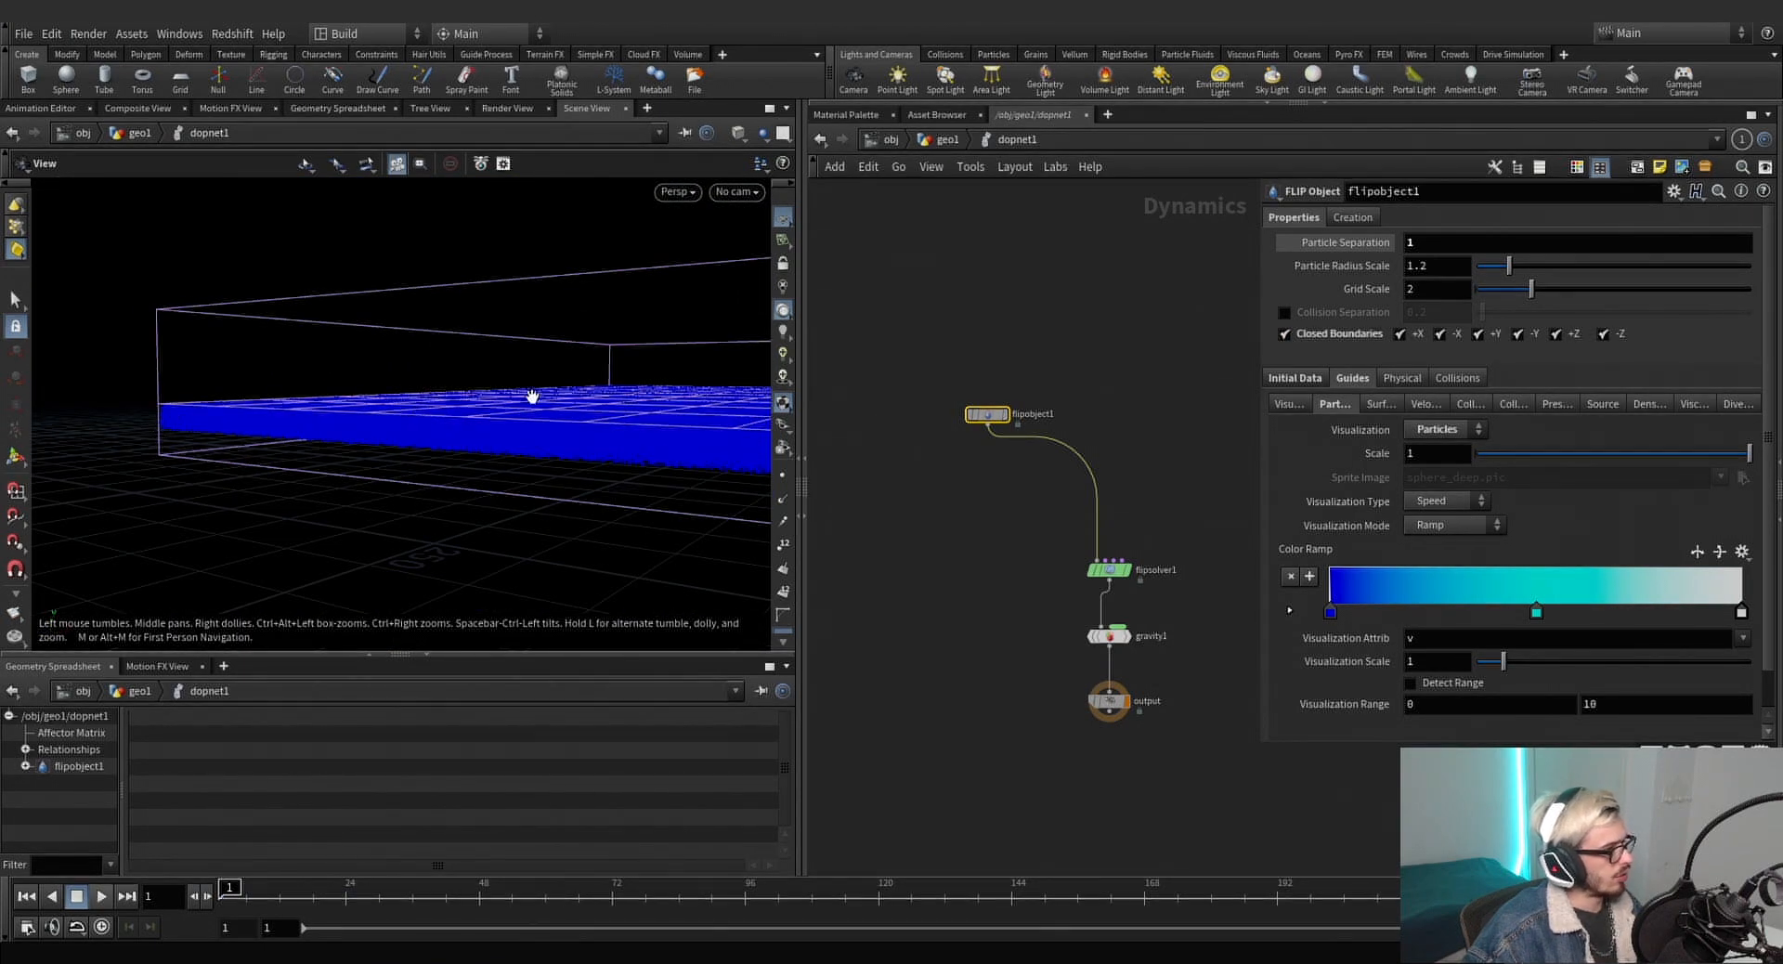
alt+drag(575, 422, 251, 357)
click(97, 896)
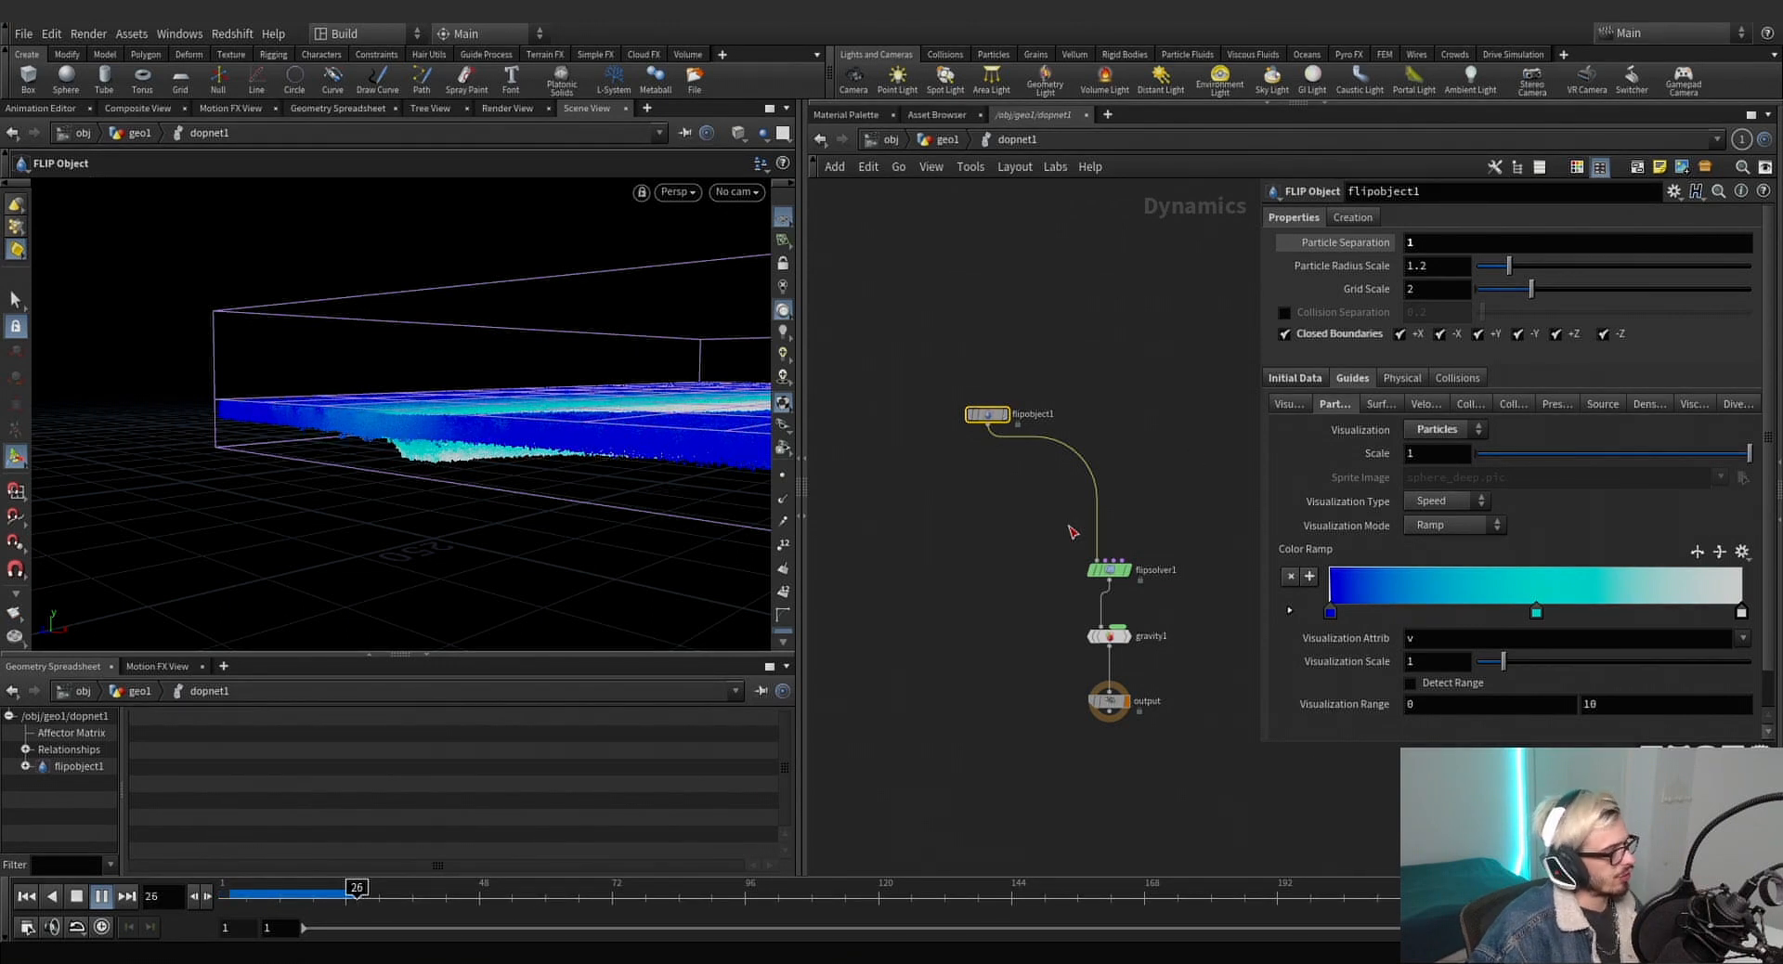
Show the parameters of flipsolver1 and examine the fluid in the running simulation.
drag(1171, 513, 1069, 630)
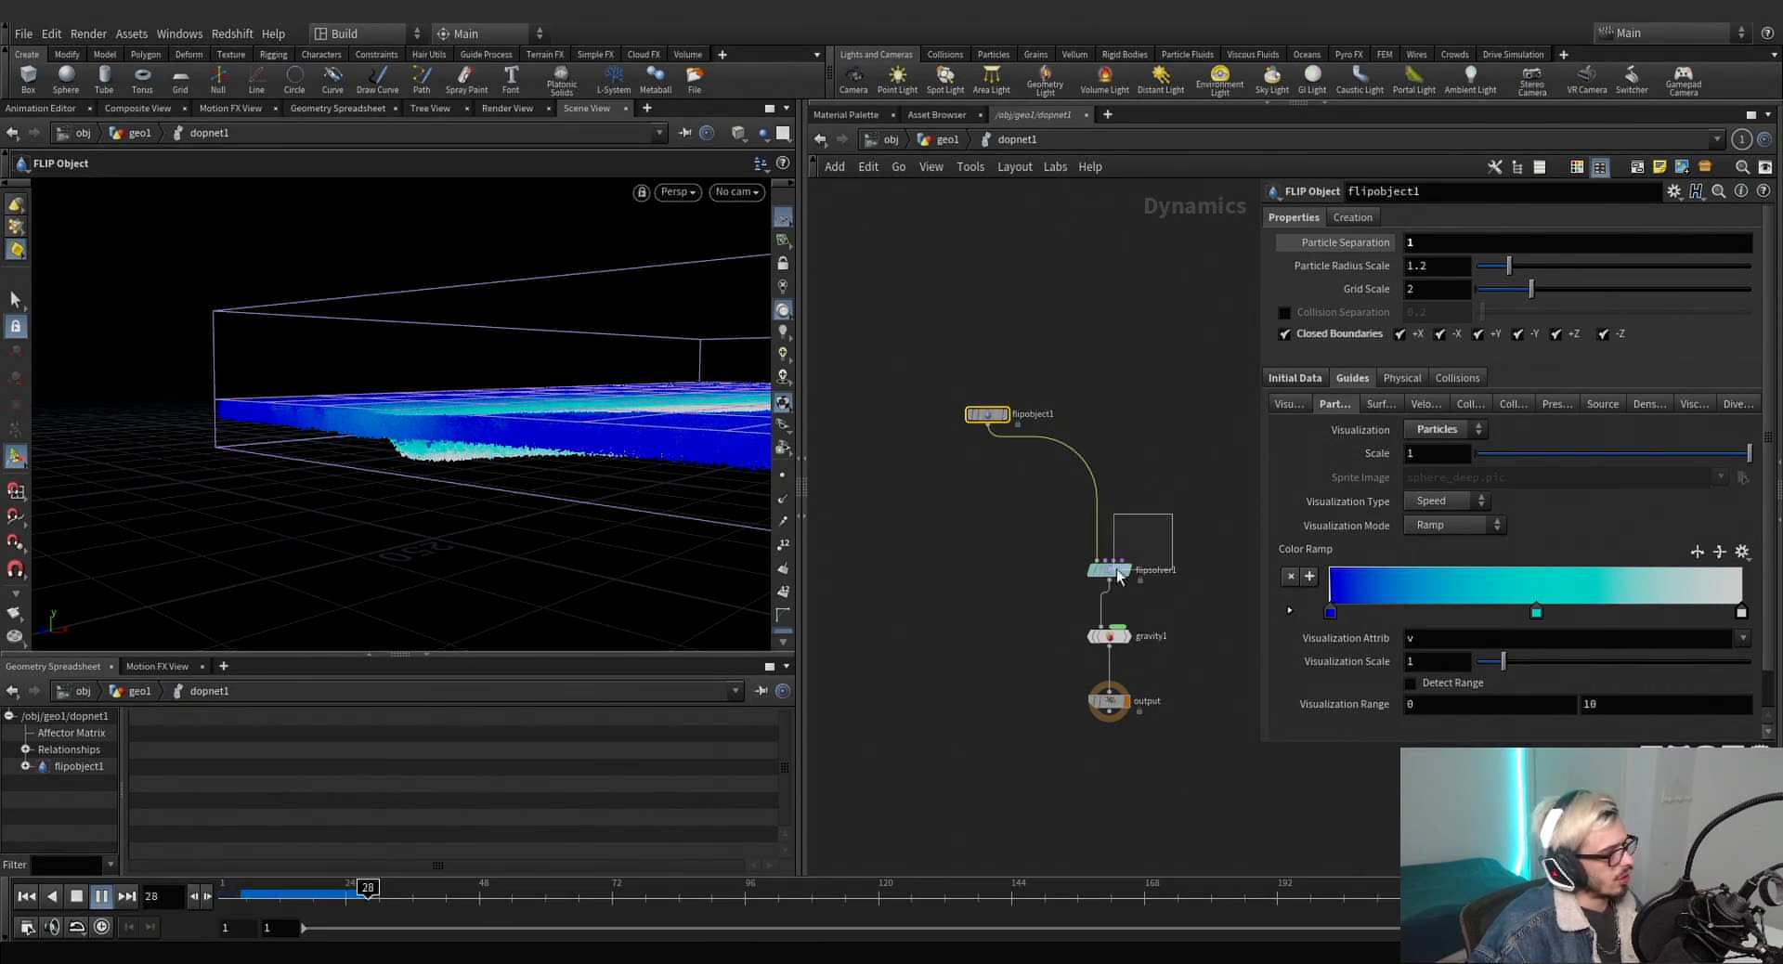
drag(1119, 576, 1077, 598)
key(Escape)
drag(749, 526, 594, 613)
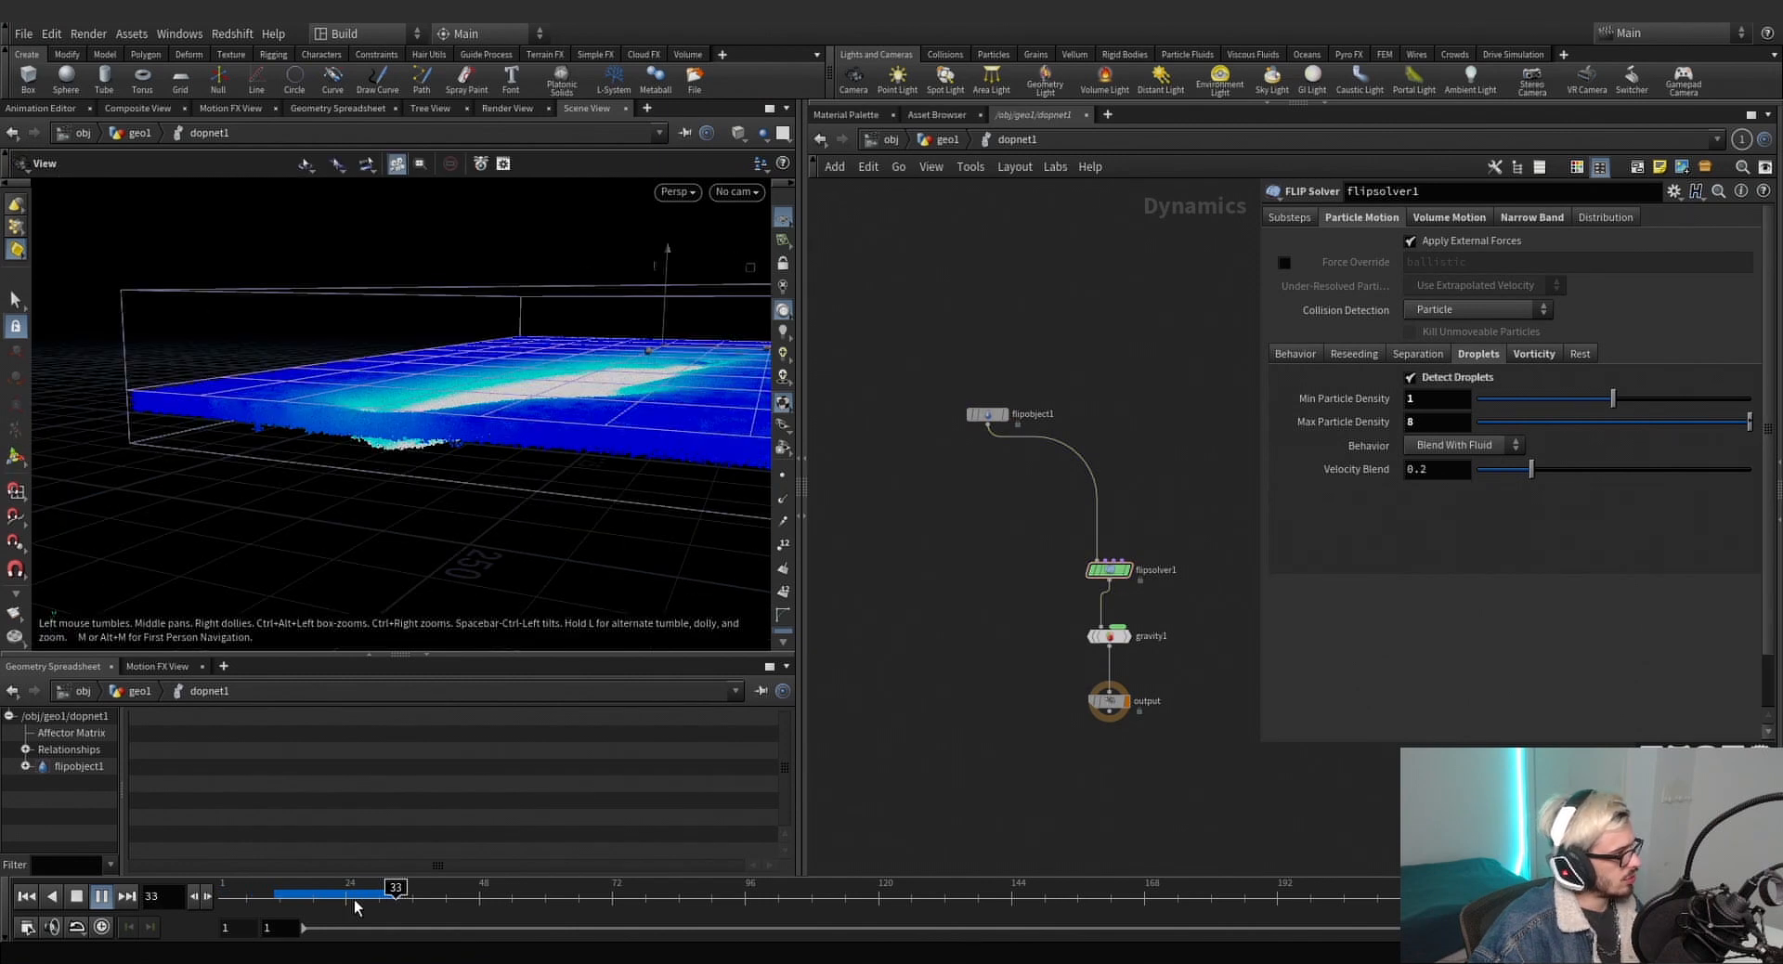
Set the Particle Separation of flipobject1 to 2.
click(355, 905)
click(986, 414)
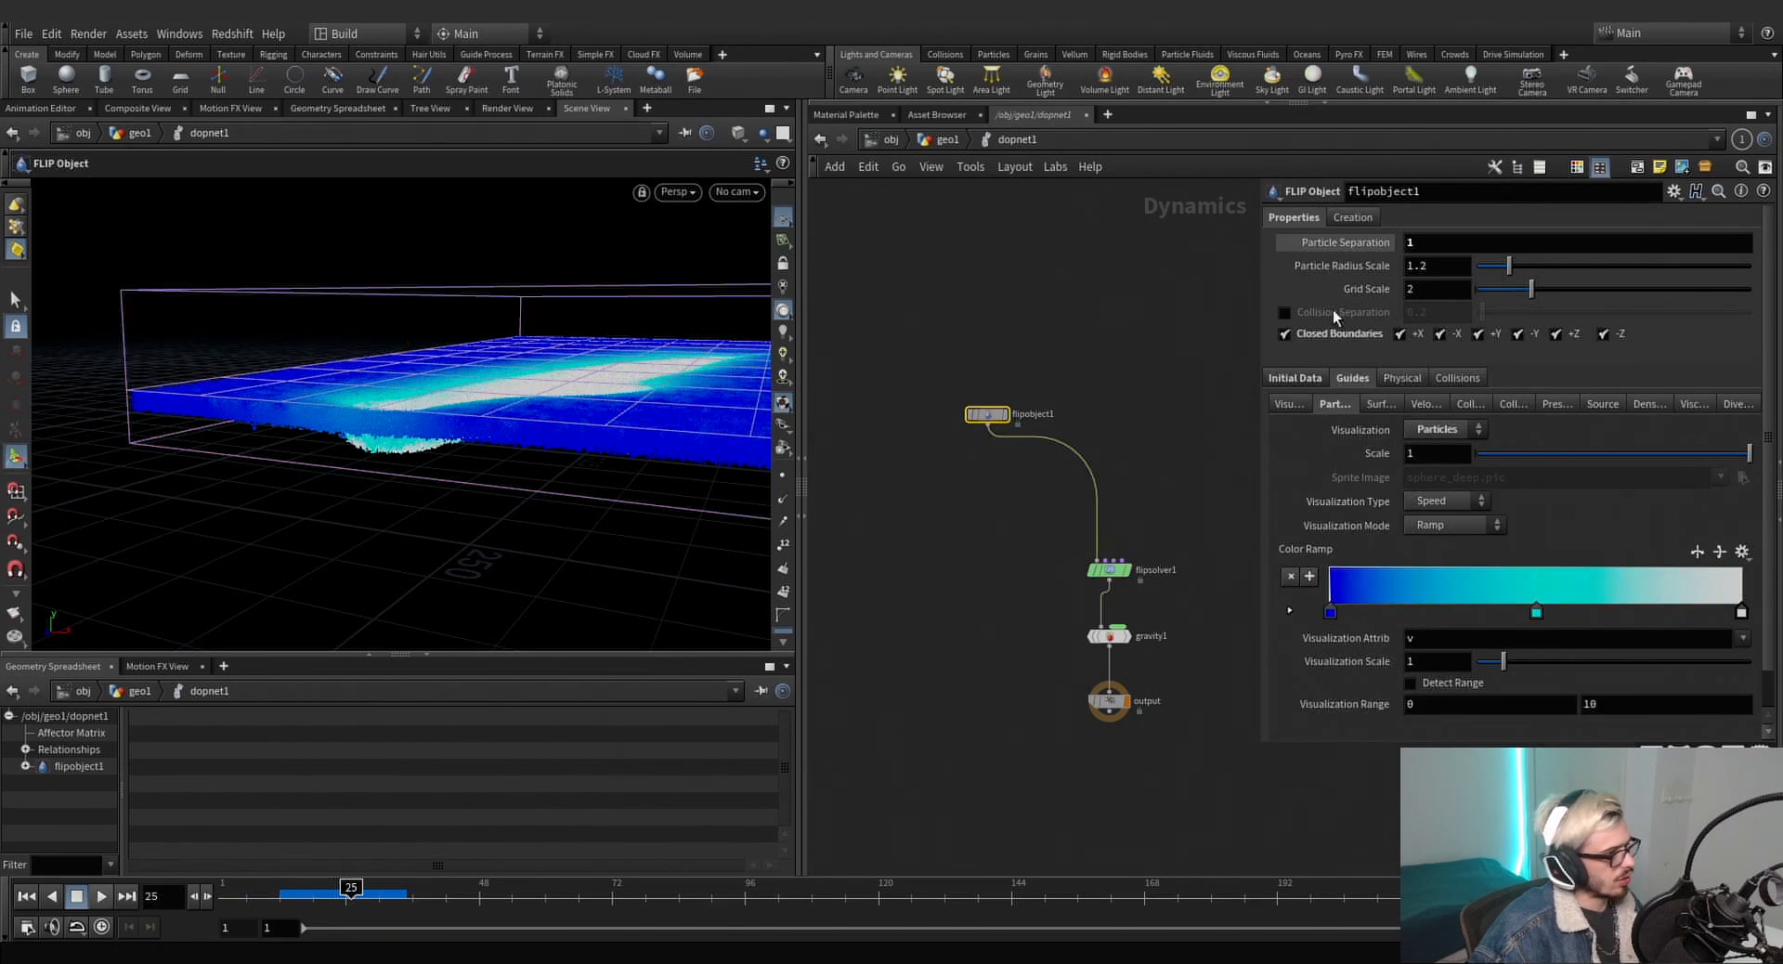
double_click(1432, 248)
text(2)
key(Return)
Replay the simulation from frame 1, examine the coarser fluid from above, and return to the first frame.
drag(243, 896, 152, 903)
click(102, 896)
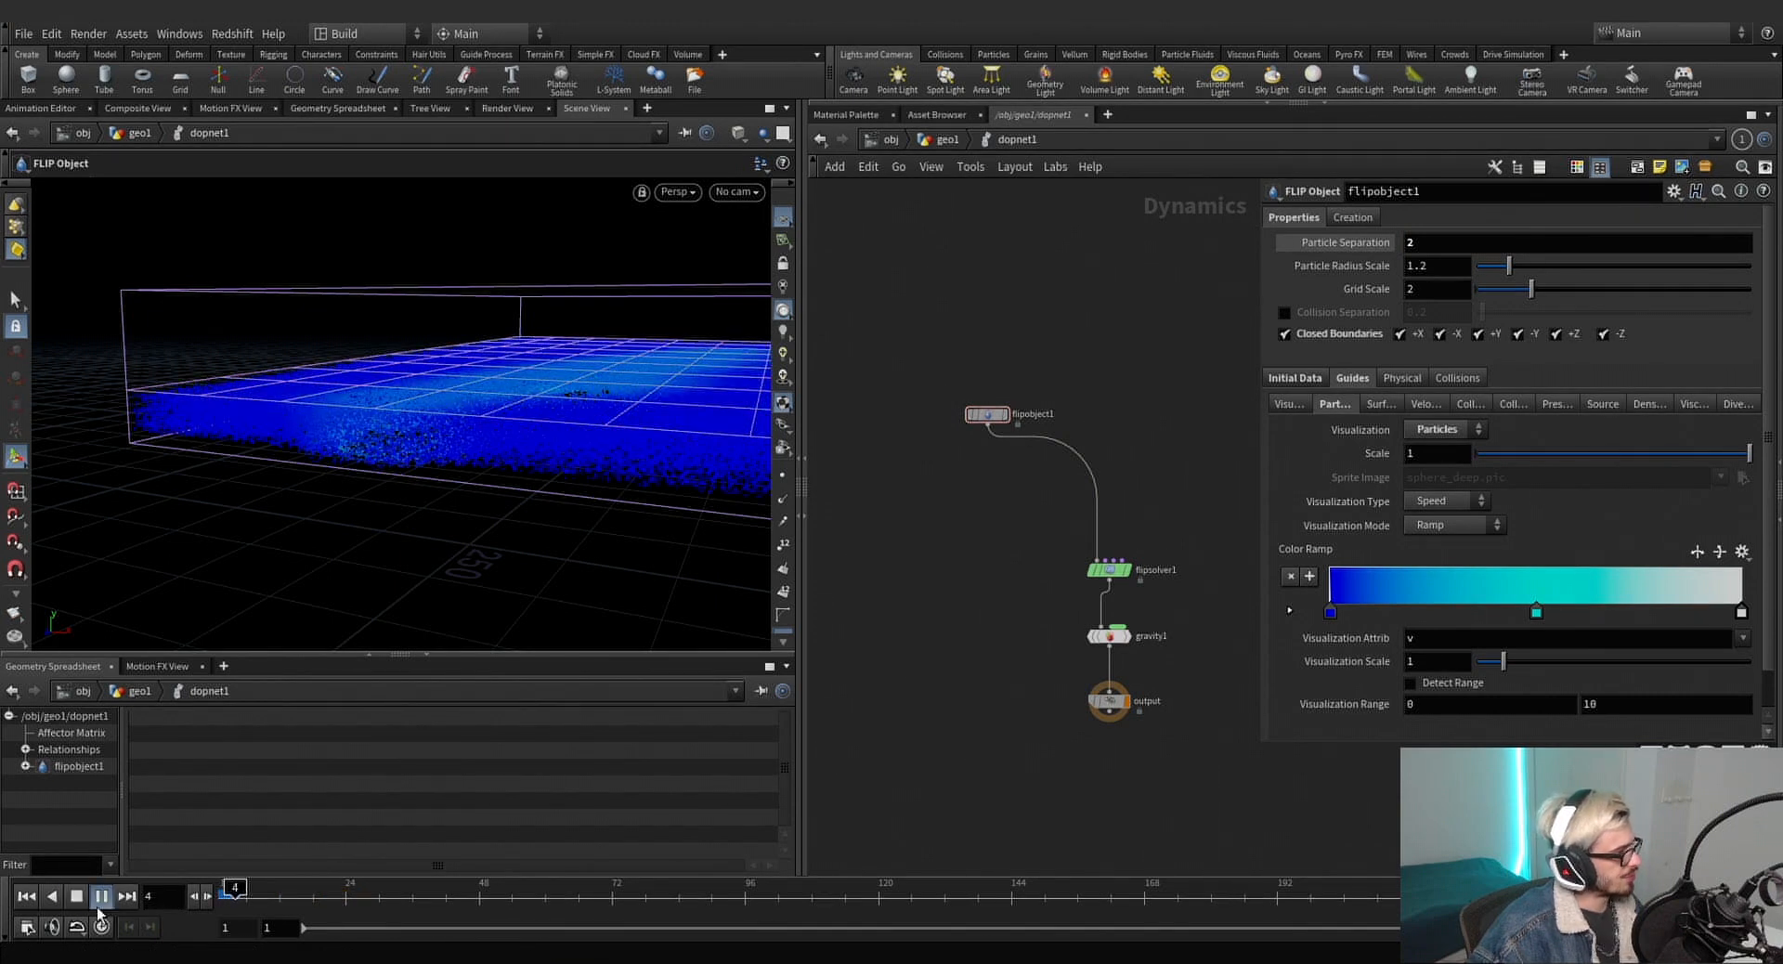
drag(536, 413, 462, 402)
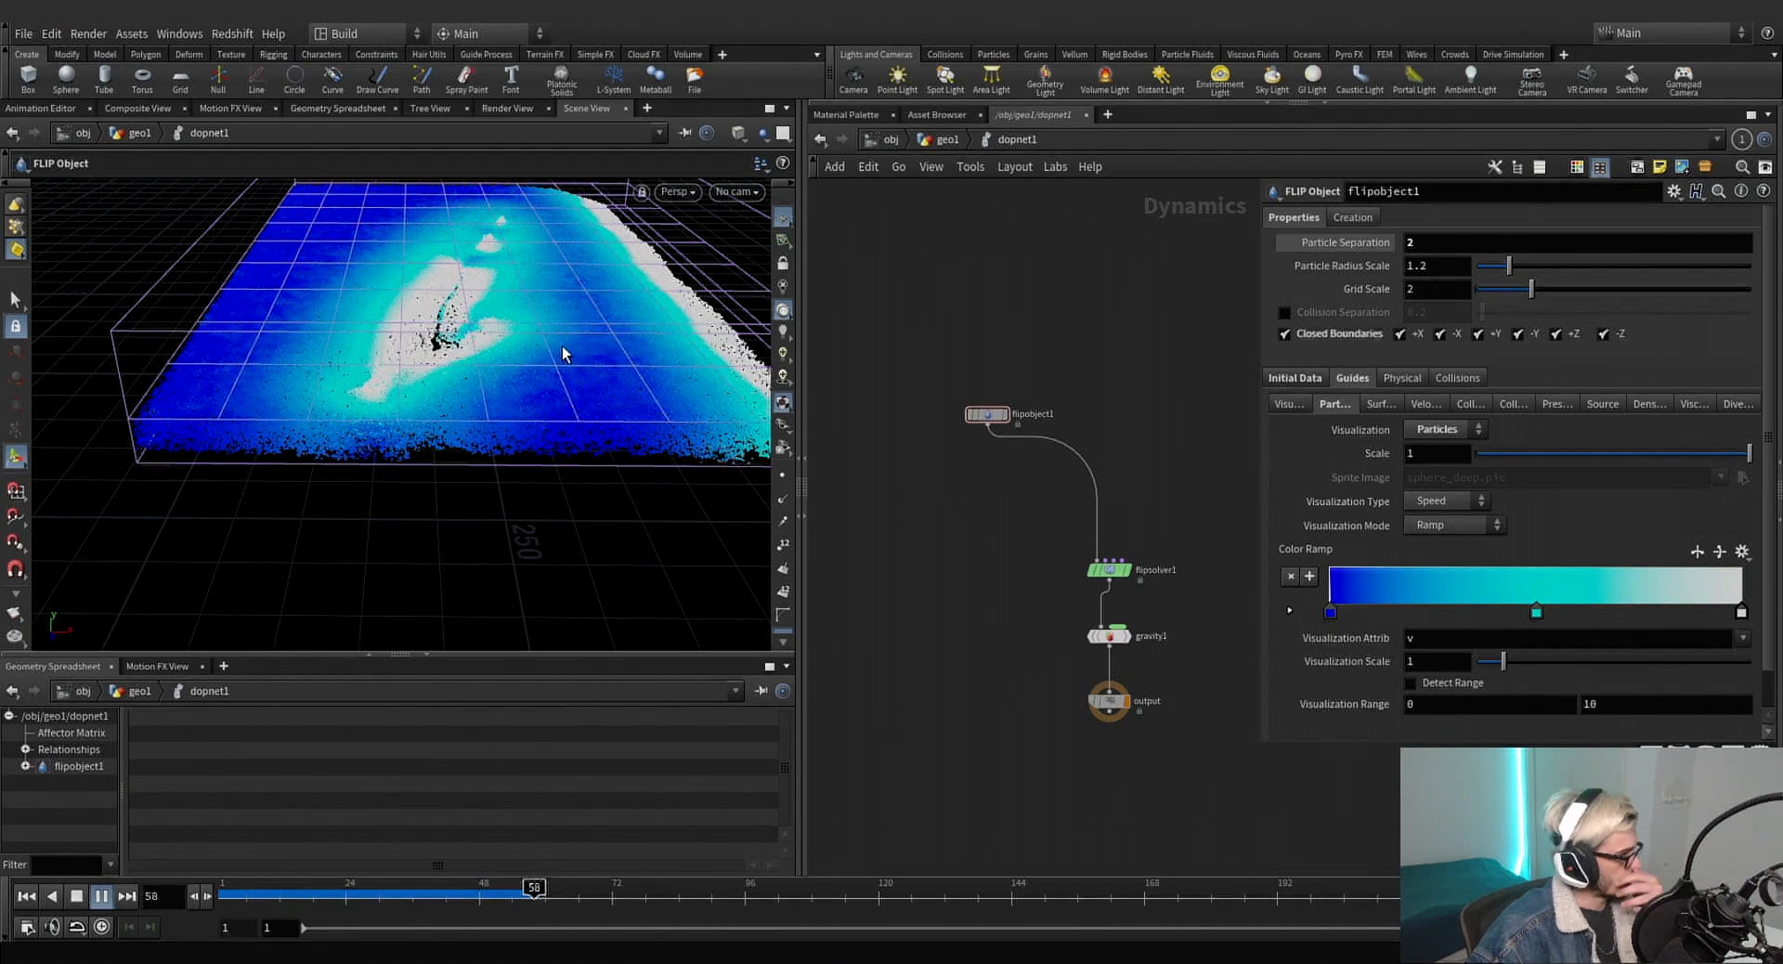
click(26, 896)
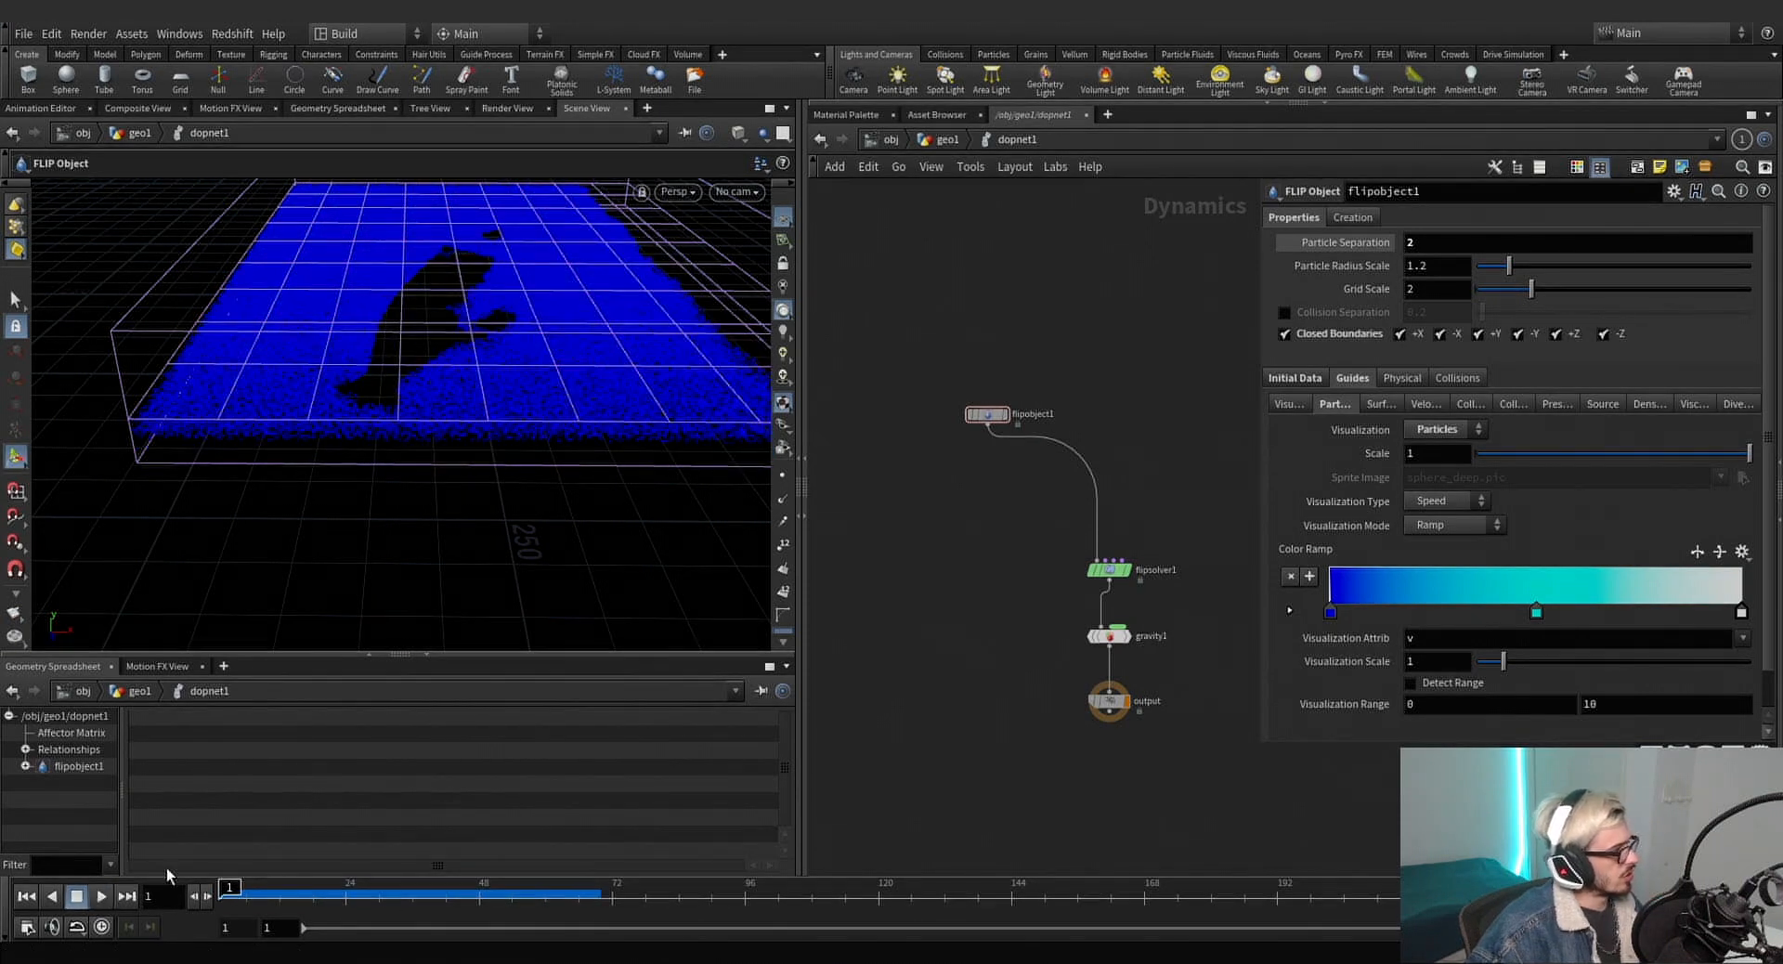
Move gravity1 and output further down the network to open space below flipsolver1.
middle_drag(1020, 590, 996, 522)
drag(1160, 730, 1021, 529)
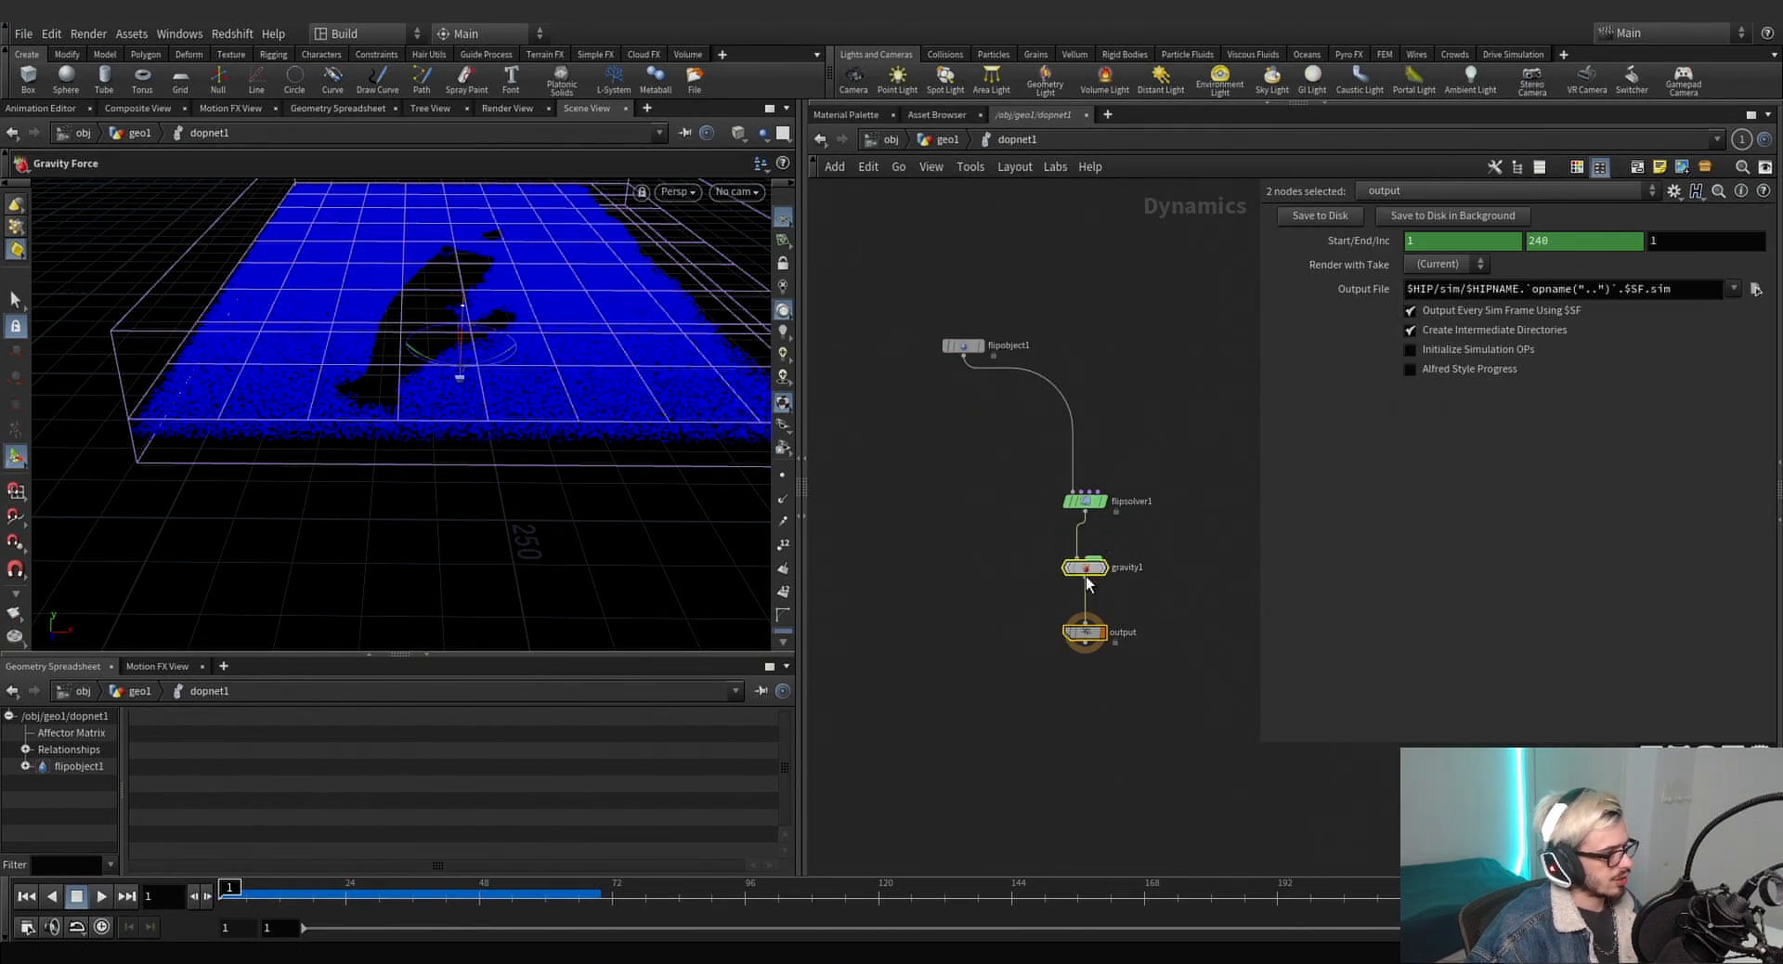
drag(1087, 575, 1087, 675)
middle_drag(1167, 691, 1163, 589)
click(1095, 635)
drag(1095, 635, 1102, 731)
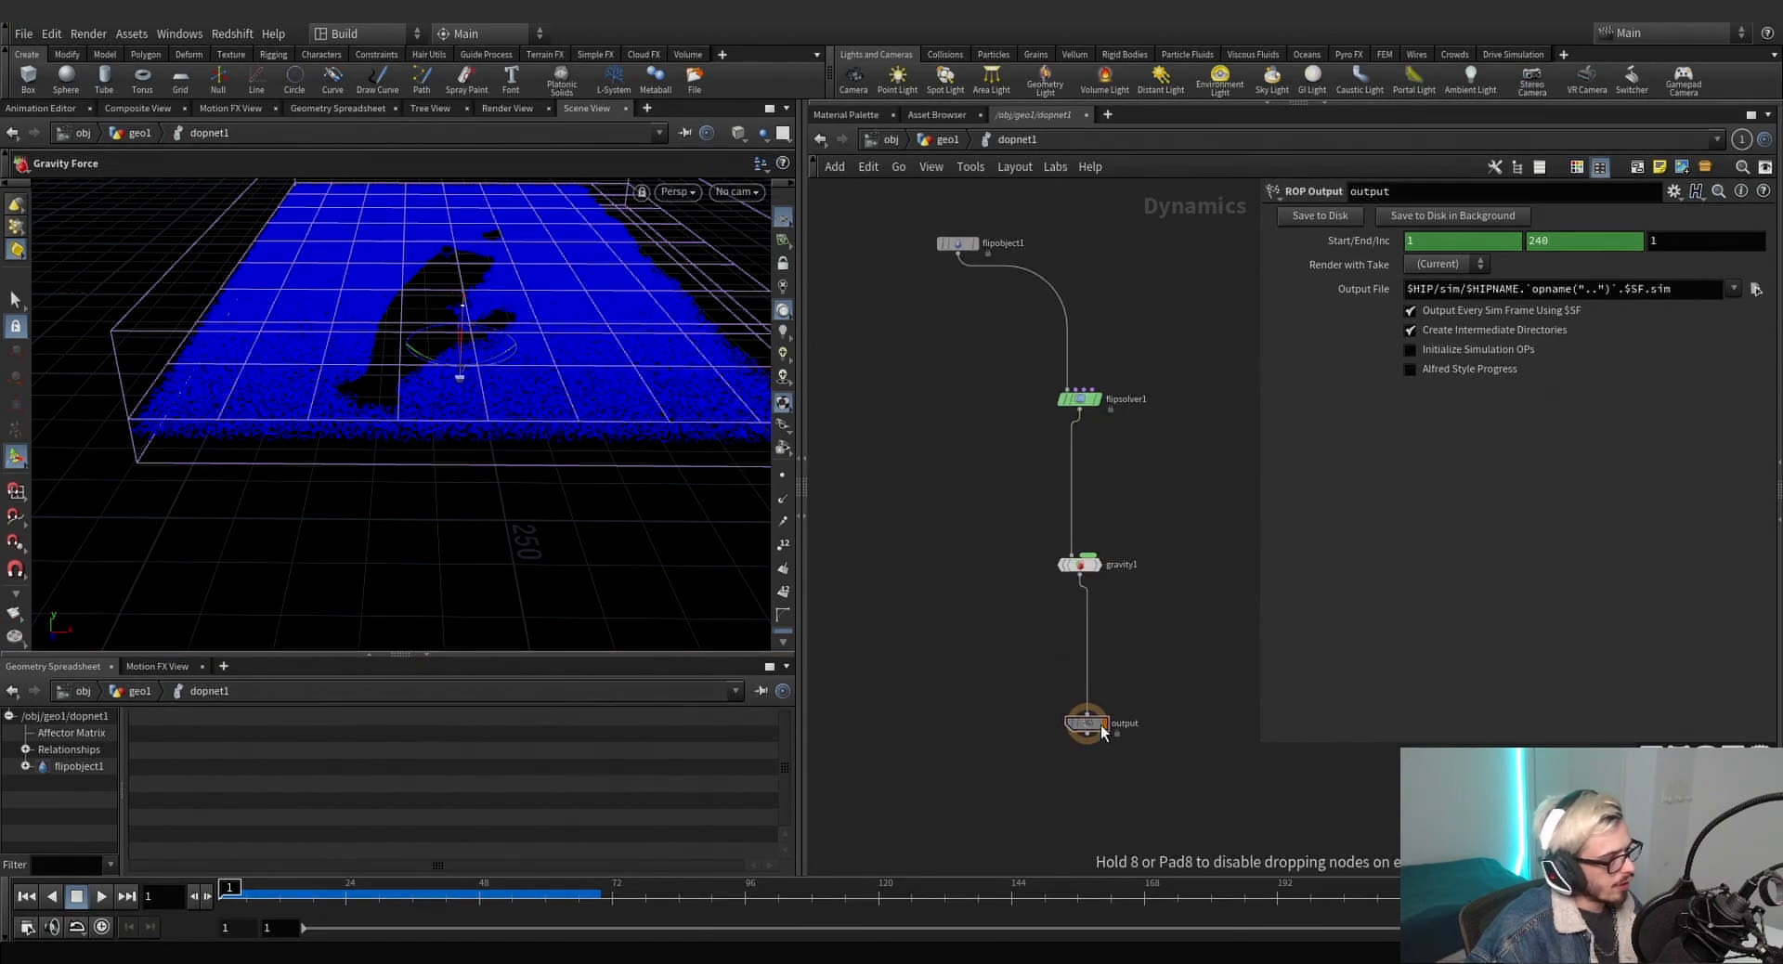
Add a Merge node and insert it on the connection between flipsolver1 and gravity1.
key(Tab)
text(merge)
key(Return)
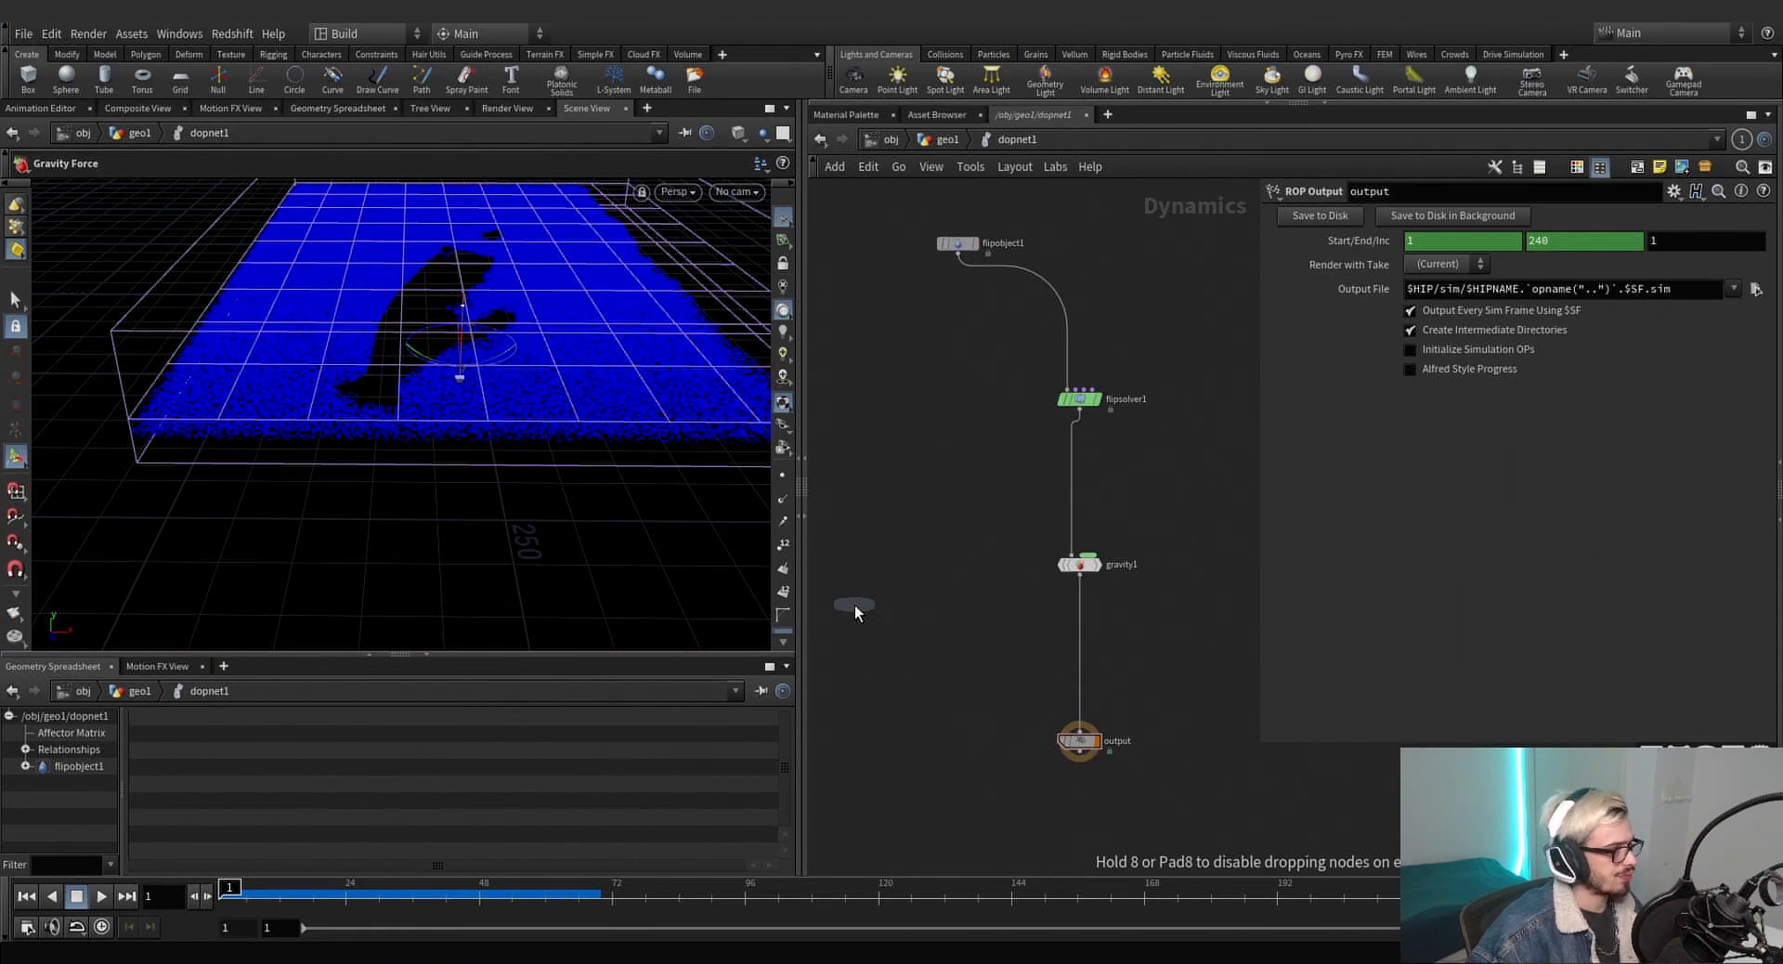
click(859, 607)
drag(866, 609, 1072, 505)
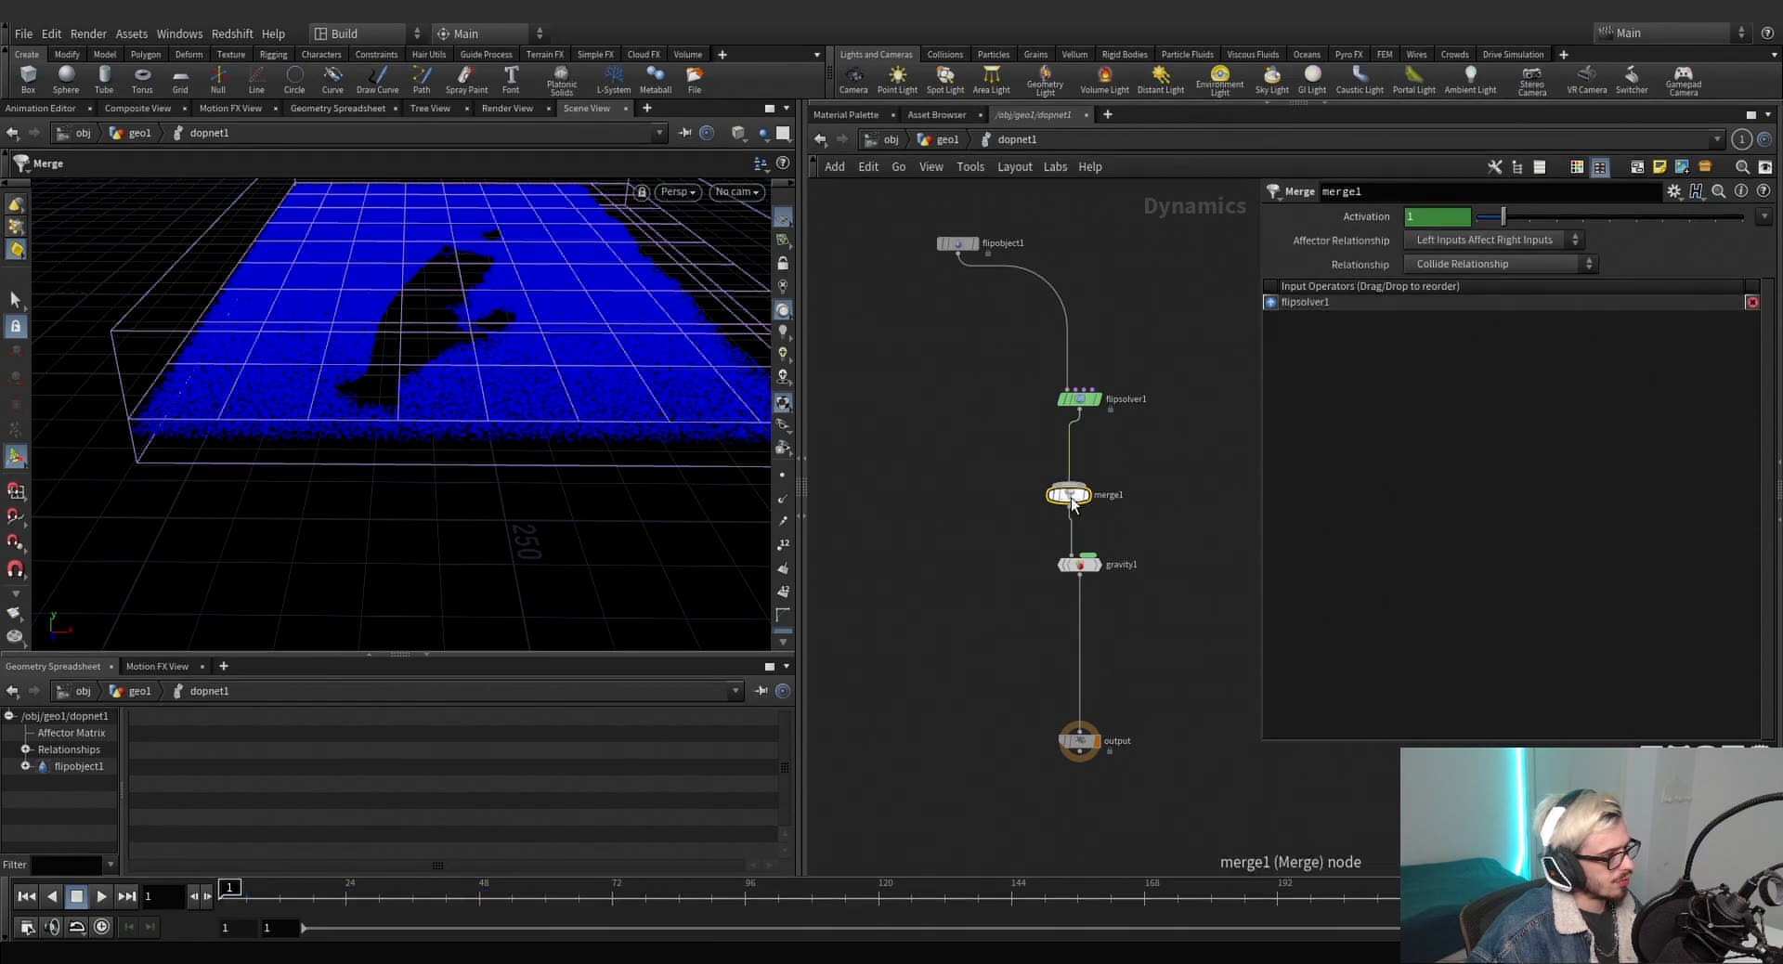
Add a second Merge node, wire it into merge1 ahead of flipsolver1, and shift merge1 with the nodes below it downward.
key(Tab)
text(merge)
key(Return)
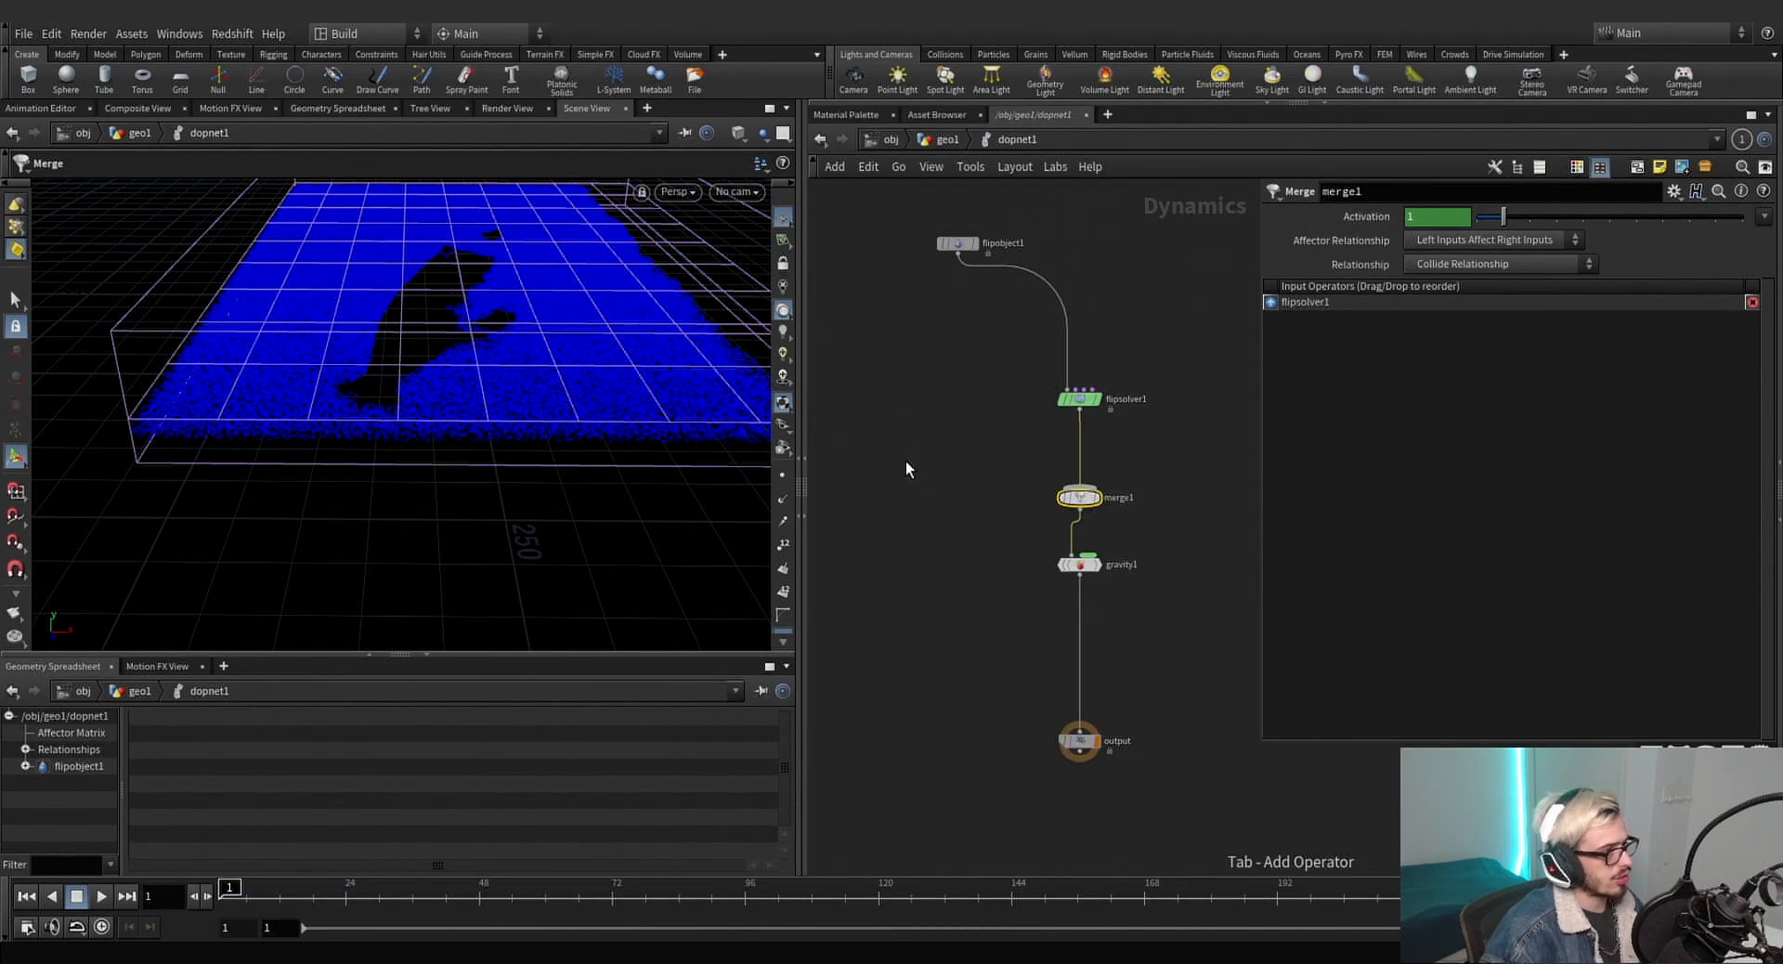
click(905, 458)
drag(1304, 319, 1304, 299)
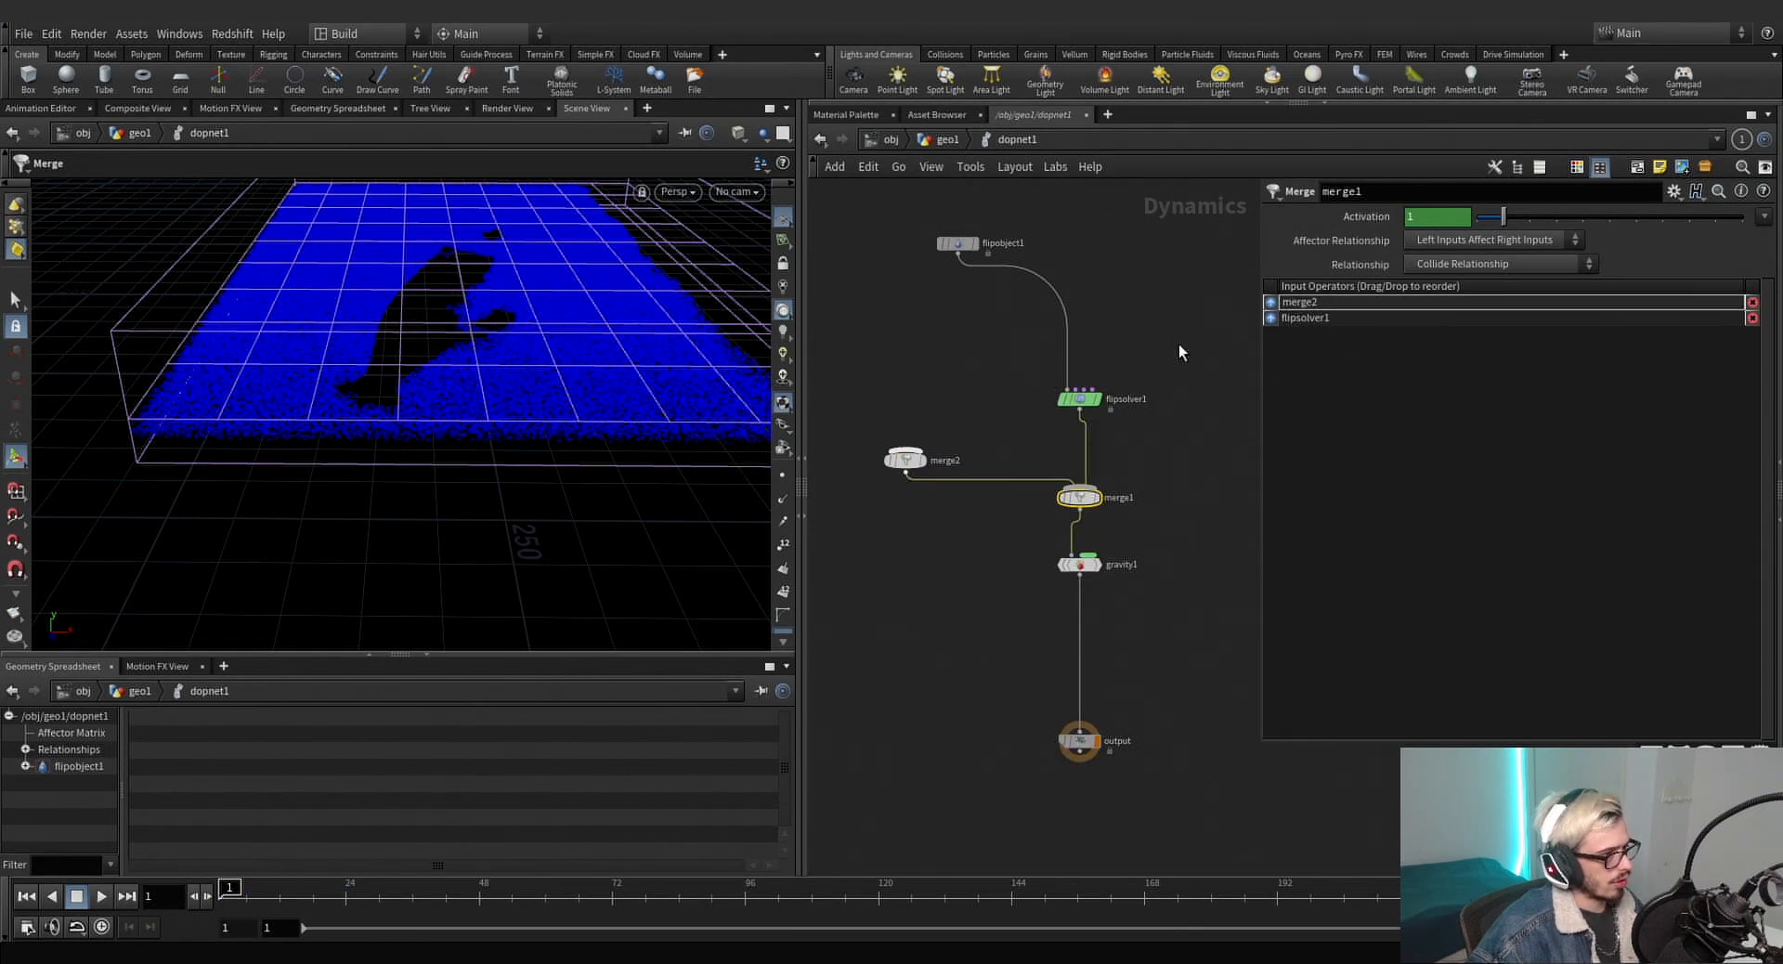
drag(1063, 509, 1049, 484)
drag(1076, 499, 1077, 570)
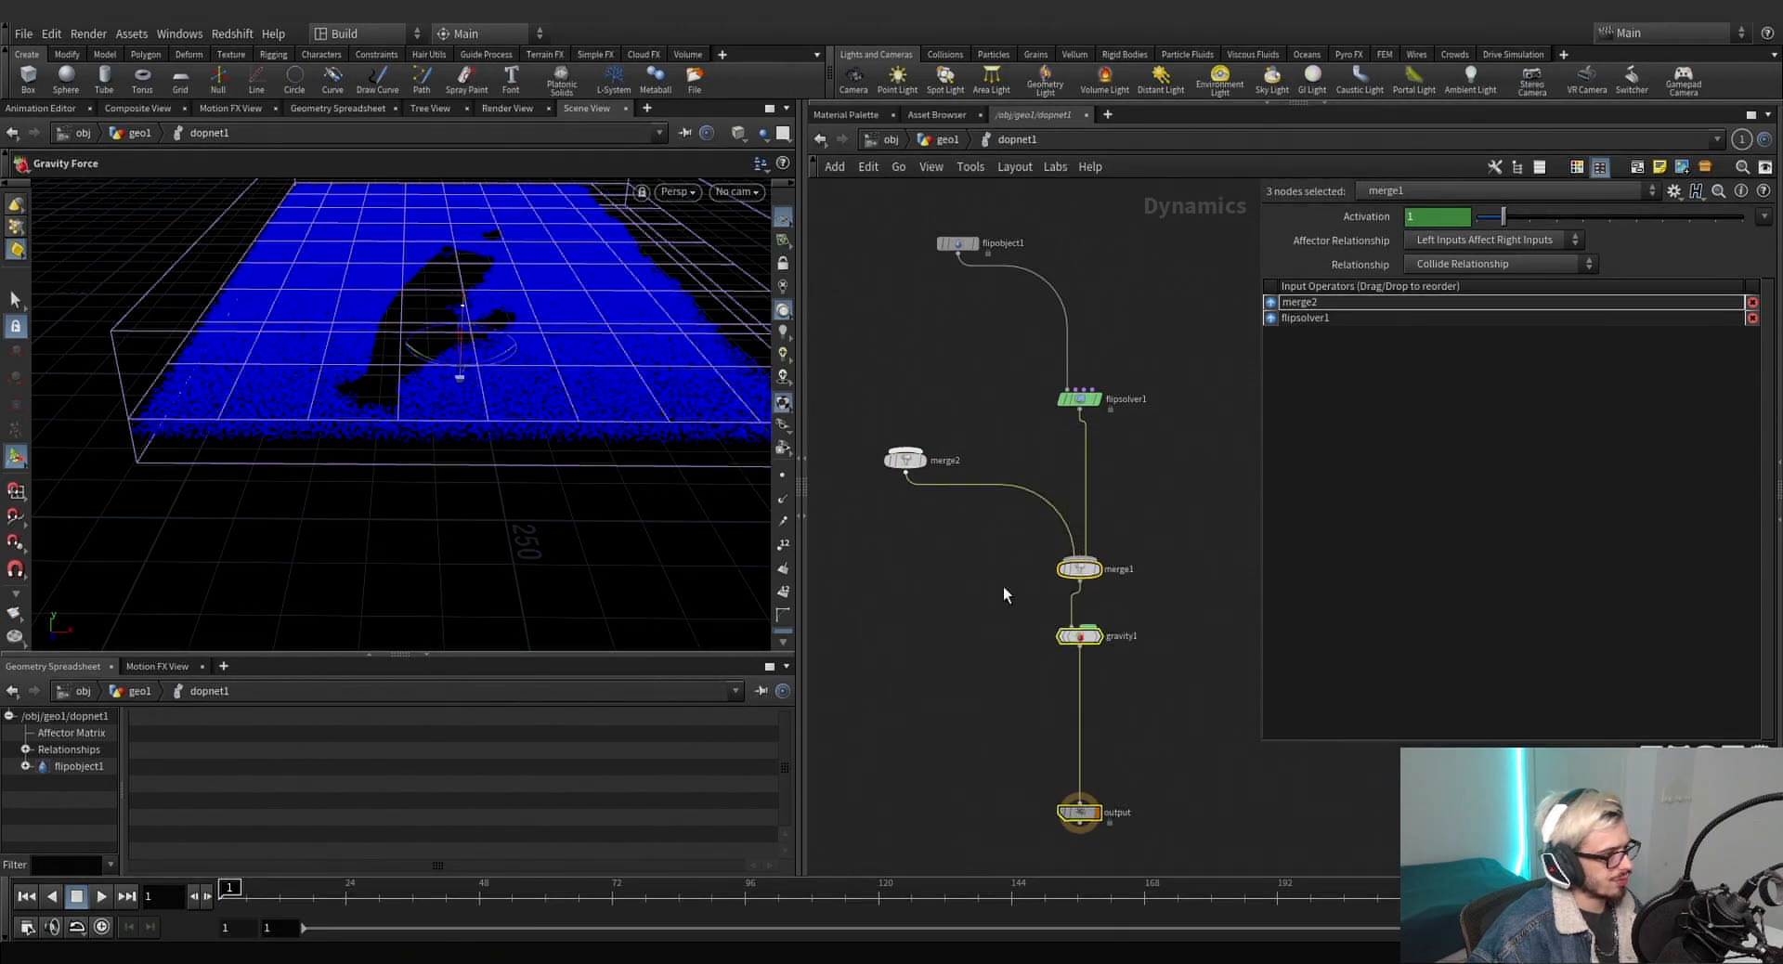
Add a Static Object above merge2 and connect it to merge2.
click(905, 459)
click(958, 243)
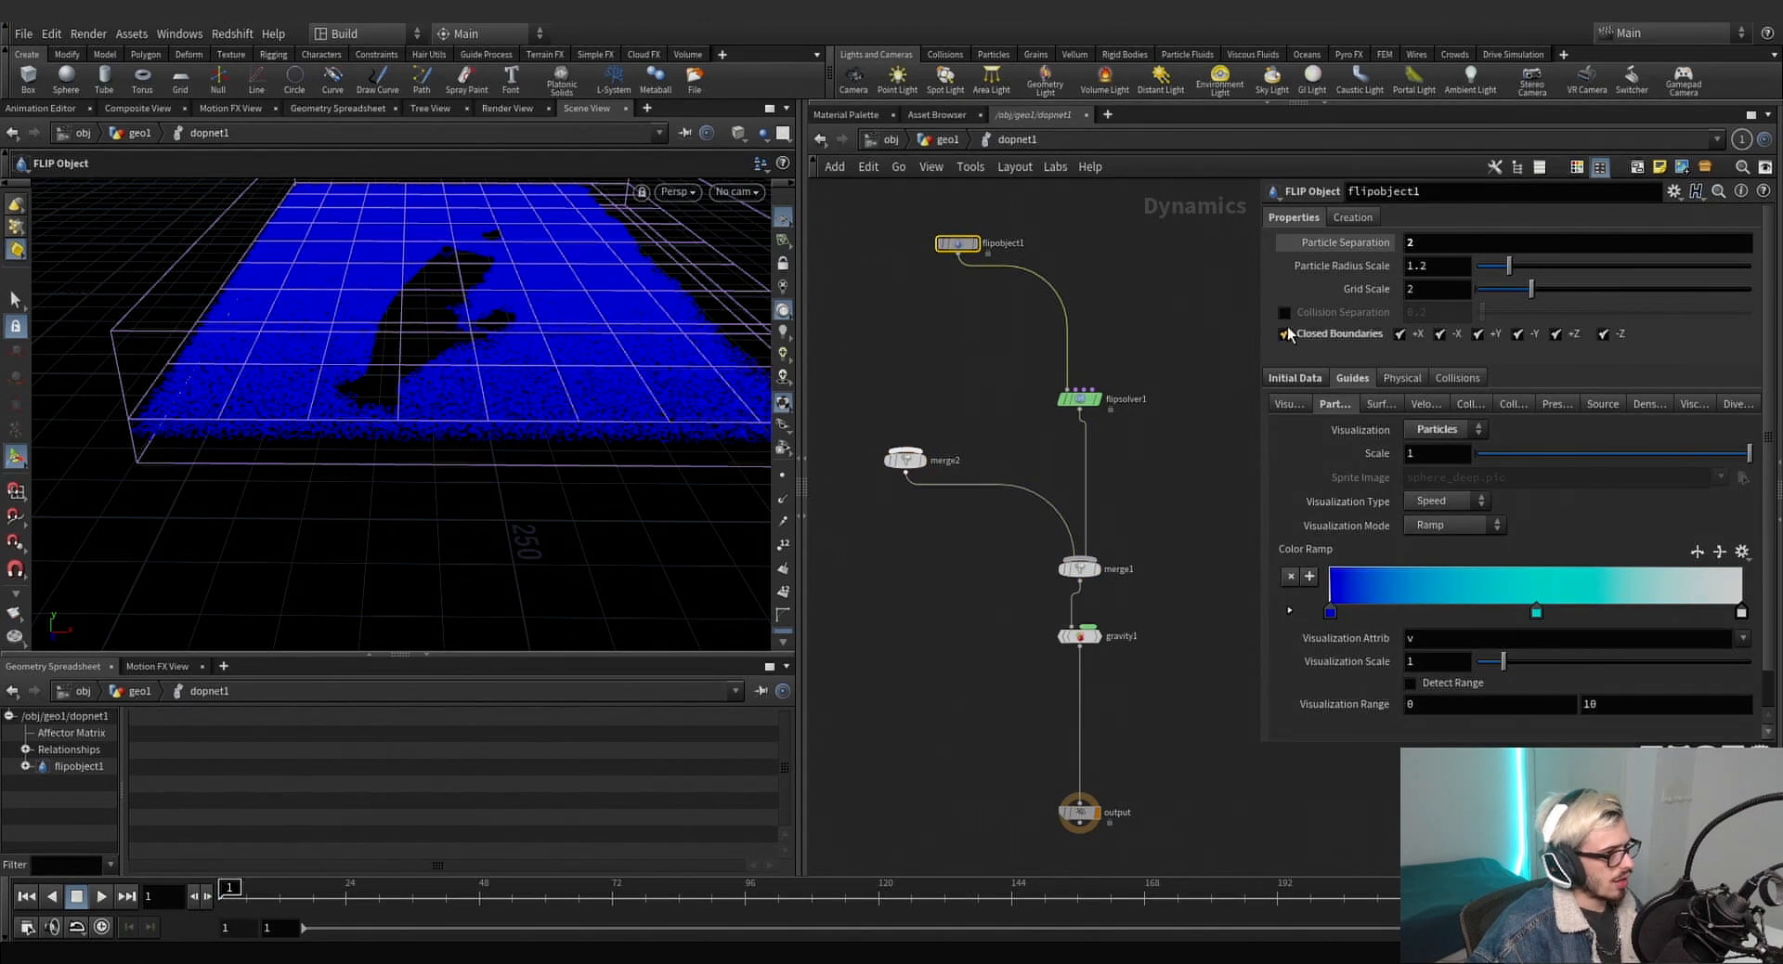
middle_drag(891, 420, 966, 485)
key(Tab)
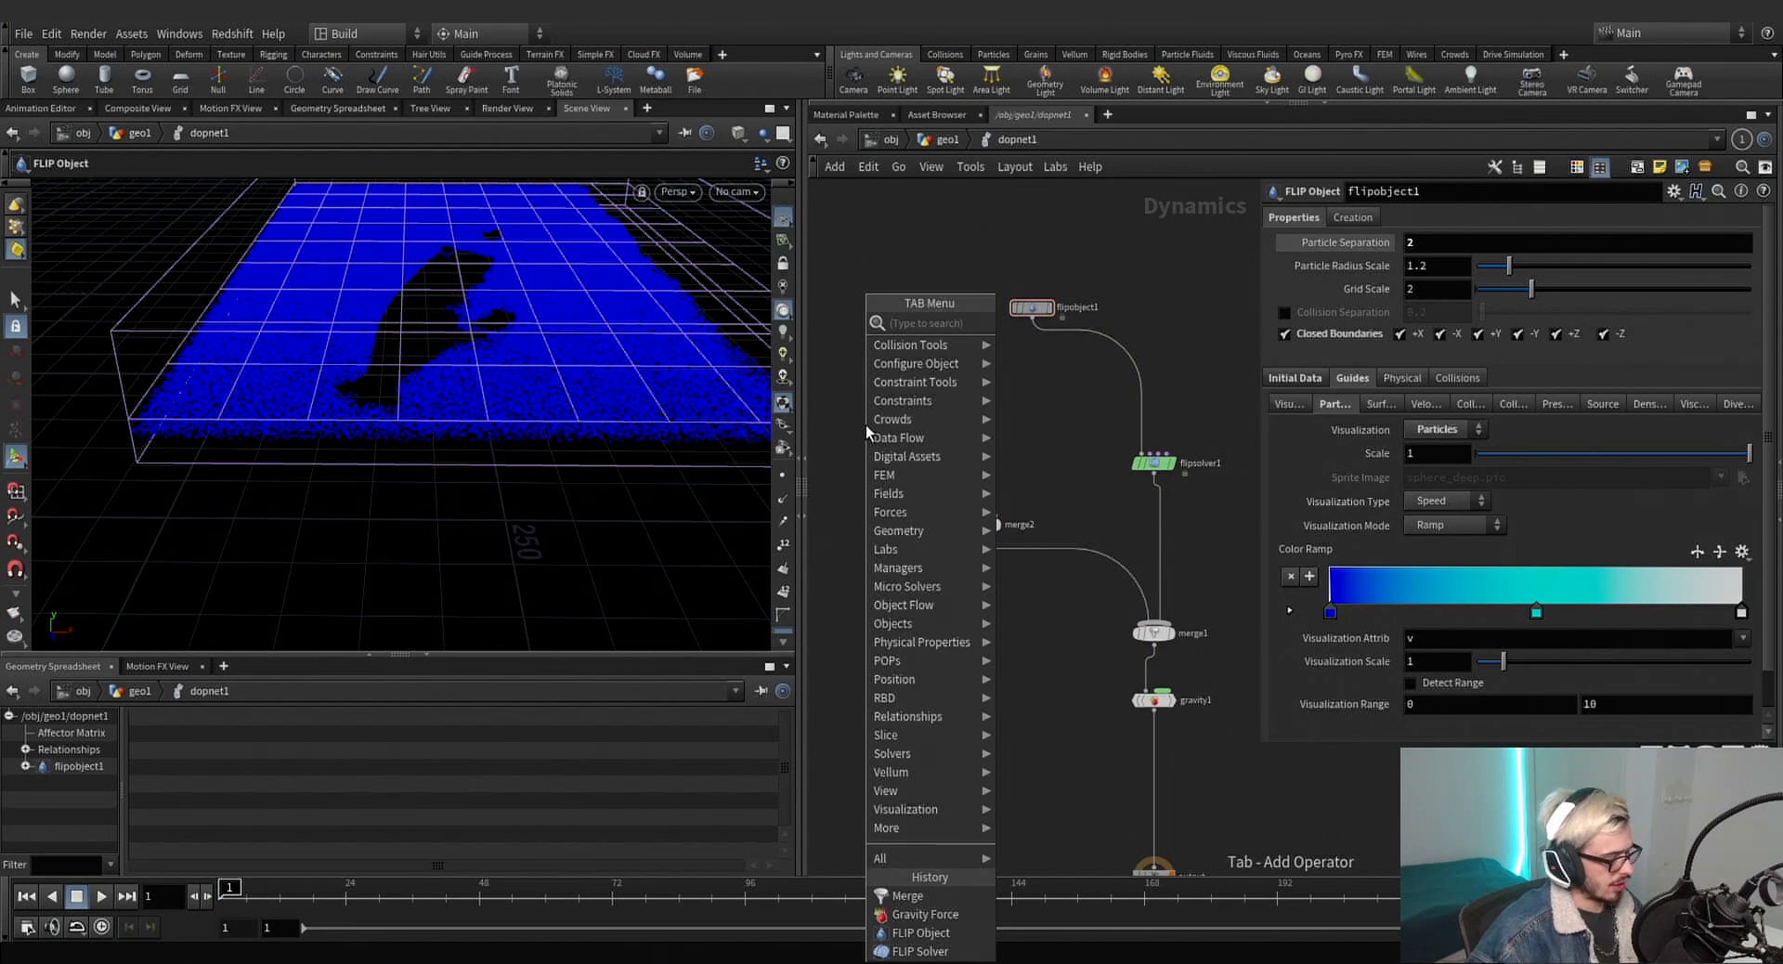
text(stat)
key(Return)
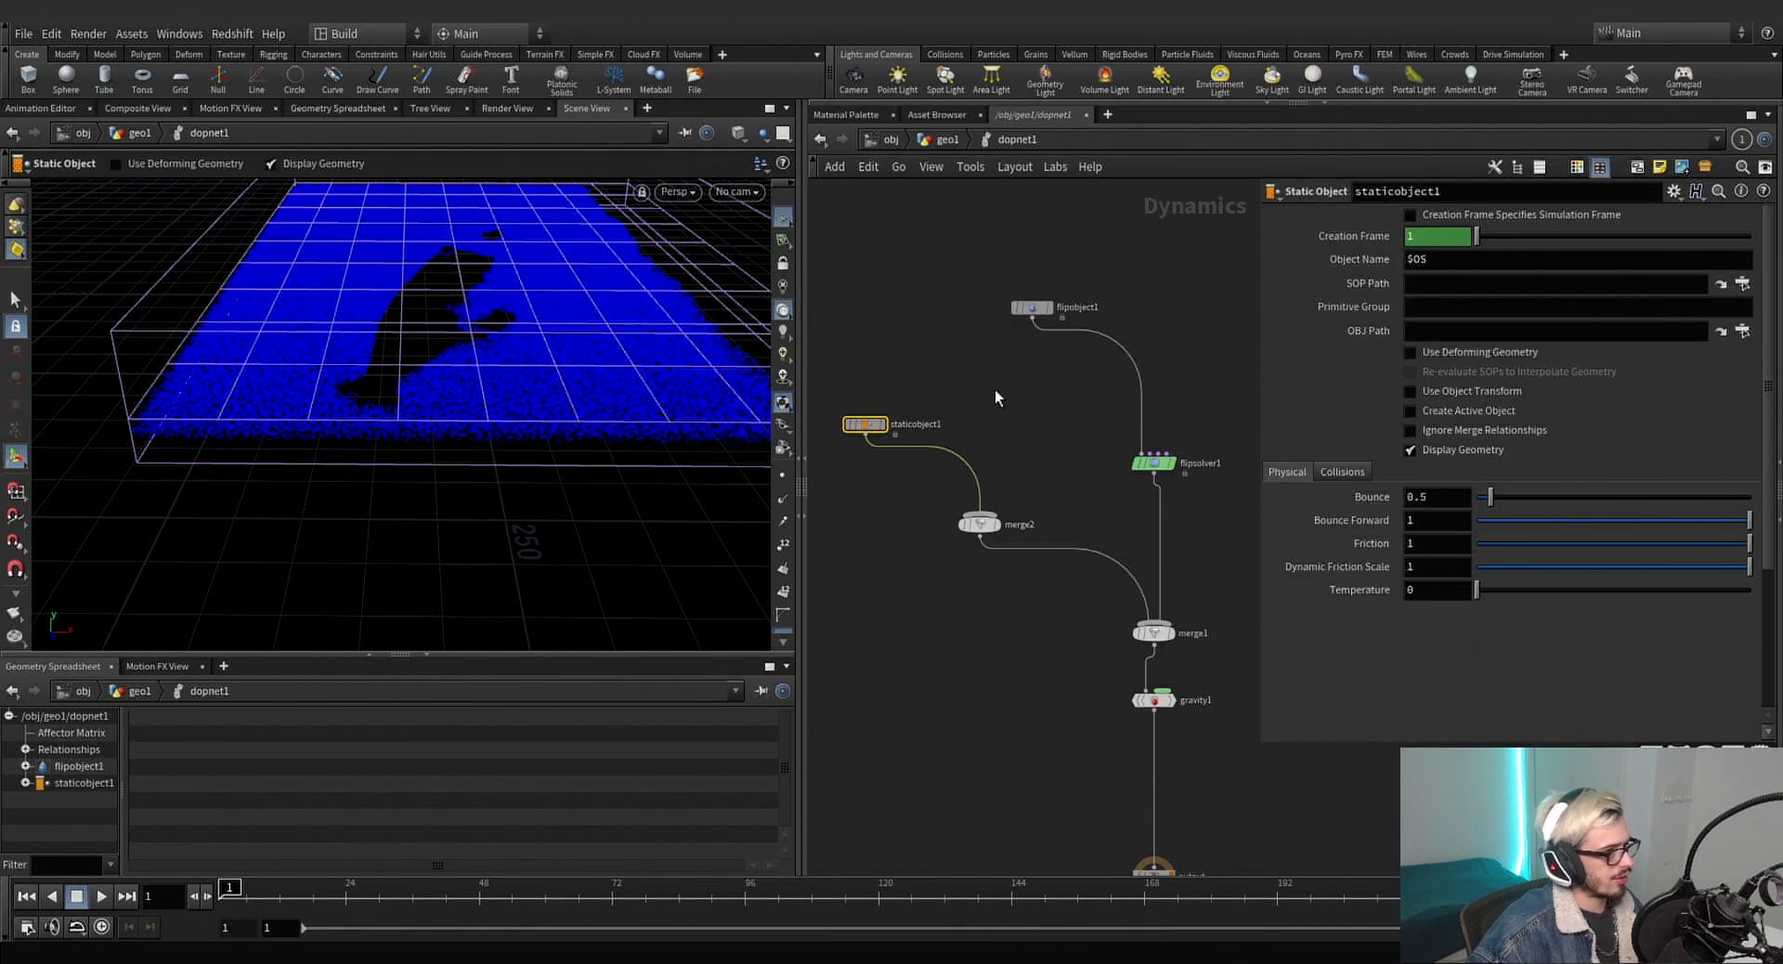
Set the static object's SOP Path to /obj/geo1/OUT_CLIFF_COL_POLY.
click(1742, 284)
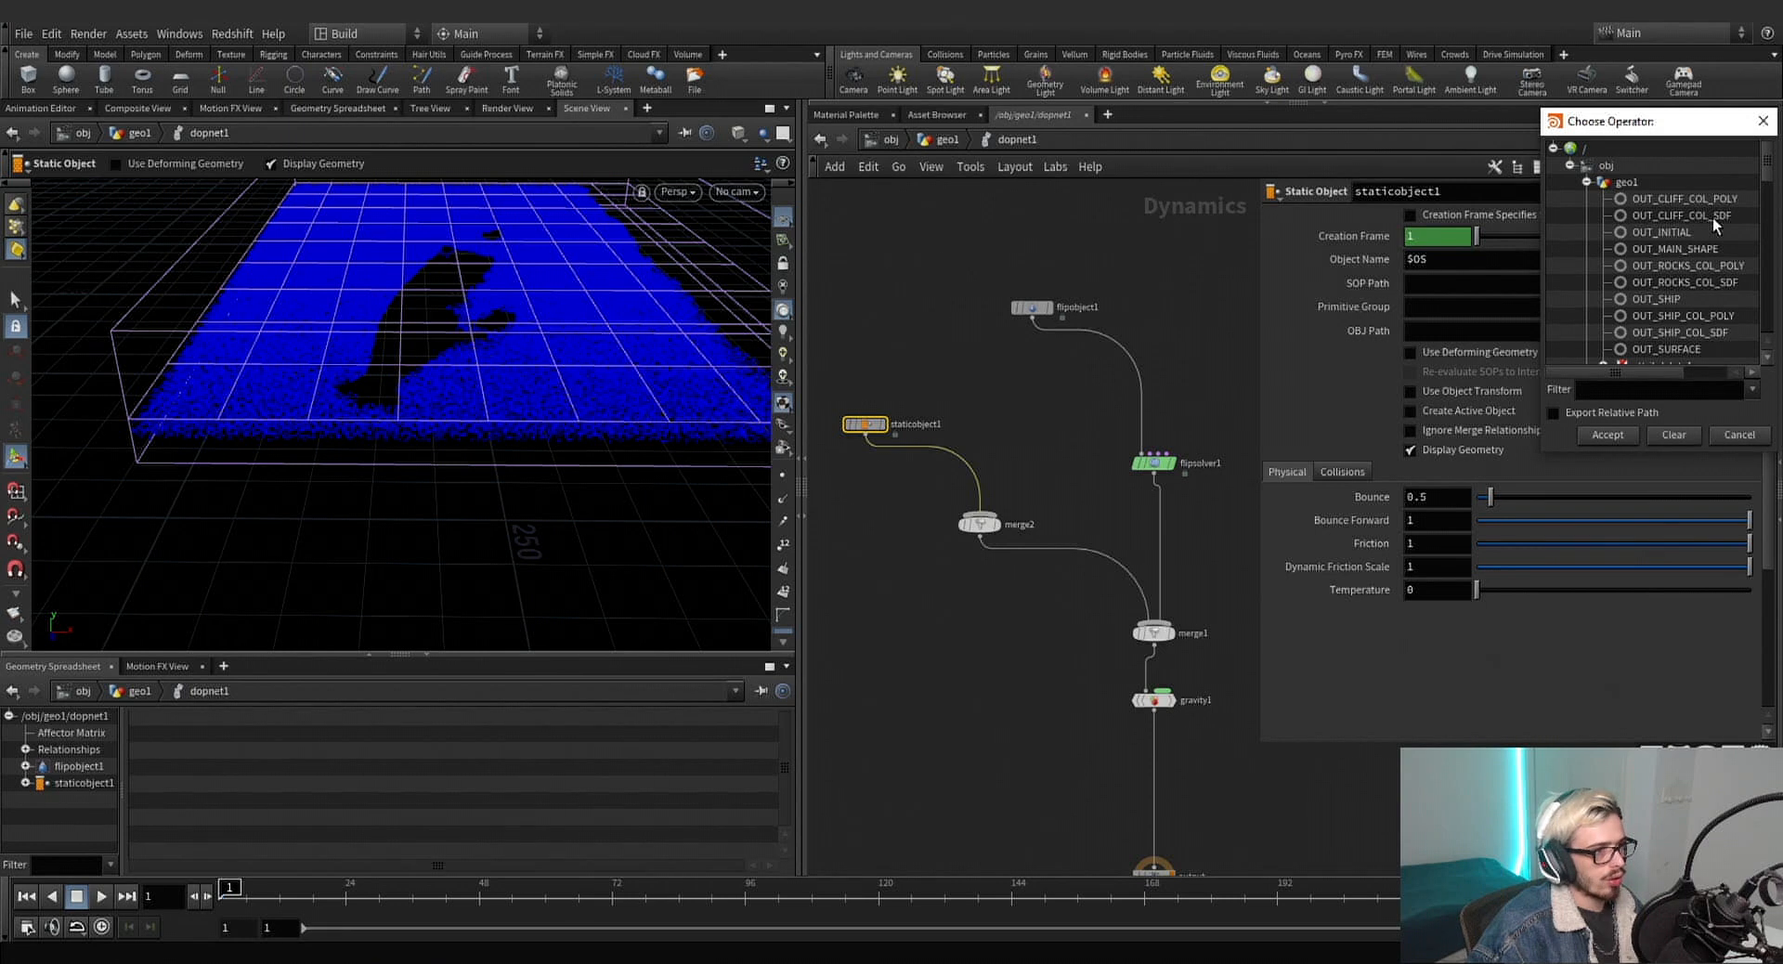
click(1671, 198)
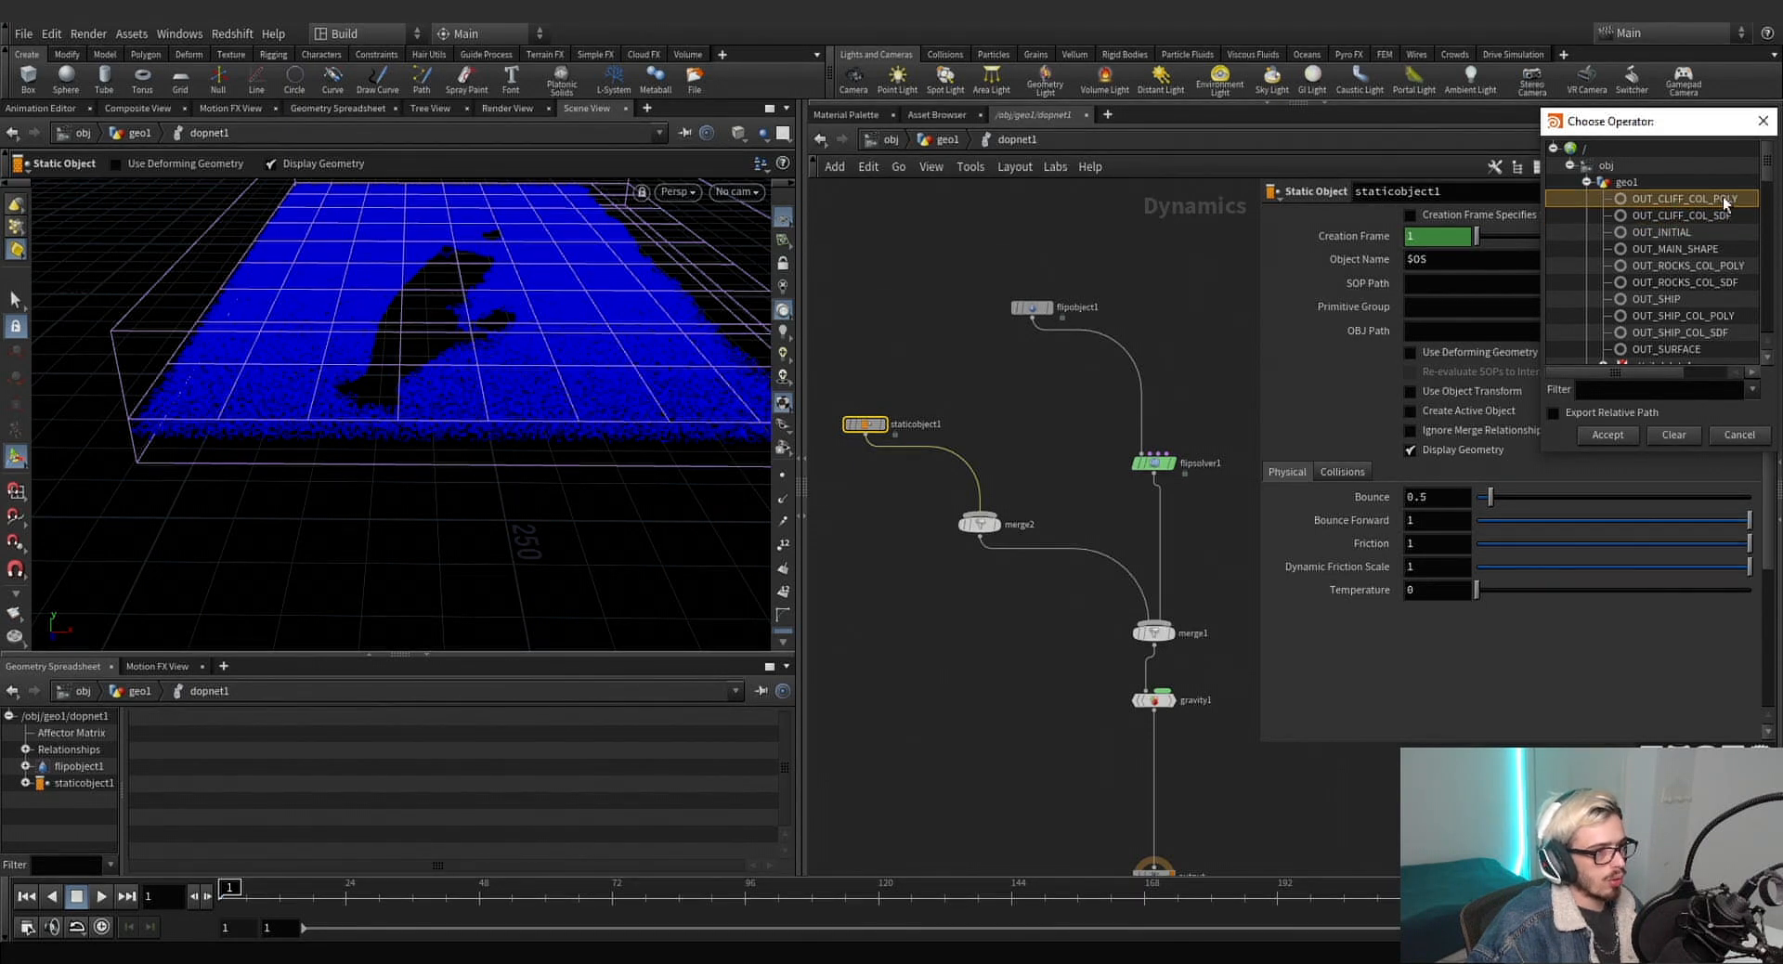
click(1615, 433)
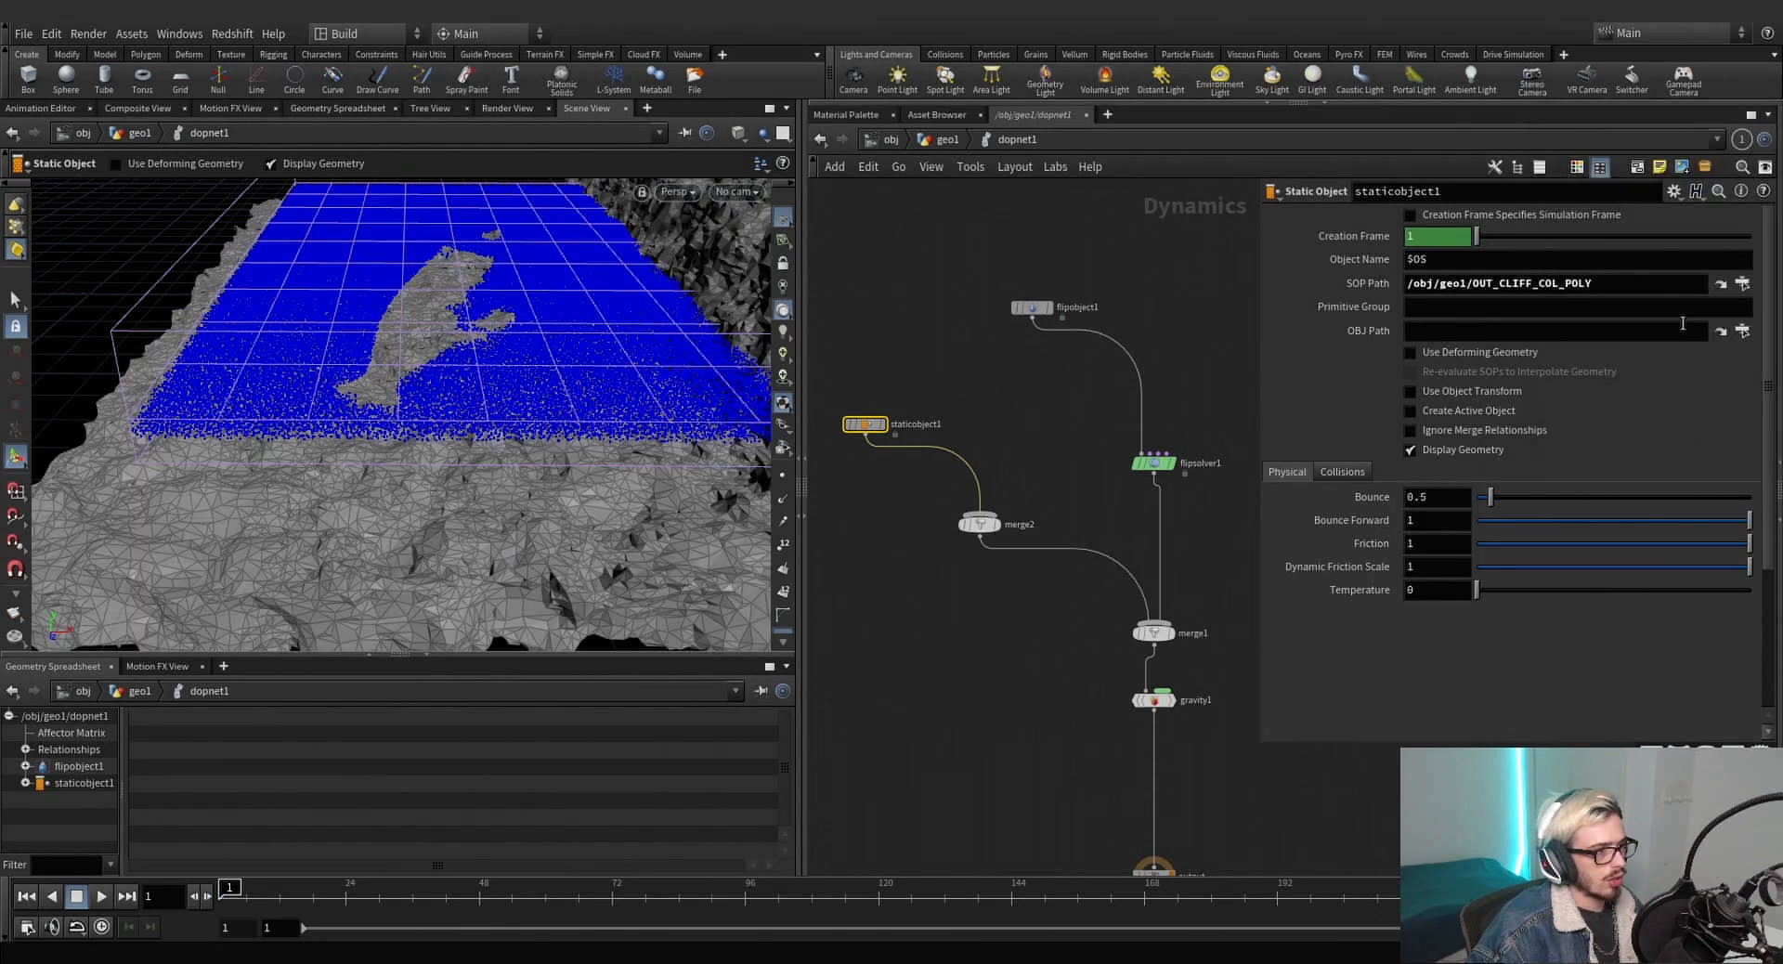
In the static object's collision settings, set Collision Detection to Use Volume Collisions and the volume Mode to Volume Sample.
click(1352, 474)
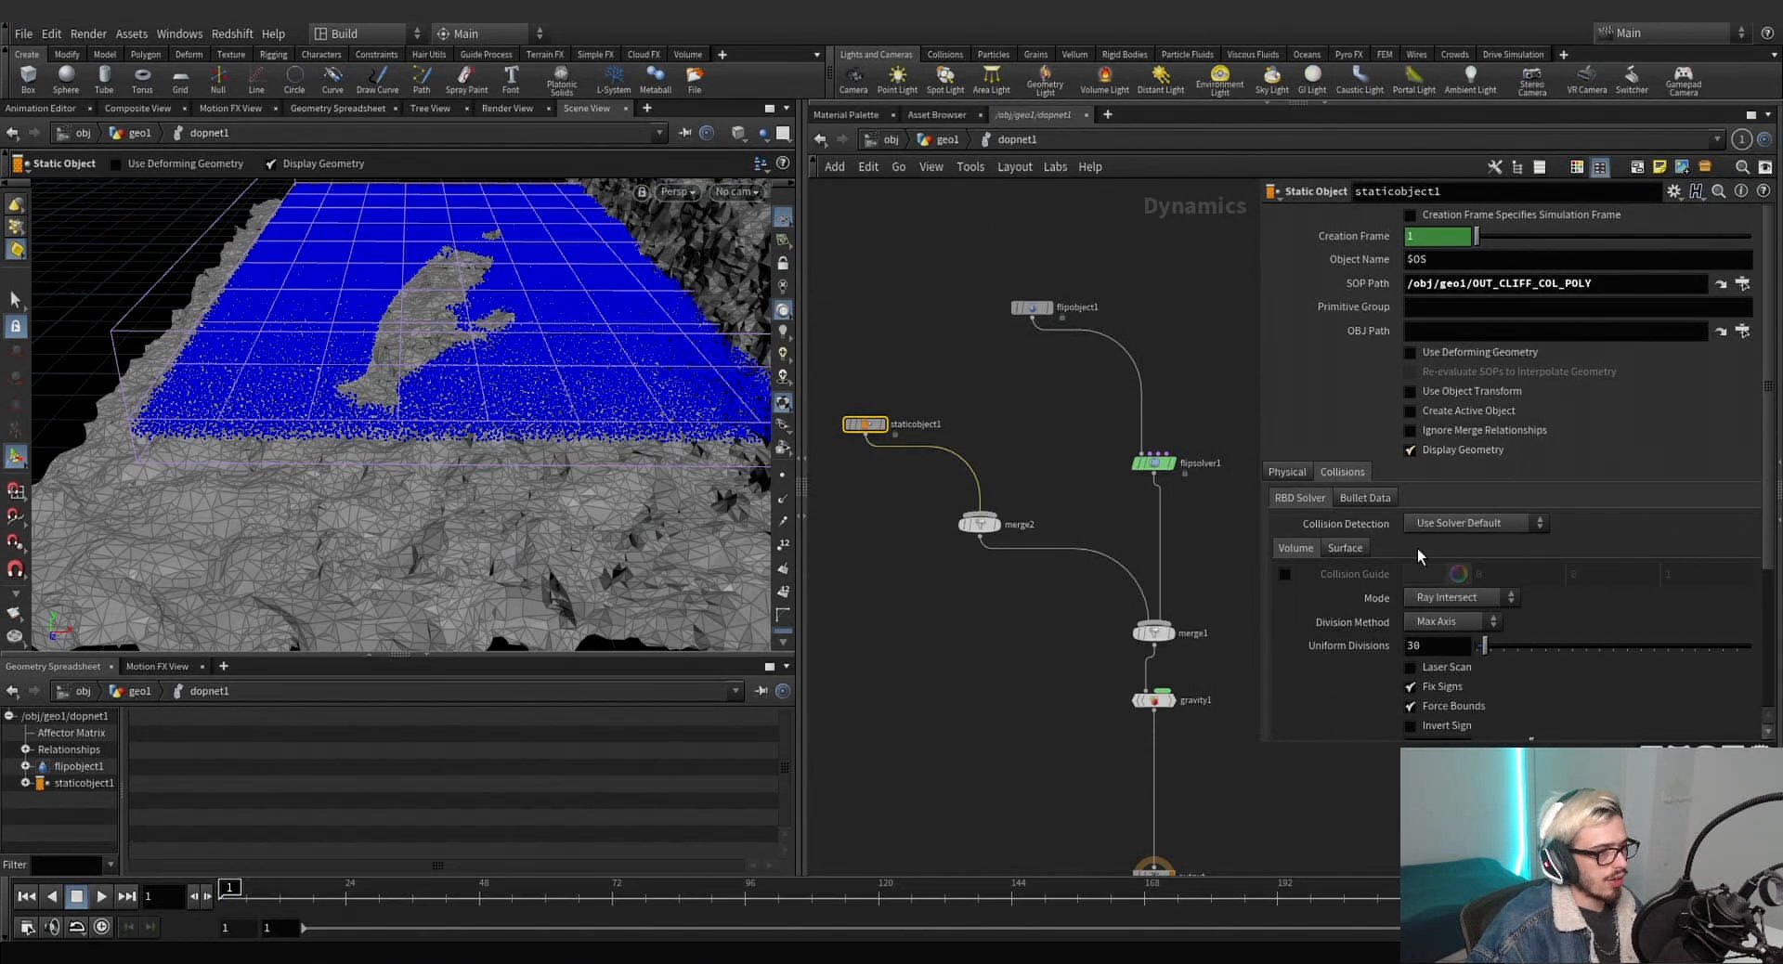
click(1457, 525)
click(1455, 562)
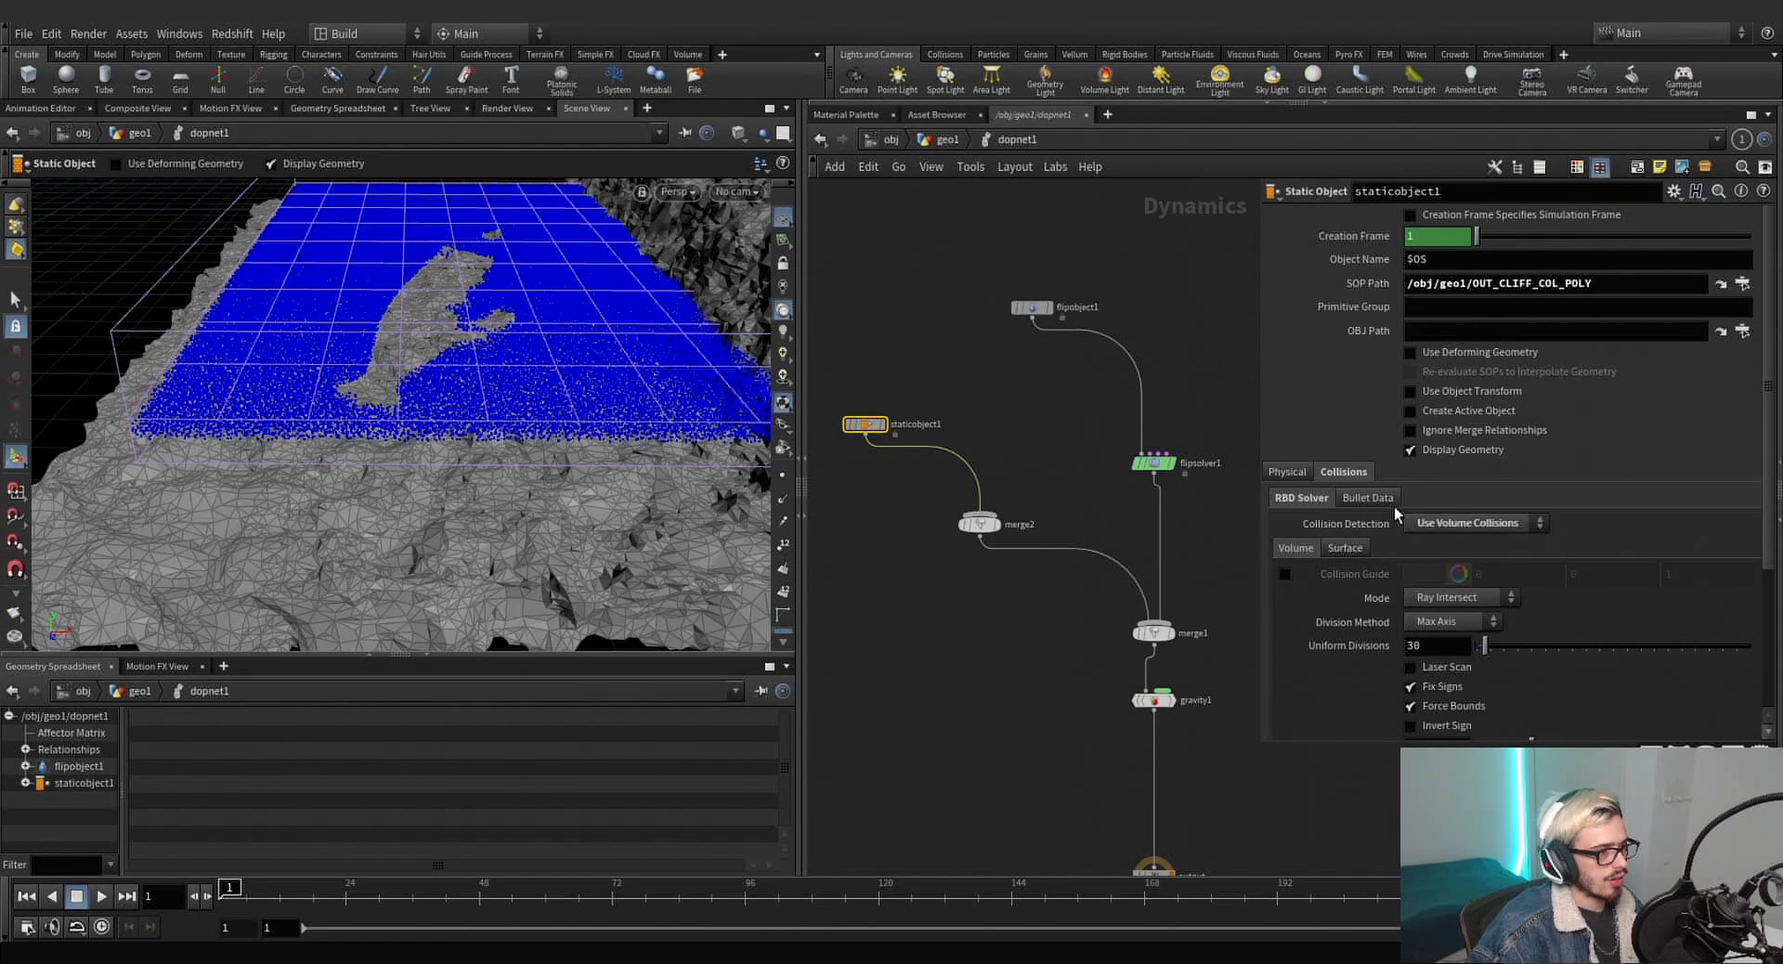
scroll(1399, 529, down, 2)
scroll(1401, 539, down, 1)
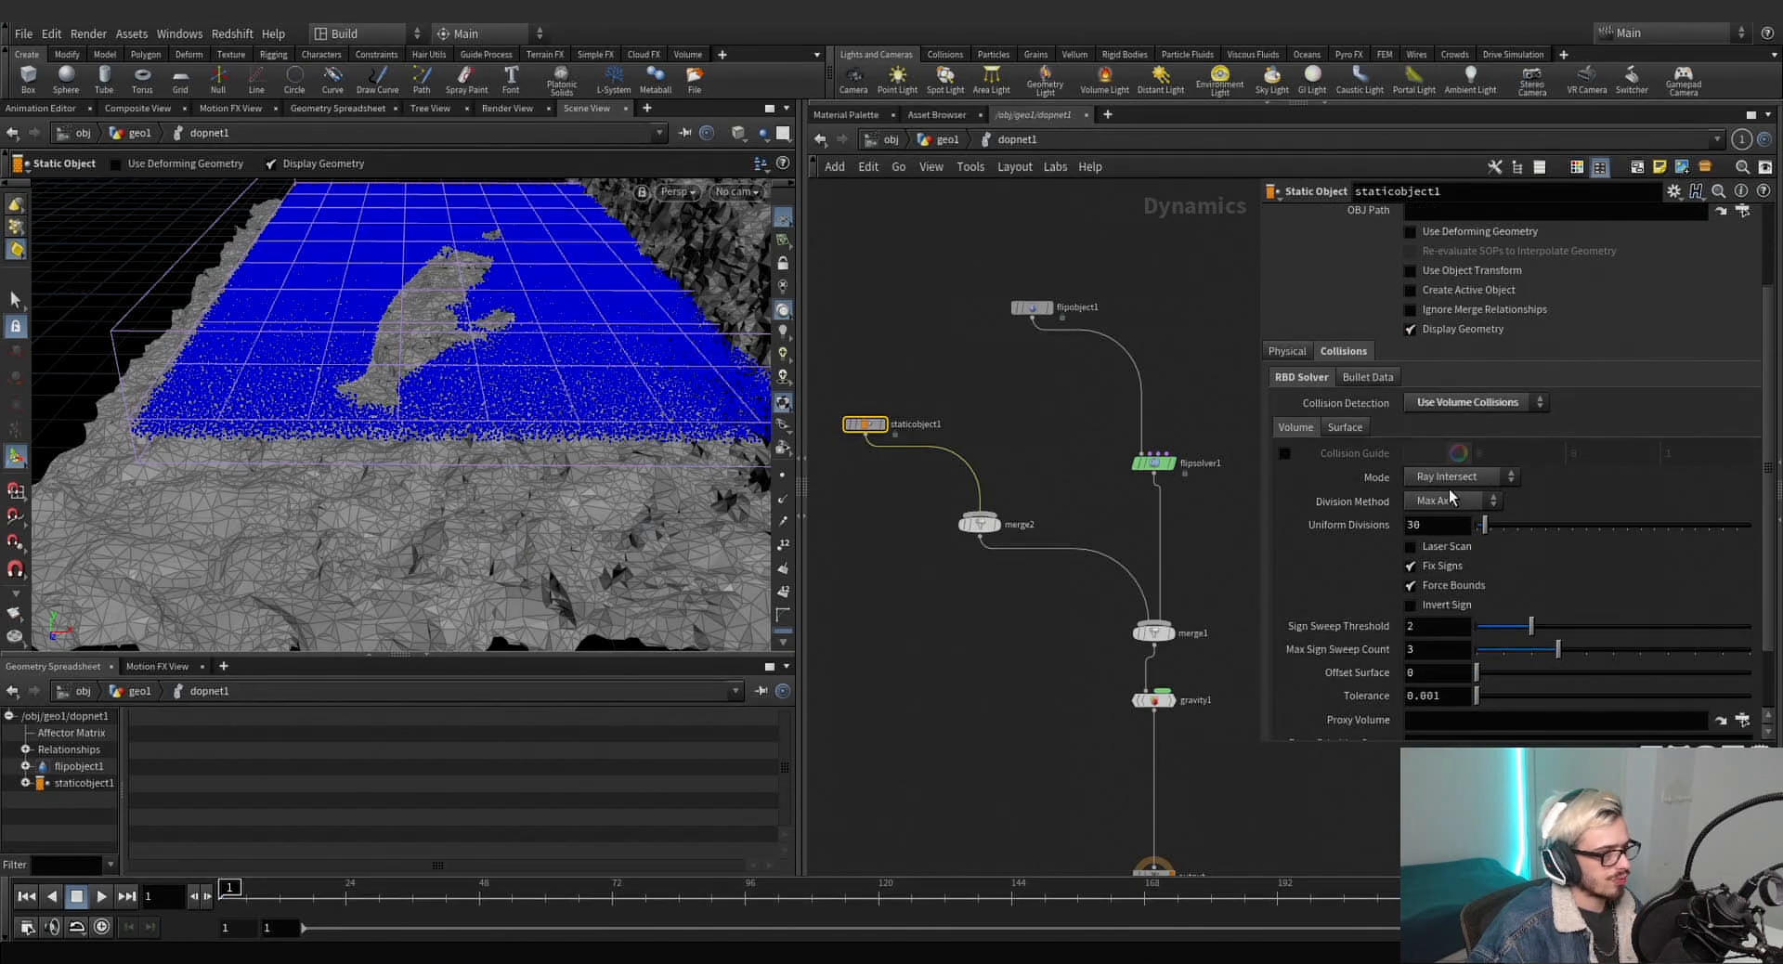
click(1454, 476)
click(1448, 603)
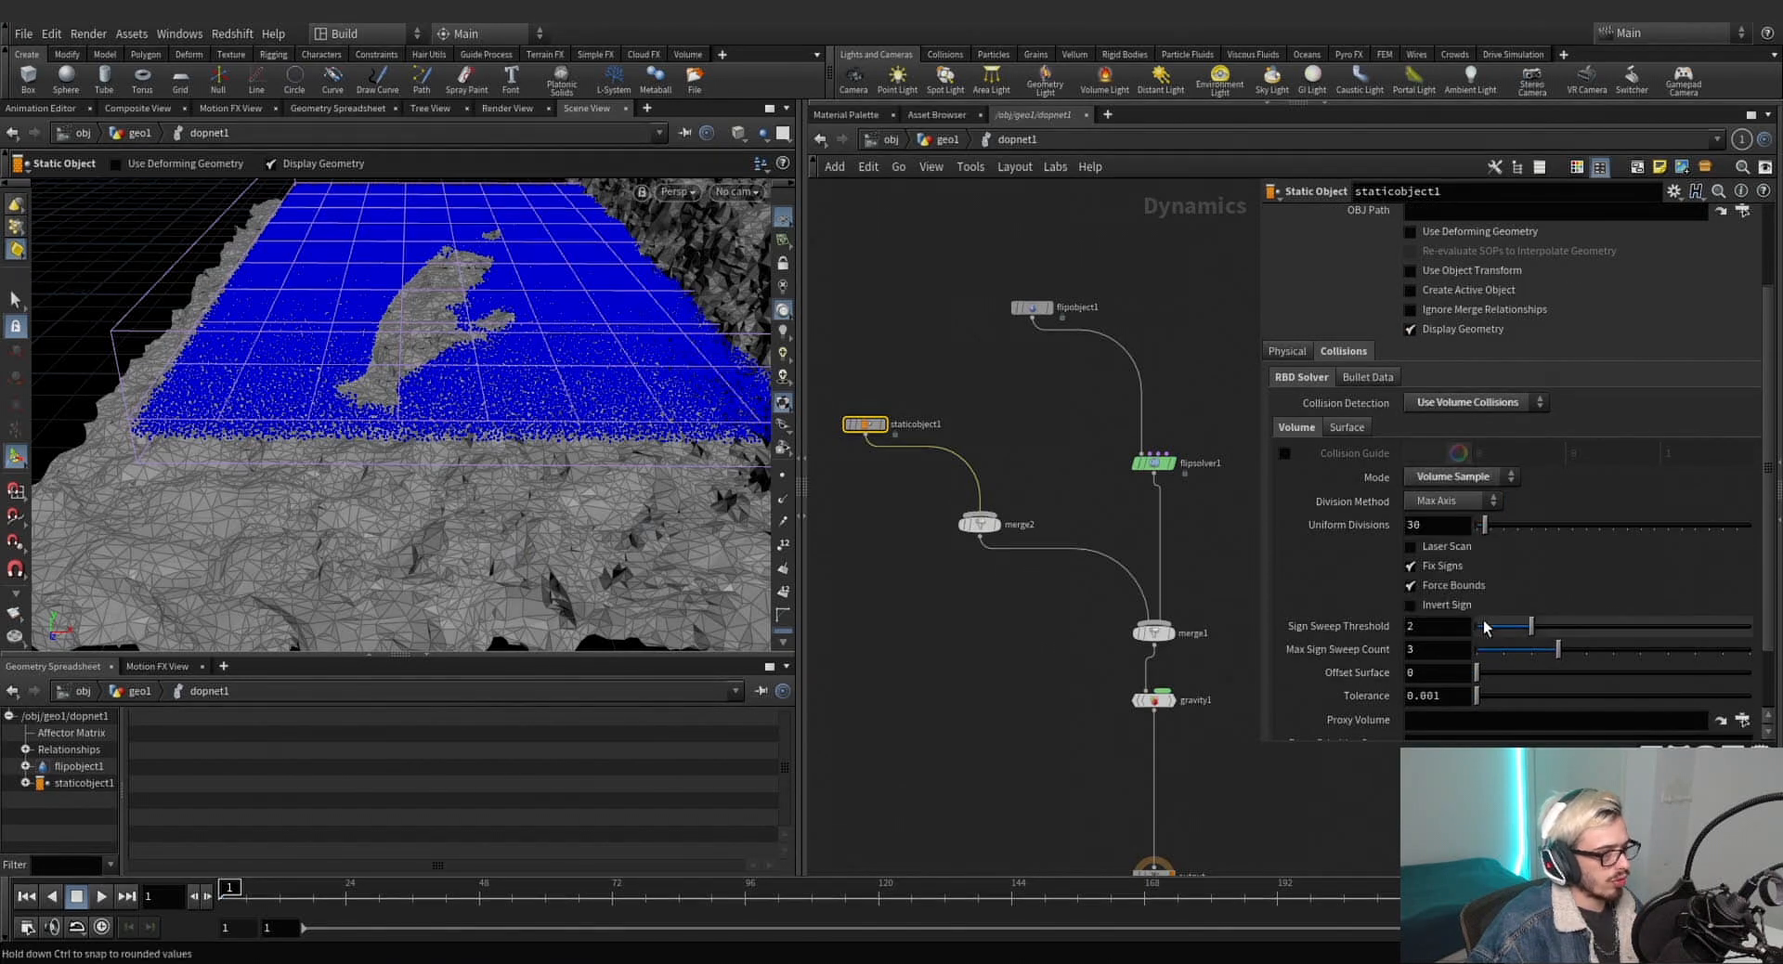
Set the static object's Proxy Volume to /obj/geo1/OUT_CLIFF_COL_SDF.
click(1742, 720)
drag(1723, 549, 1086, 306)
scroll(1084, 386, down, 4)
scroll(1085, 385, up, 11)
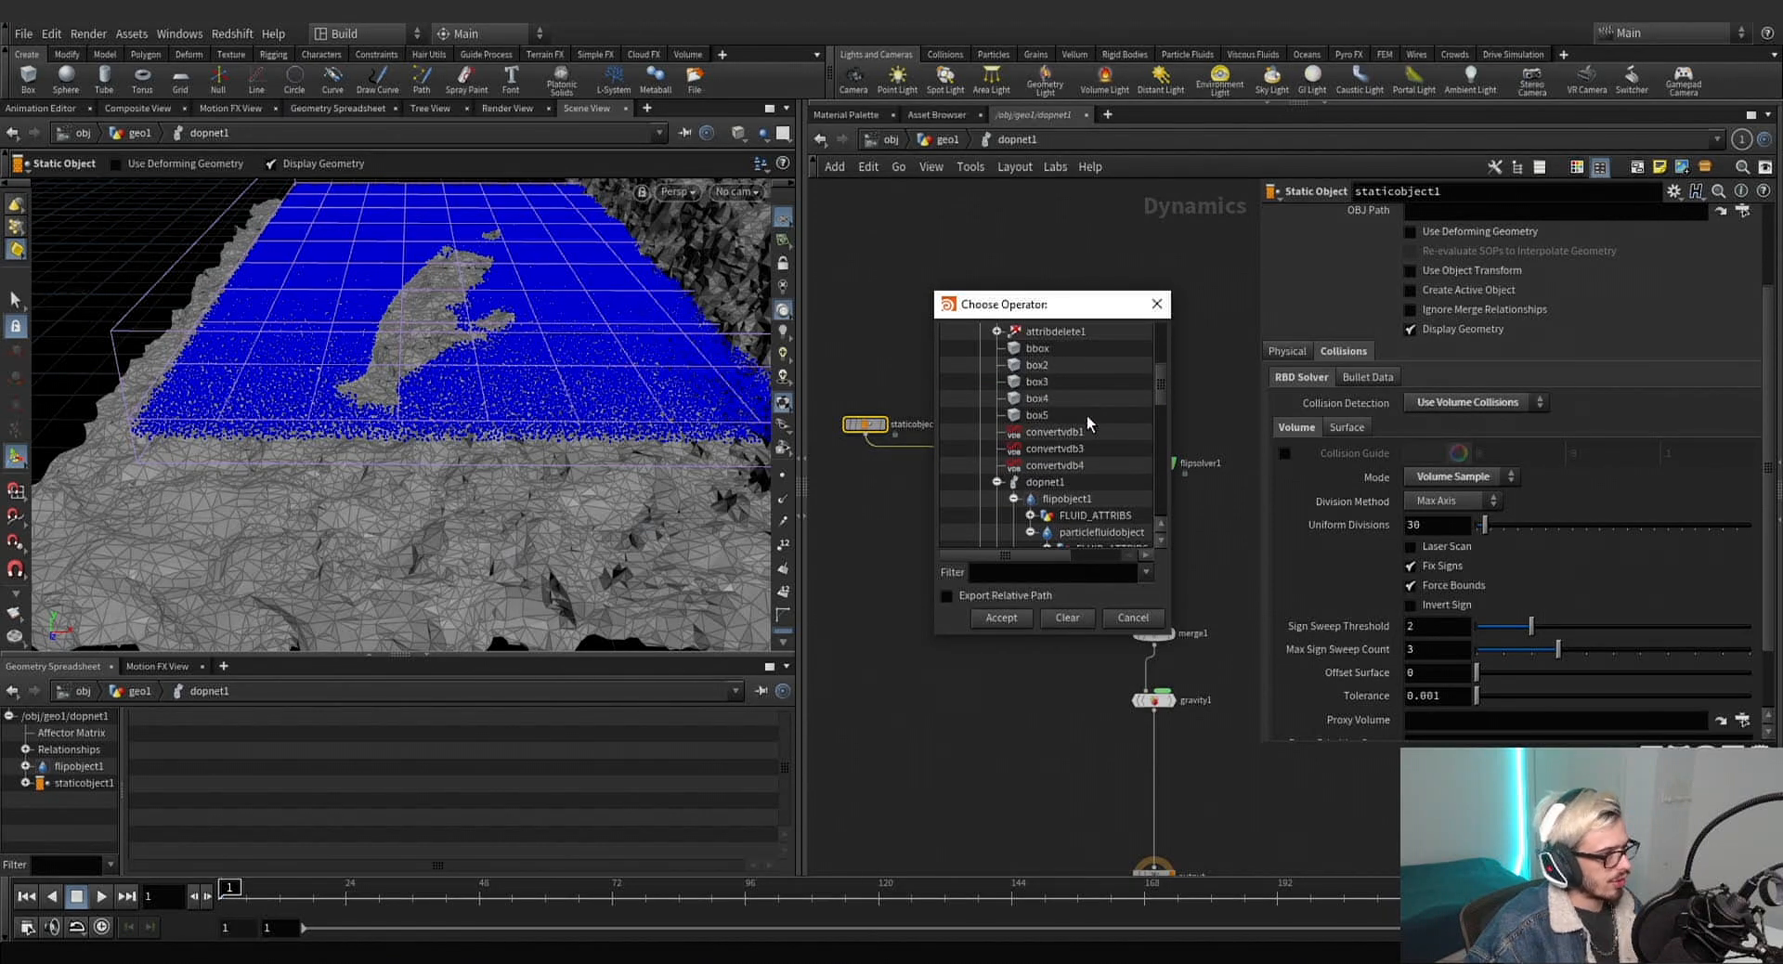
scroll(1089, 423, up, 5)
click(1092, 400)
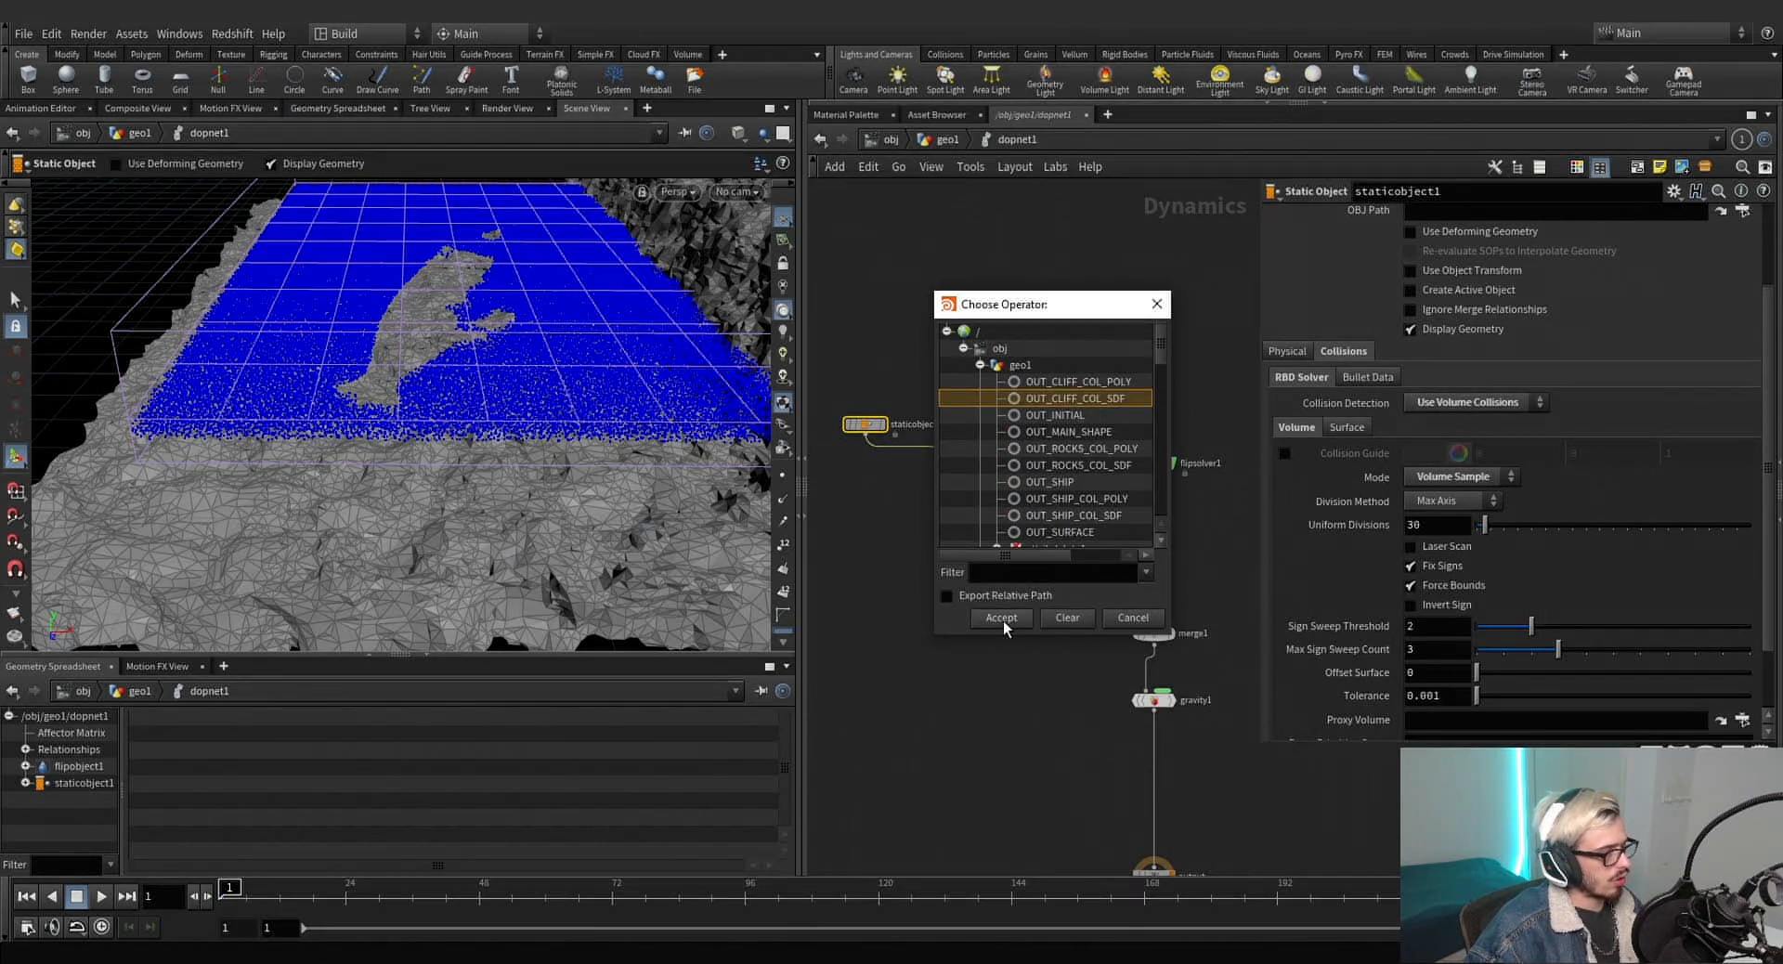
click(1003, 621)
Duplicate the cliff's static object beside itself and rename the original node as cliff.
drag(978, 524, 949, 547)
scroll(996, 484, down, 2)
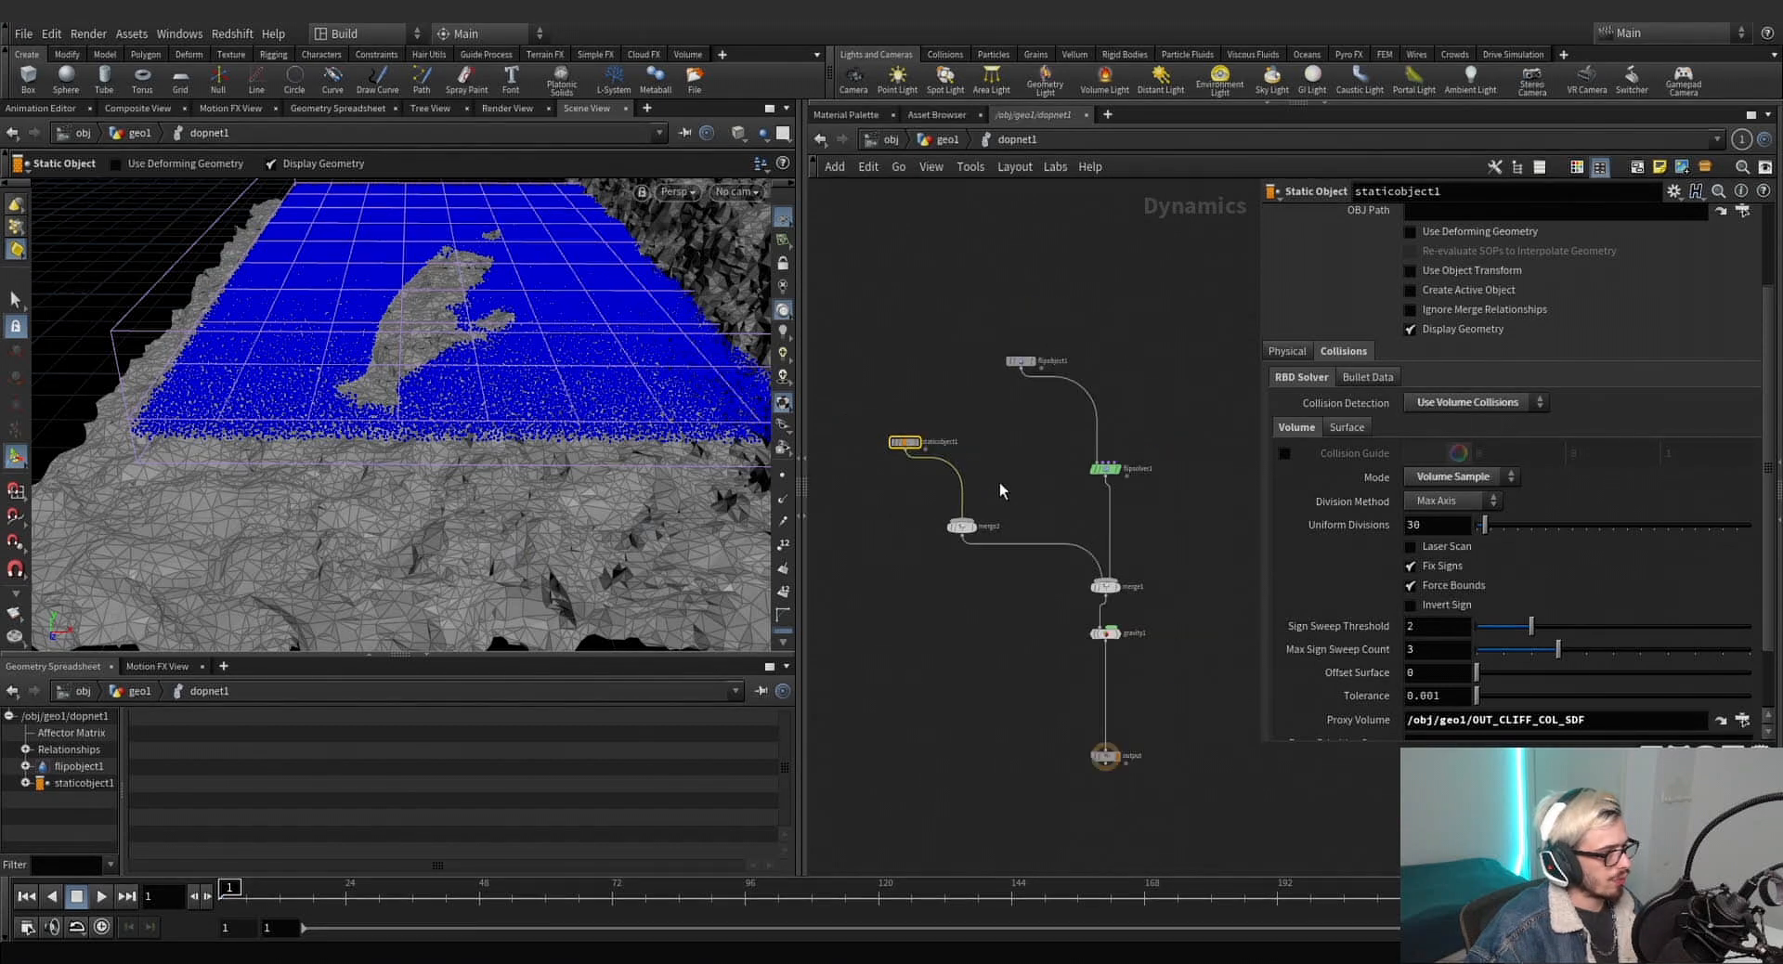
scroll(915, 460, up, 3)
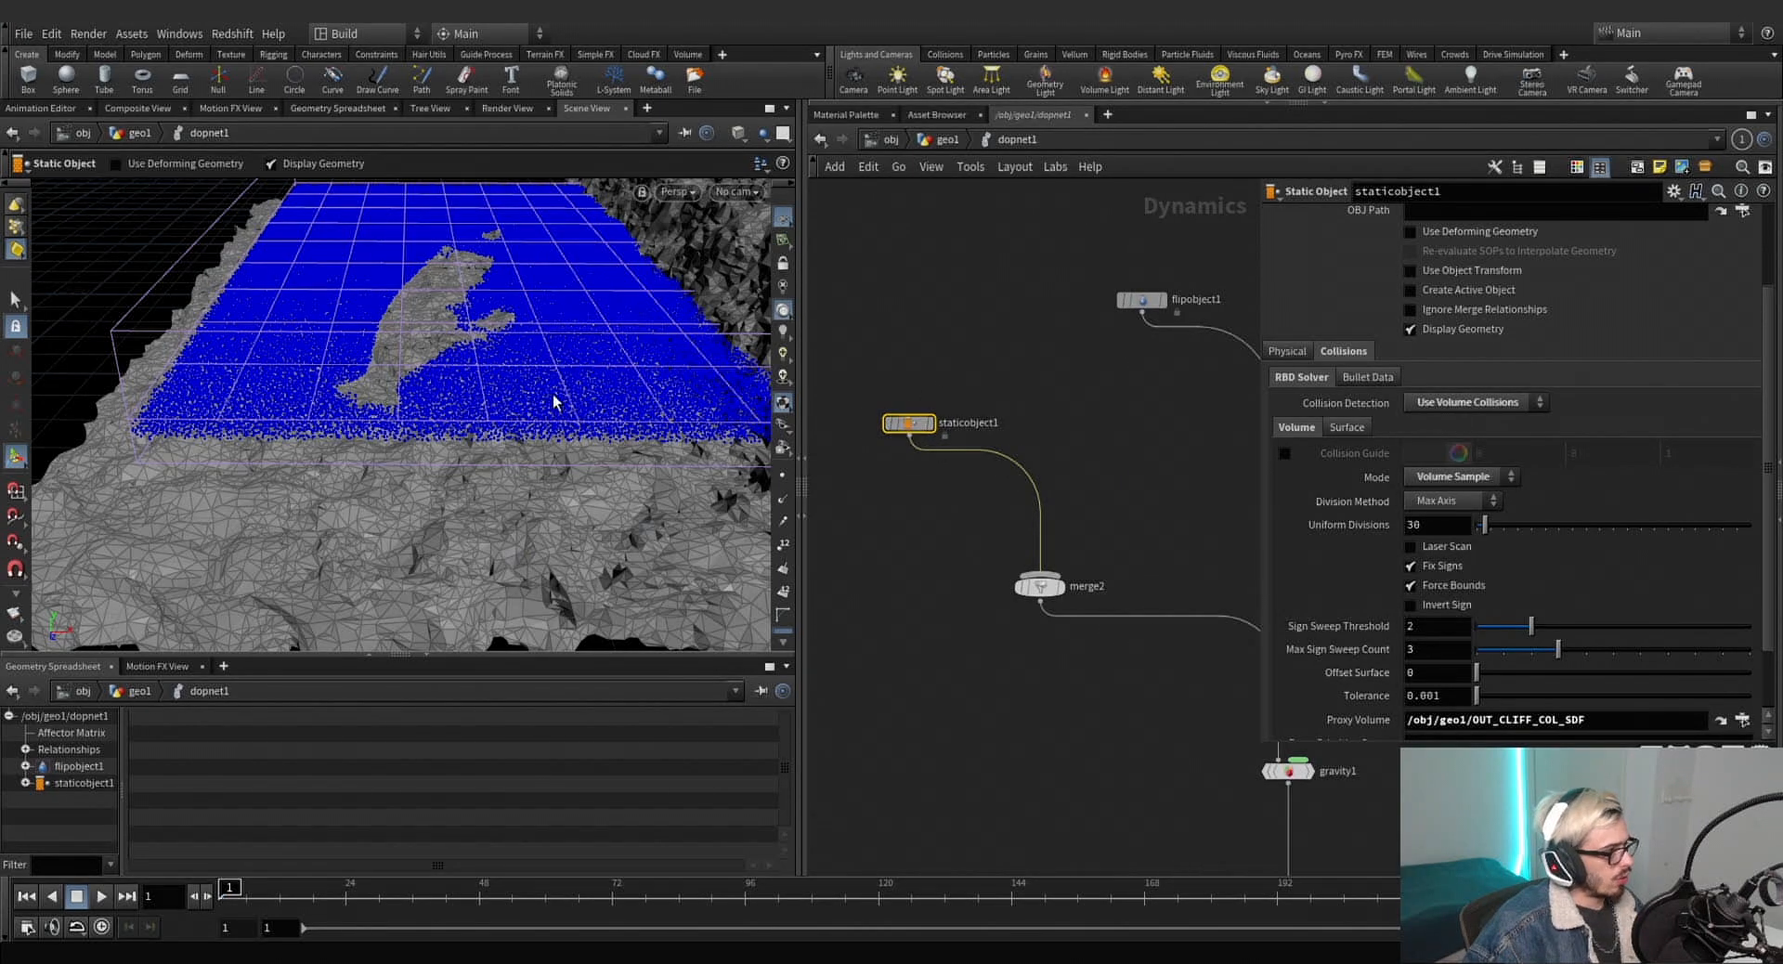
alt+drag(554, 402, 426, 474)
scroll(413, 451, up, 4)
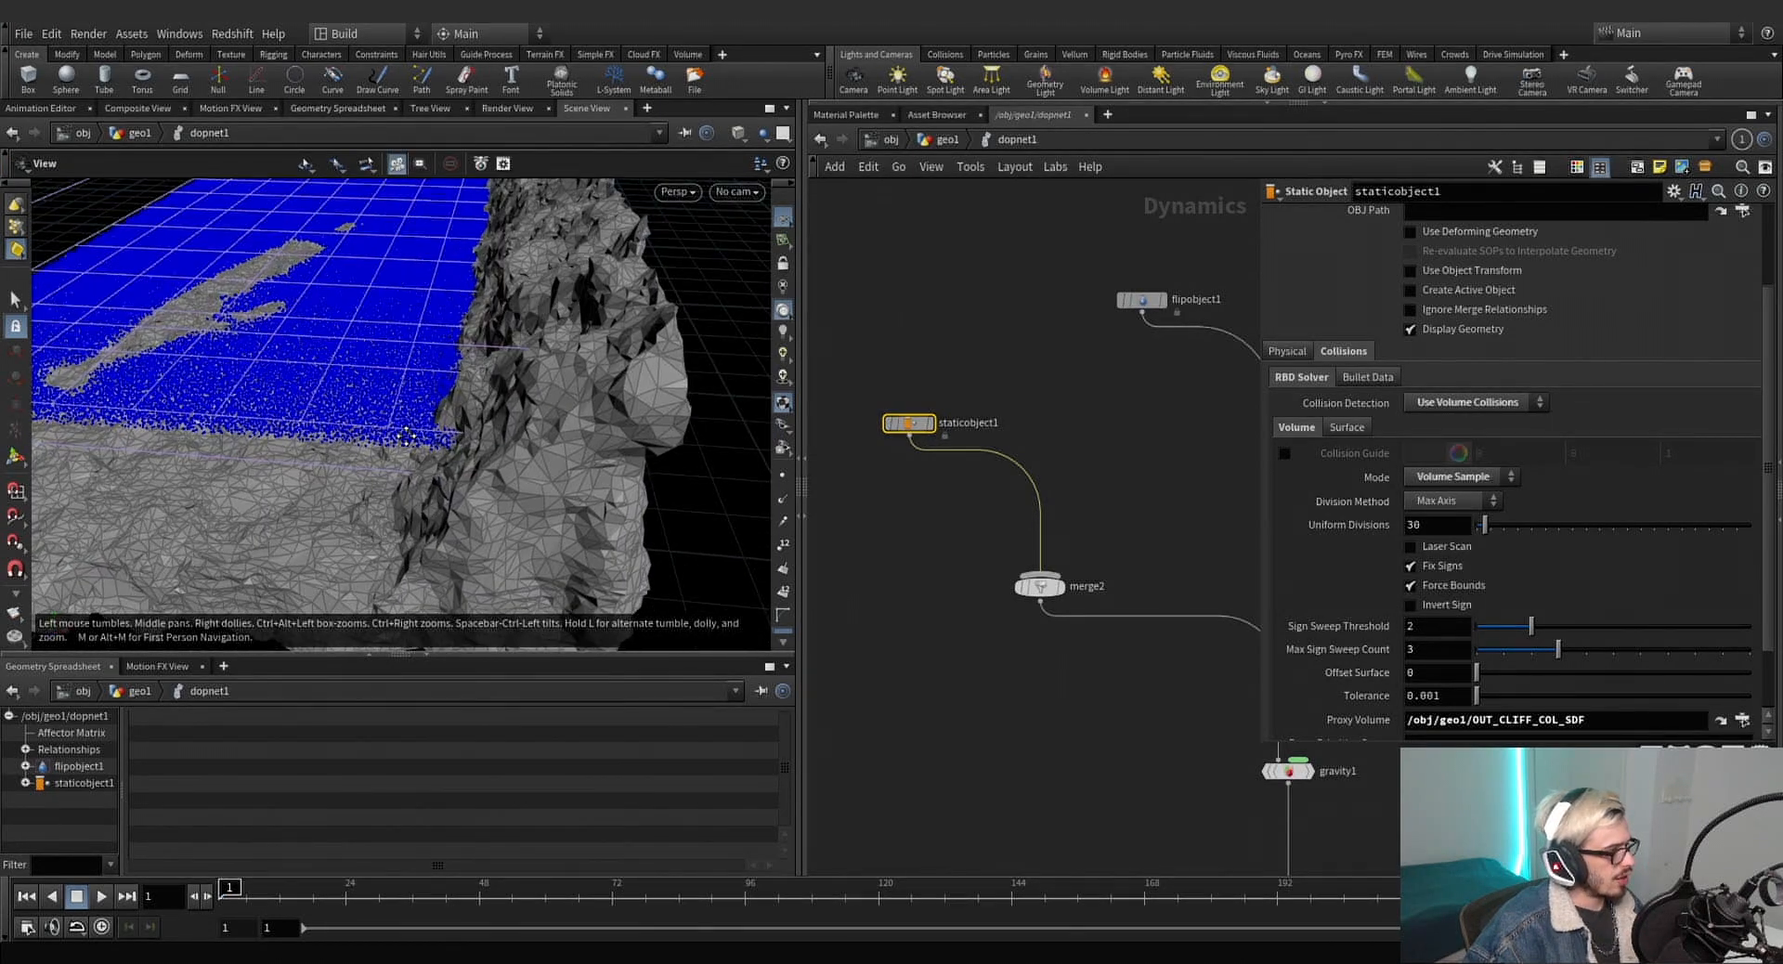
alt+middle_drag(406, 436, 513, 480)
alt+drag(947, 425, 1040, 420)
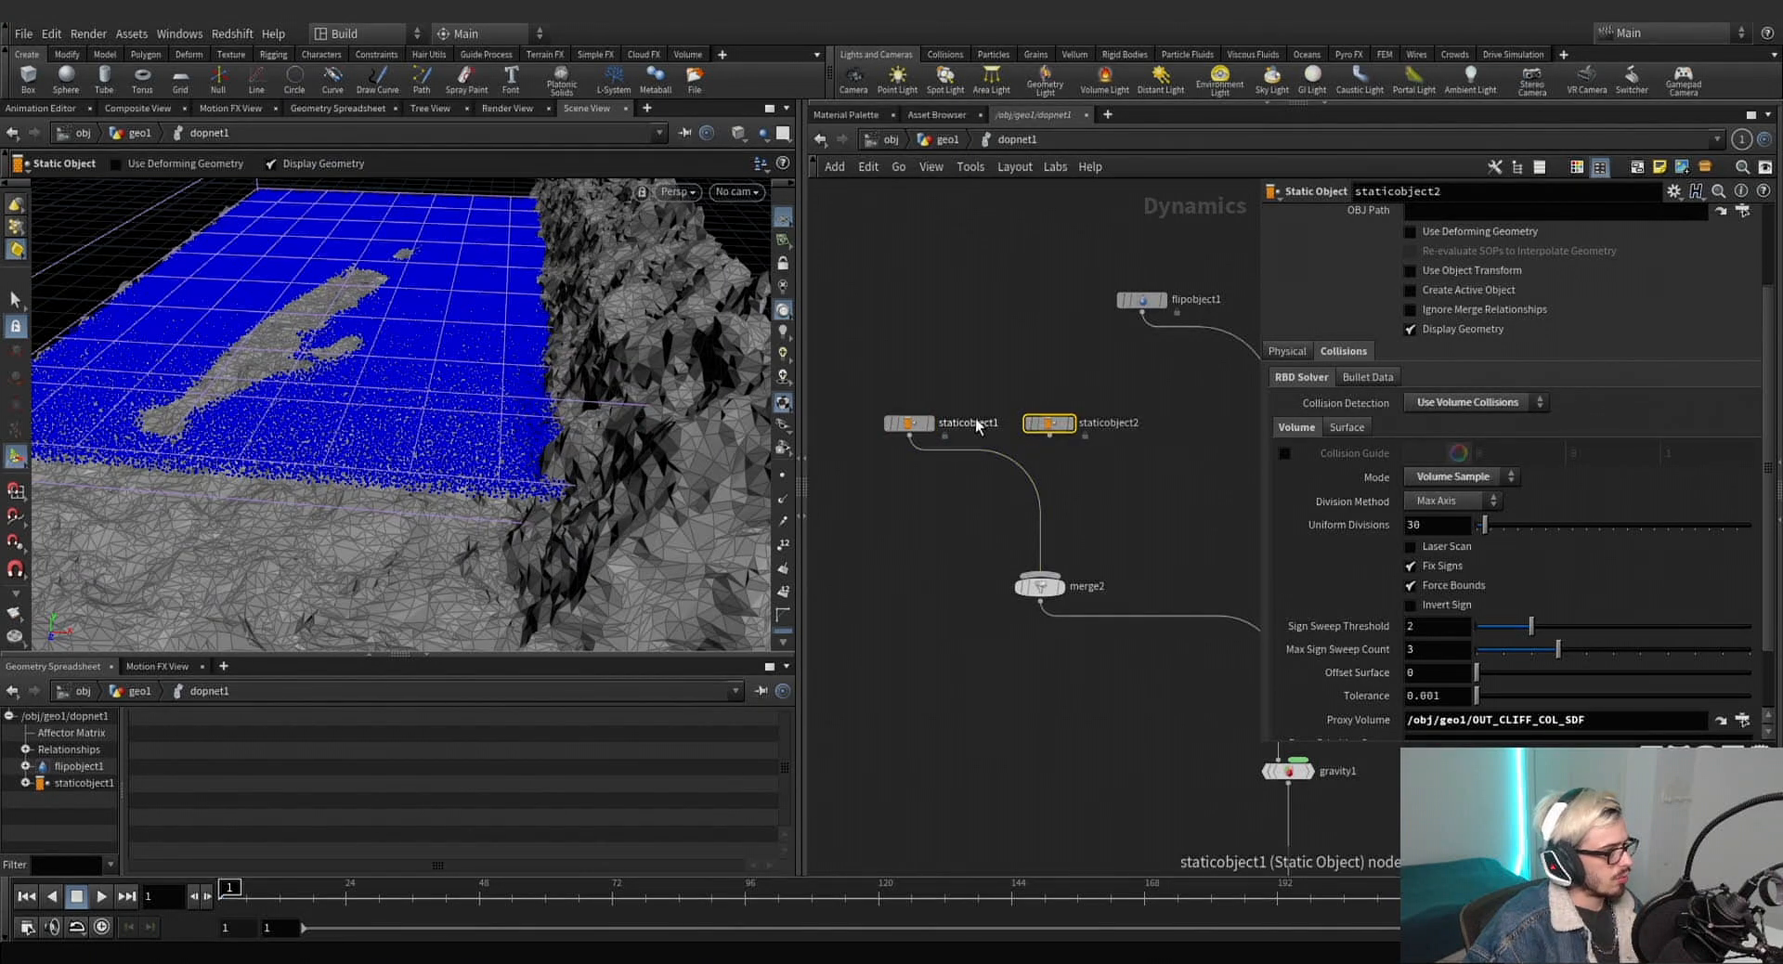
double_click(970, 422)
text(cliff)
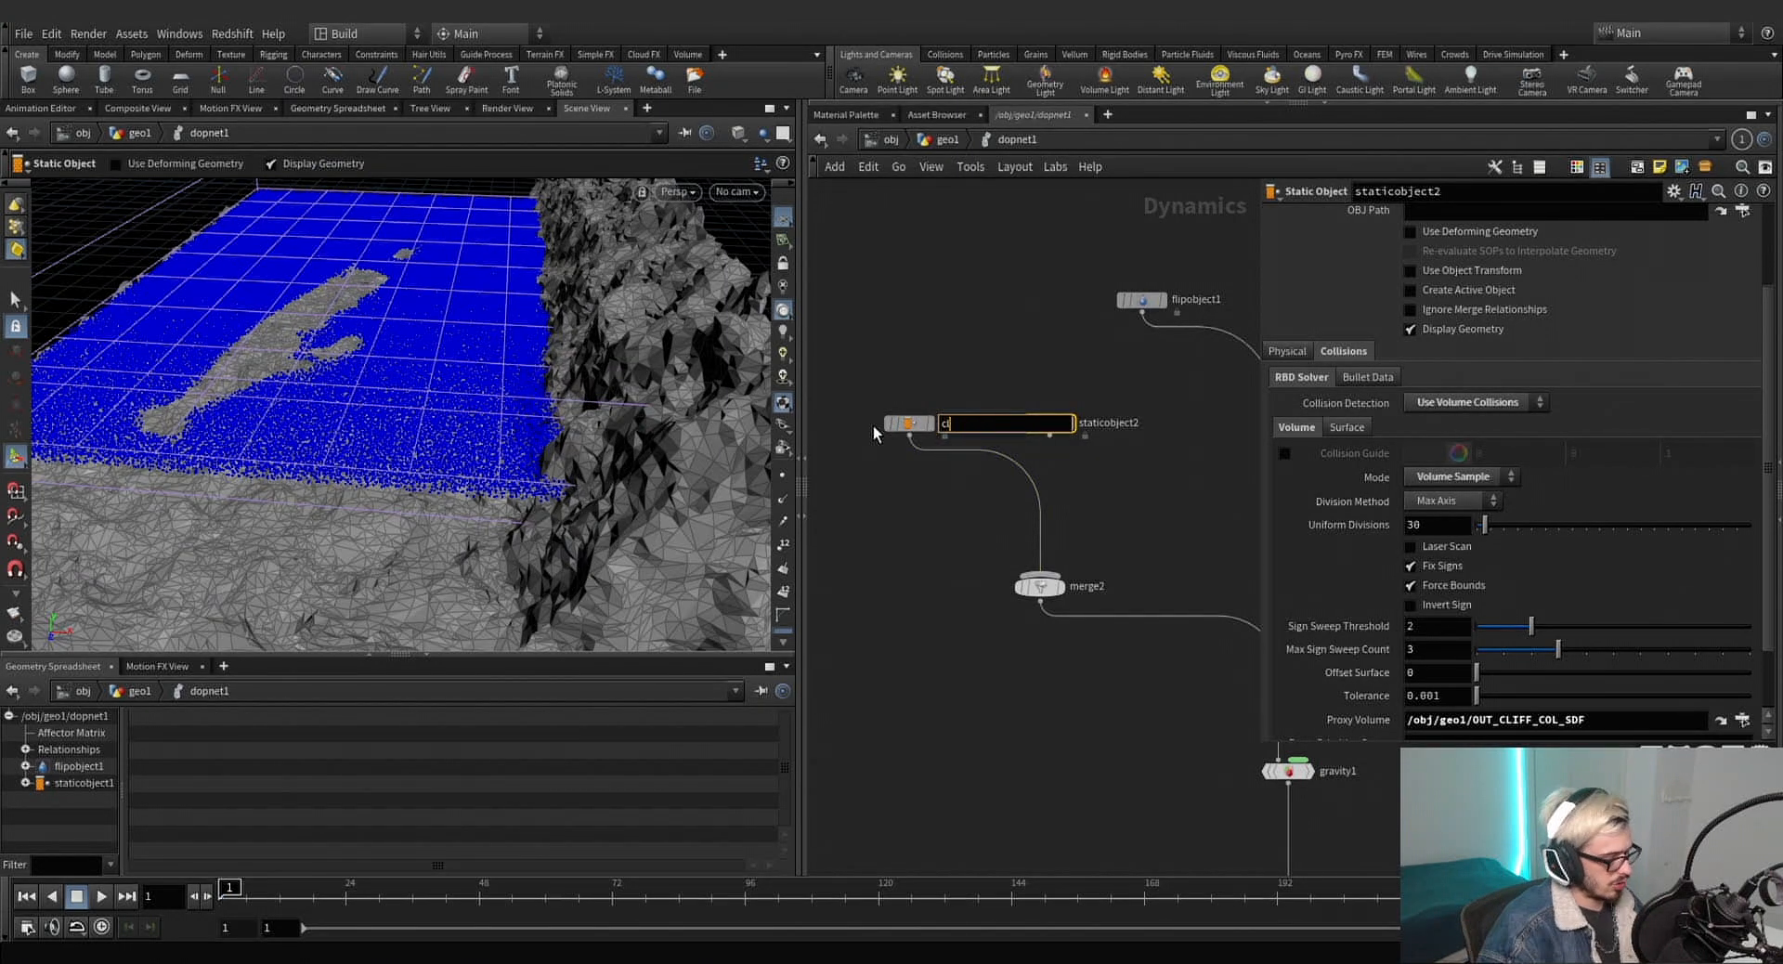
key(Return)
Connect the duplicated static object to merge2 and rename it as ship.
drag(1047, 447, 1041, 574)
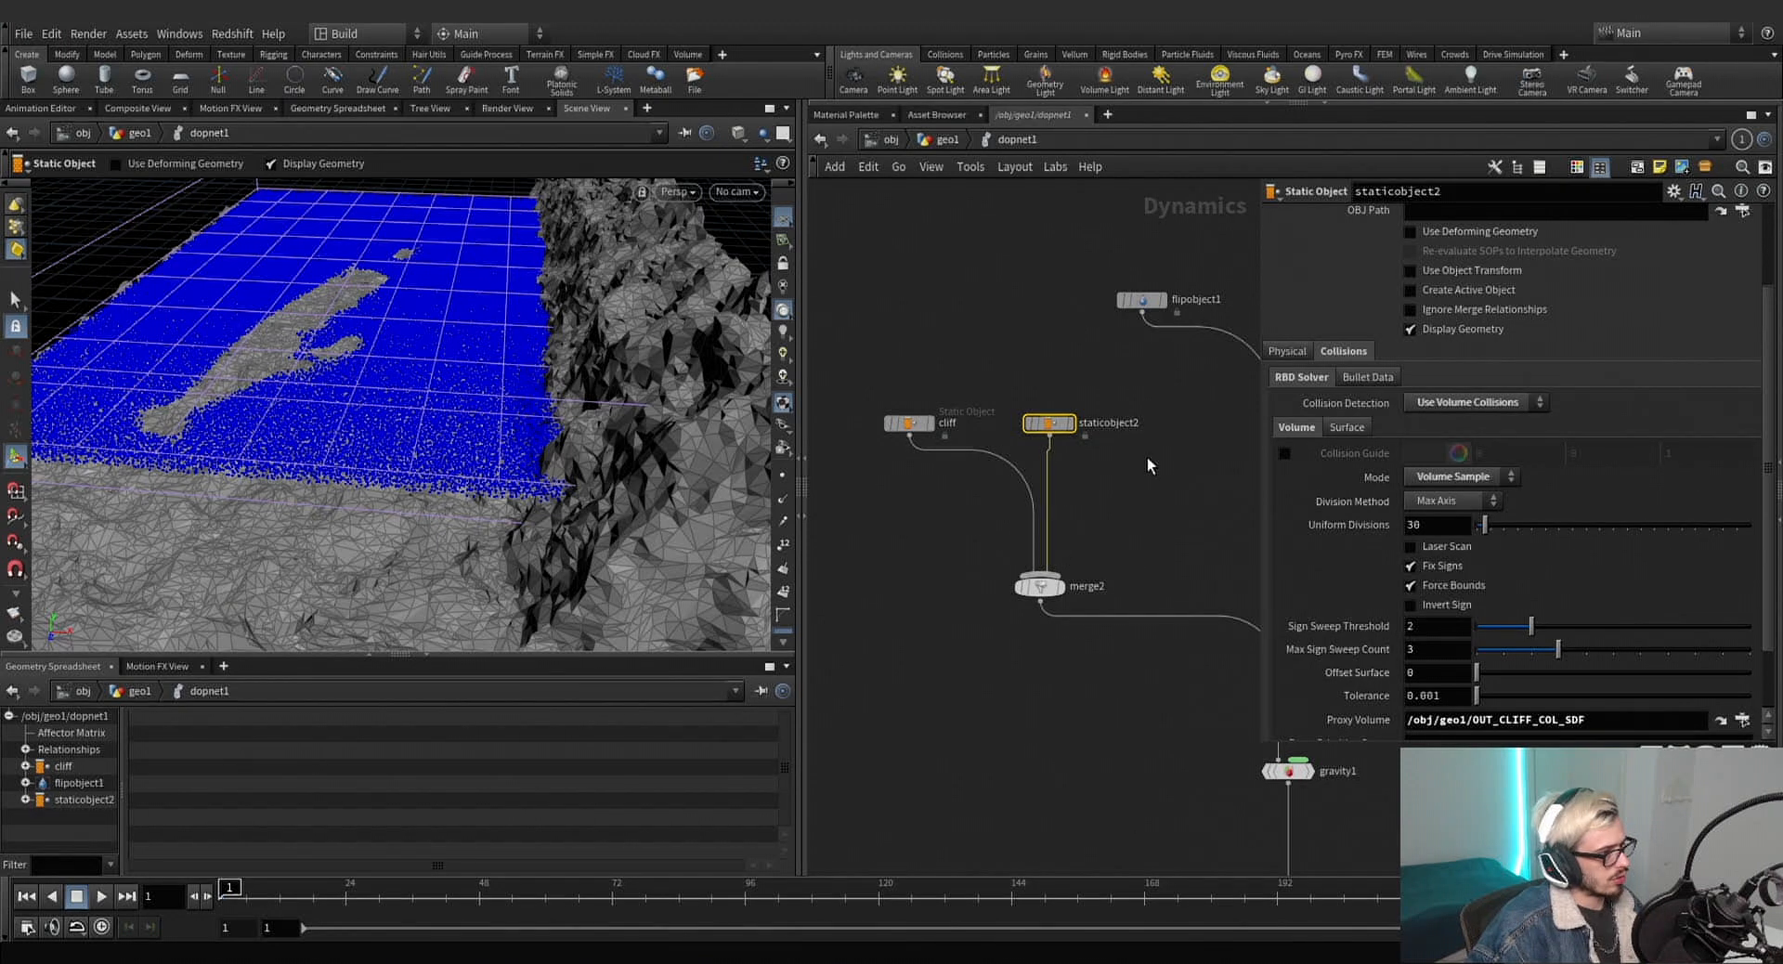
double_click(1110, 424)
text(shio)
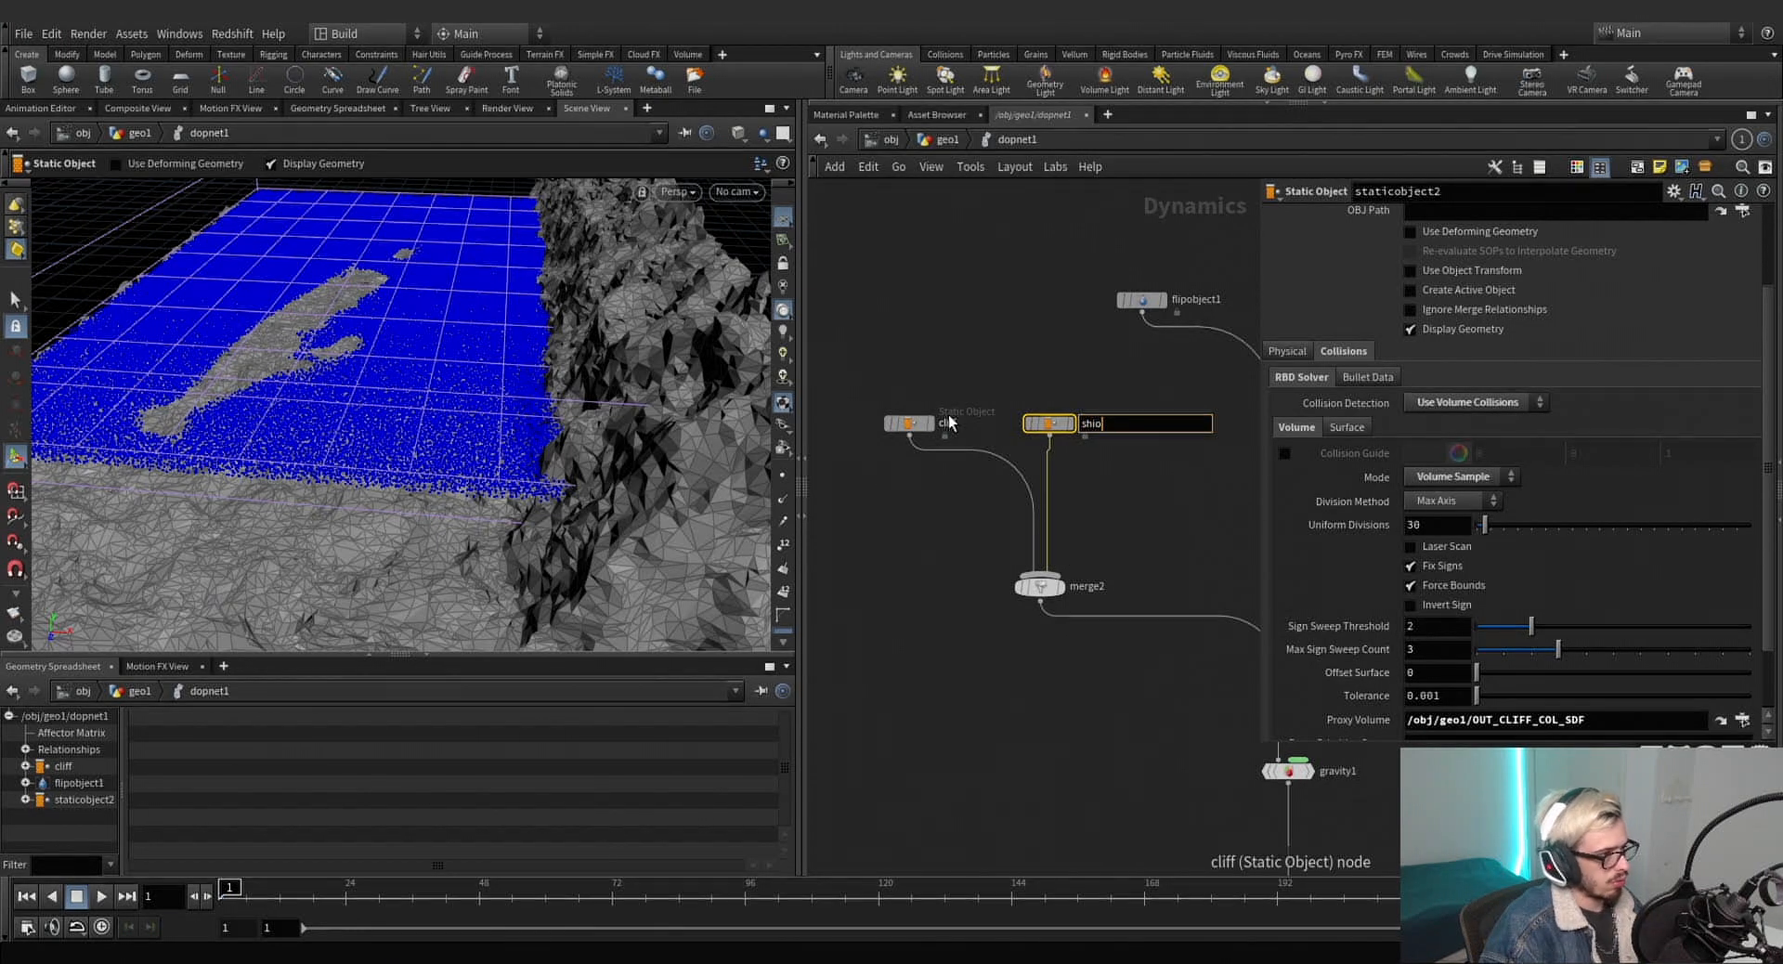
key(BackSpace)
text(pp)
key(Return)
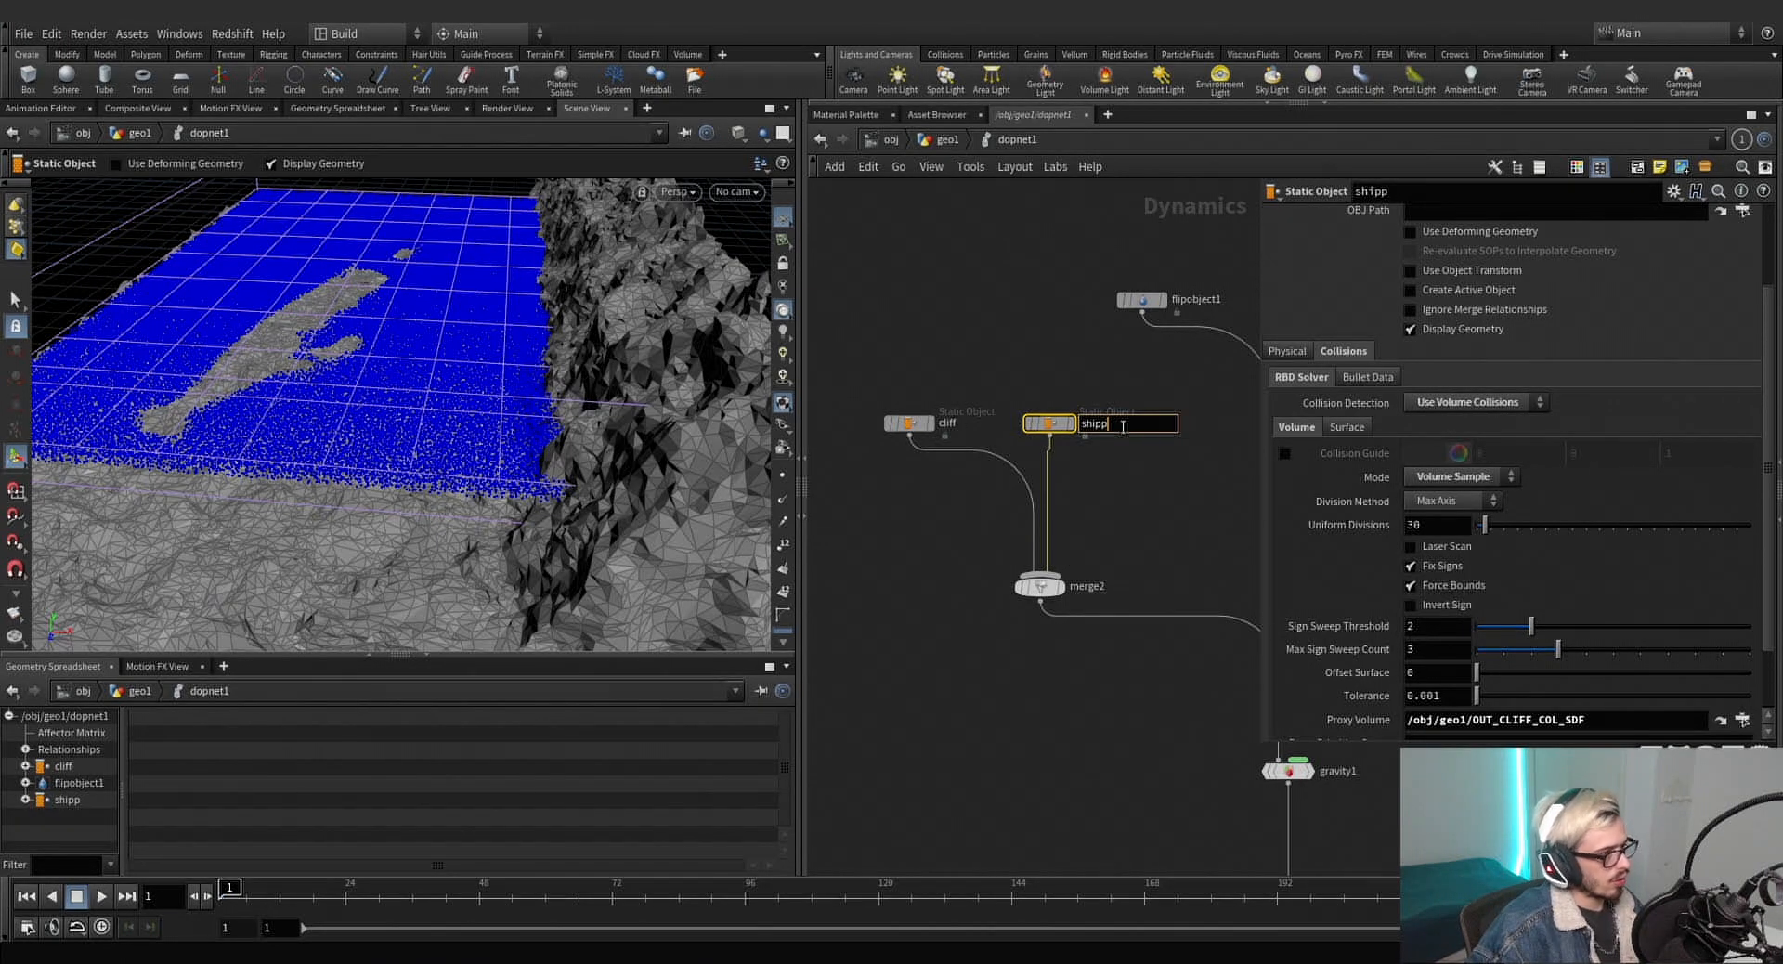
key(BackSpace)
Change the ship node's SOP Path to /obj/geo1/OUT_SHIP_COL_POLY and its Proxy Volume to /obj/geo1/OUT_SHIP_COL_SDF.
scroll(1502, 379, up, 3)
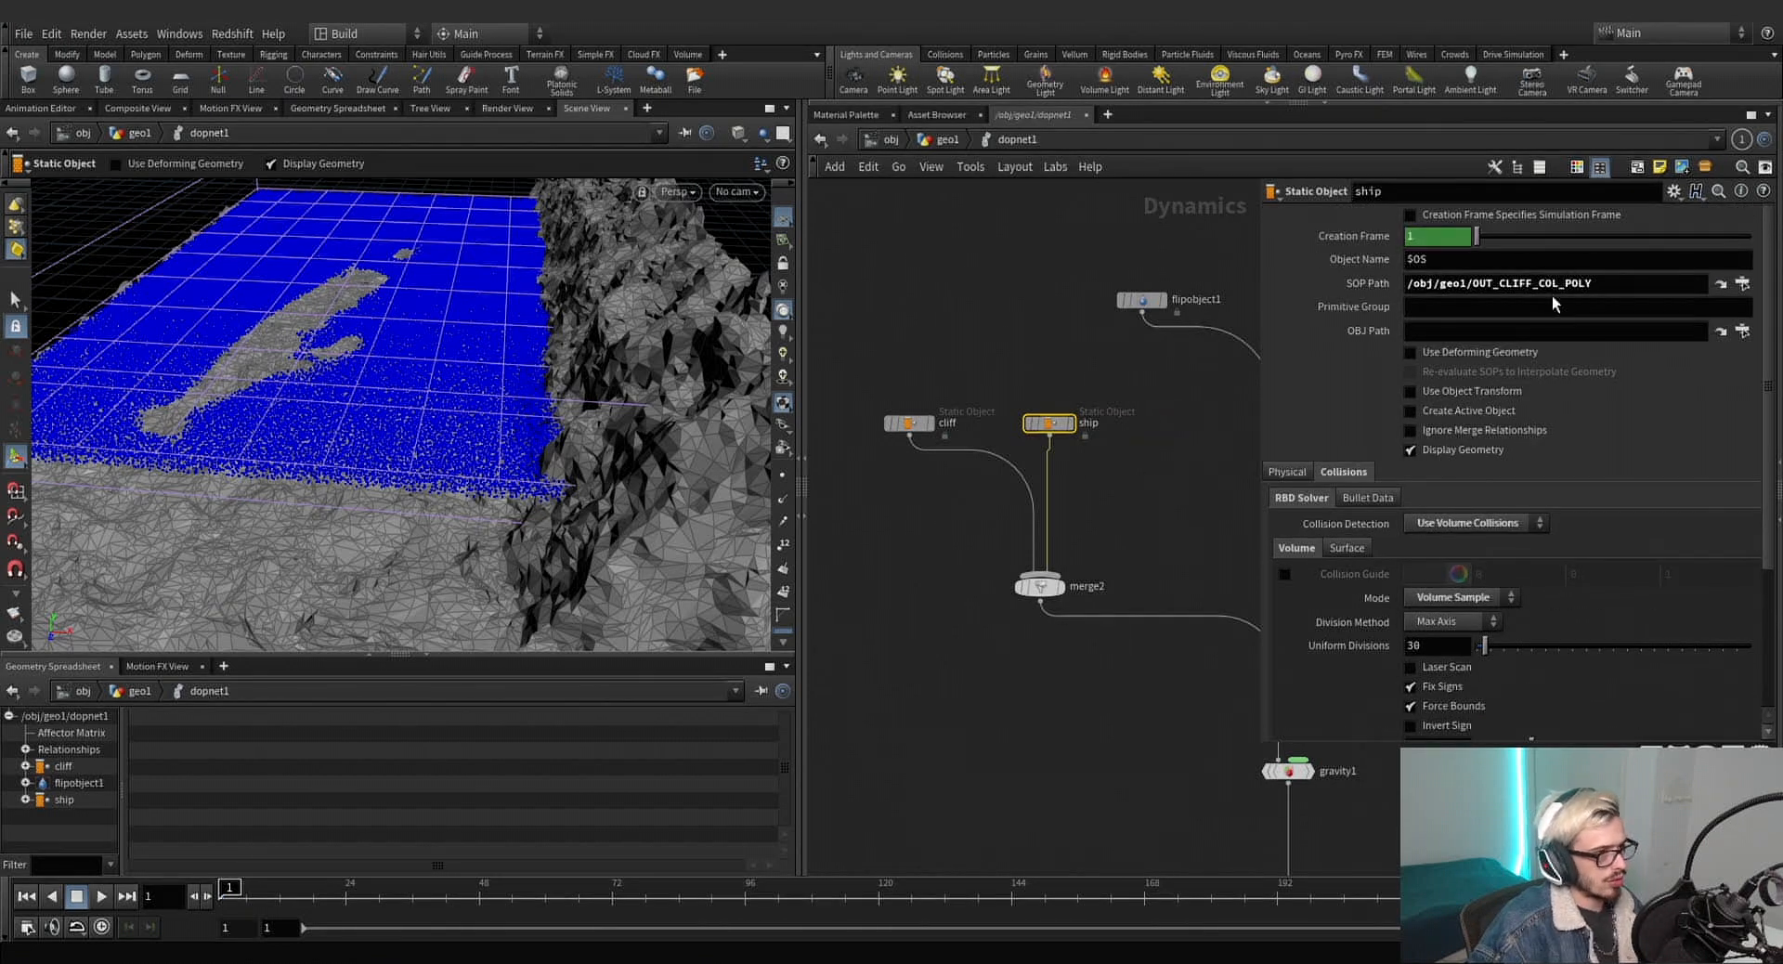
drag(1535, 287, 1497, 289)
text(SHI)
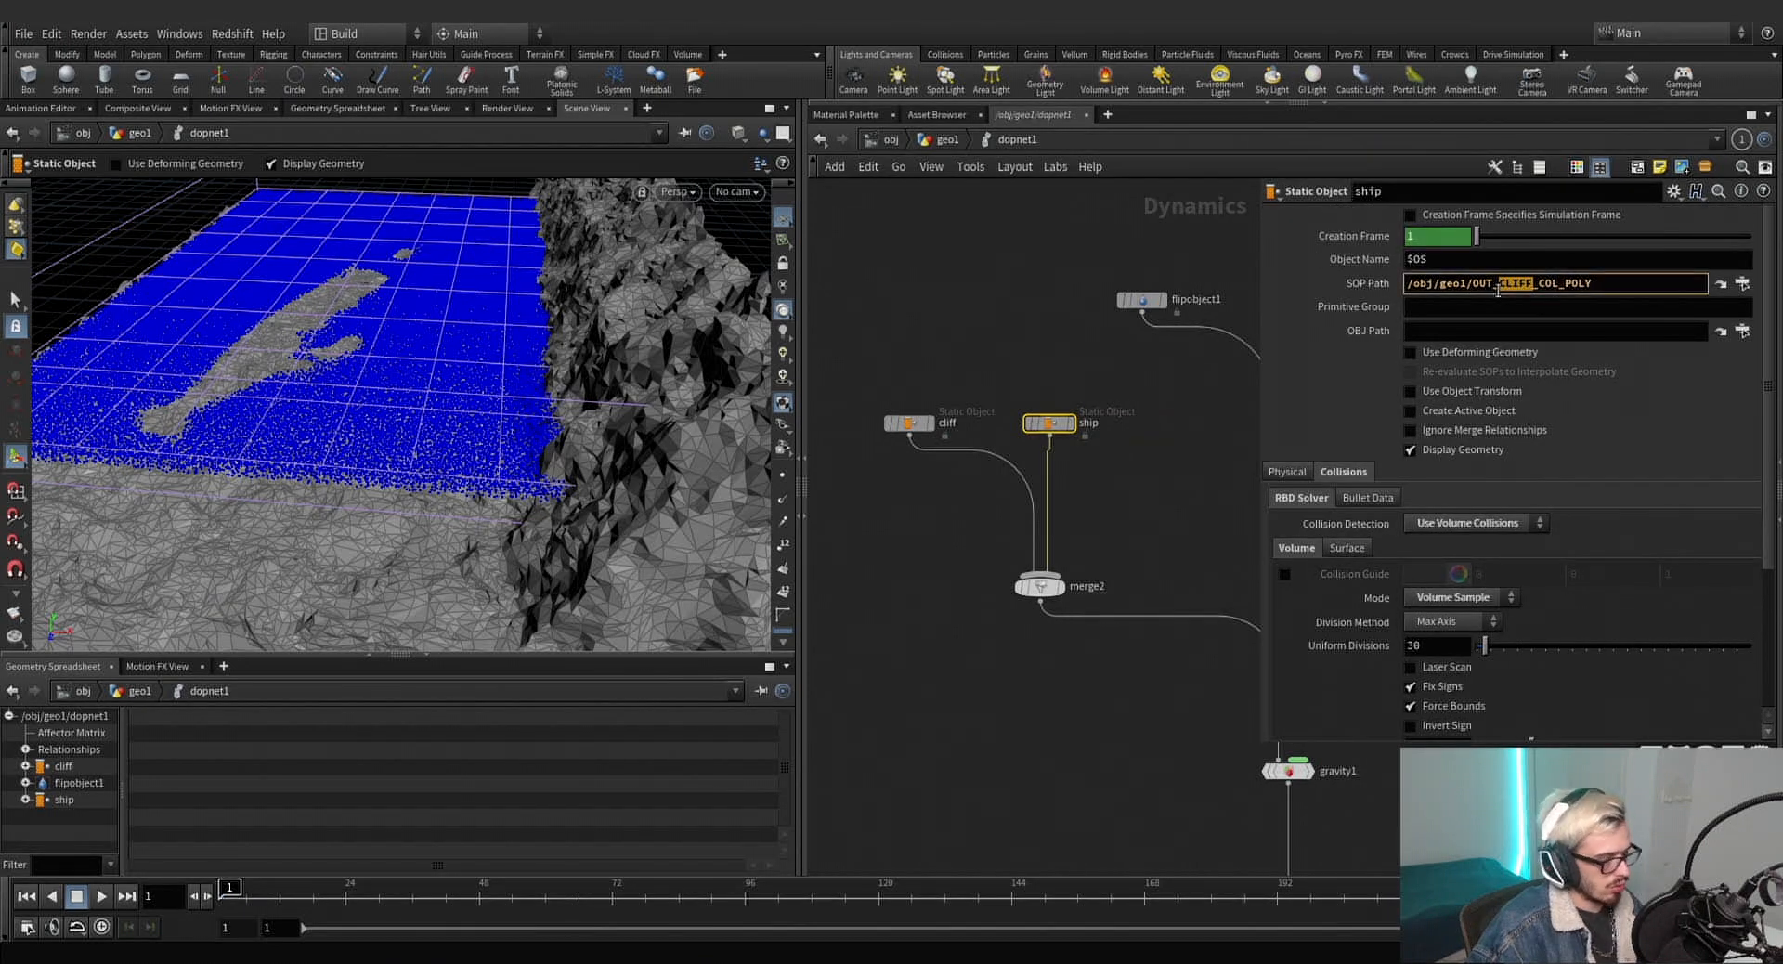
text(P)
scroll(1500, 371, down, 3)
drag(1534, 672, 1502, 672)
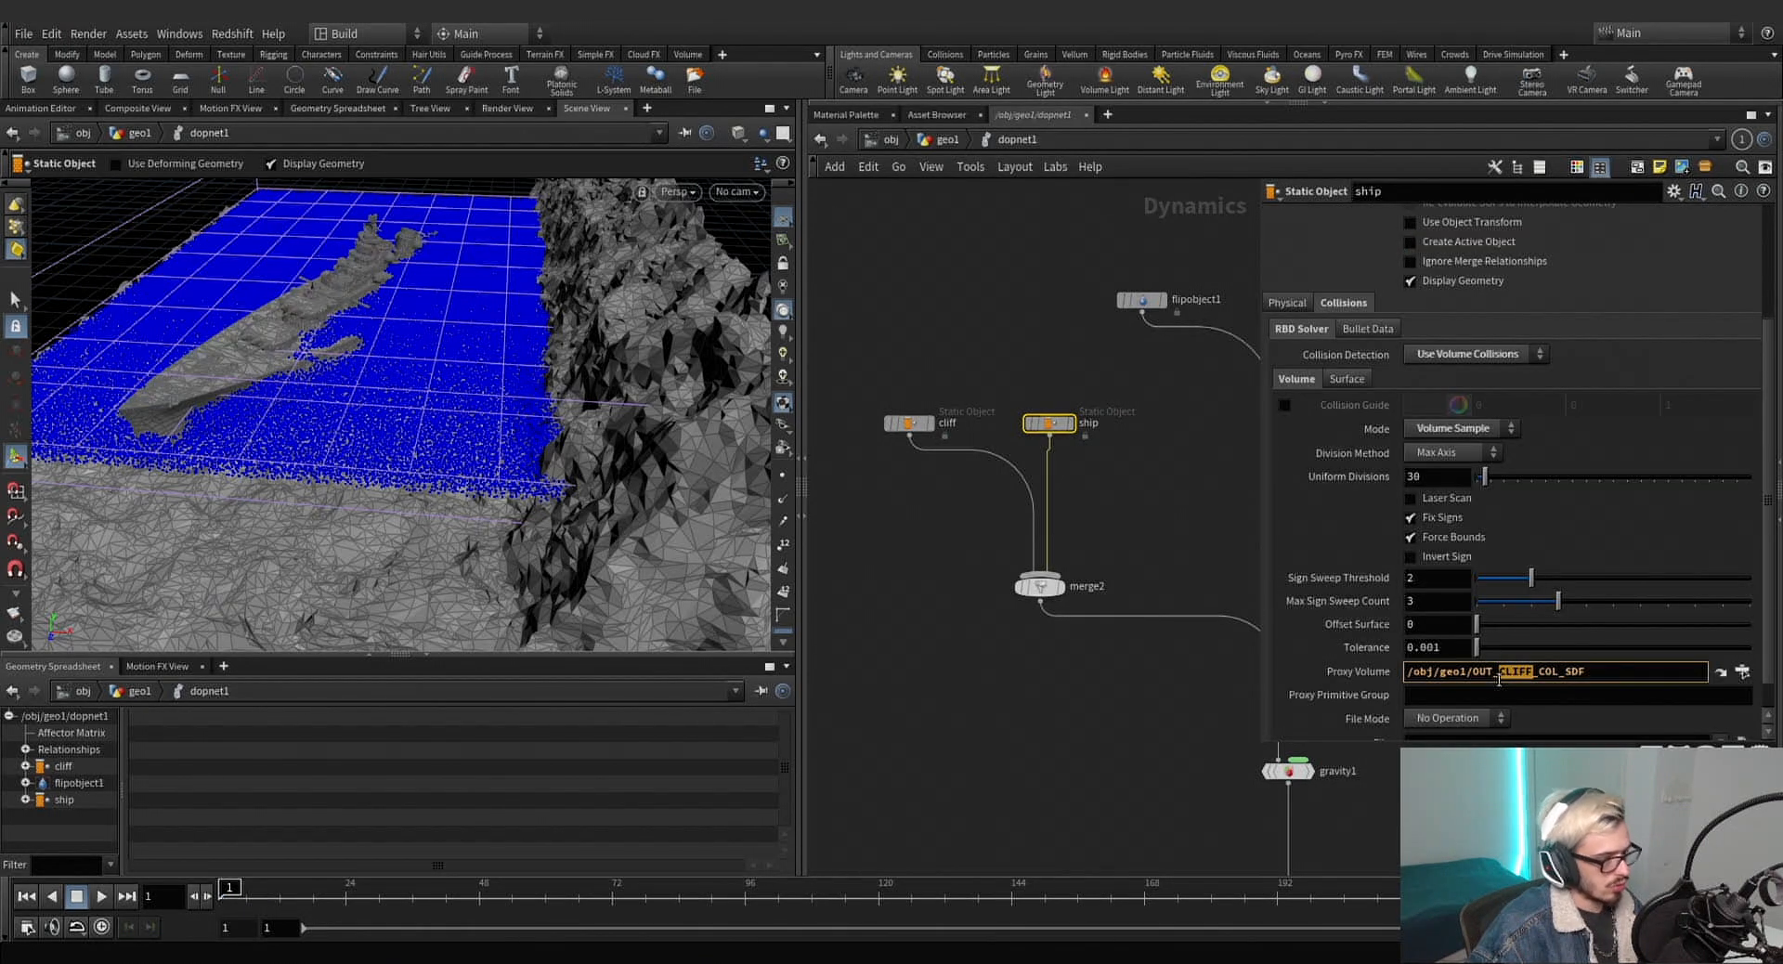
text(SHIP)
click(1177, 540)
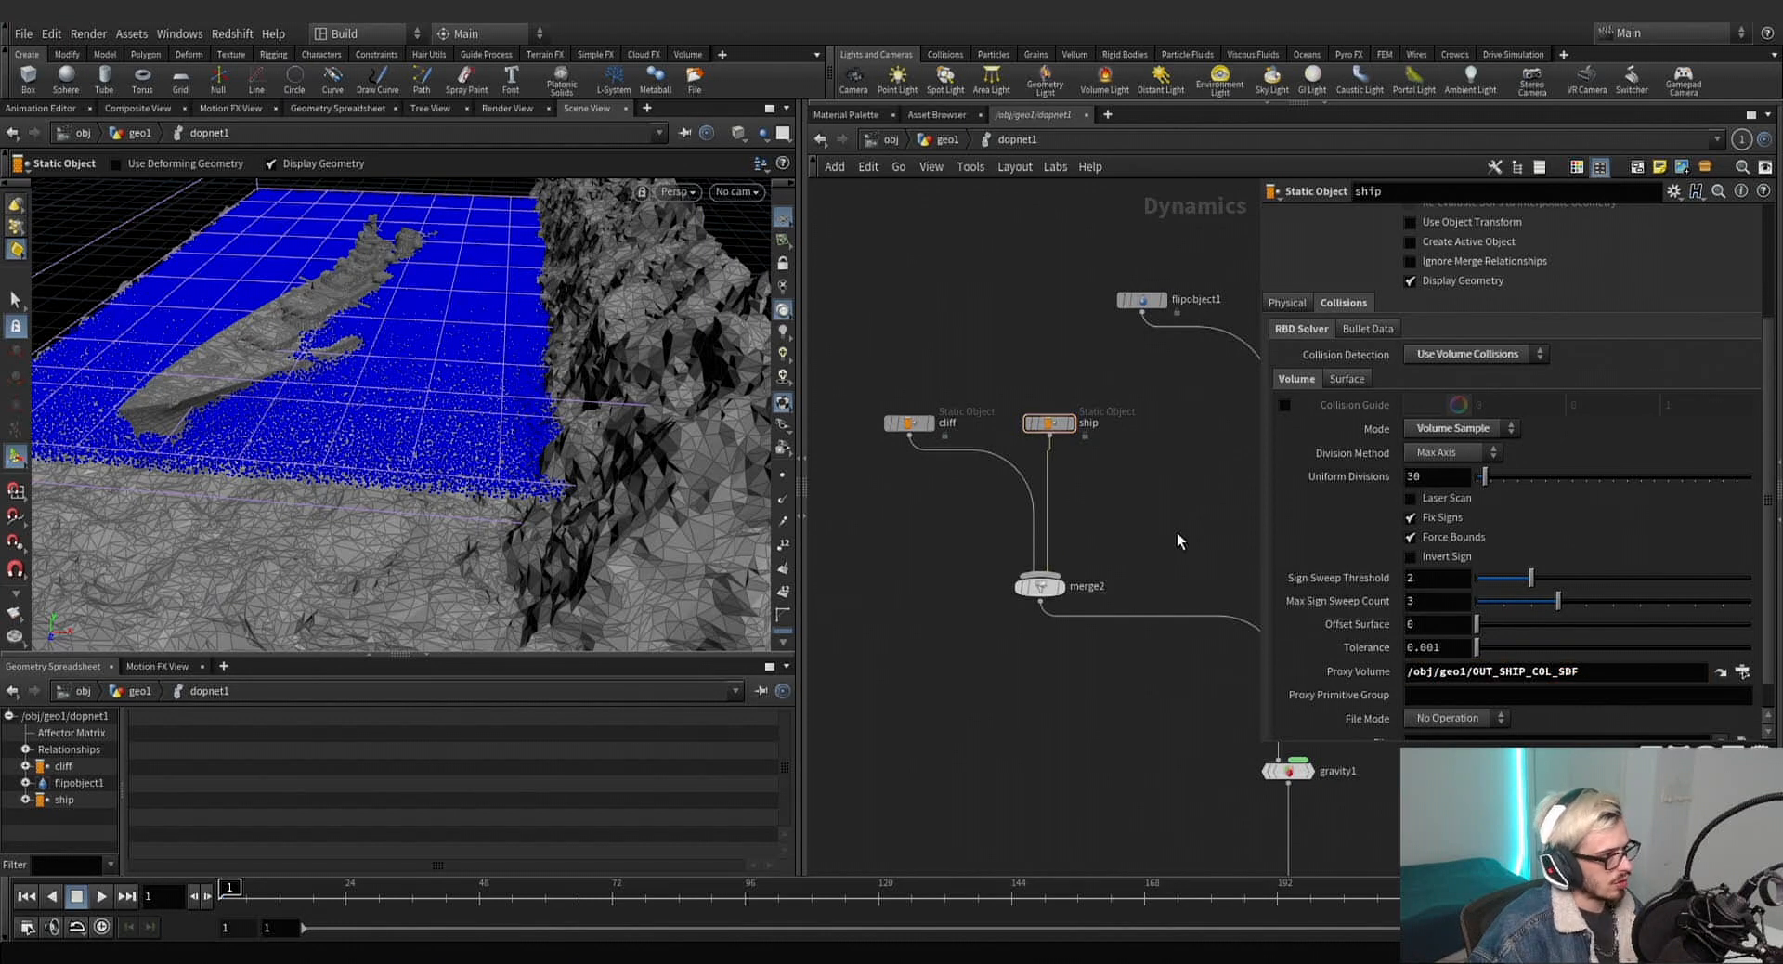
Turn off Display Geometry on the ship and cliff static objects.
click(1409, 283)
drag(965, 367, 883, 516)
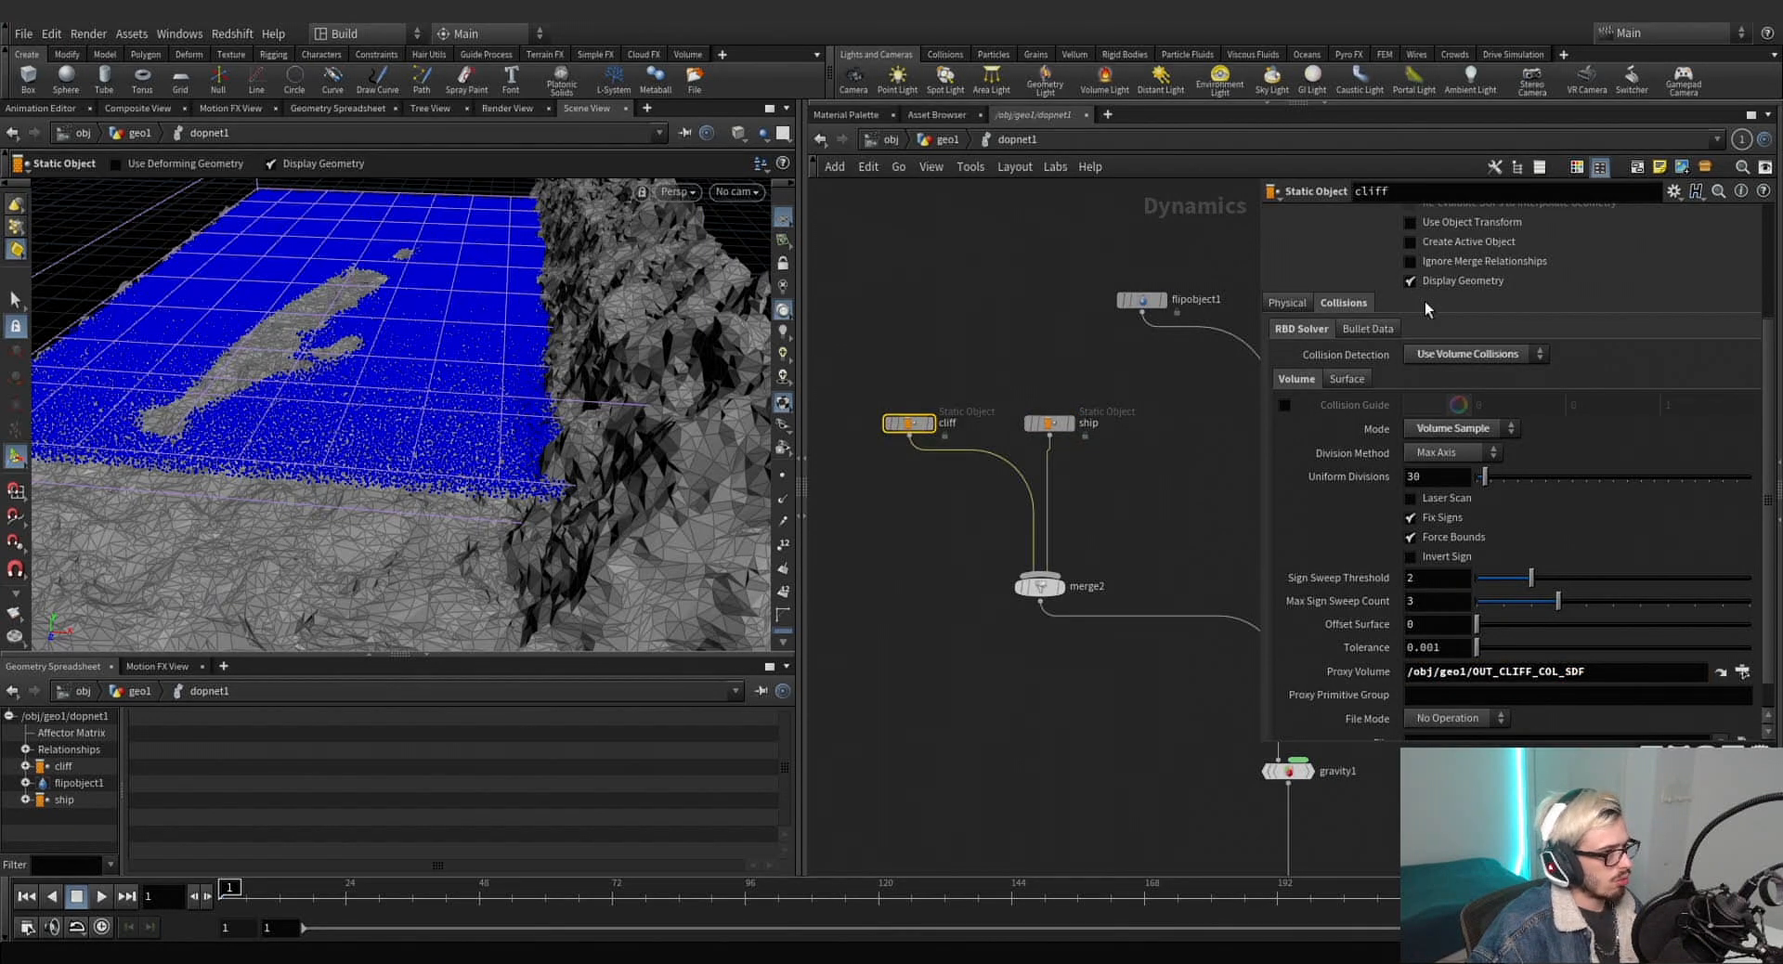
click(1410, 283)
Enable the Collision guide visualization on flipobject1.
middle_drag(1190, 378, 1135, 444)
click(1088, 364)
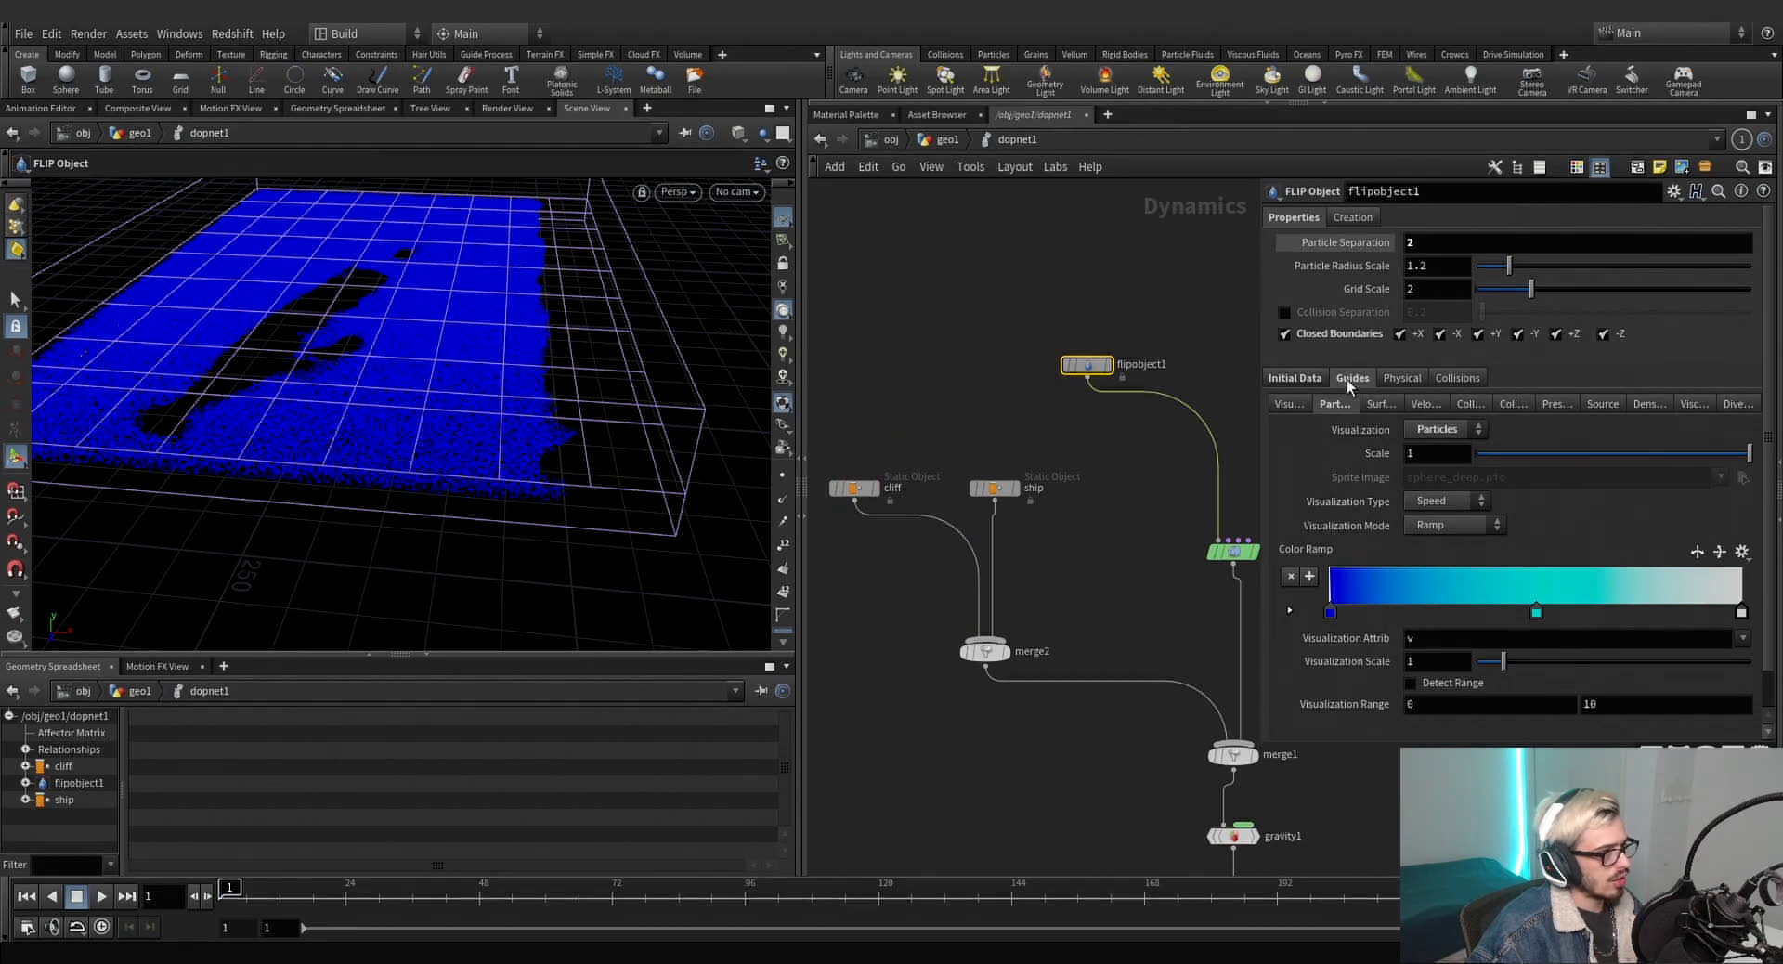
click(1300, 402)
click(1284, 502)
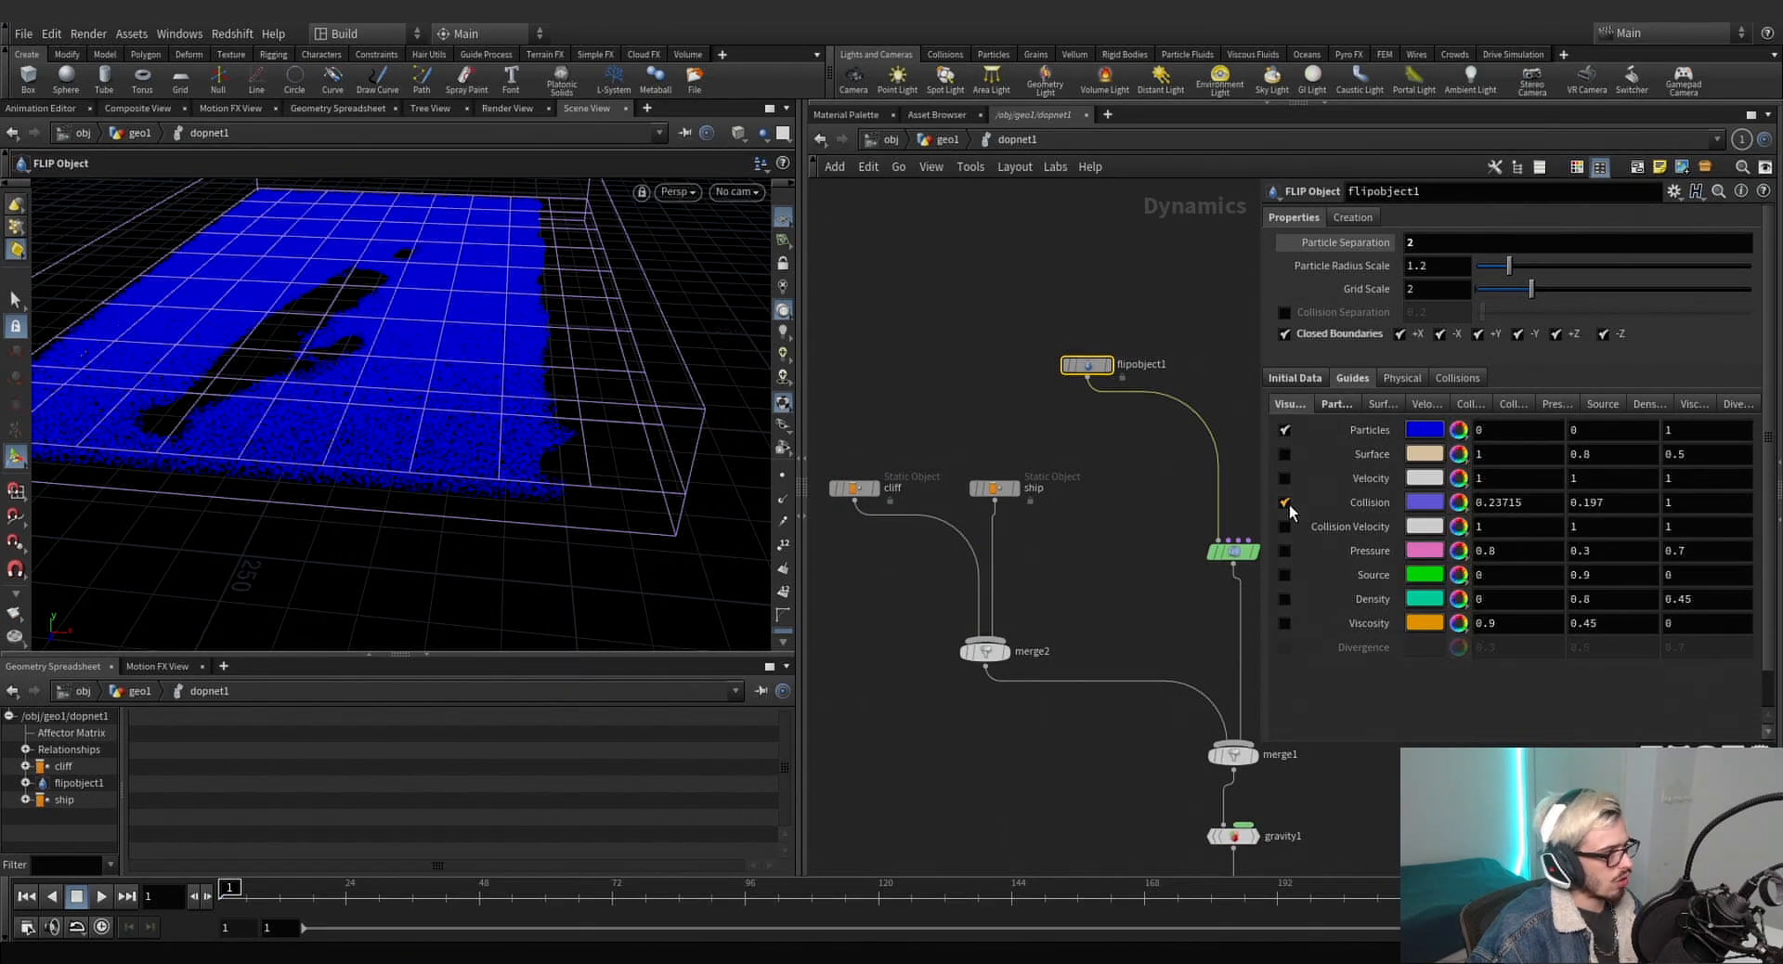
Play the first few frames of the simulation and examine the collision guide around the ship.
click(104, 898)
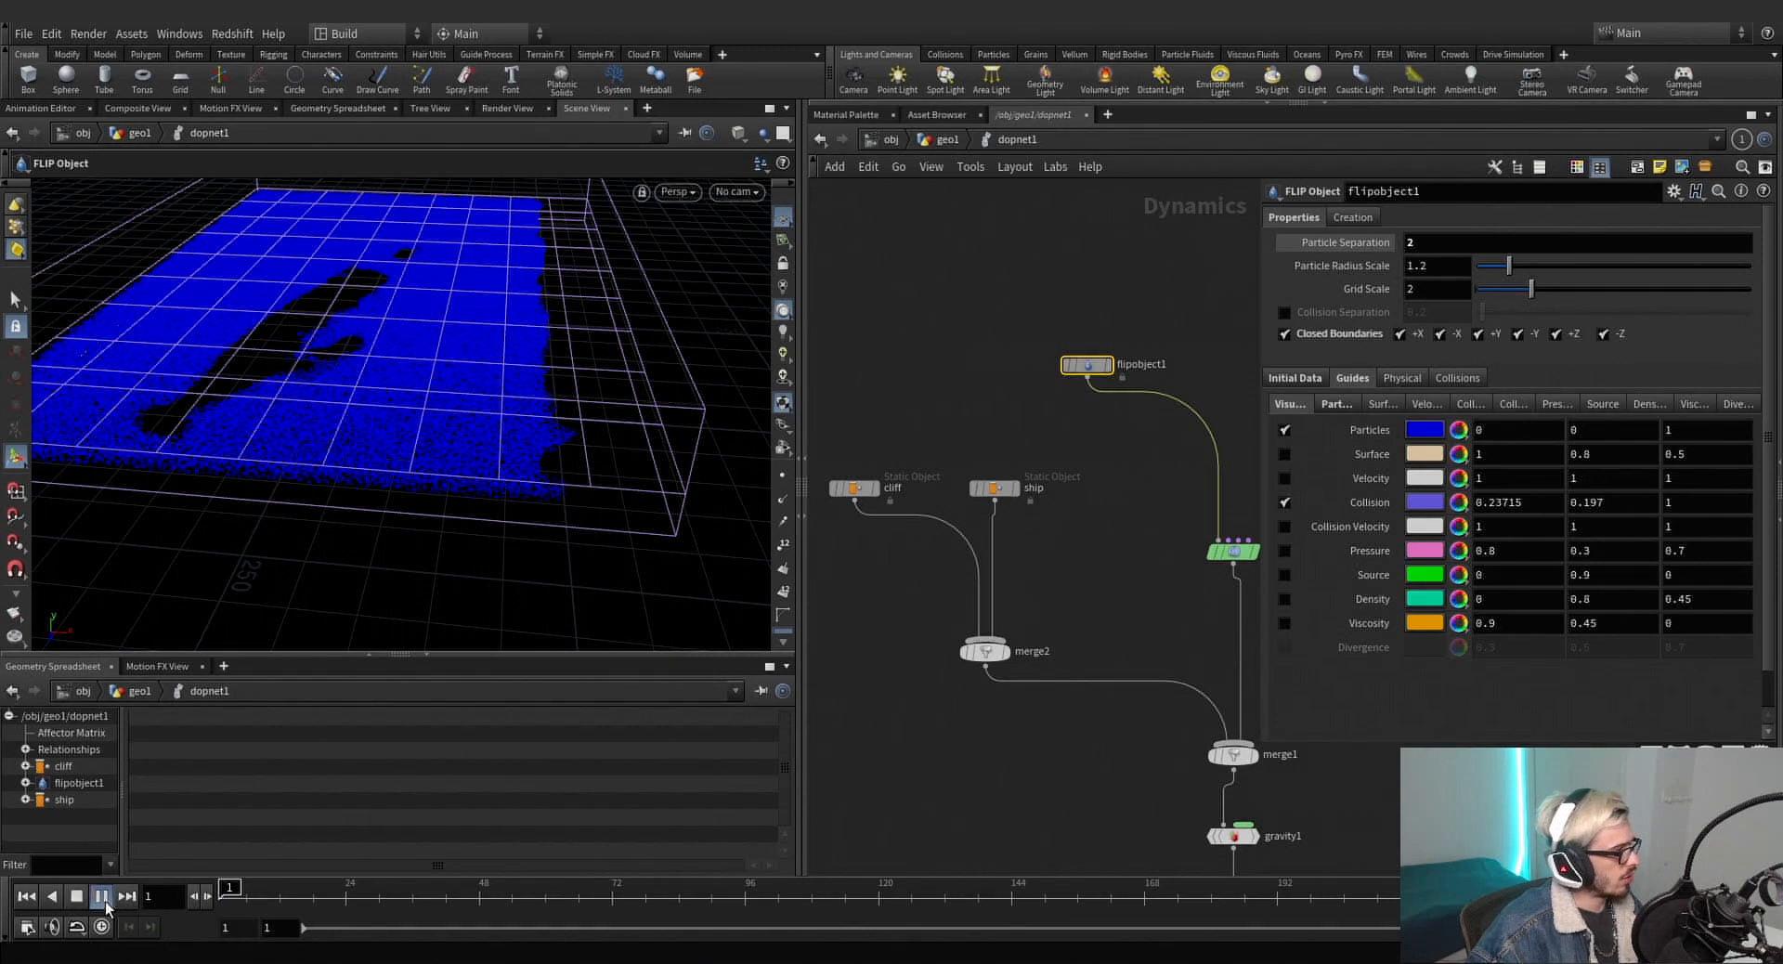
click(107, 902)
alt+drag(282, 370, 668, 469)
alt+drag(445, 502, 330, 517)
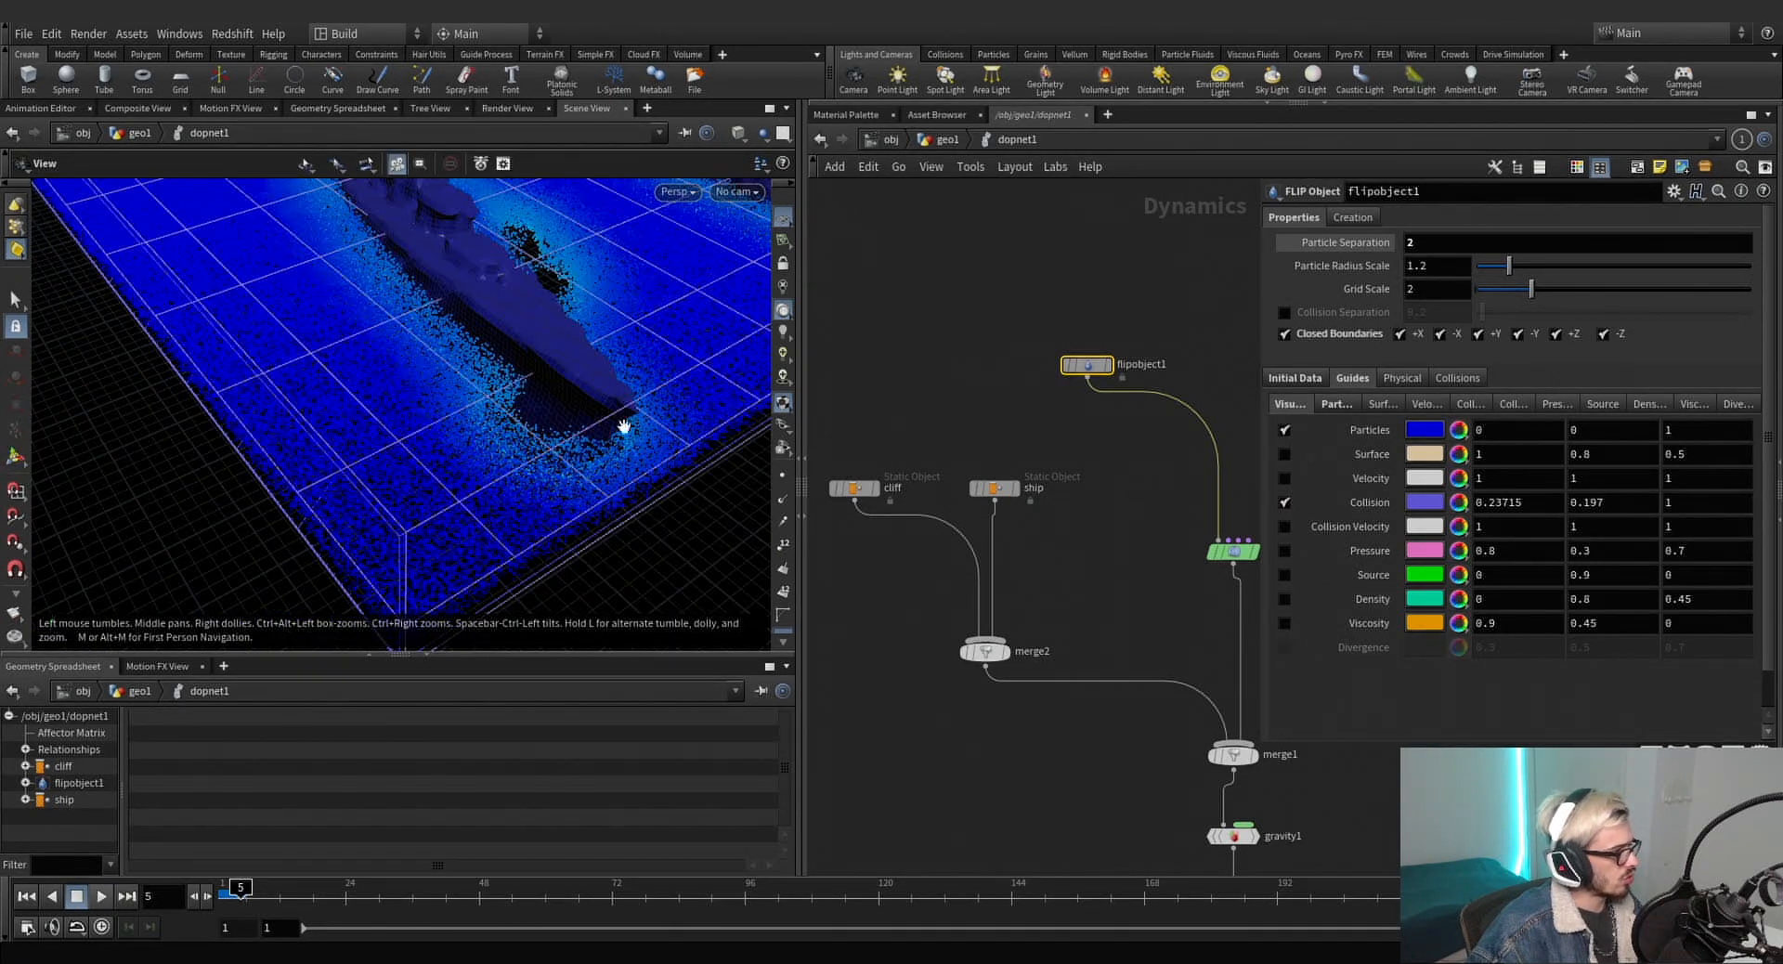
Duplicate the ship static object into merge2 and set the copy's SOP Path to /obj/geo1/OUT_ROCKS_COL_POLY.
drag(1127, 562, 1105, 516)
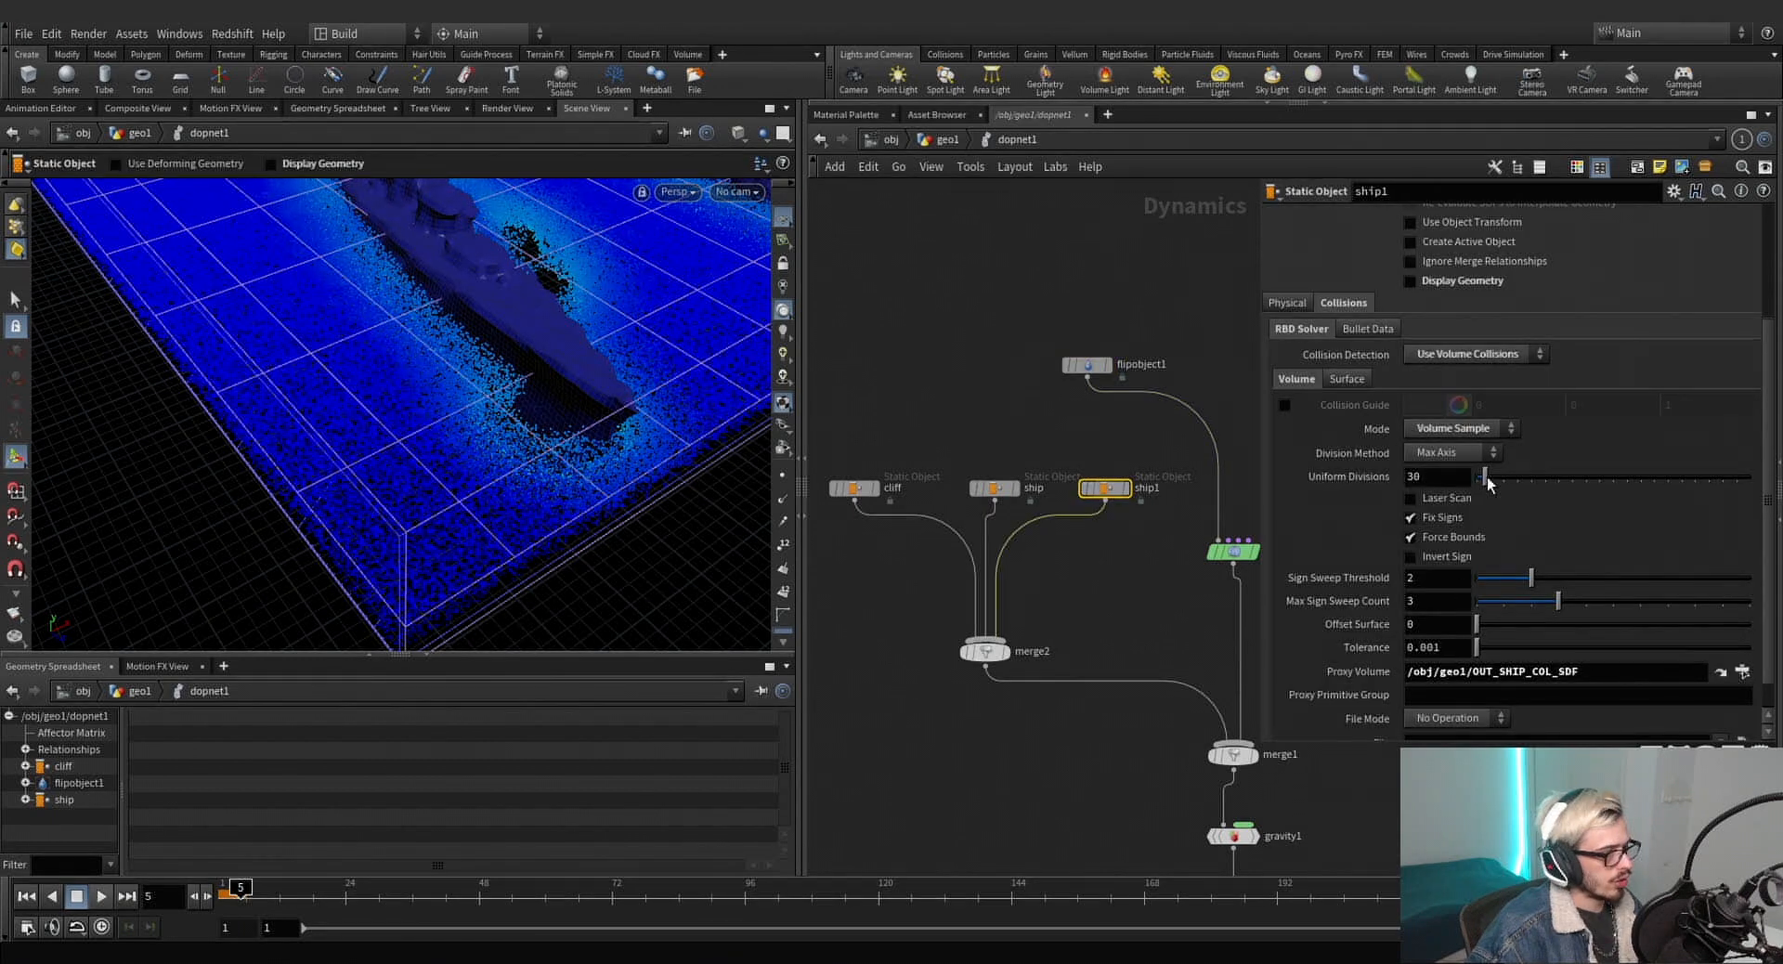
scroll(1513, 390, up, 3)
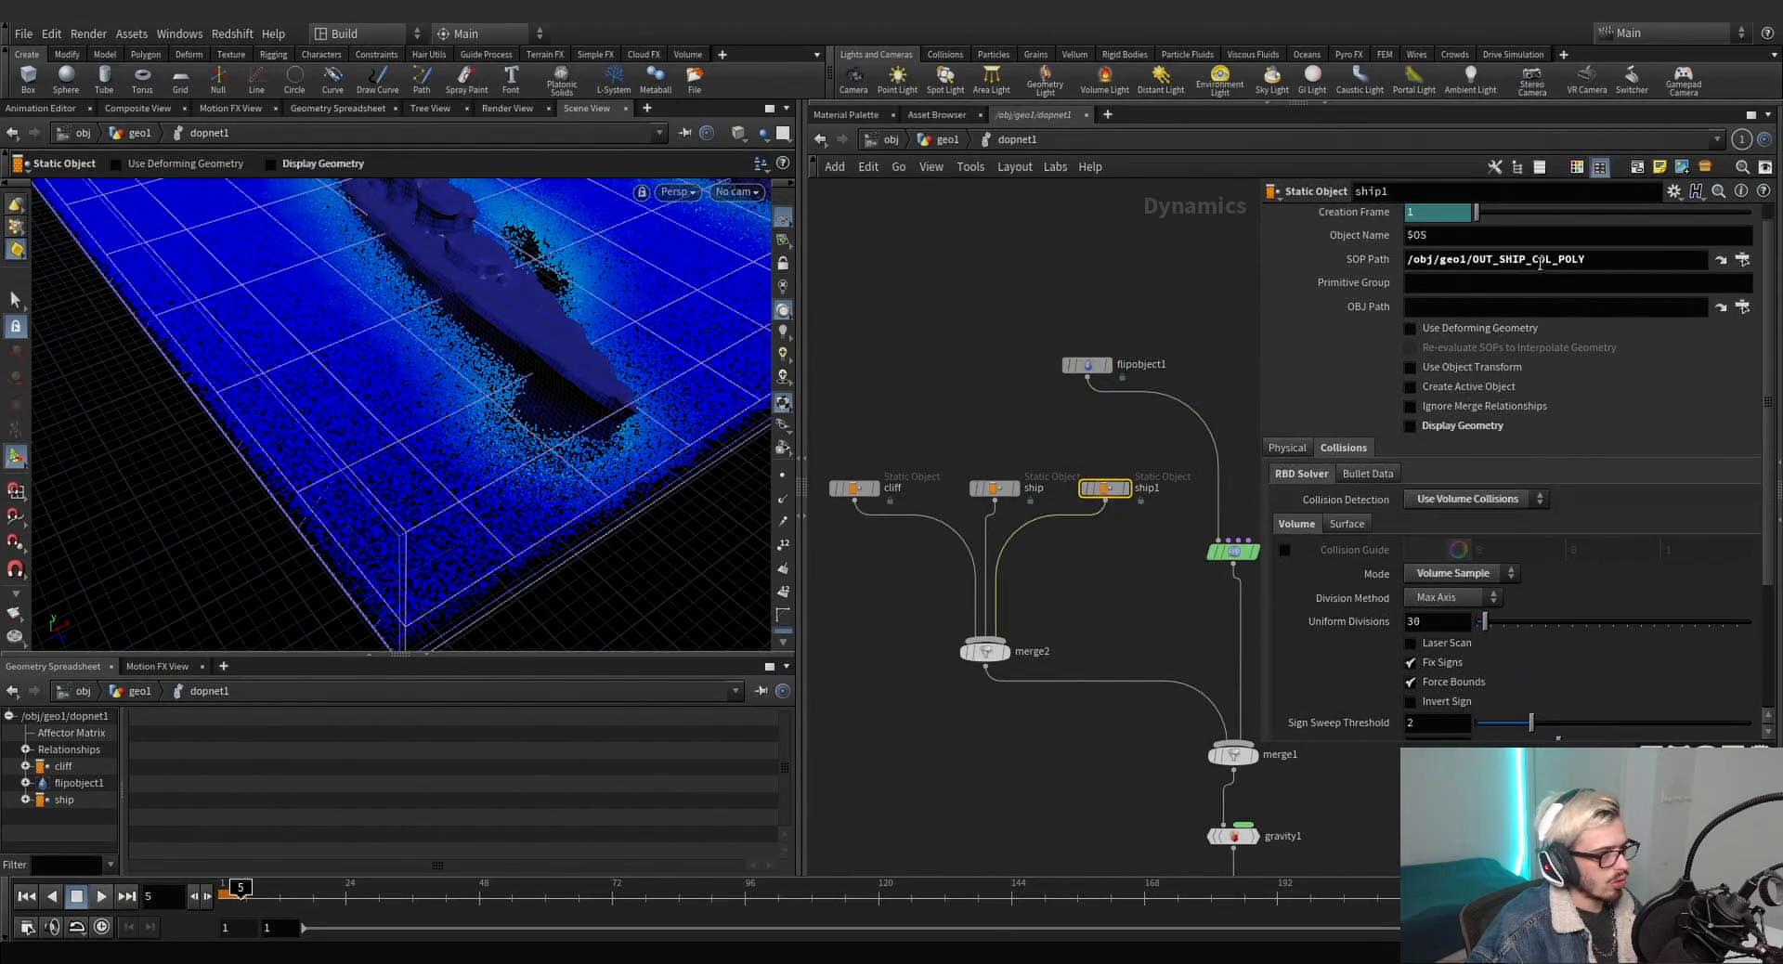
drag(1521, 263, 1499, 263)
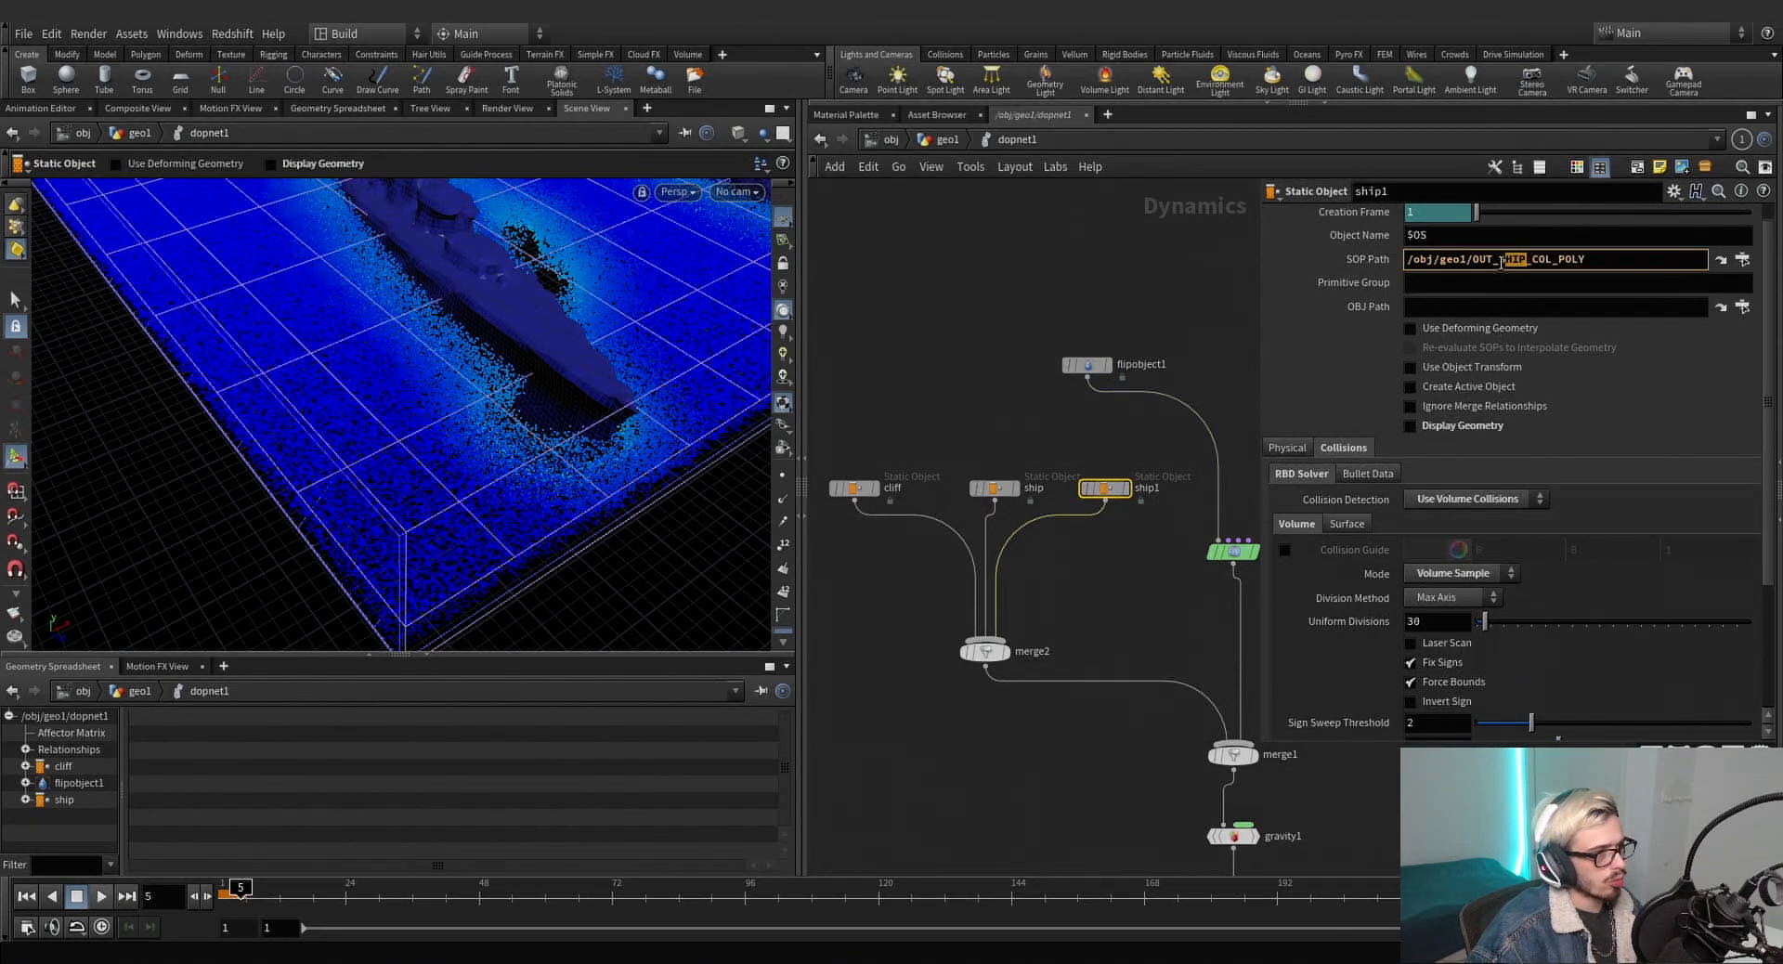
text(ROCKS)
key(Return)
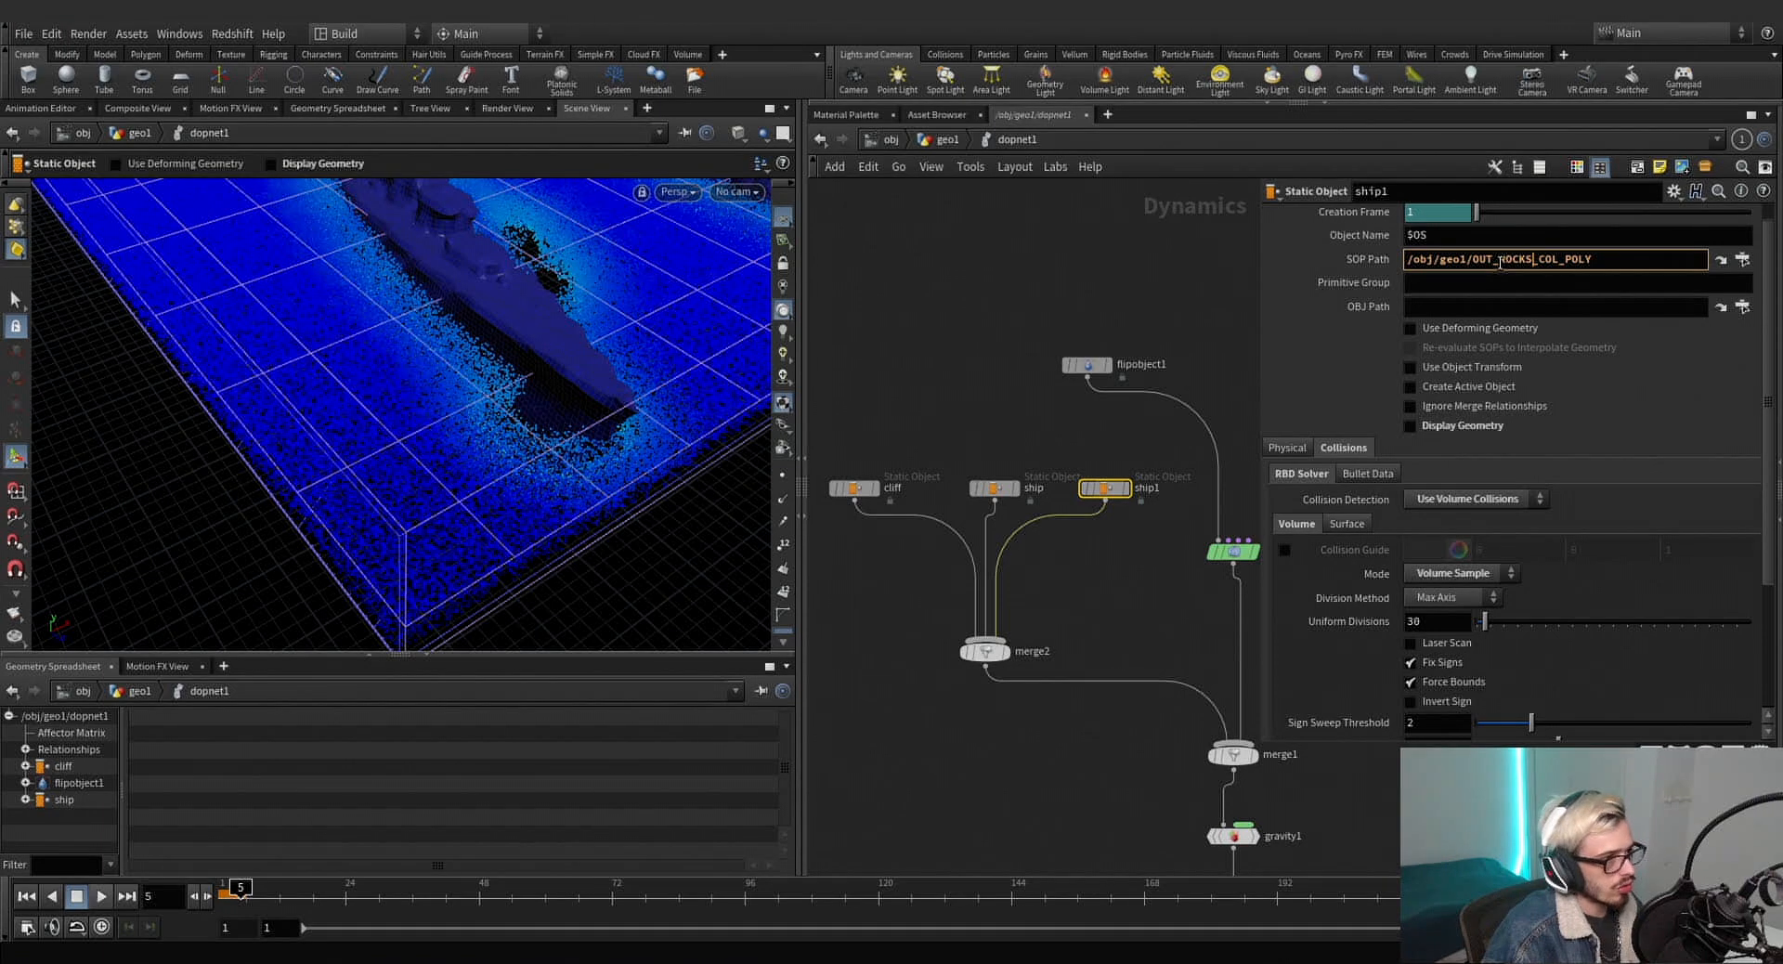
Set the duplicated static object's Proxy Volume to /obj/geo1/OUT_ROCKS_COL_SDF and rename the node as rocks.
scroll(1504, 418, down, 3)
double_click(1147, 489)
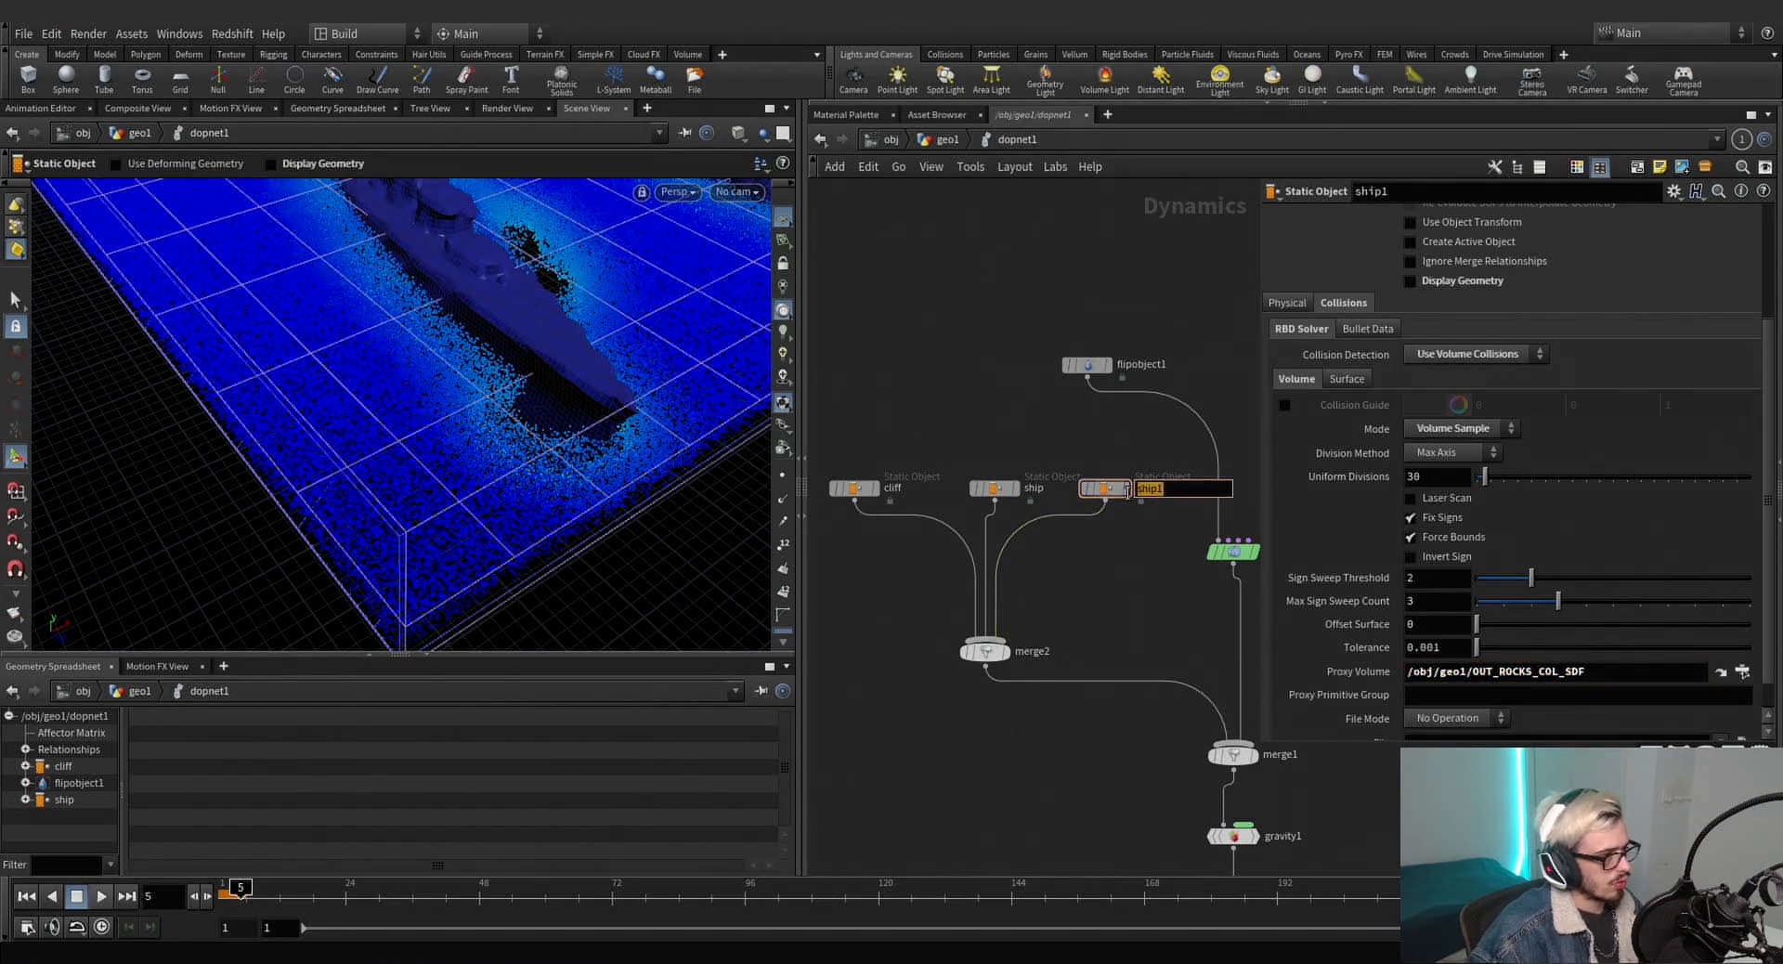
text(rocks)
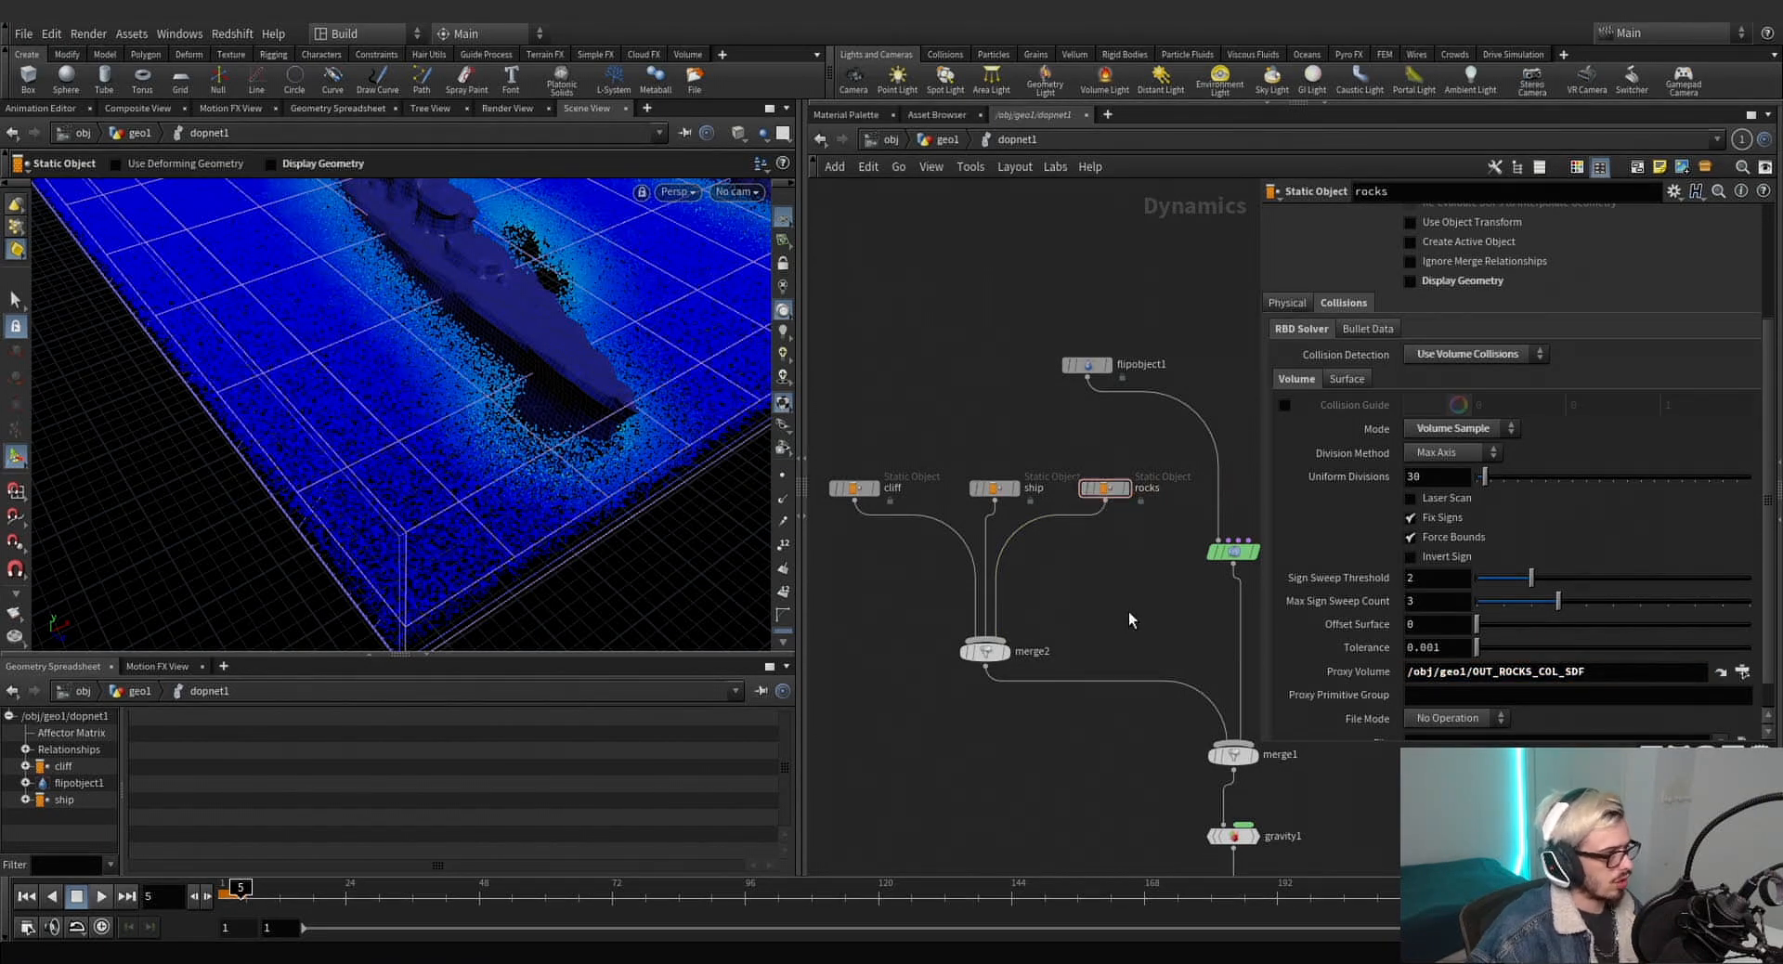
Replay the simulation from frame 1, examine the fluid around the ship and rocks, and scrub back to frame 24.
scroll(1069, 571, down, 3)
middle_drag(1069, 571, 903, 414)
click(224, 890)
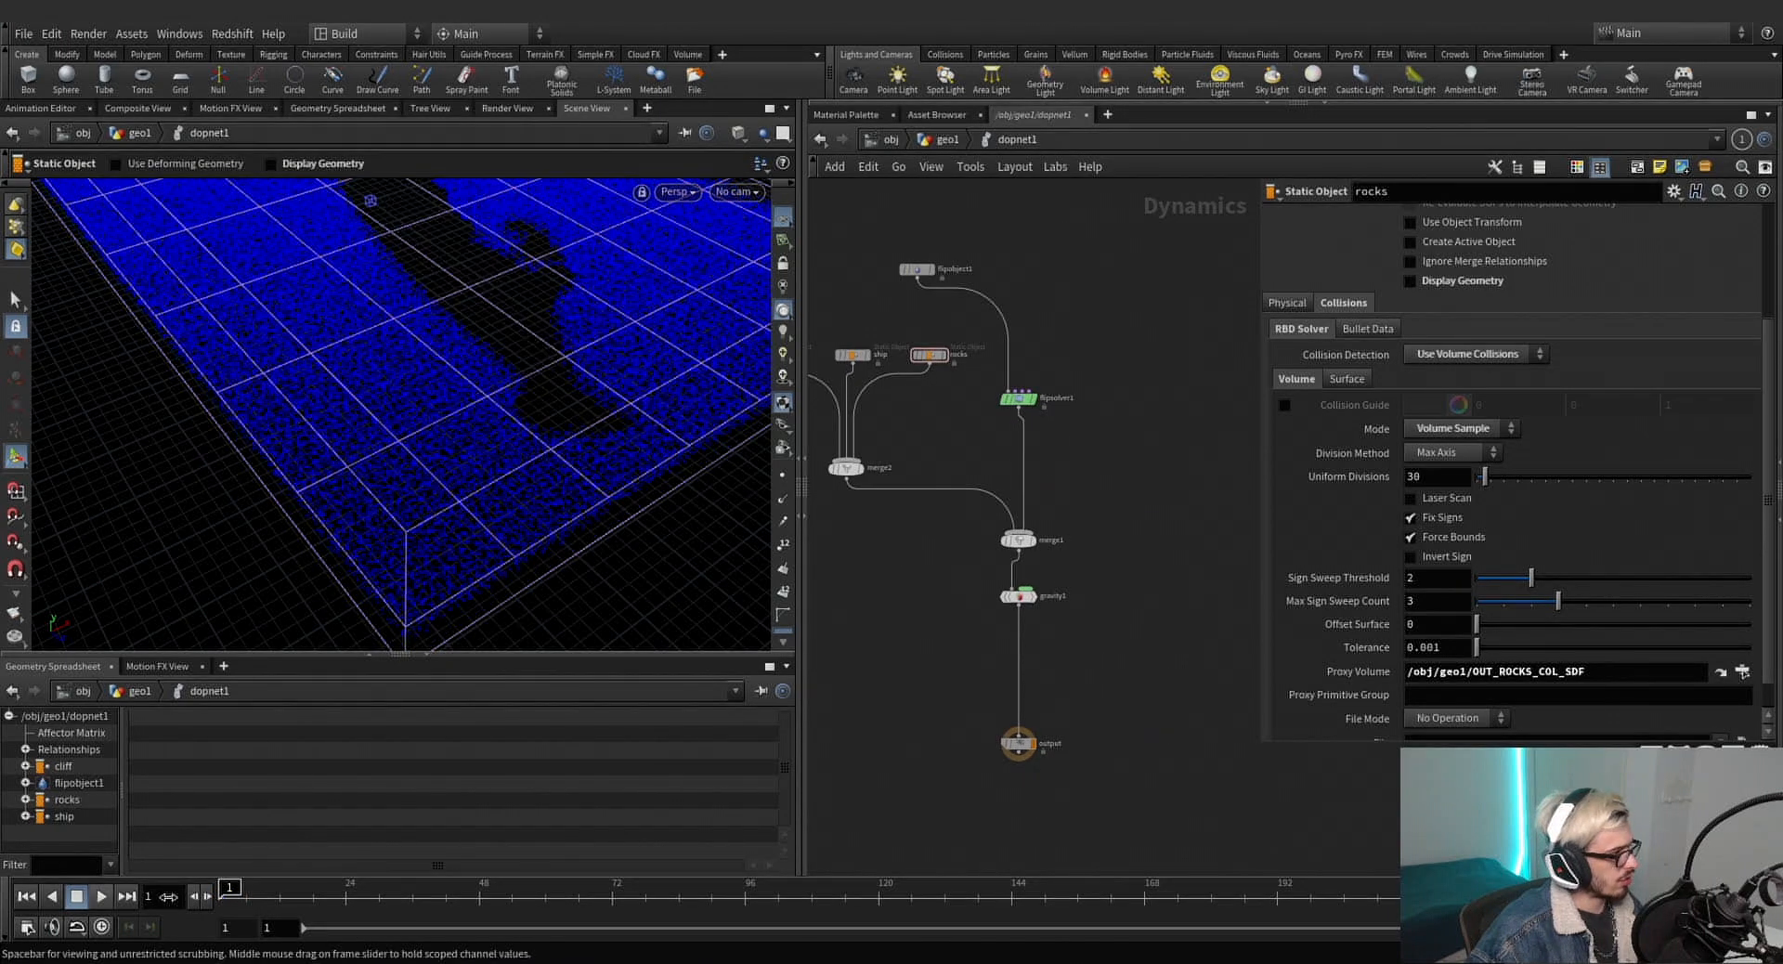
click(102, 896)
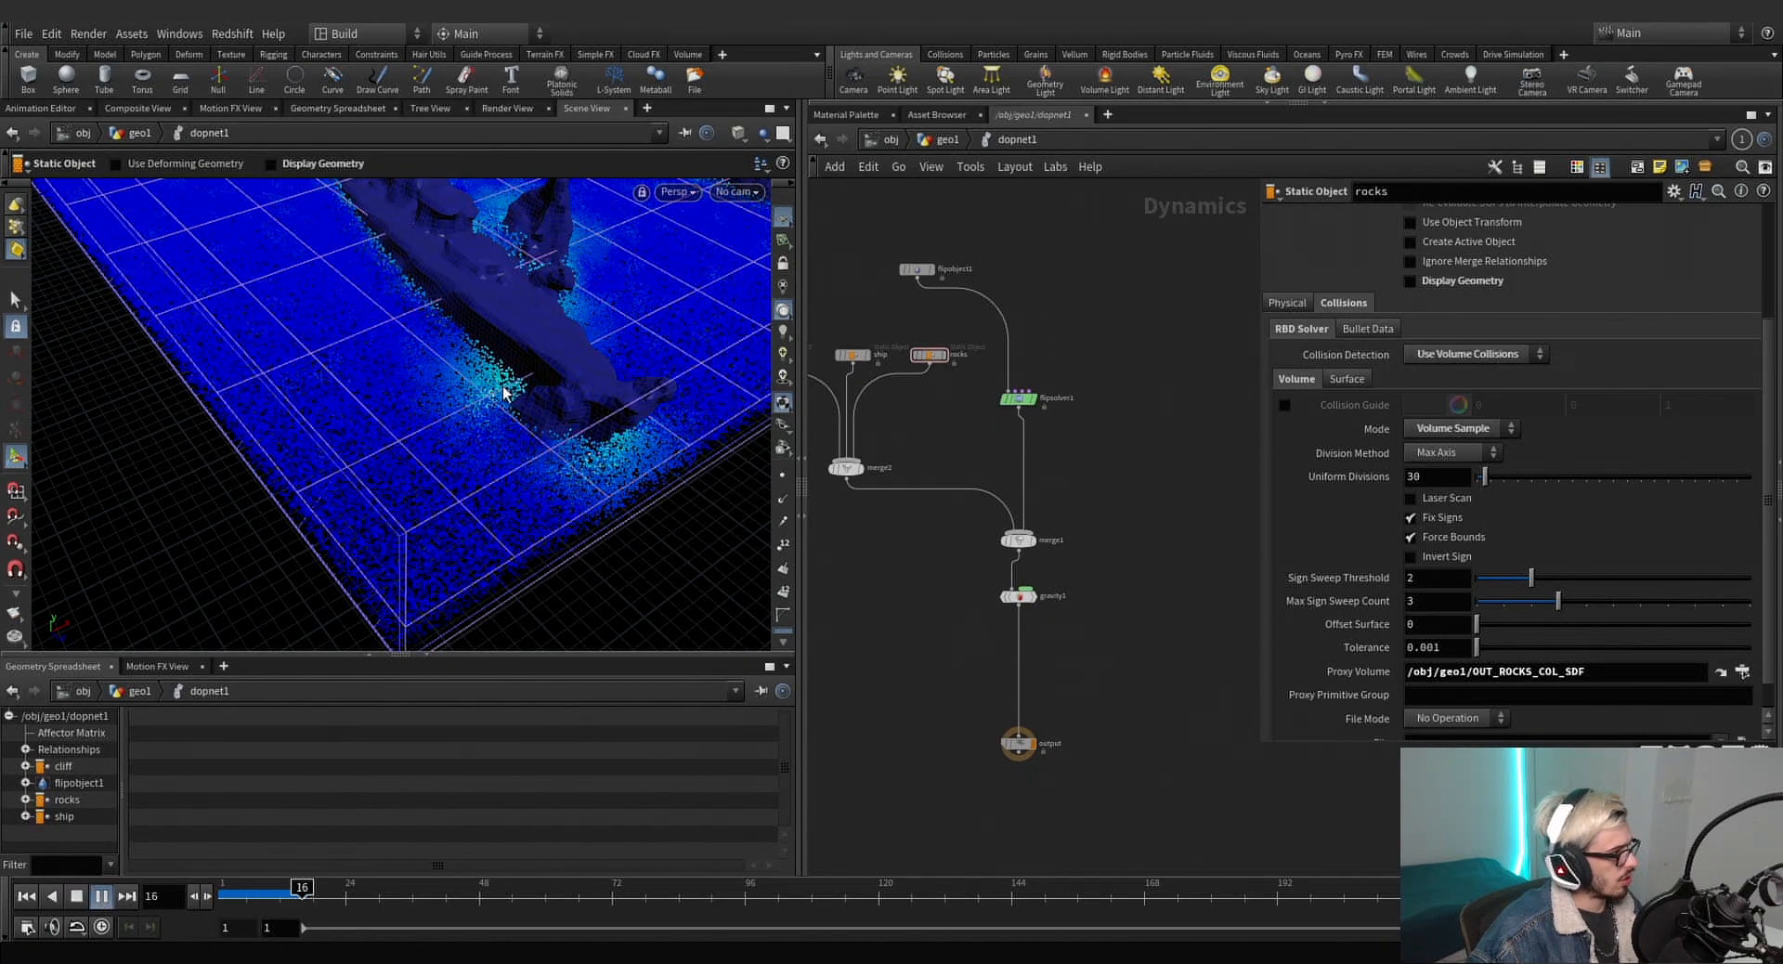
alt+drag(505, 384, 477, 343)
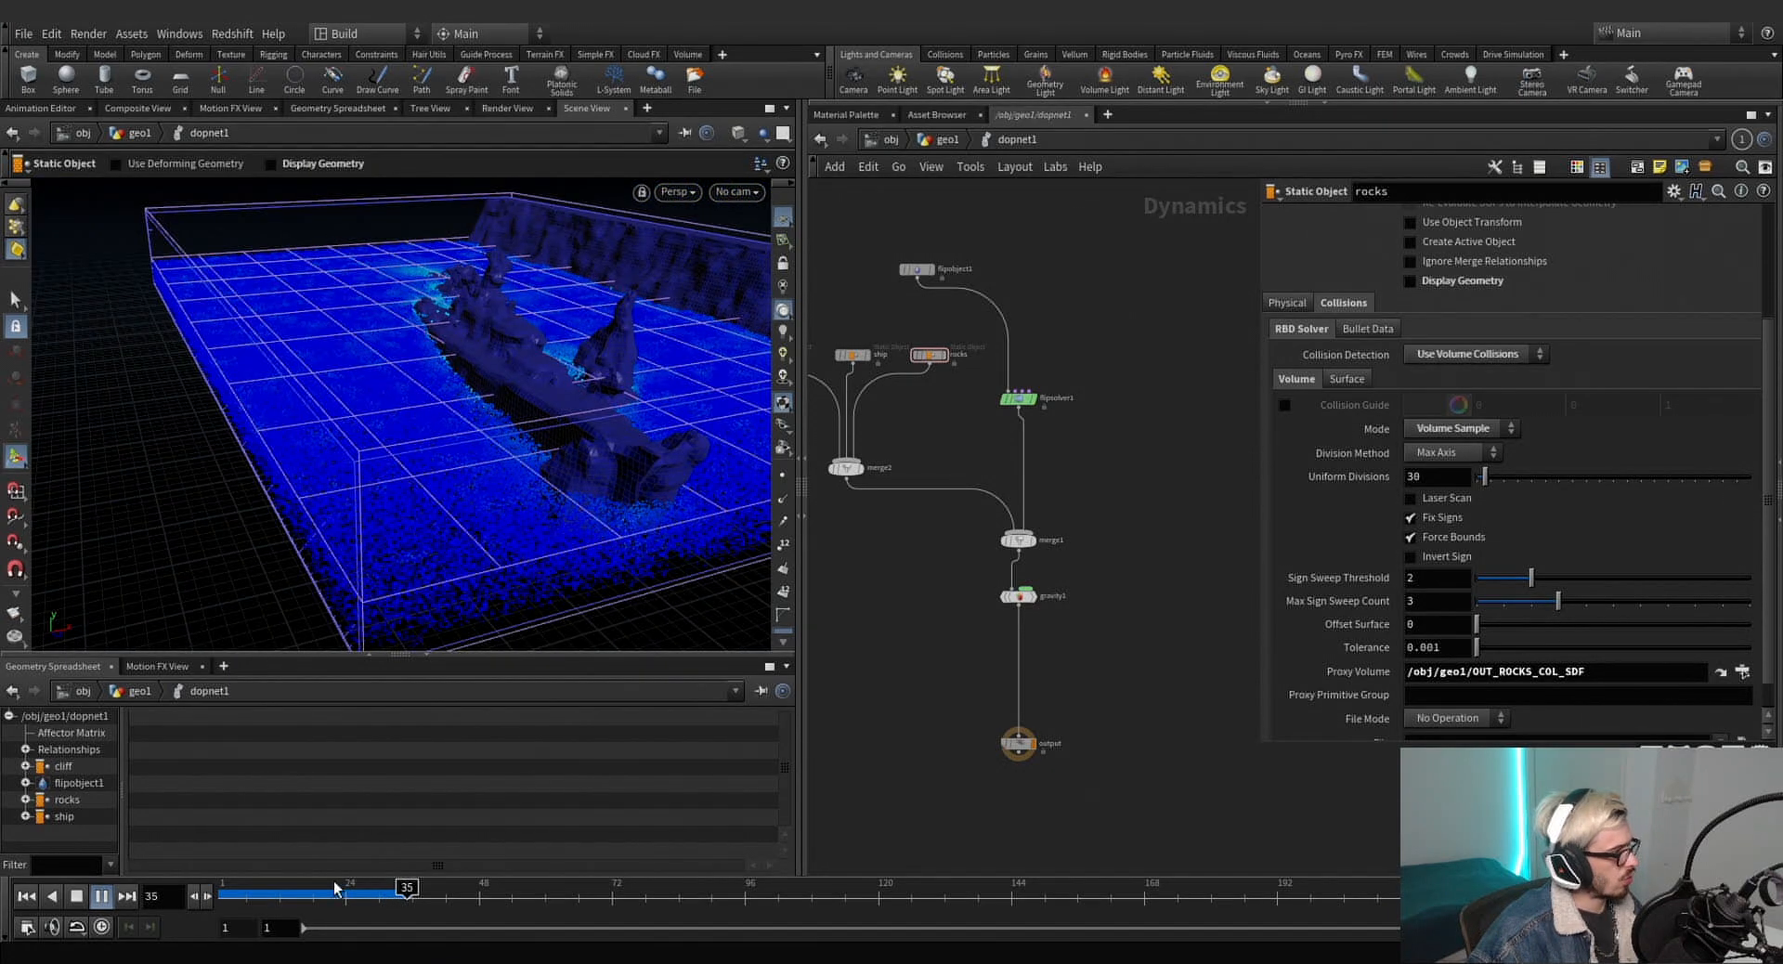
mouse_move(326, 903)
mouse_down()
mouse_move(409, 906)
mouse_move(346, 916)
mouse_up()
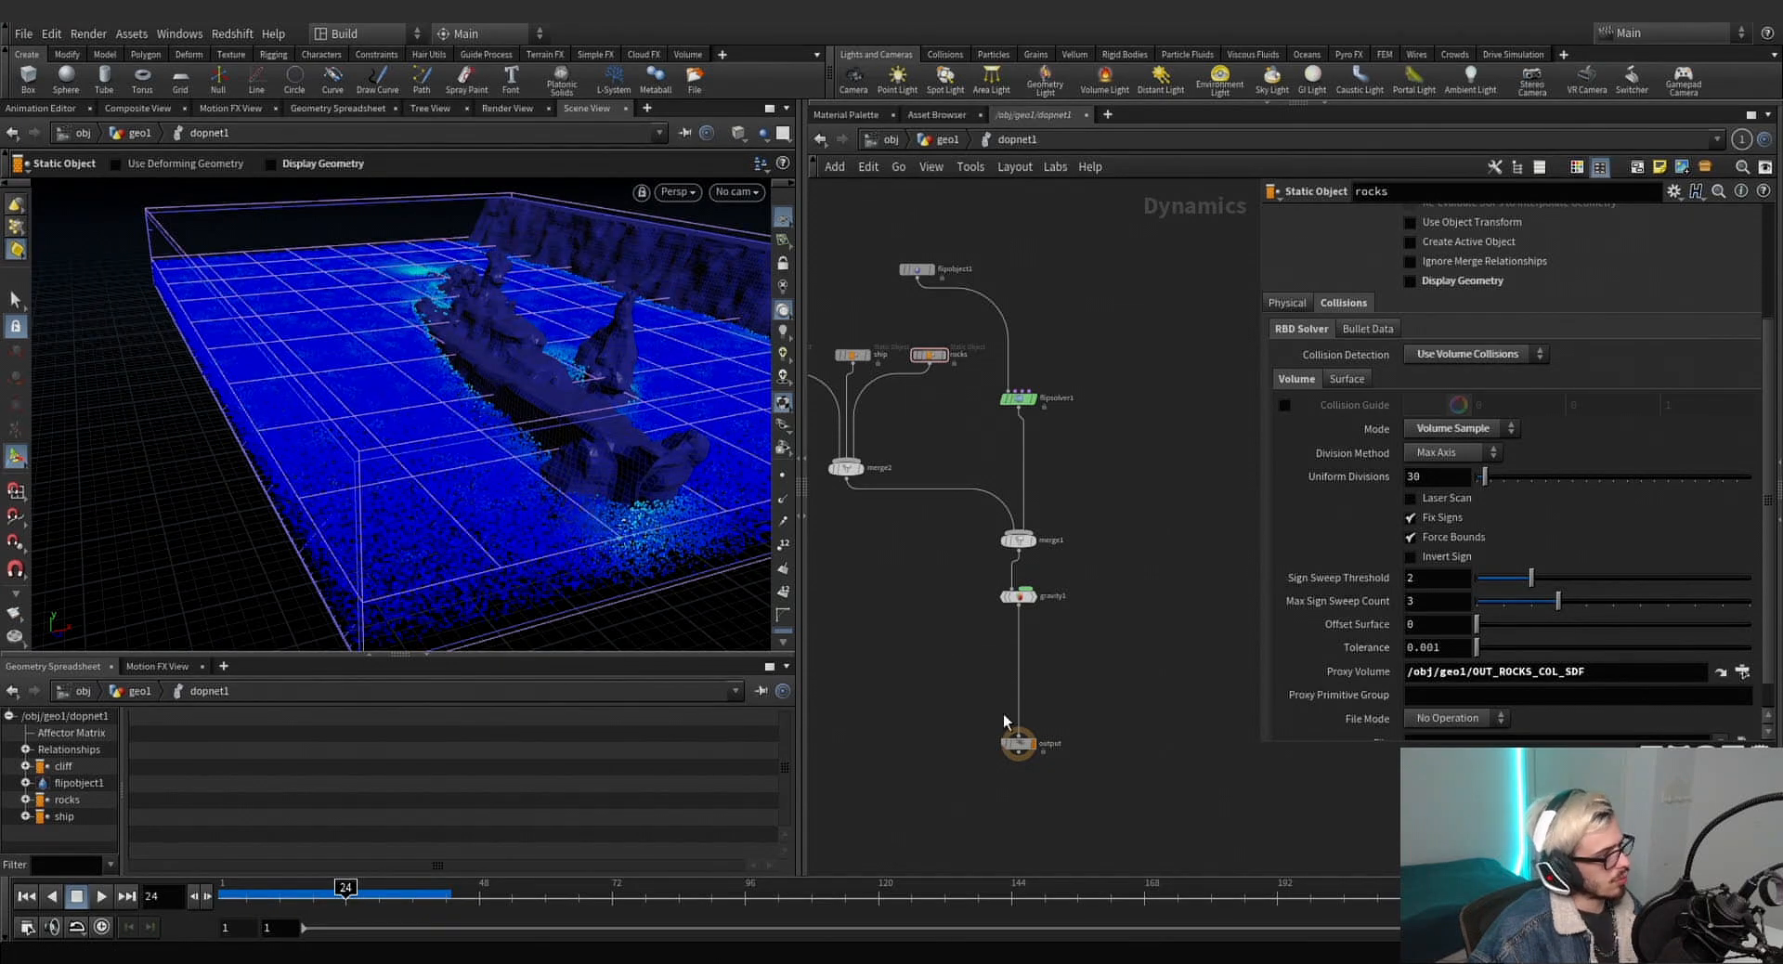
Save the scene, go up to geo1 and place a reference copy of grid1 in the empty area beside the cliff network.
key(ctrl+s)
key(u)
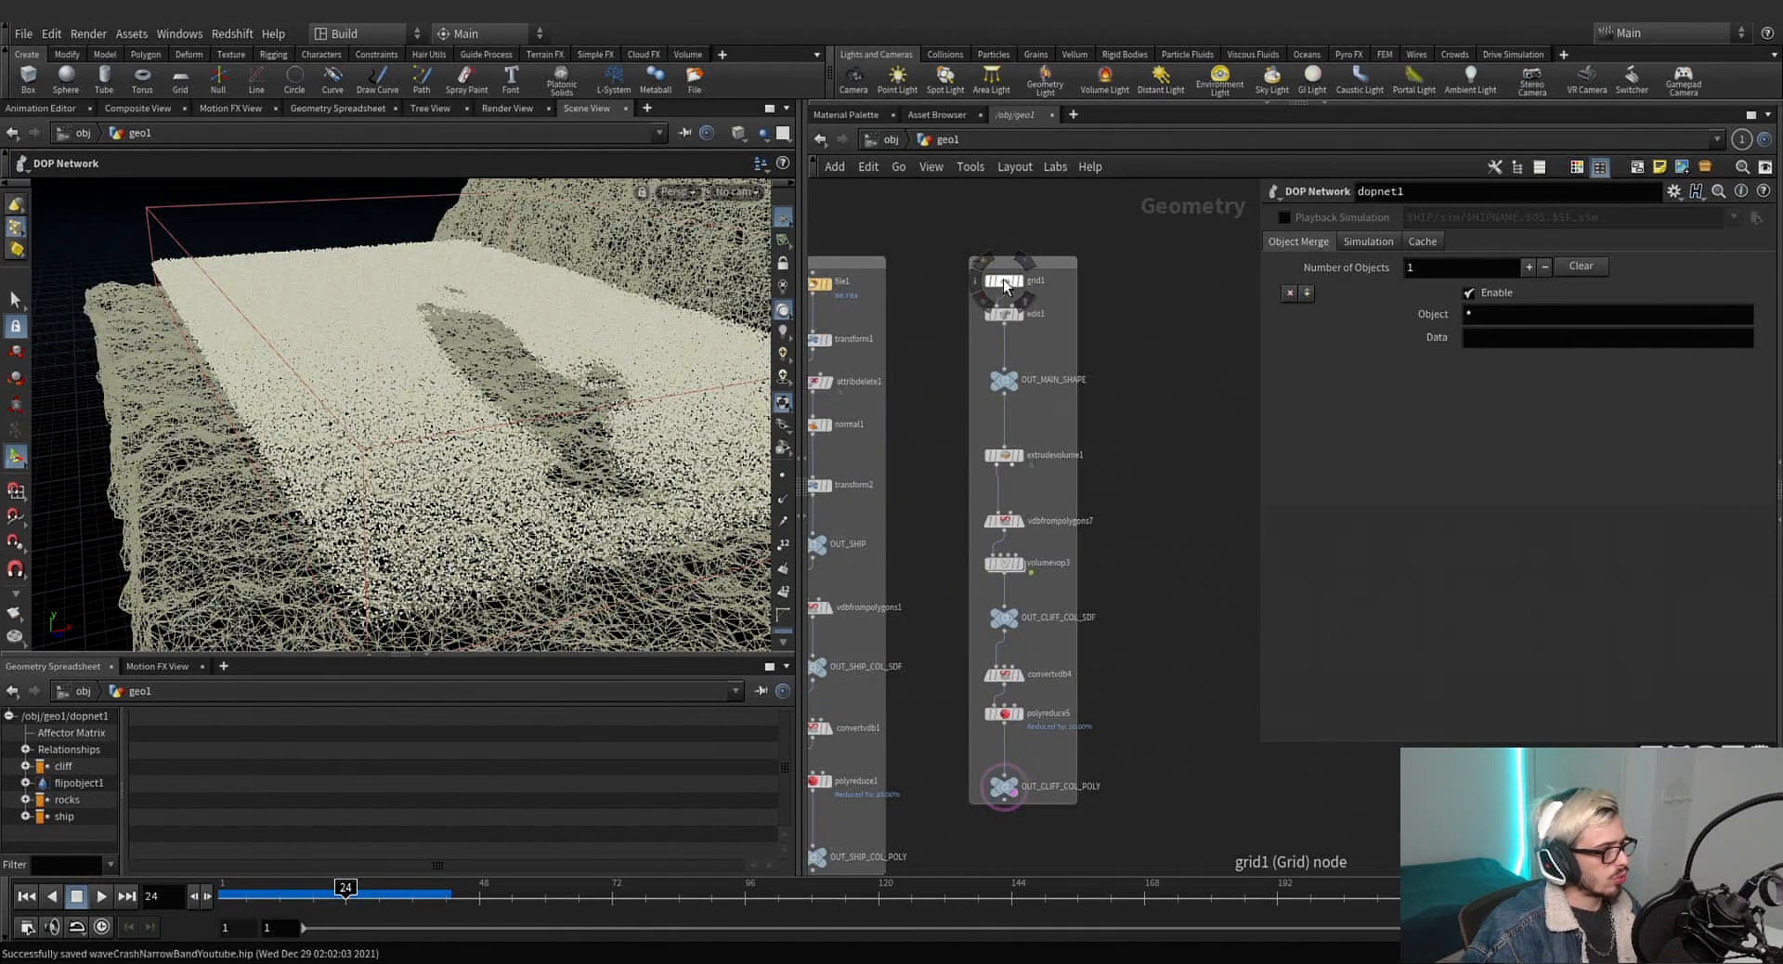
ctrl+alt+drag(1004, 281, 1182, 713)
middle_drag(1180, 596, 1148, 376)
scroll(1148, 376, down, 4)
drag(1147, 438, 1127, 500)
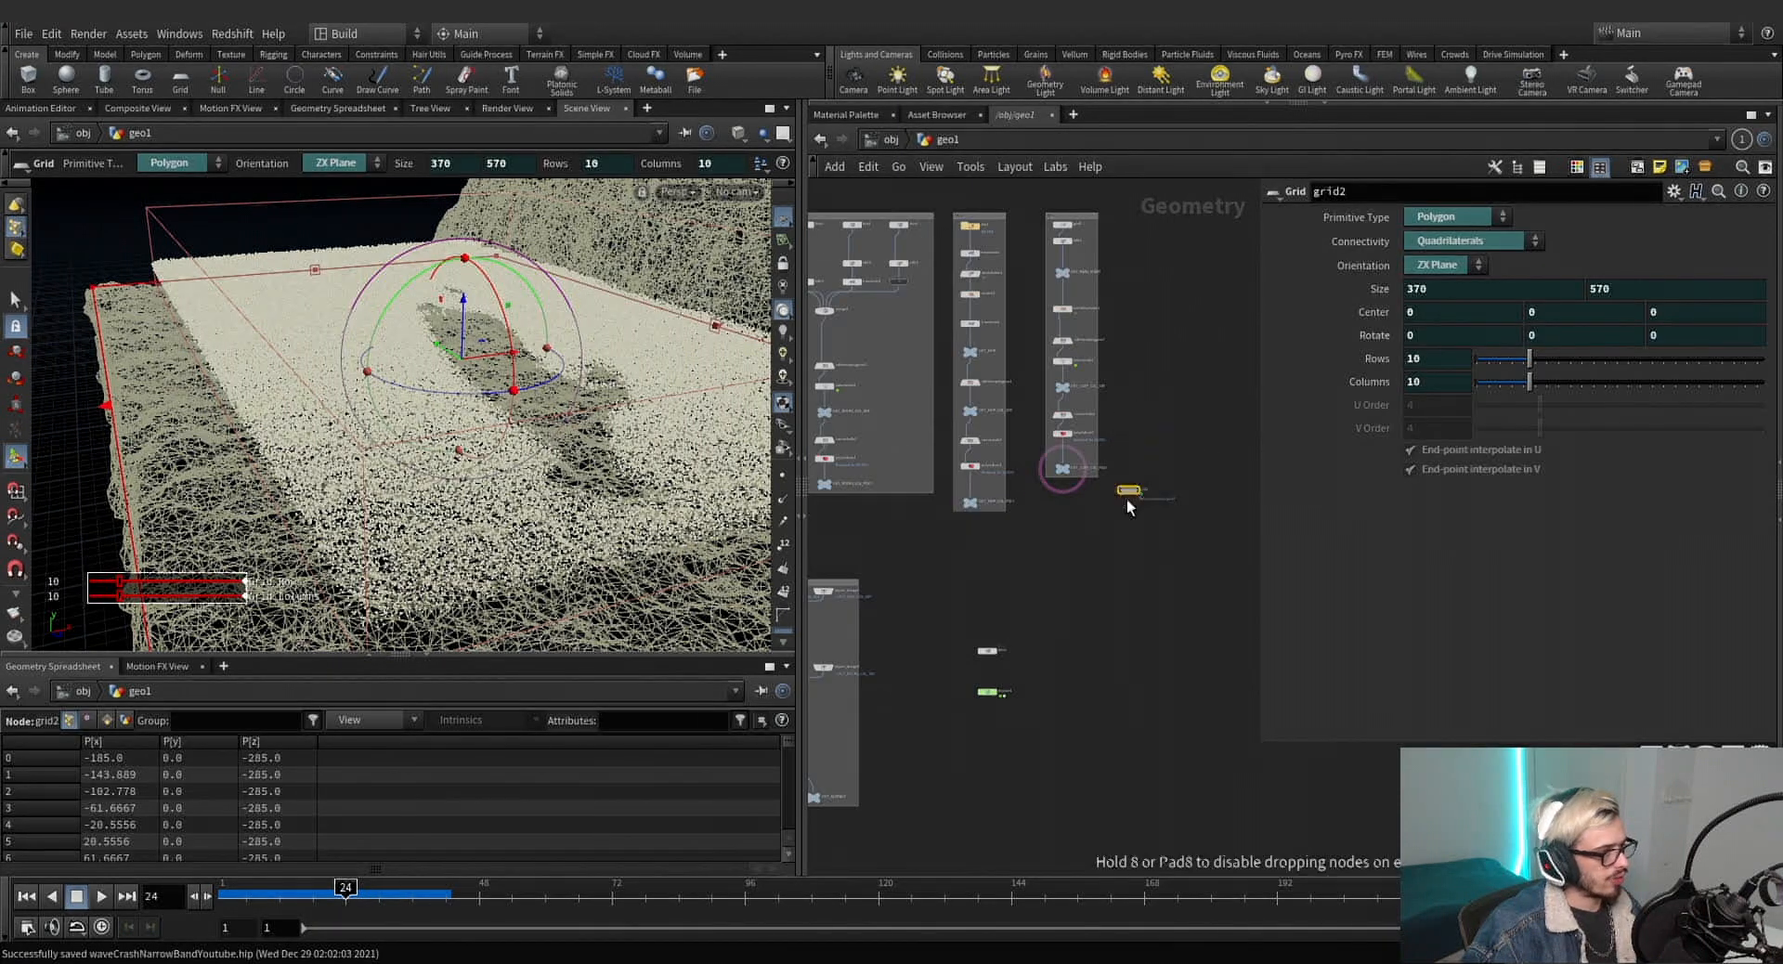
scroll(1091, 560, up, 4)
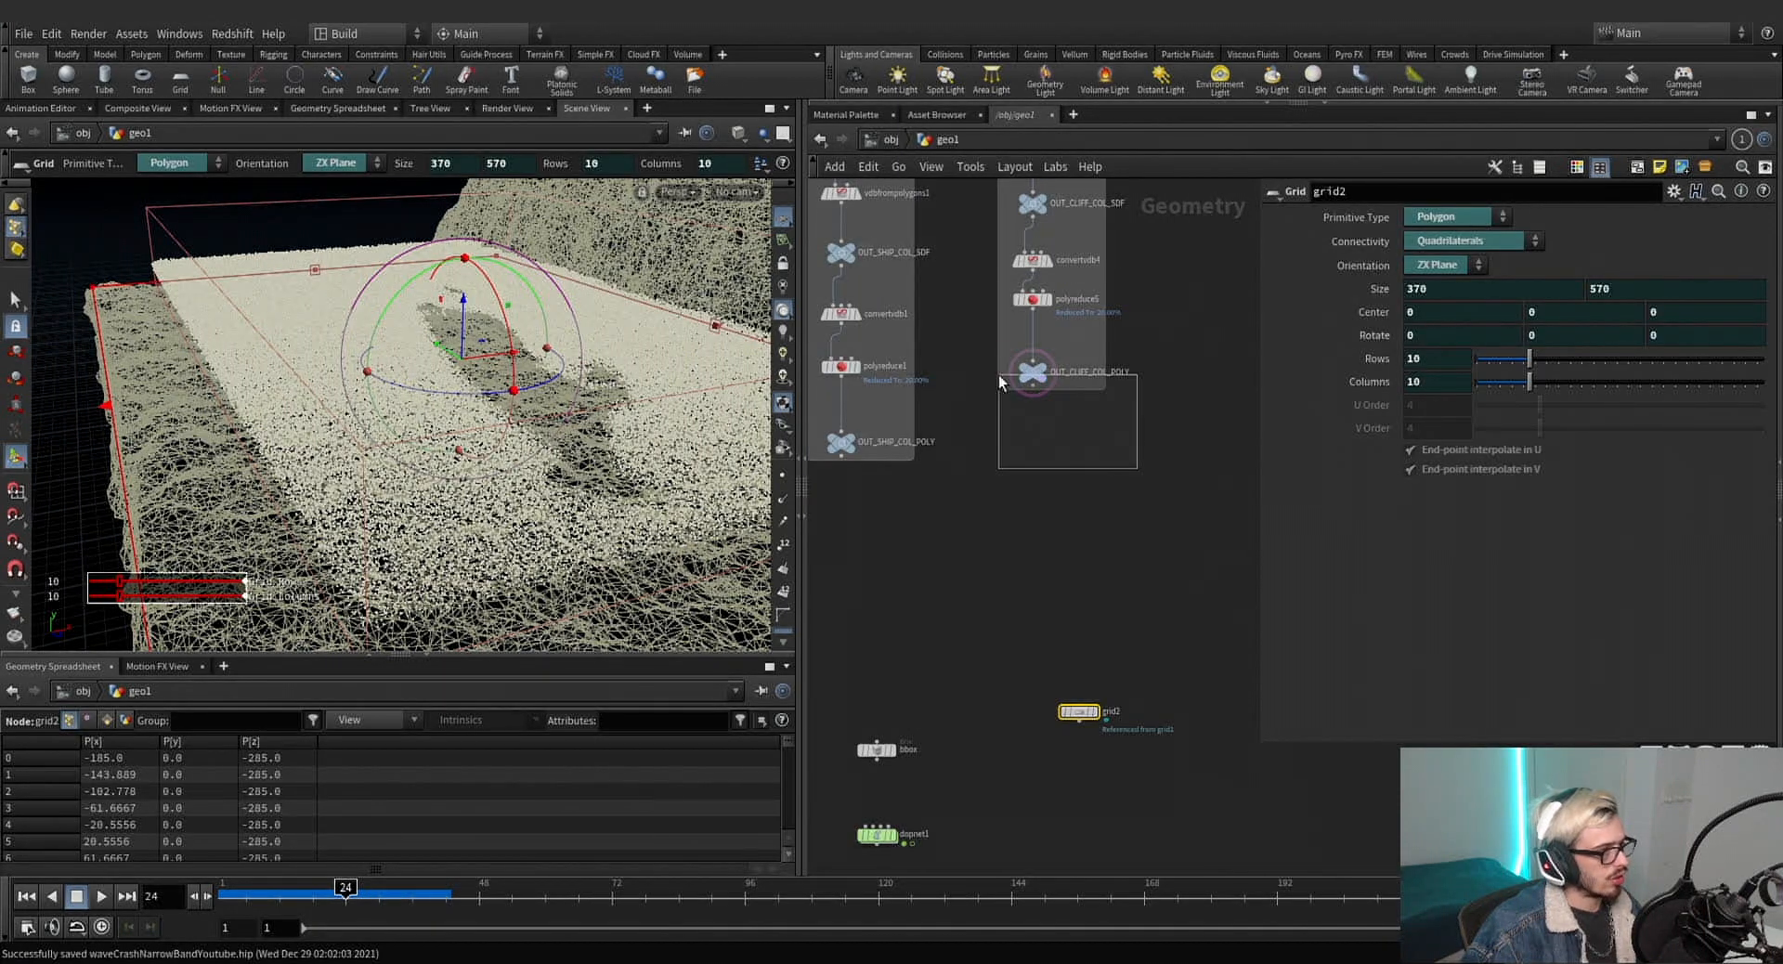
Display the grid2 copy and compare its height with the cliff collision geometry.
drag(1000, 377, 996, 365)
middle_drag(1139, 724, 1072, 571)
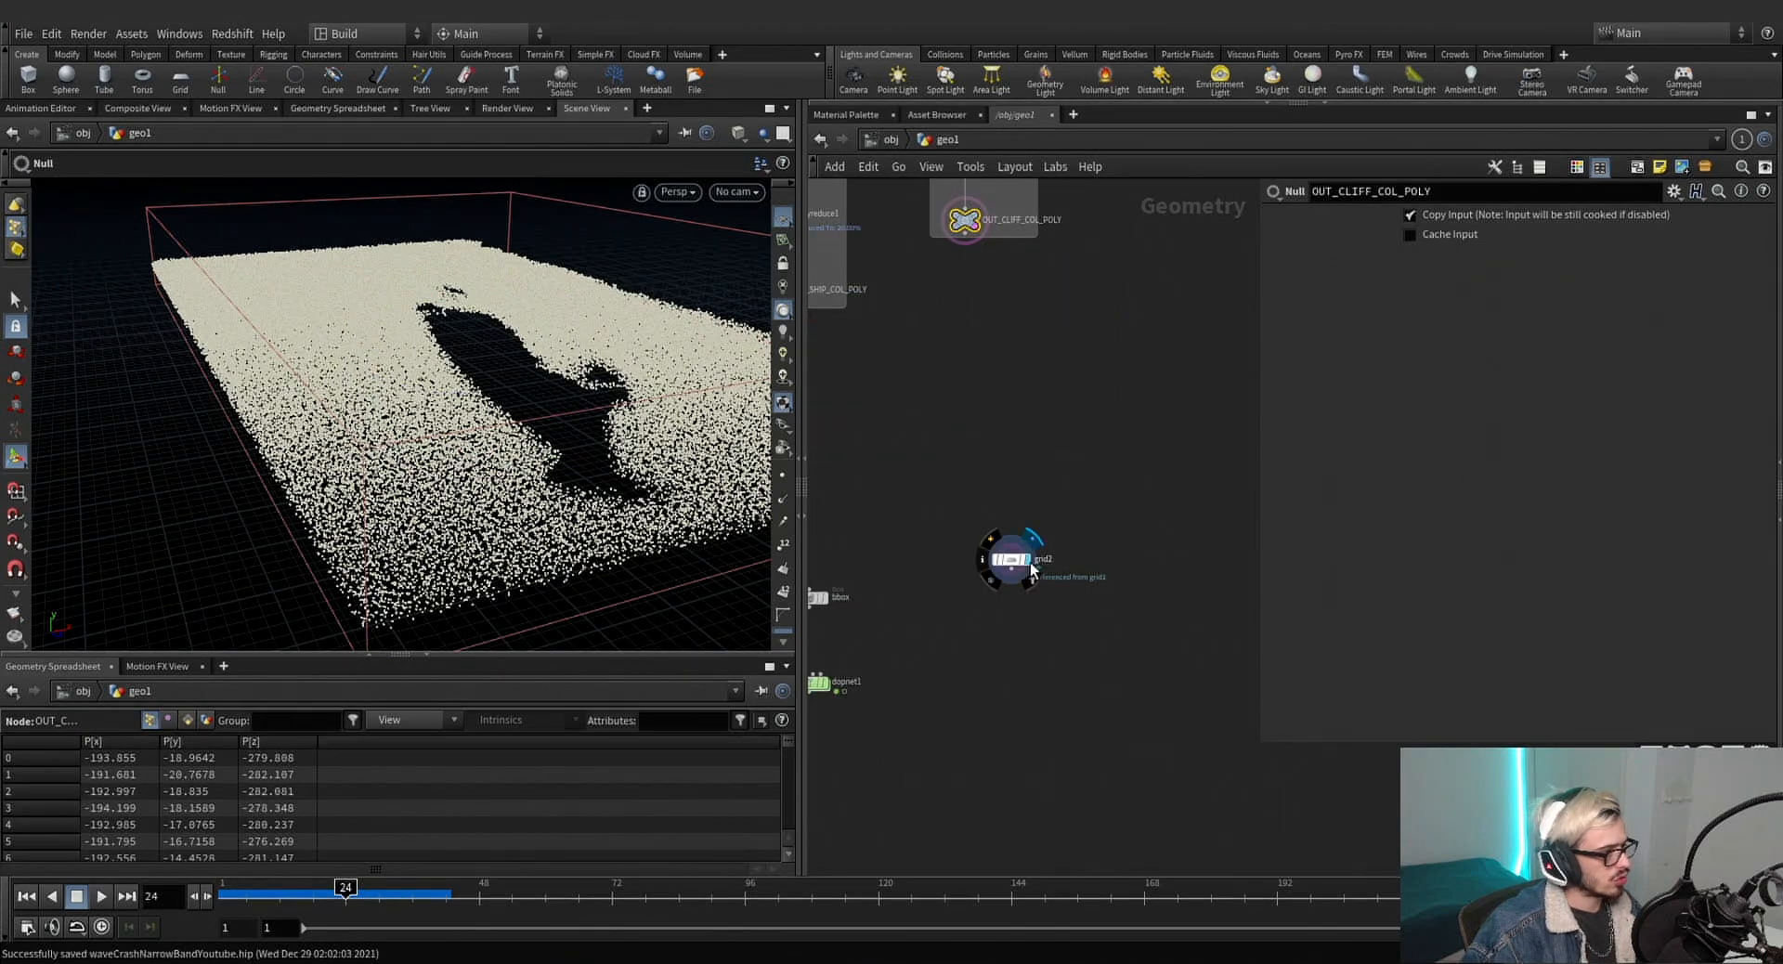
click(1030, 563)
alt+drag(520, 390, 423, 334)
scroll(434, 426, down, 4)
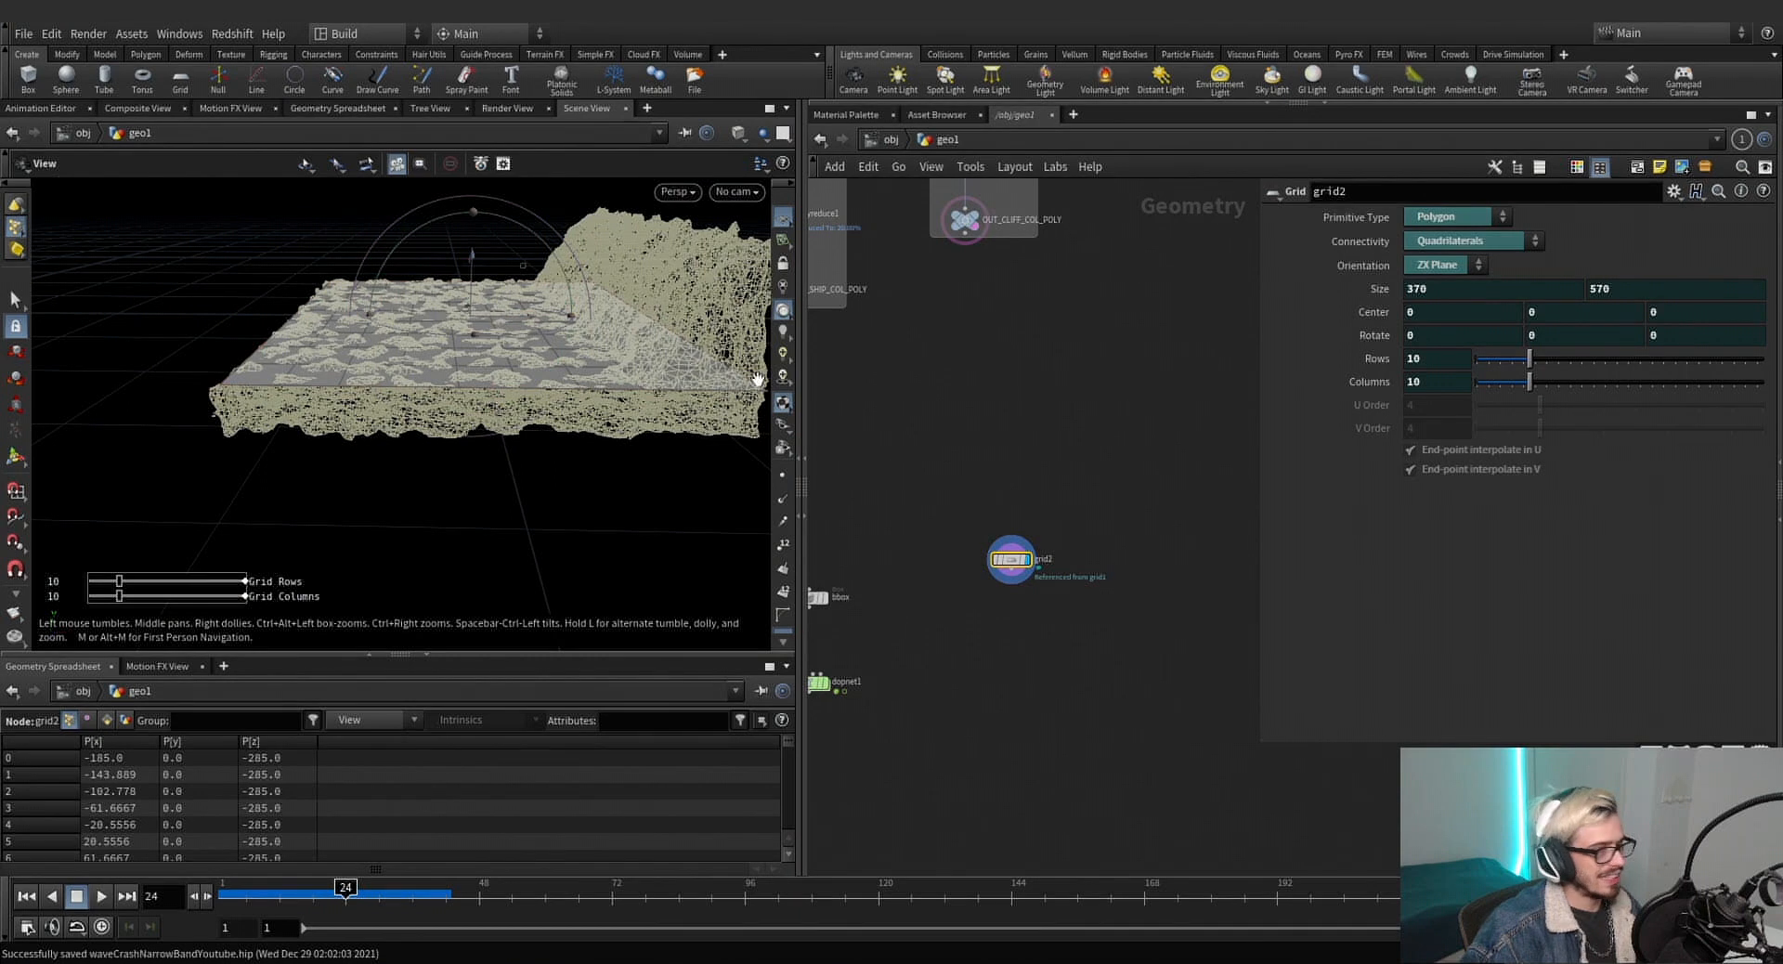
key(Return)
scroll(1017, 529, up, 3)
Add a PolyExtrude node below grid2.
key(Tab)
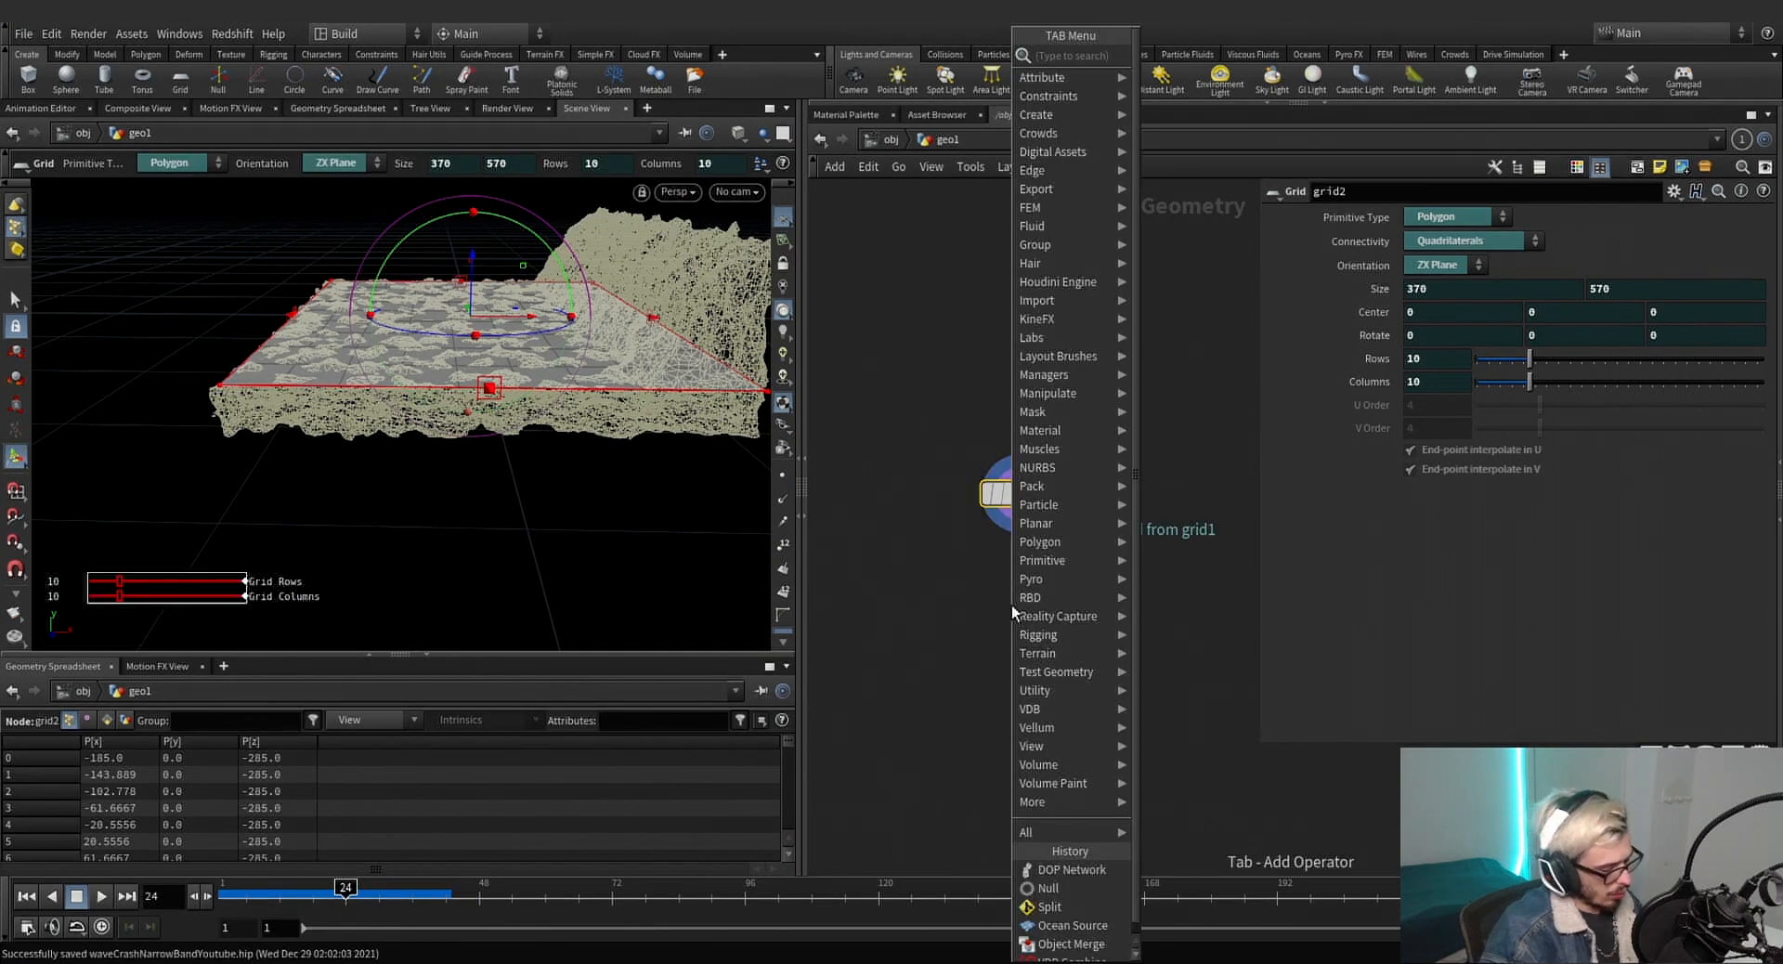
text(poly e)
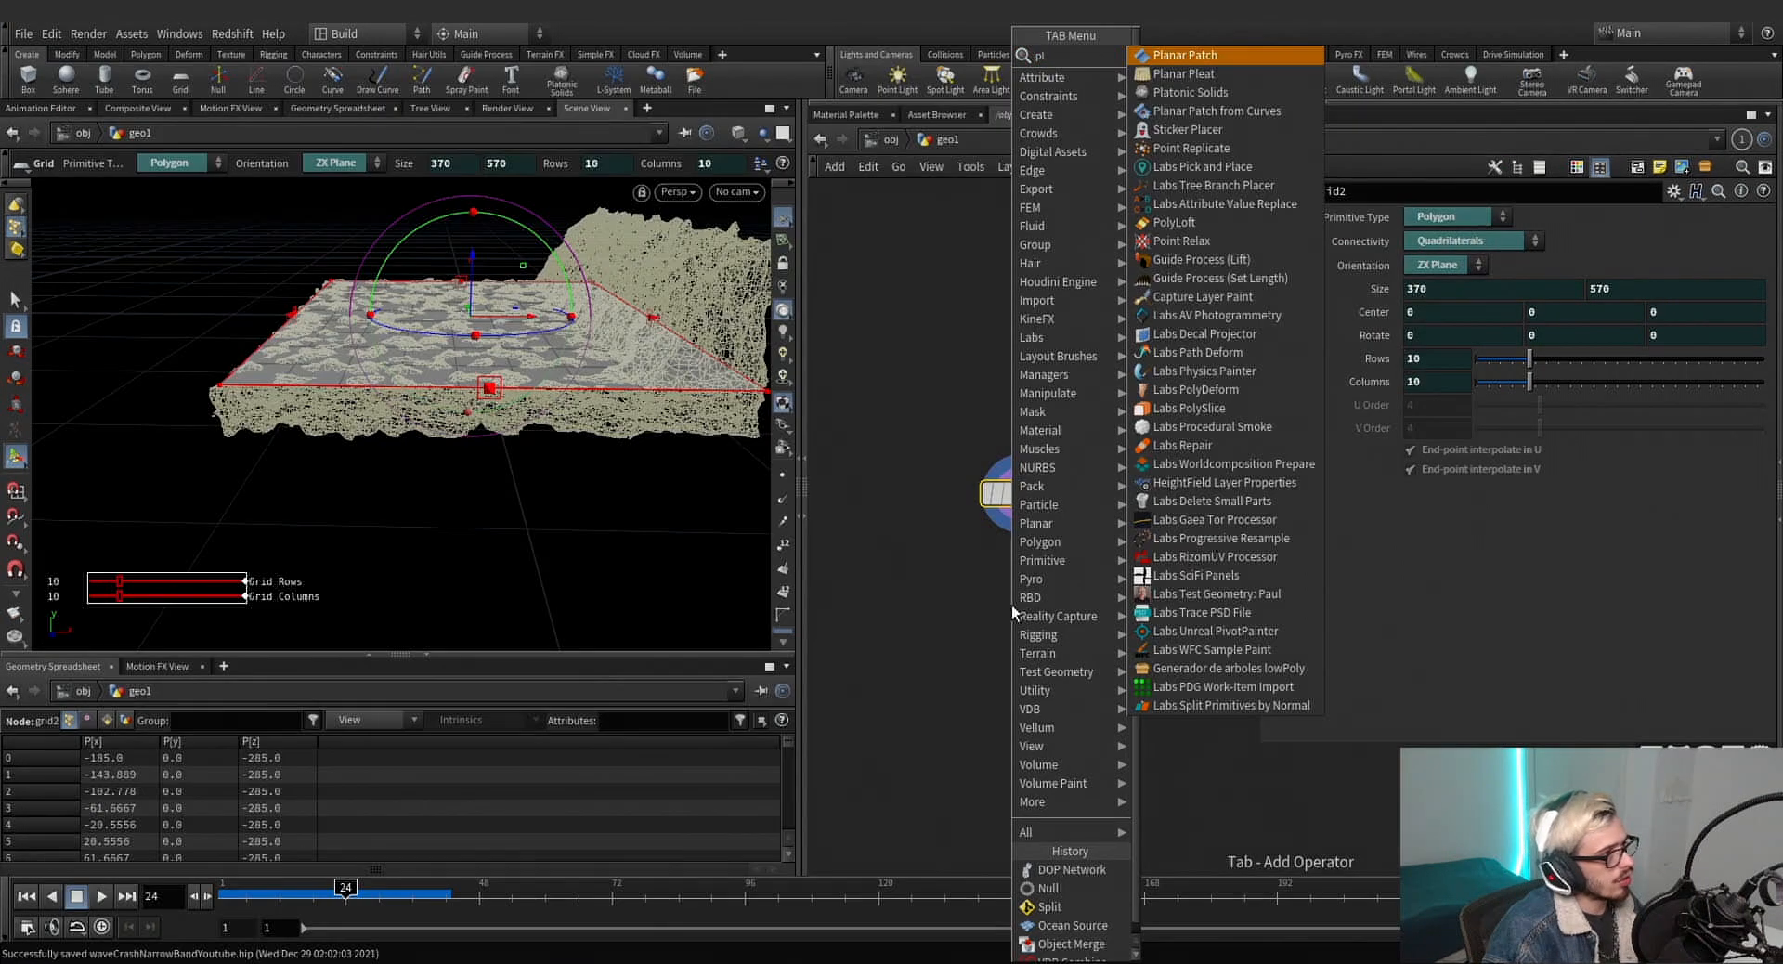
key(Return)
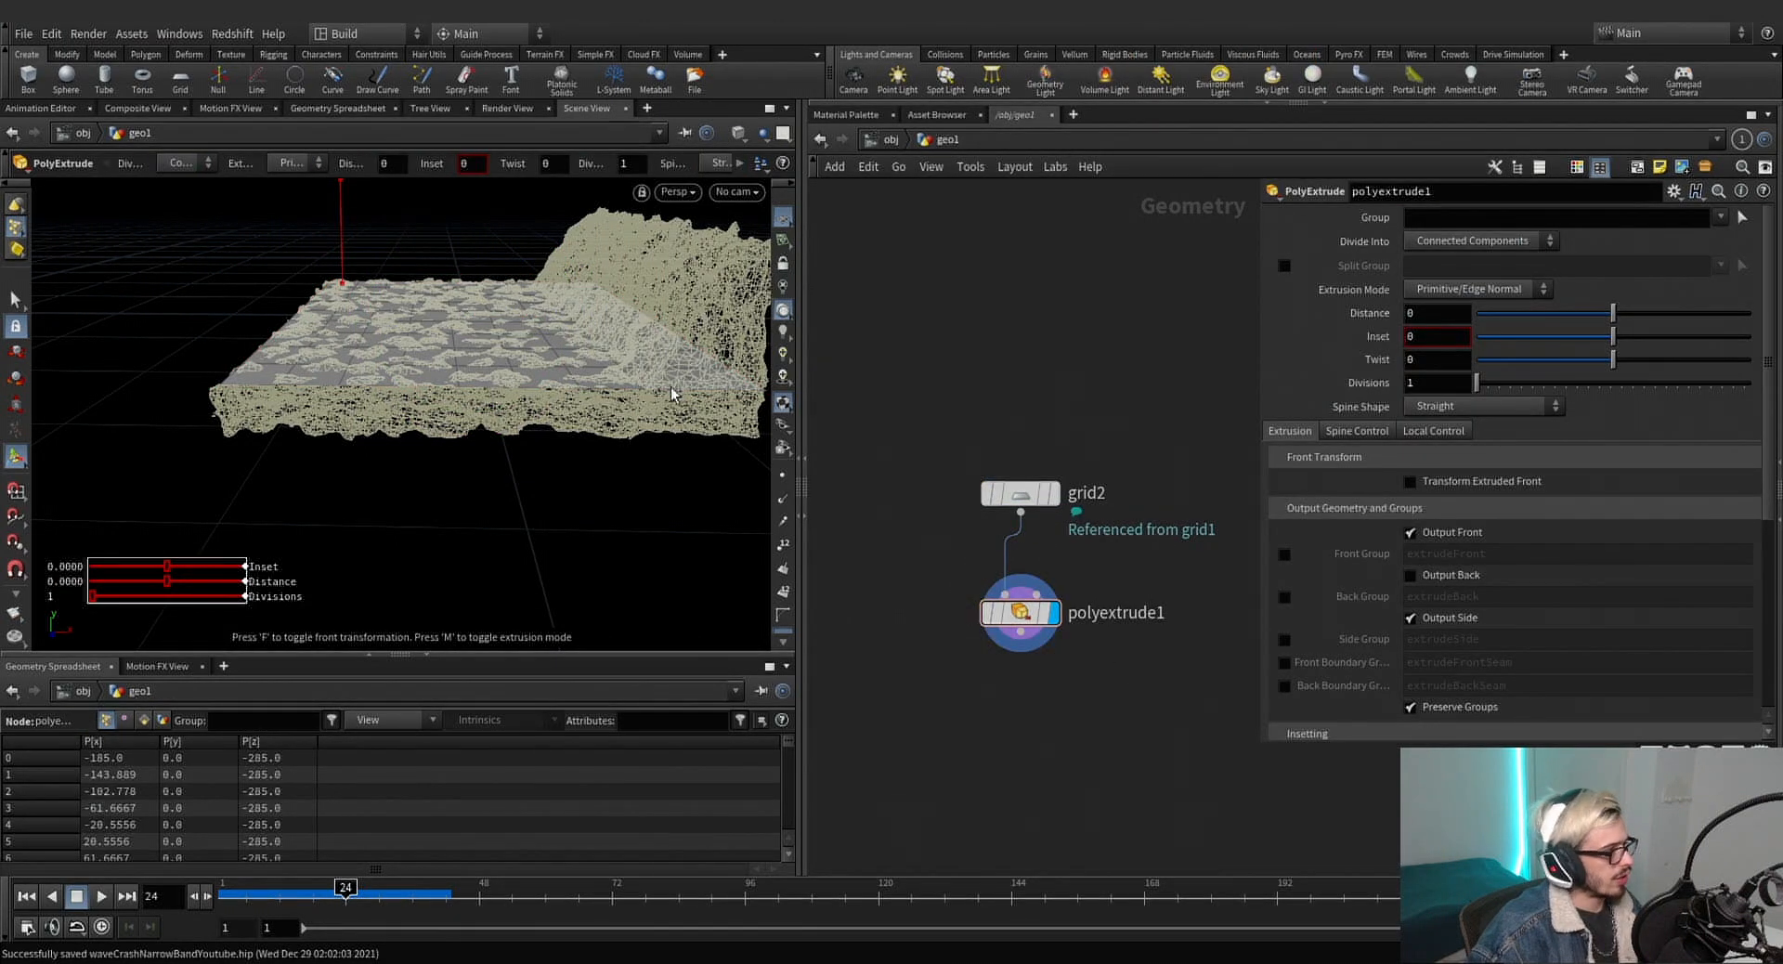
Enable Transform Extruded Front on polyextrude1, raise the front about 30.2 units in Y, and turn on Output Back.
click(1490, 242)
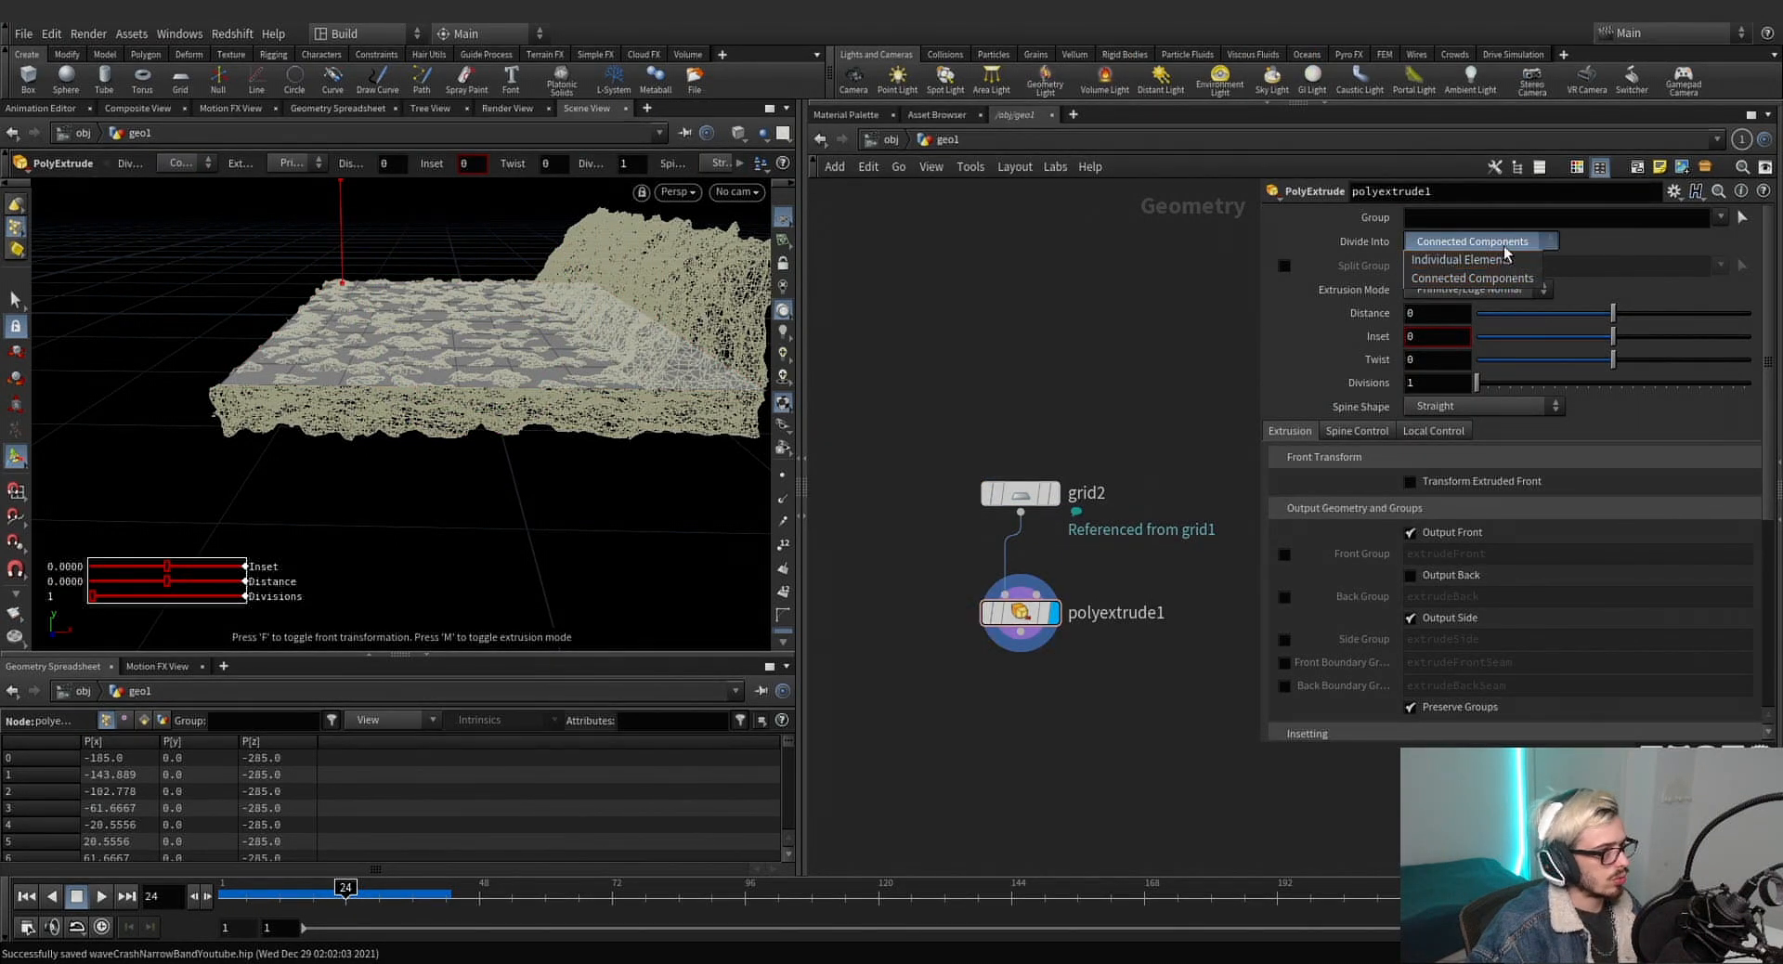
click(1370, 435)
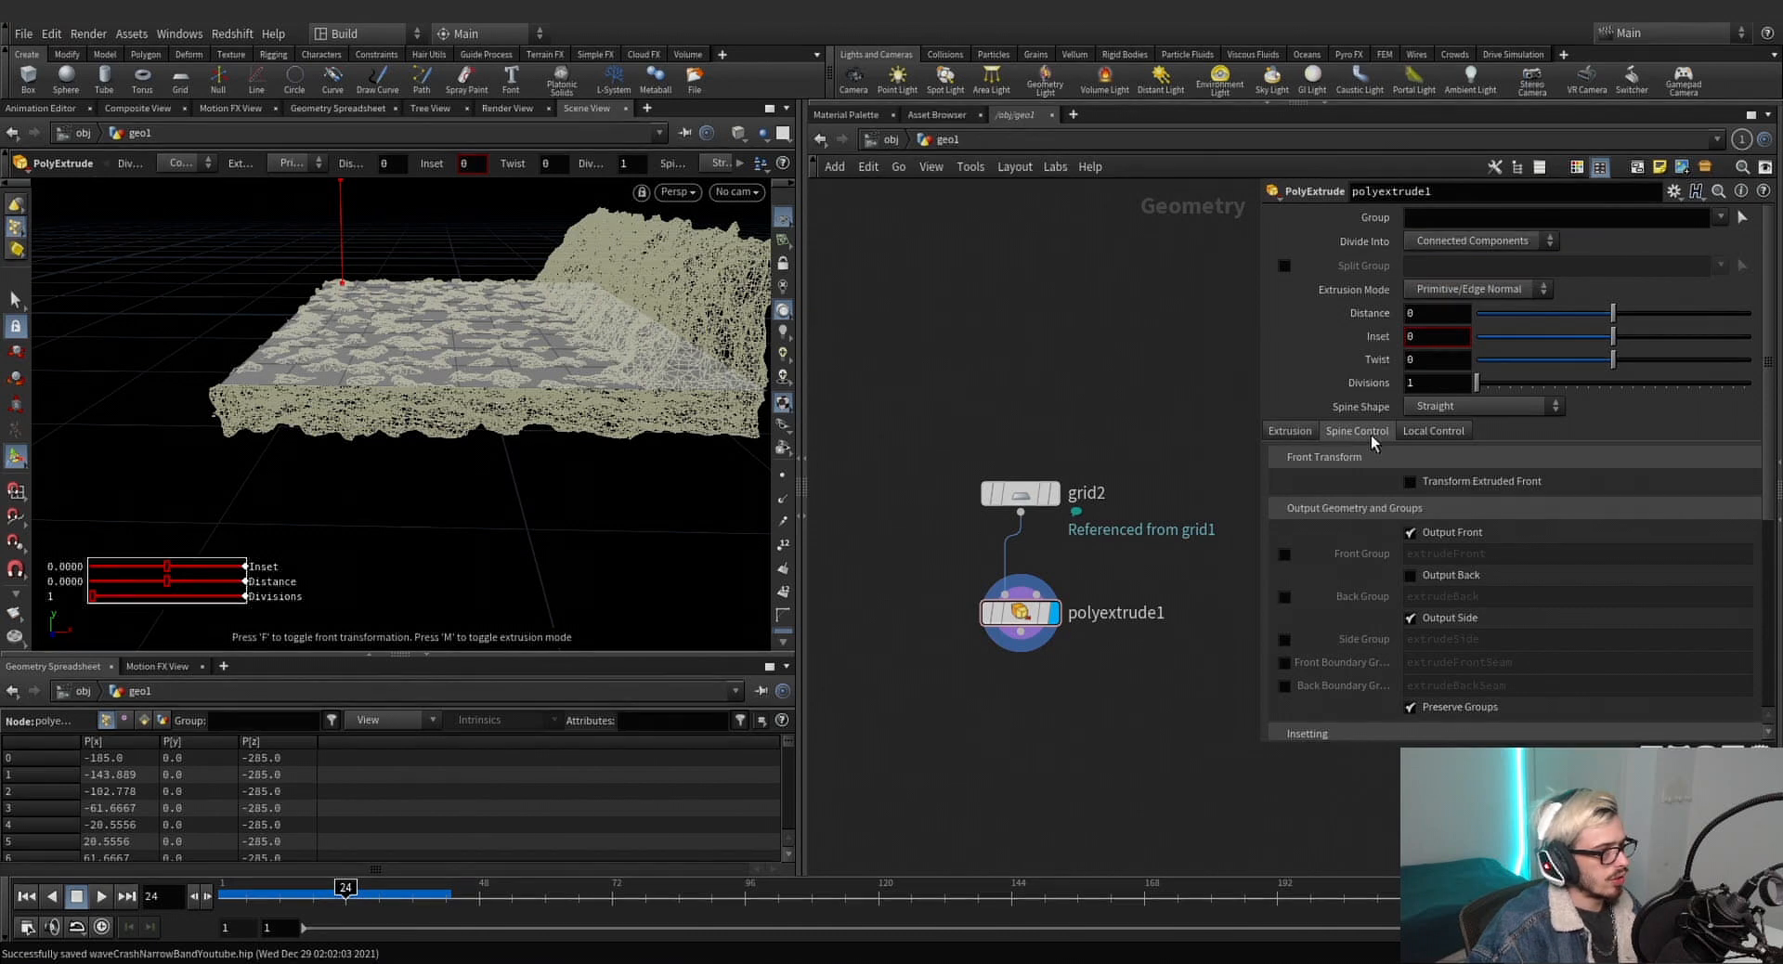
click(1281, 428)
click(1410, 480)
click(1447, 539)
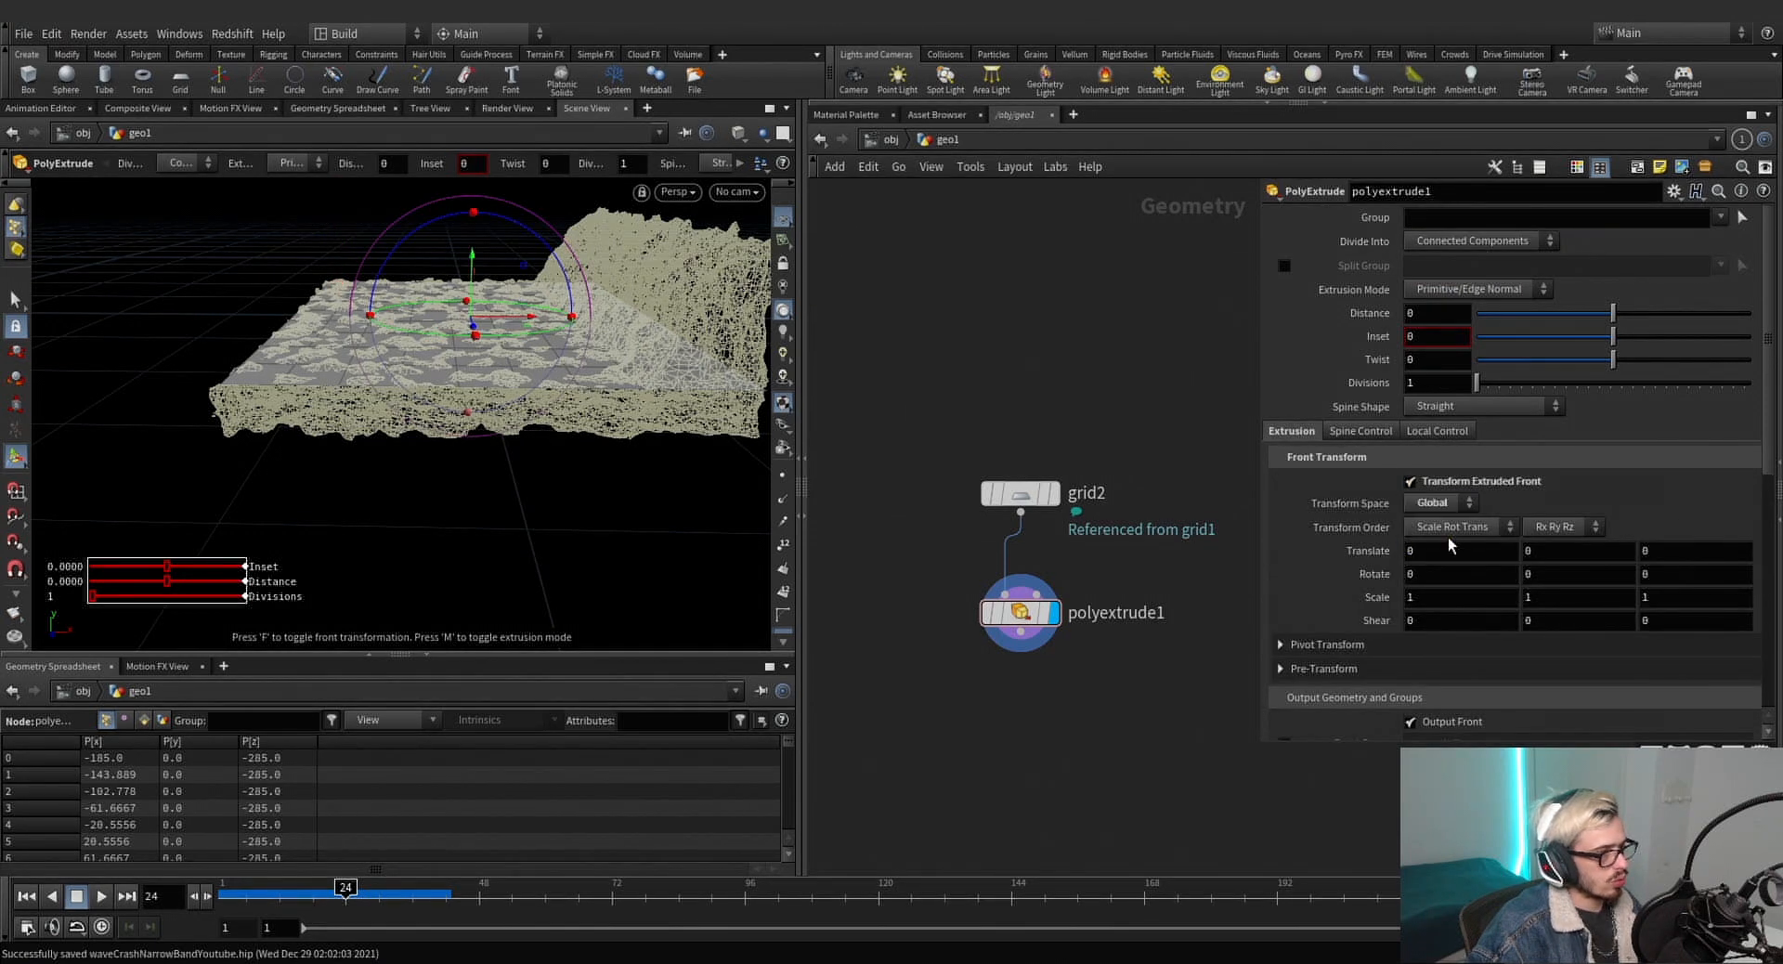
drag(472, 255, 472, 224)
scroll(1352, 592, down, 2)
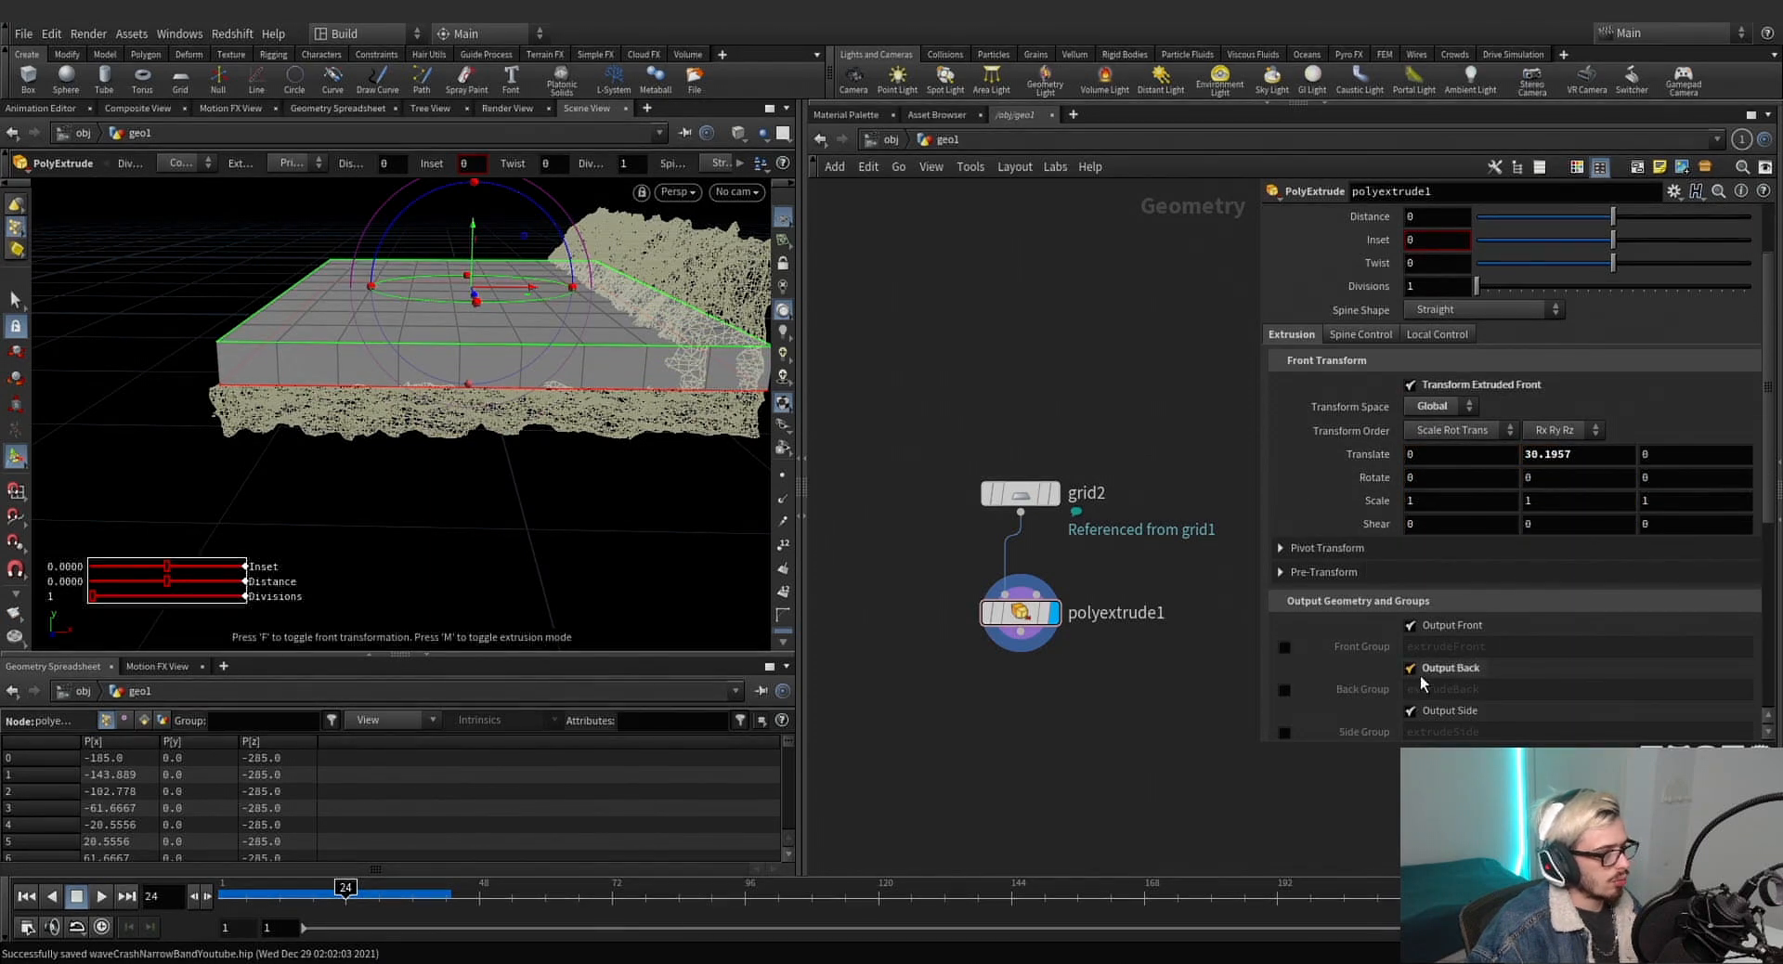
Delete the referenced channels from grid2's Rows and Columns so they can be edited independently of grid1.
alt+drag(253, 342, 244, 232)
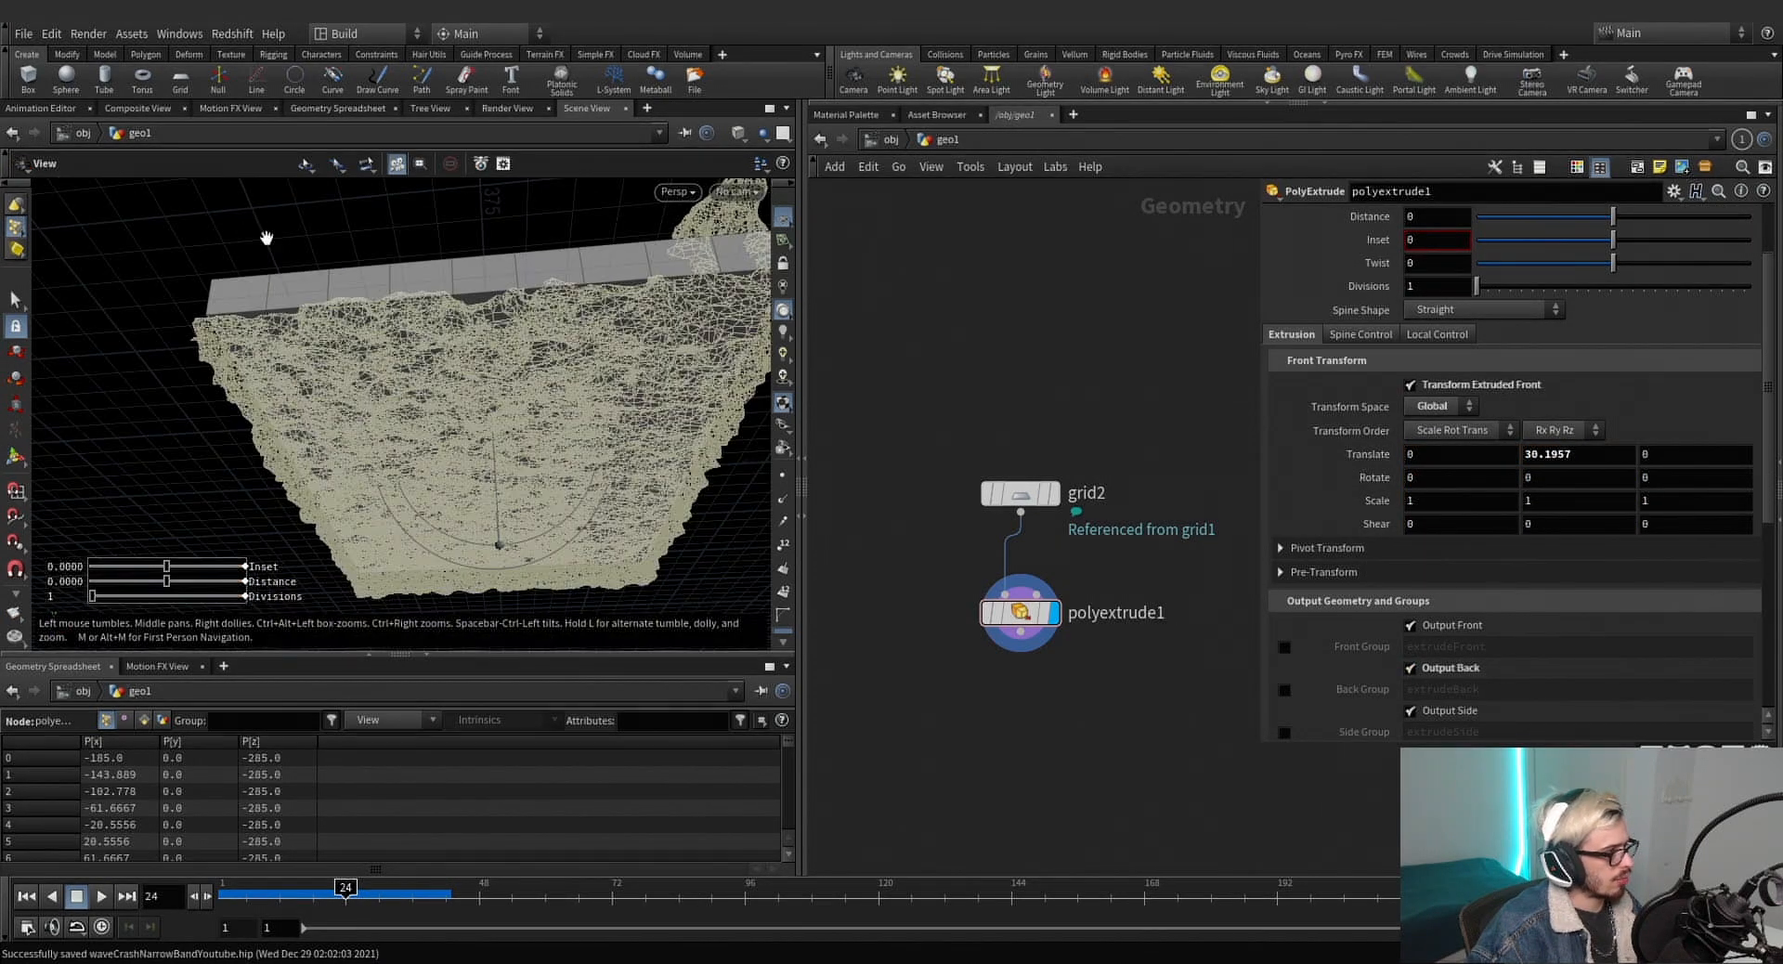
alt+drag(578, 243, 537, 418)
scroll(511, 348, up, 2)
alt+drag(486, 278, 494, 357)
click(1020, 494)
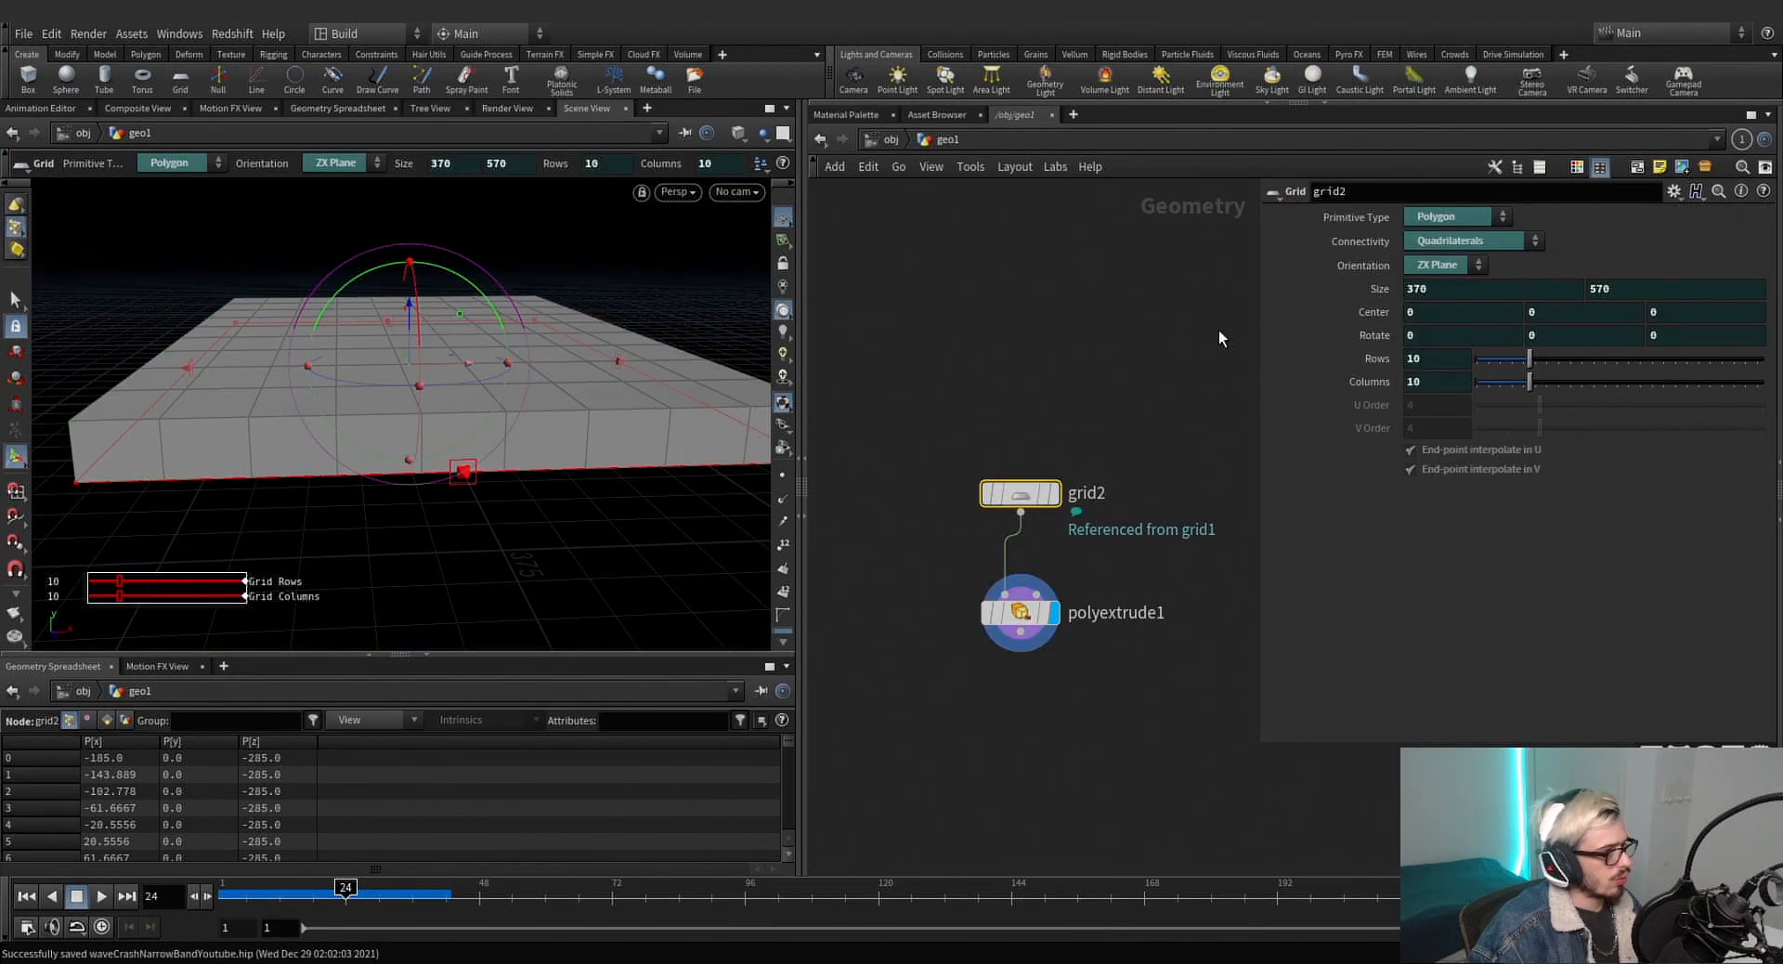
right_click(1374, 362)
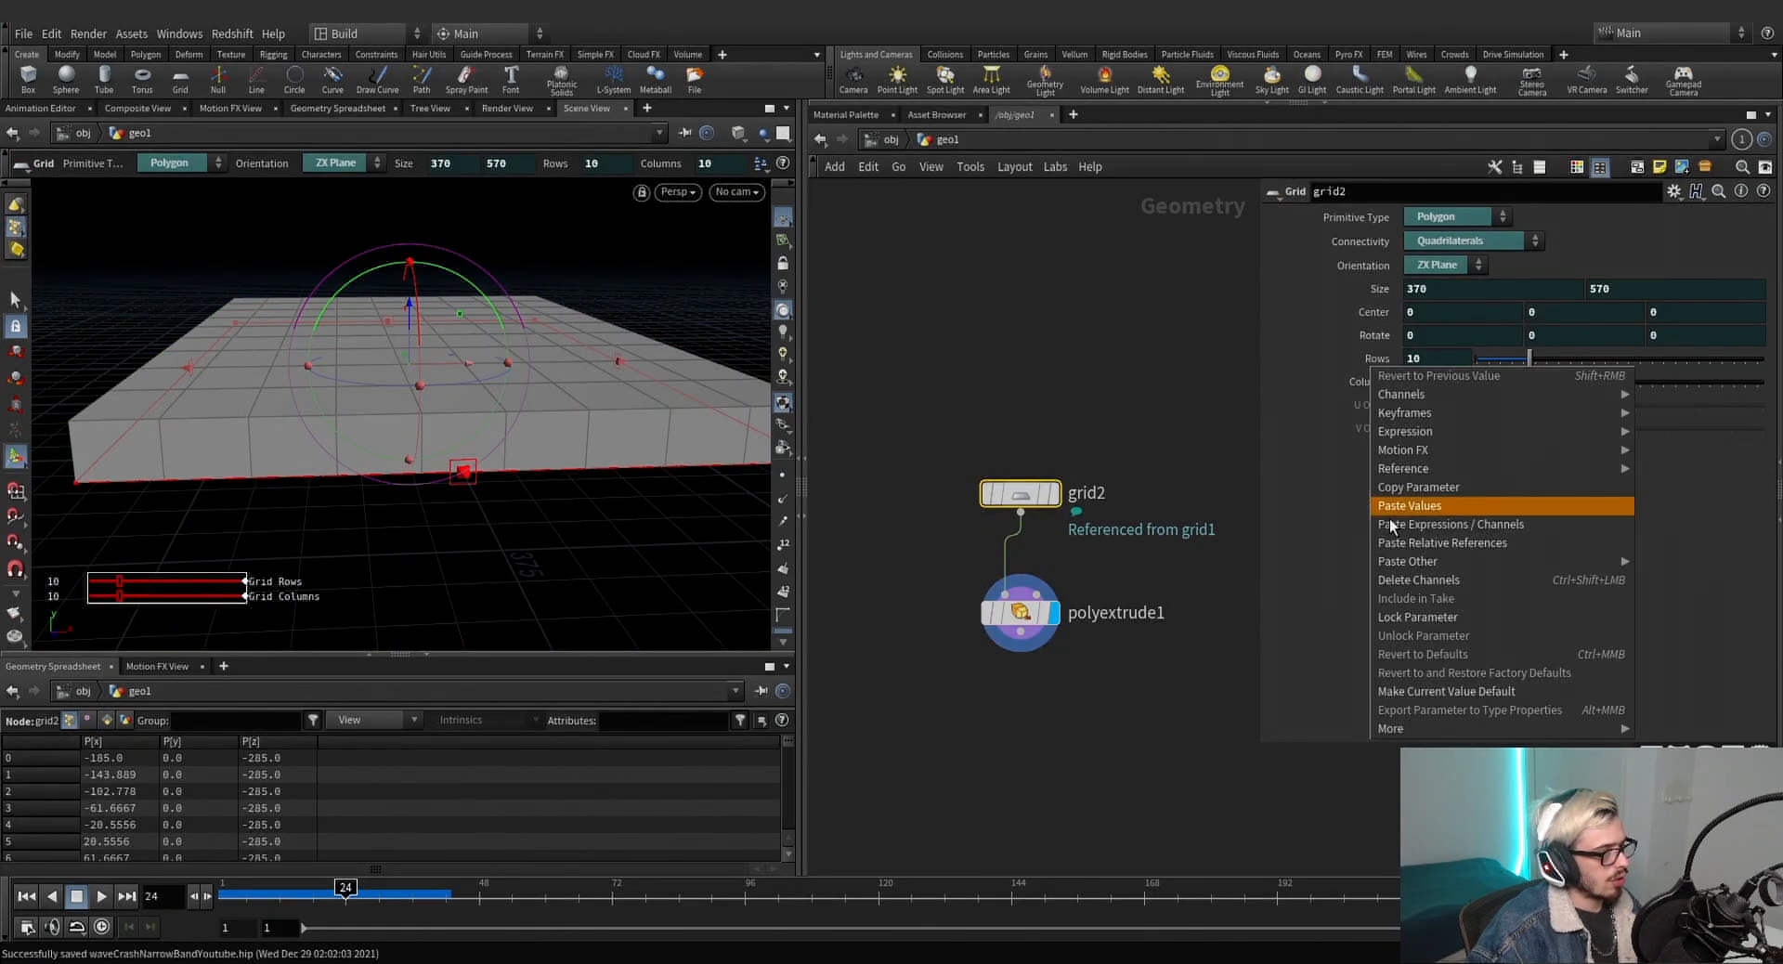
click(1417, 583)
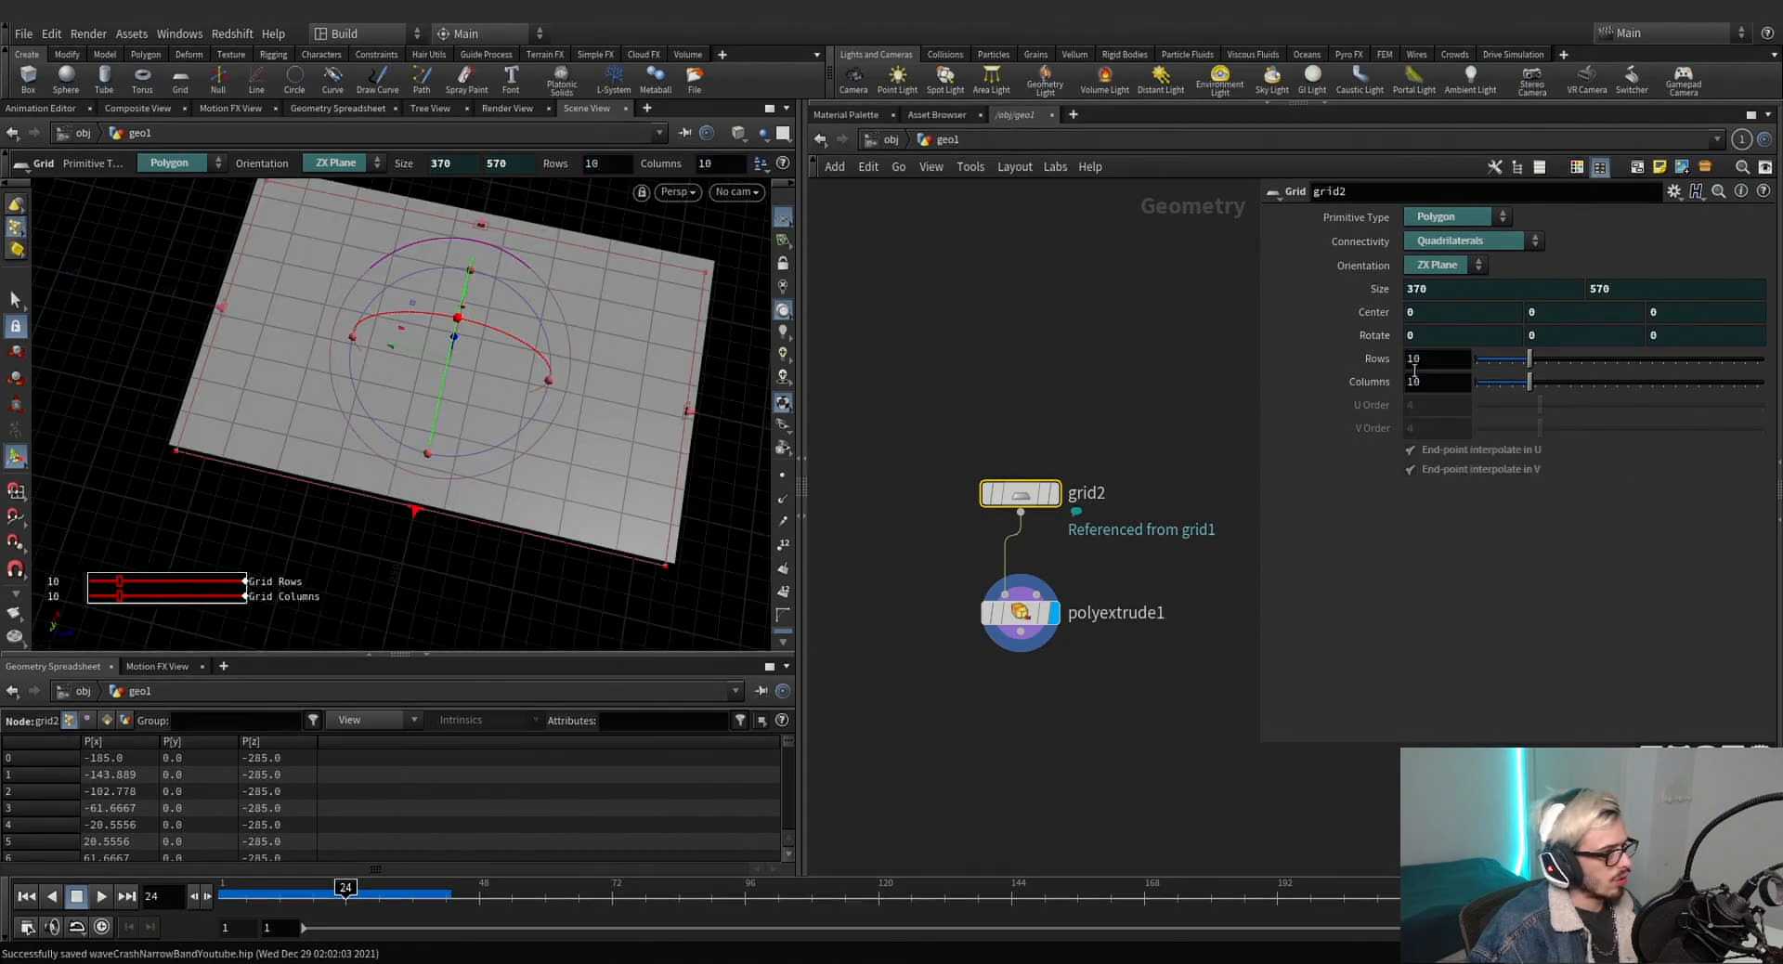
Set grid2's Rows to 37 and Columns to 31.
middle_drag(1432, 361, 1657, 388)
scroll(664, 433, up, 3)
alt+drag(664, 433, 608, 352)
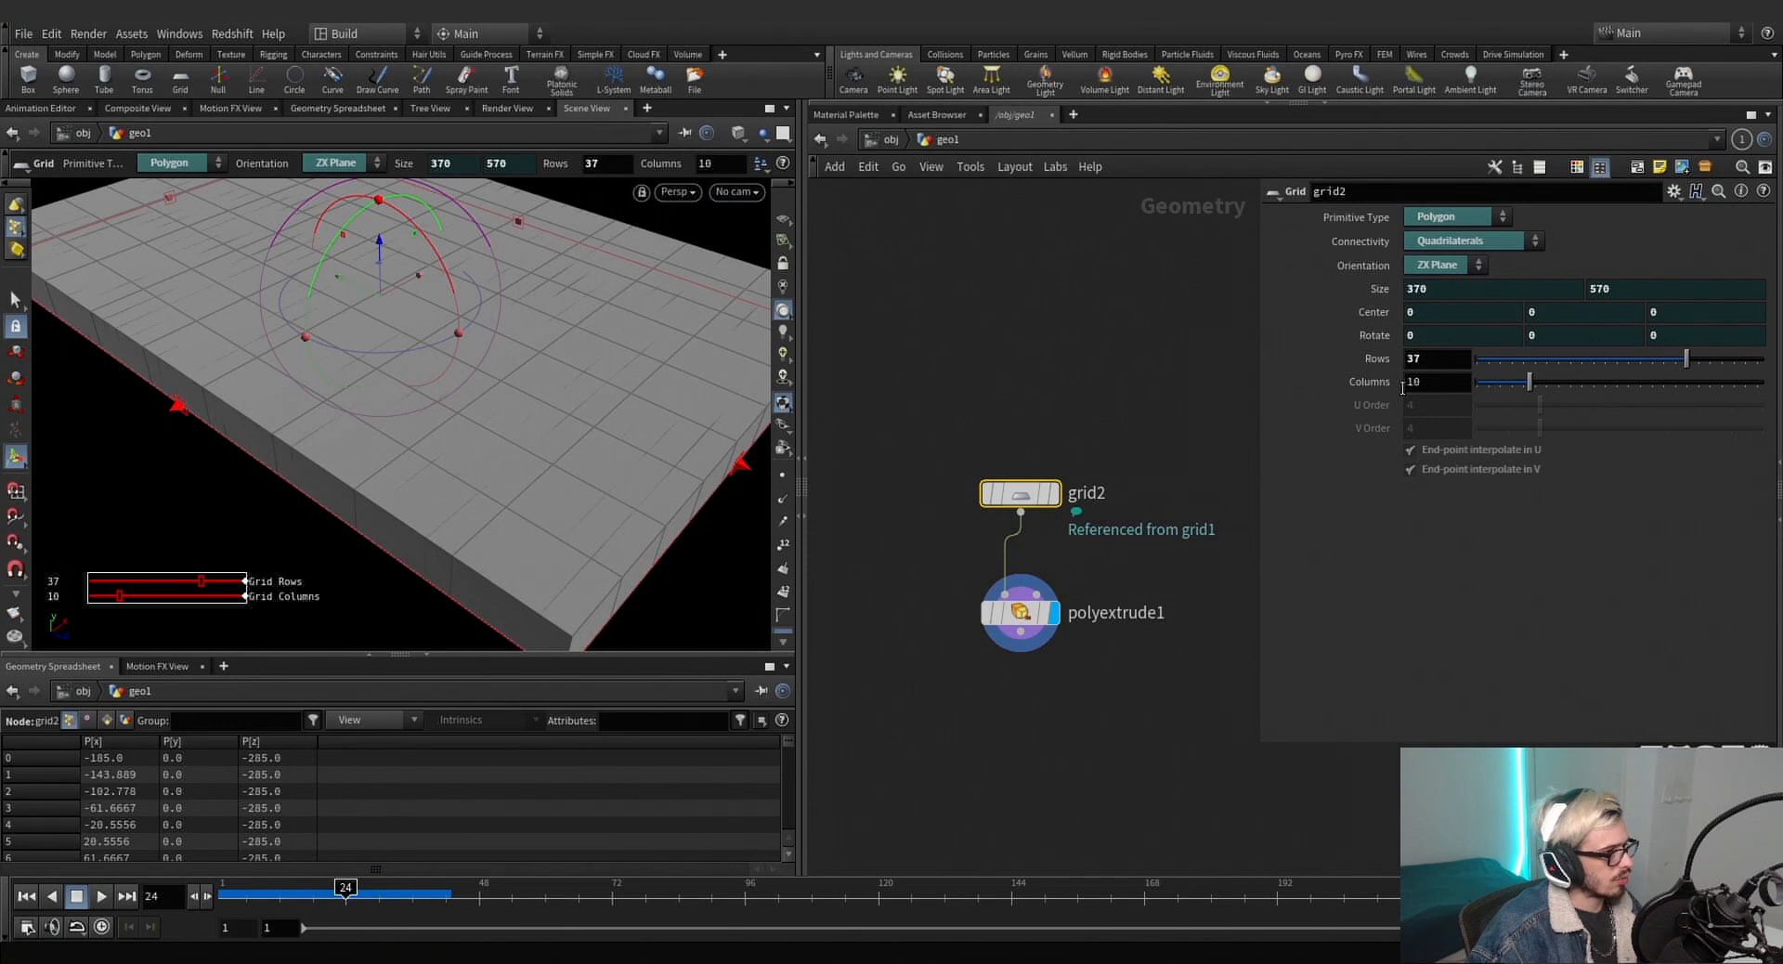
middle_drag(1377, 386, 1558, 377)
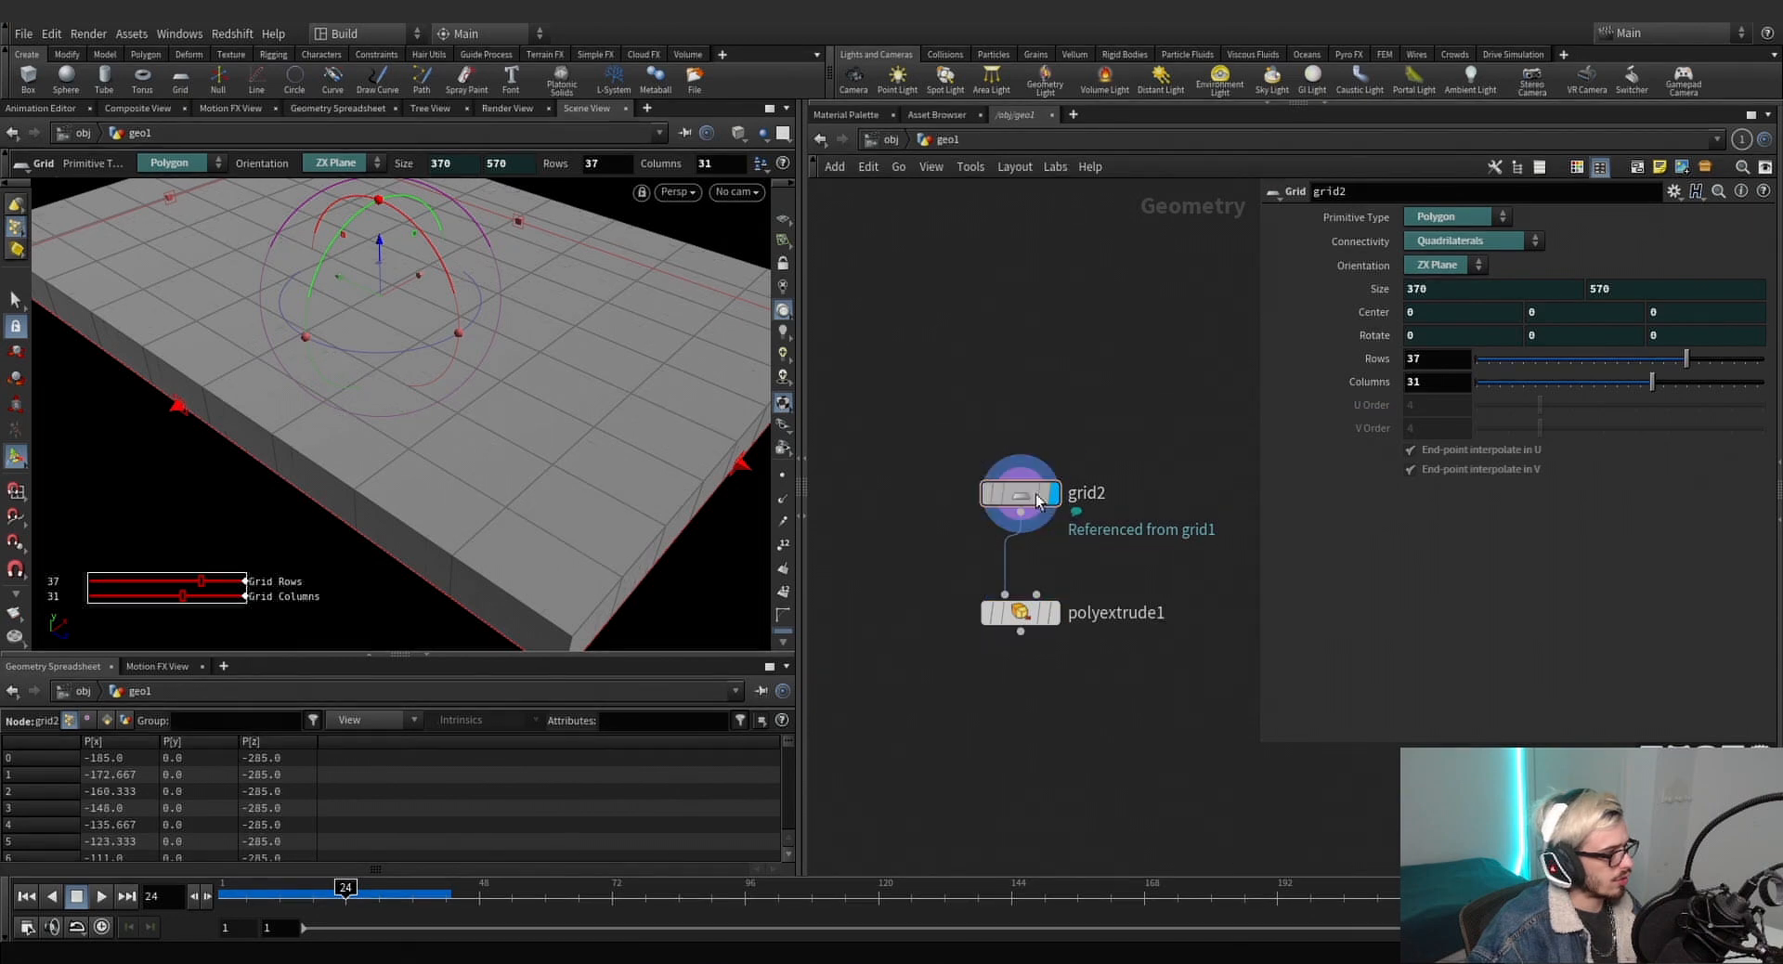
Undo the last parameter change, then select polyextrude1 and make it the displayed node.
key(ctrl+z)
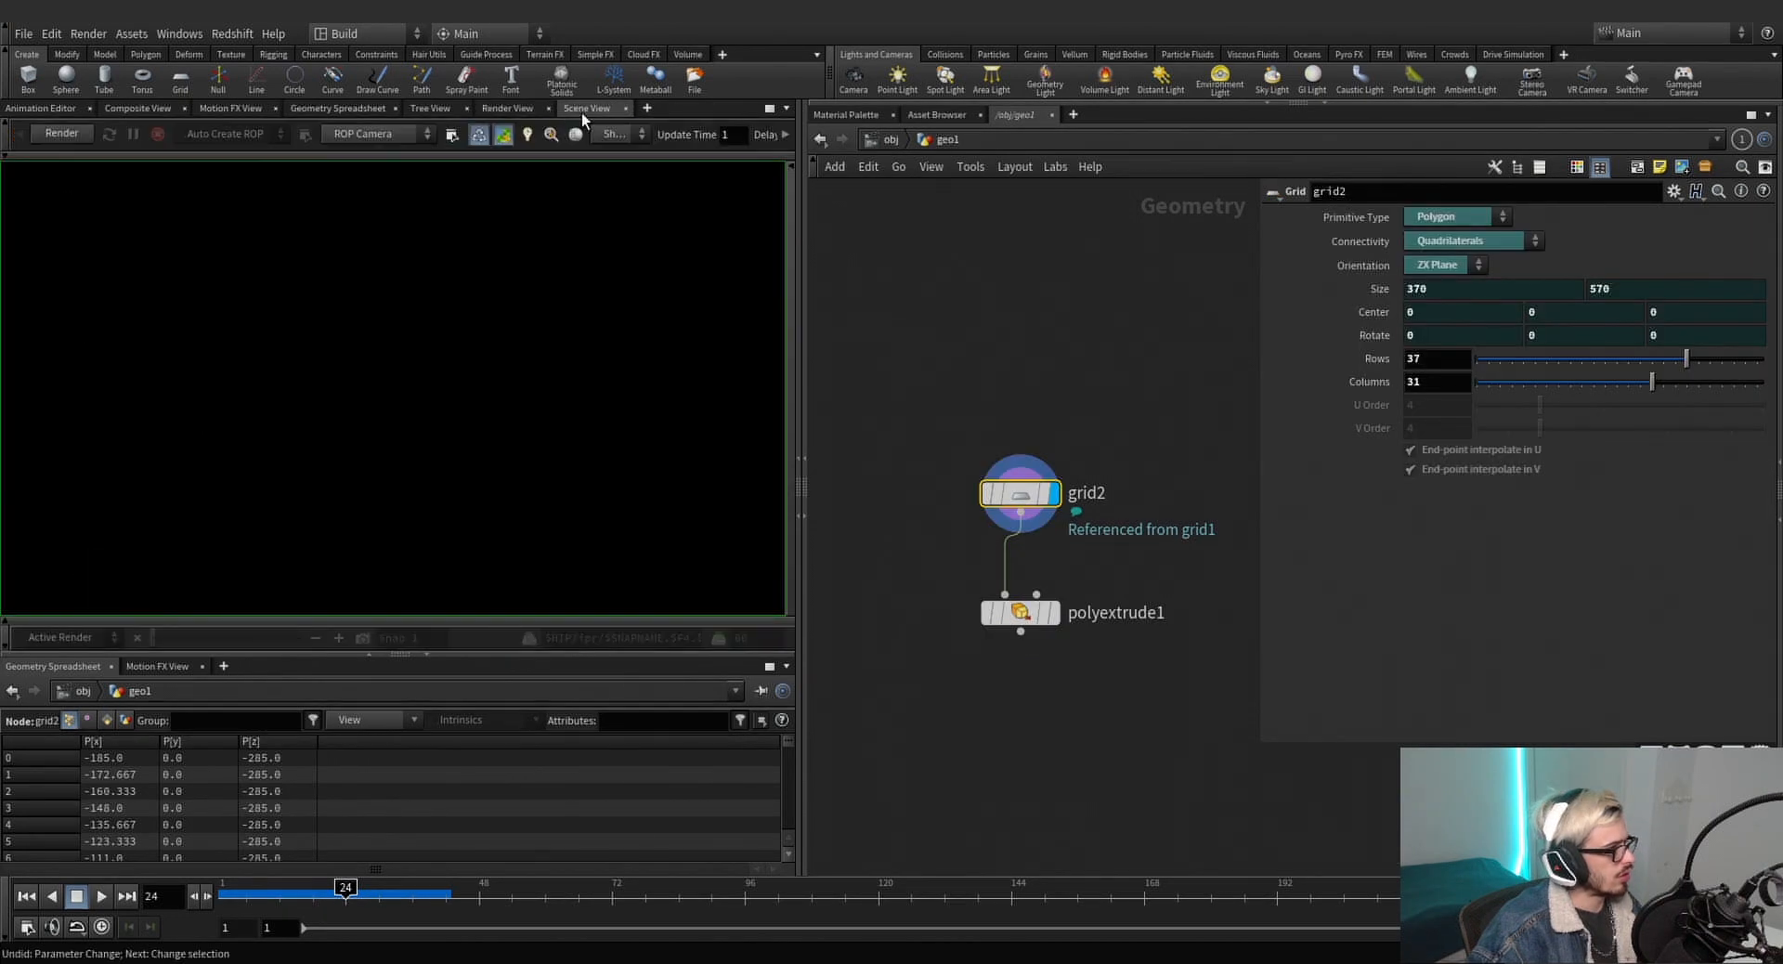
click(1054, 613)
click(1020, 612)
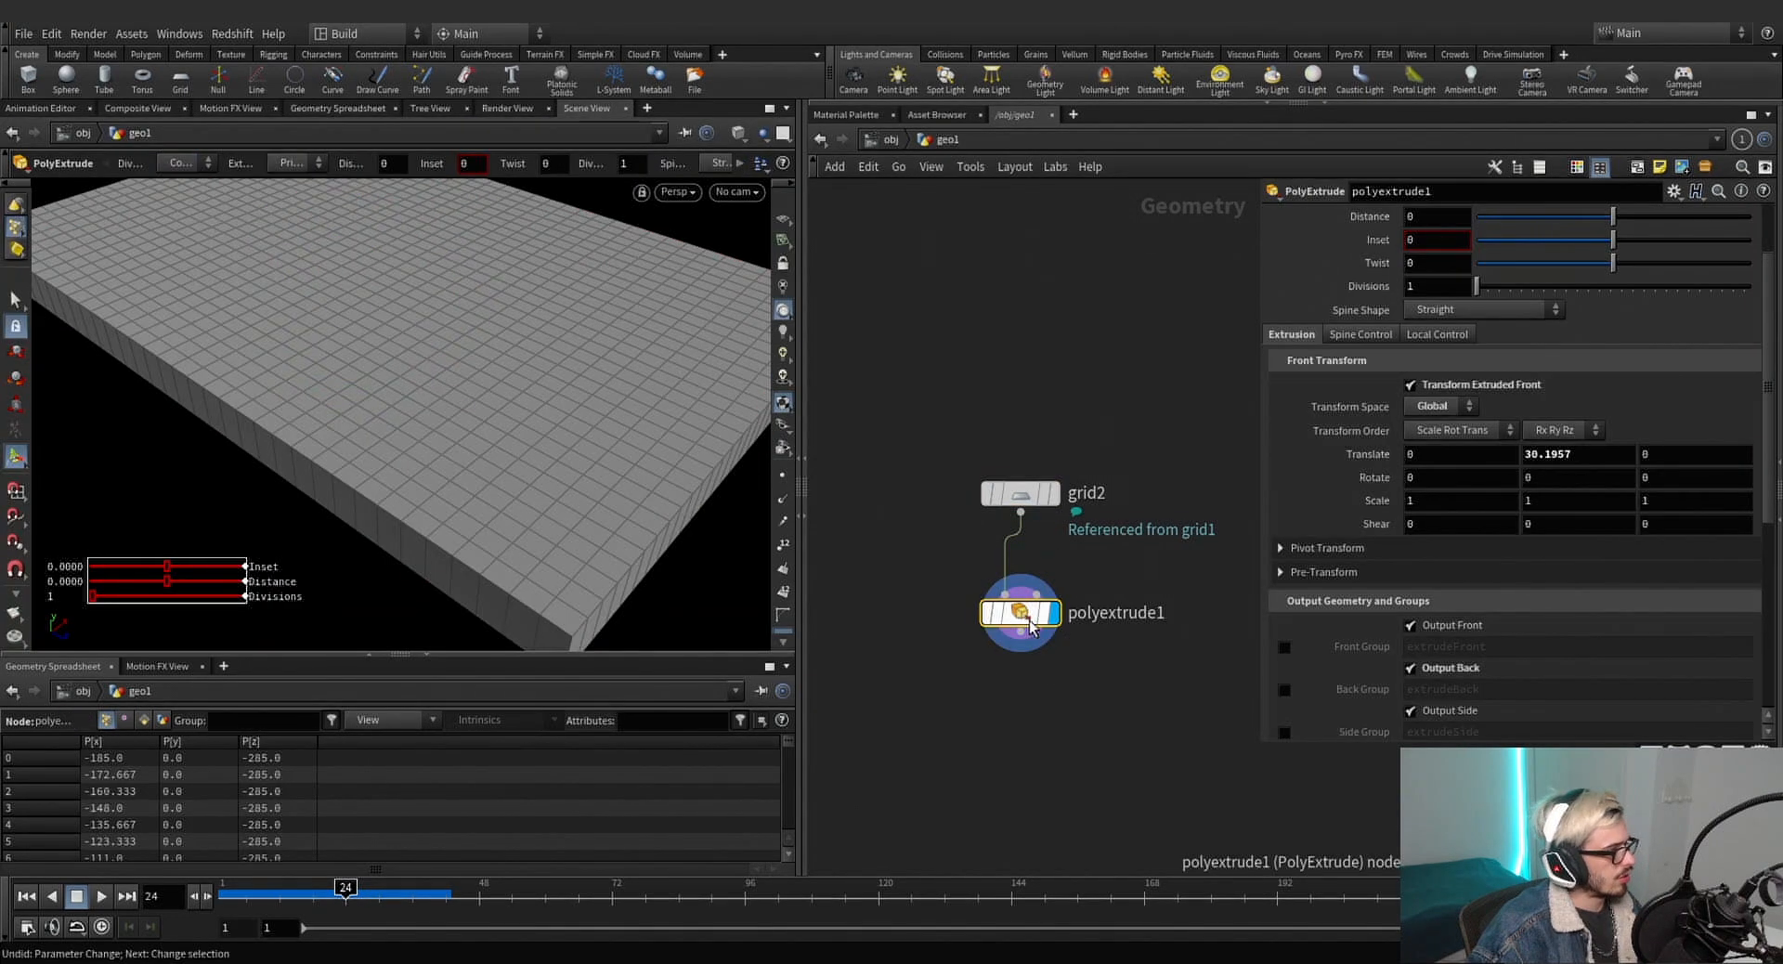
Set grid2's Rows to 41 and display polyextrude1 to check the extruded grid's divisions.
alt+drag(570, 521, 557, 422)
click(1020, 493)
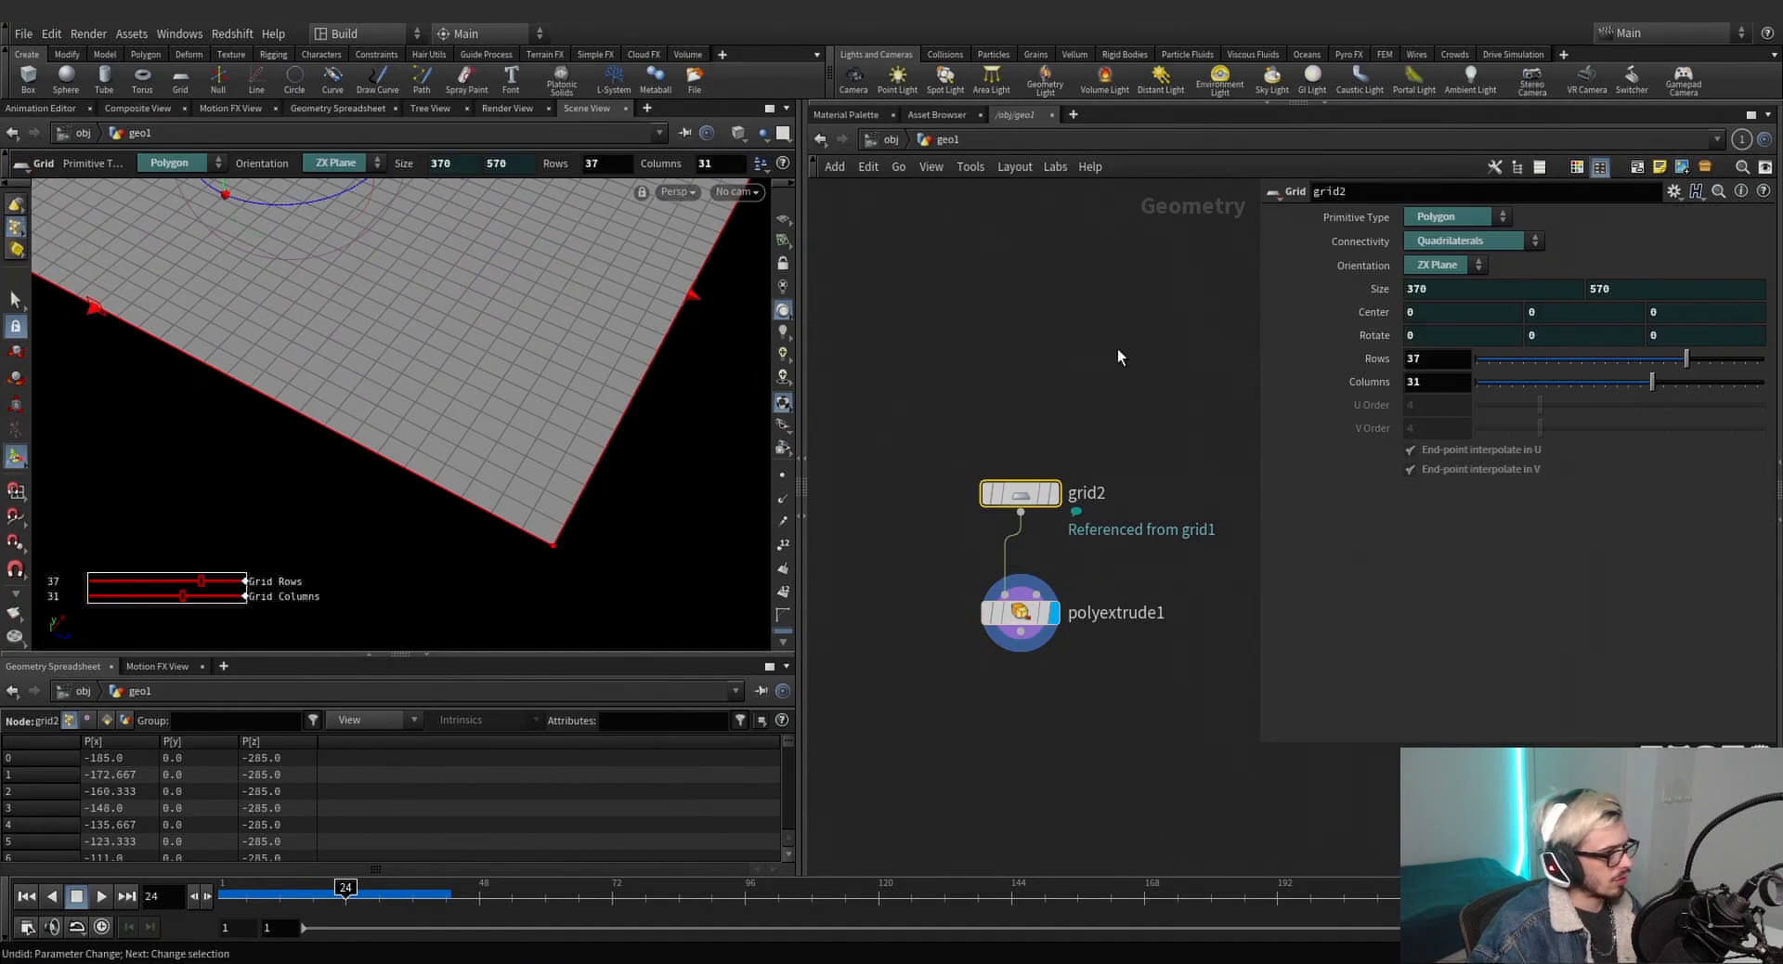
middle_drag(1416, 358, 1406, 367)
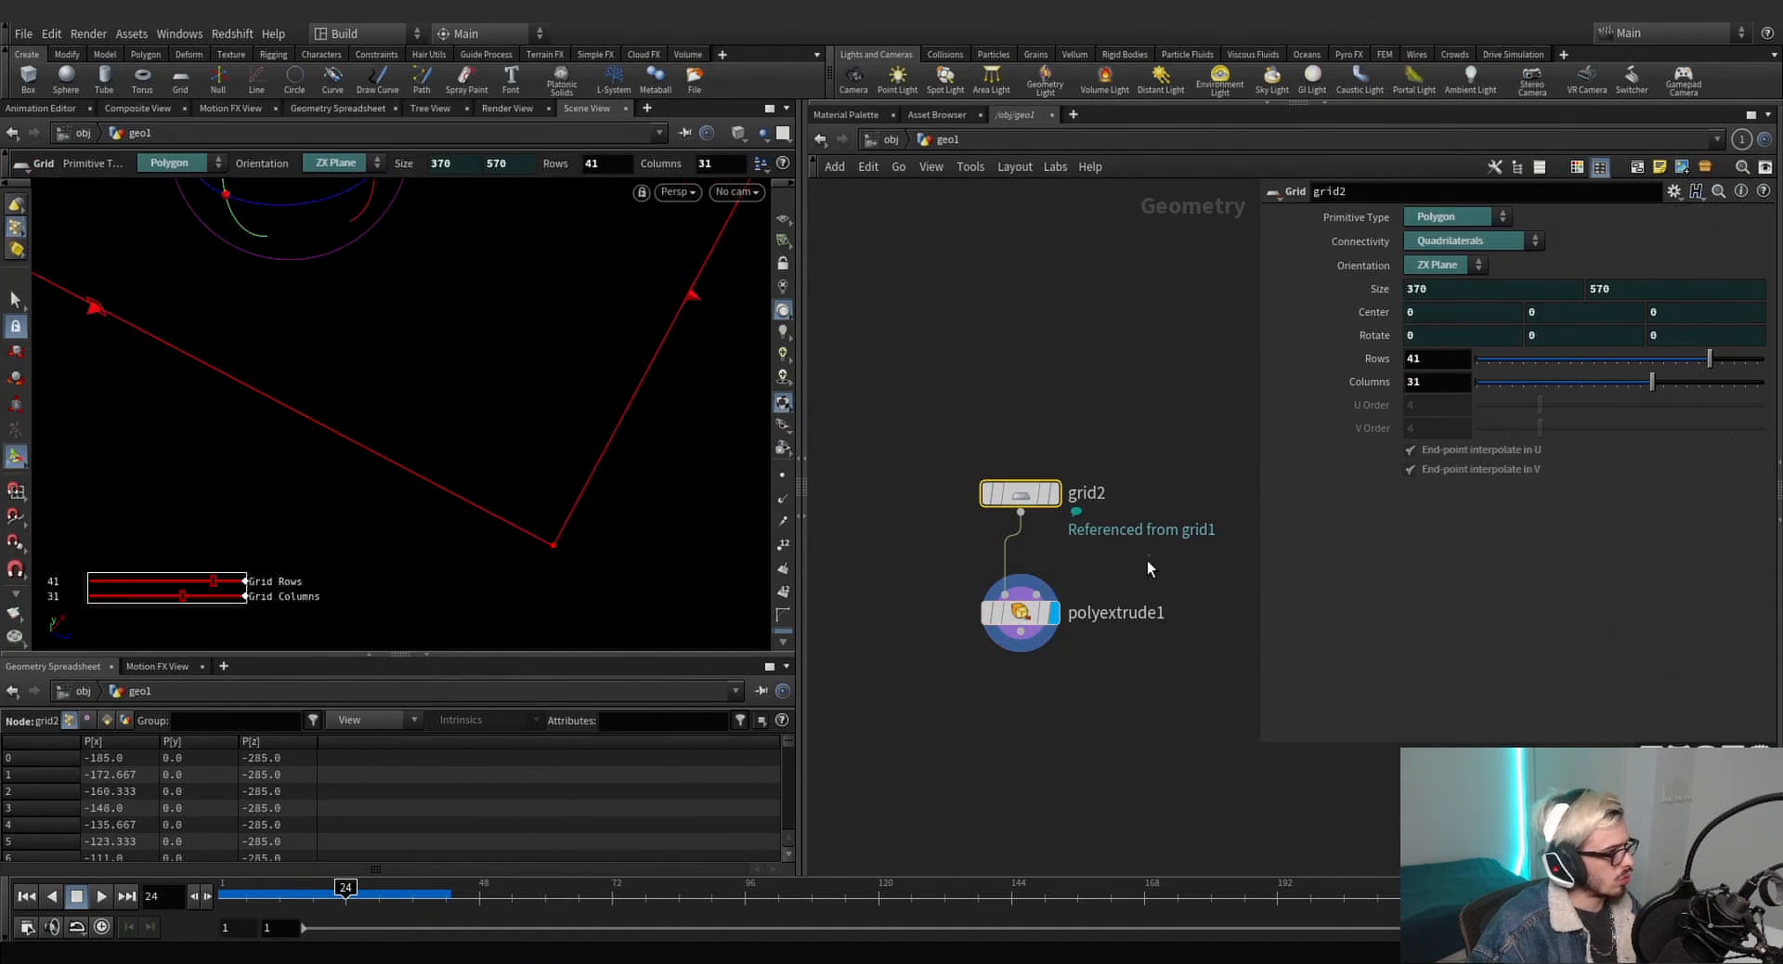
click(1056, 493)
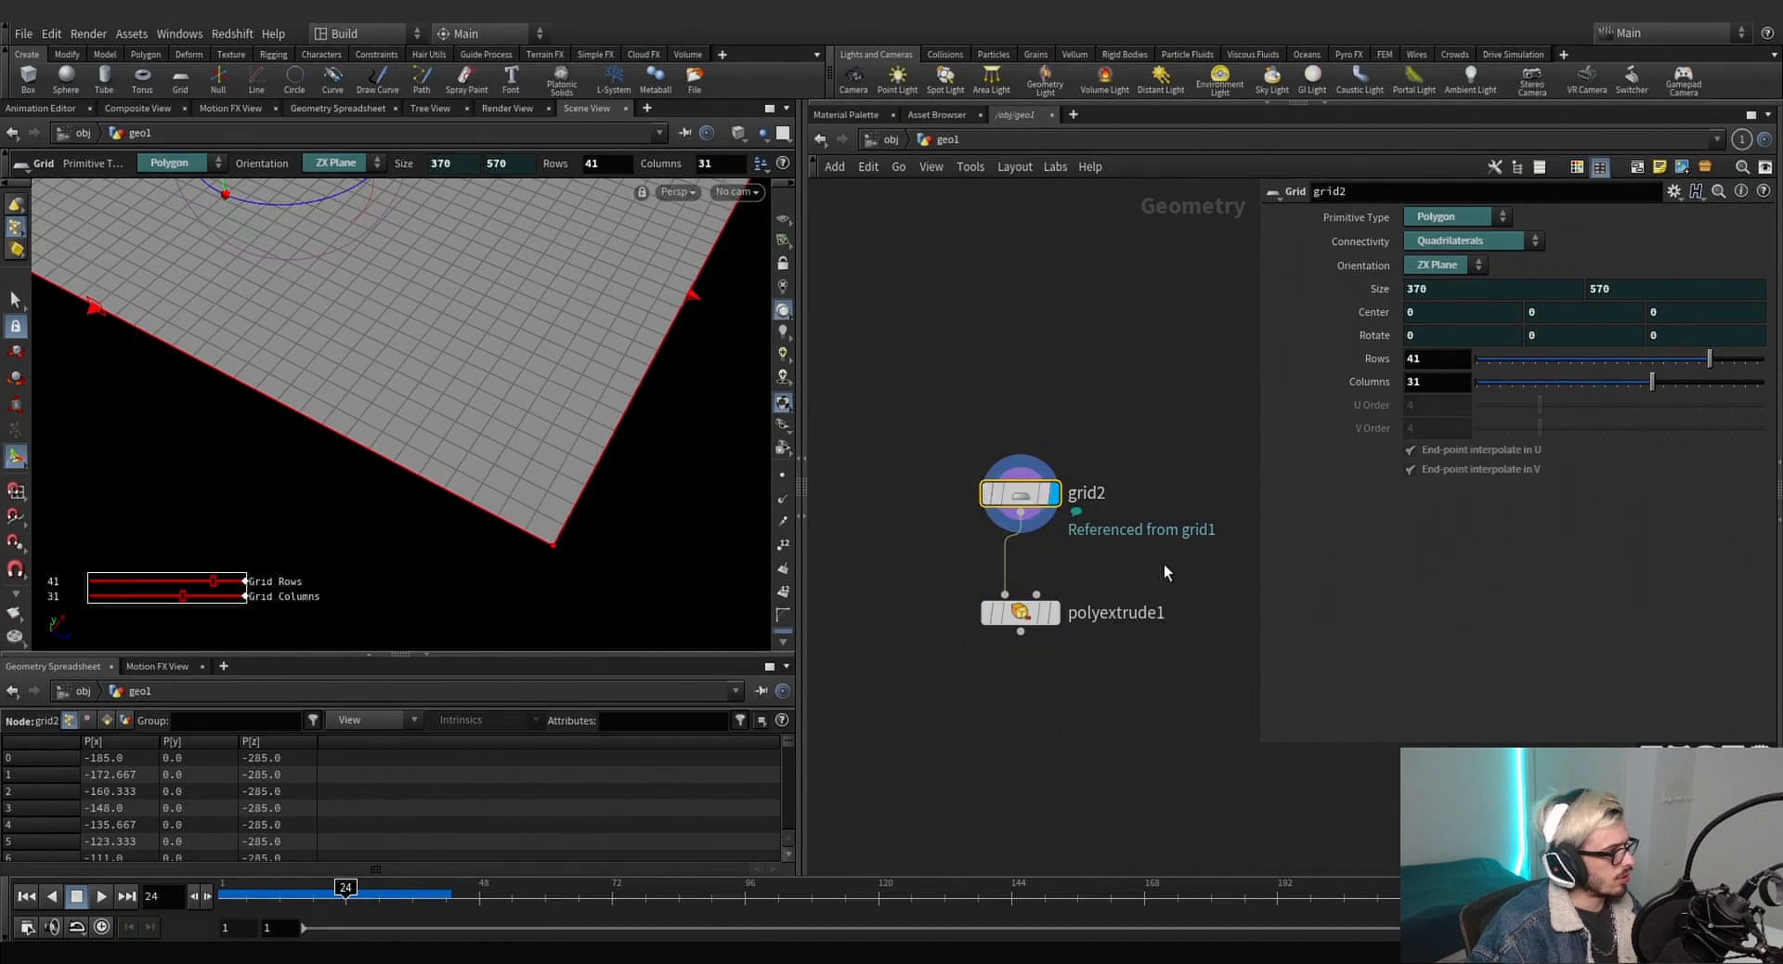
click(1055, 612)
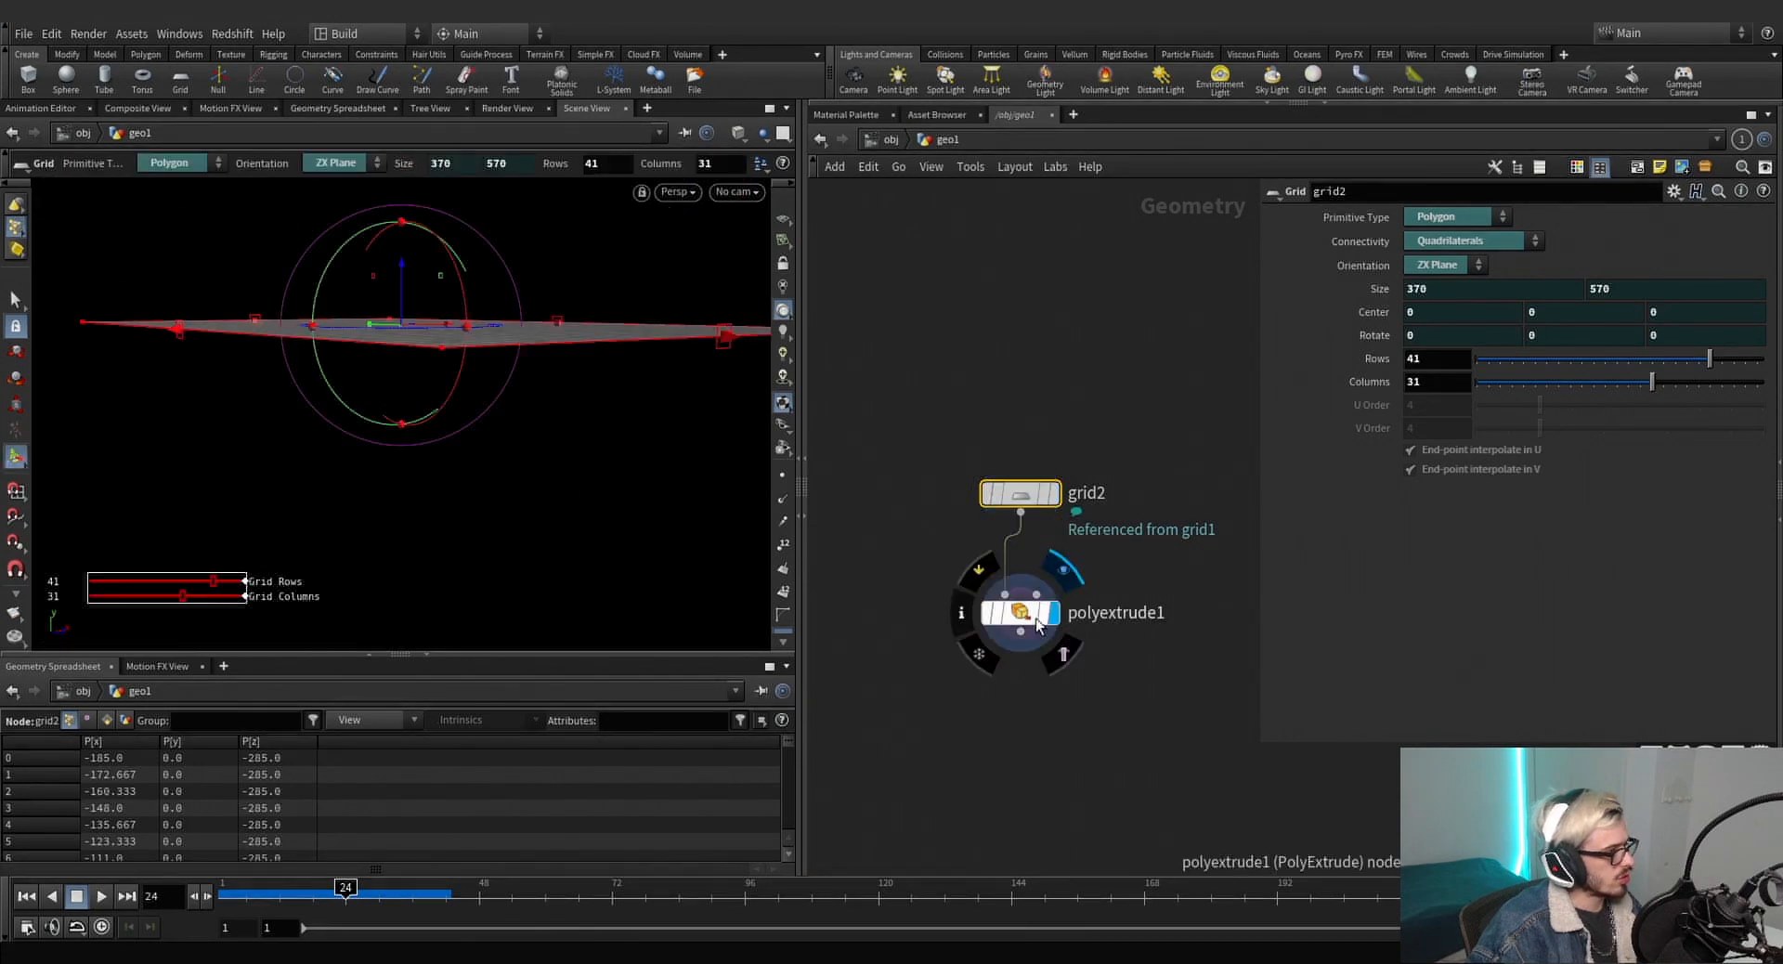
alt+drag(646, 381, 406, 458)
middle_drag(1063, 674, 1007, 599)
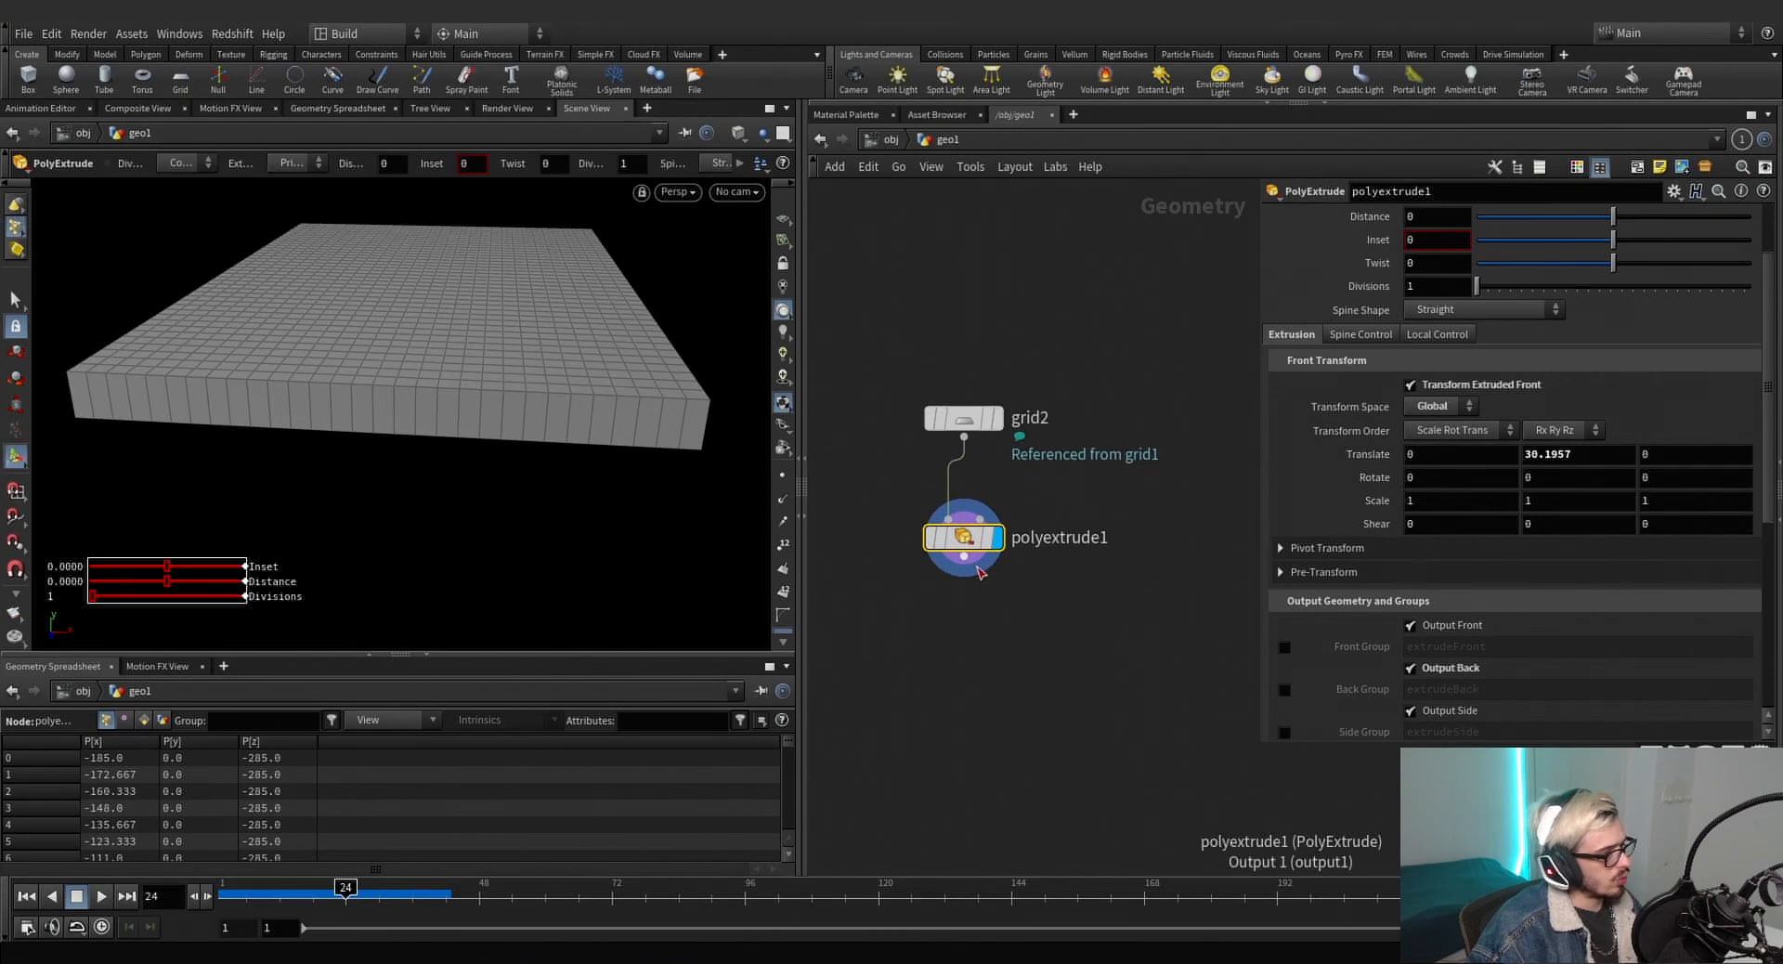
Add a Rest Position node fed by polyextrude1 and make it the displayed node.
click(964, 555)
key(Tab)
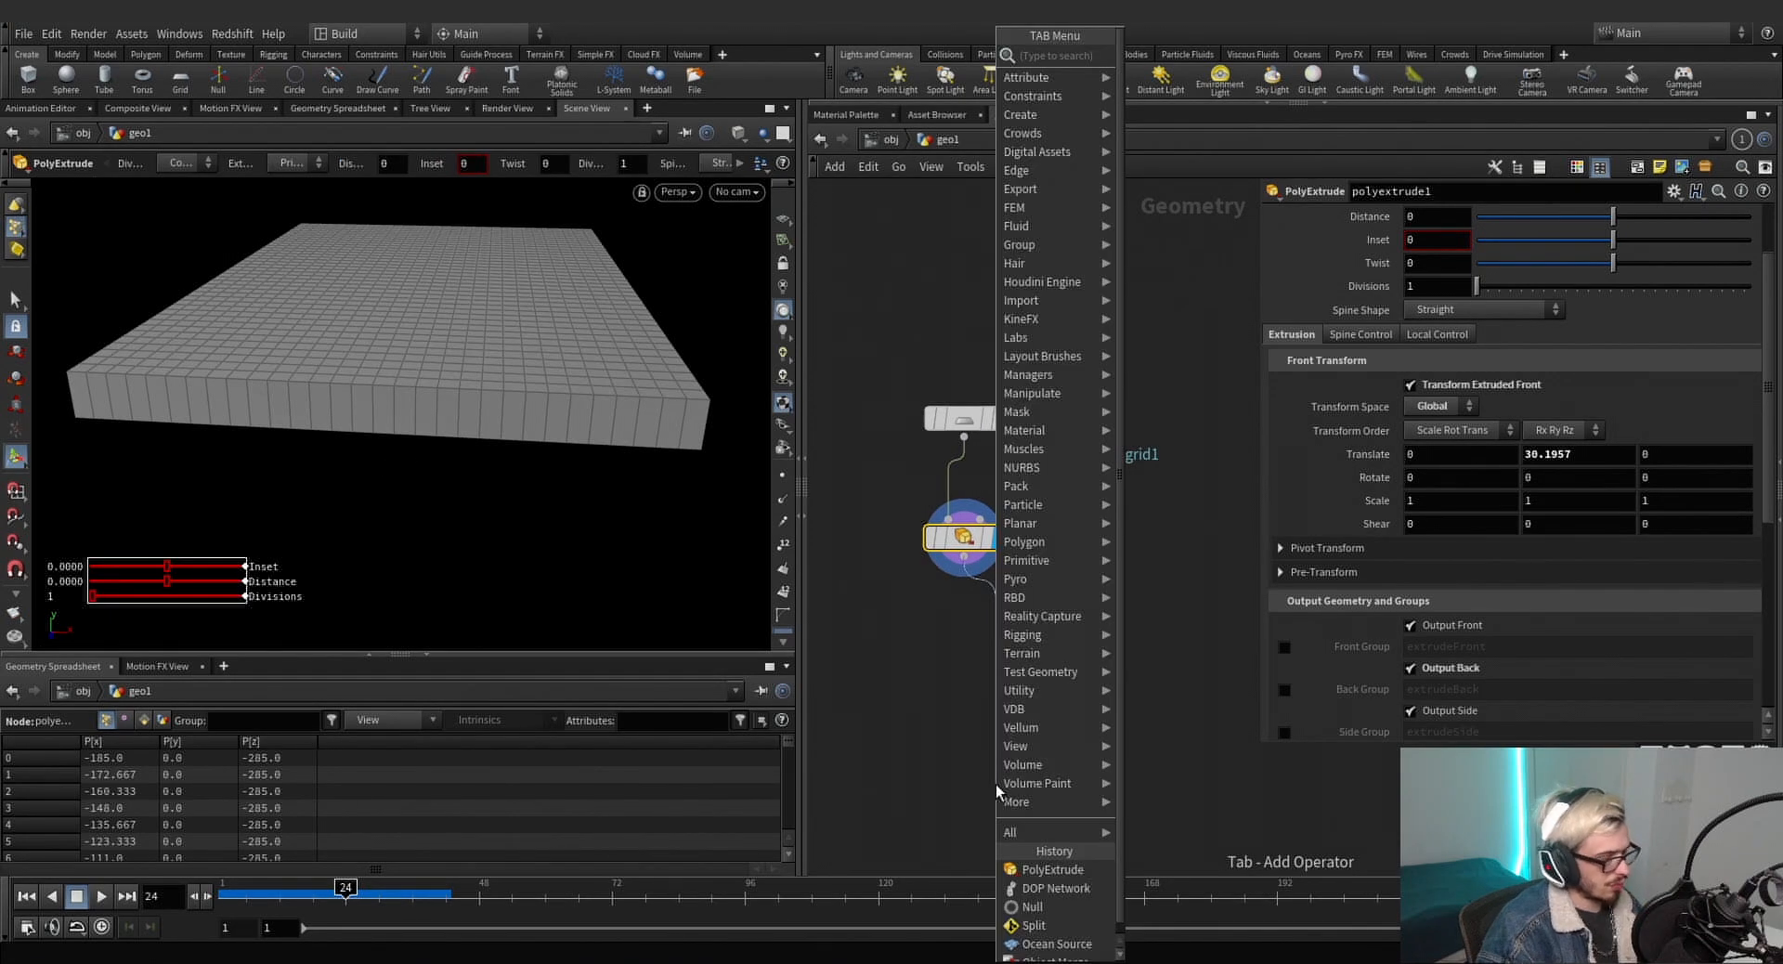
text(rest)
key(Return)
click(962, 675)
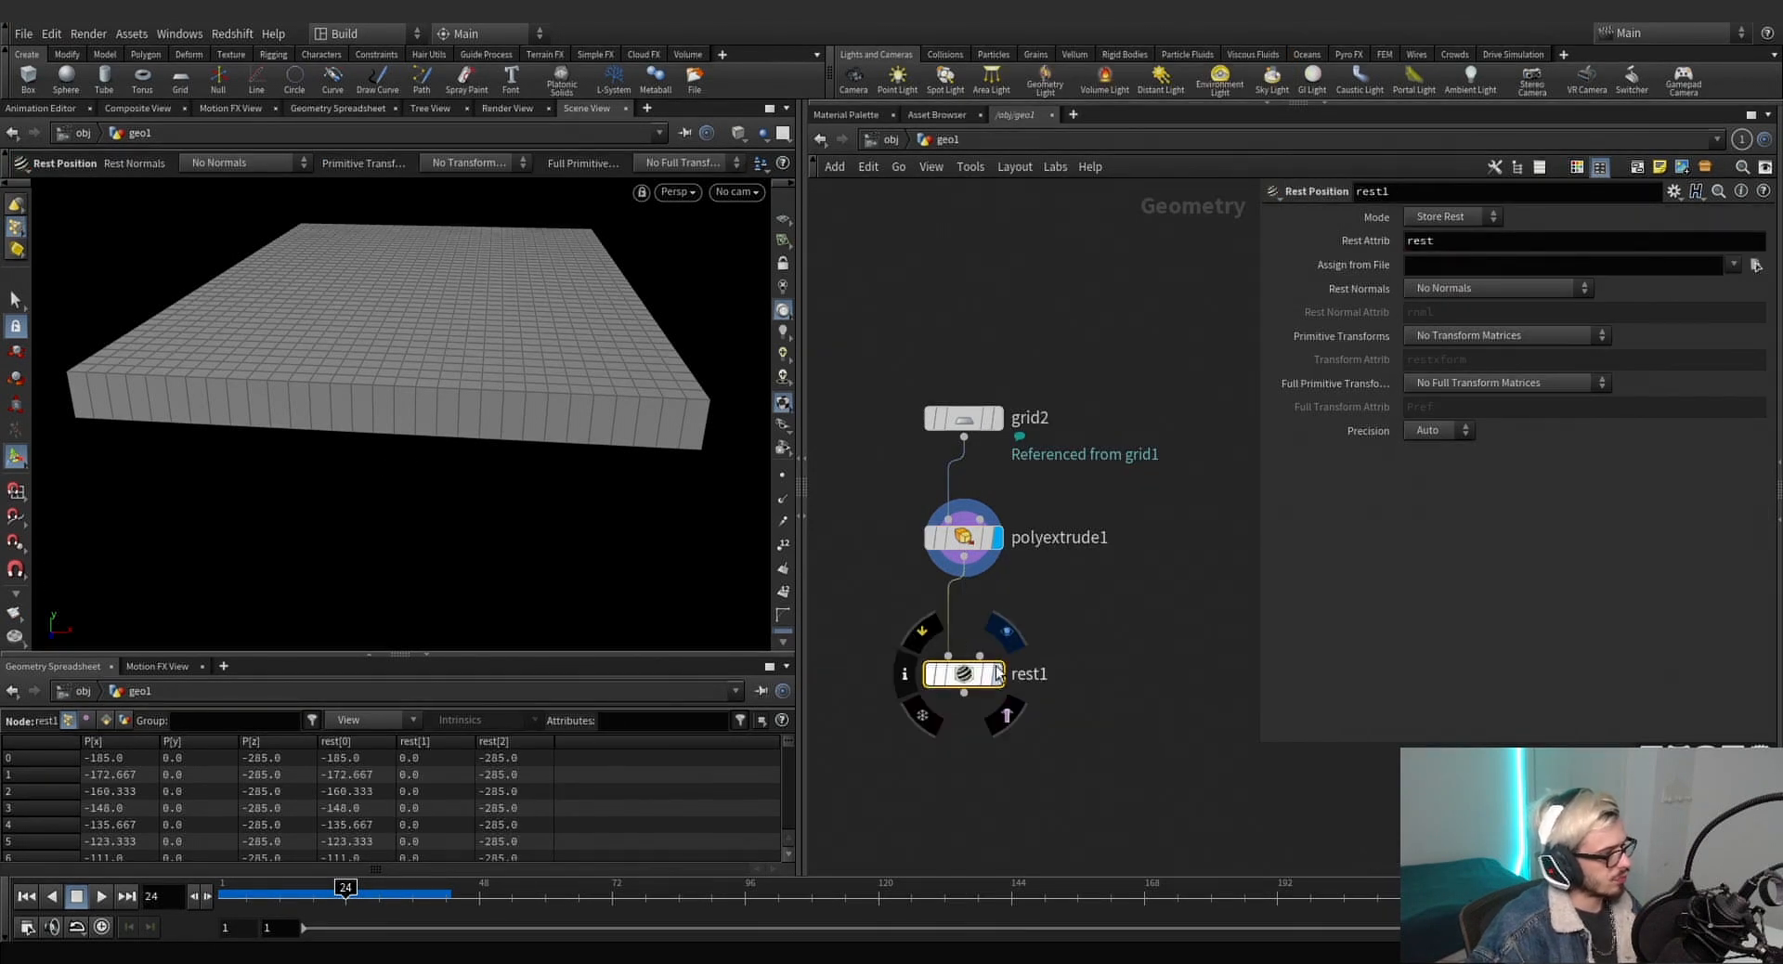
click(997, 675)
Add an Ocean Evaluate node fed by rest1.
middle_drag(1042, 670, 1000, 465)
key(Tab)
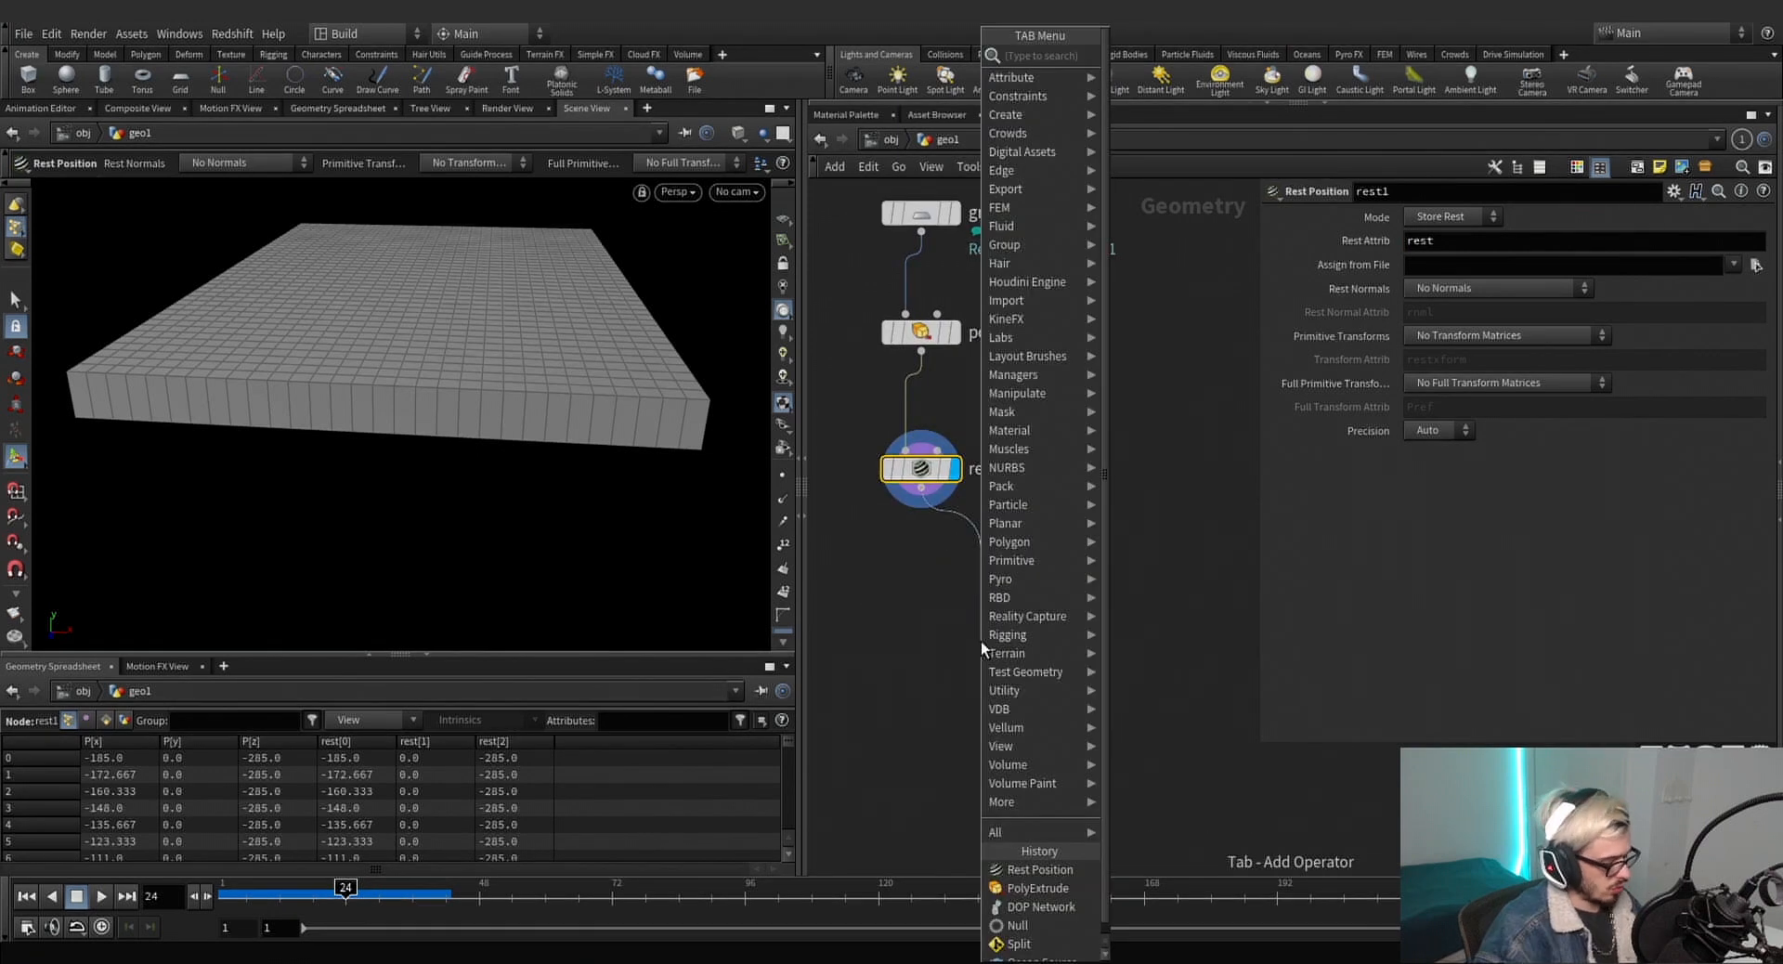
key(Escape)
click(981, 641)
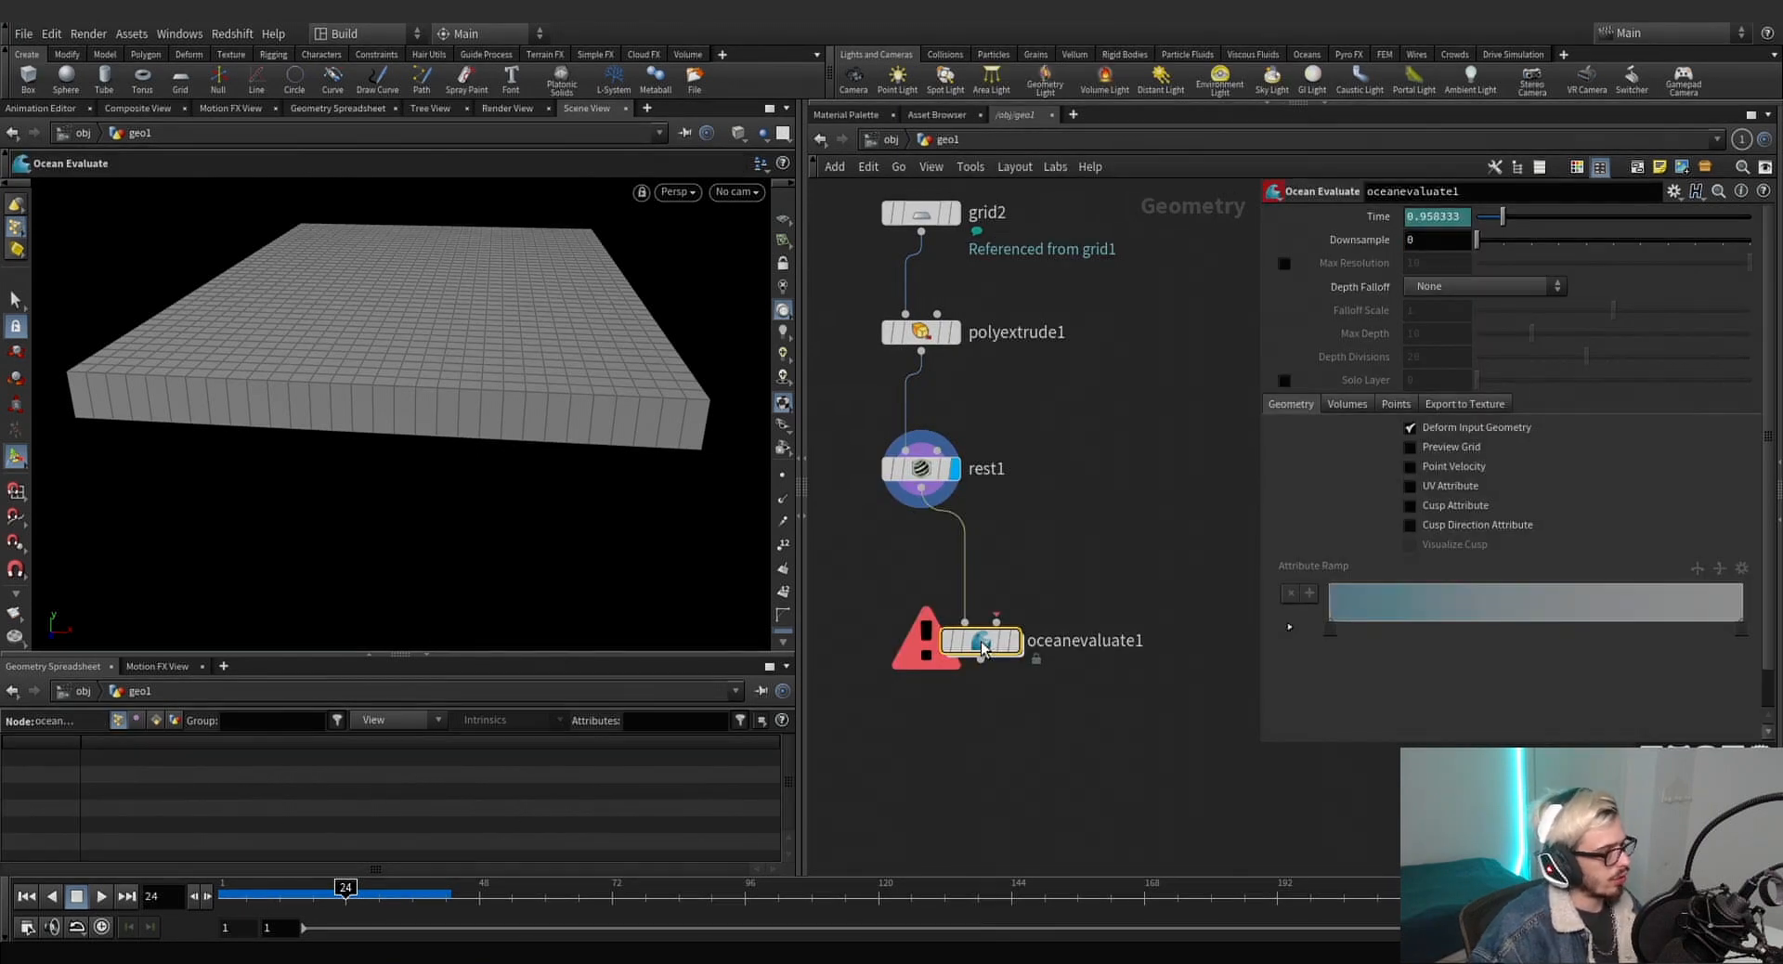
Add an Ocean Spectrum node, connect it to oceanevaluate1's second input, and display oceanevaluate1.
key(Tab)
text(ocean)
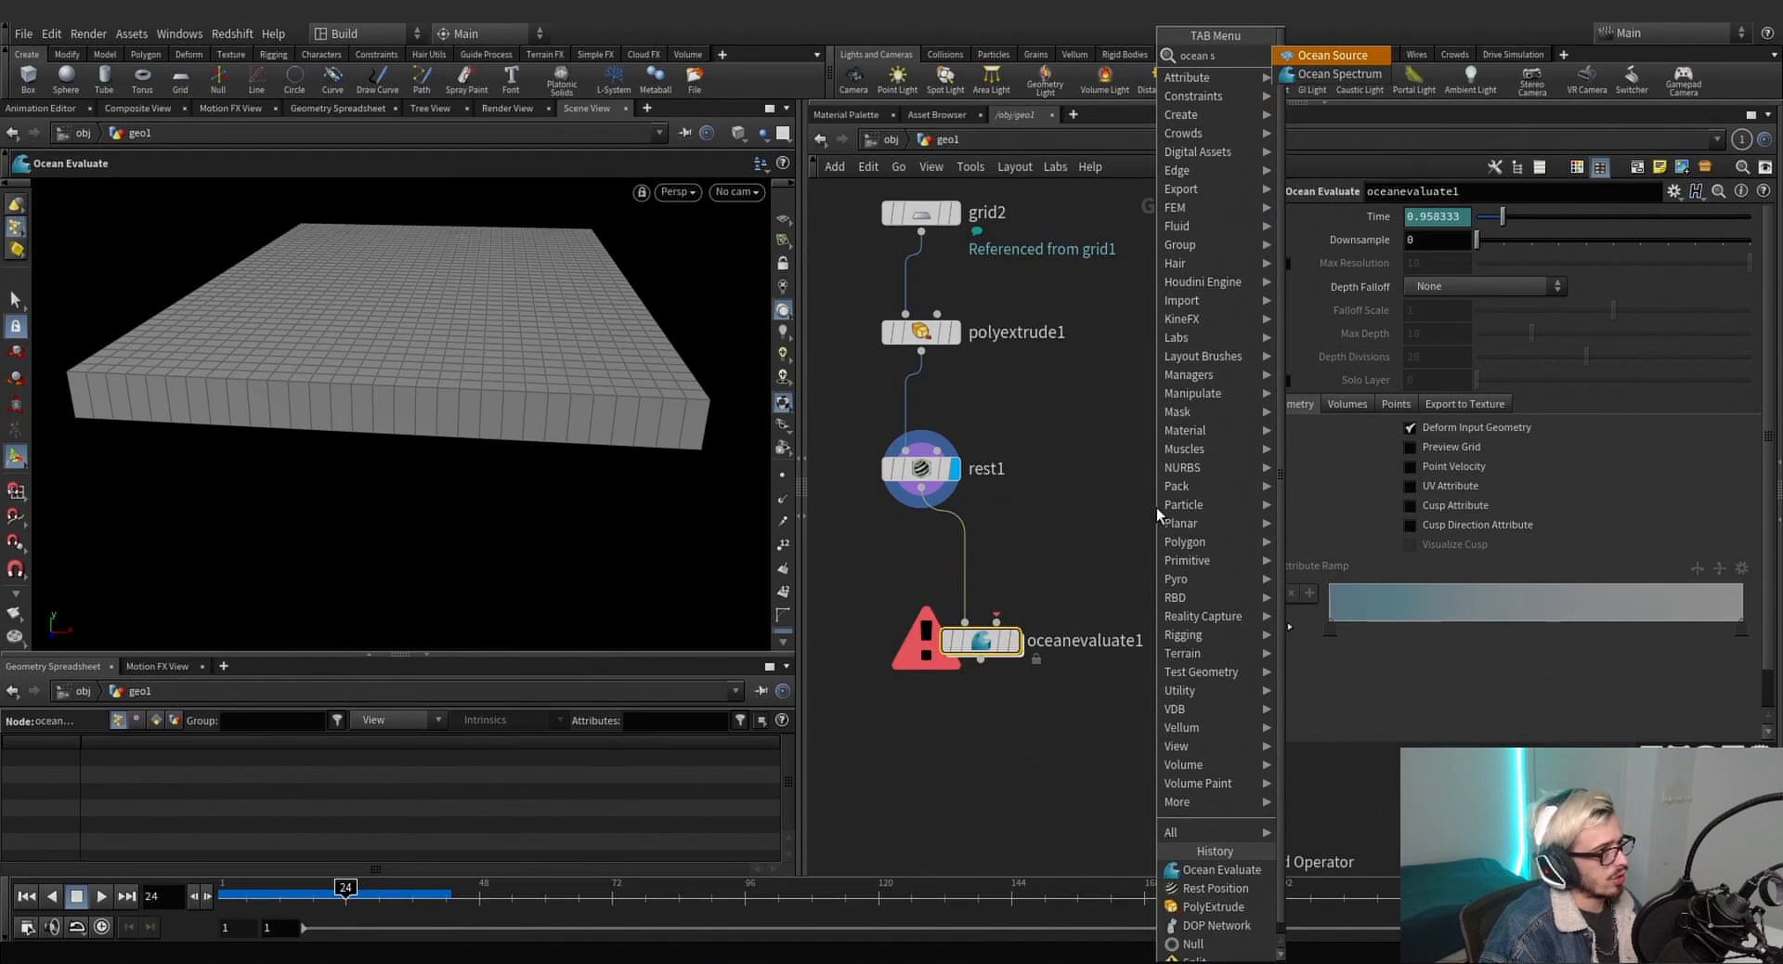
key(Return)
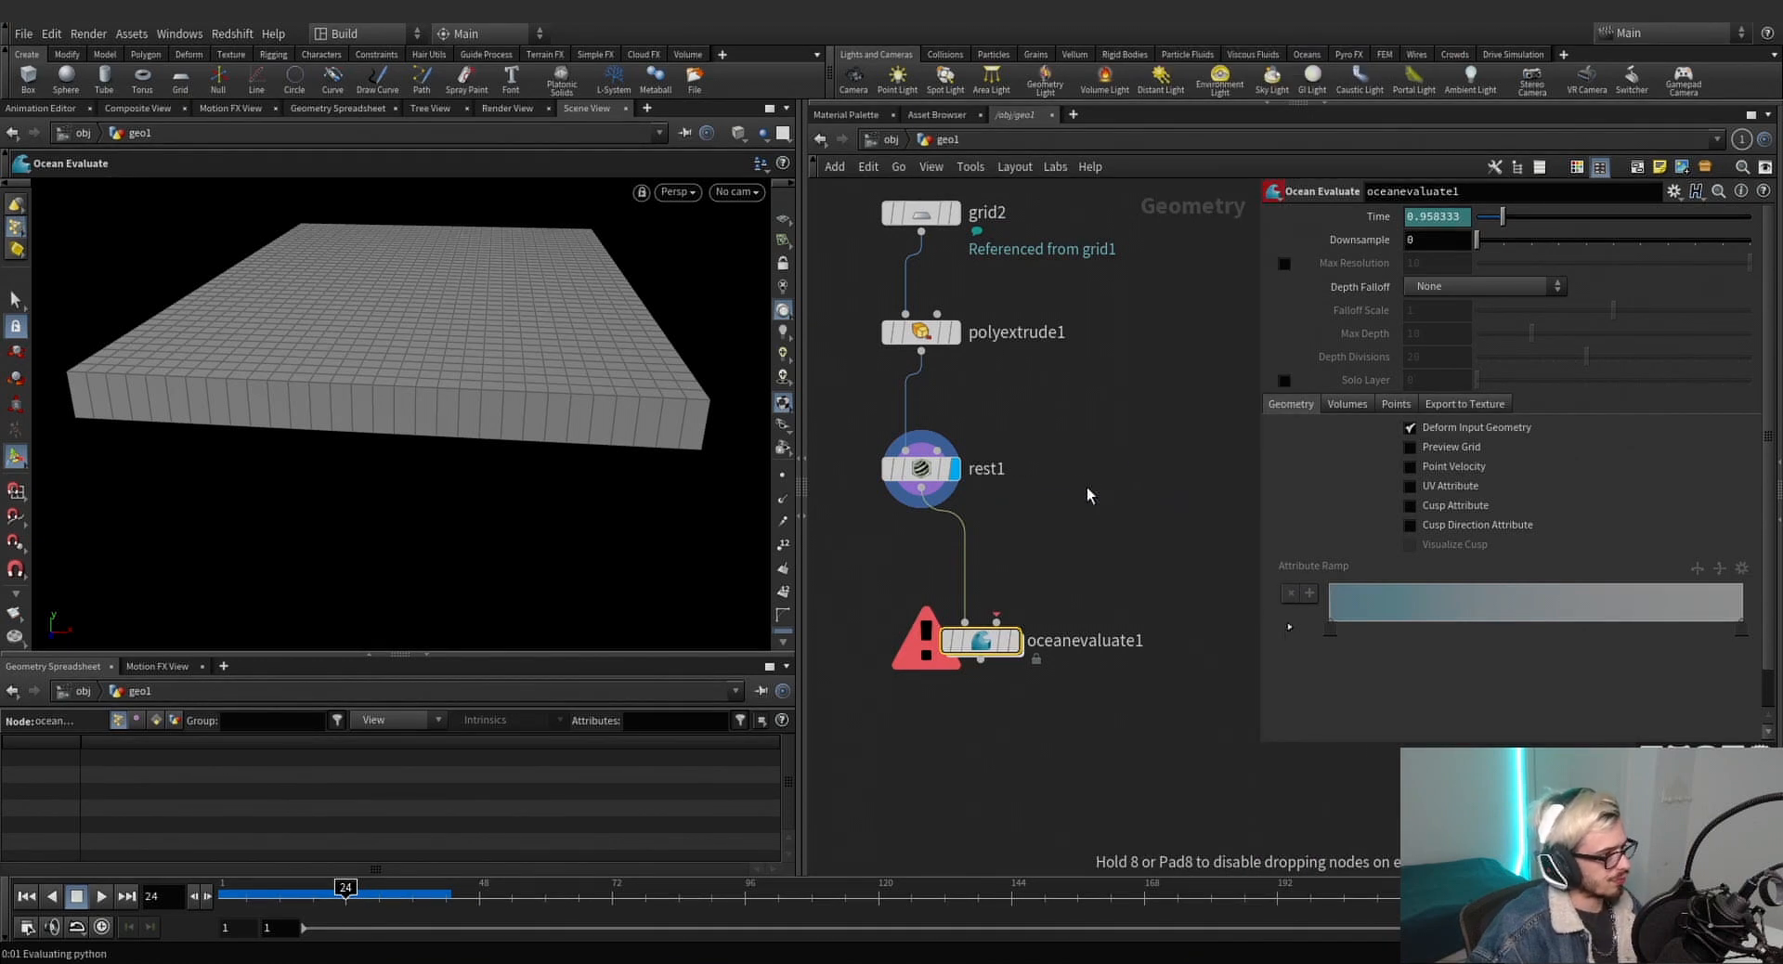
click(1089, 495)
click(1085, 484)
click(996, 622)
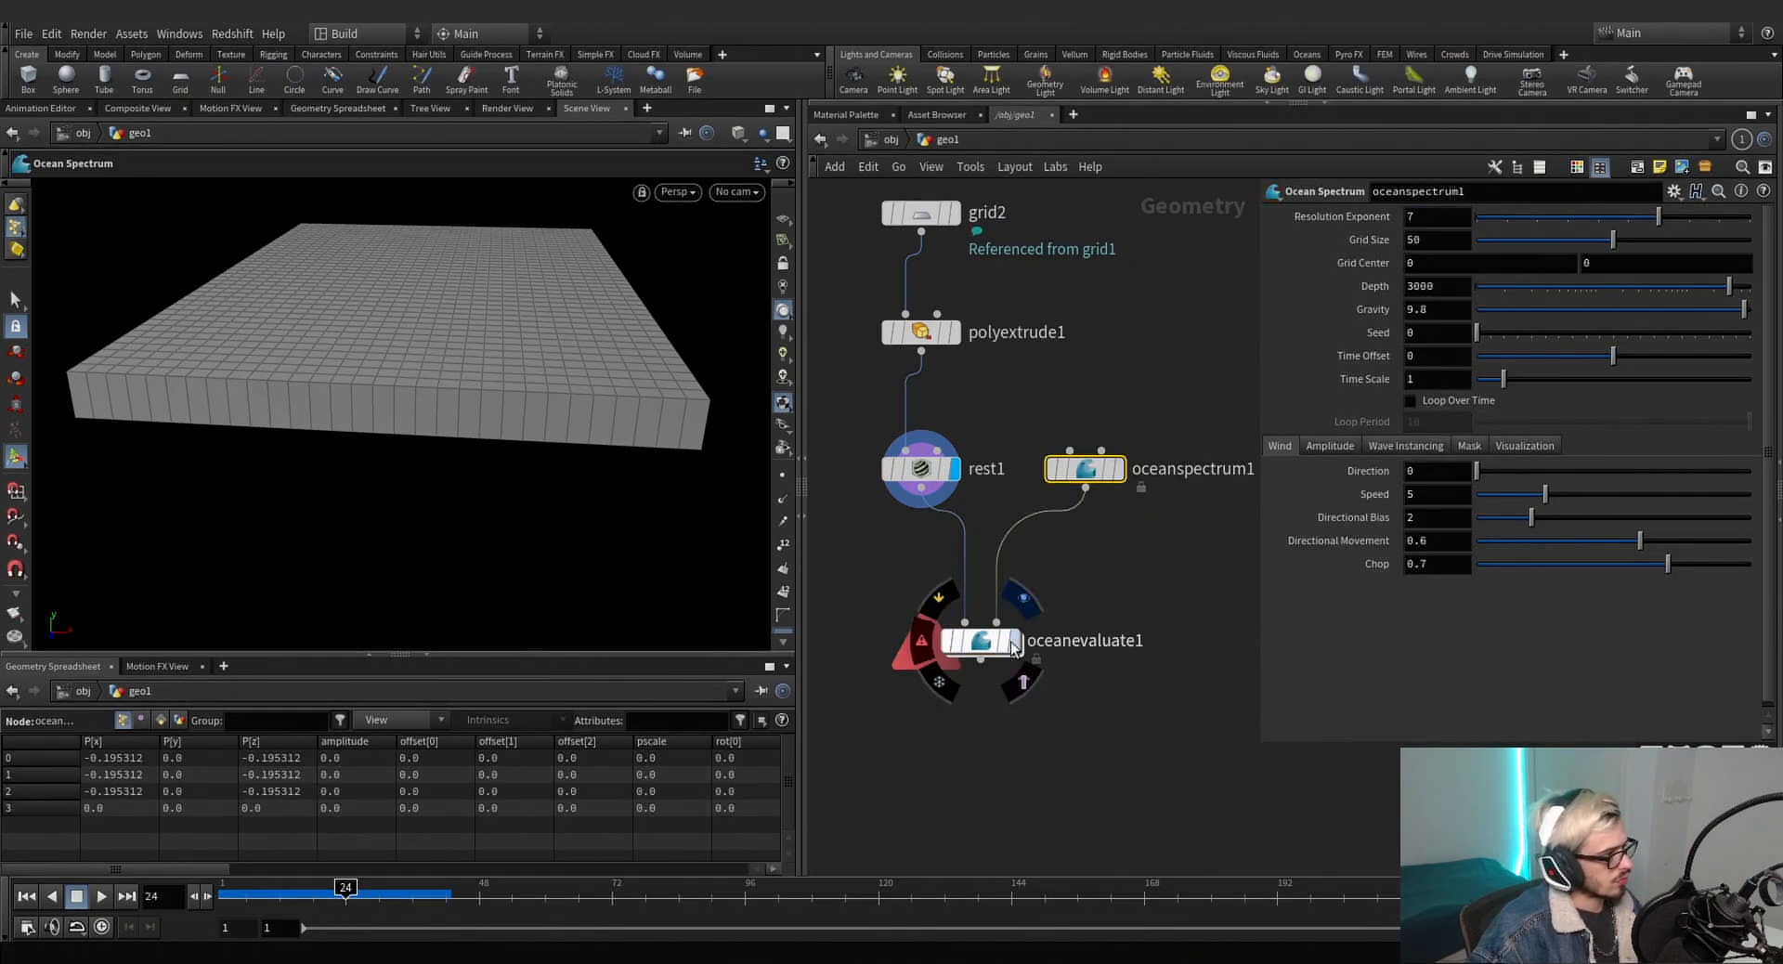
click(1014, 643)
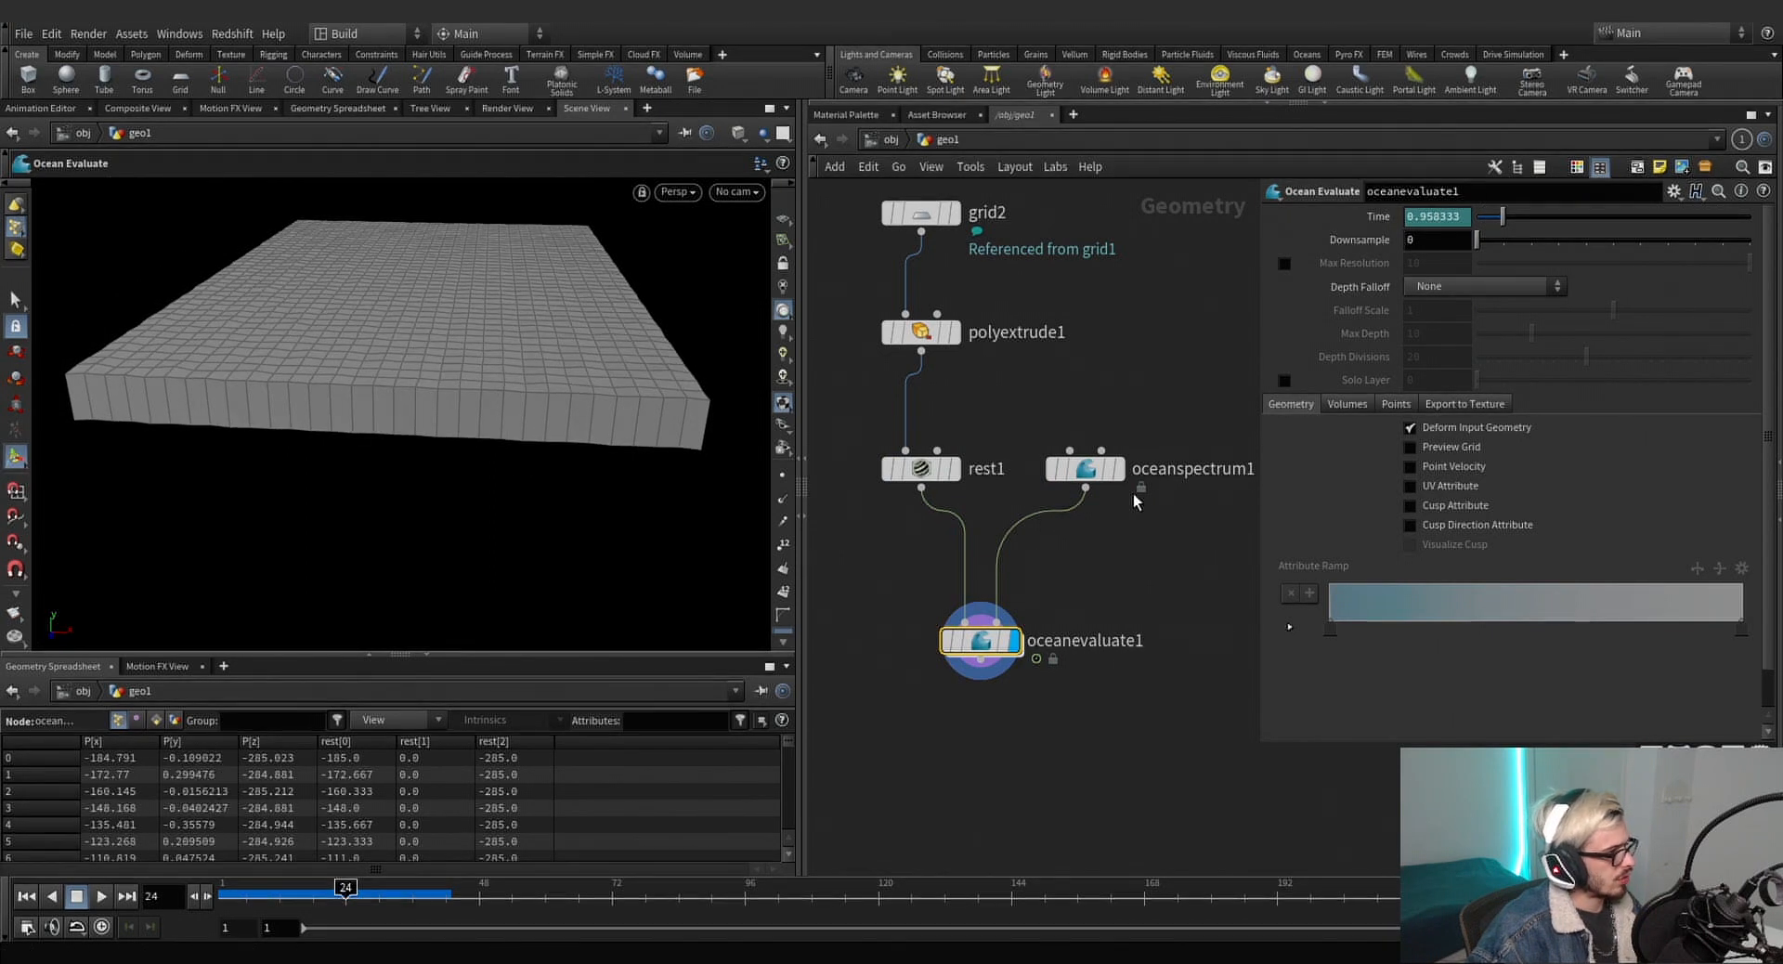
Set oceanspectrum1's Grid Size to 300 and display oceanevaluate1 to check the deformation.
click(1116, 468)
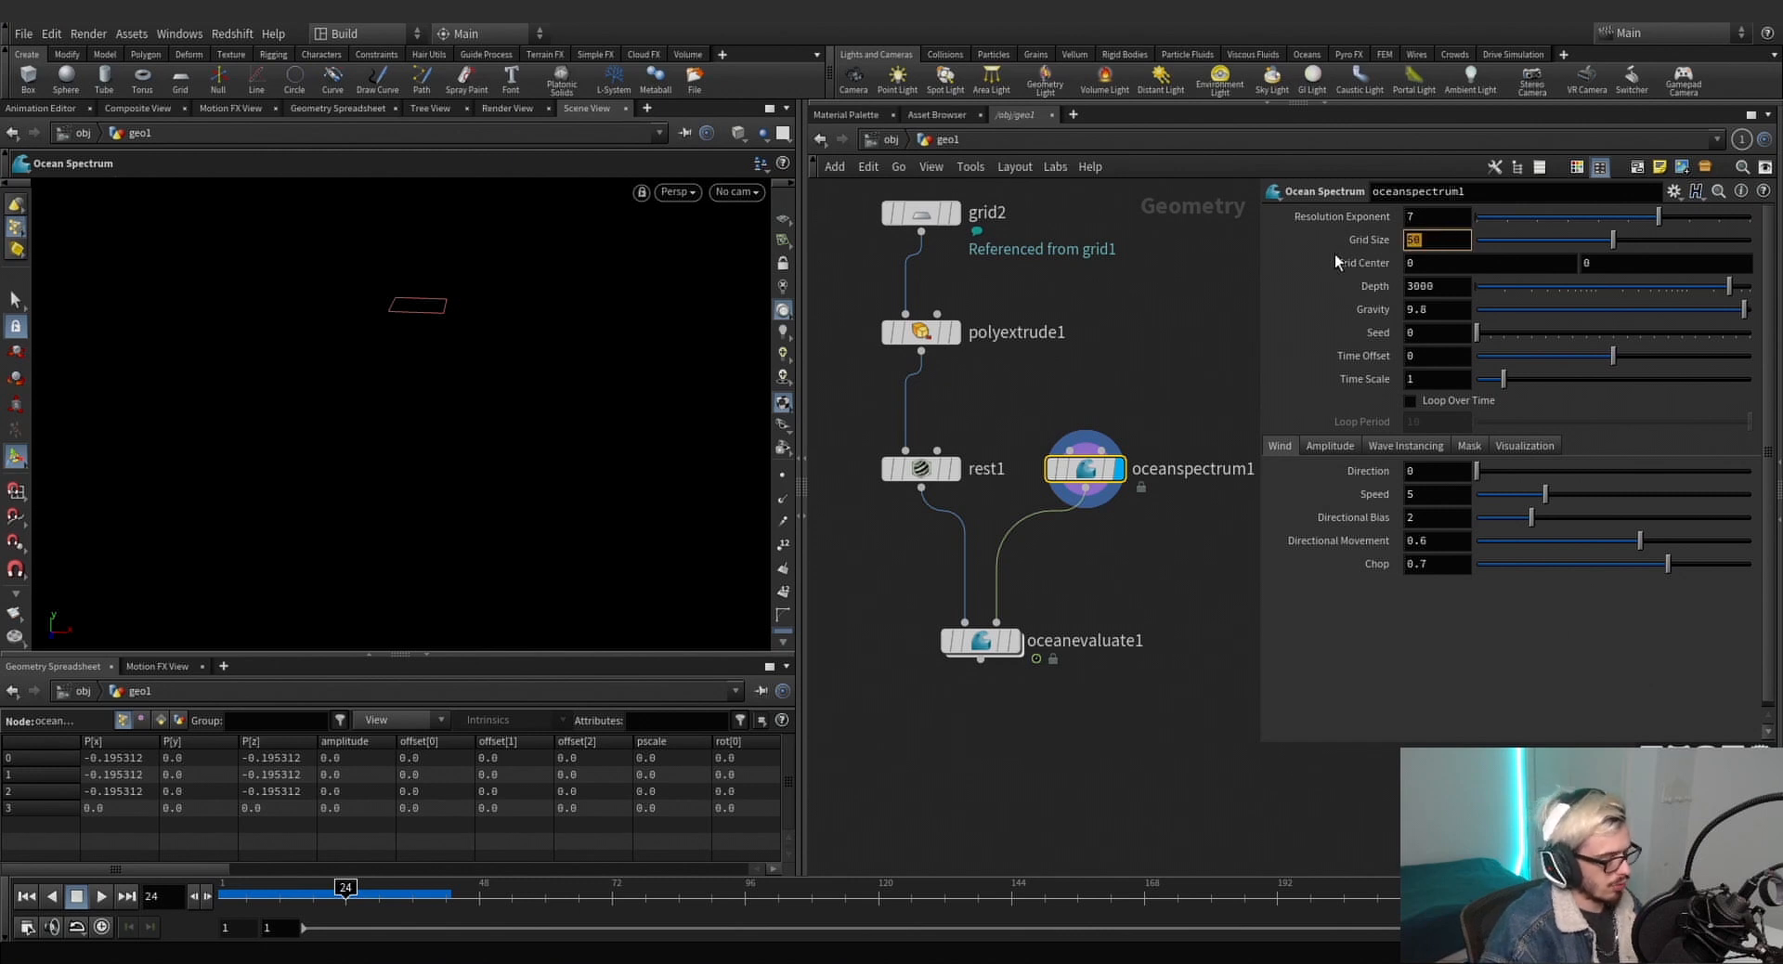
text(300)
key(Return)
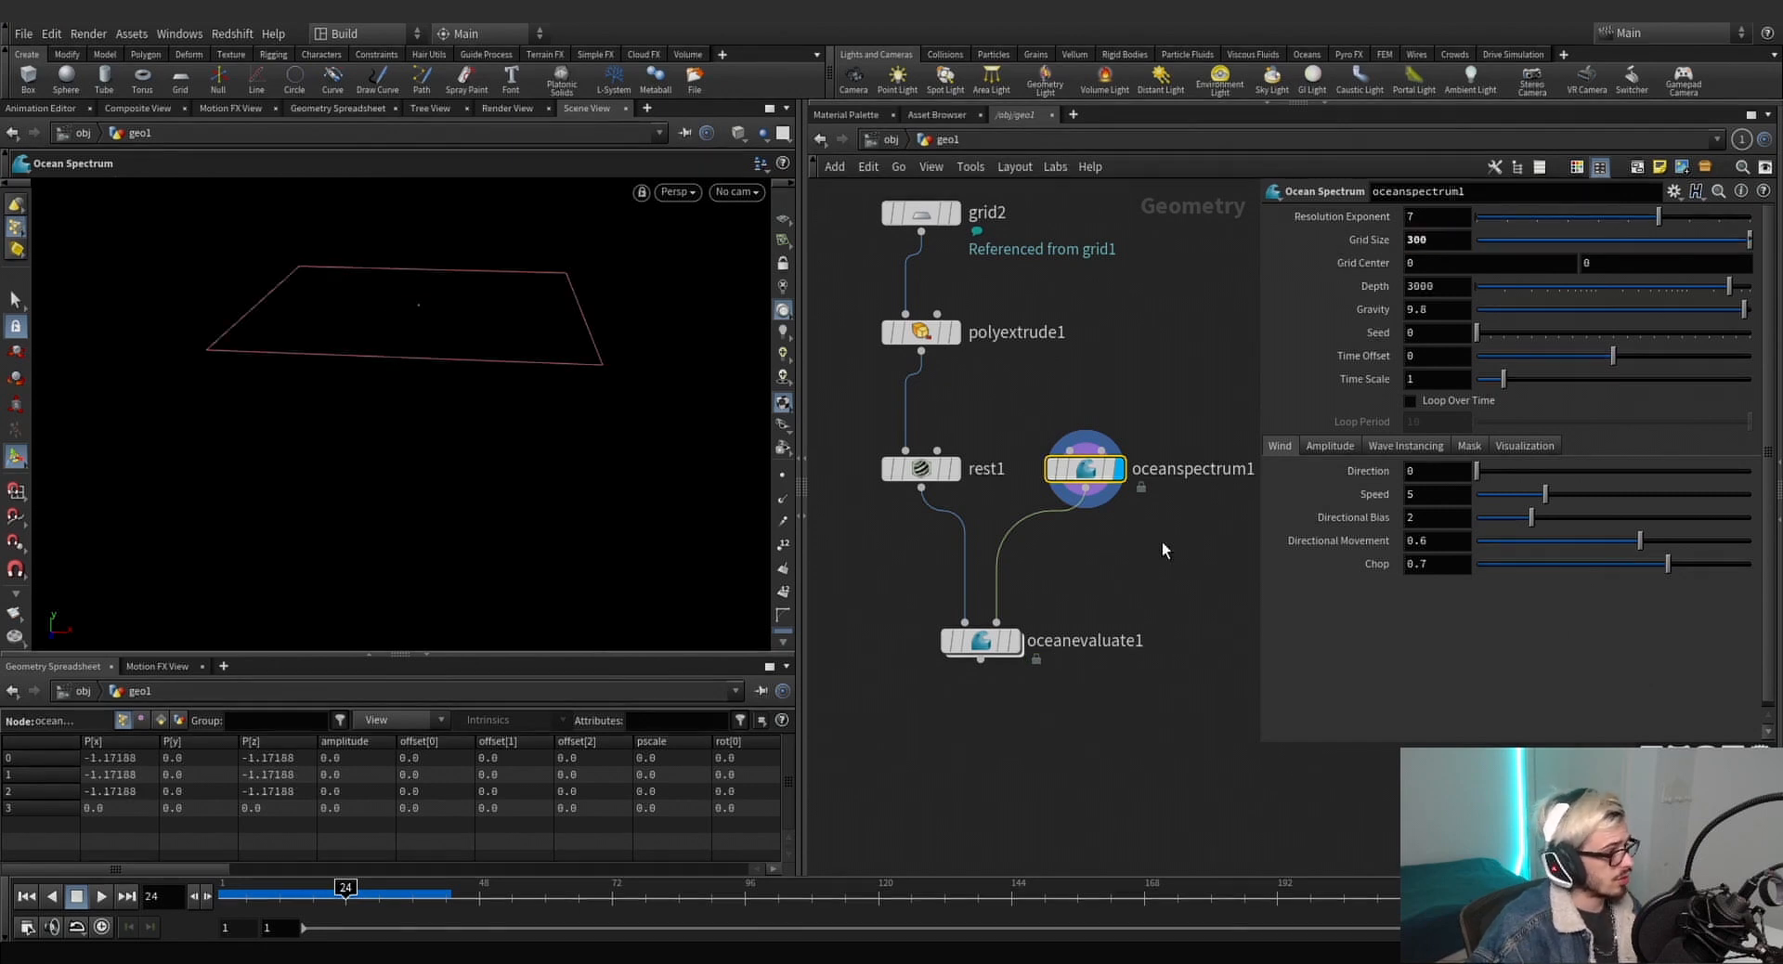
click(1015, 642)
drag(1010, 650, 1005, 687)
Set oceanspectrum1's Grid Size to 1000 and its Resolution Exponent to 9.
click(1462, 240)
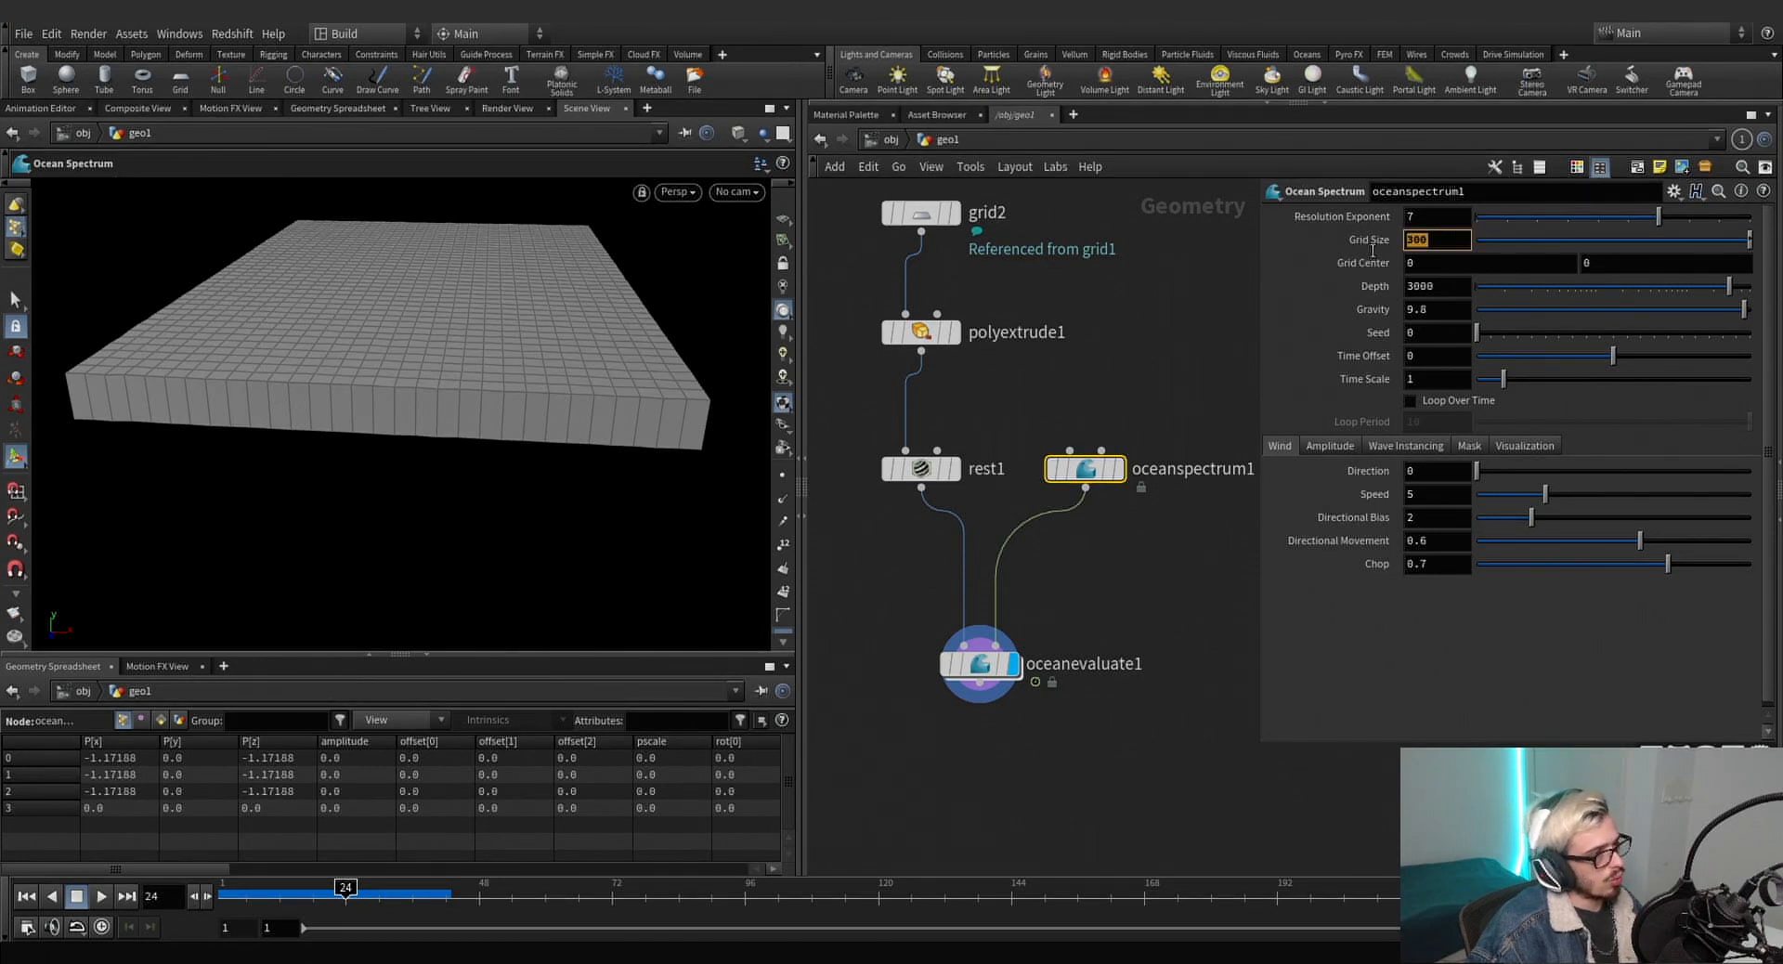
key(BackSpace)
key(BackSpace)
key(BackSpace)
text(1000)
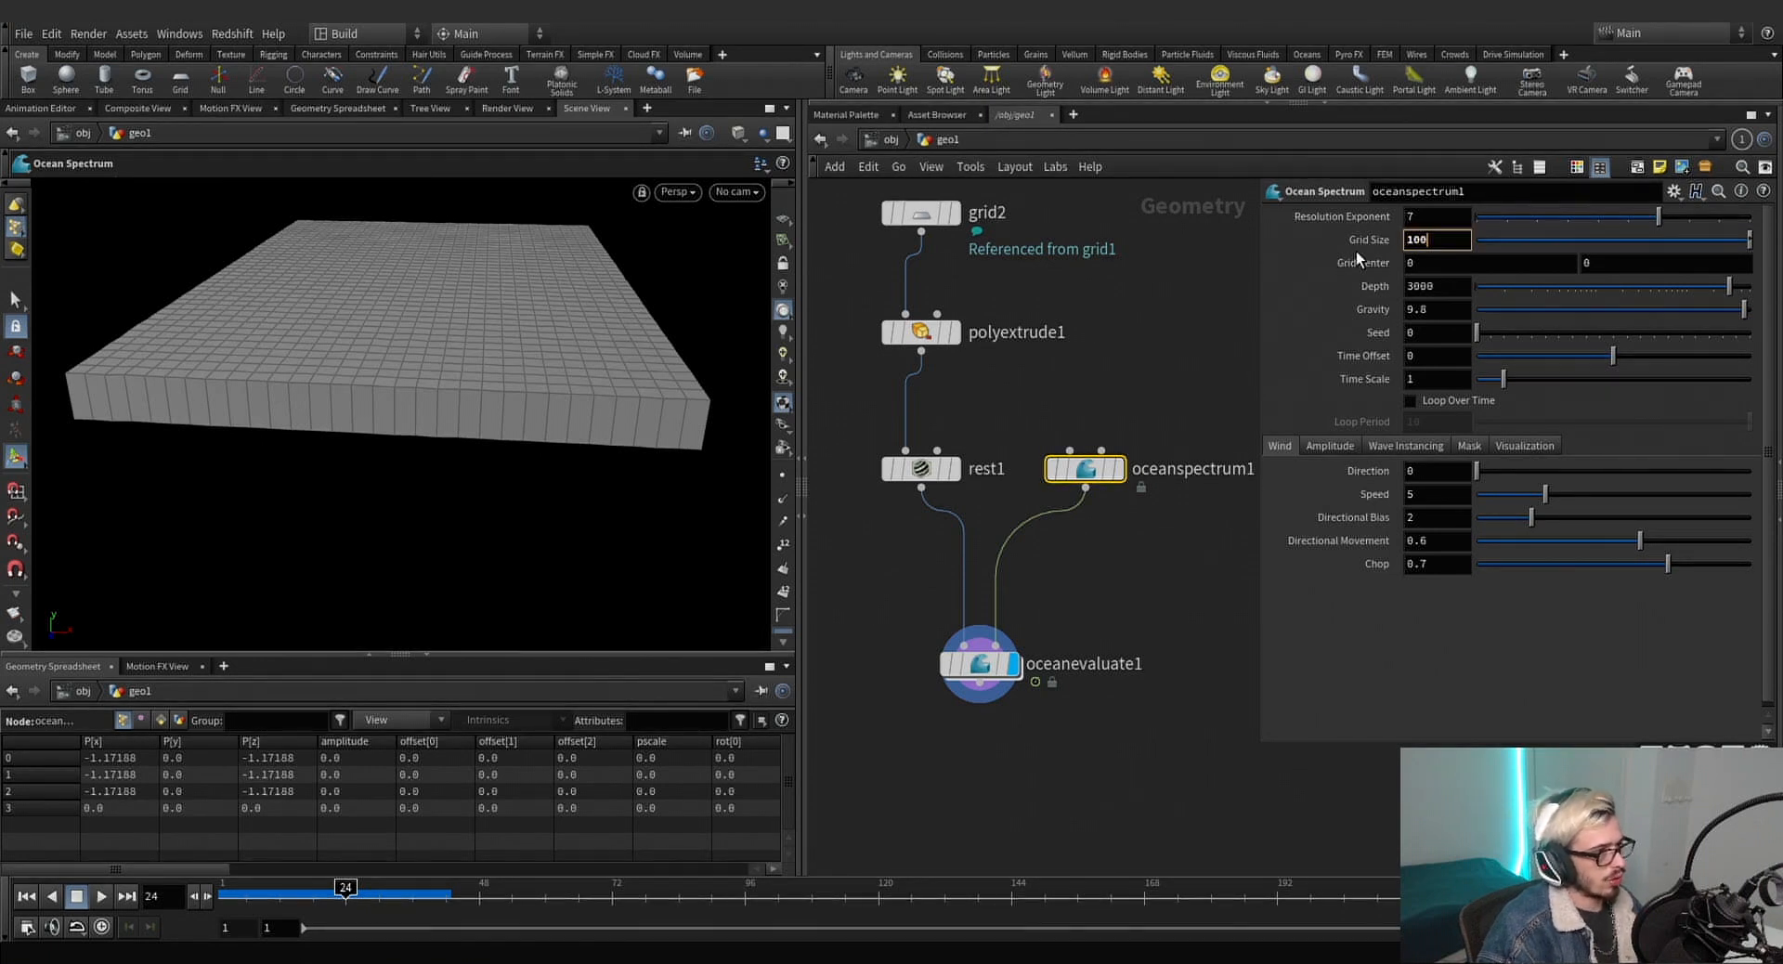
key(Return)
drag(1463, 215, 1250, 221)
text(0)
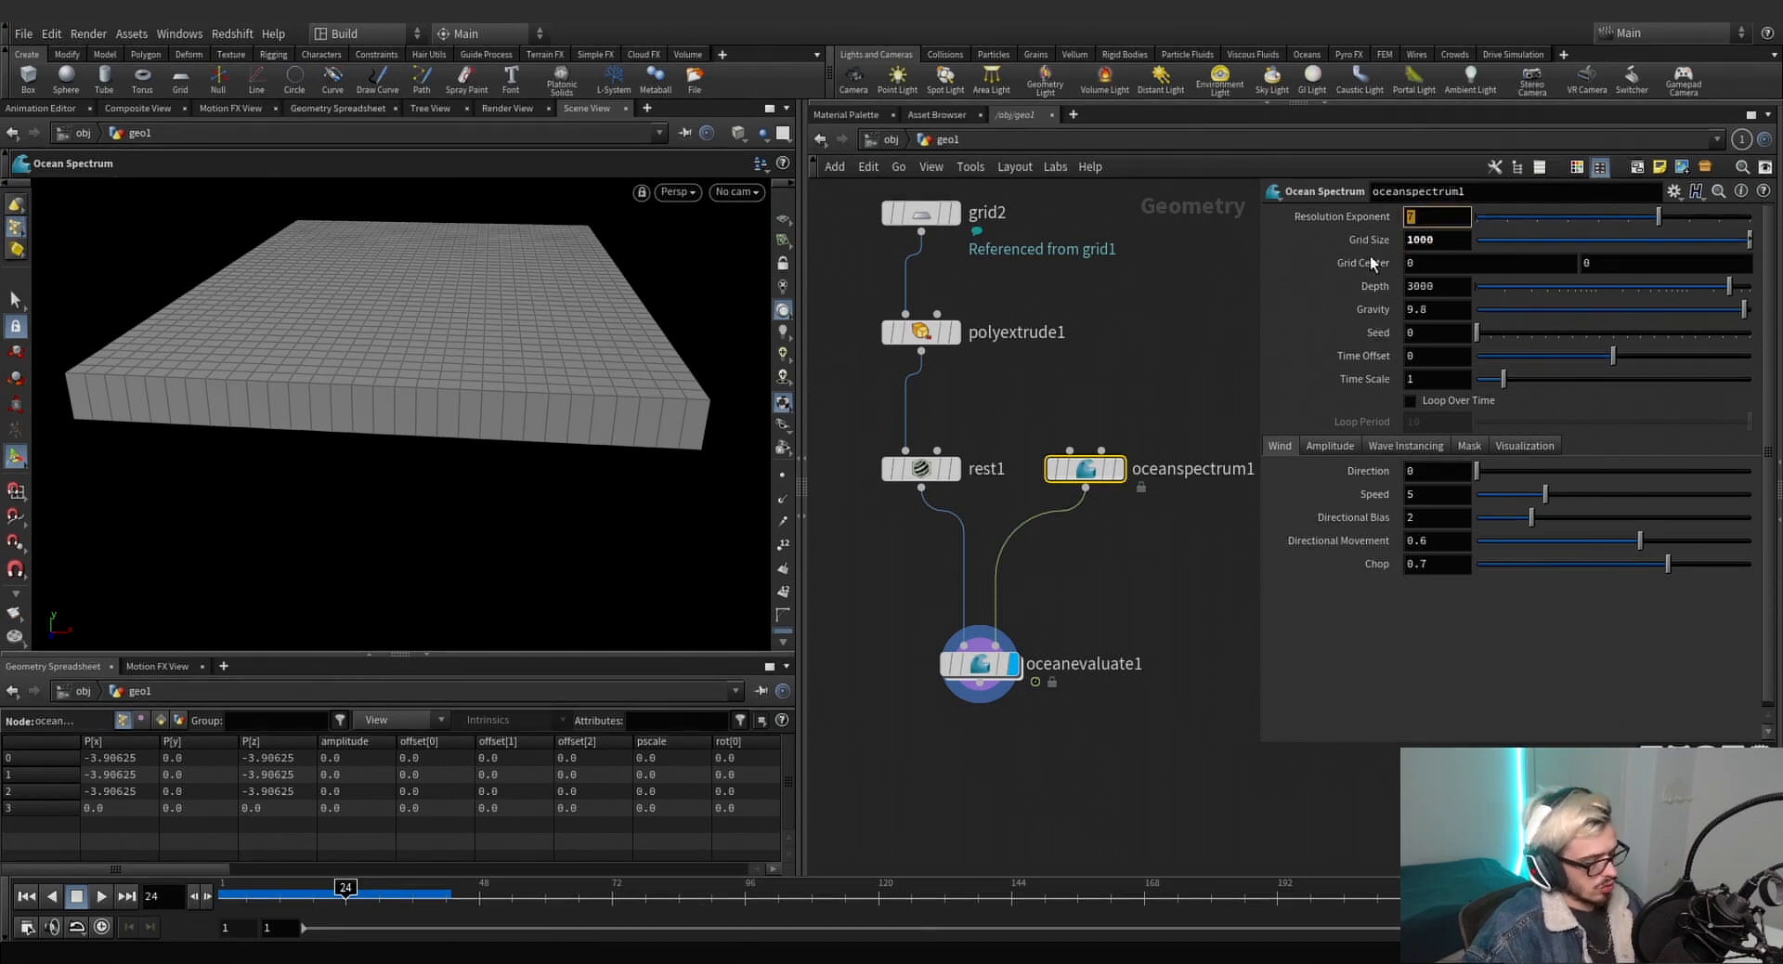
key(BackSpace)
text(9)
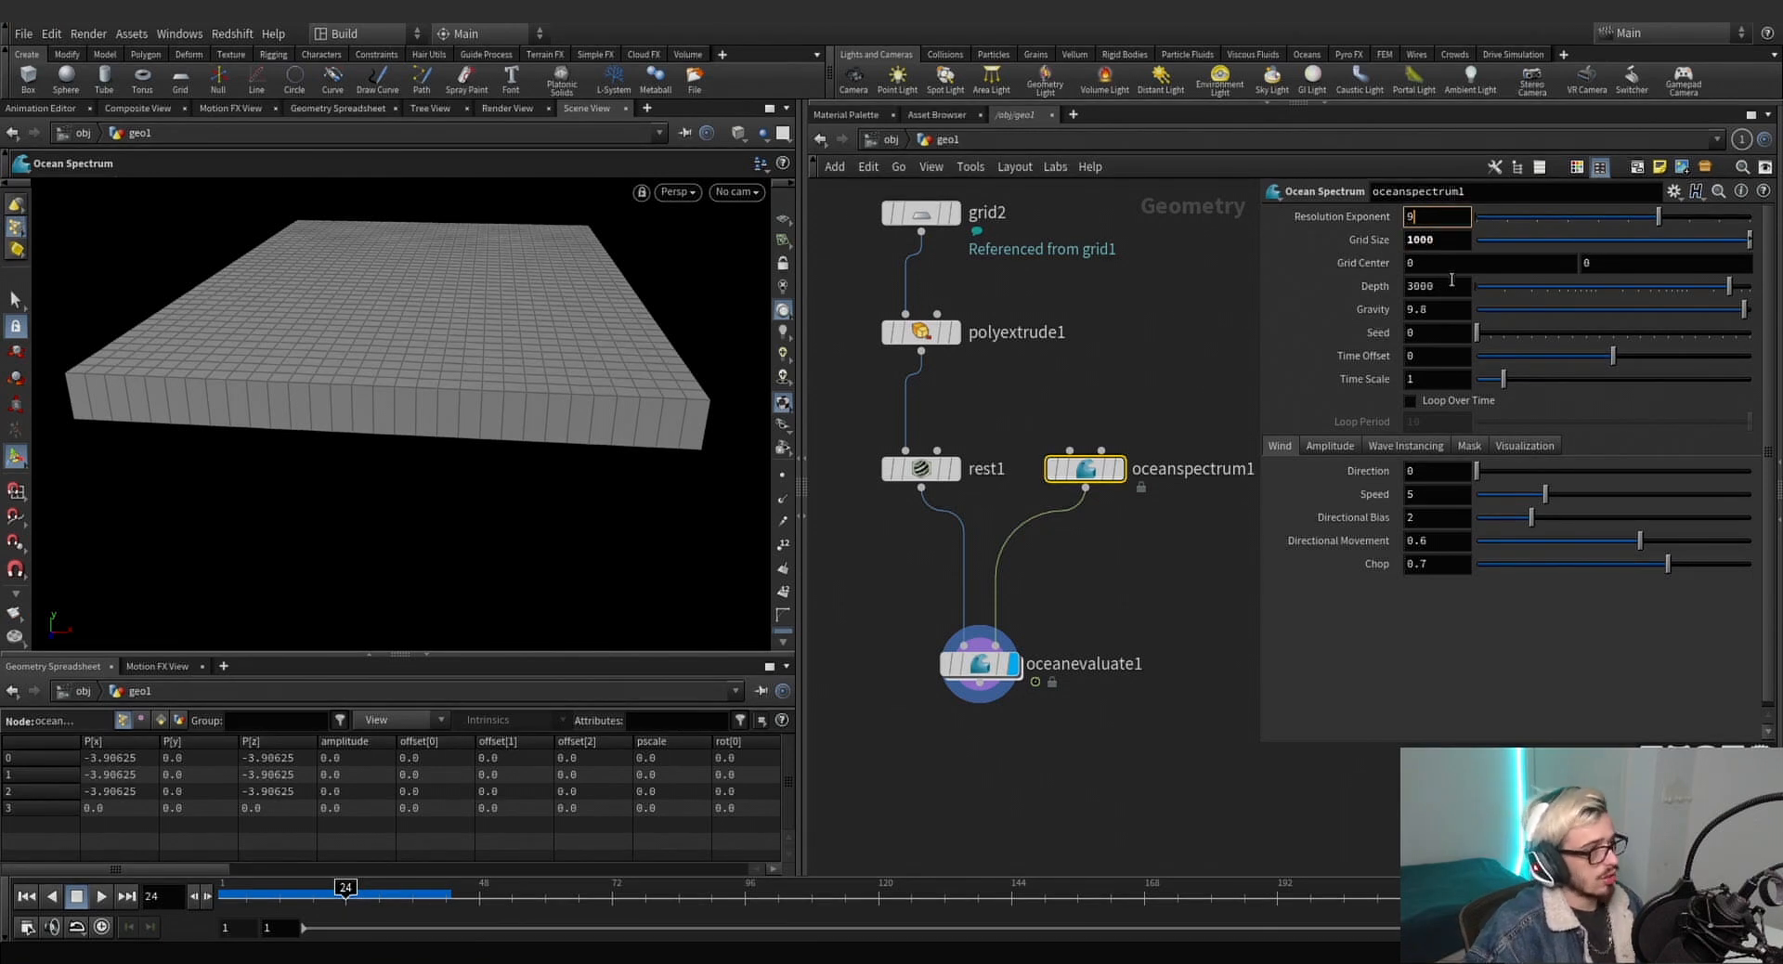
Set oceanspectrum1's Depth to 600 and Gravity to 7.
drag(1448, 282, 1292, 282)
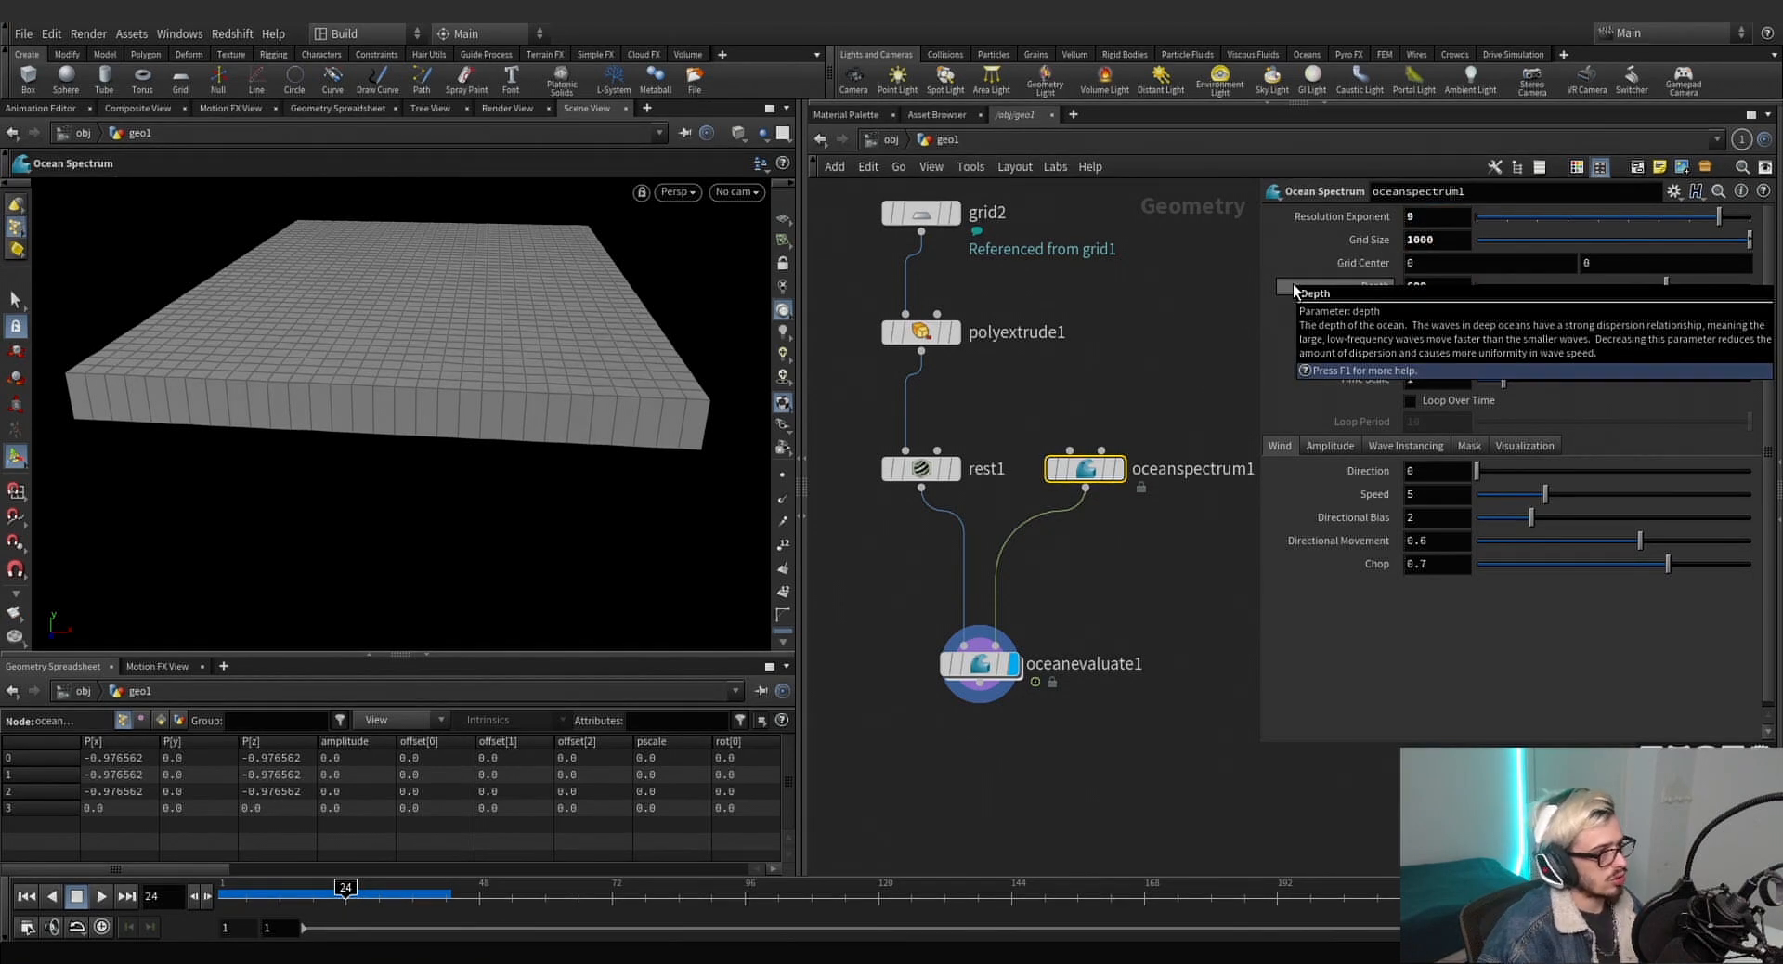
text(600)
key(Return)
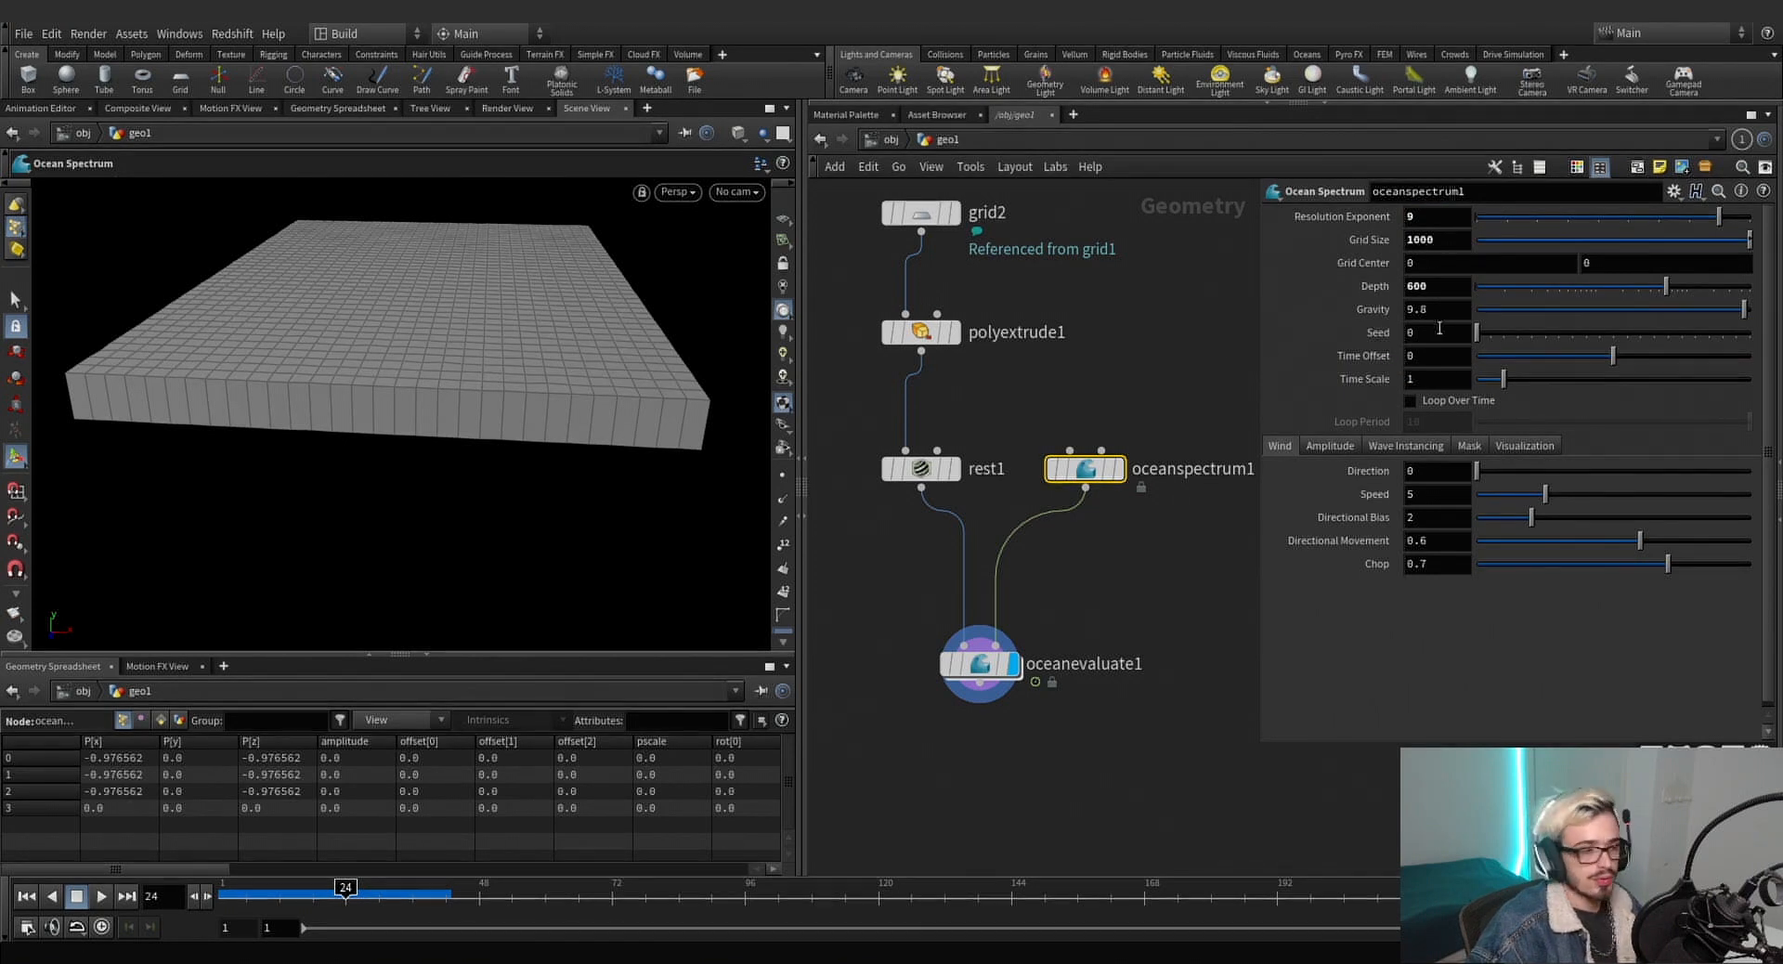
drag(1444, 309, 1216, 315)
text(7)
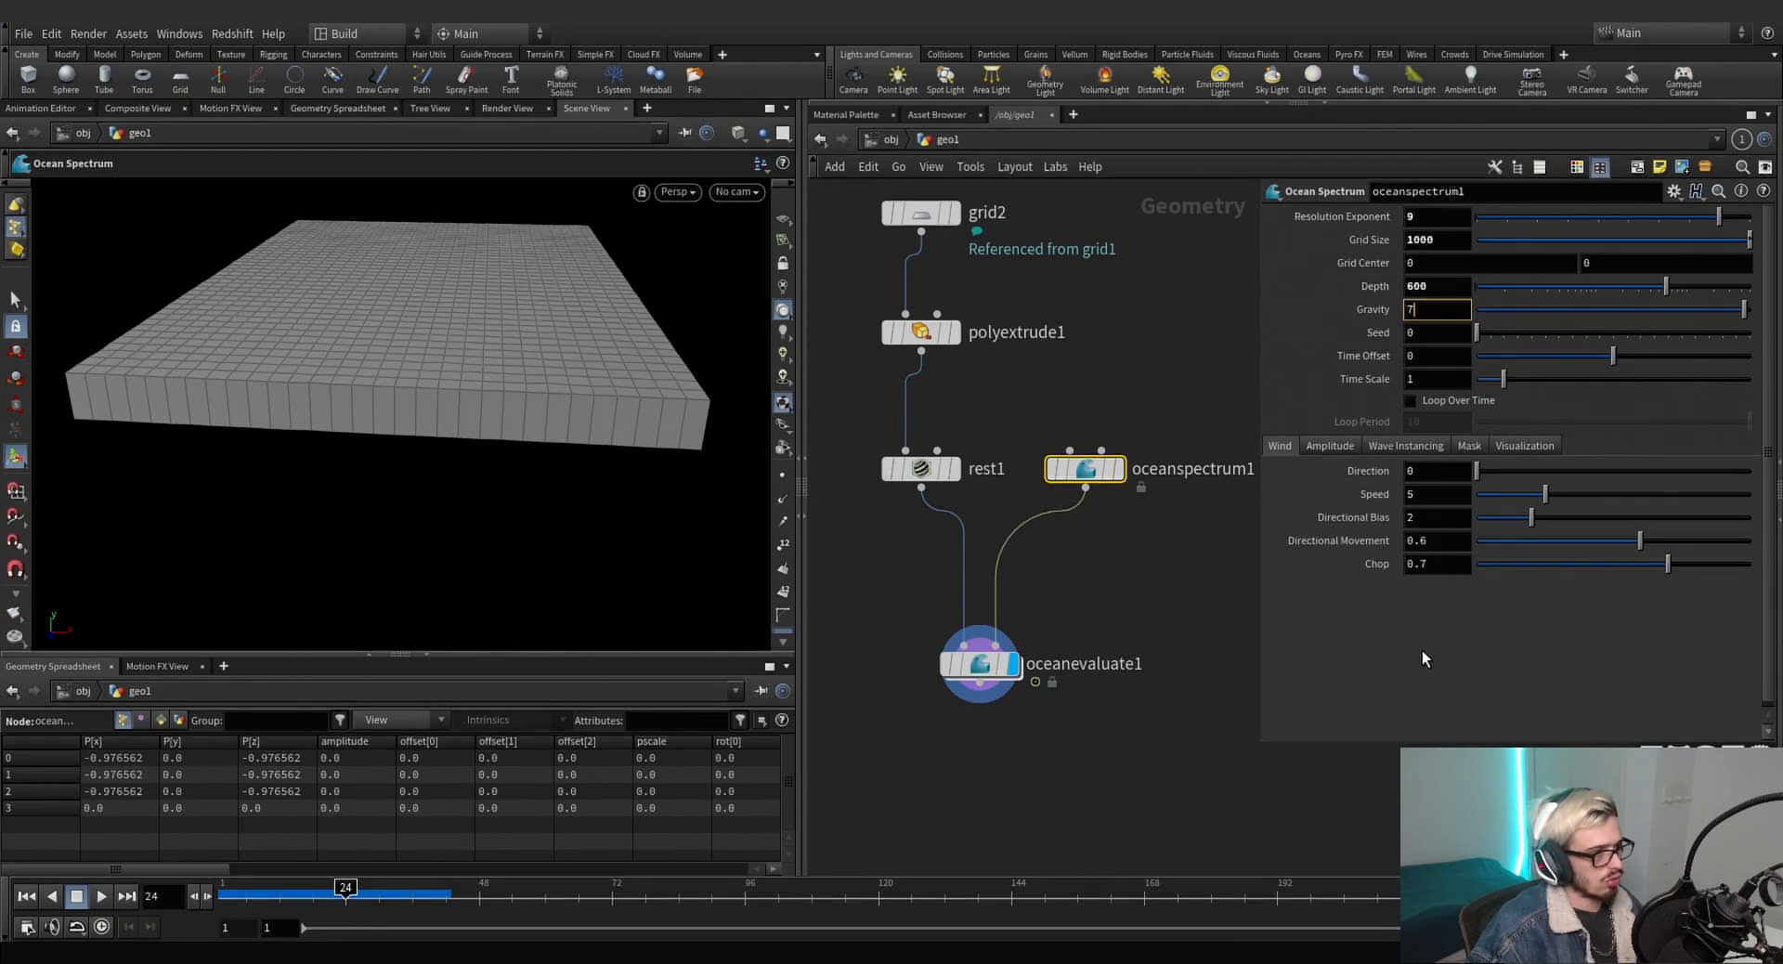
key(Return)
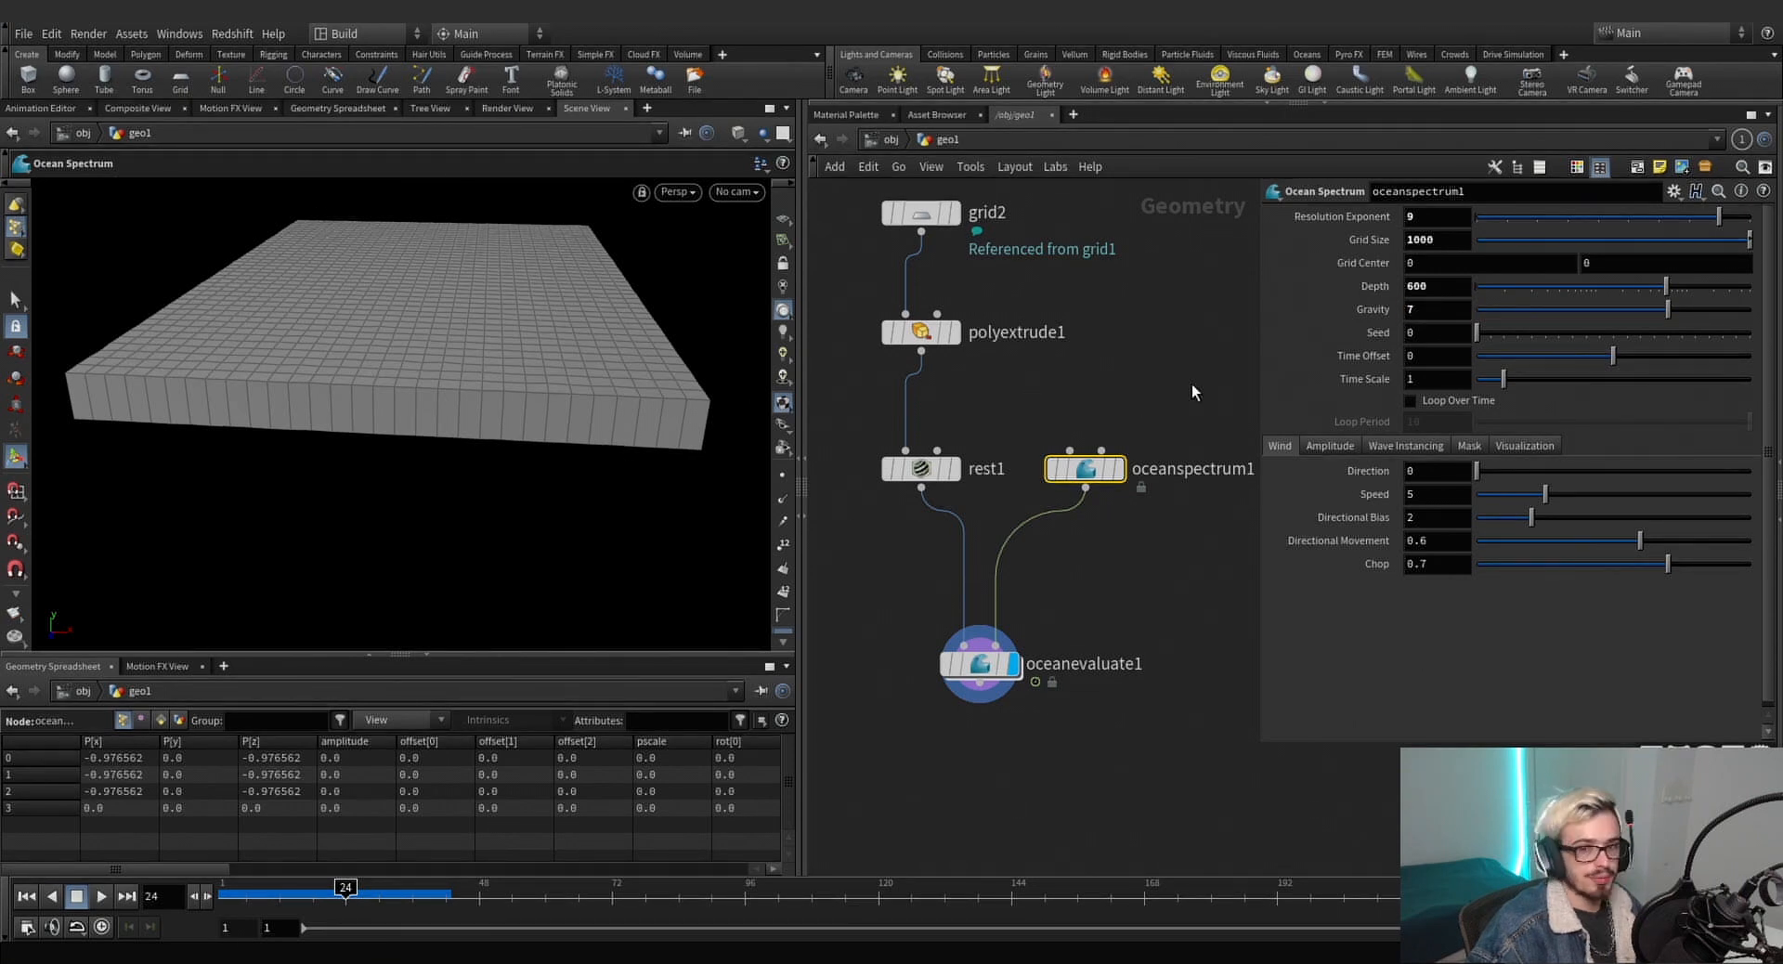
Set oceanspectrum1's wind Speed to 15 and Directional Bias to 5.
drag(1439, 494, 1279, 499)
text(15)
key(Return)
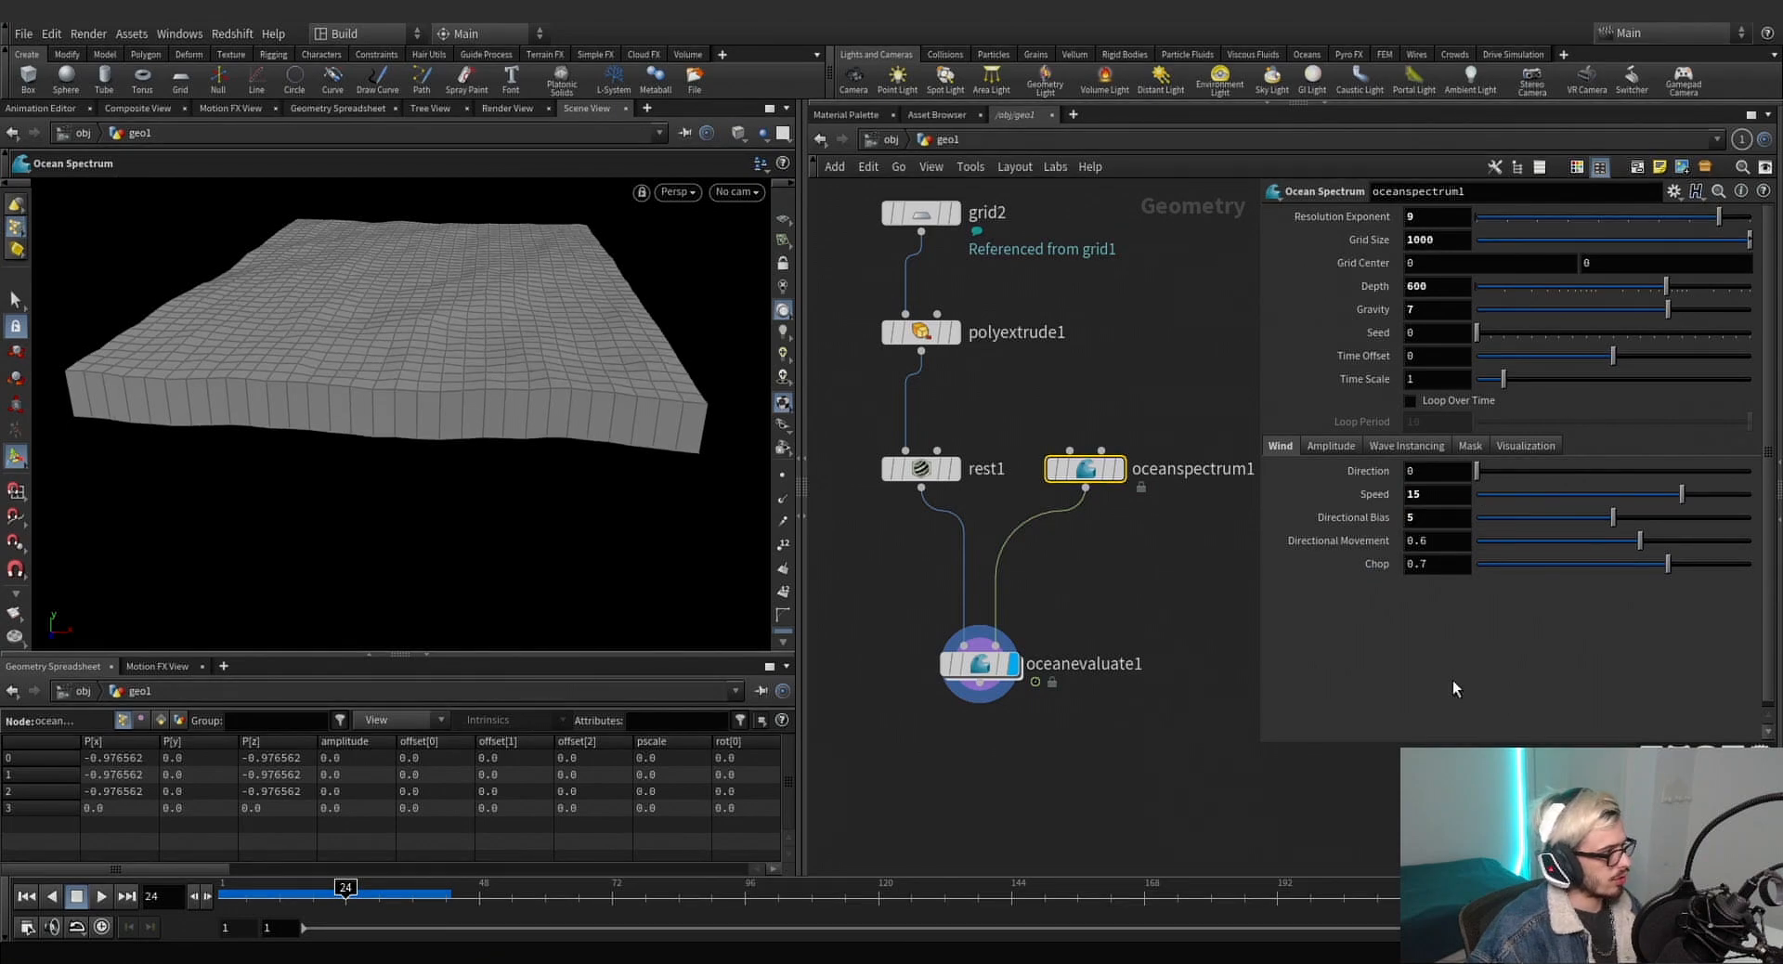
double_click(1422, 564)
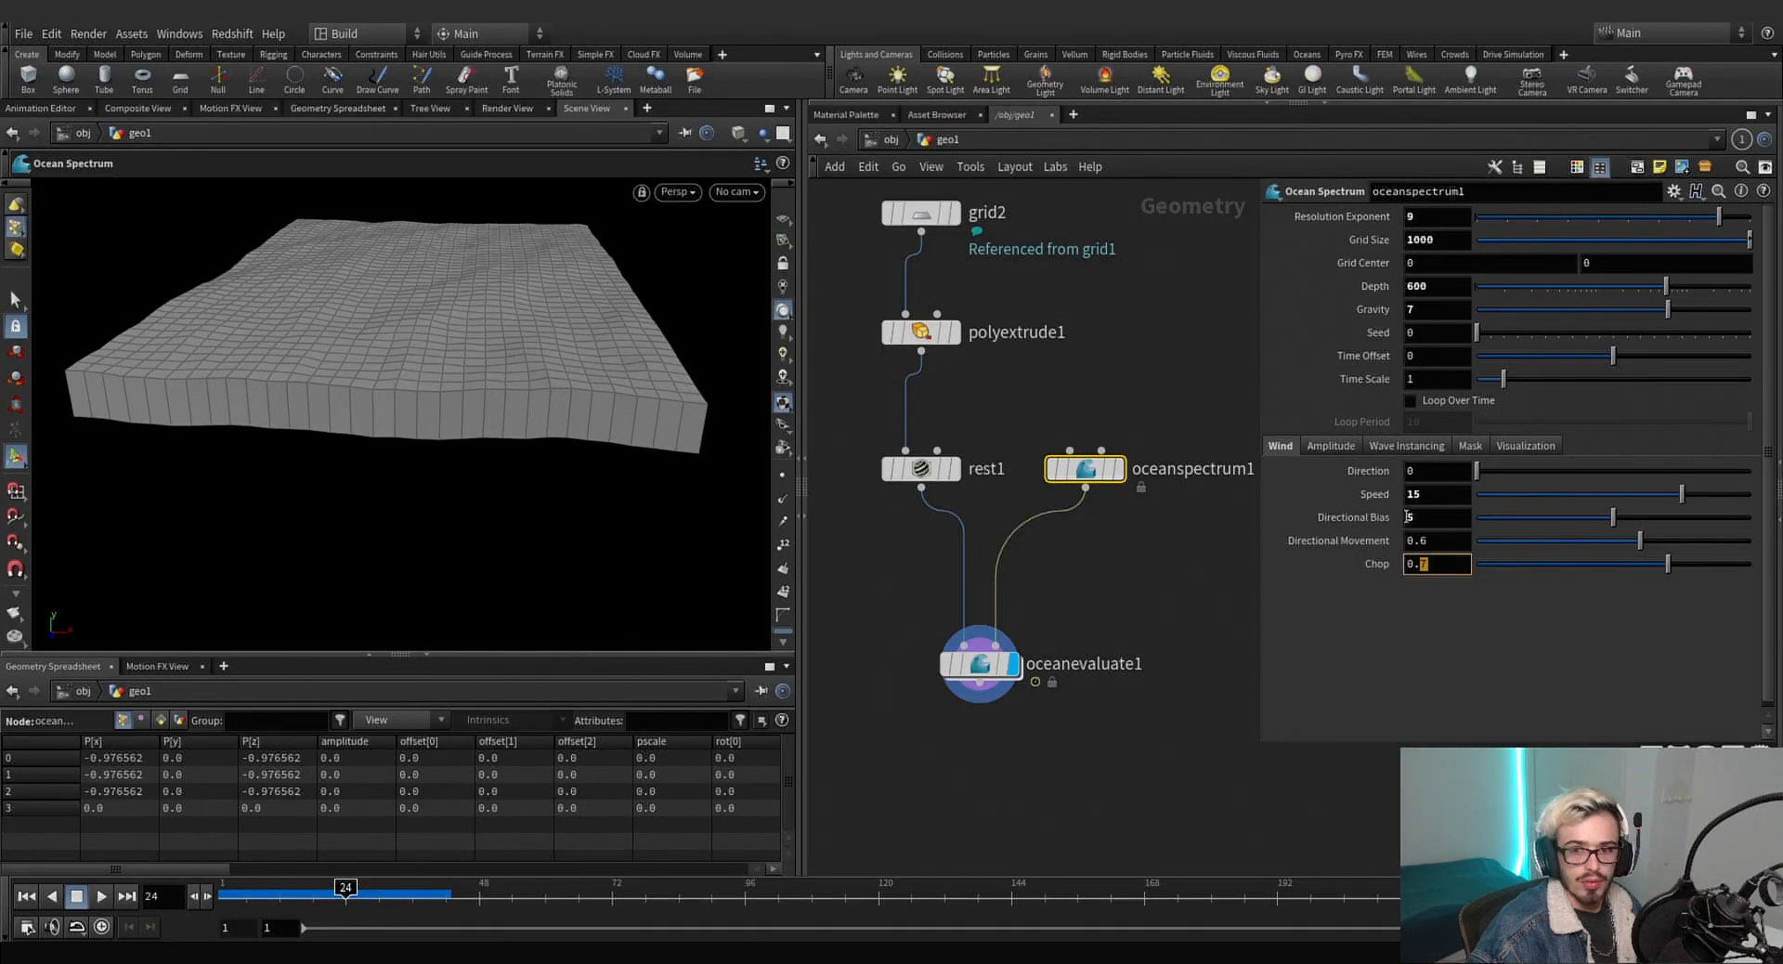
Set oceanspectrum1's amplitude Scale to 15 and Min Wavelength to .3.
click(1329, 448)
drag(1428, 513, 1287, 516)
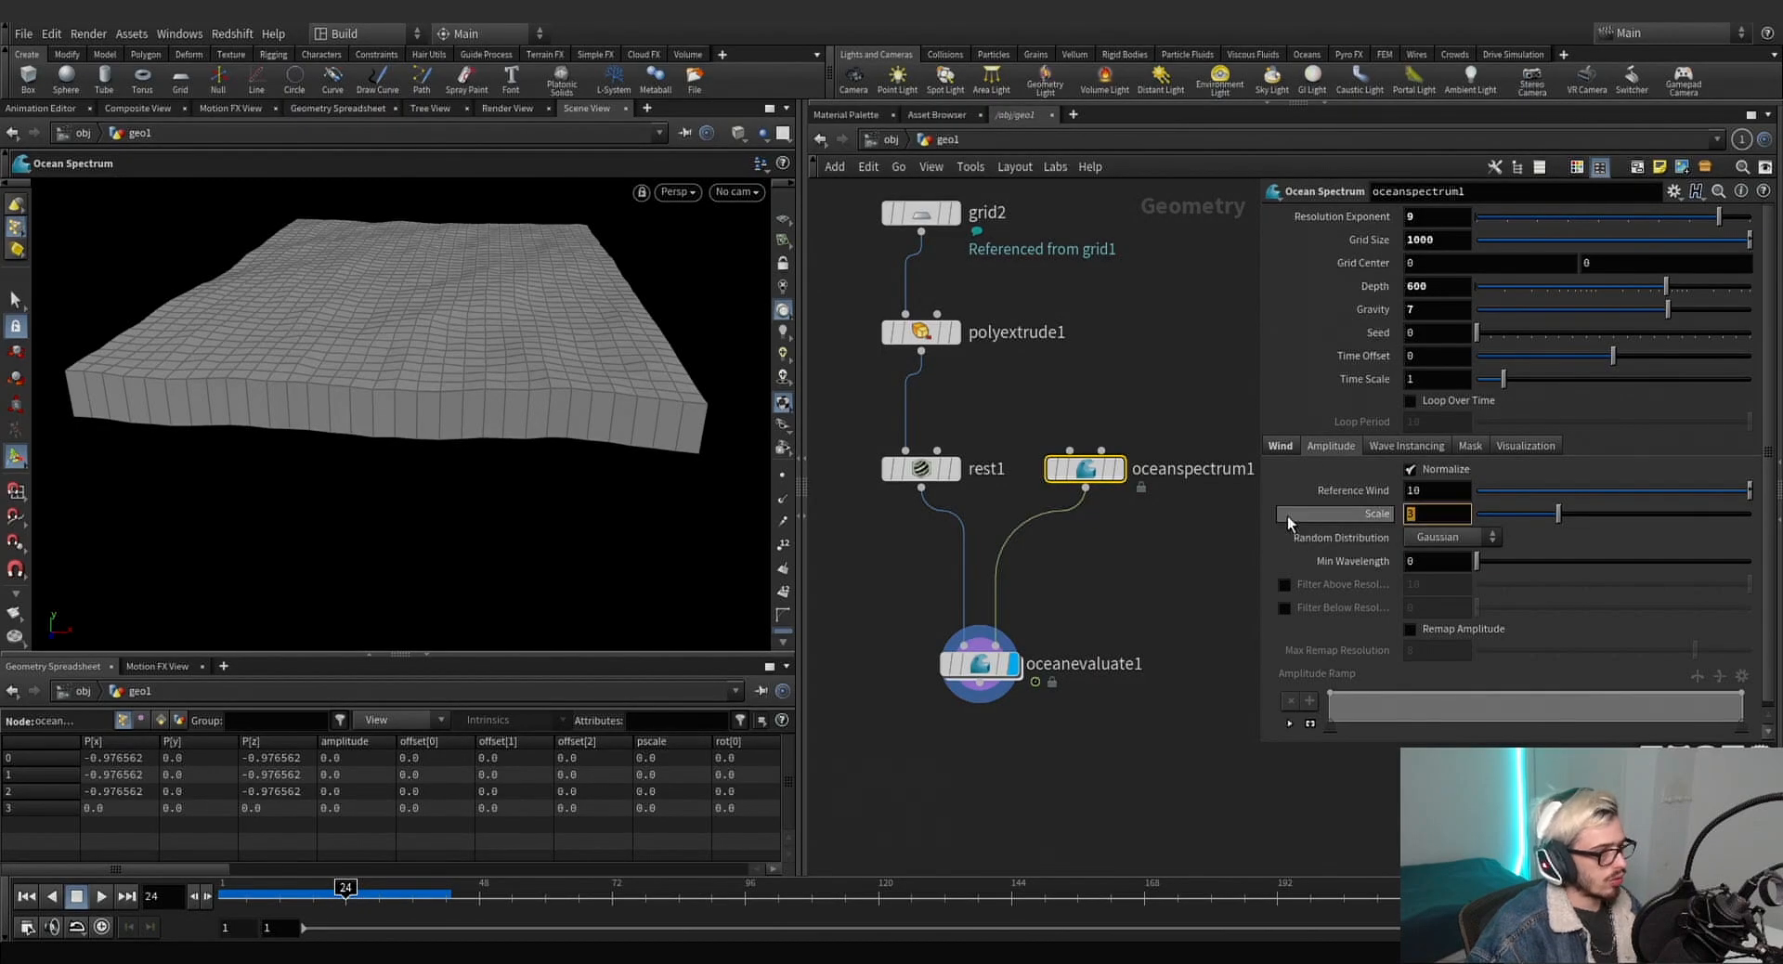
text(15)
key(Return)
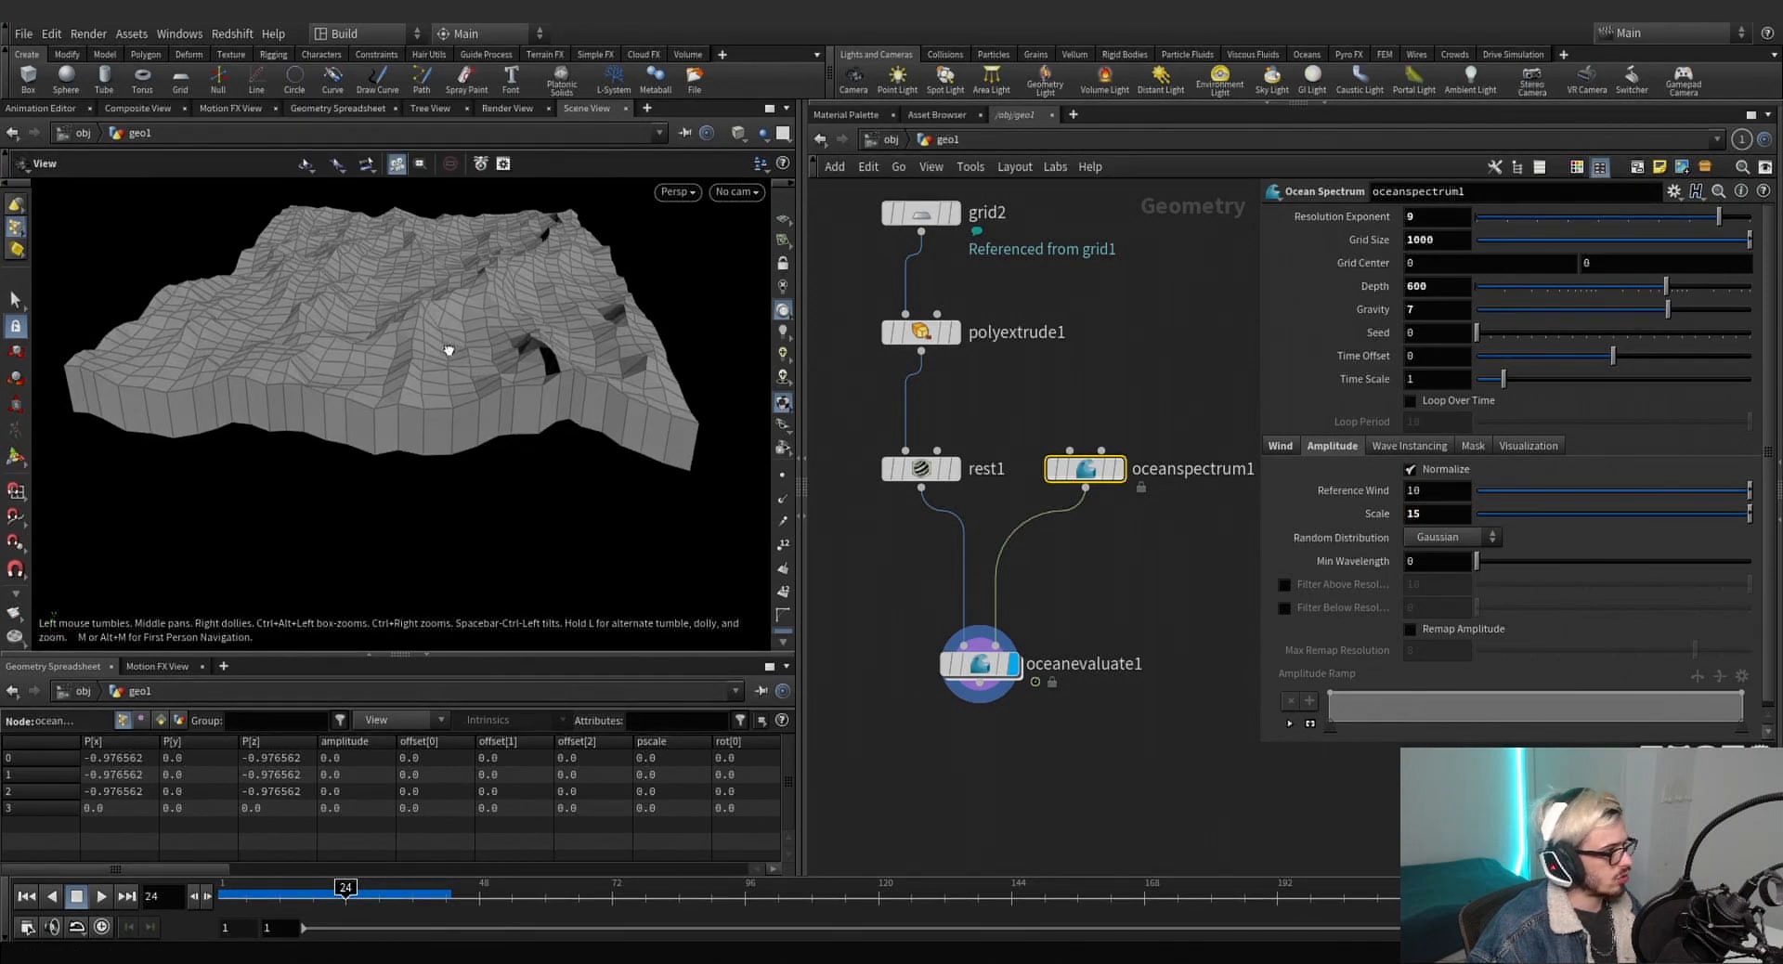
drag(451, 418, 485, 426)
scroll(559, 480, up, 4)
drag(561, 481, 573, 510)
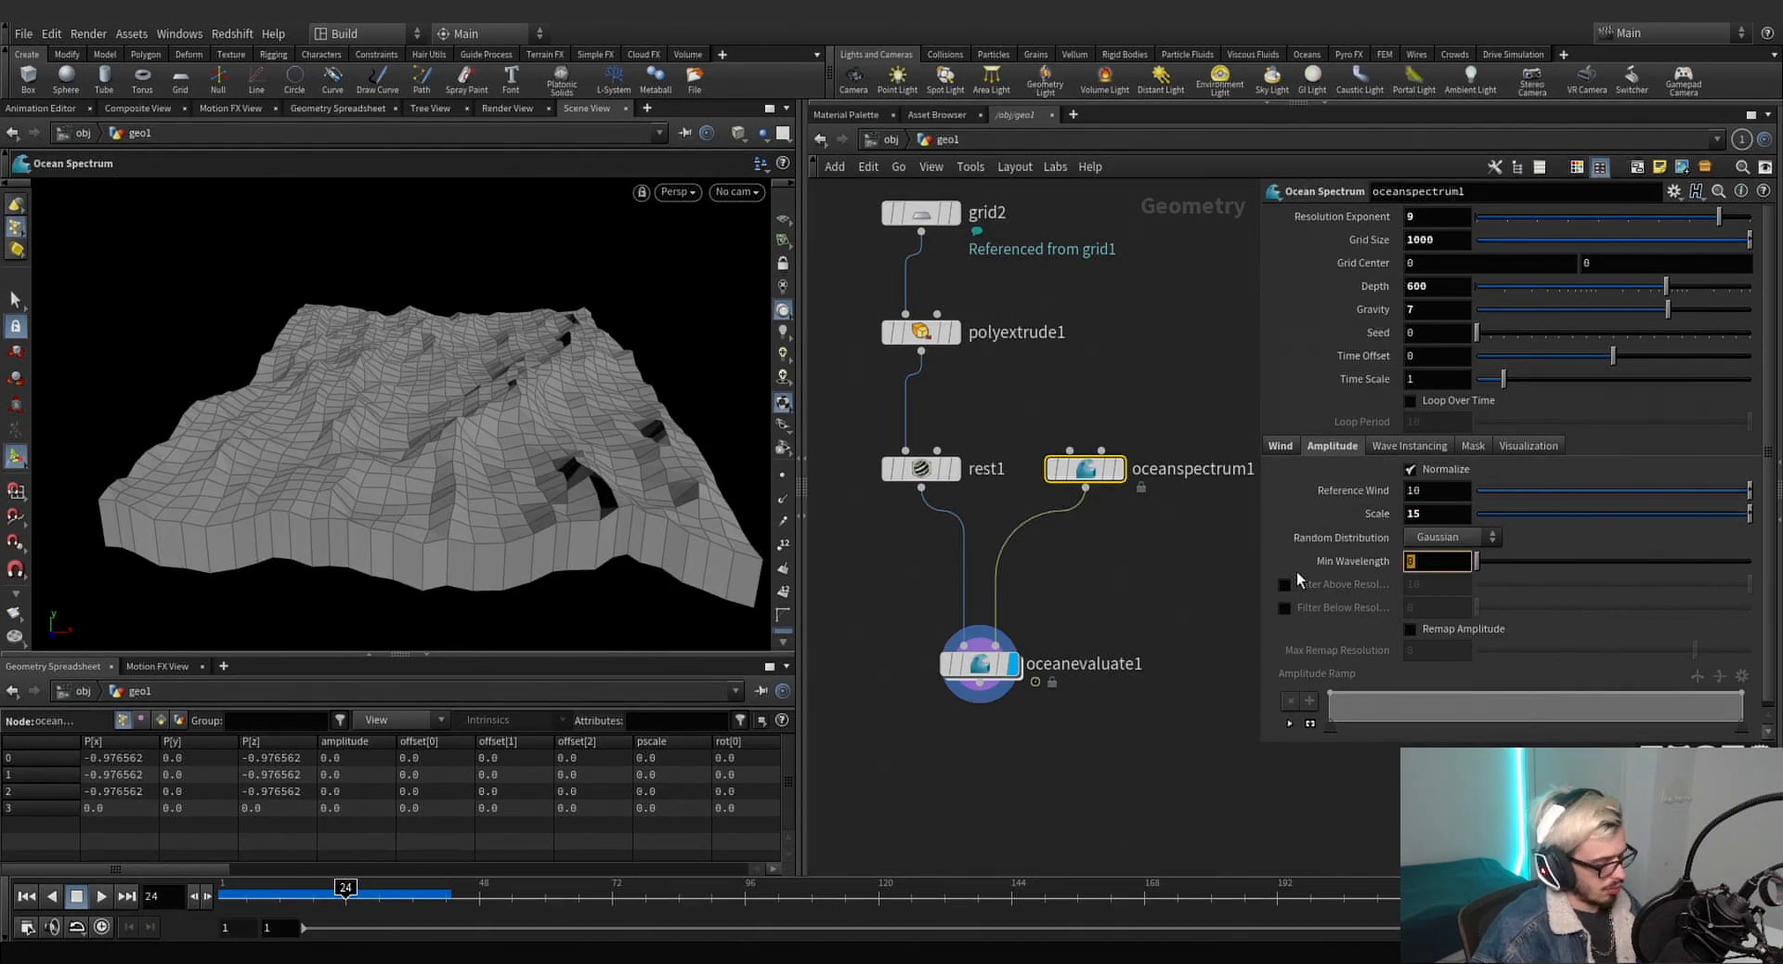
text(.3)
key(Return)
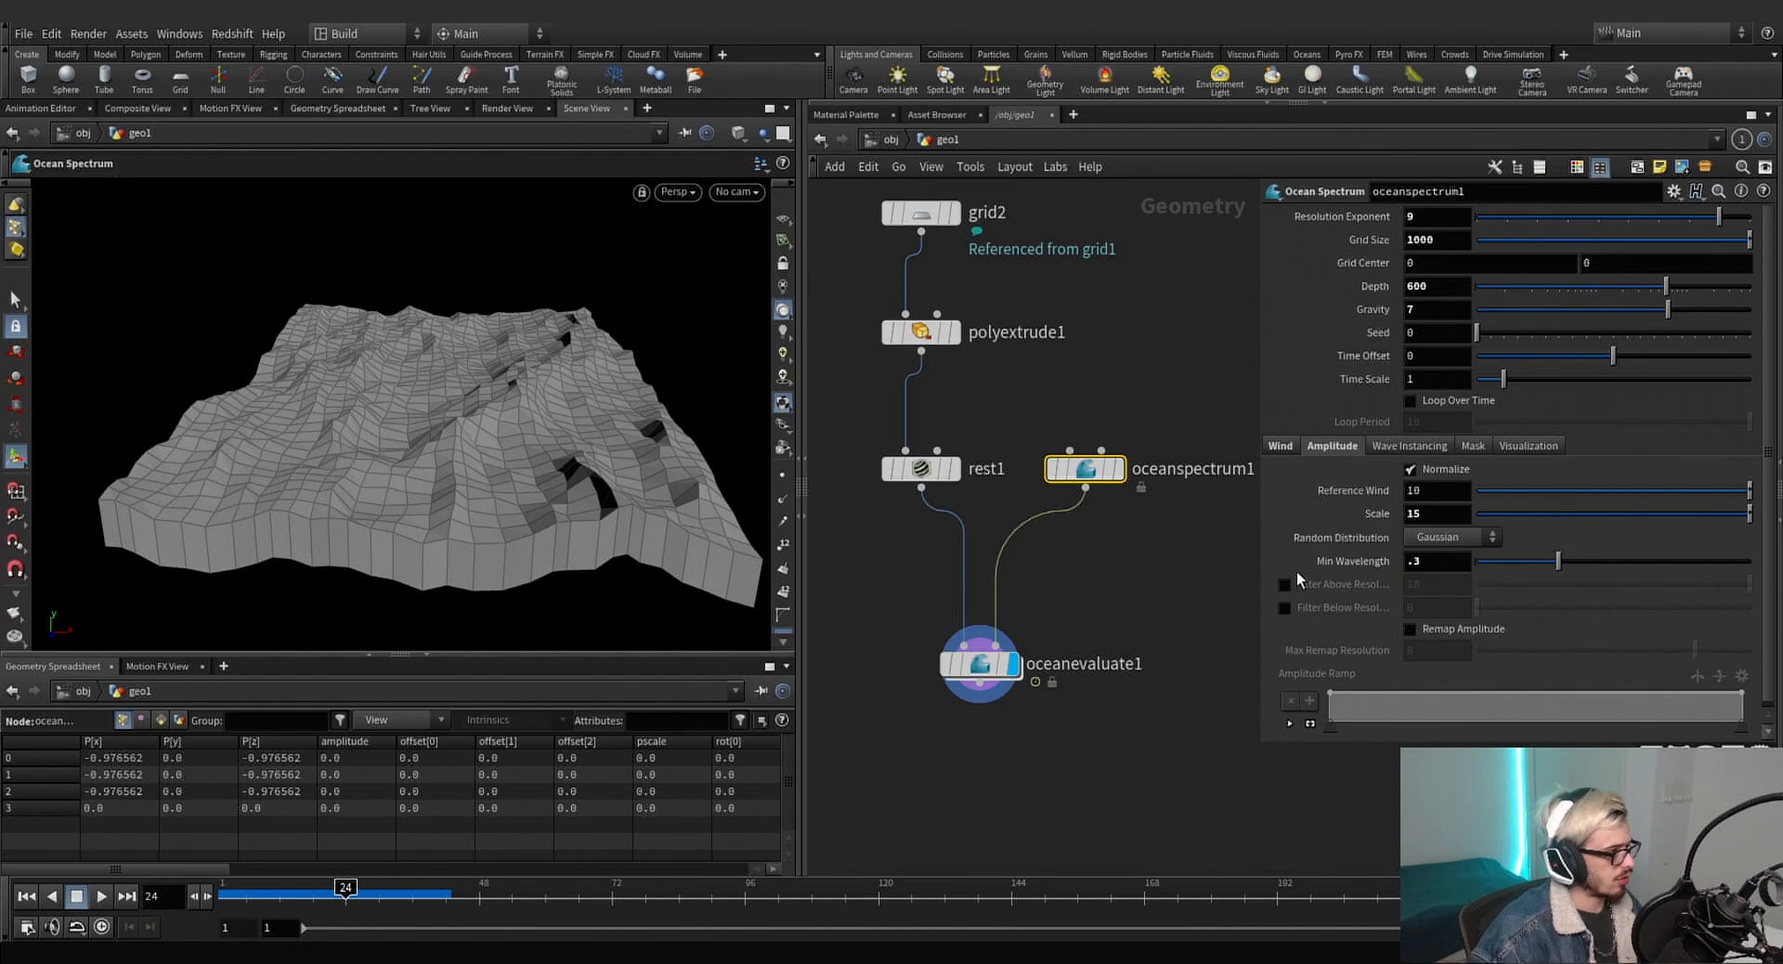
Turn on Add Noise for oceanspectrum1's mask and scrub the timeline to frame 135 to review the waves.
click(1473, 445)
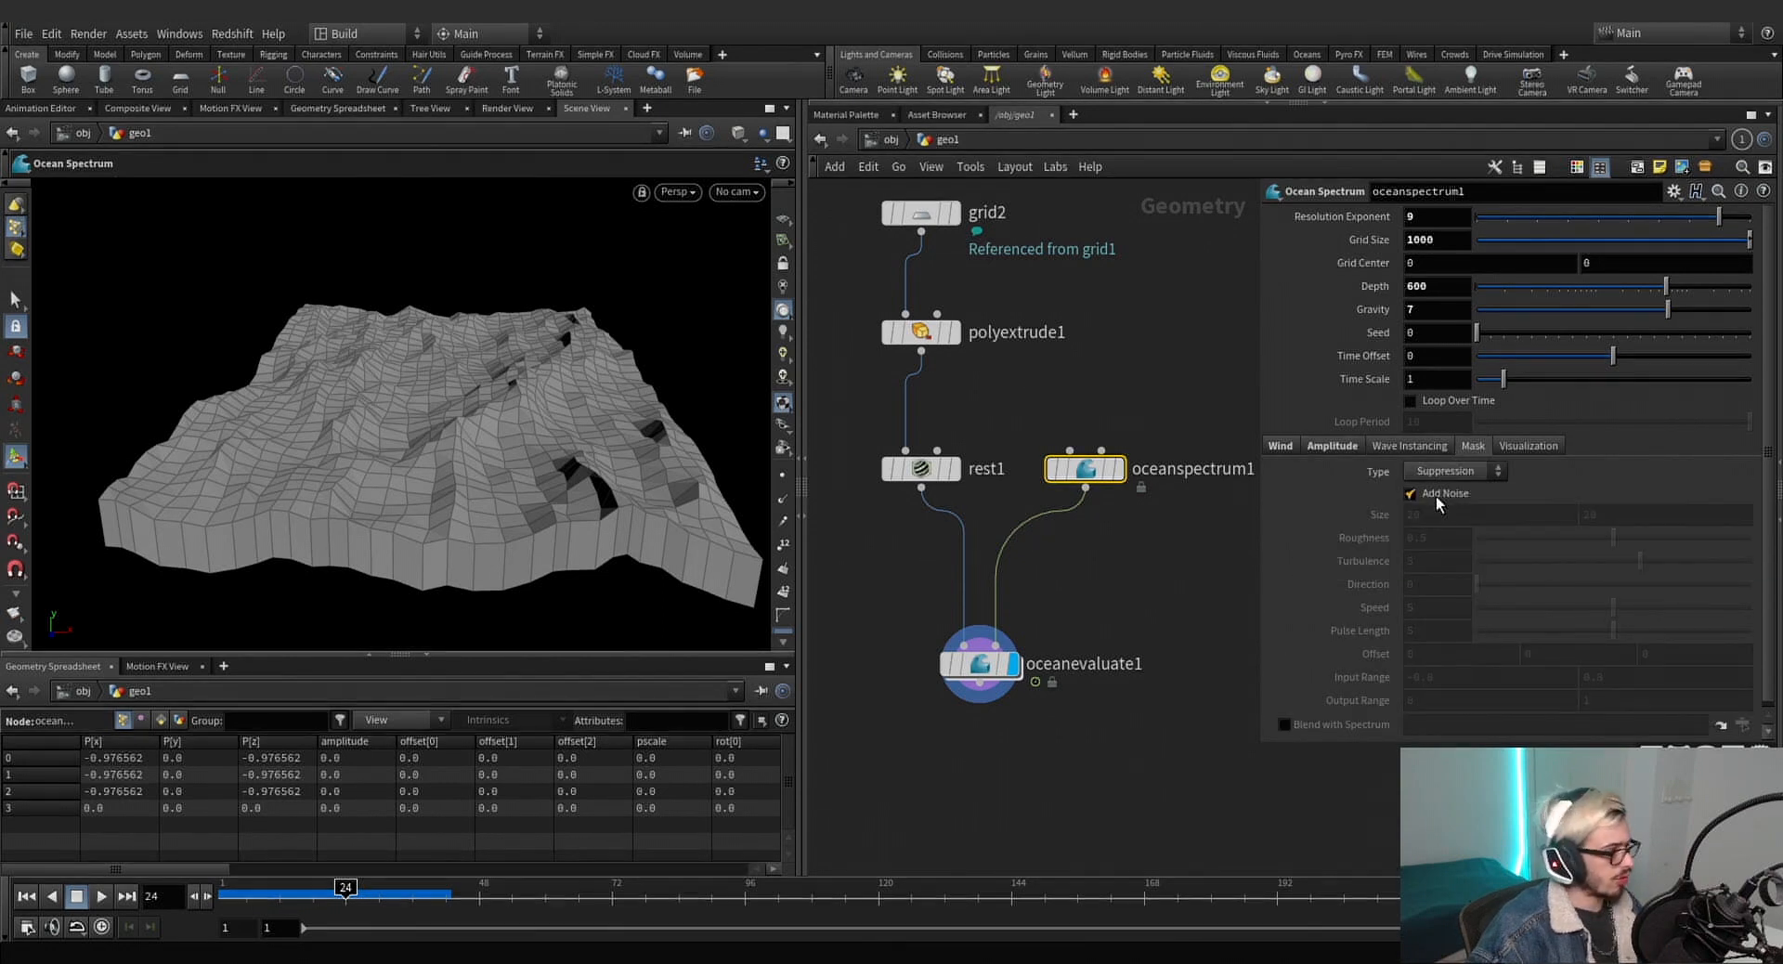
click(1435, 496)
alt+drag(604, 464, 580, 575)
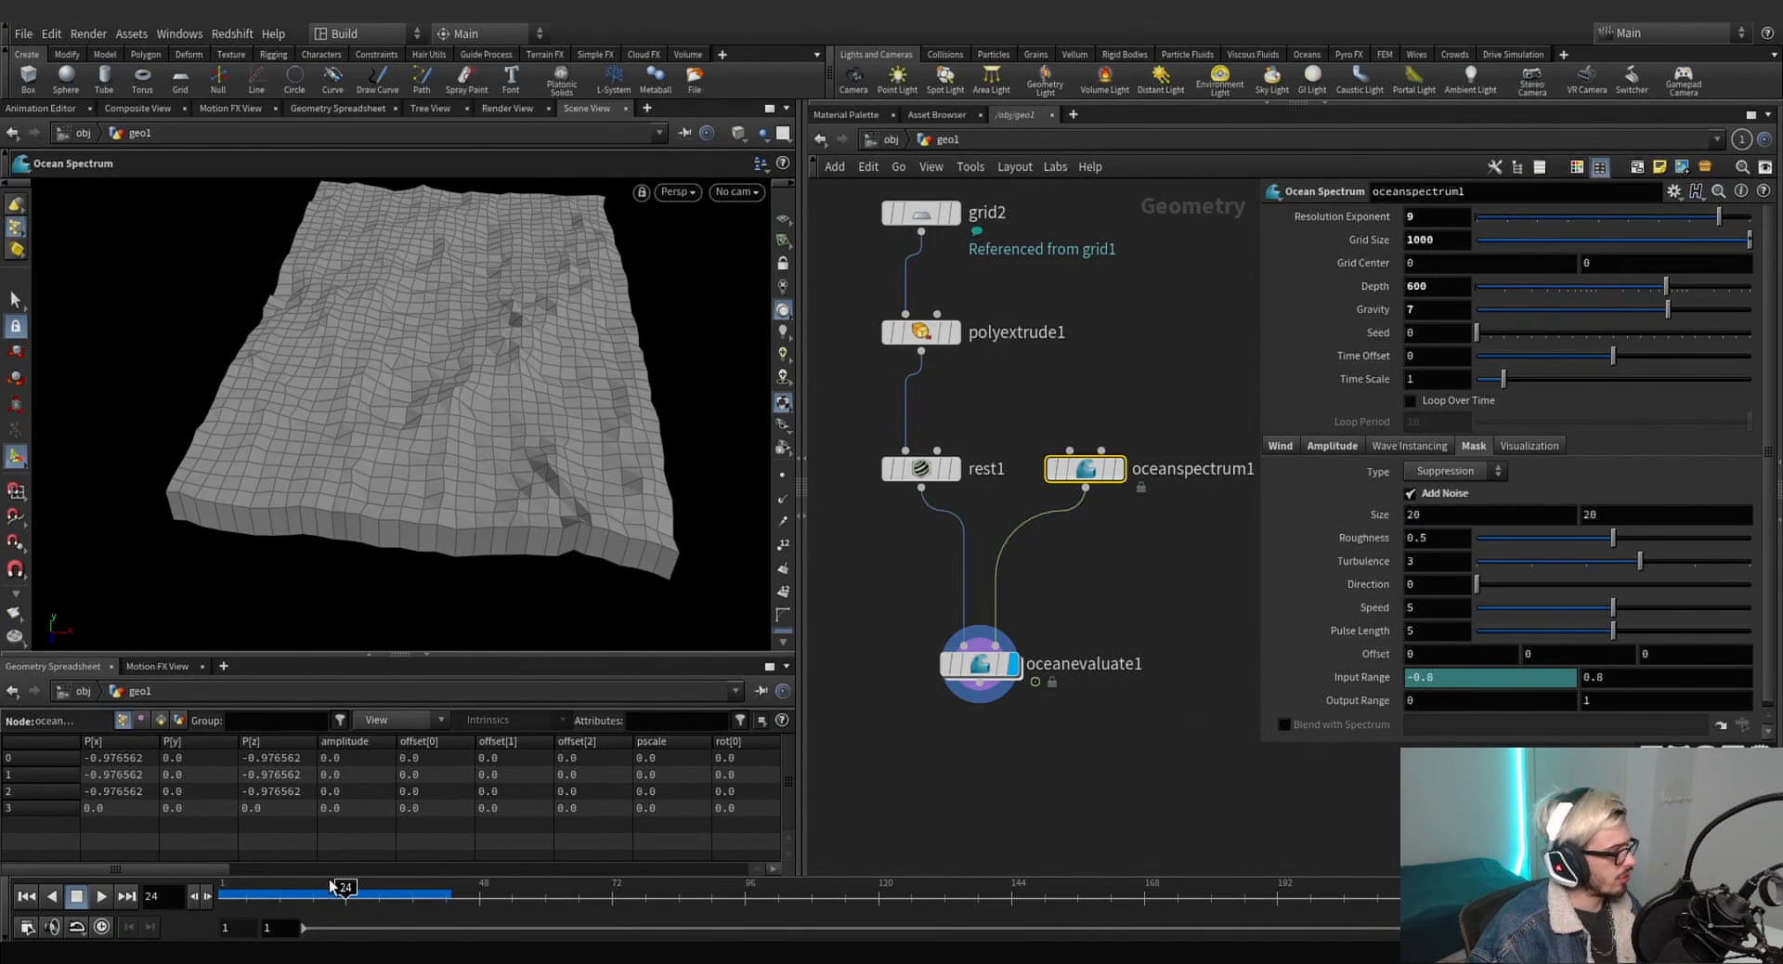
mouse_move(358, 889)
mouse_down()
mouse_move(897, 929)
mouse_move(1527, 929)
mouse_up()
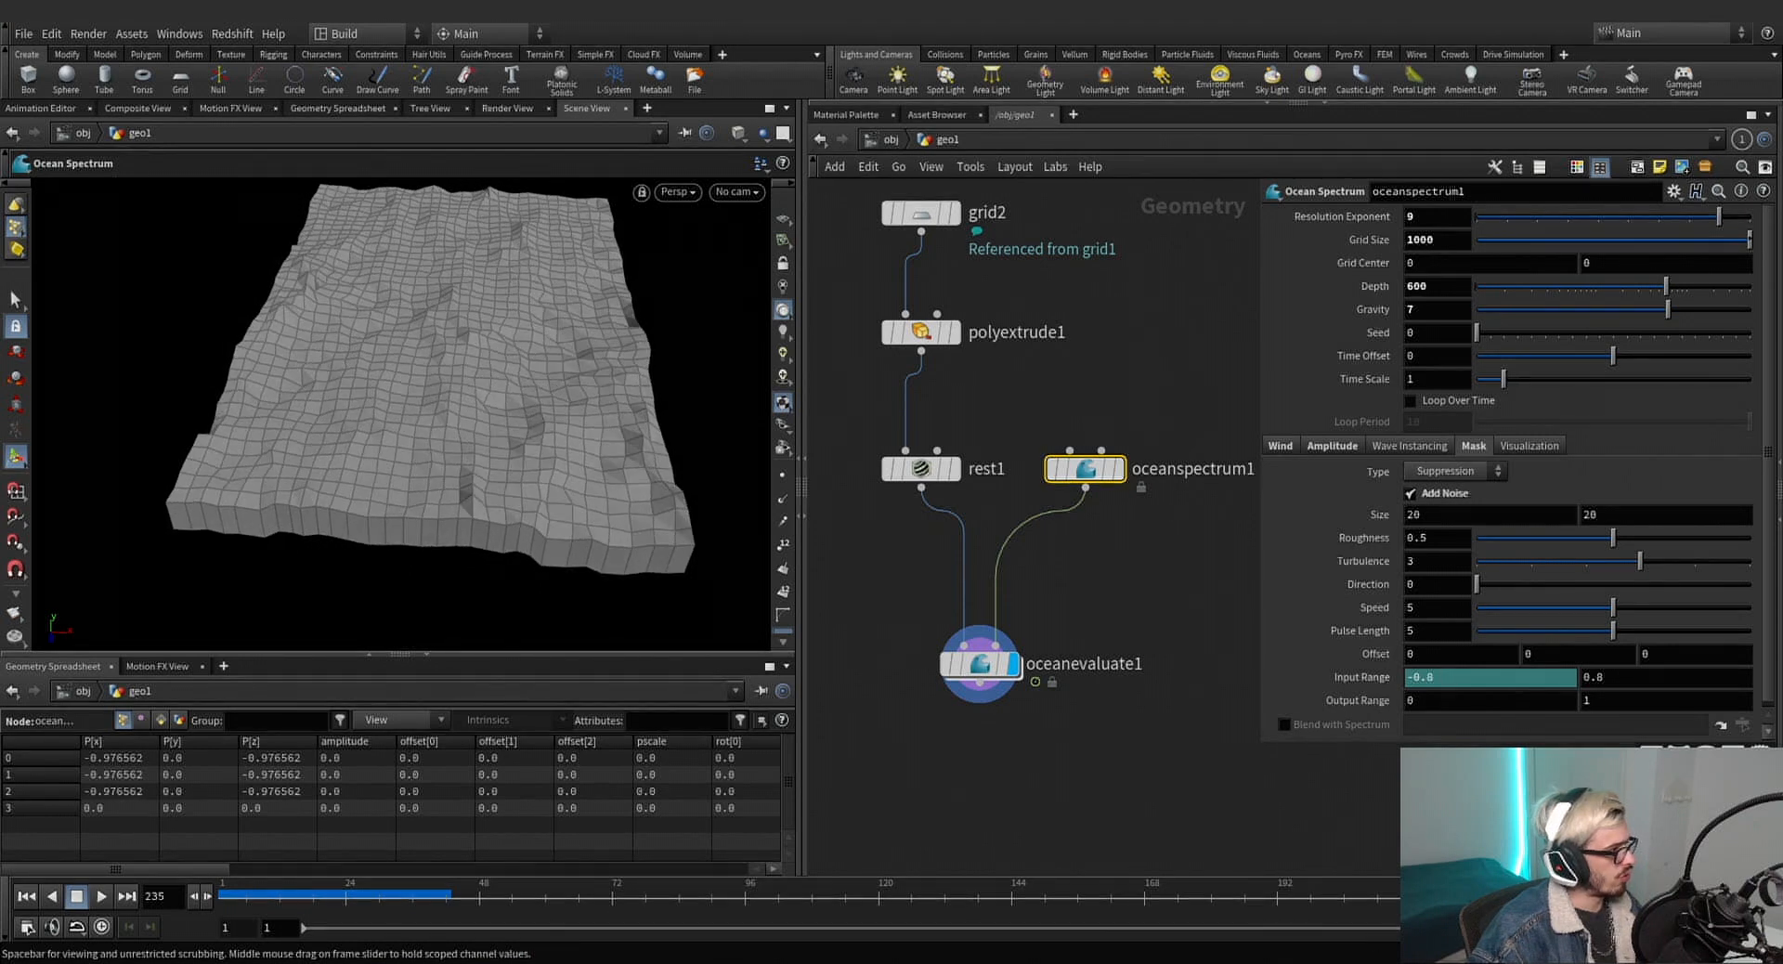
drag(329, 903, 954, 822)
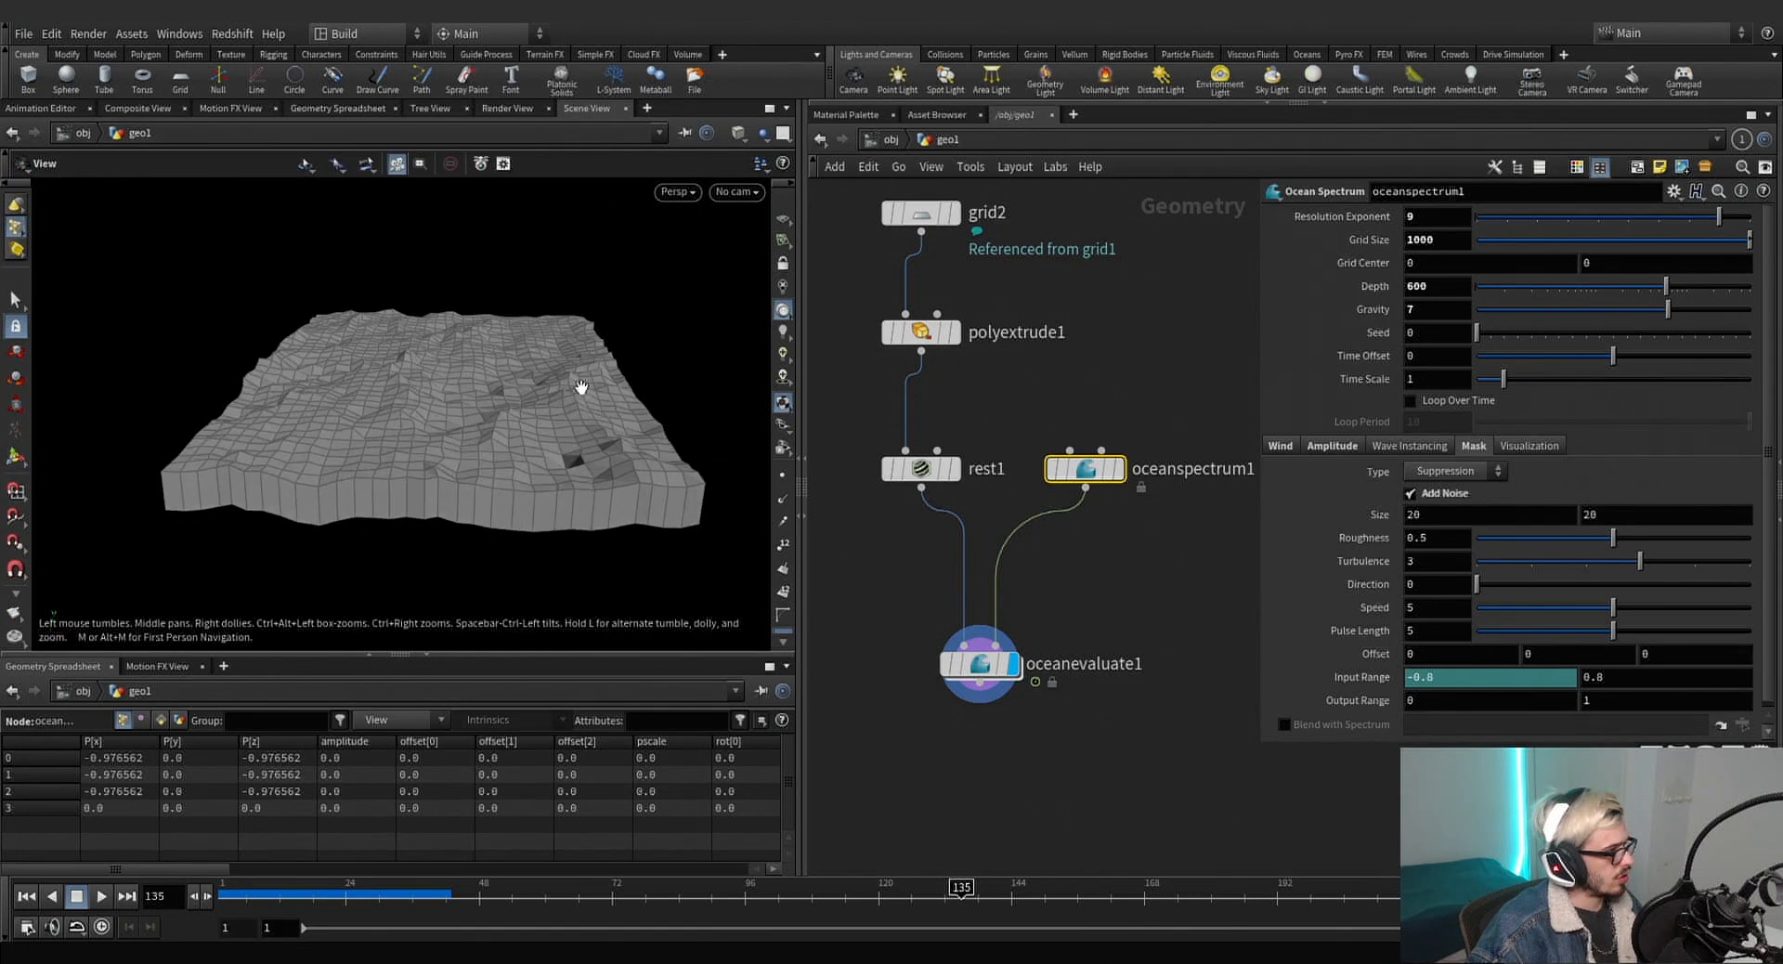
Double grid2's resolution by setting Rows to 41*2 and Columns to 31*2.
click(923, 212)
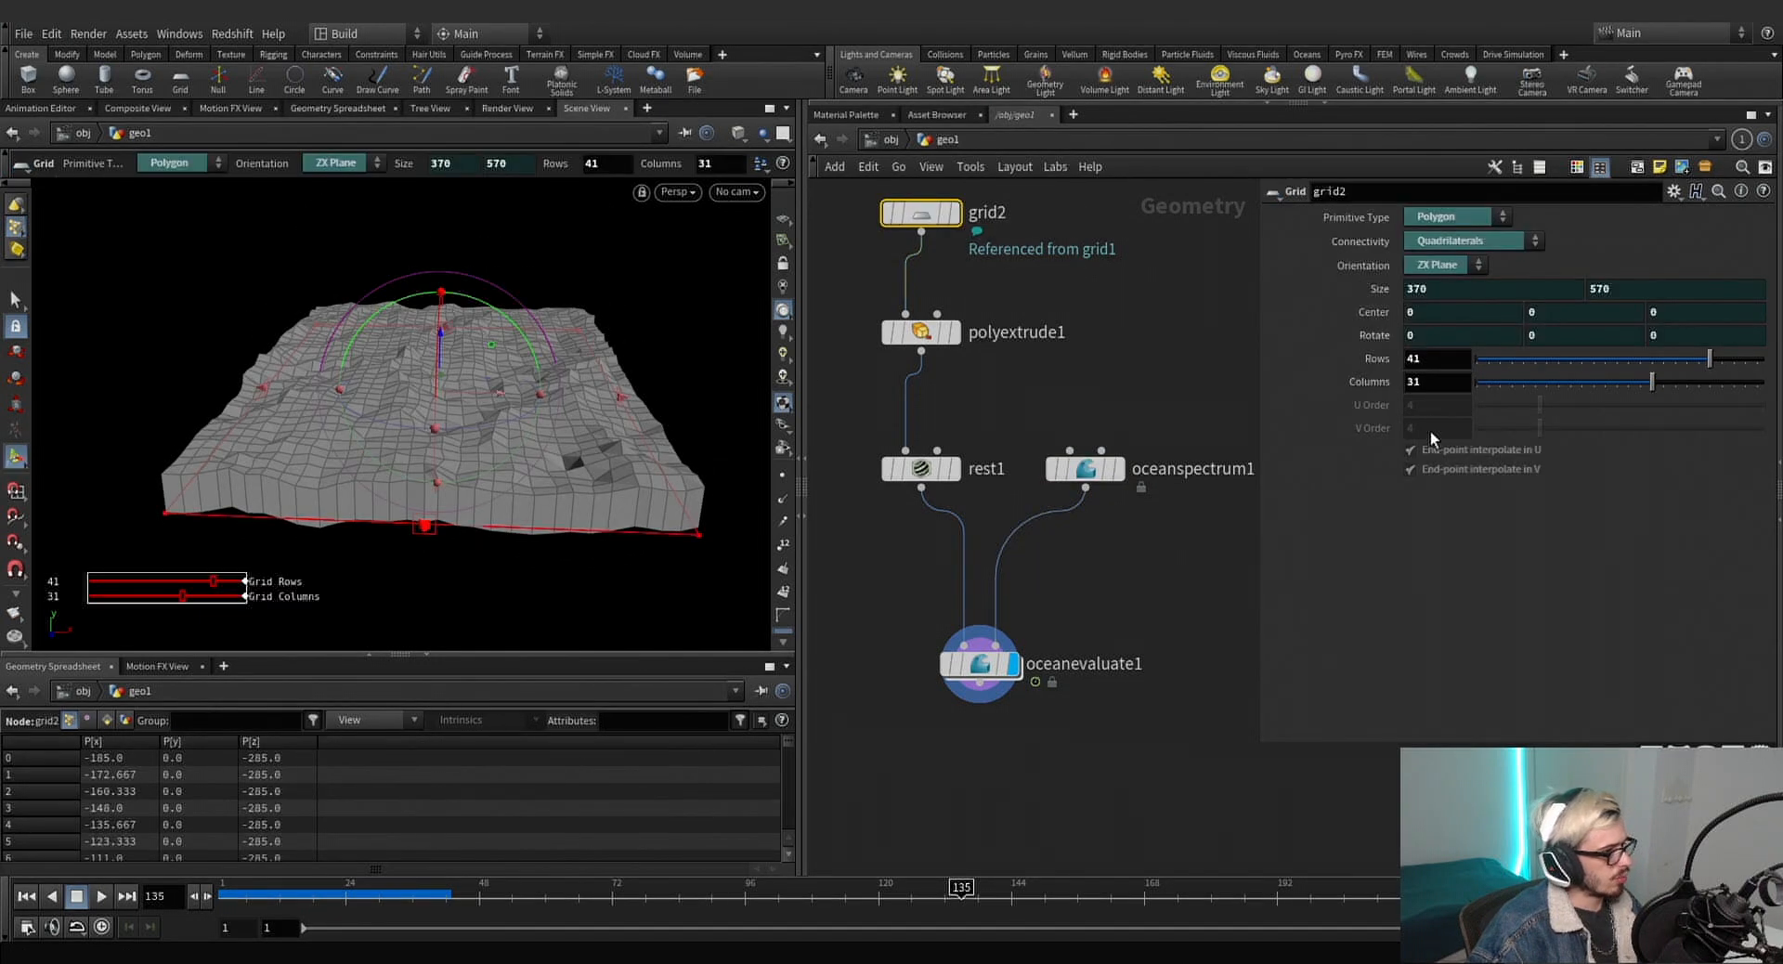
text(*2)
click(1443, 380)
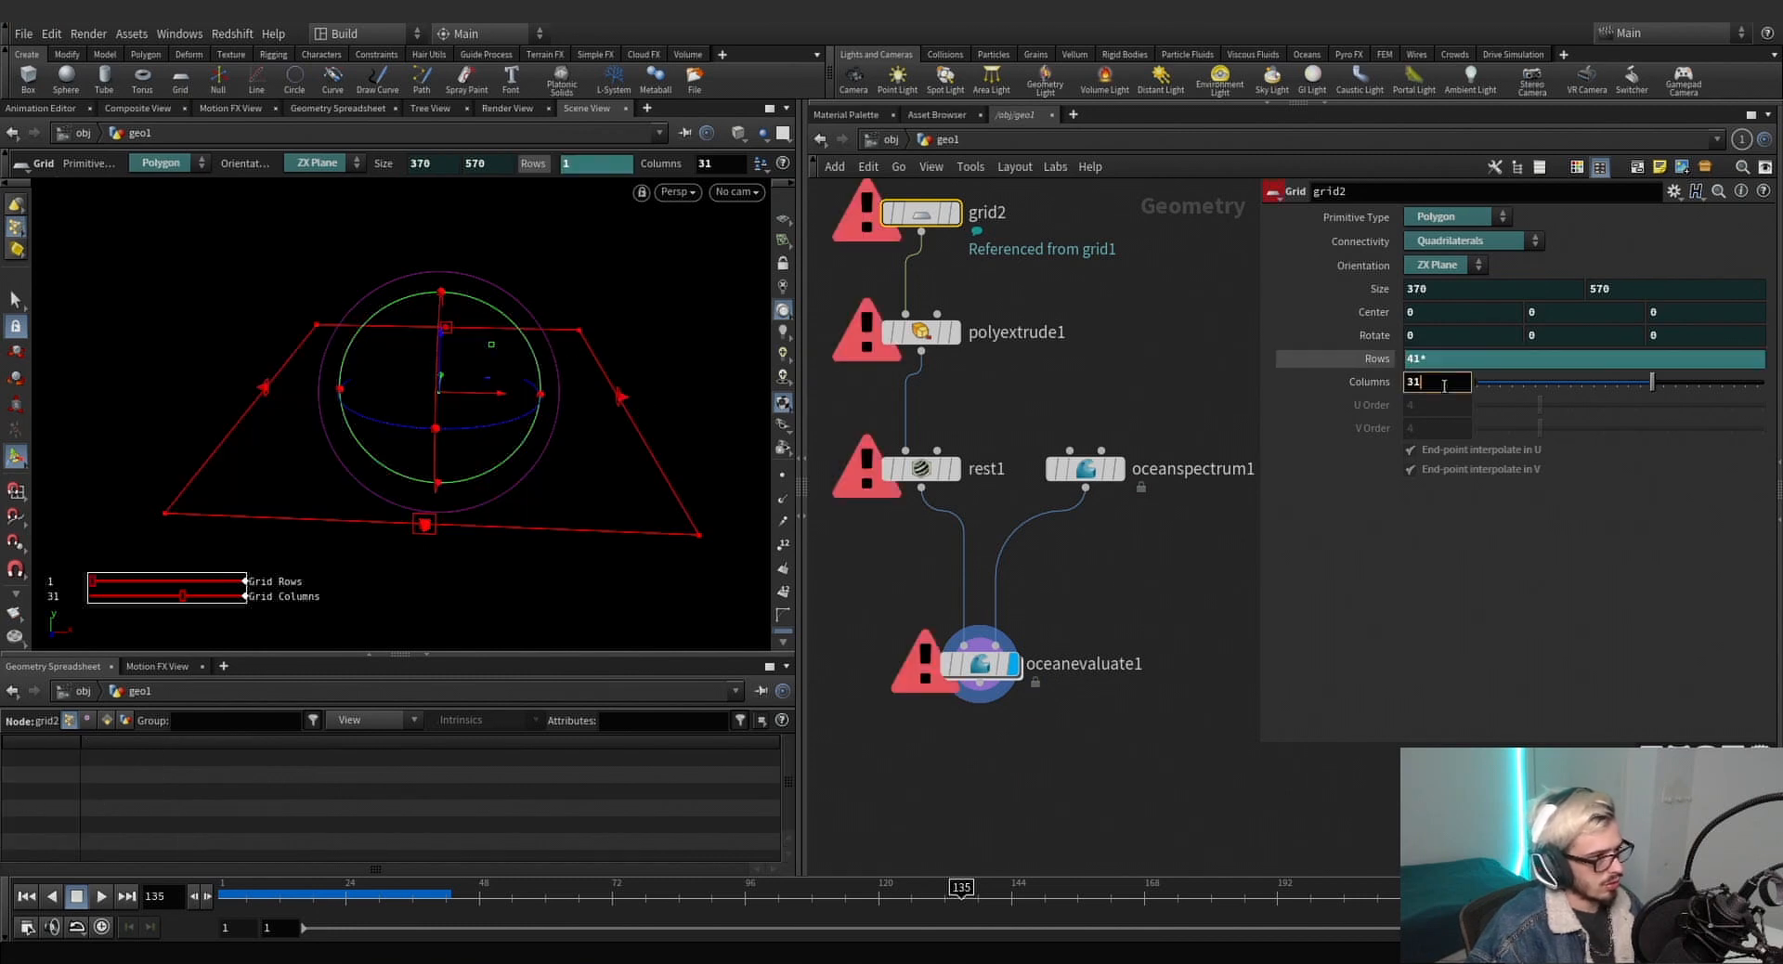
text(*)
key(Return)
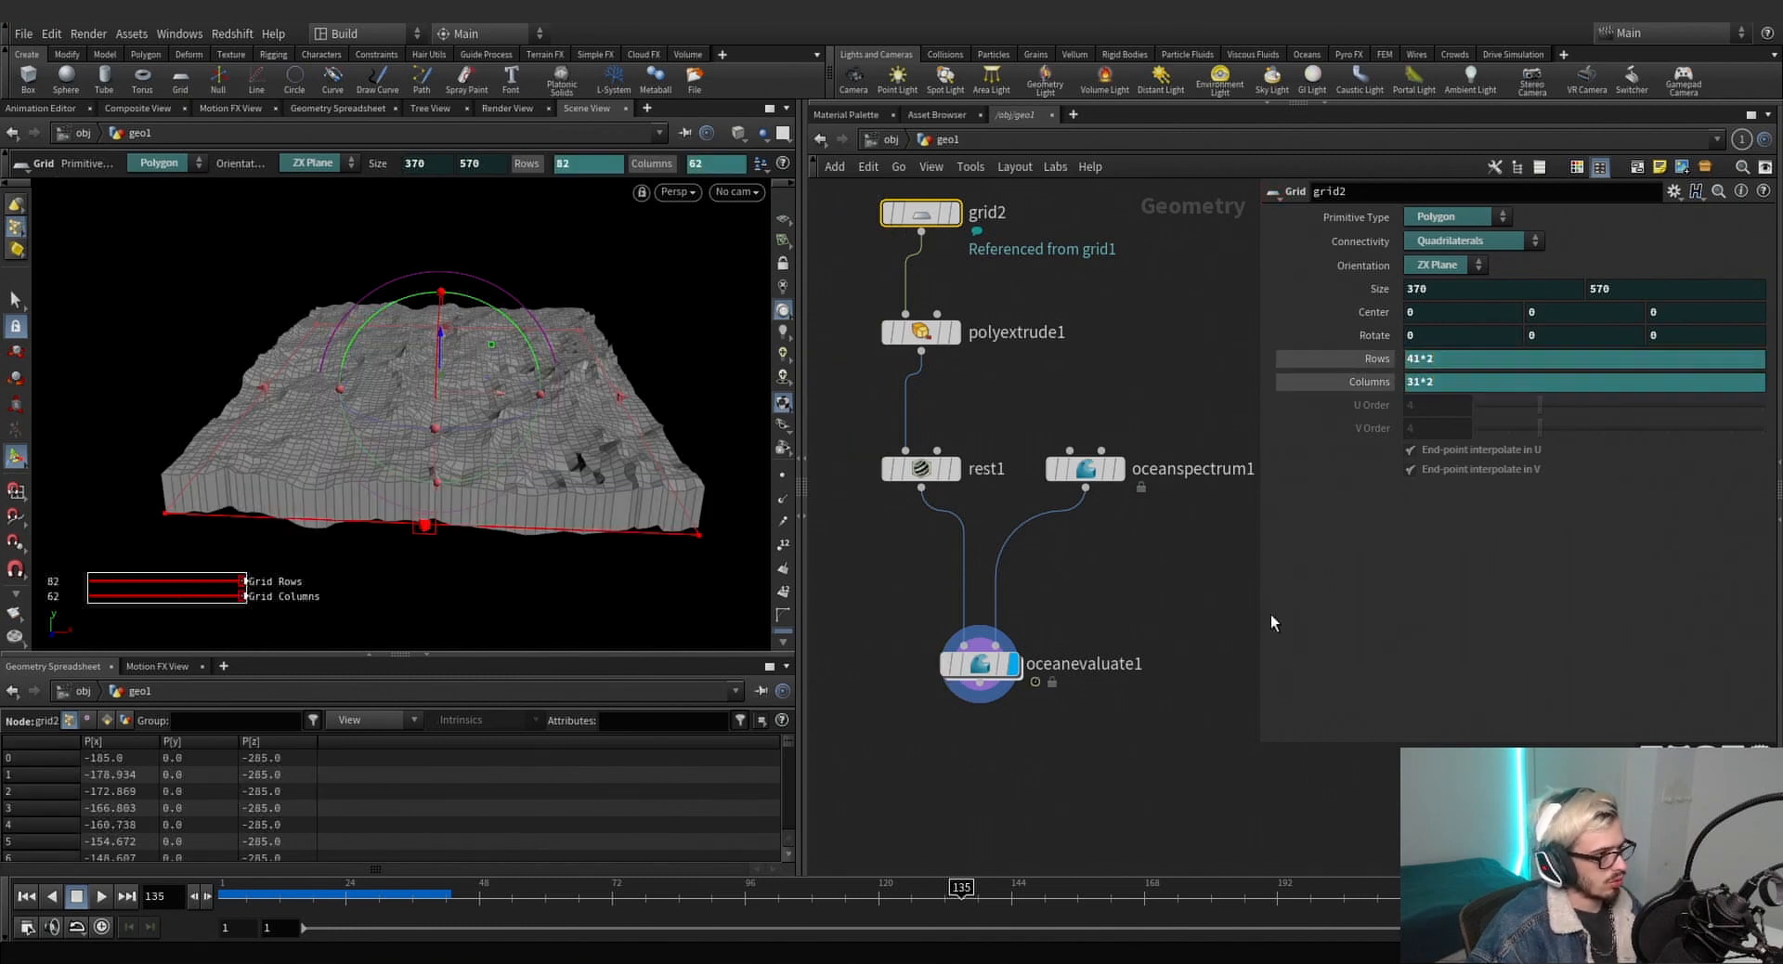
Scrub the timeline to frame 103 with oceanevaluate1 selected and review the waves on the denser grid.
click(979, 663)
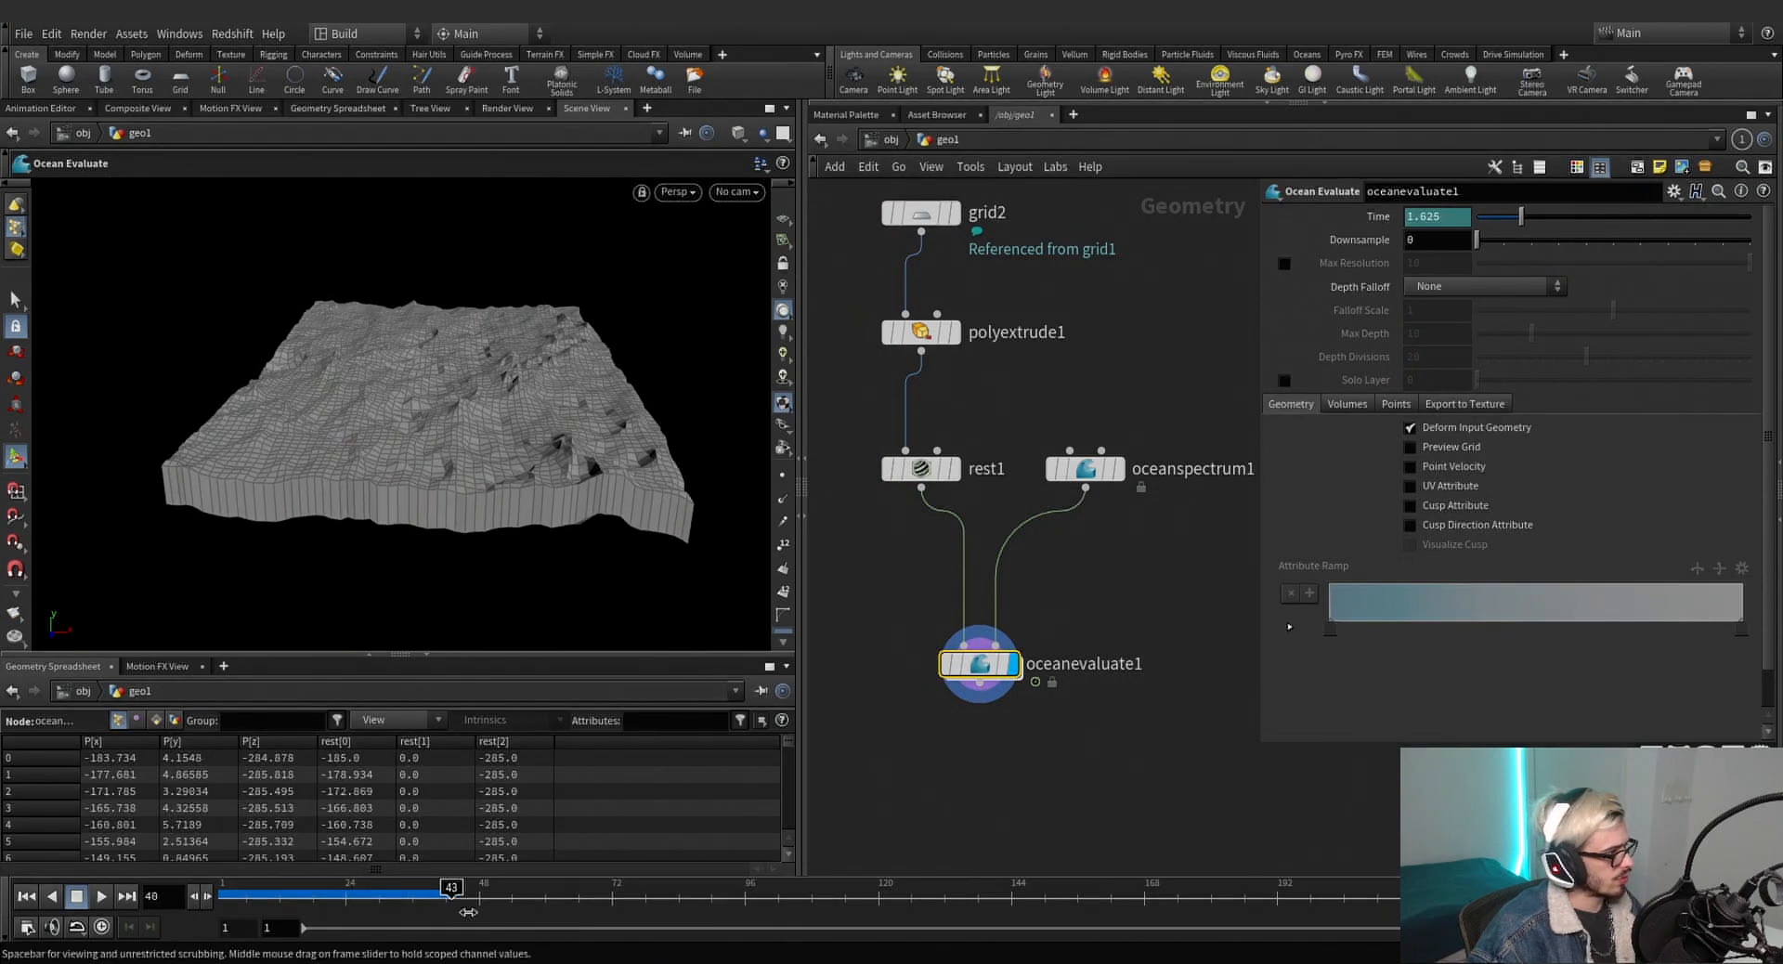
drag(1092, 934, 1537, 928)
mouse_move(478, 464)
alt+mouse_down()
mouse_move(501, 527)
mouse_move(490, 461)
mouse_move(437, 387)
mouse_move(484, 482)
alt+mouse_up()
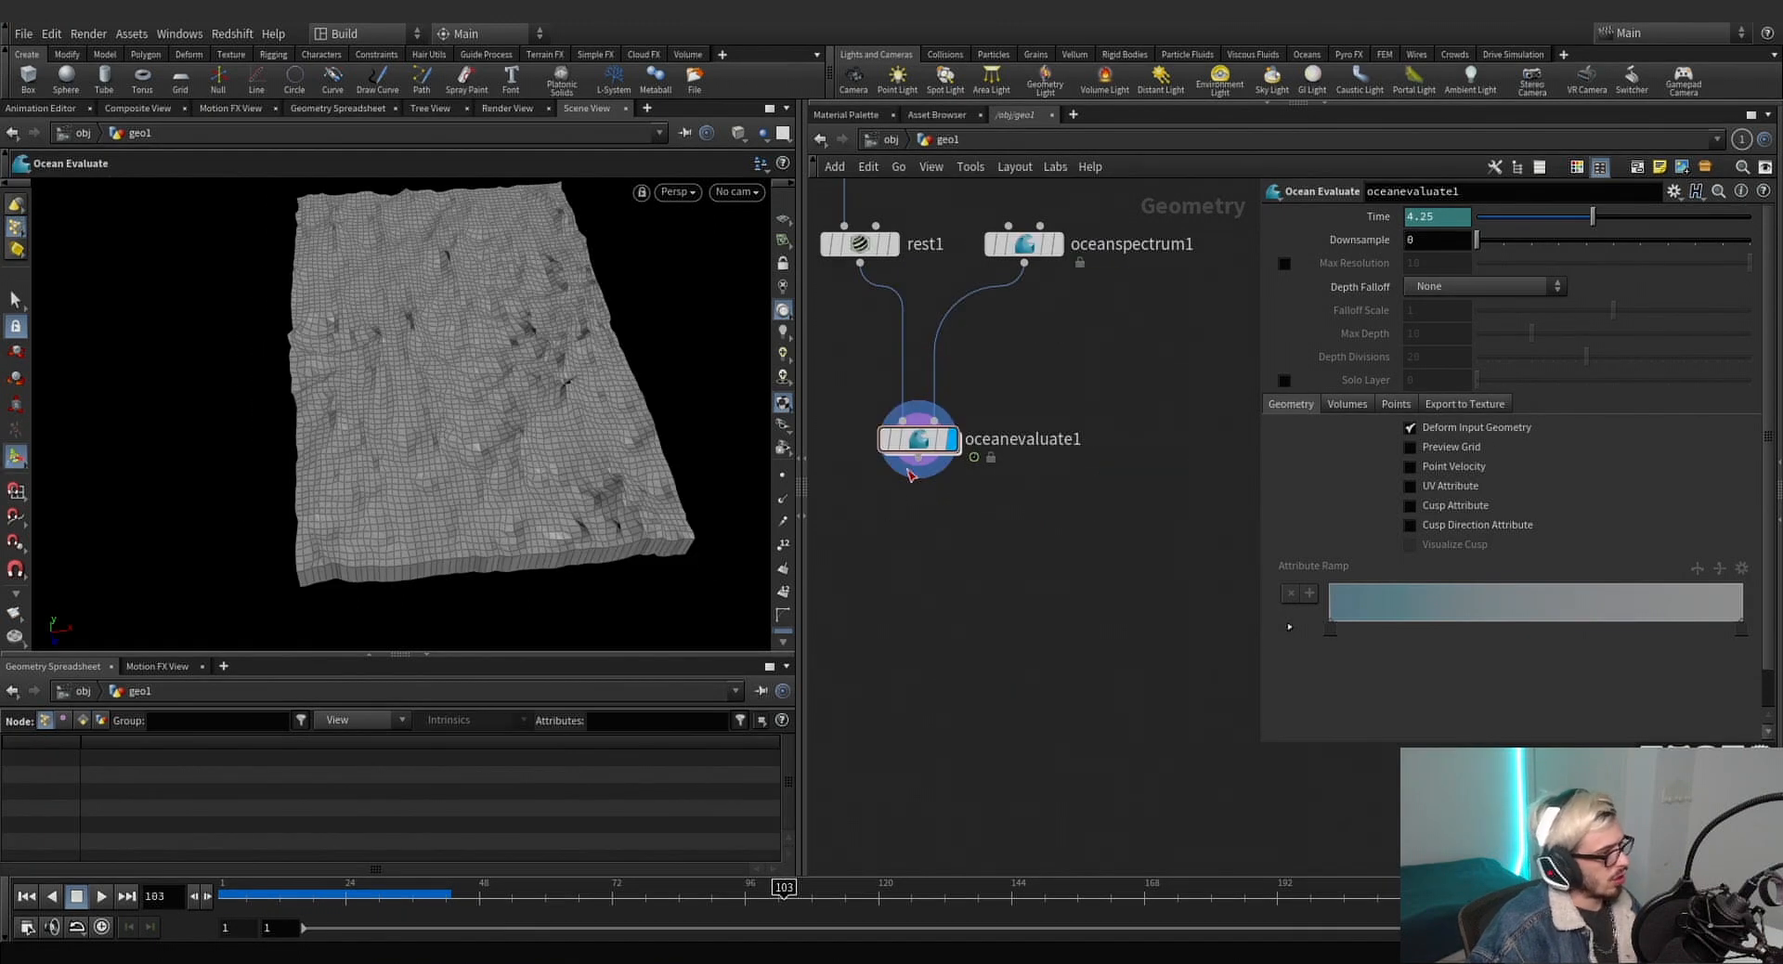
Append an Attribute Wrangle node to oceanevaluate1 and display its output.
key(Tab)
text(wr)
key(Return)
key(Return)
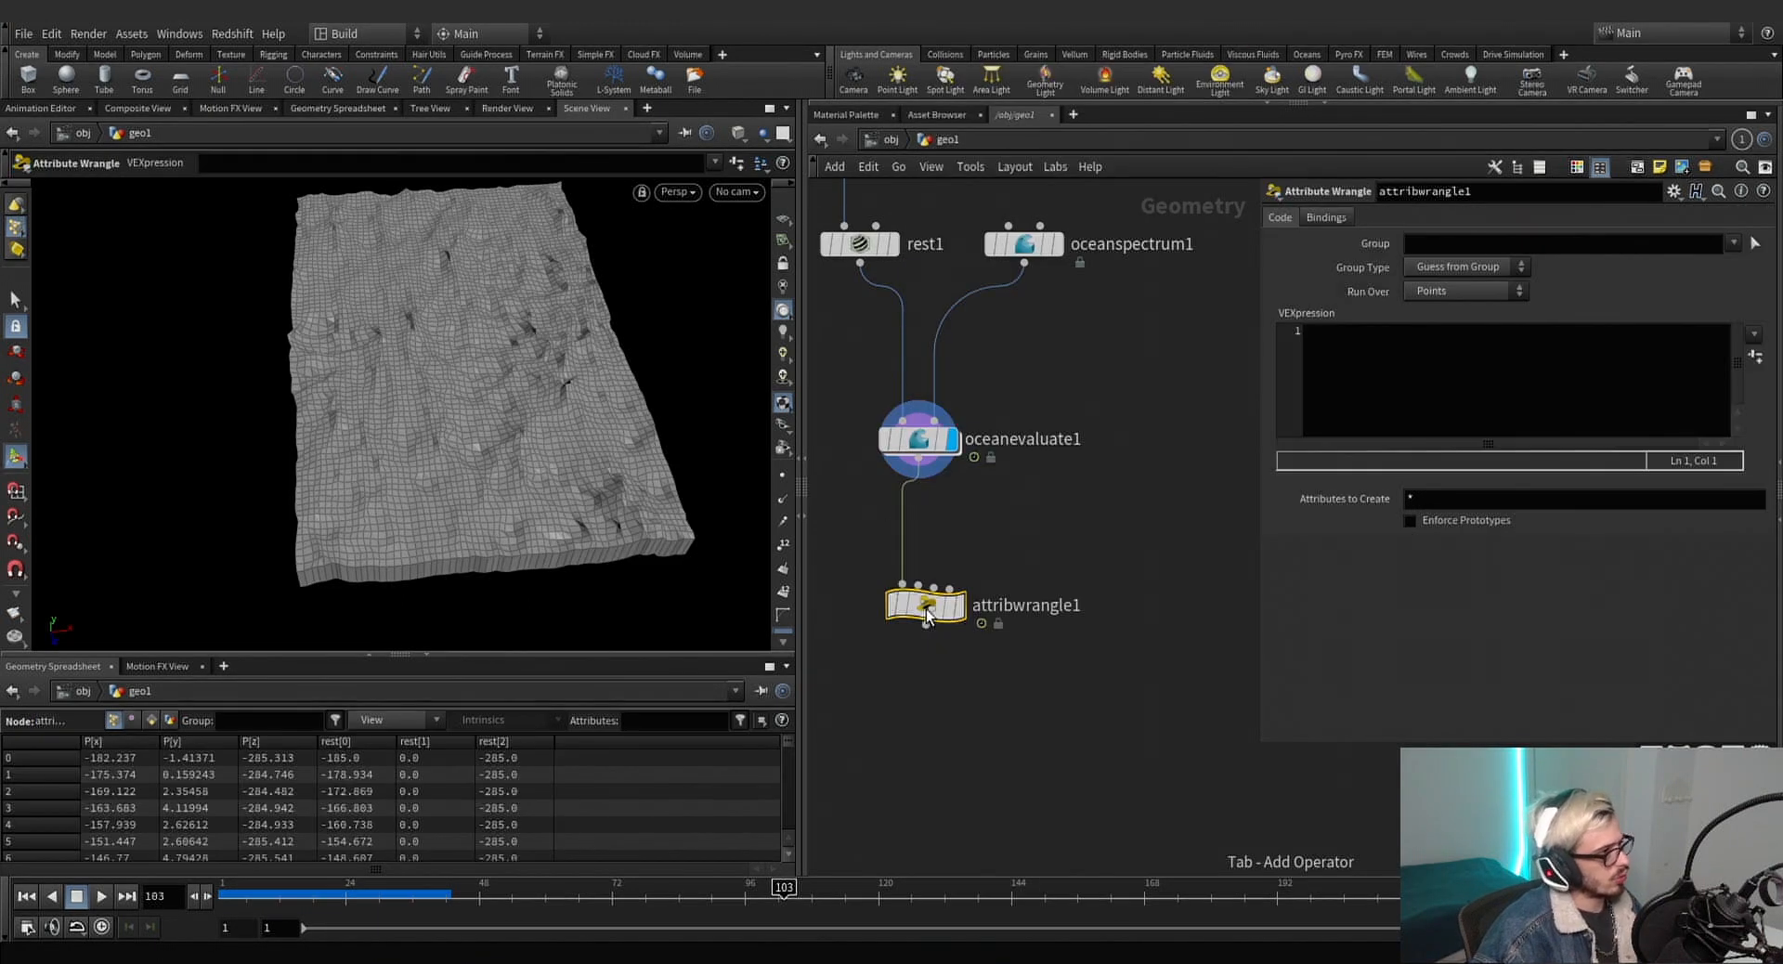
click(919, 635)
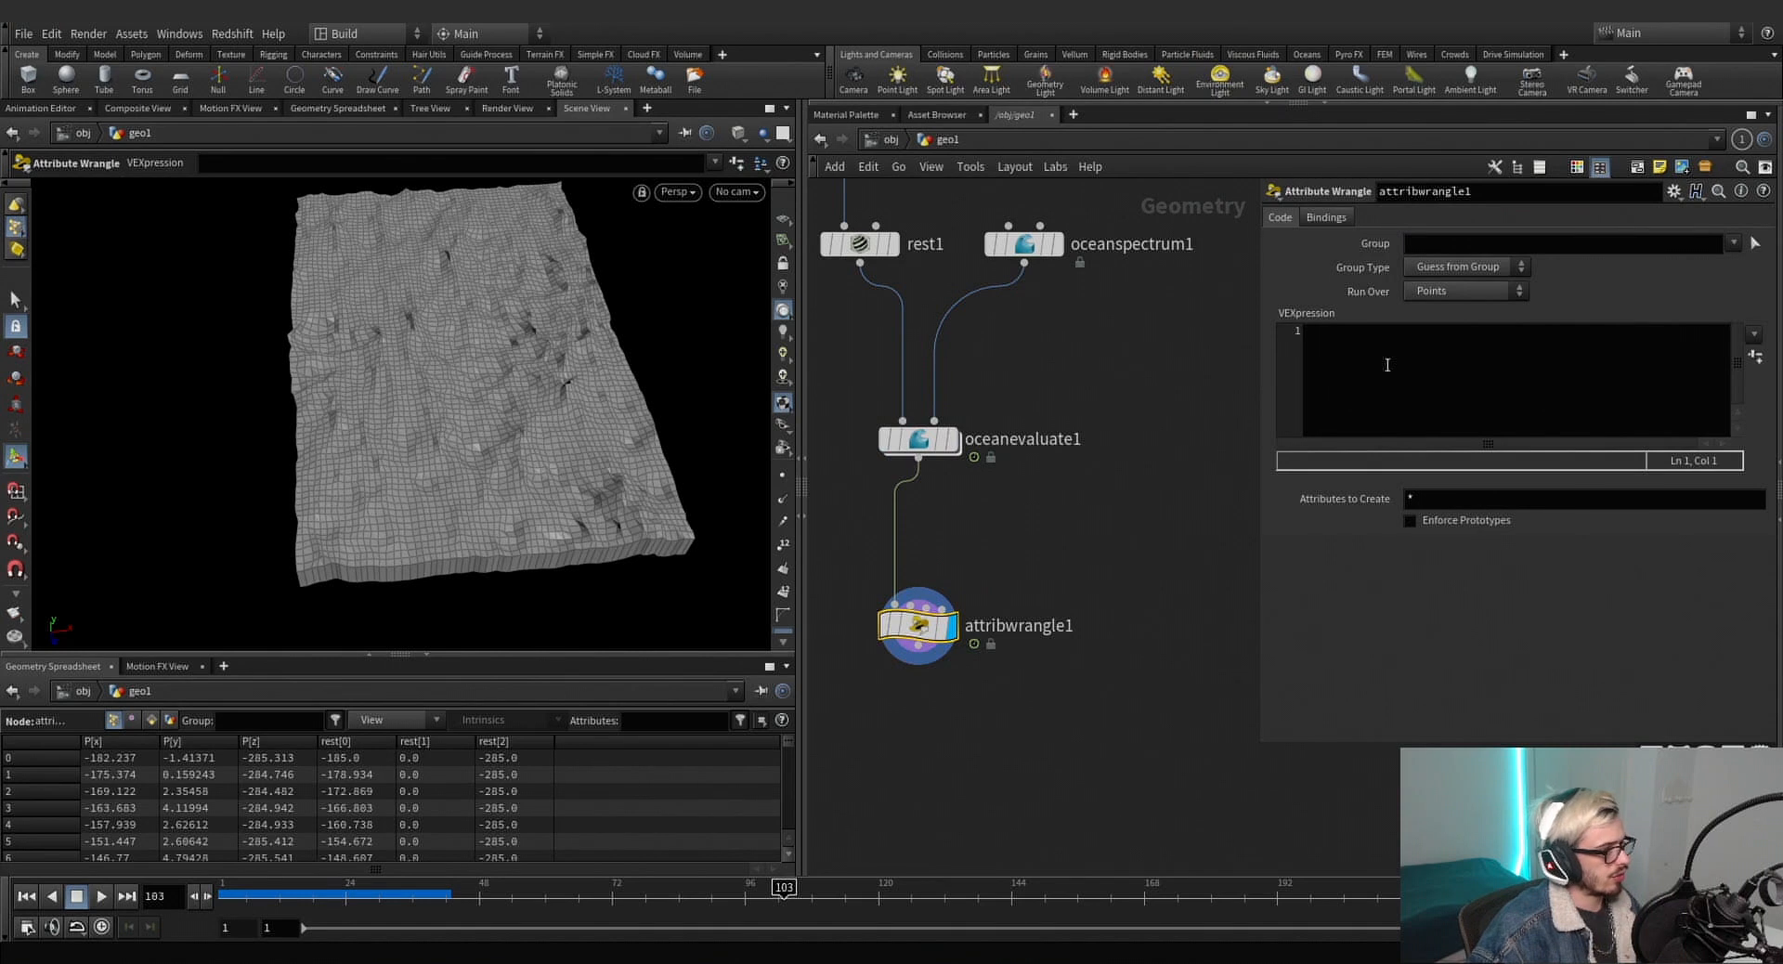
Check rest1's settings and examine the deformed ocean block from attribwrangle1 from several angles.
middle_drag(1050, 417, 1158, 545)
click(968, 378)
middle_drag(1158, 669, 1158, 599)
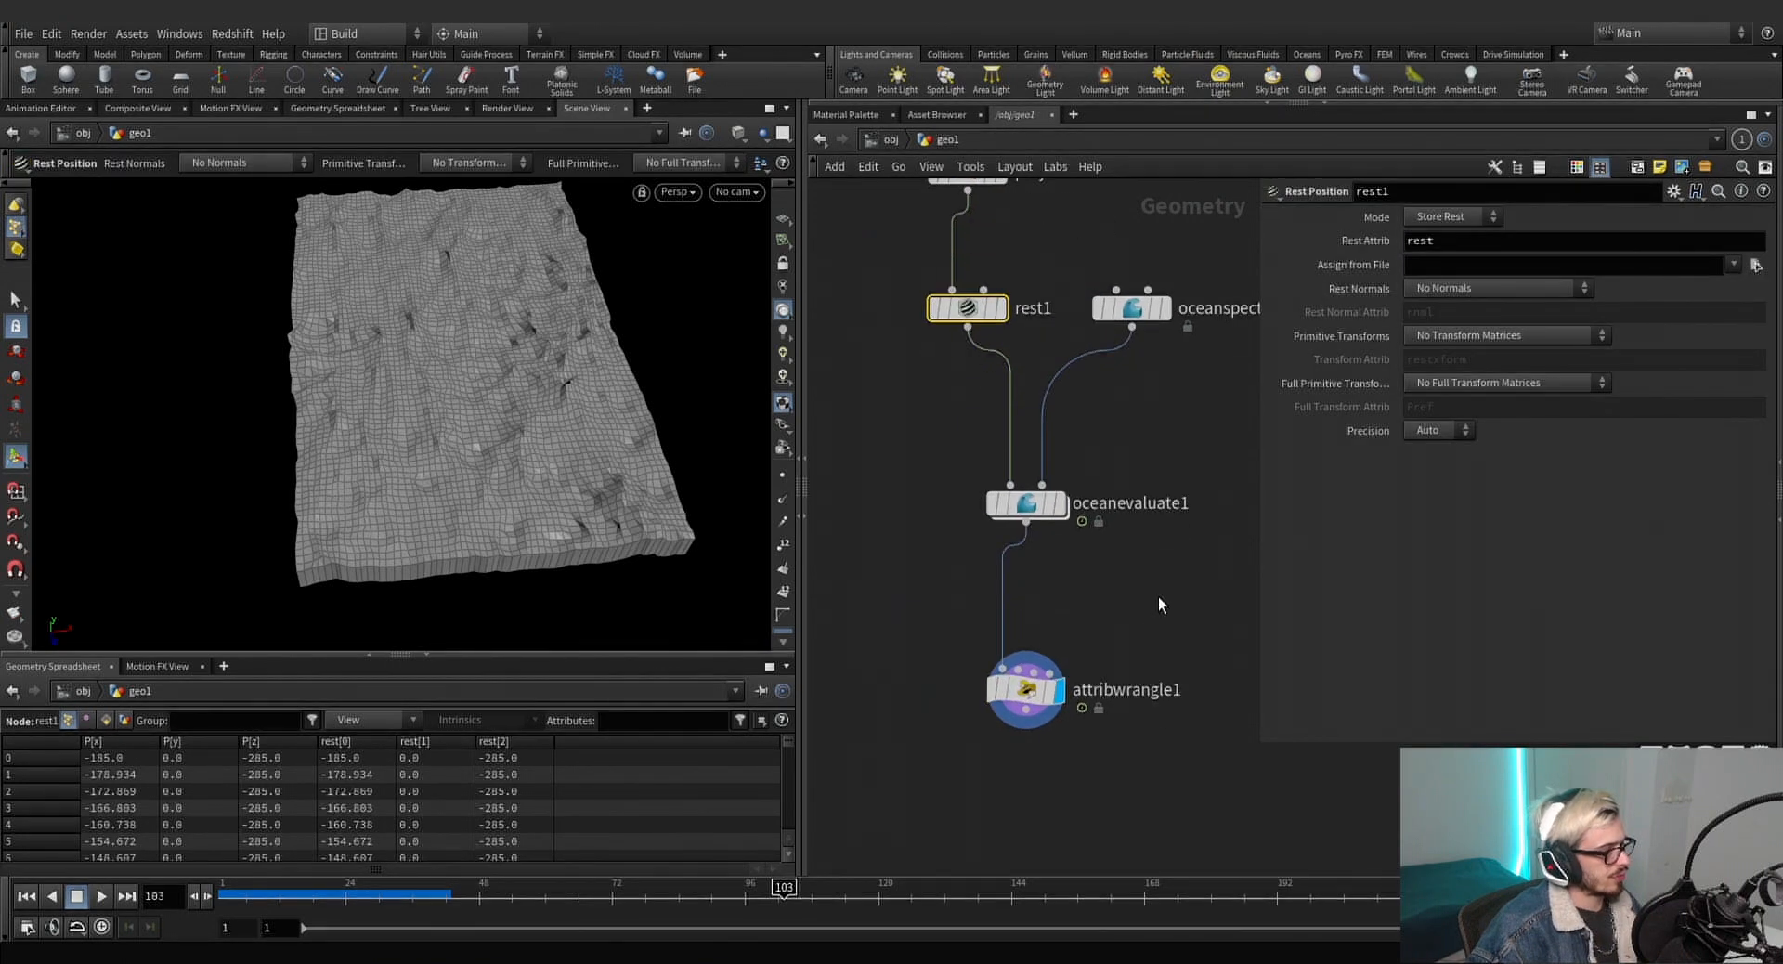
click(1025, 690)
alt+drag(476, 522, 474, 455)
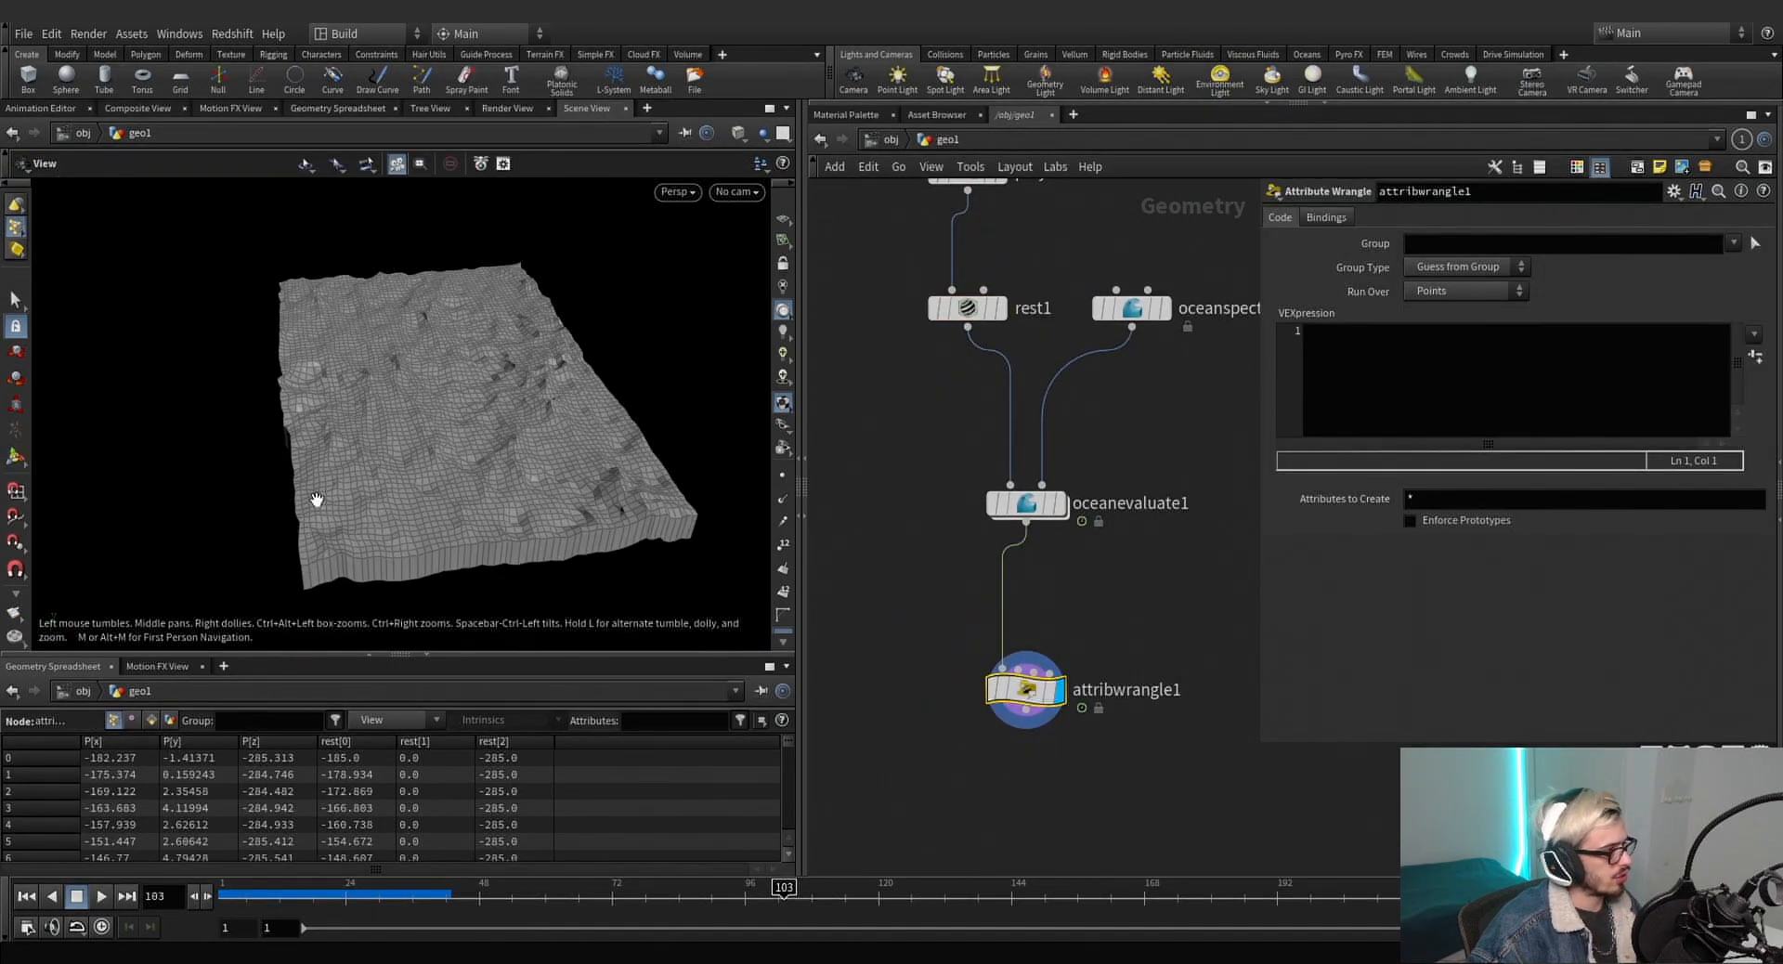
alt+middle_drag(402, 525, 382, 480)
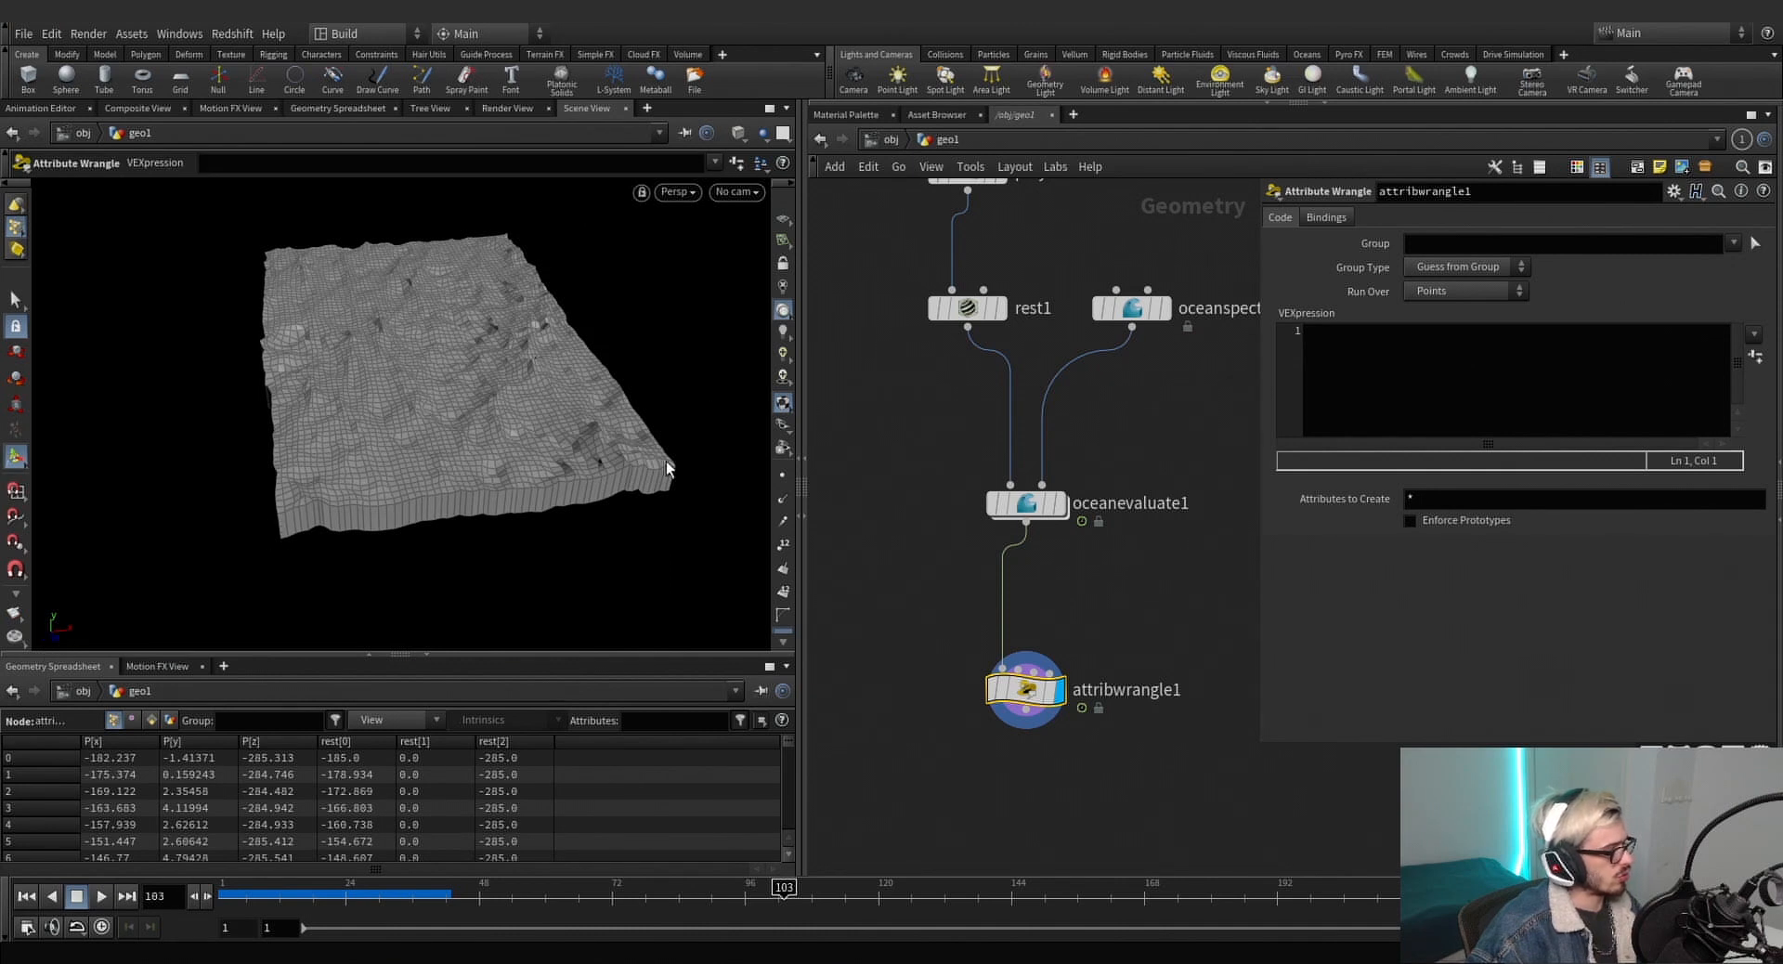
alt+drag(549, 452, 594, 436)
Write f@Cd = relbbox(@P.x); in attribwrangle1's VEXpression to colour the points by their relative X position.
click(1472, 400)
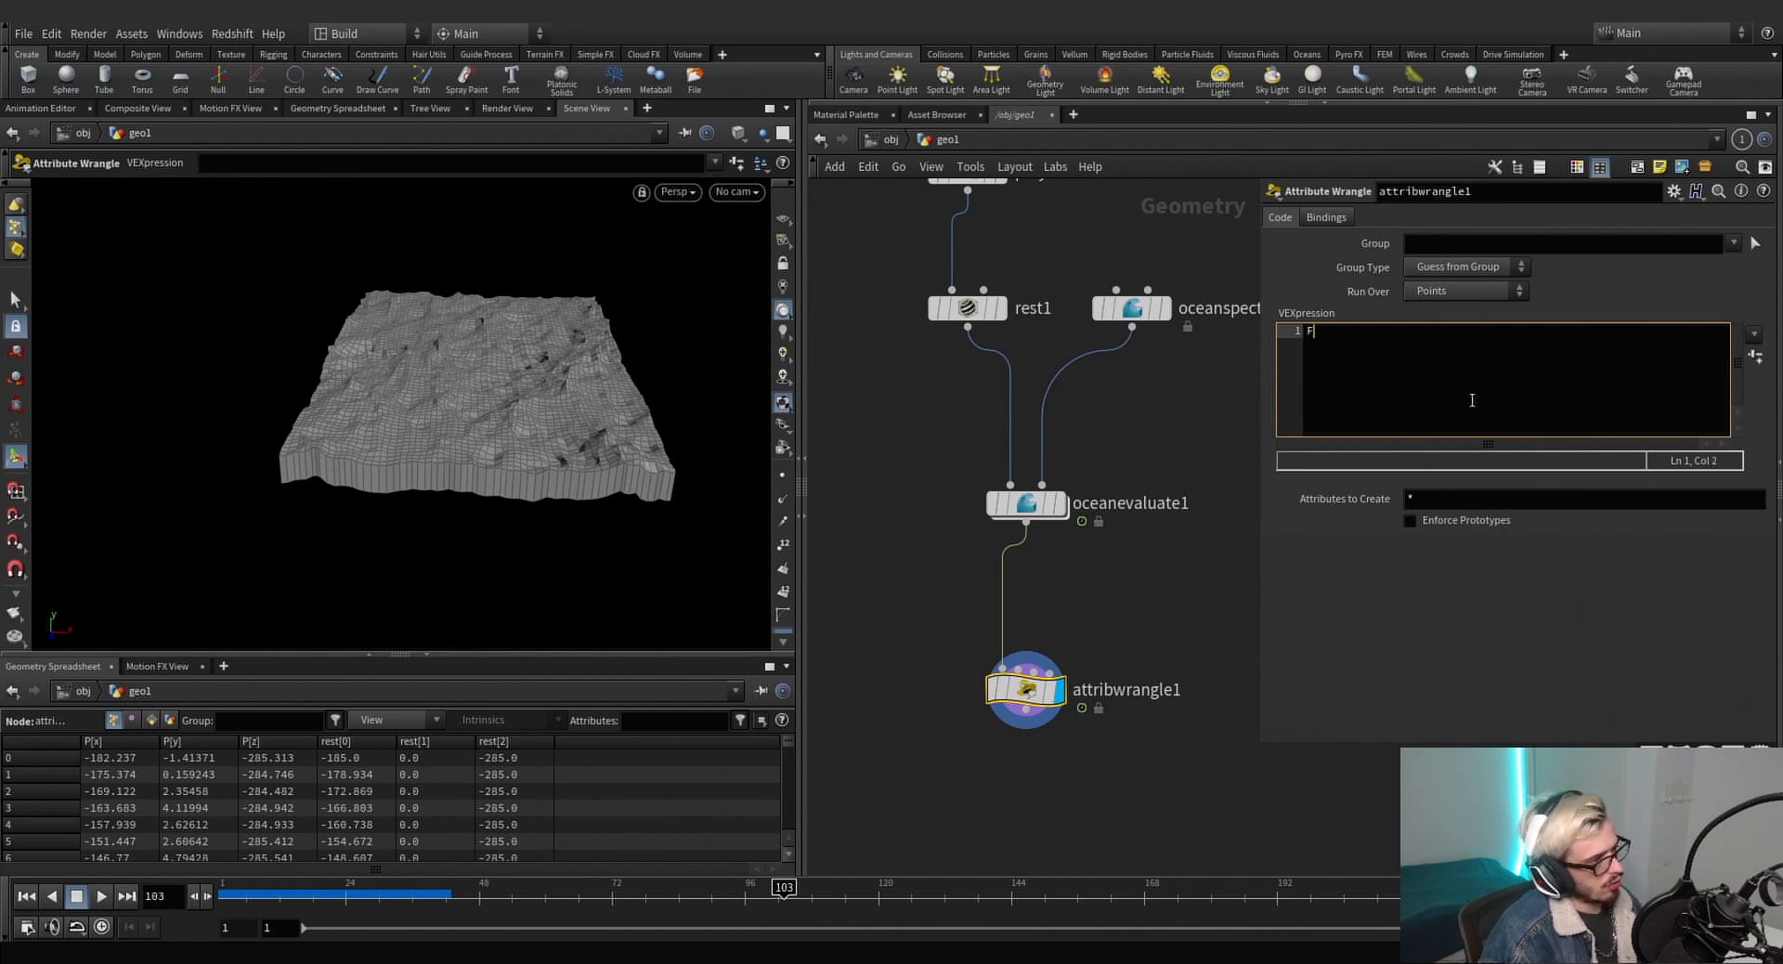
text(f@Cd = )
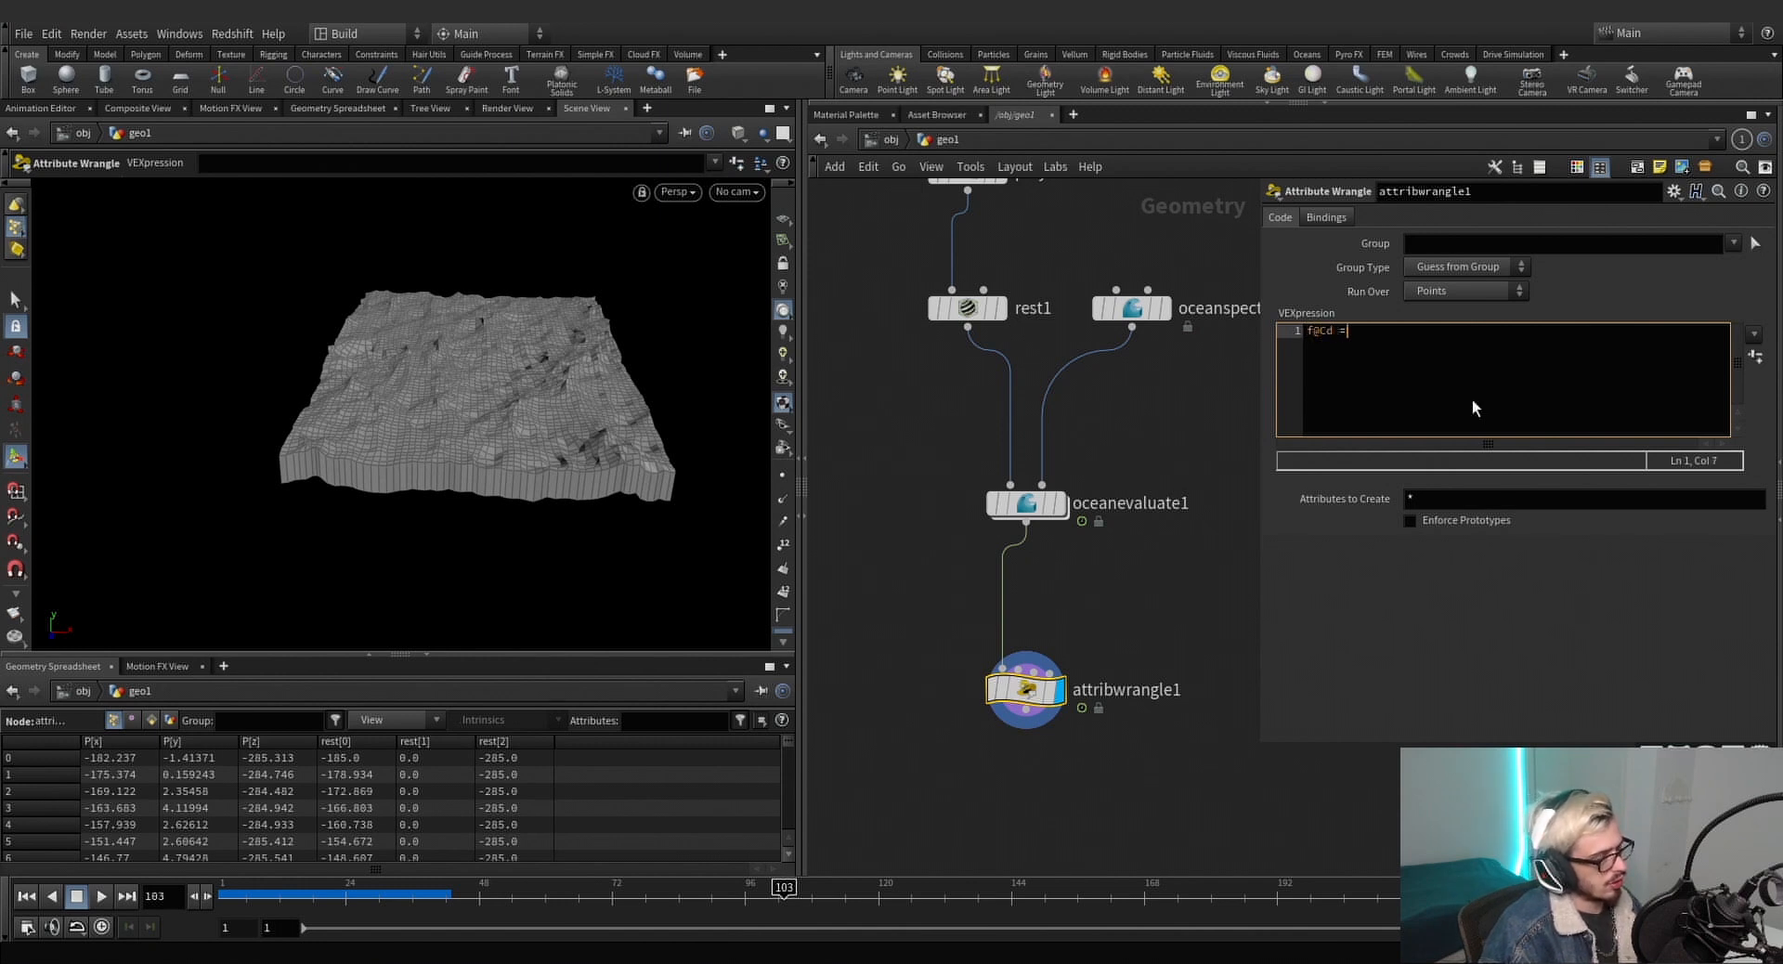
text(rel)
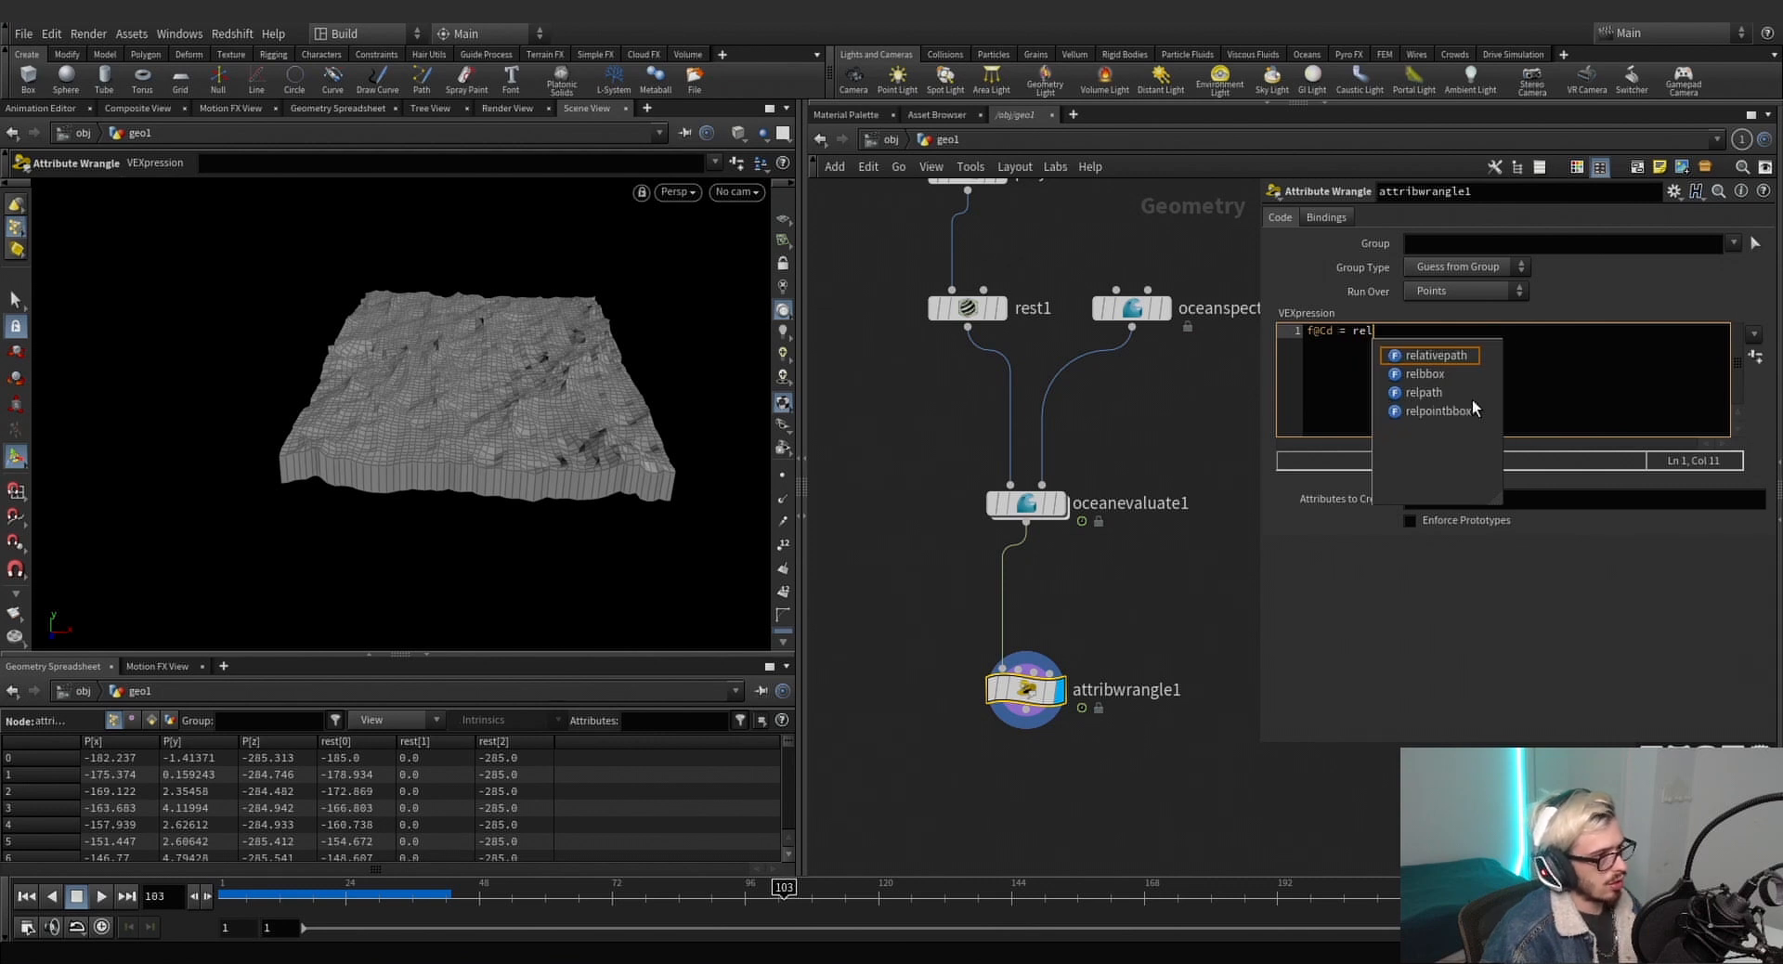
key(Down)
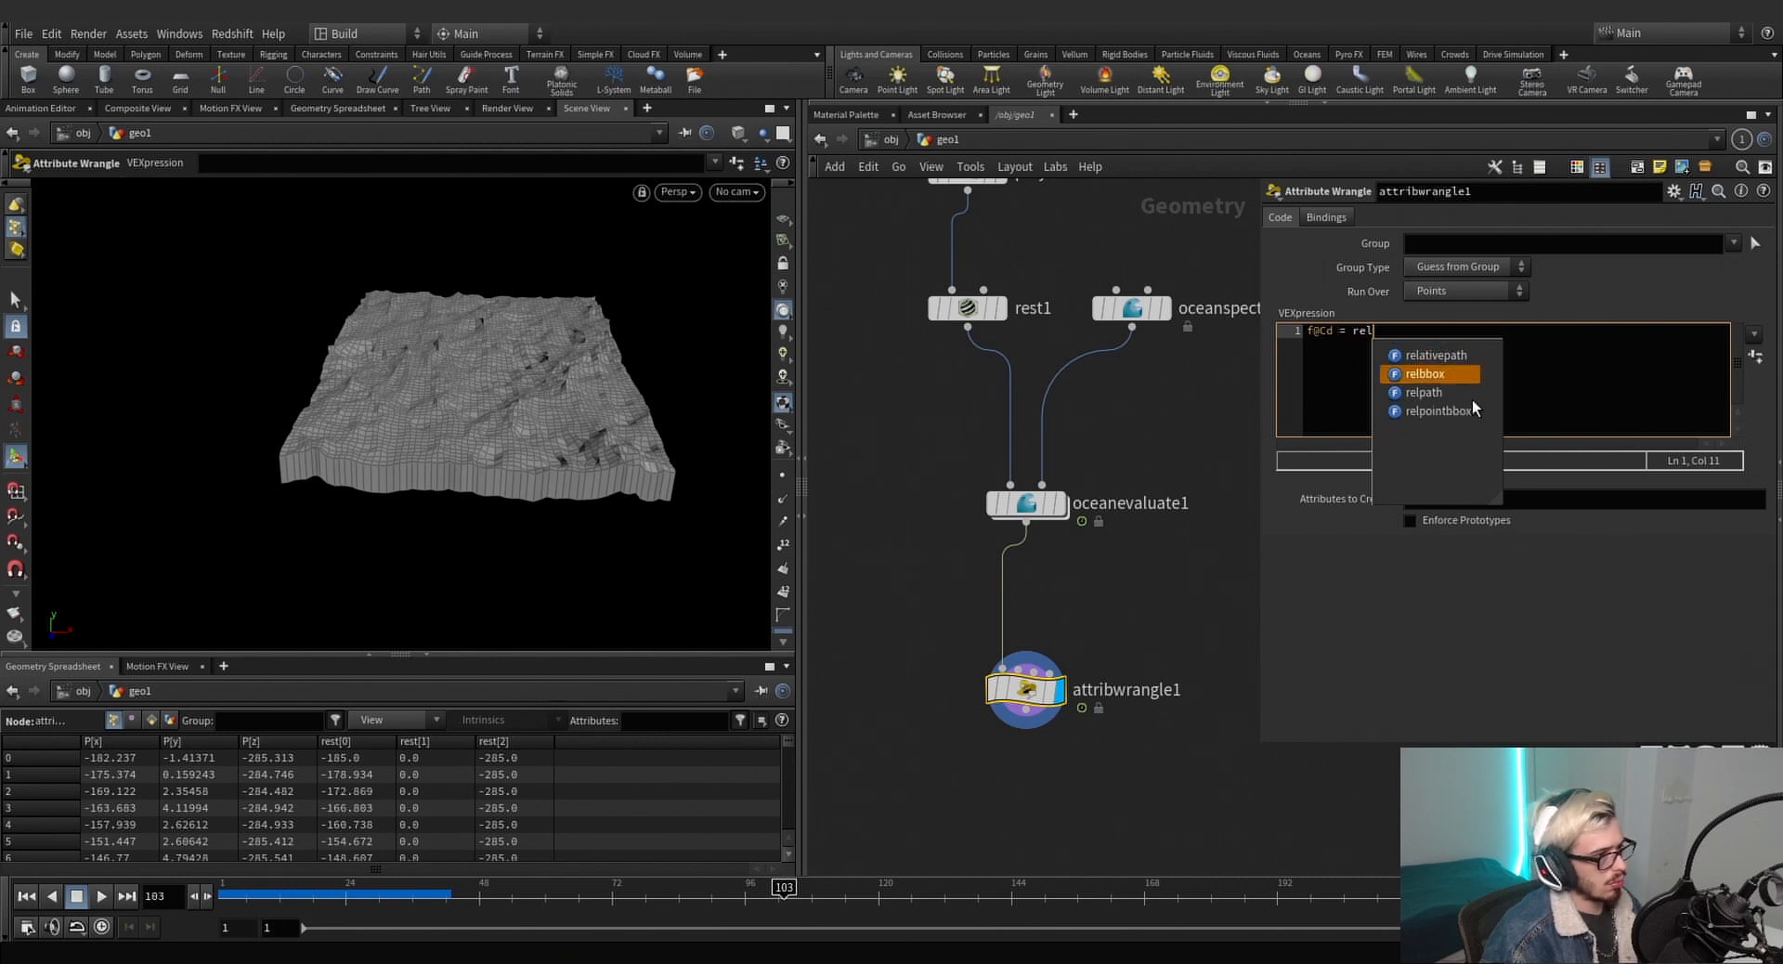
key(Return)
text(()
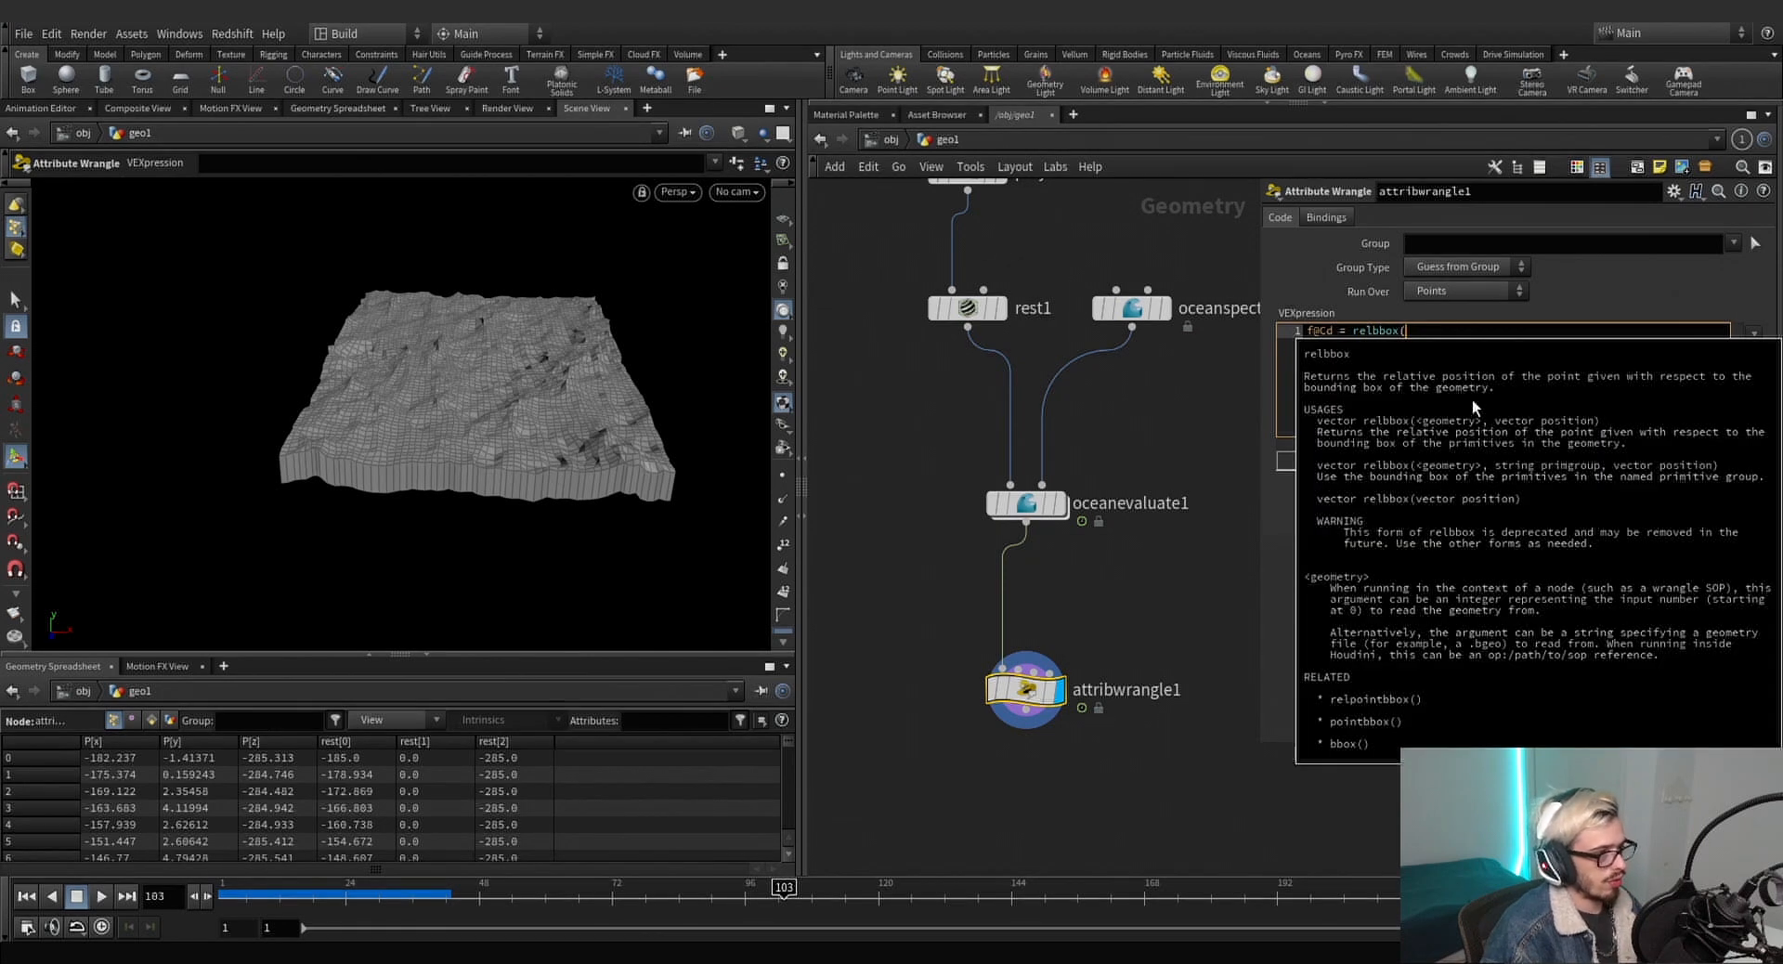
text(@)
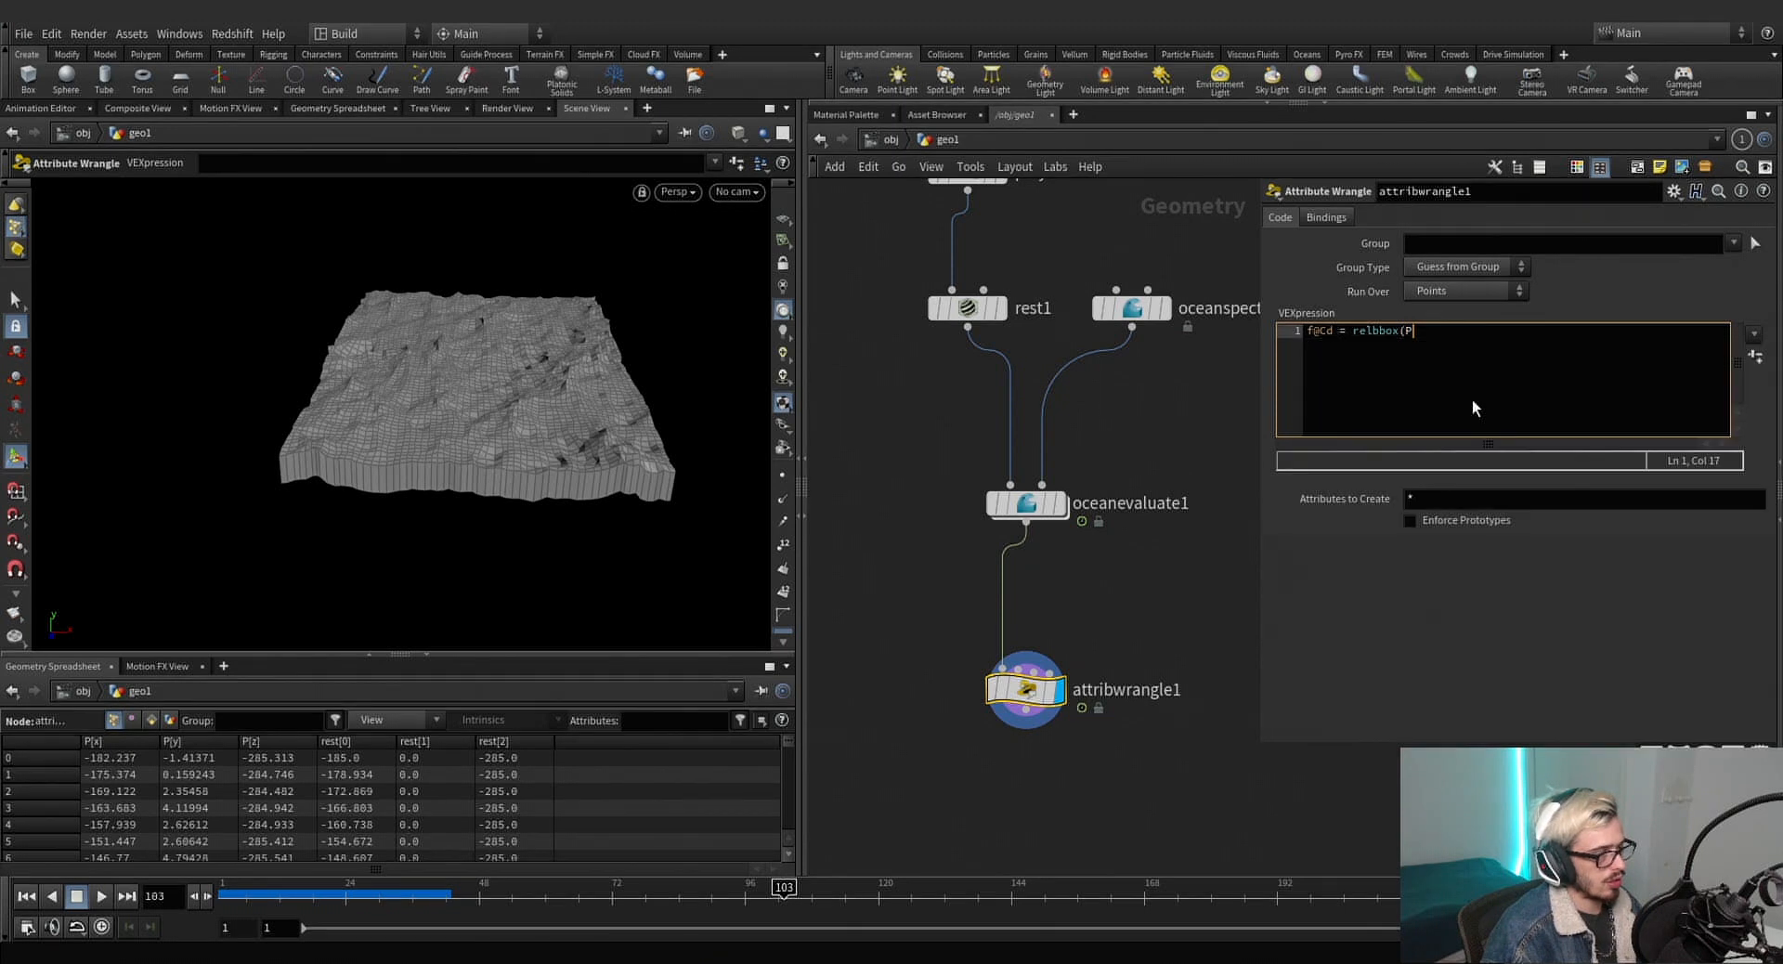
text(P.x)
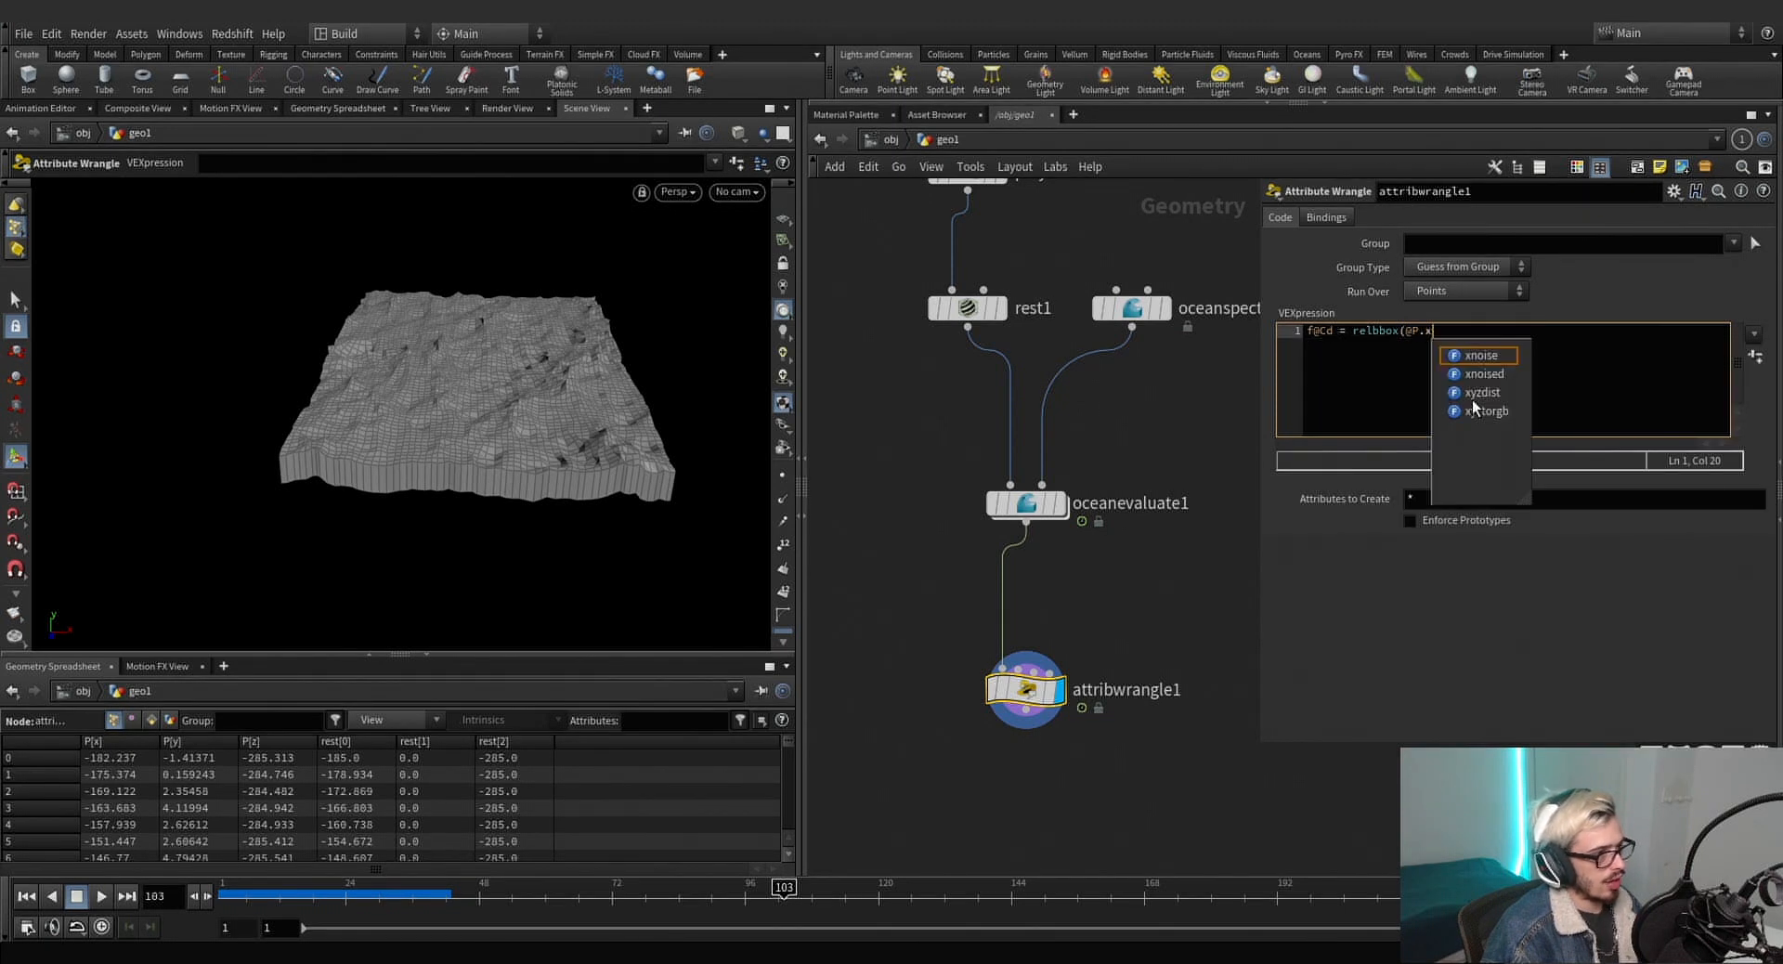
text();)
click(1181, 576)
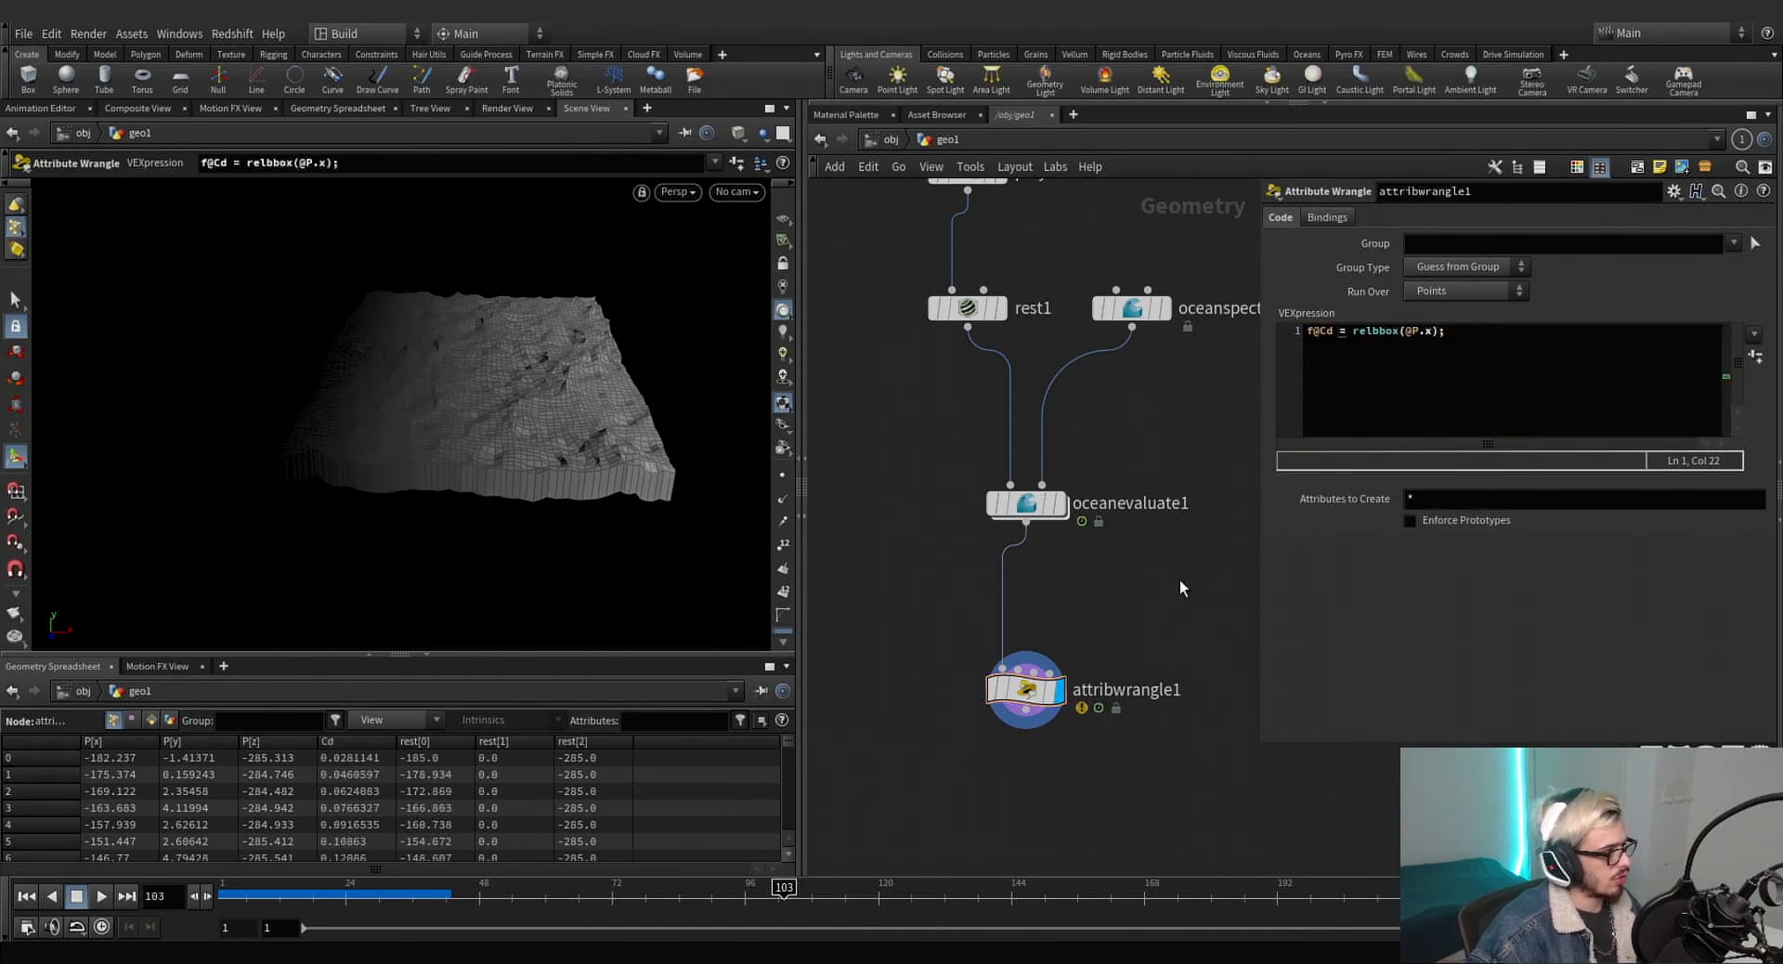
Wrap the relbbox call in a ramp lookup so the line reads f@Cd = chramp('gradient',relbbox(@P.x));.
alt+drag(469, 418, 477, 526)
click(1508, 340)
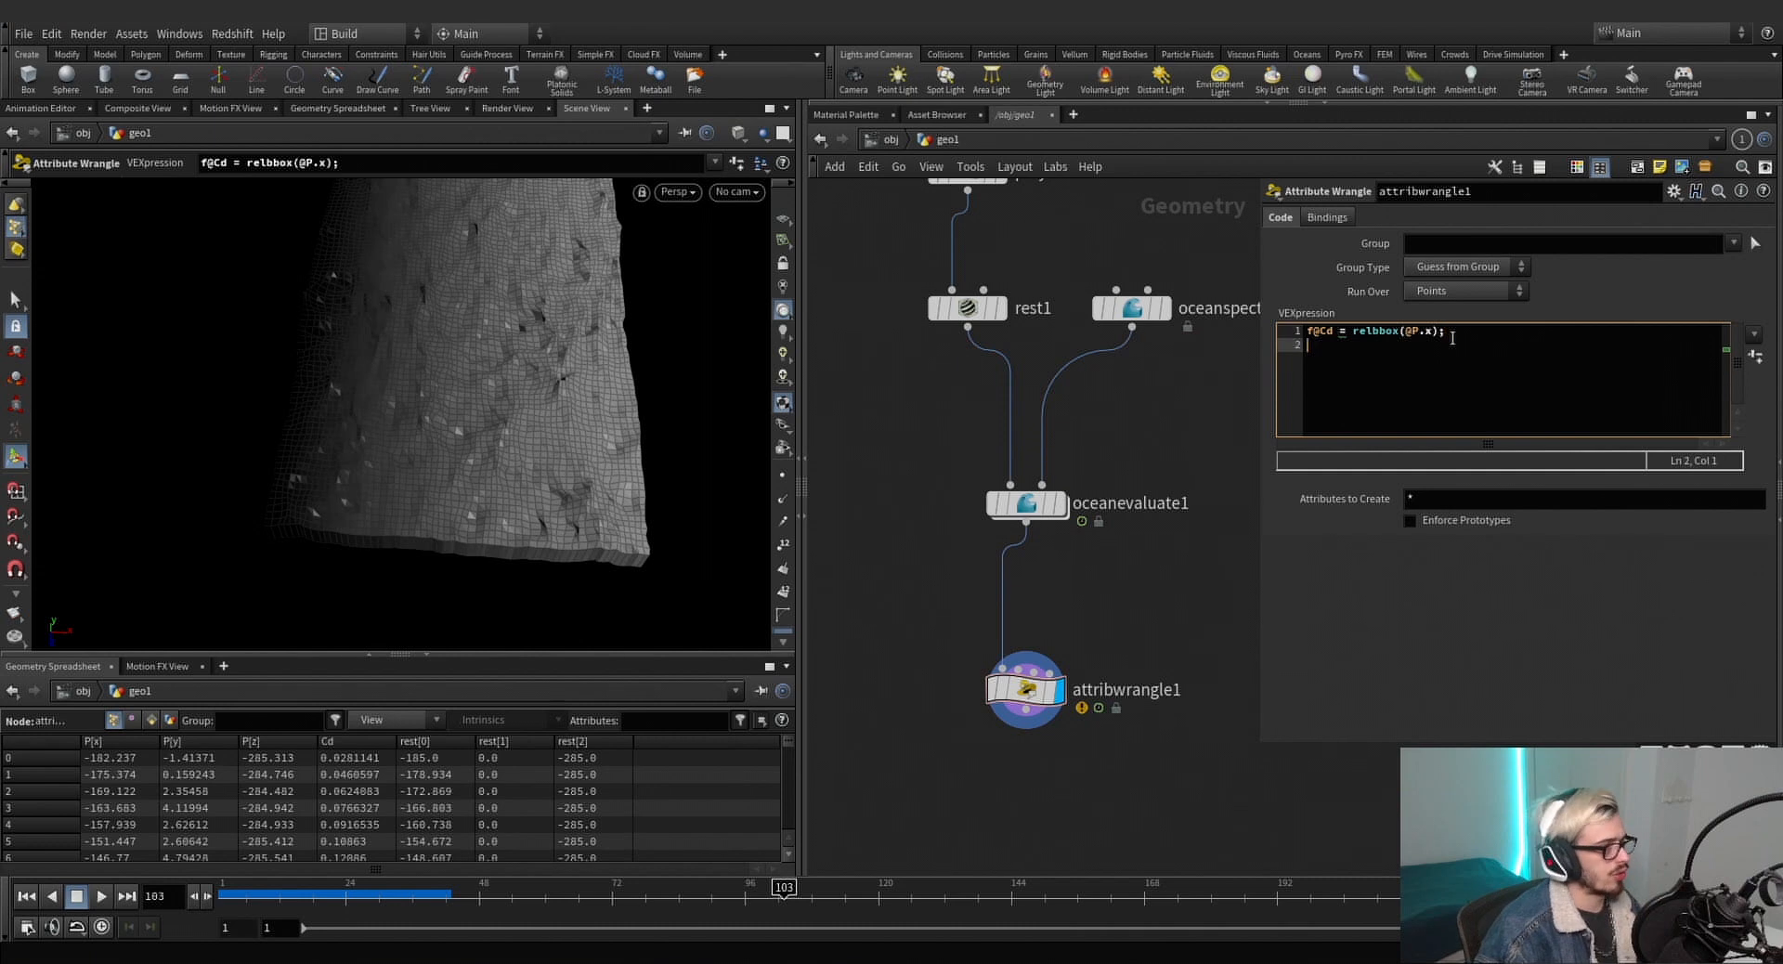
key(Up)
key(Right)
key(Right)
key(Right)
key(Right)
key(Right)
key(Right)
key(Right)
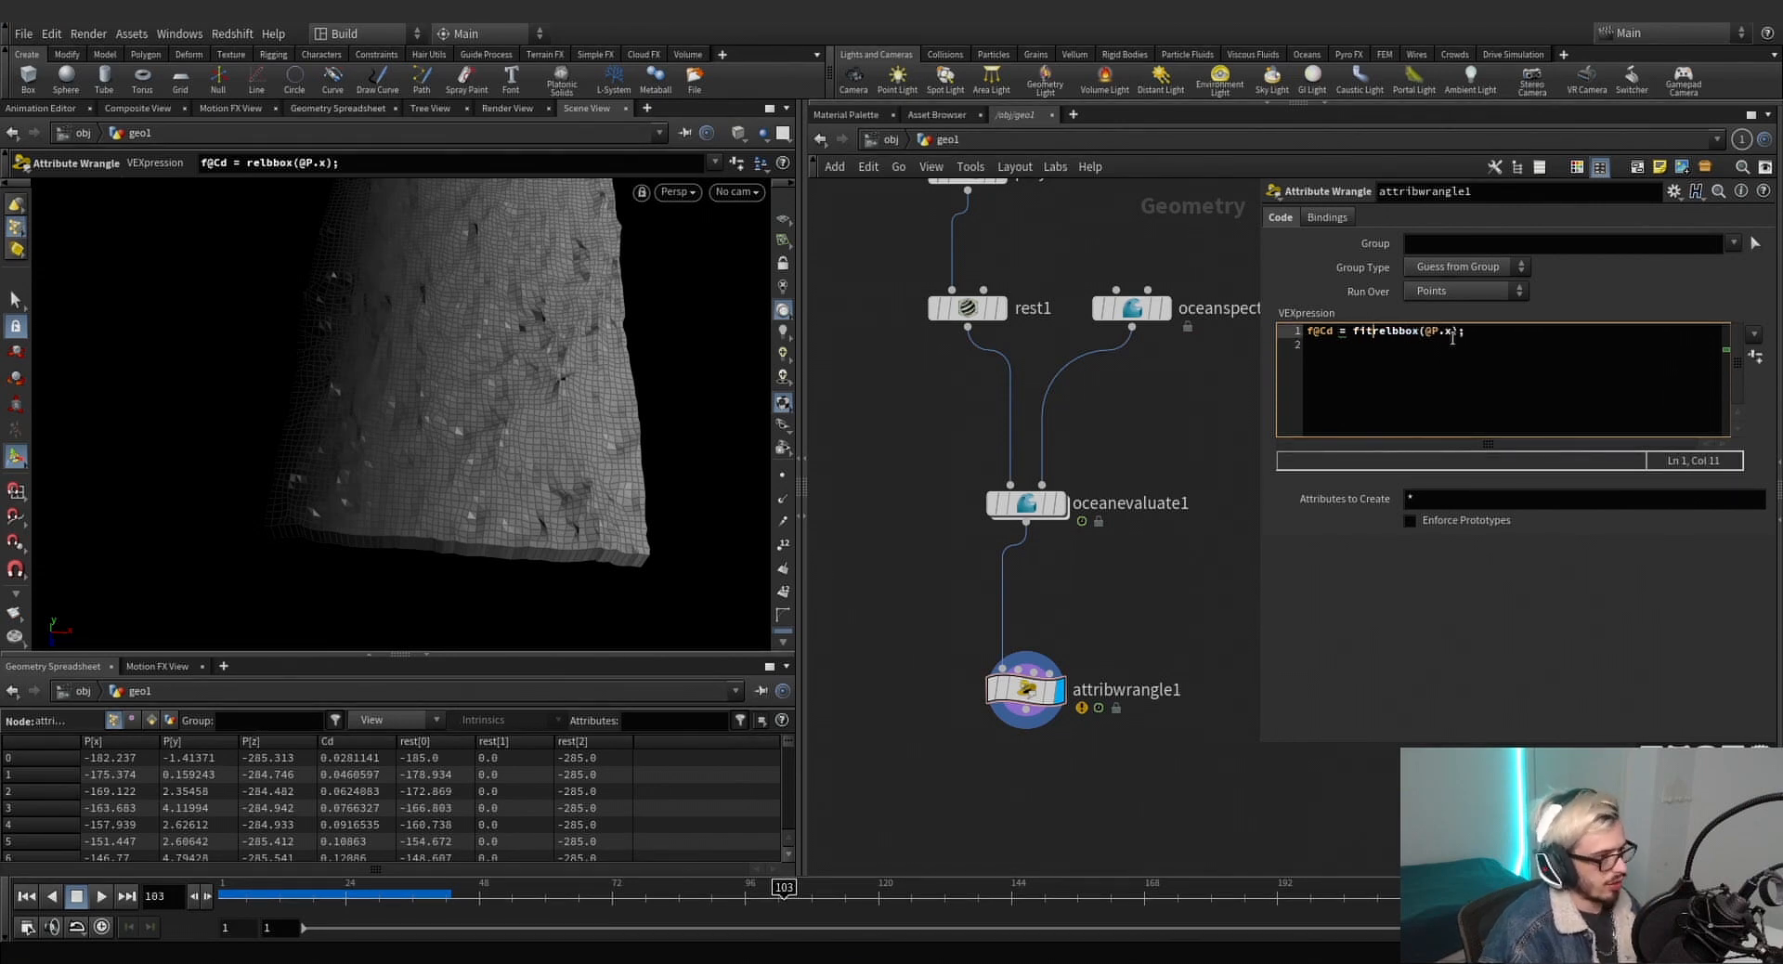
text(fit()
key(BackSpace)
key(BackSpace)
key(BackSpace)
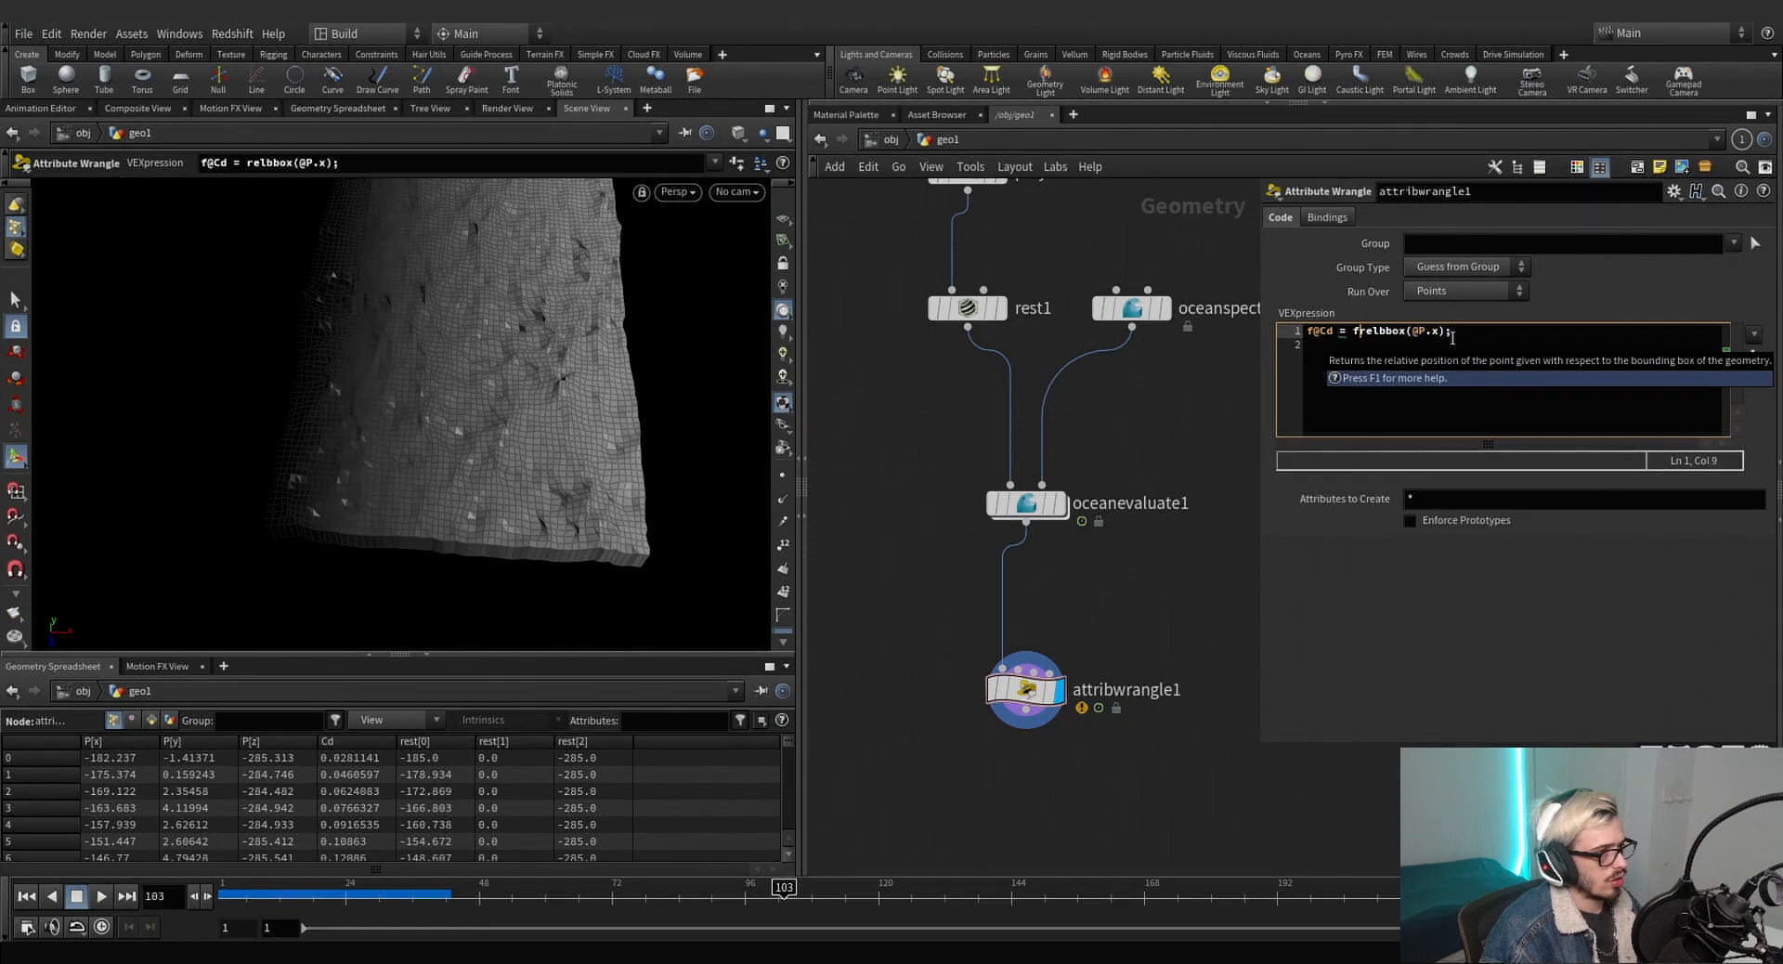
text(hramp(')
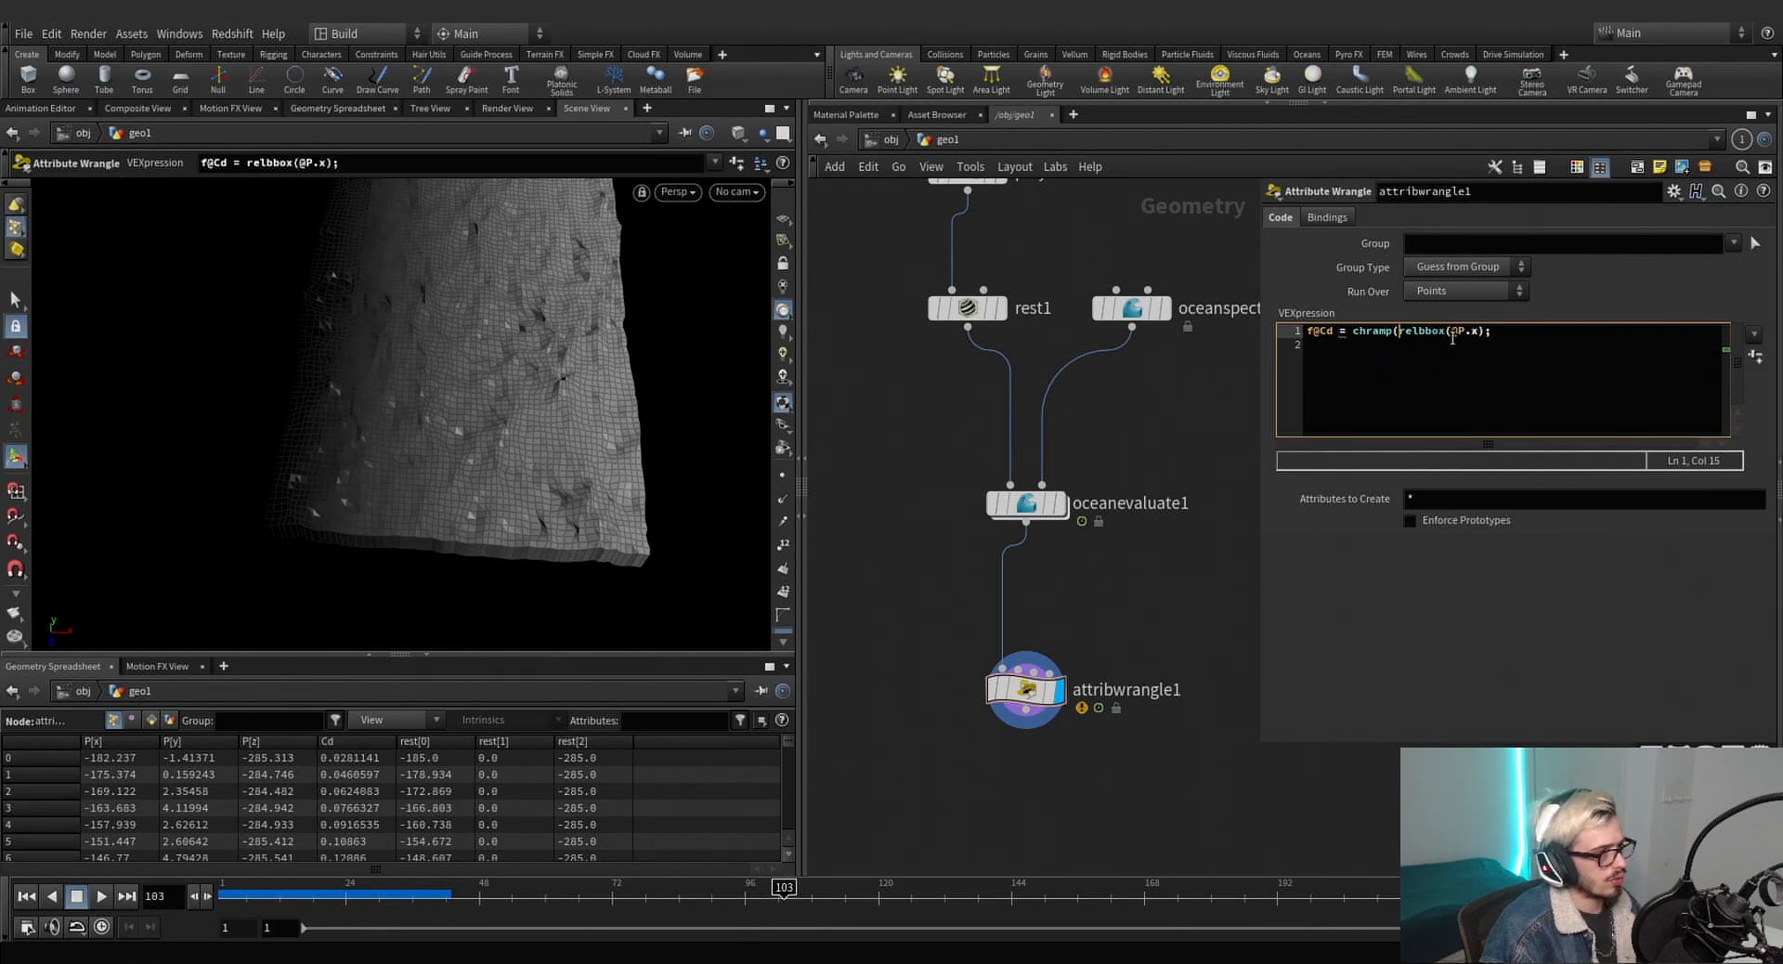
text(')
key(Left)
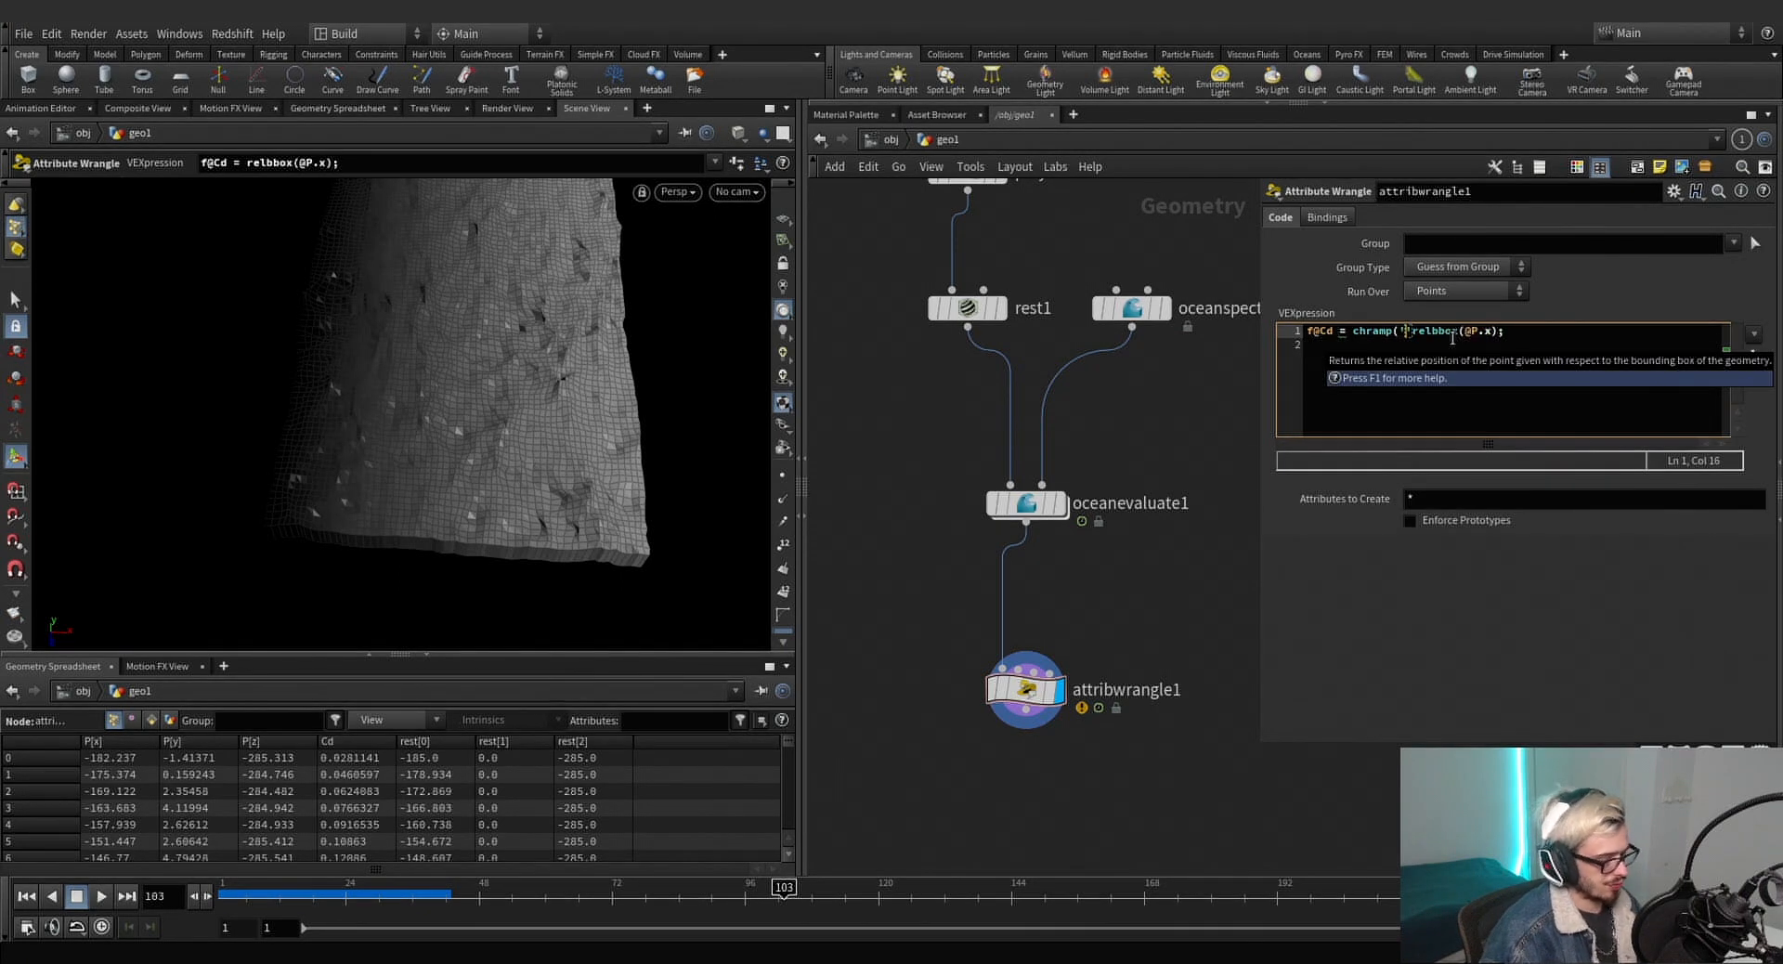
text(g)
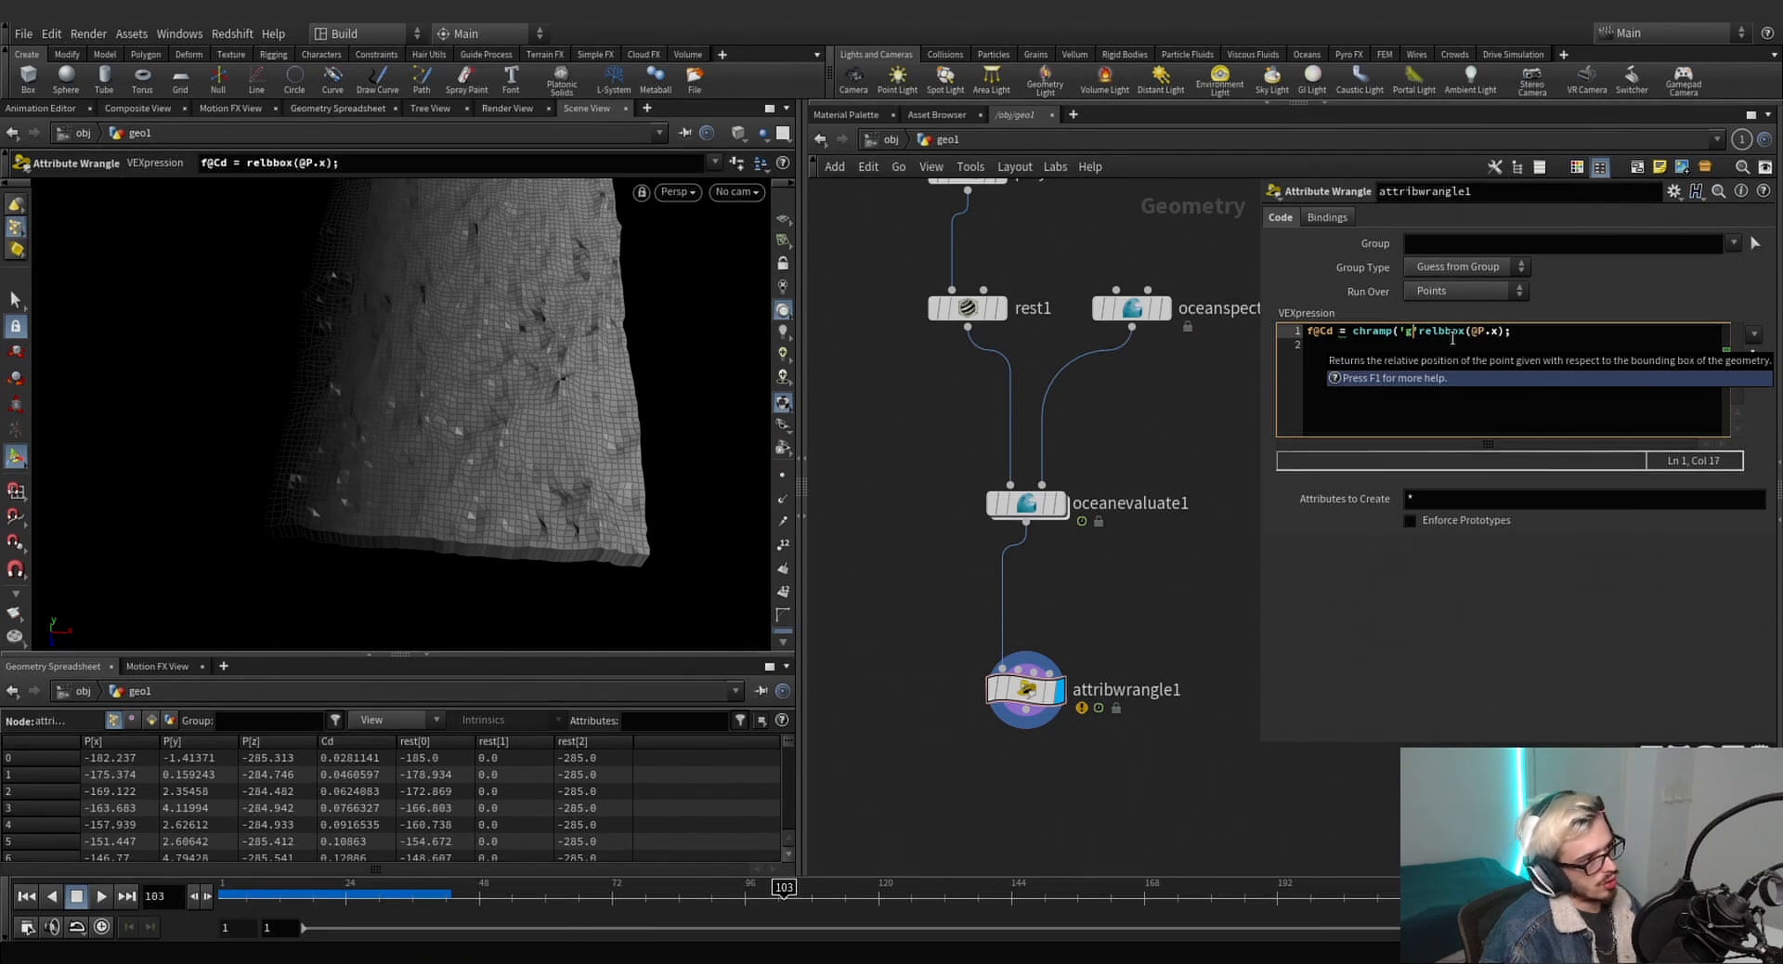
text(radient')
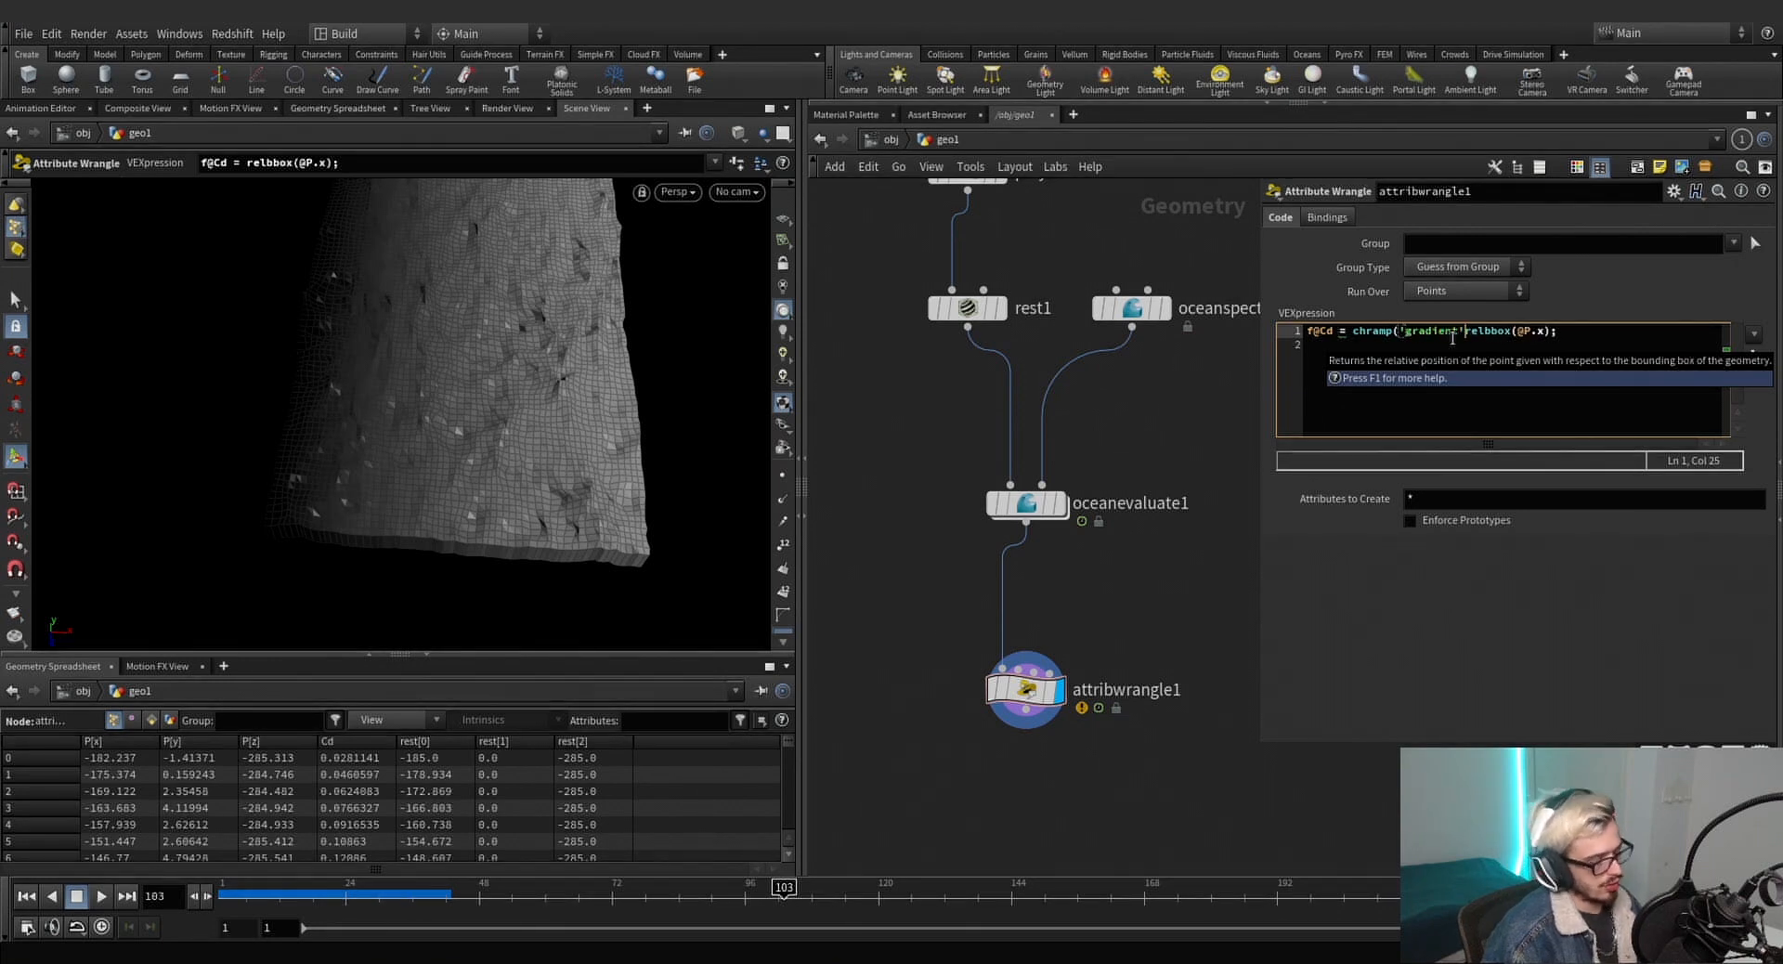
text(,)
key(Right)
key(Right)
key(Right)
key(Right)
key(Right)
key(Right)
key(Right)
key(Right)
key(Right)
key(Right)
key(Right)
key(Right)
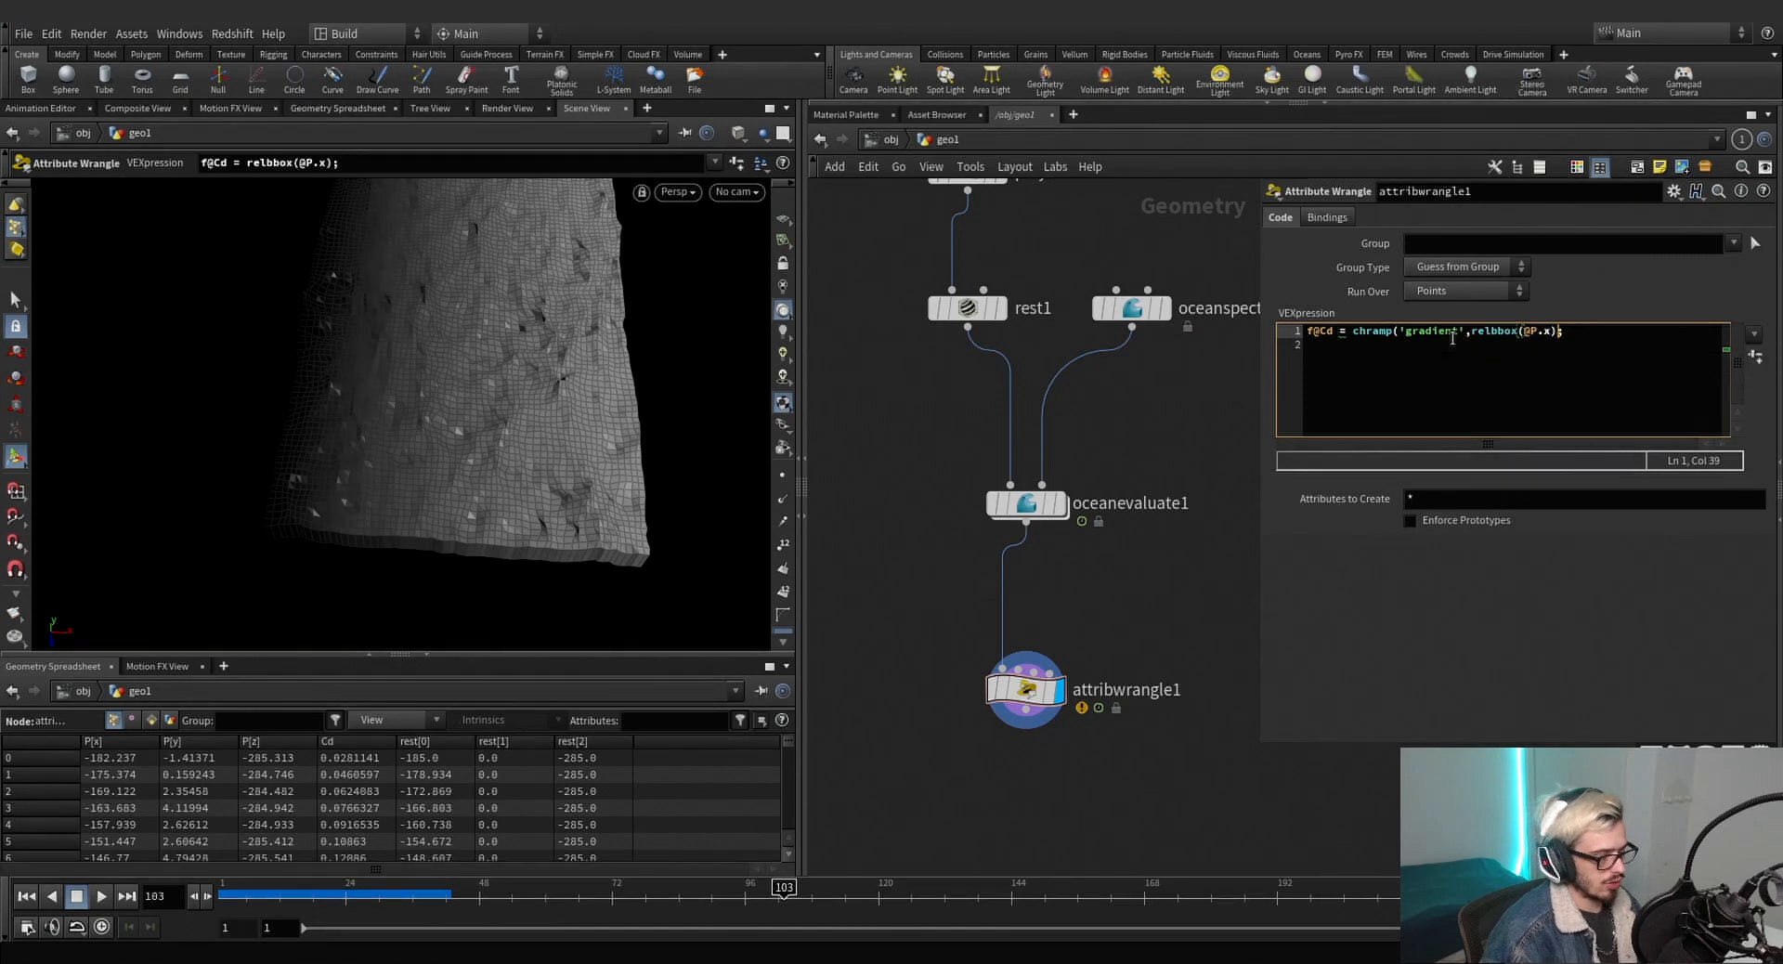
Create the Gradient ramp parameter from attribwrangle1's code, try reshaping the ramp, and undo the ramp change.
click(1755, 357)
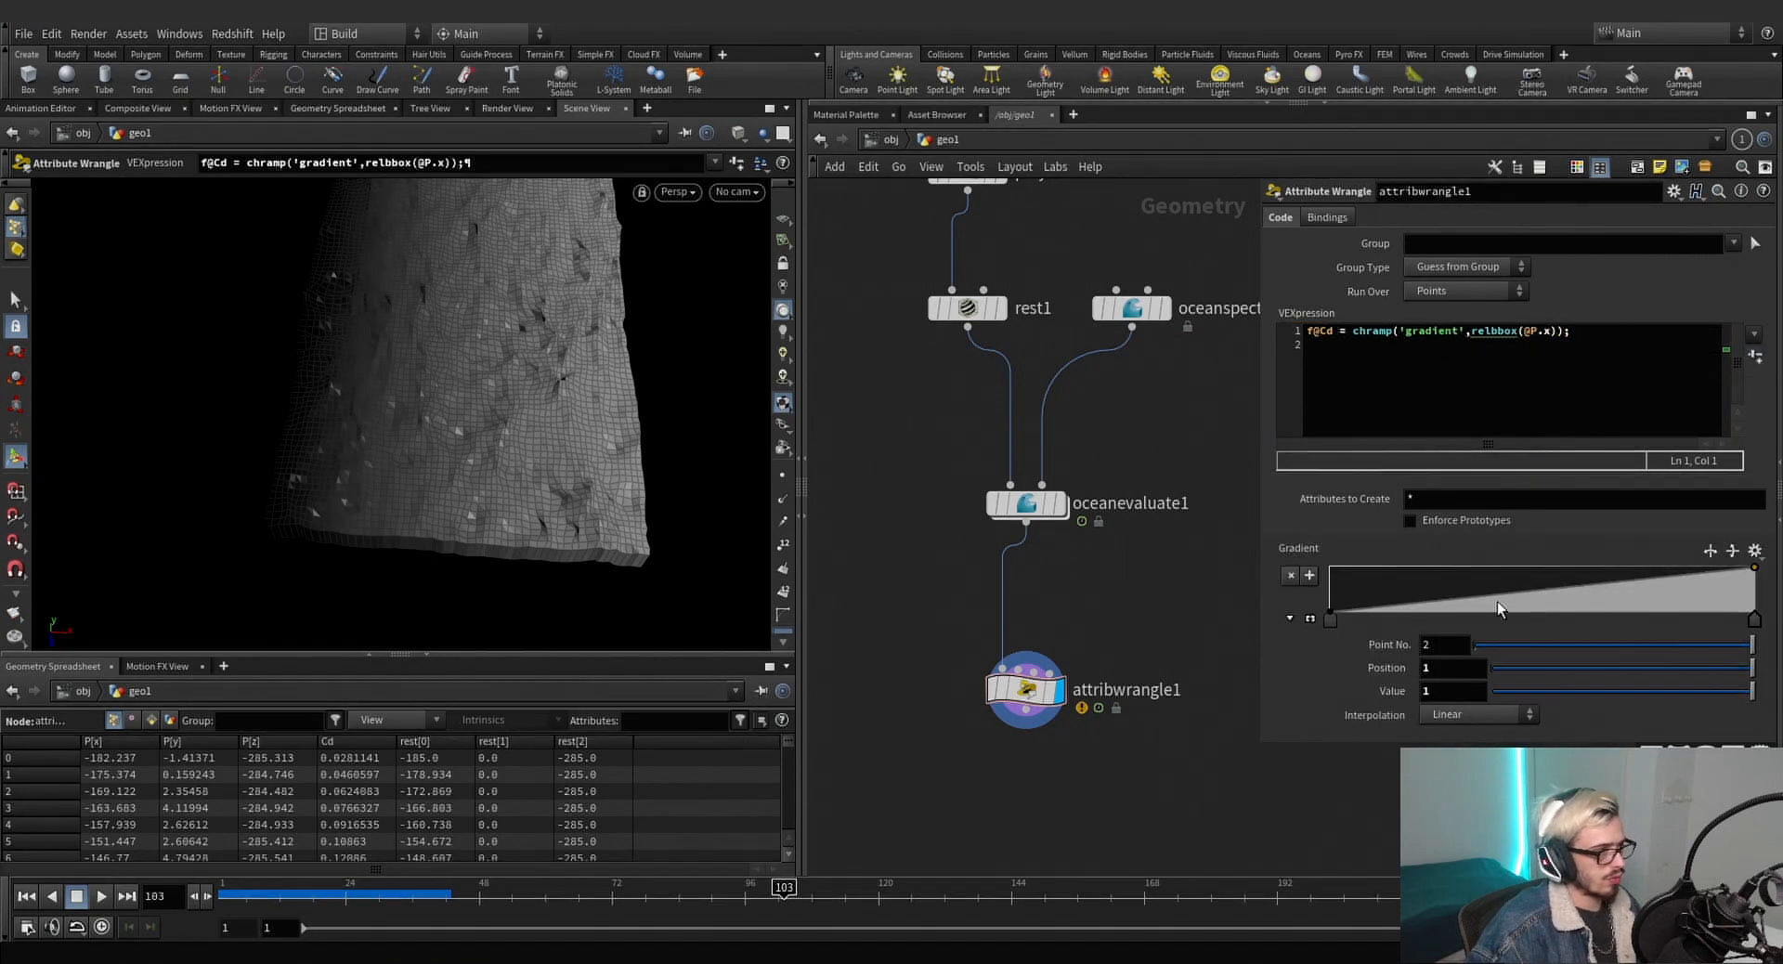
drag(1497, 613, 1495, 588)
key(ctrl+z)
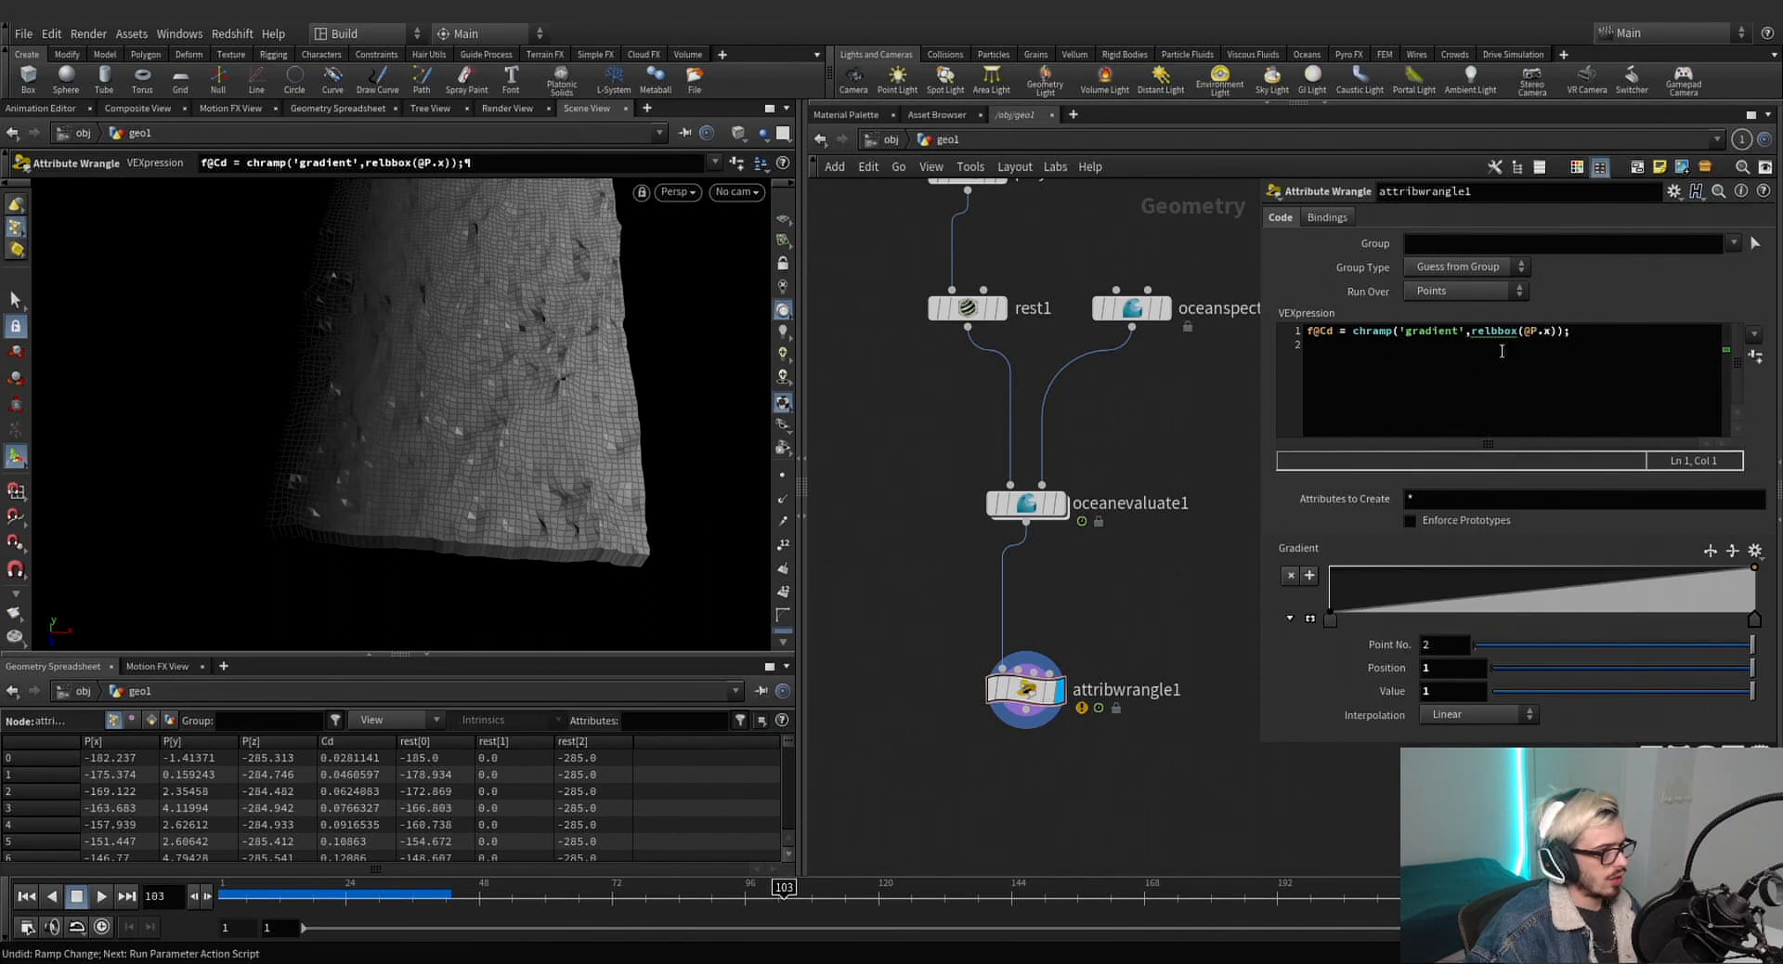
Start a second line in attribwrangle1's VEXpression that assigns v@P from a lerp call.
click(1575, 332)
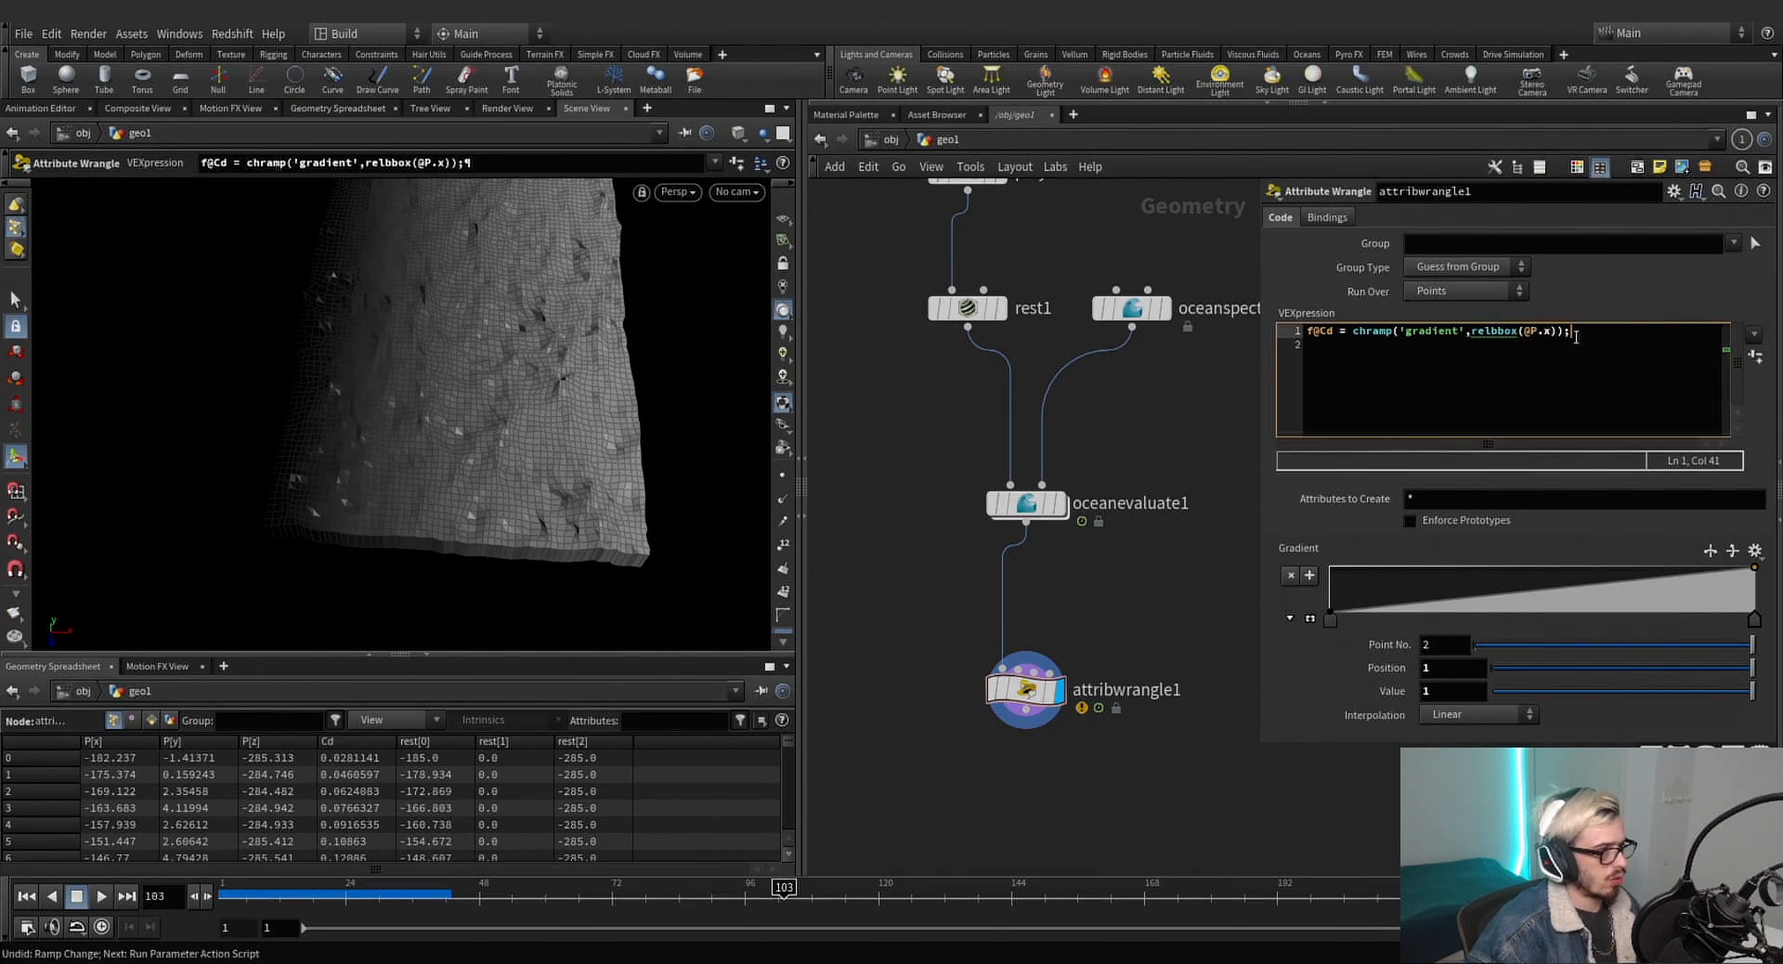
key(Return)
text(@)
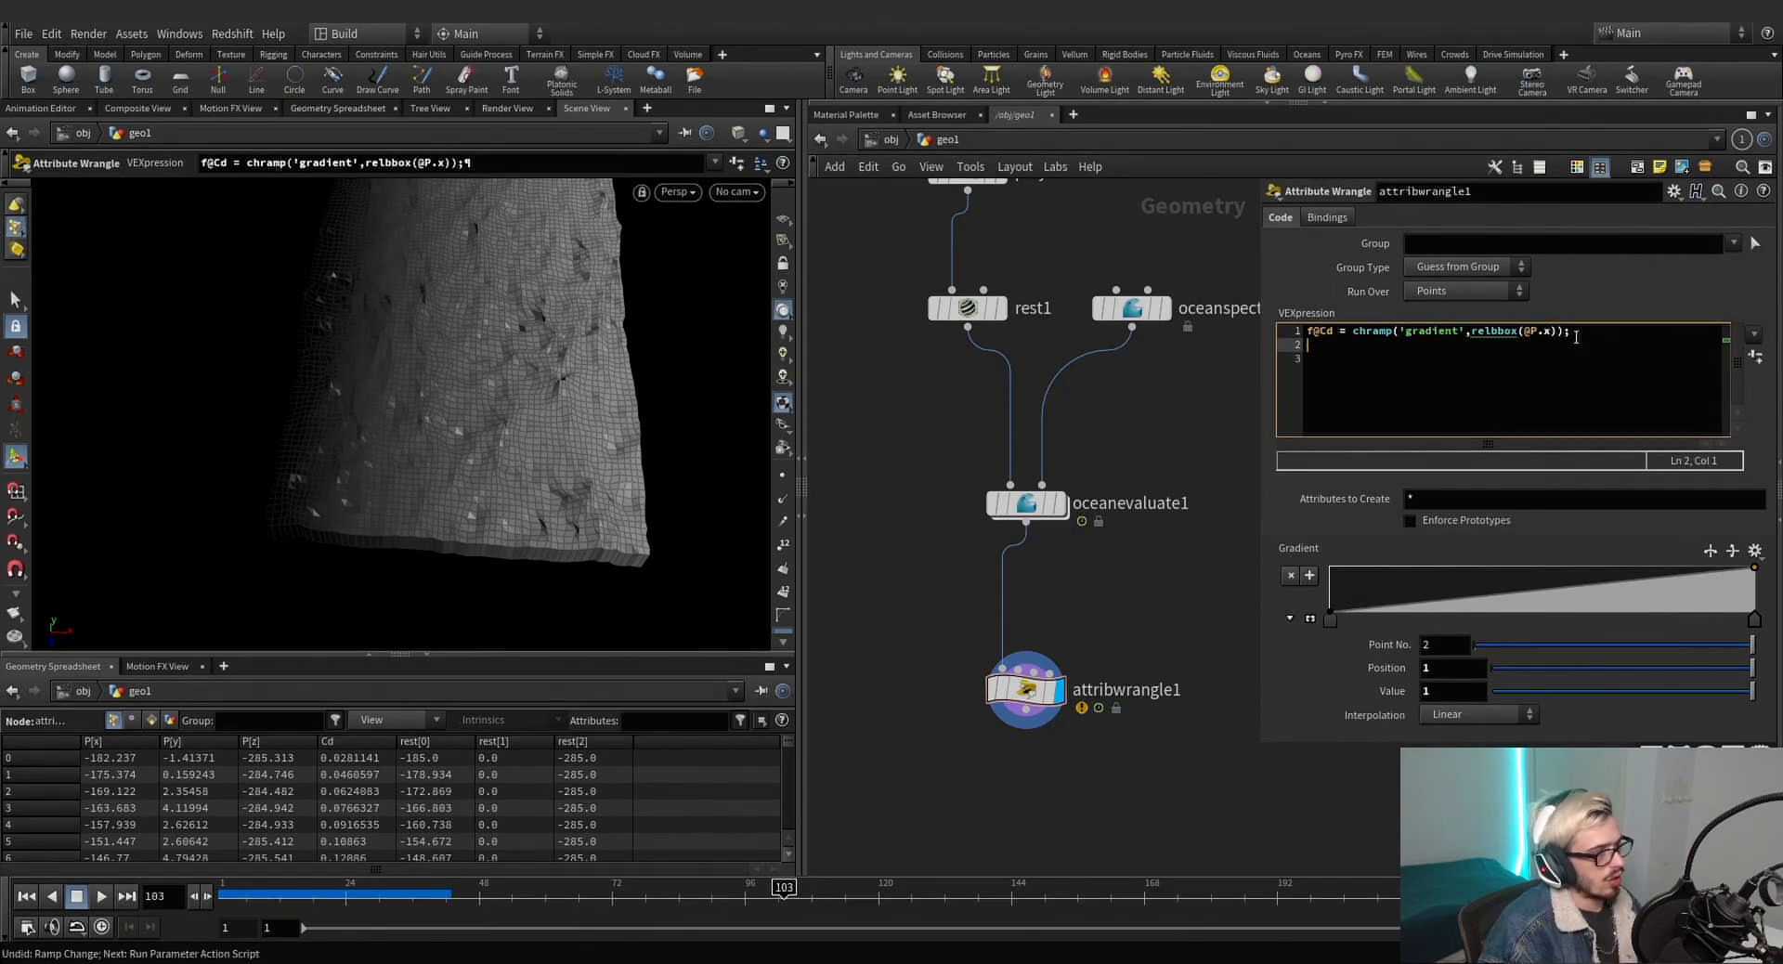
text(v)
key(BackSpace)
key(BackSpace)
text(v@)
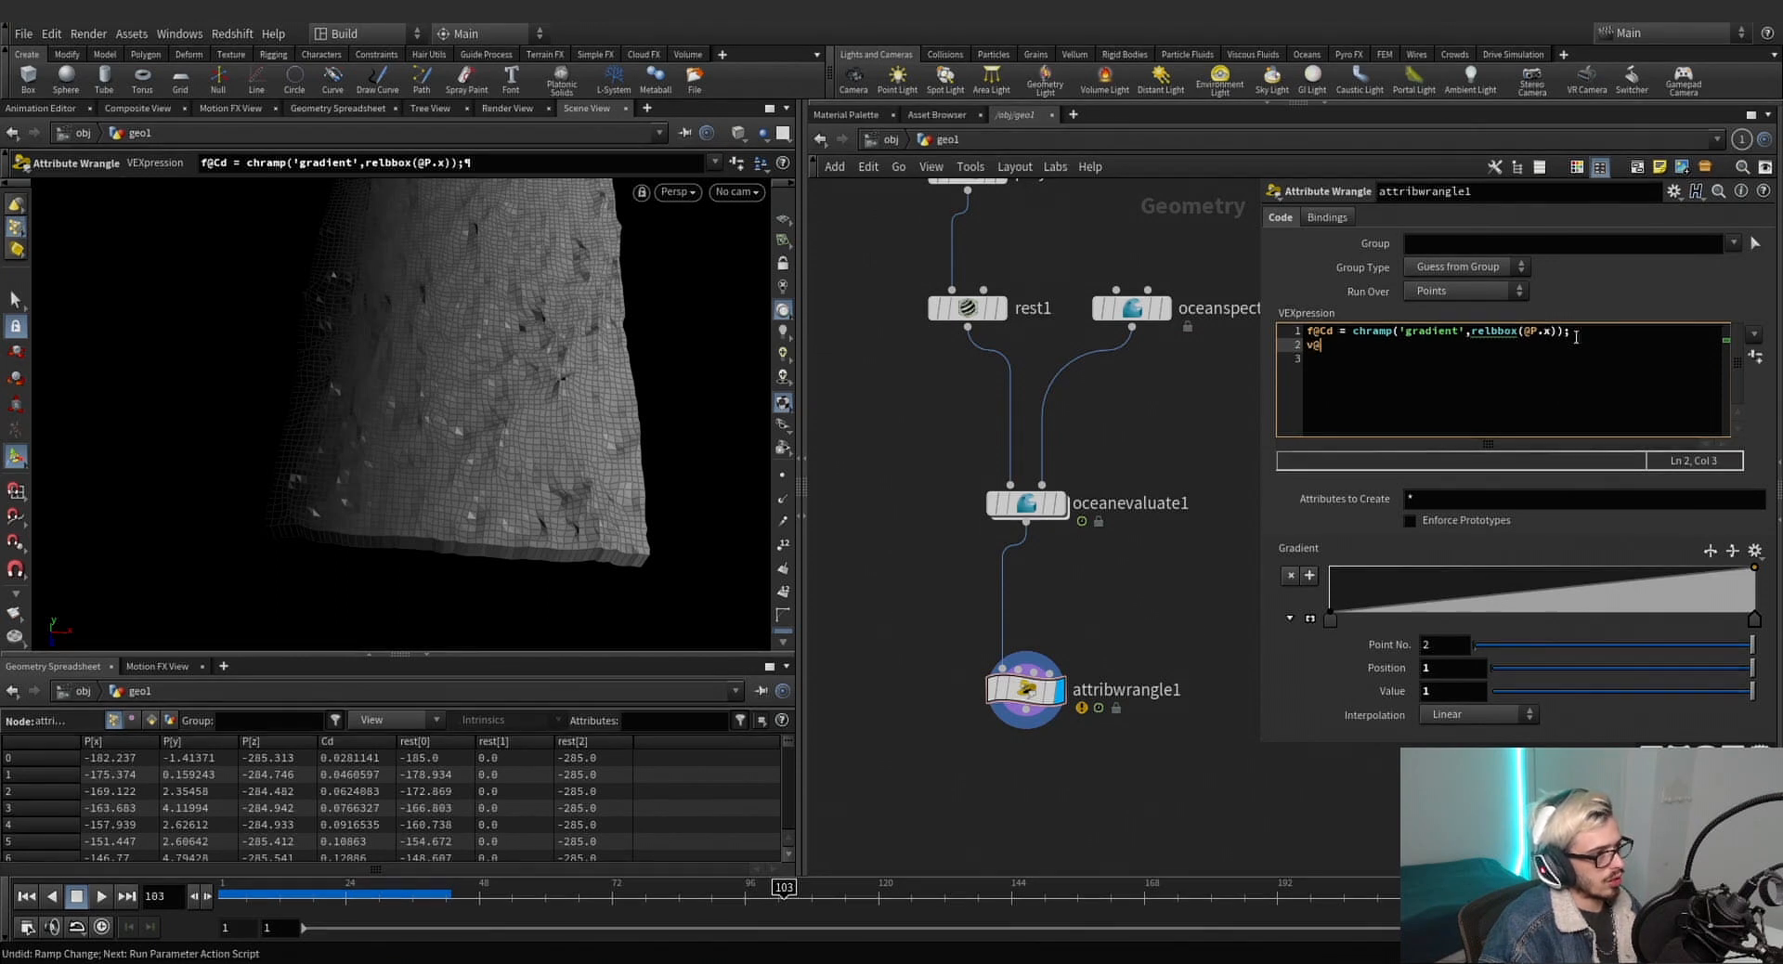
text(P)
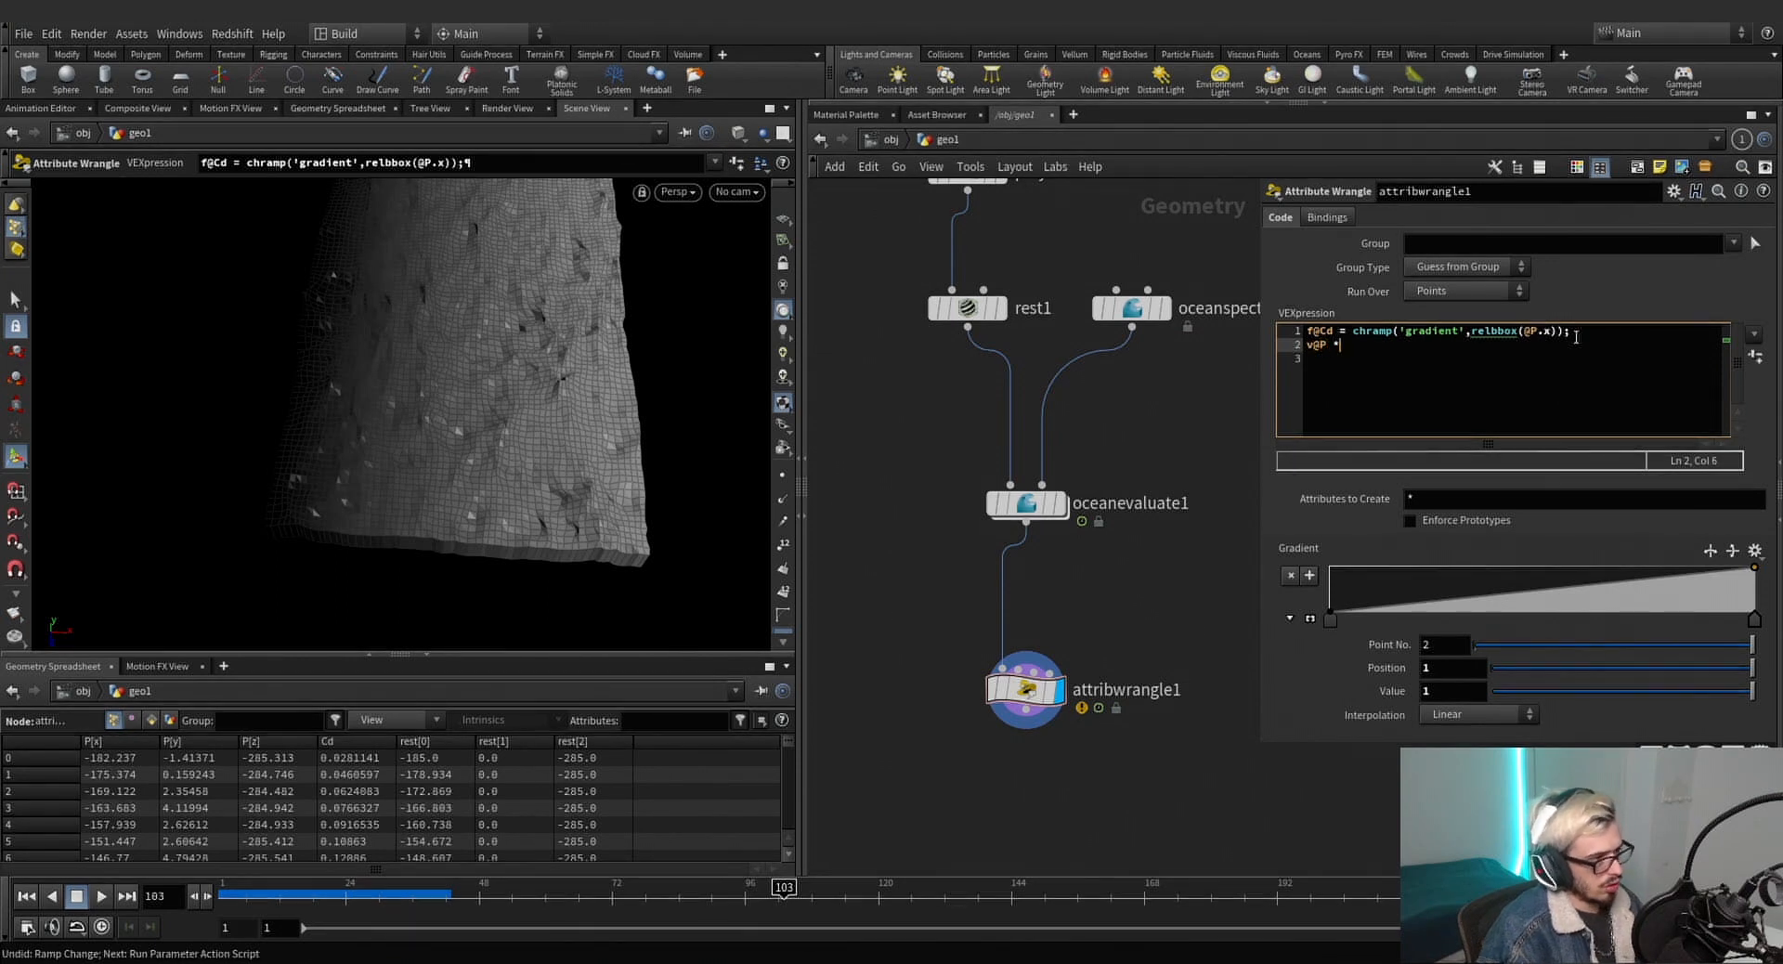
text( = mix)
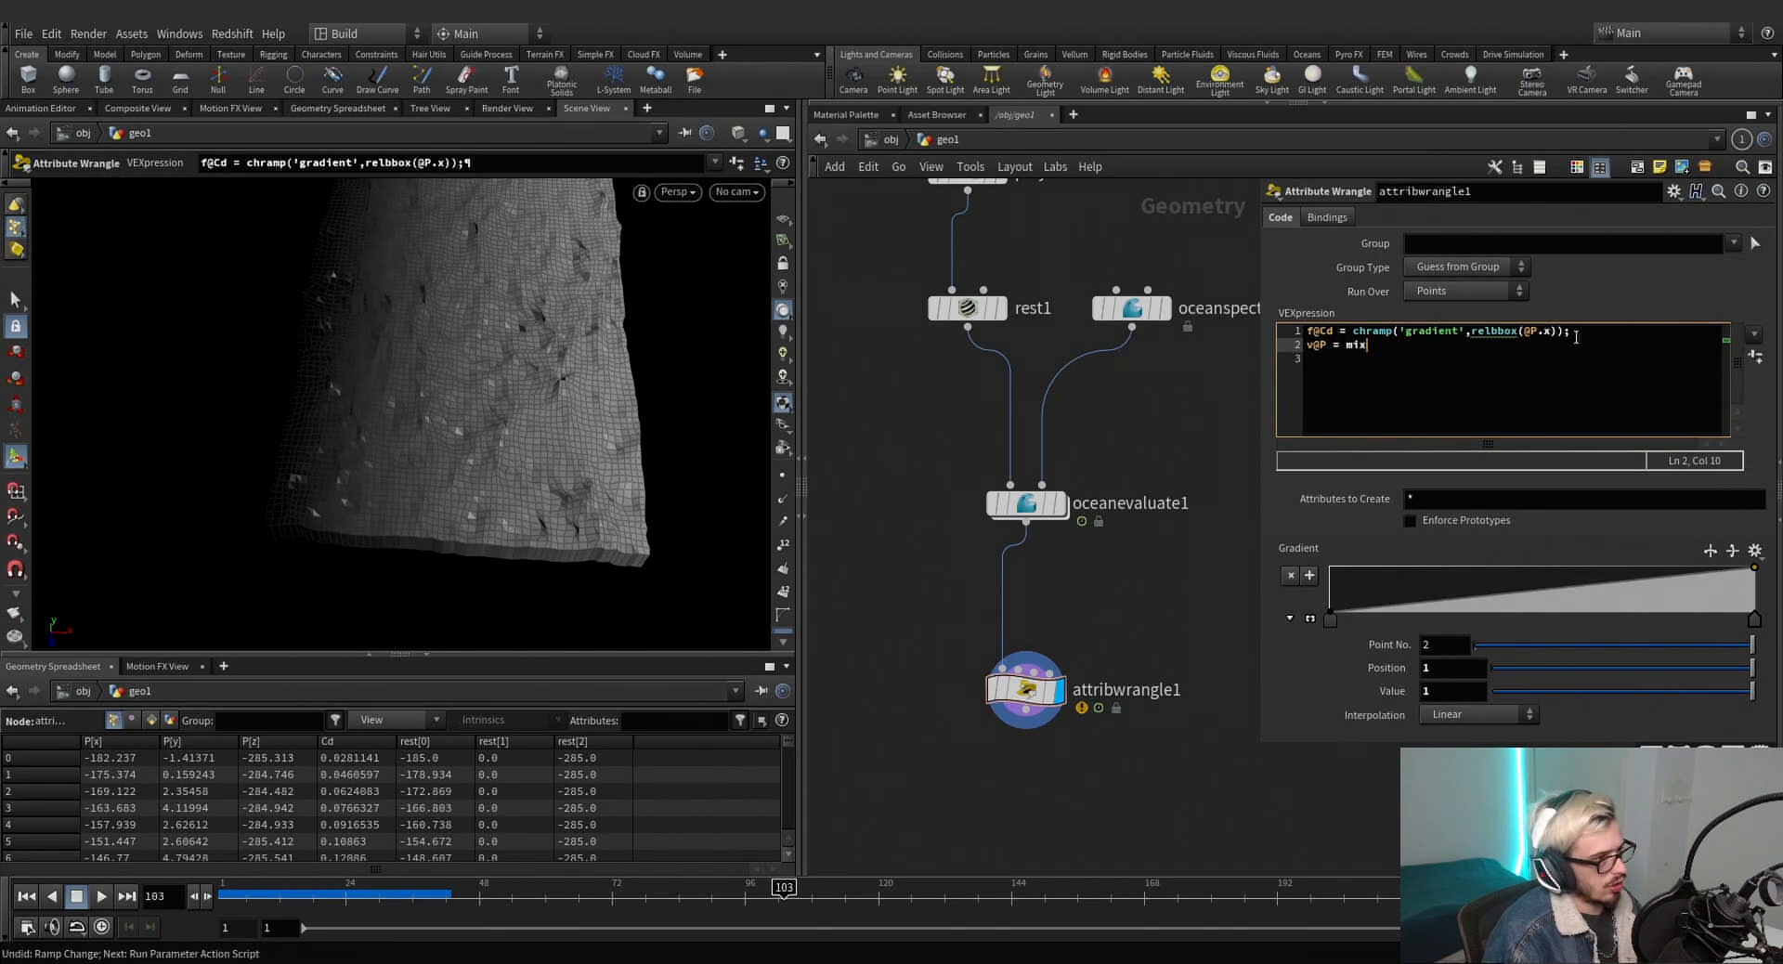
key(BackSpace)
key(BackSpace)
key(BackSpace)
text(lerp)
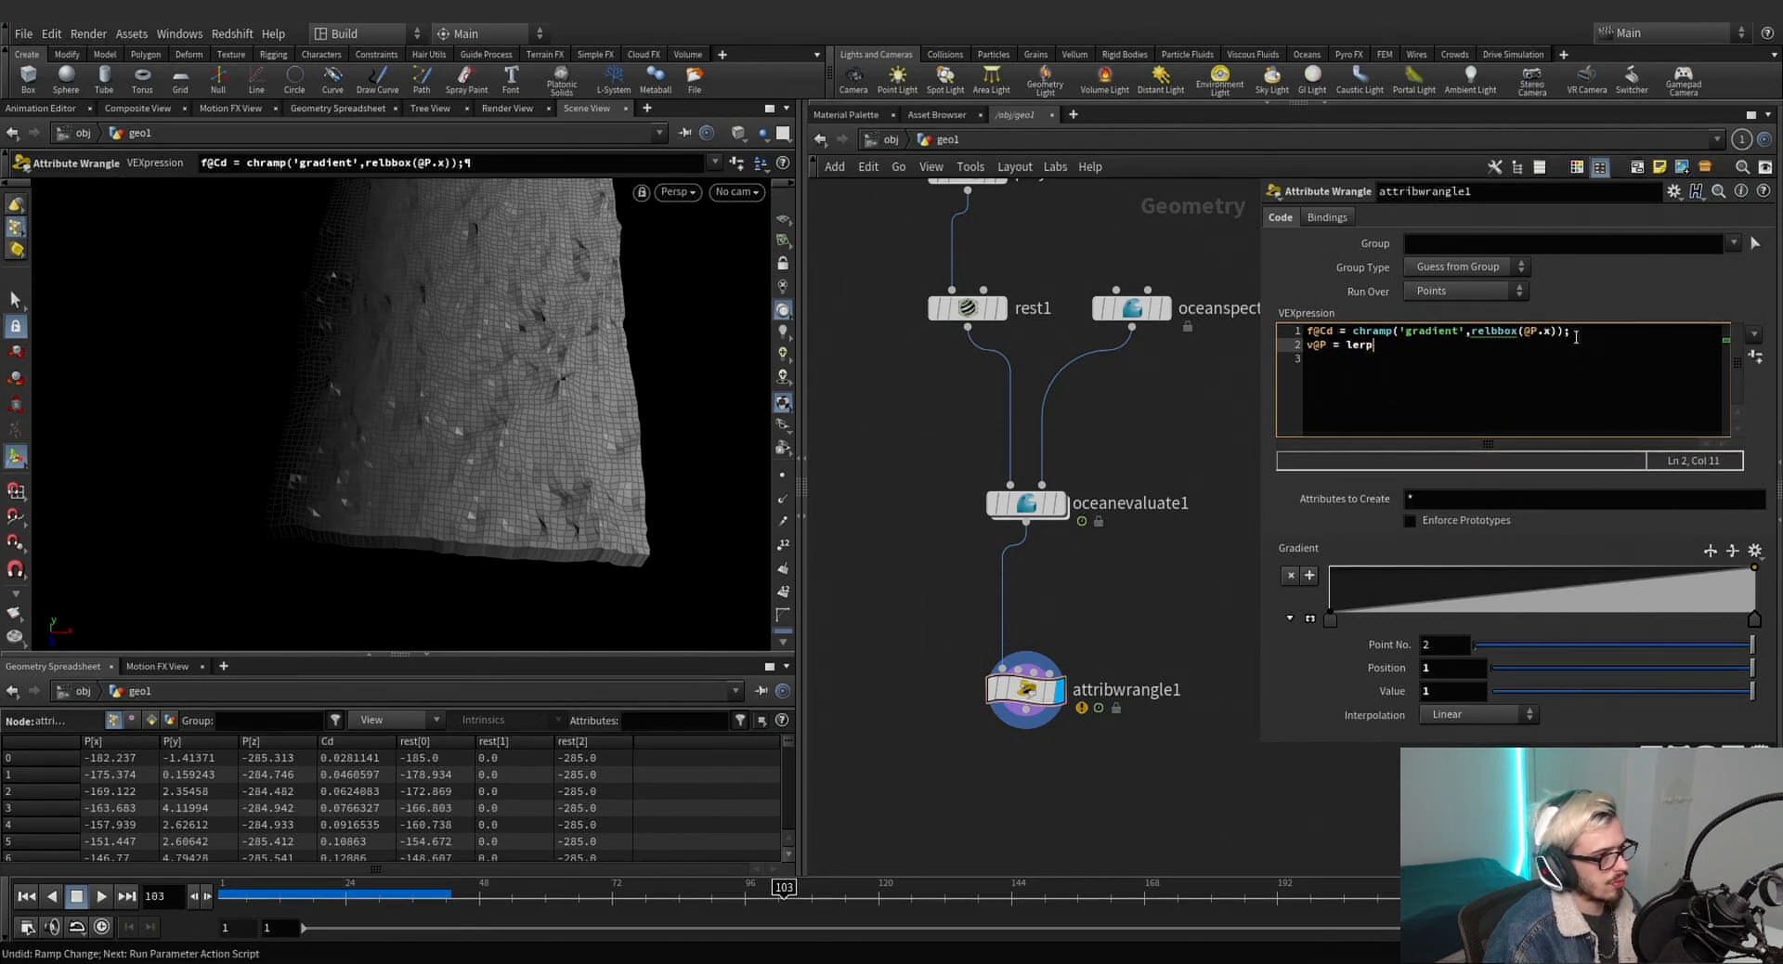
text(()
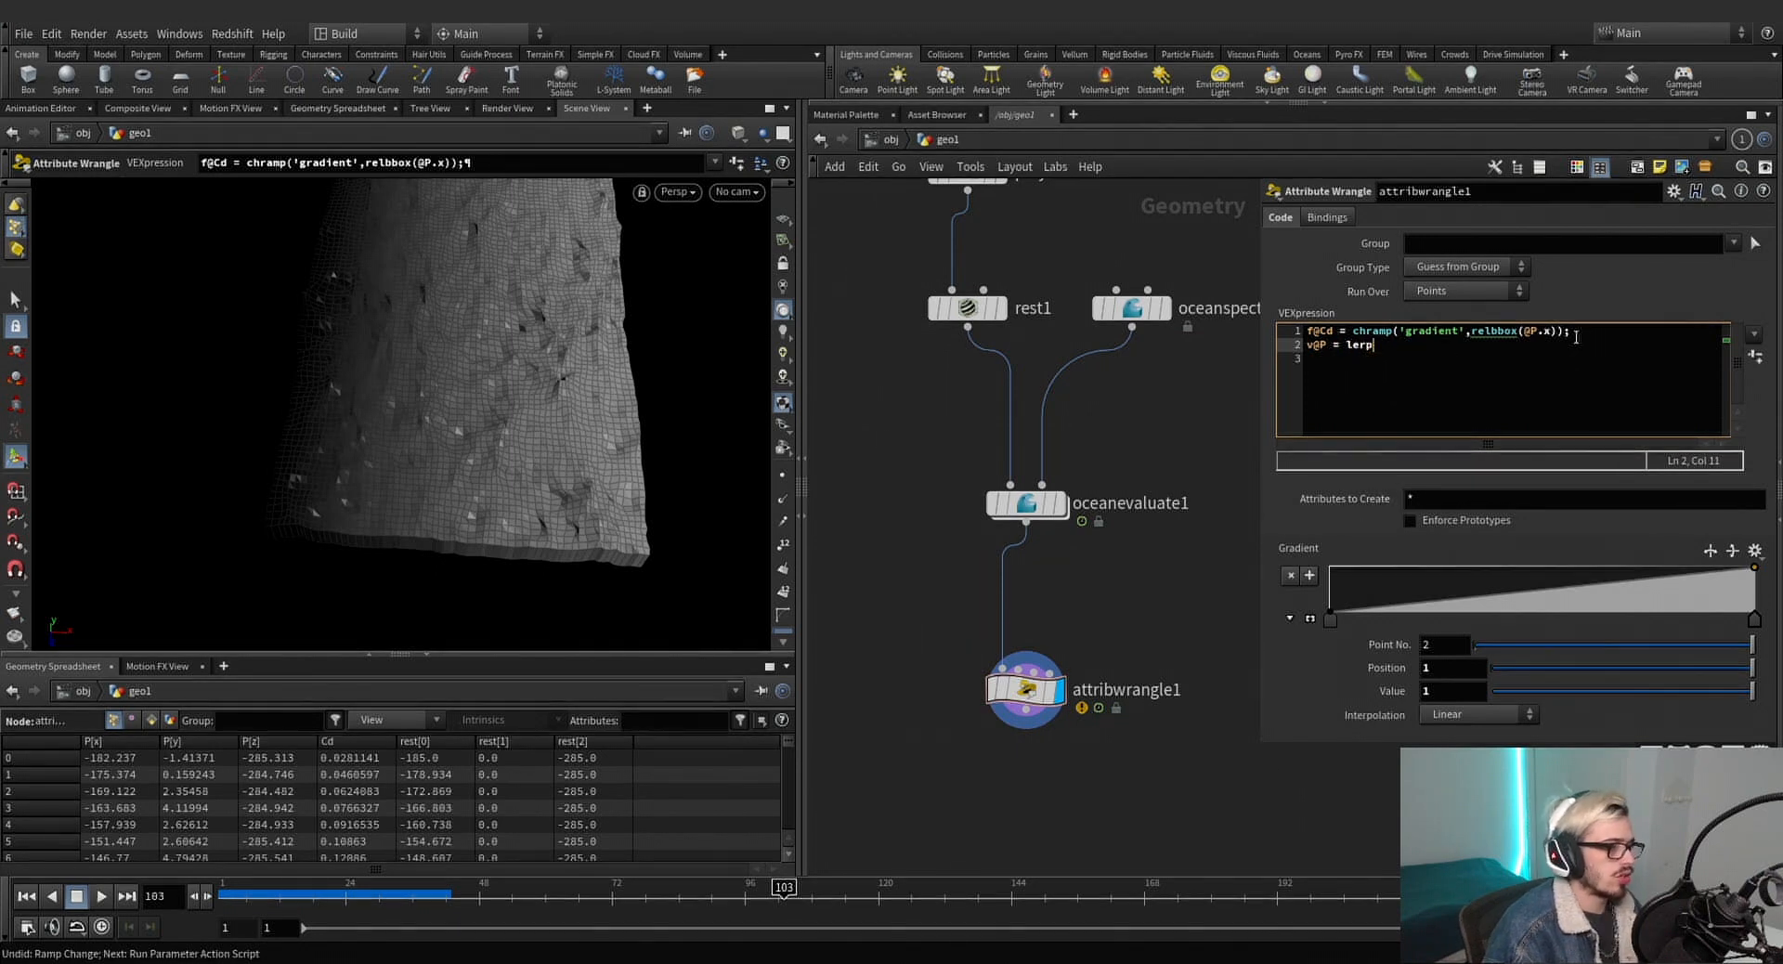
Complete and apply the line as v@P = lerp(v@P, v@rest, f@Cd); to blend the waves with the rest position.
text(v@P)
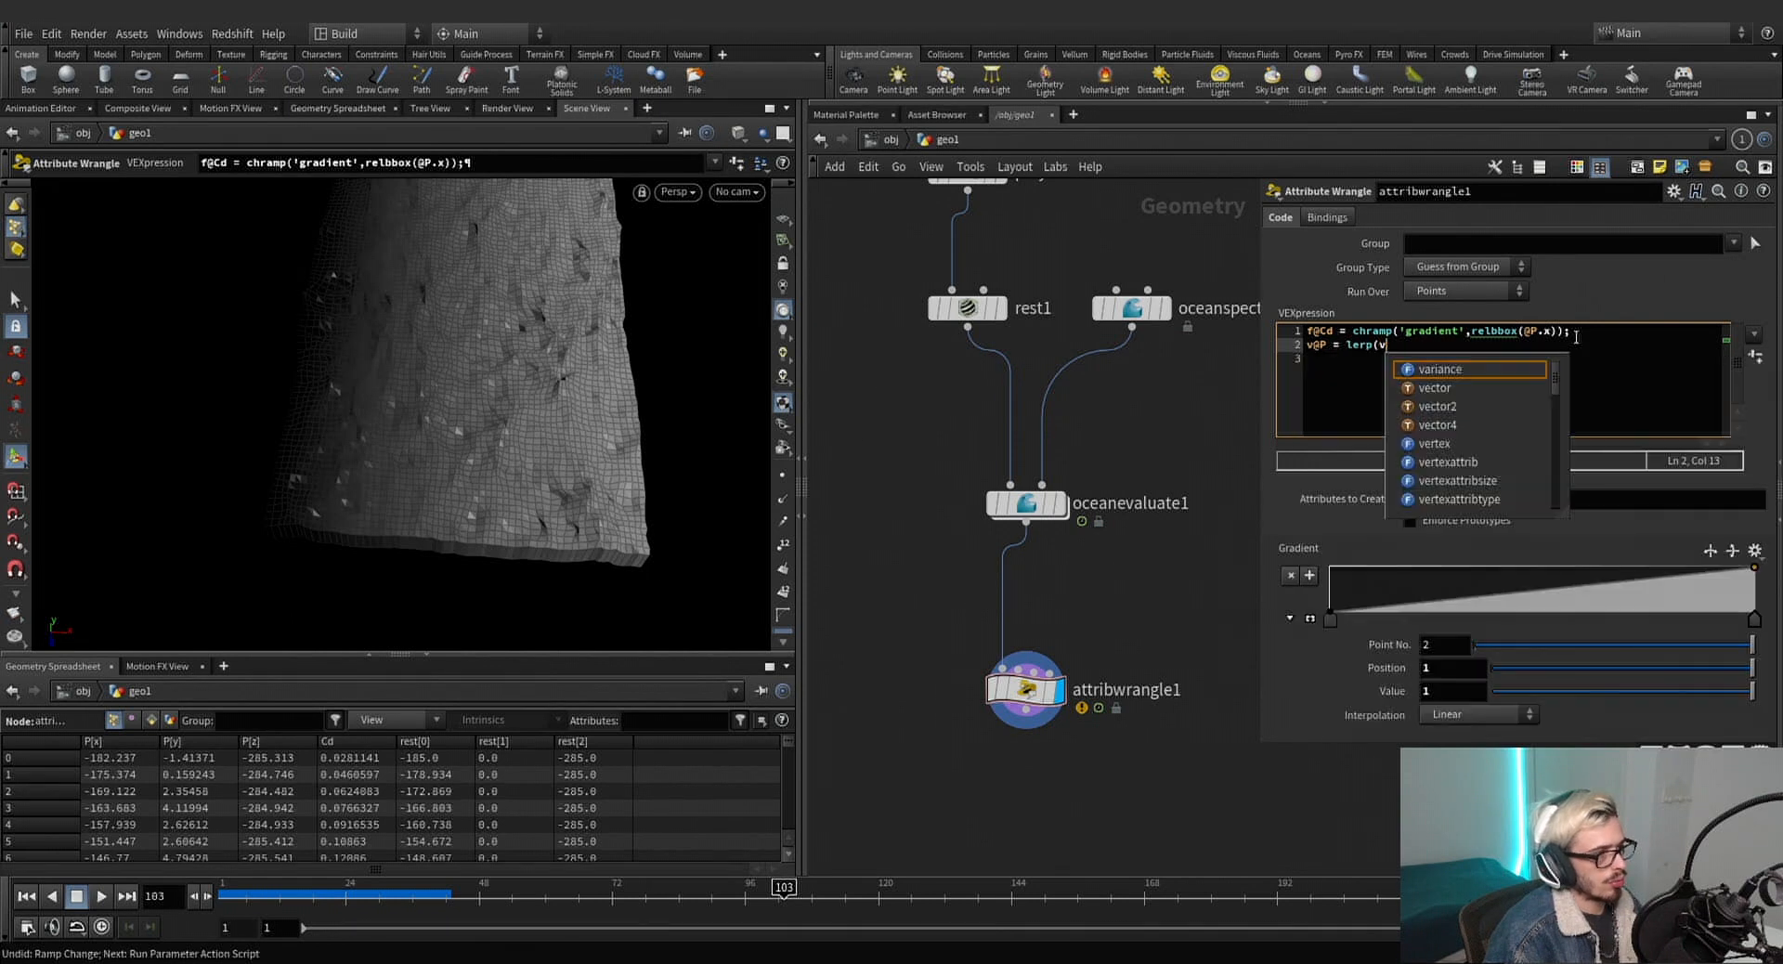
text(,)
text( v@)
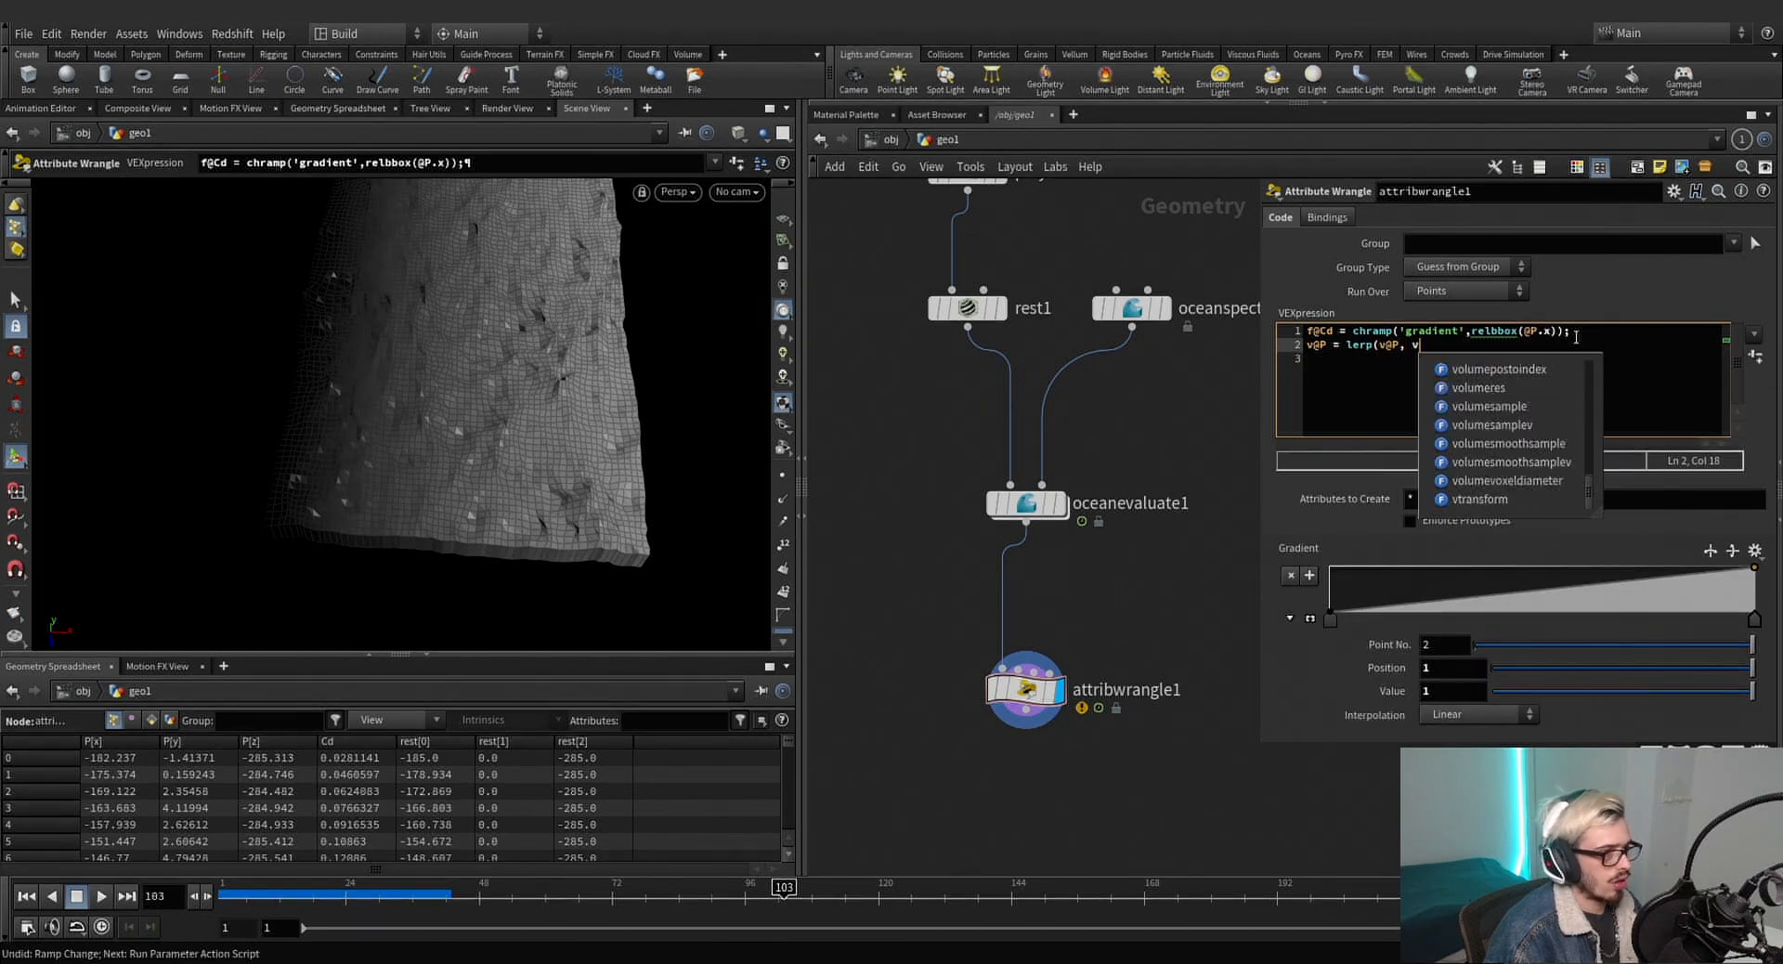
text(rest)
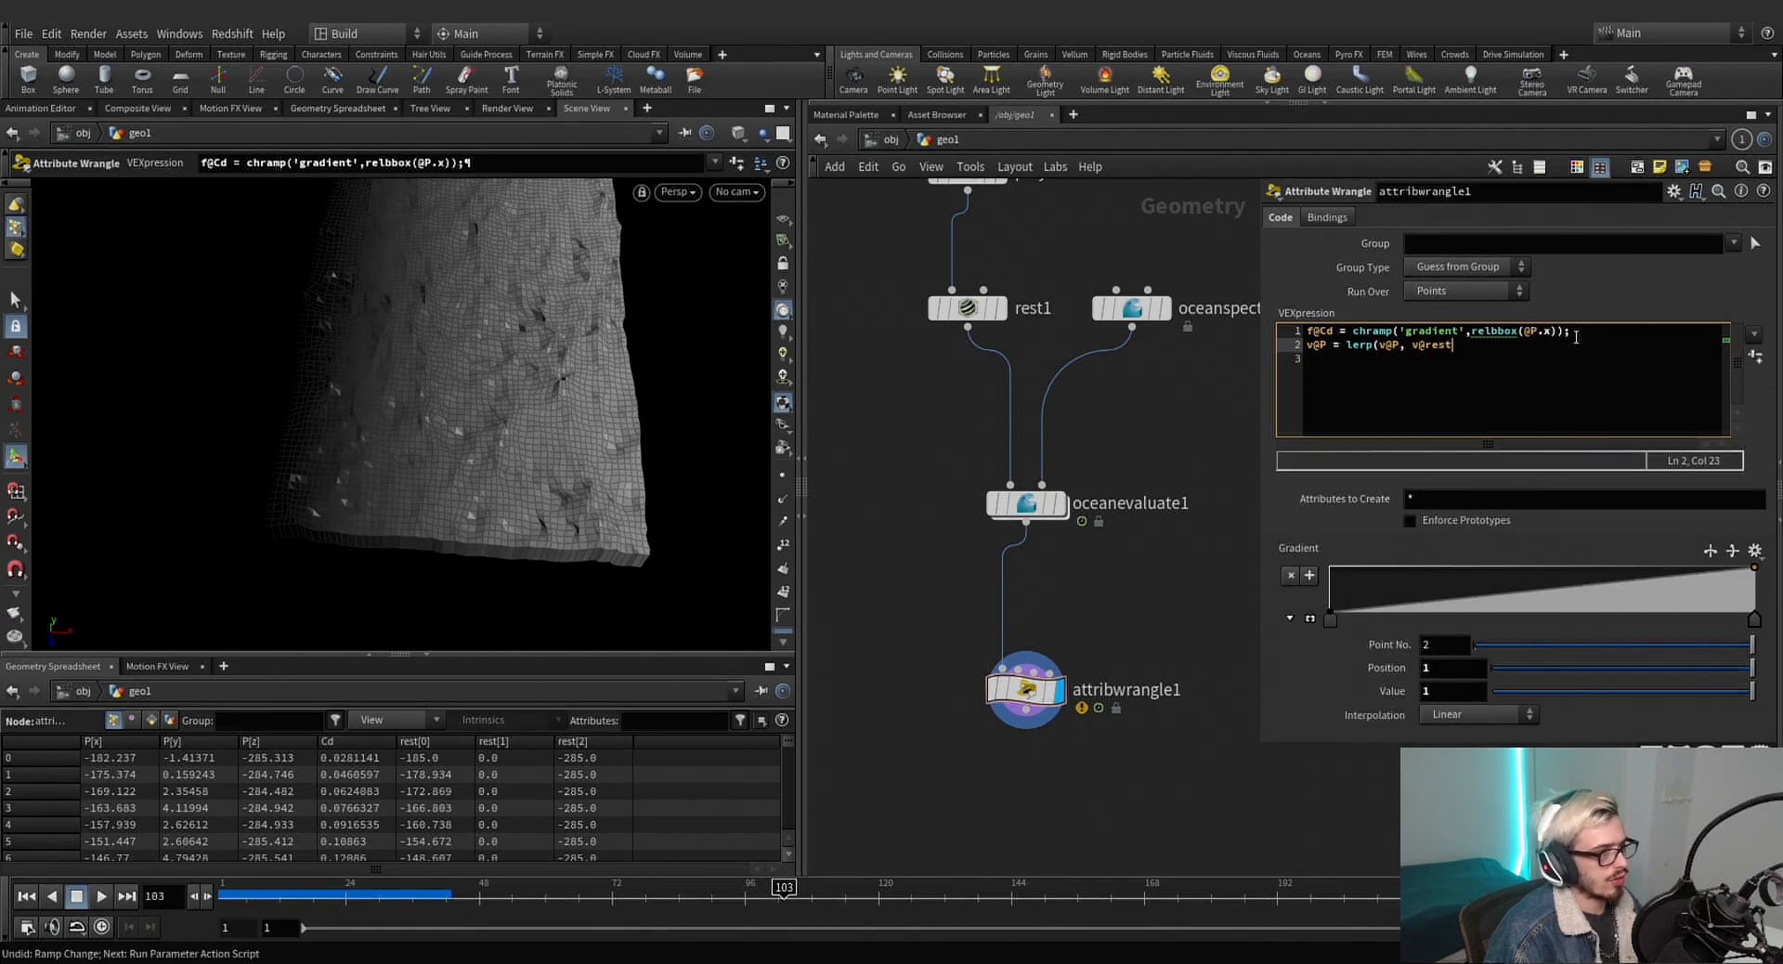
text(, @)
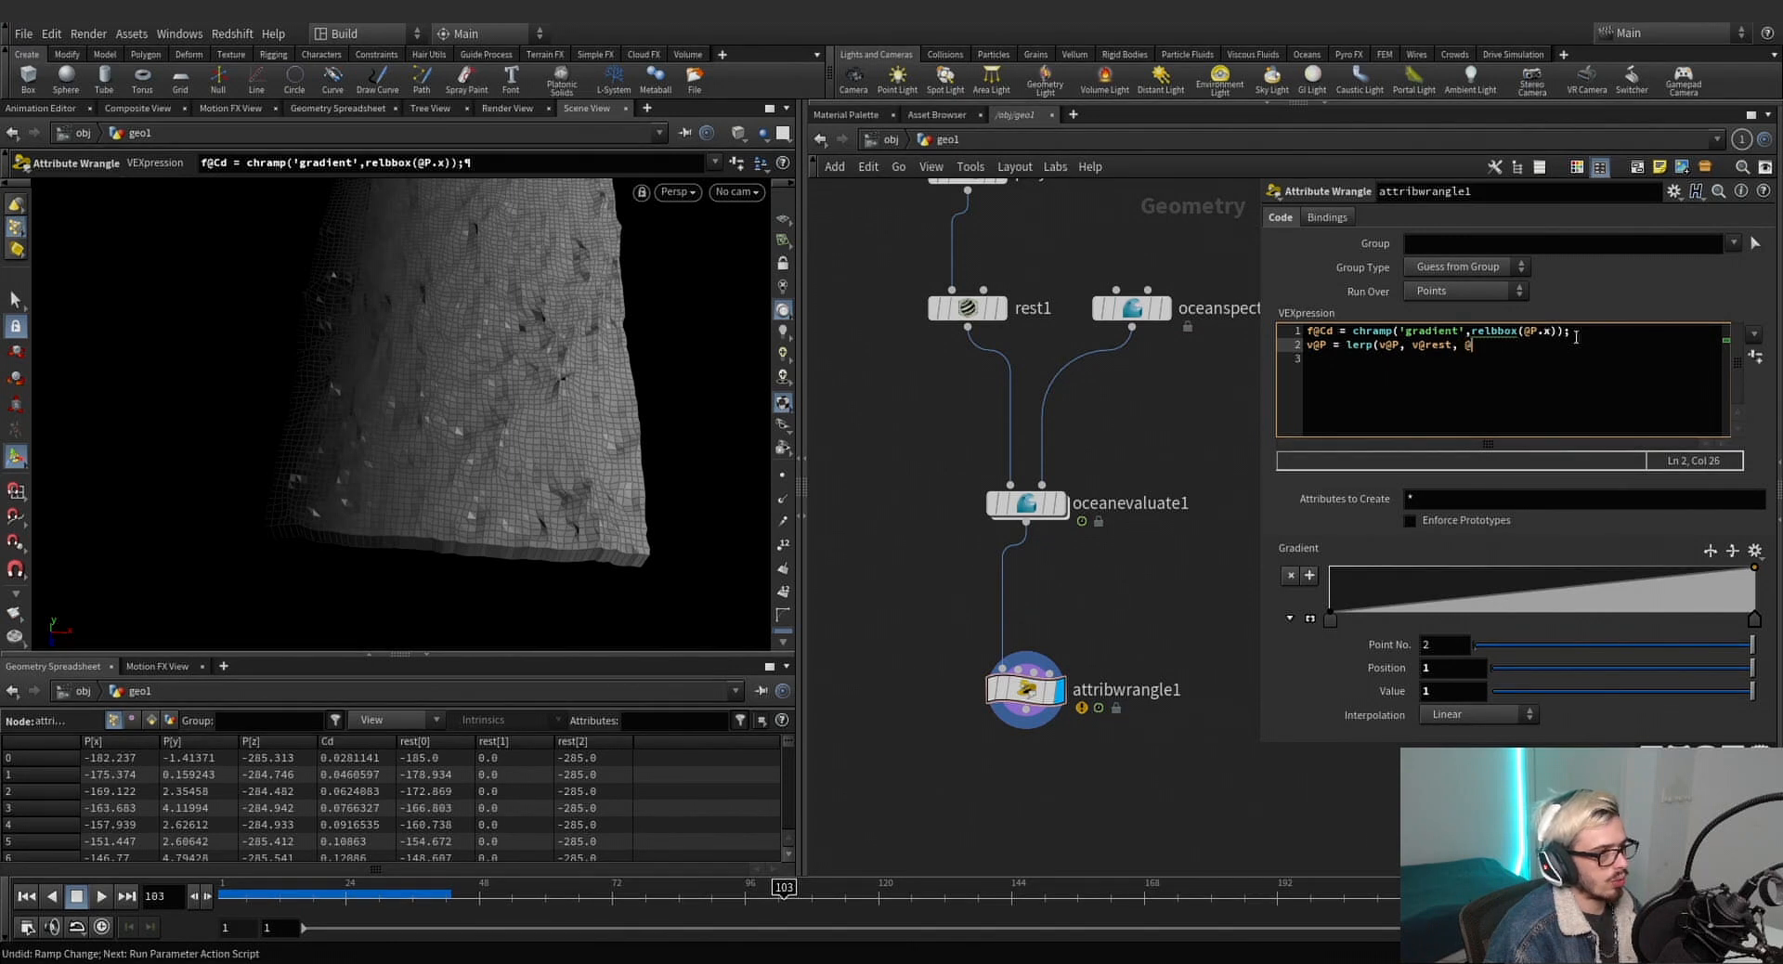
key(BackSpace)
text(f@Cd)
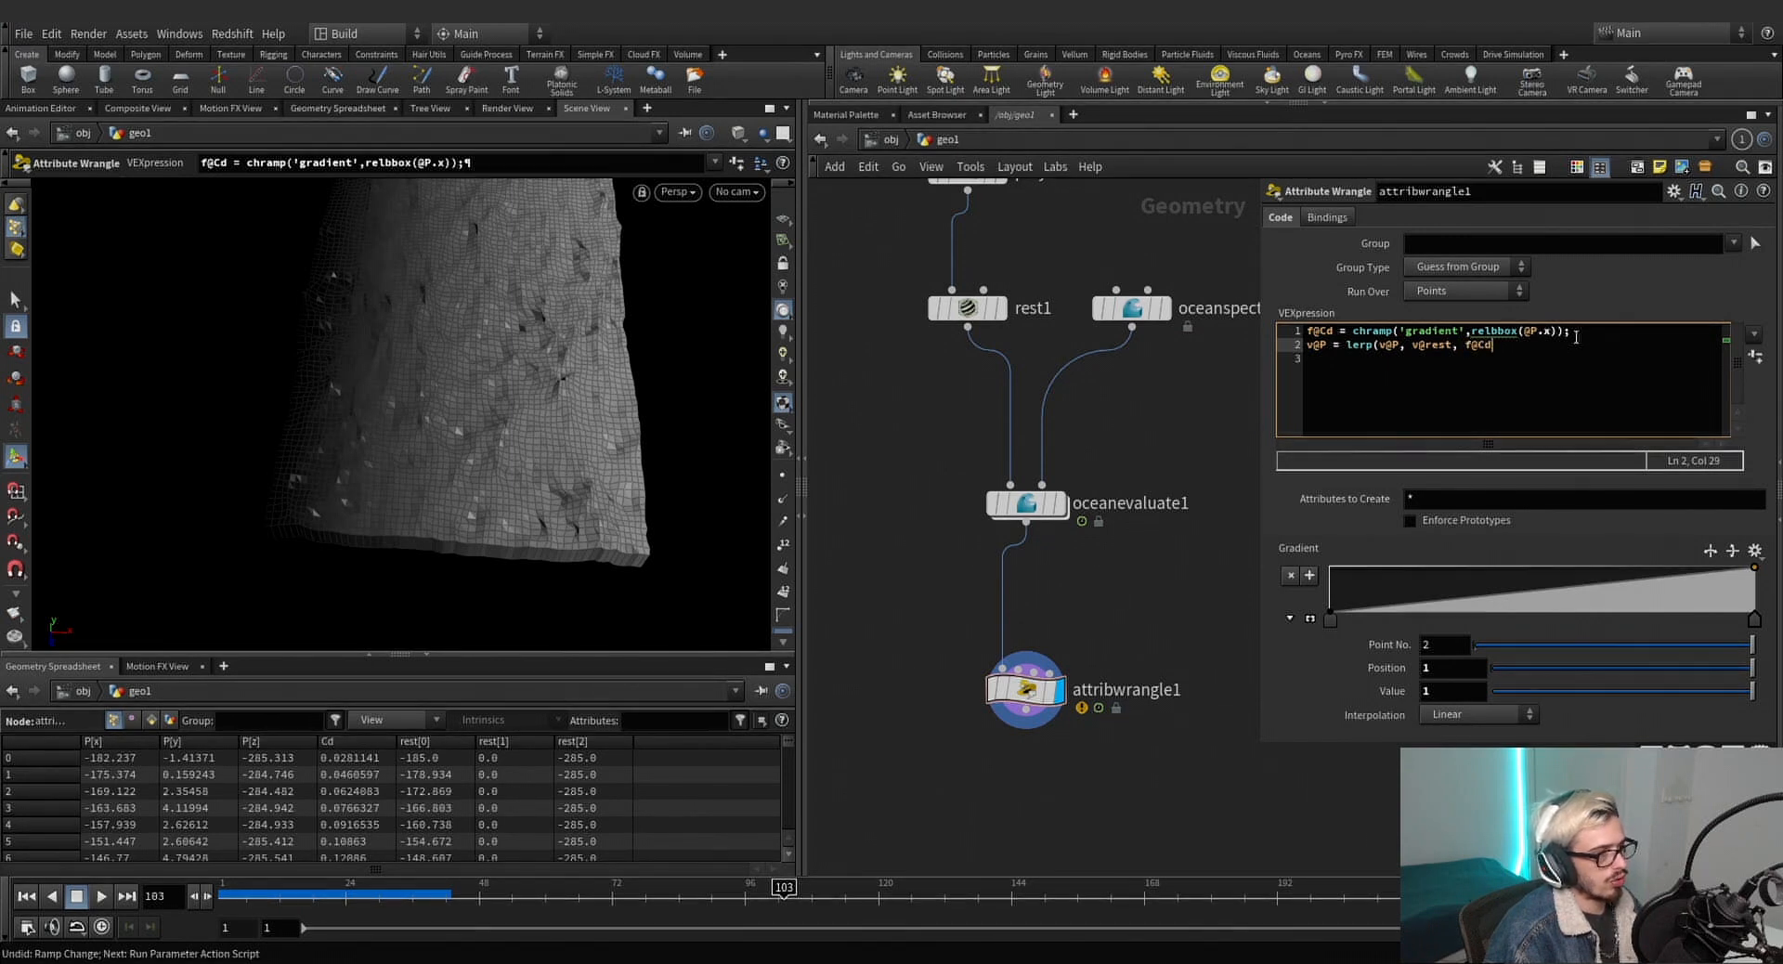
text();)
drag(1140, 608, 921, 738)
alt+drag(563, 464, 538, 358)
key(Return)
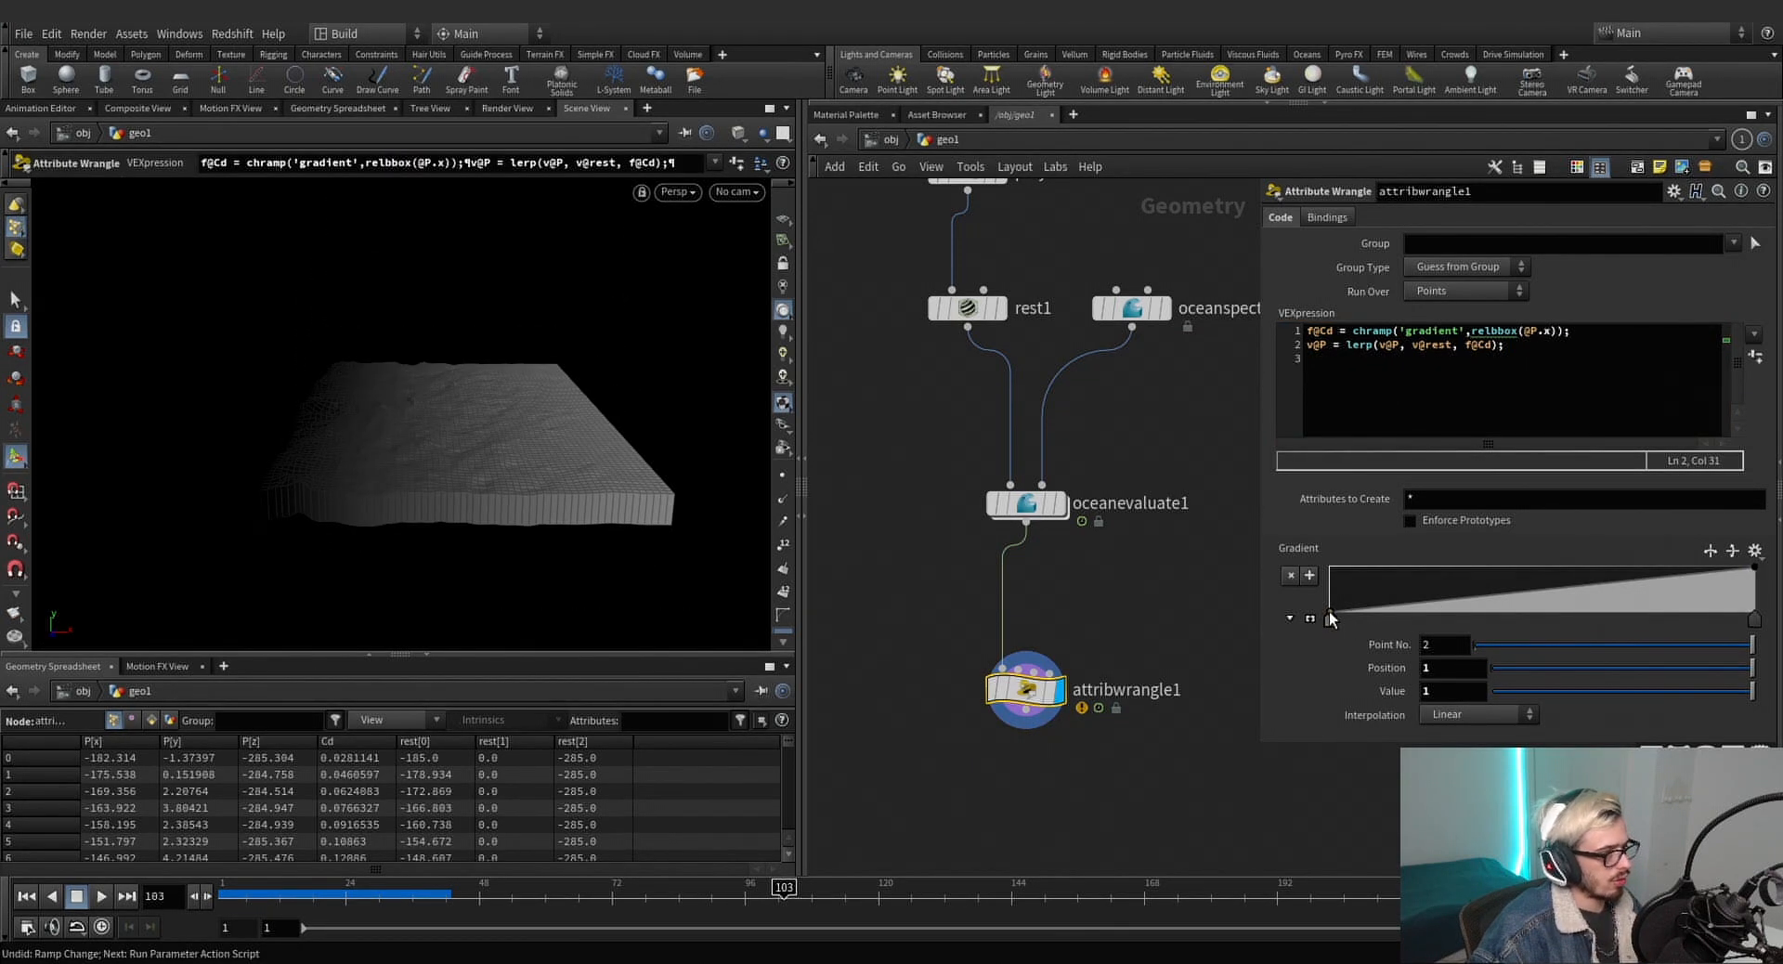
Reverse the Gradient ramp so it descends from value 1 at position about 0.15 towards the far end.
drag(1329, 614, 1300, 517)
mouse_move(1752, 569)
mouse_down()
mouse_move(1750, 594)
mouse_move(1753, 556)
mouse_up()
drag(1338, 575, 1327, 563)
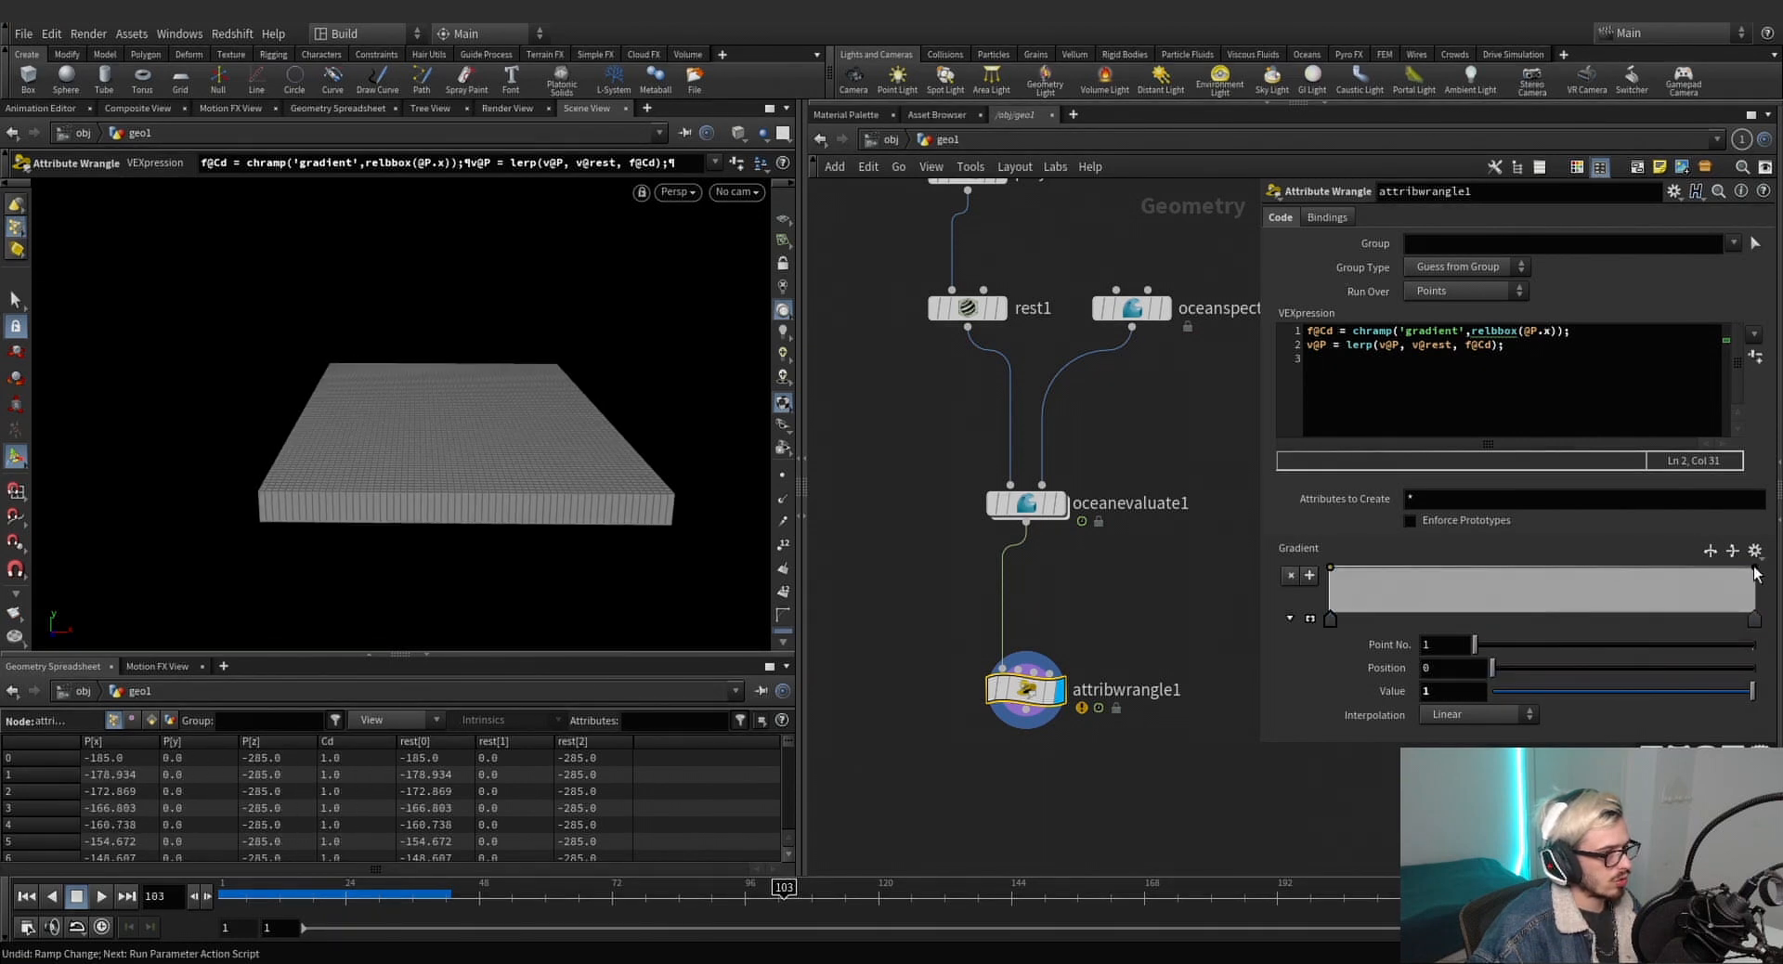
drag(1754, 573, 1646, 640)
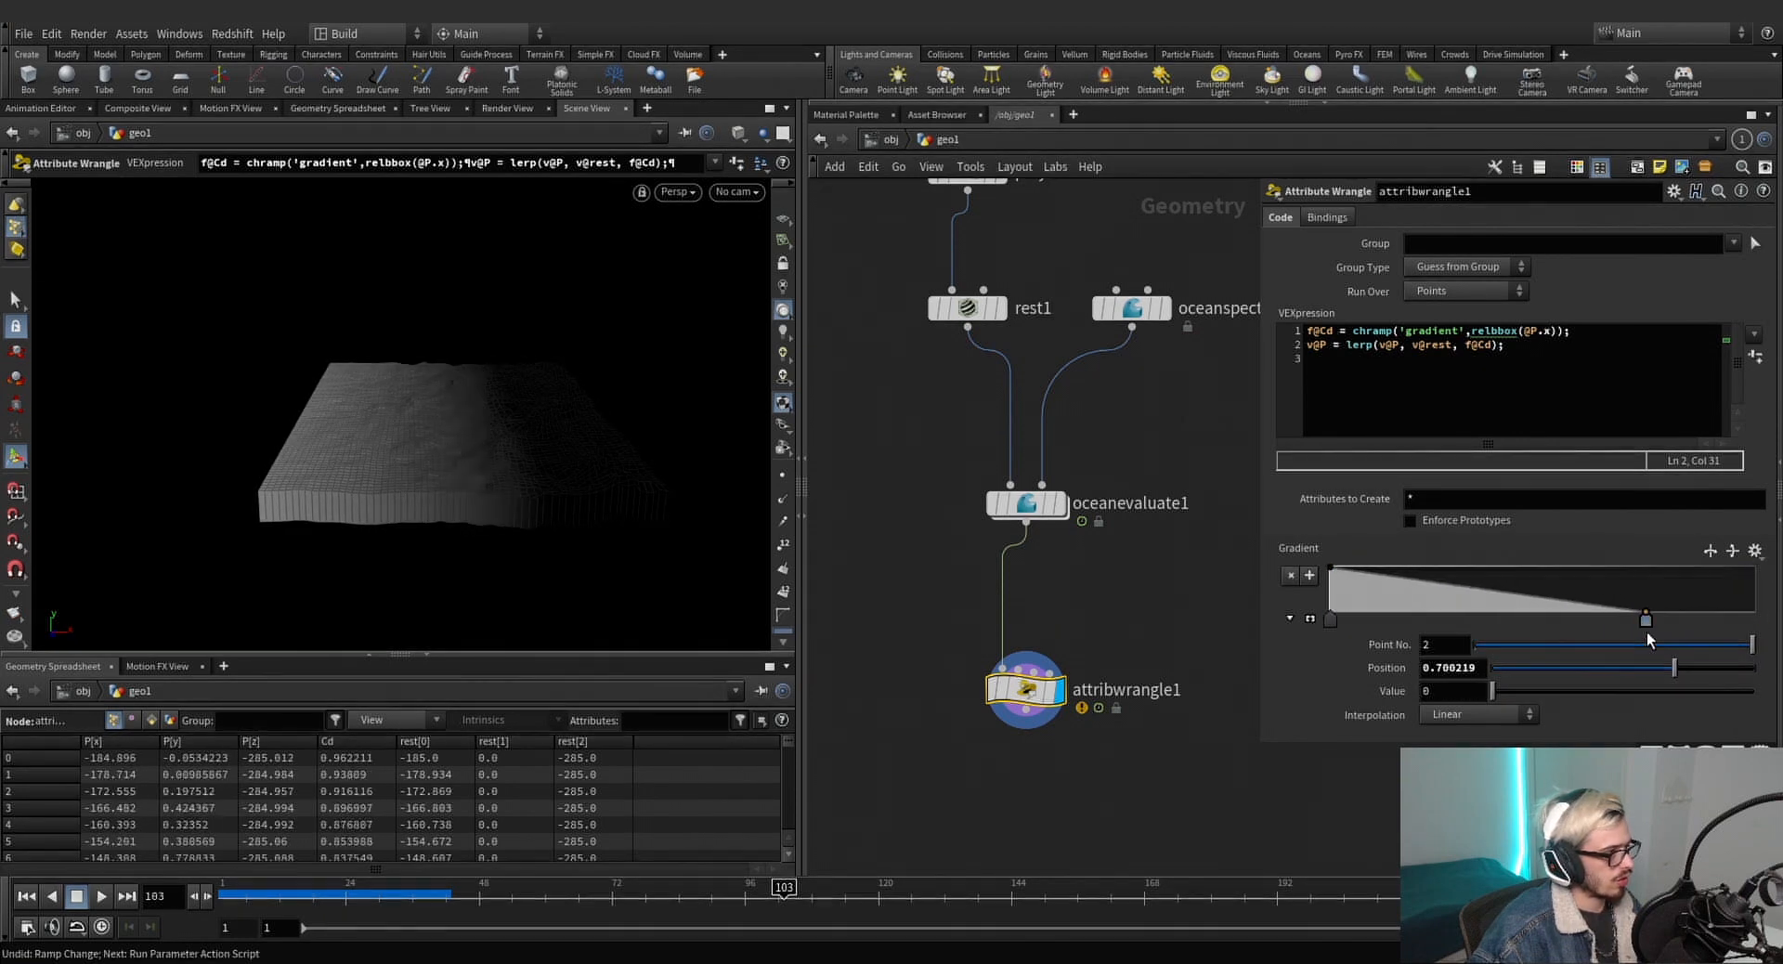
drag(1420, 627, 1393, 626)
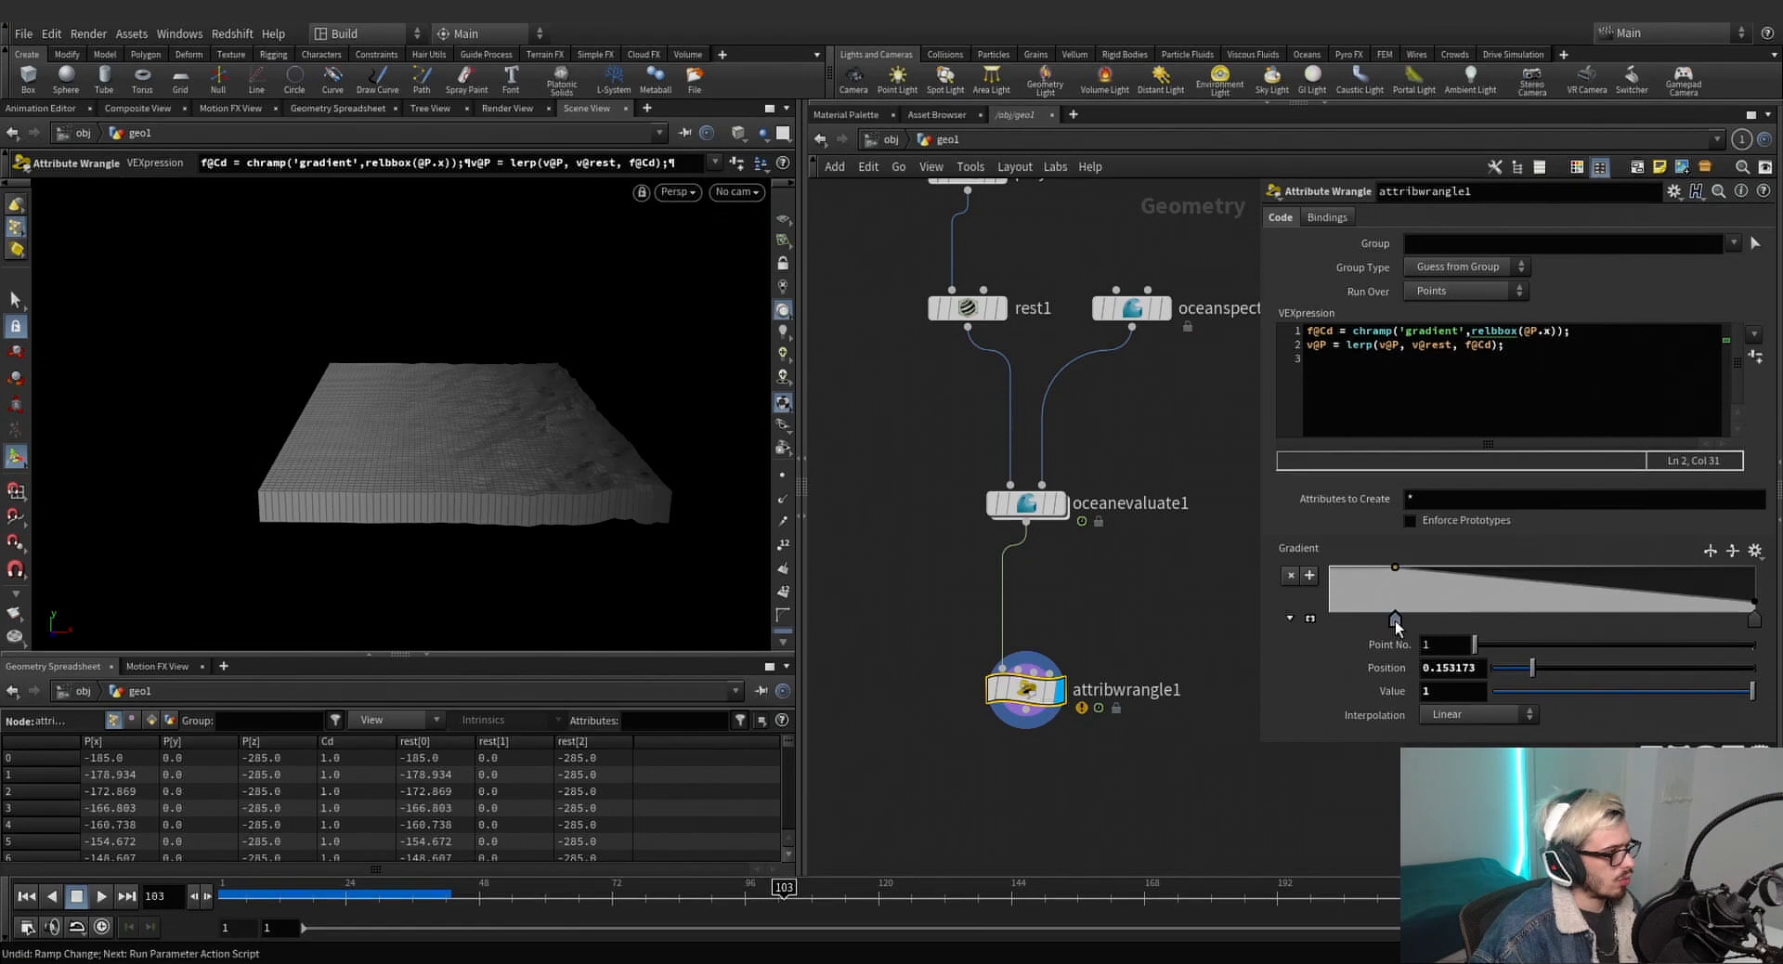
Show OUT_SHIP_COL_POLY as a template alongside the ocean block and scrub through the animation to compare them.
scroll(1116, 563, down, 5)
middle_drag(1116, 563, 1104, 724)
middle_drag(942, 311, 1079, 521)
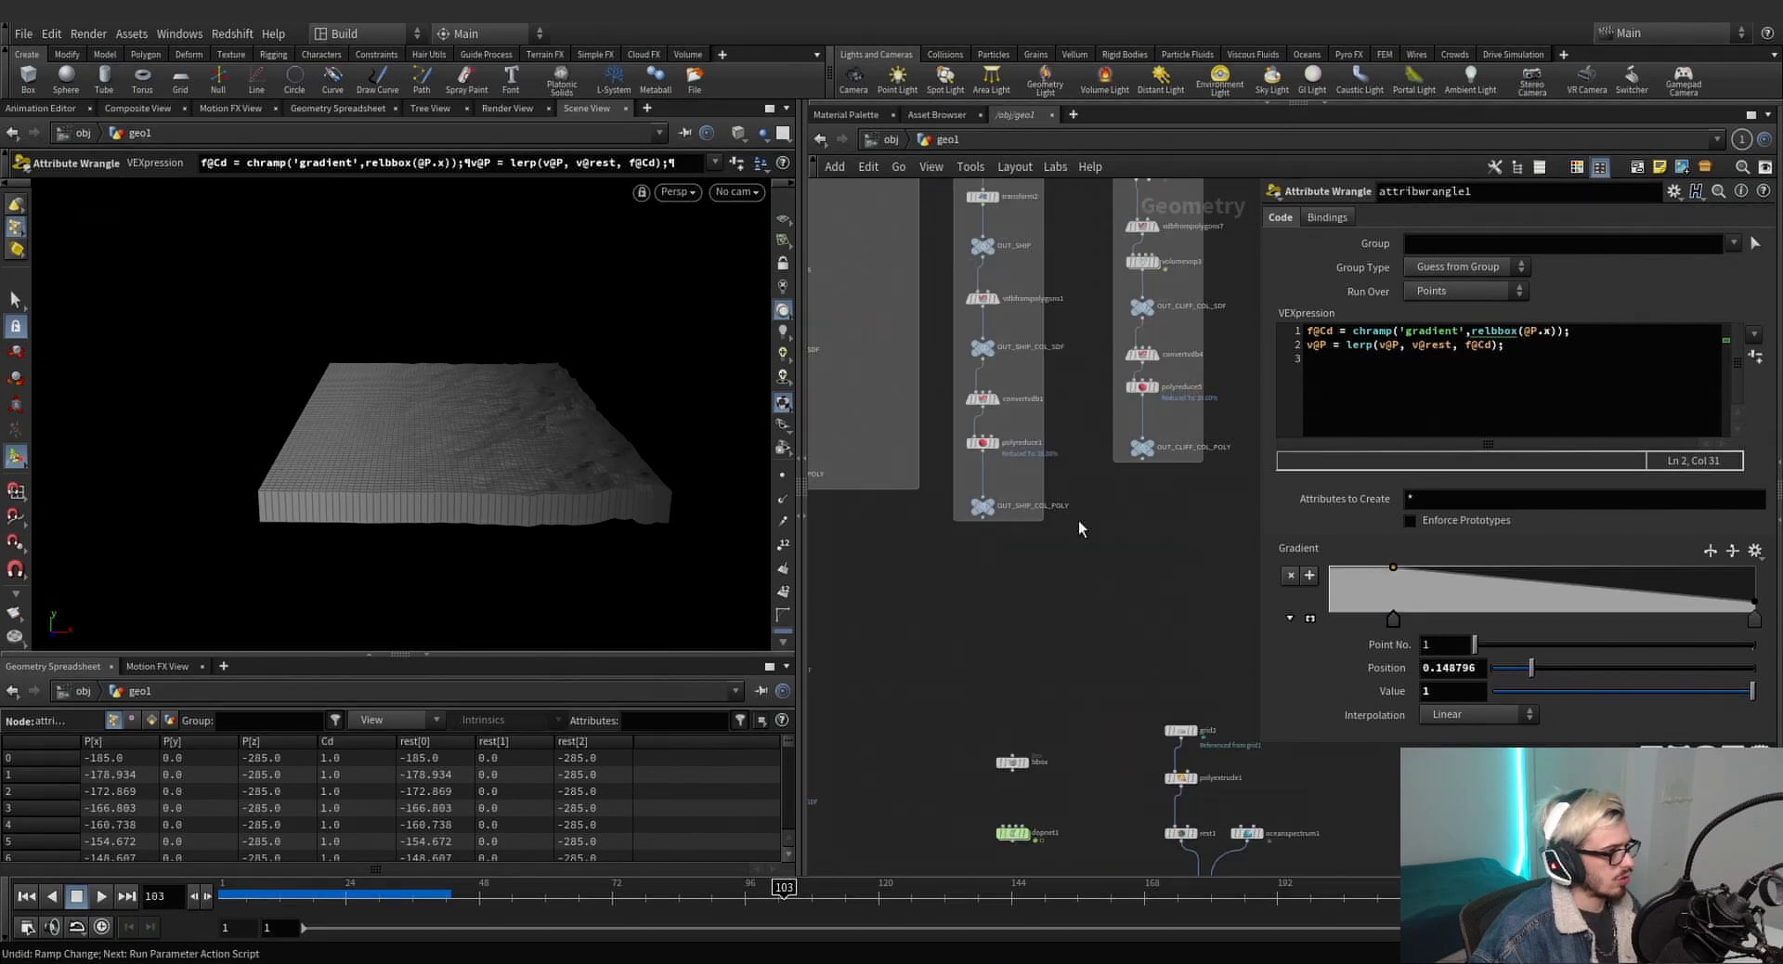
scroll(1040, 506, up, 4)
click(971, 545)
scroll(1118, 665, down, 1)
middle_drag(1097, 657, 974, 592)
alt+drag(510, 394, 595, 539)
drag(327, 895, 492, 908)
scroll(961, 281, down, 4)
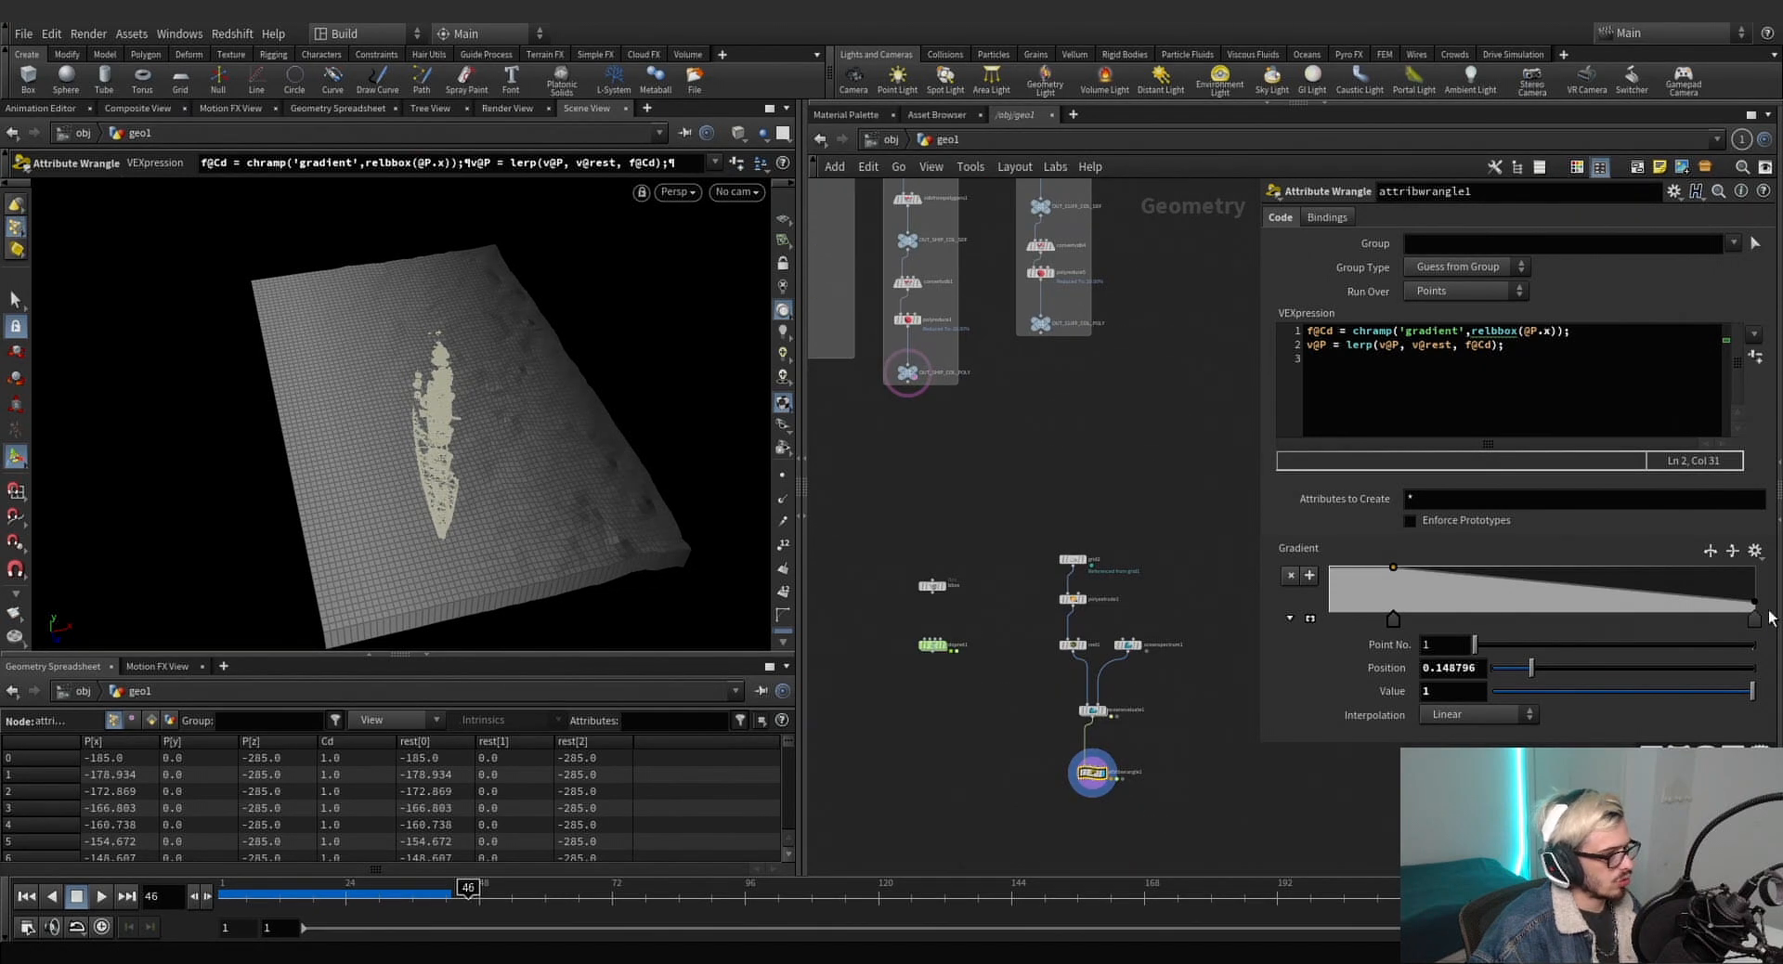
Shape the Gradient ramp to fall from 1 at about 0.14 to 0 at about 0.38, using Monotone Cubic interpolation for the first point.
drag(1754, 602, 1759, 560)
drag(1394, 567, 1394, 613)
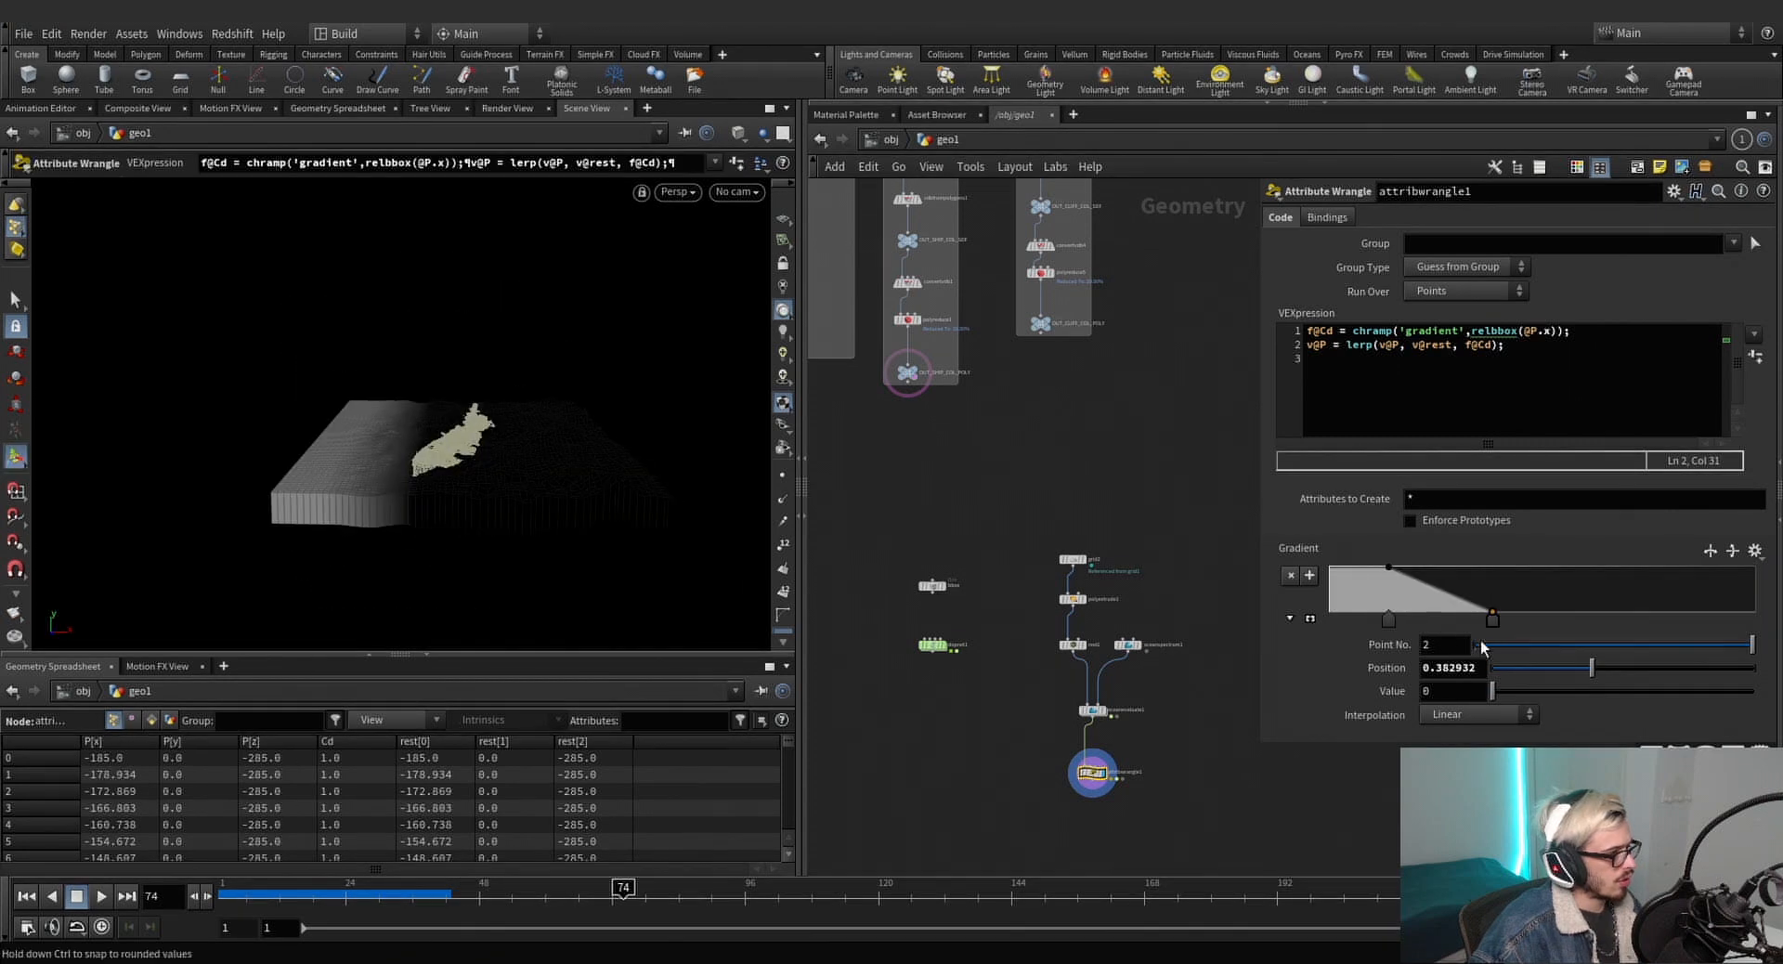
key(space)
key(Return)
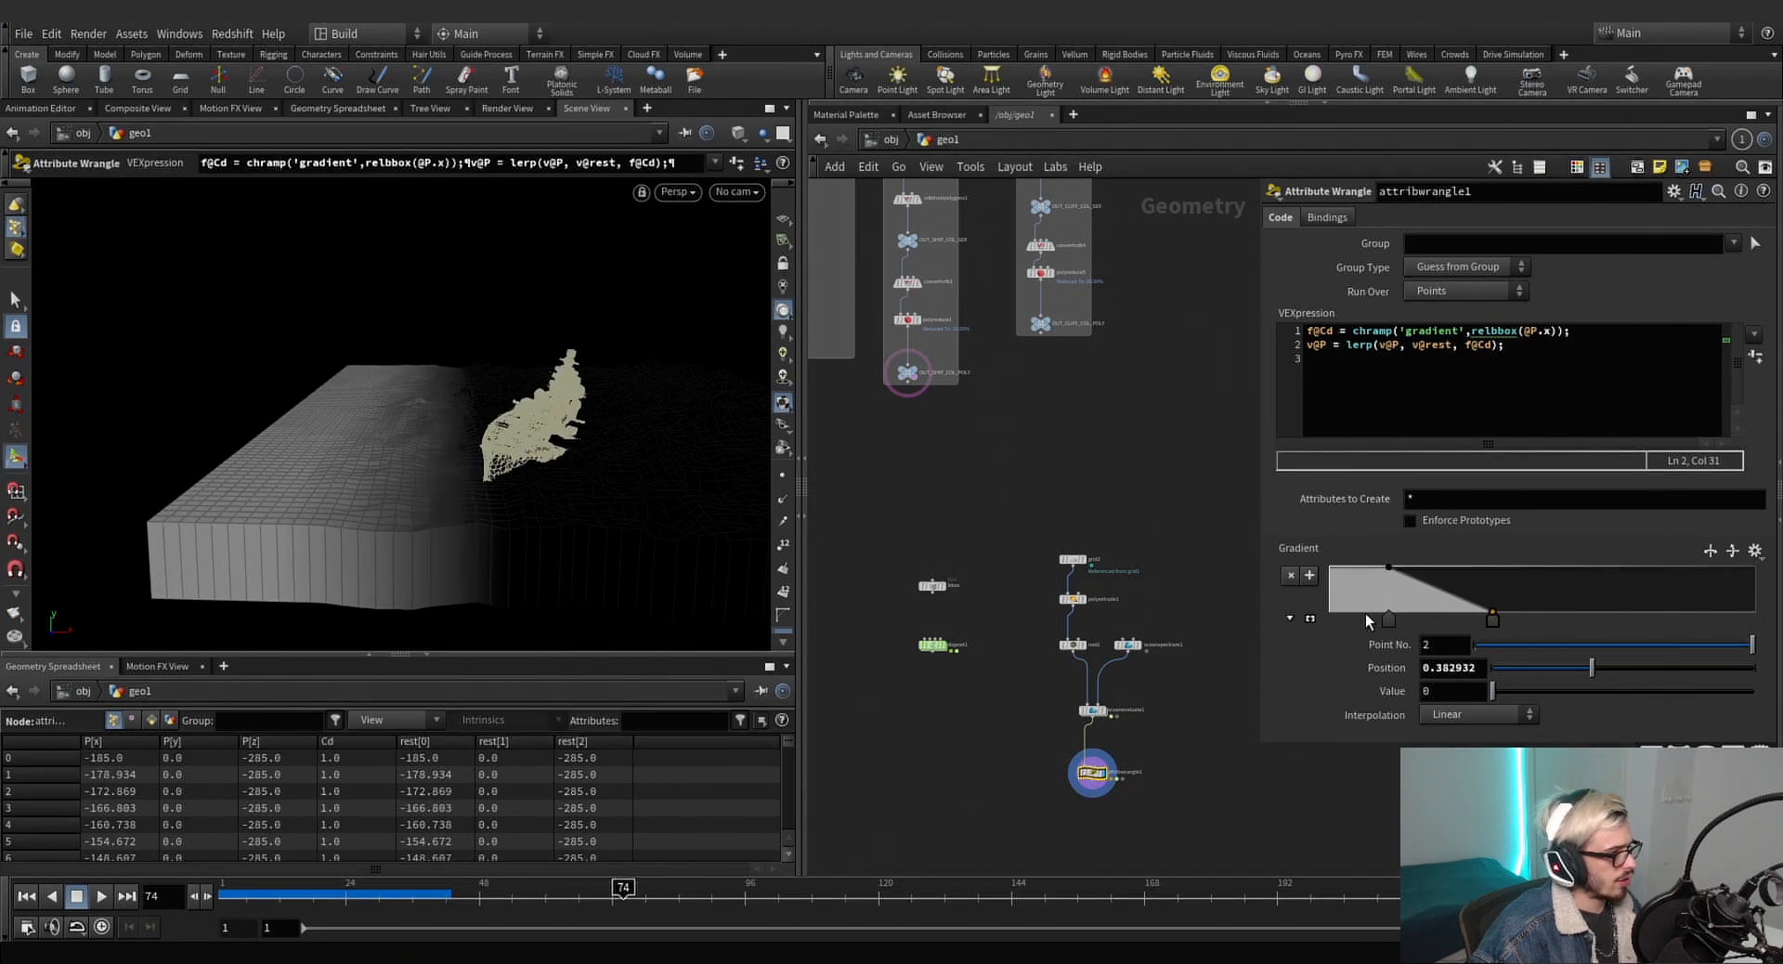
click(1388, 618)
click(1472, 714)
click(1470, 785)
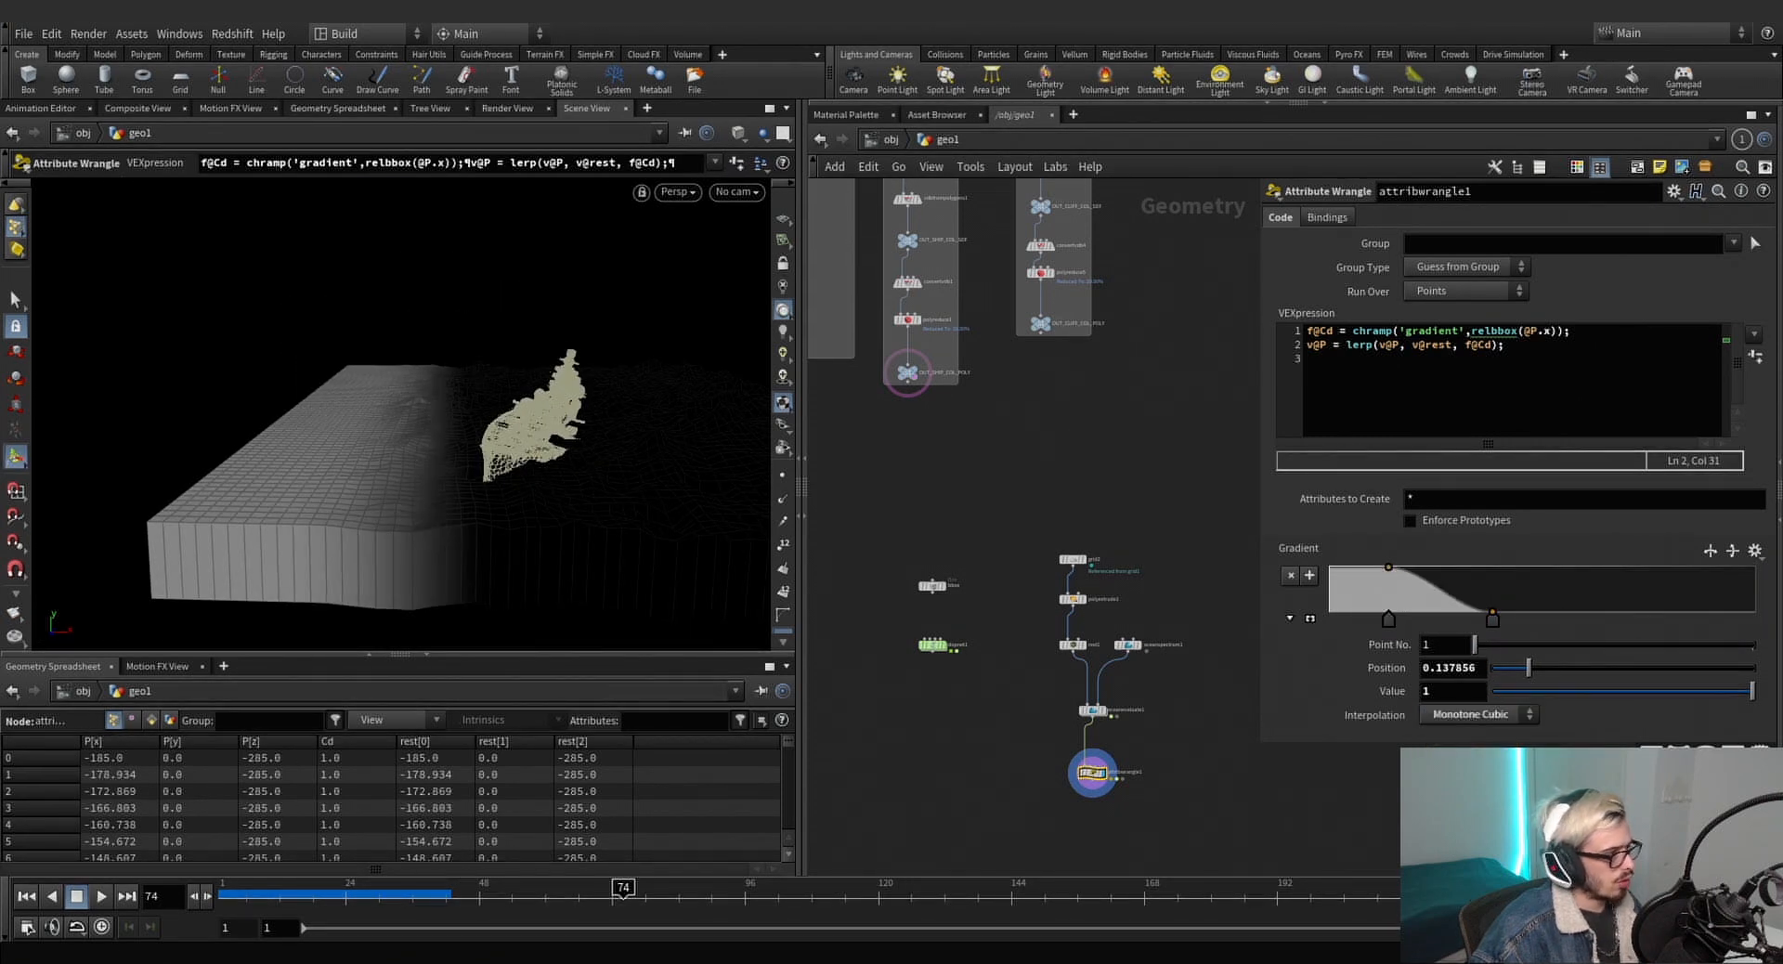
Scrub through the animation to check the wave falloff beside the ship, and fine-tune the ramp's second point to position about 0.379.
alt+drag(409, 448, 475, 567)
drag(425, 896, 446, 901)
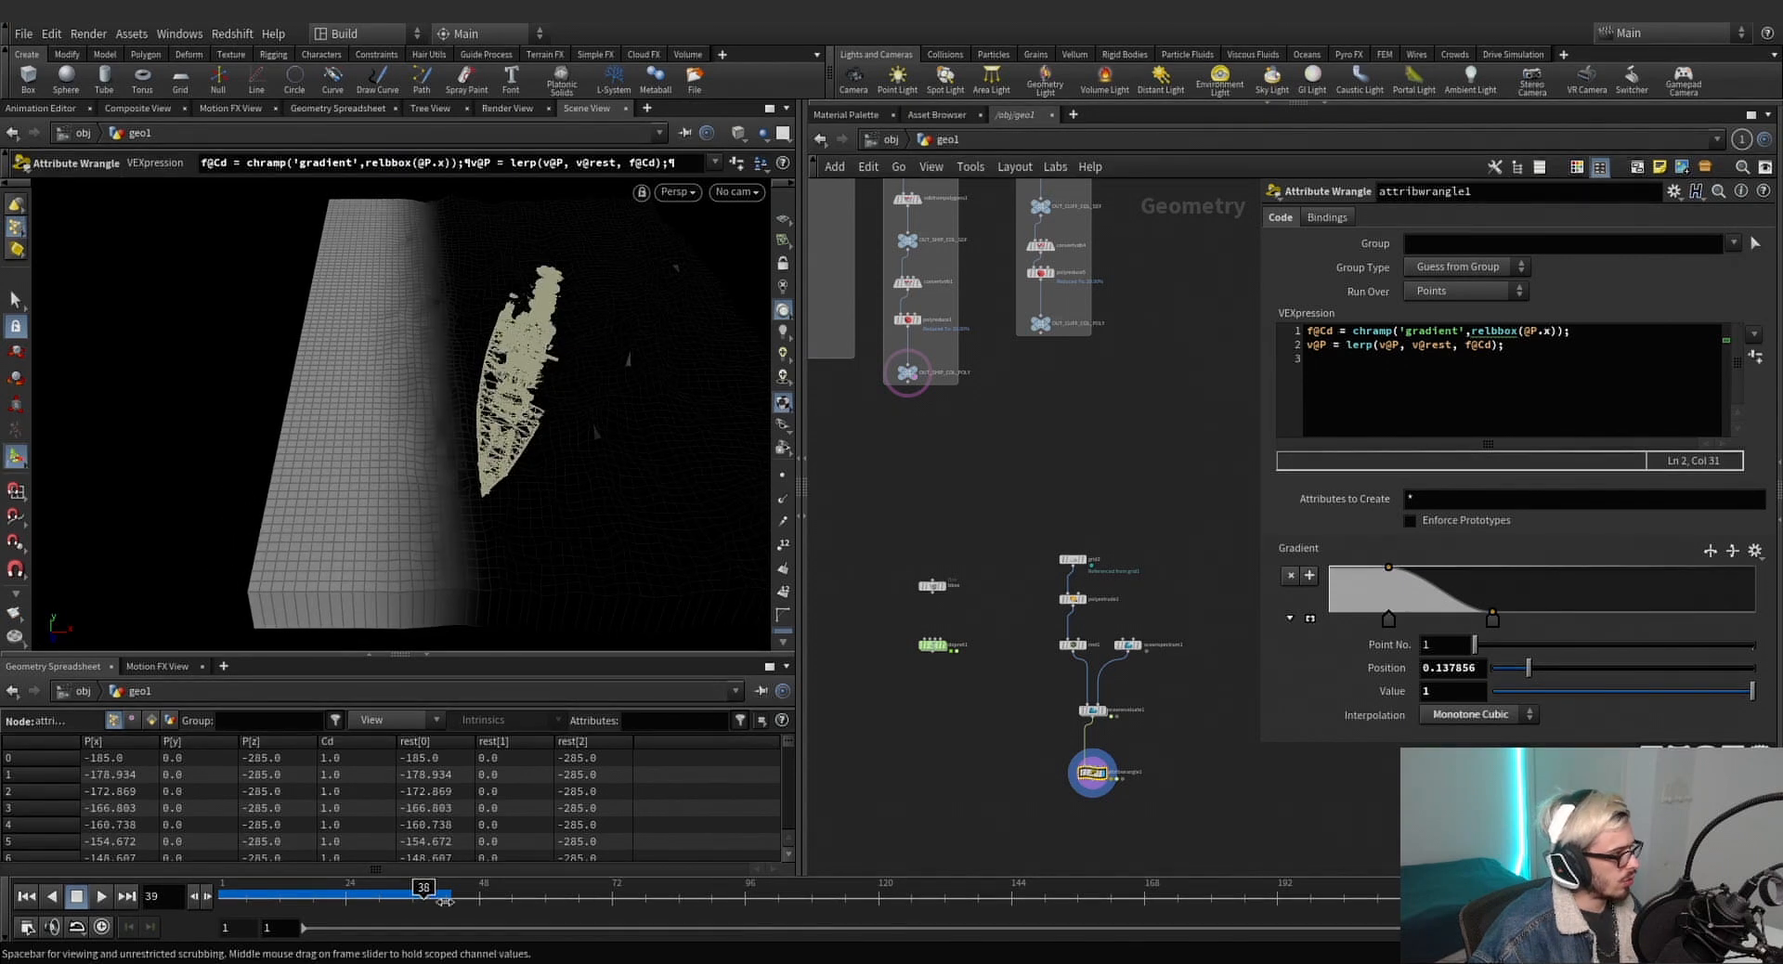
drag(630, 905, 1046, 890)
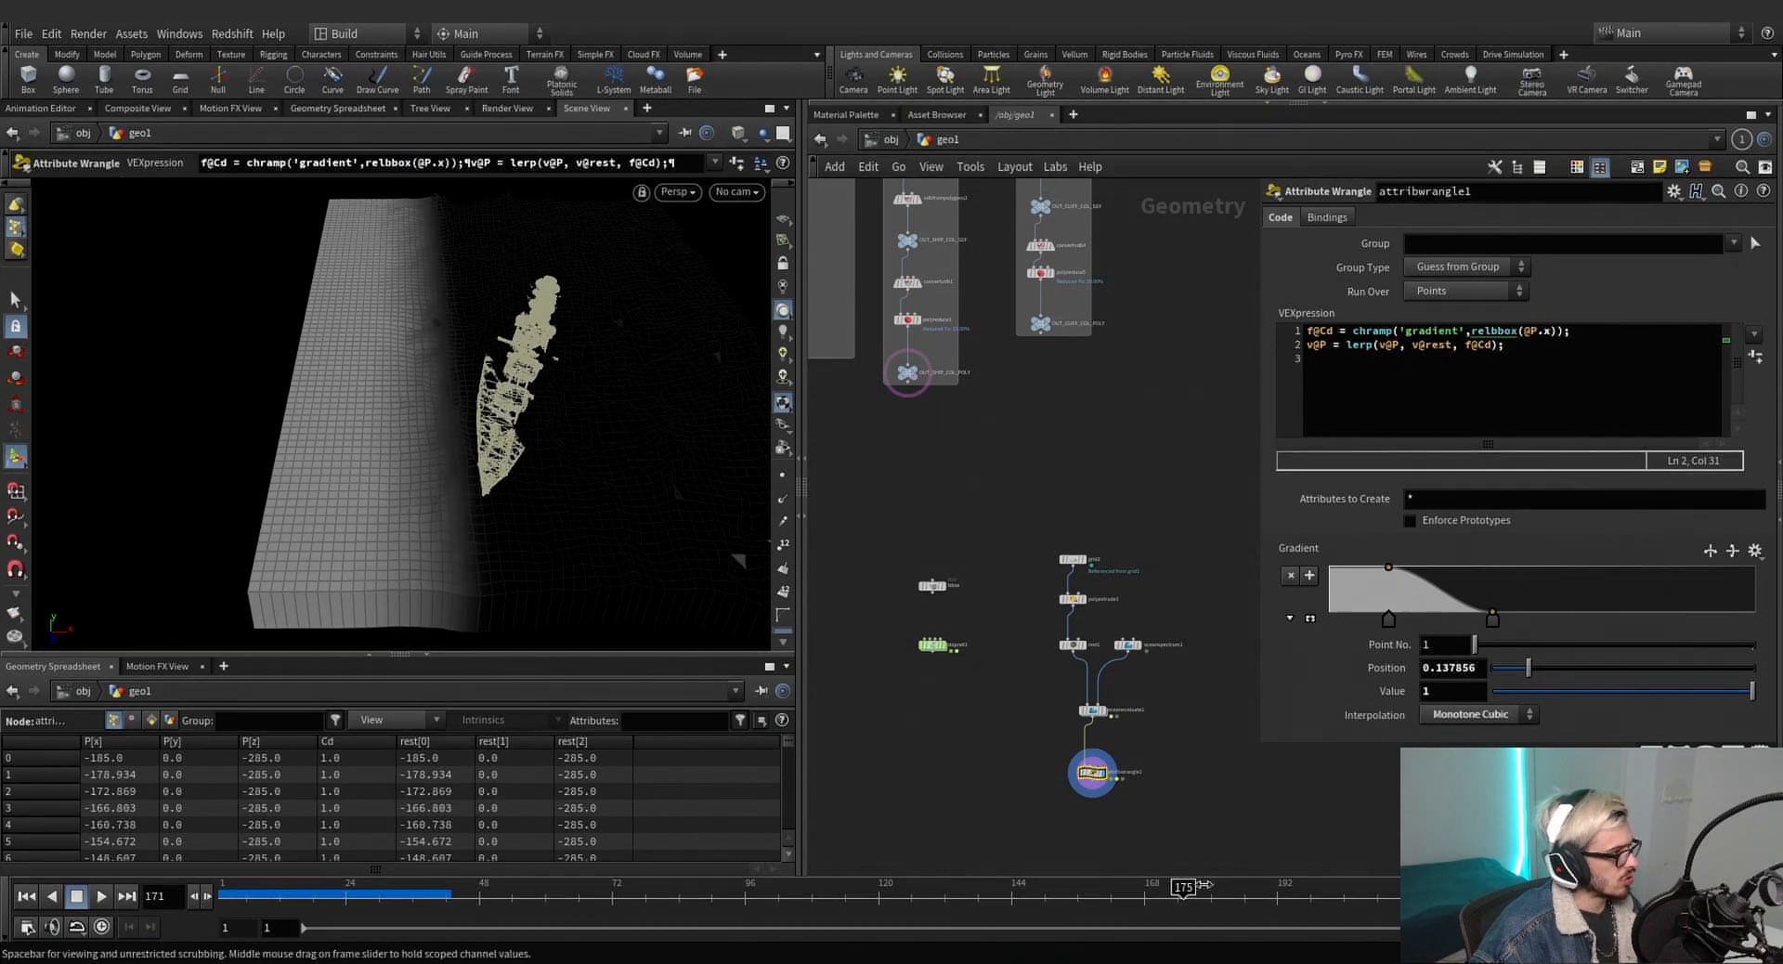
drag(1336, 887, 949, 887)
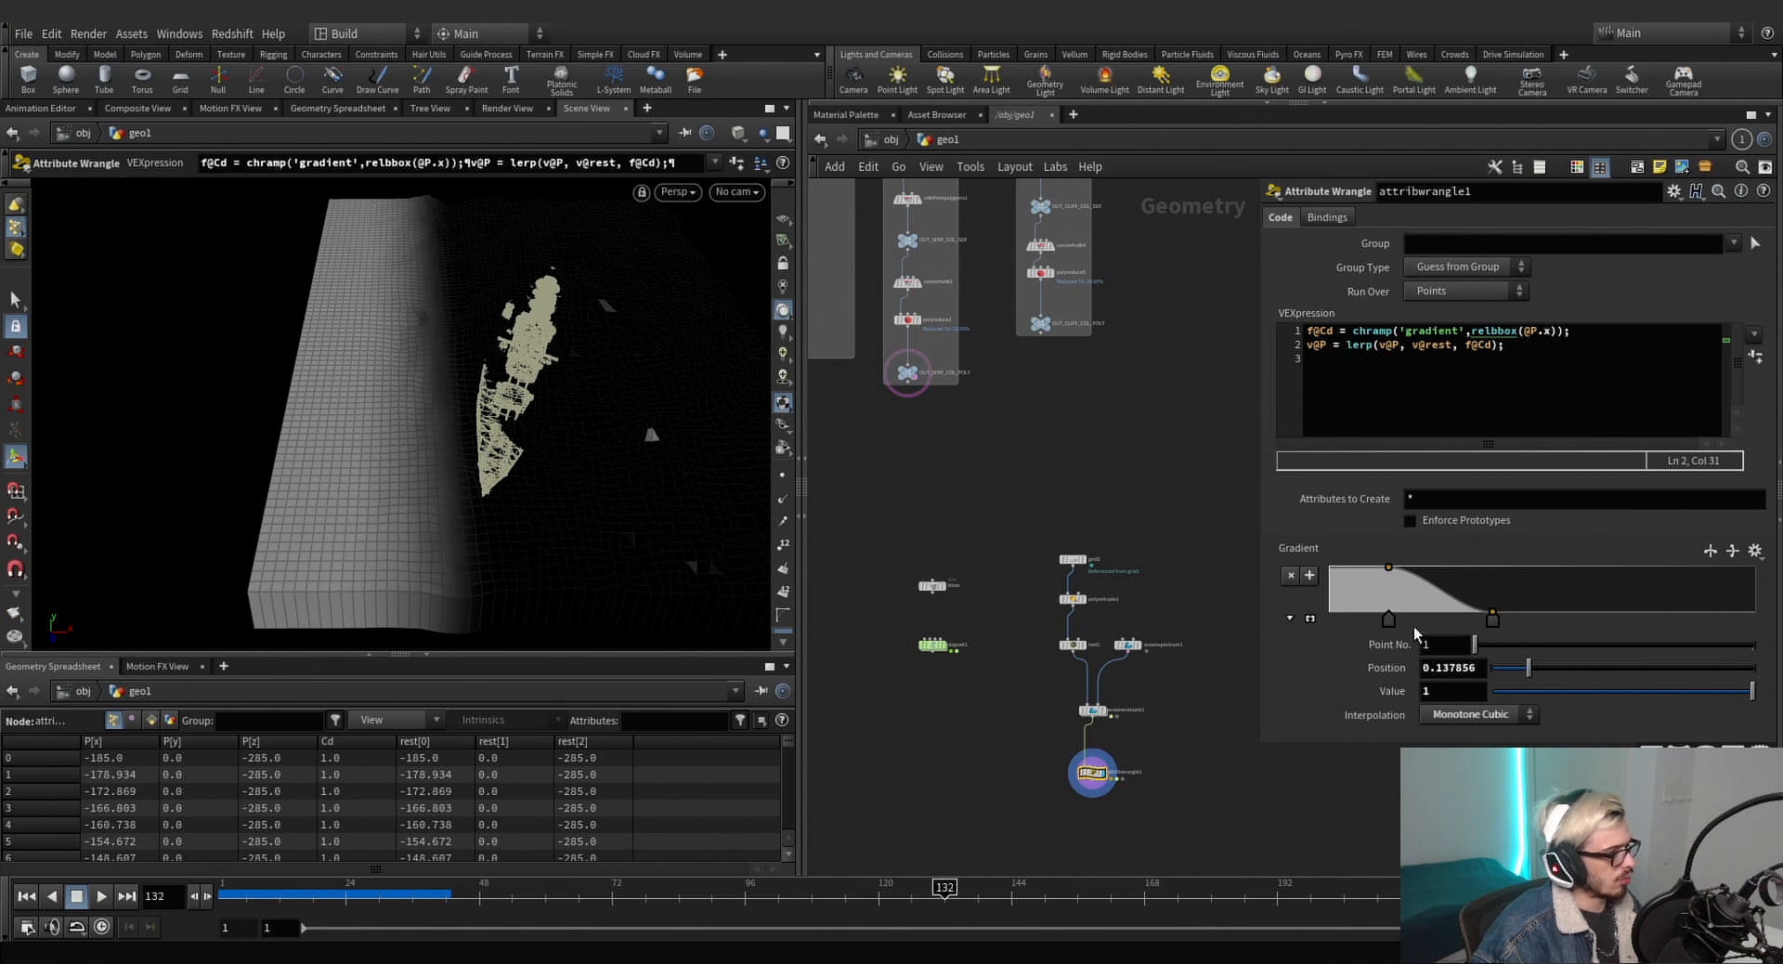
shift+drag(1391, 622, 1489, 625)
Add a Trail node below attribwrangle1 and connect it to the wrangle's output.
middle_drag(1153, 746, 1159, 696)
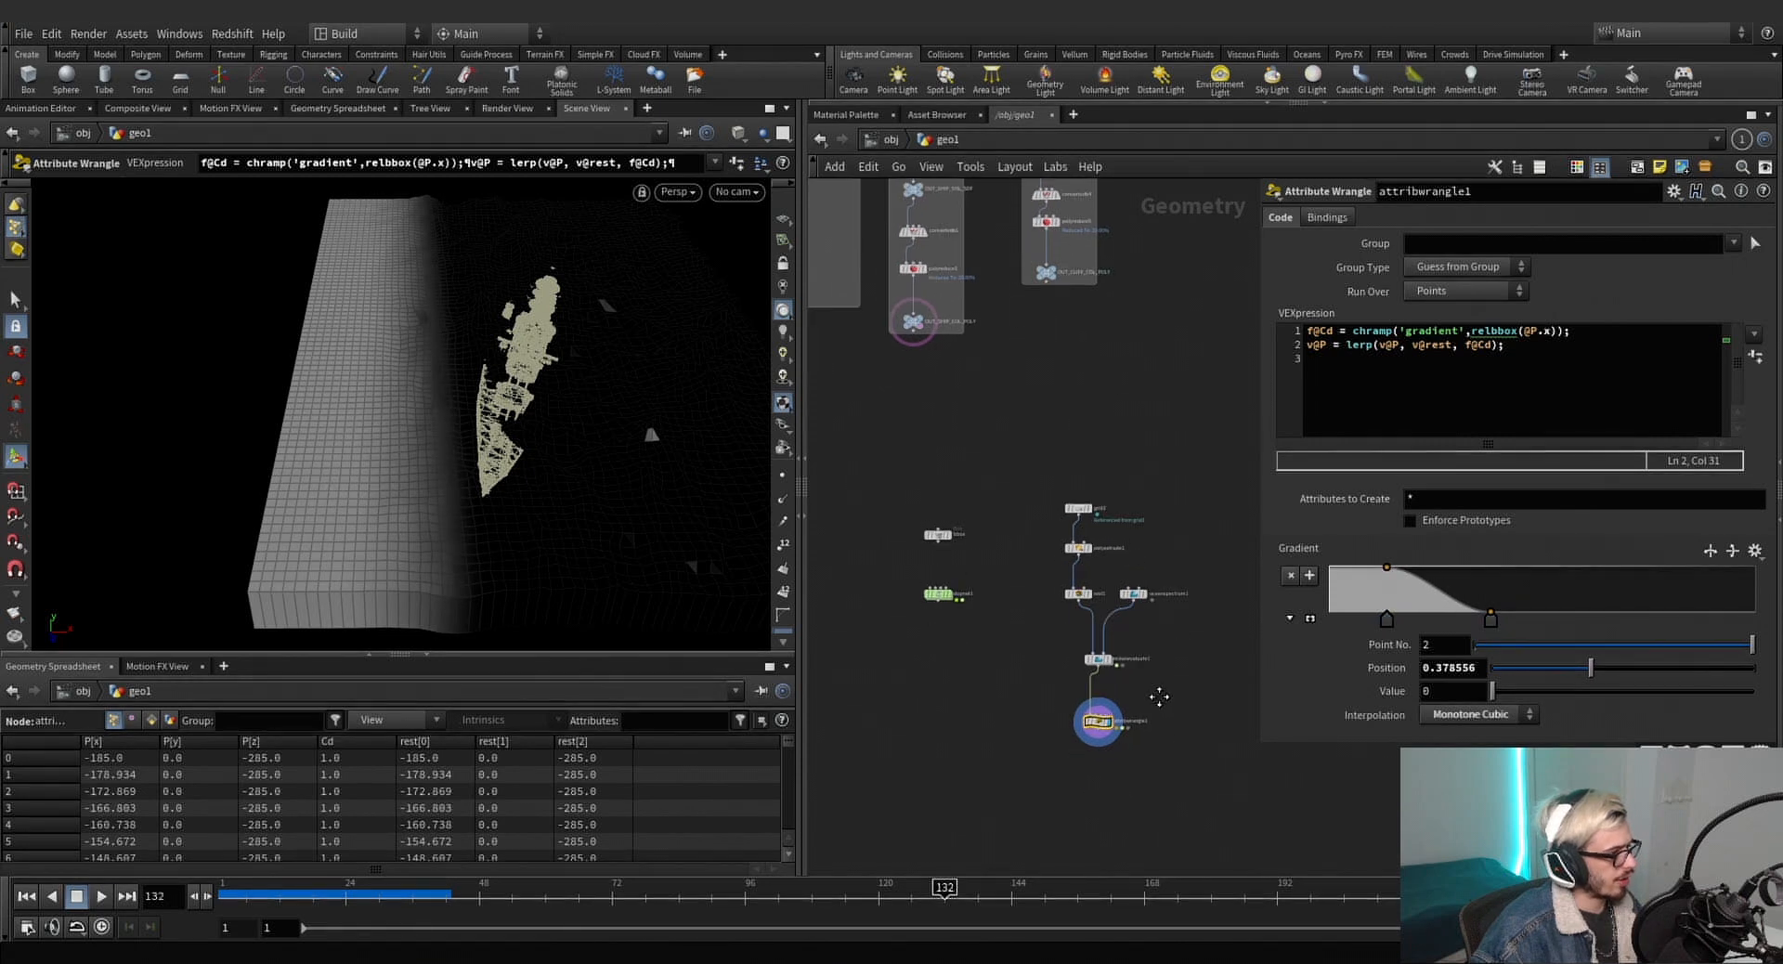
scroll(1129, 778, up, 5)
key(Tab)
key(Escape)
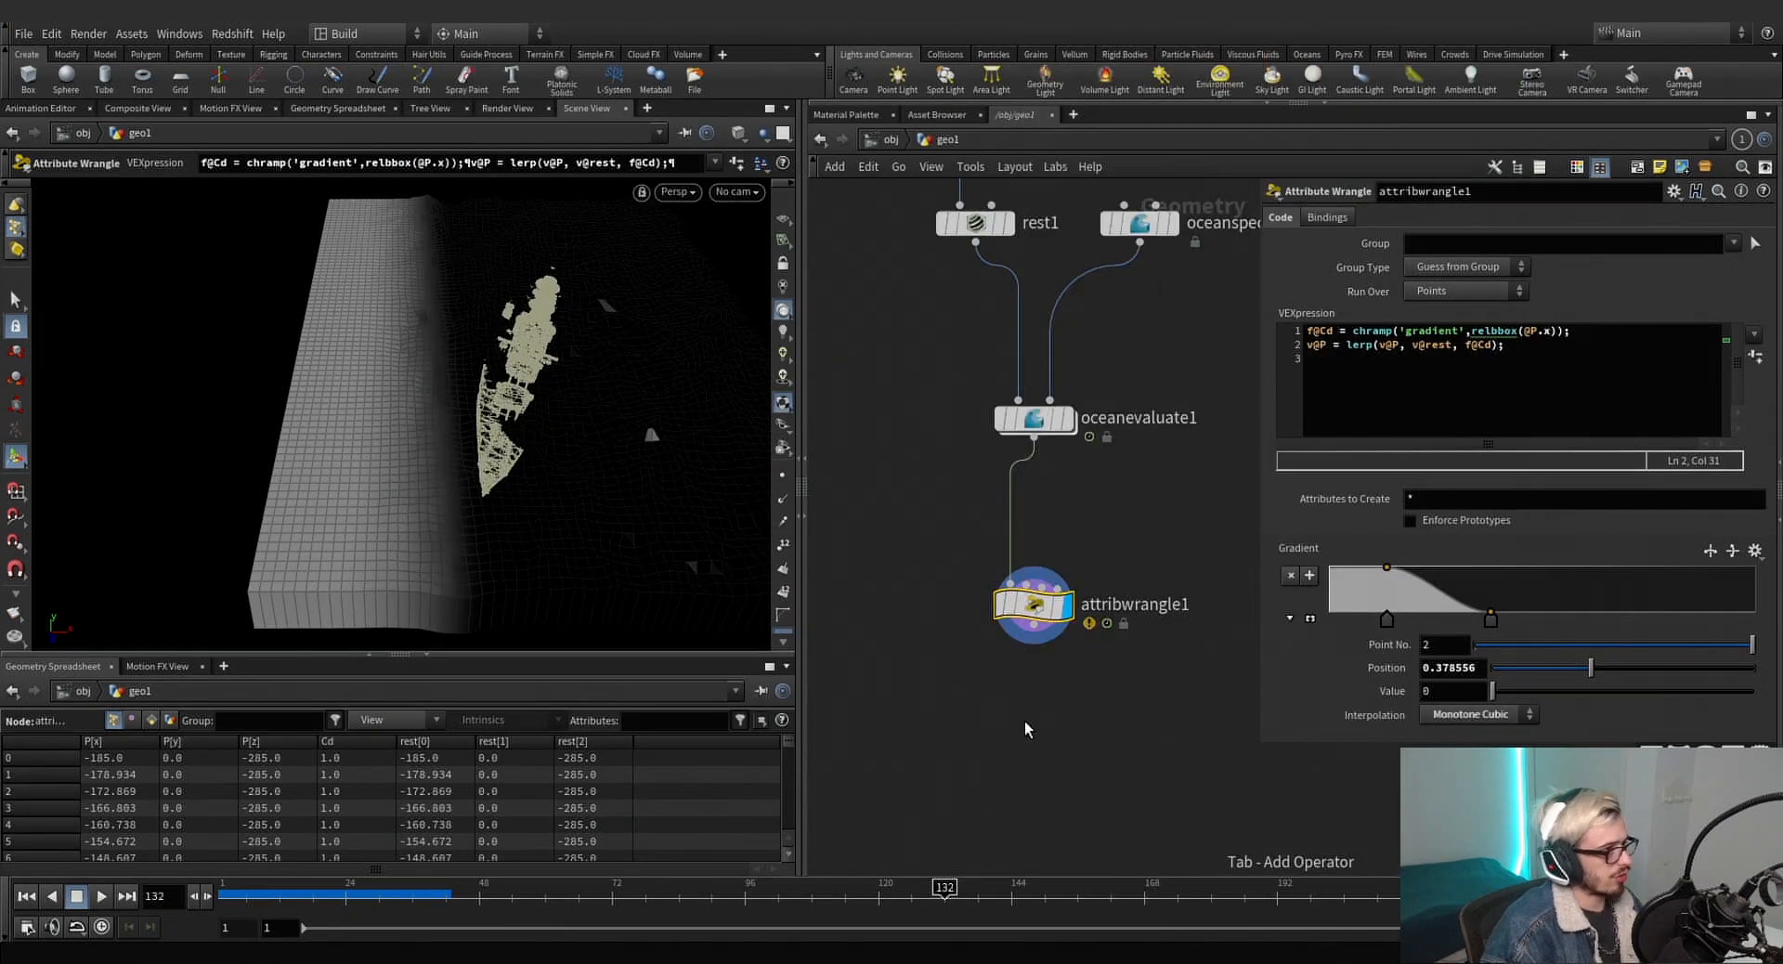
click(1031, 731)
drag(1102, 668, 923, 521)
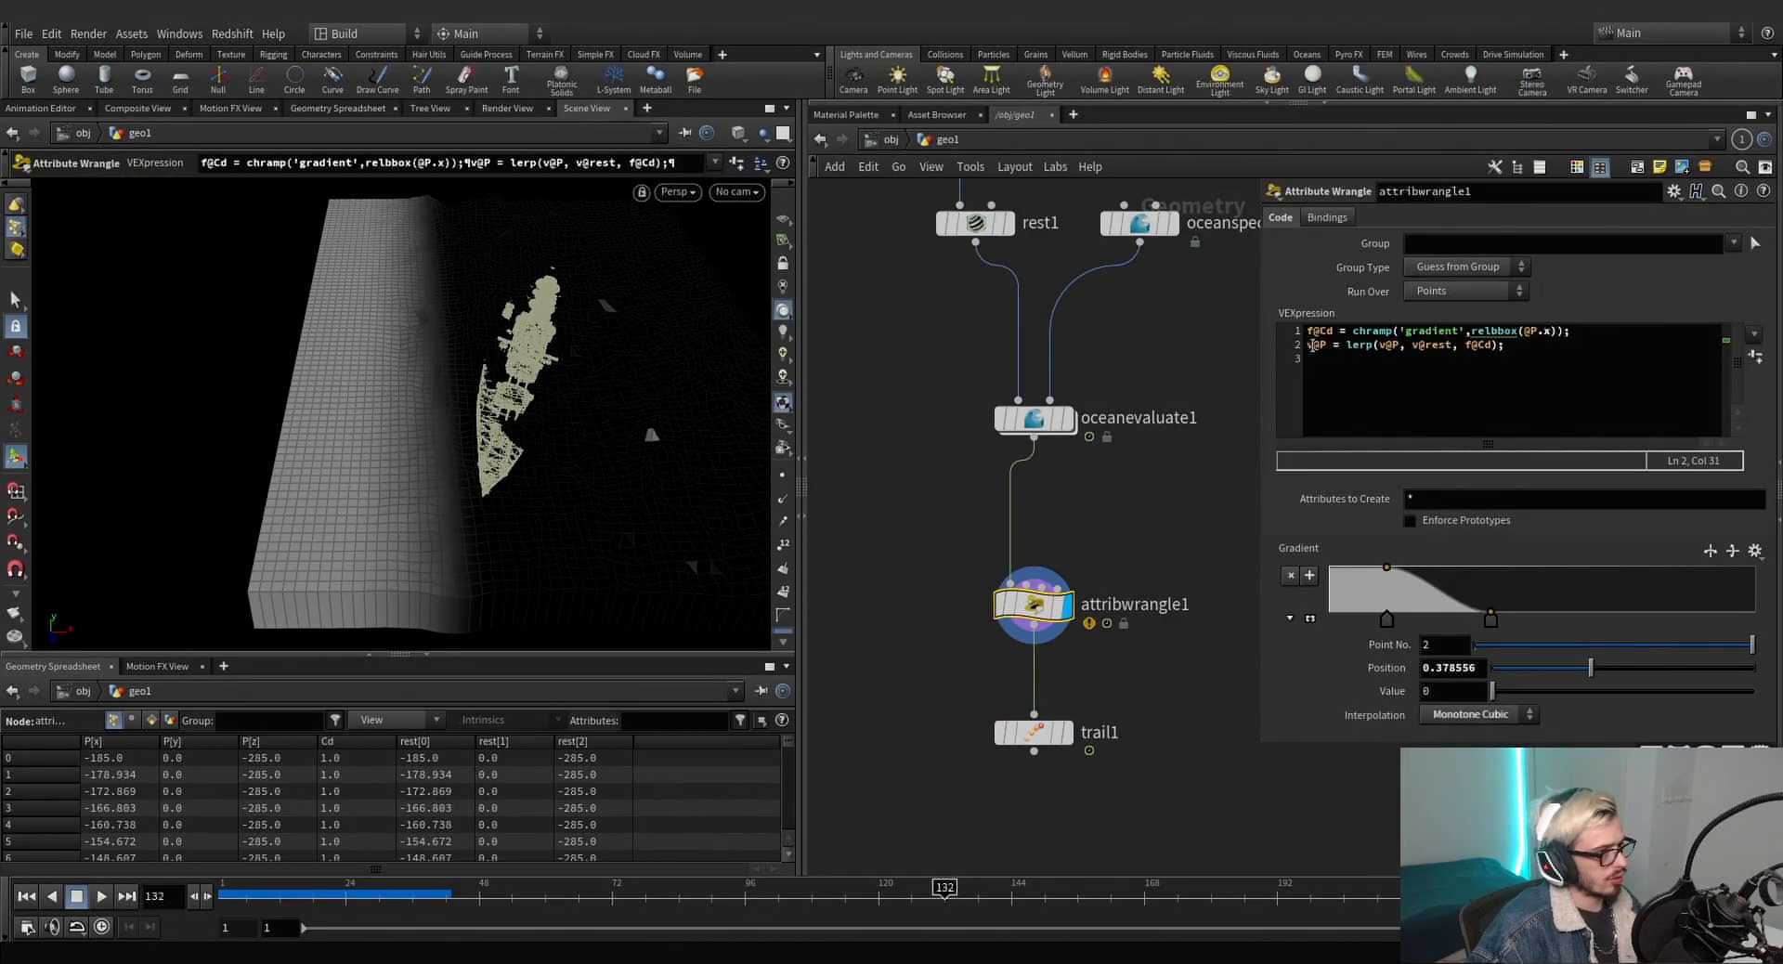
Replace f@Cd with f@mask in both lines of attribwrangle1's VEXpression and apply the code.
double_click(1325, 331)
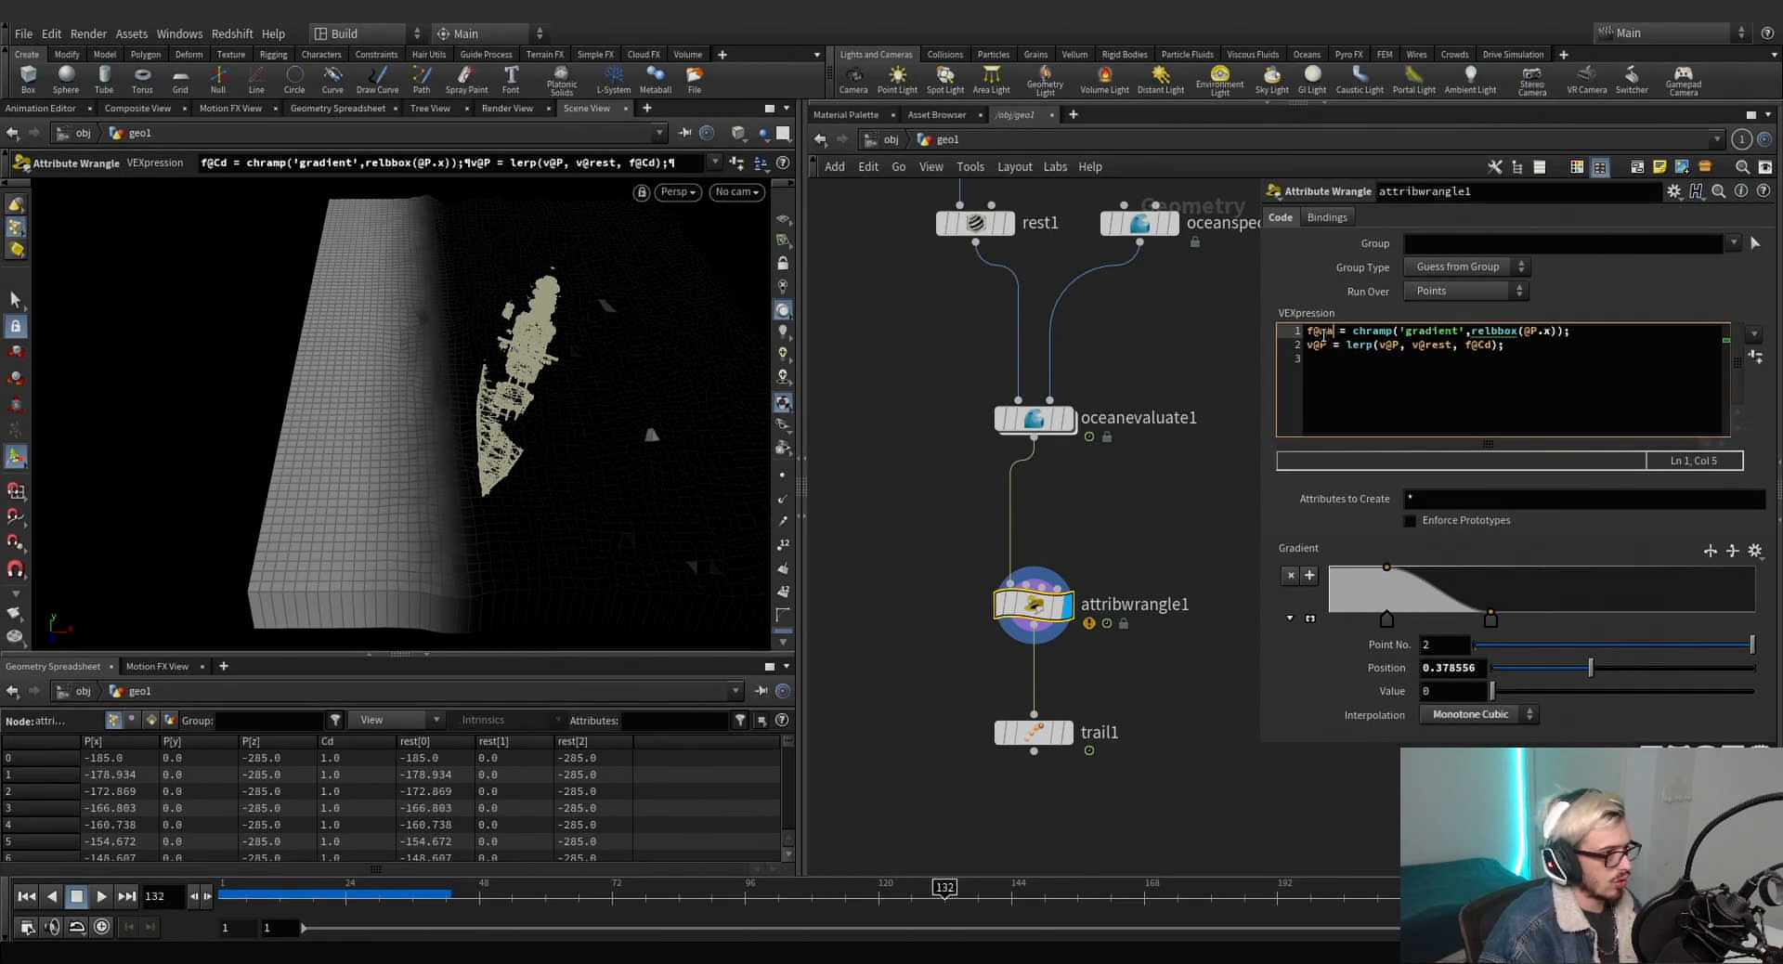
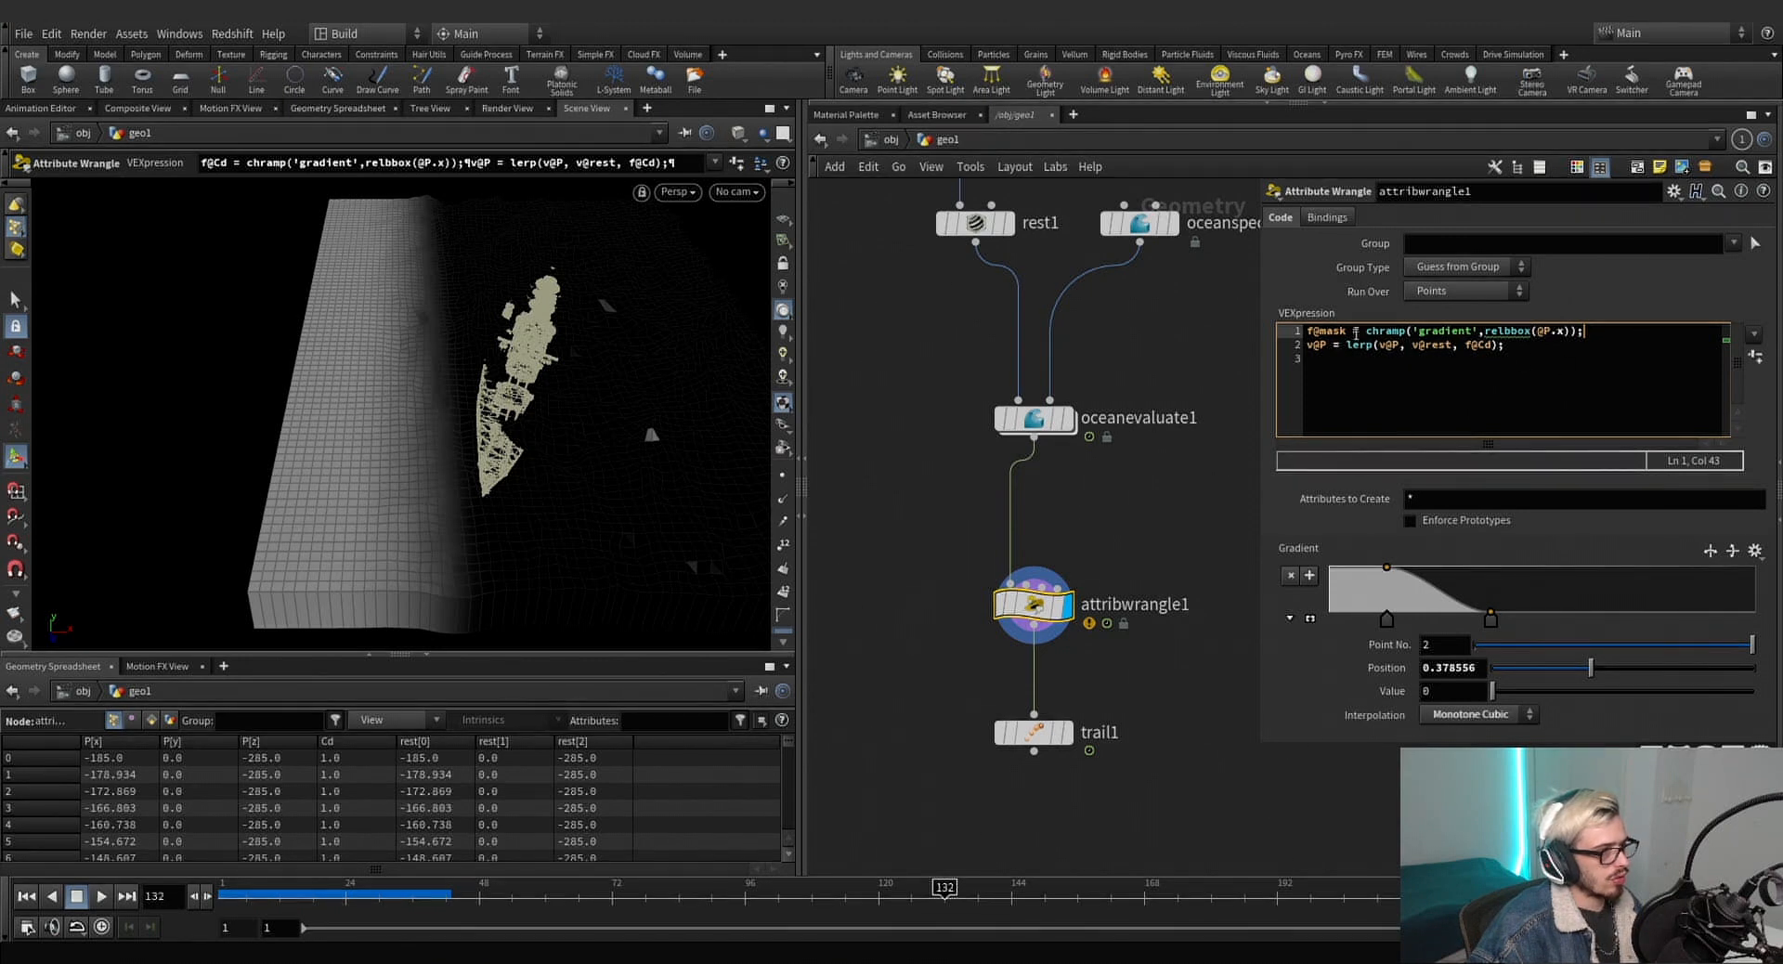
click(1475, 345)
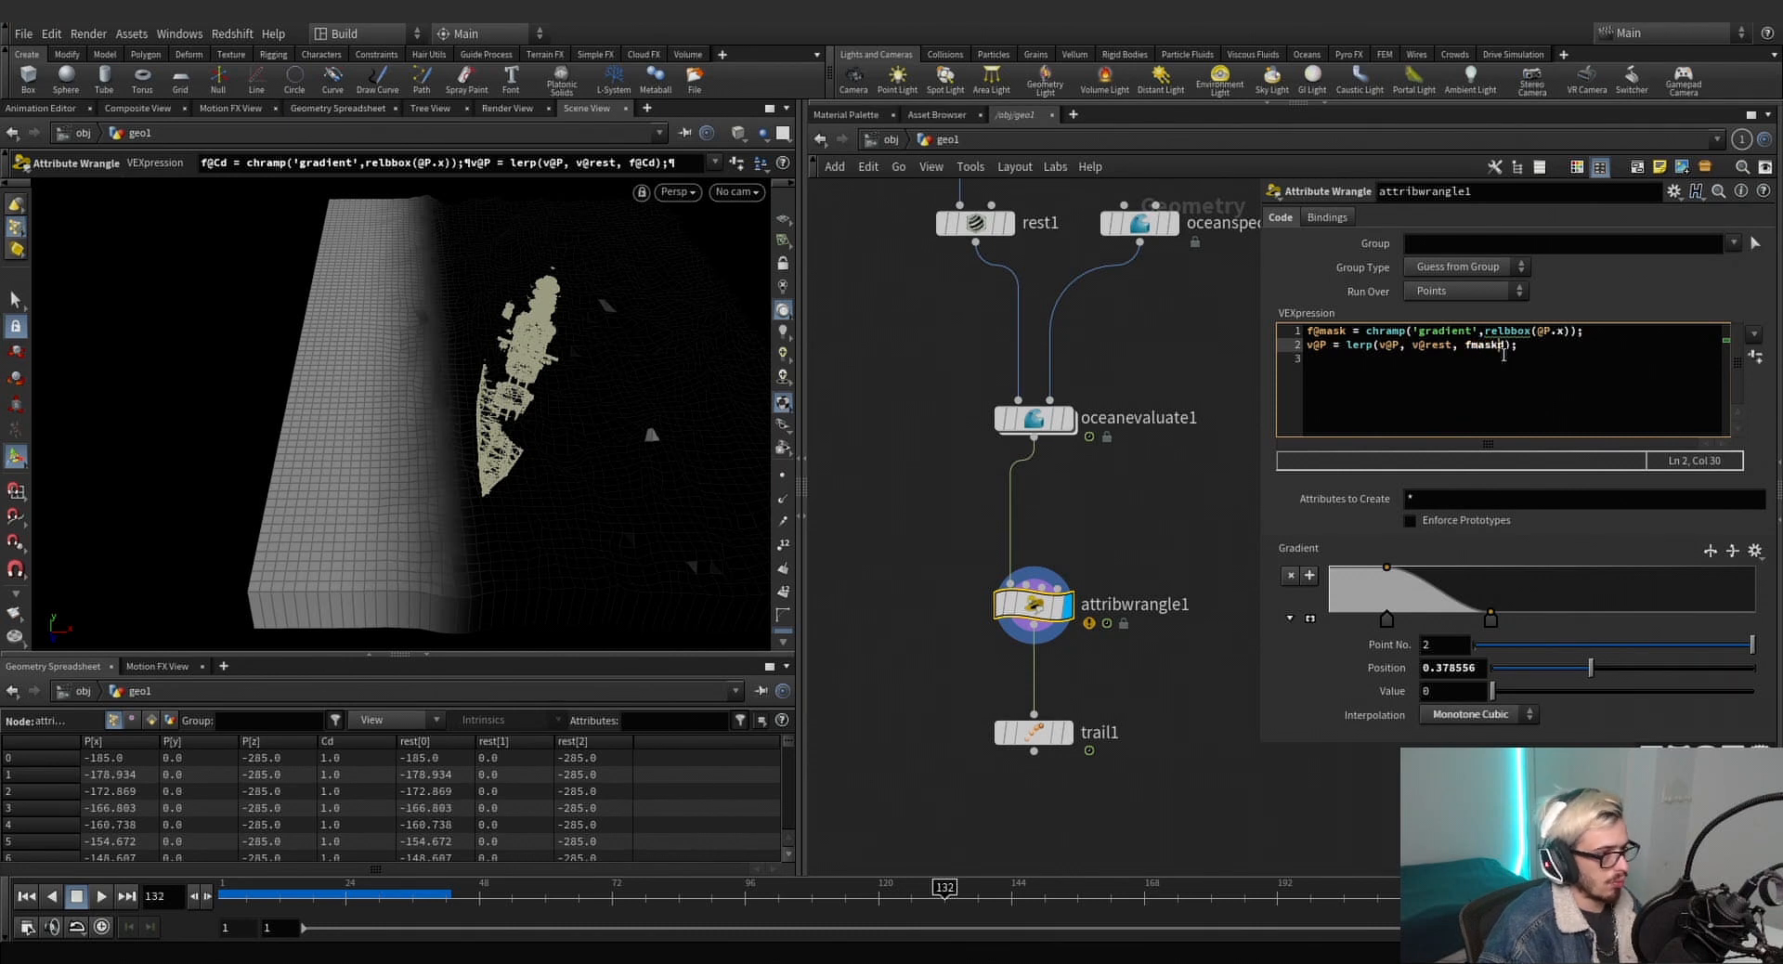
key(Left)
key(Left)
key(Left)
key(Left)
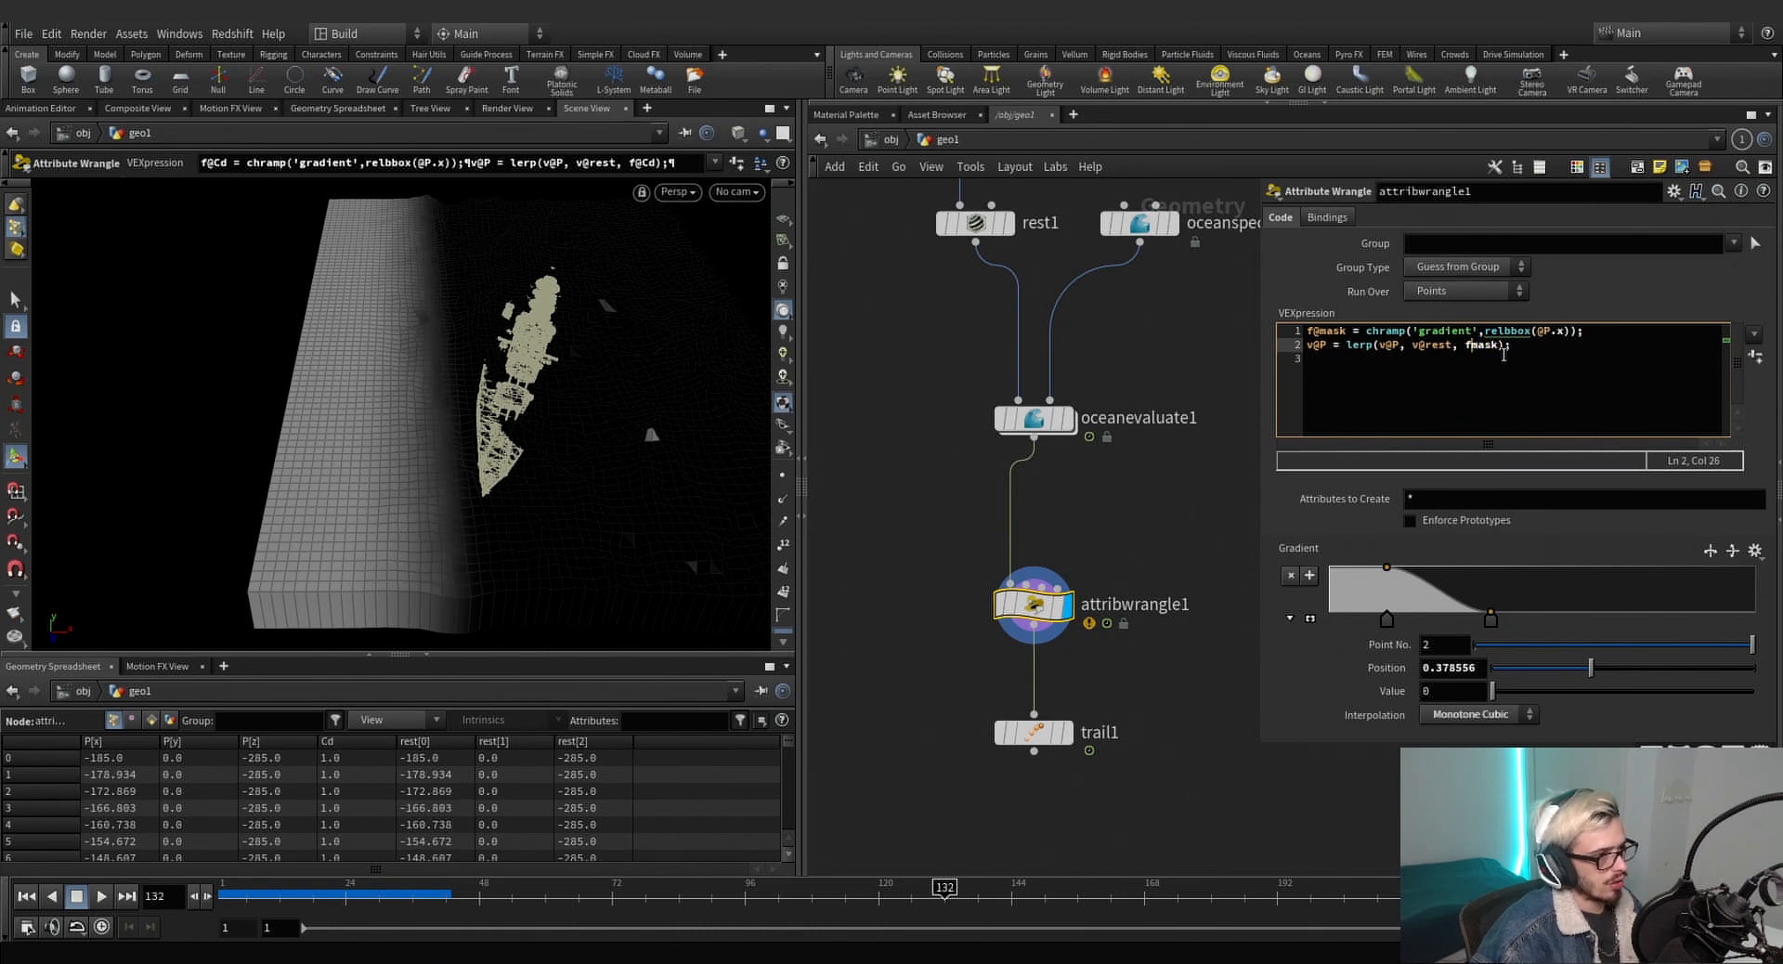
text(@)
click(1141, 487)
Display trail1 and set its Result Type to Compute Velocity with Central Difference as the velocity approximation.
middle_drag(1197, 600, 1189, 516)
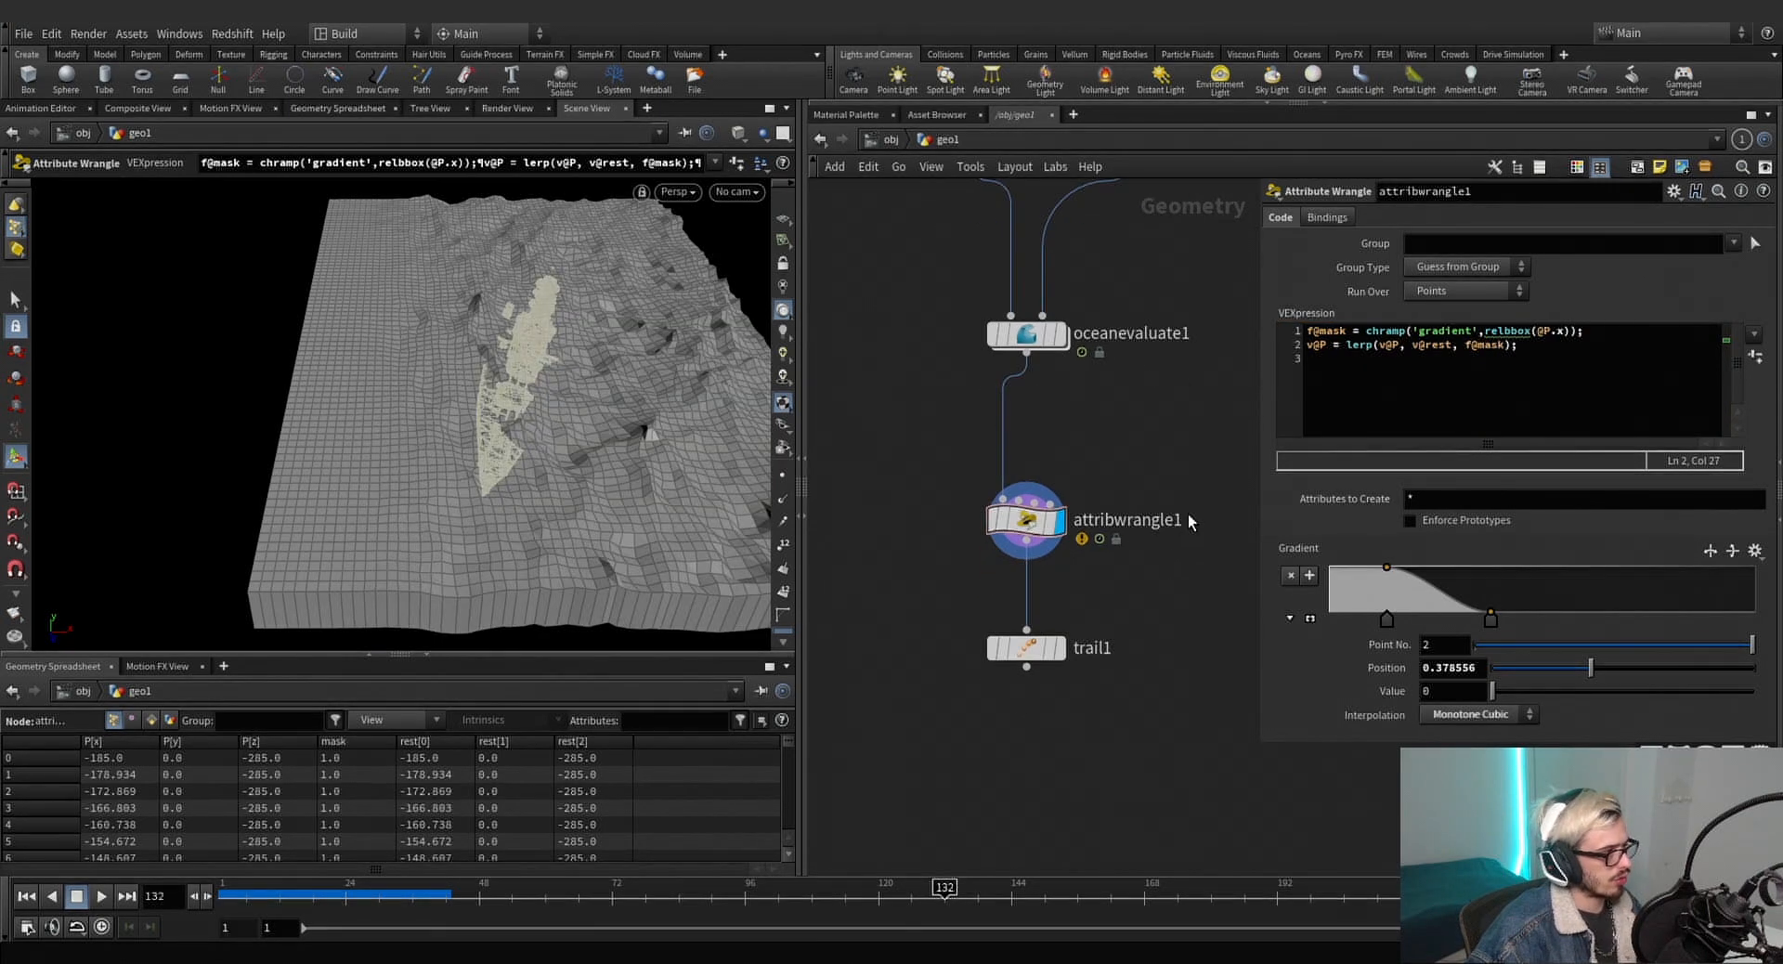
click(1058, 647)
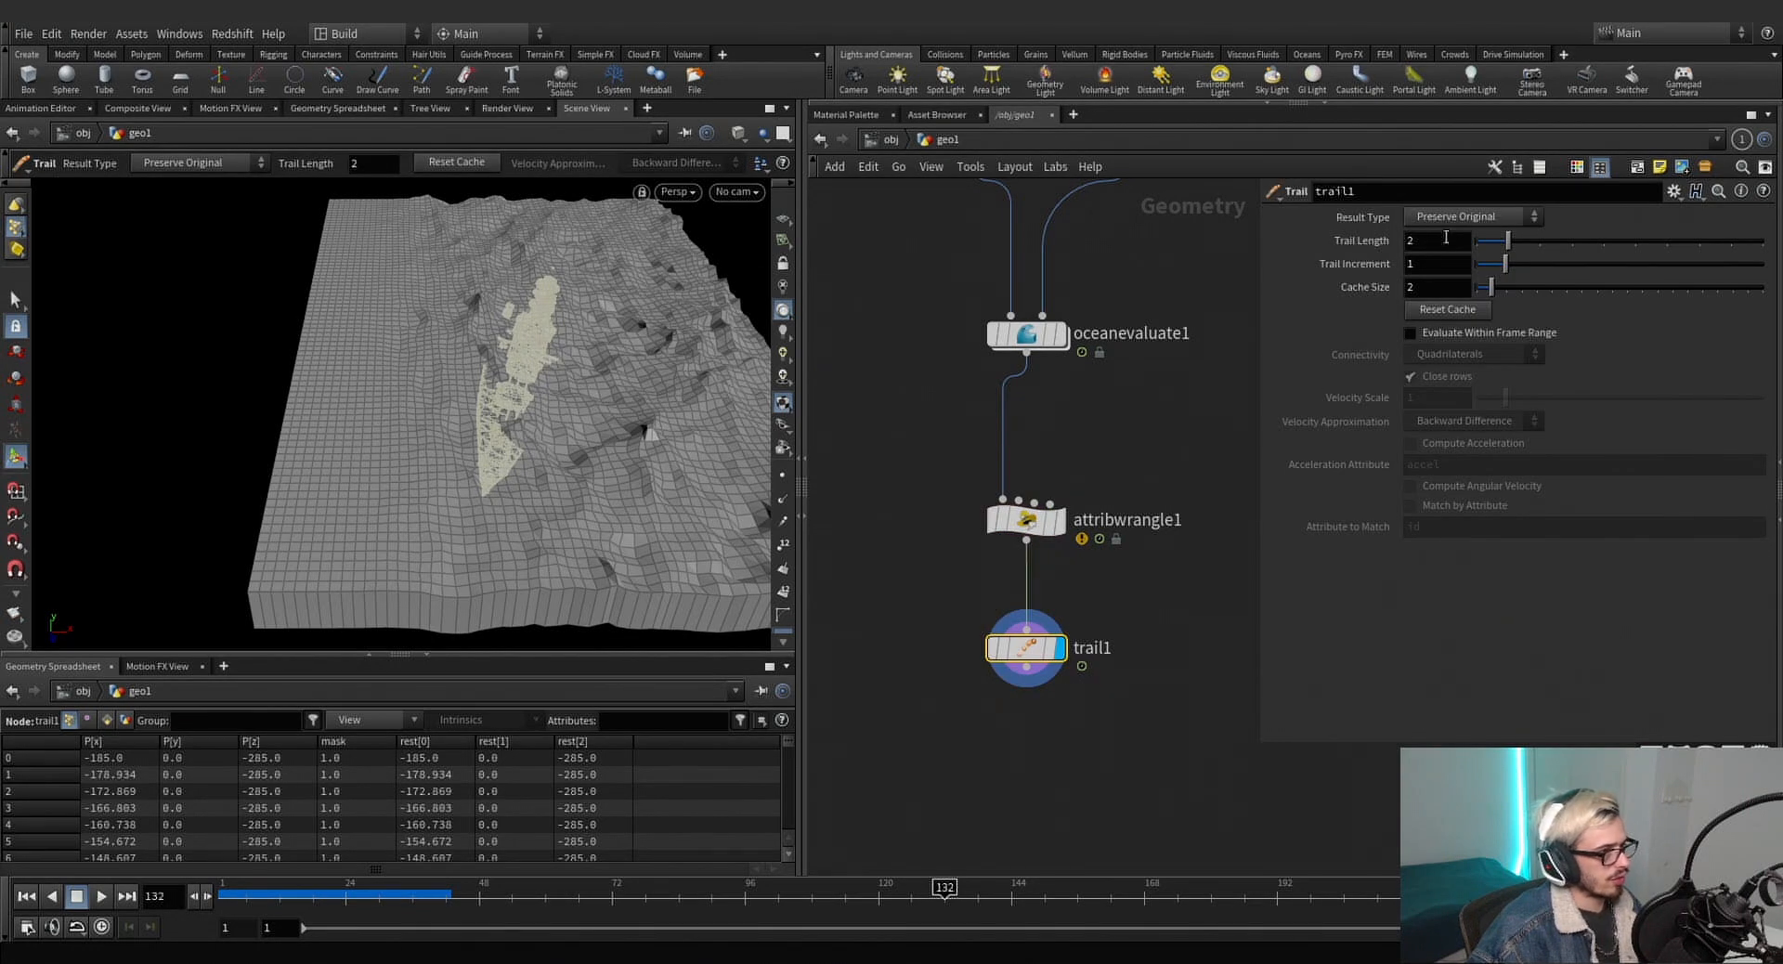
click(1470, 216)
click(1460, 291)
click(1464, 422)
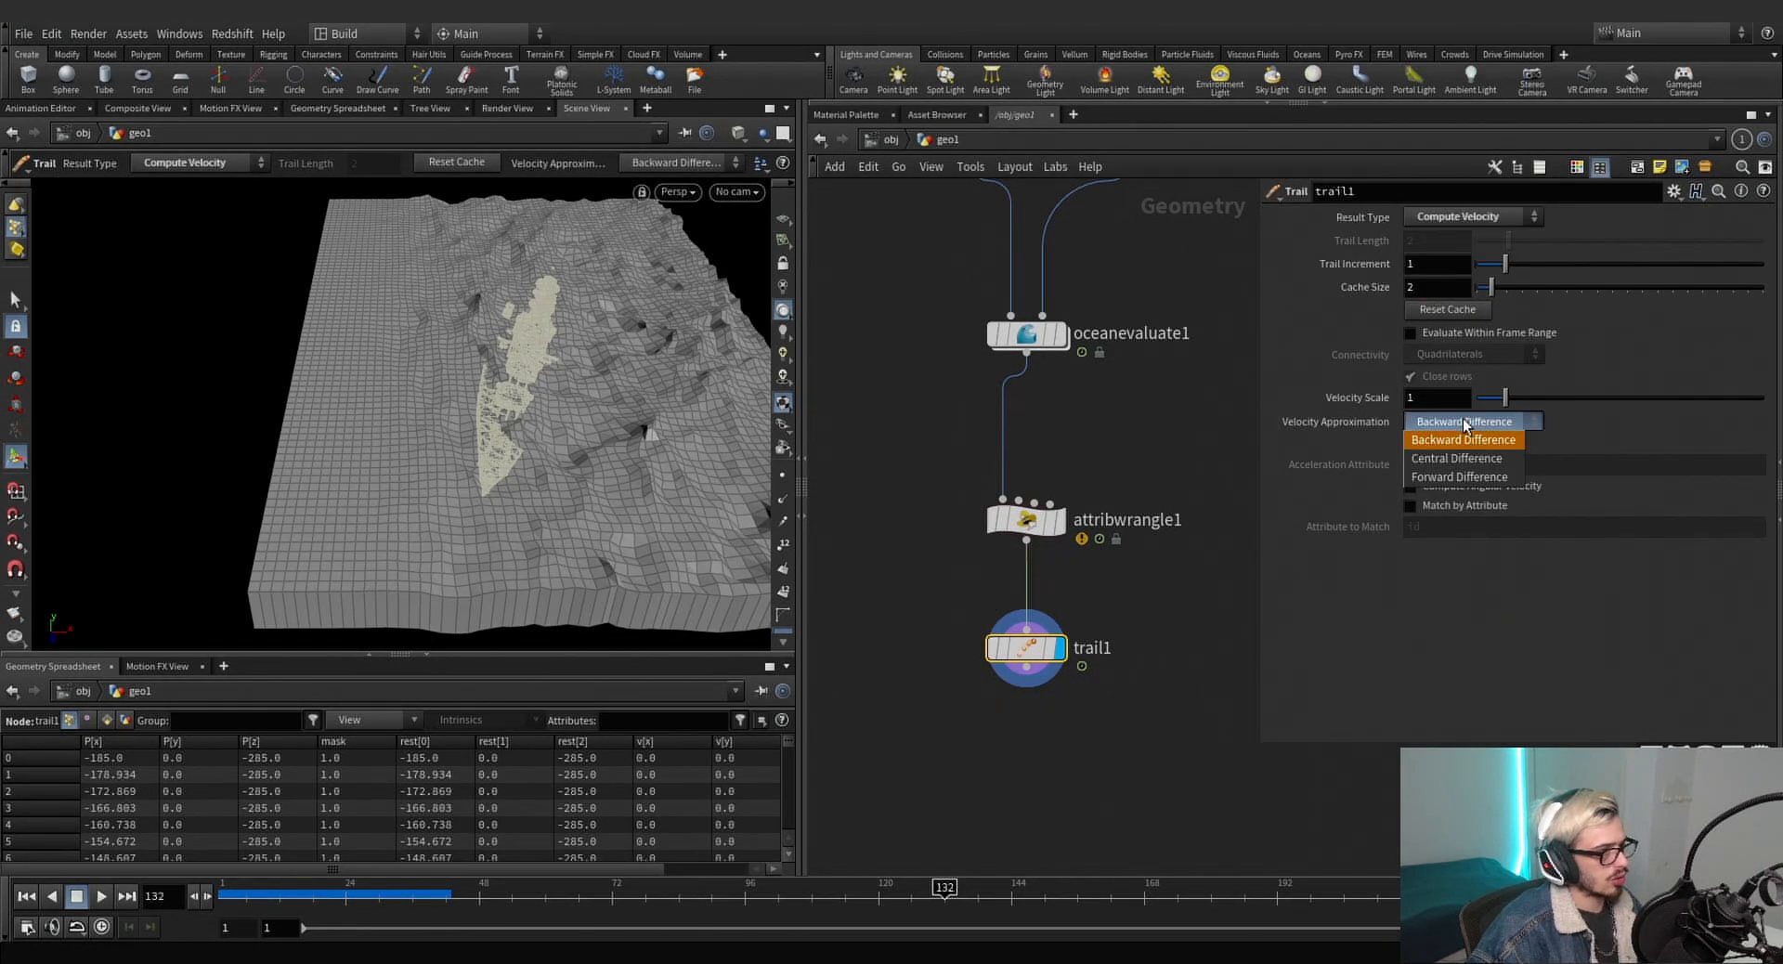
click(1465, 458)
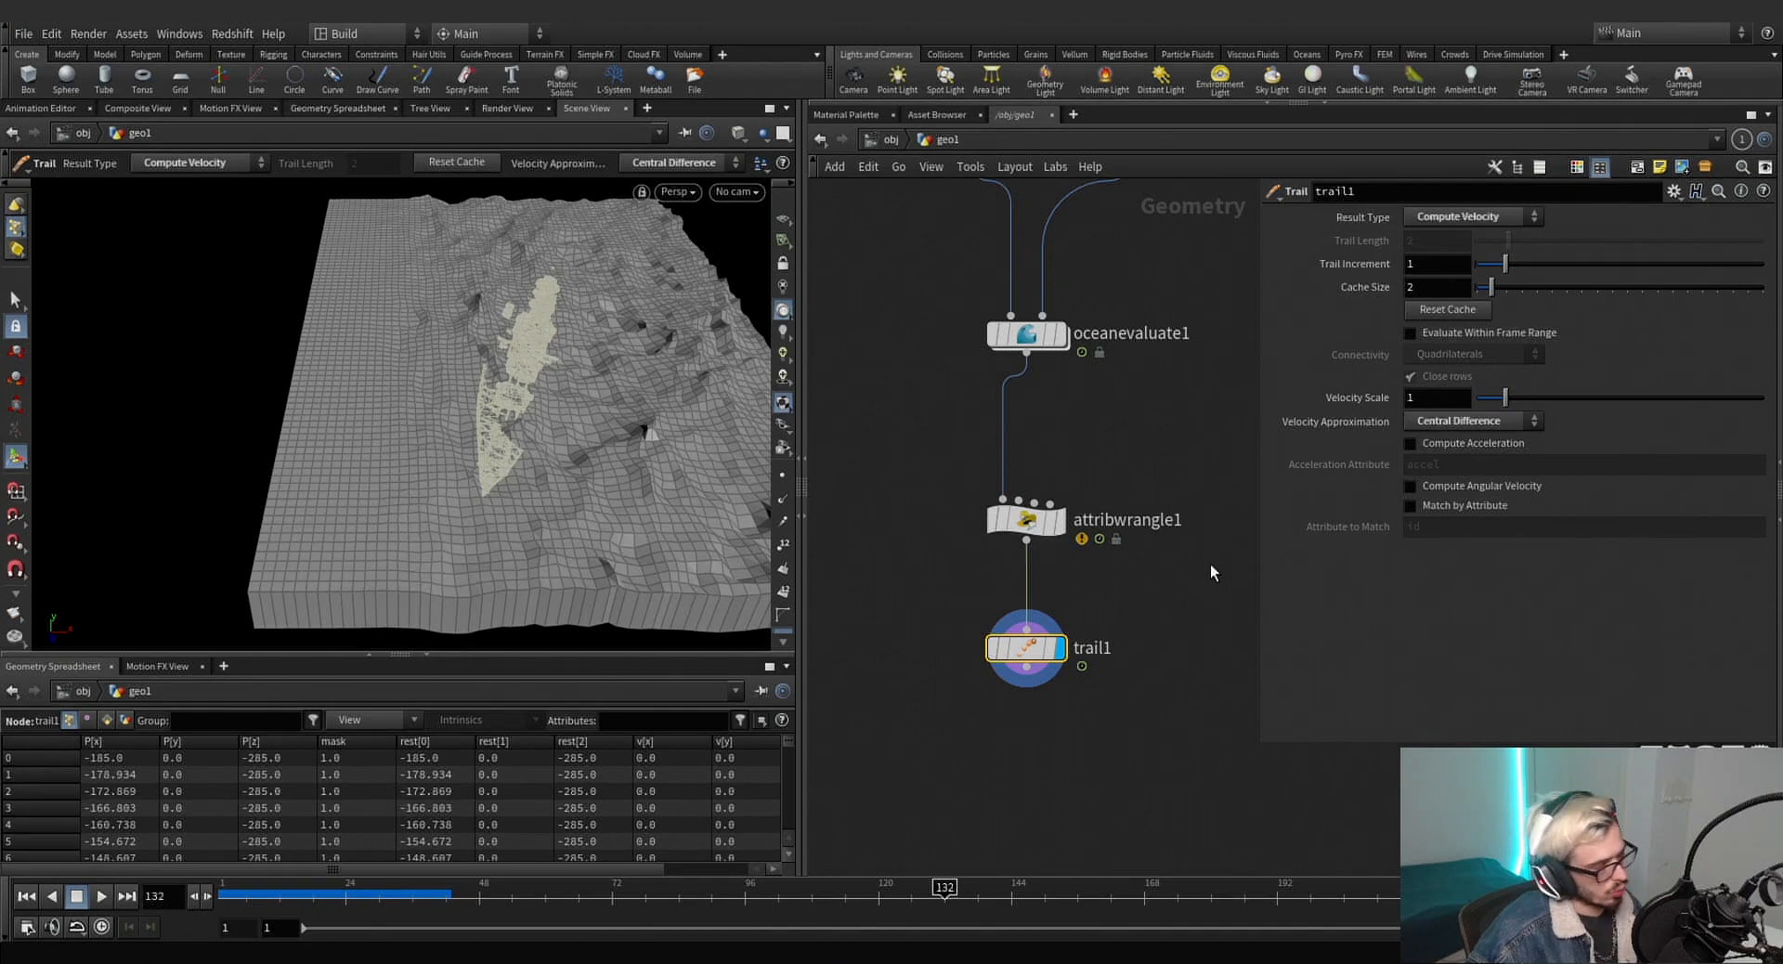
Add an IsoOffset node fed by rest1, display it, and set its Uniform Sampling Divs to 100.
scroll(991, 592, down, 3)
key(Tab)
text(is)
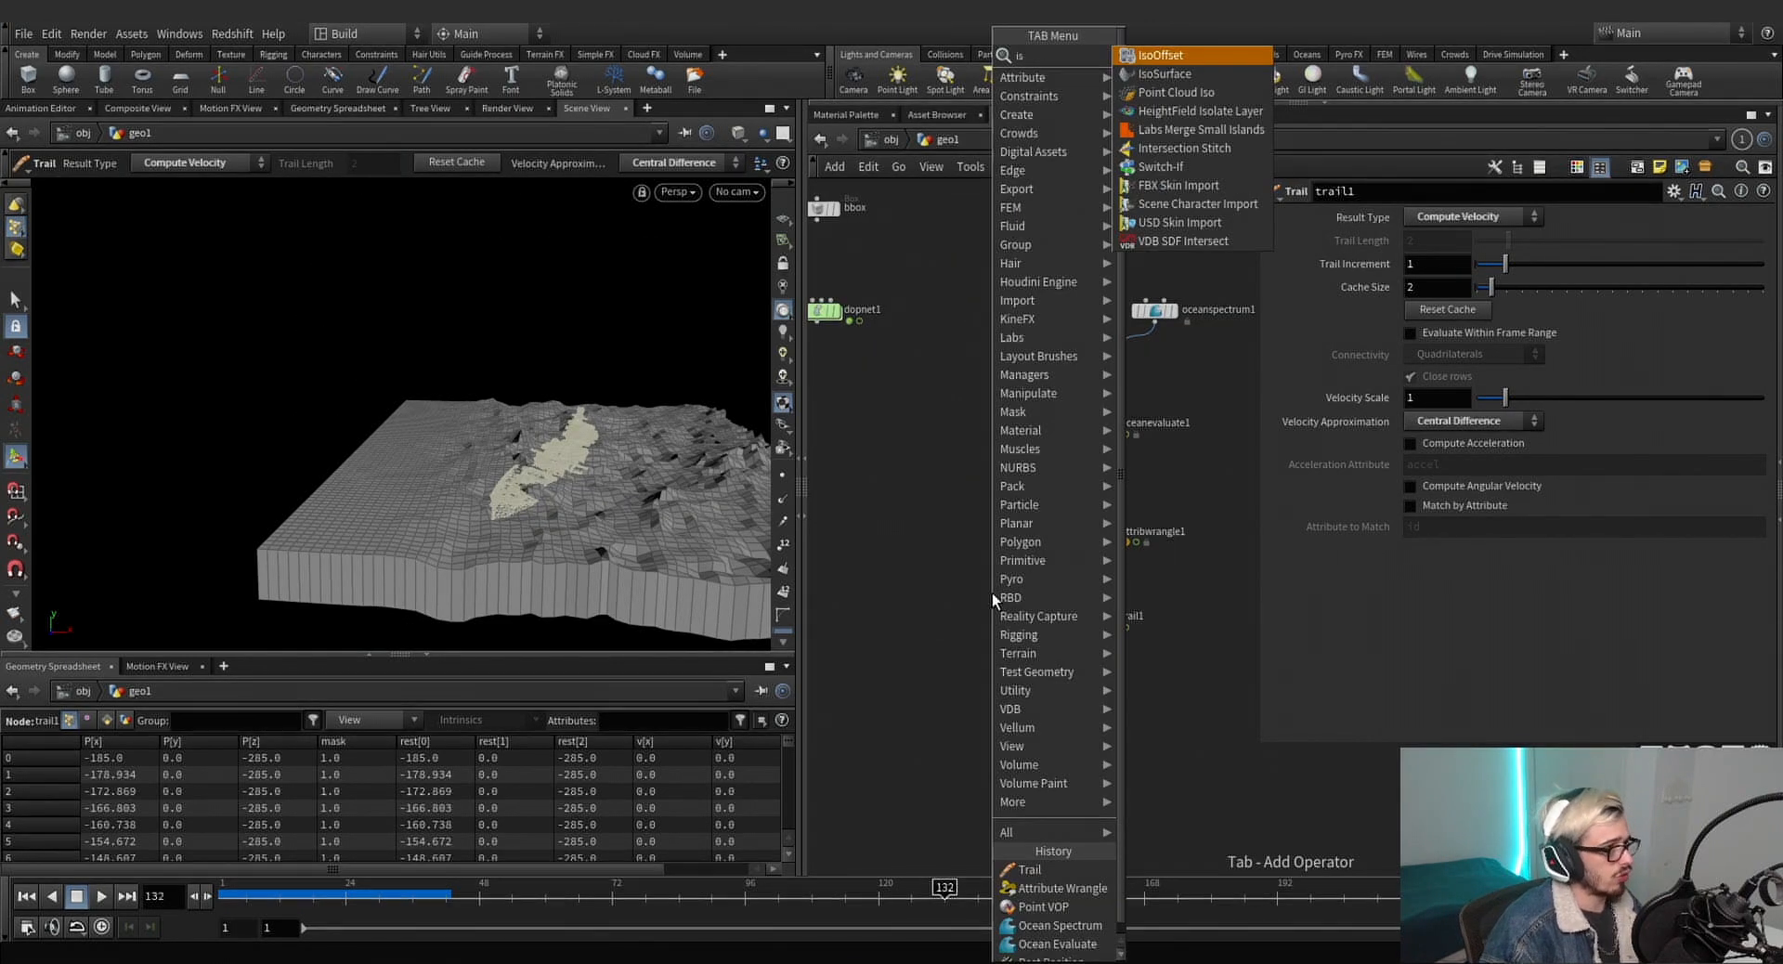
key(Return)
click(992, 593)
scroll(1003, 371, up, 3)
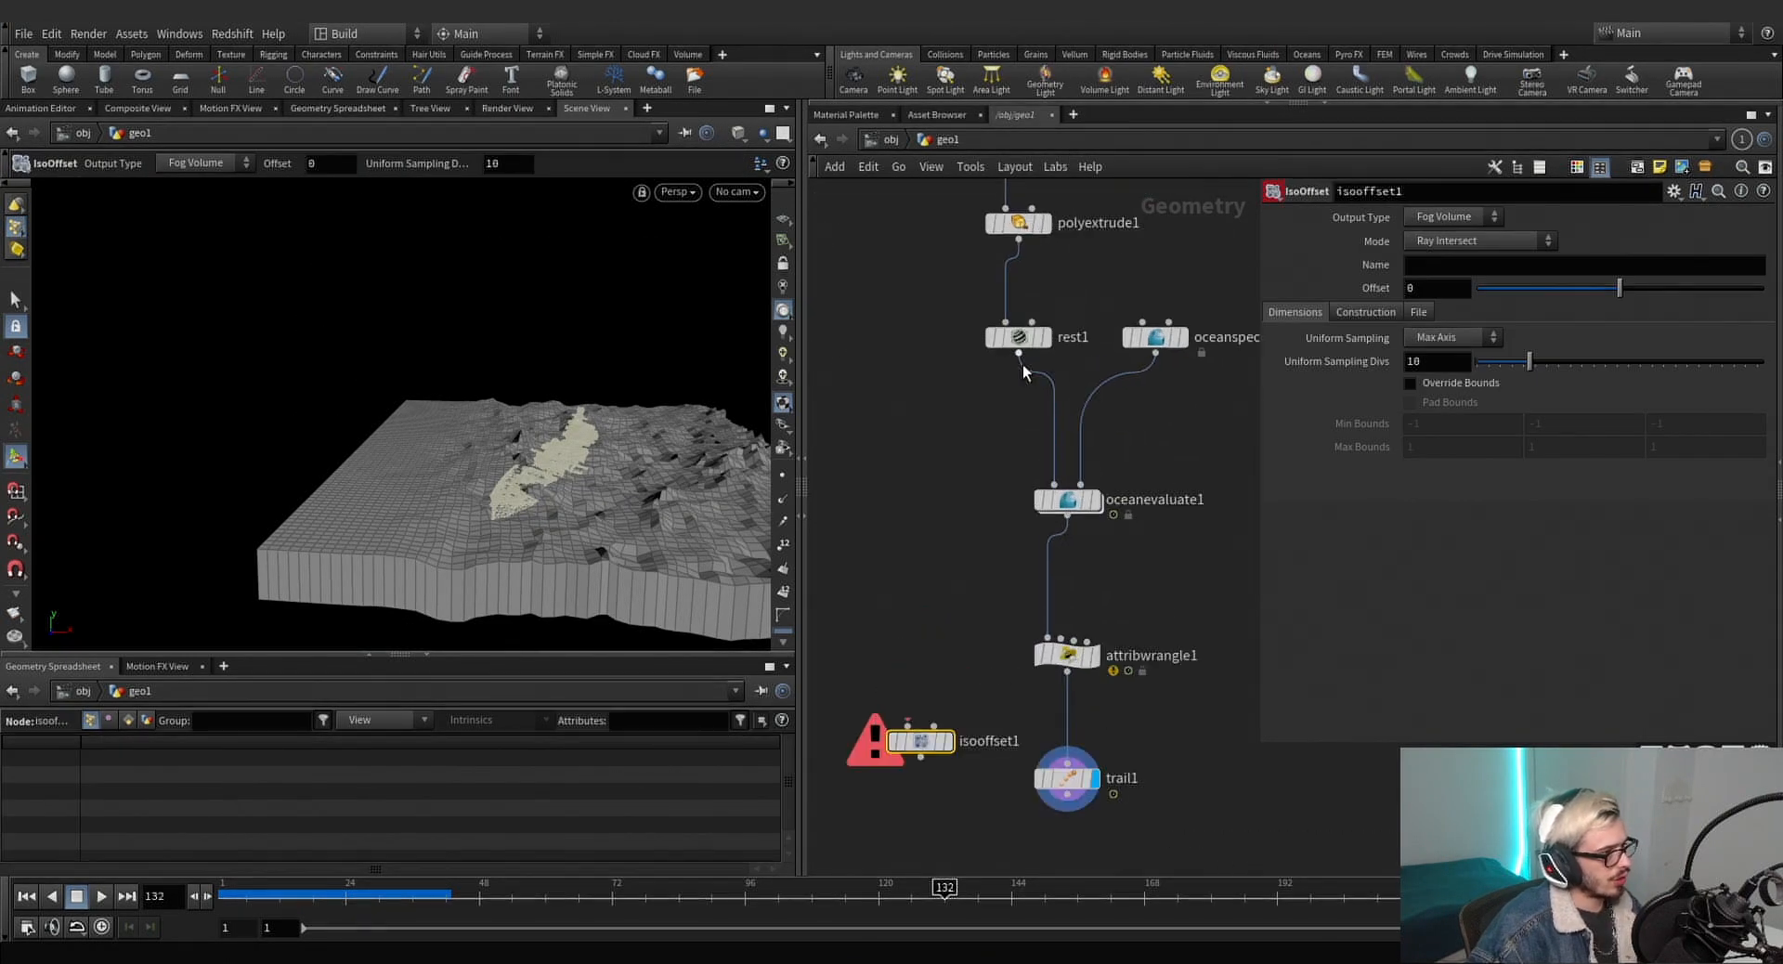
drag(1022, 364, 915, 759)
click(924, 747)
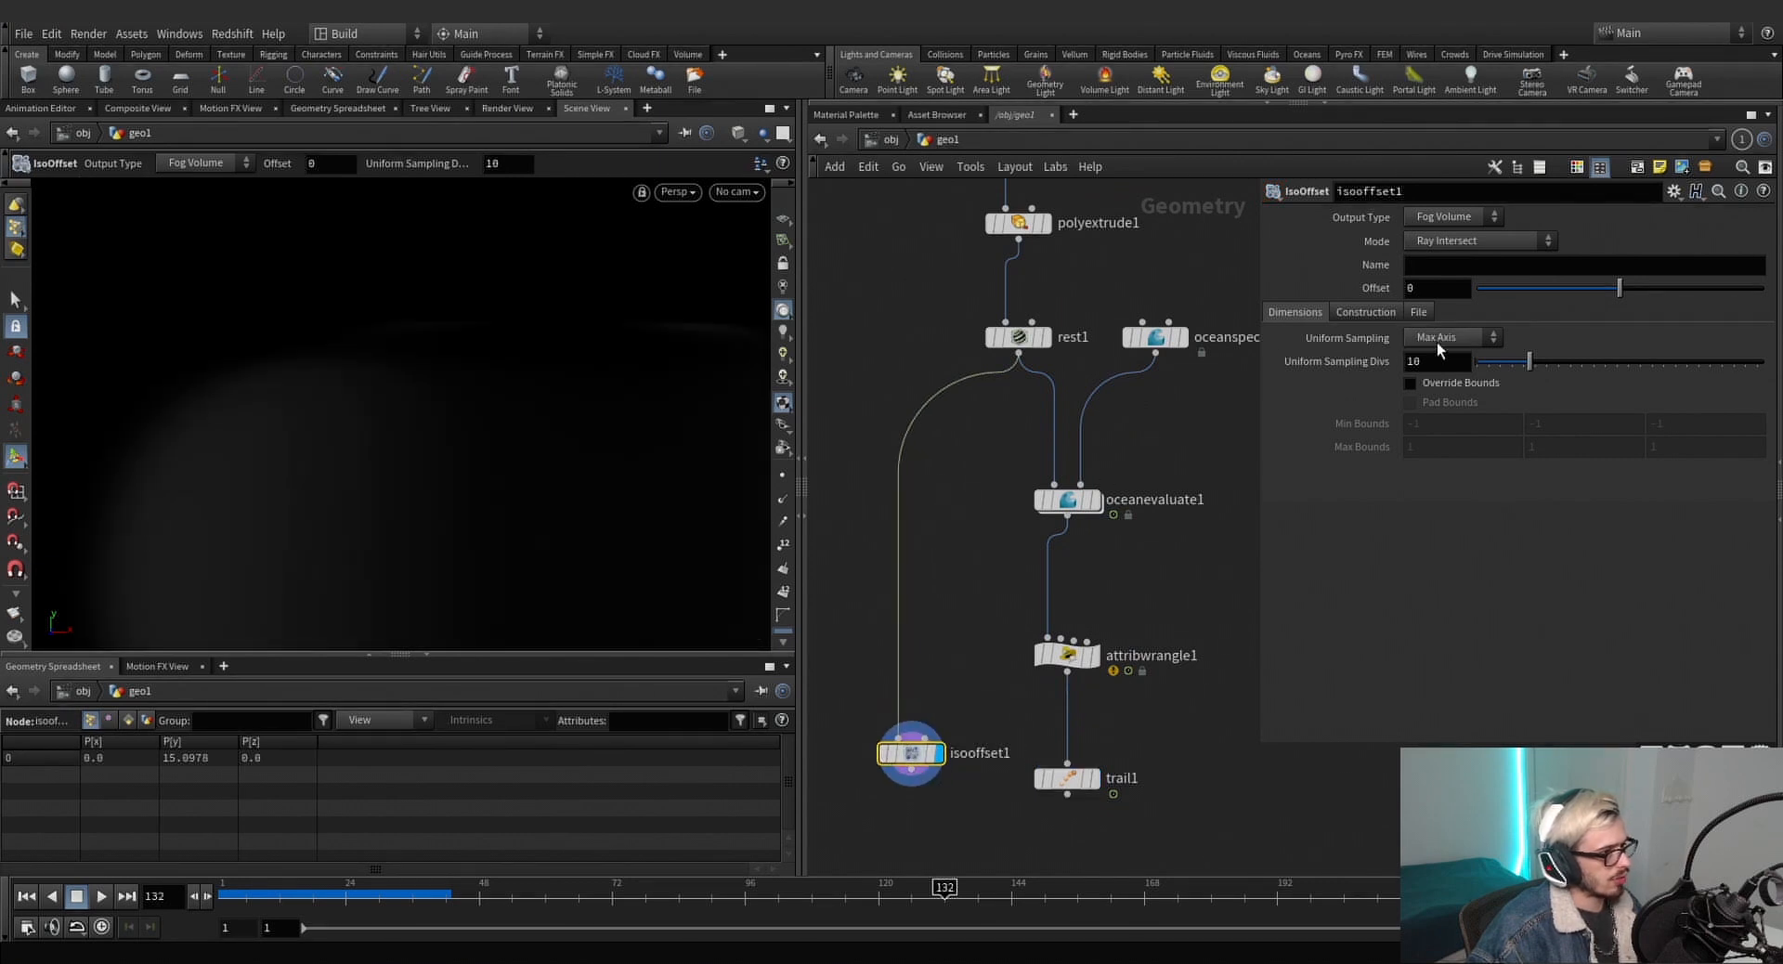
click(1147, 580)
Add a Scatter node below isooffset1, connected to its output, and display it.
middle_drag(983, 635, 975, 468)
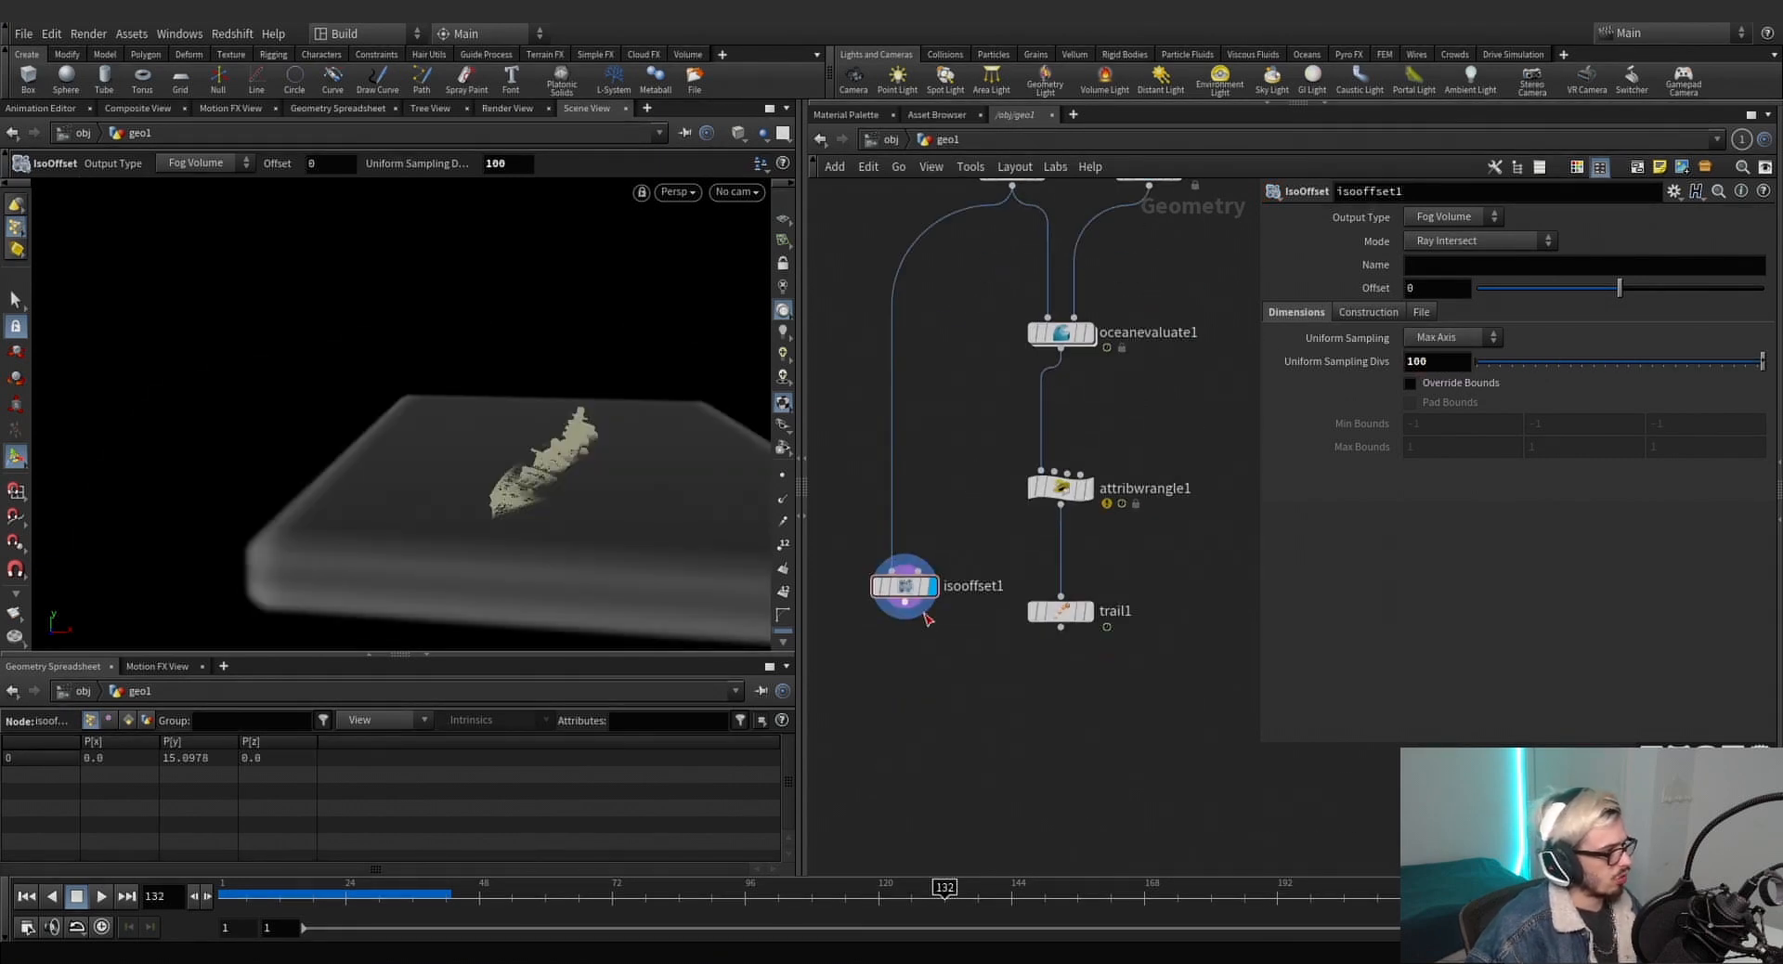
key(Tab)
text(scatter)
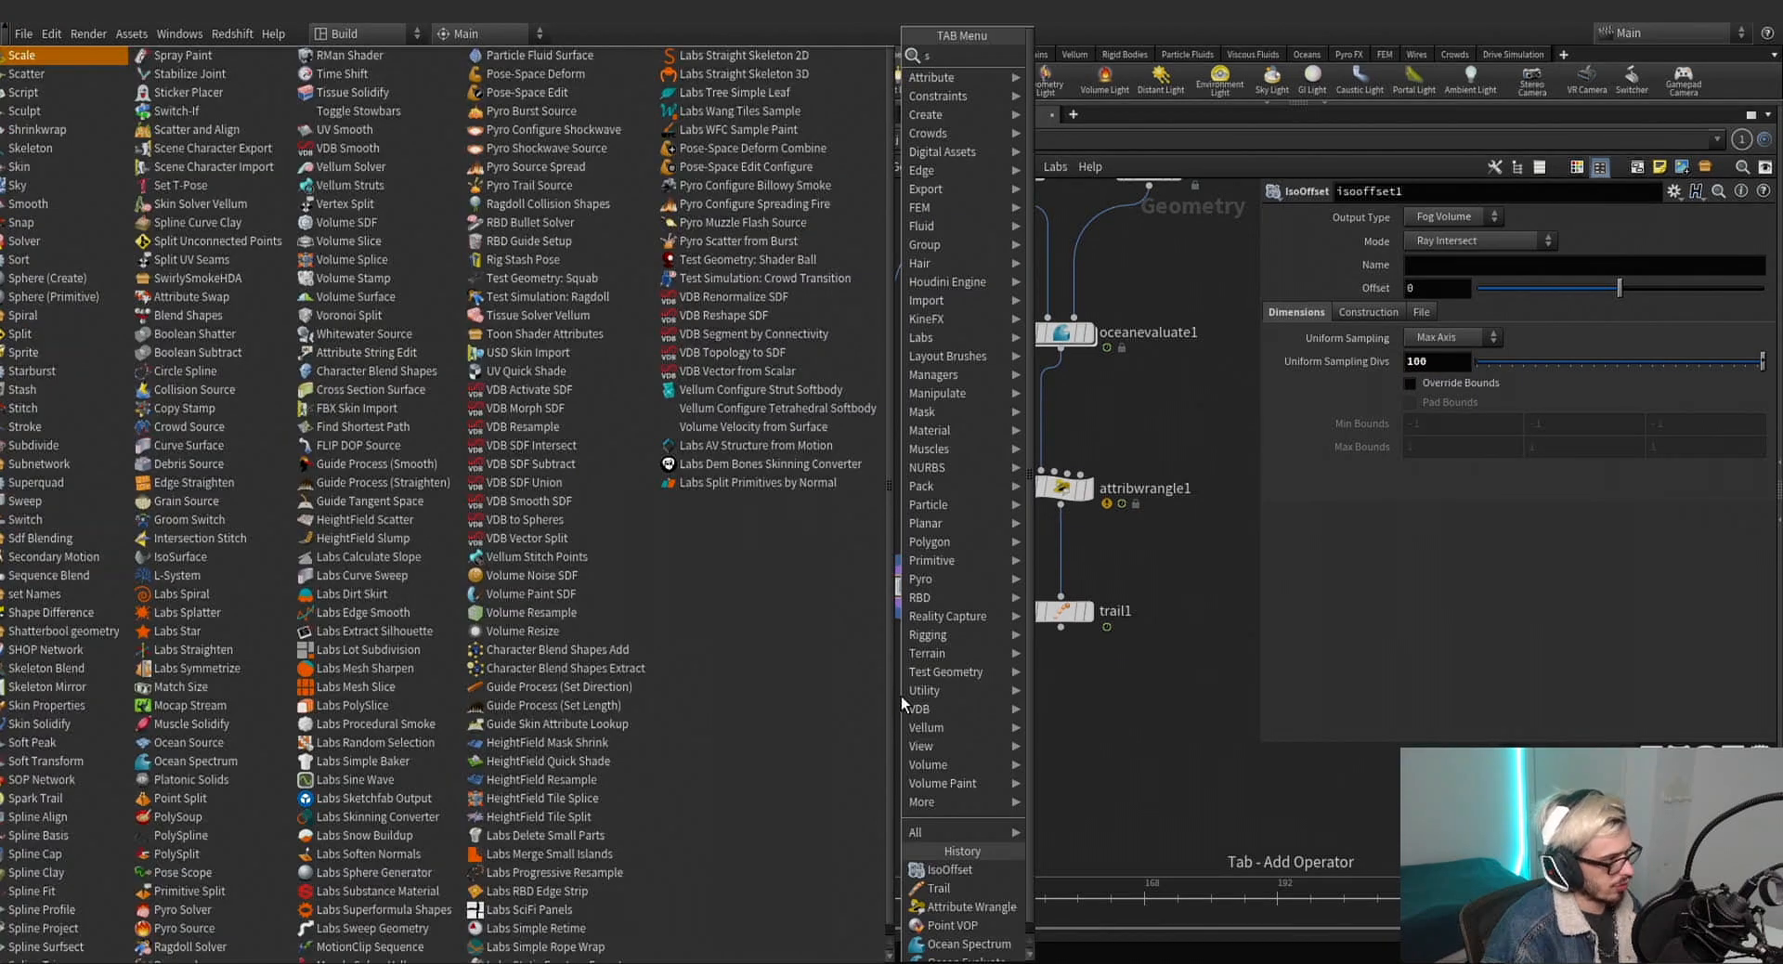
key(Return)
click(900, 694)
drag(900, 696, 905, 706)
click(933, 705)
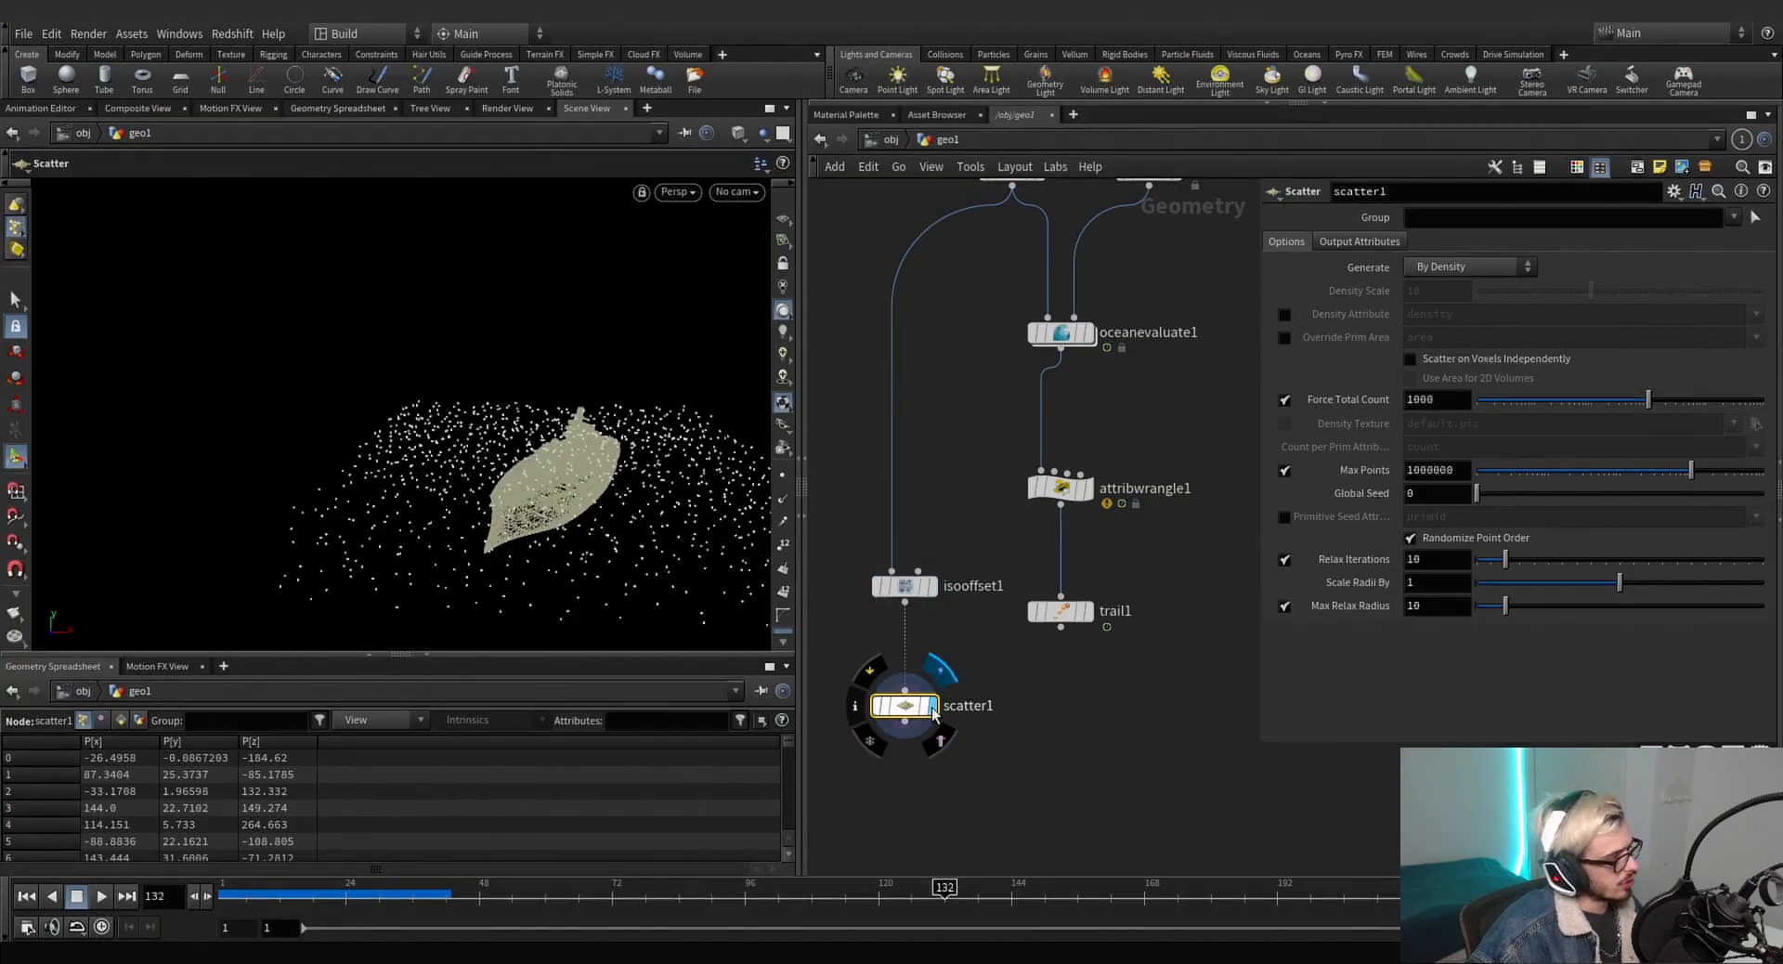
Disable Relax Iterations on scatter1 and set Force Total Count to 10000.
click(1285, 560)
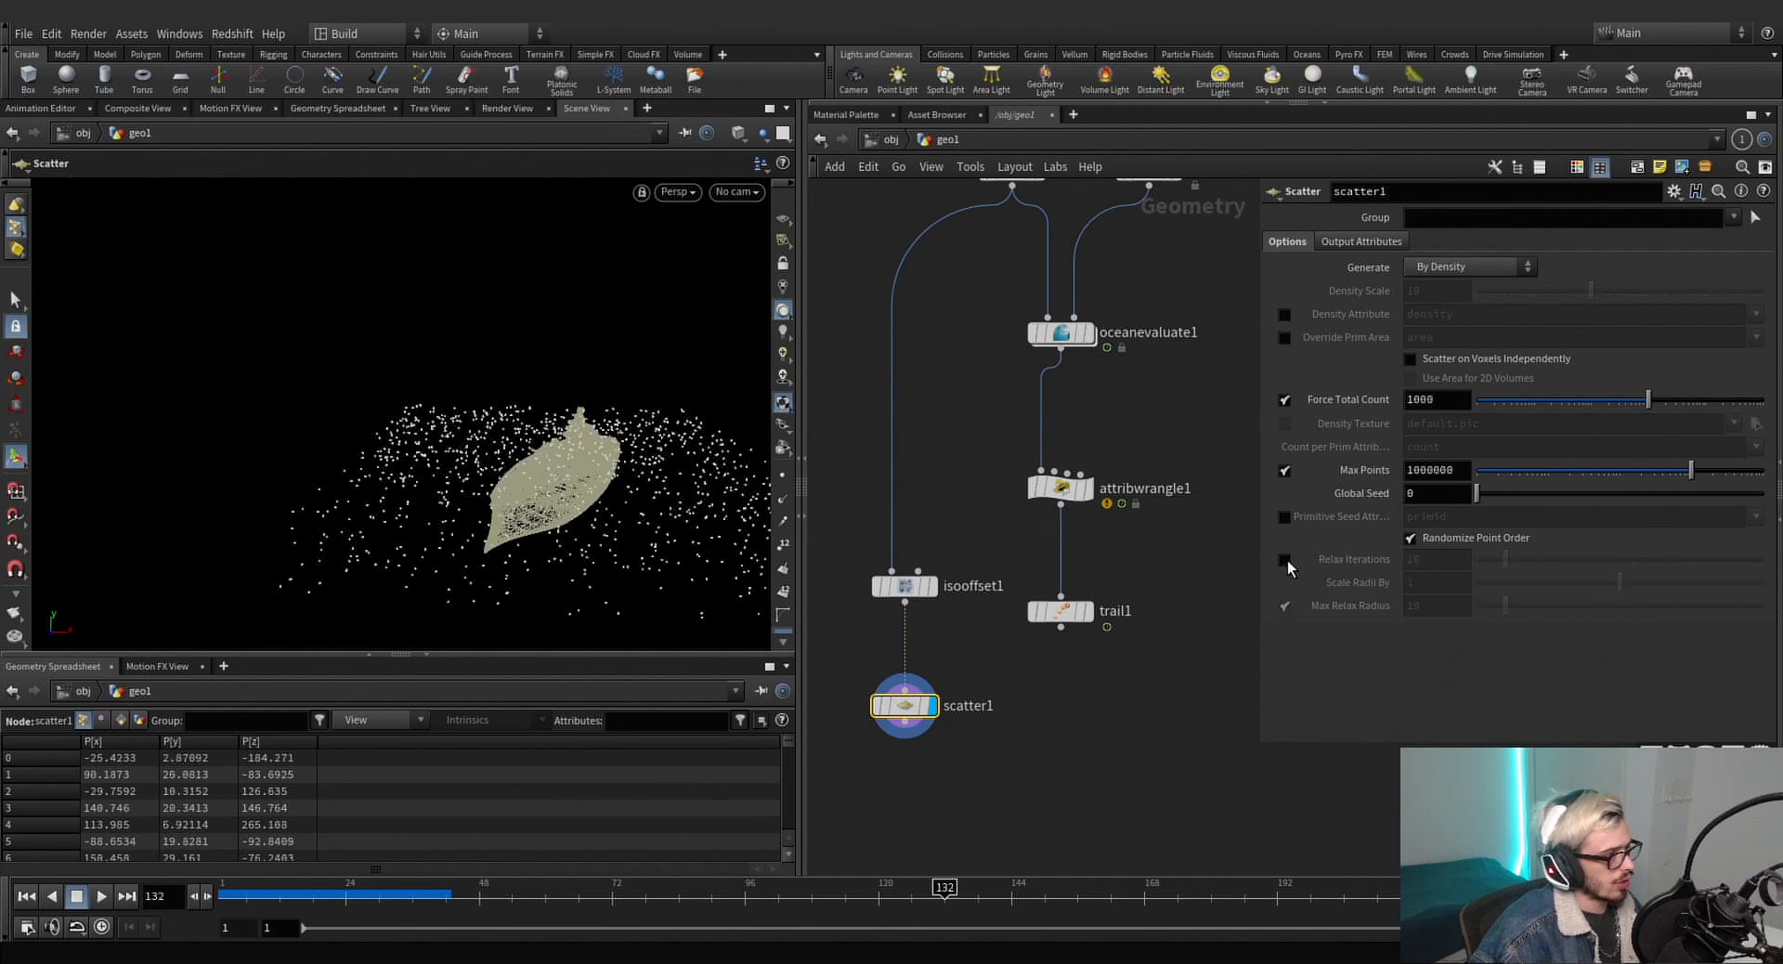
click(1457, 401)
key(Return)
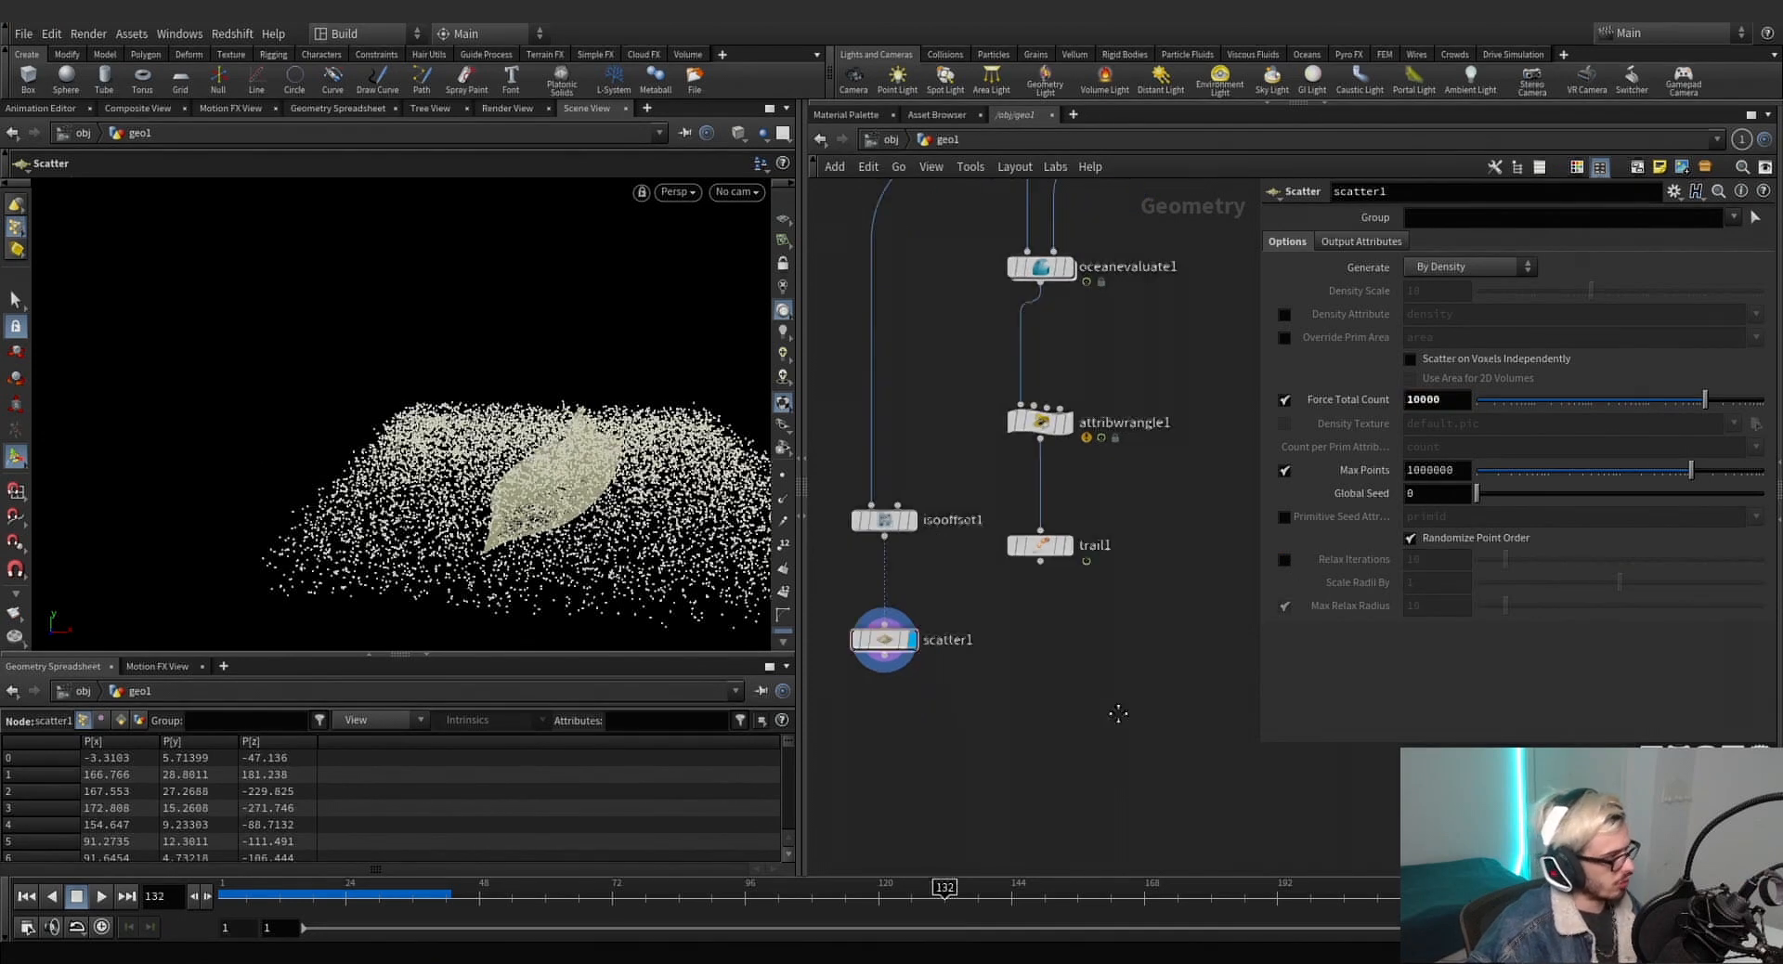
Add a Point Deform node with scatter1 wired into its first input and trail1 into its second.
key(Tab)
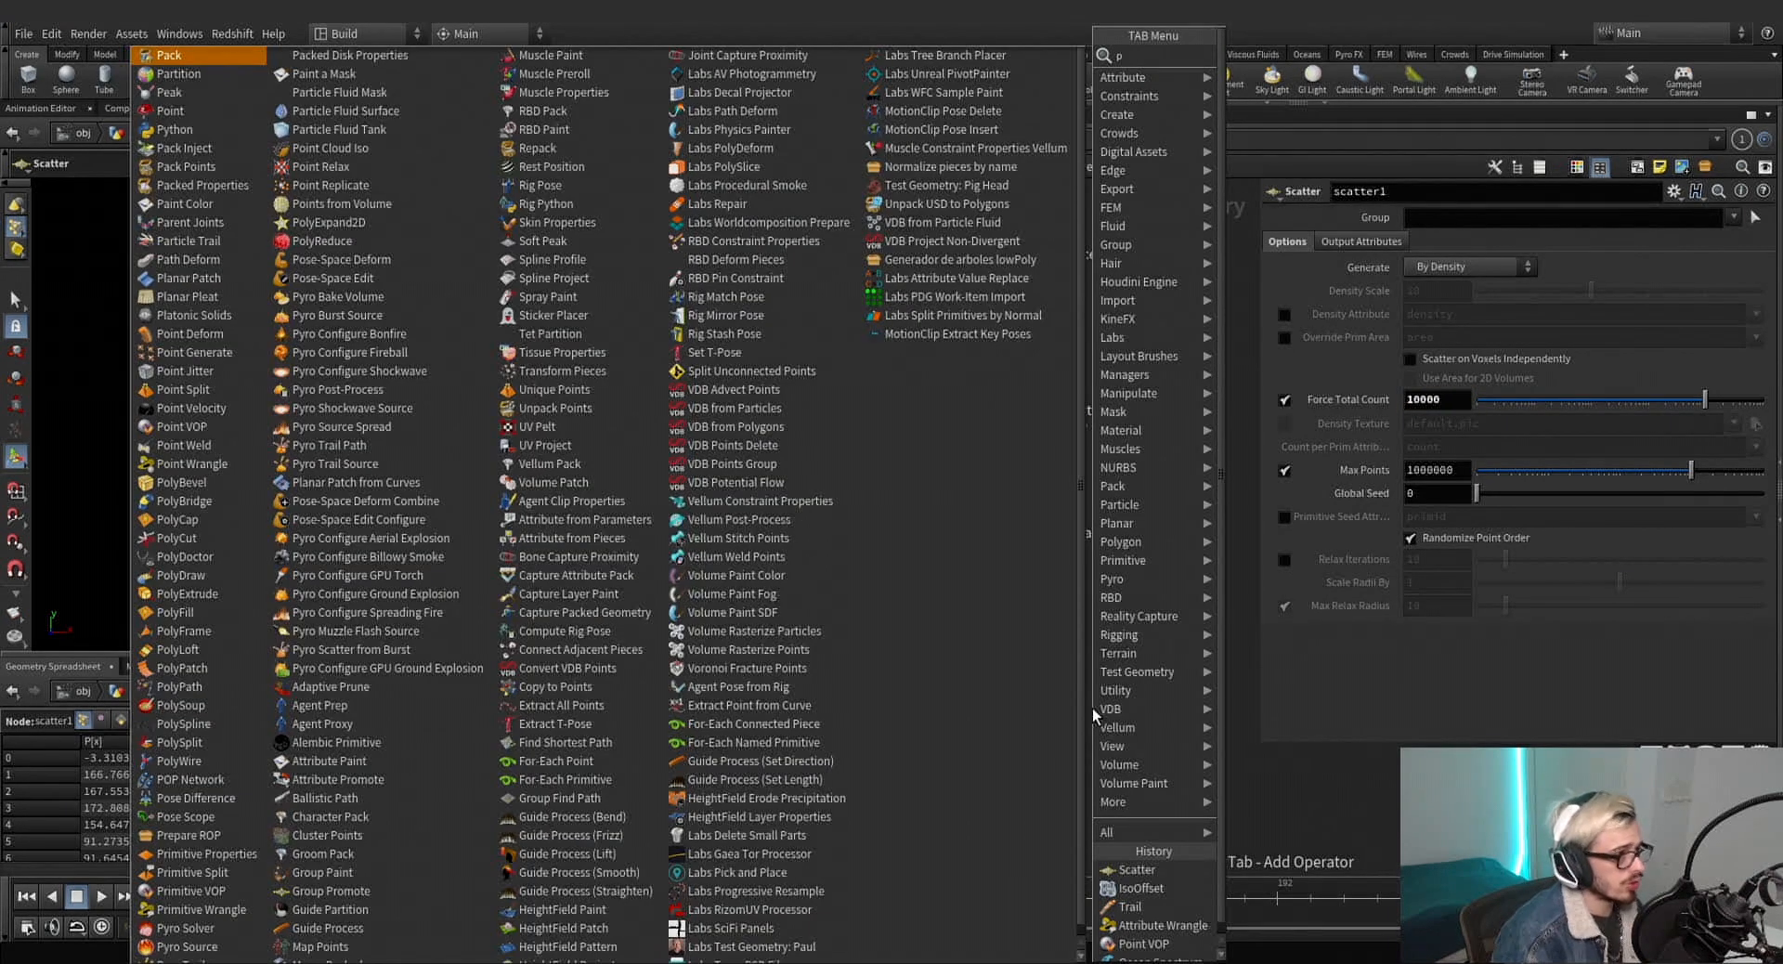
text(point)
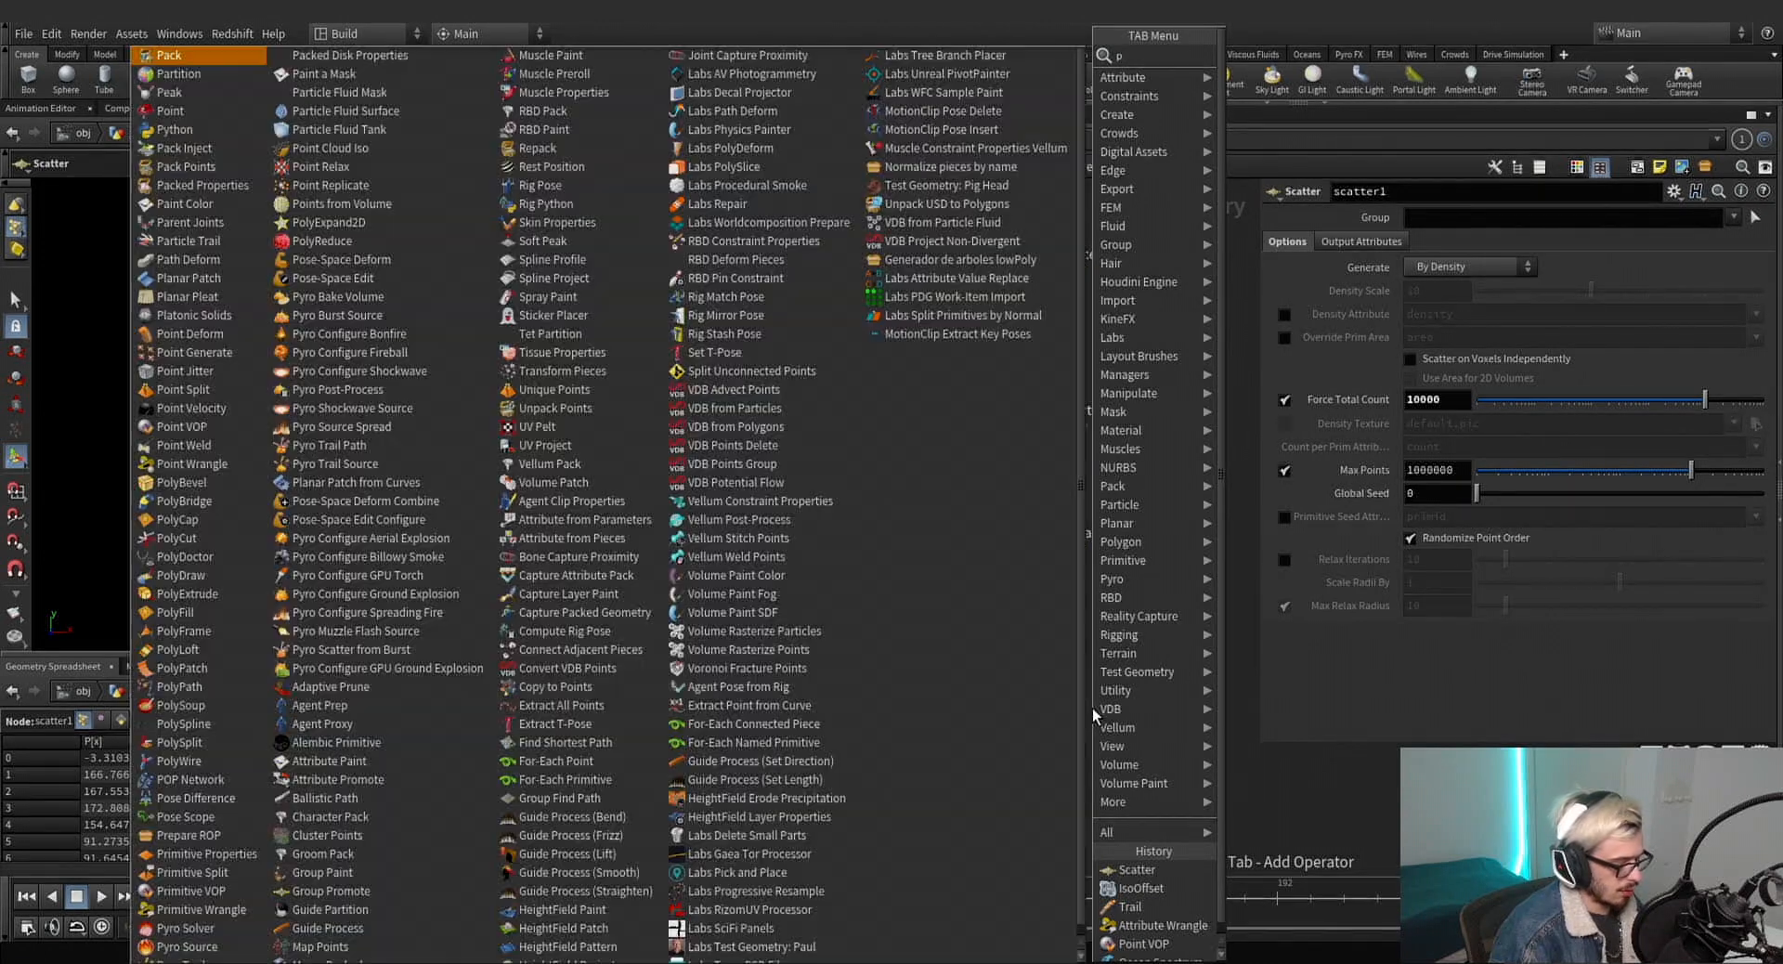
key(Return)
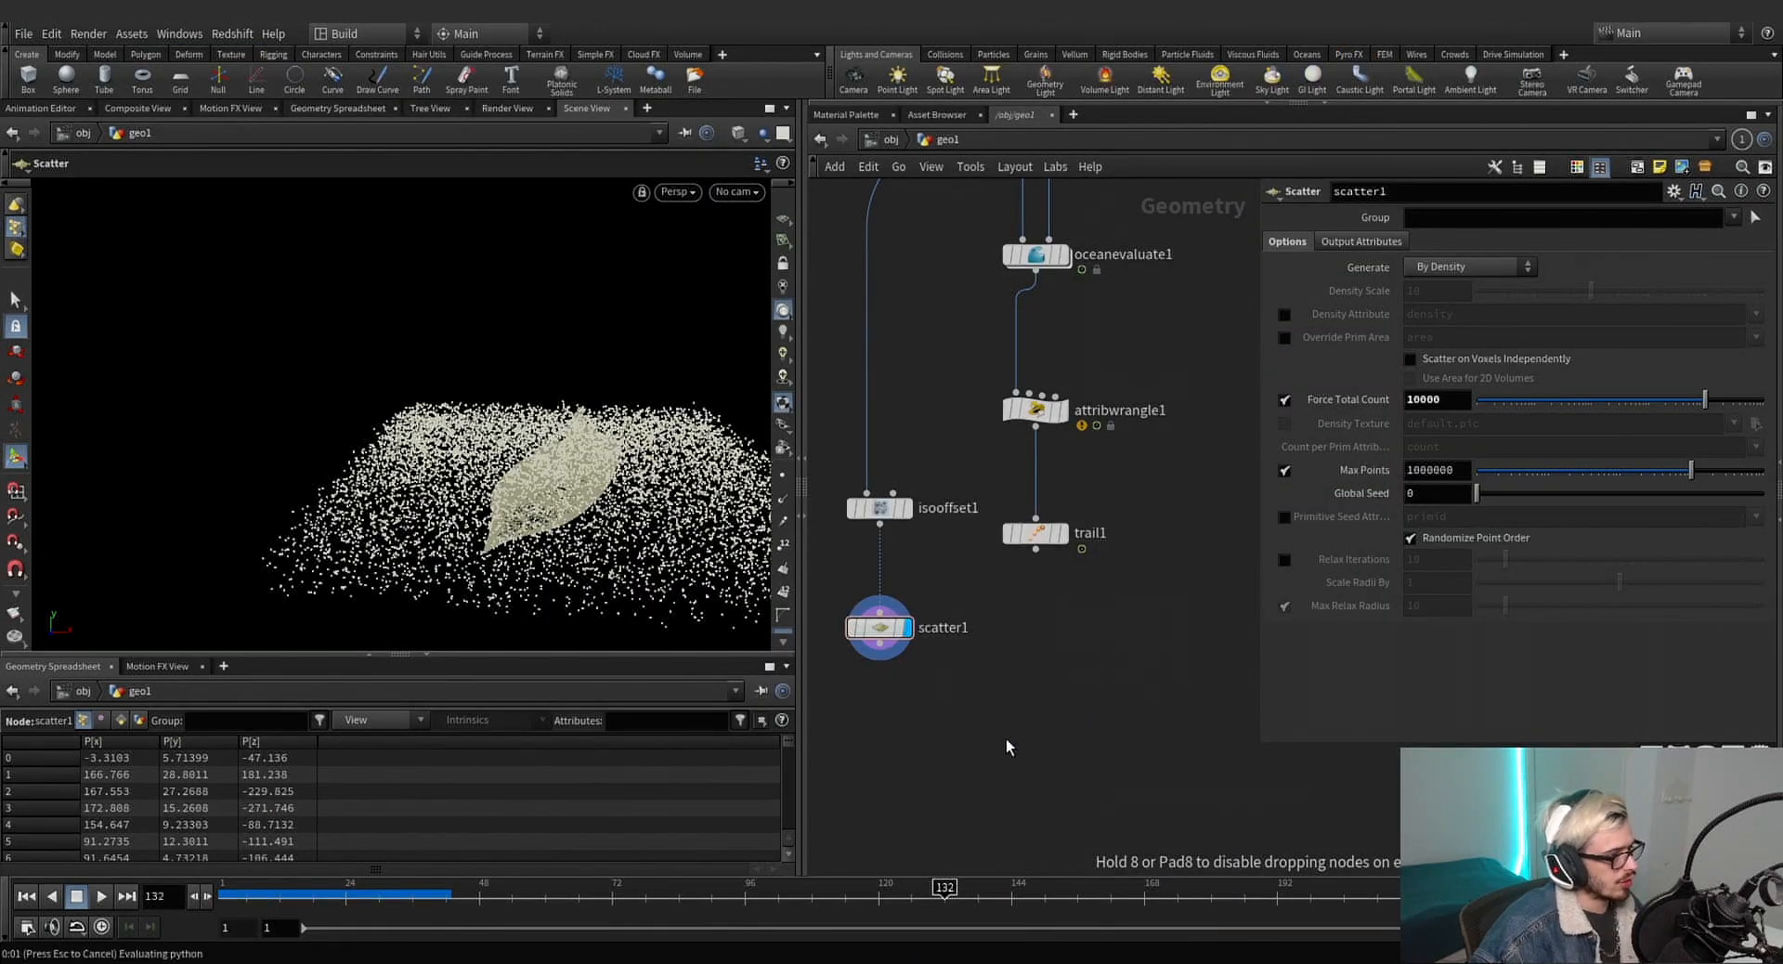
click(1002, 739)
drag(998, 743, 1015, 760)
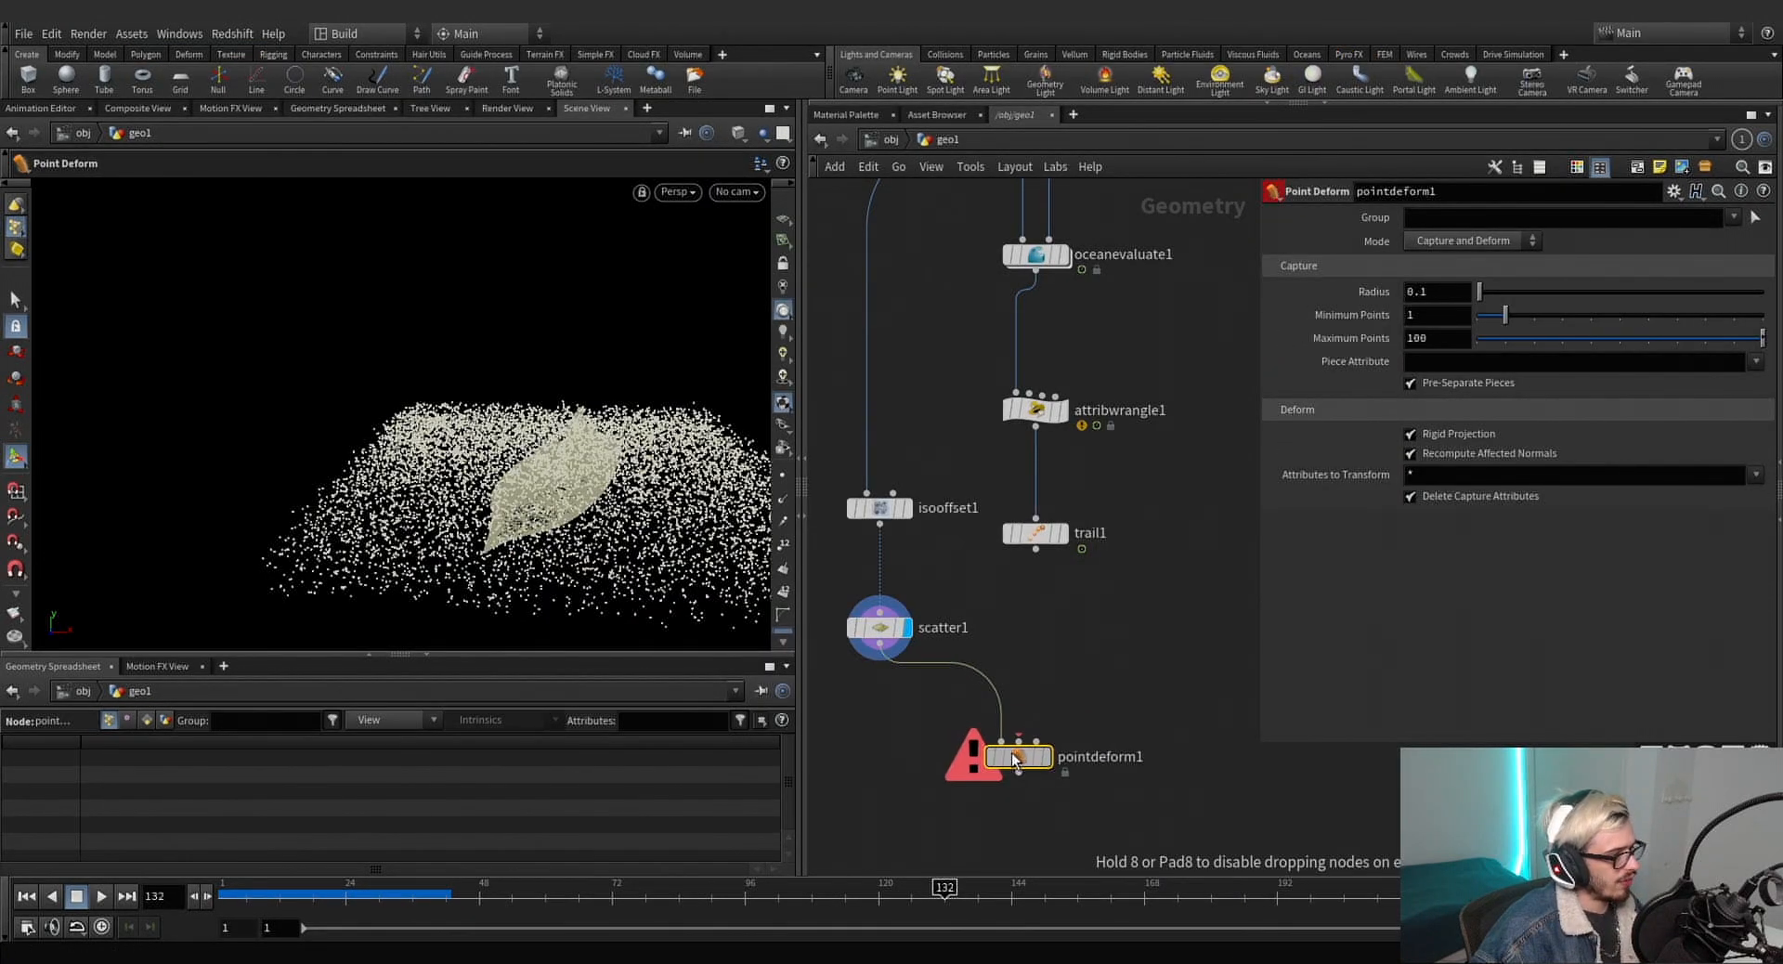
click(1035, 550)
click(1018, 740)
Rewire isooffset1's input from rest1 to attribwrangle1's output, and display pointdeform1.
click(1067, 532)
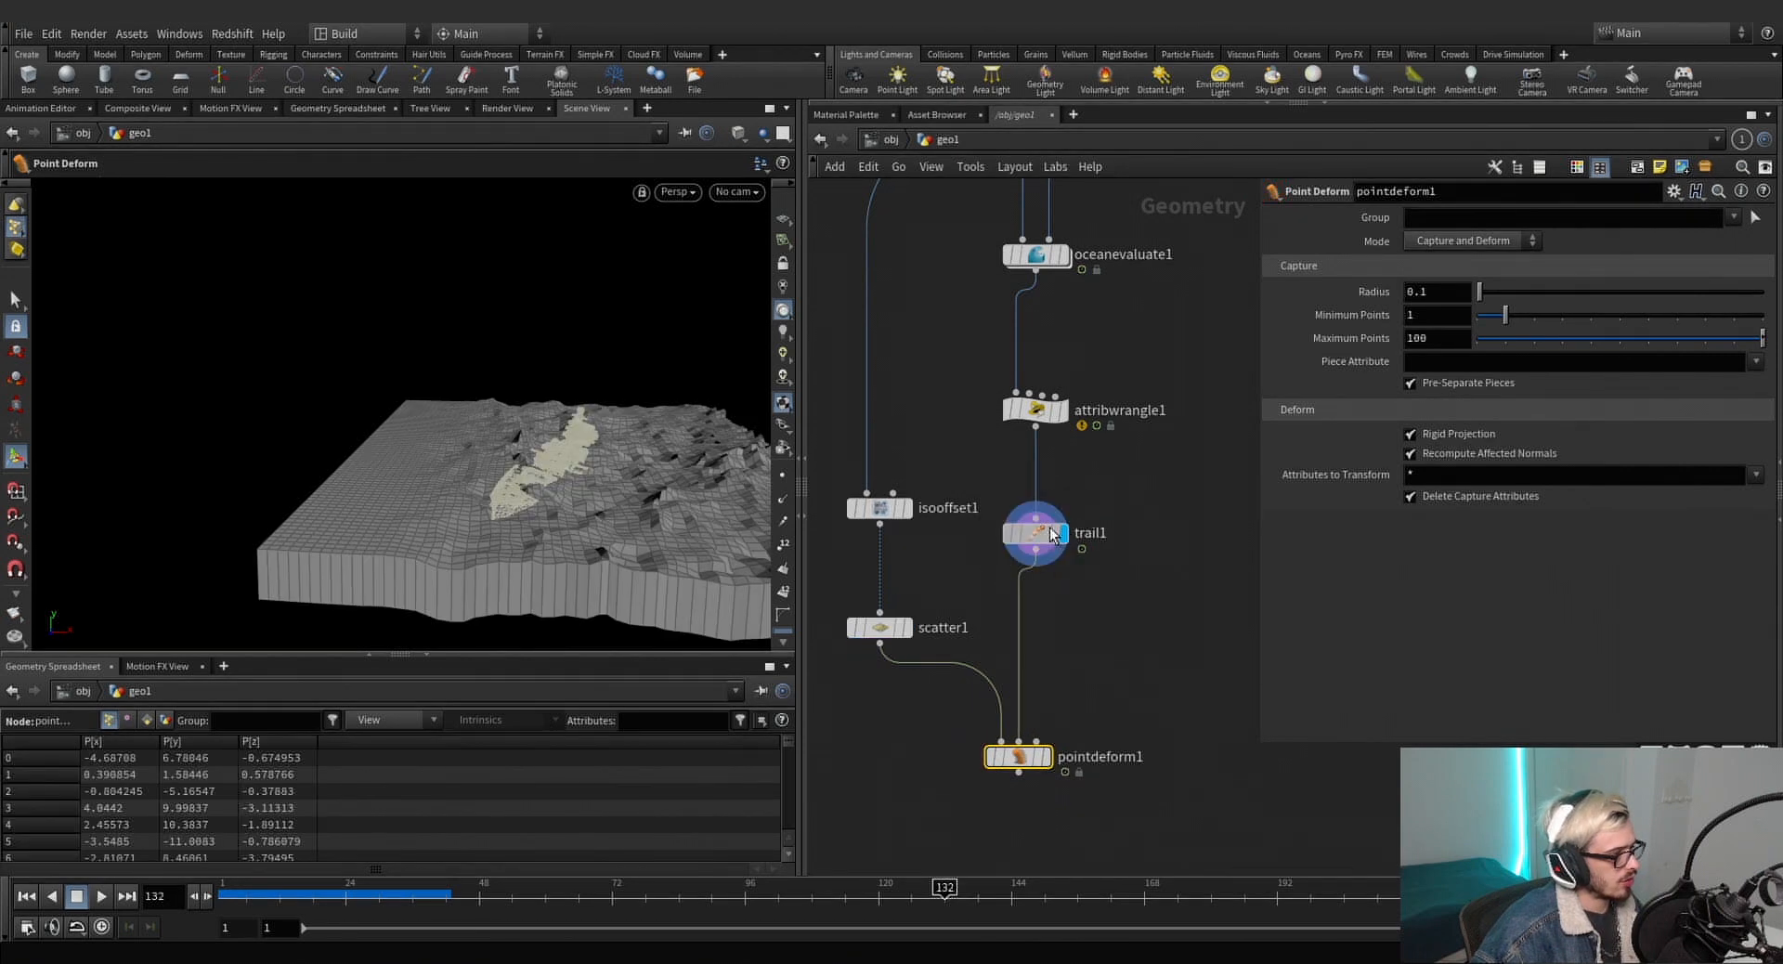
click(1041, 534)
middle_drag(1095, 681, 1053, 611)
click(1007, 685)
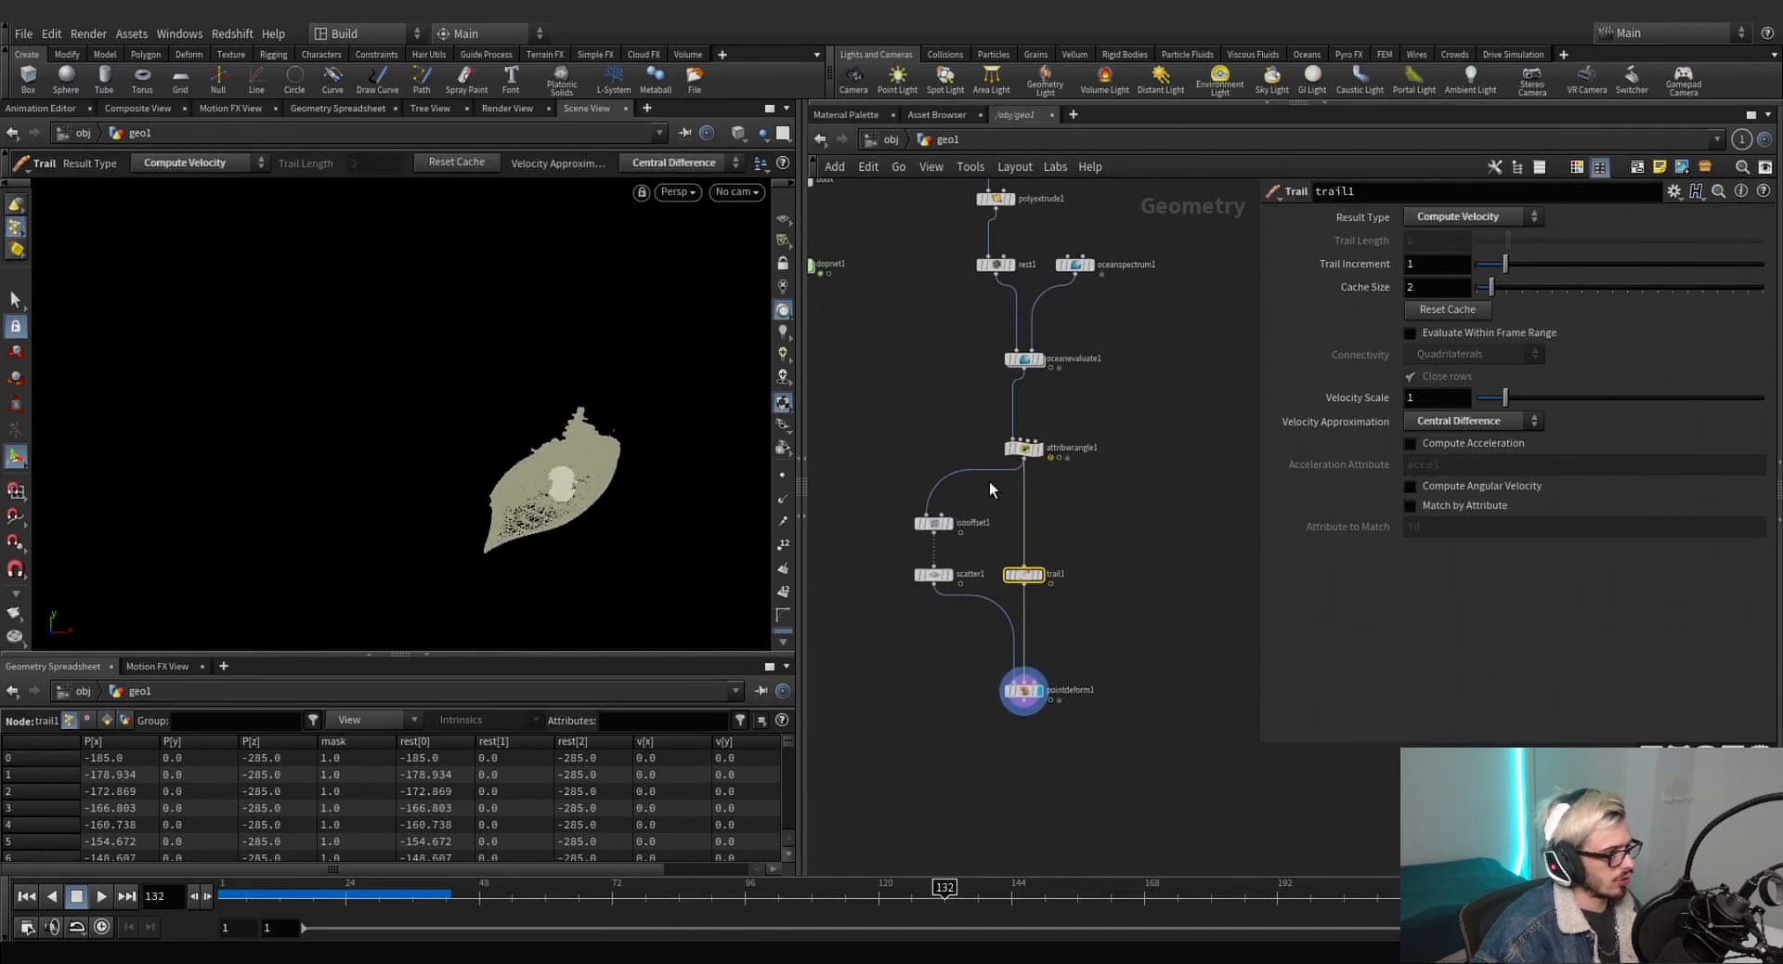
Insert a Time Shift node between attribwrangle1 and isooffset1.
scroll(989, 481, up, 2)
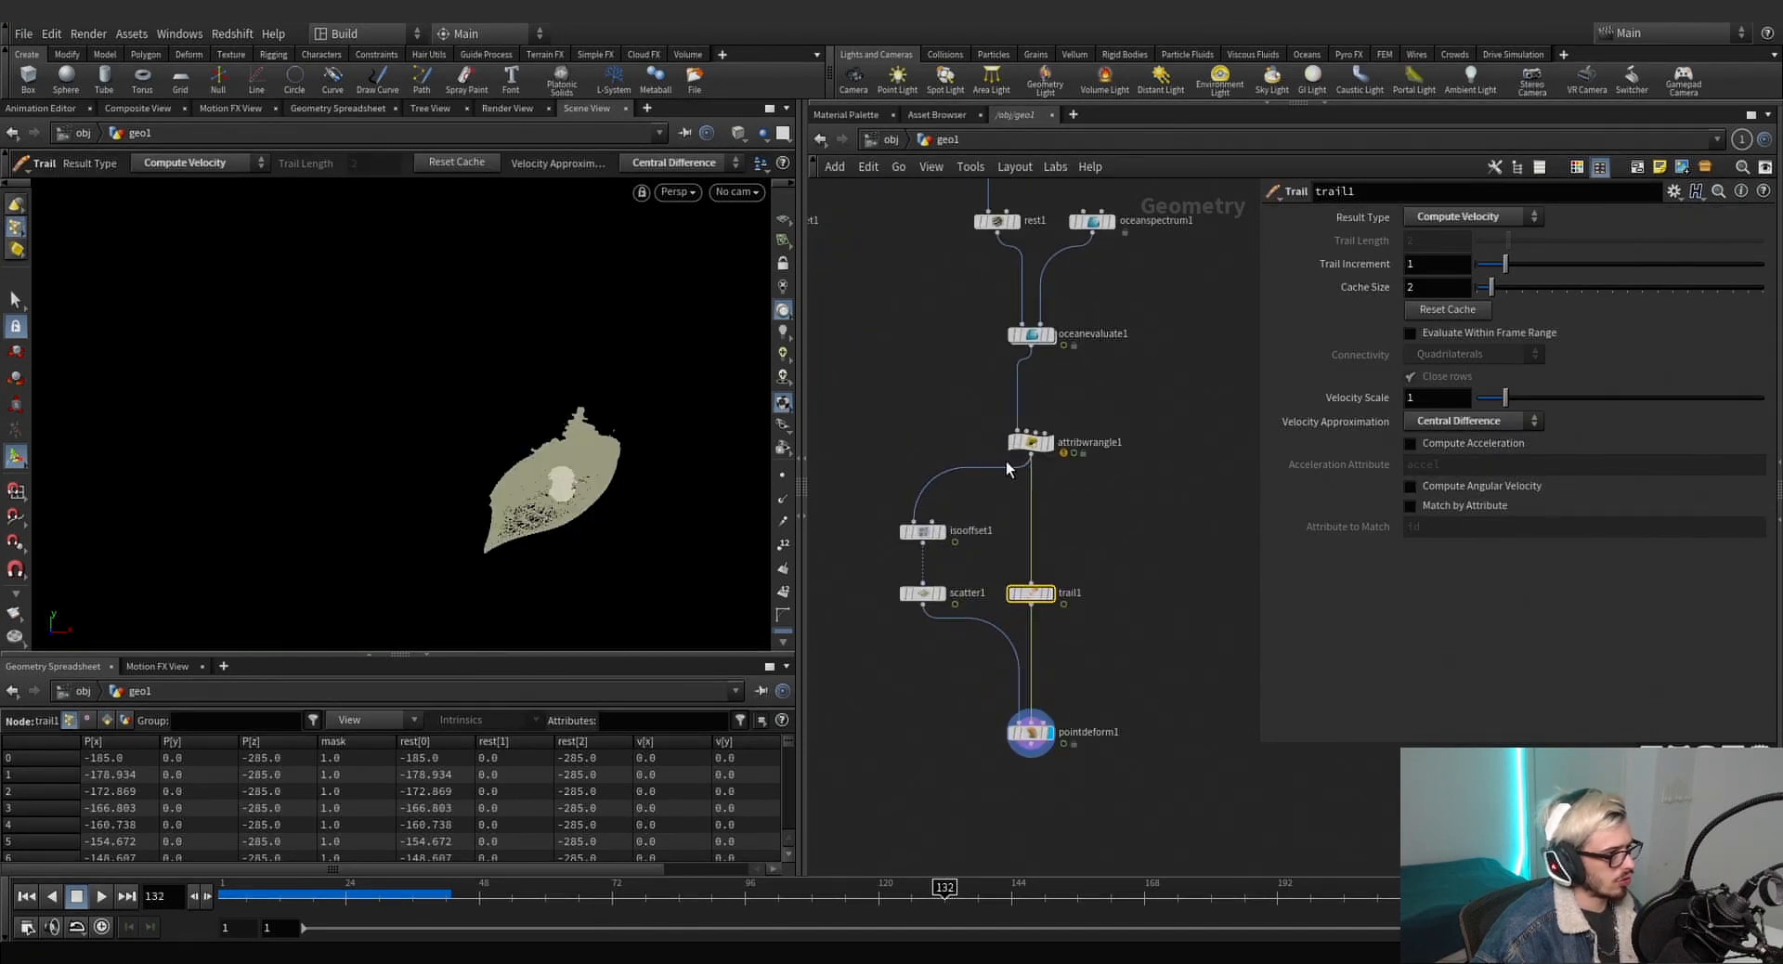
key(Tab)
text(times)
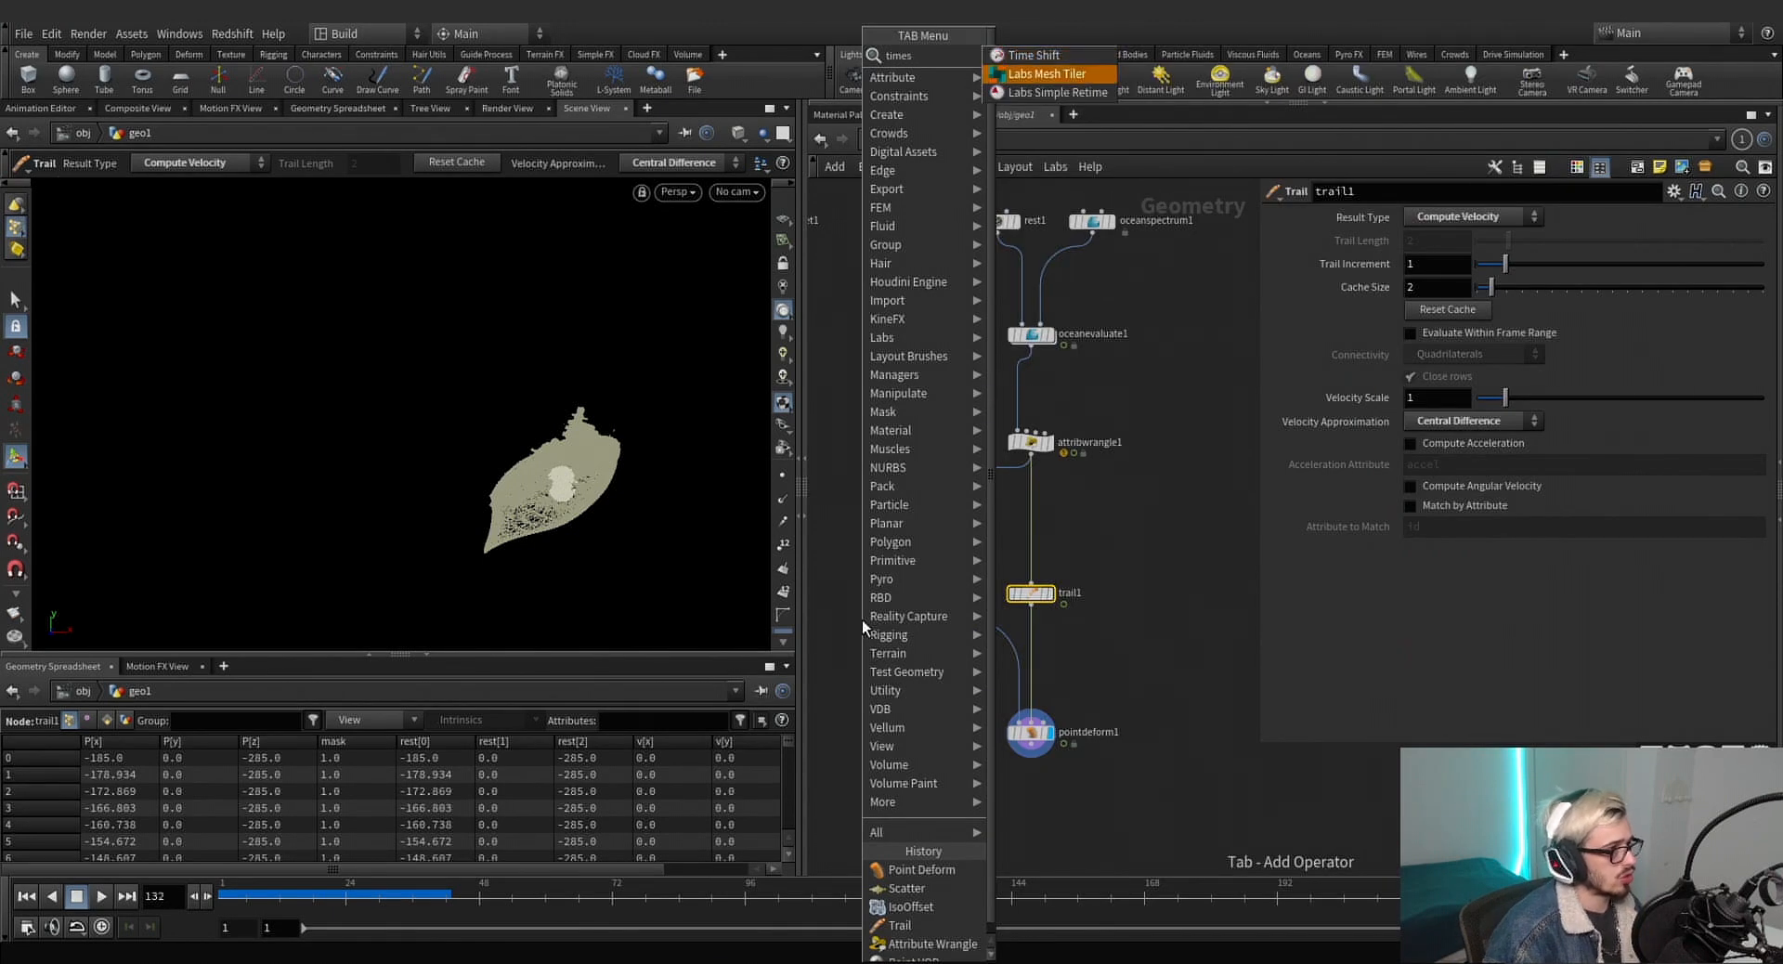
key(Return)
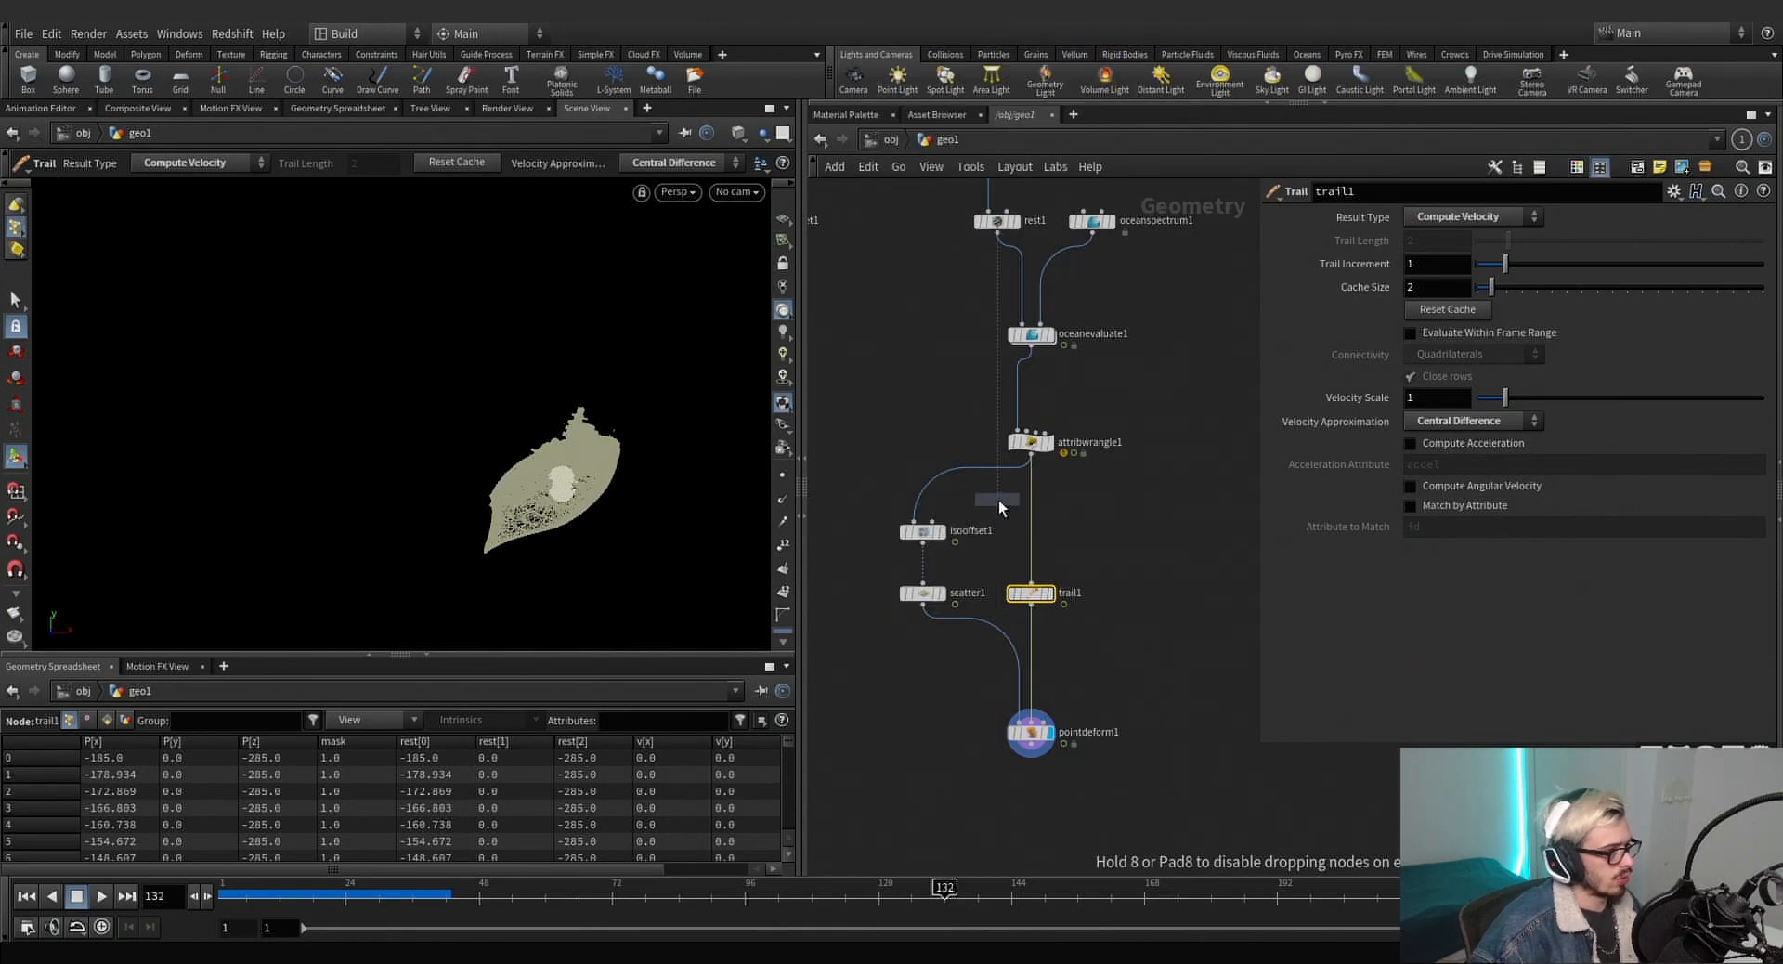
click(998, 498)
drag(996, 493, 924, 488)
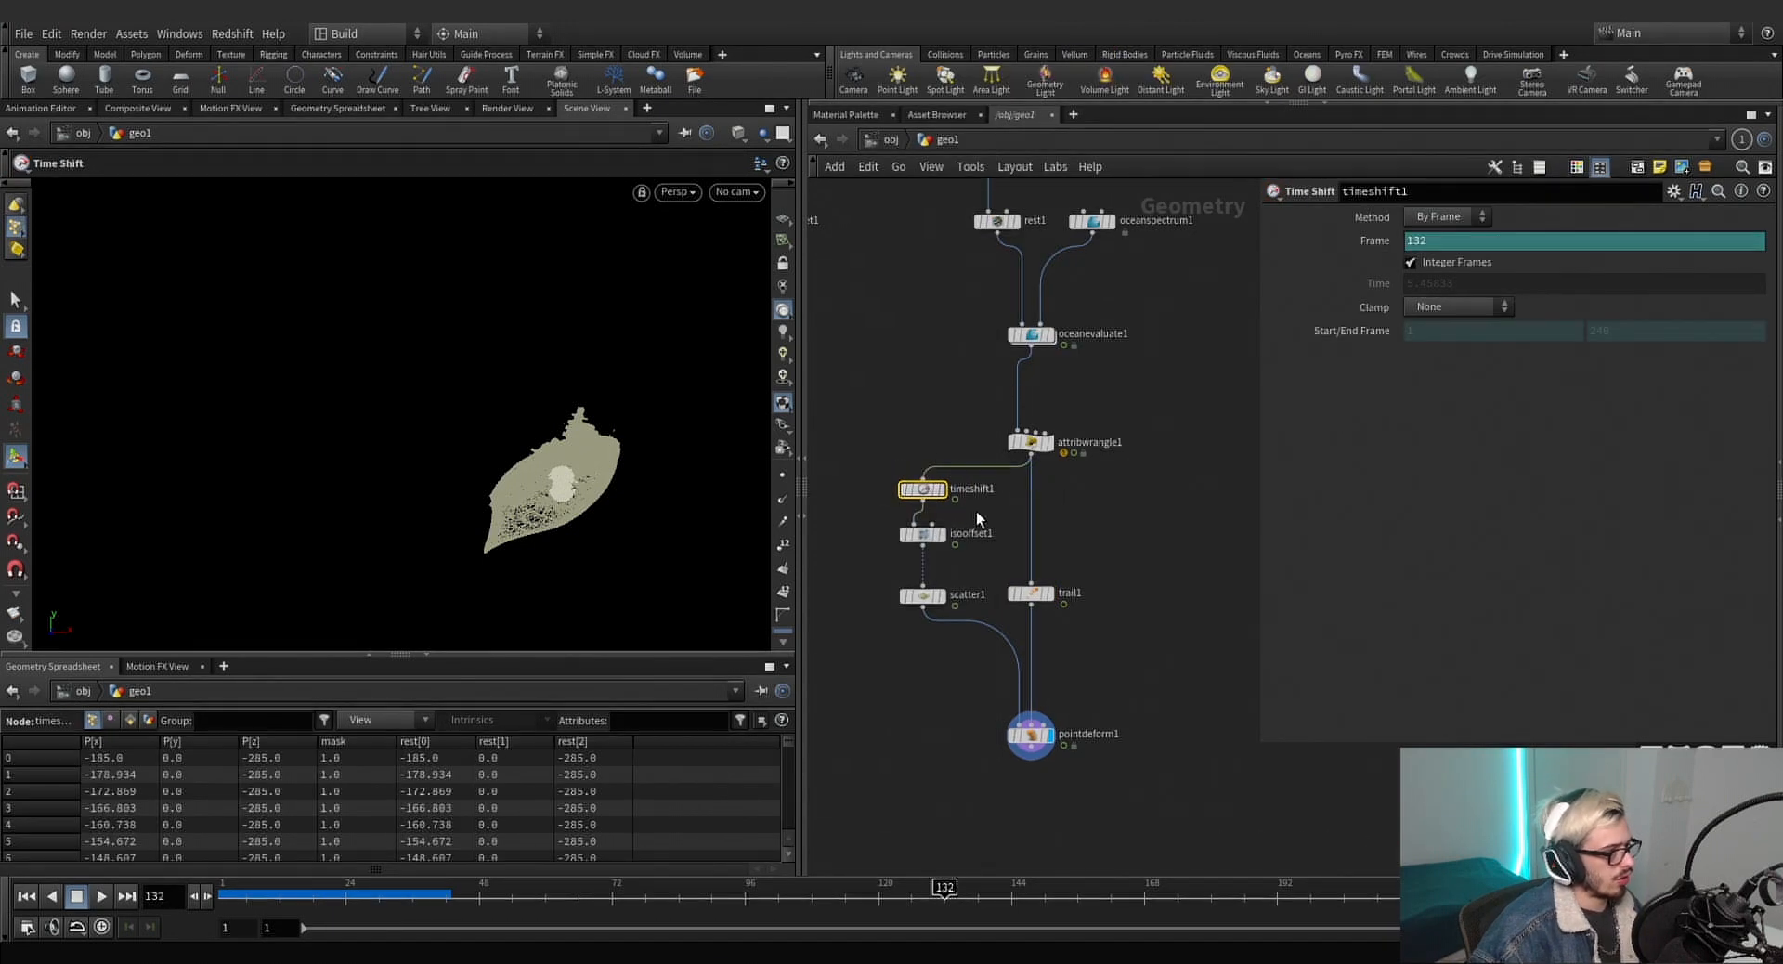
Delete the channel driving timeshift1's Frame and set the frame to 1.
right_click(1374, 241)
click(1418, 493)
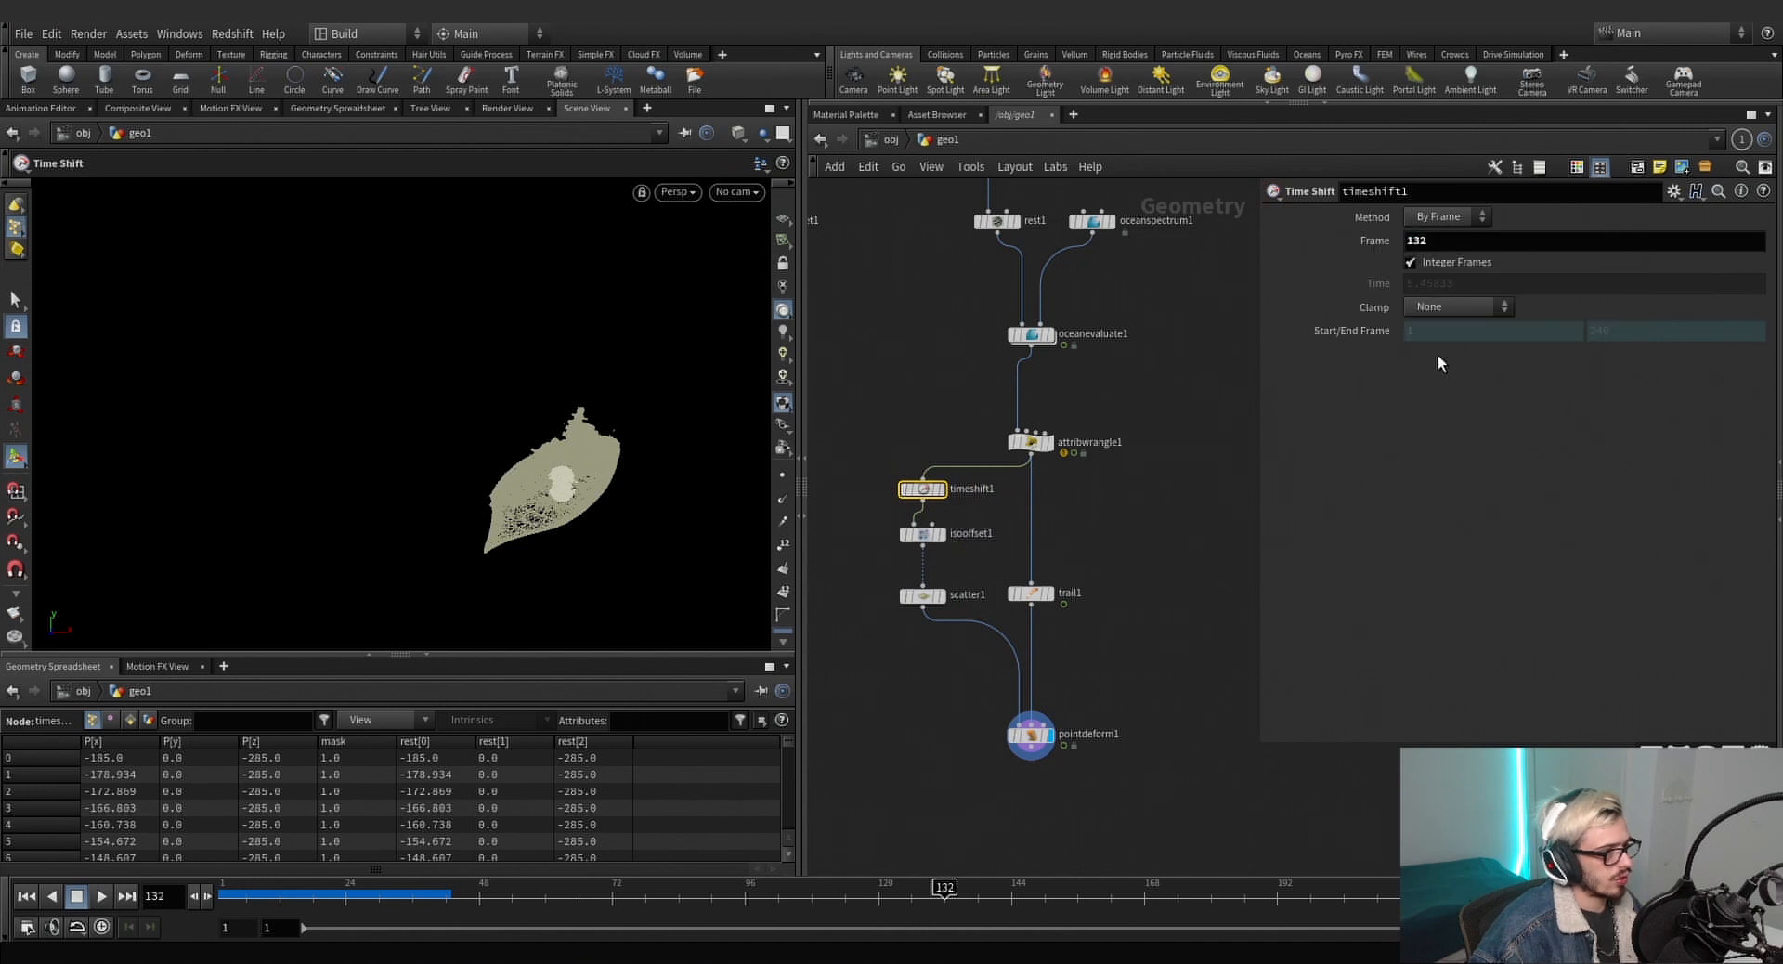
middle_drag(1115, 506, 1067, 486)
Duplicate timeshift1 beside trail1, fed by attribwrangle1, and connect the copy to pointdeform1's remaining input.
drag(873, 459, 1061, 516)
alt+drag(879, 476, 1064, 506)
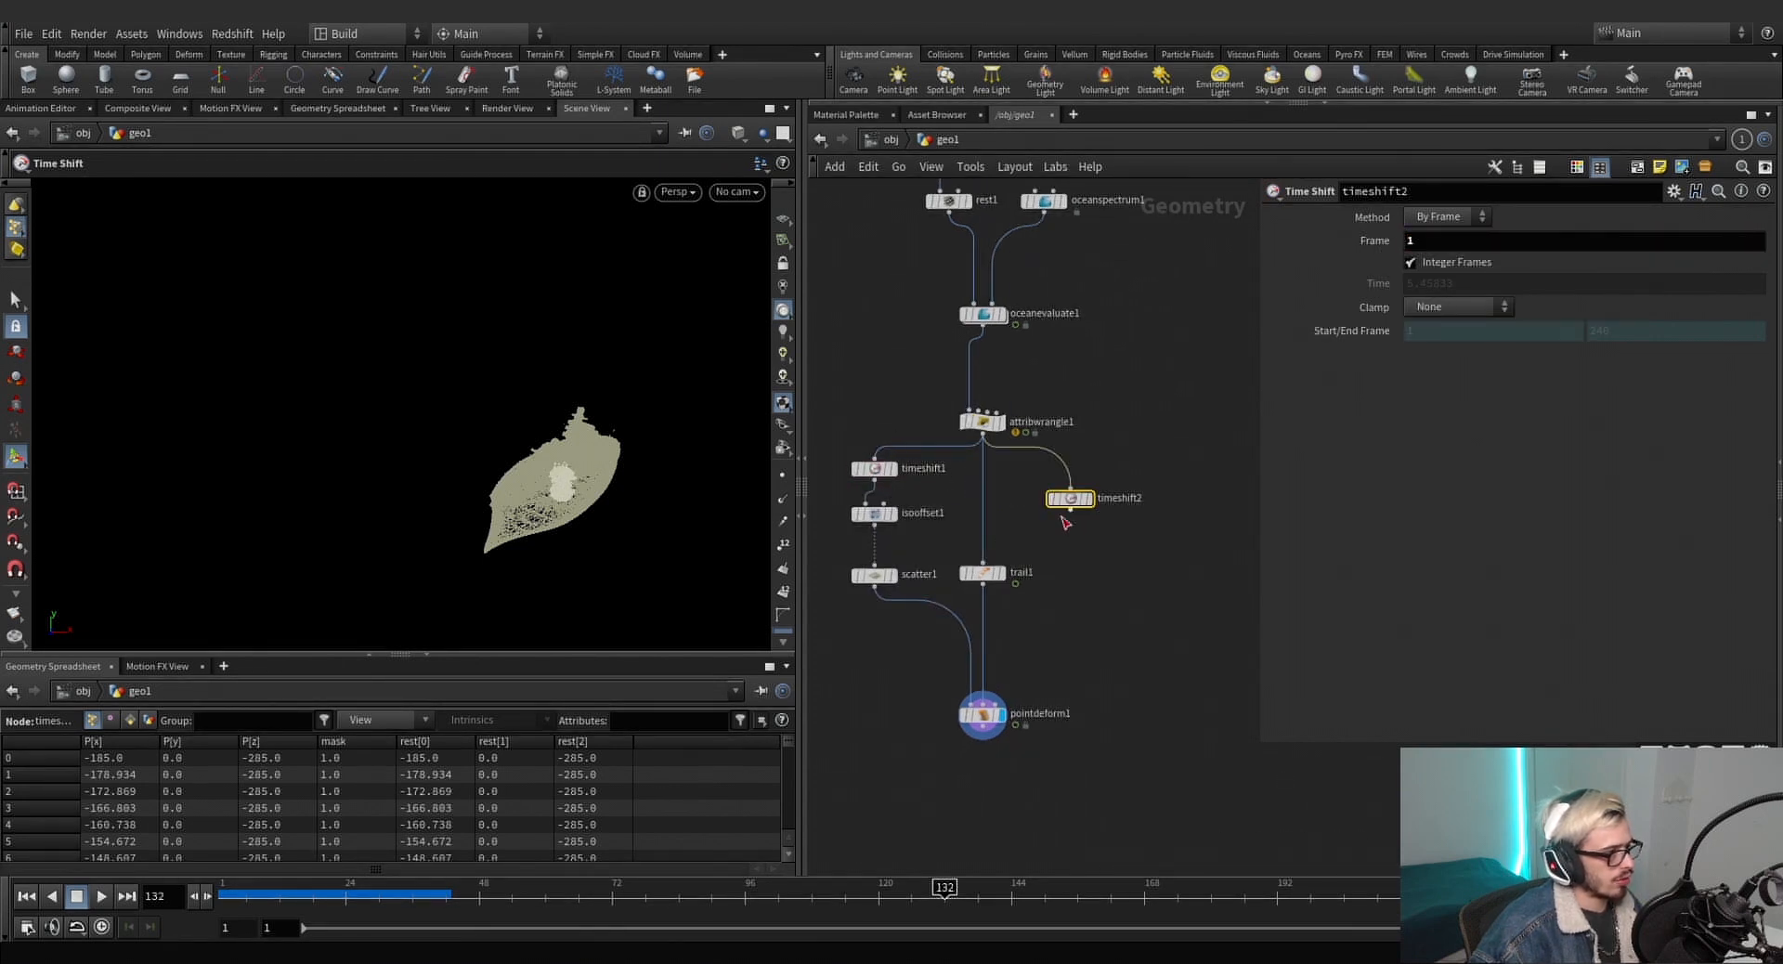
click(1070, 510)
click(1015, 687)
click(982, 572)
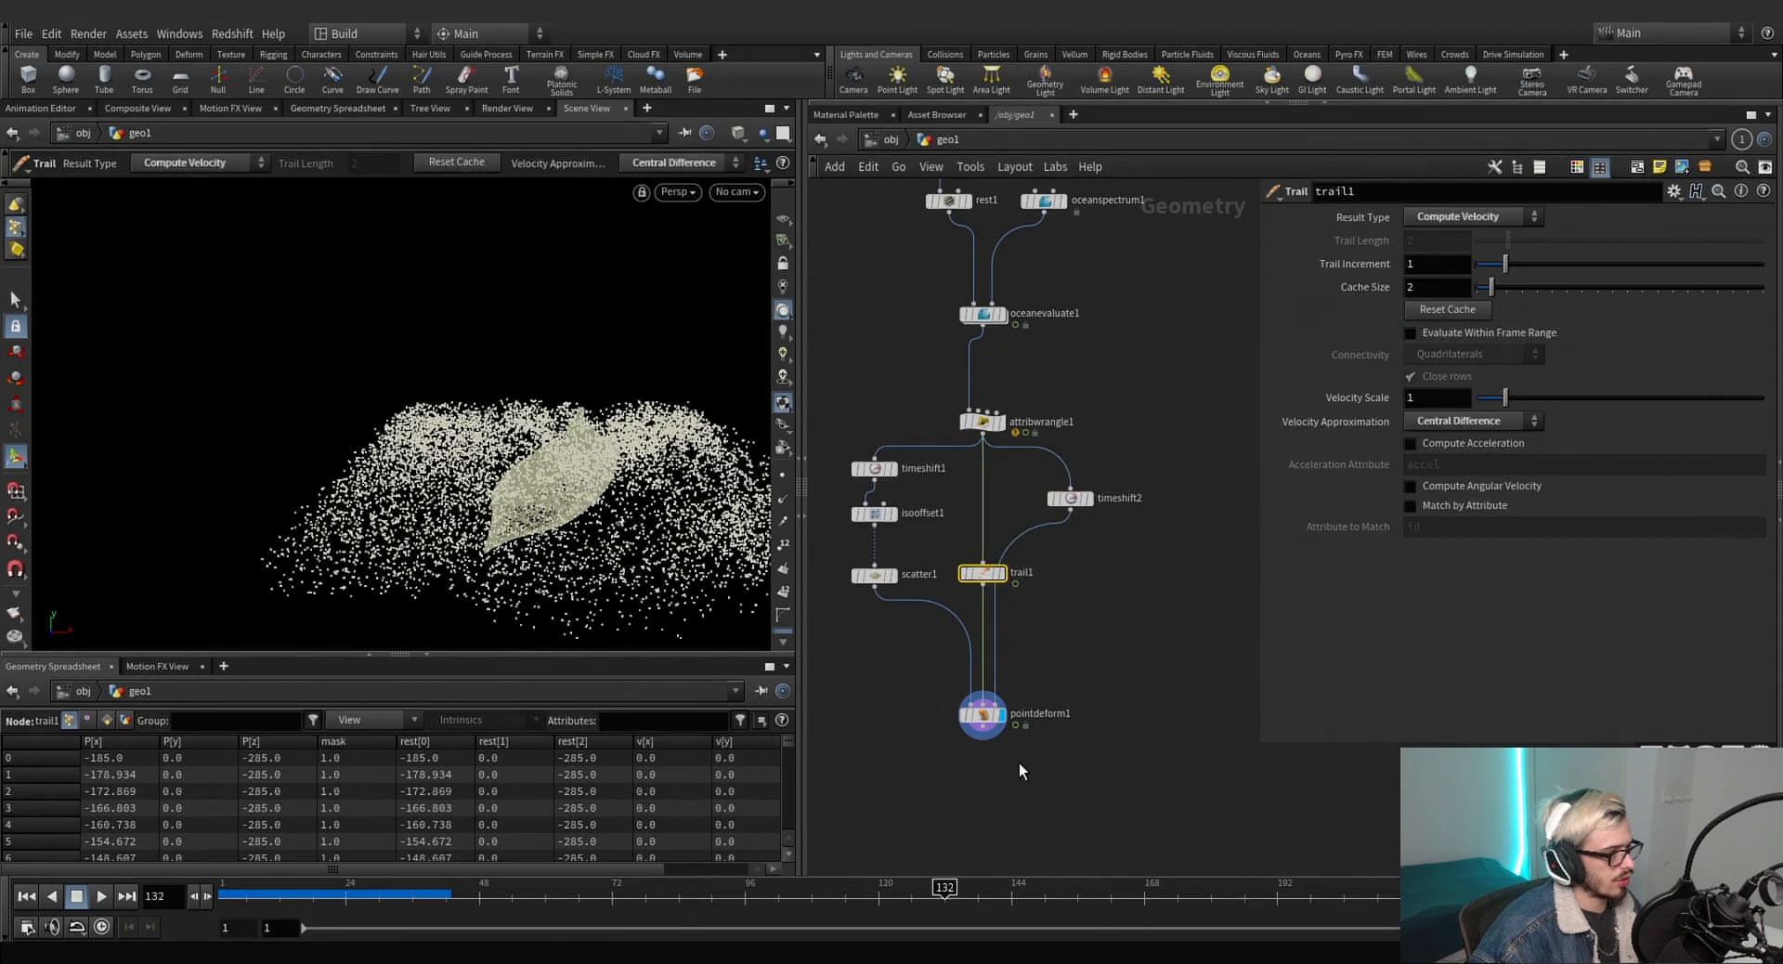
Set pointdeform1's capture Radius to 27.2 and scrub the animation to check the deforming points.
click(982, 714)
drag(436, 897, 811, 893)
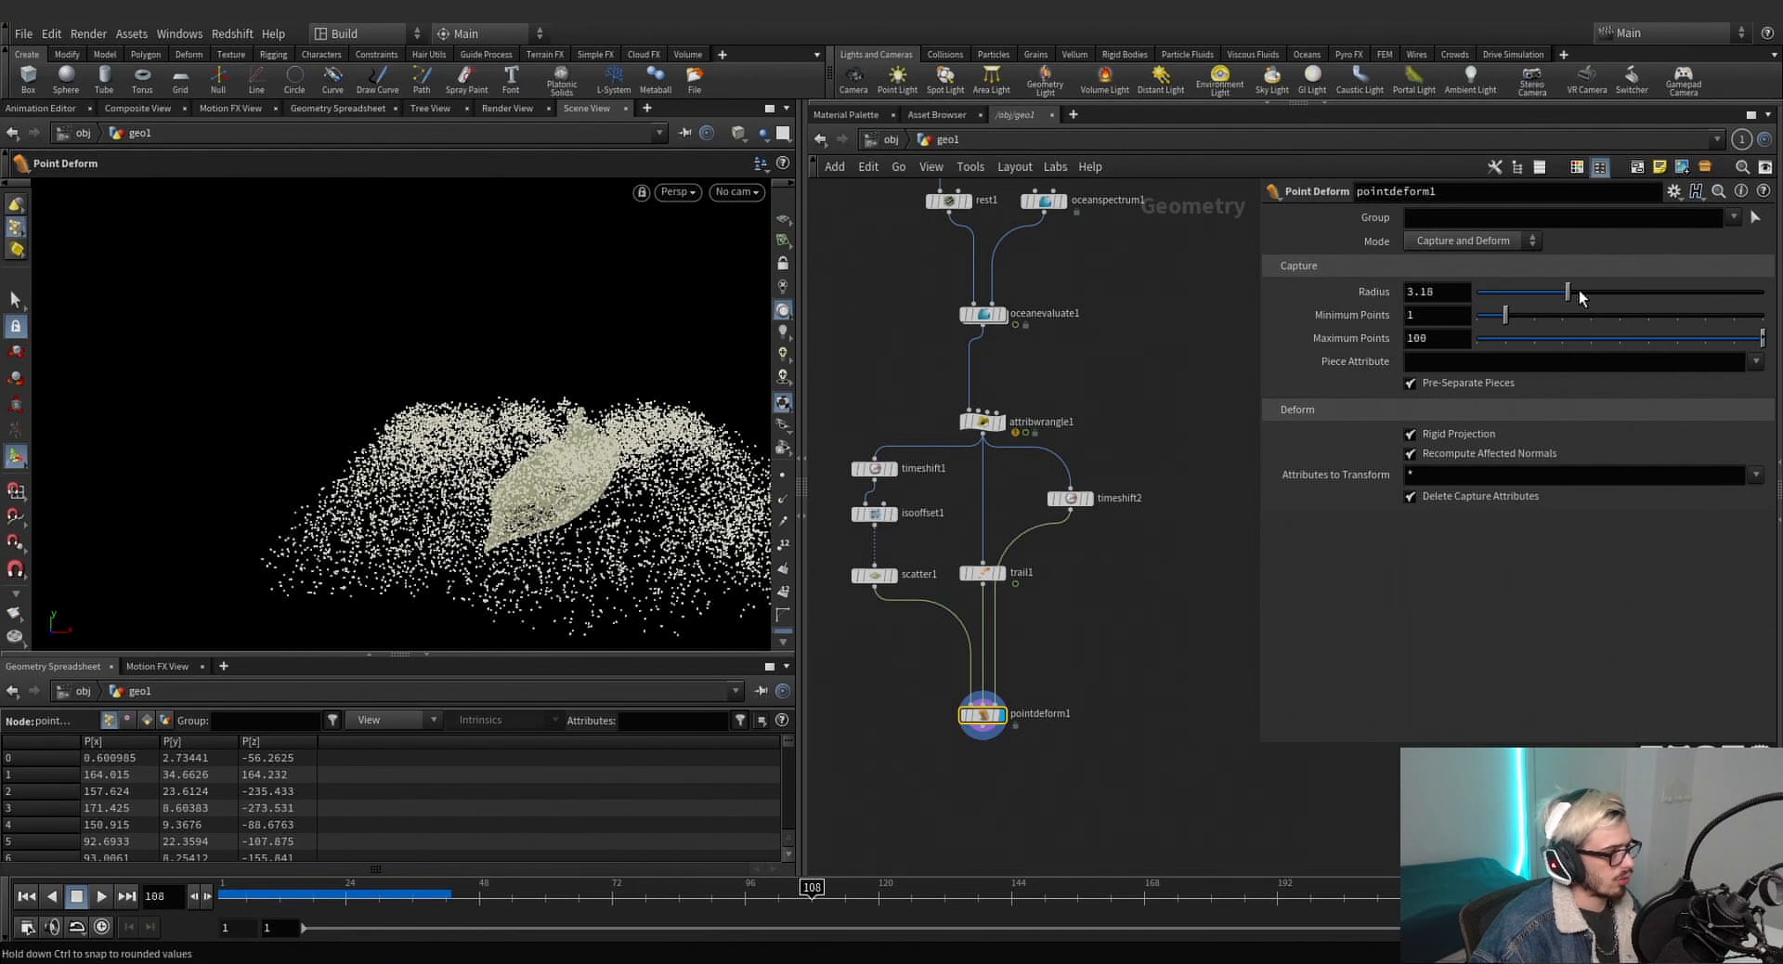
drag(1578, 291, 1772, 295)
middle_drag(1443, 287, 1760, 285)
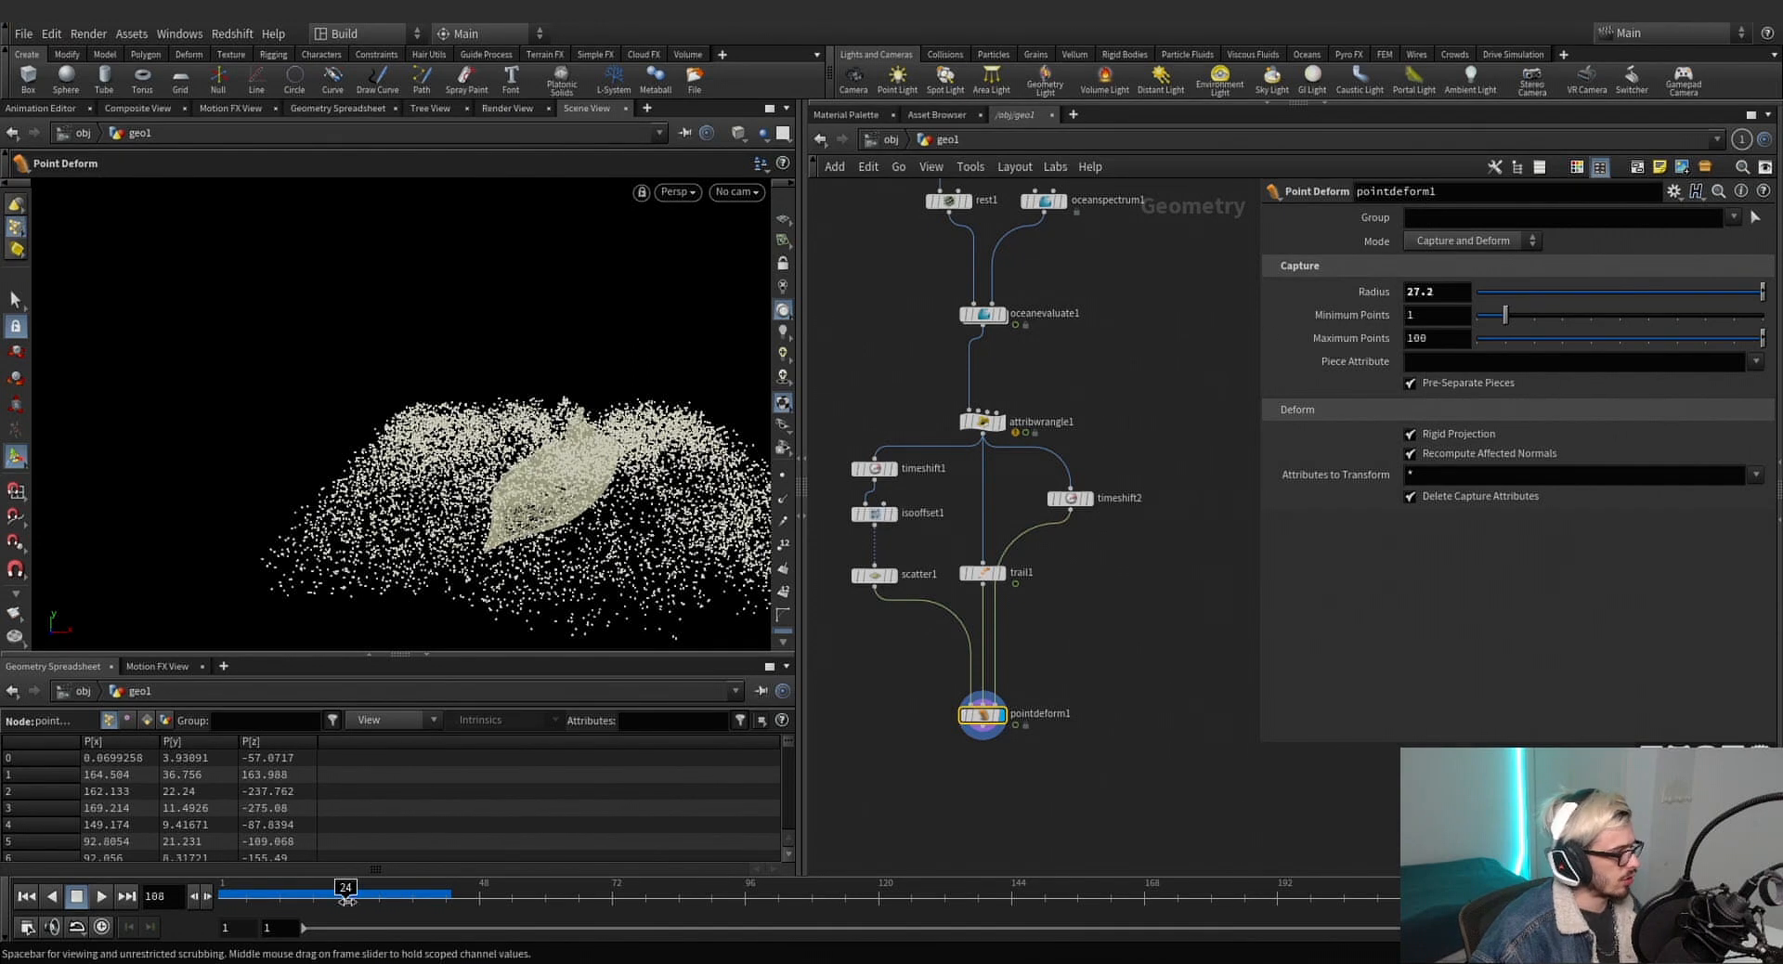
drag(345, 899, 1006, 910)
Copy trail1 below pointdeform1, connect and display the copy, and delete the original trail1.
alt+drag(990, 578, 990, 814)
click(982, 804)
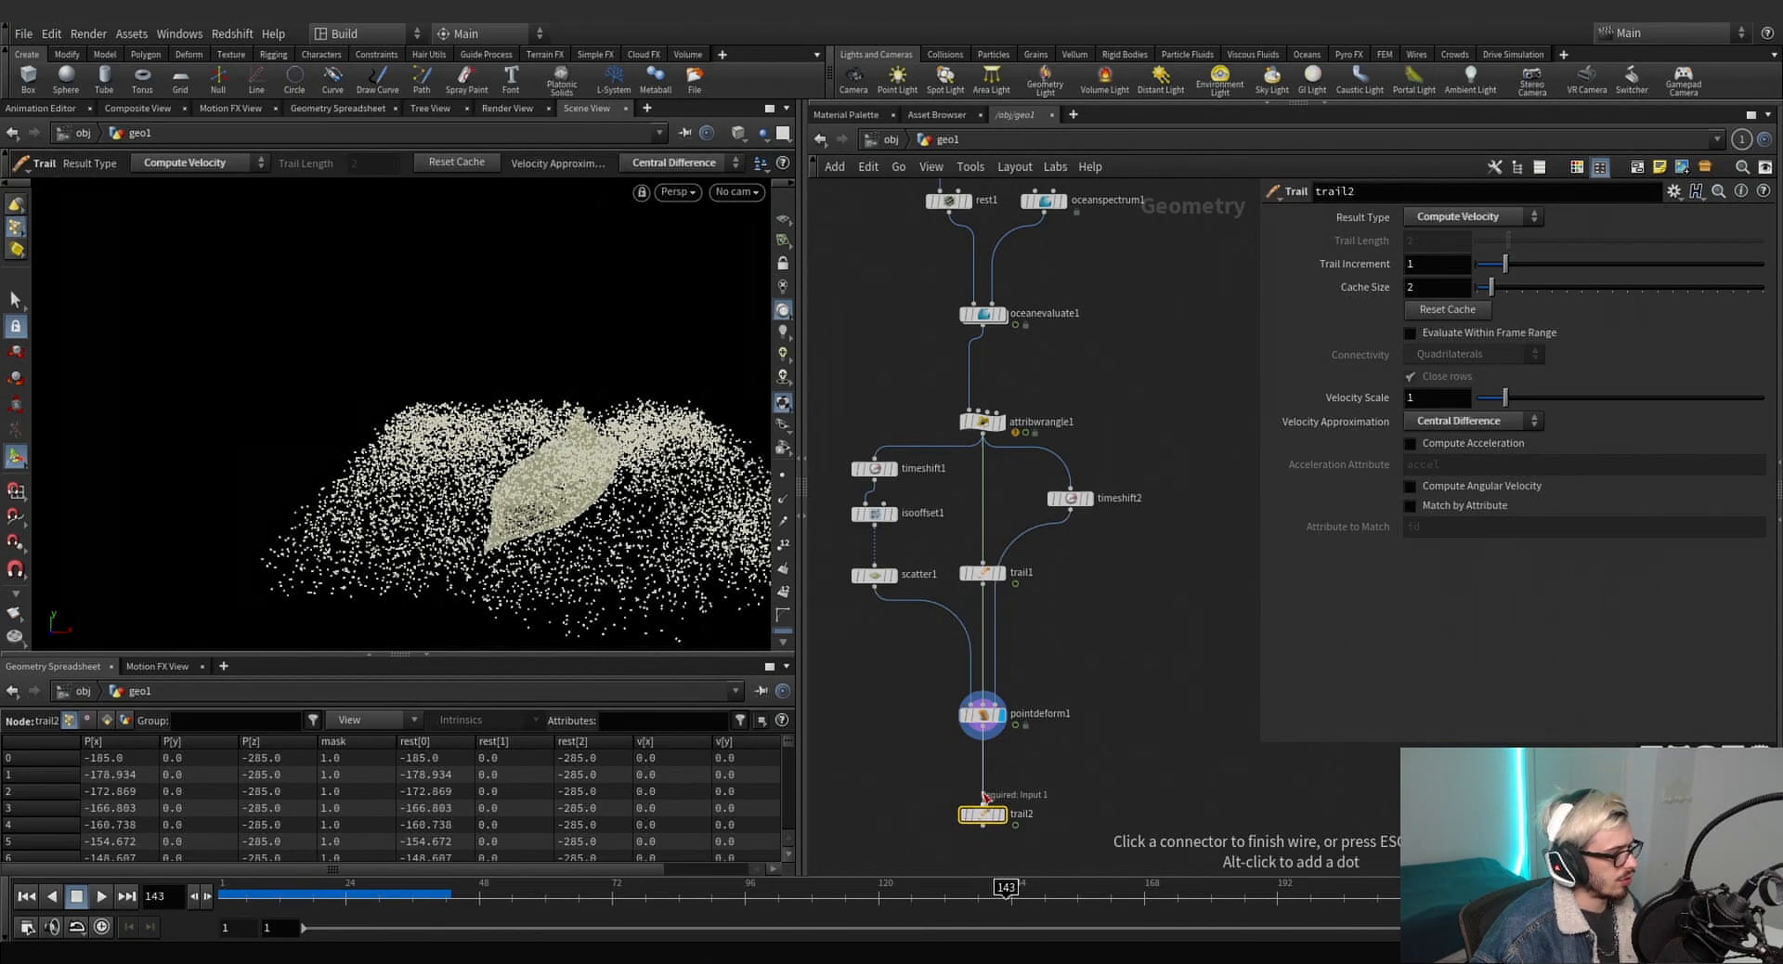
click(982, 727)
drag(1042, 610, 929, 548)
key(Delete)
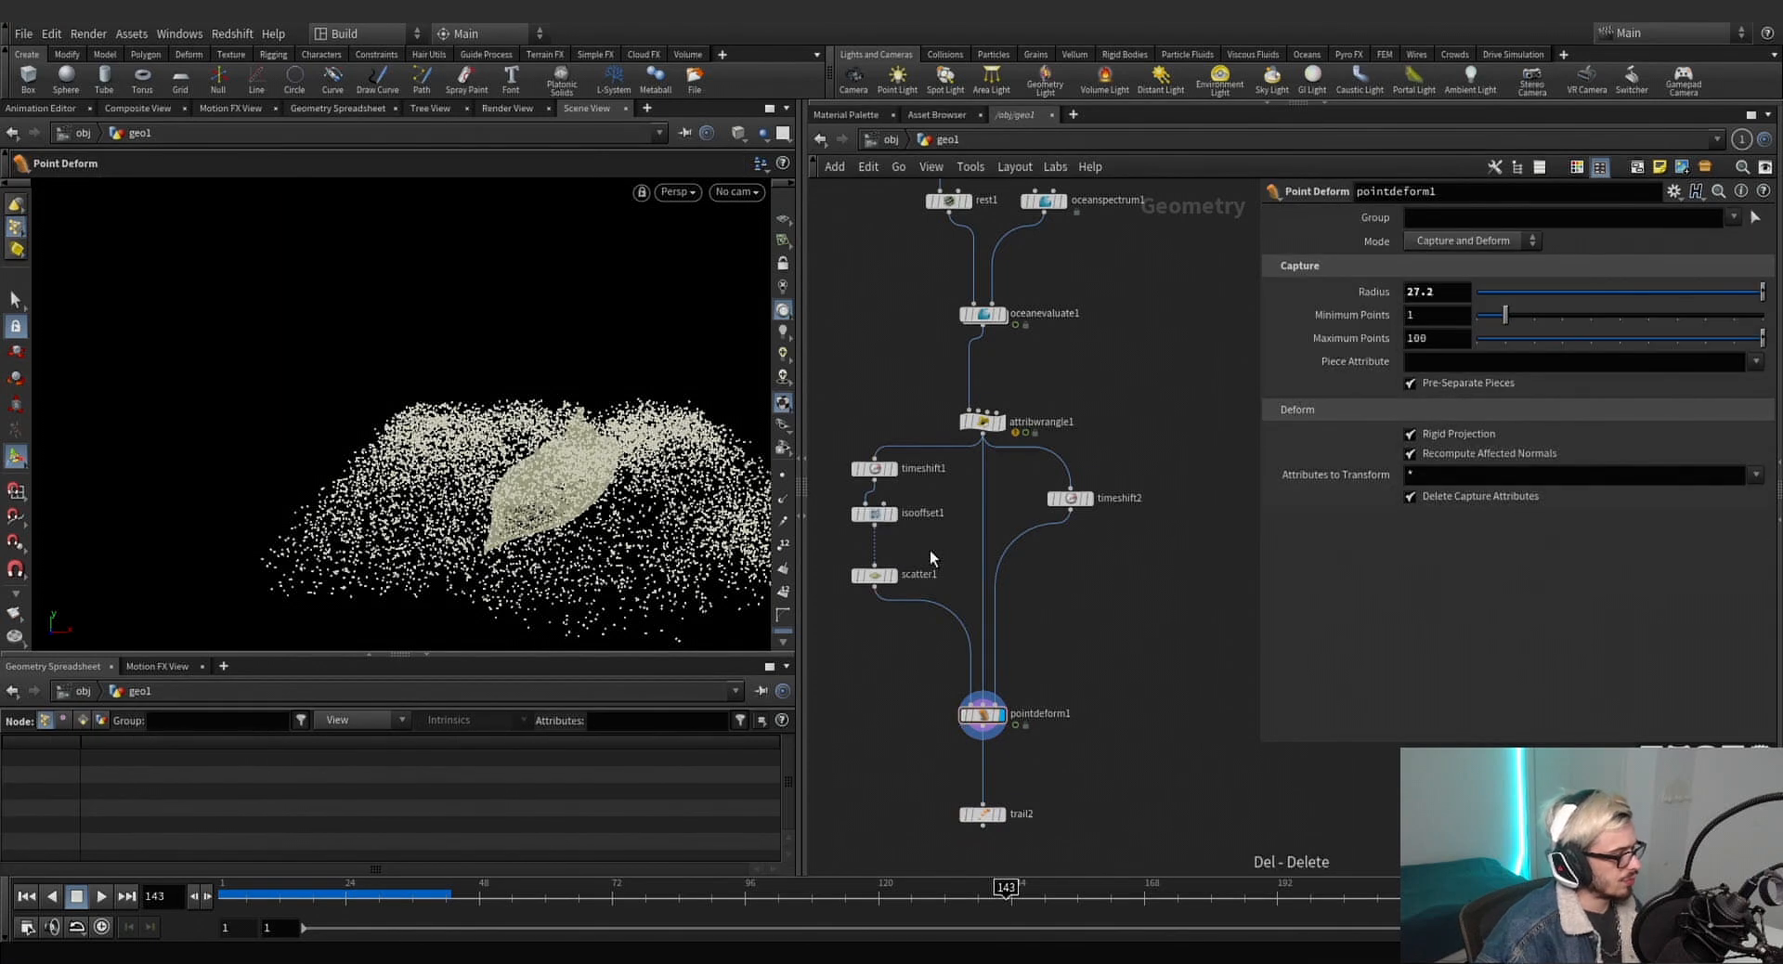
middle_drag(889, 838, 888, 752)
click(1001, 728)
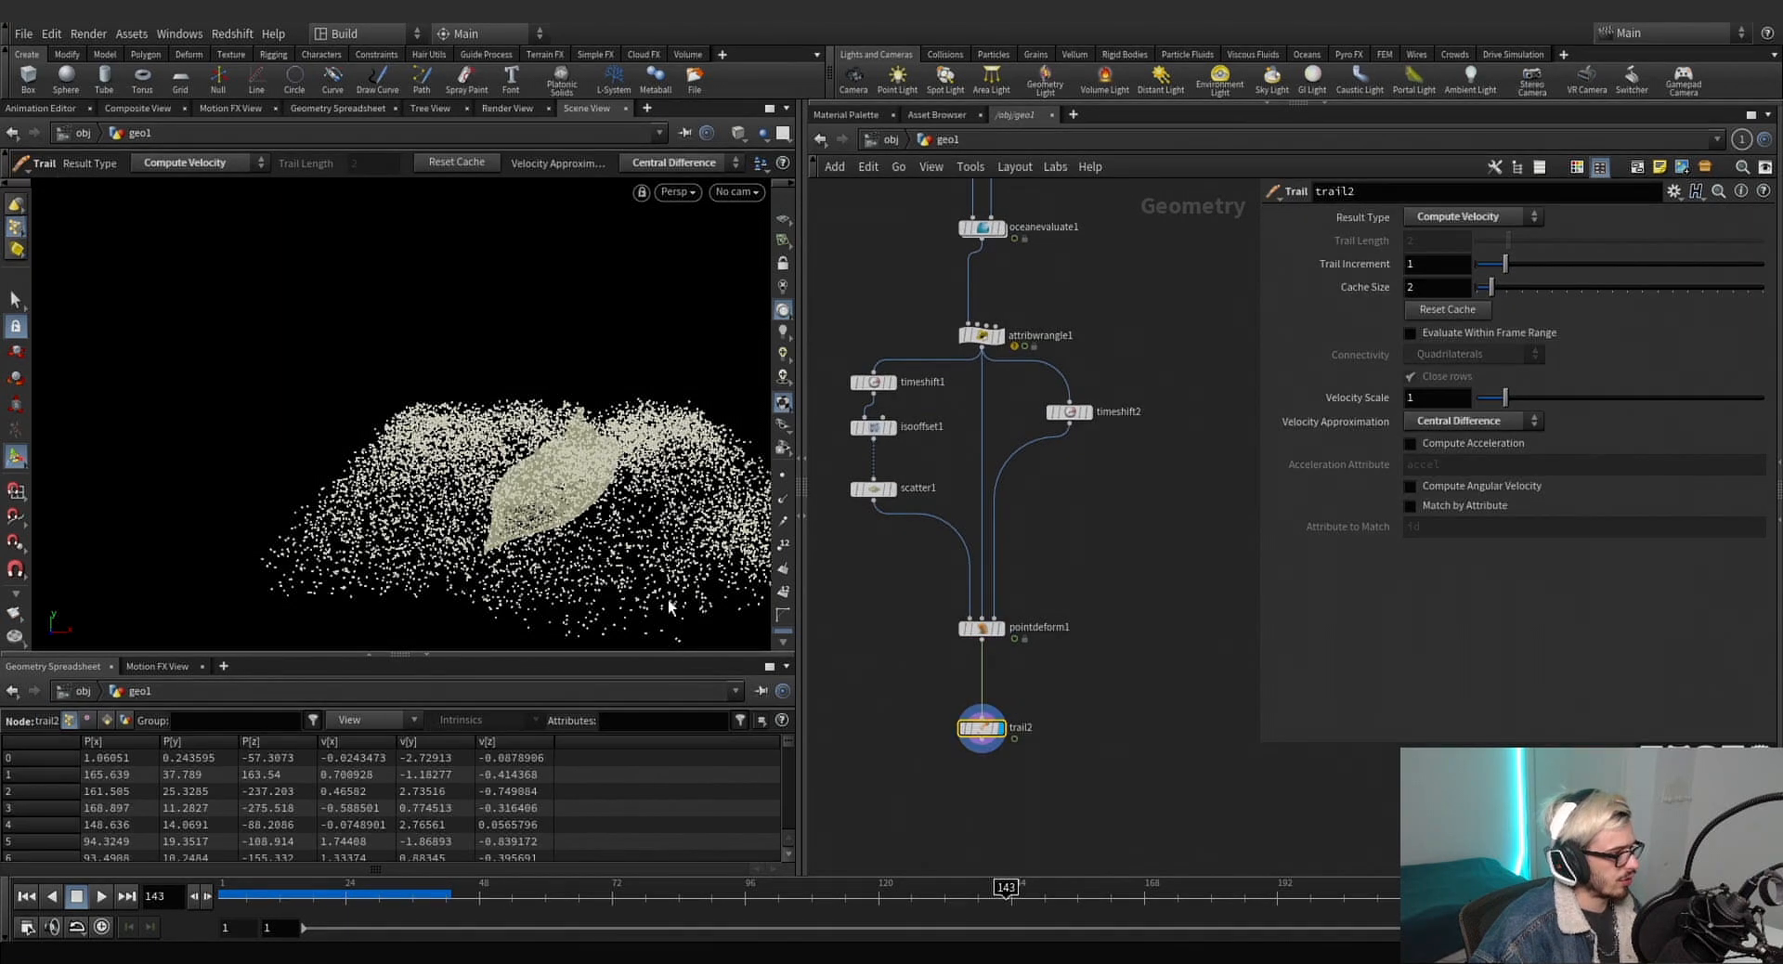
Adjust Scale Vectors in the viewport guide options and scrub the animation to inspect the scattered points' velocities around the ship.
alt+drag(668, 602, 760, 545)
alt+drag(646, 547, 599, 497)
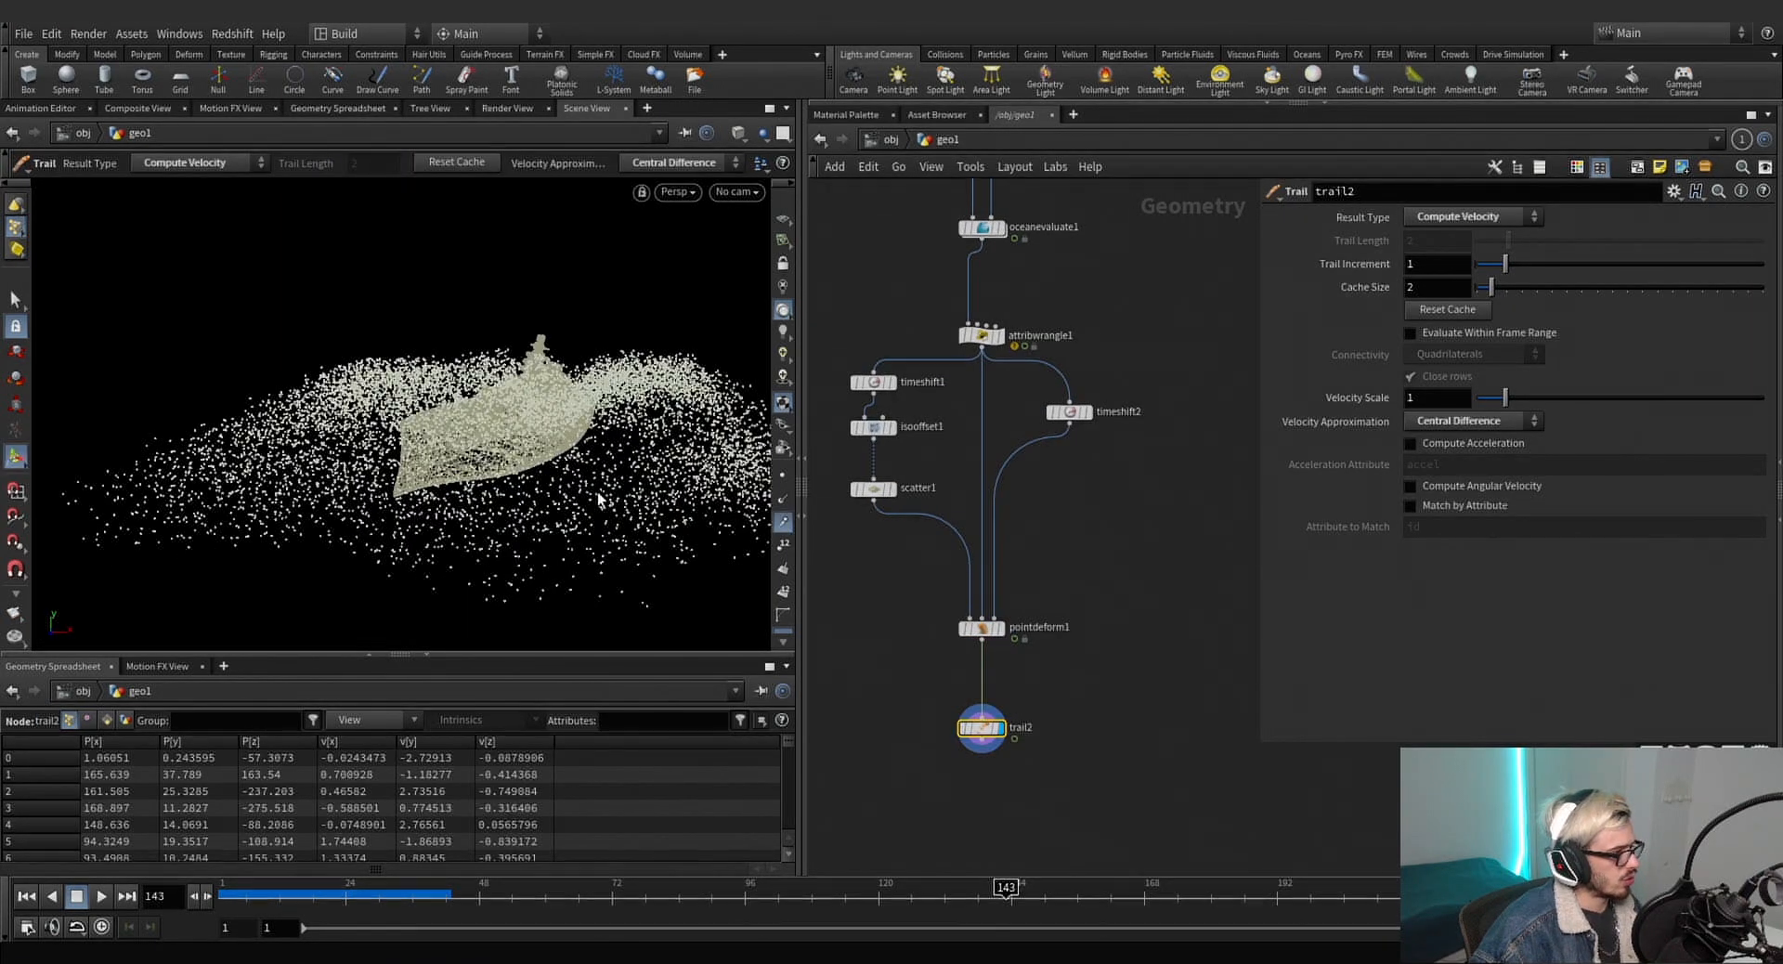
key(d)
drag(481, 286, 1108, 329)
click(933, 351)
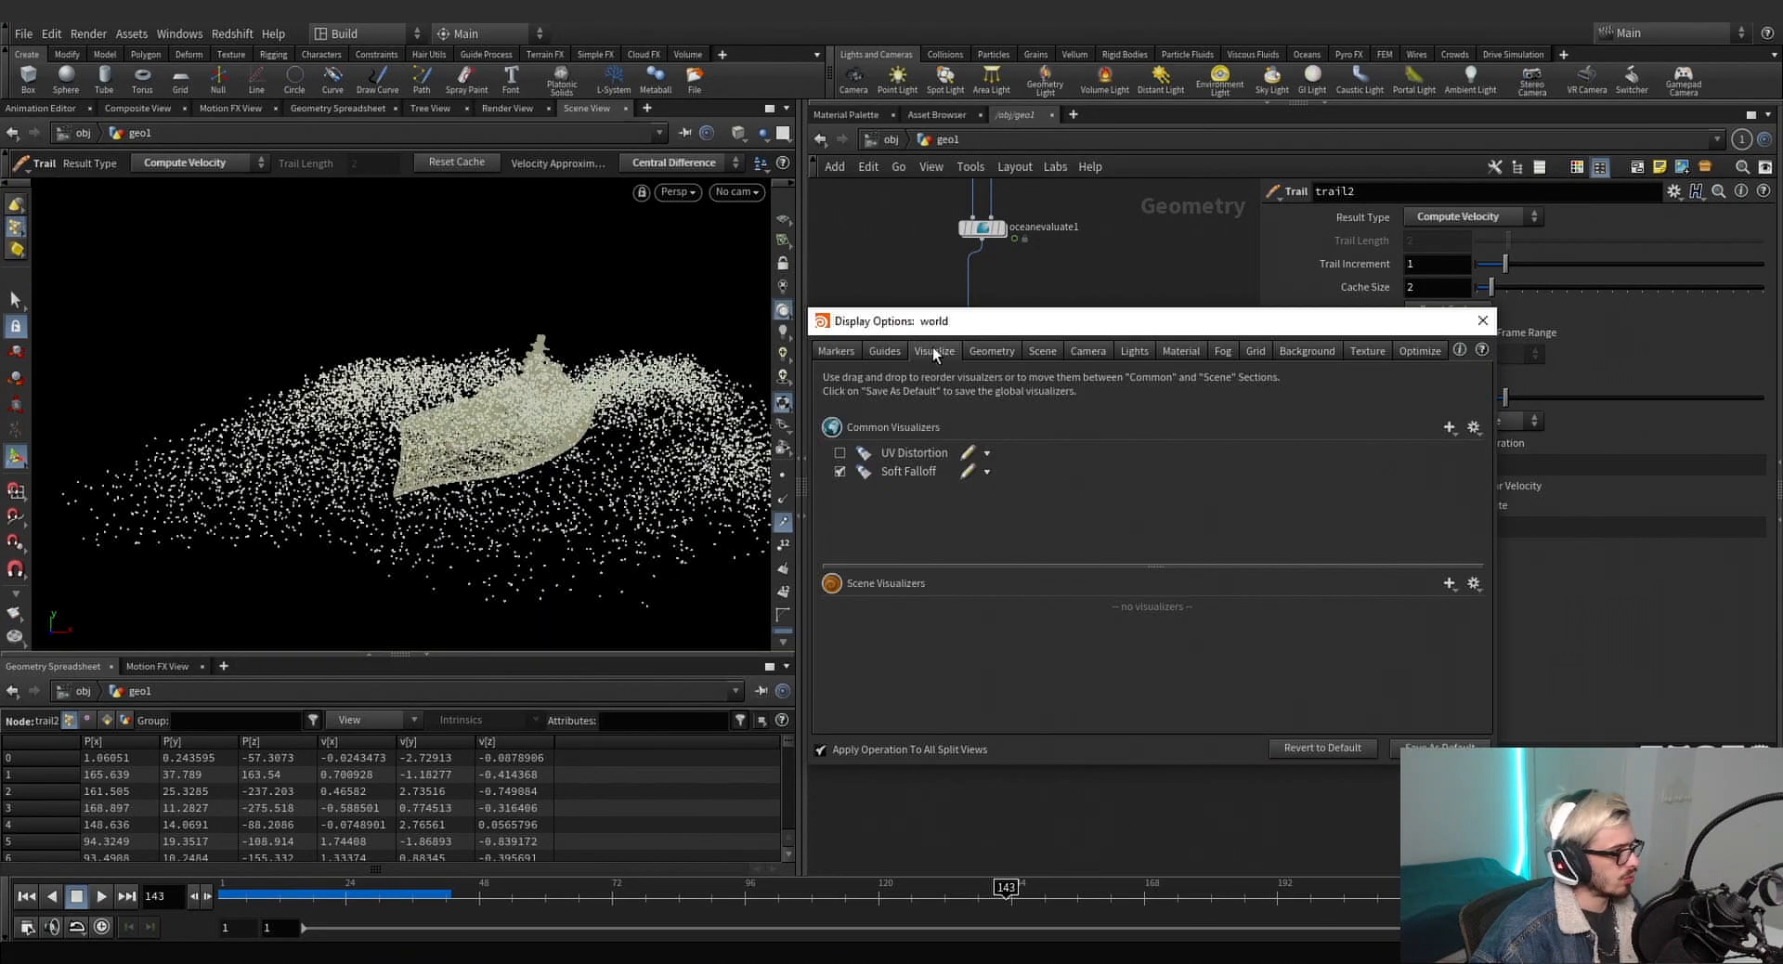
click(883, 351)
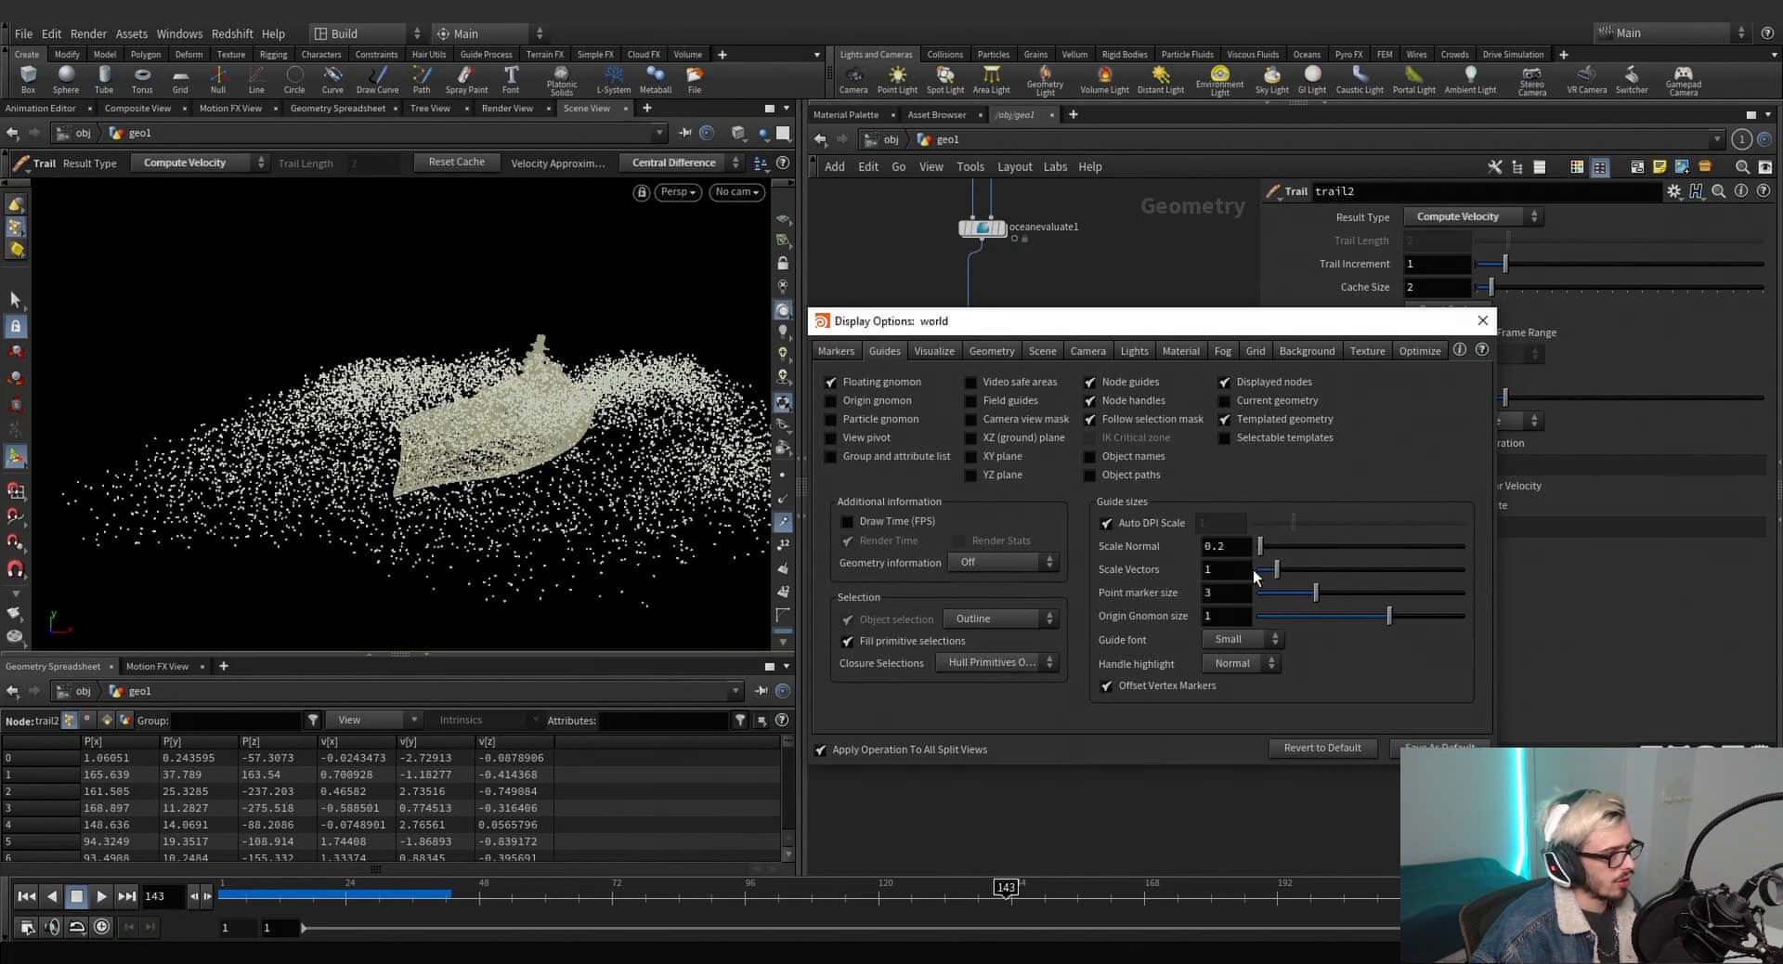
middle_drag(1225, 568, 1356, 514)
click(1481, 320)
drag(357, 892, 907, 913)
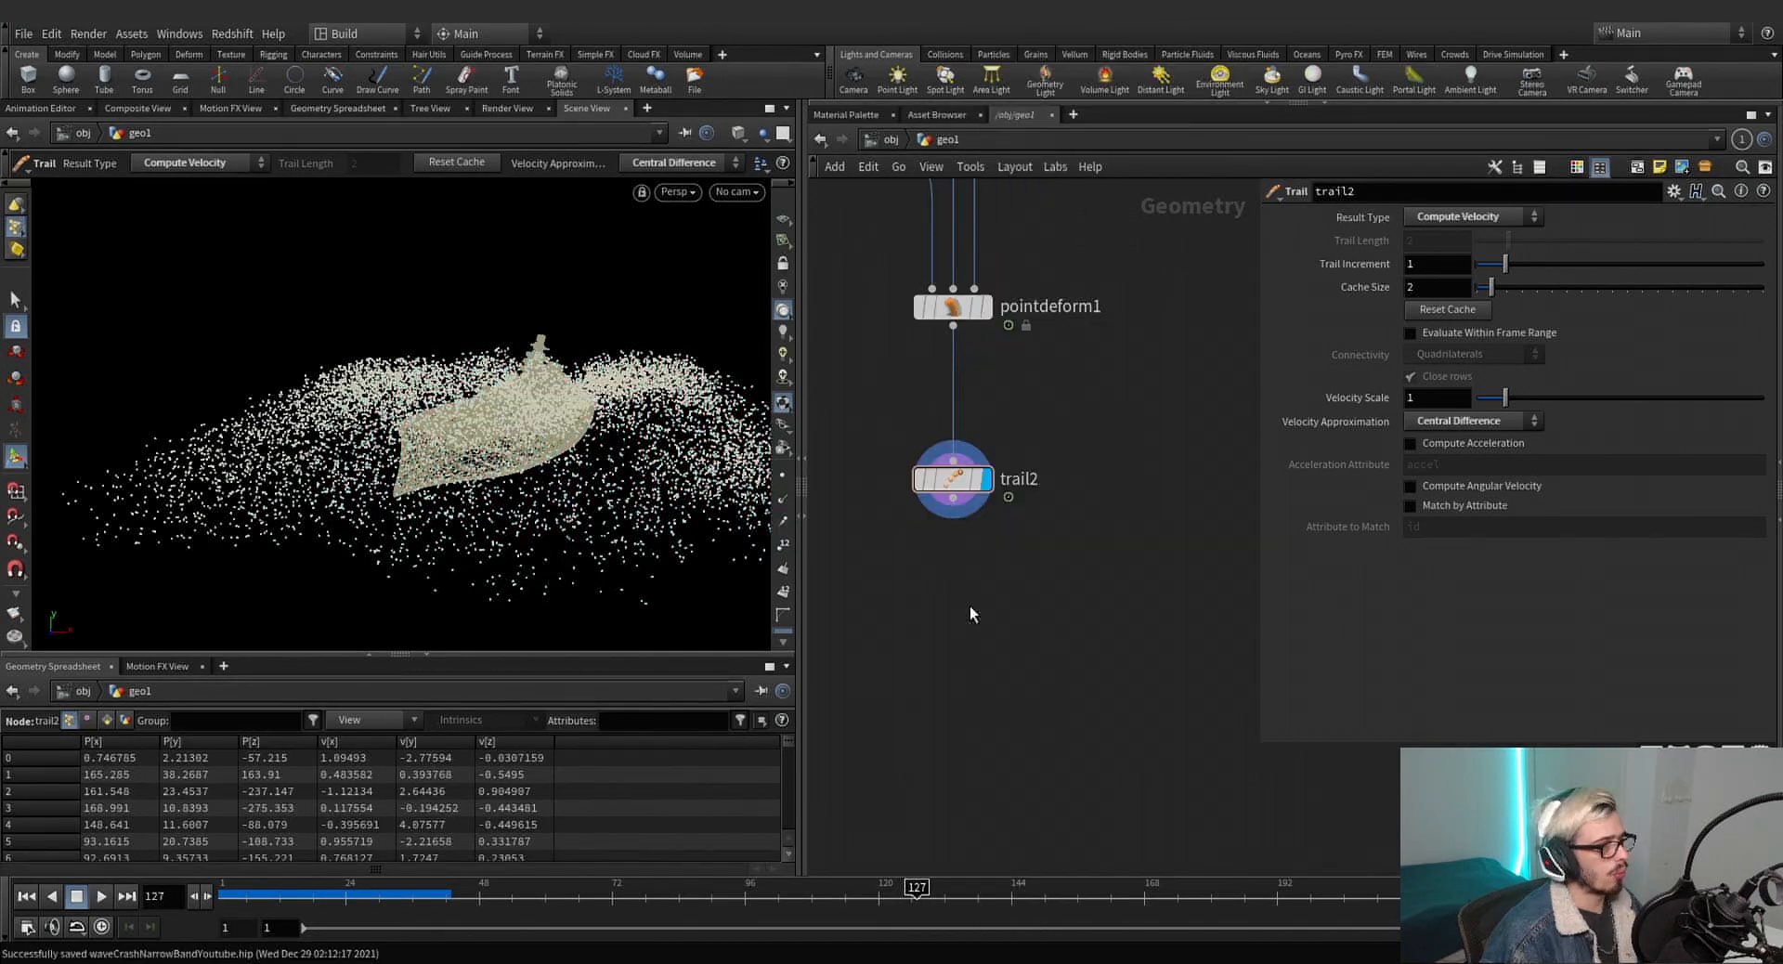
Add a VDB from Polygons node below trail2, display it, and disable its Distance VDB output.
click(958, 644)
click(987, 644)
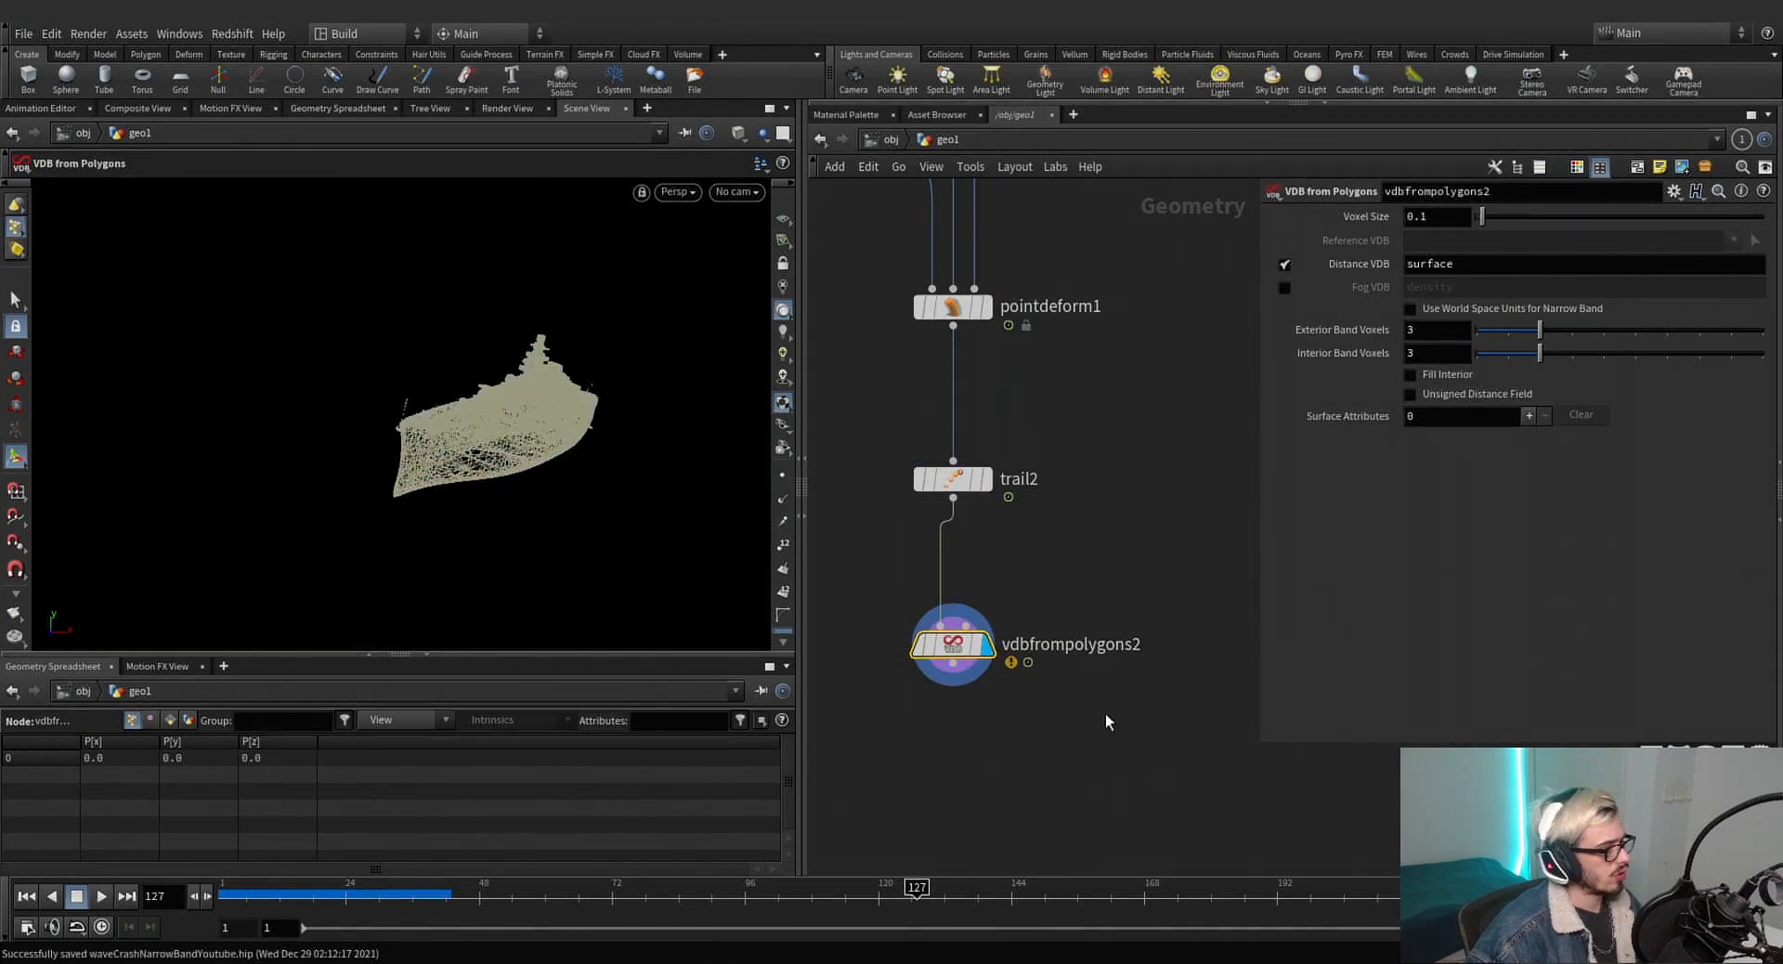
click(1285, 265)
Add a surface attribute for point.v on vdbfrompolygons2, named vel, with vector type Displacement/Velocity/Acceleration.
click(1527, 415)
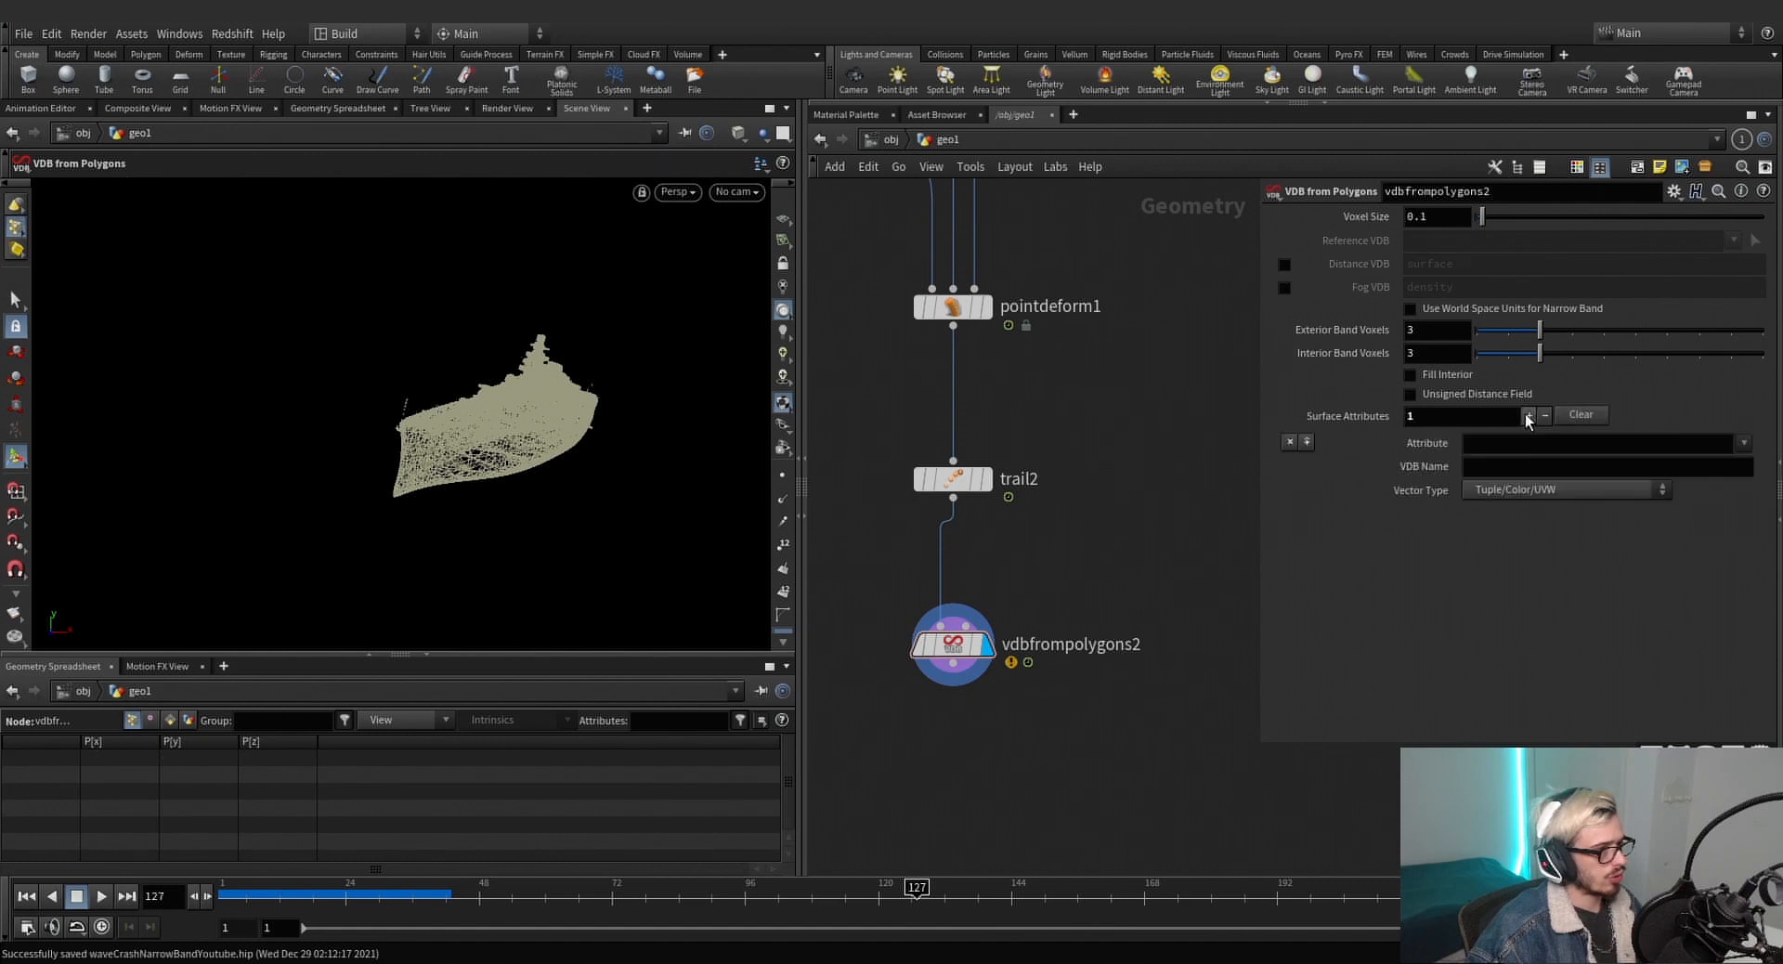
click(1744, 444)
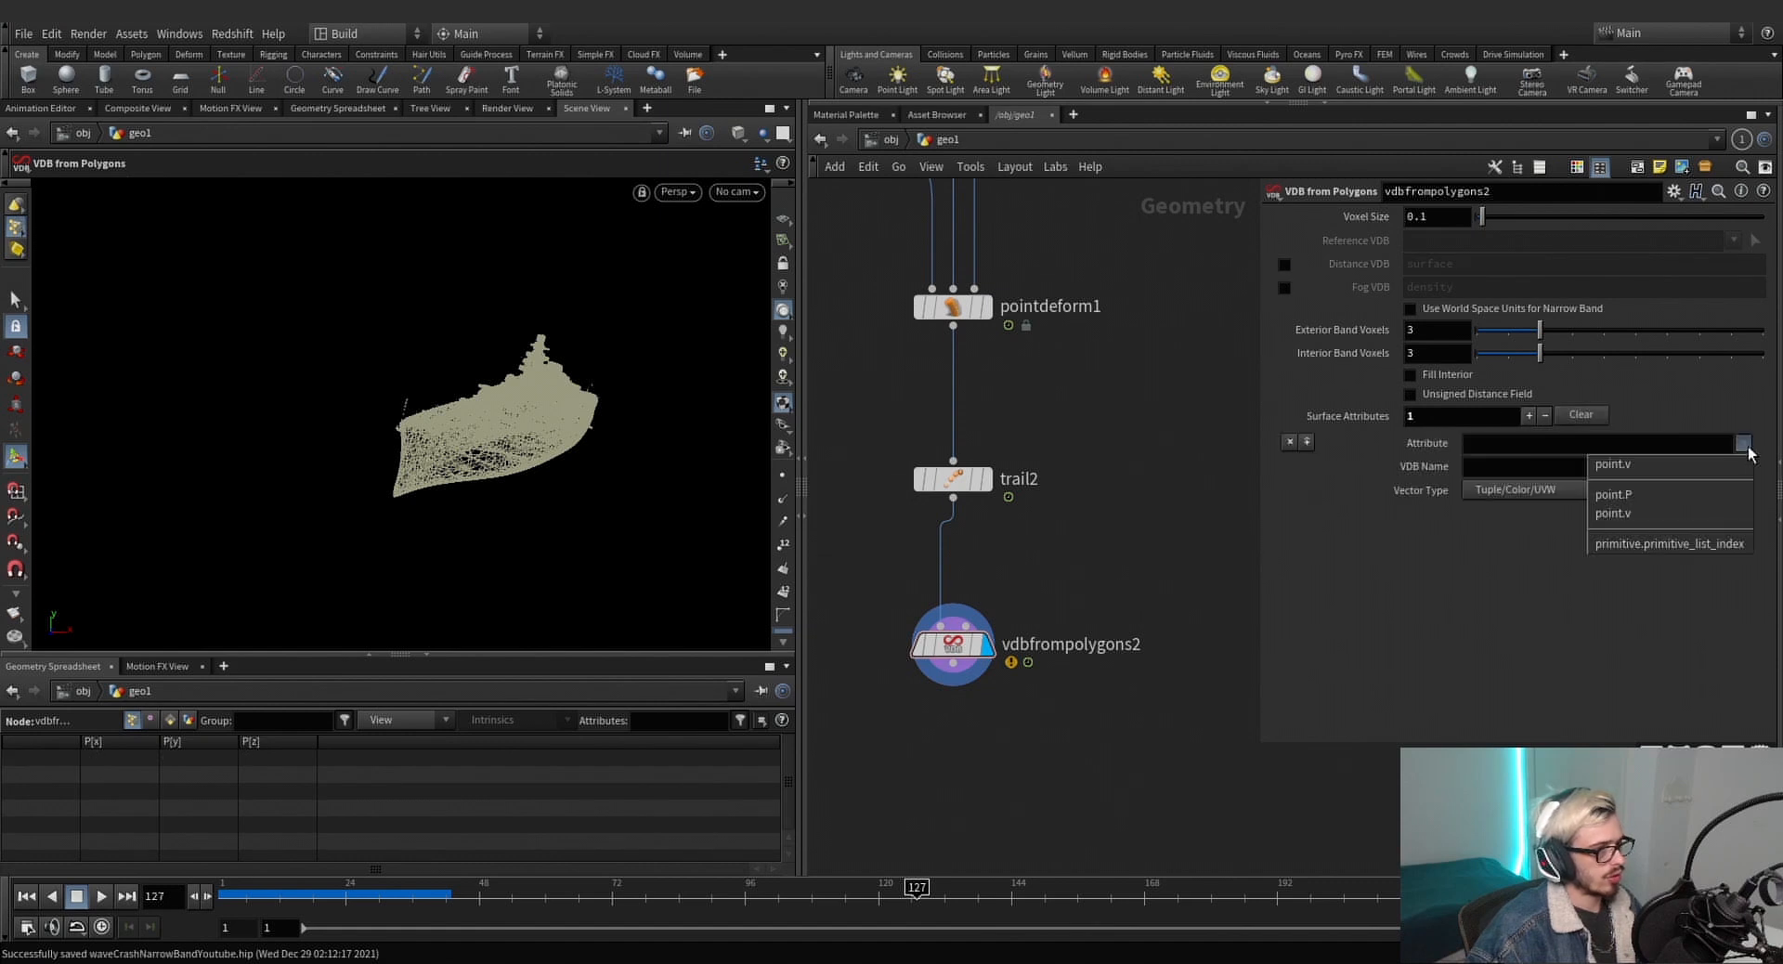
click(1696, 513)
click(1547, 495)
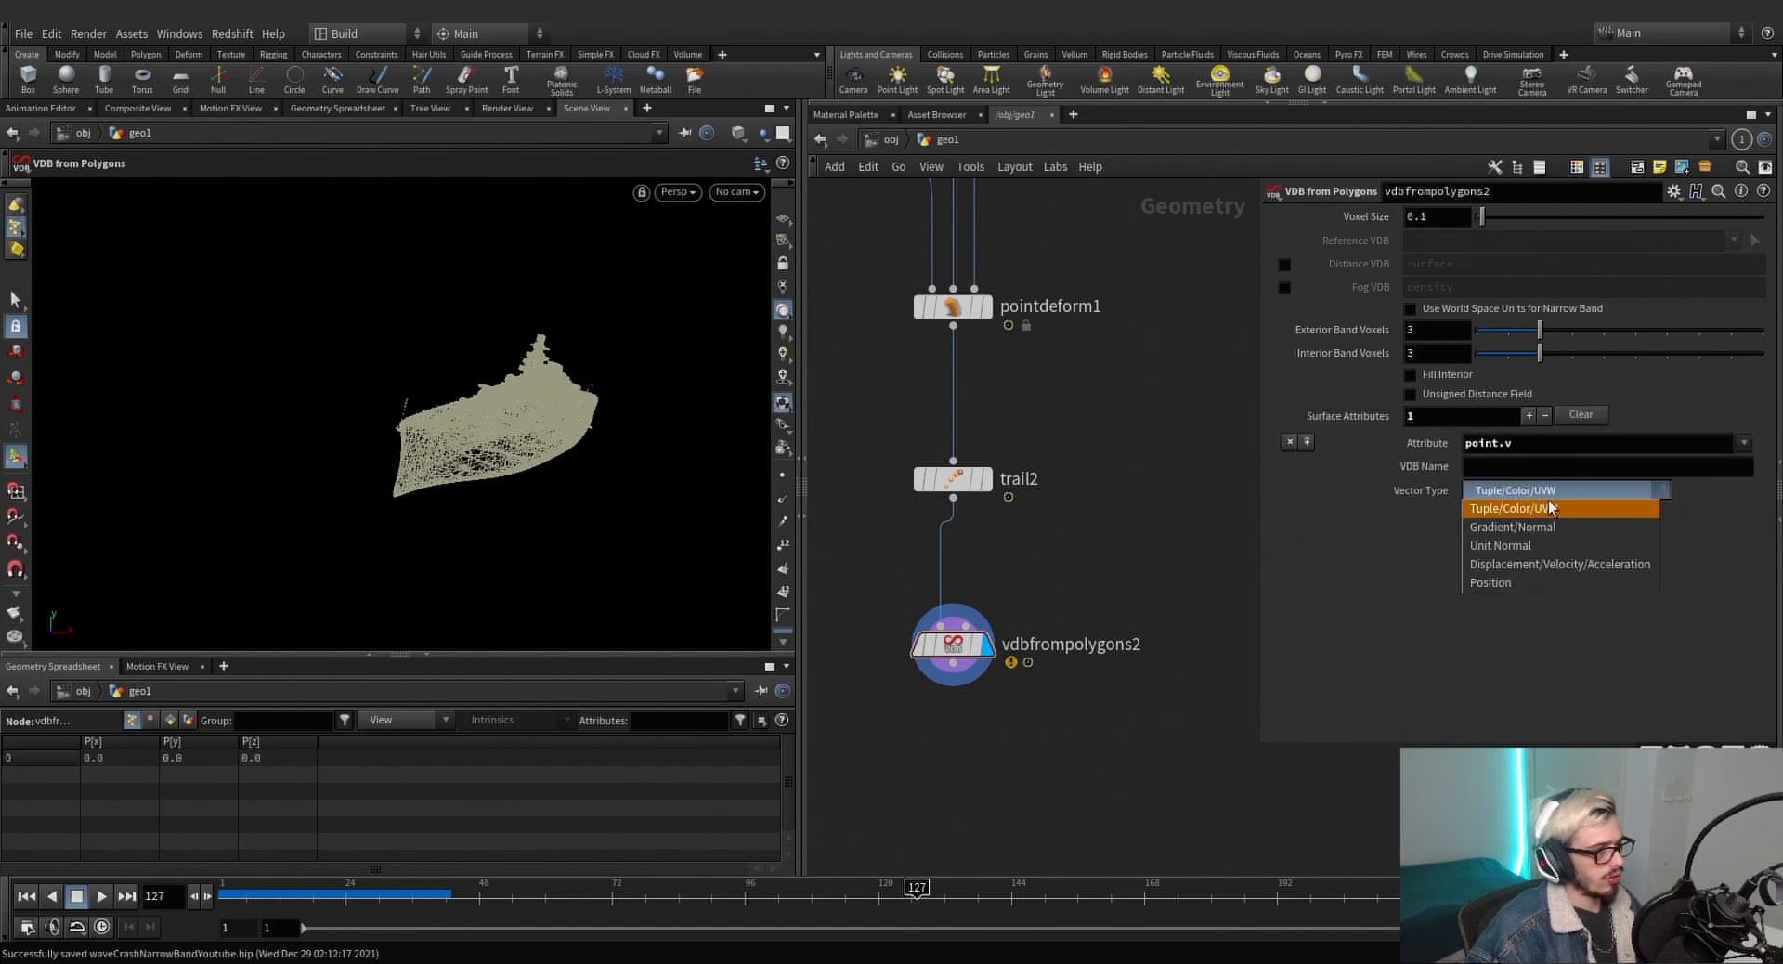
click(1561, 564)
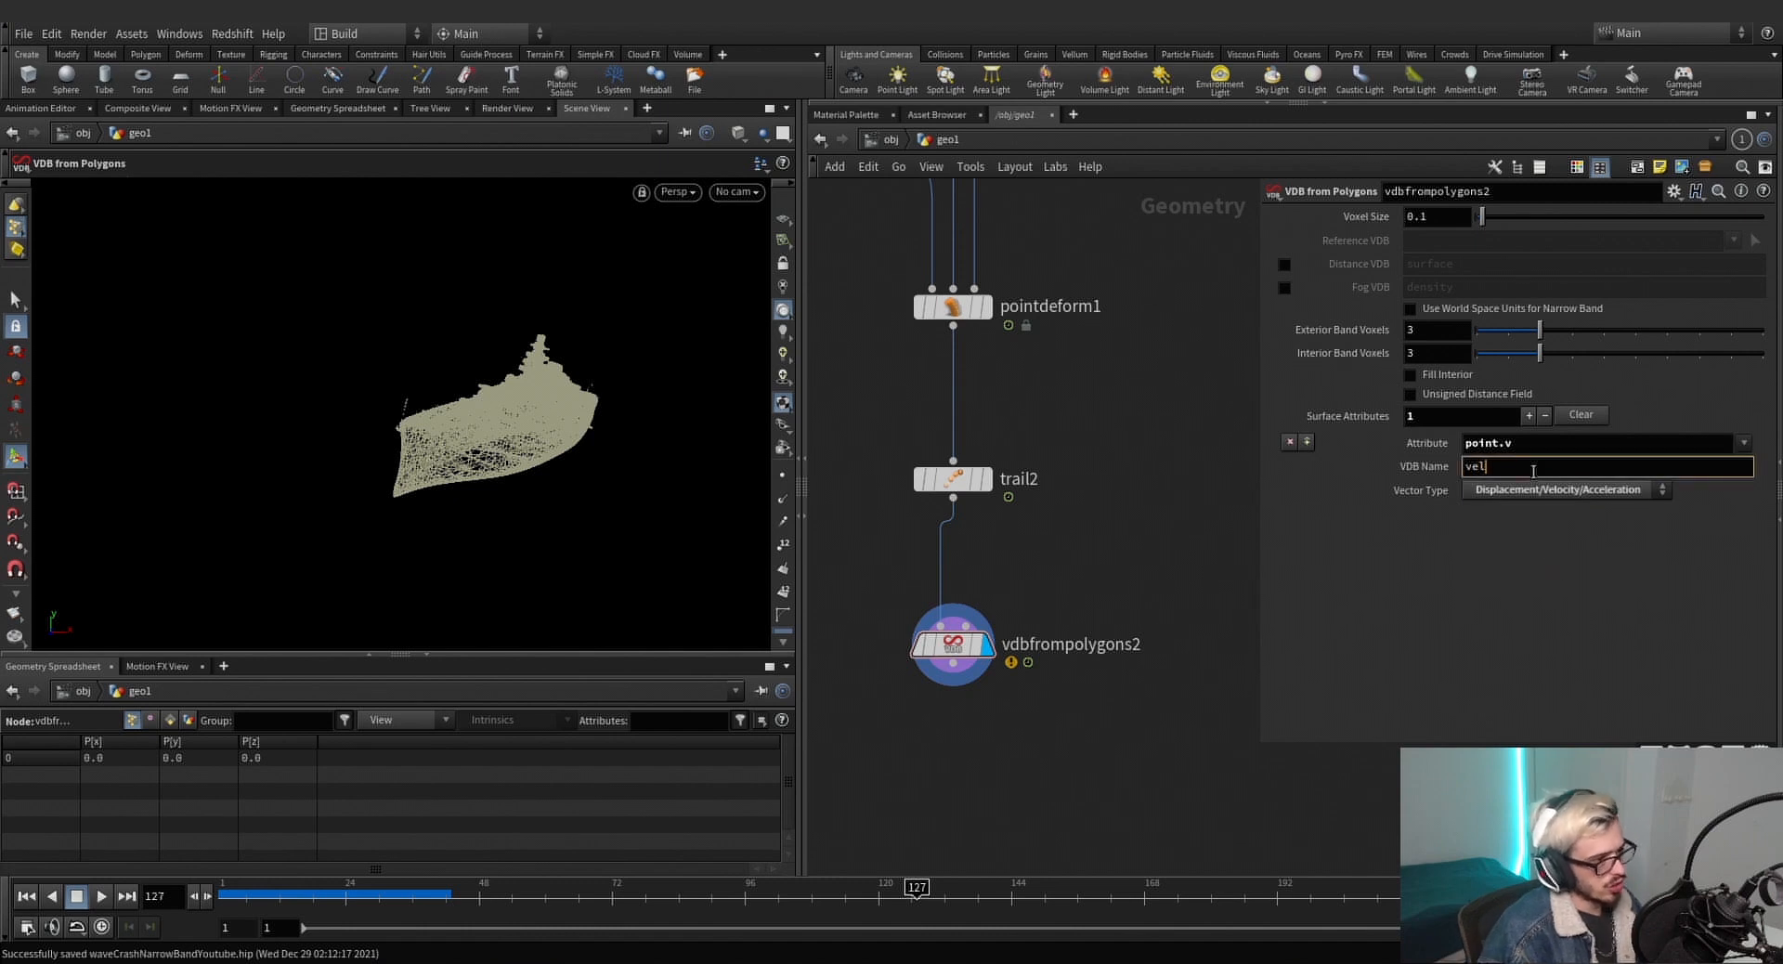
drag(1061, 555, 850, 711)
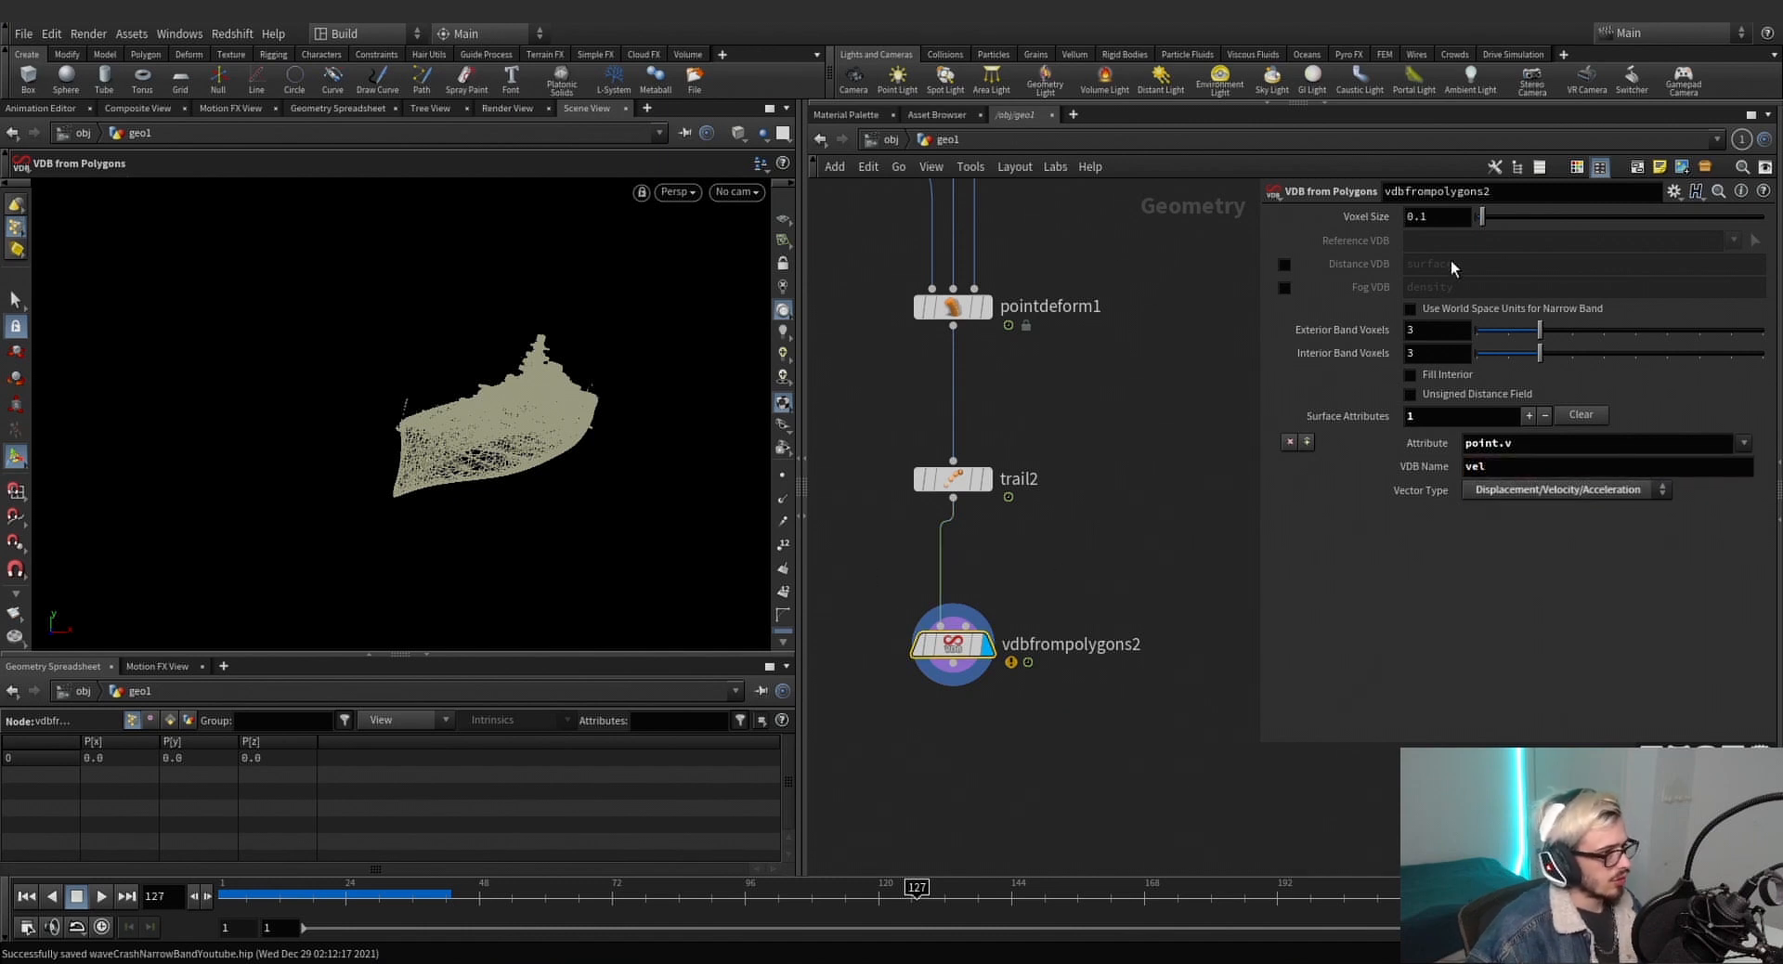
key(Return)
Replace the VDB from Polygons node below trail2 with a displayed VDB from Particles node using a Voxel Size of 4.
drag(1101, 596, 929, 680)
alt+drag(520, 447, 620, 454)
key(Delete)
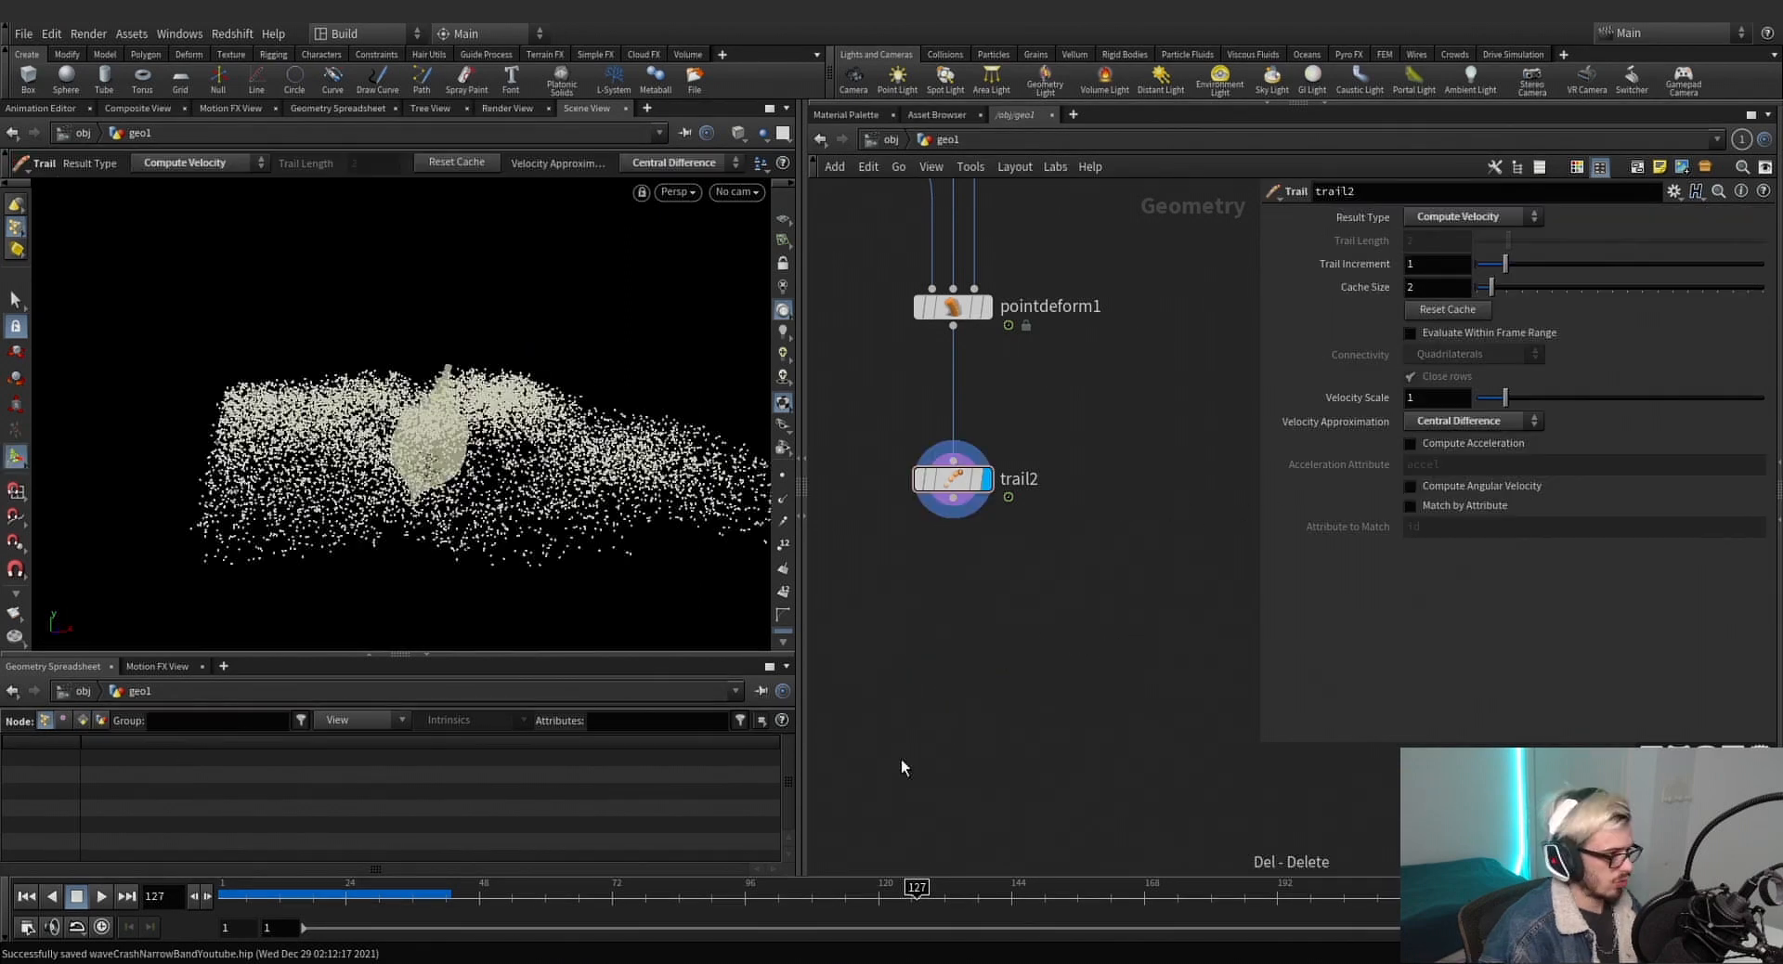
key(Tab)
text(vdb from pa)
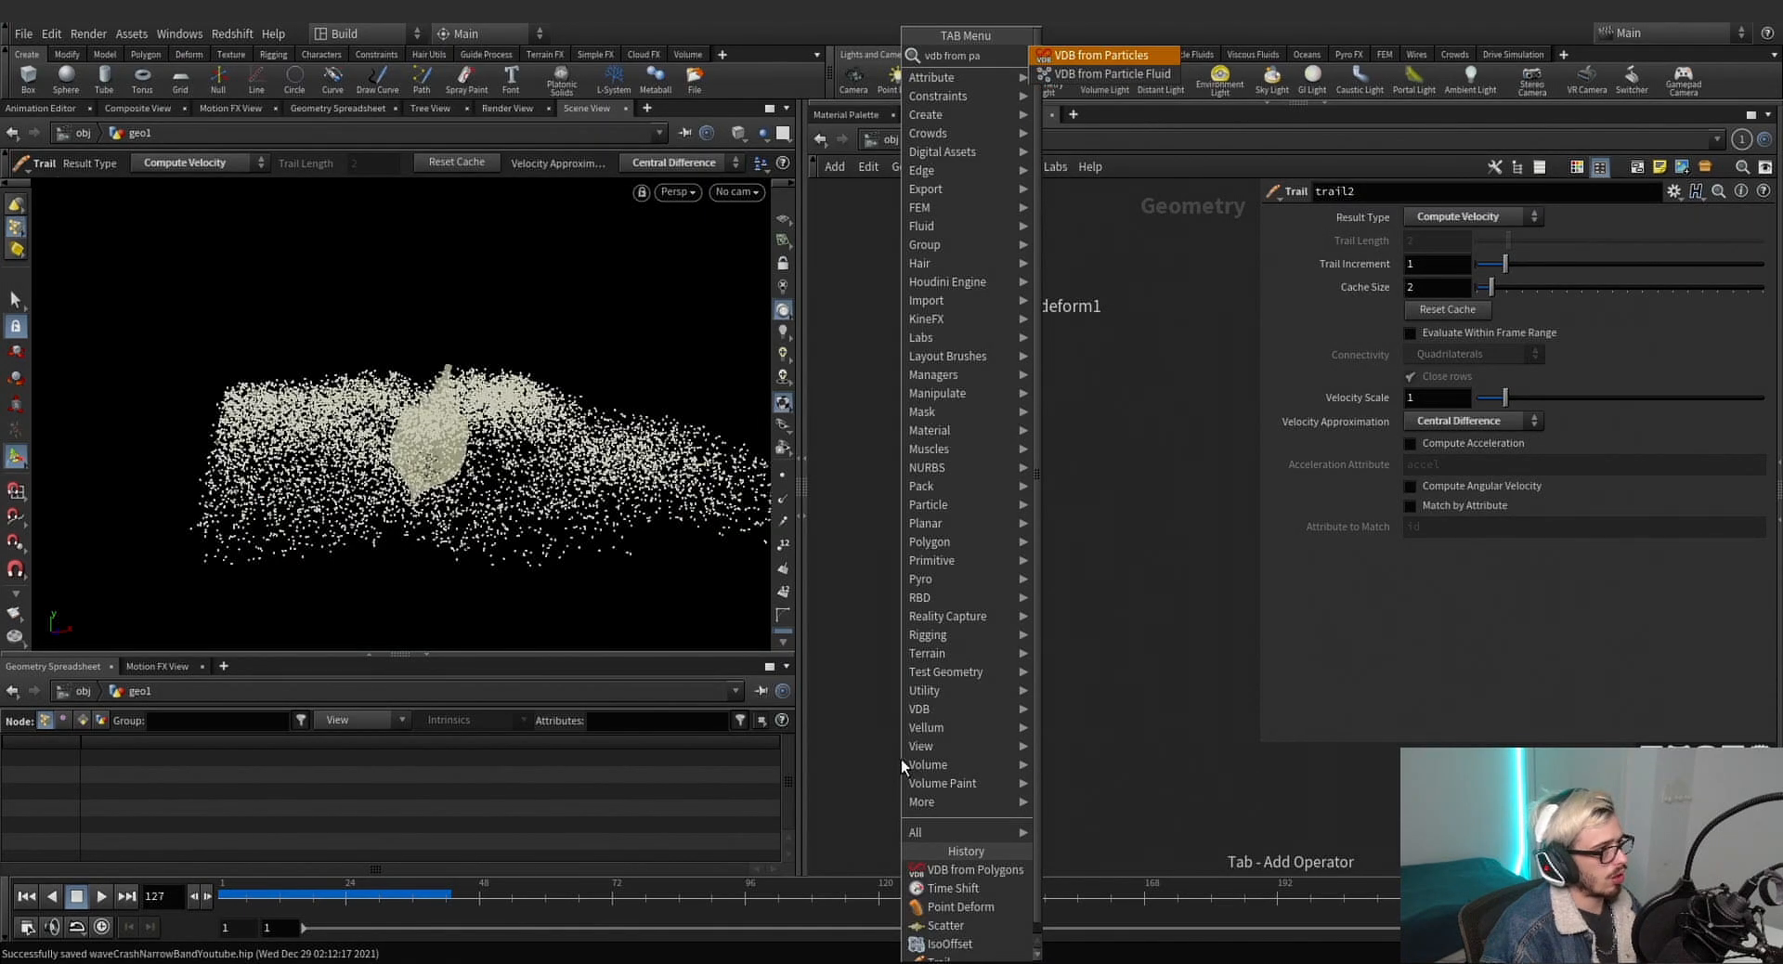
key(Return)
click(947, 704)
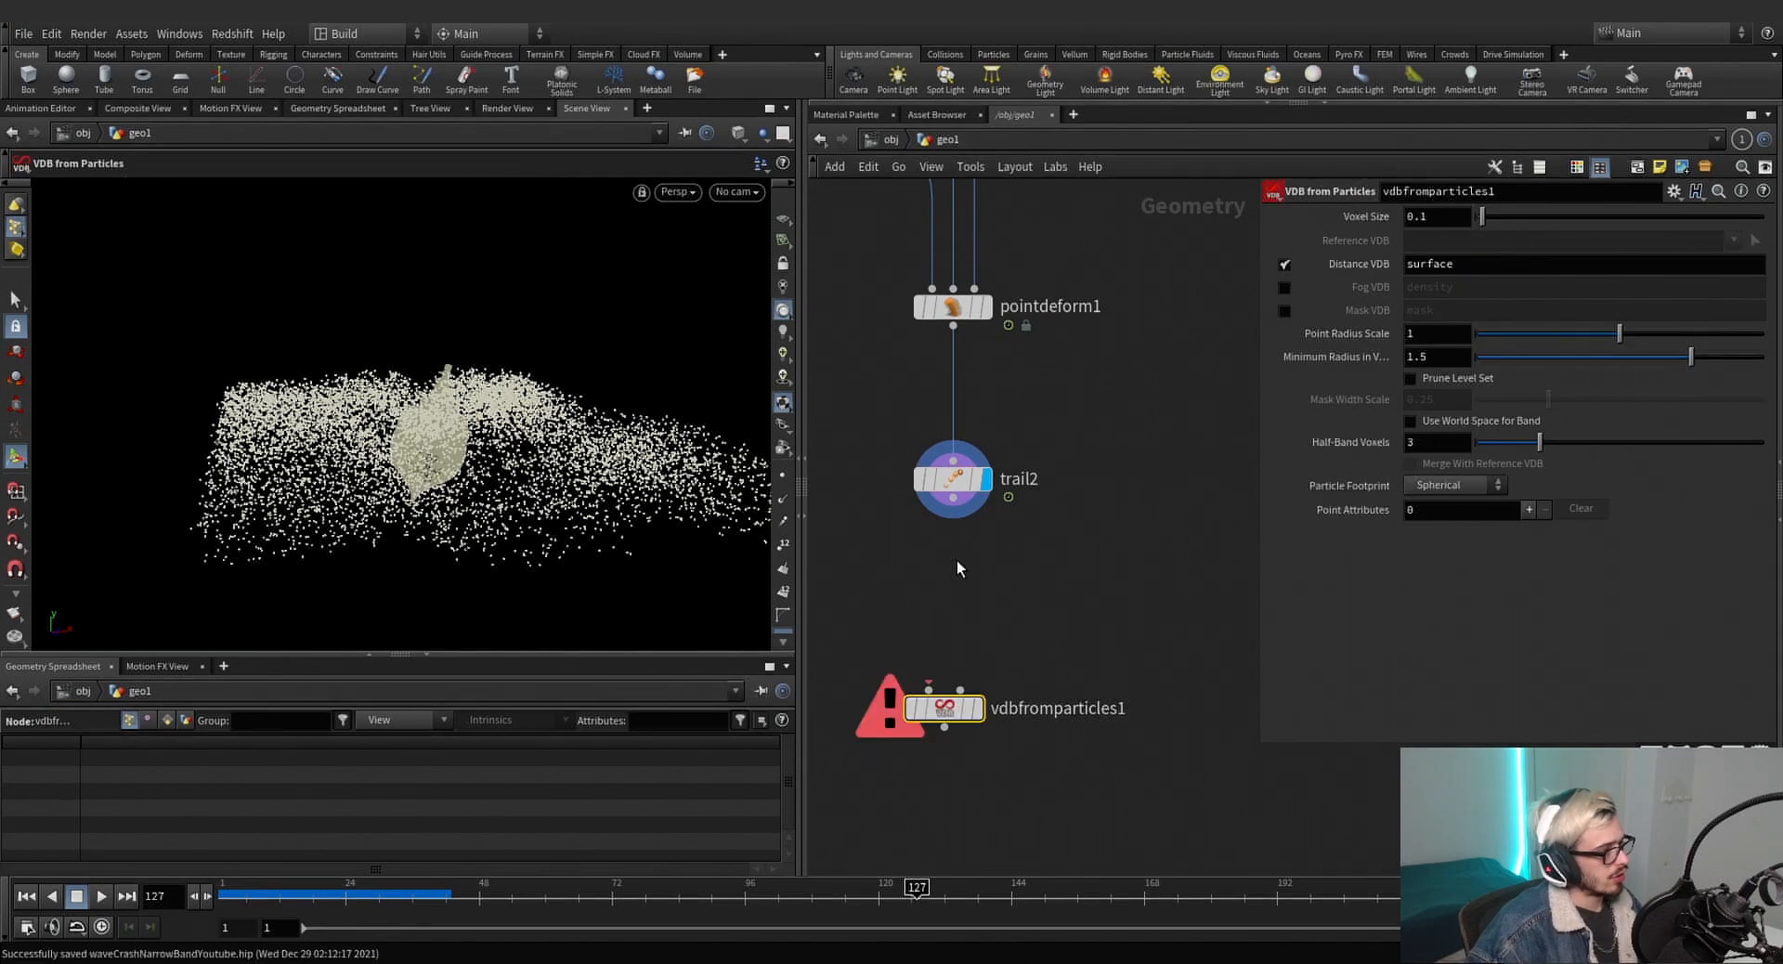
click(952, 499)
click(929, 688)
drag(949, 705, 974, 667)
click(1435, 216)
click(994, 681)
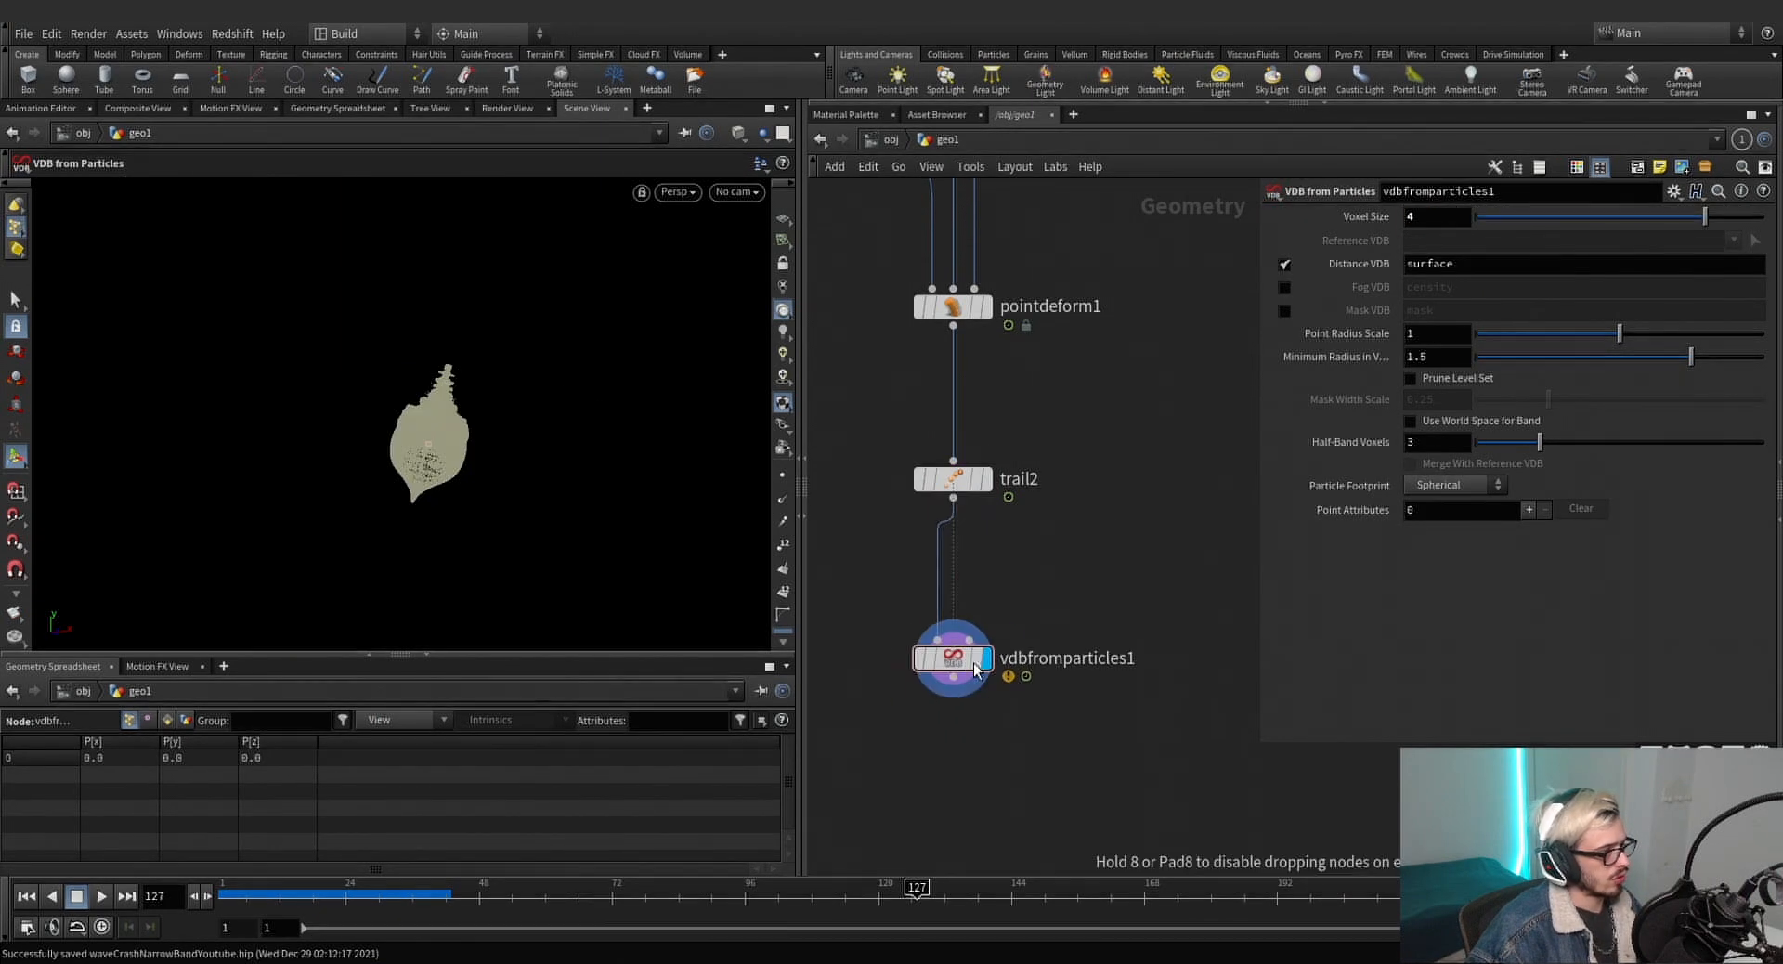
Disable the Distance VDB output and add point attribute v named vel with vector type Displacement/Velocity/Acceleration.
click(1285, 264)
click(1475, 488)
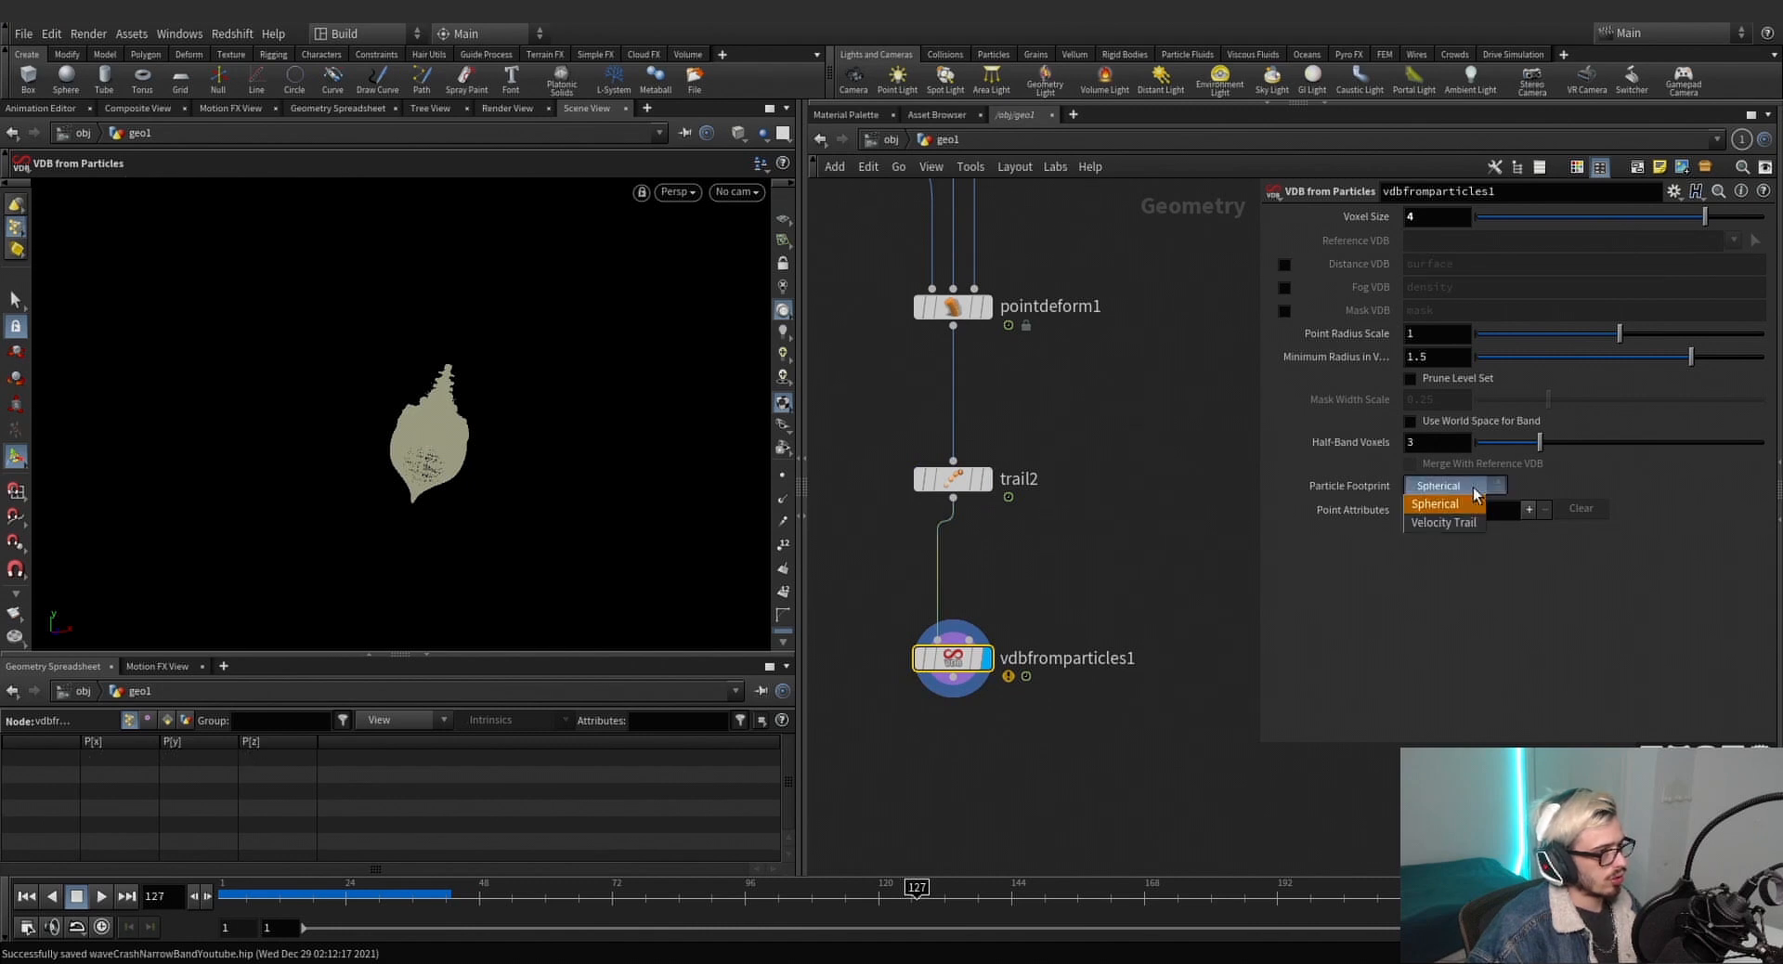
click(1528, 509)
click(1517, 604)
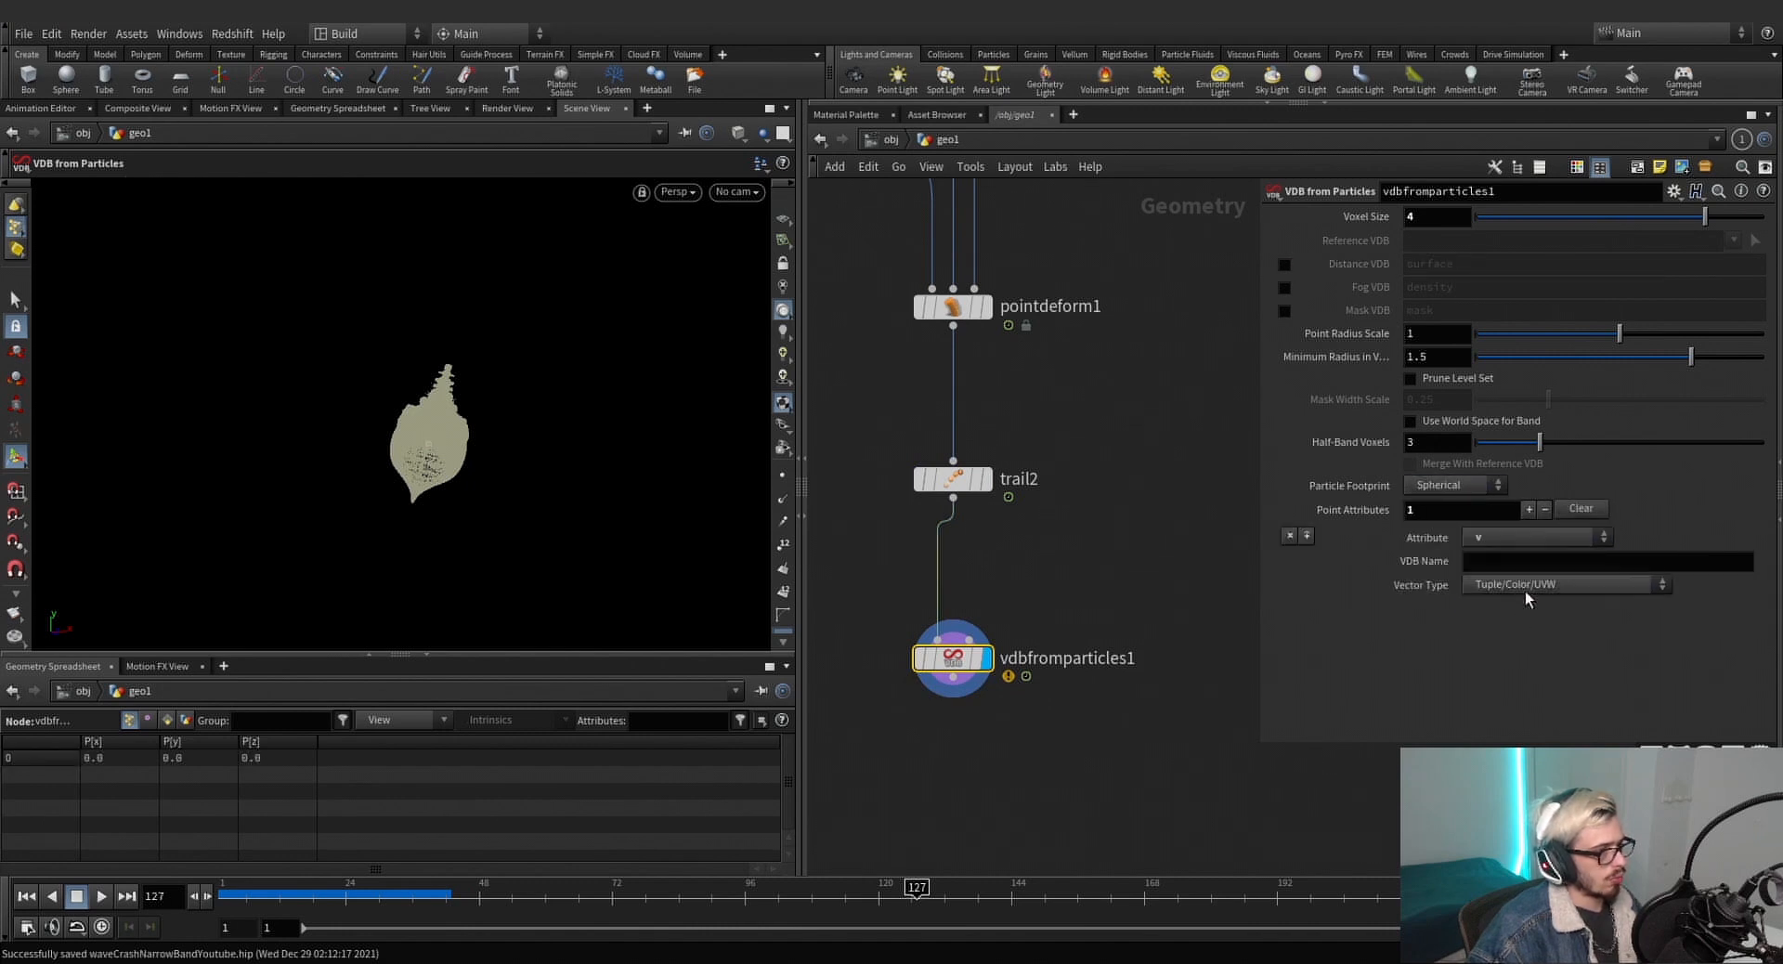
click(1527, 585)
click(1530, 562)
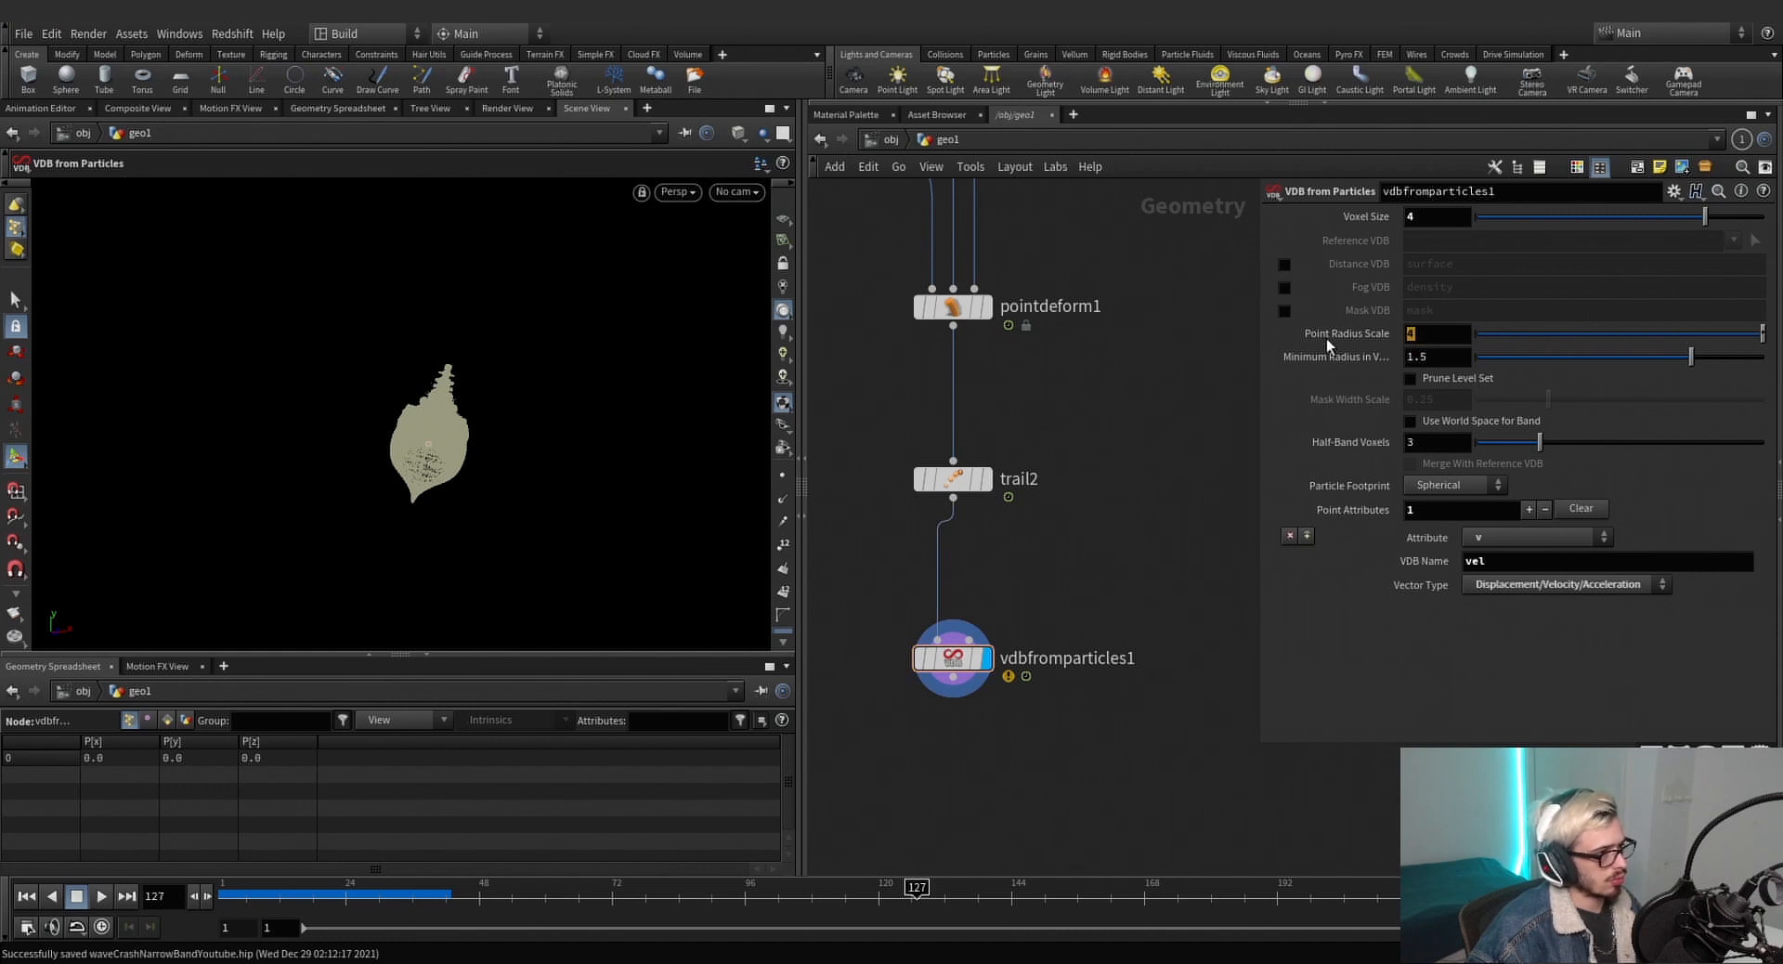
Try a Point Radius Scale of 40 on vdbfromparticles1, inspect the volume, and set the scale to 20.
text(0)
key(Return)
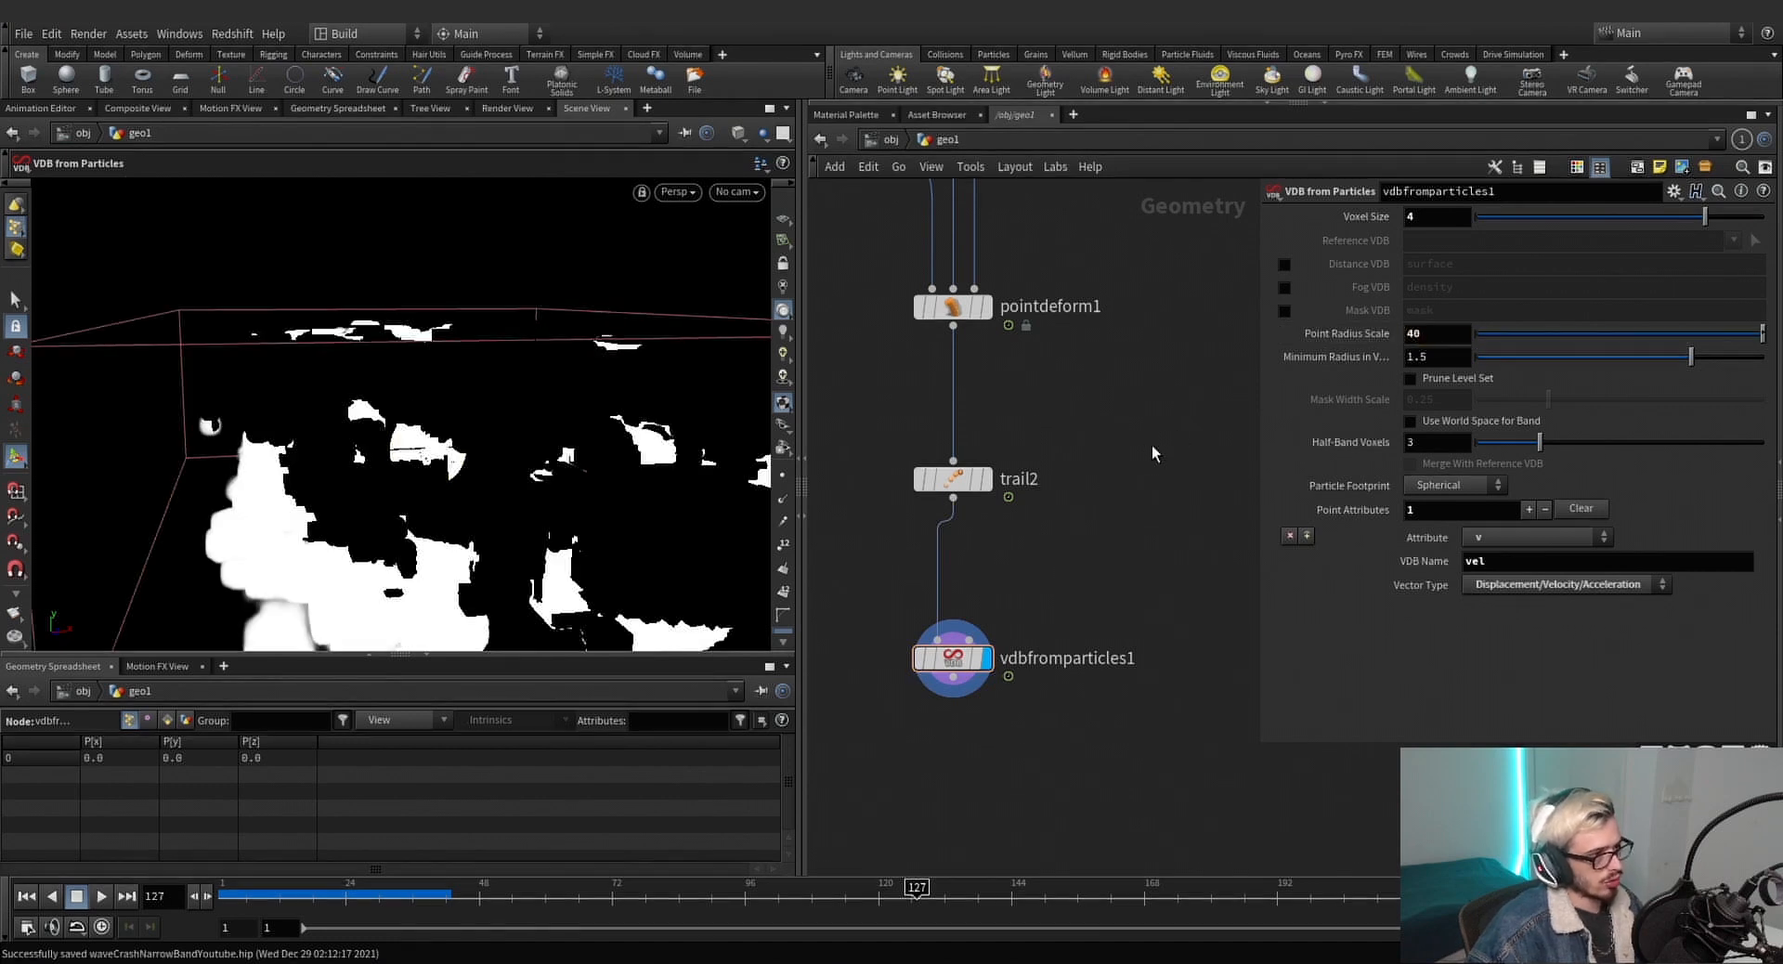
alt+drag(650, 473, 418, 530)
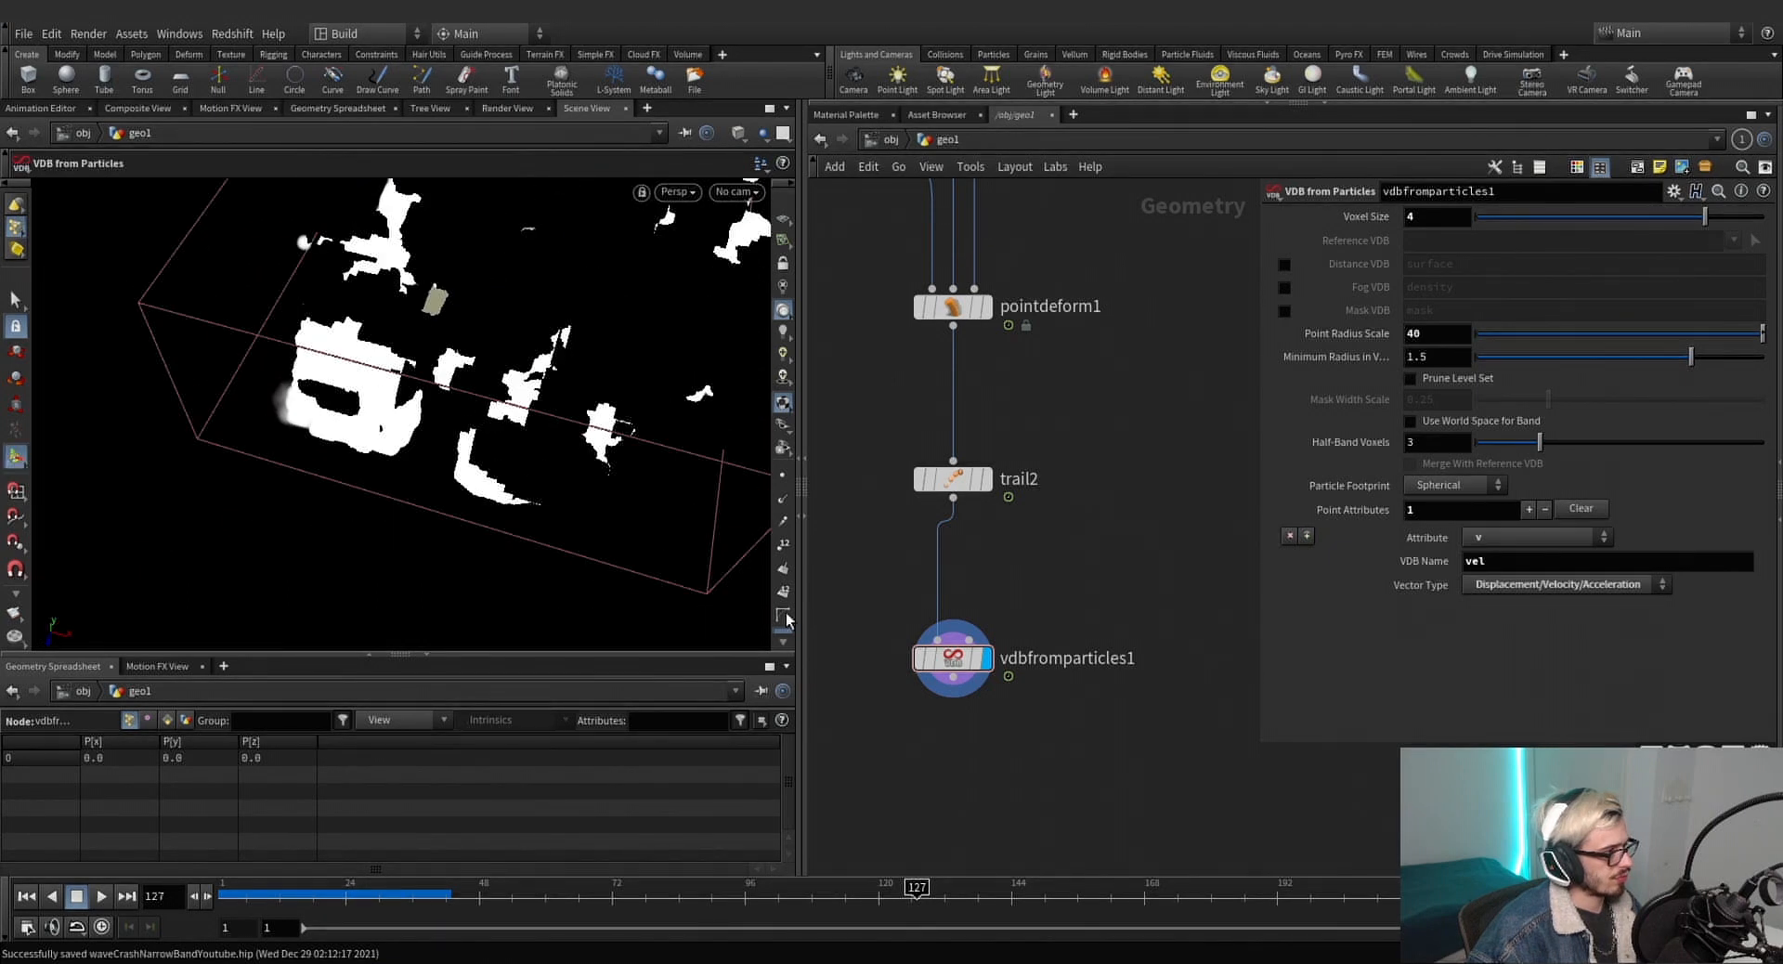
drag(1091, 730, 941, 603)
drag(1435, 335, 1227, 339)
text(20)
key(Return)
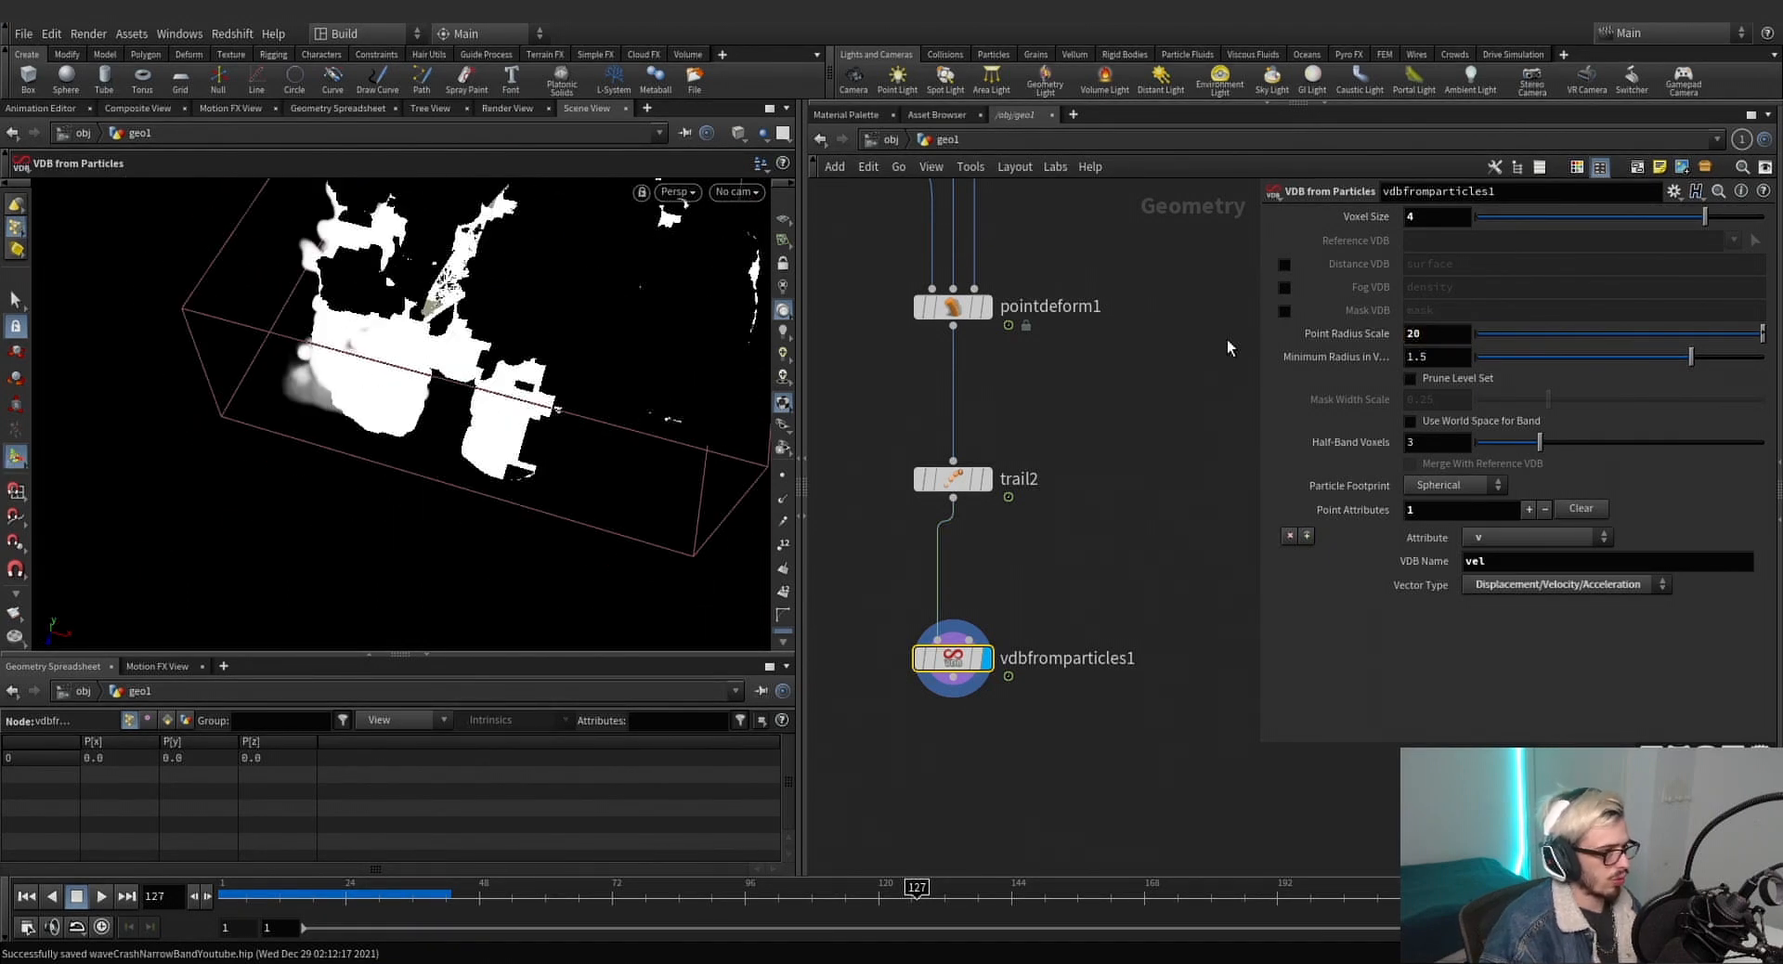
alt+drag(557, 445, 548, 371)
Add a Labs File Cache node connected below vdbfromparticles1.
middle_drag(986, 705, 984, 558)
click(950, 530)
key(Tab)
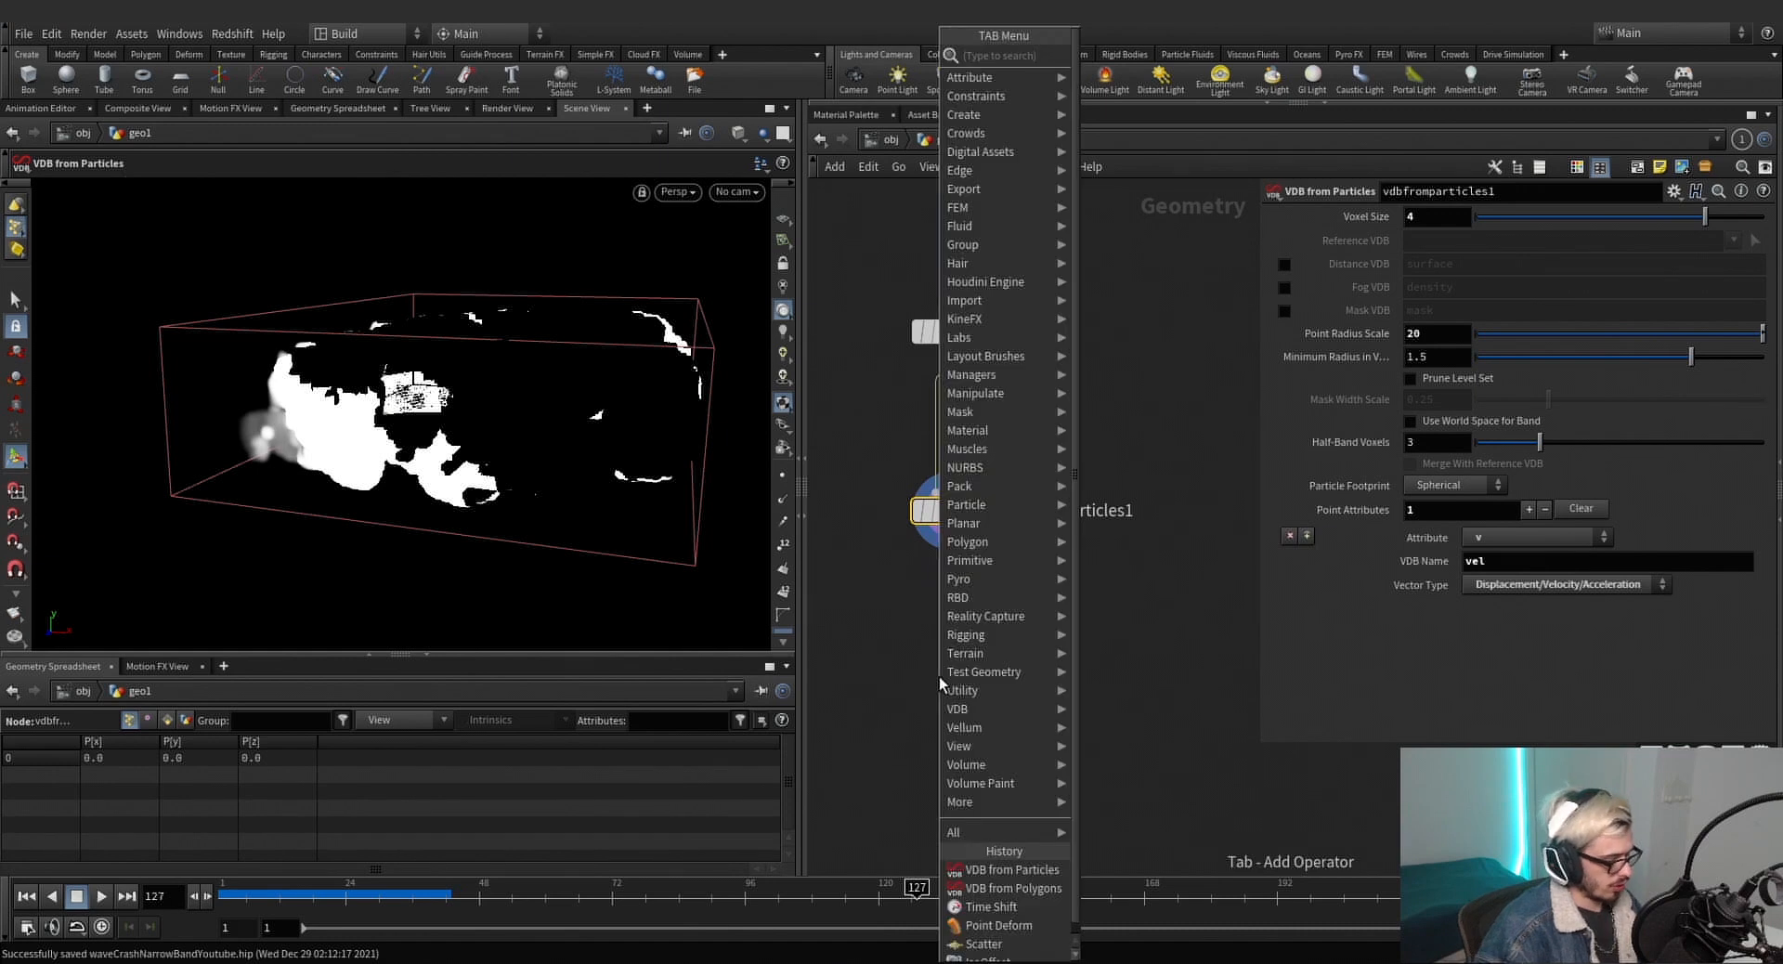
text(file ca)
key(Return)
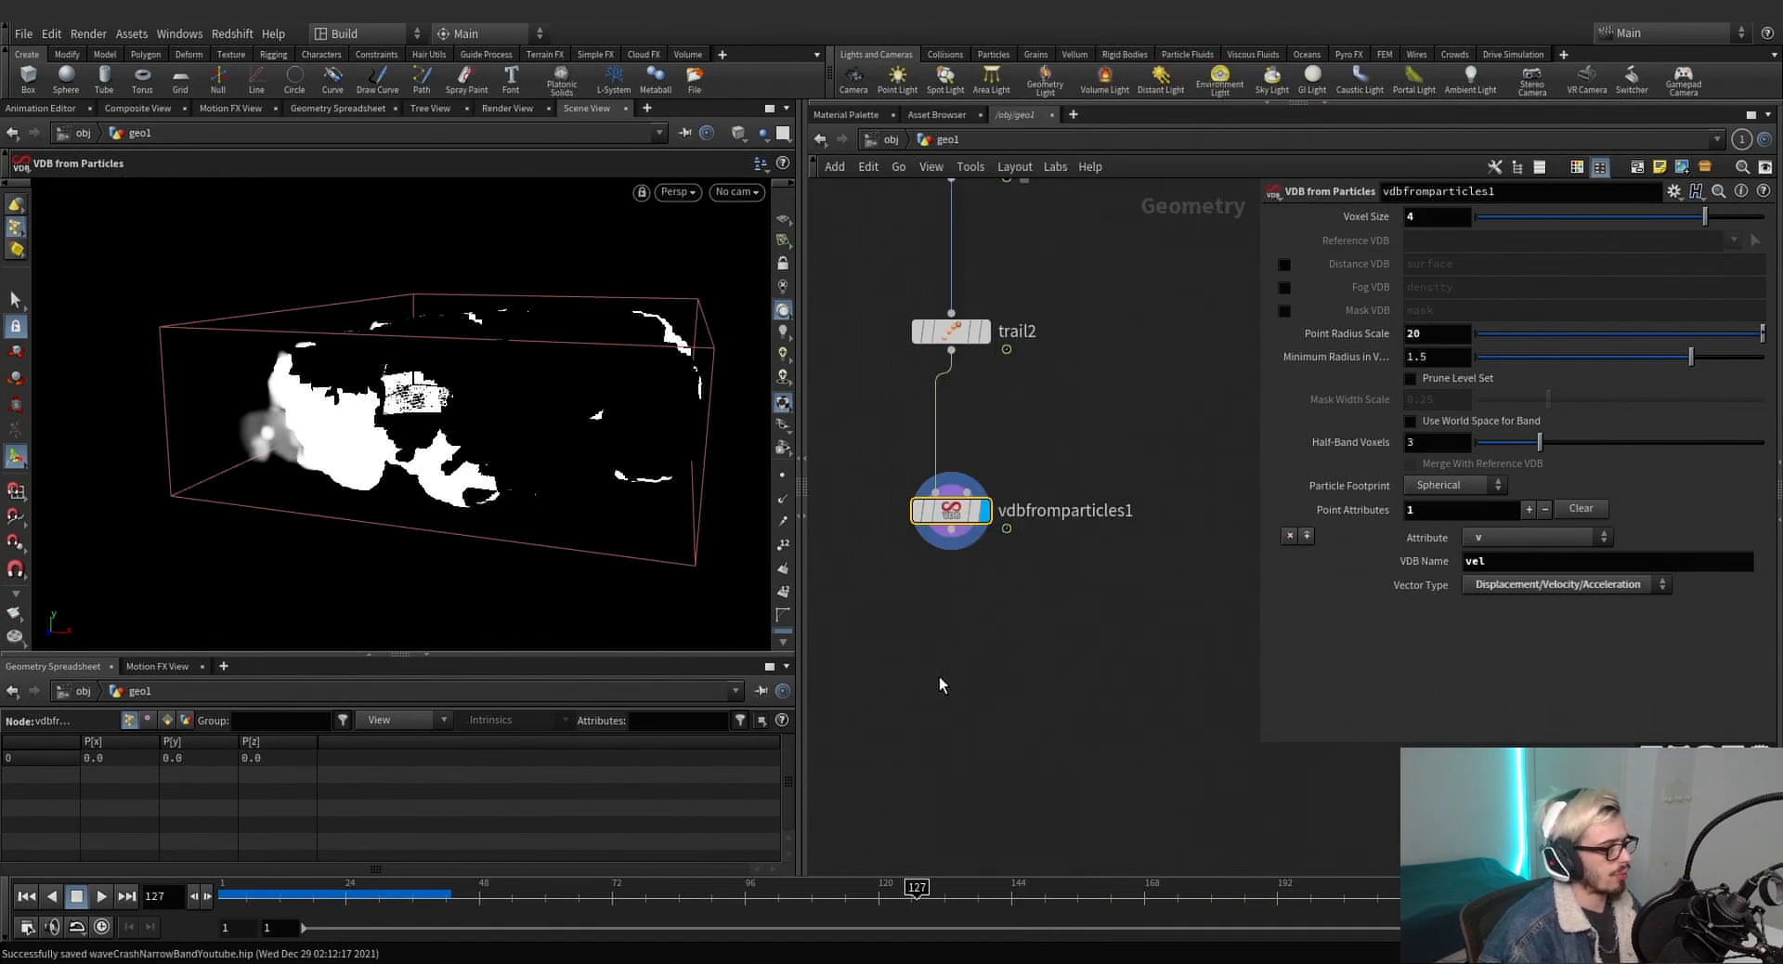
click(938, 676)
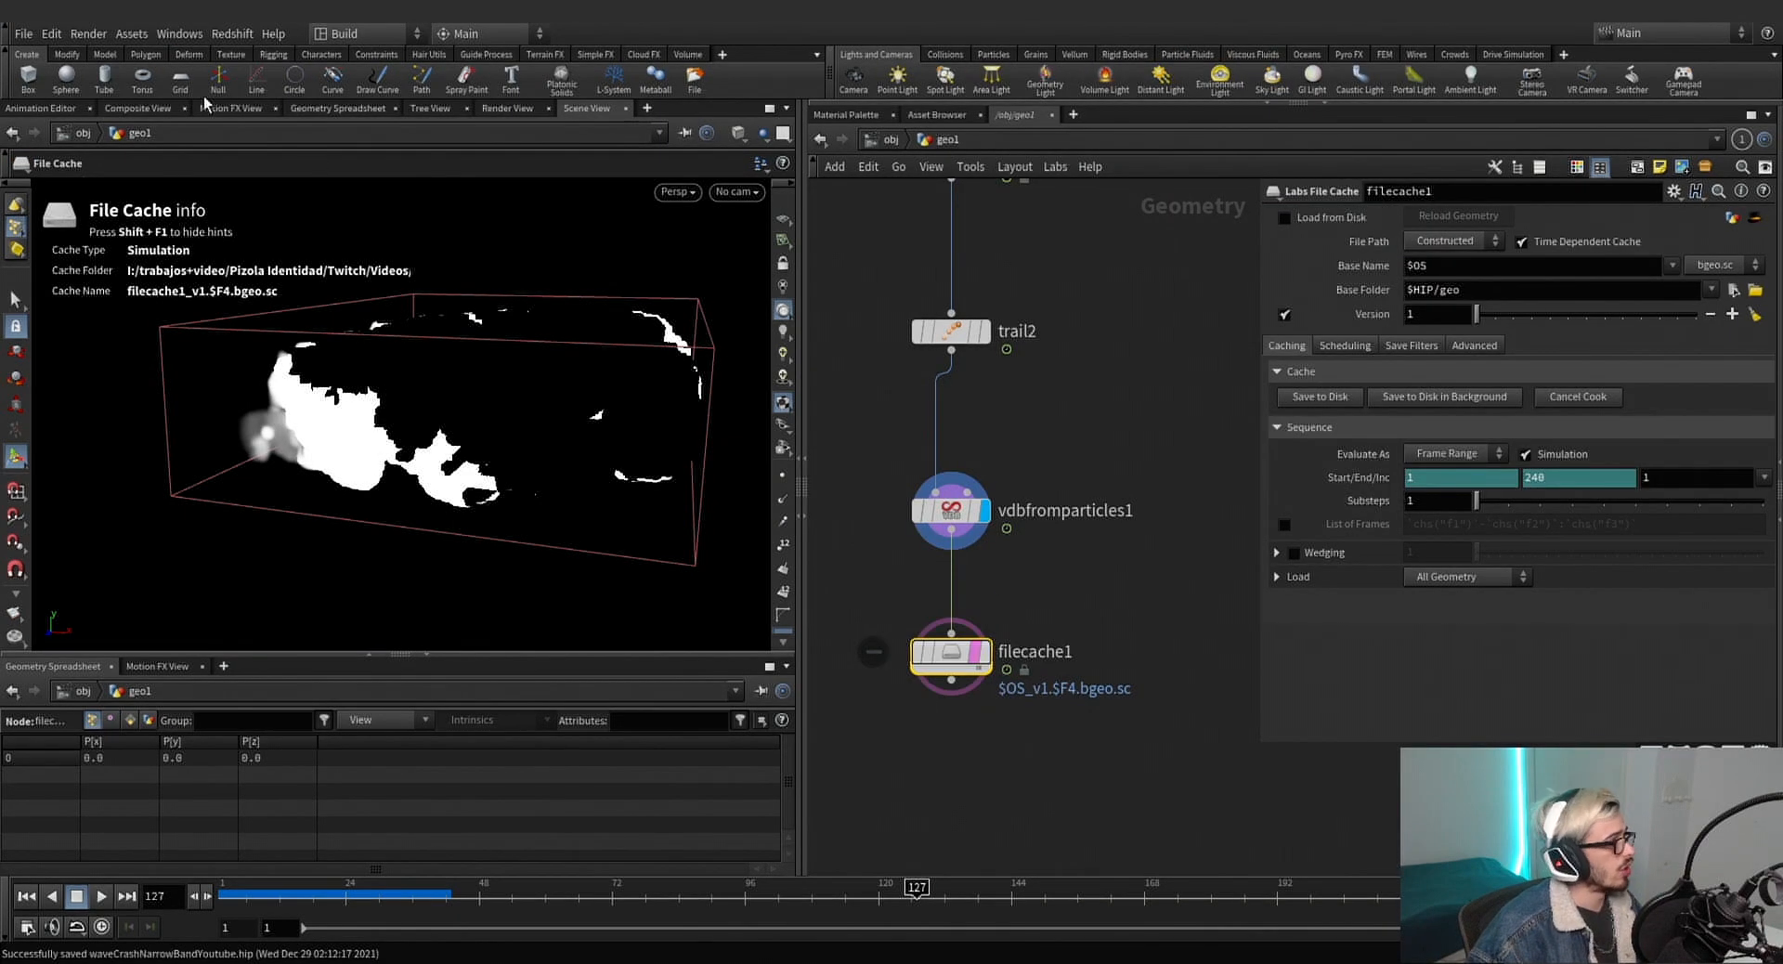
Set the file cache's Base Folder to $HIP/cache and rename the node v.
click(180, 33)
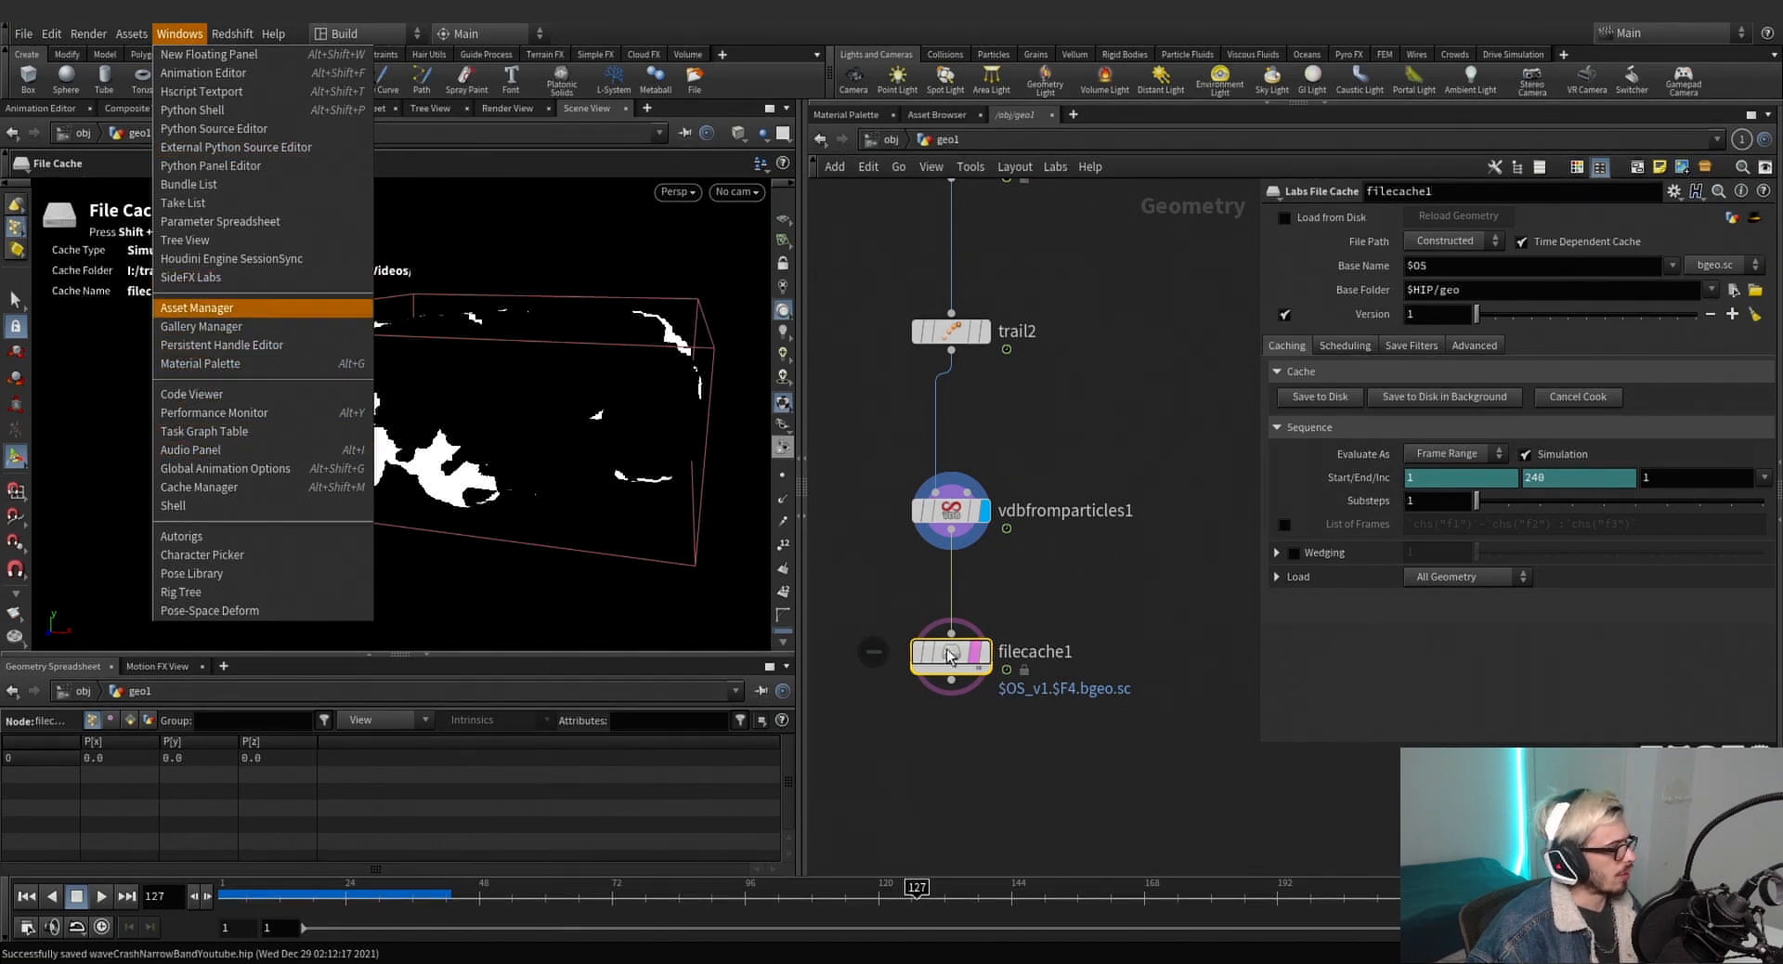
drag(1112, 775, 846, 600)
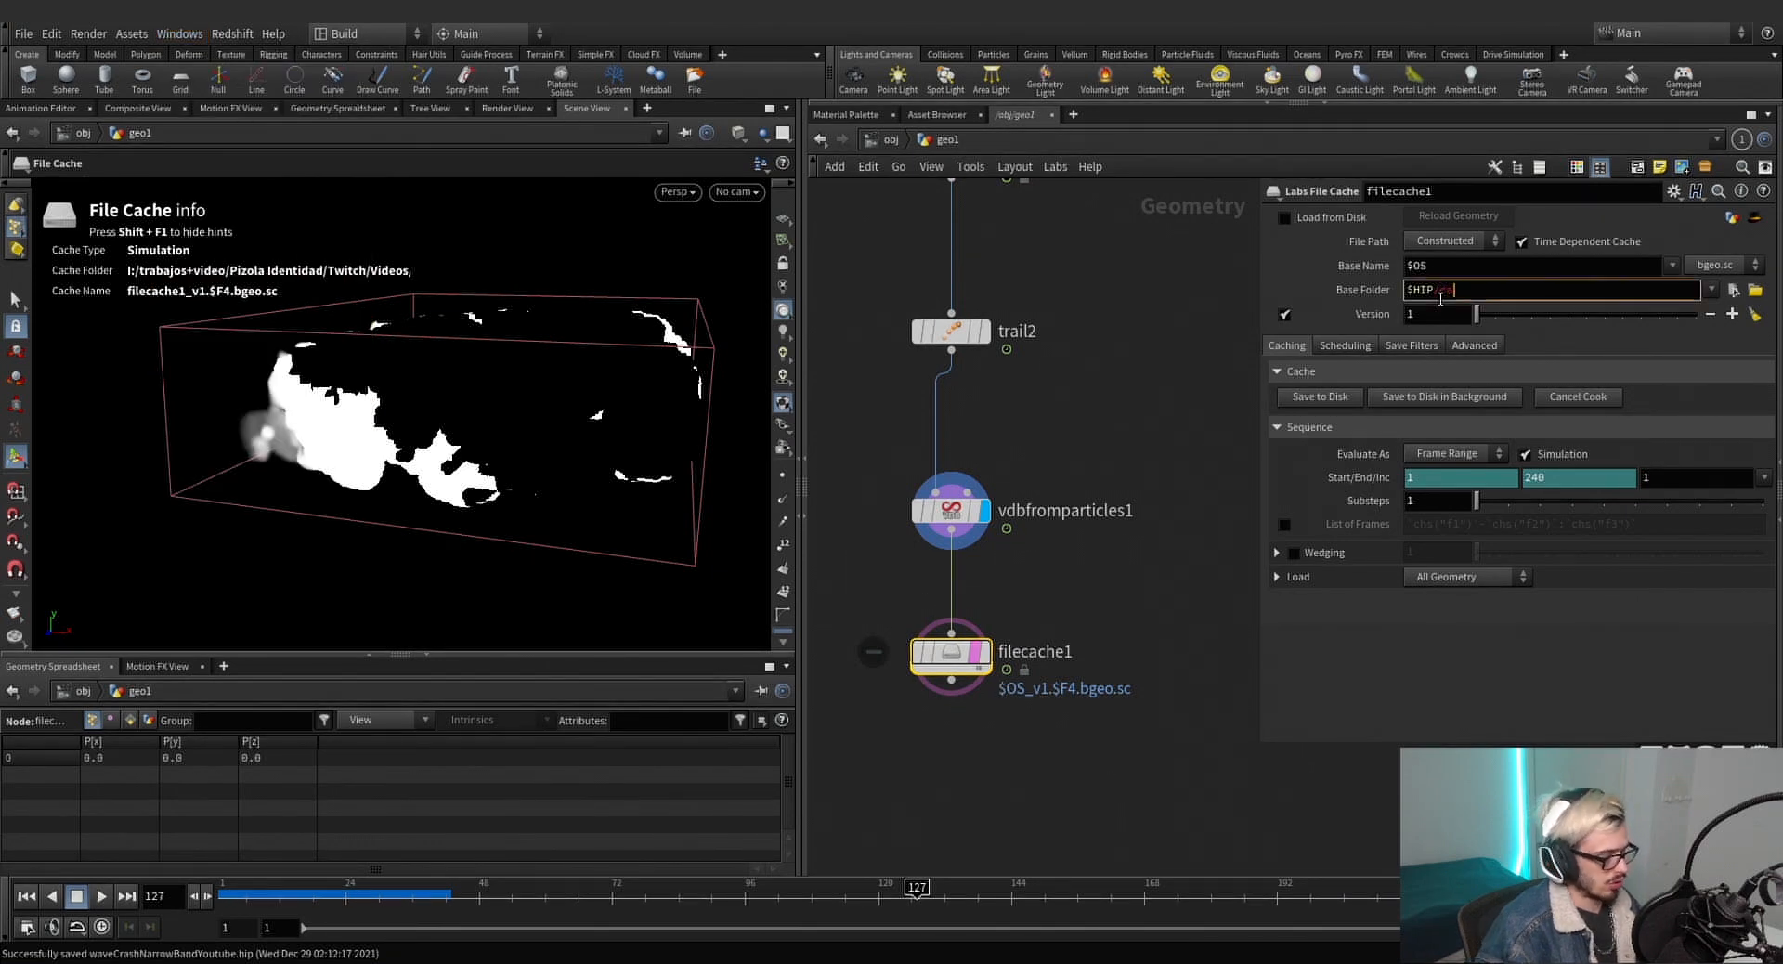
double_click(1034, 651)
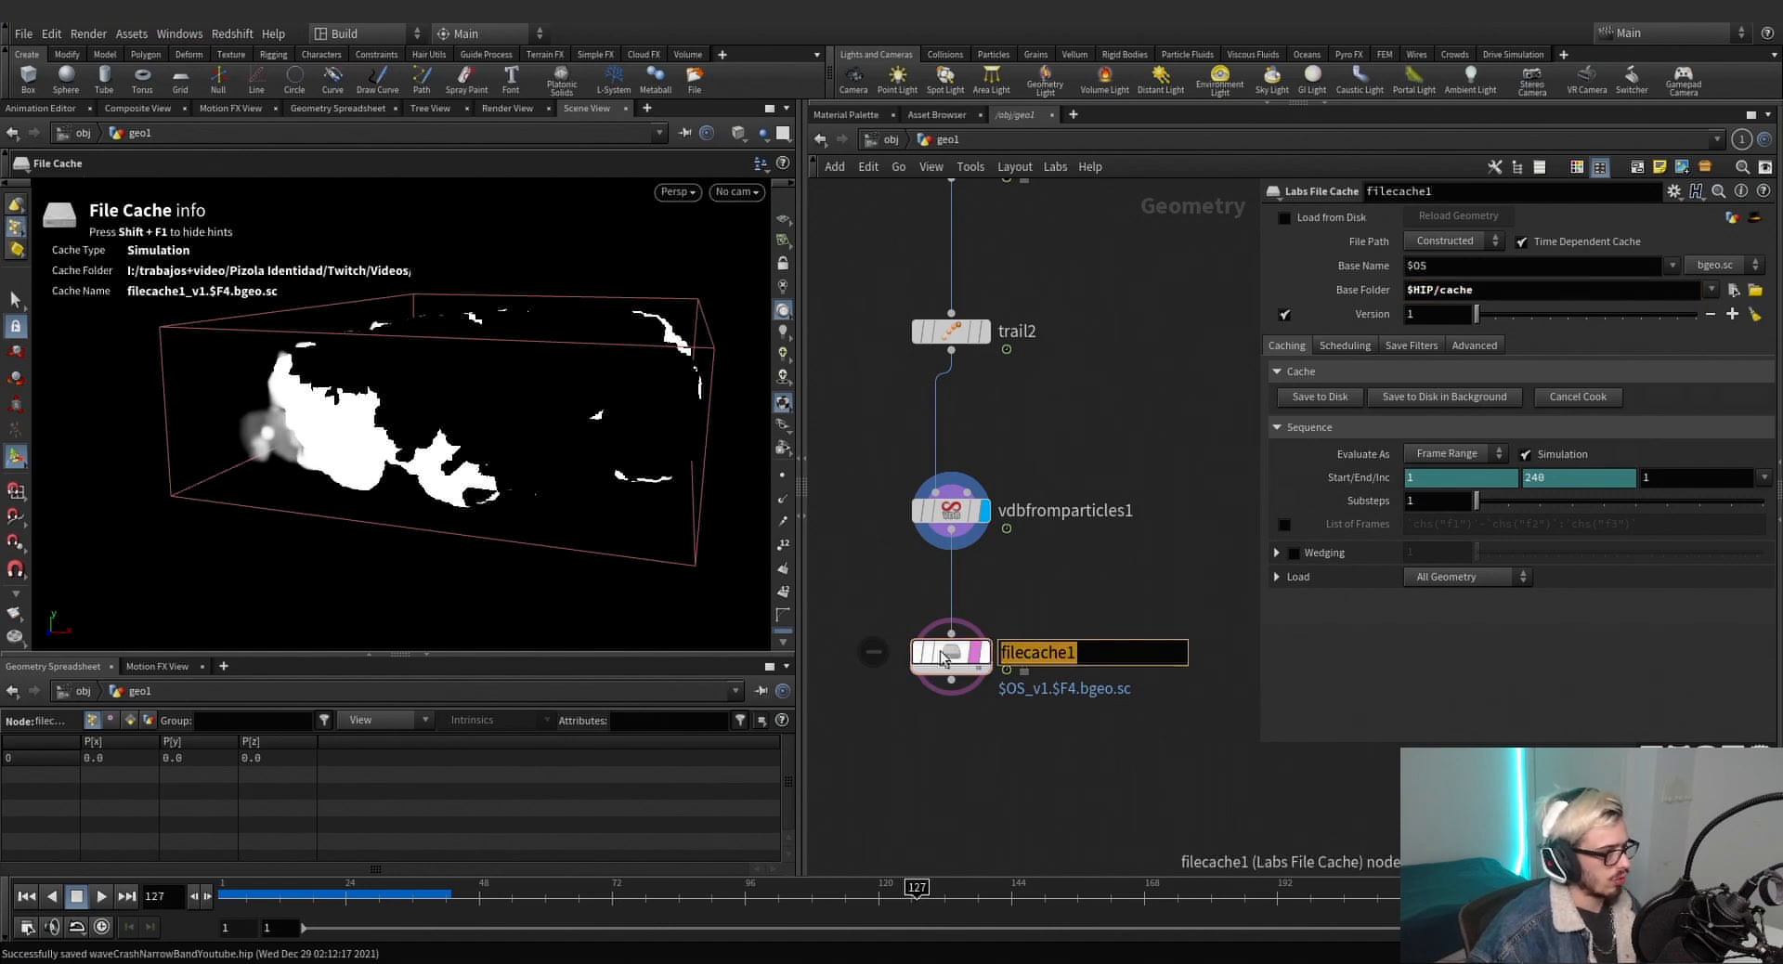
text(O)
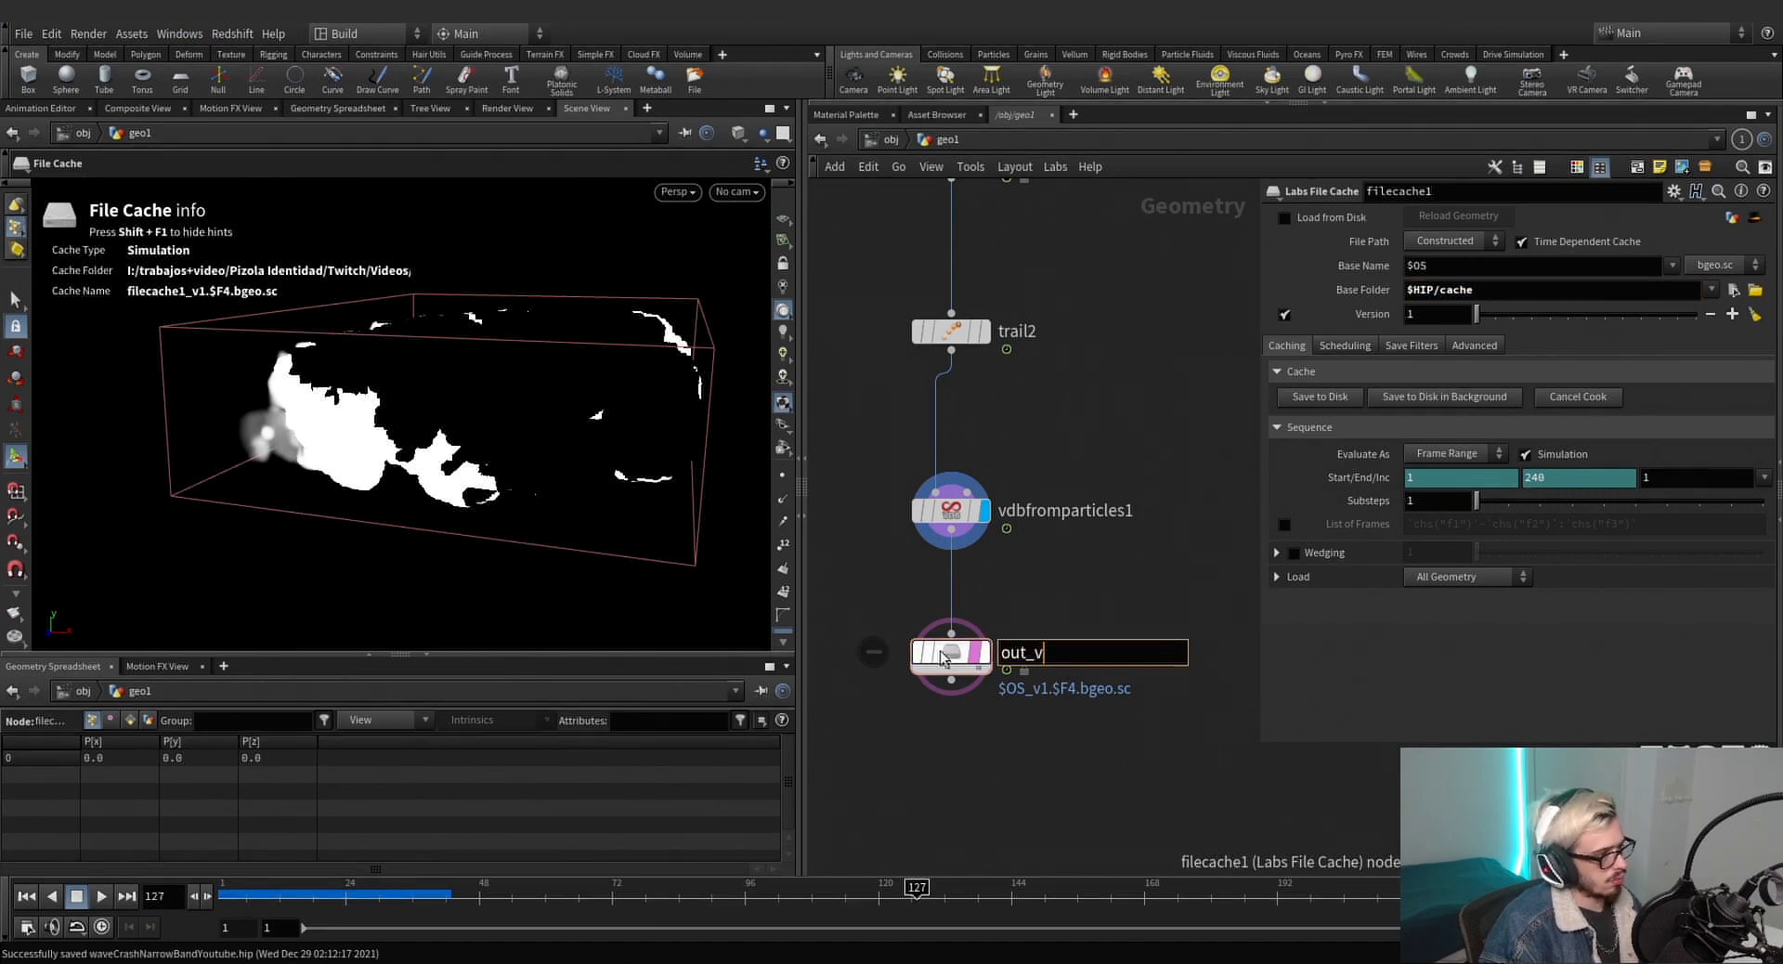
key(Return)
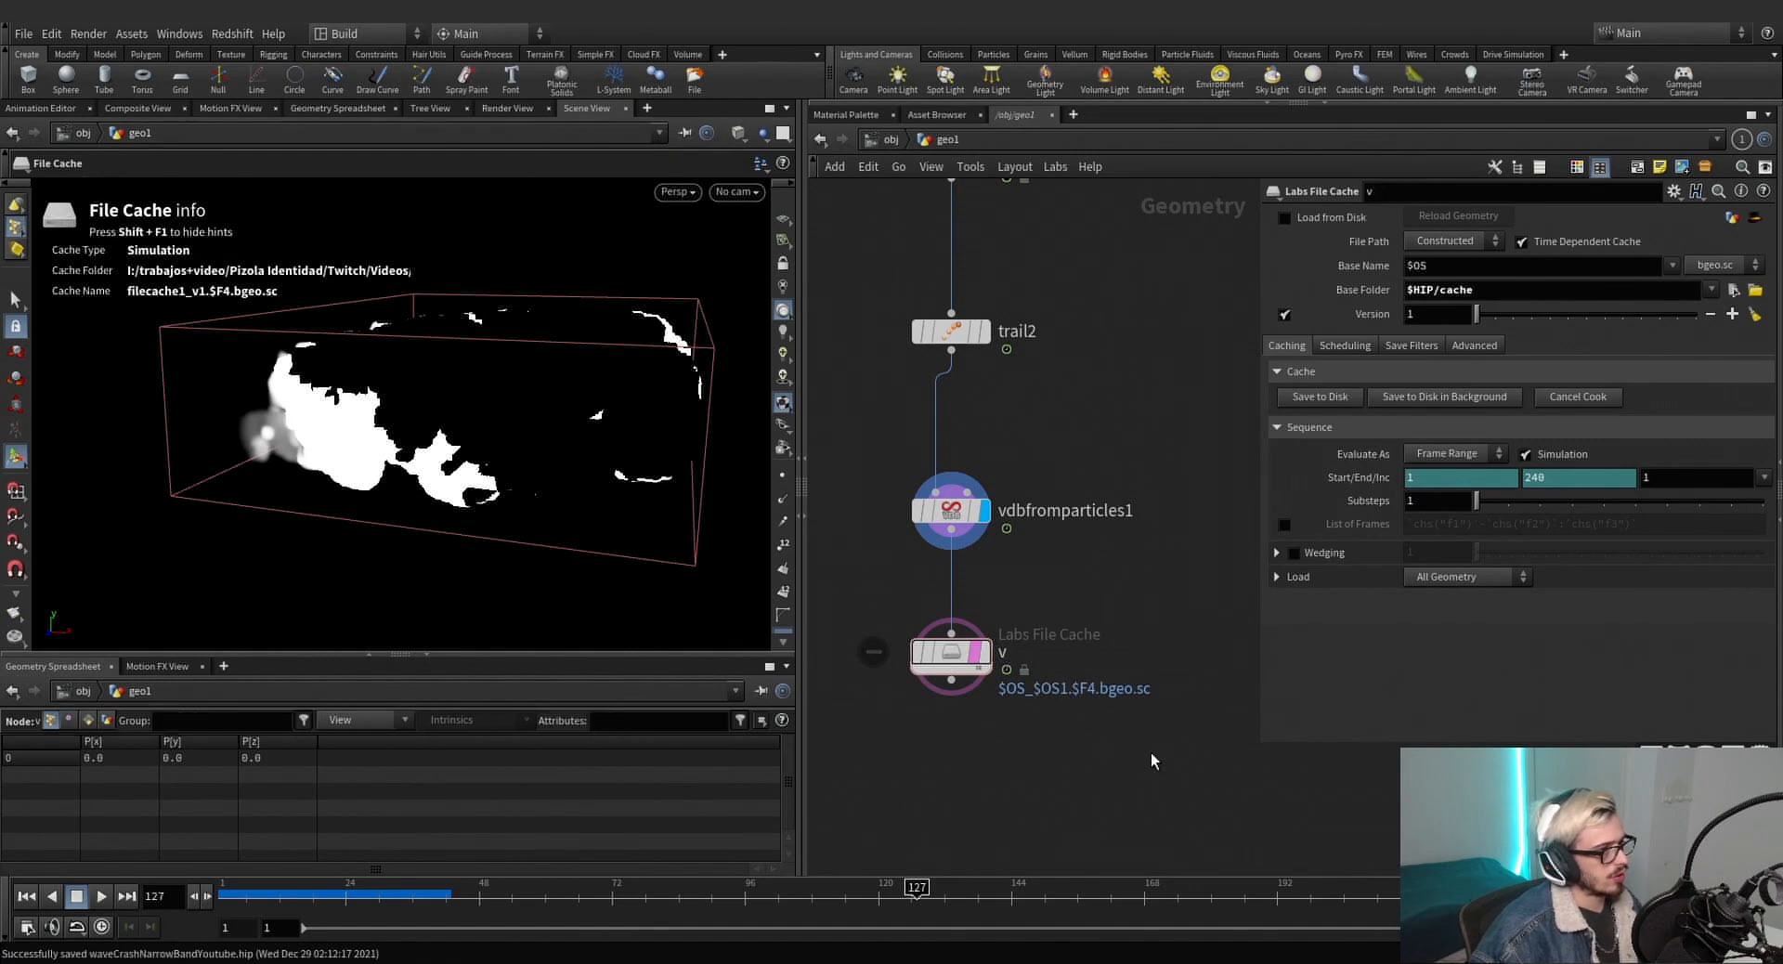
Enable Load from Disk on the file cache and extend the animation's end frame to 480.
click(1283, 219)
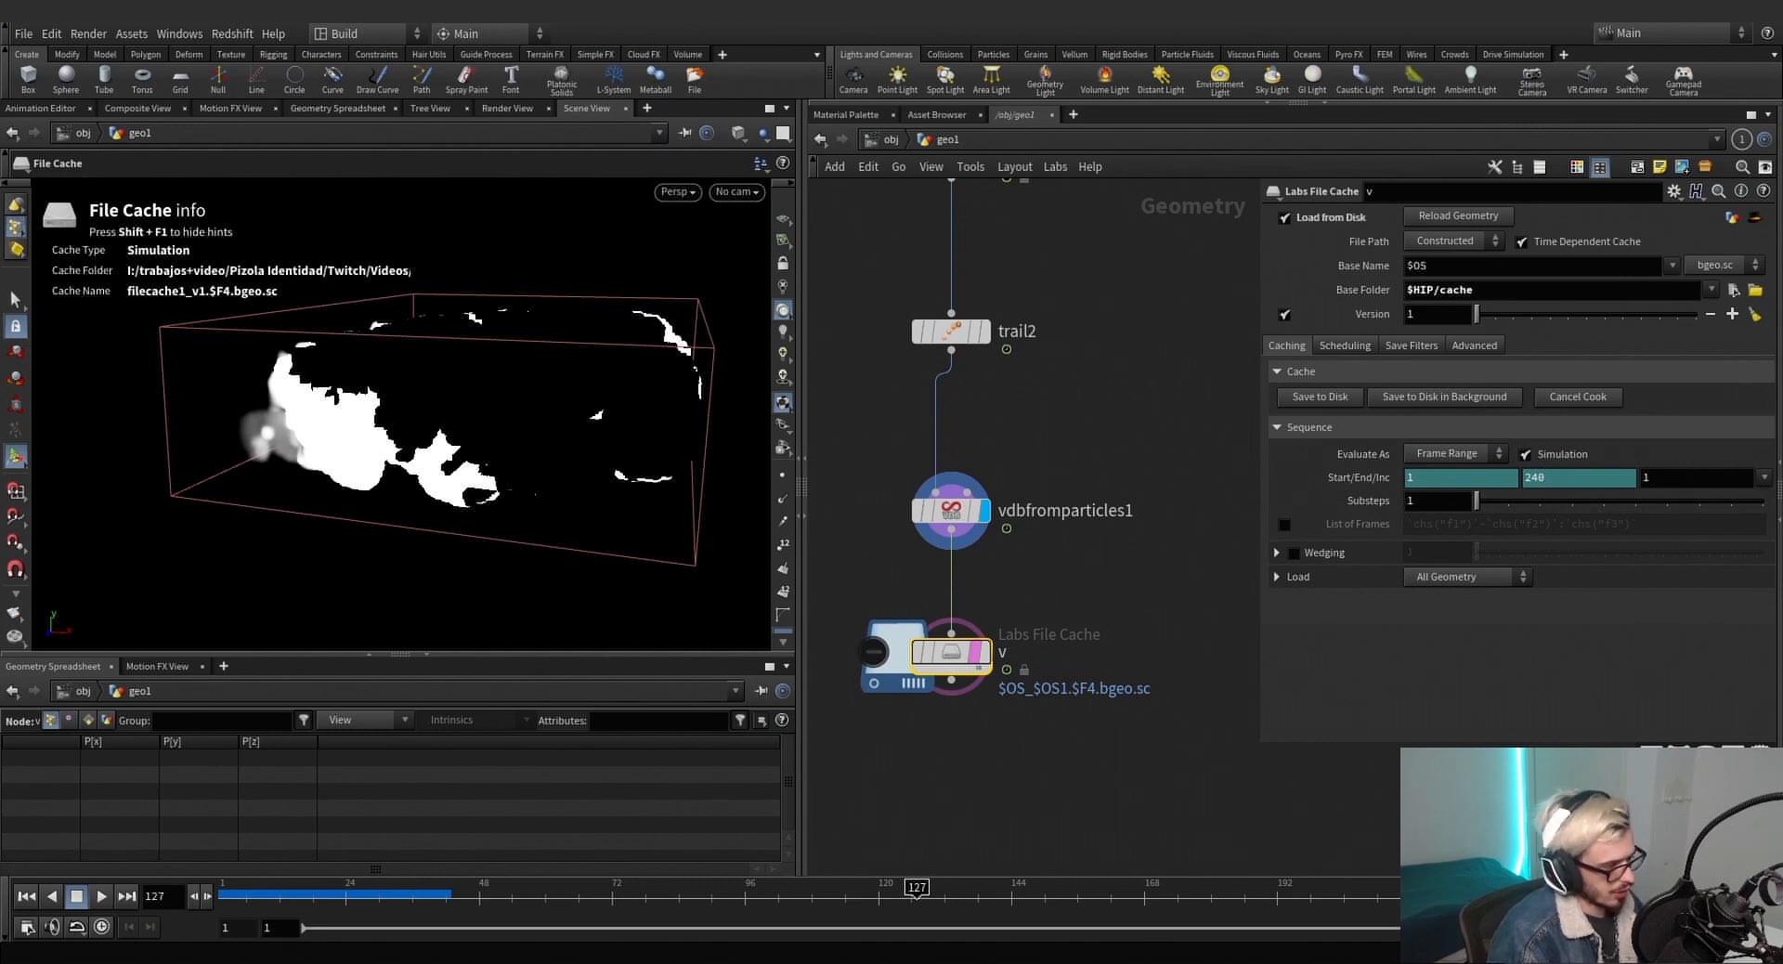
key(Return)
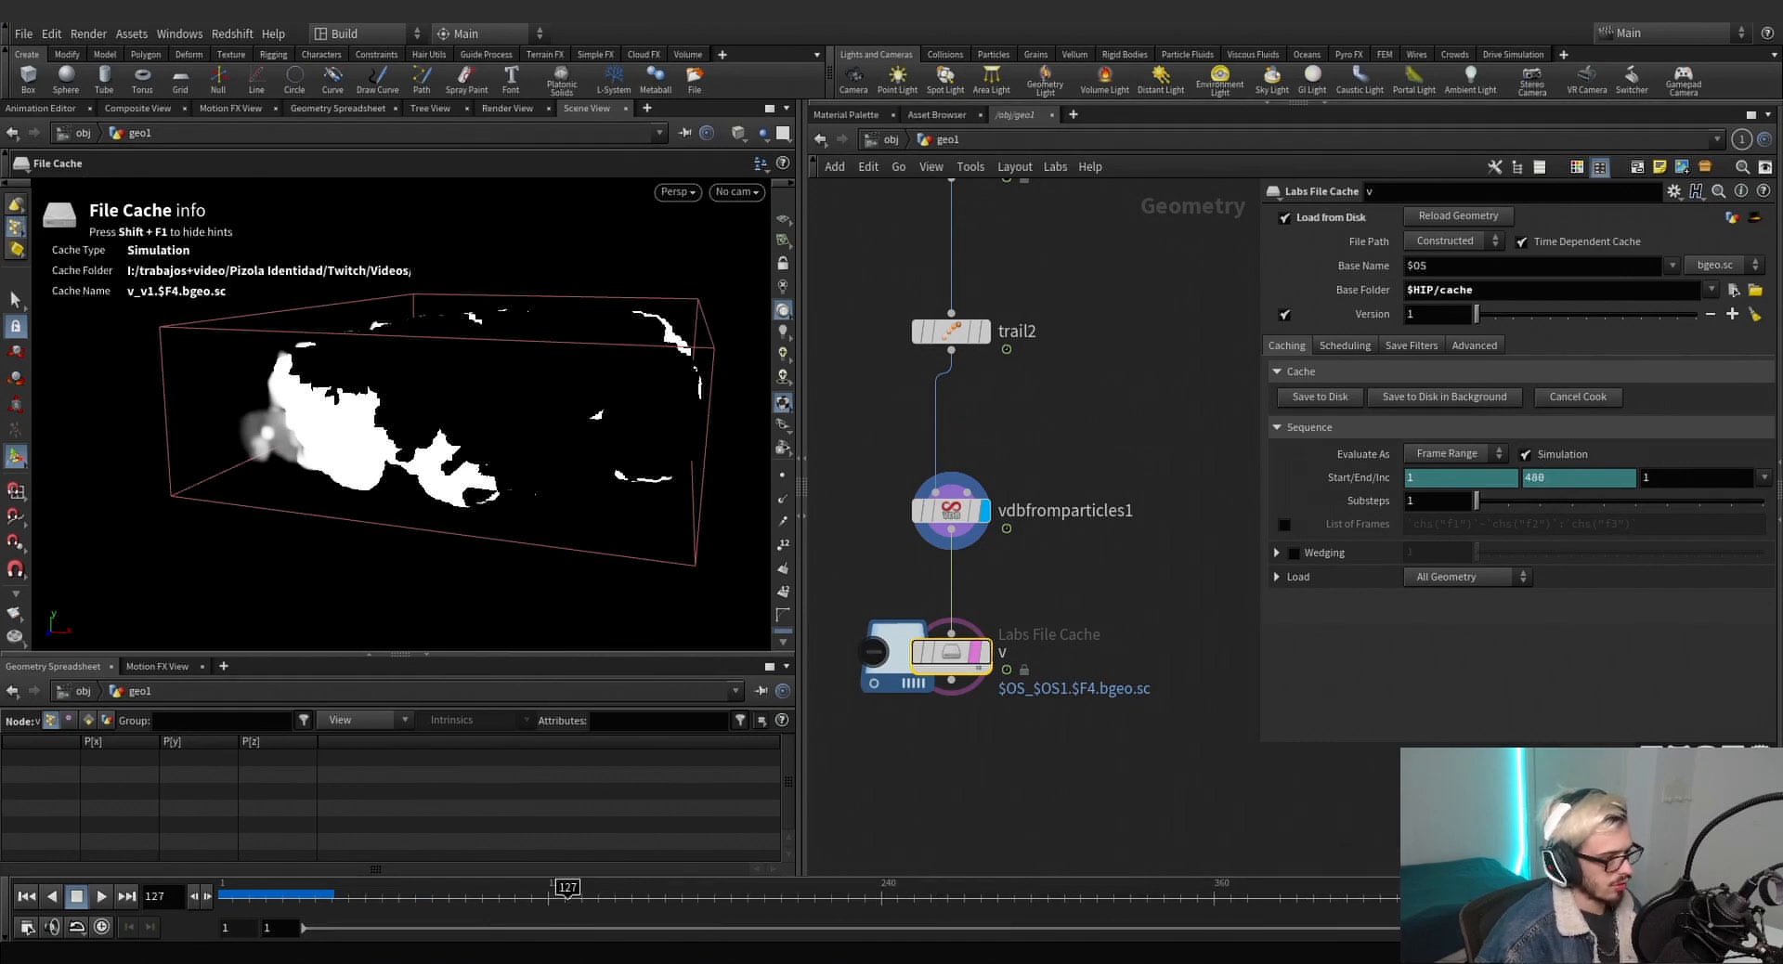
click(1254, 831)
Set the cache's Base Name to v, display the node, and scrub to frame 207 to inspect the velocity volume.
drag(1114, 783, 845, 578)
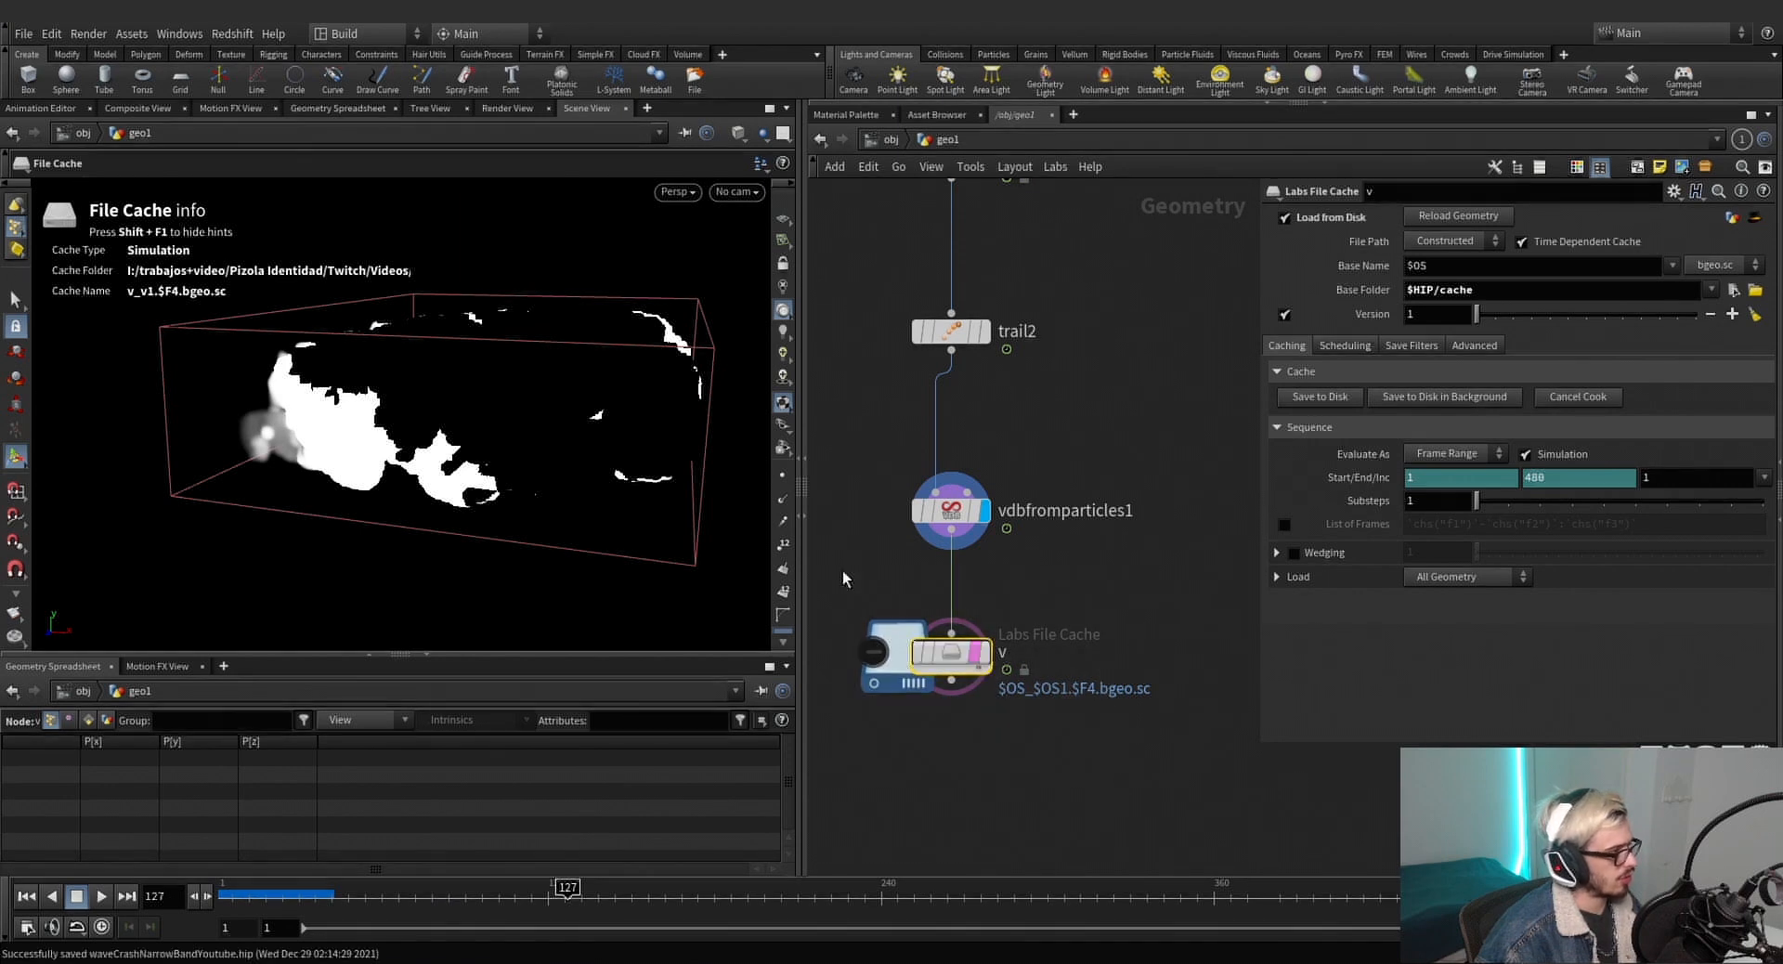
click(975, 653)
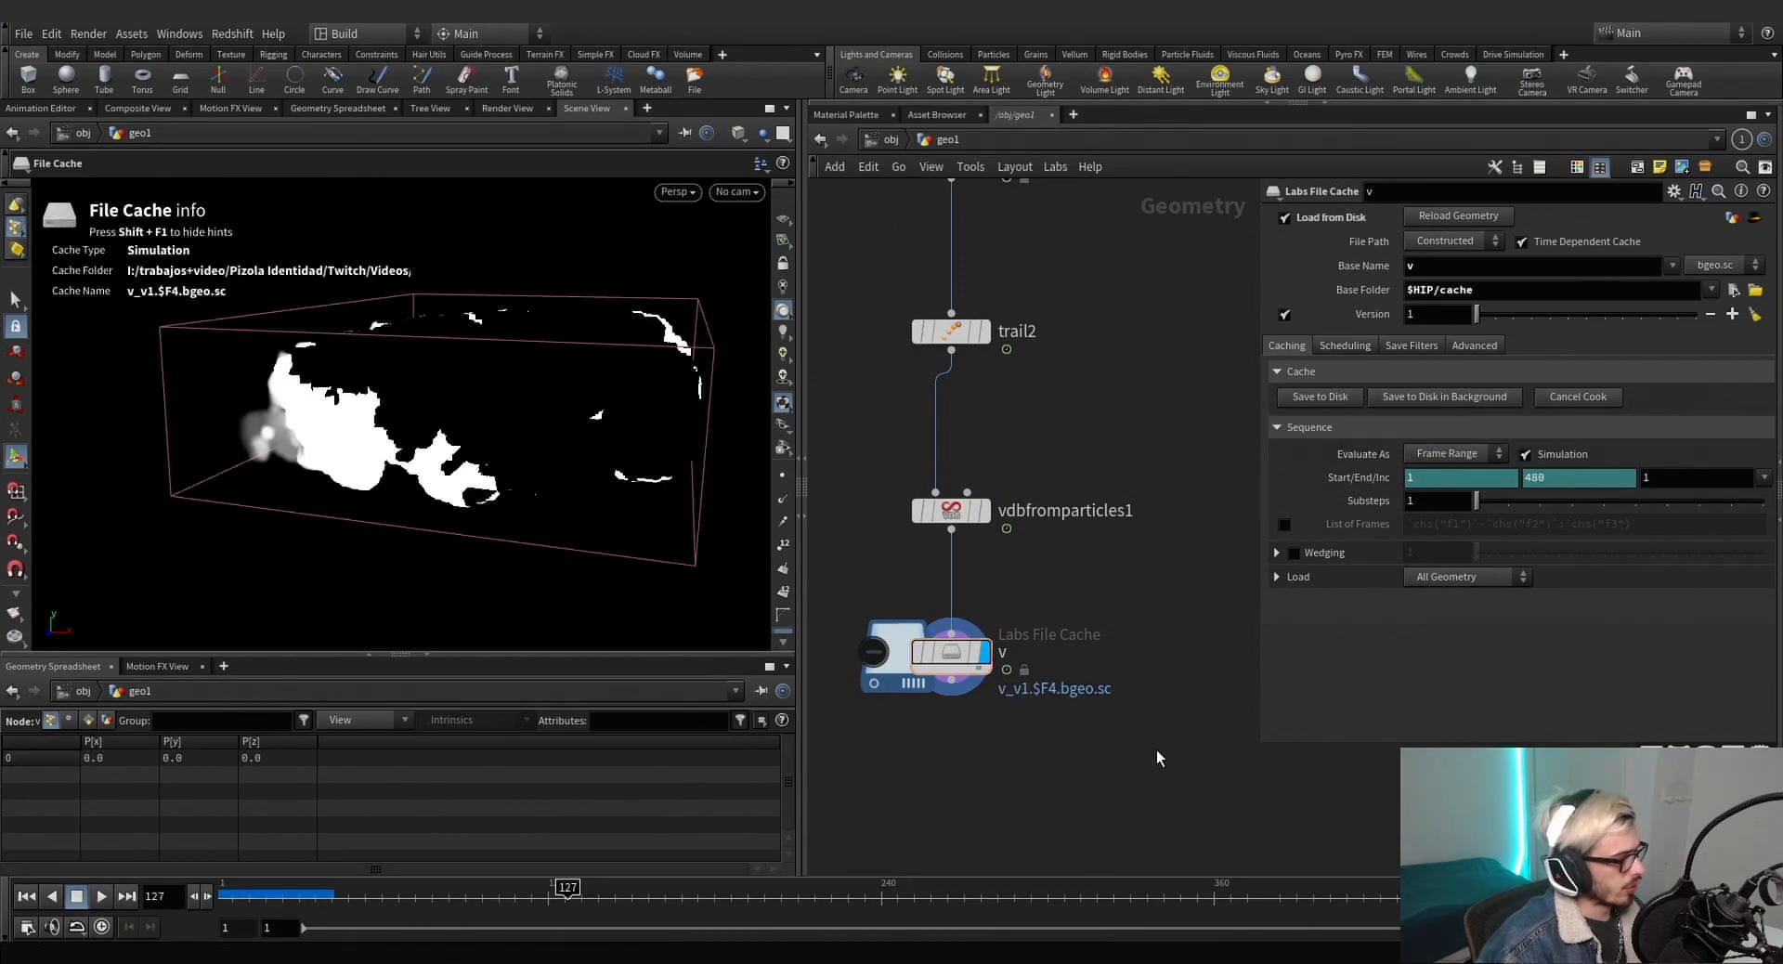
drag(361, 887, 789, 789)
alt+drag(506, 376, 535, 436)
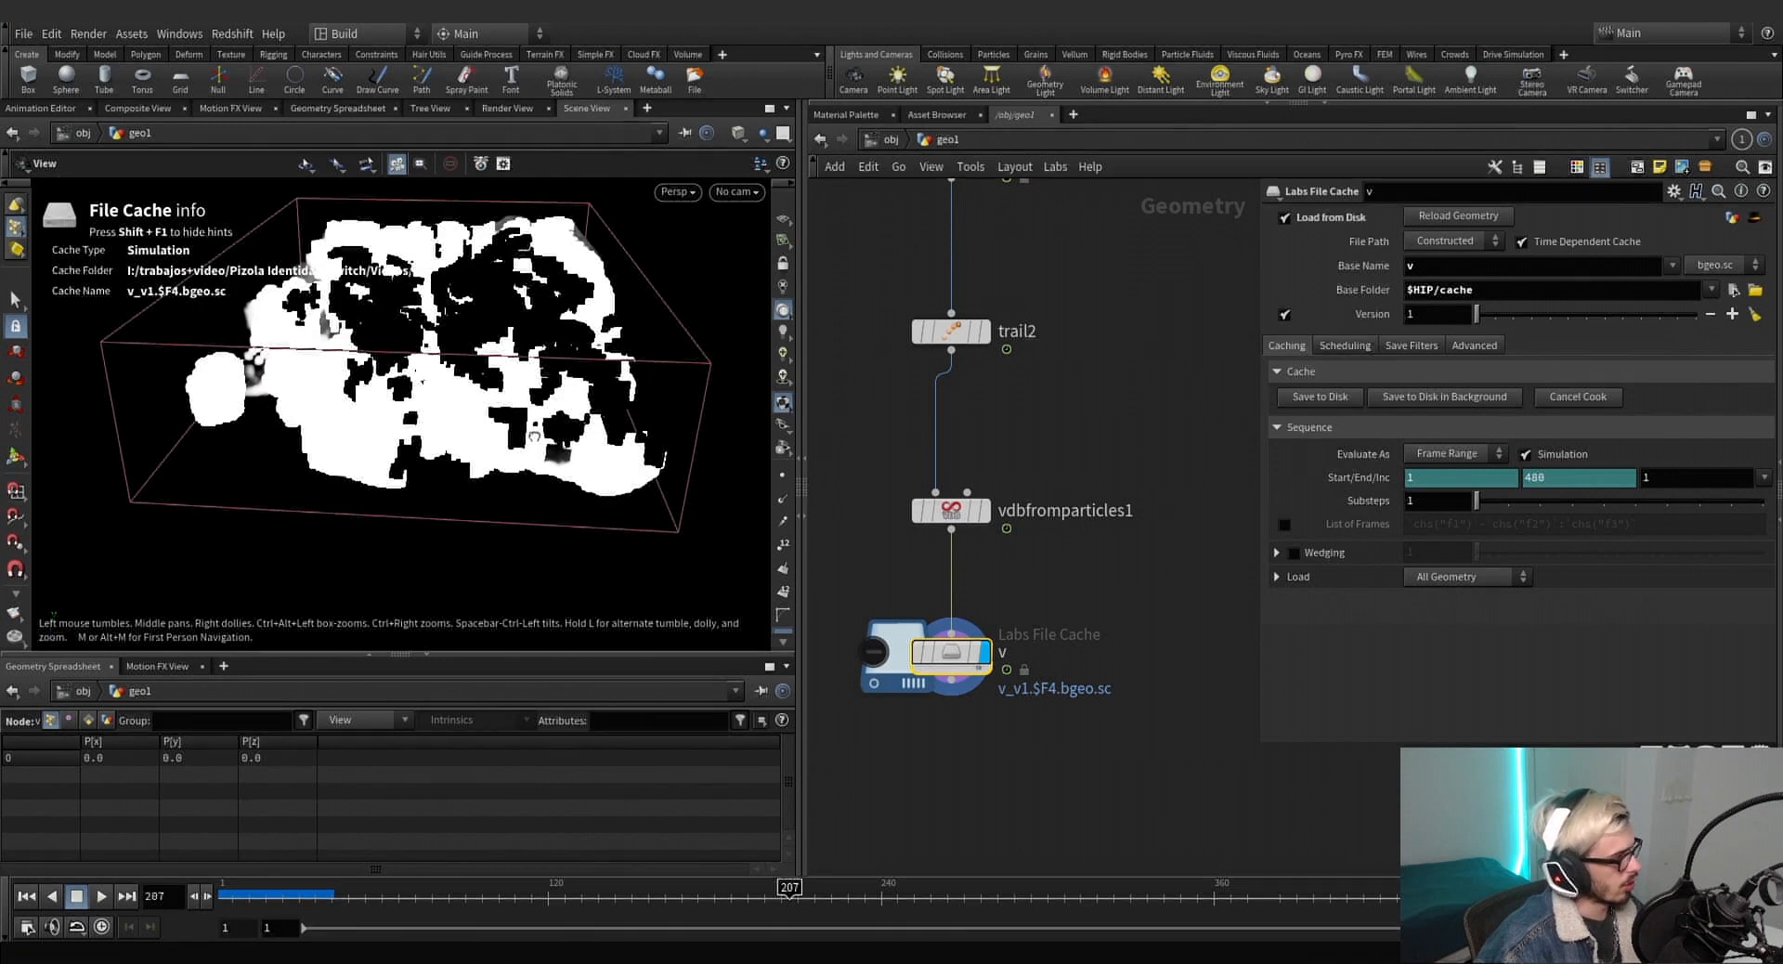
middle_click(950, 652)
Add a Volume Trail node below the v file cache, fed by the cache's output.
middle_drag(1002, 741, 1123, 578)
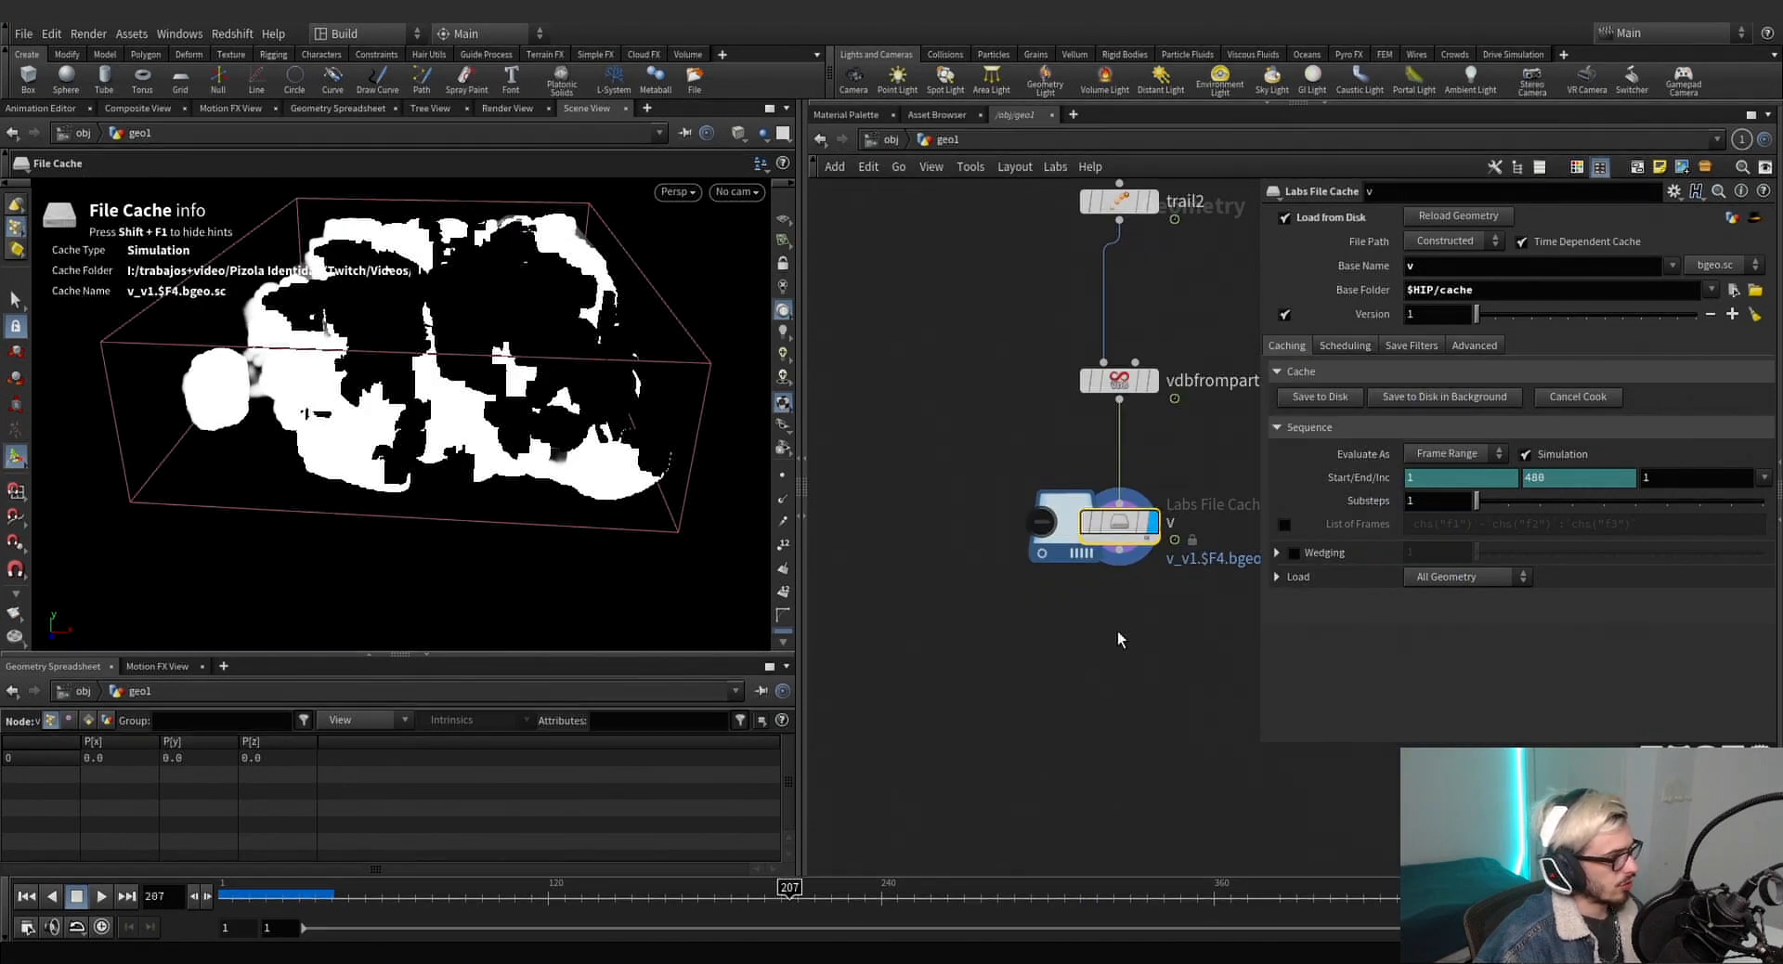
click(1118, 550)
key(Tab)
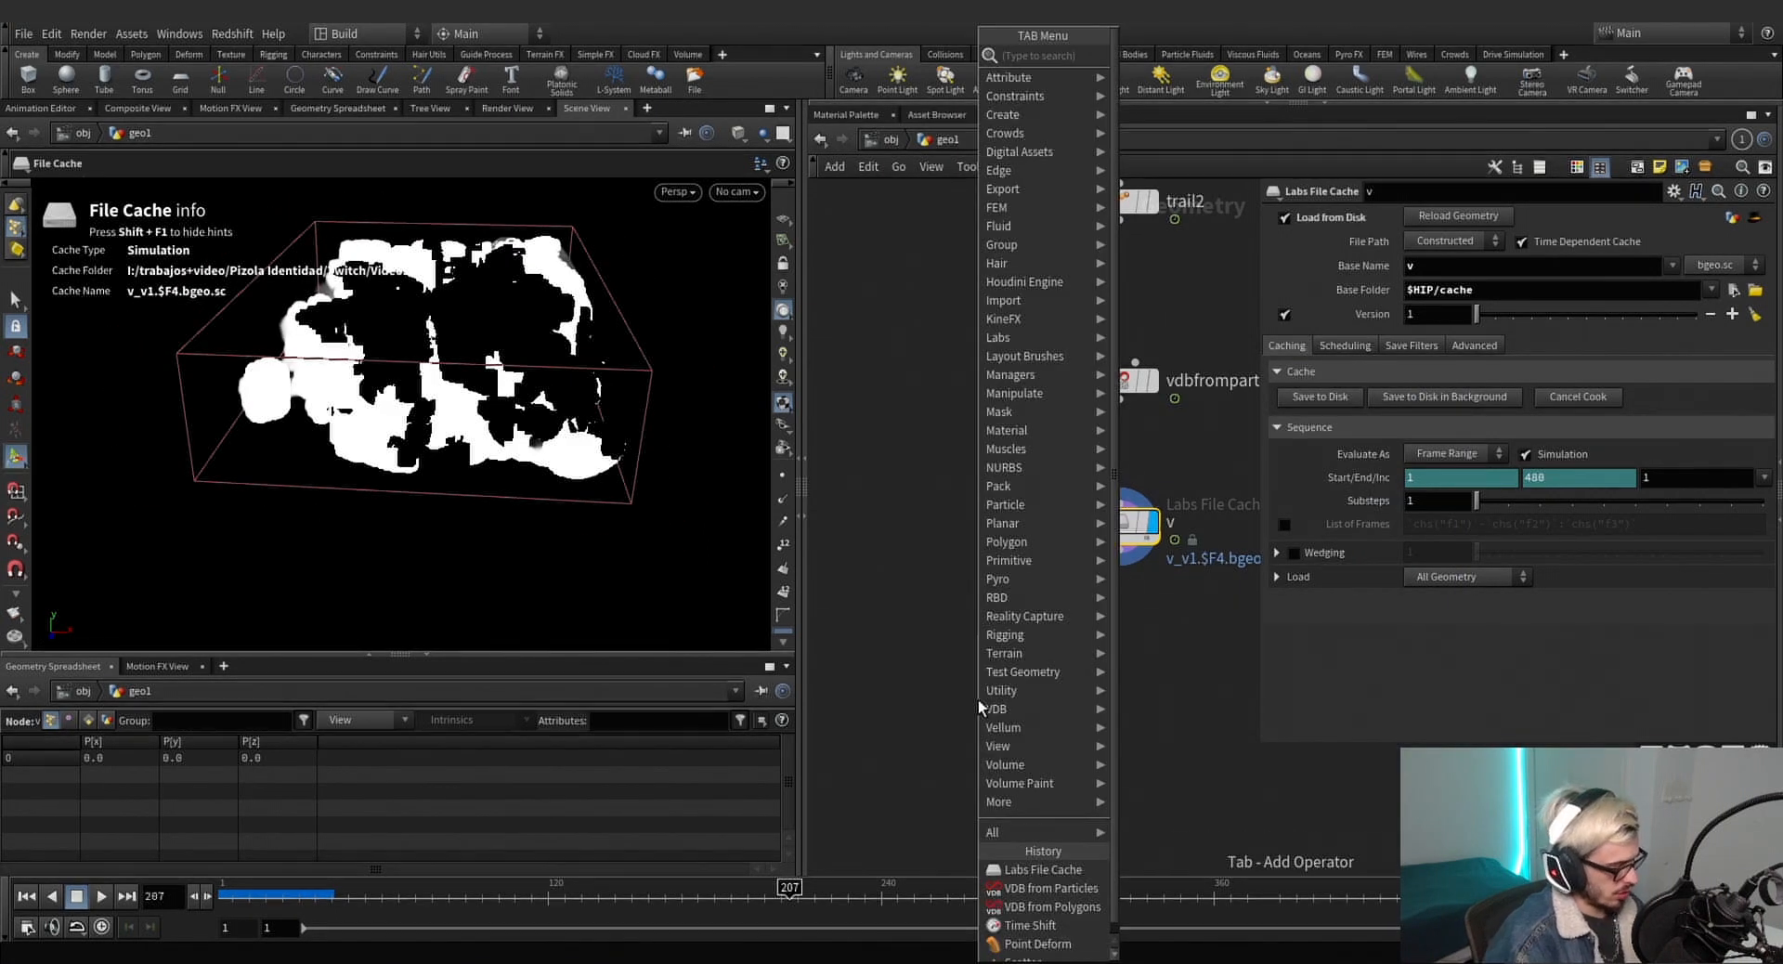
text(vo)
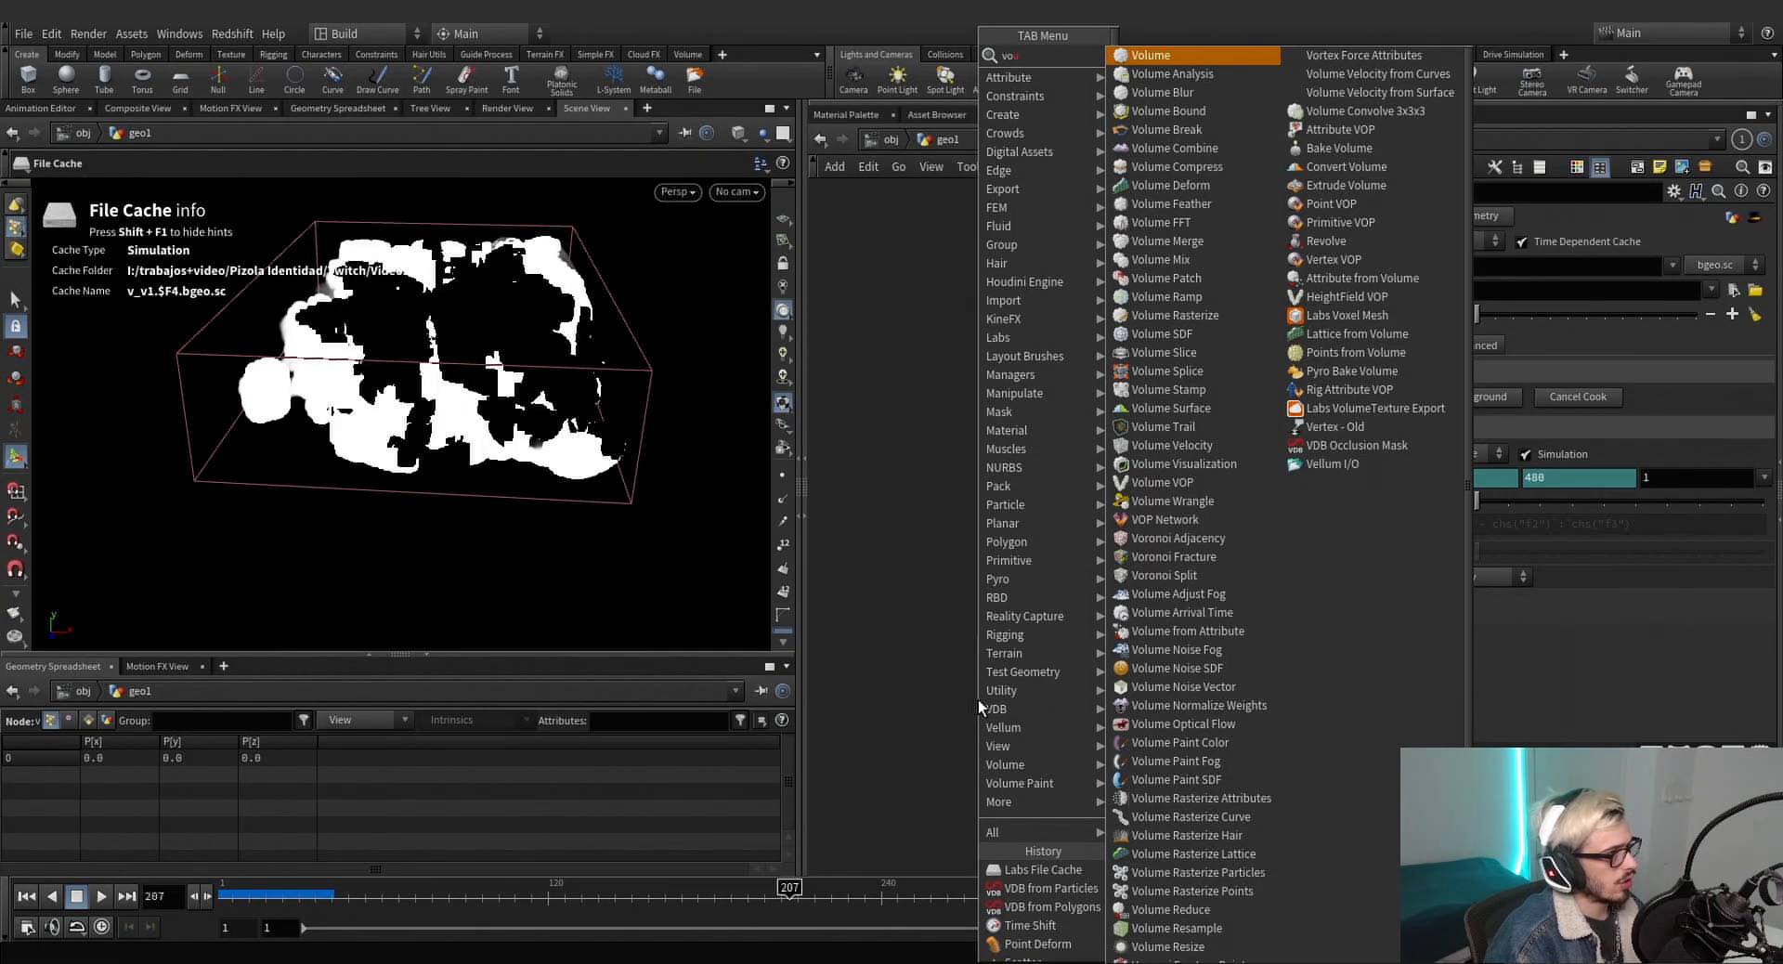
text(lume t)
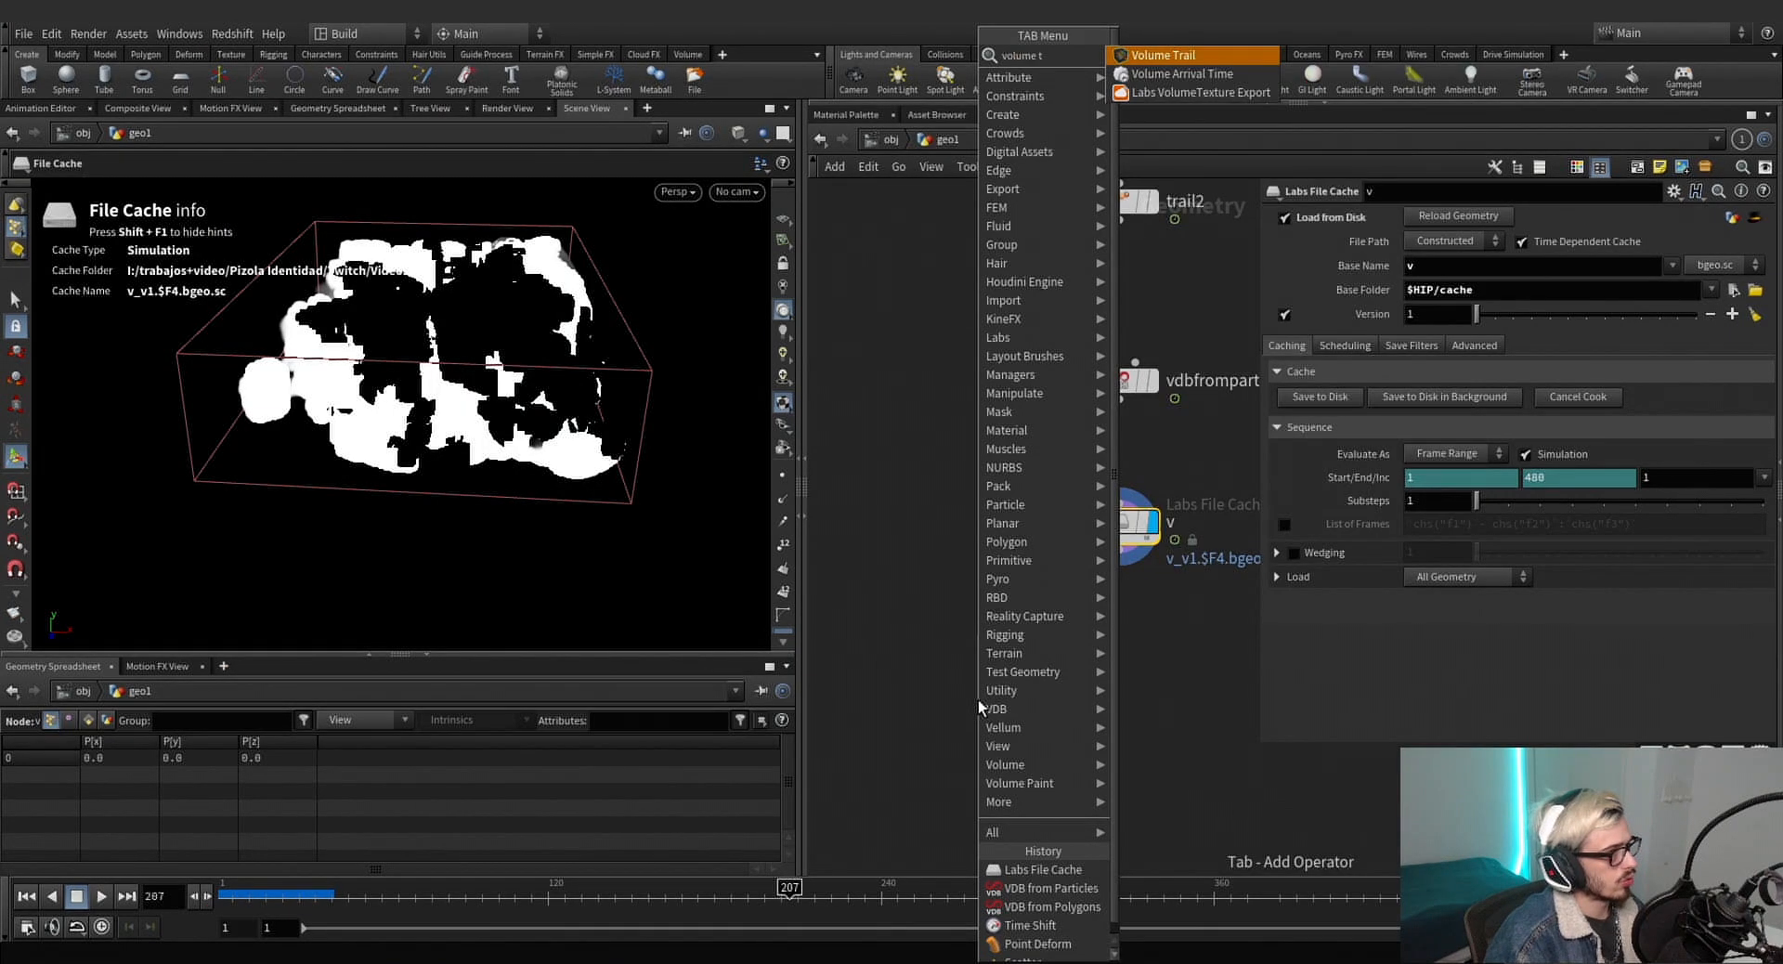
key(Return)
click(937, 769)
key(Tab)
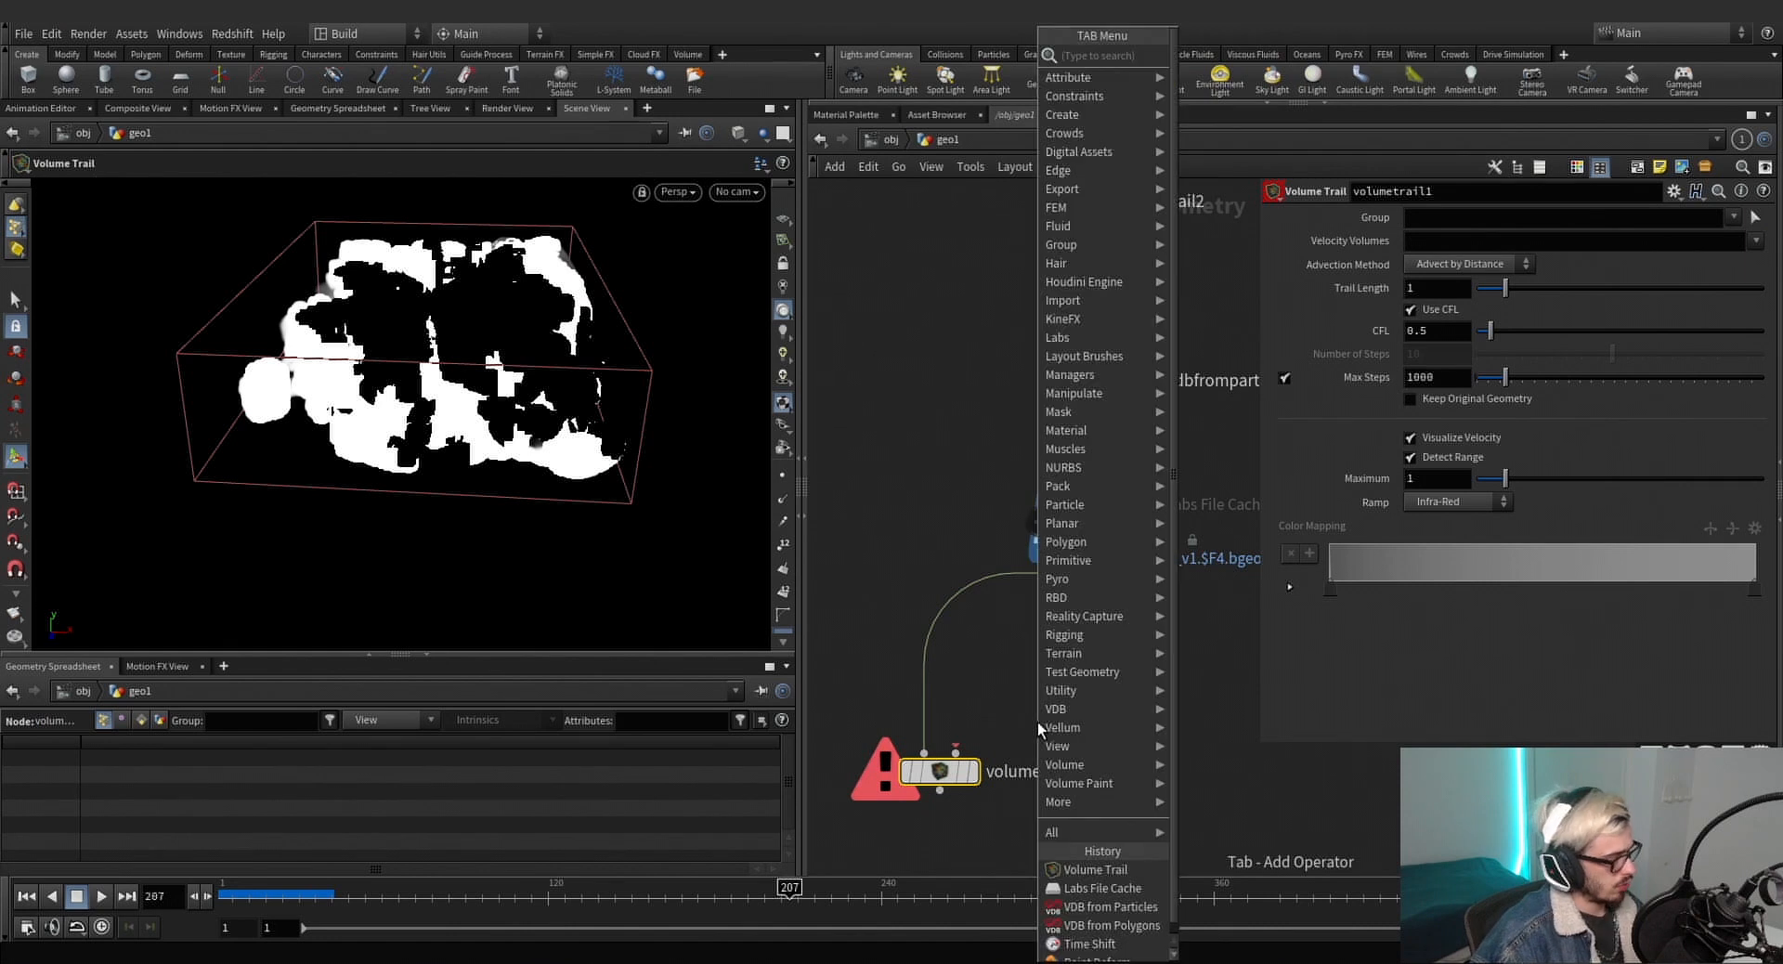
text(grap)
key(Return)
click(1038, 722)
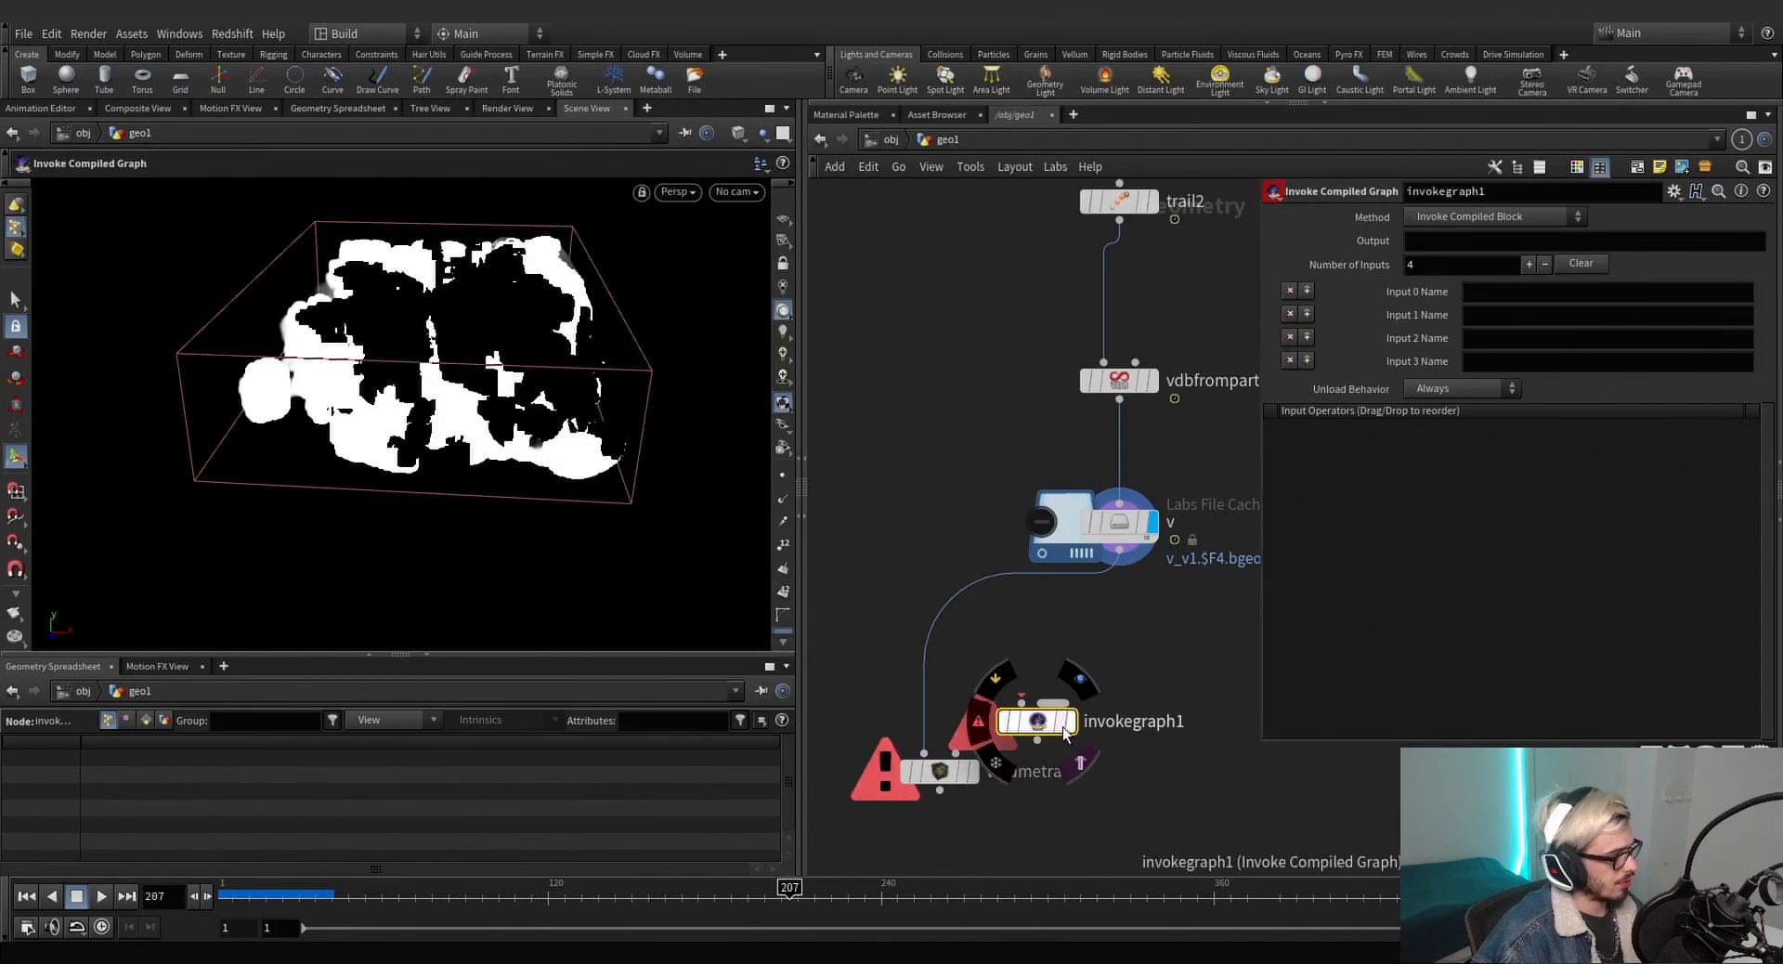
key(ctrl+z)
Add a Grid node just above the Volume Trail node.
key(Tab)
text(grid)
key(Return)
click(1033, 701)
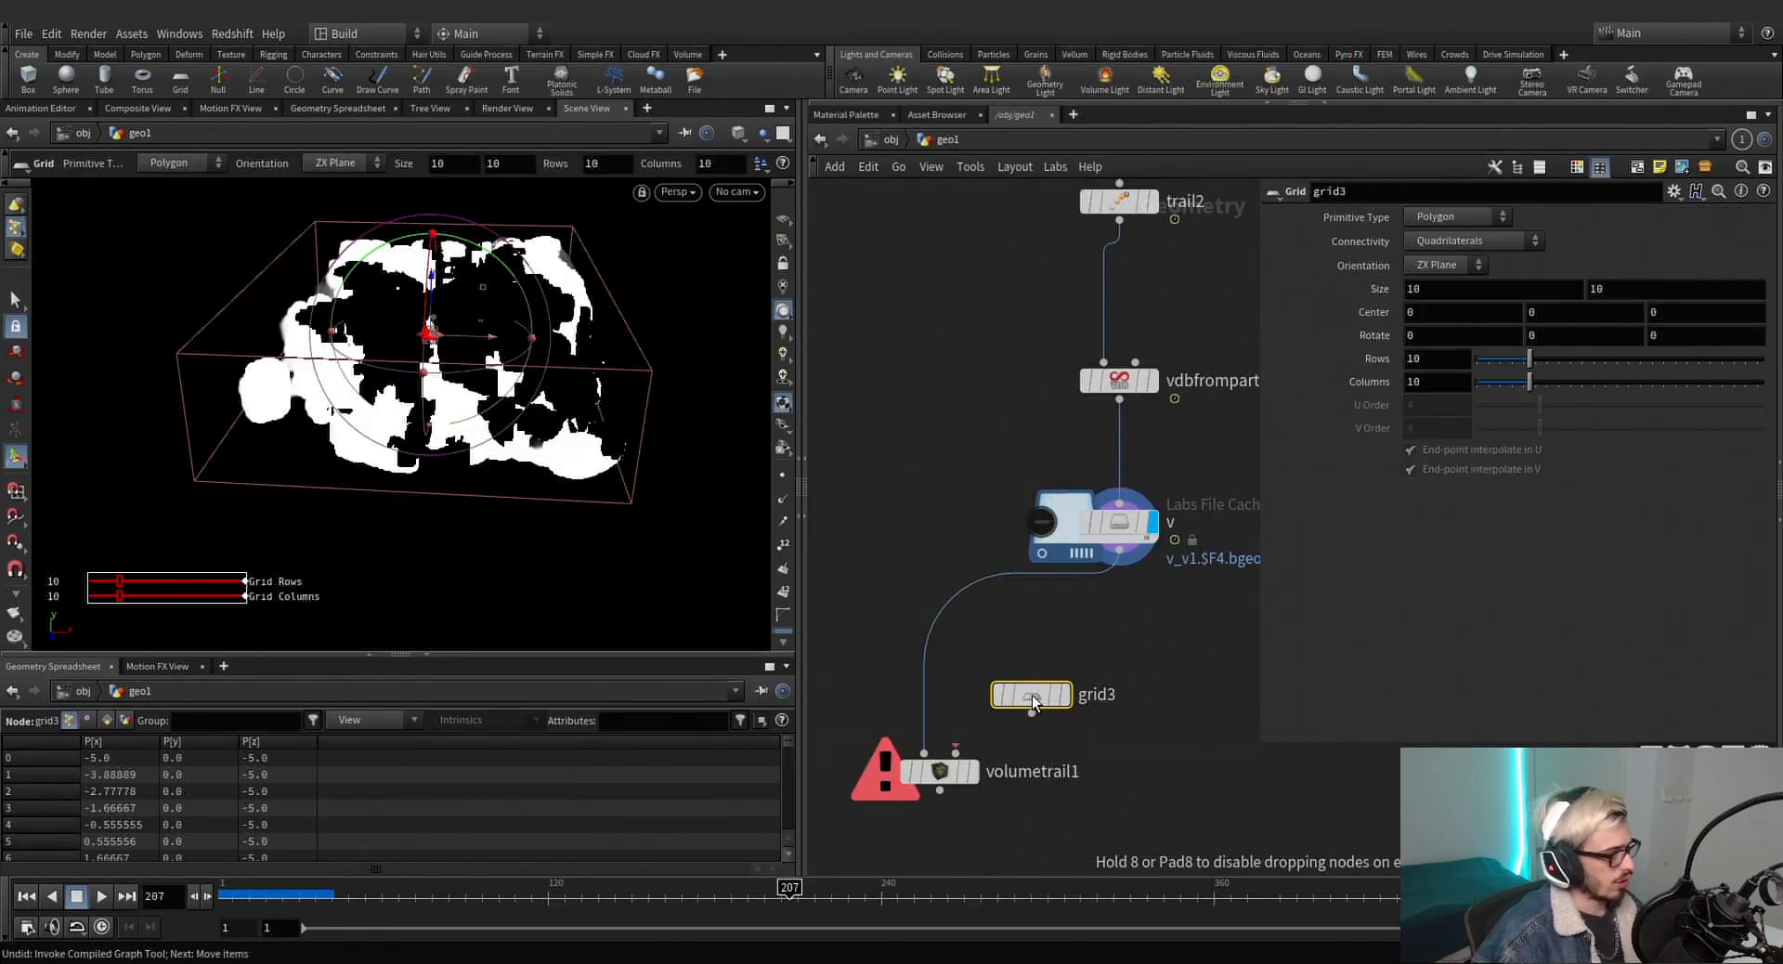
Wire the new grid into the Volume Trail's first input and the v cache into its second, and move the grid up beside the cache.
click(1032, 713)
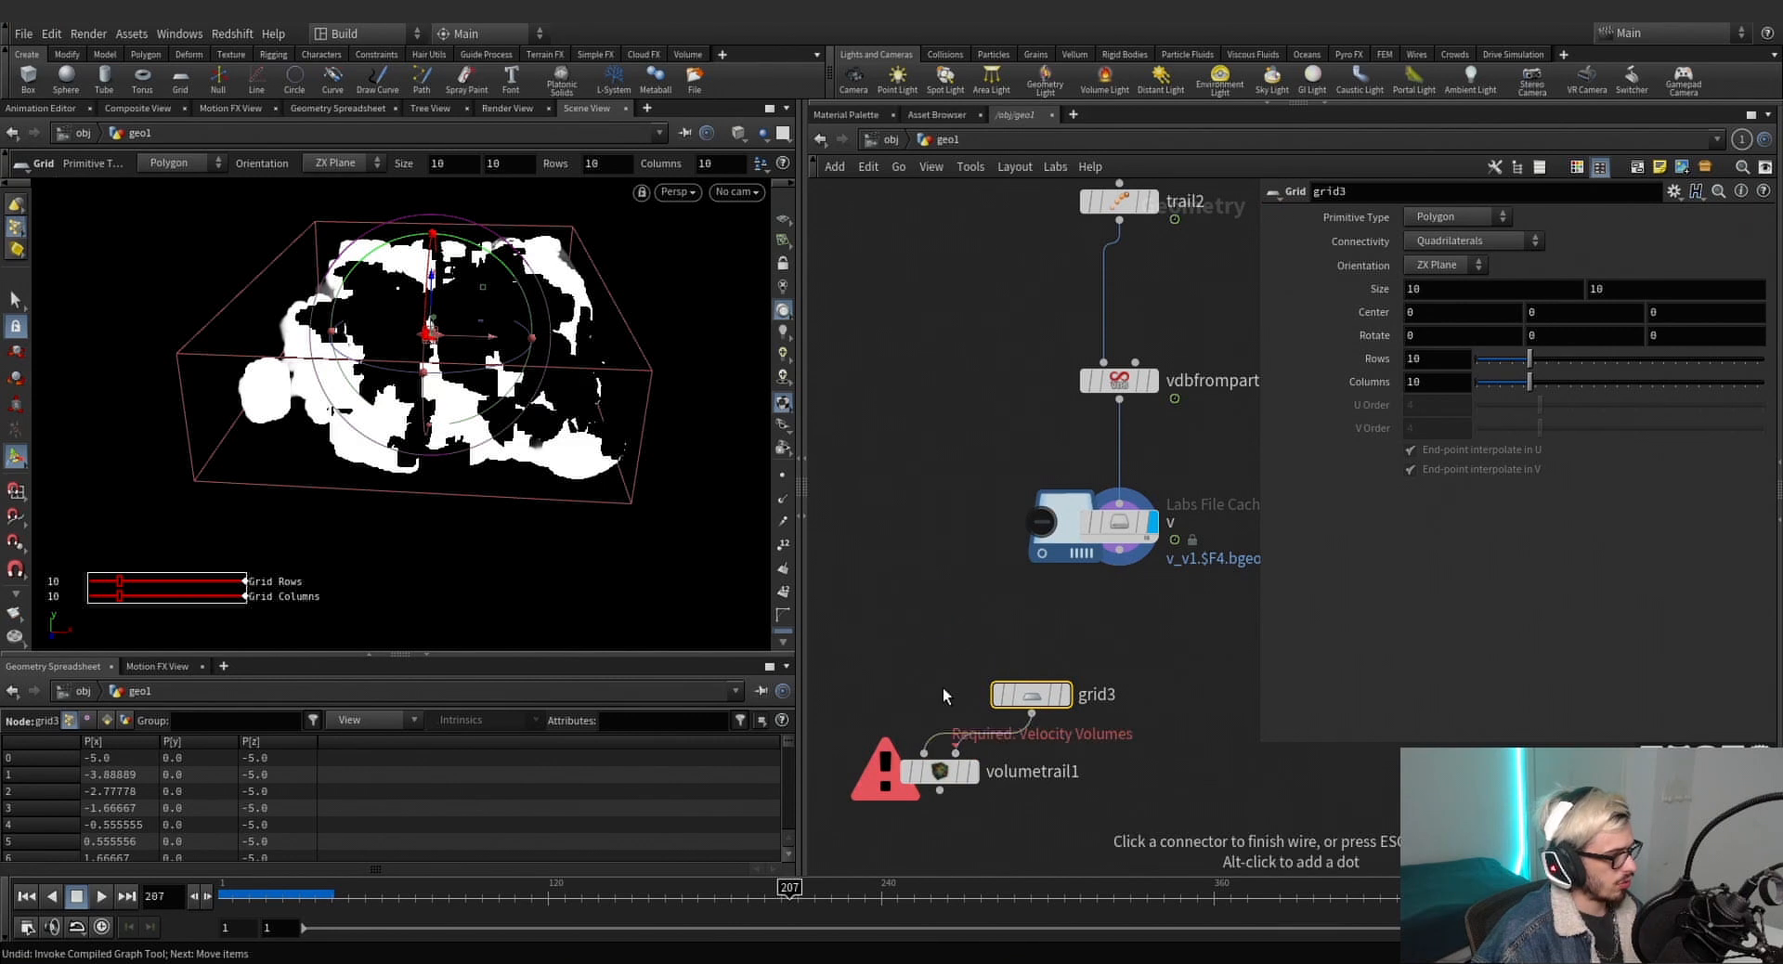
click(956, 752)
click(1095, 595)
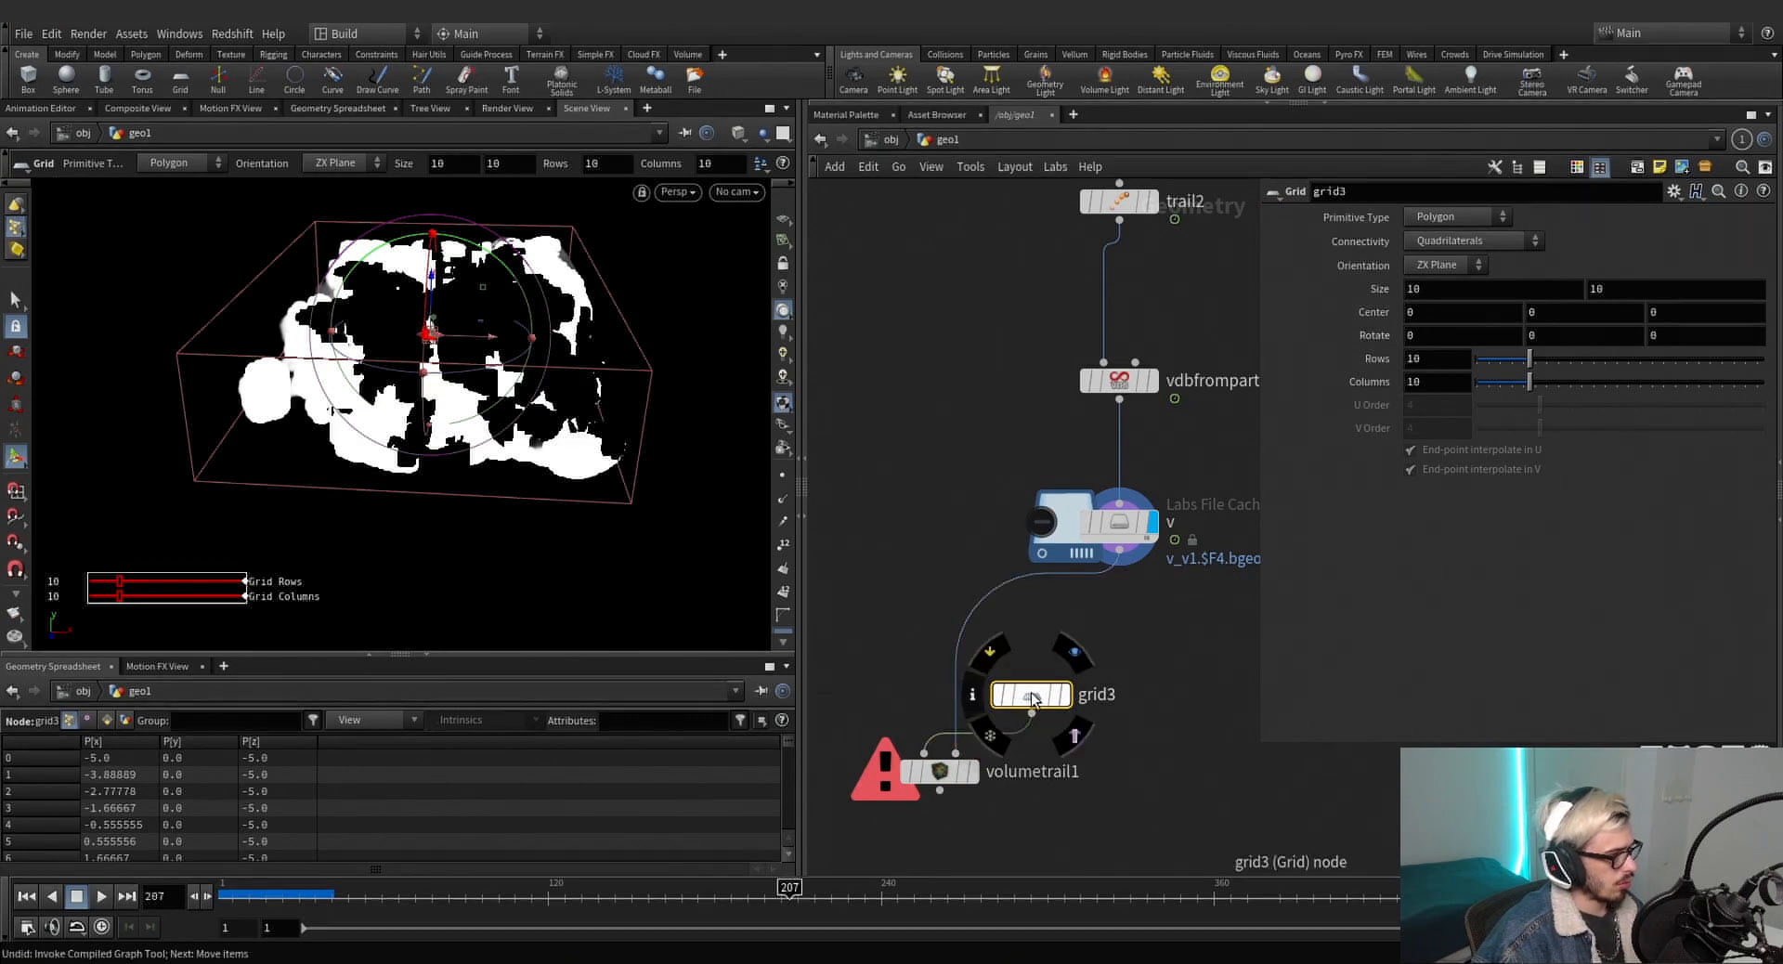
drag(1030, 700, 826, 587)
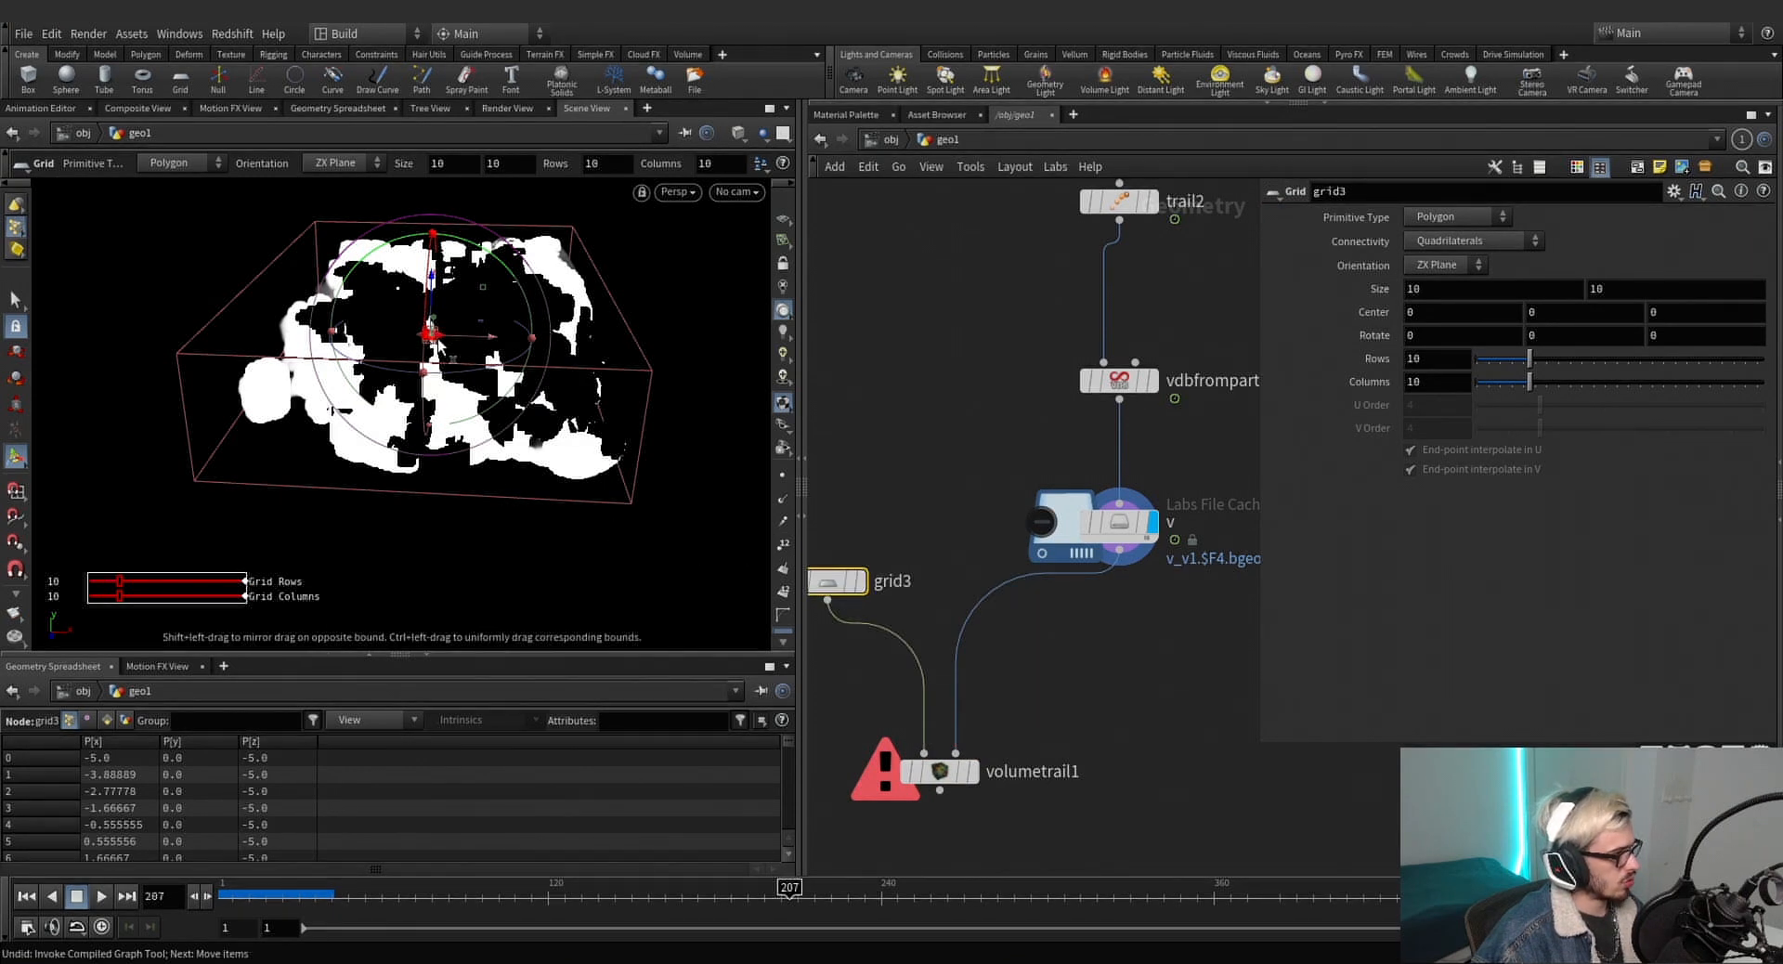
Enlarge the grid to about 520 by 456 units across the velocity volume and rotate it 90 degrees about X.
drag(436, 345, 428, 407)
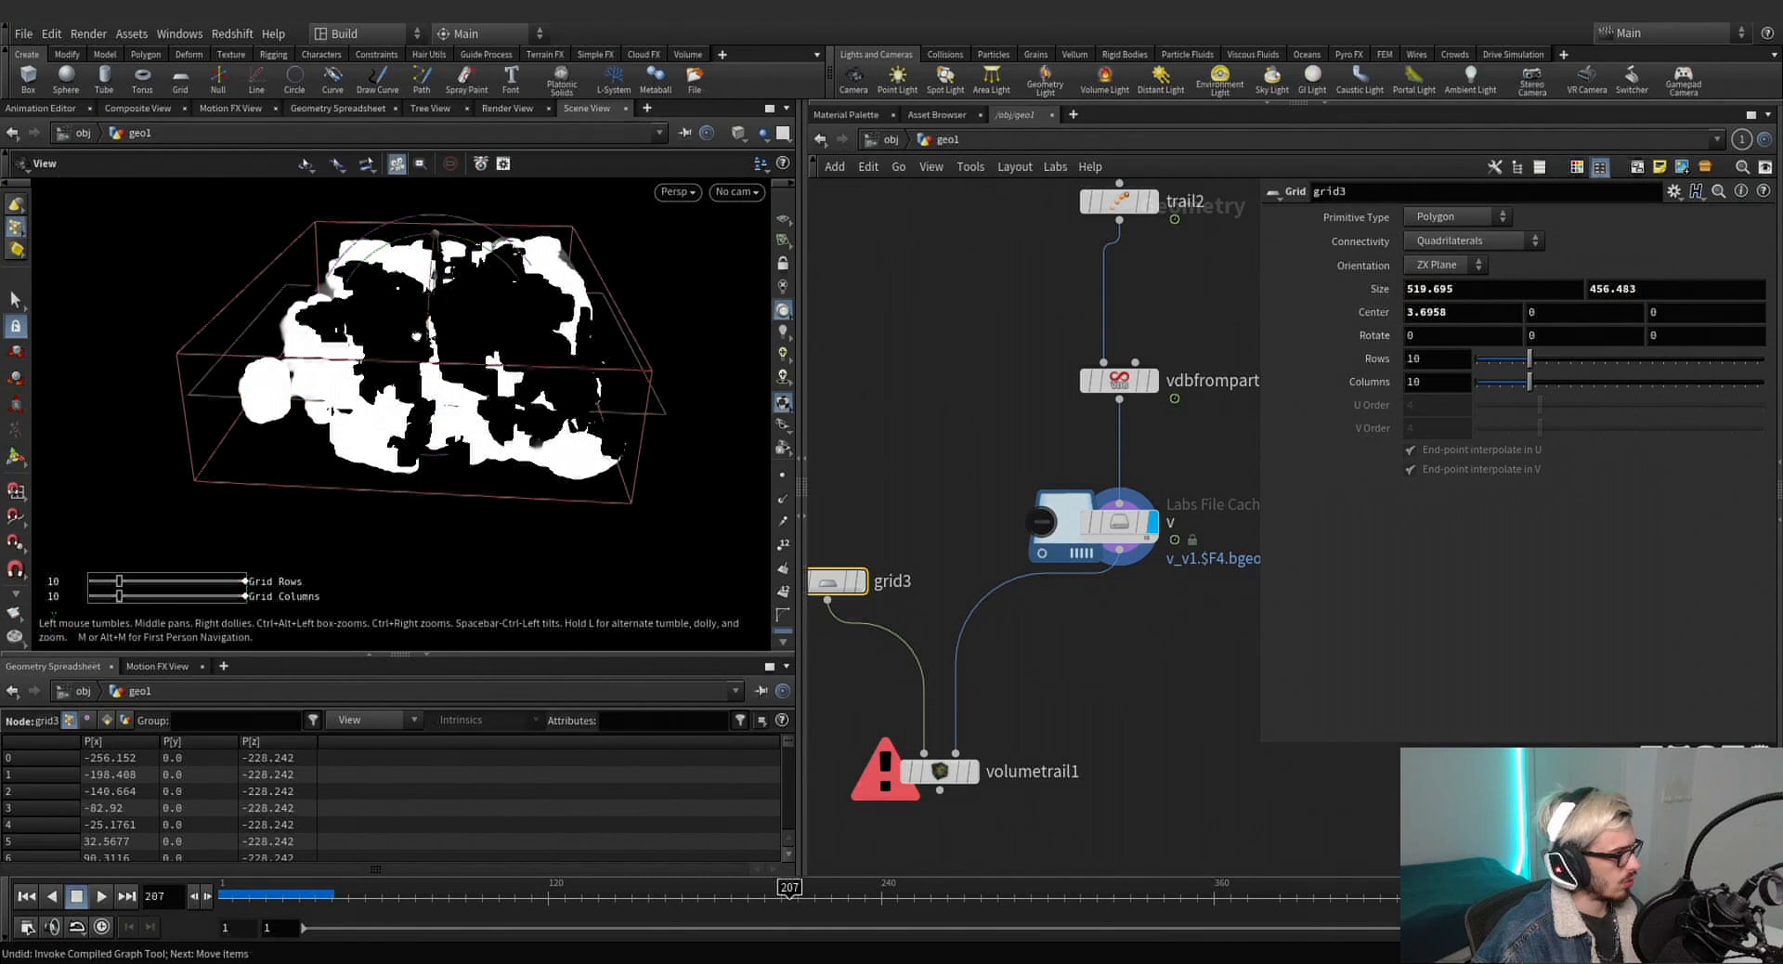
alt+drag(416, 335, 704, 562)
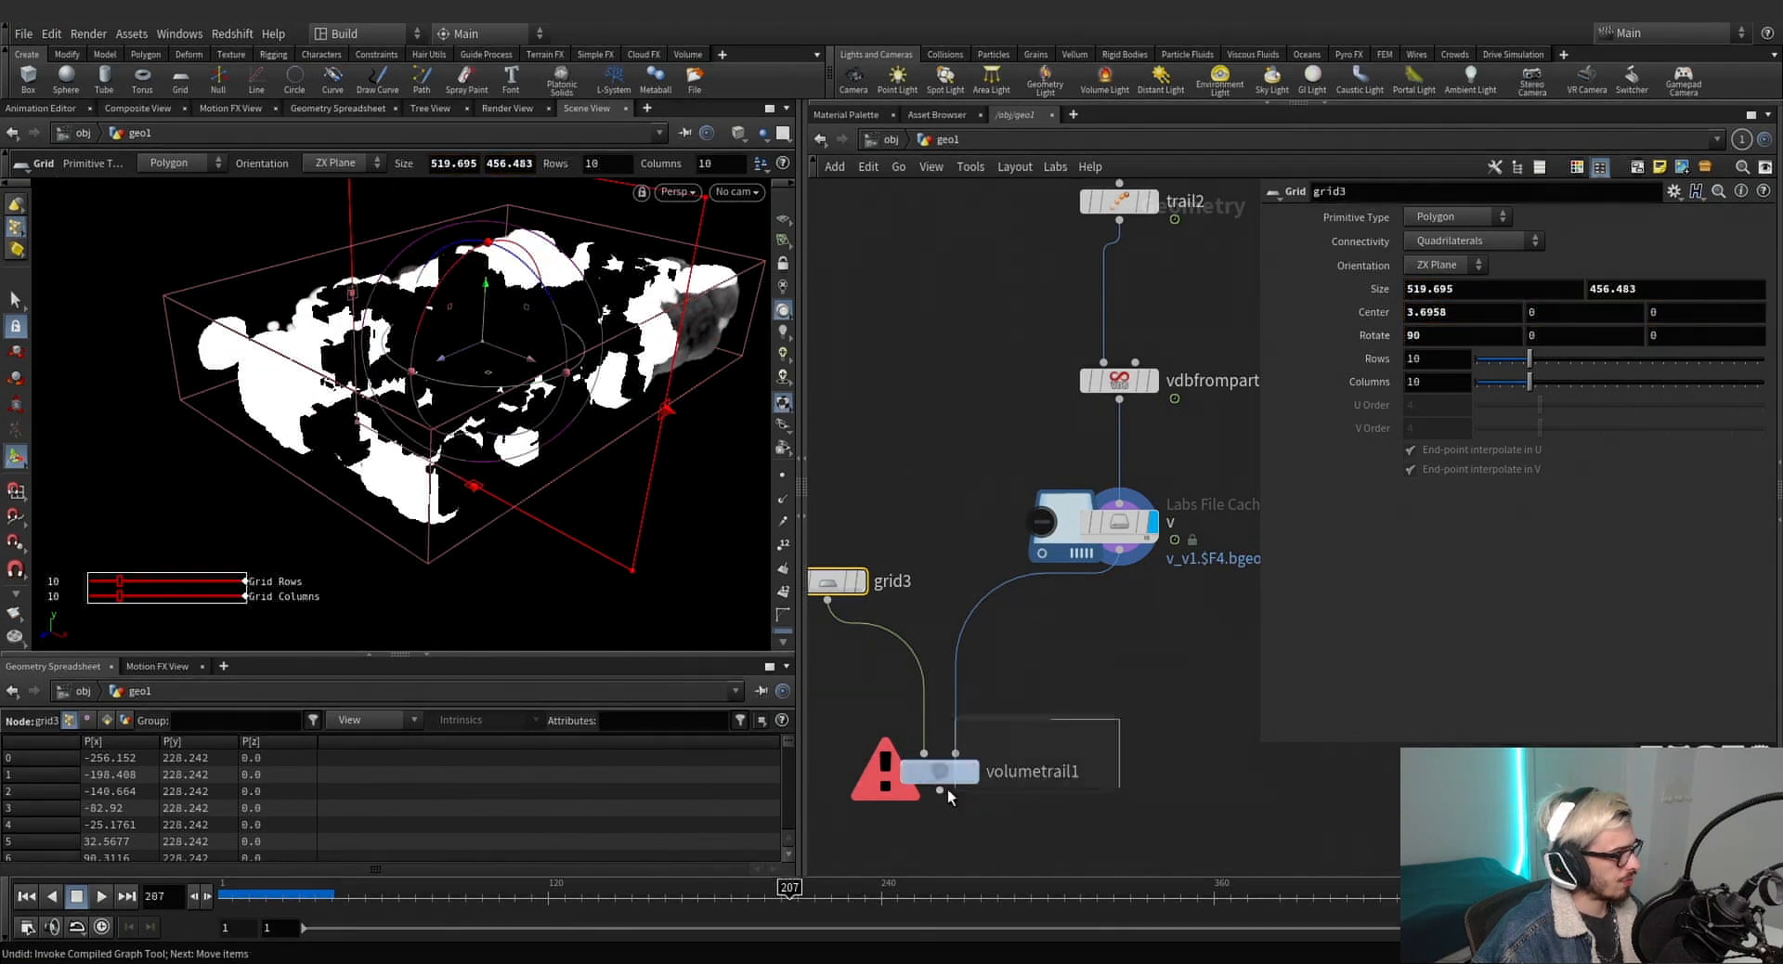
Set the grid's Rows and Columns to 100 each.
middle_drag(1427, 360, 1400, 360)
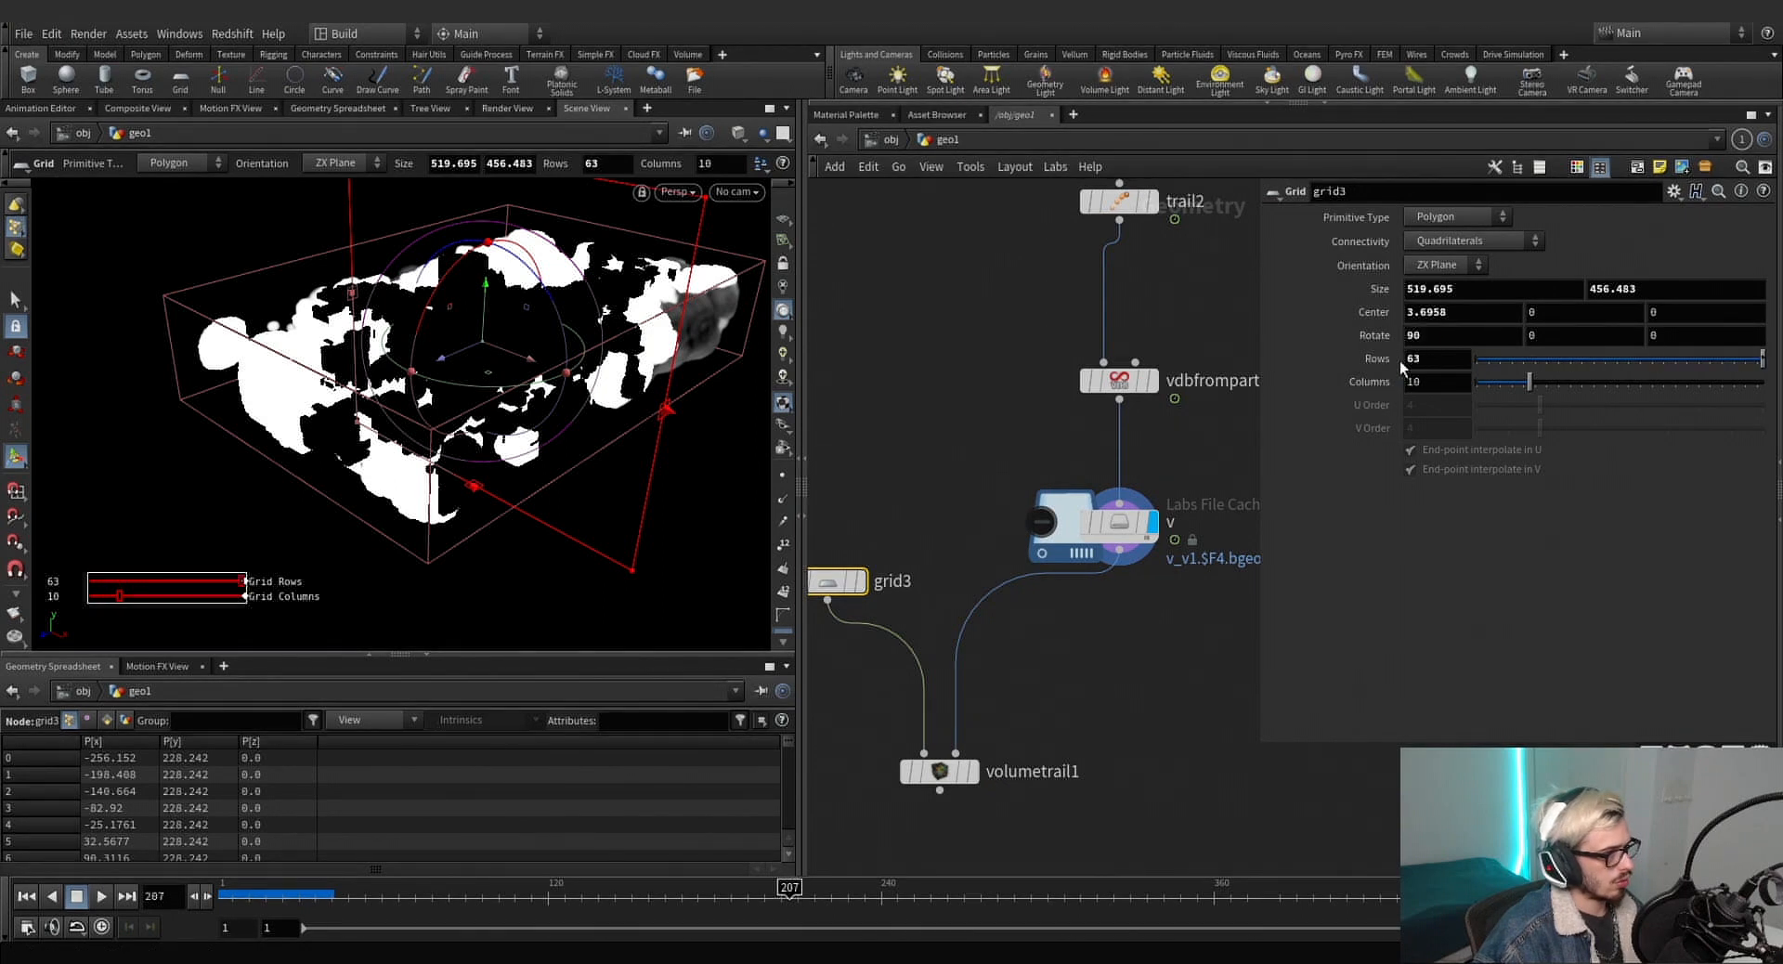
drag(1431, 364, 1233, 355)
text(100)
key(Tab)
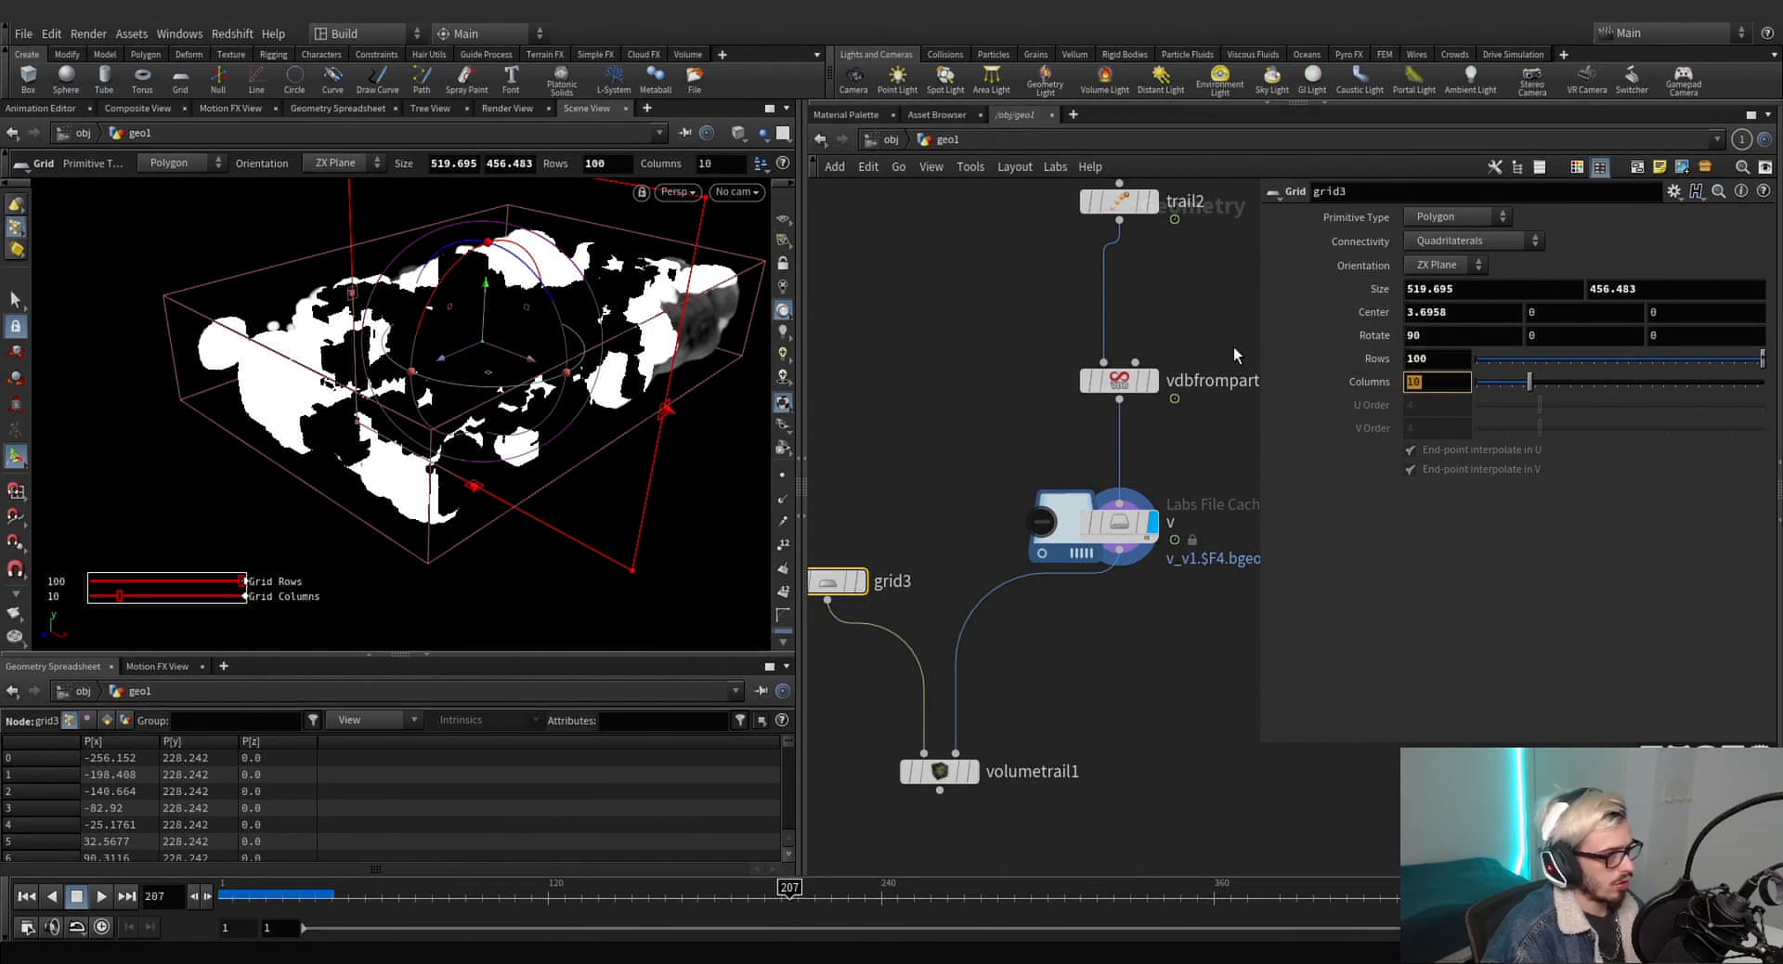
text(100)
key(Return)
Display the Volume Trail with Trail Length set to 20 and scrub the timeline to inspect the velocity streamers.
click(972, 770)
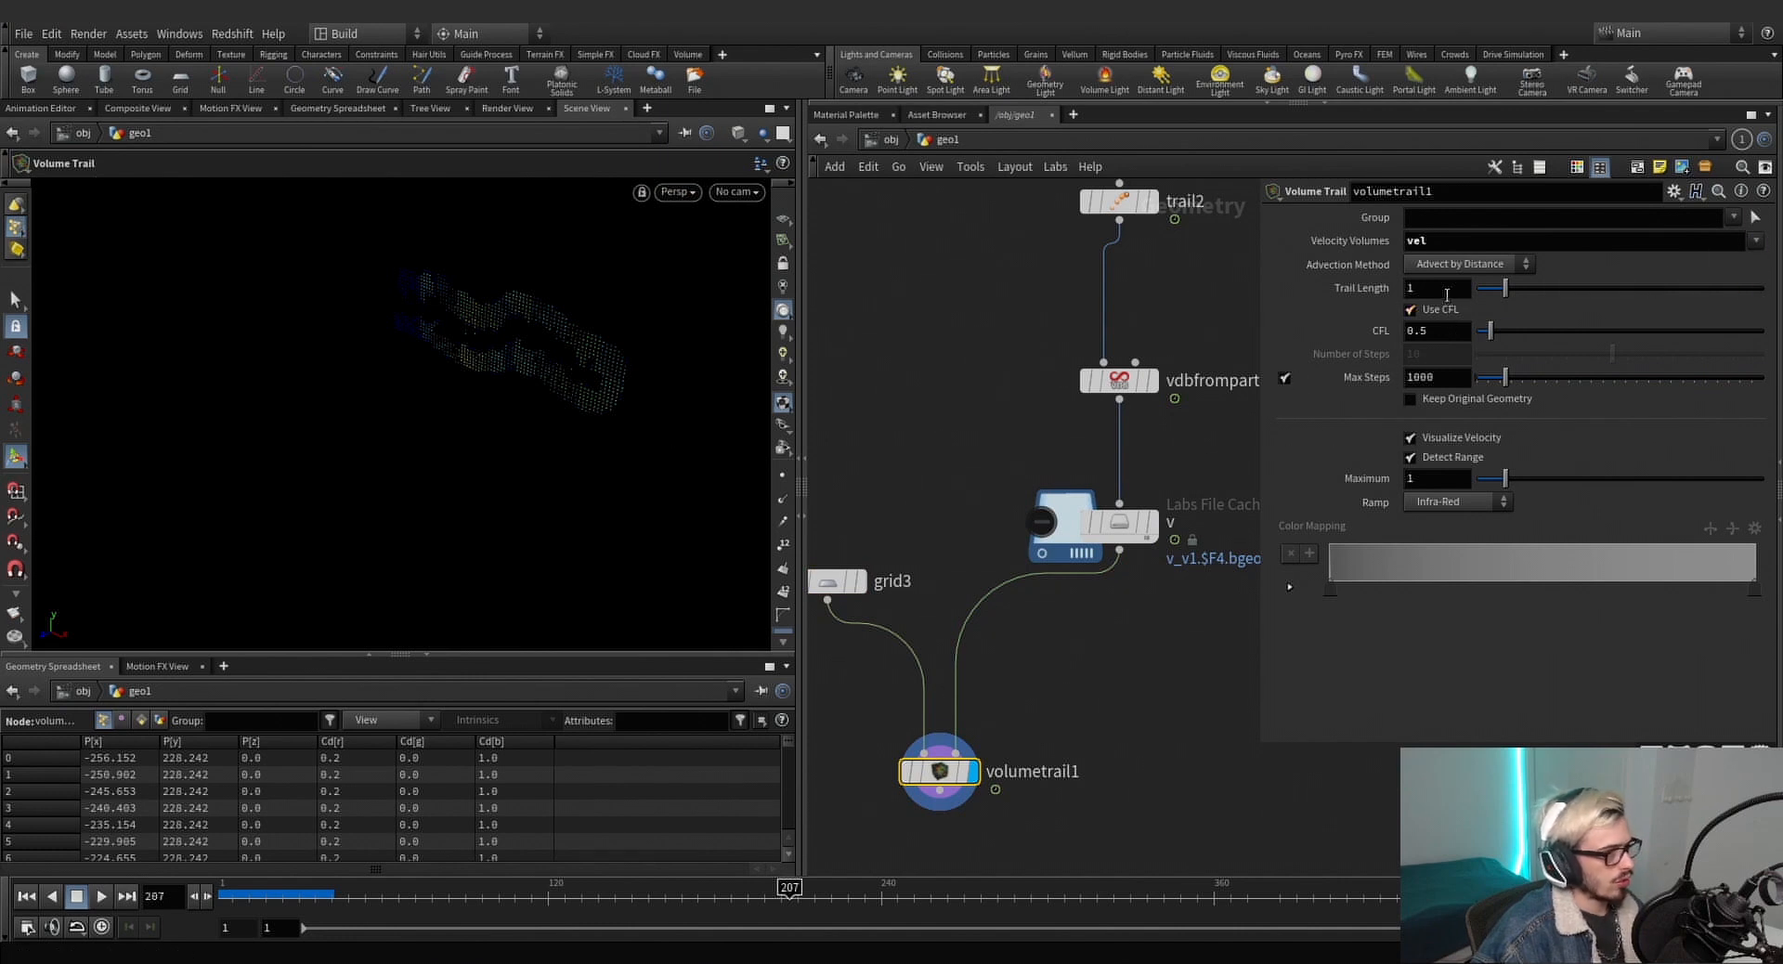
text(20)
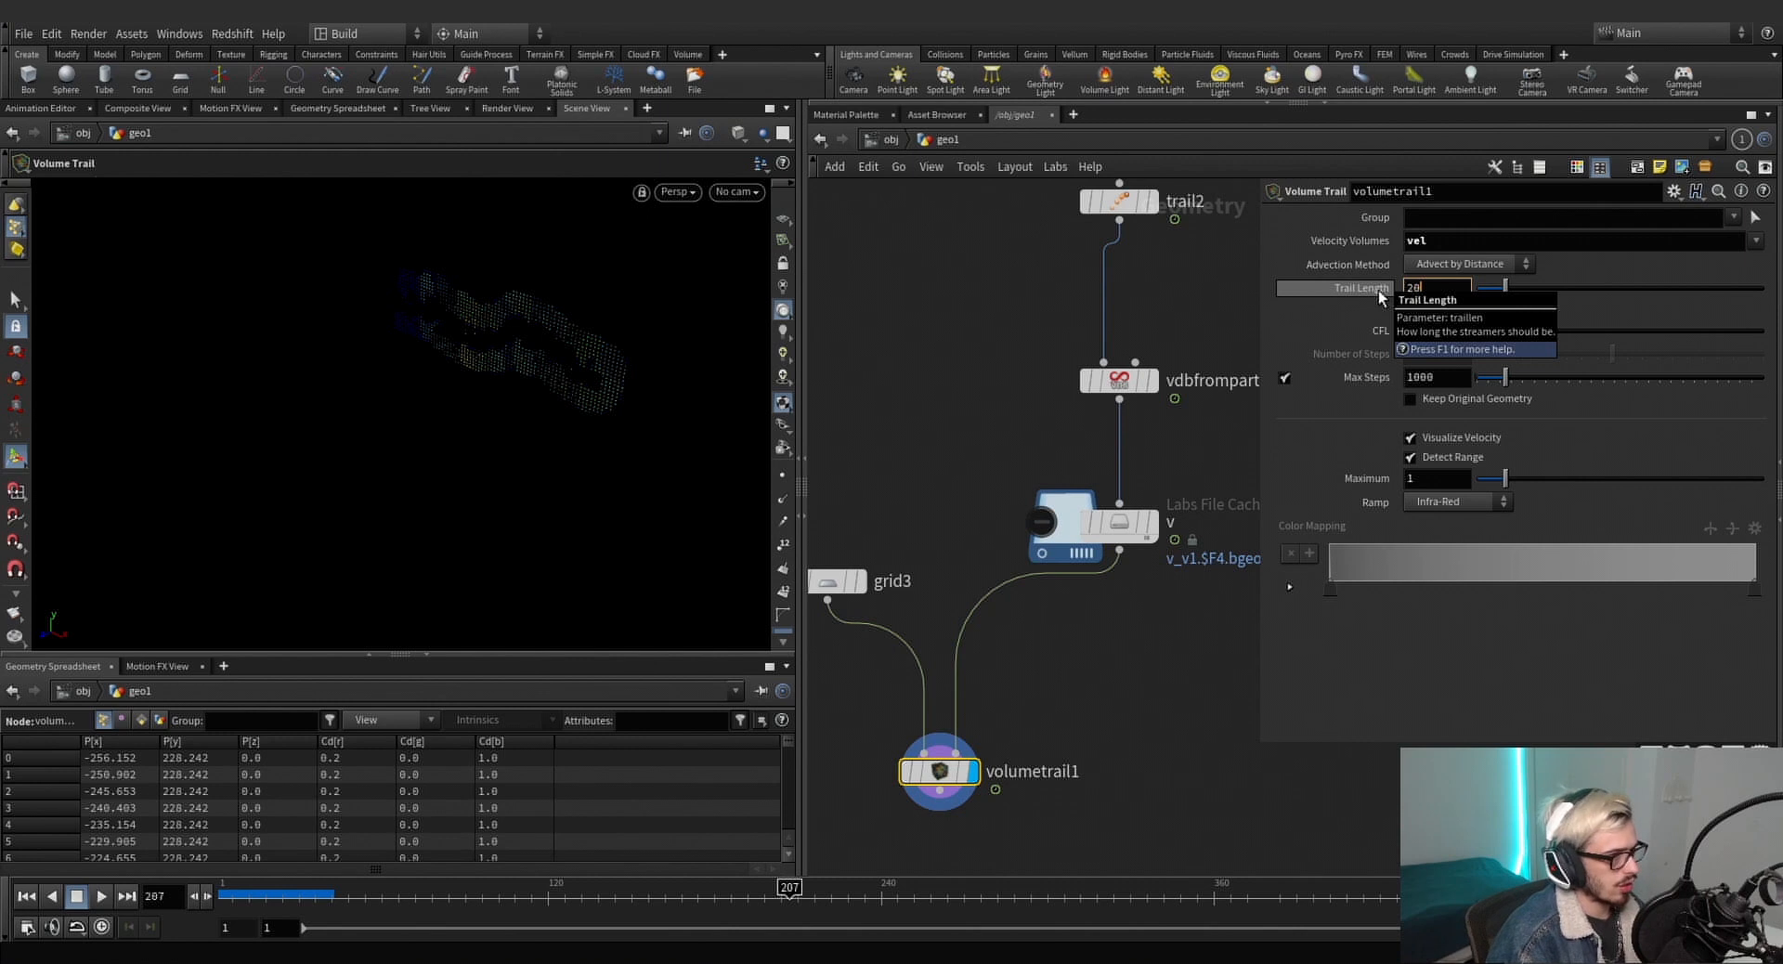
key(Return)
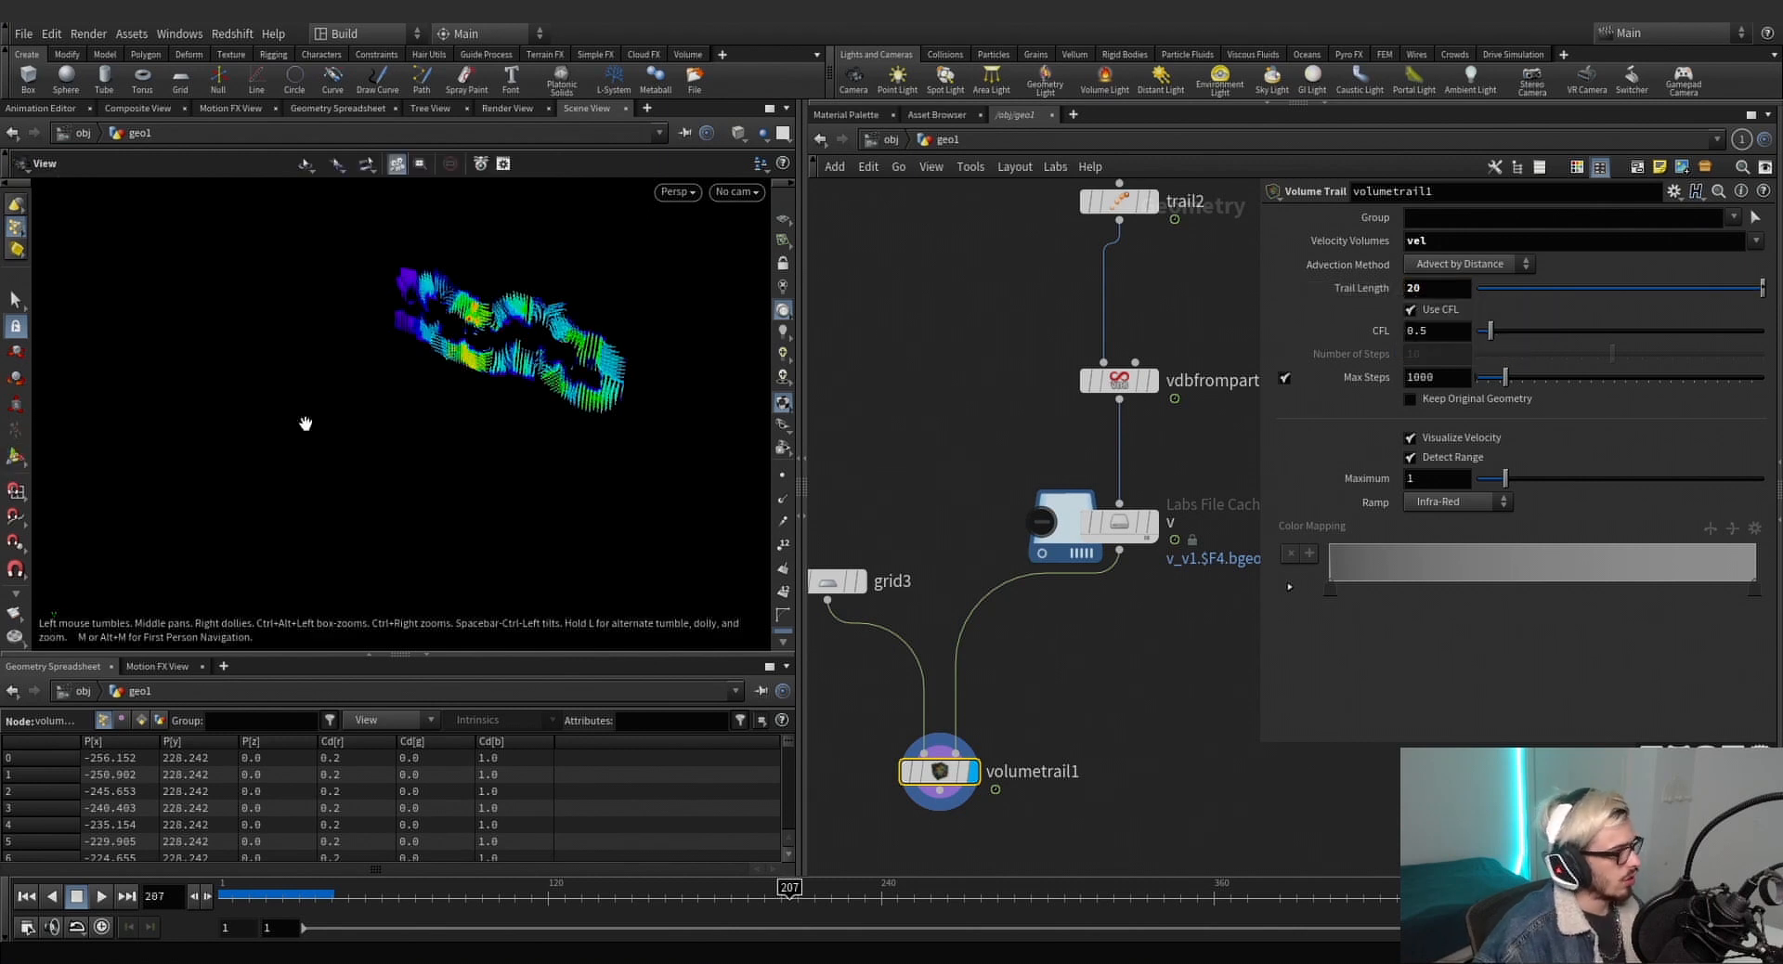
alt+drag(302, 422, 521, 315)
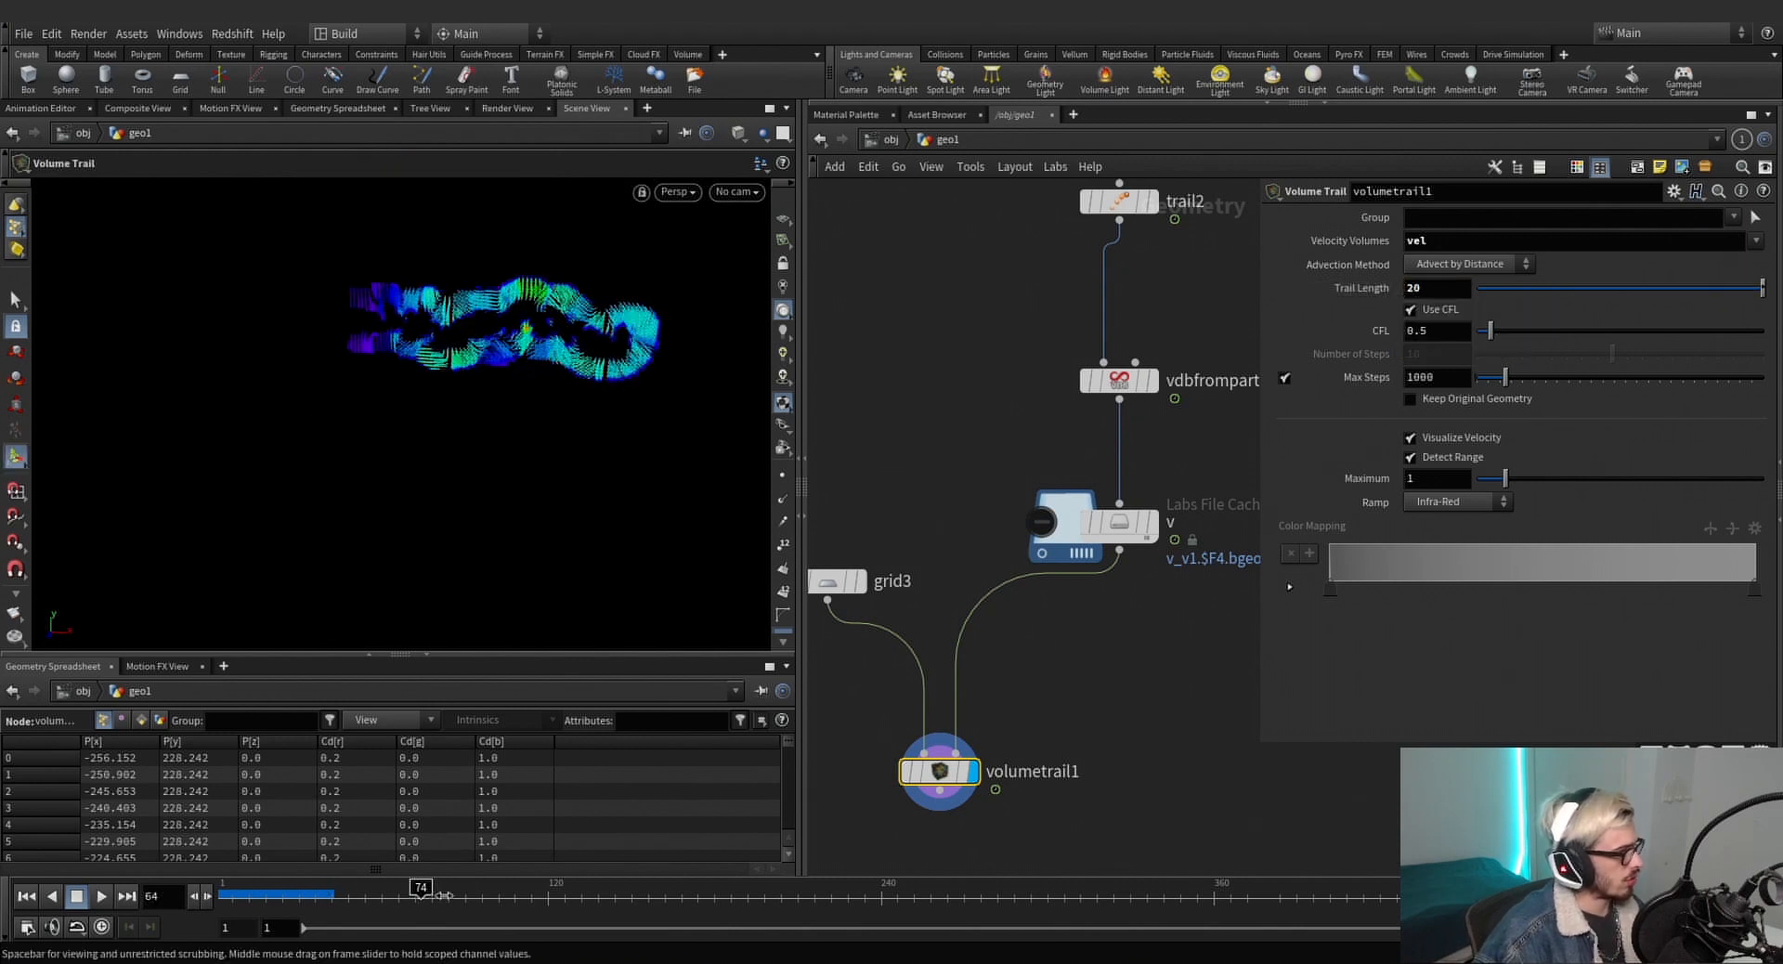
drag(832, 926, 1315, 926)
Add a Null node below the v file cache, fed by its output, and name it OUT_V.
scroll(1031, 608, down, 5)
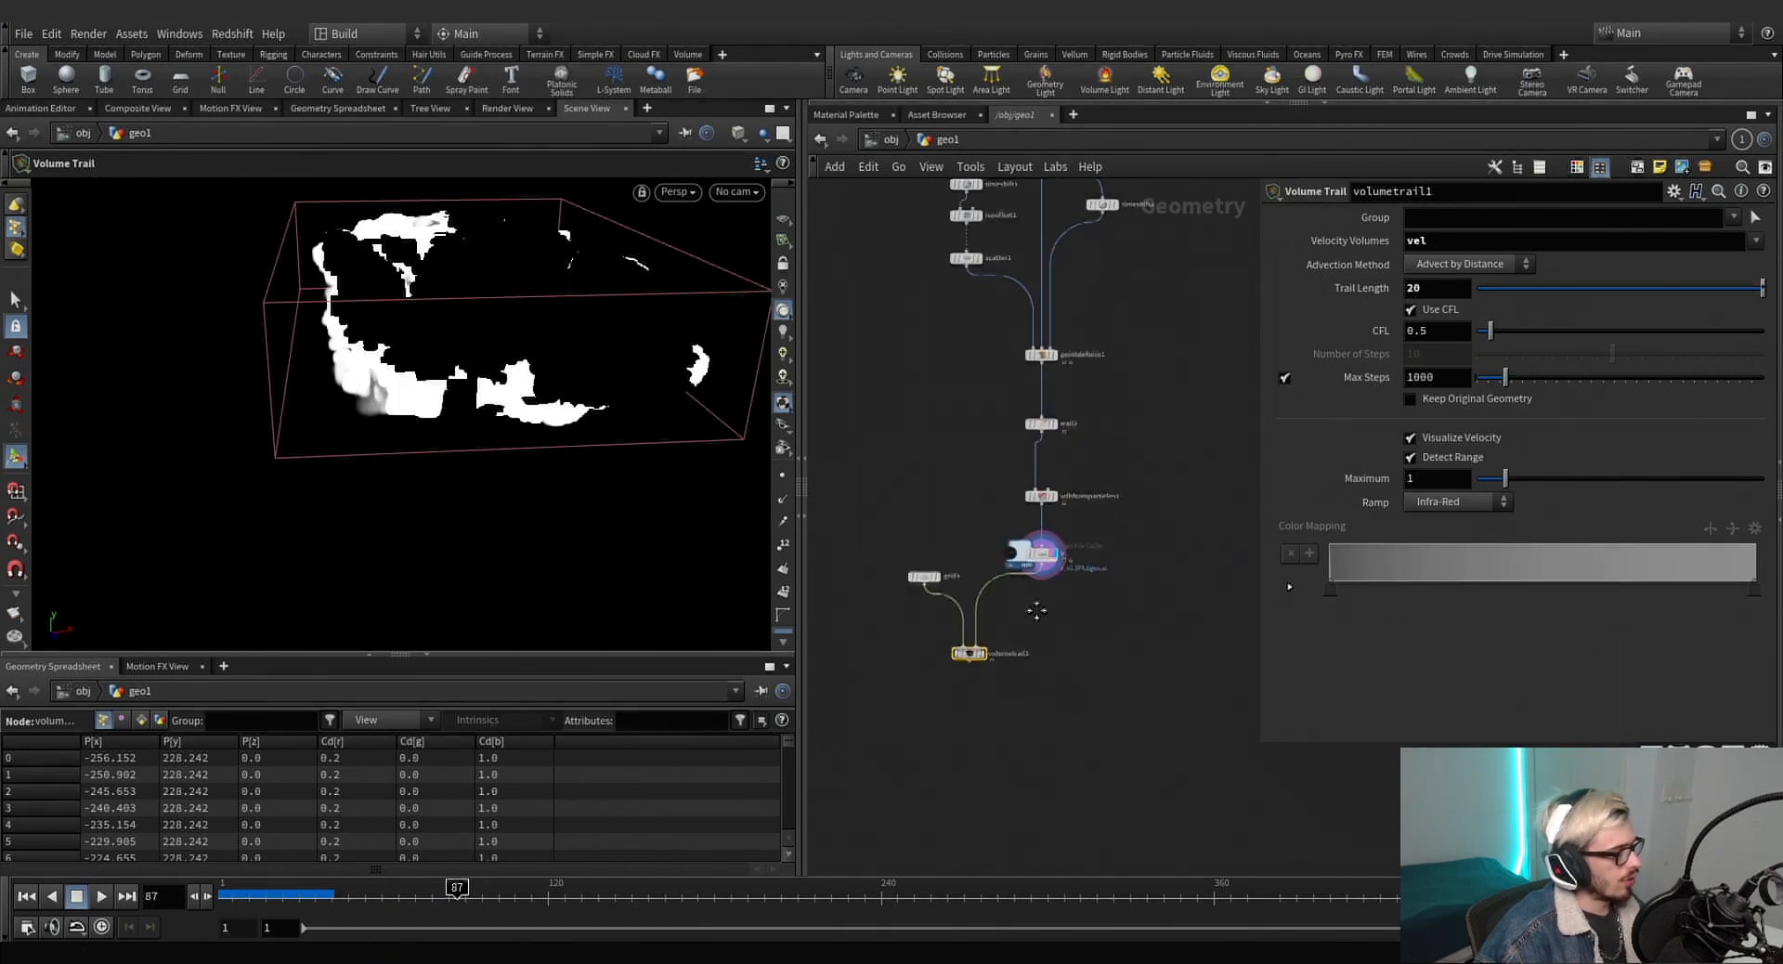
key(Tab)
text(null)
key(Return)
click(1041, 622)
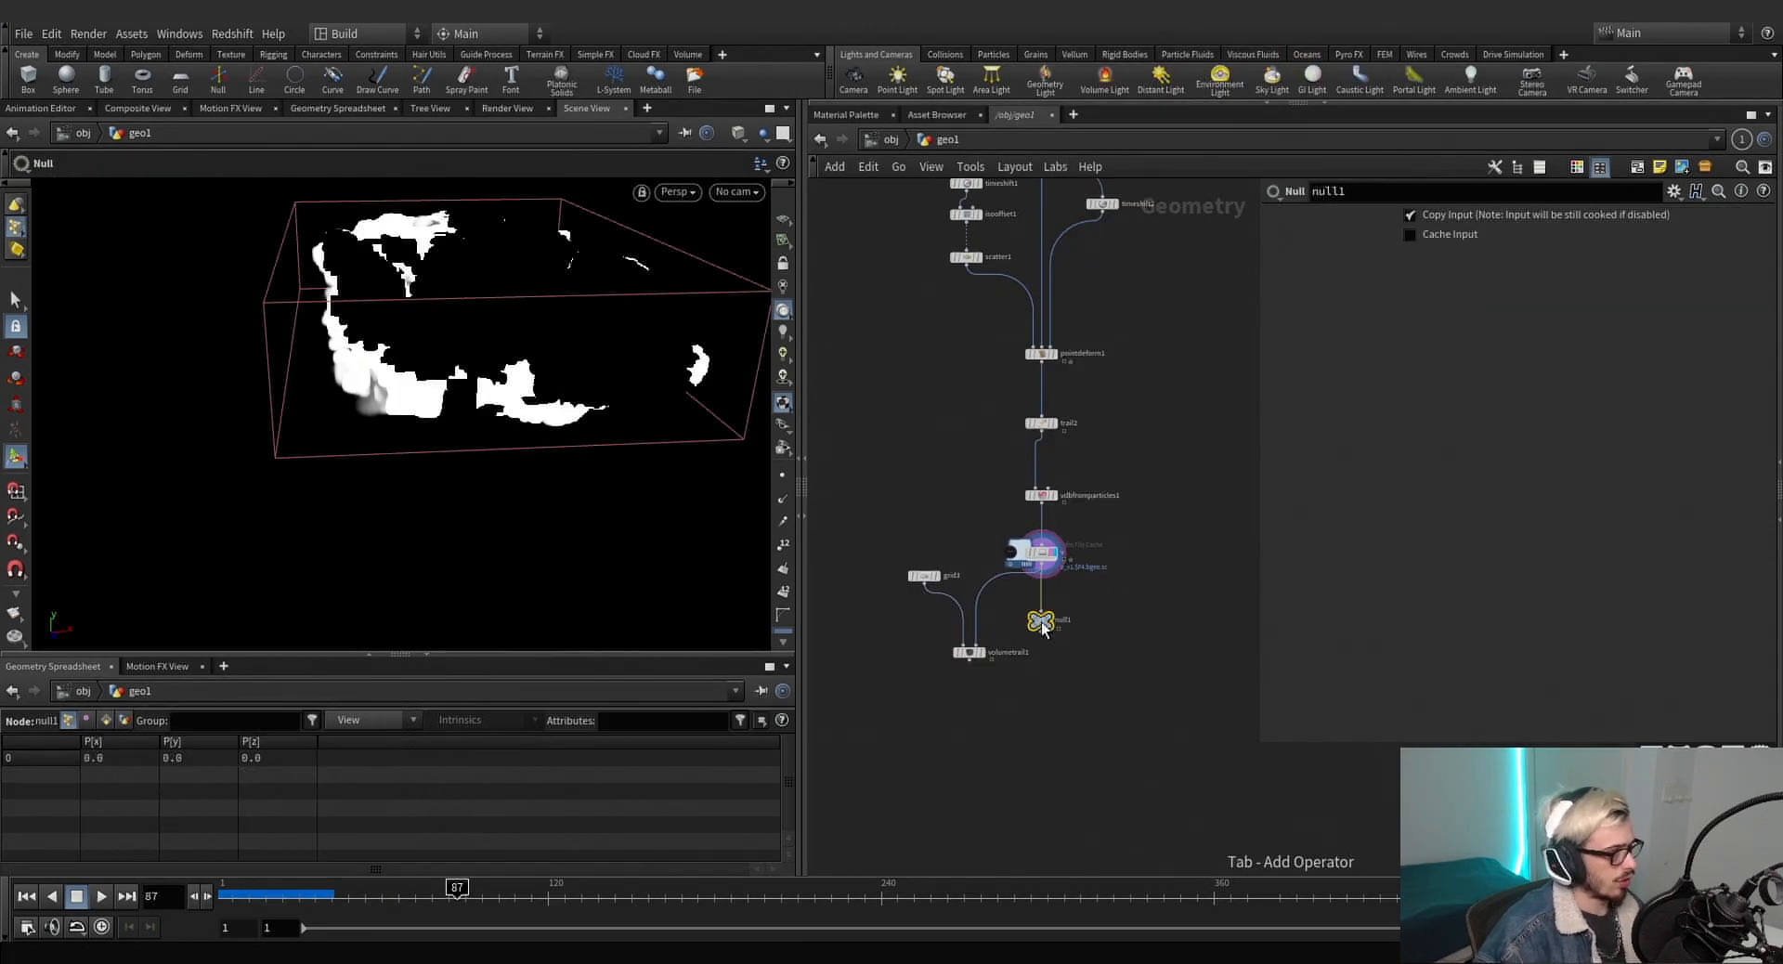
scroll(1042, 622, up, 5)
click(1088, 638)
text(OUT_V)
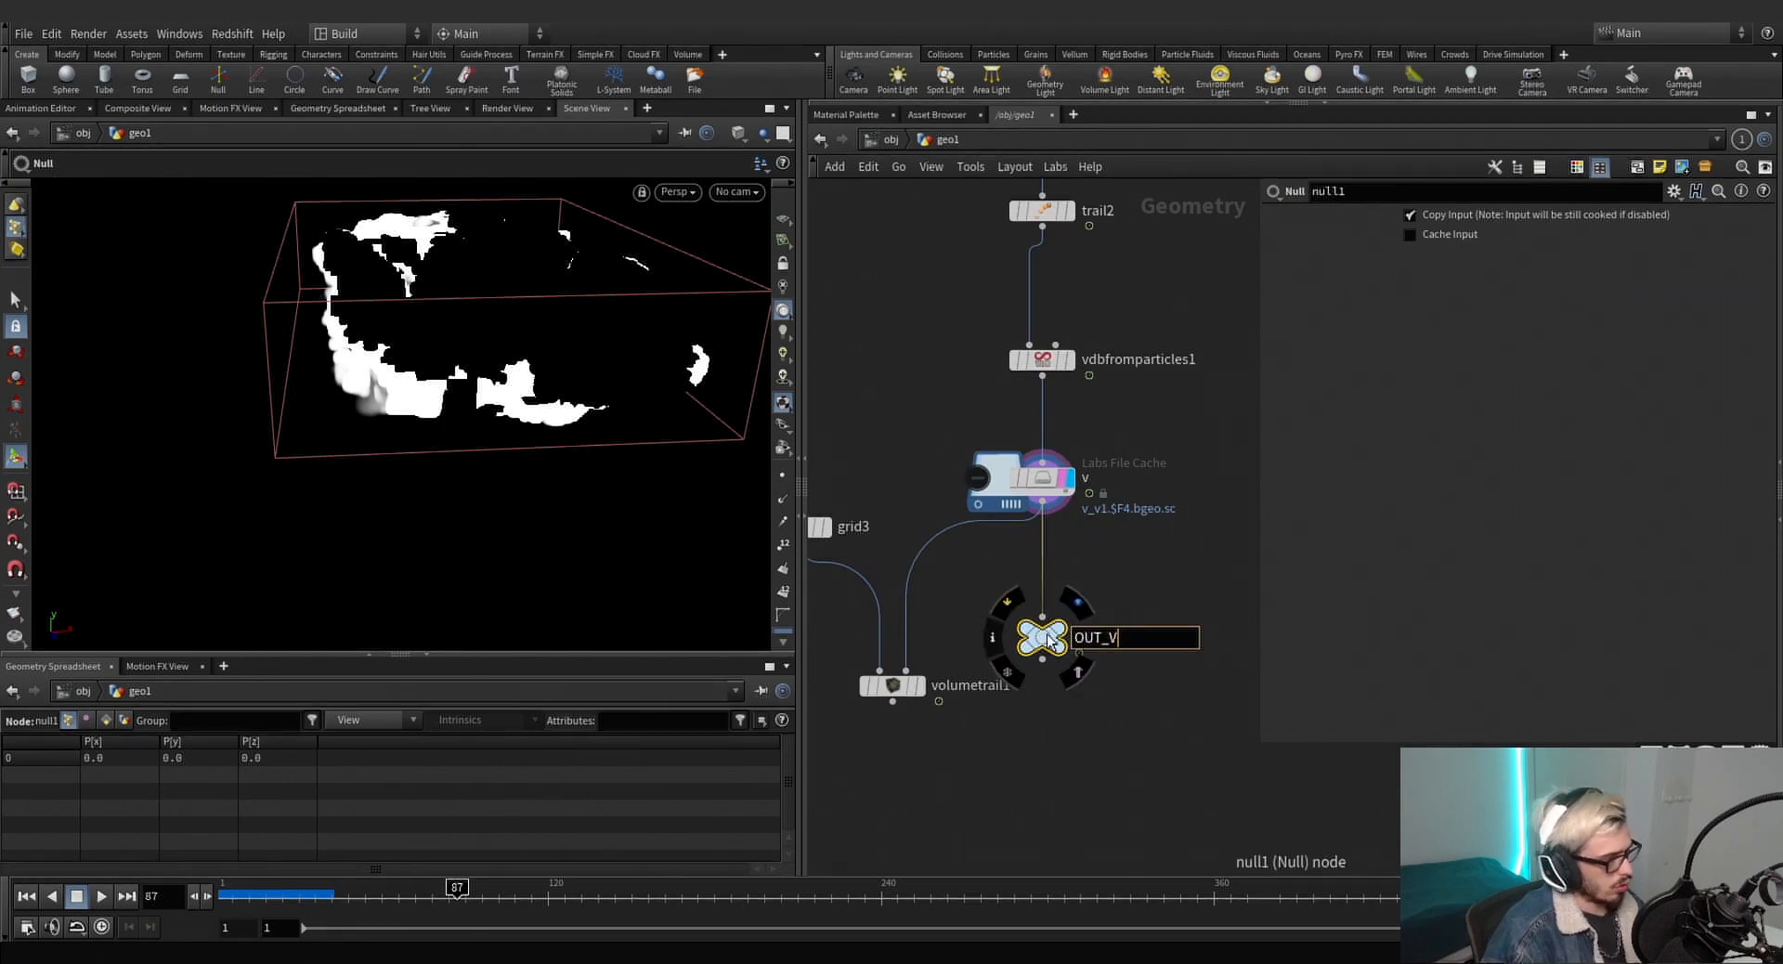
key(Return)
Open the contents of dopnet1 at the FLIP solver.
scroll(1003, 642, down, 6)
scroll(1007, 724, down, 4)
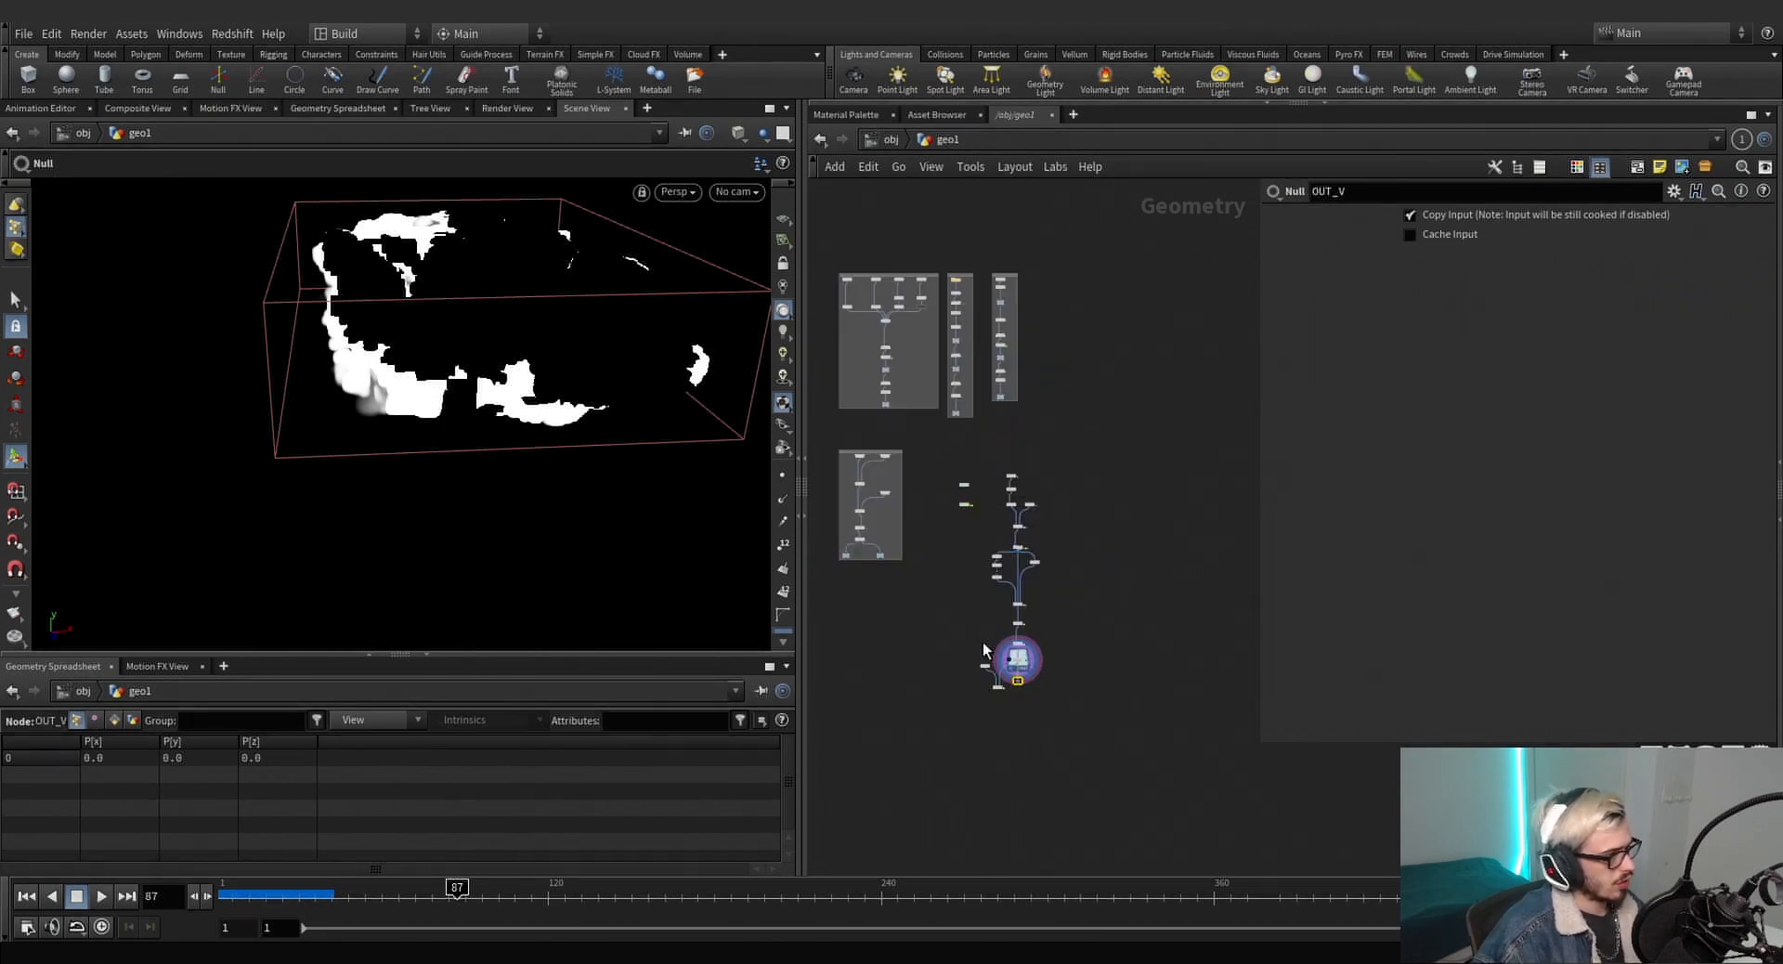
scroll(986, 539, up, 5)
scroll(929, 460, up, 3)
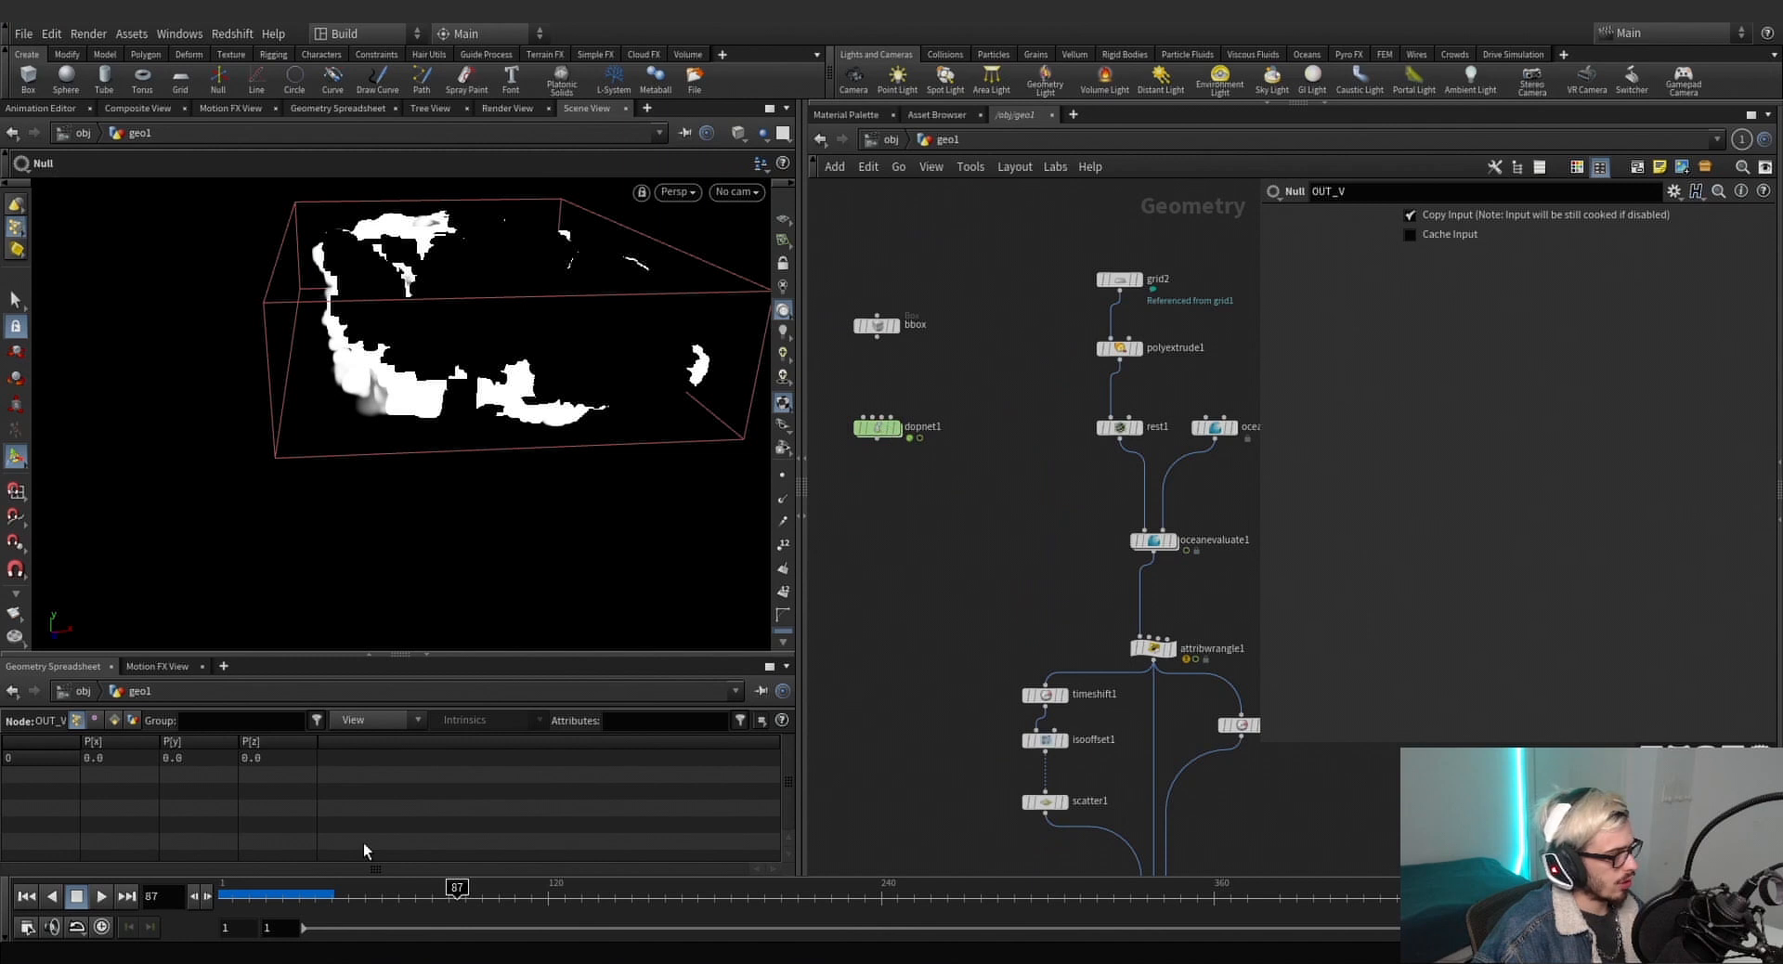
double_click(882, 430)
middle_drag(995, 696, 923, 730)
scroll(1098, 484, up, 3)
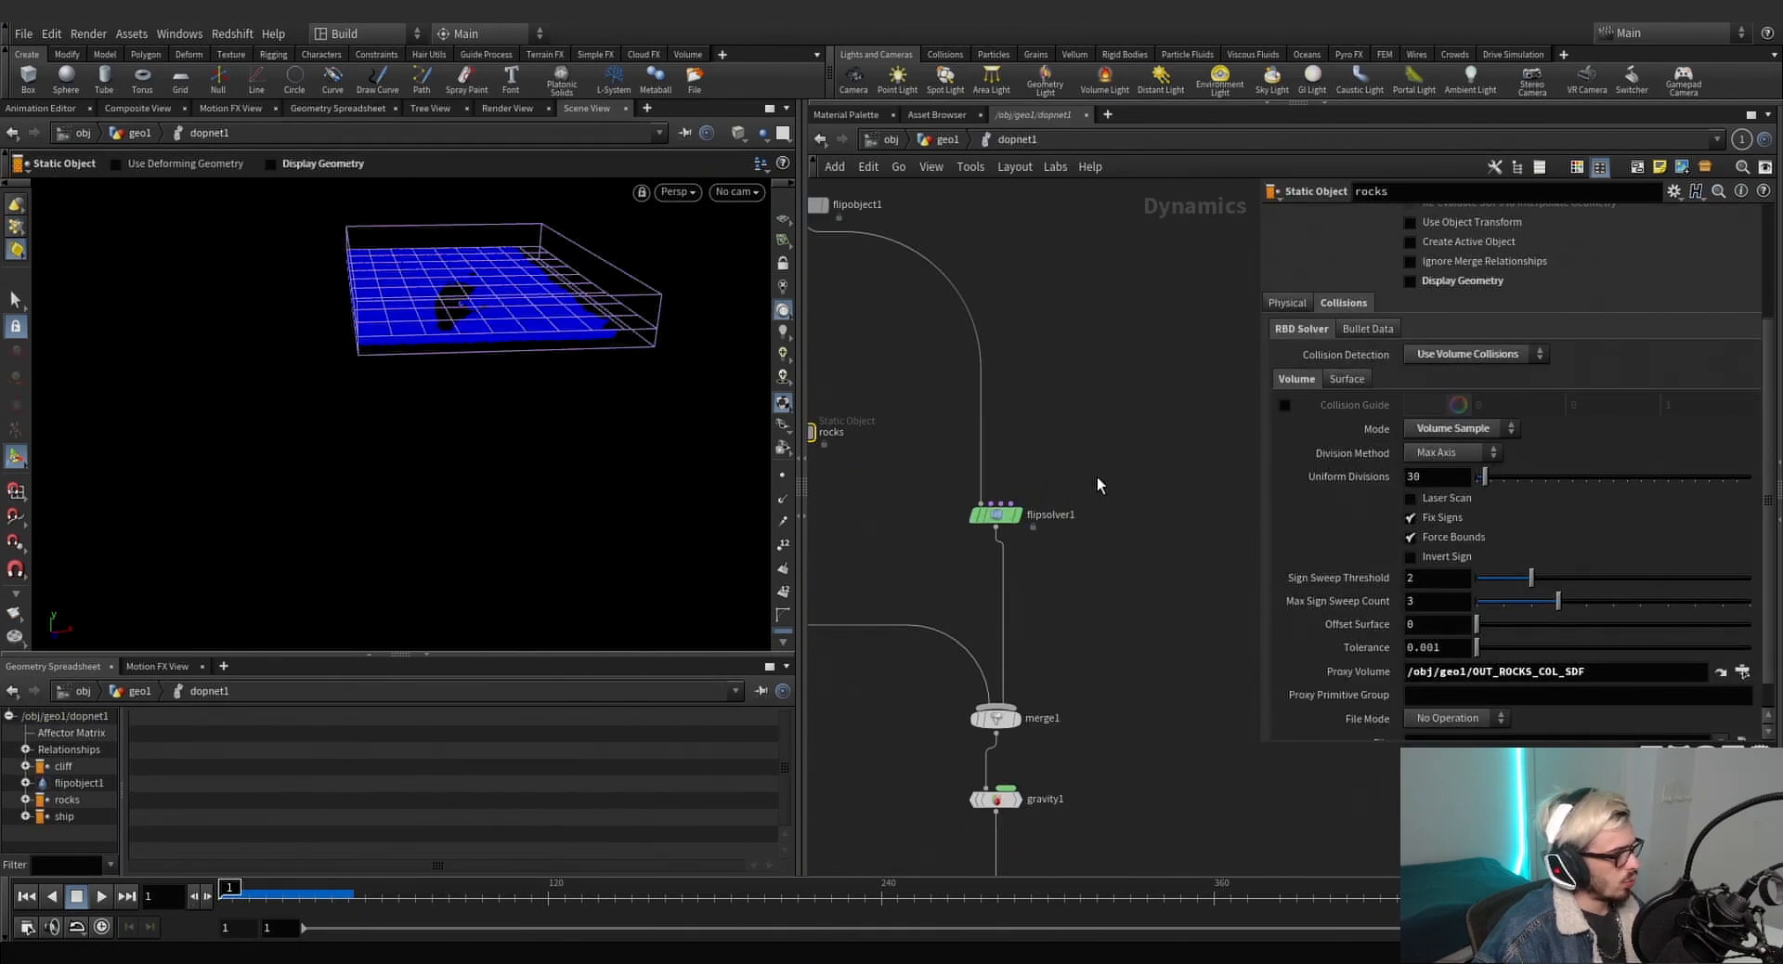
Add a POP Advect by Volumes node feeding the FLIP solver's last input.
click(1010, 503)
key(Tab)
text(pop ad)
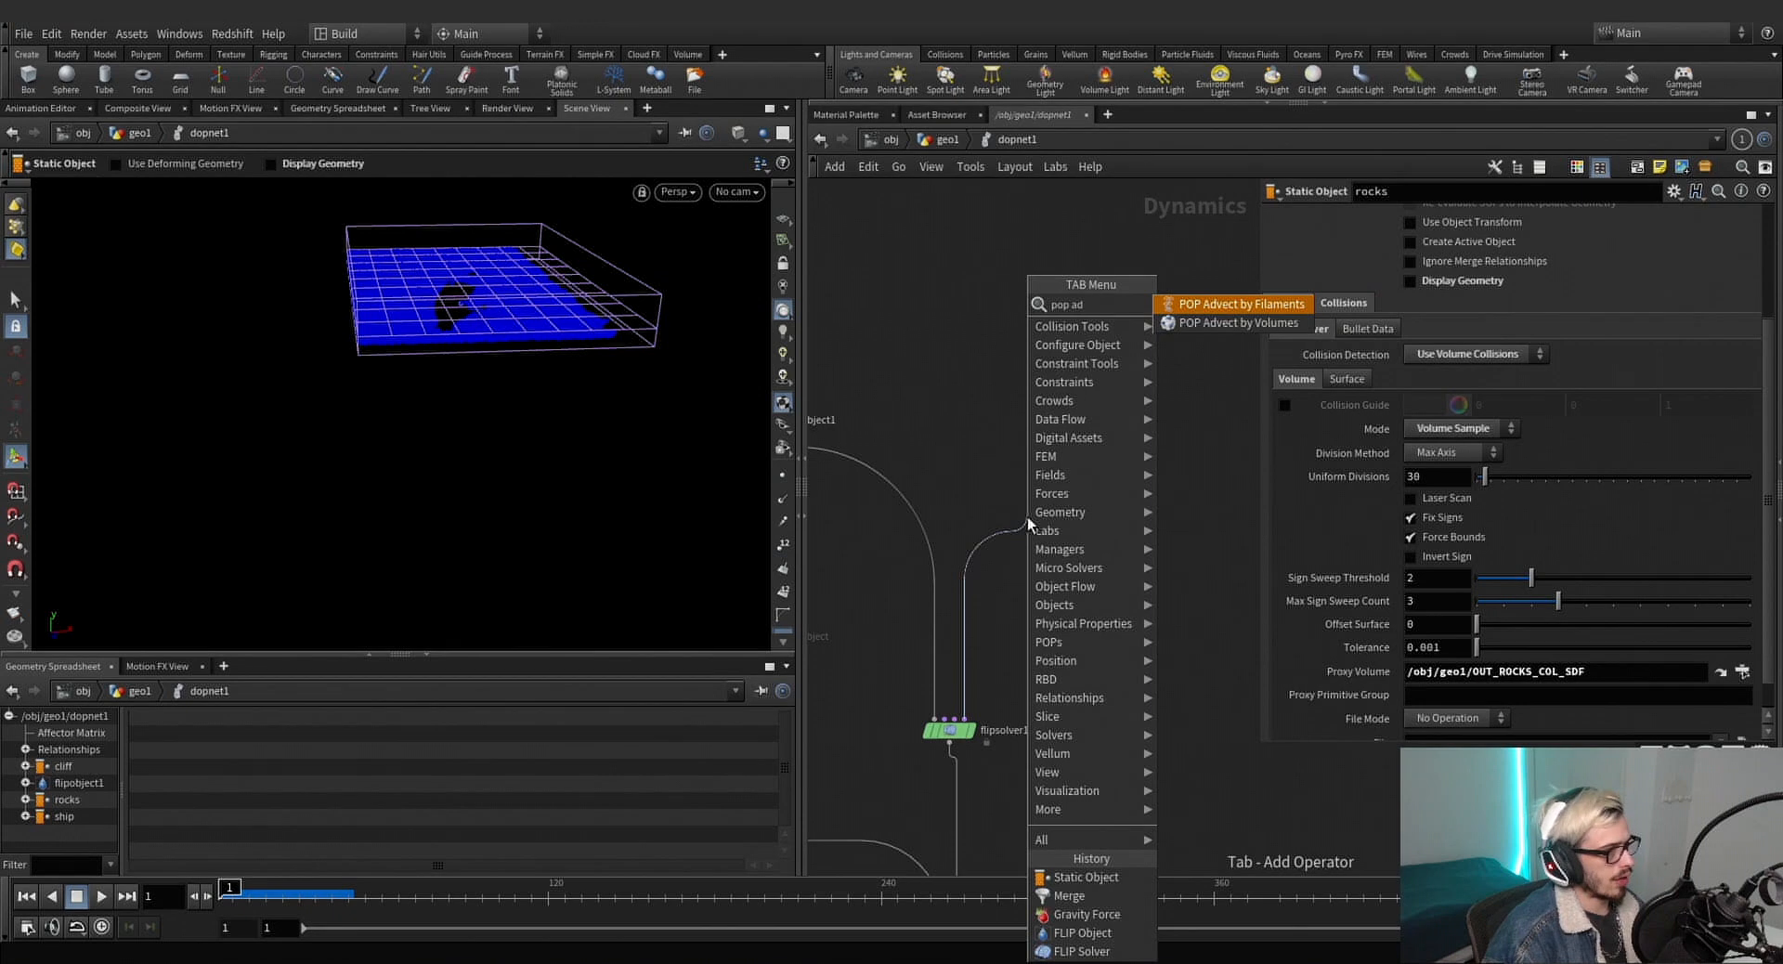
key(Down)
key(Return)
click(1026, 516)
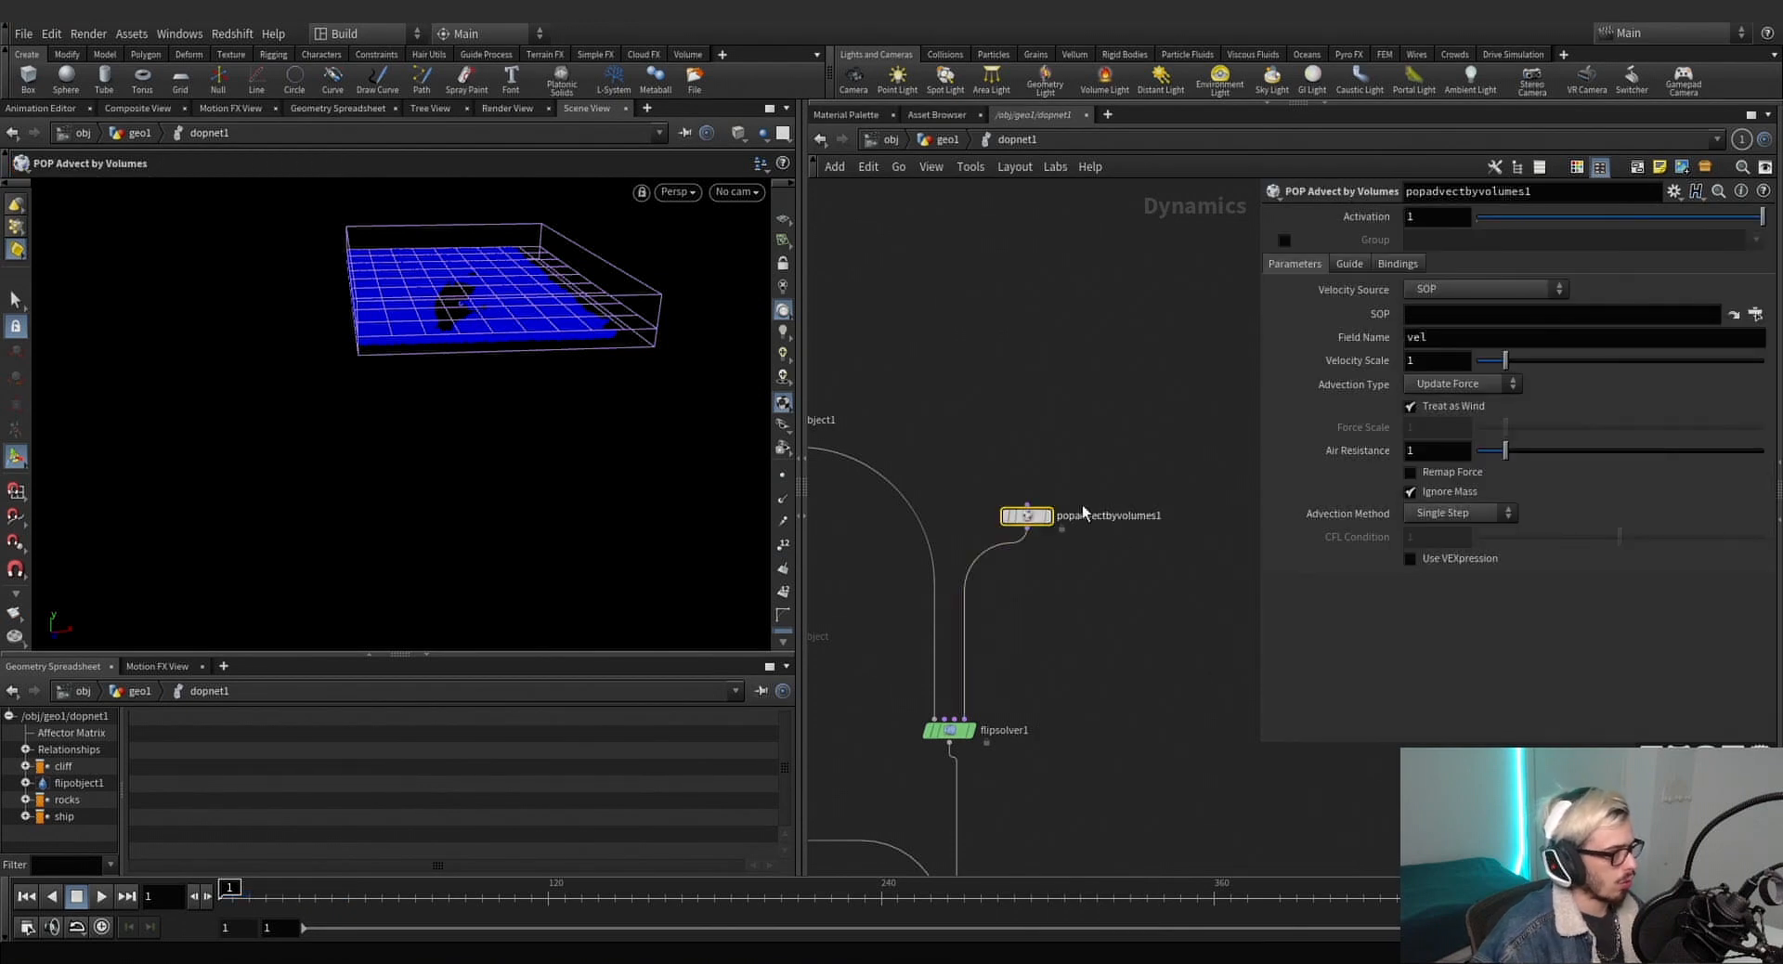
Set the POP Advect by Volumes node's SOP source to /obj/geo1/OUT_V.
click(1755, 314)
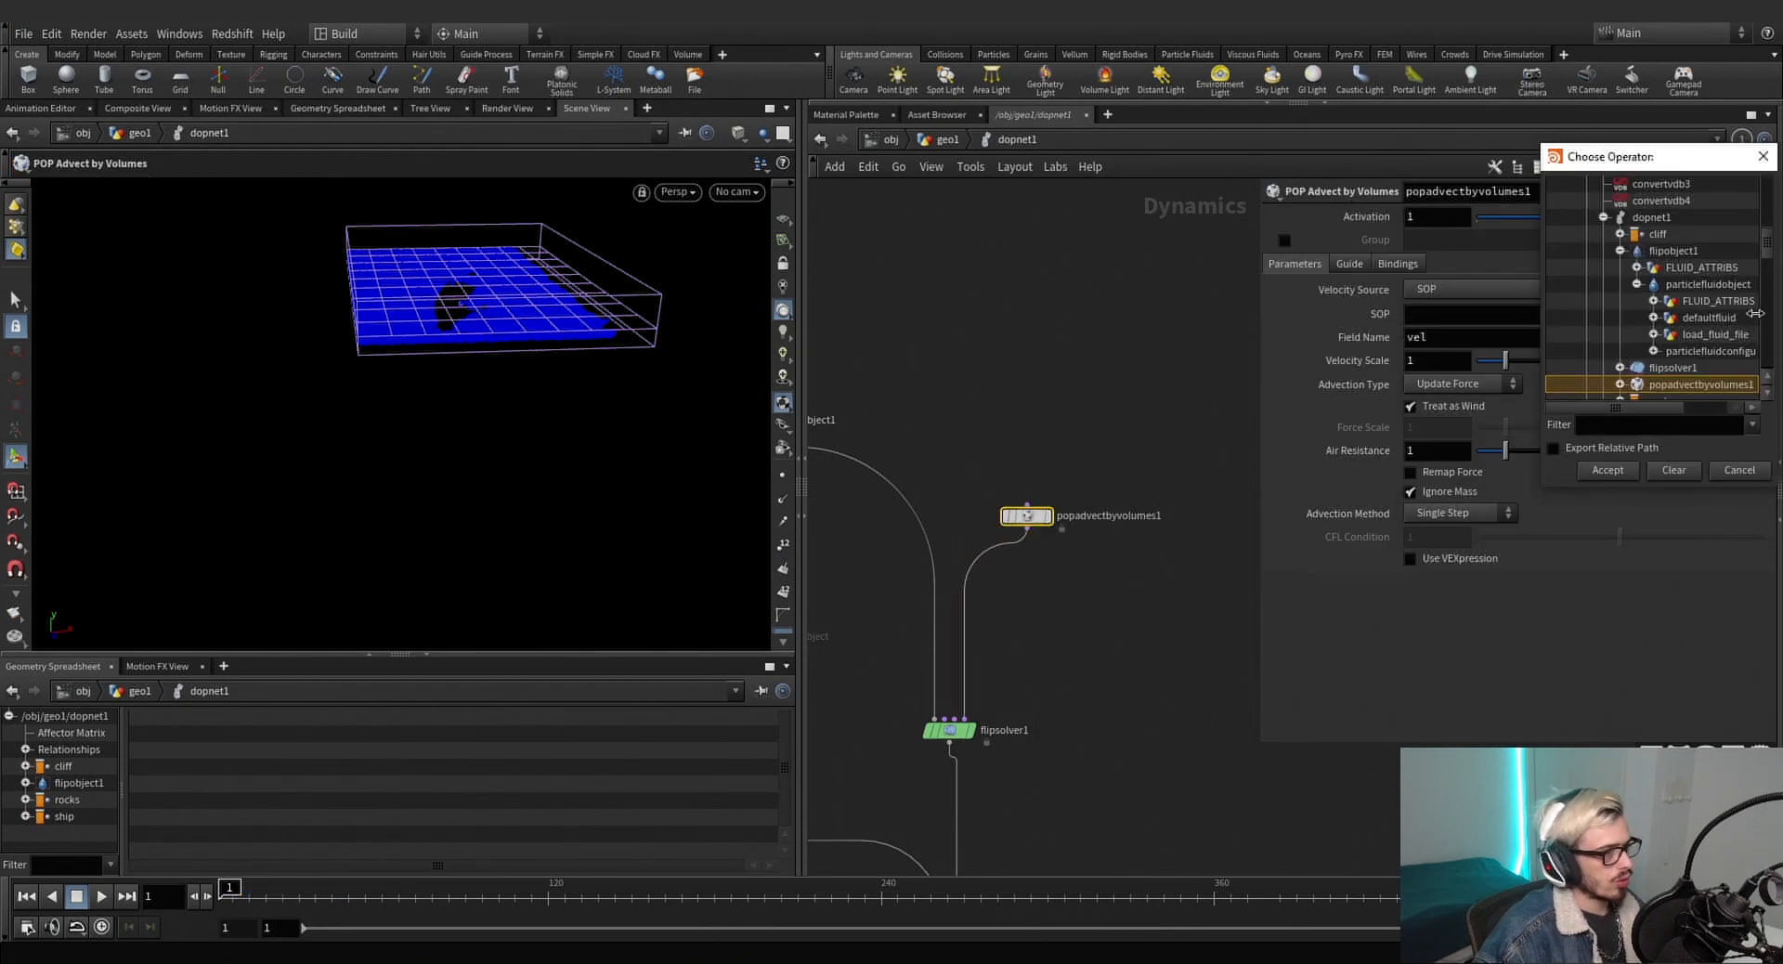
scroll(1680, 320, up, 1)
click(1657, 384)
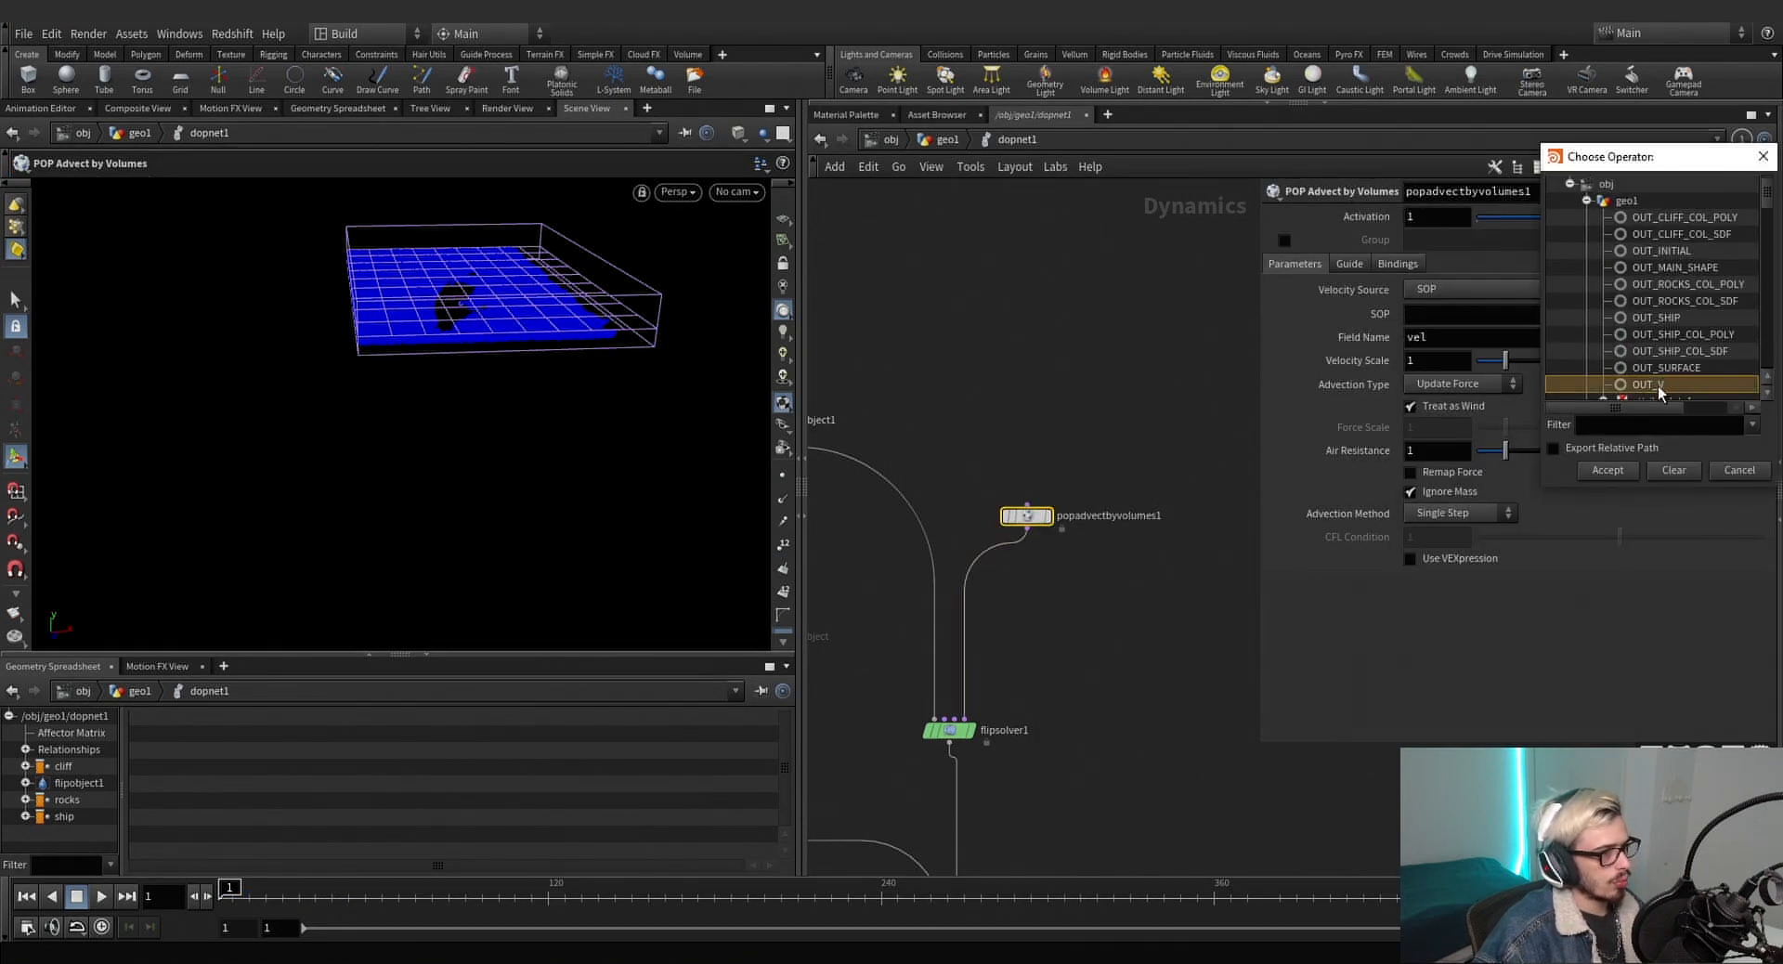
click(1616, 473)
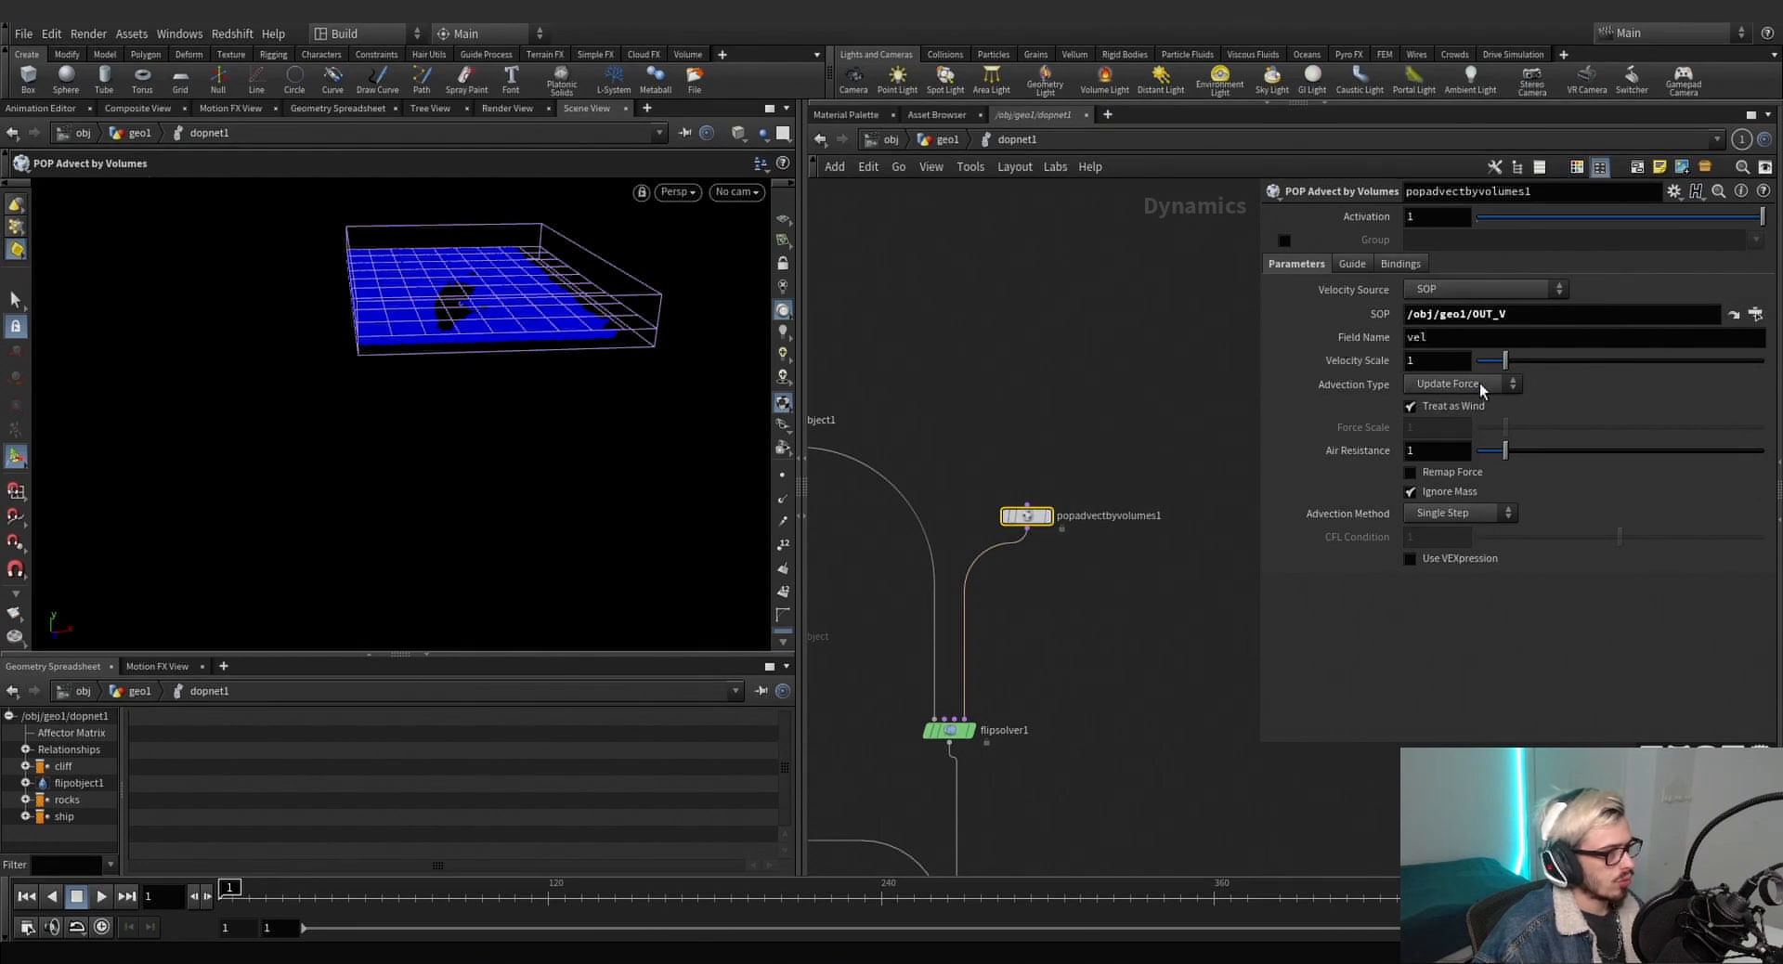
Keep the Advection Type at Update Force and disable Treat as Wind on the POP Advect by Volumes node.
click(1479, 383)
click(1484, 383)
click(1456, 408)
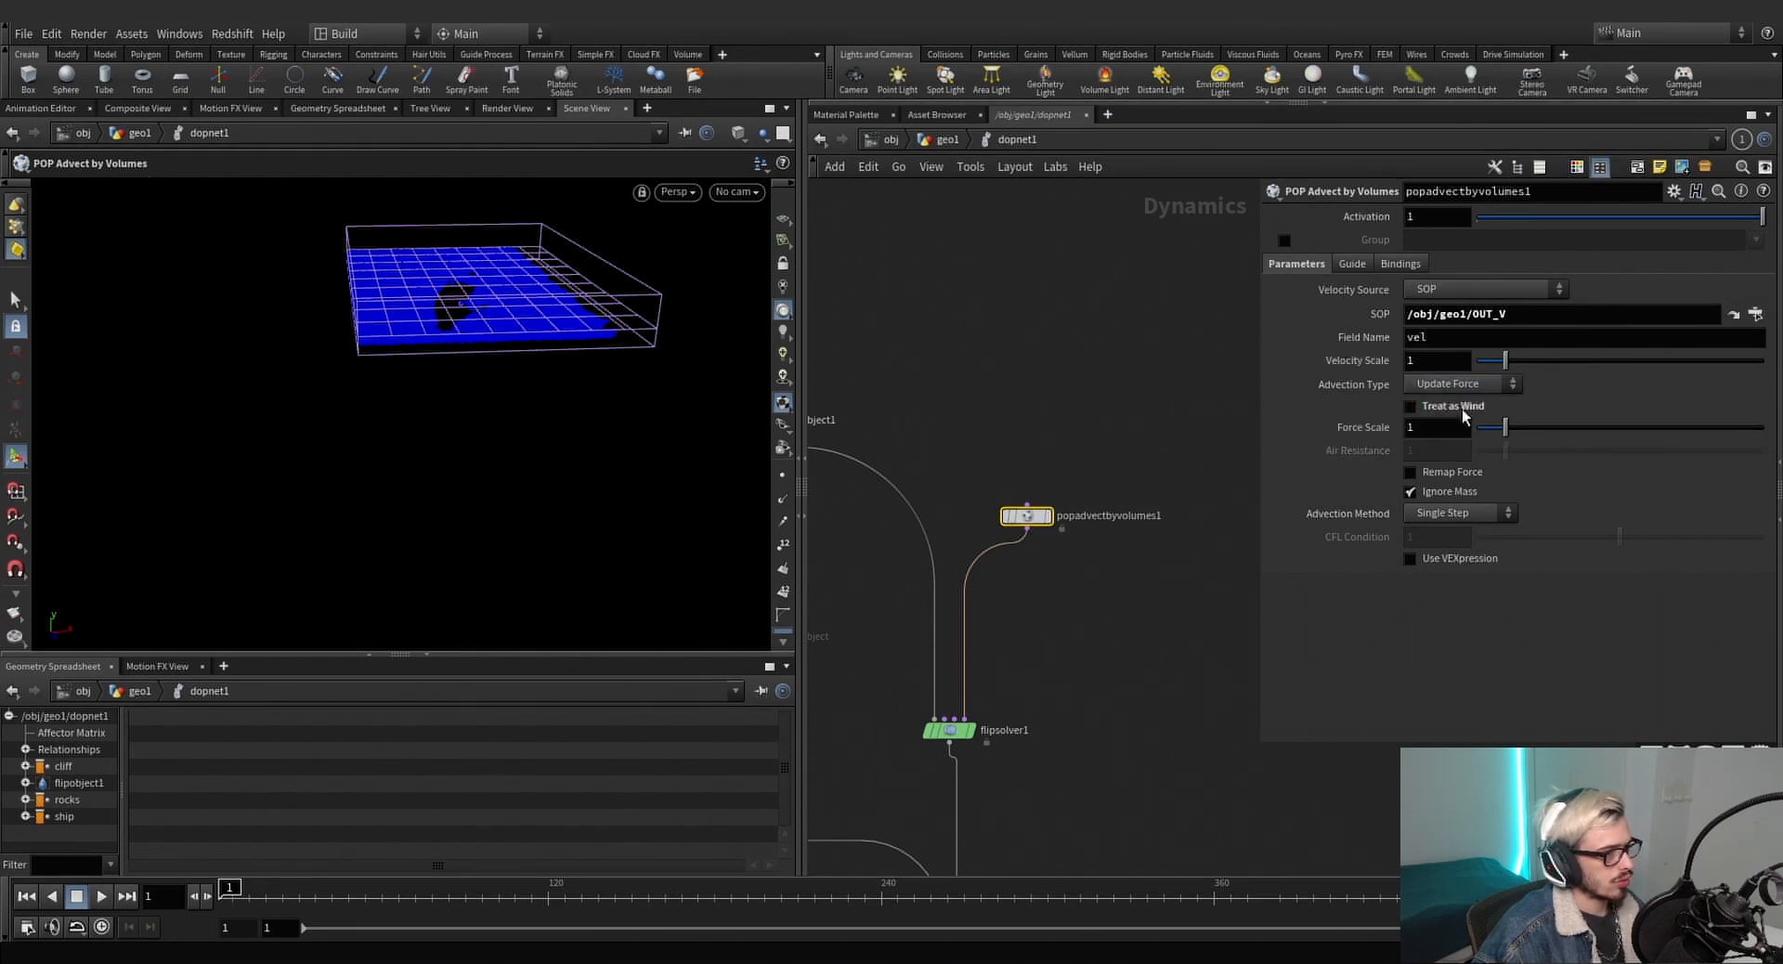
click(1420, 429)
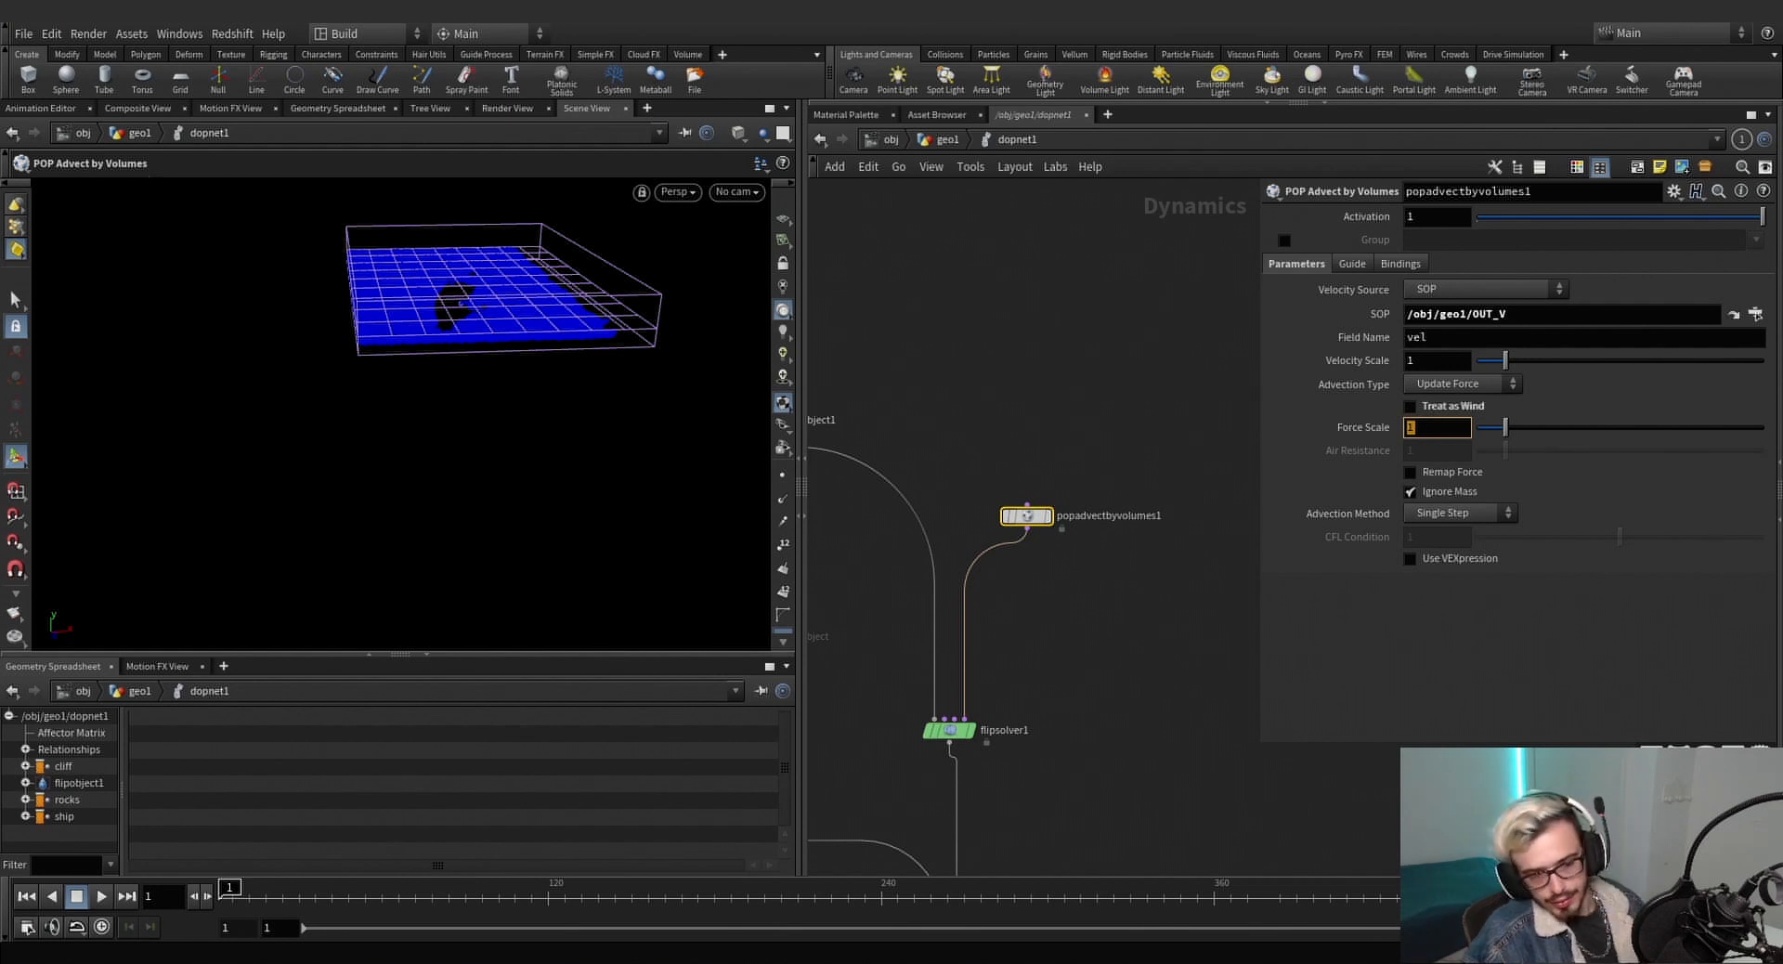
key(Escape)
Compare the extent of the fluid tank in dopnet1 with the velocity volume in geo1.
drag(518, 315, 555, 396)
scroll(566, 391, up, 5)
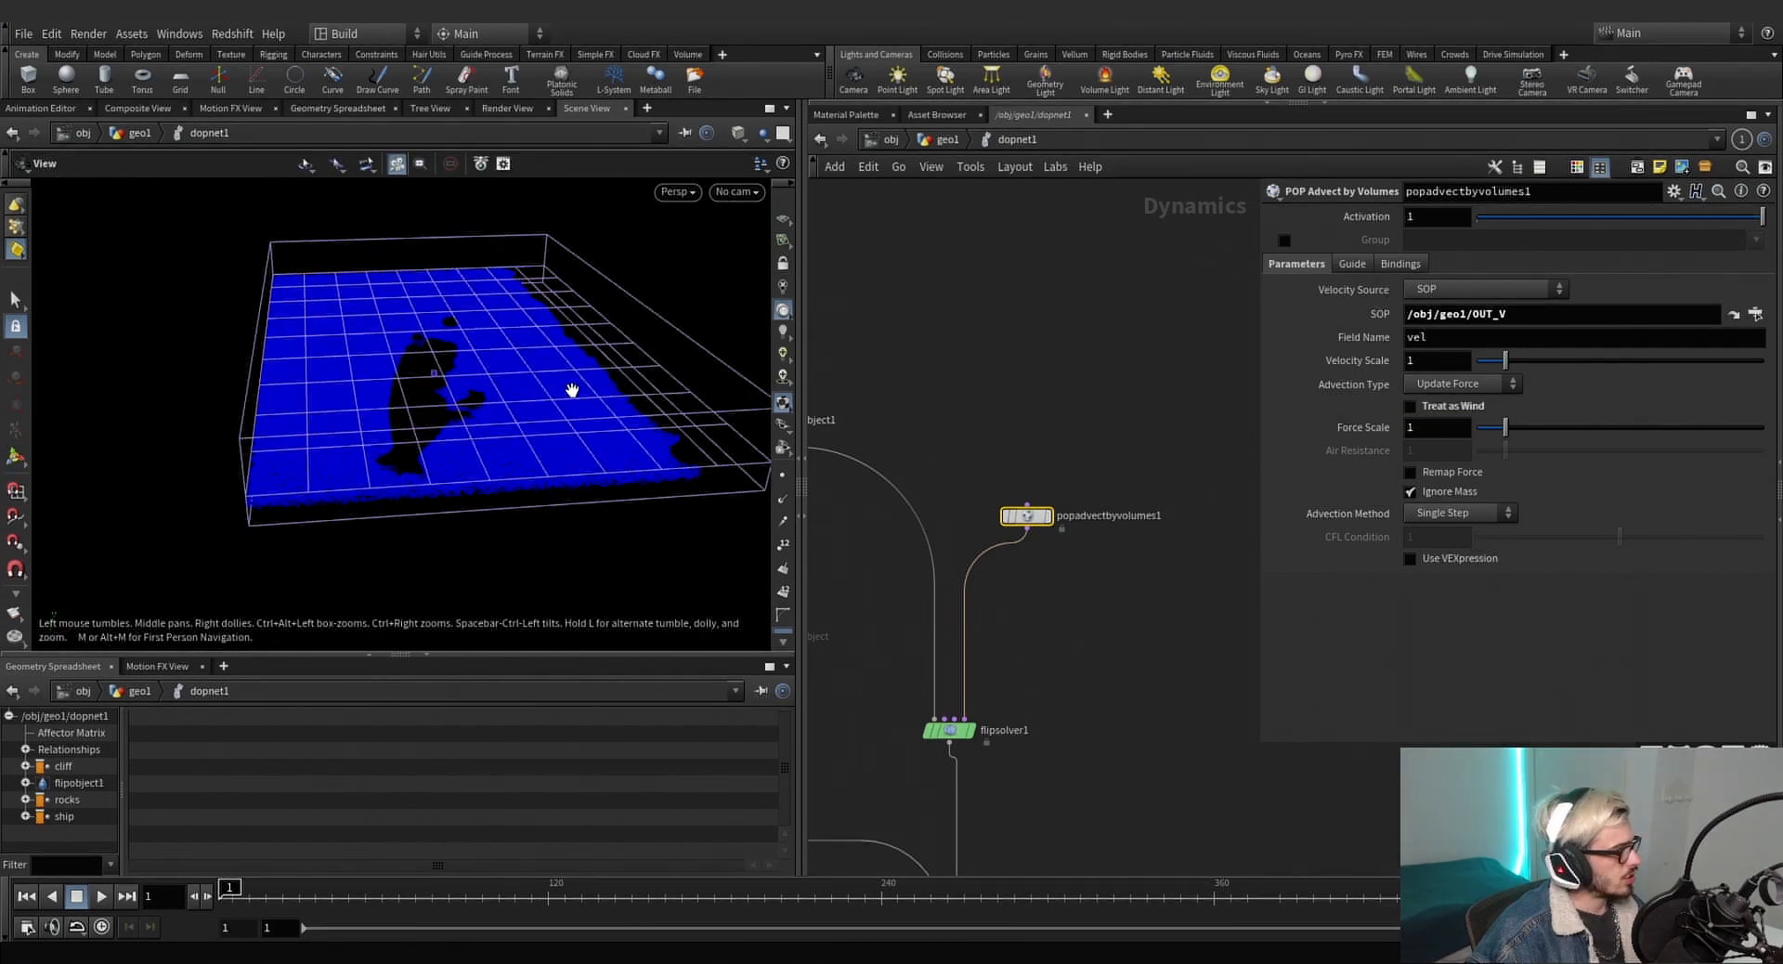
drag(605, 262, 388, 326)
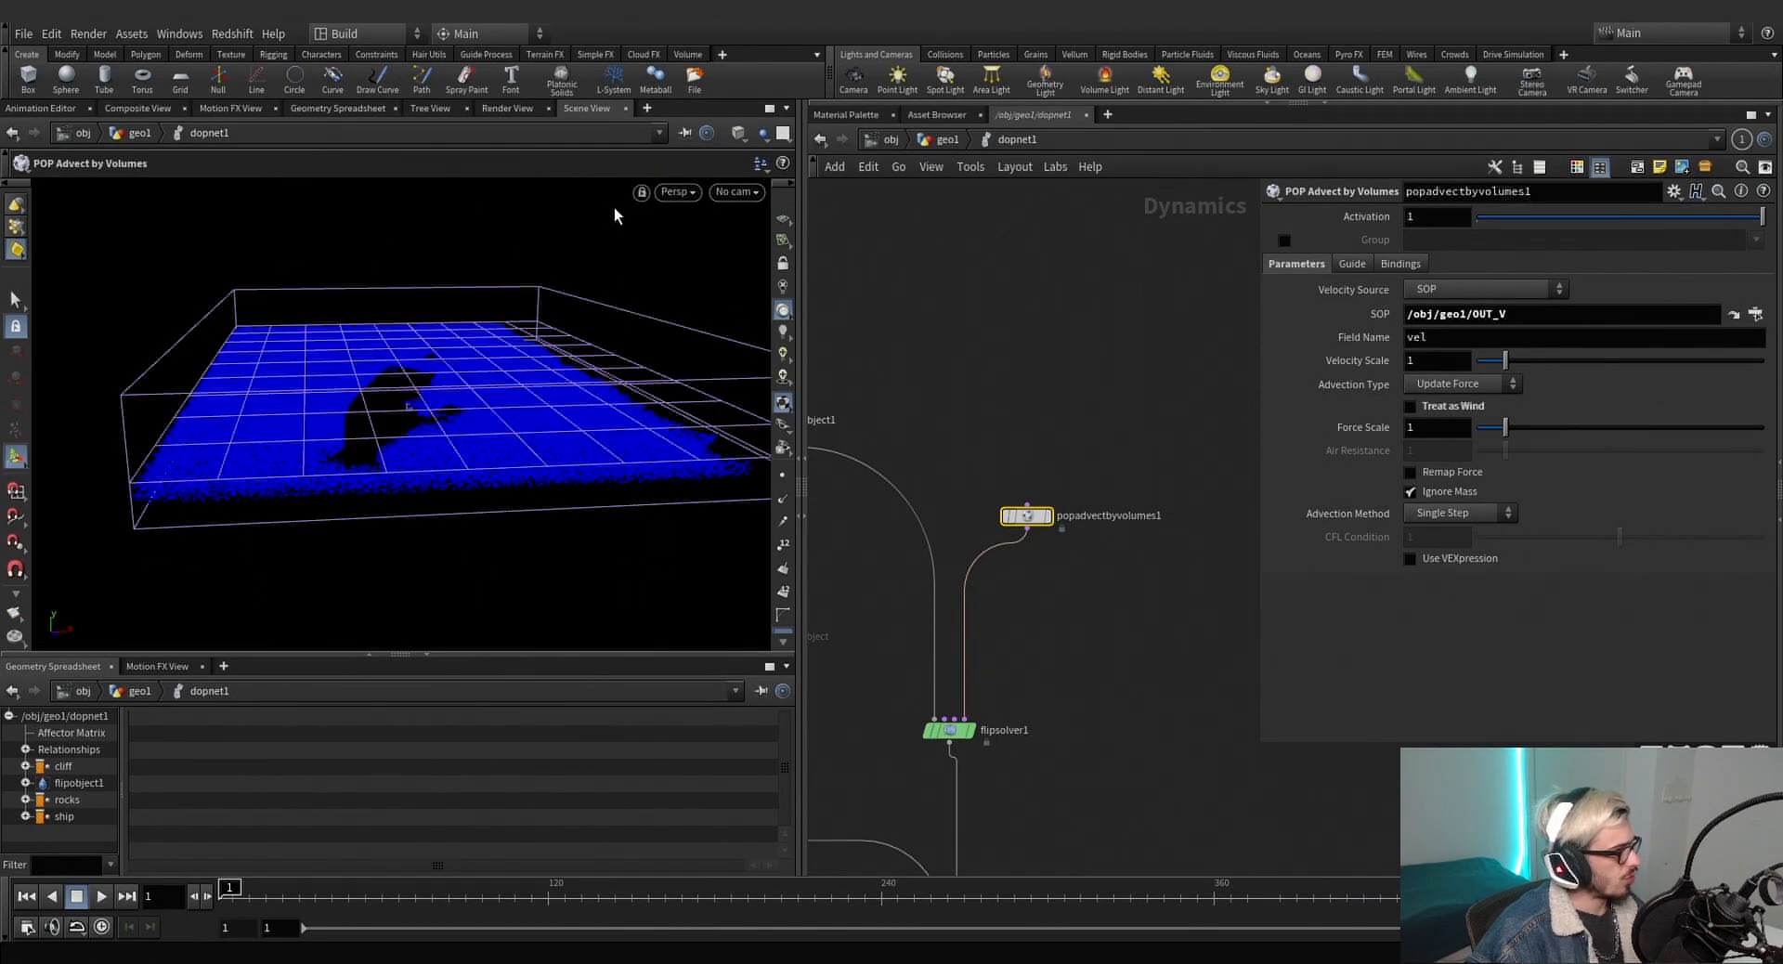
click(943, 143)
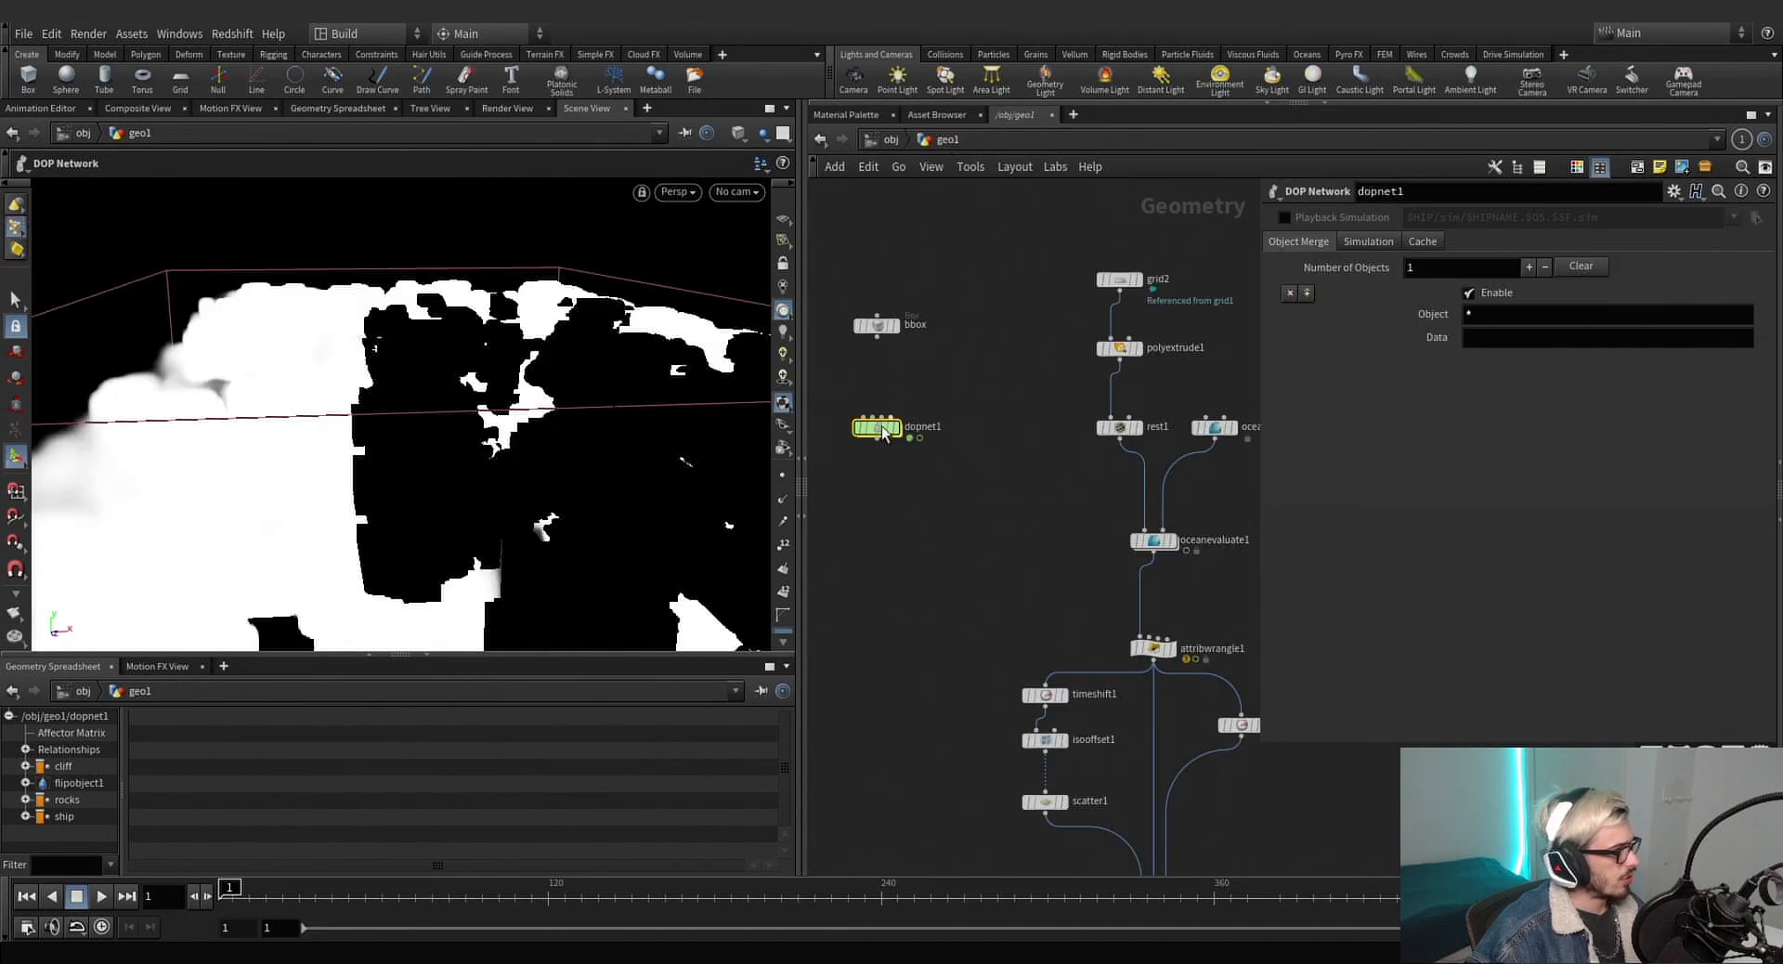
scroll(520, 445, down, 3)
drag(511, 455, 501, 386)
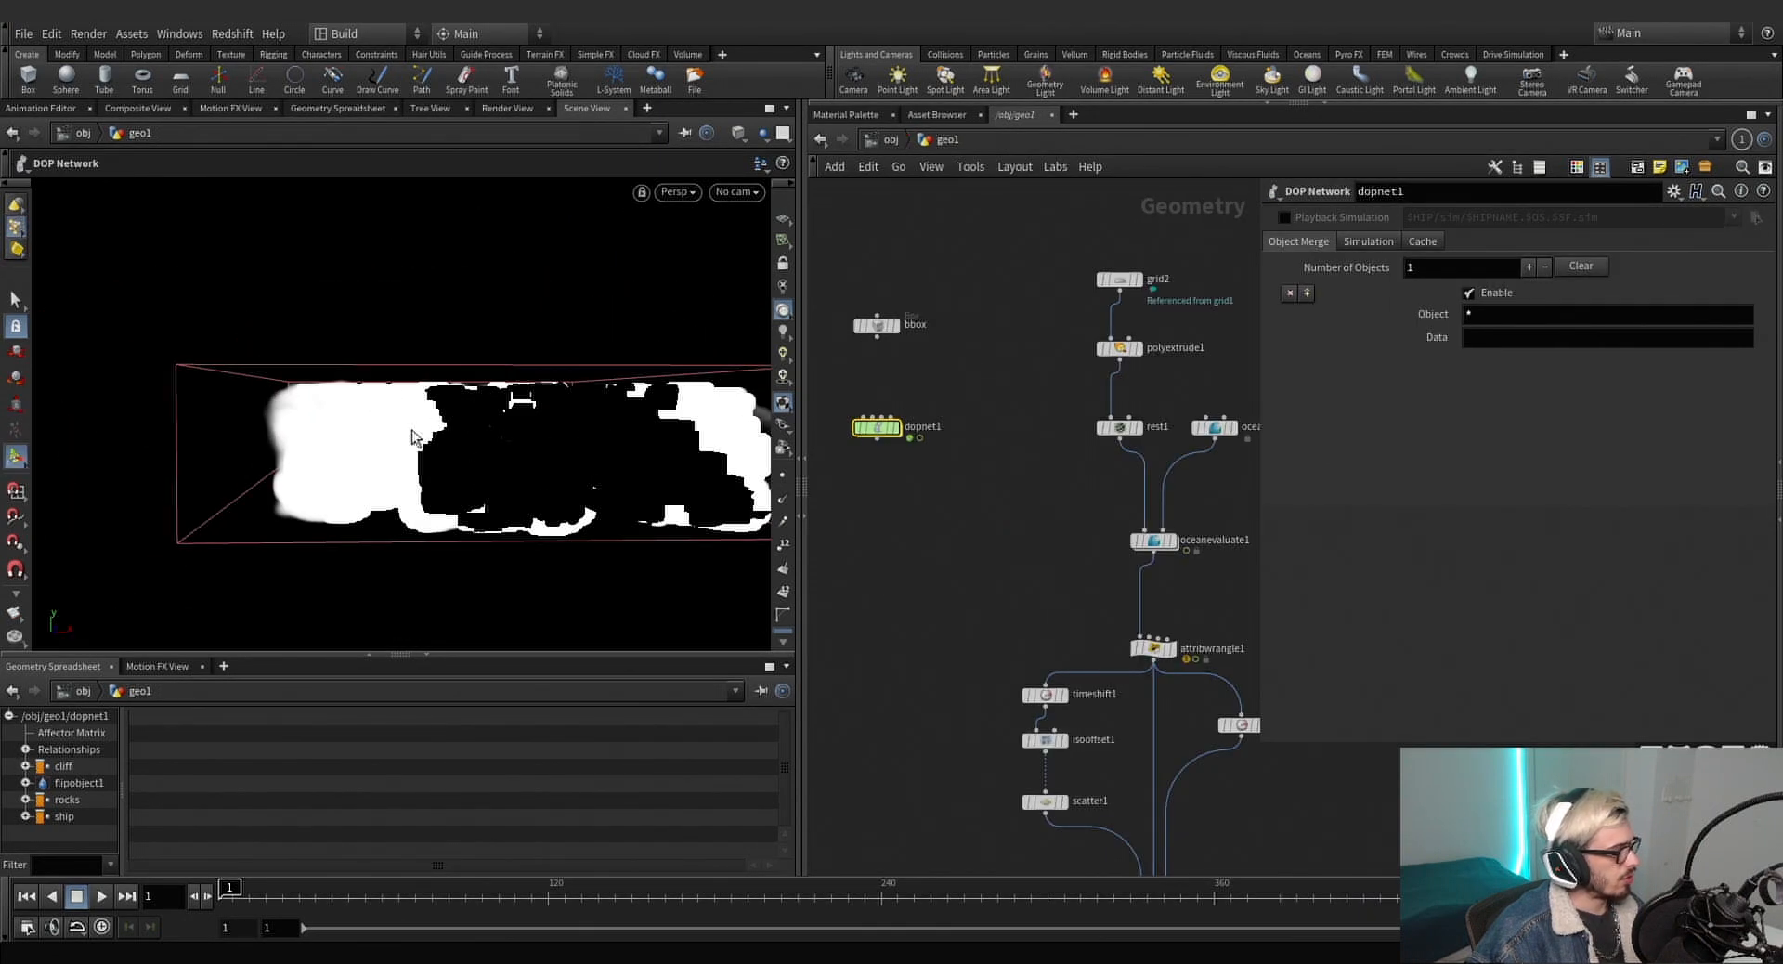
double_click(878, 429)
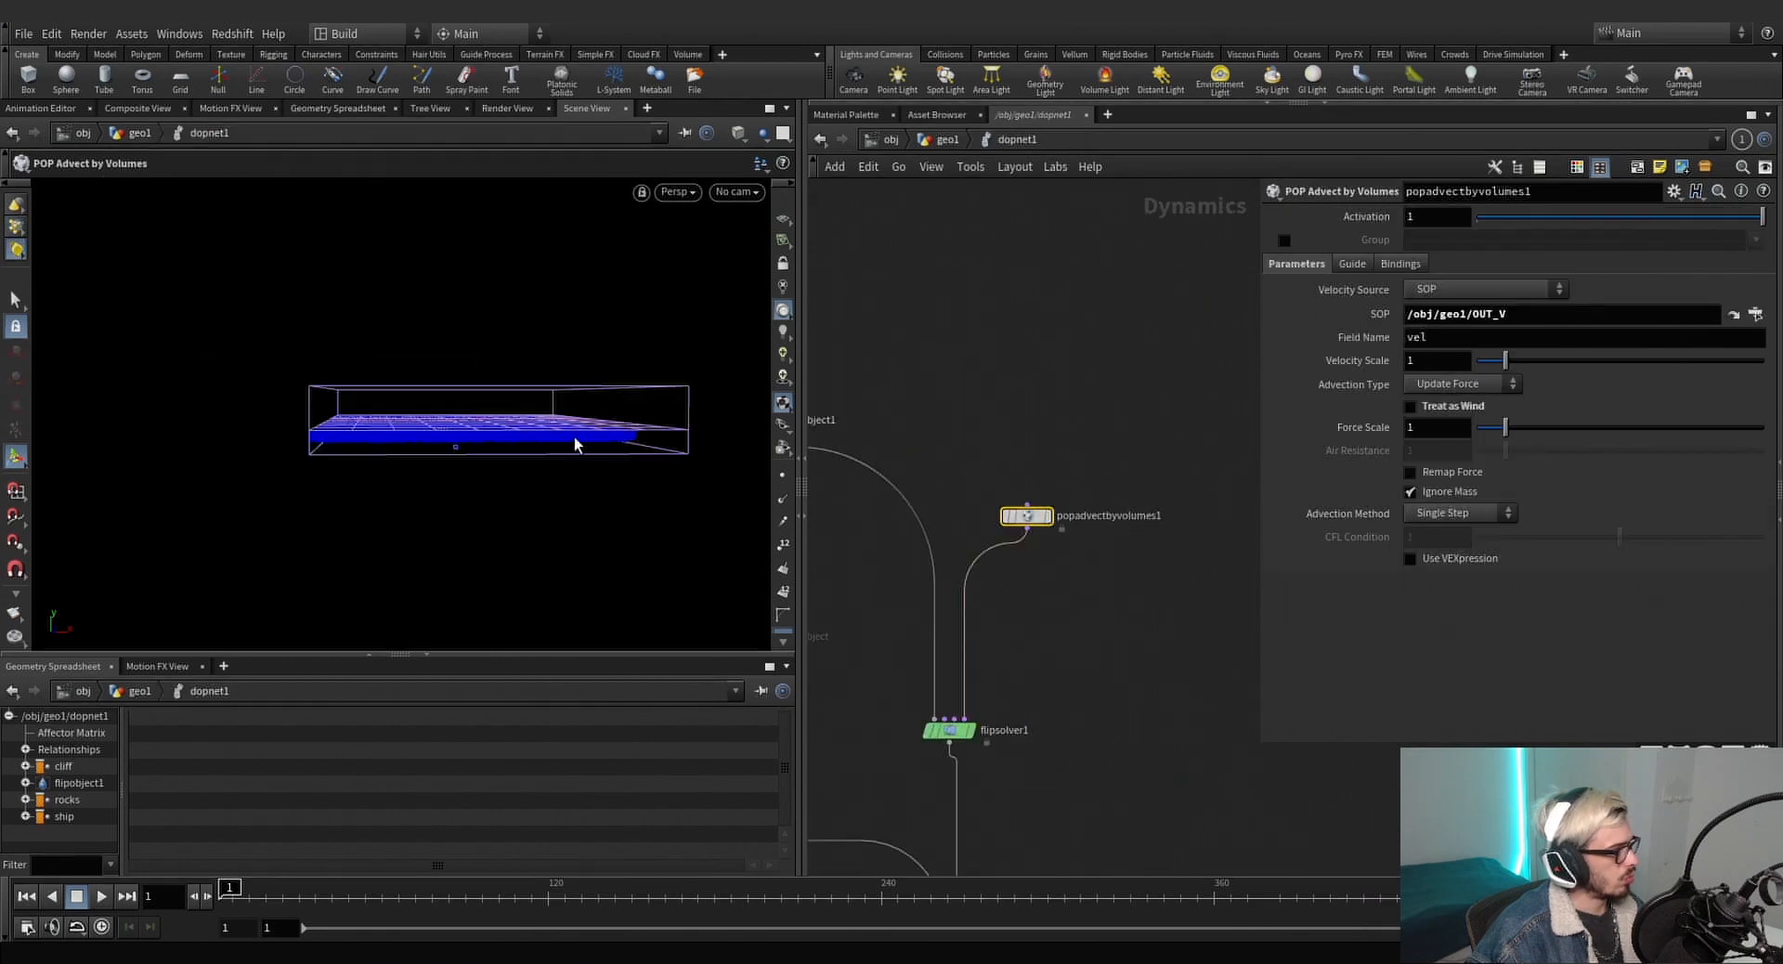
scroll(366, 431, up, 3)
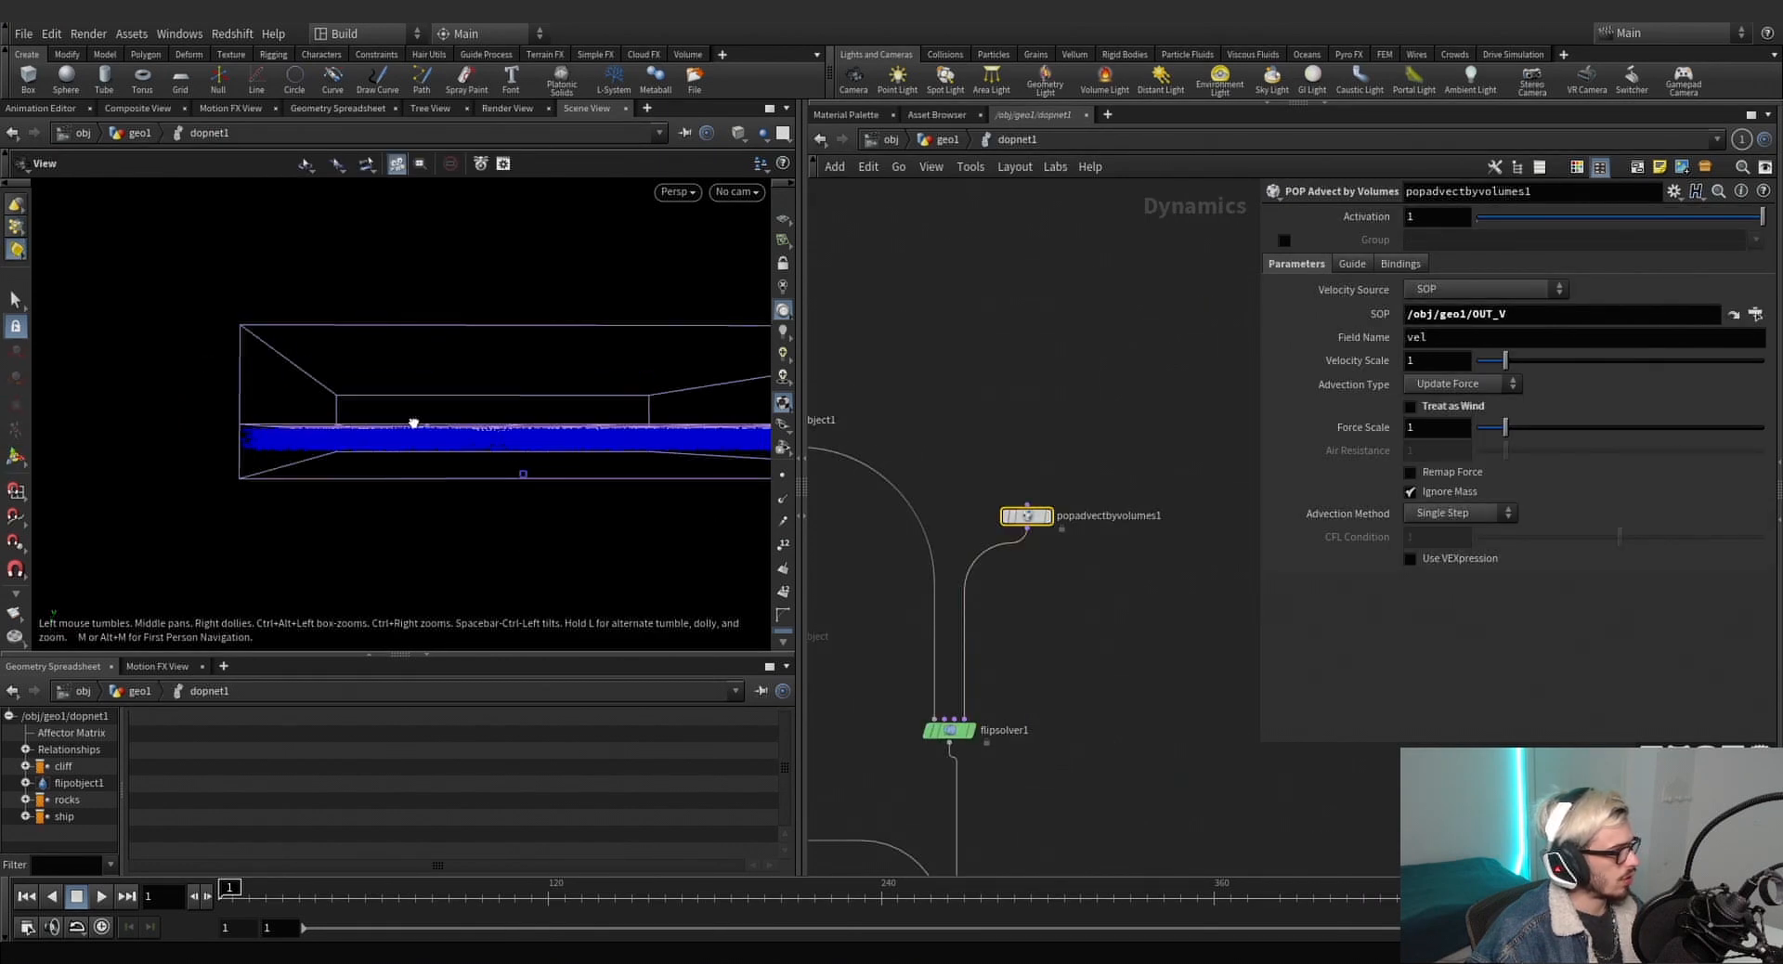
In geo1, set the VDB from Particles node's Point Radius Scale and minimum voxel radius to 5 and display the node.
click(944, 141)
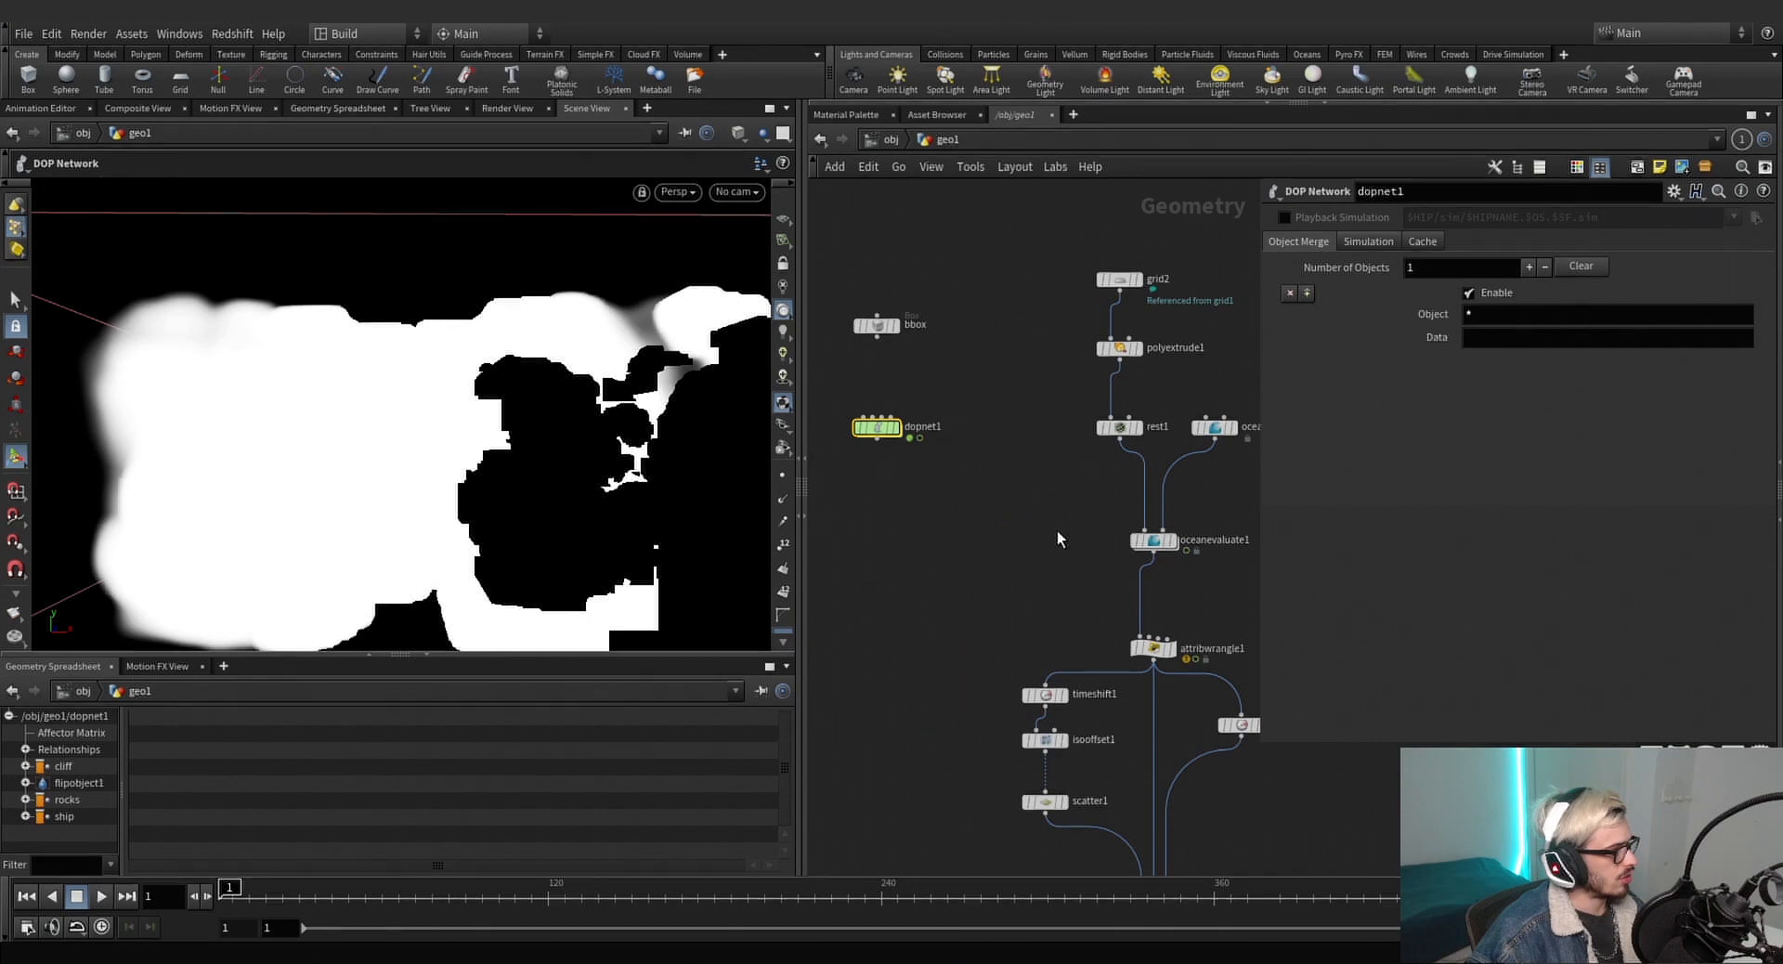
scroll(1057, 534, down, 3)
middle_drag(1057, 534, 922, 325)
scroll(928, 343, down, 1)
scroll(1004, 631, up, 6)
drag(1017, 536, 889, 642)
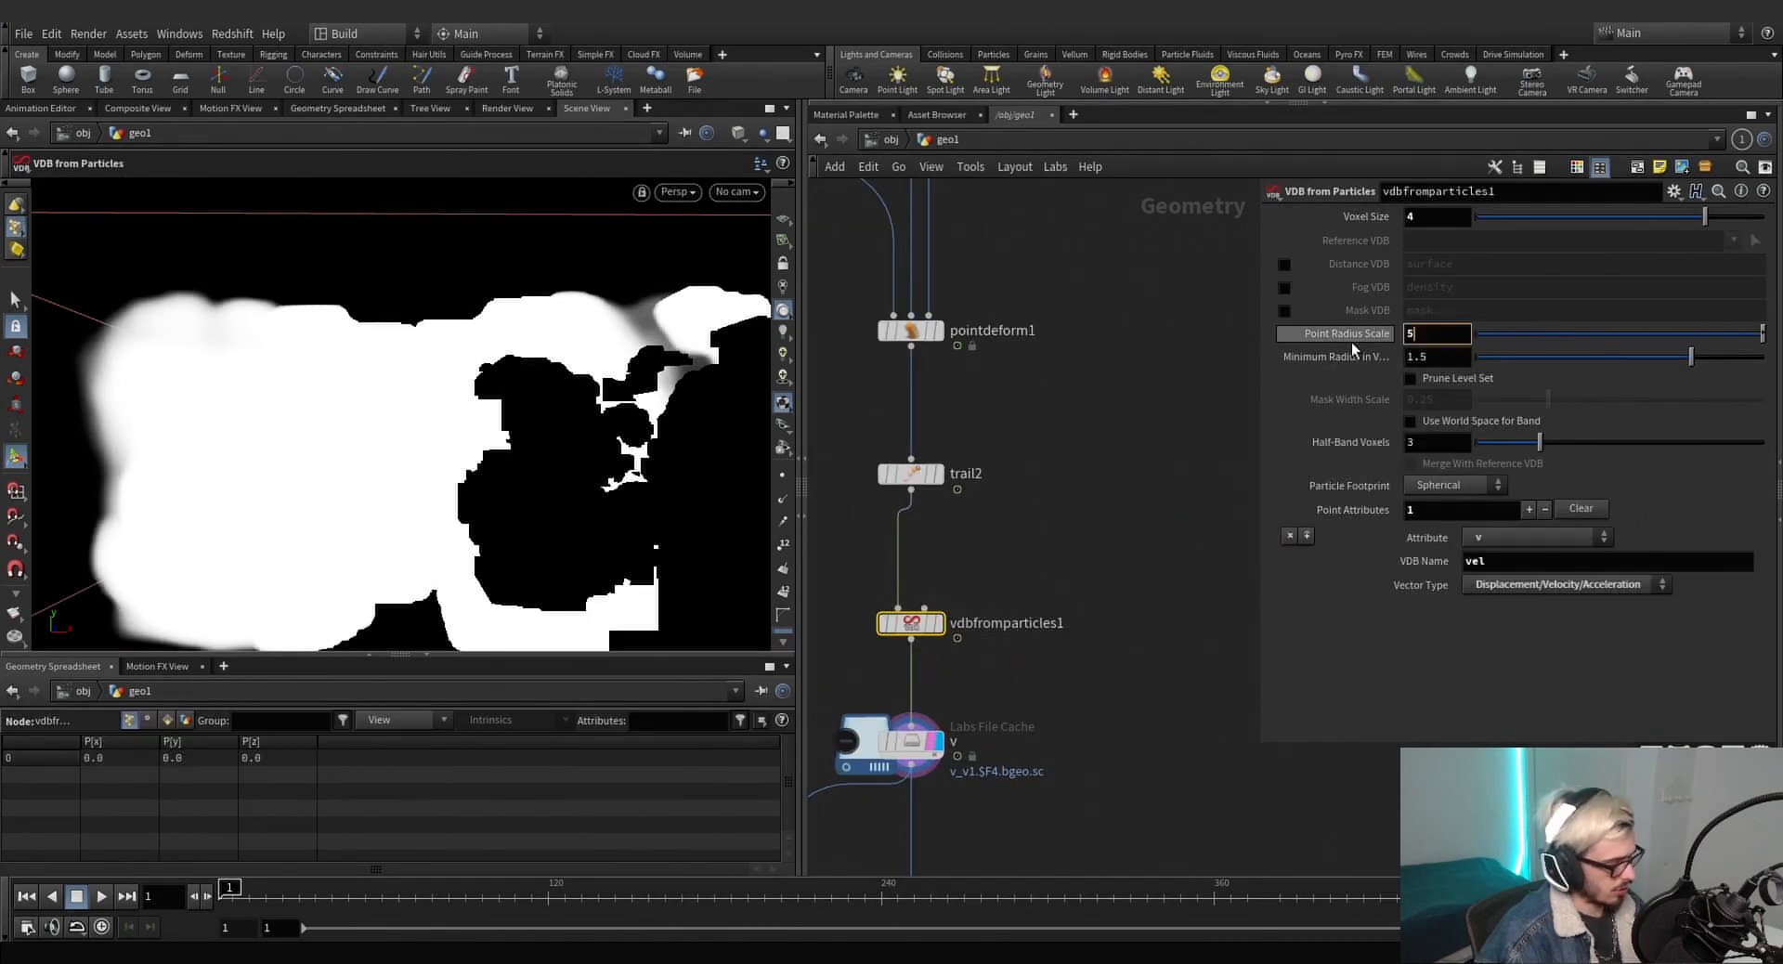
key(Return)
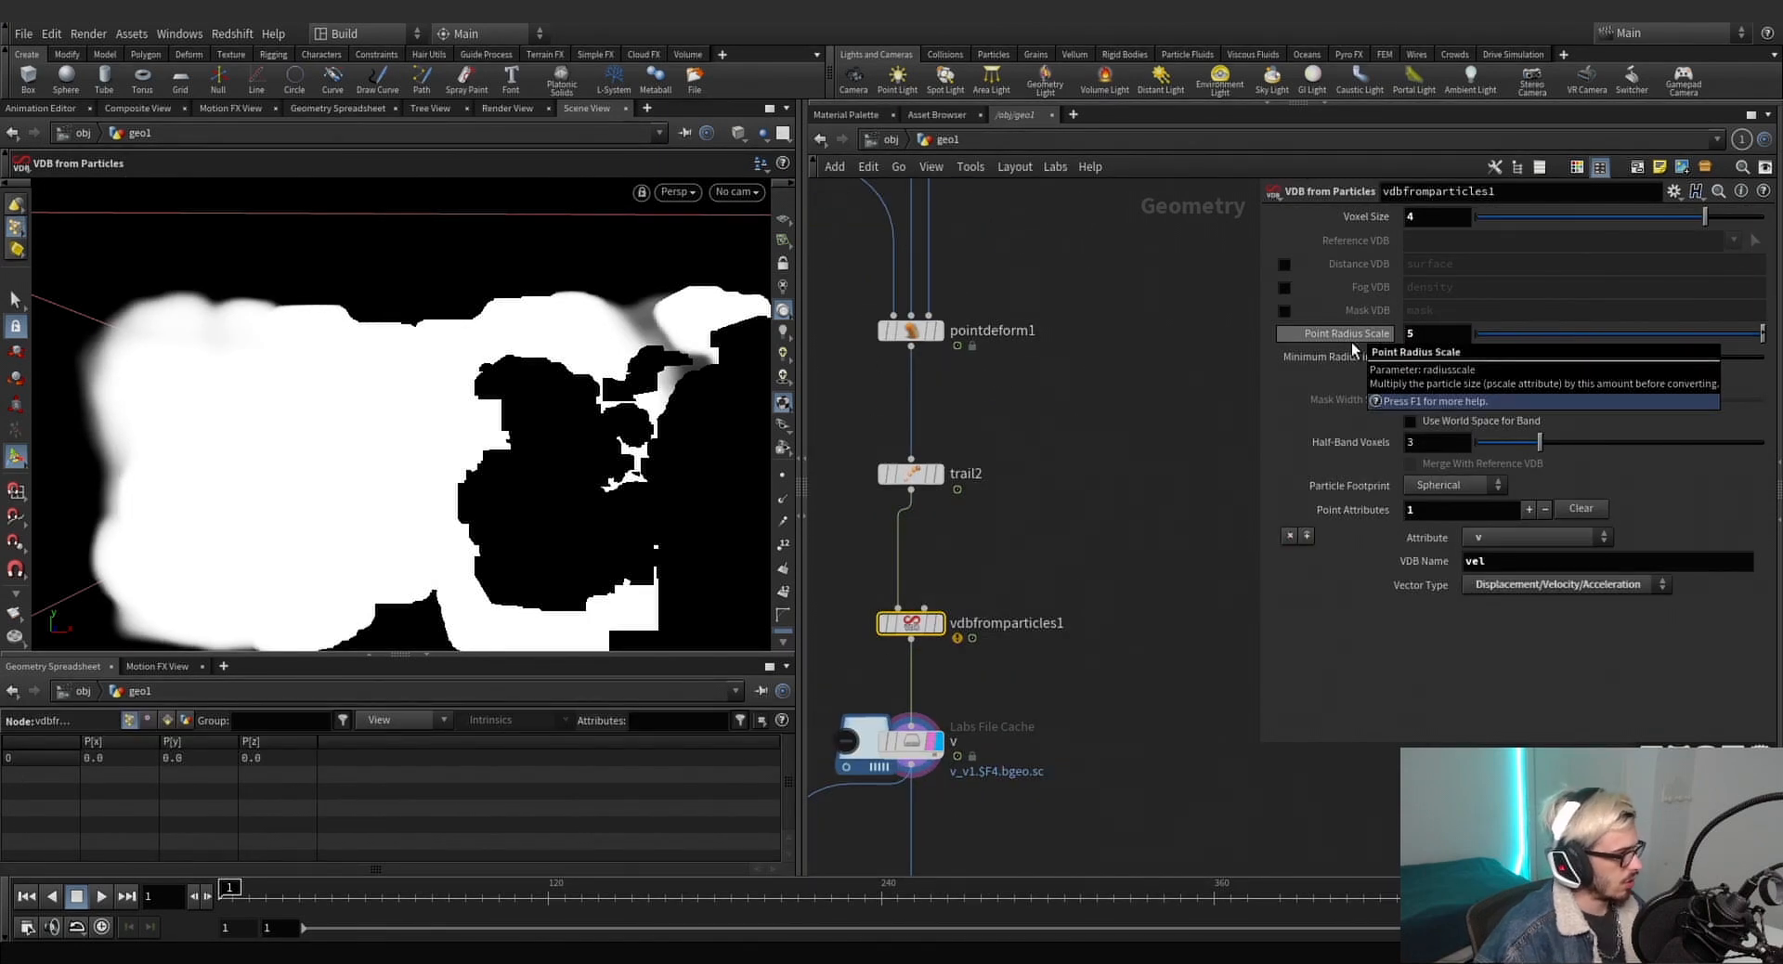
click(940, 624)
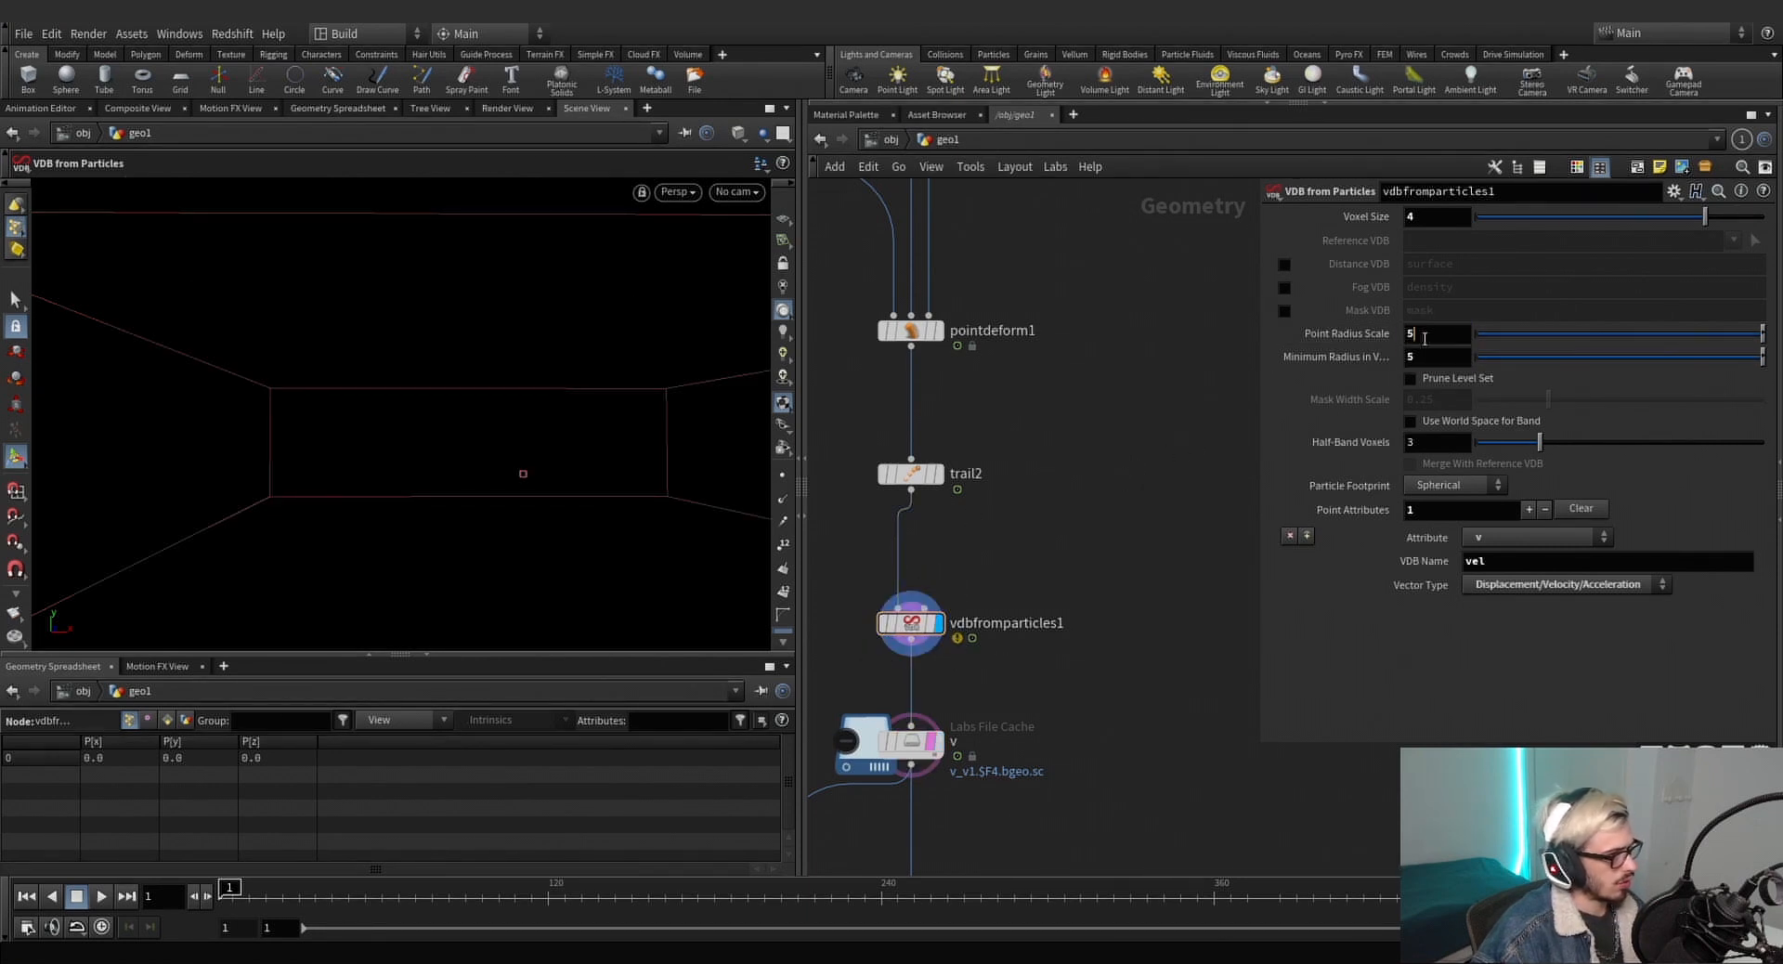
Raise the VDB from Particles node's Point Radius Scale to 8, trying 7 first.
drag(1425, 336, 1364, 349)
text(7)
key(Return)
text(8)
key(Return)
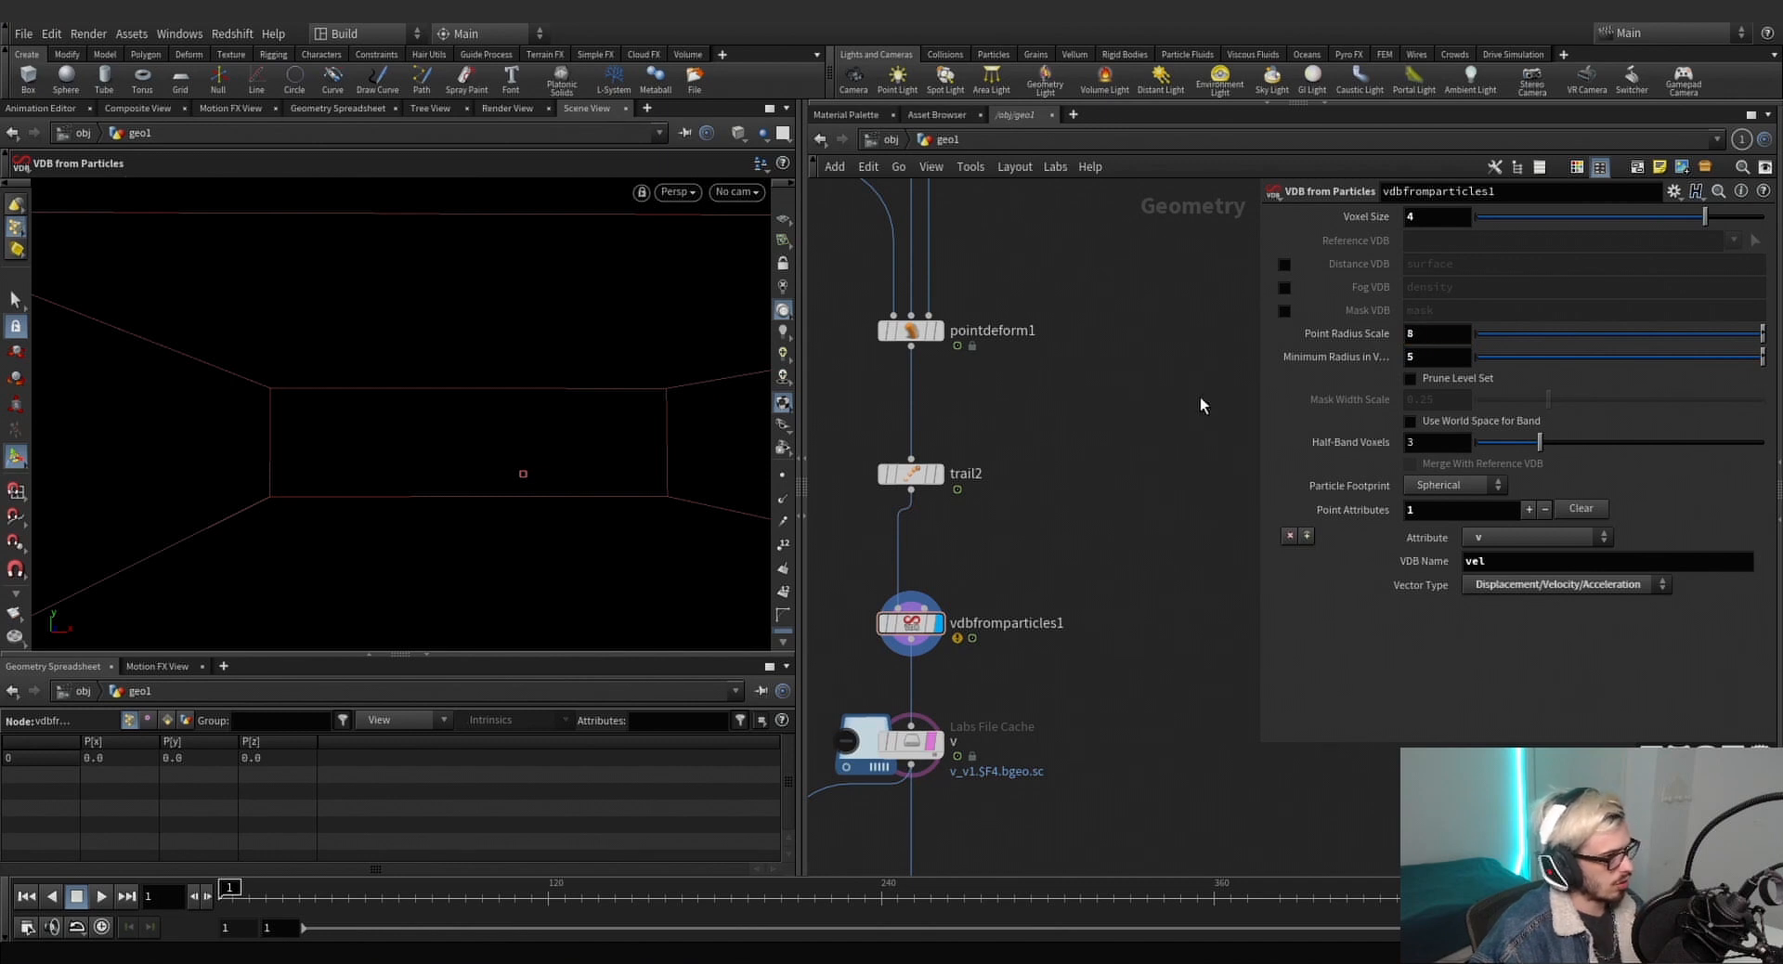
Try a Point Radius Scale of 15 and a minimum voxel radius of 1 on the VDB from Particles node.
drag(1411, 219, 1202, 390)
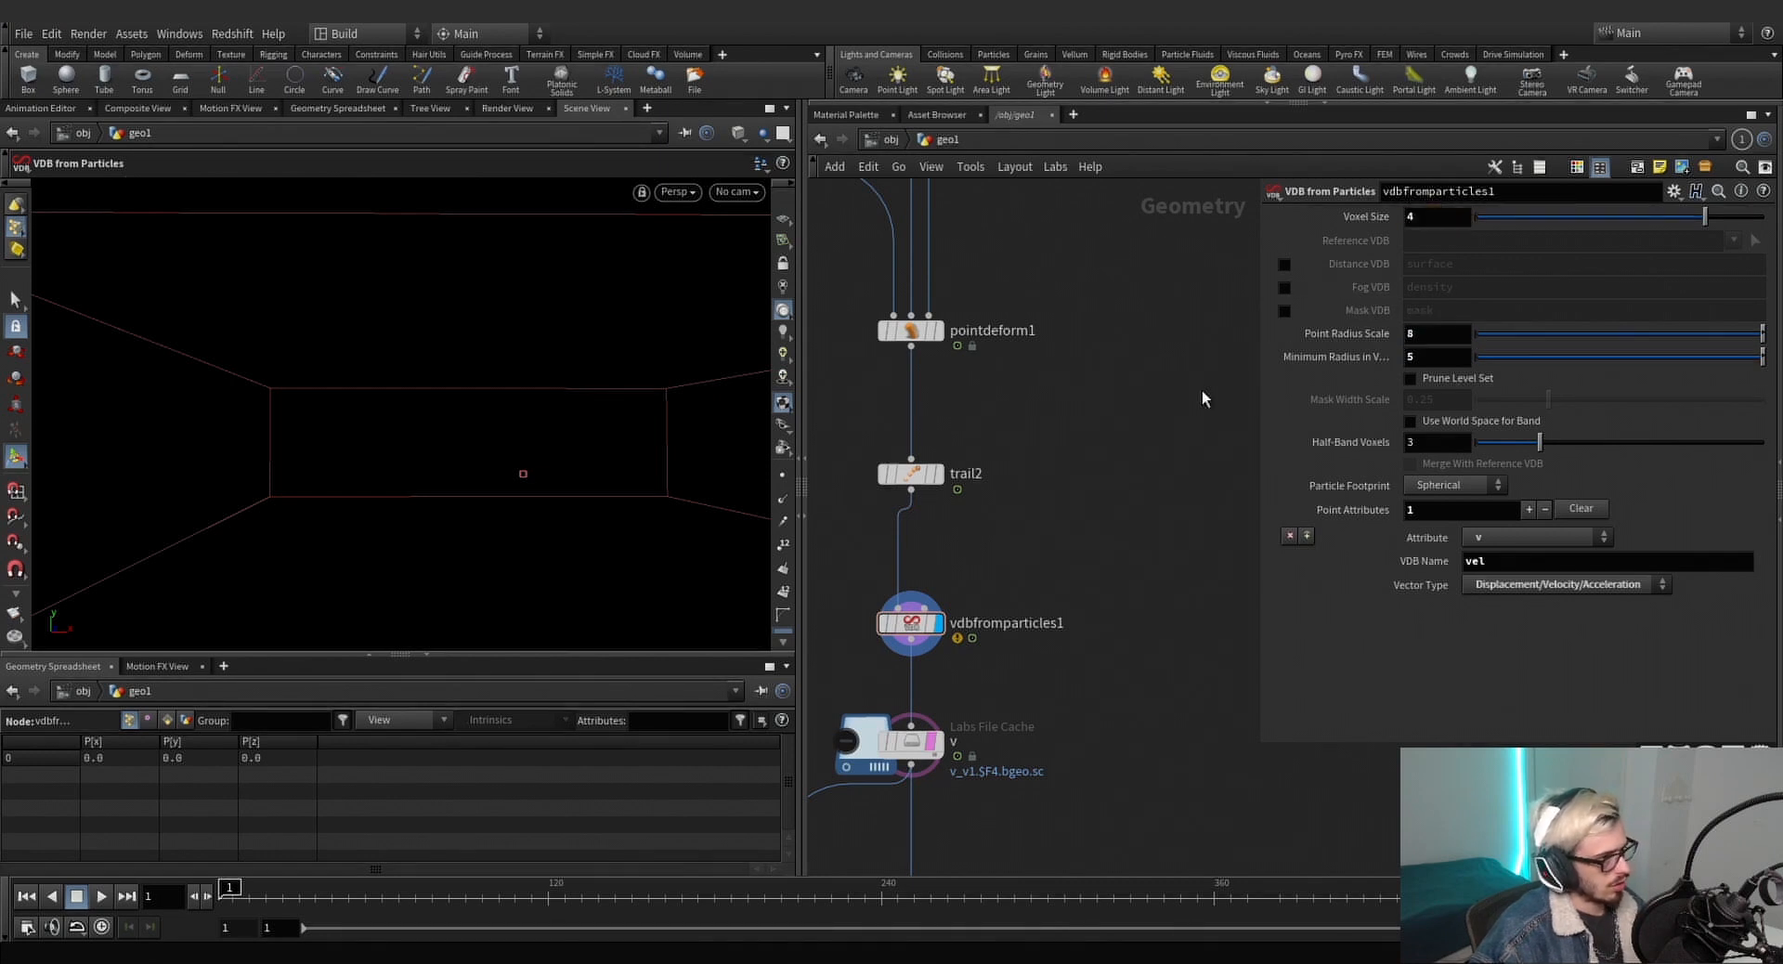
text(3)
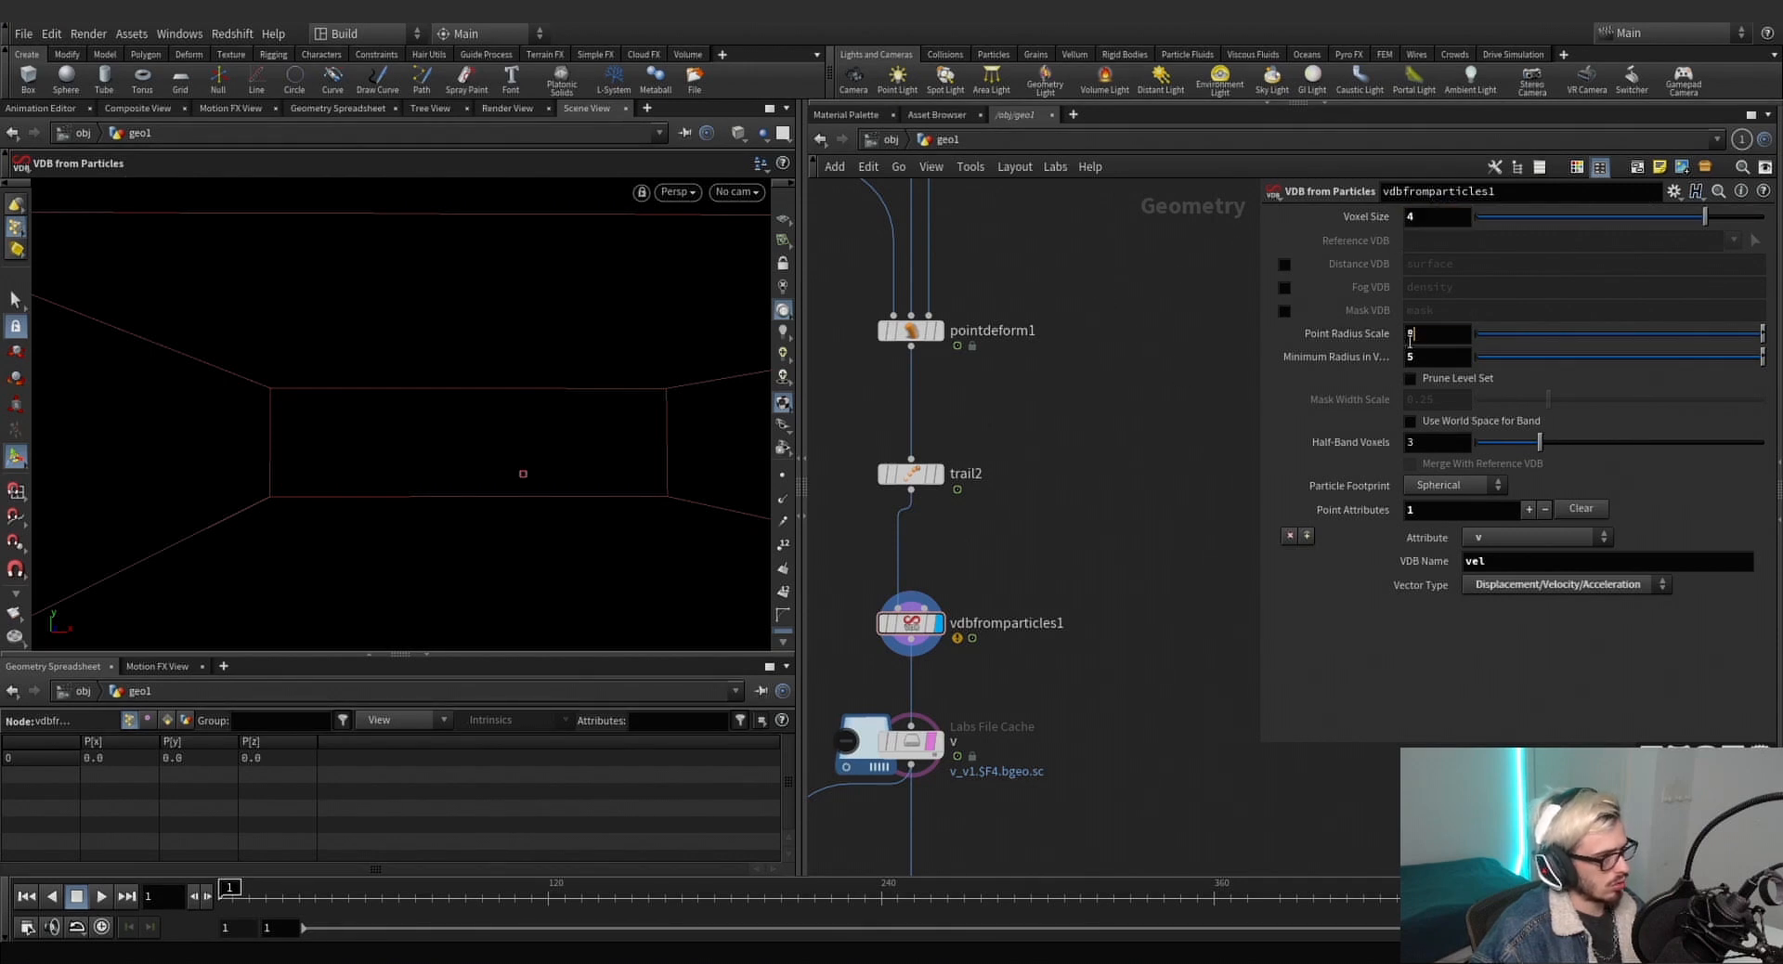
drag(1409, 338, 1318, 344)
text(15)
key(Tab)
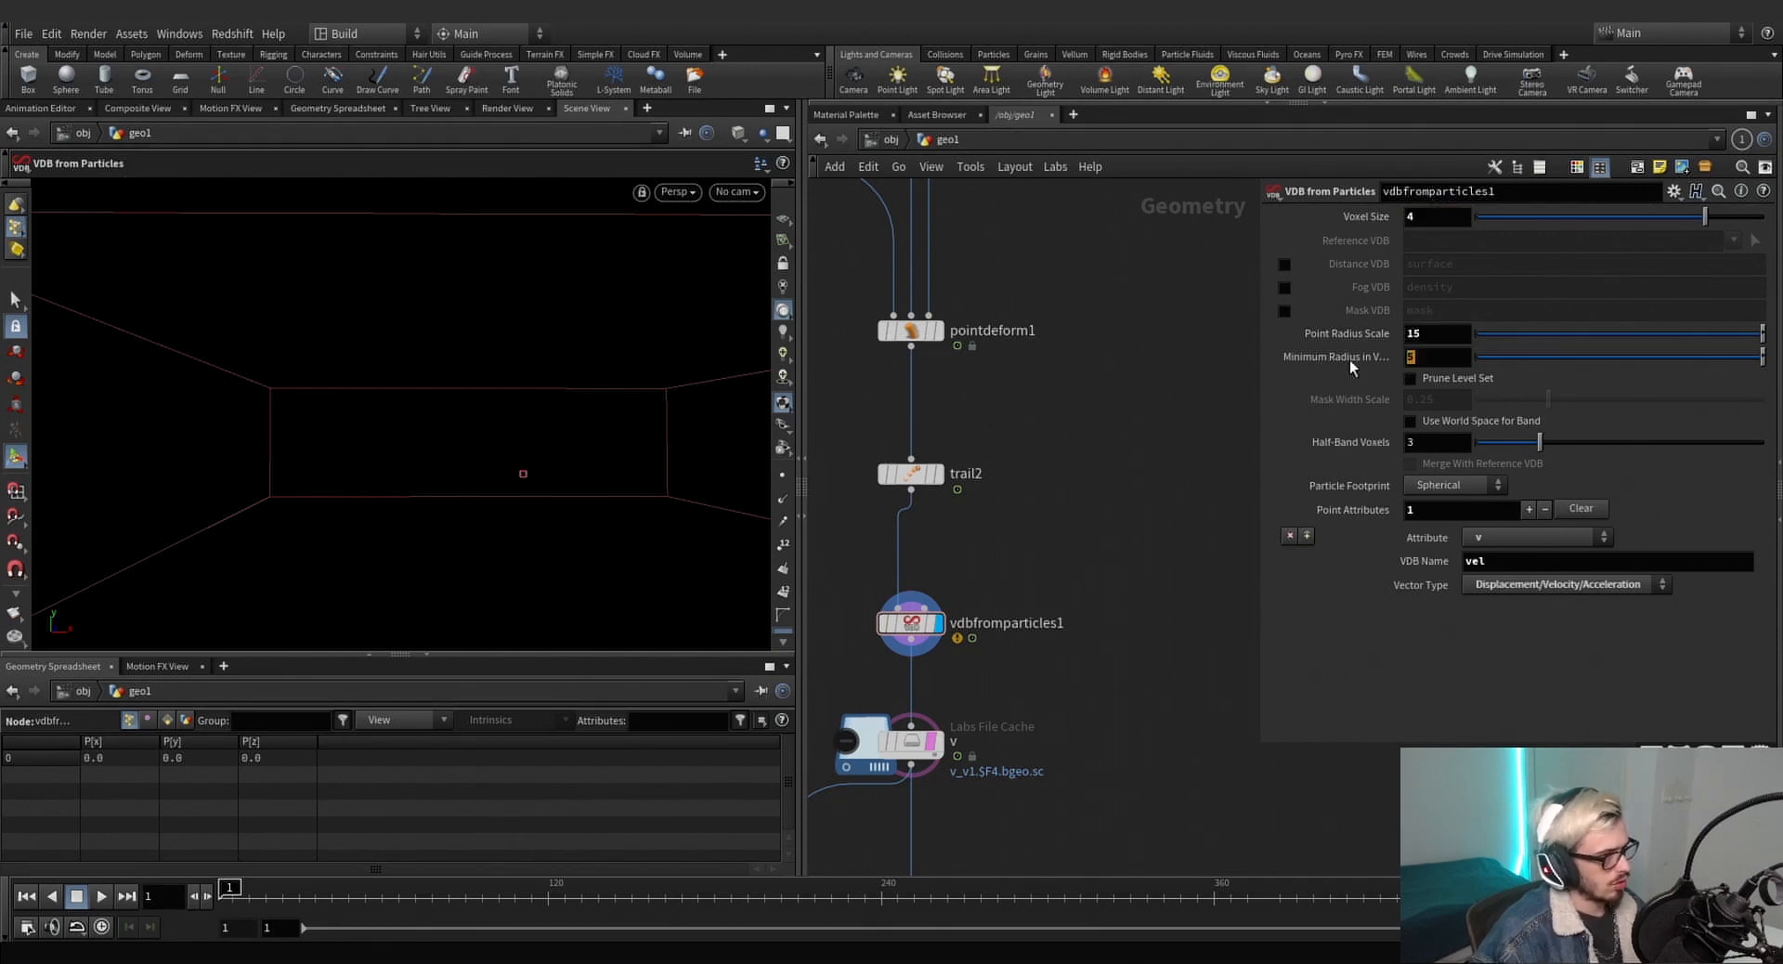
text(1)
key(Return)
Lower the VDB from Particles node's Point Radius Scale to about 0.474 and its minimum voxel radius to about 0.104.
middle_drag(1430, 336, 360, 357)
middle_drag(537, 382, 624, 382)
middle_drag(1446, 358, 1031, 324)
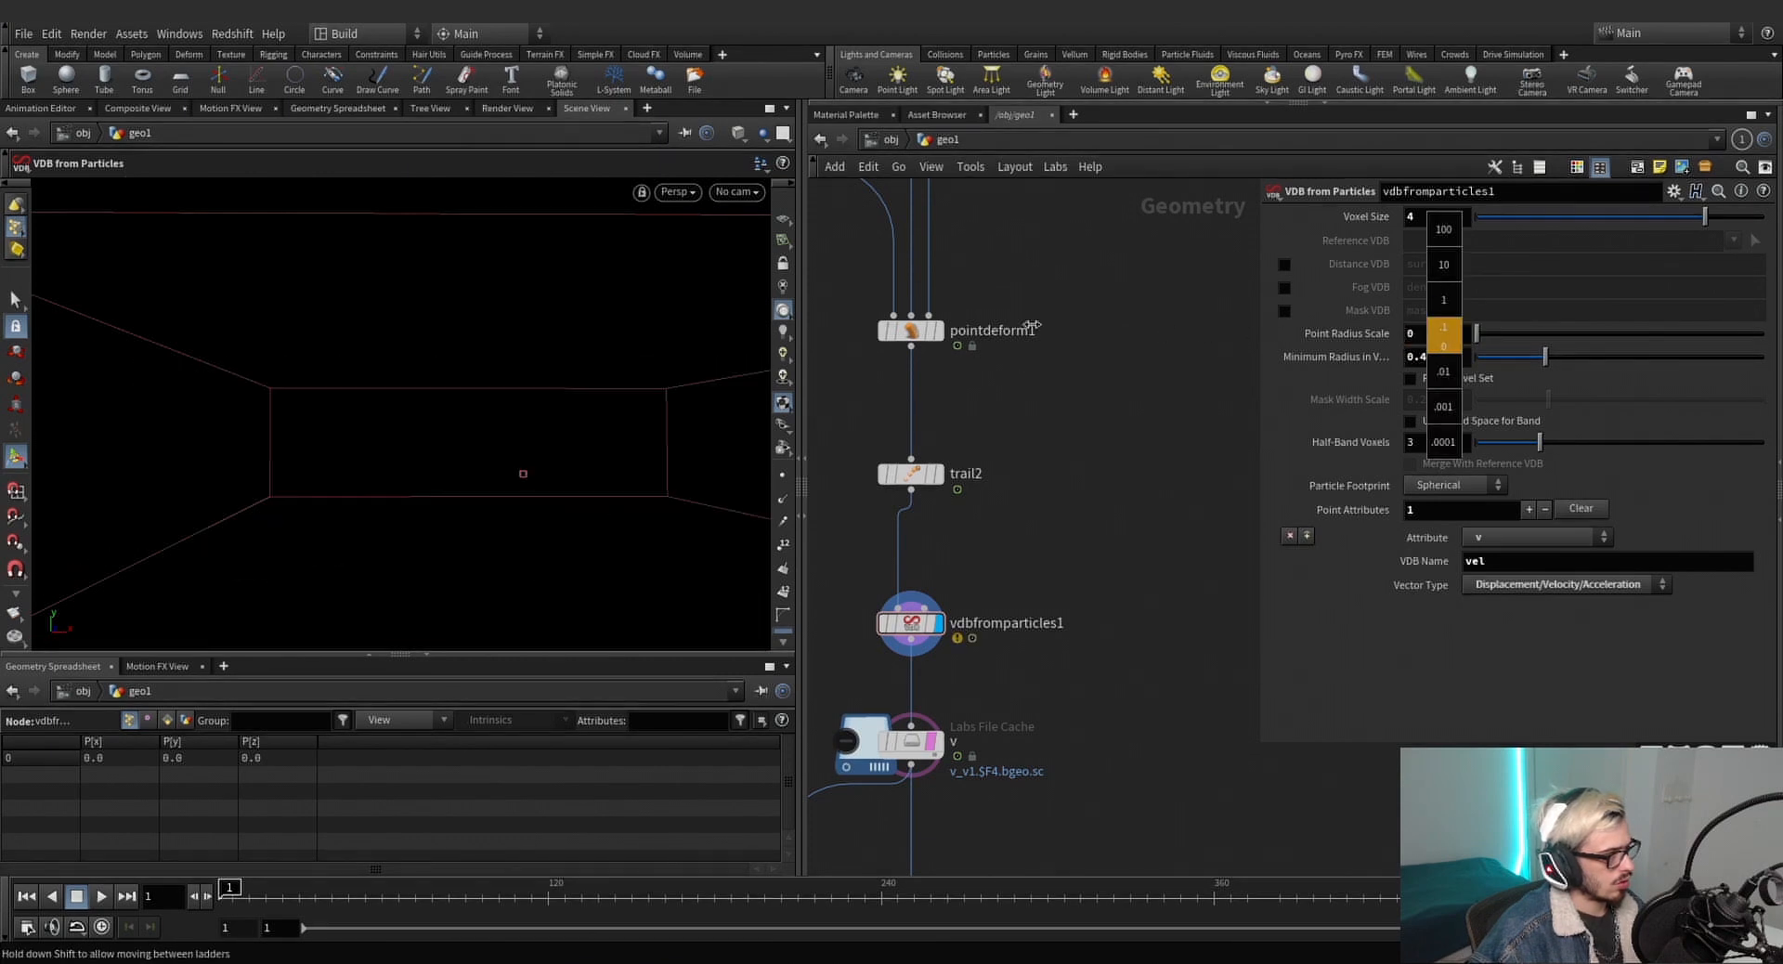
middle_drag(1031, 325, 1078, 327)
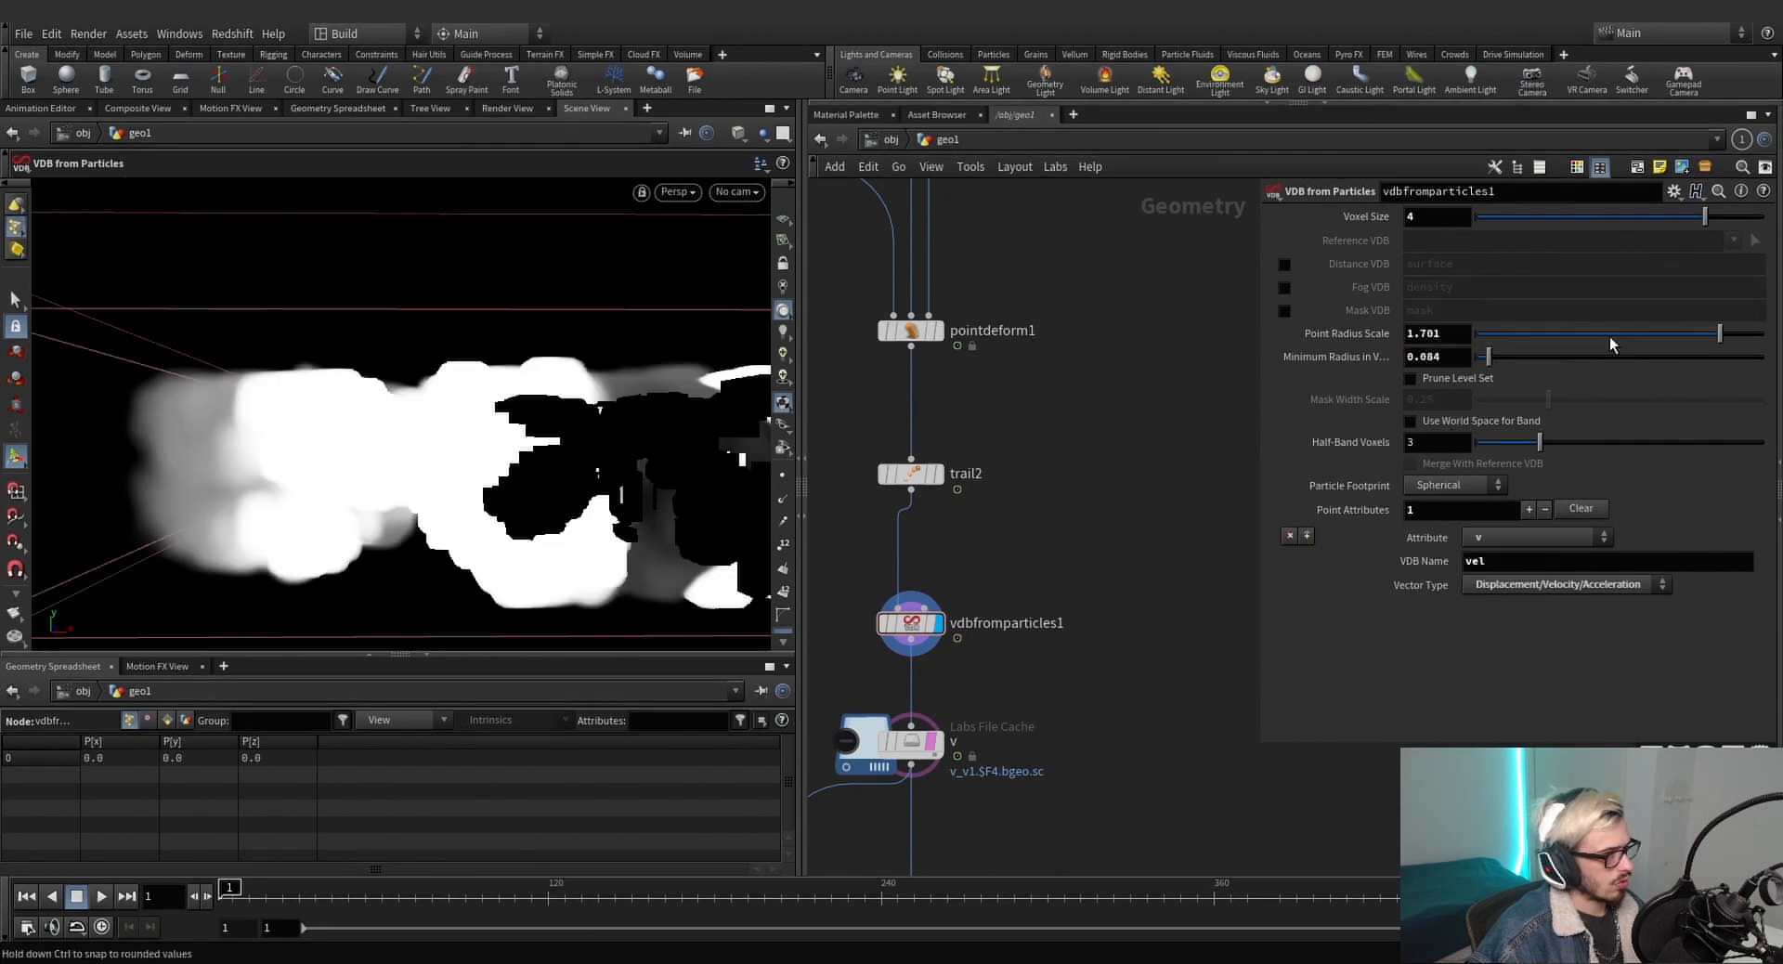
drag(1610, 337, 1491, 358)
mouse_move(1539, 333)
mouse_down()
mouse_move(1512, 343)
mouse_move(1546, 349)
mouse_up()
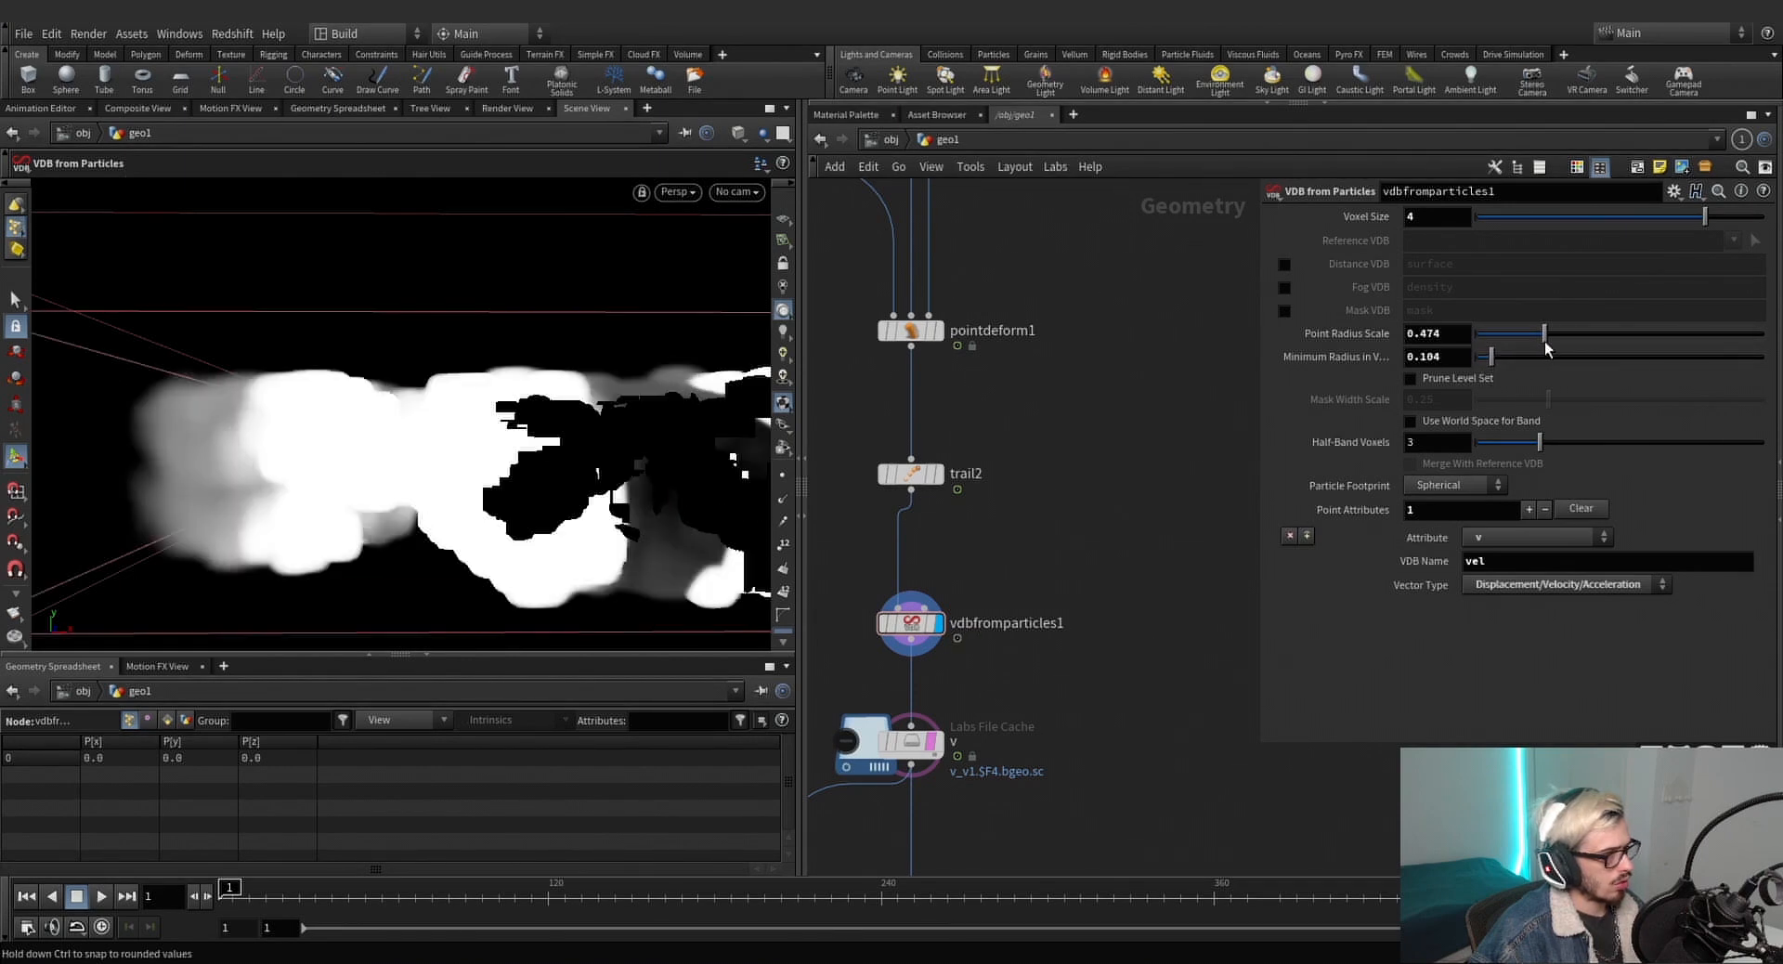
Set the VDB from Particles node's Voxel Size to 2, Point Radius Scale to about 1.377 and minimum voxel radius to about 0.273.
alt+right_drag(615, 421, 501, 371)
alt+drag(502, 371, 516, 475)
key(Return)
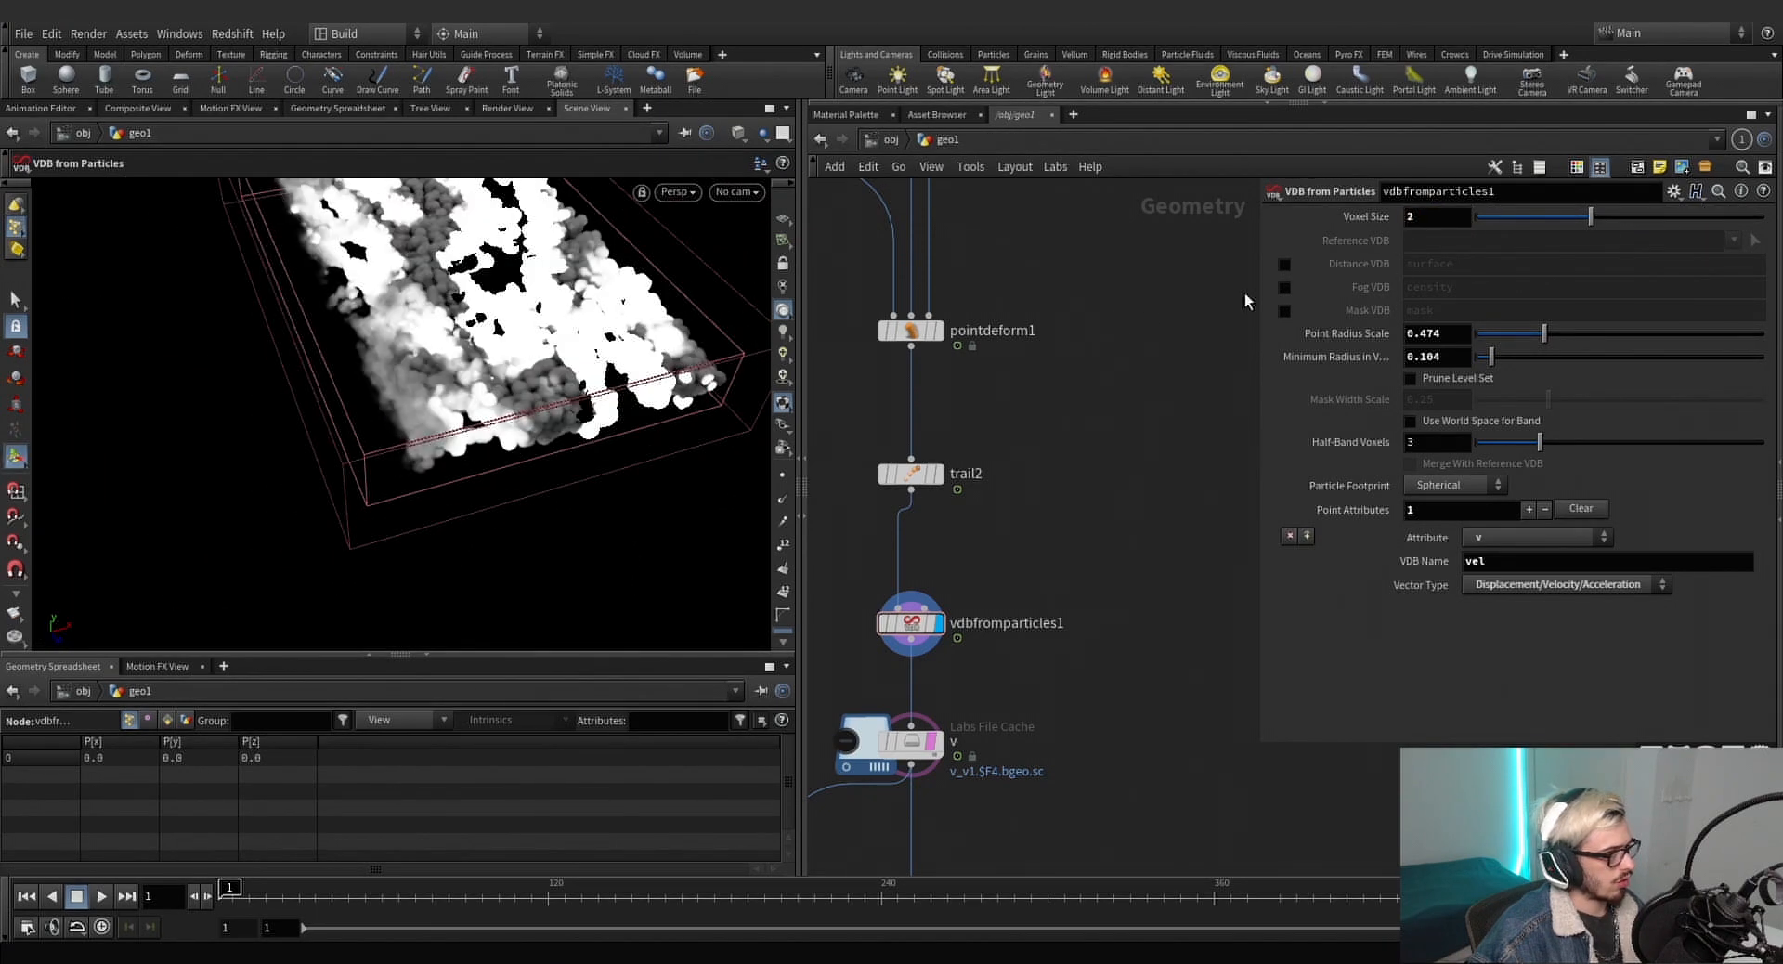
alt+drag(596, 385, 526, 310)
alt+right_drag(525, 310, 594, 371)
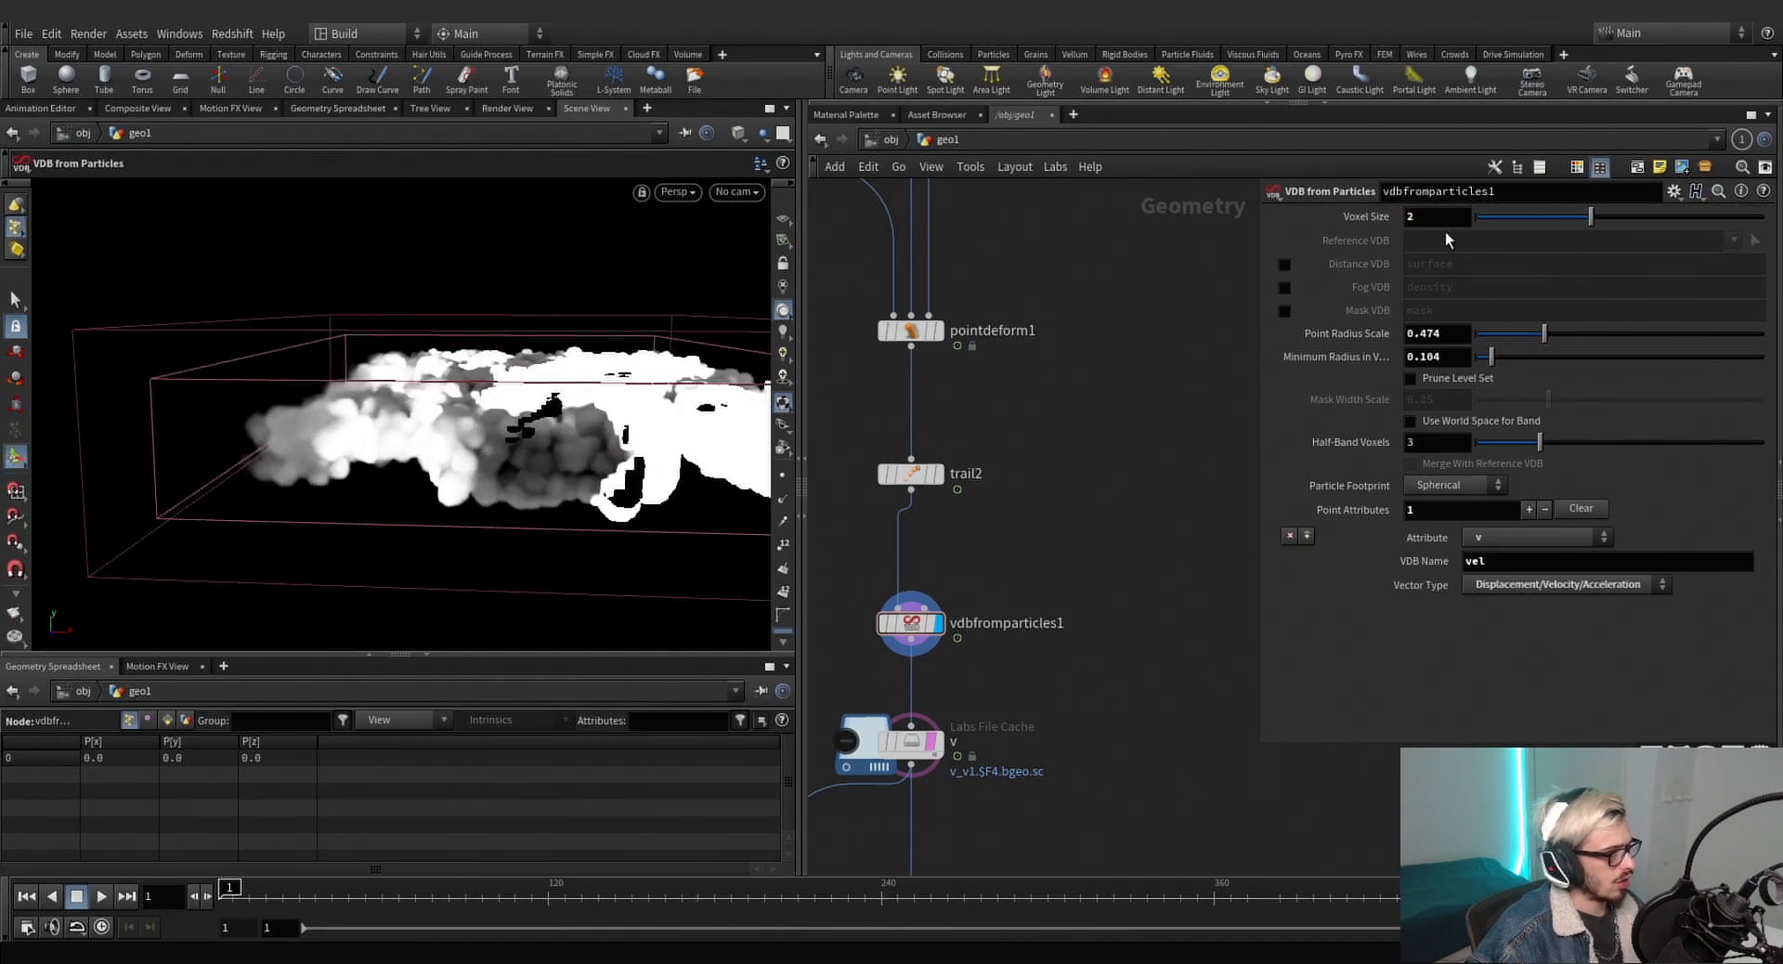
drag(1544, 334, 1672, 336)
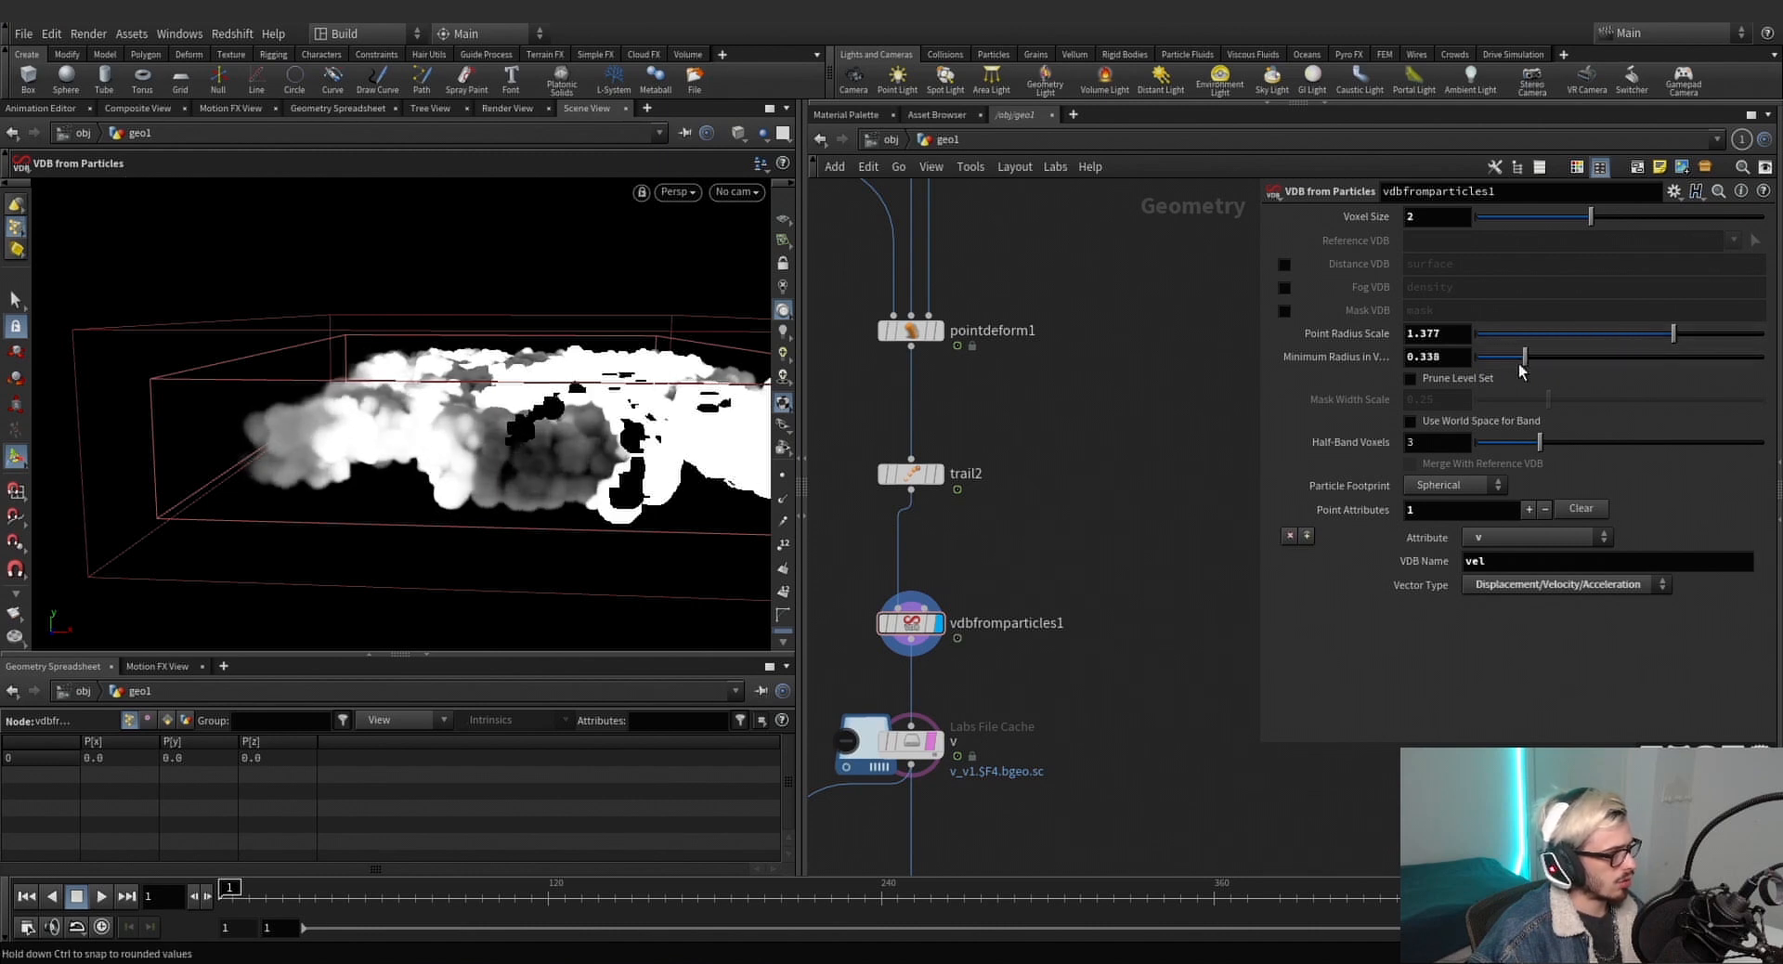
Check the info of vdbfromparticles1 and scrub to frame 46 to inspect how the velocity volume covers the tank.
alt+drag(529, 344, 548, 418)
alt+right_drag(548, 417, 506, 385)
middle_click(911, 635)
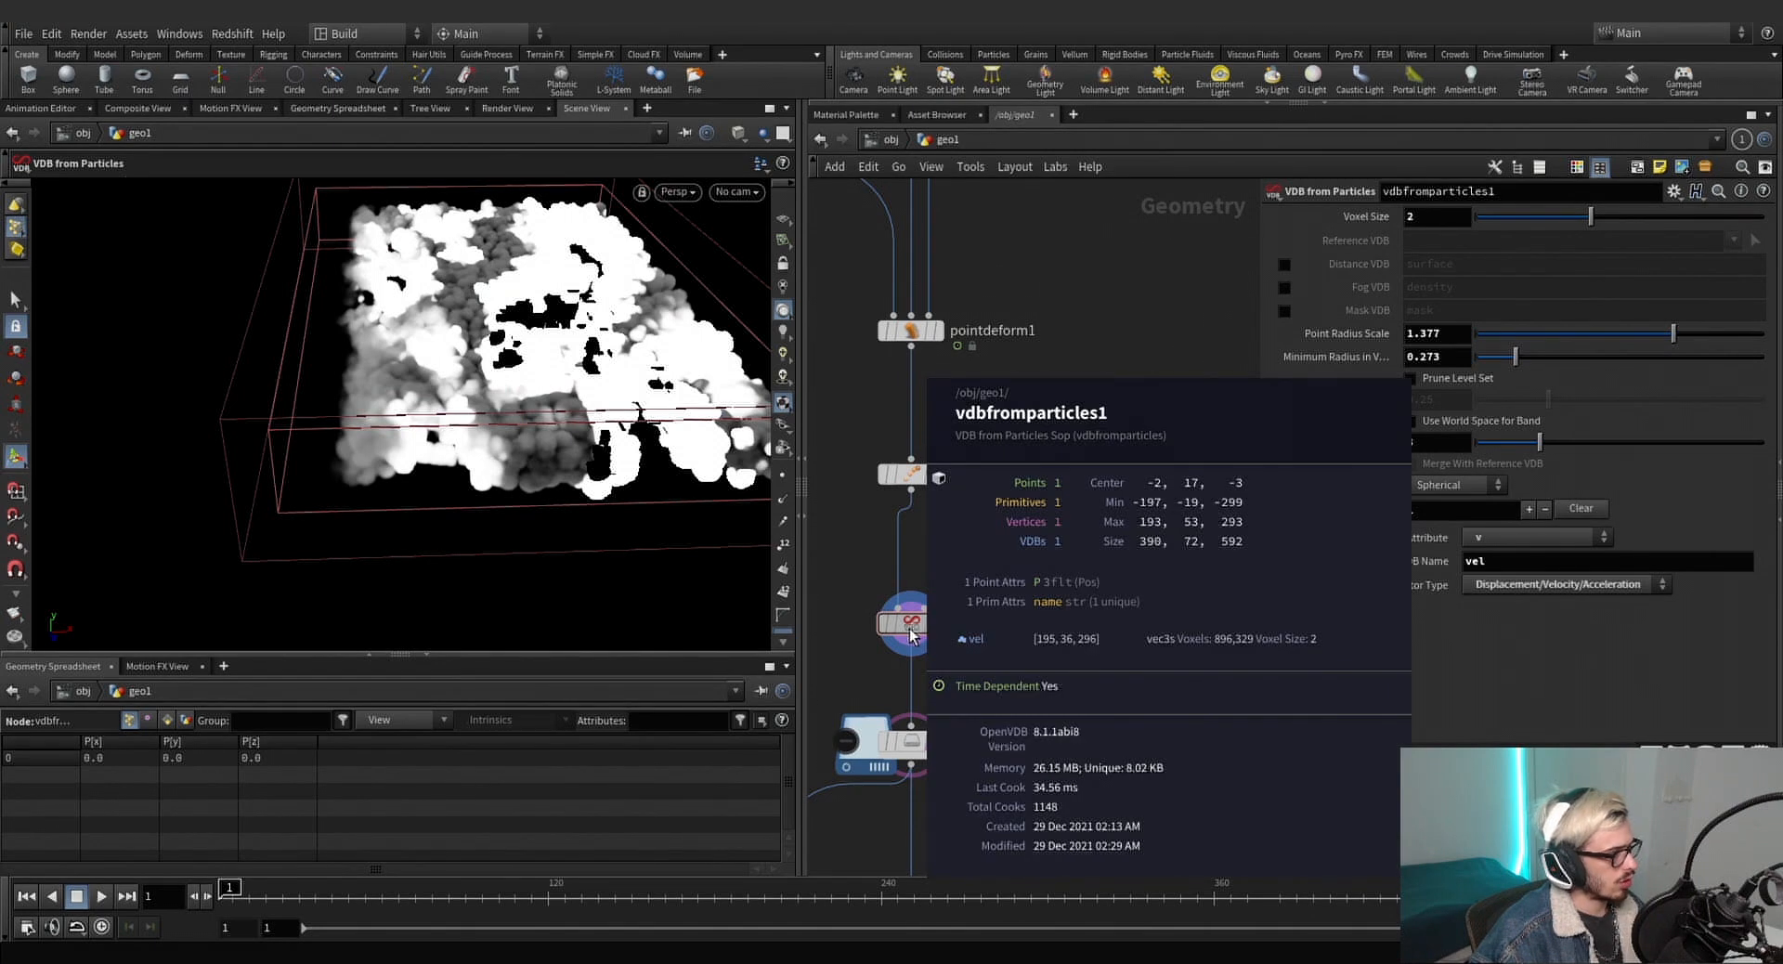
middle_drag(1011, 663, 1102, 490)
click(320, 897)
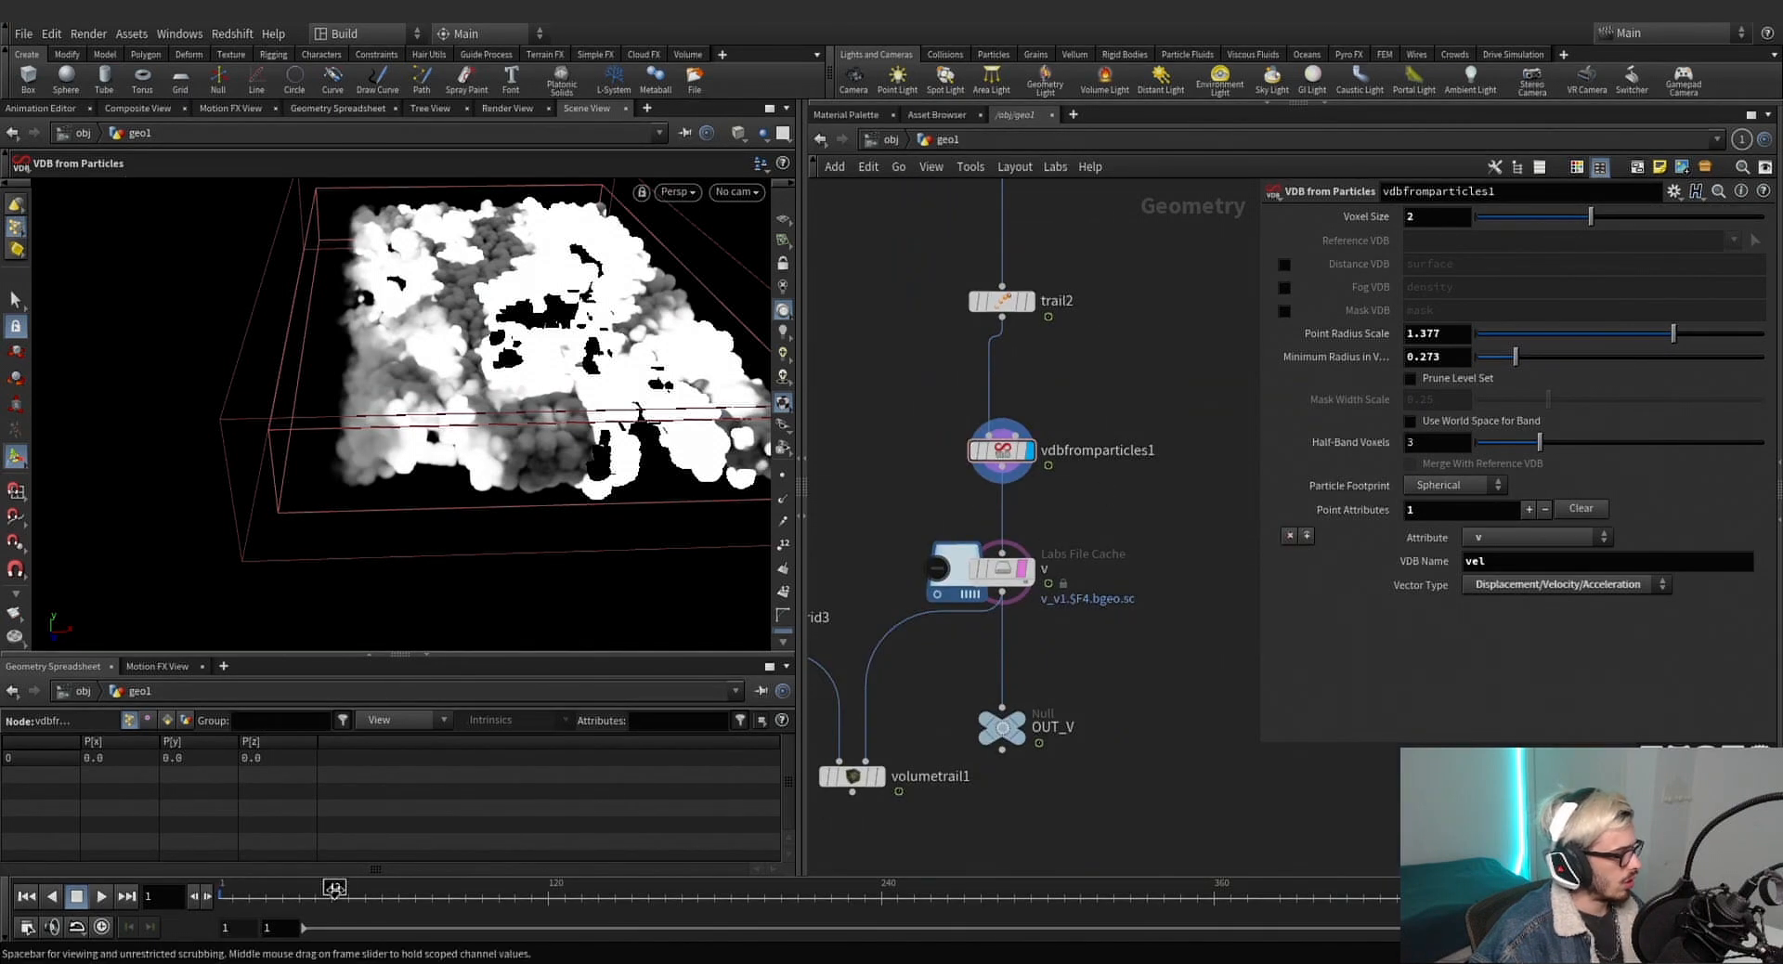
drag(252, 898, 344, 898)
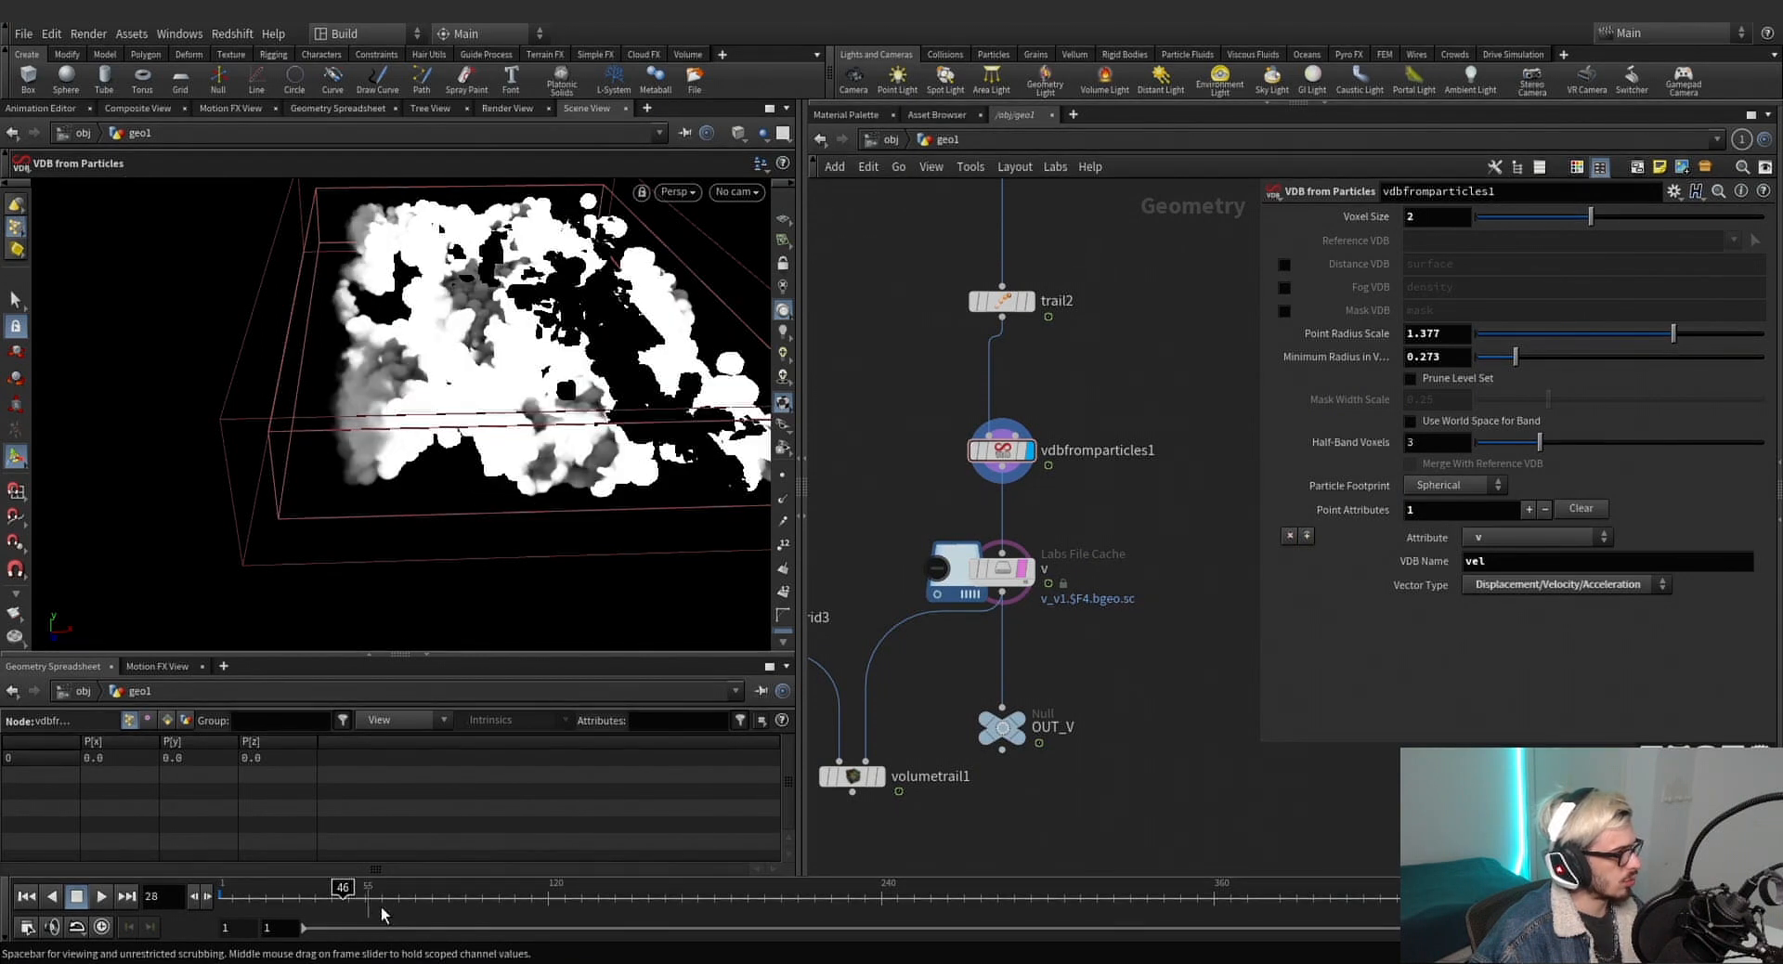
key(Escape)
alt+drag(458, 415, 460, 324)
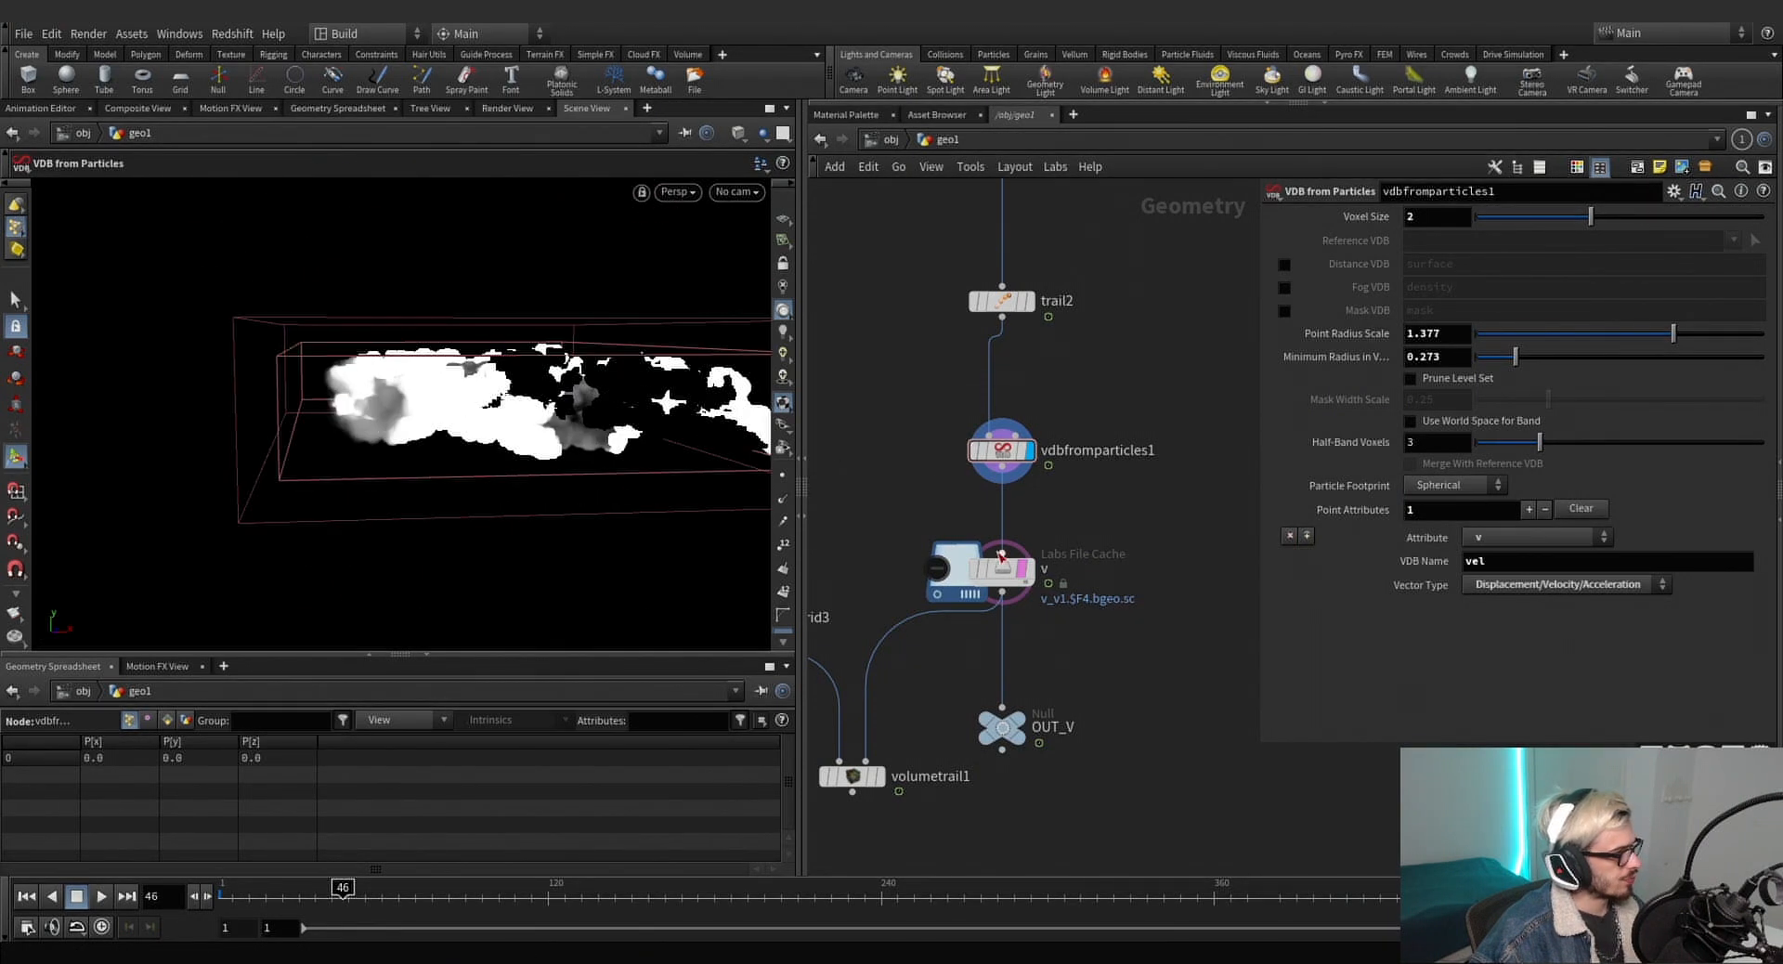
Display volumetrail1 and compare the cached and live velocity trails at frame 69 by toggling the bypass of the v file cache.
middle_drag(993, 639, 1094, 564)
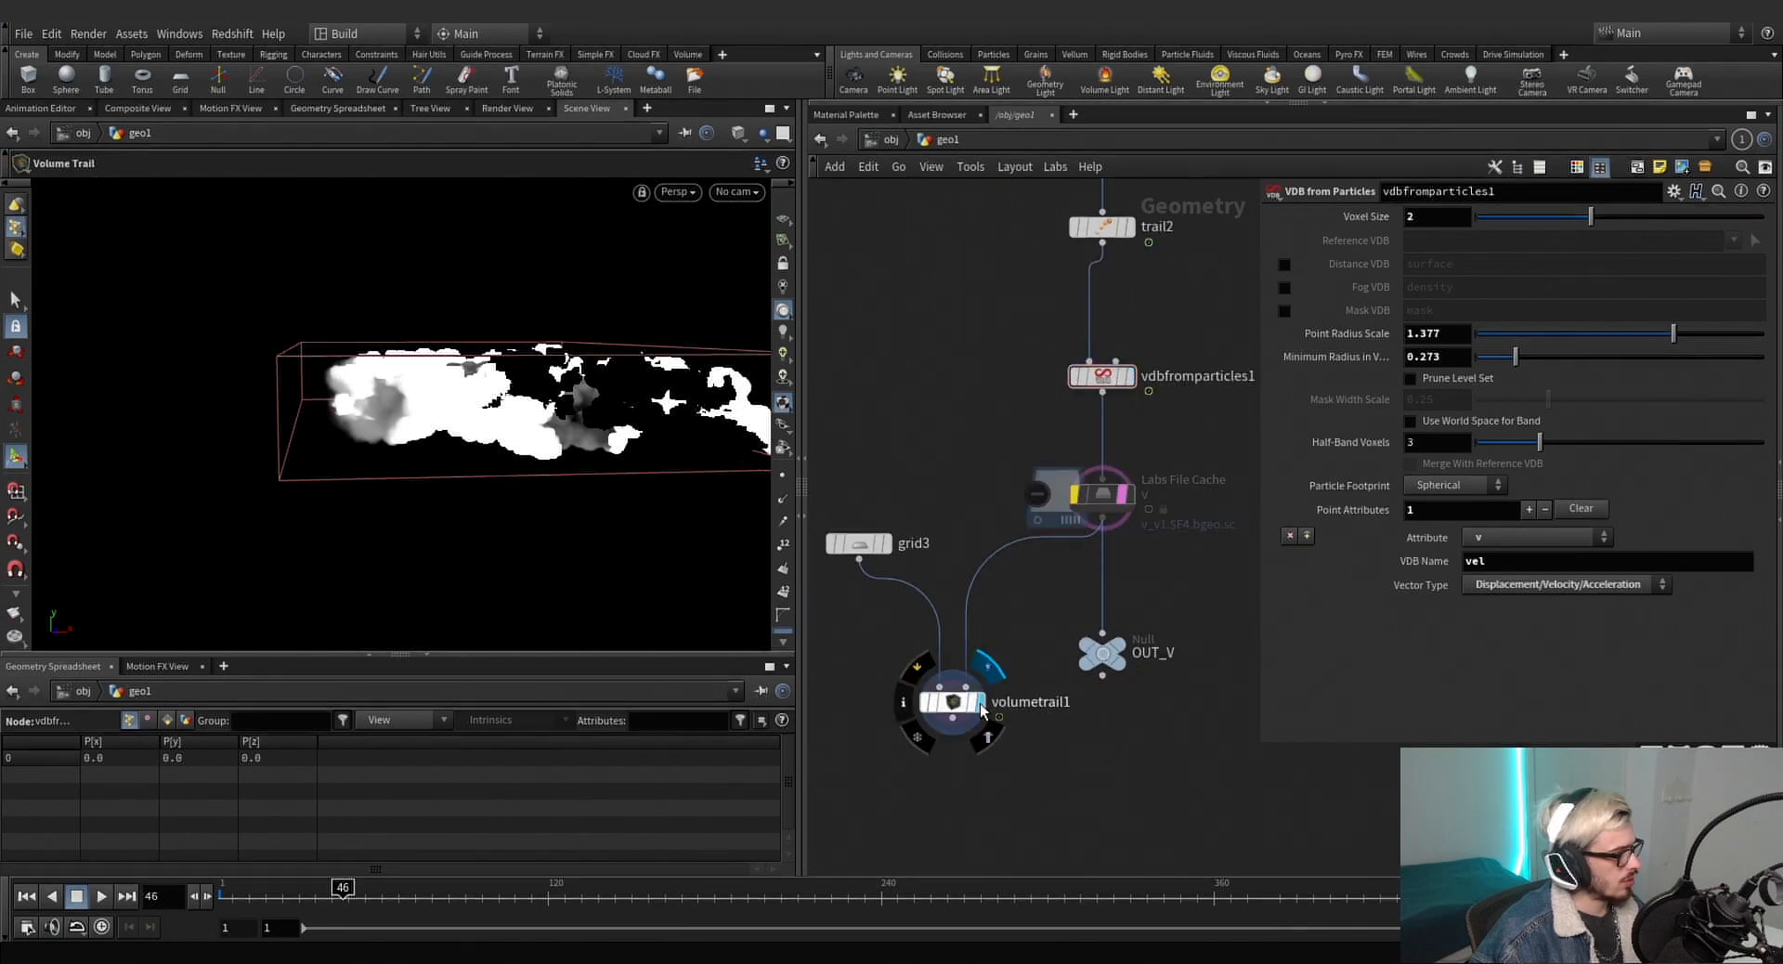
click(974, 702)
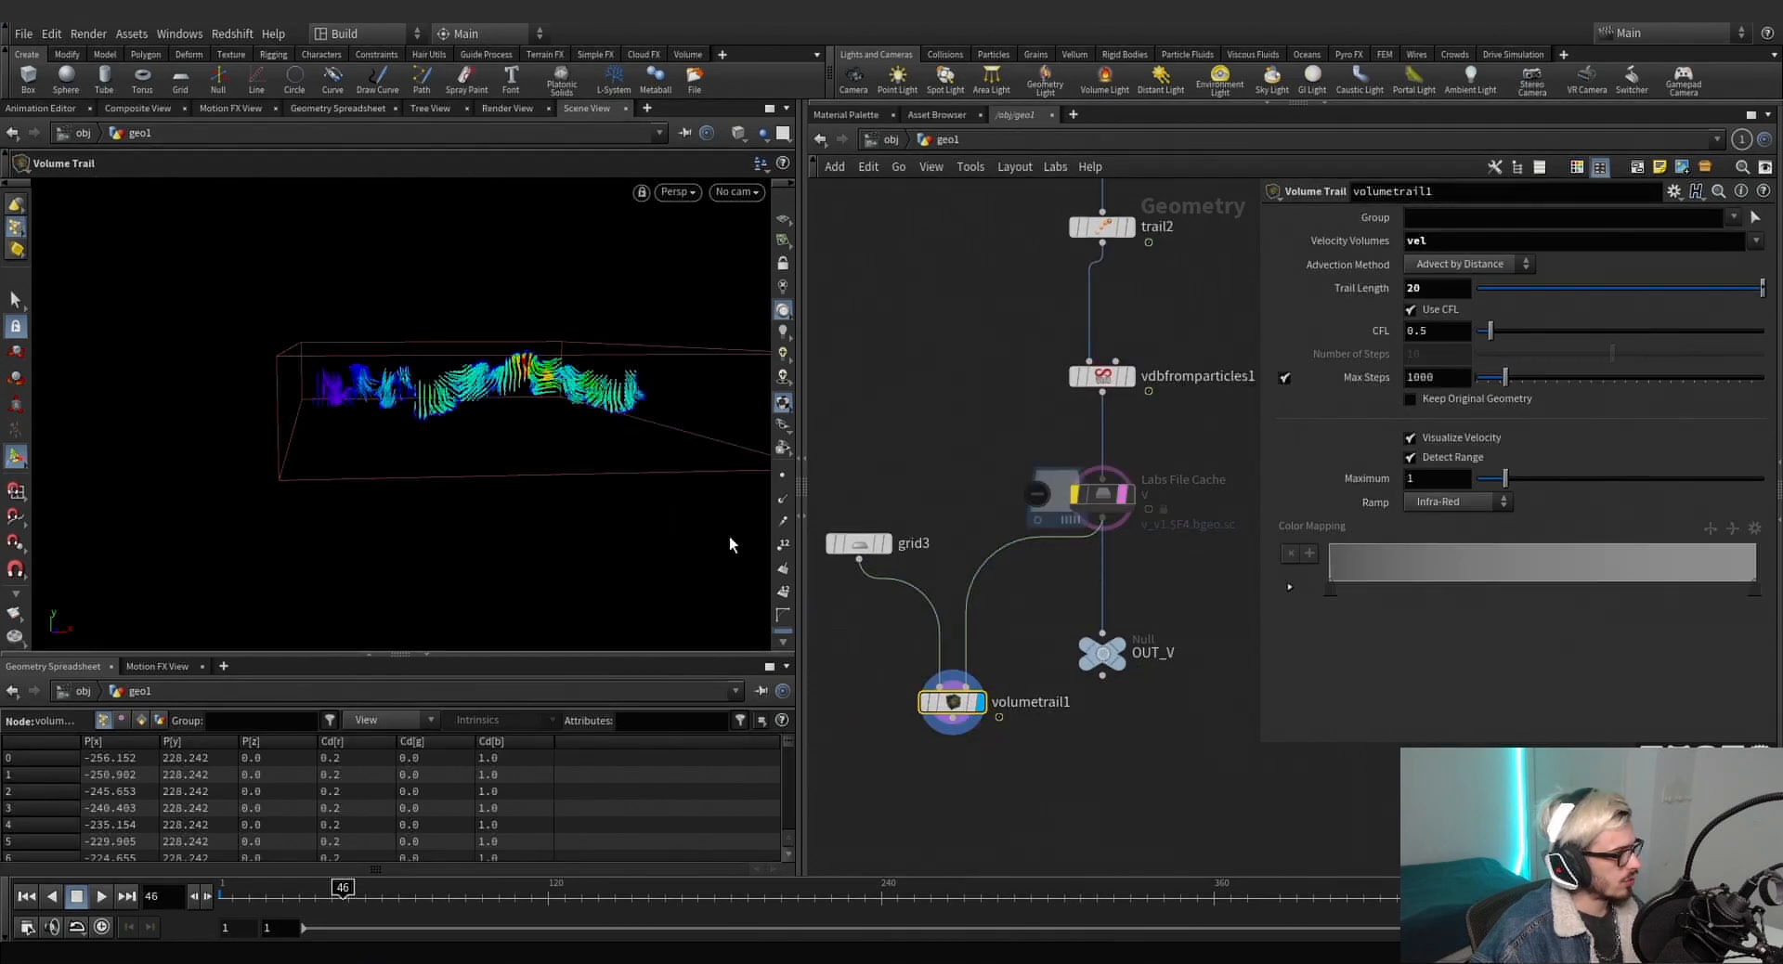
click(408, 894)
mouse_move(1104, 499)
click(1060, 464)
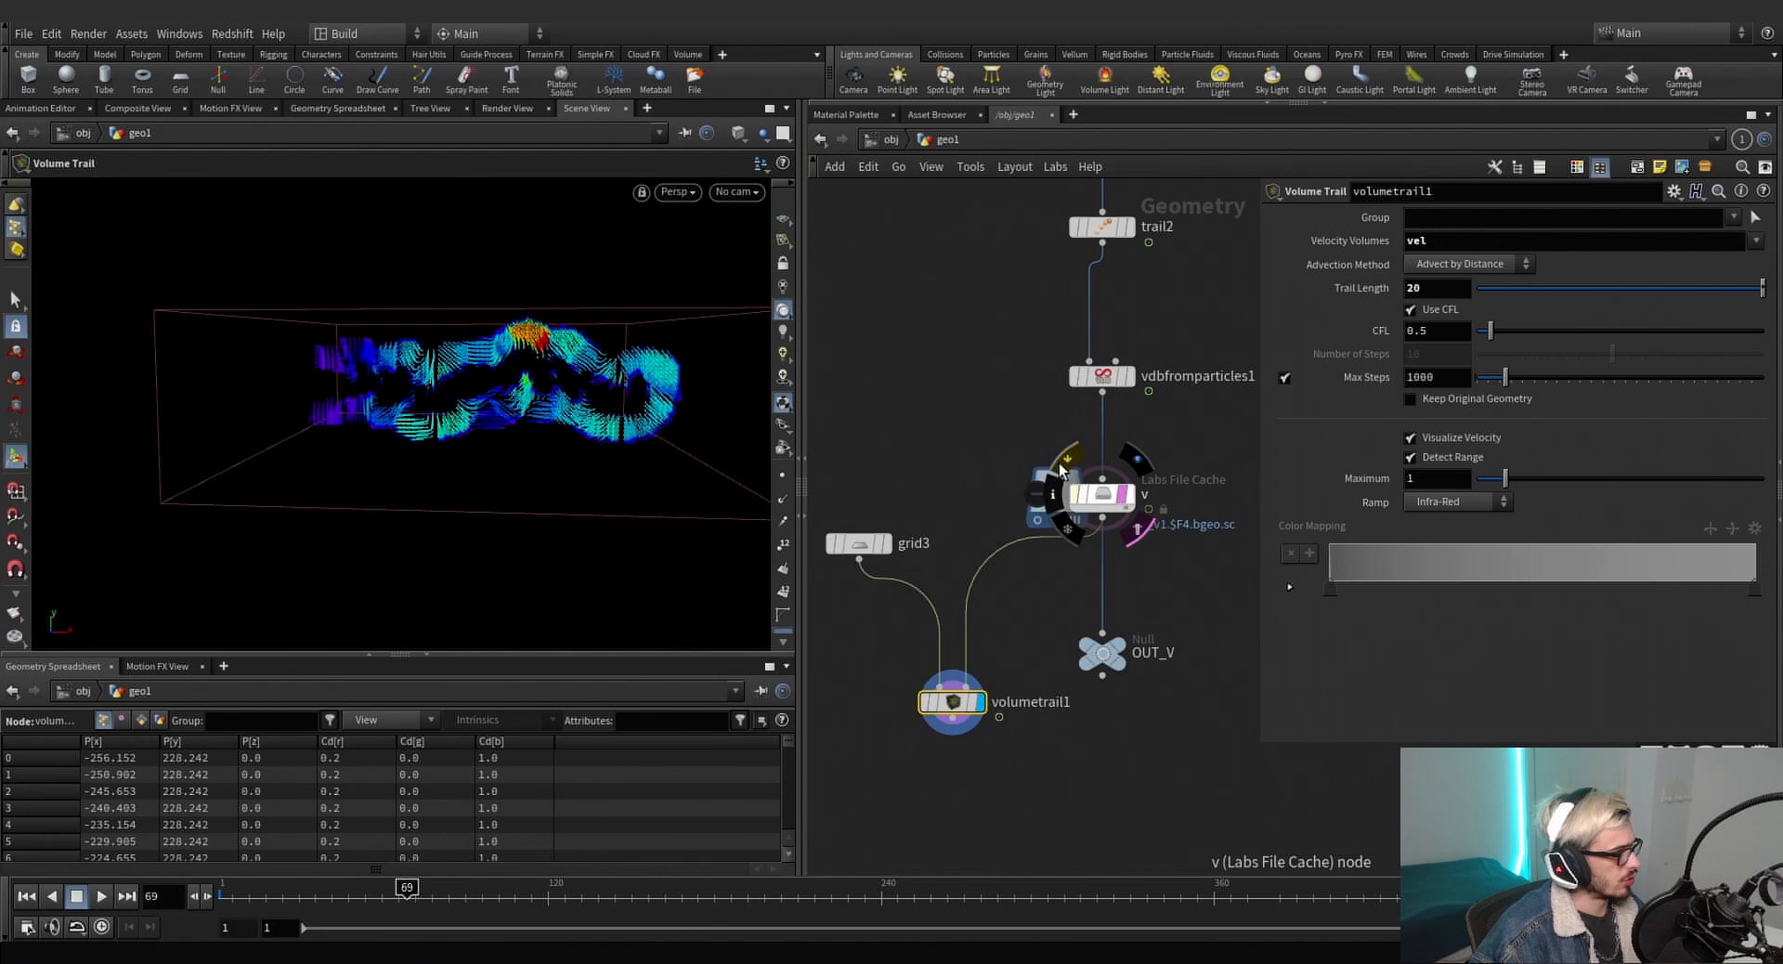
click(1061, 464)
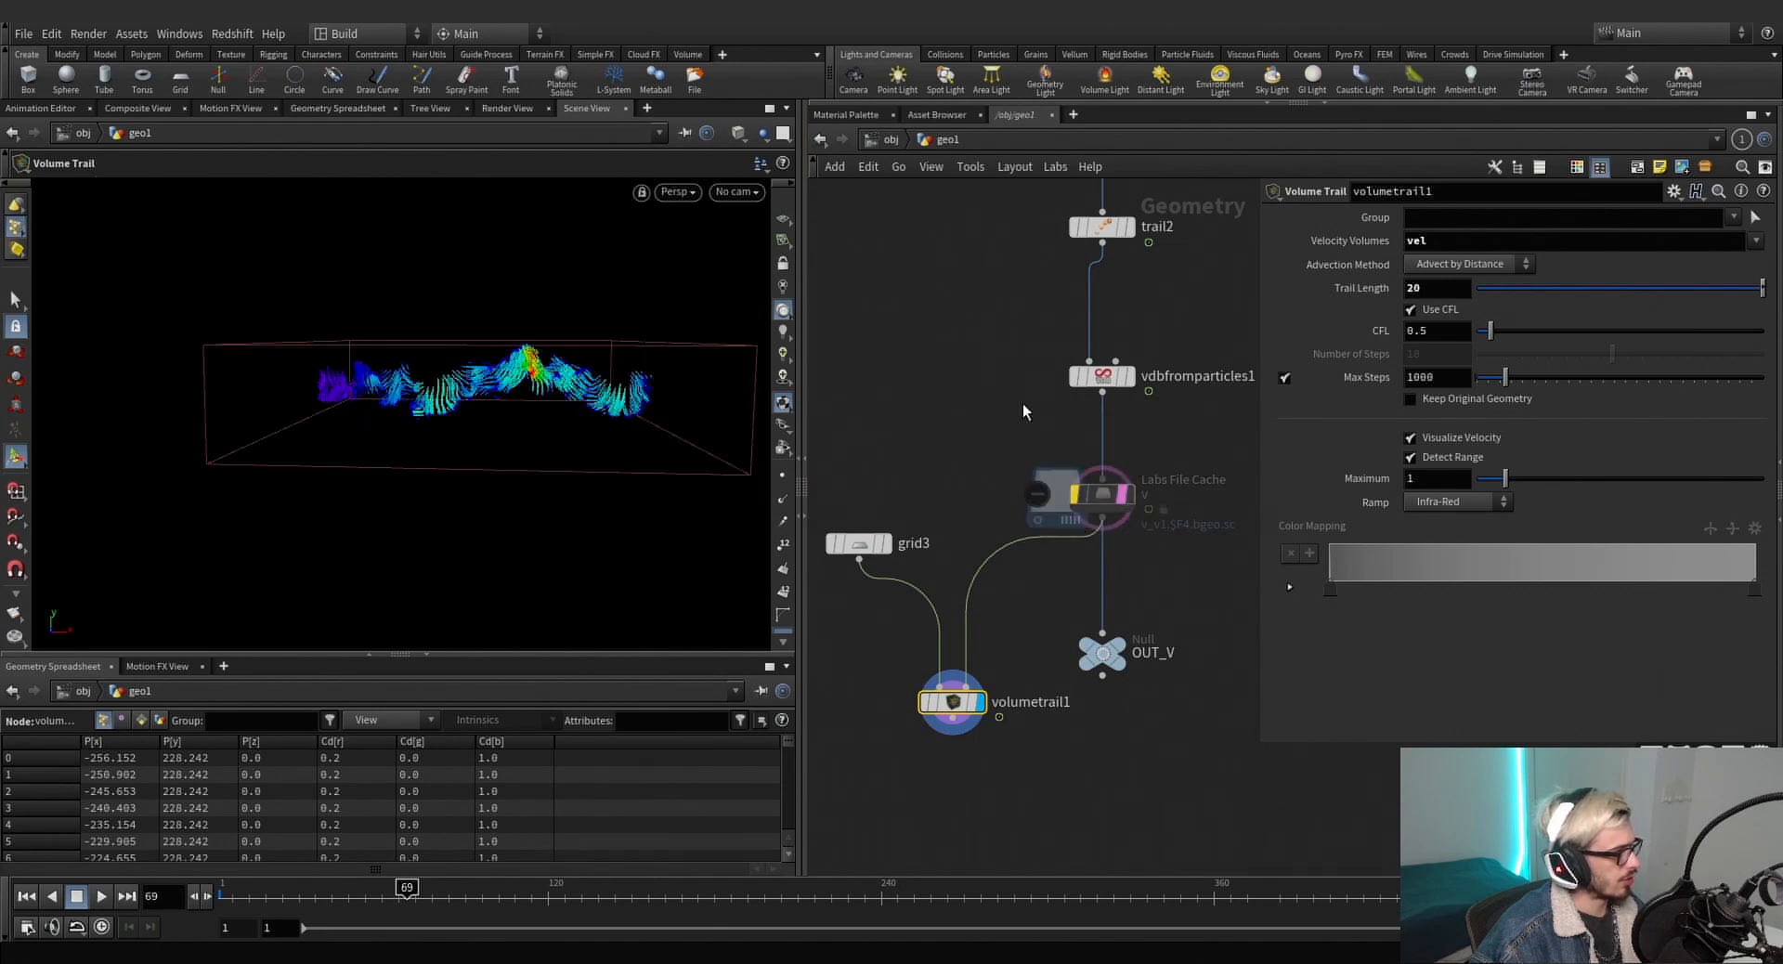
Re-enable the bypassed v Labs File Cache node below vdbfromparticles1.
middle_drag(1022, 403, 963, 450)
click(1047, 422)
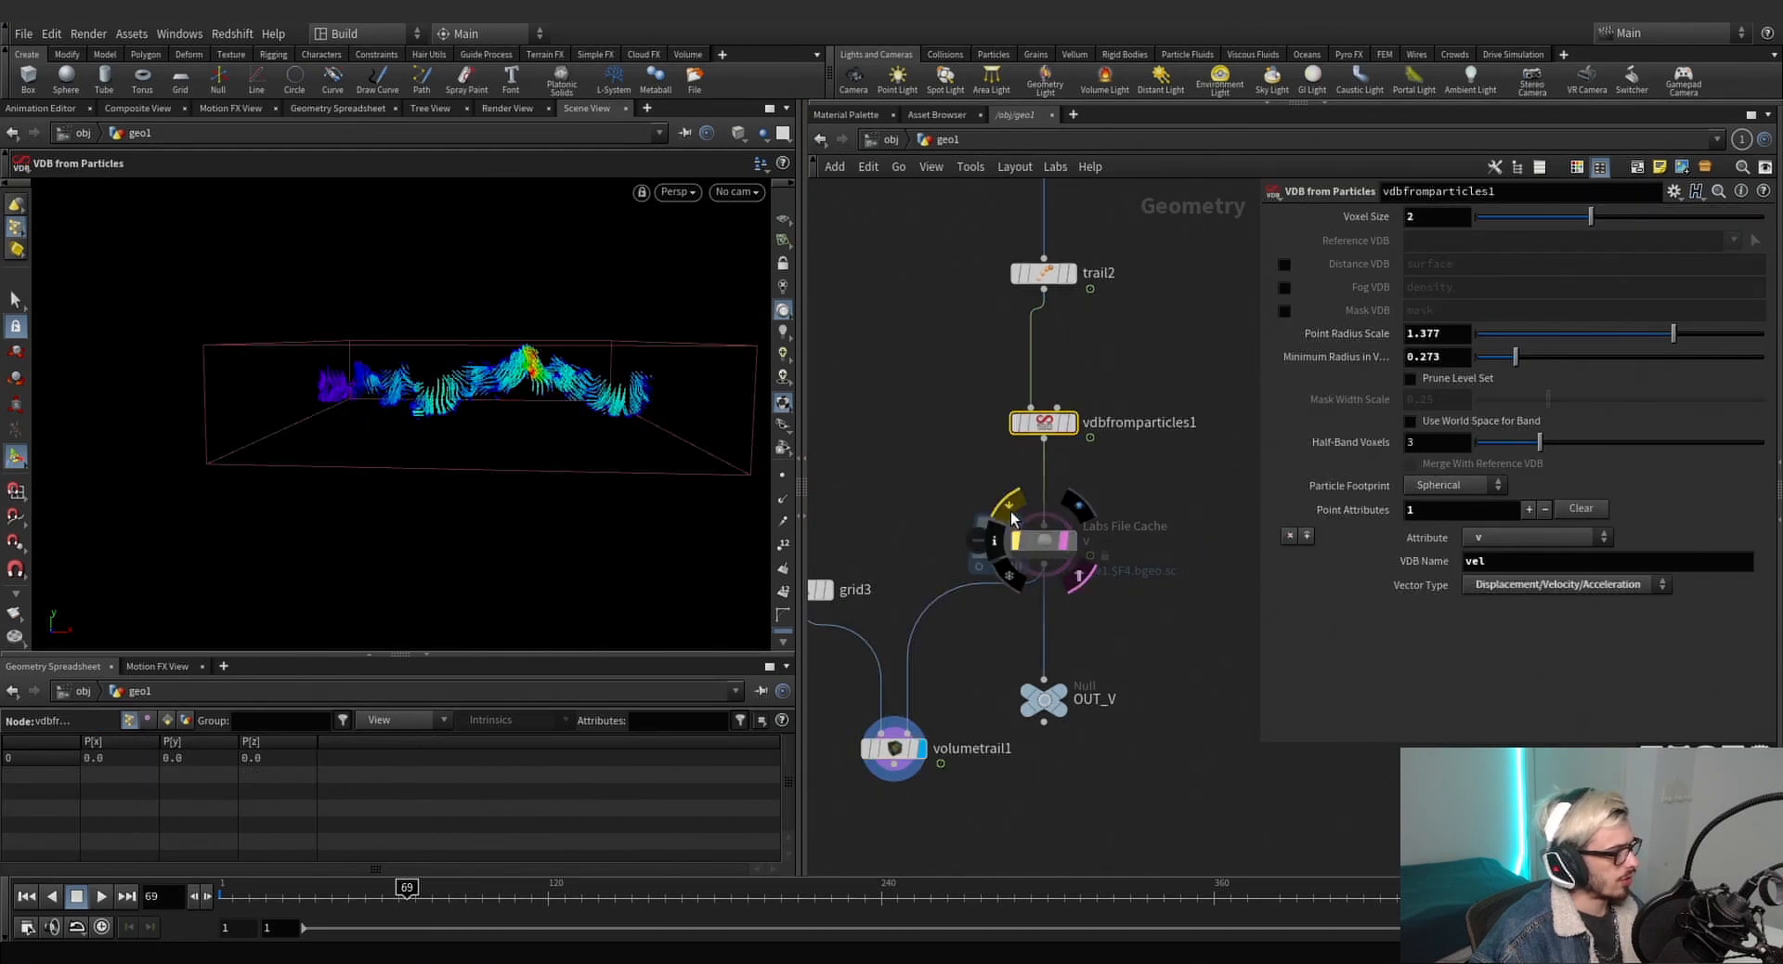
click(1011, 511)
click(1043, 540)
key(b)
Show the OUT_INITIAL null of the ocean source network as a template over the velocity trails.
scroll(1162, 559, down, 5)
middle_drag(1212, 536, 1119, 838)
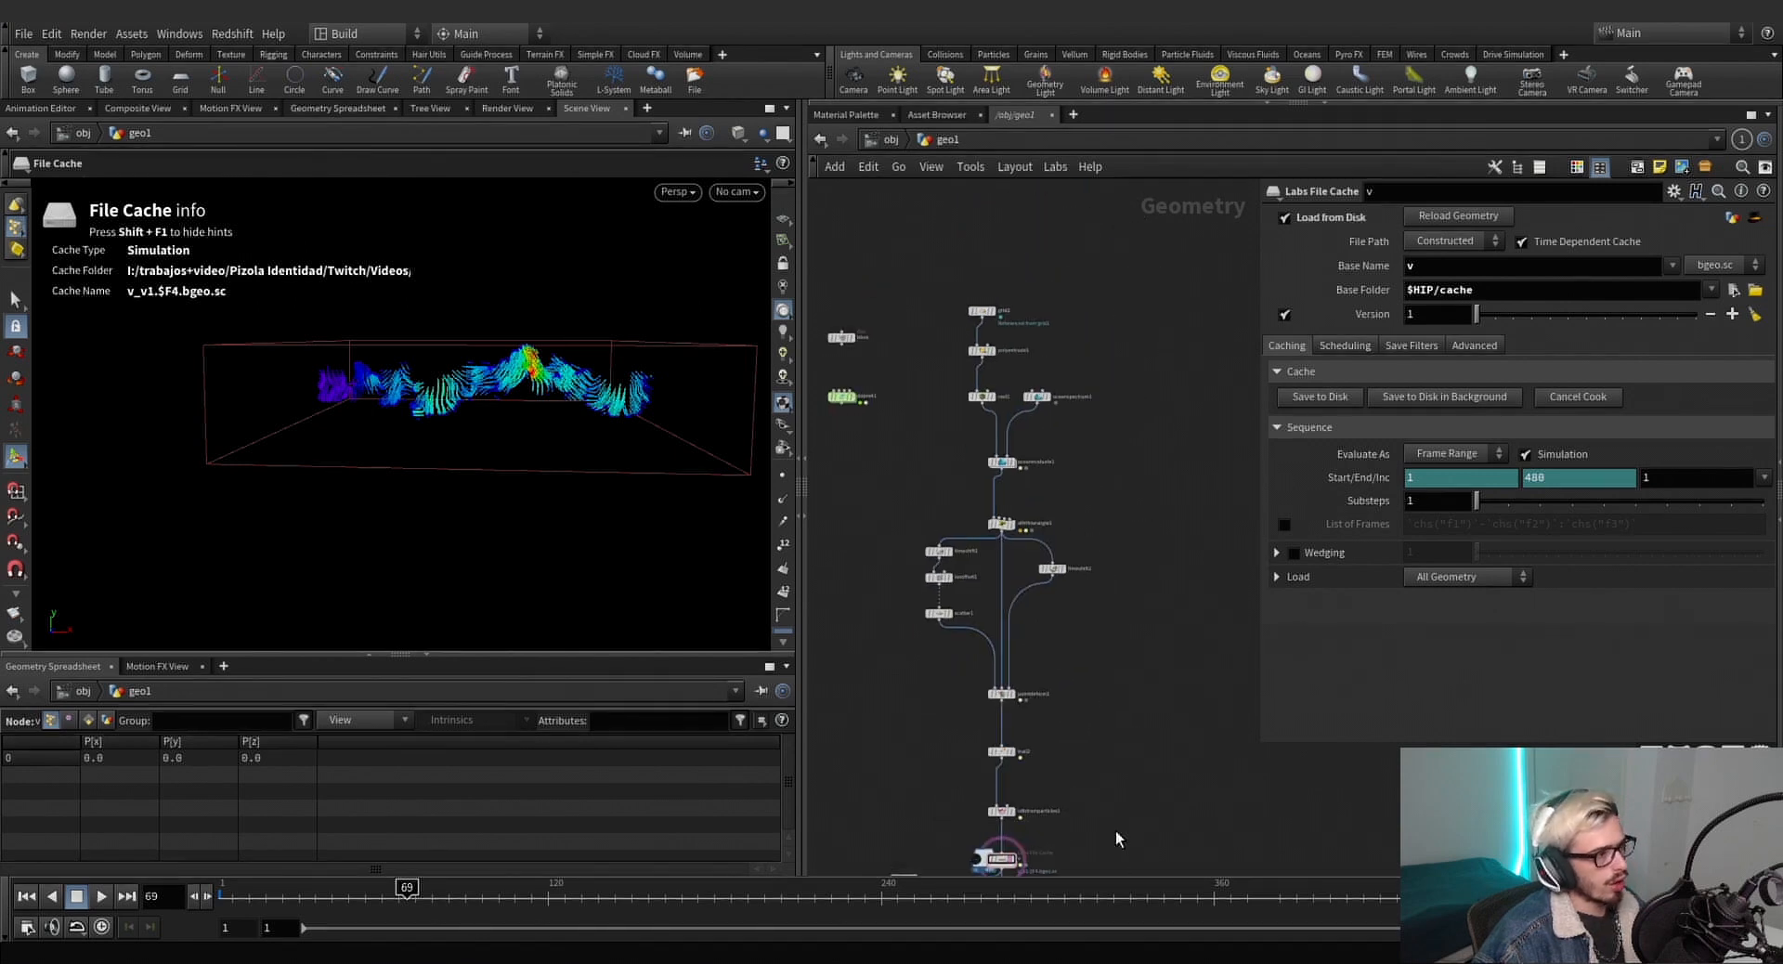
scroll(1097, 649, down, 4)
middle_drag(1097, 649, 1106, 855)
scroll(1002, 505, up, 6)
scroll(1042, 599, down, 5)
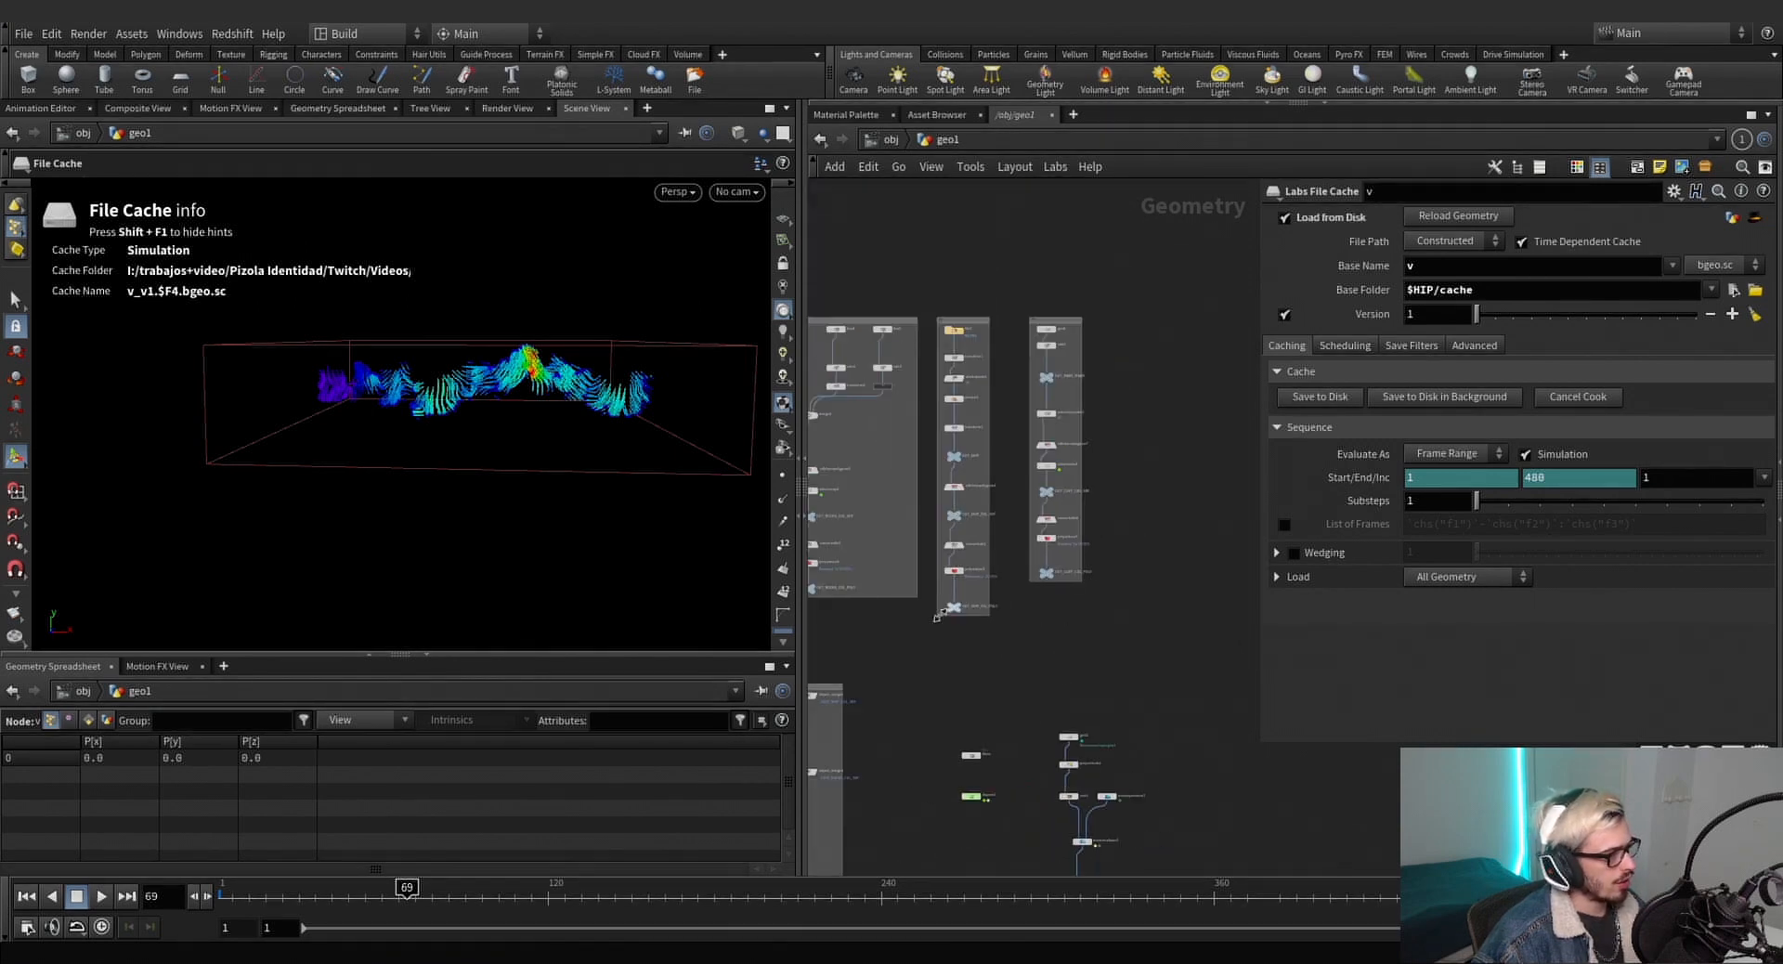
middle_drag(940, 615, 1058, 482)
scroll(899, 673, up, 5)
middle_drag(899, 673, 1060, 546)
click(890, 692)
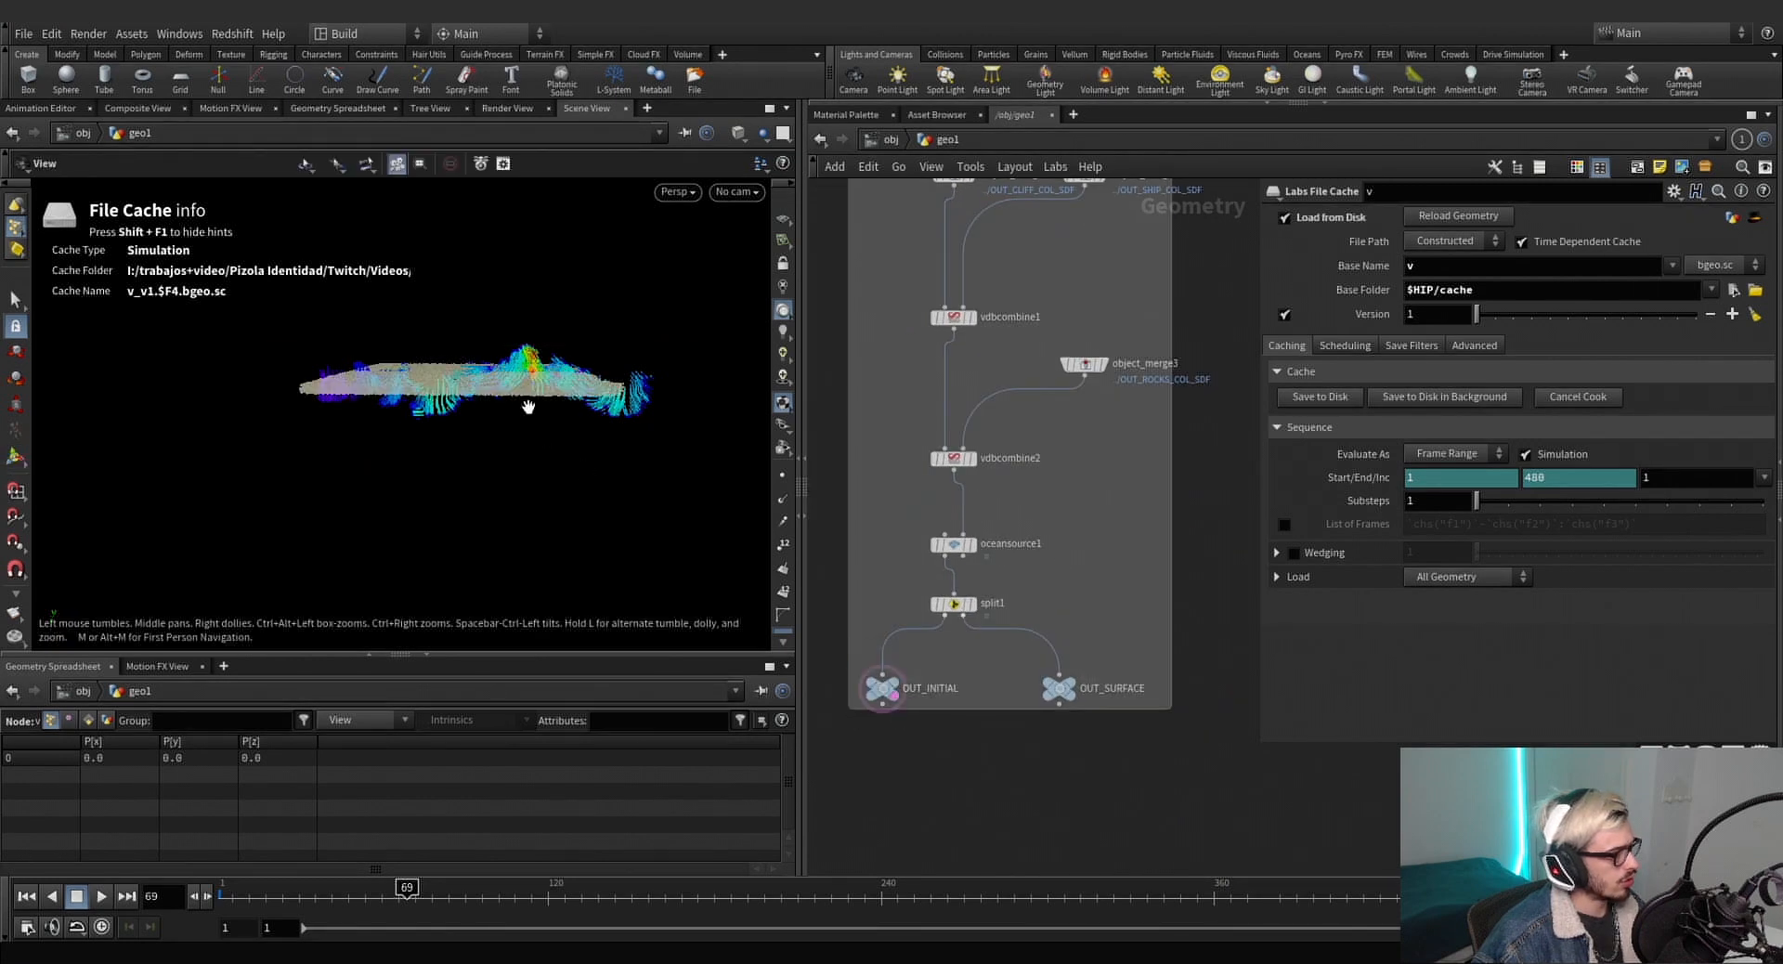
drag(528, 406, 484, 380)
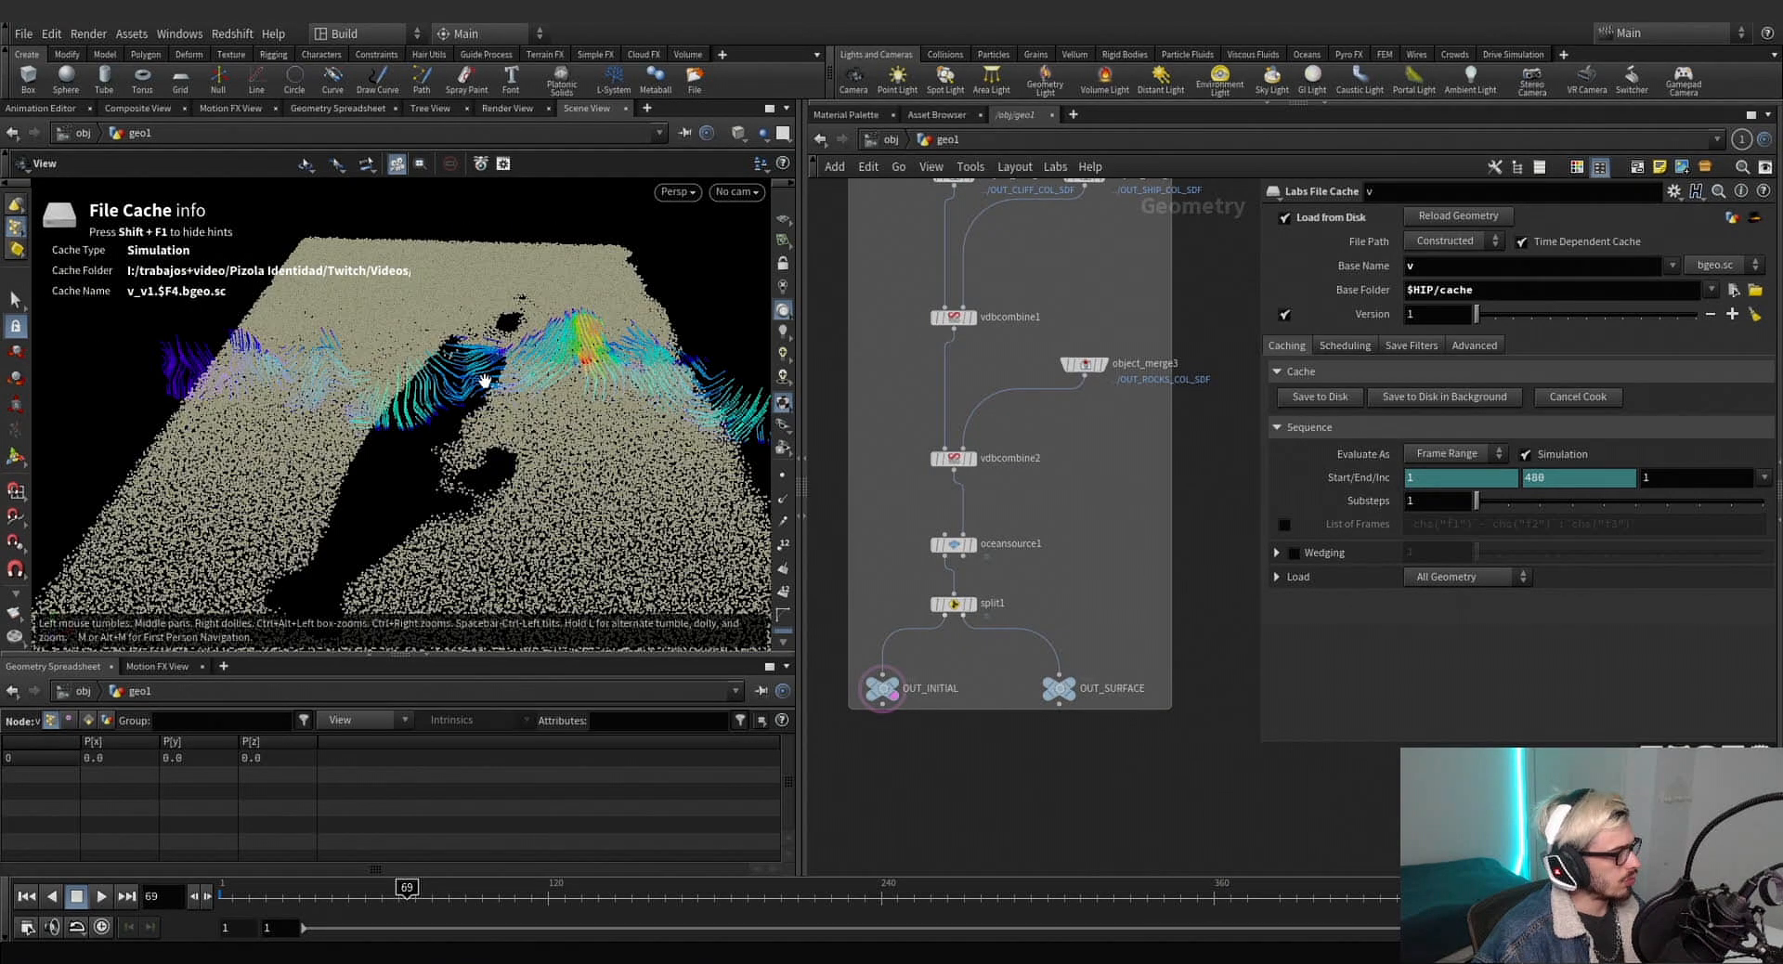
Compare the height of the velocity trails with the initial fluid particles at frames 239 and 470.
drag(407, 891, 879, 888)
alt+drag(588, 393, 587, 328)
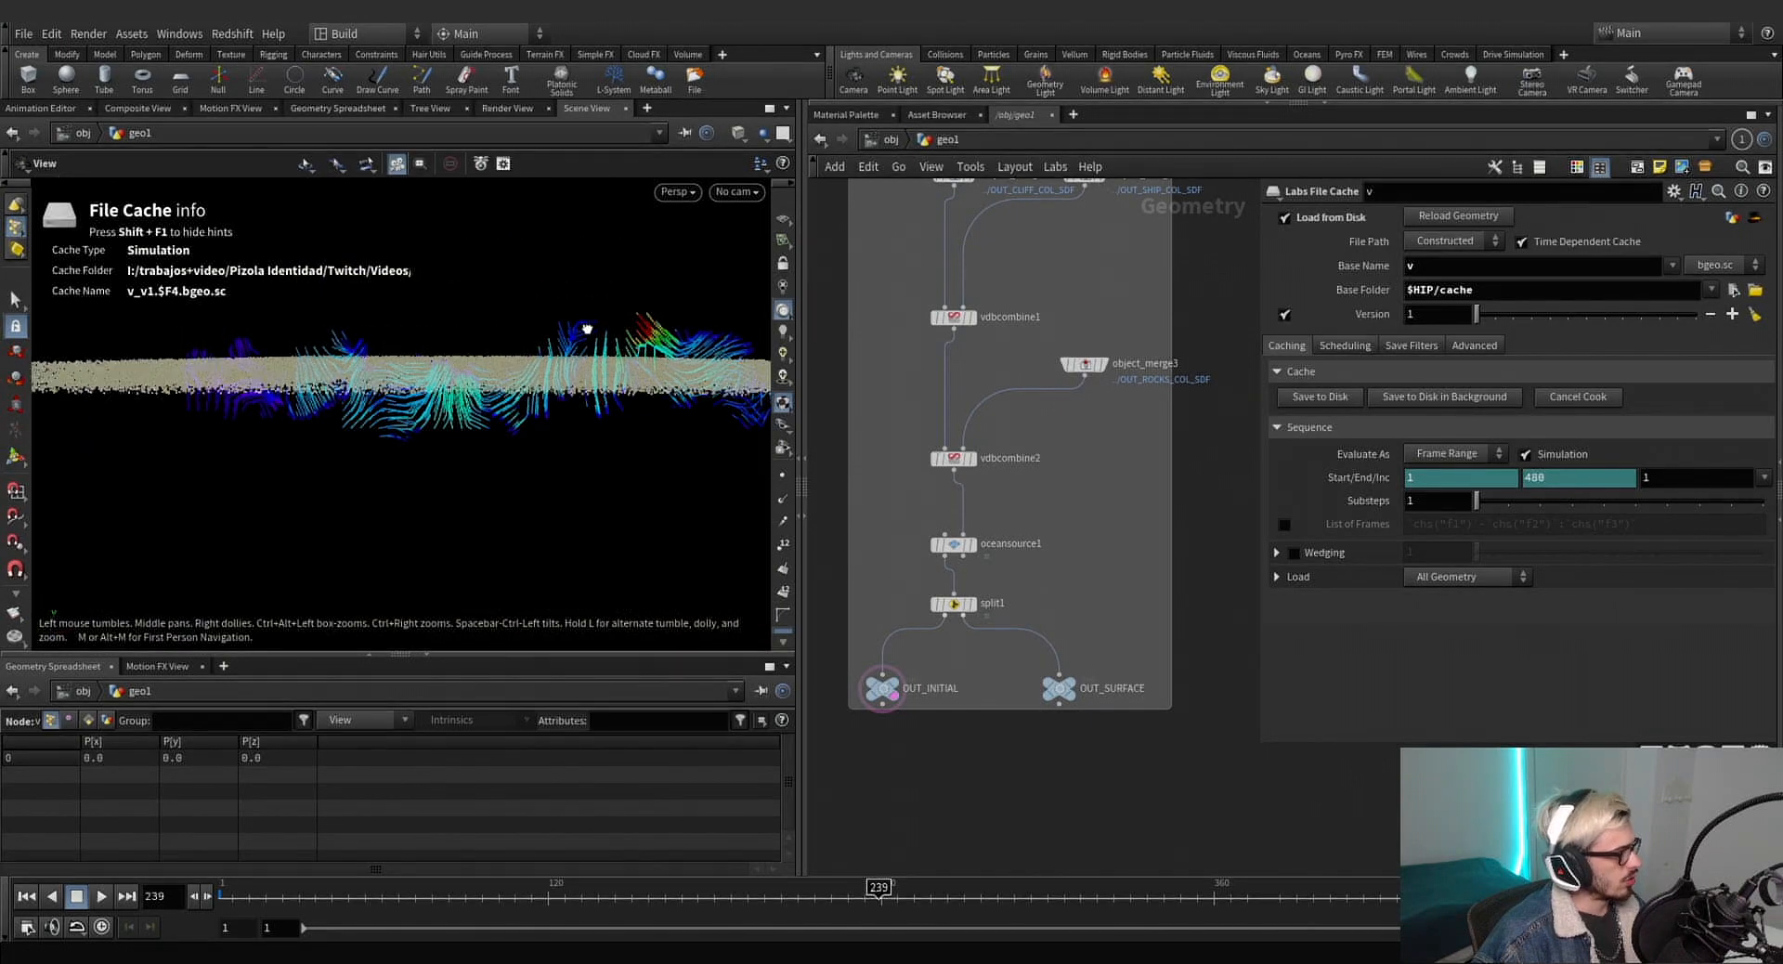
drag(879, 896, 1520, 910)
Insert a Transform node directly after the v file cache, feeding OUT_V and volumetrail1, and raise the velocity volume about 7.73 in Y.
scroll(972, 744, down, 2)
middle_drag(1209, 856, 683, 411)
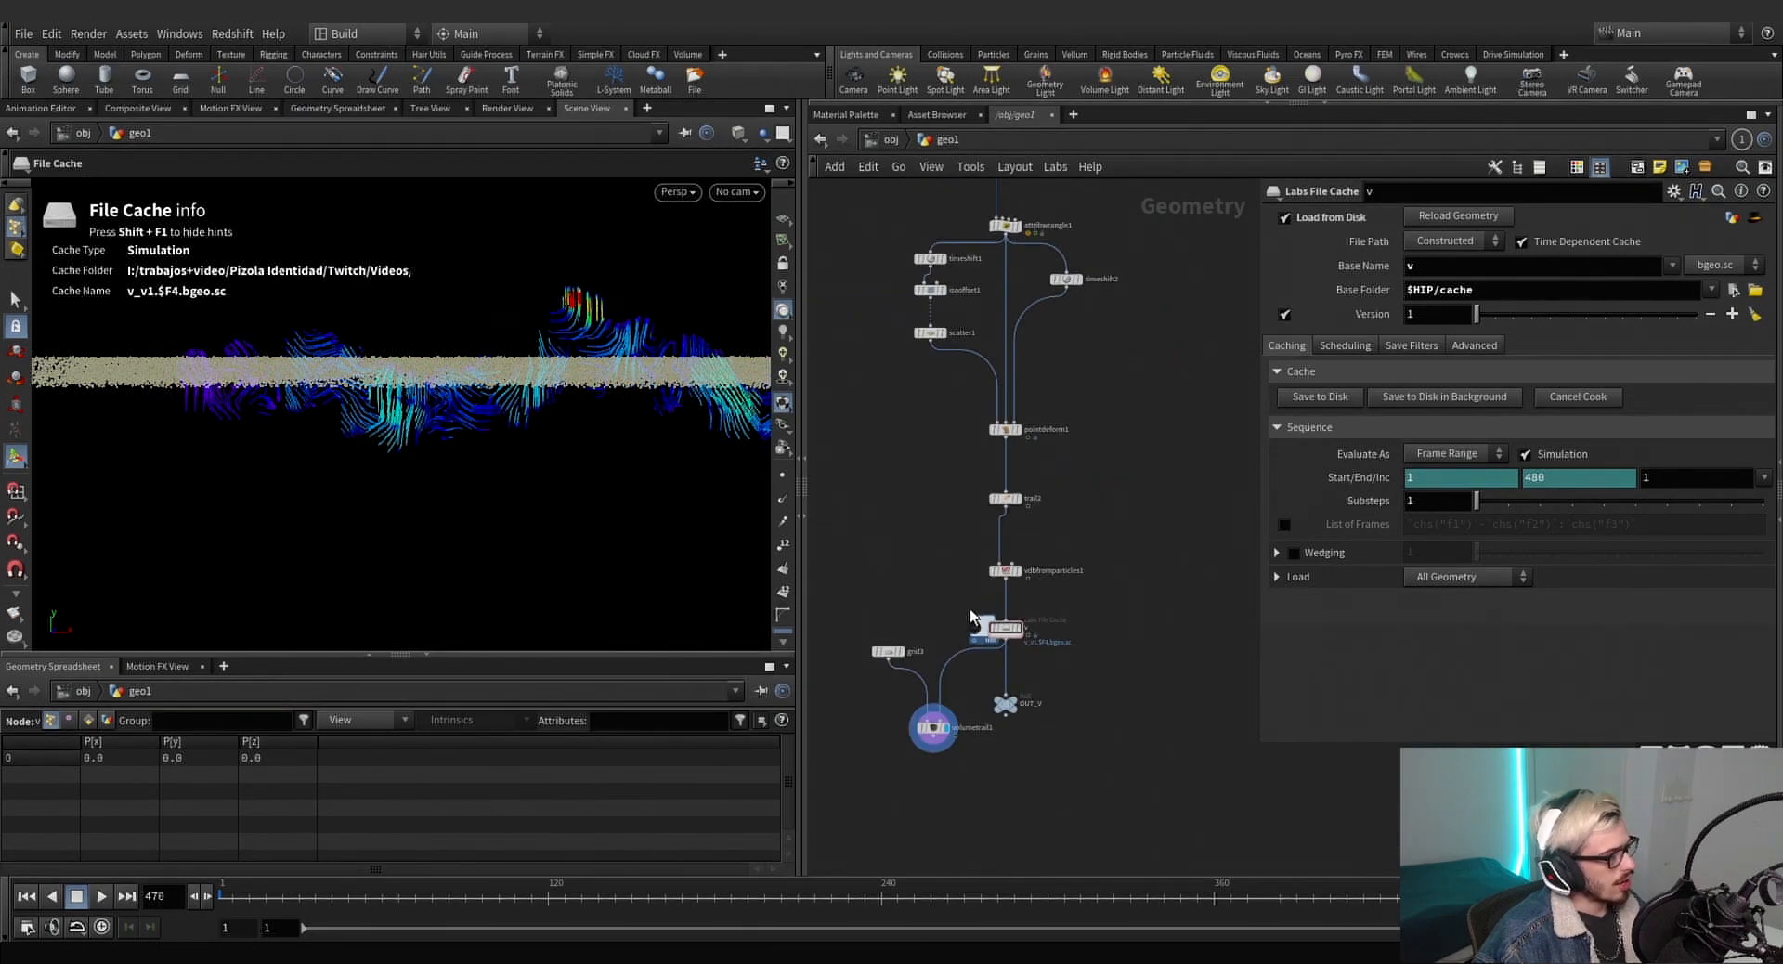
scroll(969, 609, up, 3)
key(Tab)
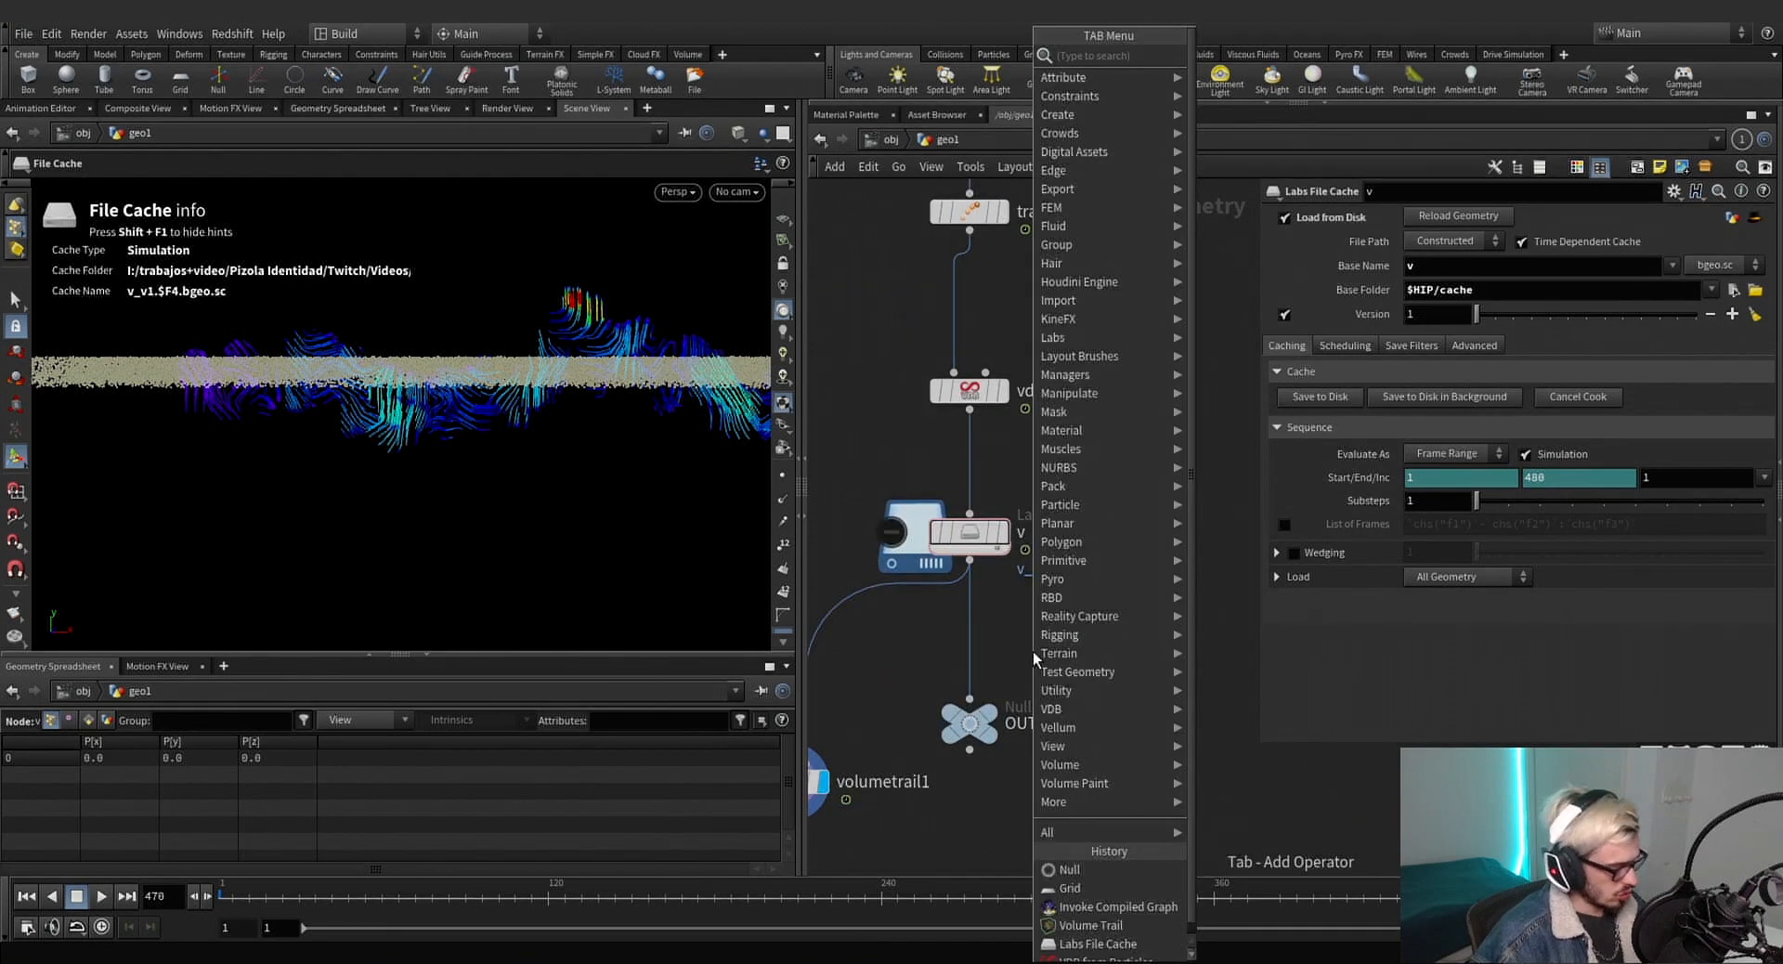
click(961, 621)
middle_drag(1071, 633, 1114, 610)
key(Tab)
text(tra)
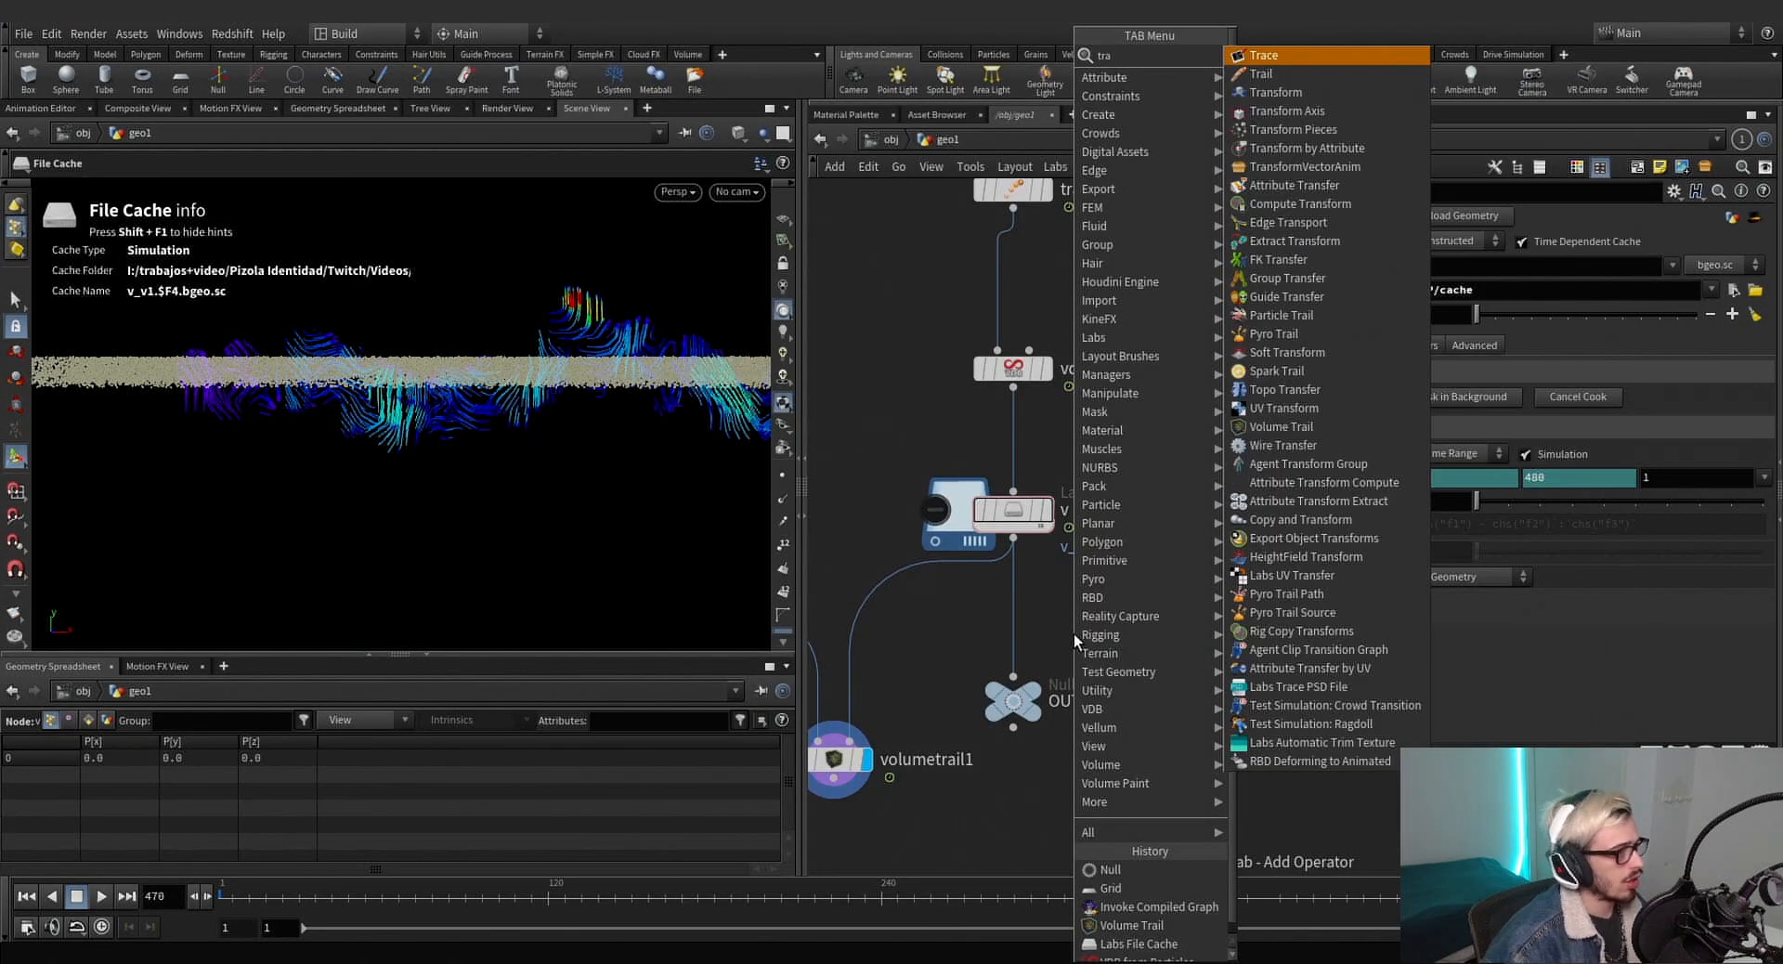
key(Down)
key(Down)
key(Return)
click(1068, 634)
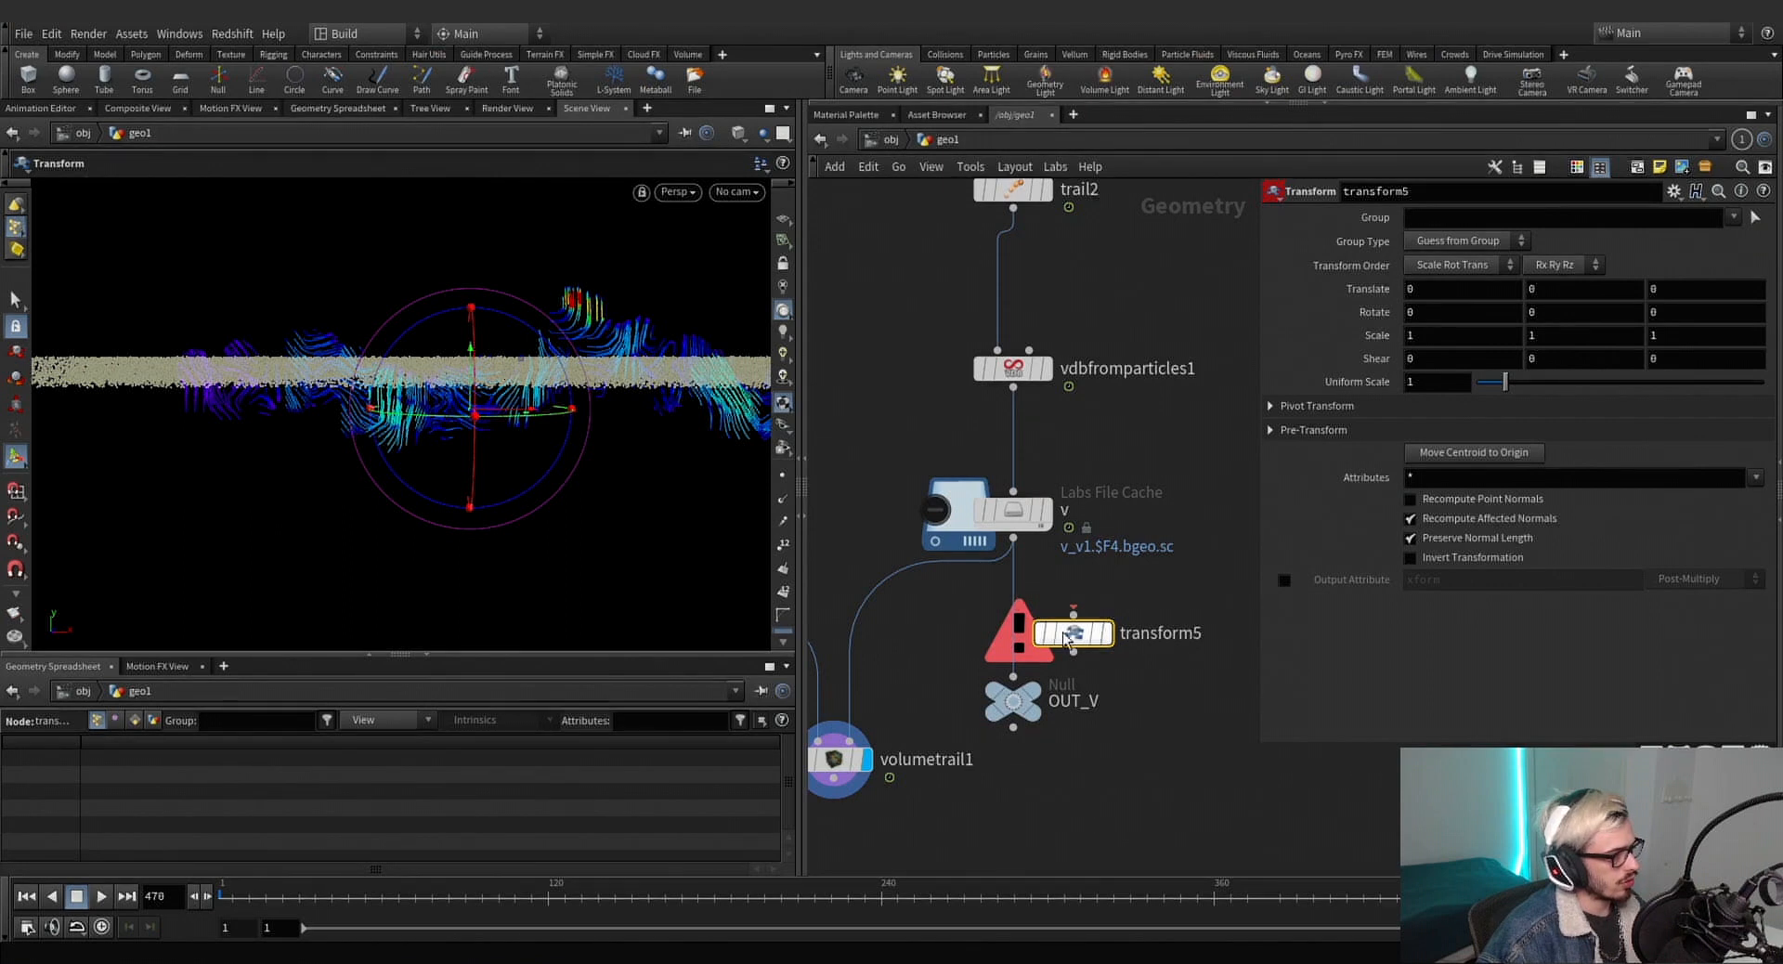
drag(1065, 638, 1004, 602)
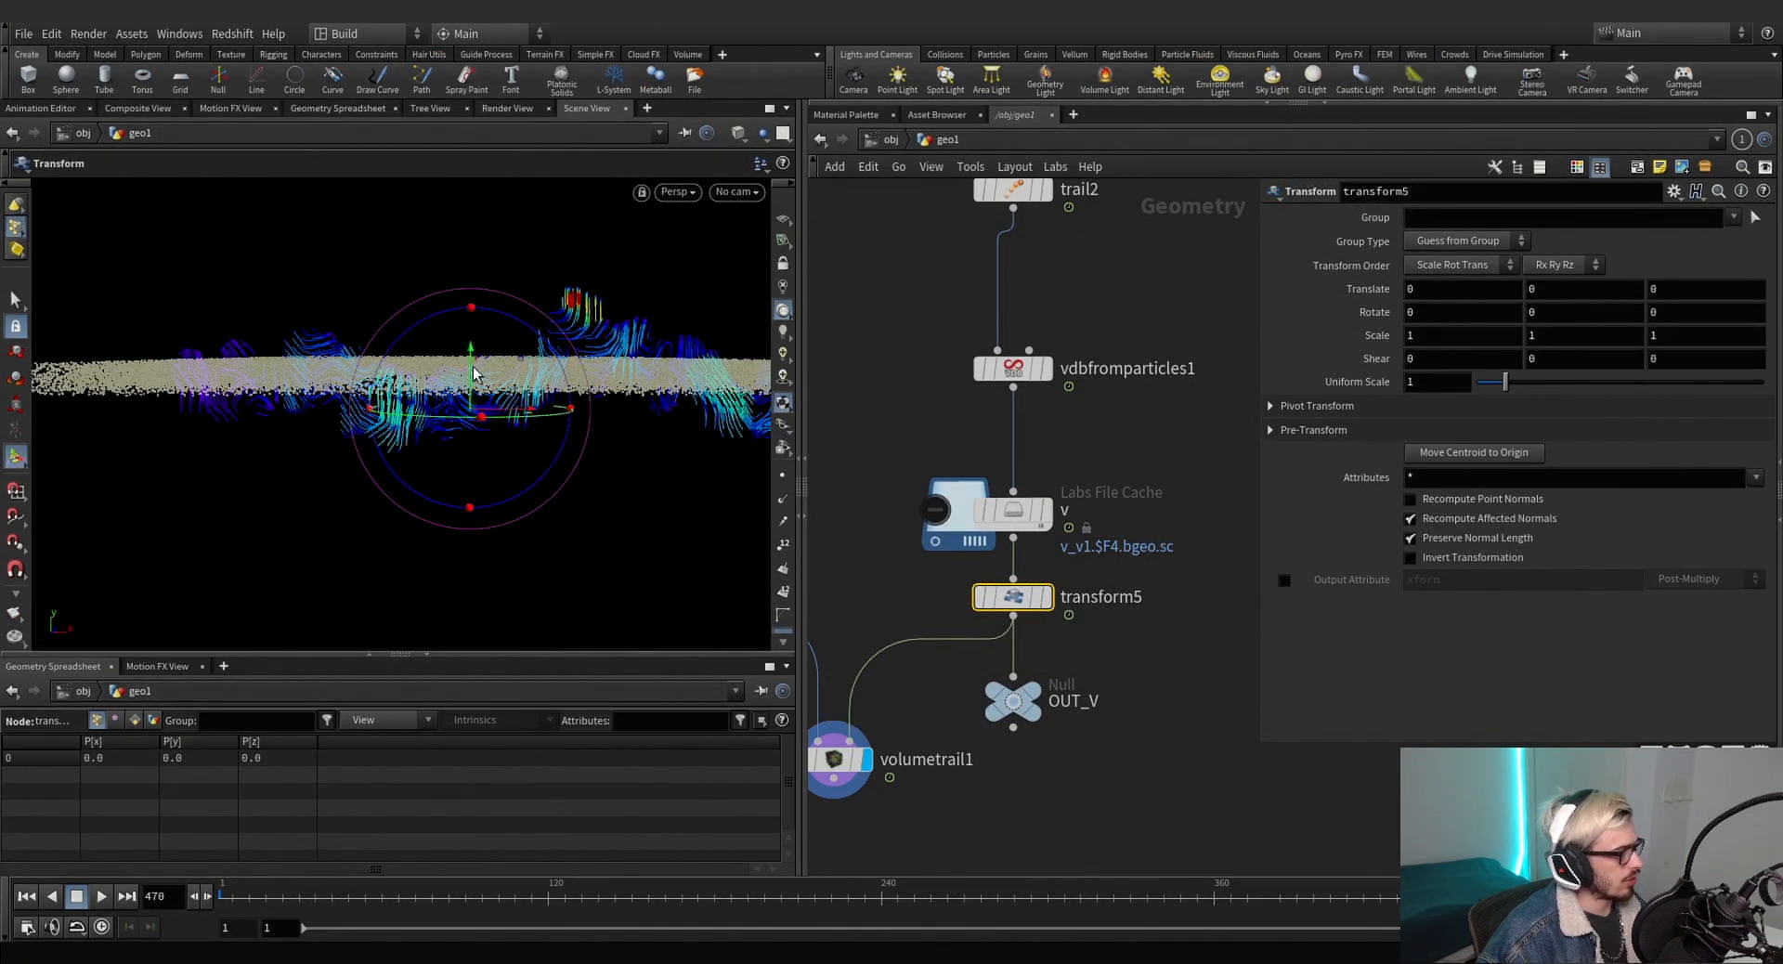
drag(471, 371, 475, 348)
Return to frame 1, open dopnet1 and run the FLIP simulation from its output node.
scroll(1076, 492, down, 6)
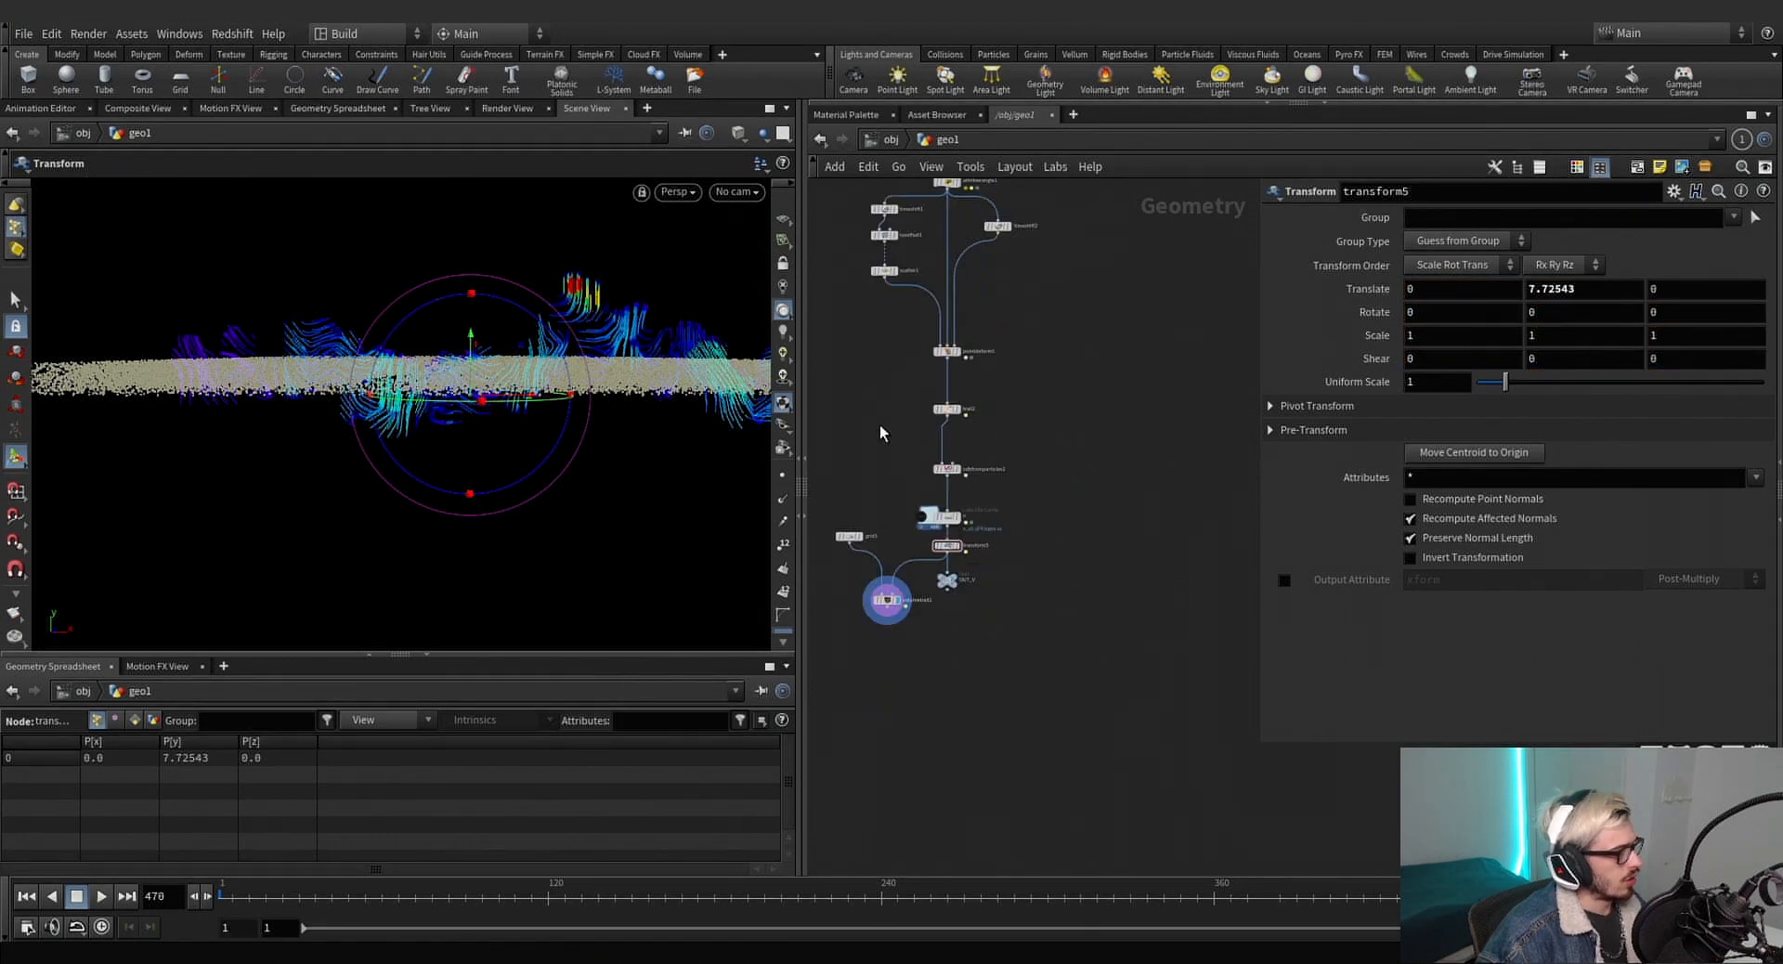
scroll(1077, 492, up, 2)
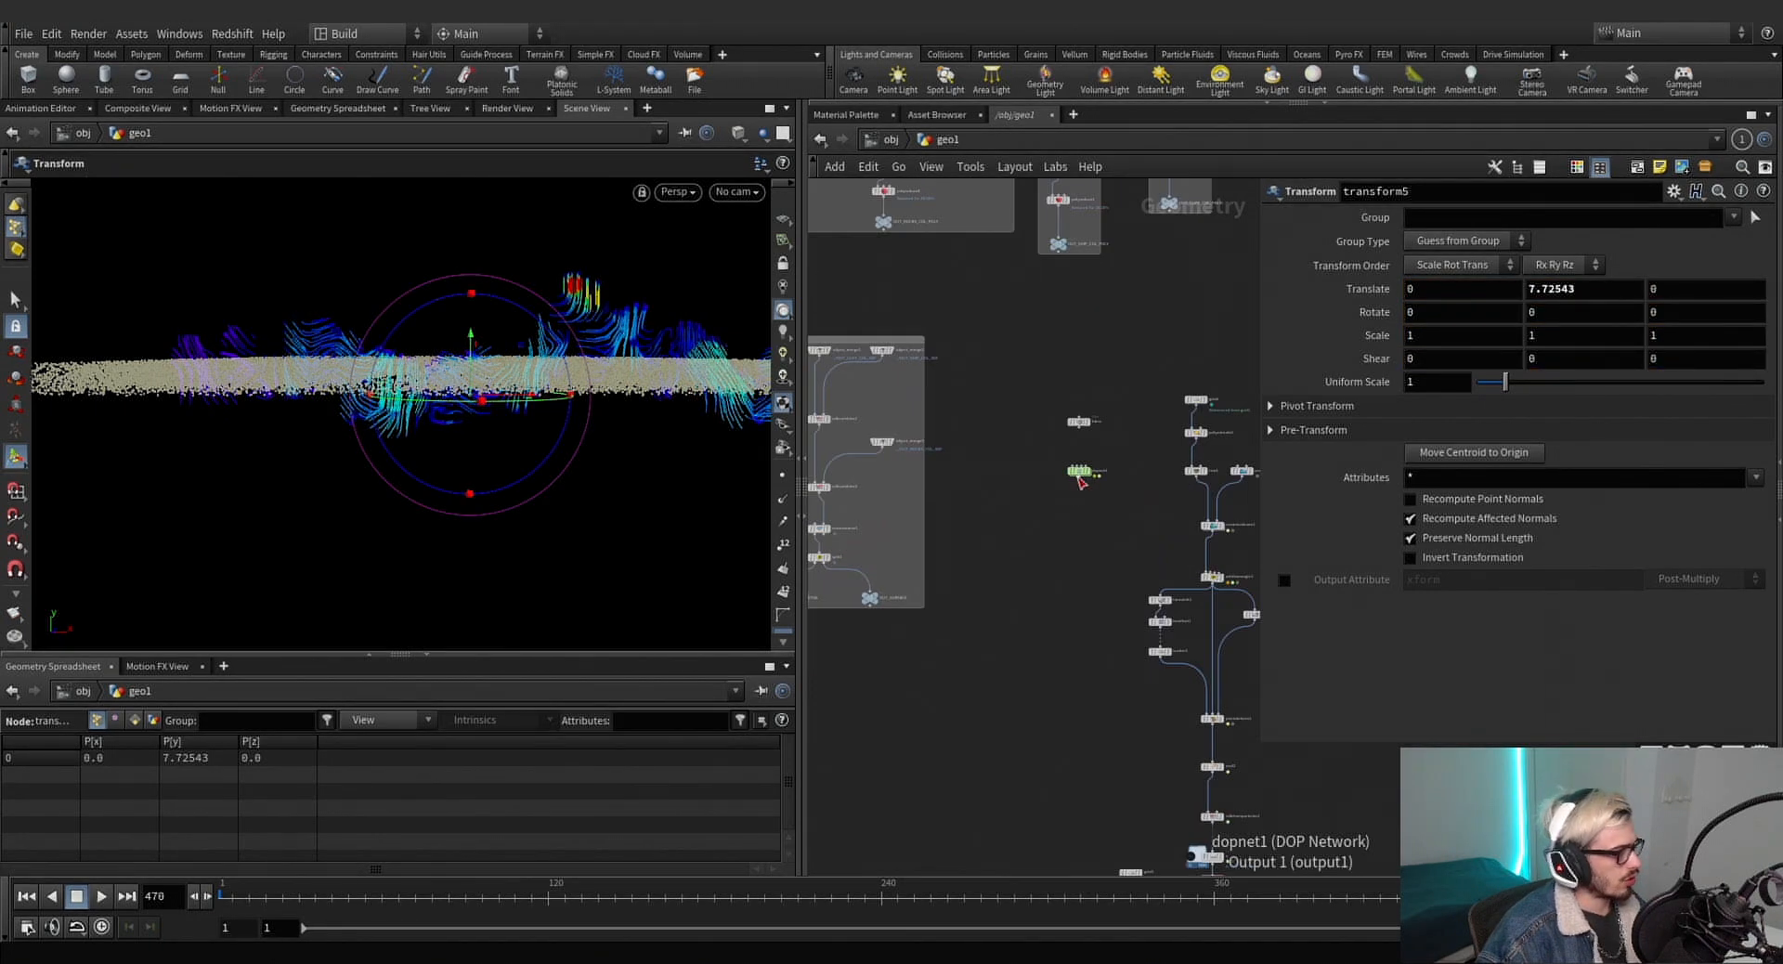
key(ctrl+Up)
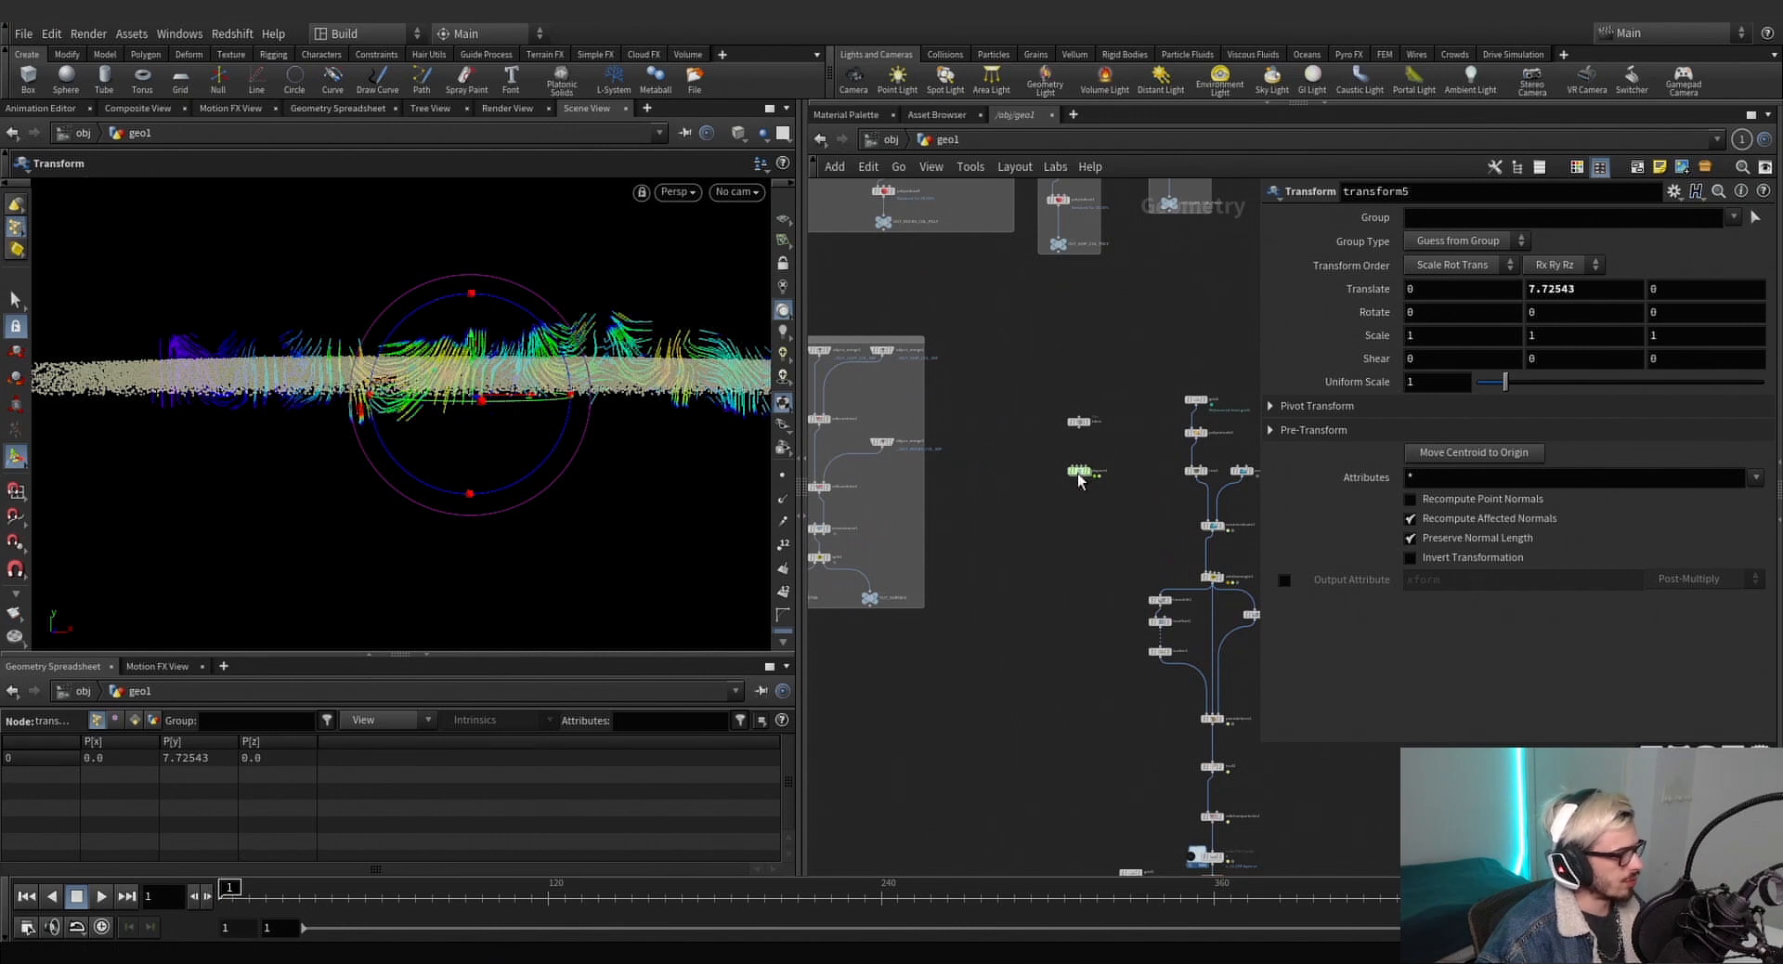
double_click(1078, 474)
scroll(1088, 481, down, 3)
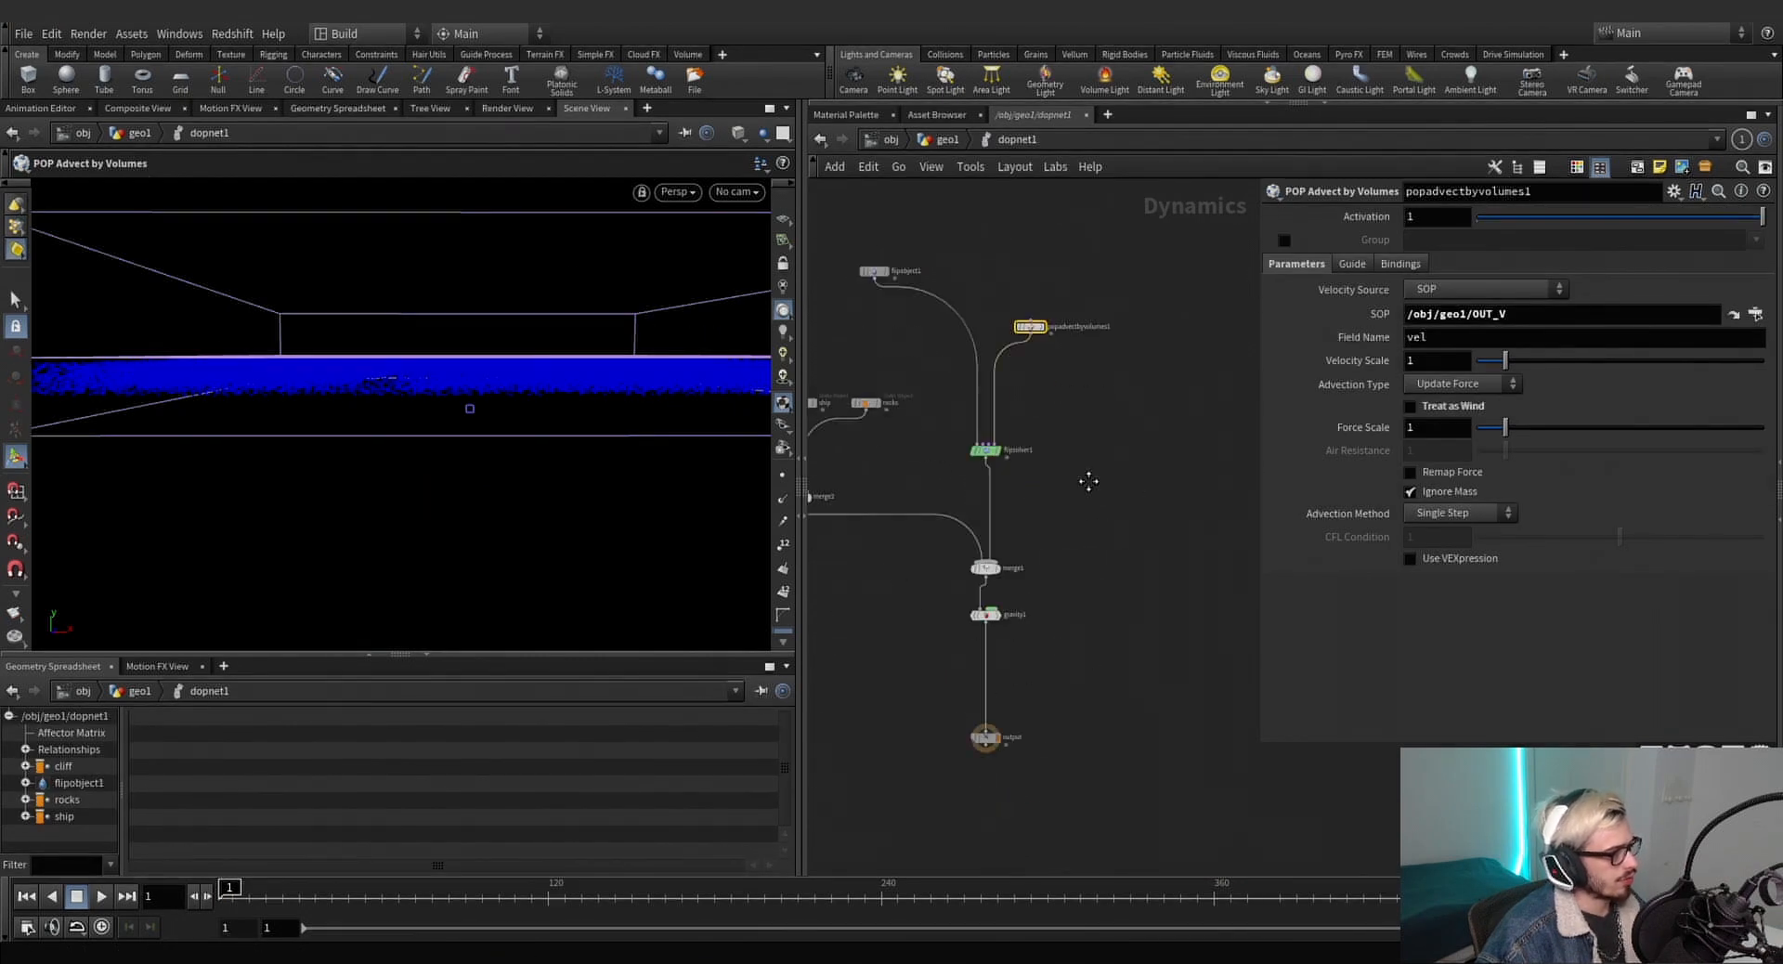
click(985, 737)
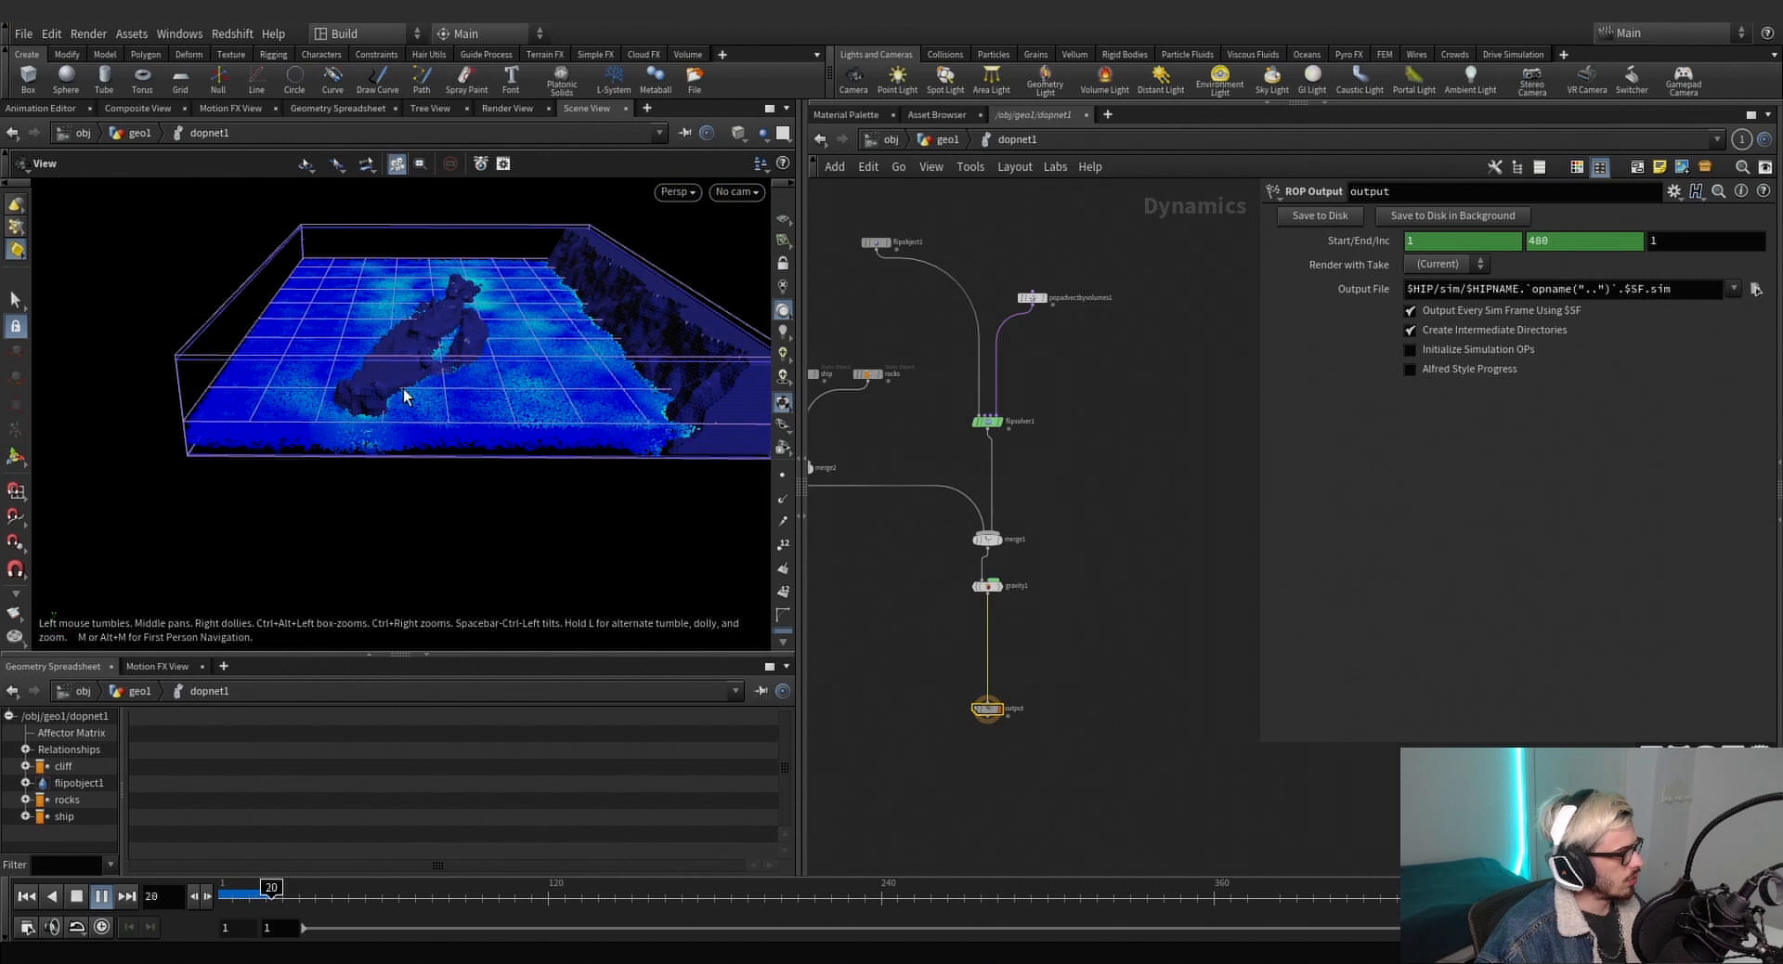
Render a viewport flipbook of the FLIP simulation, scrub through its frames, and close the playback.
key(Return)
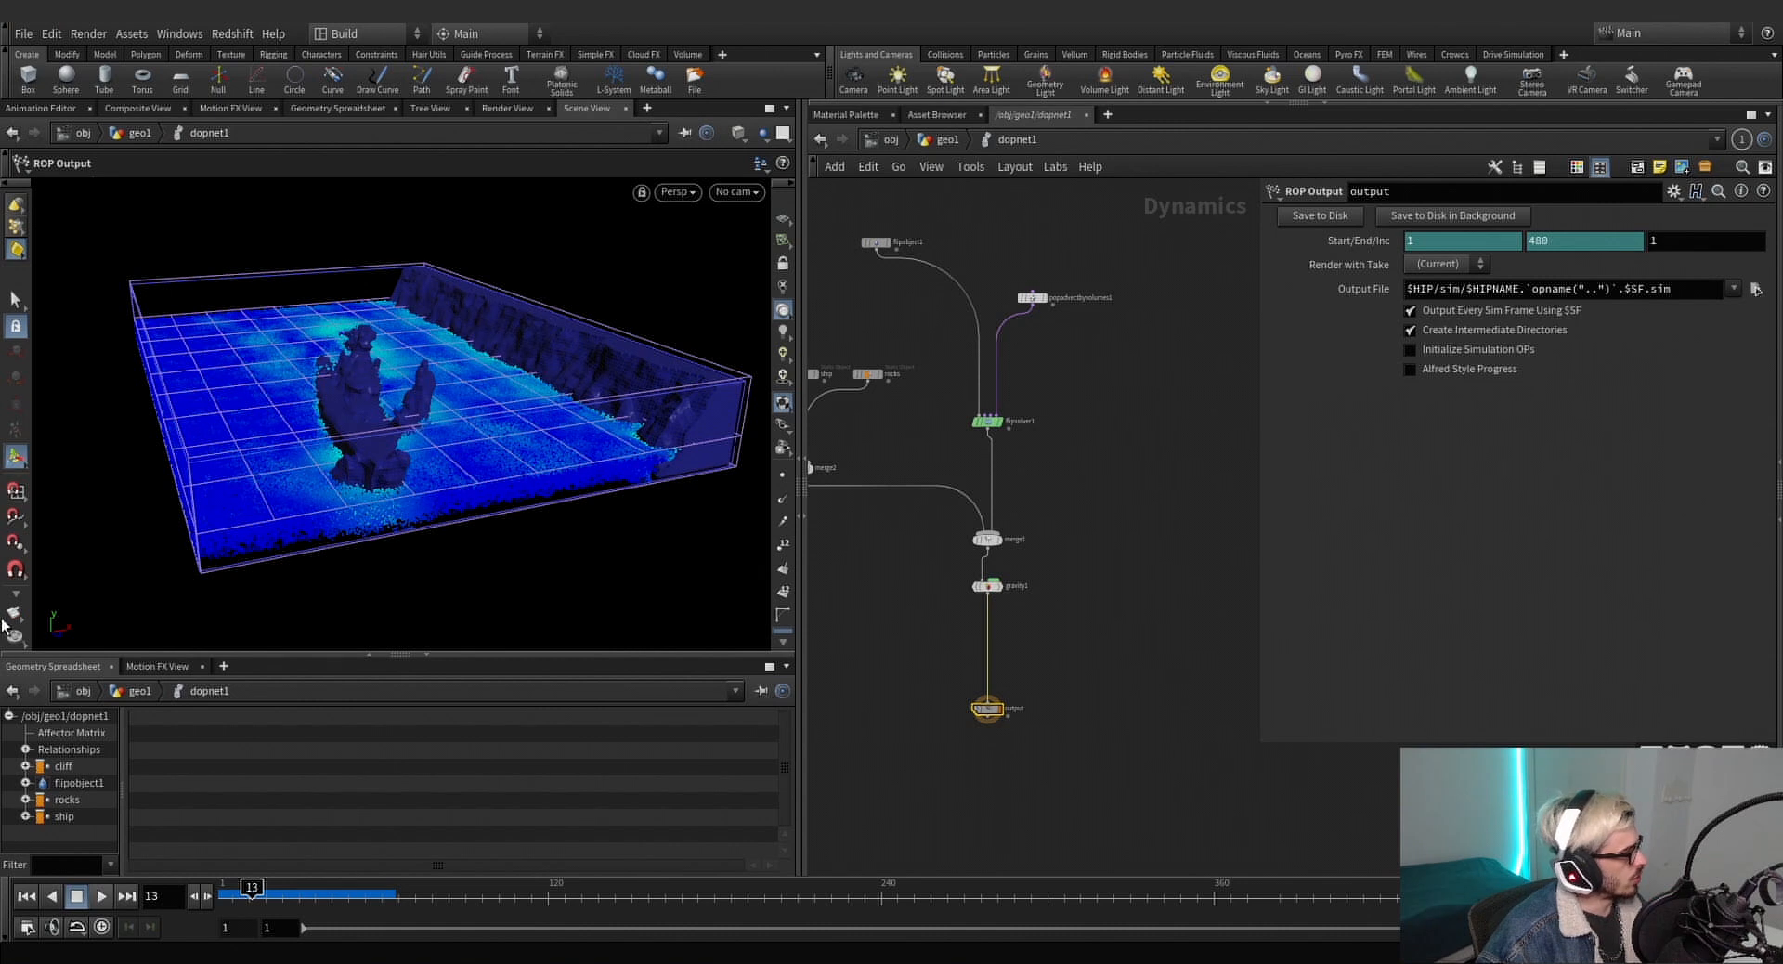
click(13, 612)
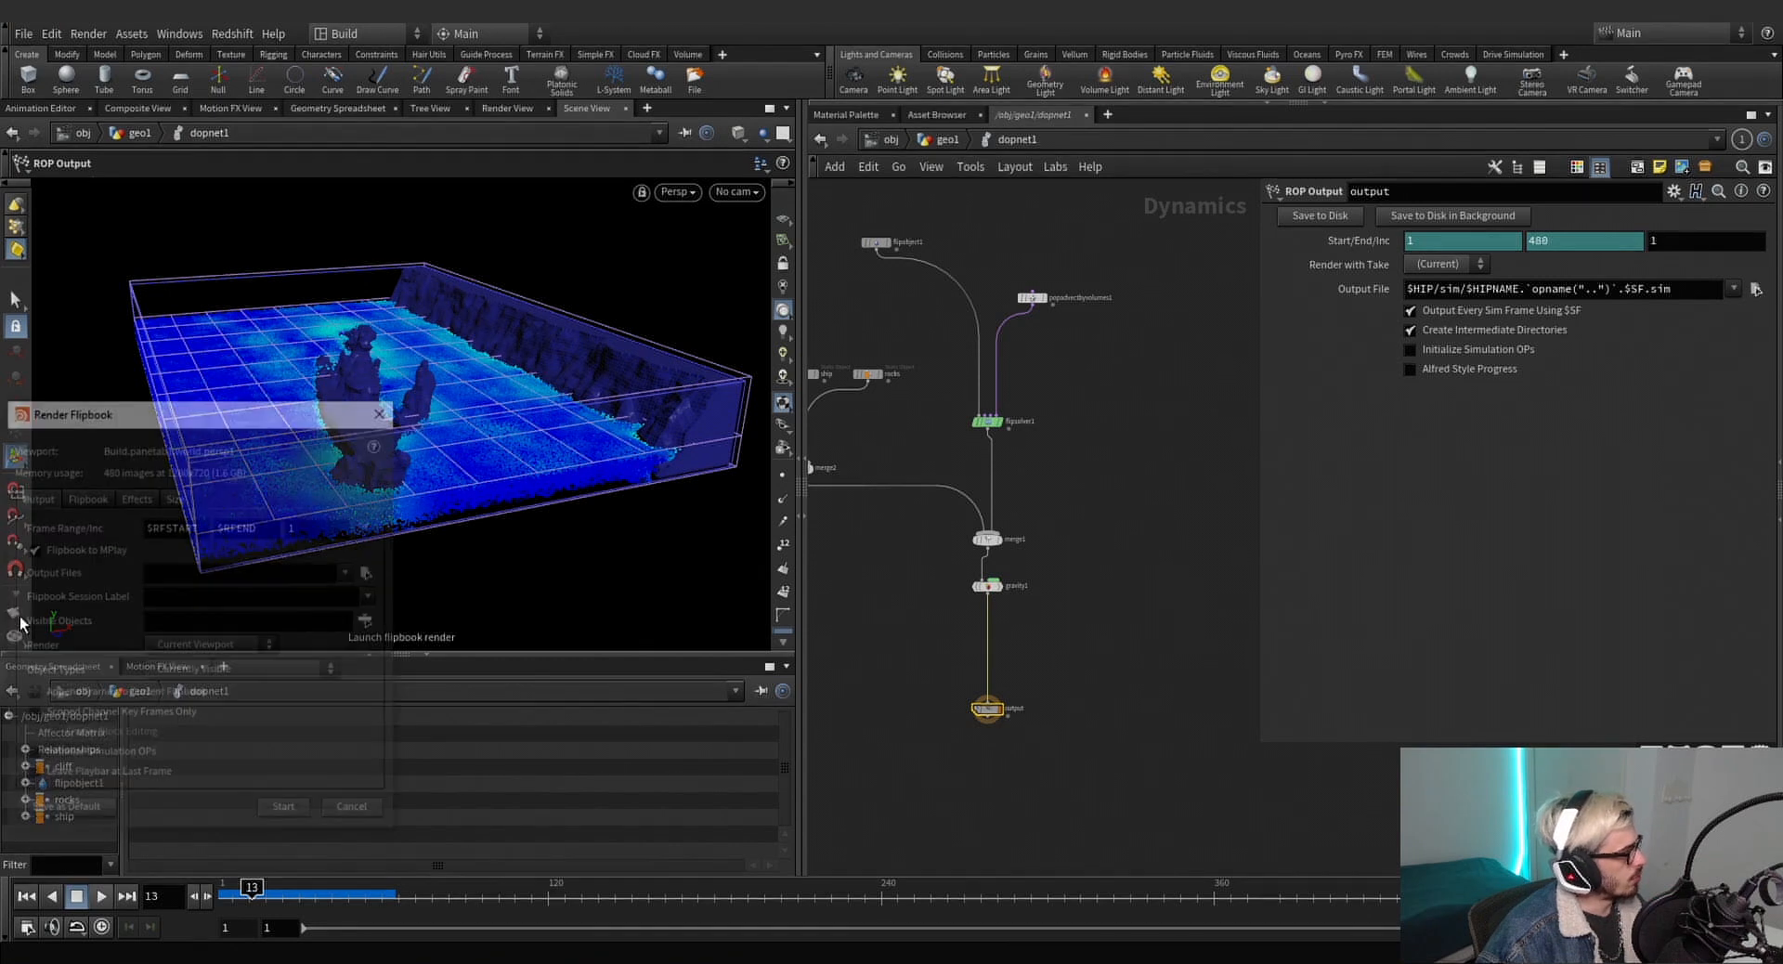
click(286, 812)
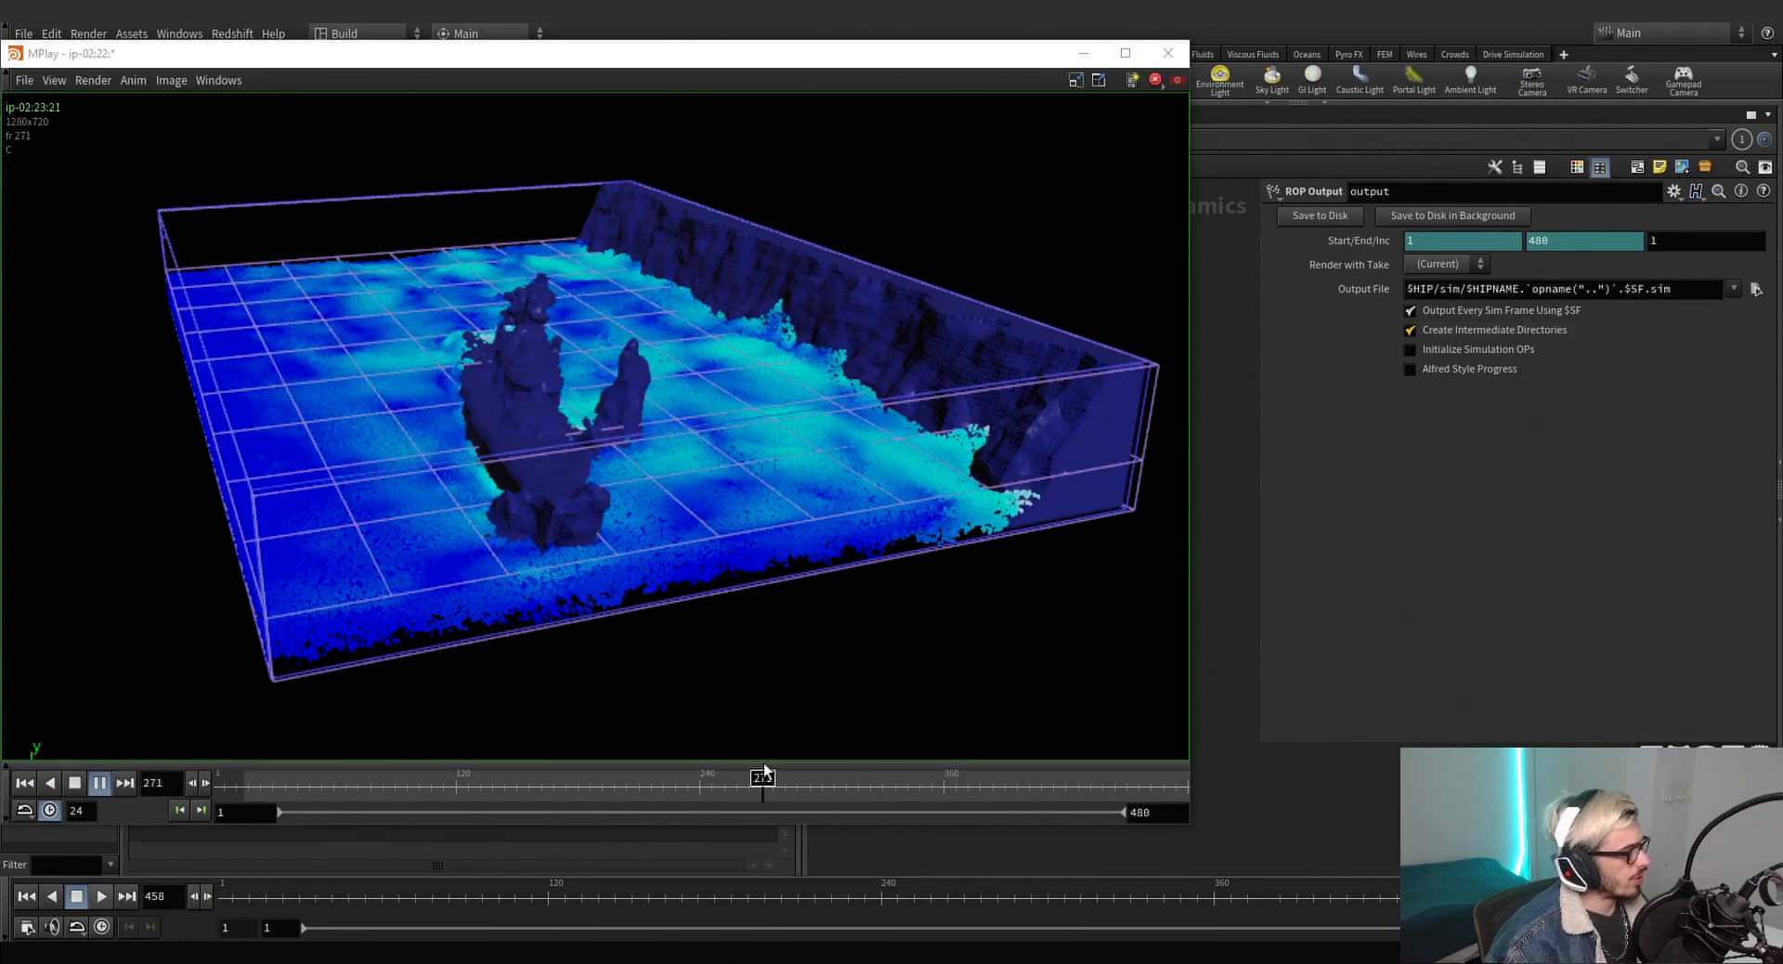
mouse_move(763, 768)
mouse_down()
mouse_move(1142, 771)
mouse_move(577, 769)
mouse_move(1151, 770)
mouse_move(839, 732)
mouse_move(645, 732)
mouse_move(744, 738)
mouse_up()
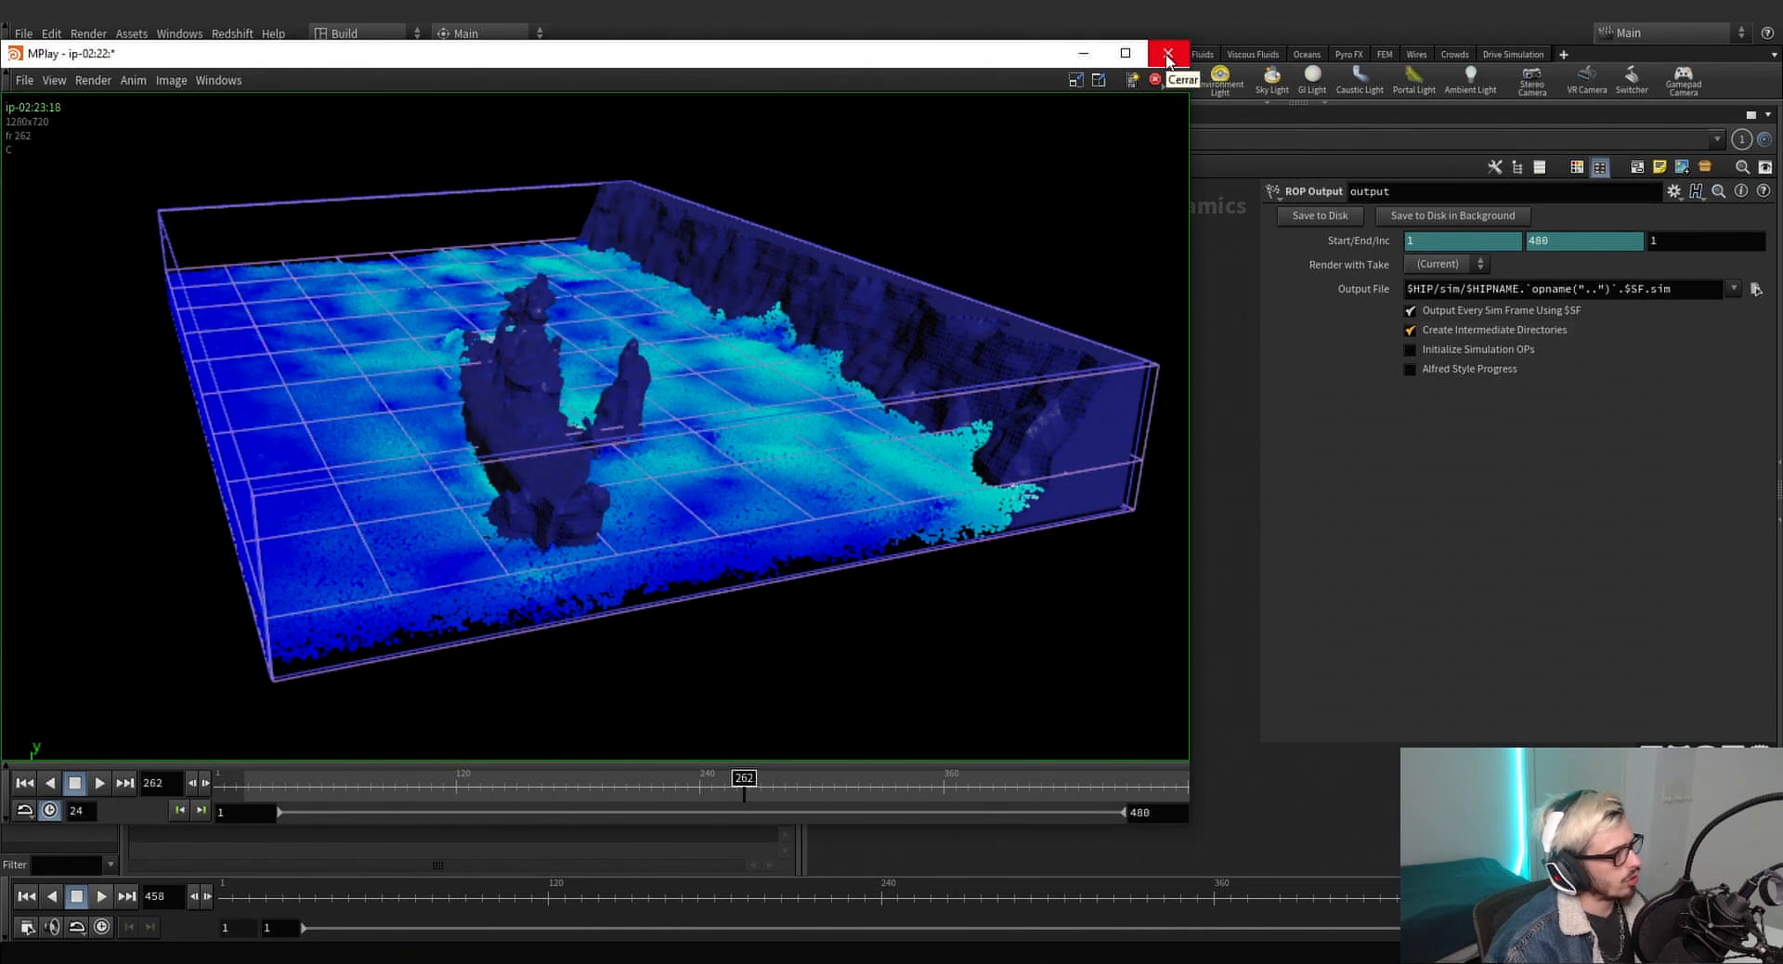
click(1168, 54)
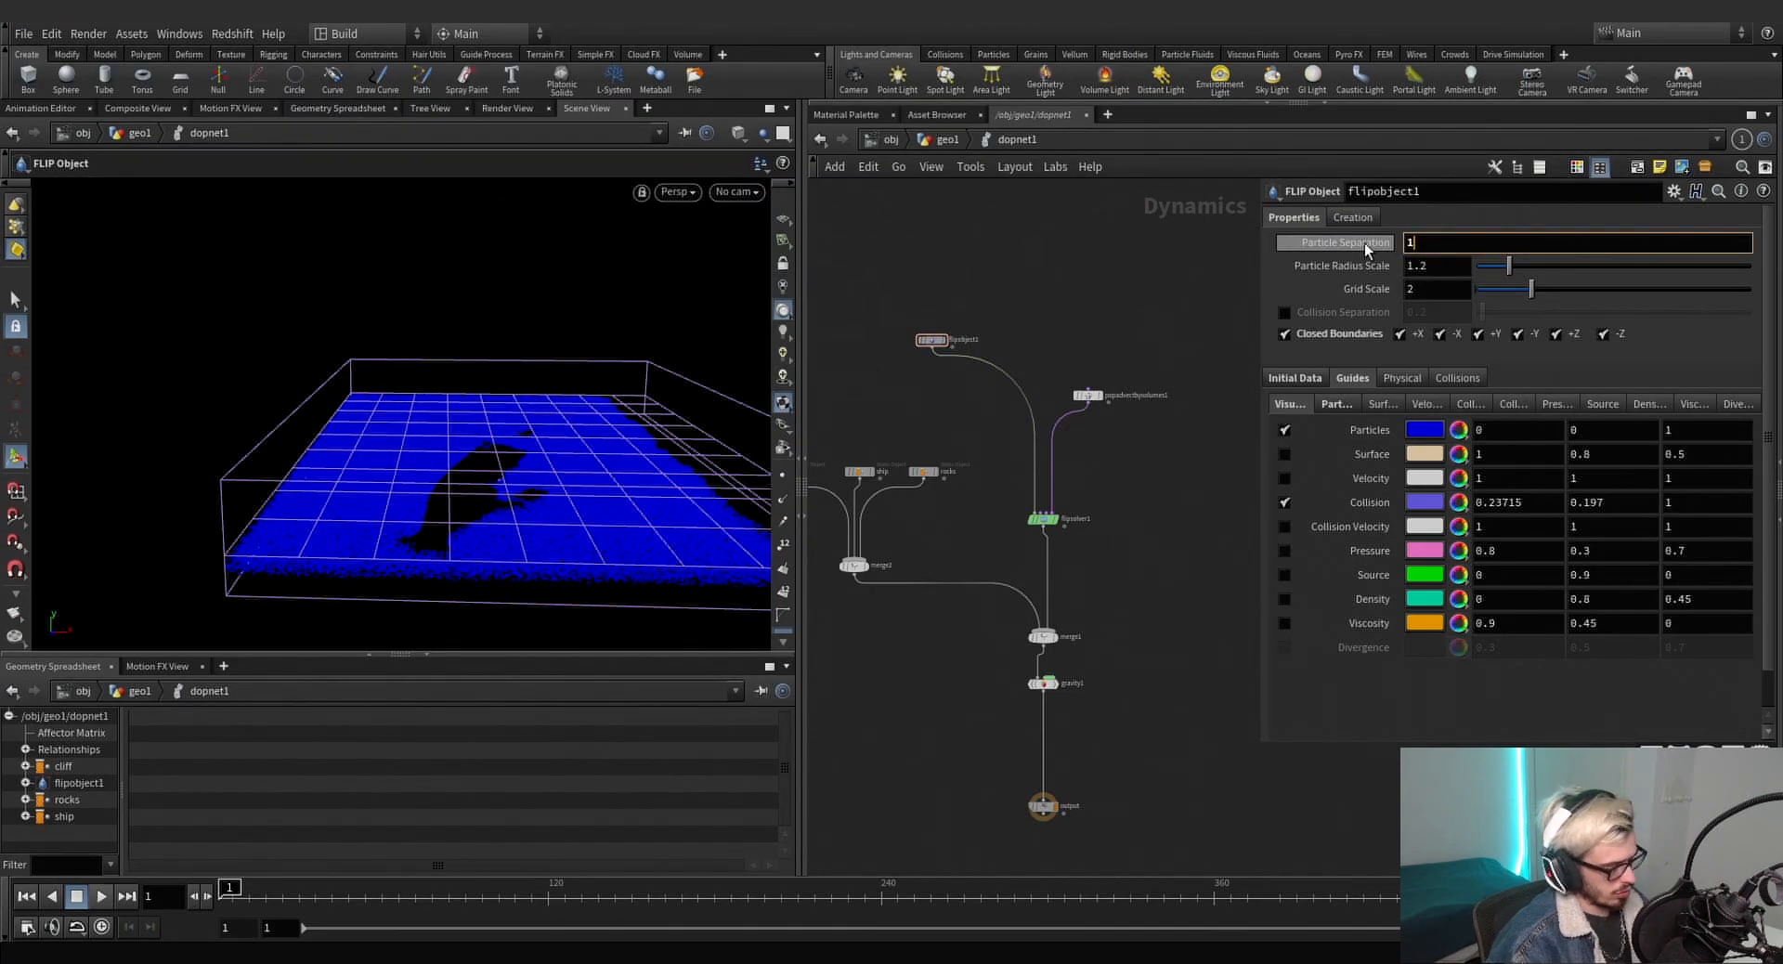
Set the FLIP object's Particle Separation to 1.3.
text(1.3)
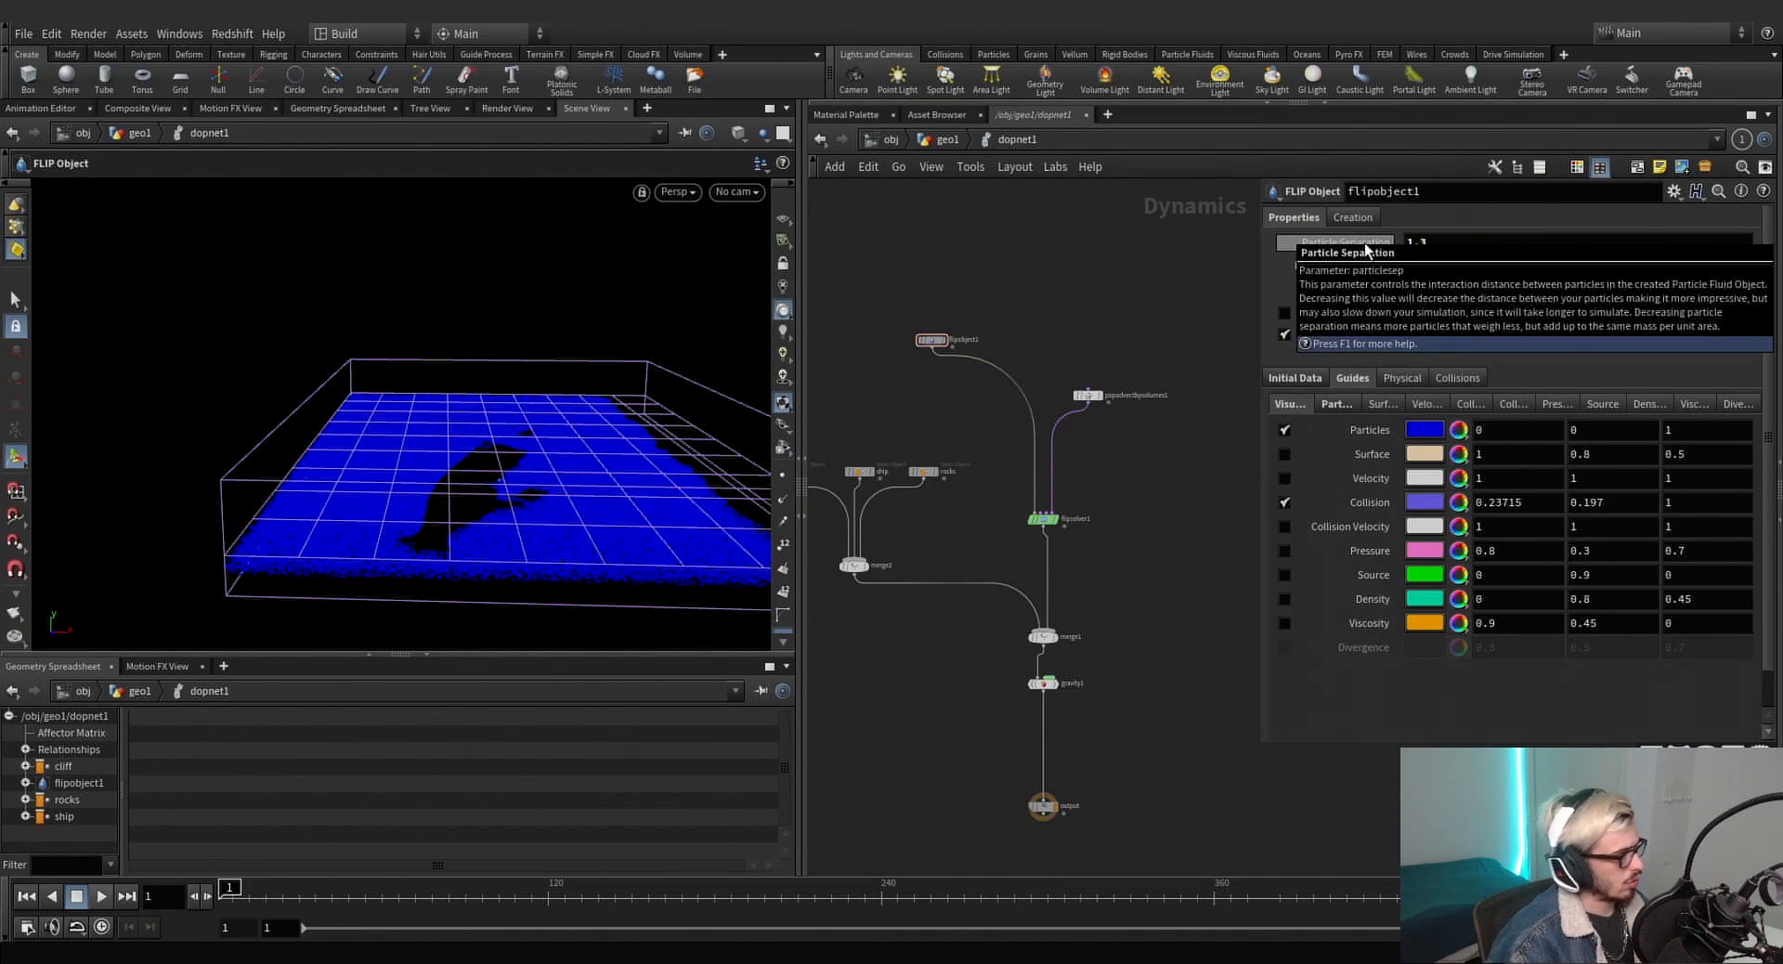
key(Return)
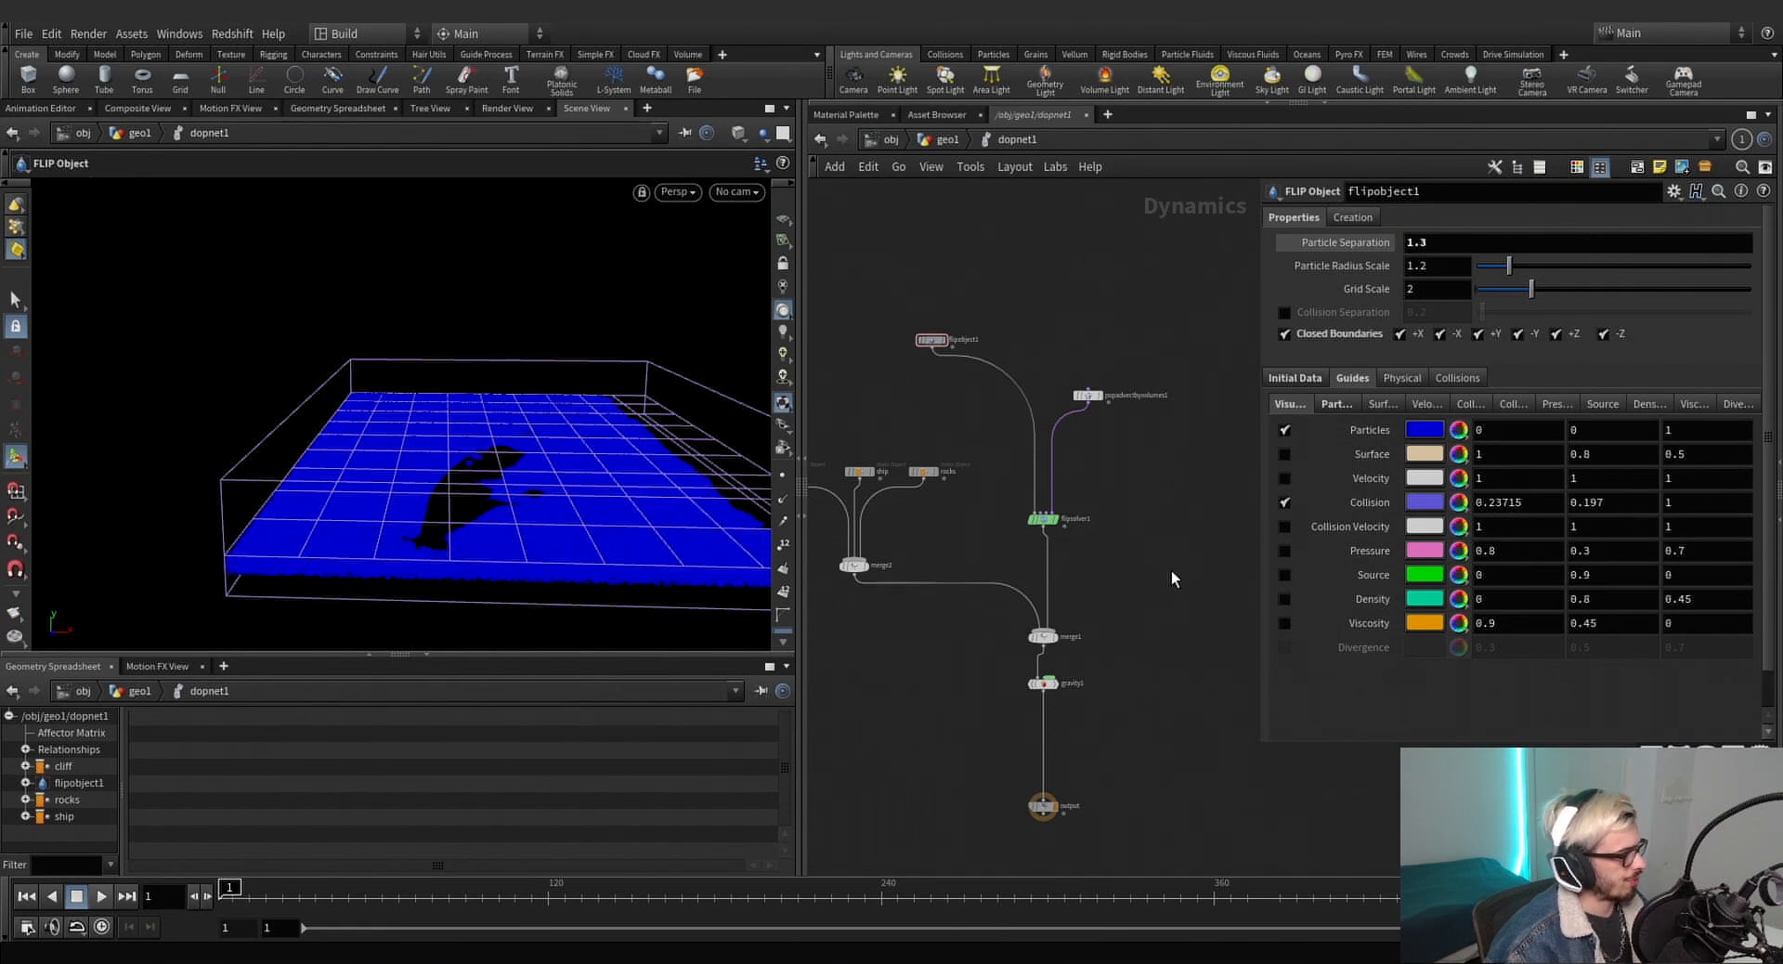
key(h)
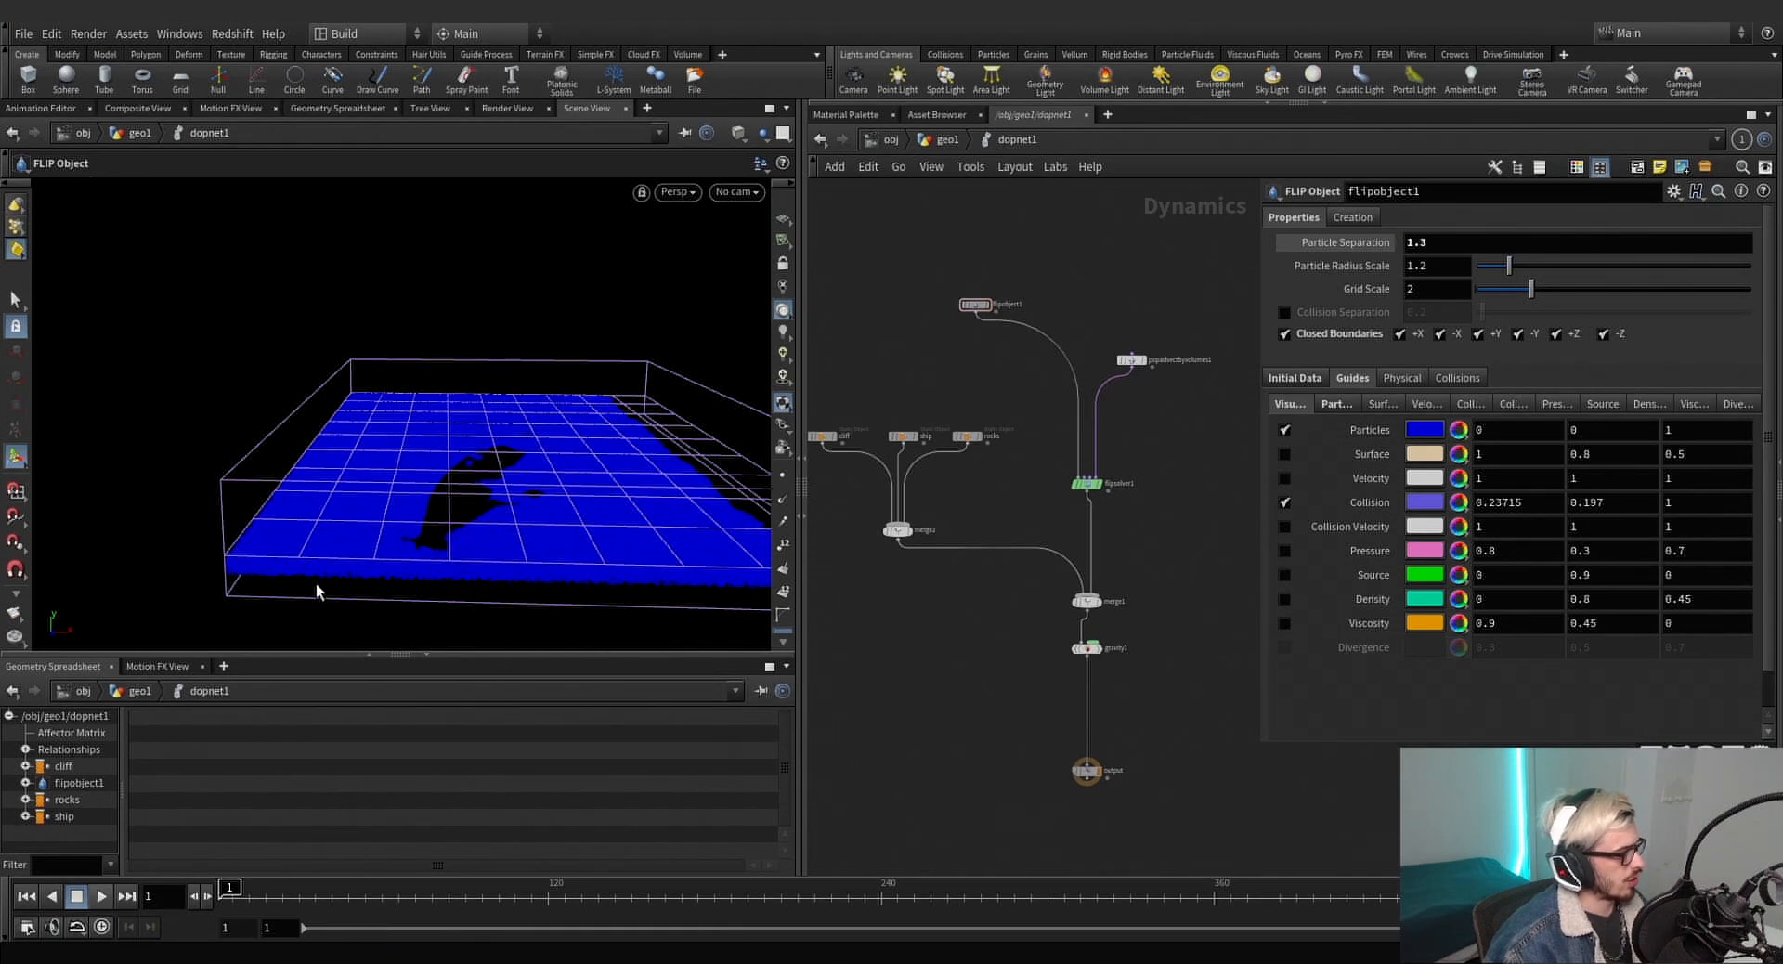
Render another simulation flipbook from a lower side angle, scrub it towards the end, and close the playback.
key(Escape)
drag(316, 583, 554, 450)
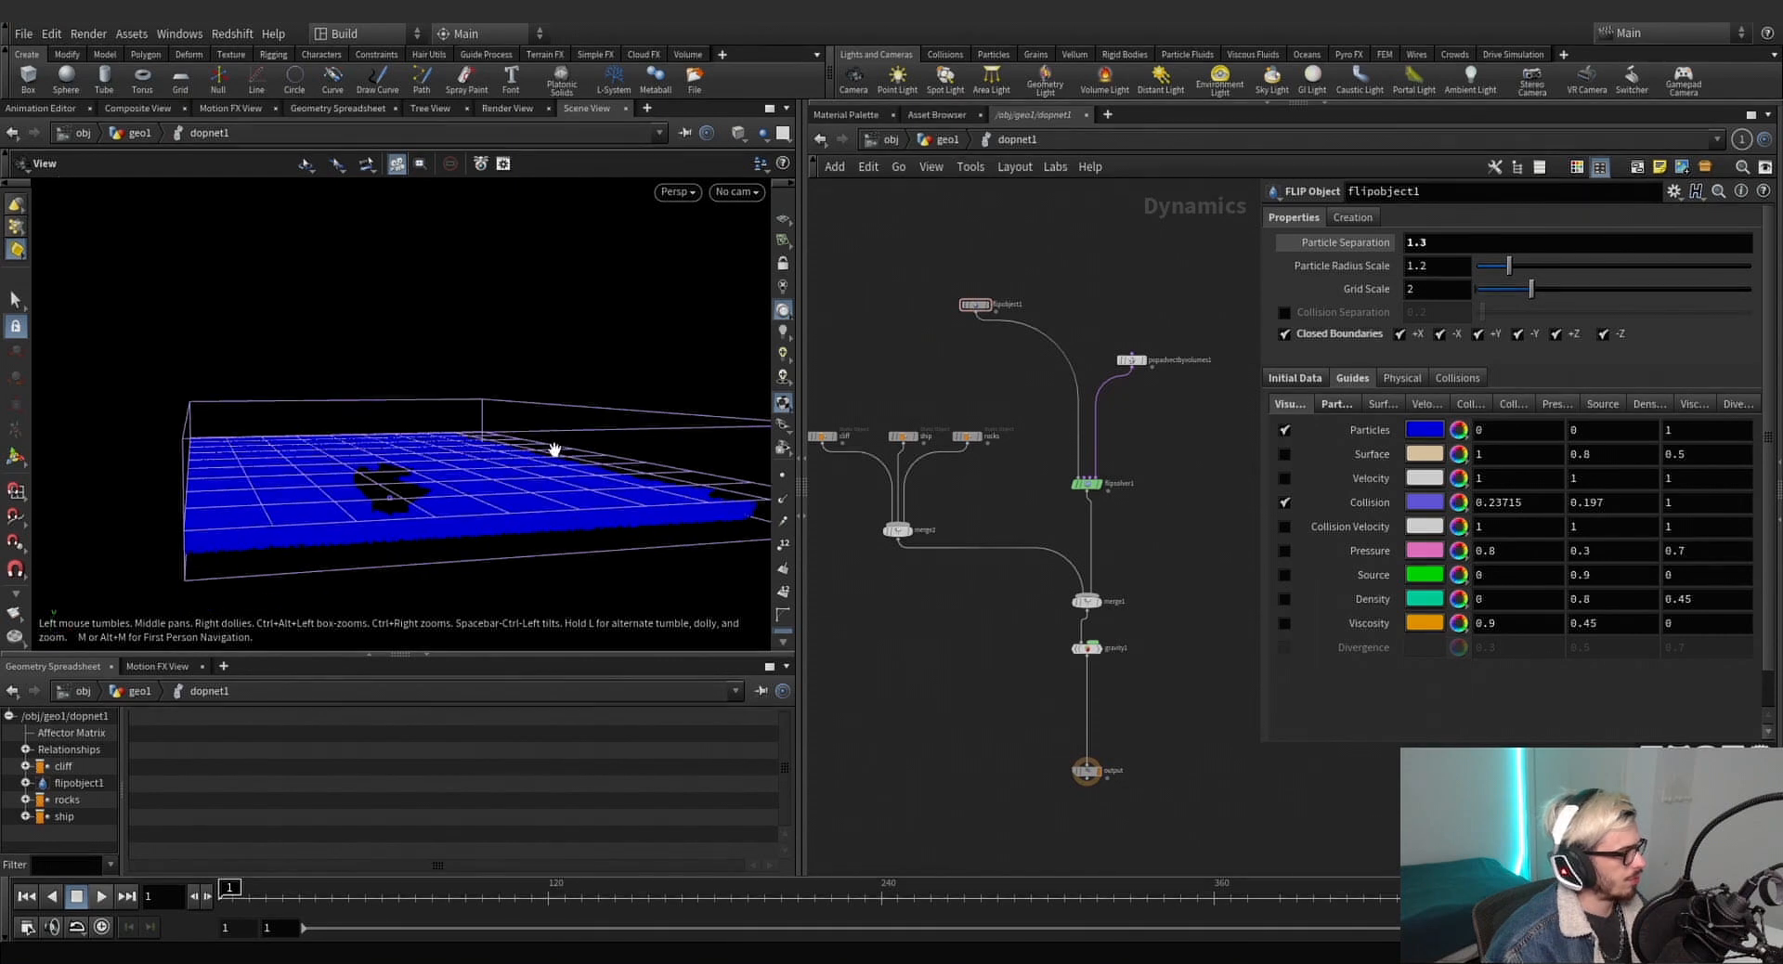
key(Return)
click(28, 627)
click(278, 817)
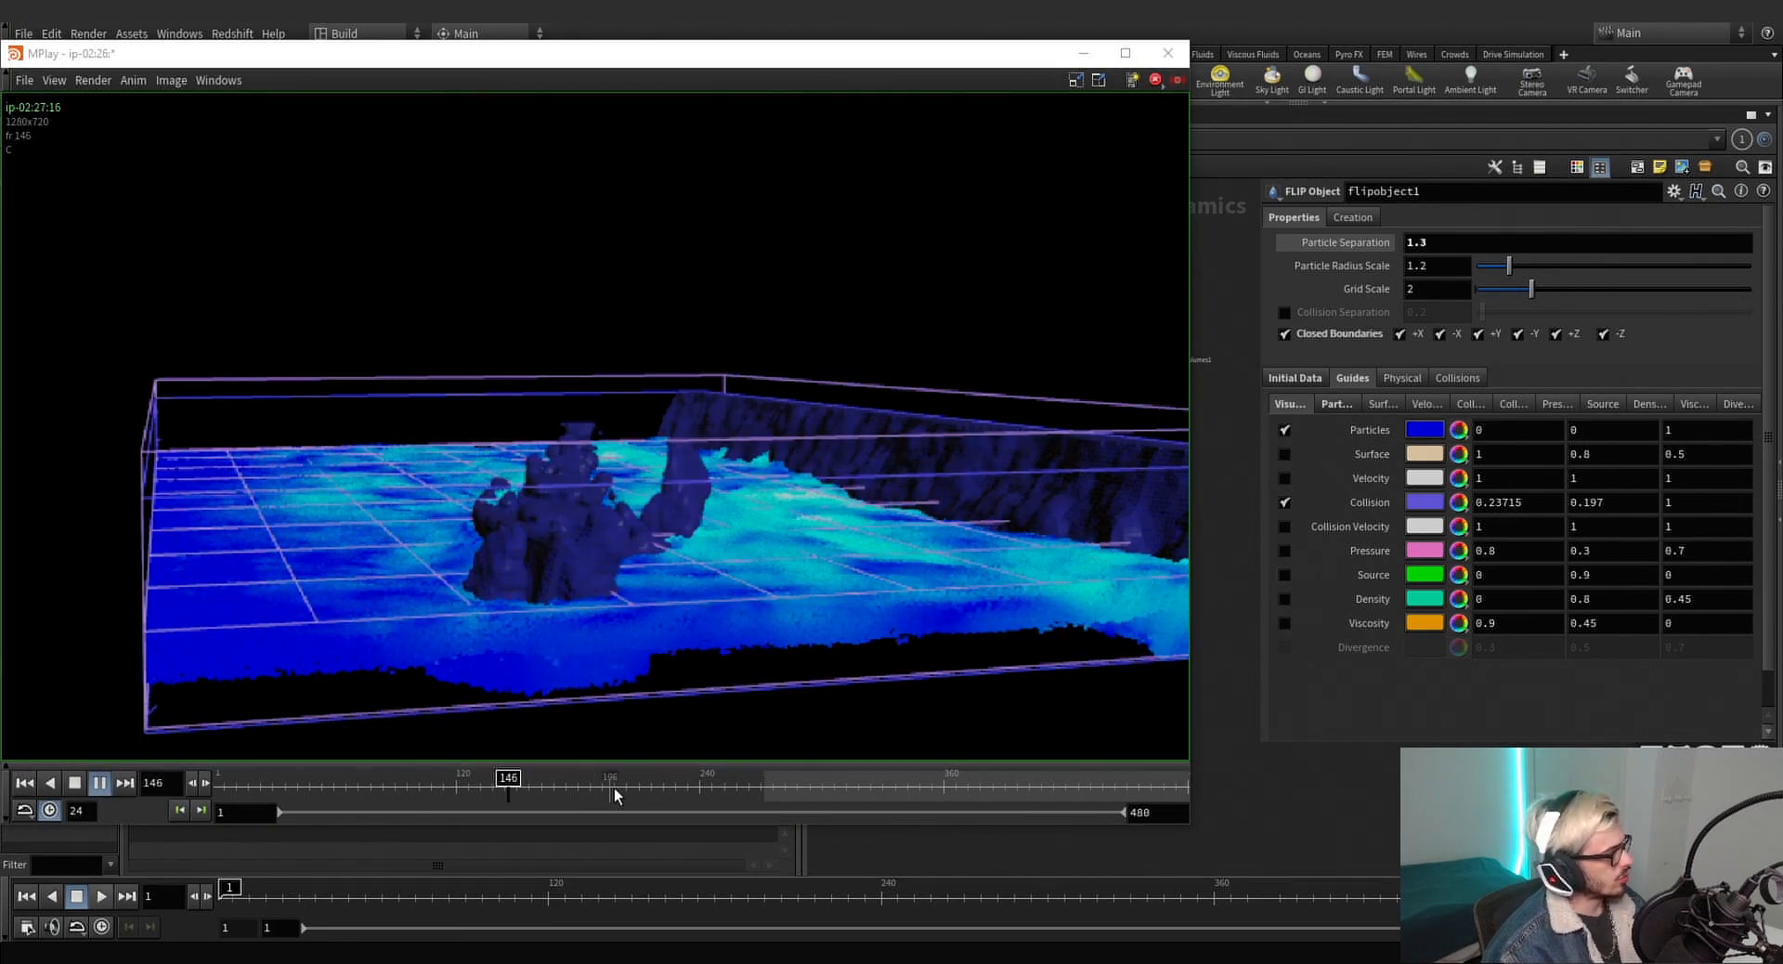
drag(664, 794, 1165, 829)
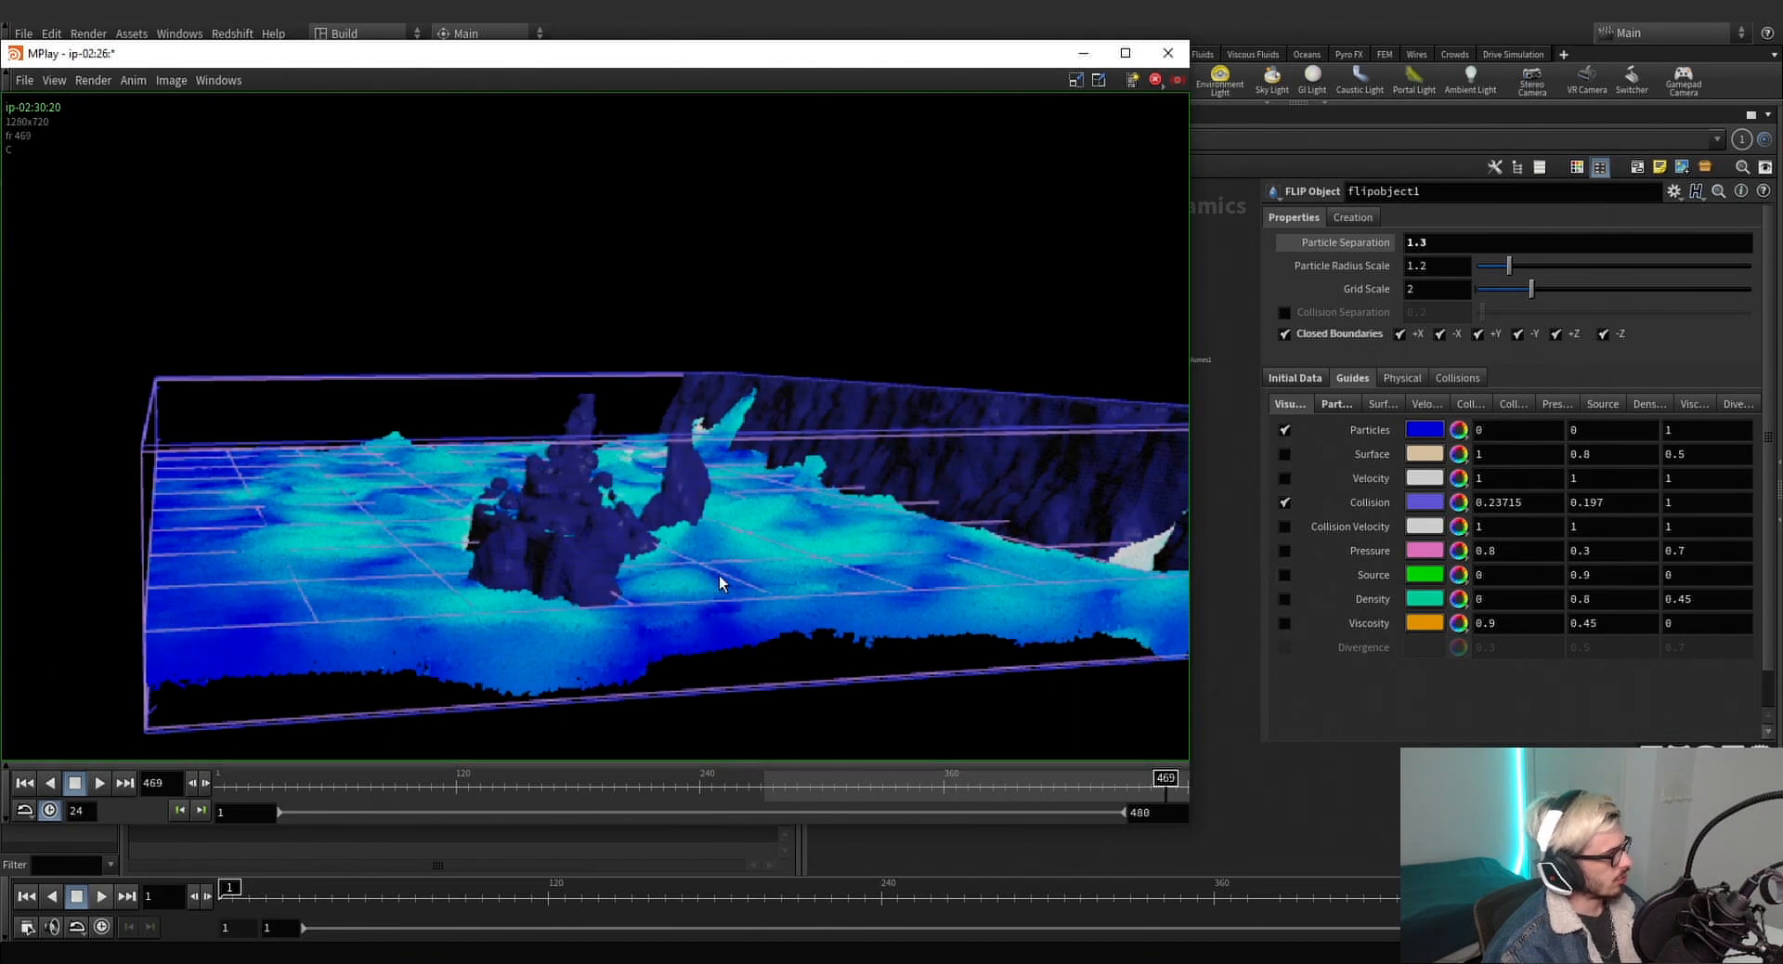
click(1157, 59)
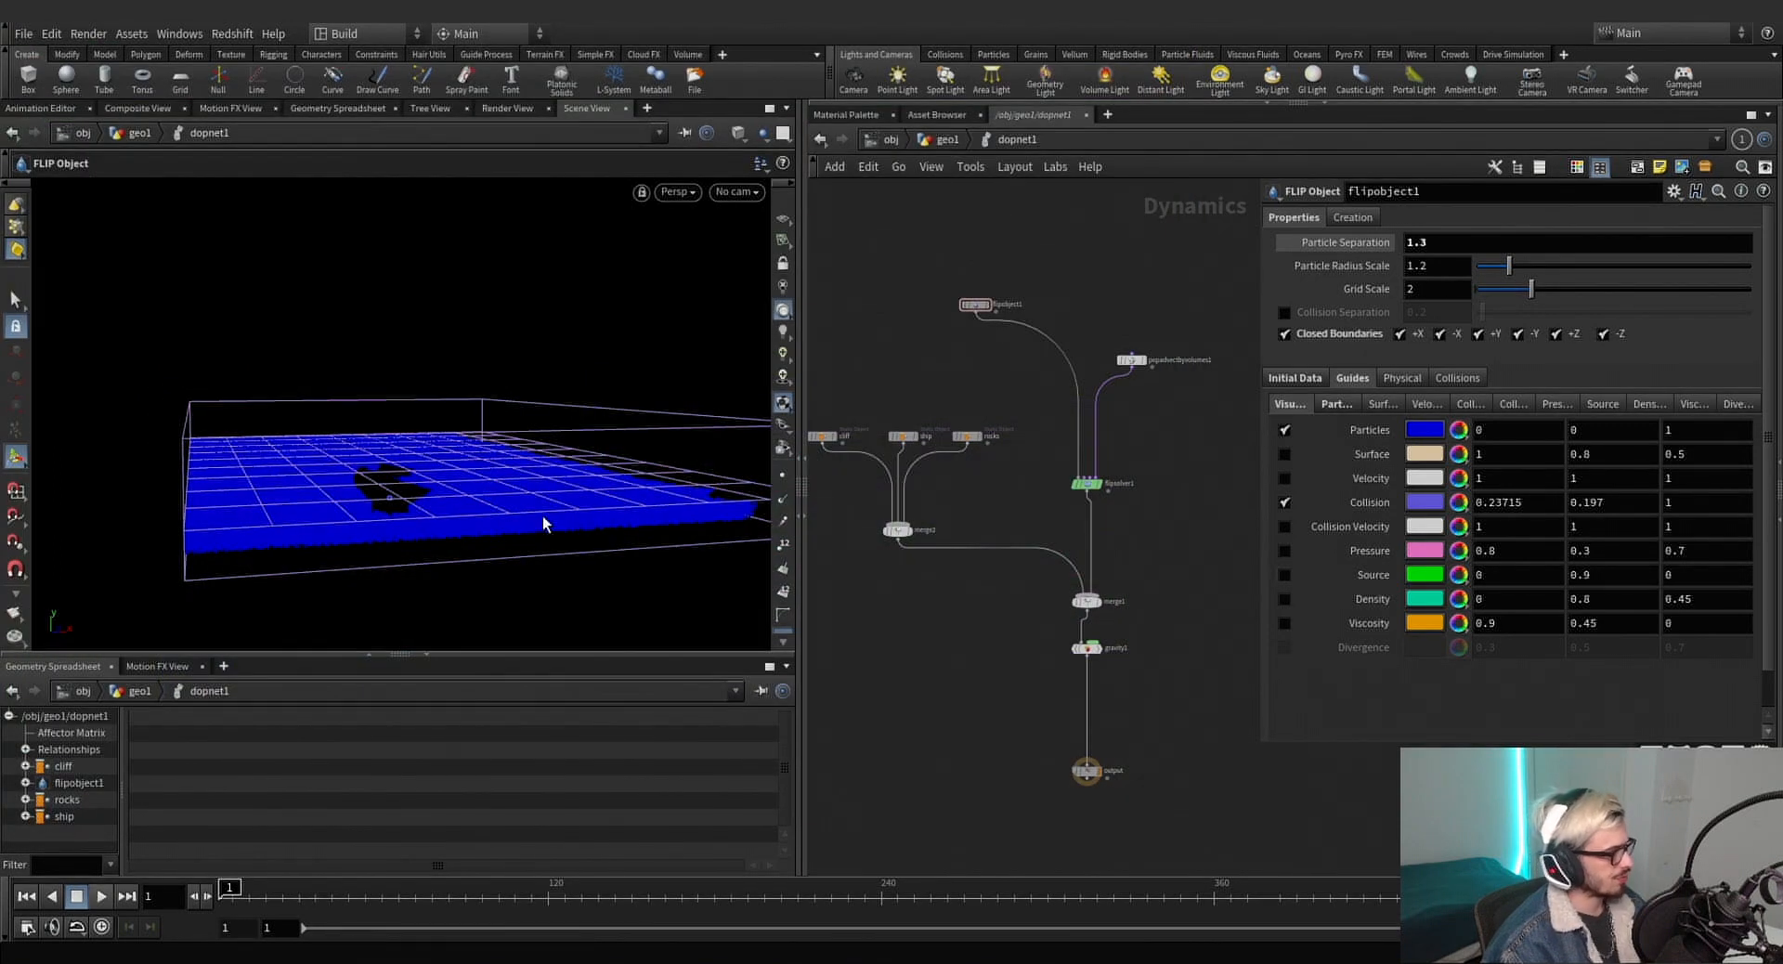
Return from the DOP network to the geo1 network, at the branches below attribwrangle1.
drag(543, 523, 621, 461)
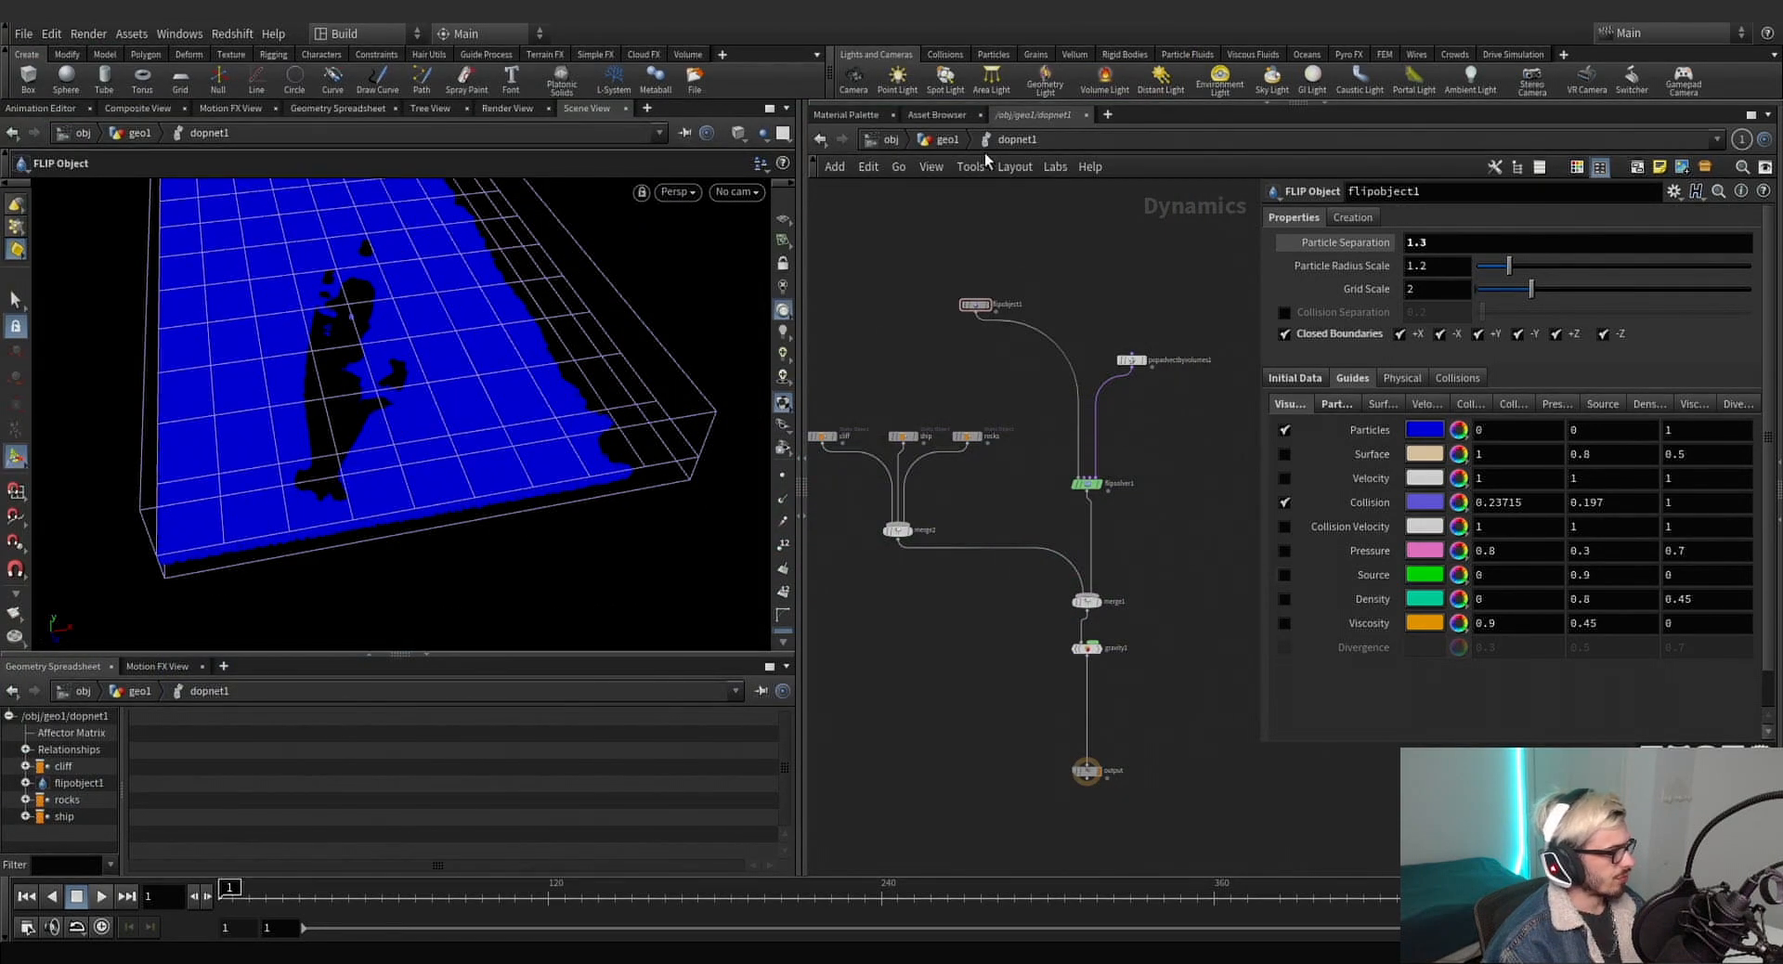
click(948, 139)
middle_drag(1050, 513, 812, 400)
scroll(988, 546, up, 5)
middle_drag(994, 709, 1038, 564)
scroll(1034, 656, down, 3)
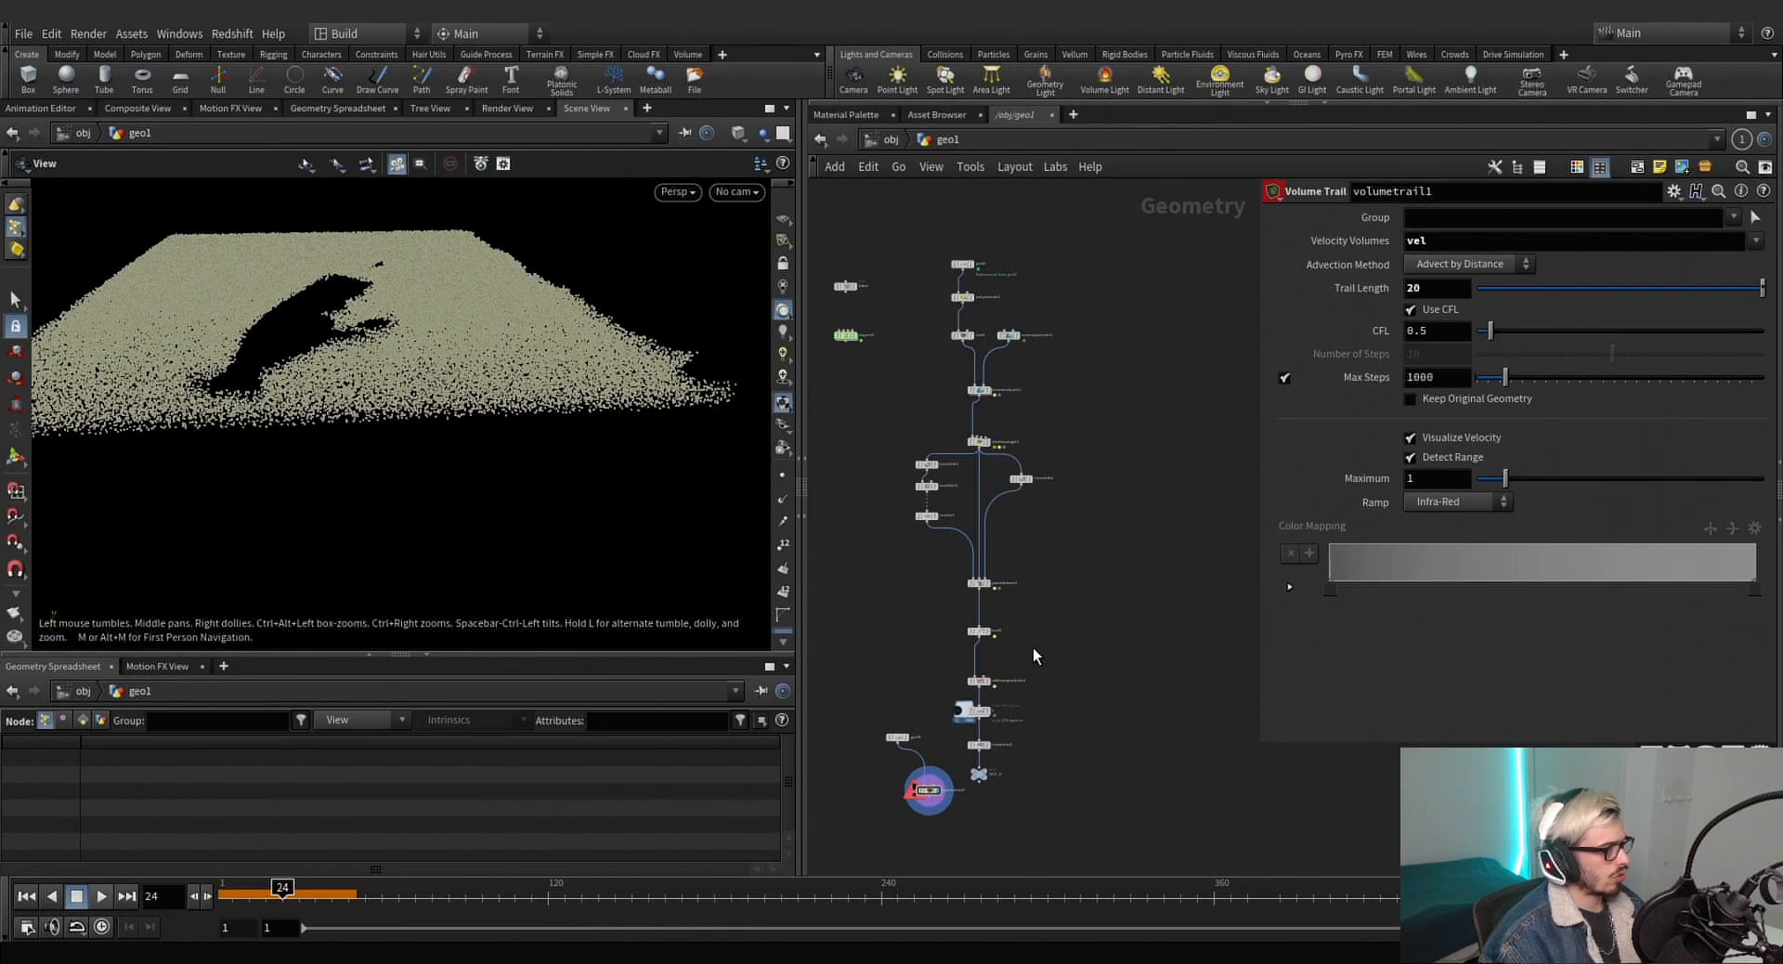
scroll(1034, 656, up, 3)
mouse_move(1051, 513)
middle_down()
mouse_move(1081, 513)
mouse_move(1058, 536)
middle_up()
scroll(1105, 536, up, 2)
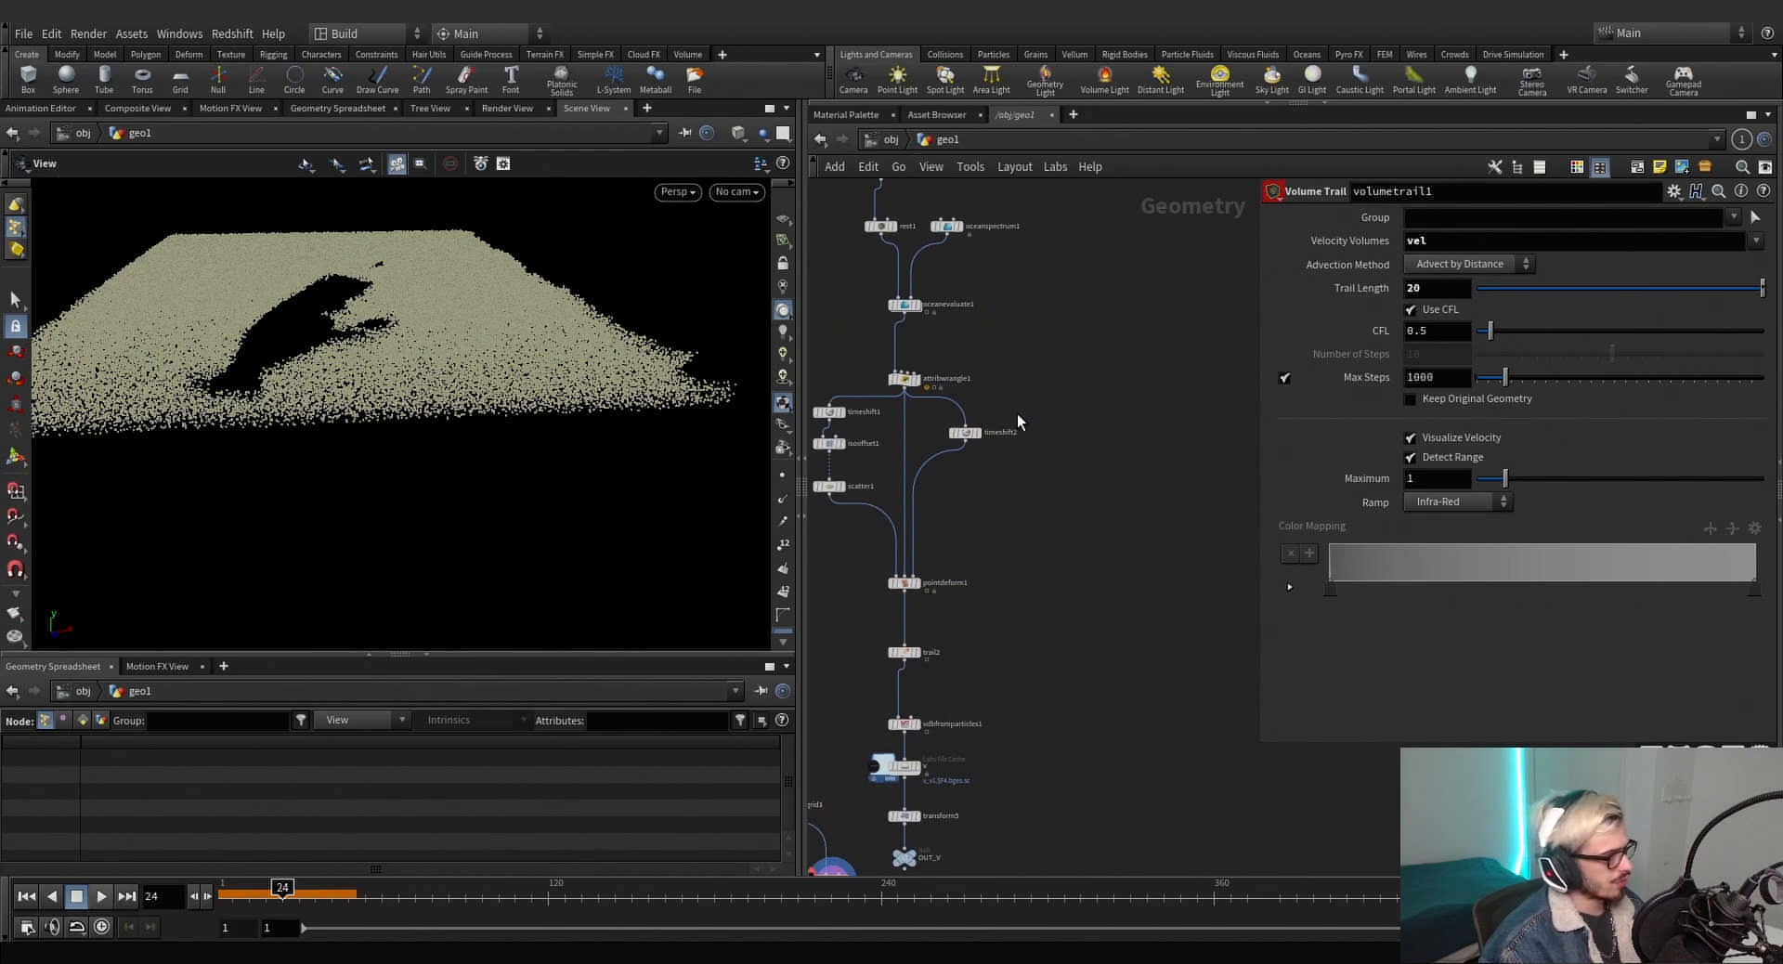
middle_drag(937, 496, 1004, 532)
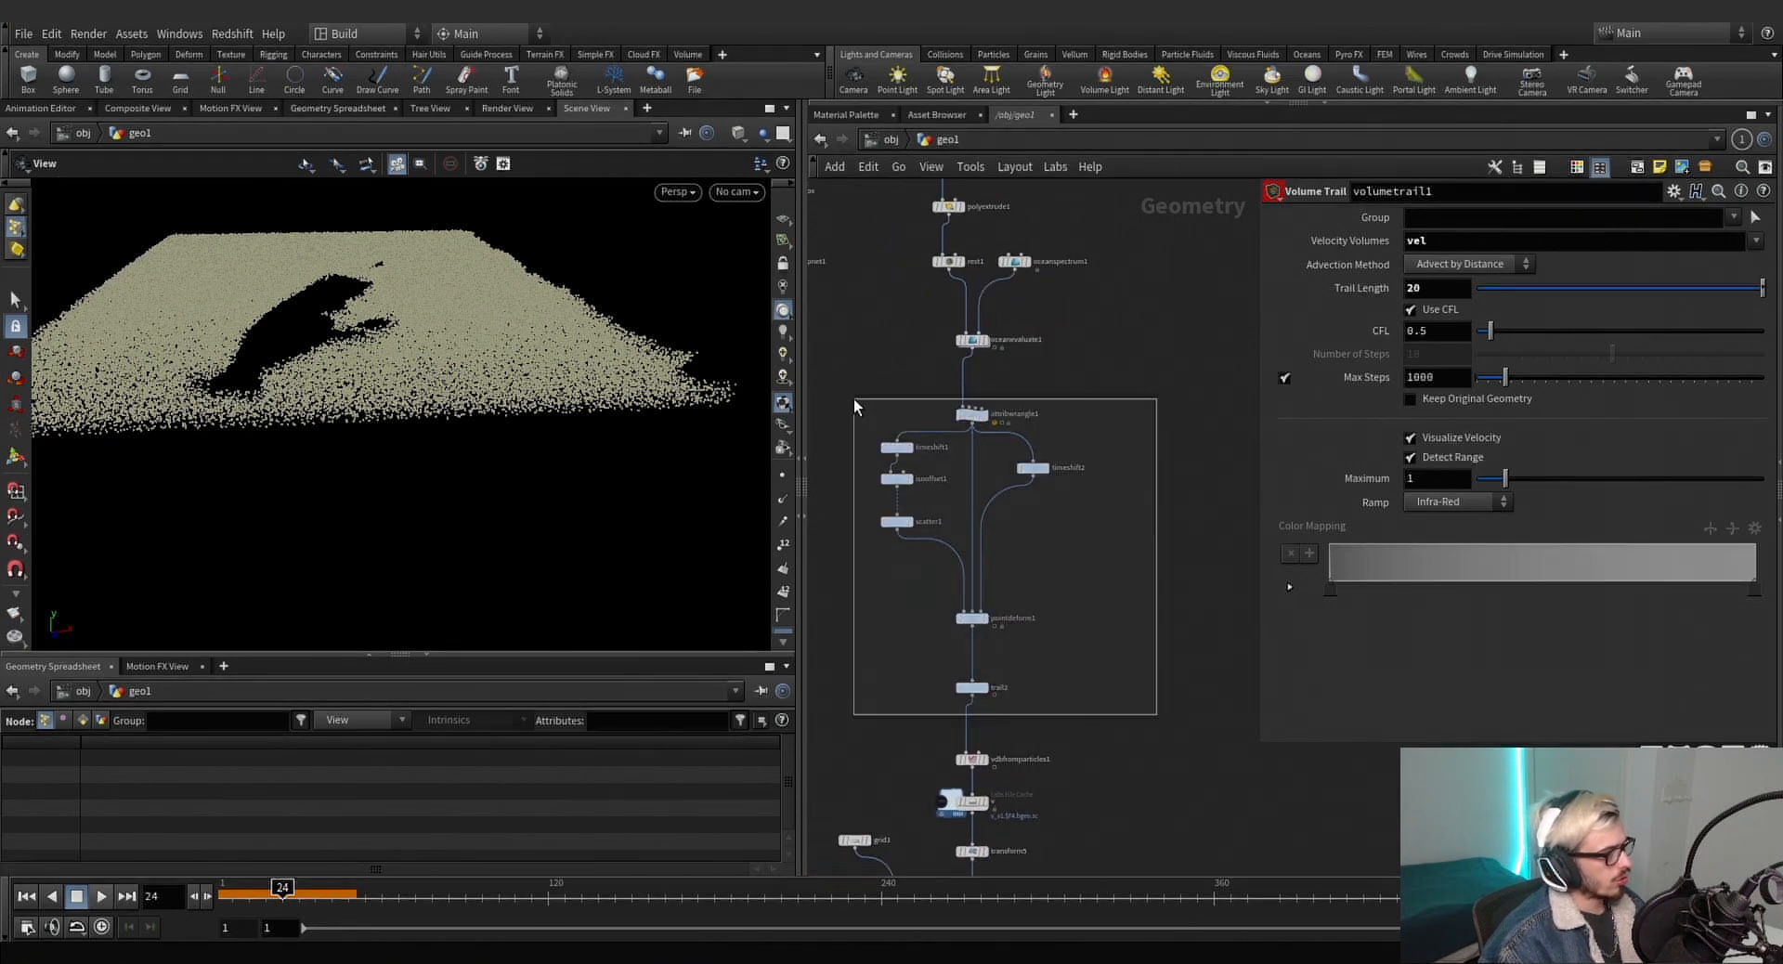
Shift both time shift nodes, the ISO offset, scatter, pointdeform1 and trail2 down together, away from attribwrangle1.
drag(855, 398, 855, 399)
drag(1135, 666, 1099, 669)
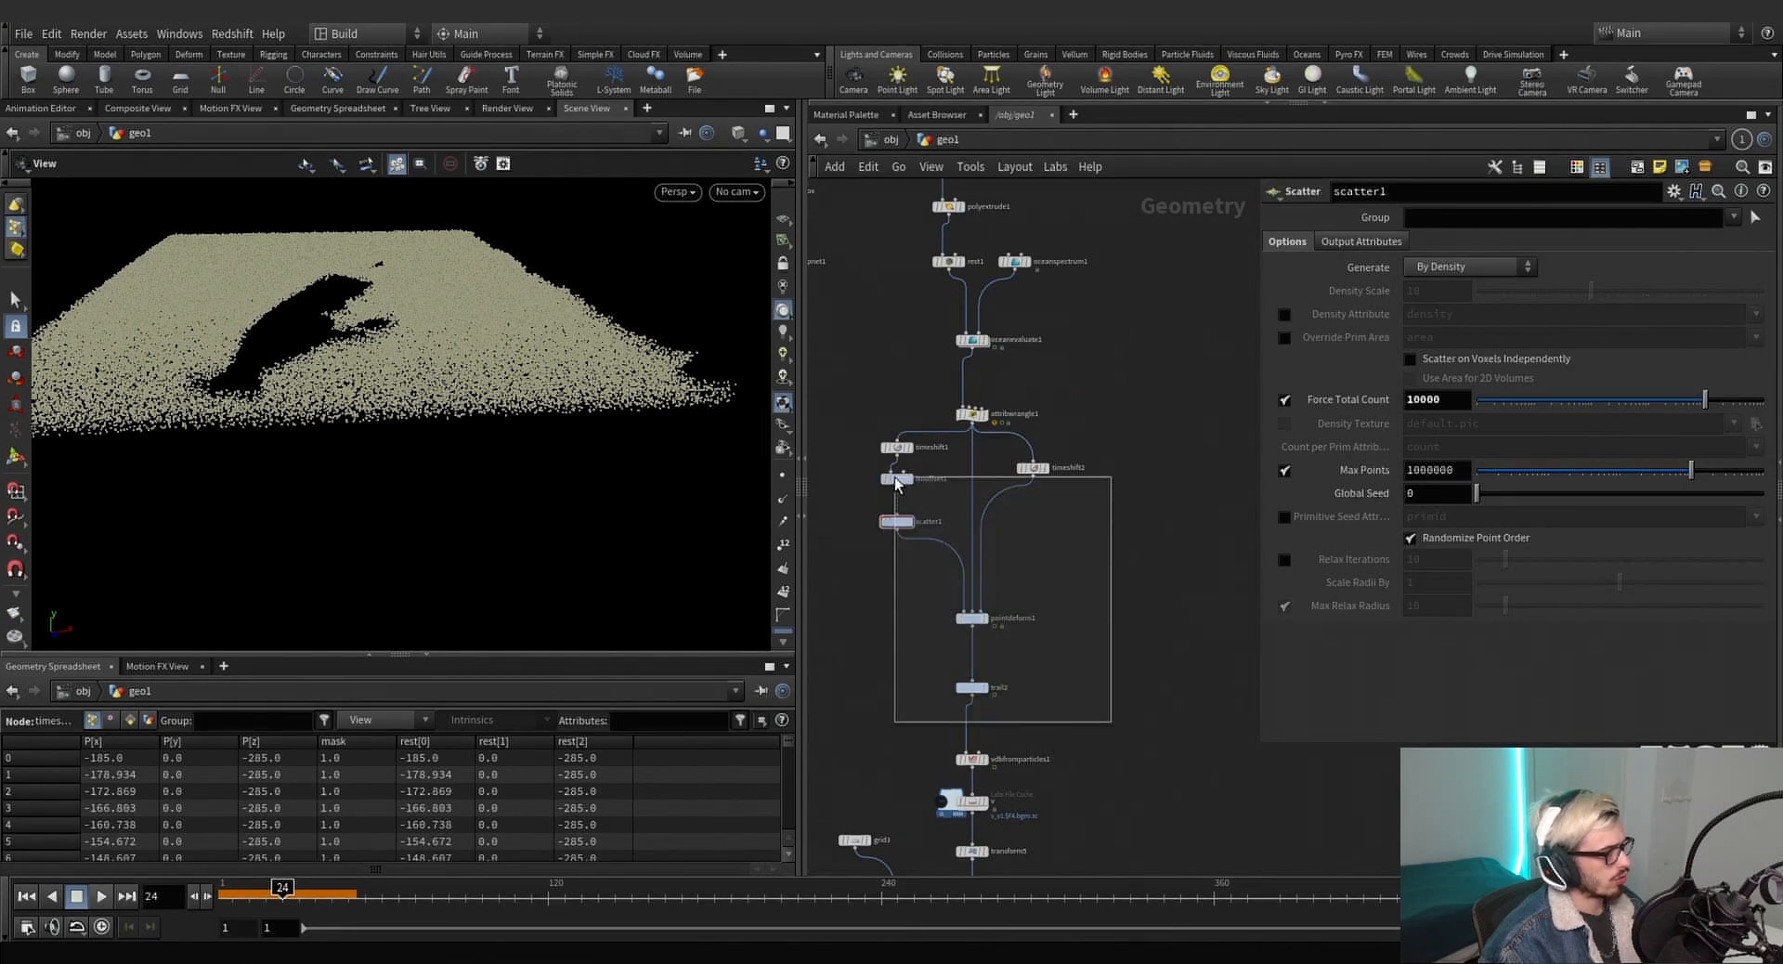
mouse_move(896, 483)
mouse_down()
mouse_move(891, 446)
mouse_move(893, 460)
mouse_up()
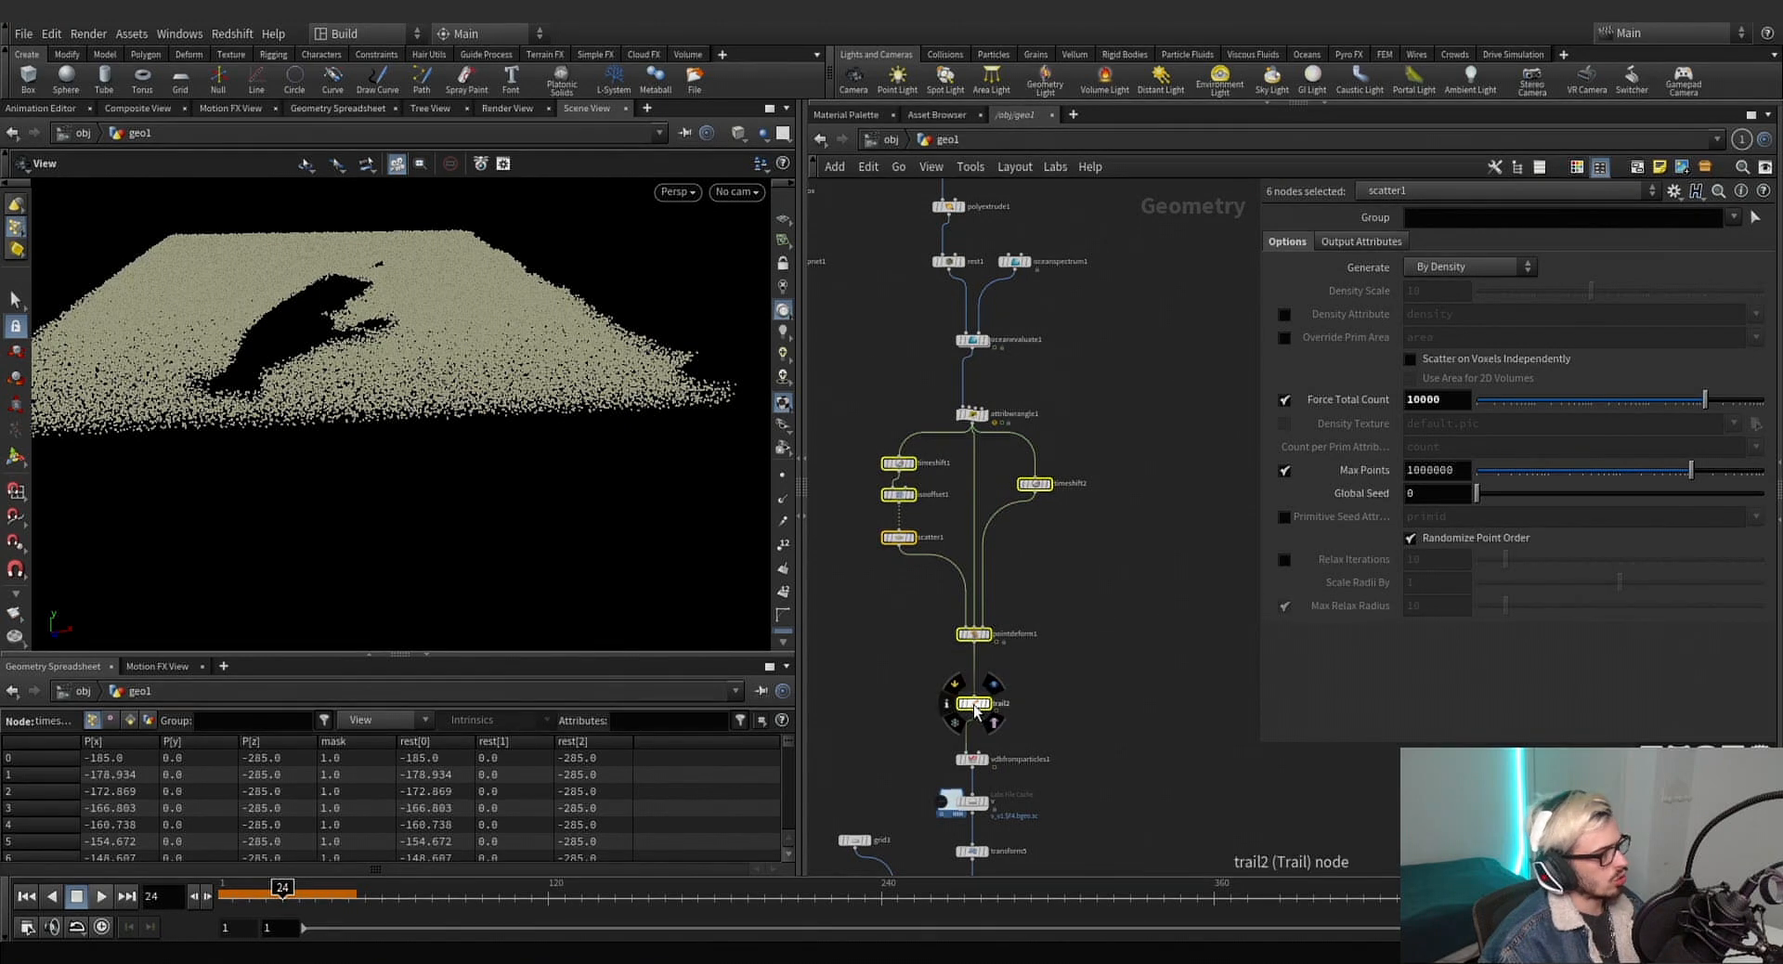
drag(973, 703, 972, 710)
middle_drag(1105, 605, 1072, 553)
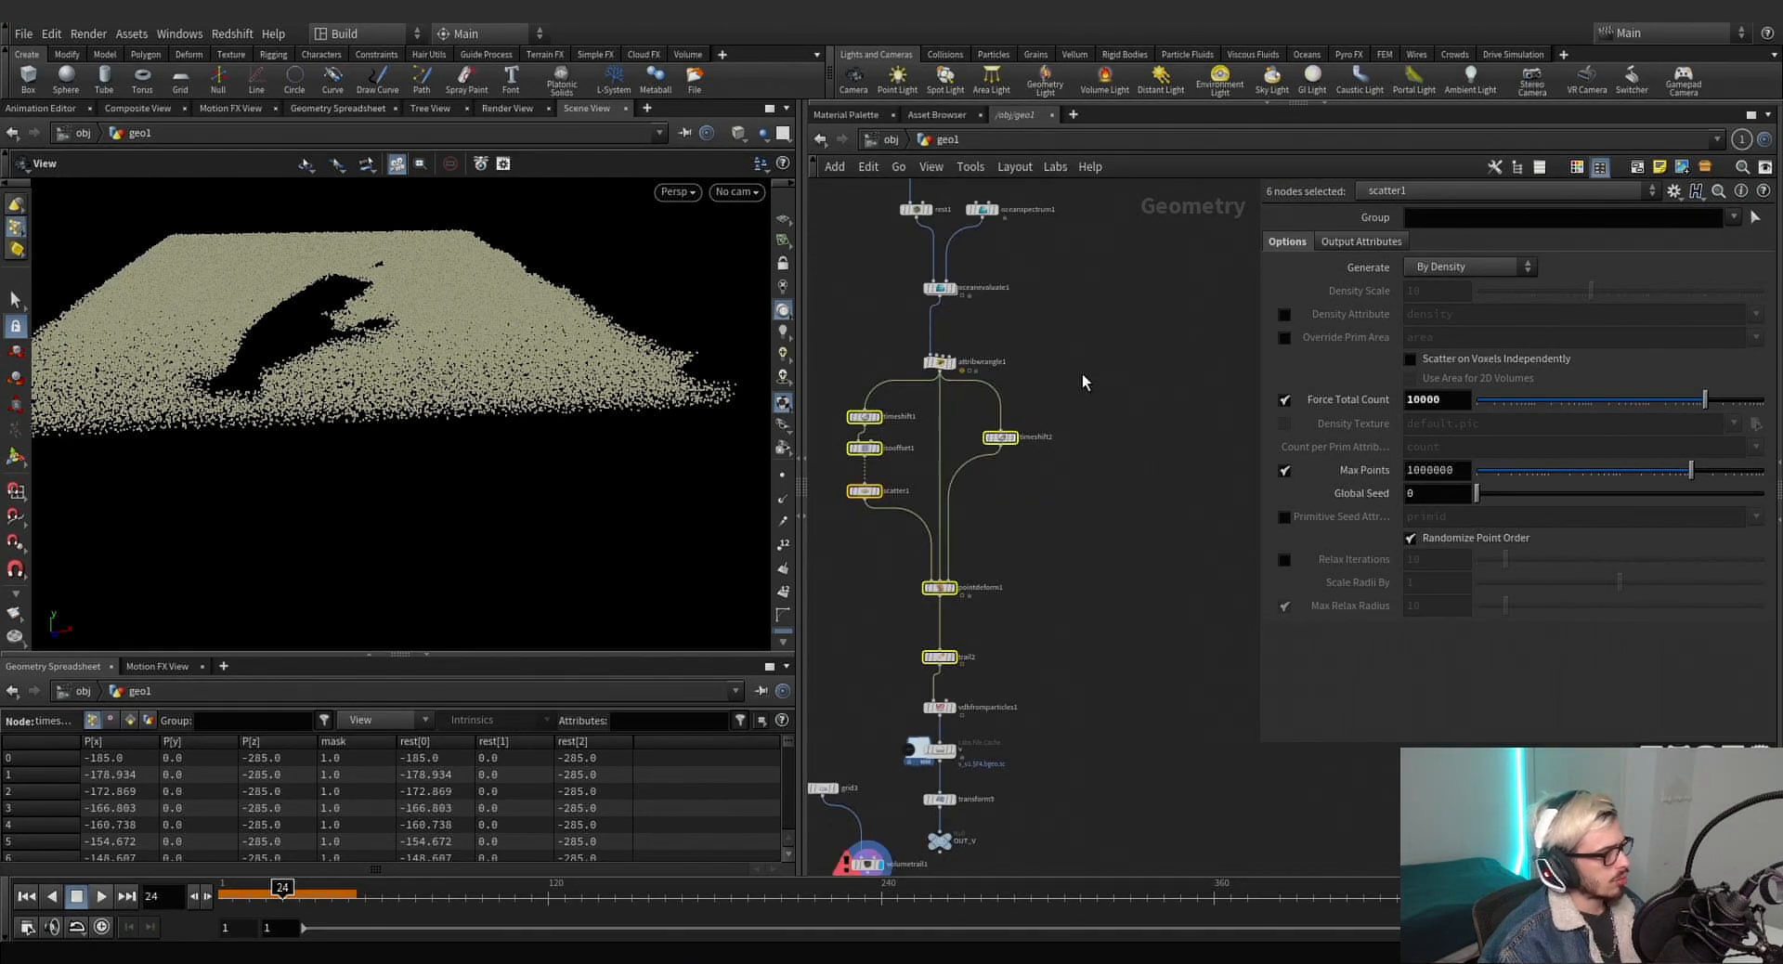
Display attribwrangle1 and branch a VDB from Polygons node off its output.
click(1084, 380)
click(951, 363)
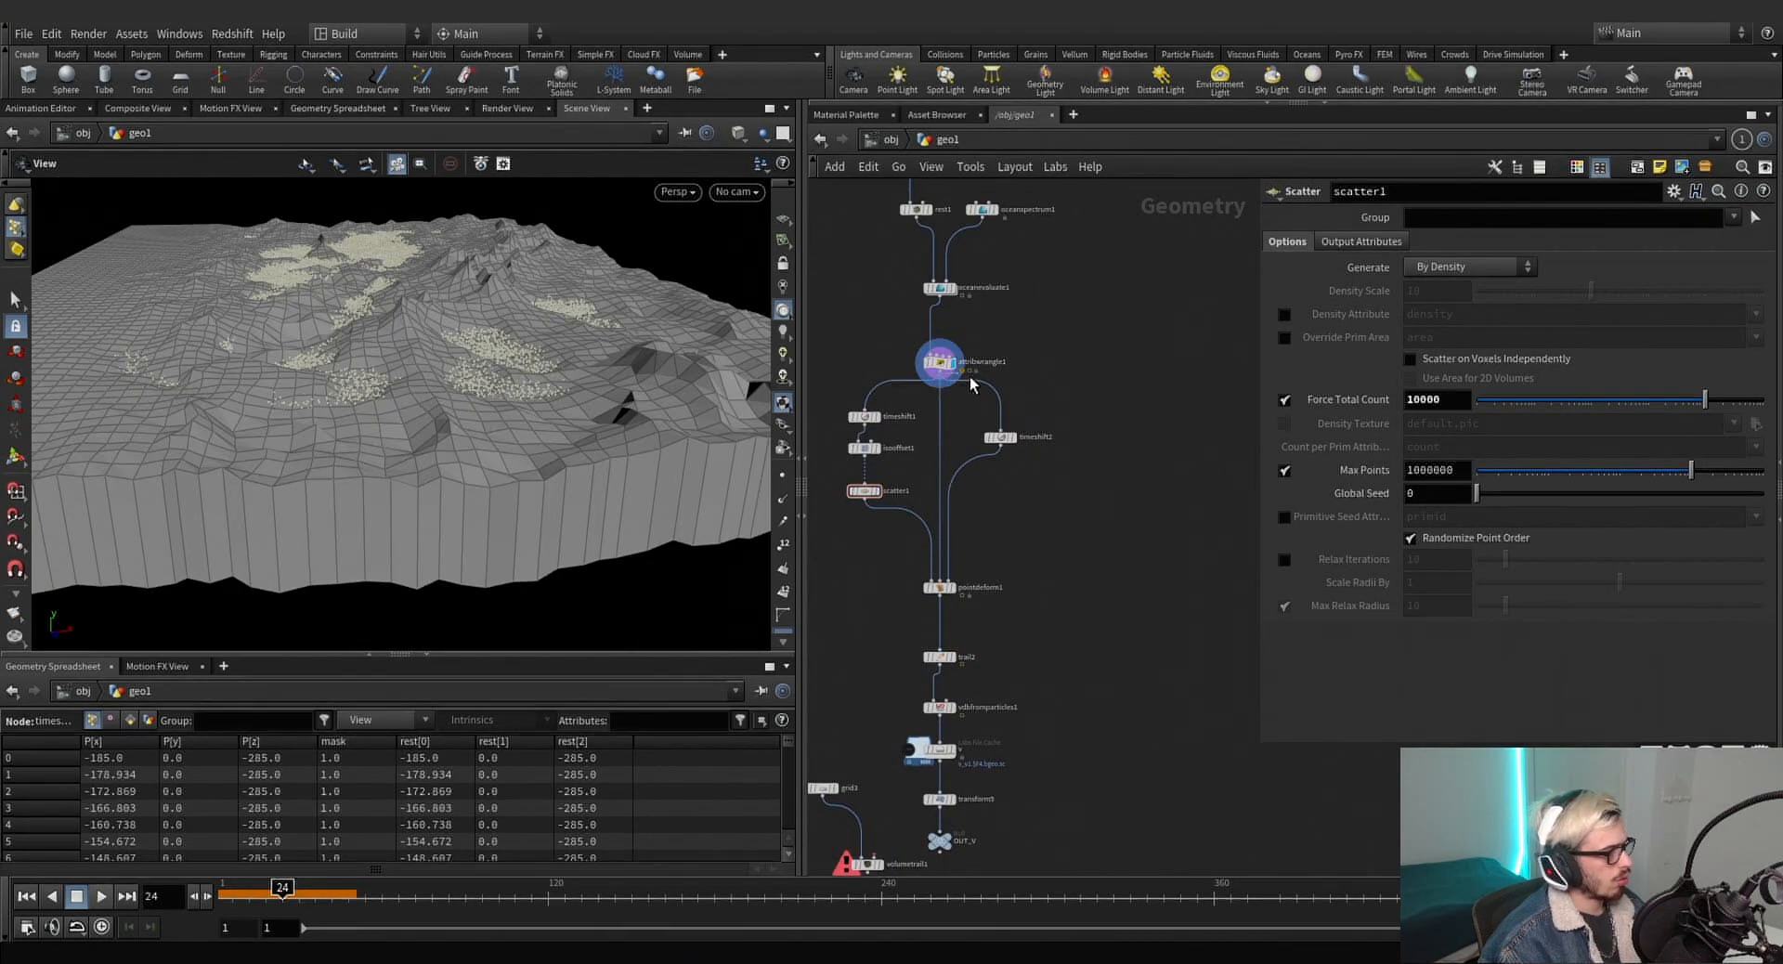
drag(943, 377, 1112, 531)
key(Tab)
text(vdb f)
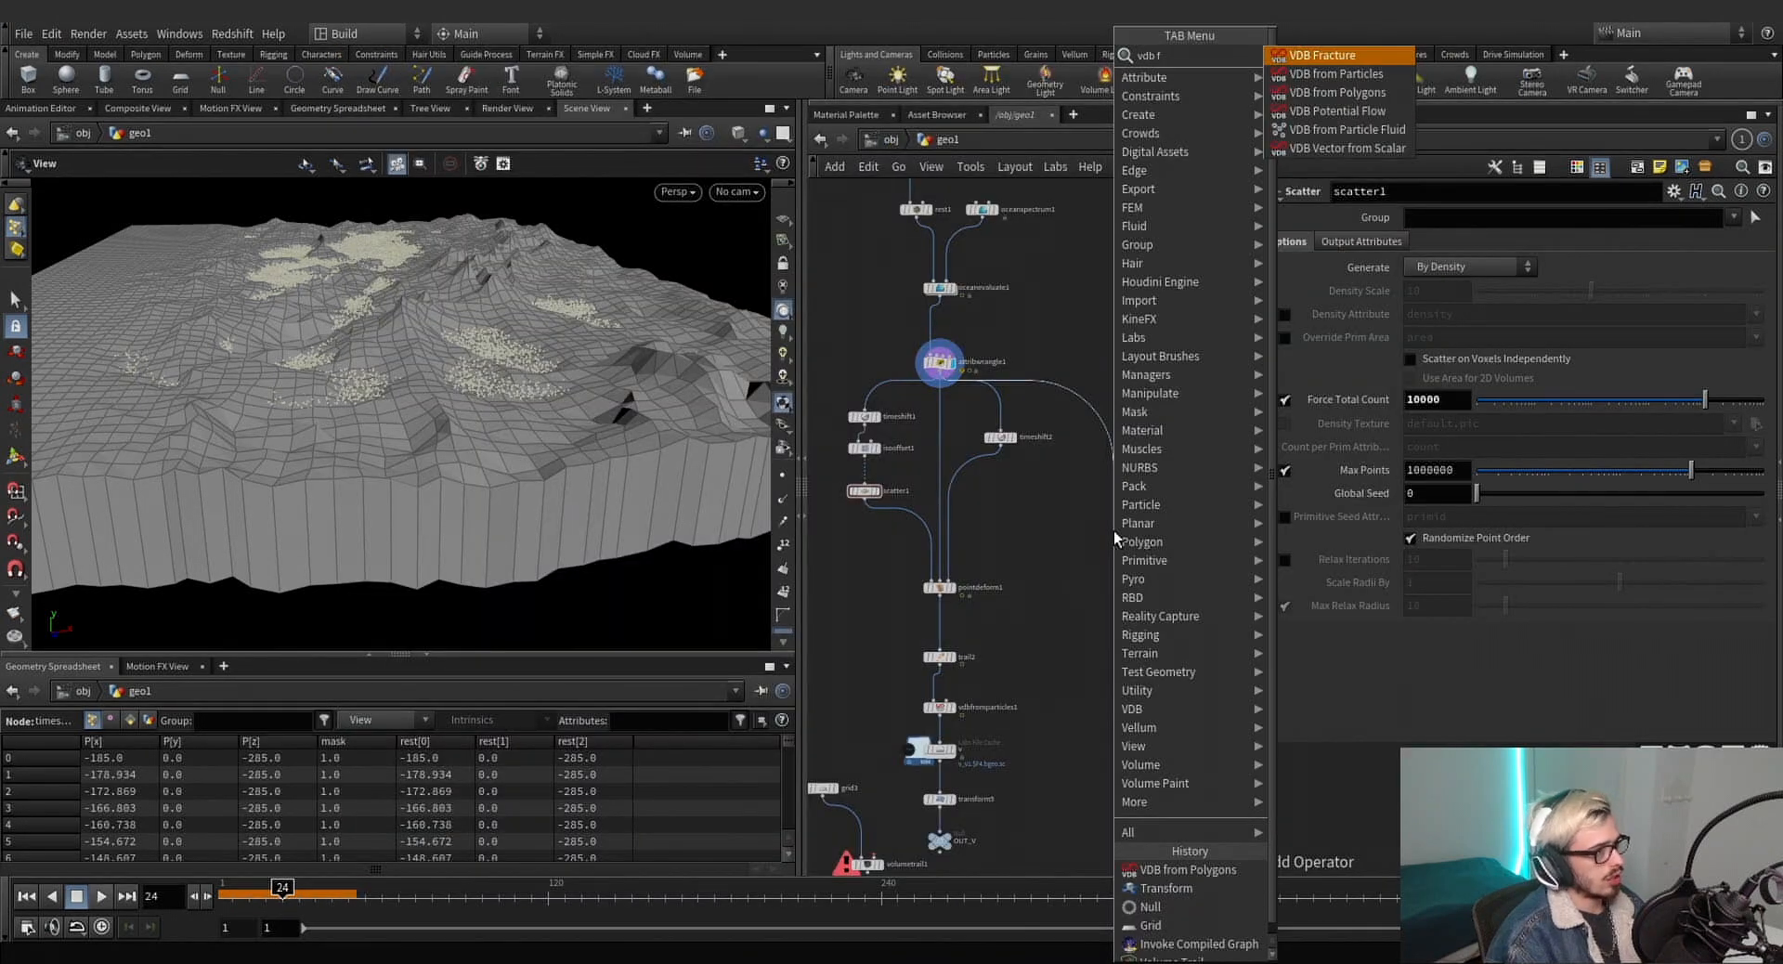
text(rom)
key(Down)
key(Return)
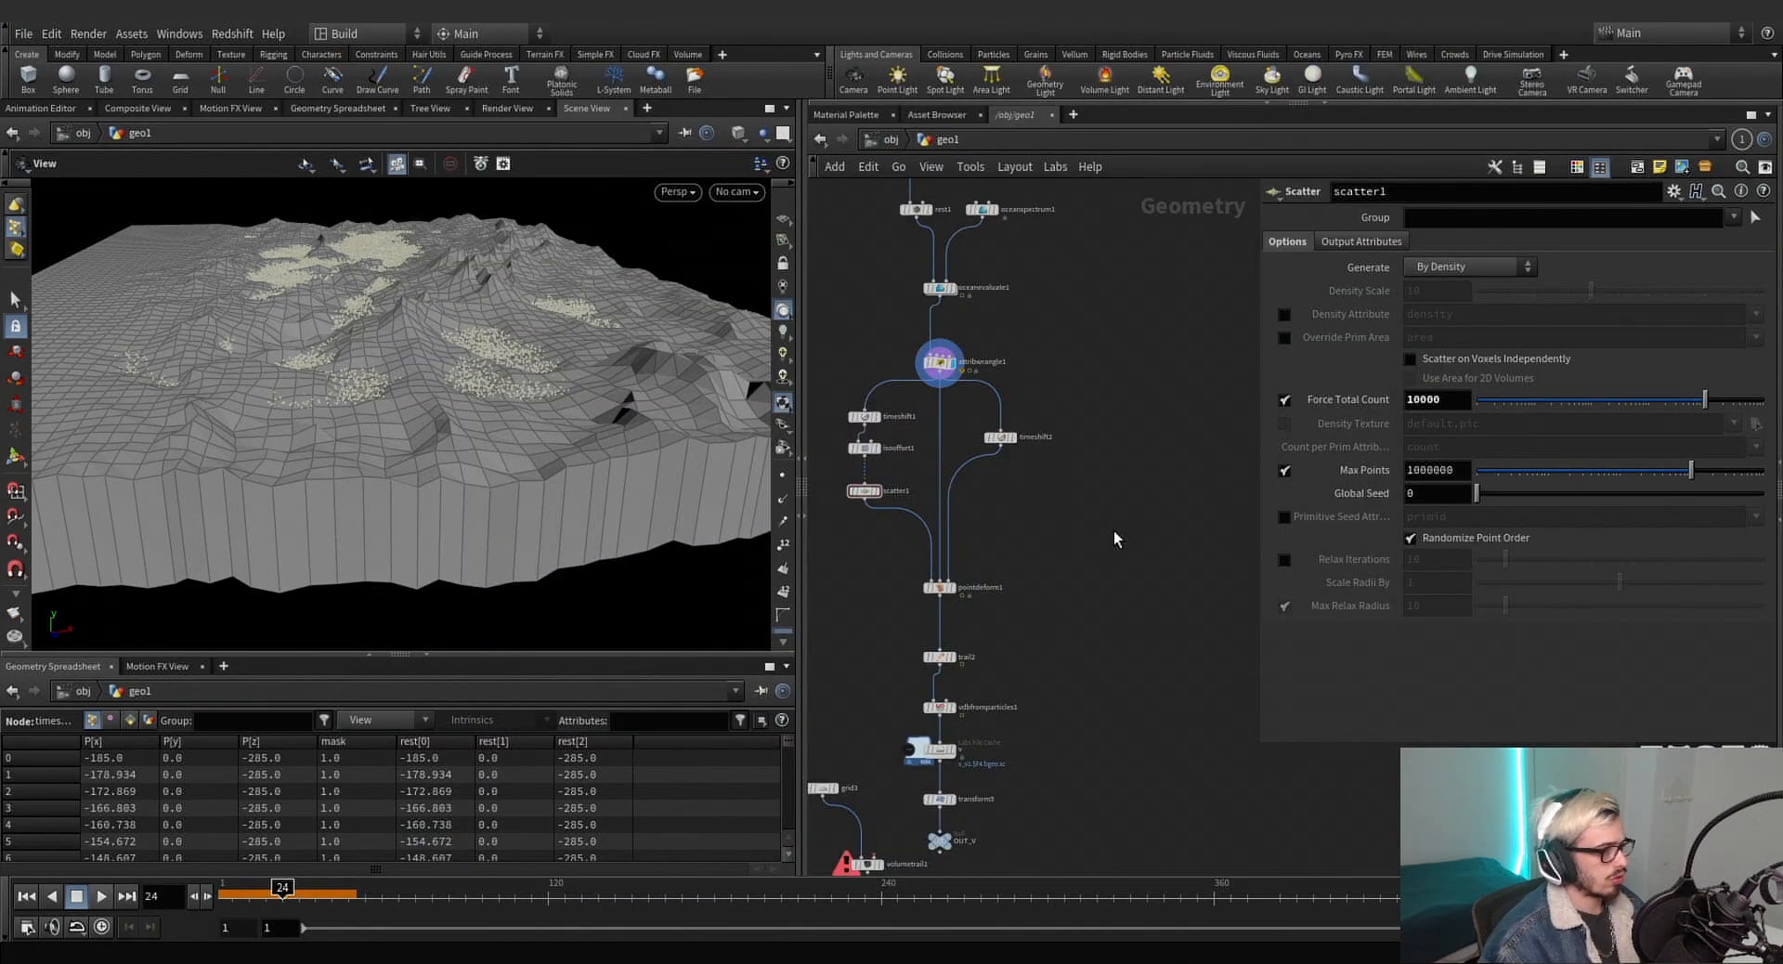
click(1112, 531)
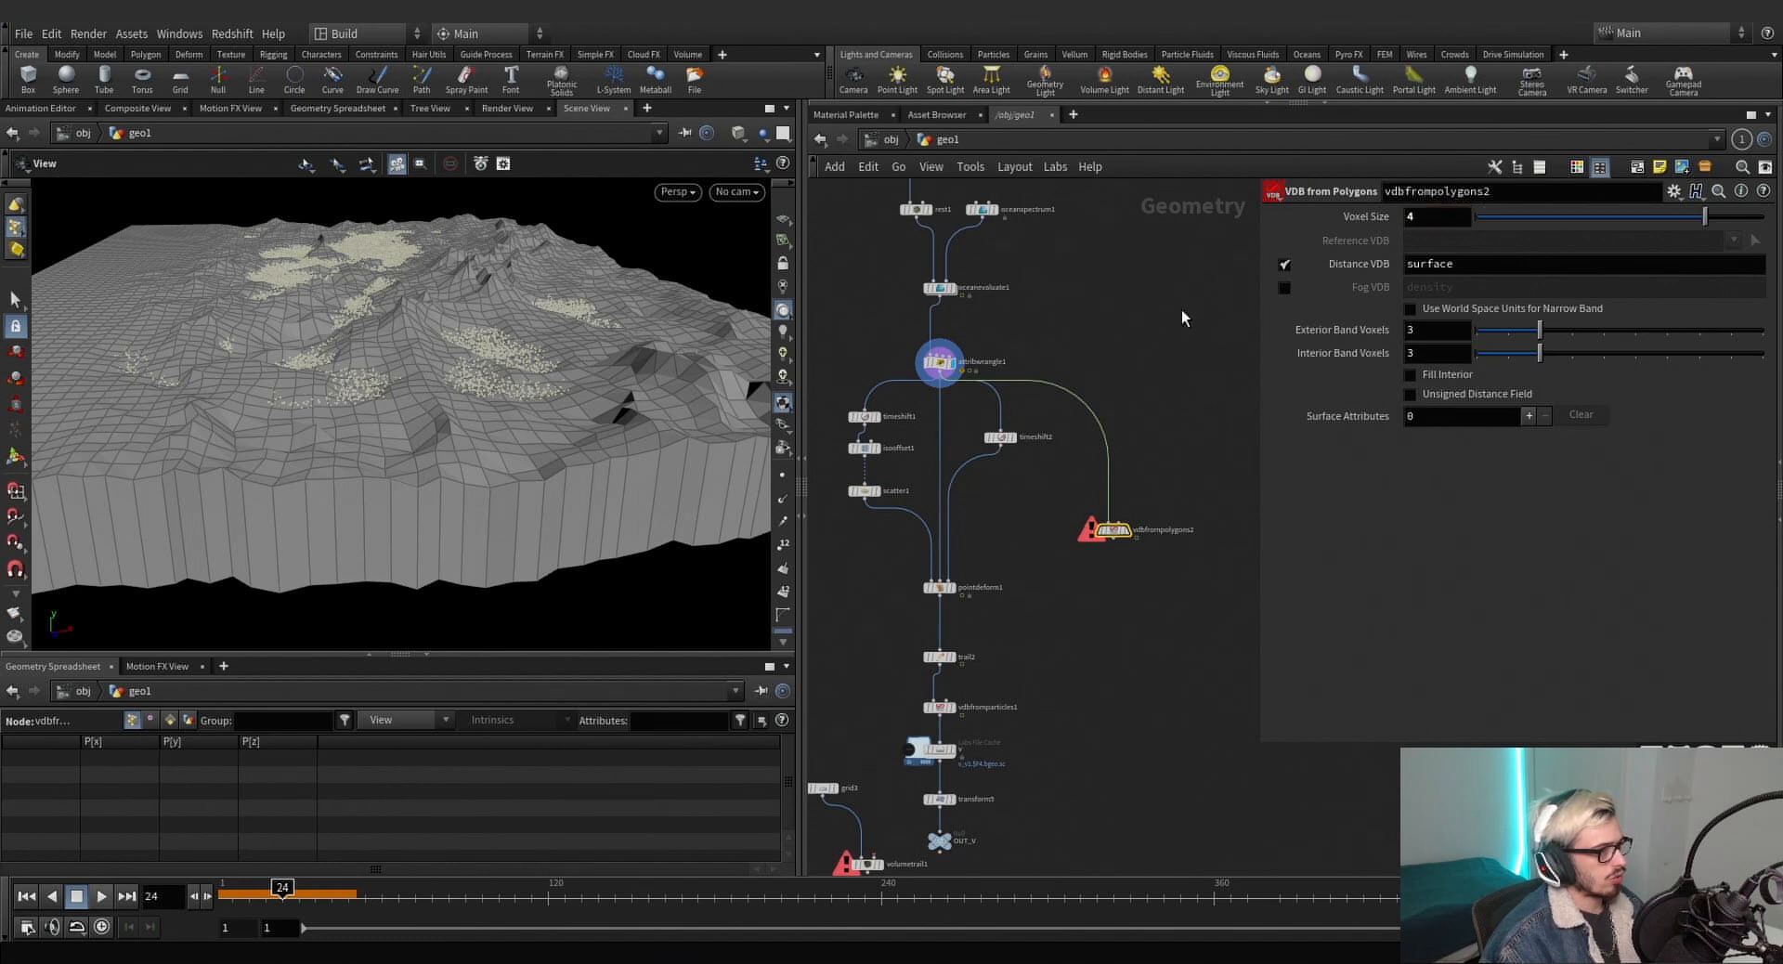
Add one surface attribute entry to the VDB from Polygons node and insert a copy of trail2 before that node.
click(1530, 416)
click(1742, 444)
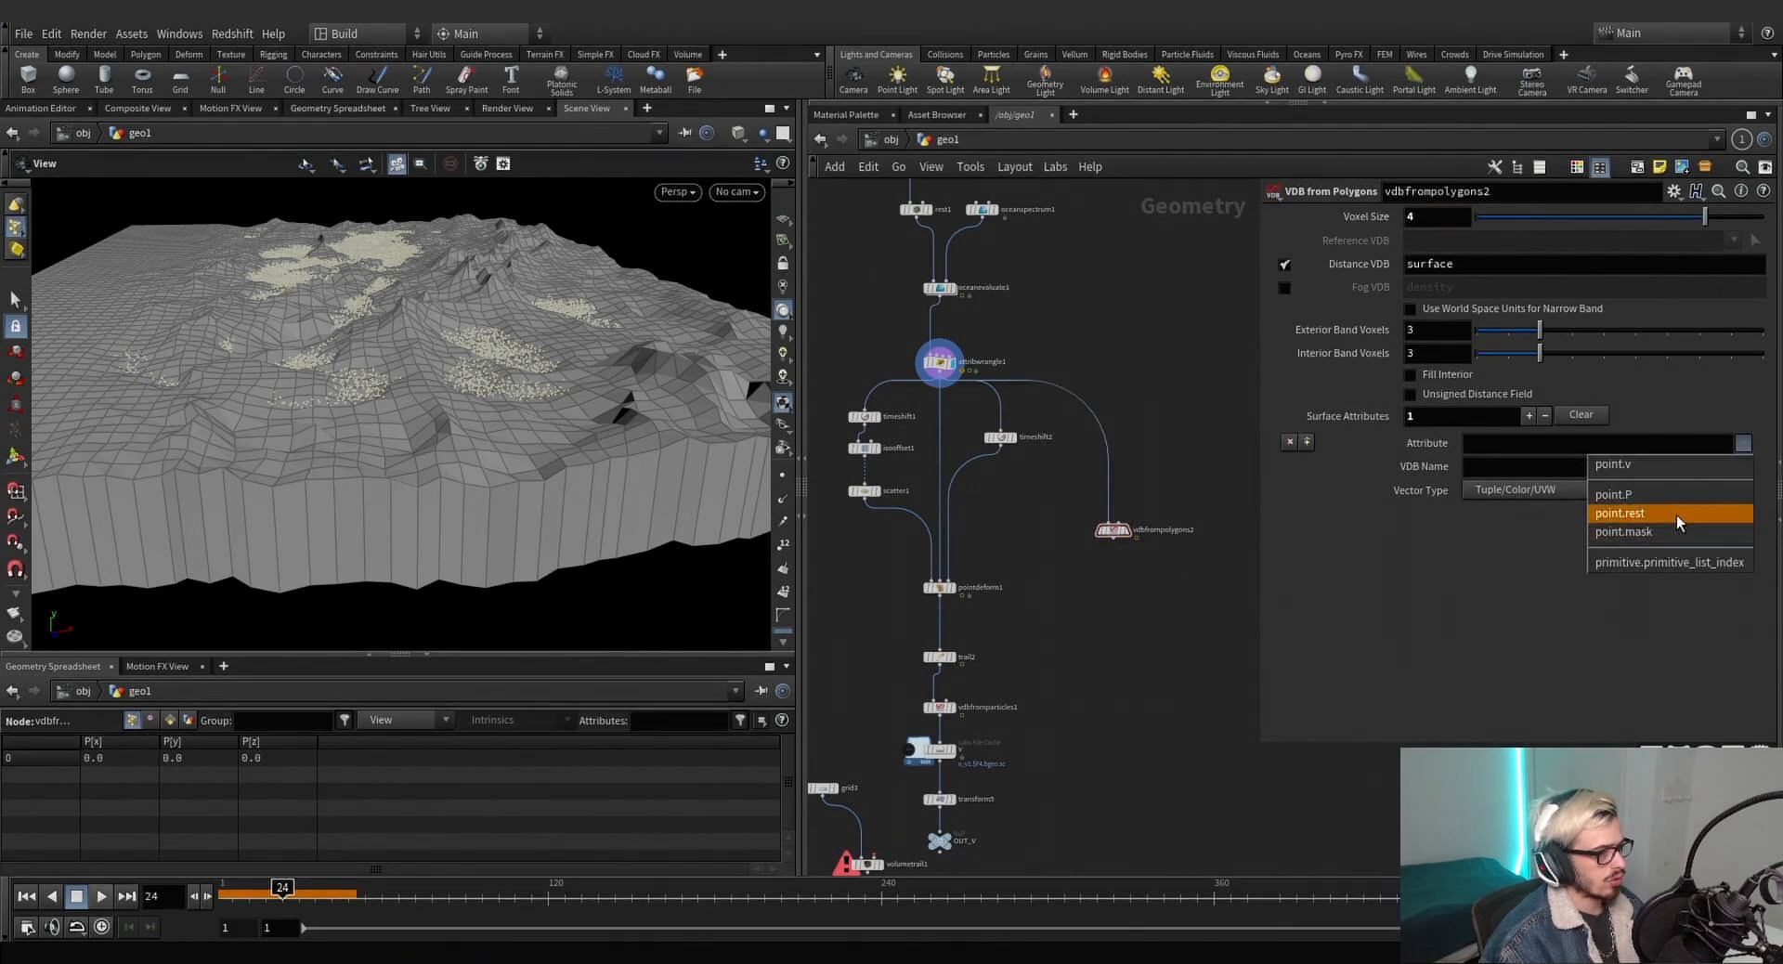
click(1064, 678)
click(1100, 477)
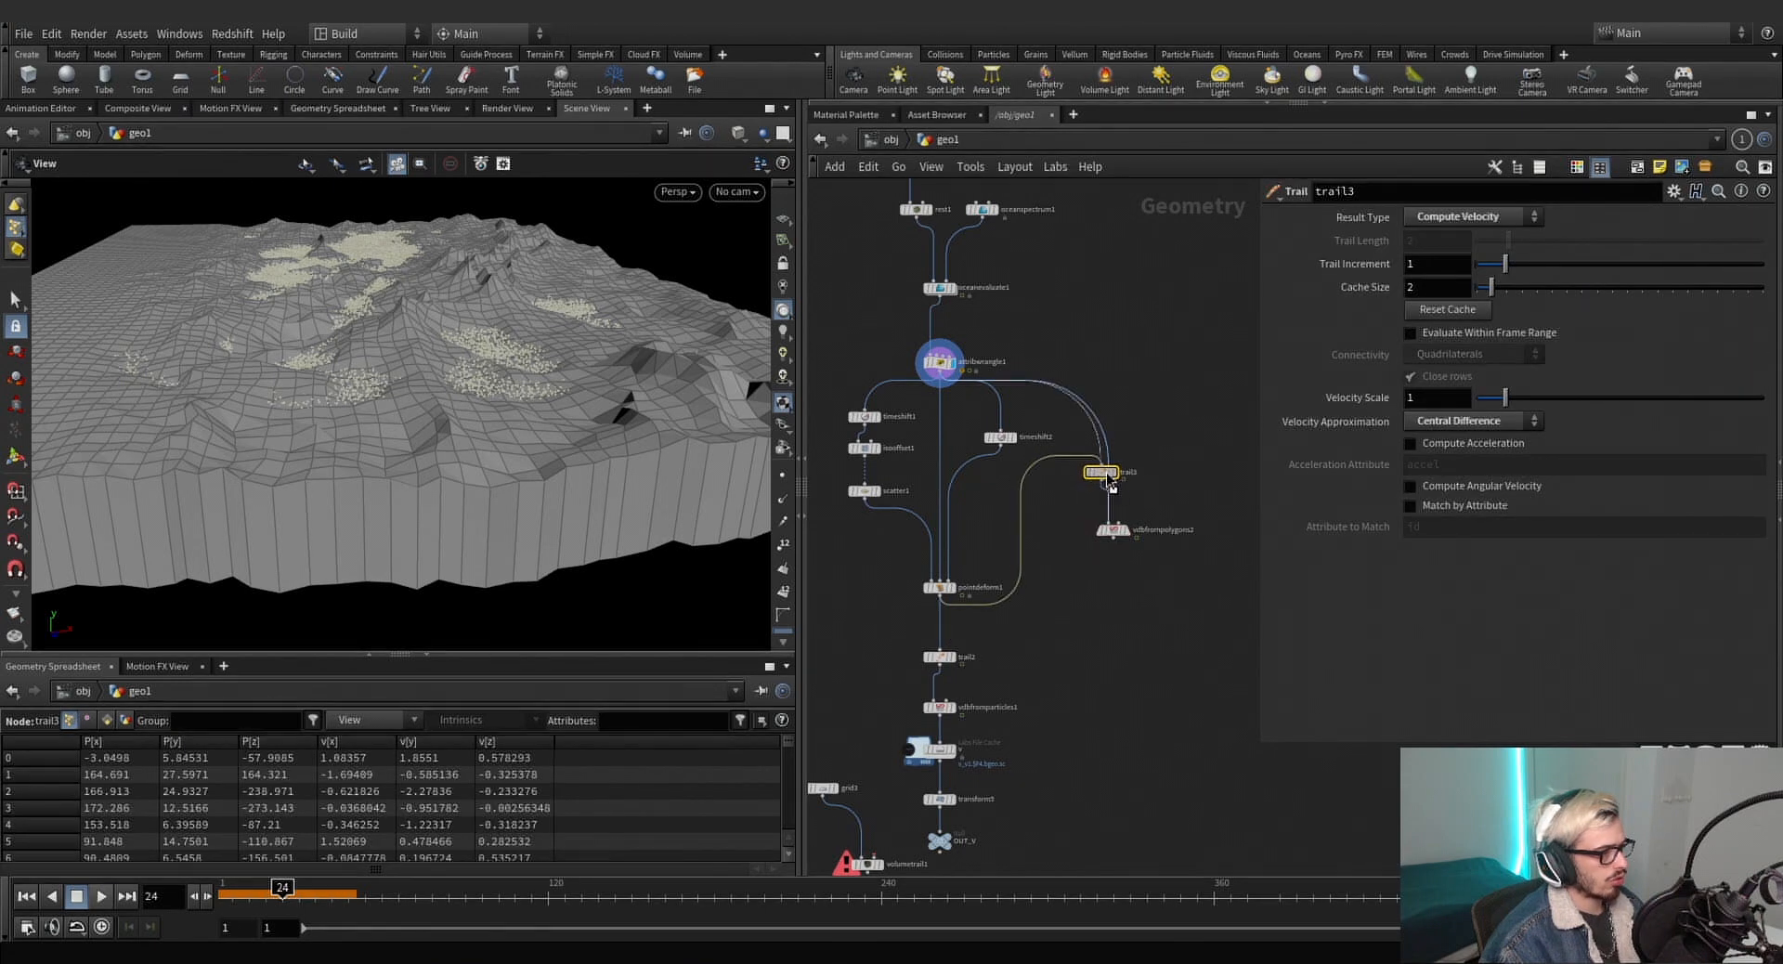
Transfer point.v in the VDB from Polygons node as a VDB named vel with vector type Displacement/Velocity/Acceleration.
click(1112, 529)
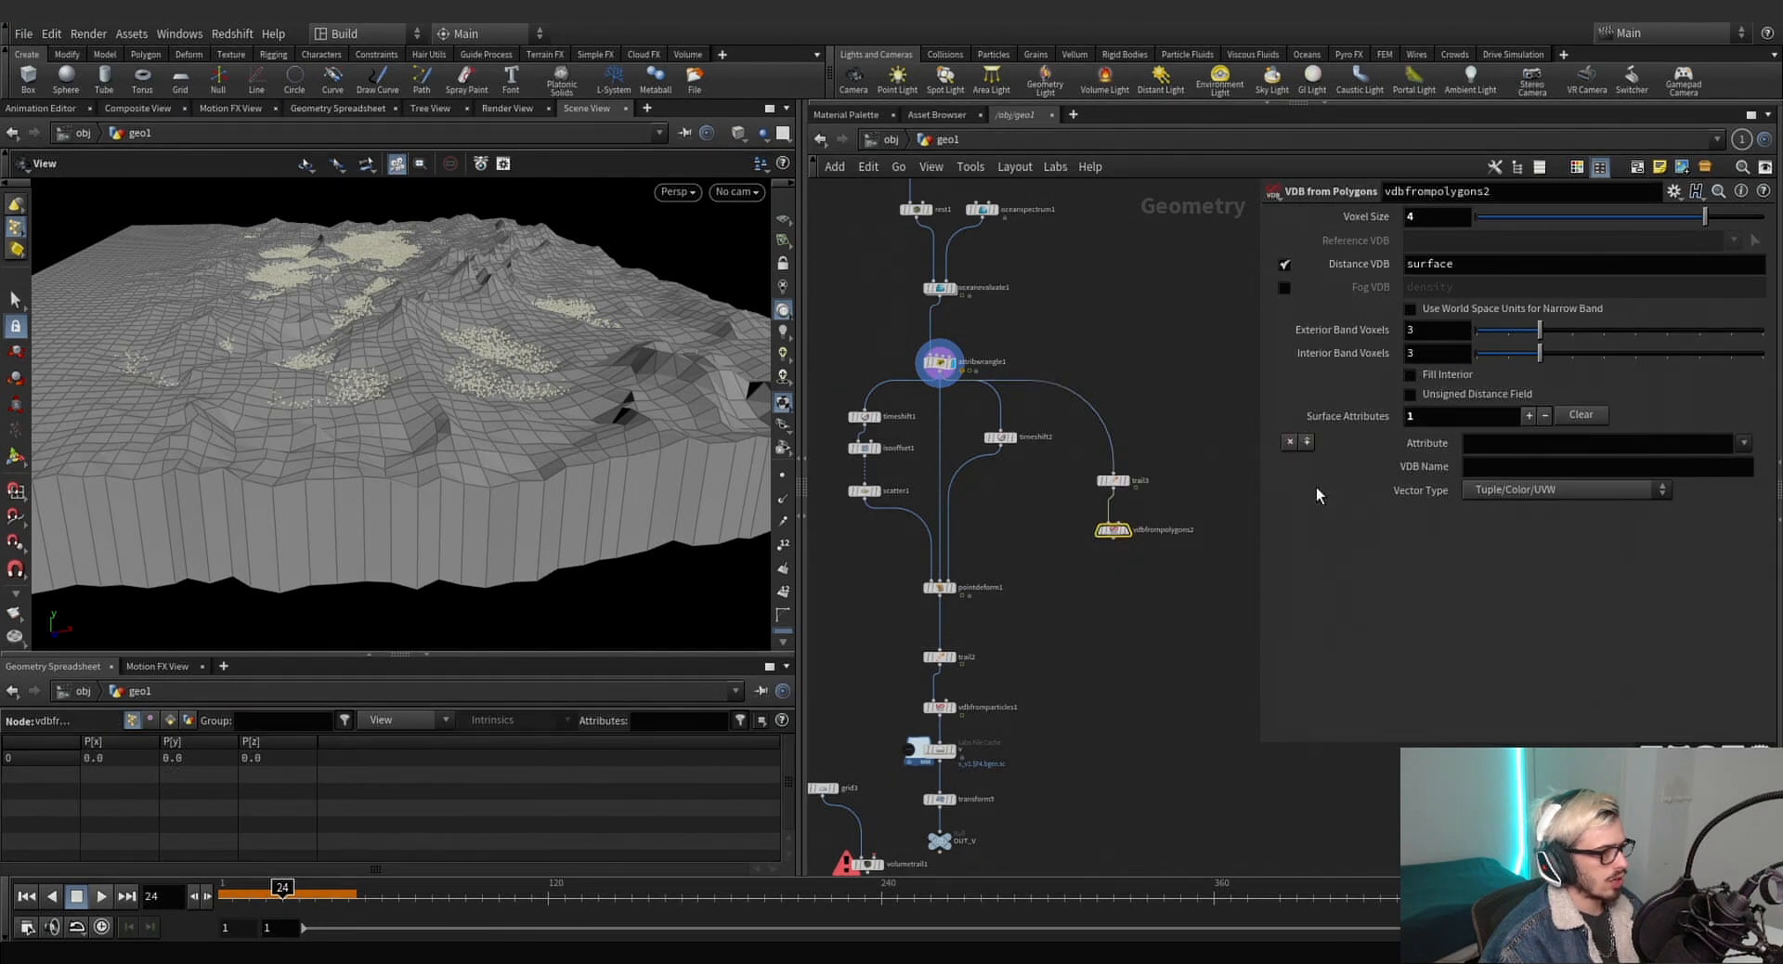
click(1745, 442)
click(1615, 531)
click(1560, 490)
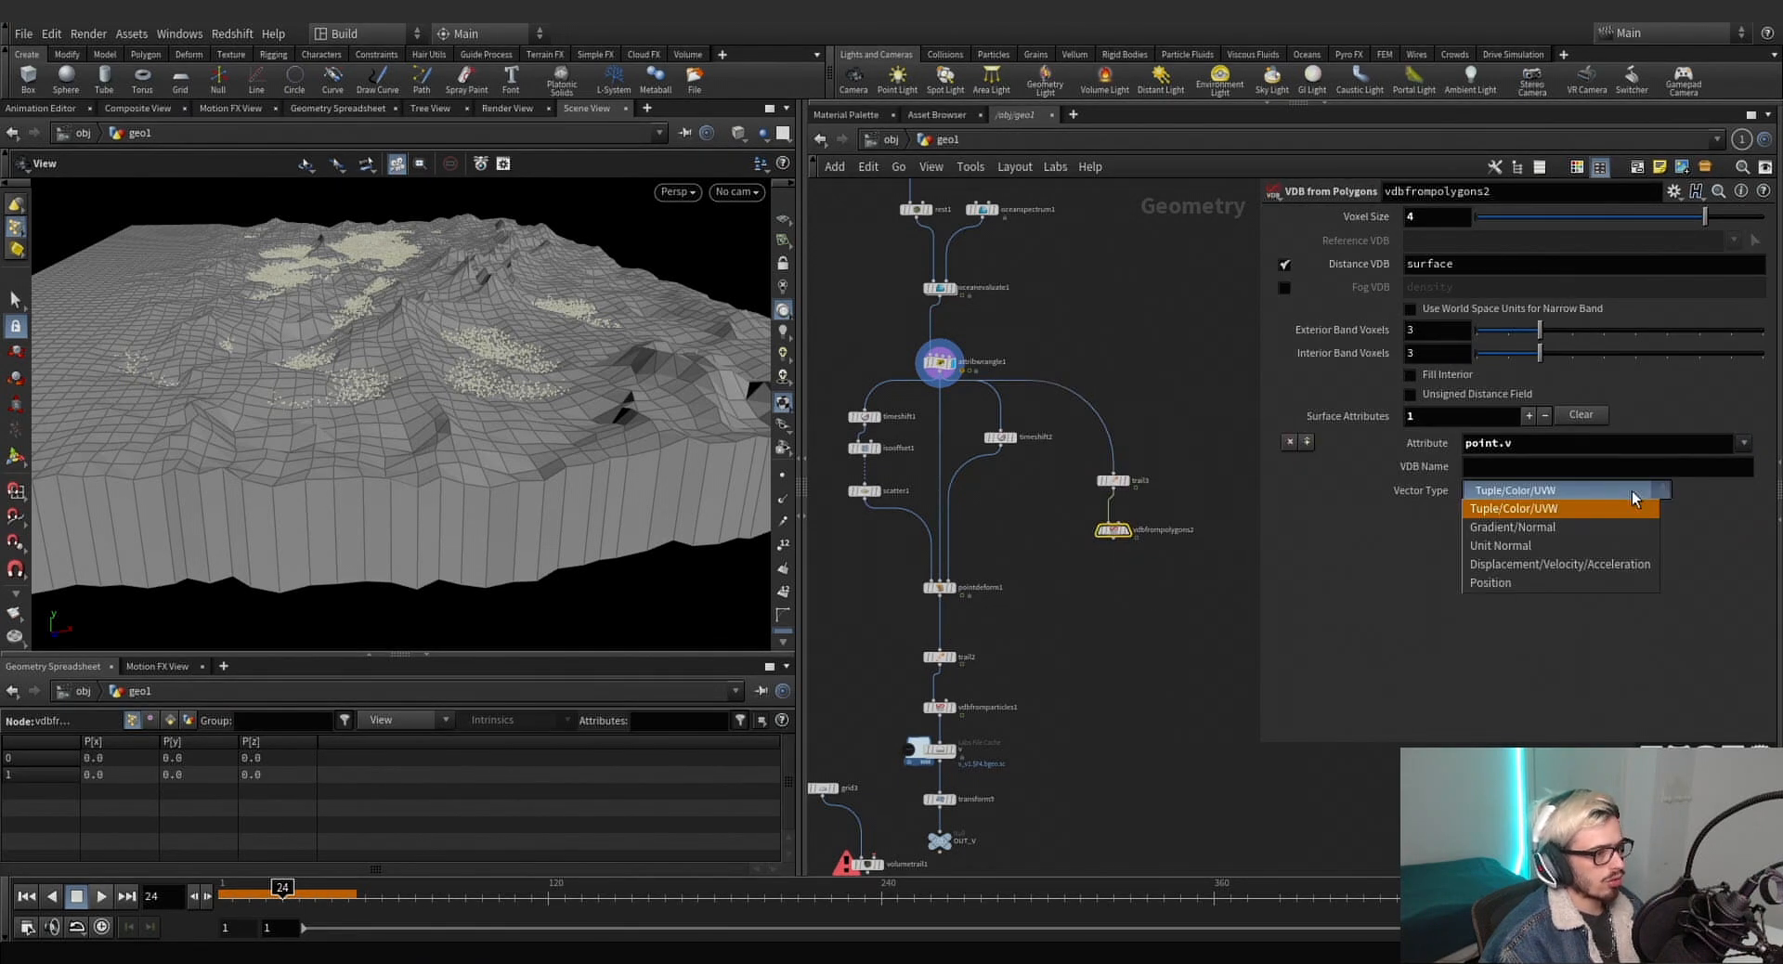
click(1548, 508)
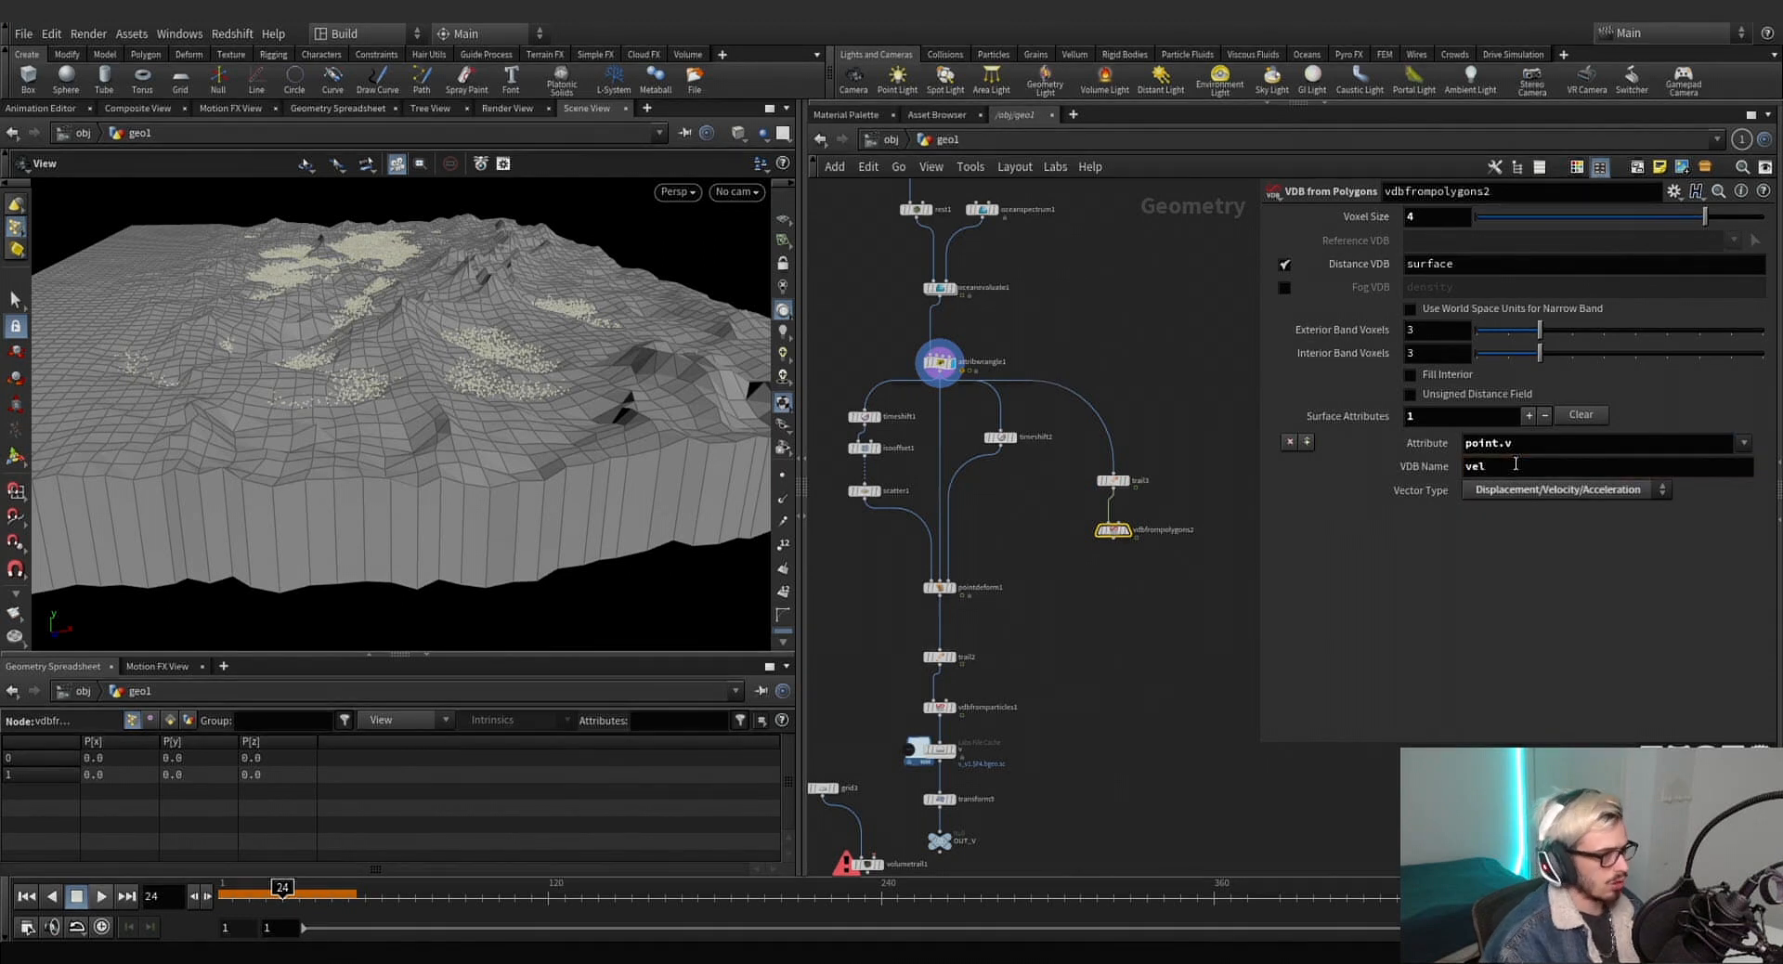
Add a Switch node beside the v file cache.
middle_drag(1074, 697, 1039, 617)
key(Tab)
text(mer)
key(Return)
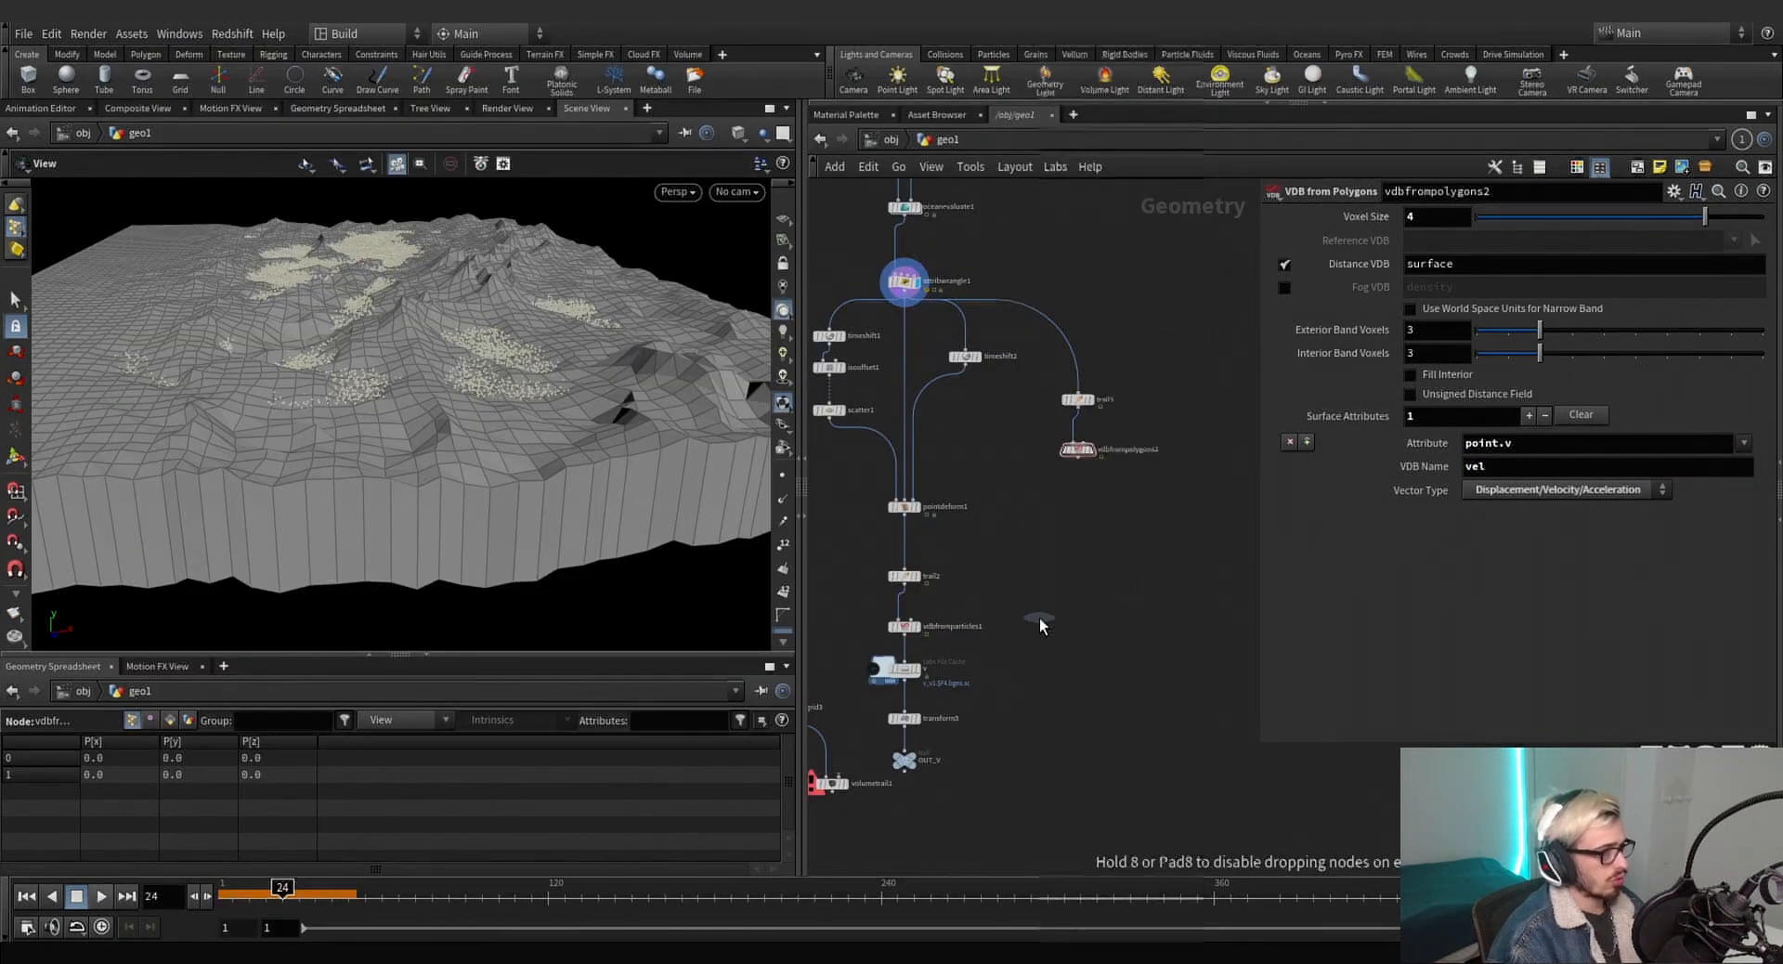
click(1006, 622)
scroll(1058, 650, up, 3)
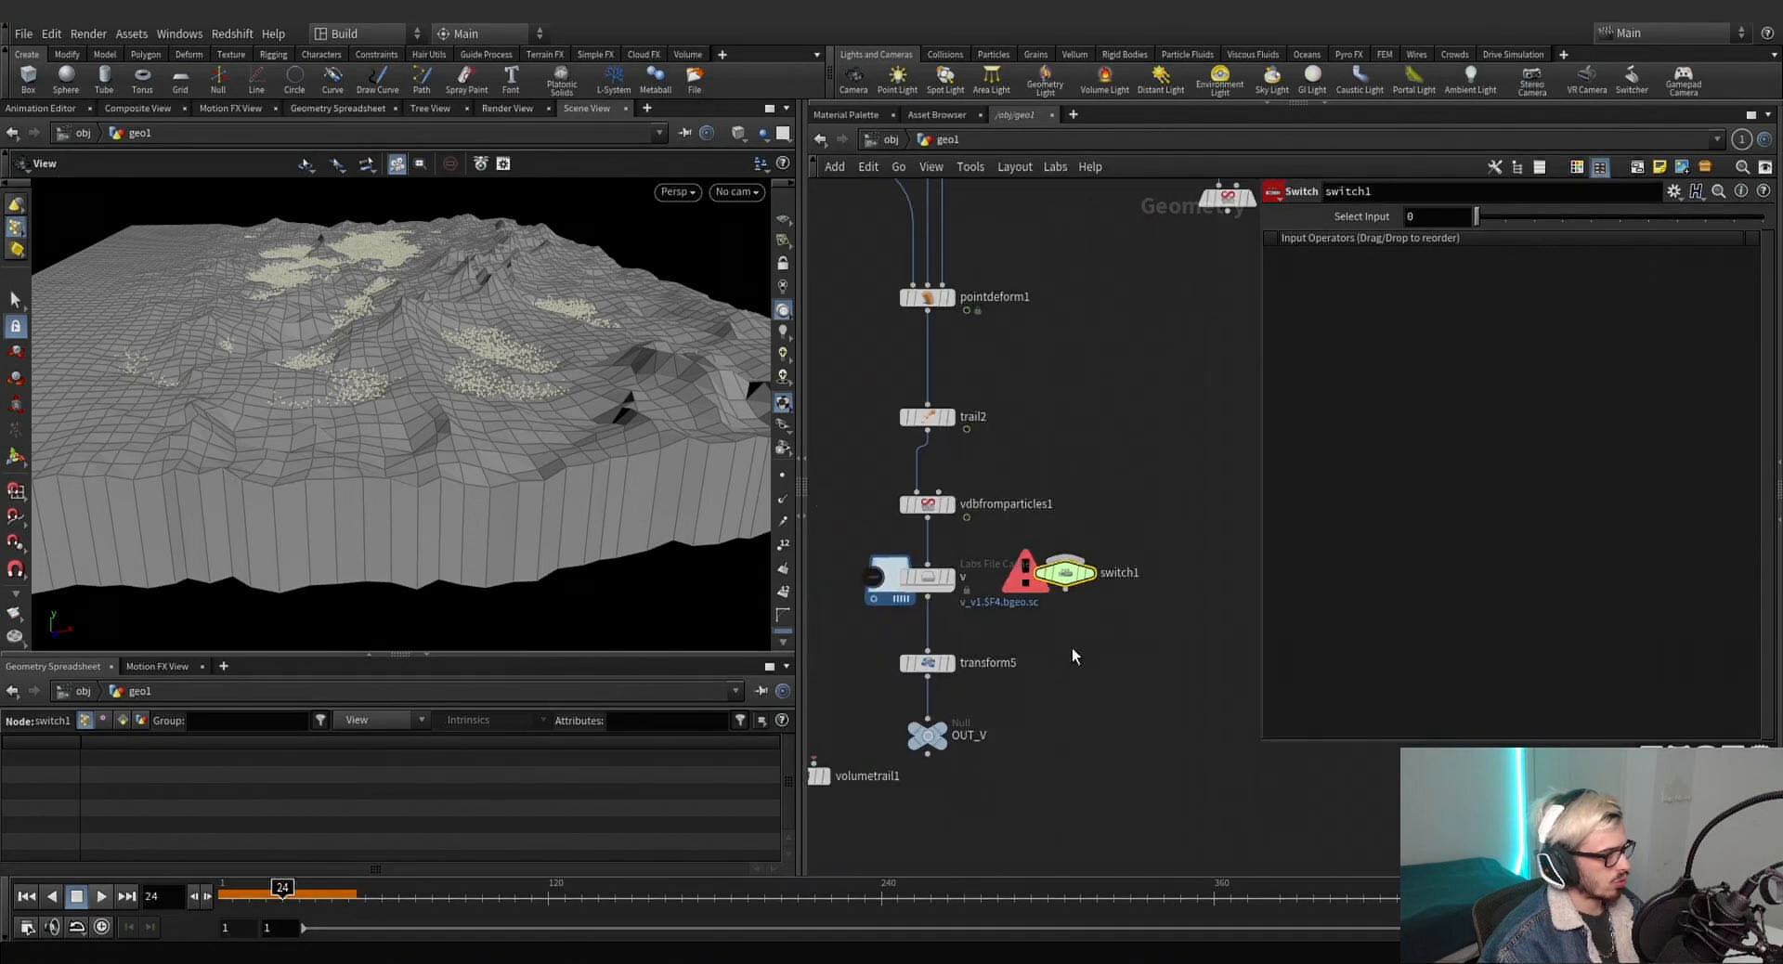
Insert the switch between vdbfromparticles1 and the v file cache, with vdbfrompolygons2 as second input routed through a wire dot.
drag(933, 685, 926, 724)
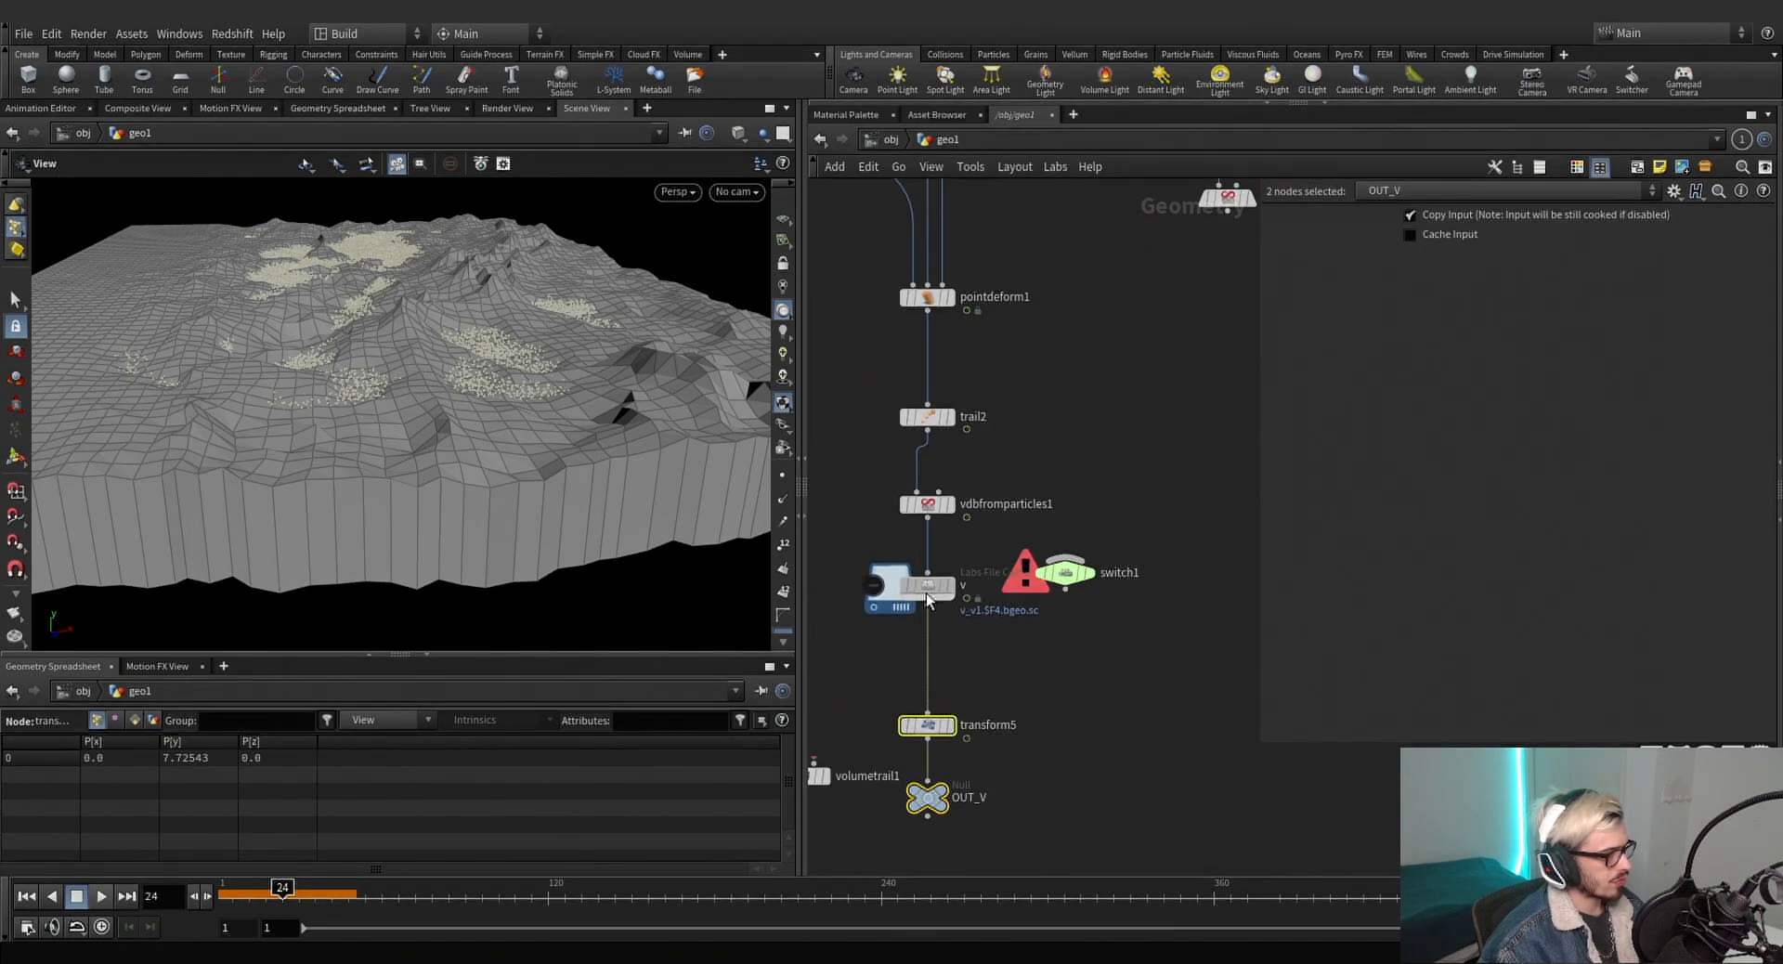
mouse_move(926, 598)
mouse_down()
mouse_move(932, 654)
mouse_move(929, 632)
mouse_up()
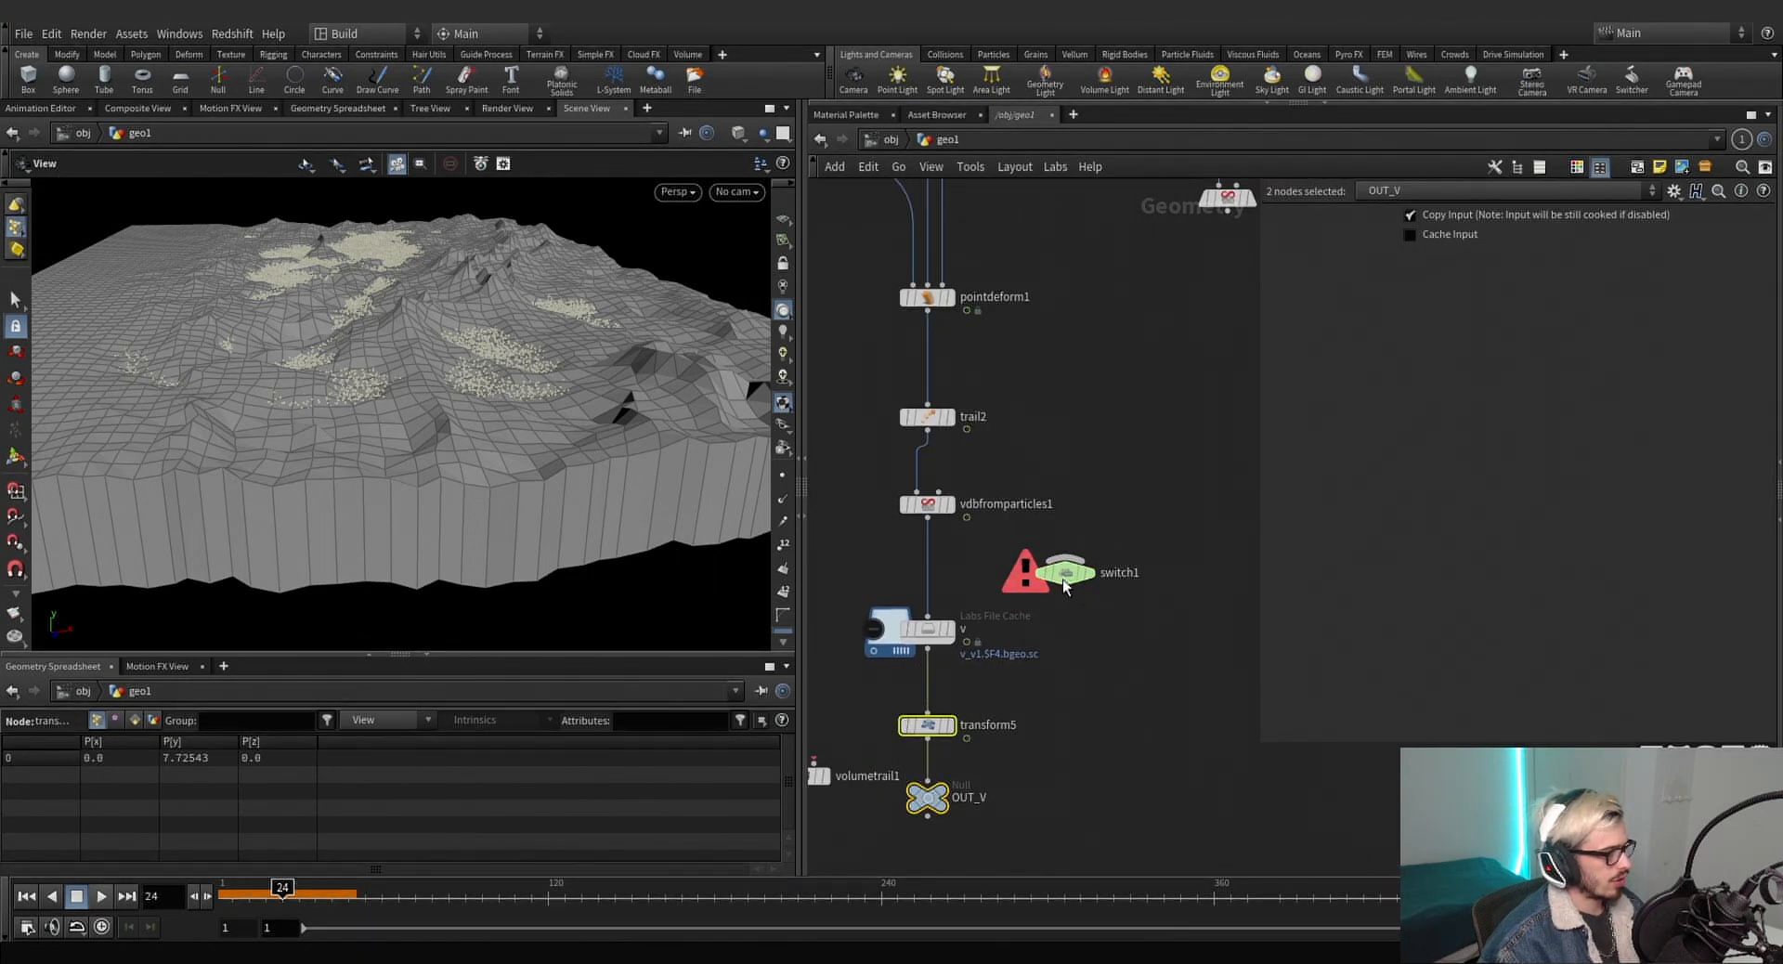
drag(1064, 583, 1205, 234)
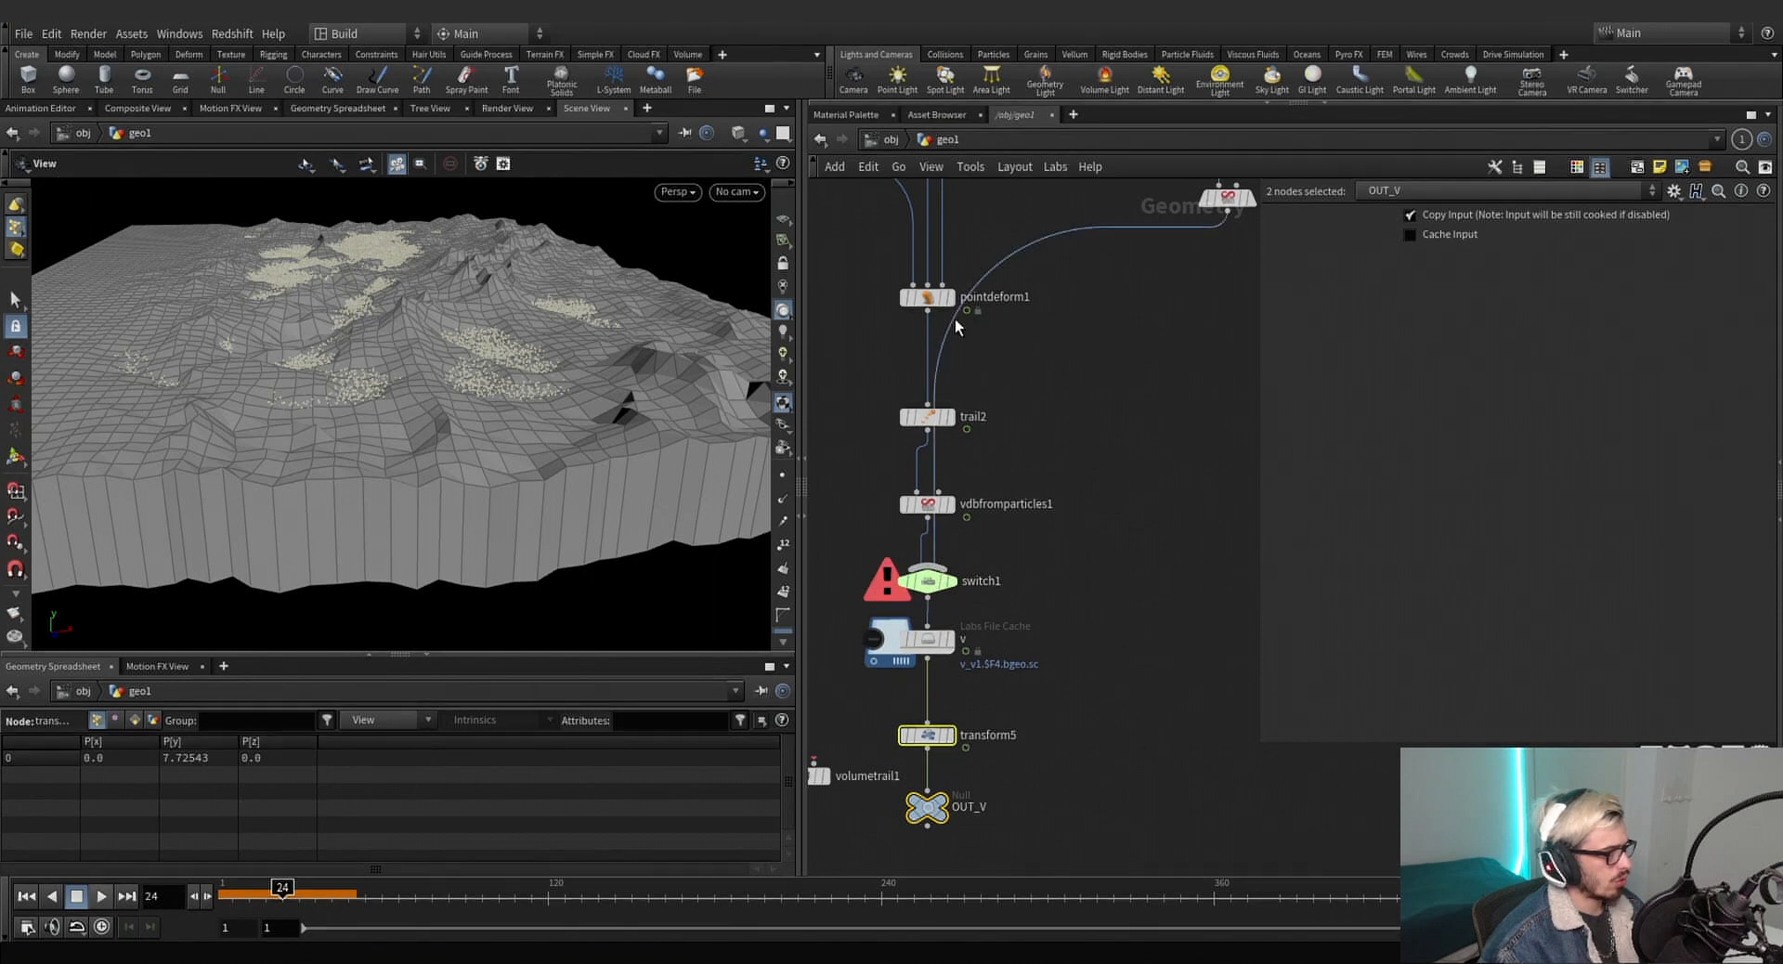
alt+drag(957, 349, 1222, 461)
Bypass the v file cache and move it slightly further below the switch.
middle_drag(1014, 655, 1033, 570)
click(928, 552)
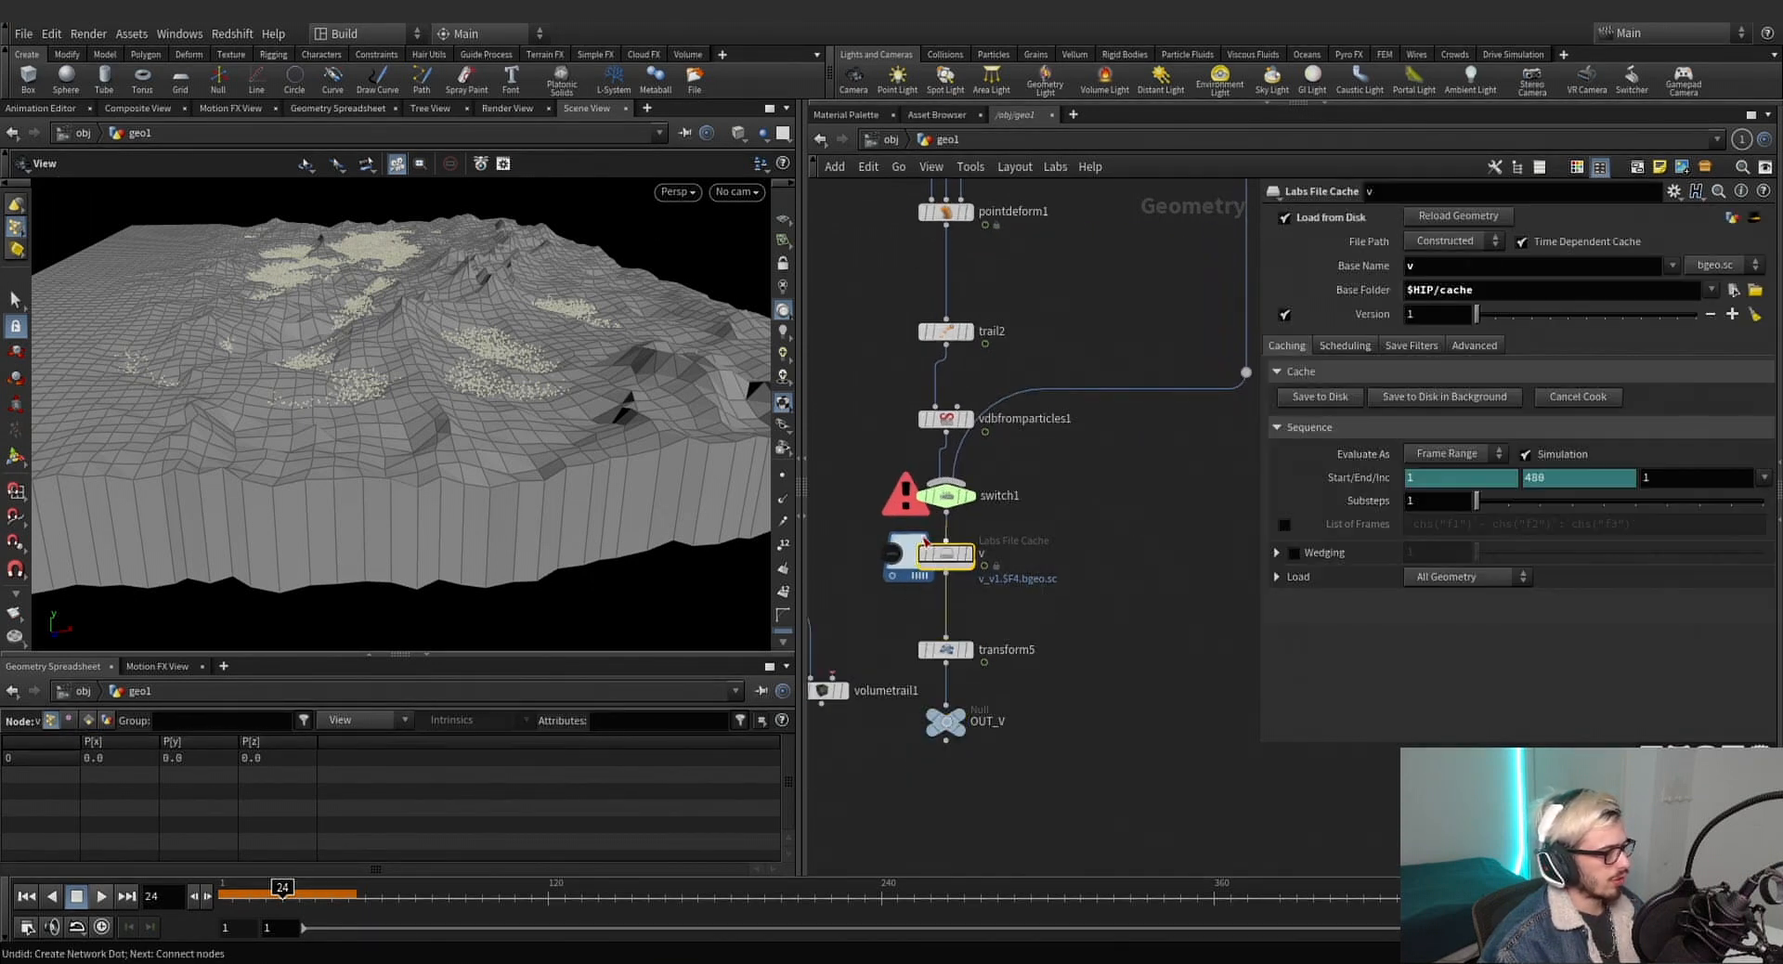
click(925, 548)
drag(943, 556, 944, 581)
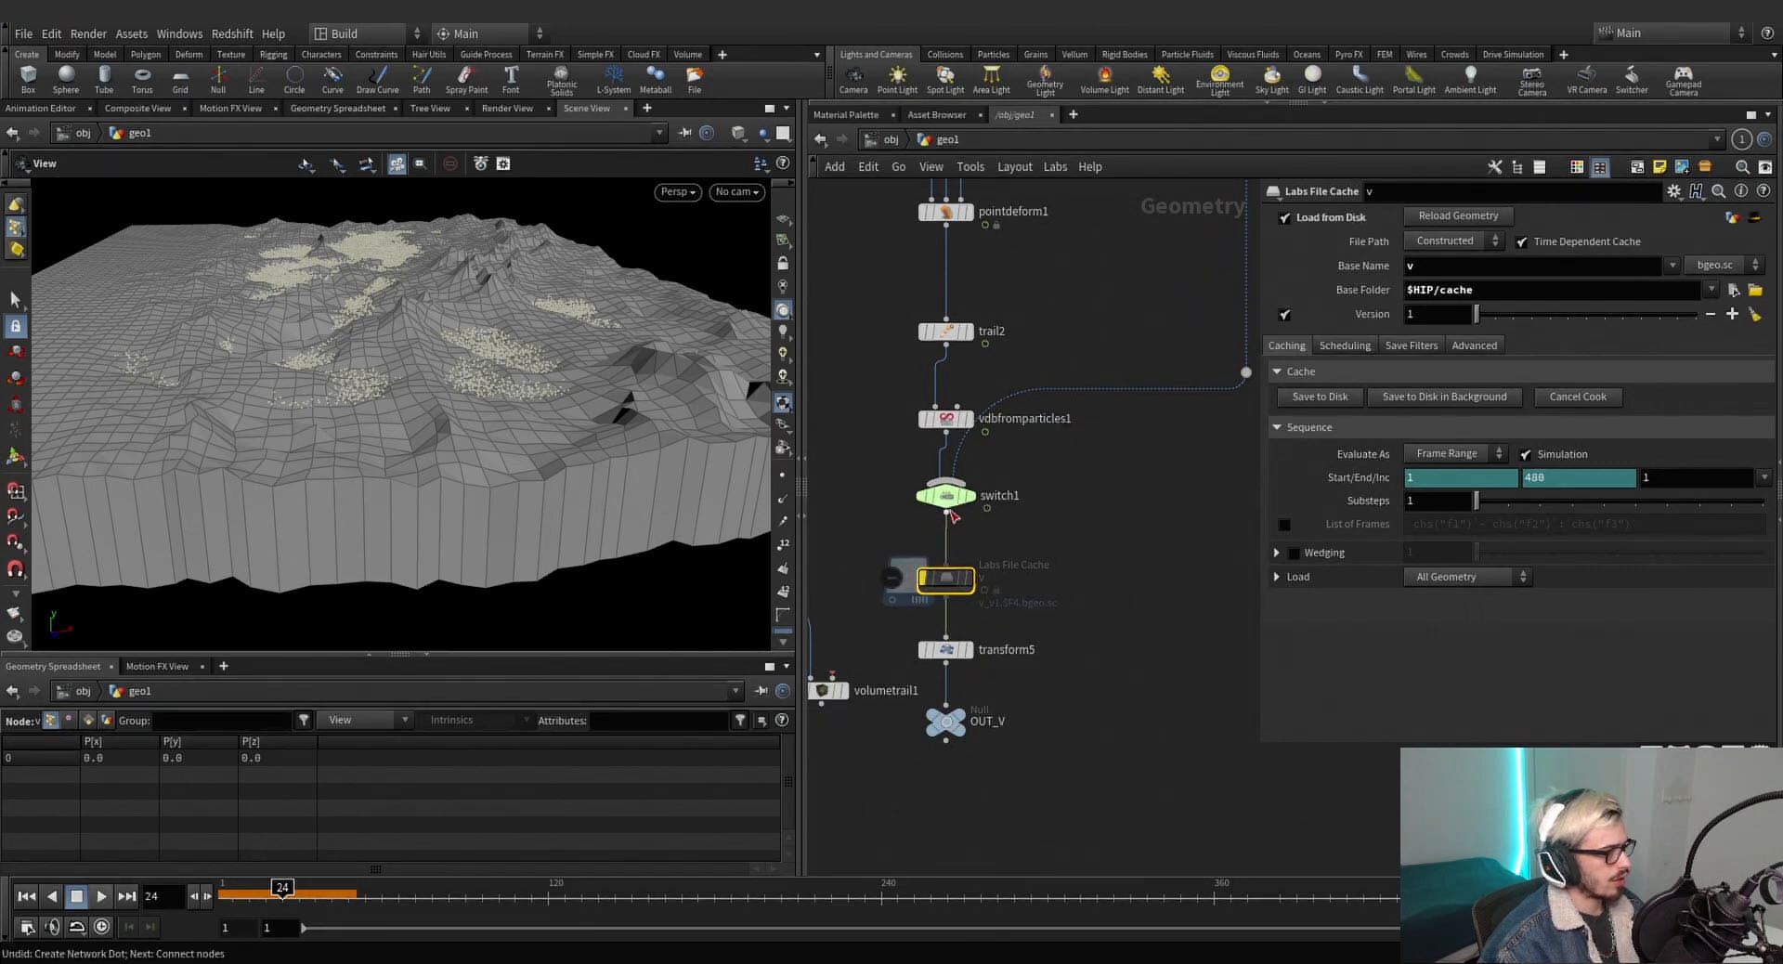
Move switch1 slightly lower, and display the volumetrail1 velocity trails at frame 79.
drag(962, 501, 963, 519)
click(966, 520)
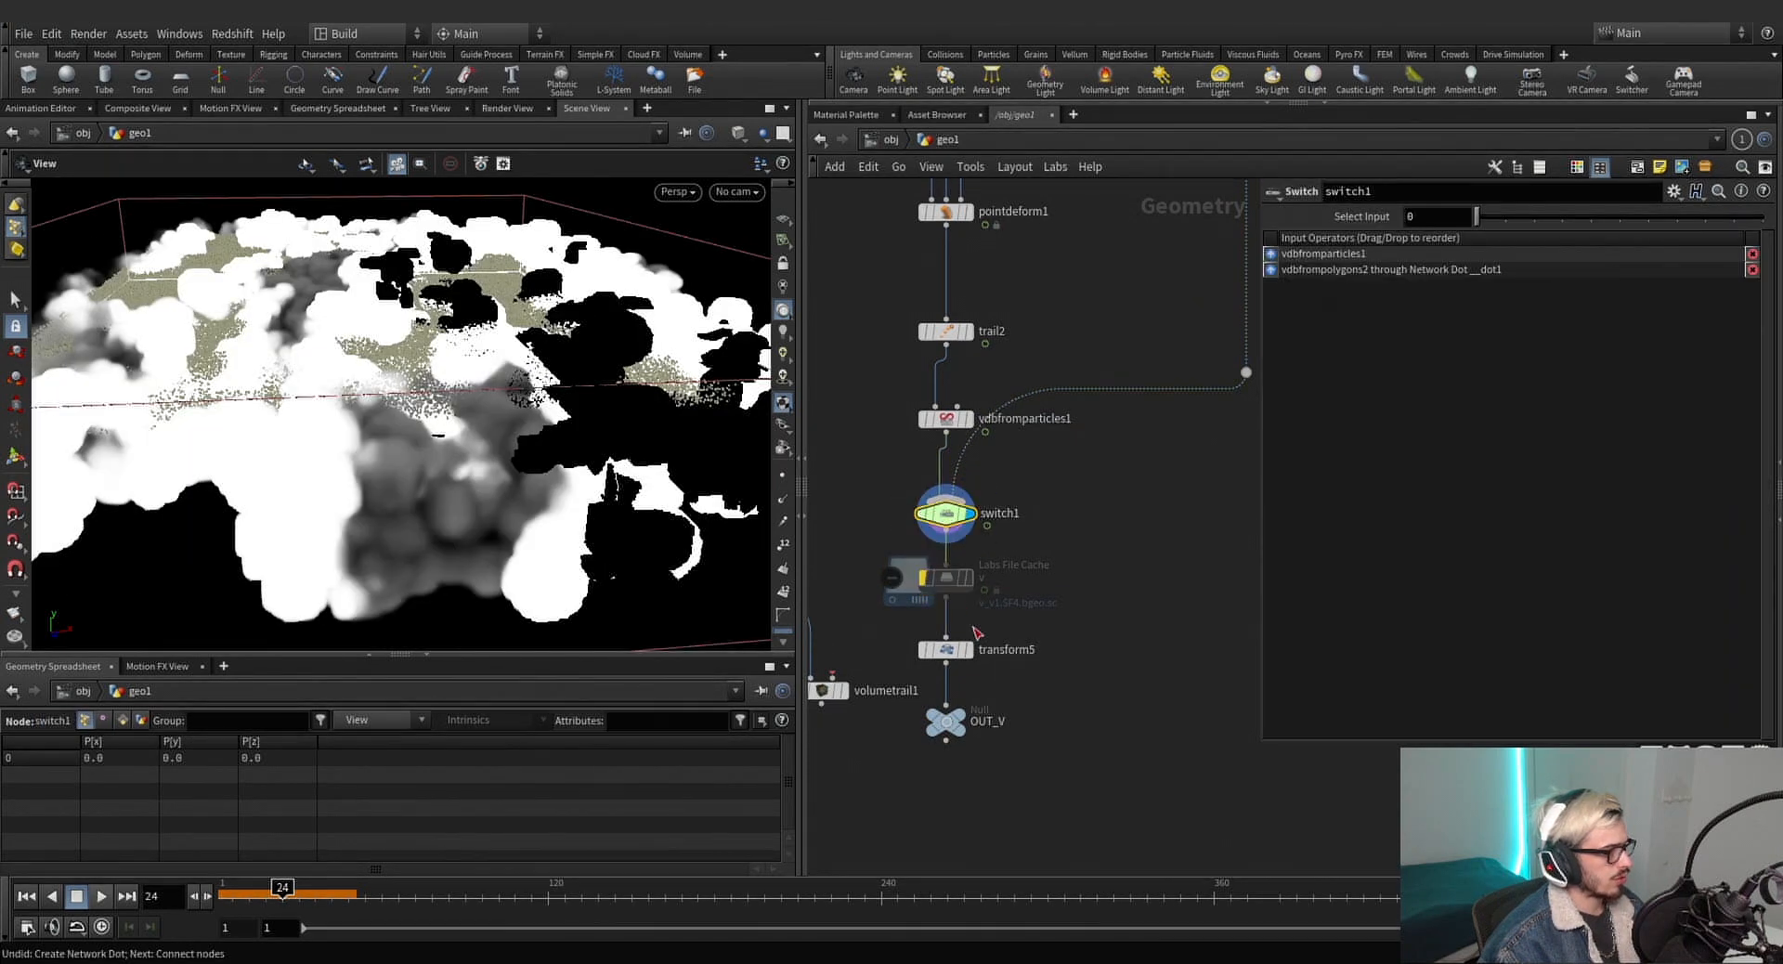
scroll(1089, 583, down, 3)
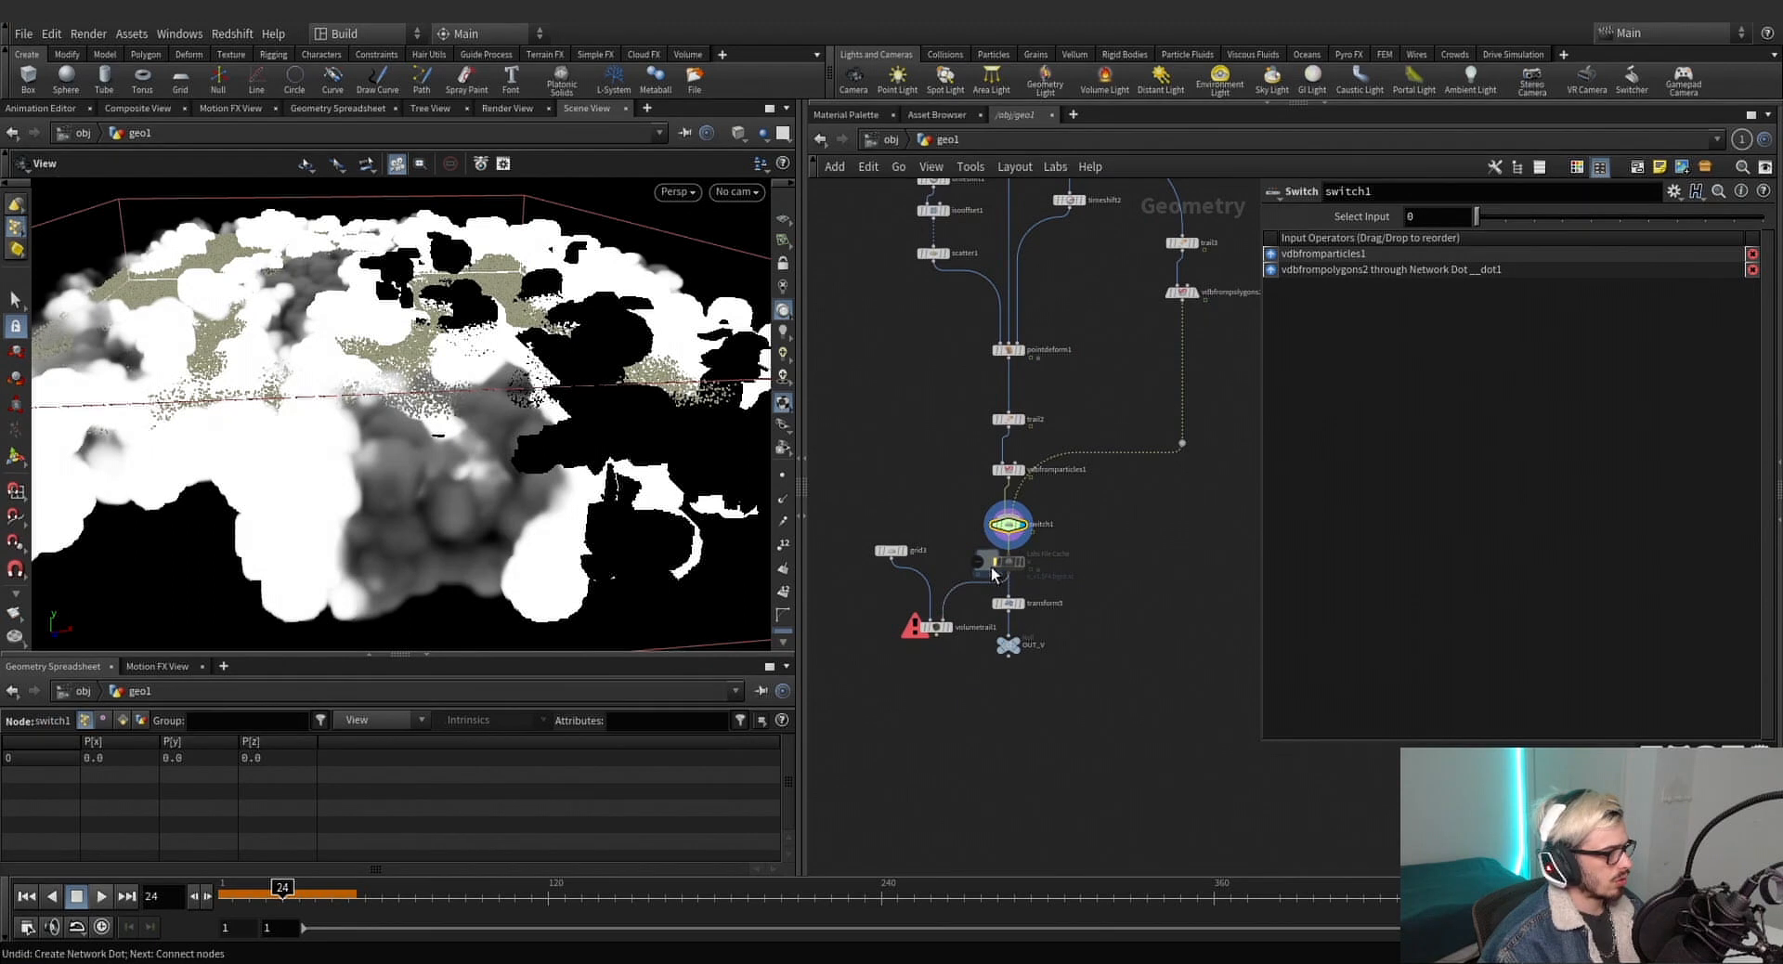
click(948, 628)
mouse_move(478, 390)
mouse_down()
mouse_move(461, 346)
mouse_move(446, 381)
mouse_up()
drag(392, 894, 435, 897)
scroll(1053, 557, up, 3)
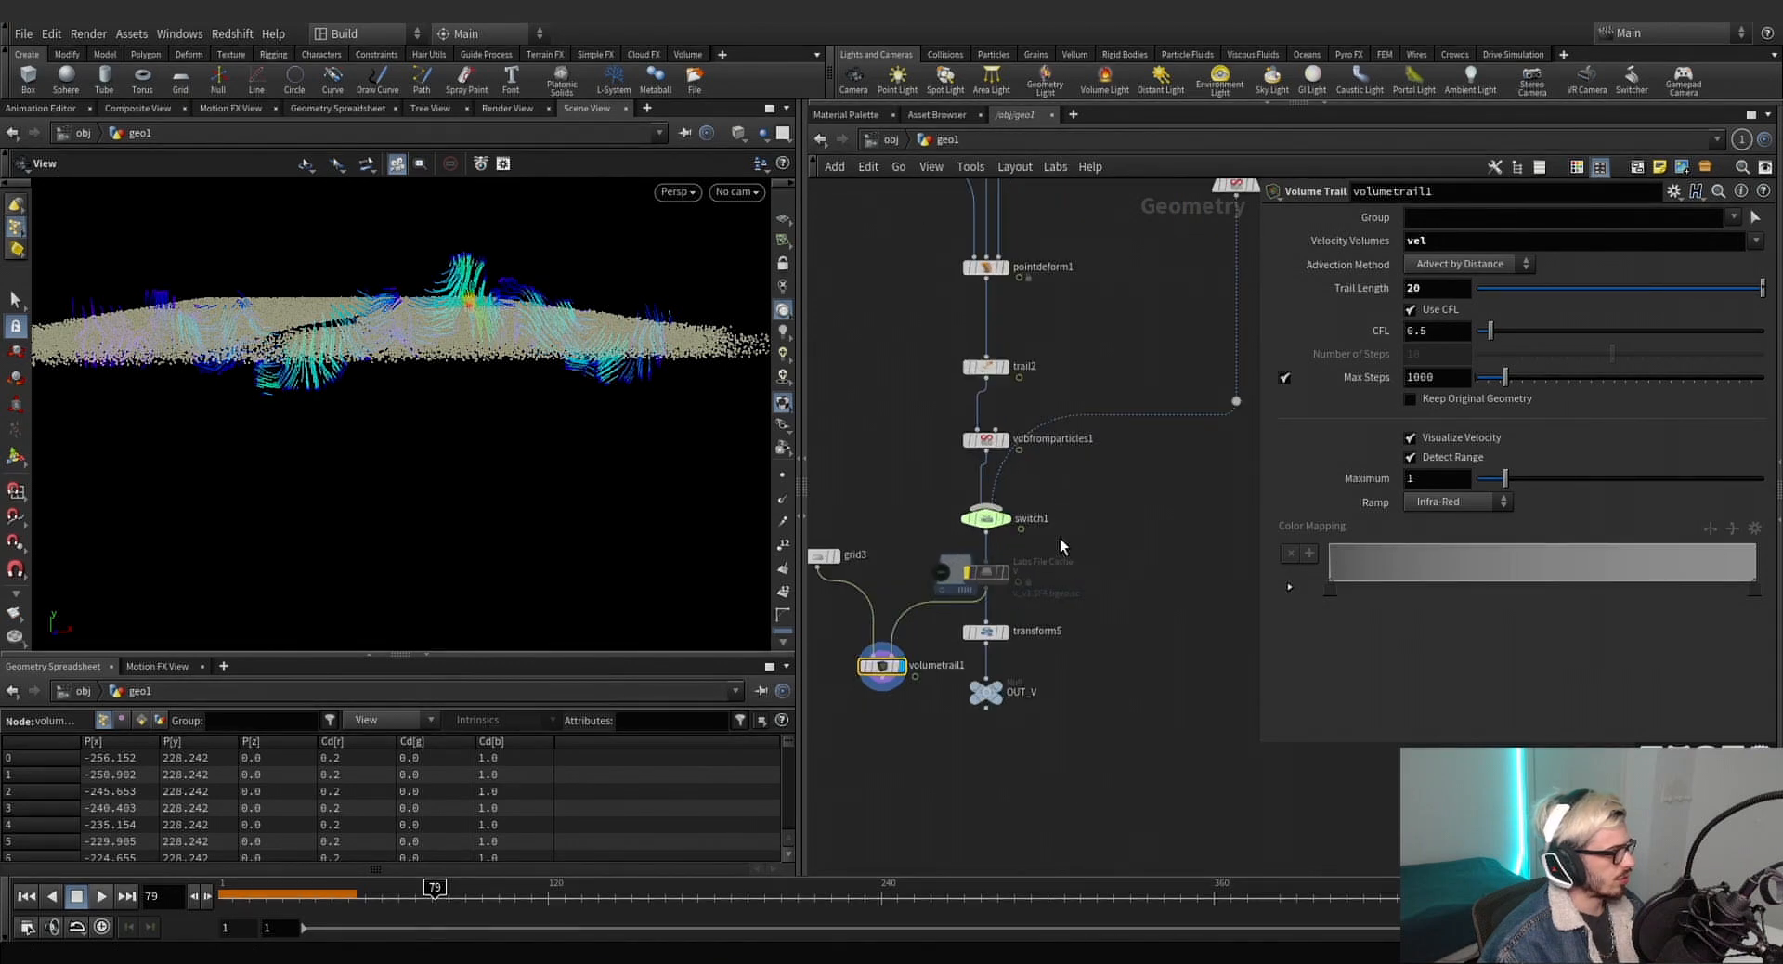
Compare both velocity sources through switch1 at frame 105, leaving Select Input at 1.
click(966, 514)
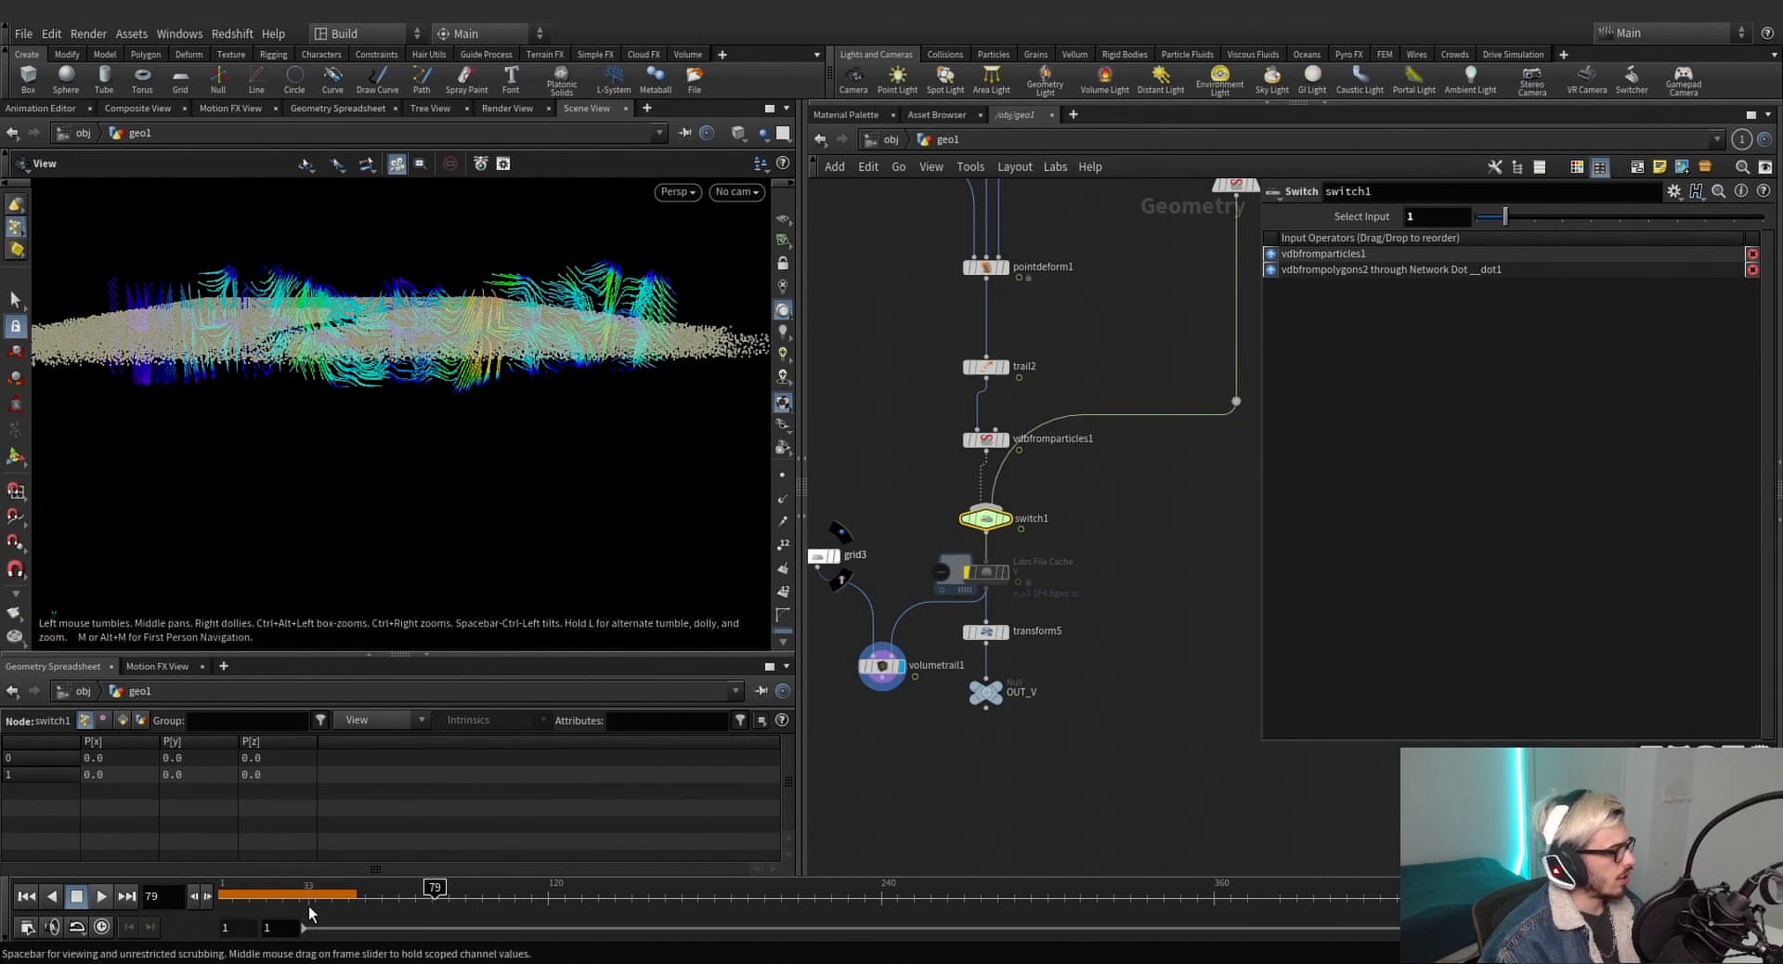
drag(310, 914, 506, 901)
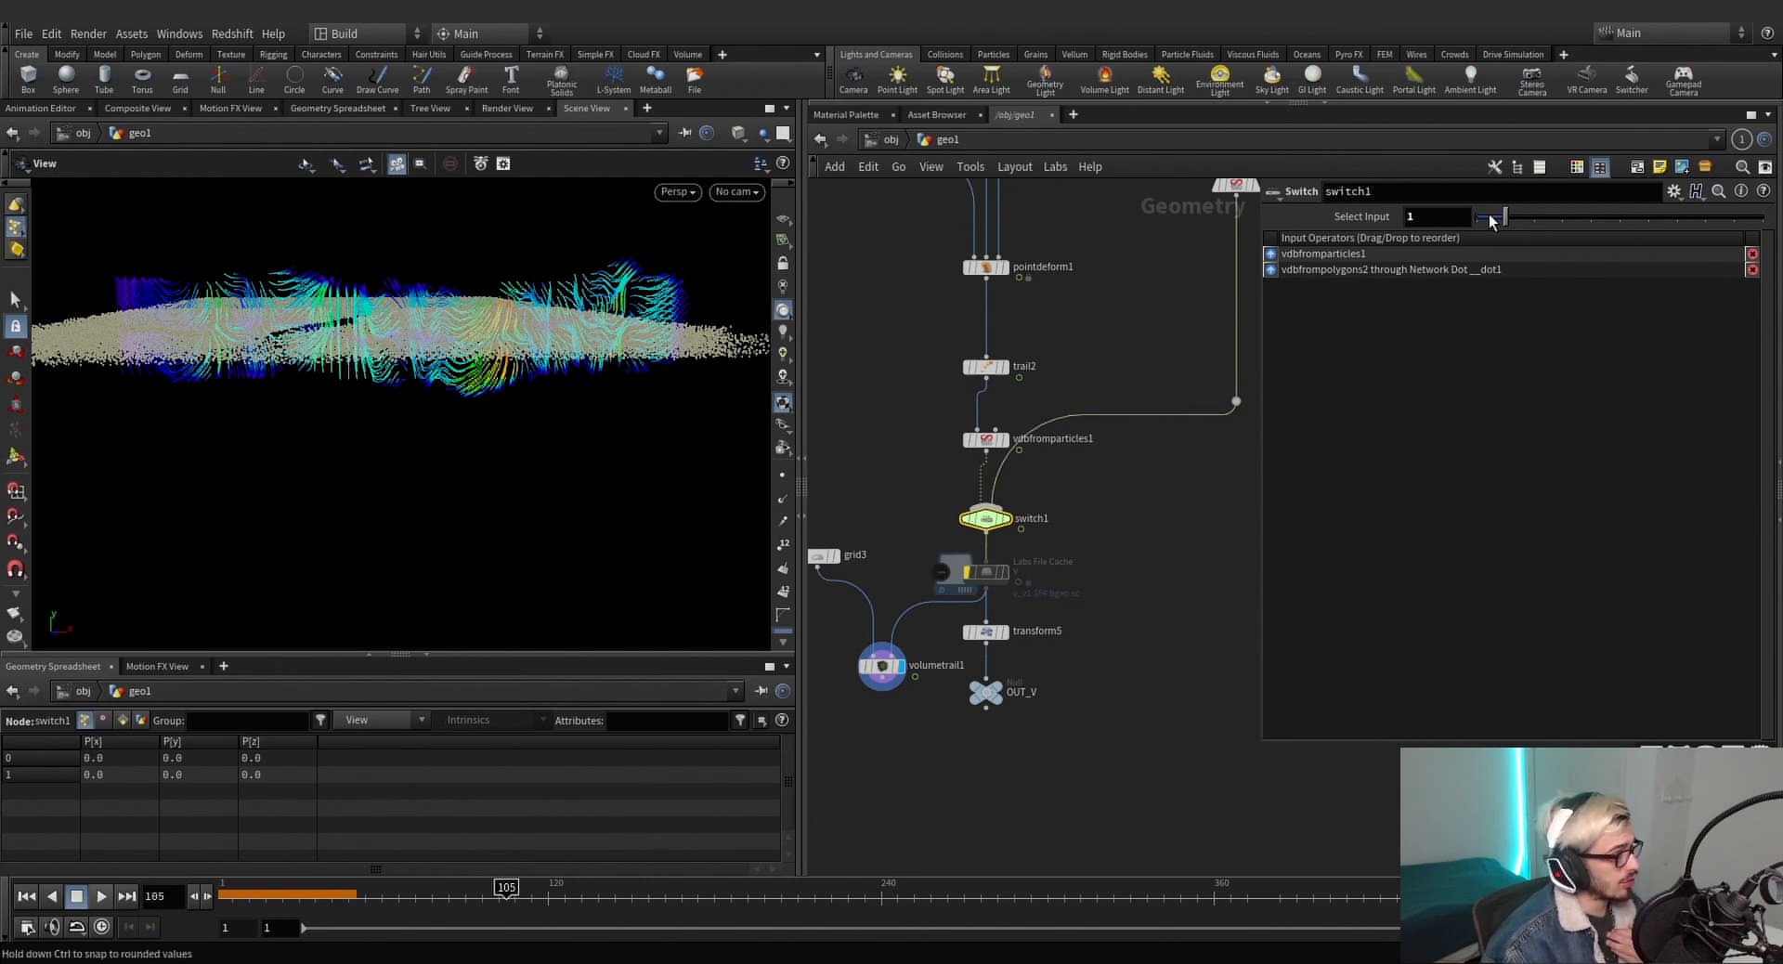
drag(1491, 221, 1480, 219)
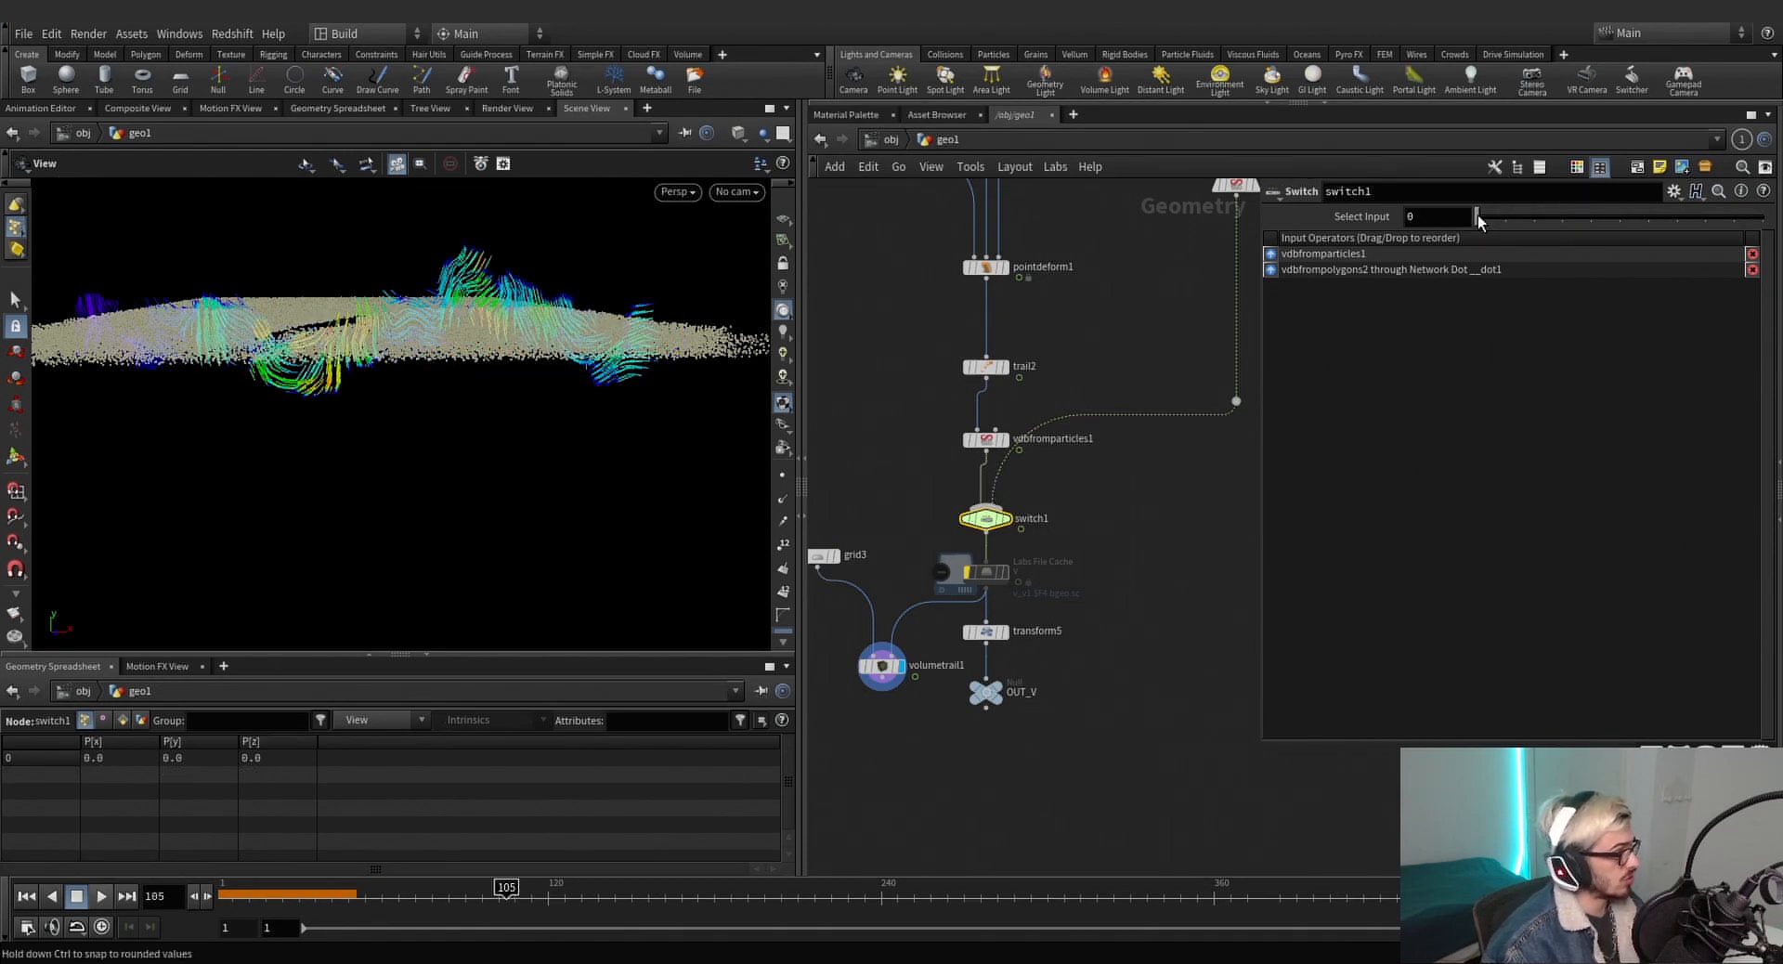
click(1501, 219)
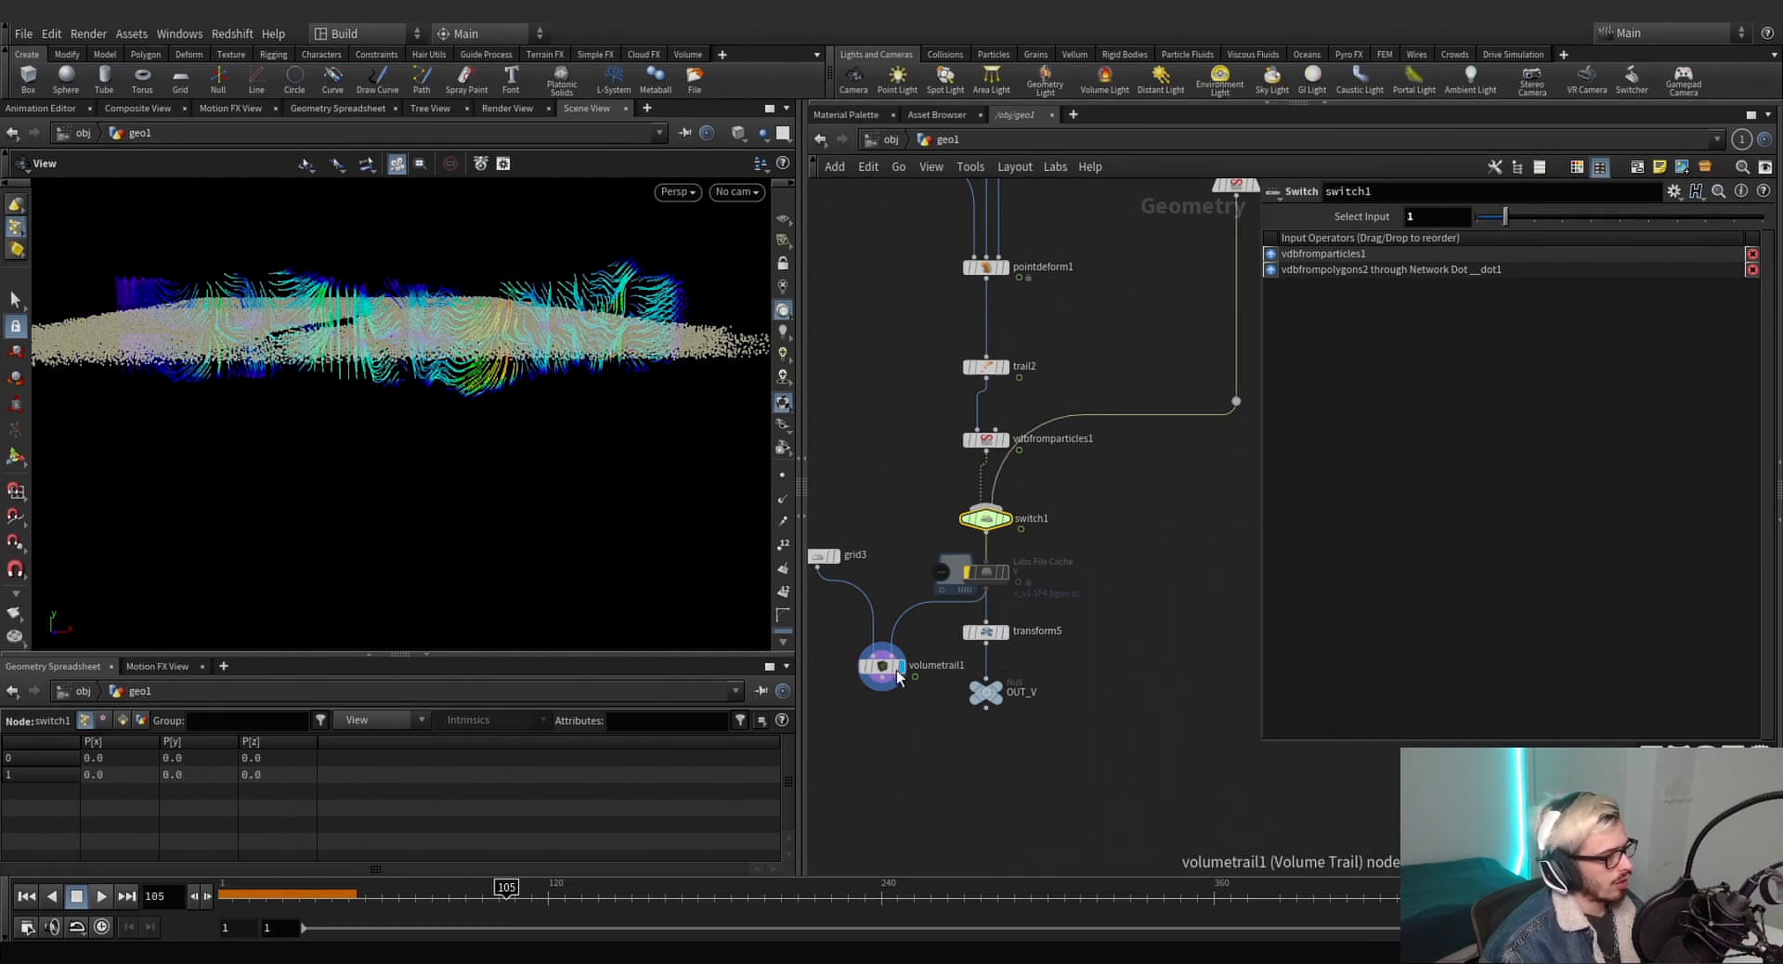
Line up volumetrail1 with OUT_V and rewire its velocity input to the output of transform5.
drag(898, 676, 898, 702)
drag(577, 442, 549, 376)
key(r)
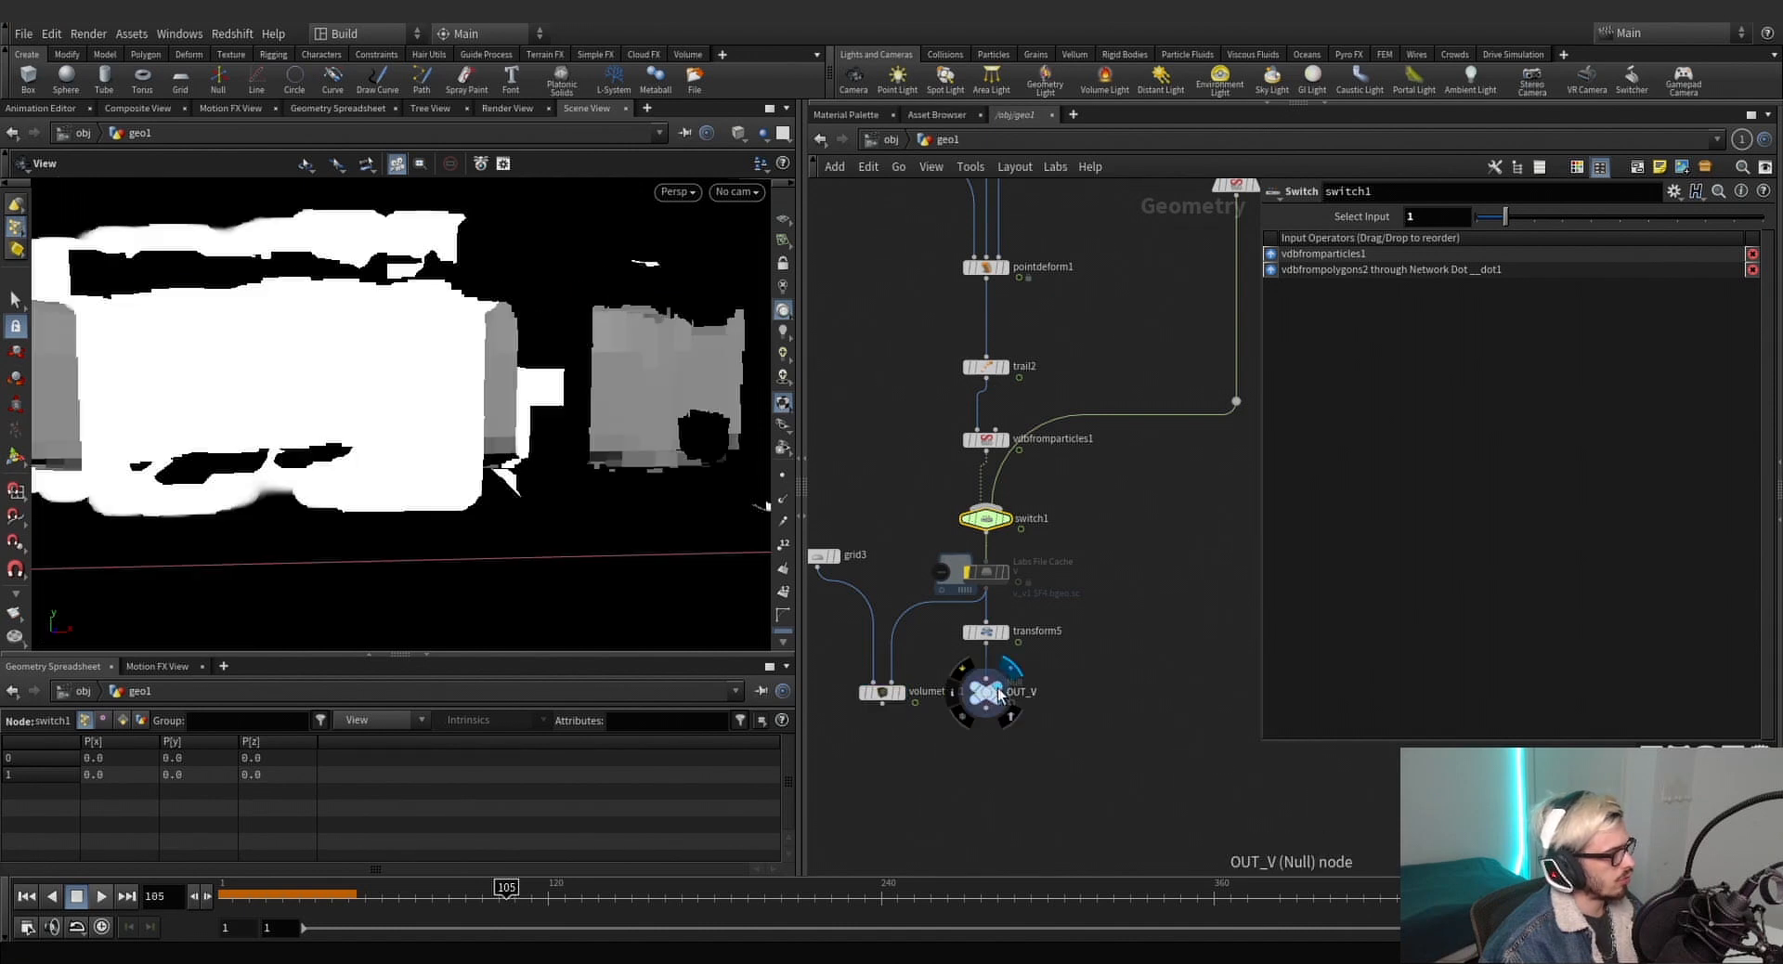
click(900, 695)
drag(891, 684, 972, 656)
scroll(1068, 635, down, 2)
scroll(1018, 669, up, 2)
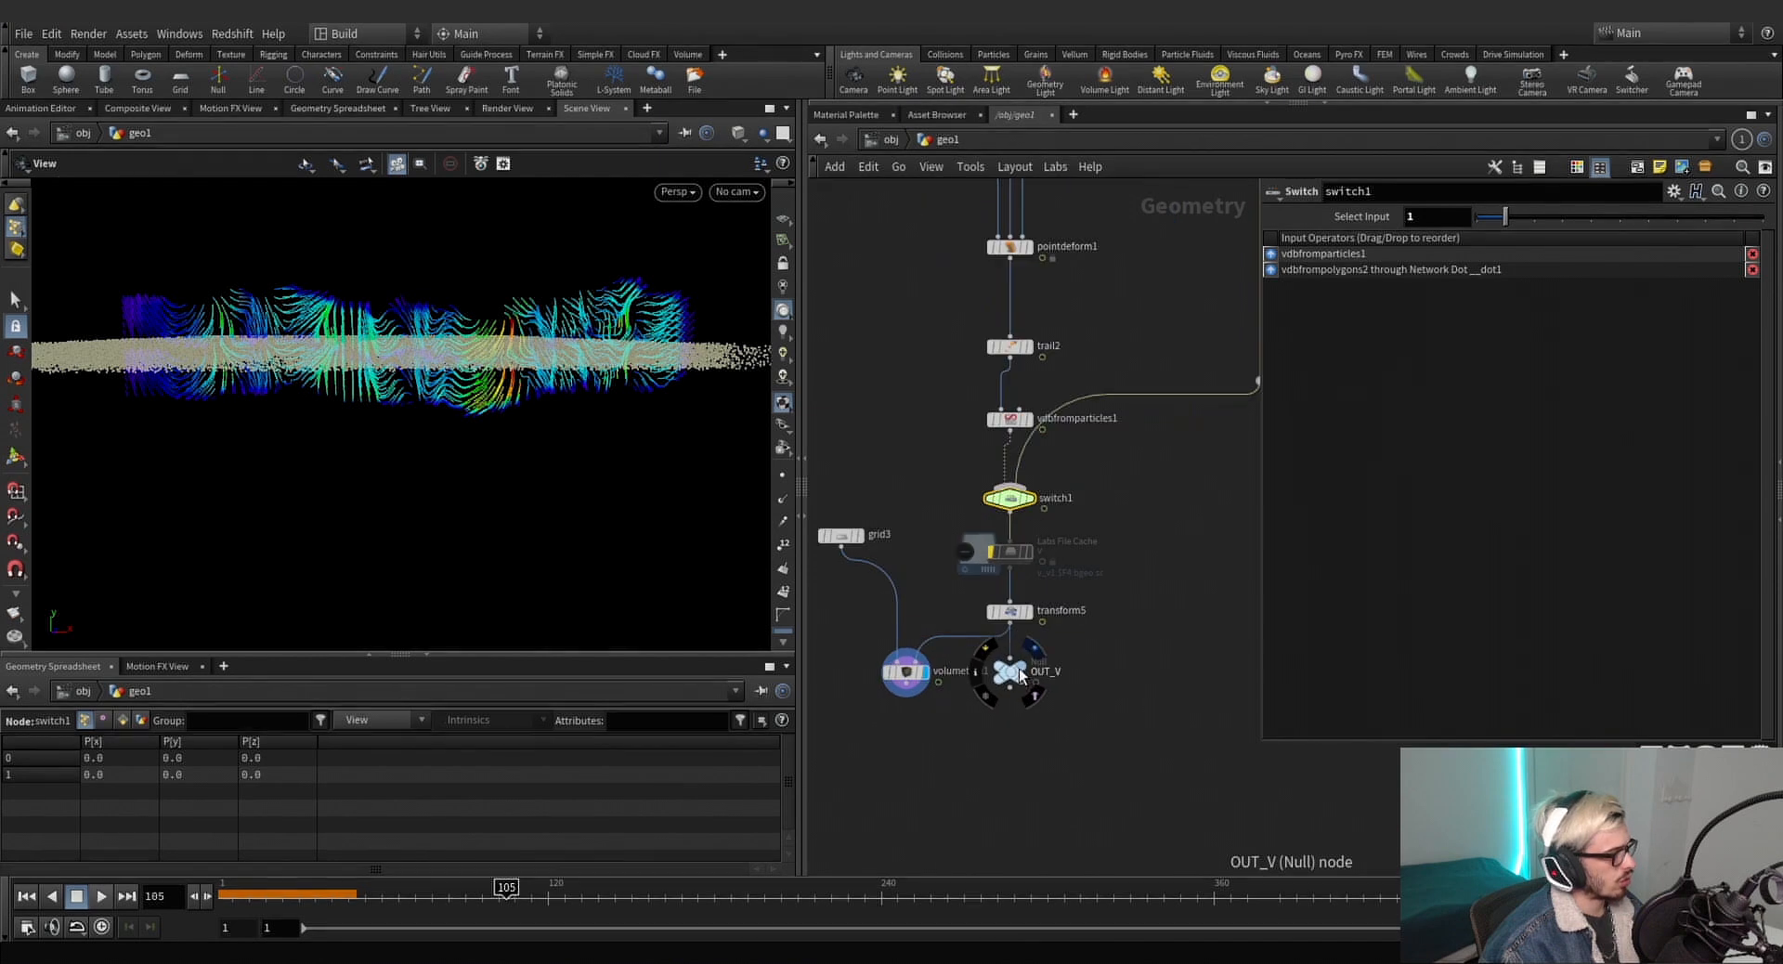
Display OUT_V and enclose the whole velocity network, including grid3 and the polygon VDB branch, in a network box.
click(1025, 669)
drag(1117, 738, 998, 650)
scroll(1075, 640, down, 5)
scroll(1075, 645, down, 5)
scroll(1068, 650, up, 7)
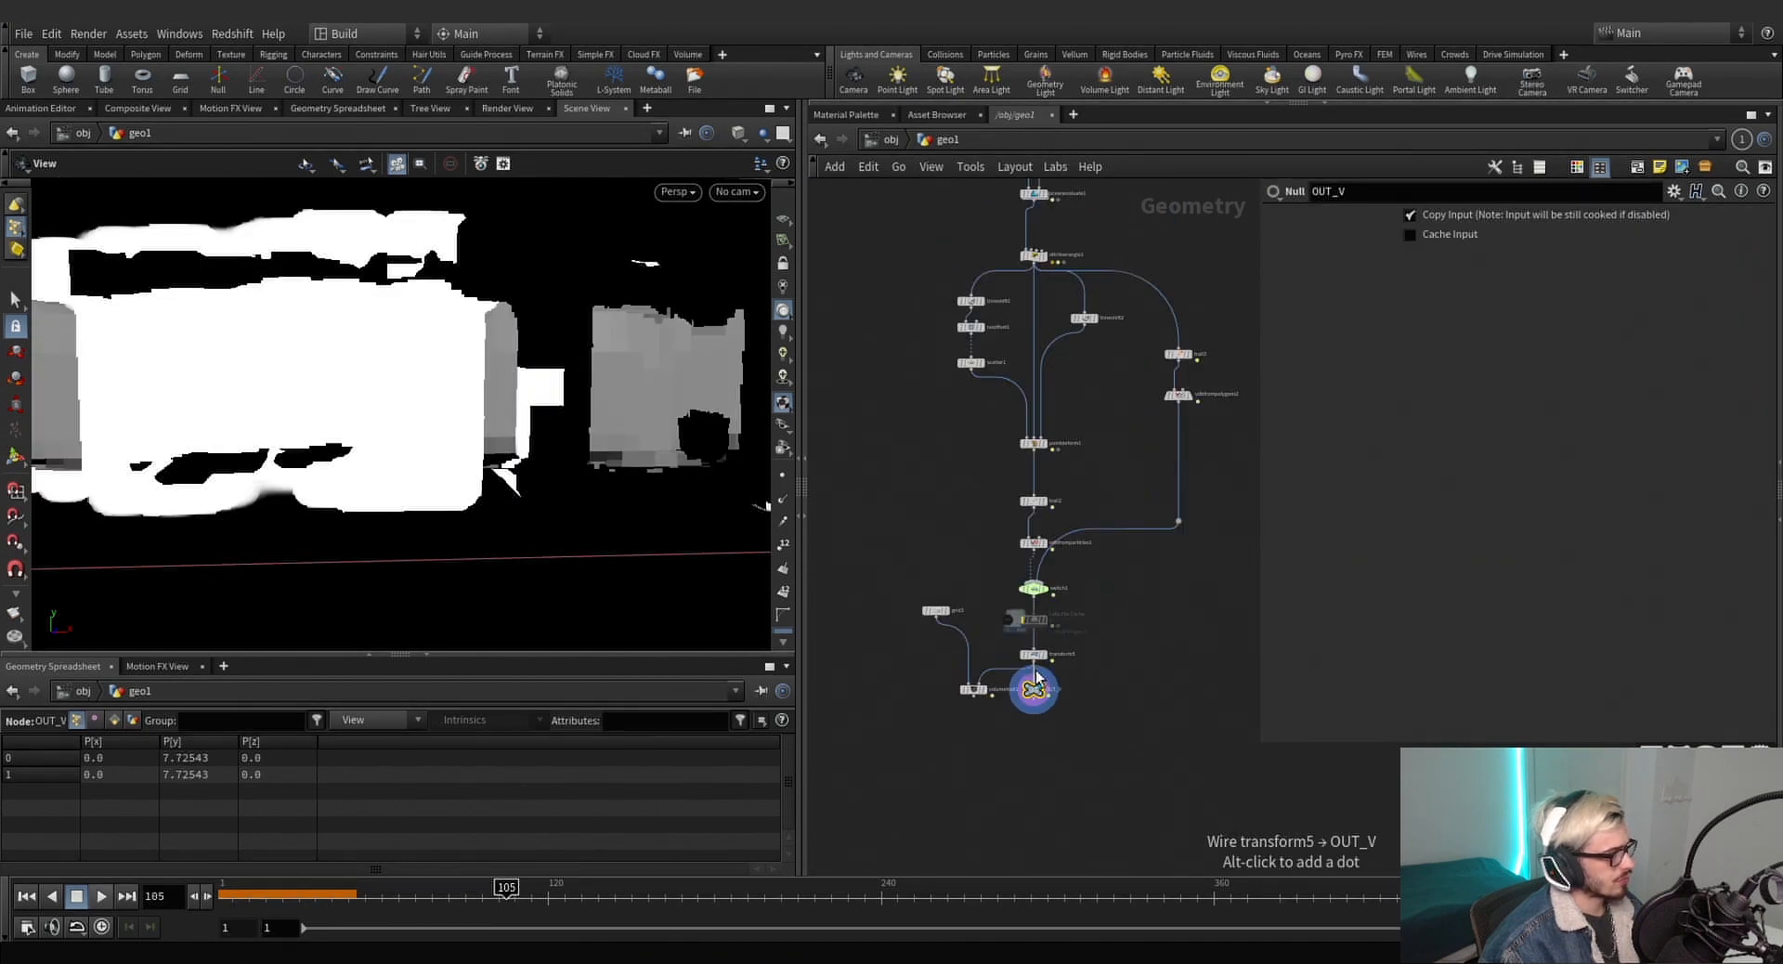
scroll(986, 694, down, 3)
drag(1080, 753, 970, 295)
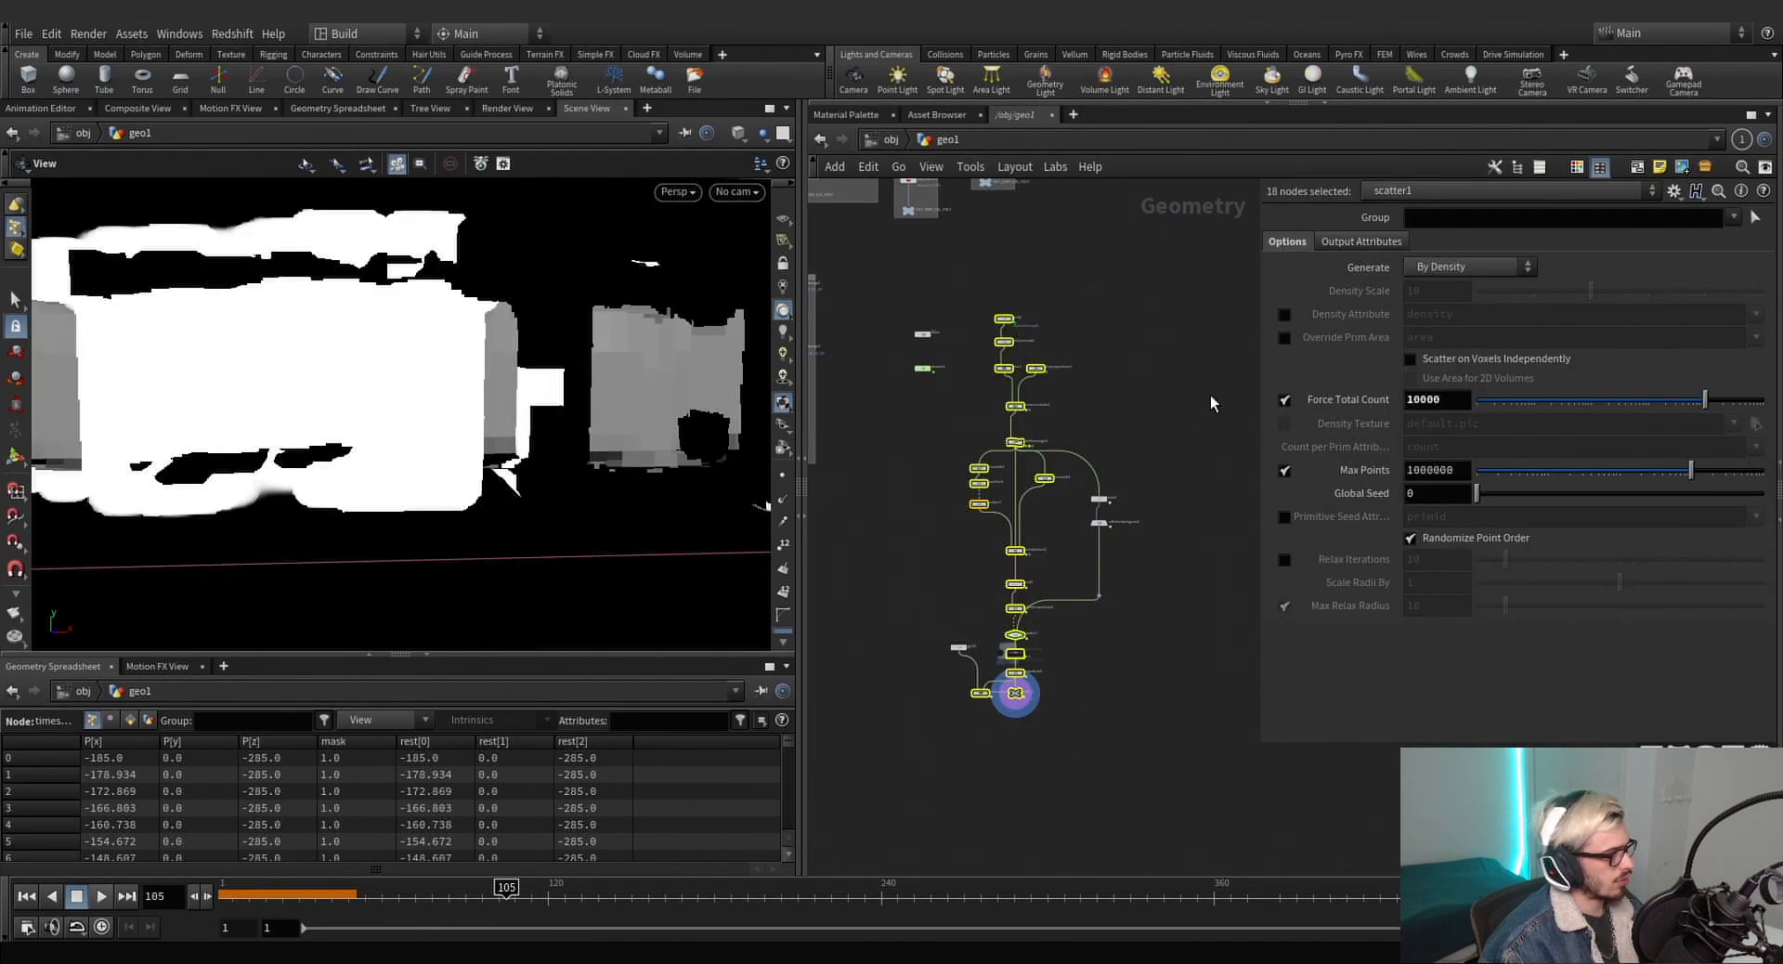
drag(1188, 305, 953, 727)
key(shift+o)
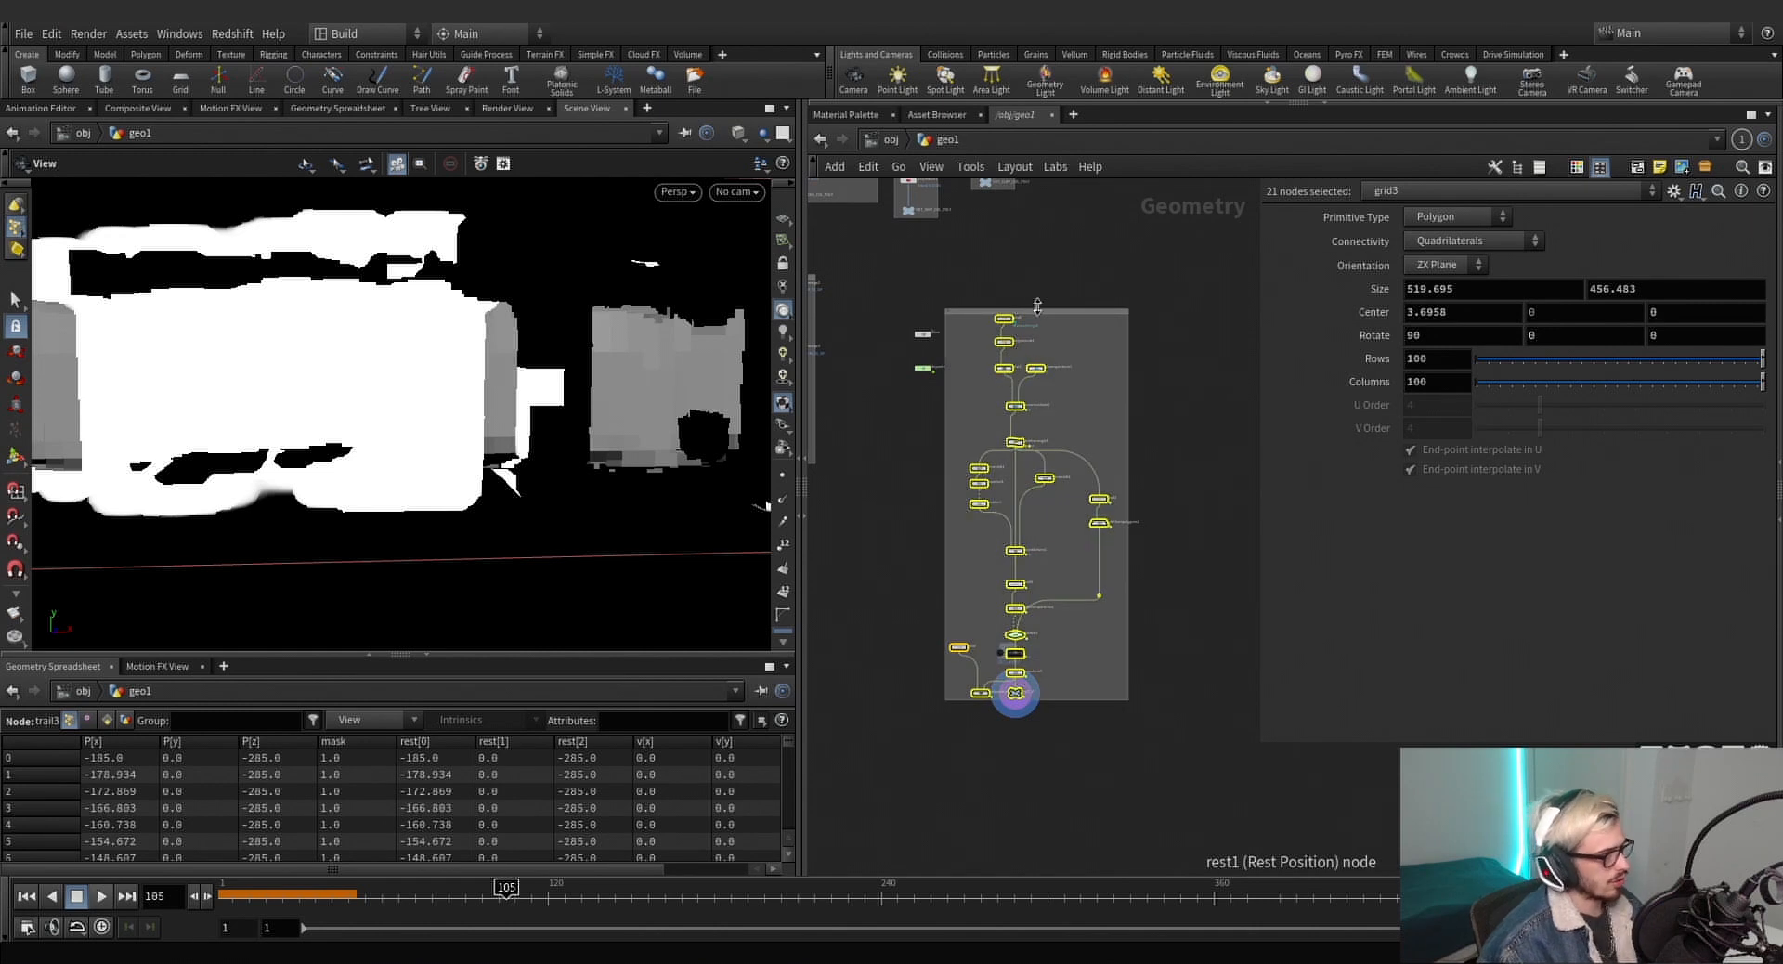
Move the velocity network box well clear of the DOP network and the other boxes, and deselect its nodes.
drag(1039, 310, 971, 467)
scroll(1005, 464, down, 4)
scroll(1071, 411, up, 4)
middle_drag(1047, 454, 1158, 405)
scroll(1023, 405, up, 3)
scroll(1026, 369, down, 4)
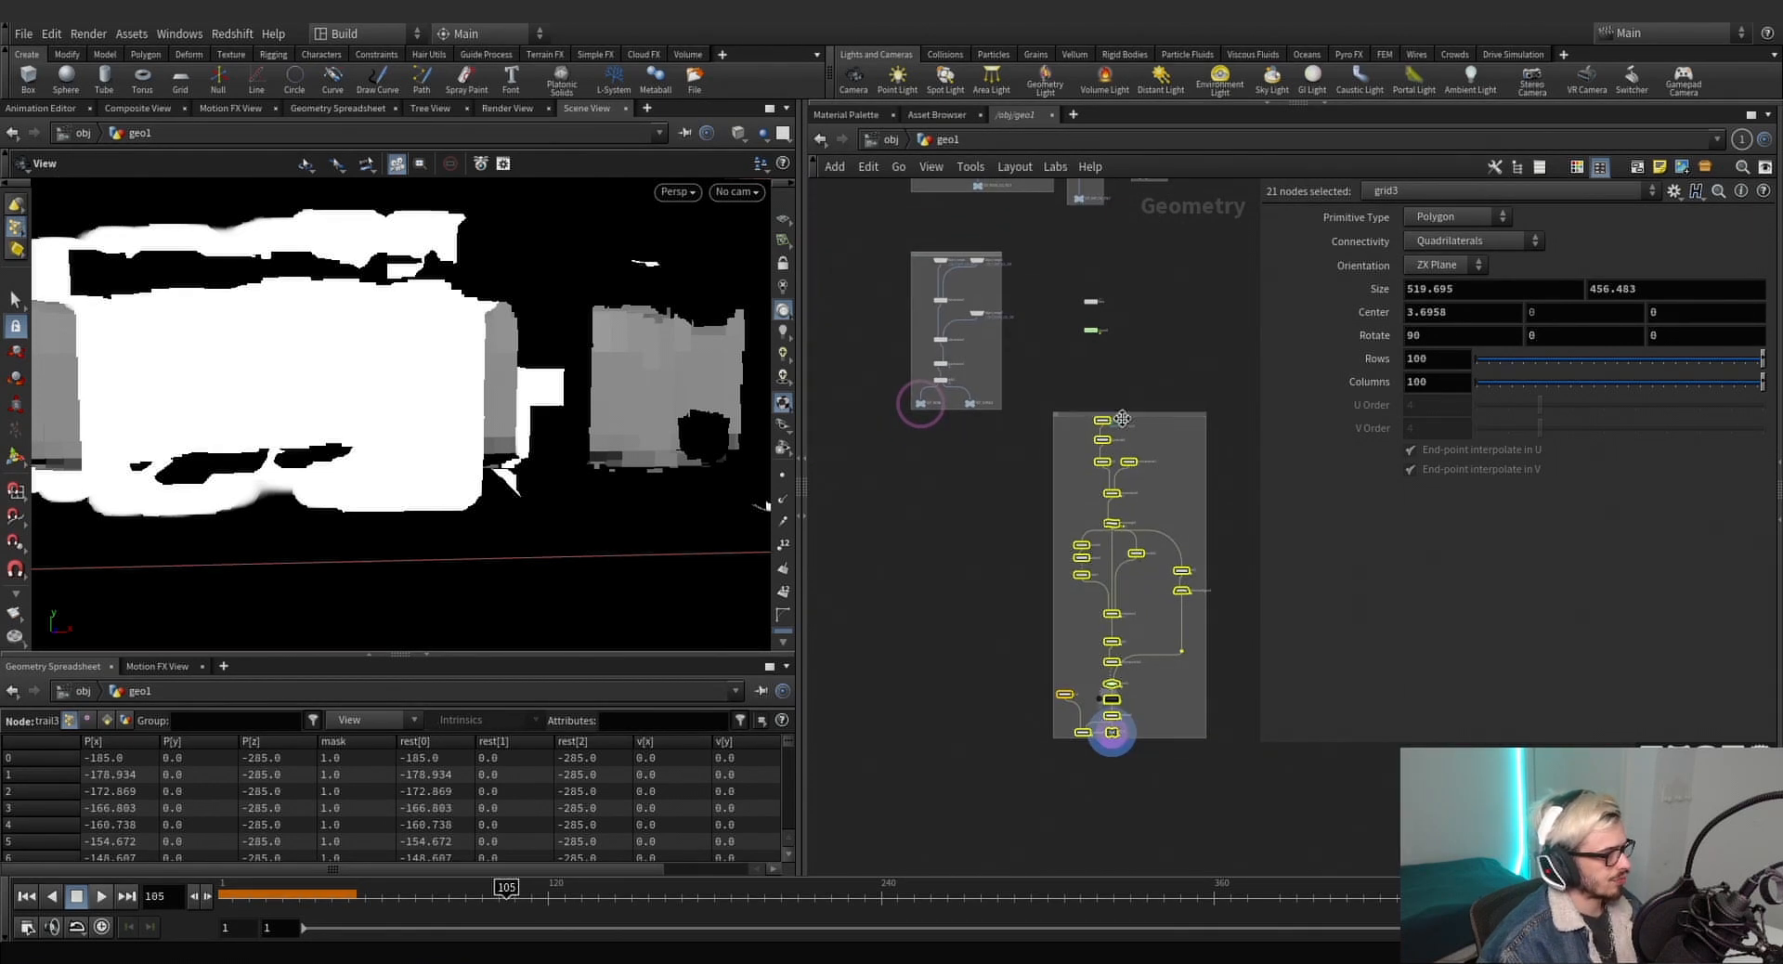
drag(1125, 415, 1201, 367)
middle_drag(1150, 353, 947, 486)
drag(1002, 497, 1150, 390)
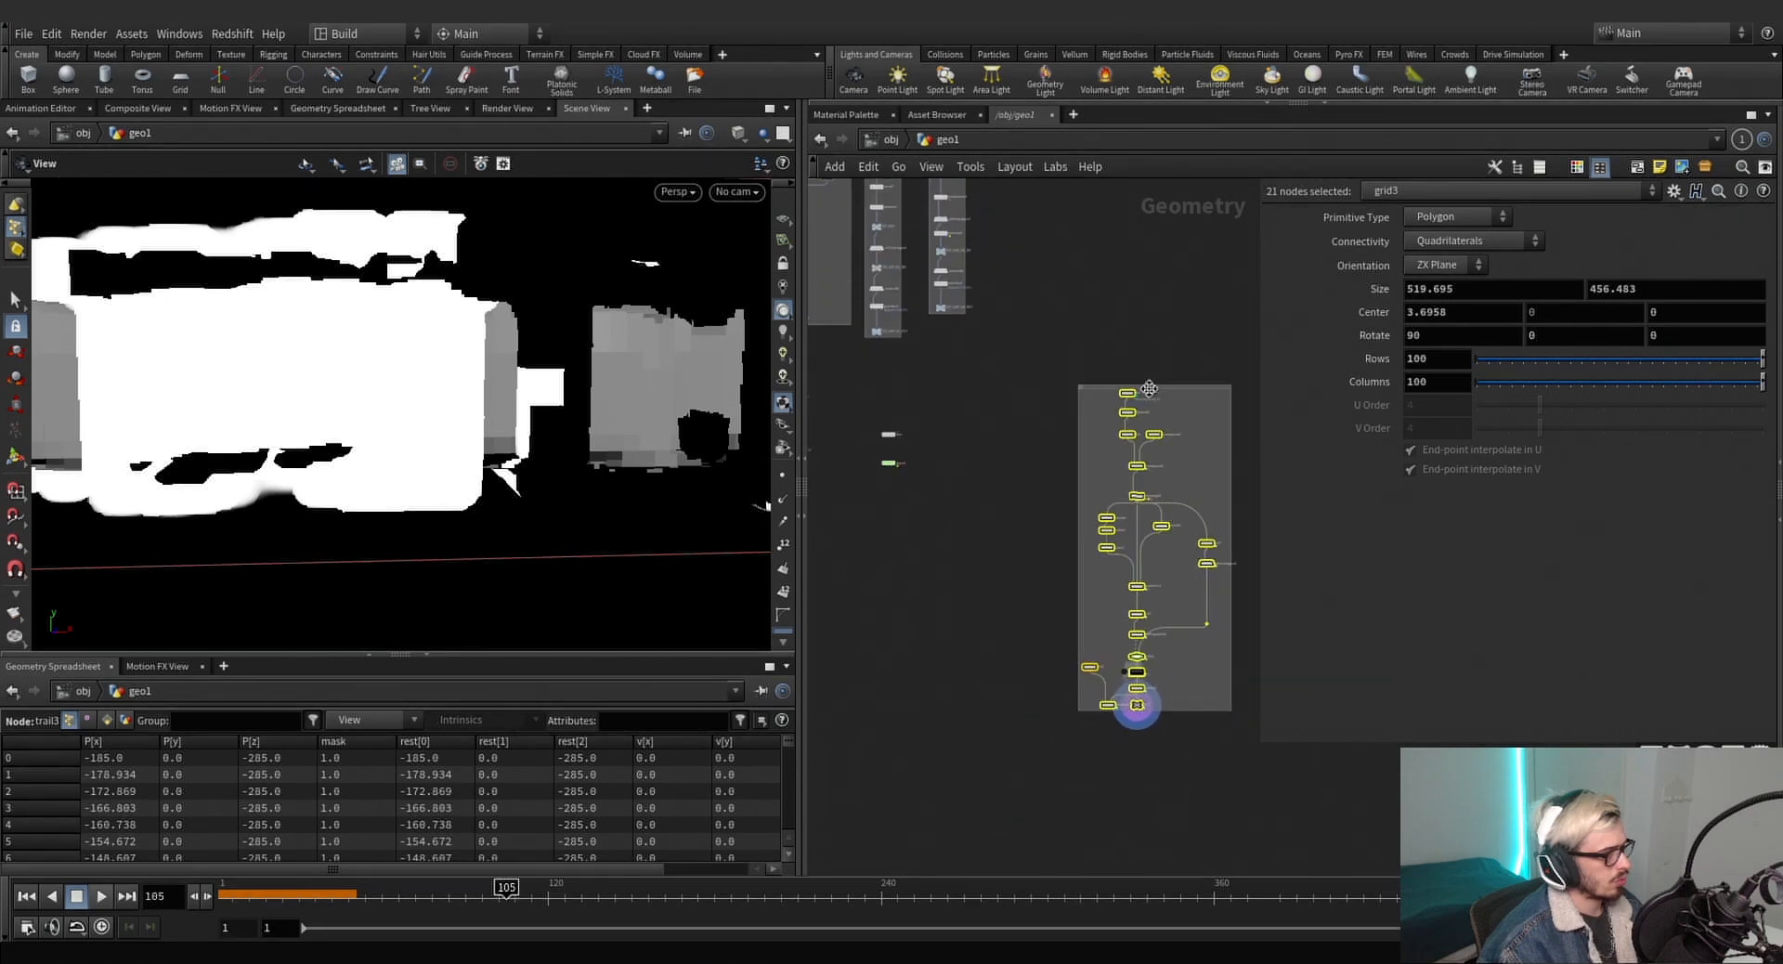
scroll(986, 422, down, 4)
middle_drag(979, 427, 1029, 418)
drag(1099, 394, 1074, 397)
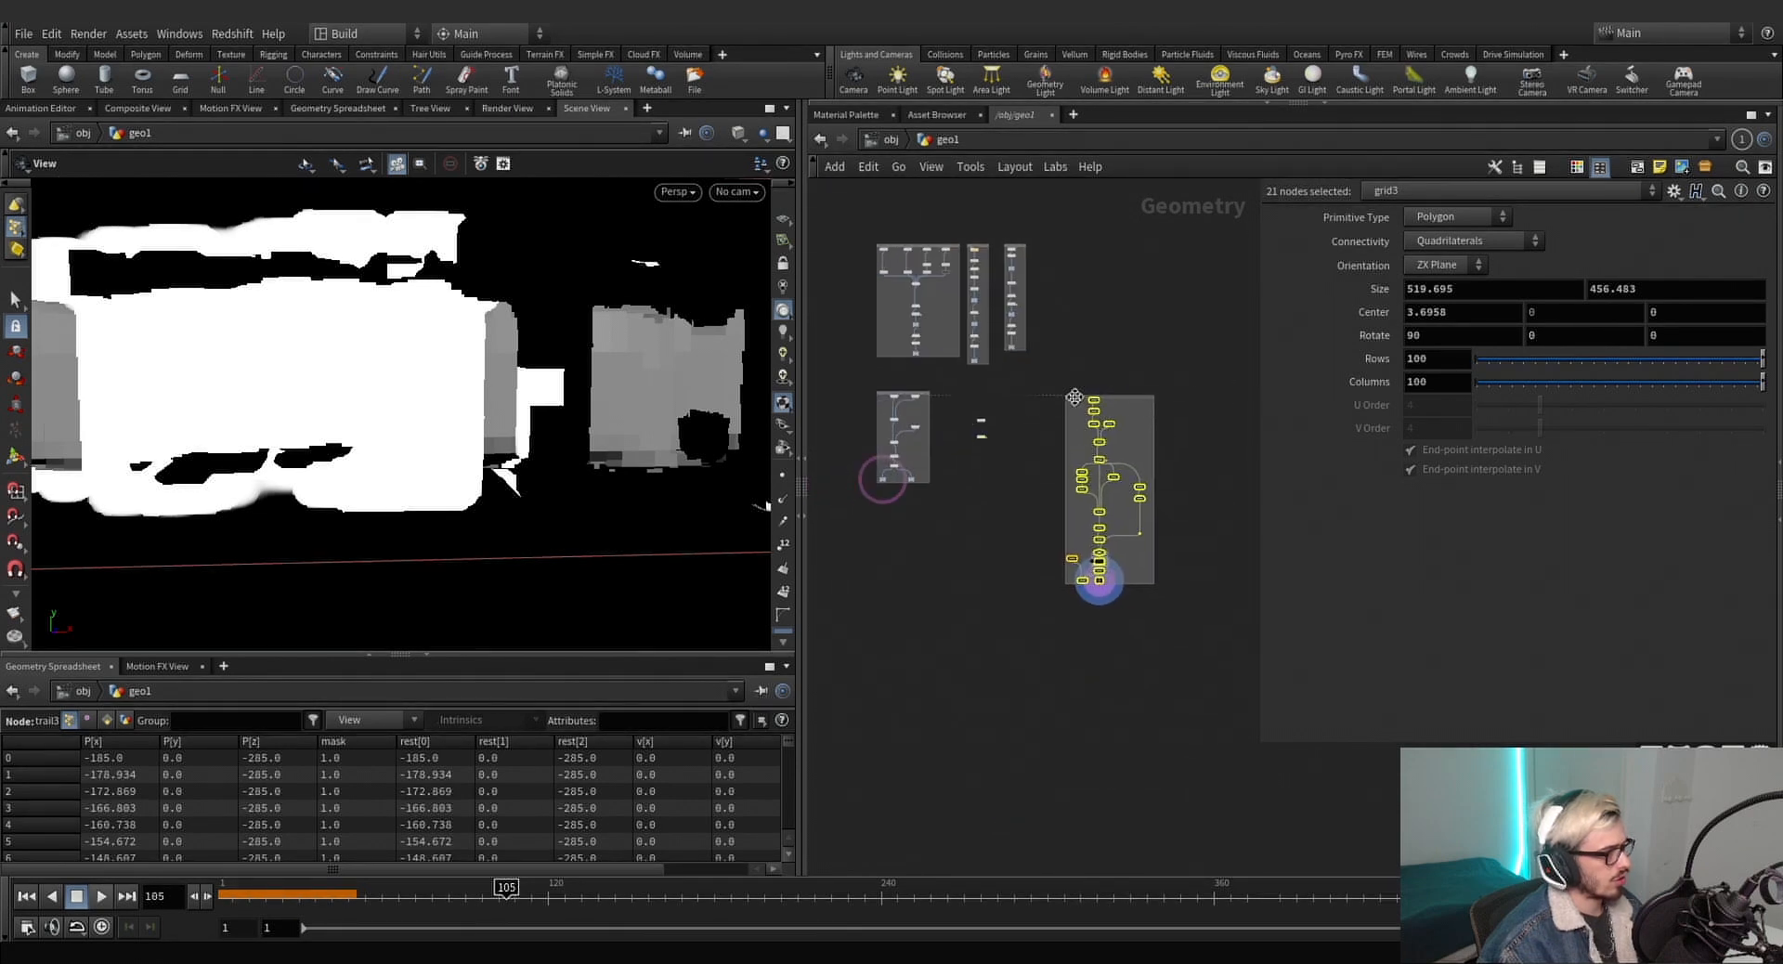
scroll(958, 509, up, 3)
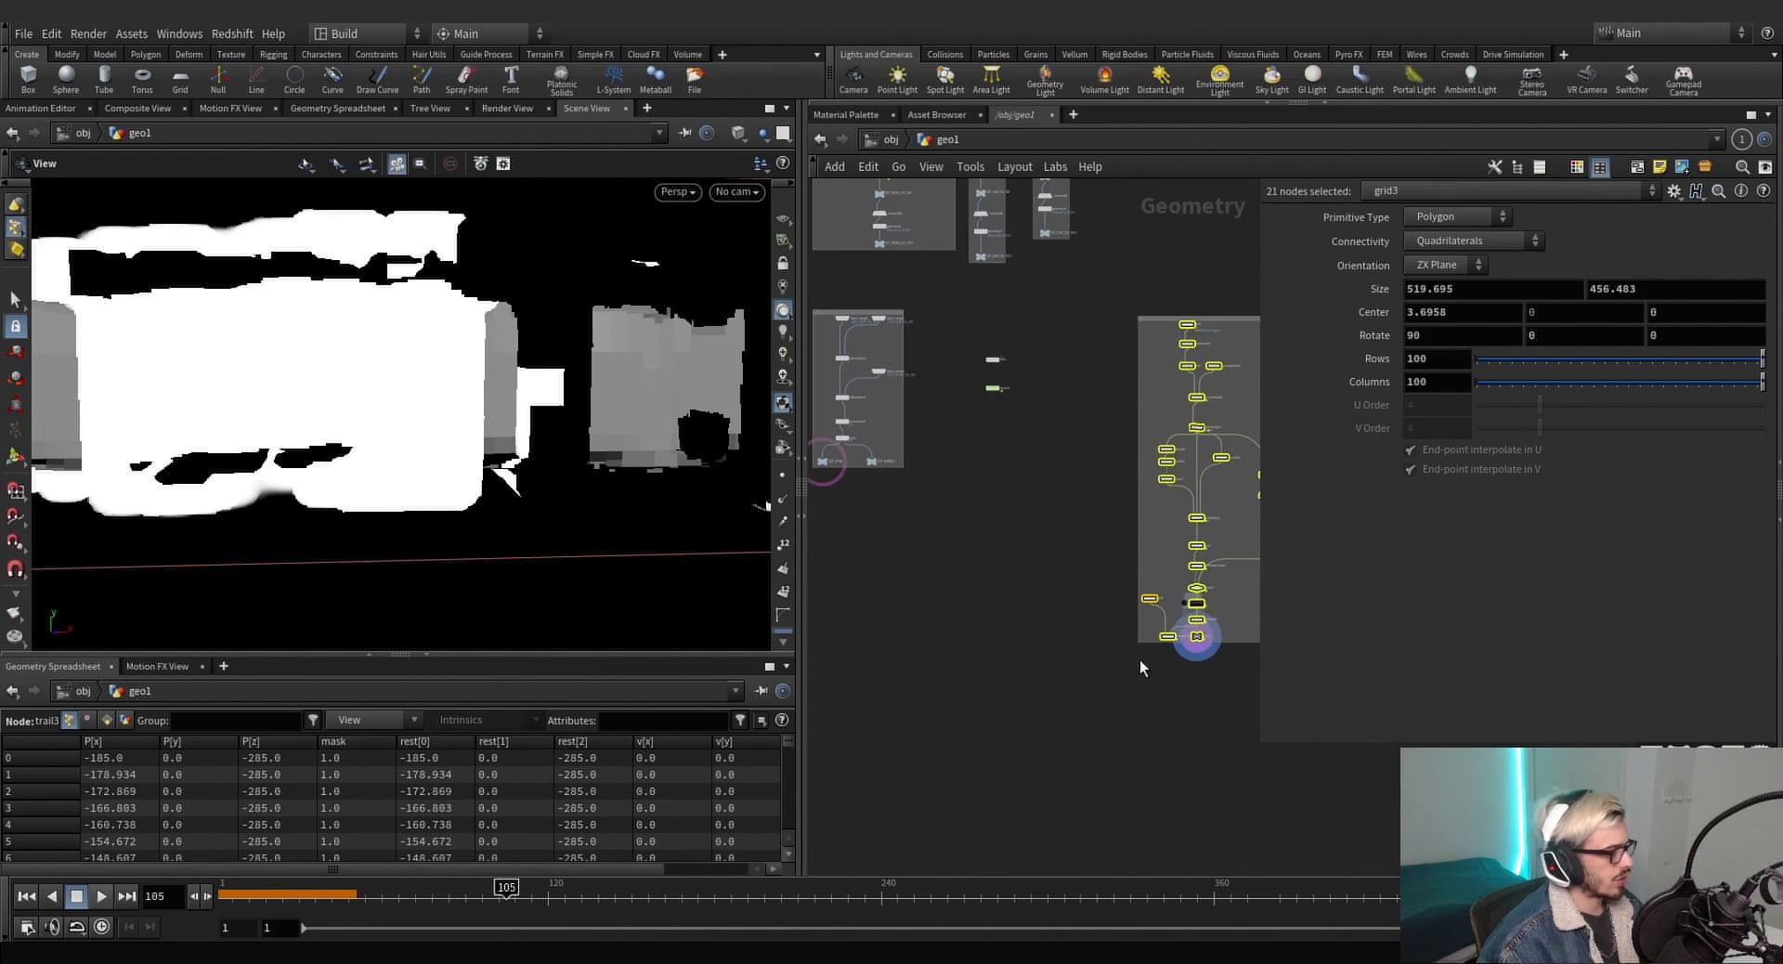
click(1198, 661)
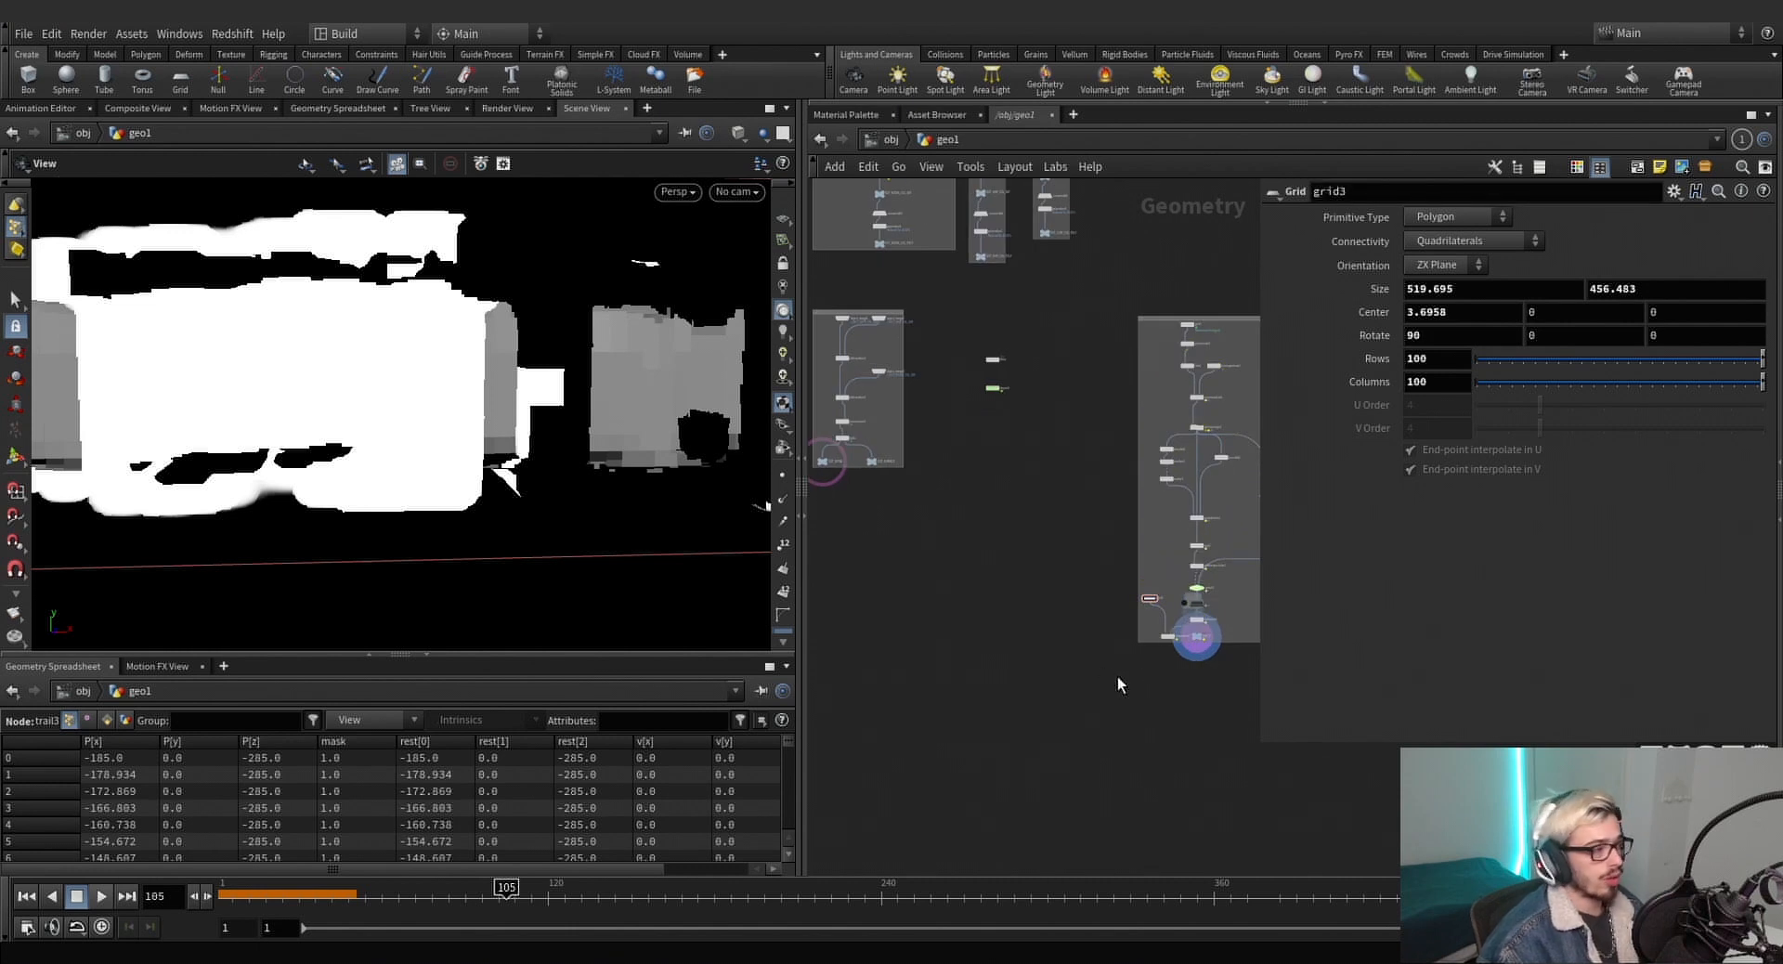
Display dopnet1 at frame 1, cancelling its cook, and examine the ship, rocks and particles from several angles.
scroll(1156, 592, up, 5)
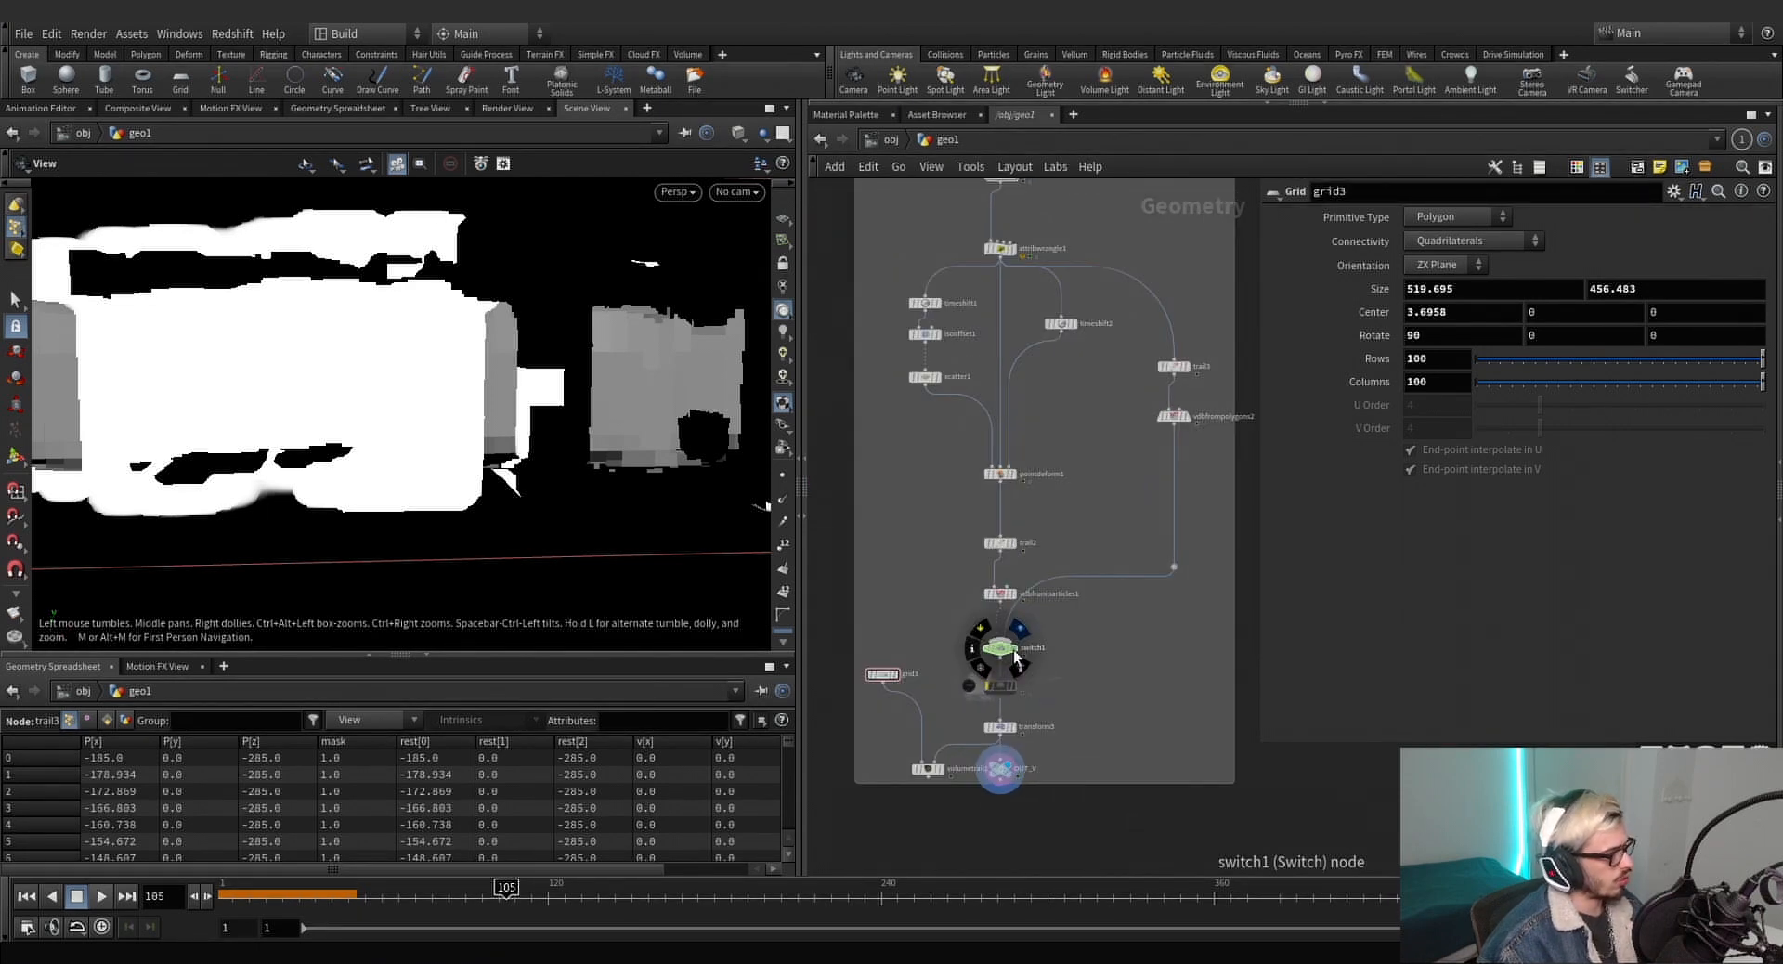
click(1010, 650)
scroll(1087, 585, down, 6)
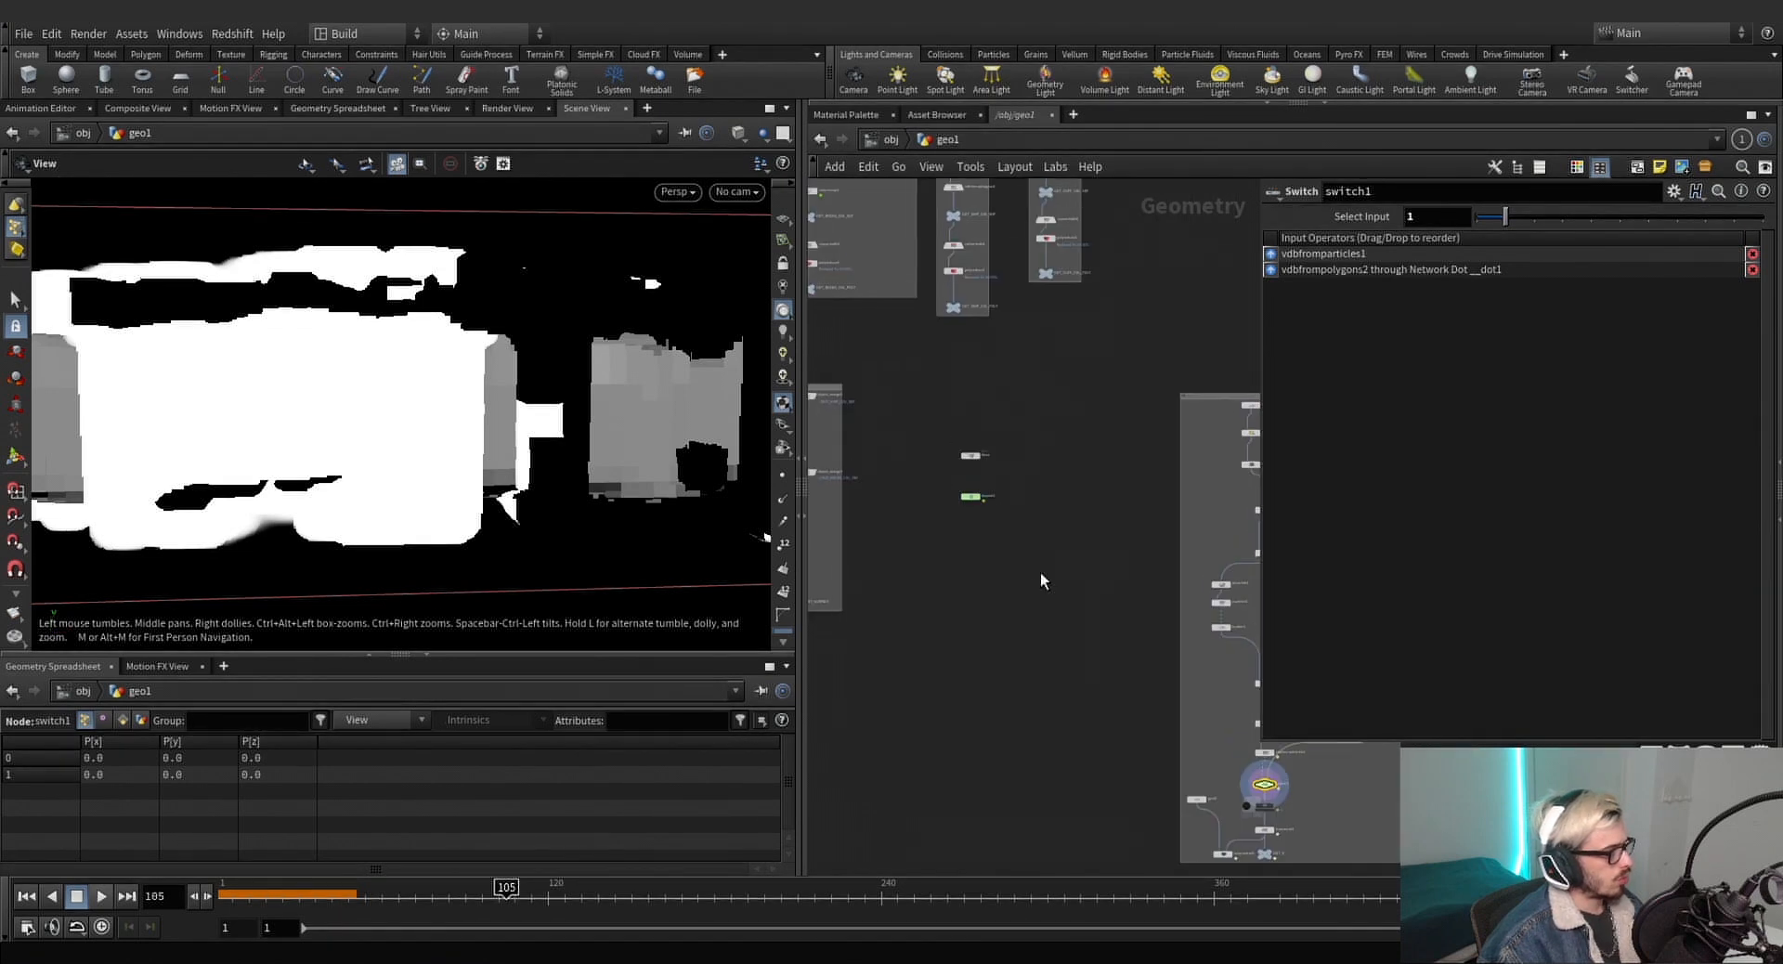
scroll(971, 494, up, 3)
mouse_move(971, 494)
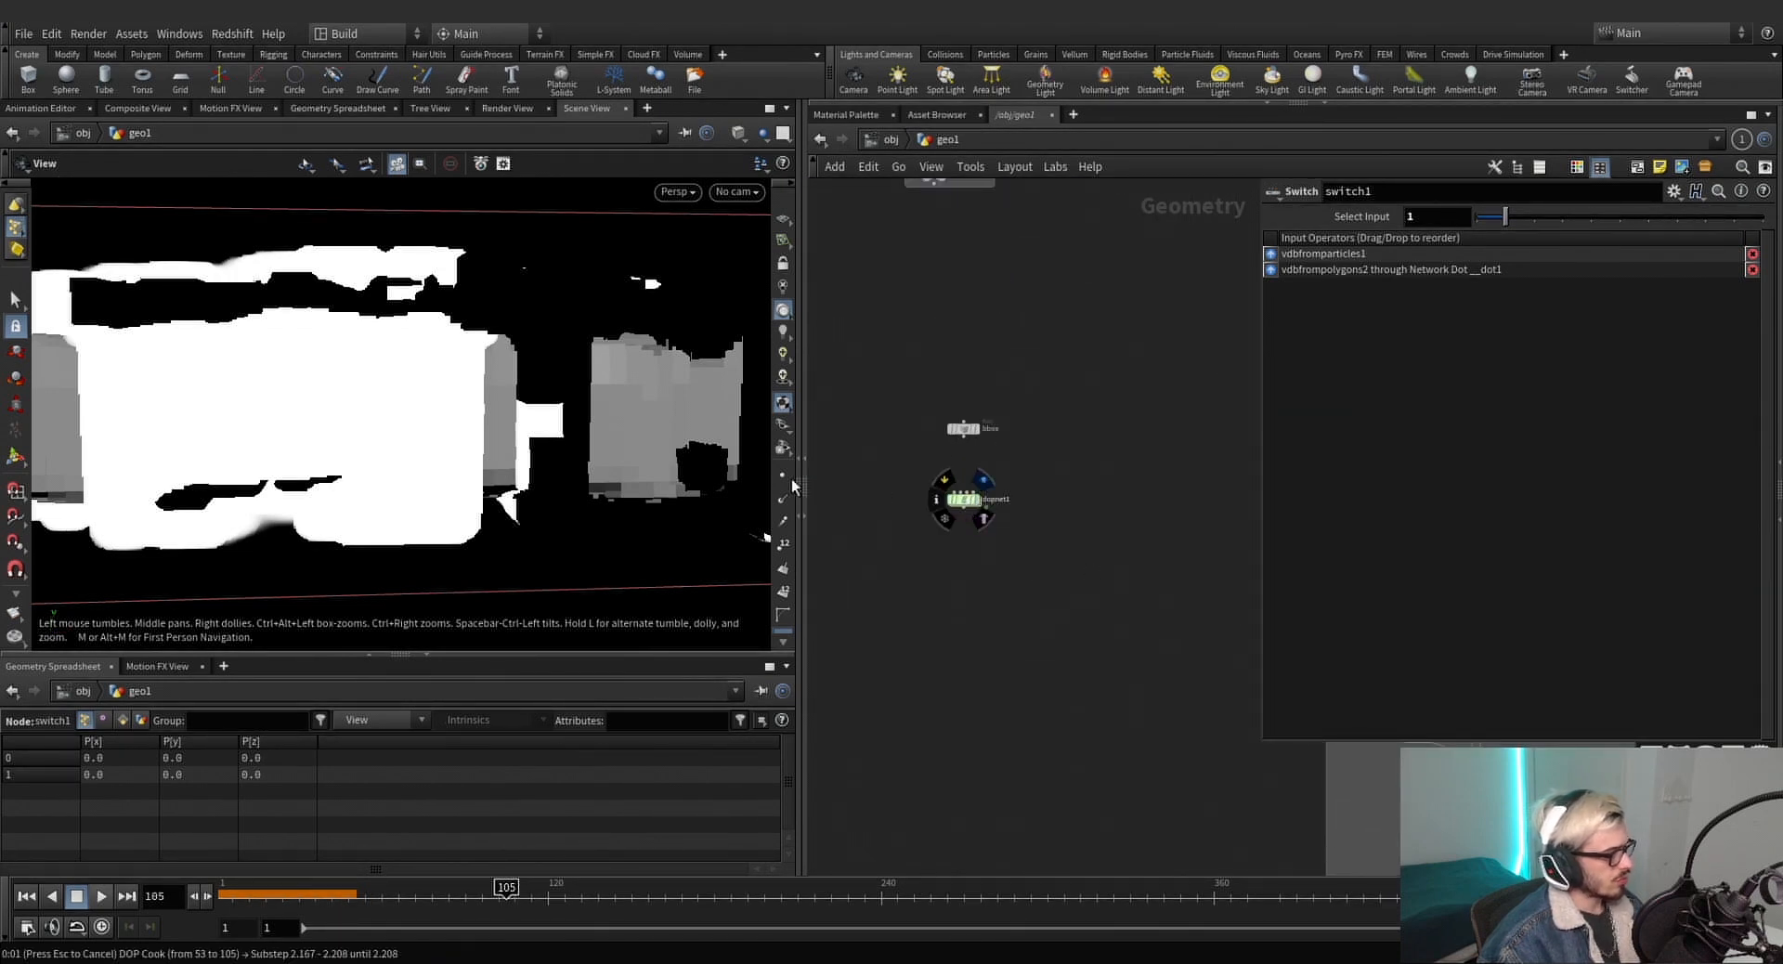
key(Escape)
drag(274, 904, 200, 906)
drag(319, 371, 406, 406)
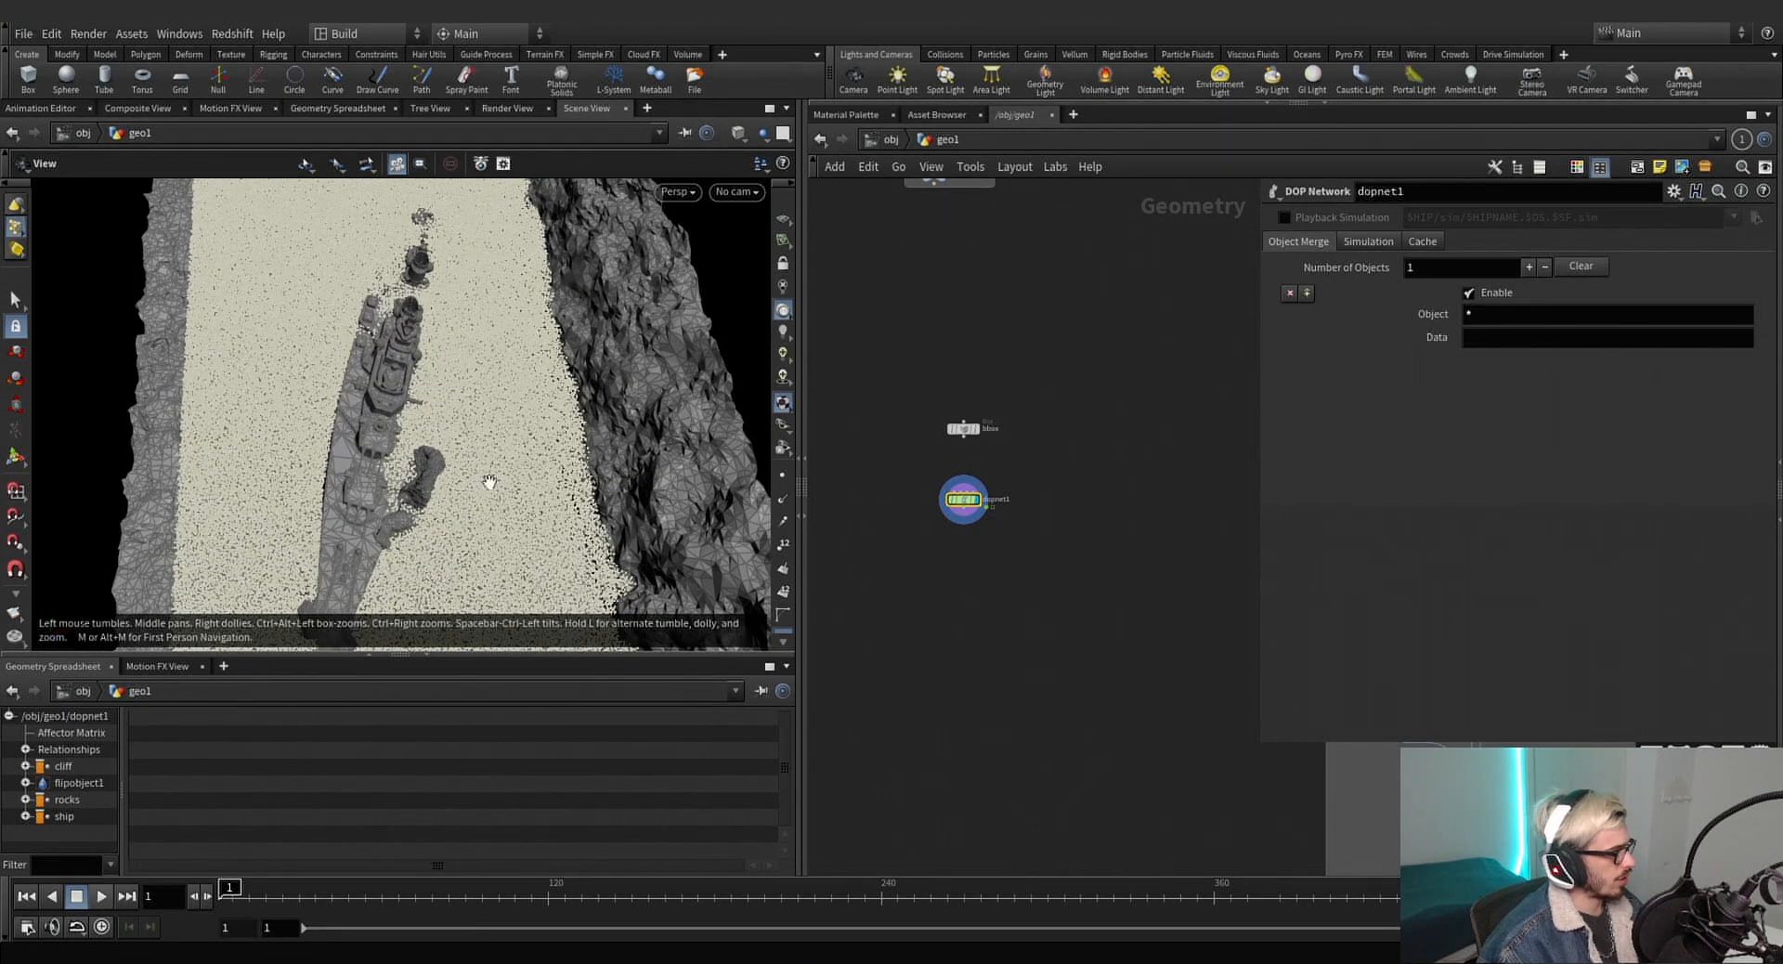
drag(445, 504, 566, 464)
scroll(1021, 511, down, 3)
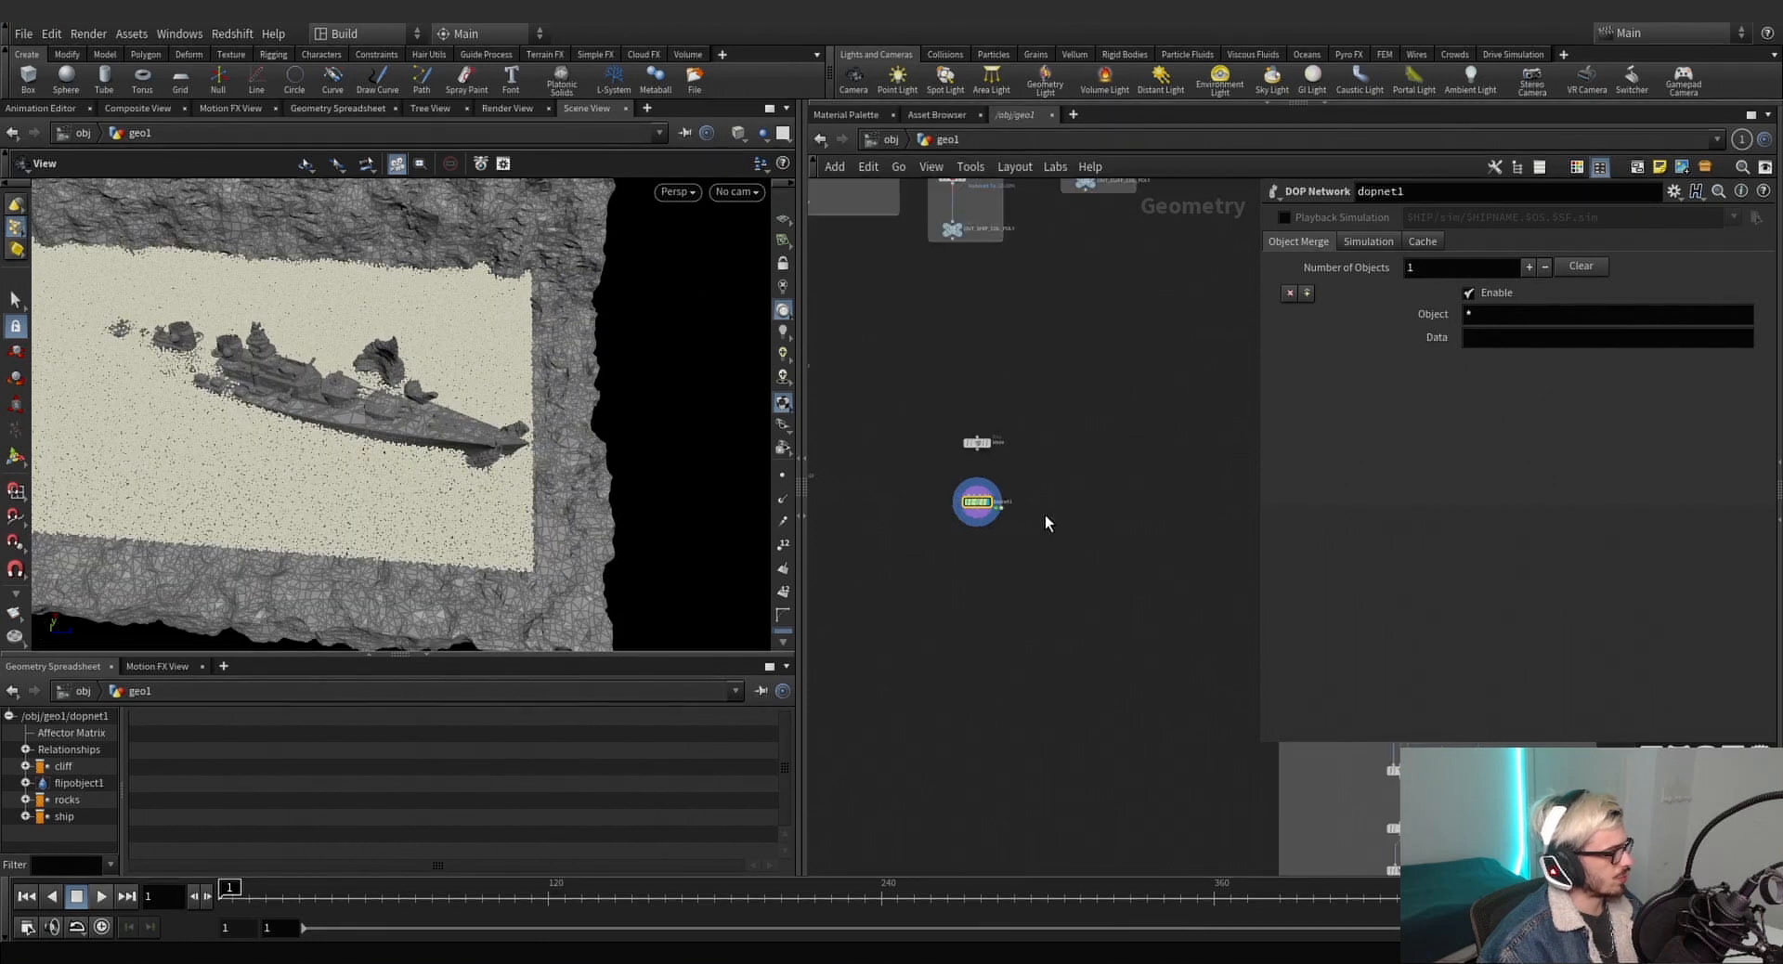
Add an Object Merge node between dopnet1 and the velocity network box, with Object 1 set to ../OUT_ROCKS_COL_POLY.
scroll(949, 490, up, 3)
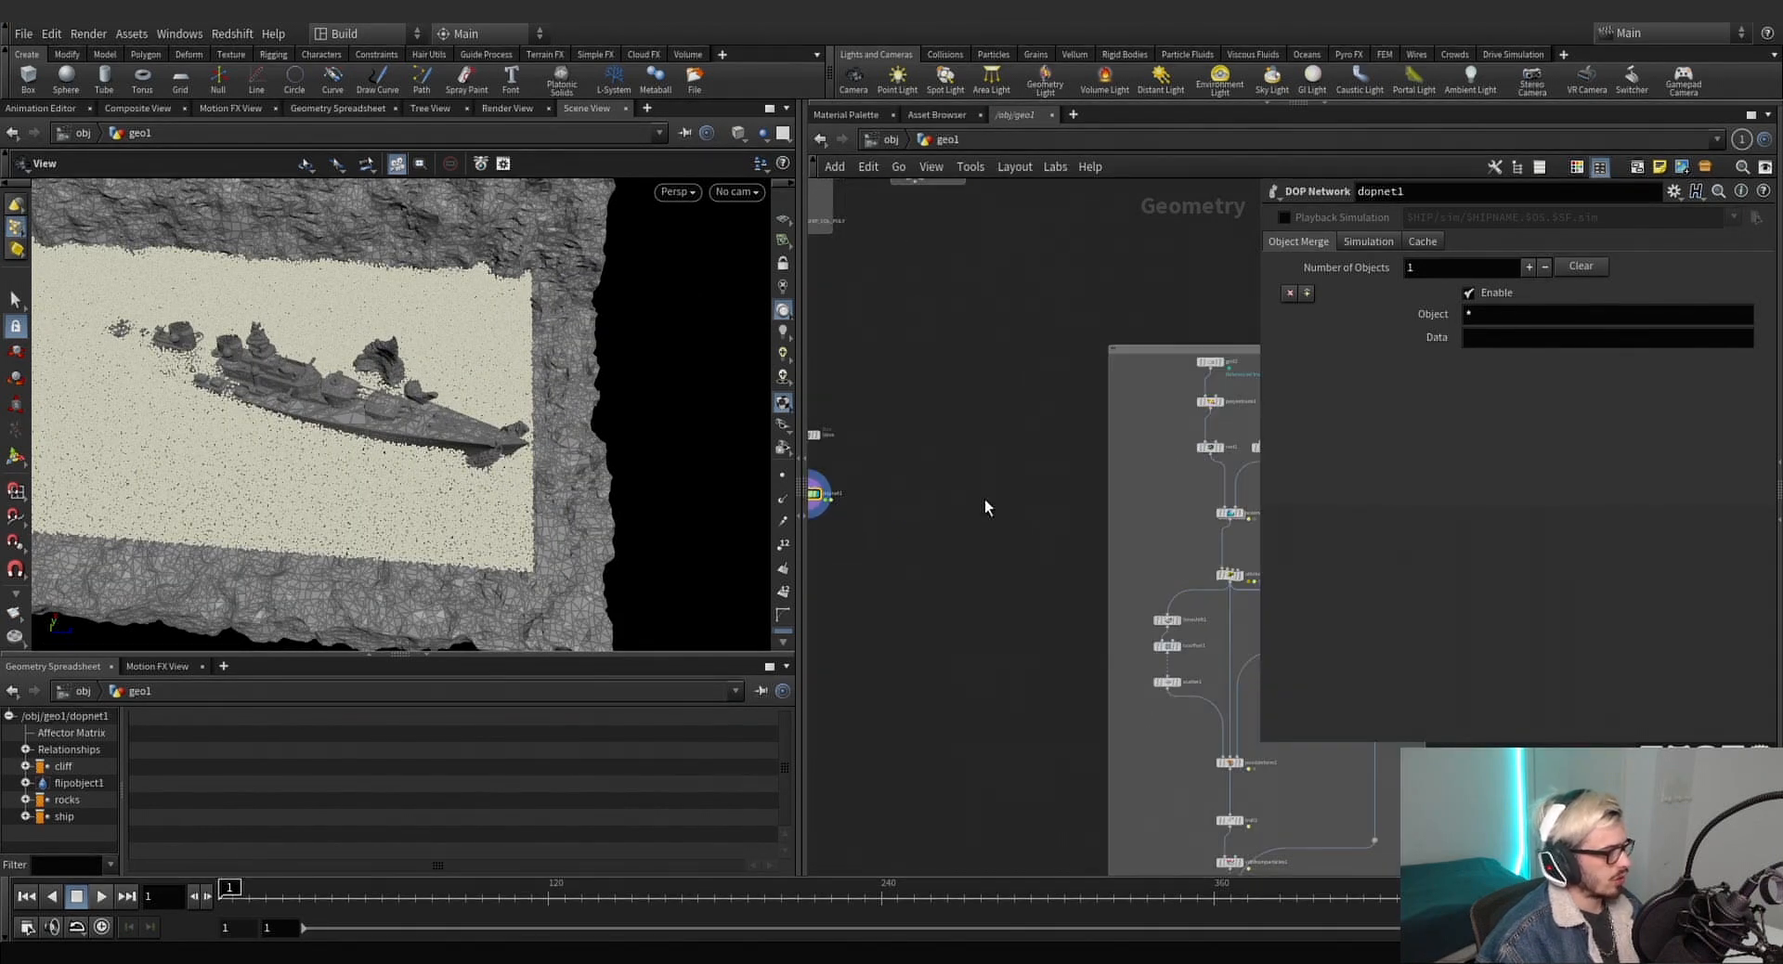
key(Tab)
text(obj)
key(Return)
click(984, 499)
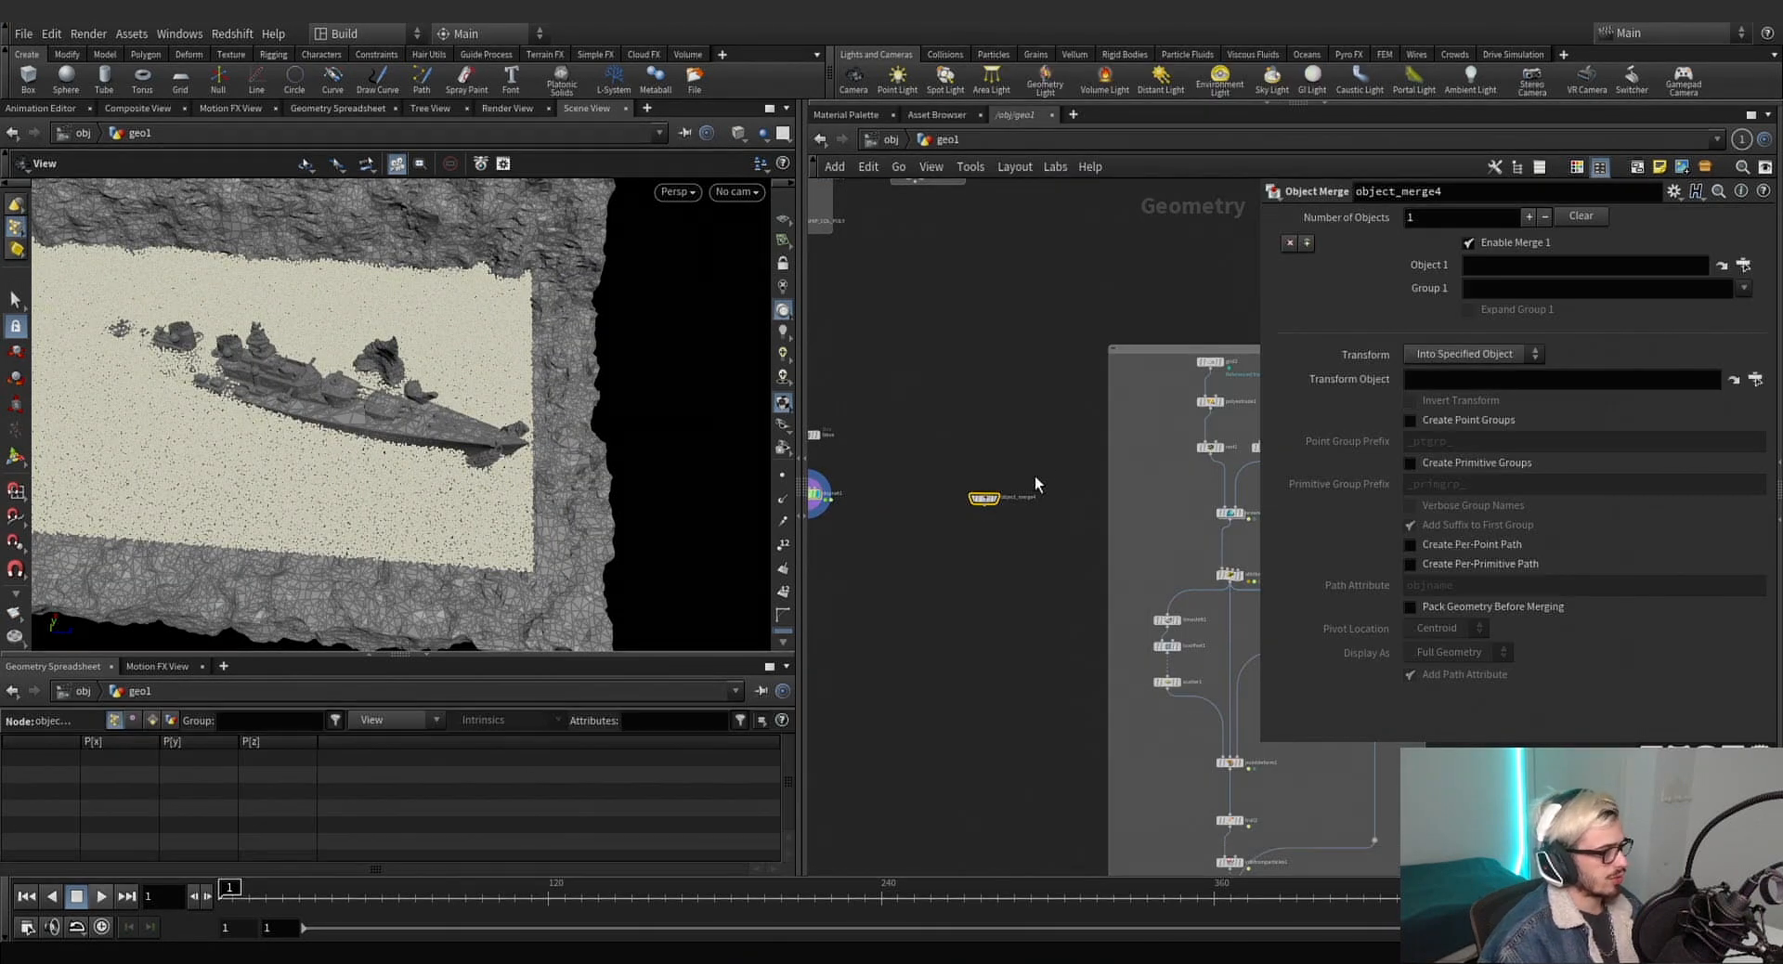
scroll(921, 392, down, 3)
middle_drag(942, 352, 1157, 509)
scroll(1053, 466, up, 4)
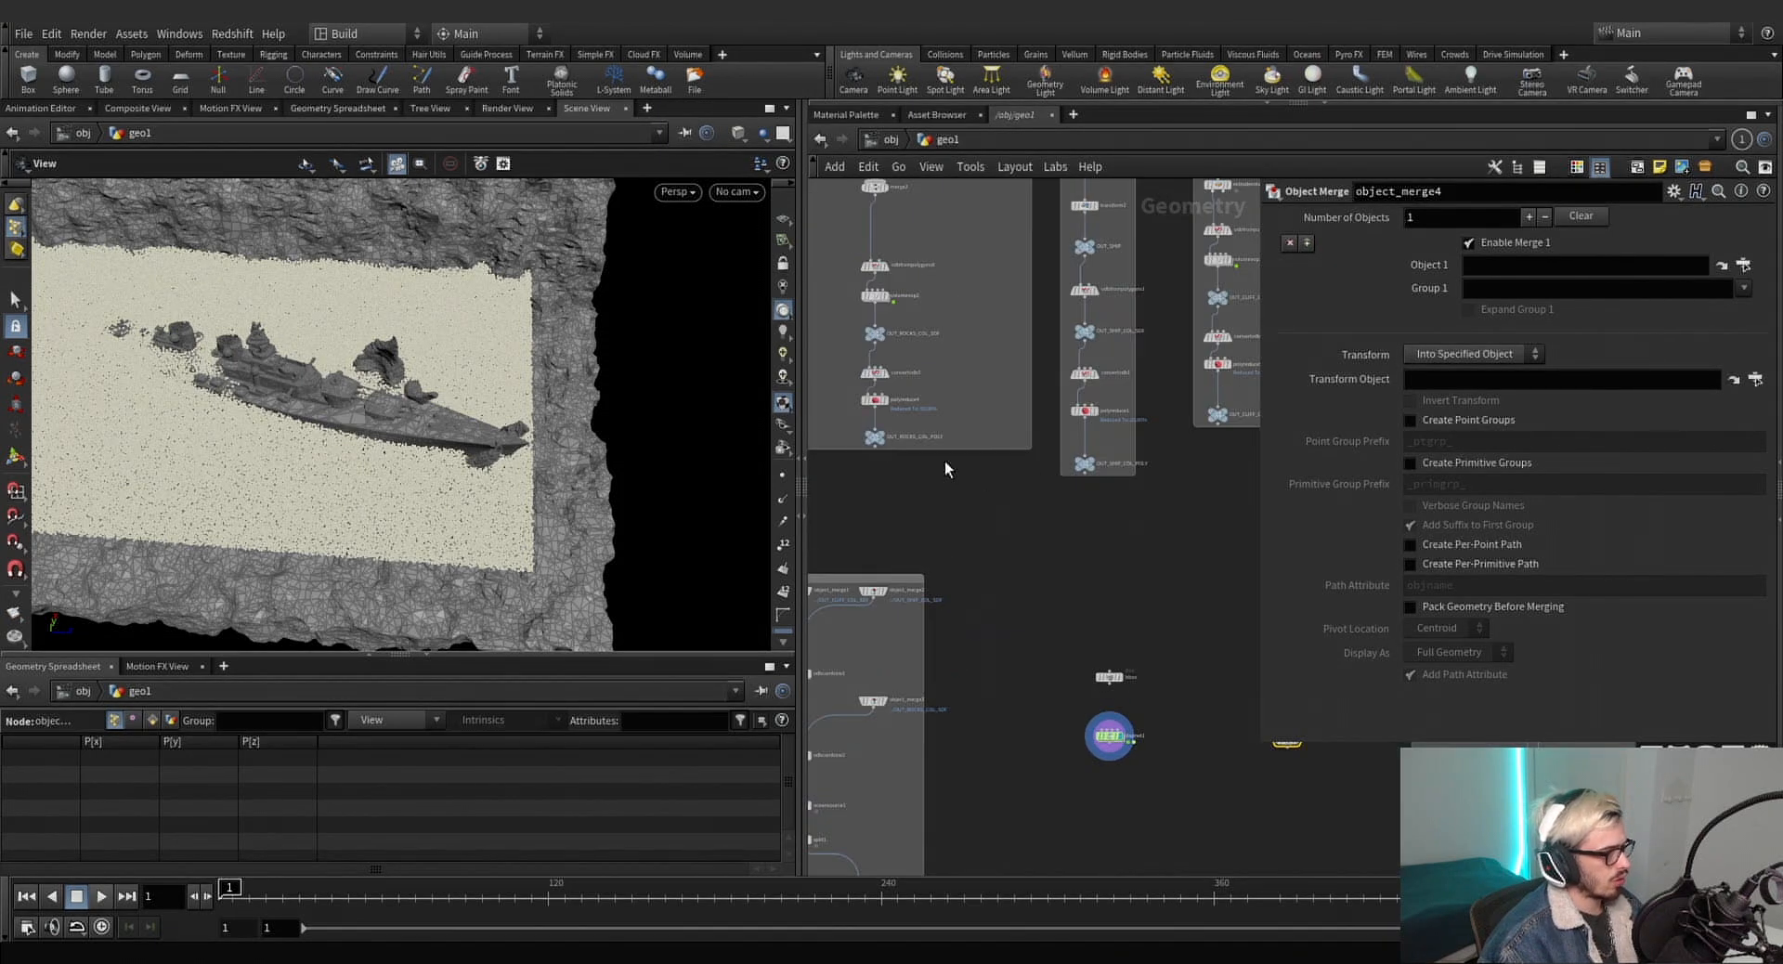
drag(874, 436, 1569, 266)
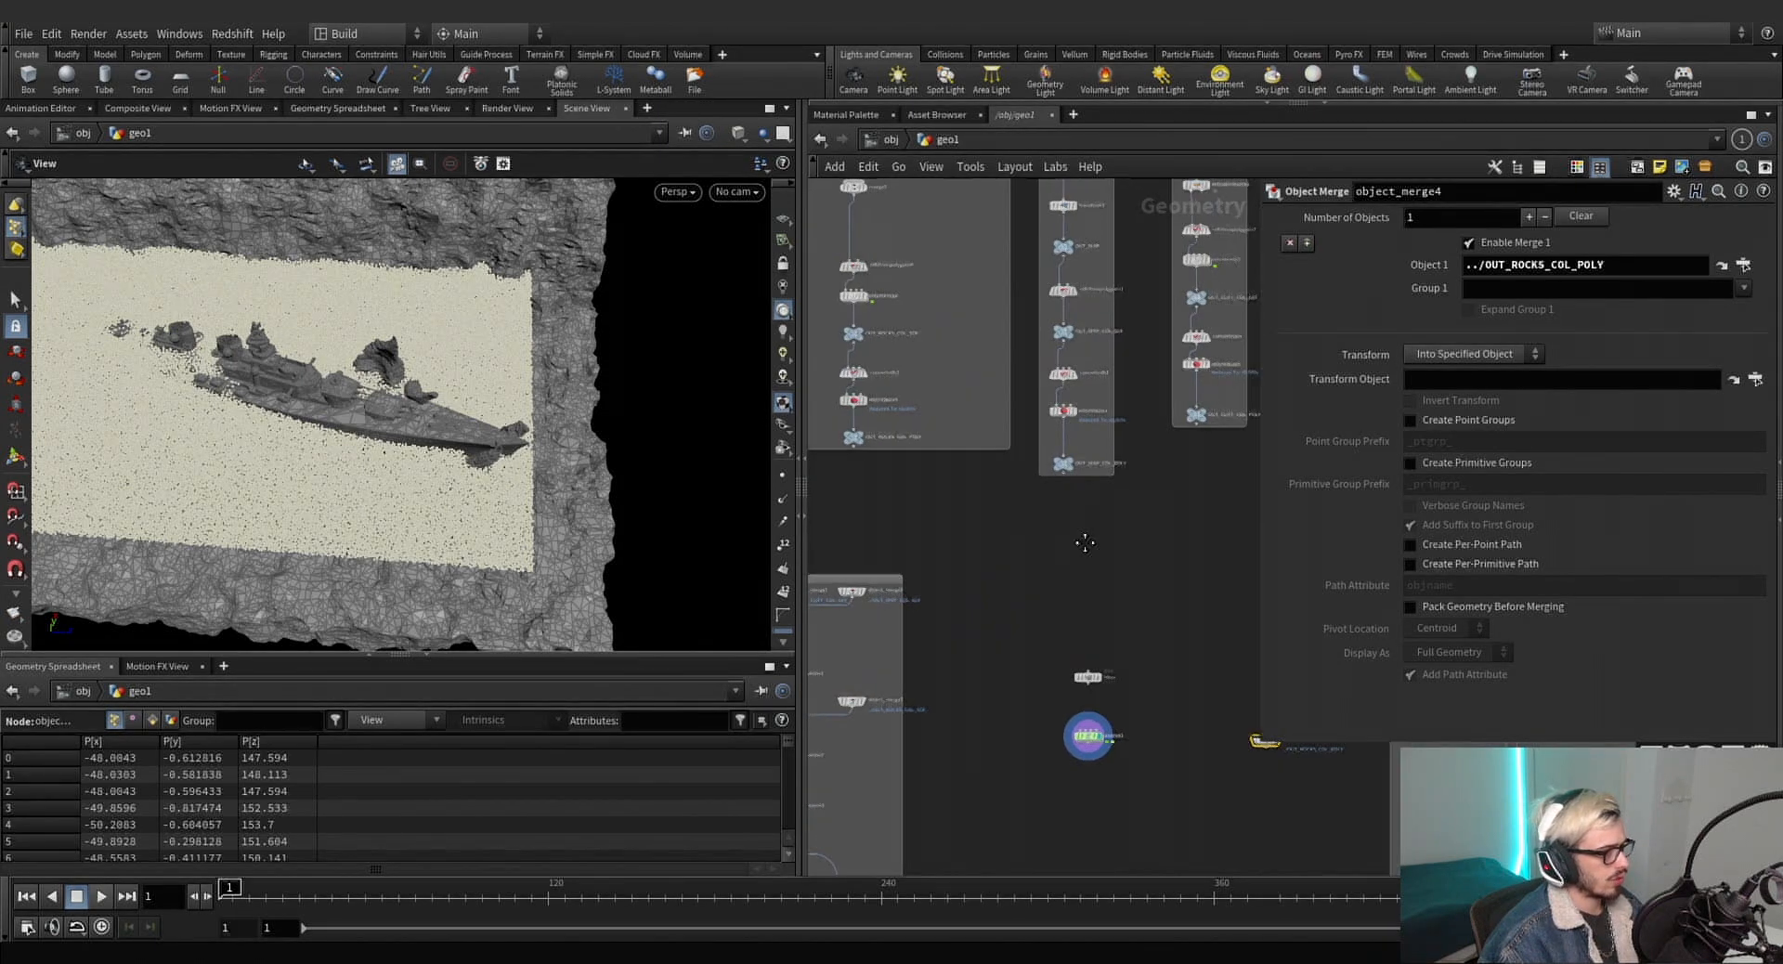
middle_drag(1309, 704, 1124, 681)
key(Escape)
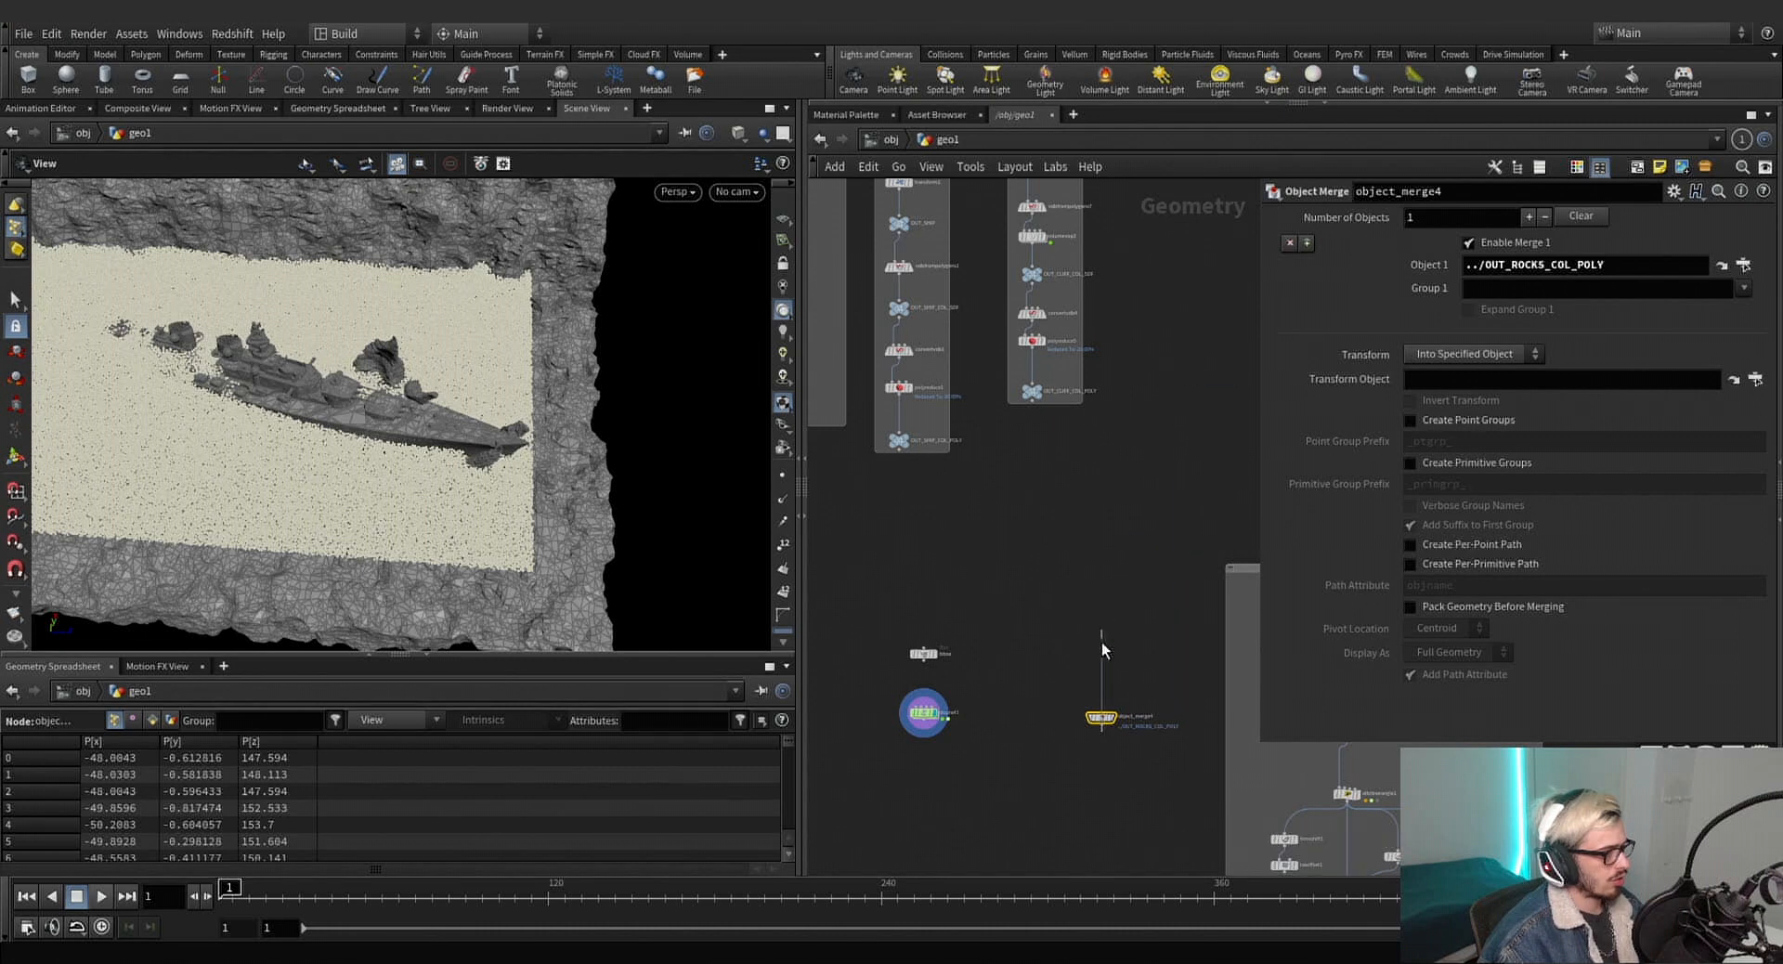
Insert another object entry in object_merge4 before the rocks and set it to ../OUT_SHIP_COL_POLY.
click(1306, 242)
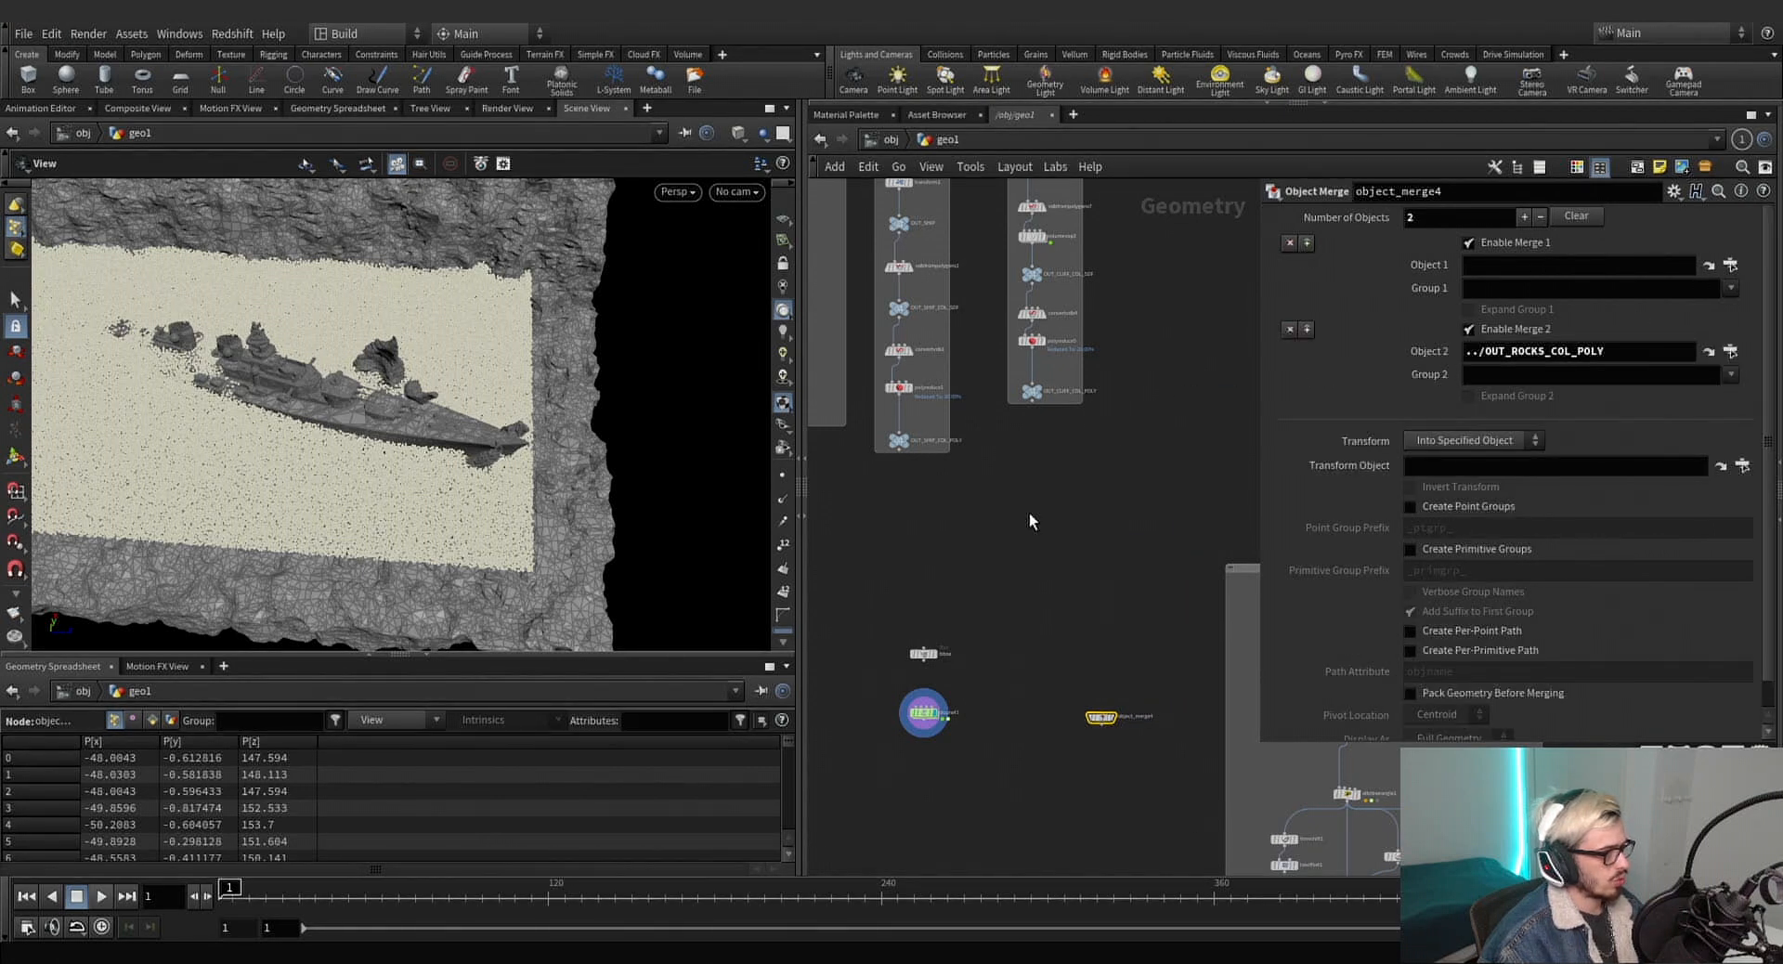
scroll(1110, 522, up, 5)
middle_drag(1156, 477, 1097, 519)
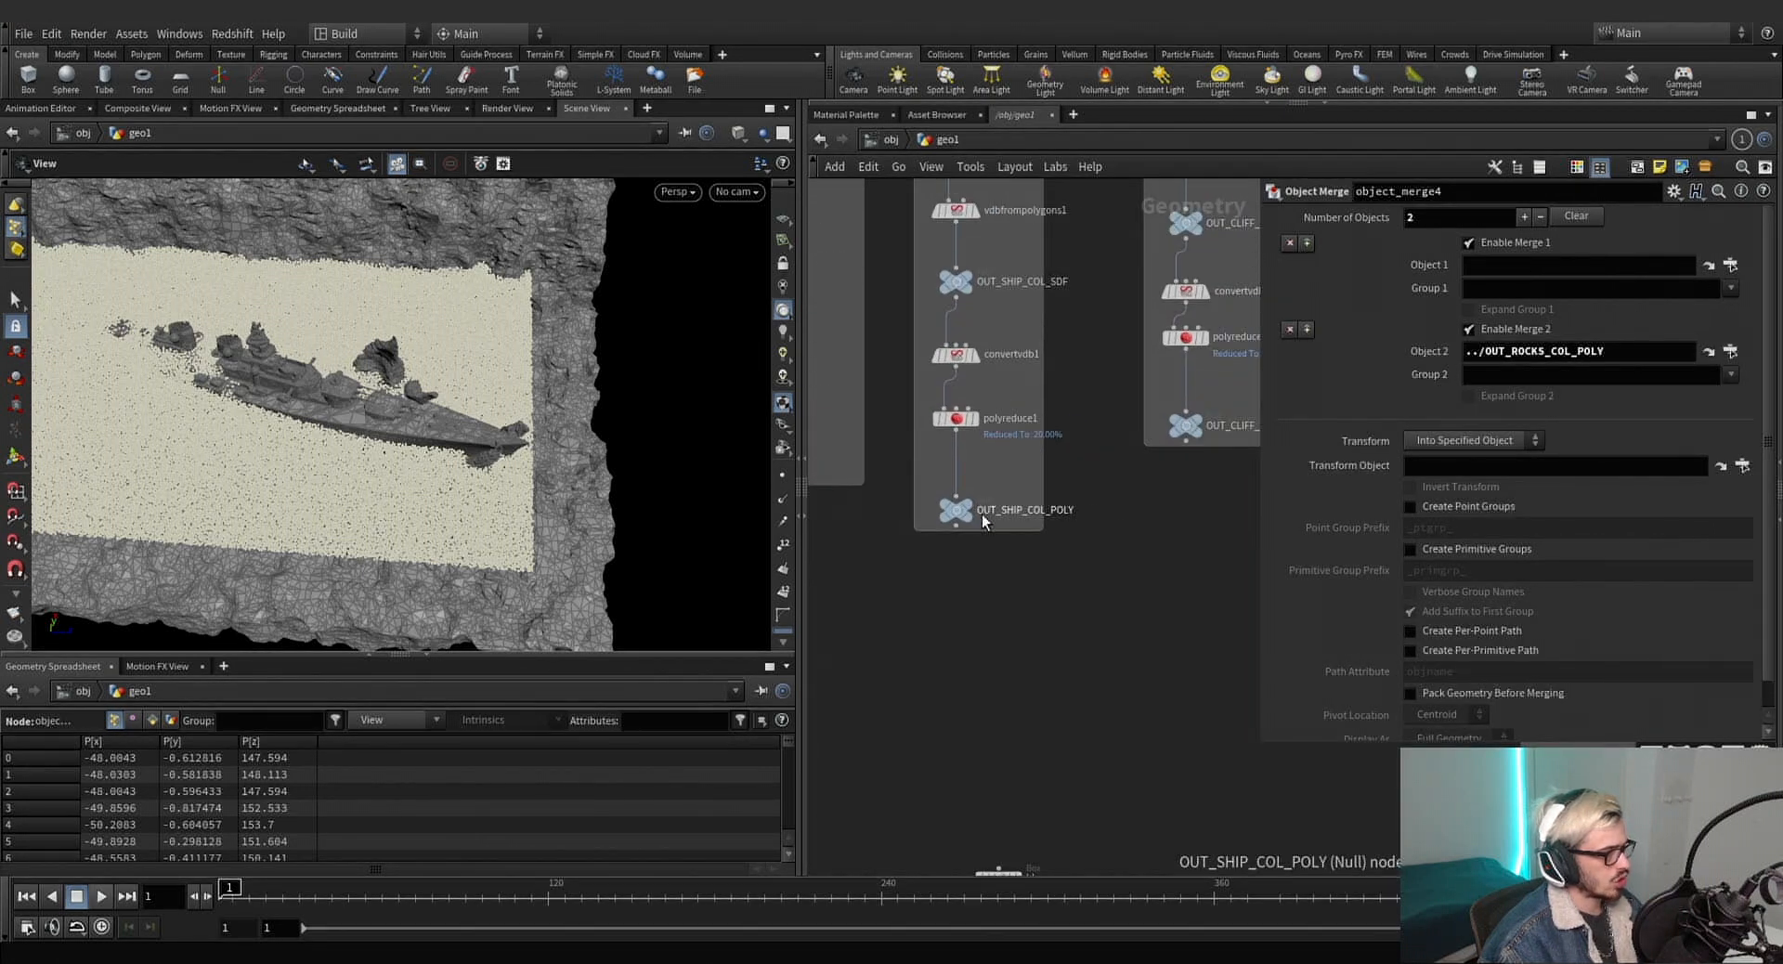
drag(971, 514, 1478, 266)
middle_drag(1198, 641, 806, 322)
scroll(1032, 671, up, 2)
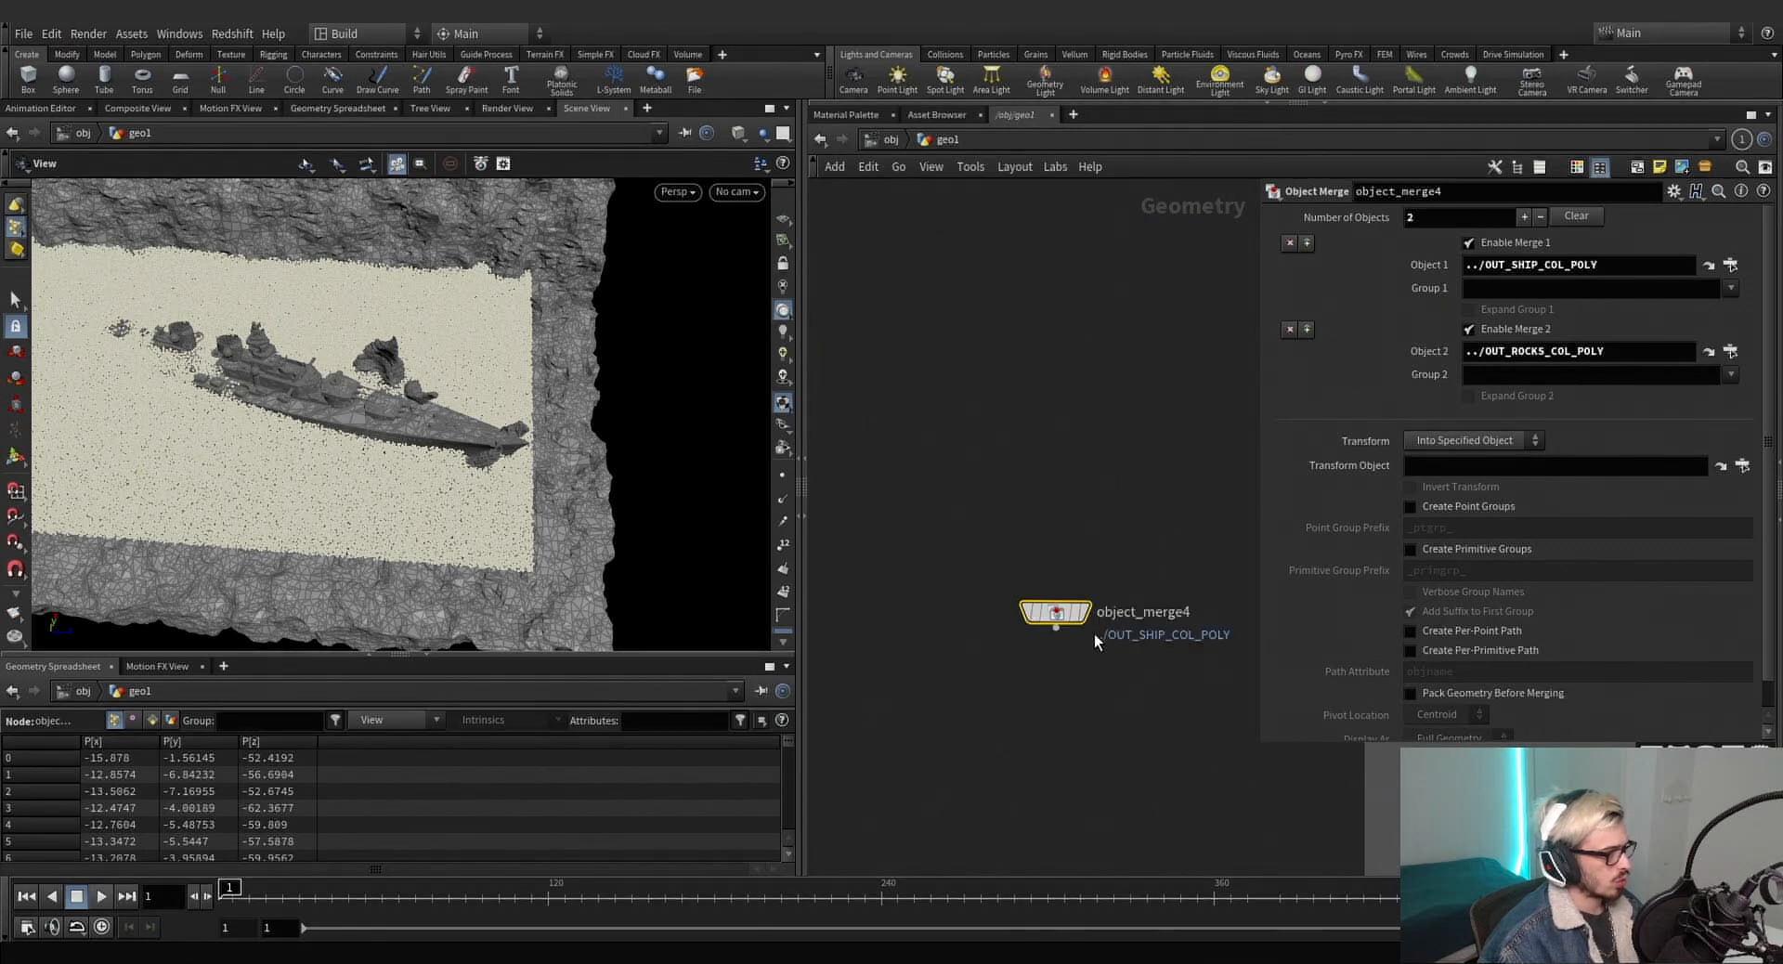
Display object_merge4 and place it beside the upper part of the velocity network box.
click(1083, 614)
drag(443, 423, 302, 372)
middle_drag(972, 540, 860, 398)
drag(943, 475, 944, 396)
scroll(966, 478, down, 3)
middle_drag(958, 511, 733, 436)
scroll(875, 466, down, 3)
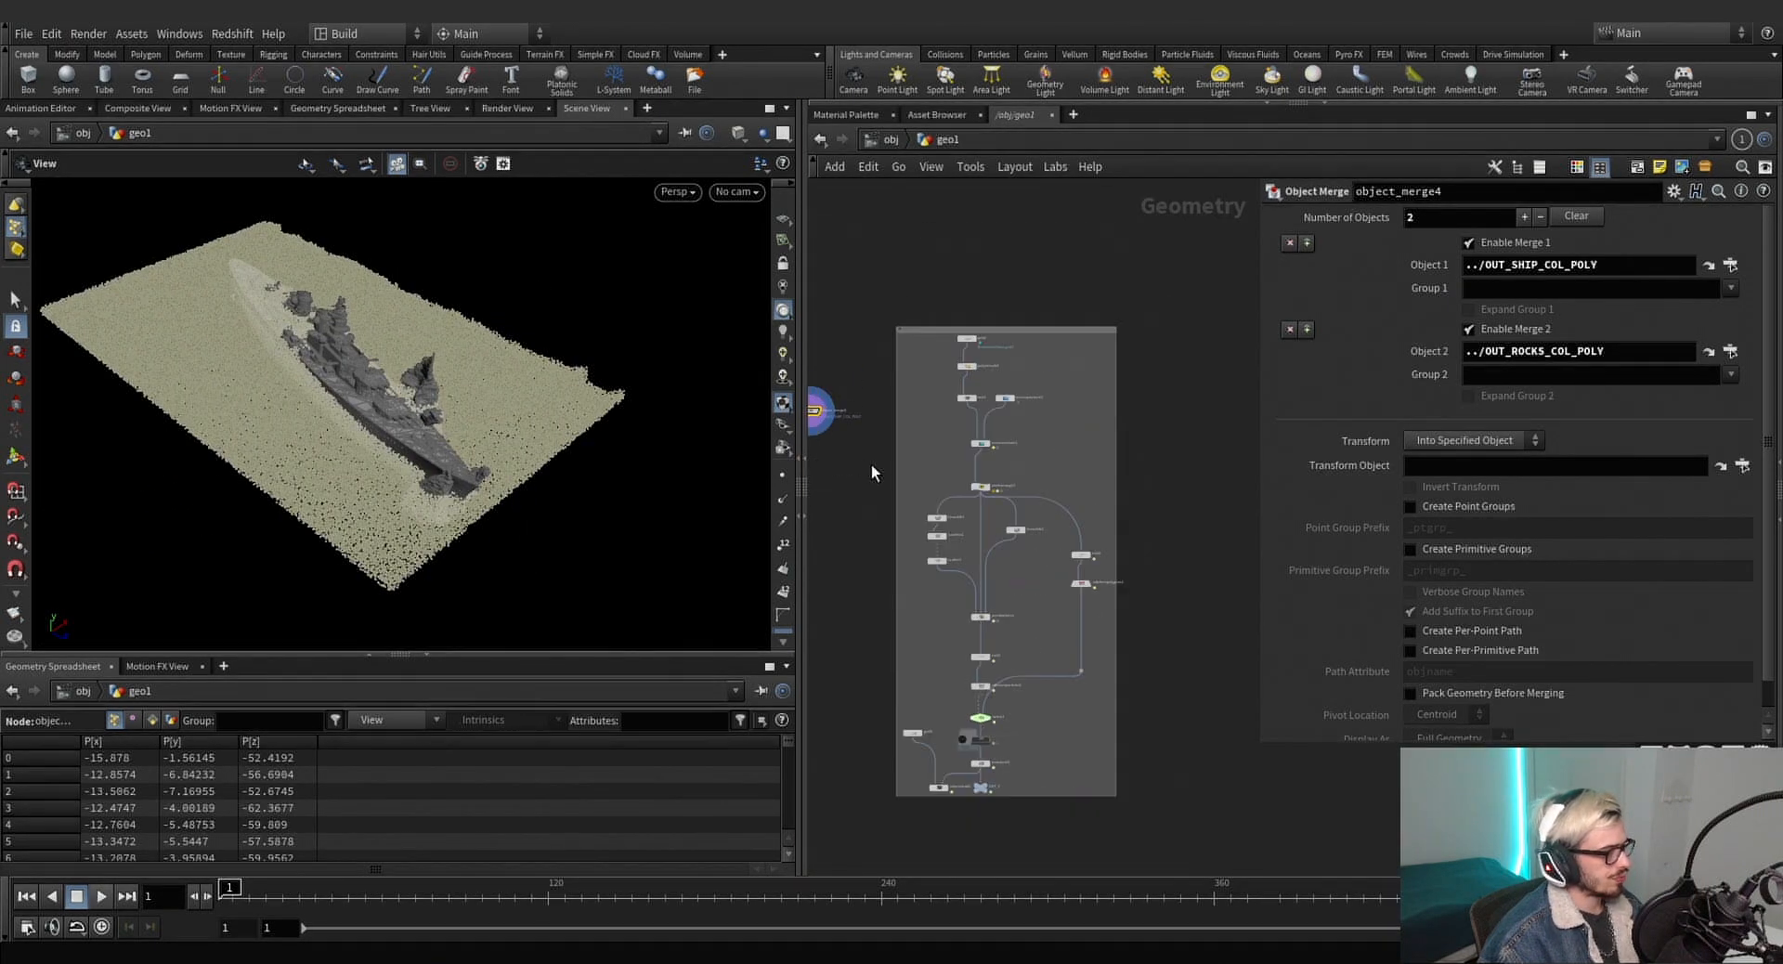
middle_drag(871, 468, 918, 469)
drag(862, 413, 892, 436)
Add a Group Create node directly below object_merge4, fed by its output.
scroll(902, 449, up, 3)
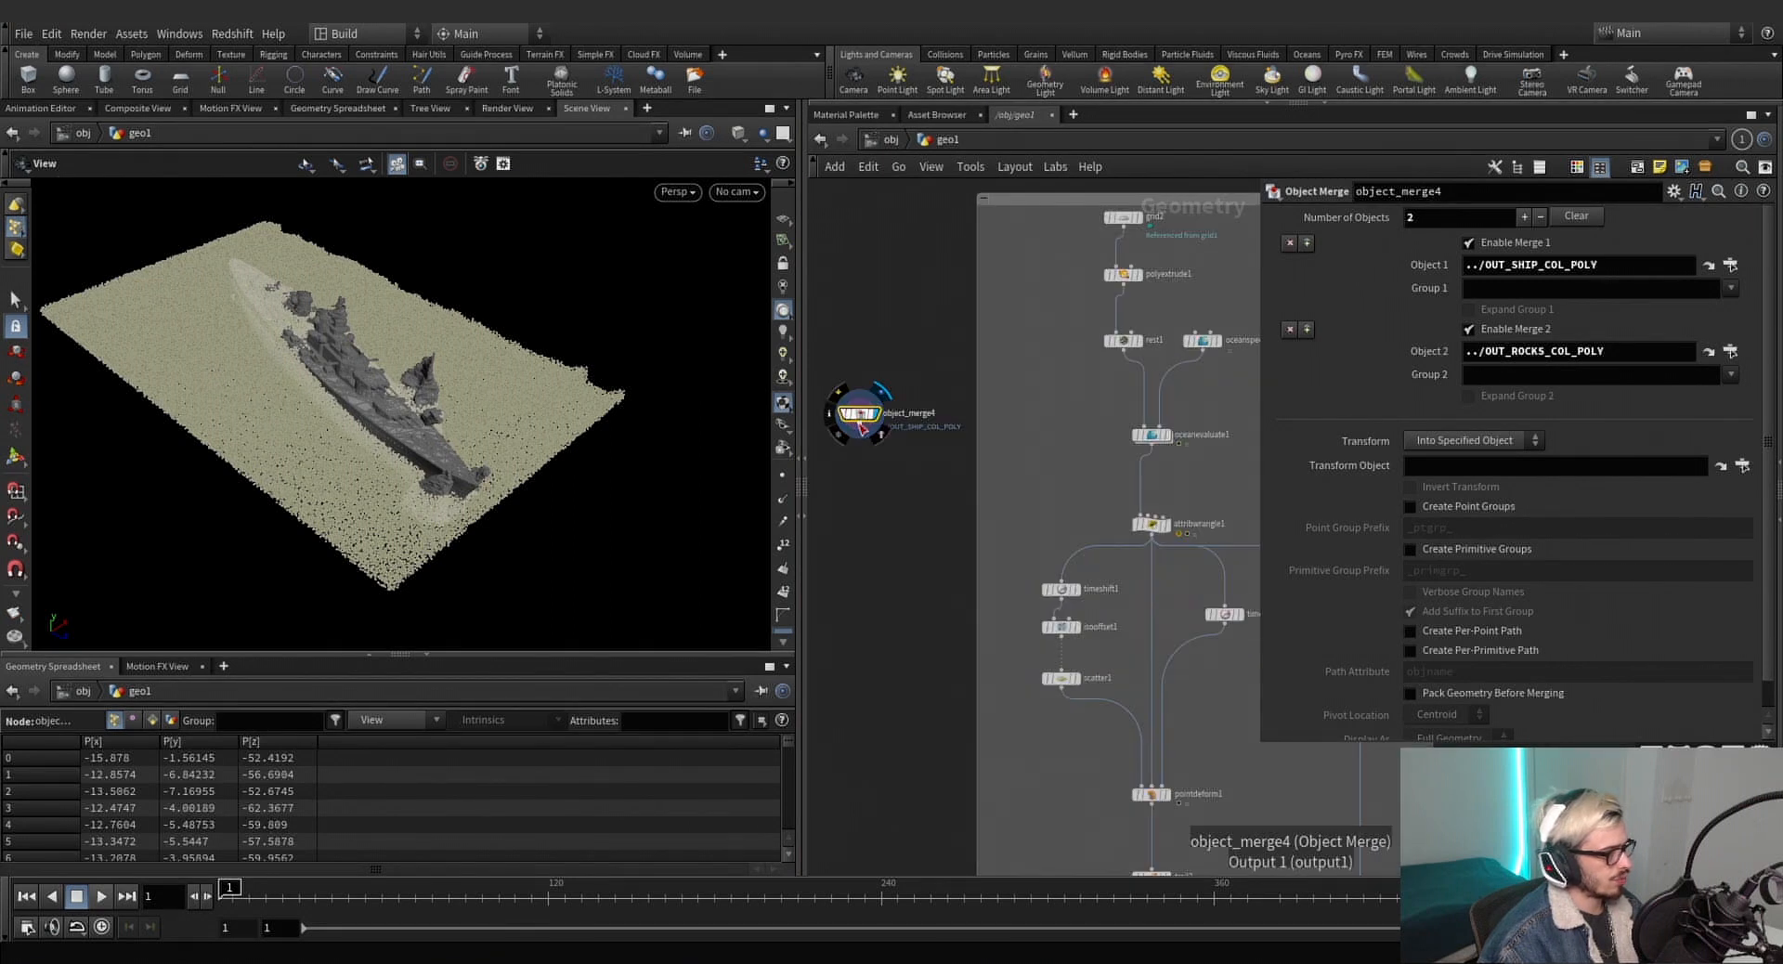
key(Tab)
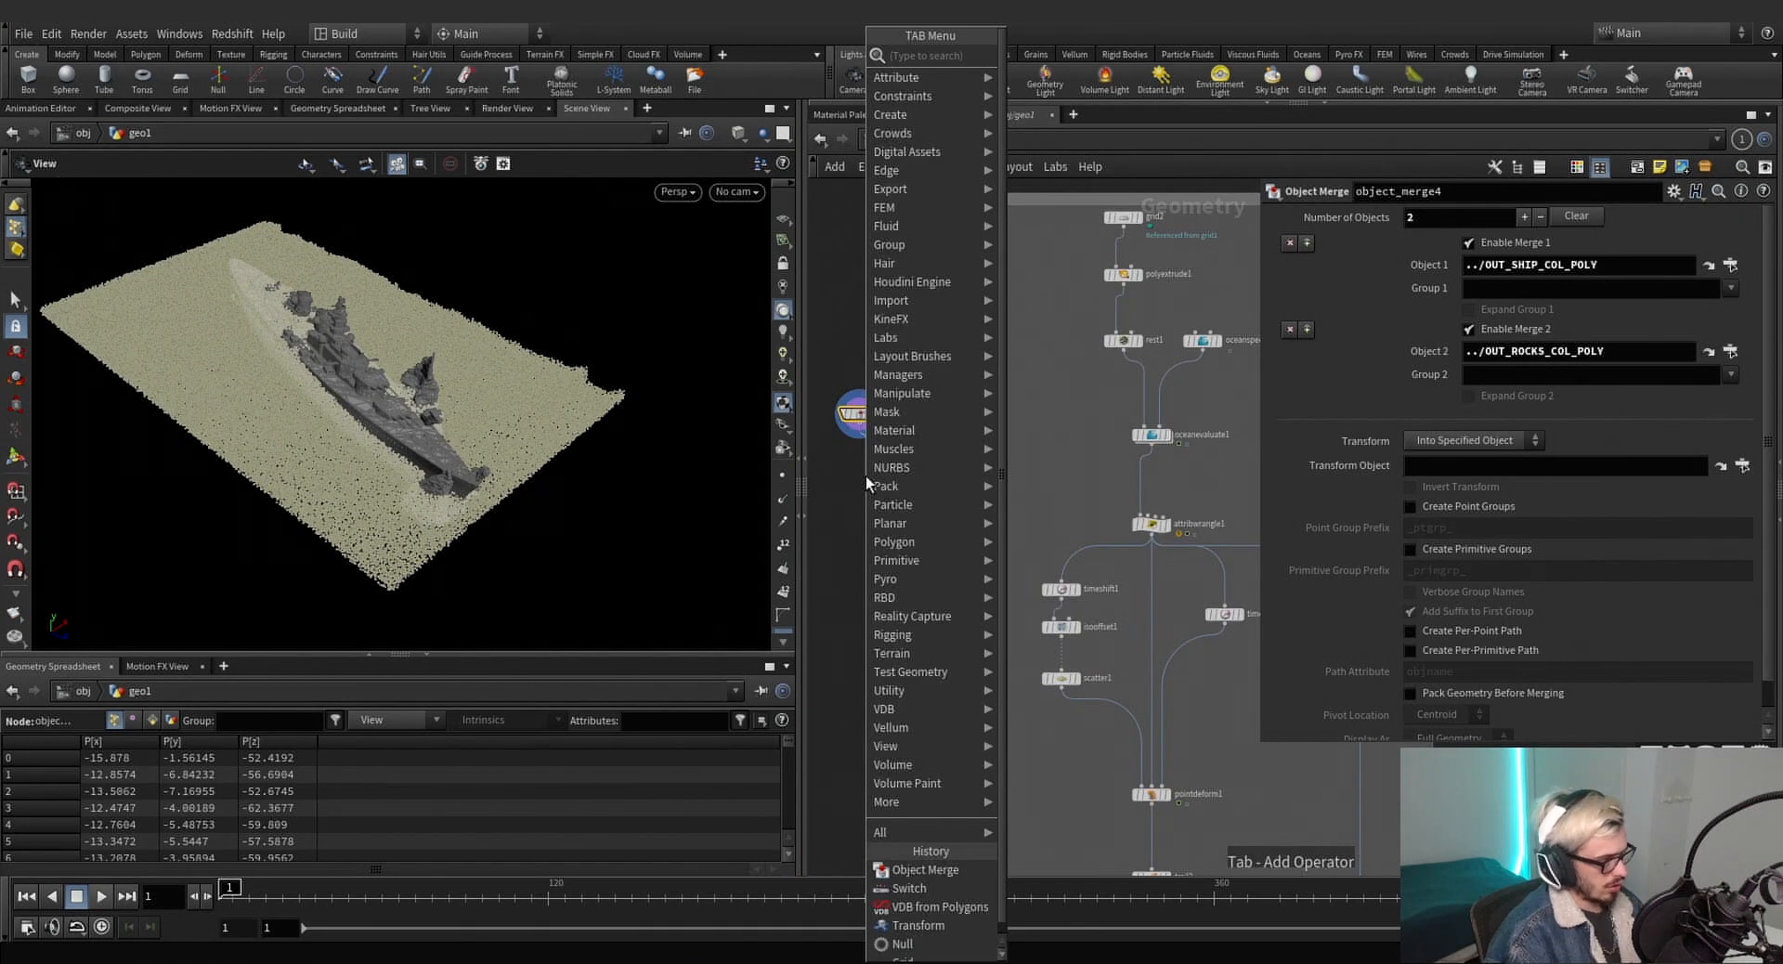
text(gro)
key(Return)
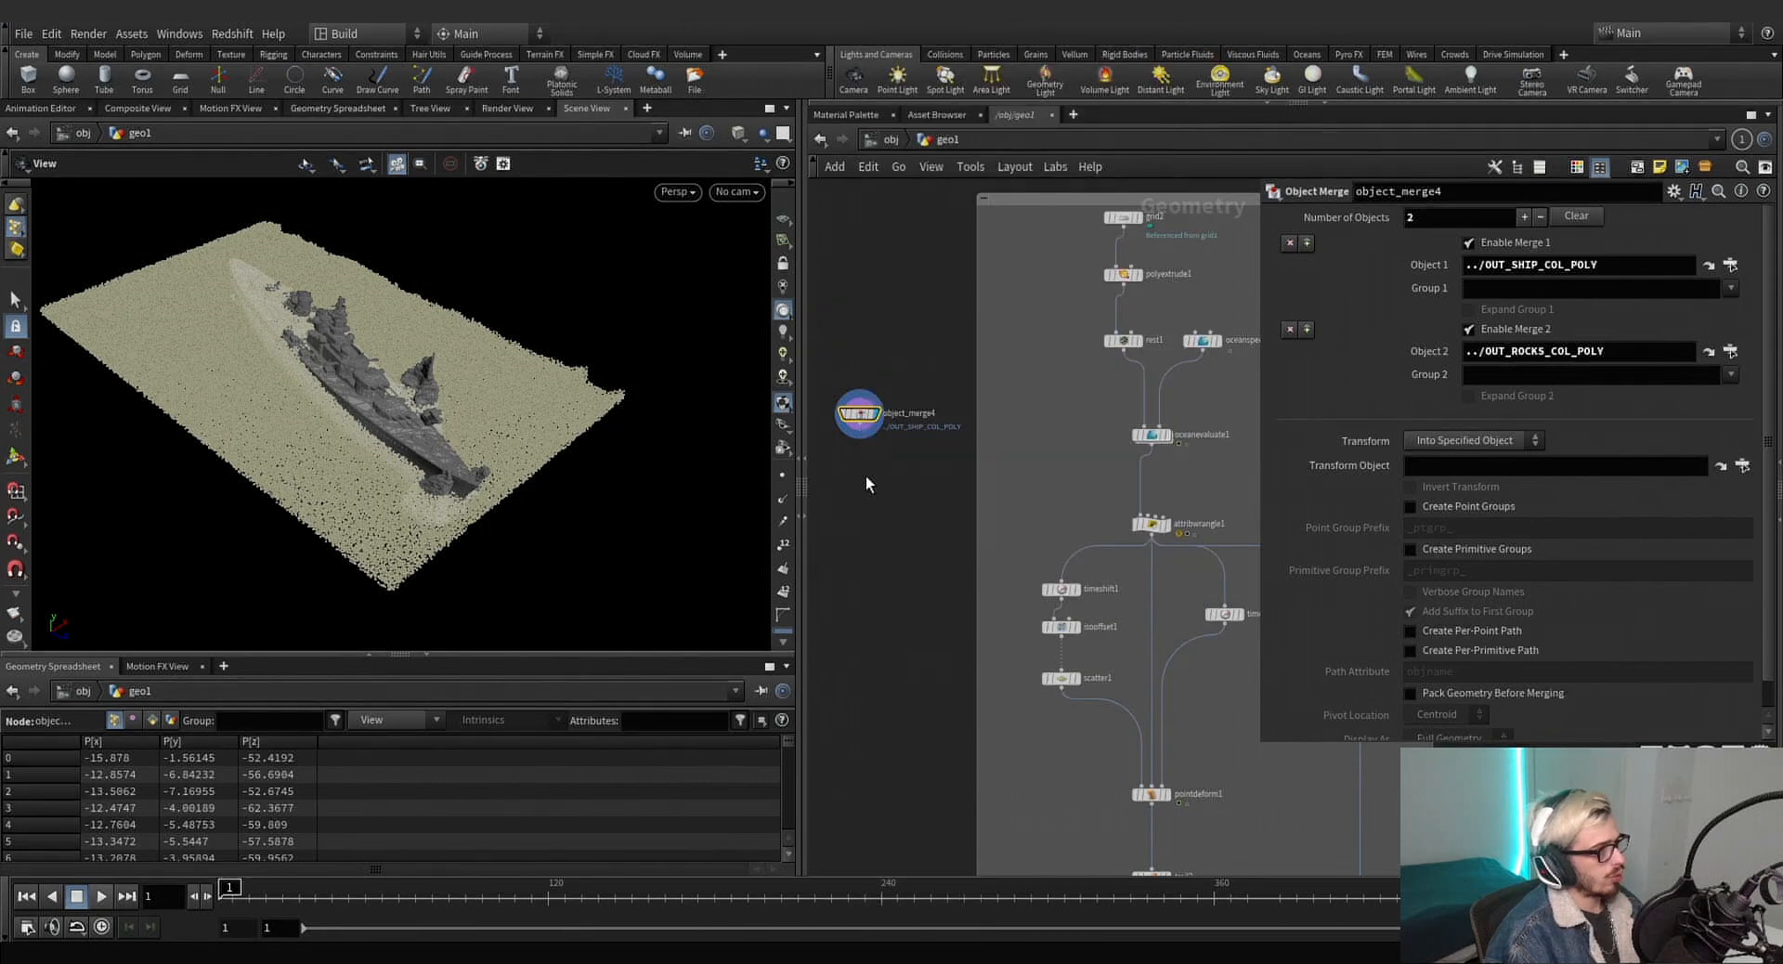
click(869, 474)
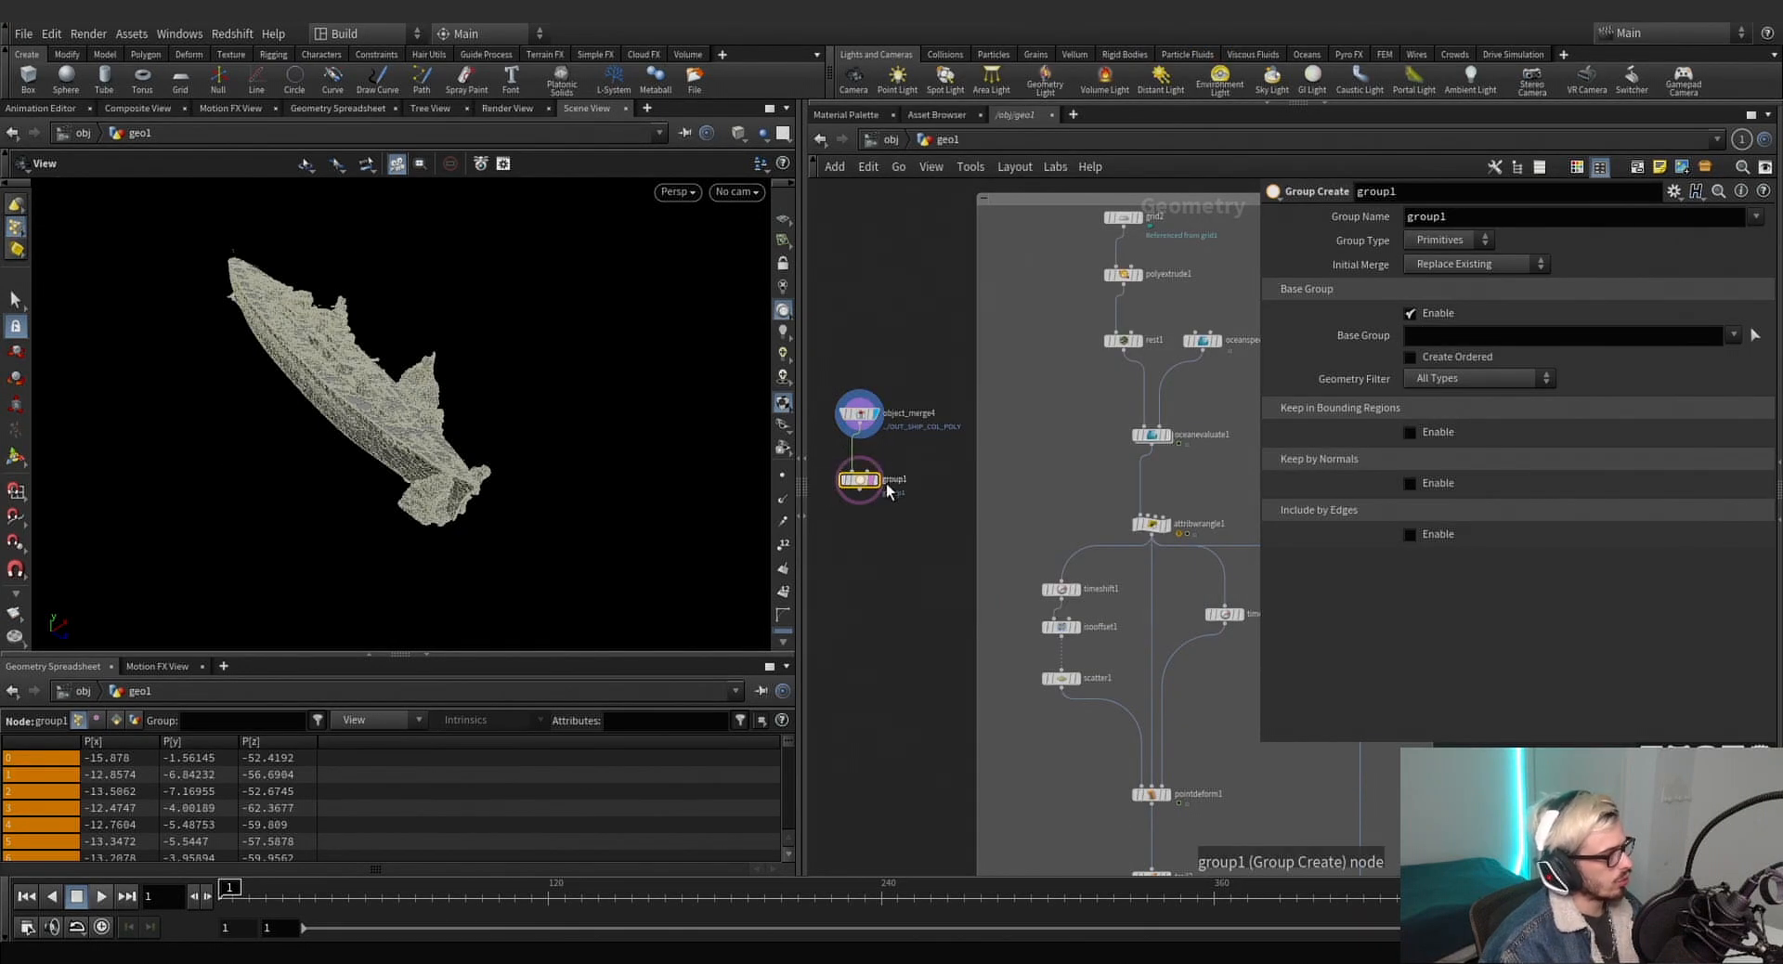
Display group1 and enable Keep by Normals with direction -1, 0, 0 and a spread angle of 92.3.
click(876, 479)
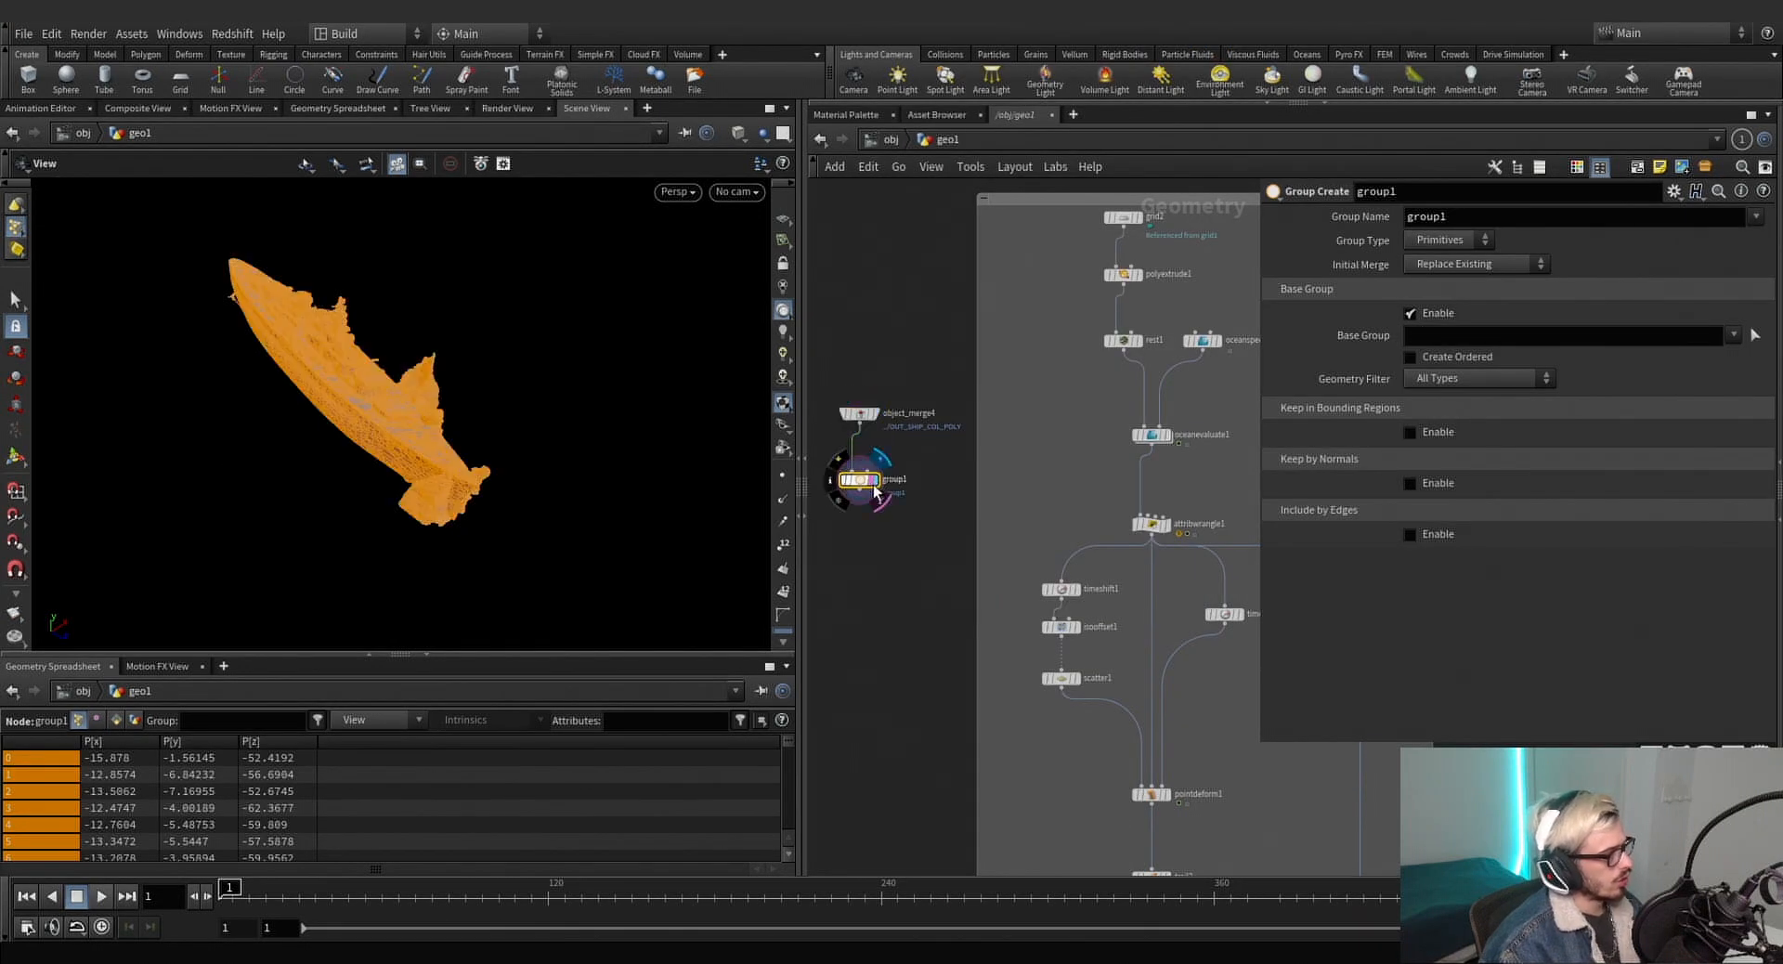
click(1428, 484)
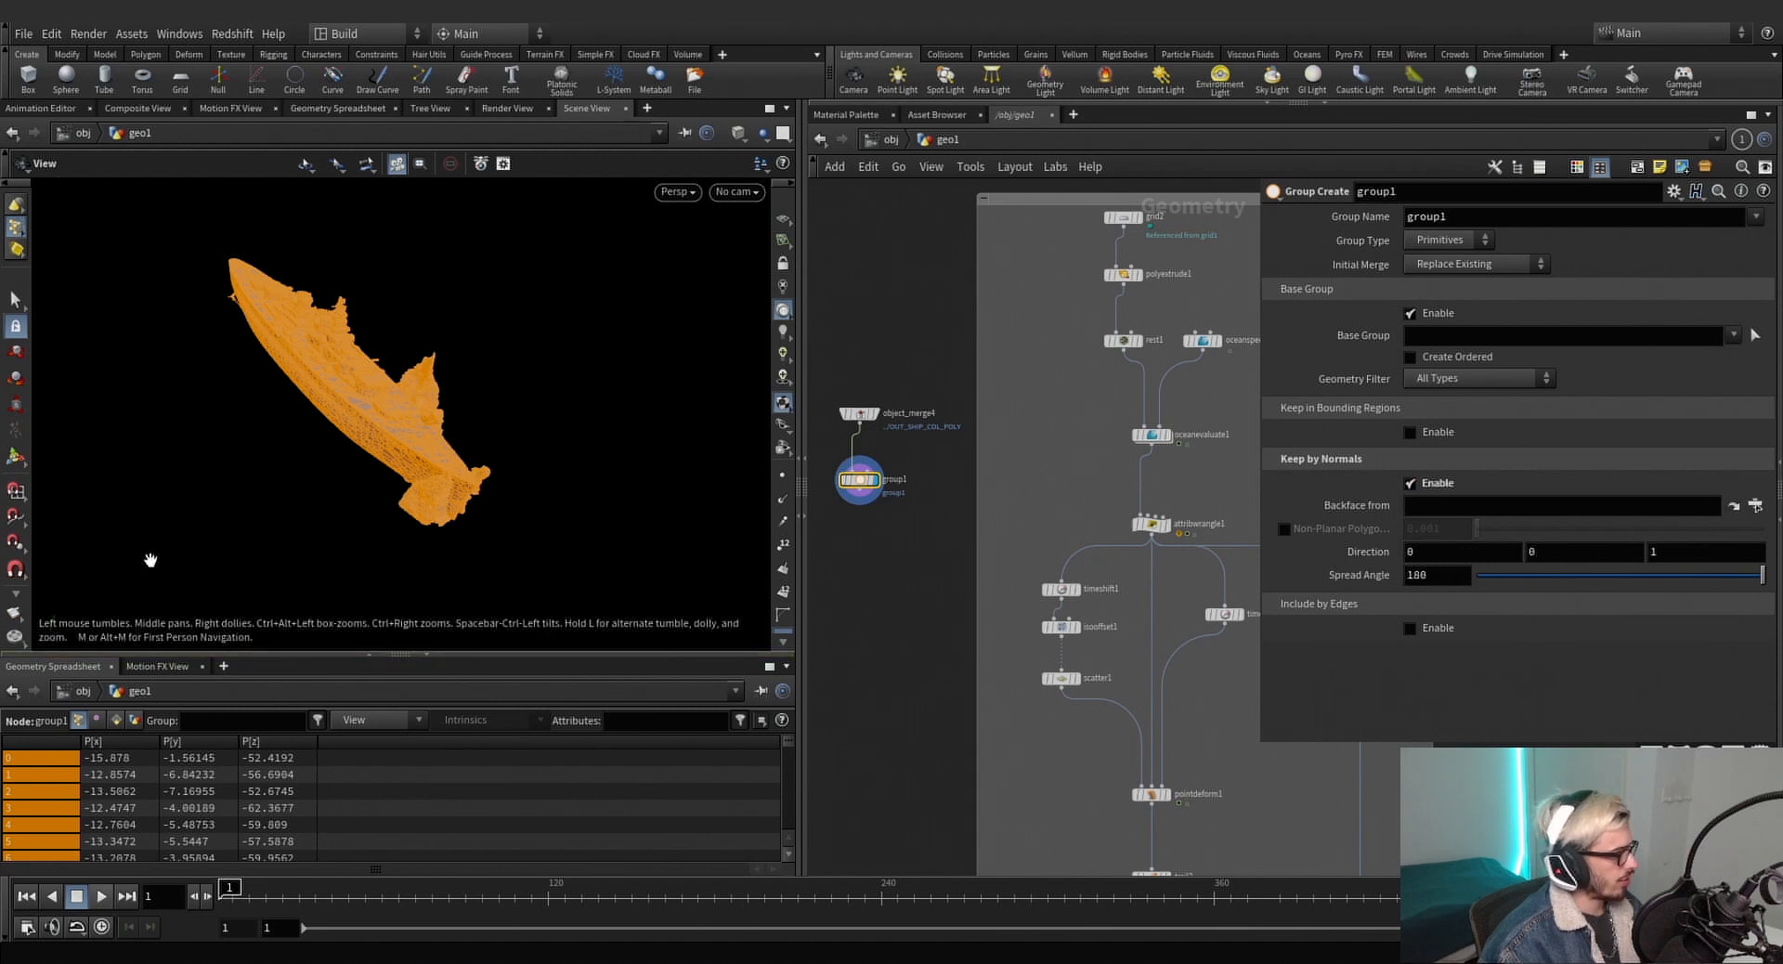
drag(150, 560, 186, 465)
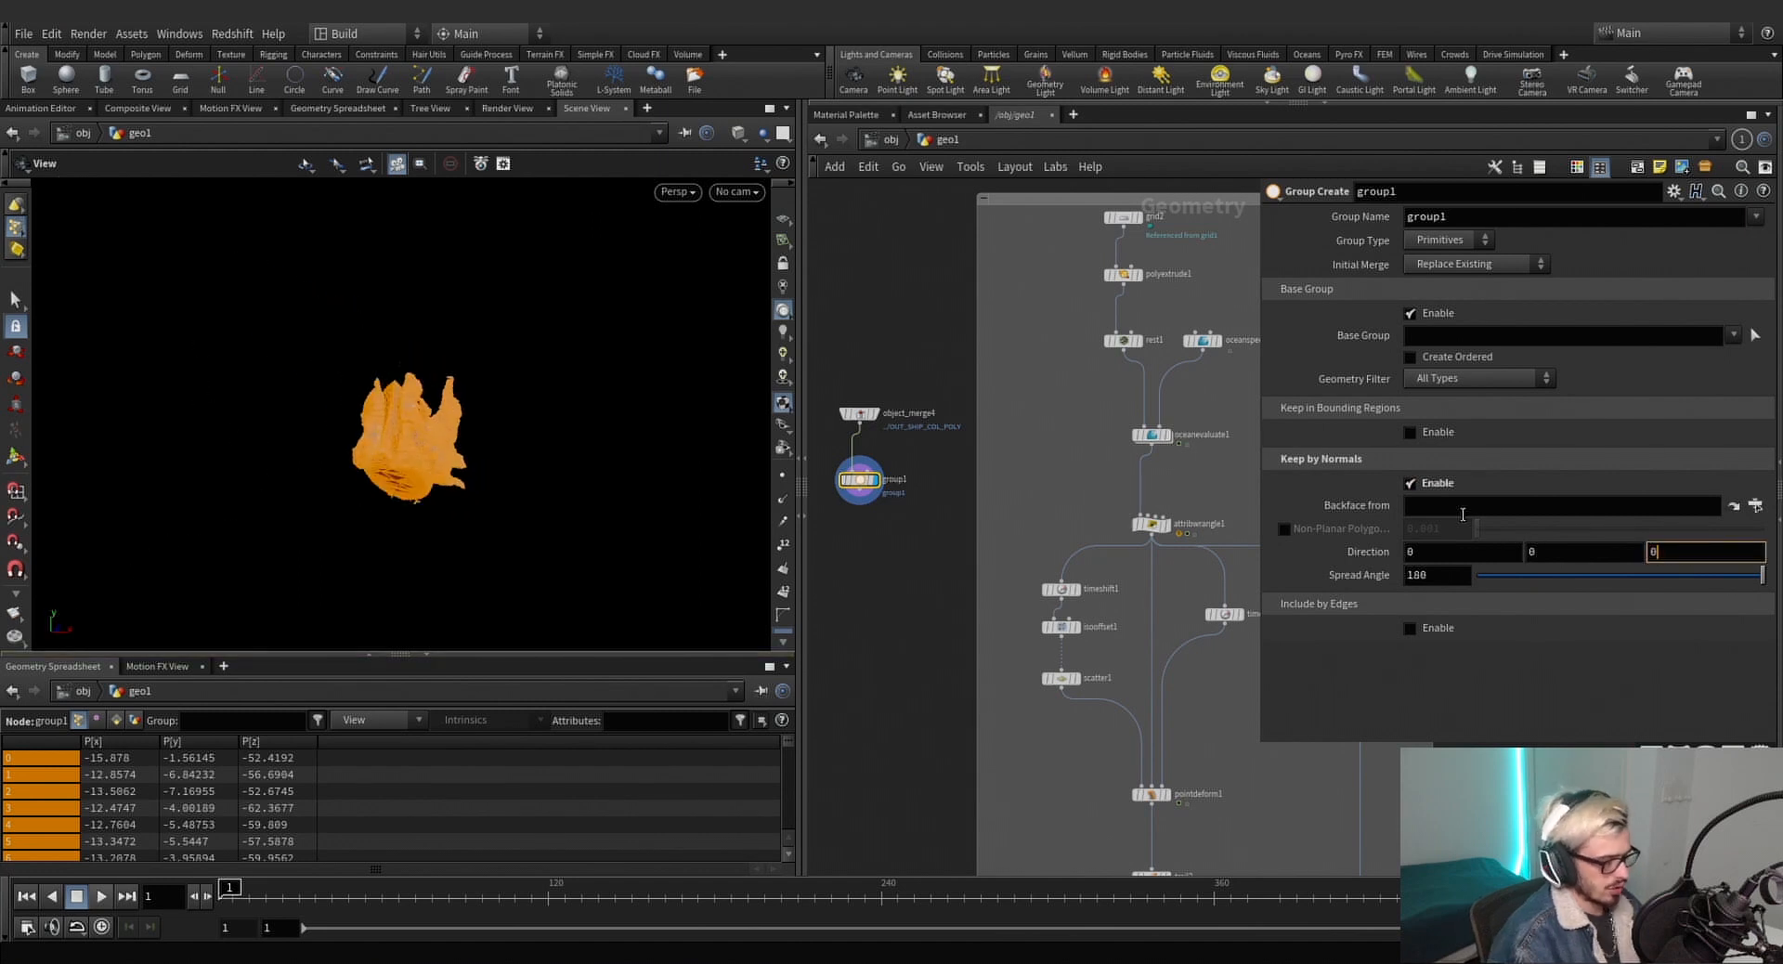
click(1448, 552)
text(-1)
key(Return)
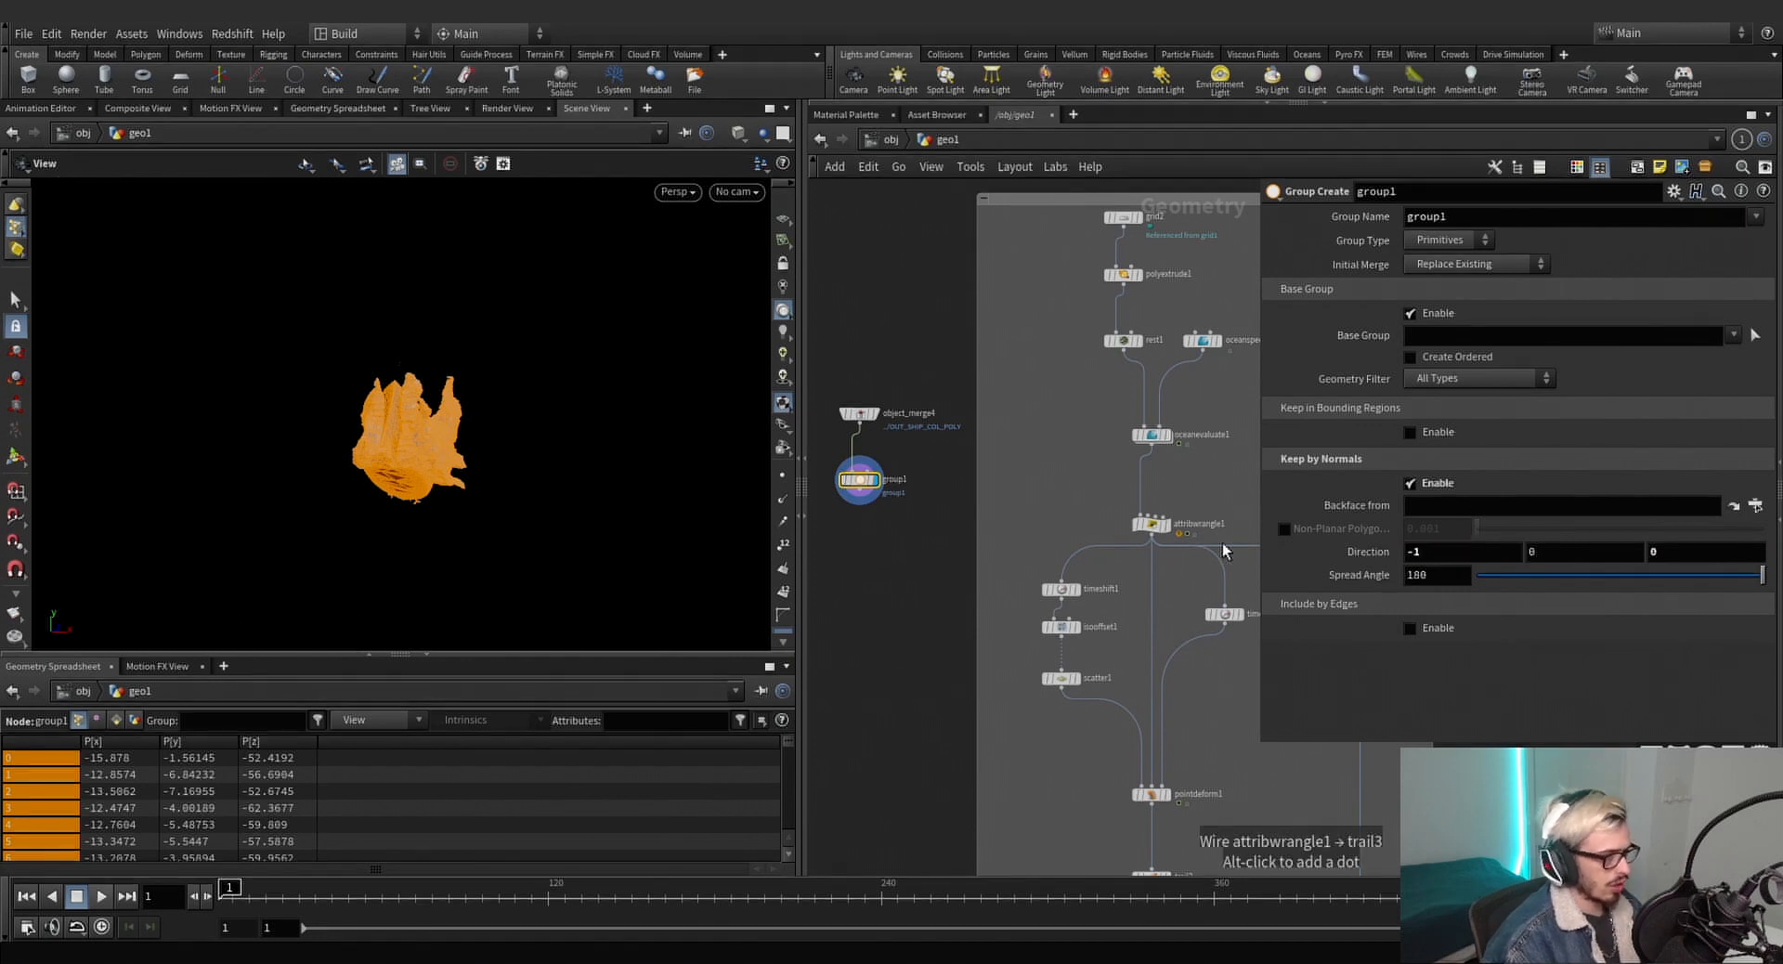
drag(1685, 583, 1625, 582)
drag(410, 479, 250, 398)
Set the group name of group1 to blast.
scroll(888, 509, up, 3)
middle_drag(889, 503, 945, 481)
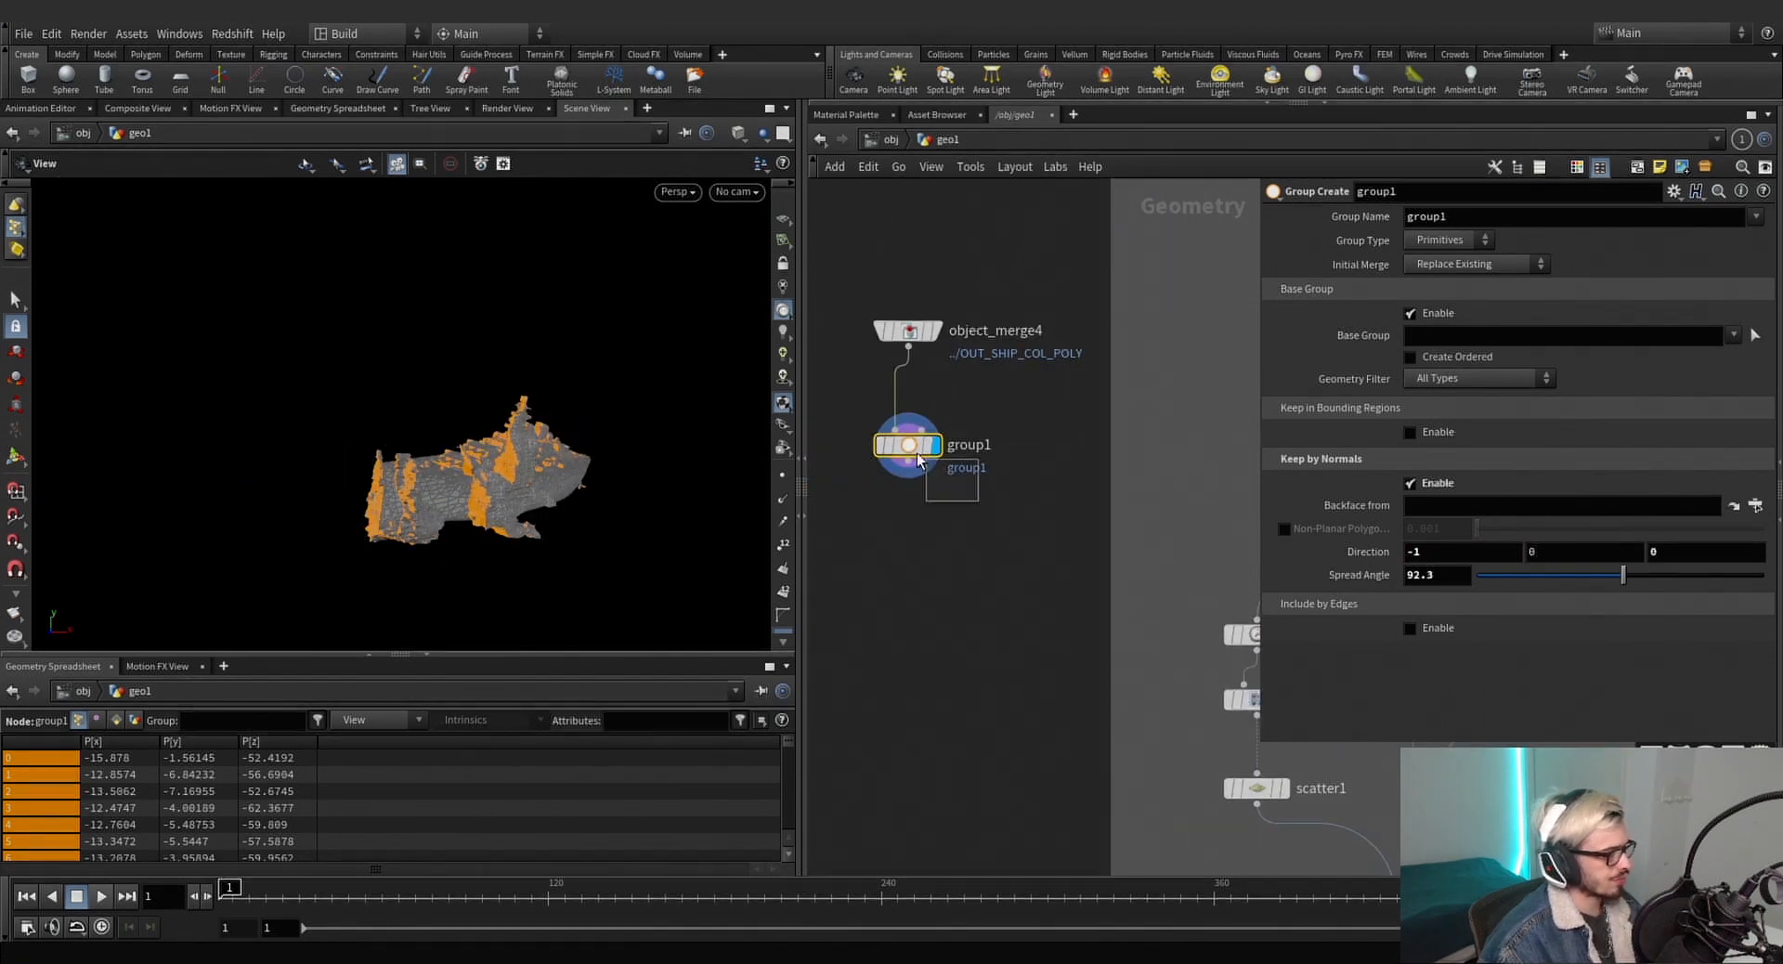
key(BackSpace)
key(BackSpace)
key(BackSpace)
key(BackSpace)
key(BackSpace)
key(BackSpace)
text(blast)
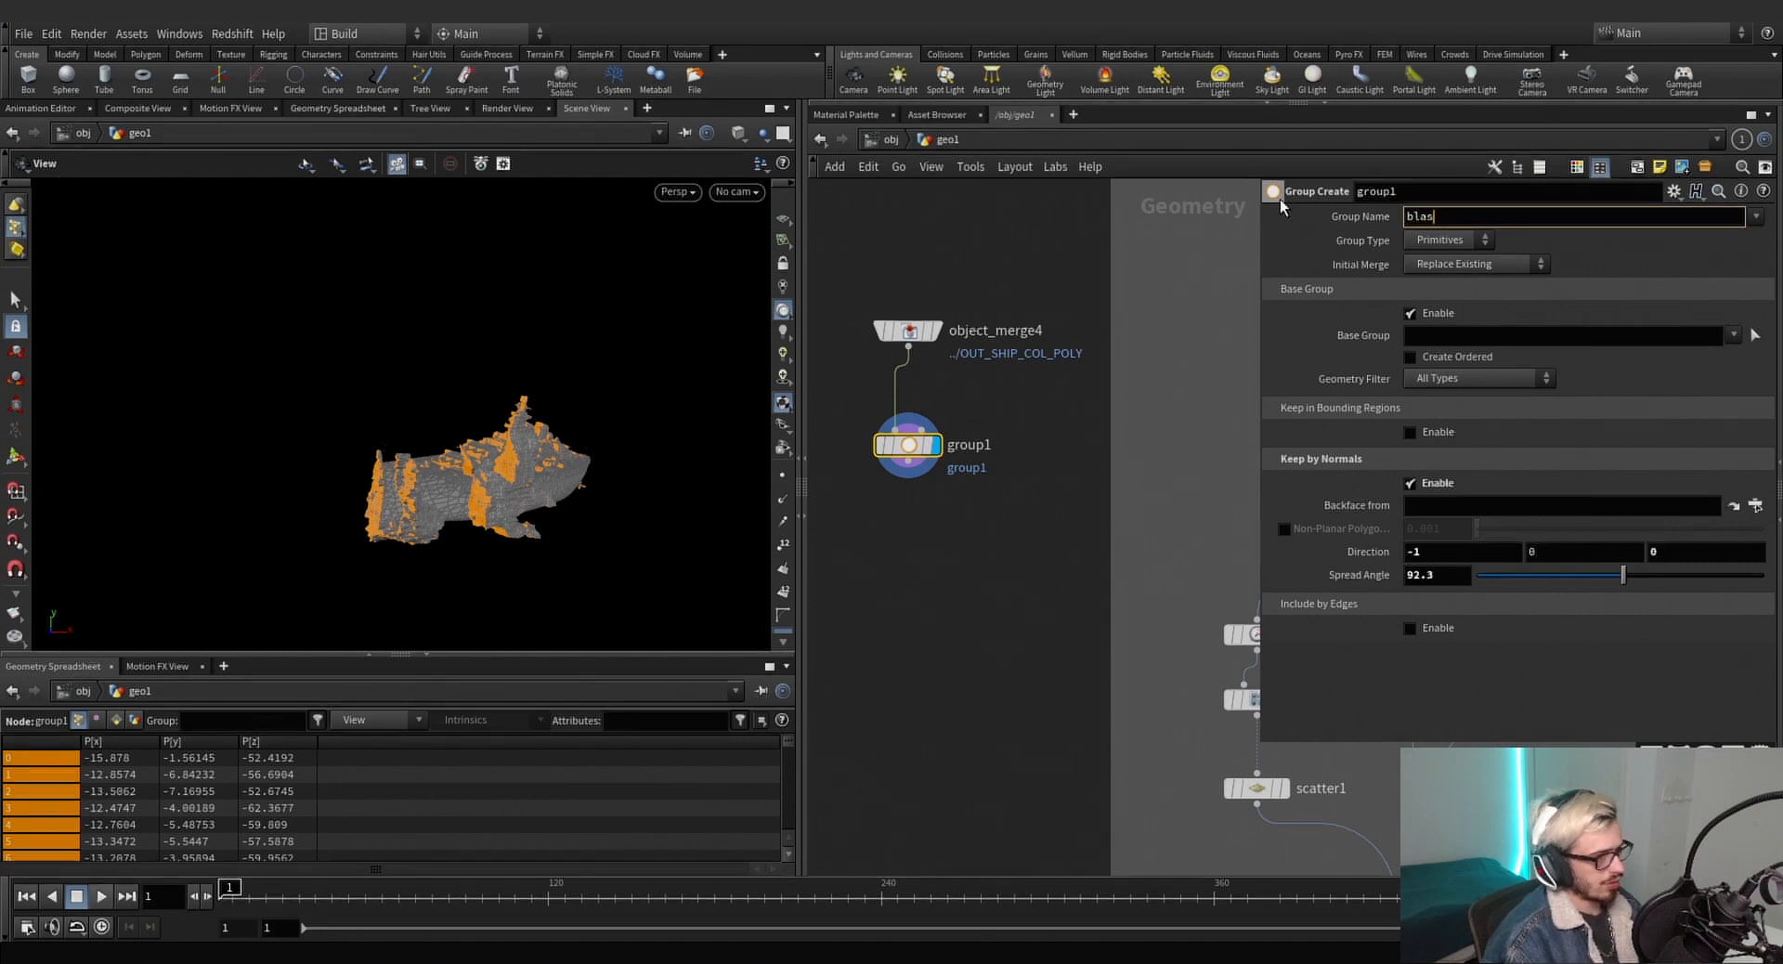
key(Return)
Add a displayed Blast node below group1, with Group set to blast and Delete Non Selected enabled.
key(Tab)
text(blast)
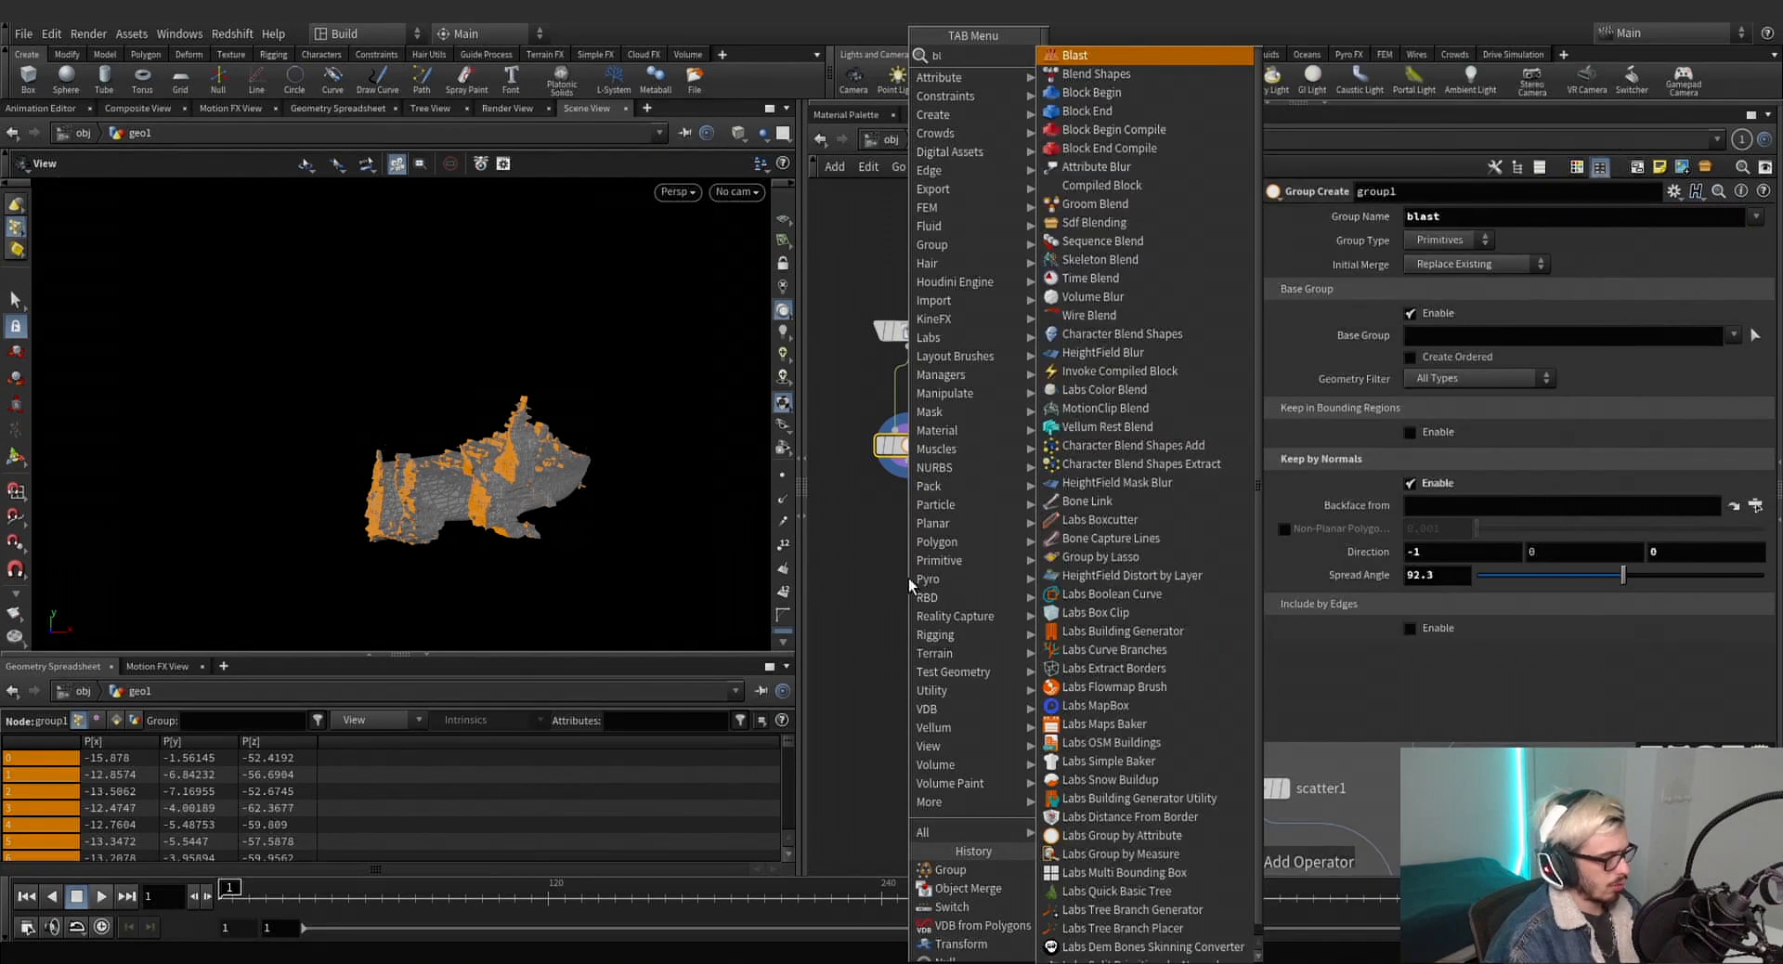
key(Return)
click(931, 578)
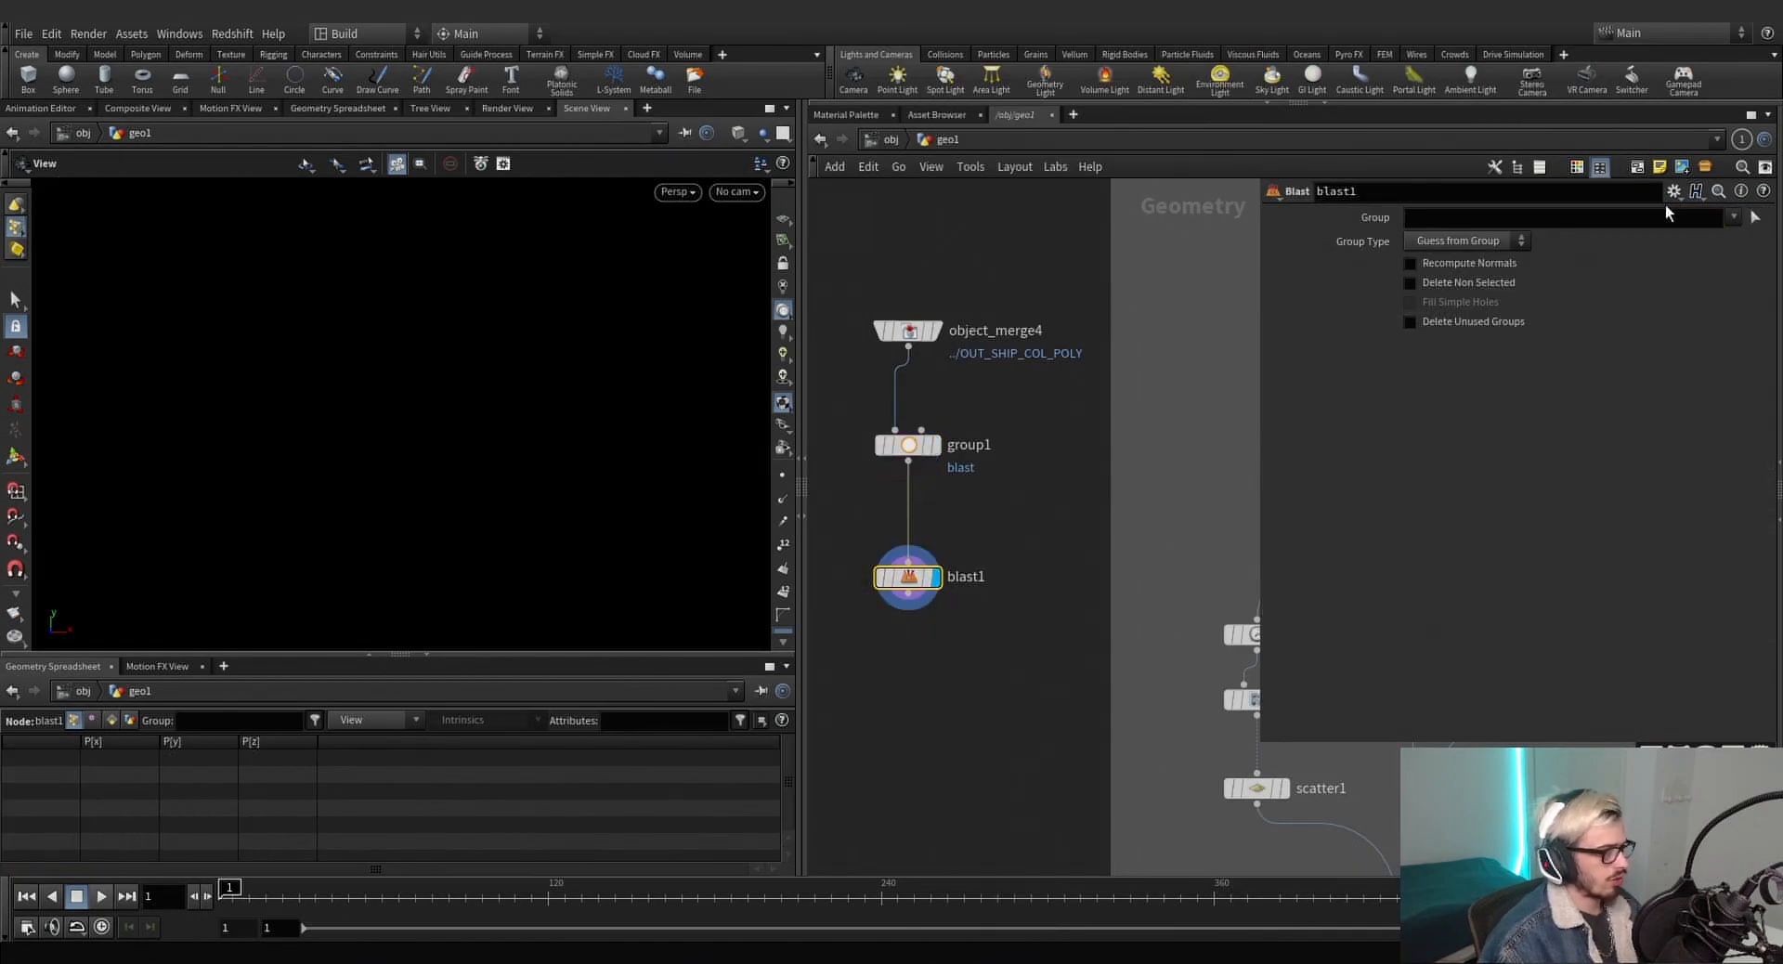
click(1744, 237)
middle_drag(1005, 611, 1044, 494)
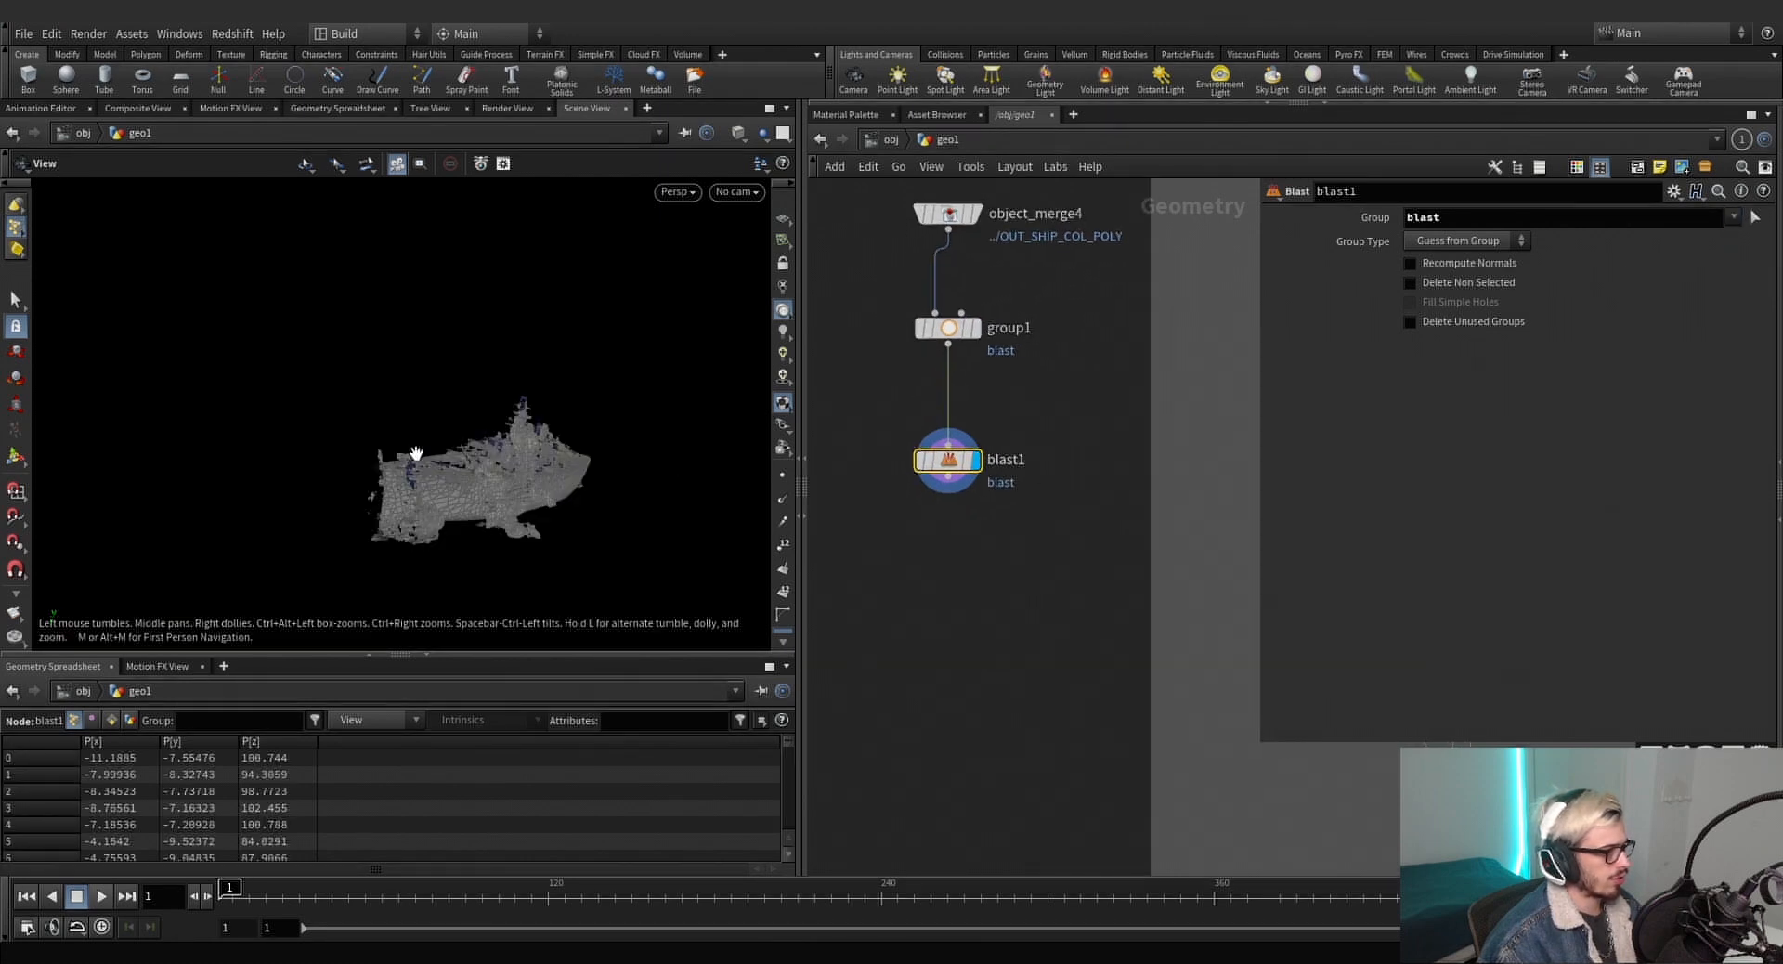
click(1478, 276)
drag(637, 508, 501, 505)
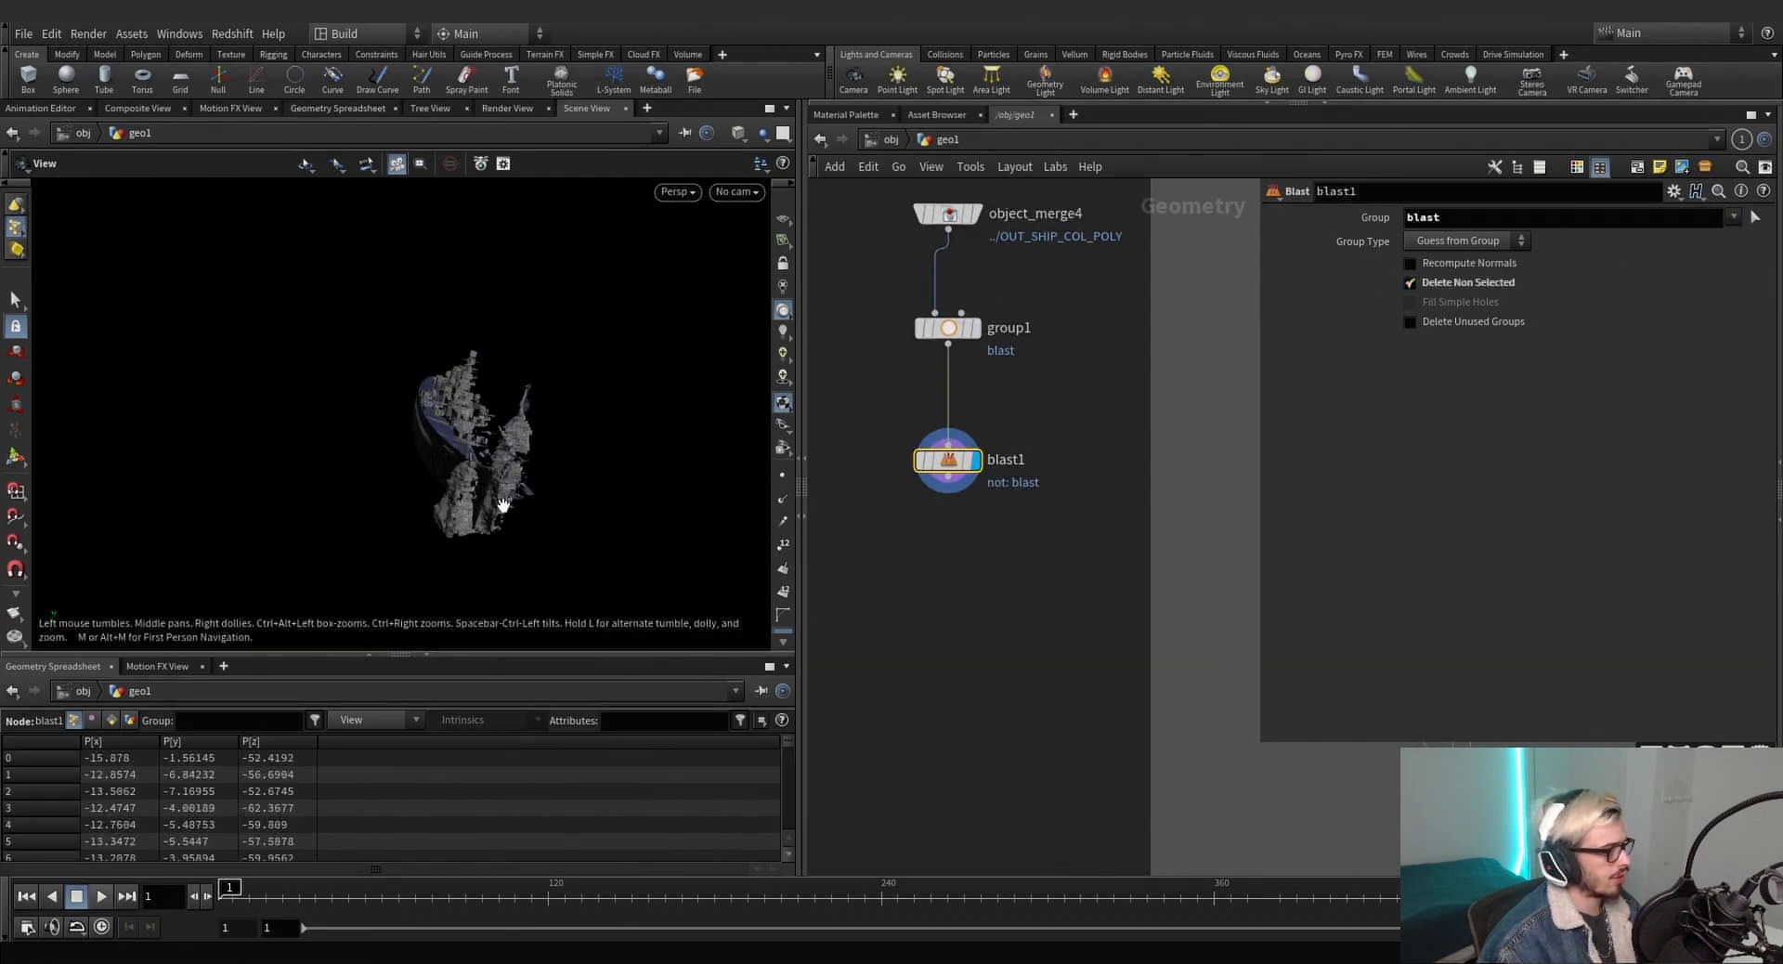
Add a PolyExtrude node directly below blast1, fed by its output, and display it.
key(Tab)
text(polyex)
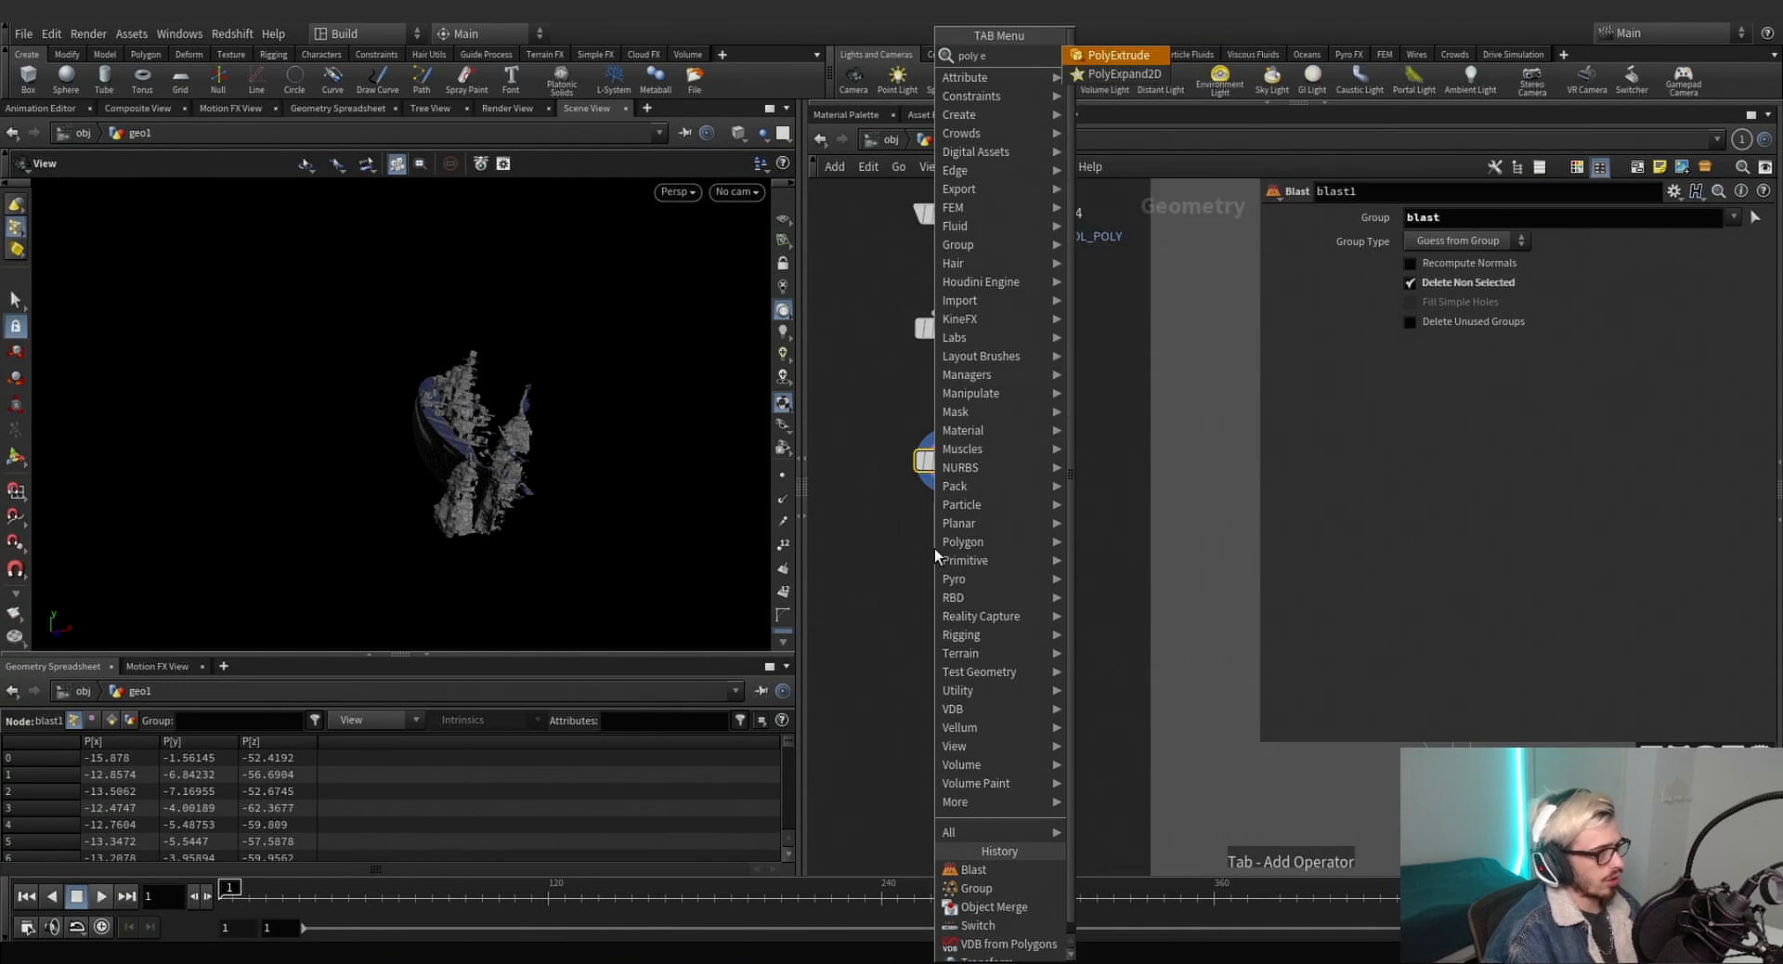
key(Return)
key(Return)
drag(934, 548, 948, 559)
click(973, 560)
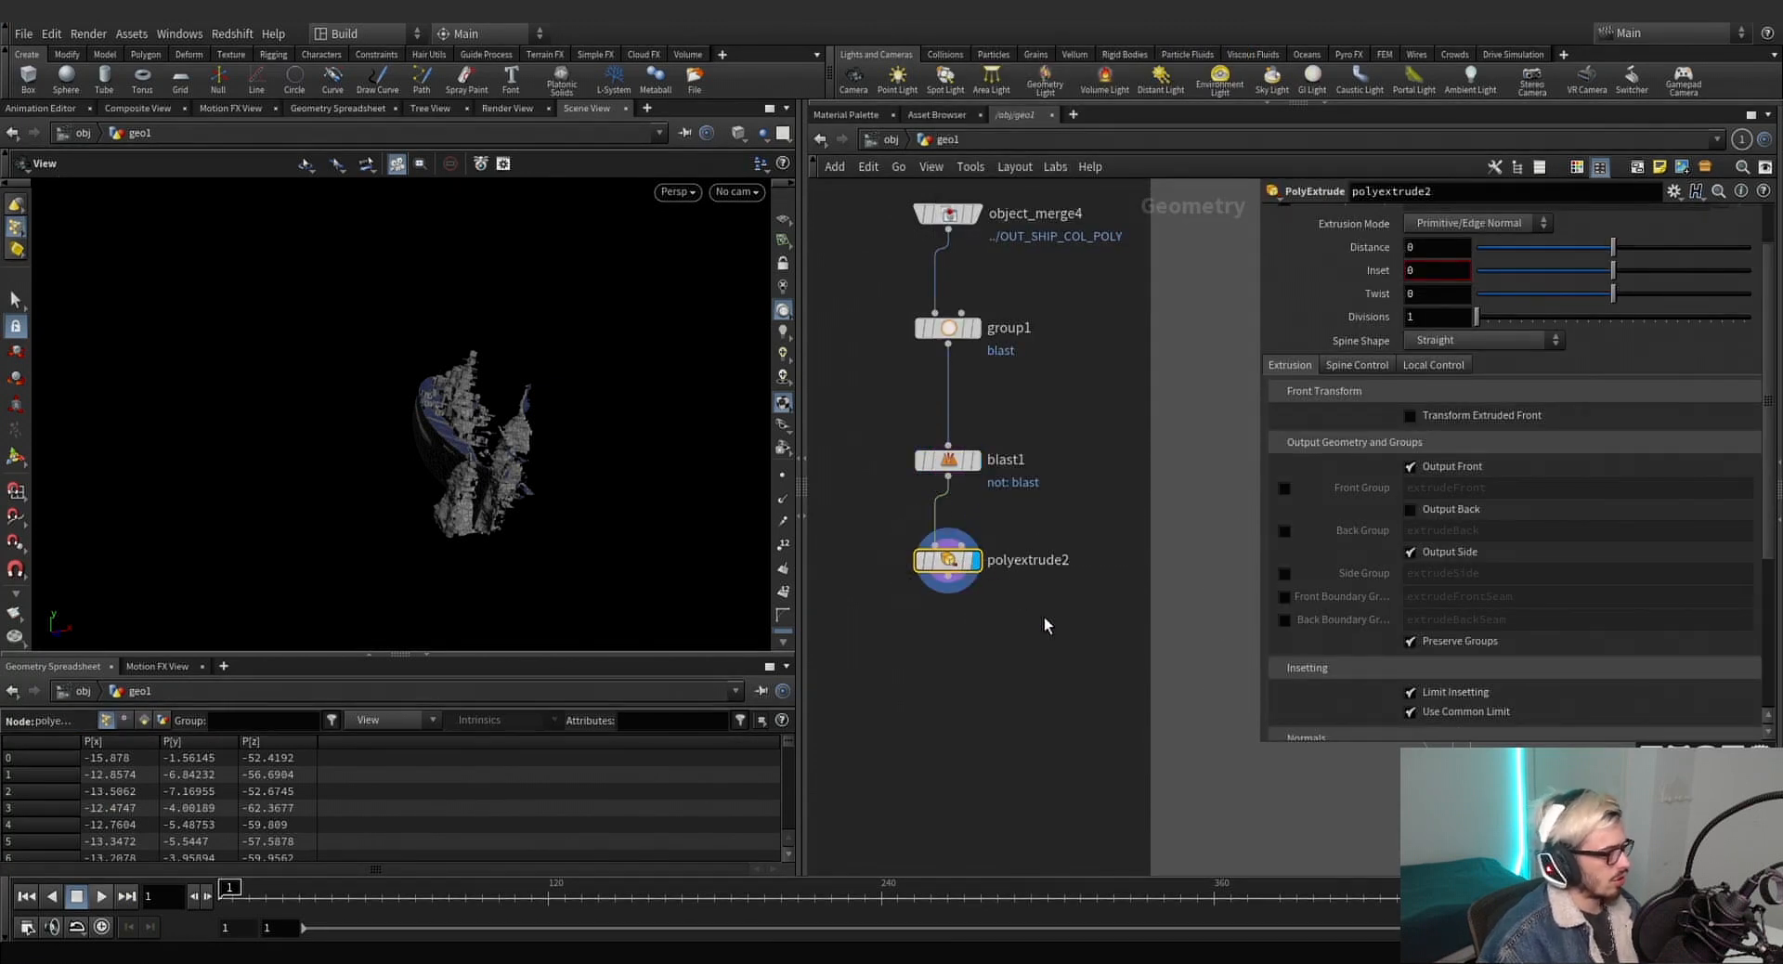
Enable Transform Extruded Front on polyextrude2, translate the front 354.392 along global X, and enable Output Back.
click(1367, 366)
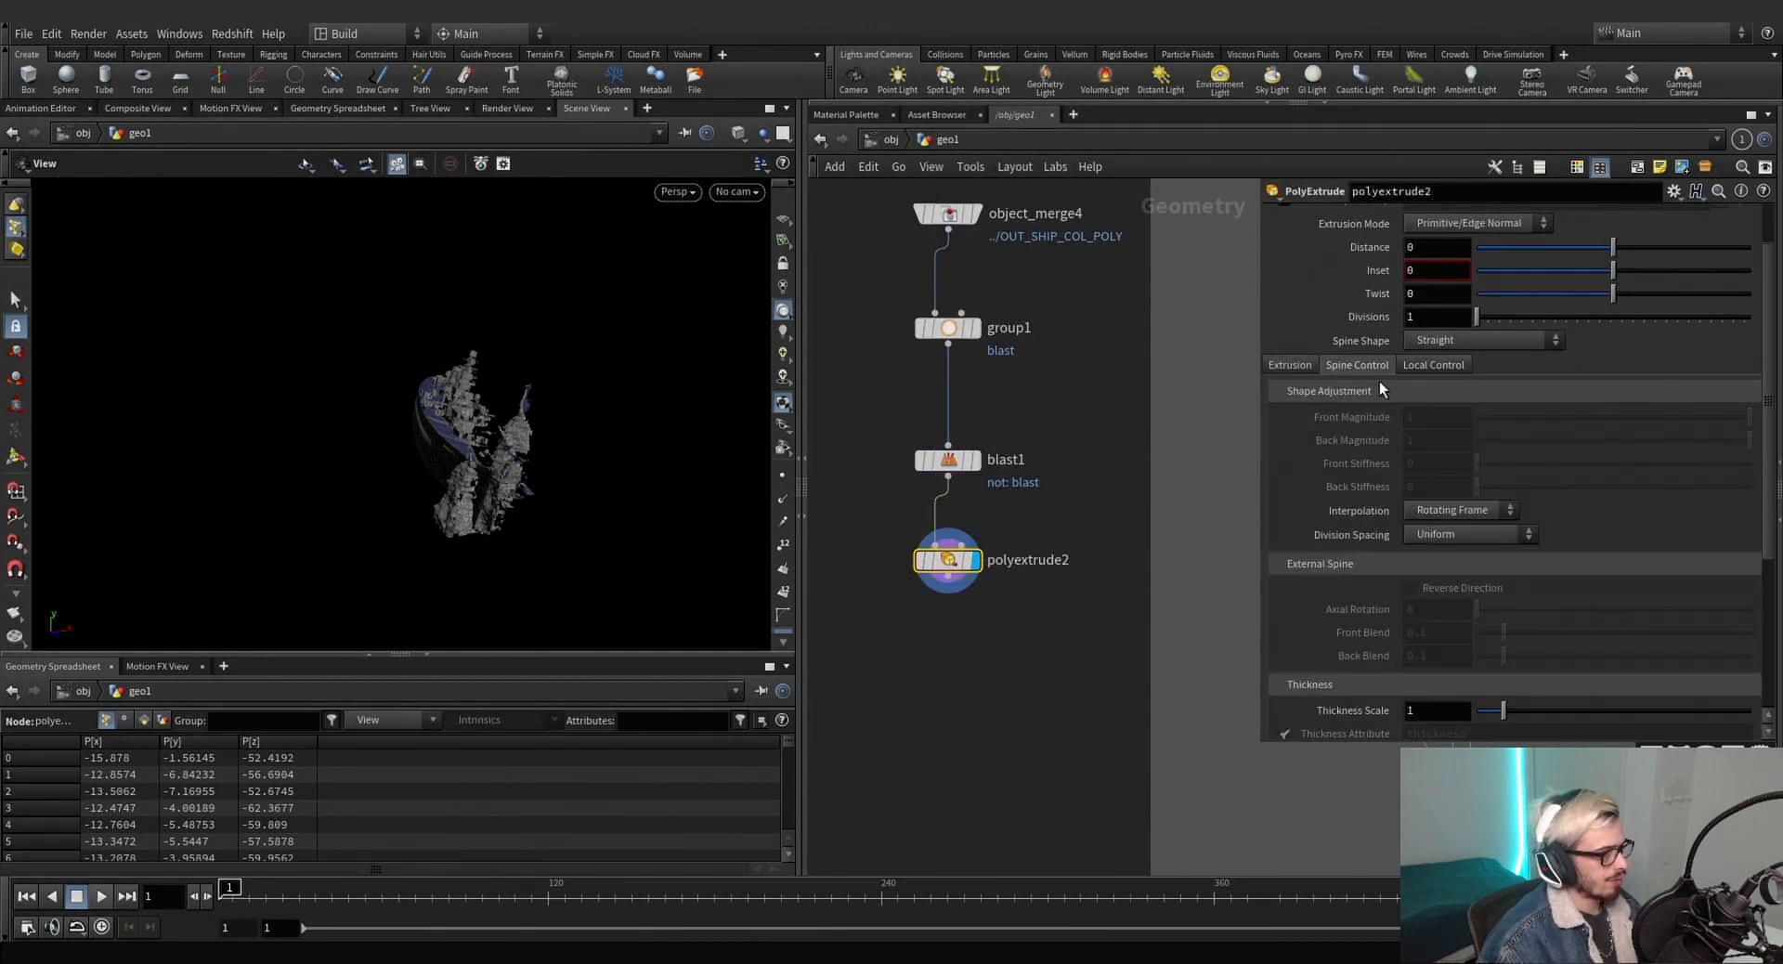
click(1313, 366)
click(1427, 418)
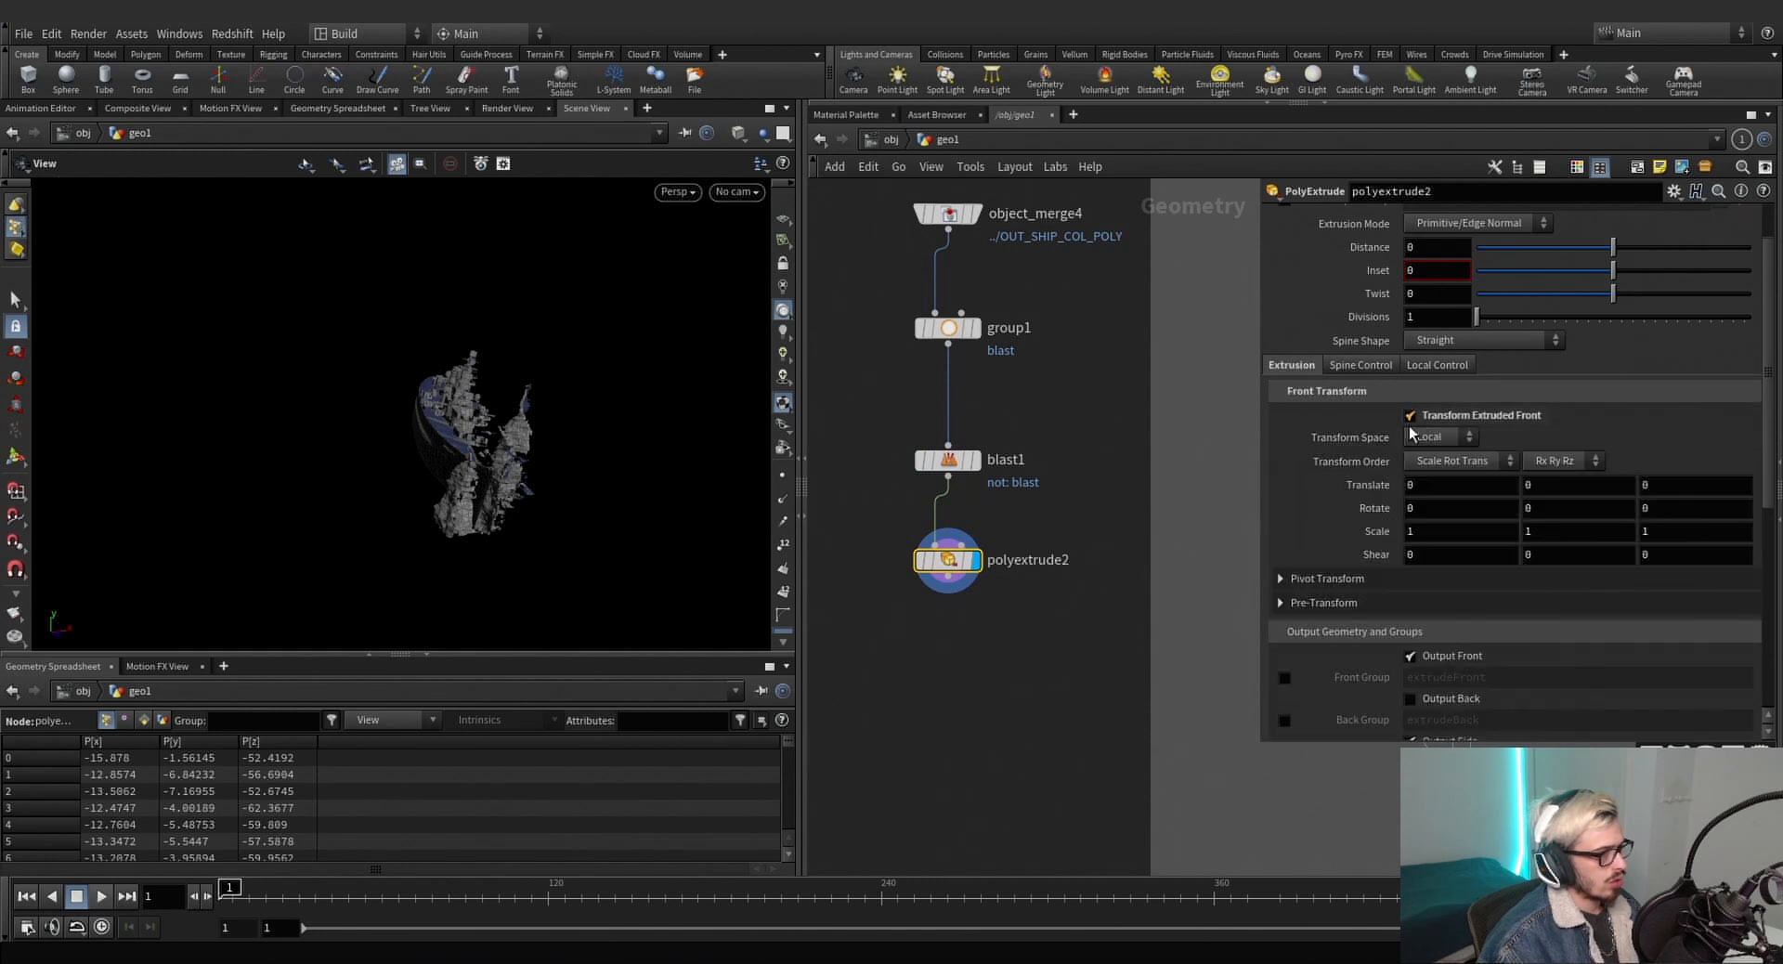
click(16, 456)
drag(502, 427, 806, 418)
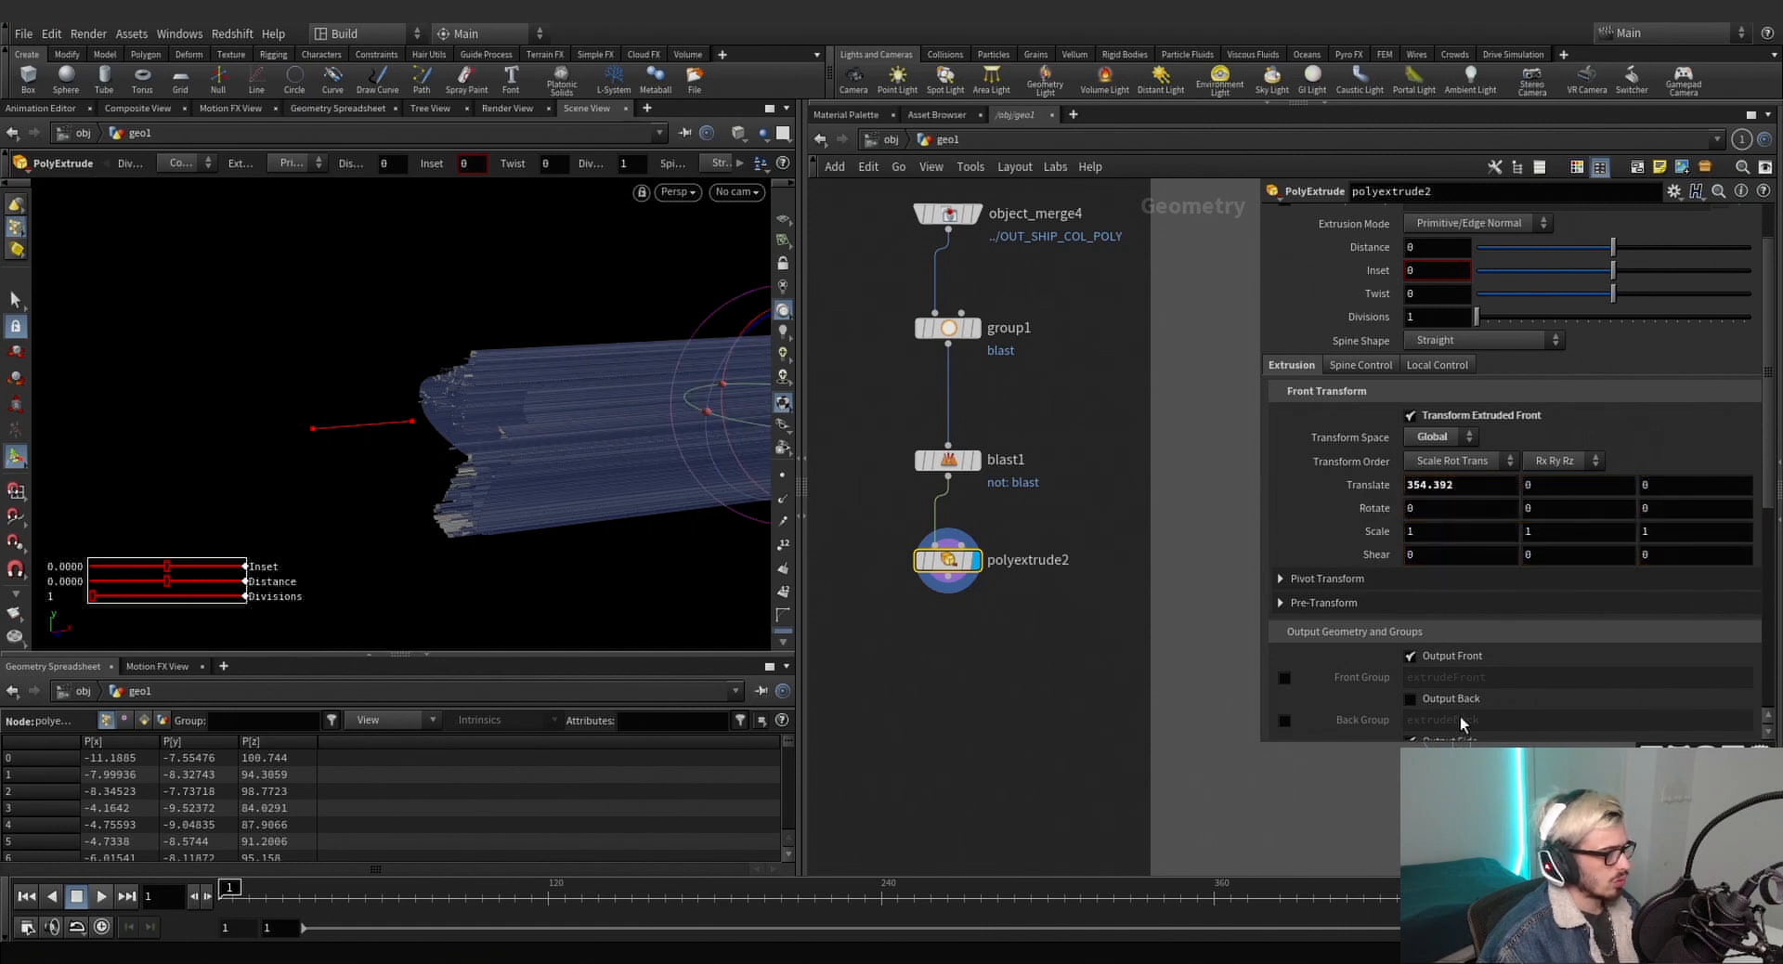
Add a Reverse node below polyextrude2, fed by its output, and display it.
key(Tab)
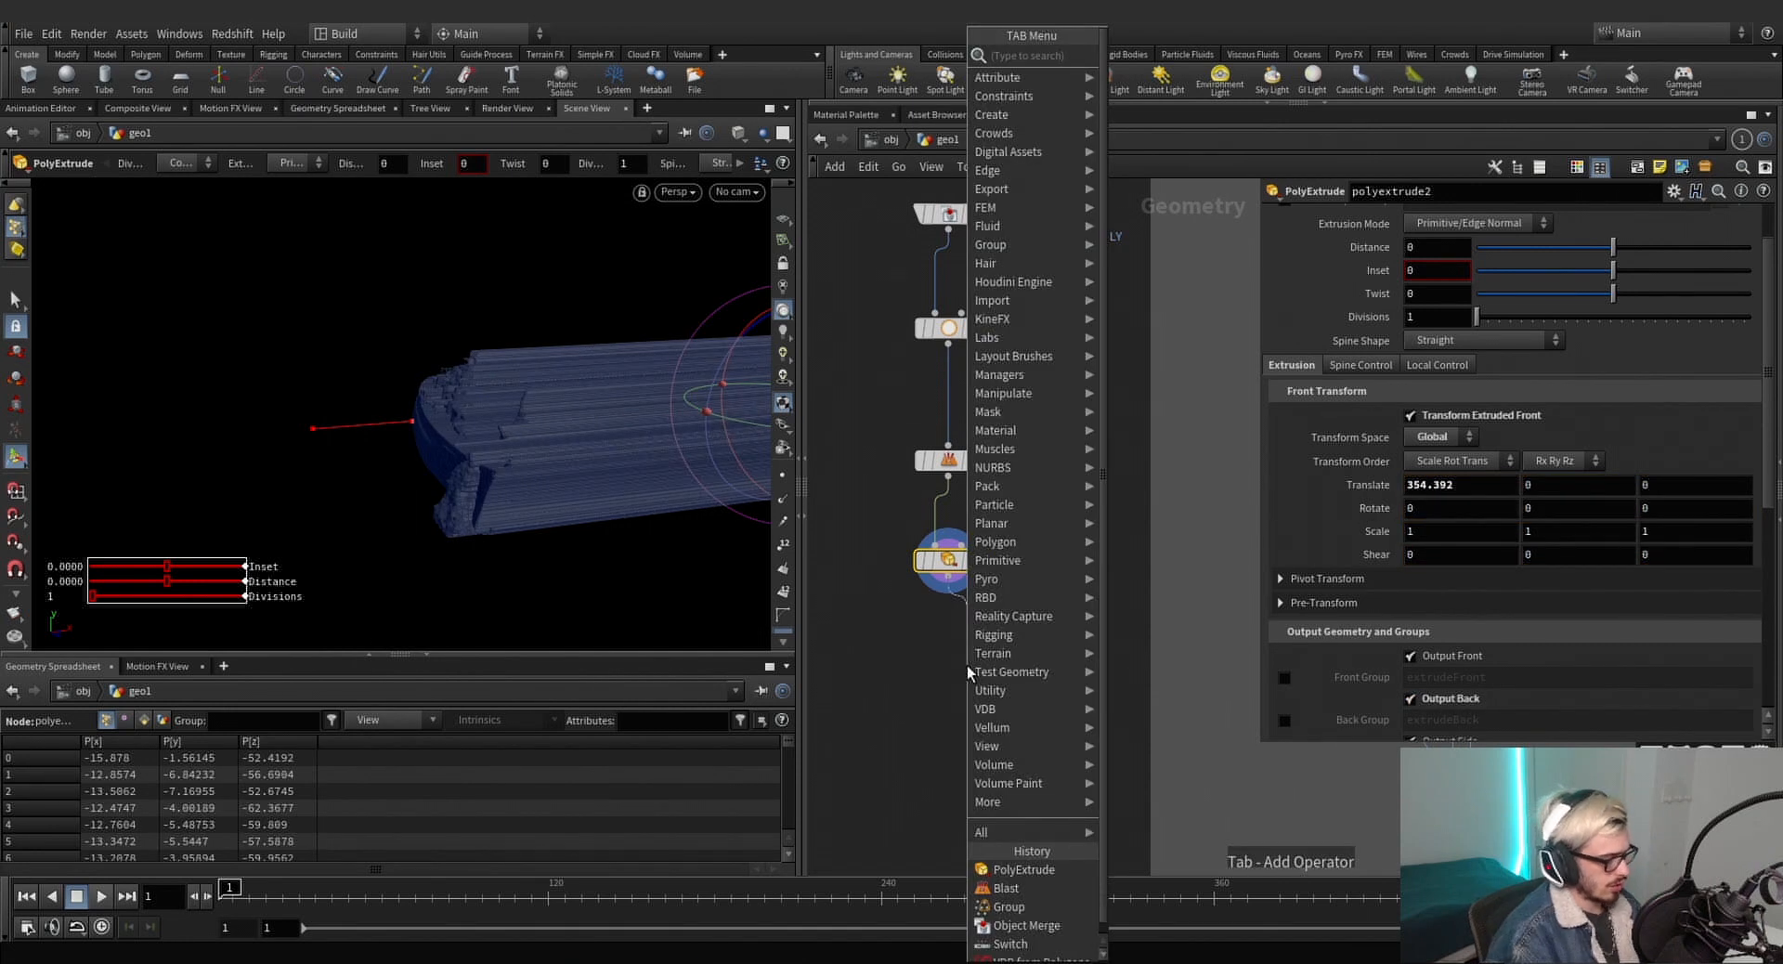
text(rev)
key(Return)
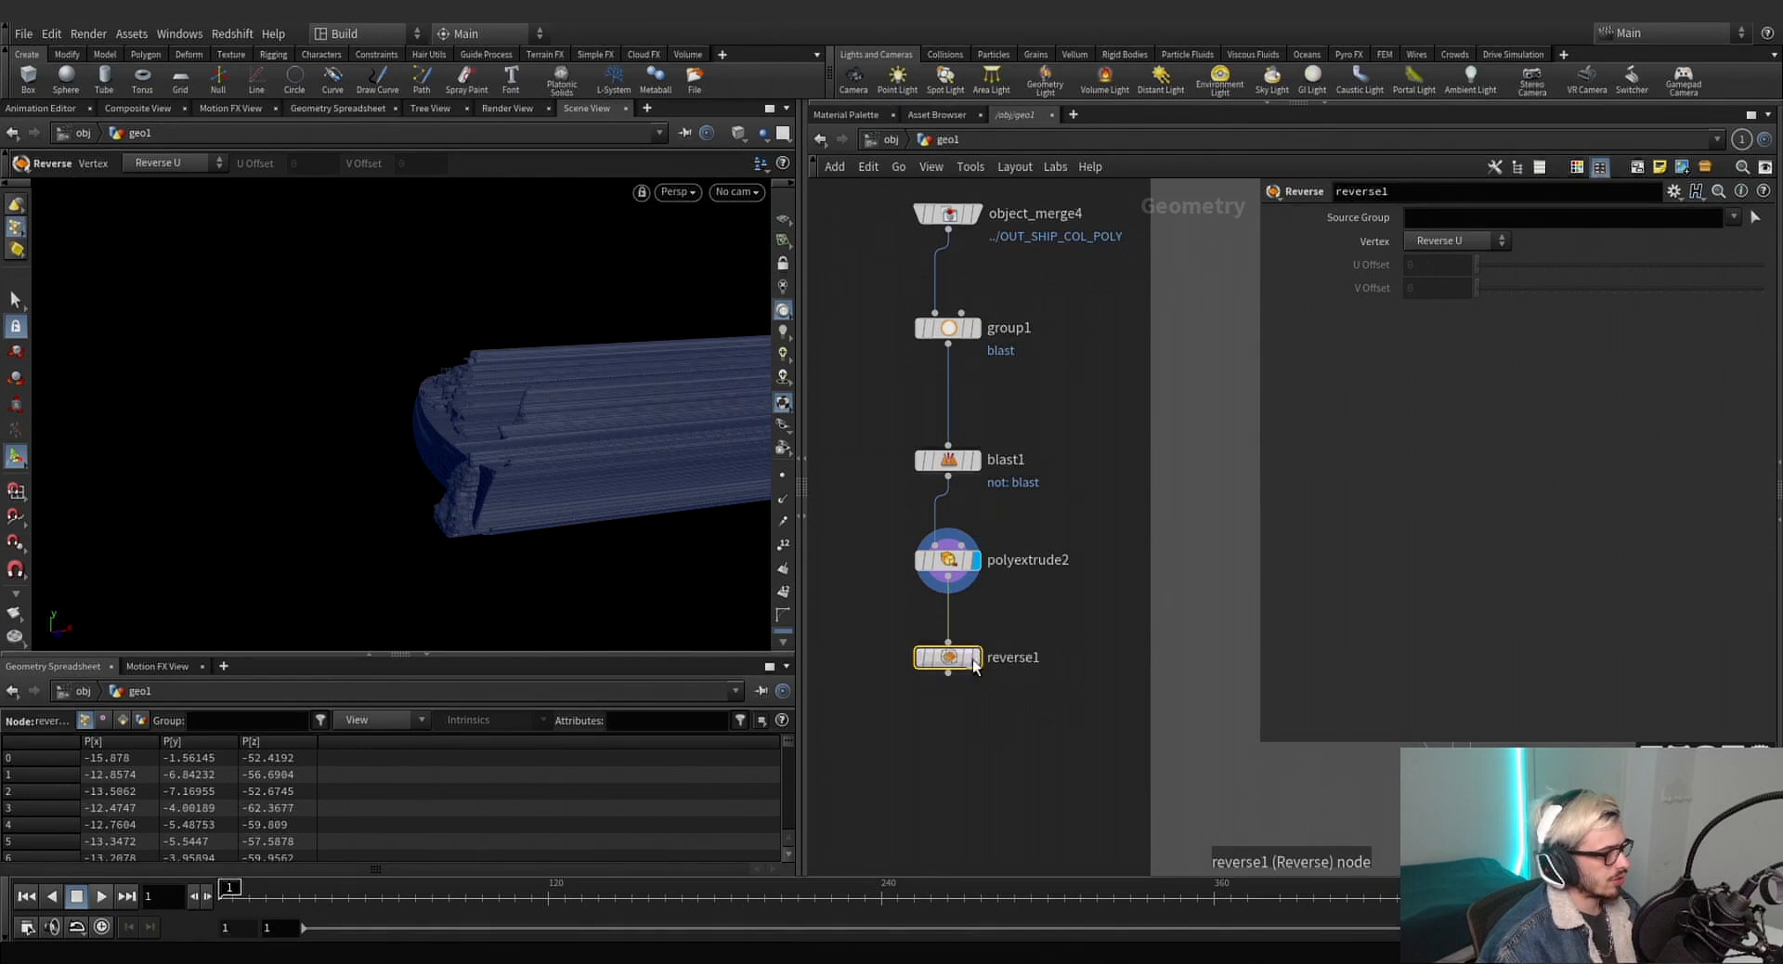
alt+drag(408, 444, 594, 439)
Add a VDB from Polygons node below reverse1, fed by its output.
key(Tab)
text(vdb)
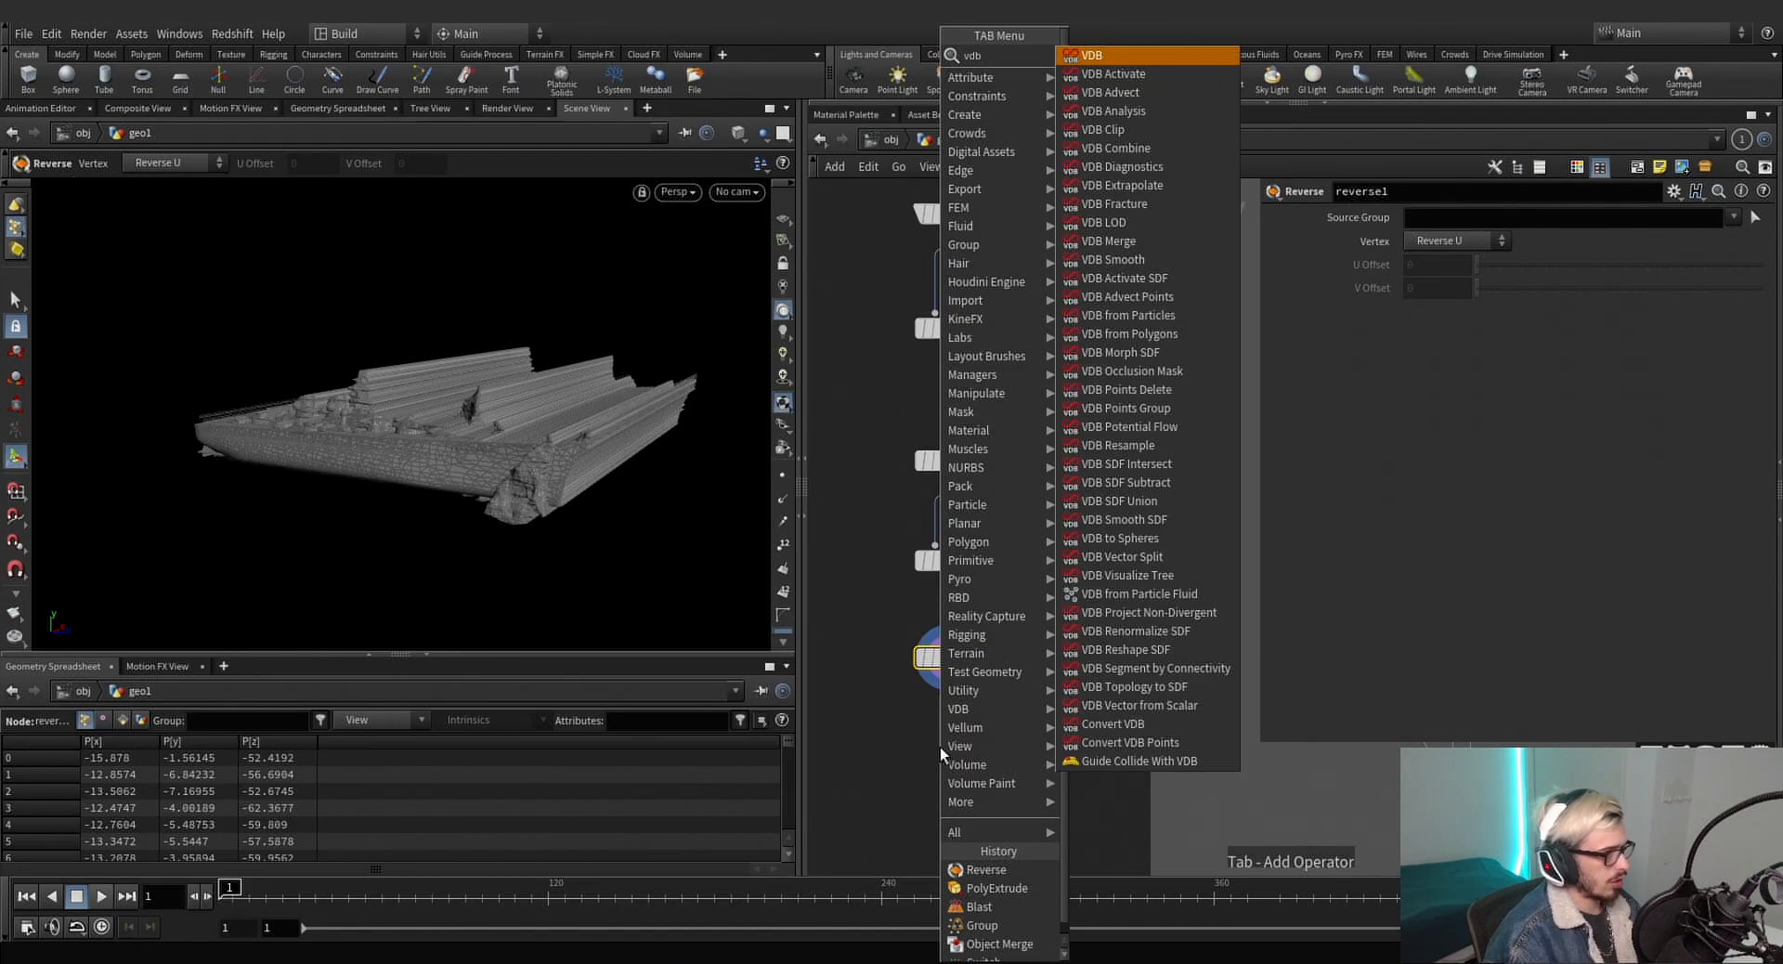
text( from)
key(Down)
key(Return)
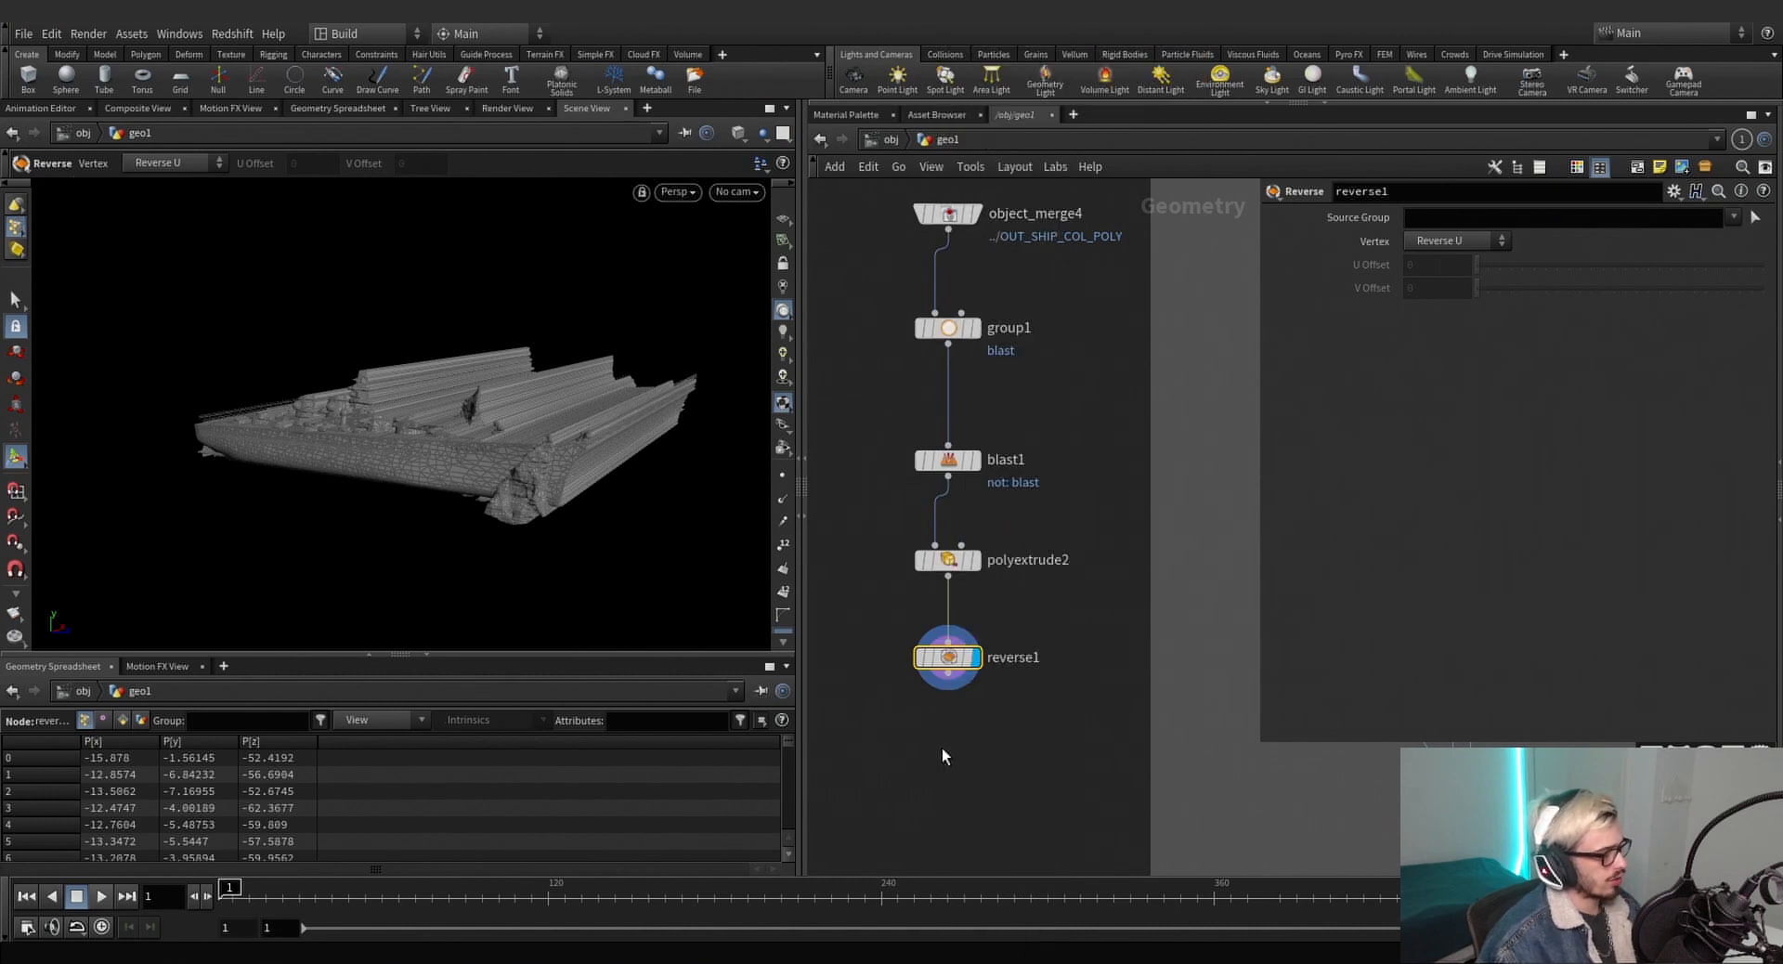
click(941, 749)
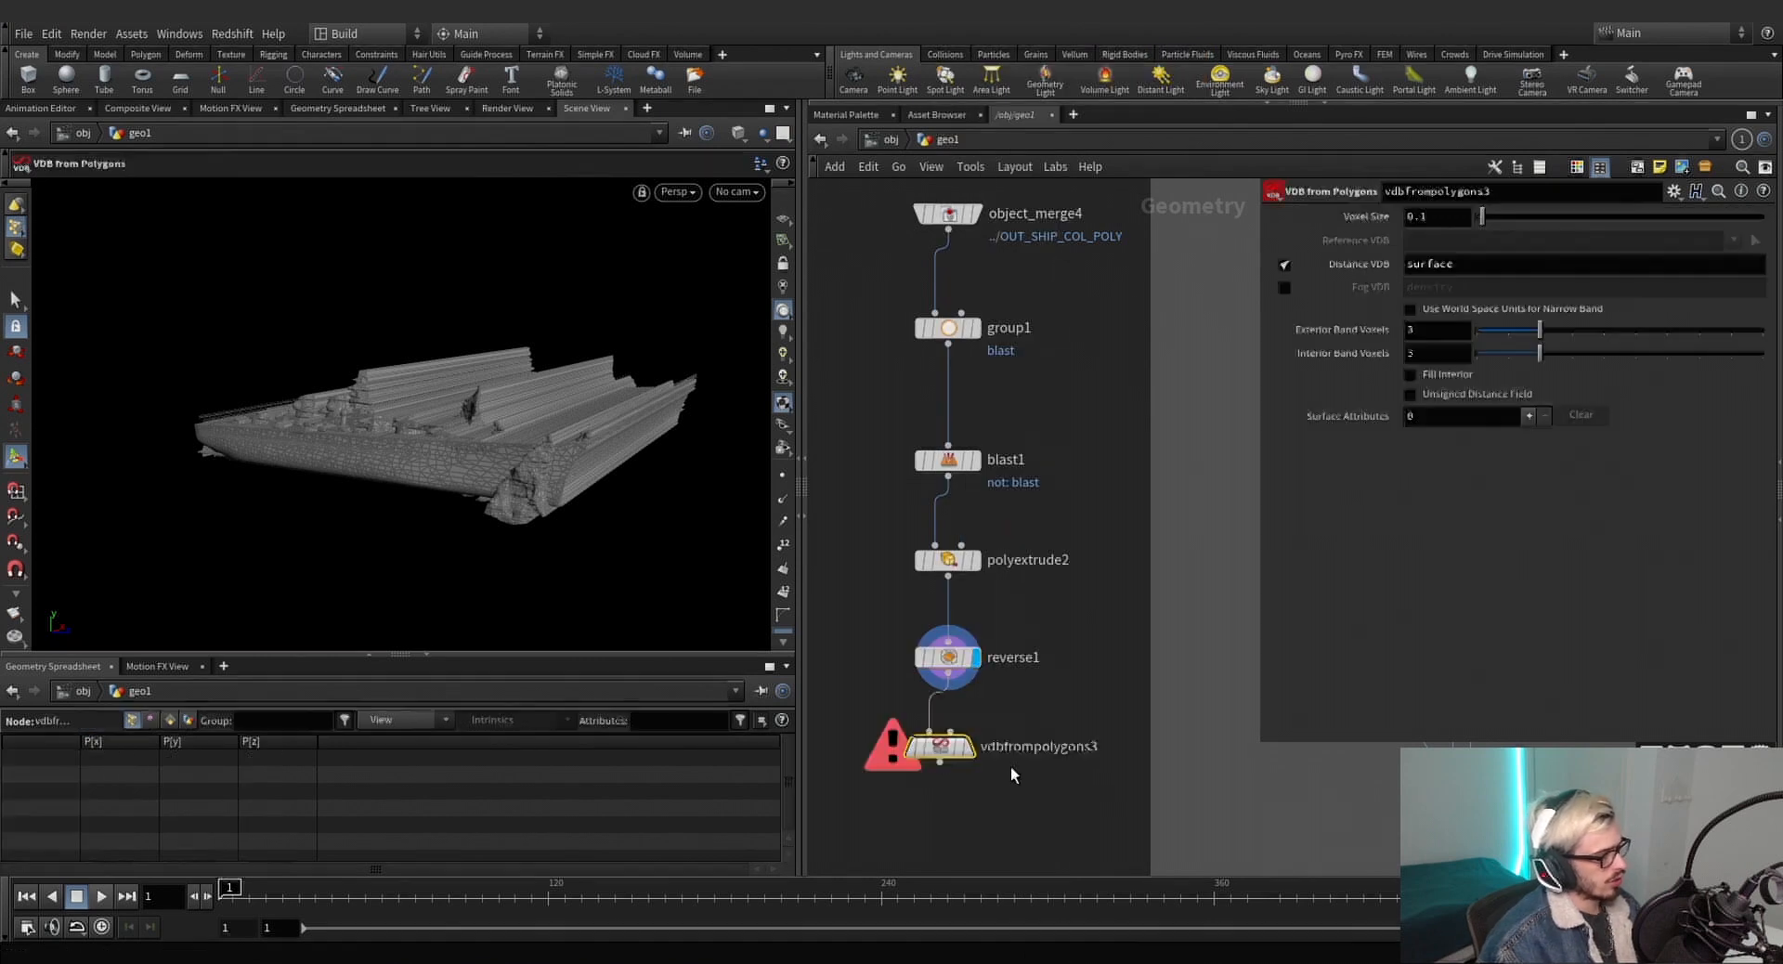
Set the voxel size of vdbfrompolygons3 to 4, align it beneath reverse1 and display it.
click(1056, 449)
middle_drag(1007, 605, 999, 492)
click(960, 634)
drag(934, 635, 942, 642)
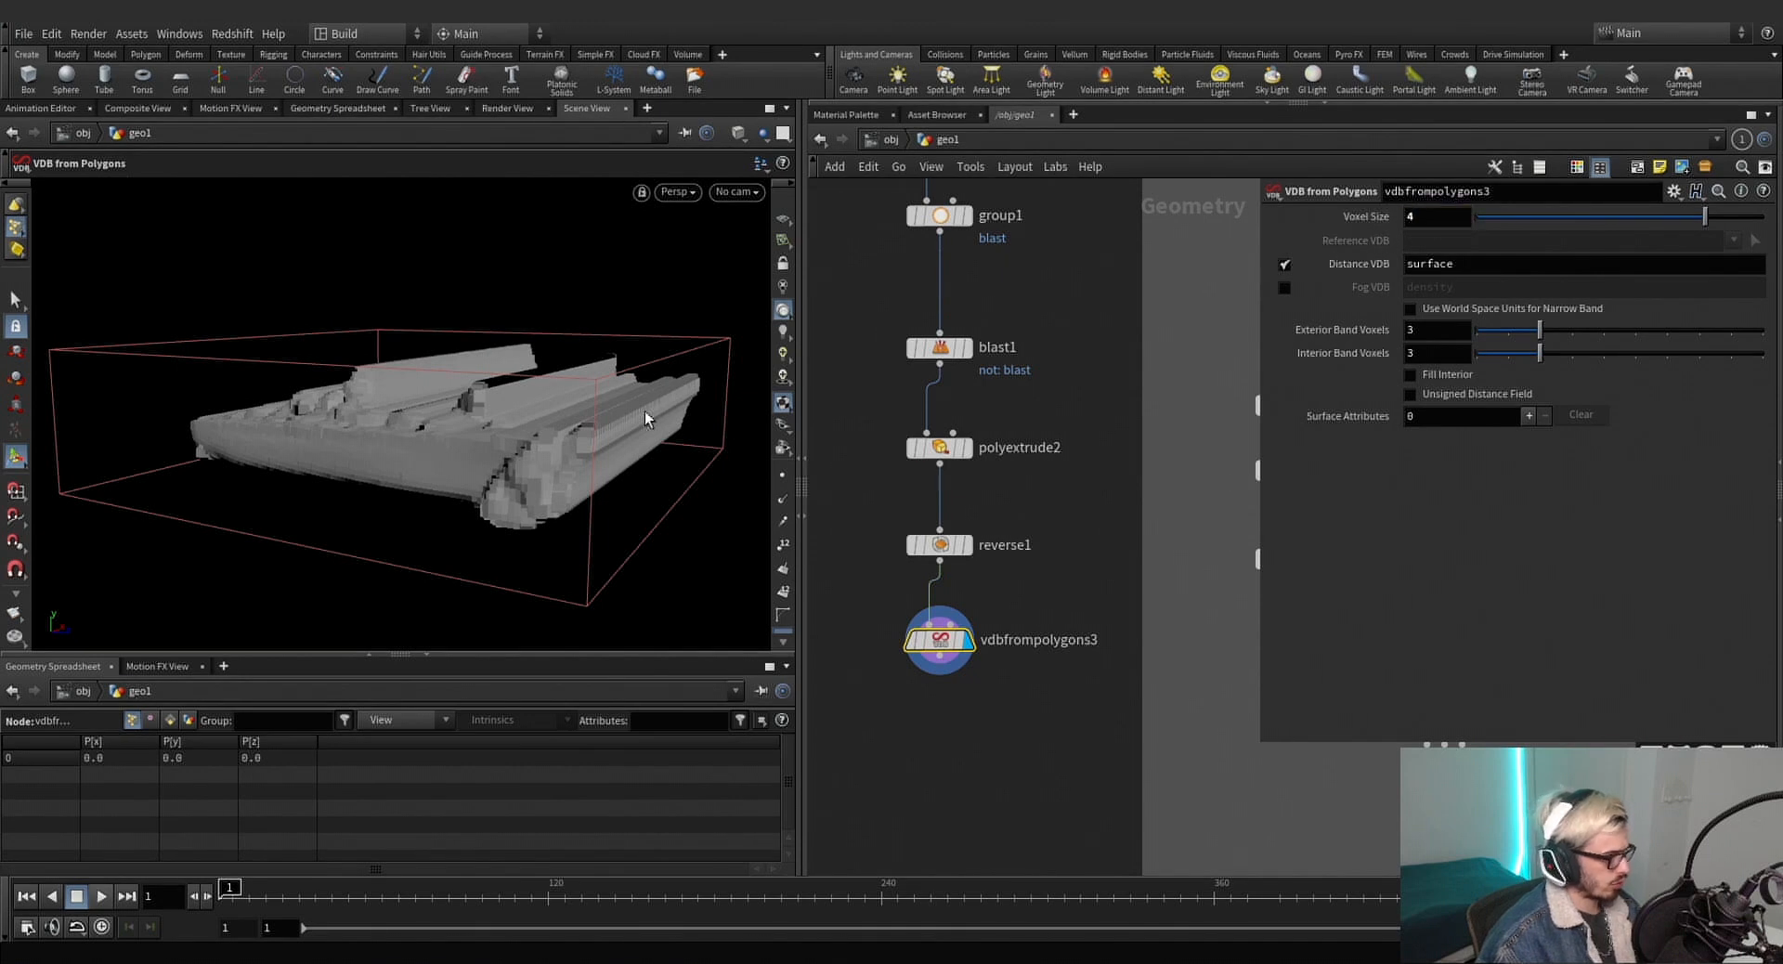
alt+drag(644, 410, 736, 465)
Space the six ship collision nodes evenly and move attribwrangle1 with the nodes under it lower in the velocity network box.
scroll(1096, 571, down, 3)
middle_drag(1097, 571, 975, 410)
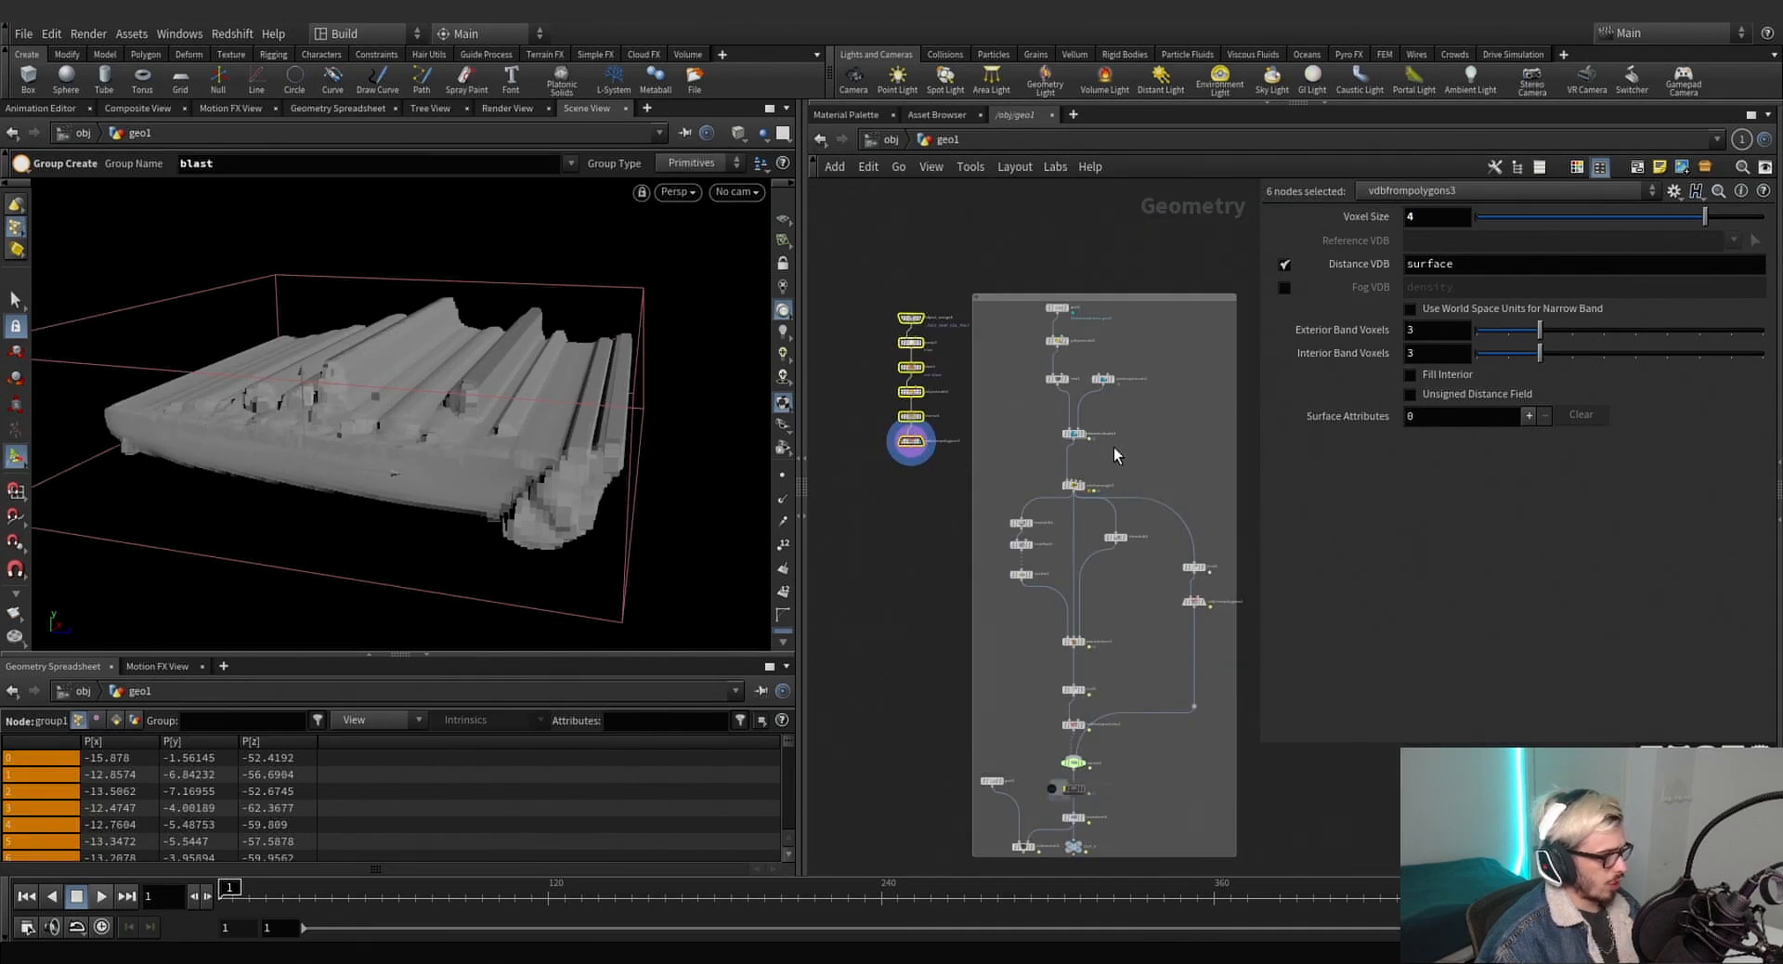
scroll(1114, 455, down, 3)
drag(1188, 360, 993, 603)
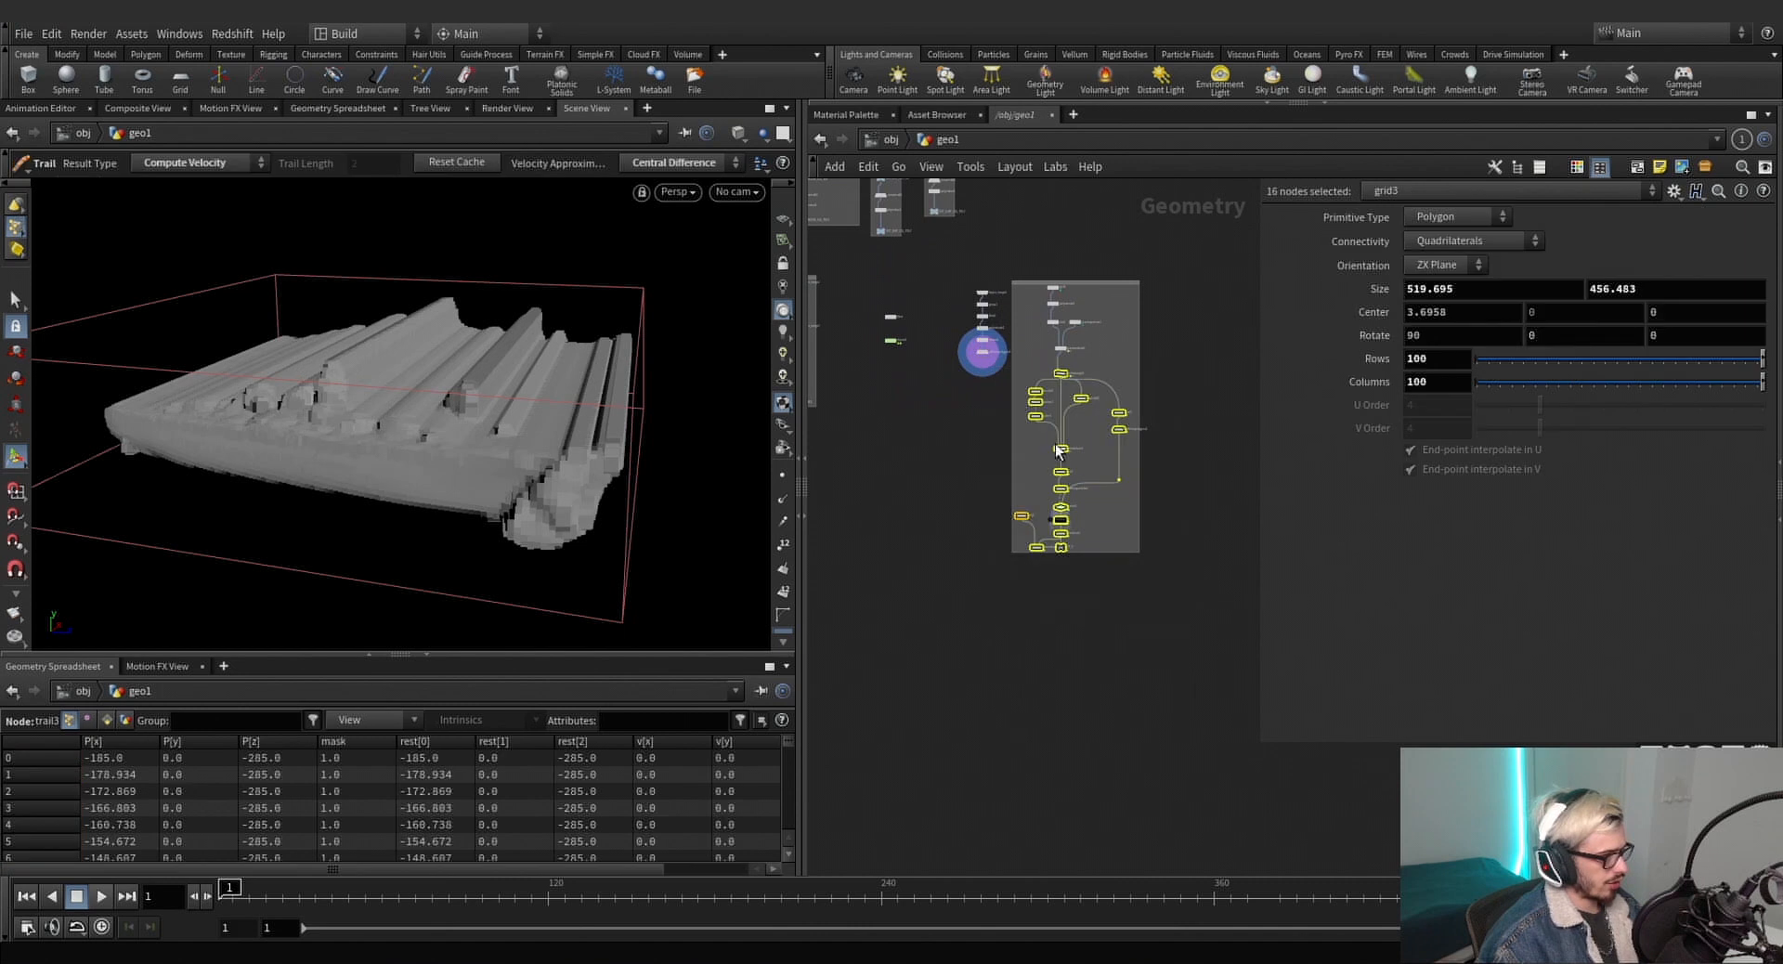
drag(1058, 373, 1061, 456)
scroll(1017, 438, up, 5)
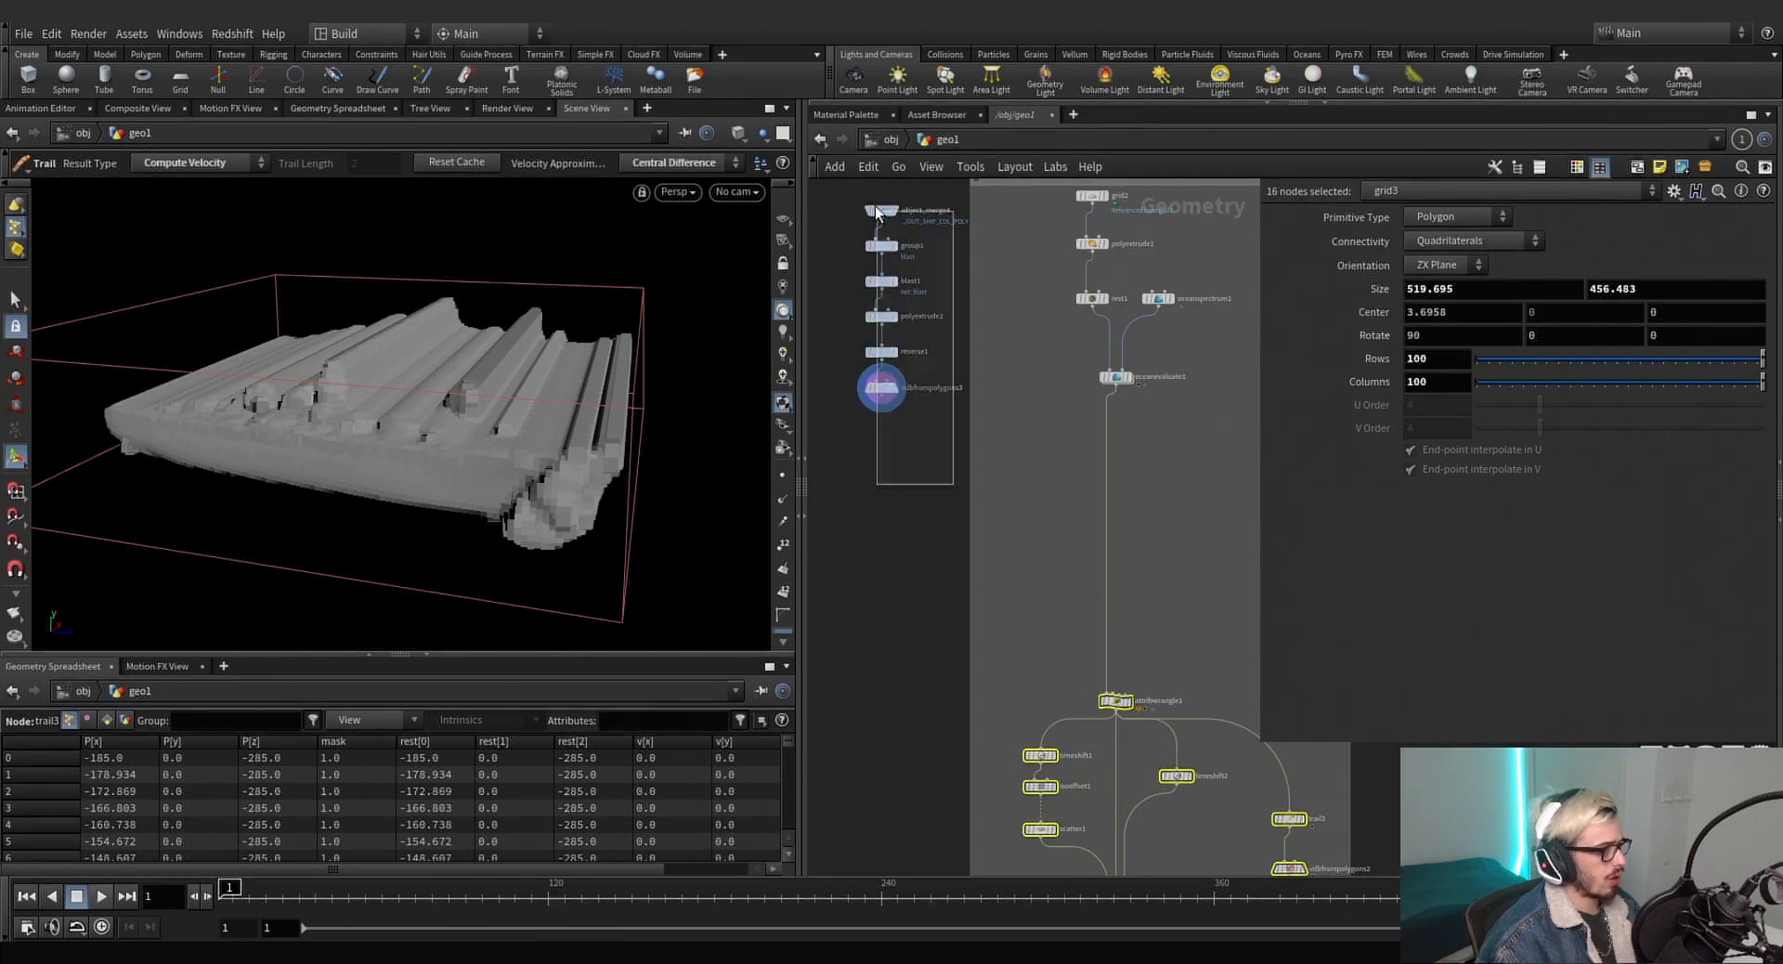
drag(877, 212, 877, 212)
middle_drag(915, 459, 917, 523)
click(1057, 524)
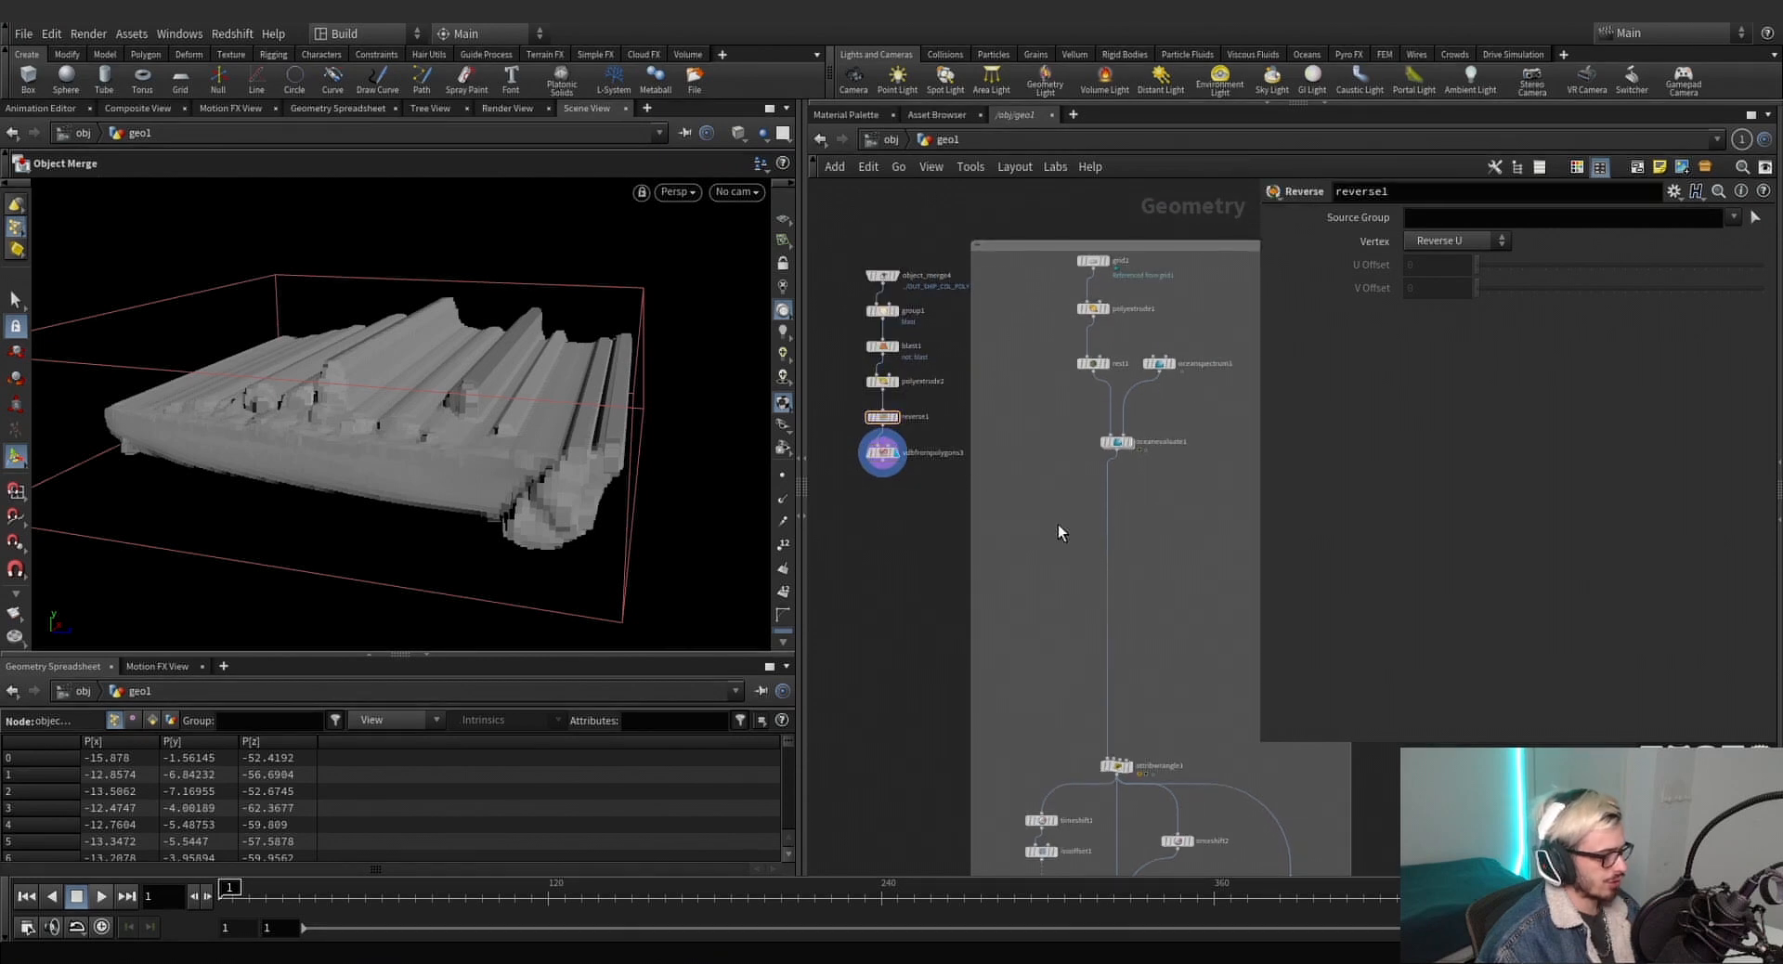
Display oceanevaluate1 and move it lower to free space below rest1.
middle_drag(1167, 552, 1122, 502)
click(1093, 391)
middle_drag(1093, 409, 1151, 466)
alt+drag(316, 417, 446, 409)
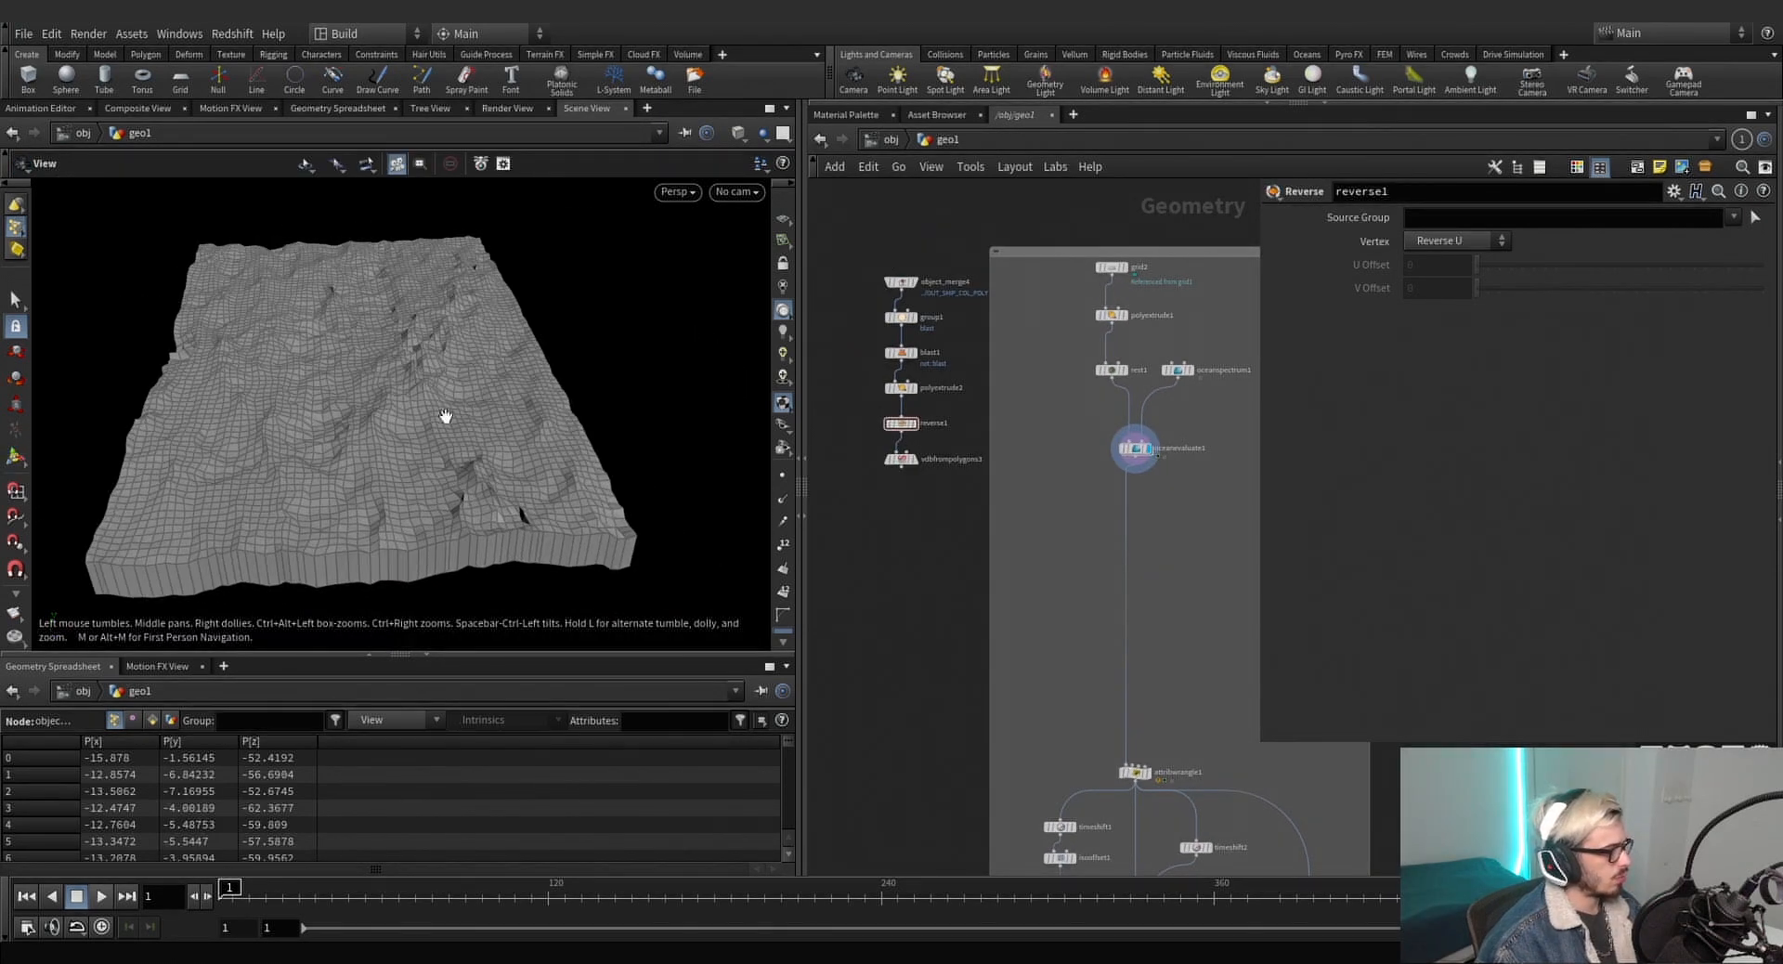
mouse_move(1140, 459)
drag(1140, 459, 1142, 639)
Add a Group Create node in the velocity network and insert it between grid2 and polyextrude1.
key(Tab)
text(group)
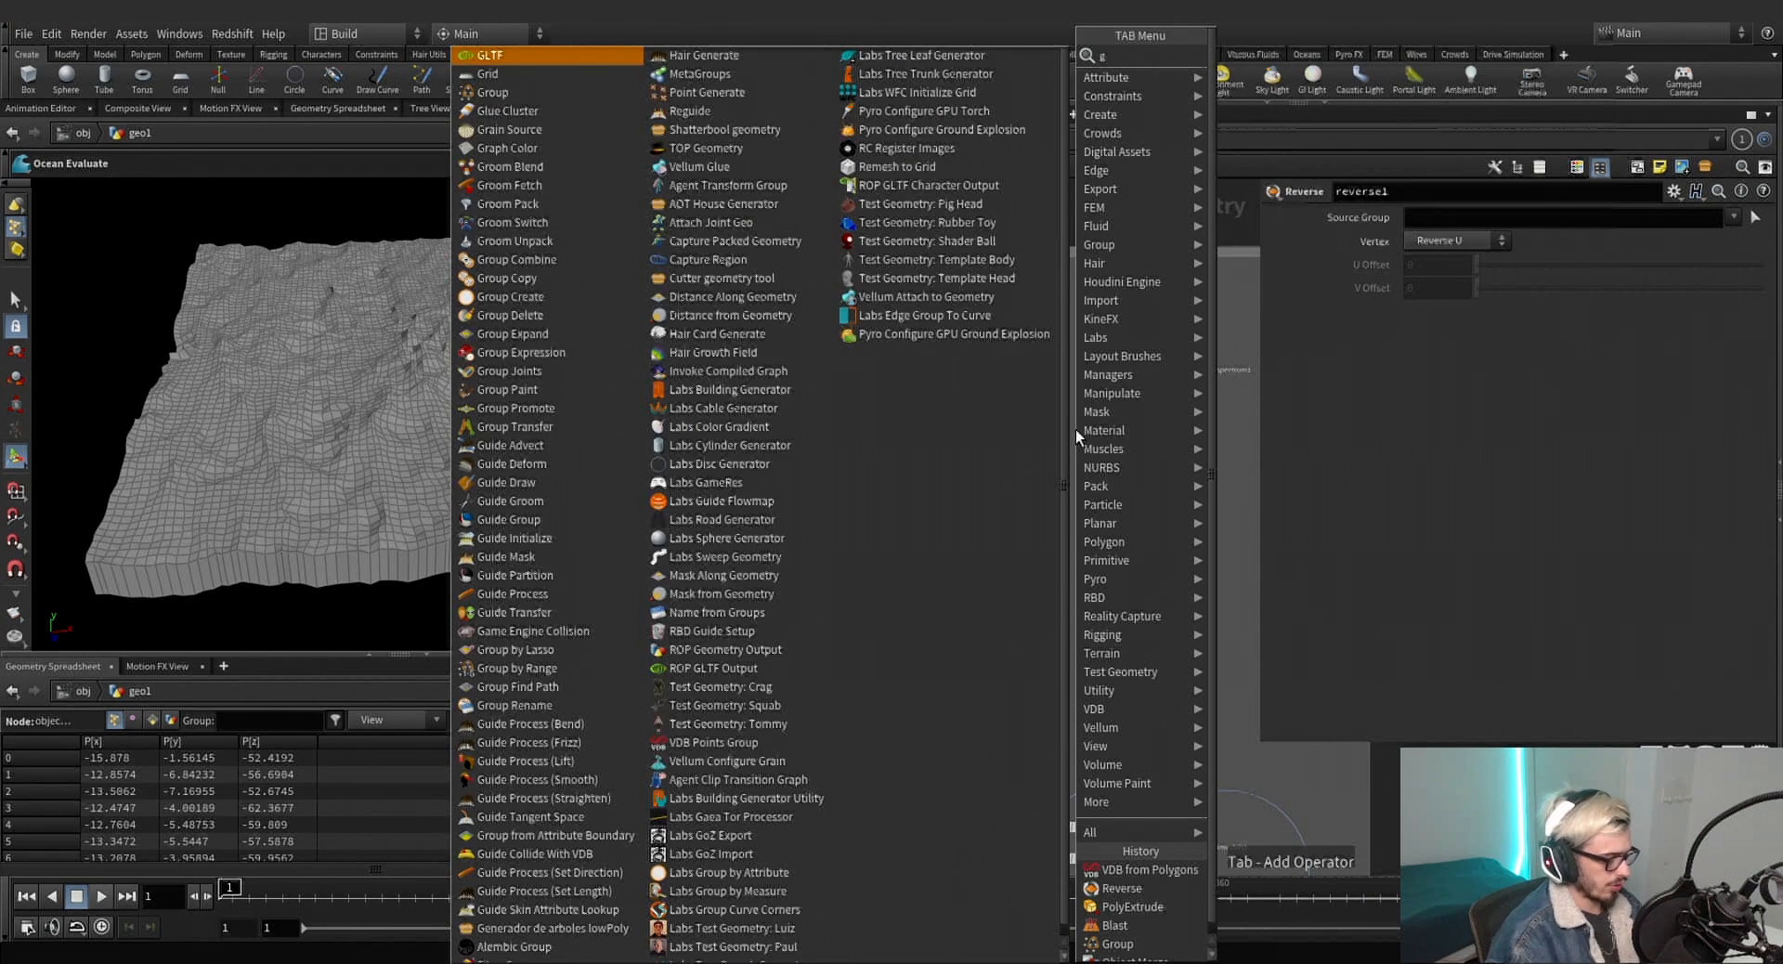
key(Return)
click(1075, 429)
scroll(1075, 429, up, 3)
scroll(1075, 429, up, 1)
drag(1075, 429, 1142, 405)
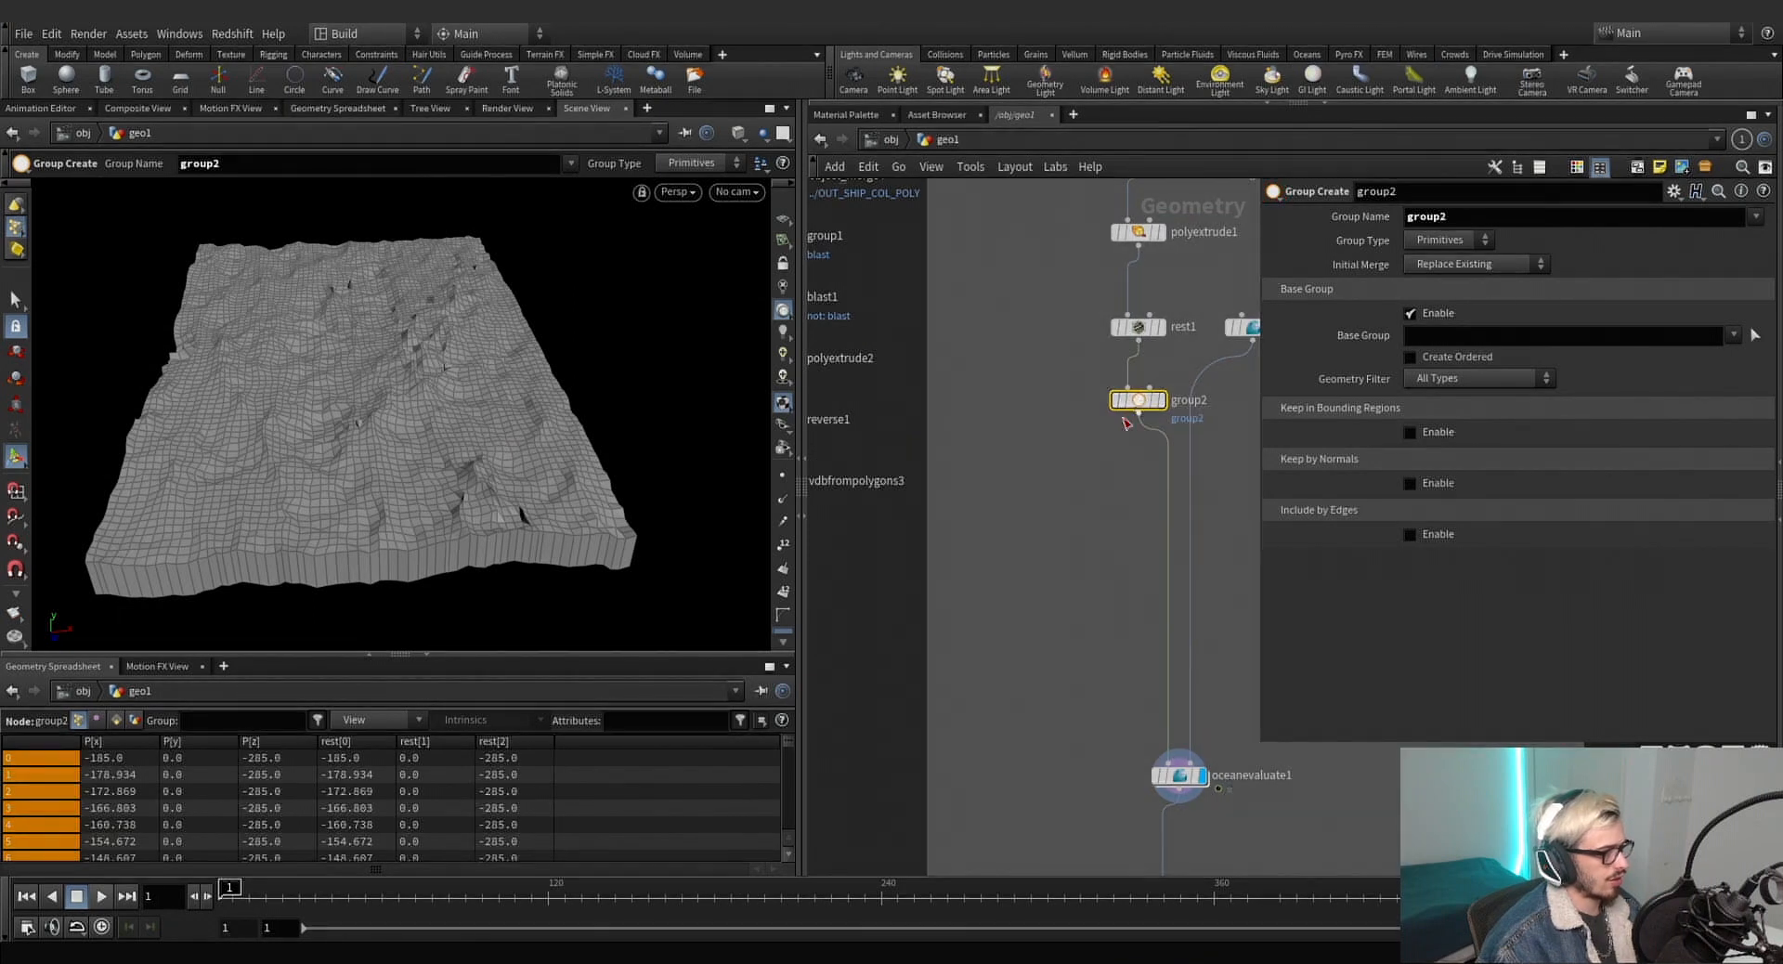
middle_drag(1142, 406, 1123, 549)
drag(1123, 550, 1124, 357)
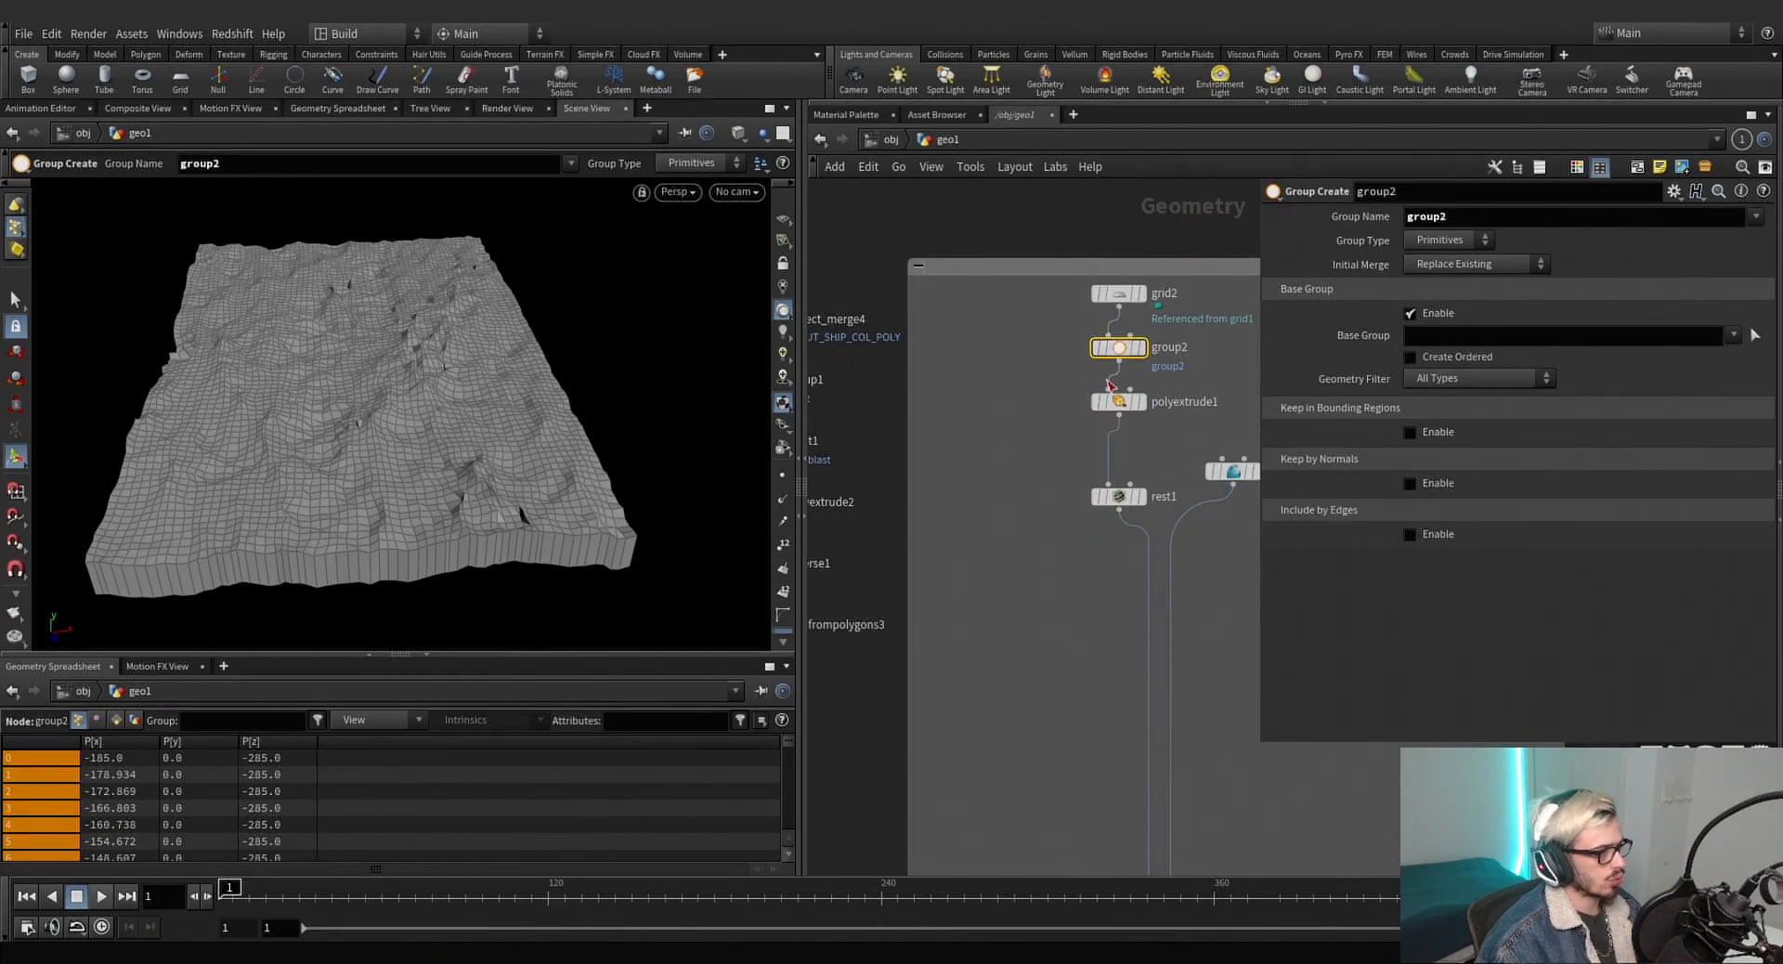
Move polyextrude1 and rest1 lower, place group2 evenly above them, and display group2.
drag(1035, 585, 1143, 376)
drag(1125, 405, 1126, 550)
drag(1119, 349, 1118, 453)
click(1130, 437)
Connect the output of vdbfrompolygons3 to the second input of group2.
middle_drag(855, 584, 761, 601)
click(971, 623)
click(1045, 437)
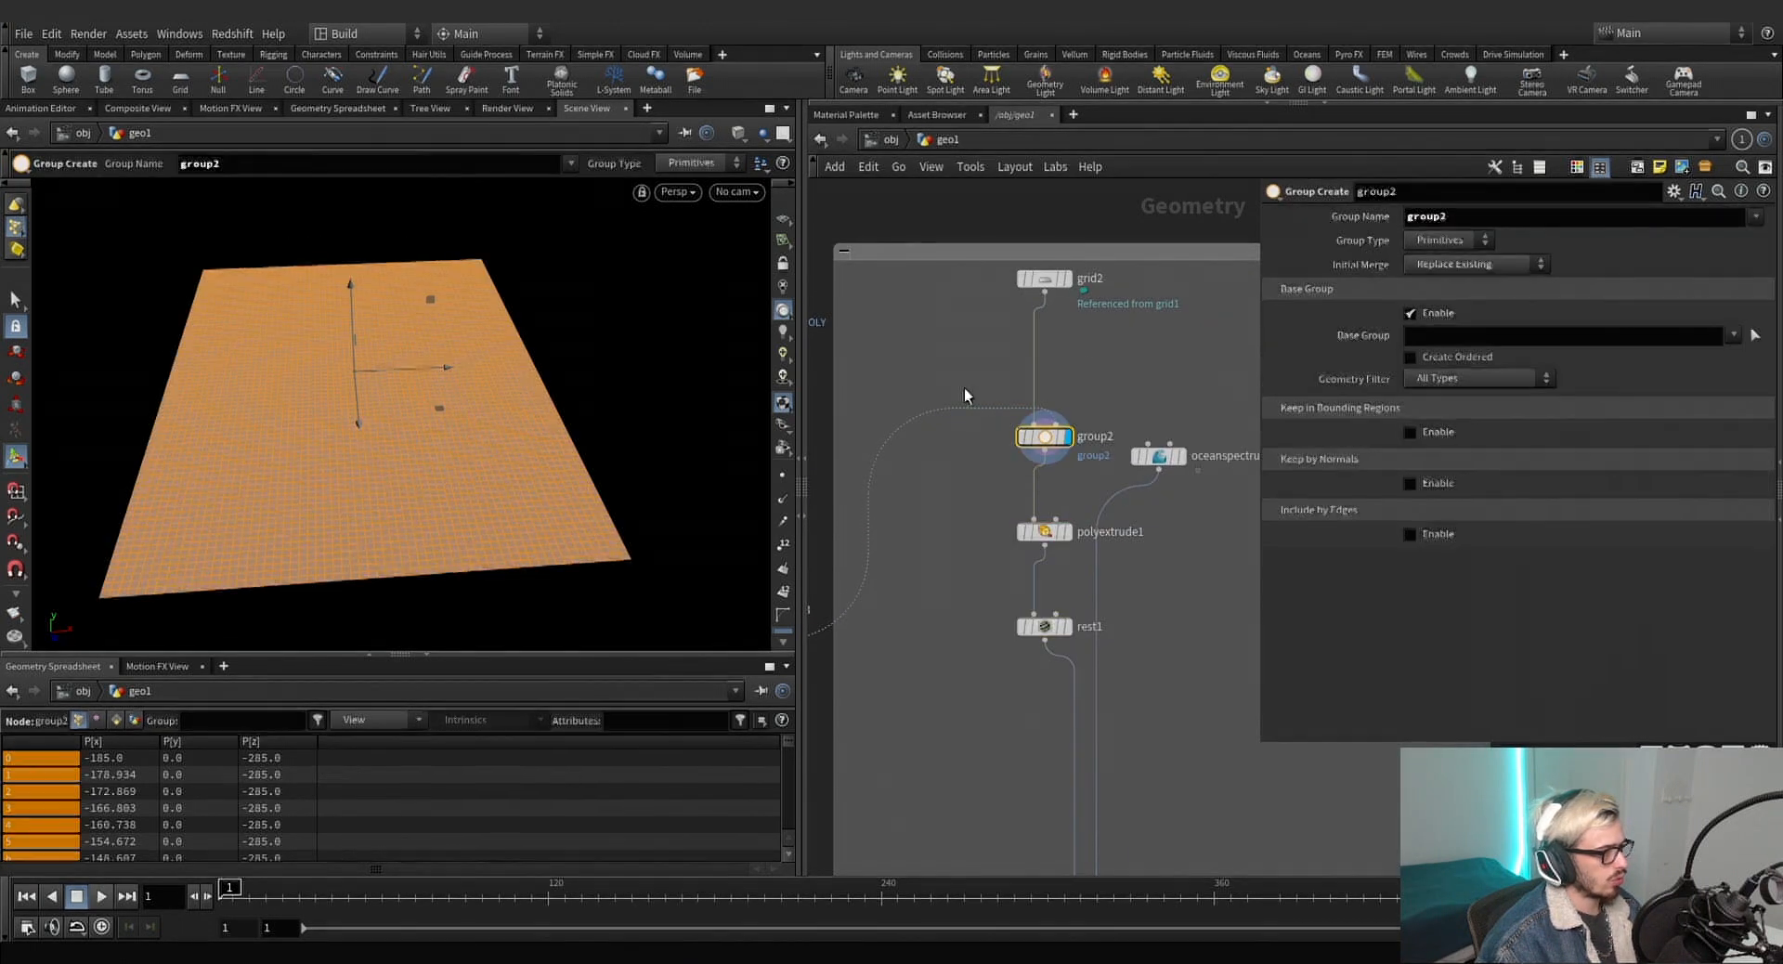
Set the group name of group2 to mask and disable its Base Group.
double_click(1427, 216)
text(mask)
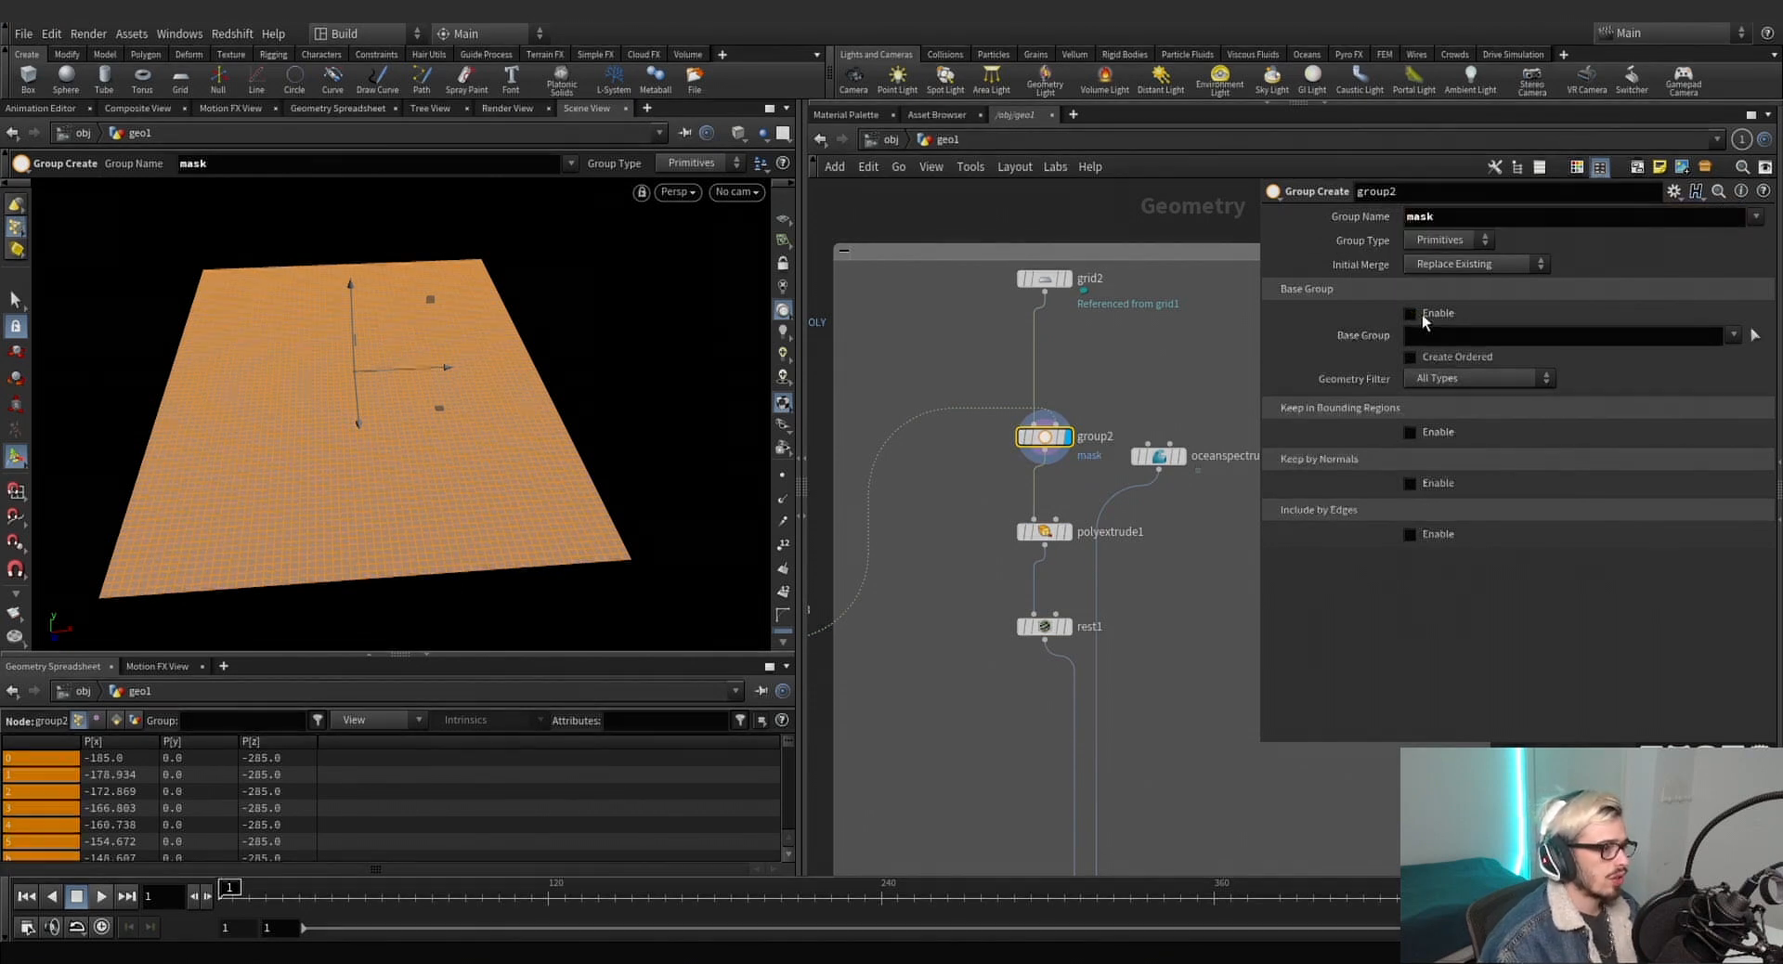
click(1422, 314)
Enable Keep in Bounding Regions on group2 with the Bounding Volume type, and set its group type to Points.
click(1426, 363)
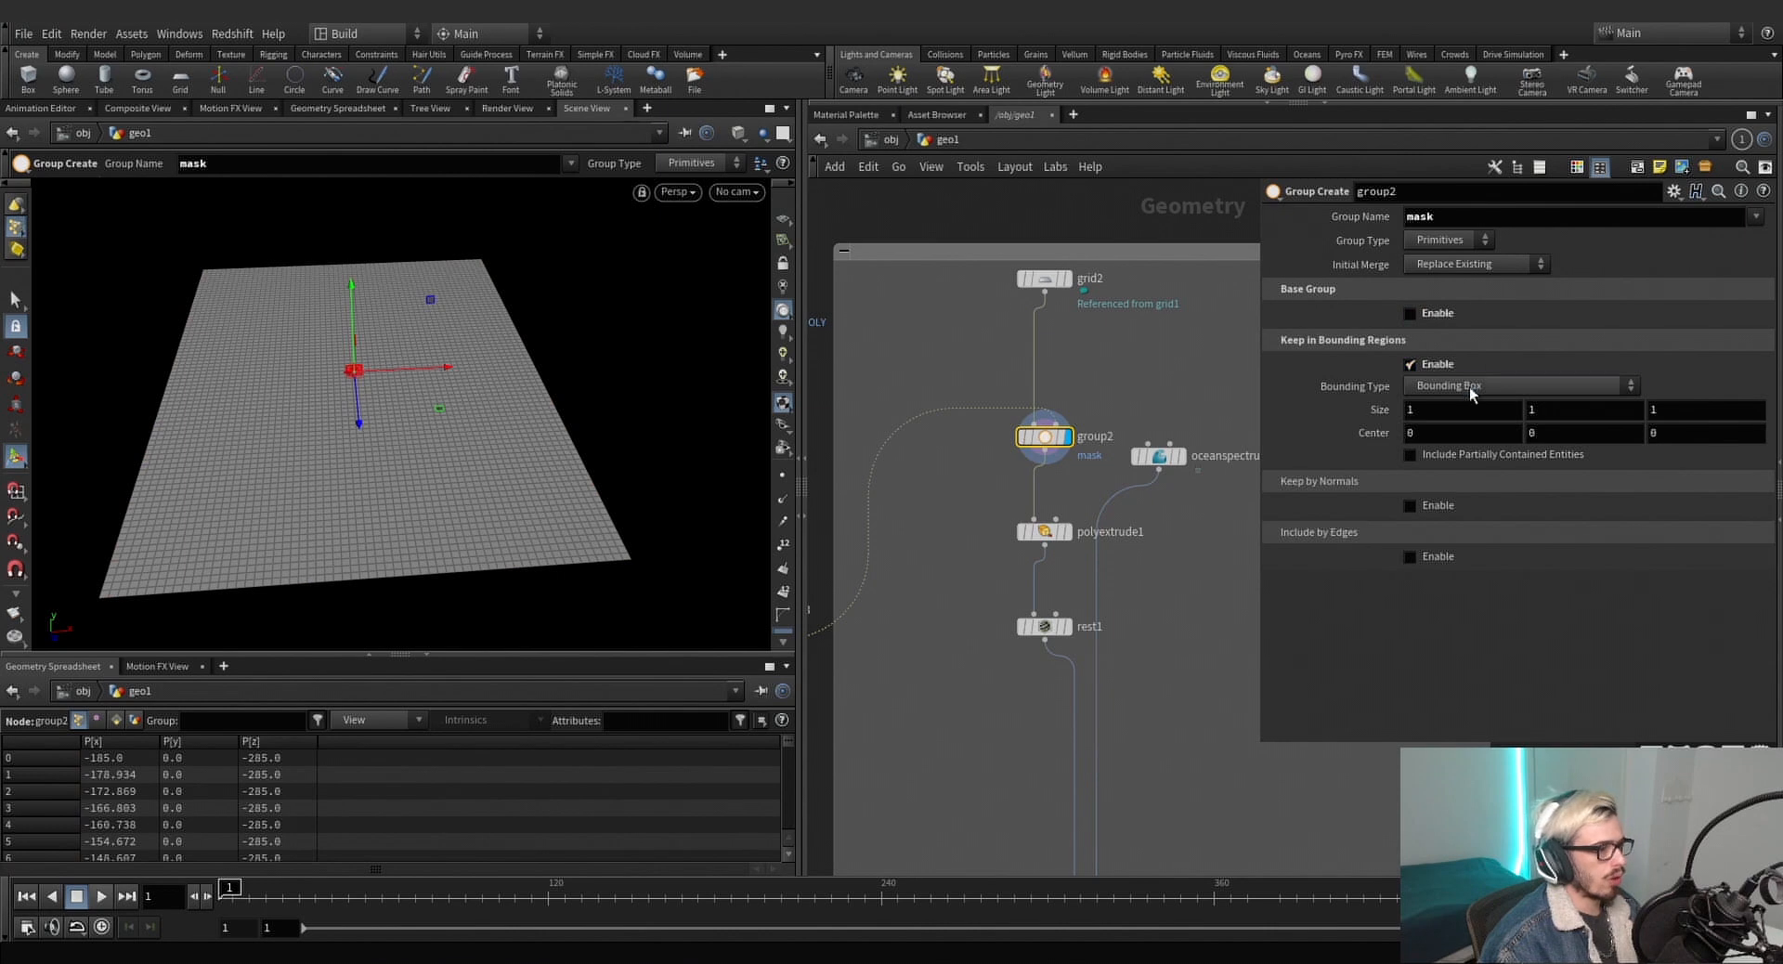
click(1486, 385)
click(1486, 459)
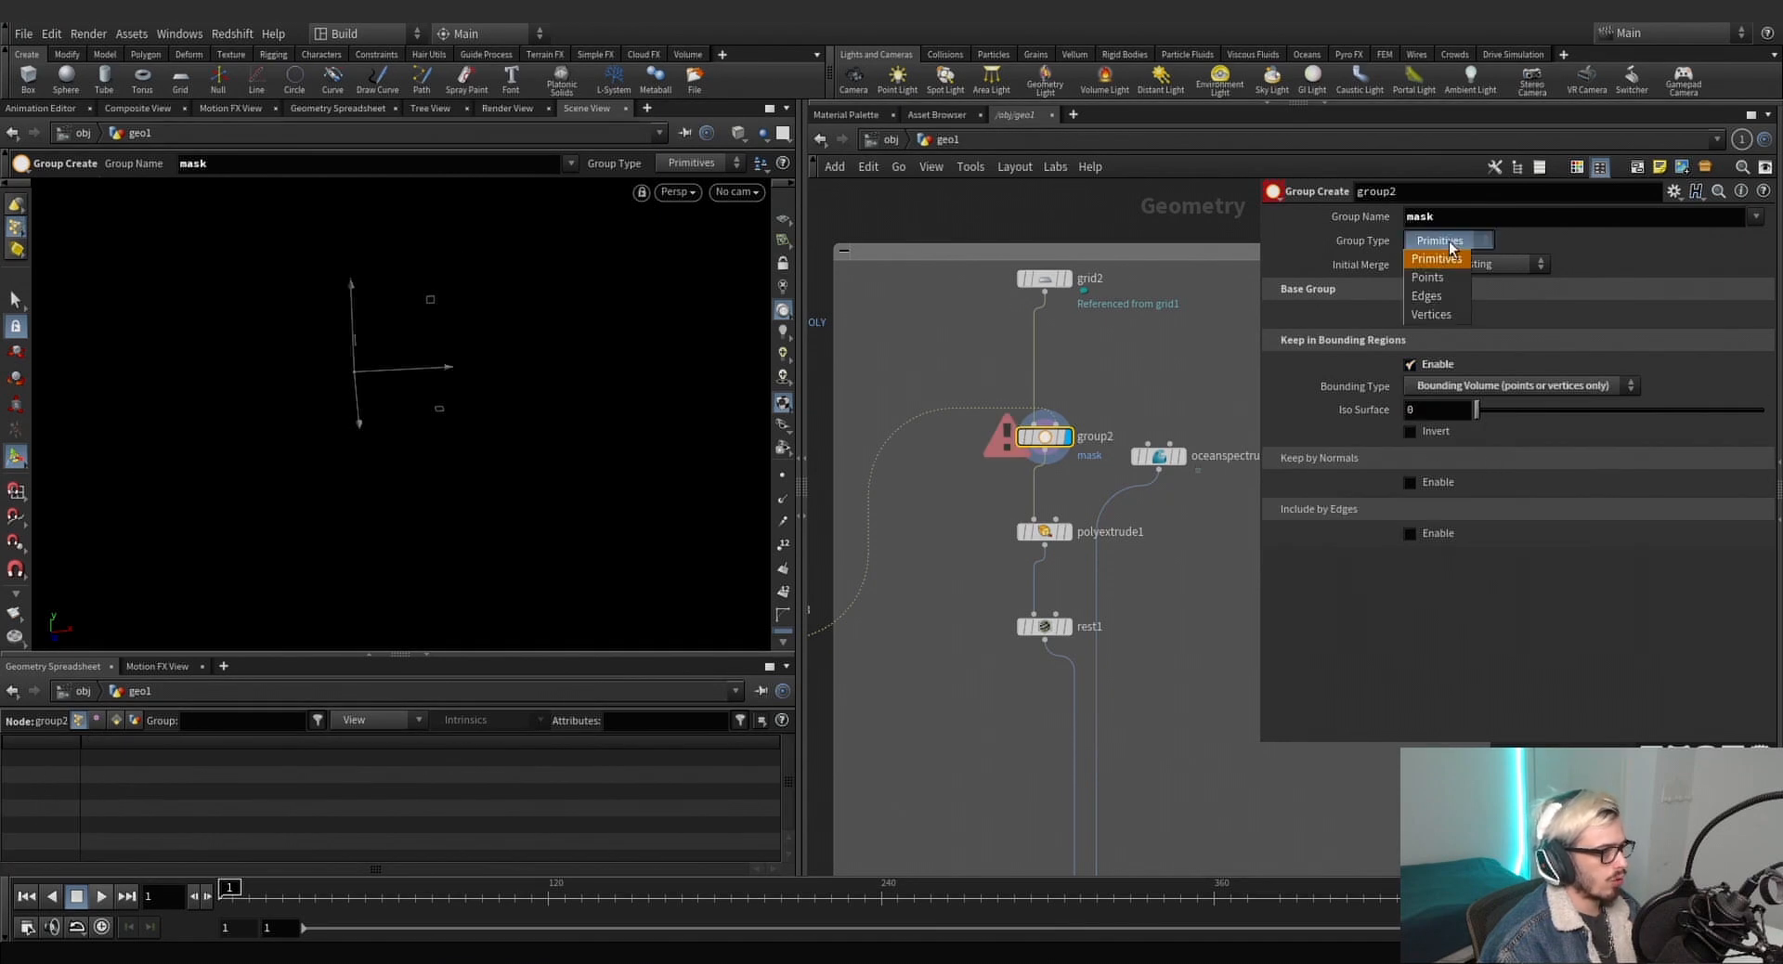
click(1437, 277)
alt+drag(416, 511, 732, 377)
Set the Z scale of the transformed extruded front on polyextrude2 to 0.3.
middle_drag(1016, 502, 1272, 454)
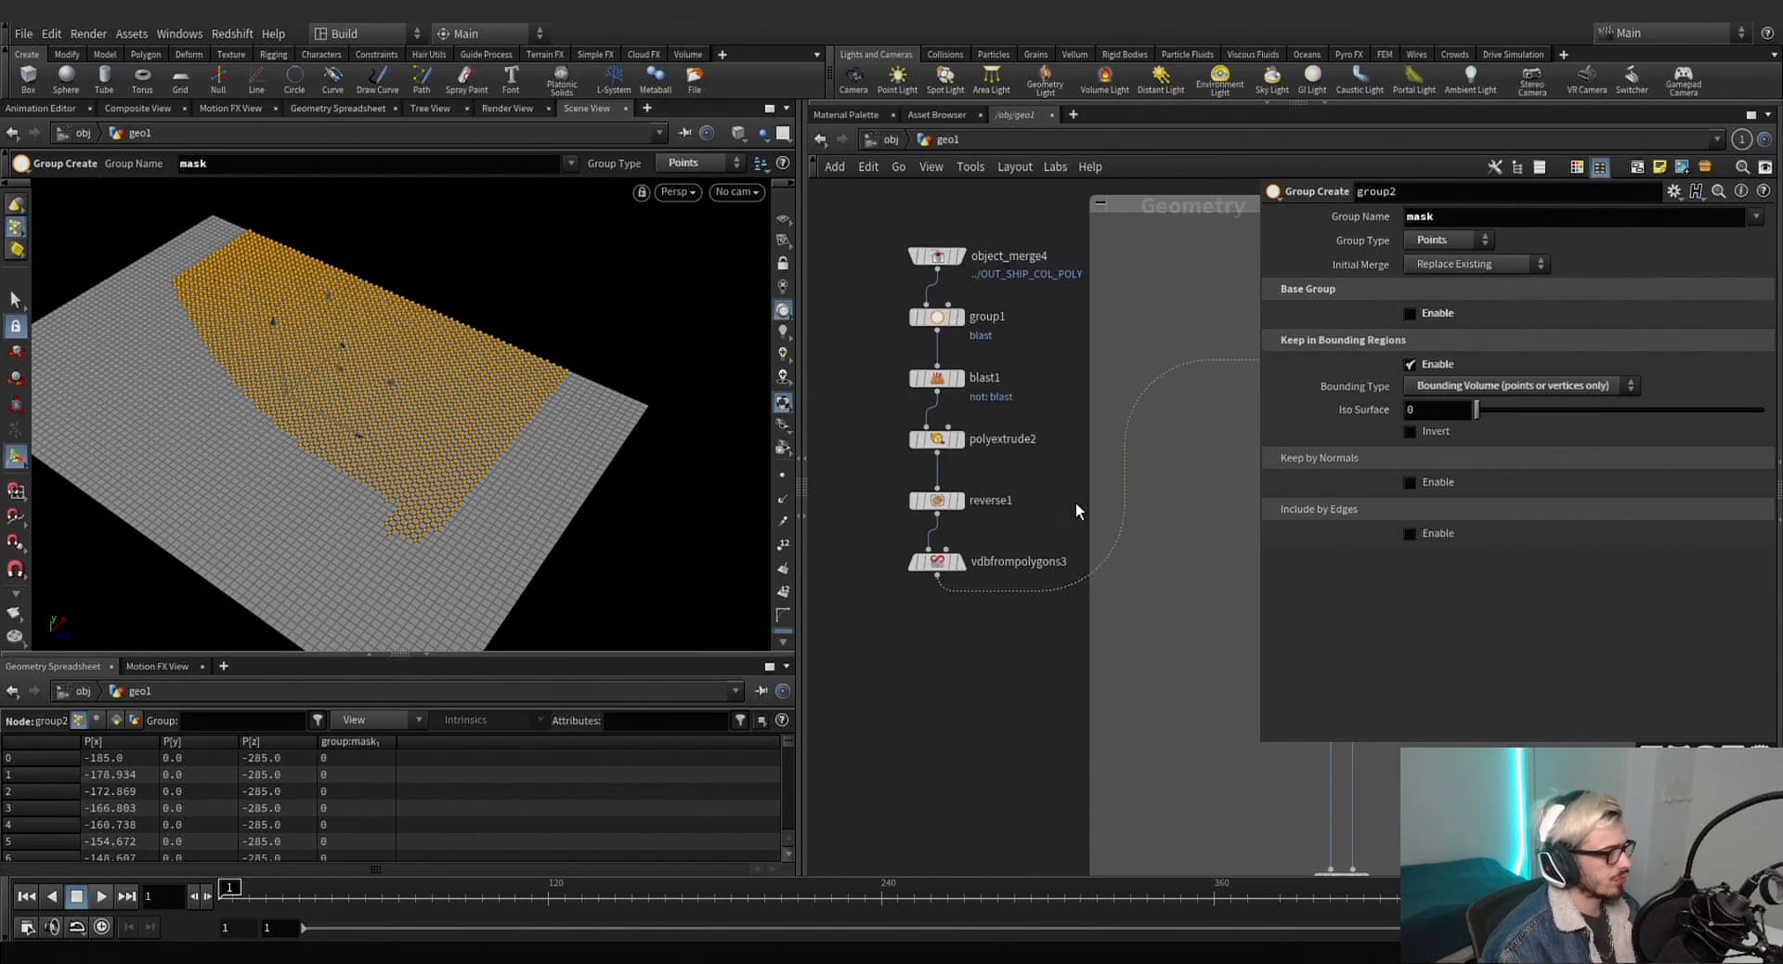
click(937, 438)
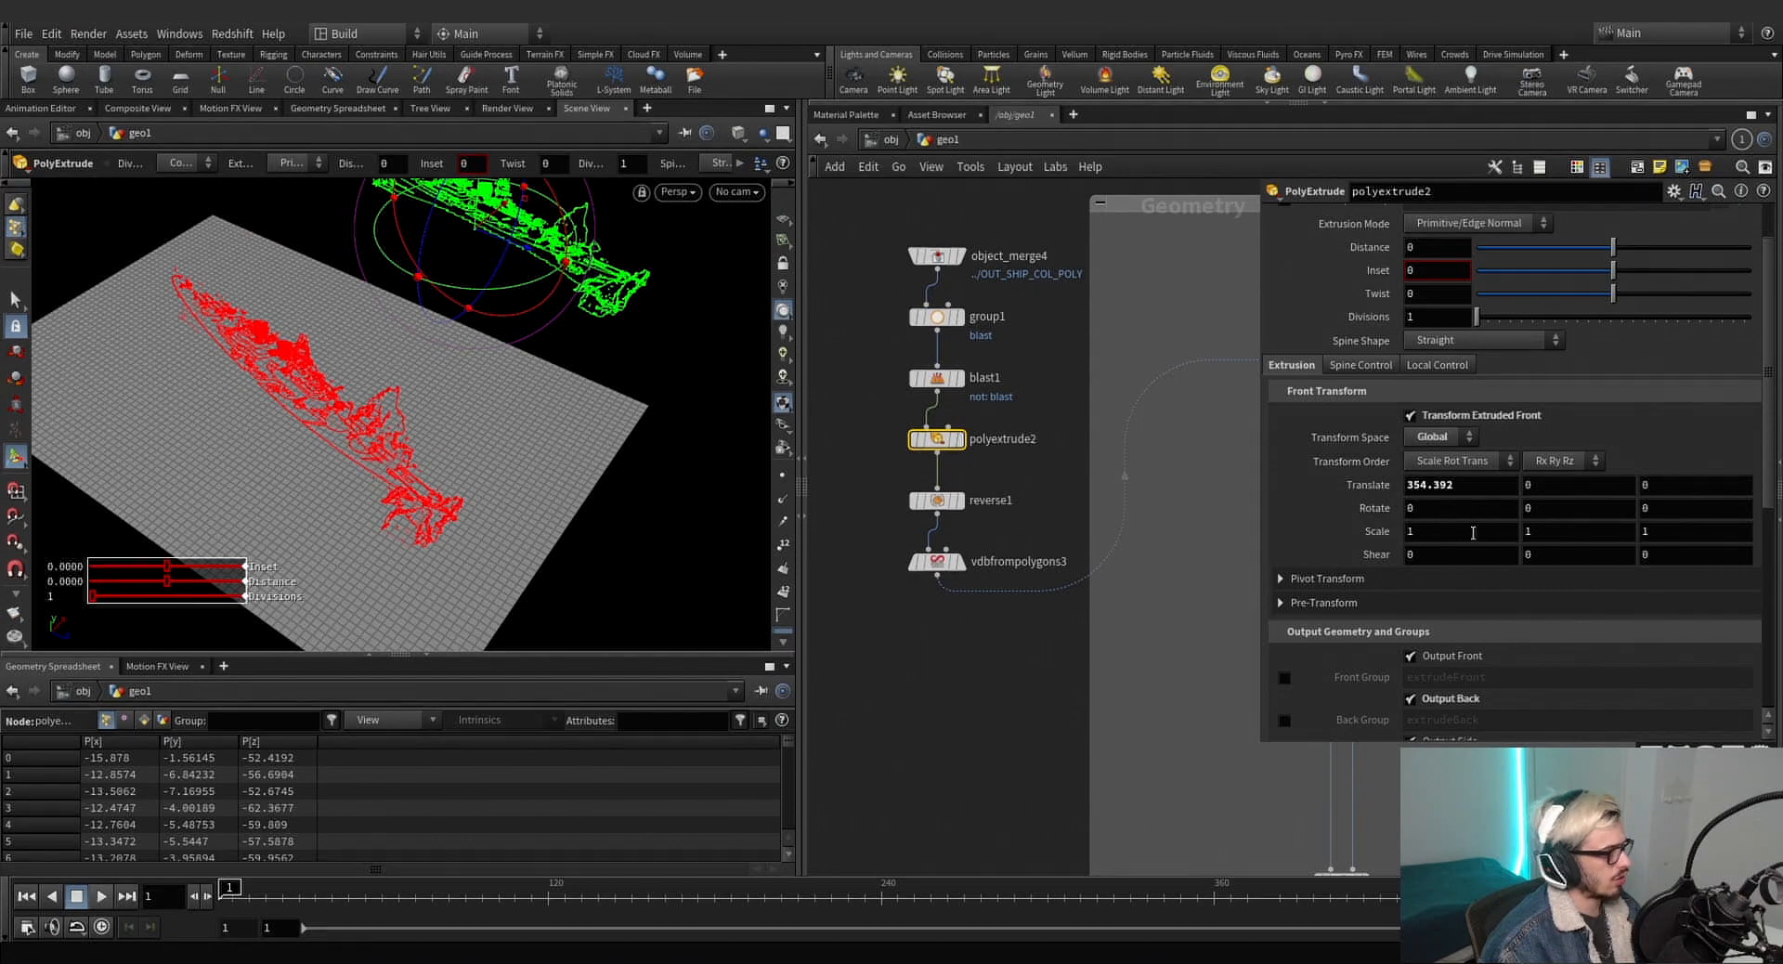
mouse_move(1649, 532)
middle_down()
mouse_move(1703, 527)
mouse_move(1624, 537)
middle_up()
key(ctrl+z)
middle_drag(1171, 462, 860, 494)
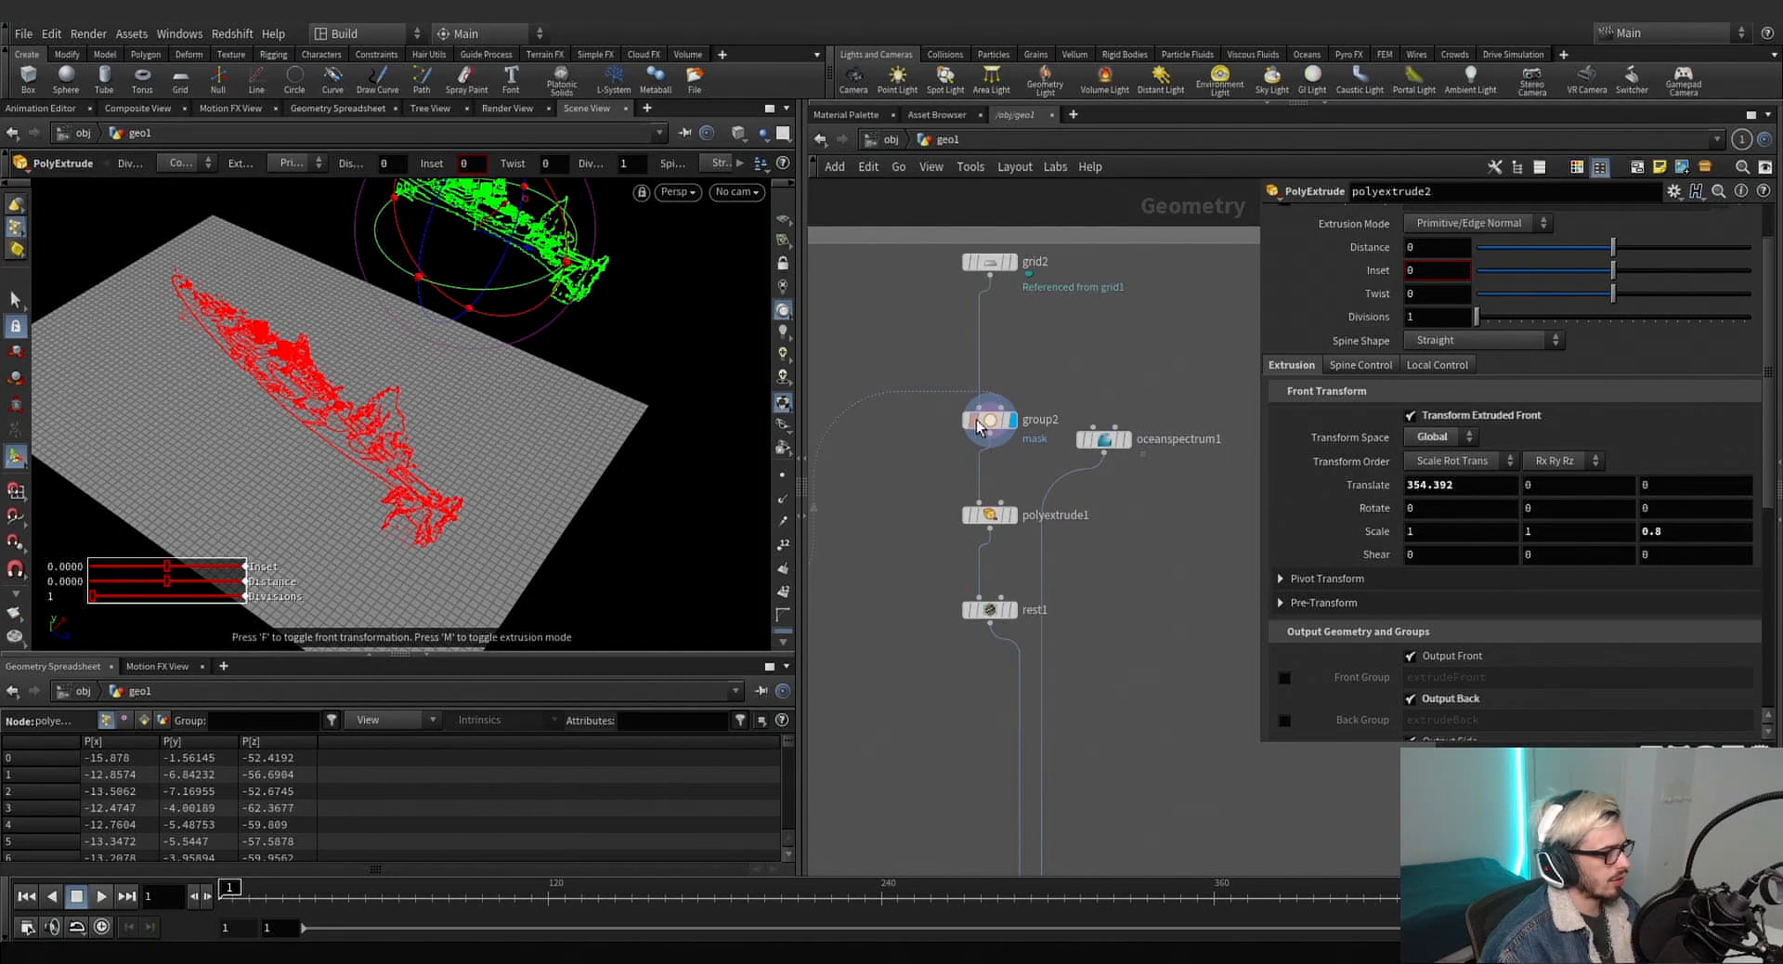
middle_drag(1024, 499, 1260, 510)
mouse_move(1659, 533)
middle_down()
mouse_move(1620, 536)
mouse_move(1668, 540)
middle_up()
alt+drag(397, 367, 652, 414)
scroll(1041, 538, down, 2)
Insert an Attribute Wrangle between group2 and polyextrude1 and display it.
middle_drag(1041, 538, 943, 506)
middle_drag(944, 506, 823, 502)
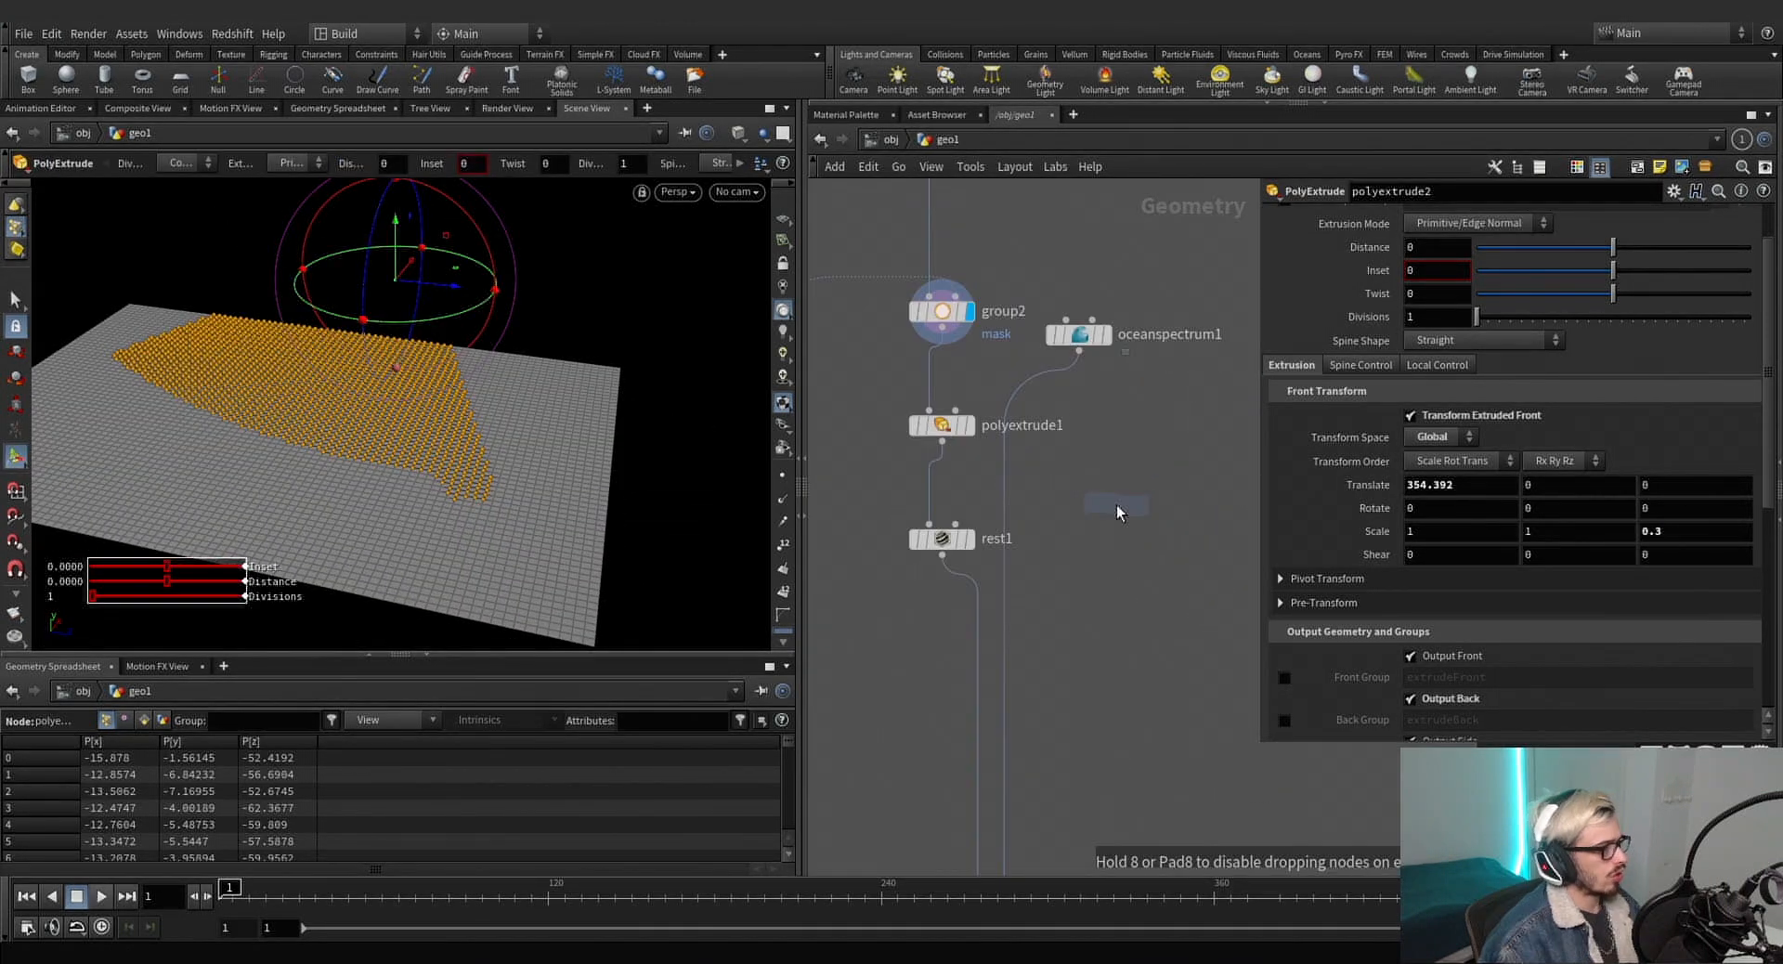
click(1118, 504)
drag(1124, 503, 939, 379)
drag(929, 440, 942, 401)
click(978, 368)
click(1355, 377)
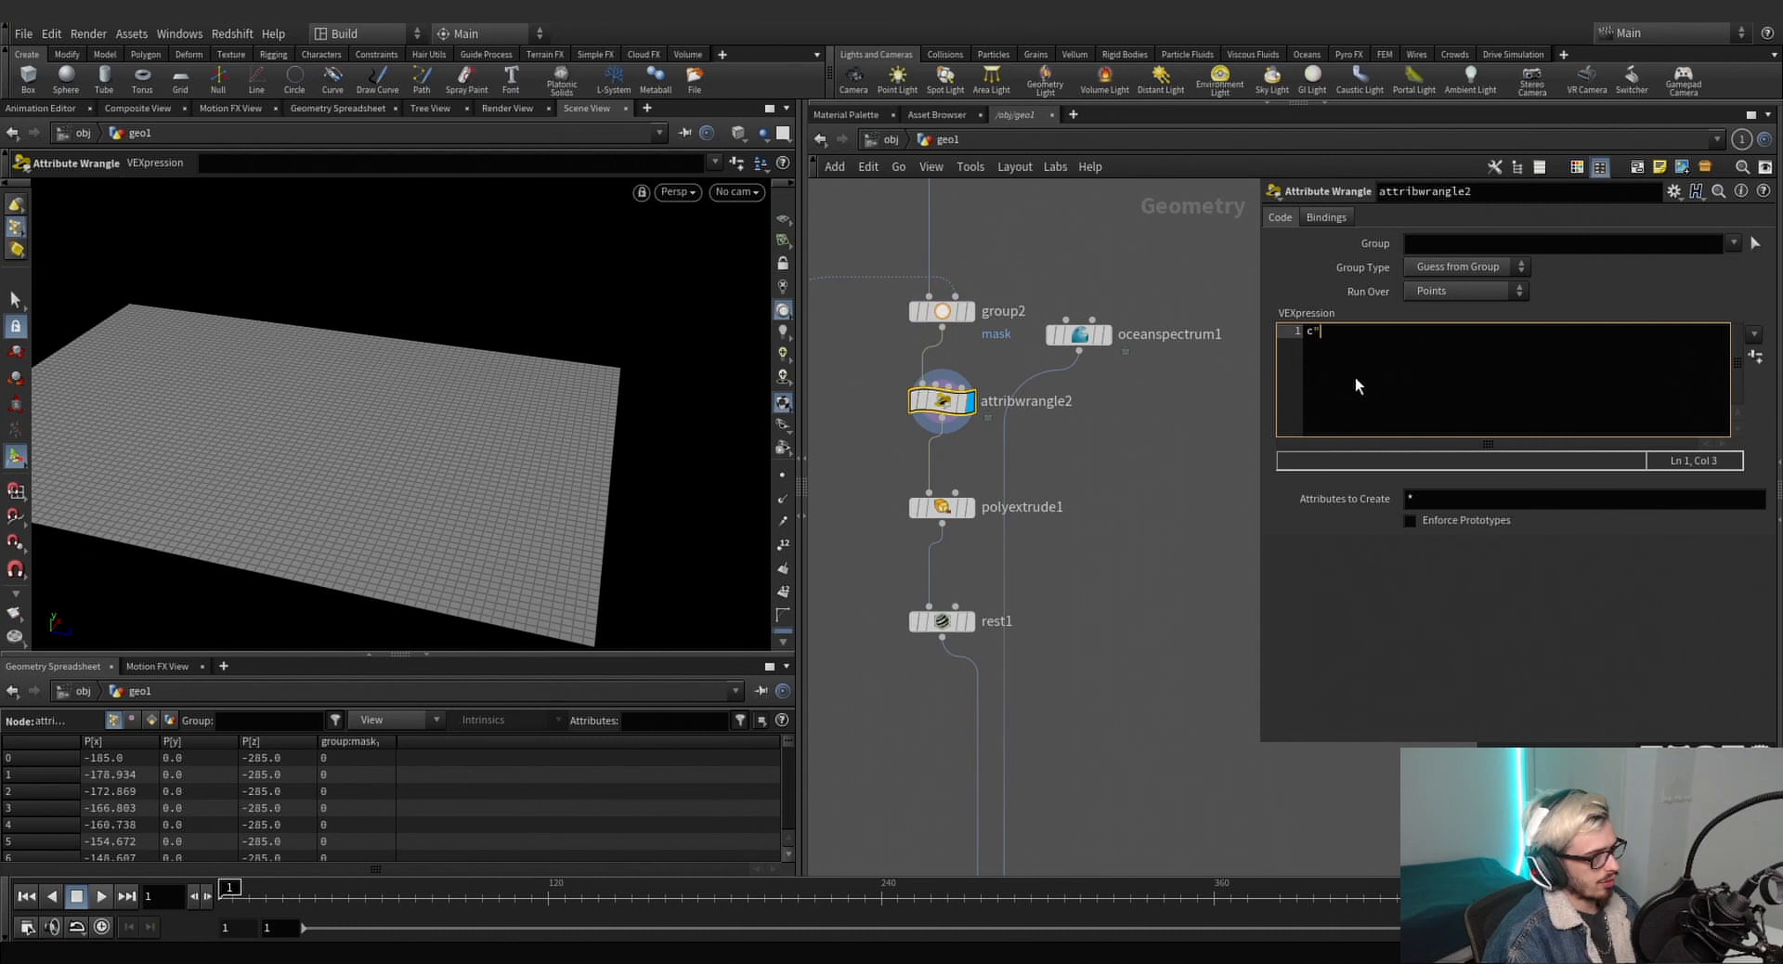
text(c)
key(BackSpace)
text(f@)
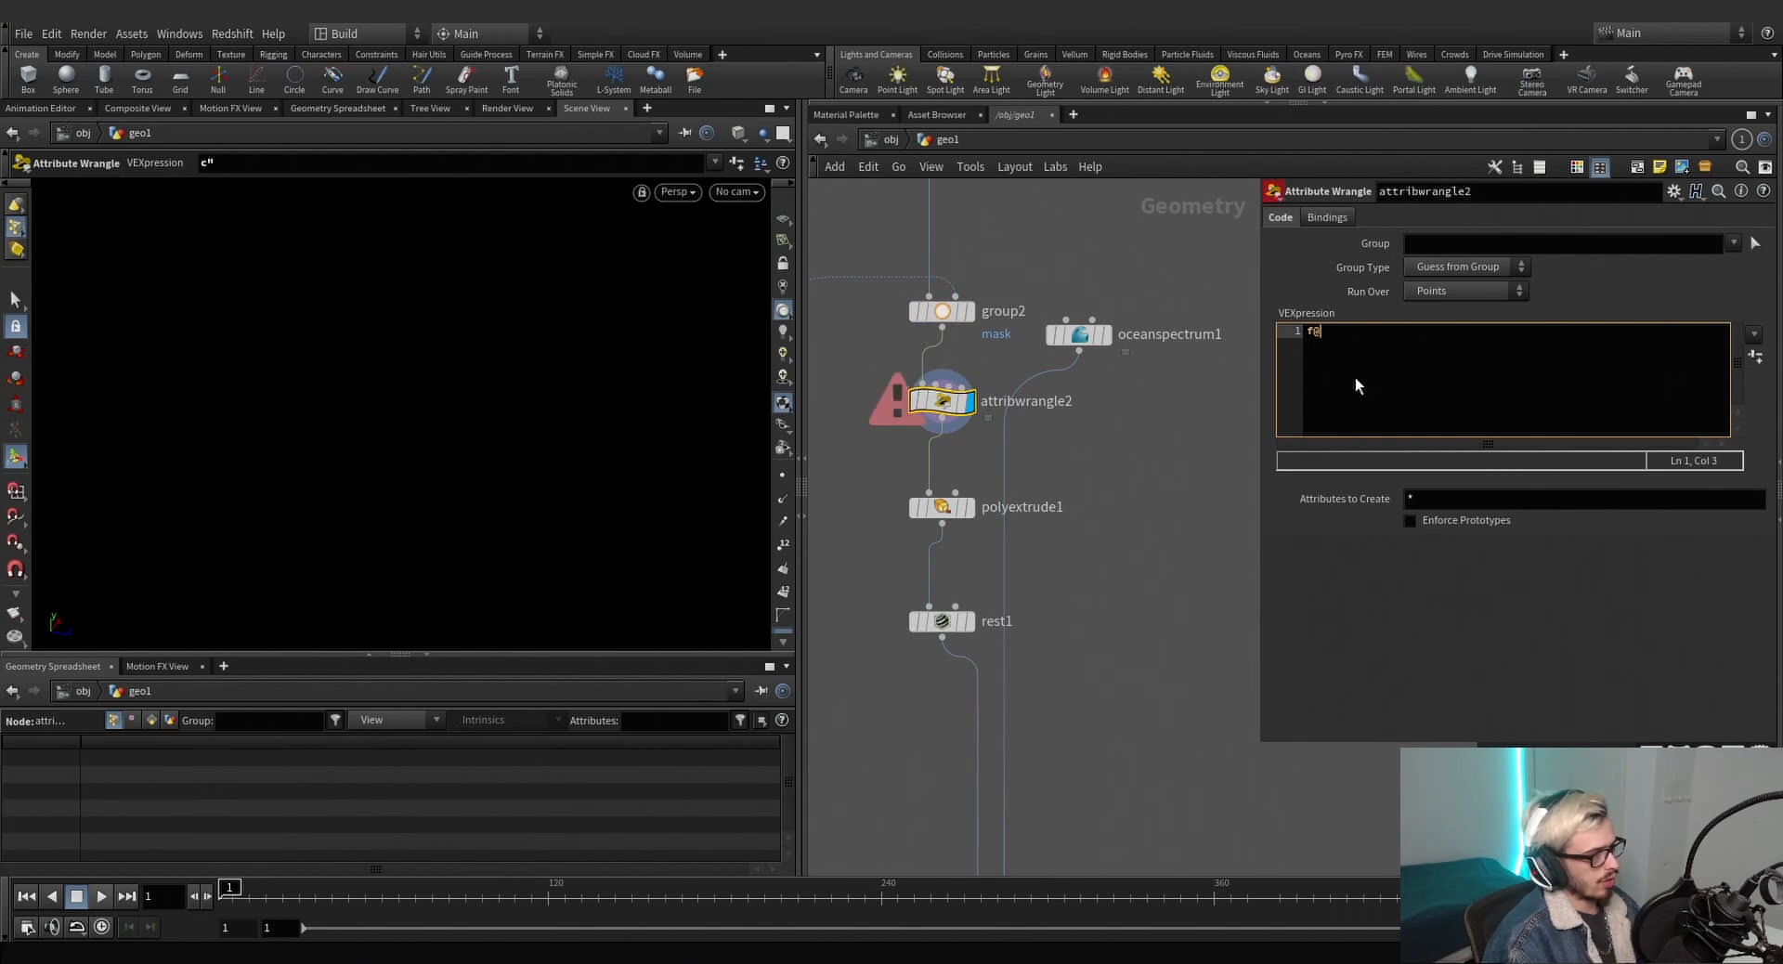
text(Cd )
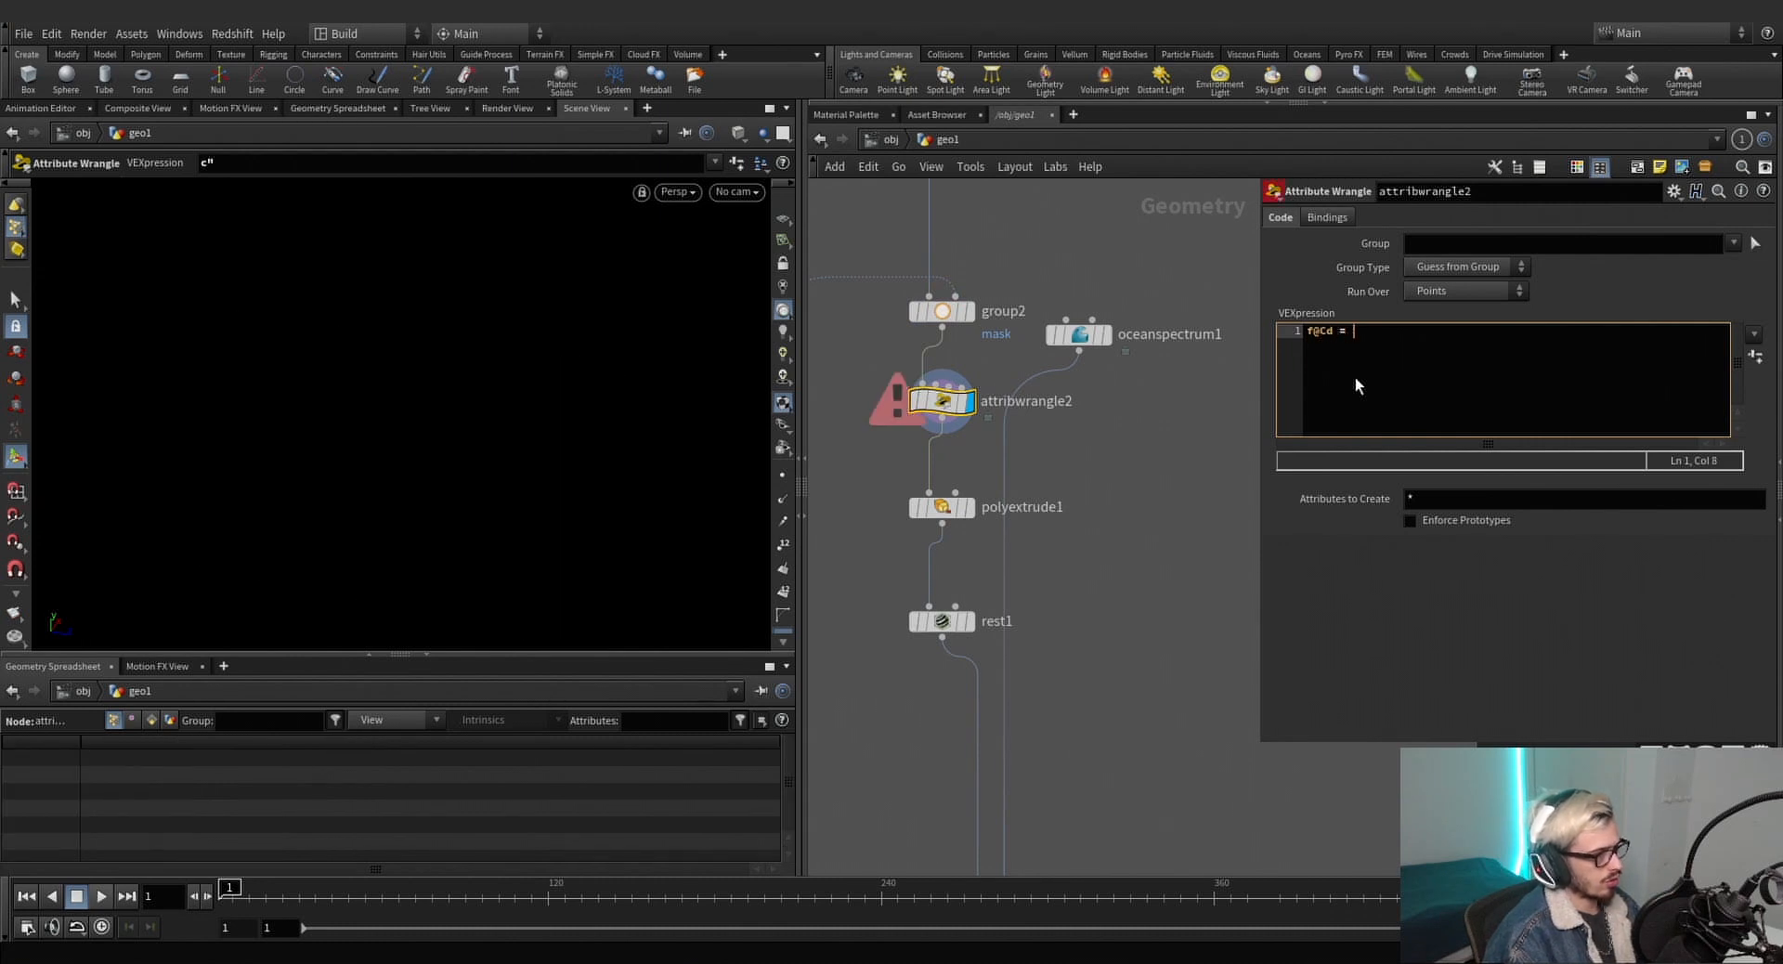
text(= mask;)
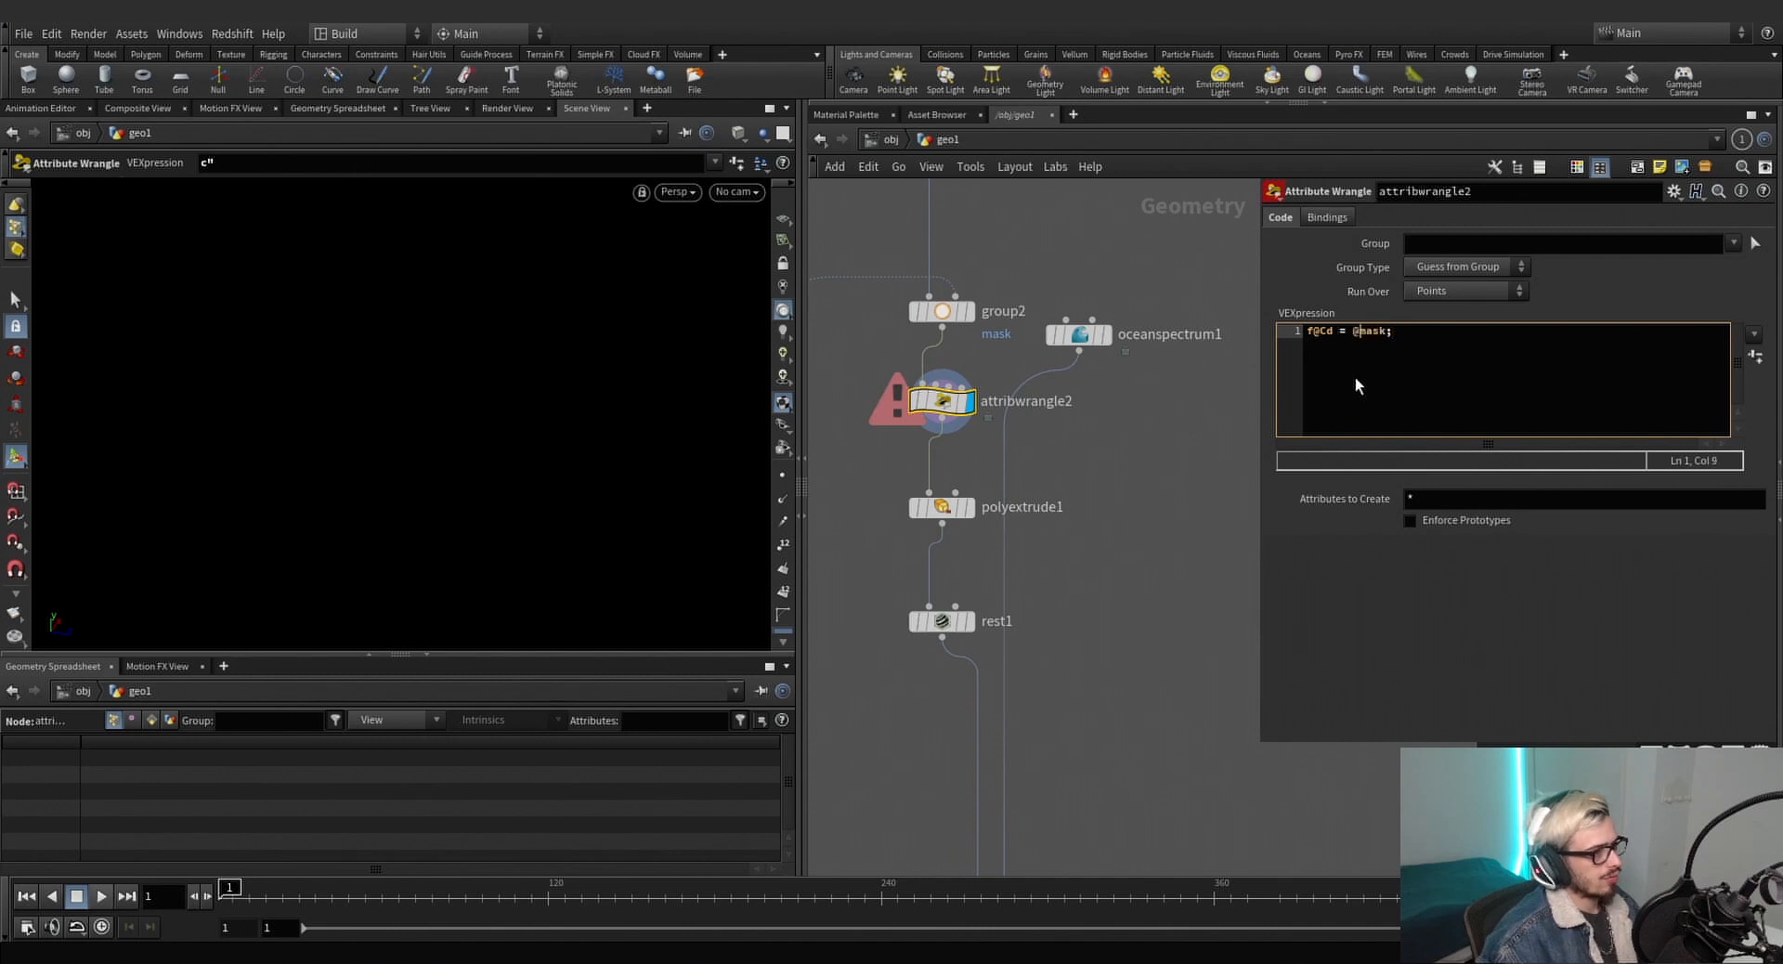
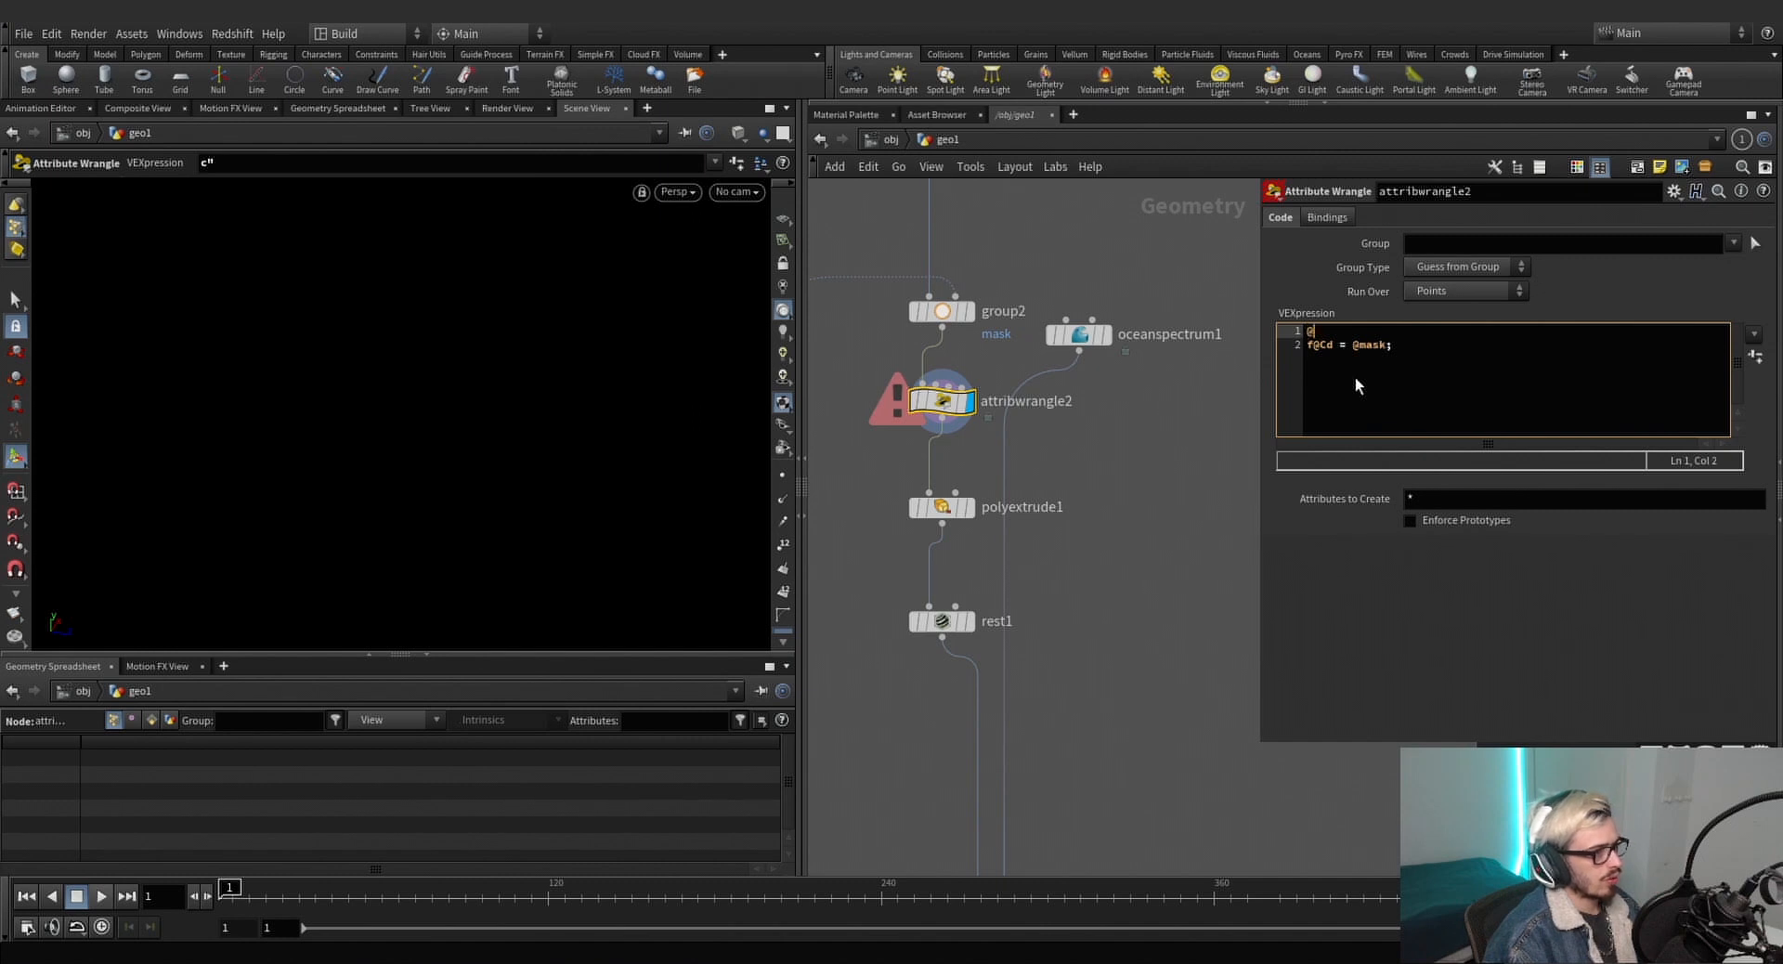
text(= 0;)
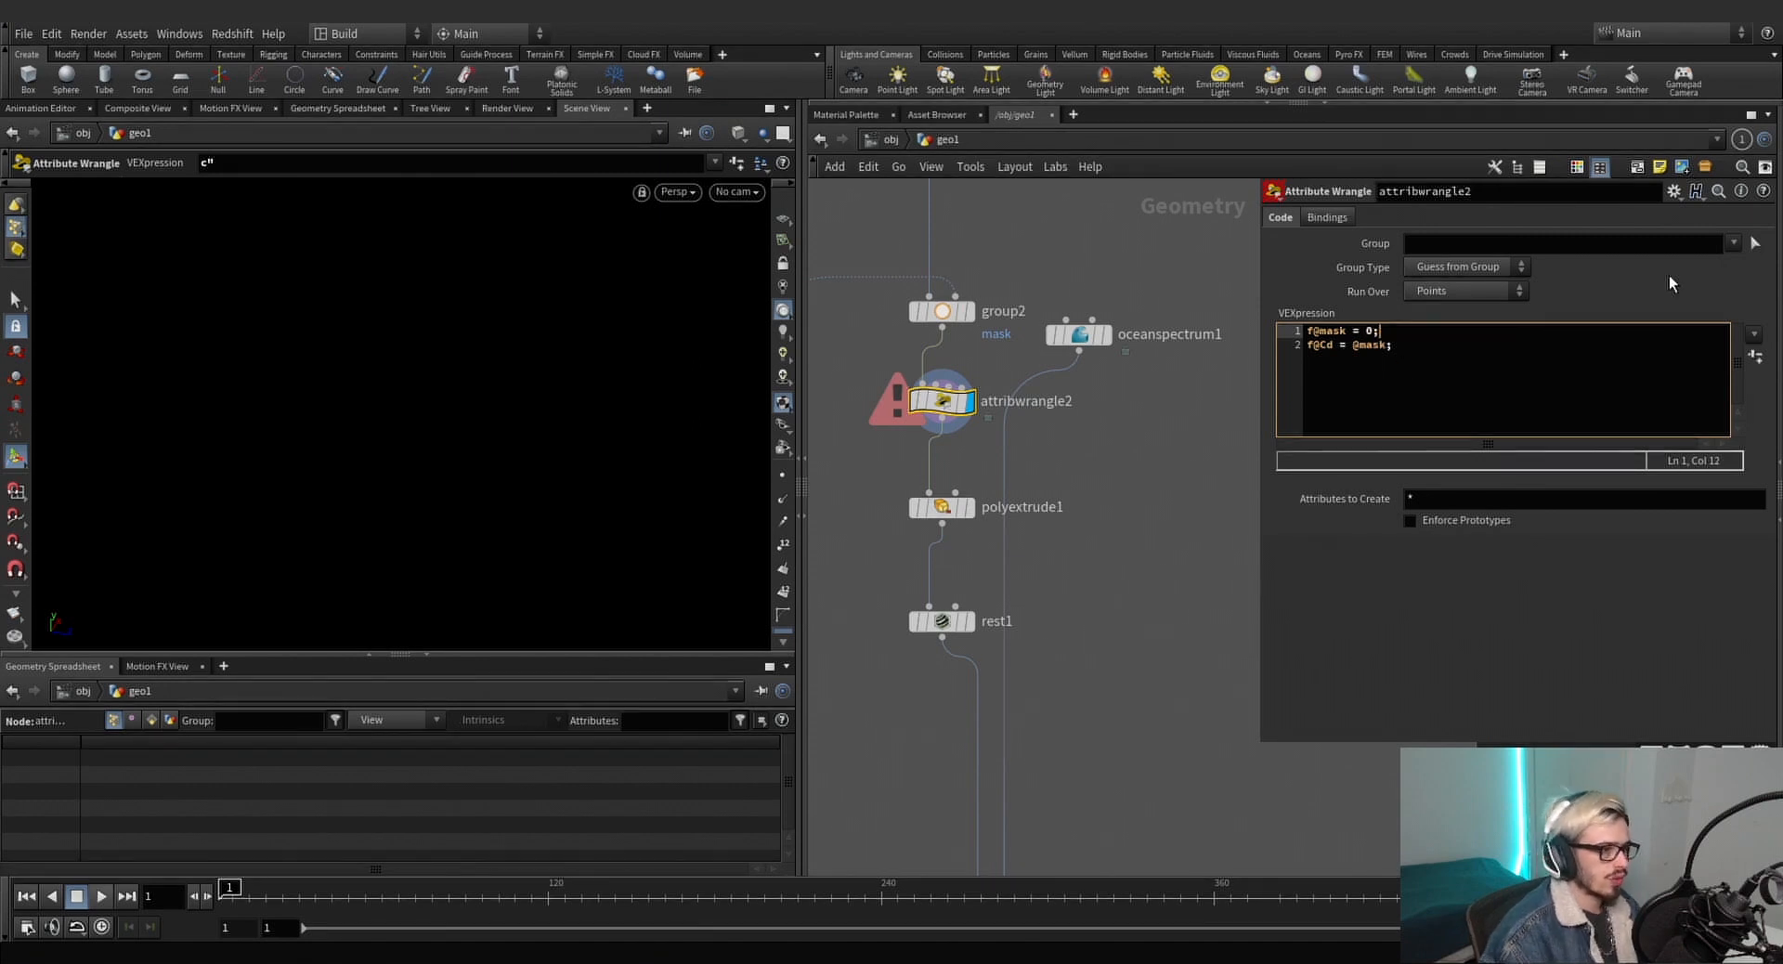
Restrict attribwrangle2 to the mask group and change the Cd line to read "f@Cd = f@mask;".
click(1731, 243)
click(1726, 262)
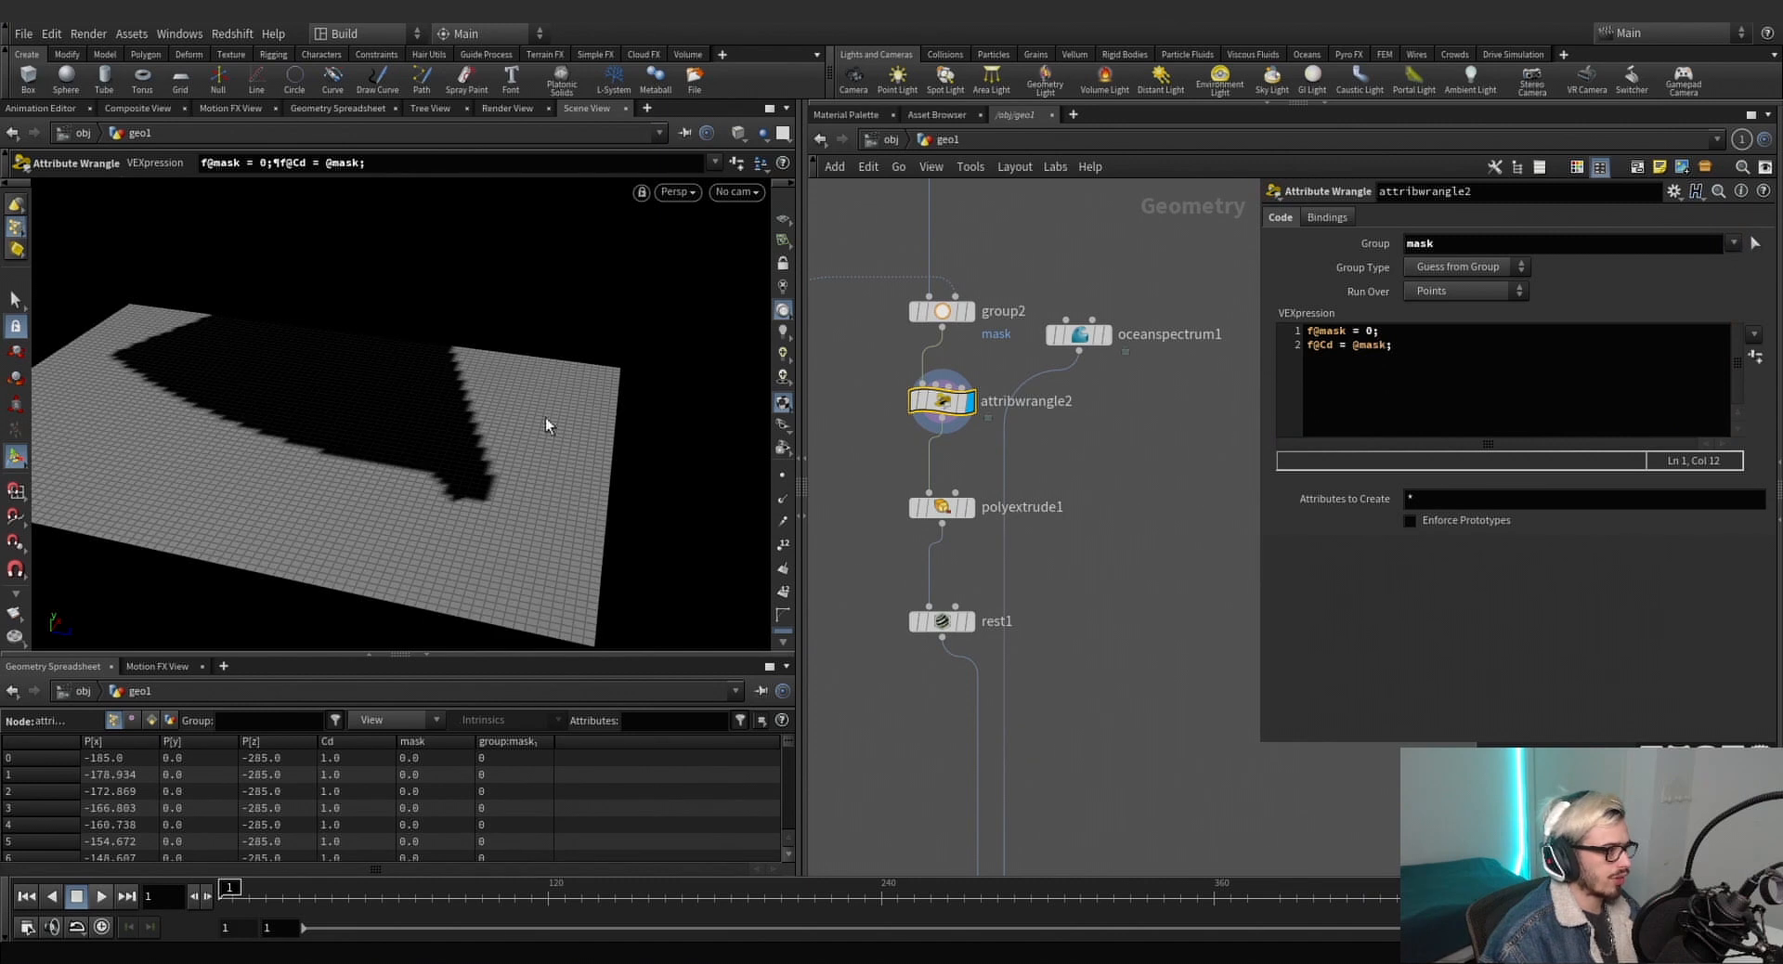
click(1353, 345)
text(f)
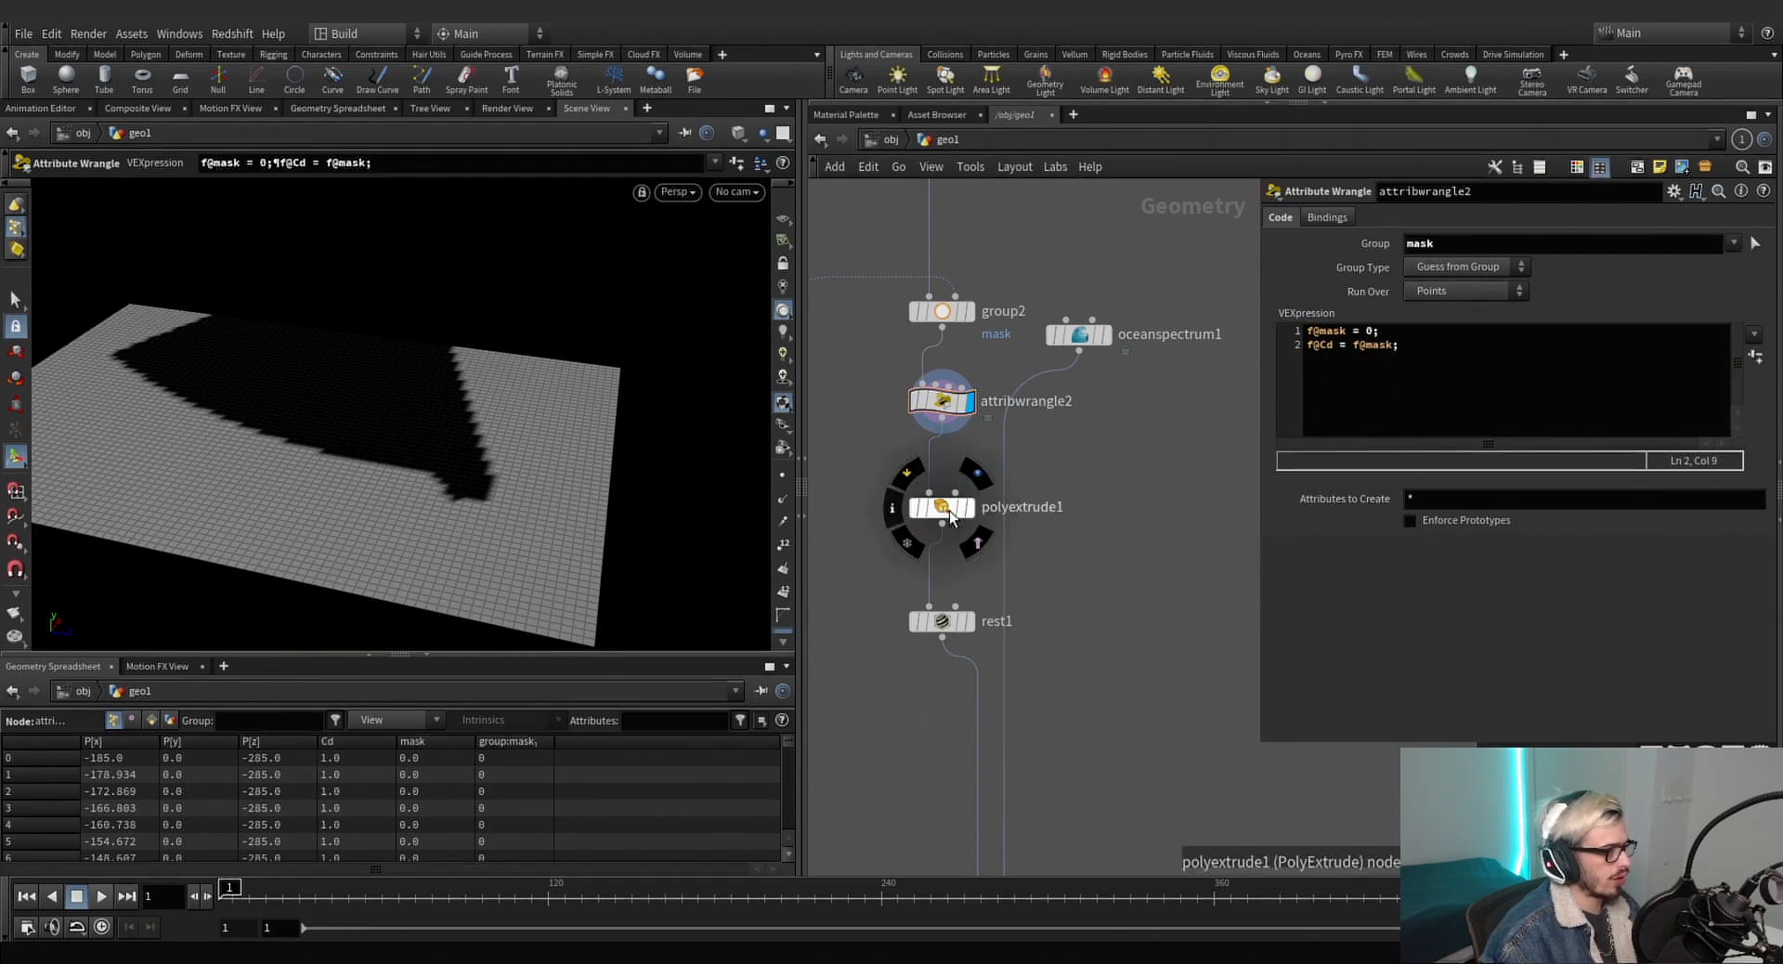
key(Tab)
text(blur)
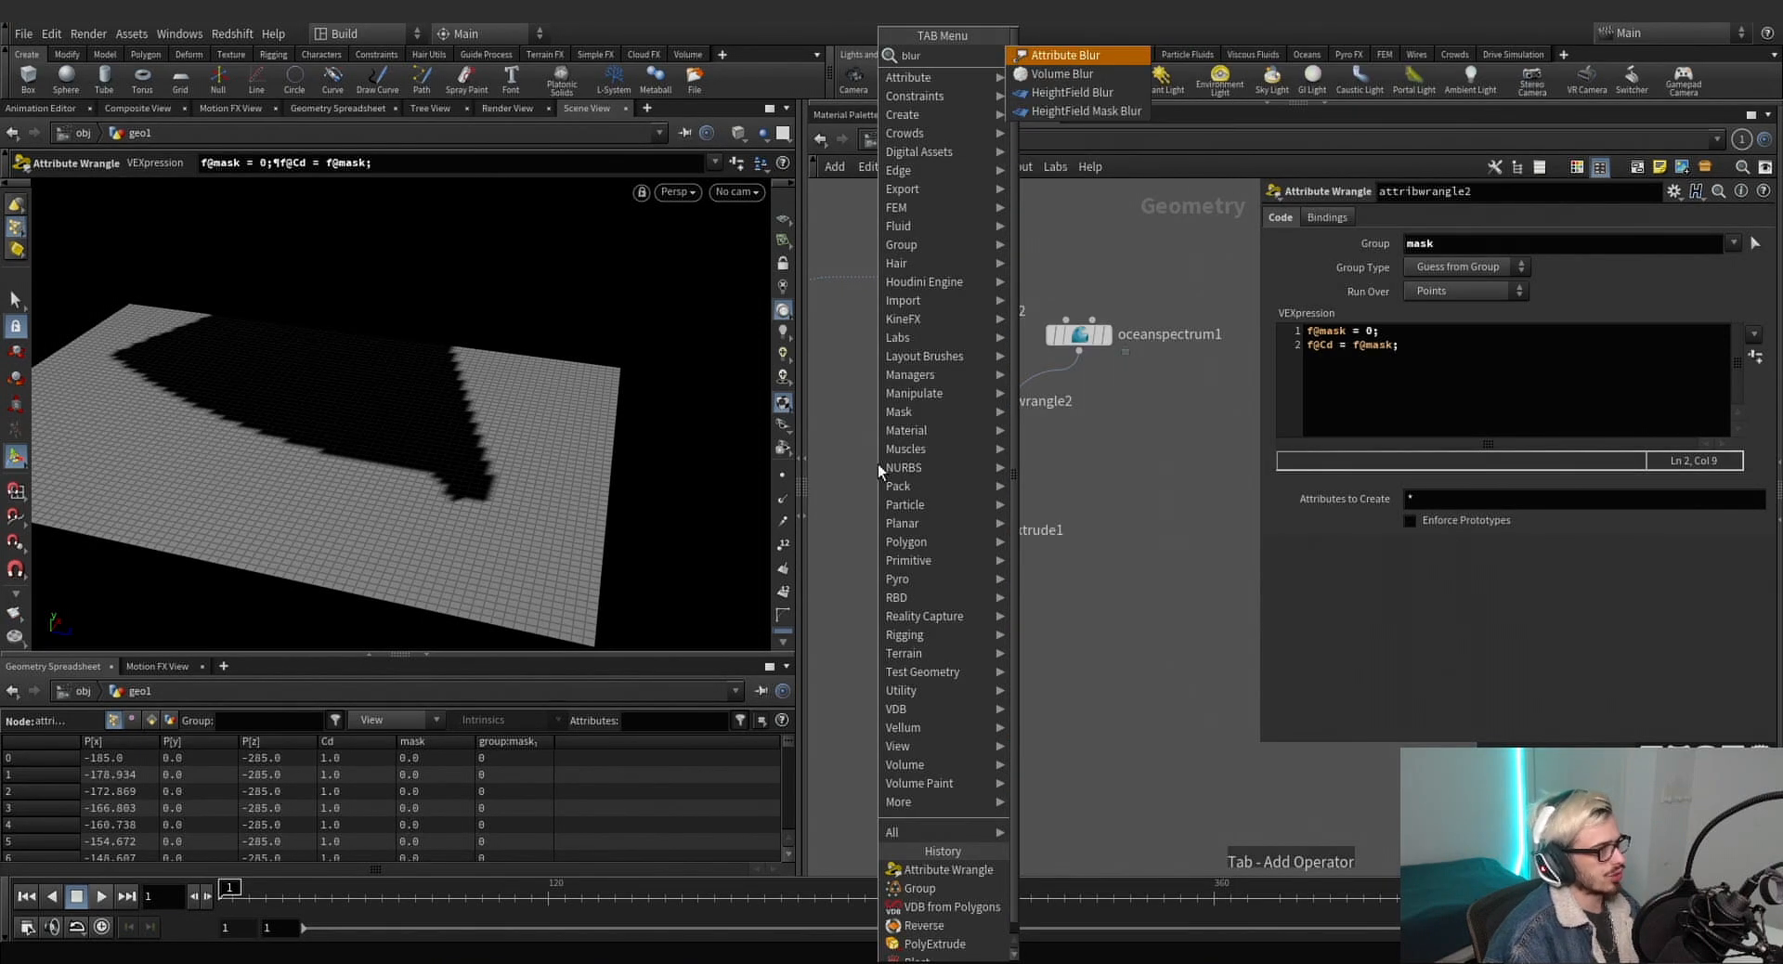
key(Return)
scroll(877, 465, up, 1)
click(877, 464)
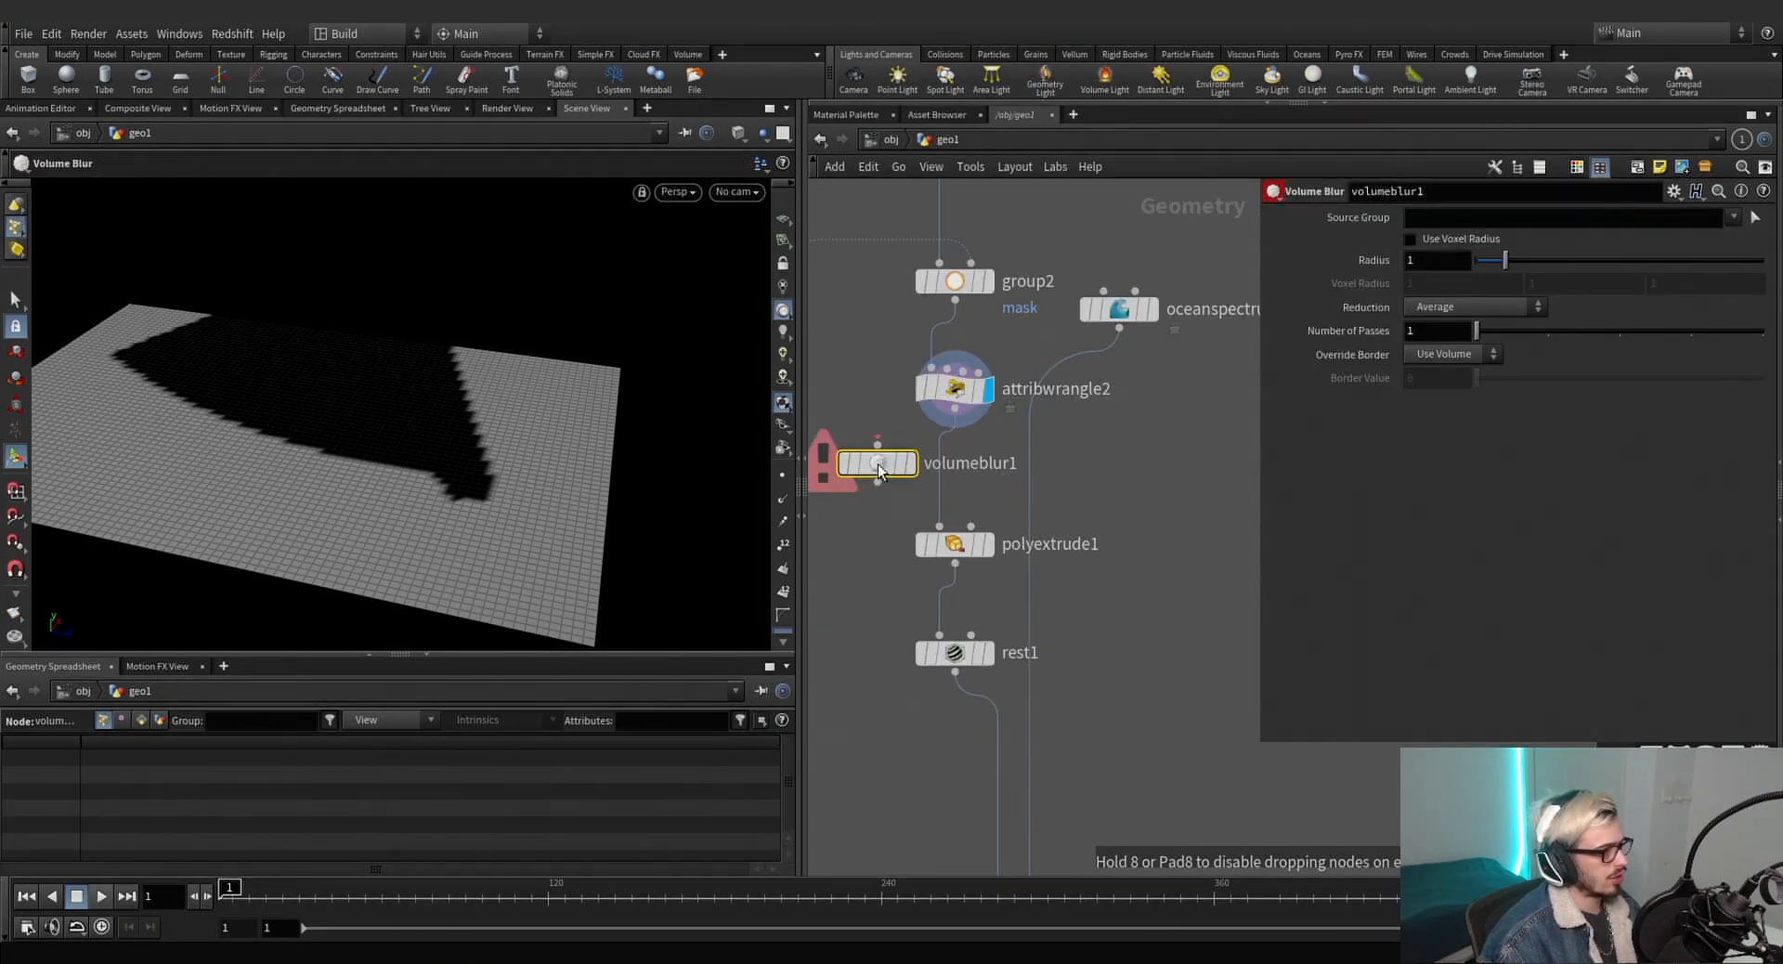
key(ctrl+z)
Insert an Attribute Blur between attribwrangle2 and polyextrude1 and display it.
key(Tab)
text(a)
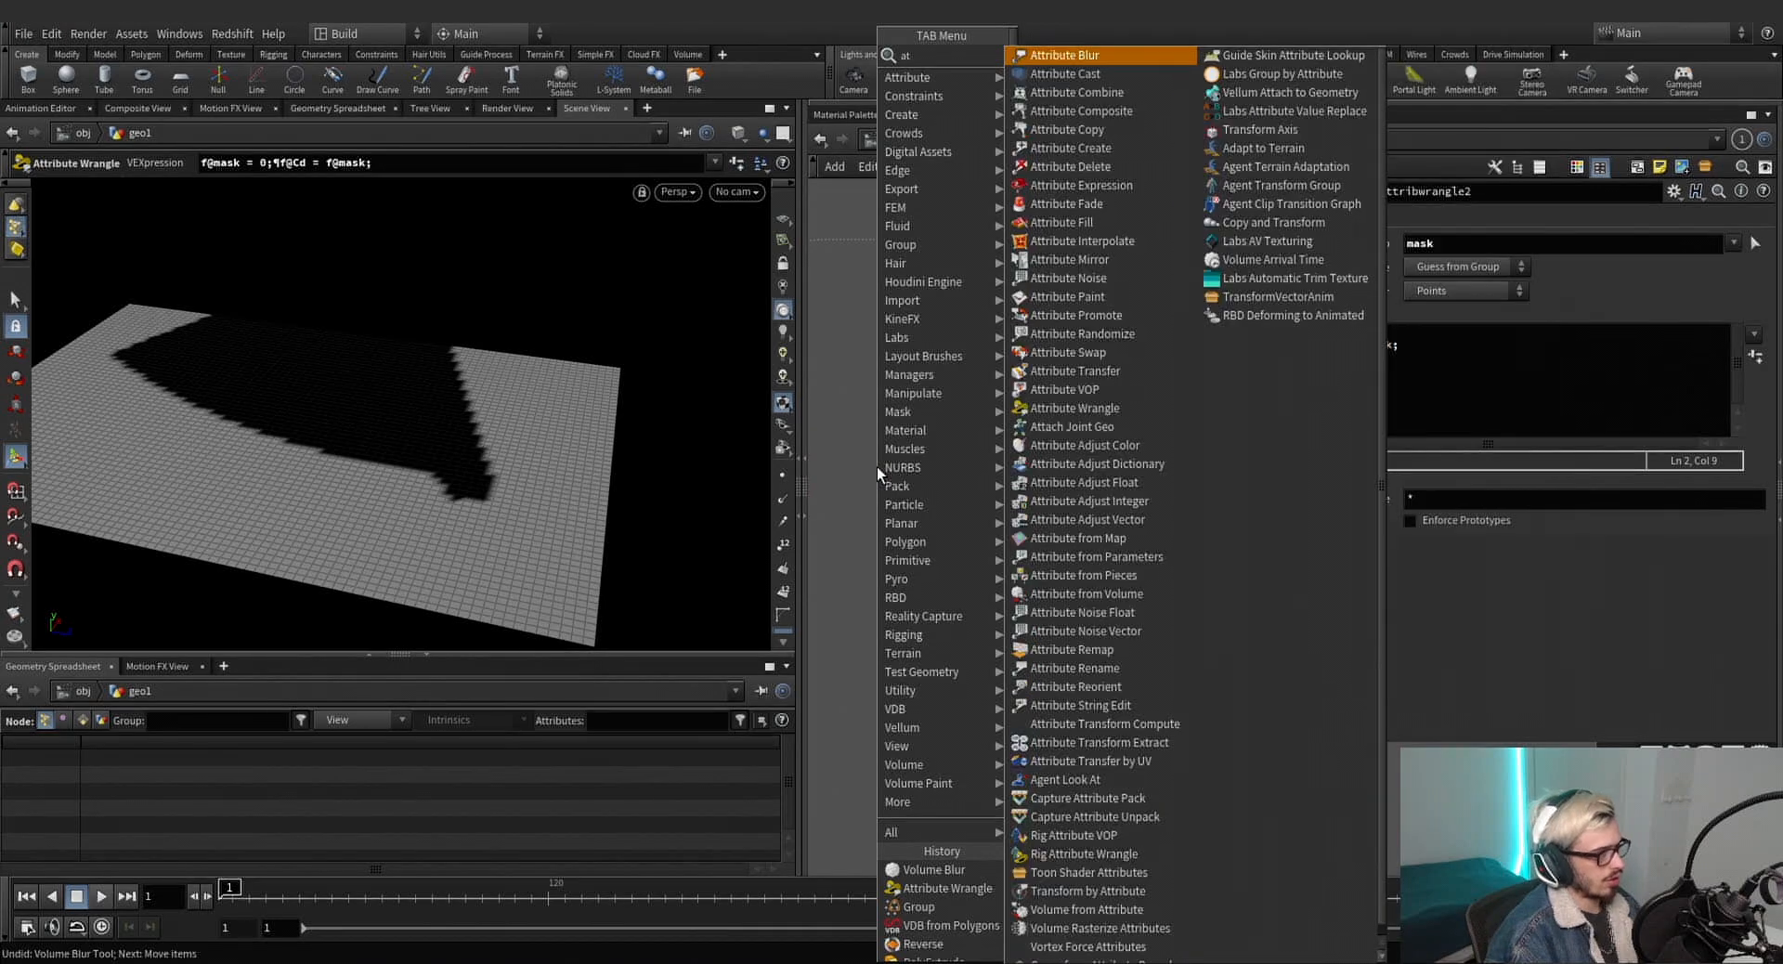
key(BackSpace)
text(blur)
key(Return)
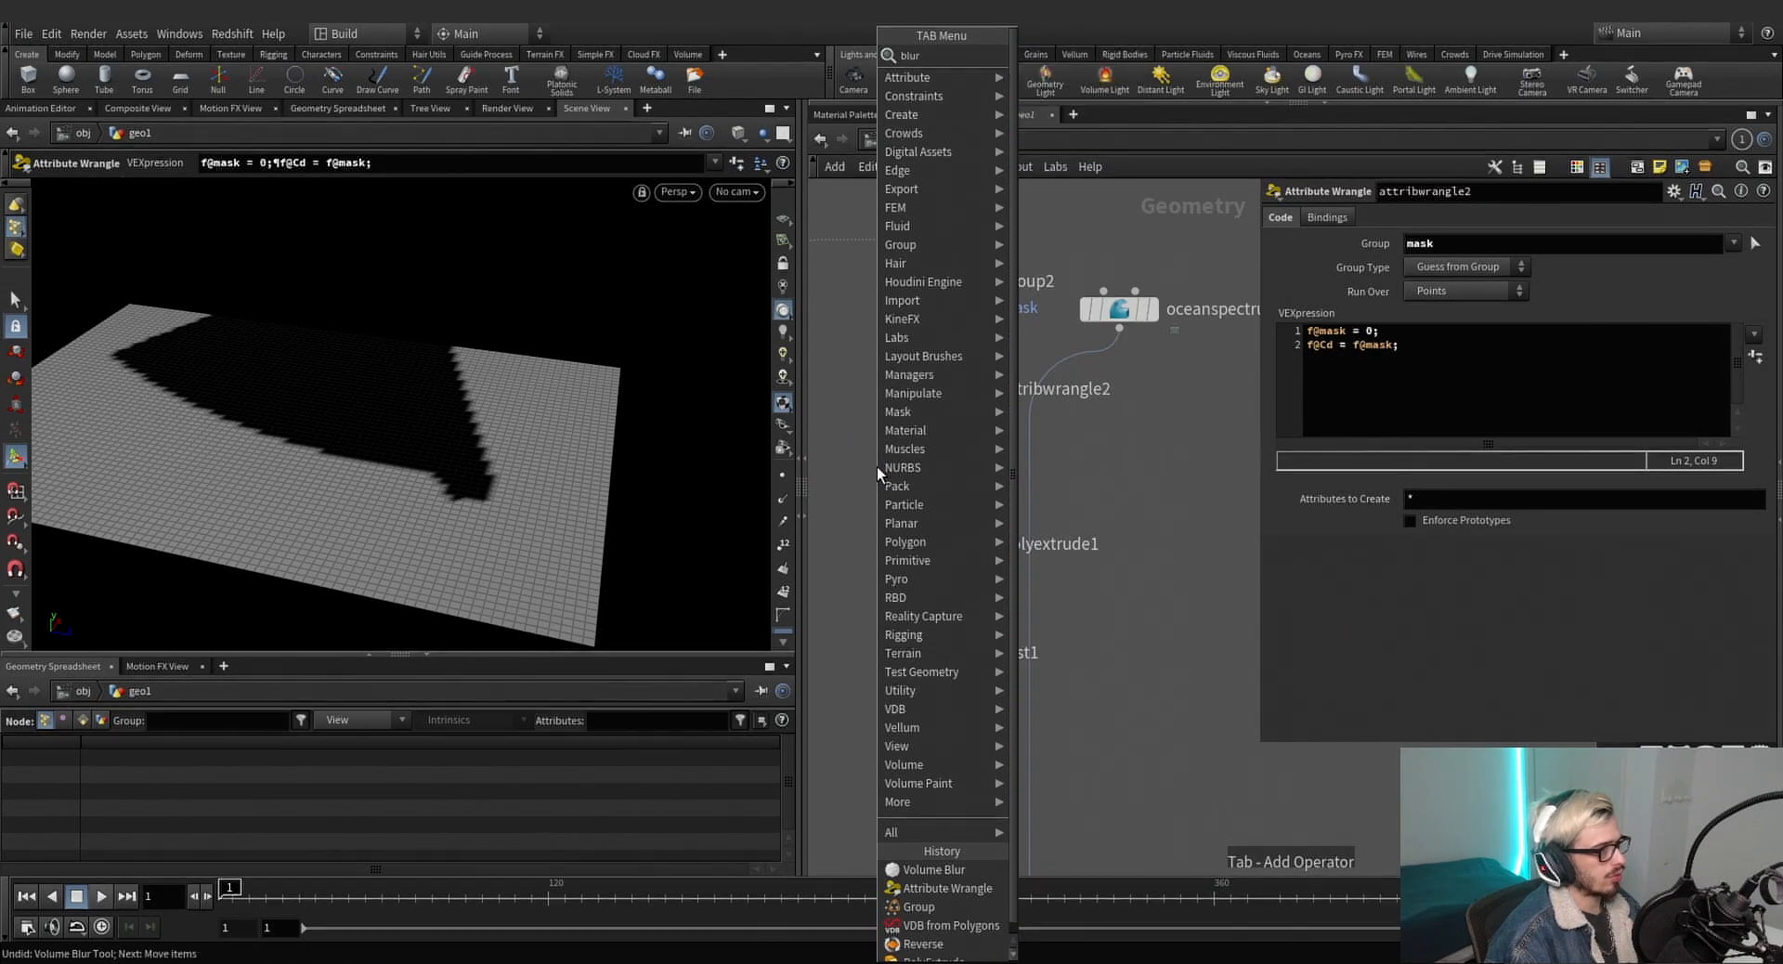
click(955, 468)
drag(955, 472, 958, 472)
click(995, 560)
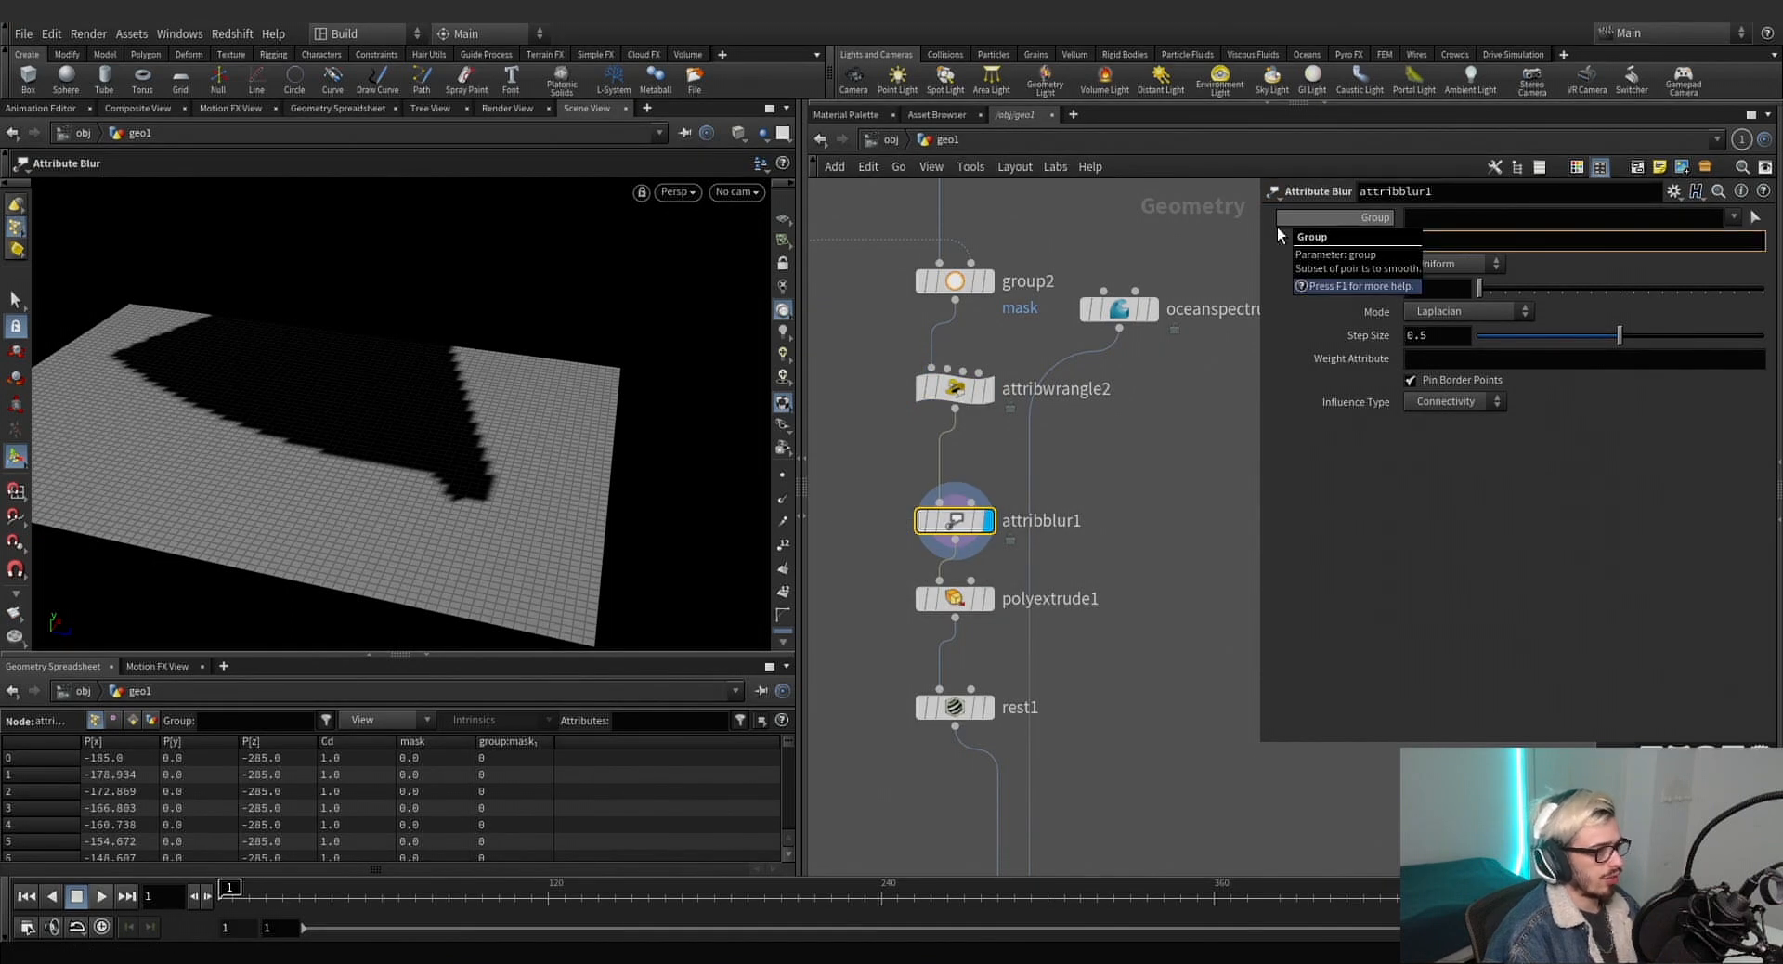
Blur the mask and Cd attributes in attribblur1 with 38 blurring iterations and a step size of 0.938.
text(mask)
key(Return)
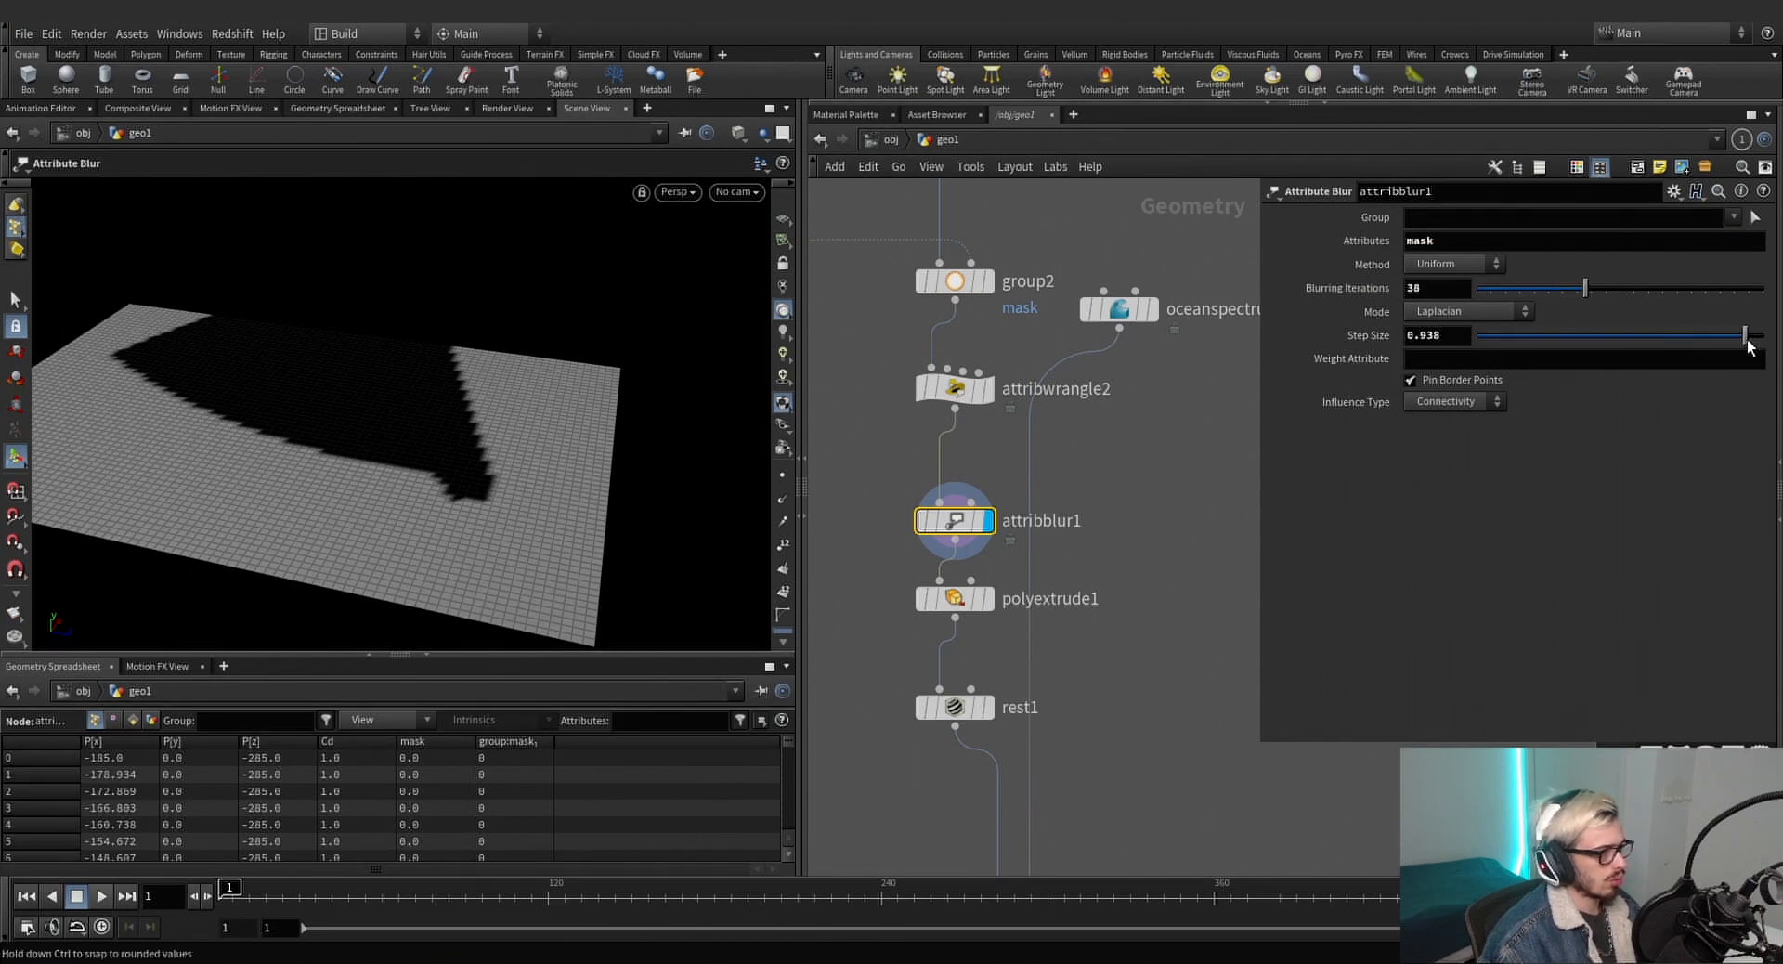
click(1454, 240)
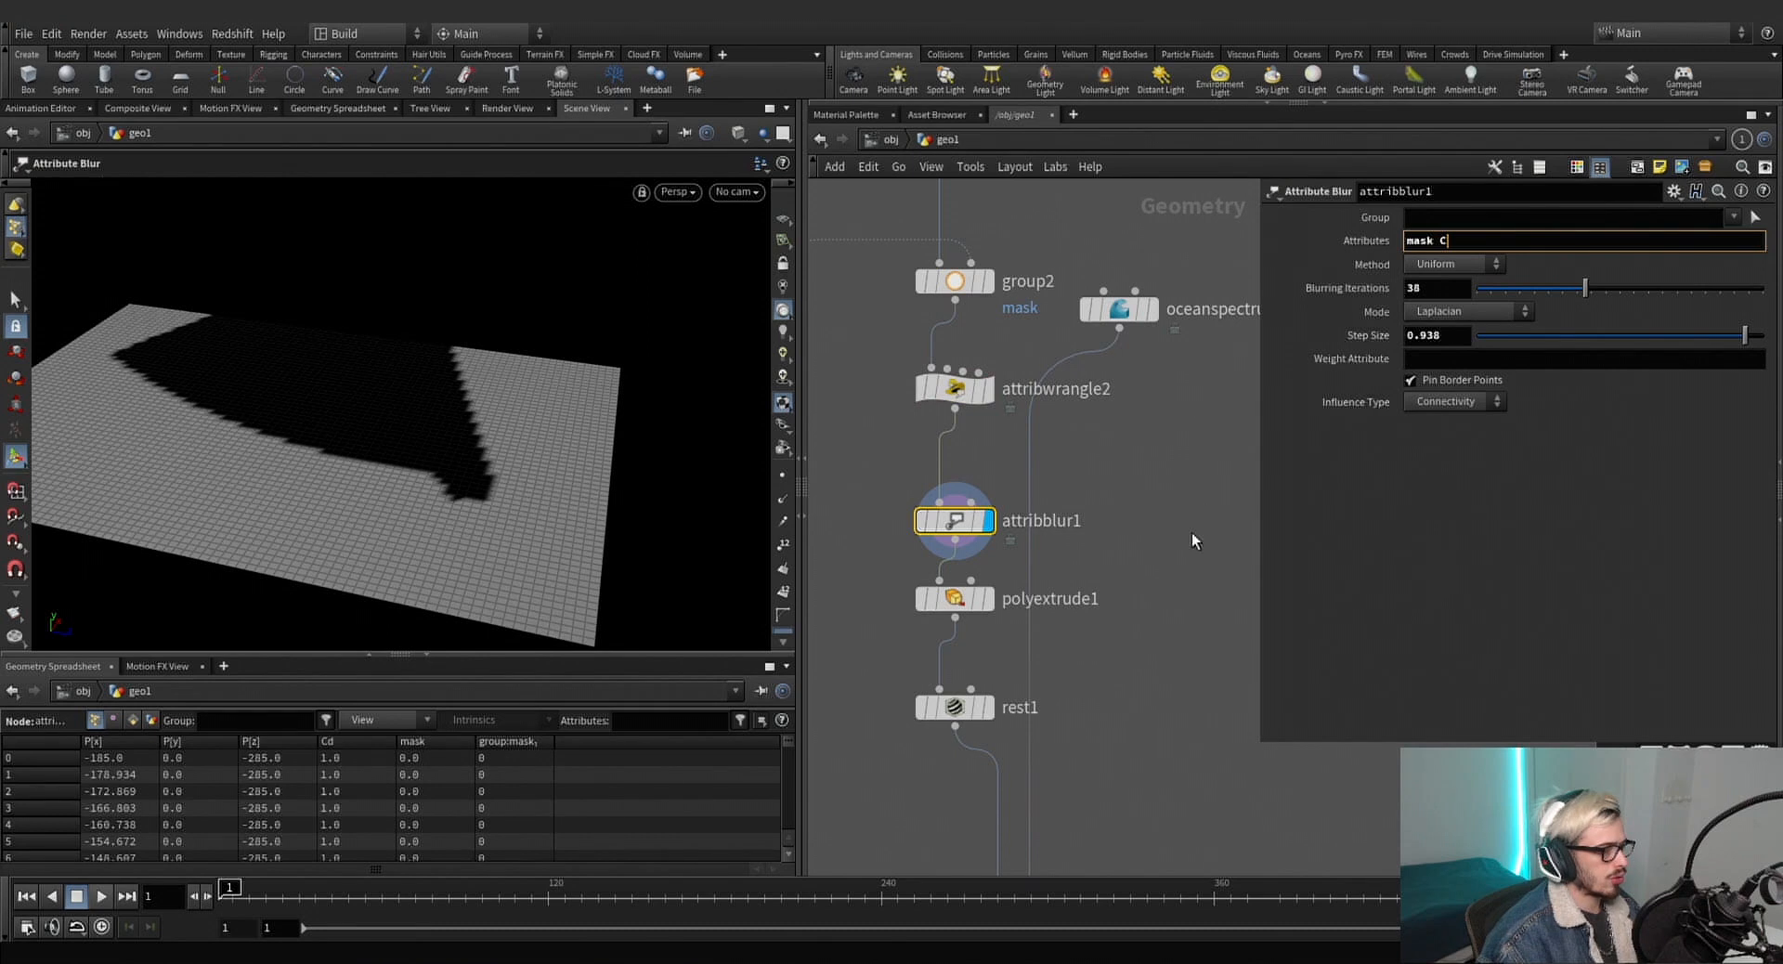
text(Cd)
key(Return)
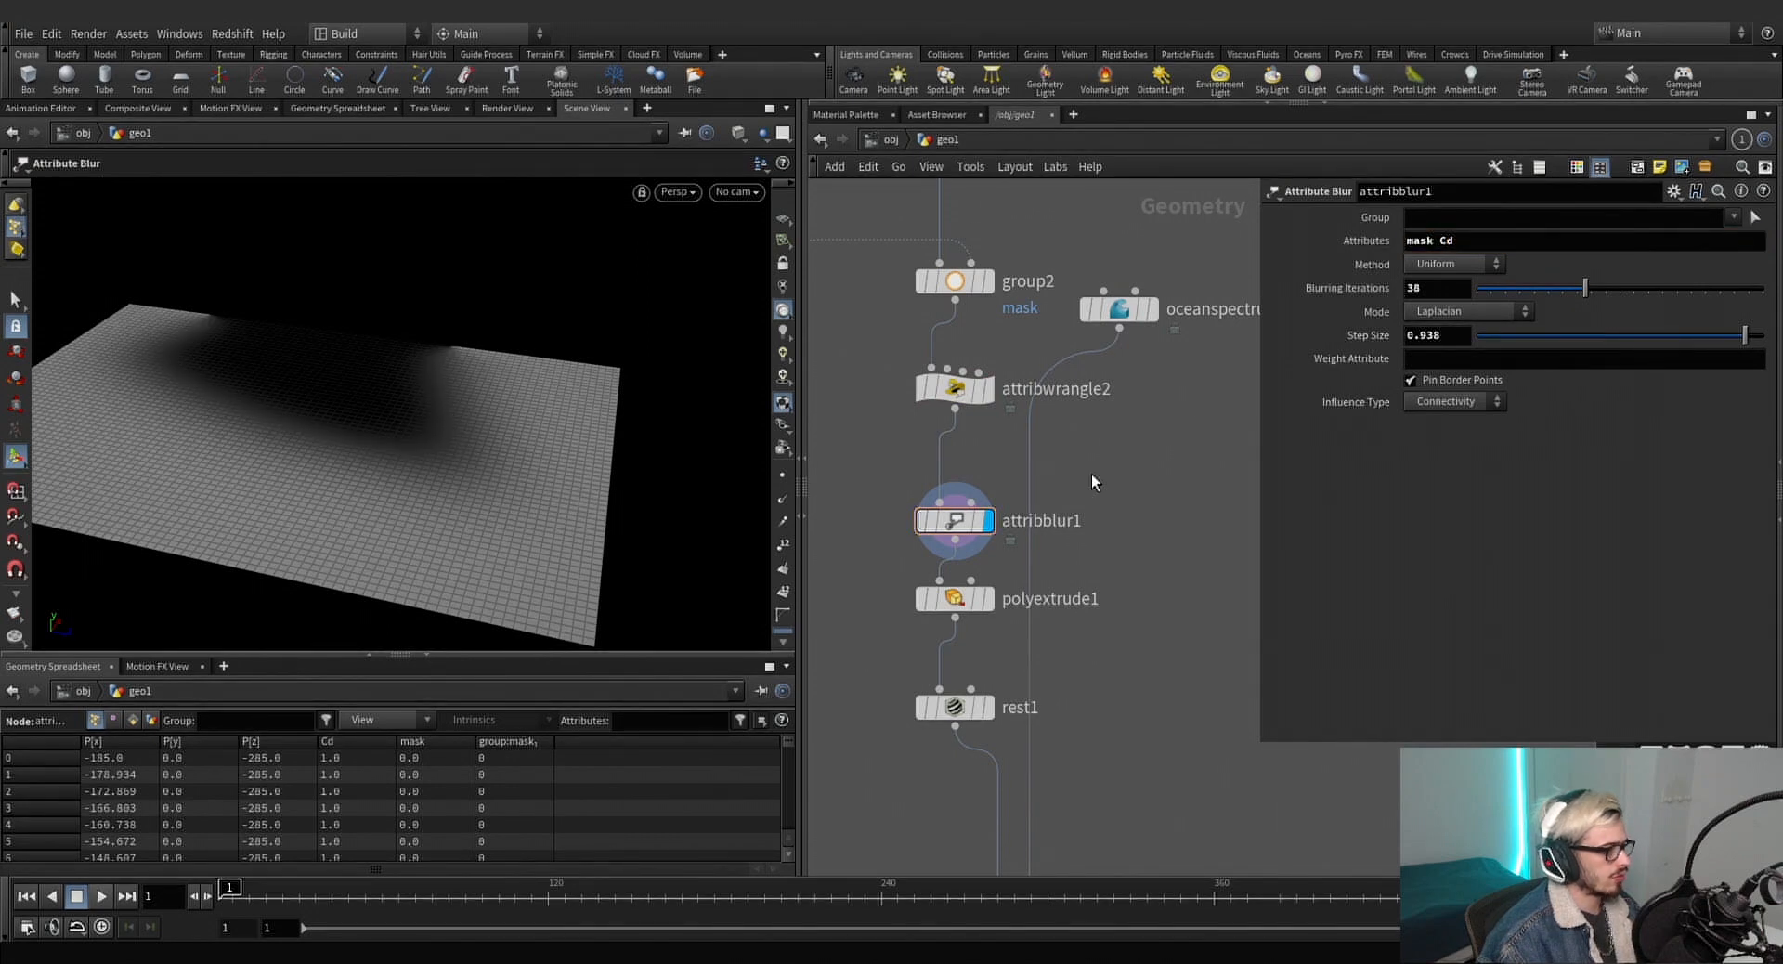
Set the blurring iterations of attribblur1 to 33 and disable Pin Border Points.
drag(1174, 487, 873, 583)
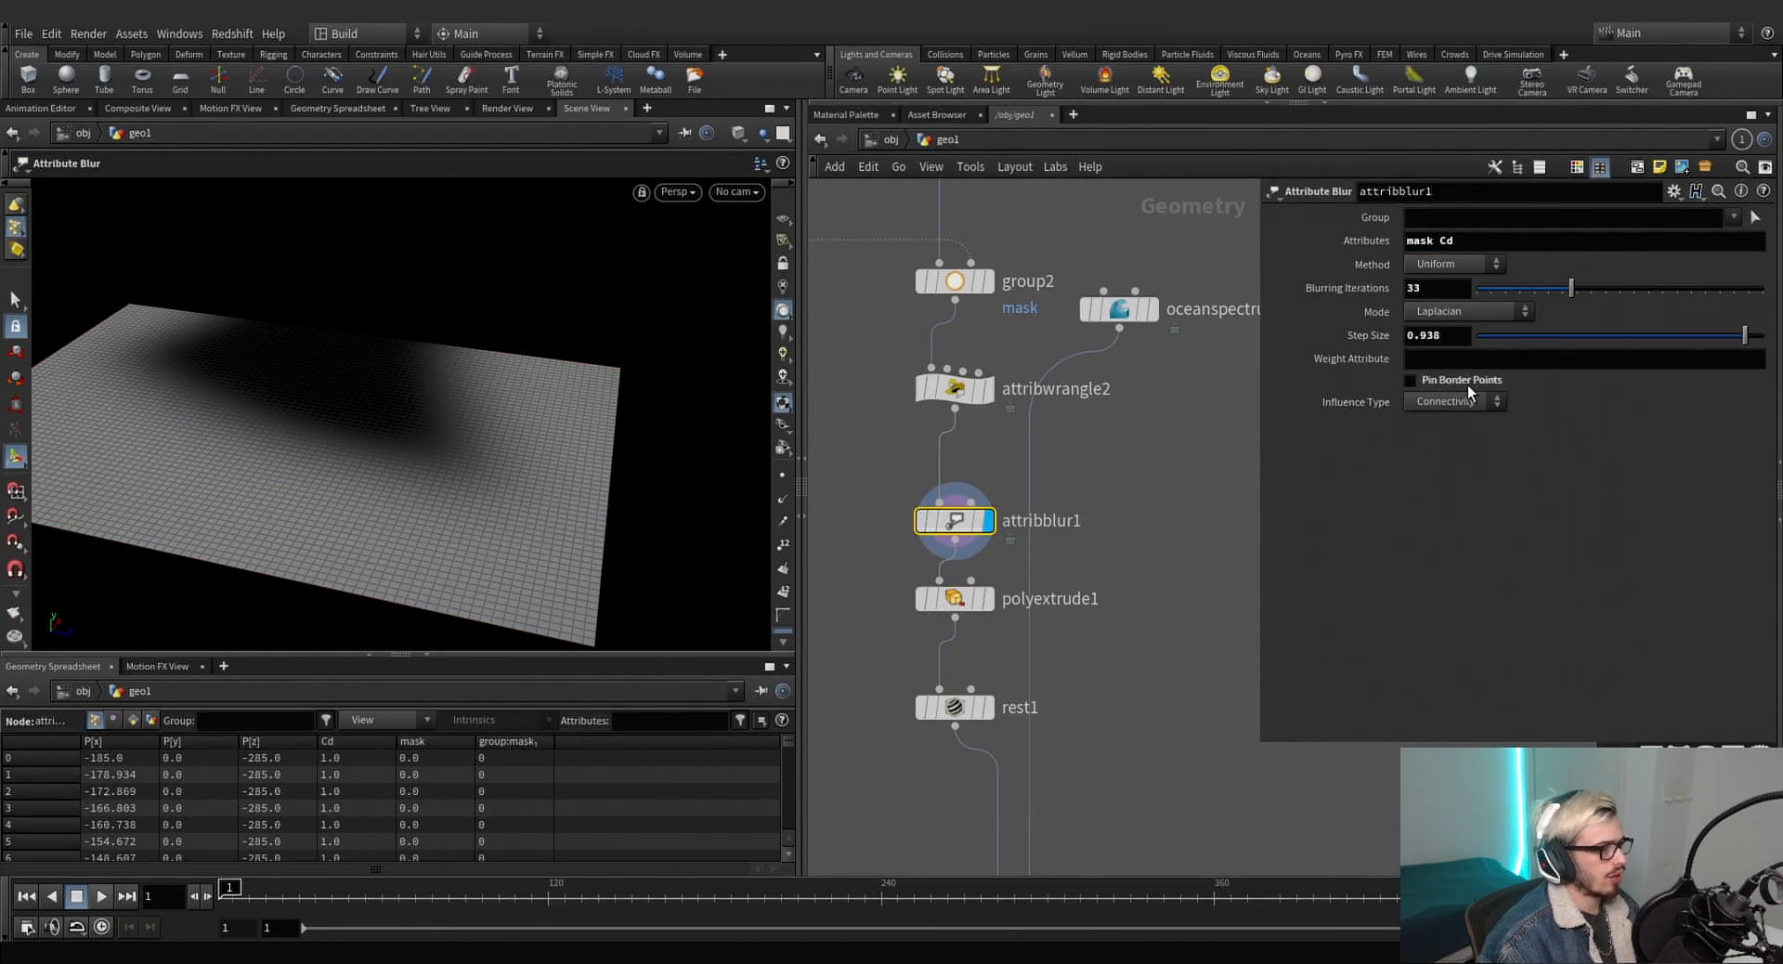
click(1410, 379)
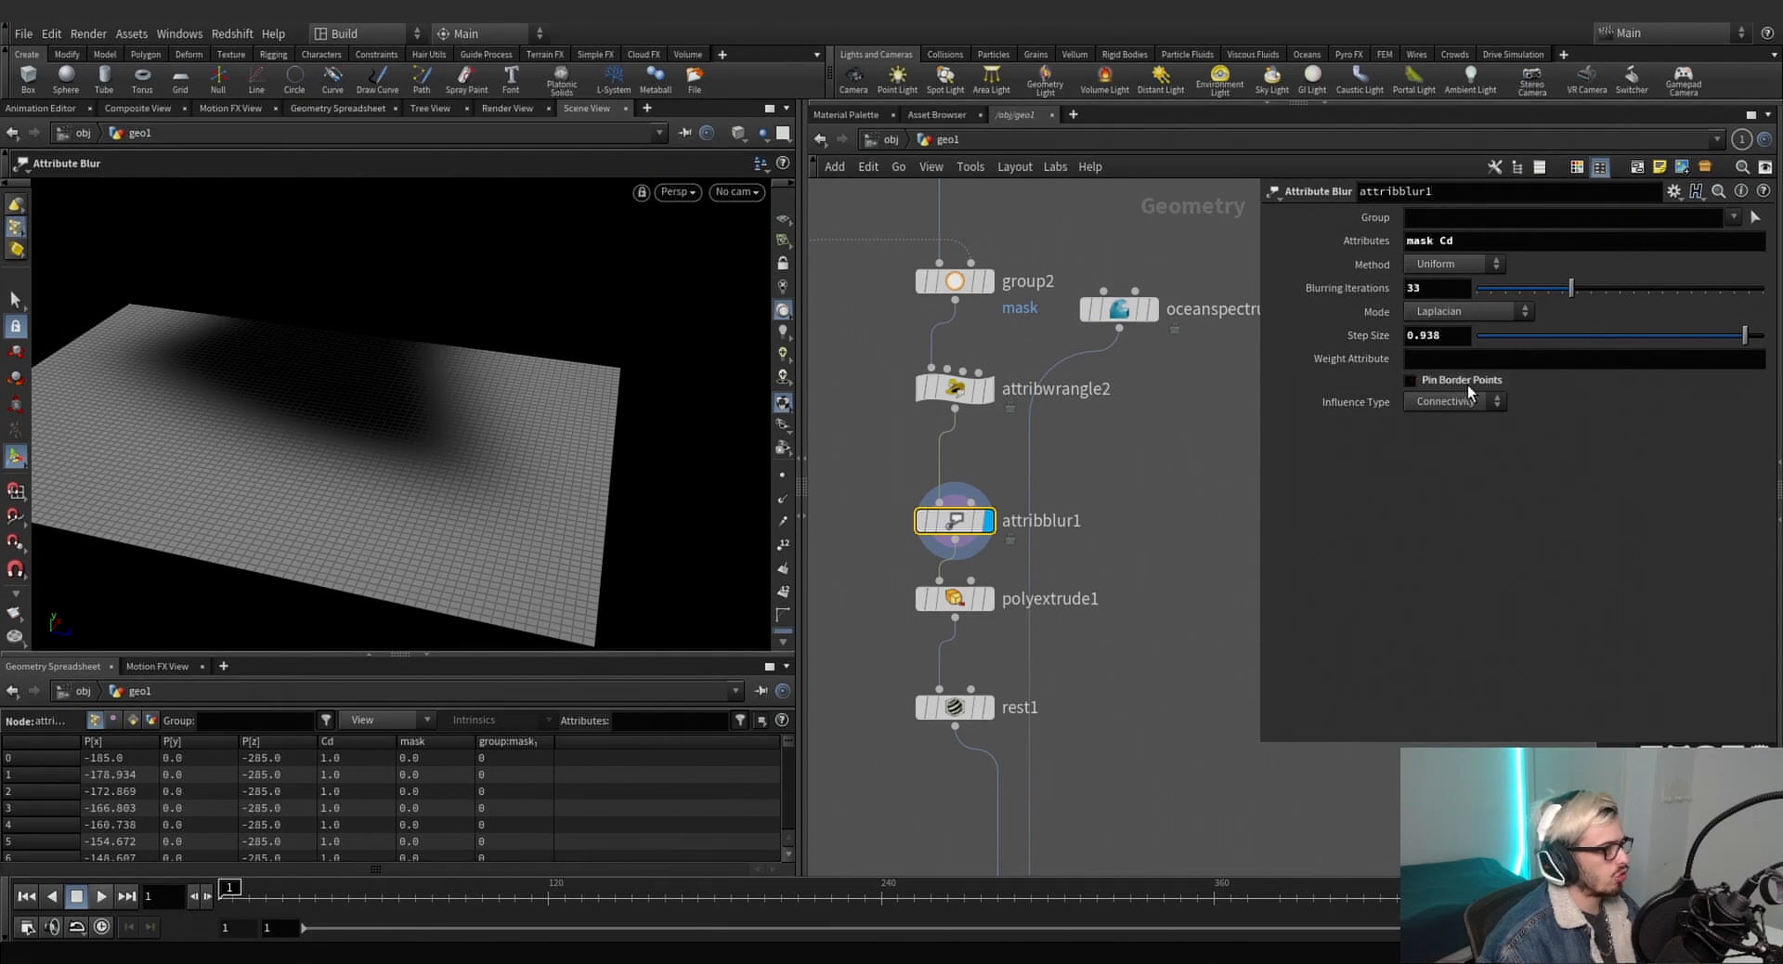
click(1467, 385)
click(1466, 383)
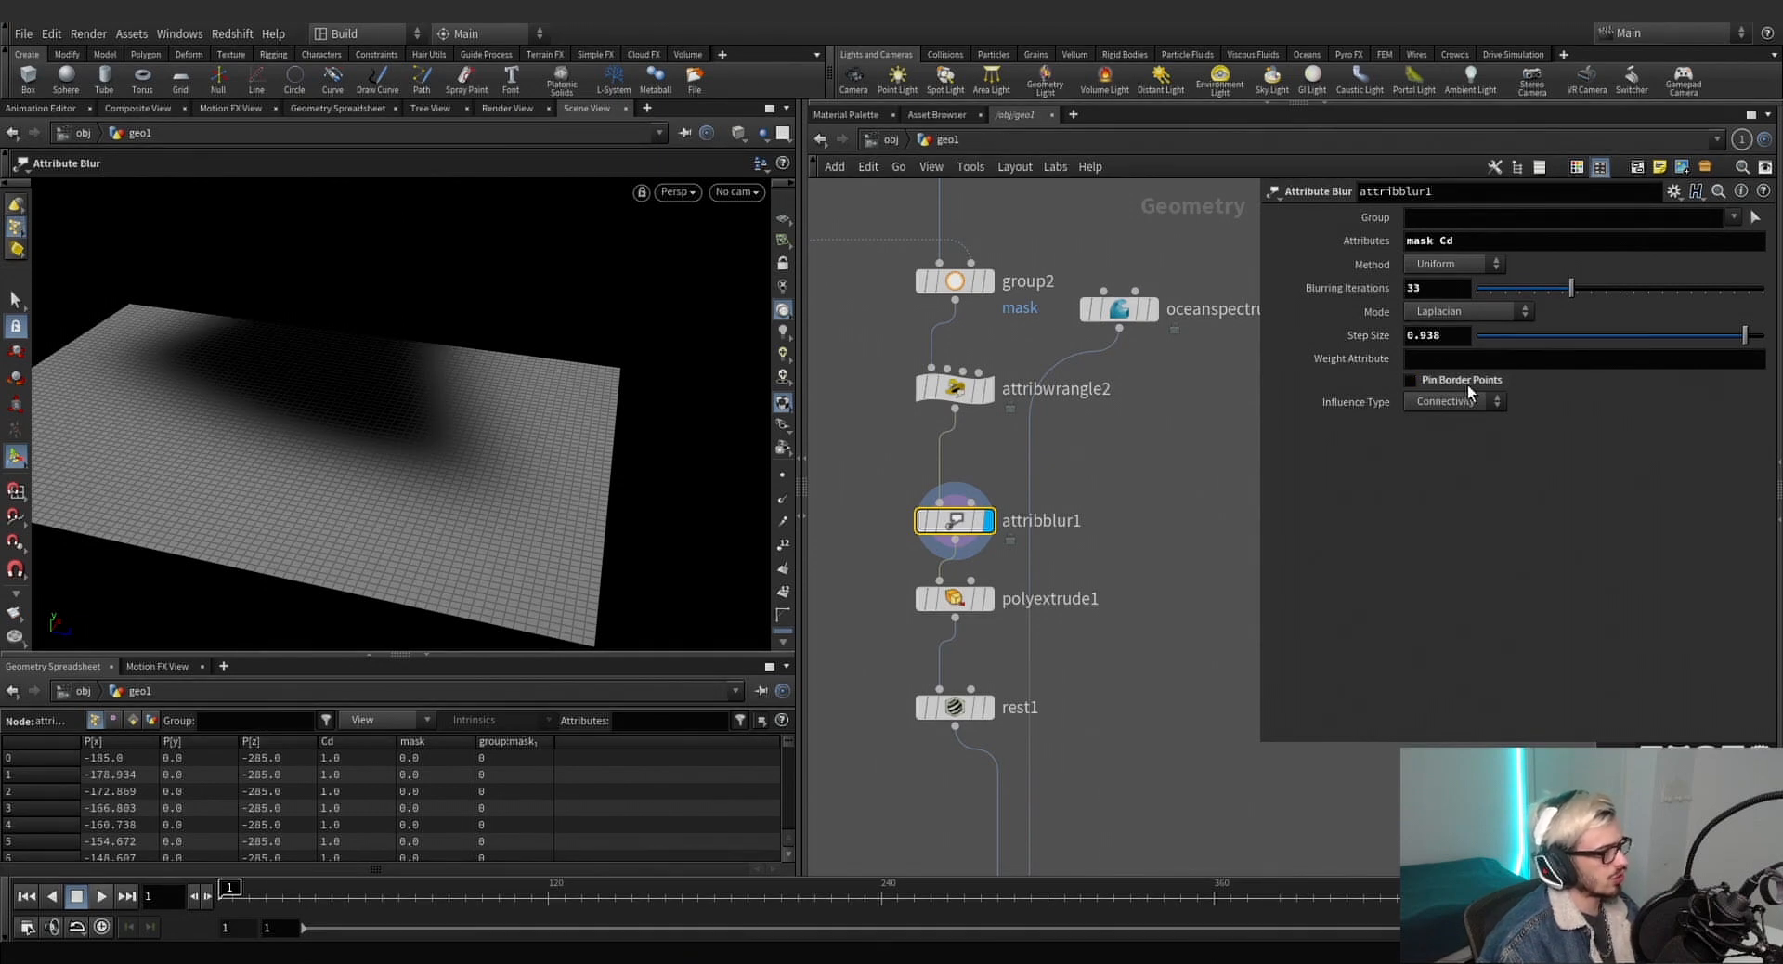
Remove Cd from the attributes of attribblur1 and comment out the f@Cd line in attribwrangle2.
scroll(1155, 431, down, 3)
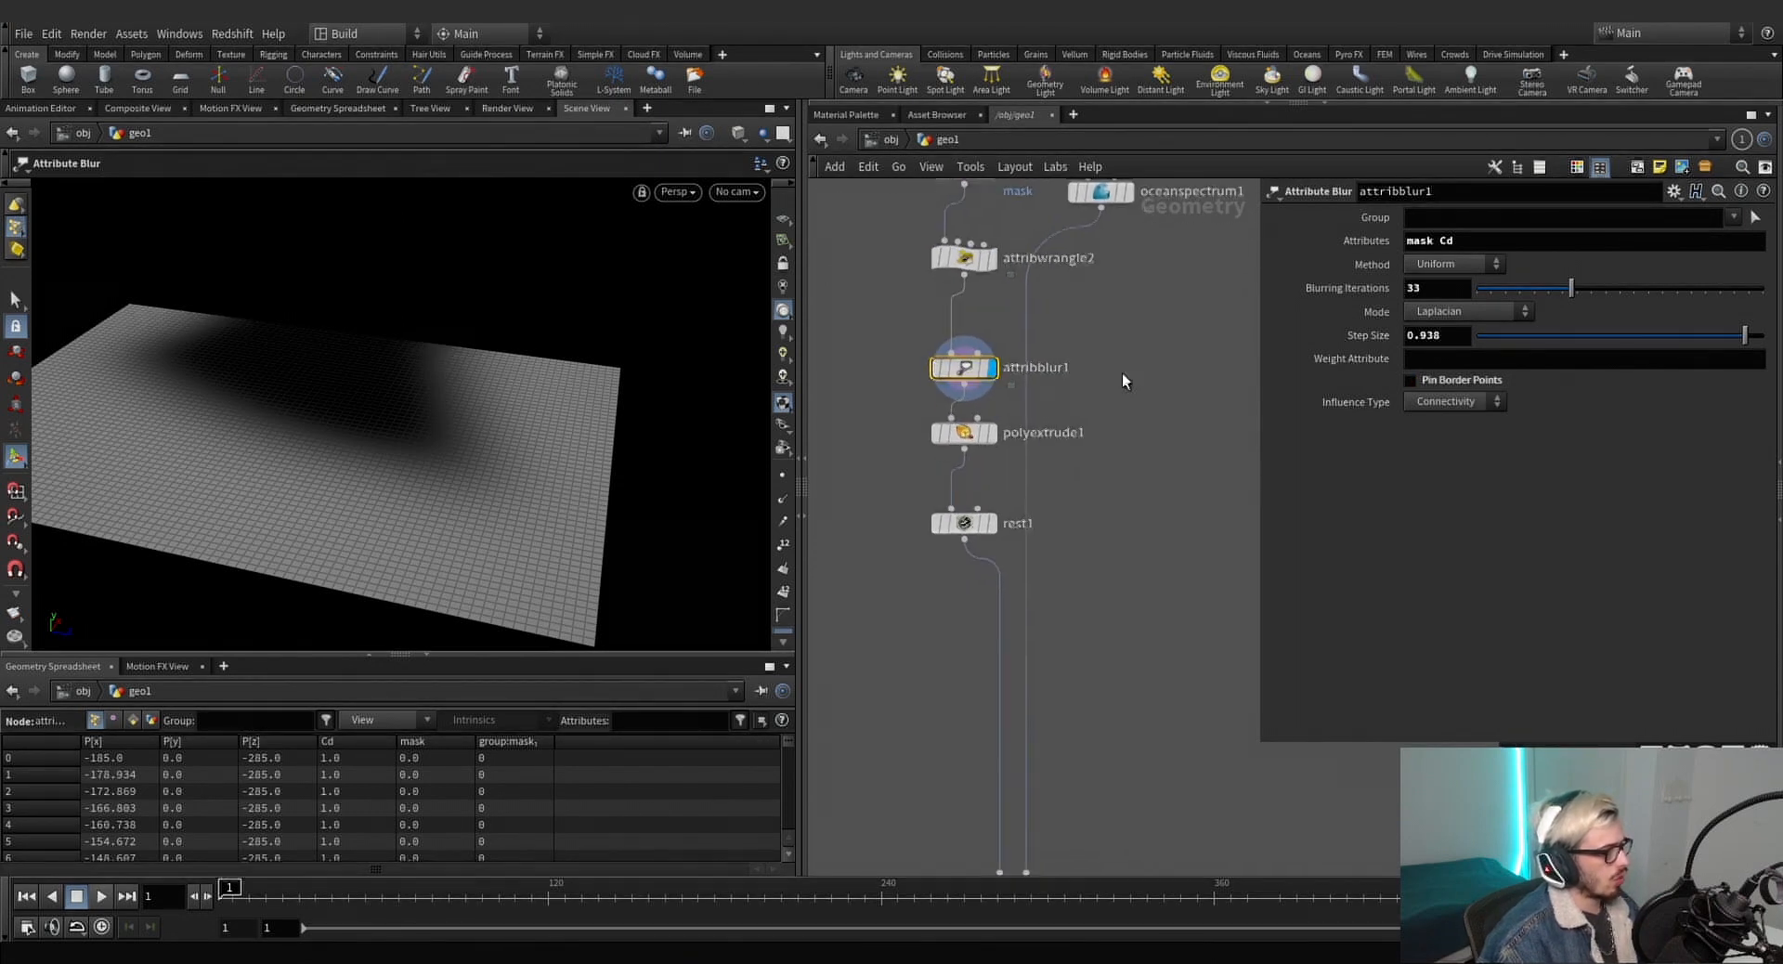
drag(1455, 241, 1433, 242)
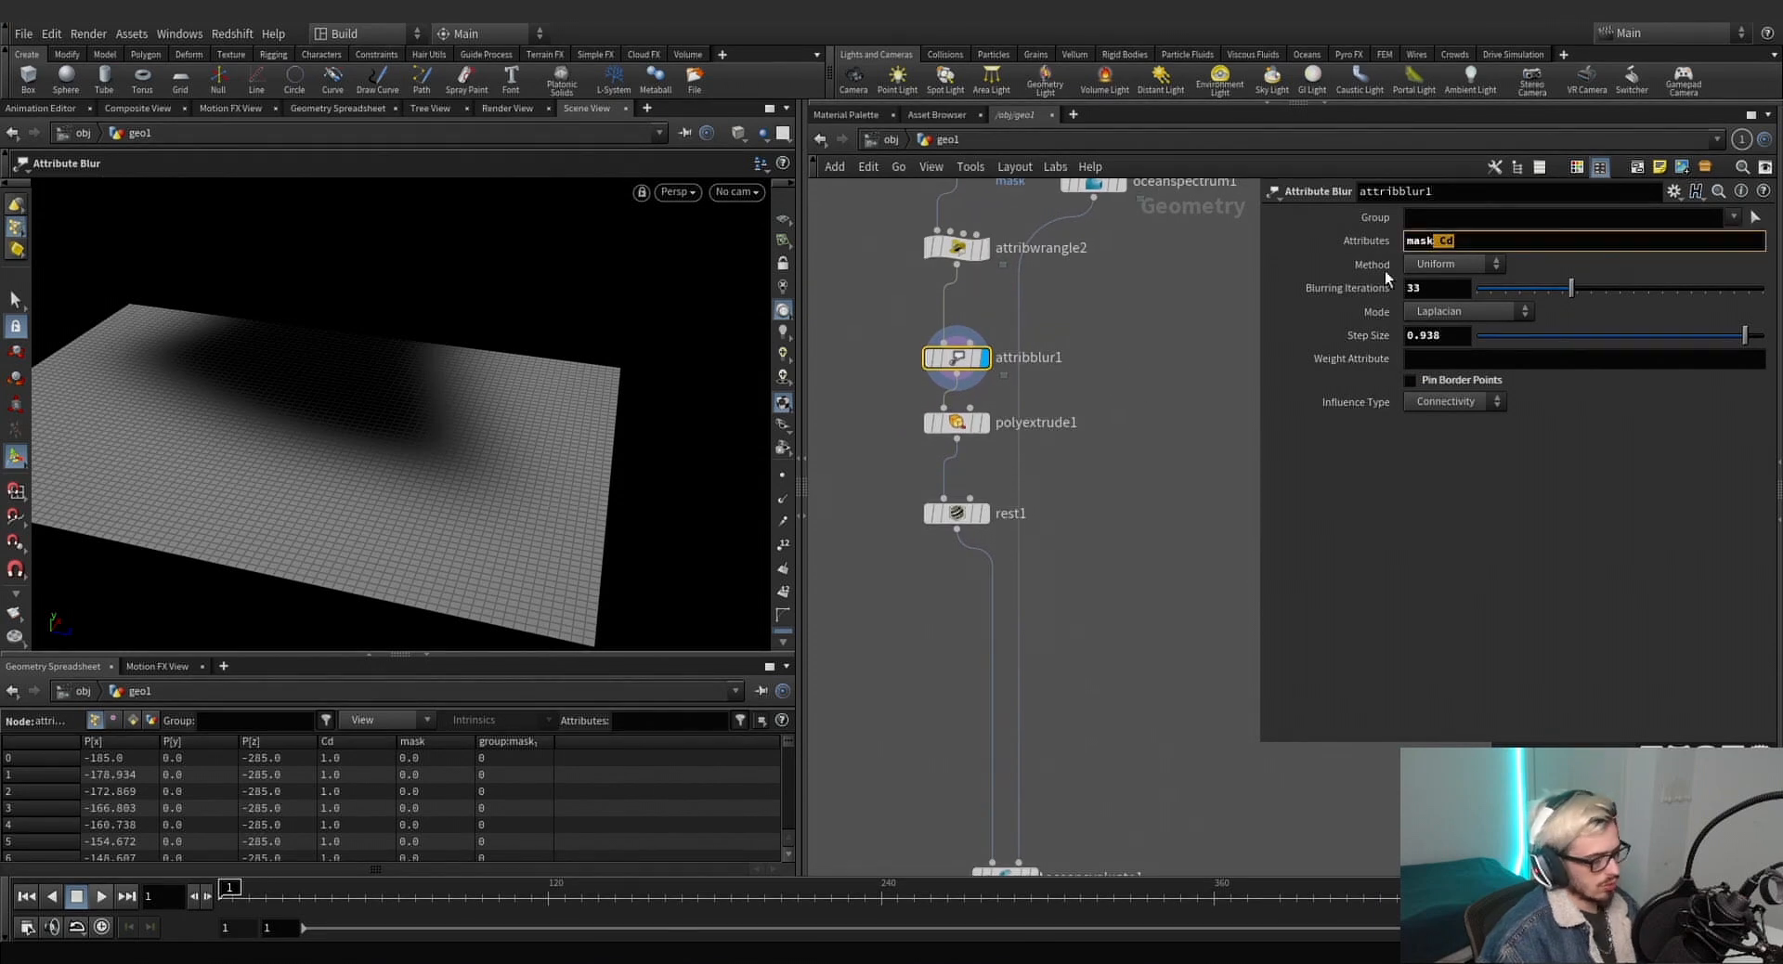
key(BackSpace)
click(956, 247)
click(1303, 346)
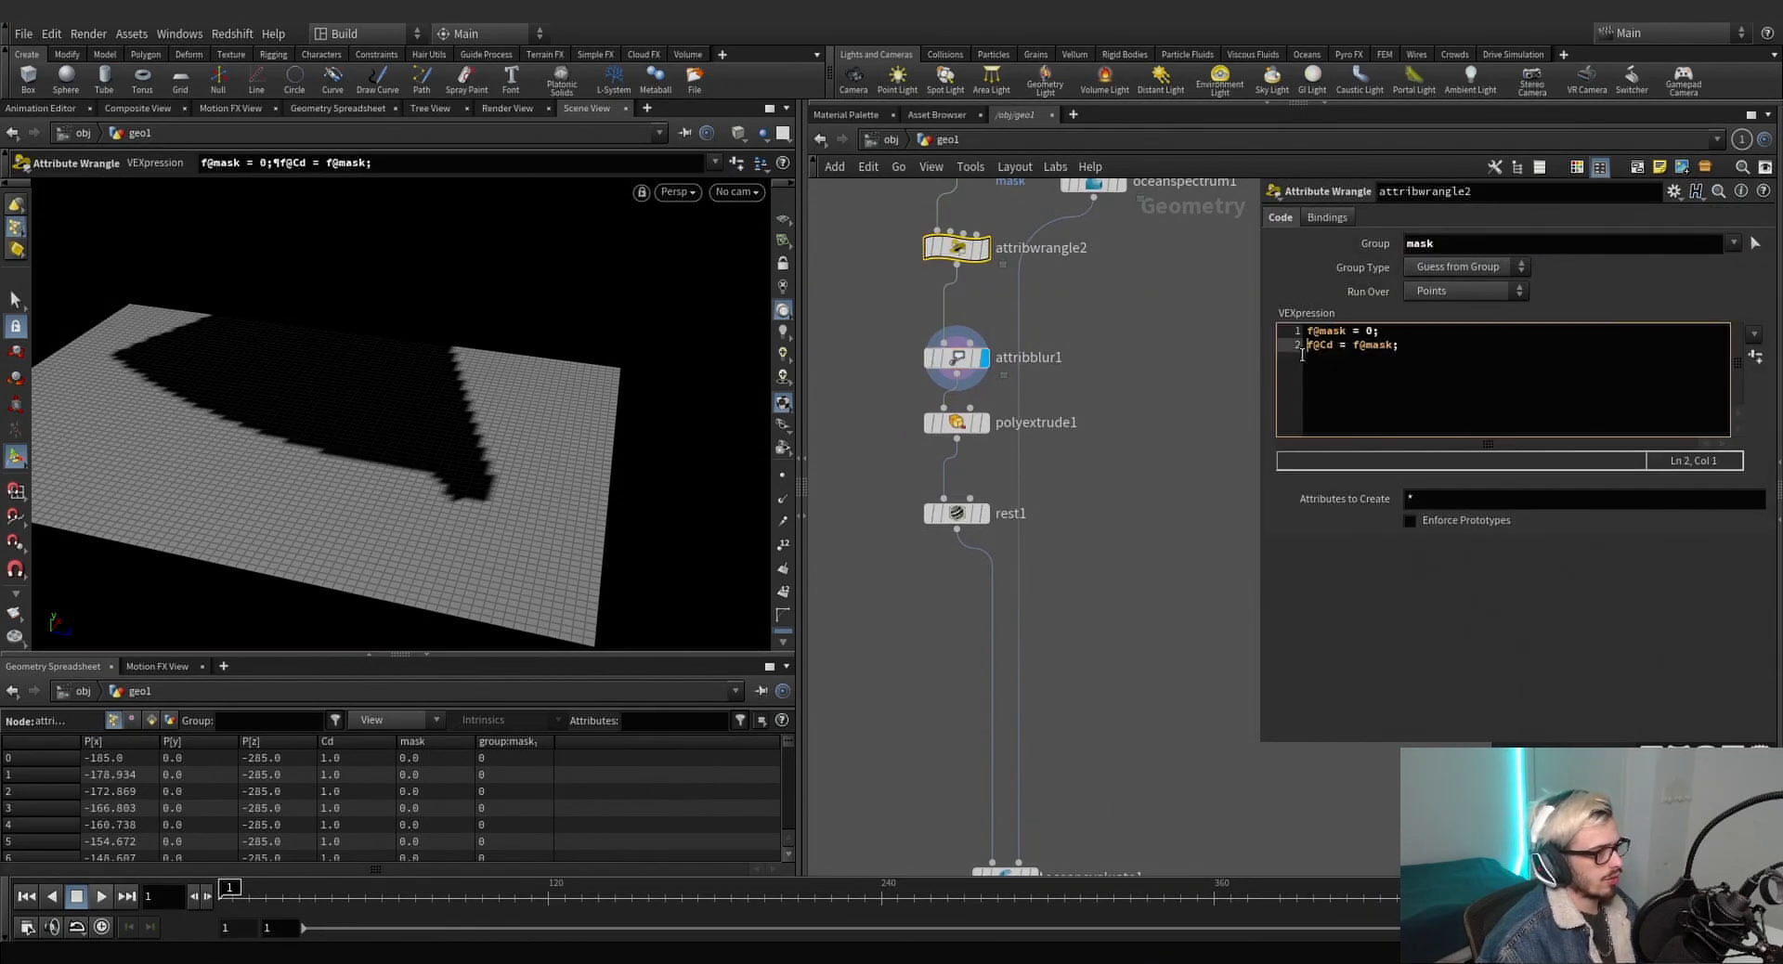
text(//)
Display attribwrangle1 and add "f@Cd = f@mask;" at the end of its code to visualize the mask.
scroll(1228, 472, down, 5)
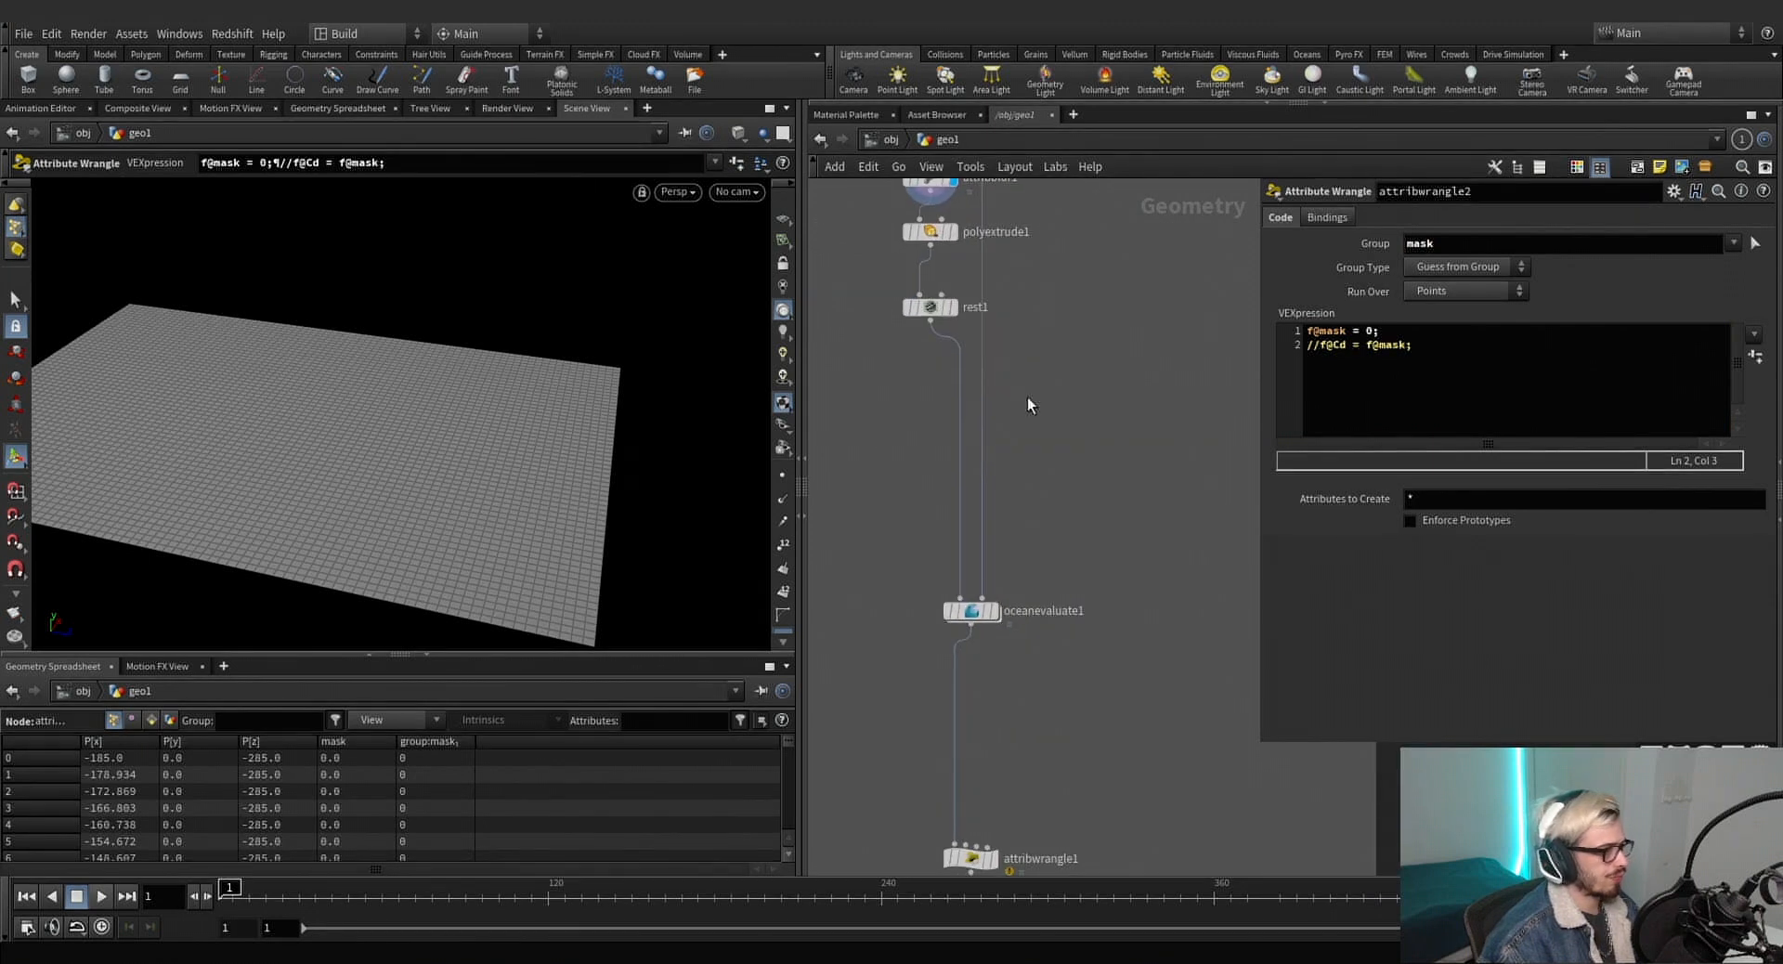
click(957, 644)
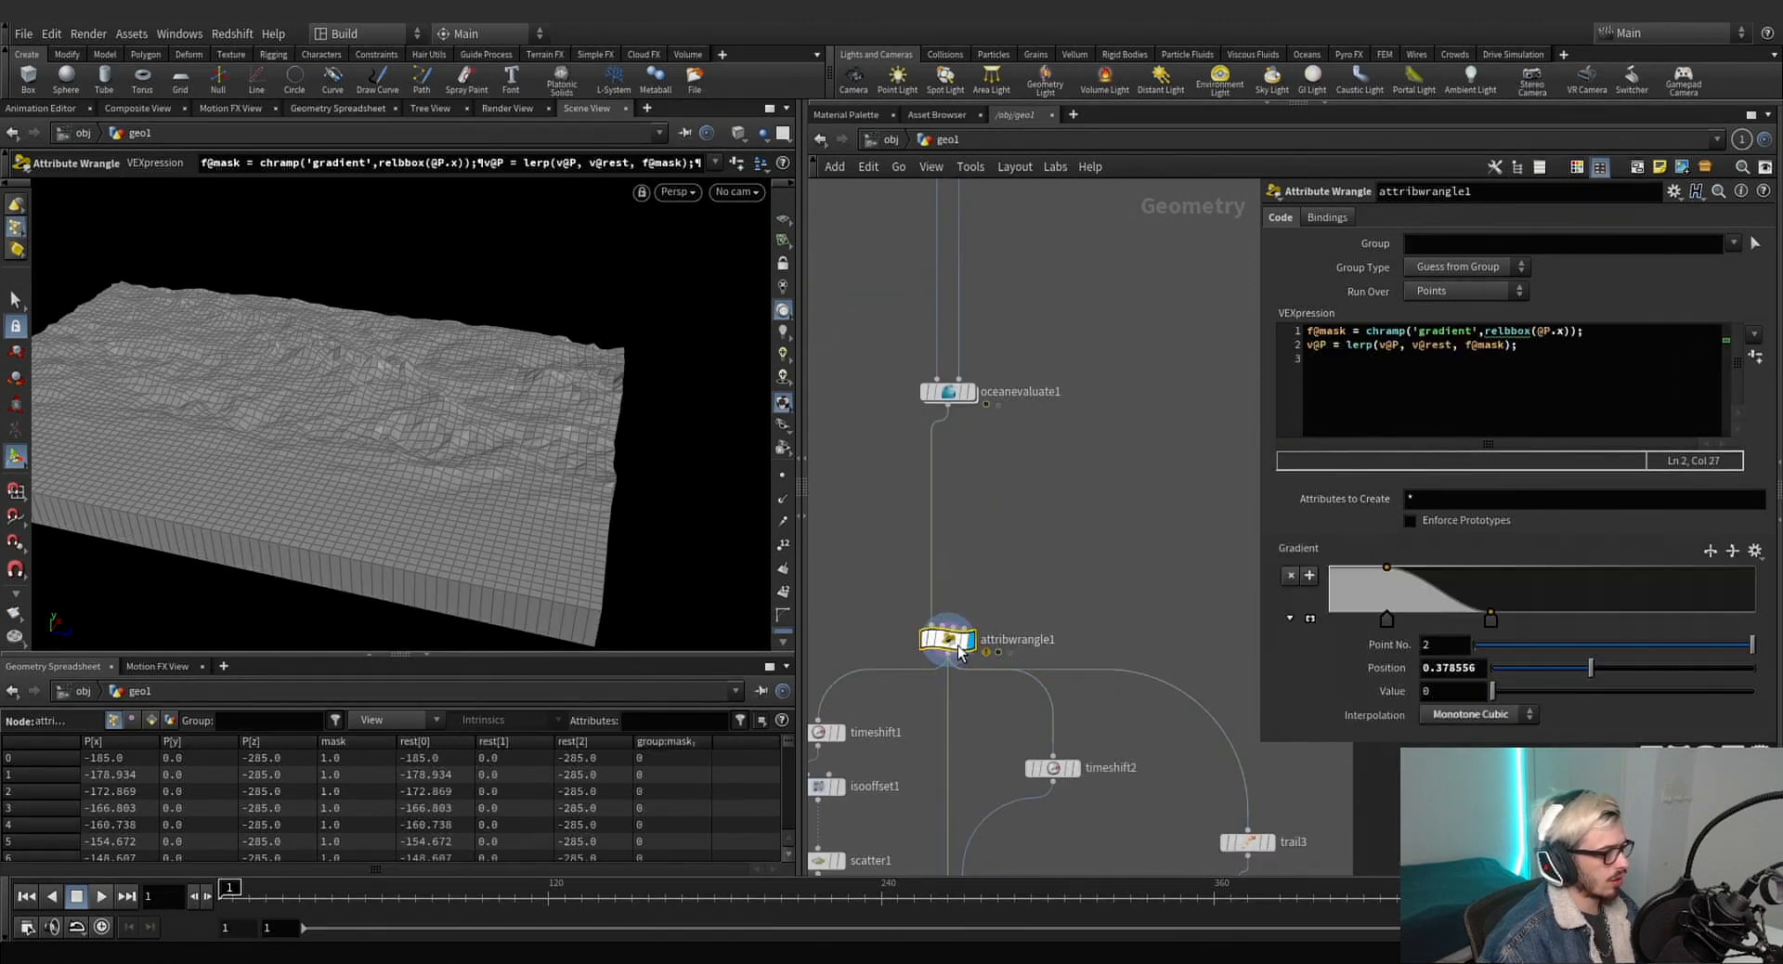
click(1532, 375)
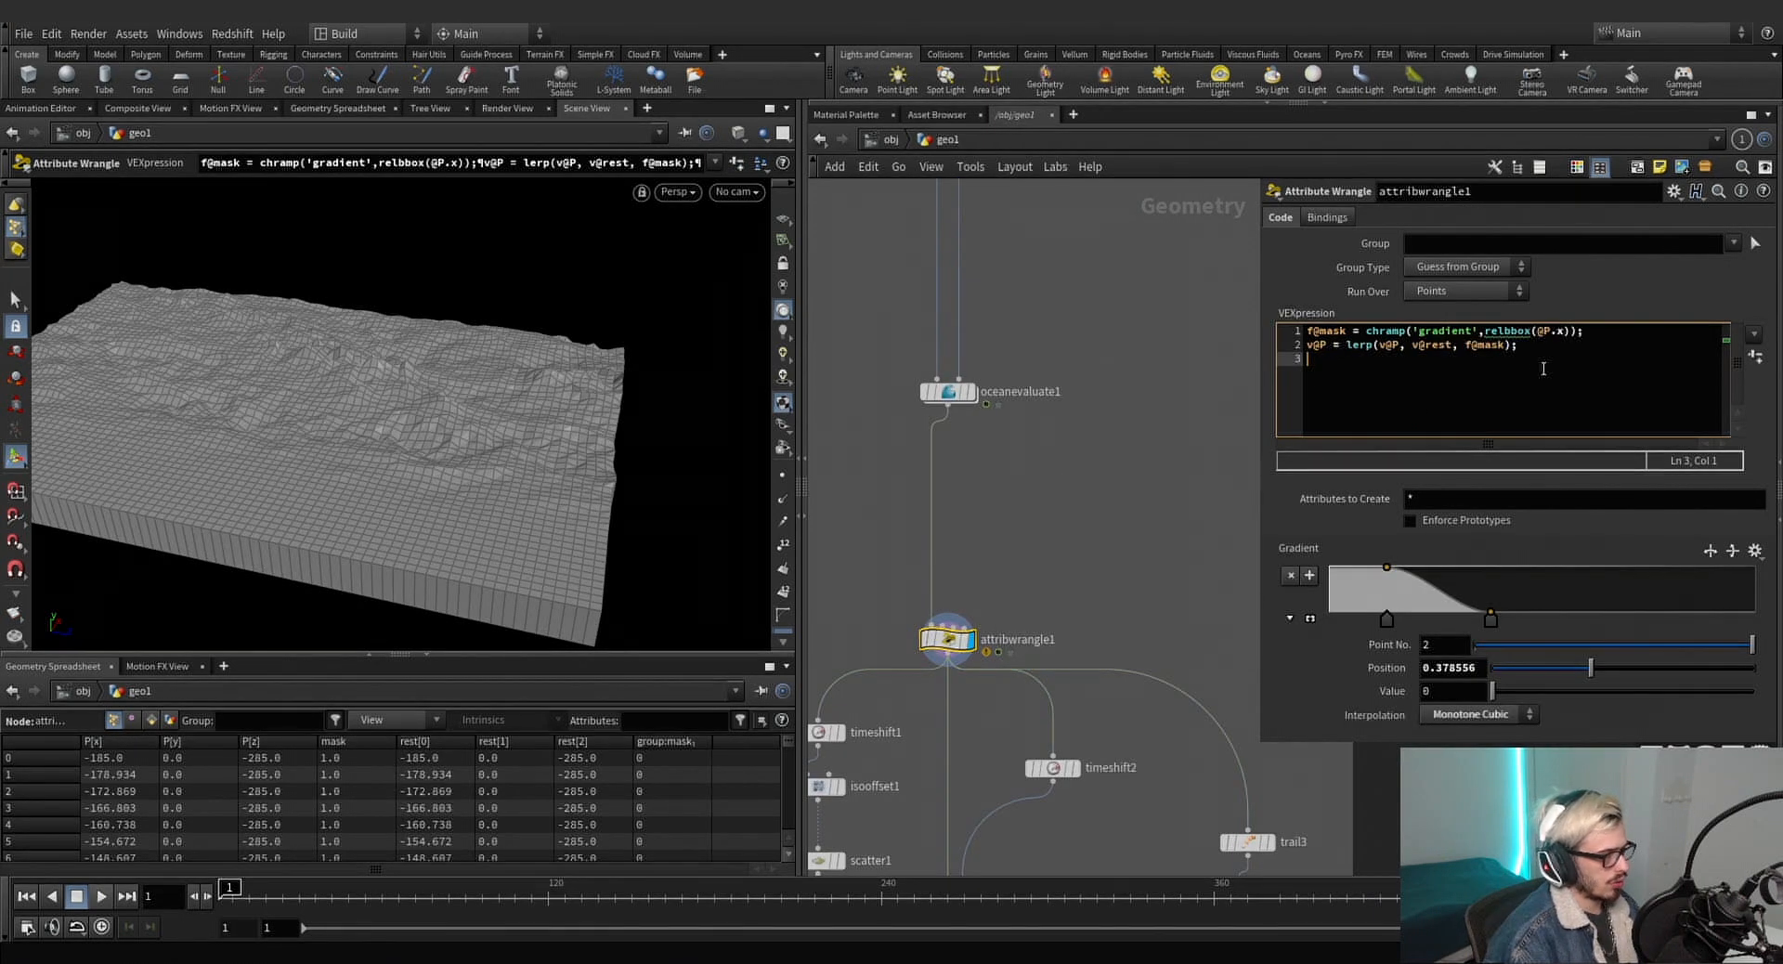
text(@)
key(BackSpace)
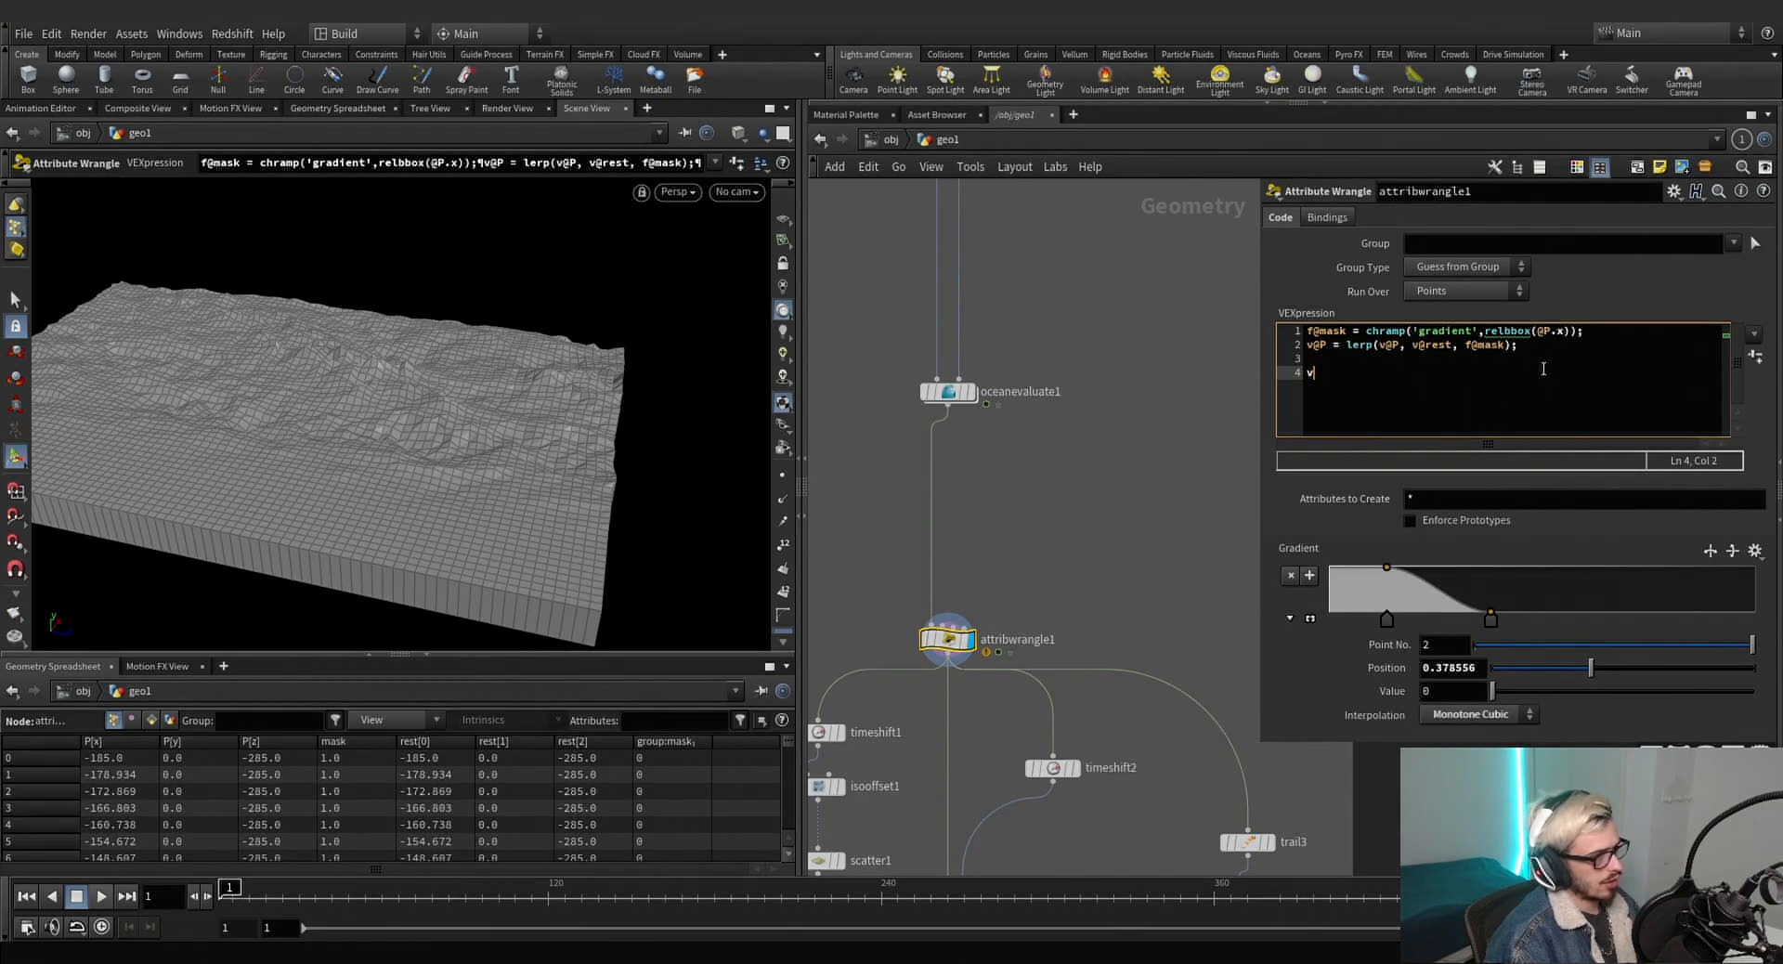
text(f@Cd = )
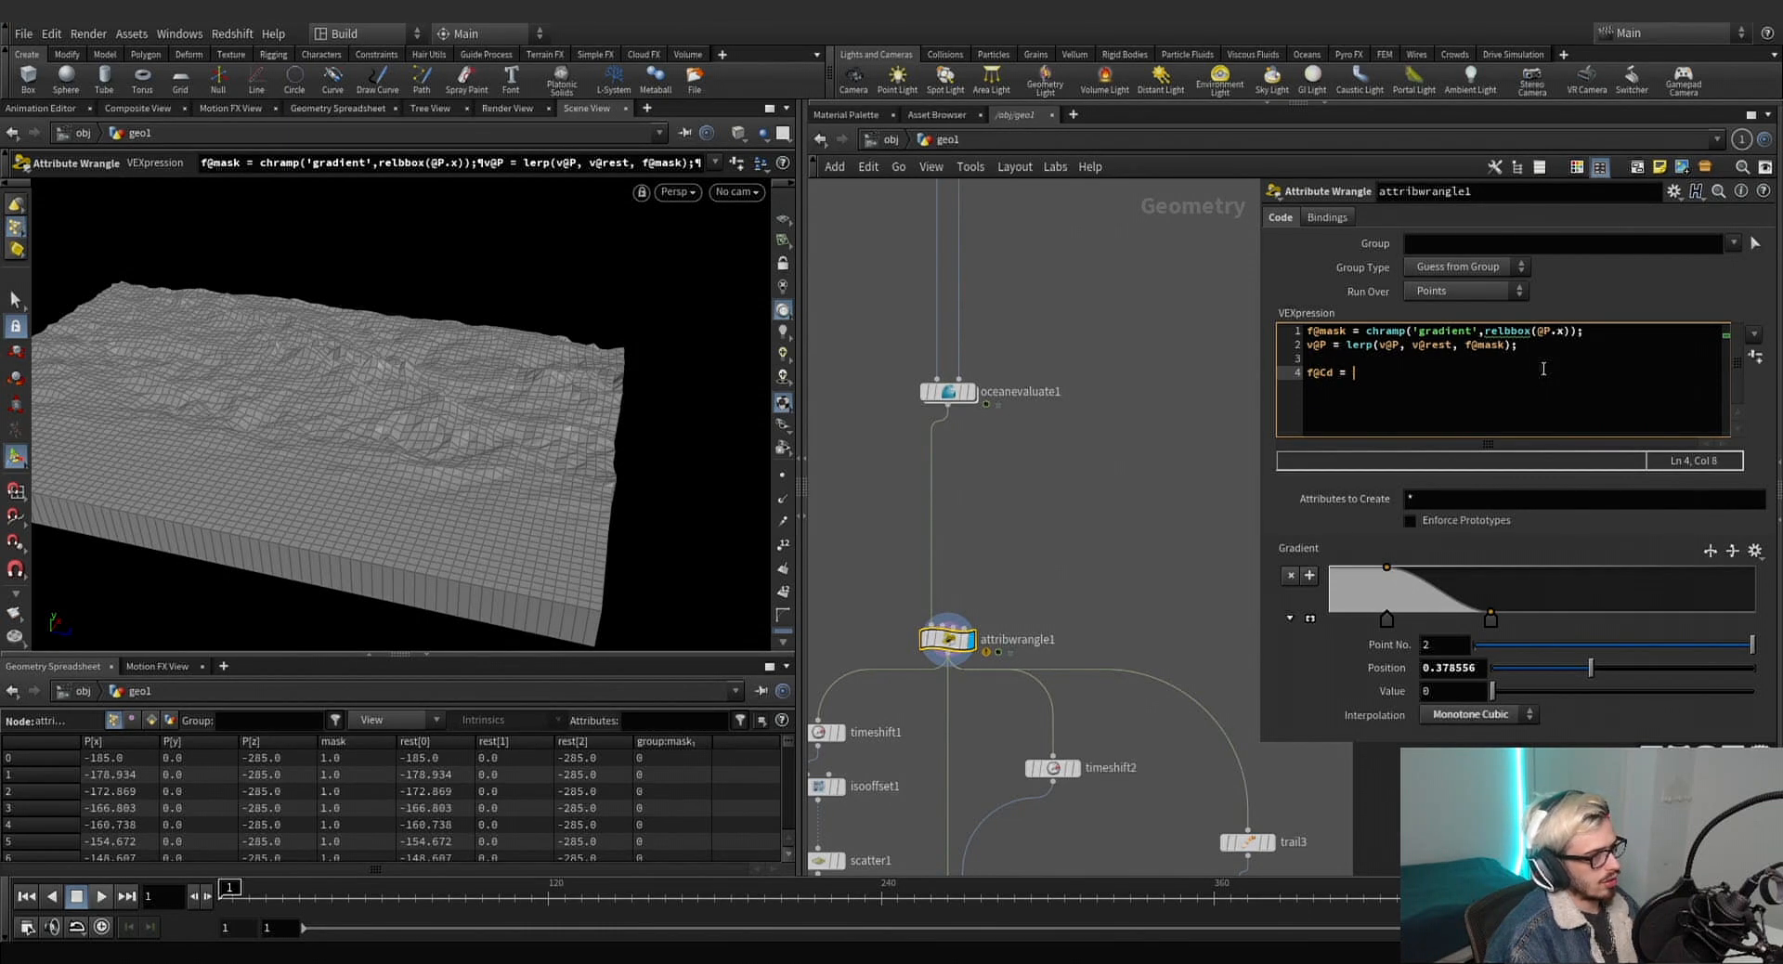
text(f@)
text(mask;)
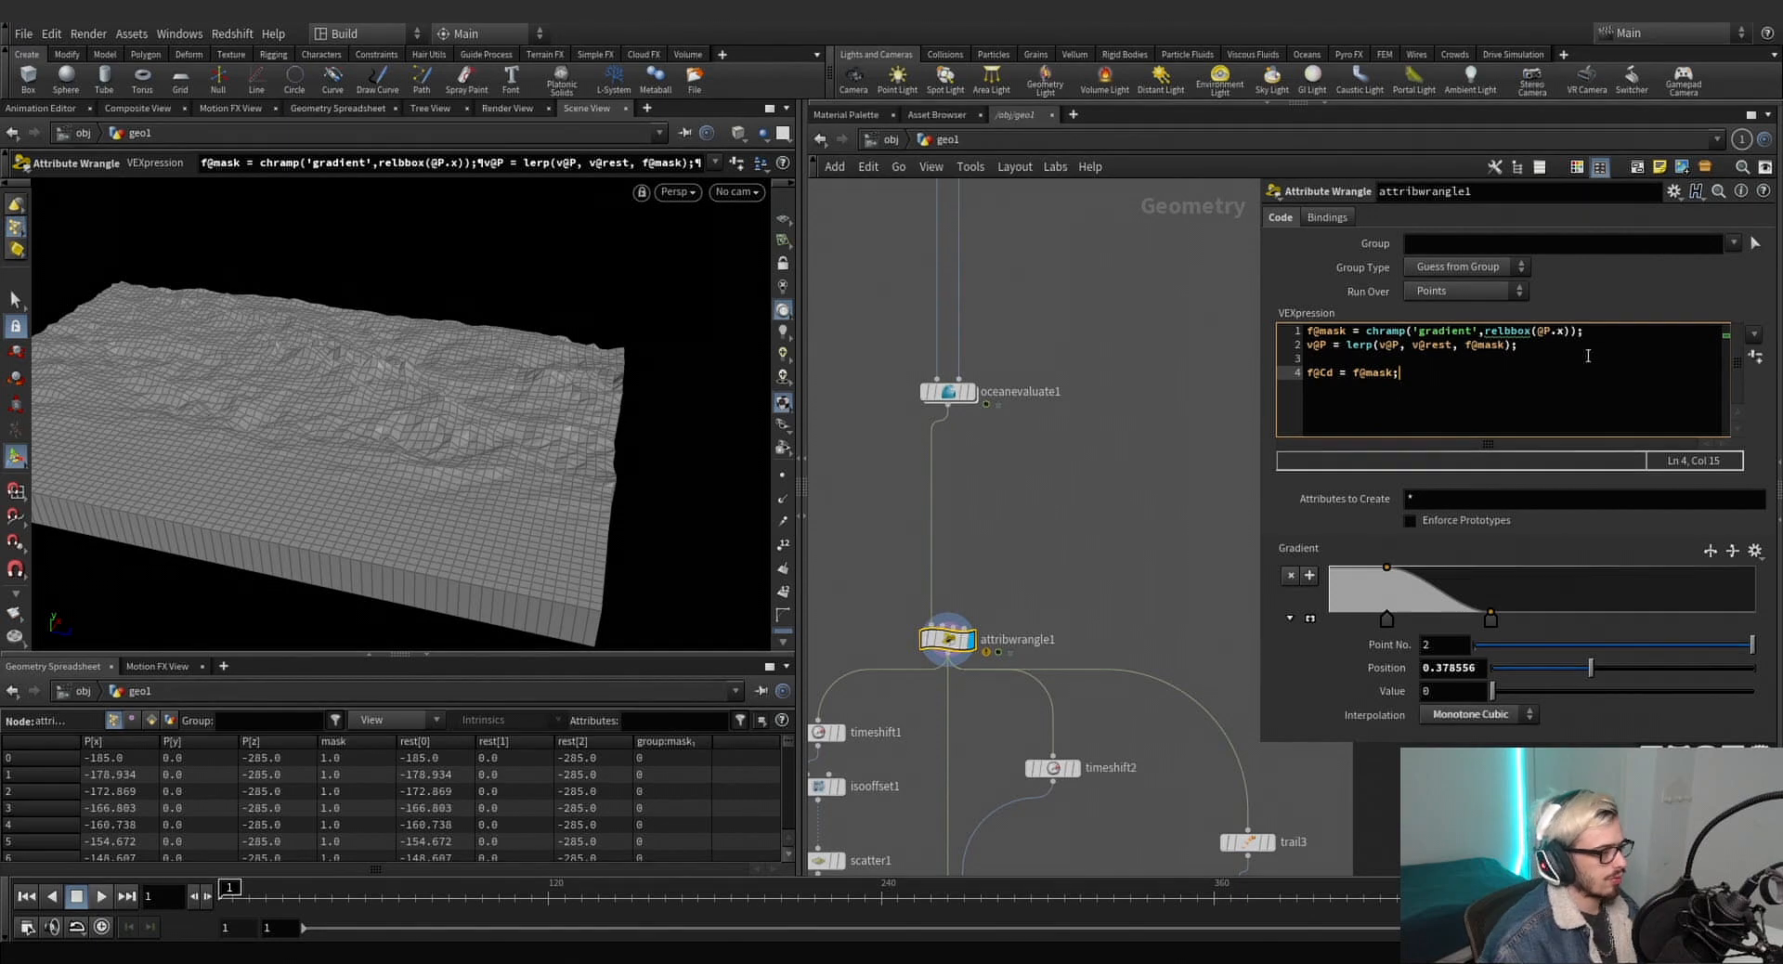
click(1034, 494)
alt+drag(580, 362, 342, 418)
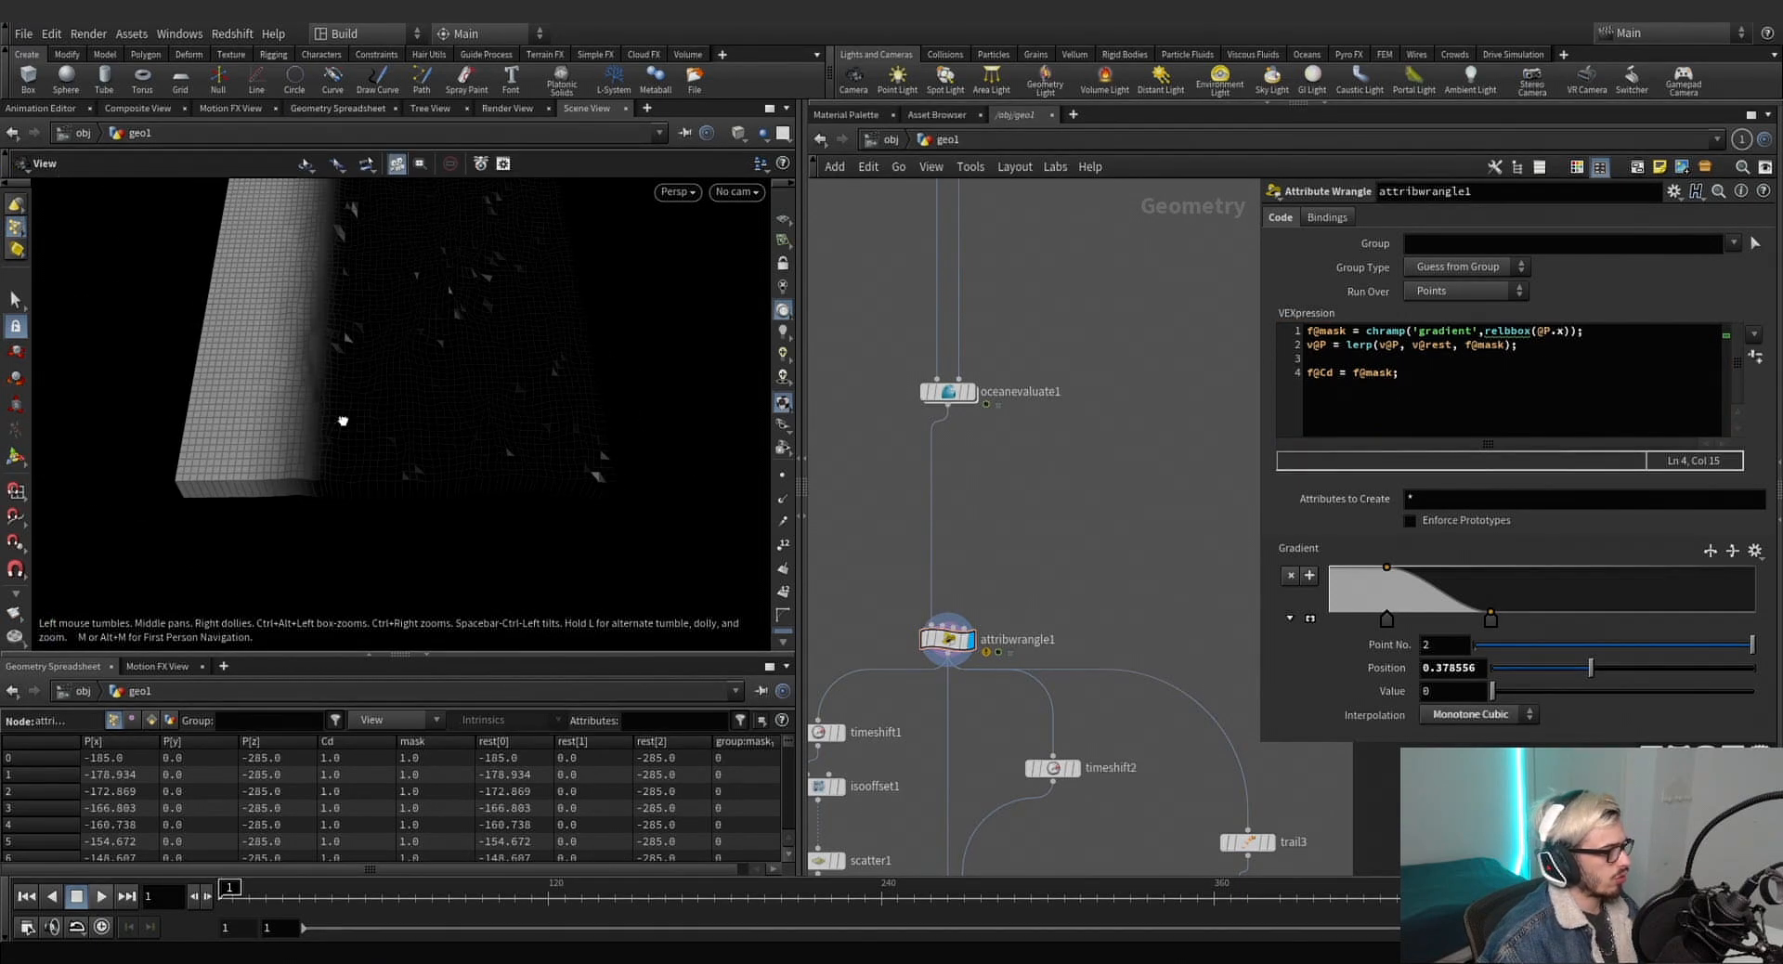
Store chramp('gradient',relbbox(@P.x)) in a new first-line variable, float gradient, in attribwrangle1 and assign gradient to f@mask.
click(1310, 331)
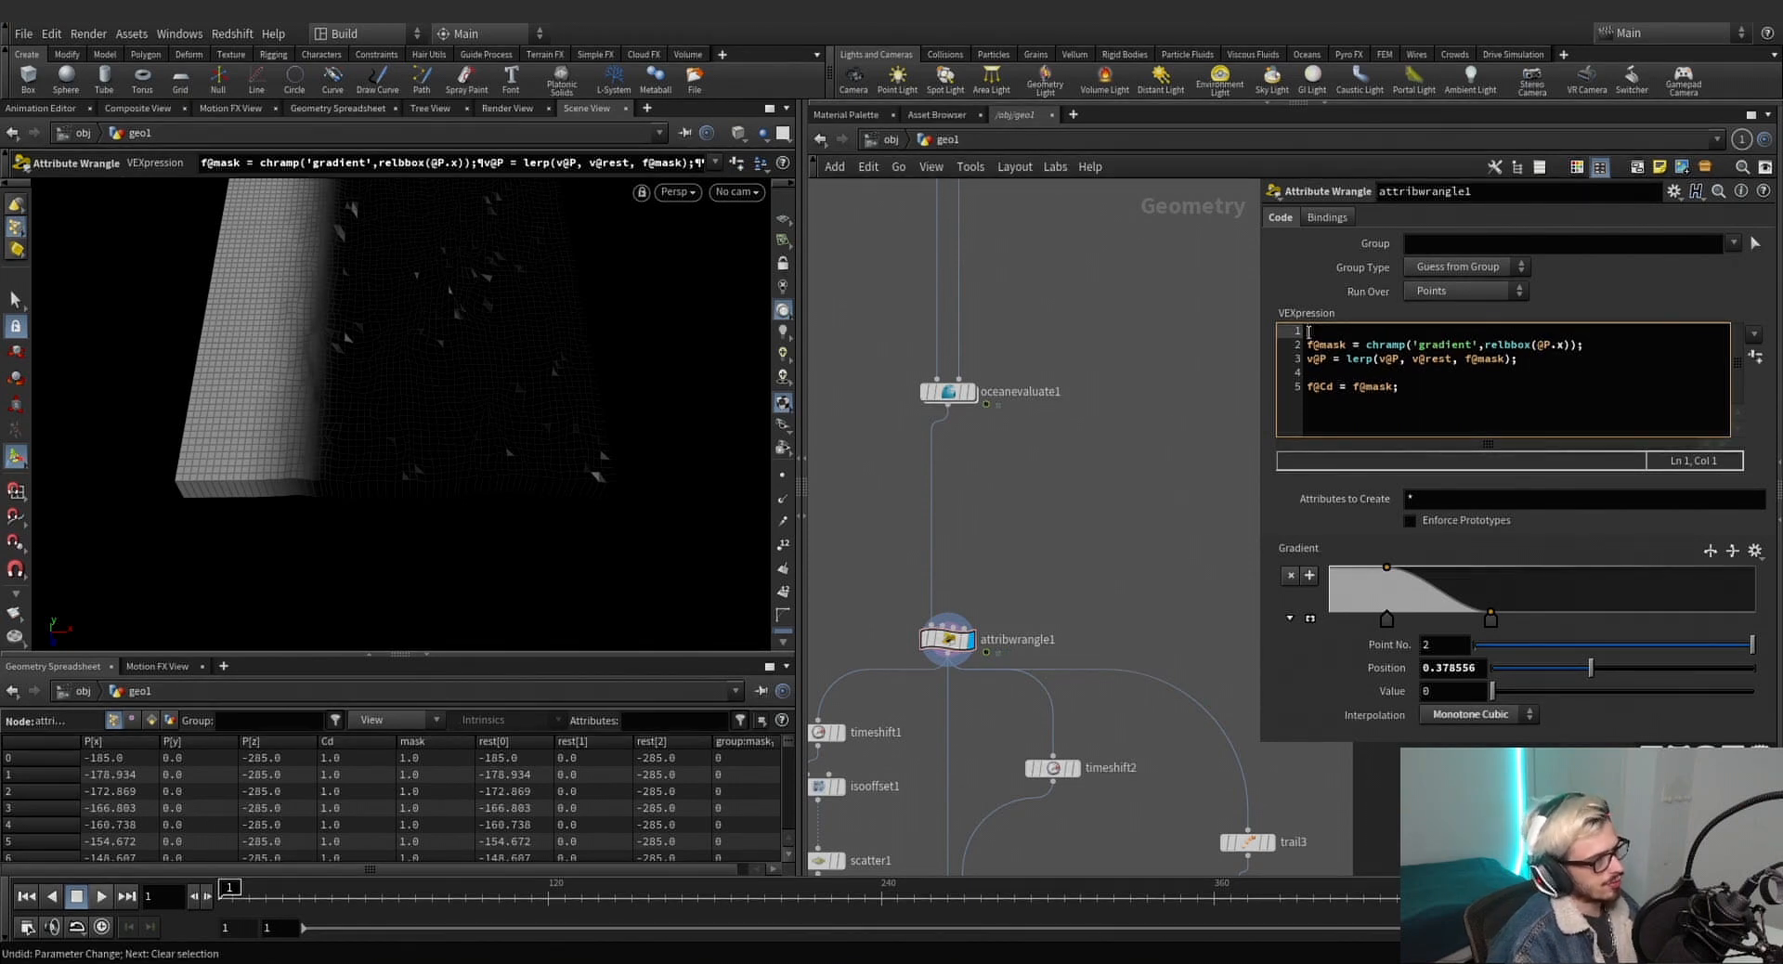
key(Return)
key(Up)
text(f)
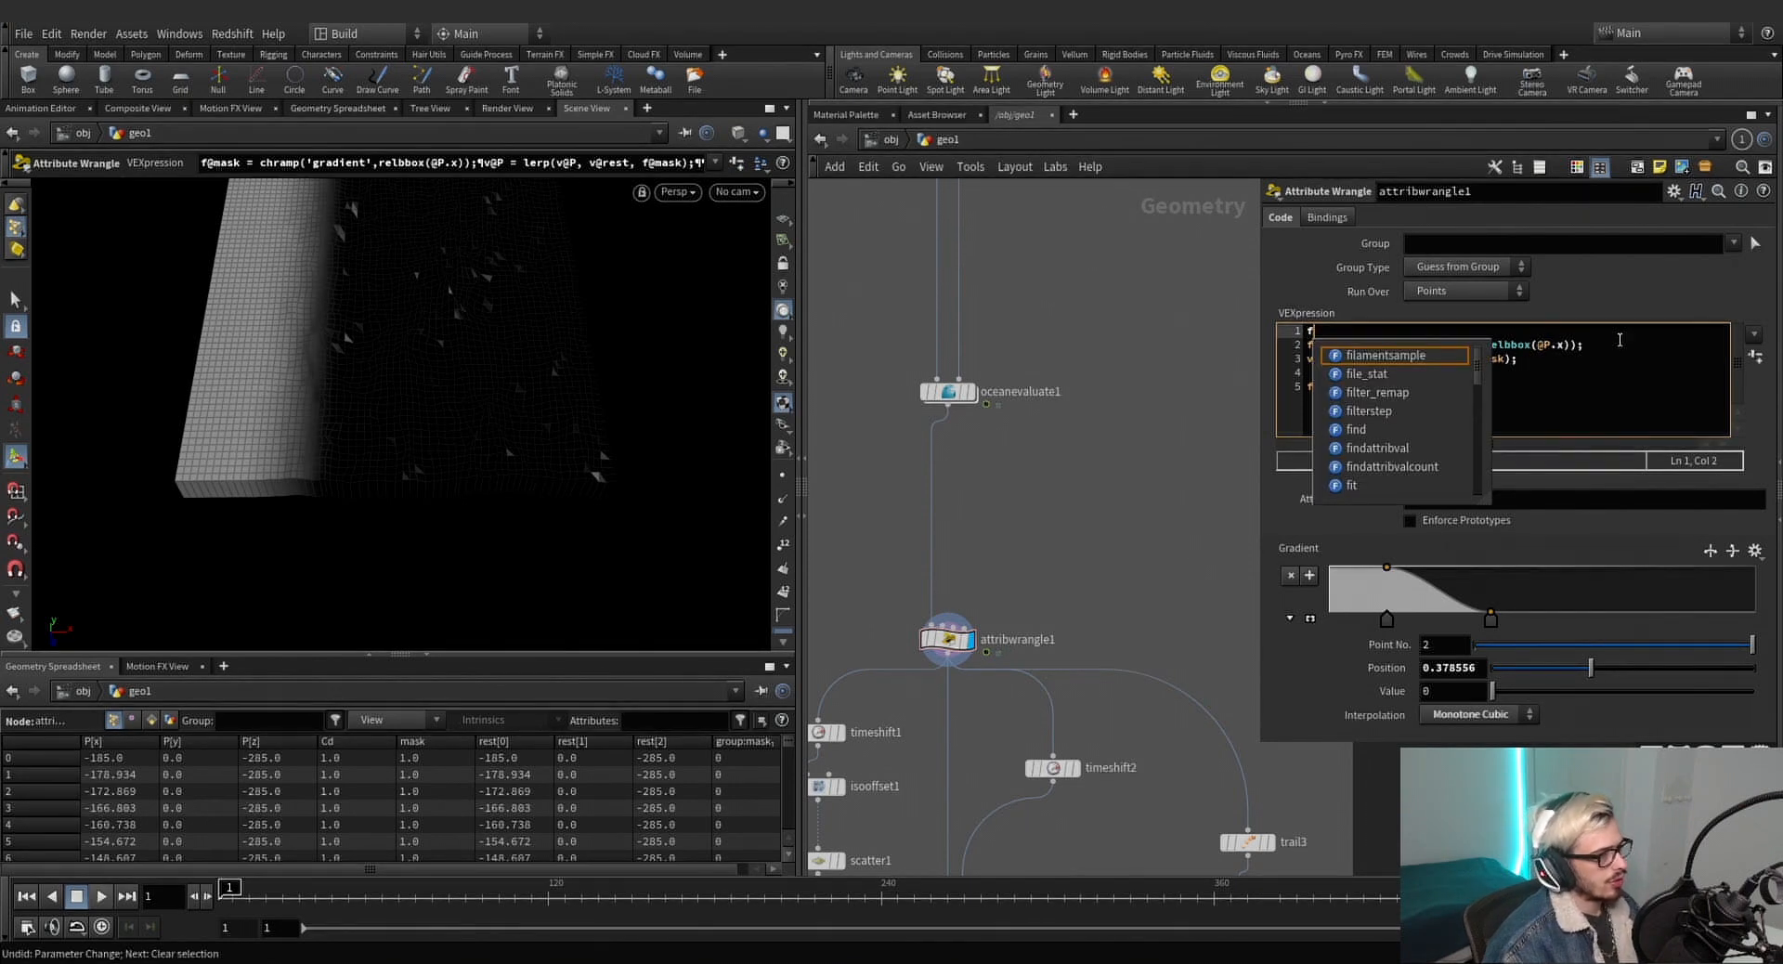
text(@)
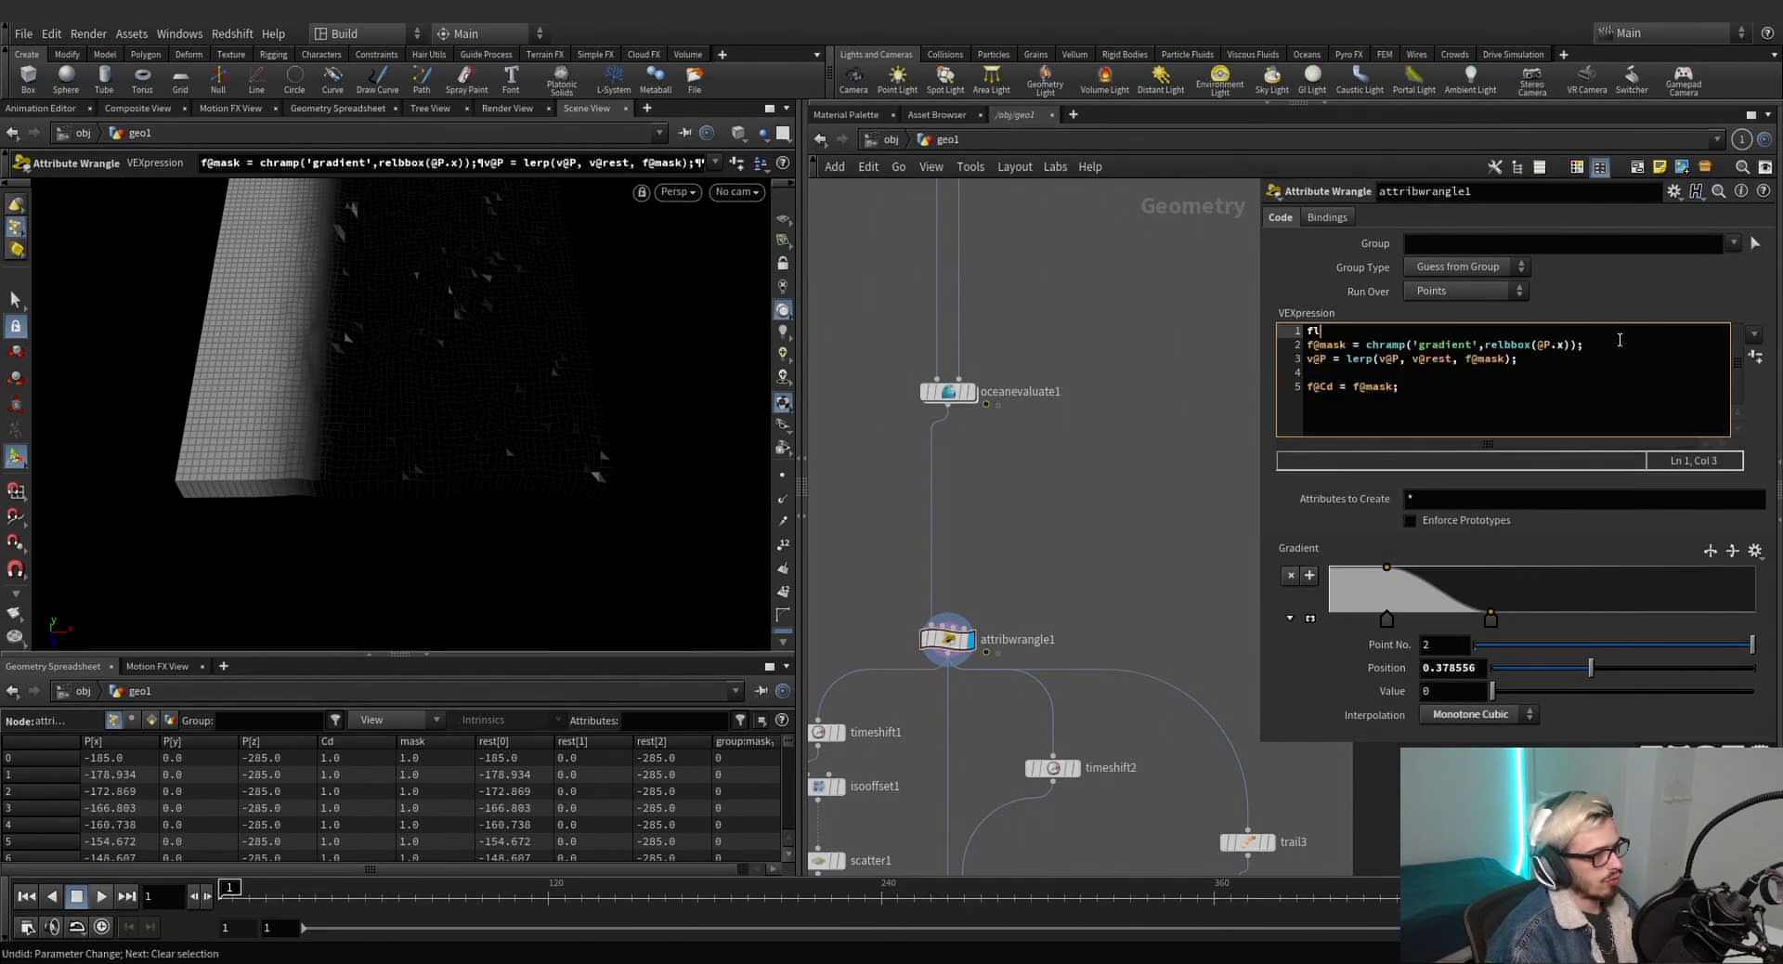
text(oat gradient)
key(Return)
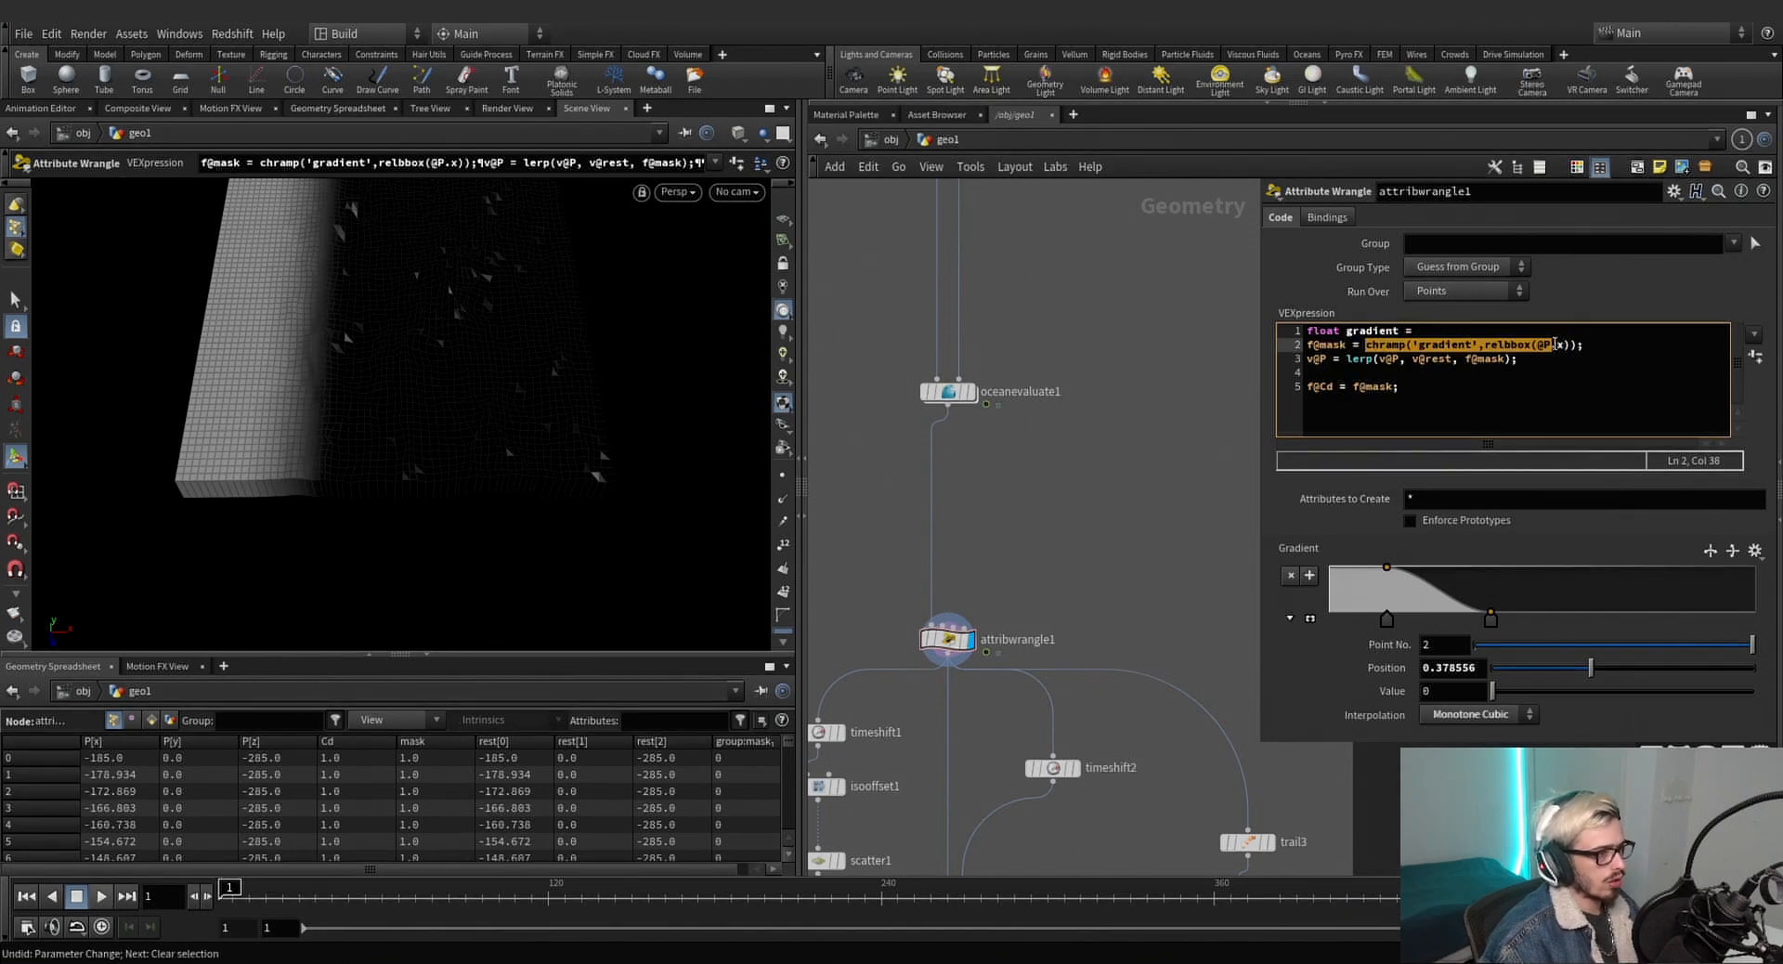
key(ctrl+x)
click(1429, 333)
key(ctrl+v)
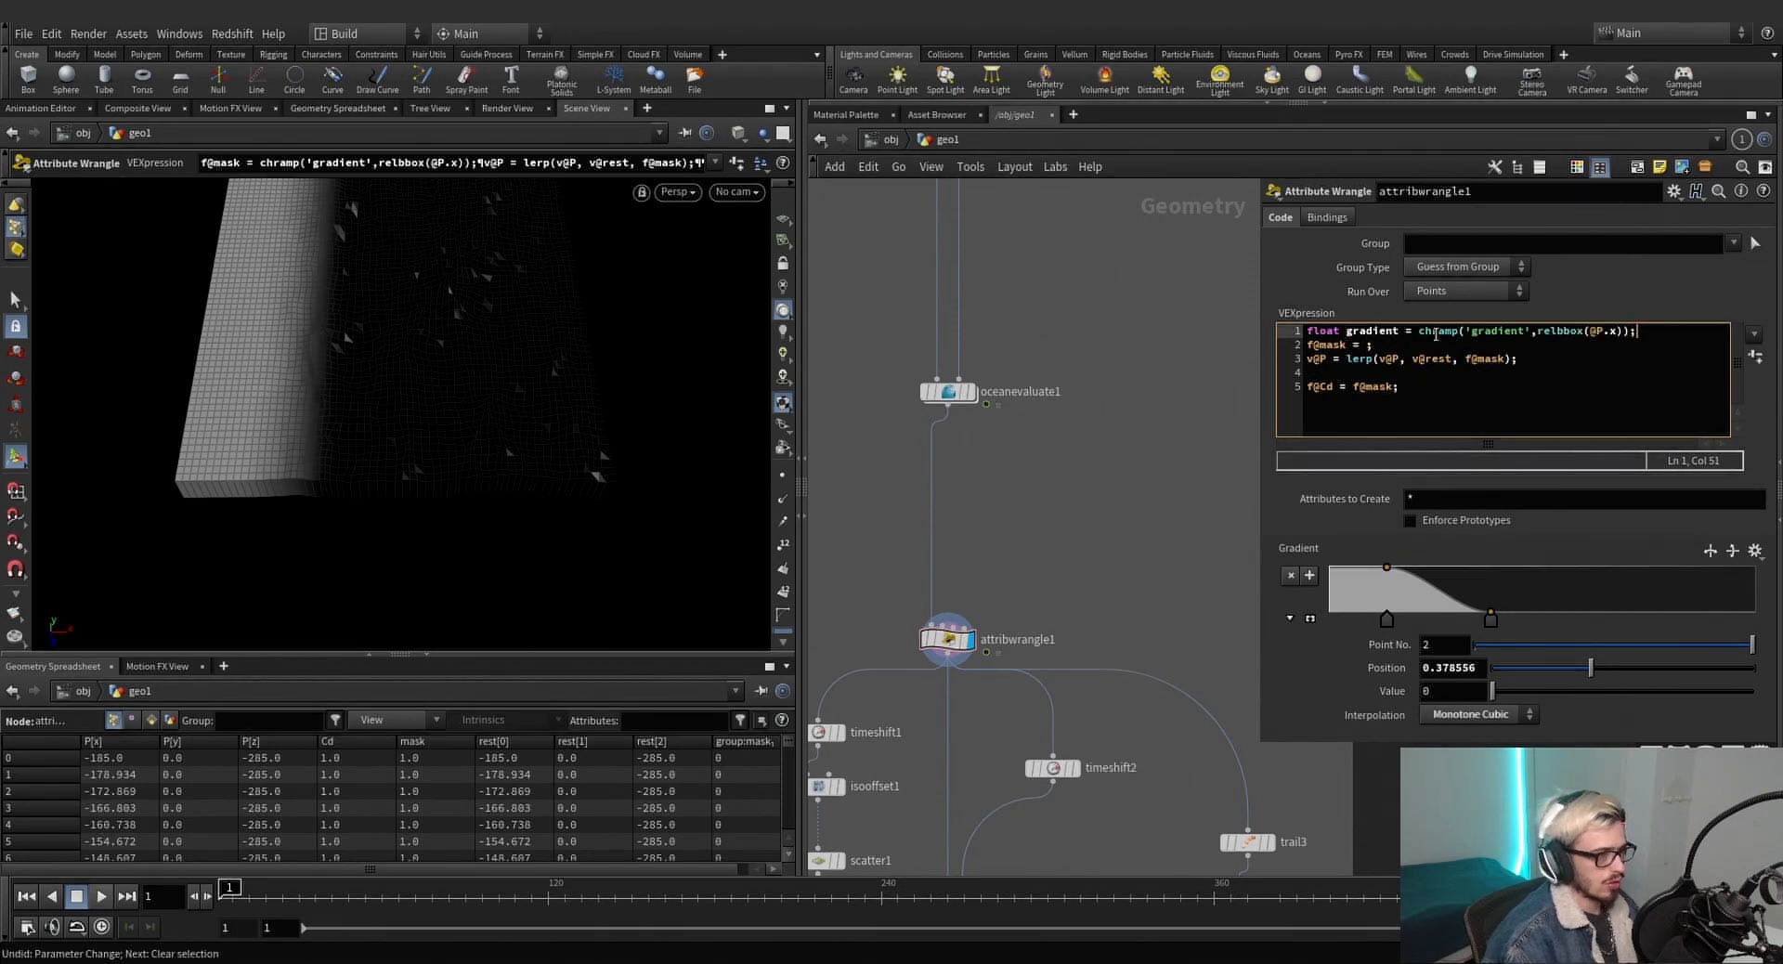
click(1368, 345)
text(gradie)
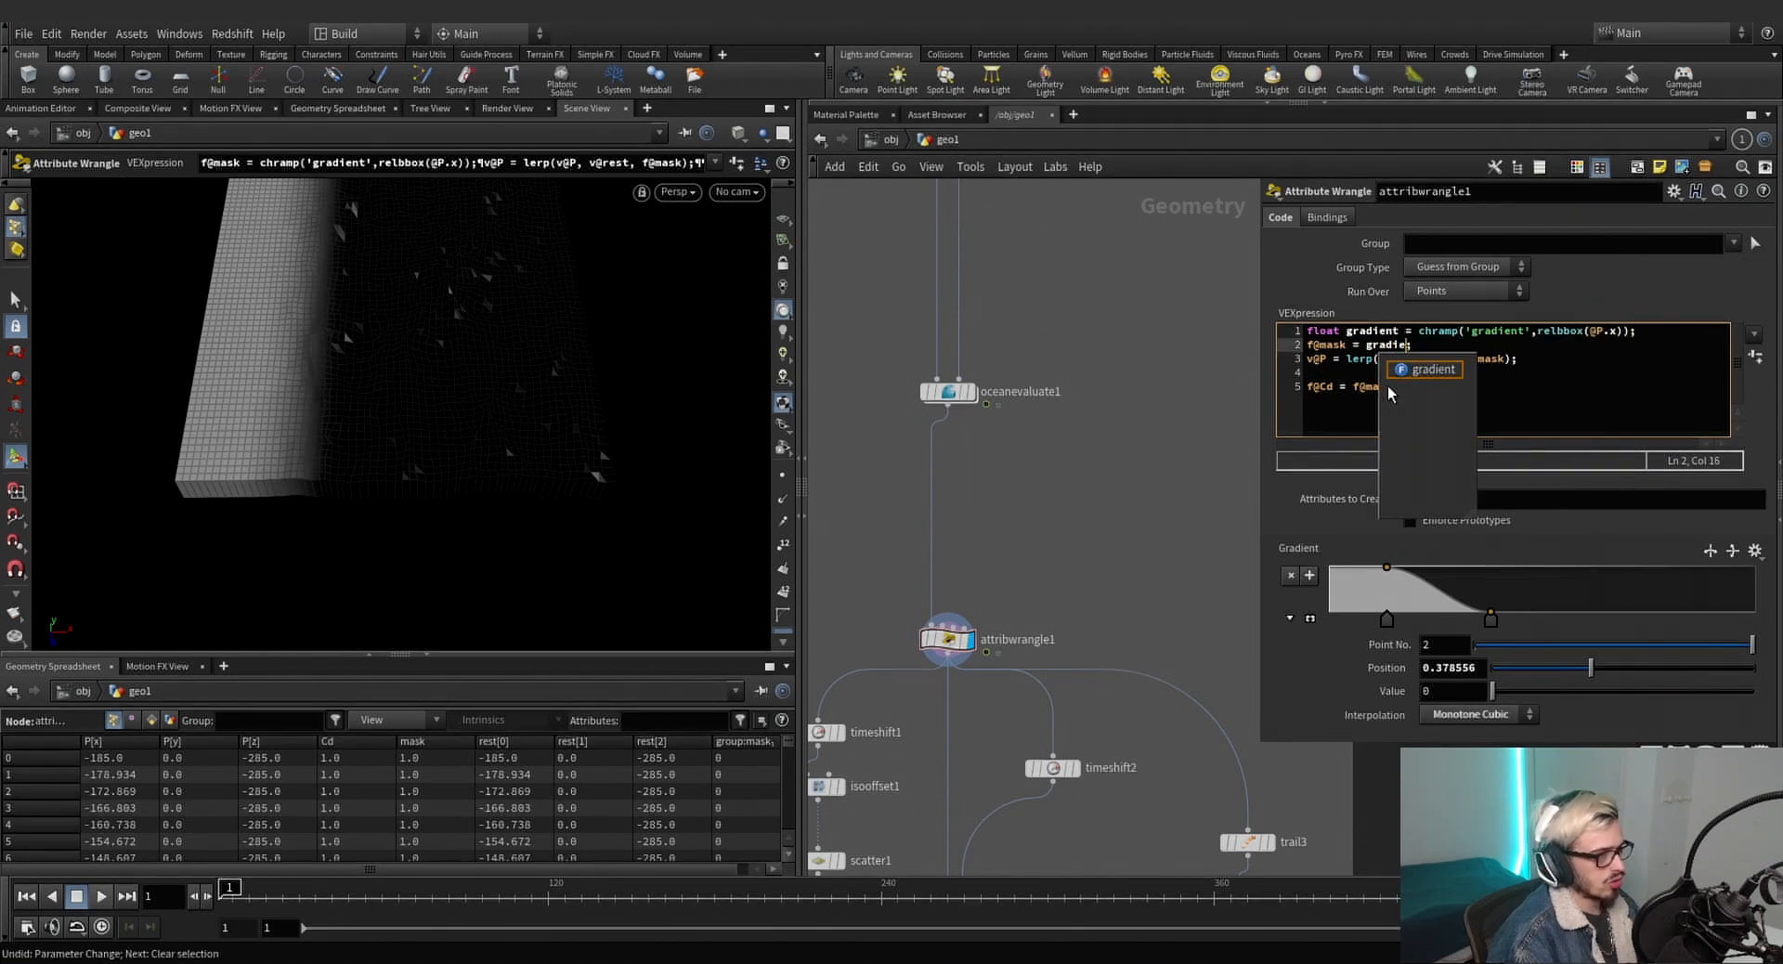
key(Return)
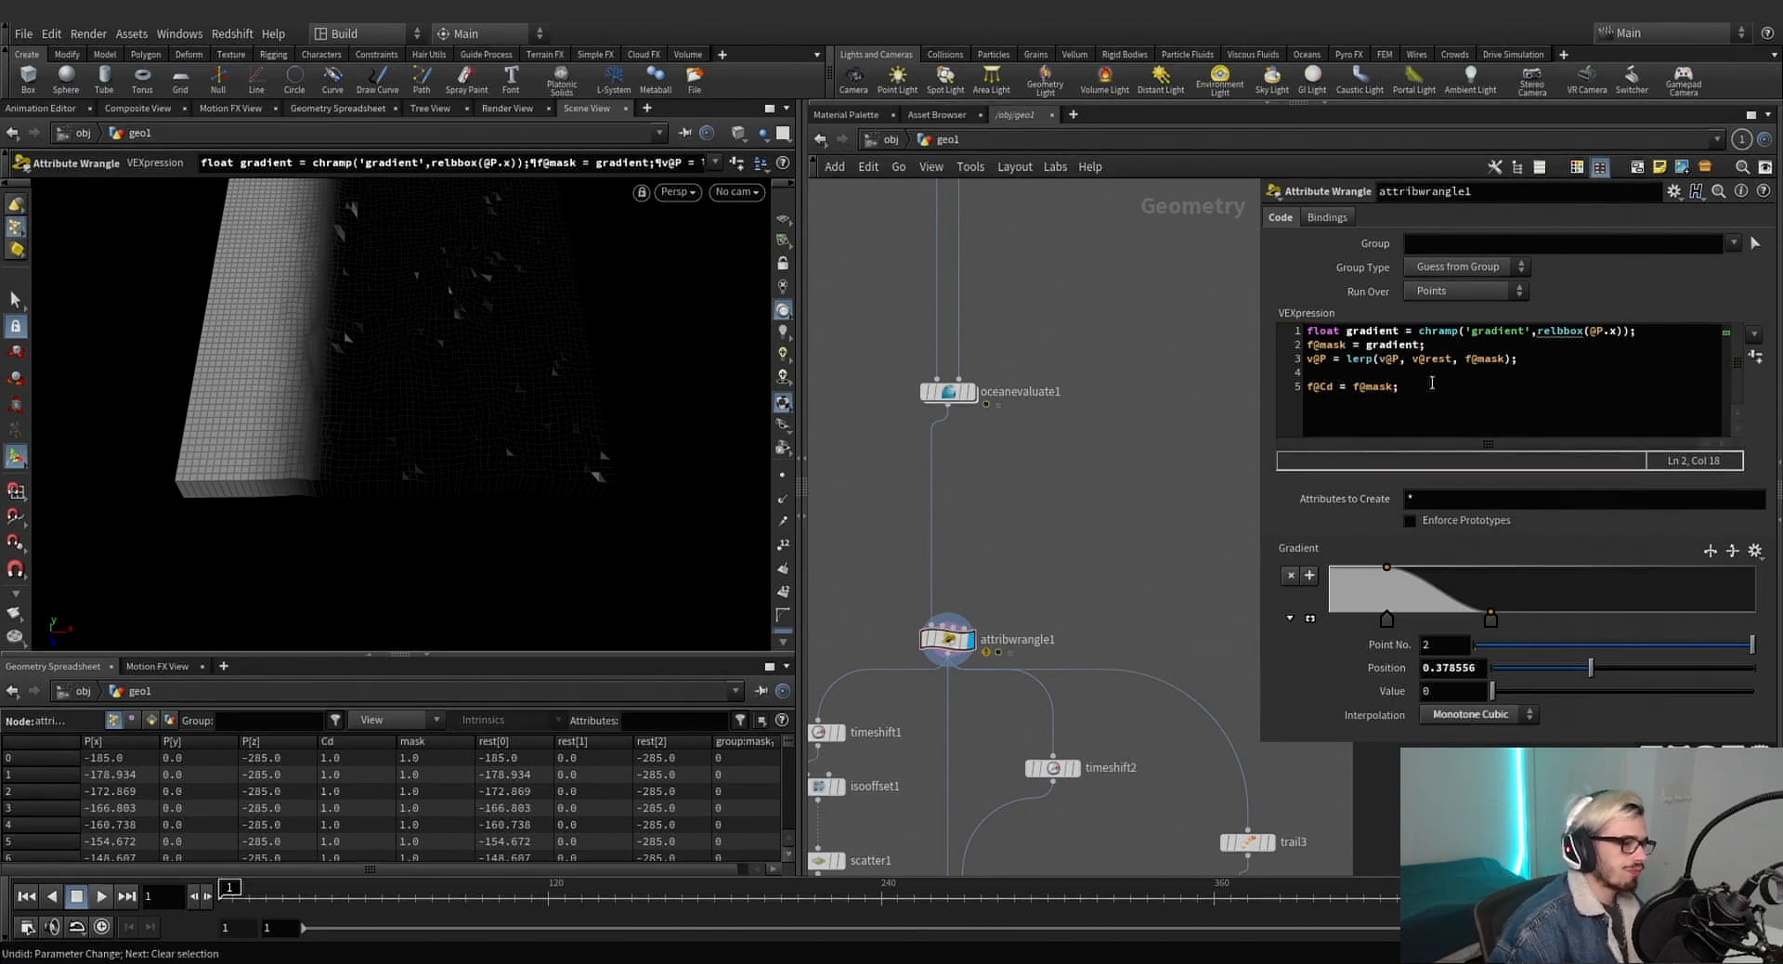
Remove the gradient assignment from the mask line in attribwrangle1, leaving only "f@mask;".
click(1346, 345)
drag(1366, 345, 1421, 347)
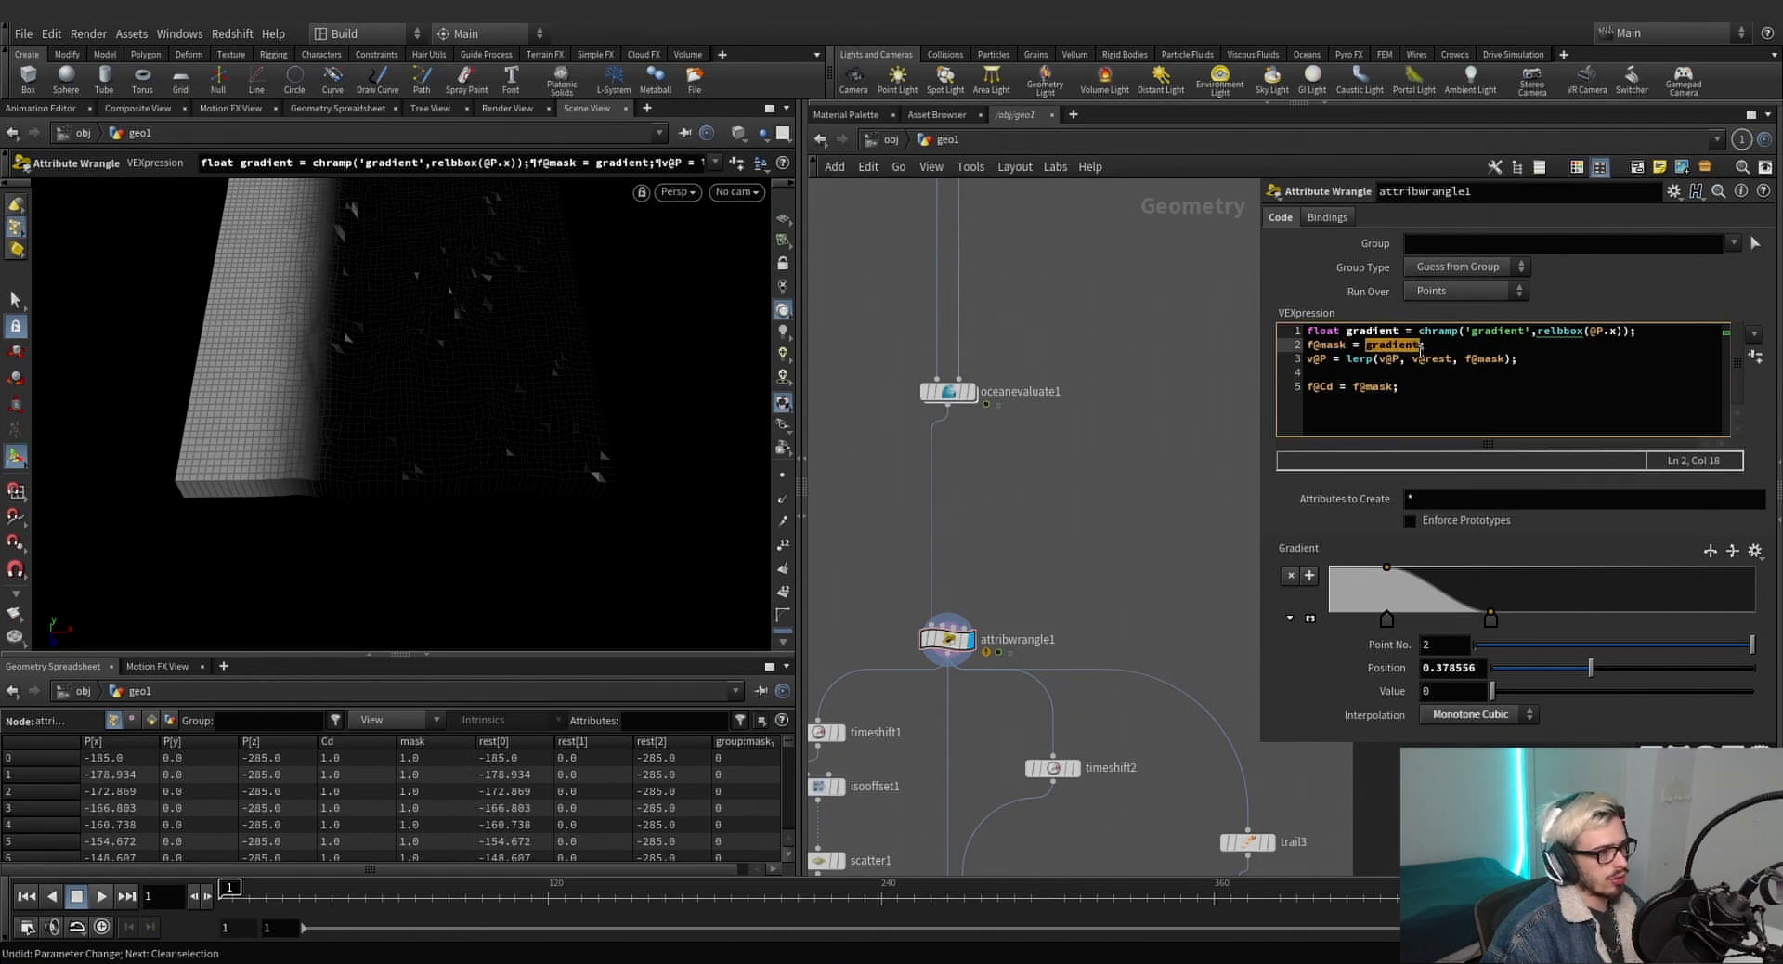
click(1057, 517)
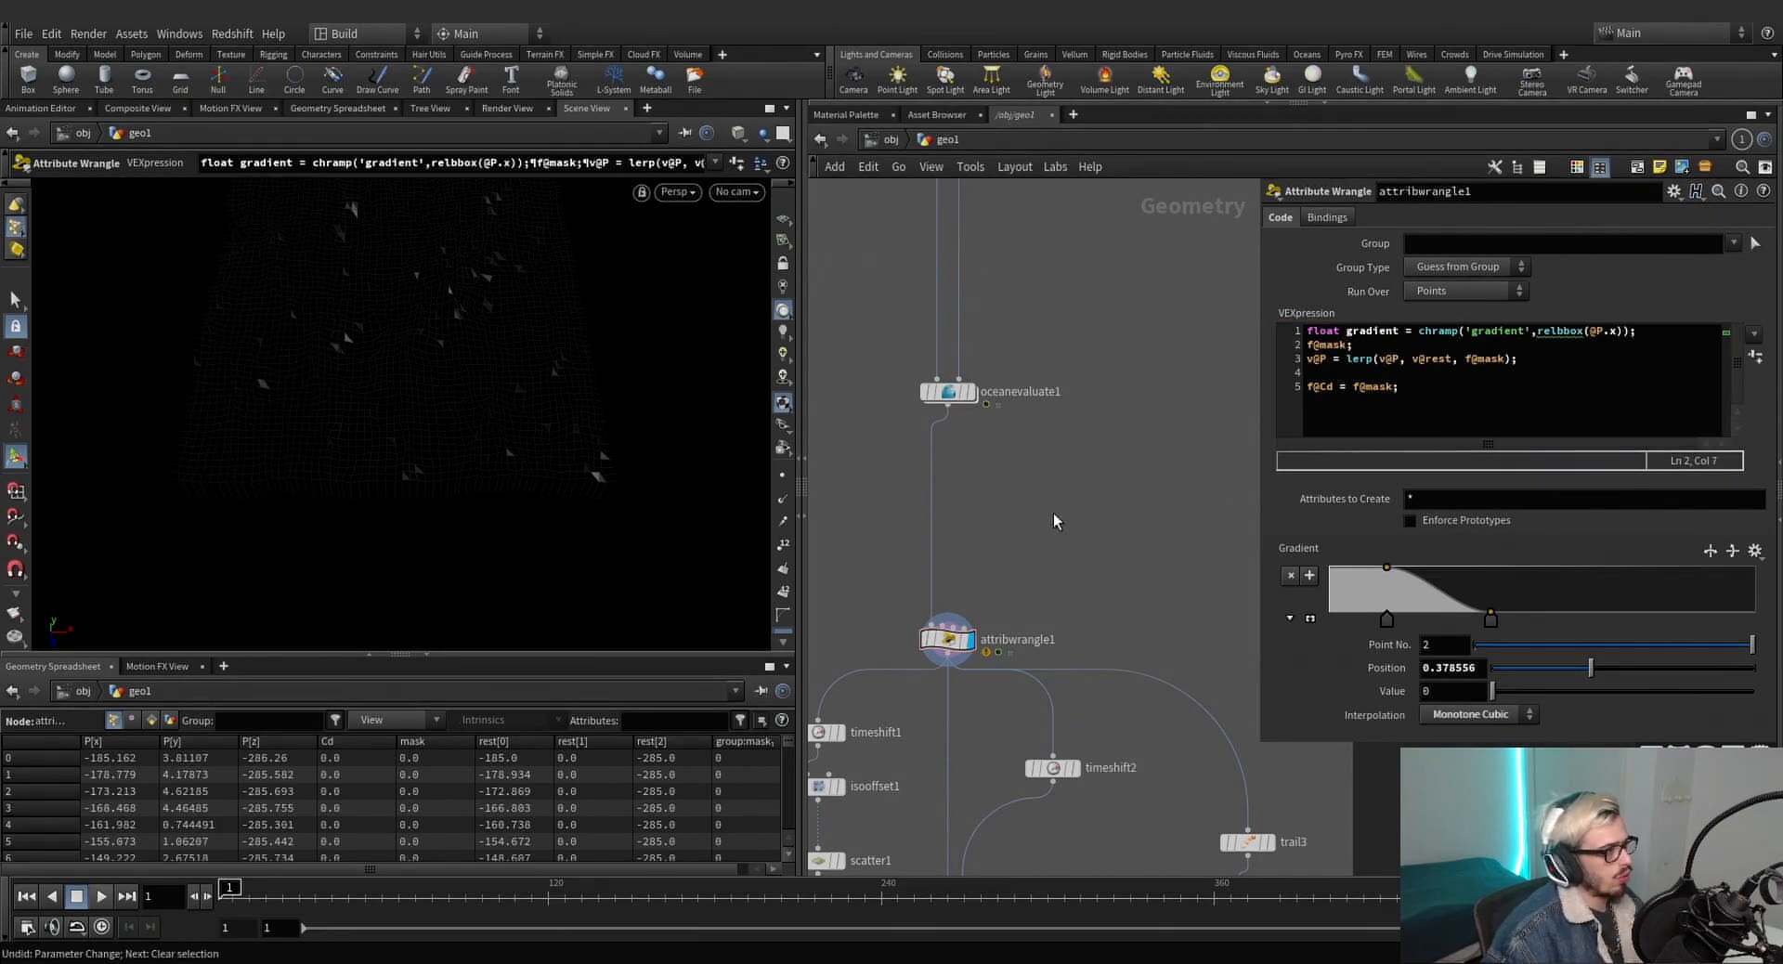
Set f@mask to 1 in attribwrangle2 and display attribwrangle1 to check the incoming wake mask.
scroll(1110, 510, down, 5)
middle_drag(1110, 509, 1134, 649)
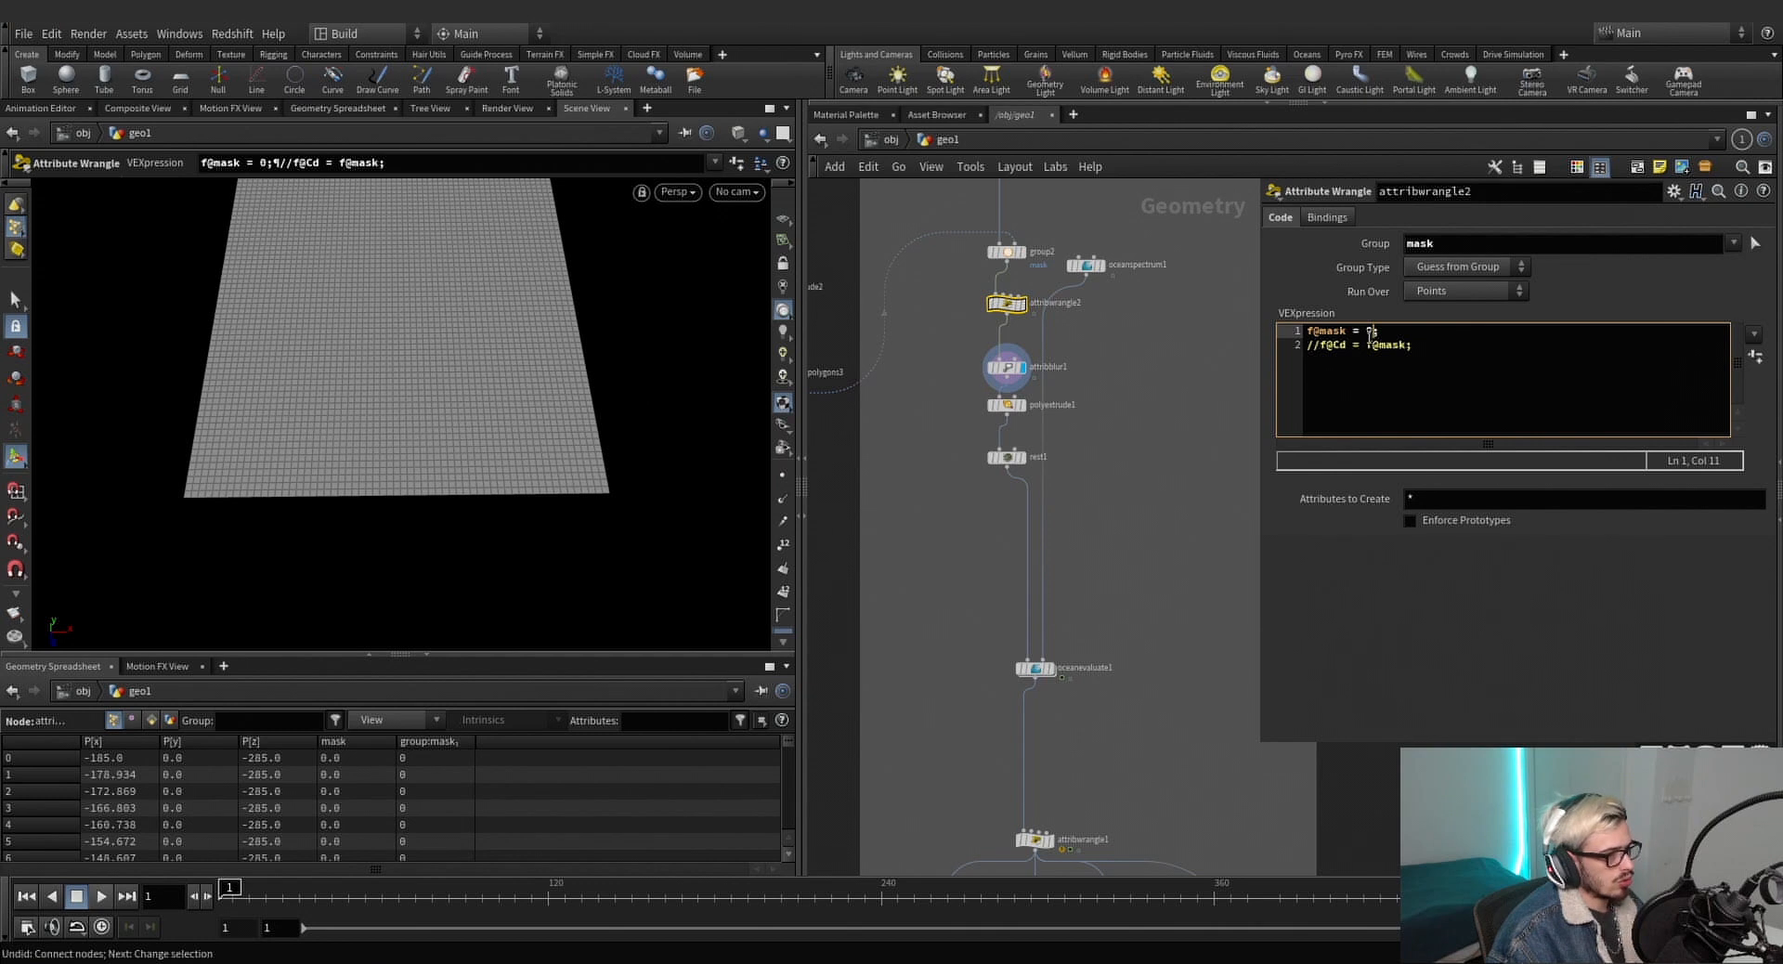
text(1)
click(1127, 493)
middle_drag(1079, 510, 1093, 411)
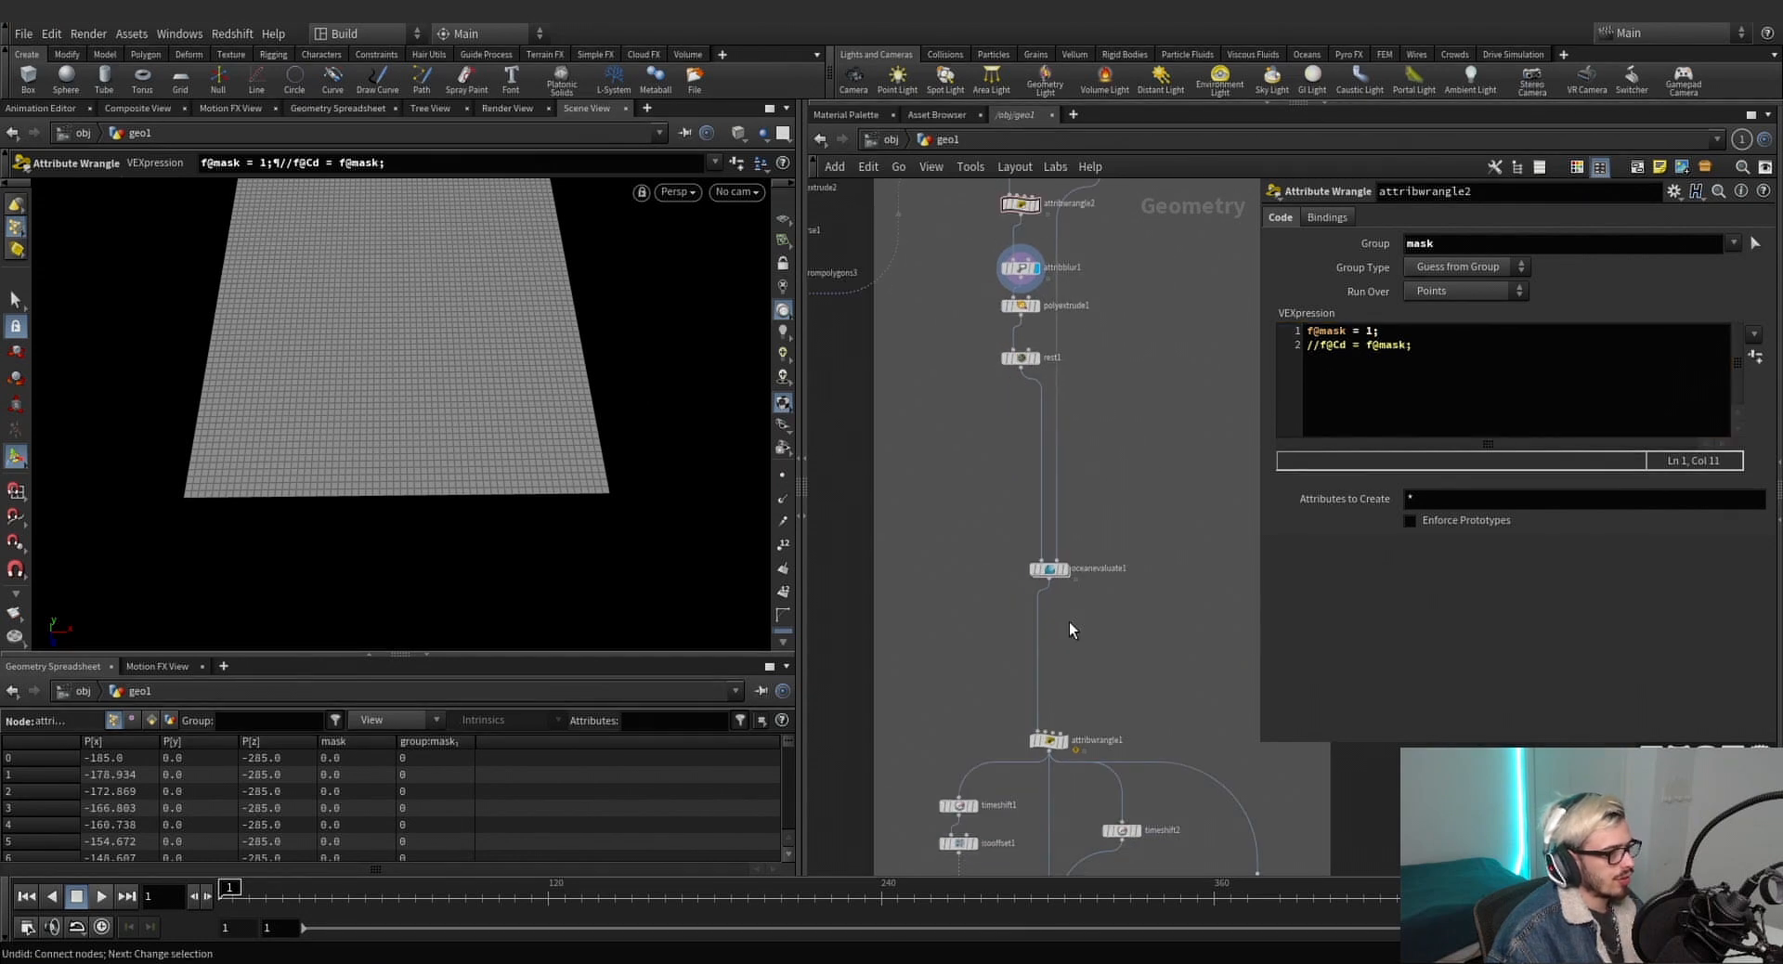
click(1063, 740)
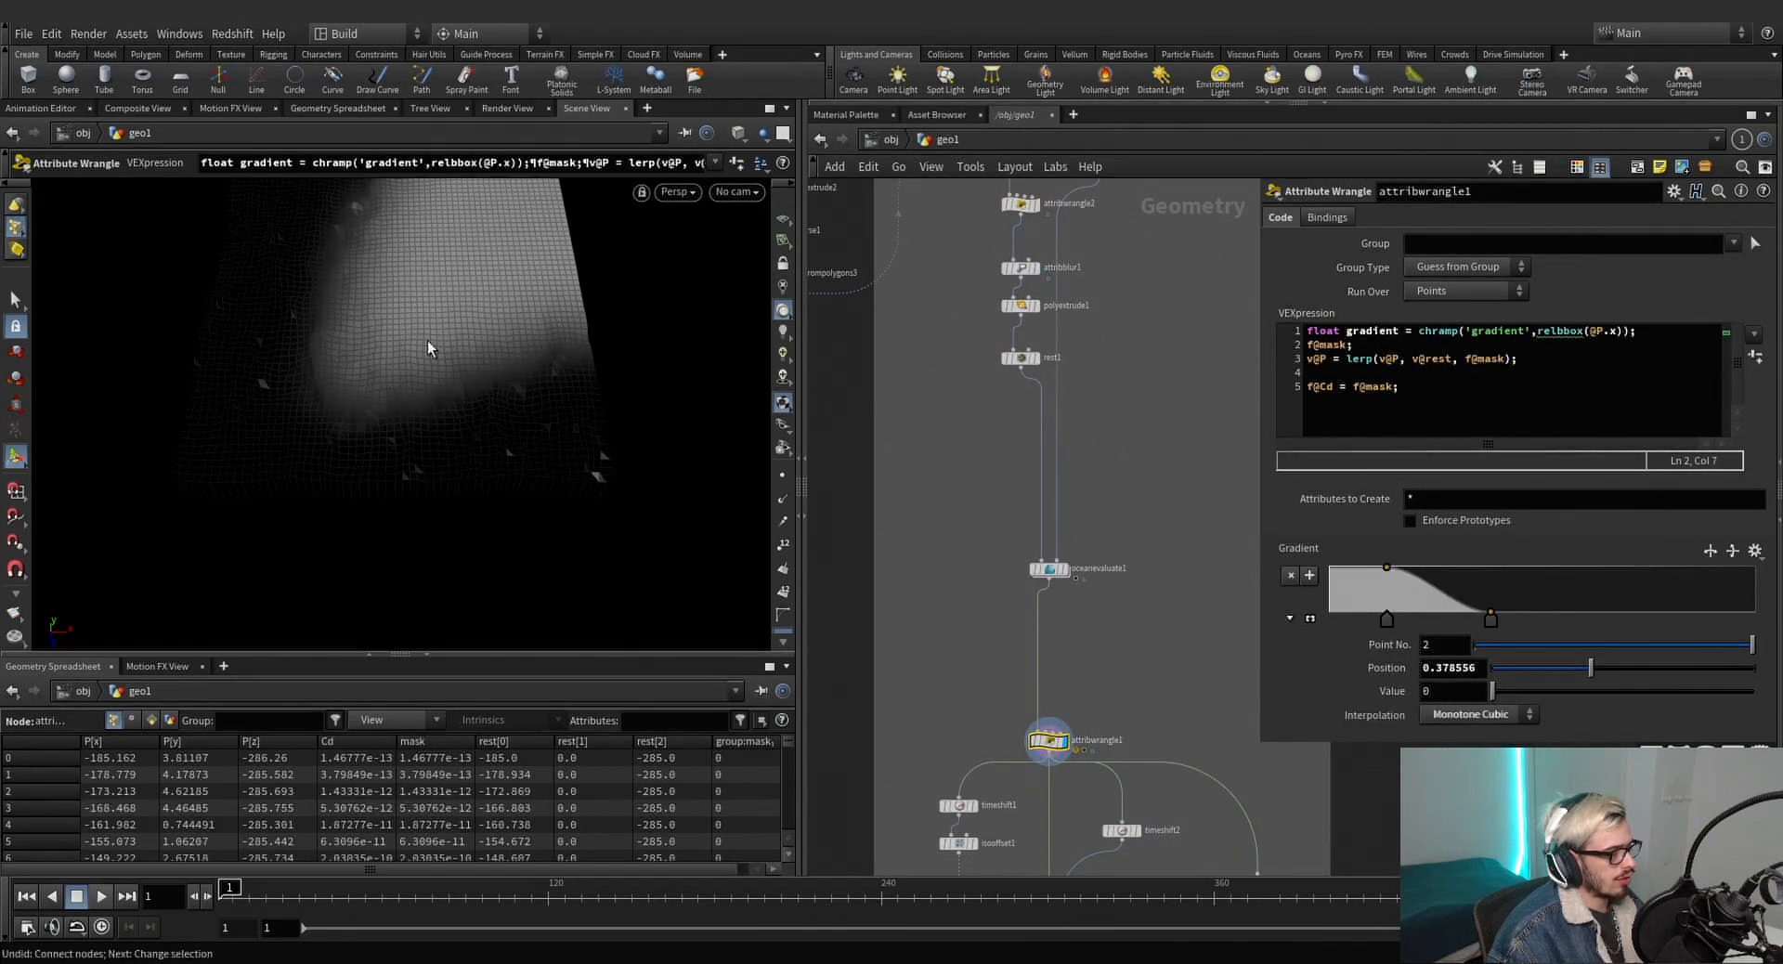
alt+drag(428, 342, 402, 402)
key(Return)
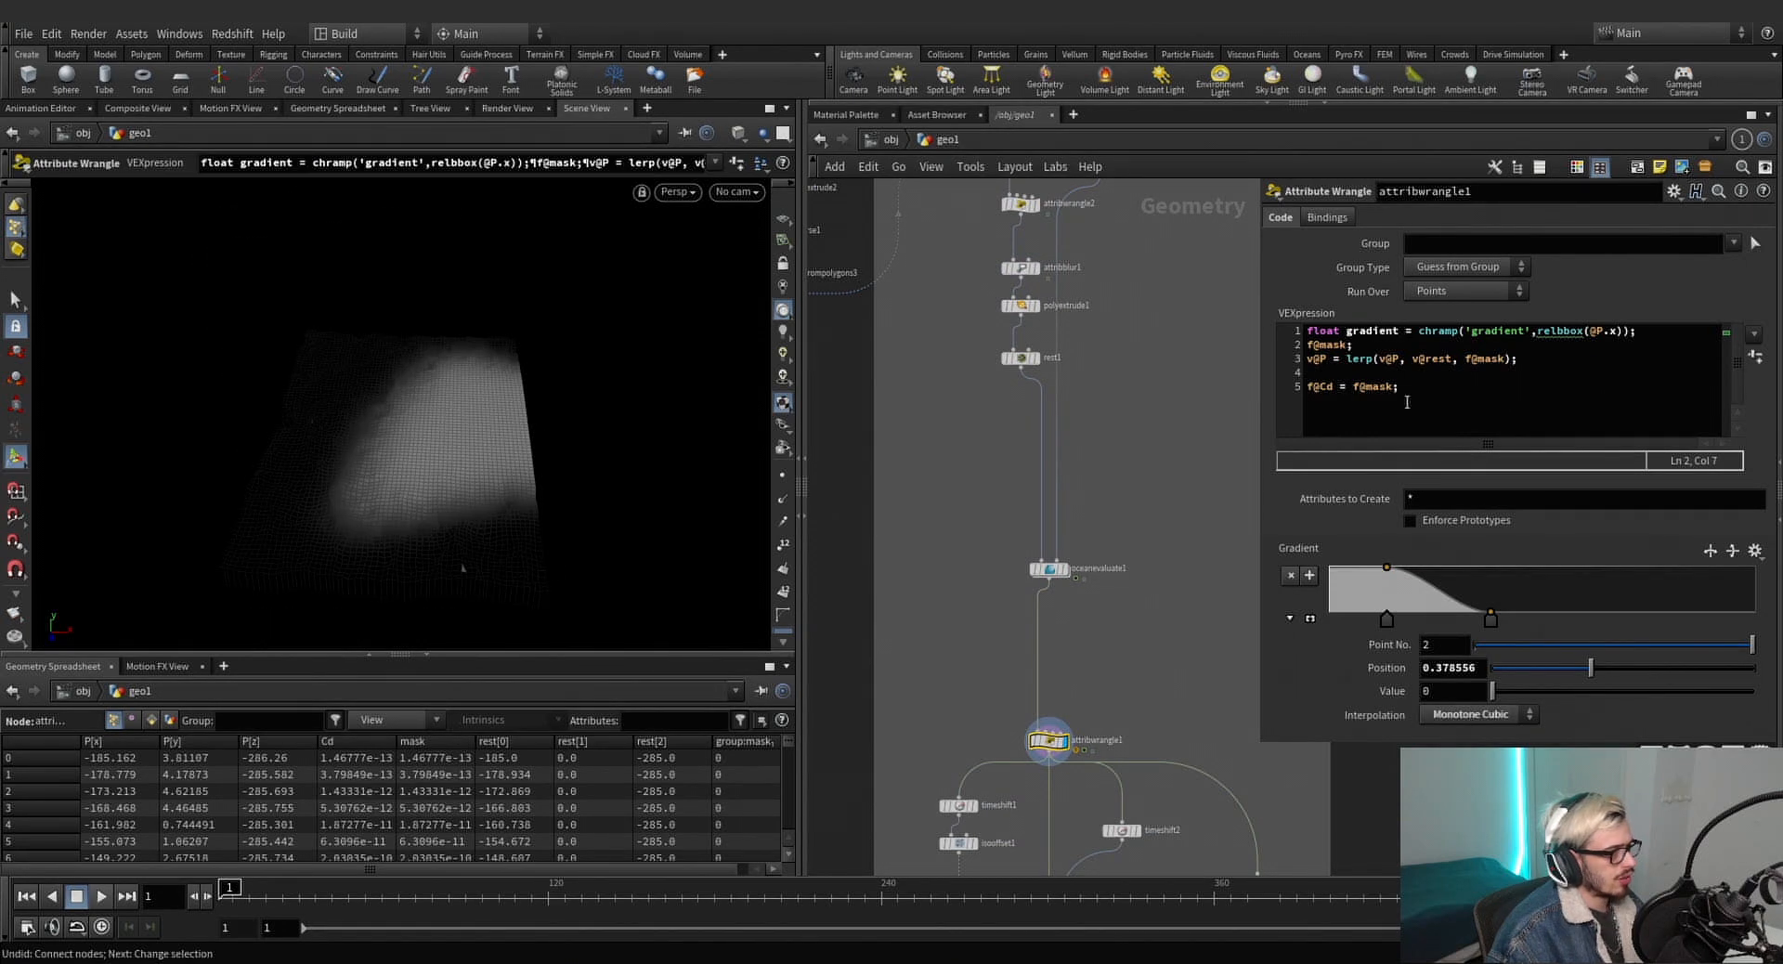
Change the mask line in attribwrangle1 to "f@mask *= gradient;" so the incoming mask is multiplied by the ramp.
click(1354, 346)
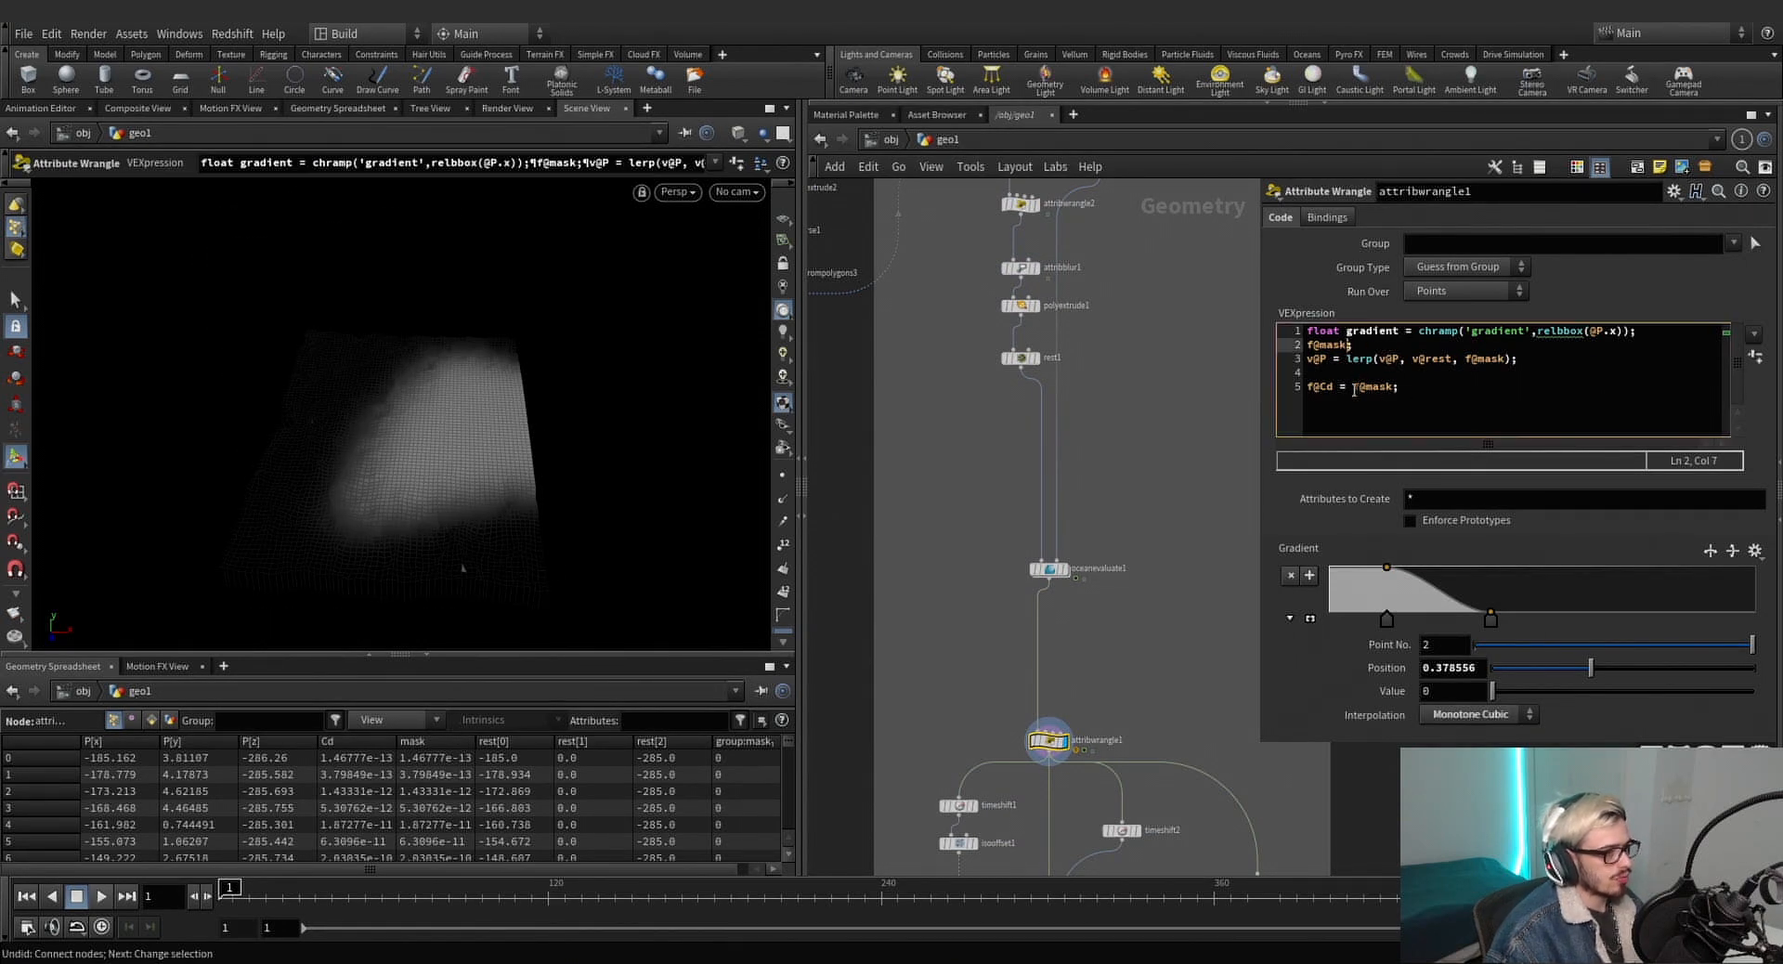
text(=)
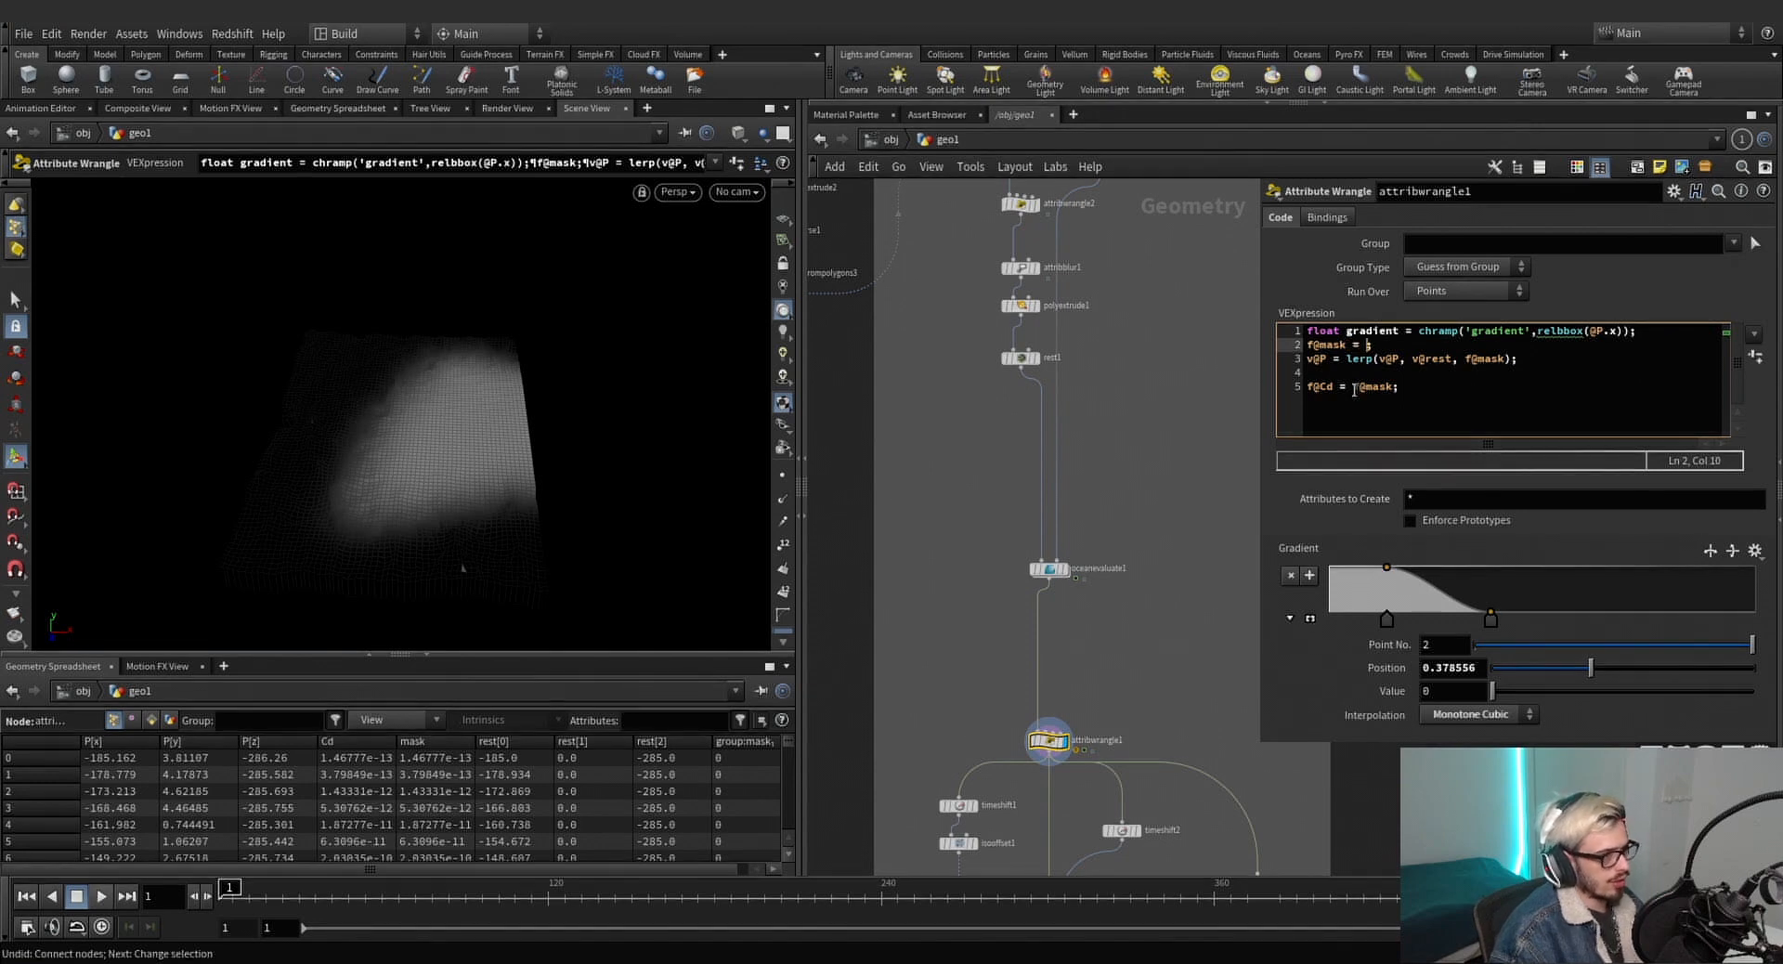
key(BackSpace)
key(BackSpace)
text(*=)
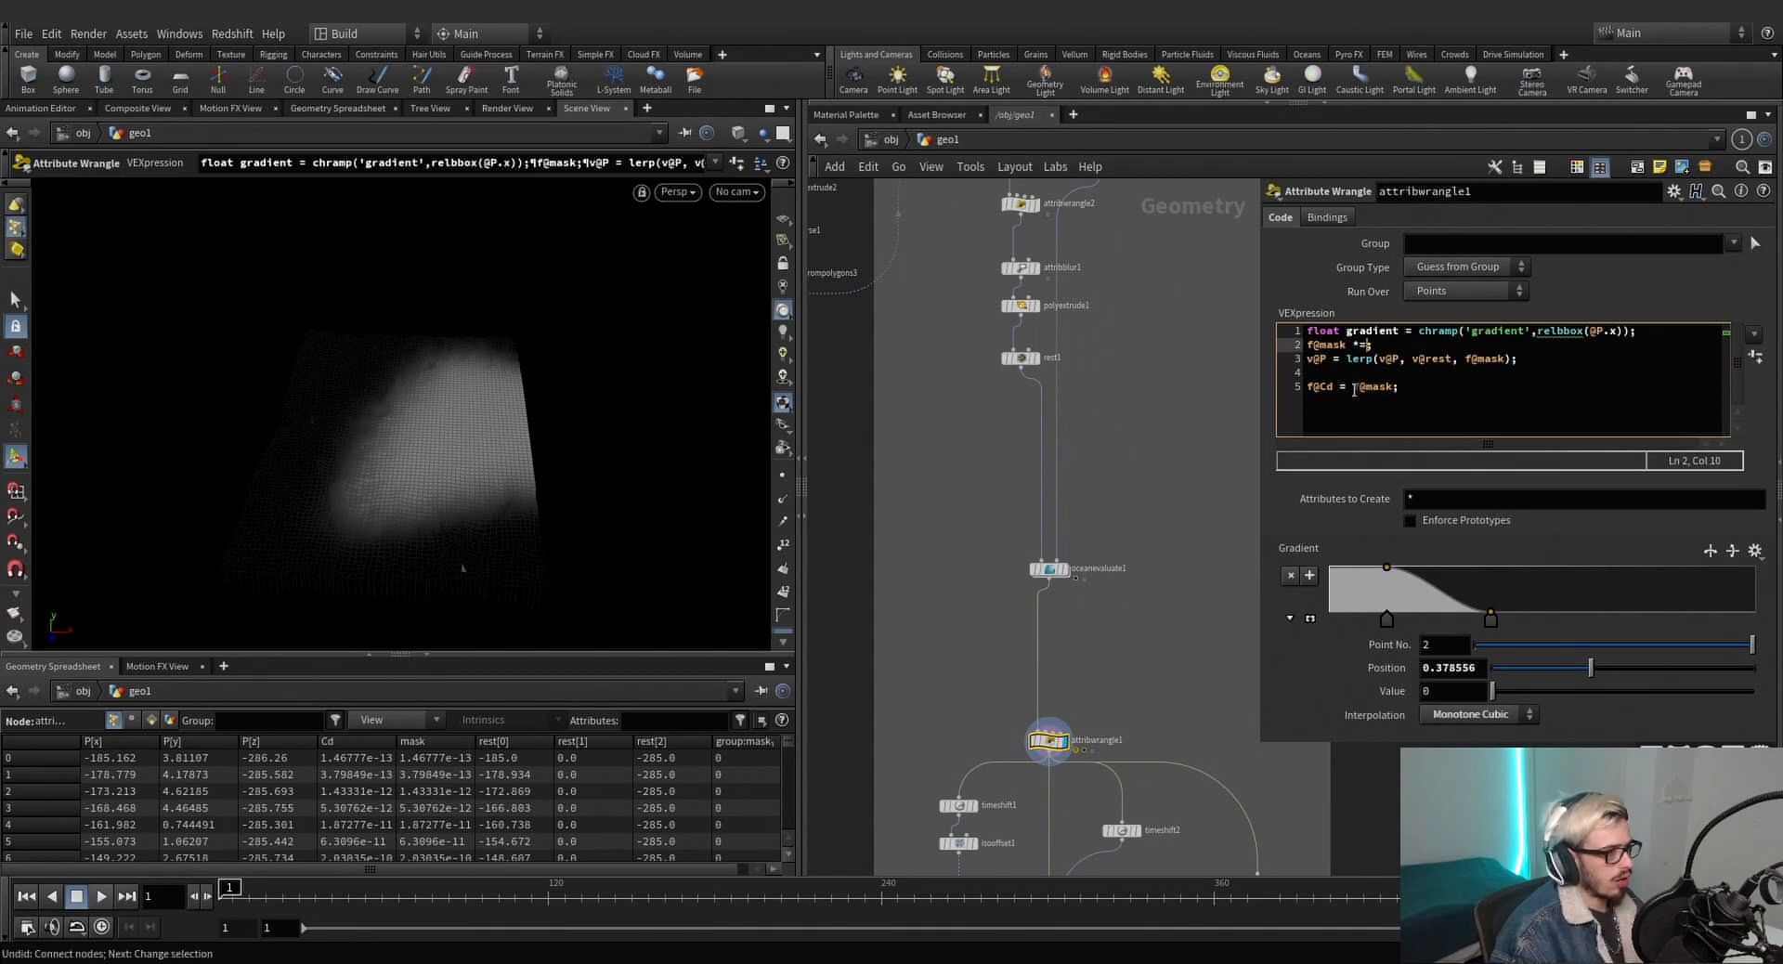
text( fit(gradient;)
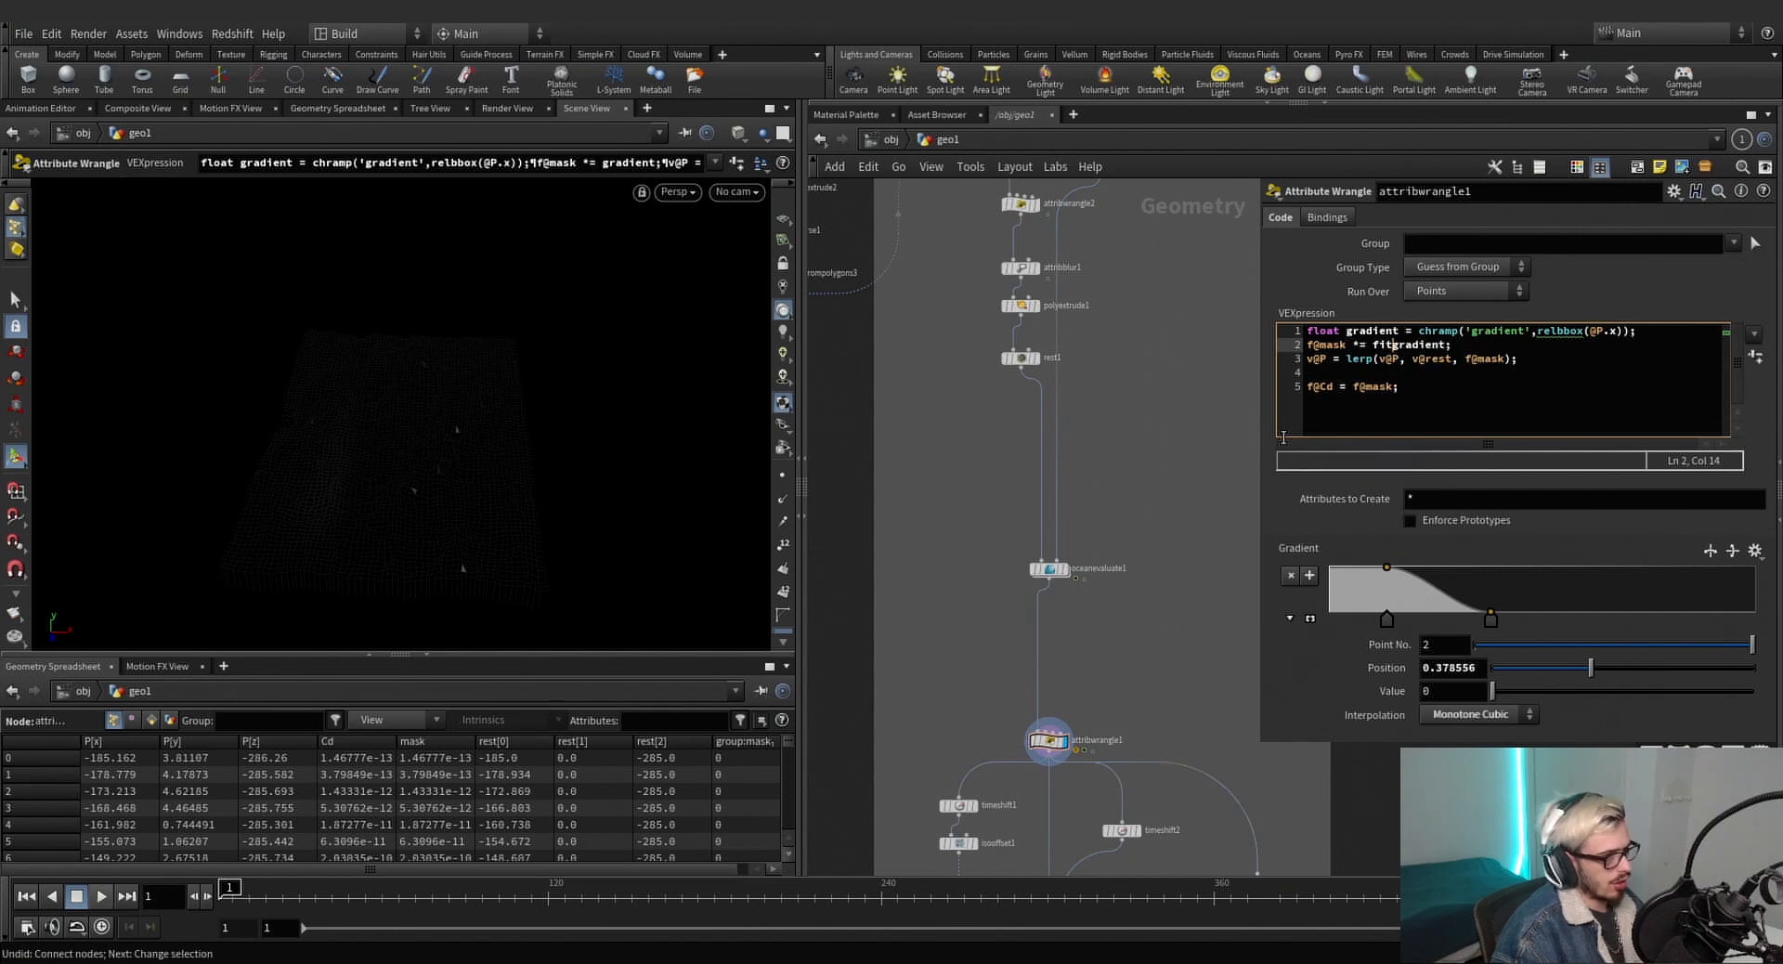
Invert the gradient in the multiplication so the mask line reads "f@mask *= fit01(gradient,1,0);" and inspect the resulting mask.
key(ctrl+Left)
text(fit()
key(Right)
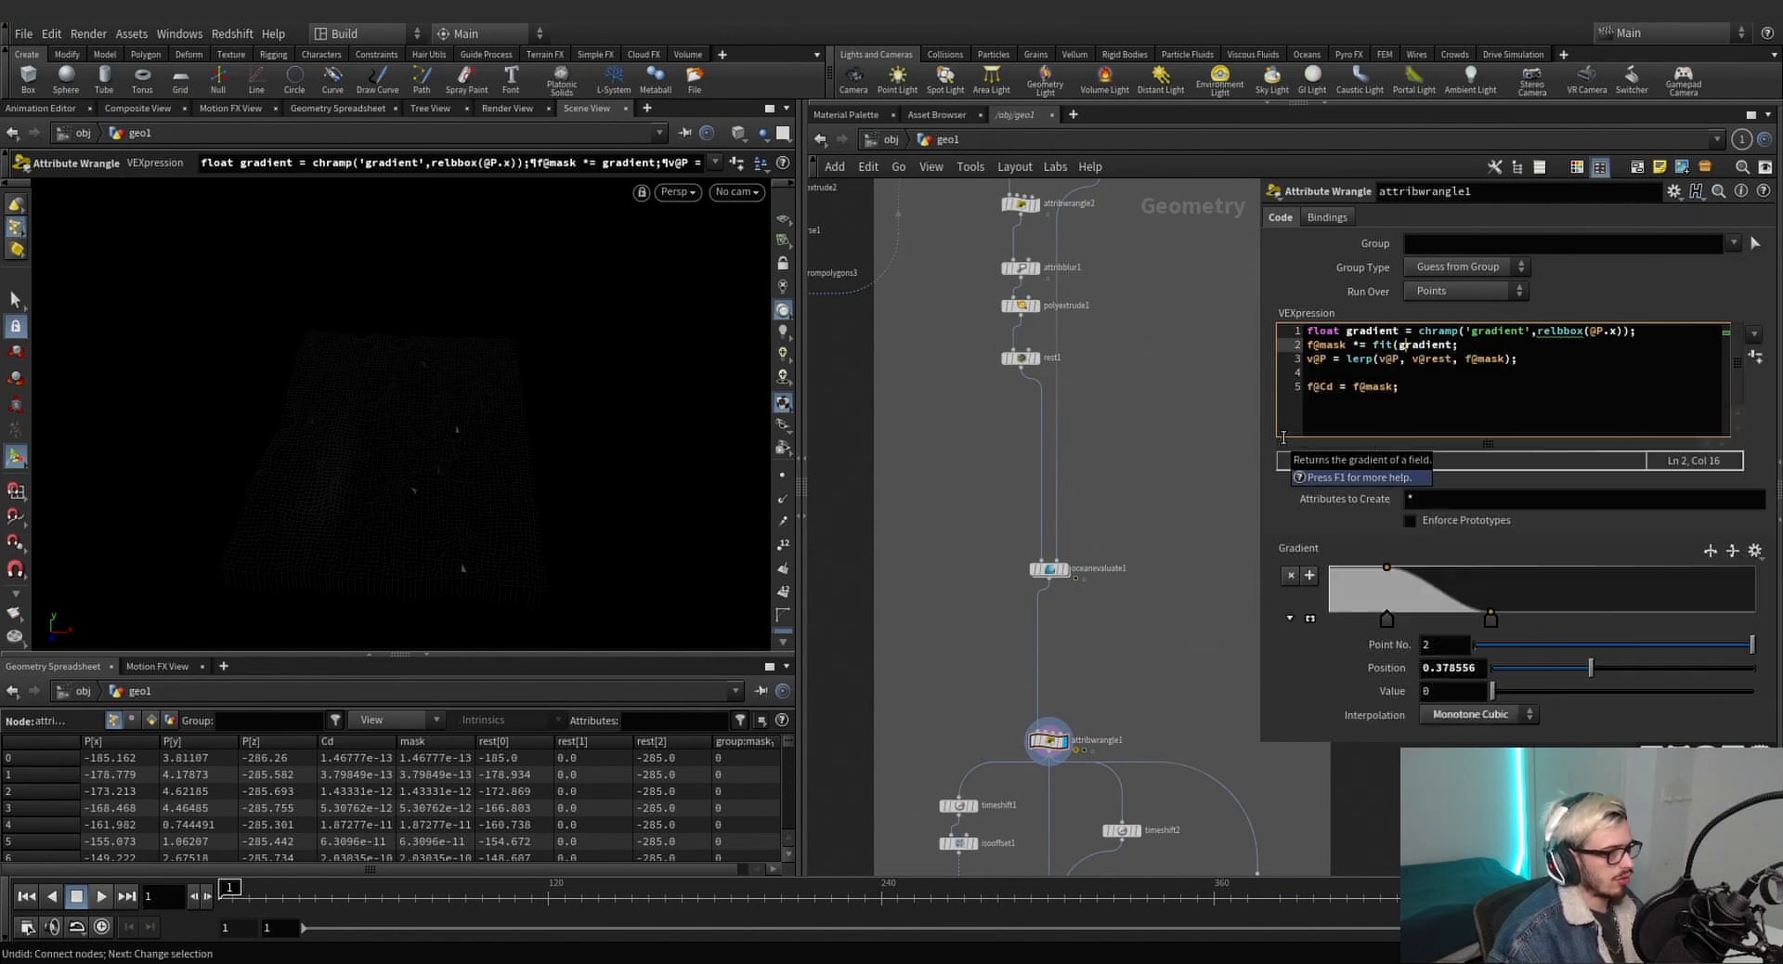
text())
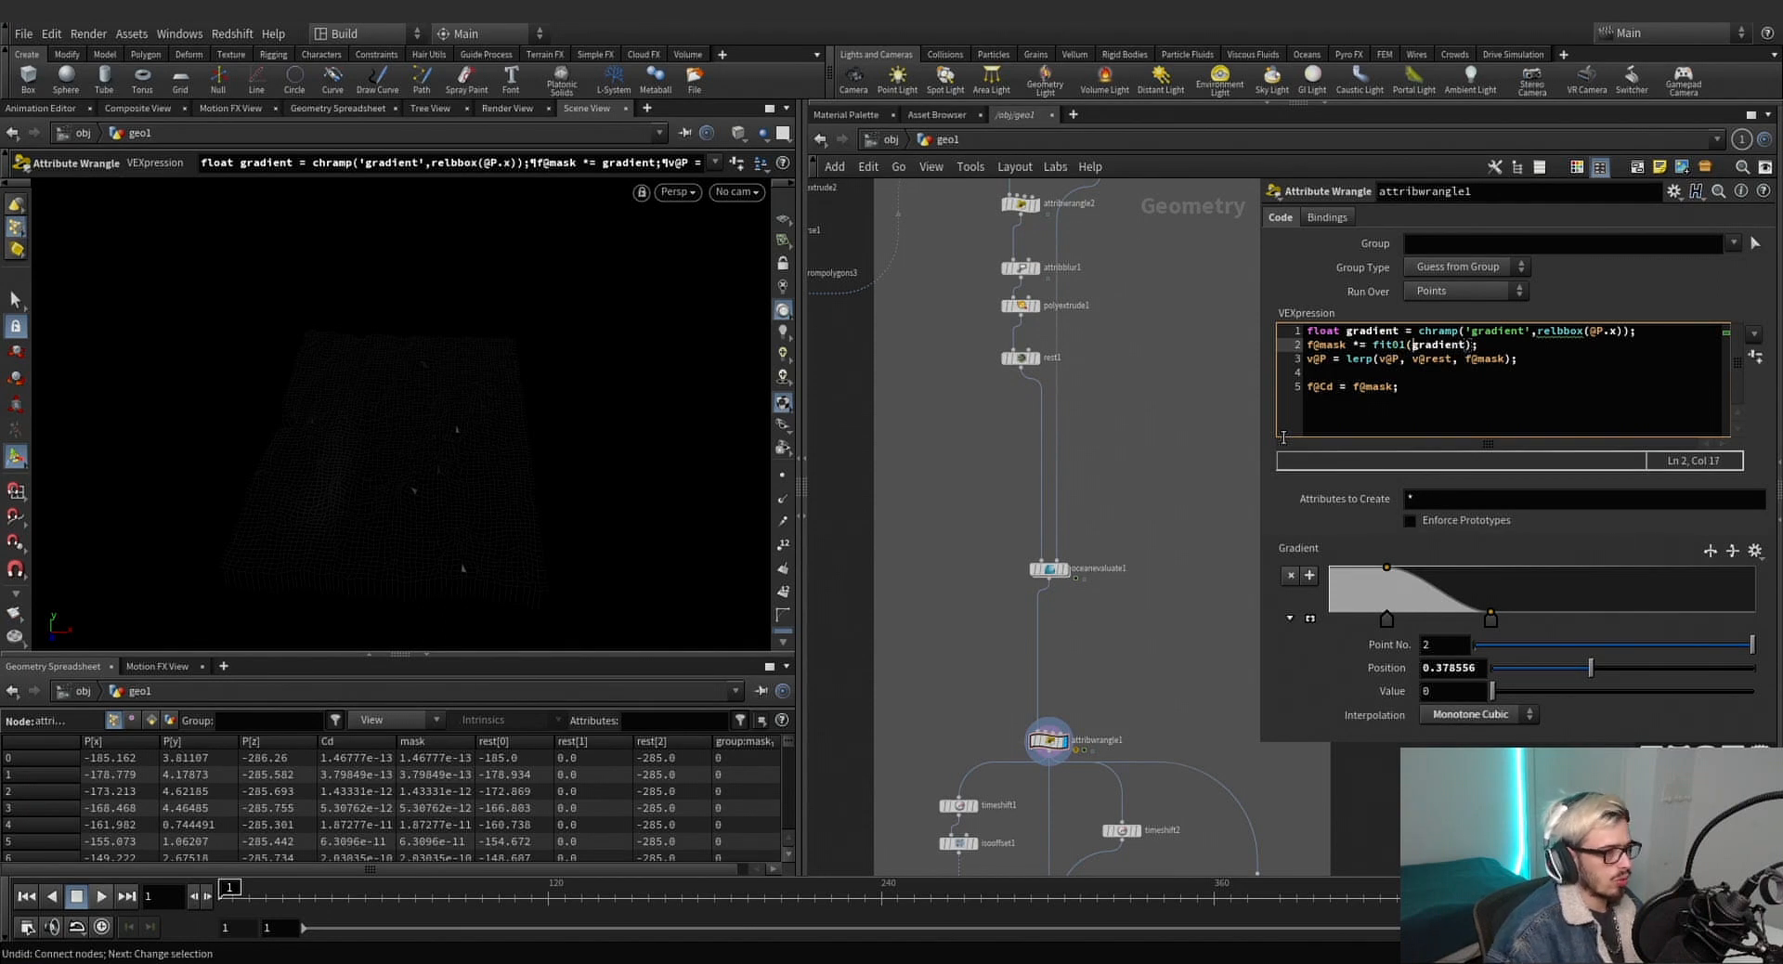
key(ctrl+Right)
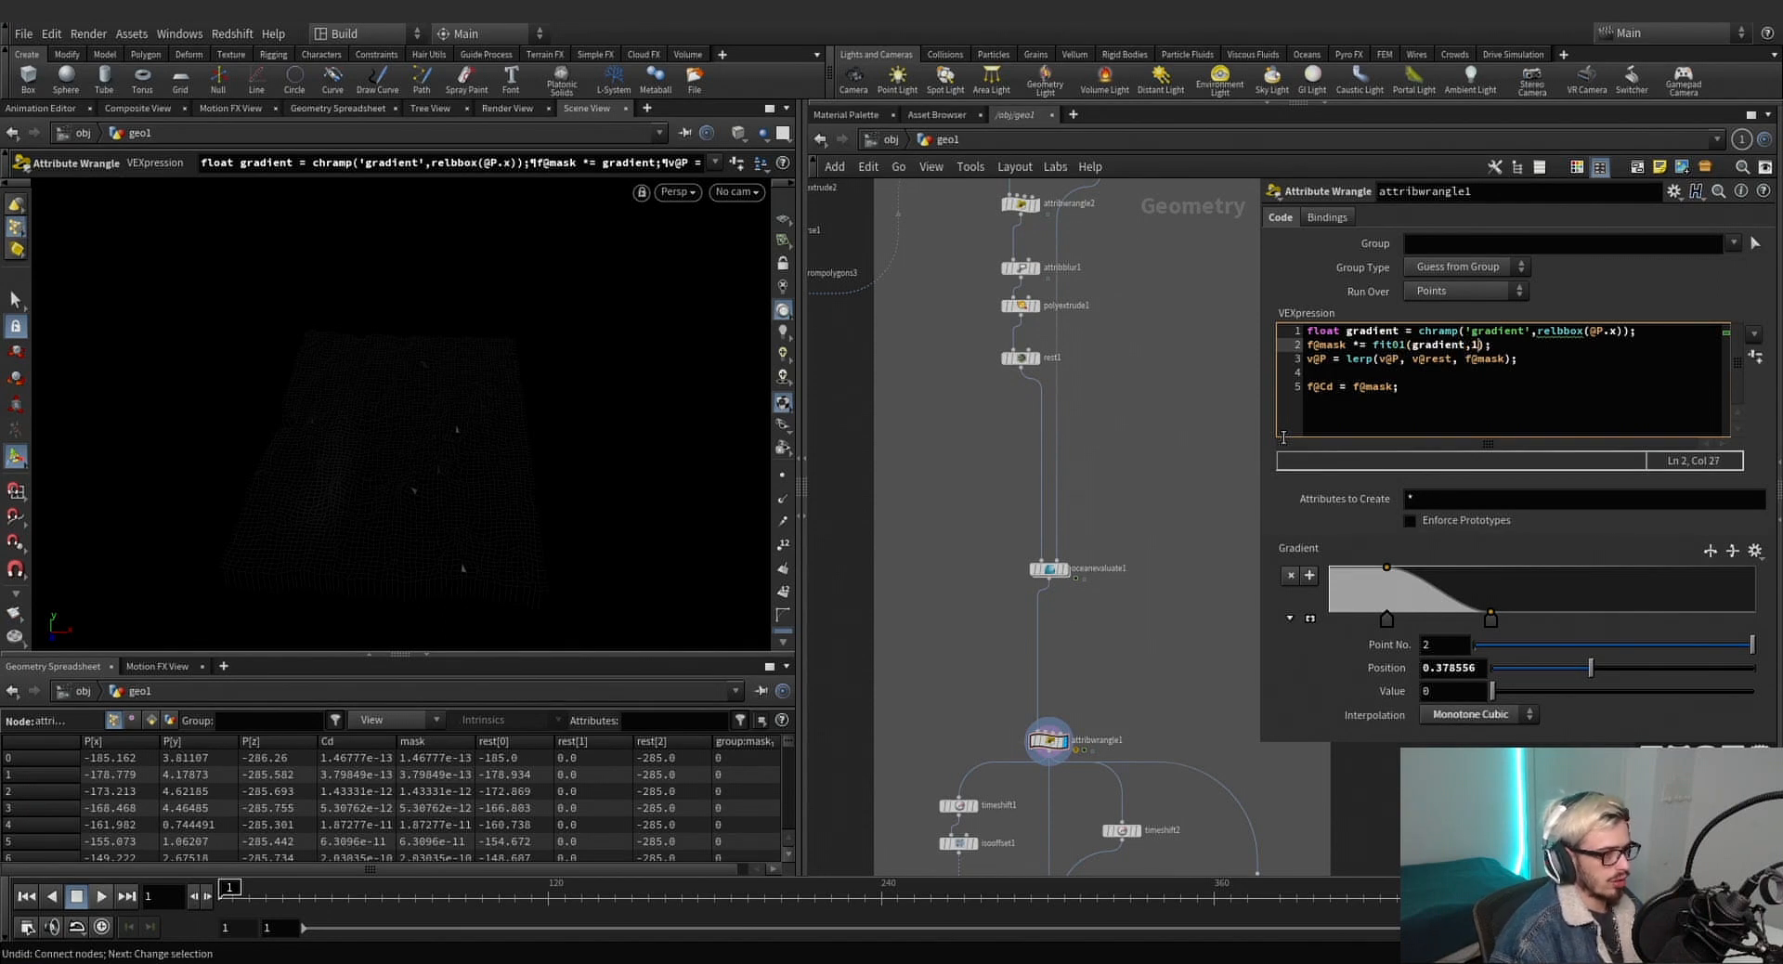
click(1123, 457)
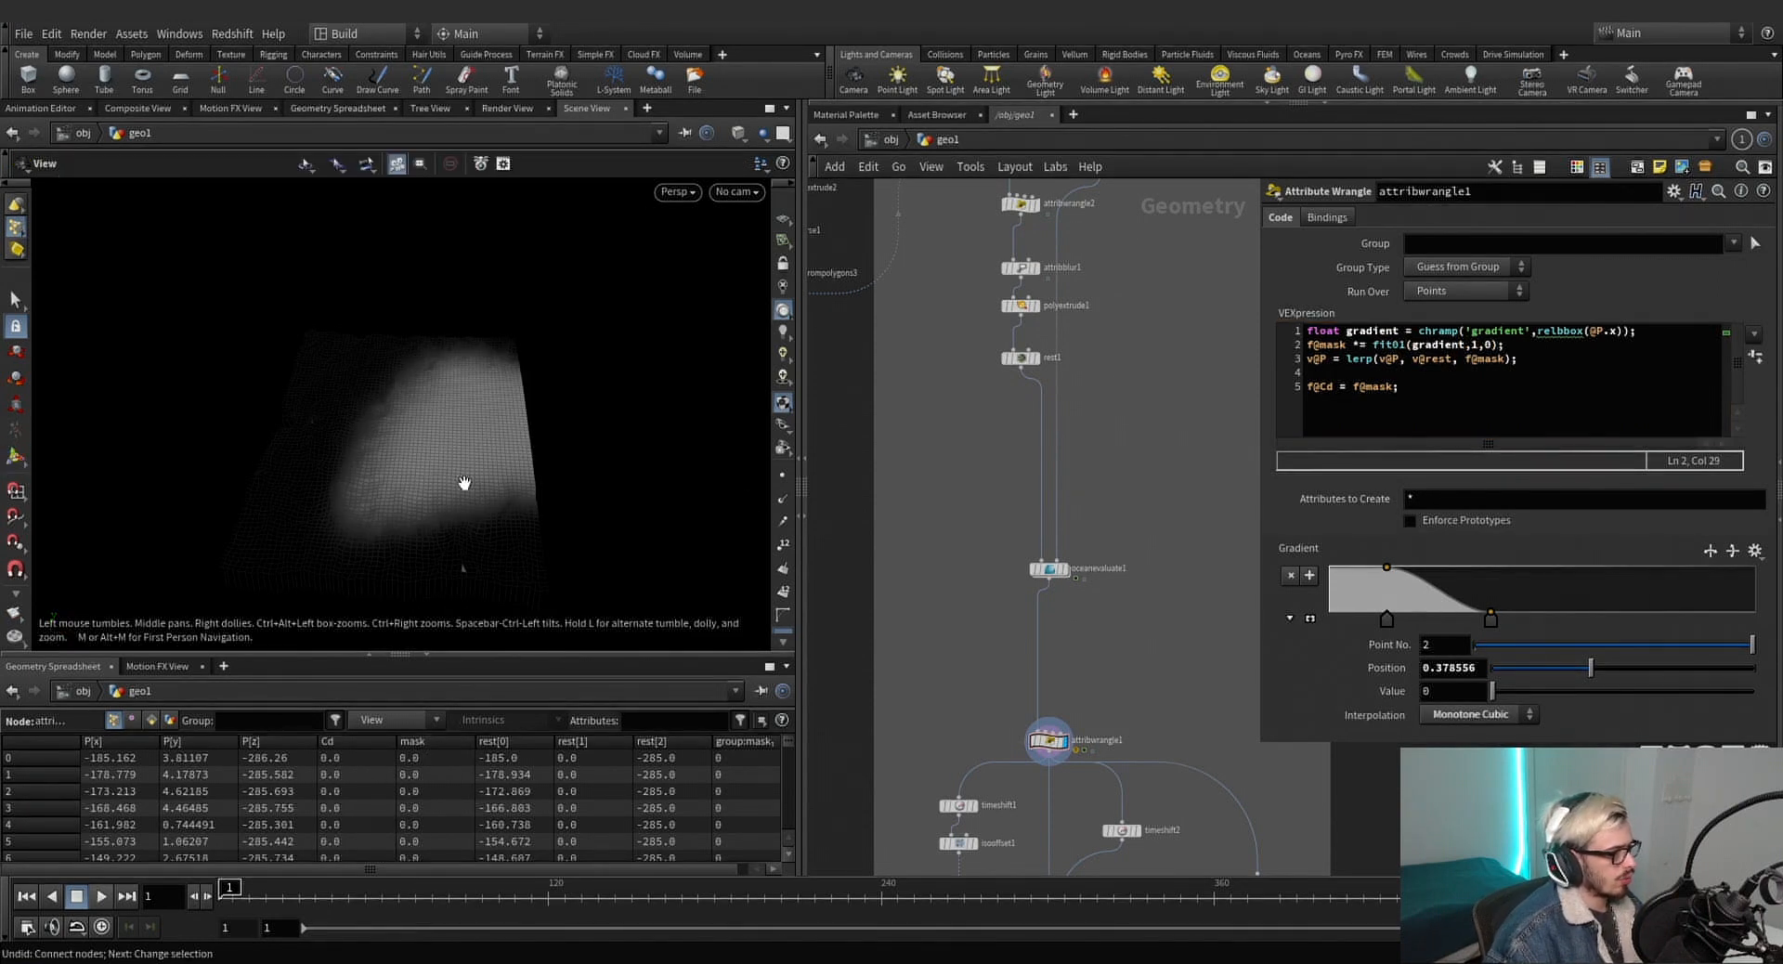
alt+drag(461, 481, 527, 826)
key(Return)
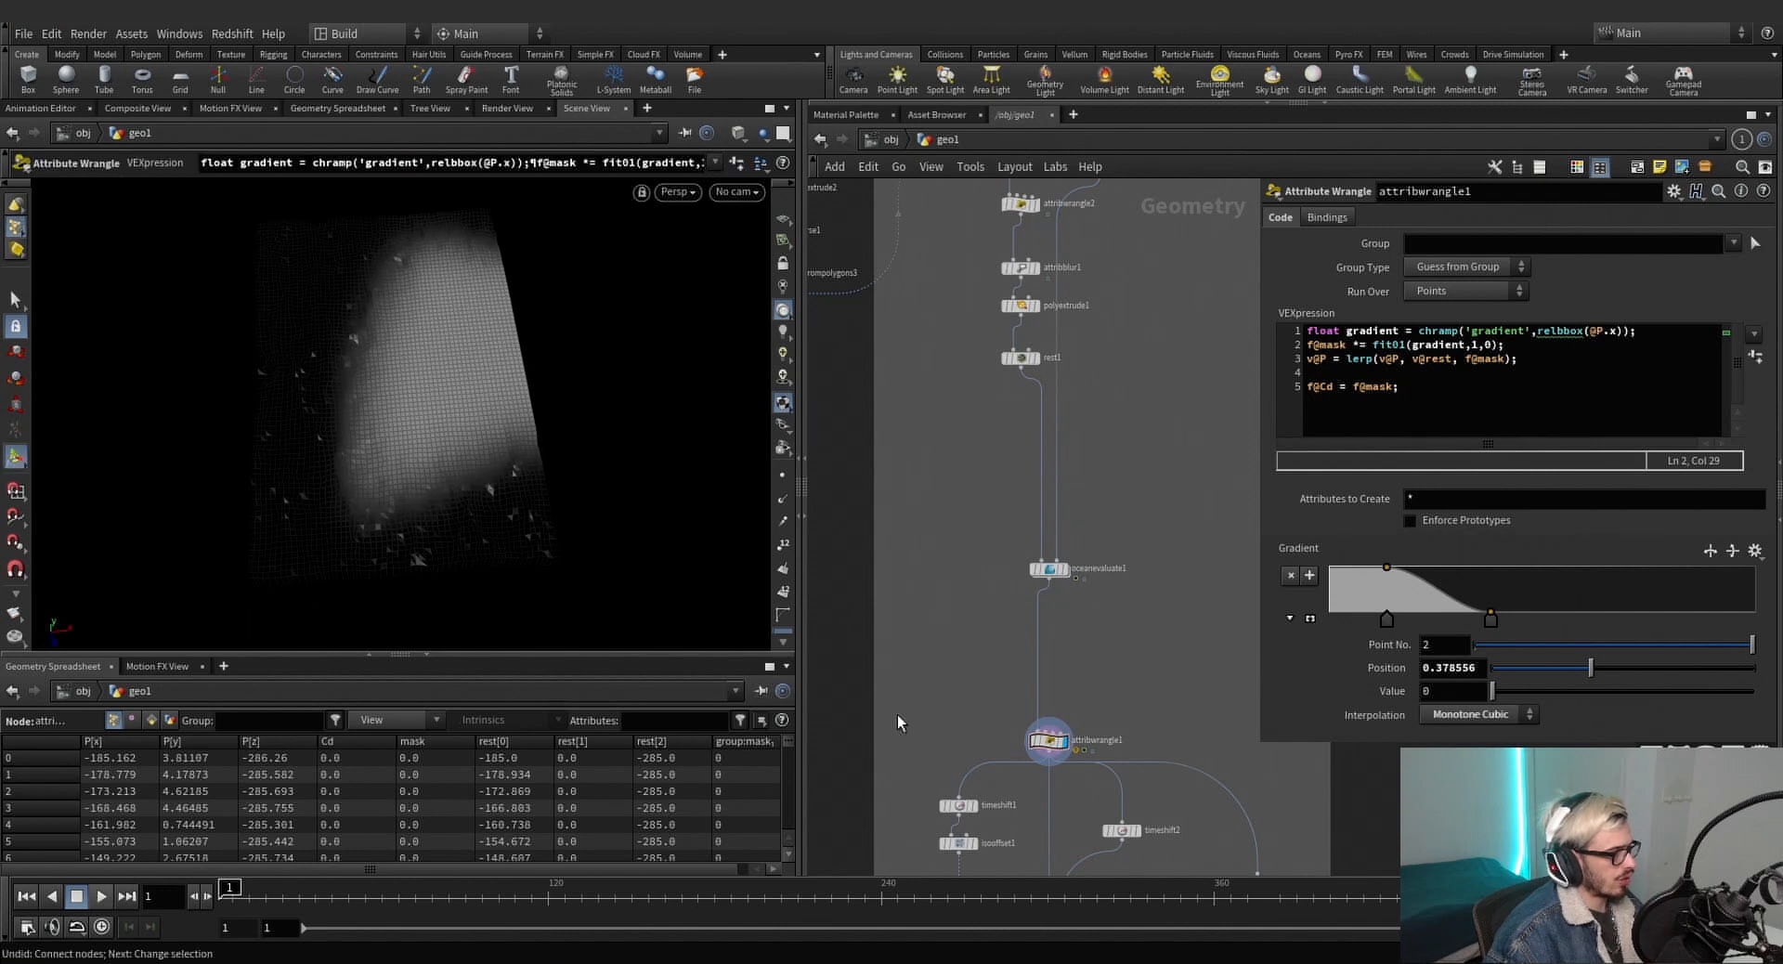
Try to move the end point of the Gradient ramp farther along for a wider falloff.
middle_drag(1136, 648, 1139, 595)
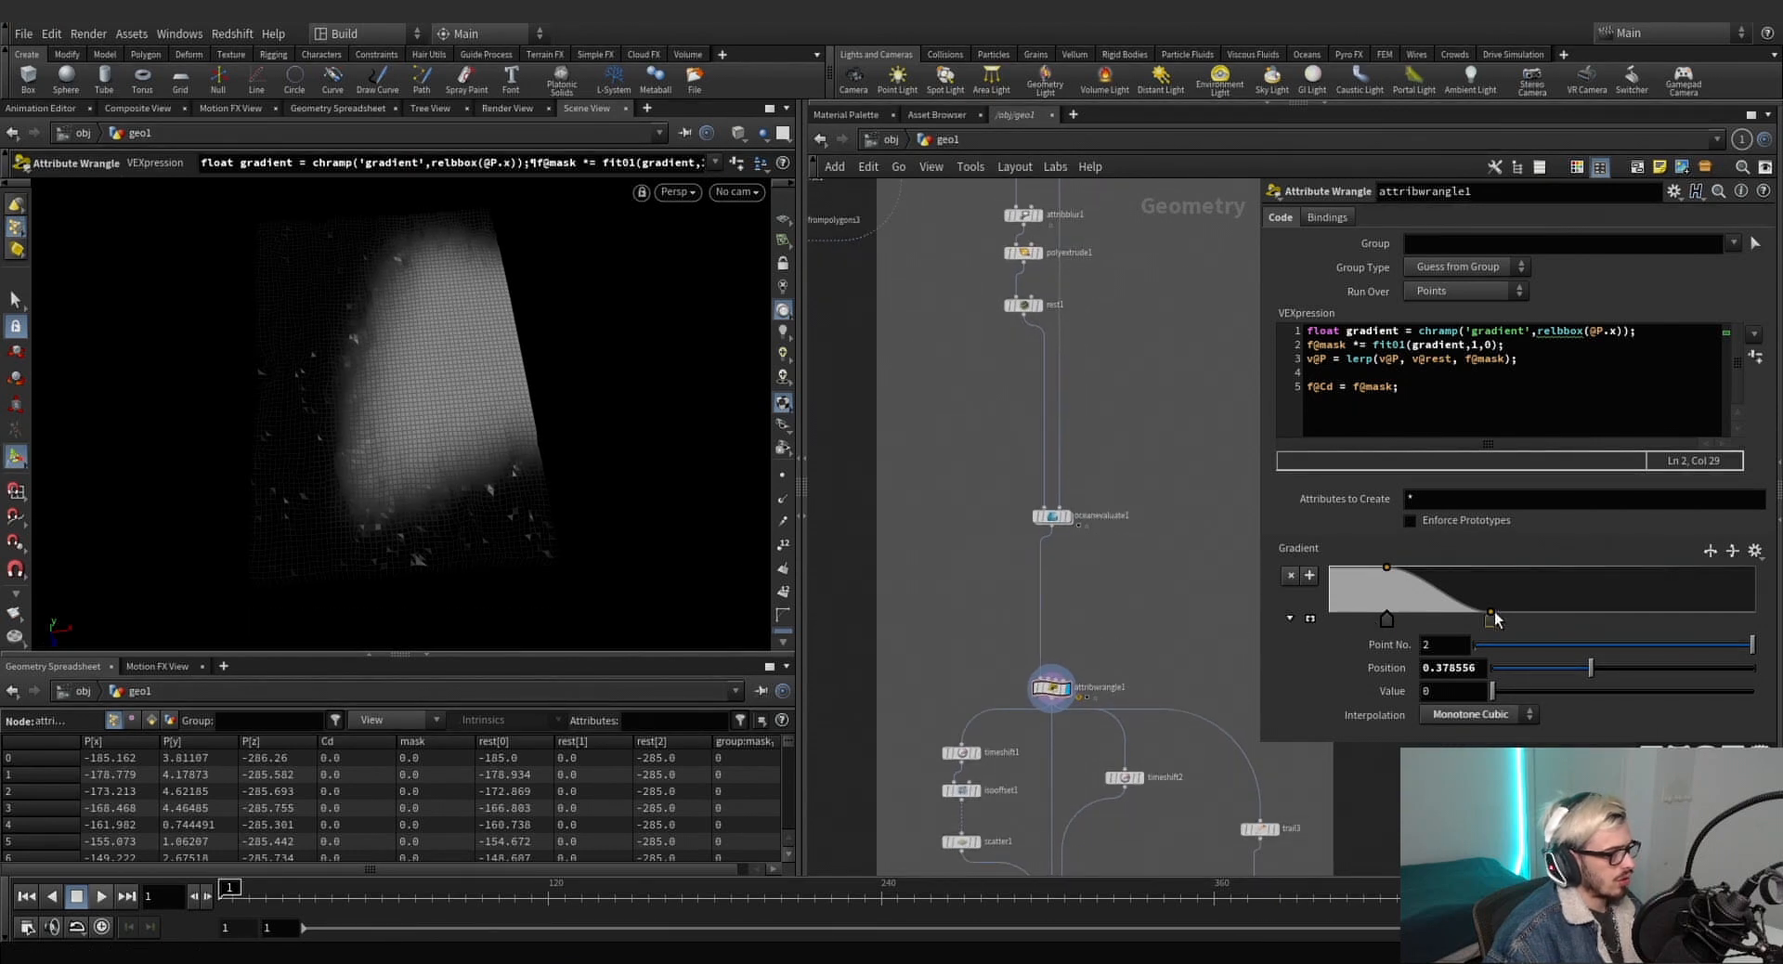
drag(1494, 611, 1554, 609)
key(ctrl+z)
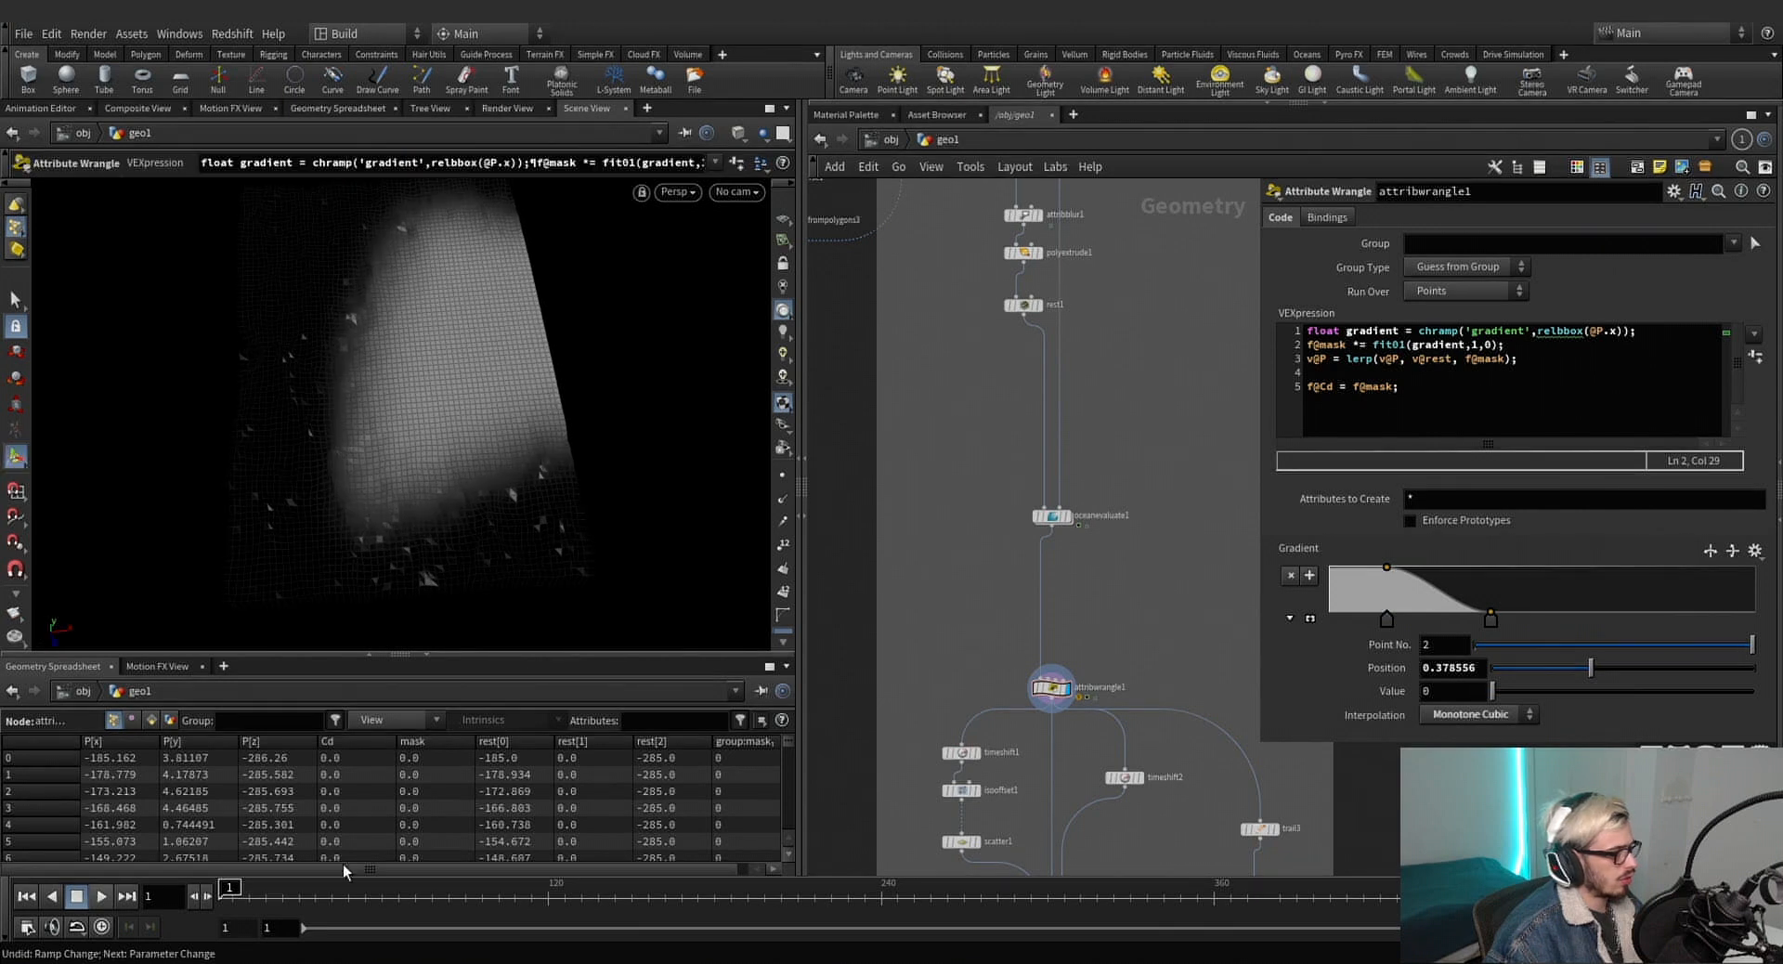
Go to frame 171 and reshape the Gradient ramp, moving its points to positions 0.238512 and 0.695842.
mouse_move(232, 889)
mouse_down()
mouse_move(479, 886)
mouse_move(1065, 812)
mouse_move(562, 813)
mouse_move(690, 803)
mouse_up()
mouse_move(409, 401)
mouse_down()
mouse_move(433, 346)
mouse_move(434, 386)
mouse_up()
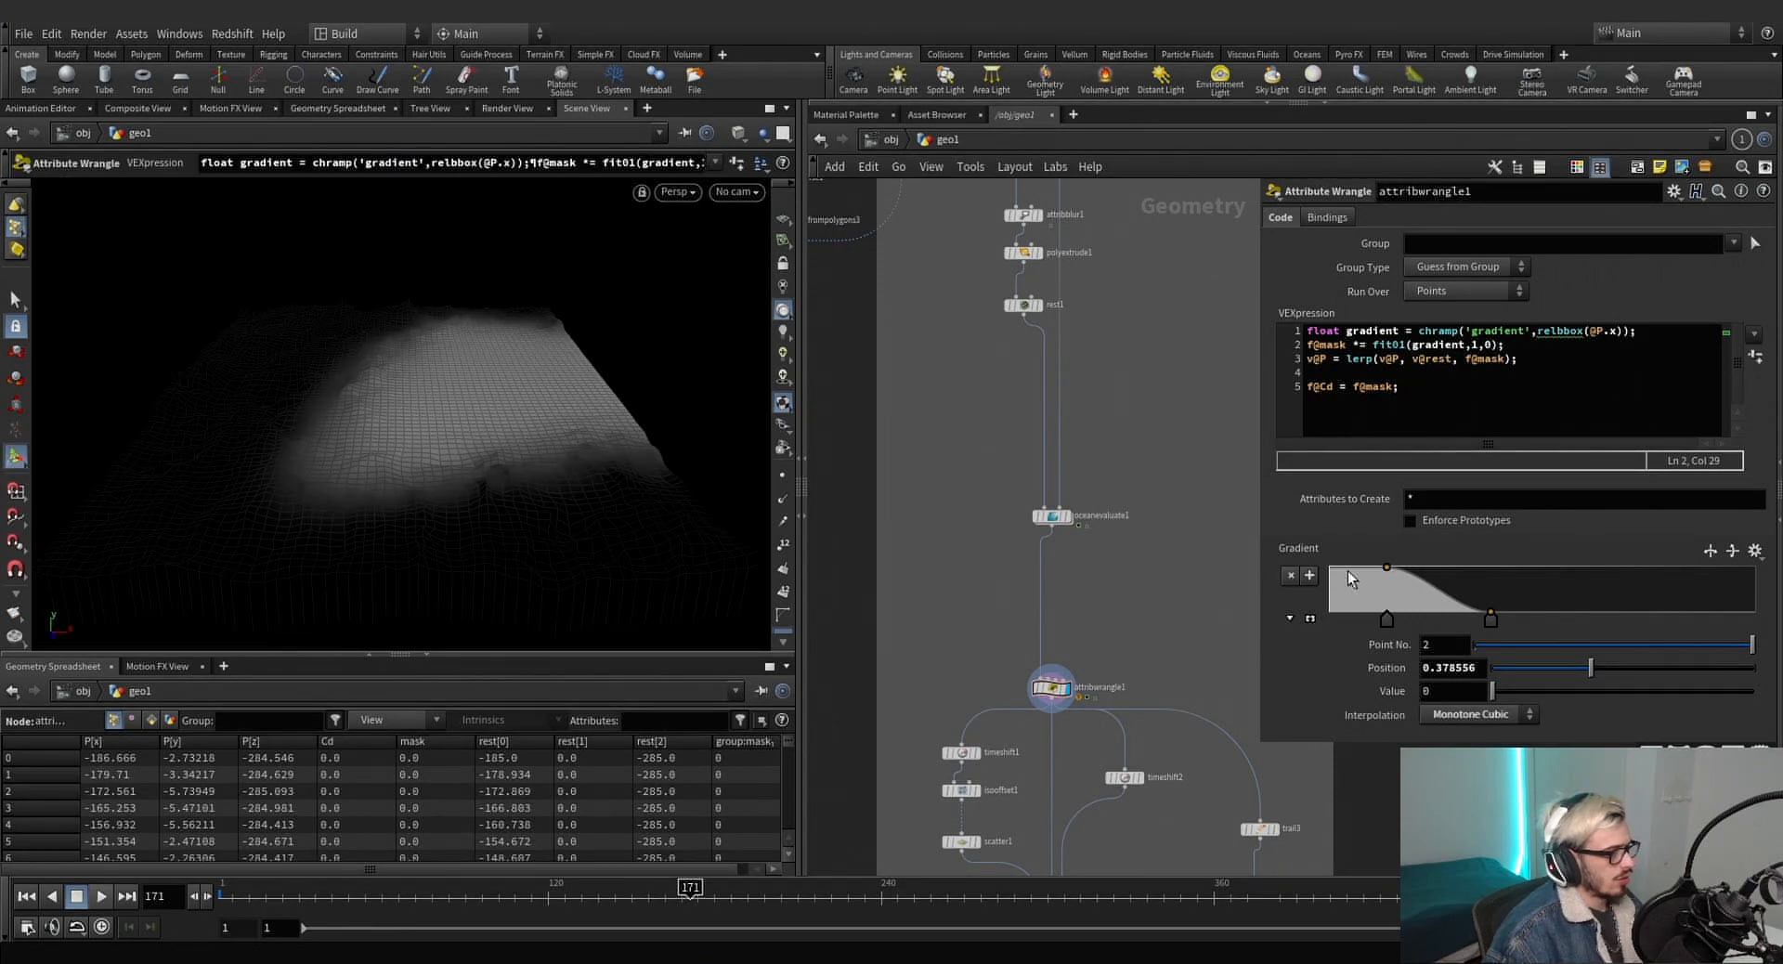
drag(1334, 578, 1336, 618)
key(ctrl+z)
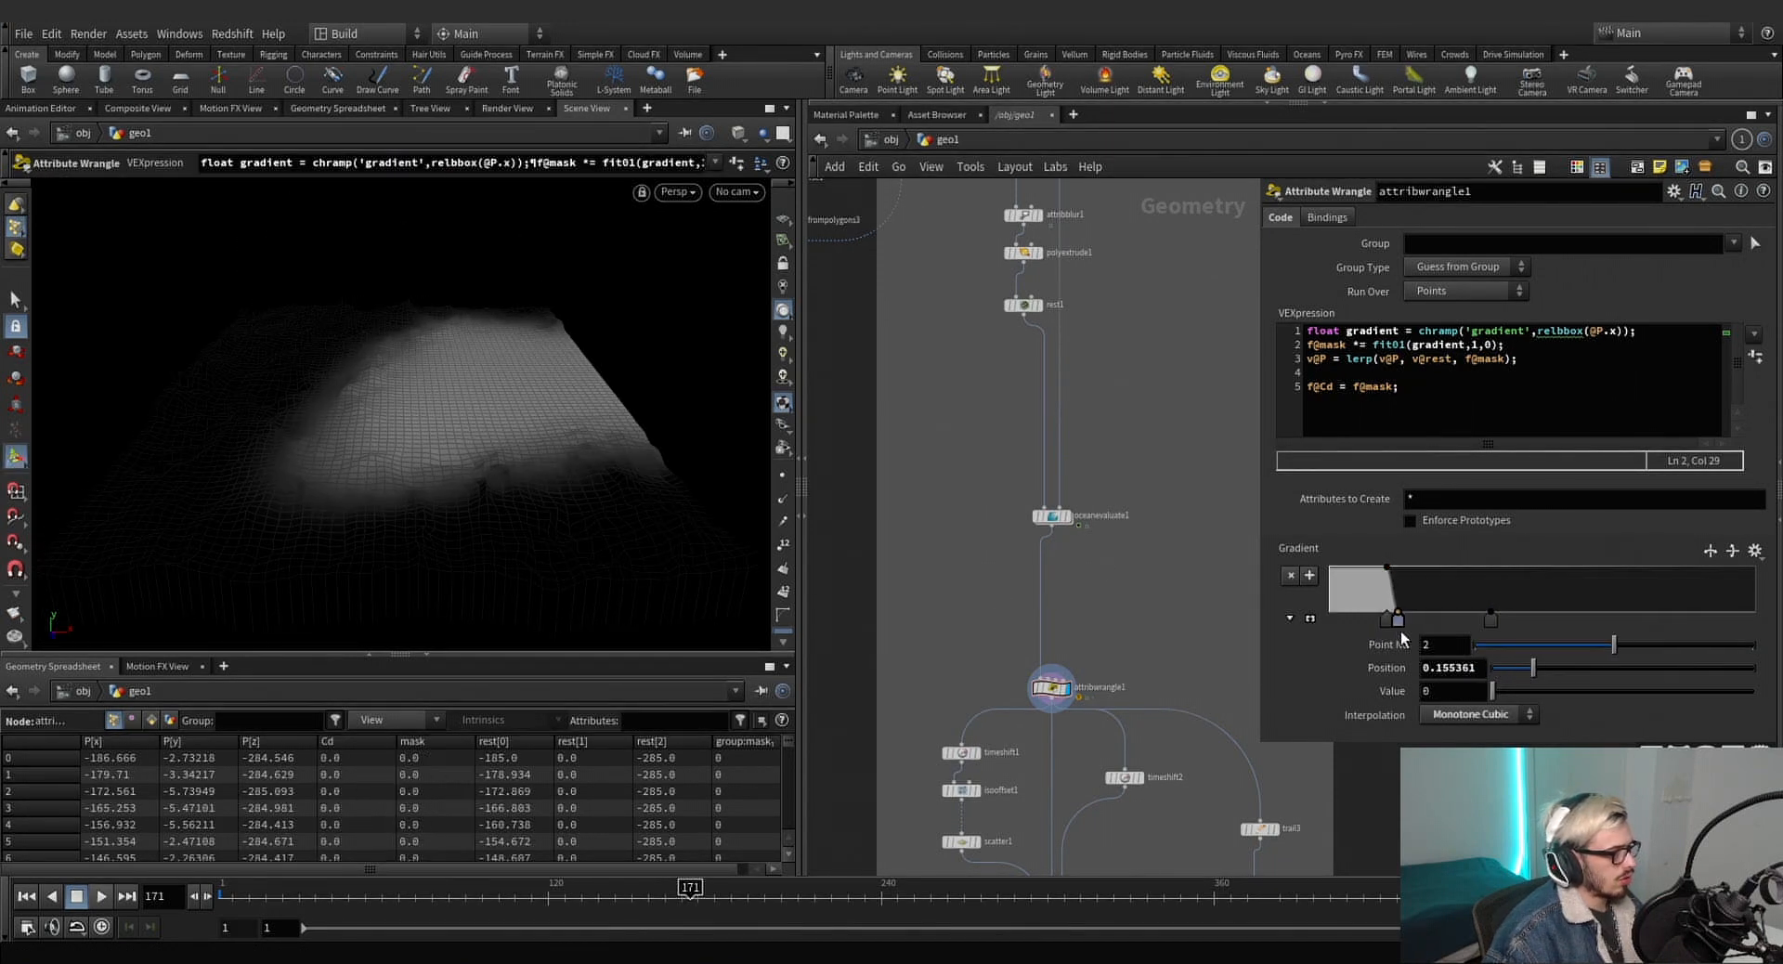
drag(1491, 619, 1641, 622)
key(ctrl+z)
Add "float gradient2 = chramp('gradient2',relbbox(@P.x));" as the second line of attribwrangle1's code.
click(1670, 331)
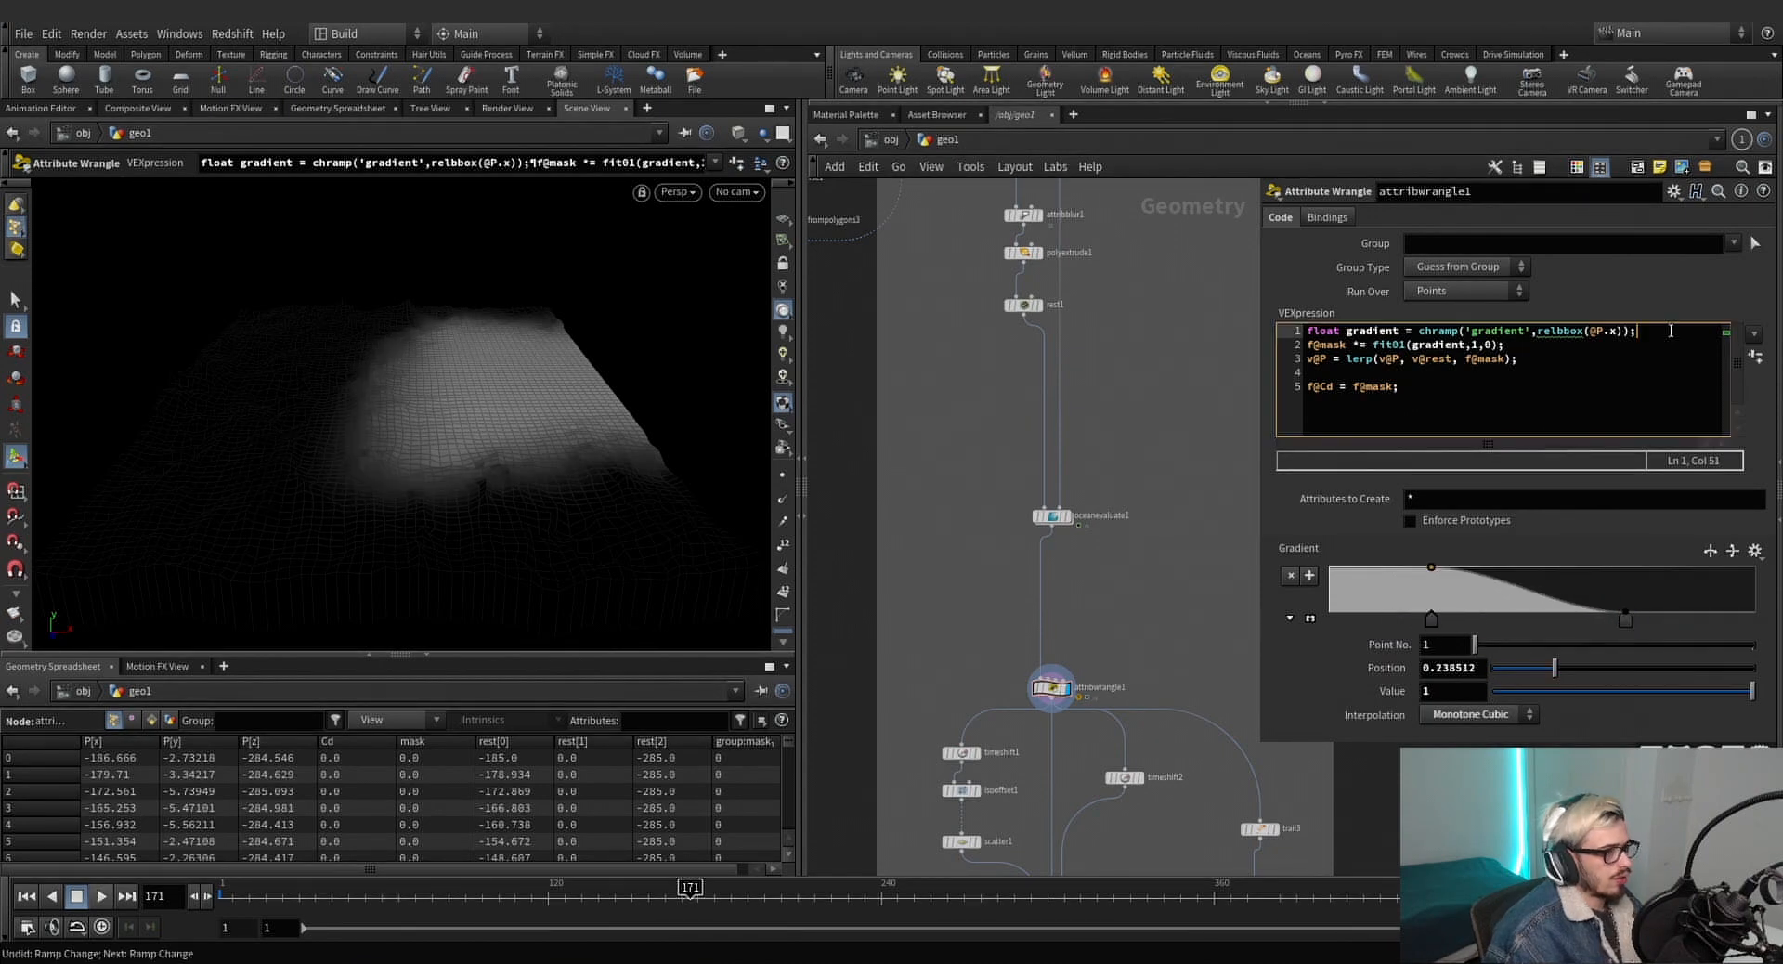
key(Return)
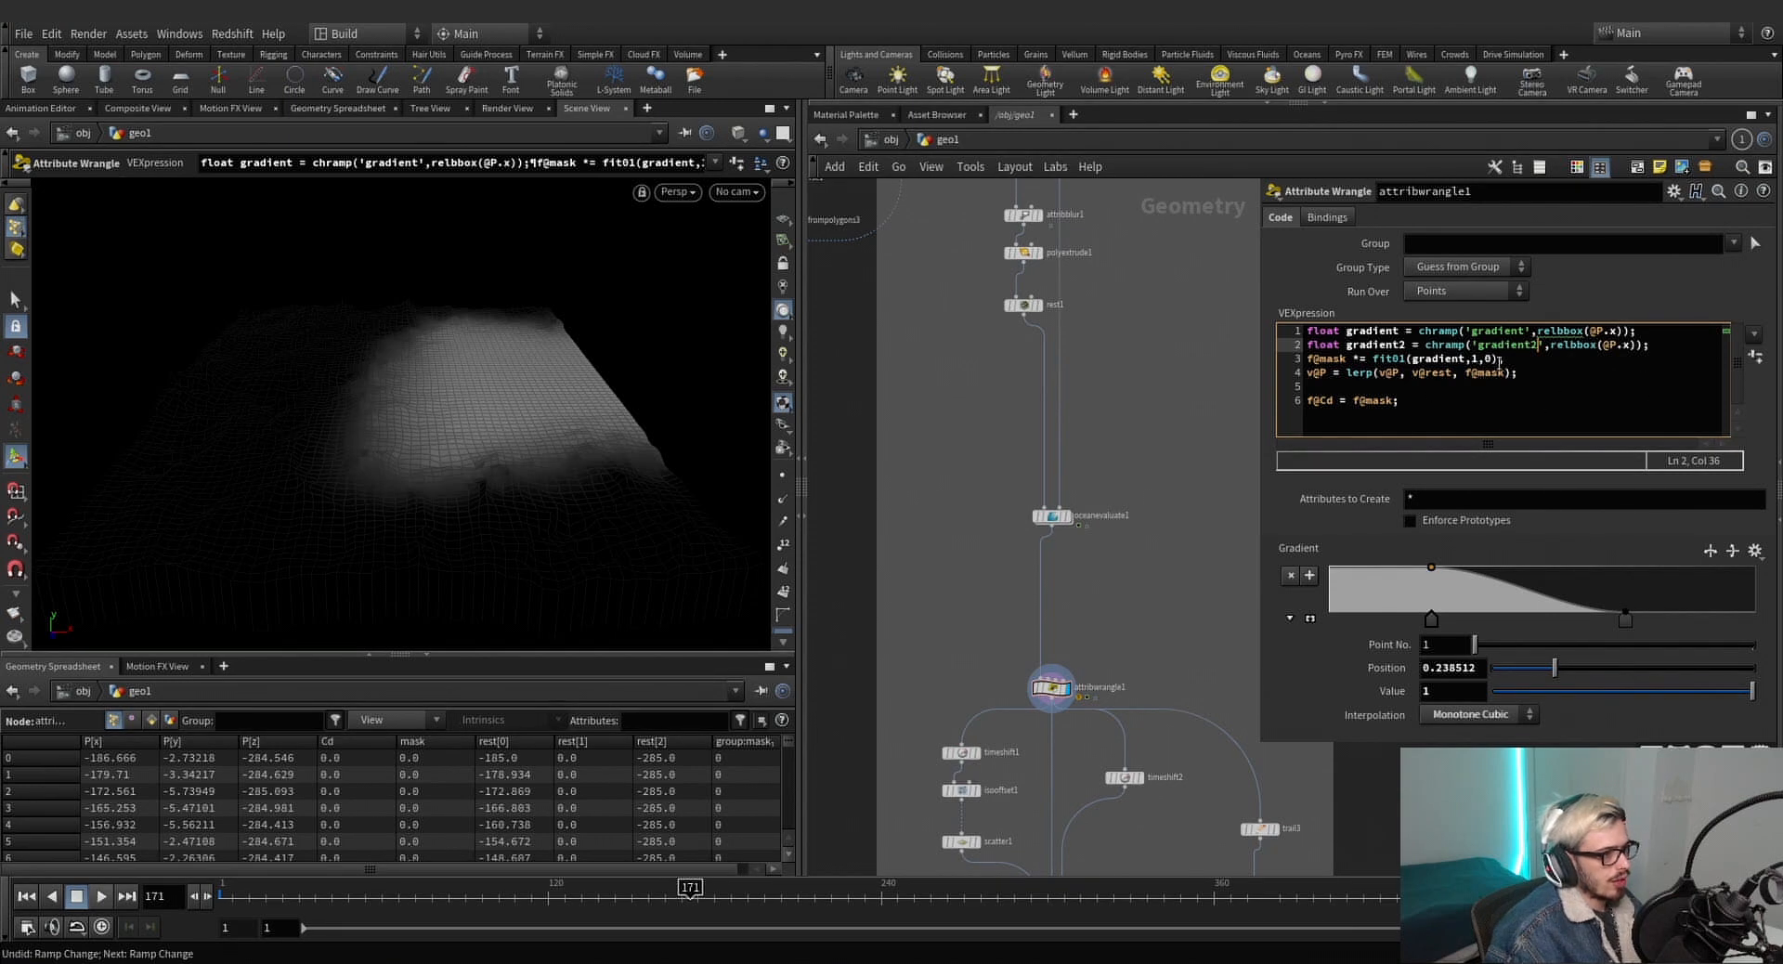
Rewrite the mask line as "f@mask = f@mask * fit01(gradient,1,0) + gradient2;".
click(1352, 358)
key(BackSpace)
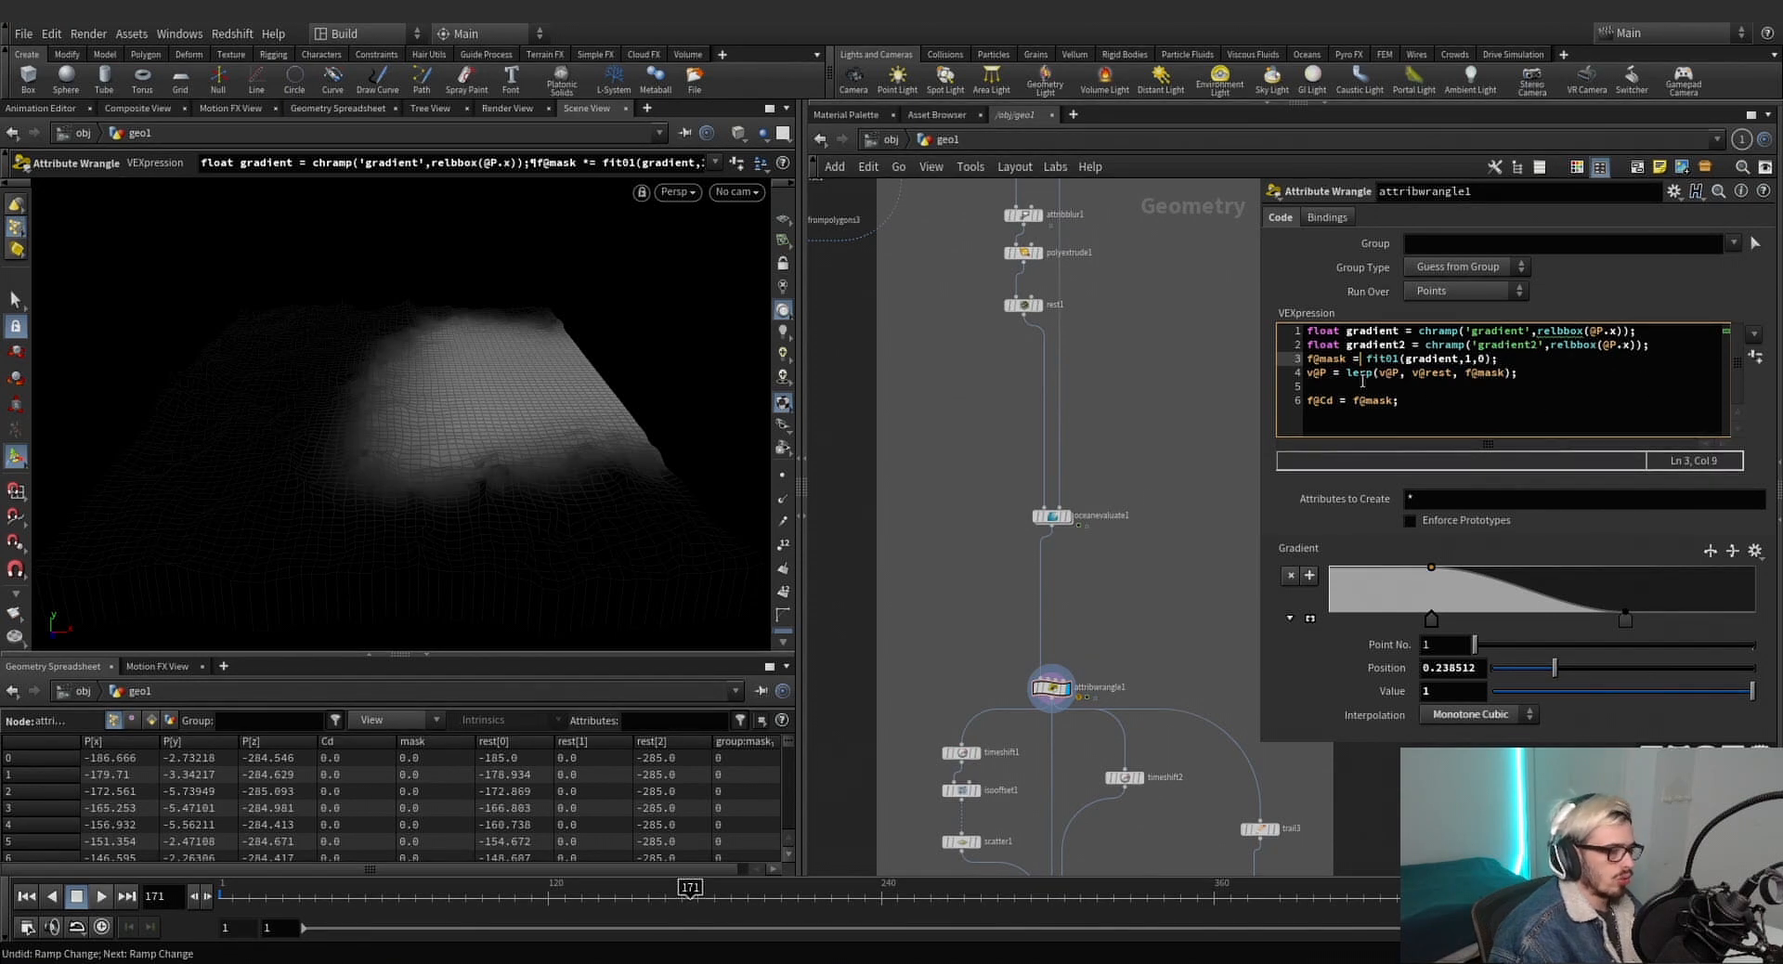
text(f@)
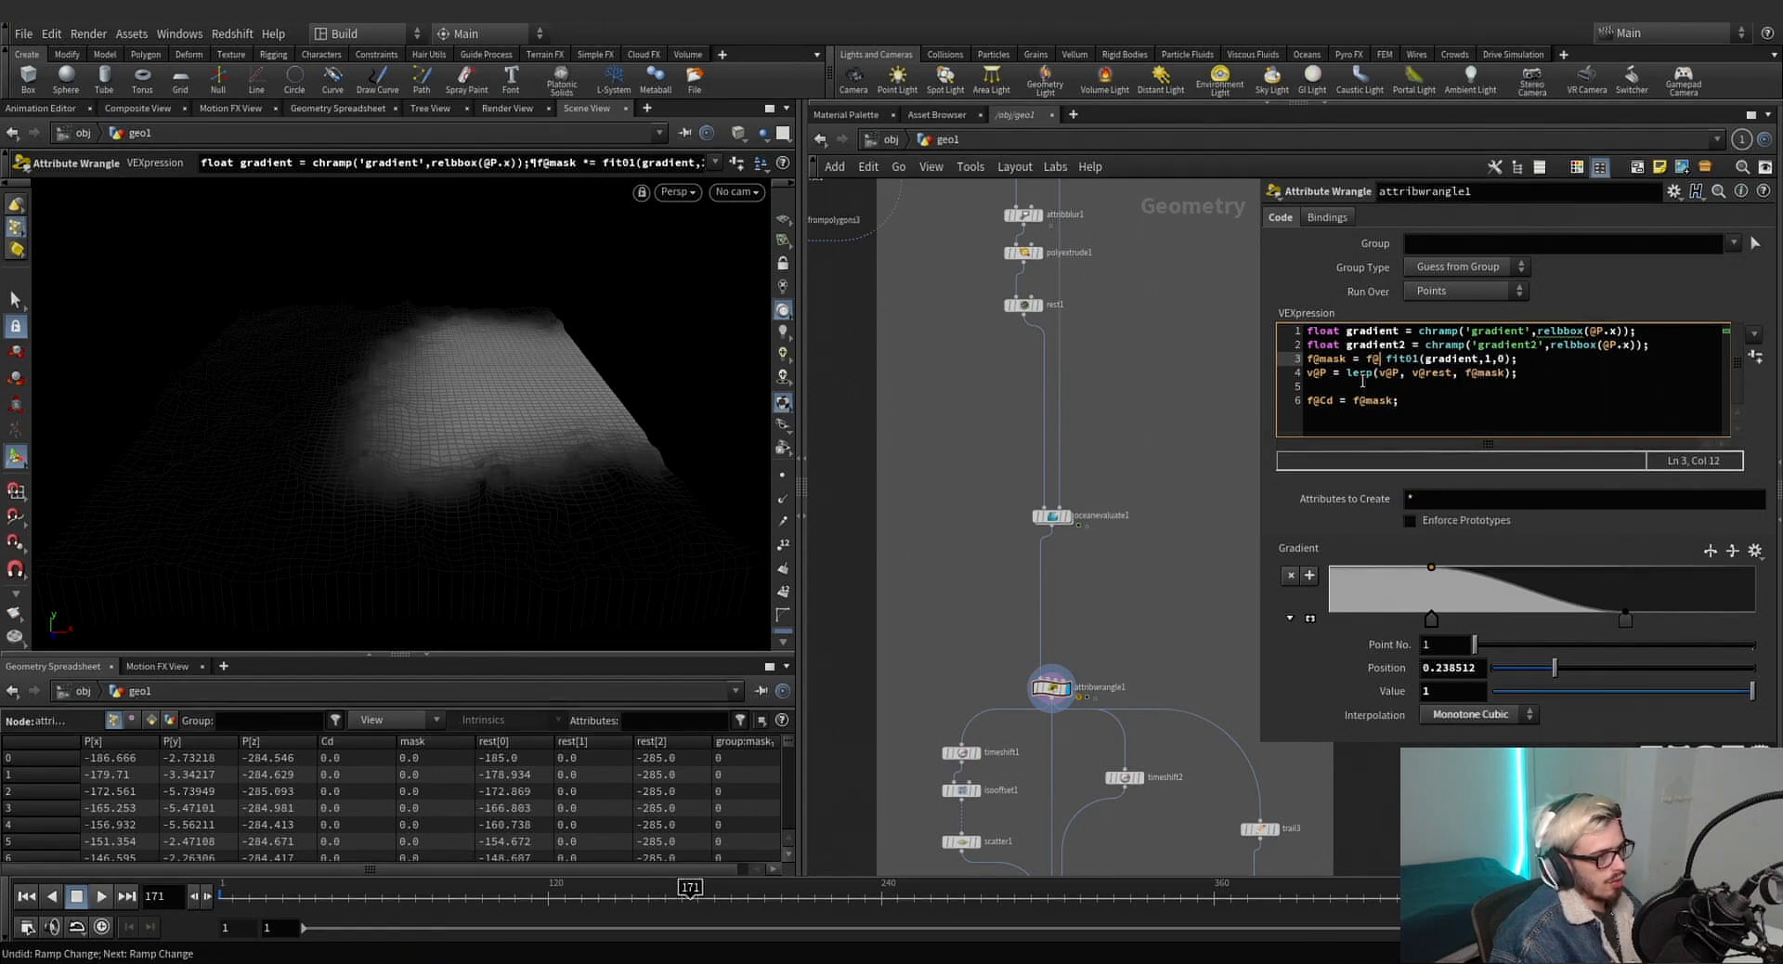
text(mask)
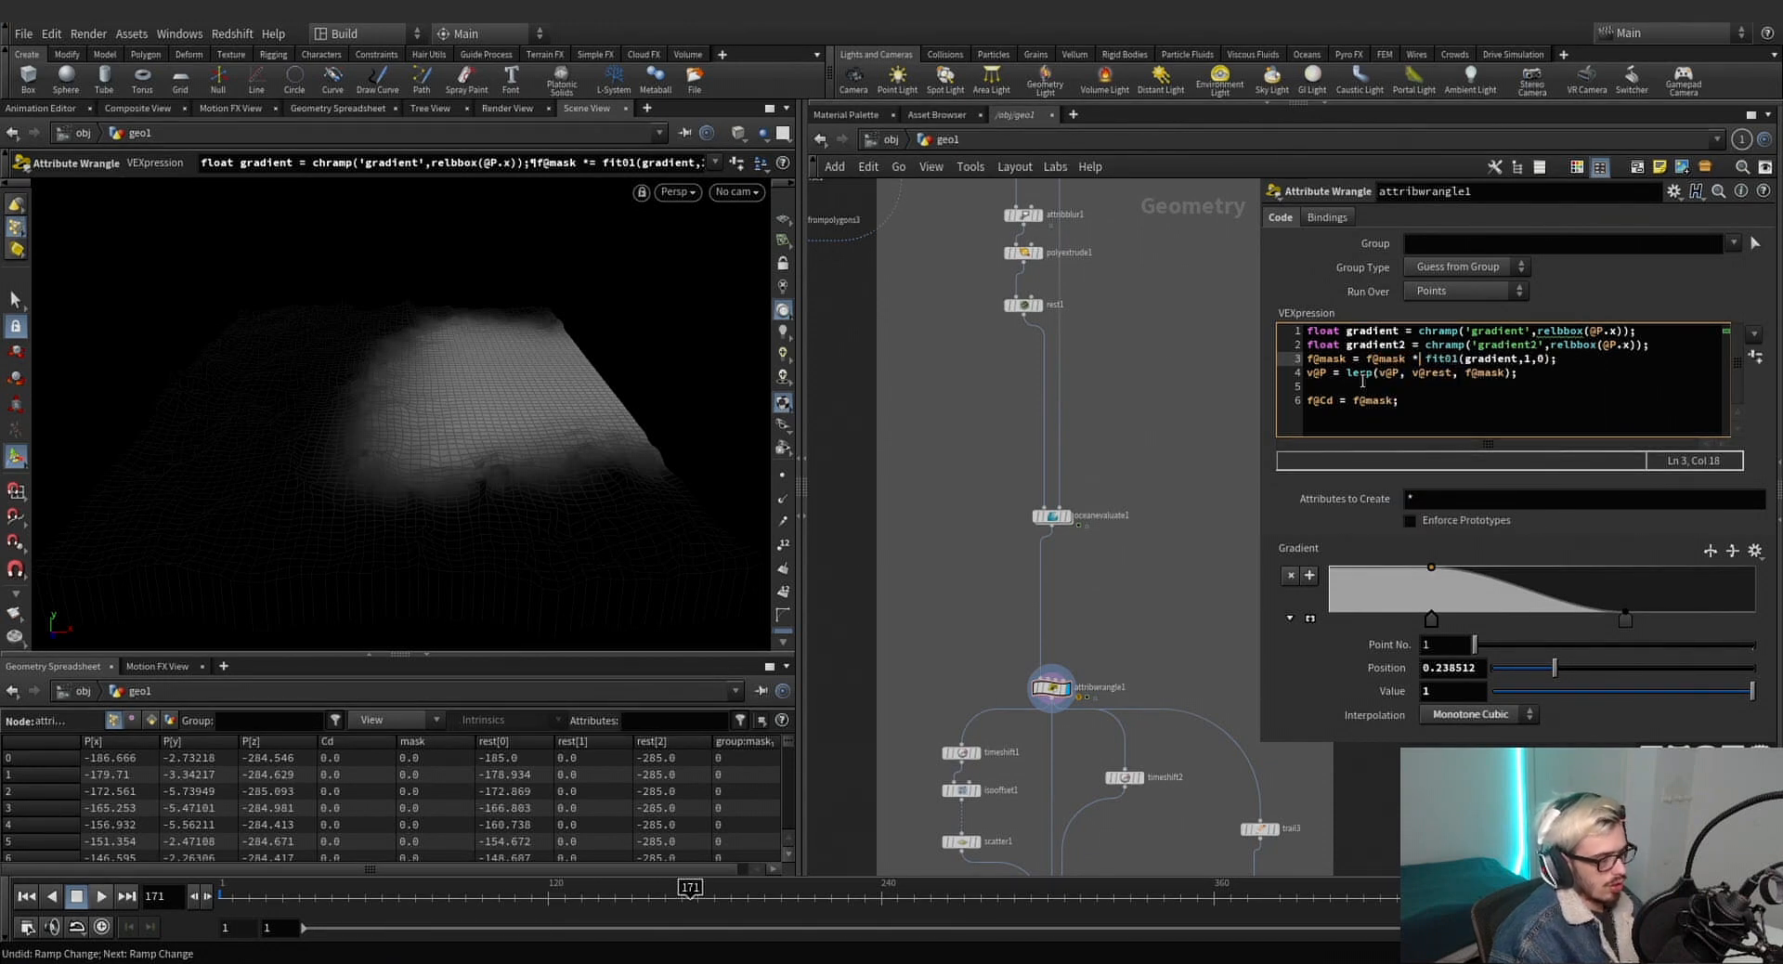
text( *)
key(Right)
key(Right)
key(Right)
key(Right)
key(Right)
key(Right)
key(Right)
key(Right)
key(Right)
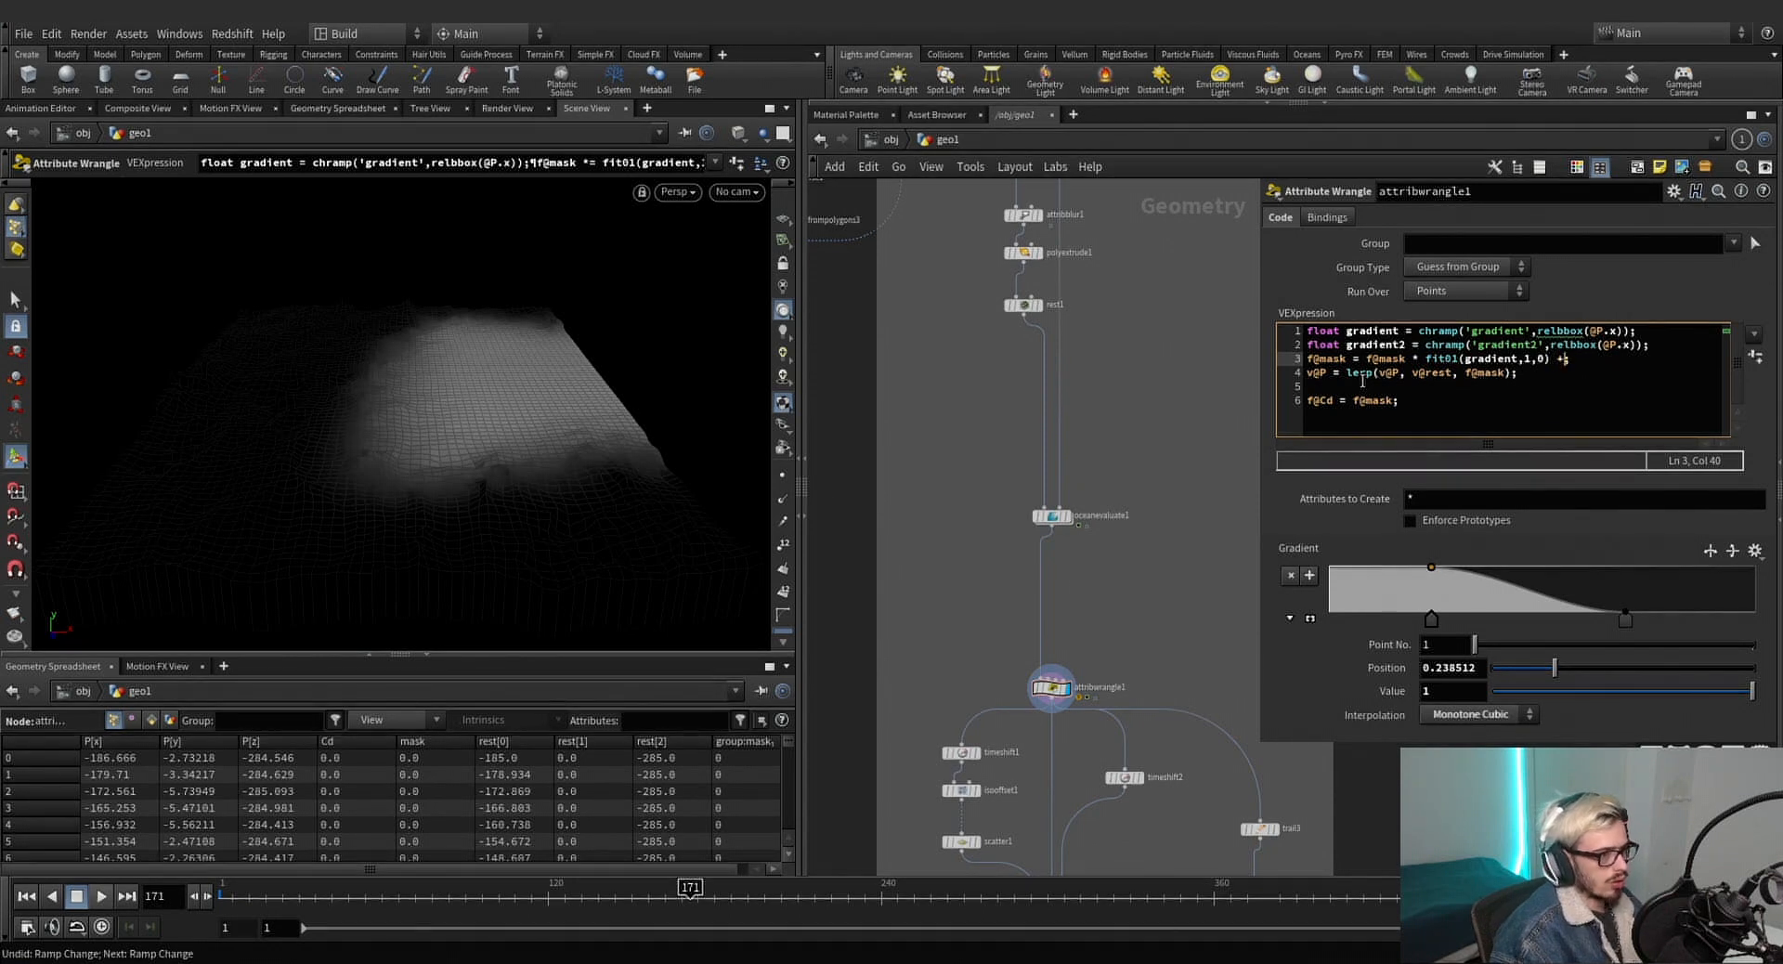
text(+ gradient2)
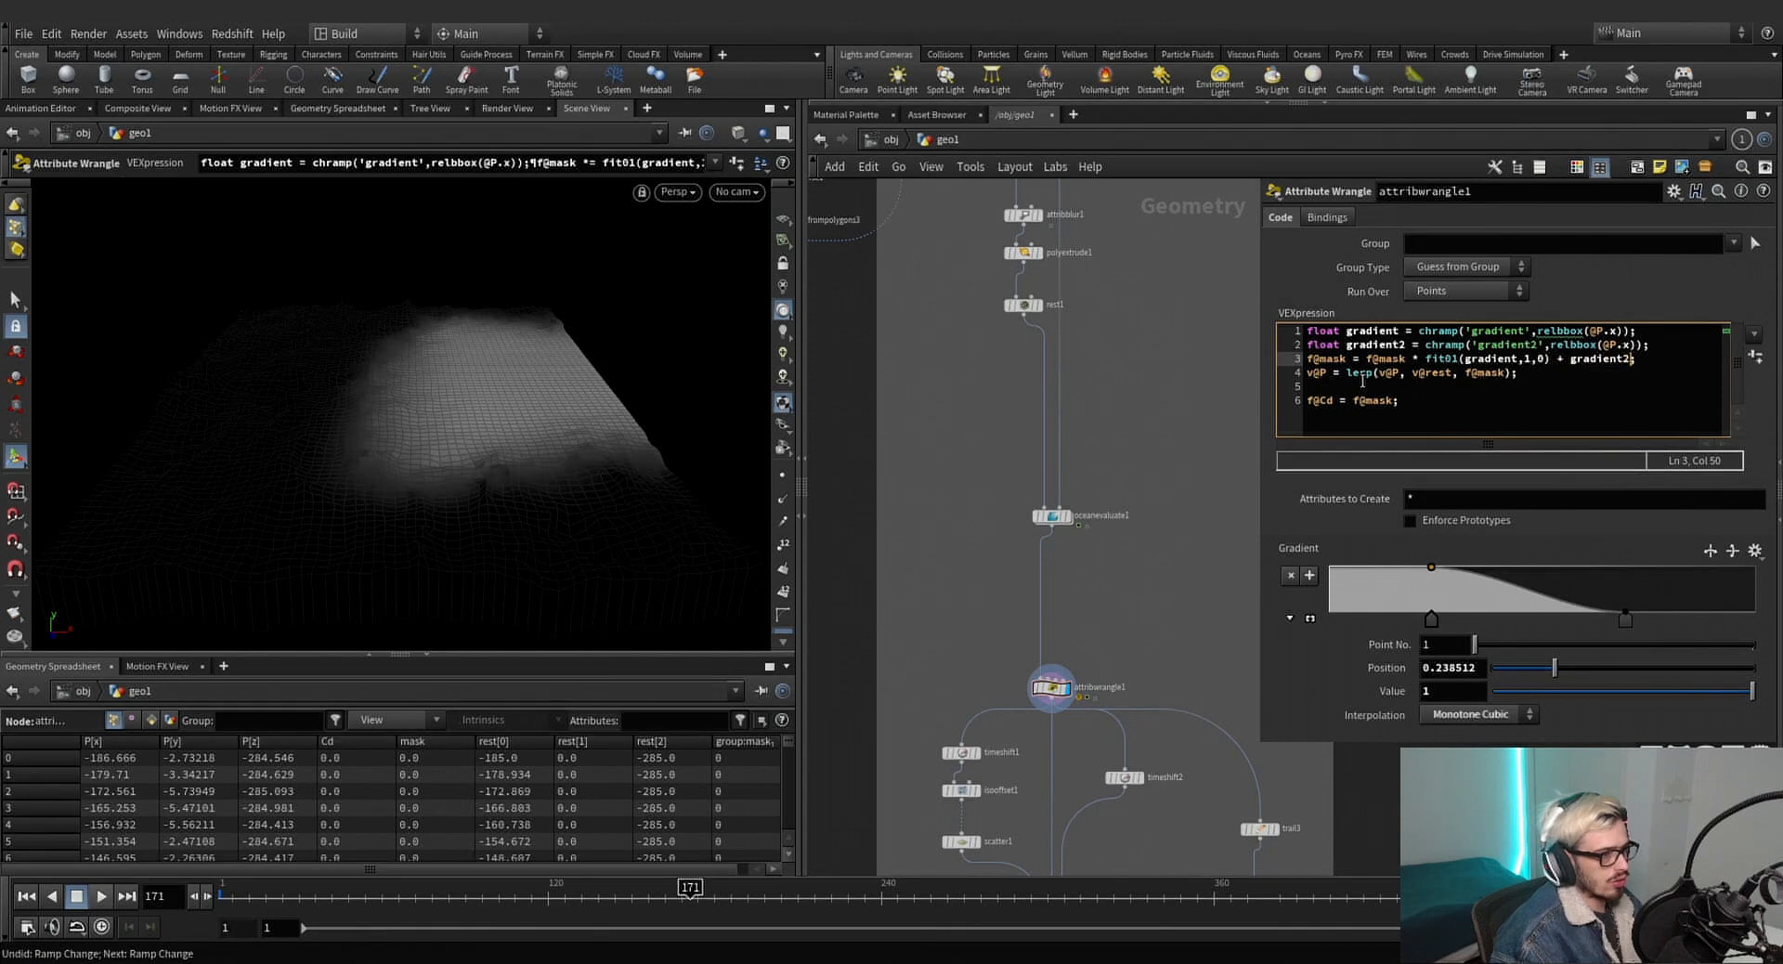
Create the Gradient2 ramp parameter from attribwrangle1's code and shape it to fall from value 1 at the start to 0 at position 0.255079.
click(1756, 358)
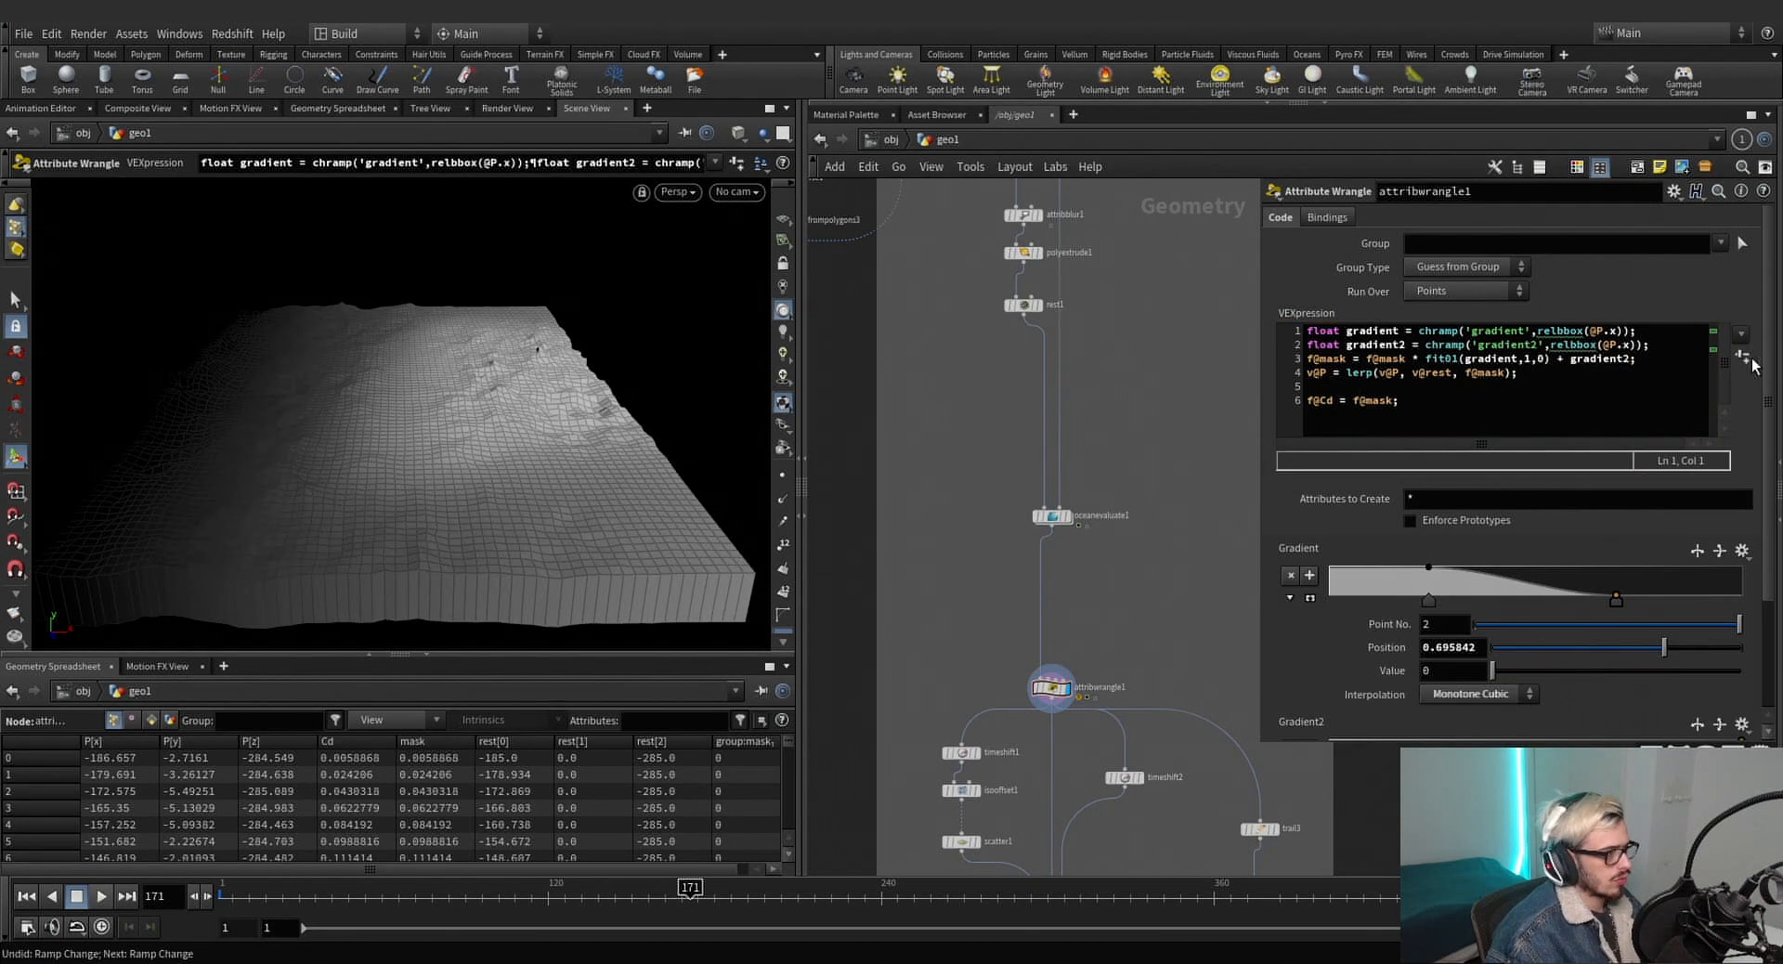
scroll(1412, 654, down, 3)
mouse_move(1658, 607)
mouse_down()
mouse_move(1633, 615)
mouse_move(1675, 598)
mouse_move(1652, 597)
mouse_up()
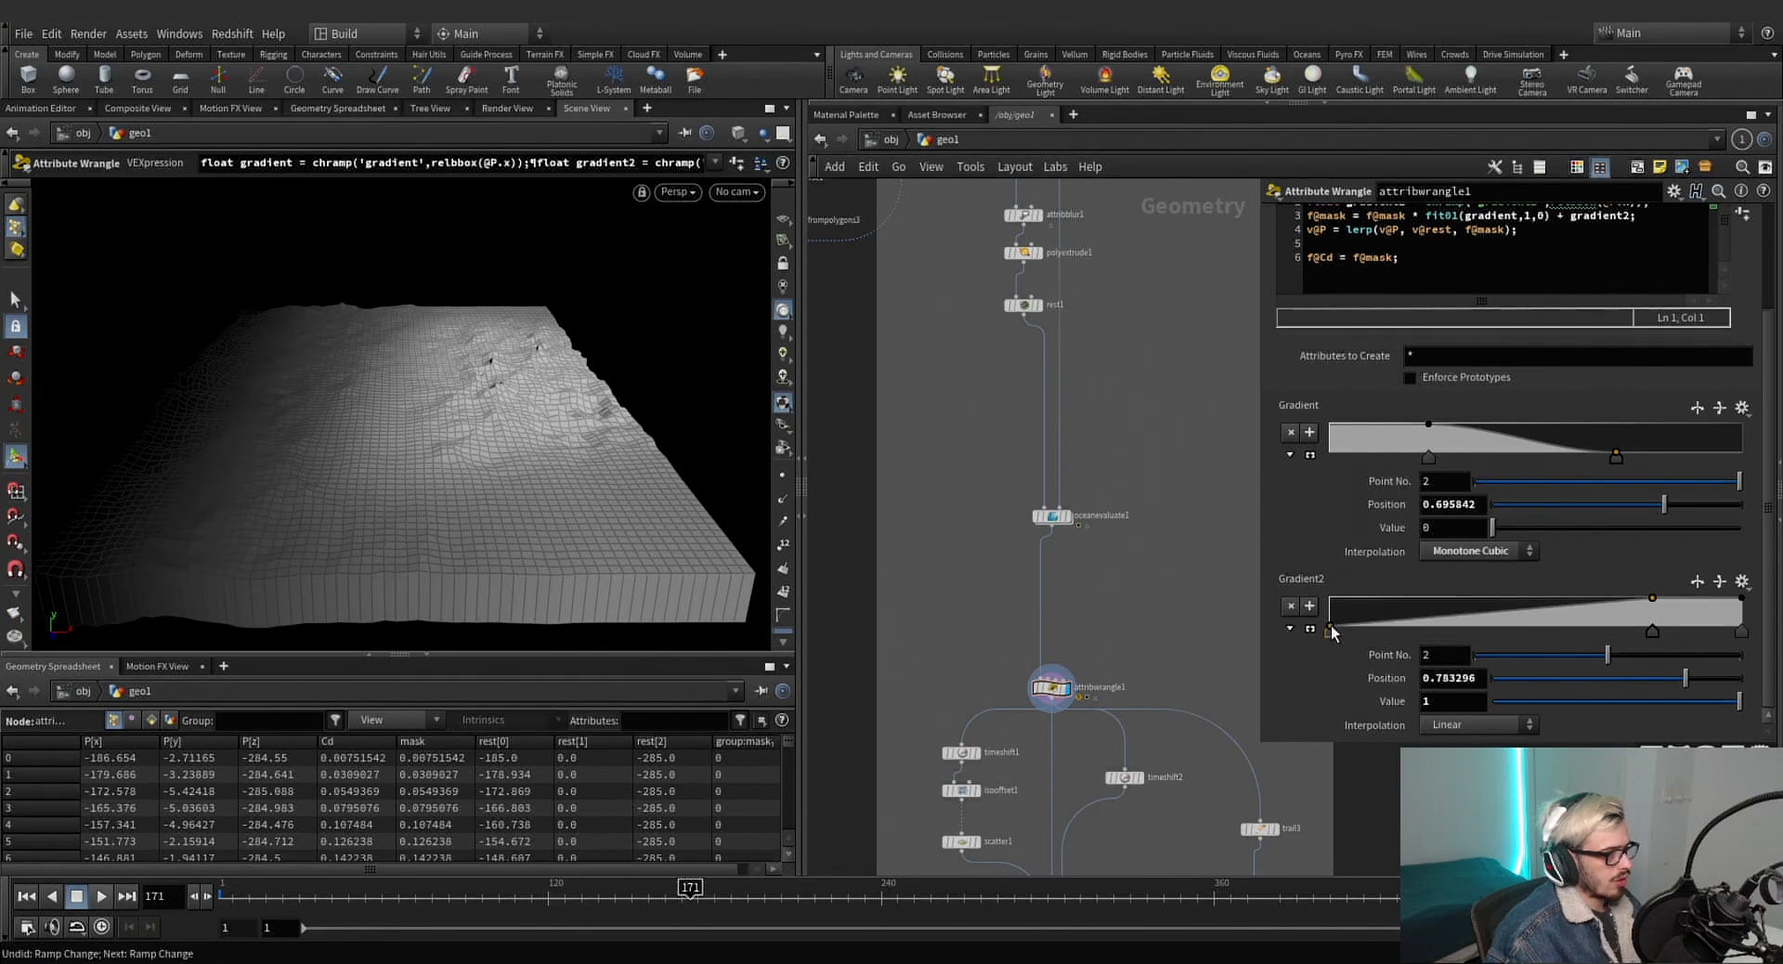
drag(1331, 630, 1408, 629)
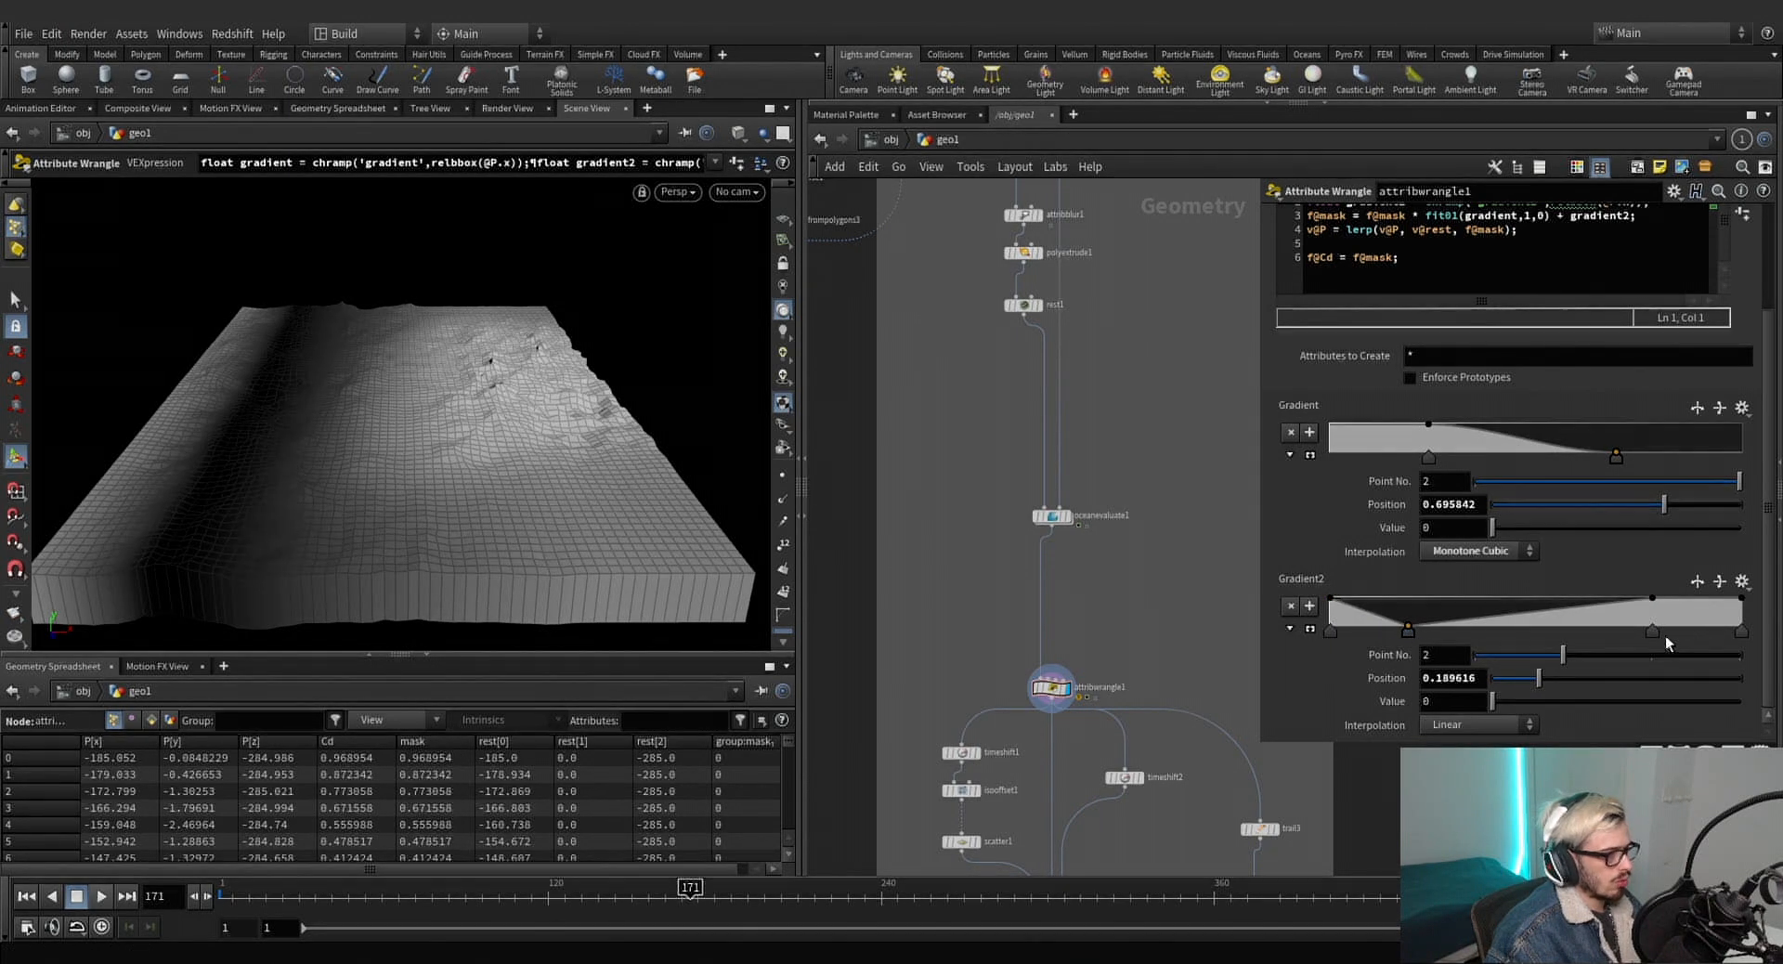
drag(1664, 635, 1575, 692)
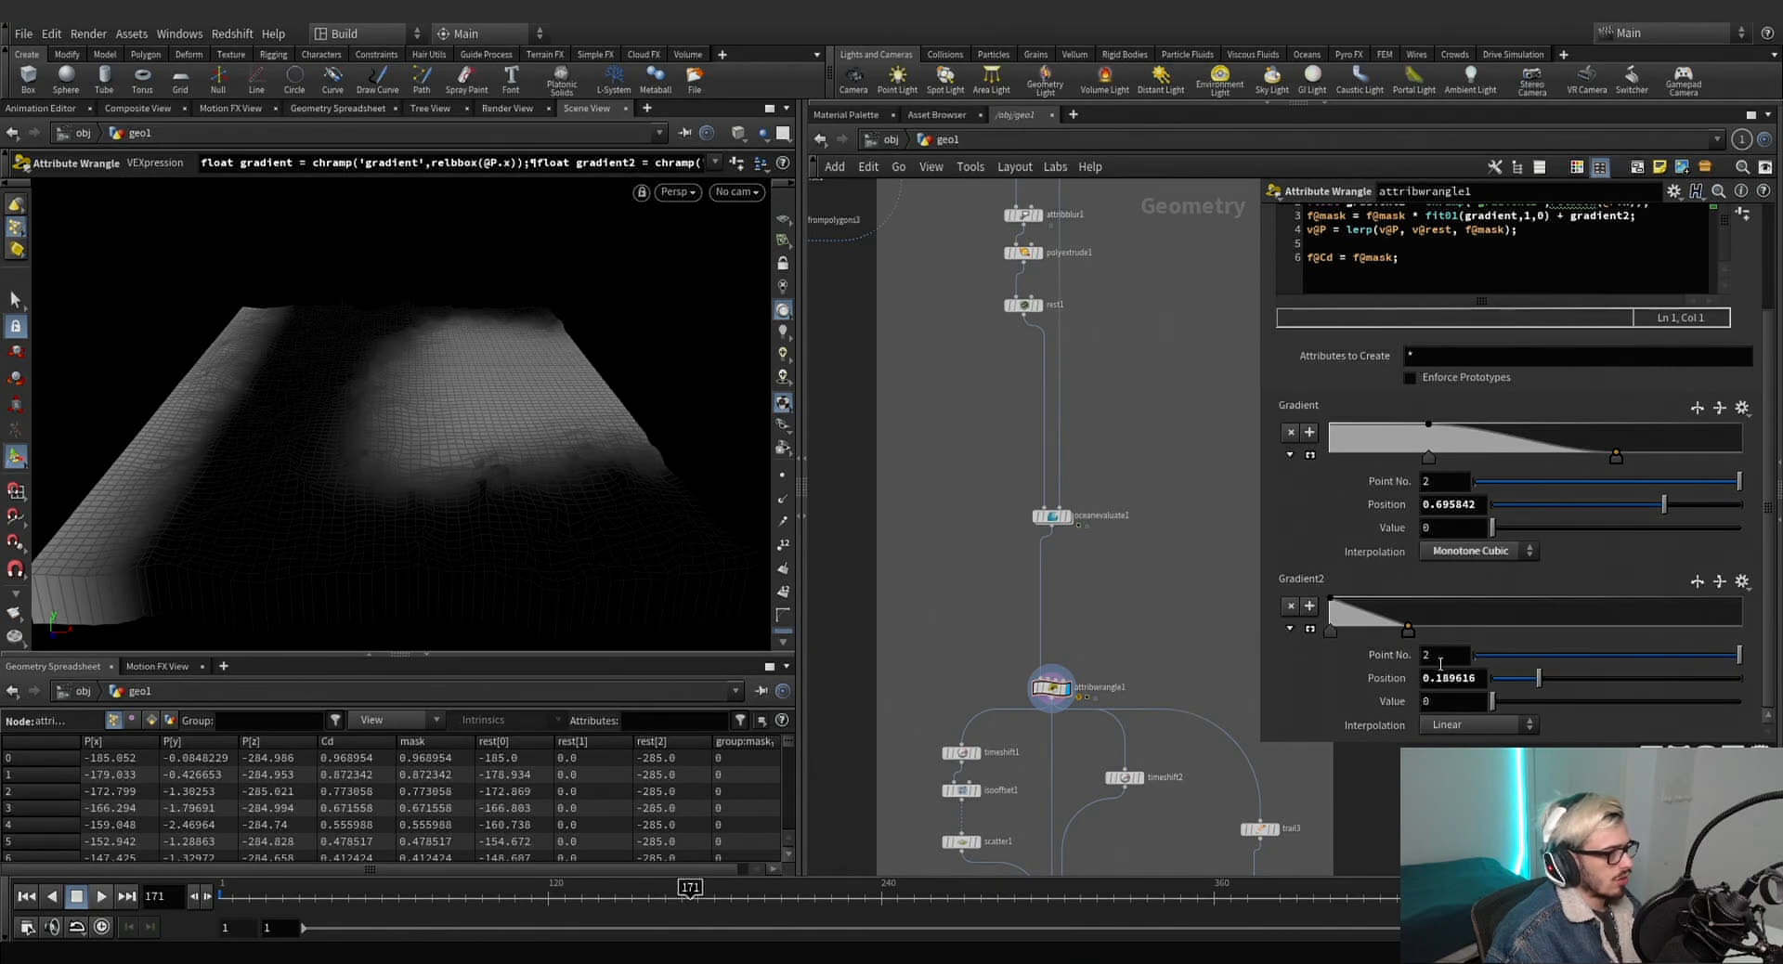
mouse_move(1412, 638)
mouse_down()
mouse_move(1457, 647)
mouse_move(1436, 641)
mouse_up()
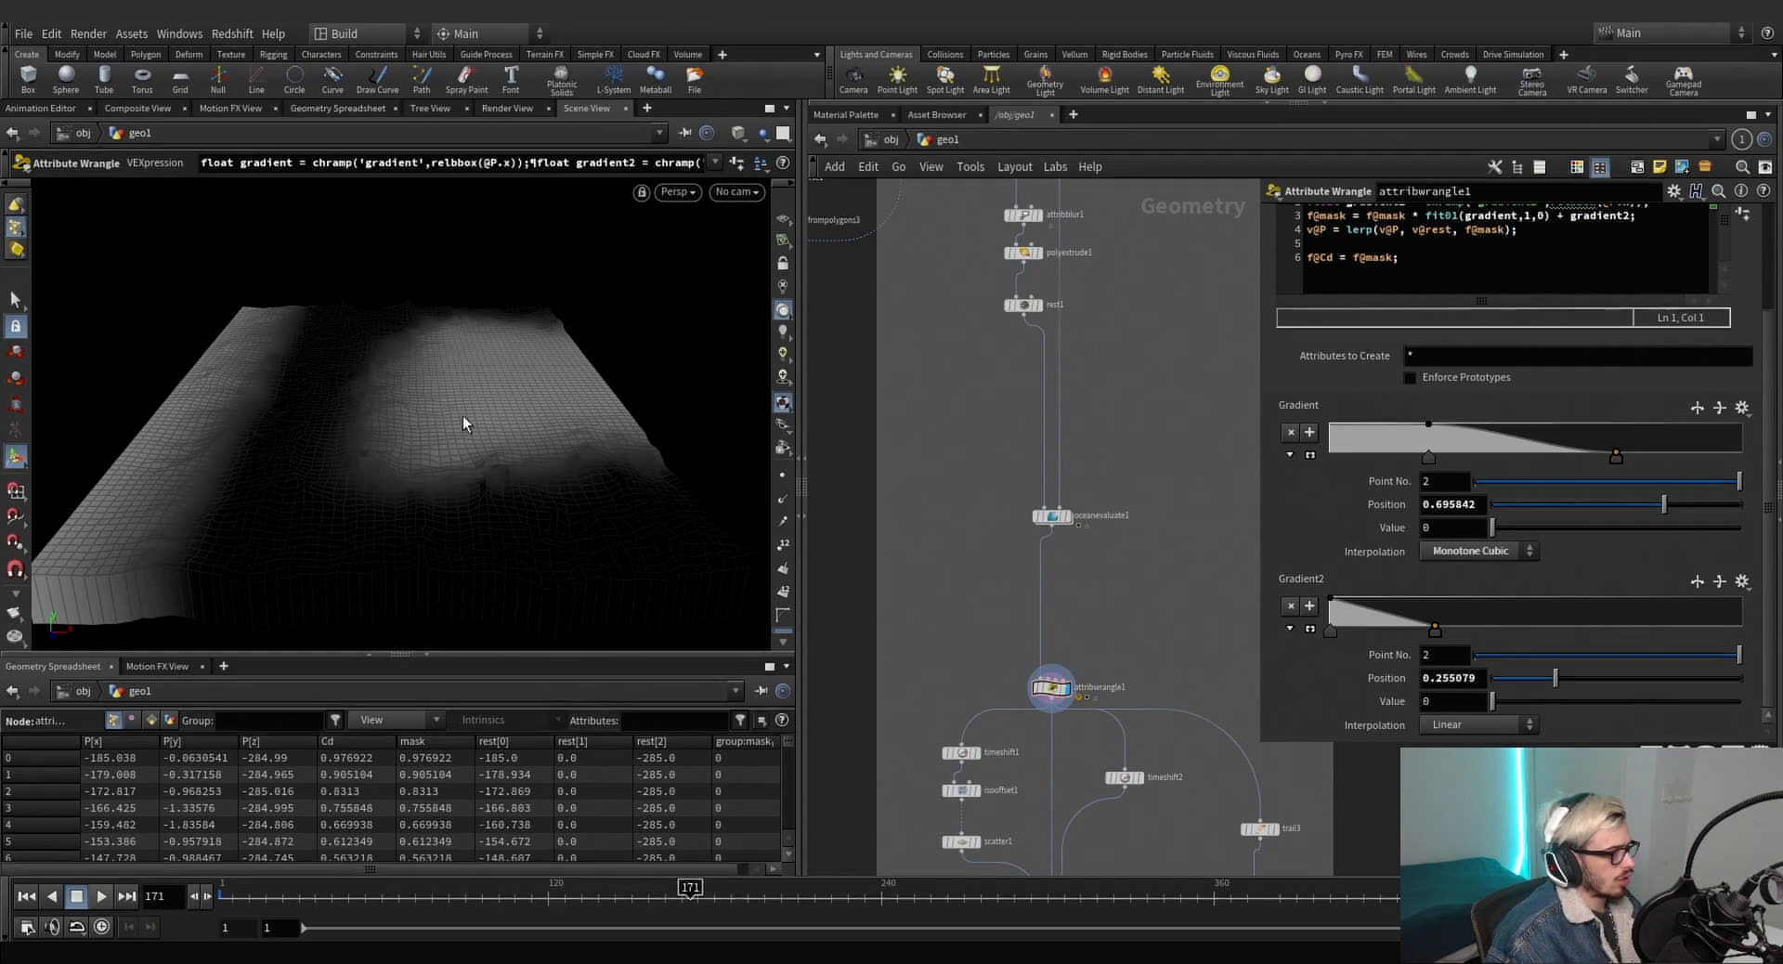
Select the bbox node and examine how its box covers the masked ocean surface.
key(Escape)
drag(464, 425, 371, 478)
scroll(1152, 556, down, 6)
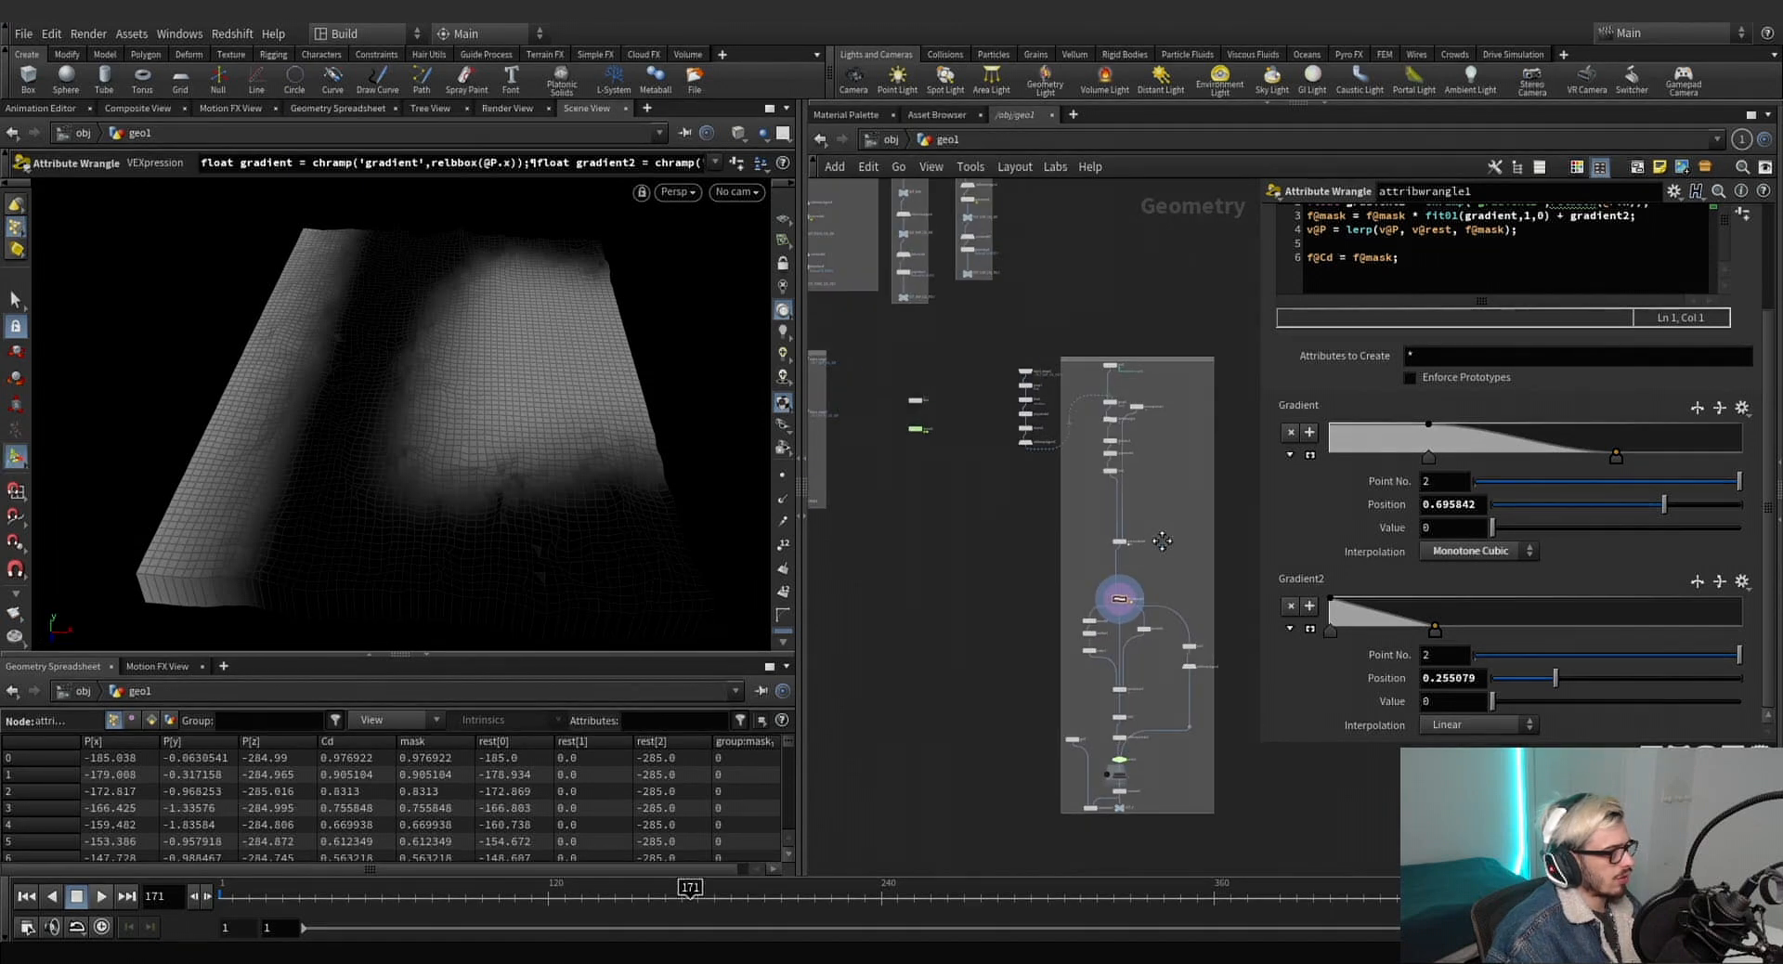
middle_drag(1153, 556, 1124, 624)
middle_drag(1136, 394, 1079, 555)
scroll(1084, 545, up, 3)
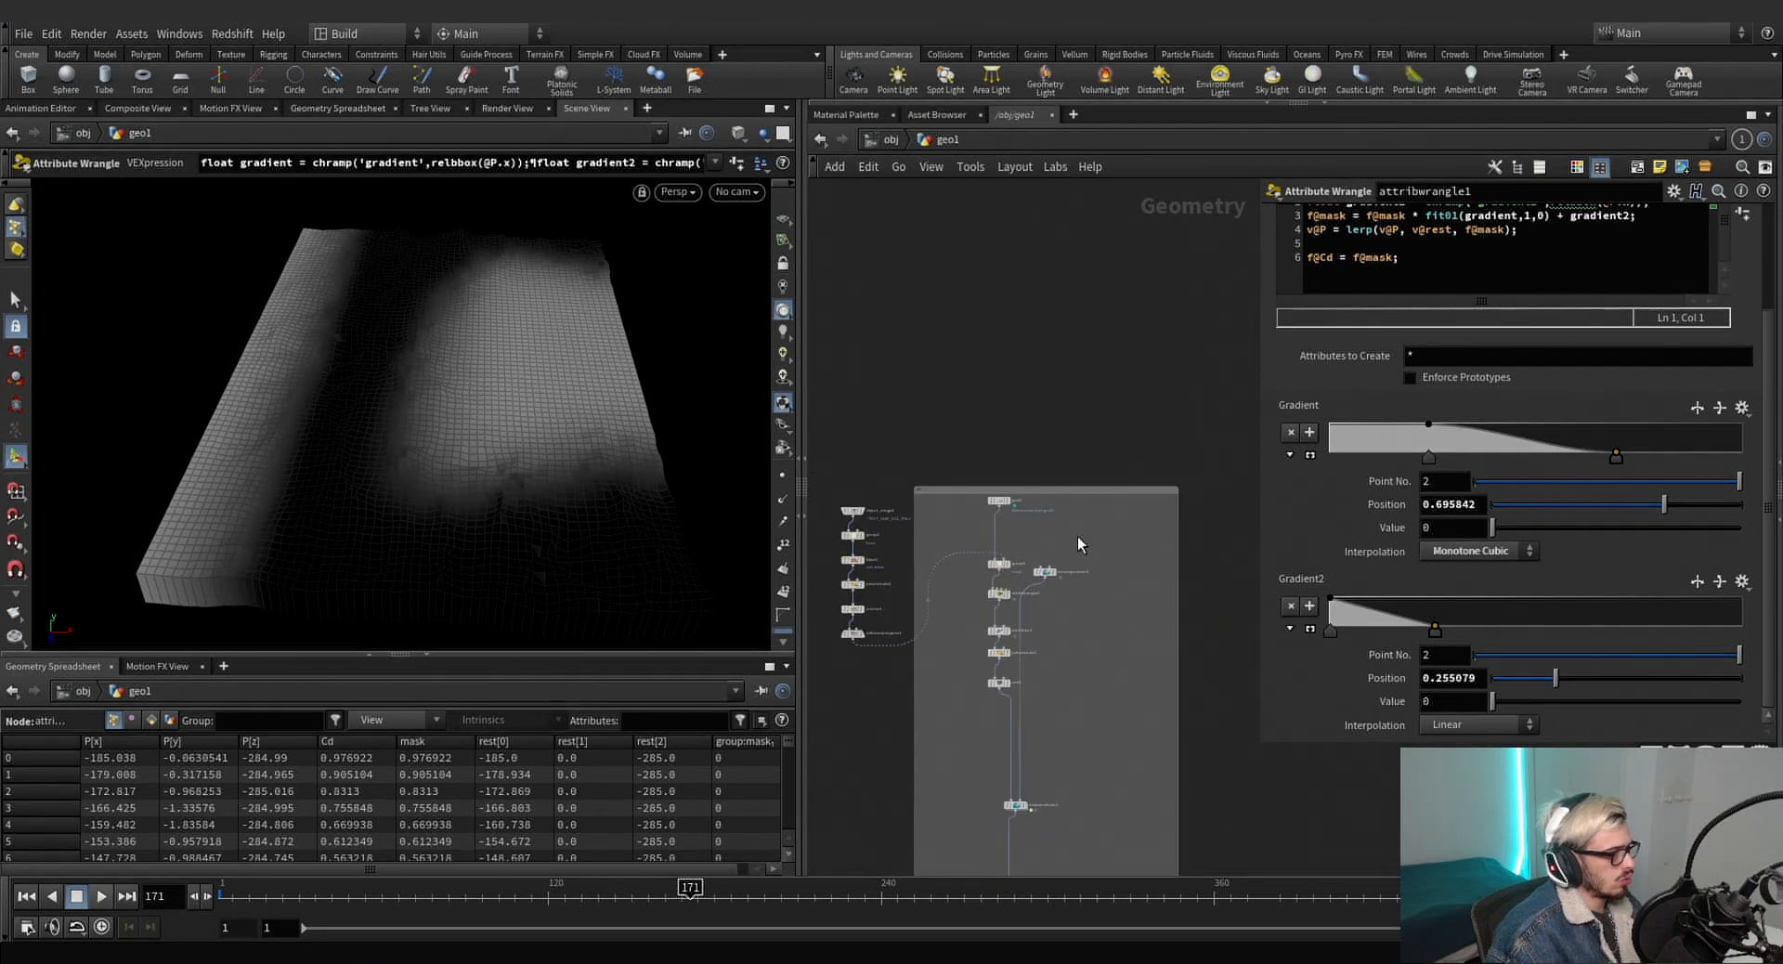
scroll(1078, 443, down, 4)
middle_drag(1112, 343, 1118, 577)
scroll(981, 529, up, 4)
middle_drag(885, 495, 1030, 459)
middle_drag(1048, 676, 994, 390)
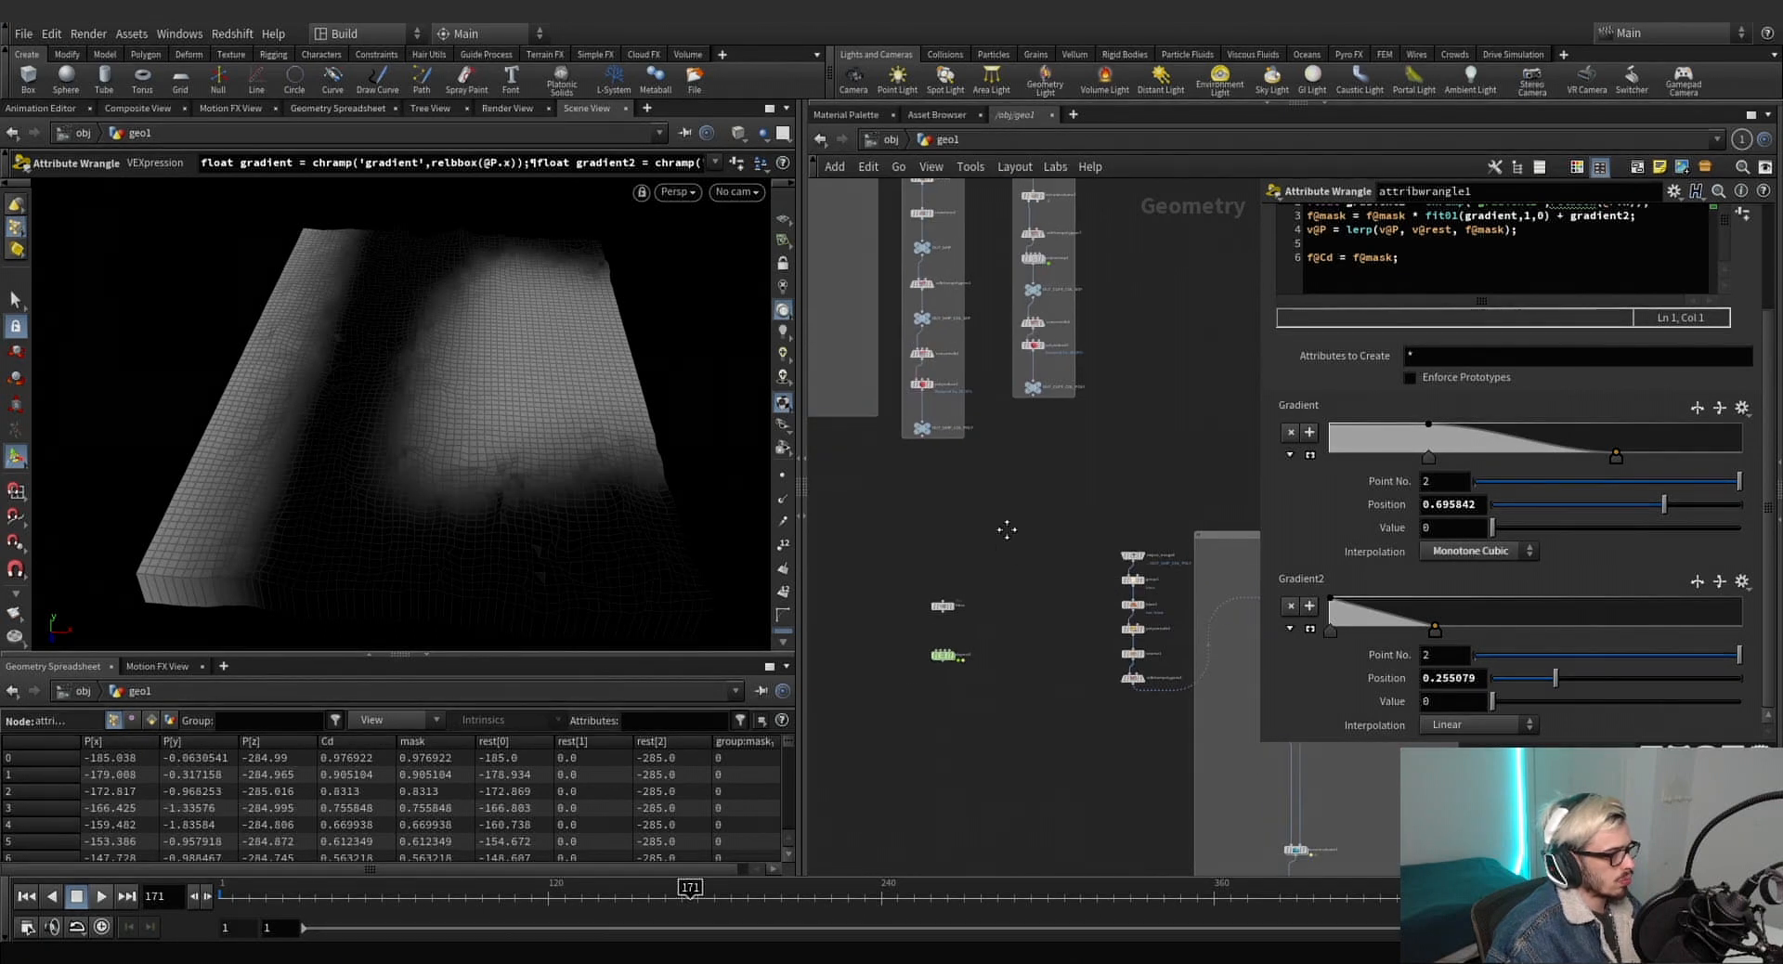
click(942, 606)
drag(282, 352, 241, 340)
middle_drag(884, 444, 1026, 476)
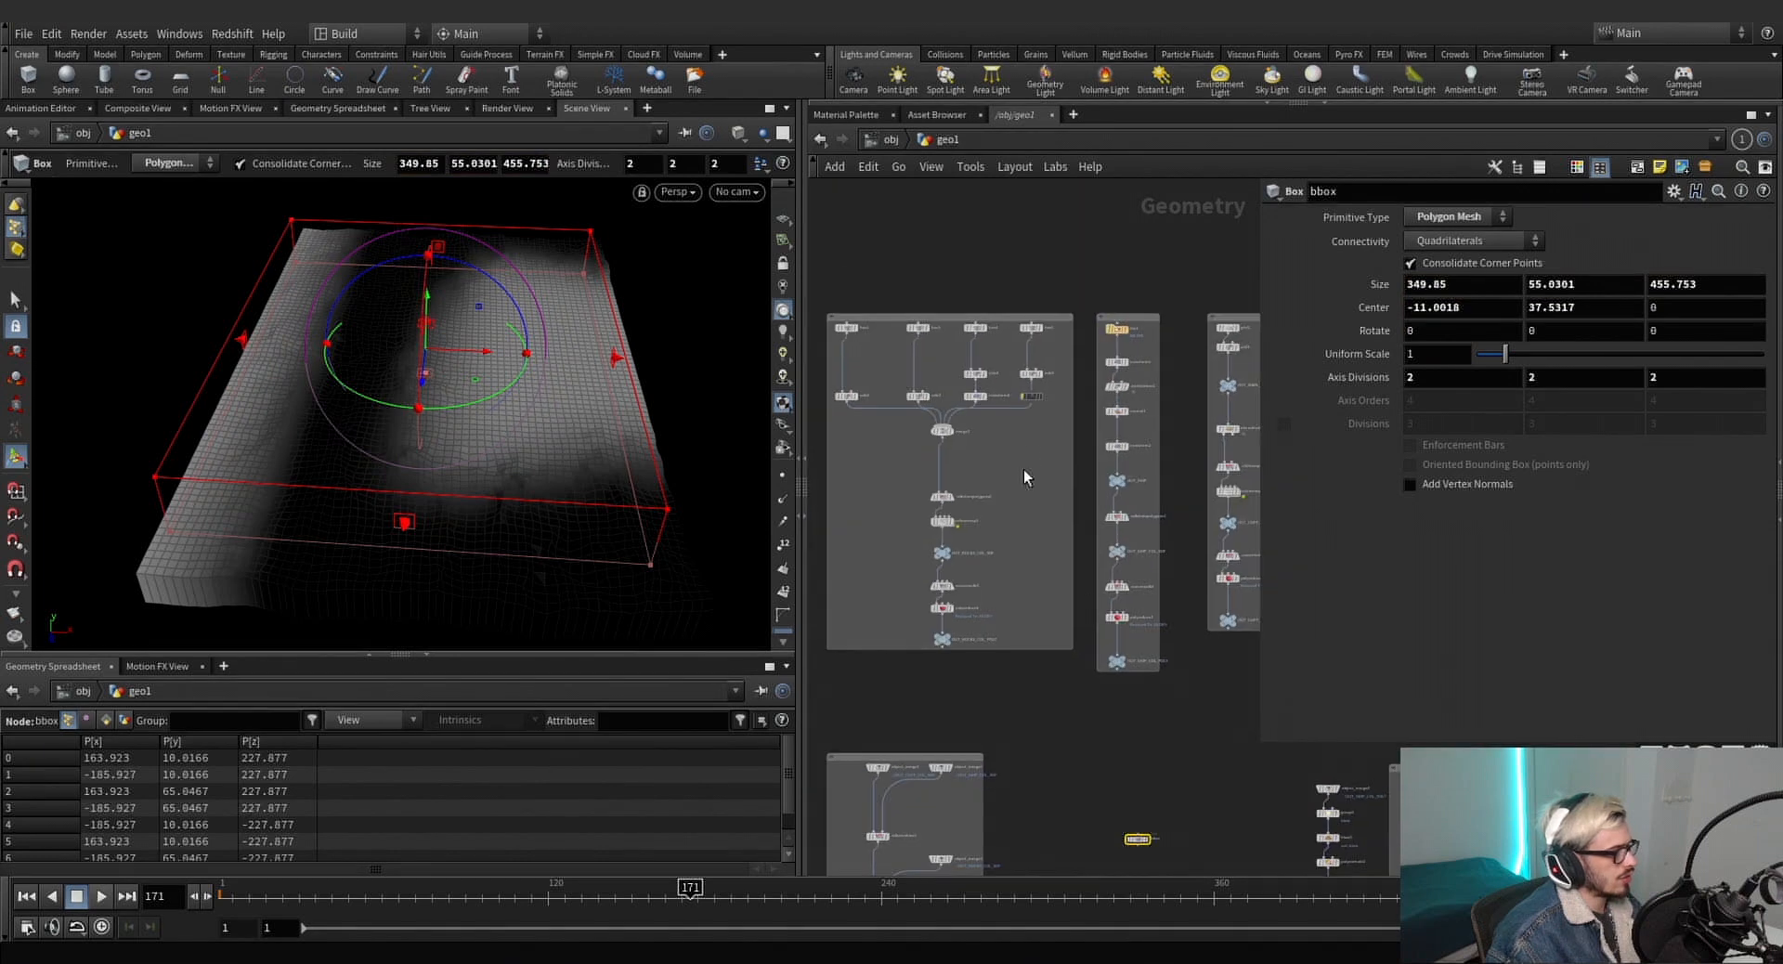
key(Escape)
Template grid1 and extend one side of it to a size of 457.715 by 570 with Center X at -43.8573.
click(1243, 345)
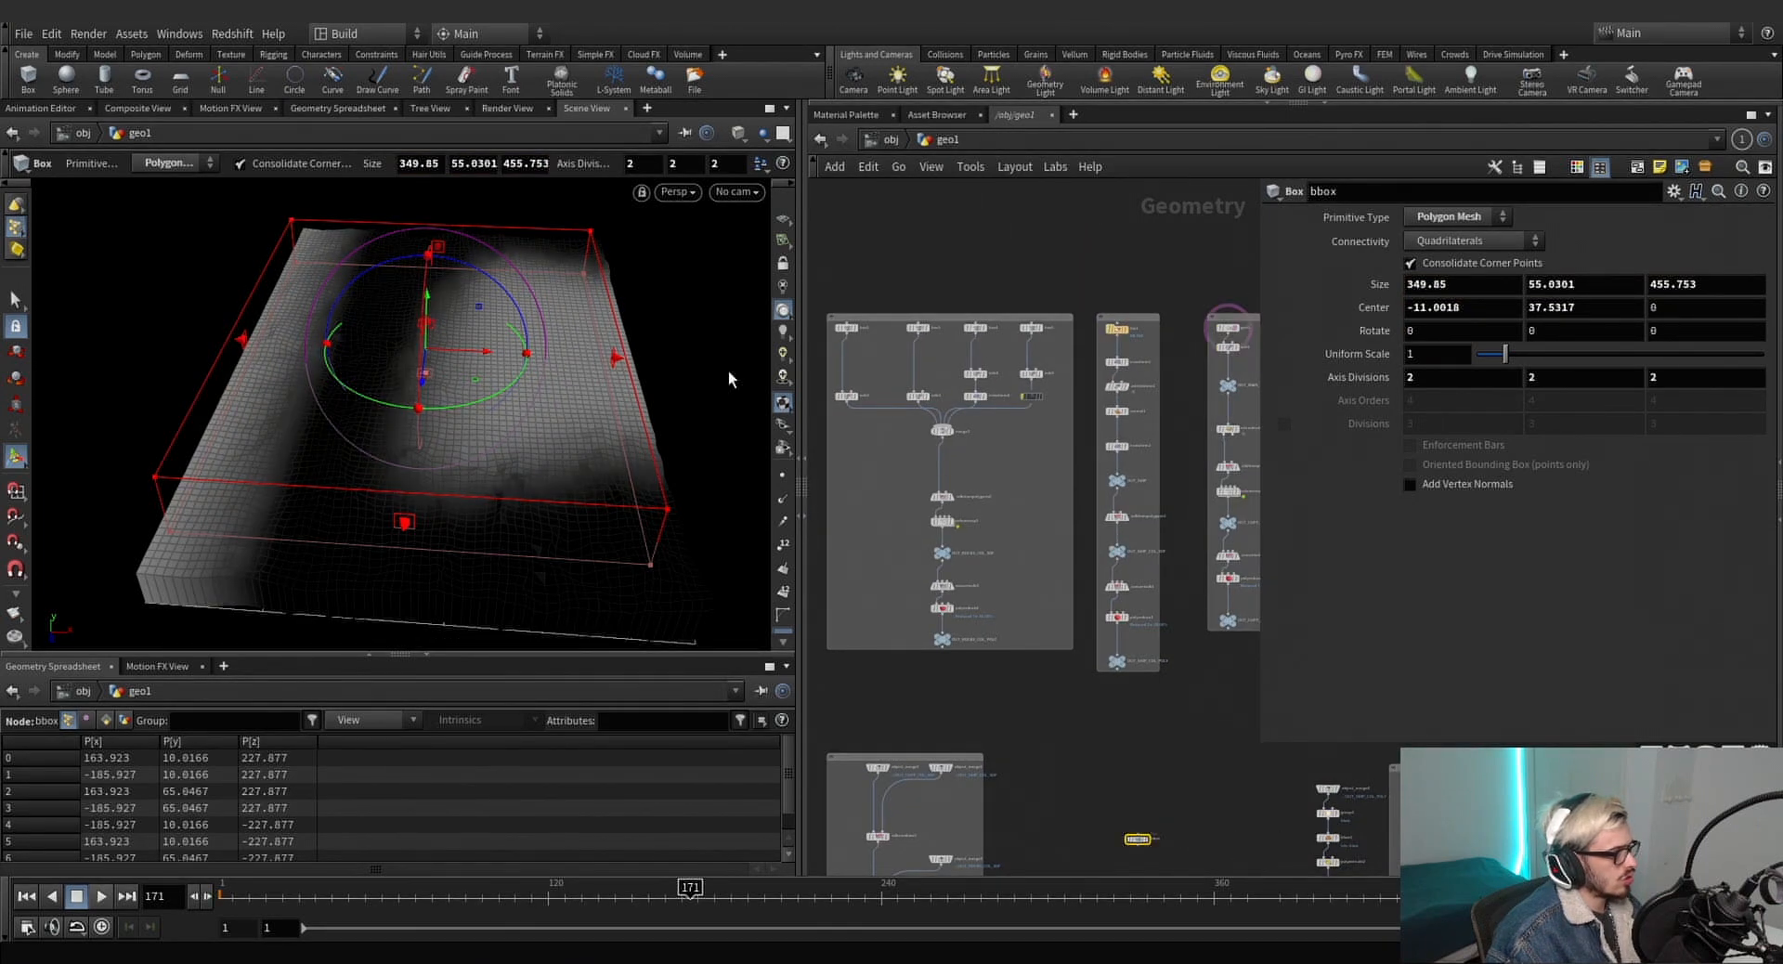
scroll(1226, 333, up, 2)
click(1229, 327)
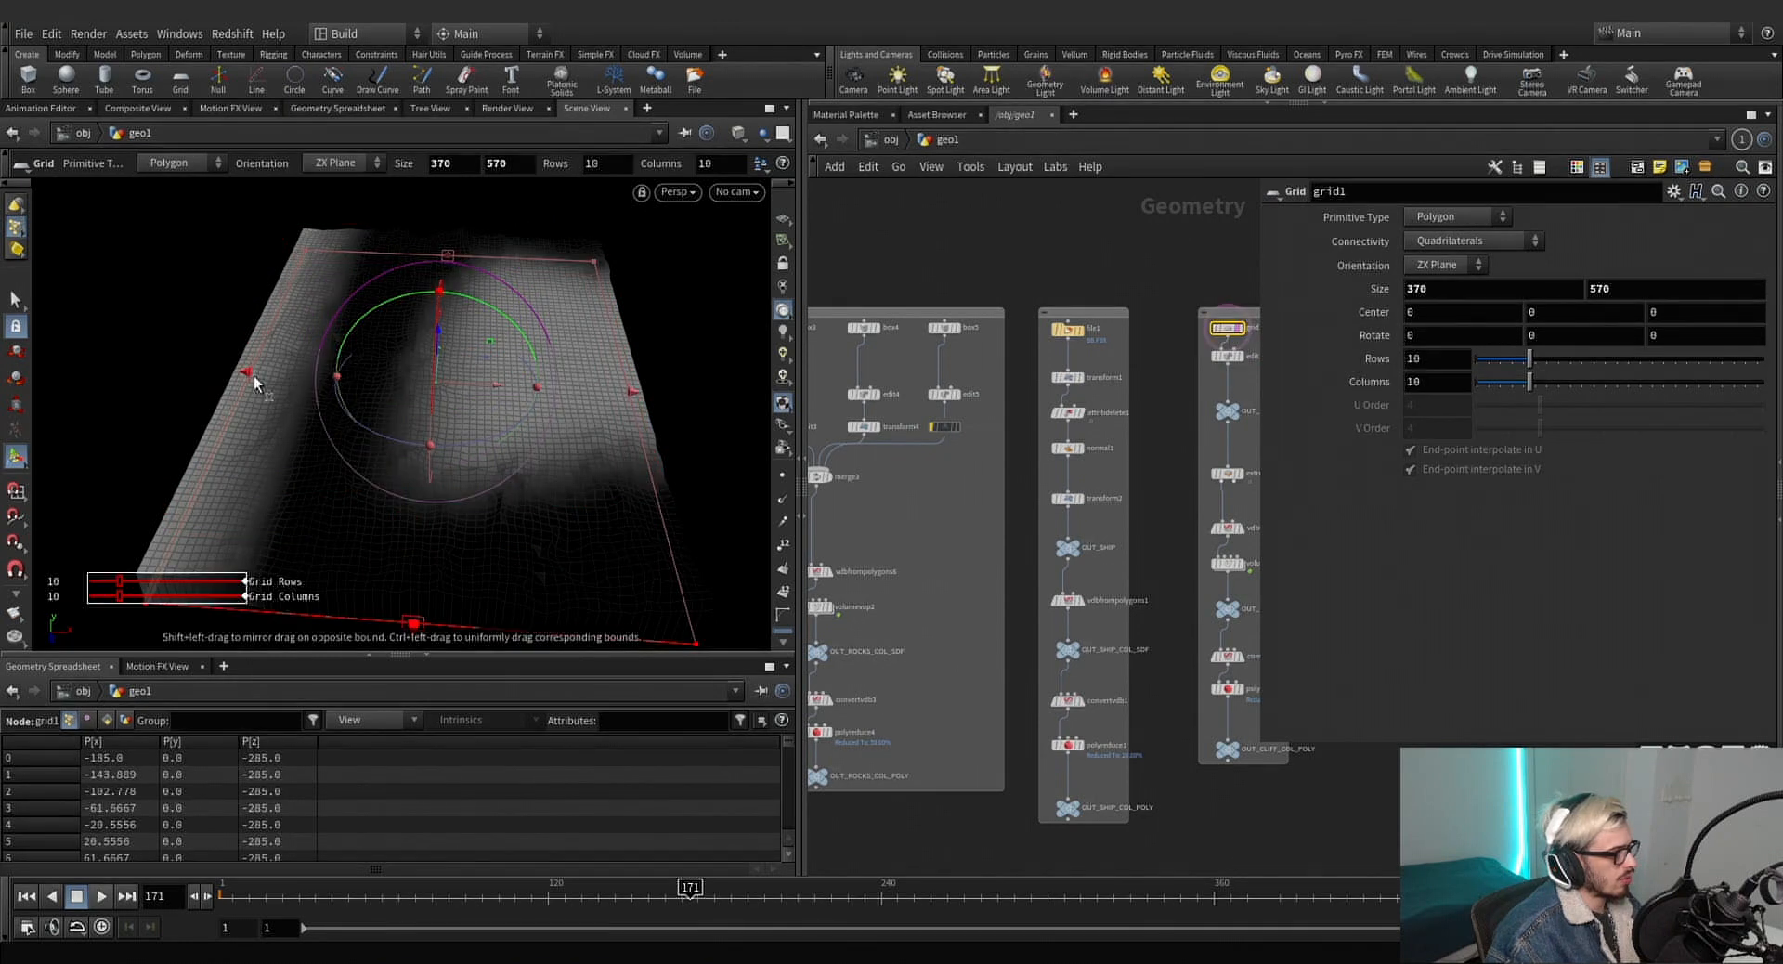
drag(208, 370, 164, 366)
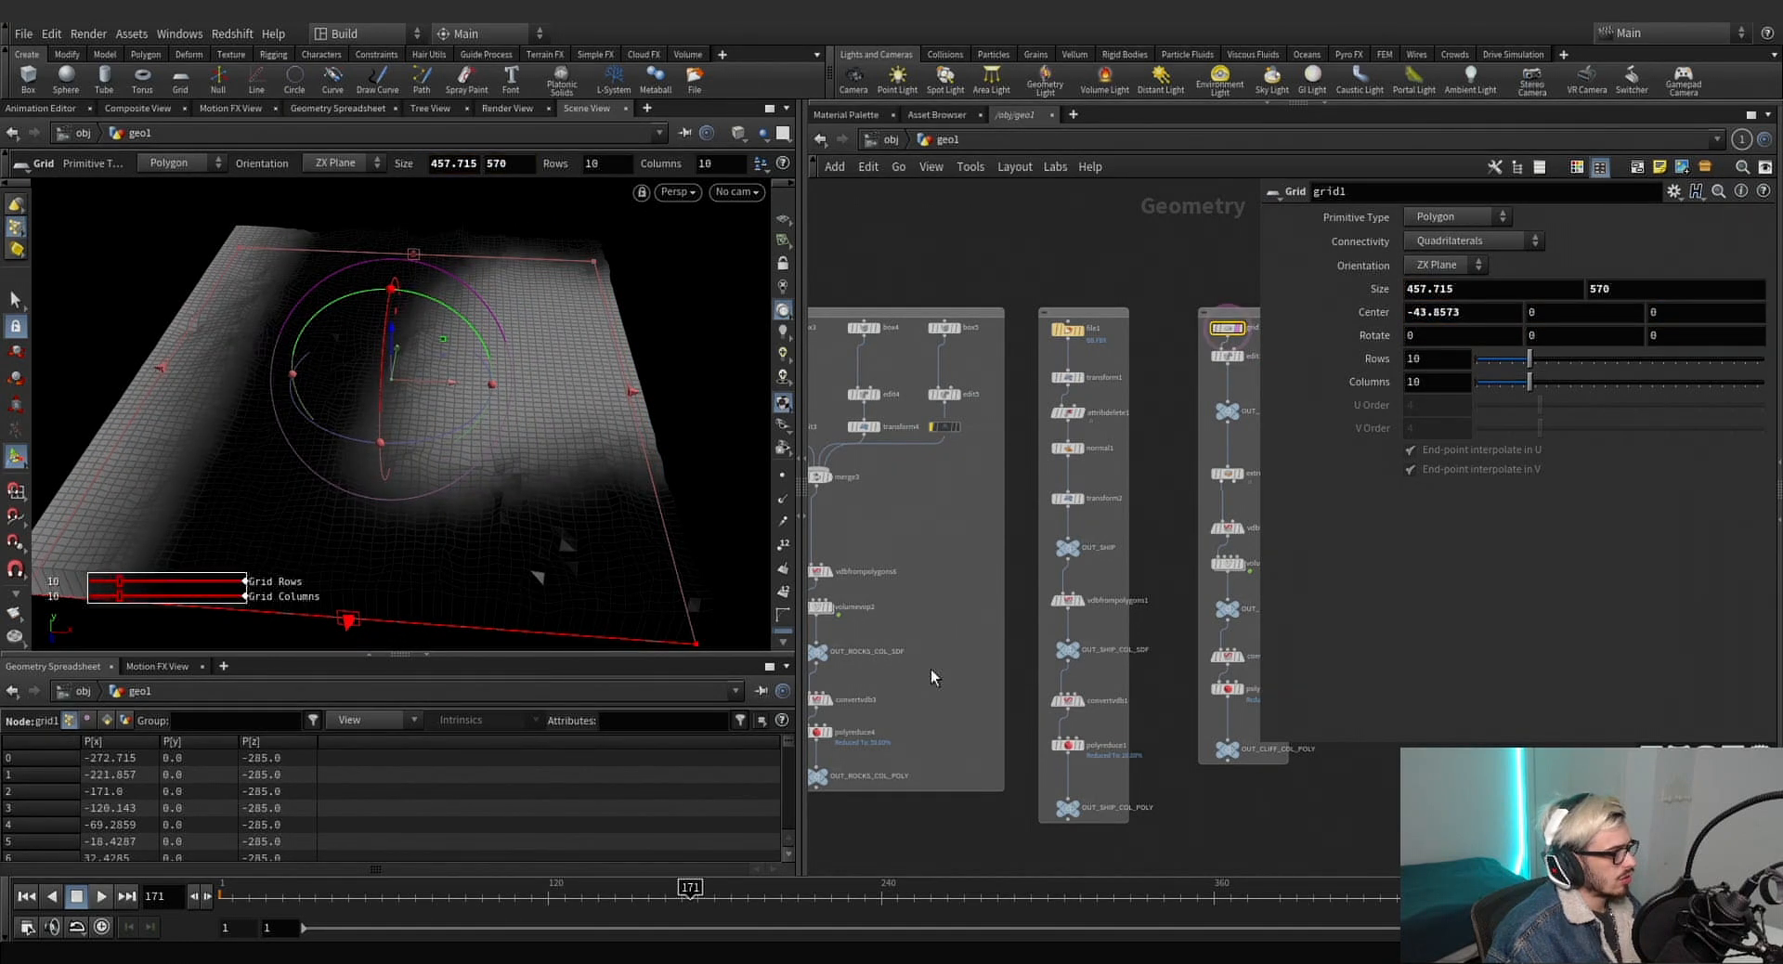
Return to attribwrangle1 and move the end point of the Gradient2 ramp slightly farther along.
scroll(1049, 687, down, 3)
middle_drag(1049, 687, 896, 462)
middle_drag(1134, 594, 1090, 498)
scroll(1088, 431, up, 3)
click(1016, 372)
middle_drag(1098, 586, 1072, 393)
scroll(1082, 413, down, 2)
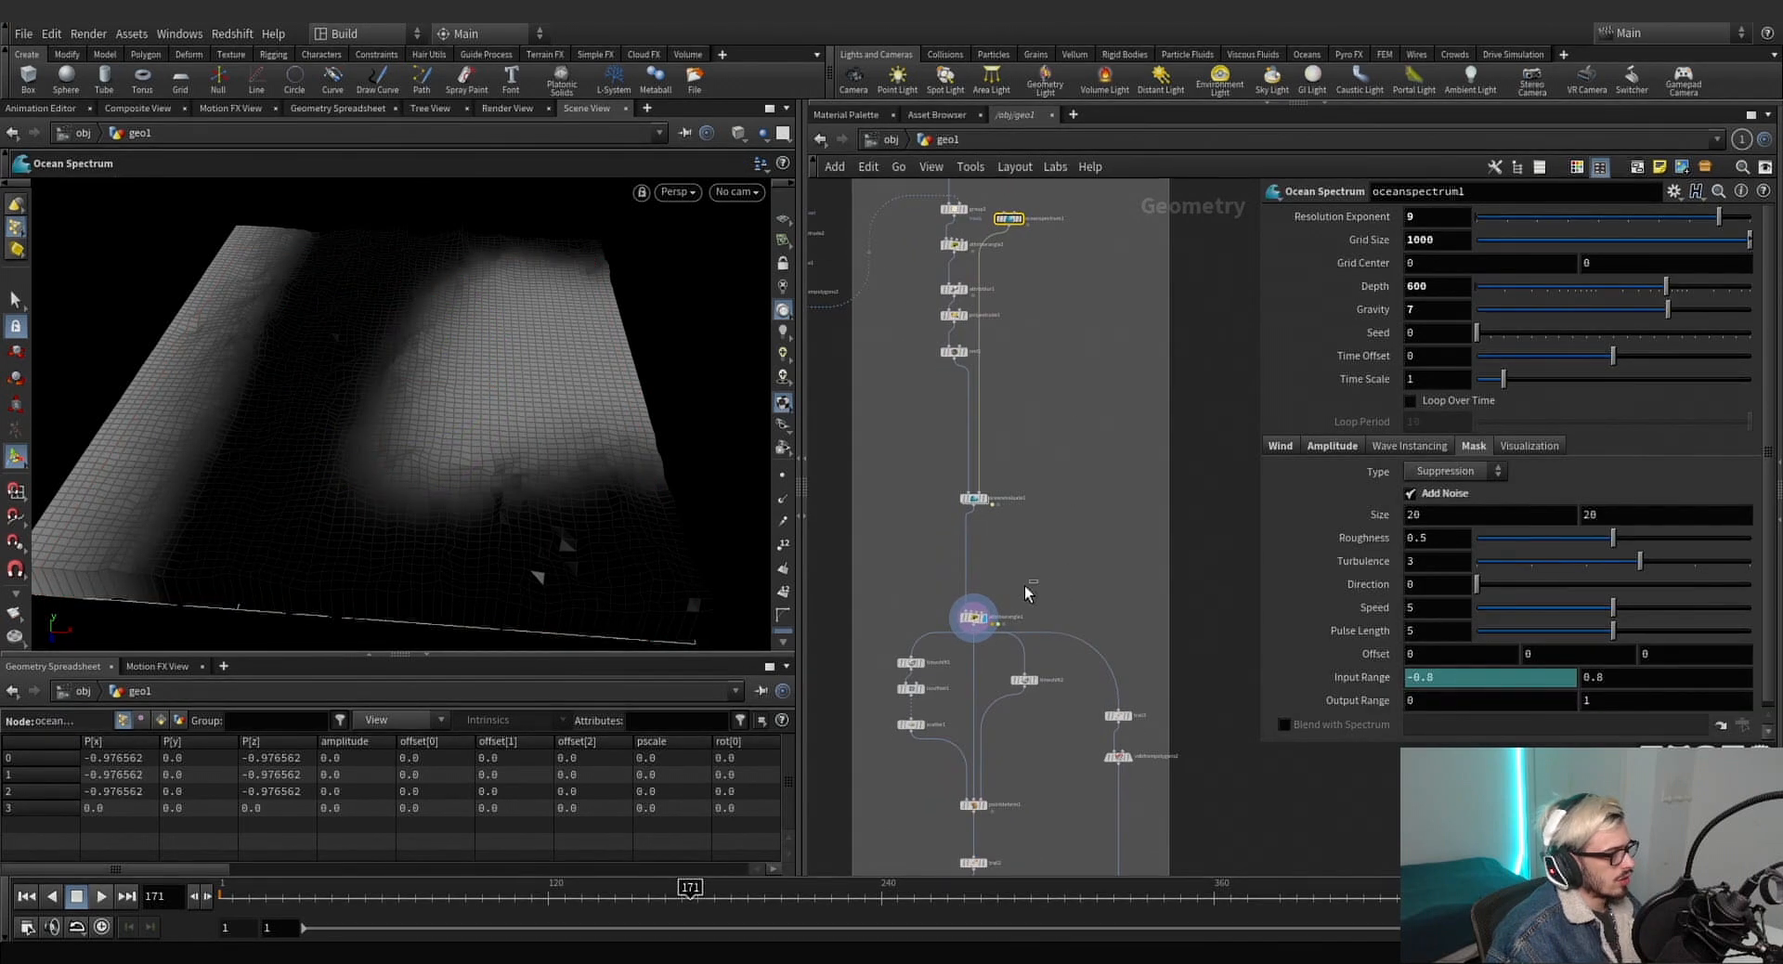
click(973, 618)
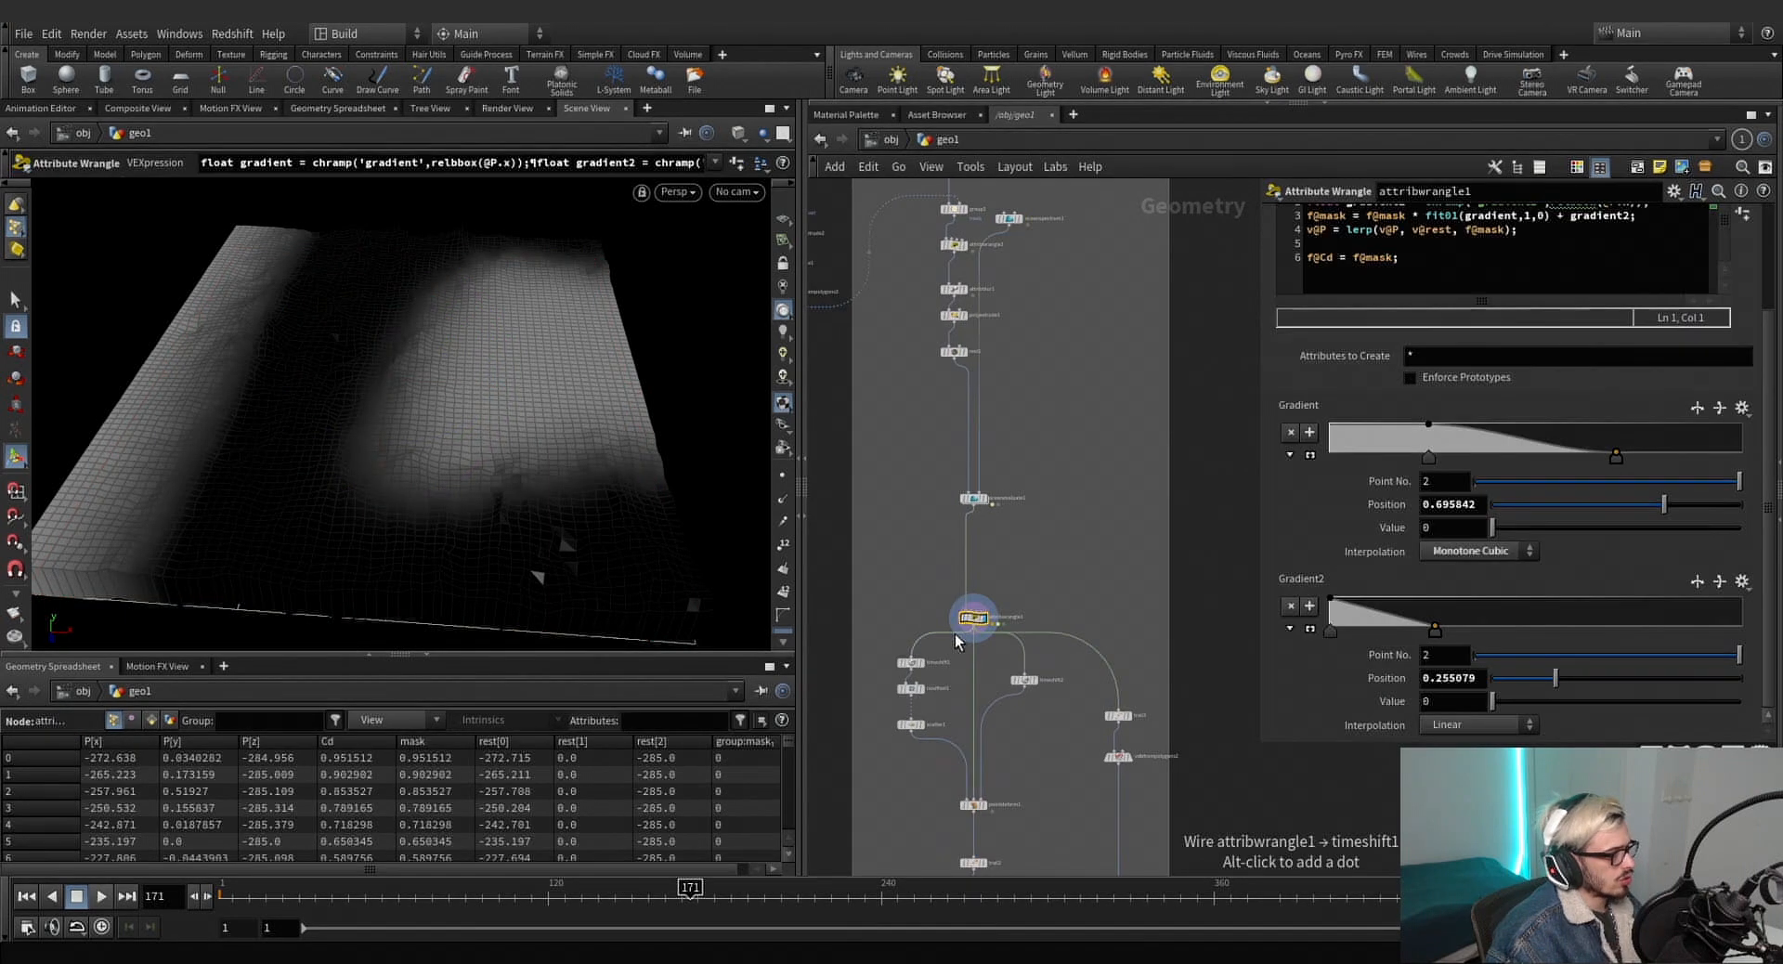
click(1334, 631)
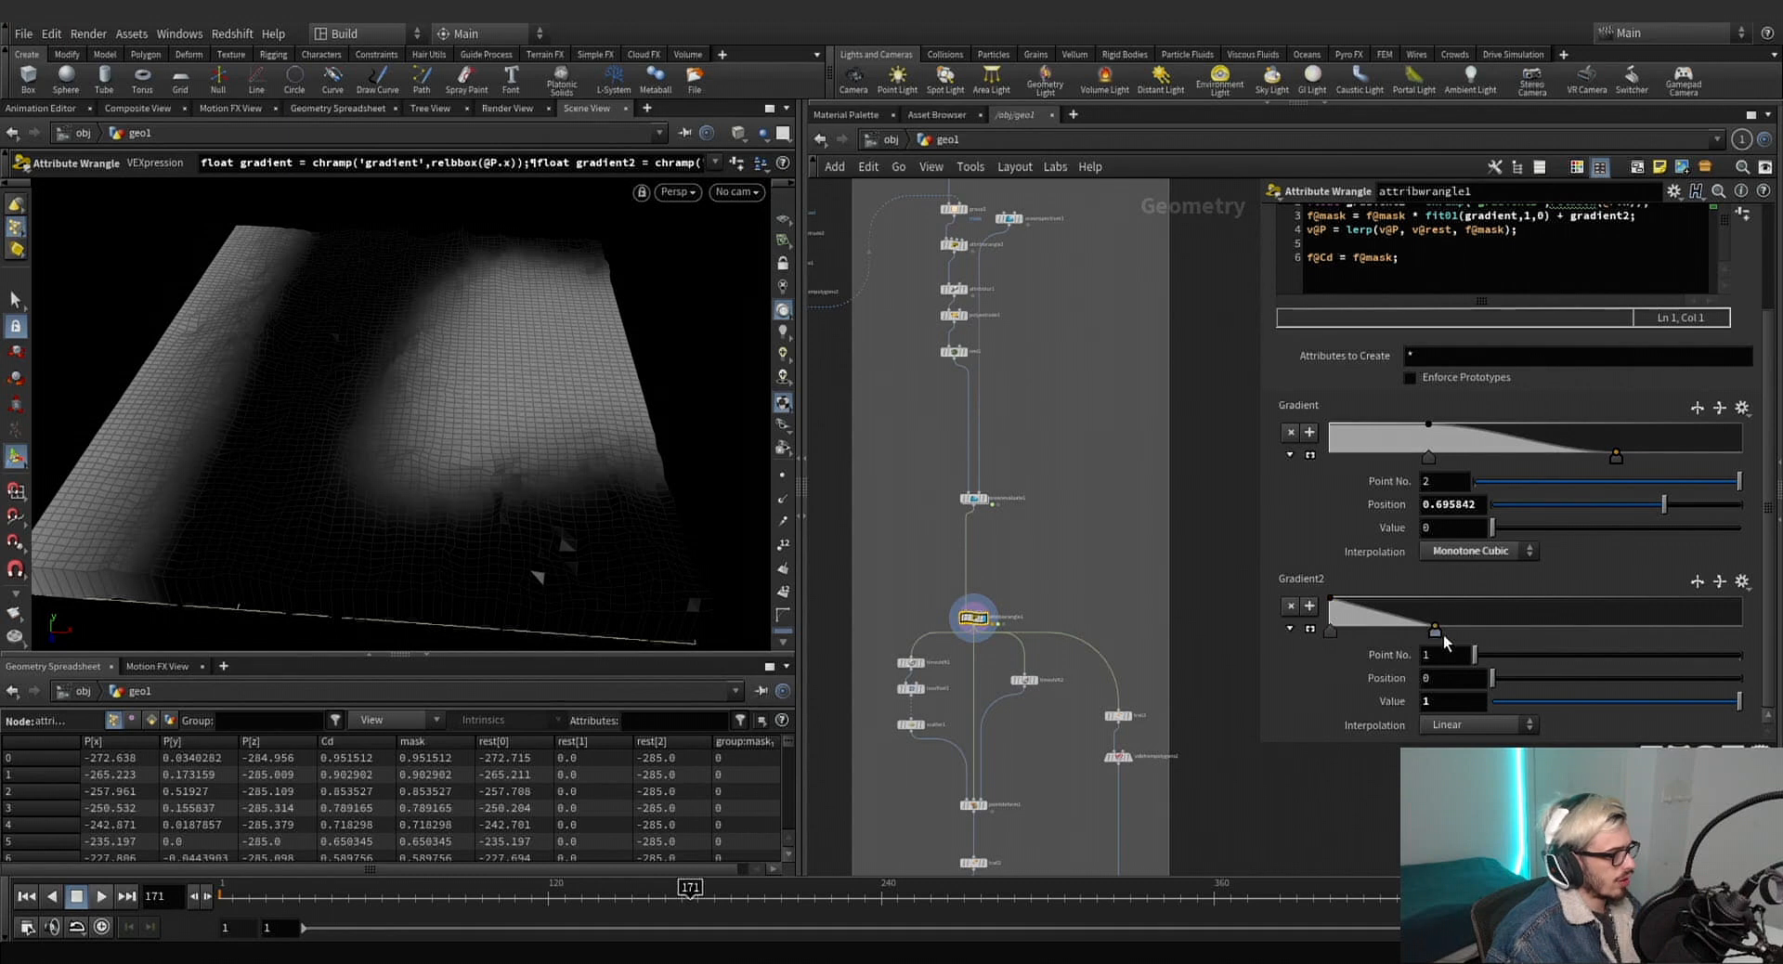
drag(1438, 633, 1447, 632)
Display volumetrail1 and scrub to frame 146 to check the velocity trails.
middle_drag(893, 620, 905, 223)
scroll(975, 562, up, 2)
click(1003, 532)
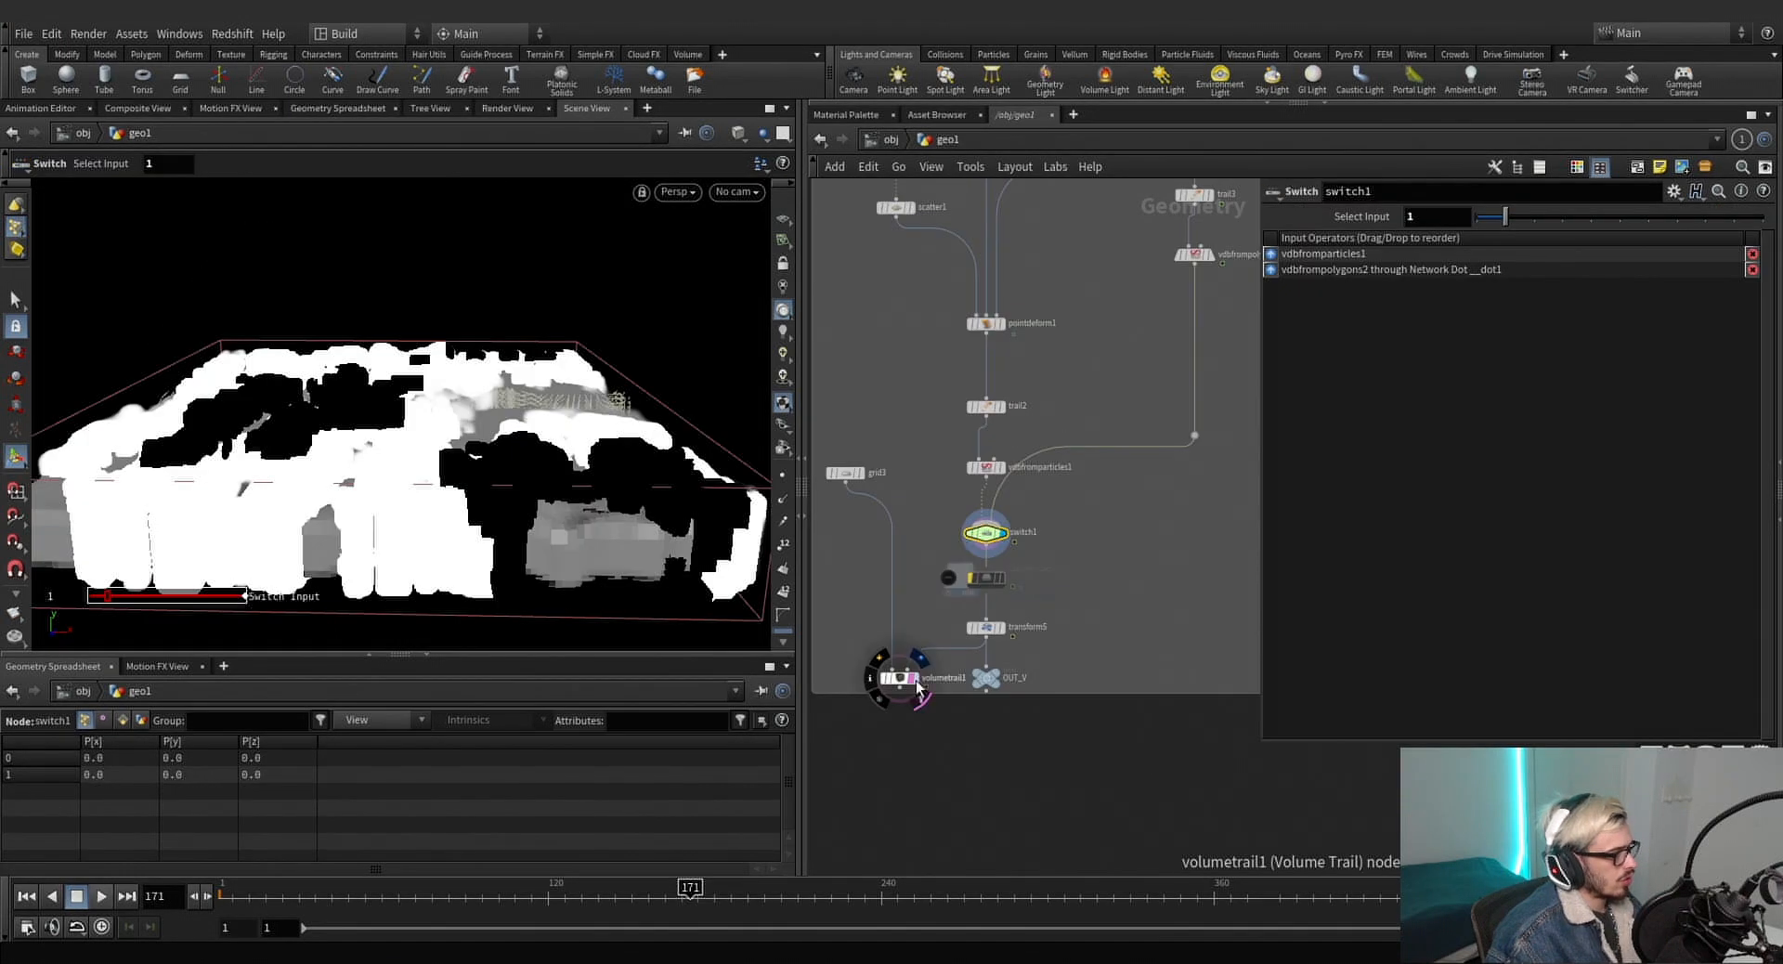
click(916, 685)
click(896, 678)
drag(288, 896, 621, 897)
Template attribwrangle1 and examine it against group2's mask points at frame 12.
scroll(1132, 293, down, 2)
middle_drag(1131, 290, 1111, 549)
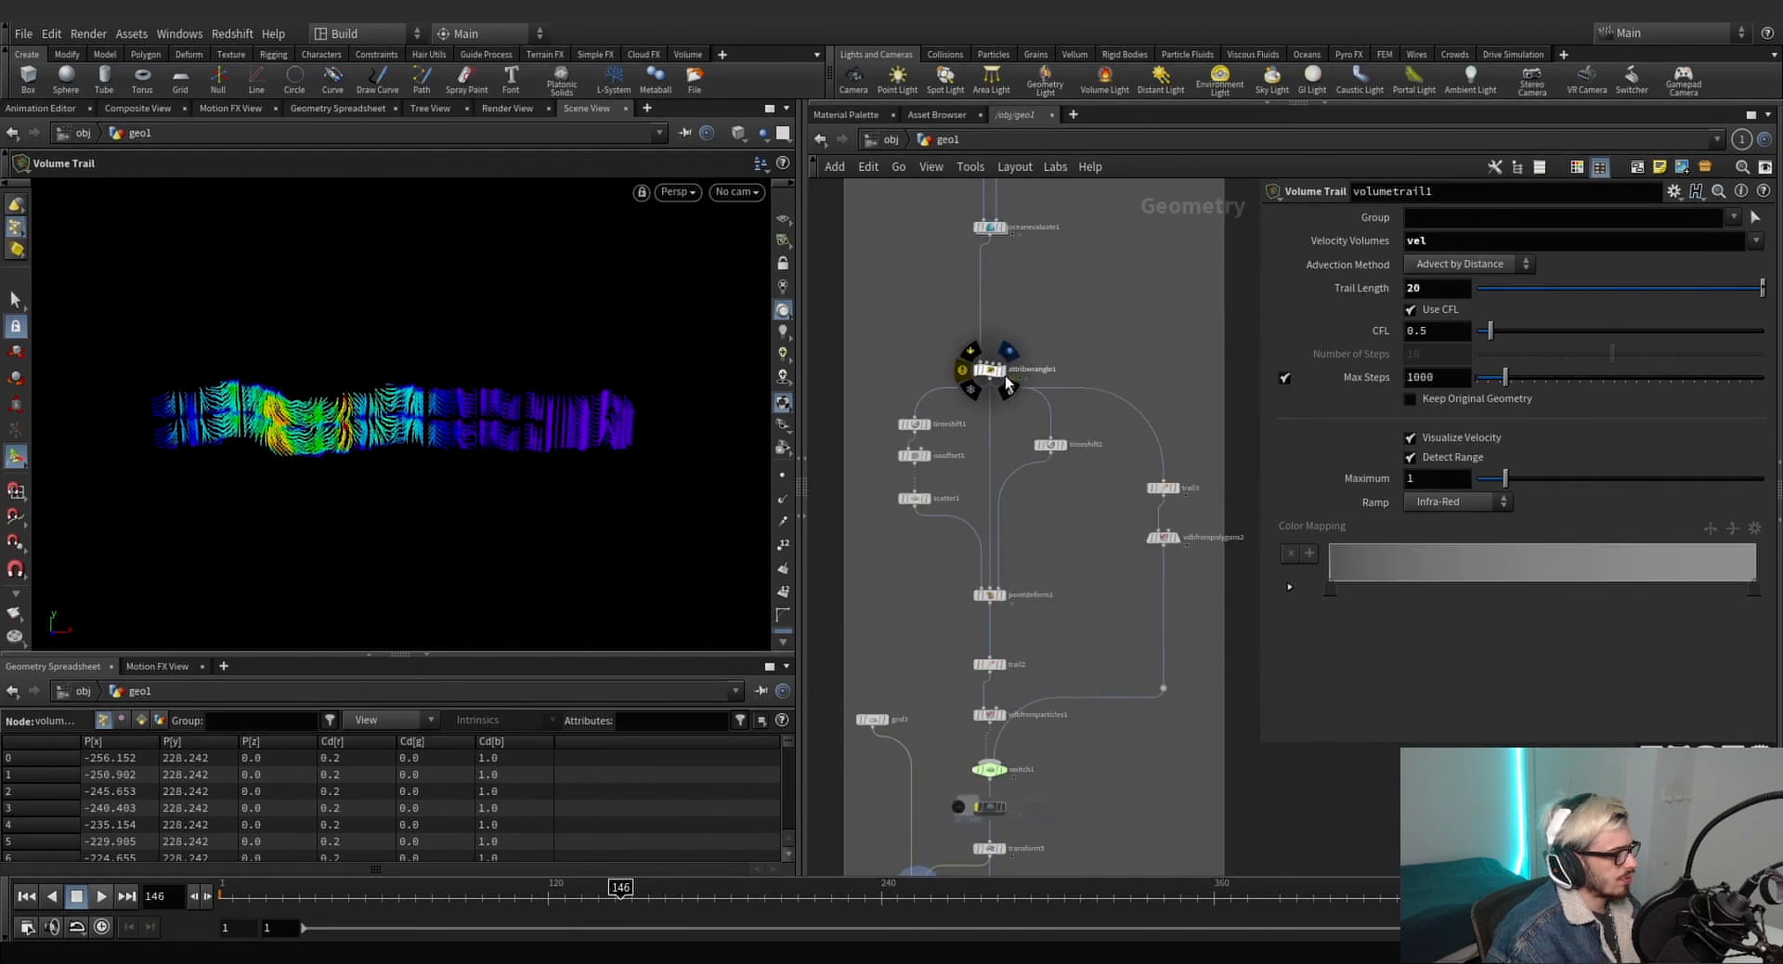
click(1003, 371)
click(989, 371)
alt+drag(496, 418, 497, 470)
drag(325, 898, 719, 895)
alt+drag(257, 423, 318, 294)
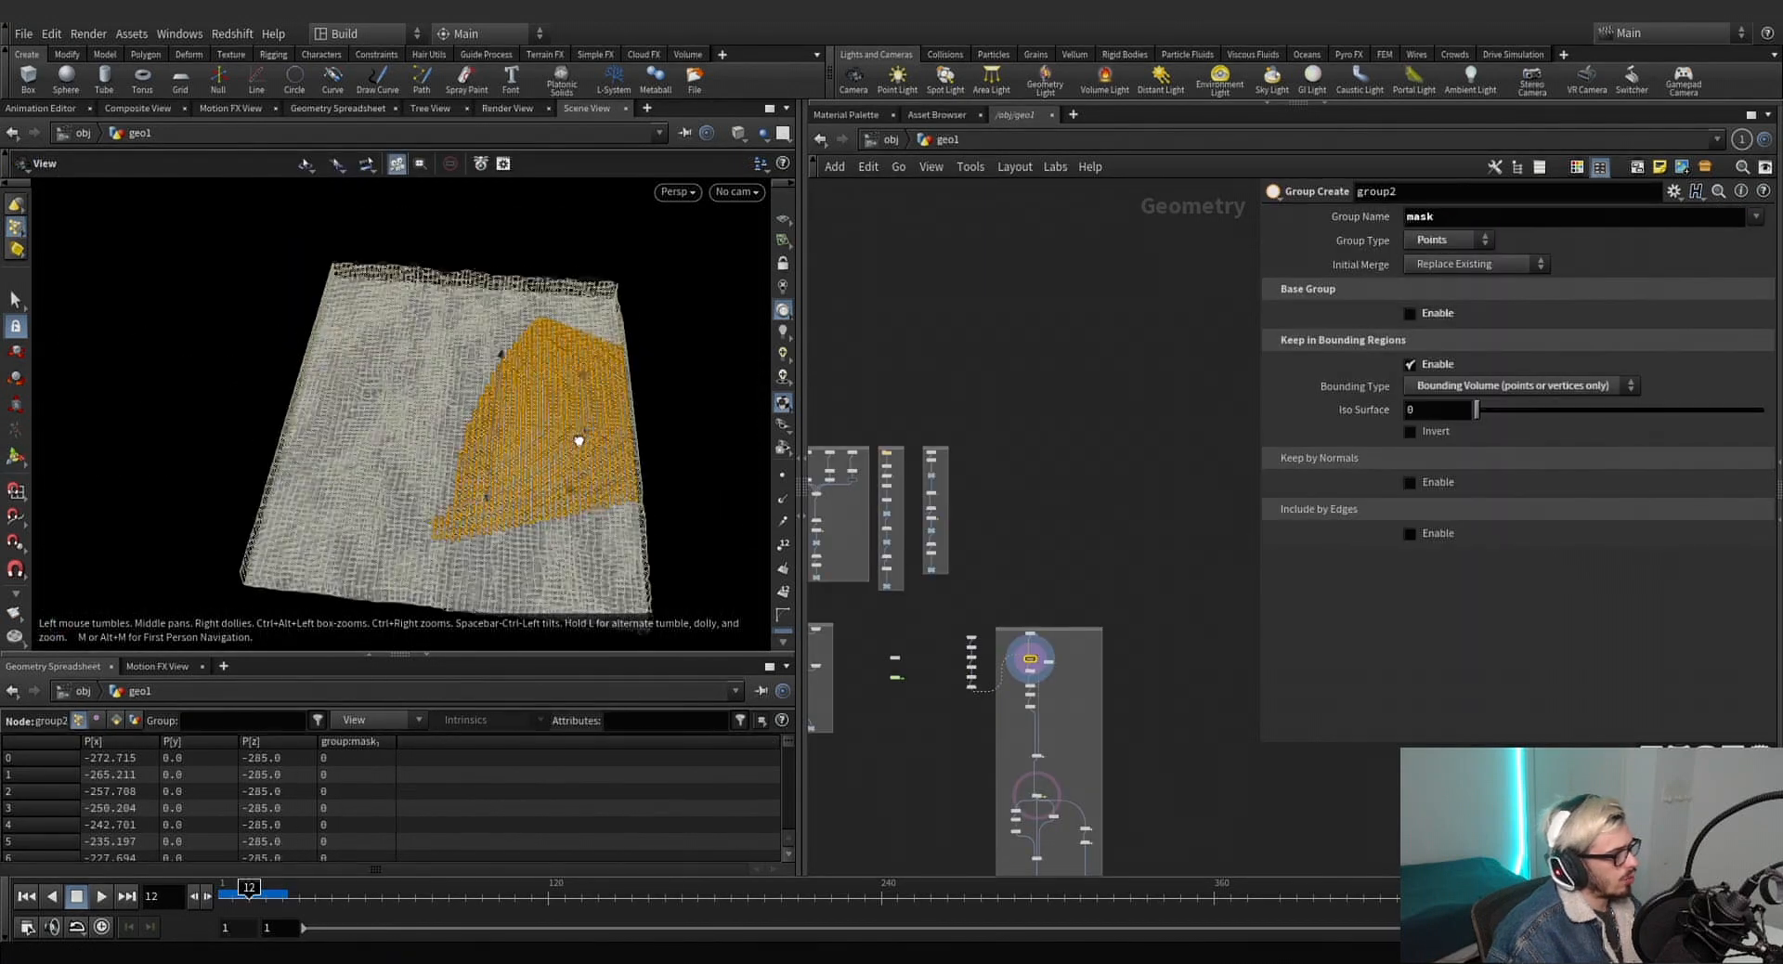
alt+drag(582, 433, 485, 324)
Template OUT_SHIP_COL_POLY and inspect the ship's height relative to the ocean grid and mask points.
scroll(1077, 510, down, 4)
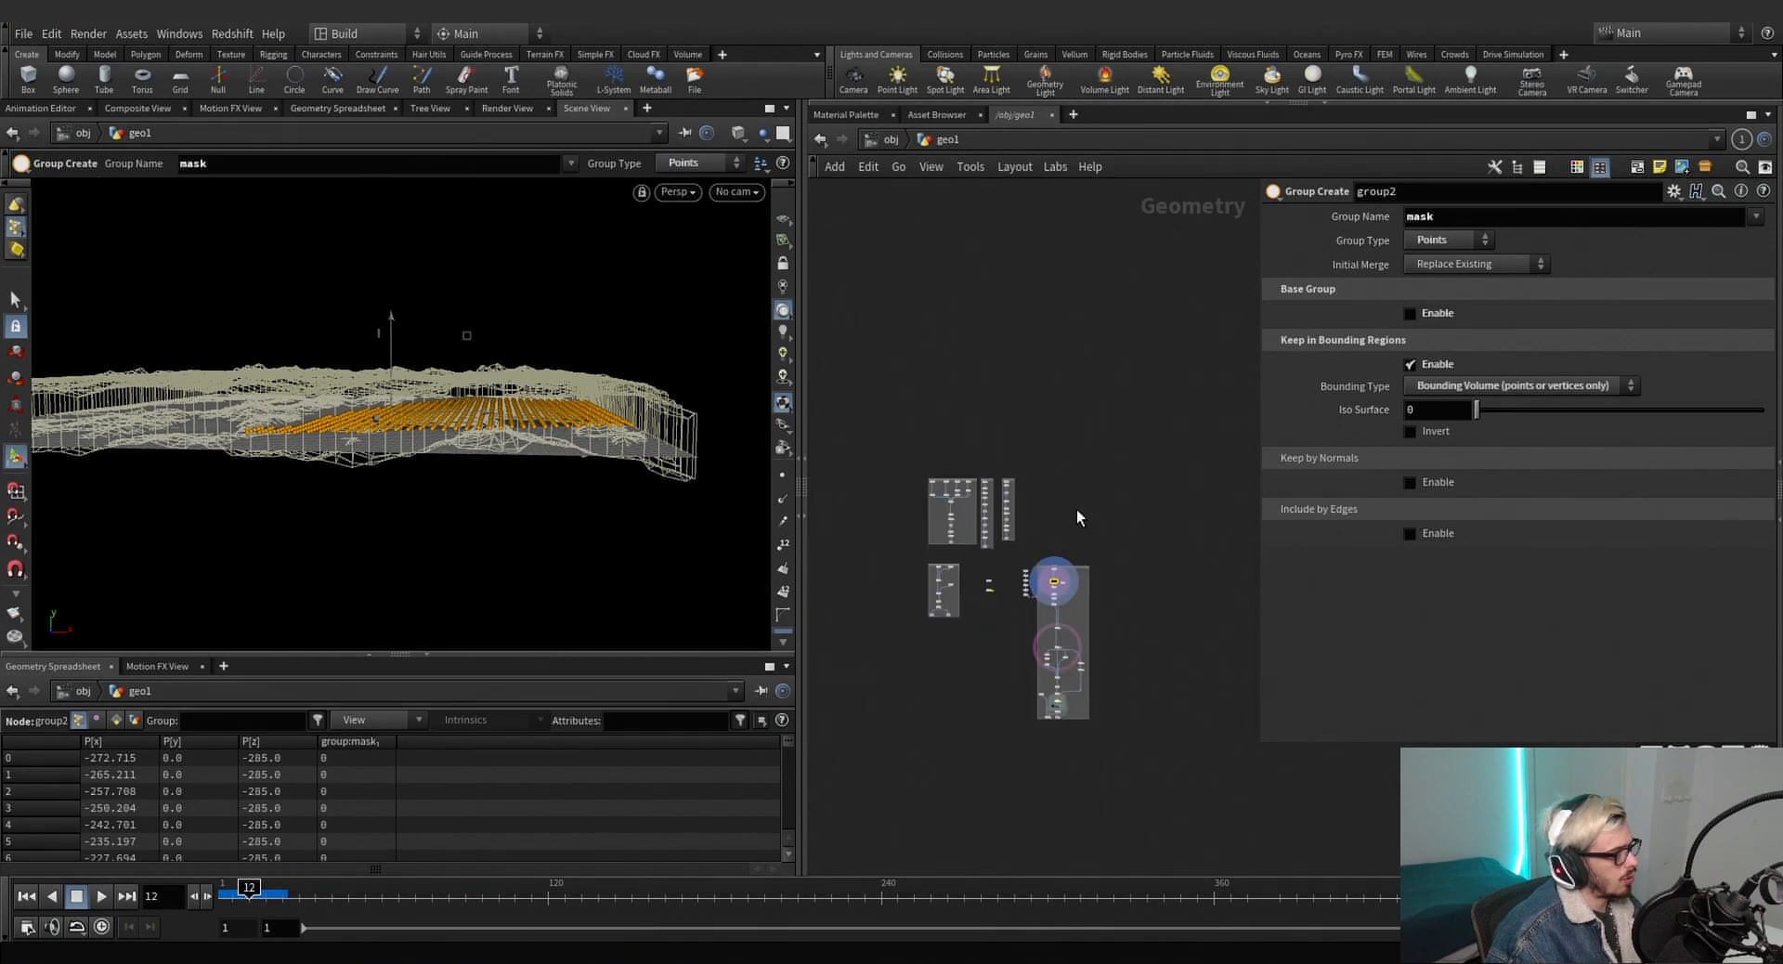
scroll(967, 556, up, 8)
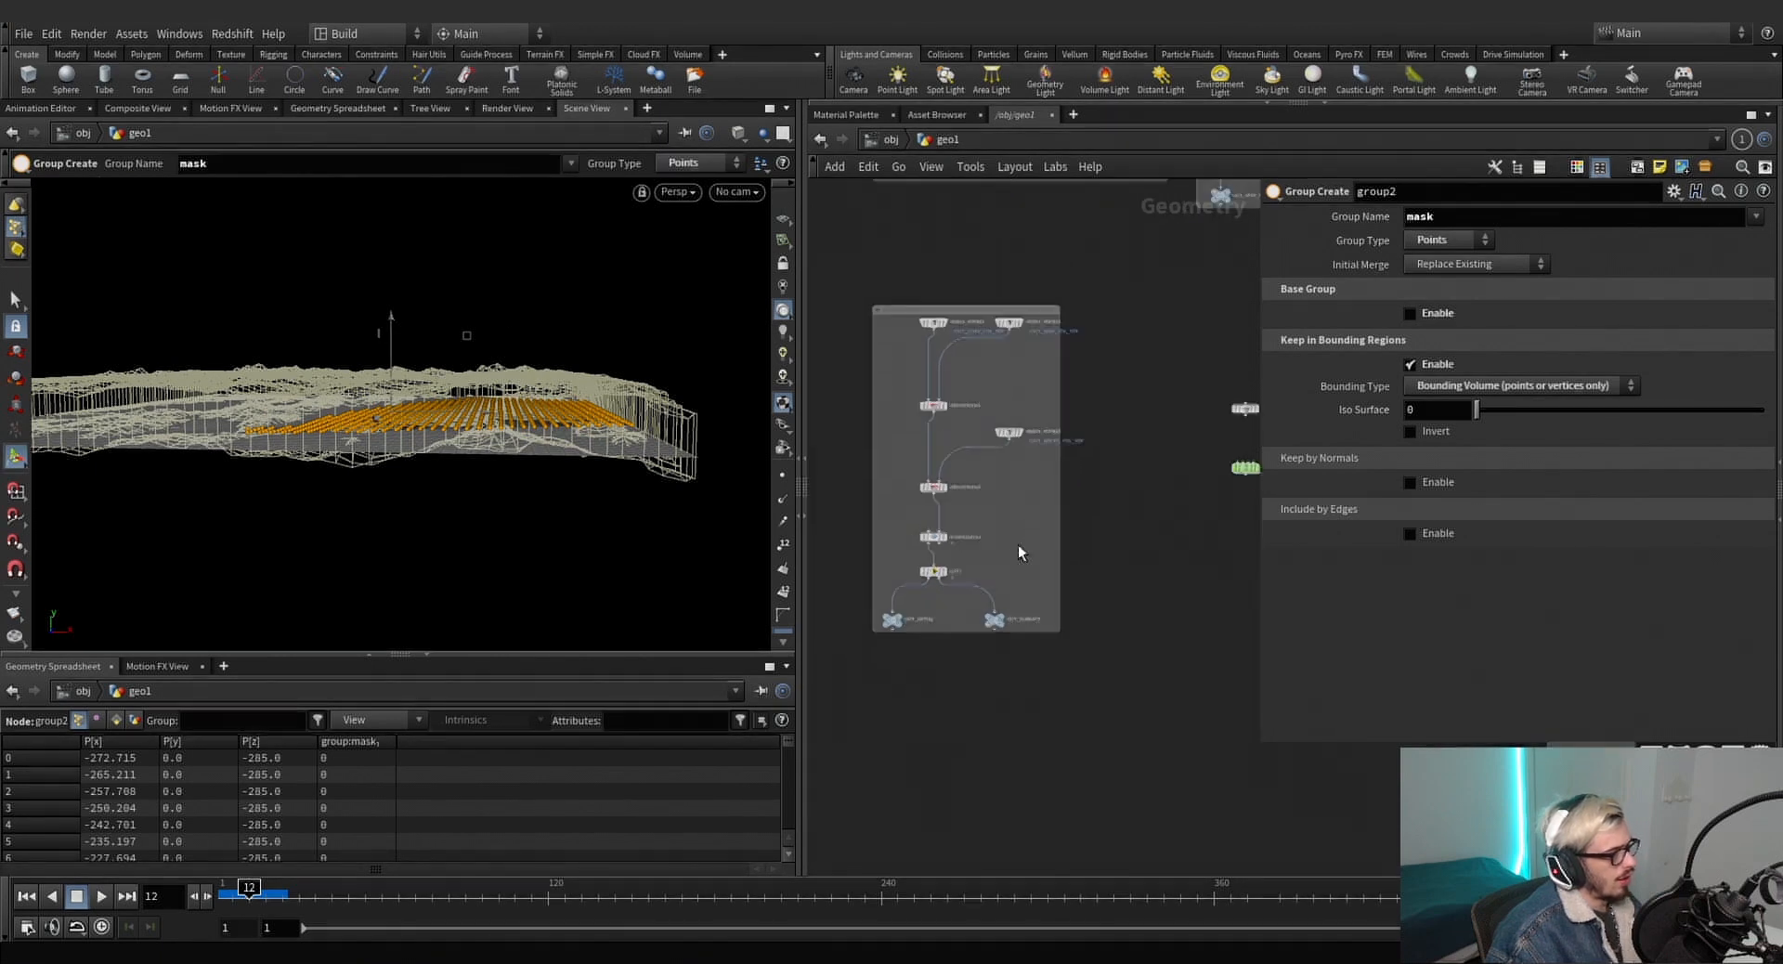
scroll(1017, 546, down, 2)
middle_drag(1032, 560, 888, 642)
scroll(879, 613, up, 5)
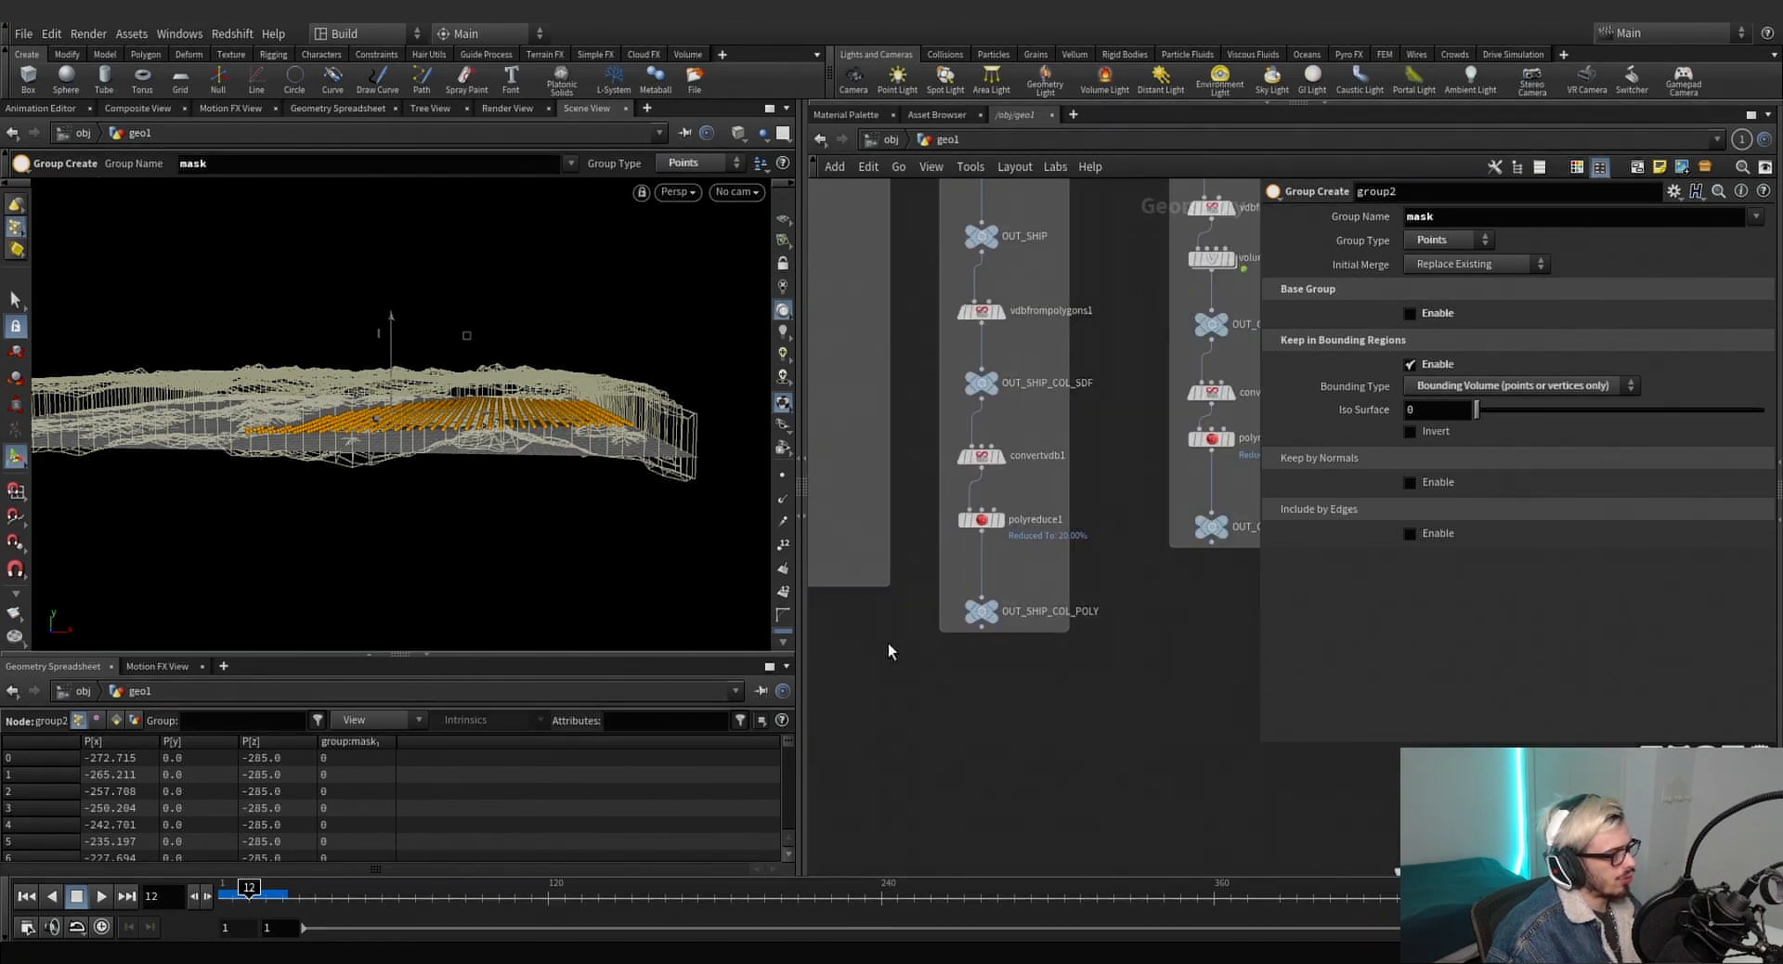
click(1005, 635)
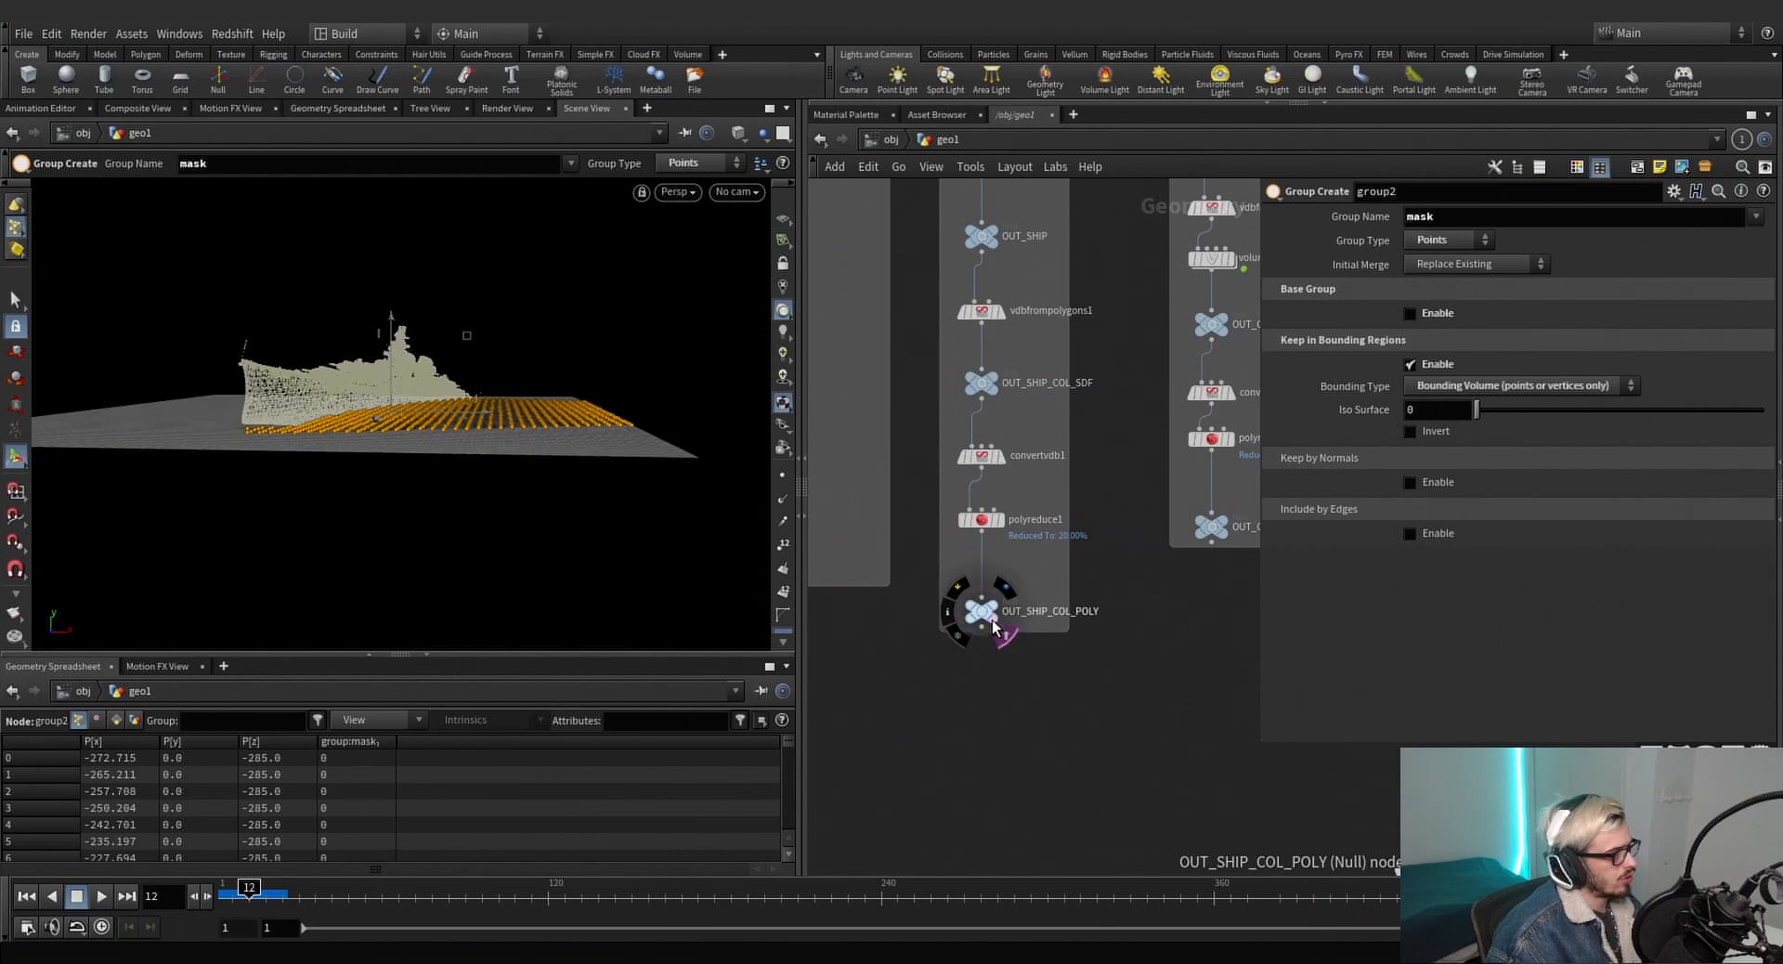
alt+drag(442, 433, 363, 443)
key(Return)
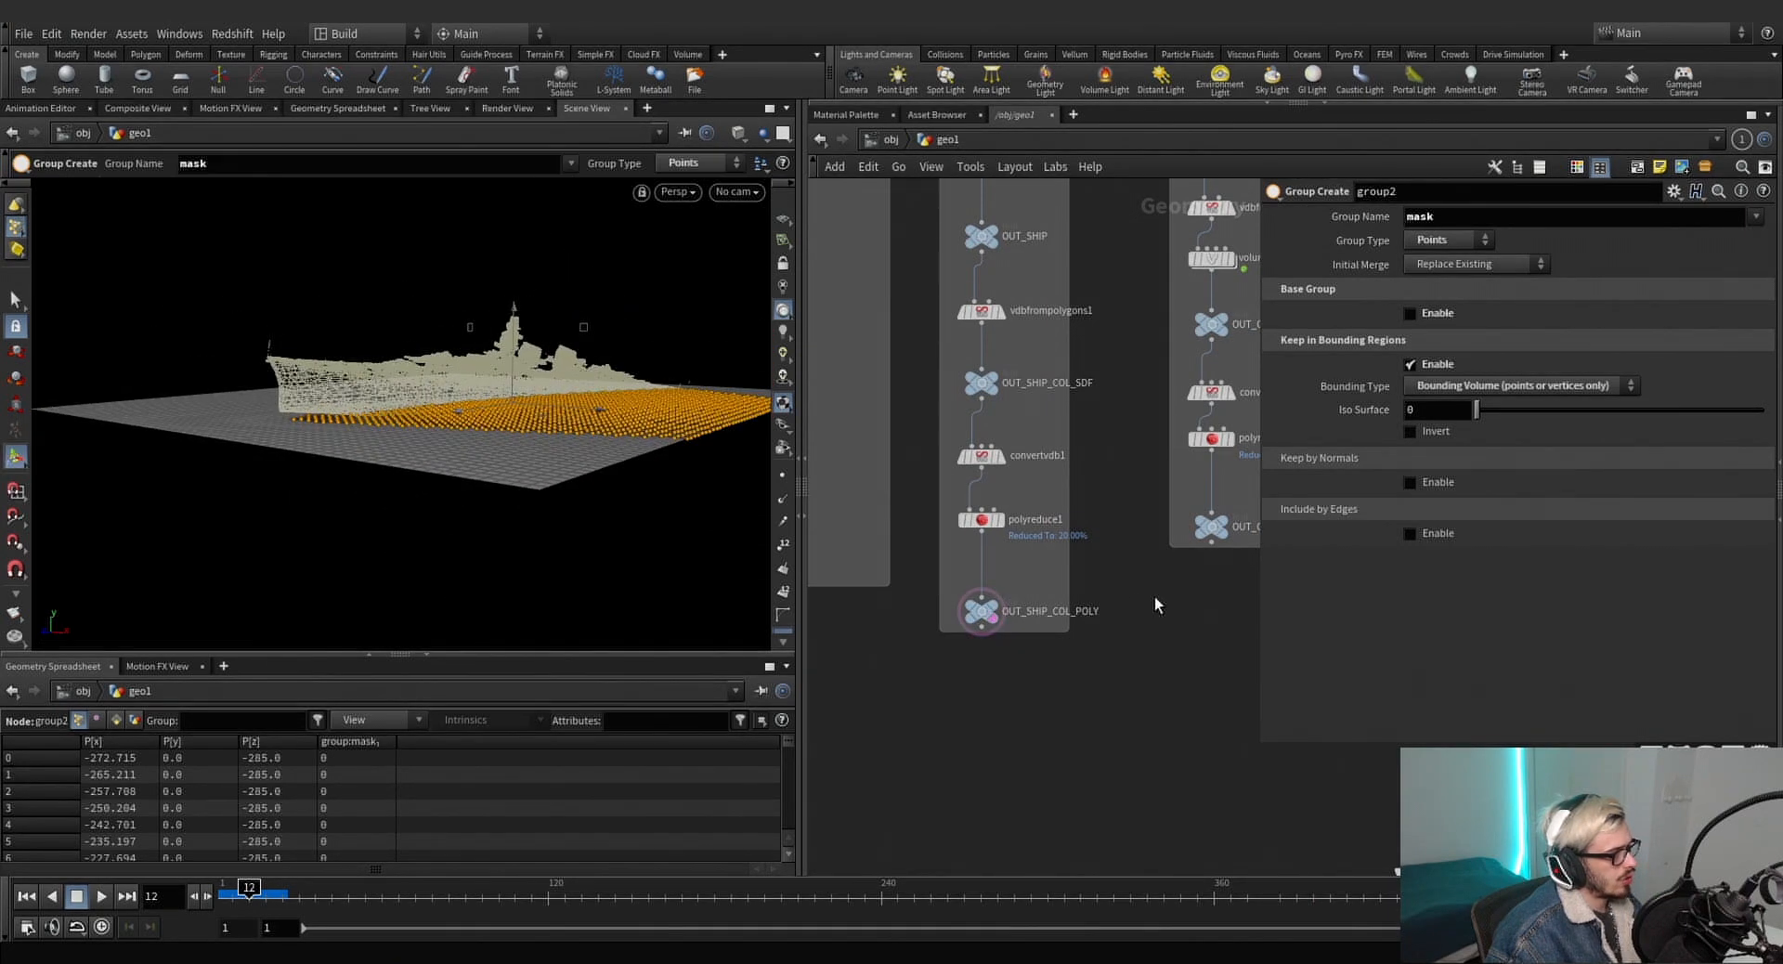
Template OUT_INITIAL in the ocean source network and compare its water level with the ocean grid.
scroll(973, 594, down, 6)
middle_drag(981, 655, 1005, 363)
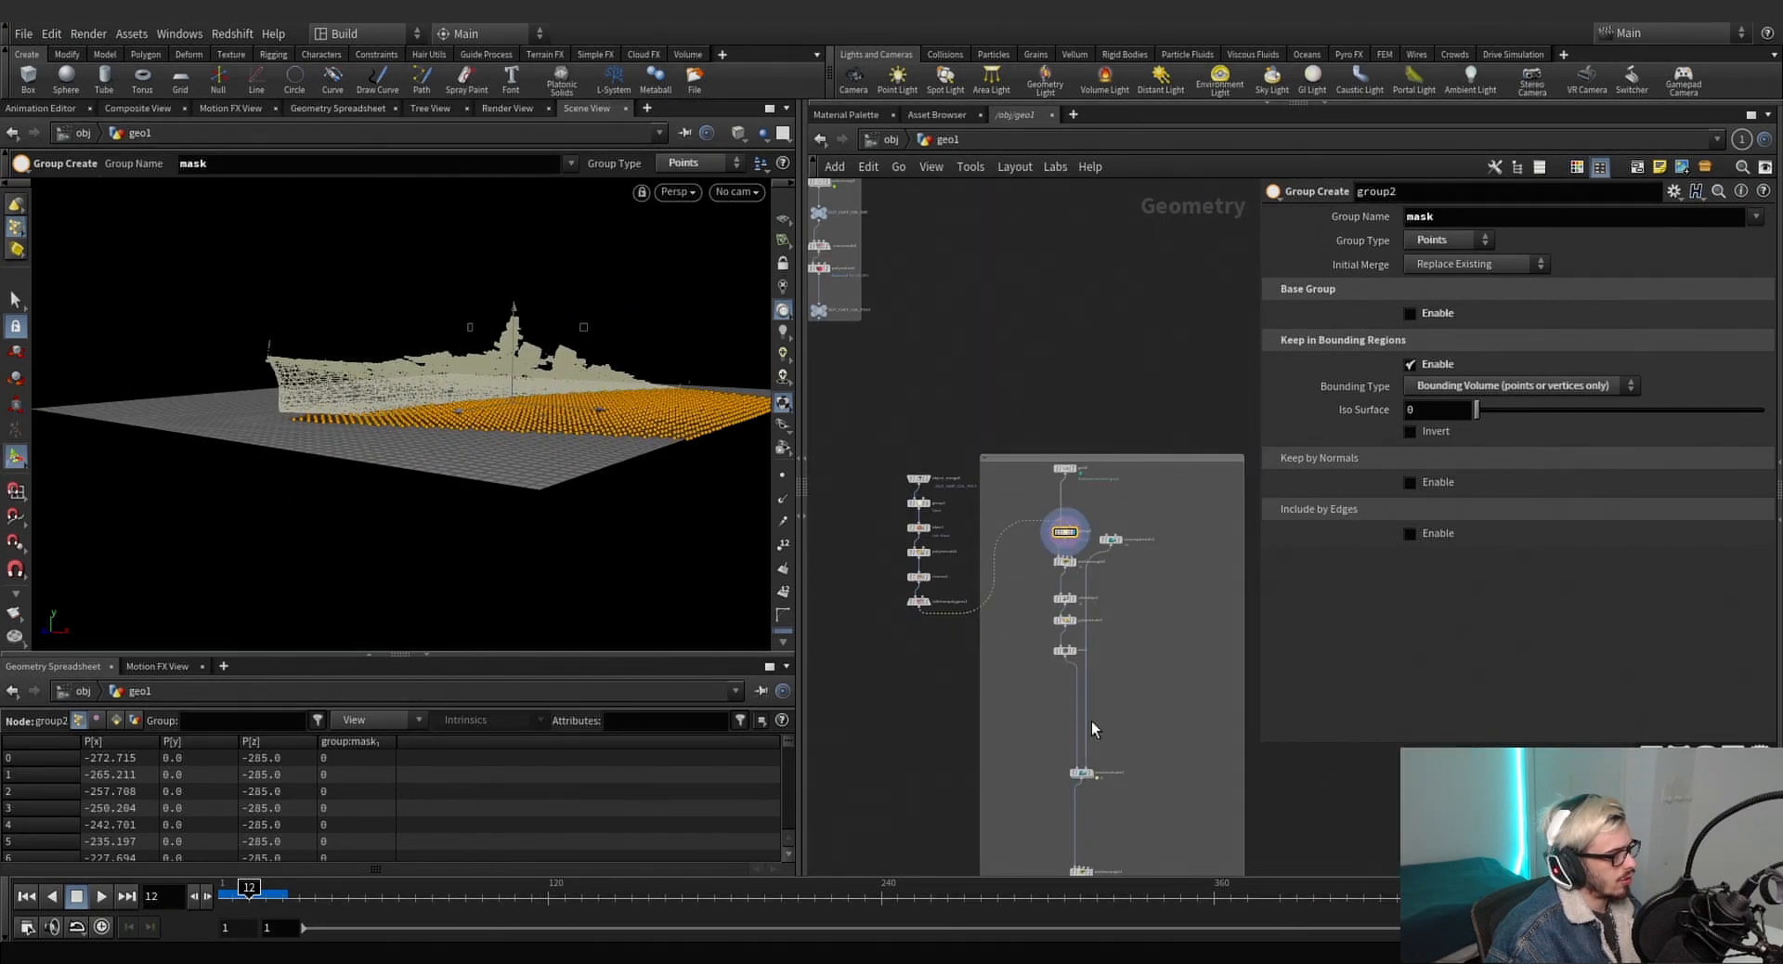
middle_drag(1090, 721, 1106, 473)
scroll(1143, 598, down, 5)
middle_drag(927, 511, 1116, 520)
scroll(1116, 520, up, 4)
scroll(1173, 592, up, 3)
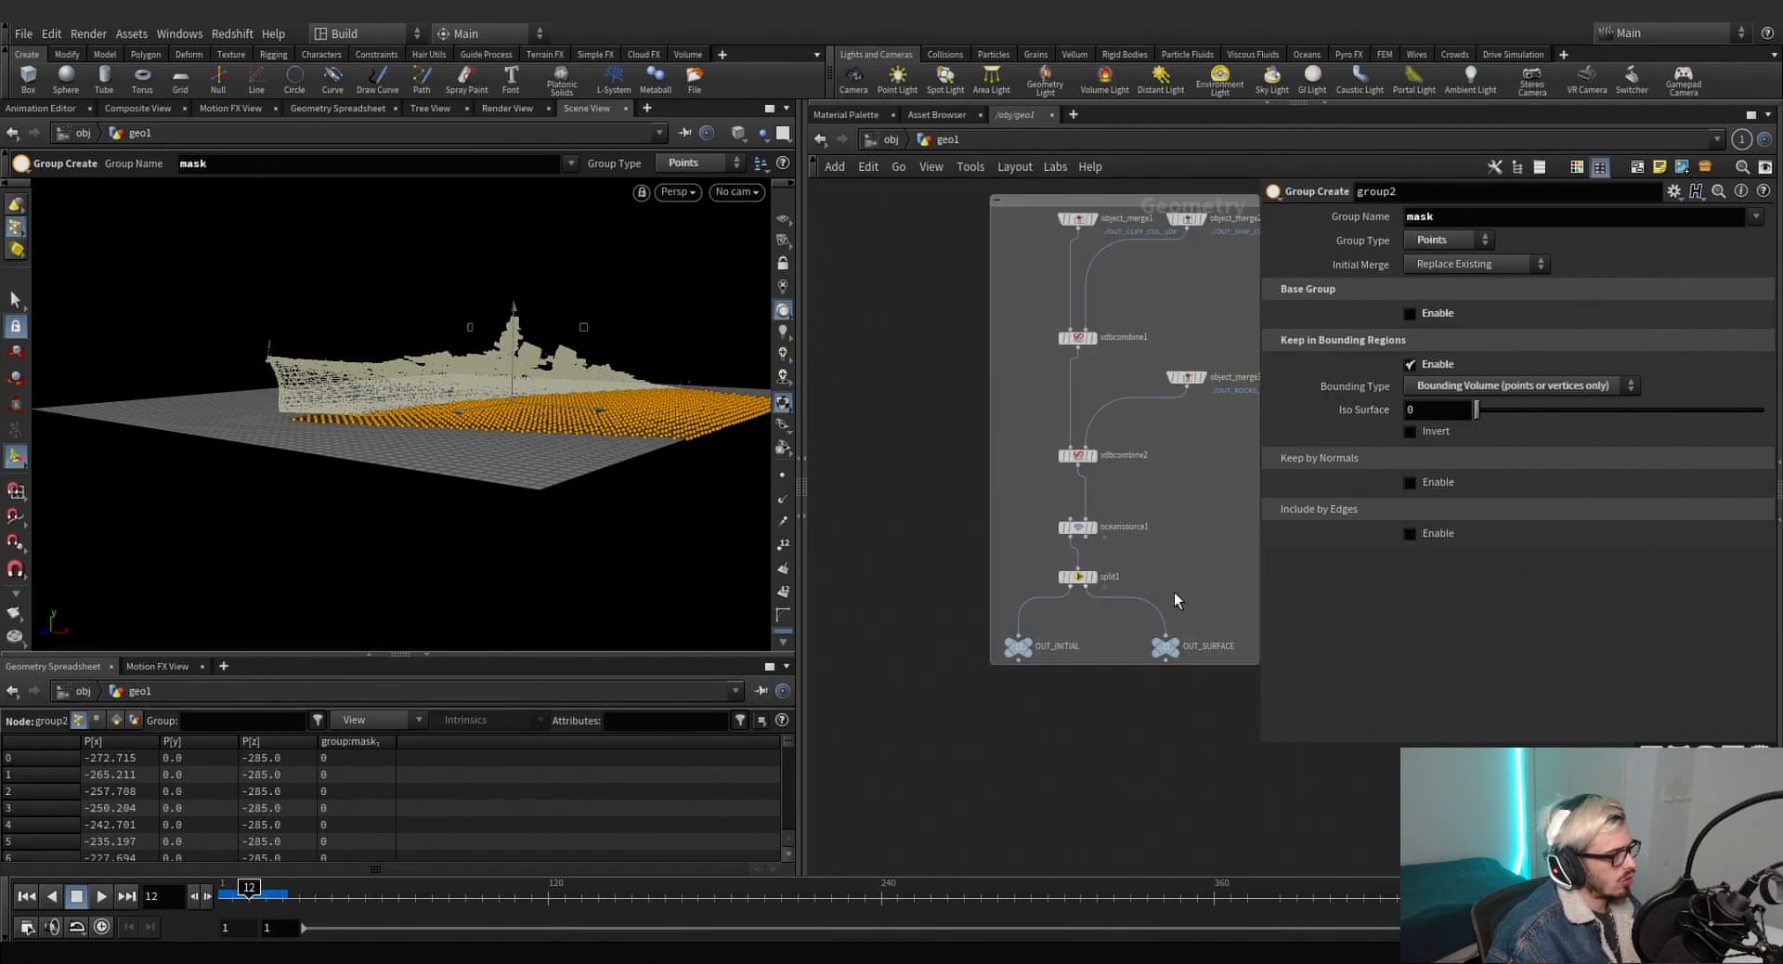
scroll(1179, 604, up, 2)
click(1016, 675)
alt+drag(550, 424, 597, 406)
Delete the reference on grid2's Center Y and raise the grid to a Center Y of 23.0647.
scroll(1174, 506, down, 4)
middle_drag(1174, 506, 1181, 505)
middle_drag(1033, 566, 689, 395)
middle_drag(908, 339, 938, 676)
scroll(984, 506, up, 3)
middle_drag(1059, 748, 1099, 715)
click(1019, 305)
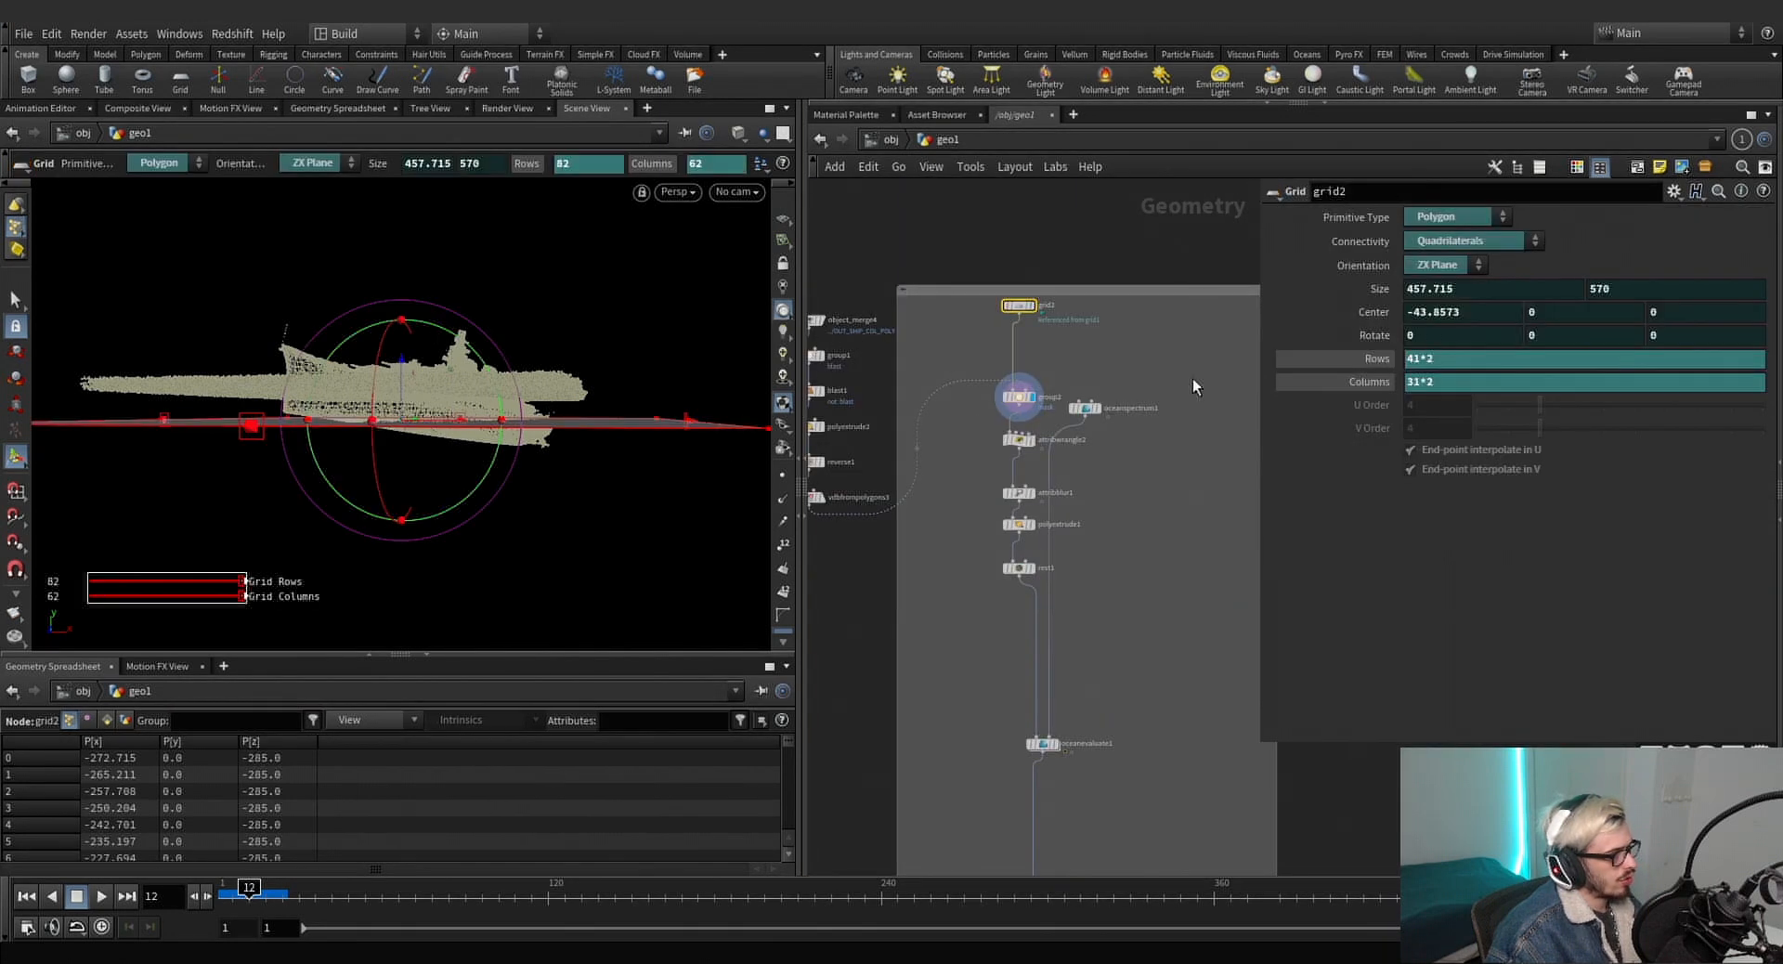
right_click(1558, 316)
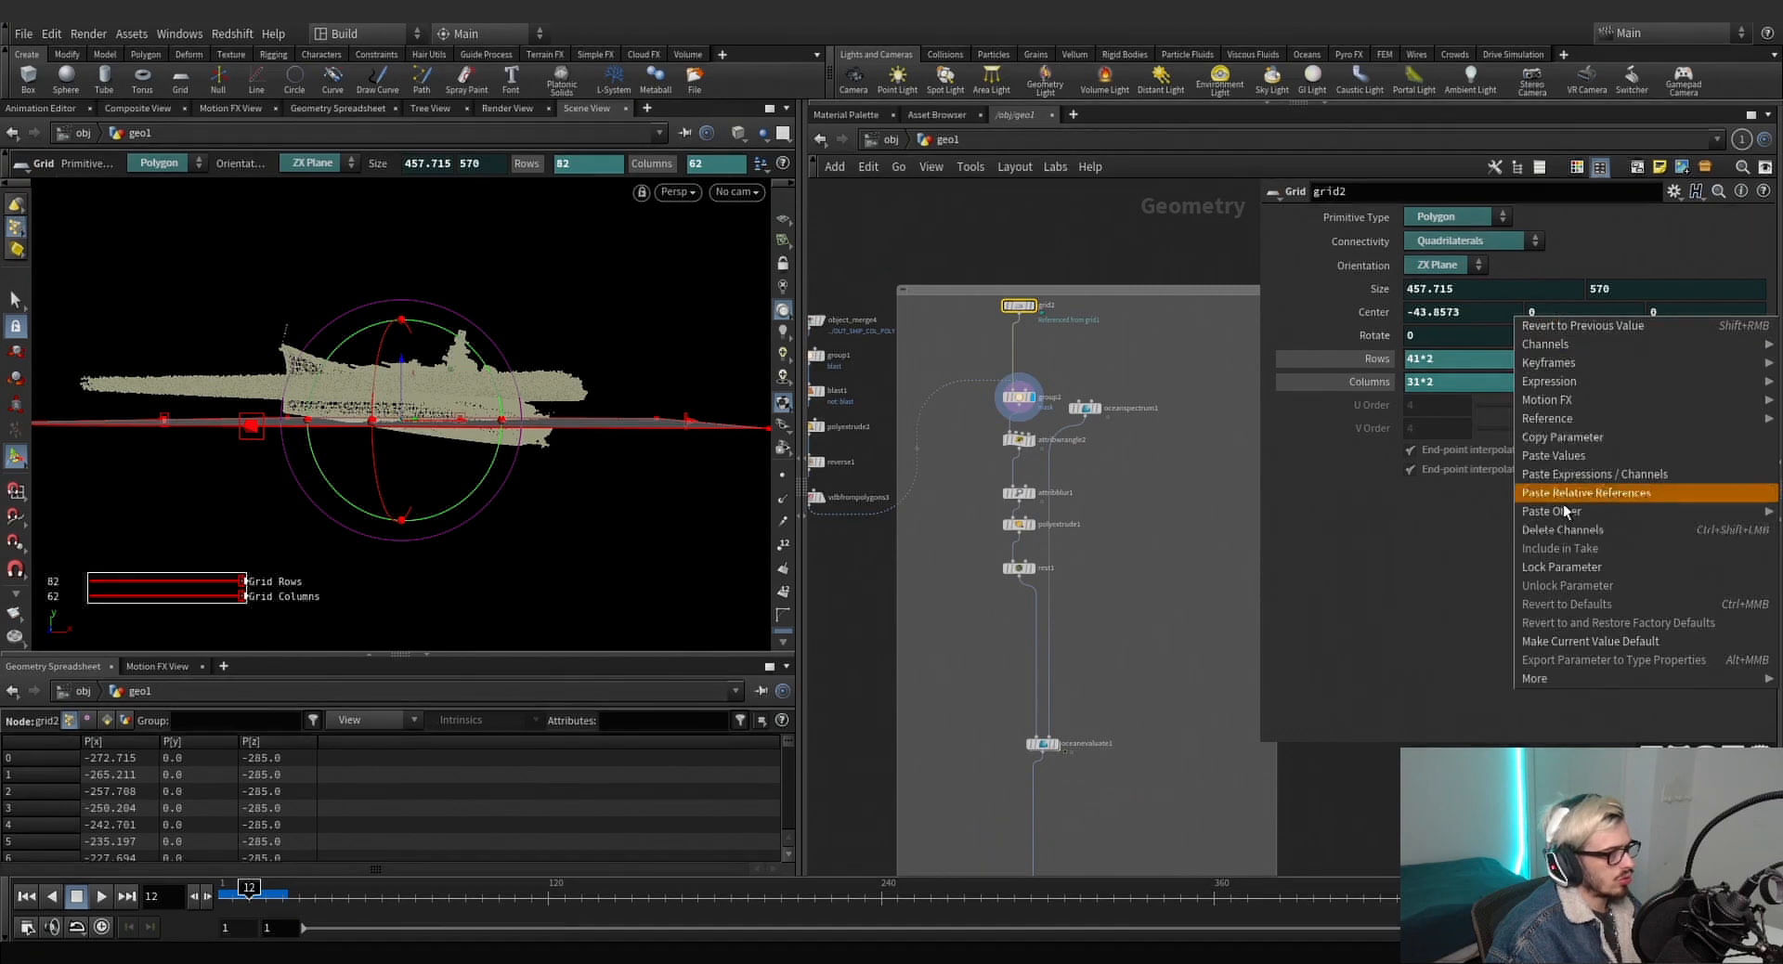
click(1566, 533)
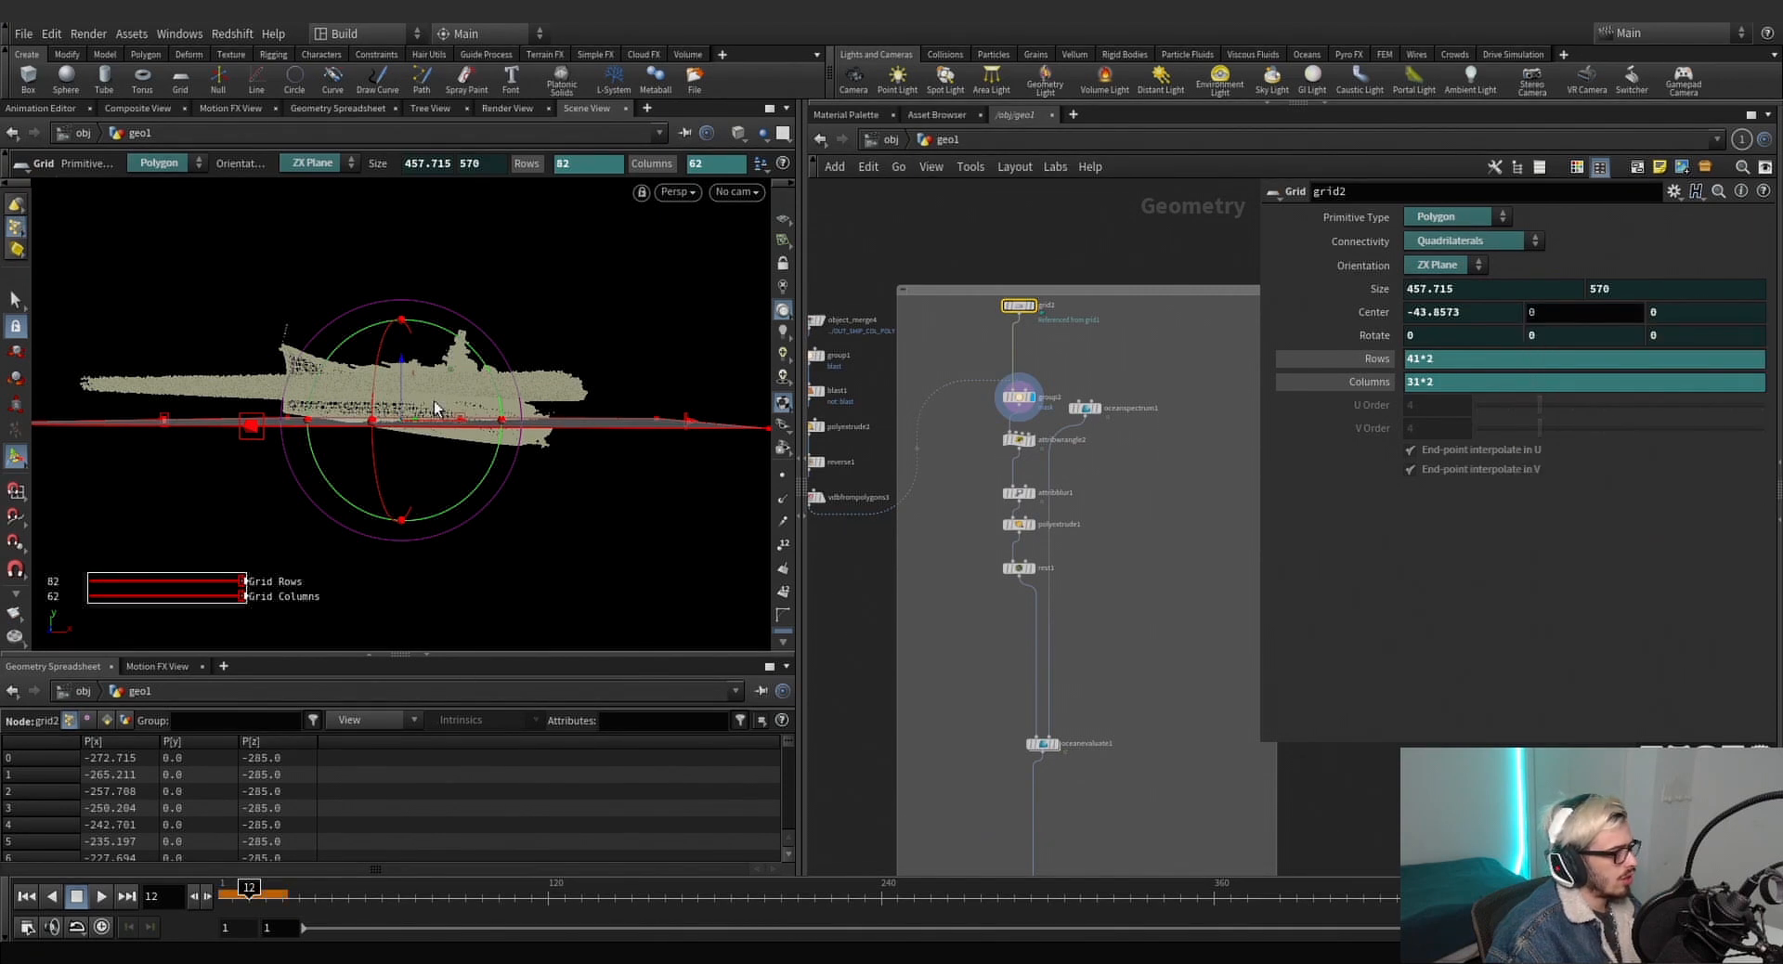
drag(403, 387, 470, 353)
Display attribwrangle1 and check the masked ocean surface built on the raised grid.
scroll(1125, 576, down, 5)
middle_drag(1126, 576, 1092, 504)
scroll(1060, 484, up, 7)
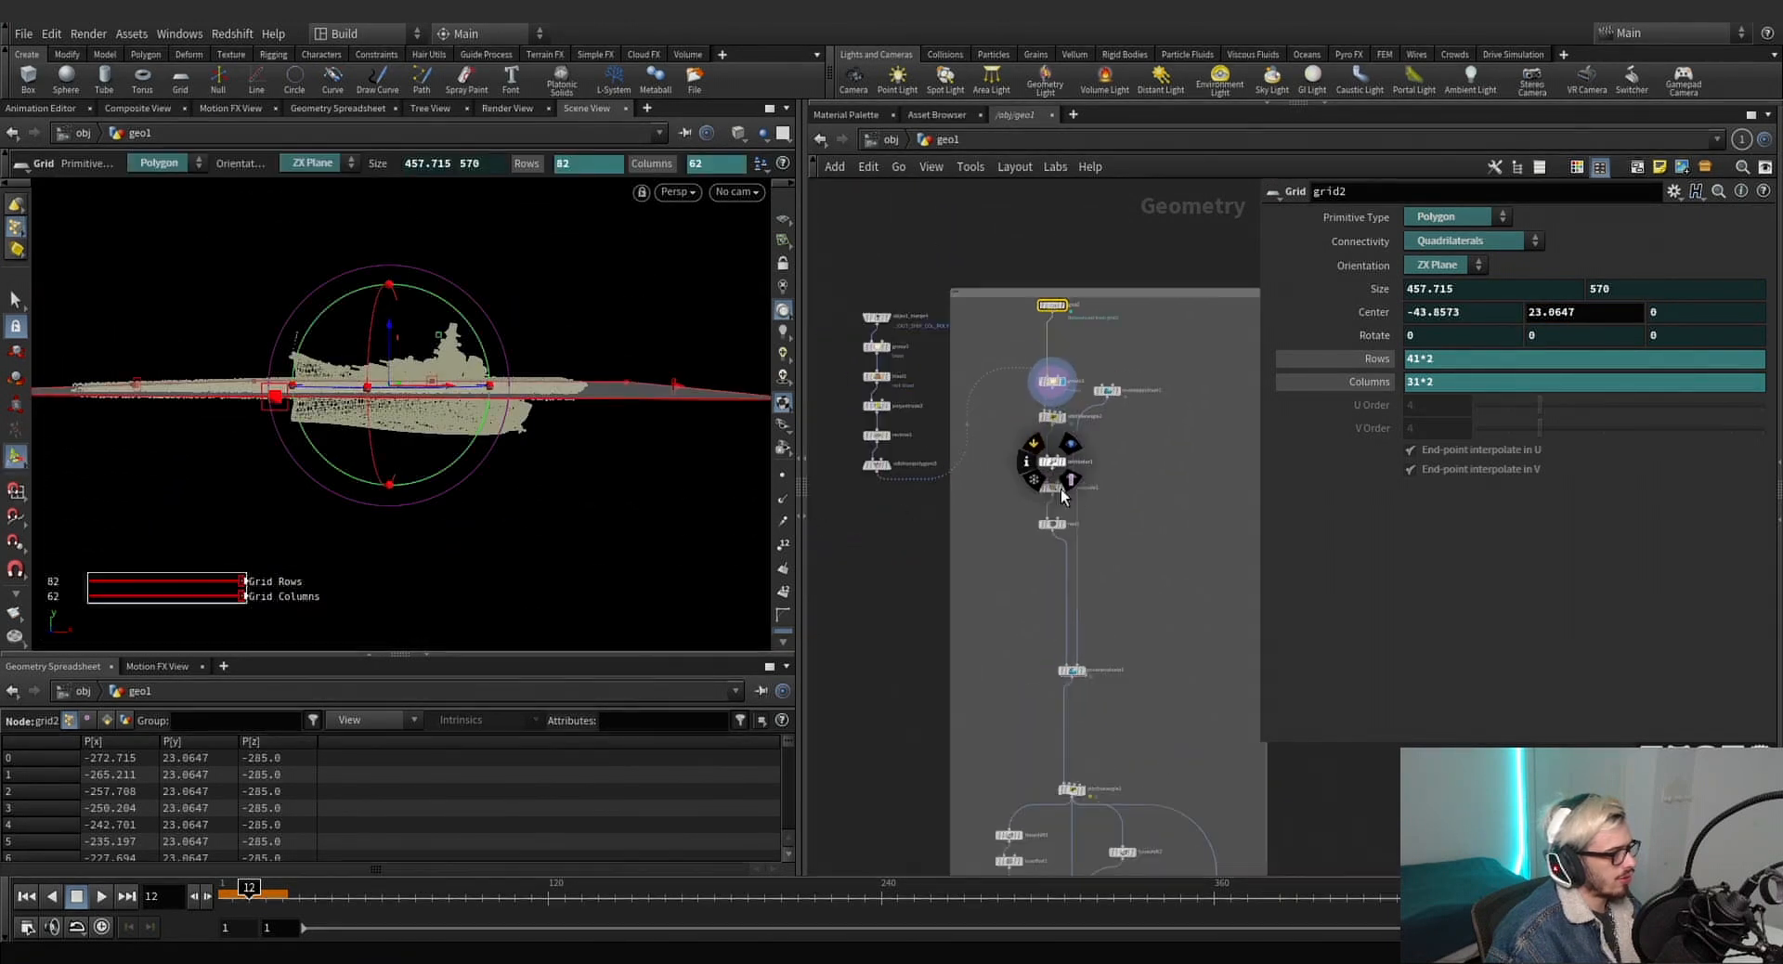
middle_drag(1156, 646, 1084, 403)
middle_drag(1064, 631, 1045, 505)
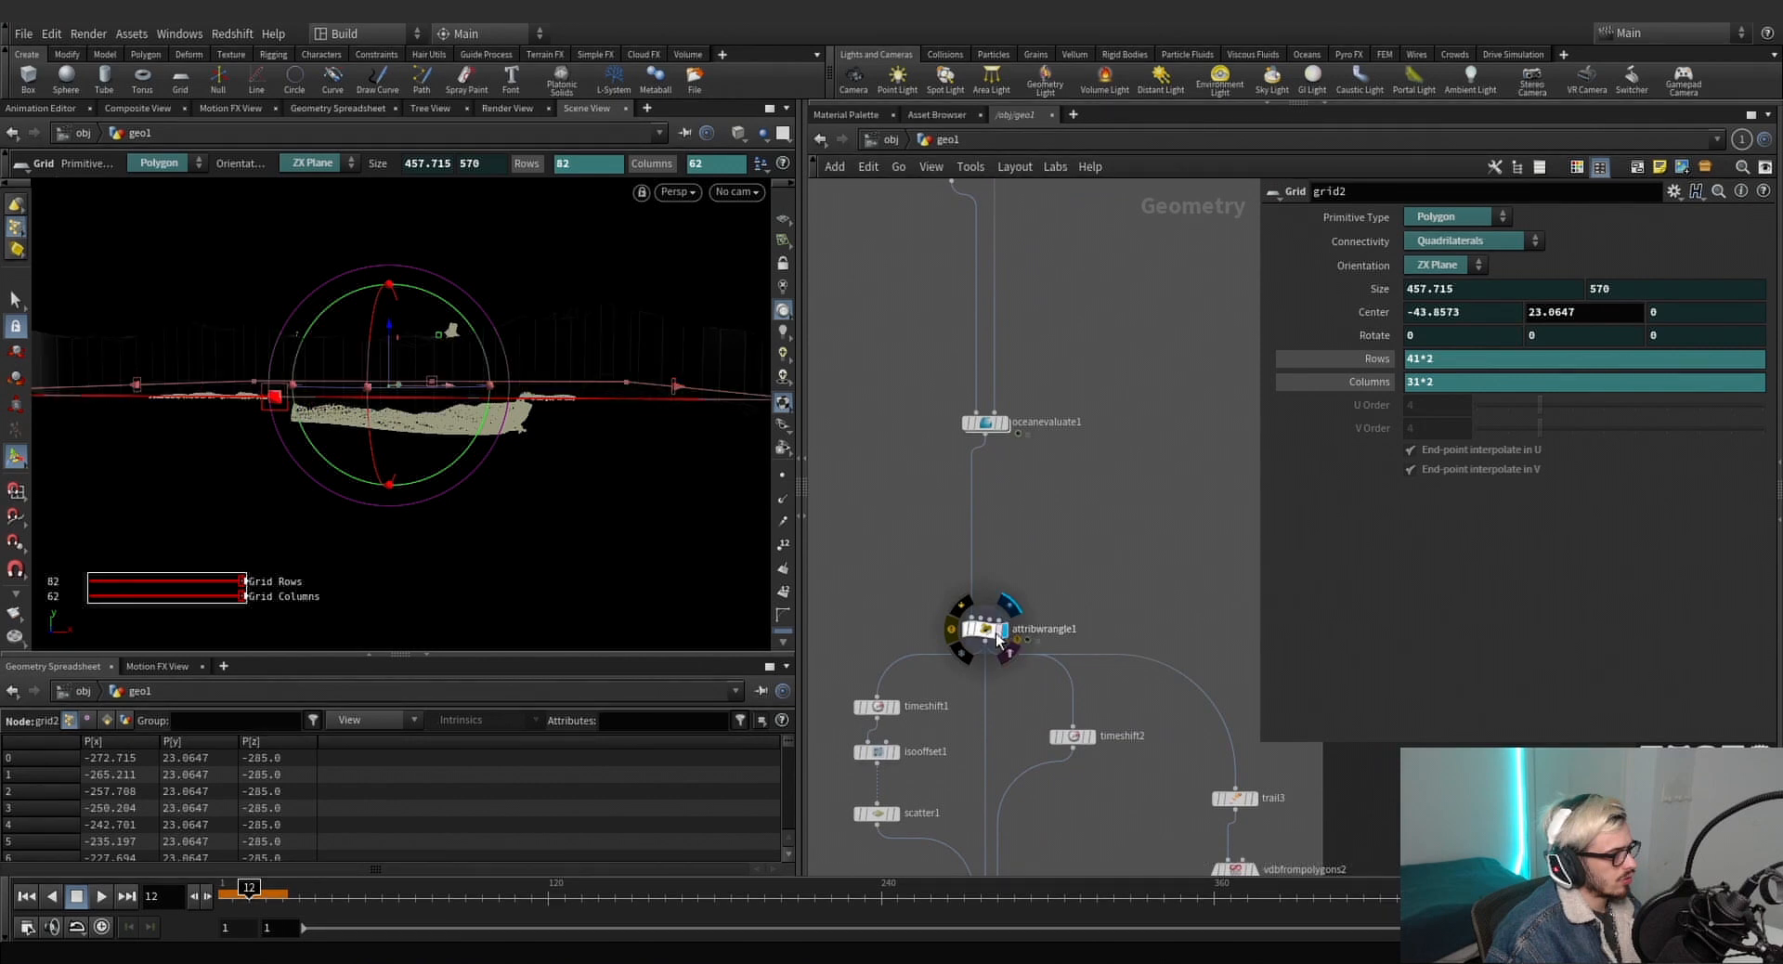
click(1003, 631)
scroll(1060, 390, down, 5)
middle_drag(1021, 288, 1028, 557)
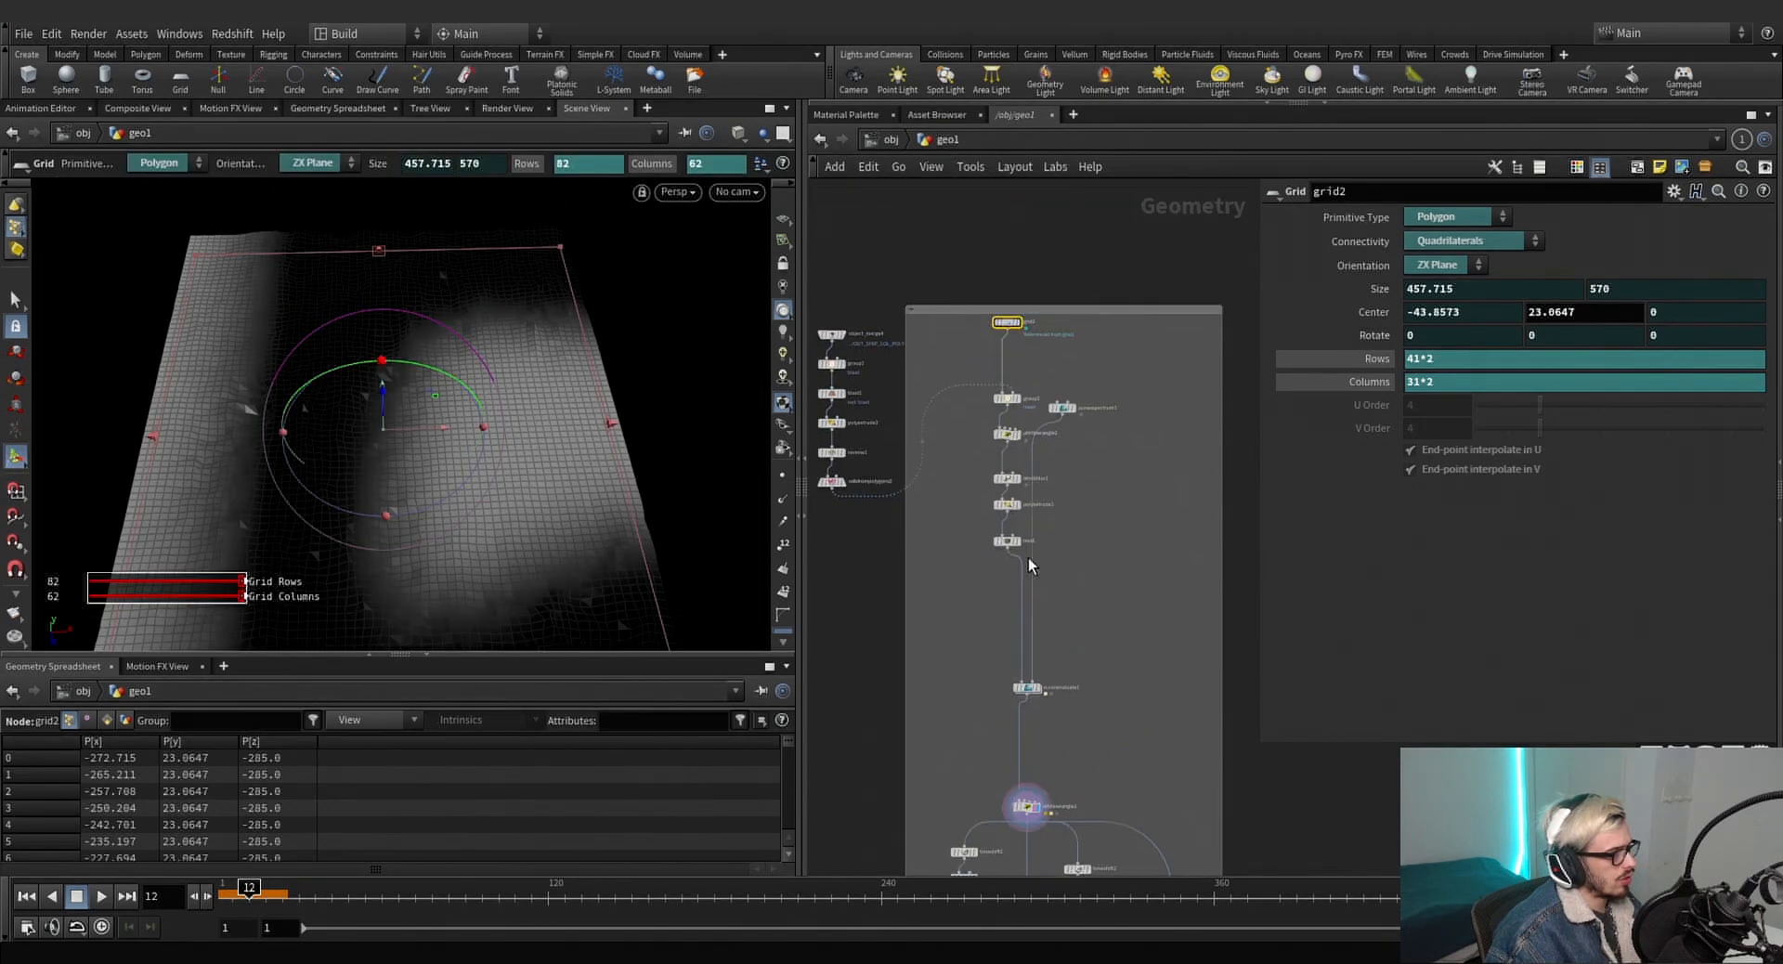
Try a different Center Y value on grid2 and undo the change.
scroll(986, 420, up, 5)
mouse_move(1570, 312)
middle_down()
mouse_move(1606, 289)
mouse_move(1565, 290)
middle_up()
key(ctrl+z)
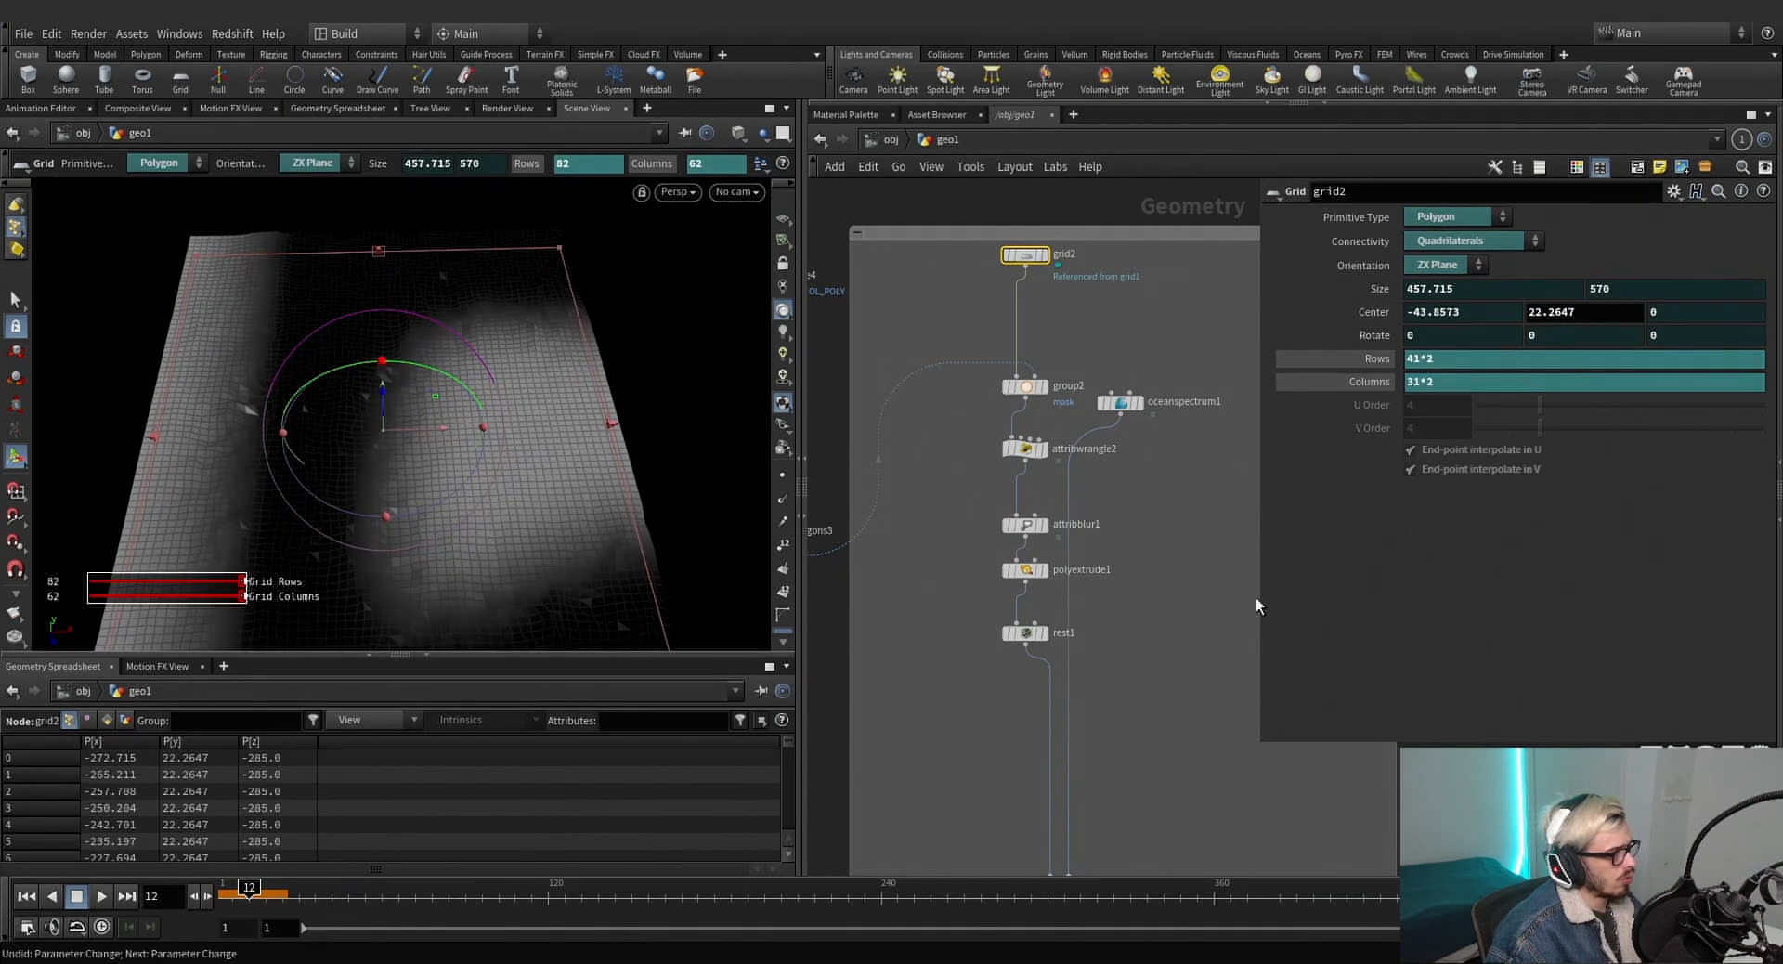
key(ctrl+z)
Display transform5 at the end of the ocean velocity network and bypass it.
scroll(1193, 651, down, 5)
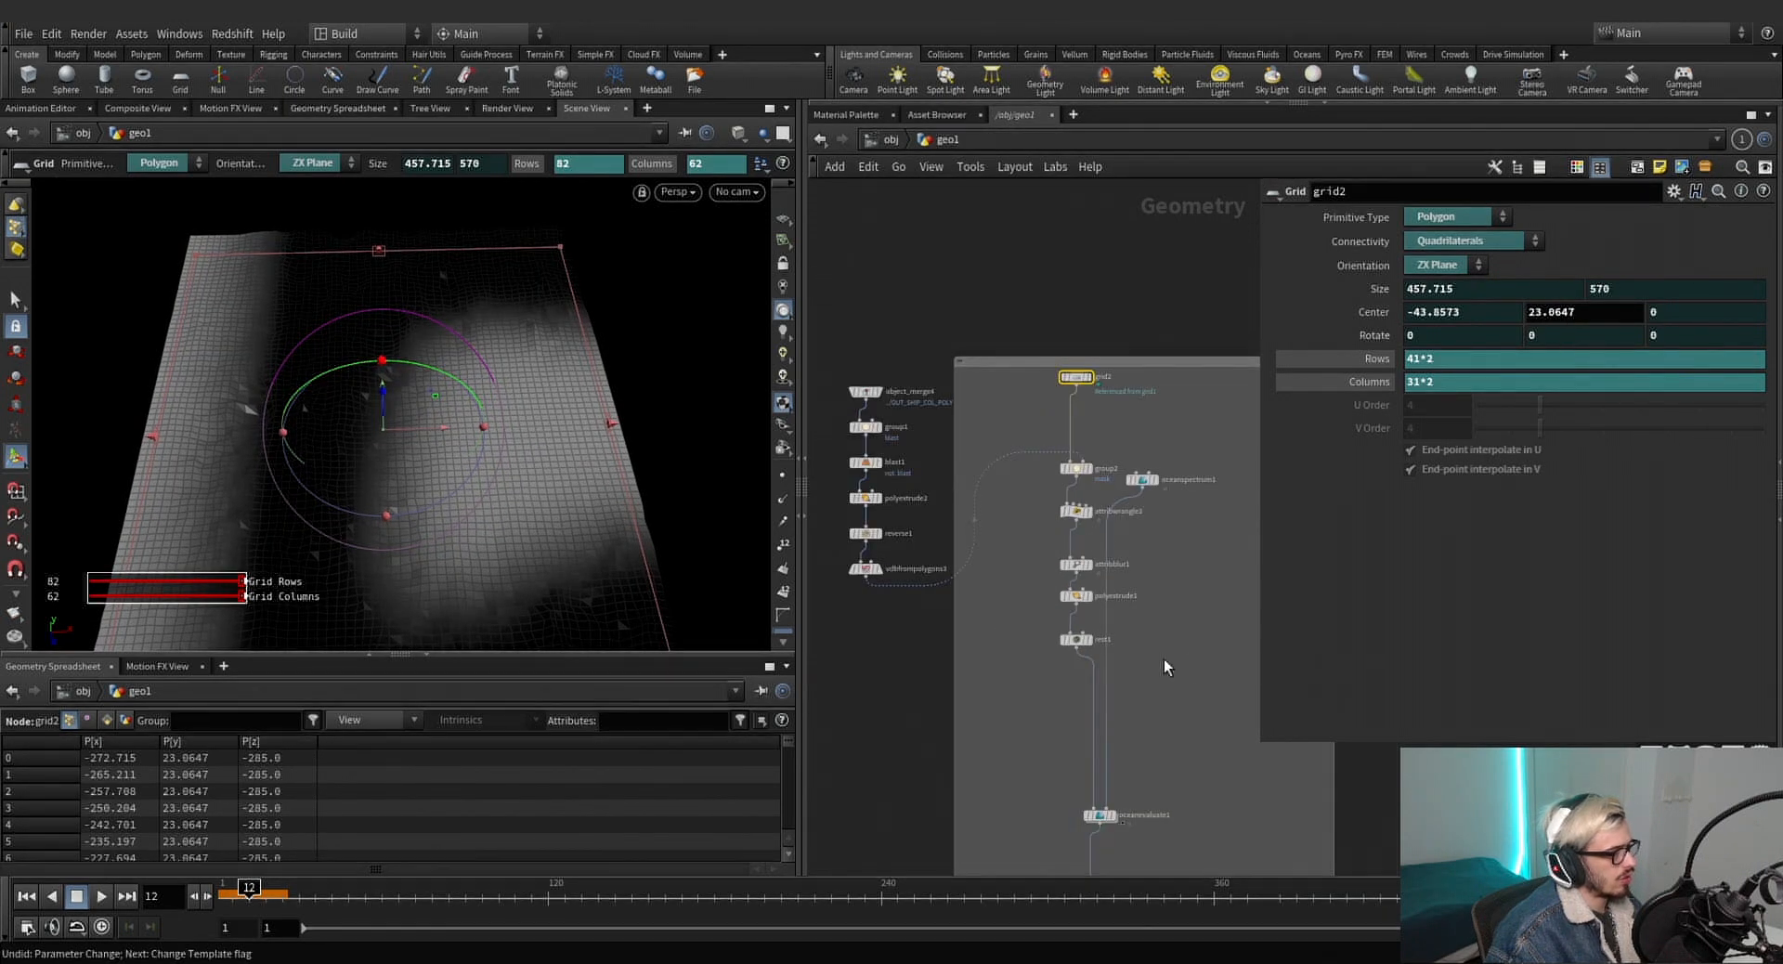
middle_drag(1142, 485, 1106, 163)
middle_drag(1134, 629, 1133, 482)
scroll(1086, 482, up, 5)
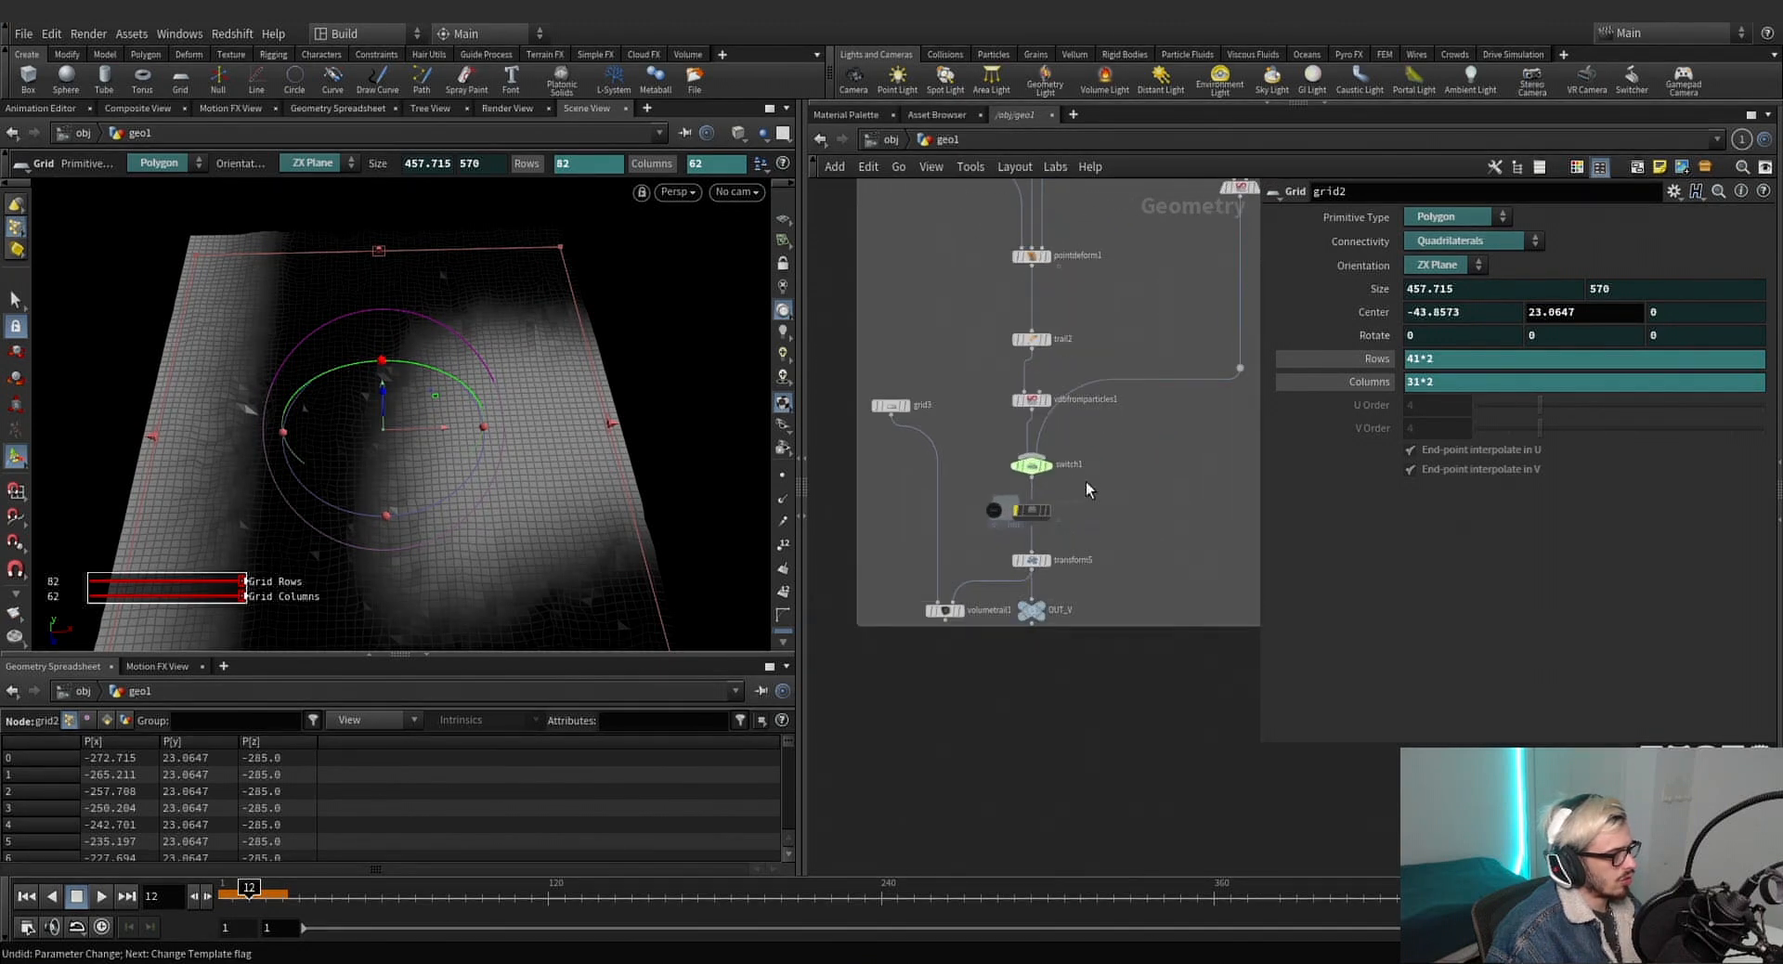
alt+drag(538, 449, 553, 442)
alt+middle_drag(553, 441, 583, 353)
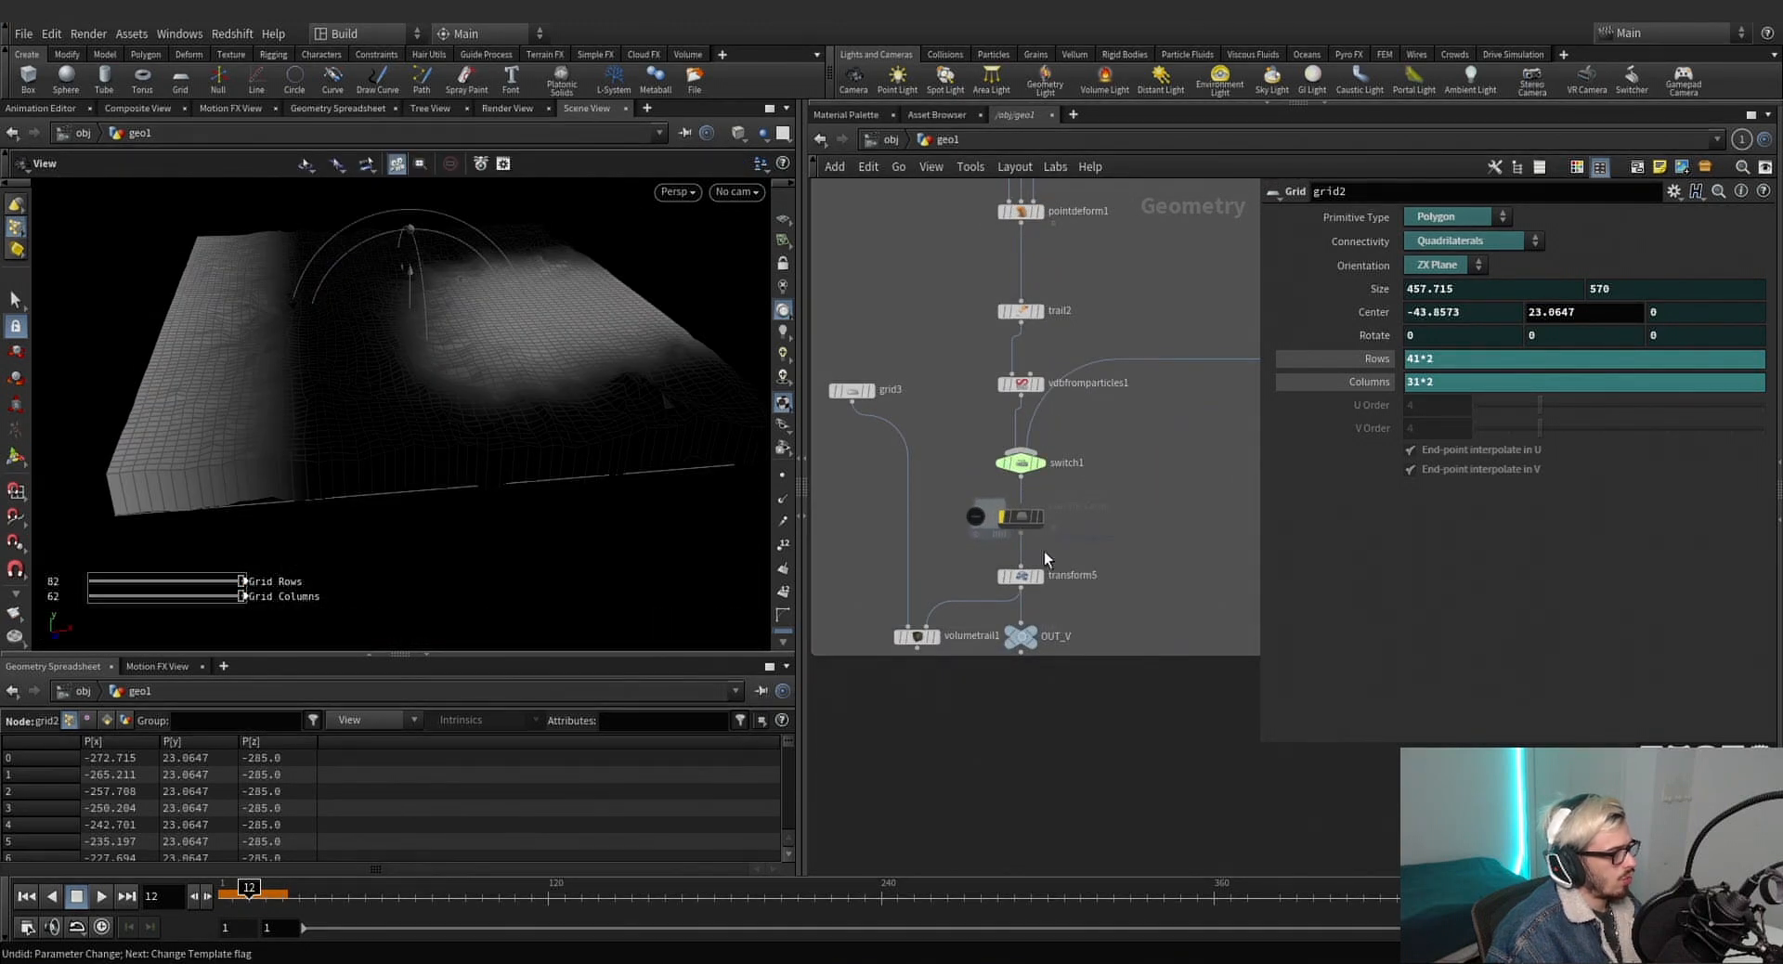
click(1040, 576)
click(1025, 578)
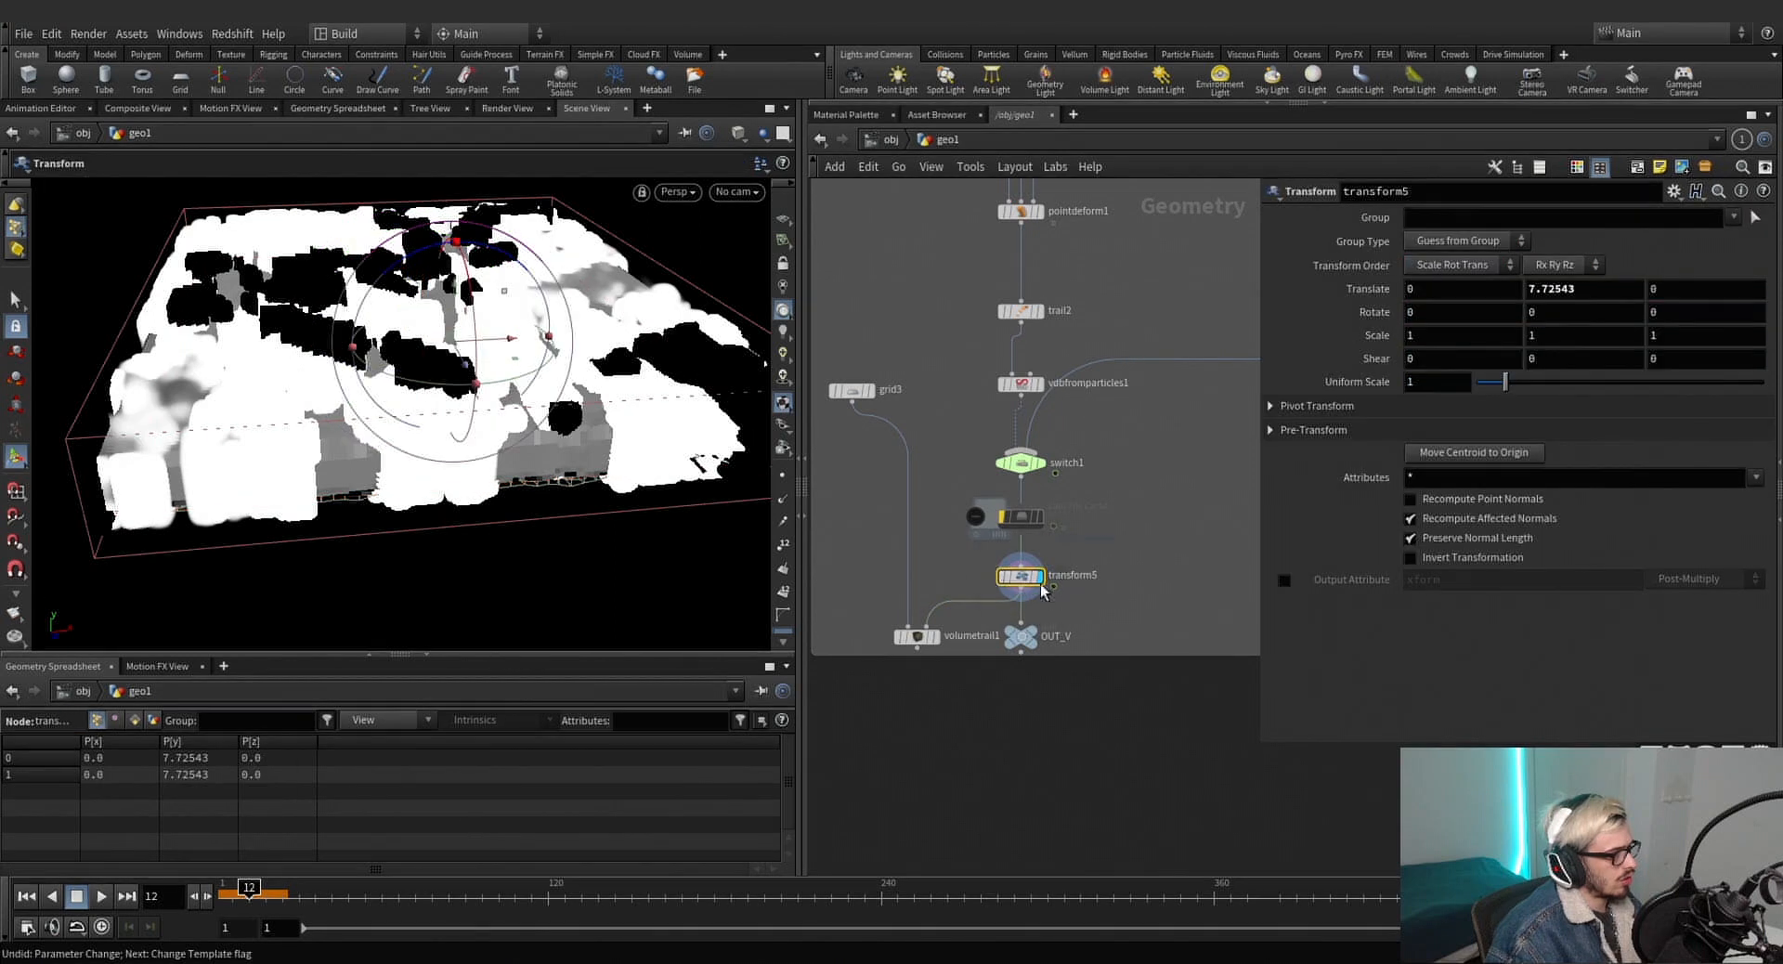
click(997, 557)
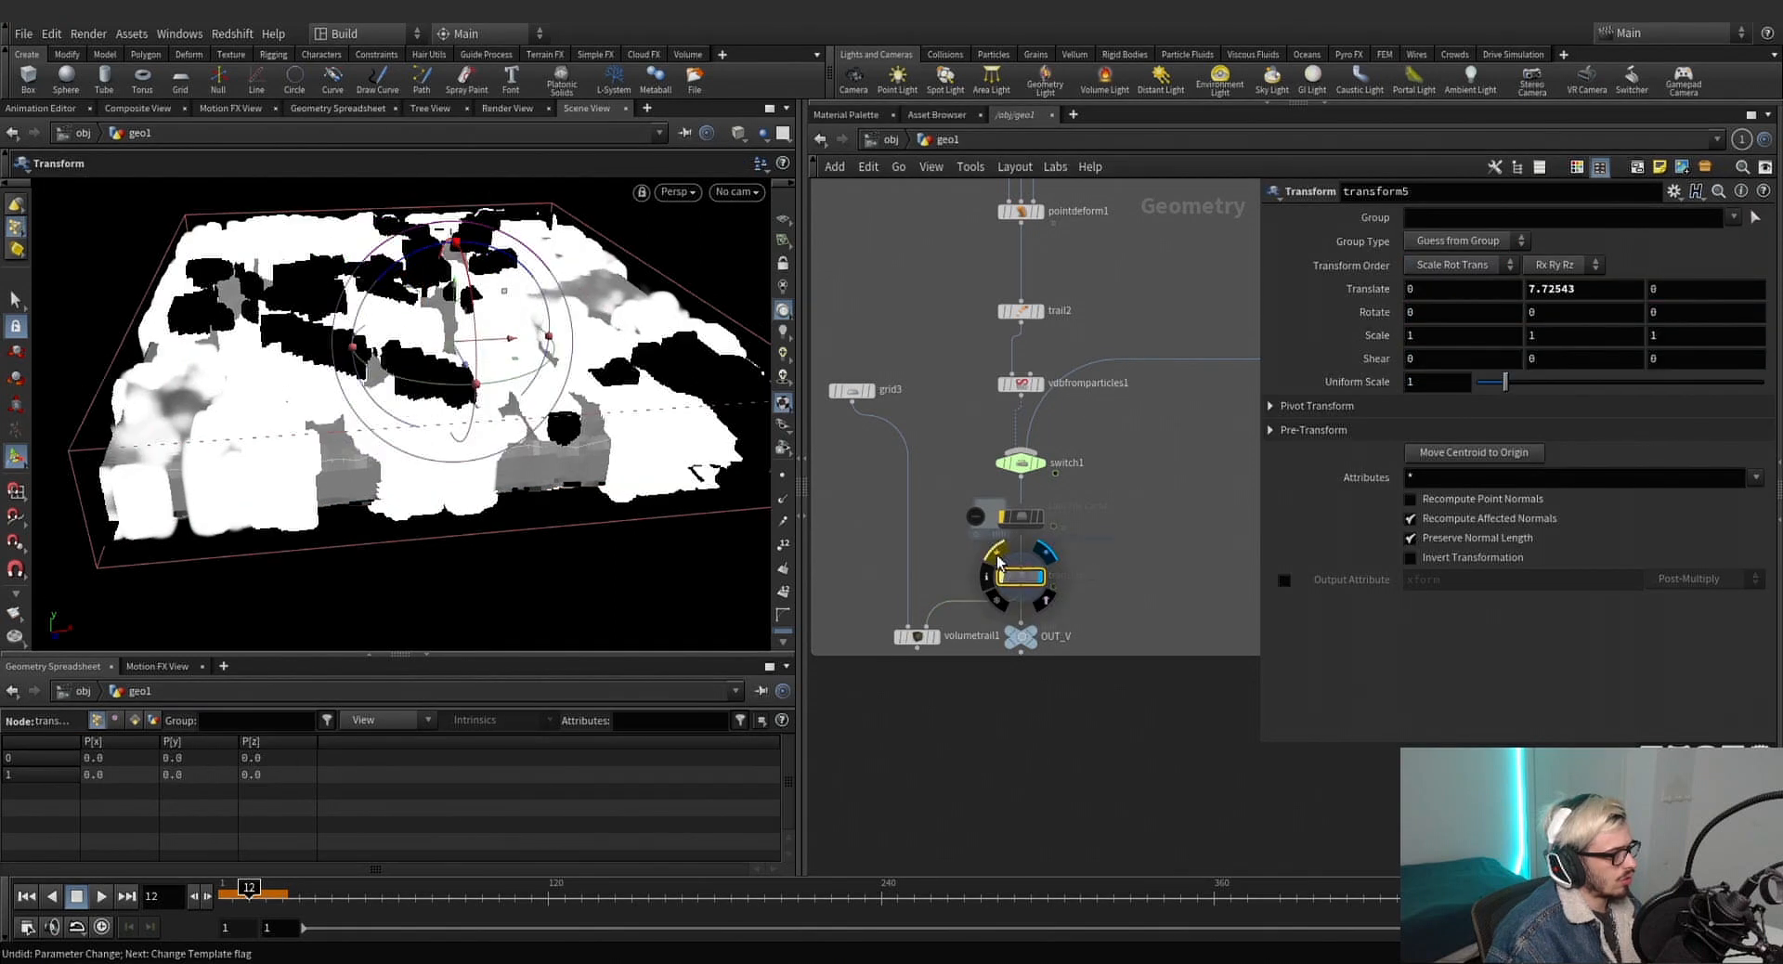
Display volumetrail1, remove the ocean grid's template and template OUT_INITIAL to compare the velocity trails with the water level.
click(938, 639)
scroll(933, 548, down, 1)
alt+drag(594, 463, 536, 344)
scroll(970, 423, down, 3)
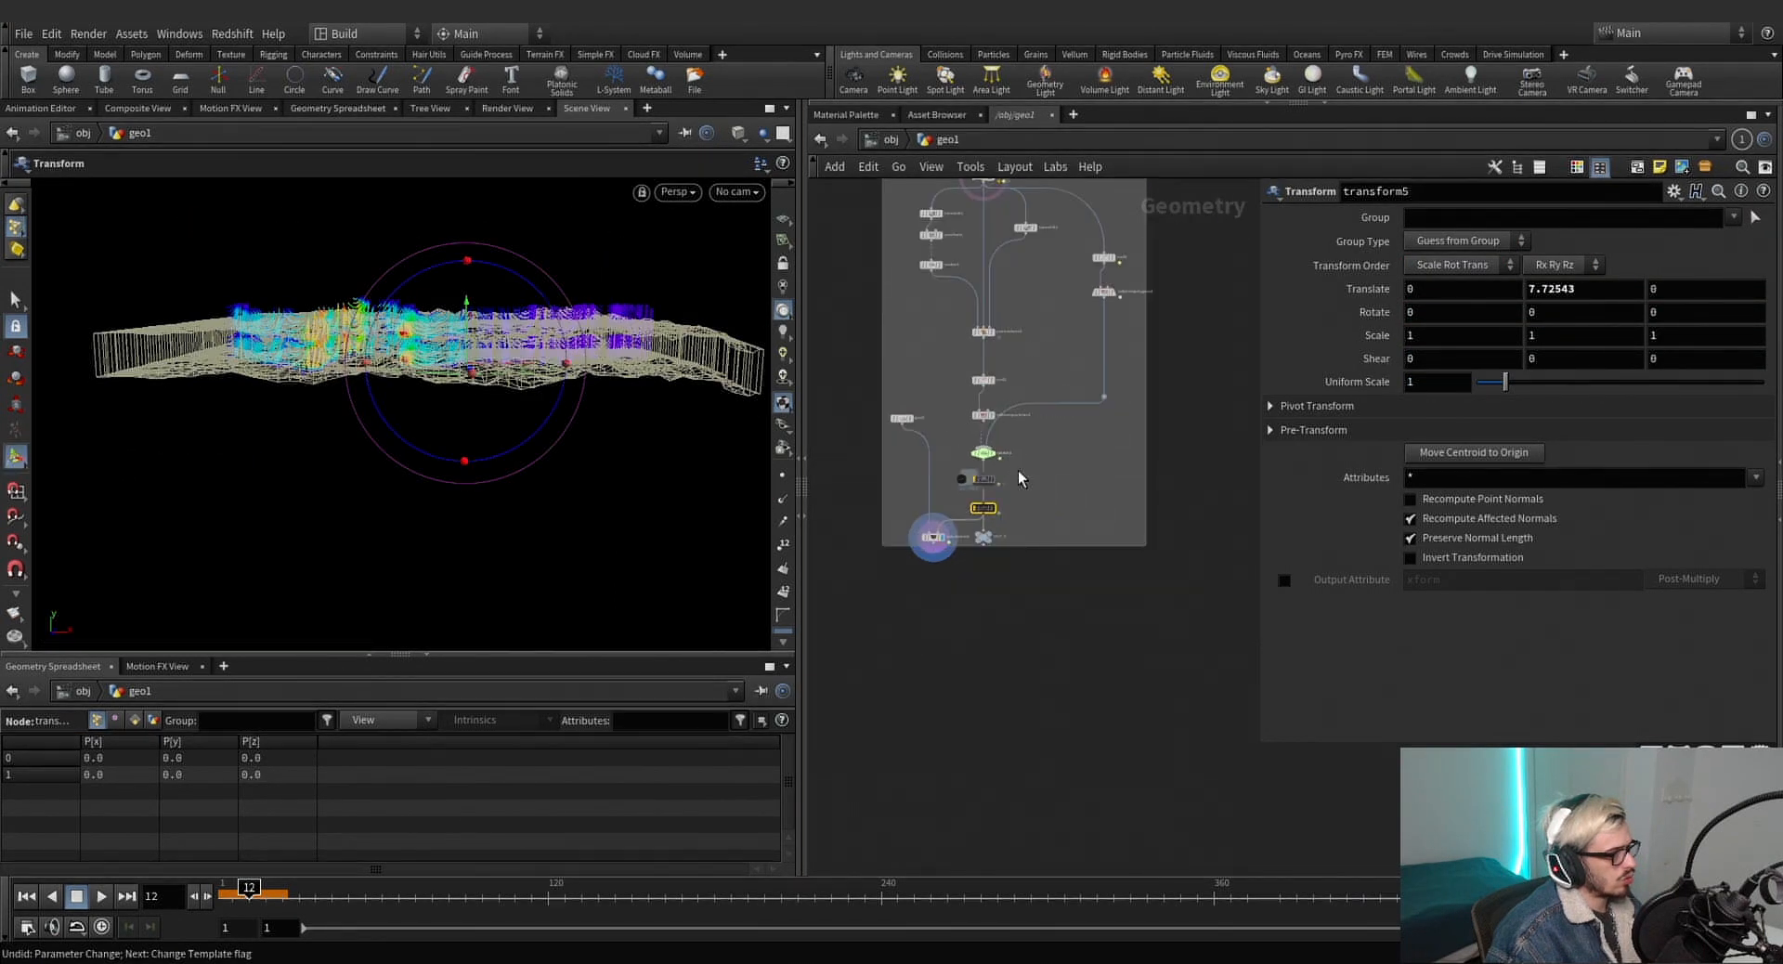
middle_drag(1019, 475, 1031, 771)
middle_drag(1026, 347, 1106, 453)
click(1019, 430)
middle_drag(835, 394, 1085, 512)
scroll(889, 696, up, 3)
middle_drag(889, 697, 1044, 626)
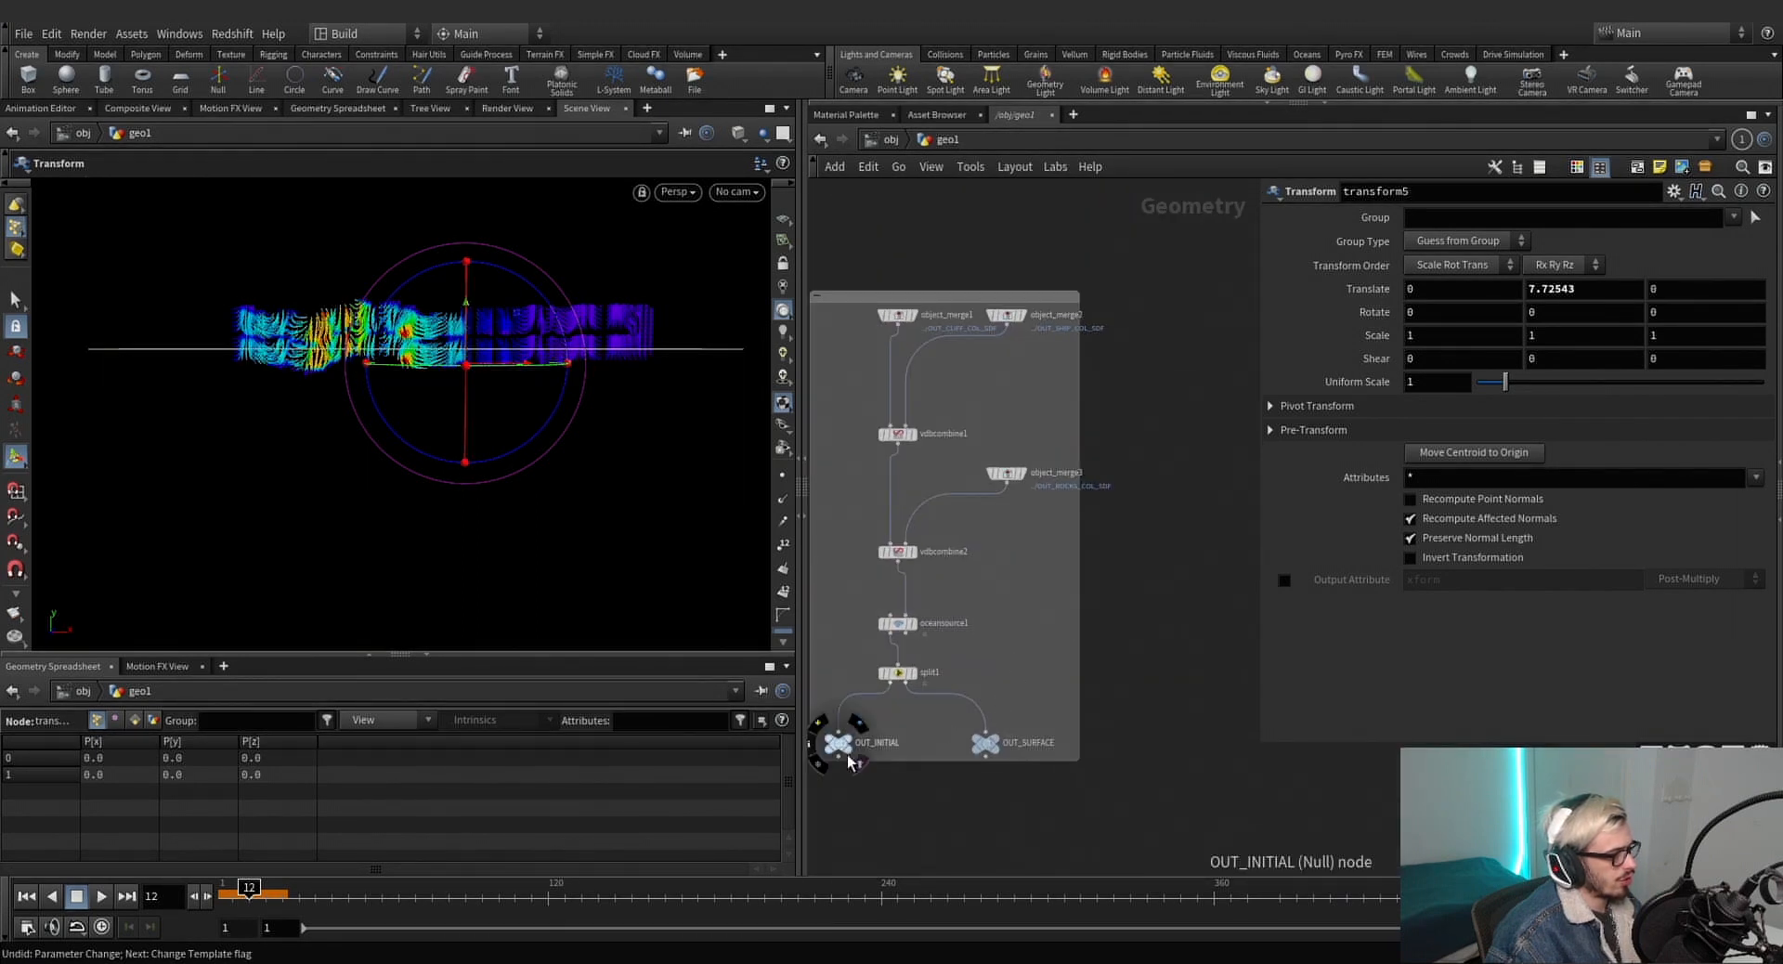
click(860, 763)
mouse_move(555, 349)
alt+mouse_down()
mouse_move(547, 415)
mouse_move(577, 347)
alt+mouse_up()
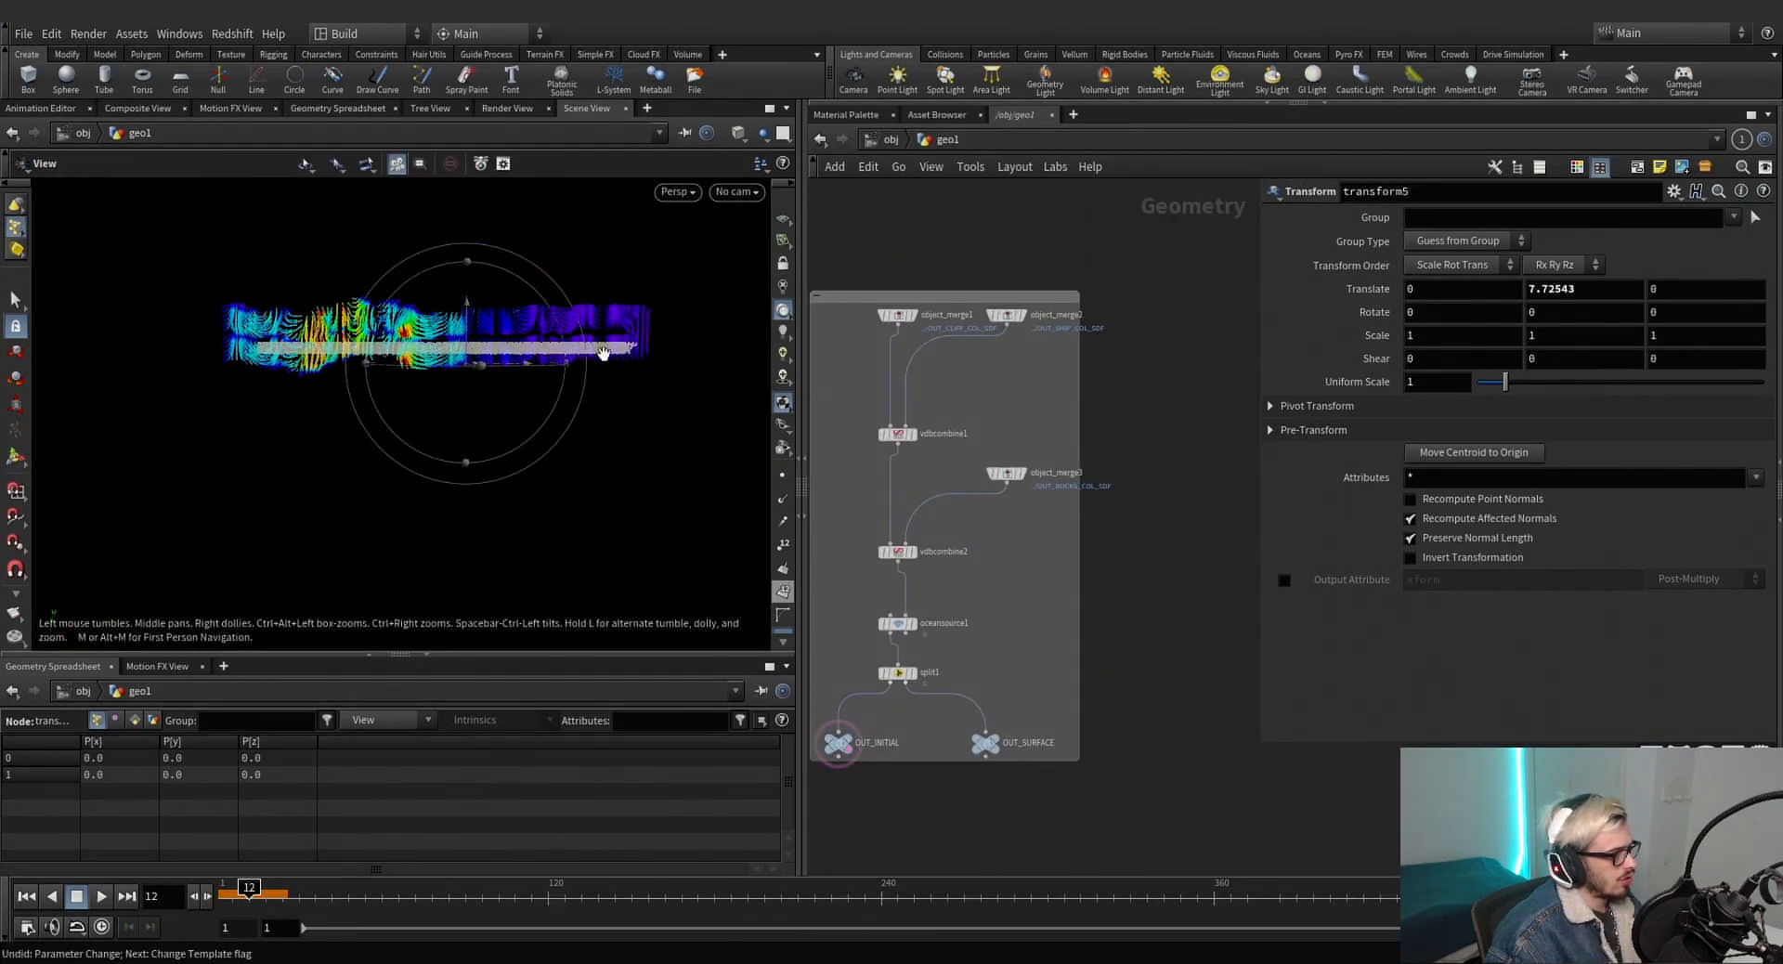
Re-enable transform5 and shift the velocity volume vertically to a Translate Y of -6.86617.
scroll(1083, 514, down, 3)
middle_drag(1082, 513, 836, 390)
middle_drag(1235, 741, 1127, 594)
scroll(1127, 595, up, 6)
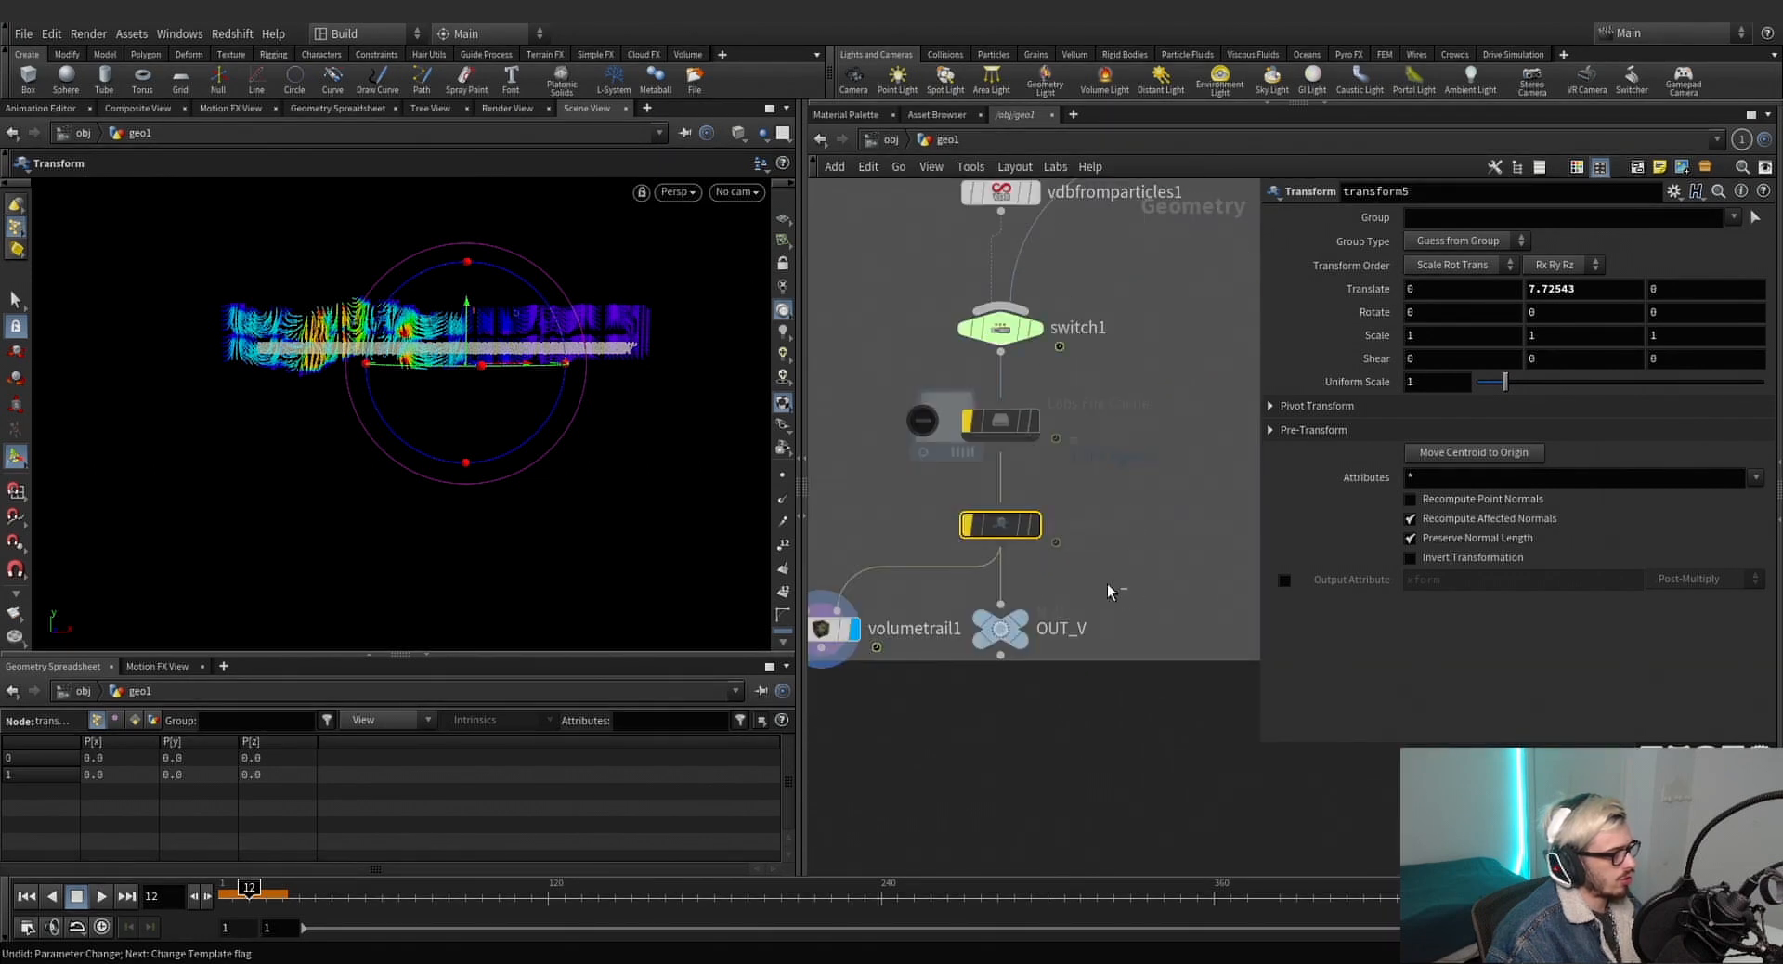
click(962, 495)
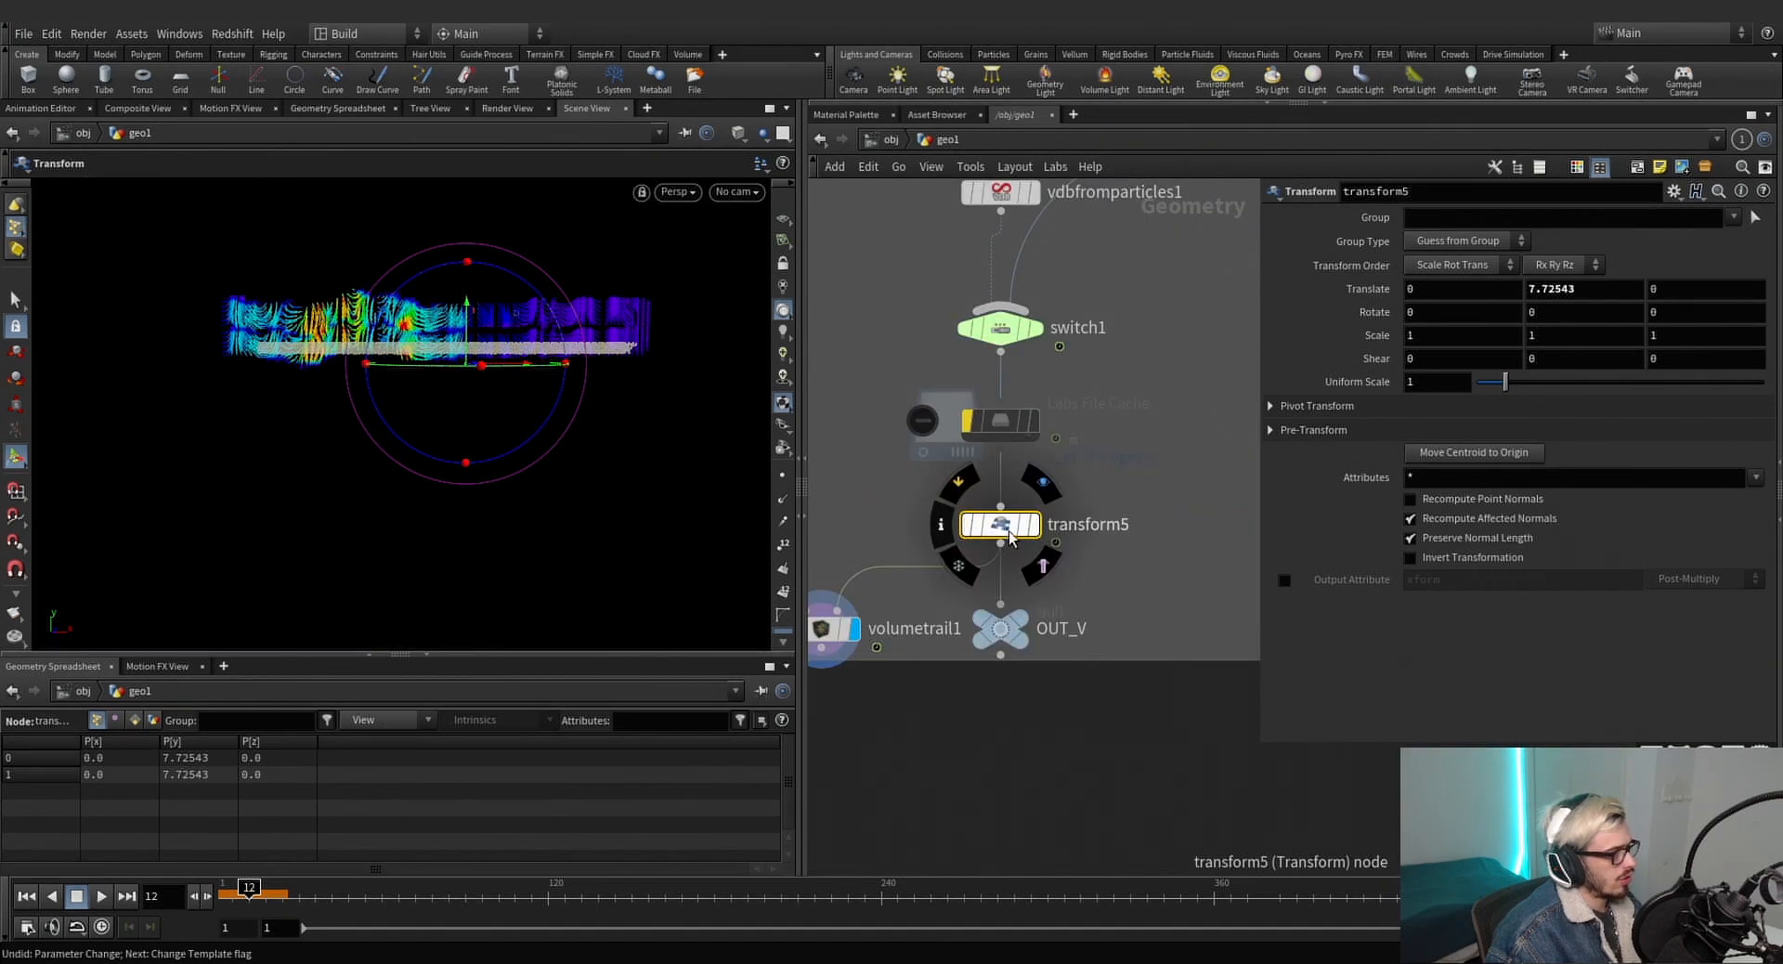
drag(467, 316, 467, 331)
scroll(1122, 427, down, 3)
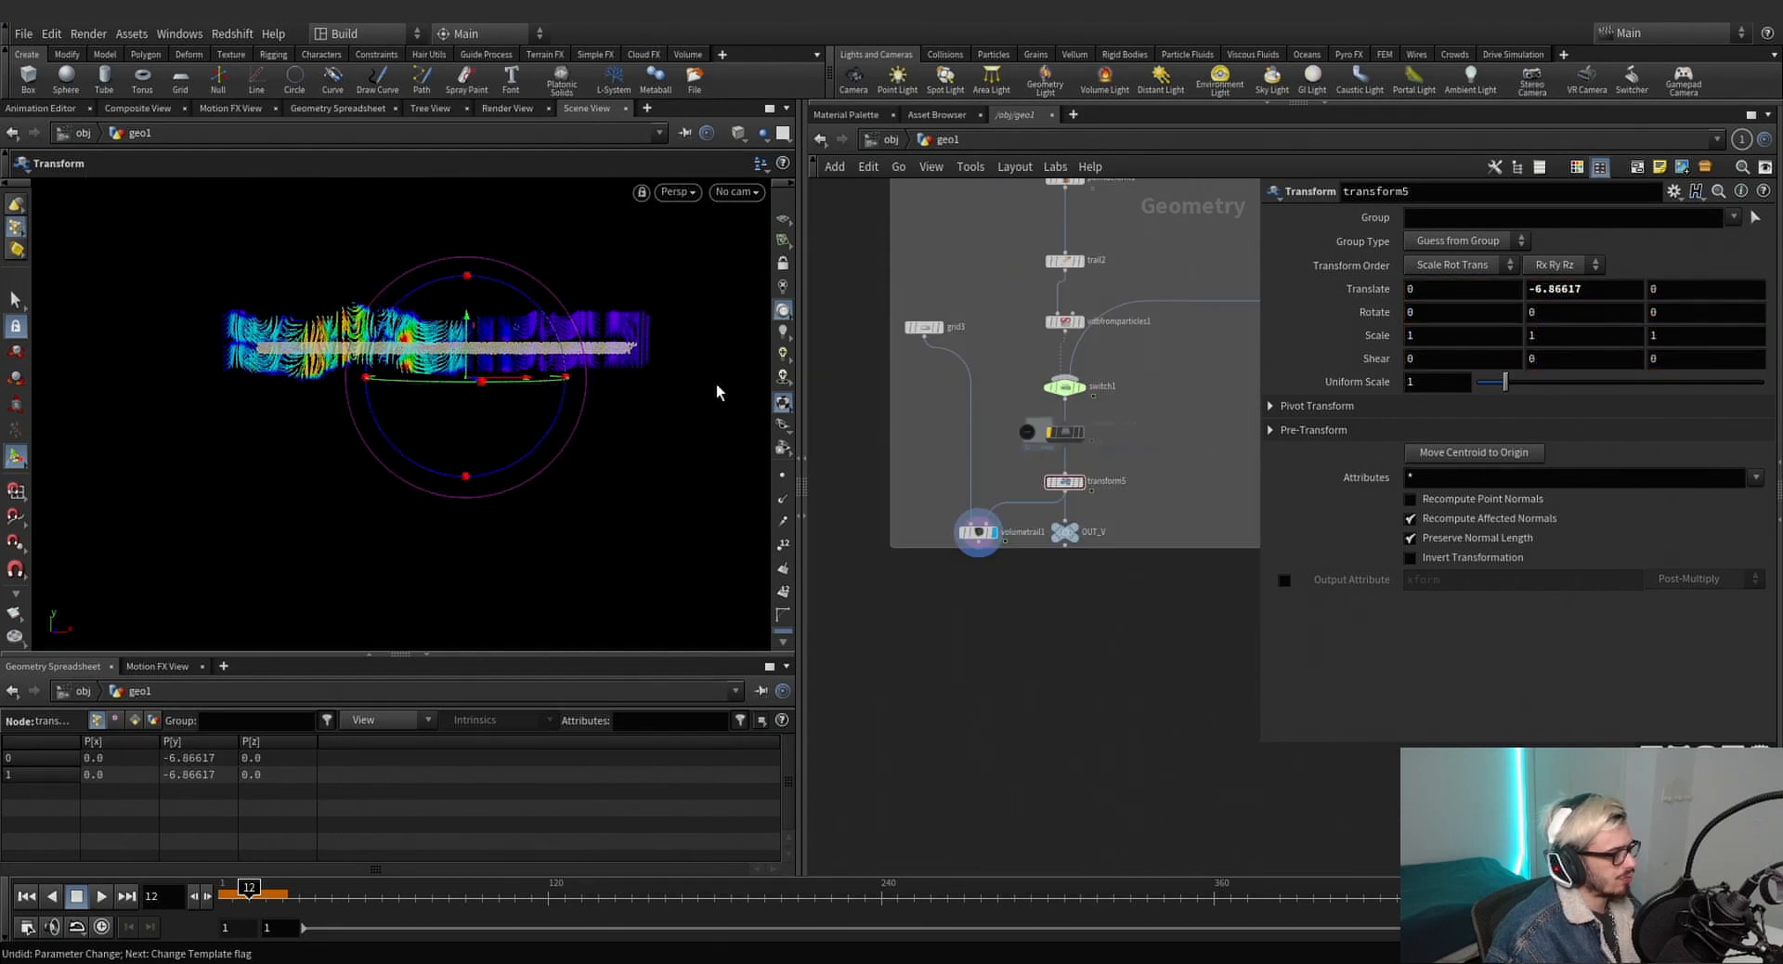
alt+drag(710, 387, 572, 440)
scroll(1119, 603, down, 3)
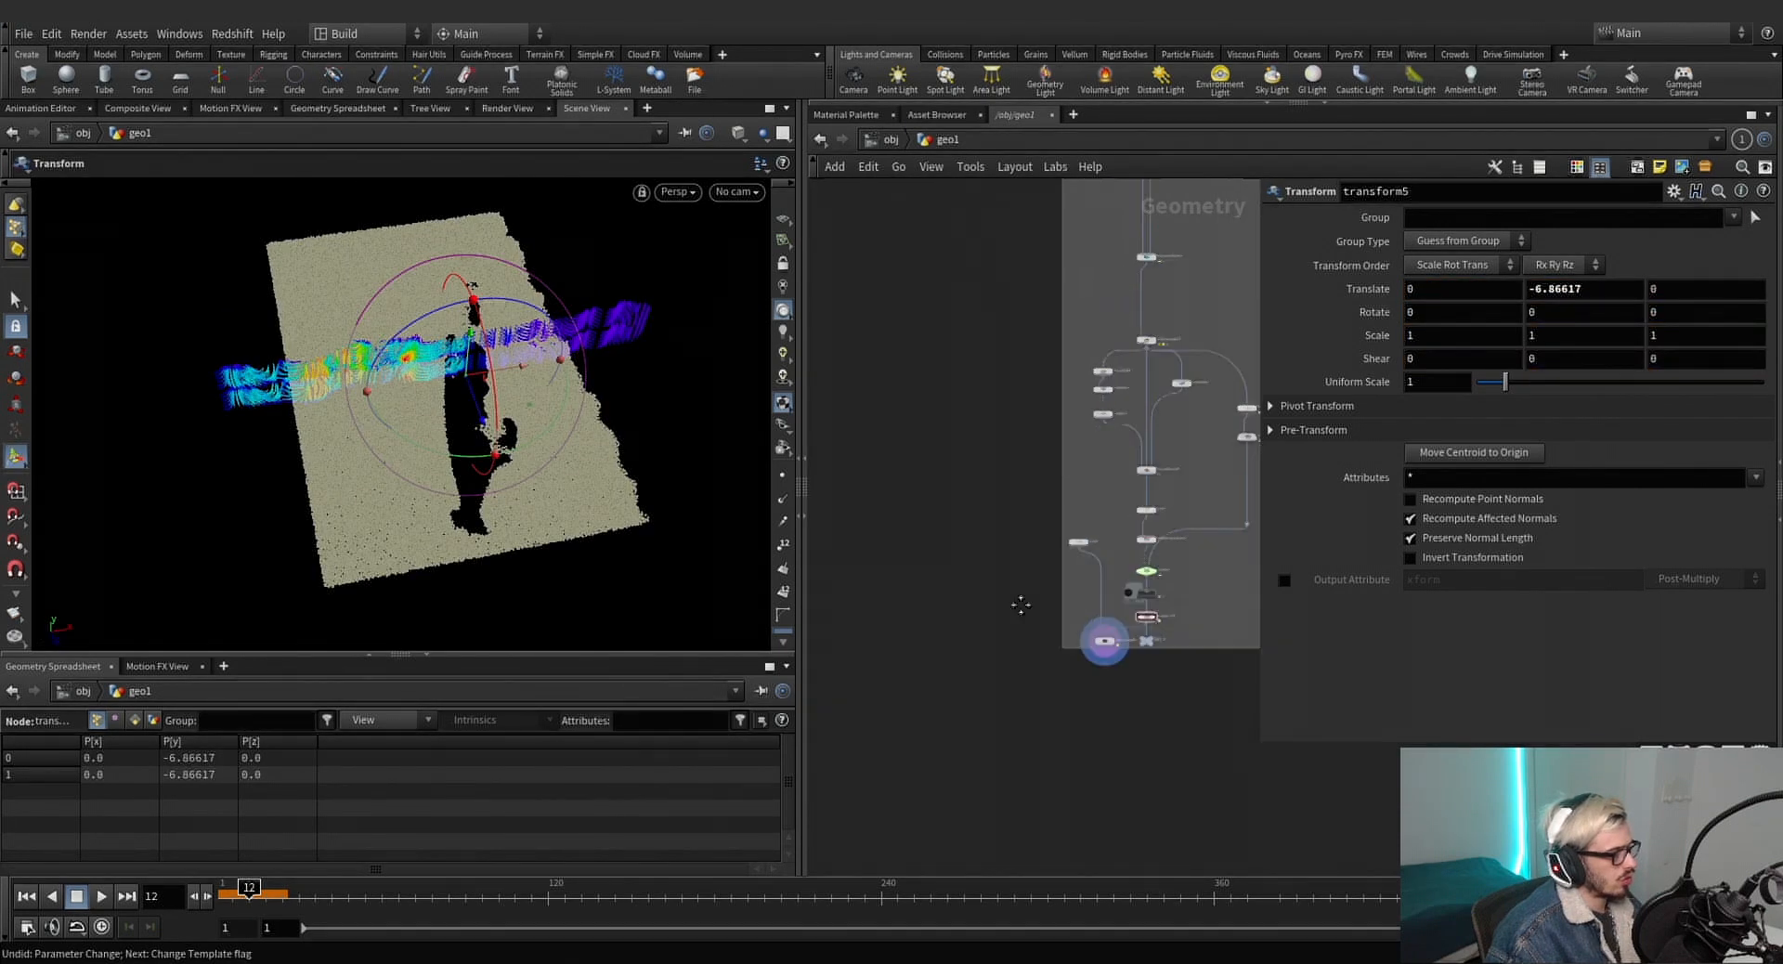
Enter dopnet1 and scrub through the FLIP simulation flipbook in MPlay to review the waves around the ship and cliff.
scroll(1008, 409, up, 8)
double_click(1006, 375)
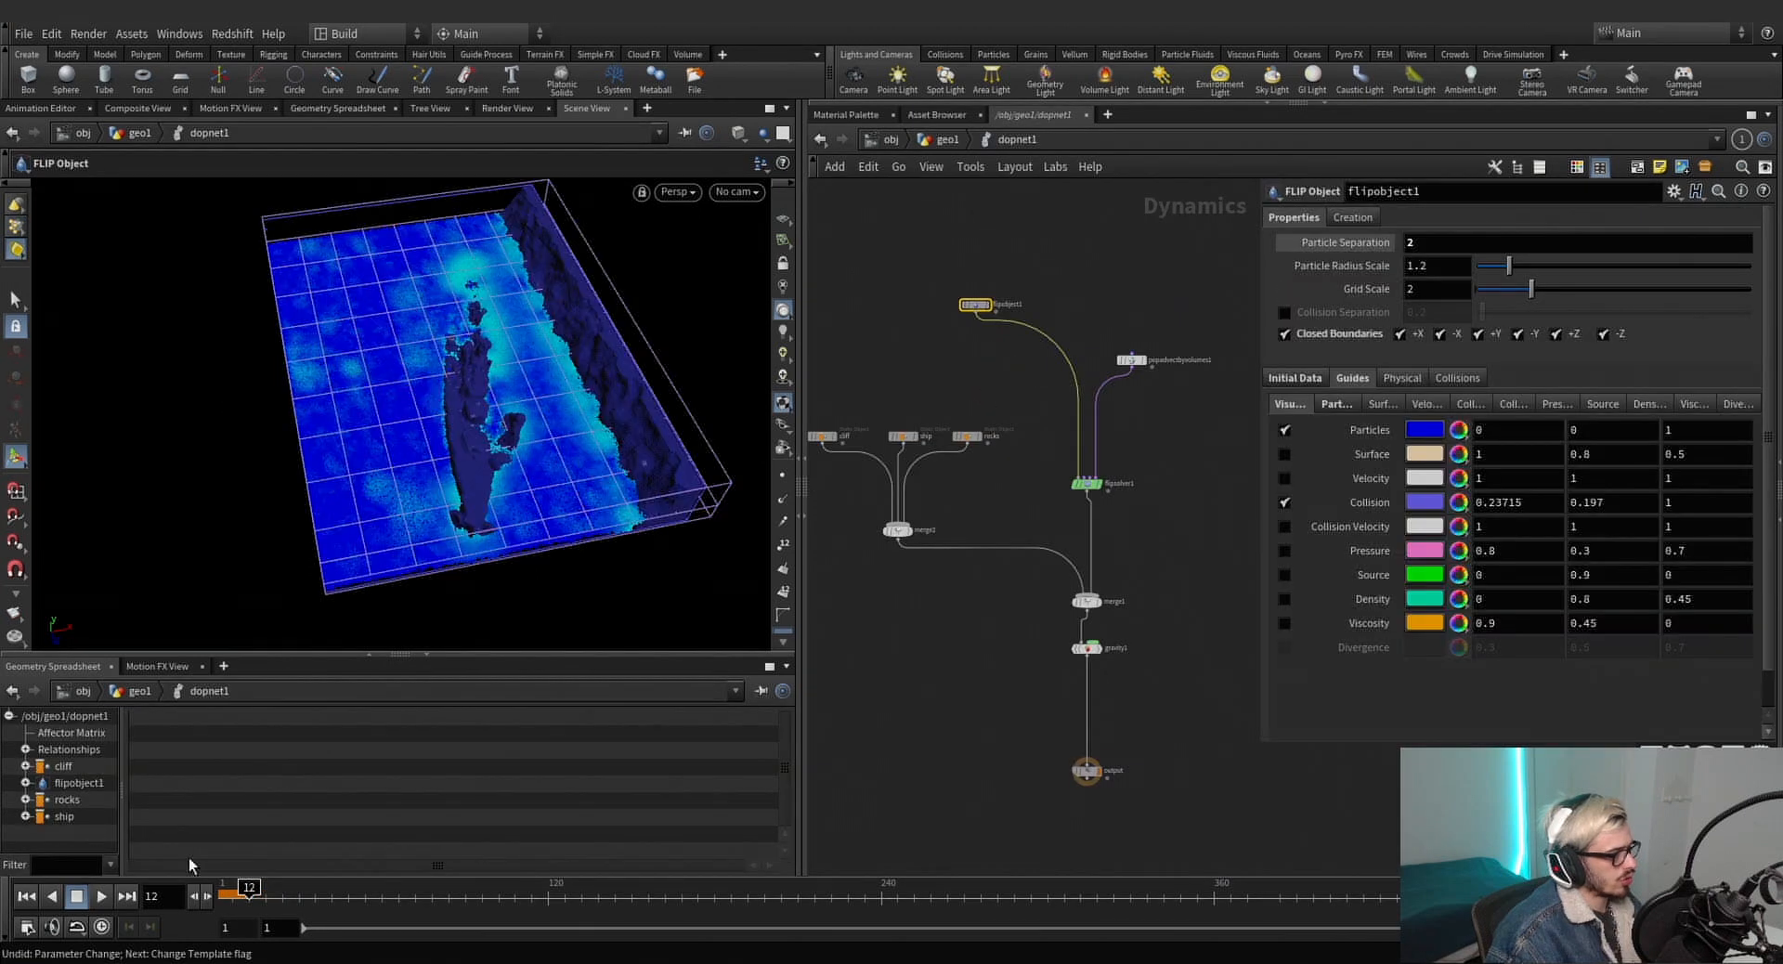
drag(473, 475, 482, 370)
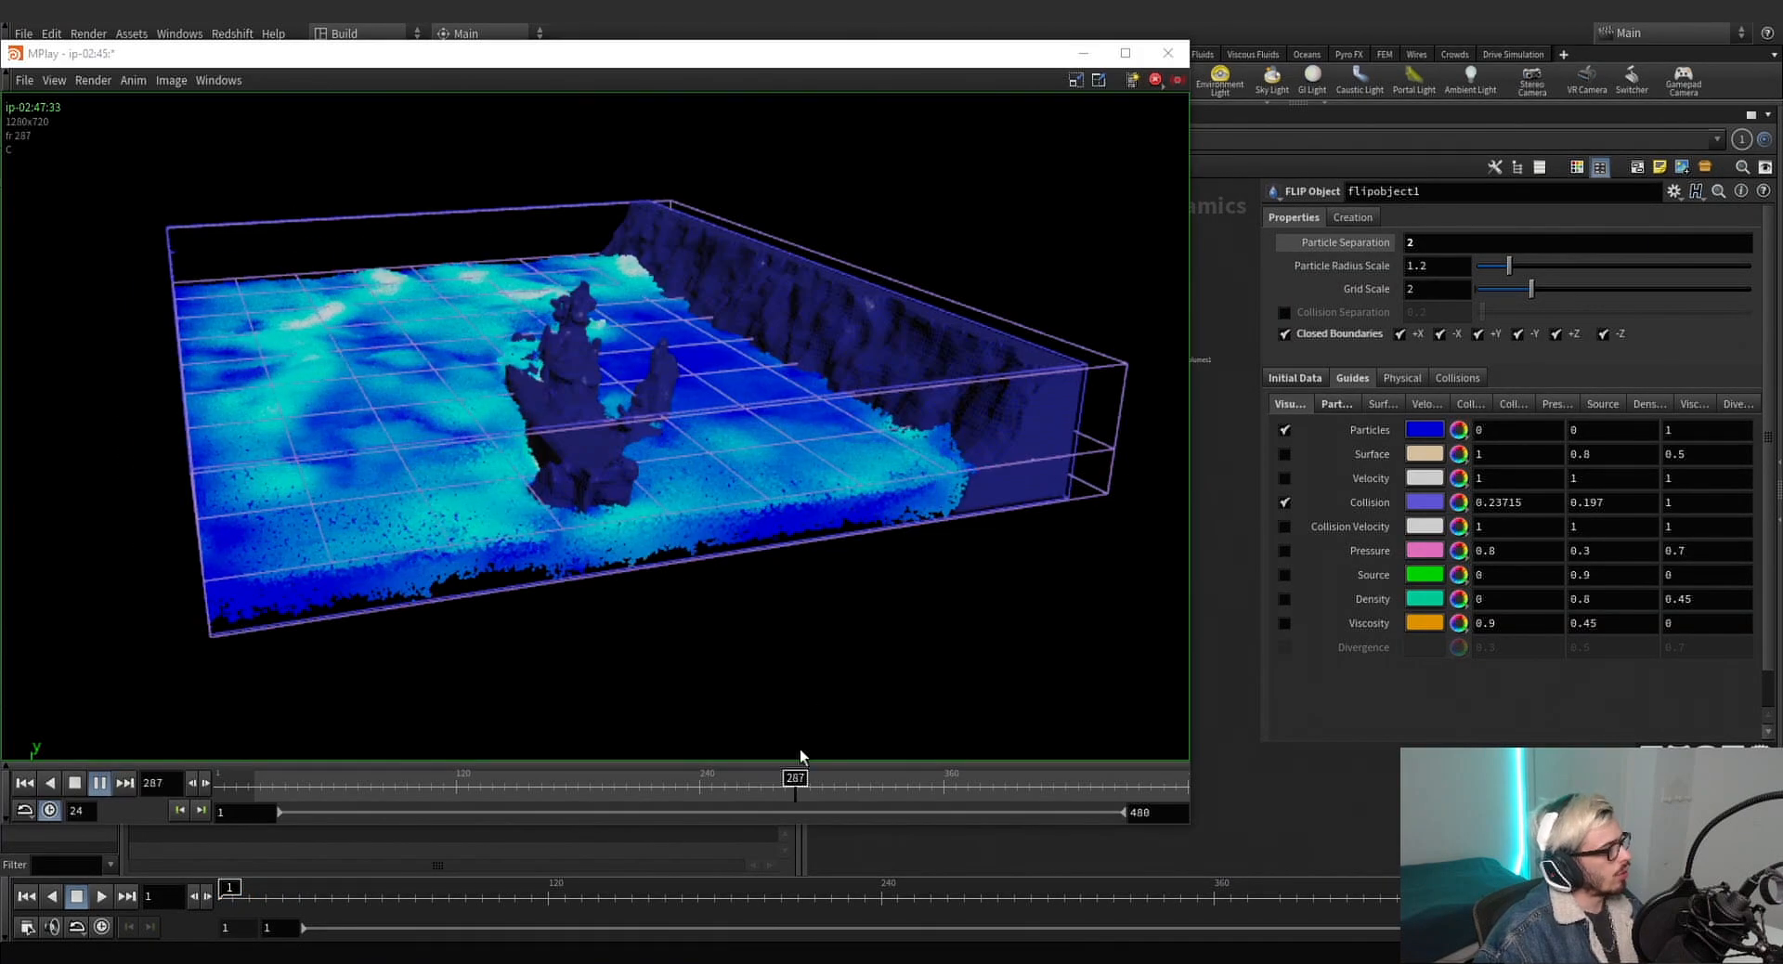
drag(623, 781, 1099, 776)
drag(762, 776, 892, 780)
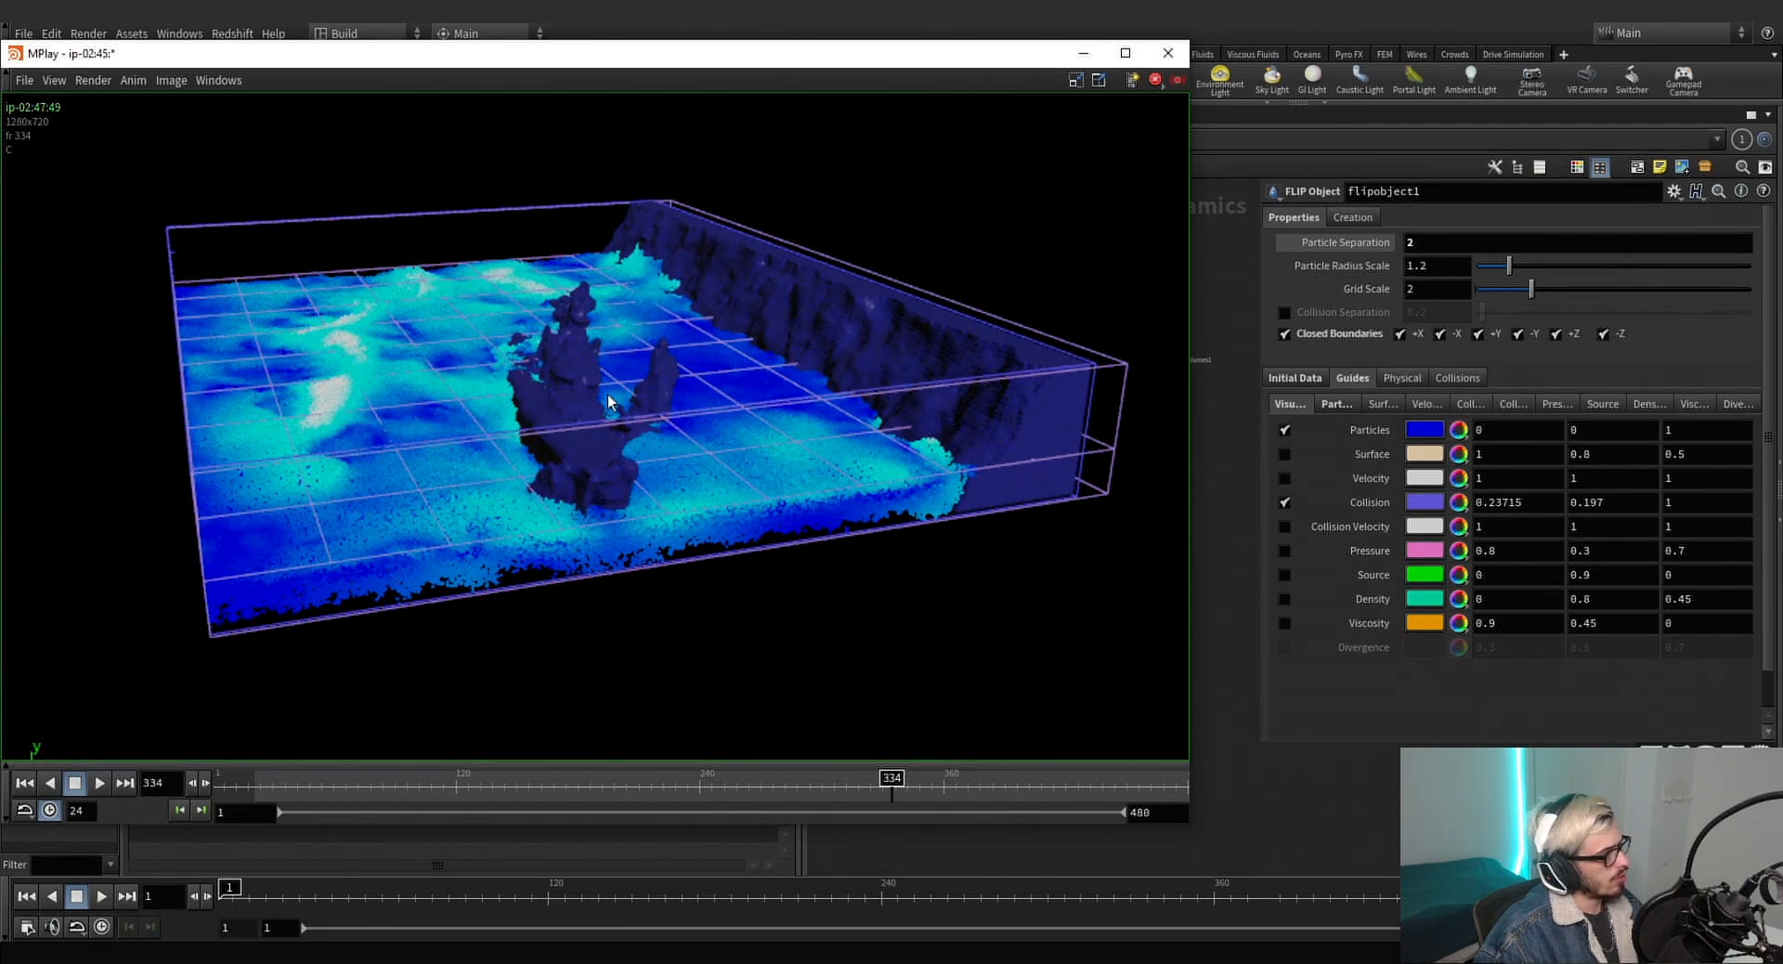
click(741, 784)
drag(740, 784, 1066, 780)
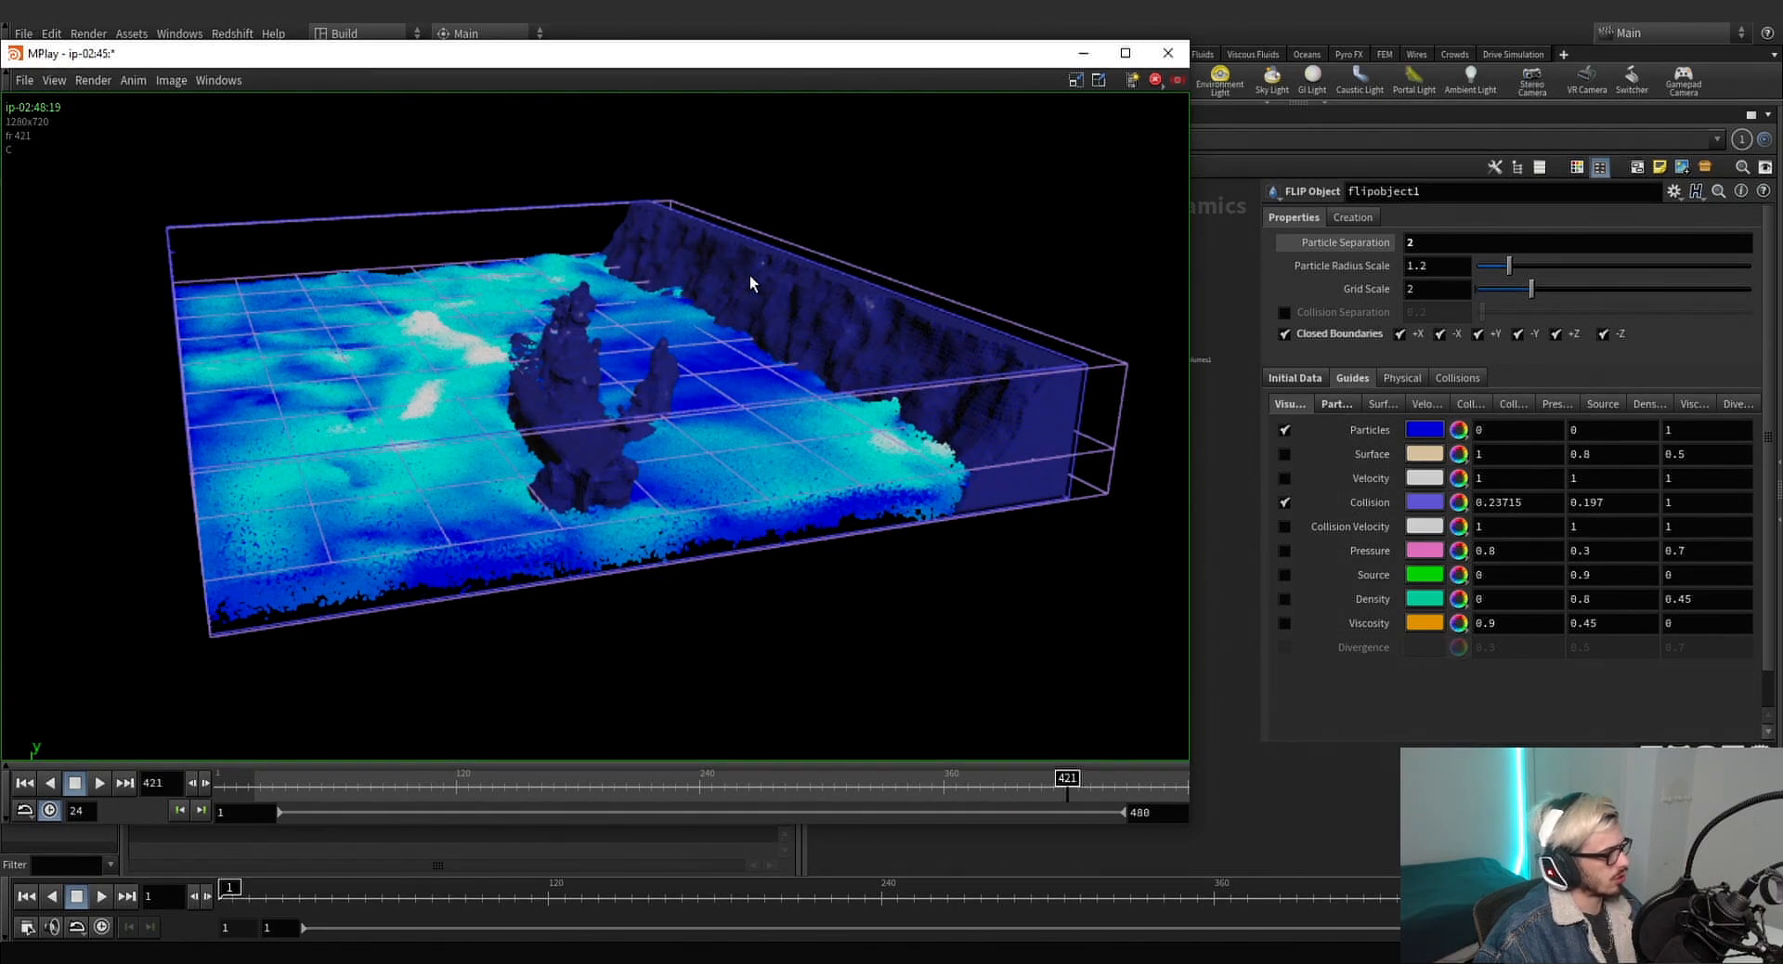
click(1167, 53)
Reposition popadvectbyvolumes1 above flipsolver1 and insert a POP Drag node between the two.
click(1012, 350)
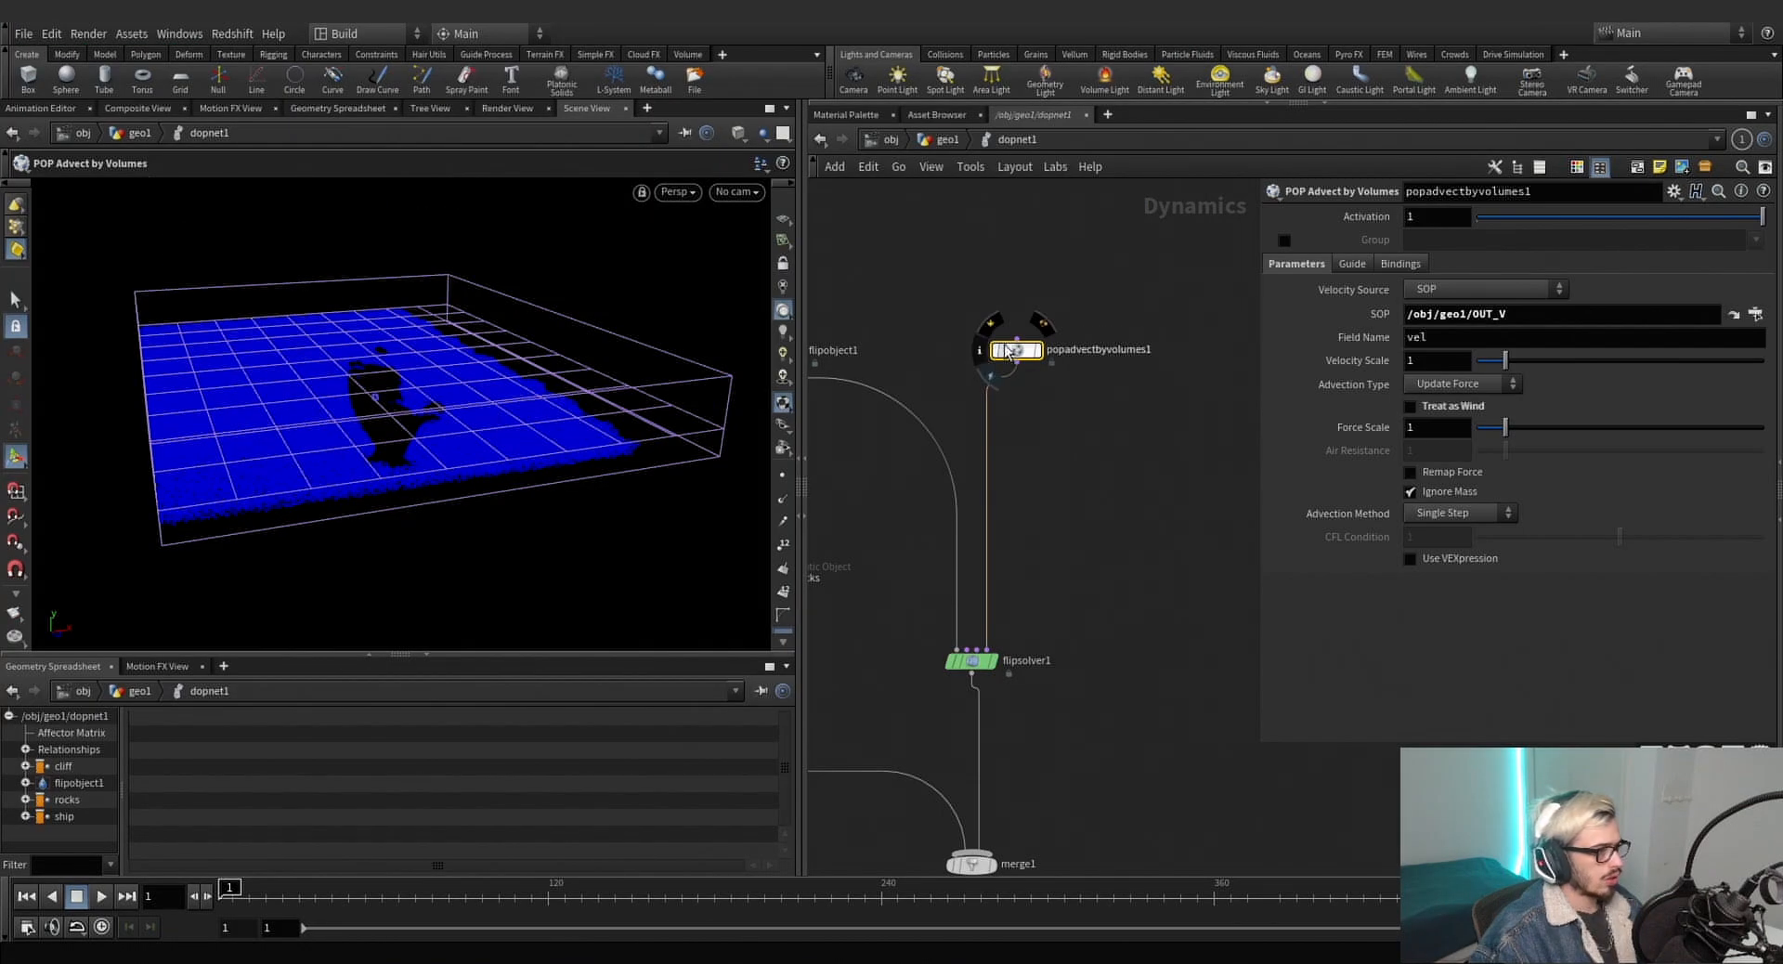
drag(1008, 351, 967, 650)
drag(1011, 333, 971, 296)
key(Tab)
text(po)
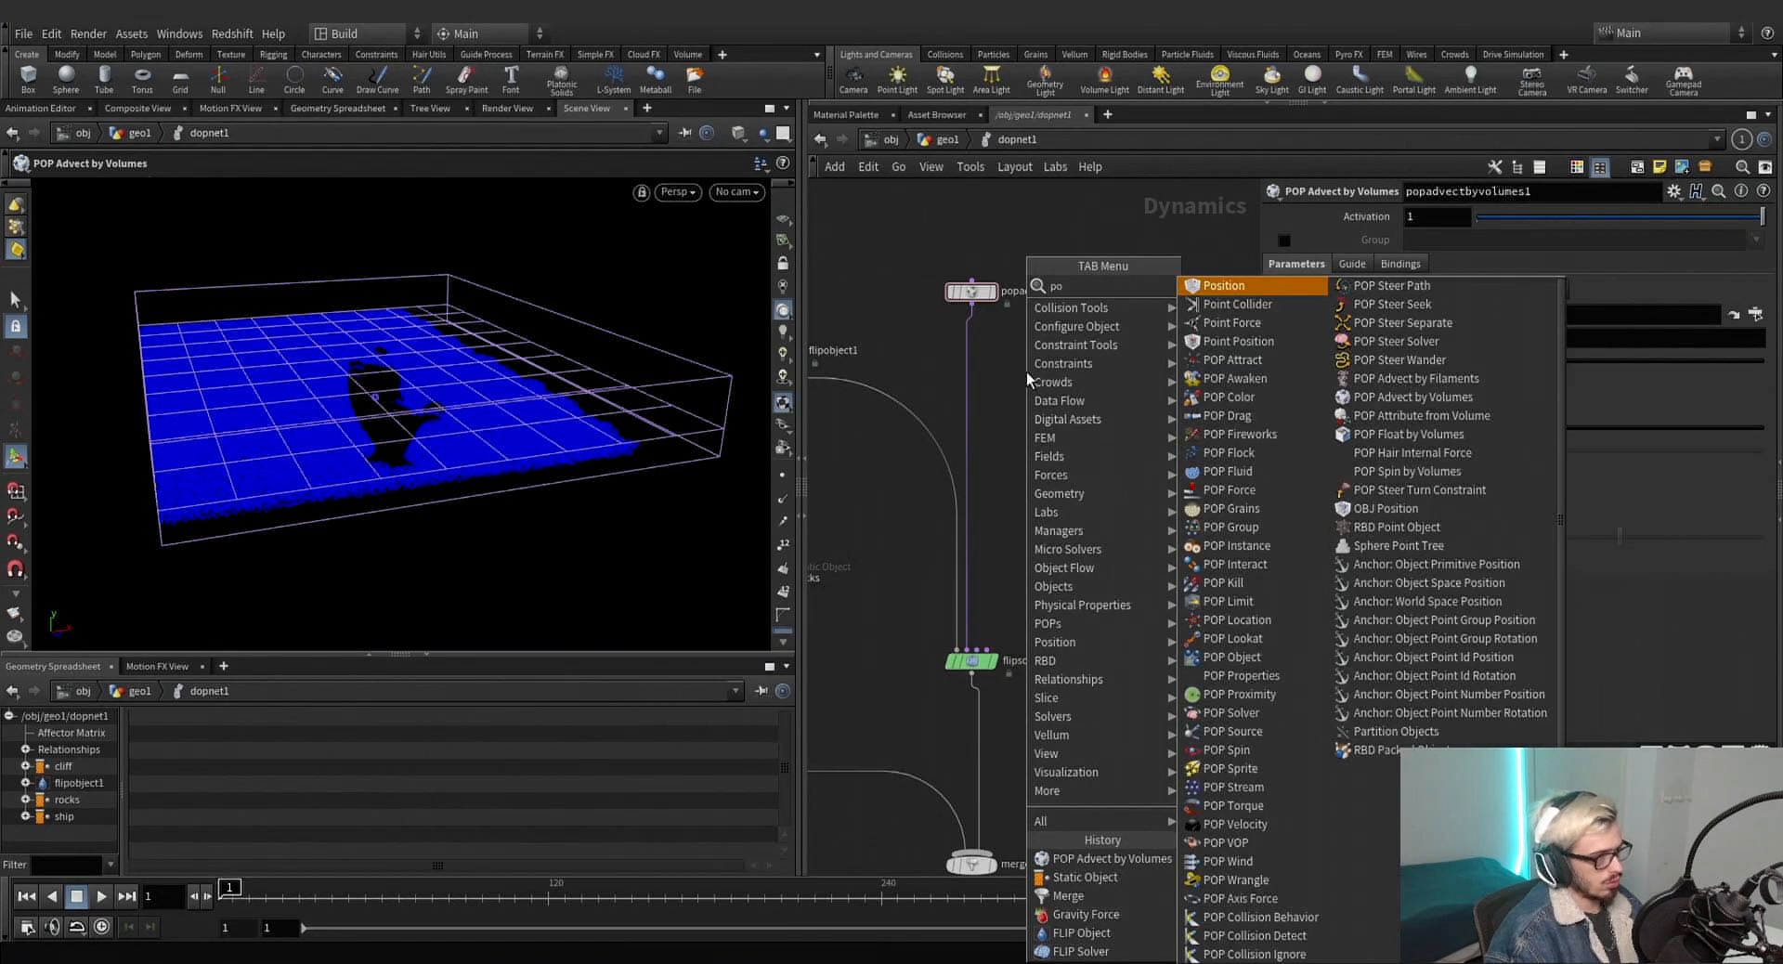
text(p f)
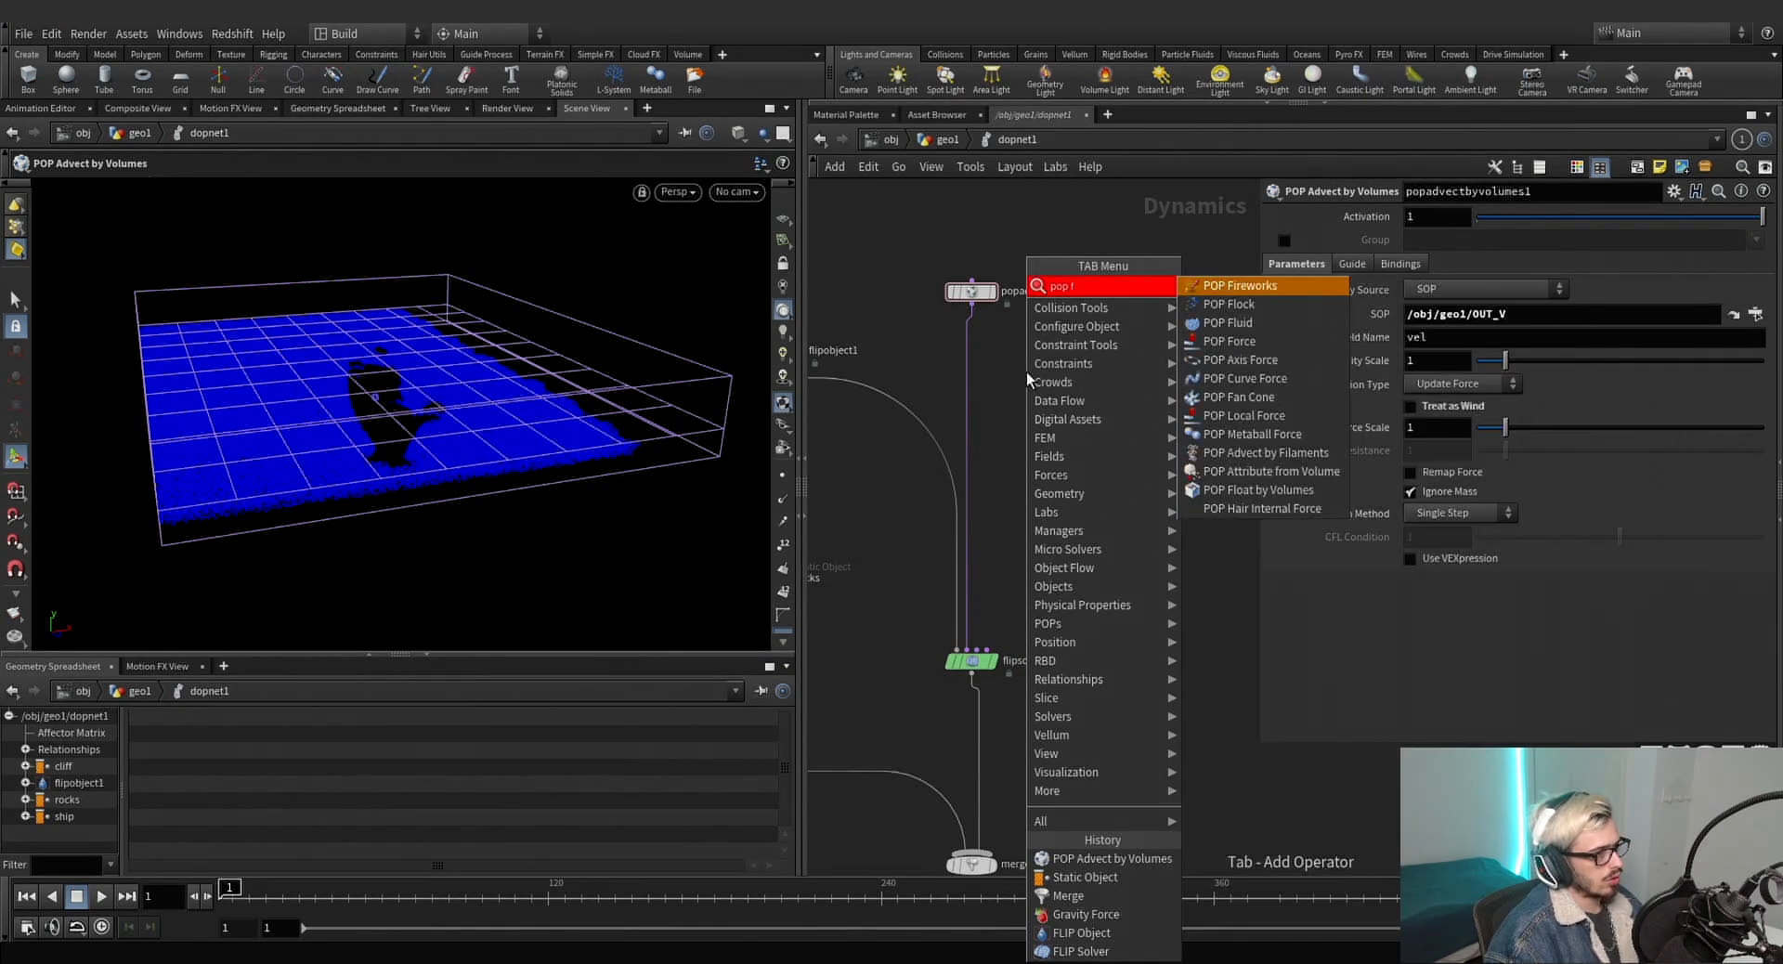
key(BackSpace)
text(dra)
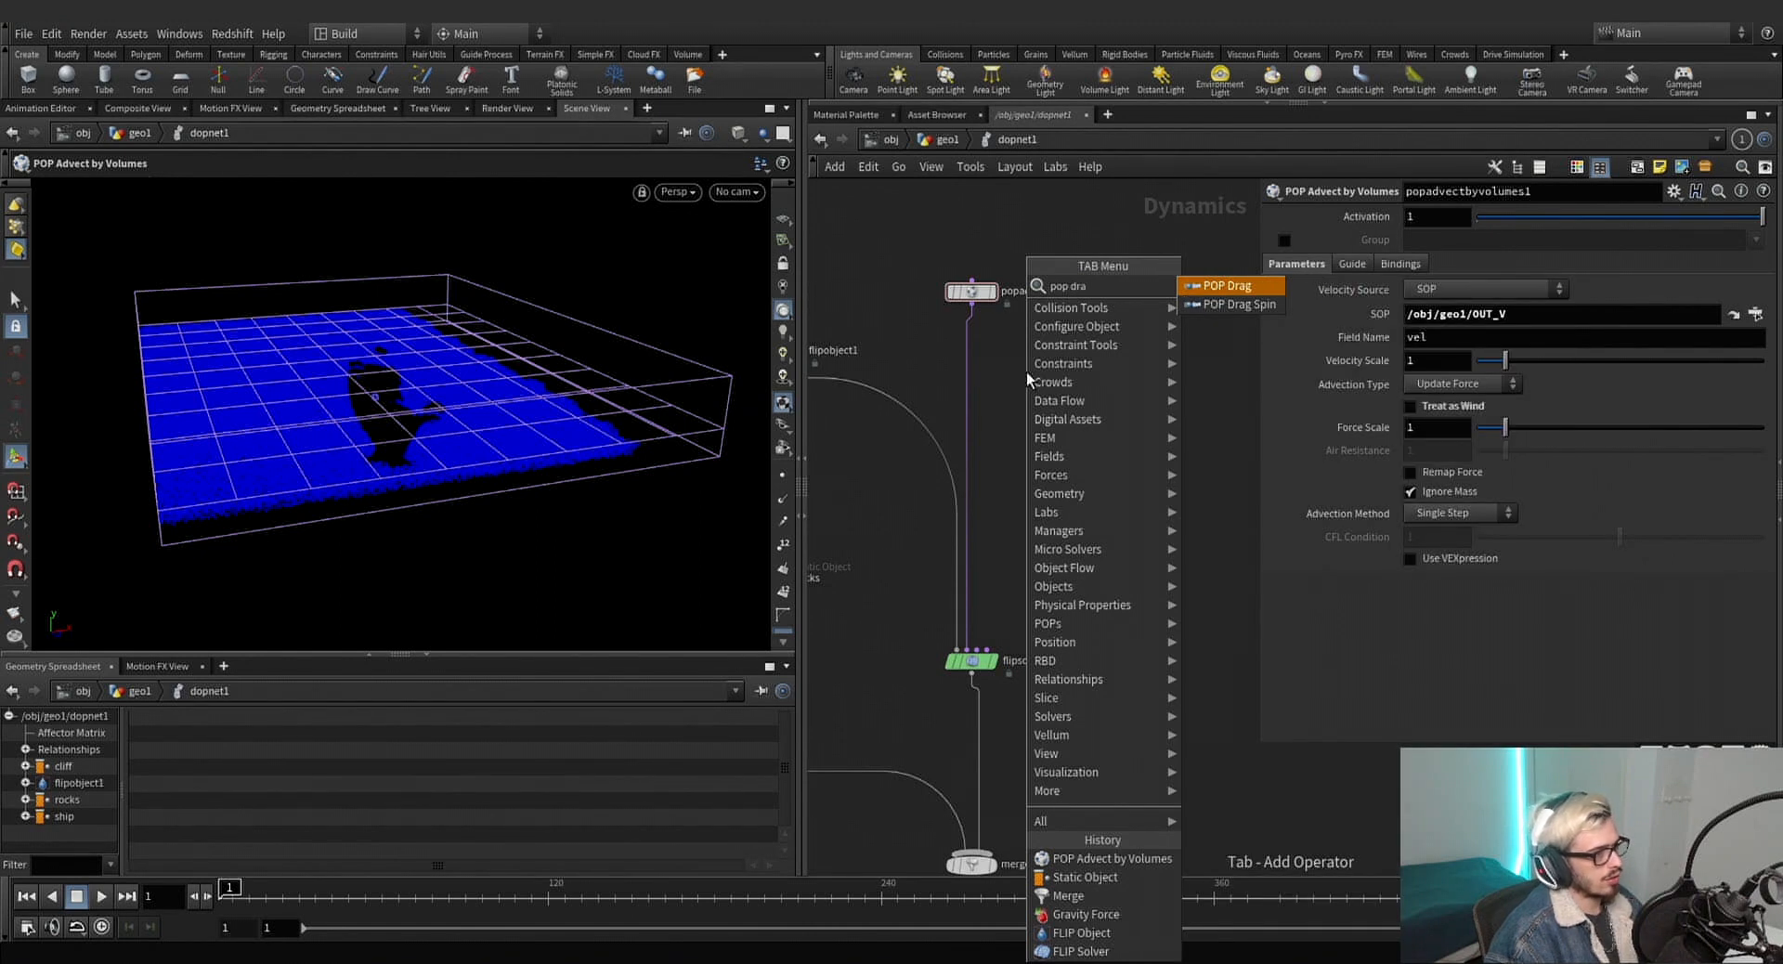
key(Return)
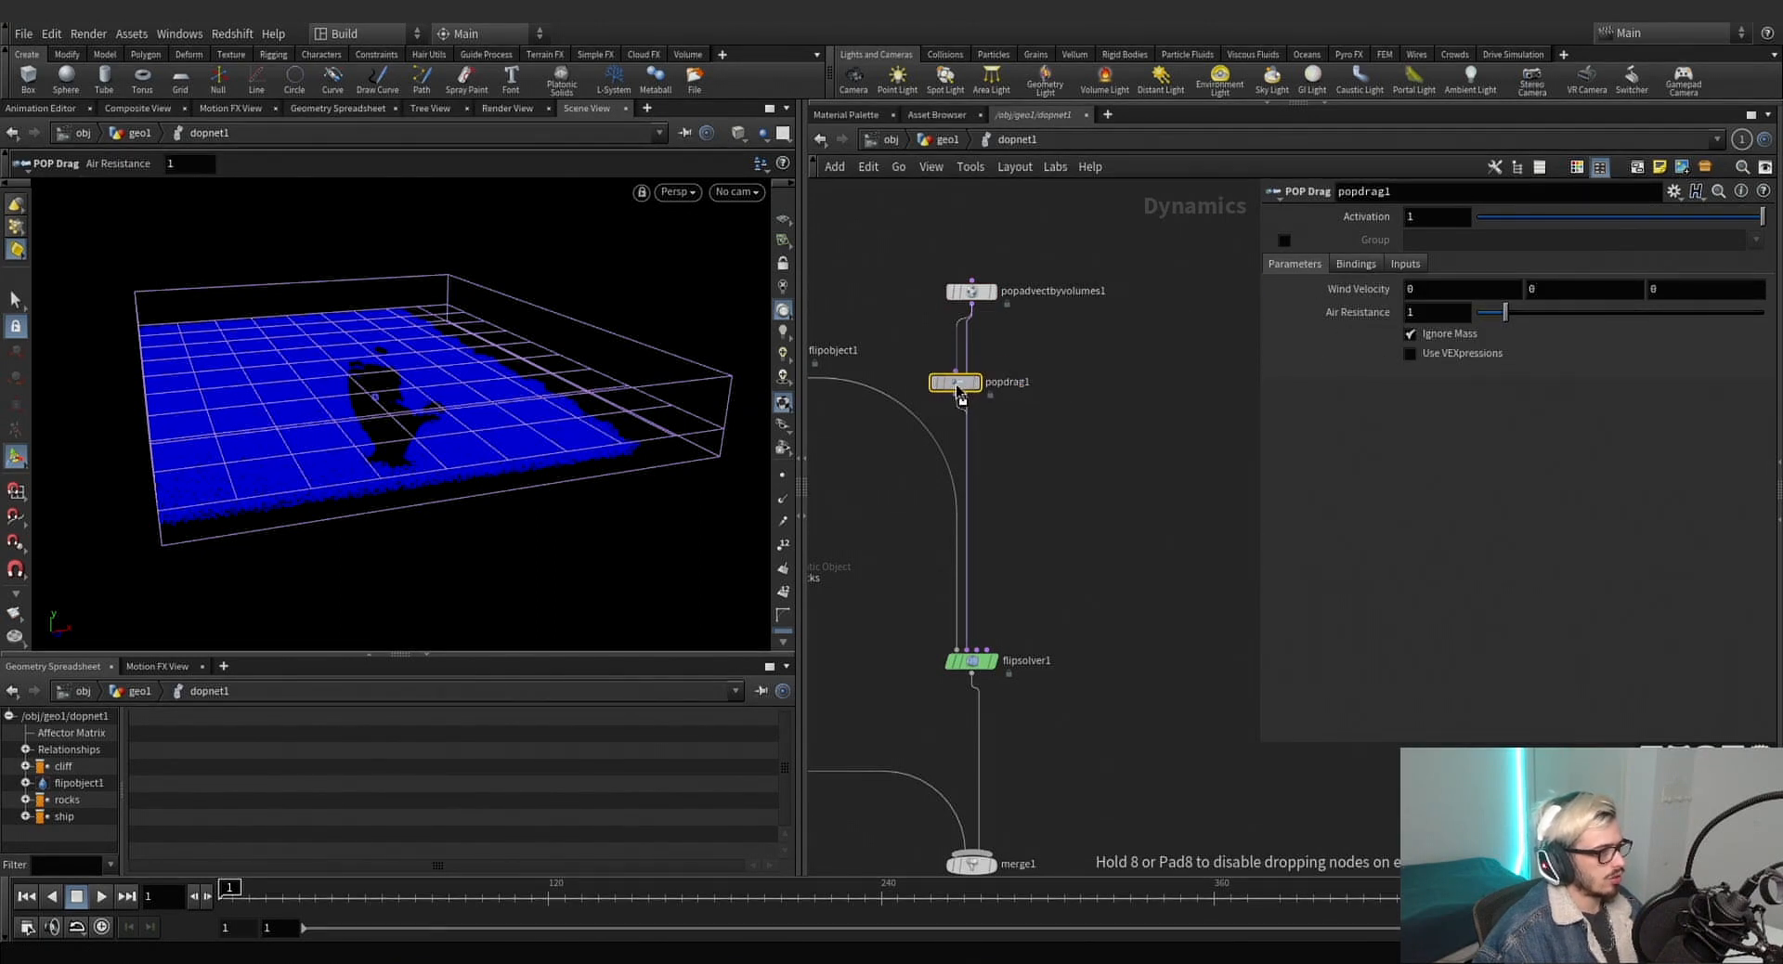
click(957, 385)
Set popdrag1's Air Resistance to 0.015.
drag(1346, 319, 1244, 326)
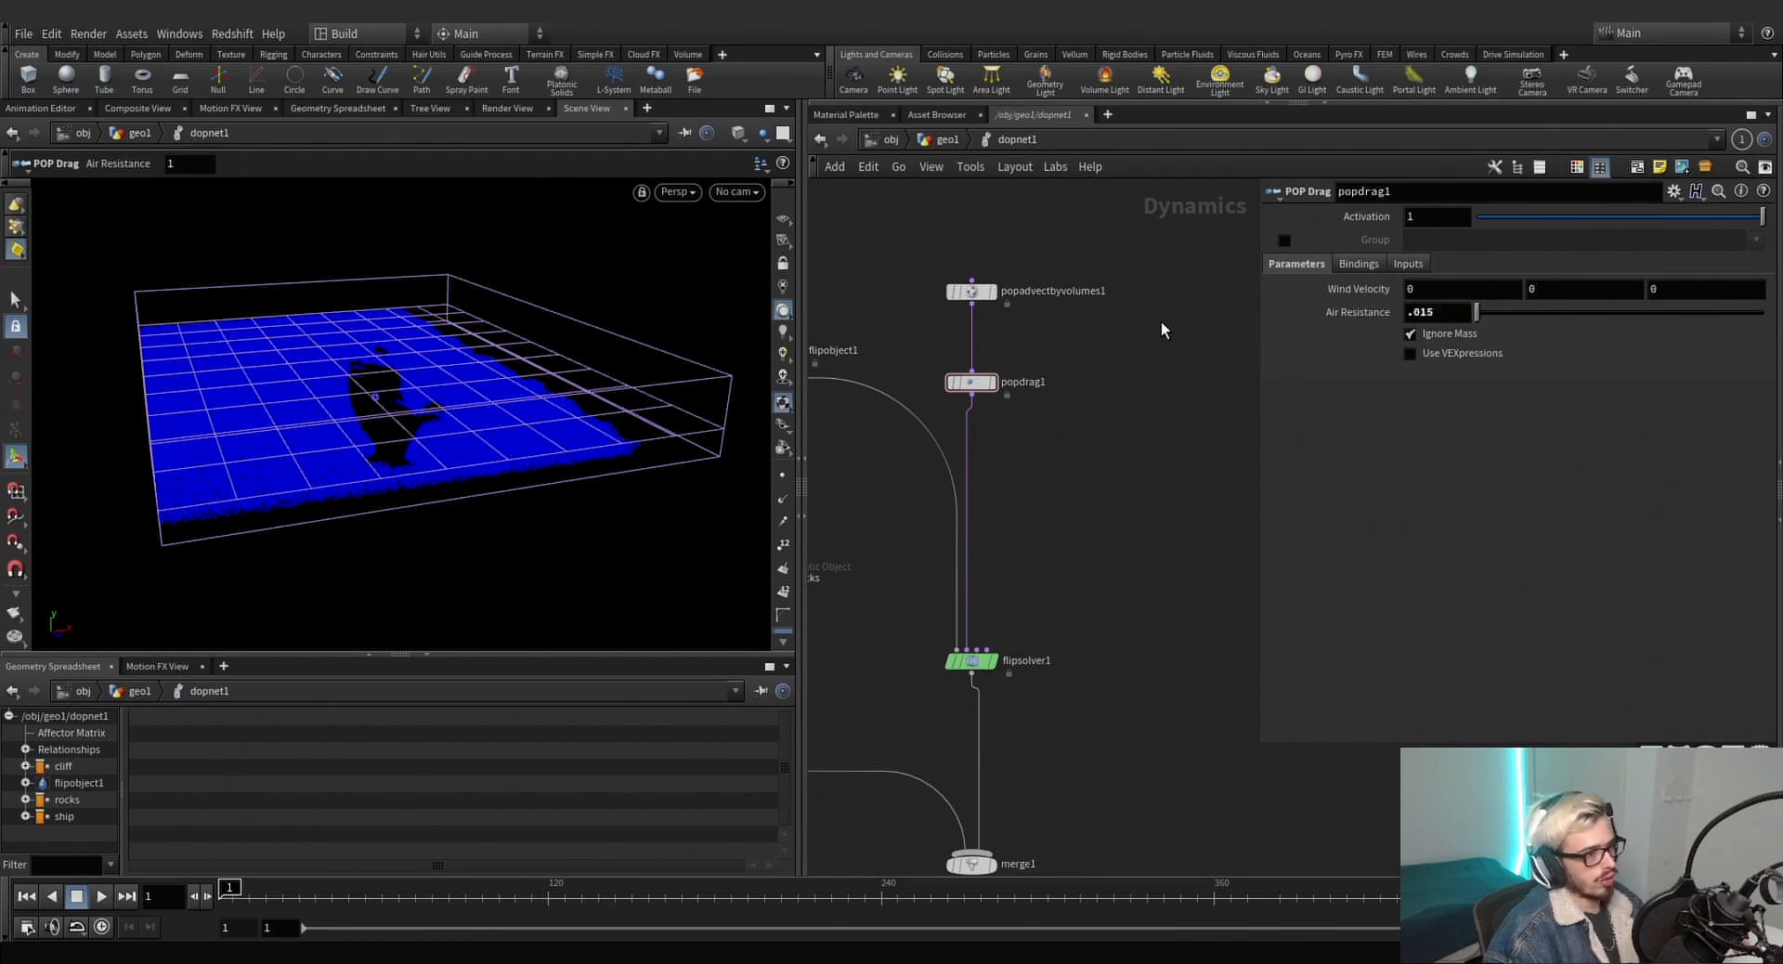
drag(360, 410, 433, 448)
scroll(1128, 537, down, 5)
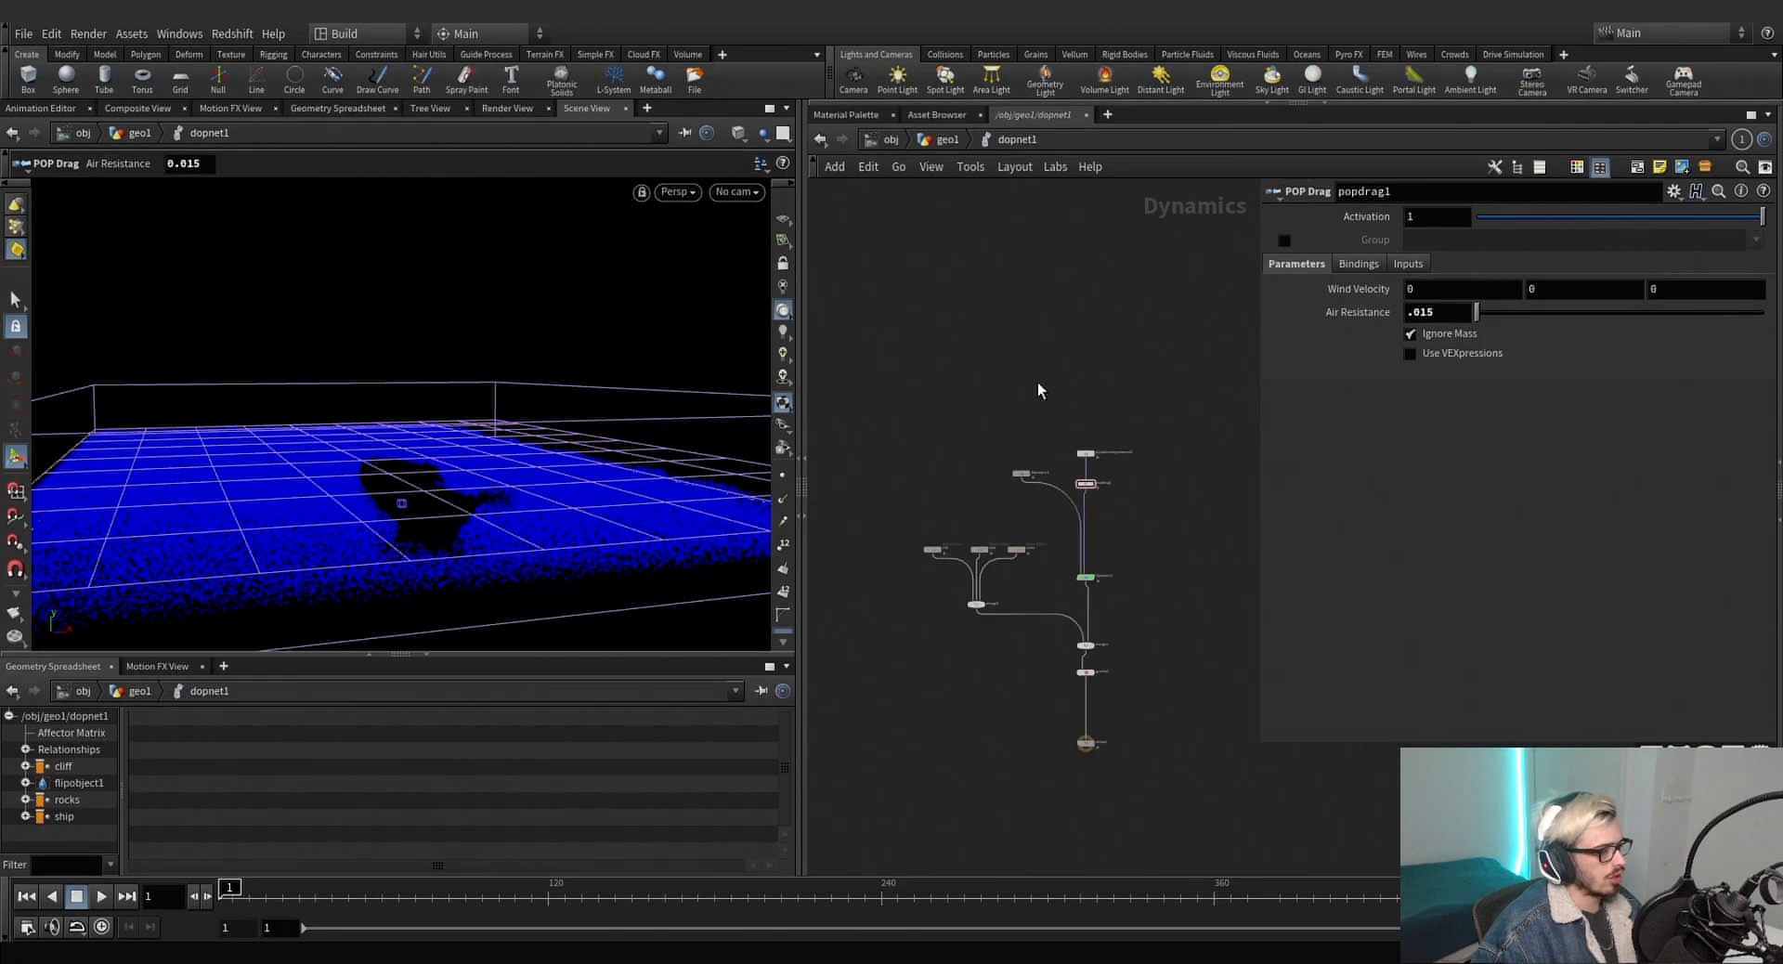
Return to the geo1 network and add a Dop Import Fields node below dopnet1.
key(u)
key(Tab)
text(dop im)
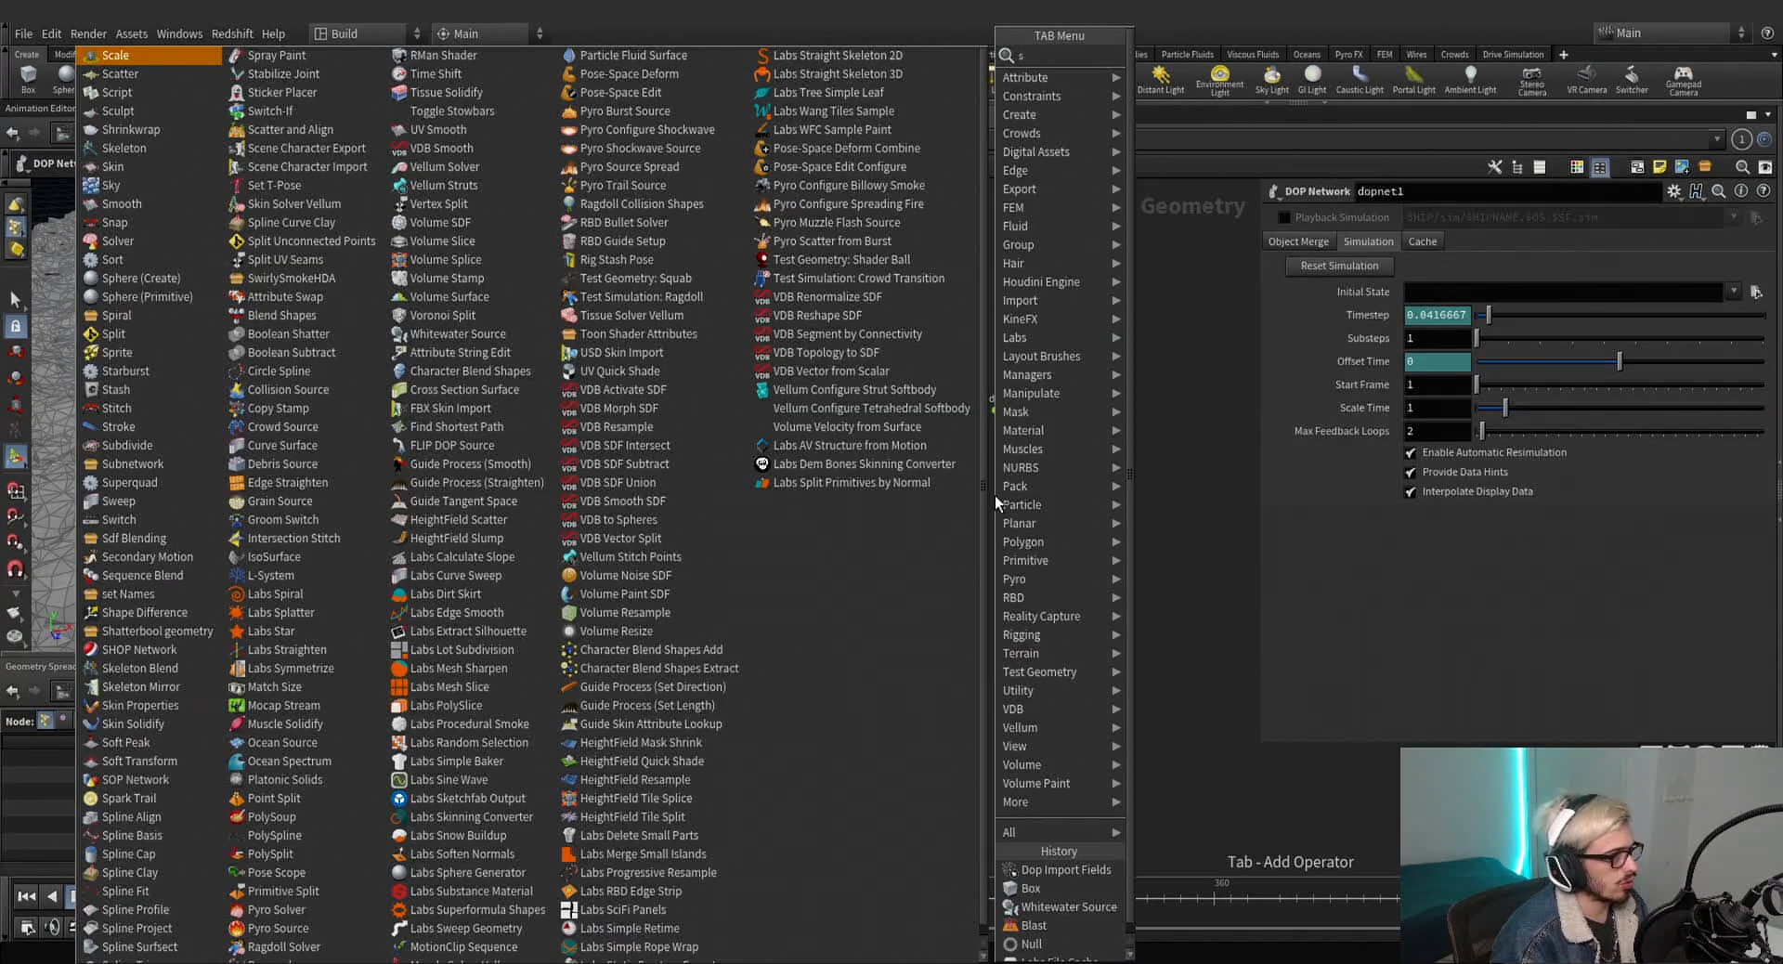
key(Down)
key(Return)
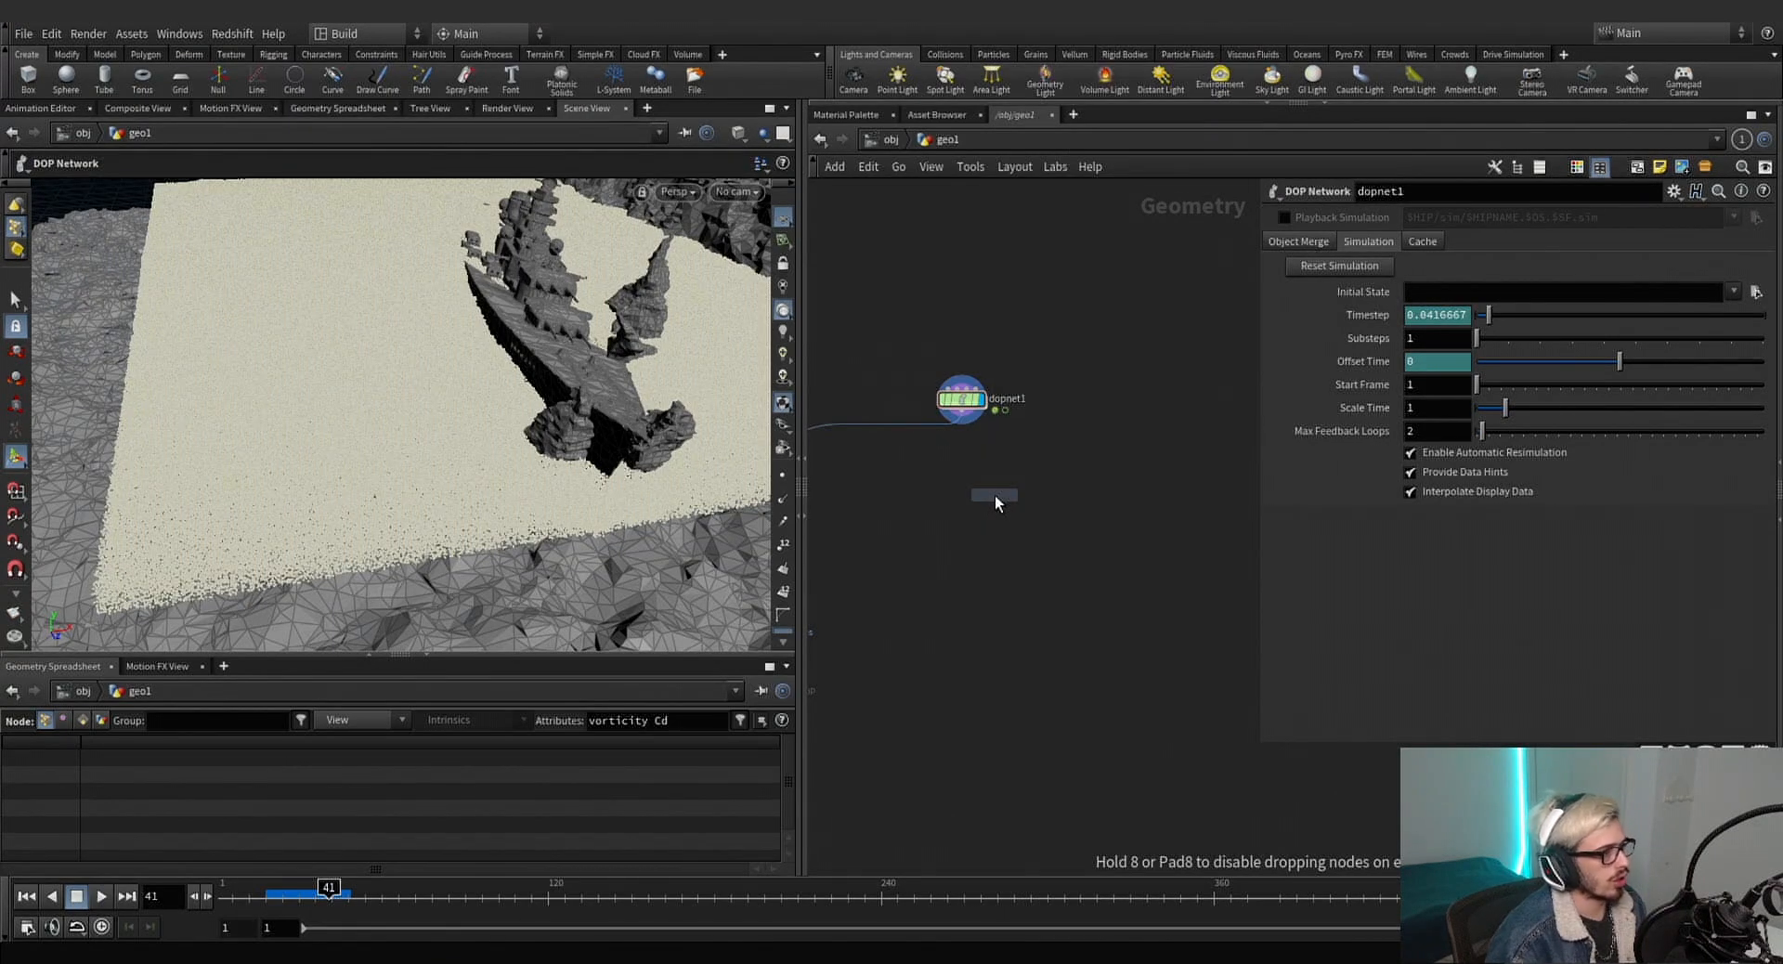
click(971, 522)
drag(949, 537, 955, 536)
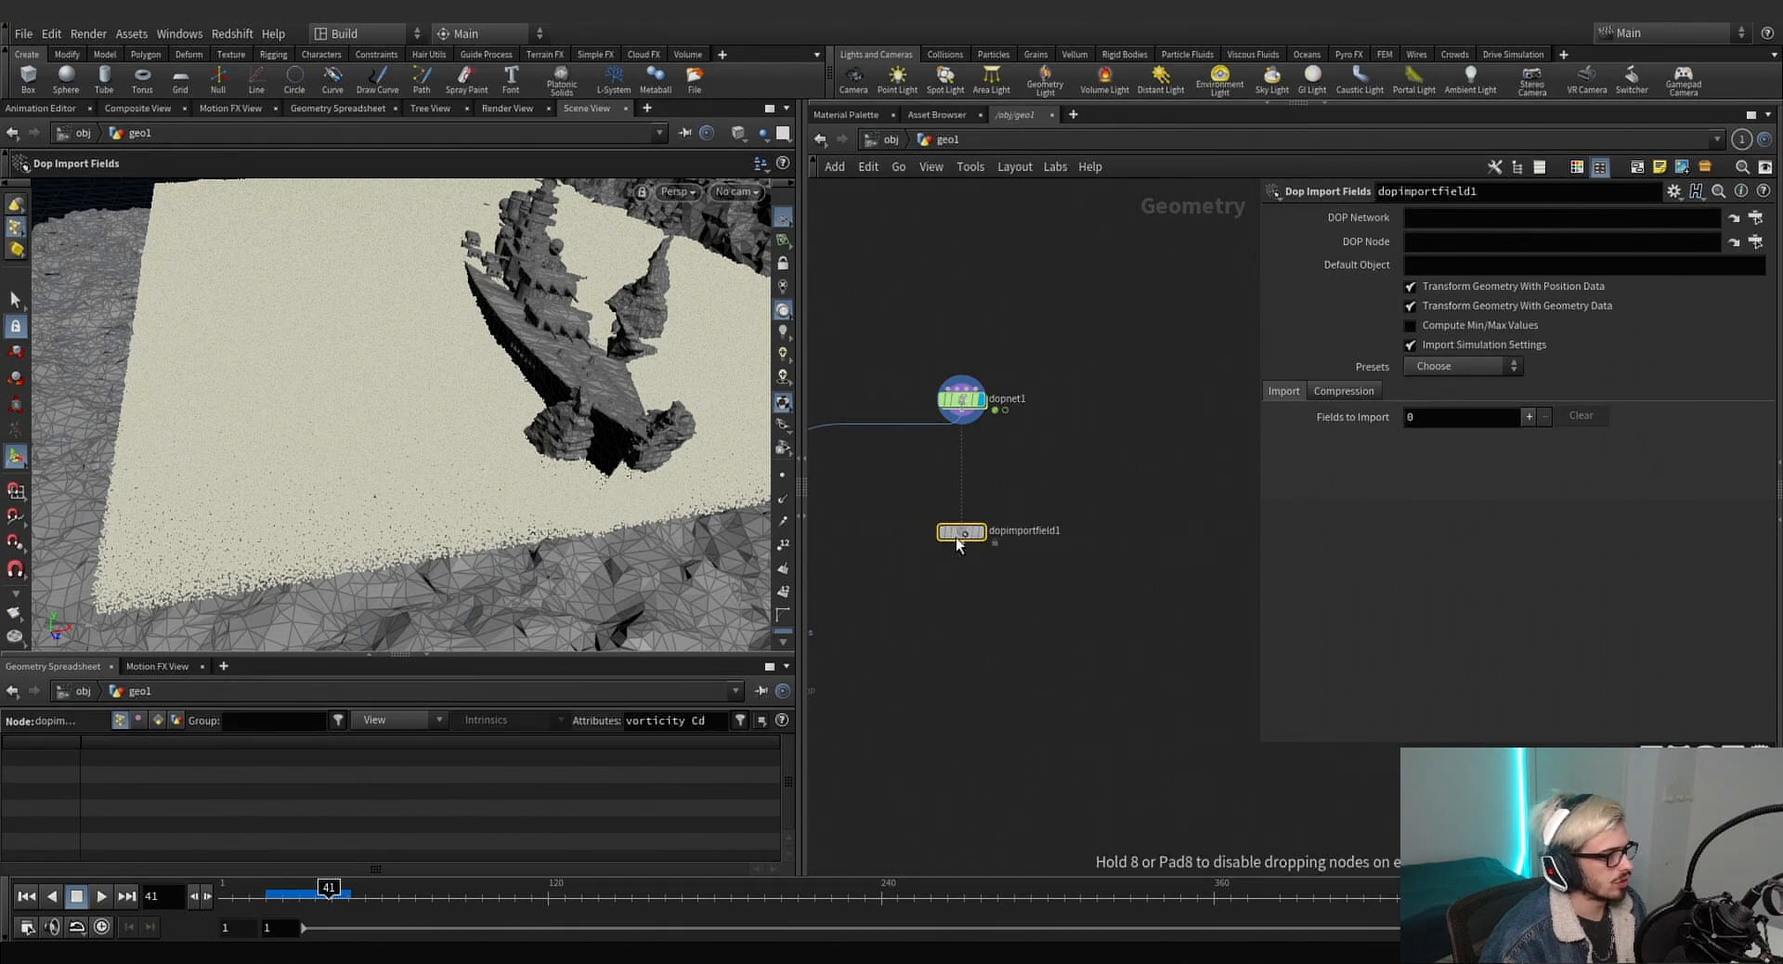
Set dopimportfield1's DOP Network to ../dopnet1 and its DOP Node to /obj/geo1/dopnet1/flipobject1, and display the node.
drag(960, 401, 1430, 215)
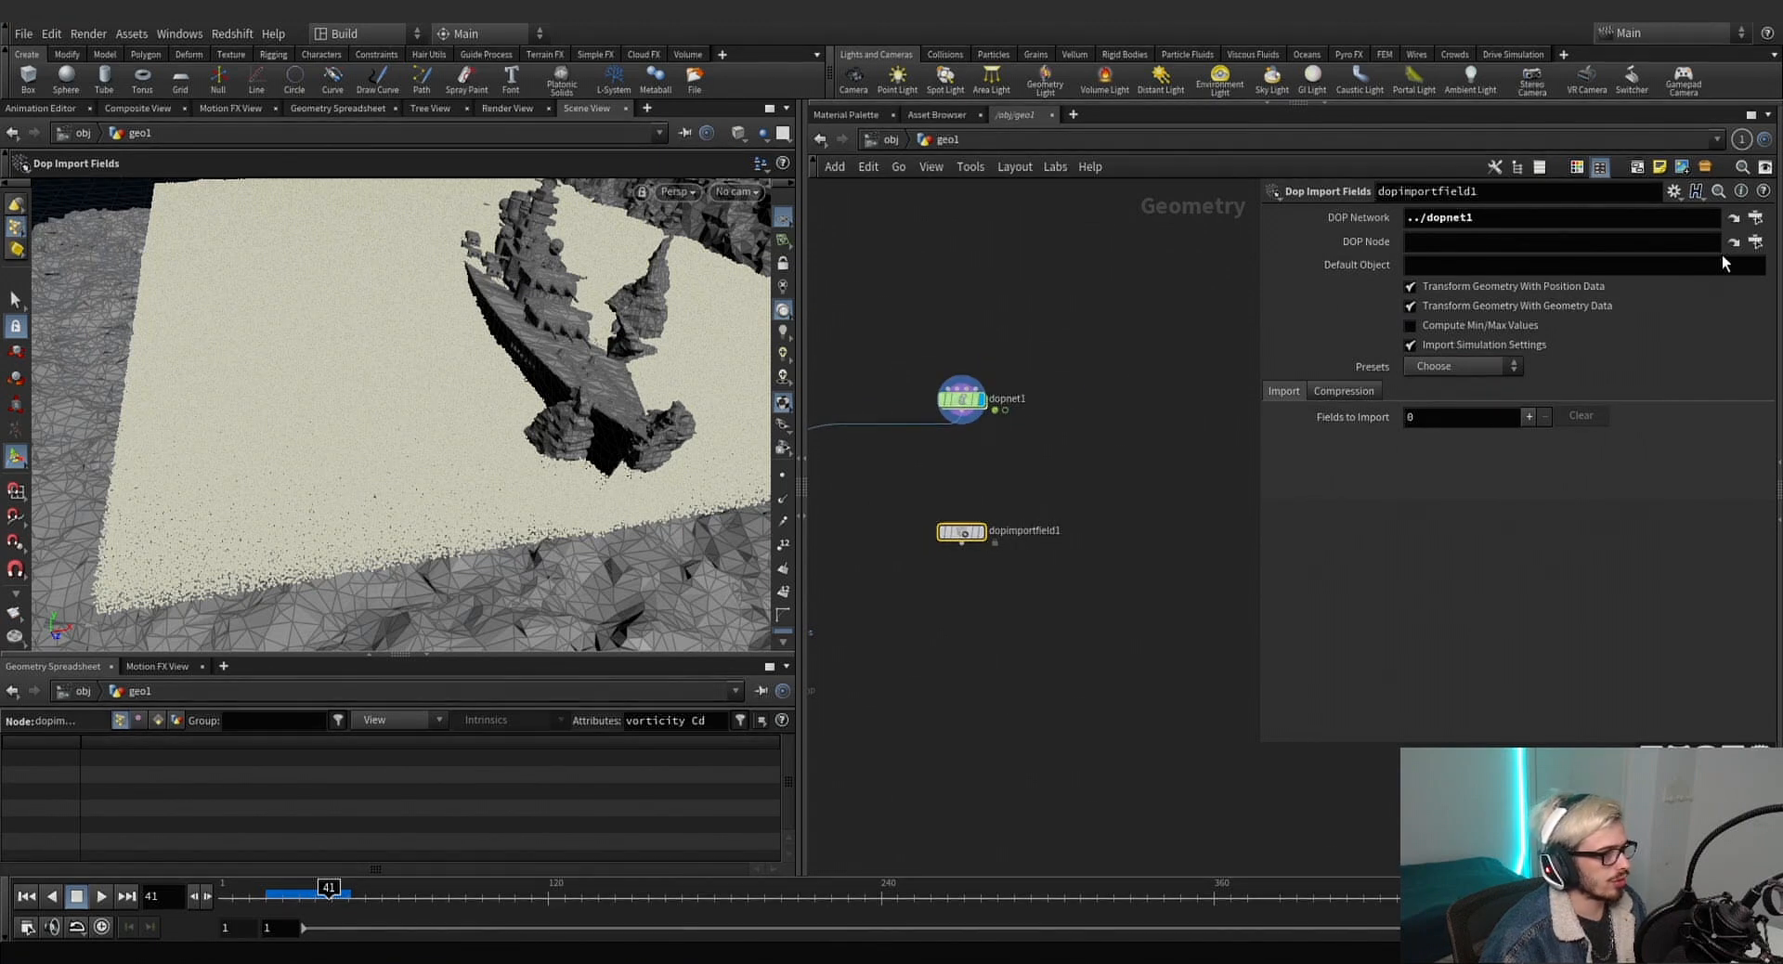
click(1754, 242)
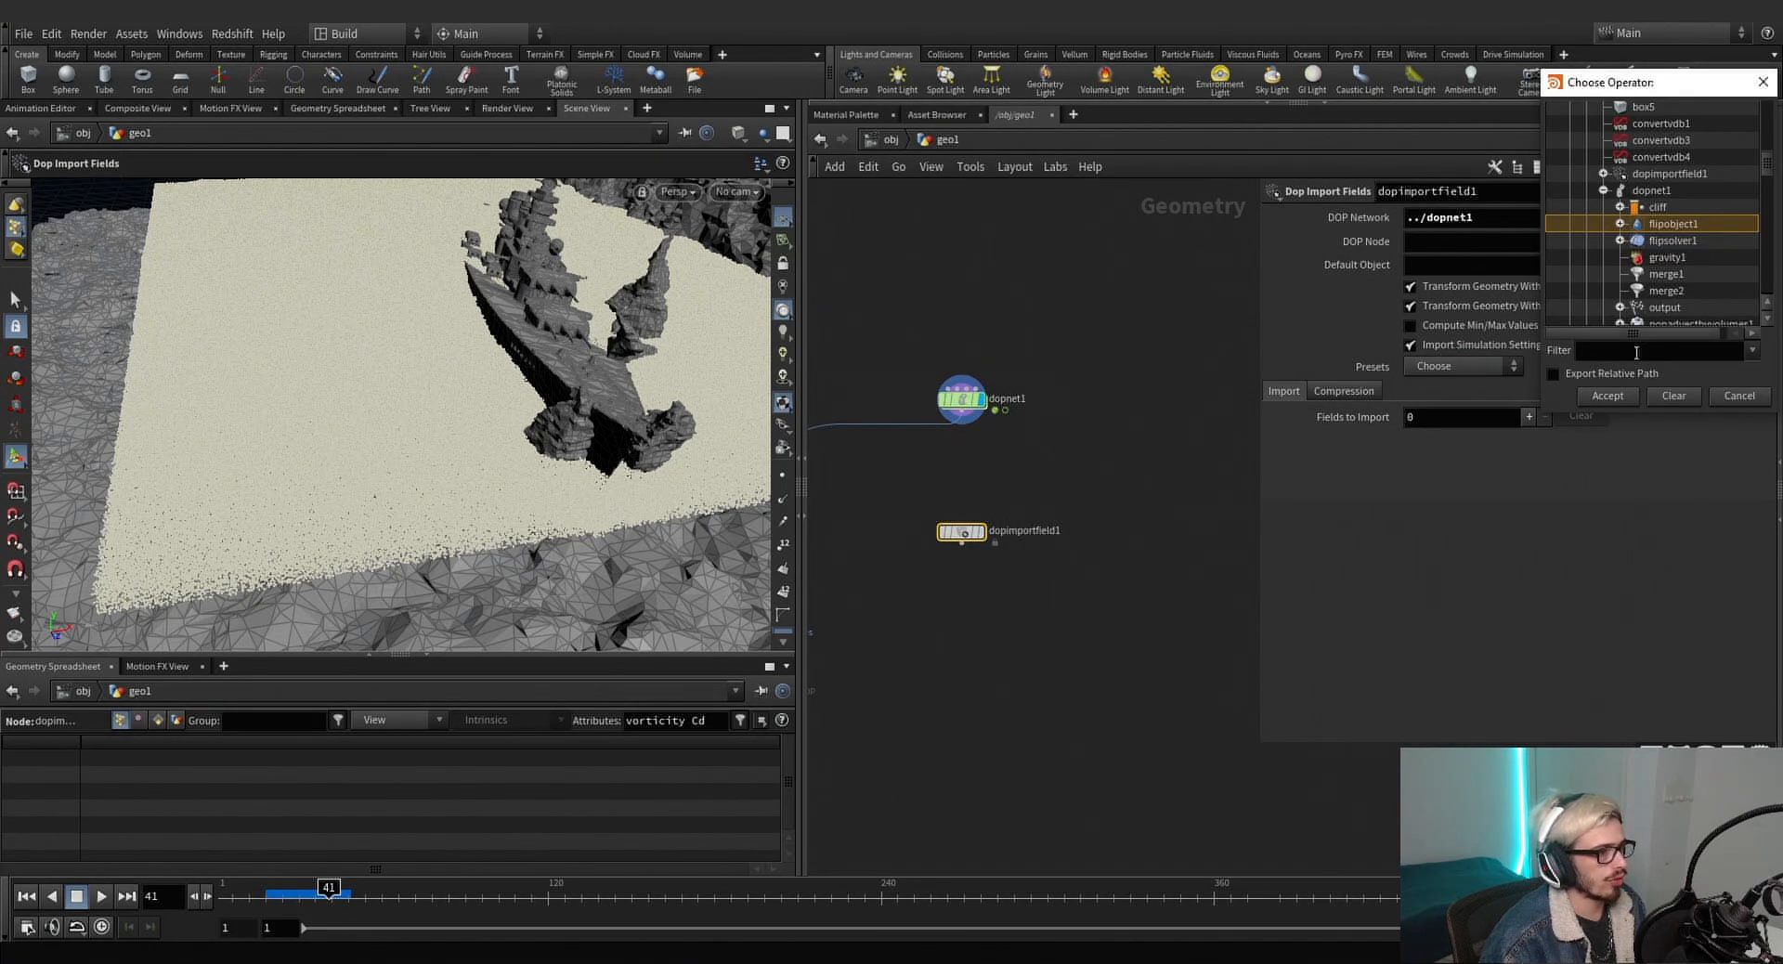
click(1607, 395)
click(979, 532)
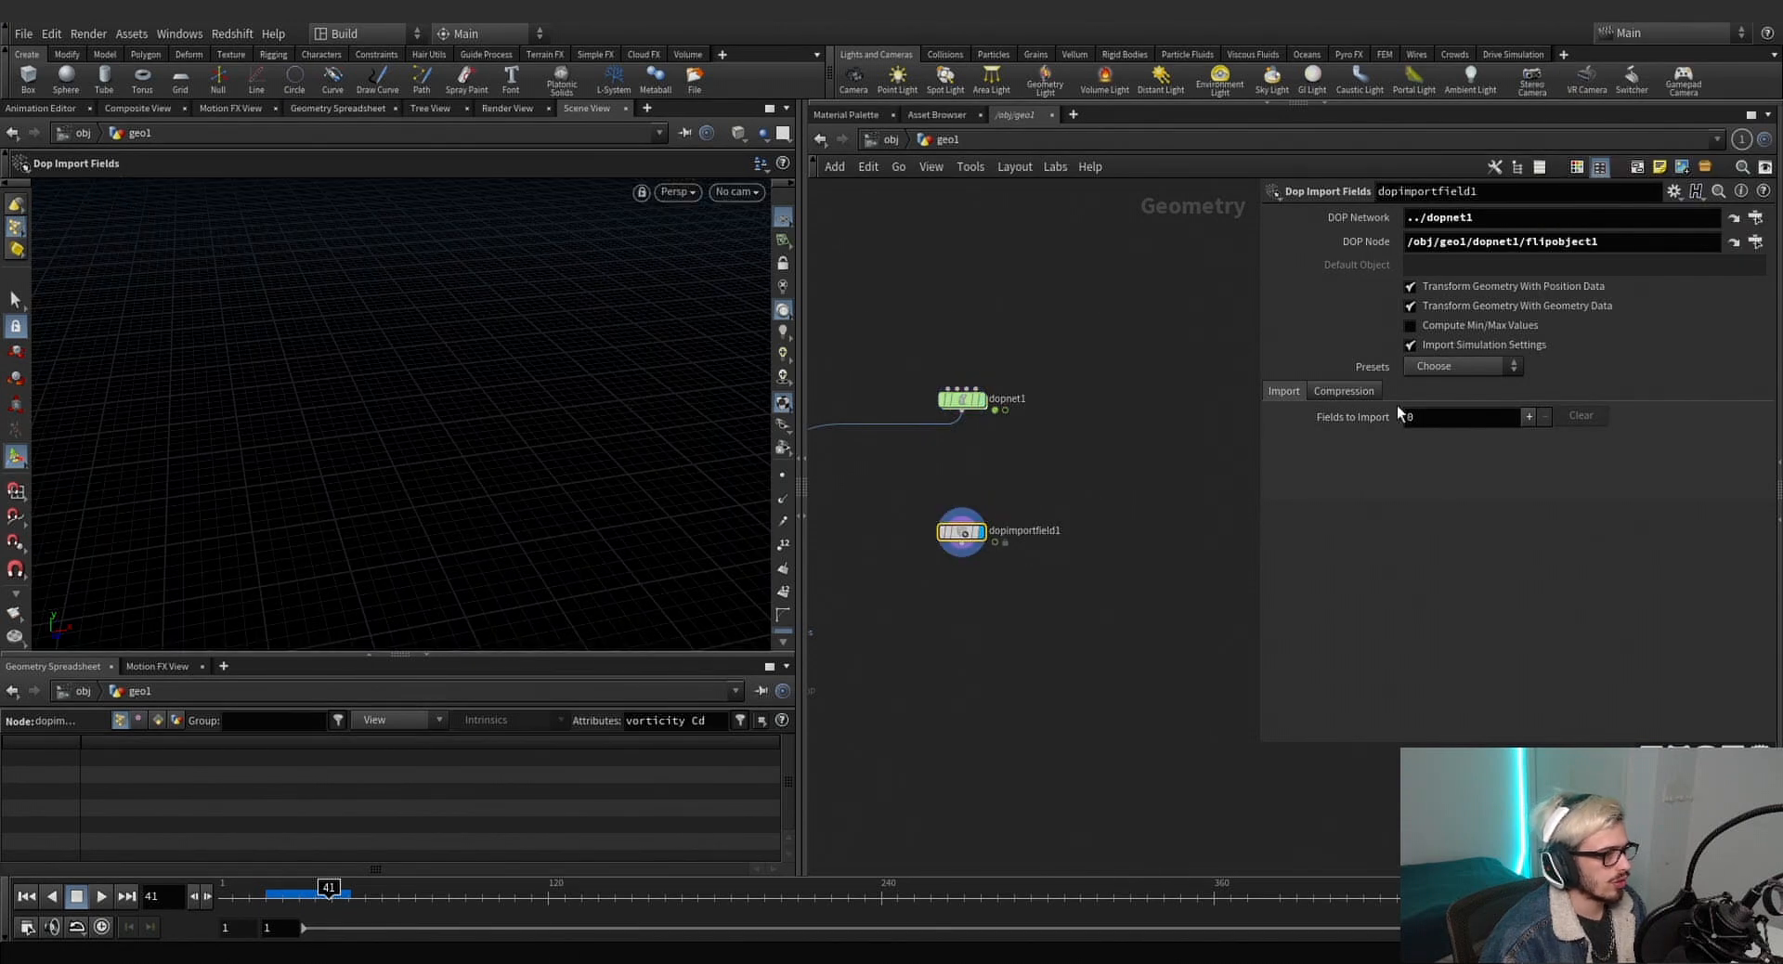
Apply the import preset that loads the Geometry, surface and vel fields on dopimportfield1.
click(1447, 367)
click(1434, 459)
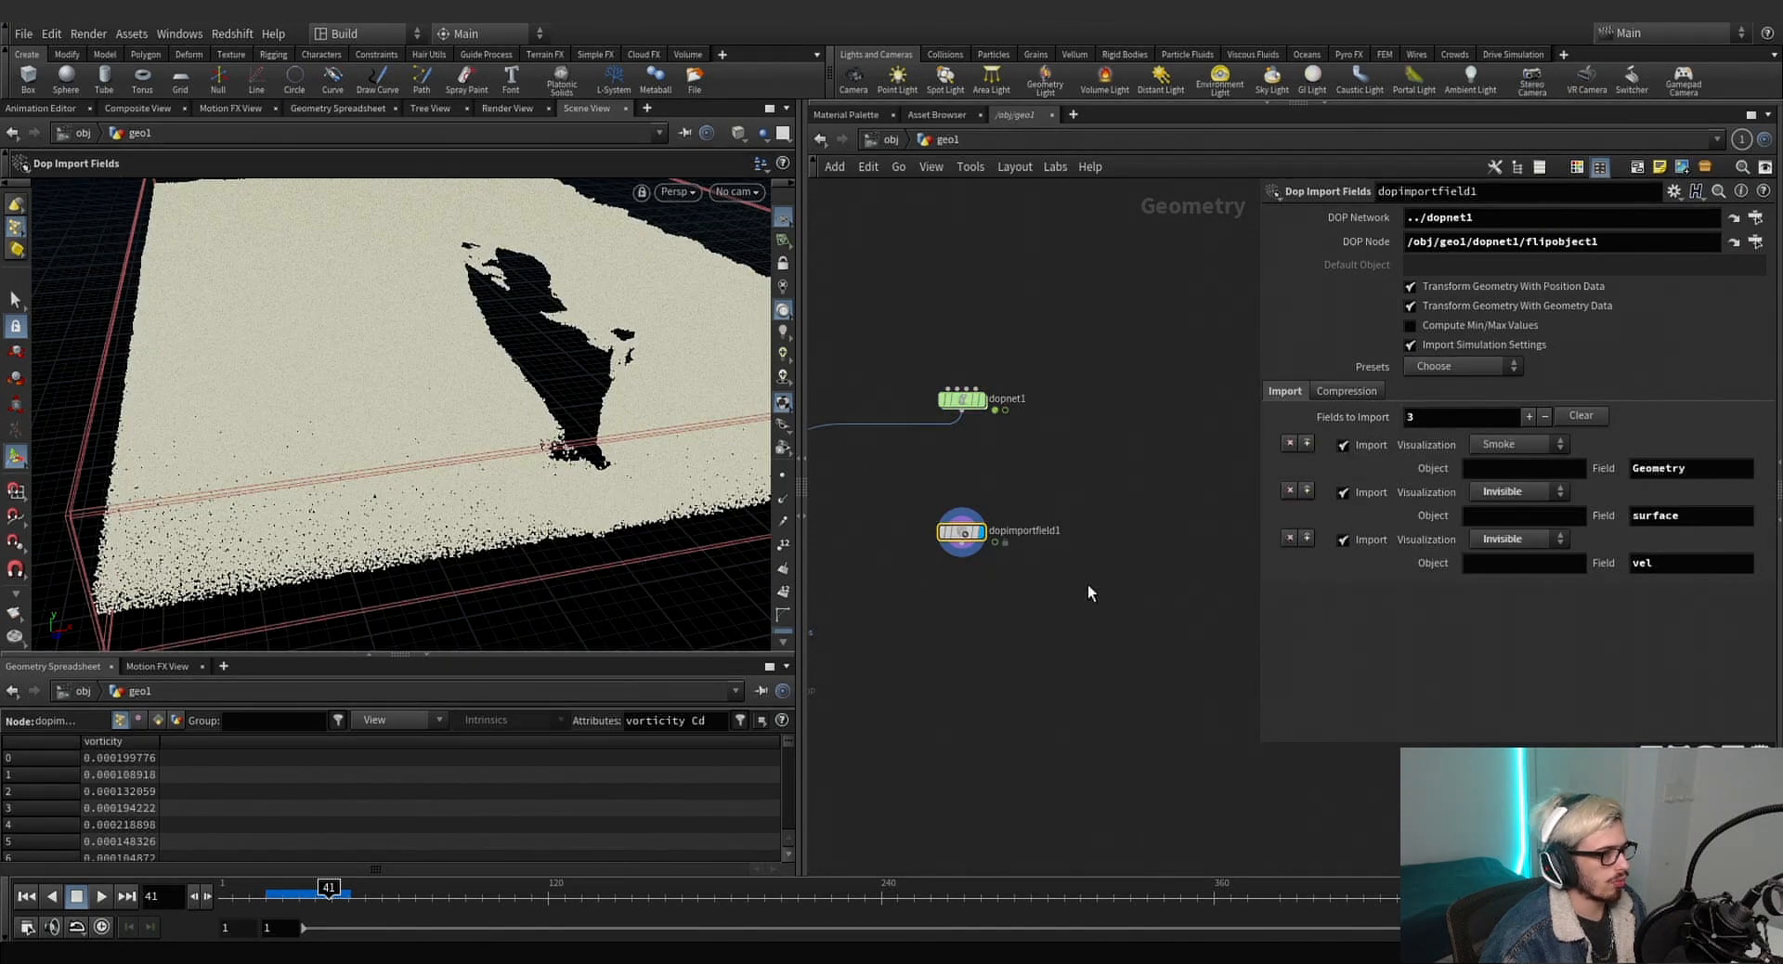
middle_drag(1088, 583, 1140, 489)
click(1508, 366)
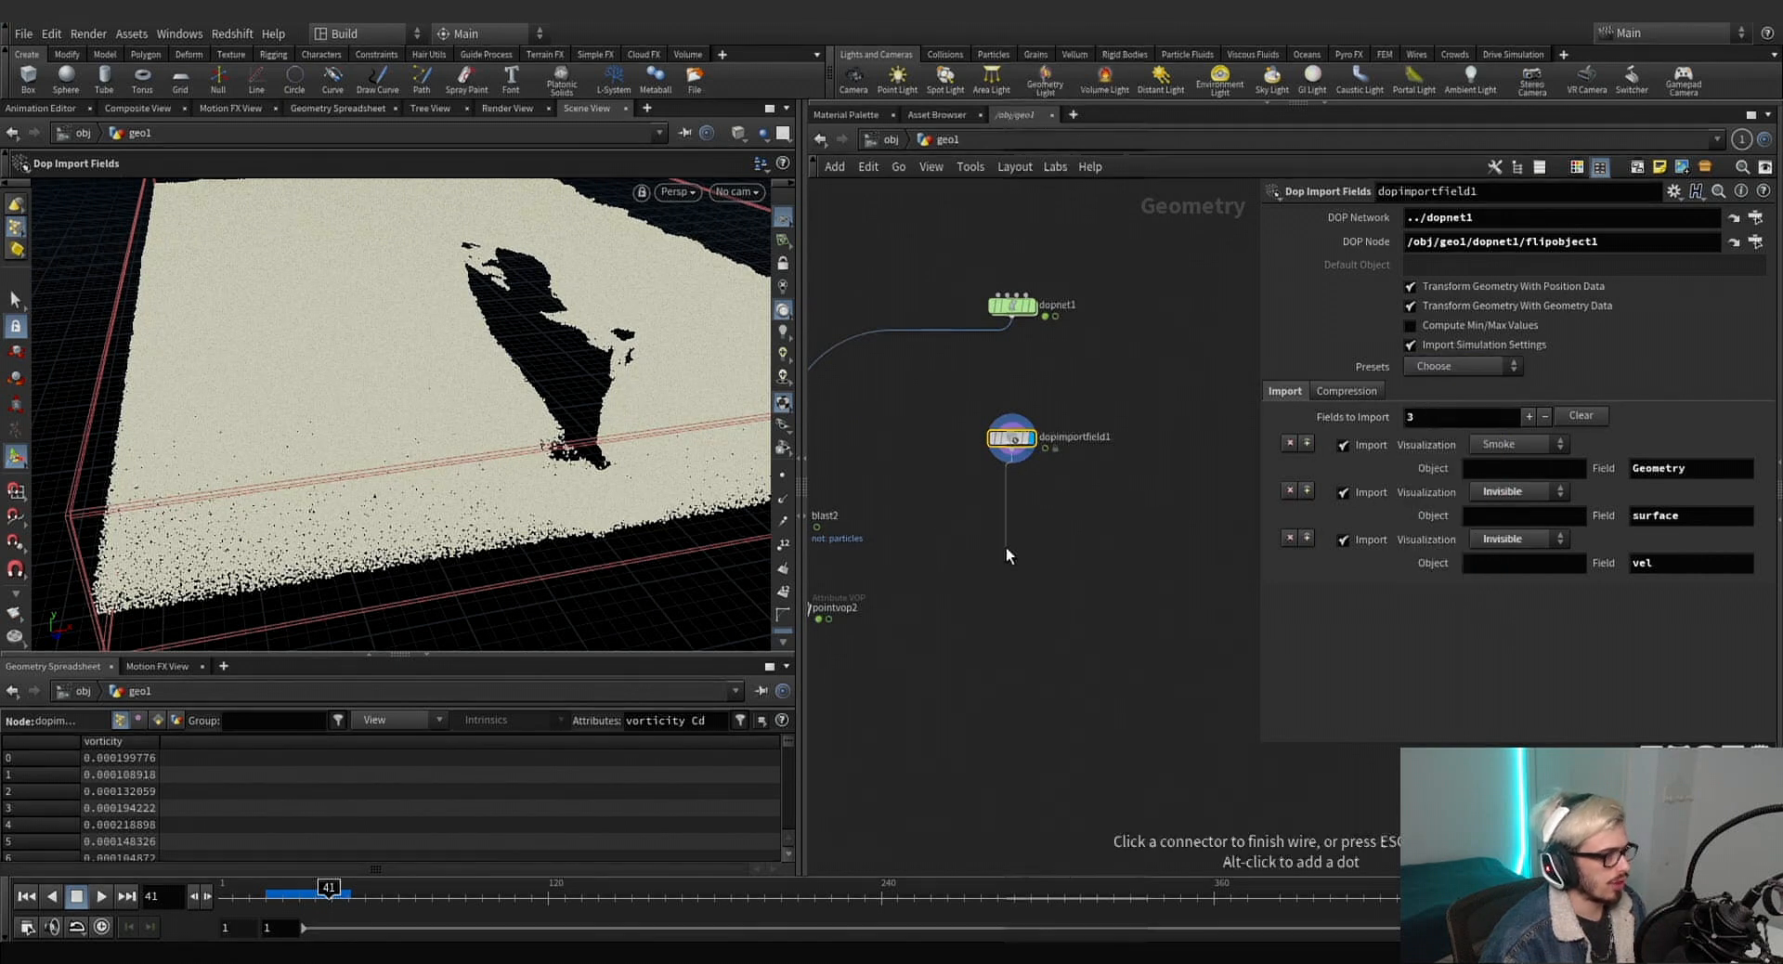
Add a Fluid Compress node connected to the output of dopimportfield1.
key(Tab)
text(flu)
key(Return)
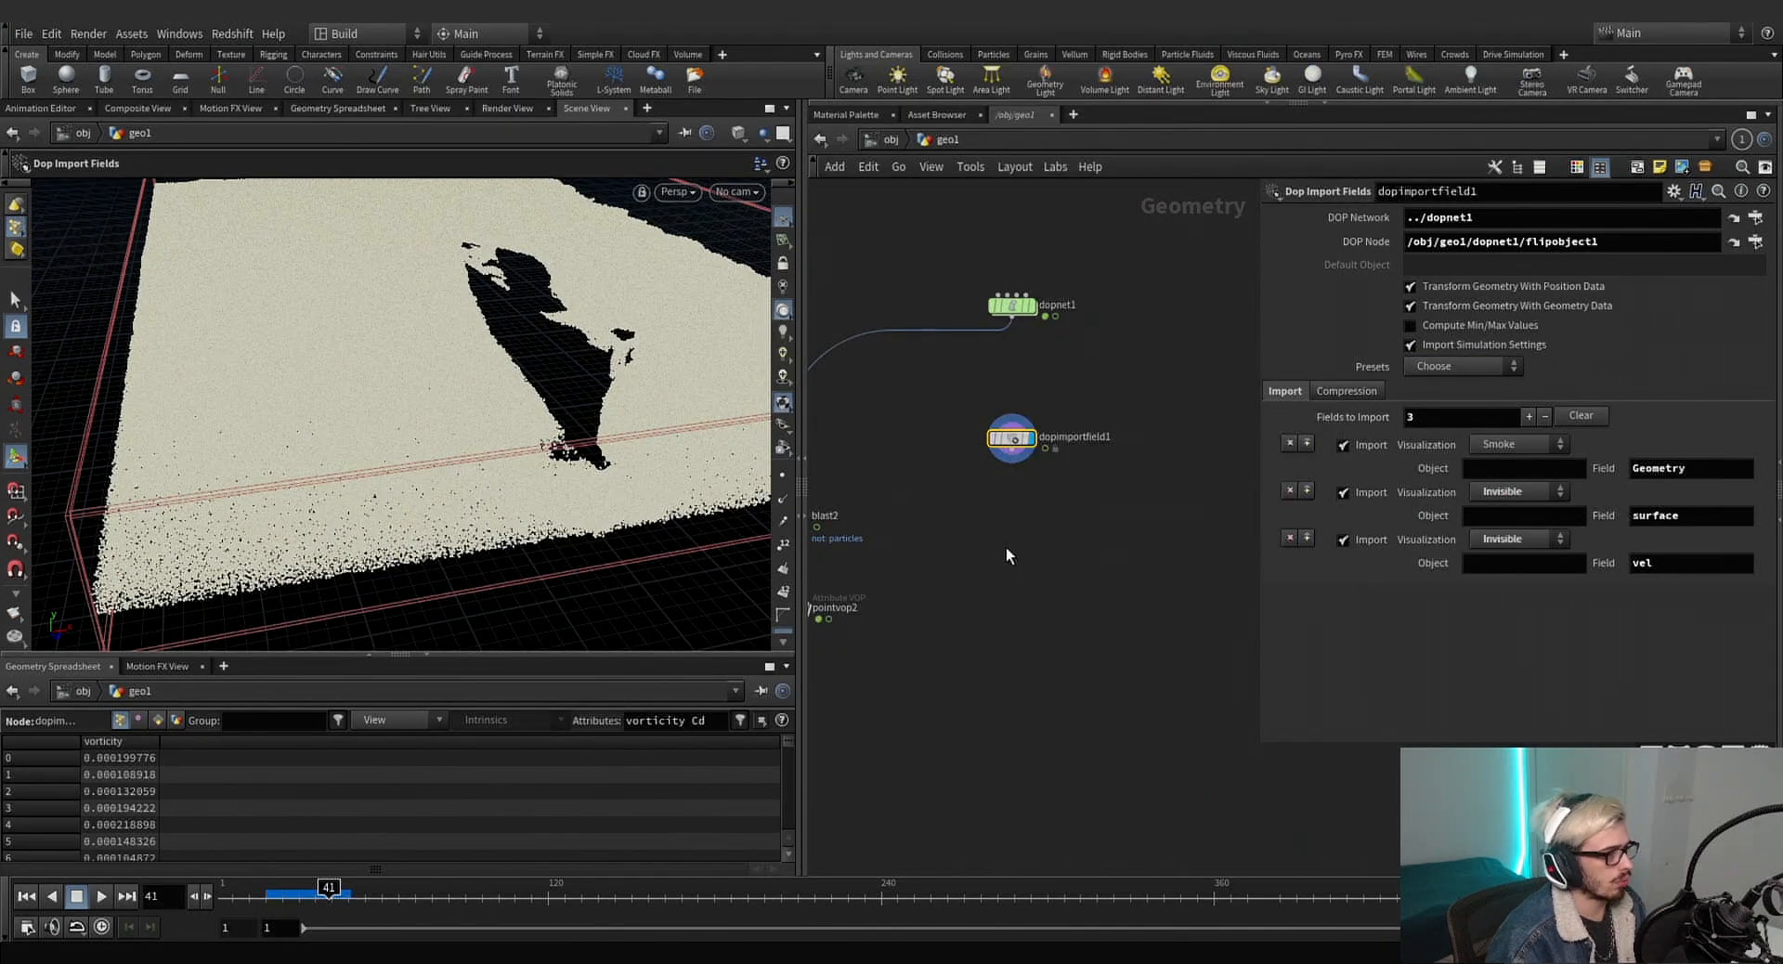
click(1005, 546)
Link fluidcompress1's Particle Separation to the Particle Separation of flipobject1 in dopnet1 with a relative reference, and display fluidcompress1.
double_click(1009, 304)
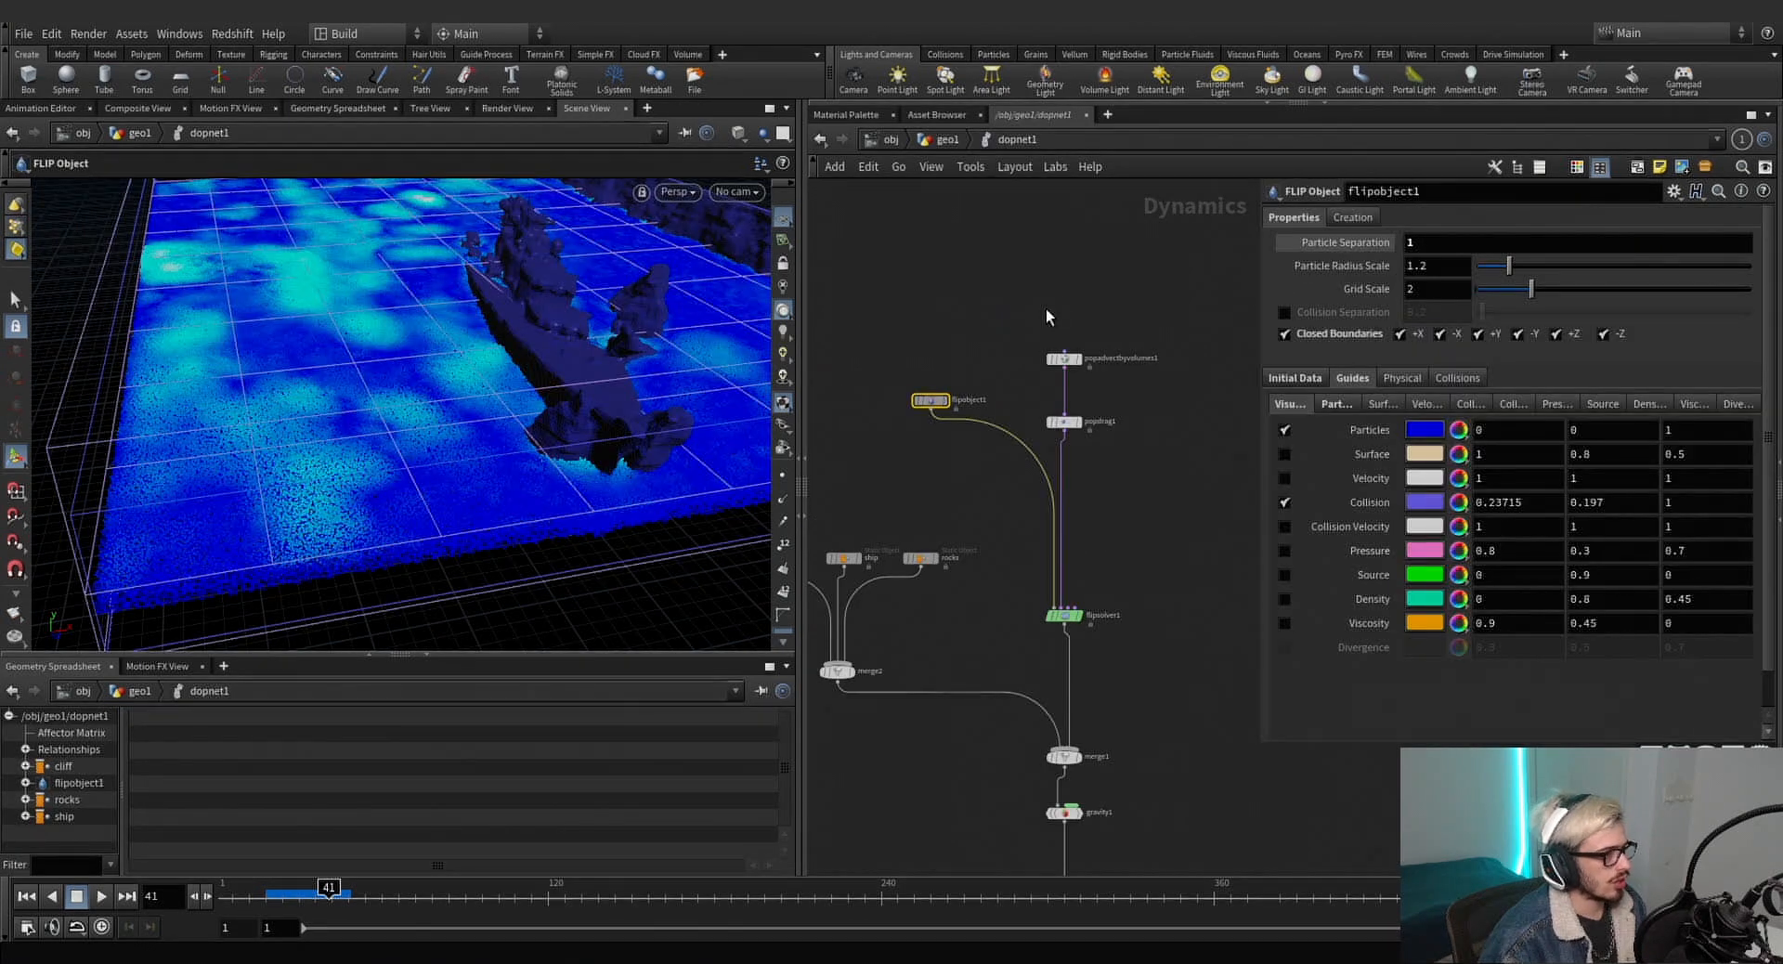
right_click(1329, 241)
click(1363, 364)
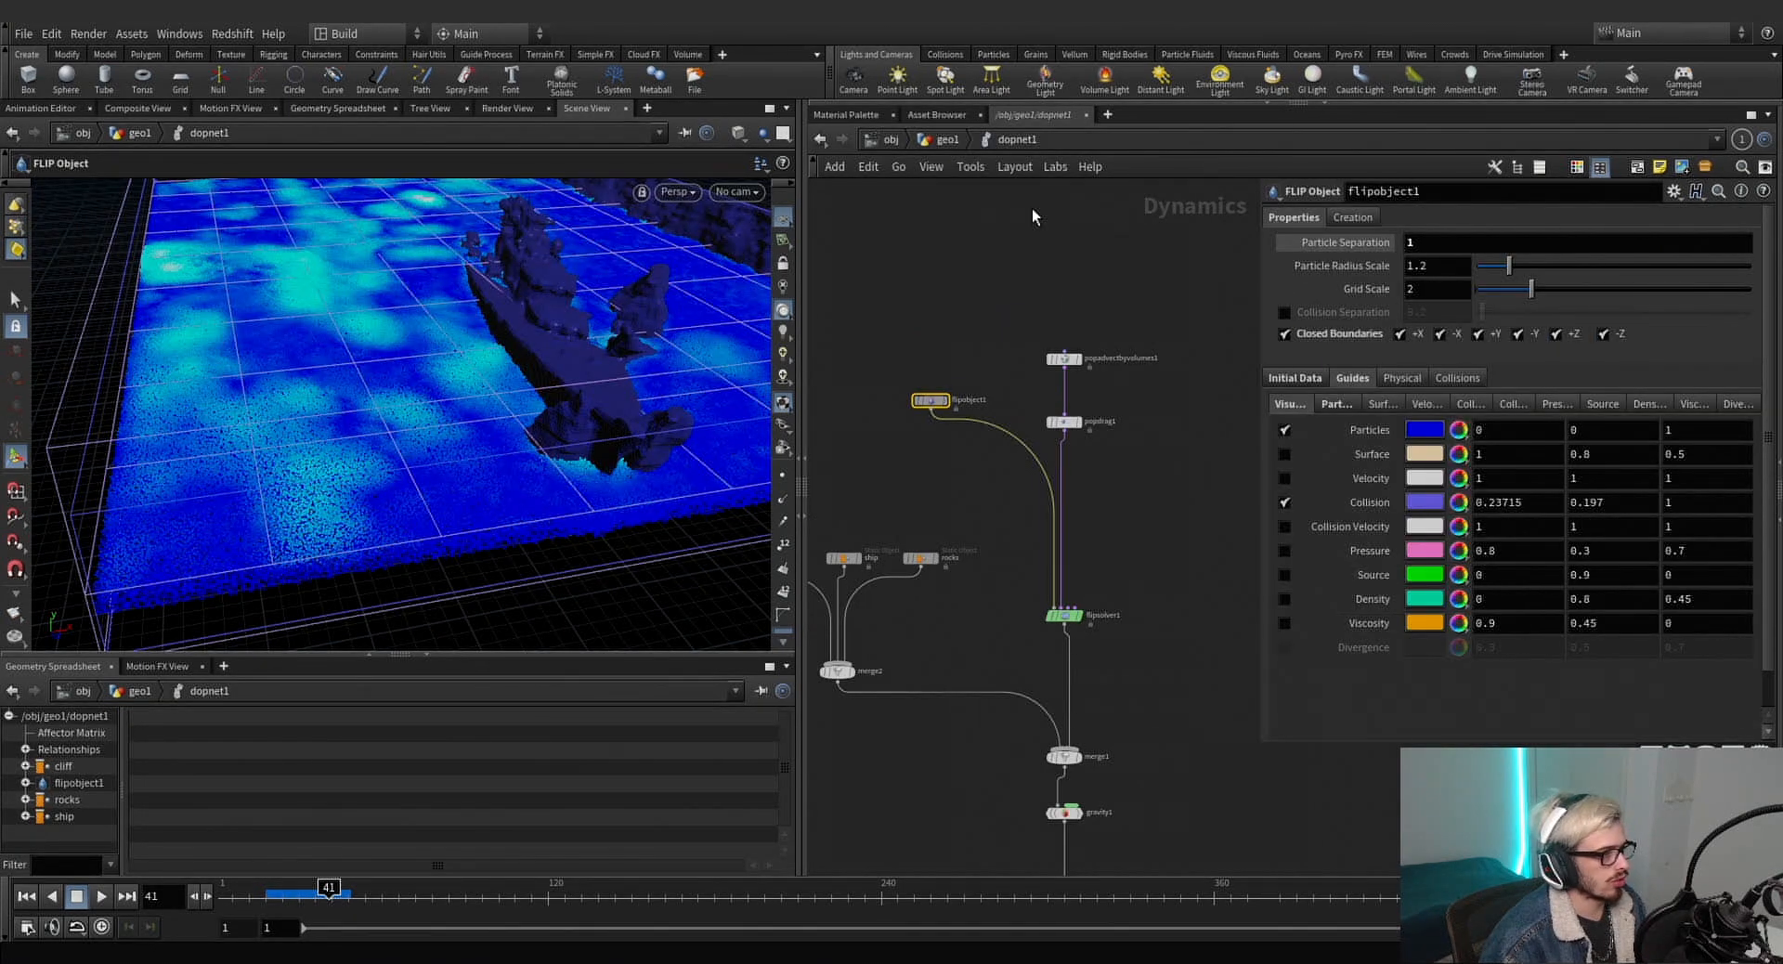
click(947, 140)
click(1004, 547)
right_click(1362, 243)
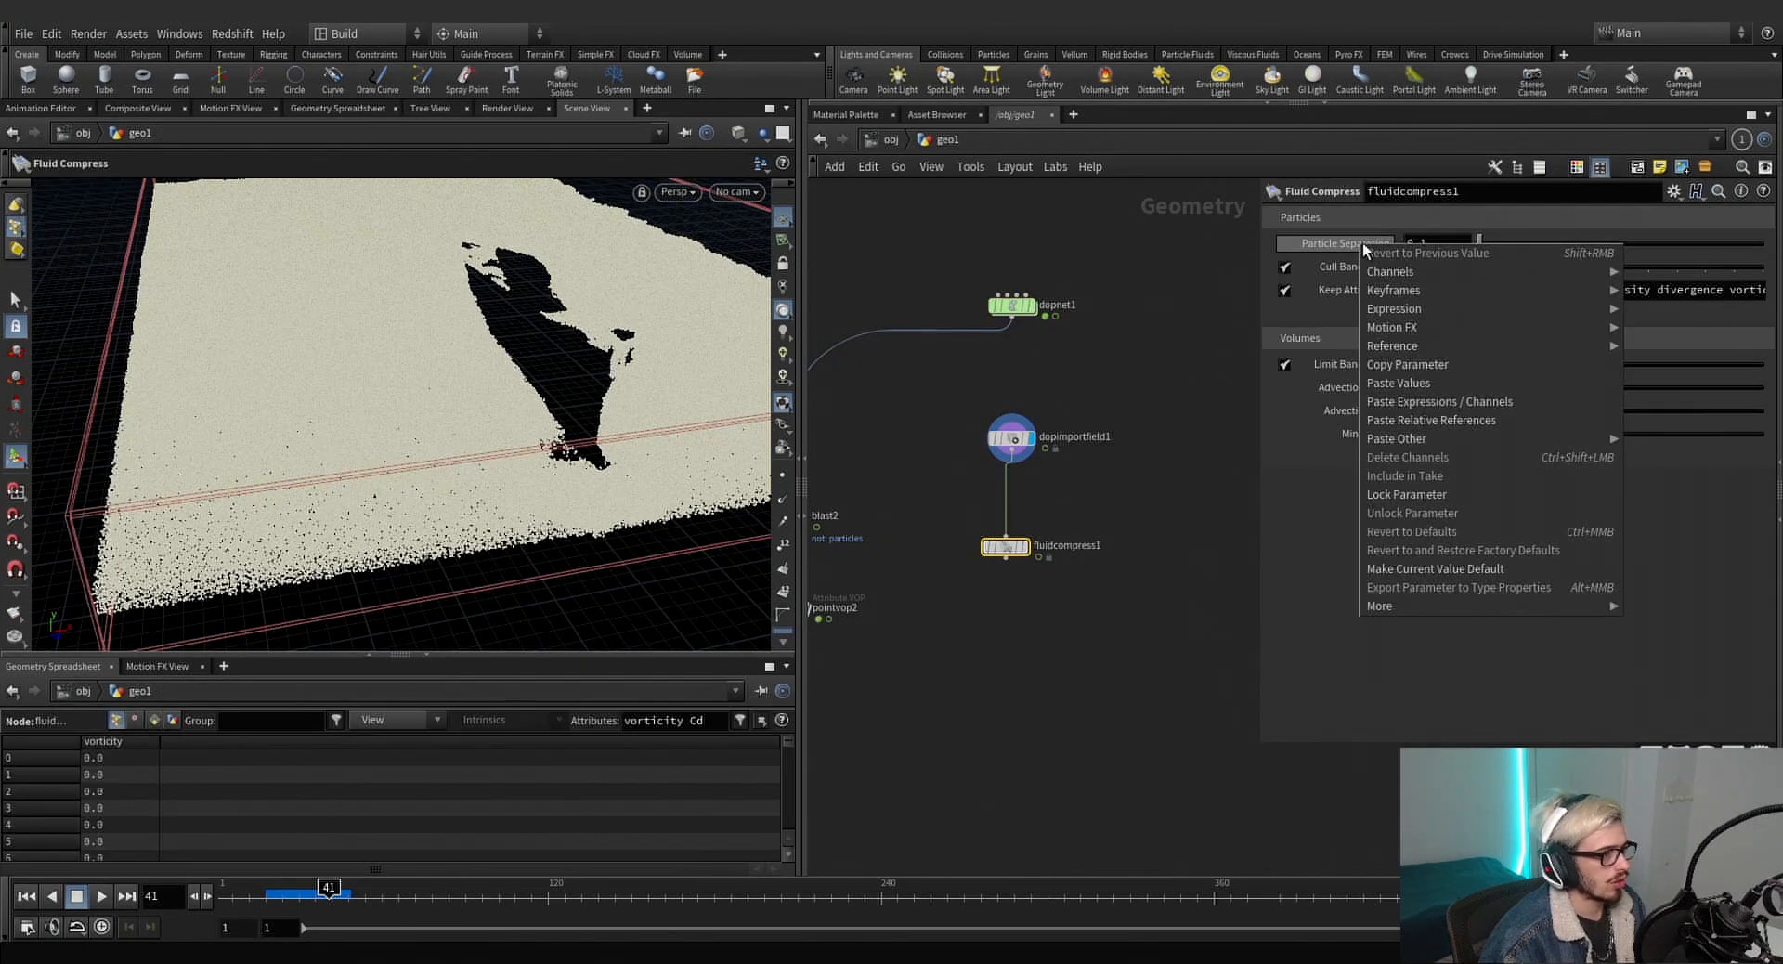
click(1392, 408)
drag(1006, 547, 1029, 538)
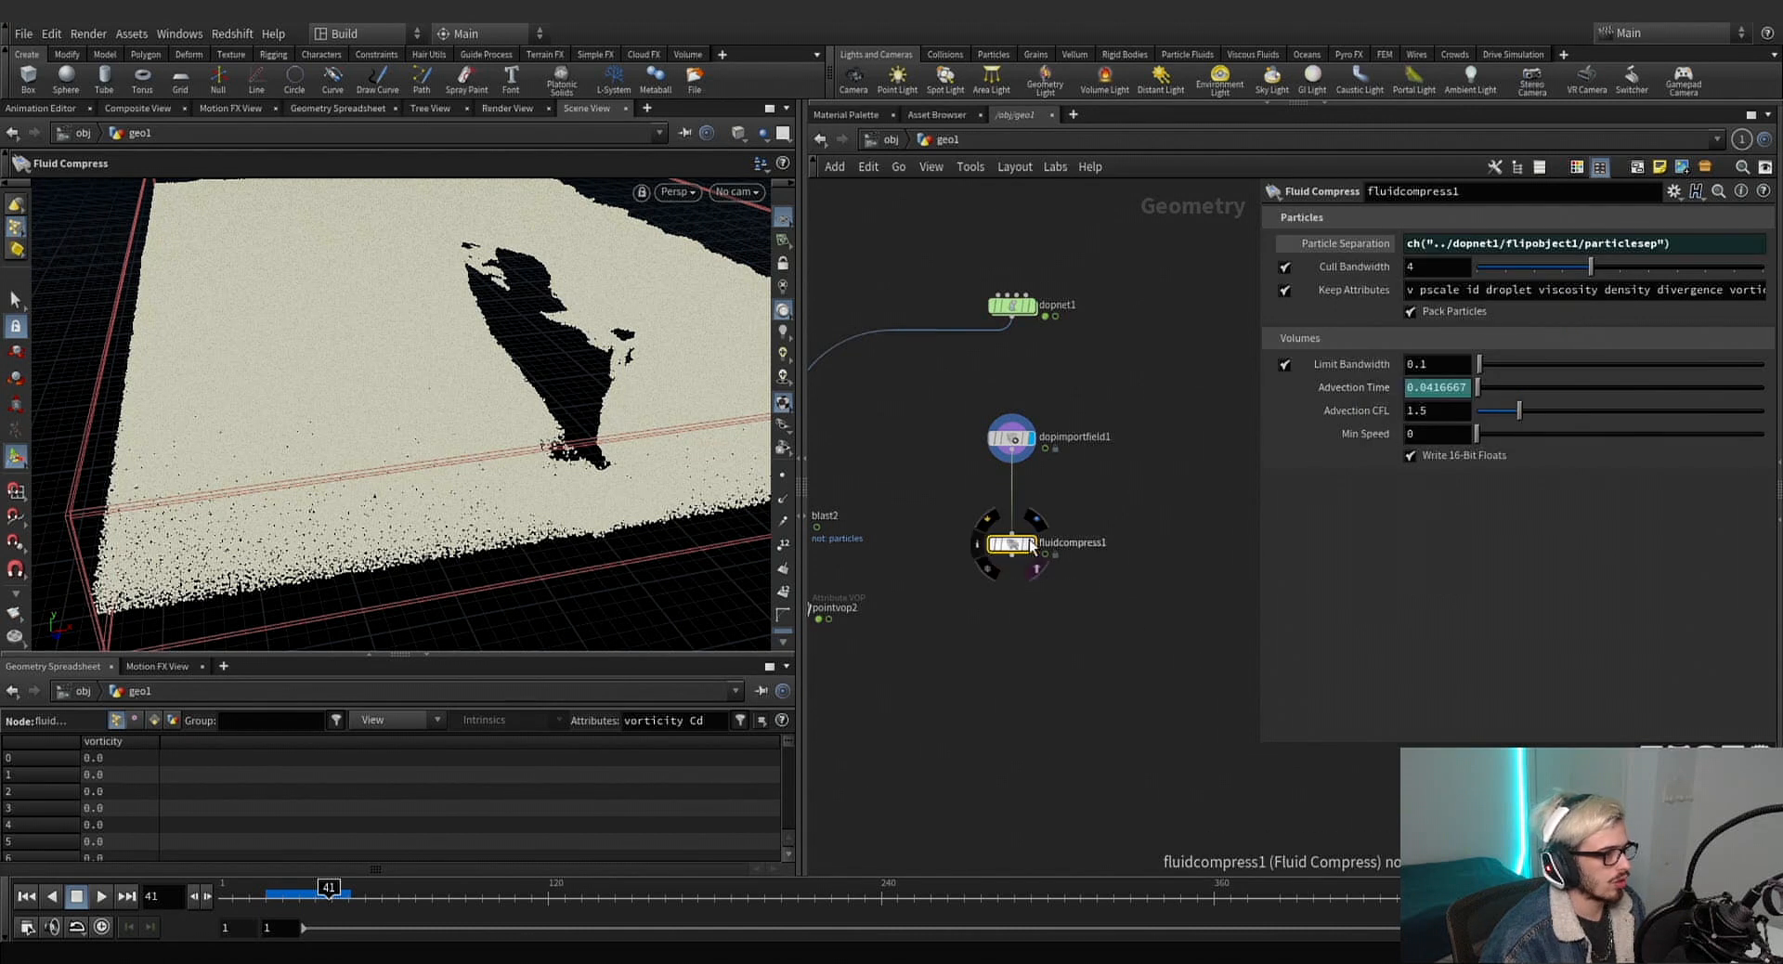
click(1029, 543)
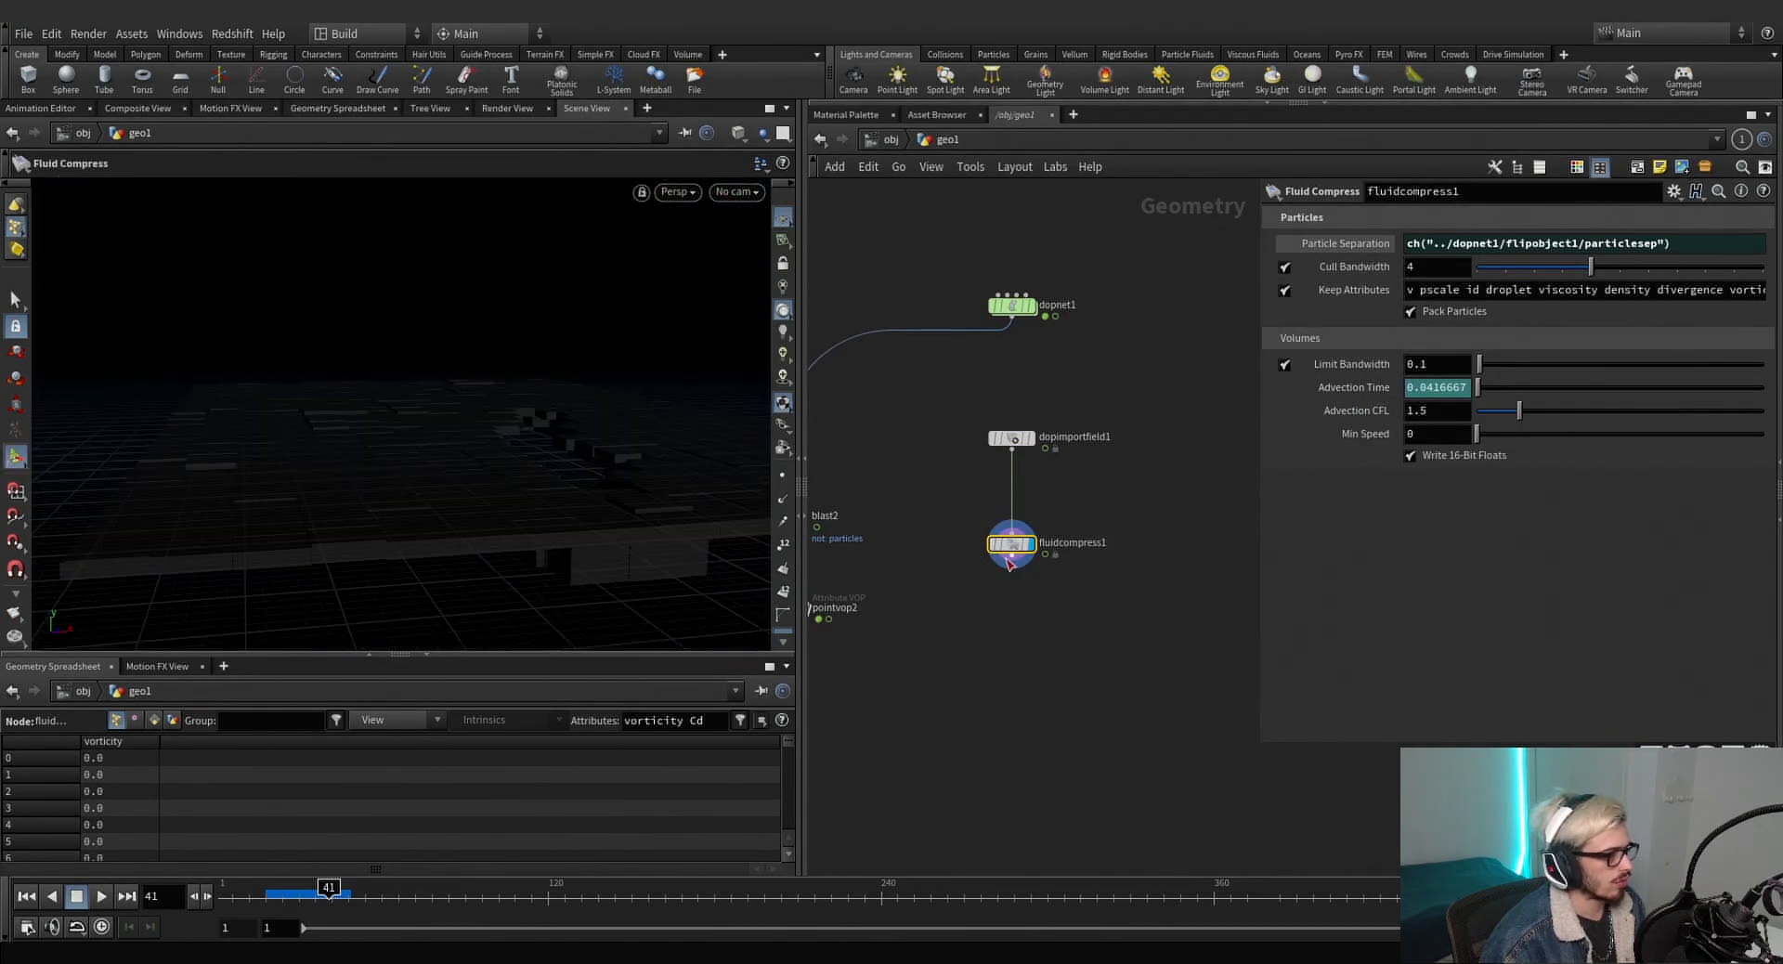
Try unpacking the compressed particles with an Unpack Points node below fluidcompress1, and delete that node.
key(Tab)
text(unp)
key(Down)
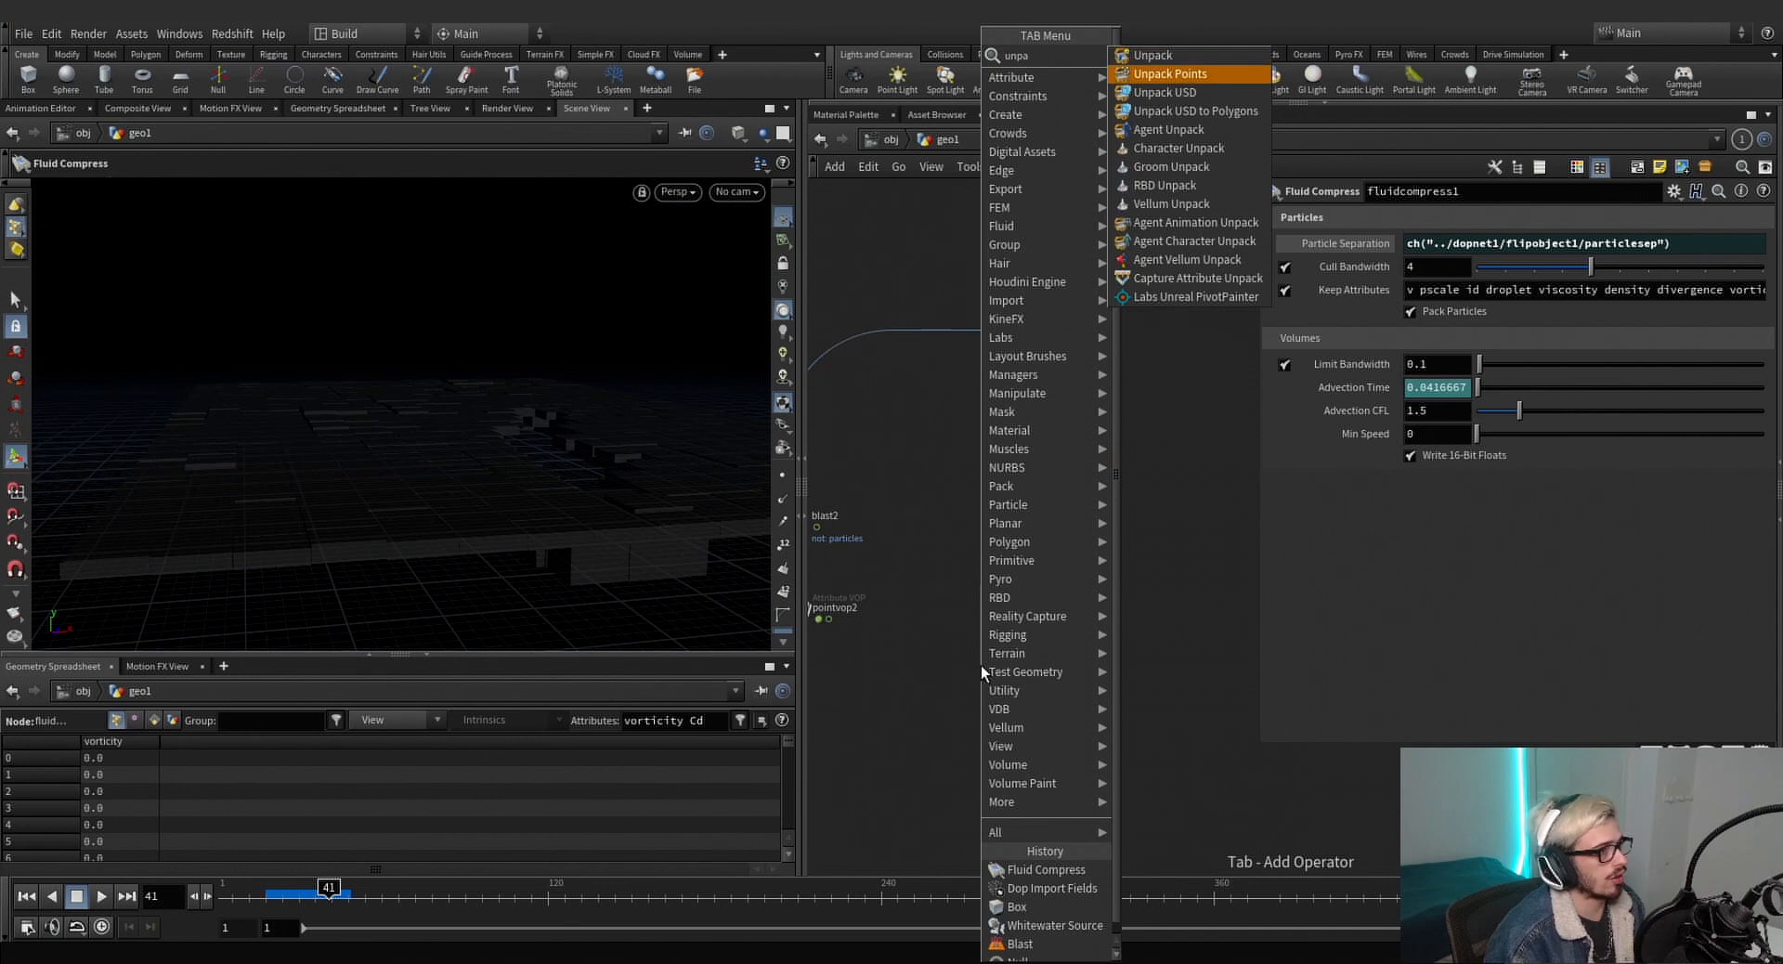
key(Return)
key(Return)
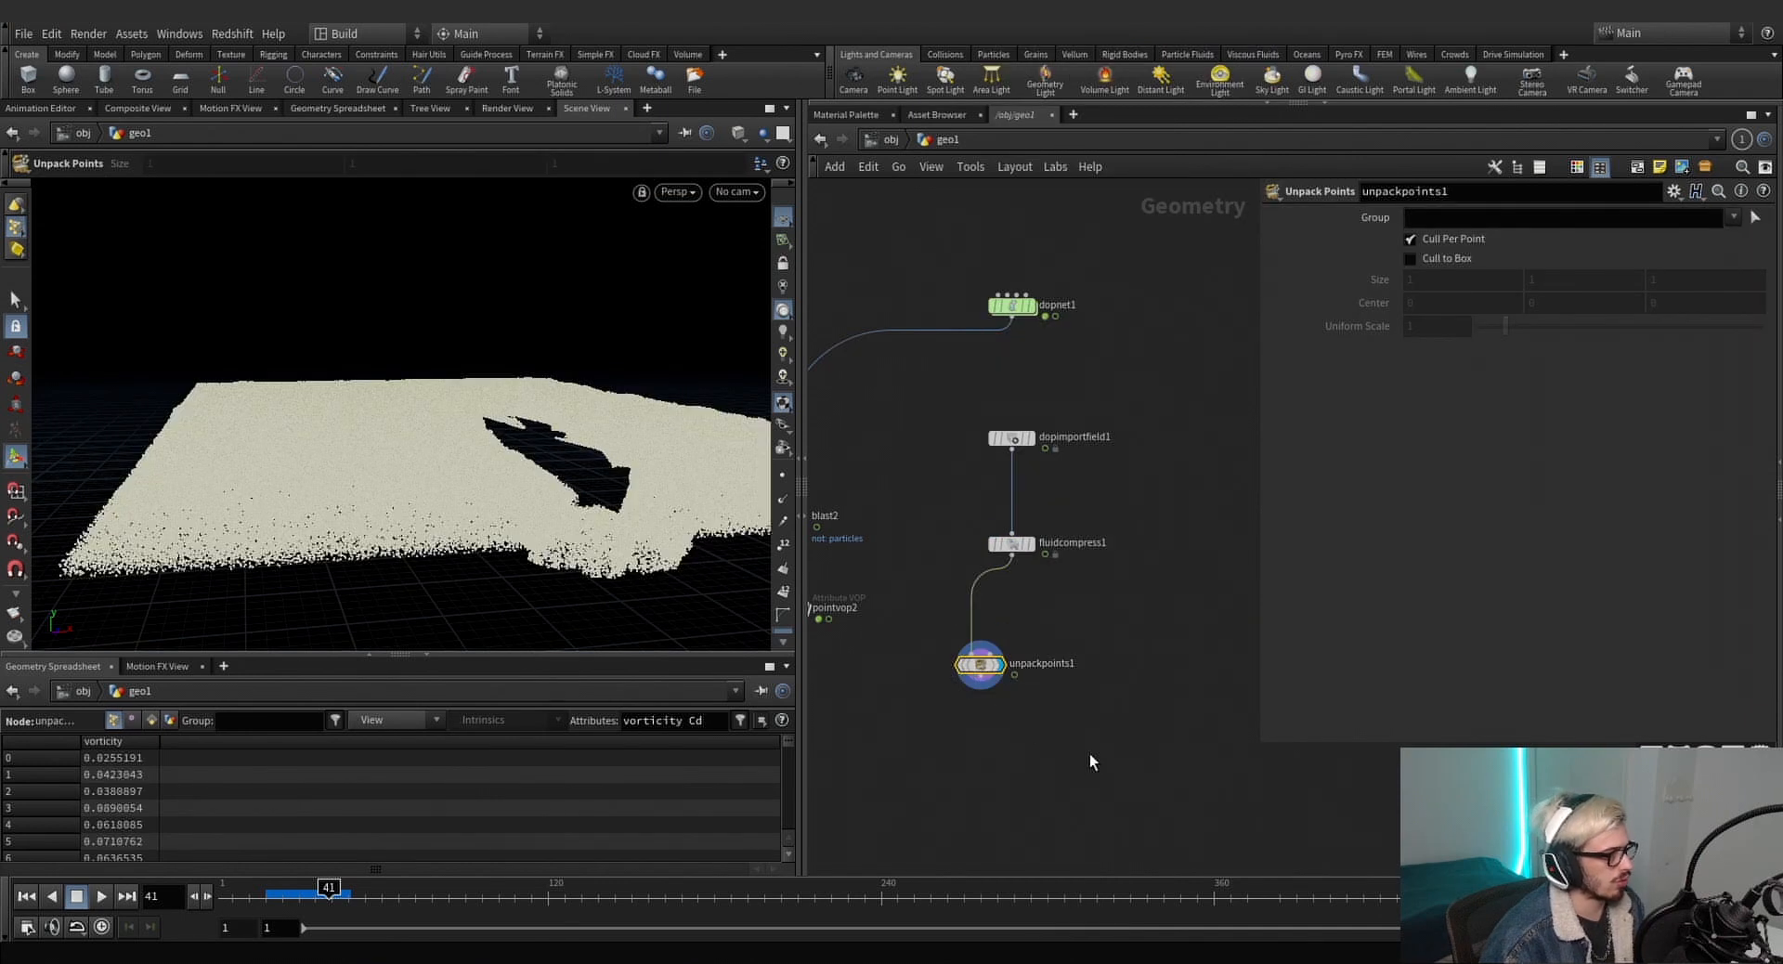
key(Delete)
Move the blast2 and pointvop2 nodes away from the fluidcompress1 branch to free space in the network.
middle_drag(1006, 602, 1159, 610)
drag(1040, 664, 833, 440)
click(1018, 516)
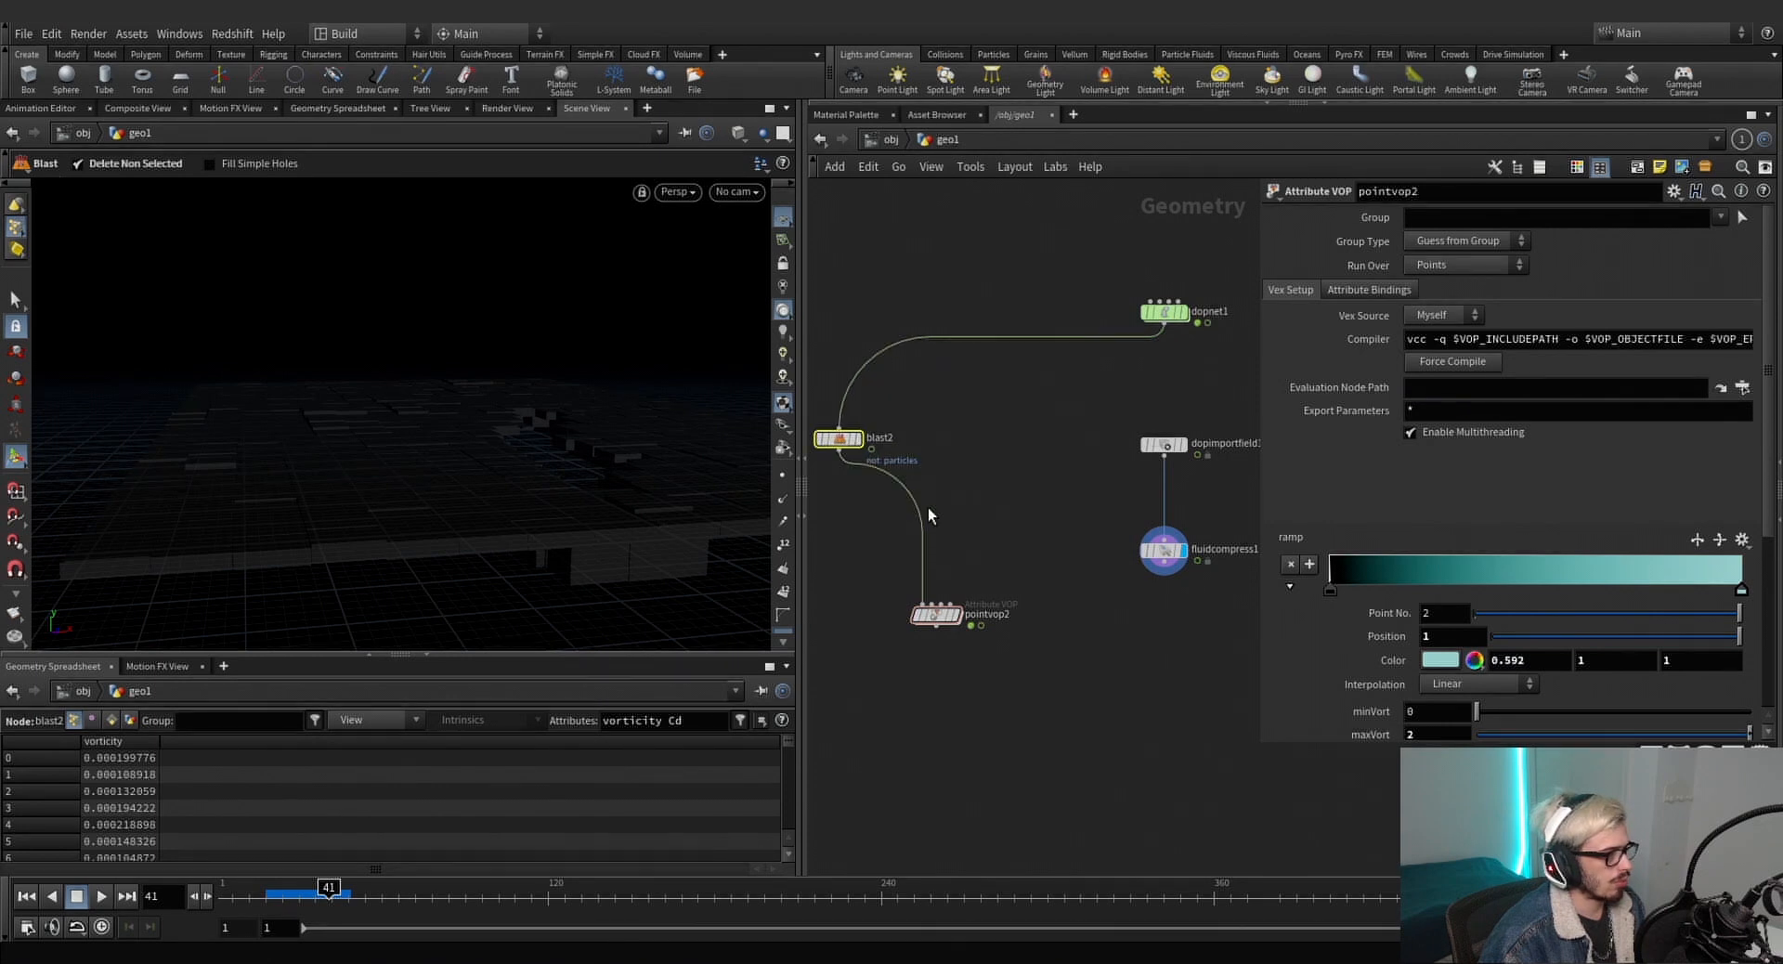
drag(936, 609, 890, 566)
middle_drag(1236, 631, 1082, 603)
Add a Labs File Cache node connected to the output of fluidcompress1 and display it.
click(1019, 538)
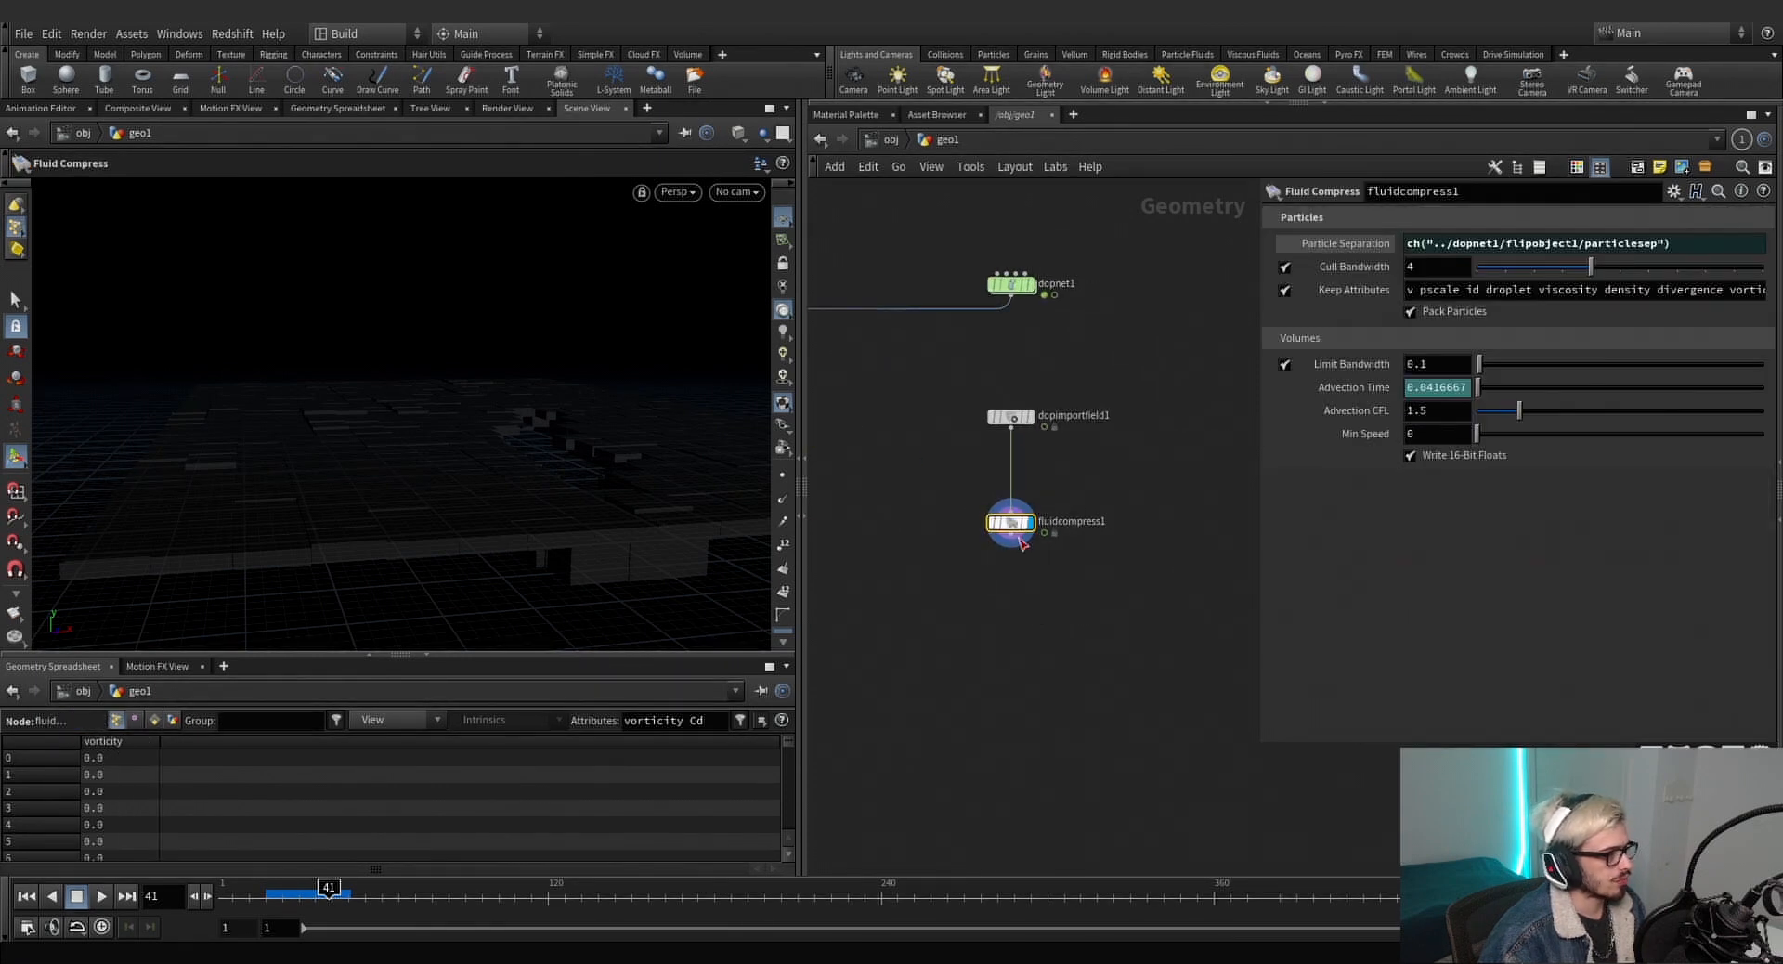
key(Tab)
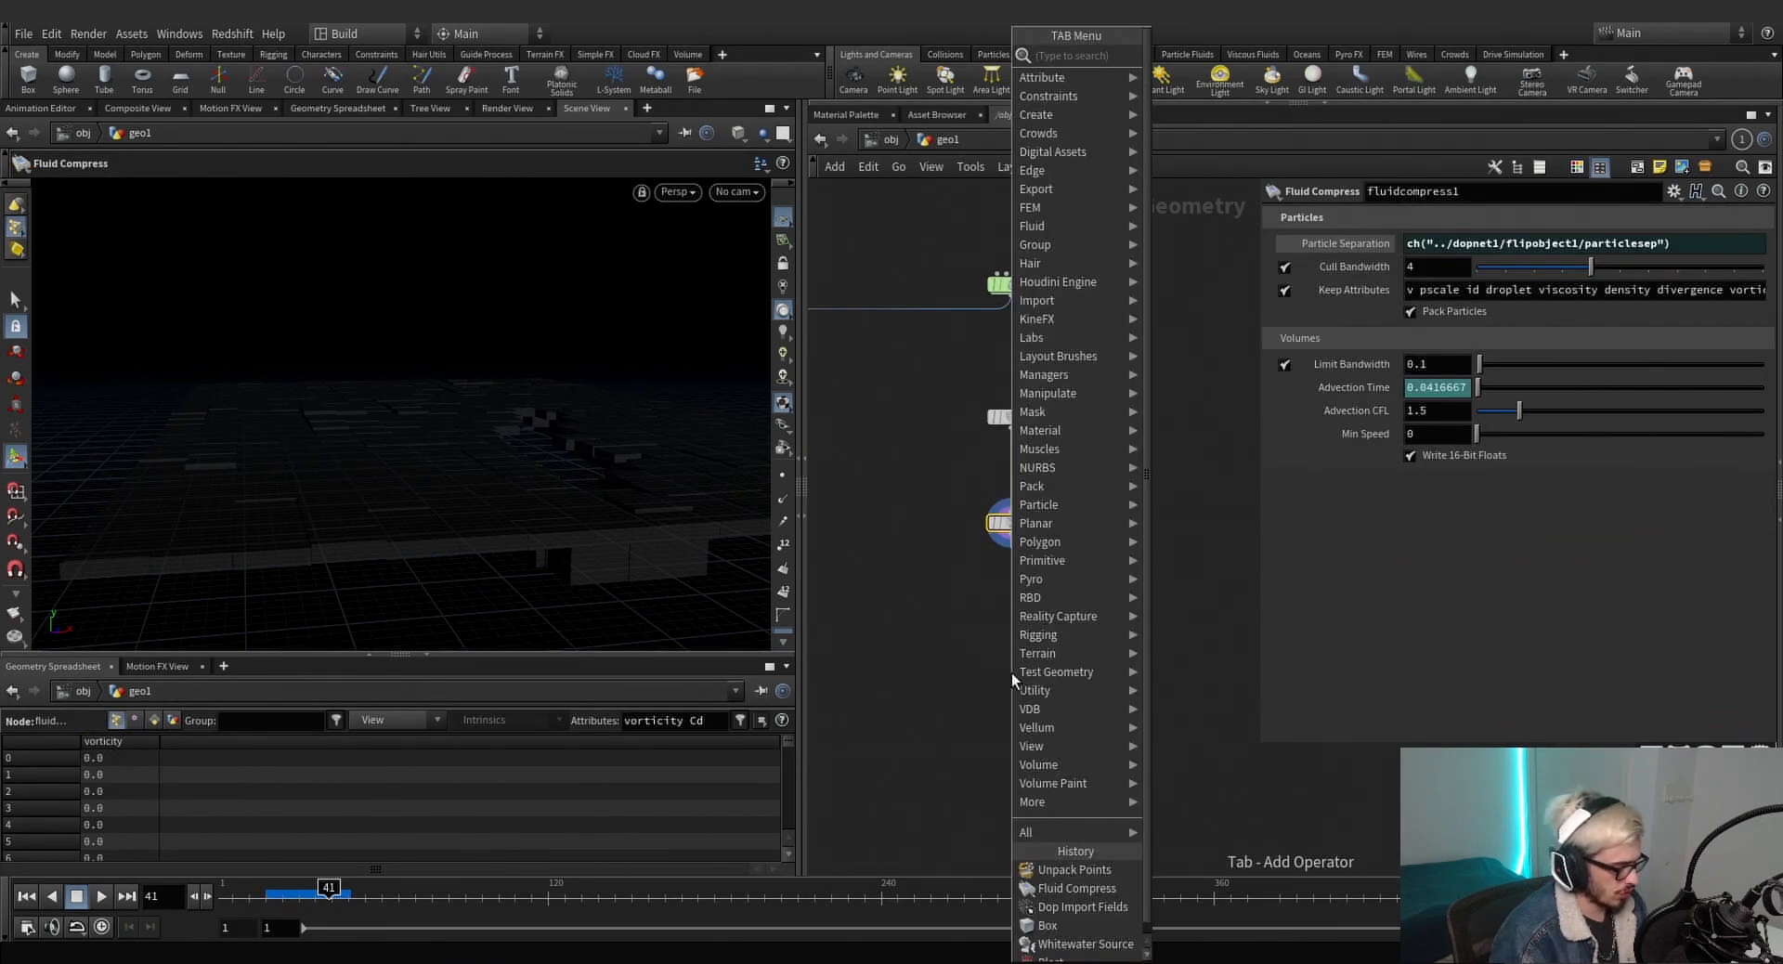
text(file ca)
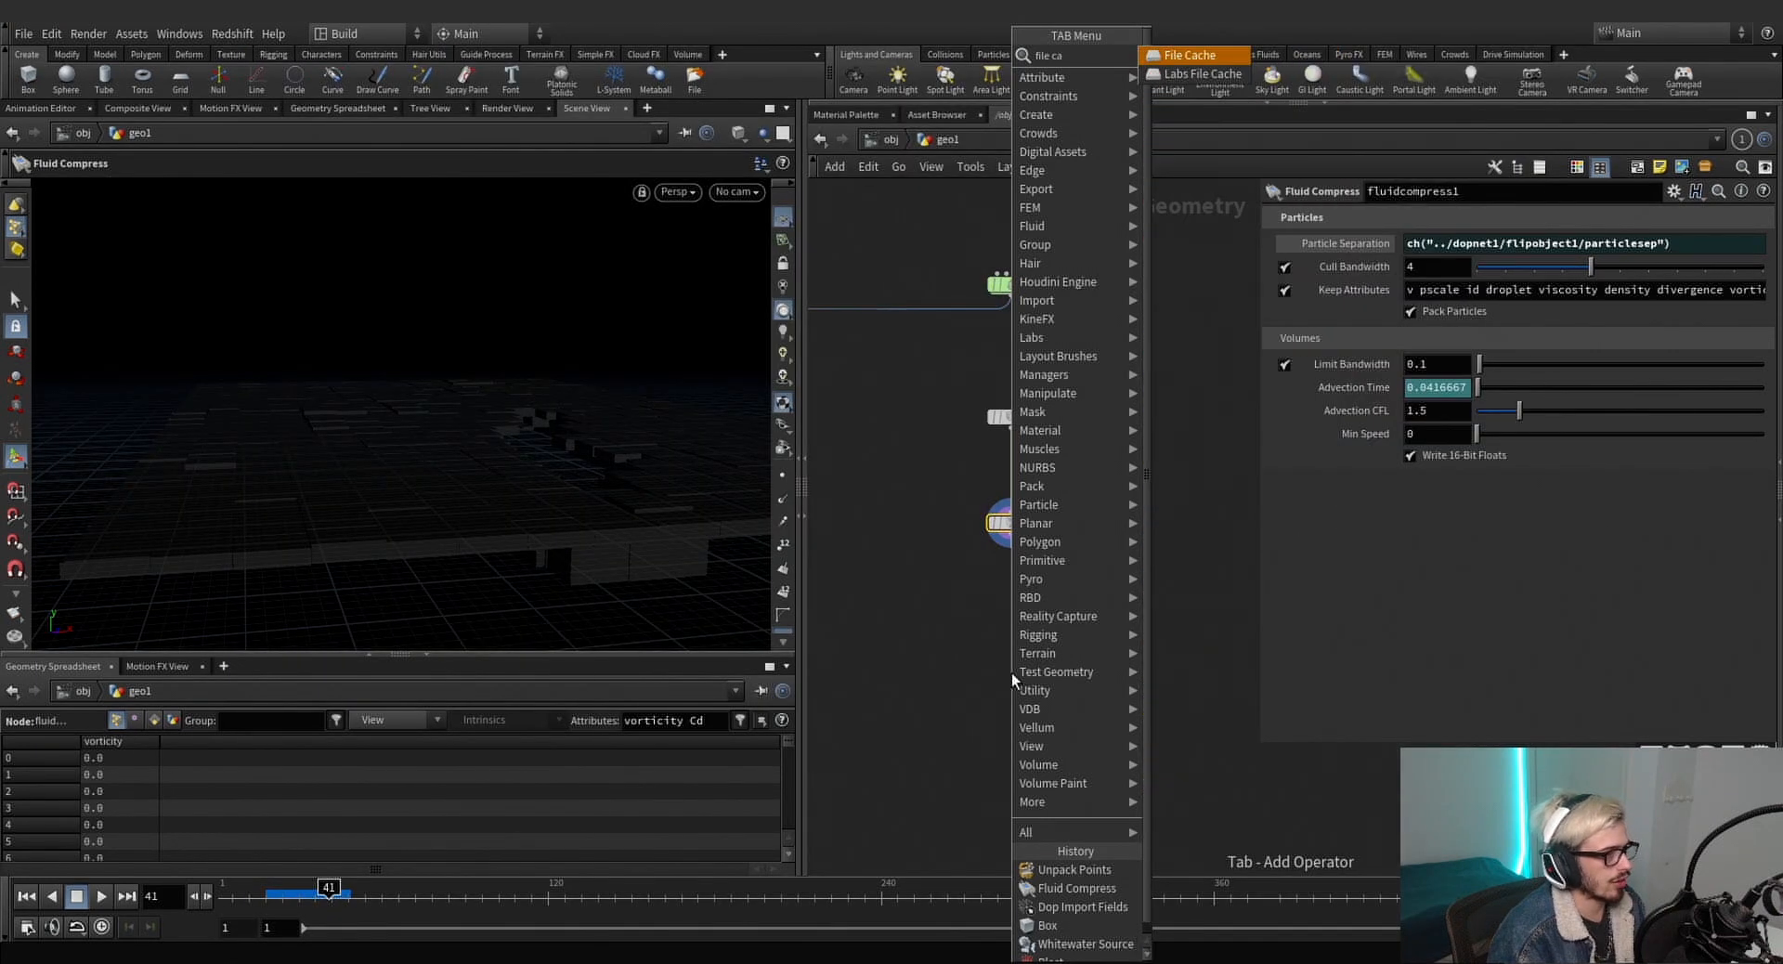
key(Return)
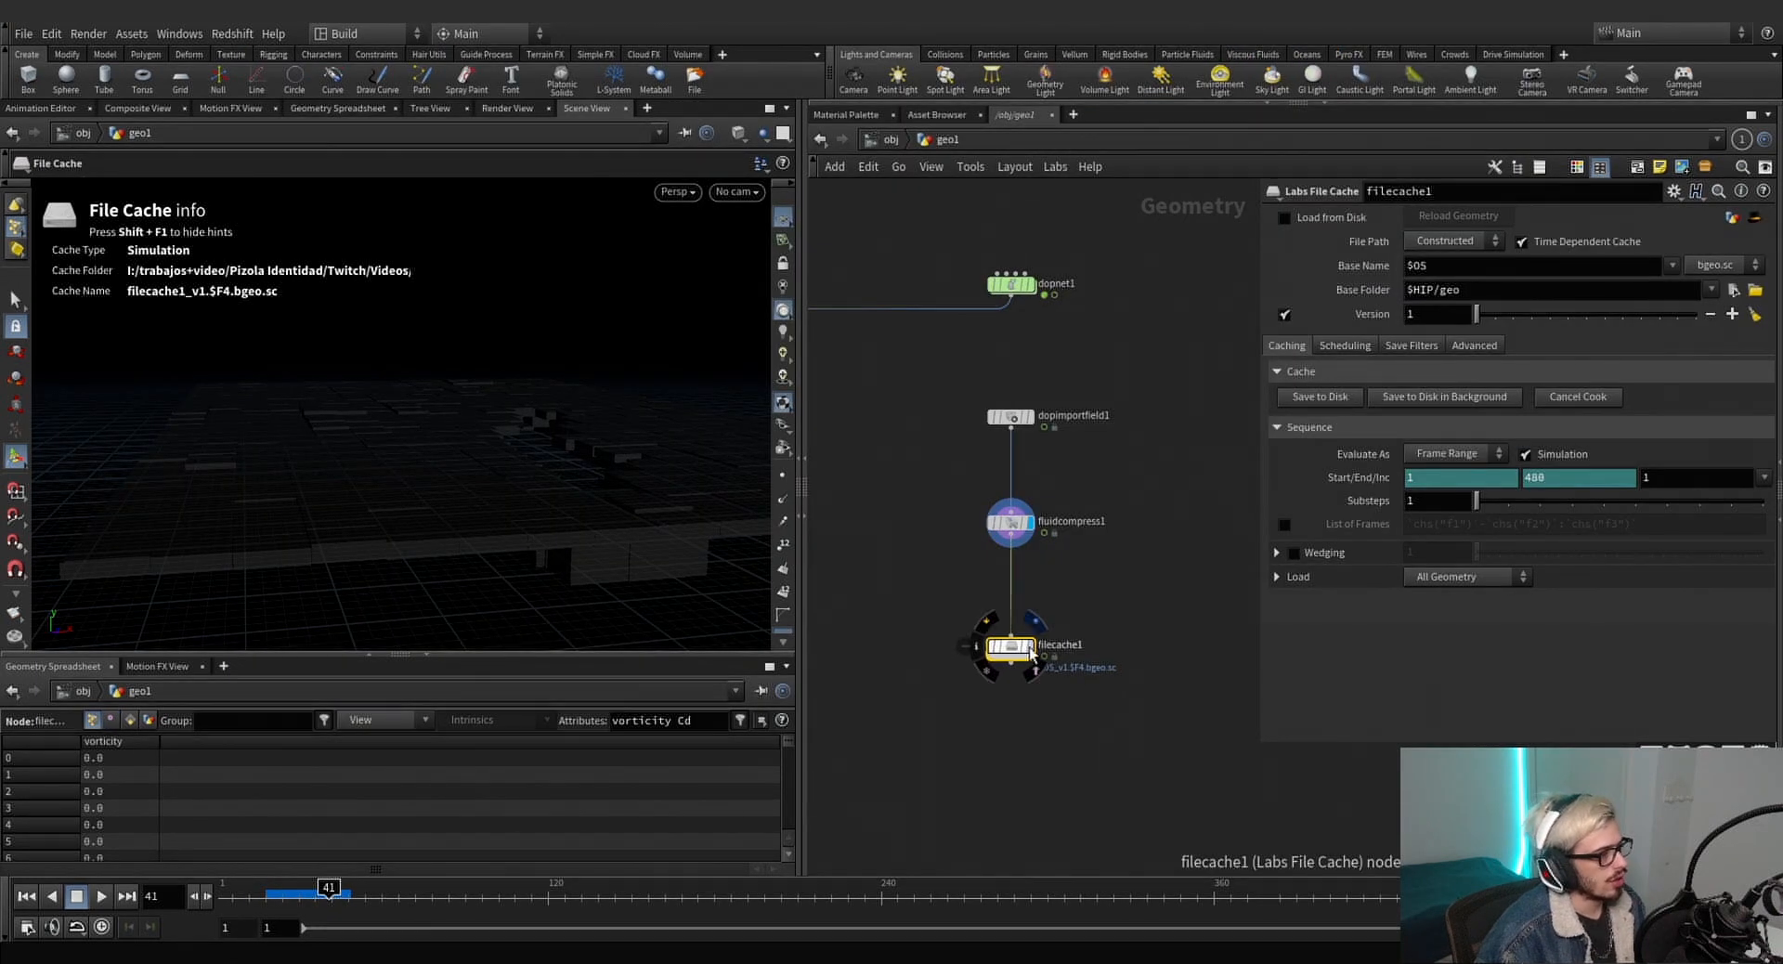
click(1016, 647)
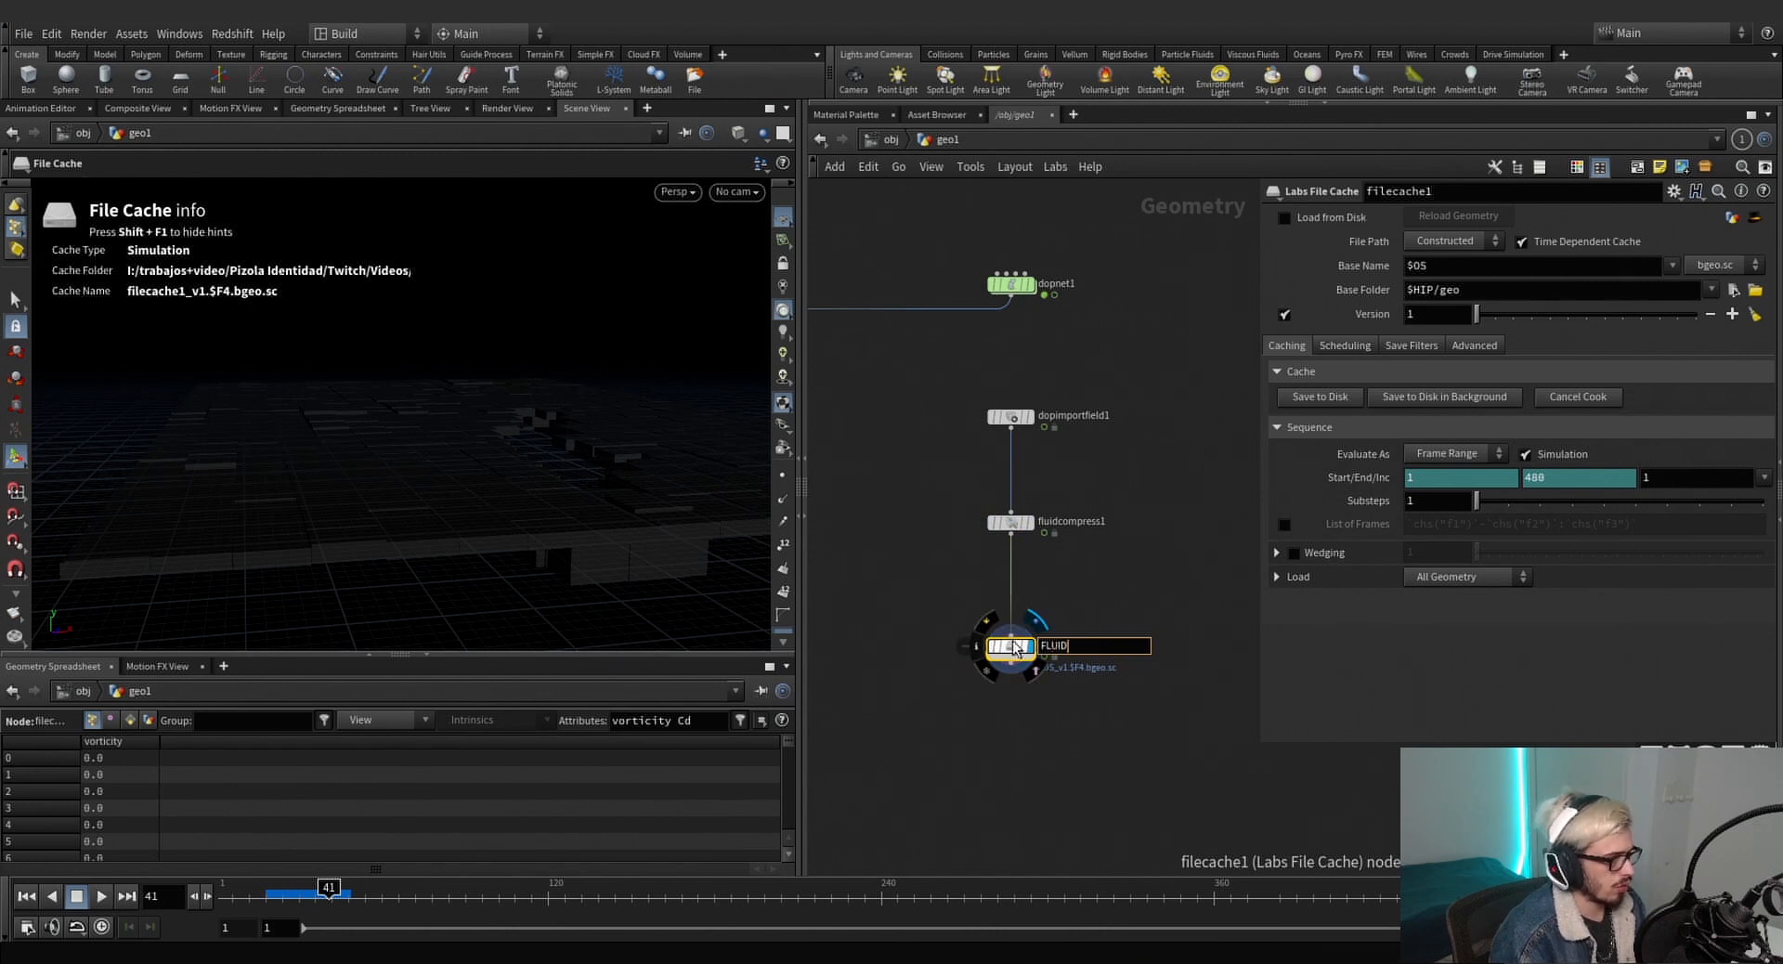
Rename the file cache node FLUID_COMPRESS and set its Base Folder to $HIP/cache.
text(FLUID_COMPRESS)
key(Return)
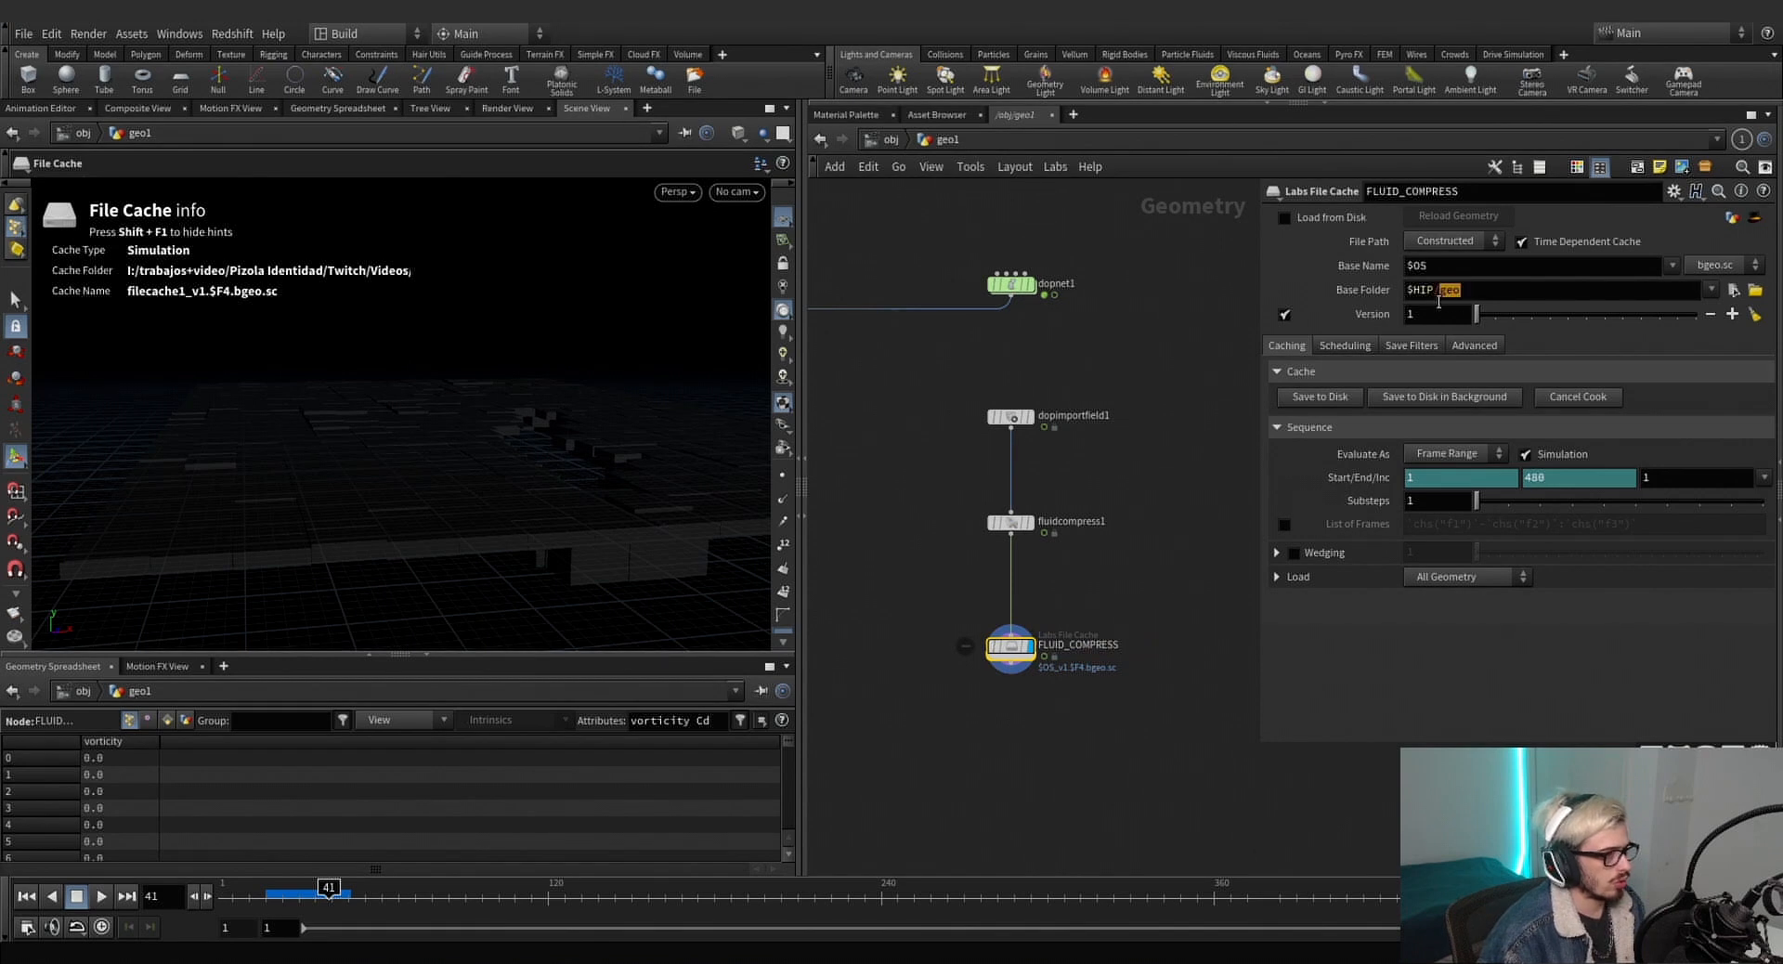
text(che)
key(Return)
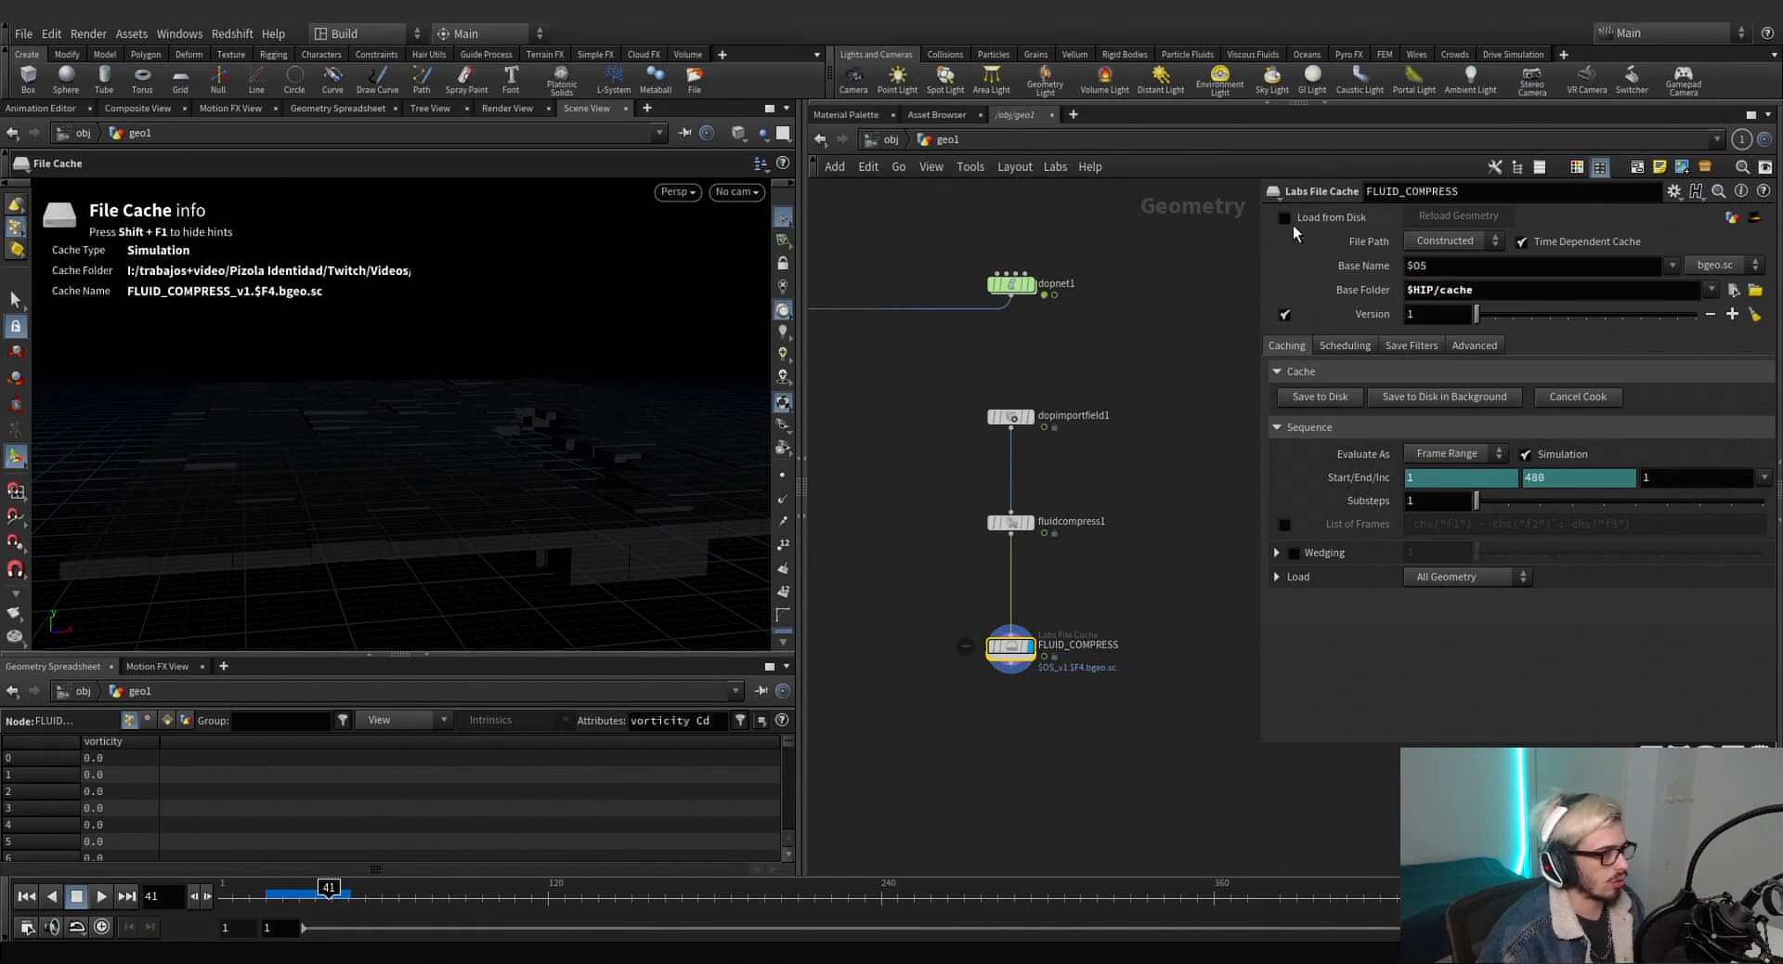
Duplicate the FLUID_COMPRESS file cache directly below the original and connect the copy to its output.
middle_drag(1141, 446, 1090, 398)
middle_drag(1123, 525, 1135, 480)
scroll(1027, 521, up, 3)
scroll(1027, 521, down, 2)
middle_drag(986, 533, 990, 460)
alt+drag(966, 490, 965, 640)
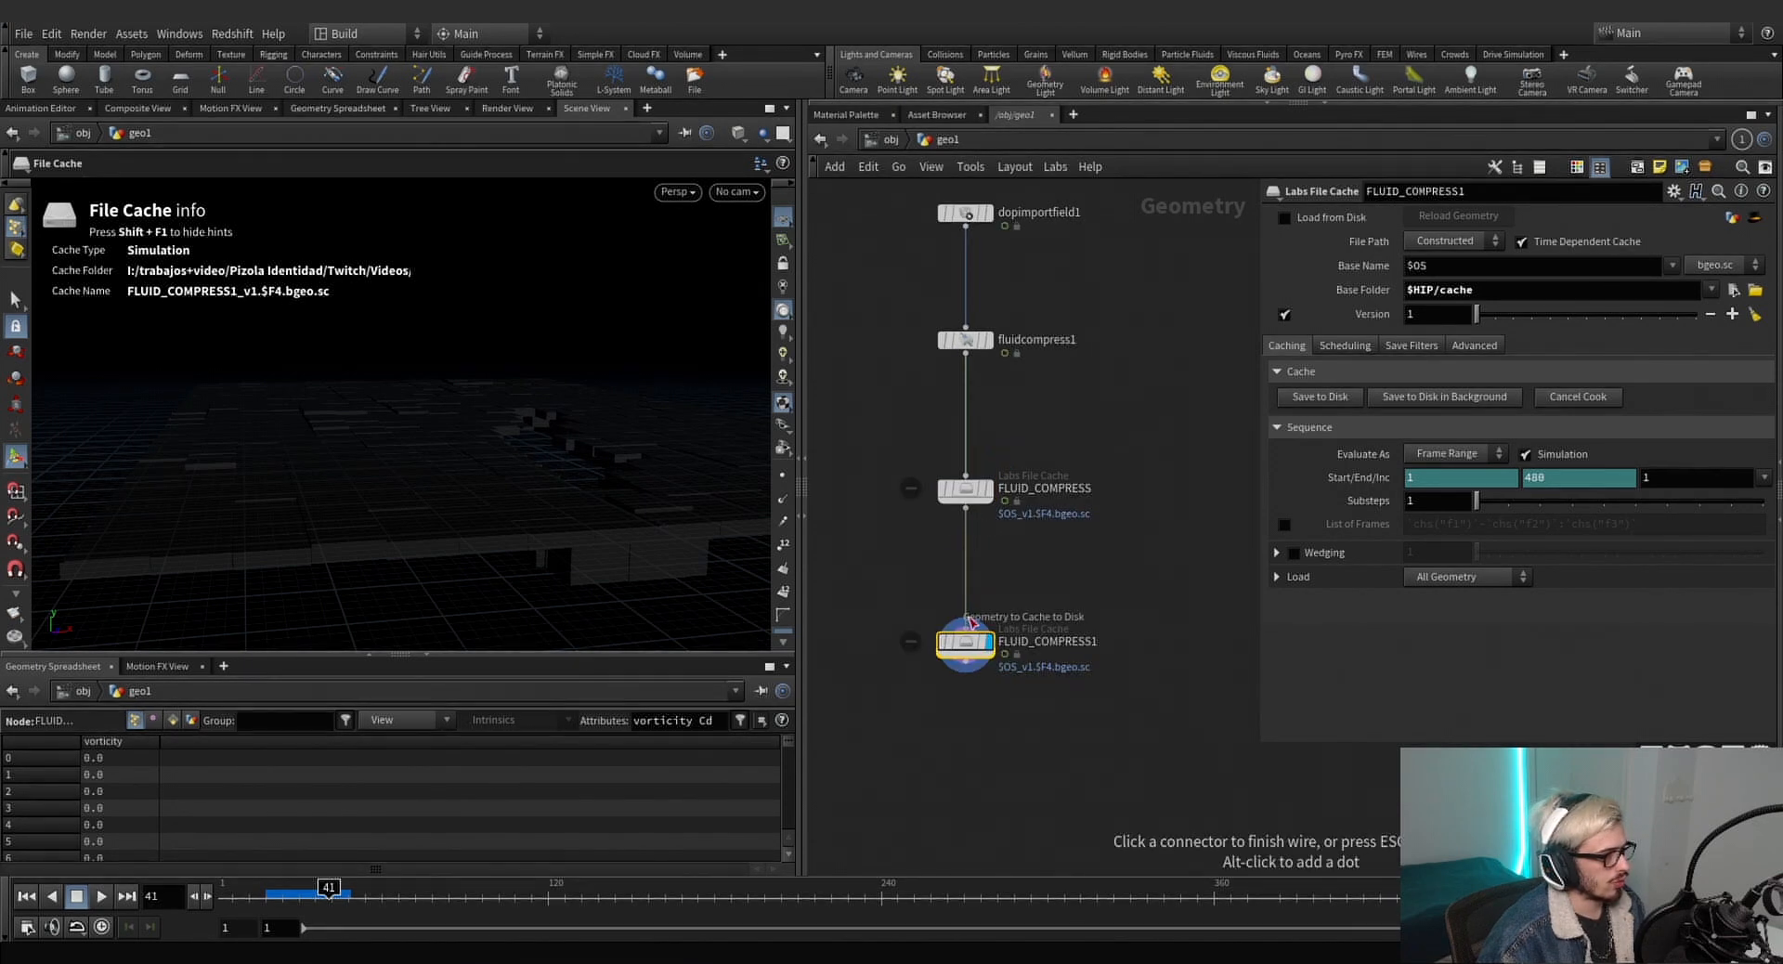
Insert a Null node named OUT_FLUID_COMPRESS between the two file cache nodes.
key(Tab)
text(null)
key(Return)
click(1007, 587)
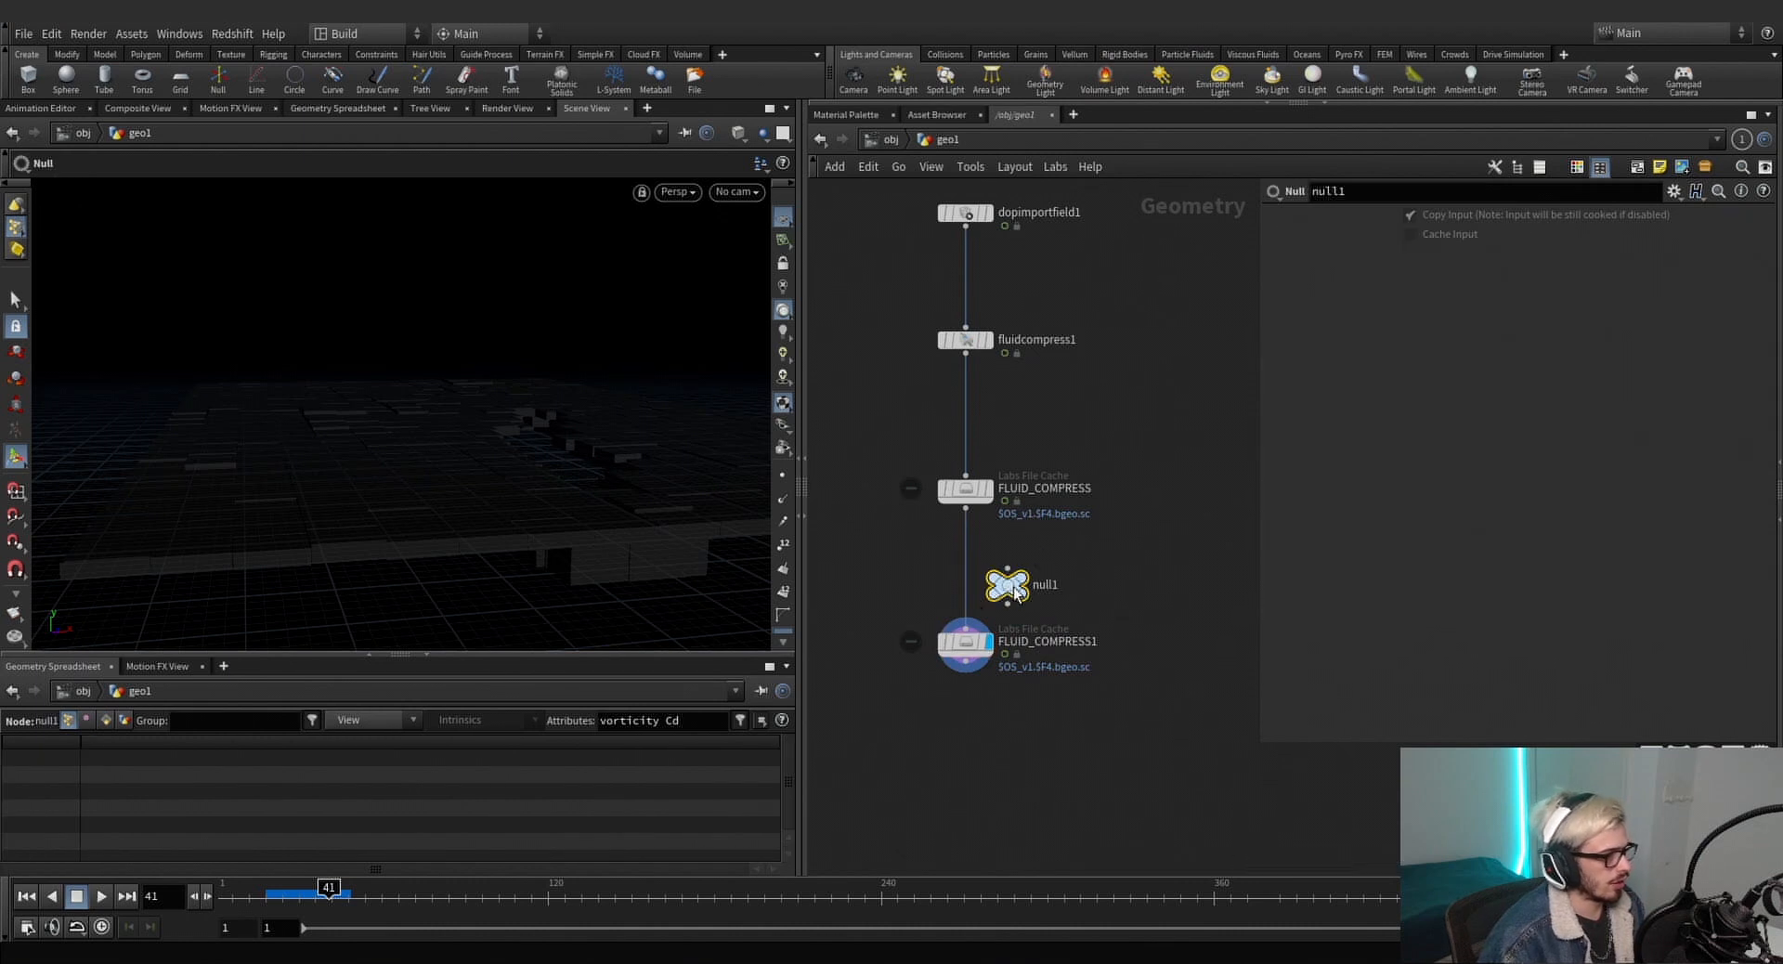
key(F2)
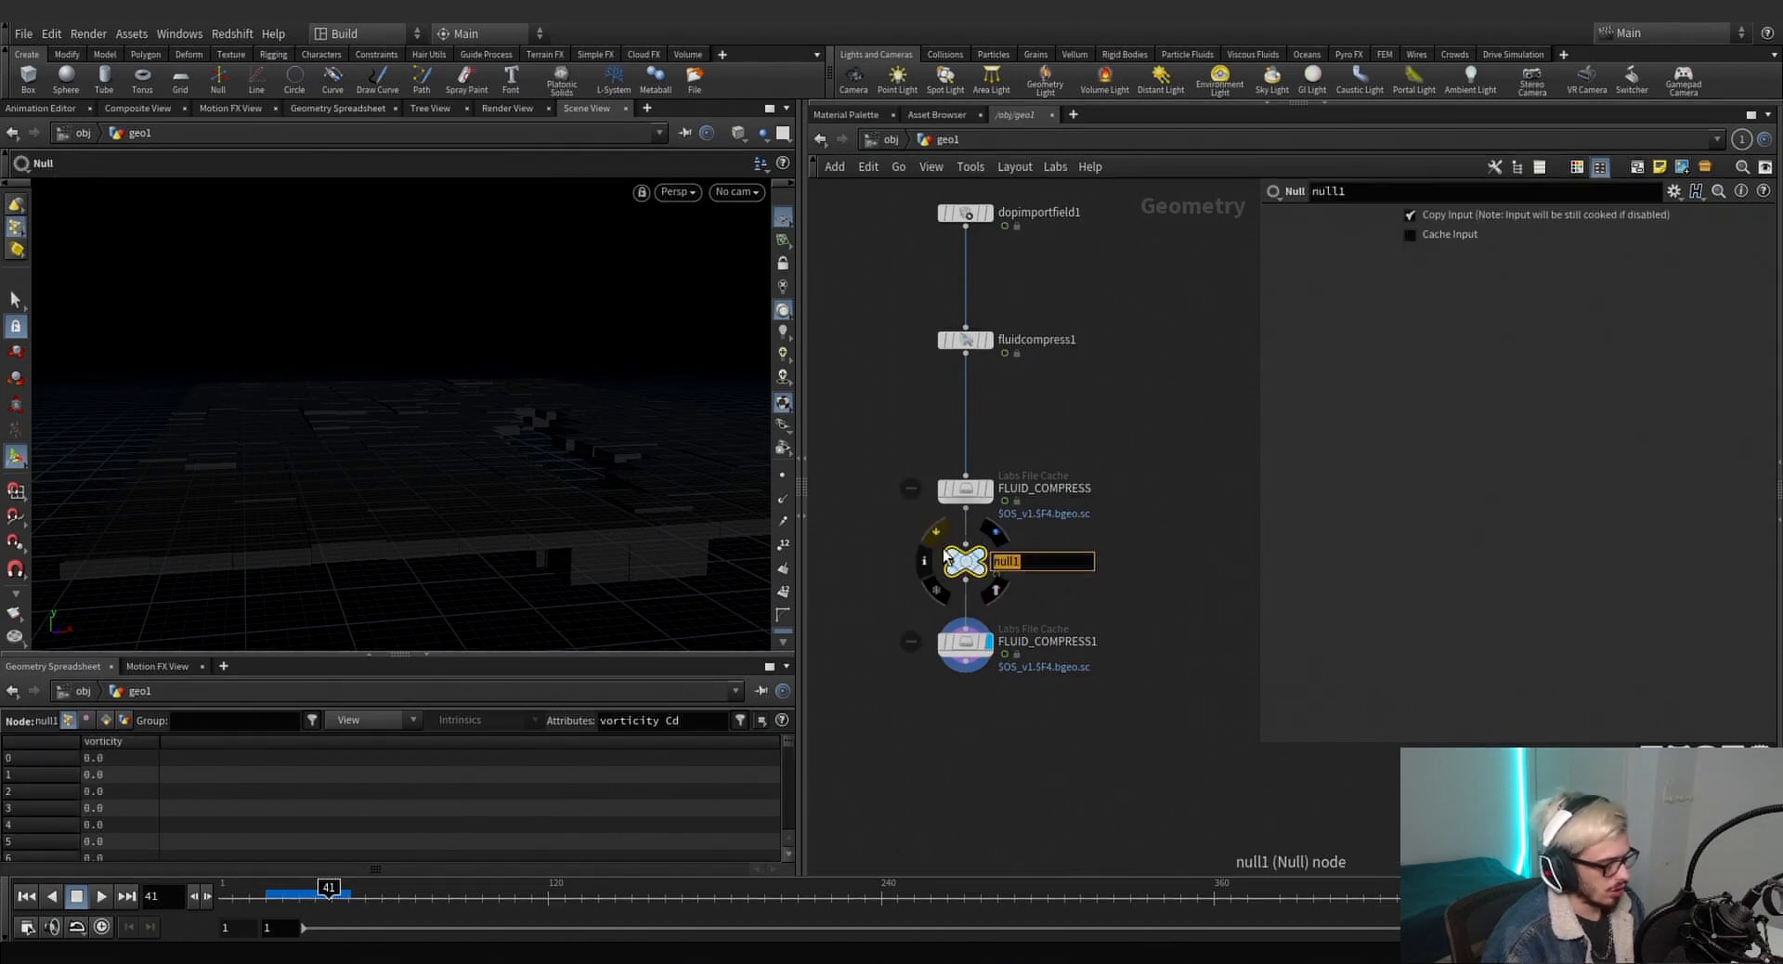
text(OUT_FLUID)
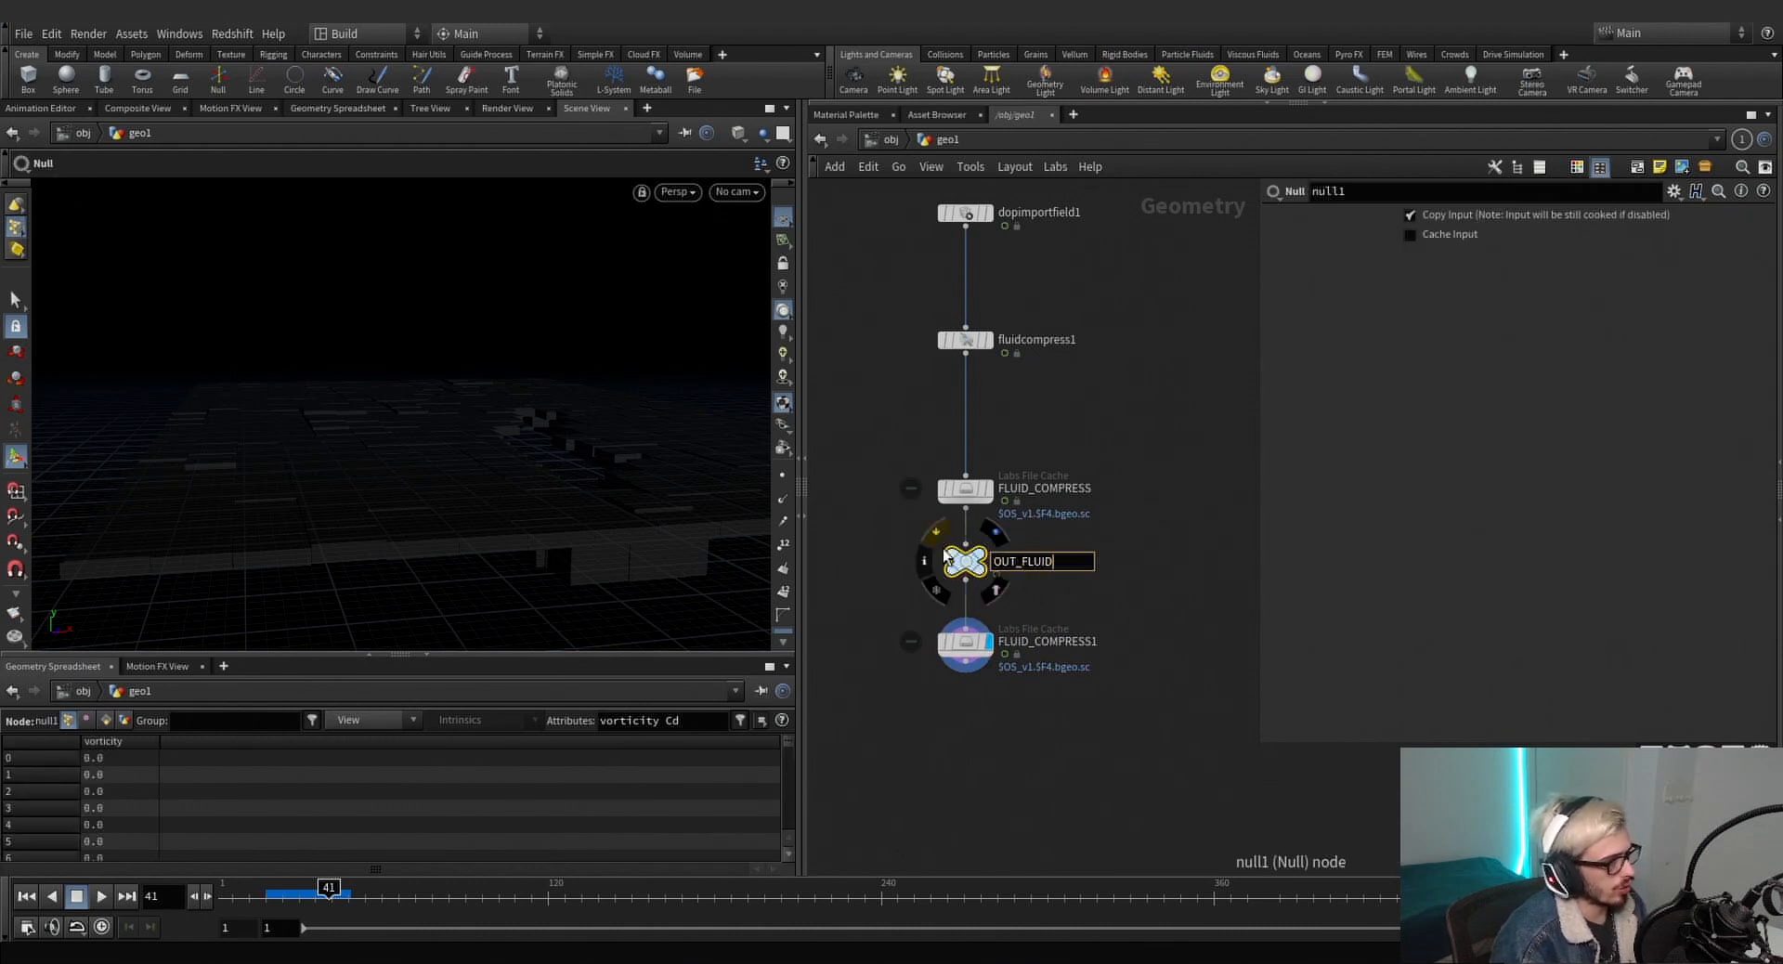
text(_COMPRESS)
key(Return)
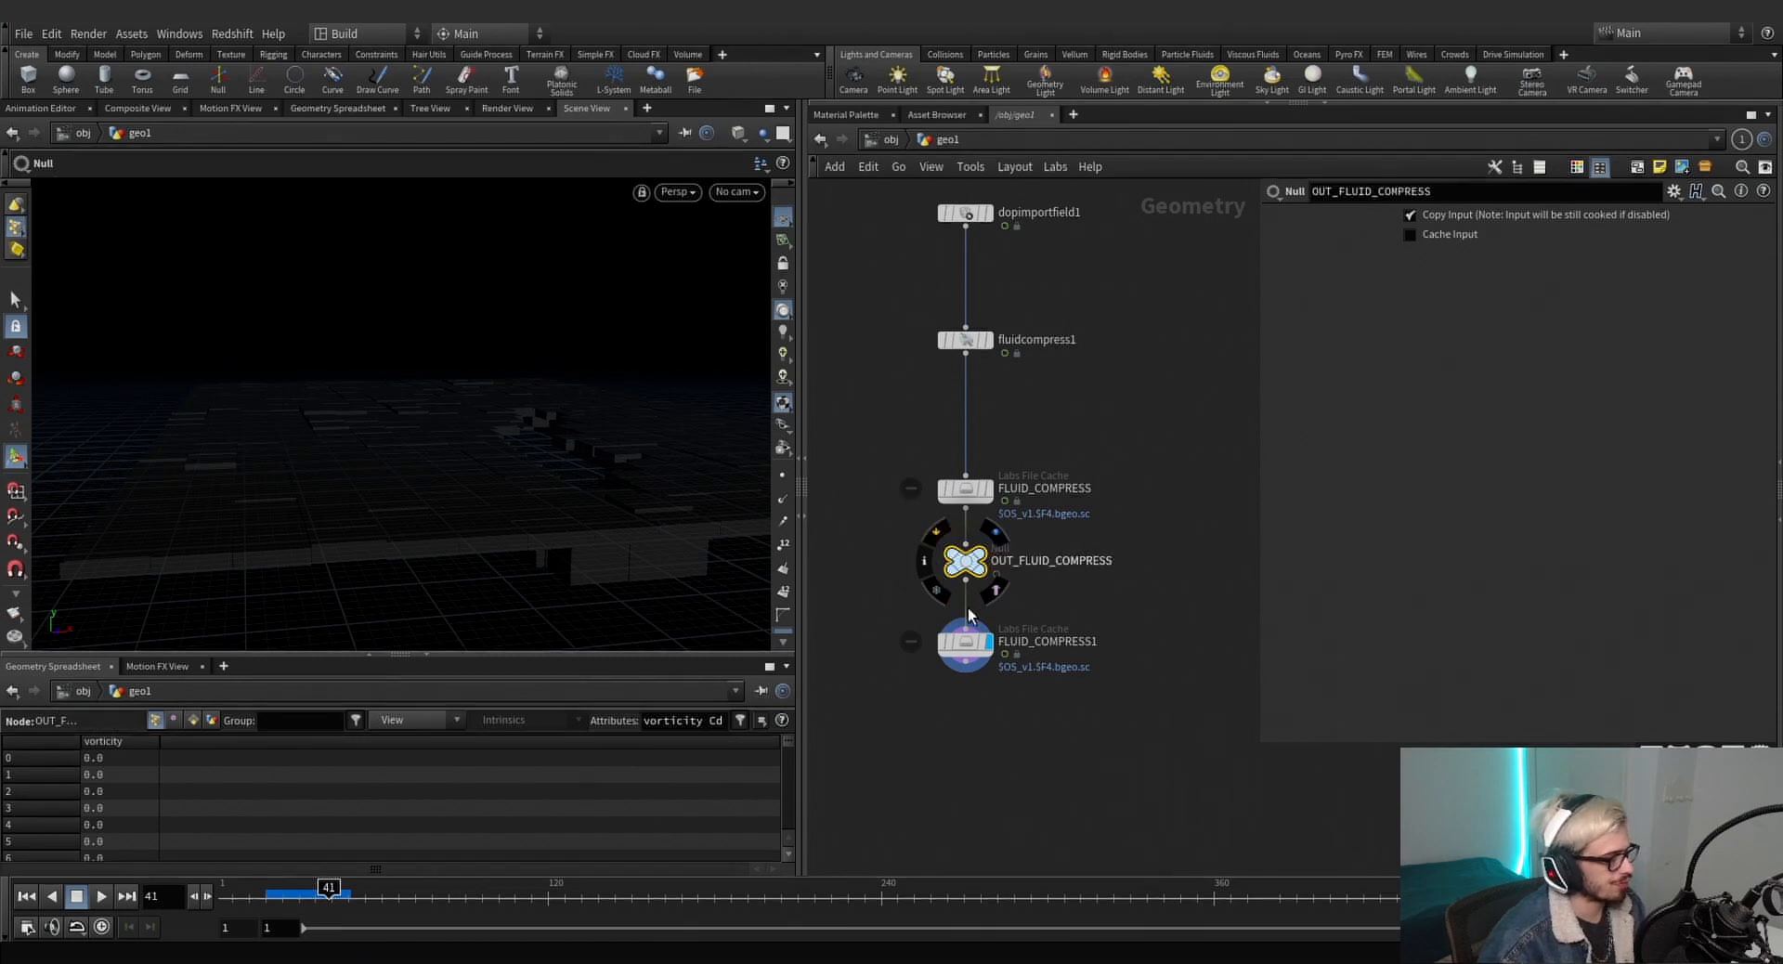
Move the second file cache further down, insert a Blast node between it and OUT_FLUID_COMPRESS, and display the blast.
middle_drag(1016, 705, 959, 551)
drag(908, 490, 908, 613)
key(Tab)
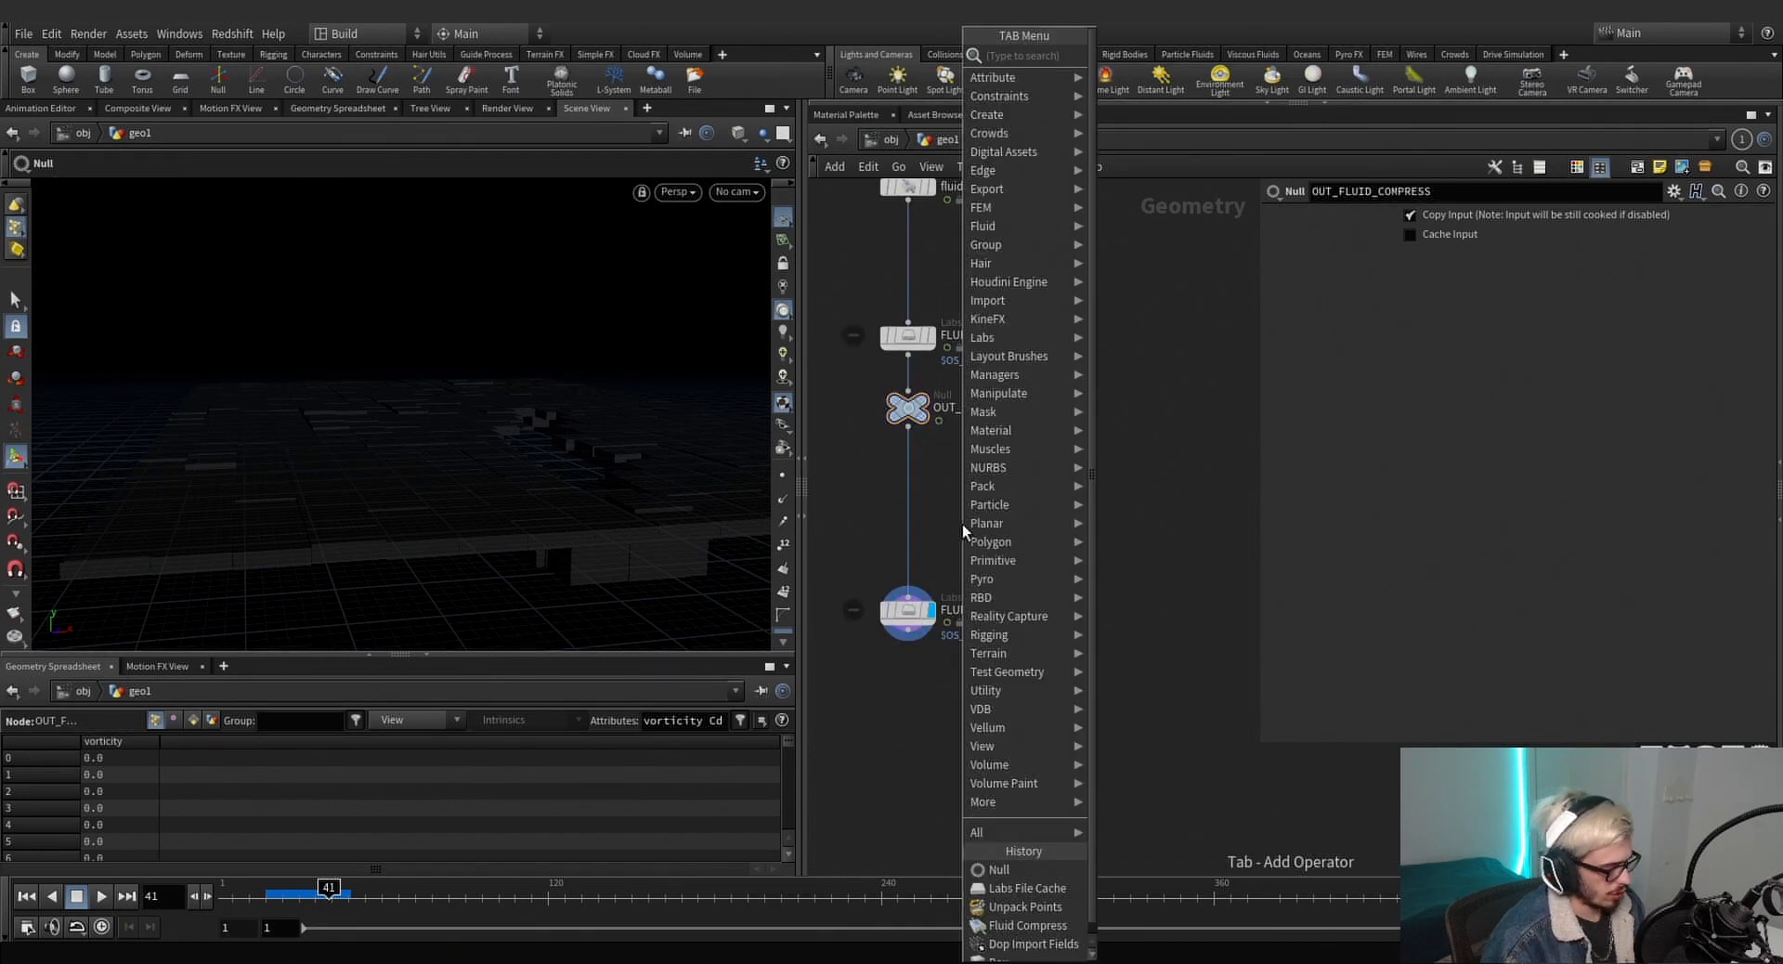
text(blas)
key(Return)
click(924, 516)
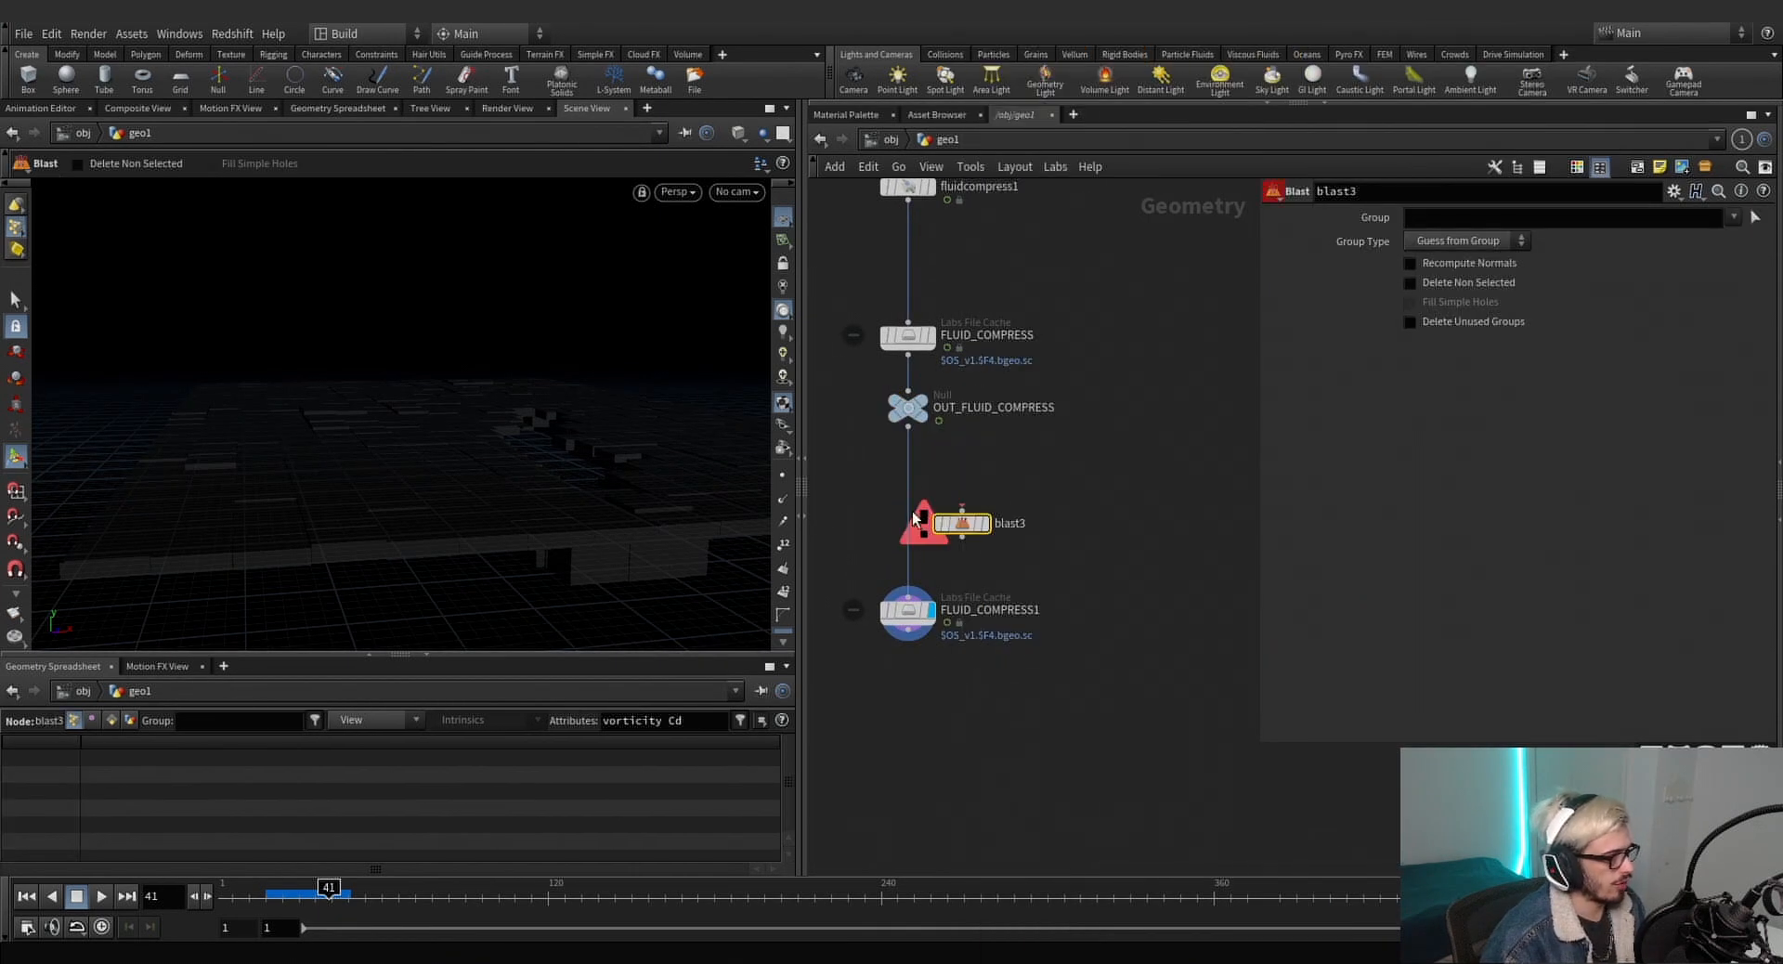
drag(916, 516, 906, 516)
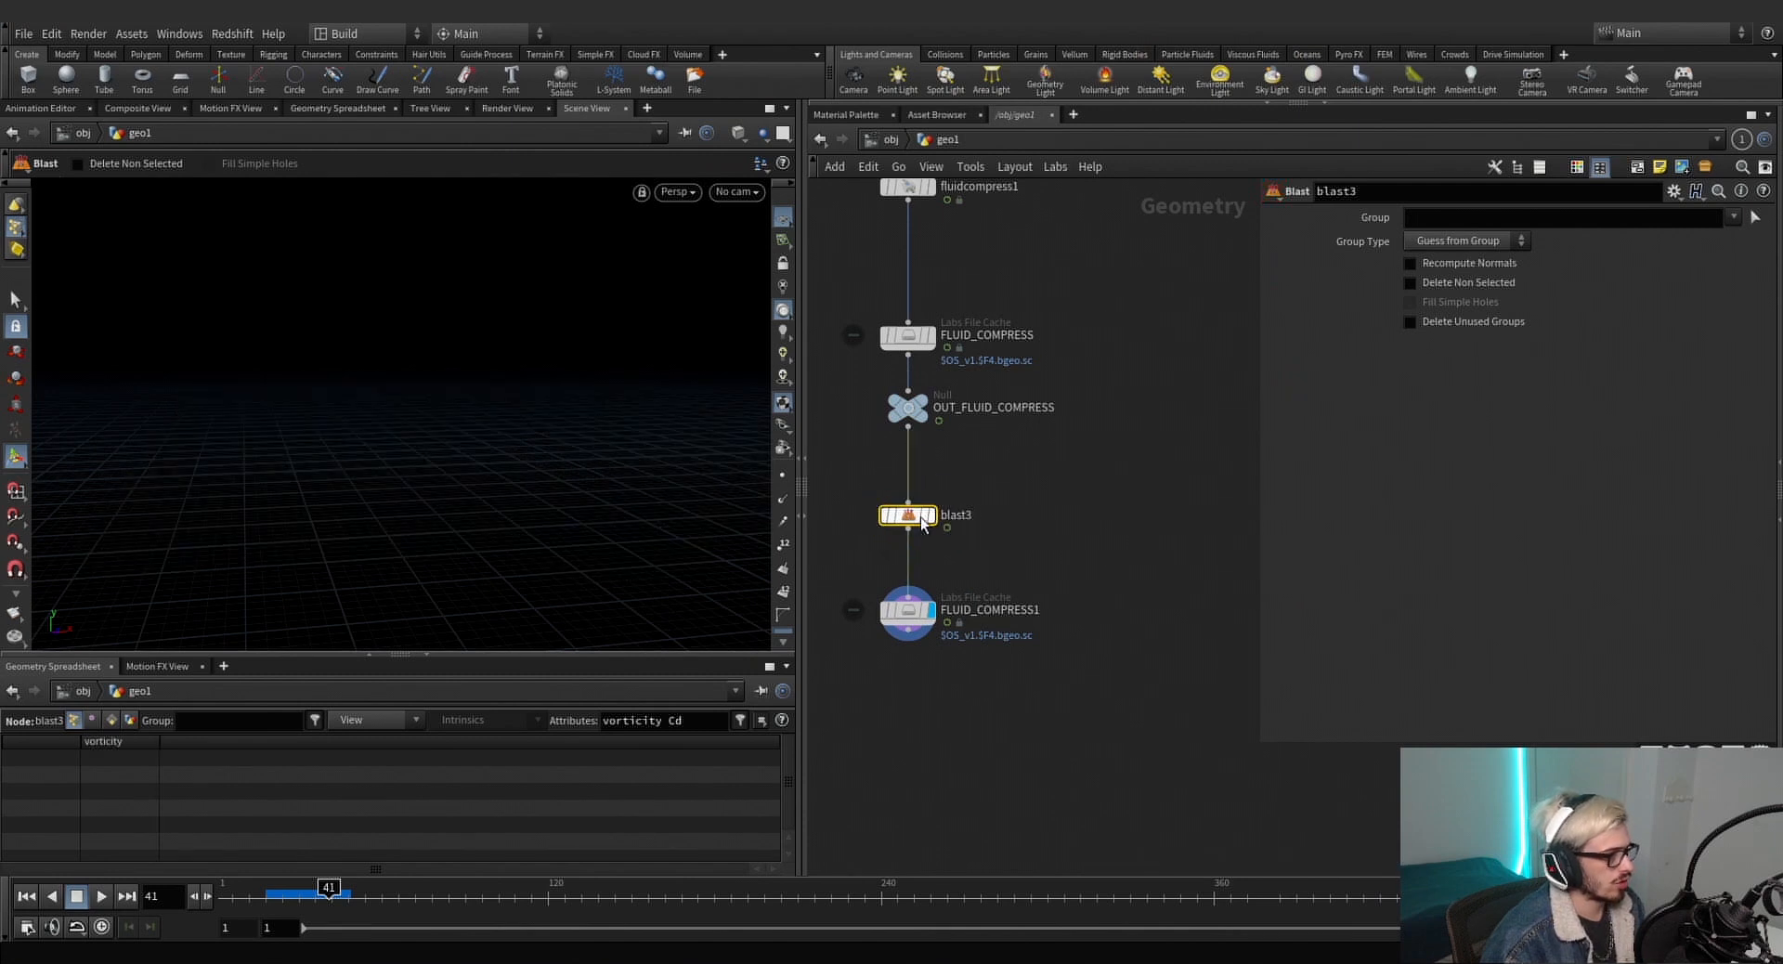
click(930, 516)
click(1733, 218)
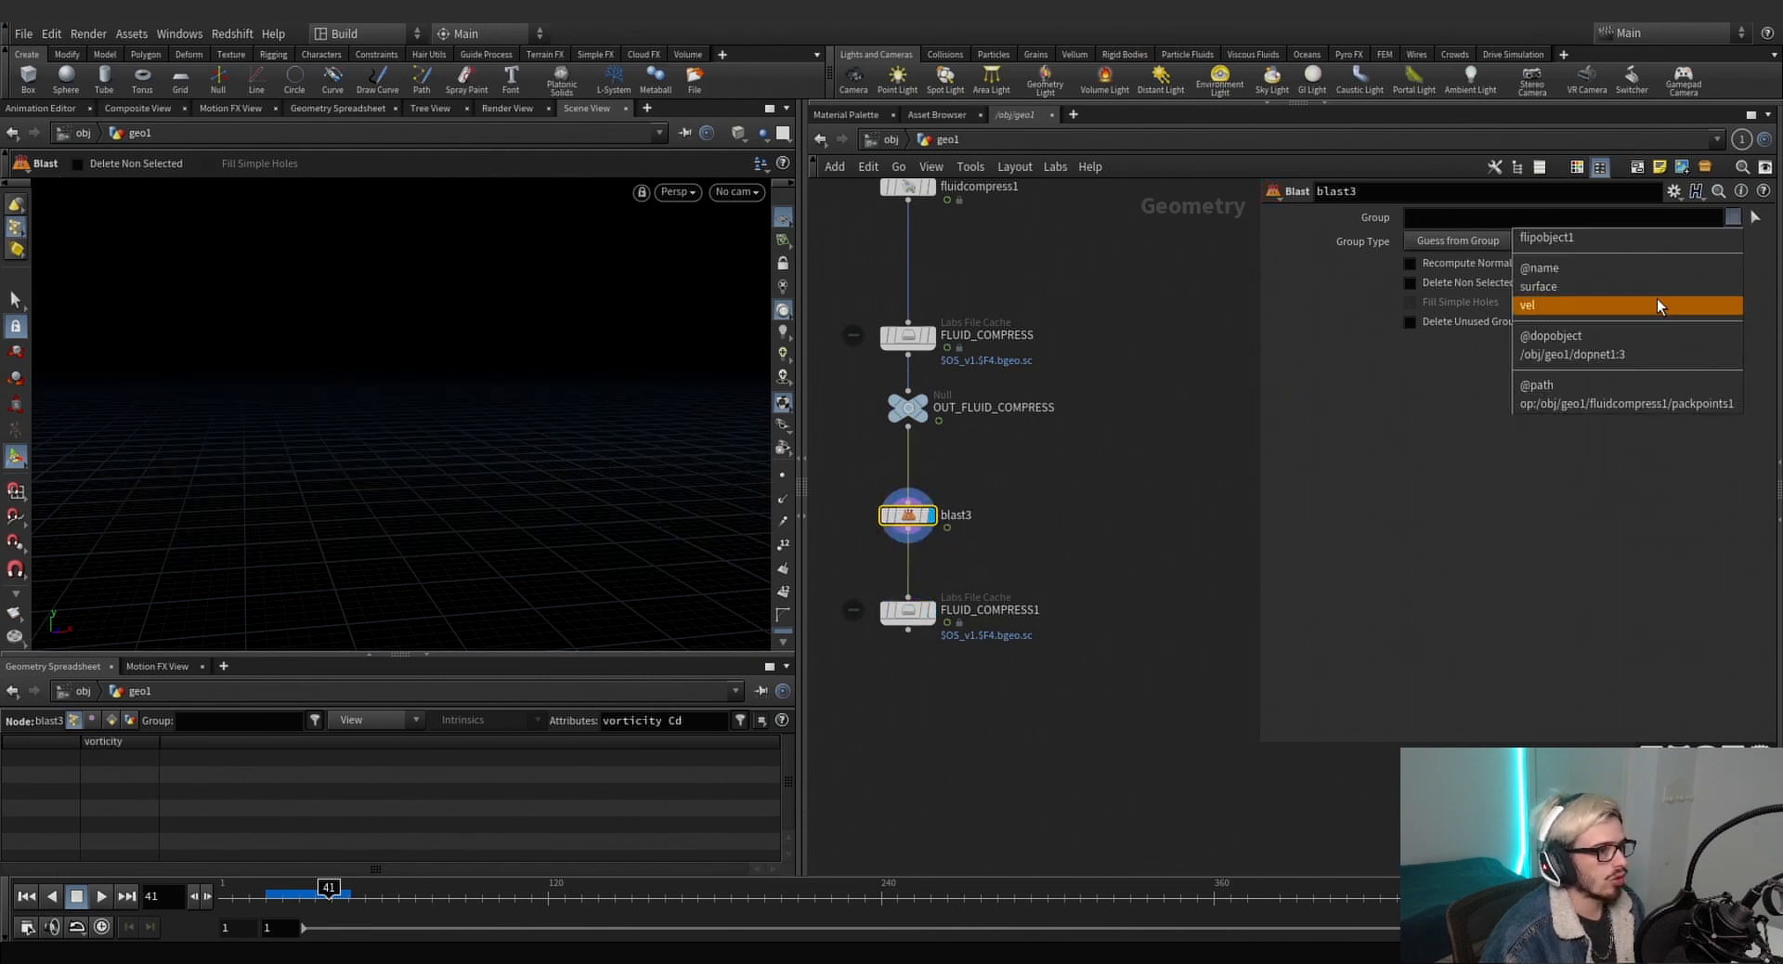
click(1578, 286)
click(1732, 218)
click(1606, 306)
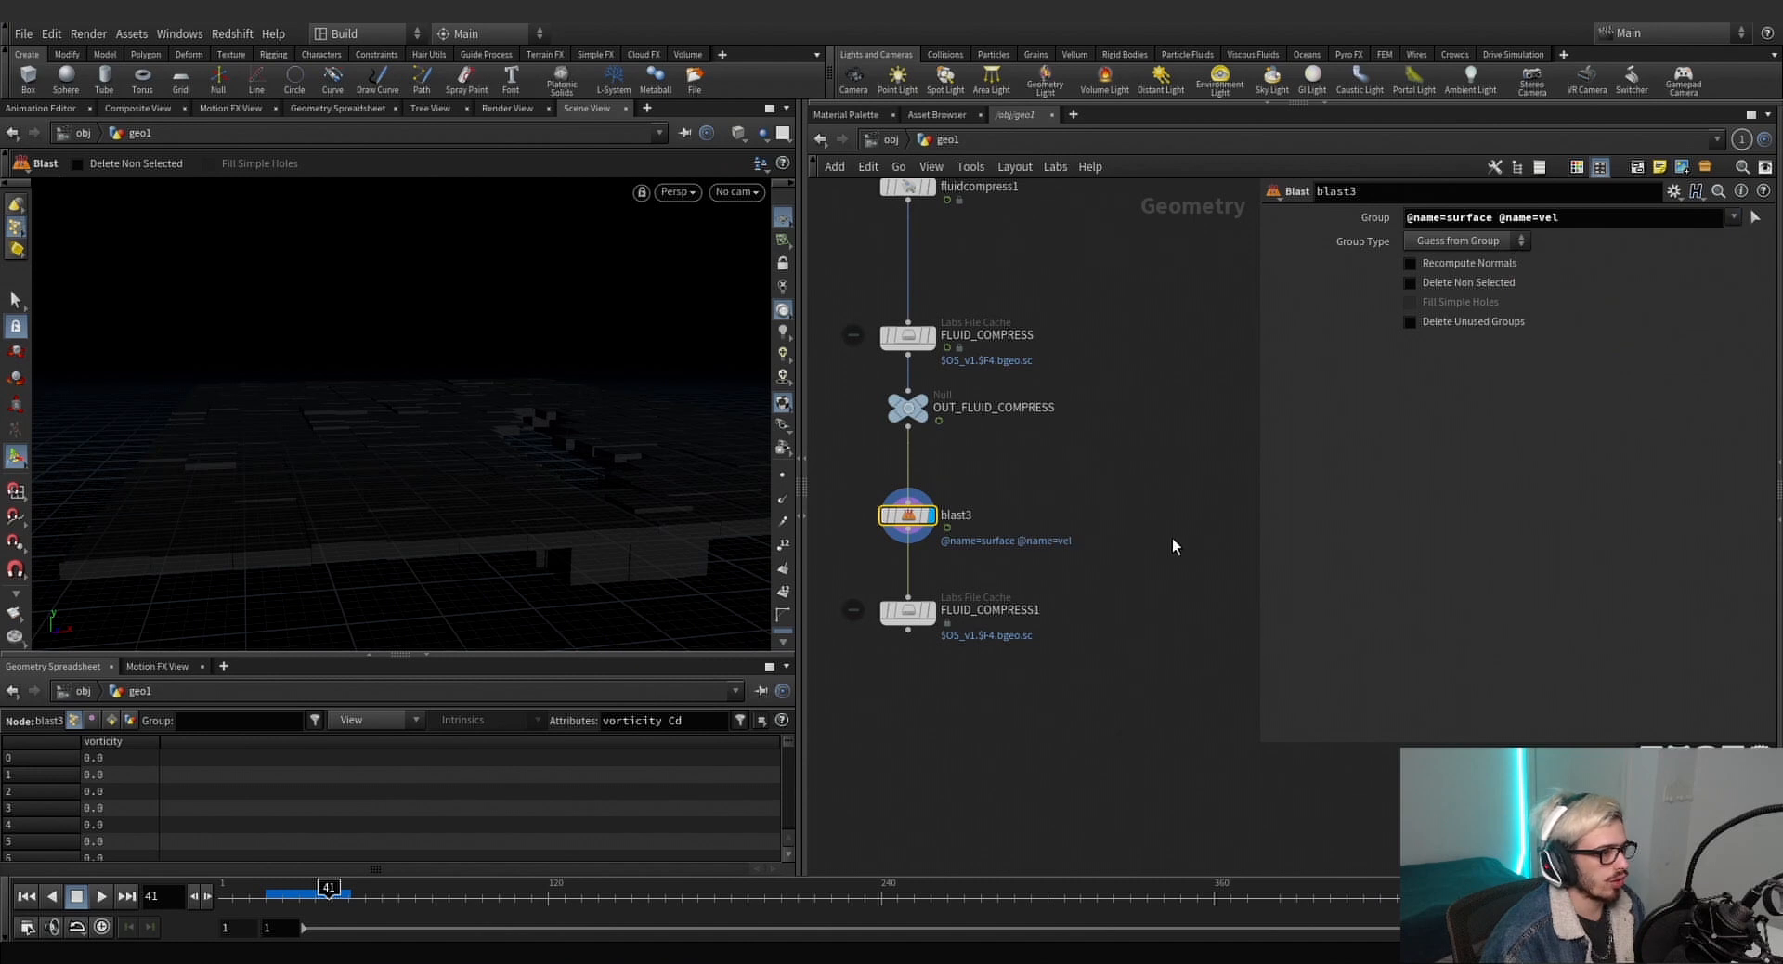
Display the file cache below blast3 and rename it MAIN_FIELDS.
middle_drag(944, 627, 969, 505)
click(956, 490)
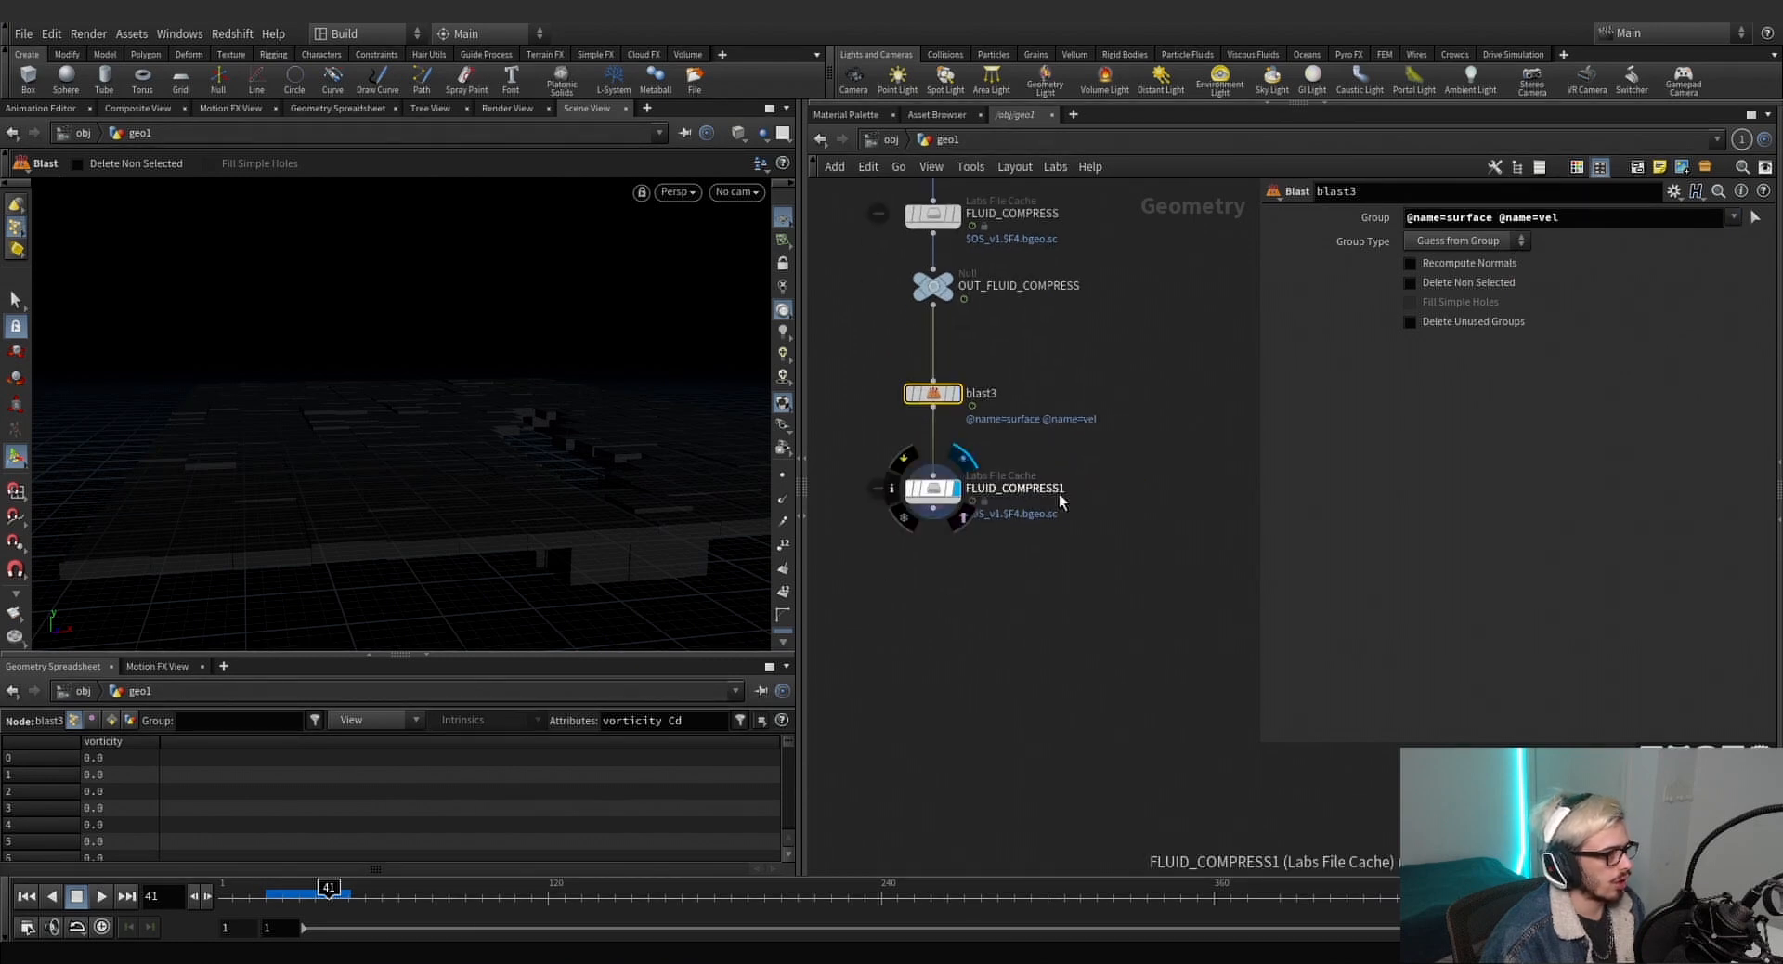
click(1032, 493)
drag(1074, 493, 926, 497)
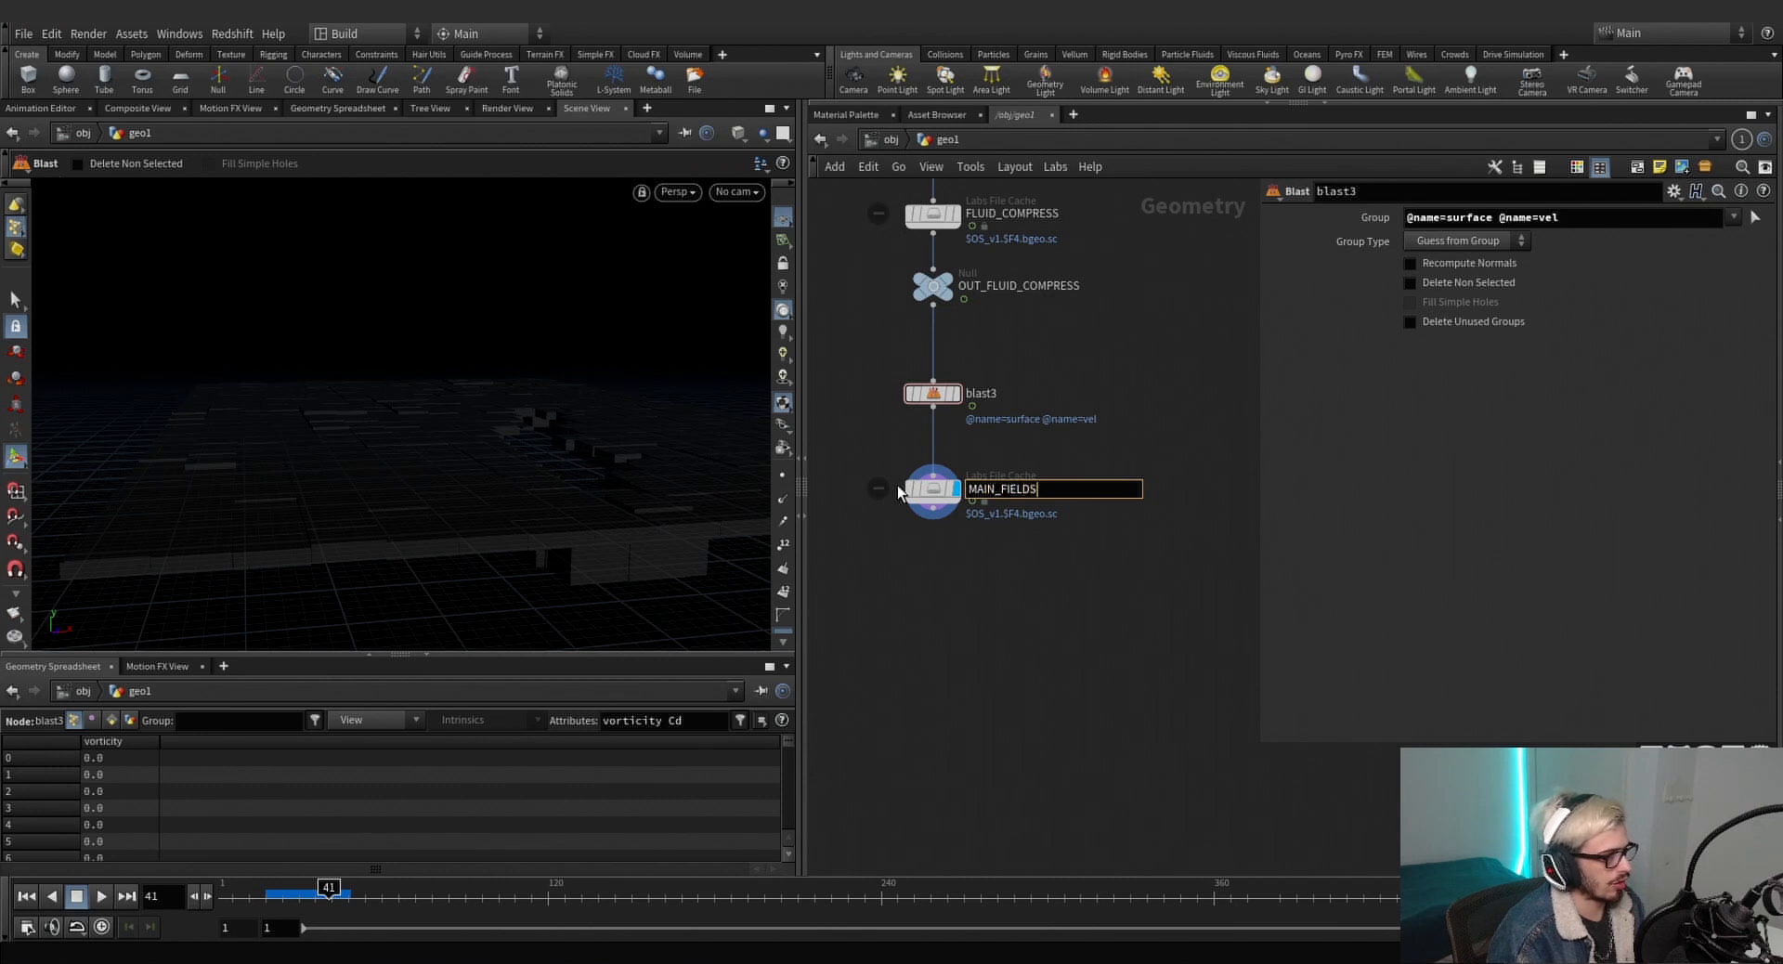
Add a Null node named OUT_MAIN_FIELDS connected below the MAIN_FIELDS file cache, and display it.
drag(928, 518, 872, 604)
text(null)
key(Return)
click(970, 604)
text(OUT)
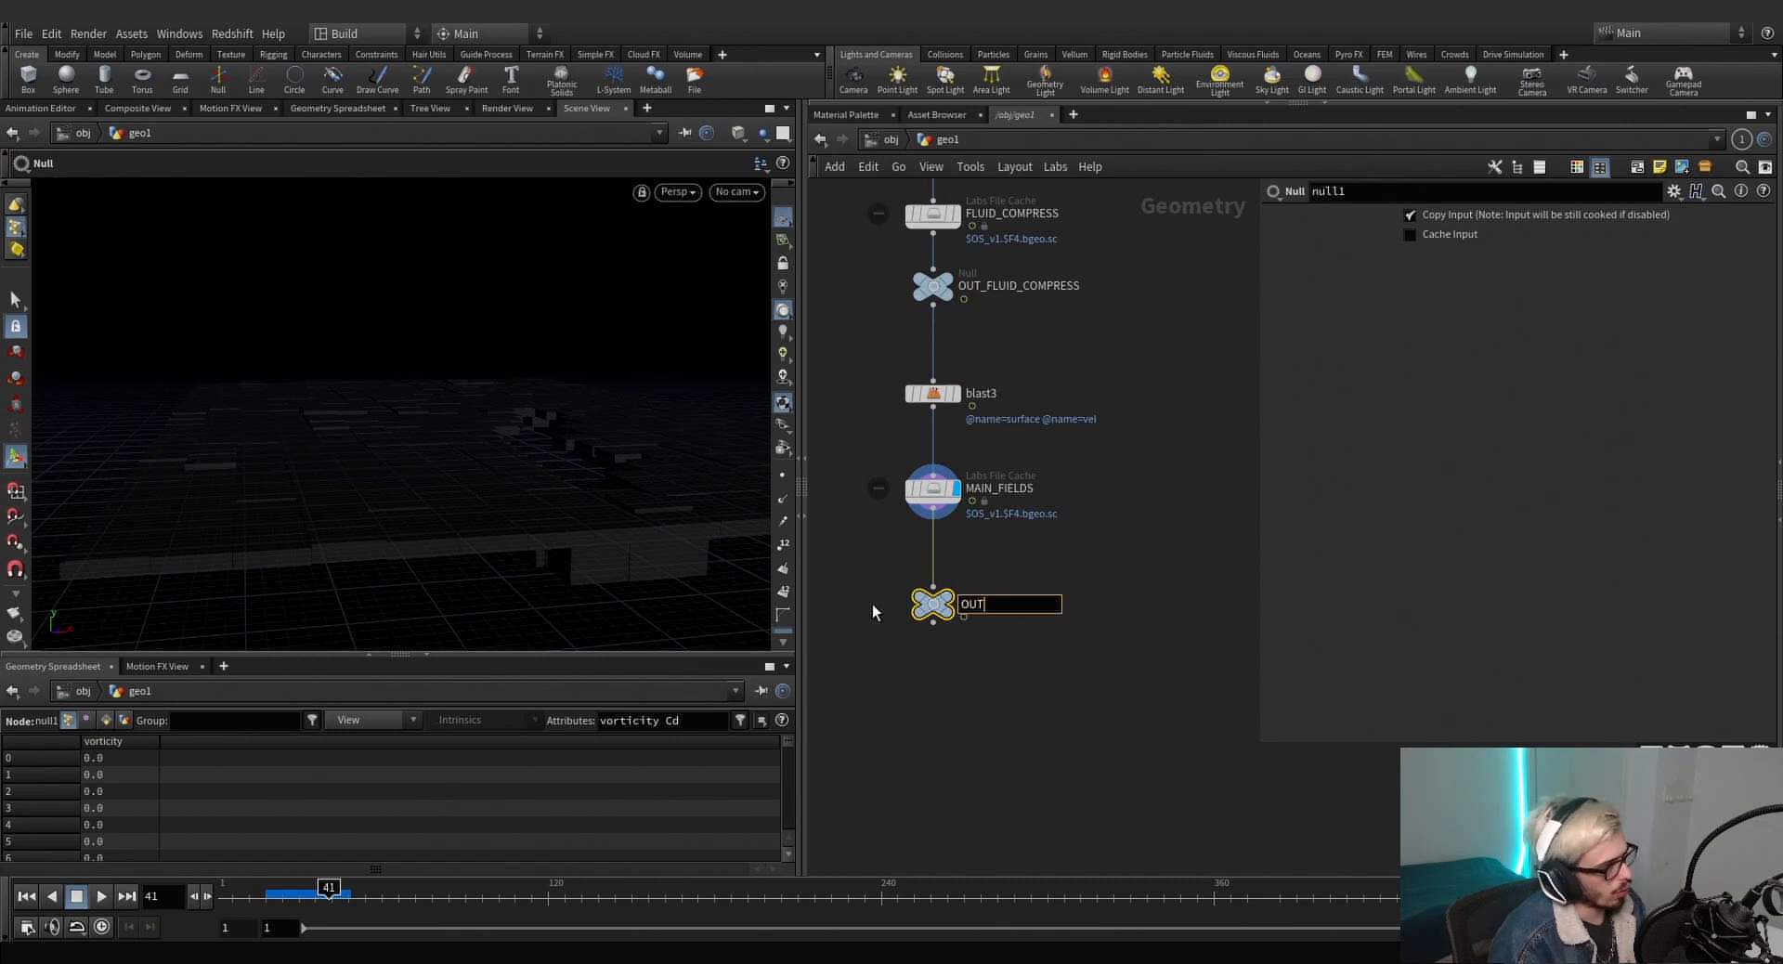
text(_MAIN_FIELDS)
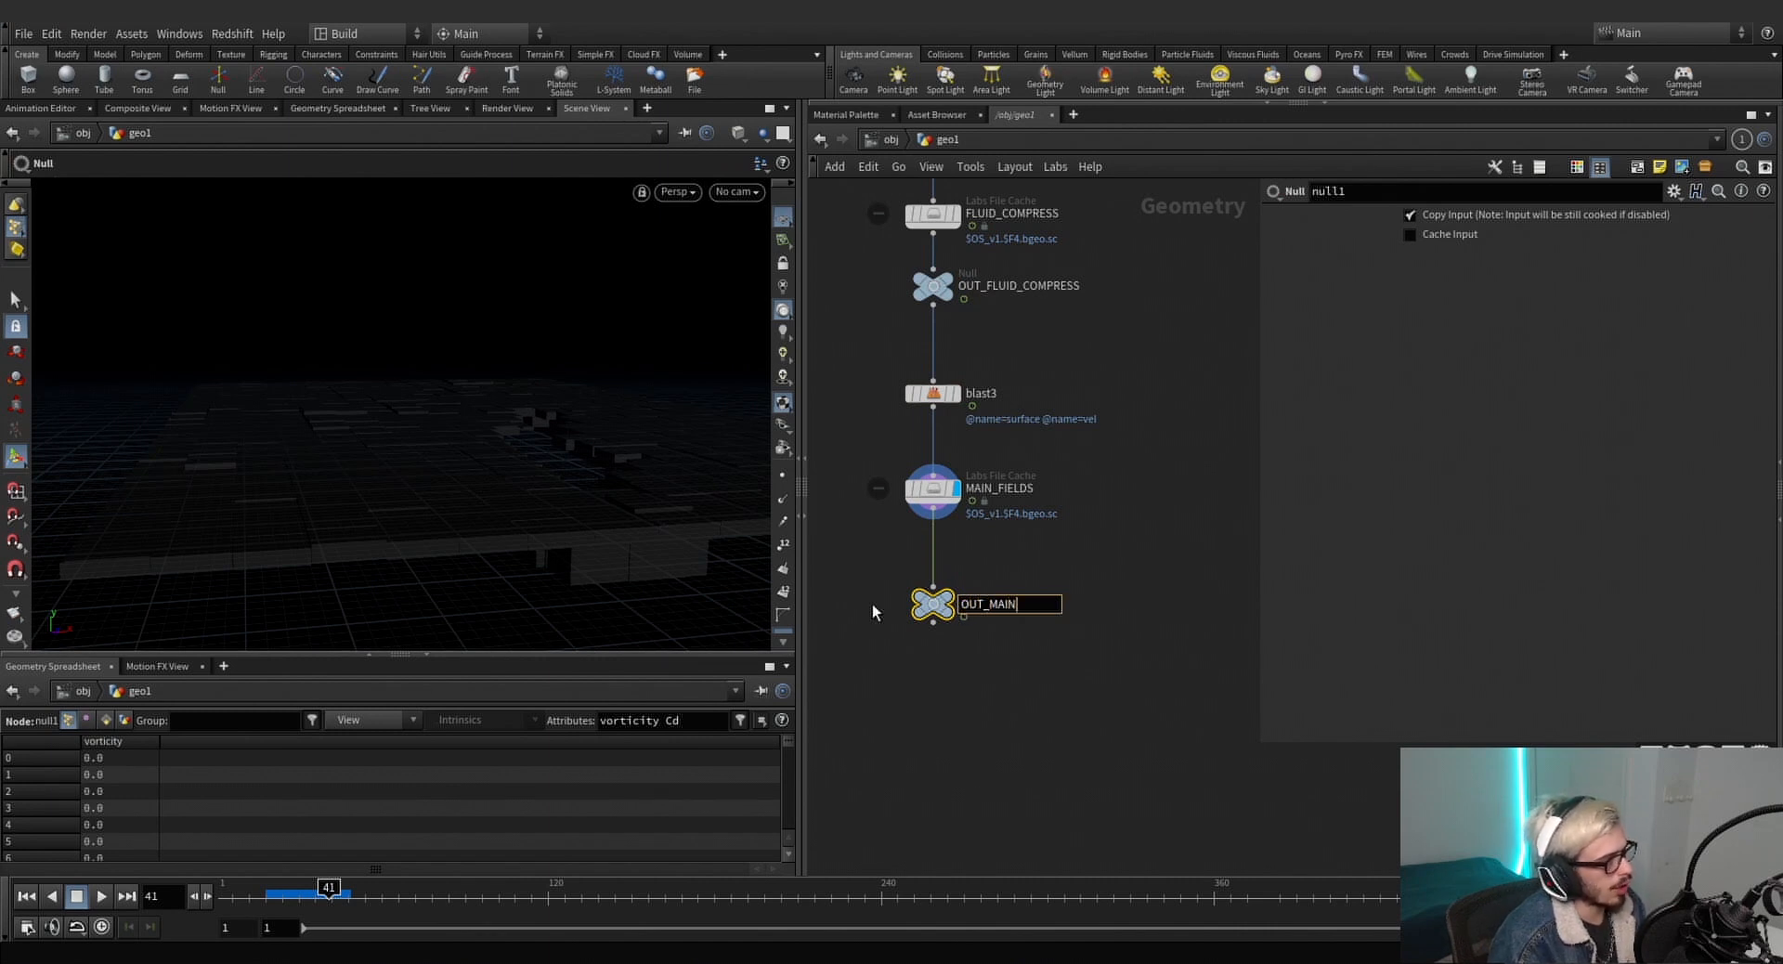
key(Return)
click(952, 604)
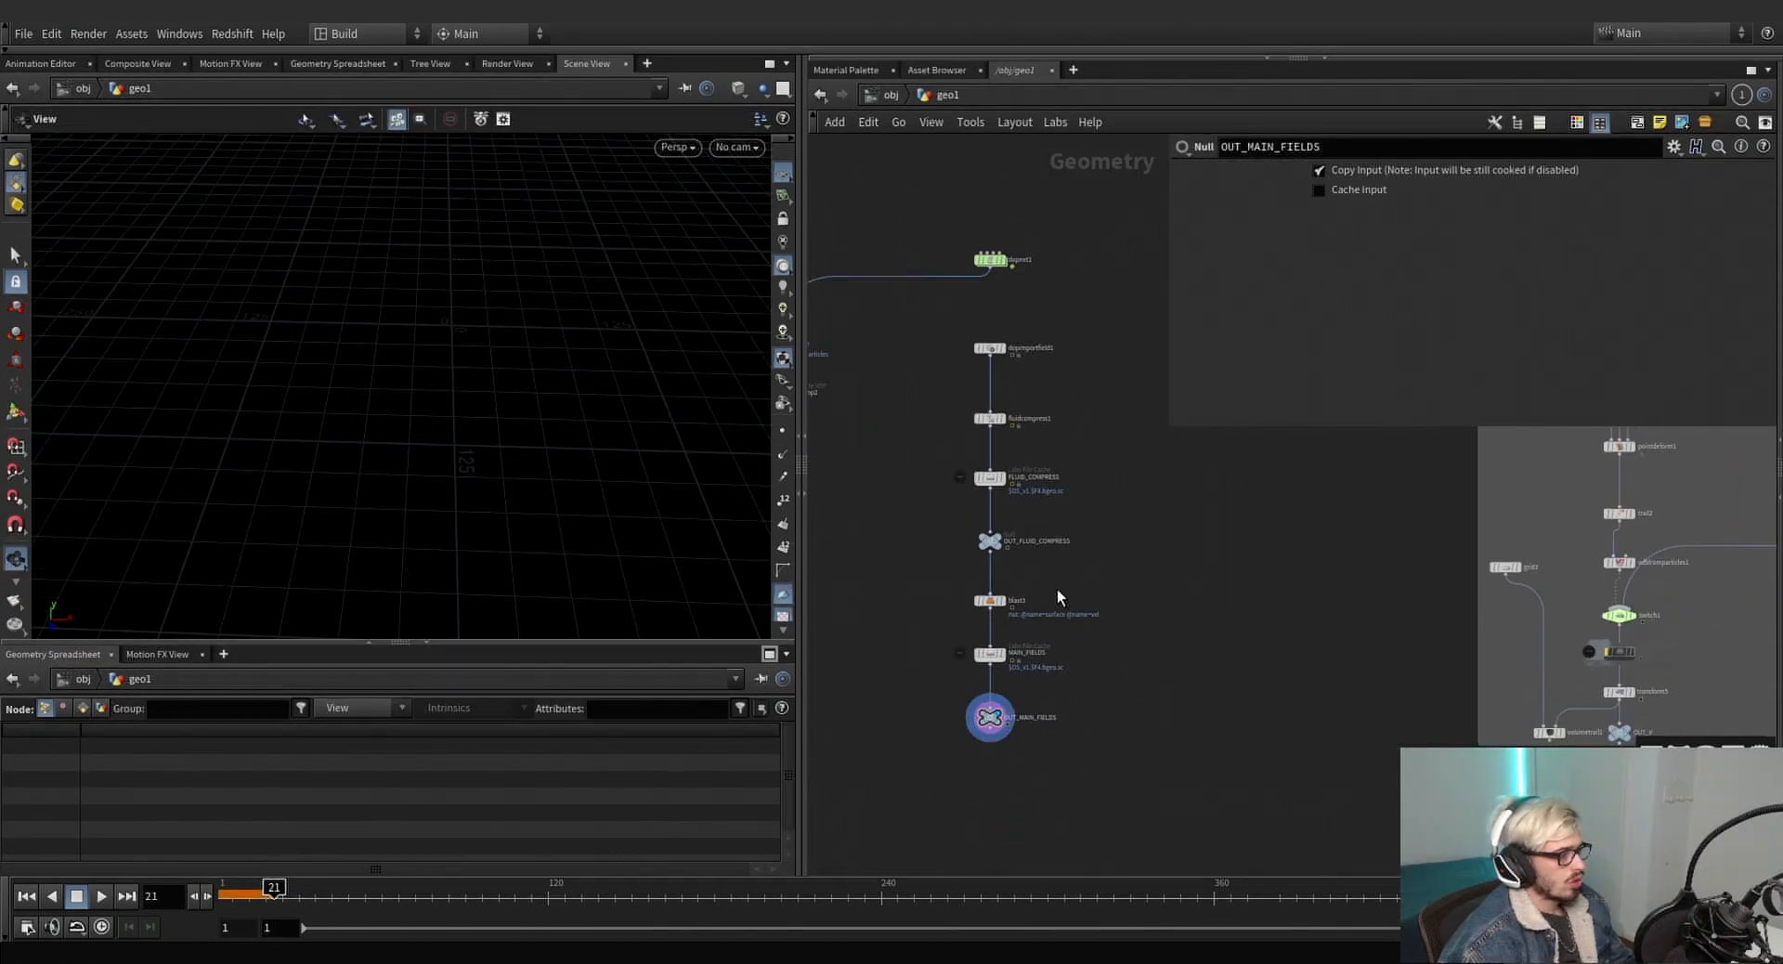
Add a Whitewater Source node connected to OUT_MAIN_FIELDS and set its volume Voxel Size to 0.5.
scroll(982, 720, up, 3)
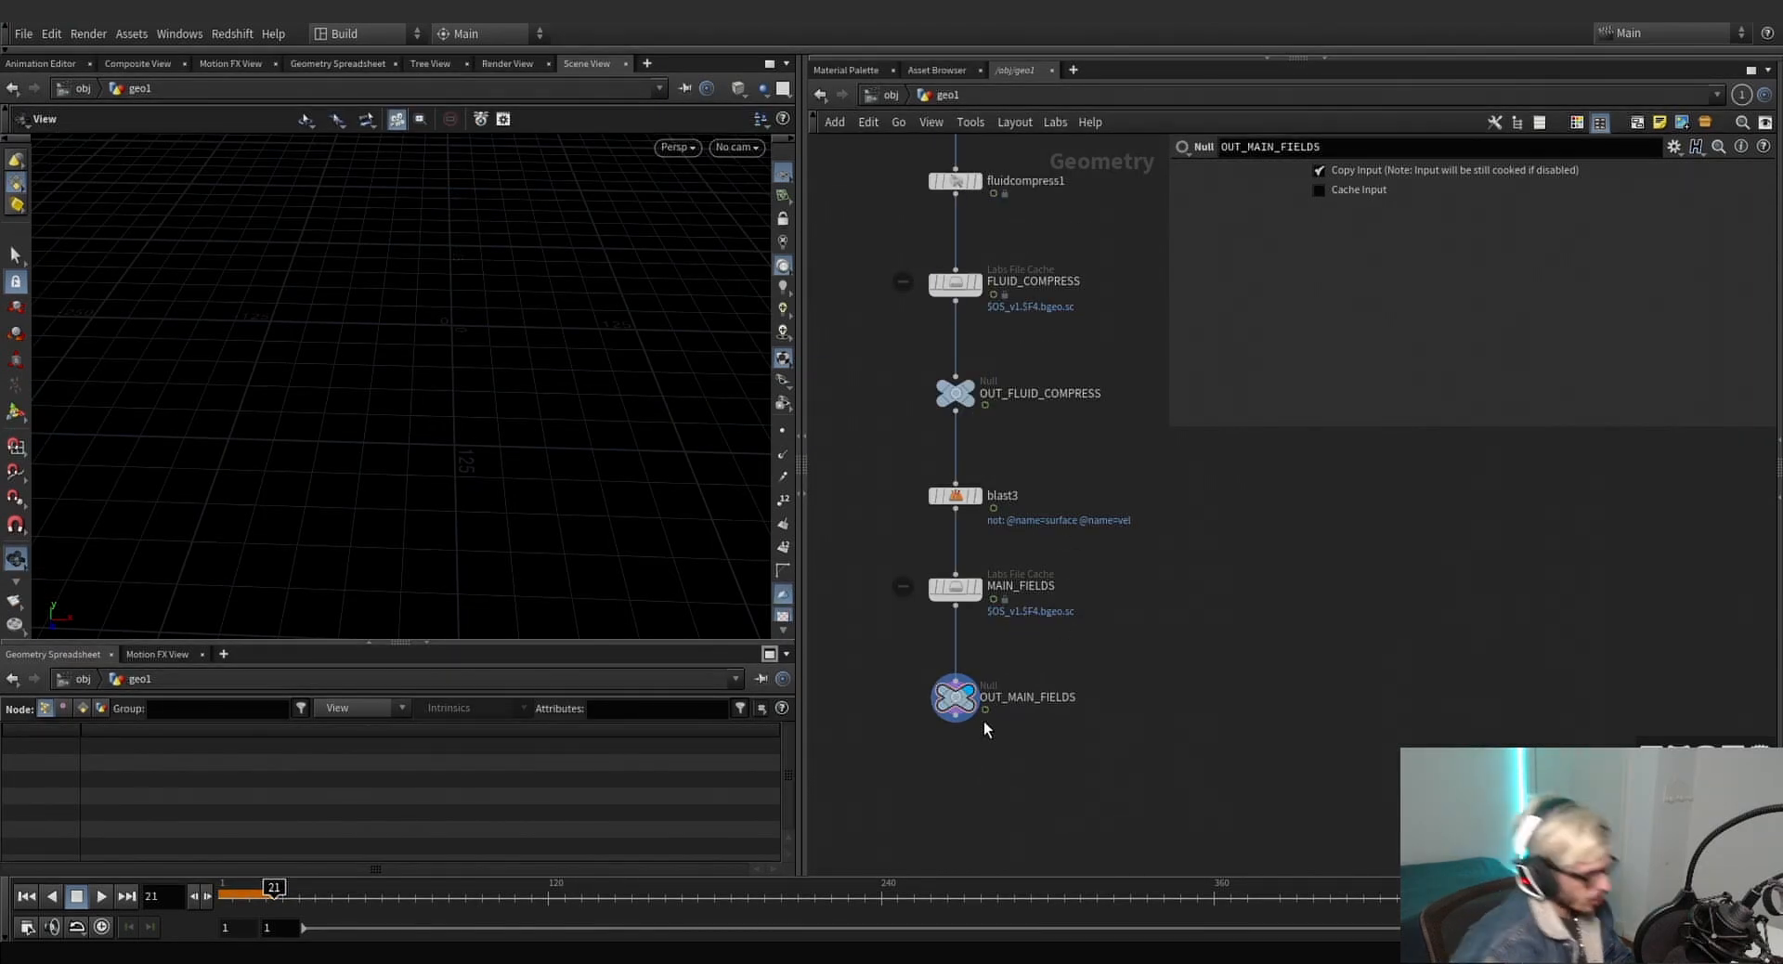
click(955, 722)
key(Tab)
text(white)
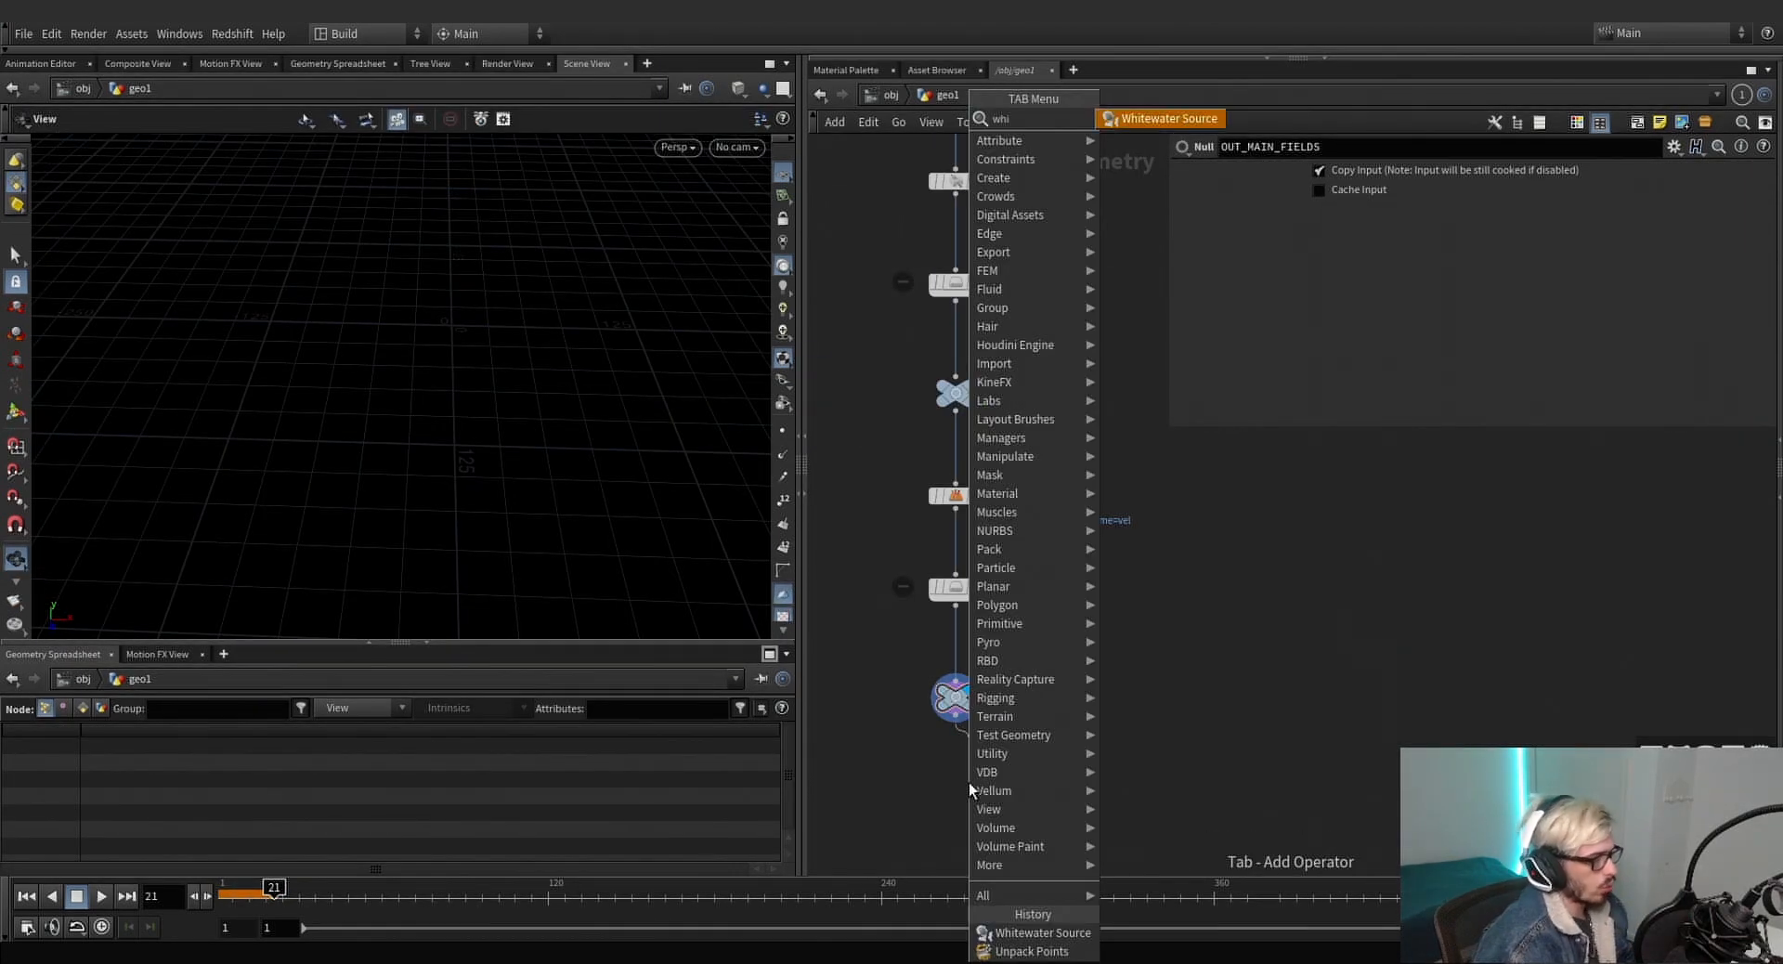
key(Return)
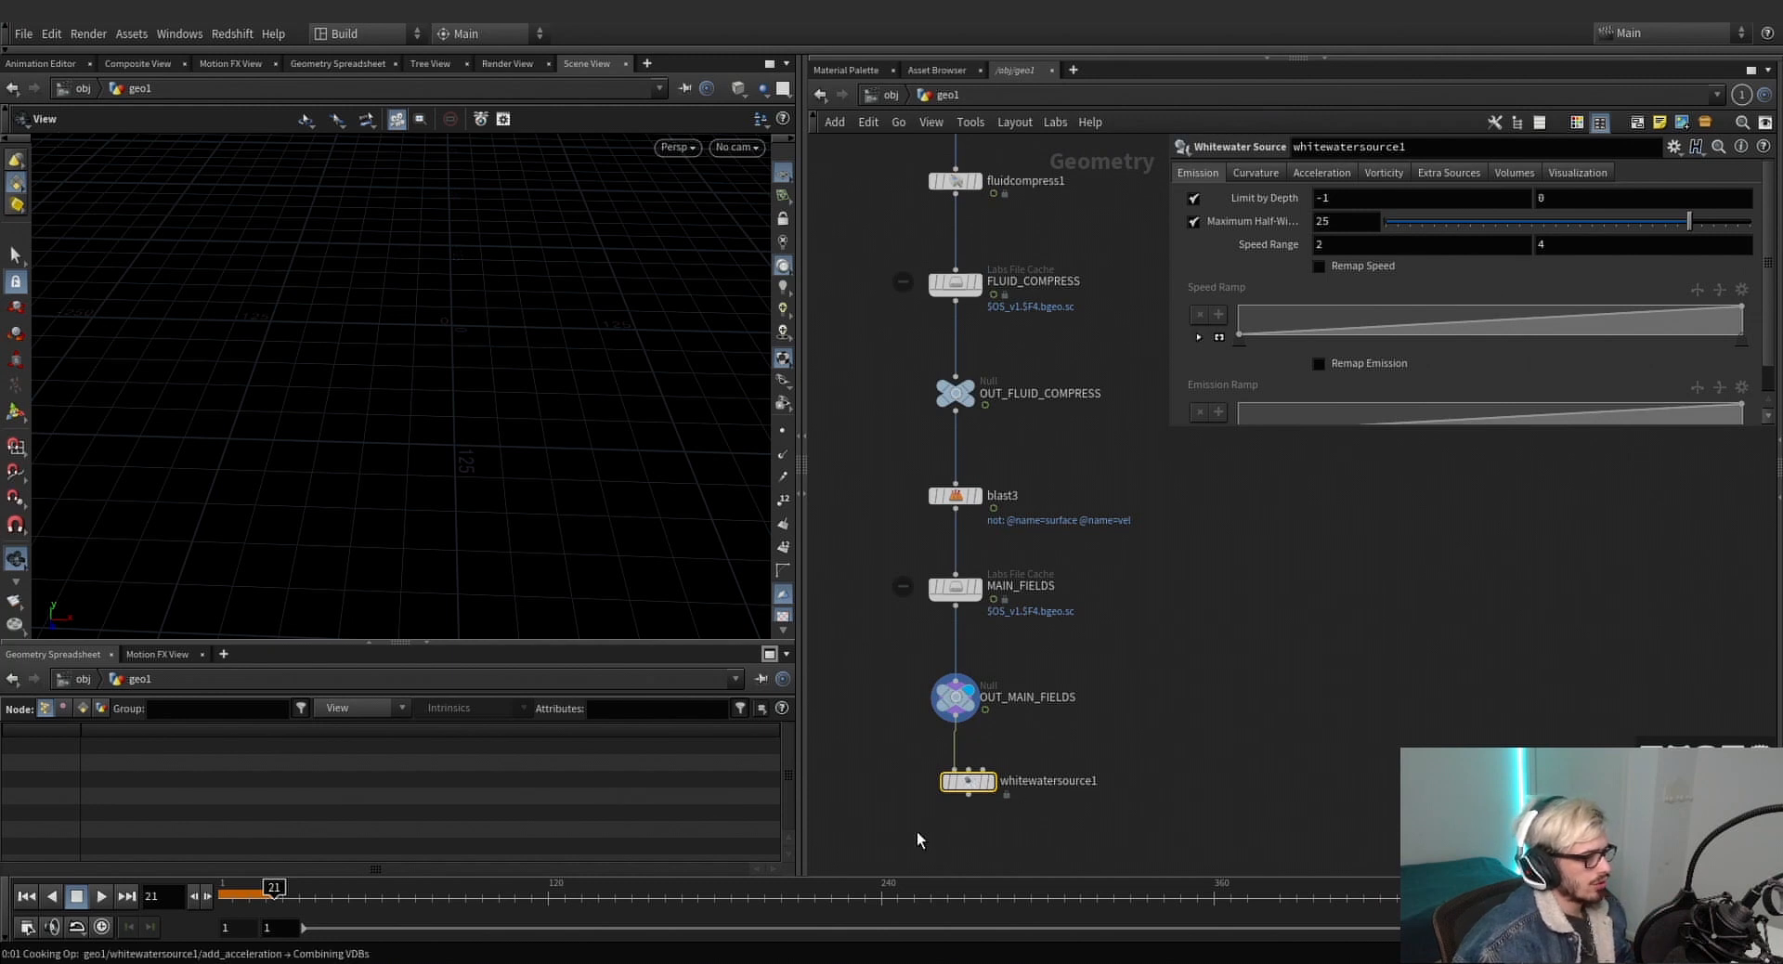
click(1517, 173)
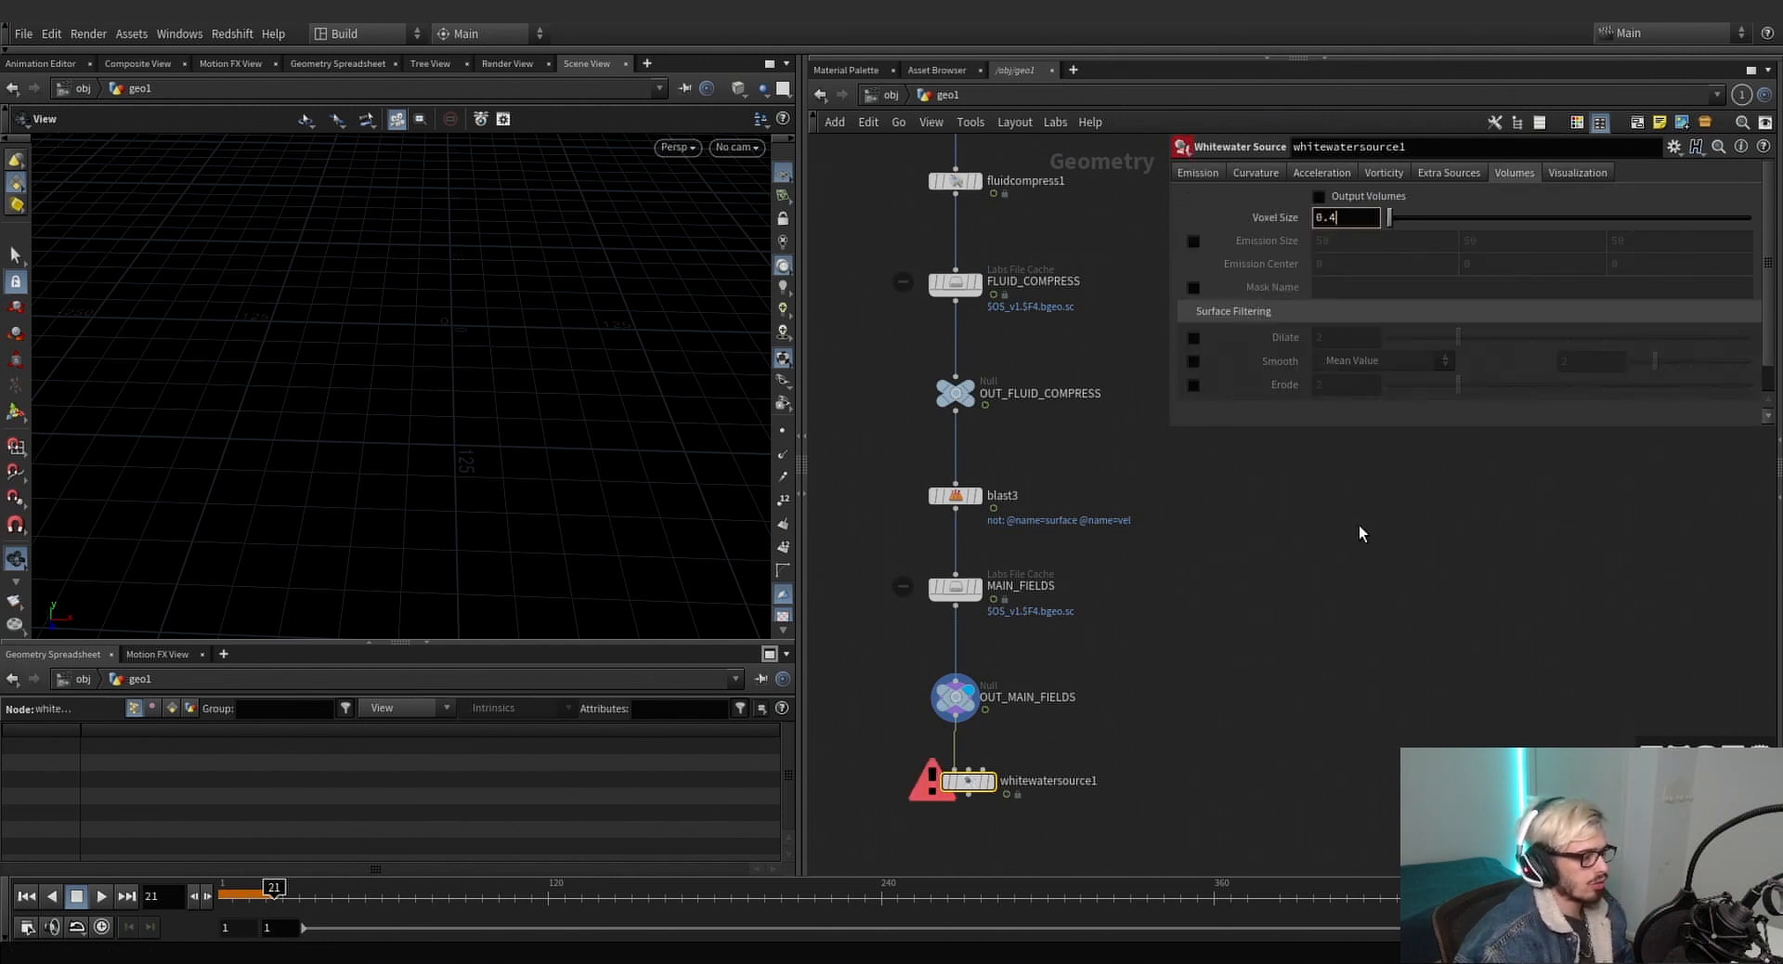
key(Return)
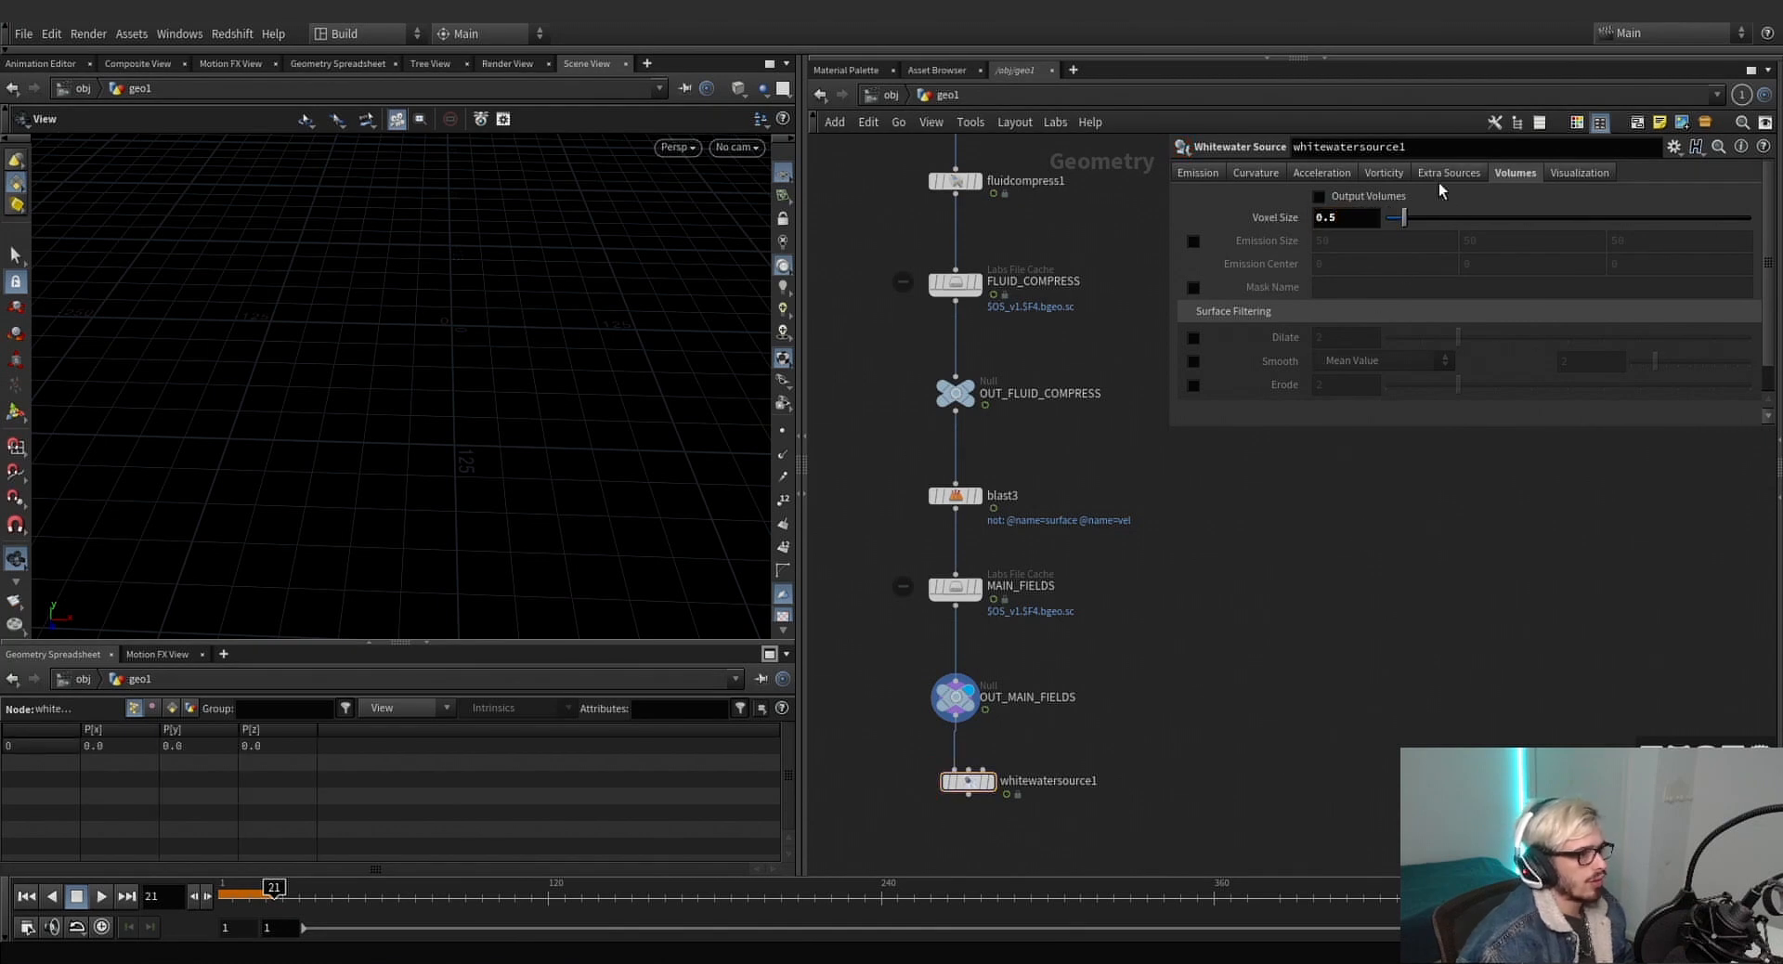
Adjust the whitewatersource1 acceleration and curvature emission settings, enable Emit from Vorticity with a range of 1 to 3, and display the node.
click(1380, 172)
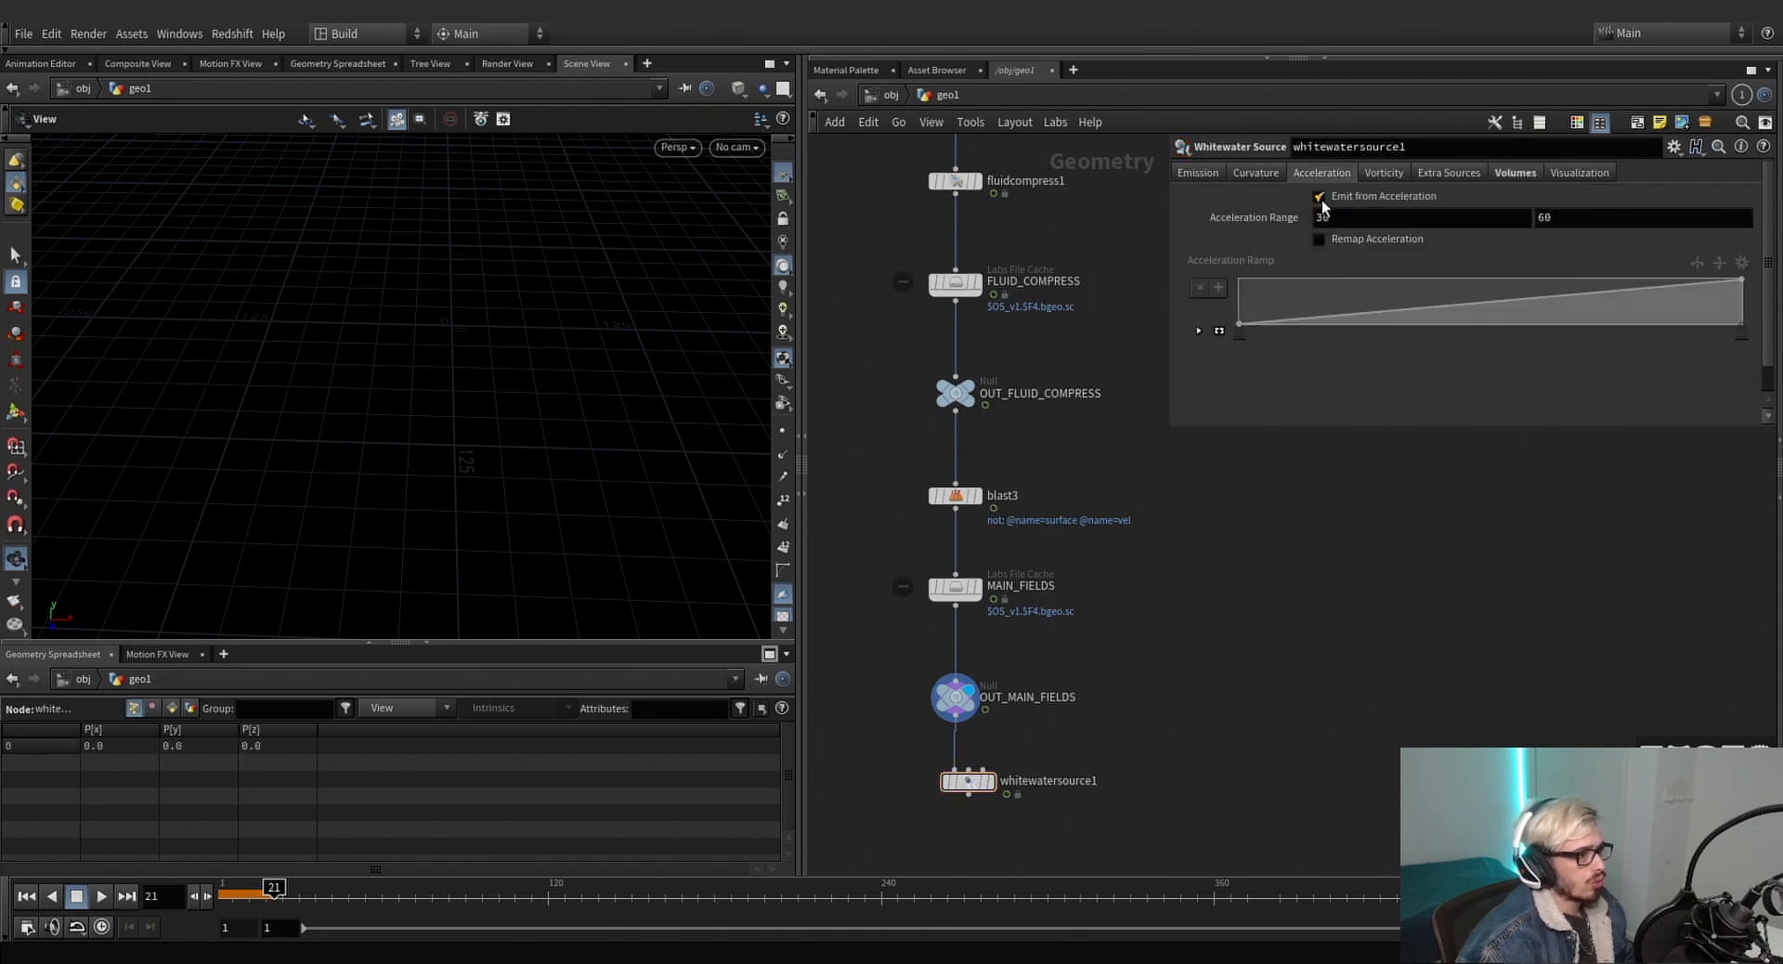
click(1256, 173)
click(1376, 173)
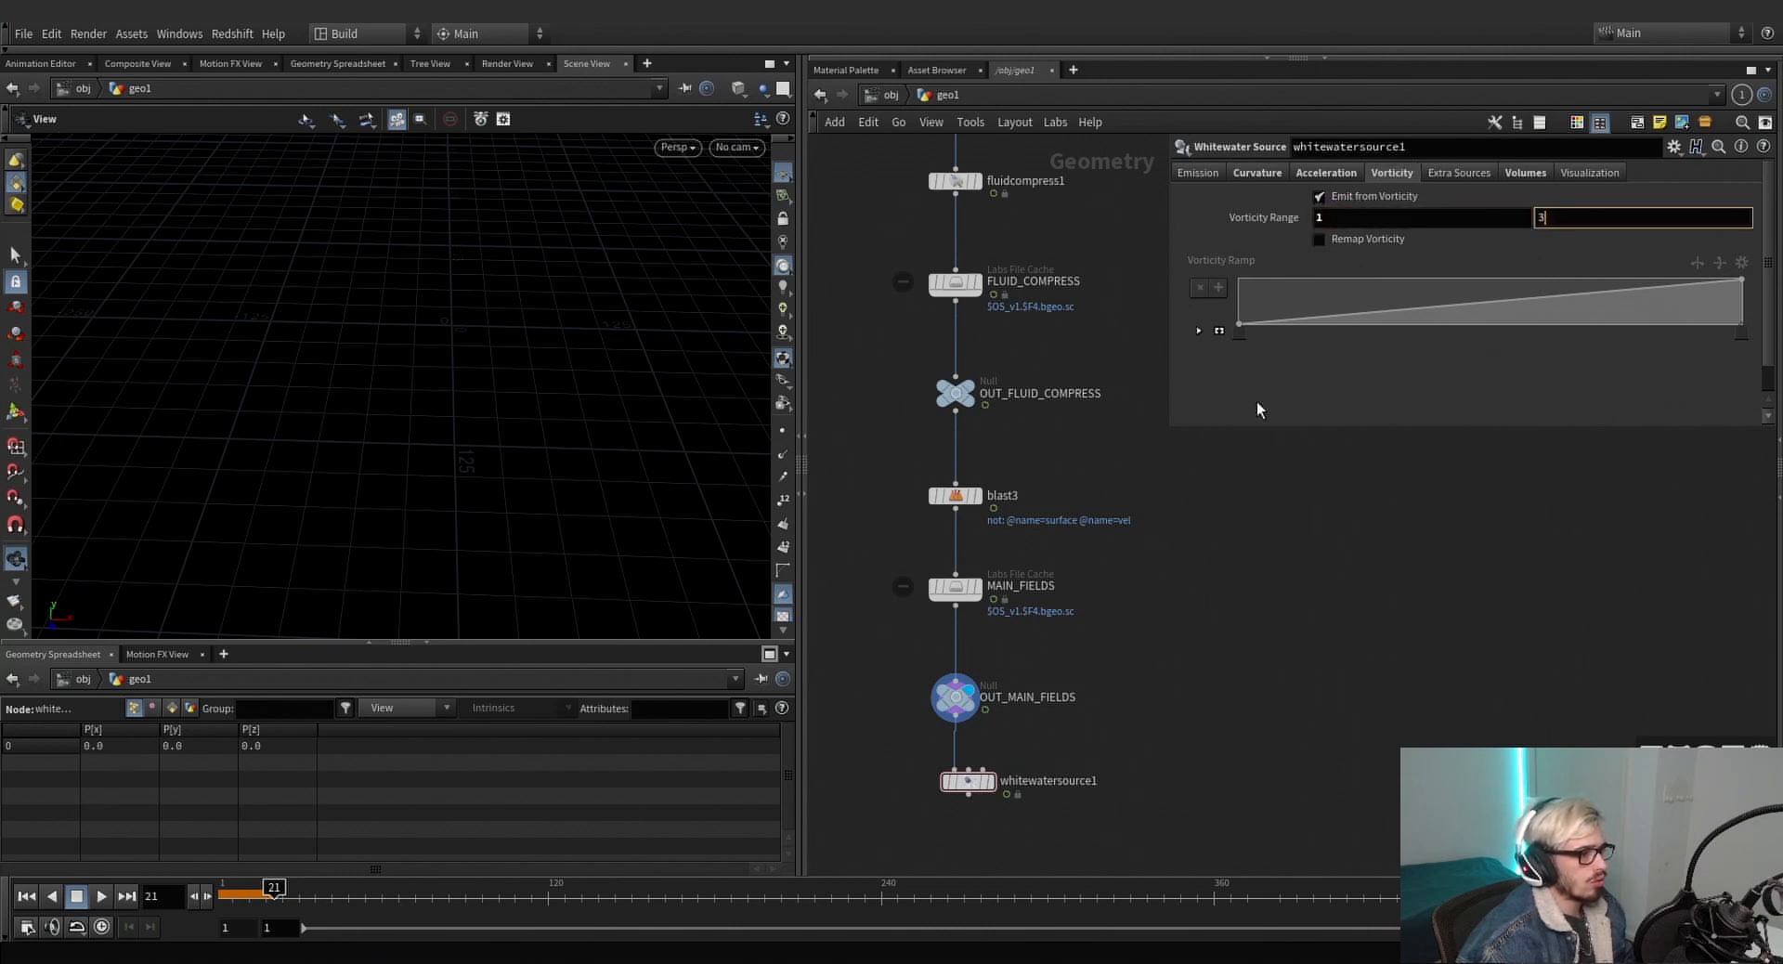
click(997, 791)
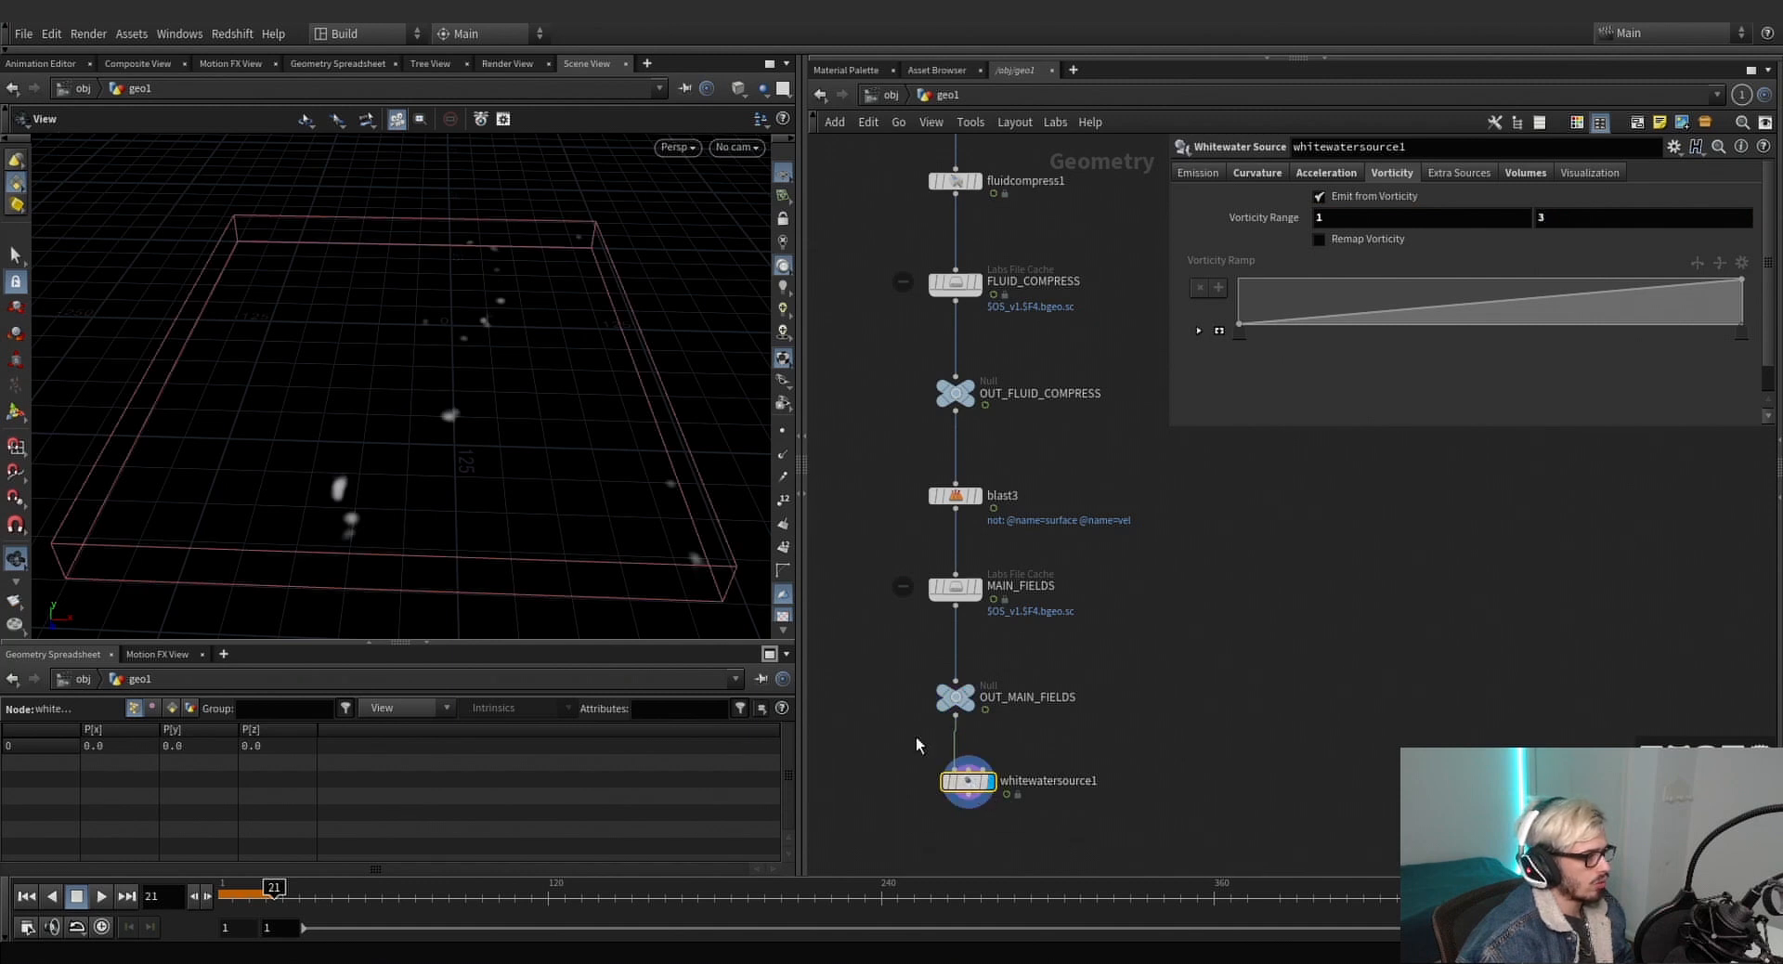
Check the whitewatersource1 node information for its emission volume and set the Voxel Size to 0.24.
scroll(981, 412, down, 3)
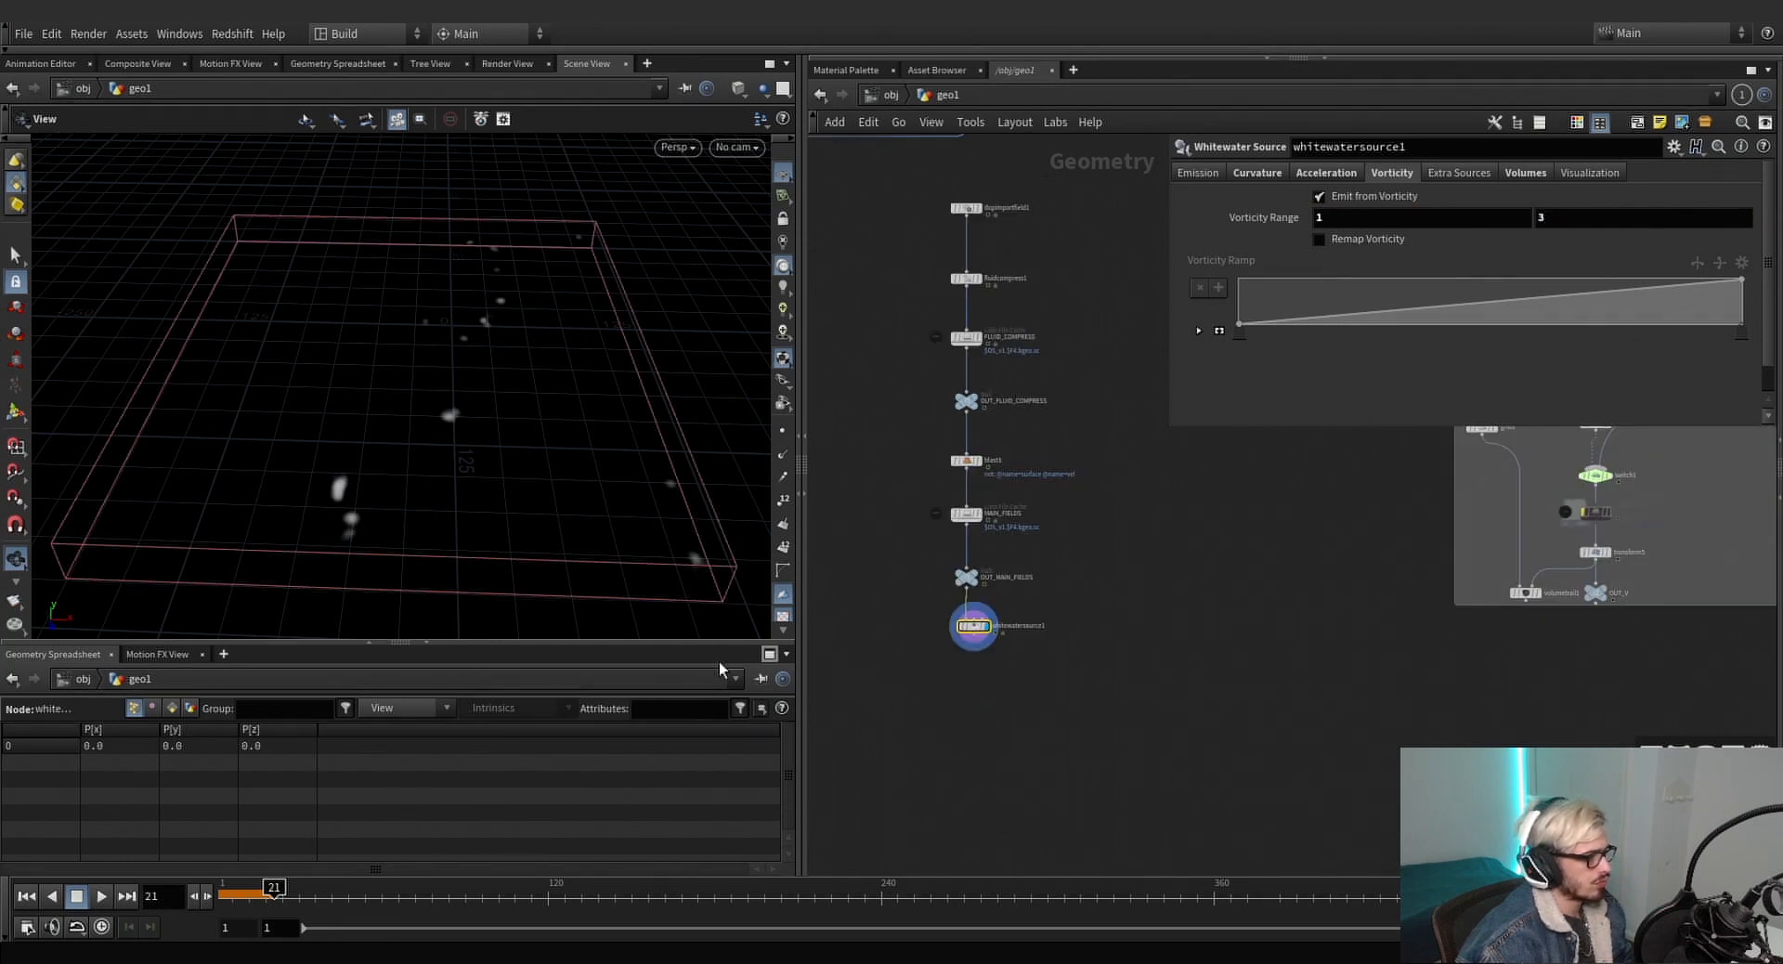
alt+drag(506, 534, 378, 430)
middle_click(978, 628)
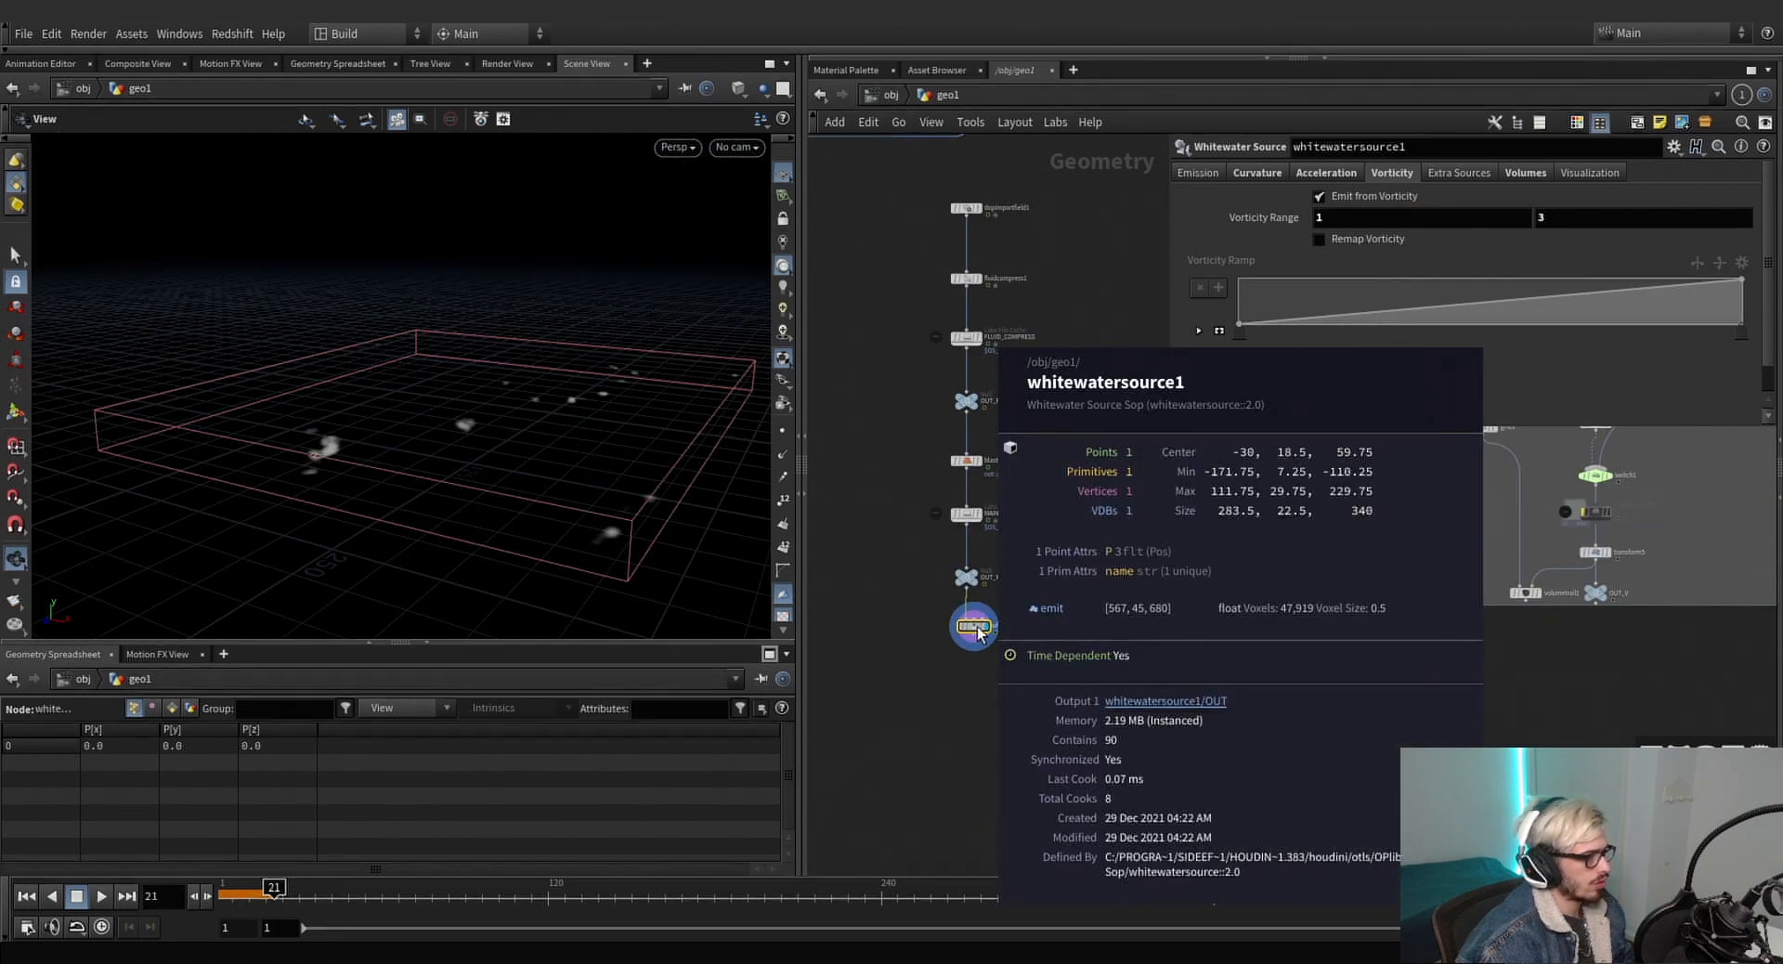
drag(975, 629, 966, 663)
click(1511, 178)
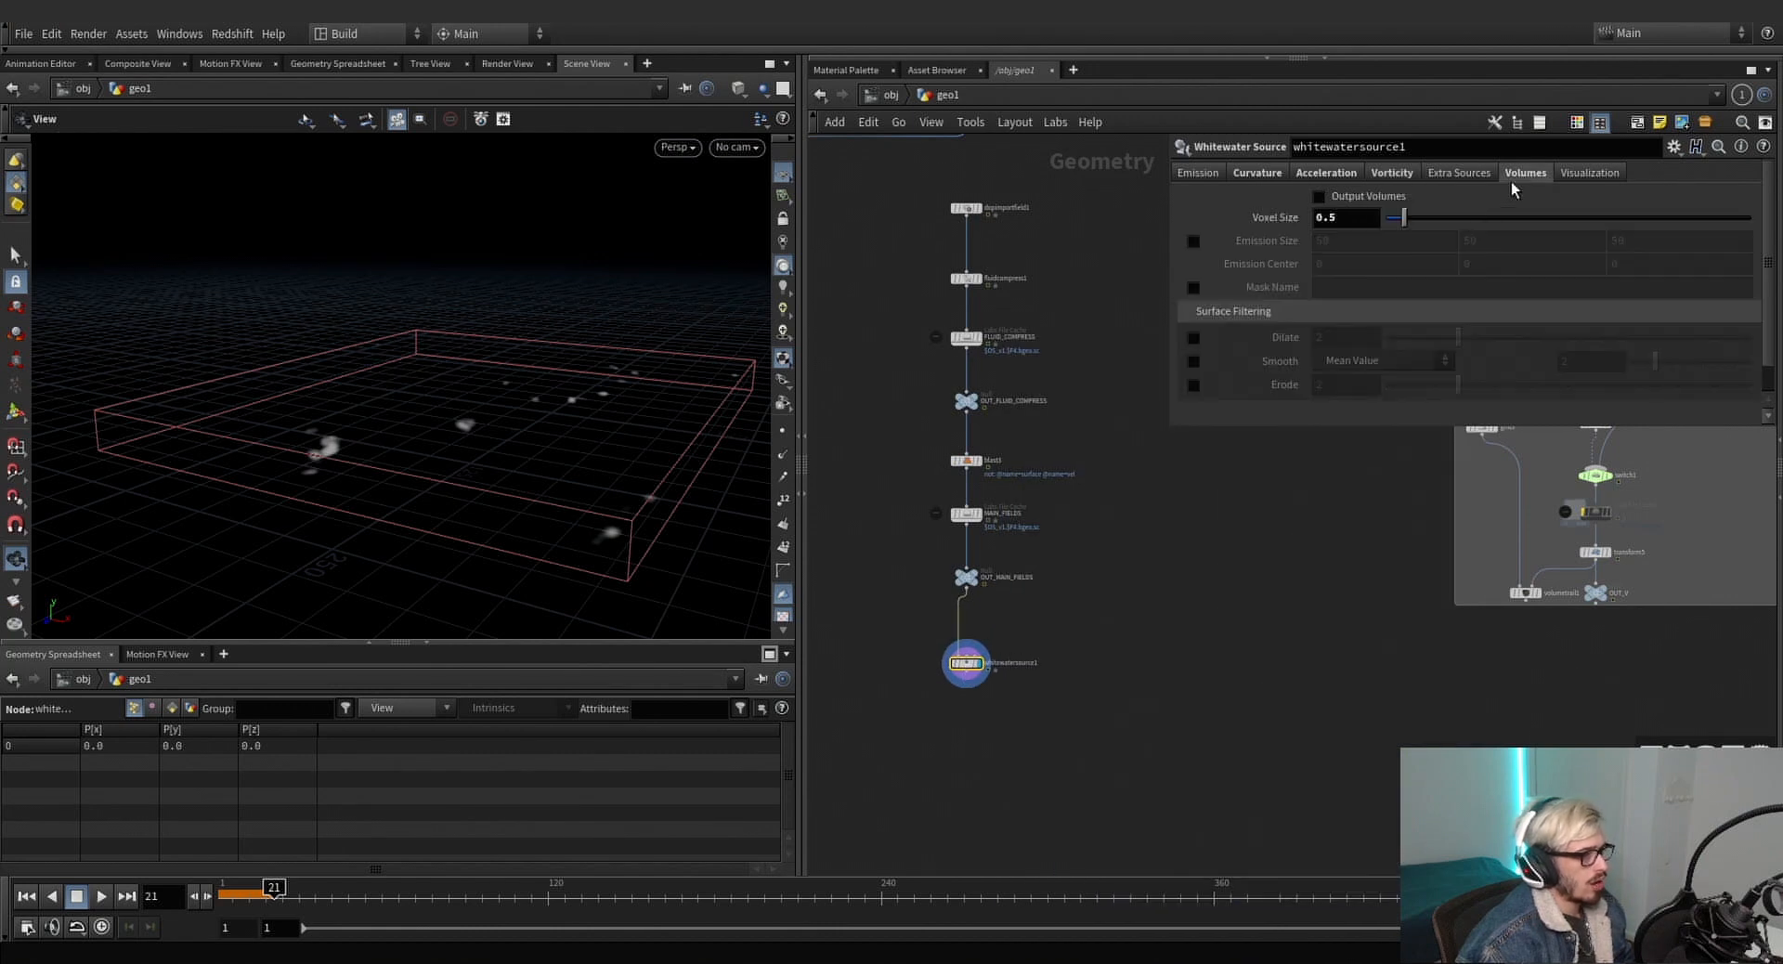
double_click(1356, 217)
text(0.24)
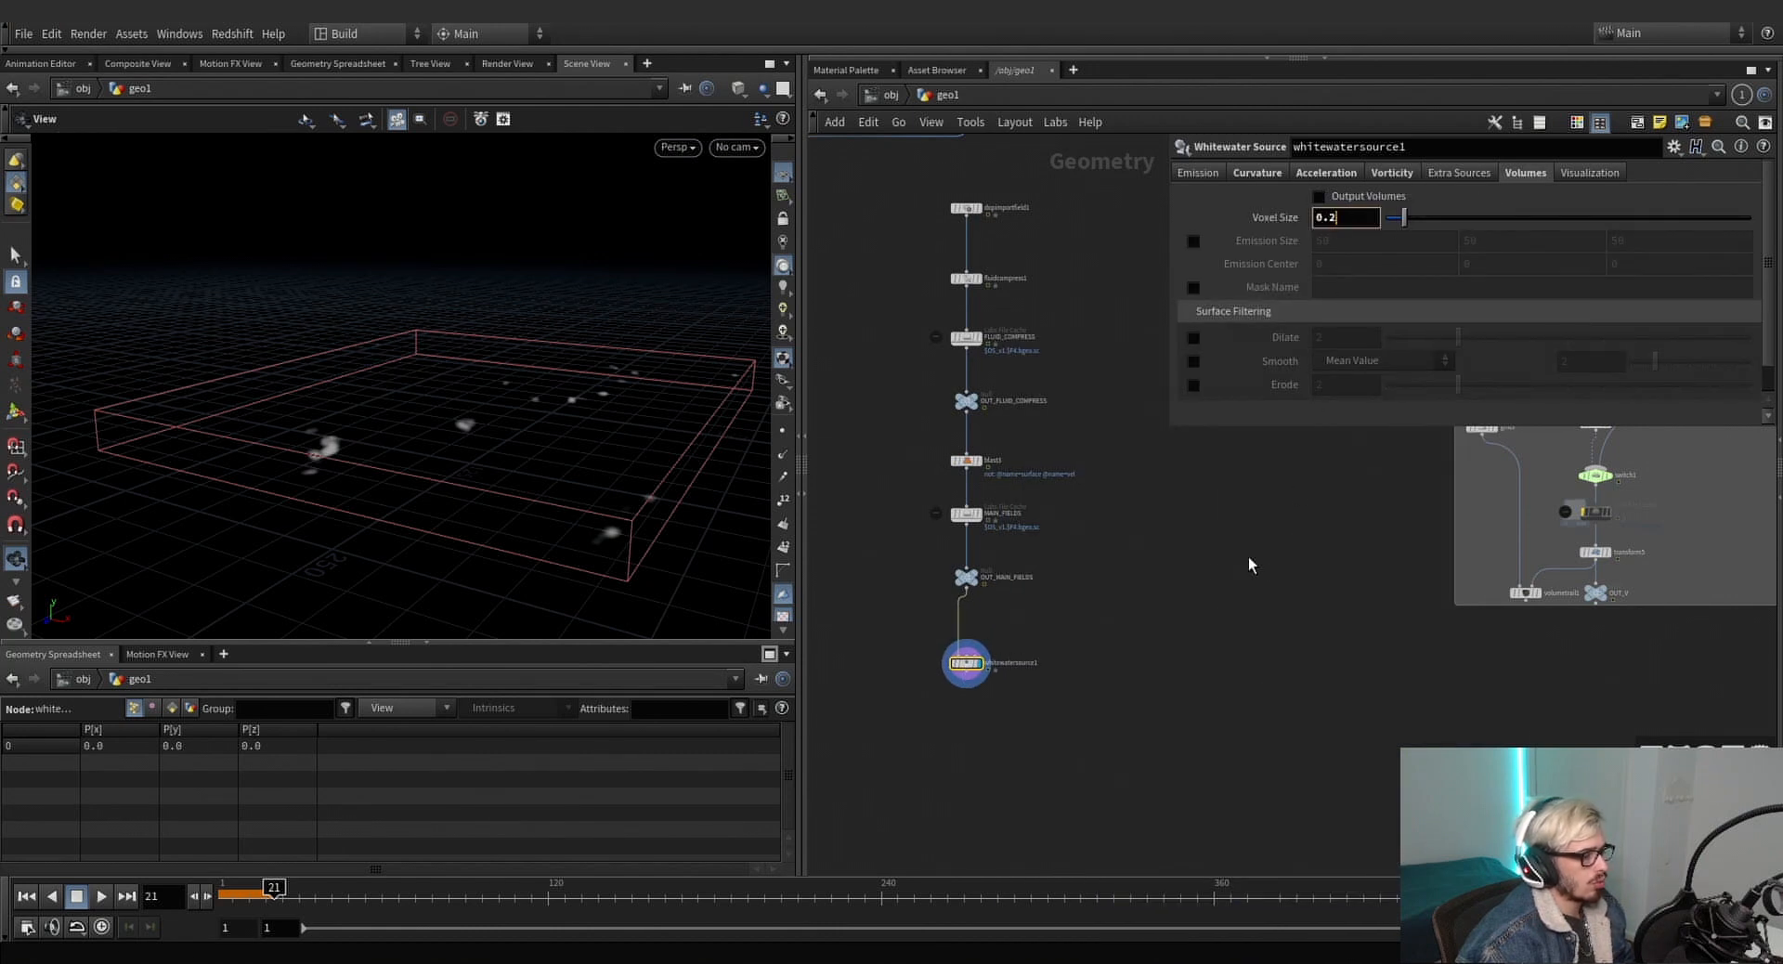
Go to frame 120 and display dopimportfield1 to view the fluid particles inside the box1 bounds.
click(549, 909)
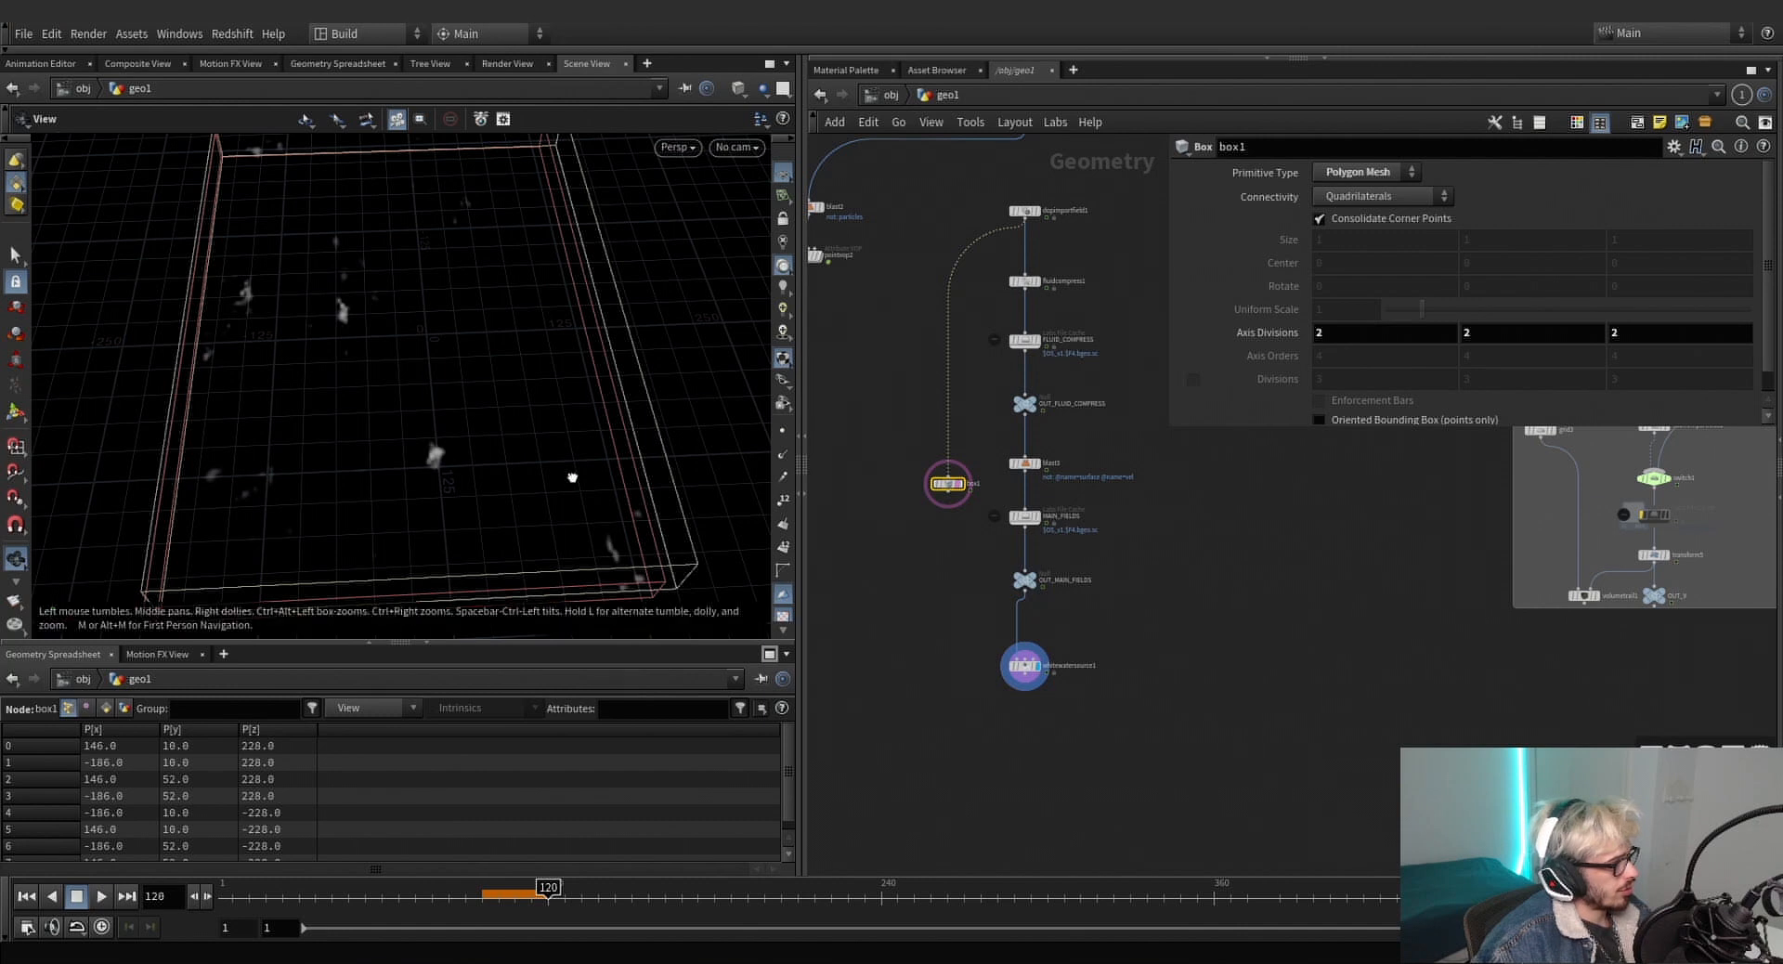
drag(572, 477, 577, 418)
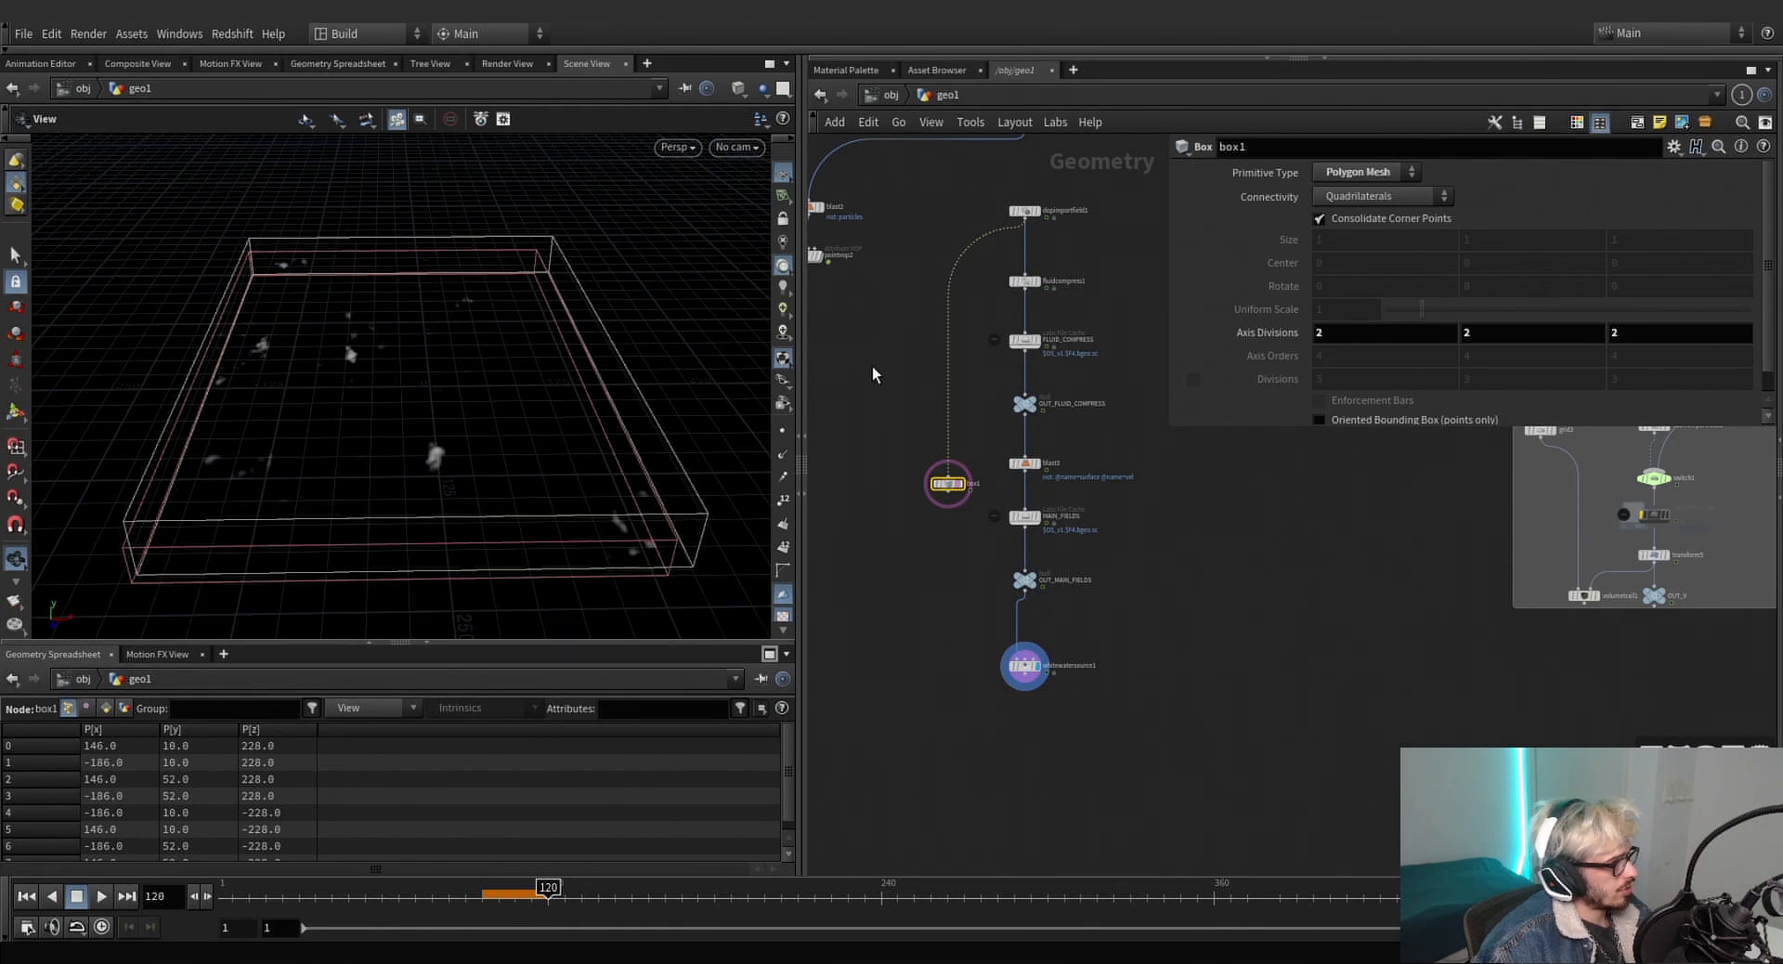
middle_drag(928, 338, 907, 545)
scroll(907, 545, down, 3)
scroll(965, 492, up, 3)
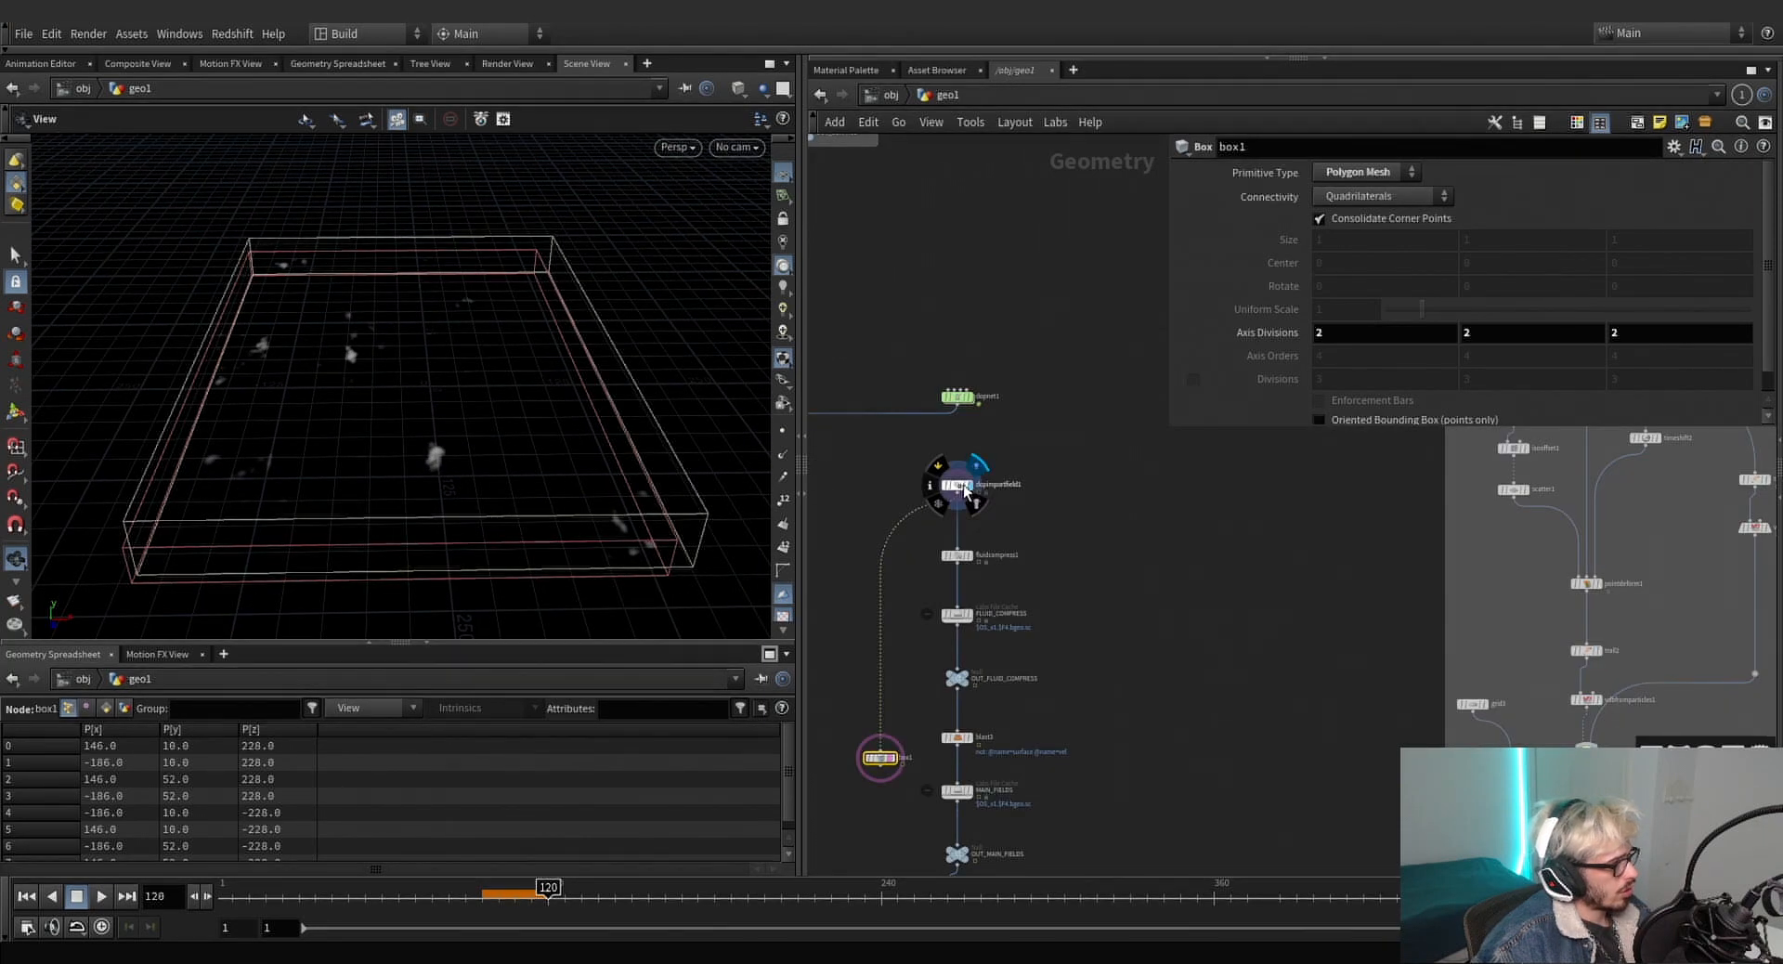
click(976, 473)
click(959, 486)
Display whitewatersource1 again and examine its emission volume against the box1 bounds from a low side angle.
middle_drag(1077, 599, 1057, 369)
scroll(947, 718, up, 3)
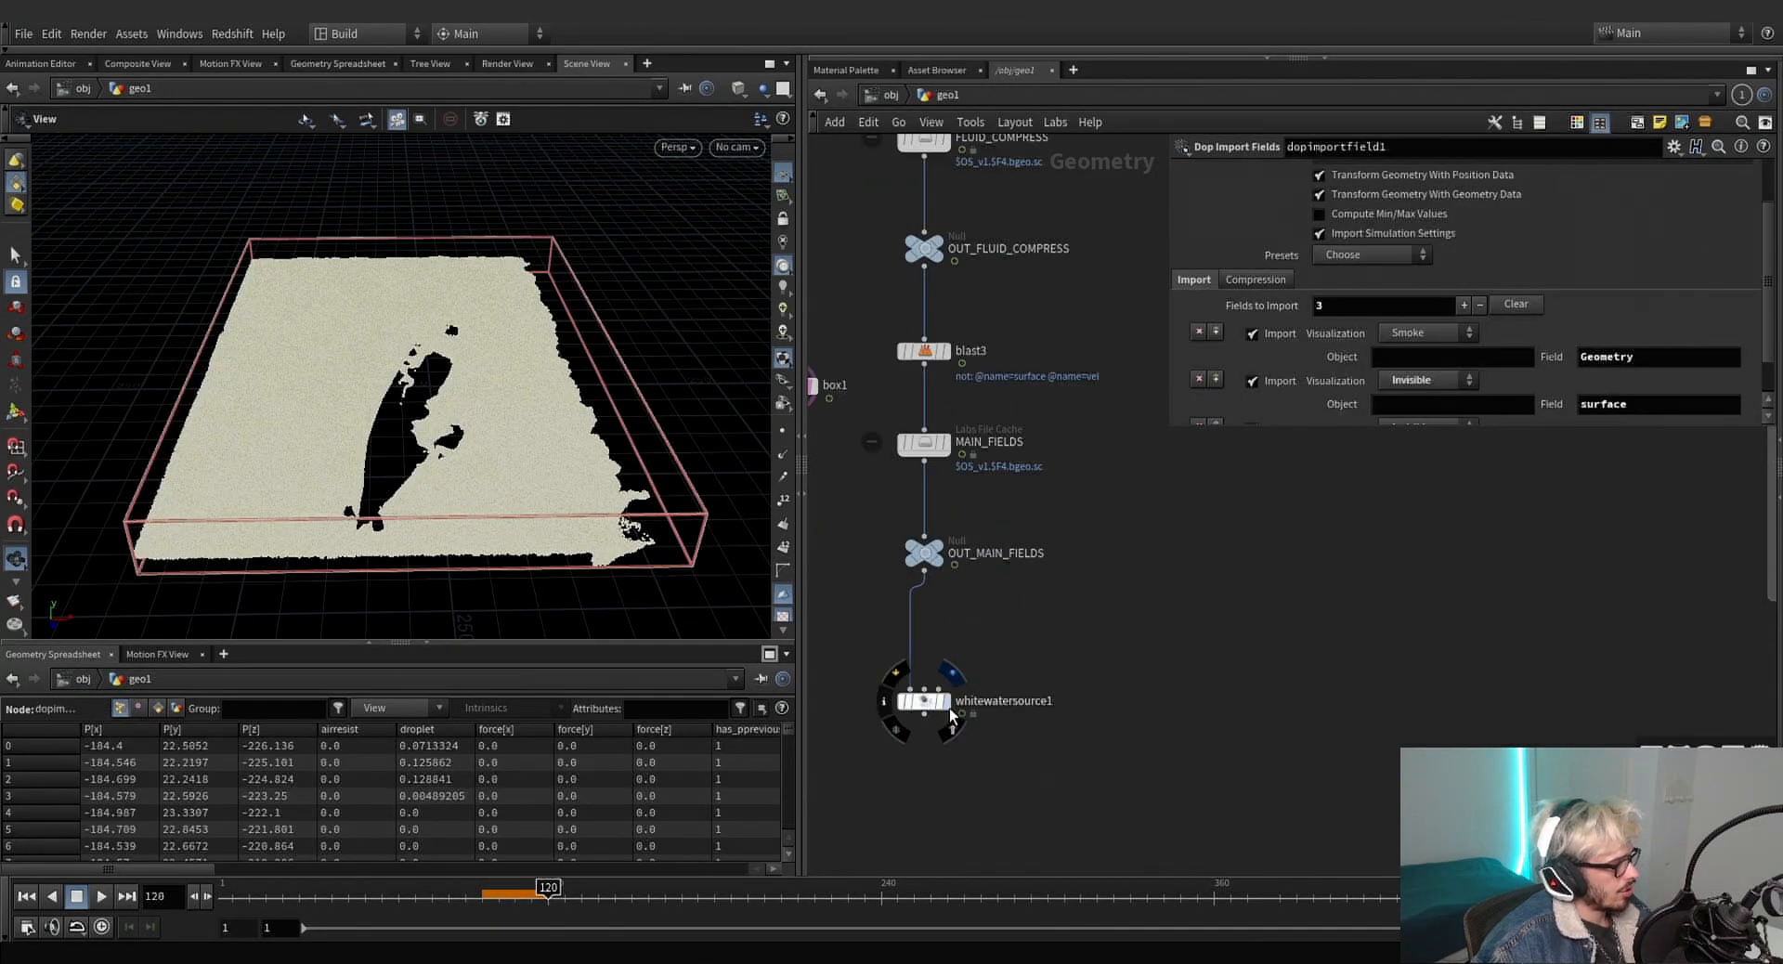
click(948, 713)
drag(542, 457, 434, 436)
middle_drag(828, 481, 917, 533)
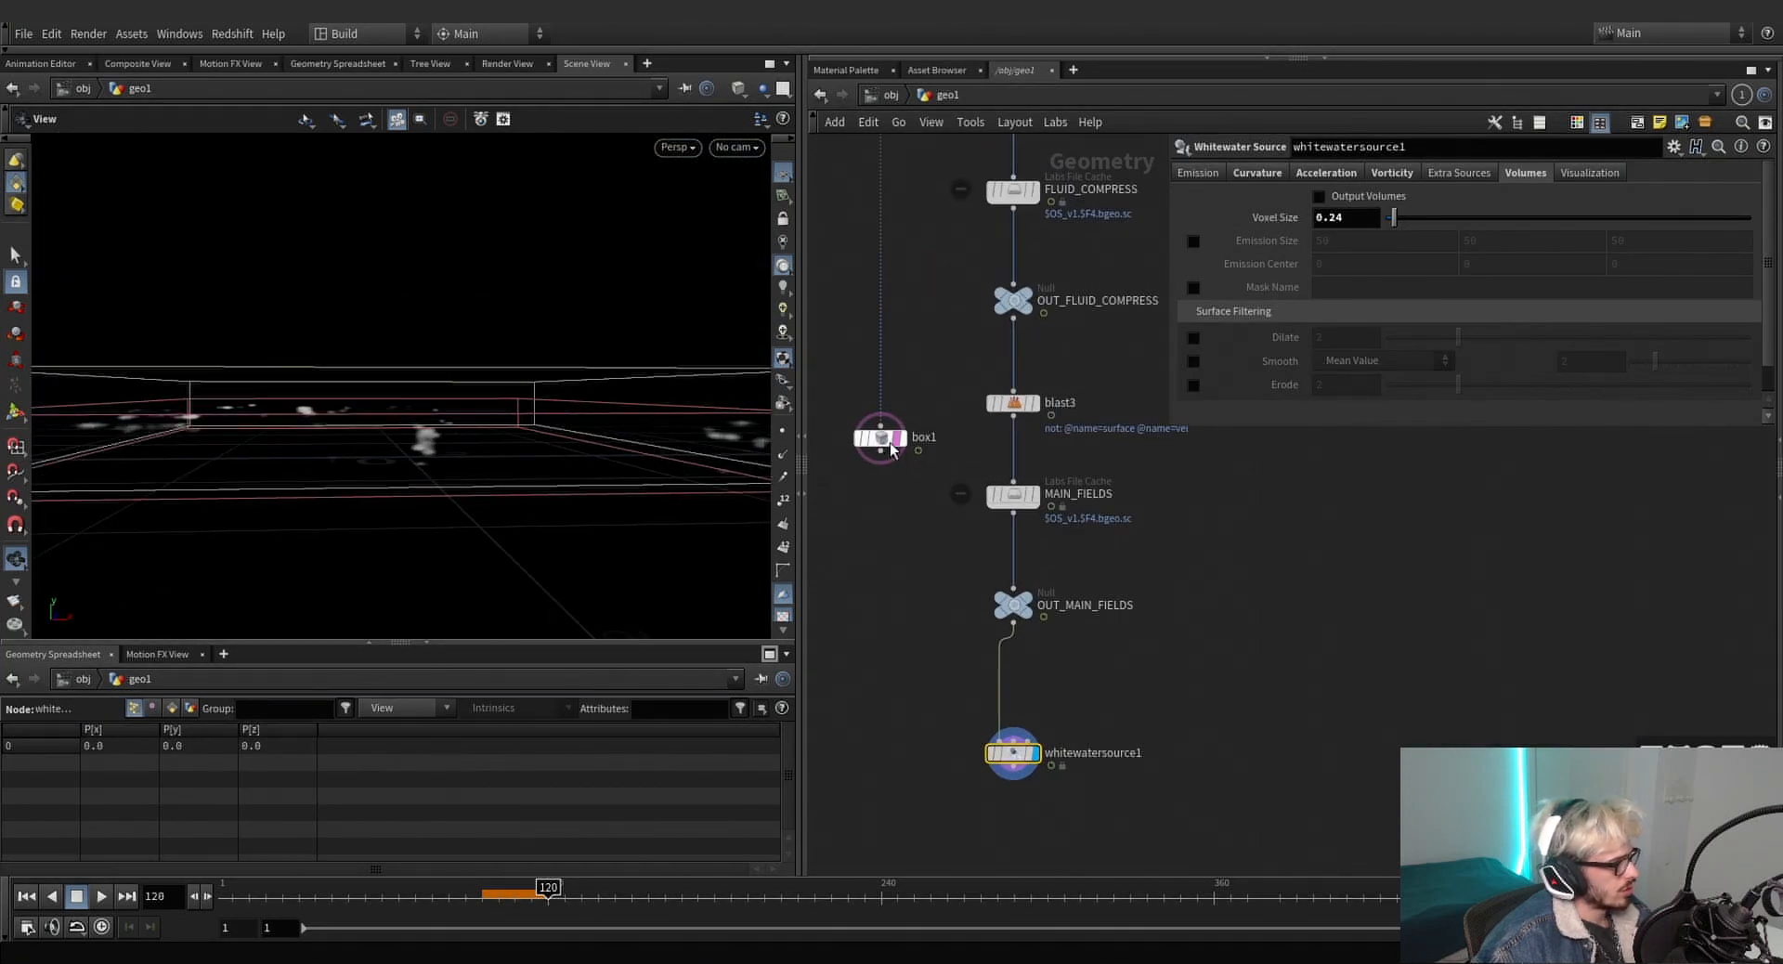
drag(882, 429, 862, 489)
Check the whitewatersource1 node information at Voxel Size 0.15 and change the Voxel Size to 0.25.
middle_click(1021, 754)
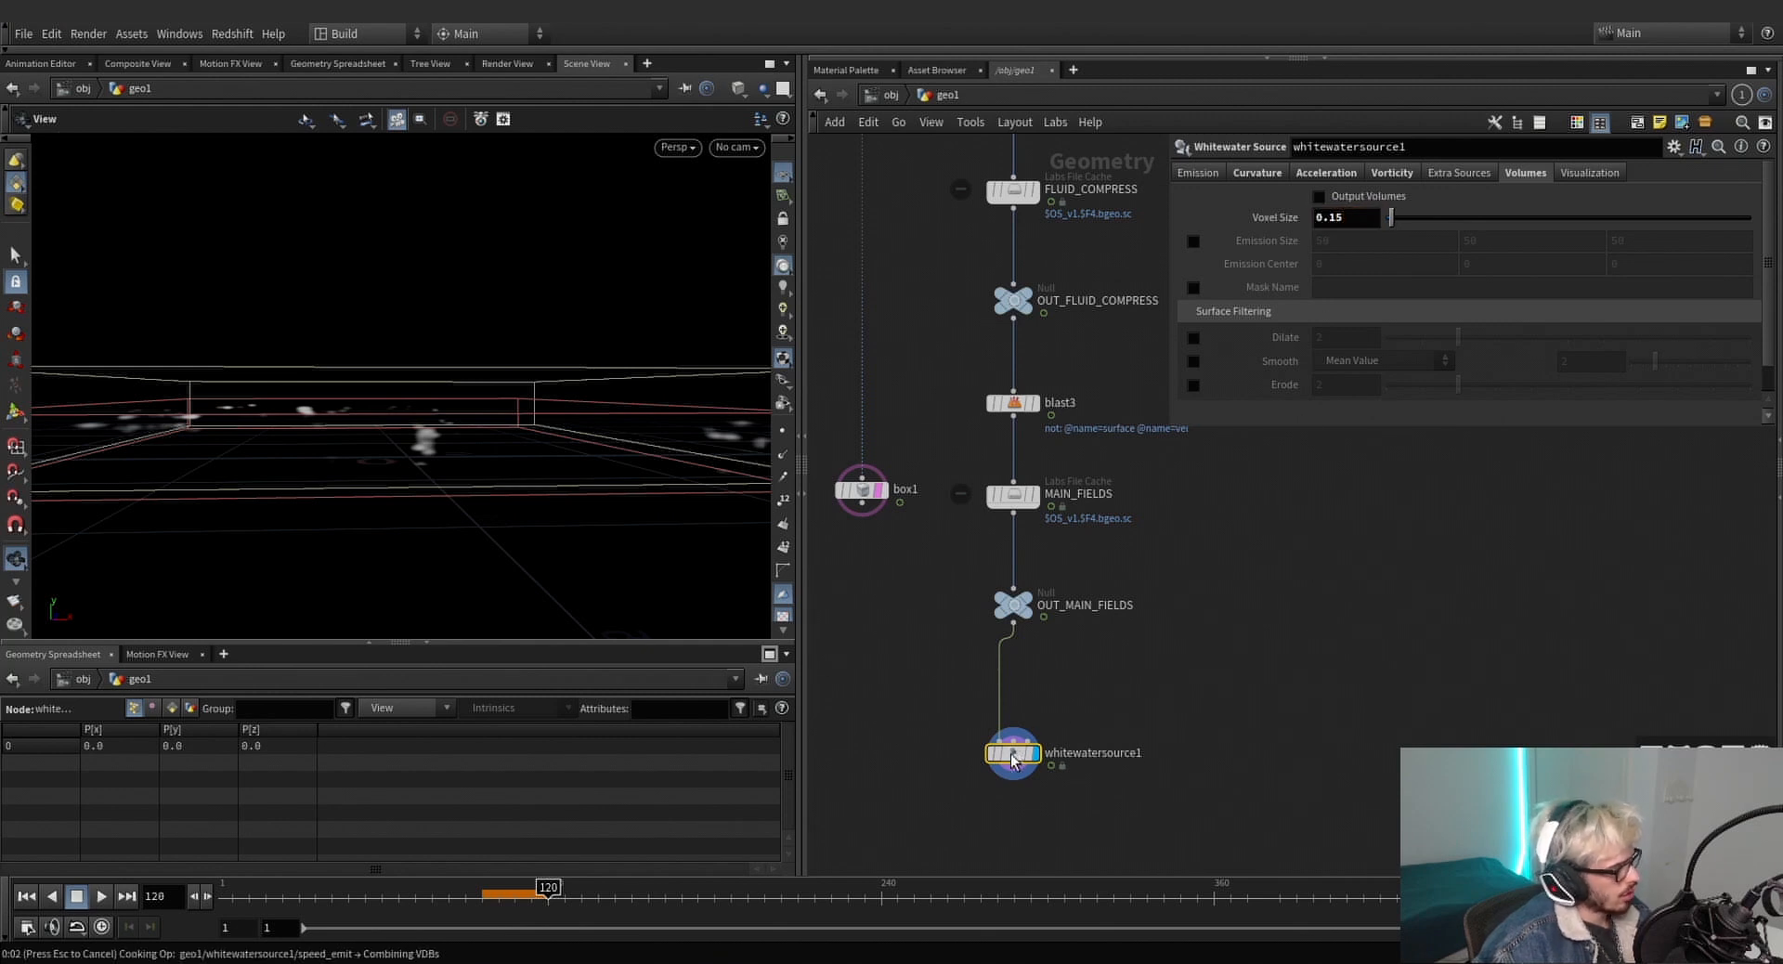
mouse_move(1012, 763)
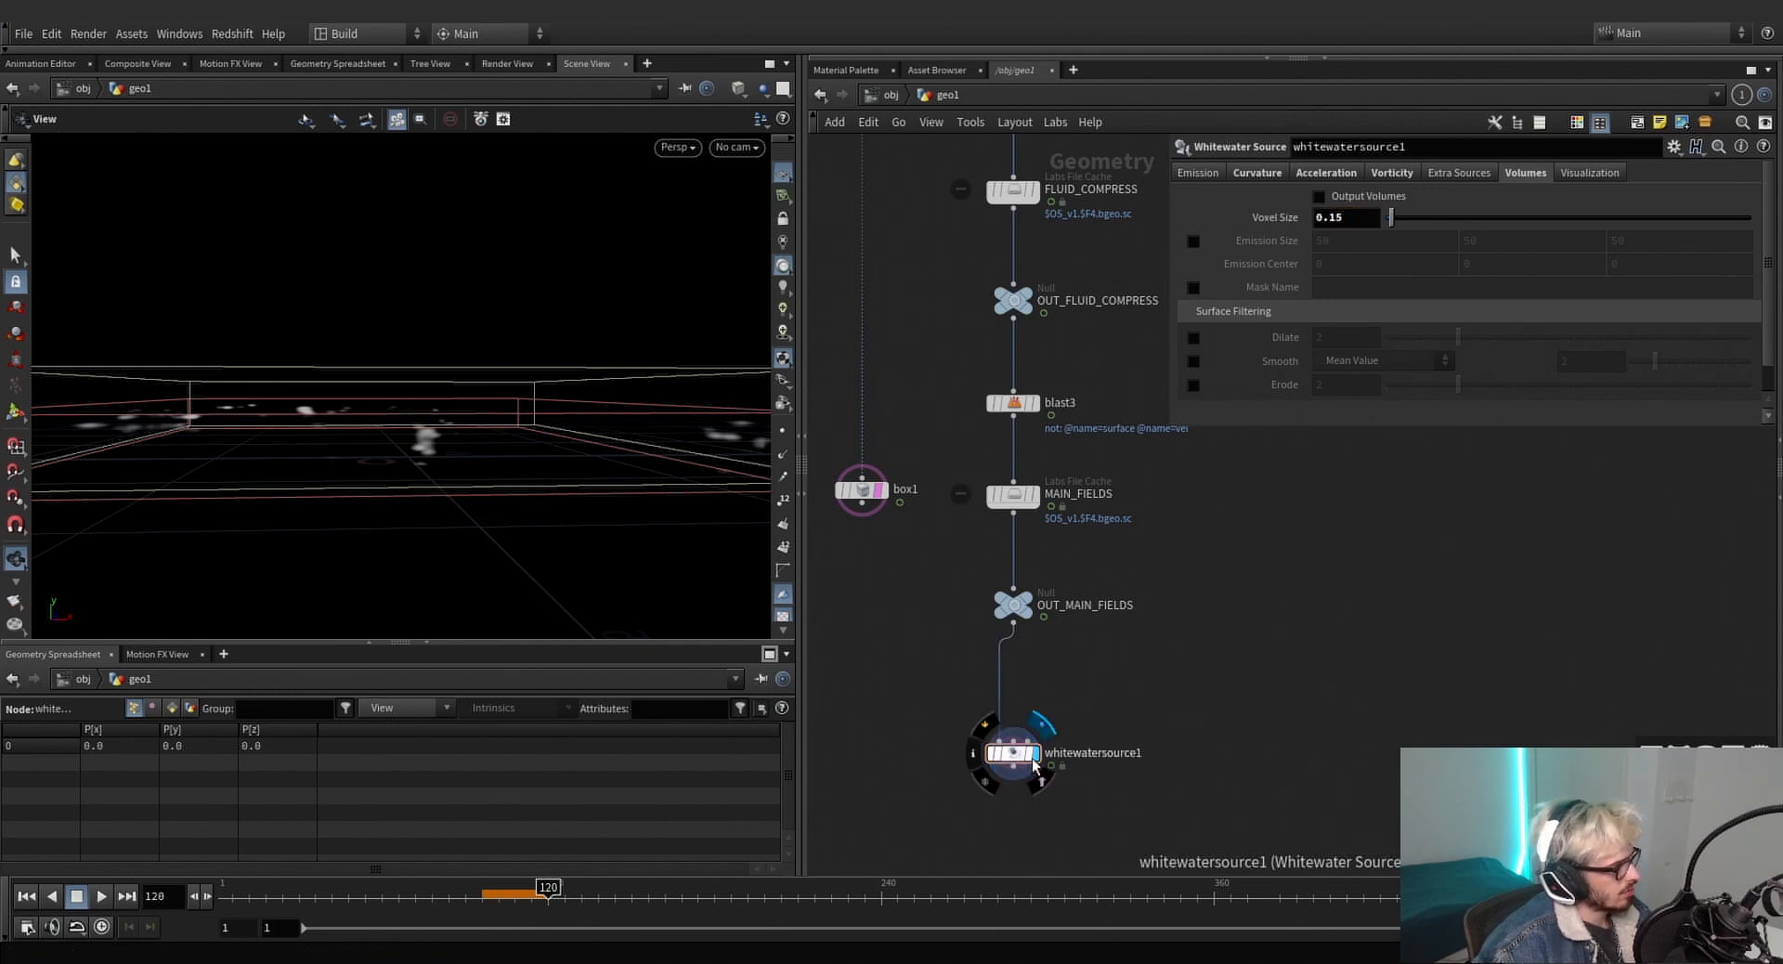
middle_click(1019, 763)
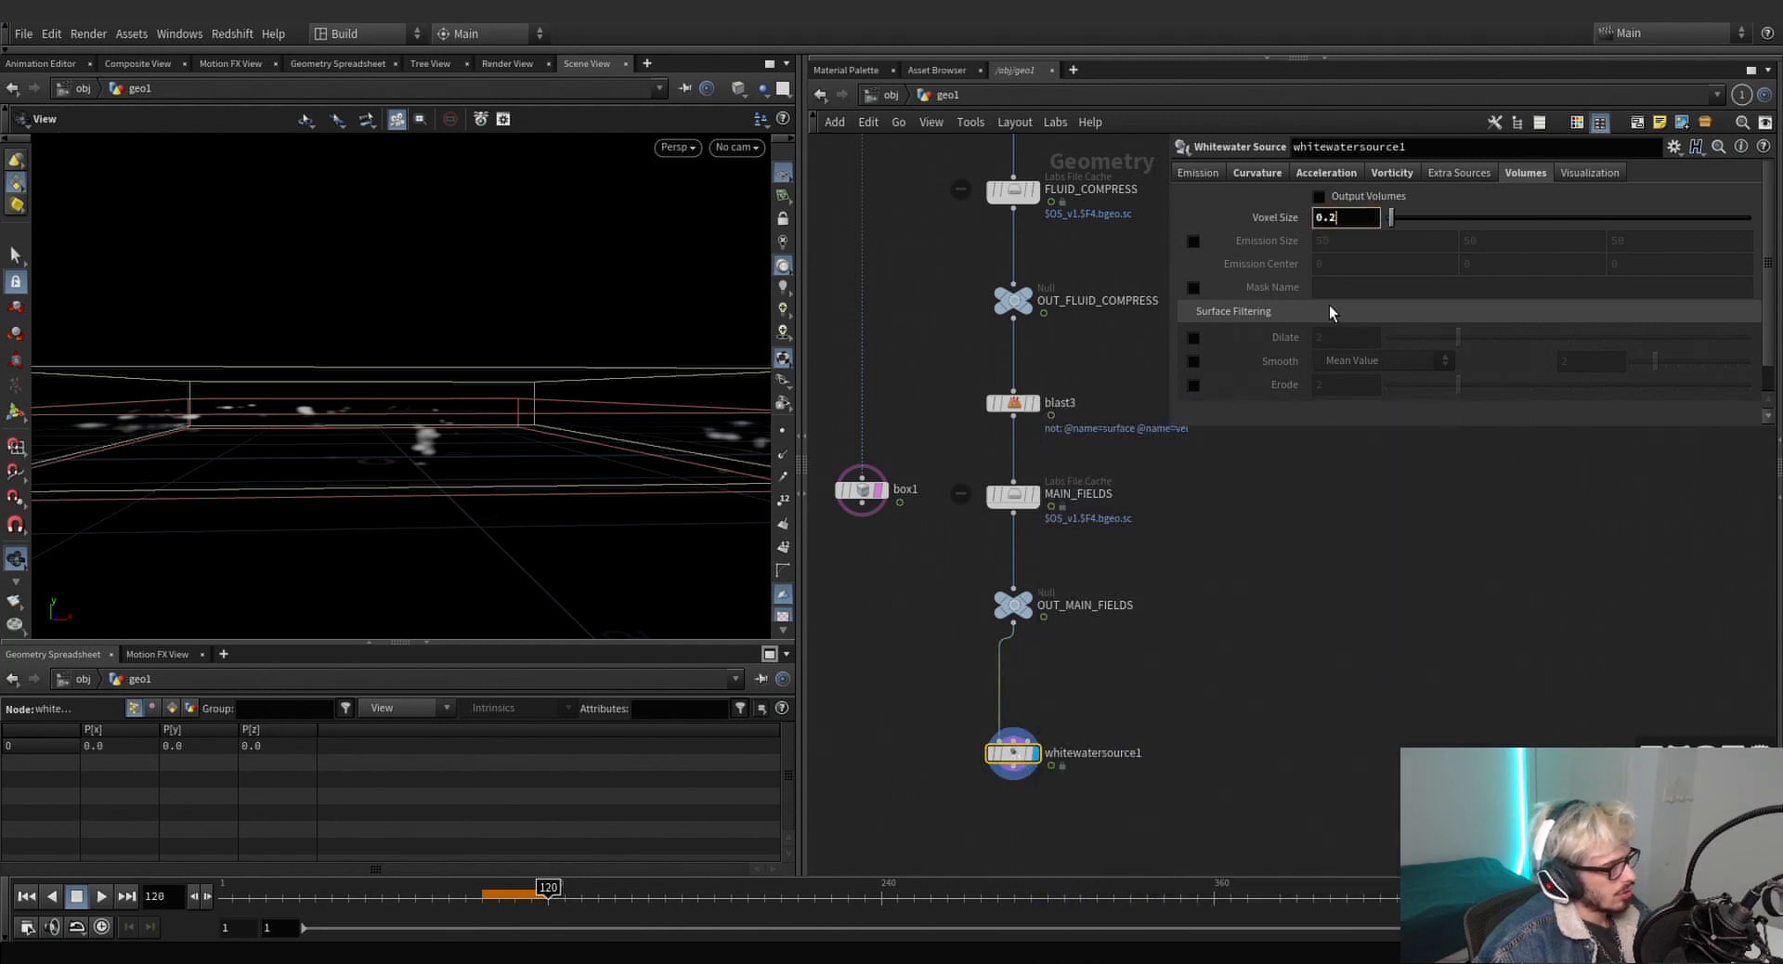
drag(422, 447, 525, 497)
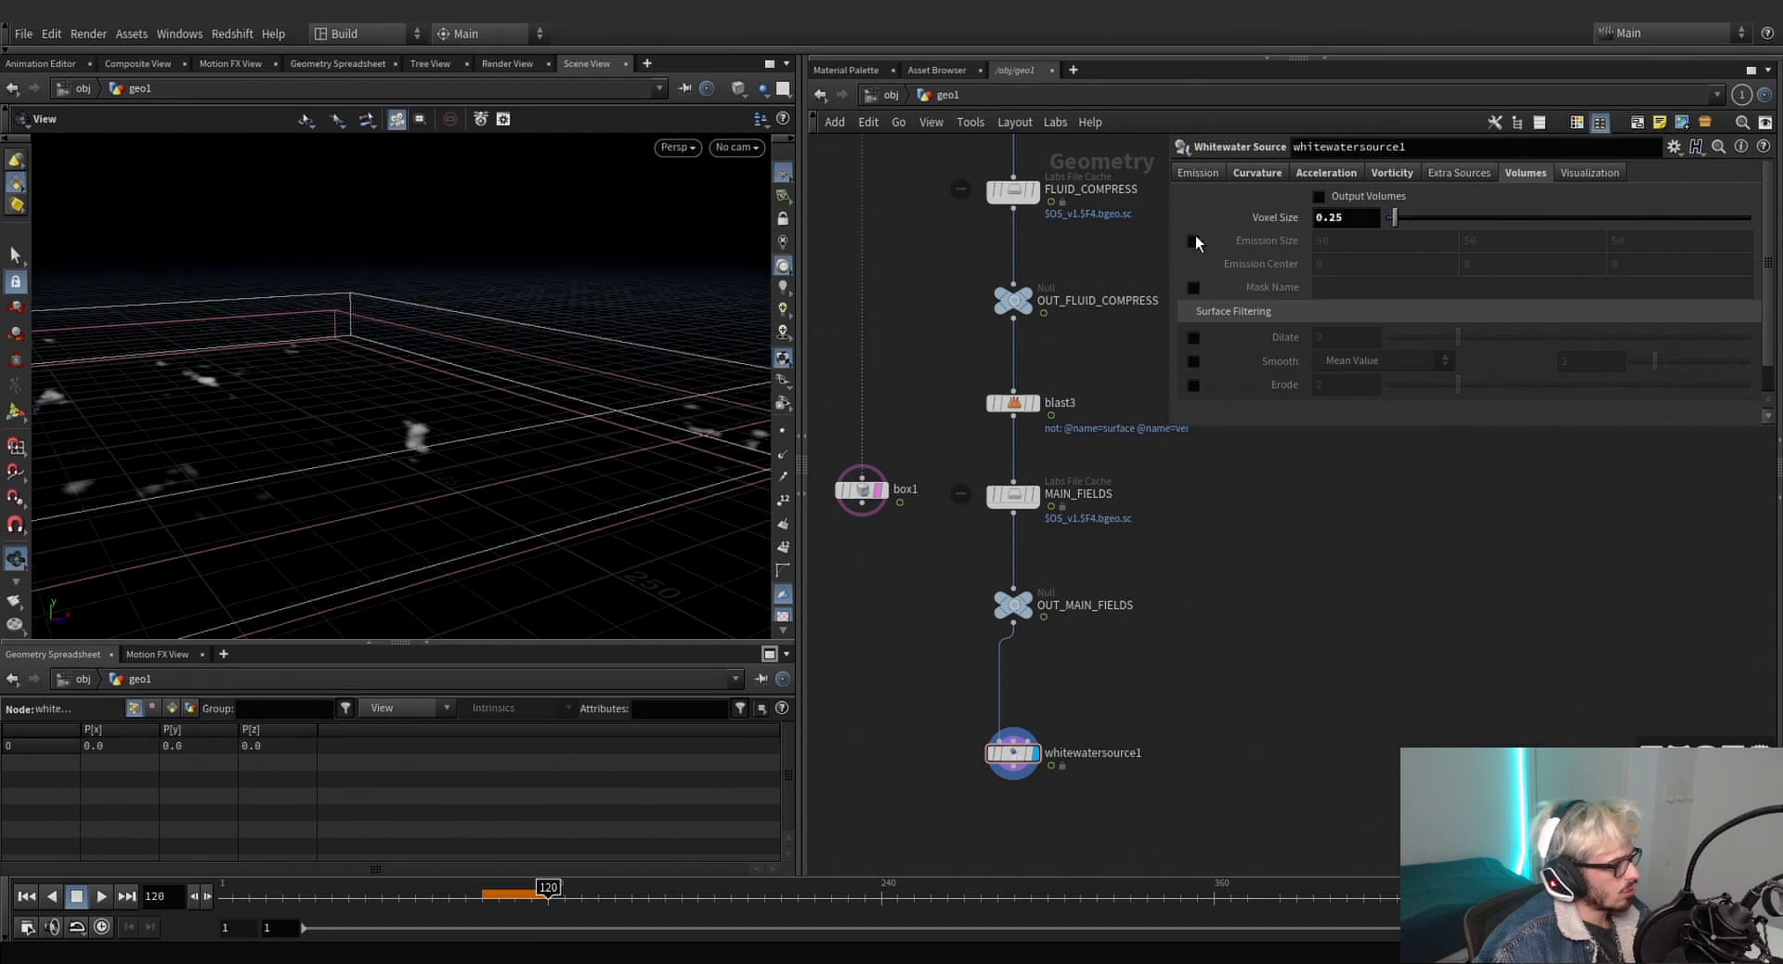
click(1390, 175)
click(1507, 172)
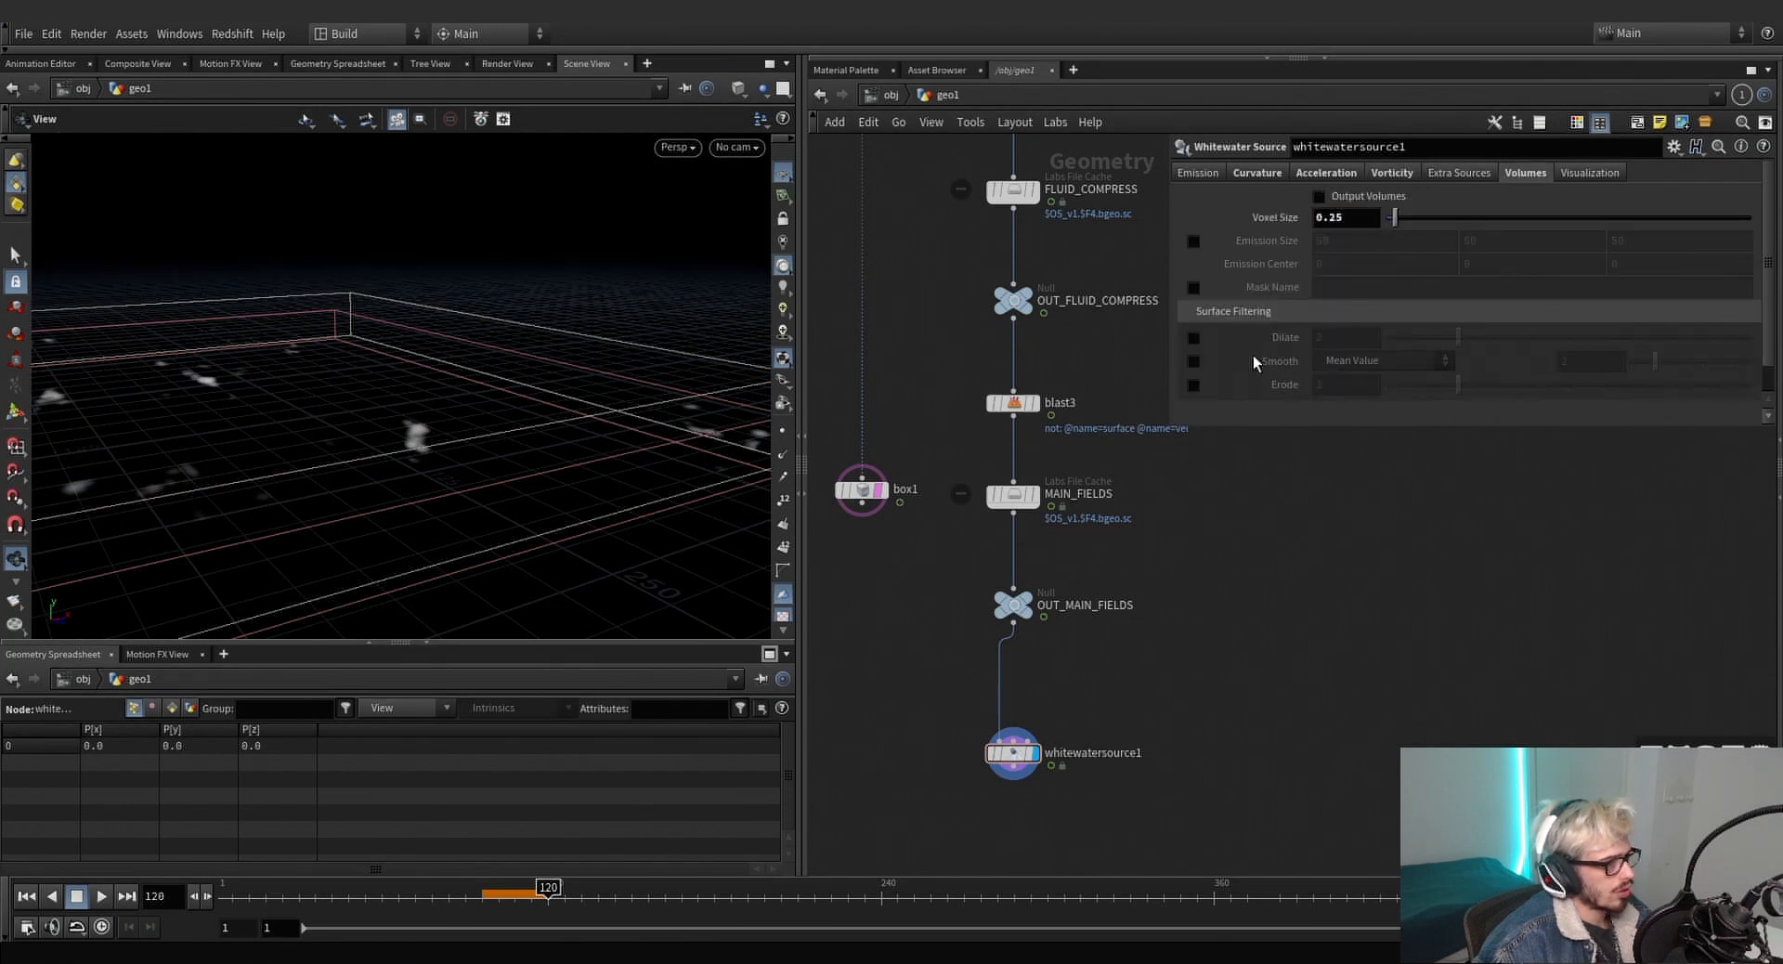
Duplicate the MAIN_FIELDS file cache, connect the copy below whitewatersource1, and rename it ww_source.
middle_drag(1077, 743, 1096, 577)
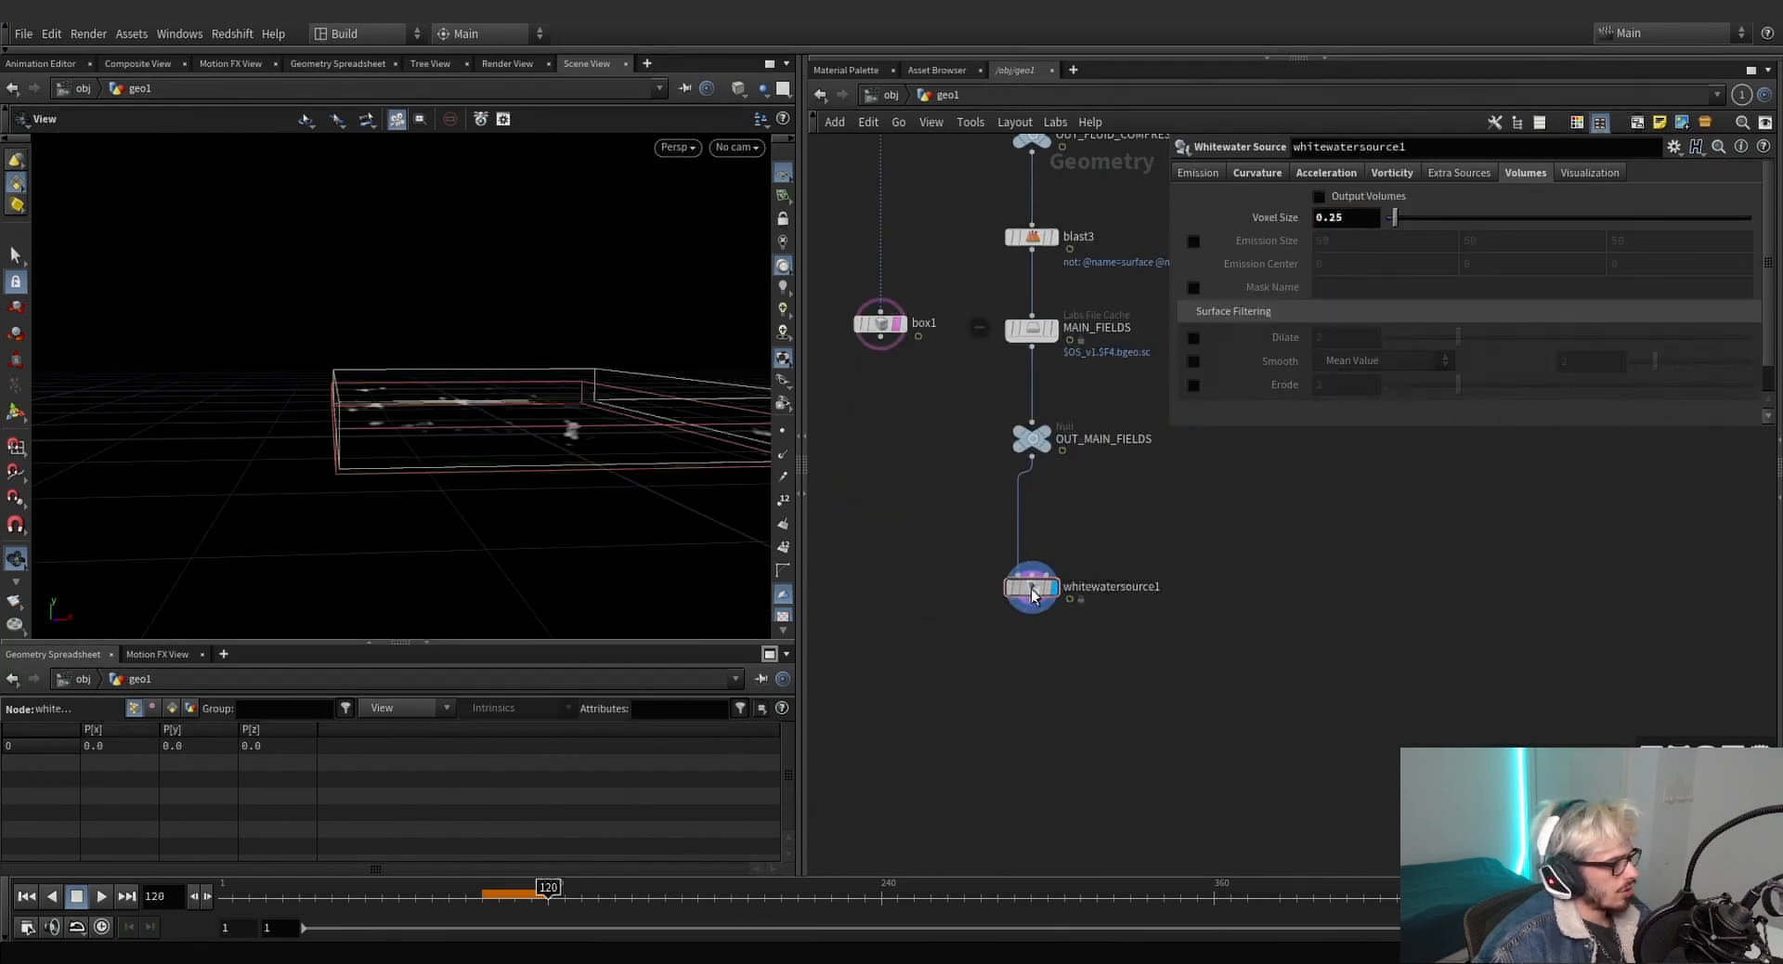
drag(1037, 590, 1037, 566)
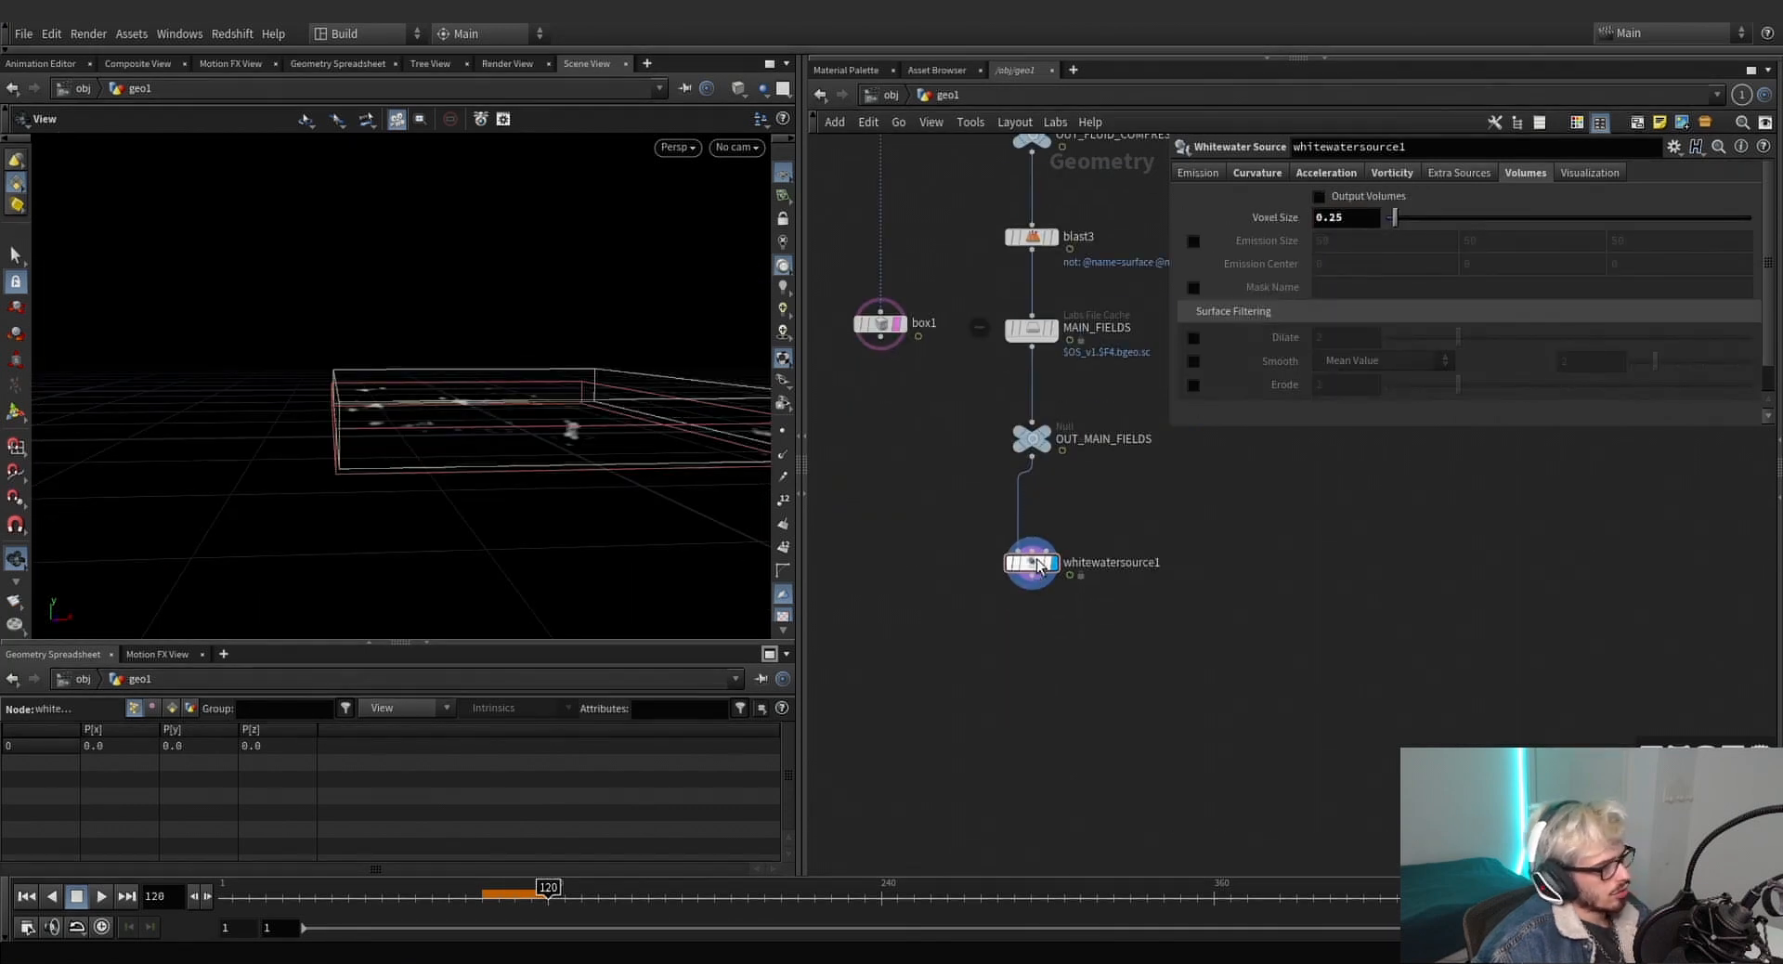
alt+drag(1033, 333, 1034, 661)
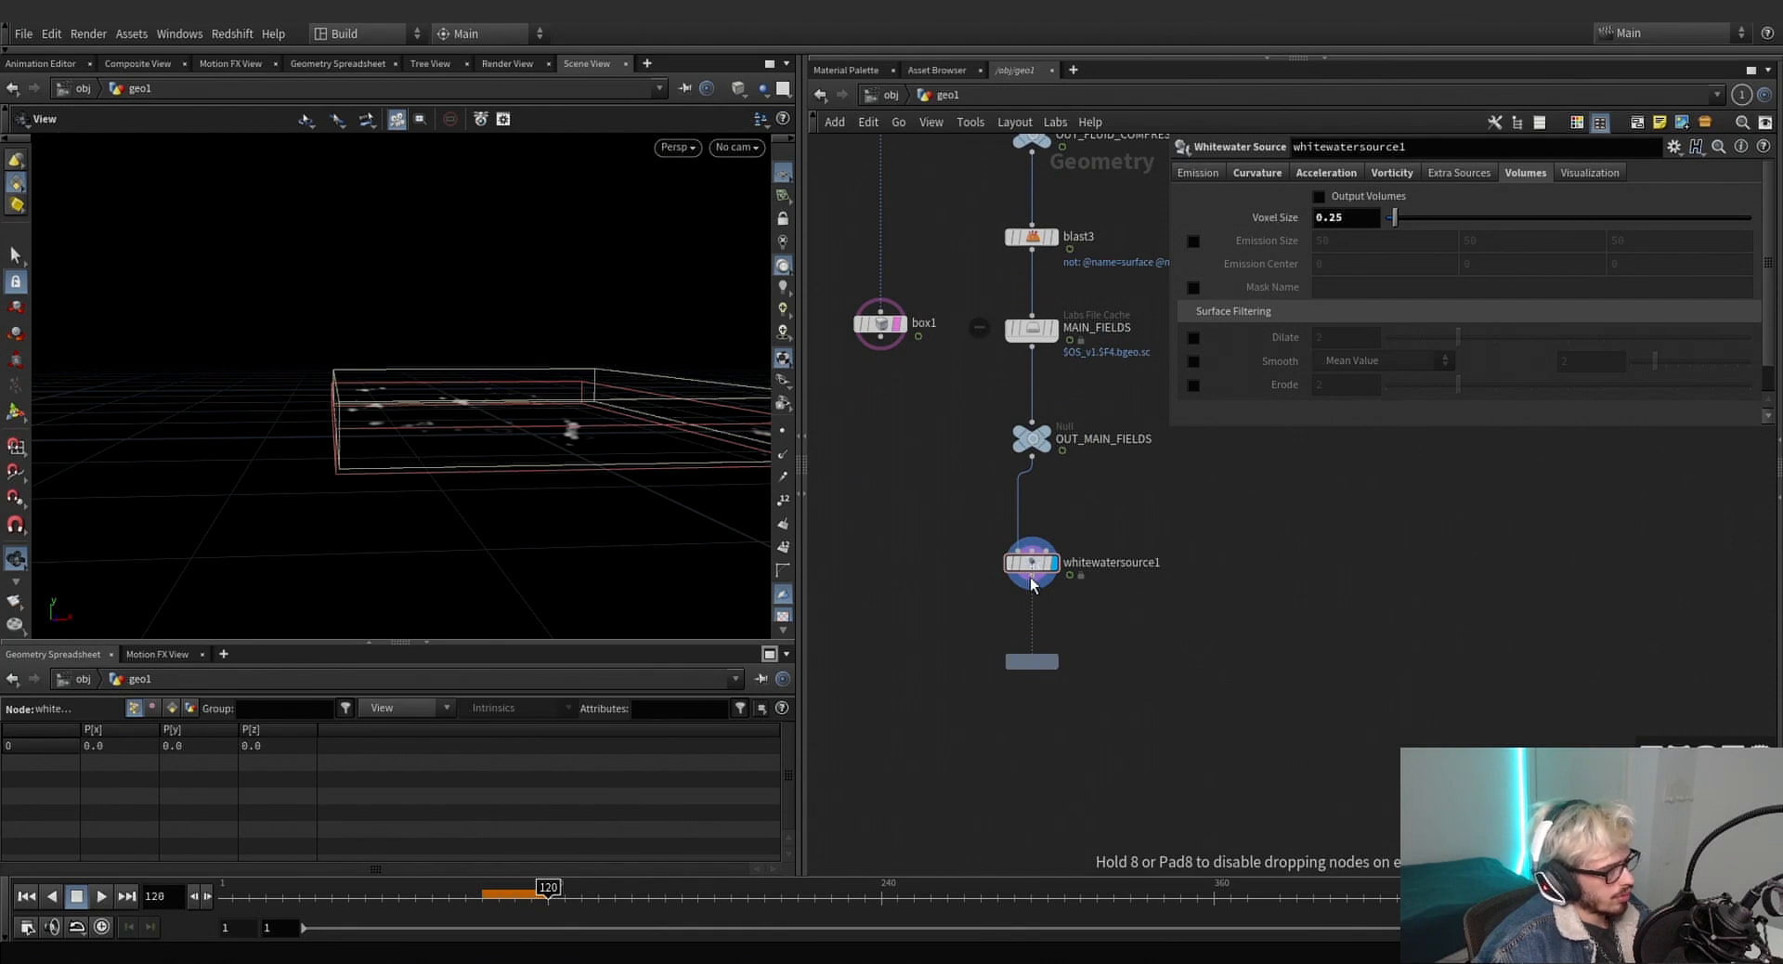
click(1030, 576)
click(1031, 646)
click(1096, 659)
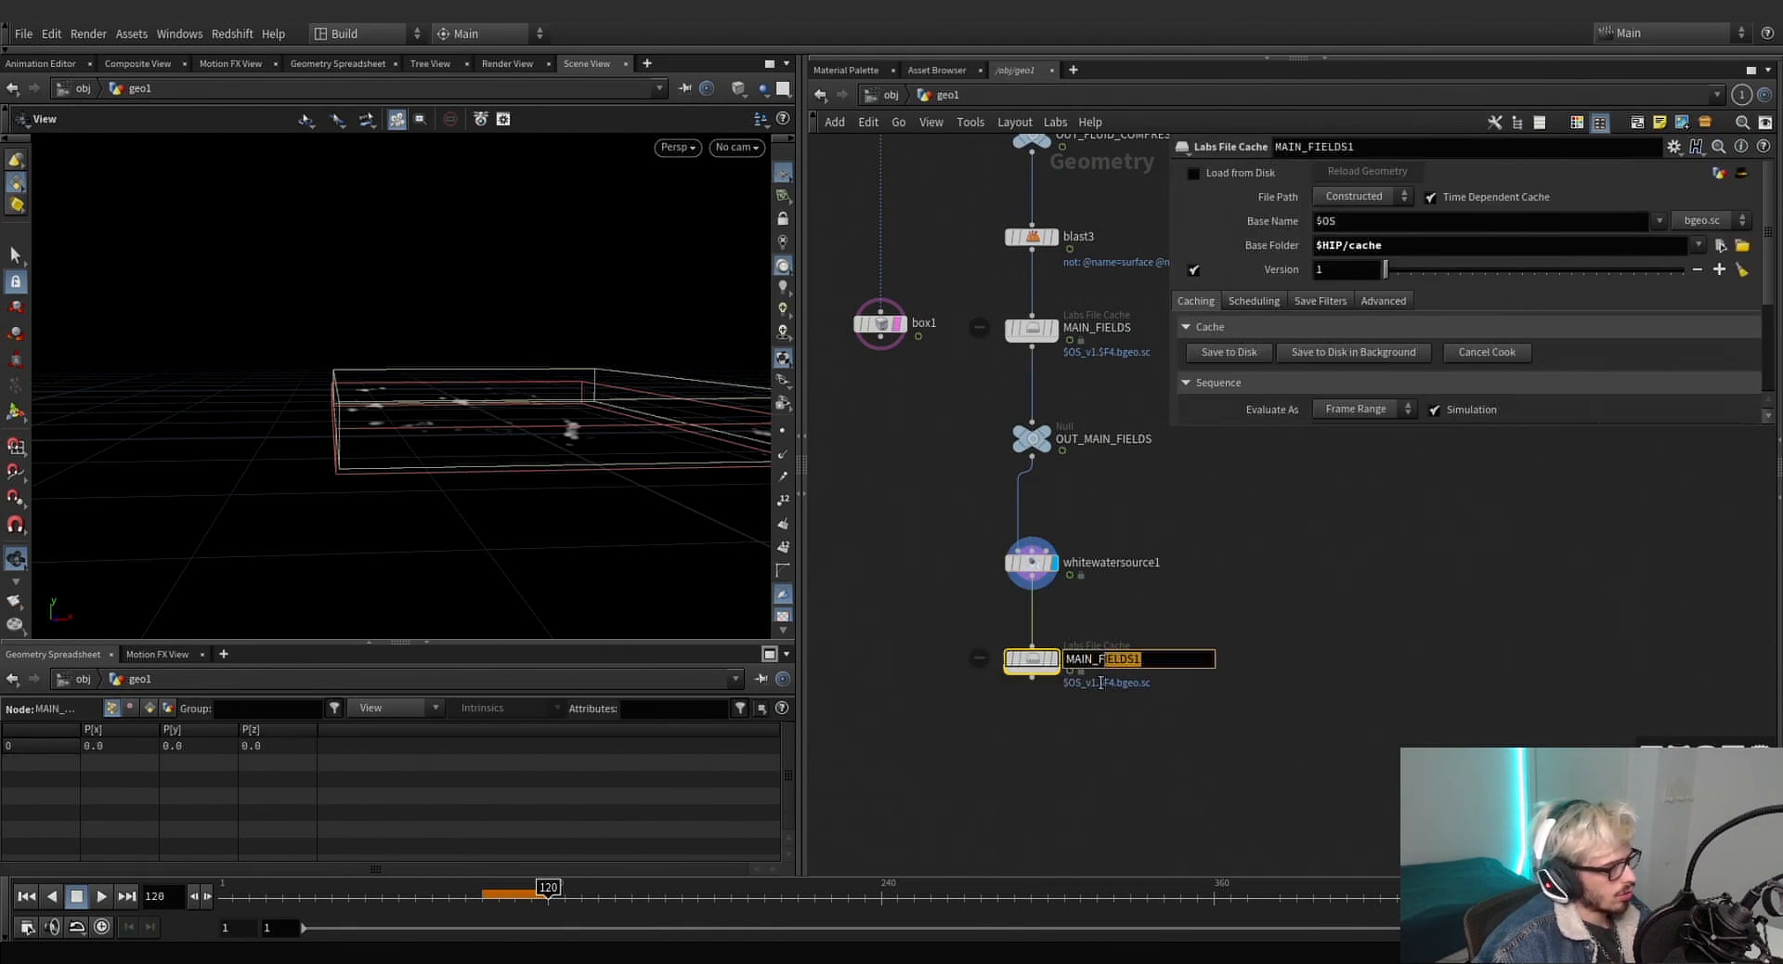
drag(1100, 682, 1054, 680)
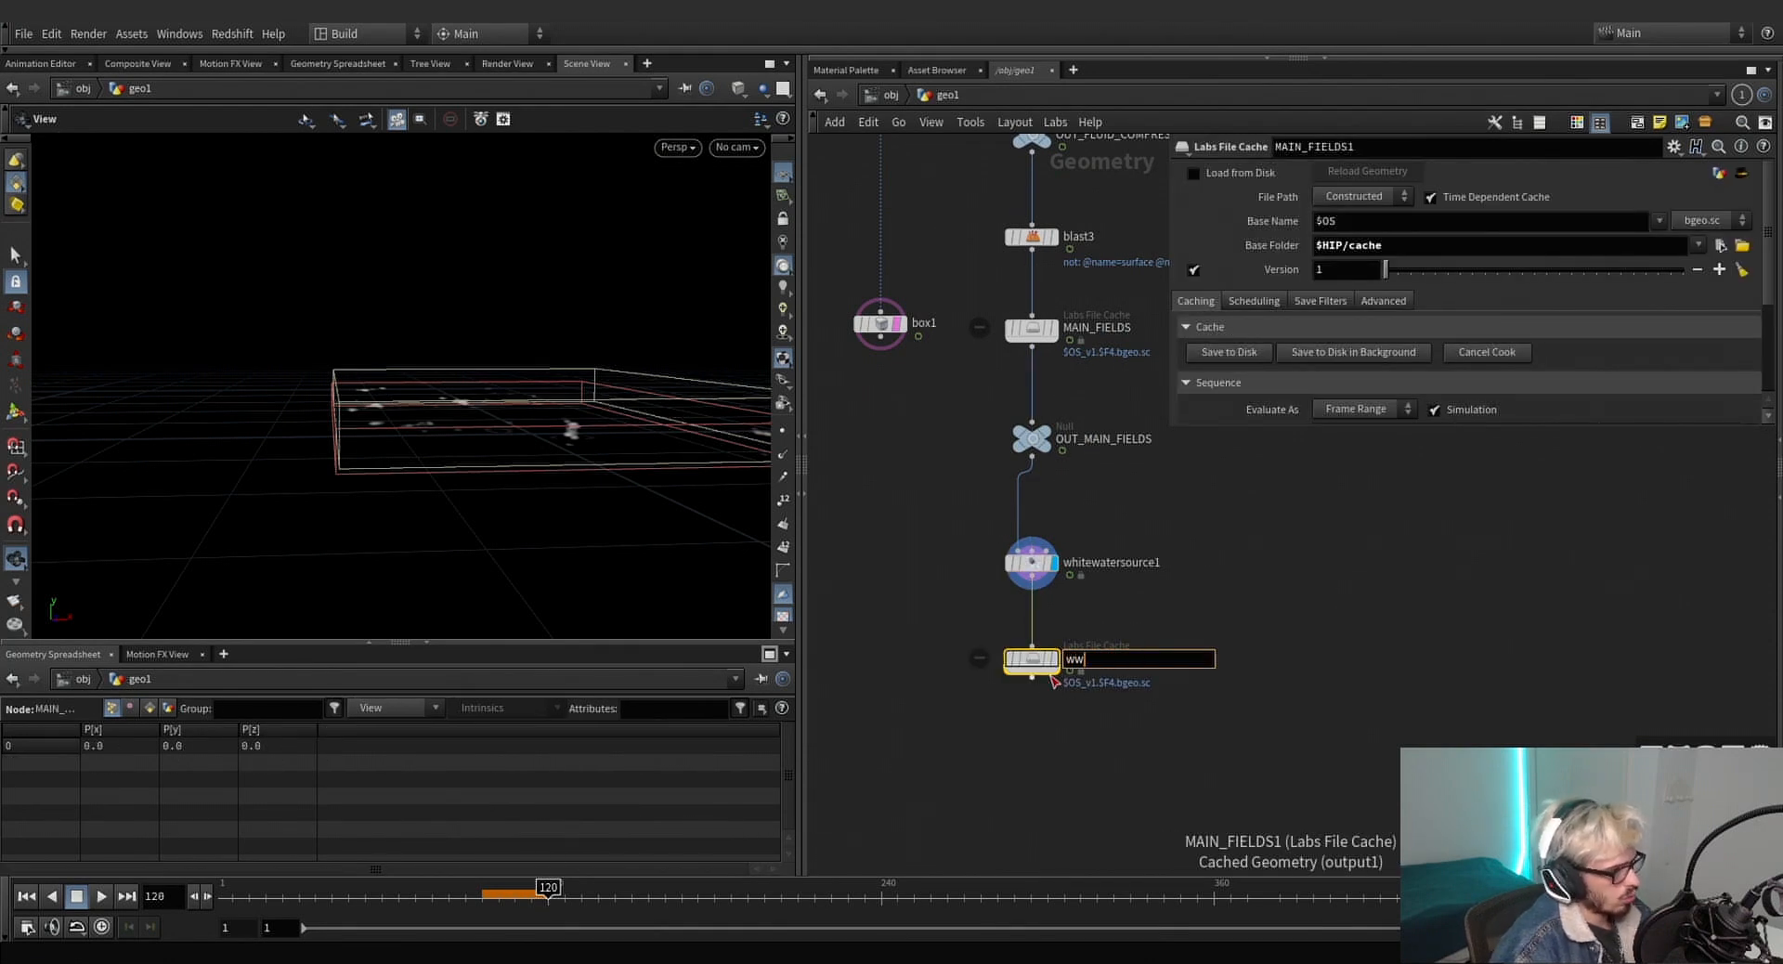
text(ww)
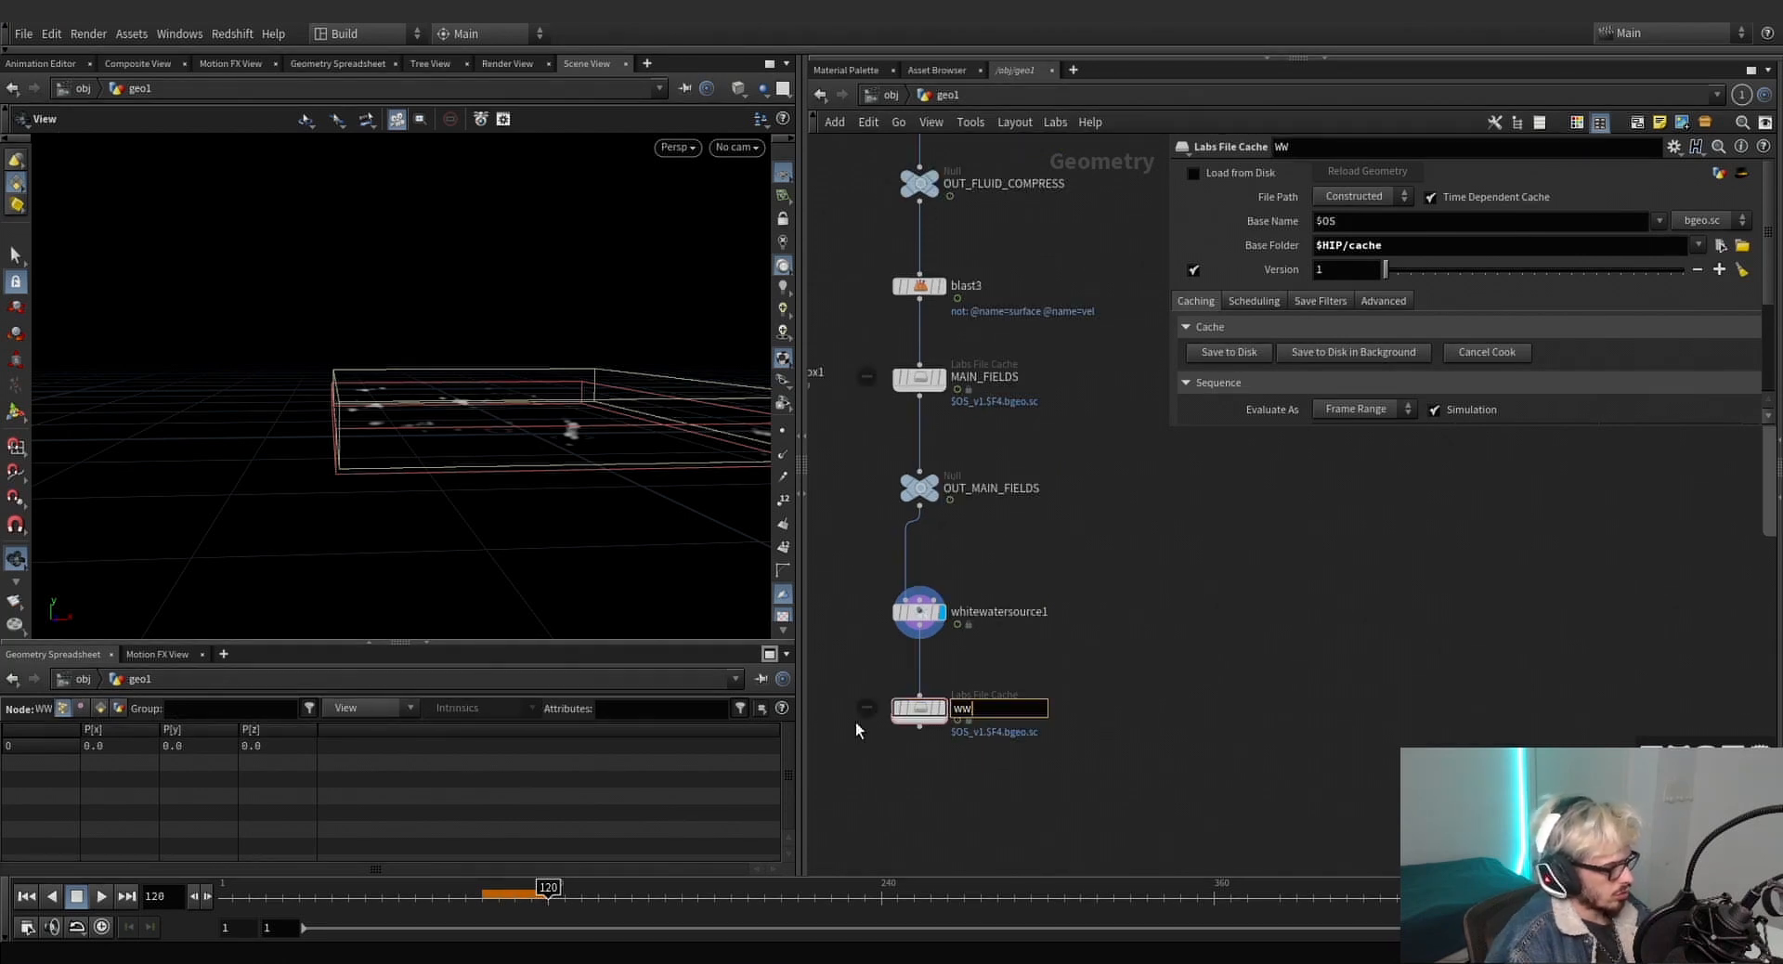
text(_source)
key(Return)
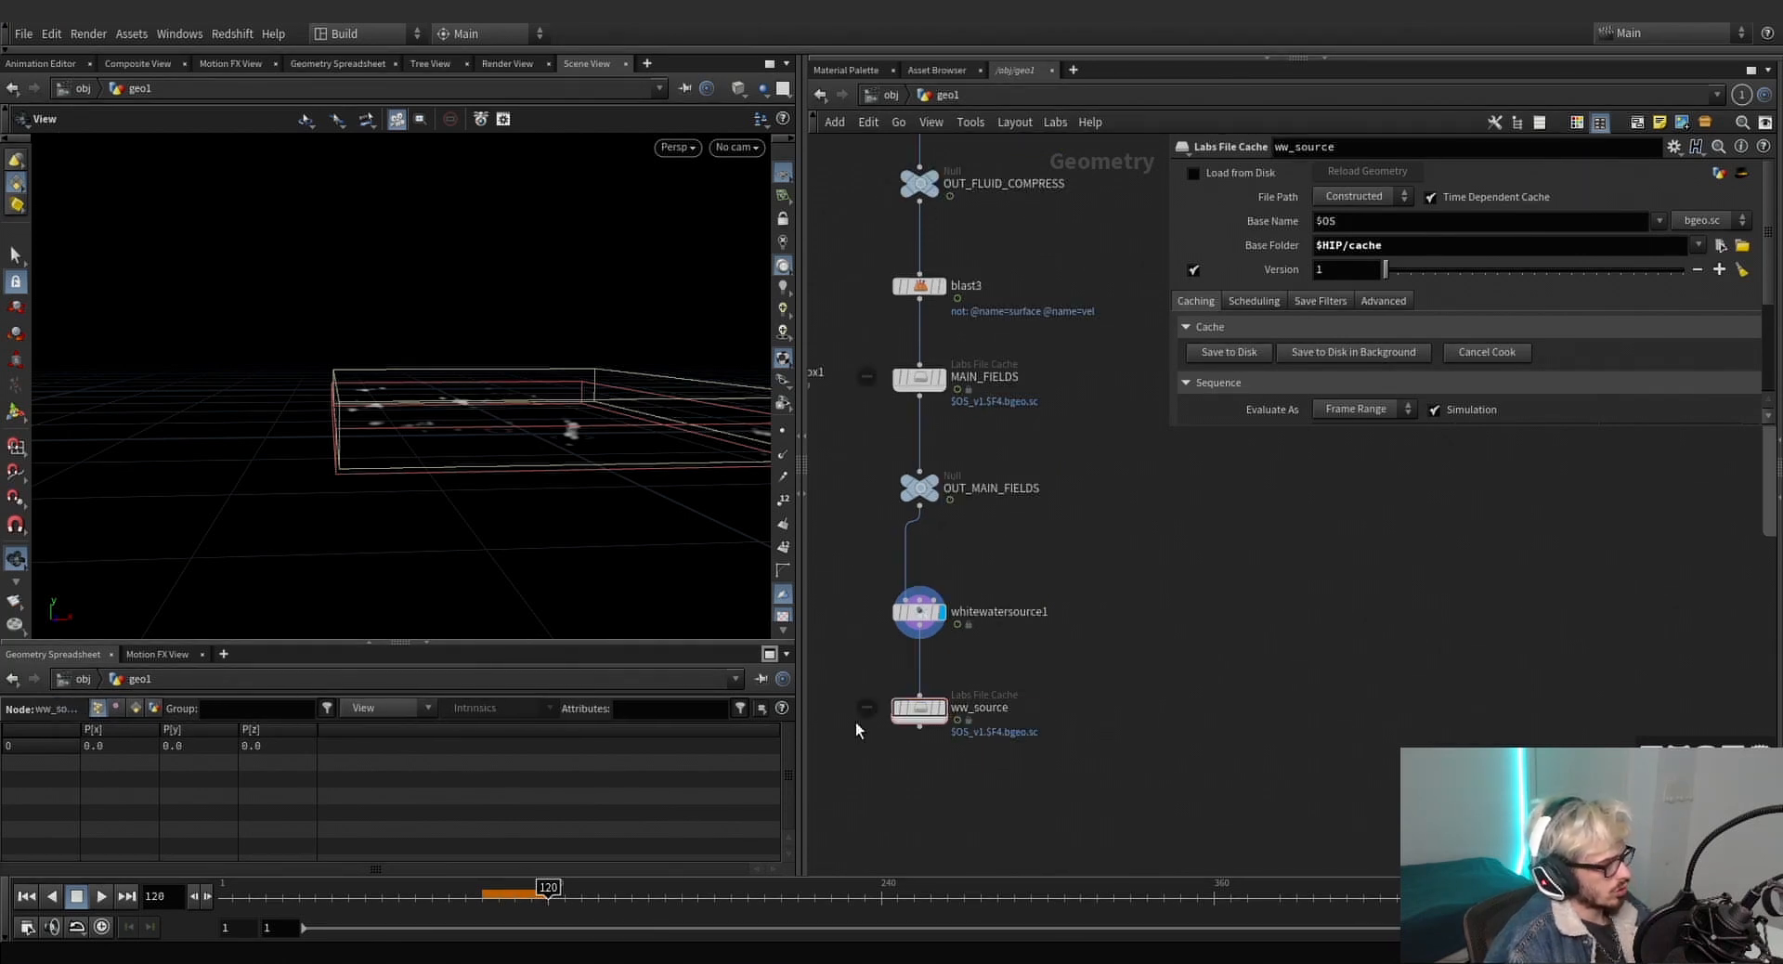
Rename the FLUID_COMPRESS and MAIN_FIELDS file caches to lowercase fluid_compress and main_fields.
scroll(1248, 642, down, 1)
middle_drag(1236, 806, 1230, 867)
mouse_move(1118, 641)
middle_down()
mouse_move(1126, 740)
mouse_move(1125, 722)
middle_up()
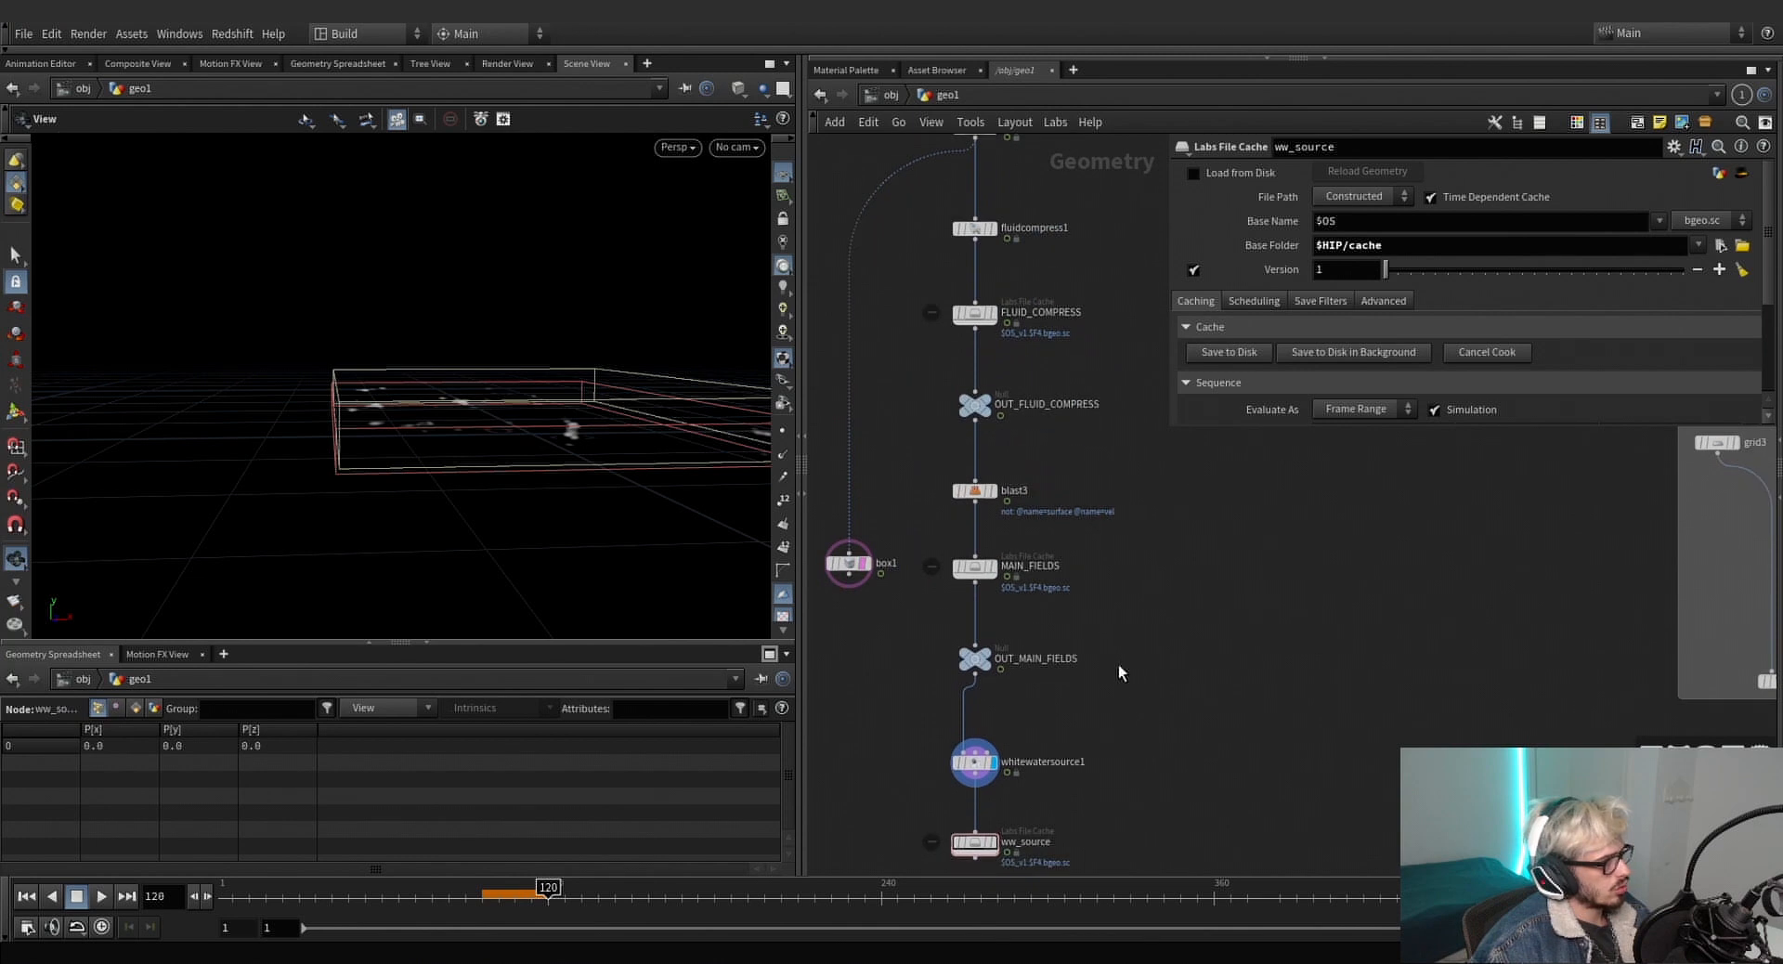
middle_drag(1079, 532, 1093, 631)
middle_drag(1092, 453, 1063, 379)
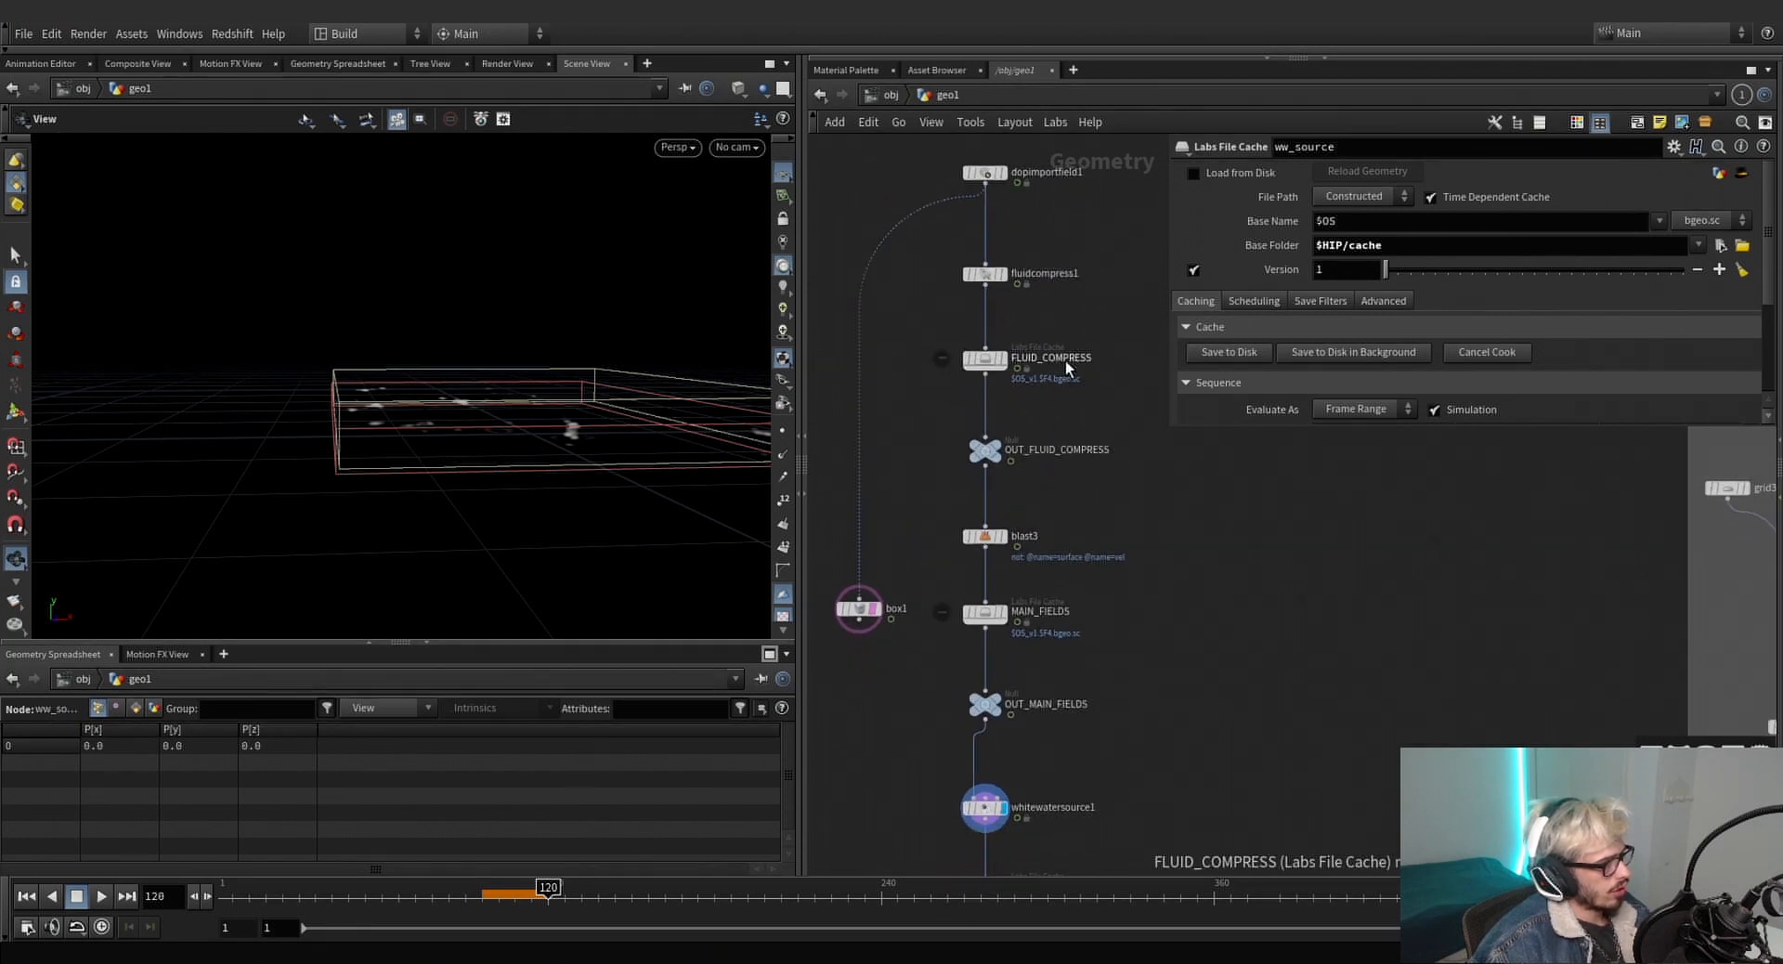
double_click(1065, 360)
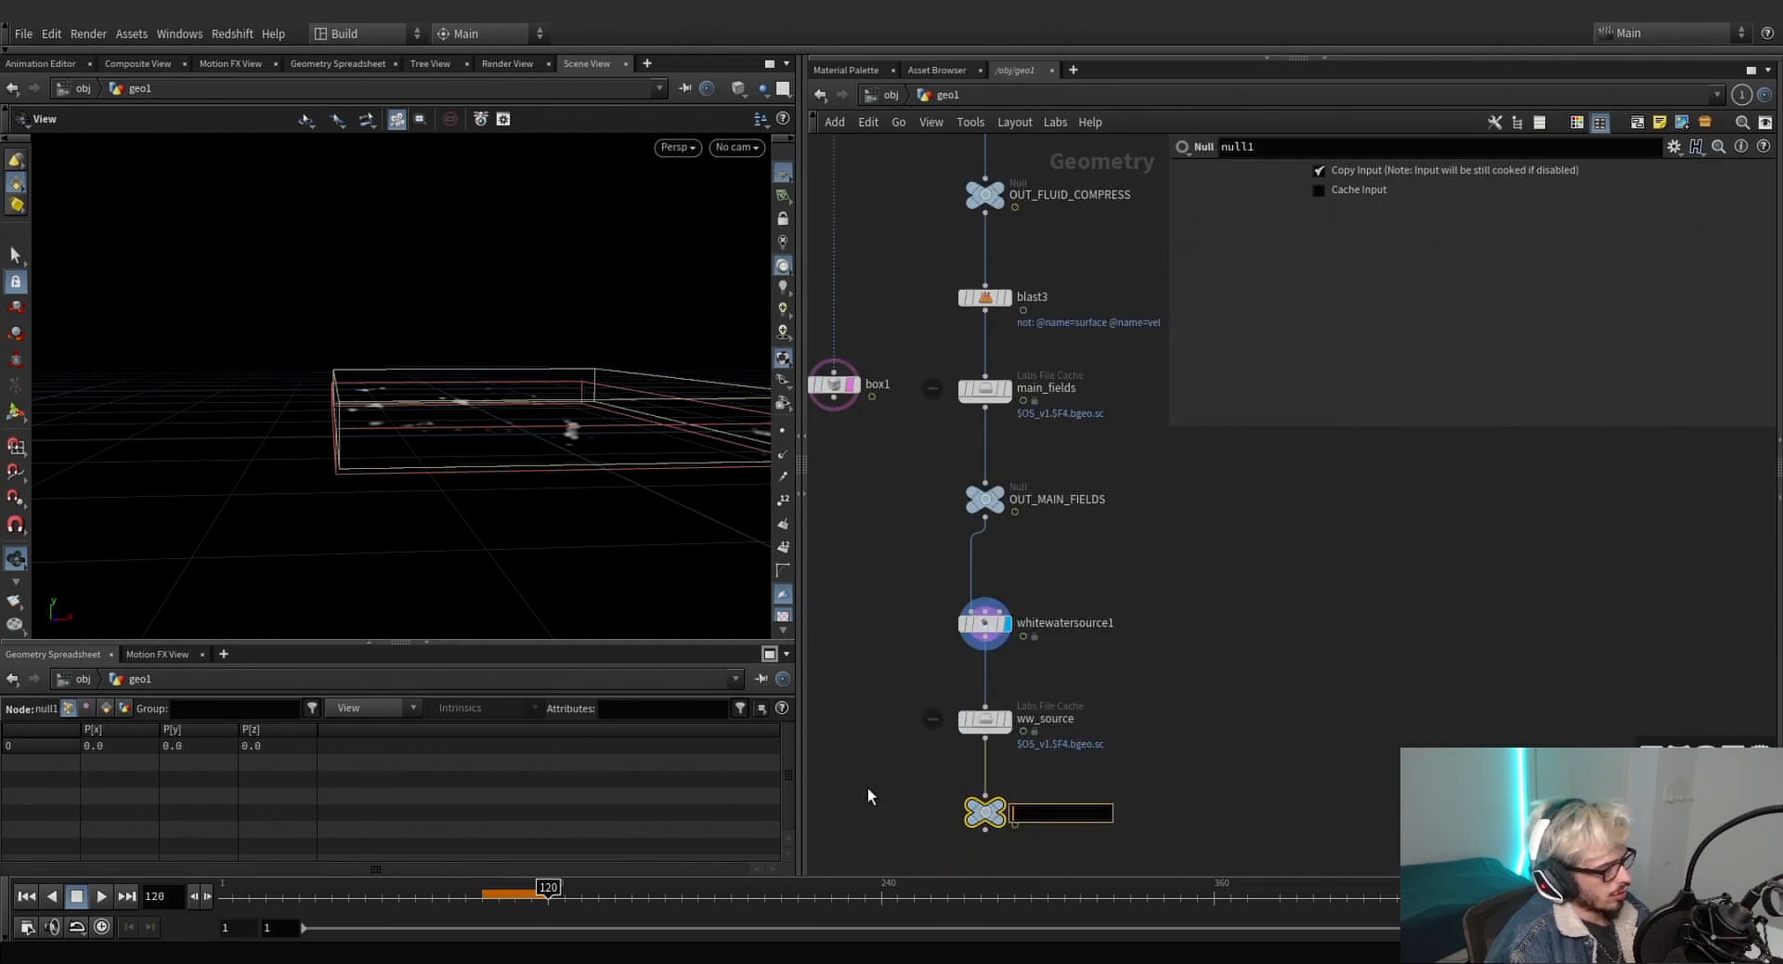
Name the Null node below the ww_source file cache OUT_WW_SOURCE.
text(O)
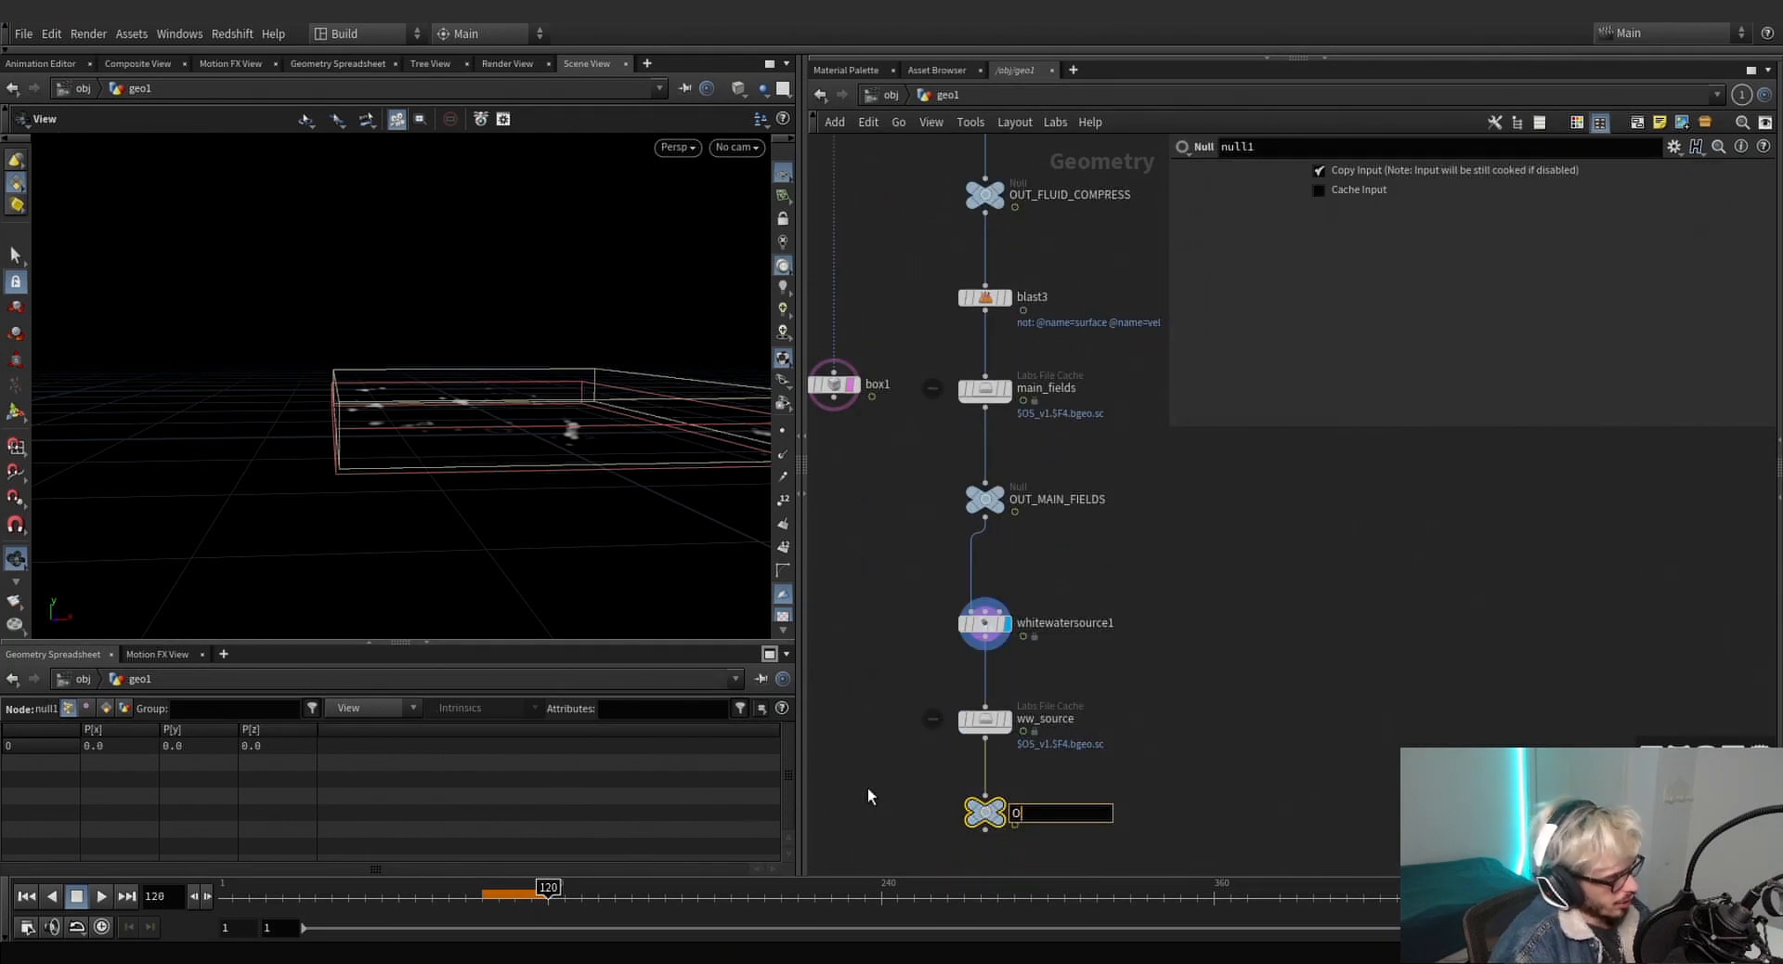
text(UT_WW_SO)
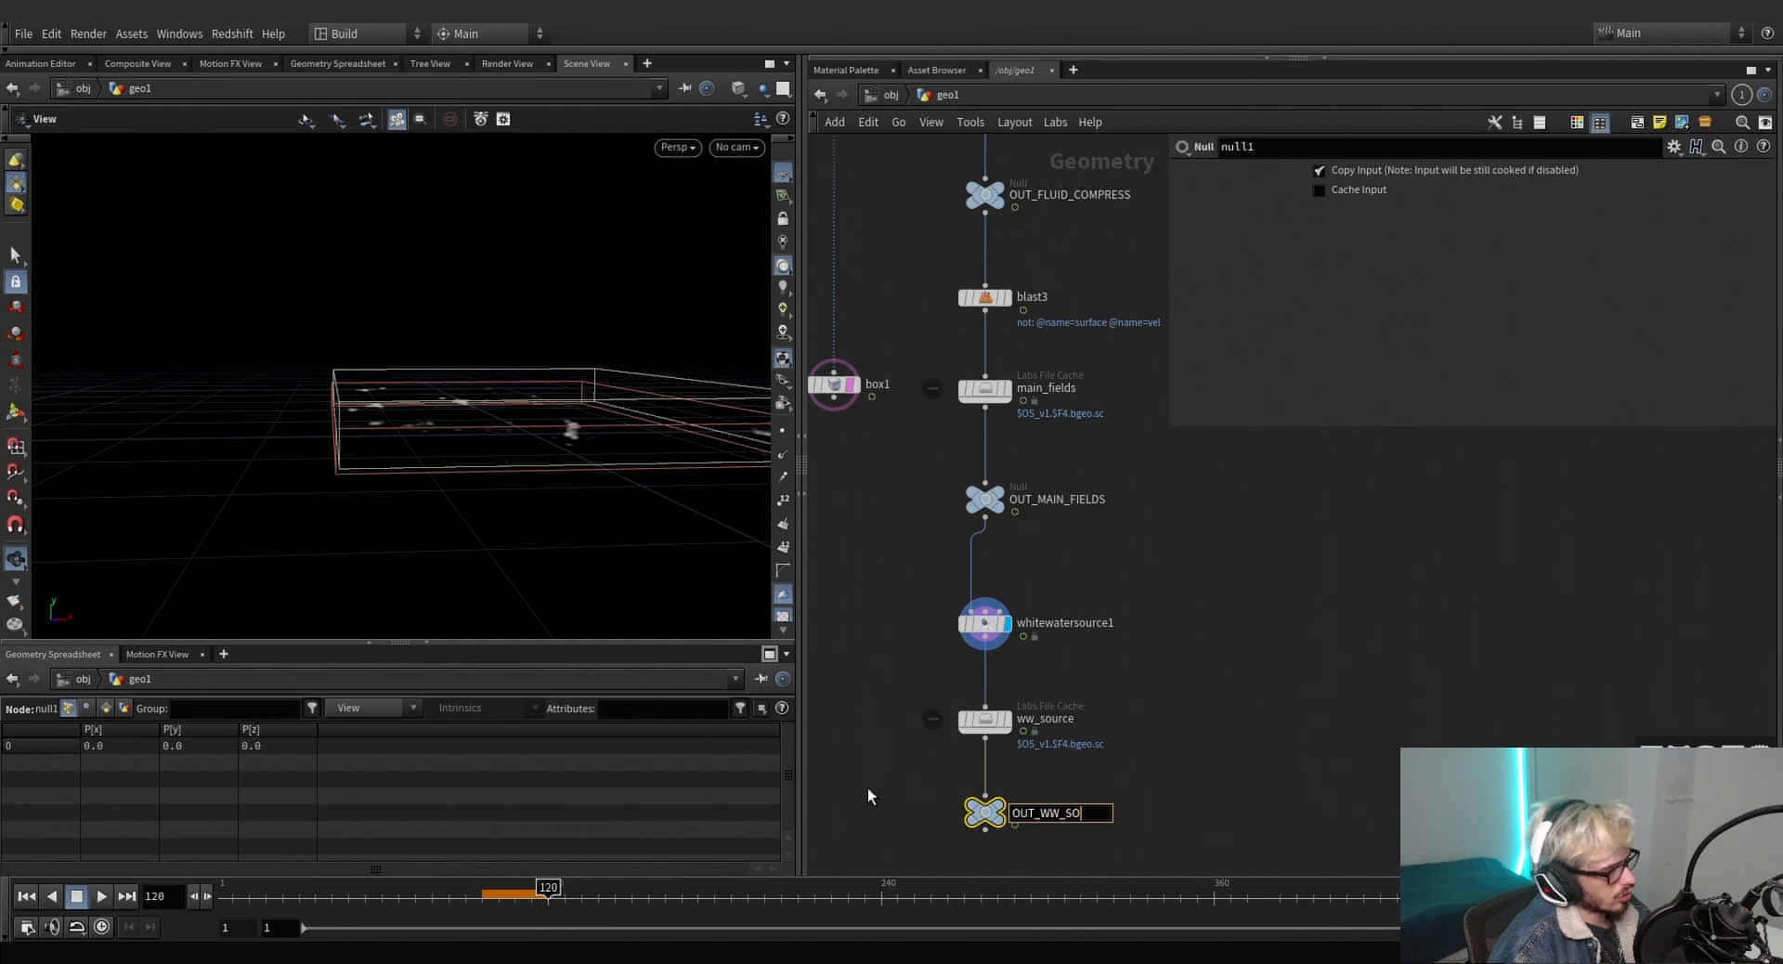
text(URCE)
key(Return)
Review the node chain and display dopimportfield1 to look over the imported fluid particles.
scroll(1095, 769, down, 5)
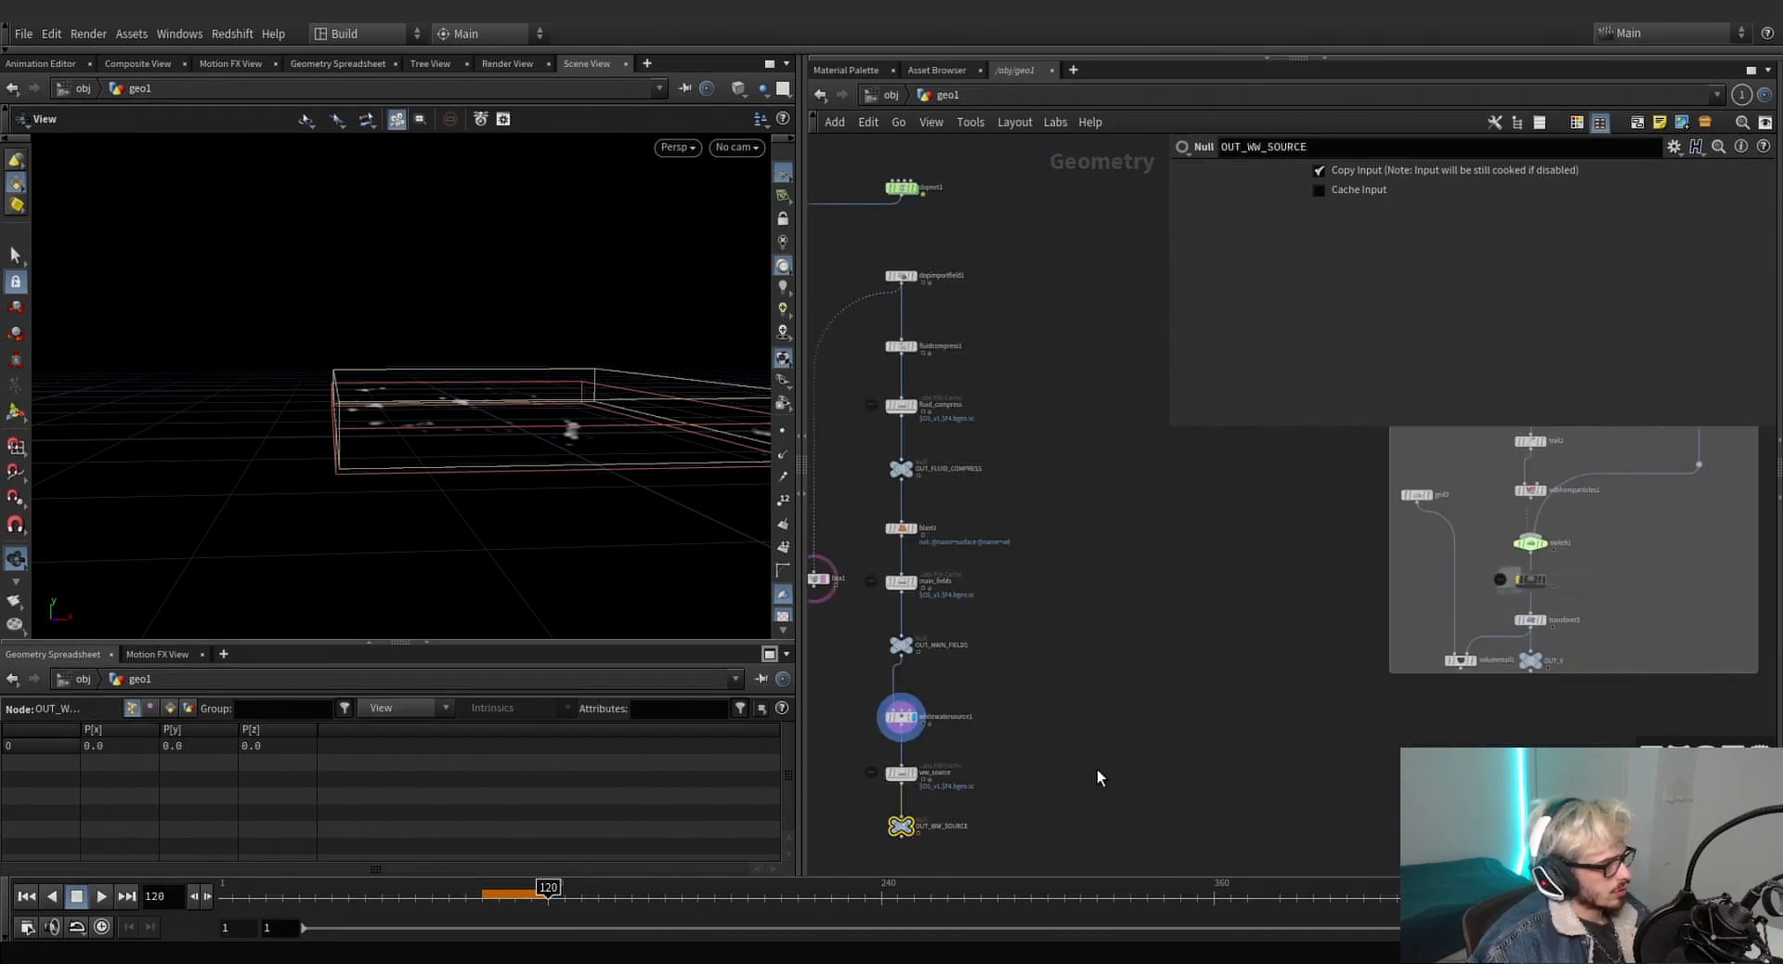
scroll(1096, 743, down, 3)
drag(1122, 777, 932, 347)
scroll(962, 366, up, 4)
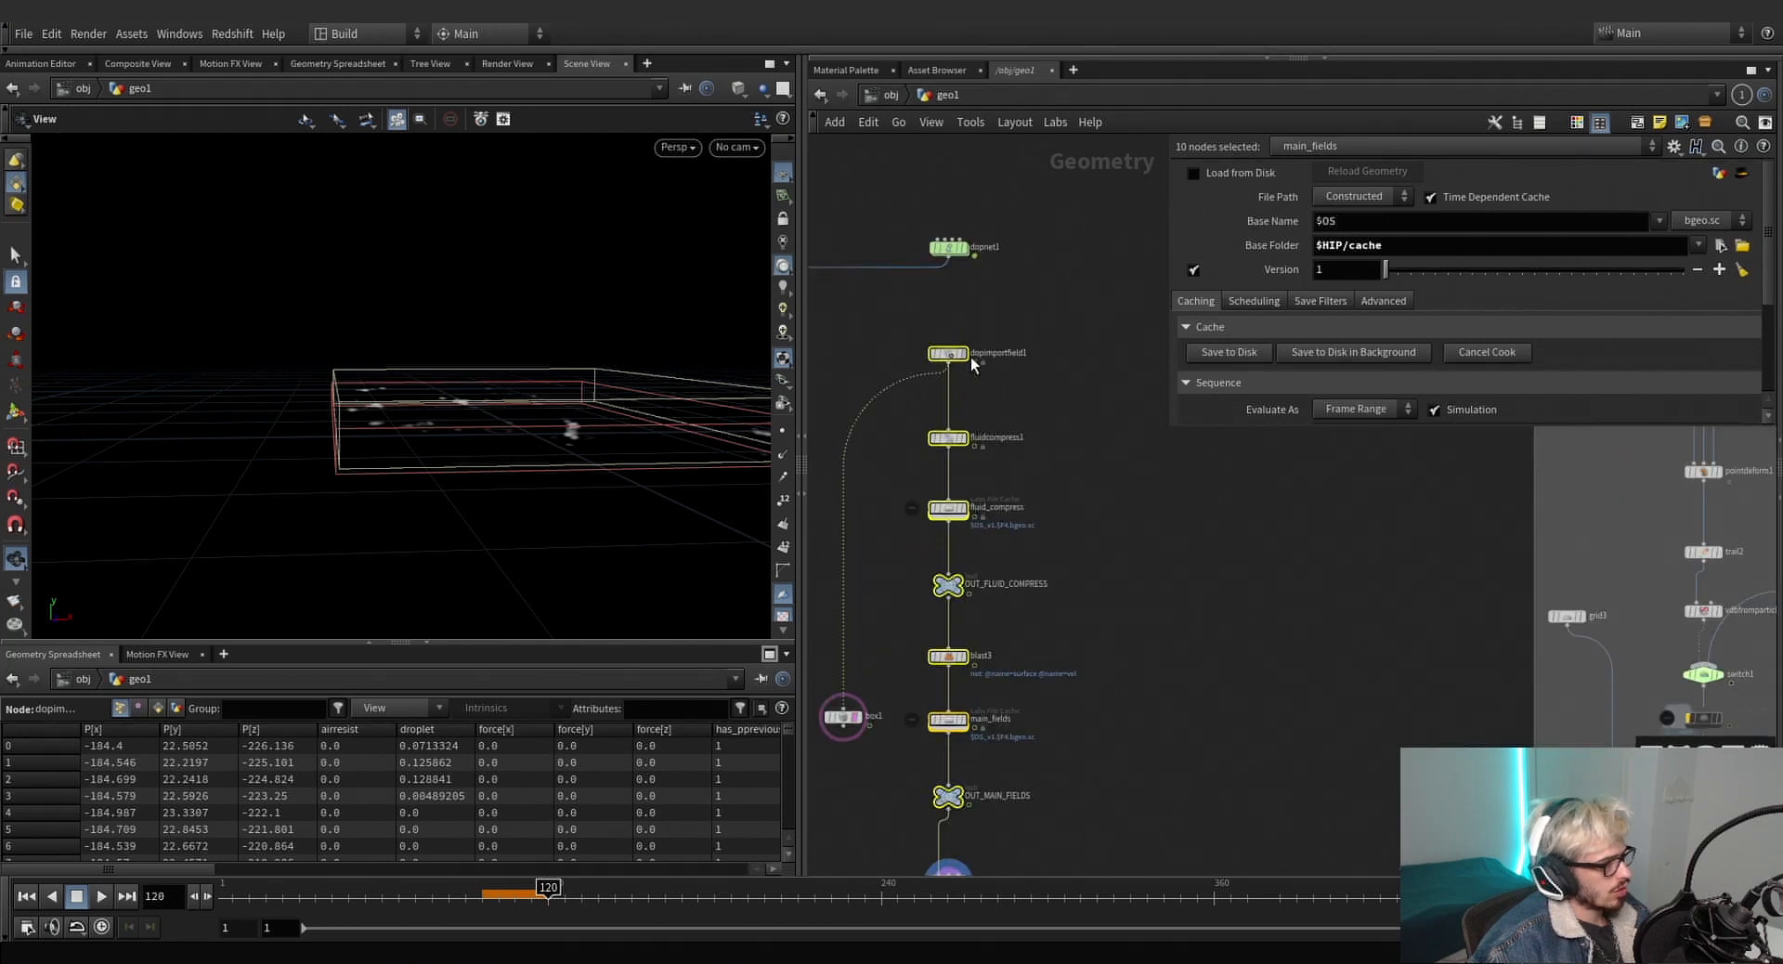
click(965, 356)
click(949, 354)
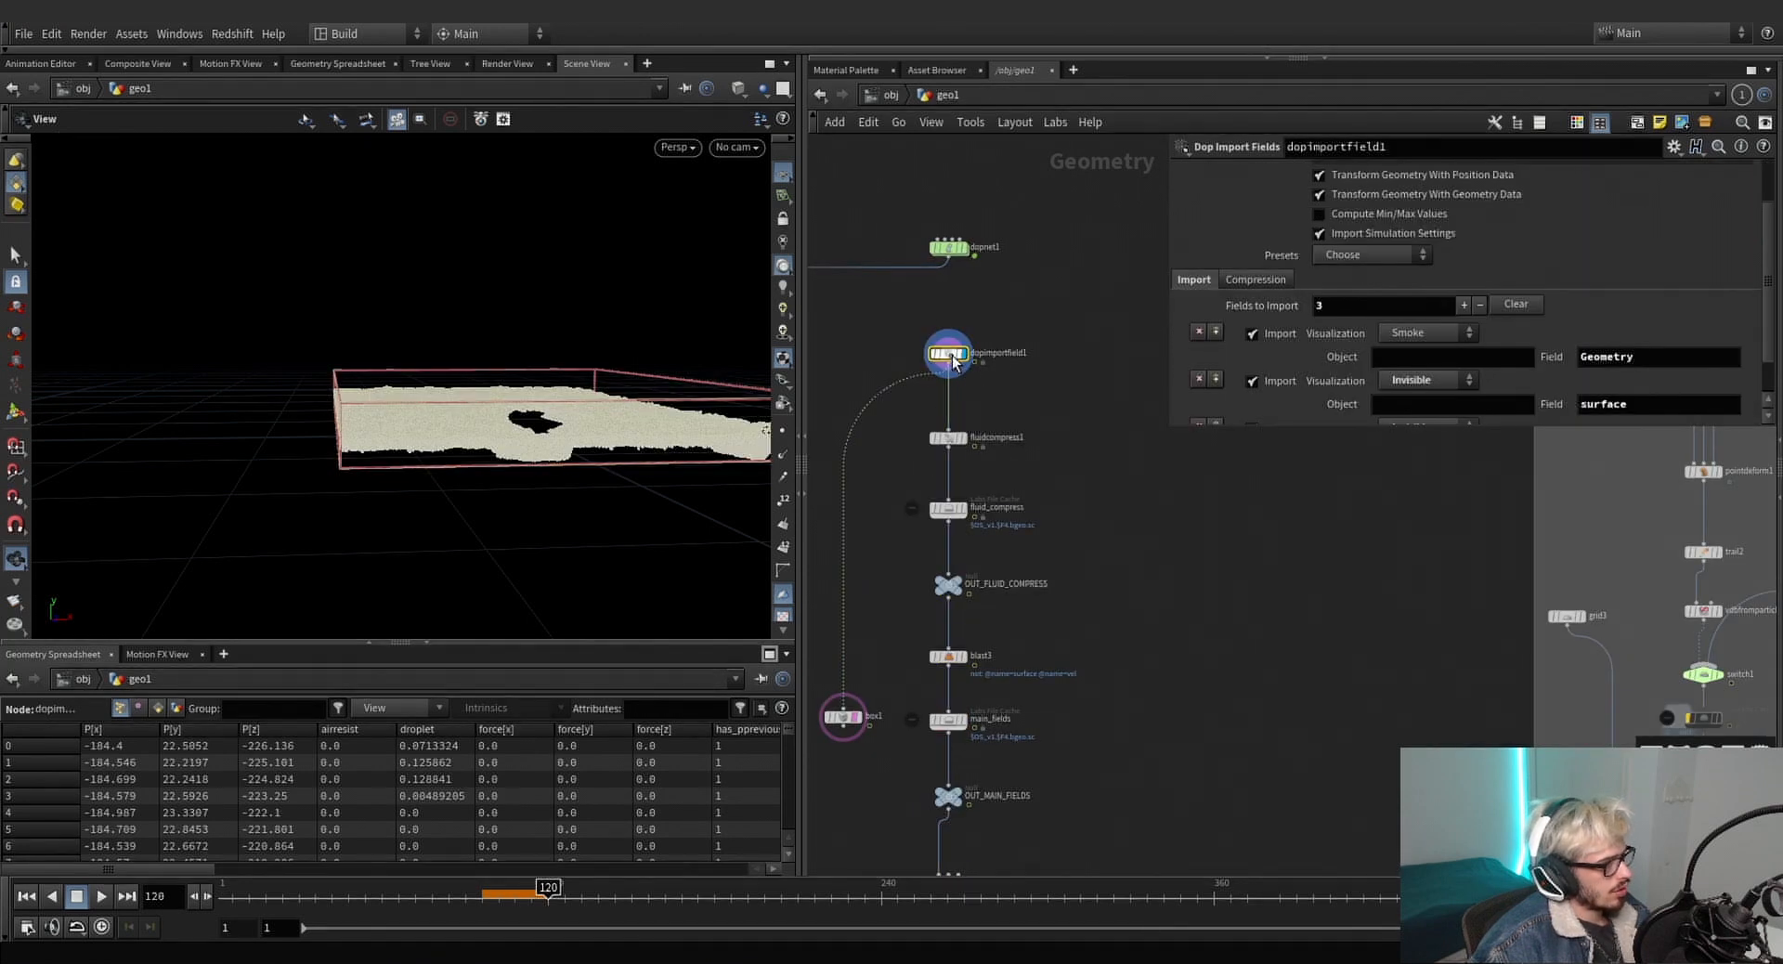
drag(520, 390, 585, 467)
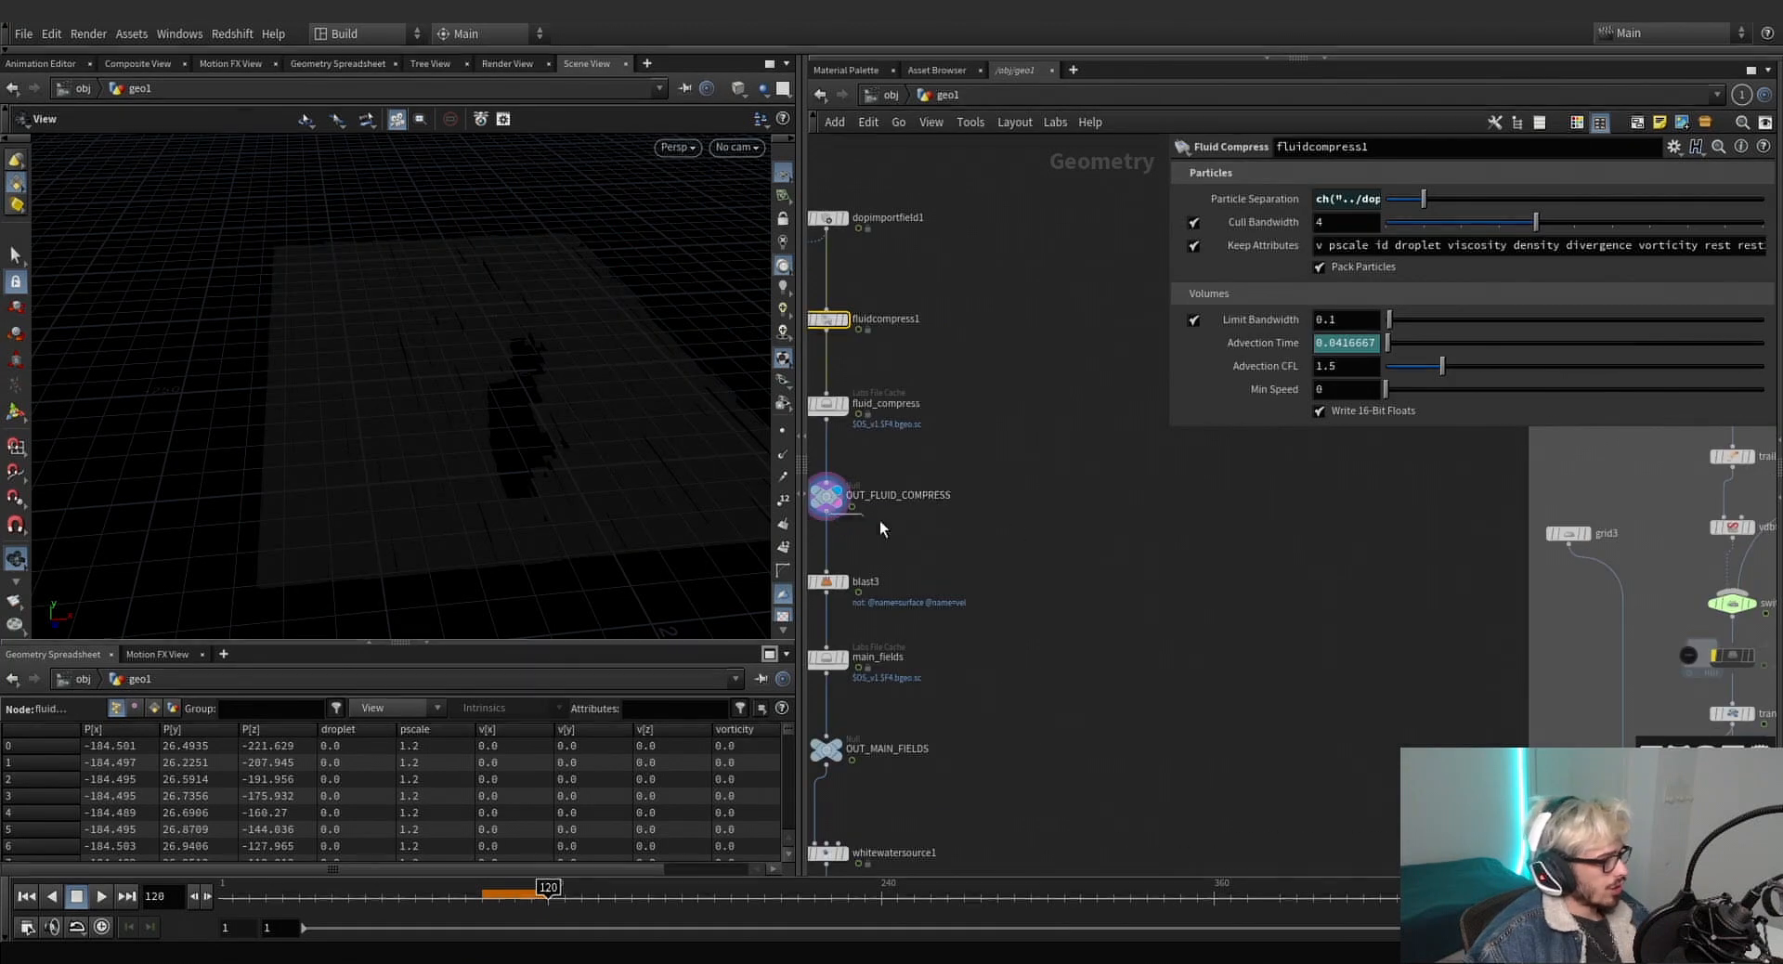
Add a Split node connected to OUT_FLUID_COMPRESS, beside blast3, and display it.
click(826, 515)
key(Tab)
text(split)
key(Return)
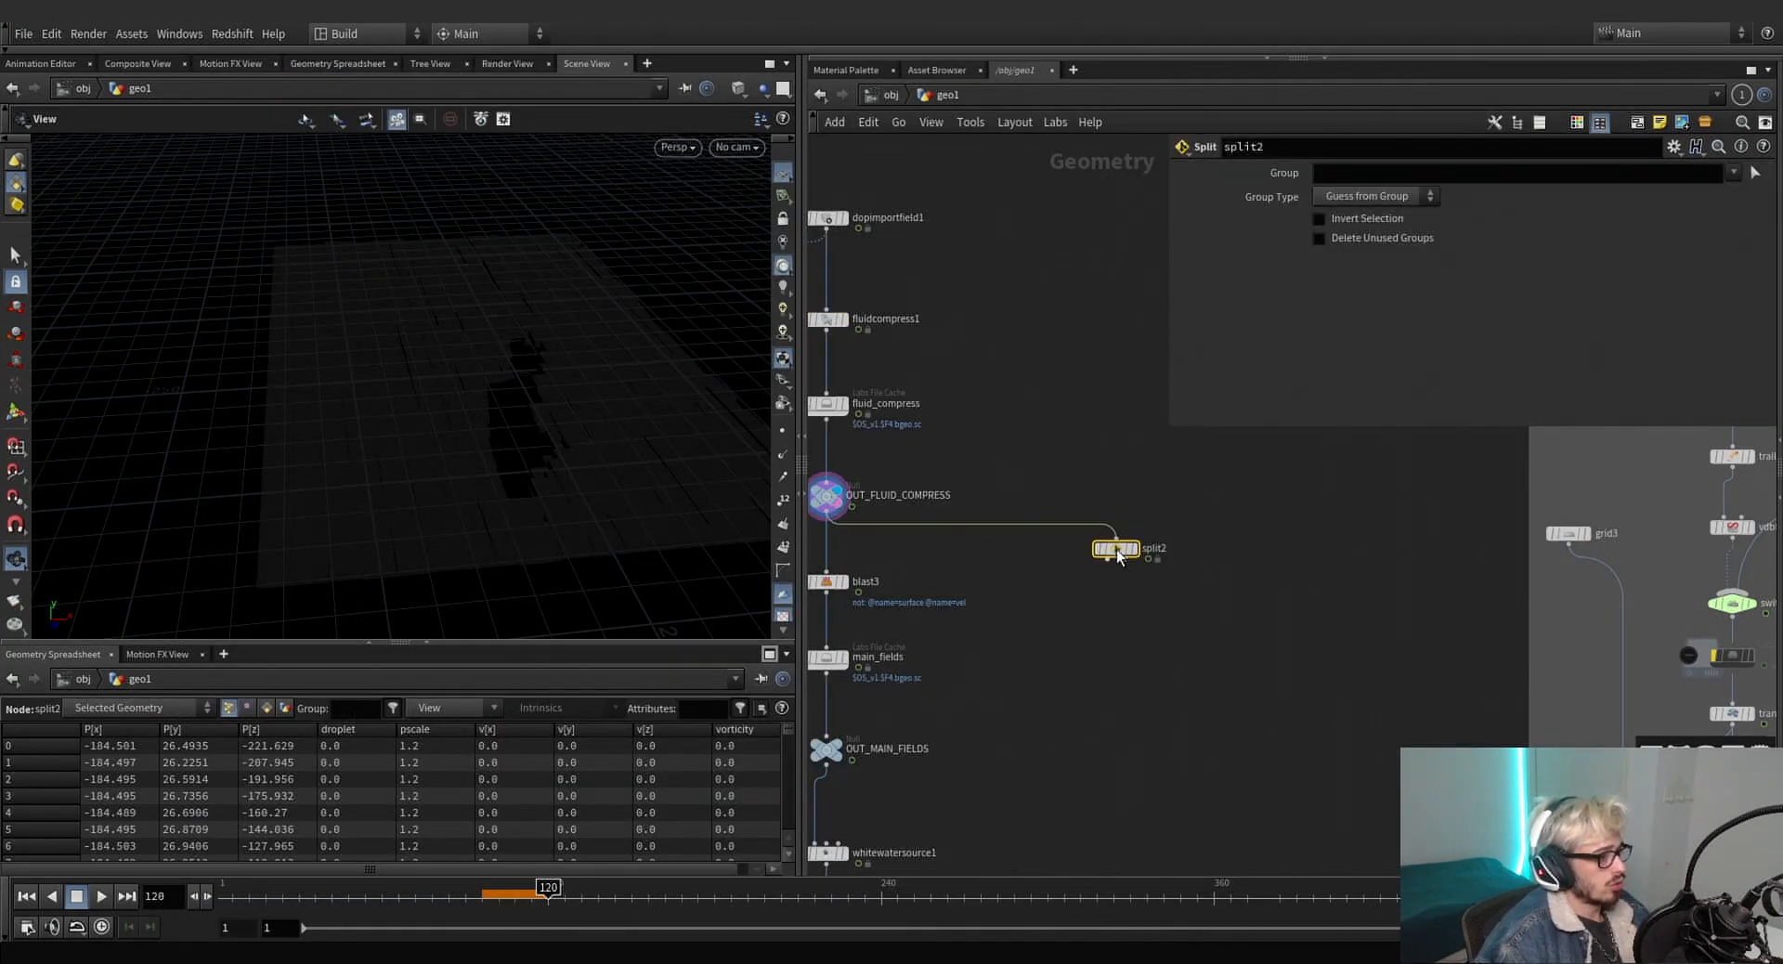
click(1135, 551)
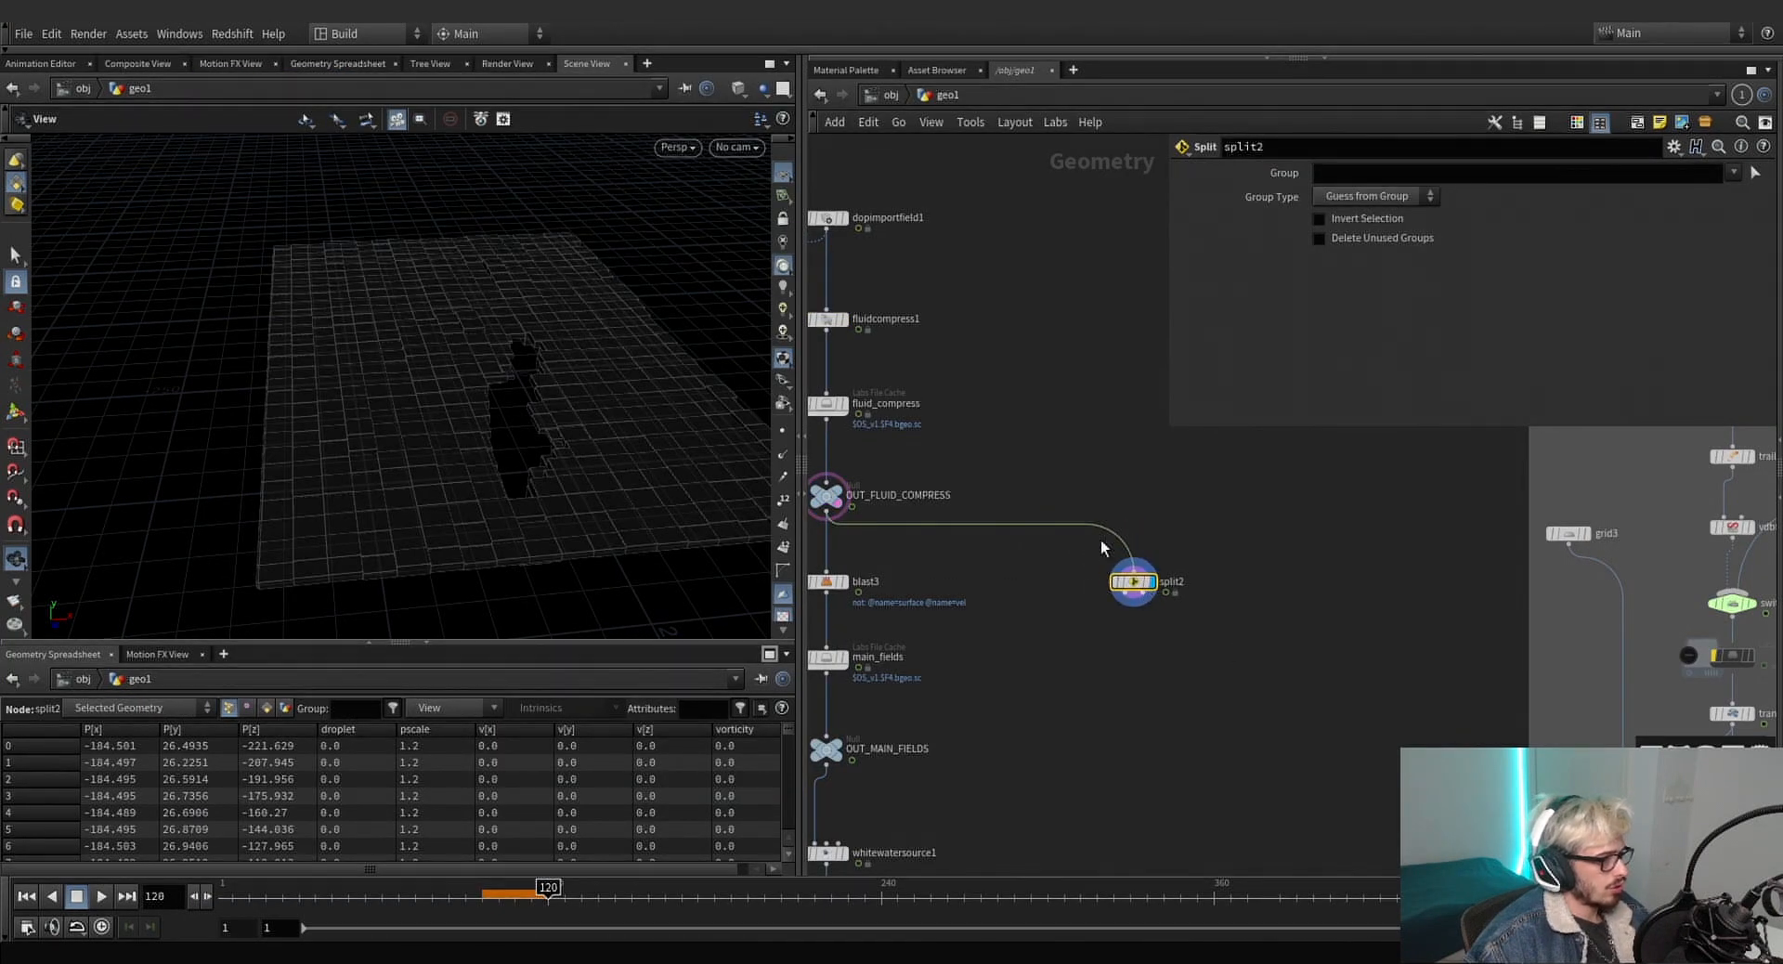
click(1732, 173)
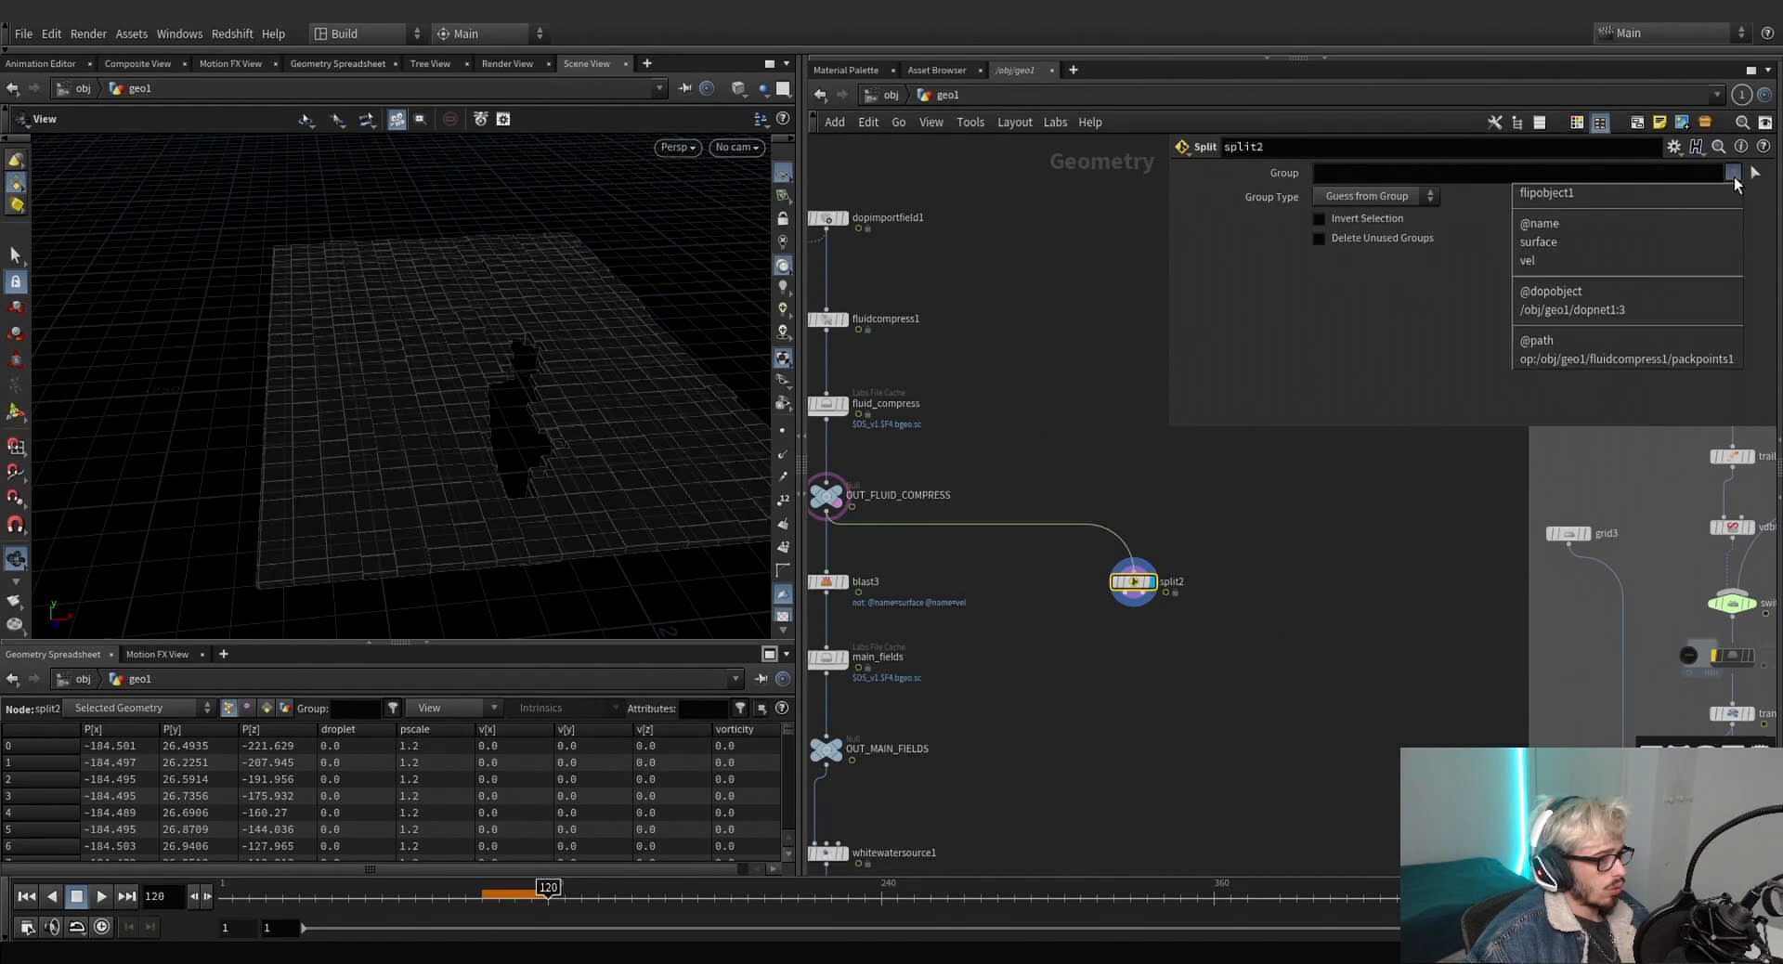
click(1632, 245)
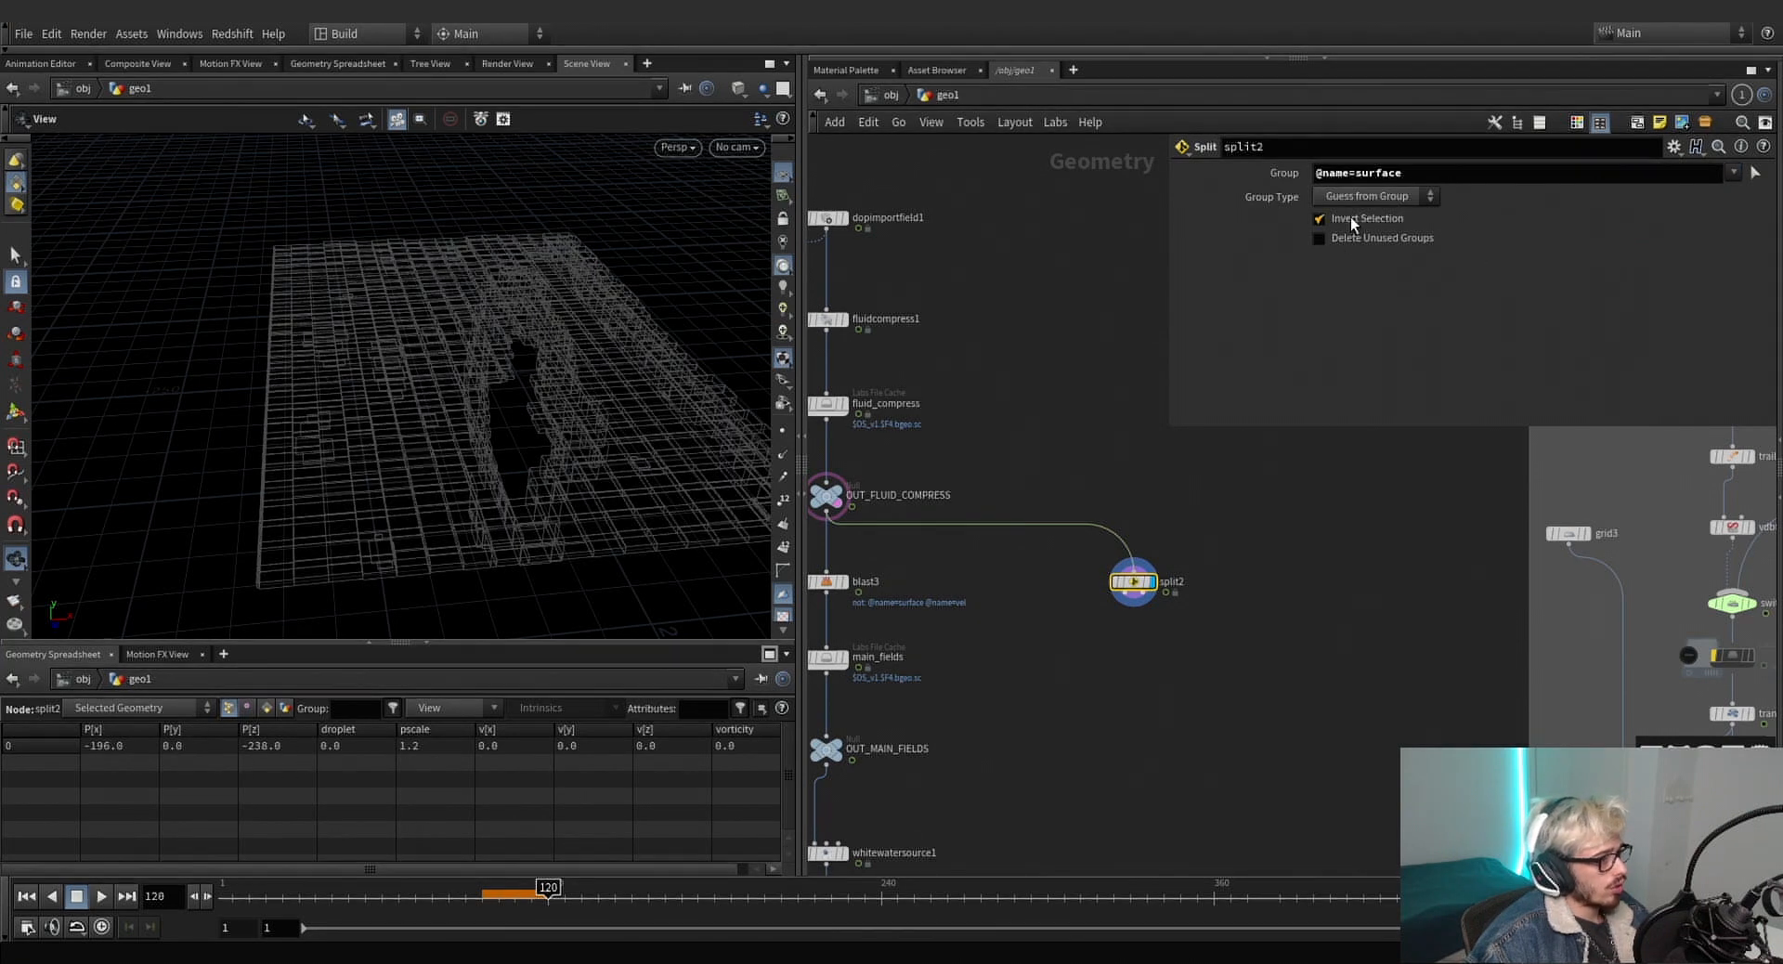
Add a Particle Fluid Surface node below split2, connected to its first output.
middle_drag(1216, 615, 1192, 564)
click(1132, 601)
key(Tab)
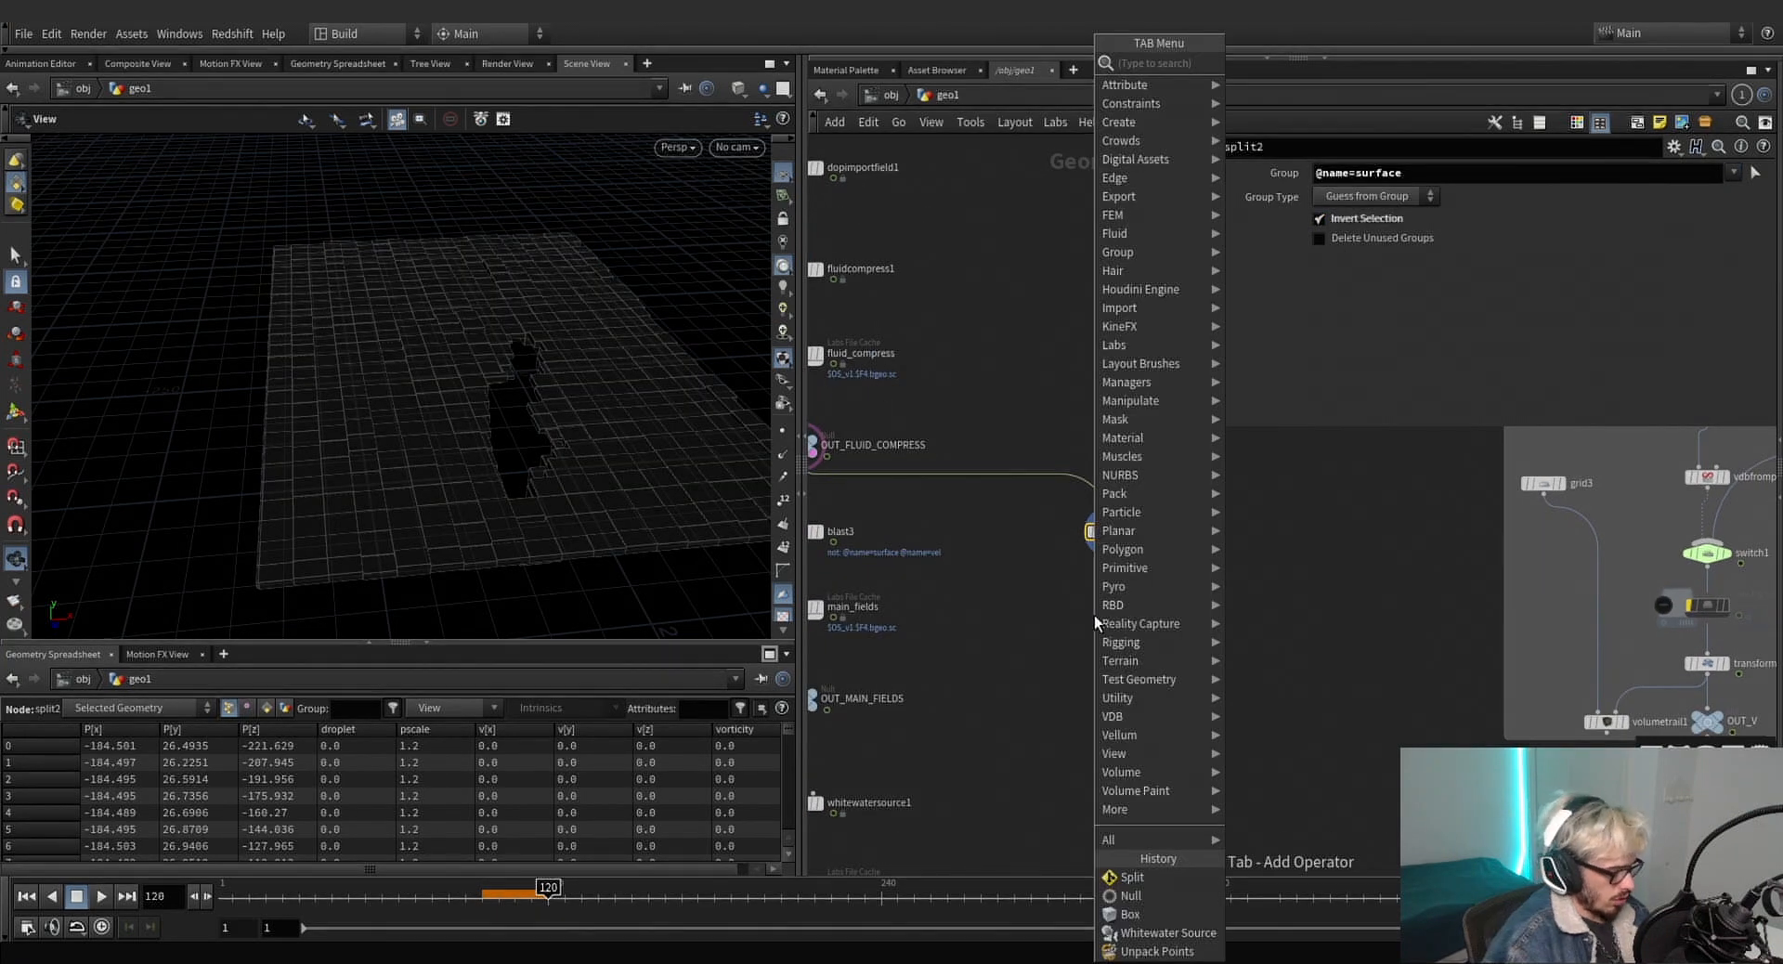
text(particle)
key(Down)
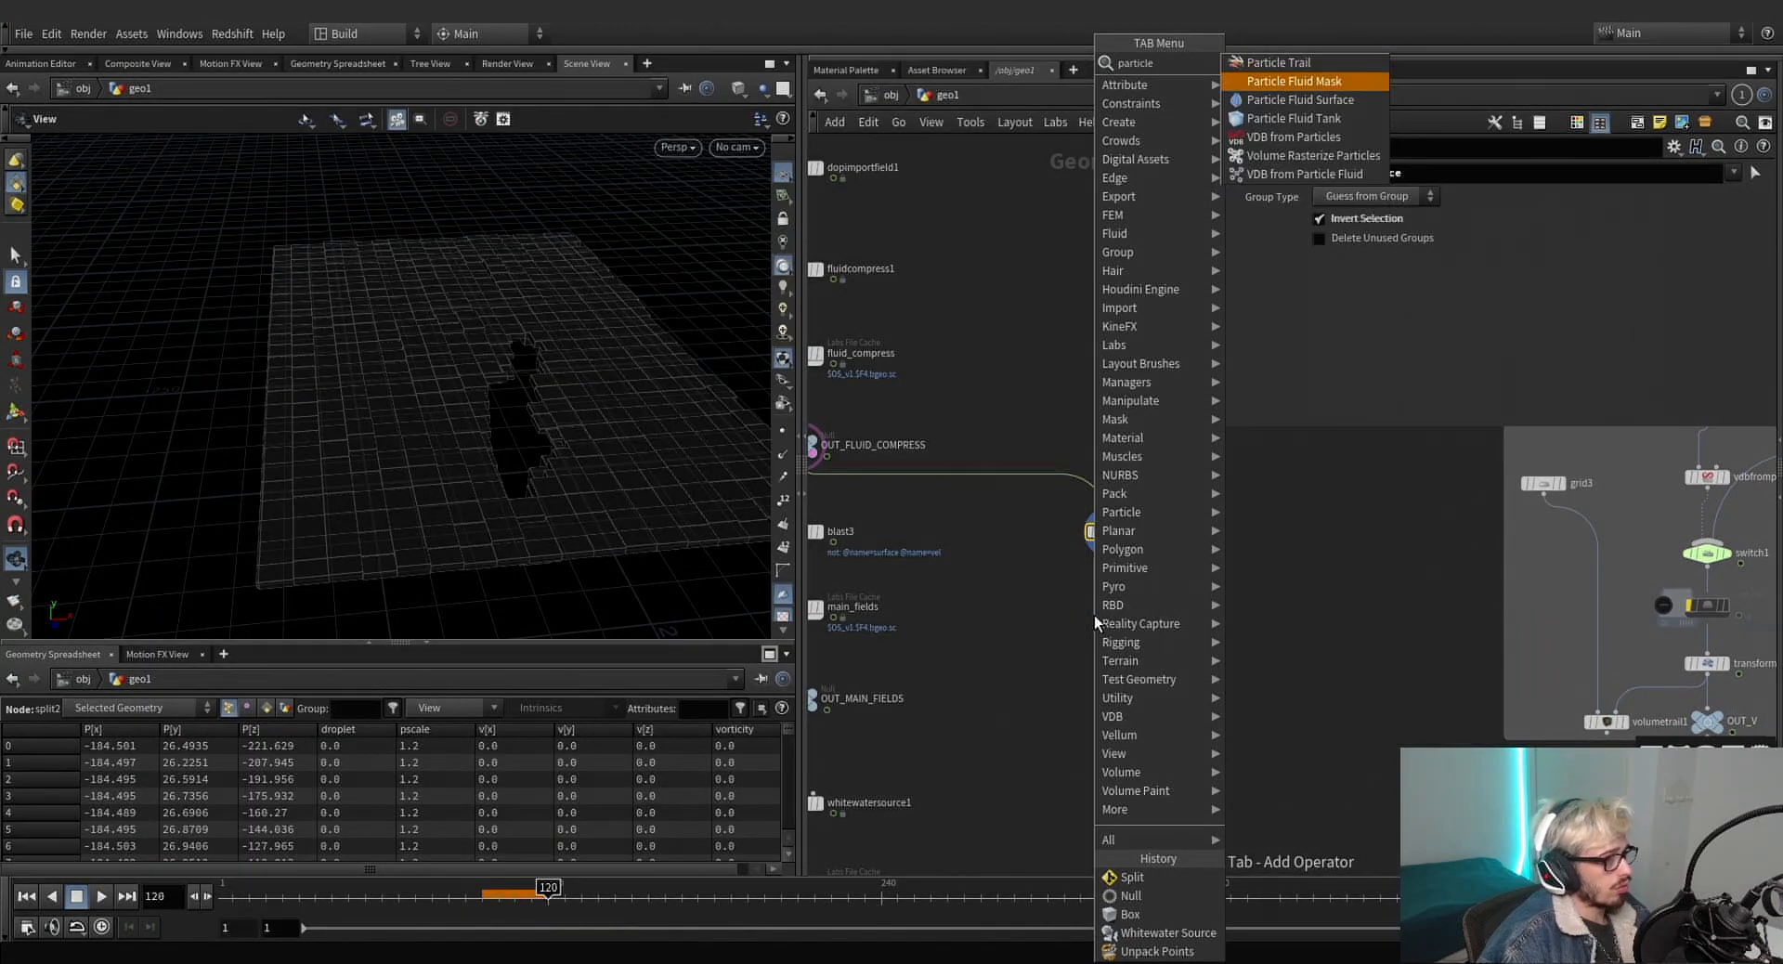
key(Down)
key(Return)
click(1093, 615)
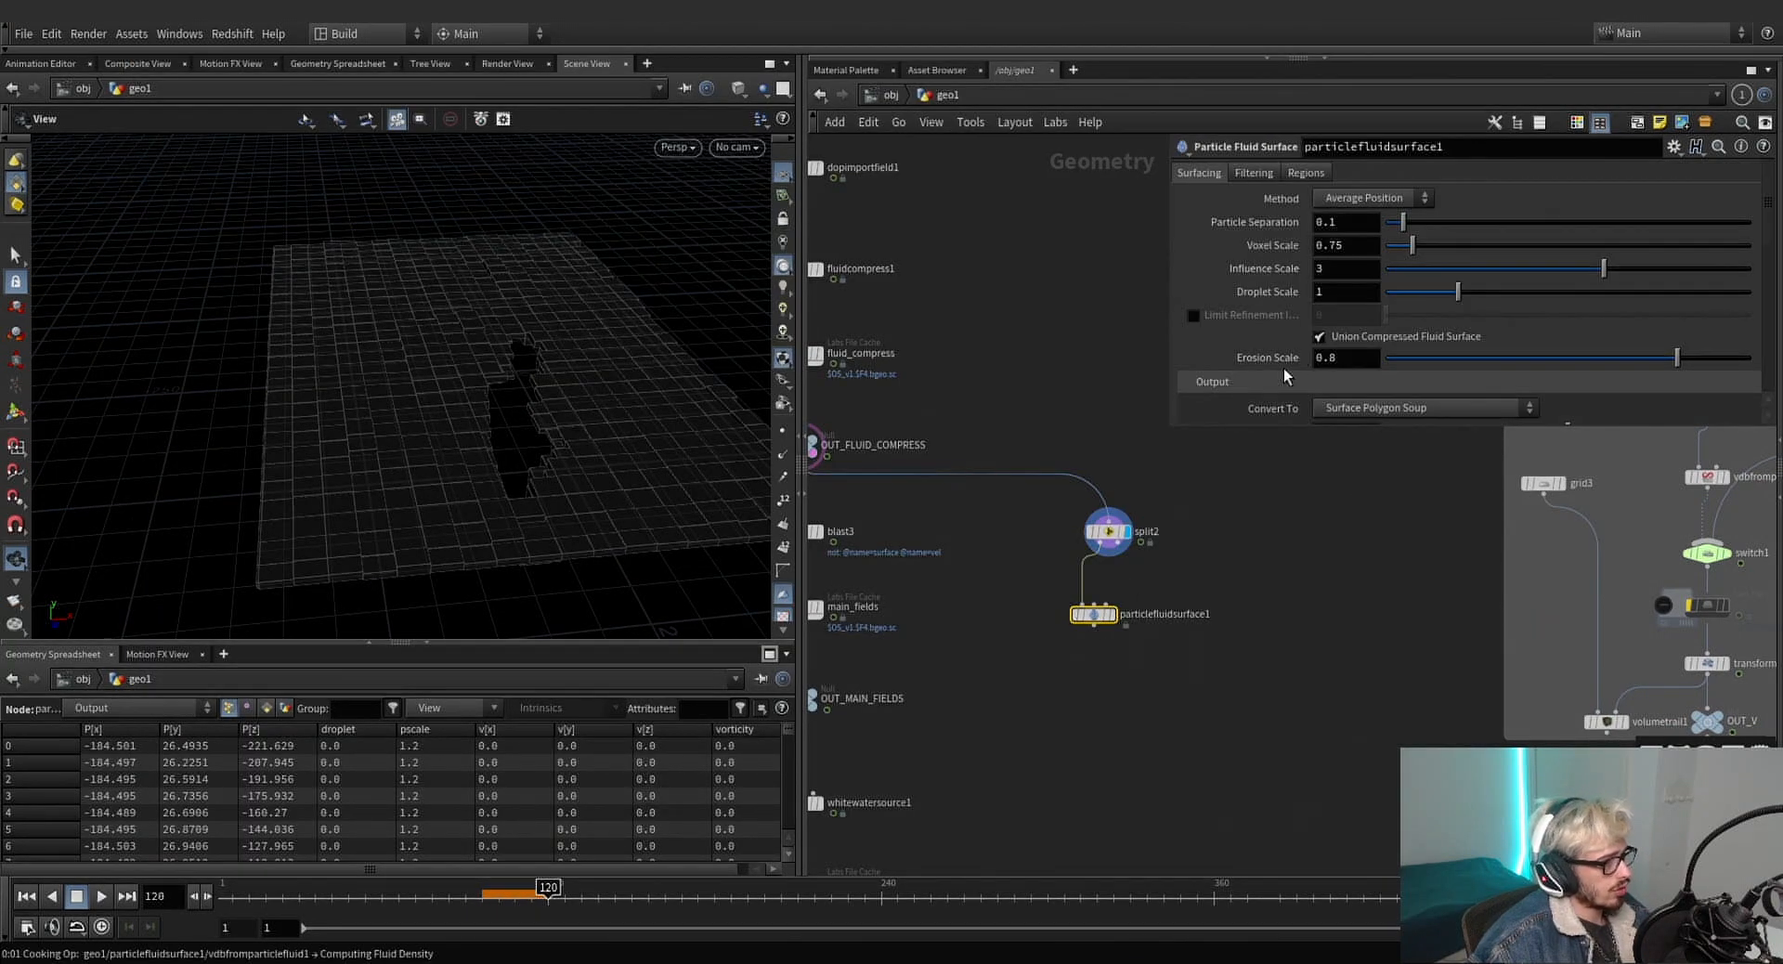
click(1344, 408)
click(1131, 658)
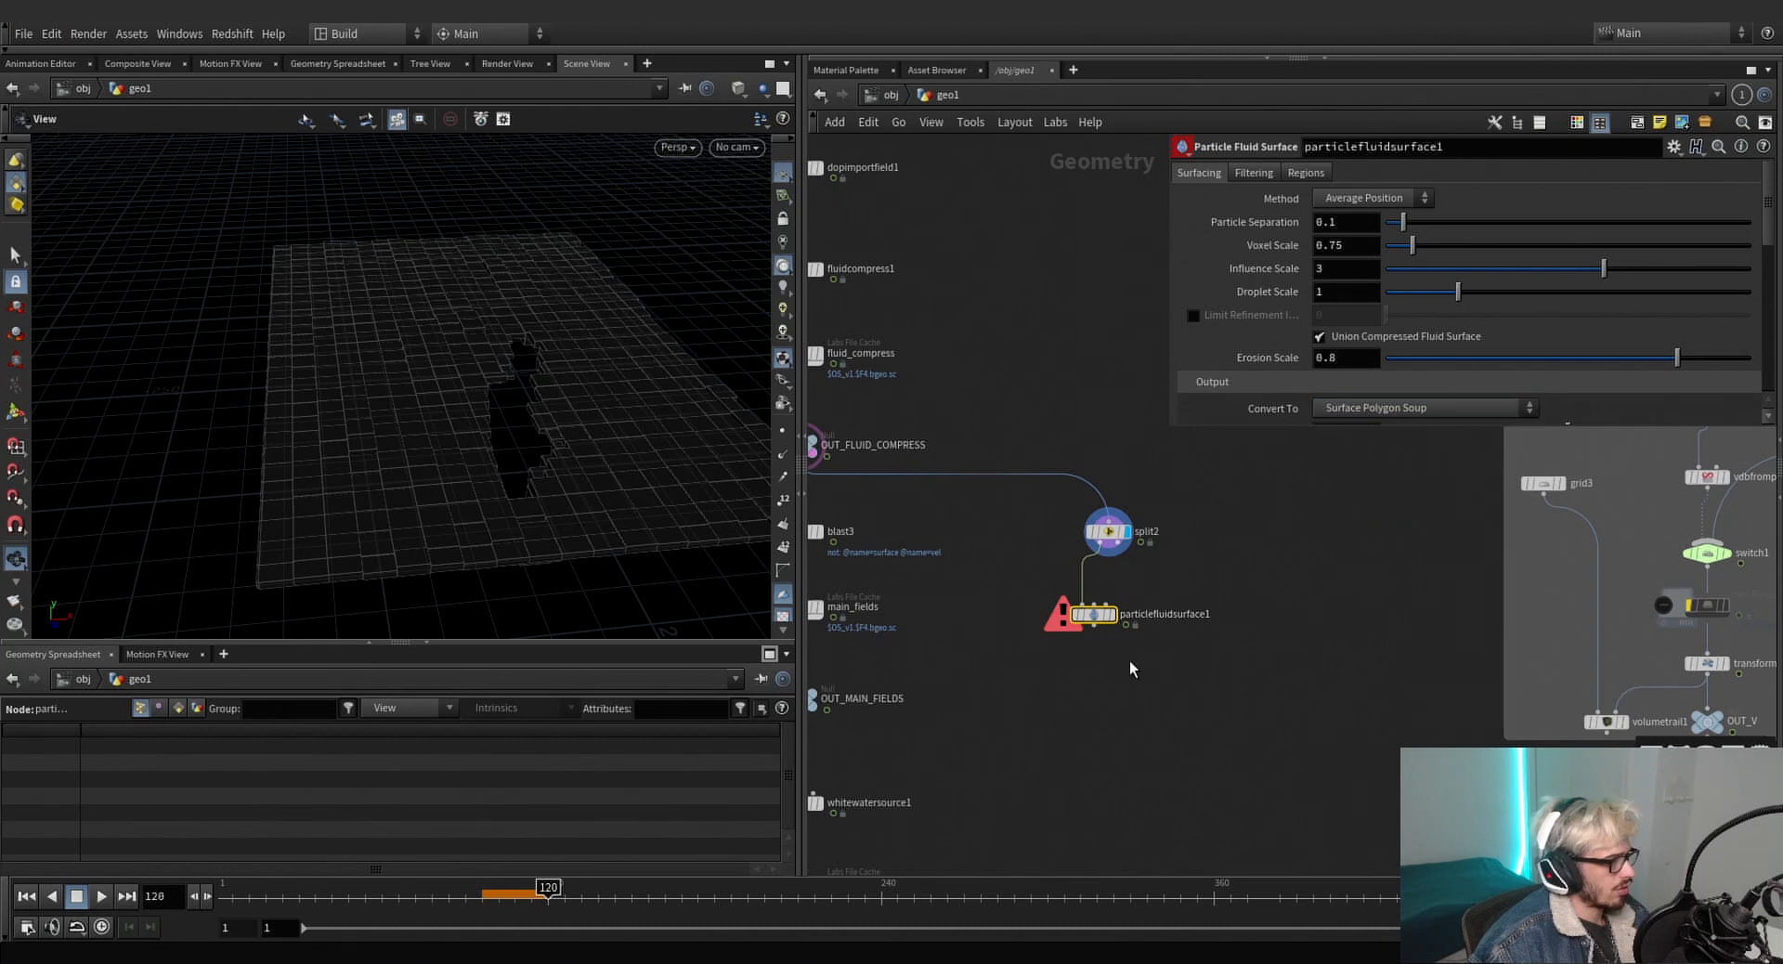
Reference flipobject1's Particle Separation from dopnet1 in particlefluidsurface1's Particle Separation.
middle_drag(959, 543, 1069, 632)
double_click(950, 307)
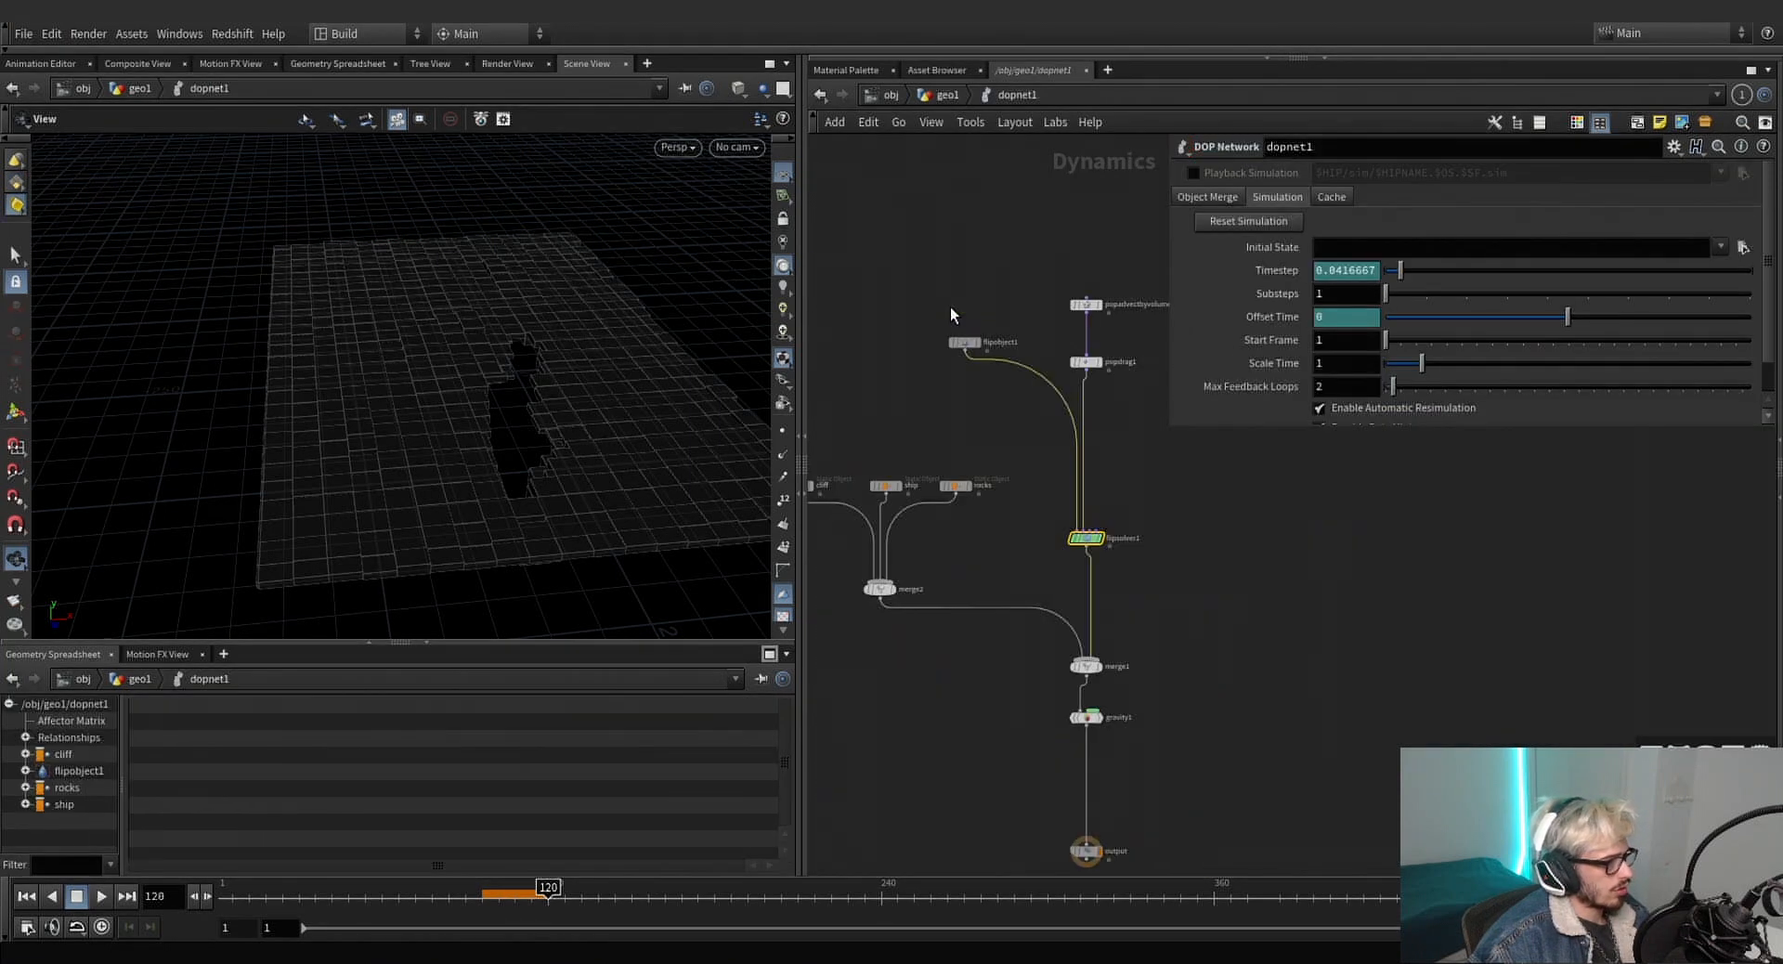
click(965, 343)
right_click(1240, 200)
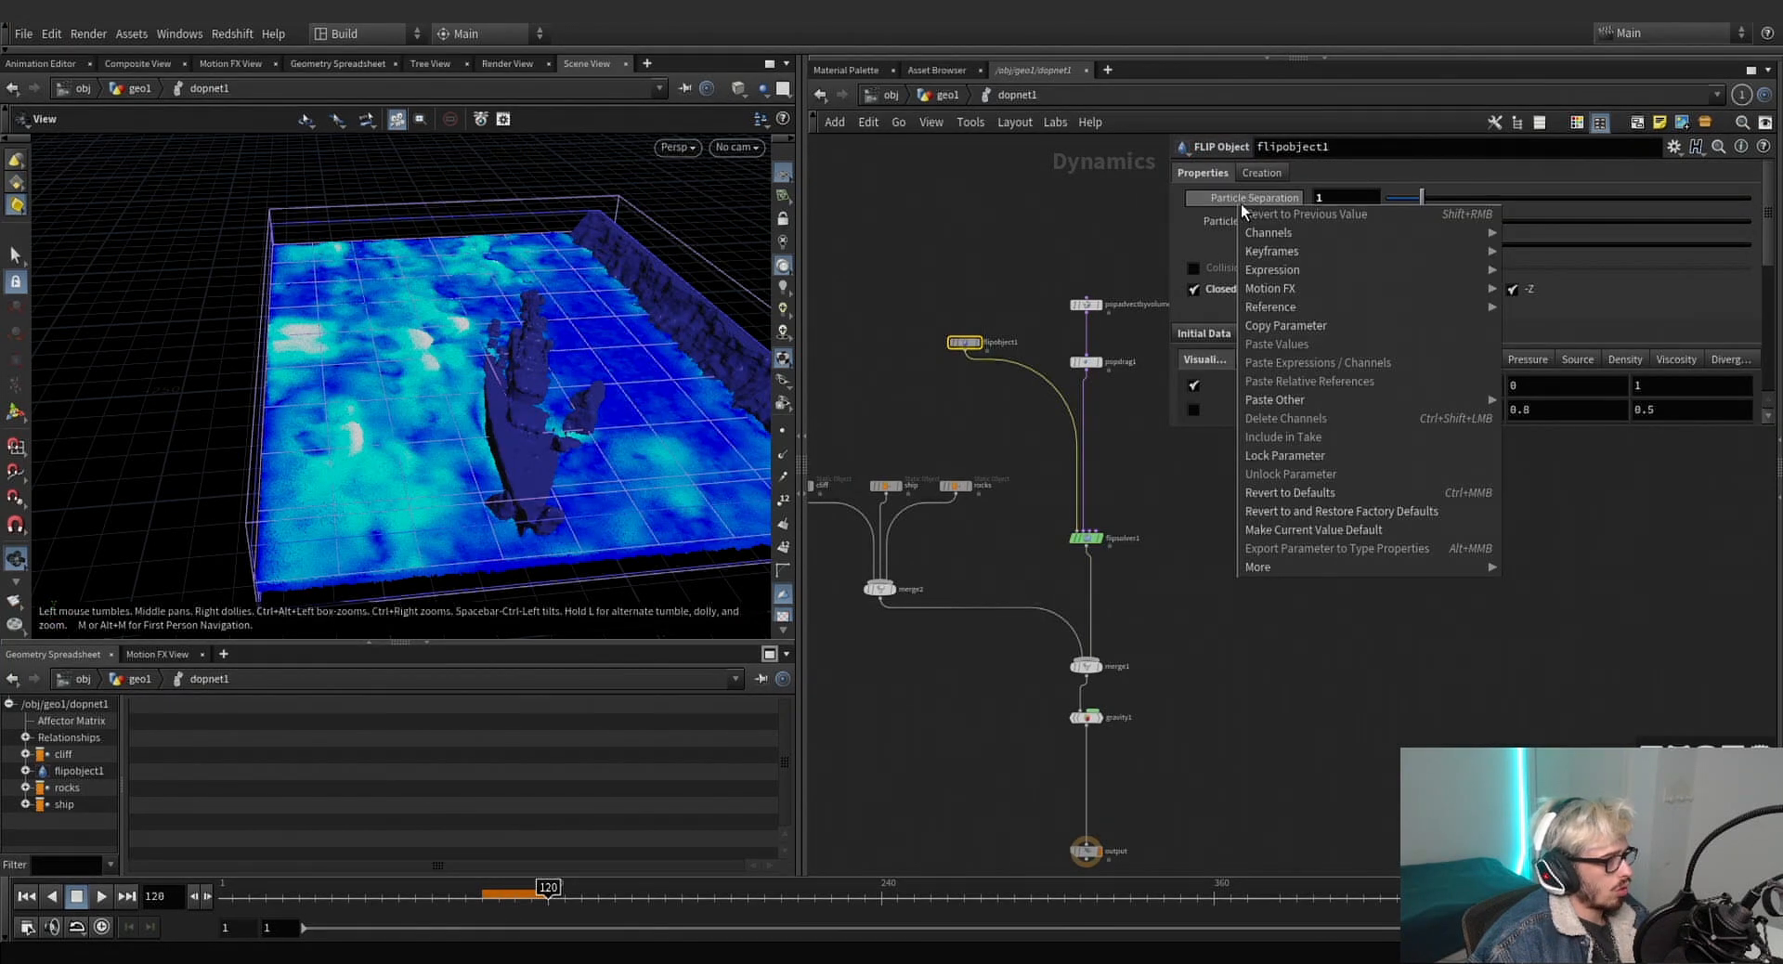
click(1301, 324)
click(947, 95)
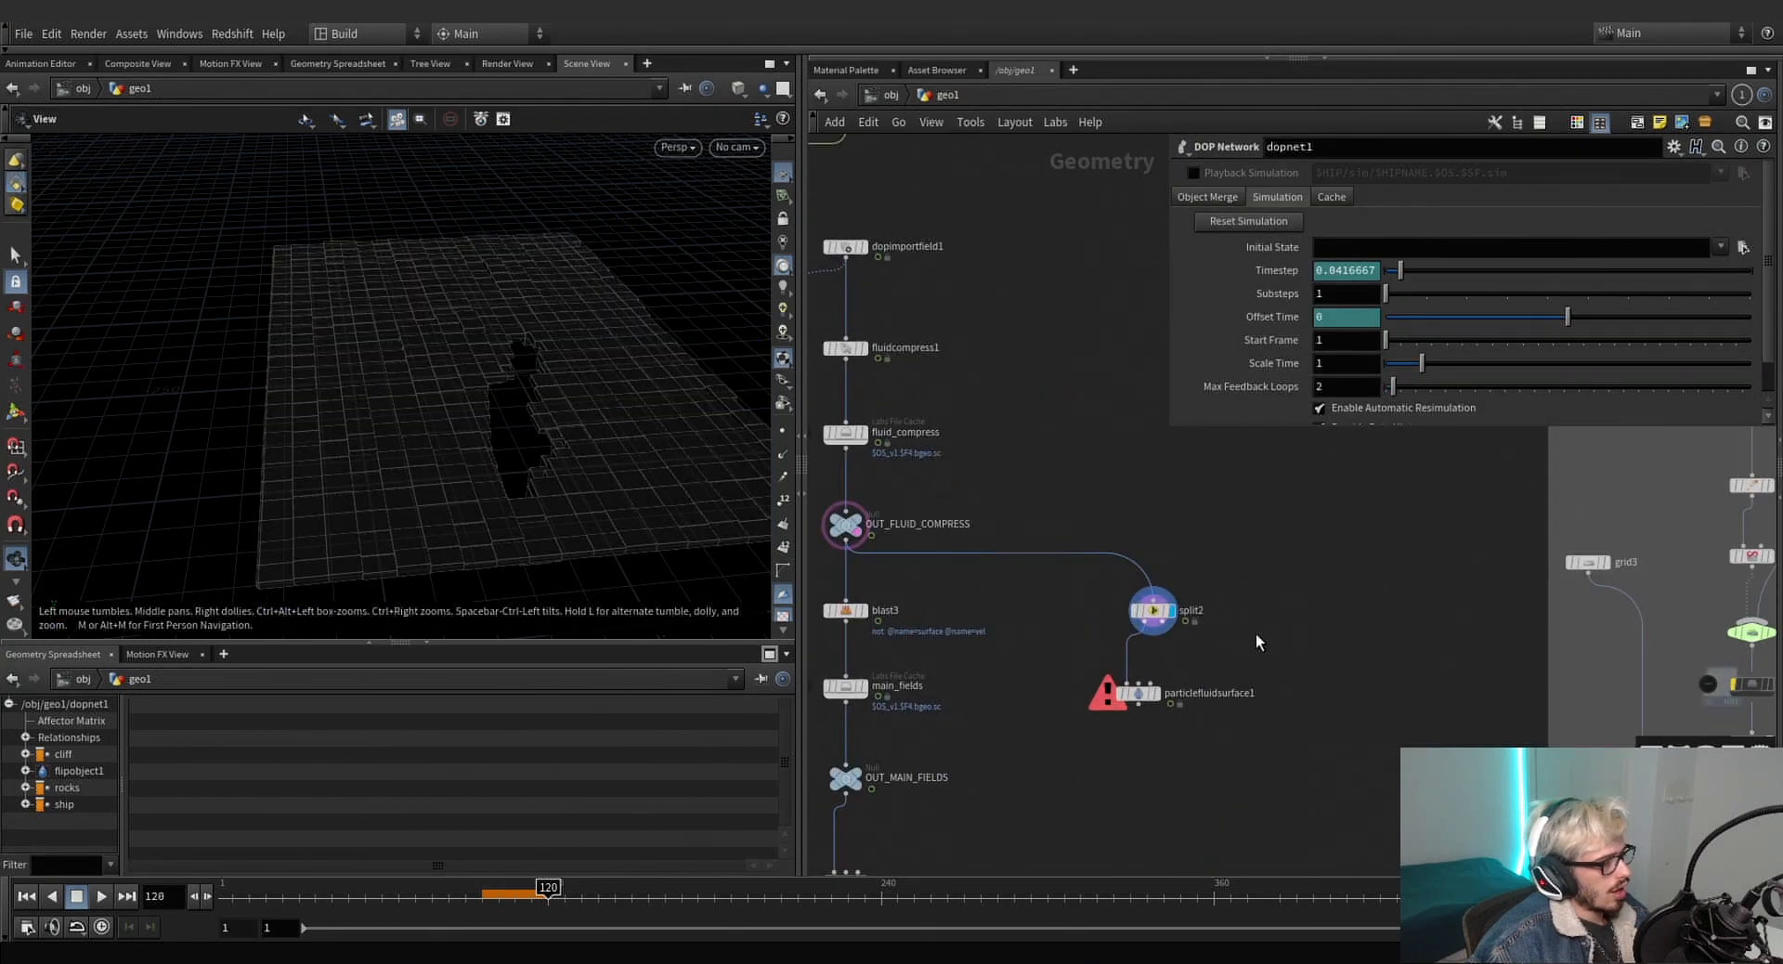
right_click(1285, 221)
click(1351, 397)
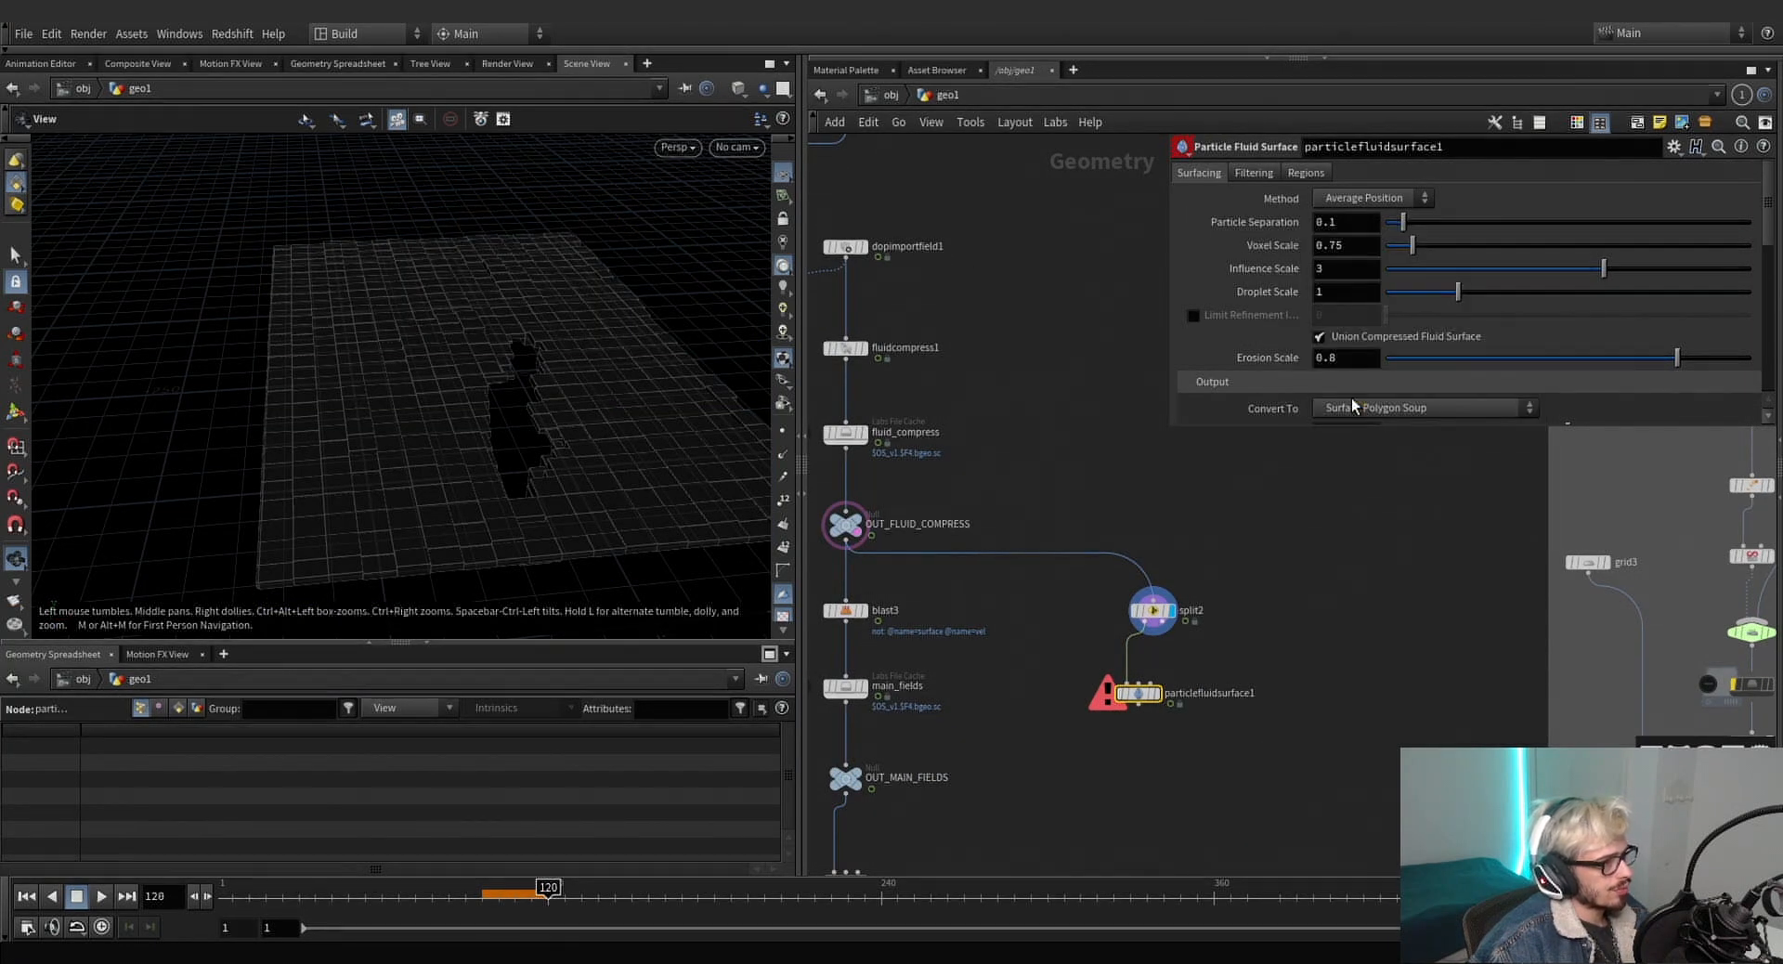
Display particlefluidsurface1 and set its output conversion to Particles.
click(1158, 694)
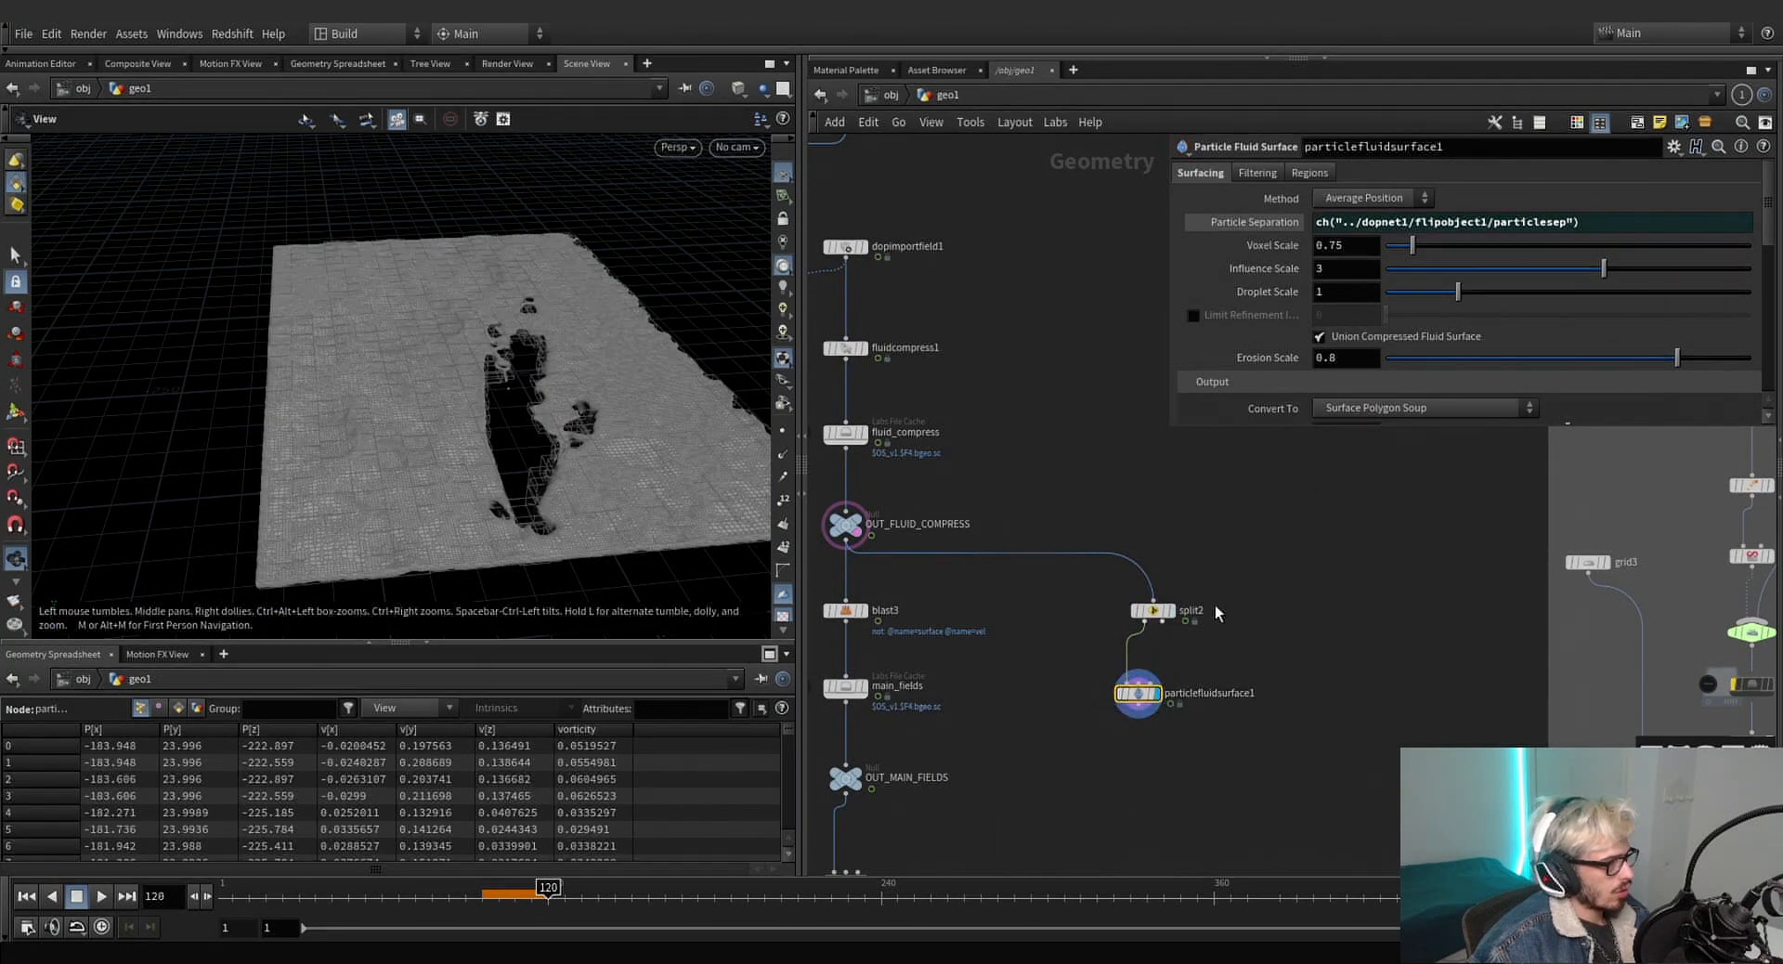
click(1360, 408)
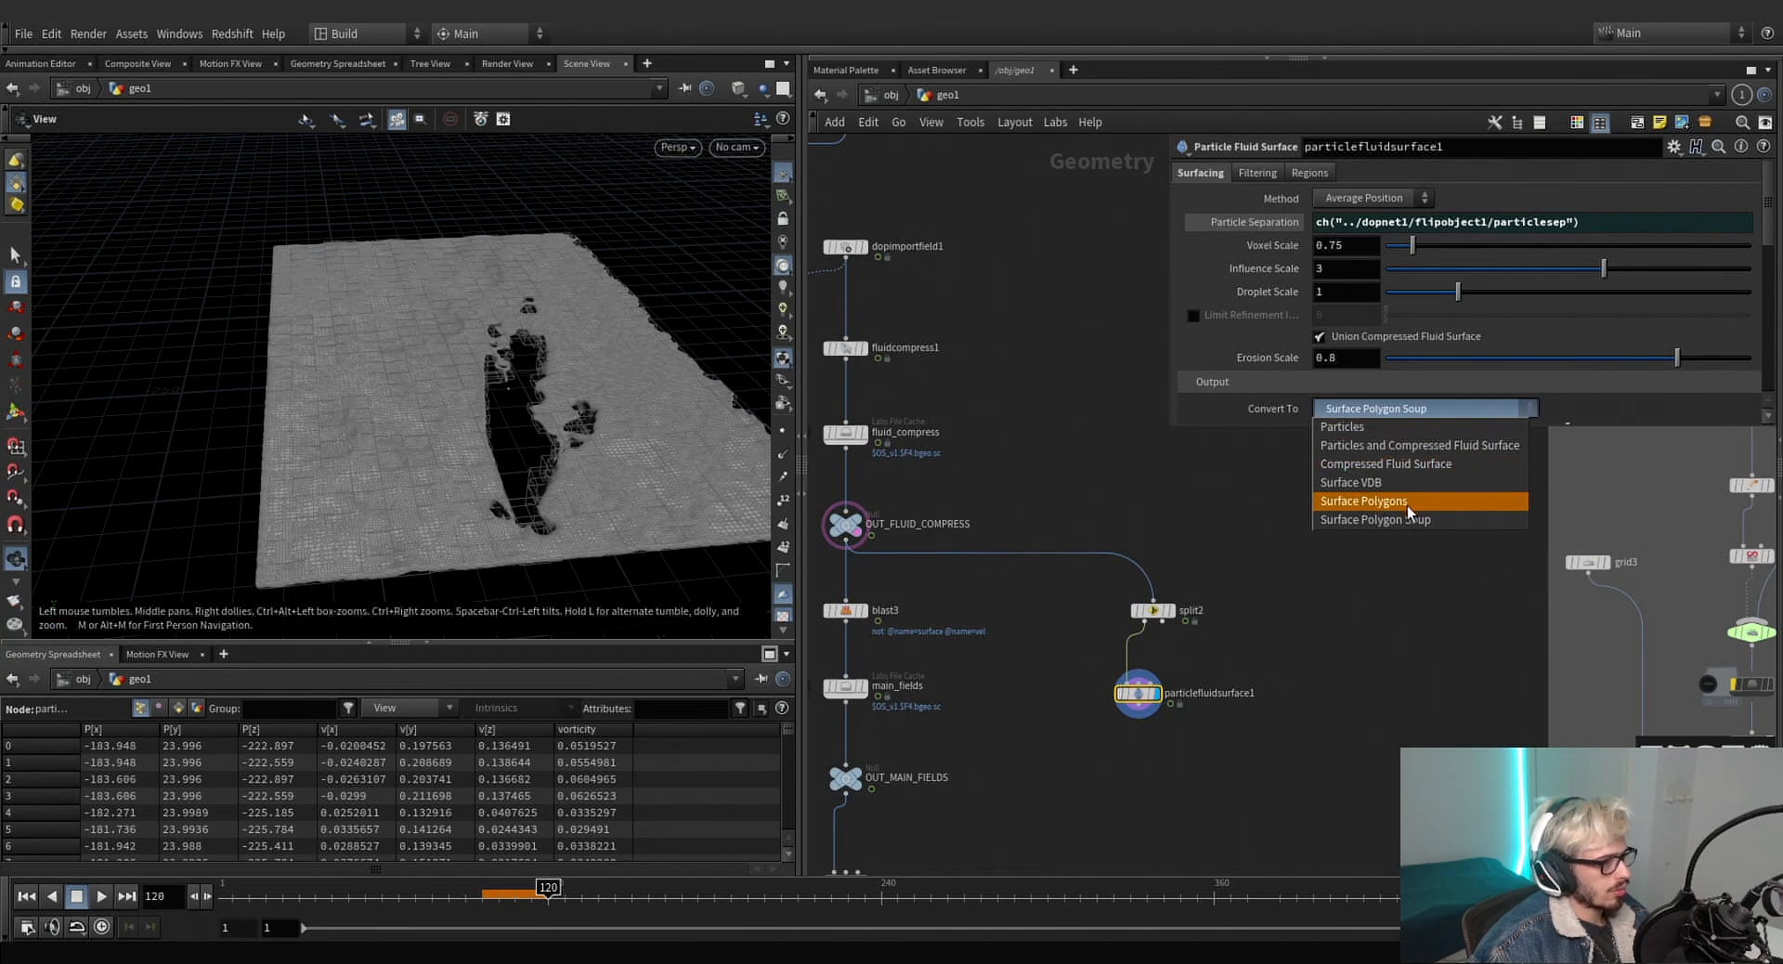
click(1407, 429)
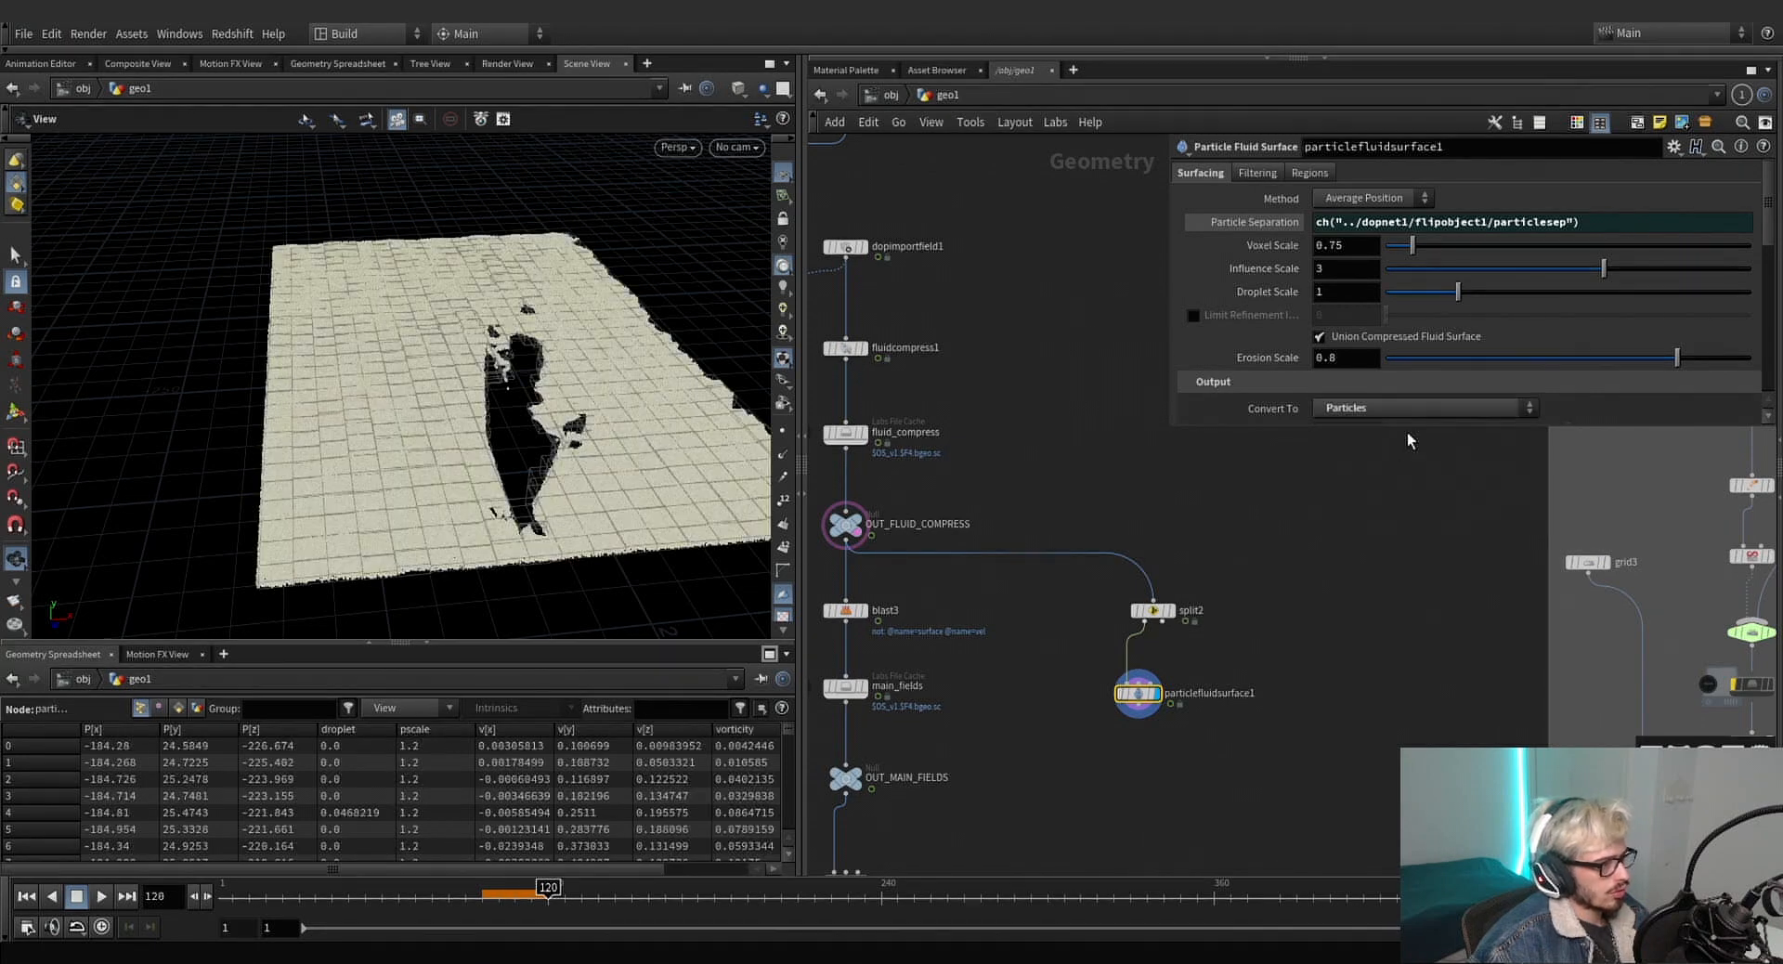
Add a Split node below particlefluidsurface1, connect it and display it.
scroll(1131, 697, up, 3)
scroll(1133, 692, down, 3)
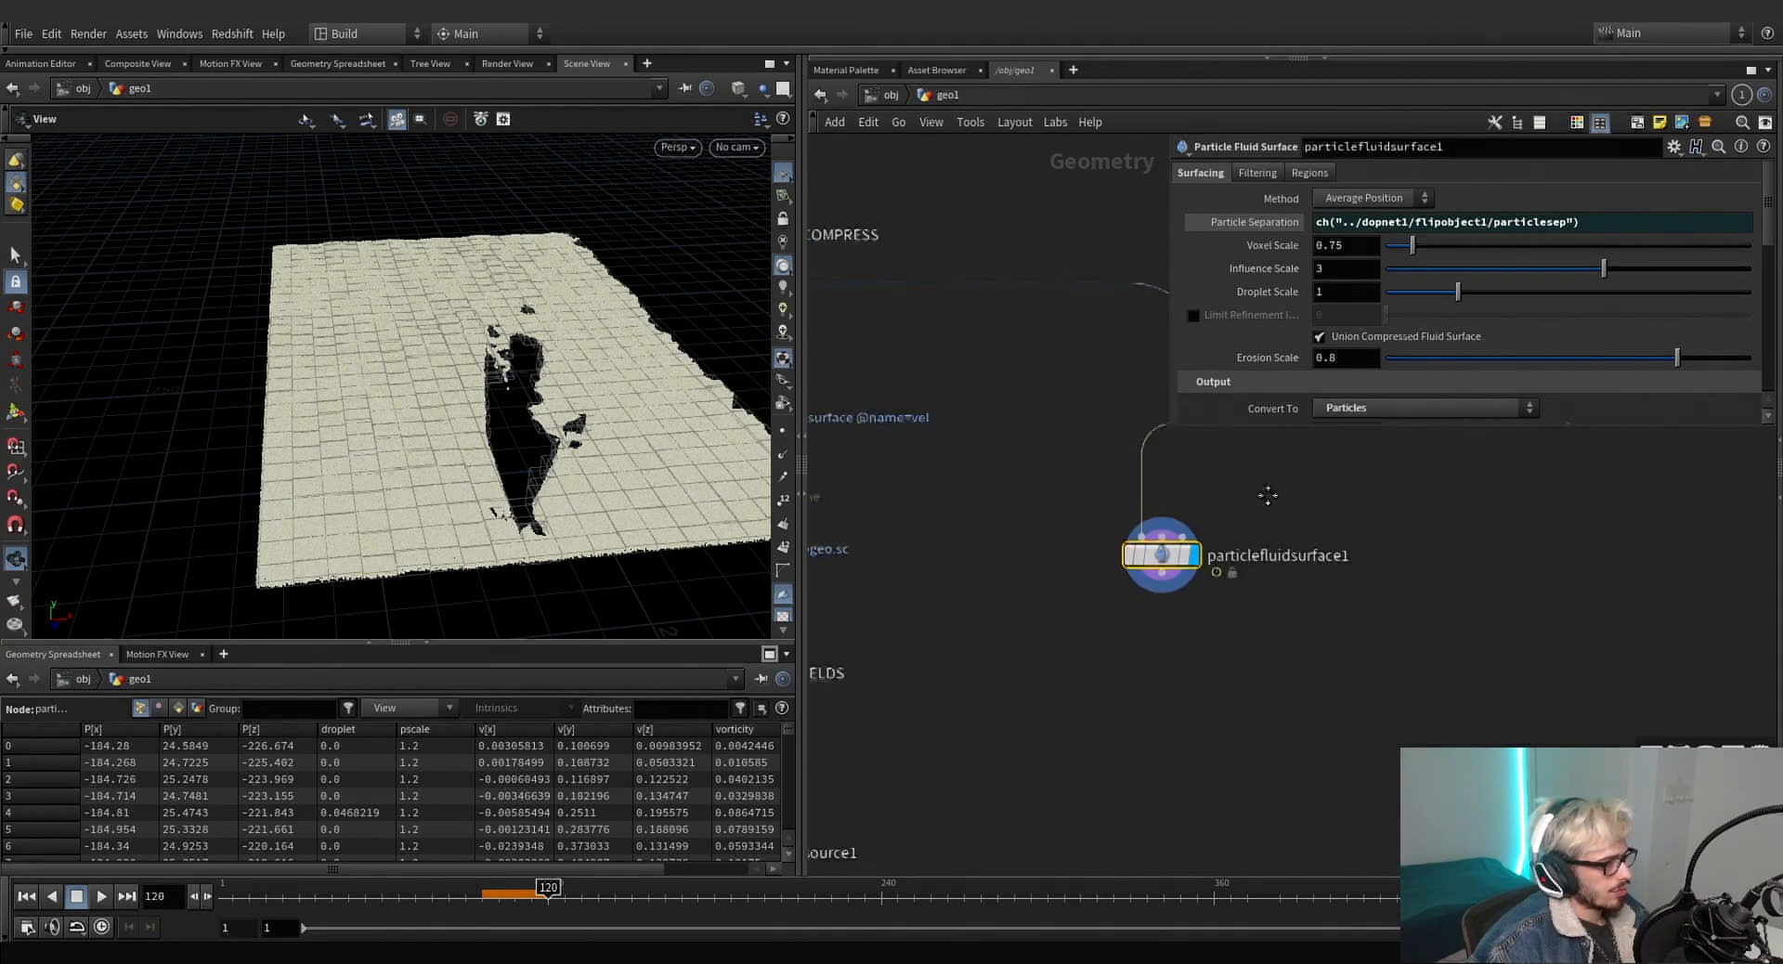
key(Tab)
text(split)
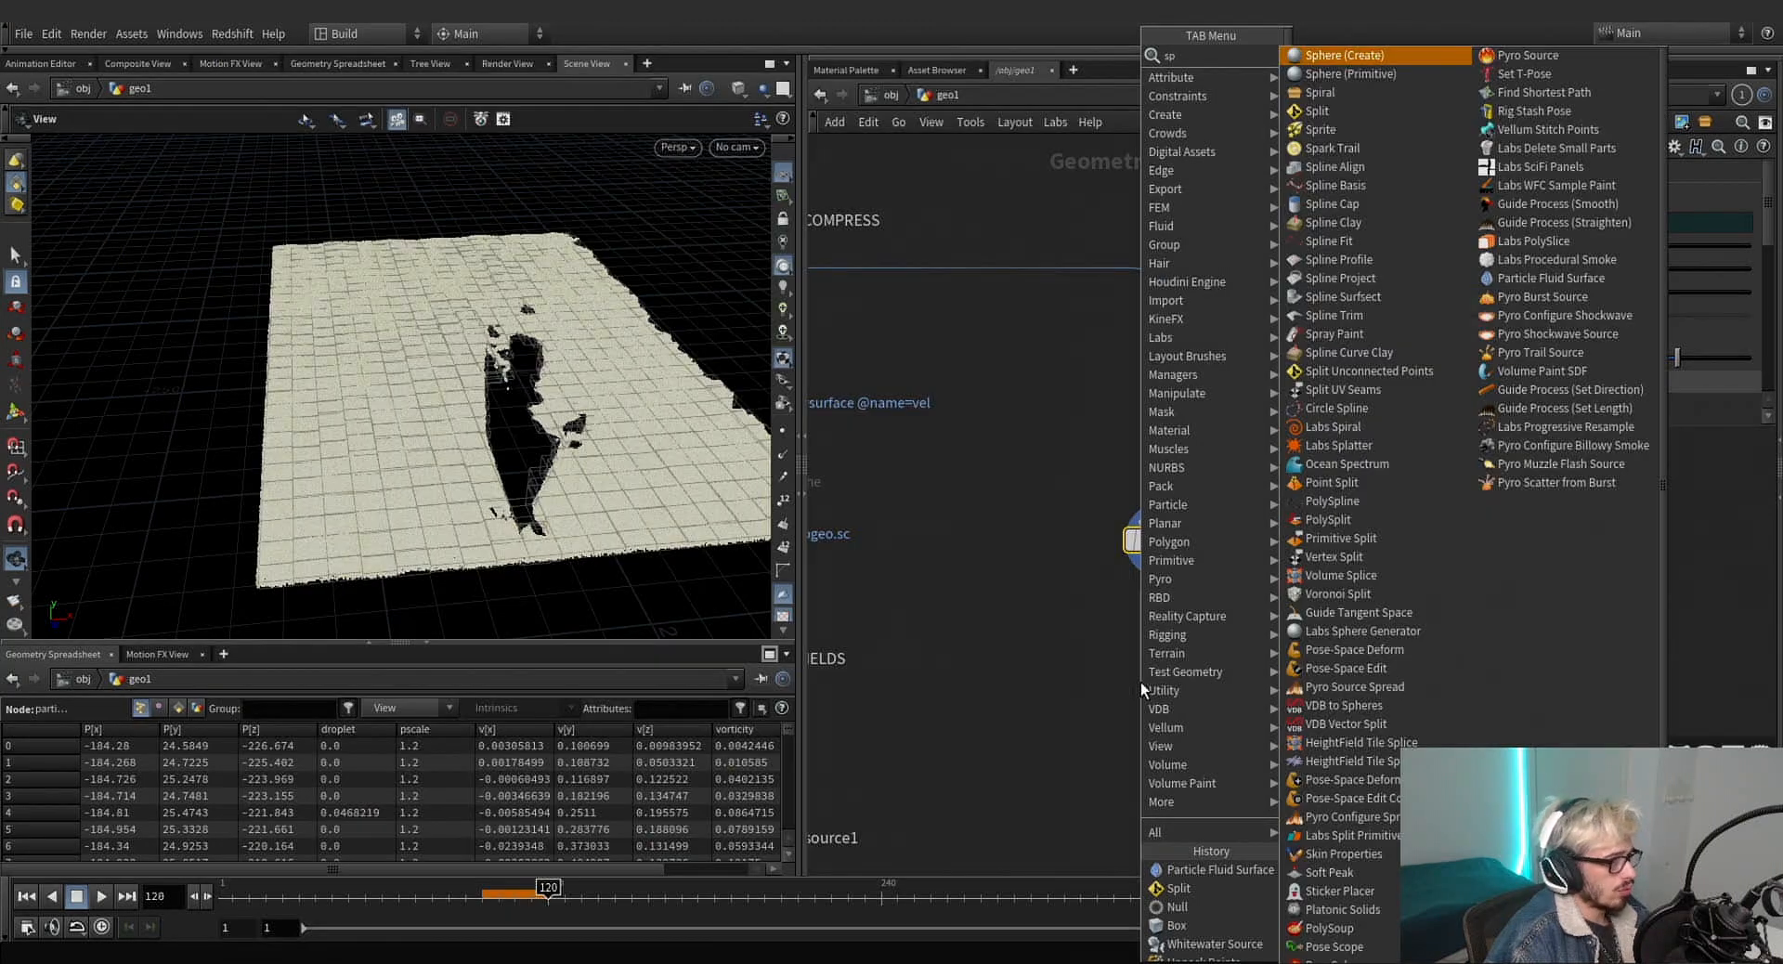
key(Return)
click(1141, 682)
drag(1140, 682, 1162, 657)
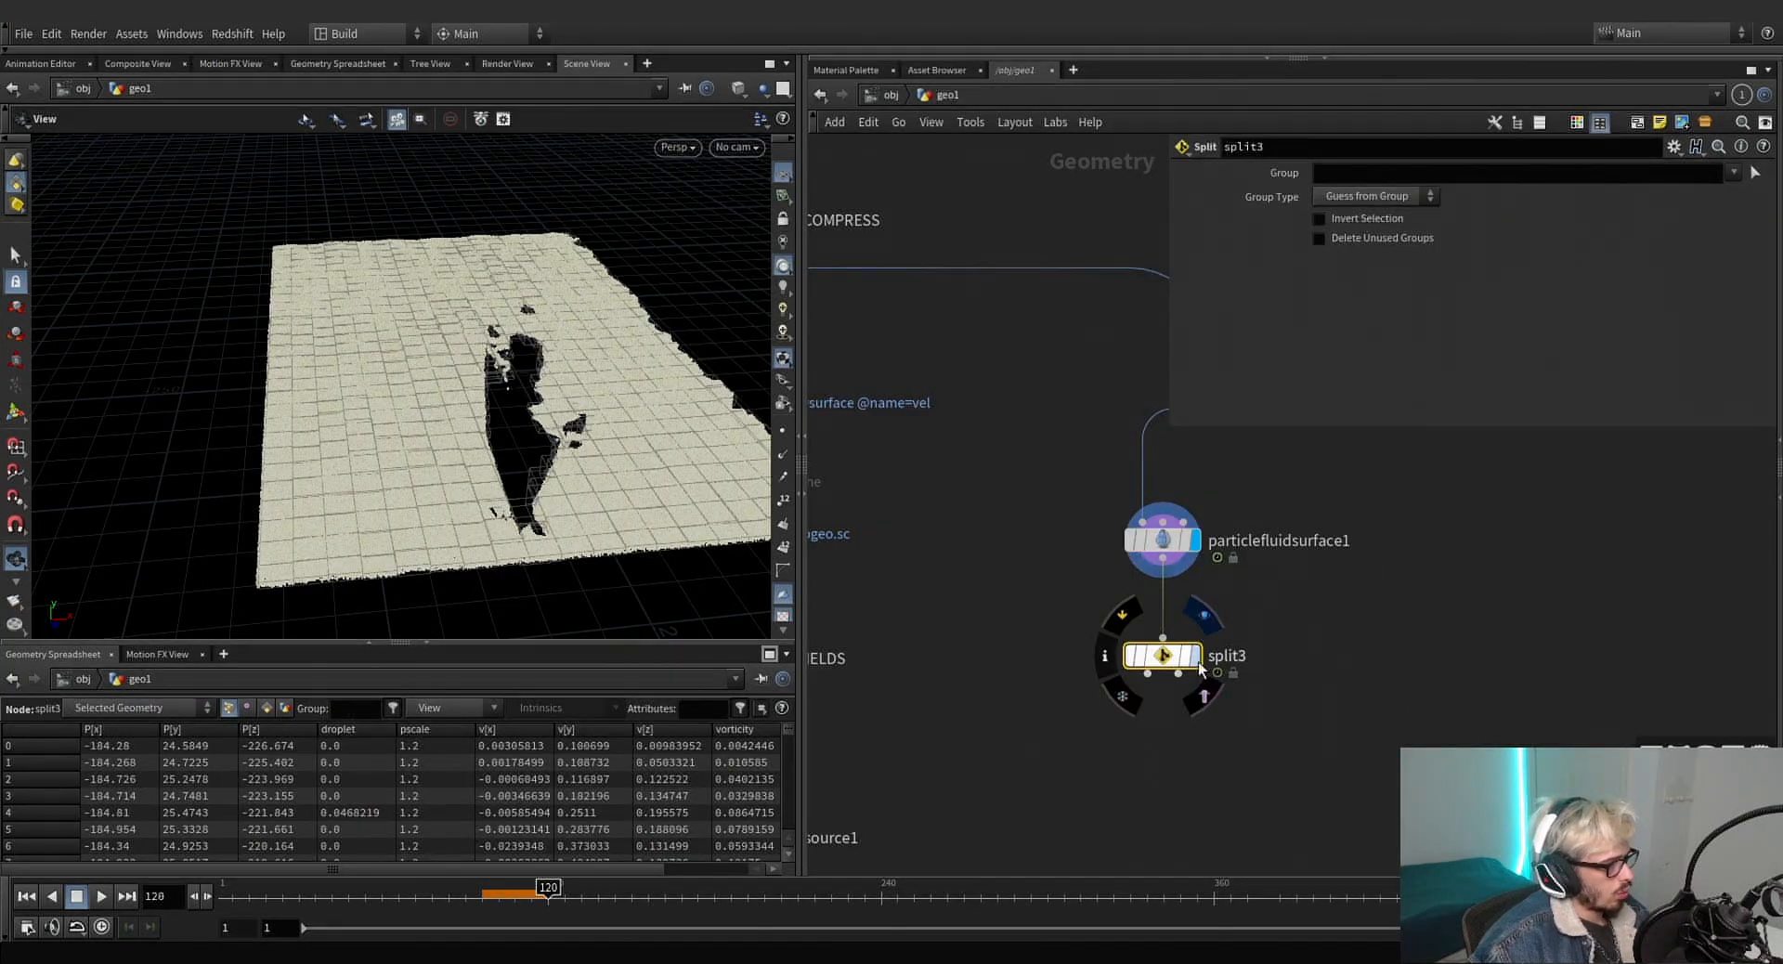
click(1196, 658)
scroll(645, 531, up, 5)
drag(566, 546, 664, 546)
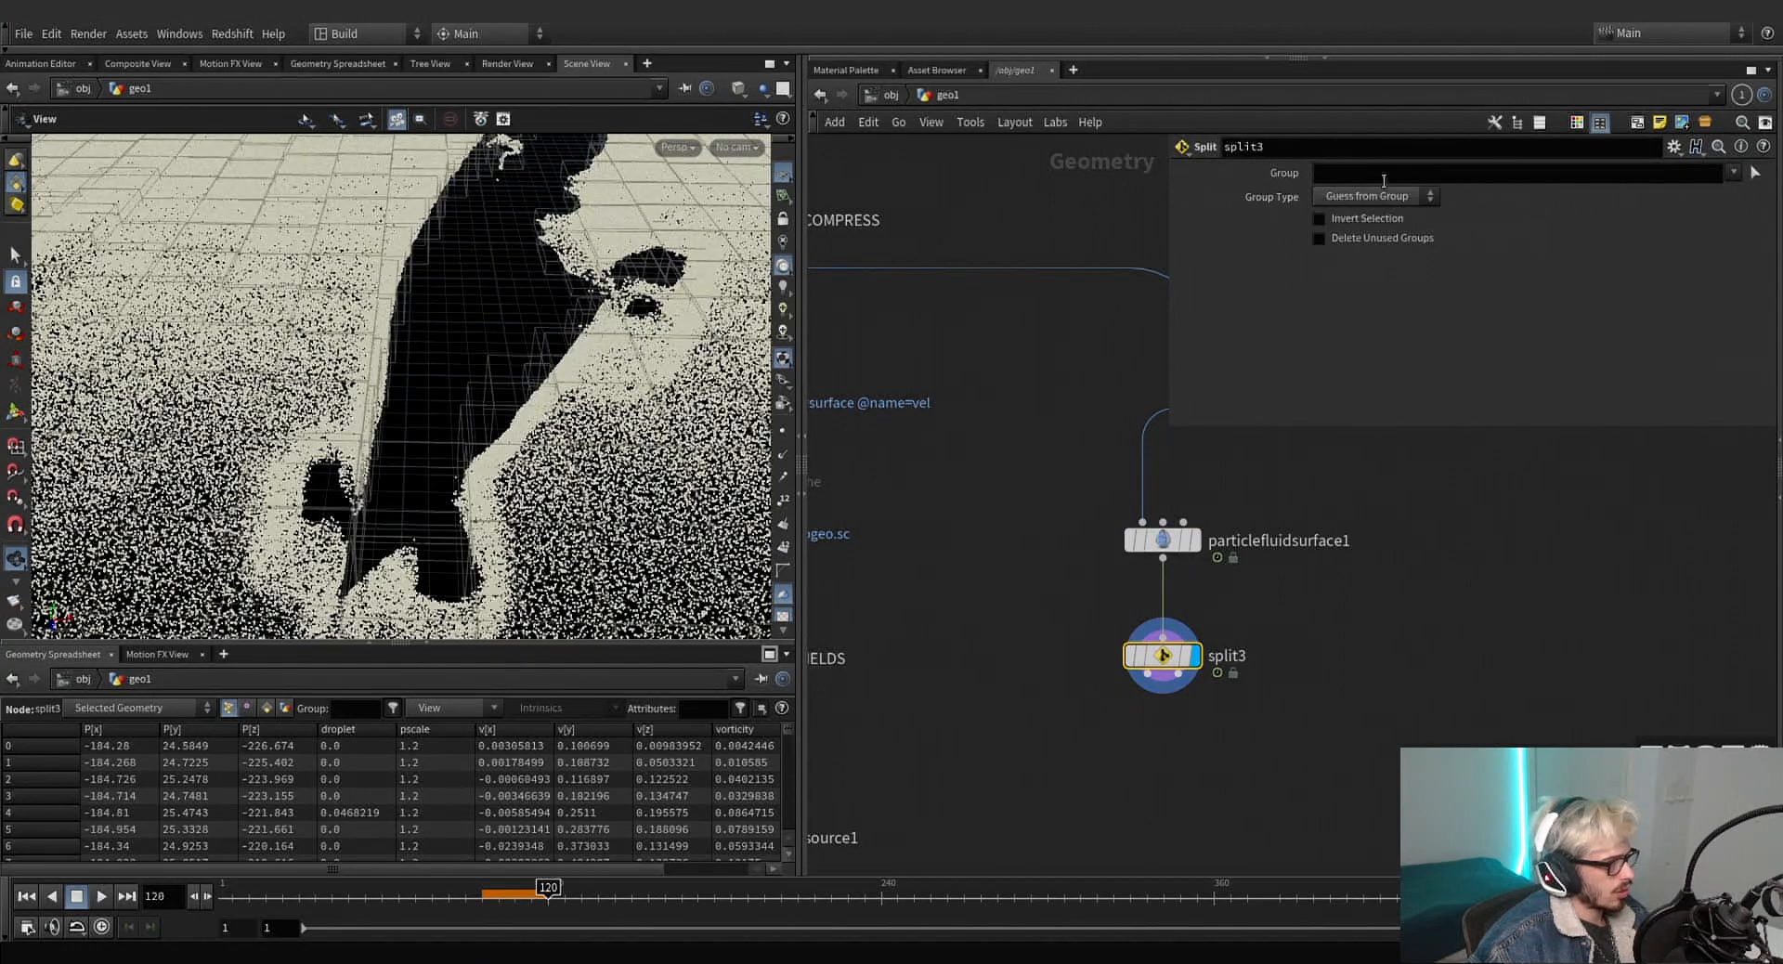
click(1343, 176)
text(@droplet<.1)
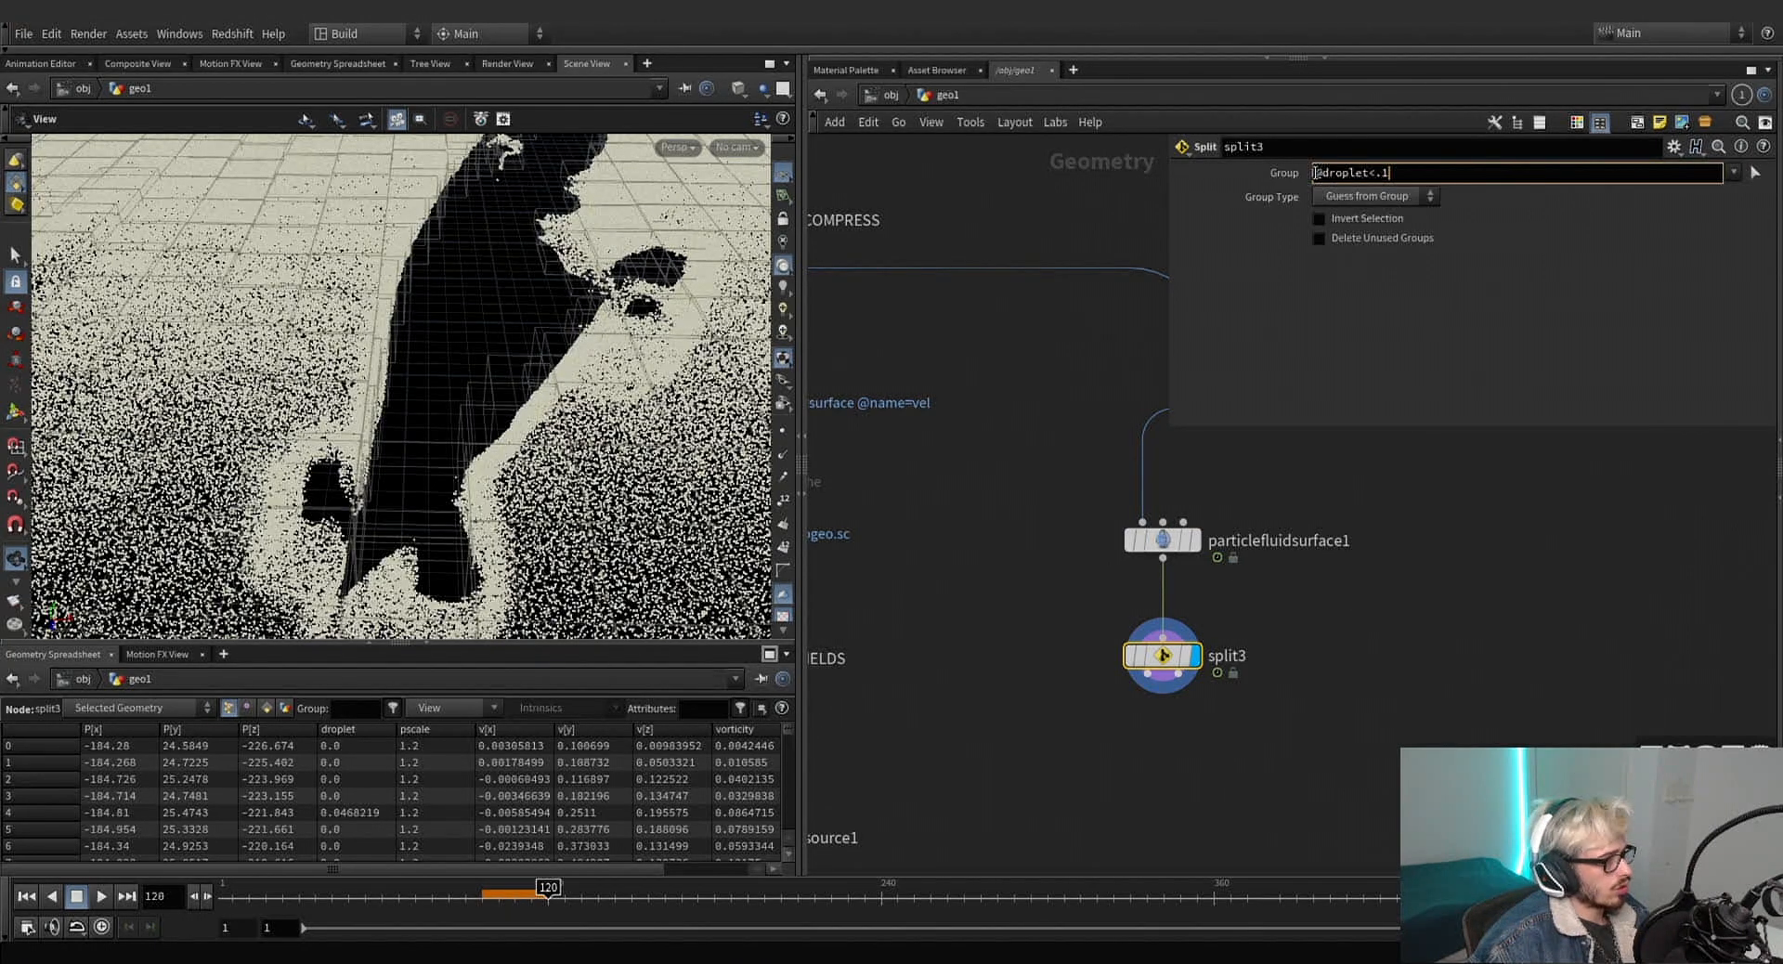
drag(1316, 173, 1374, 169)
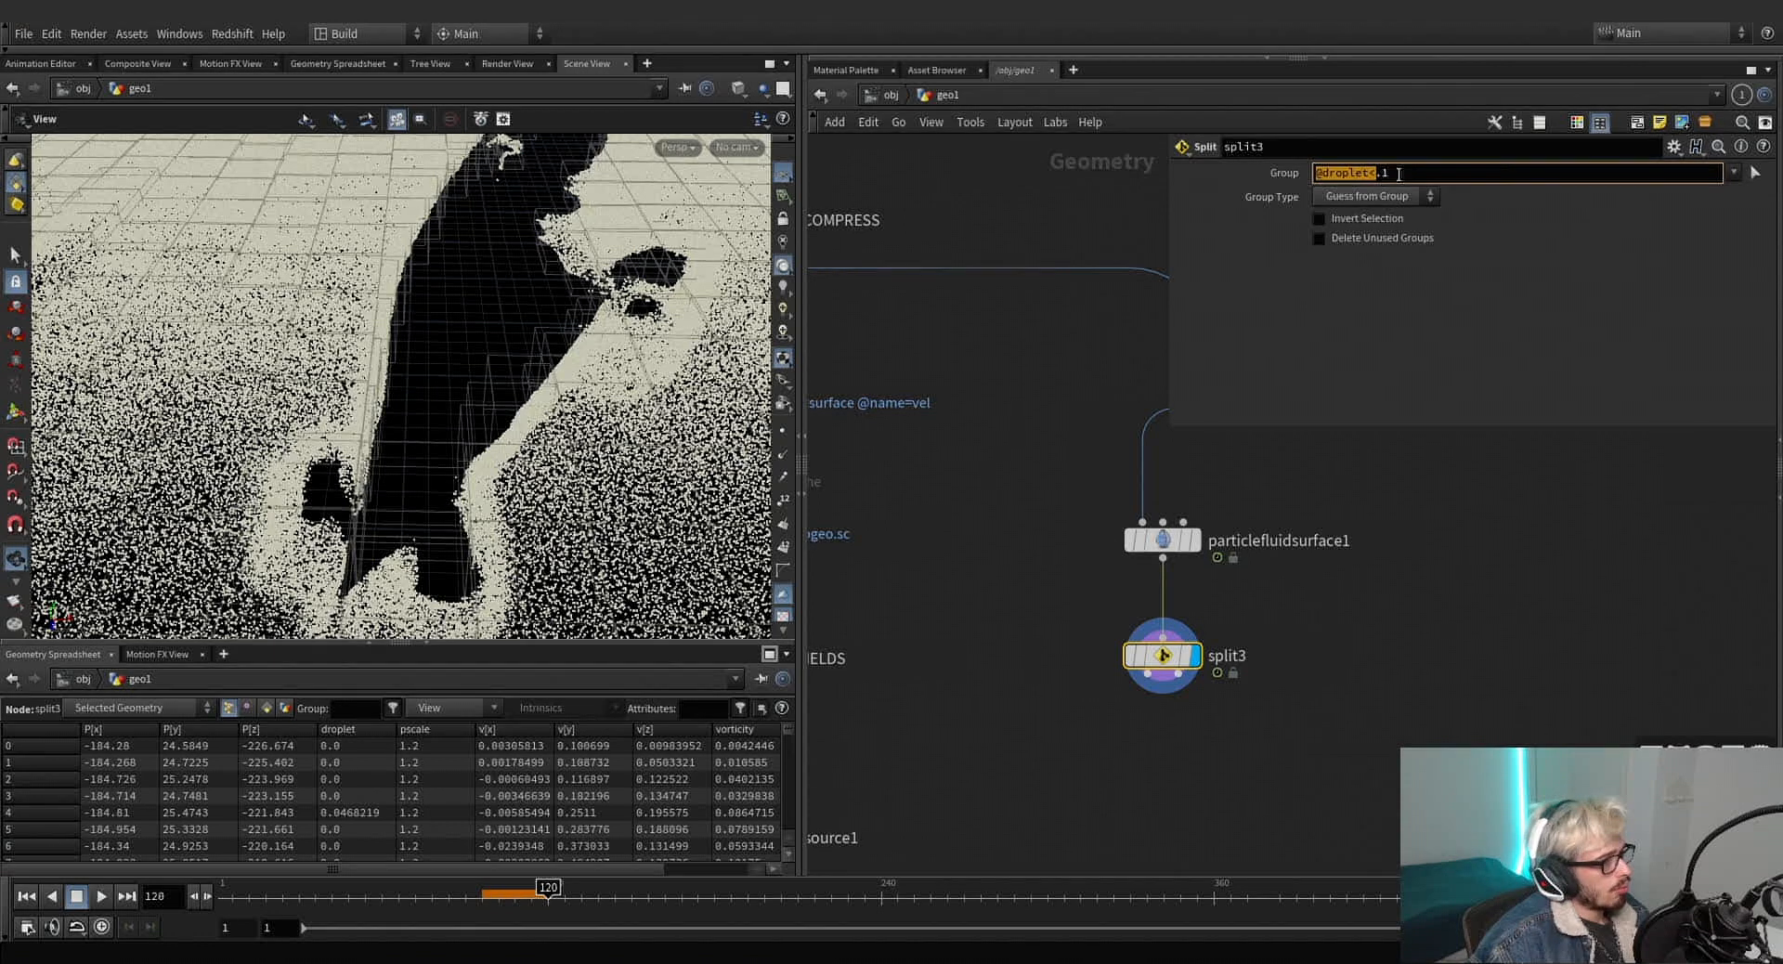
double_click(1382, 174)
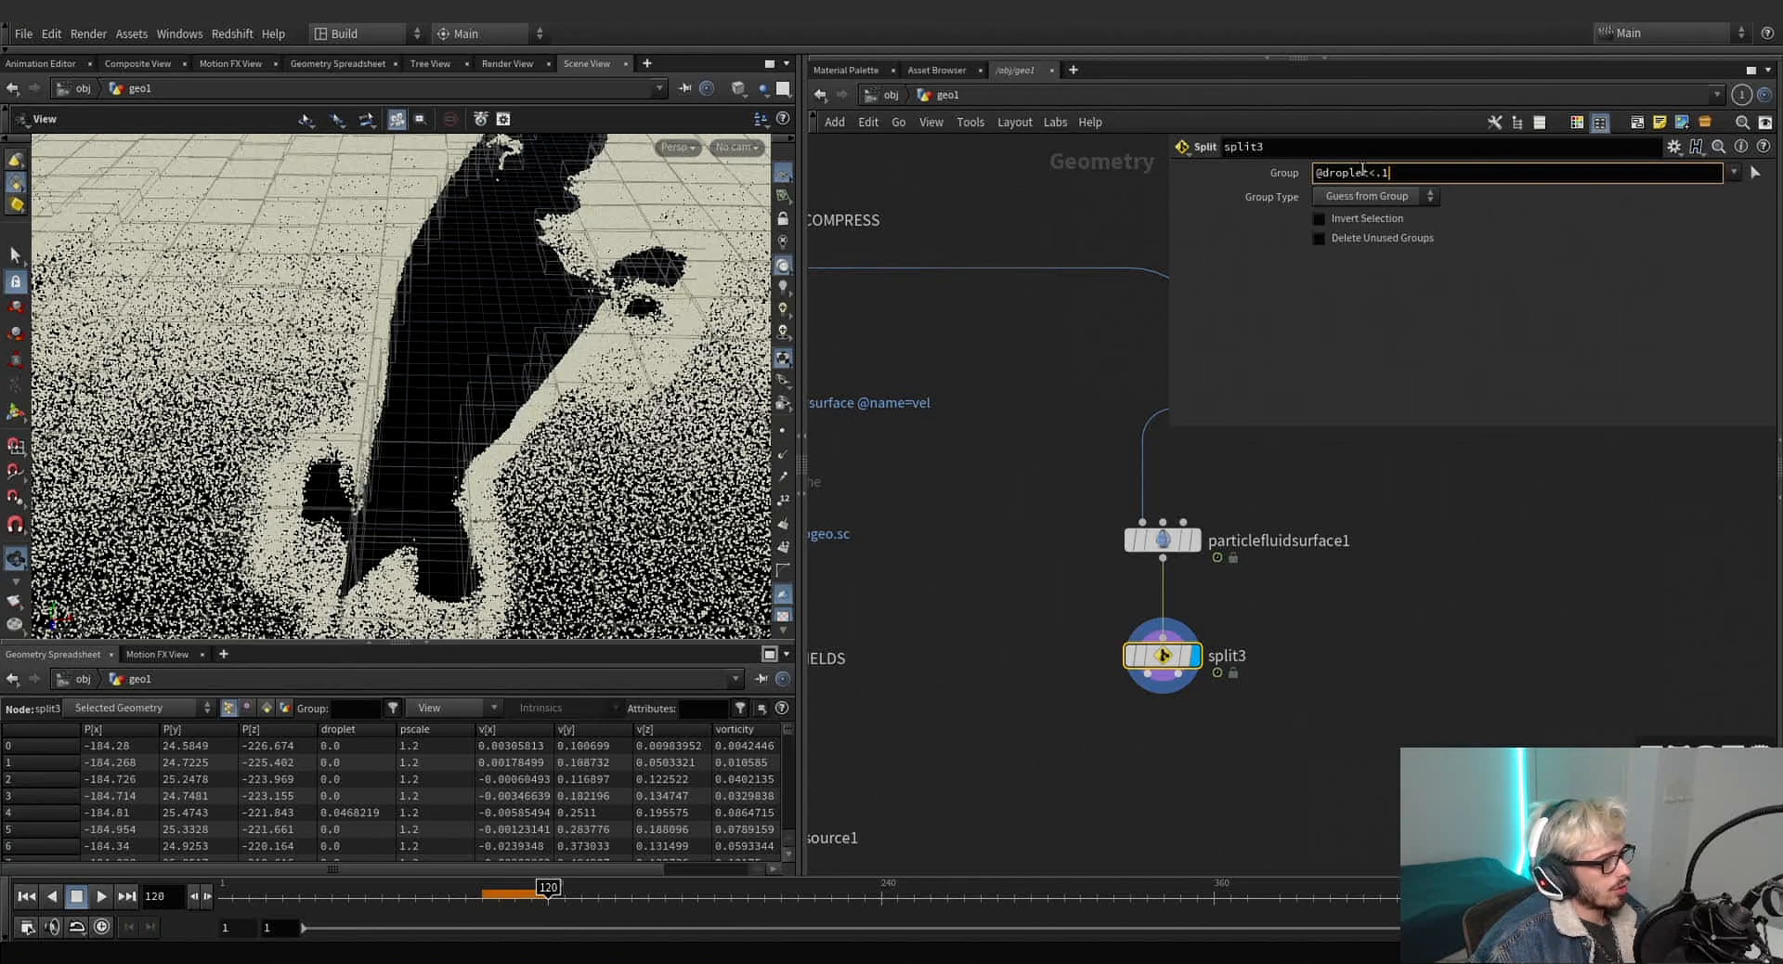
drag(1372, 174, 1392, 173)
click(1352, 665)
click(1184, 657)
click(1367, 196)
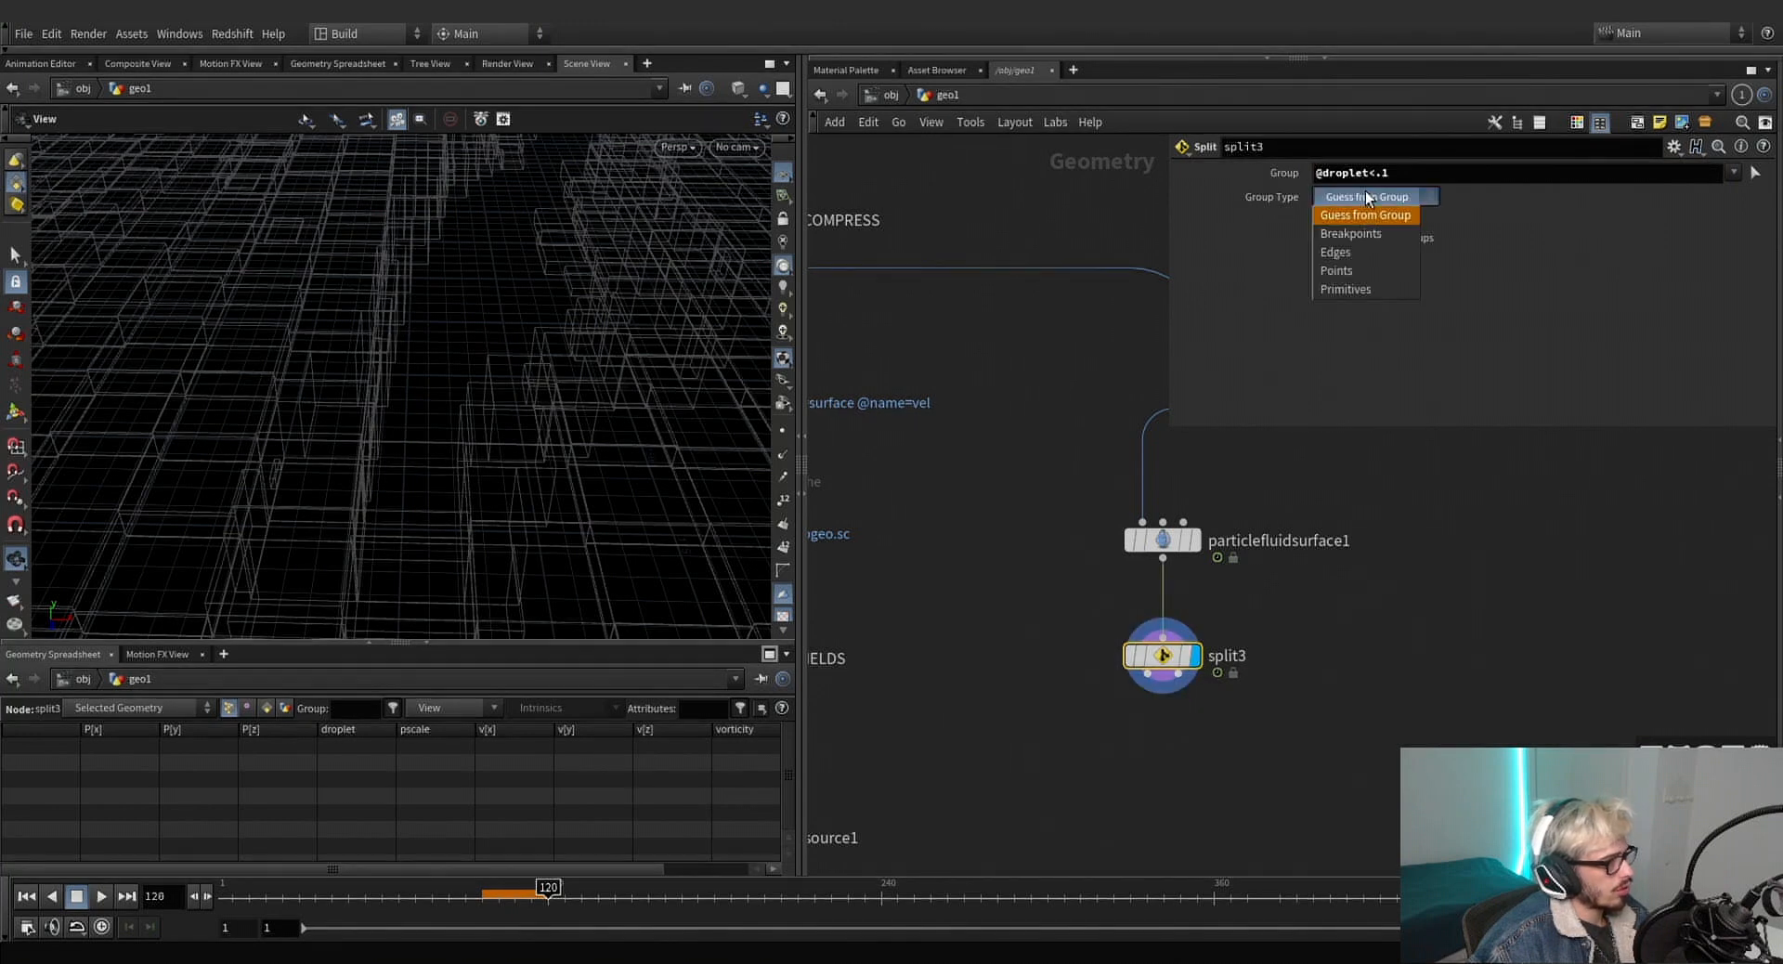
click(1358, 270)
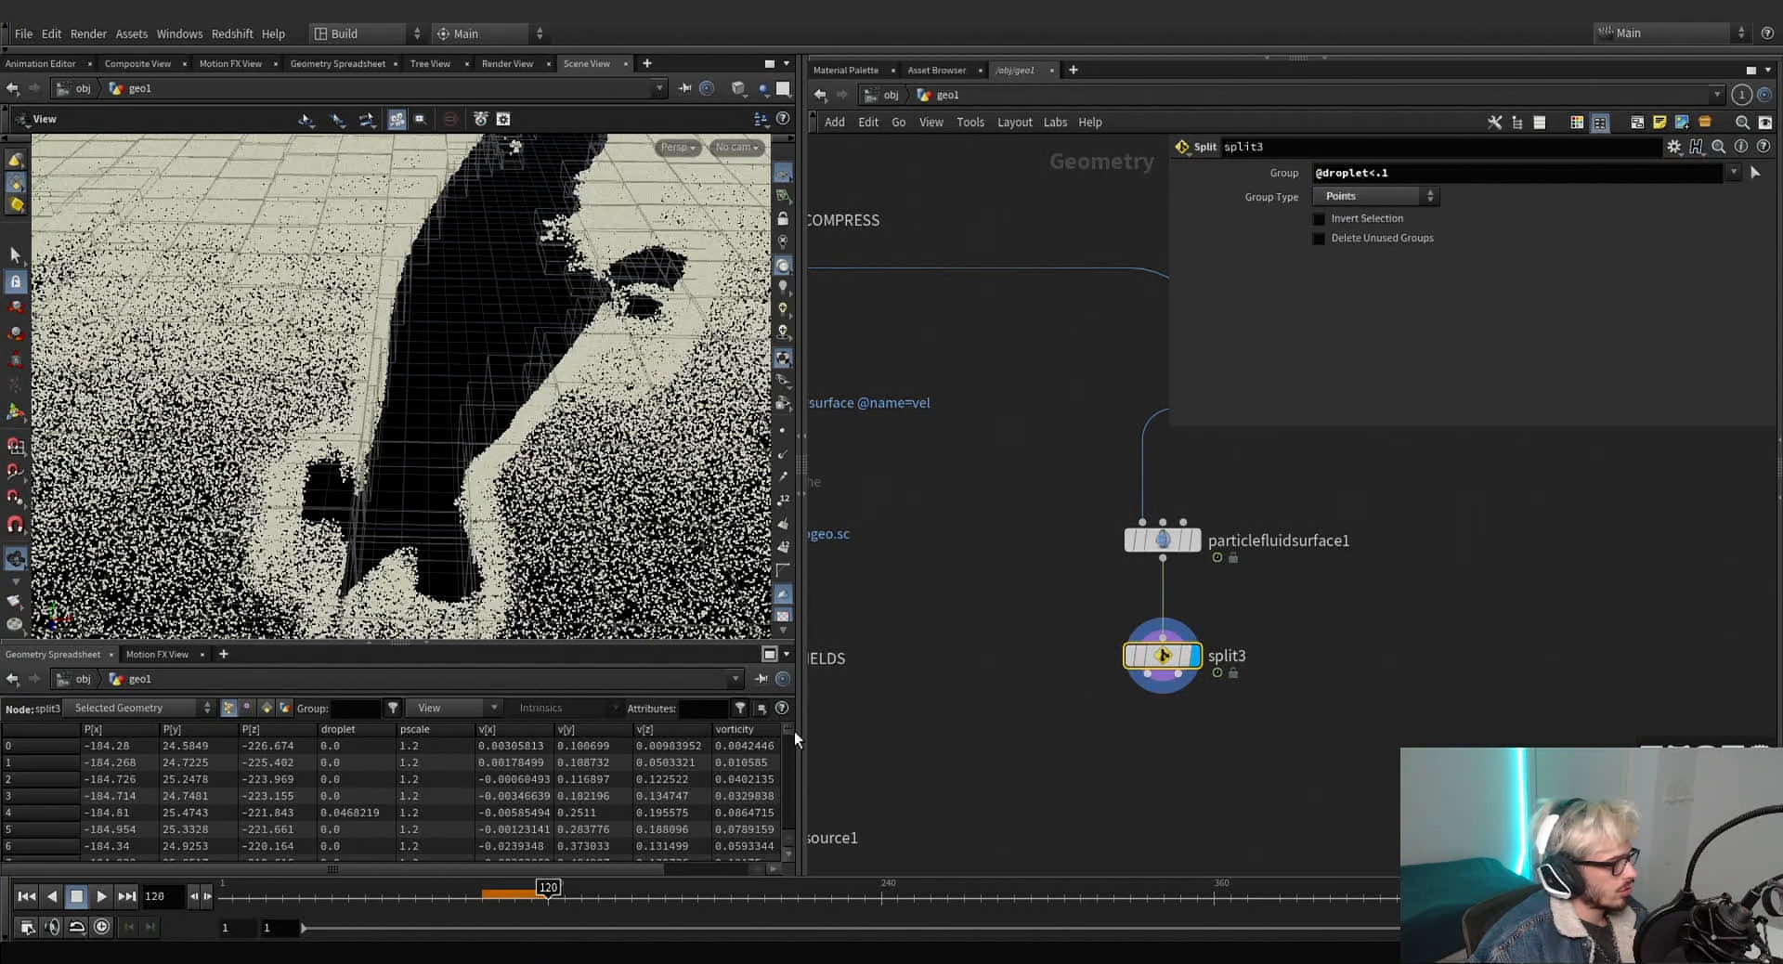
Filter the geometry spreadsheet to the droplet attribute and sort the points by it.
click(693, 708)
text(droplet)
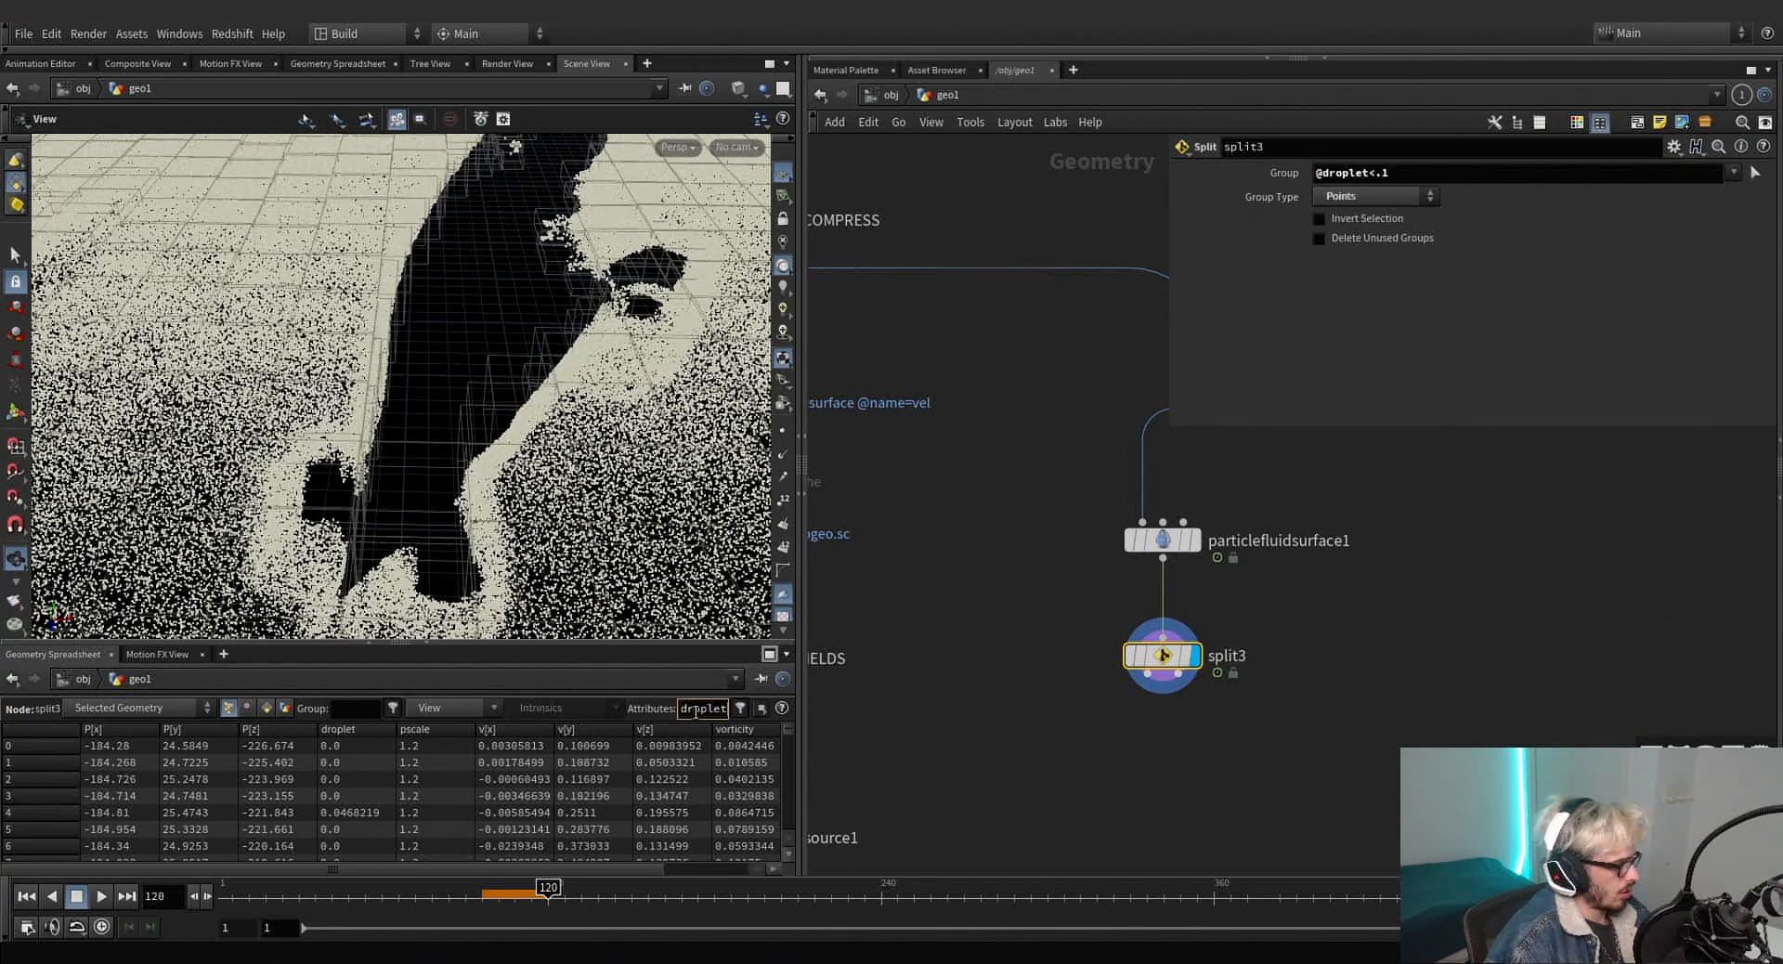
key(Return)
click(133, 728)
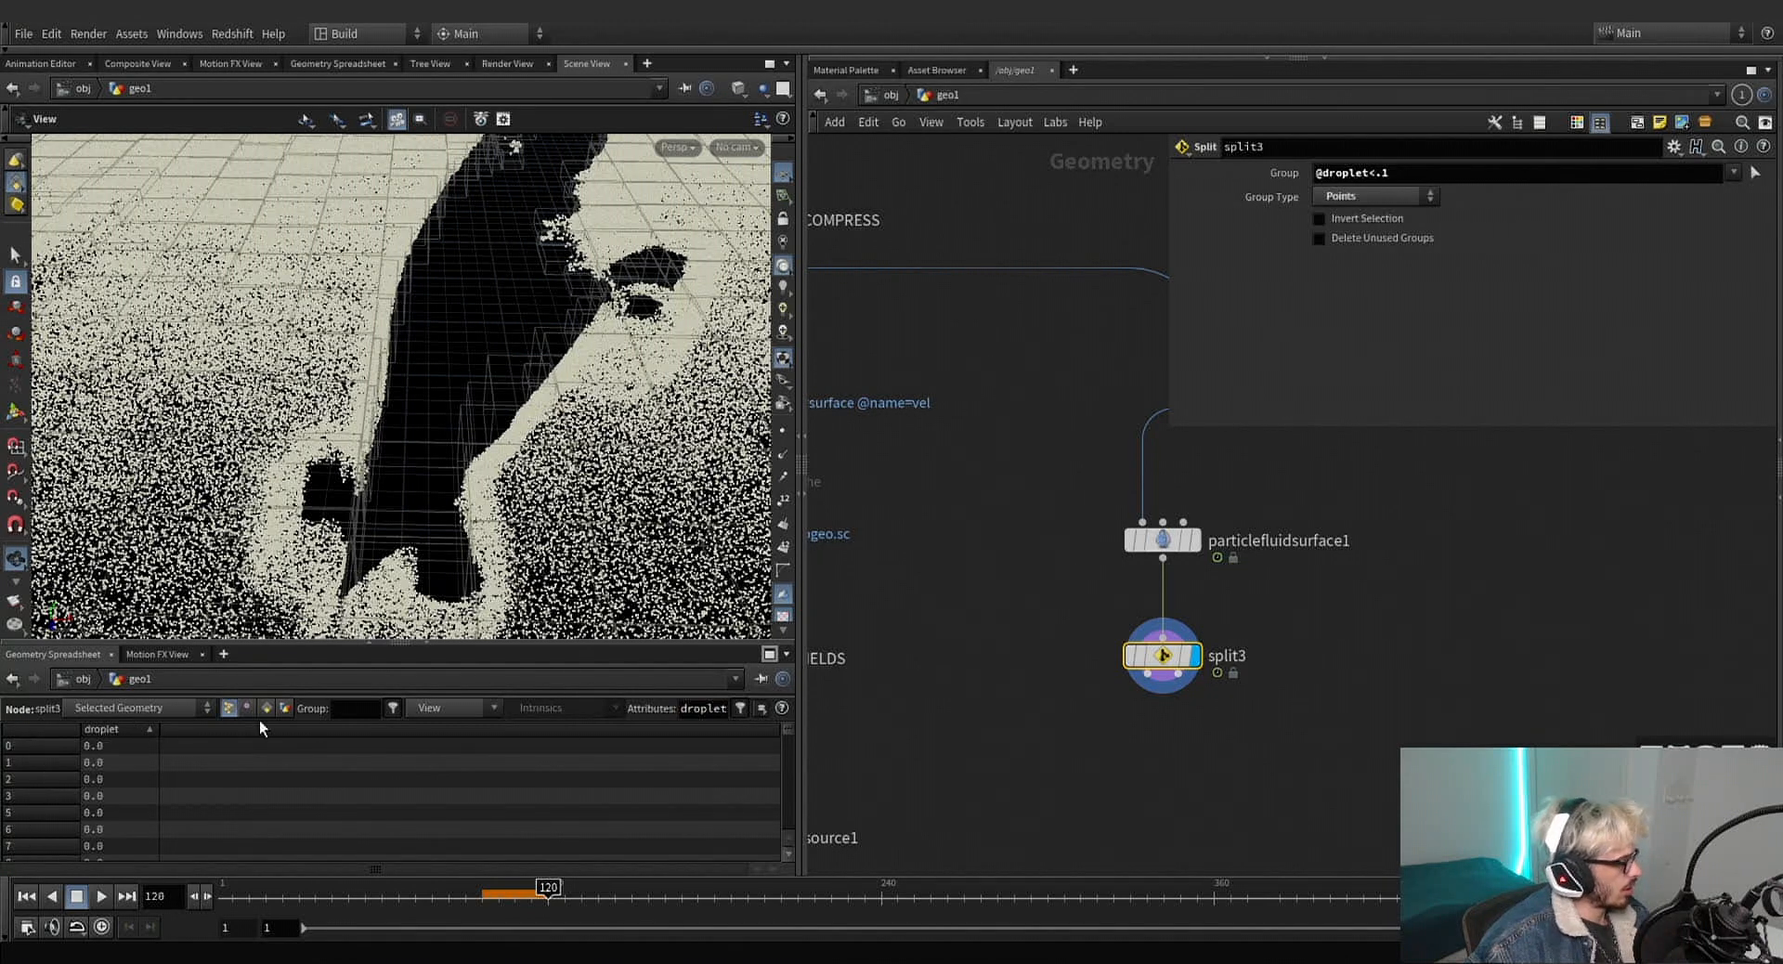
Toggle the bypass of split3 repeatedly to compare the particles with and without the droplet split.
mouse_move(1119, 649)
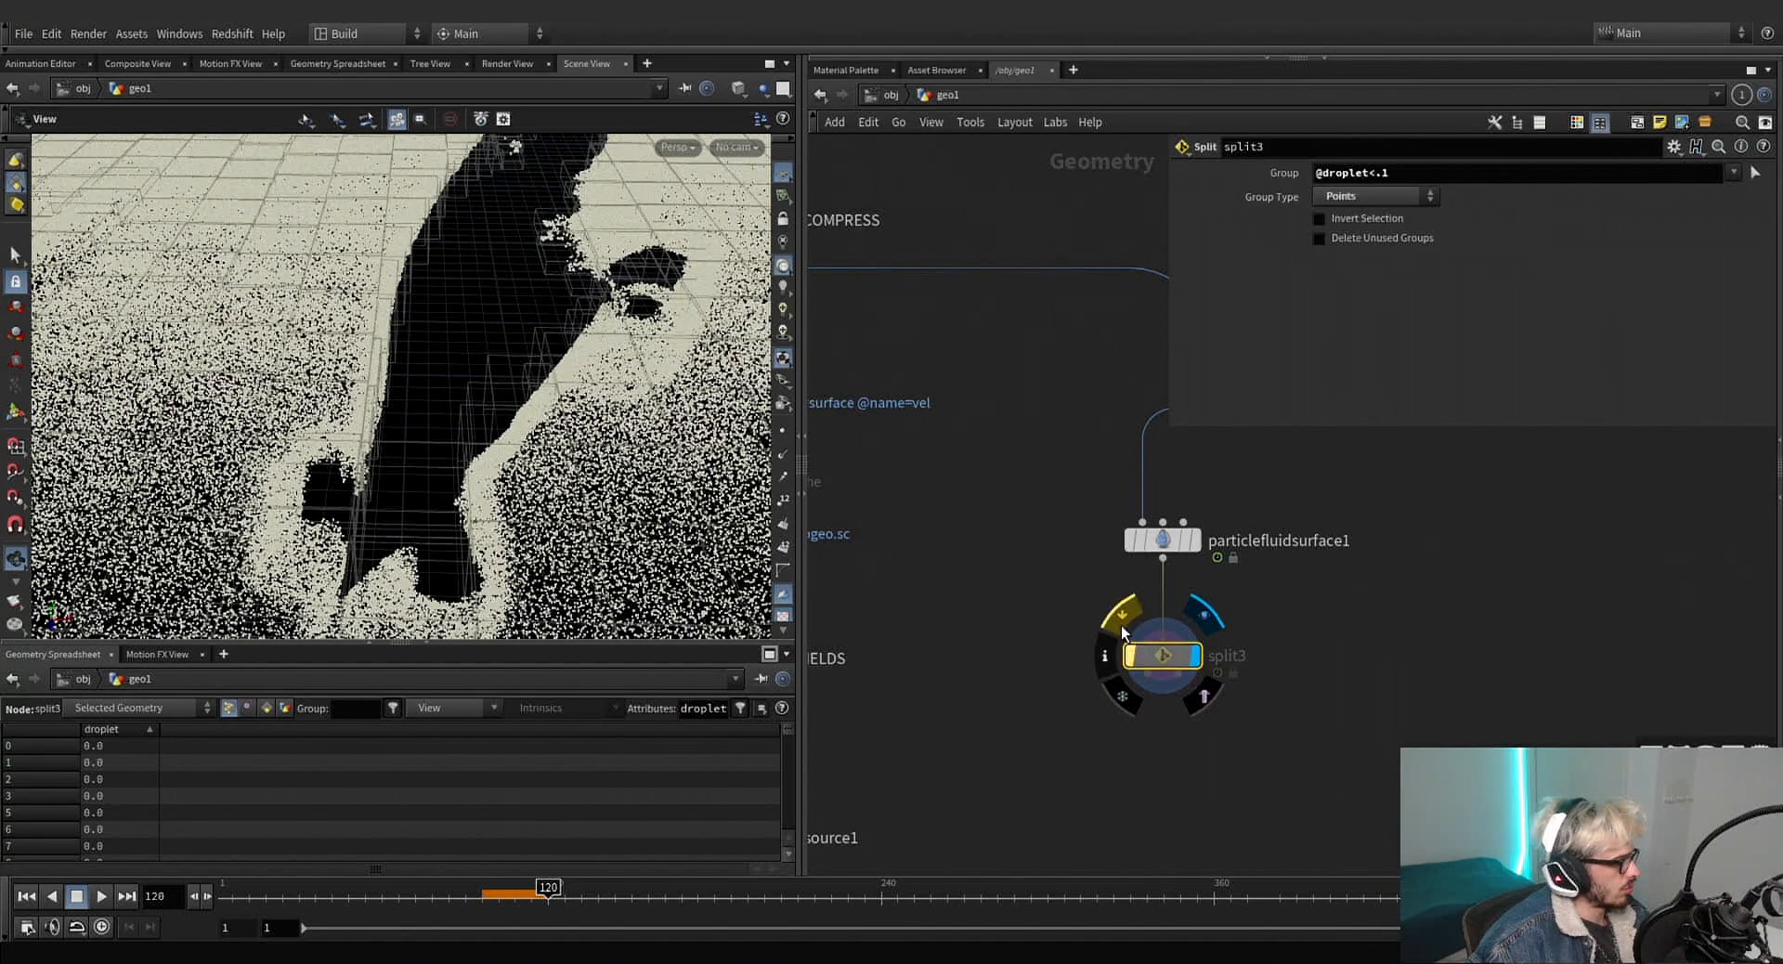
click(1121, 627)
click(1122, 627)
click(1121, 626)
click(1121, 626)
click(1121, 627)
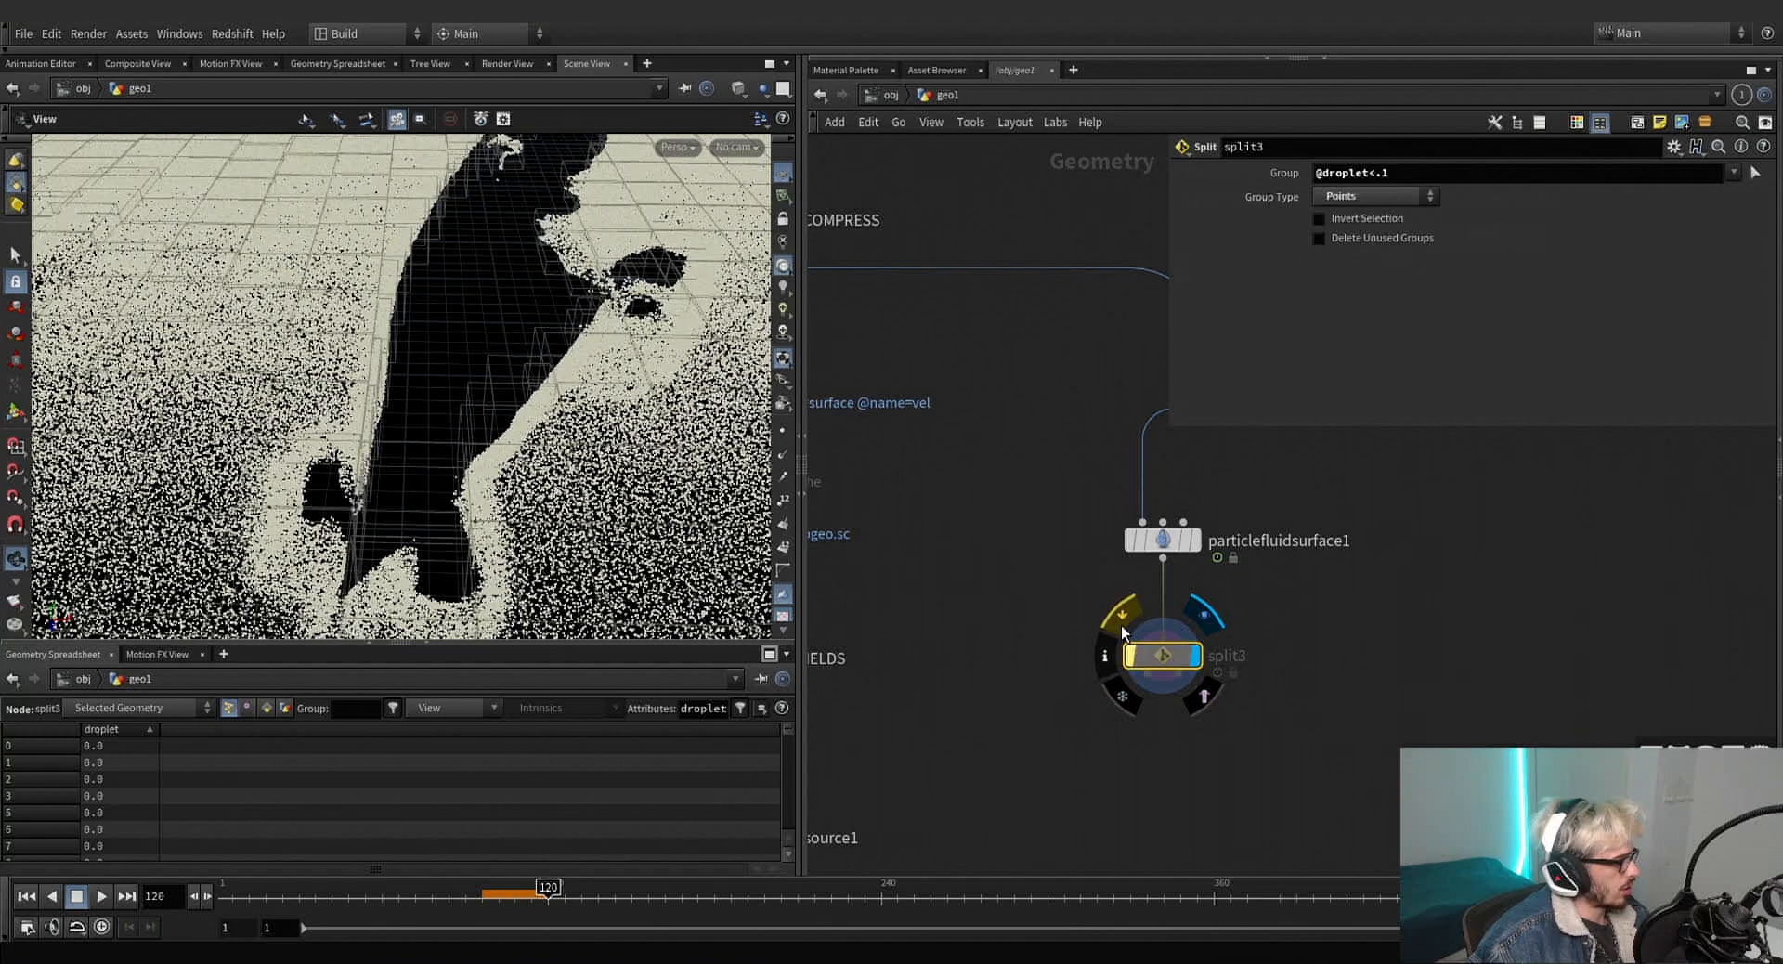
click(1121, 627)
click(1122, 627)
click(1122, 626)
click(1122, 627)
click(1121, 627)
click(1121, 627)
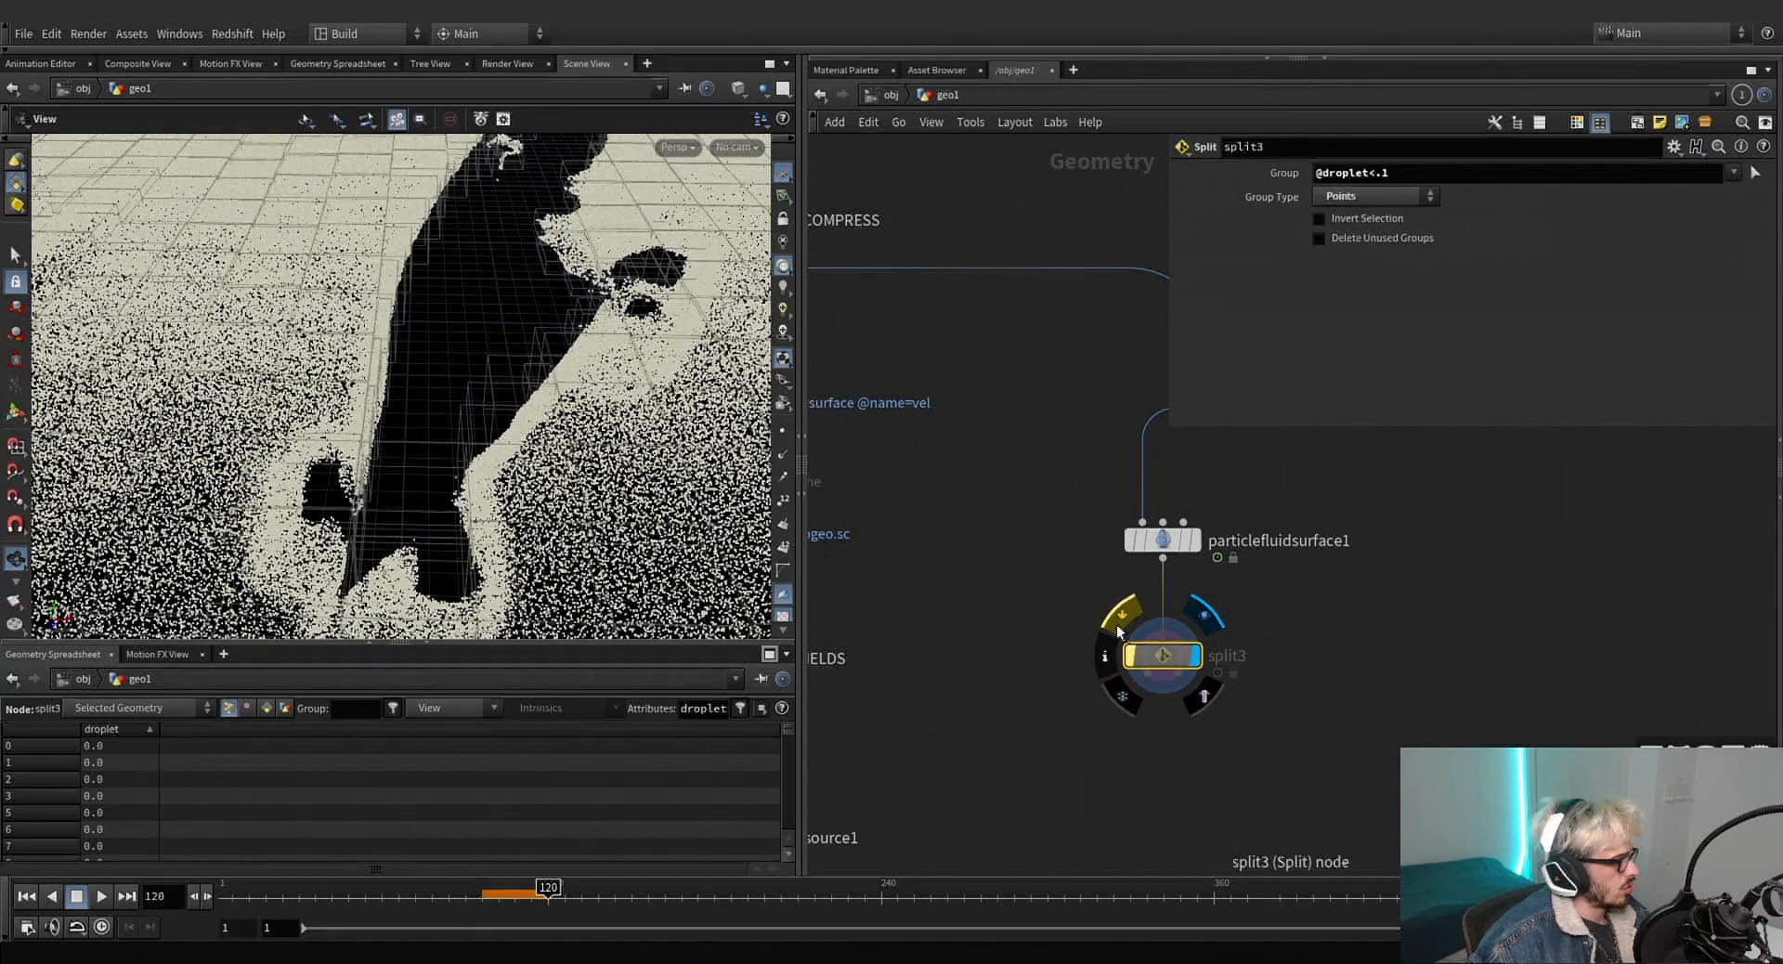
Examine the splash particles up close while switching split3's bypass on and off, leaving the node bypassed.
scroll(535, 350, up, 3)
scroll(561, 289, up, 6)
middle_drag(535, 350, 526, 389)
scroll(560, 289, down, 4)
scroll(569, 325, up, 4)
scroll(570, 326, down, 5)
drag(561, 334, 483, 398)
middle_drag(483, 398, 454, 427)
mouse_move(1136, 650)
click(1122, 617)
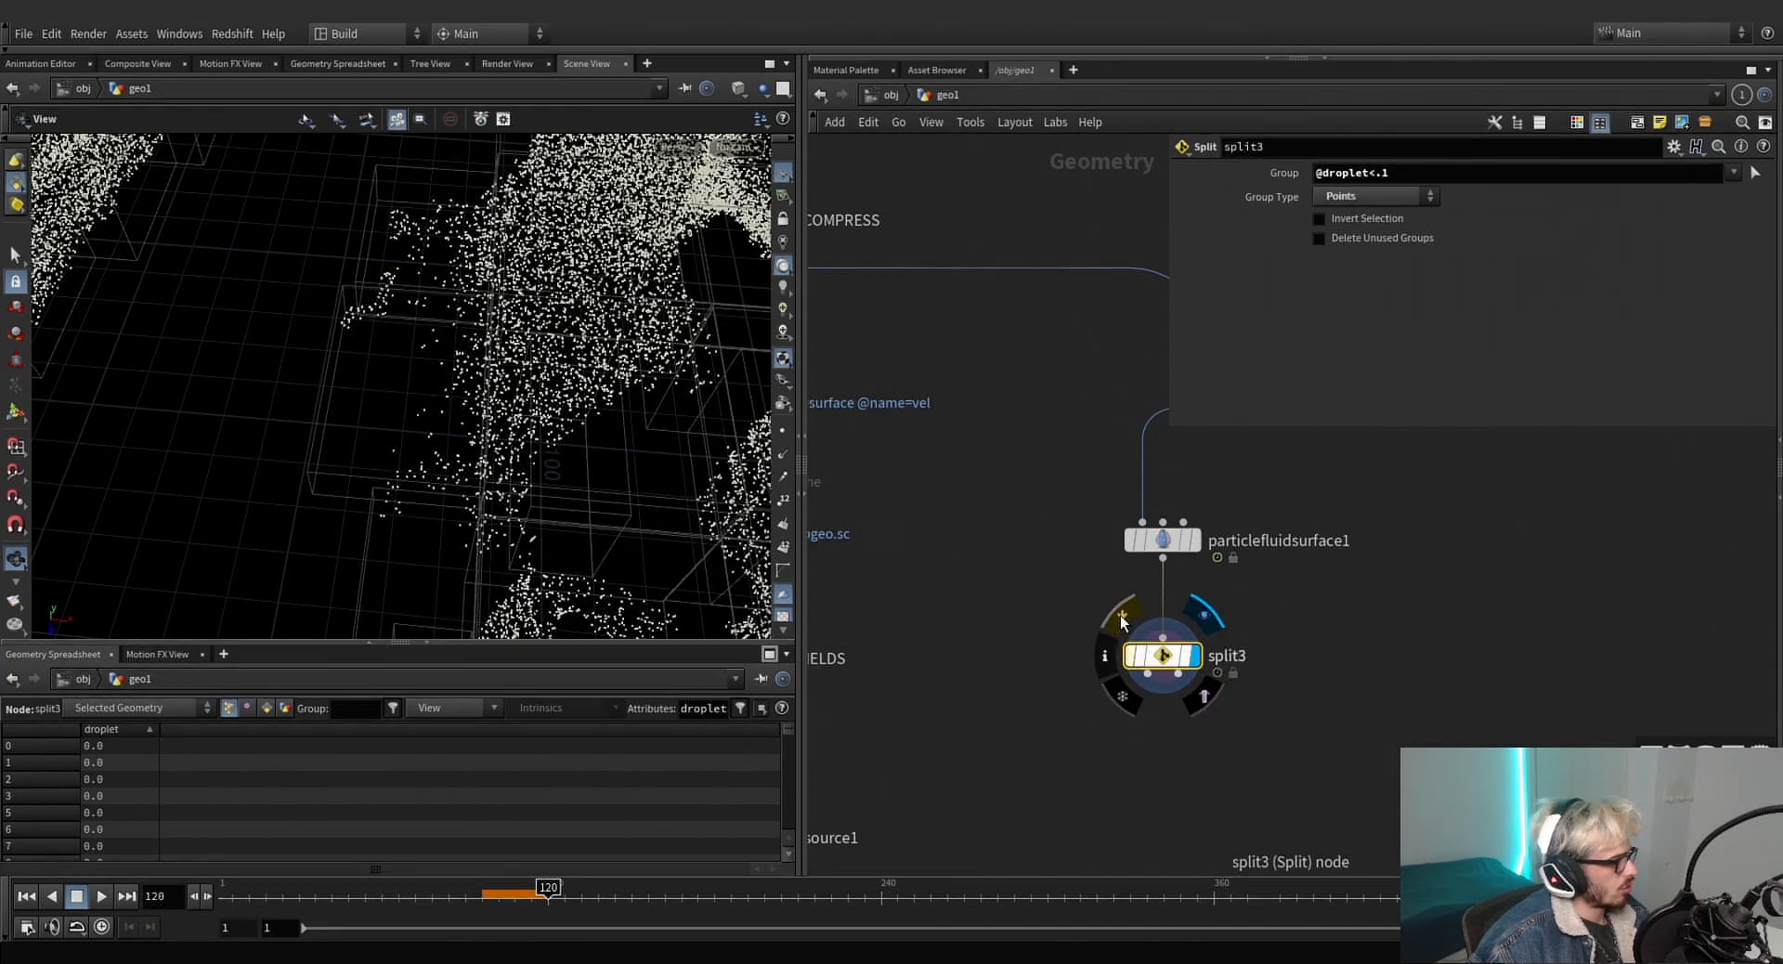
click(1122, 618)
click(1121, 621)
click(1122, 621)
click(1121, 621)
click(1122, 621)
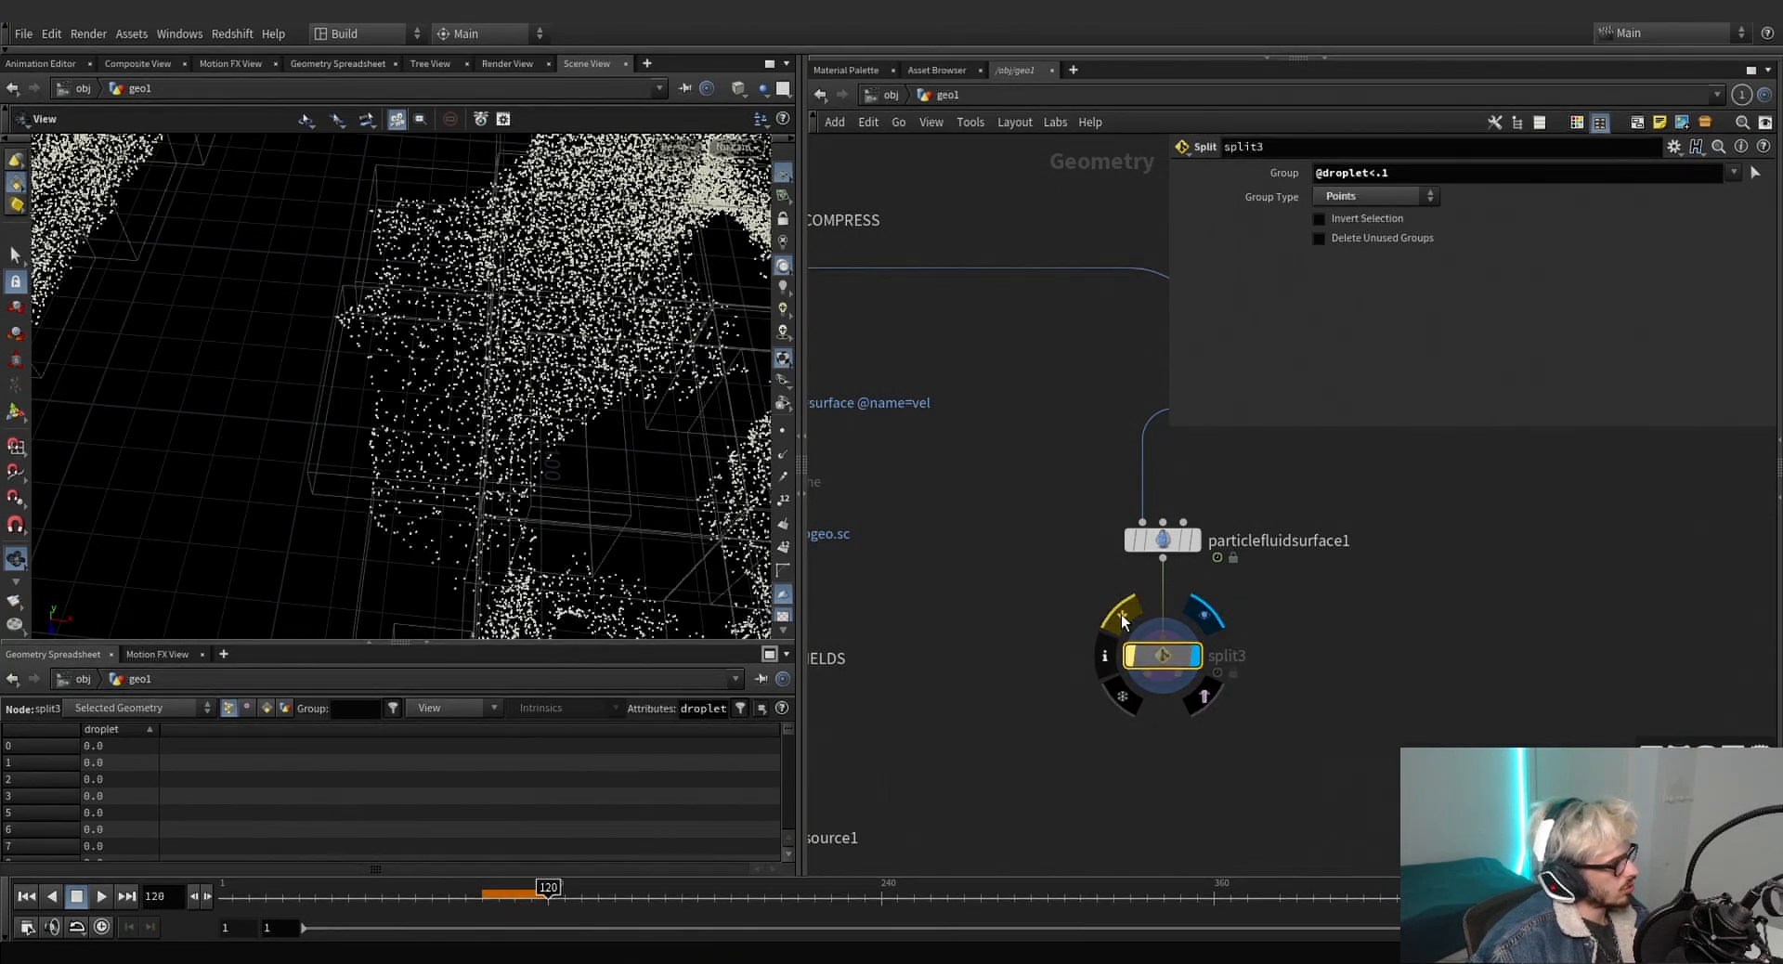
click(1122, 621)
click(1121, 622)
click(1121, 621)
click(1122, 621)
click(1121, 621)
click(1121, 621)
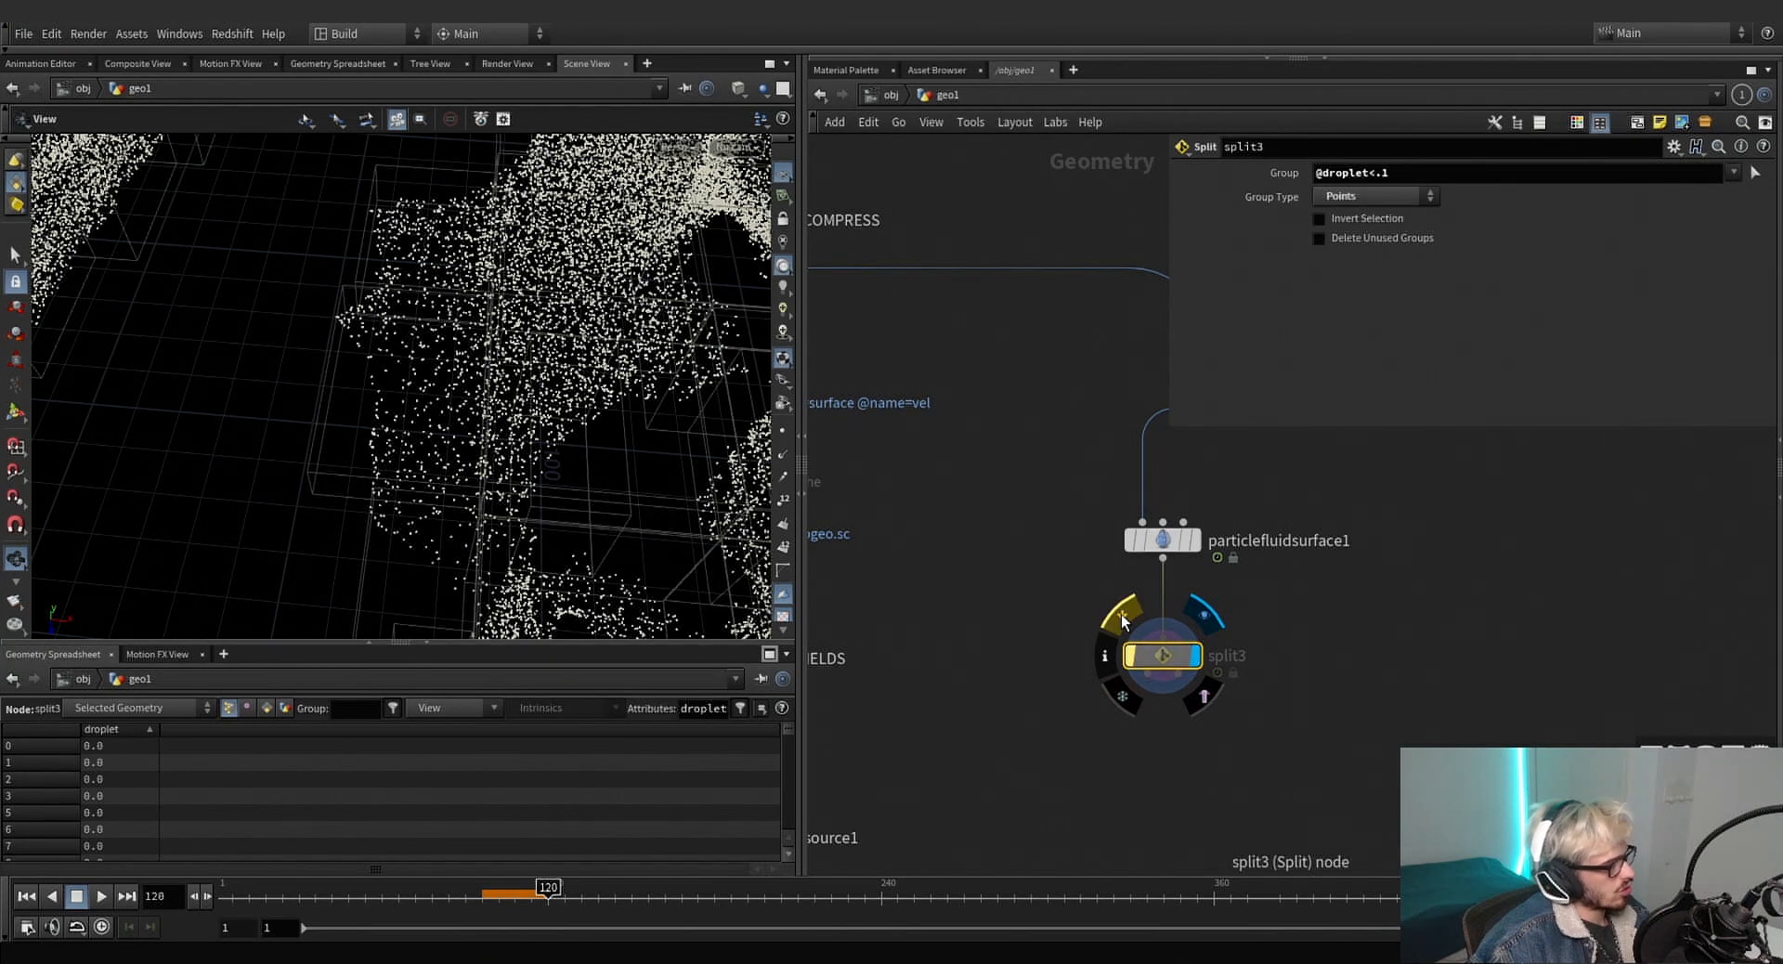
click(1121, 622)
click(1121, 621)
click(1122, 621)
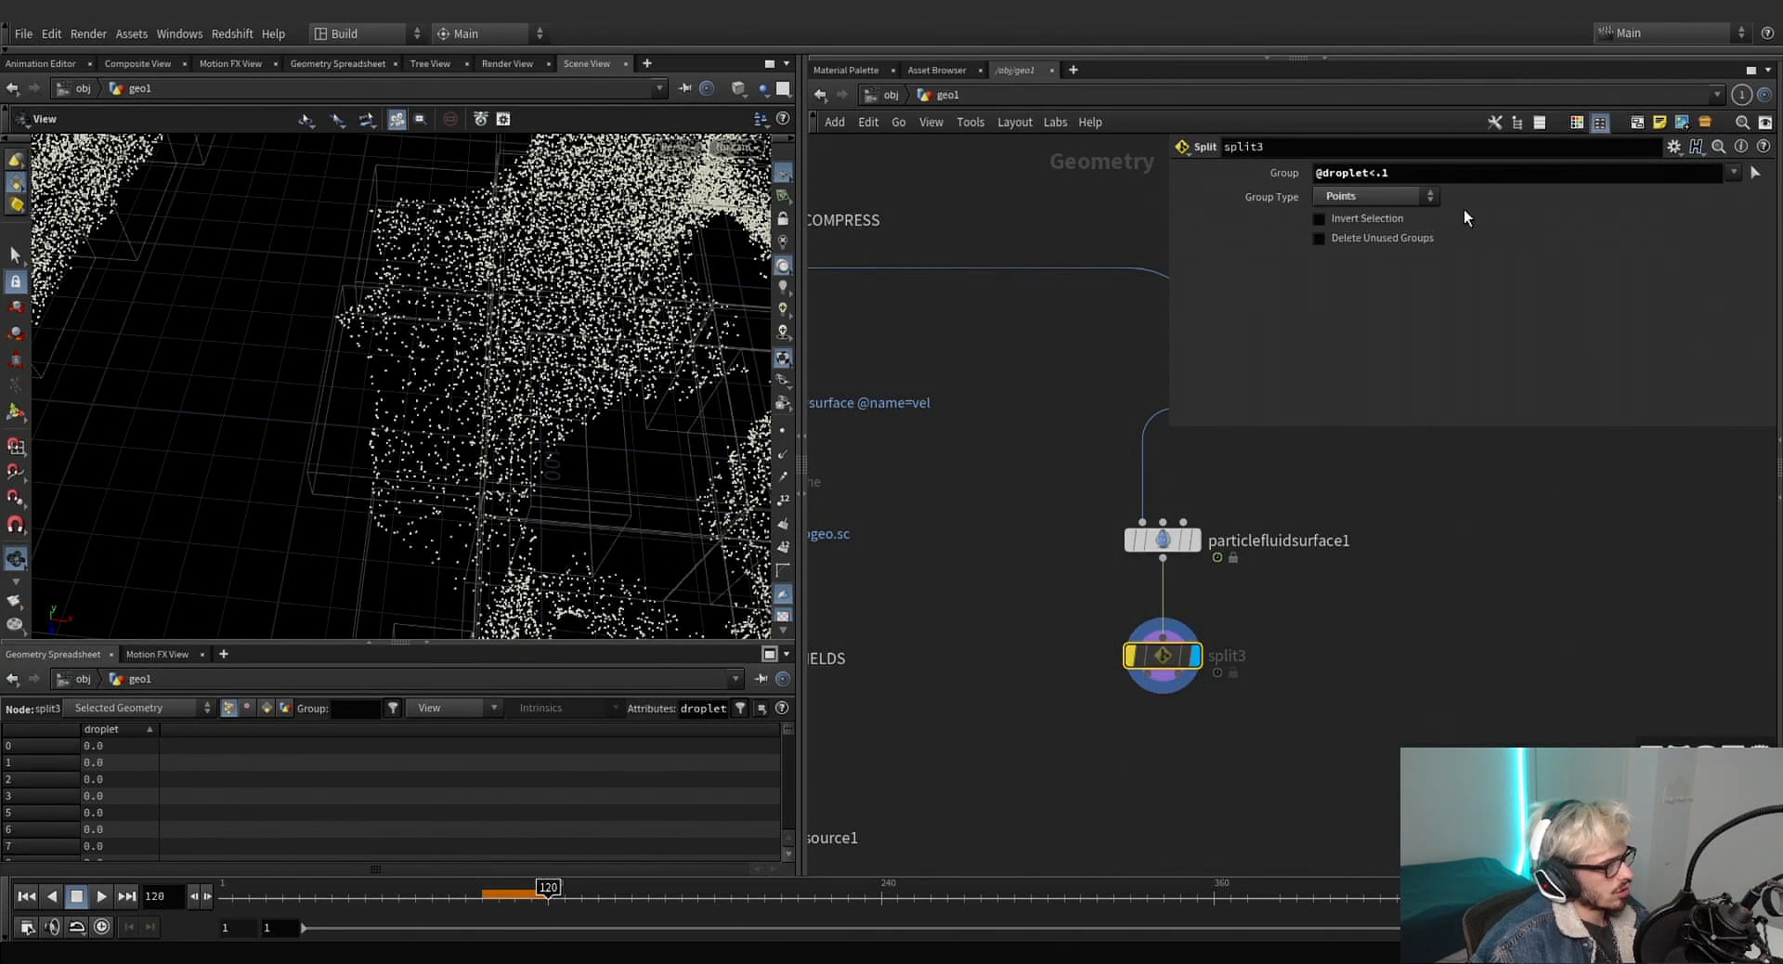
text(2)
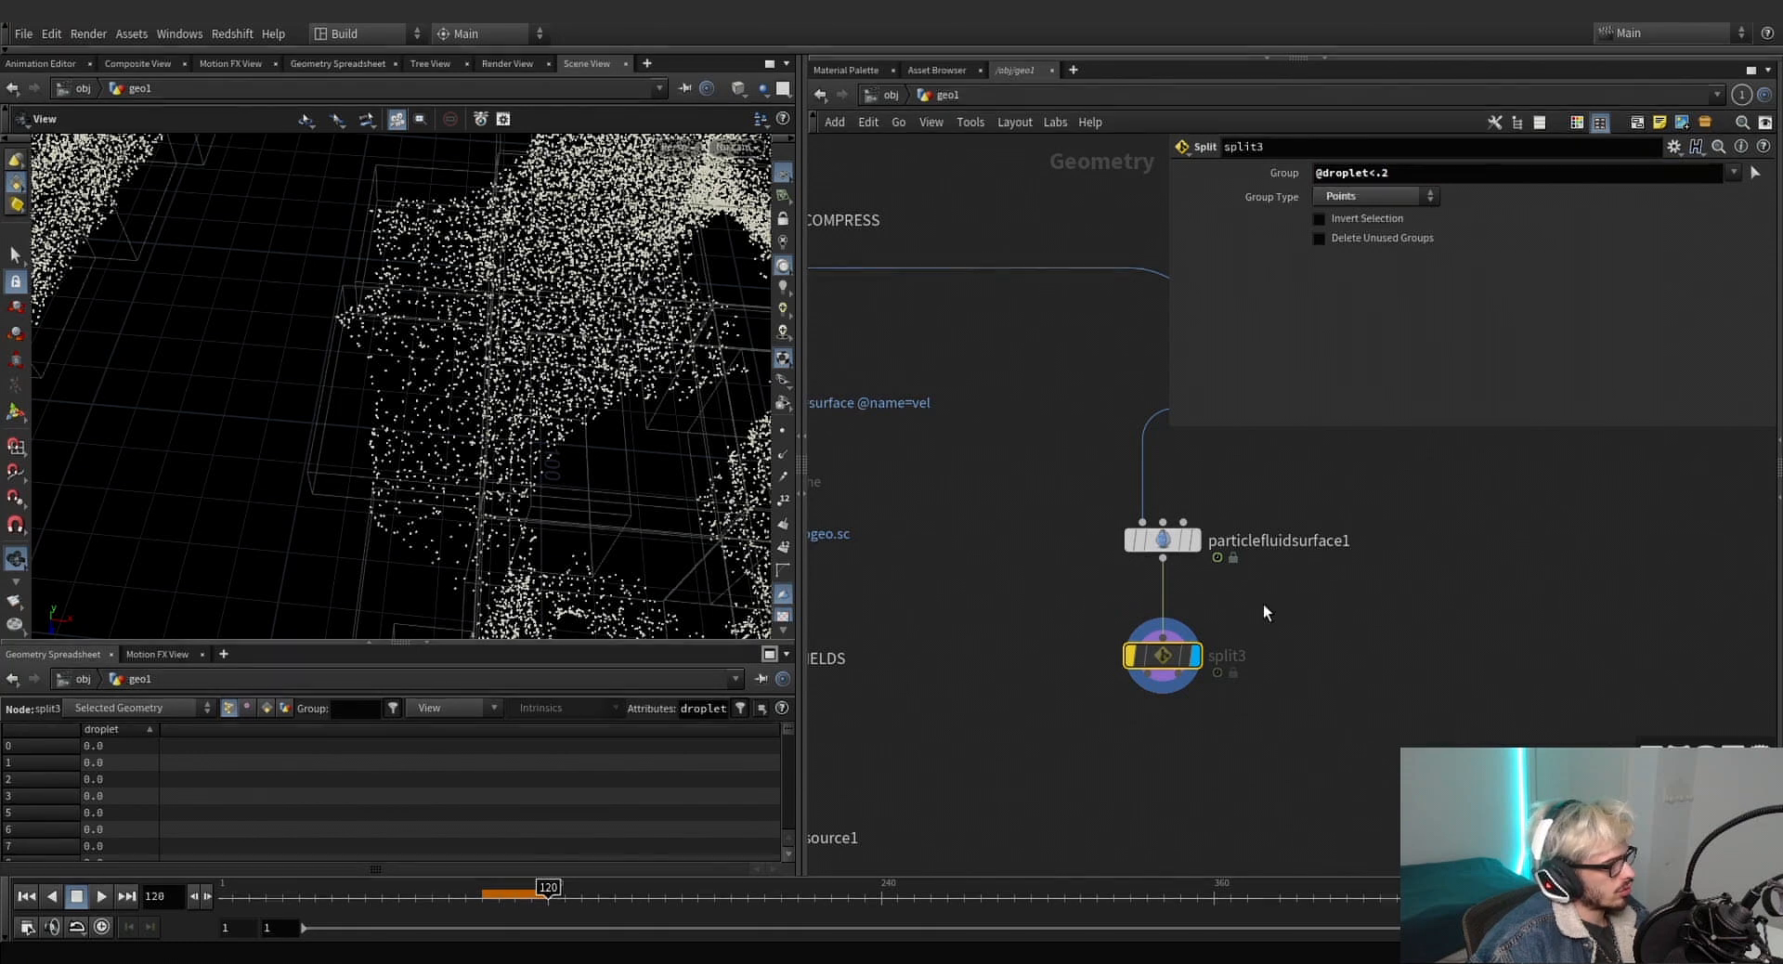
click(1123, 622)
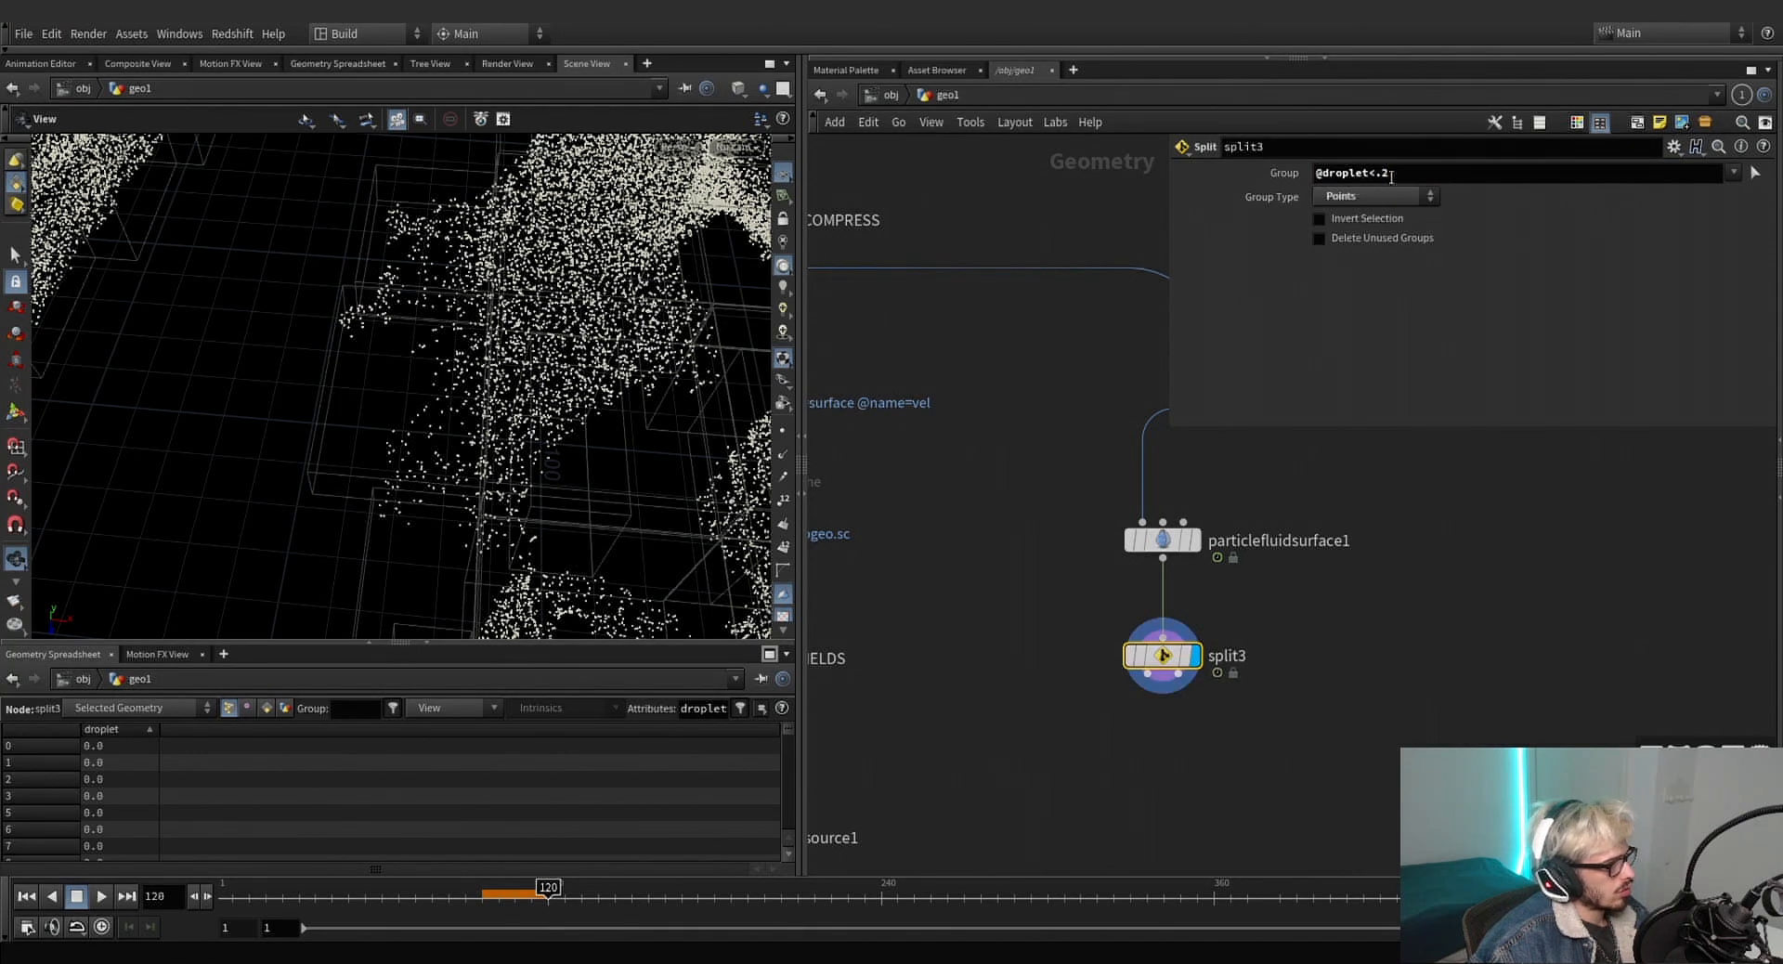
drag(1391, 176, 1376, 182)
text(3)
key(Return)
text(.4)
key(Return)
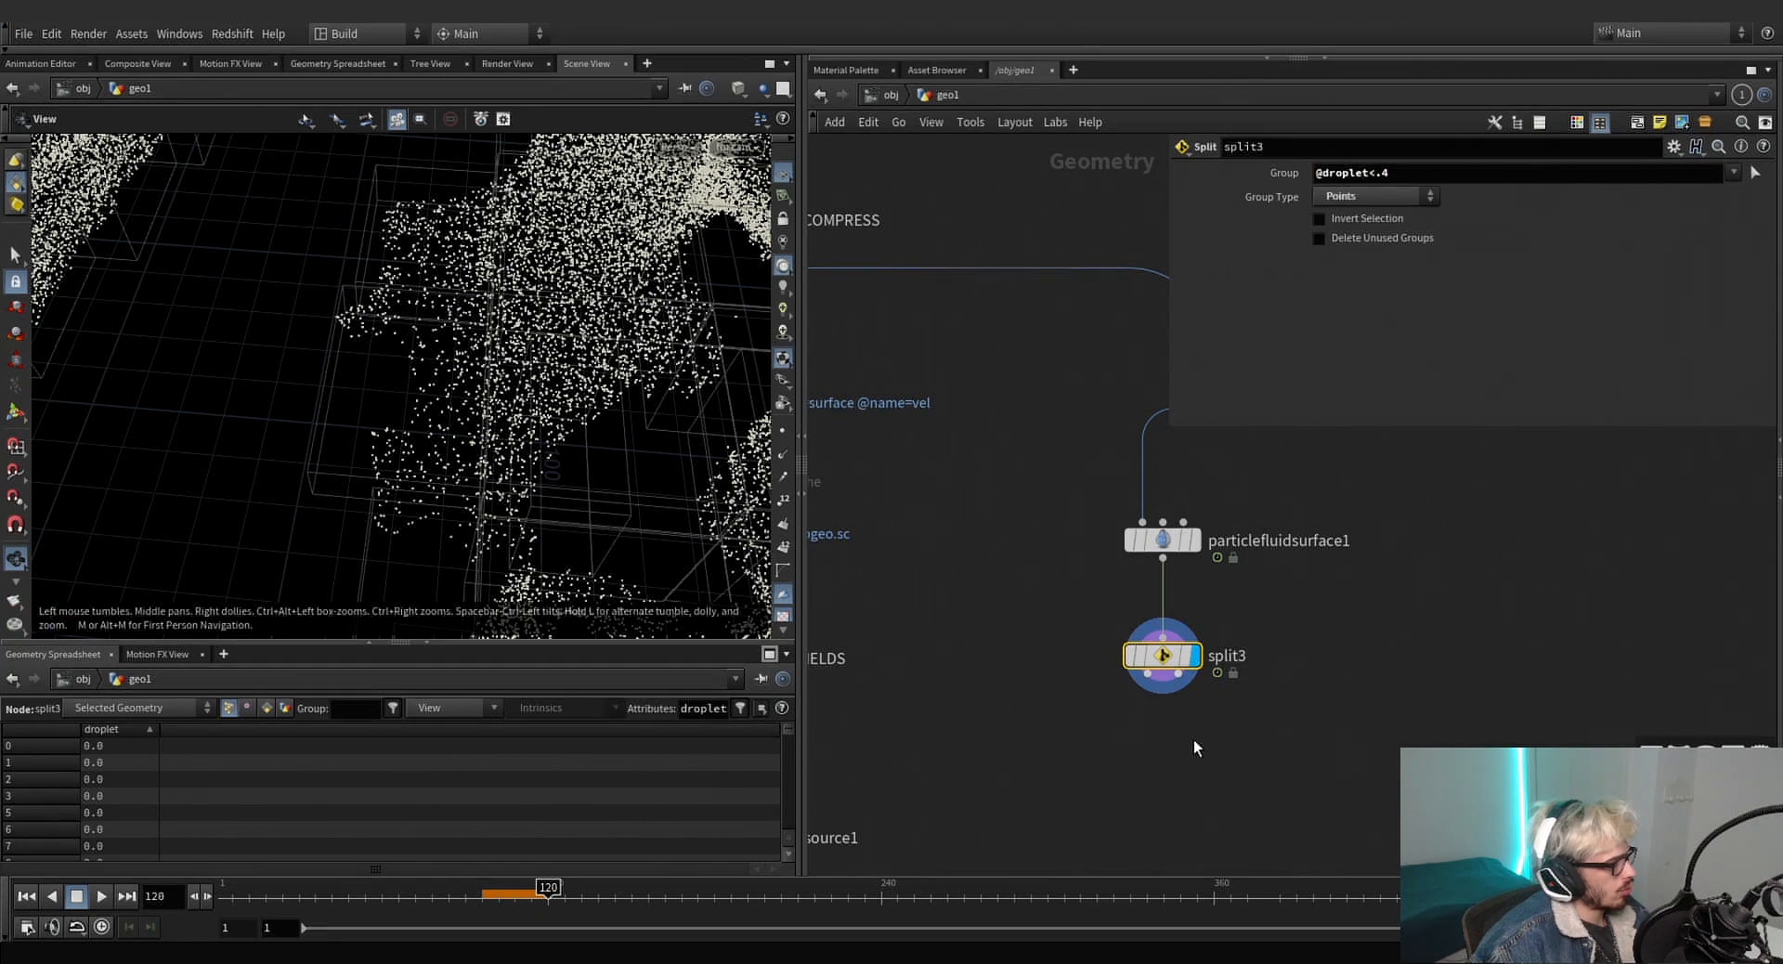
scroll(1219, 726, down, 3)
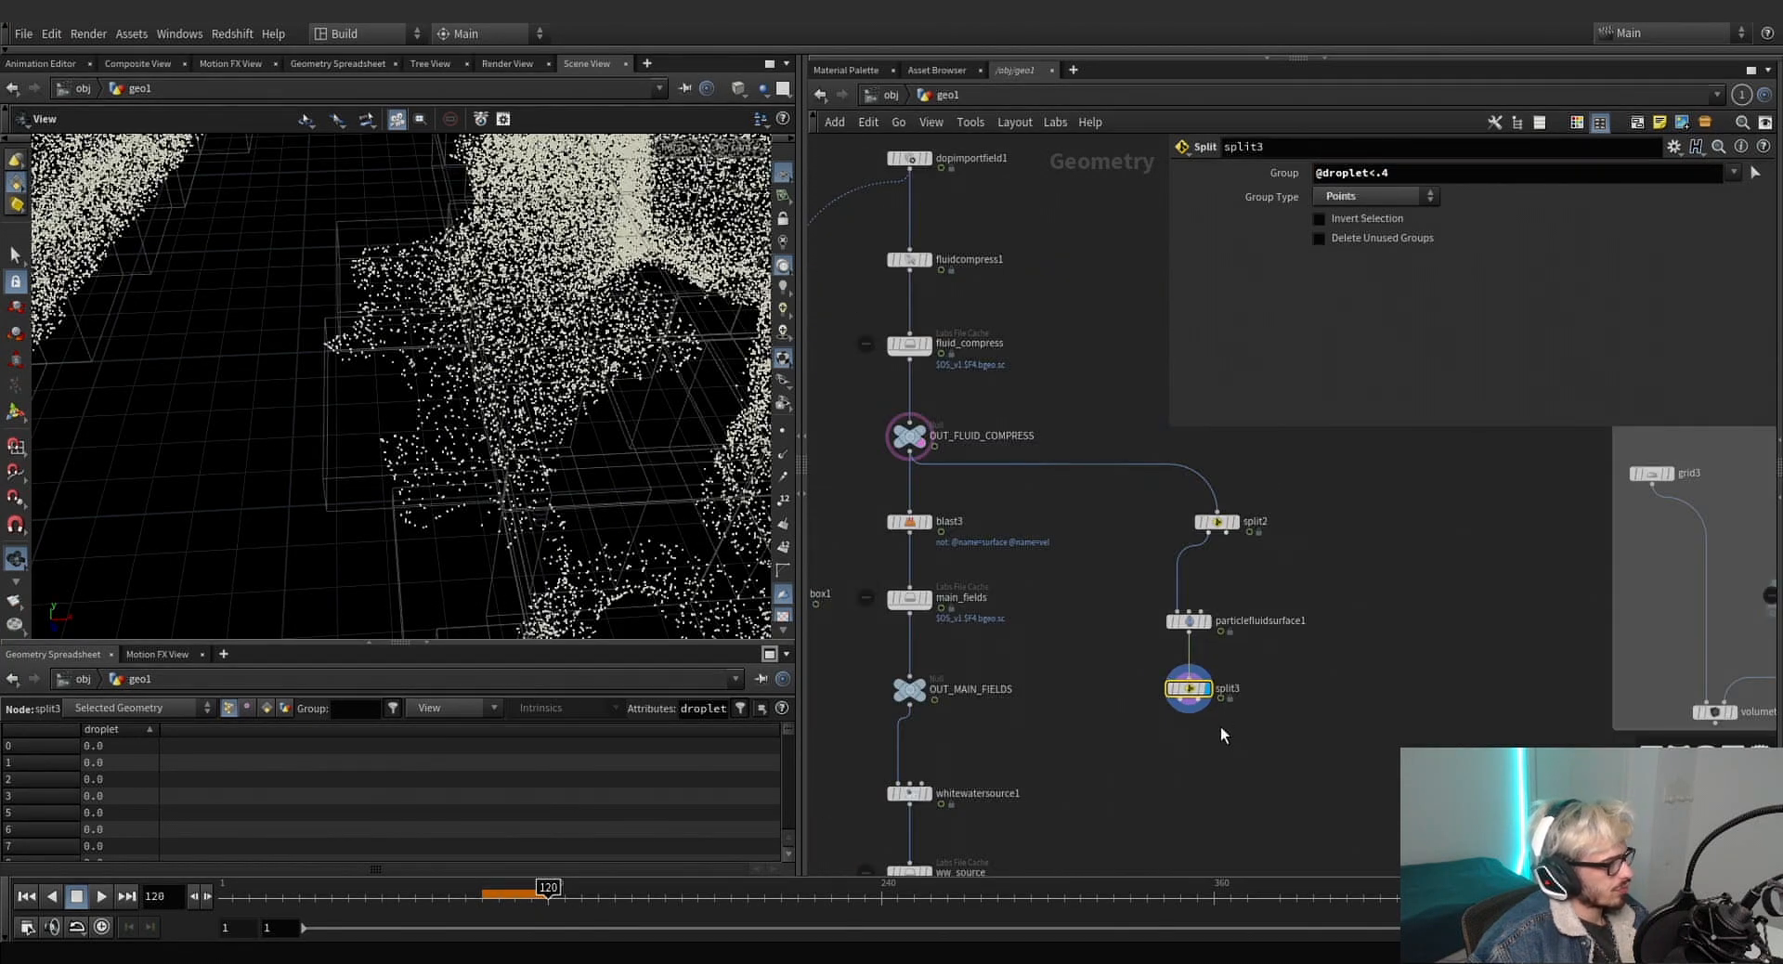
middle_drag(1246, 801, 1202, 676)
key(Tab)
text(mer)
key(Return)
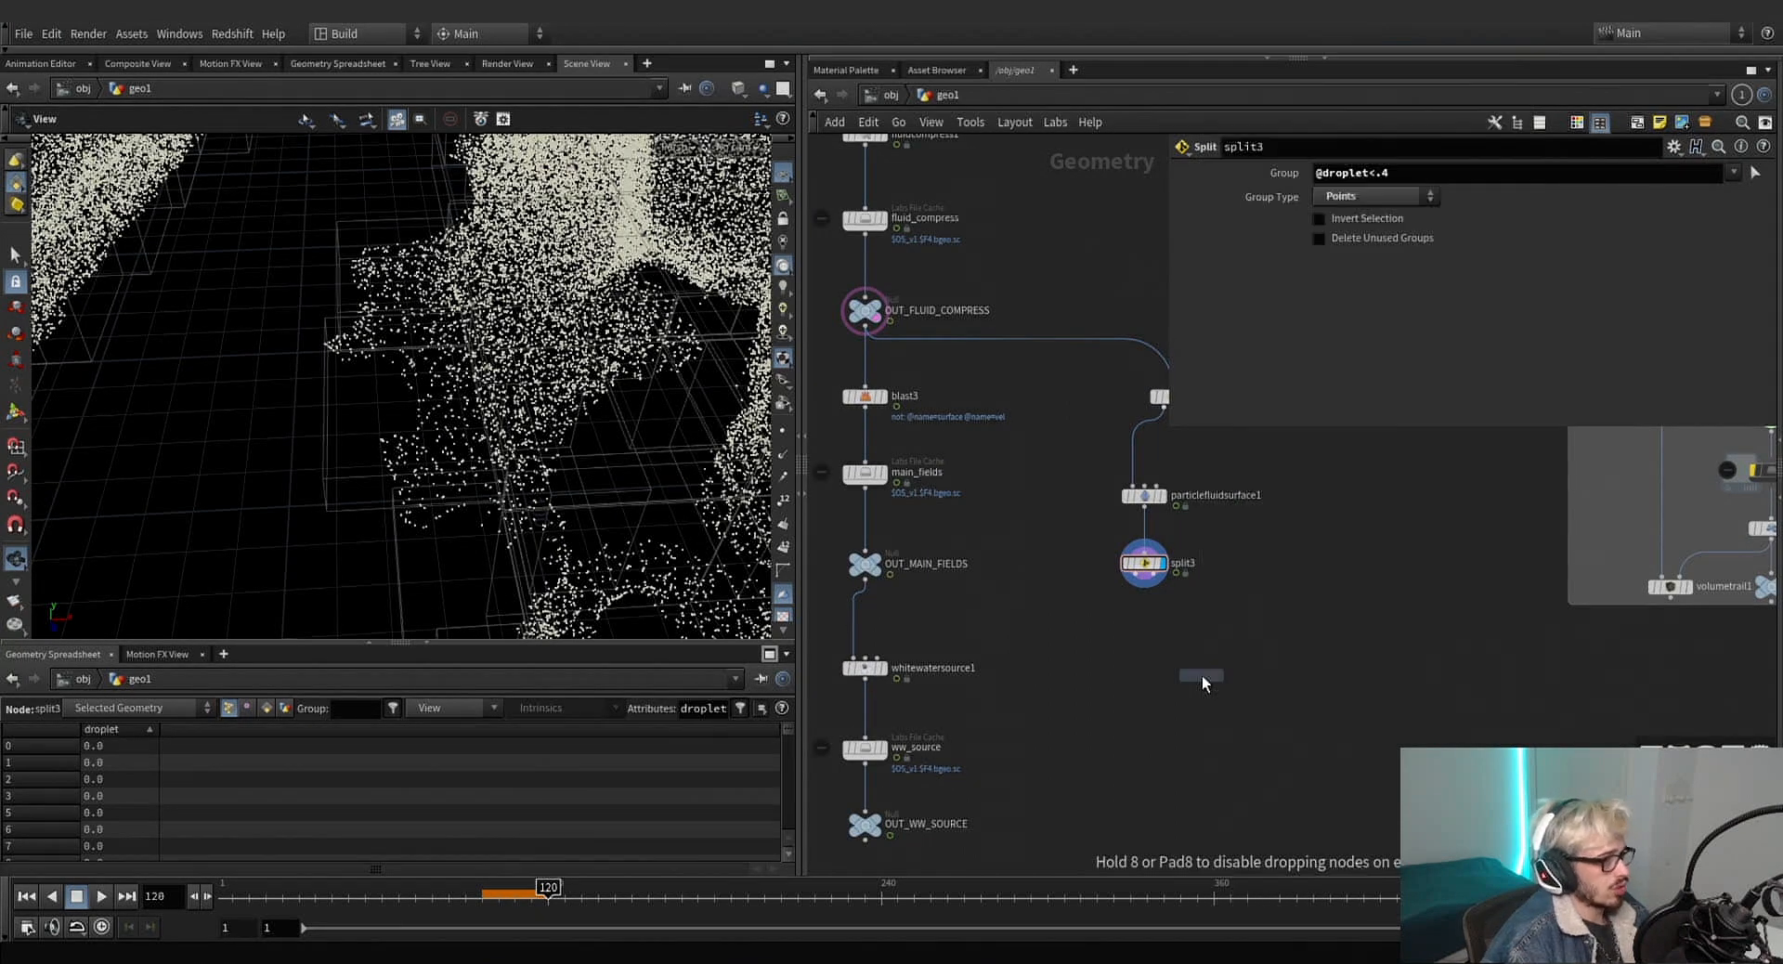
click(1202, 676)
drag(1144, 587, 1201, 667)
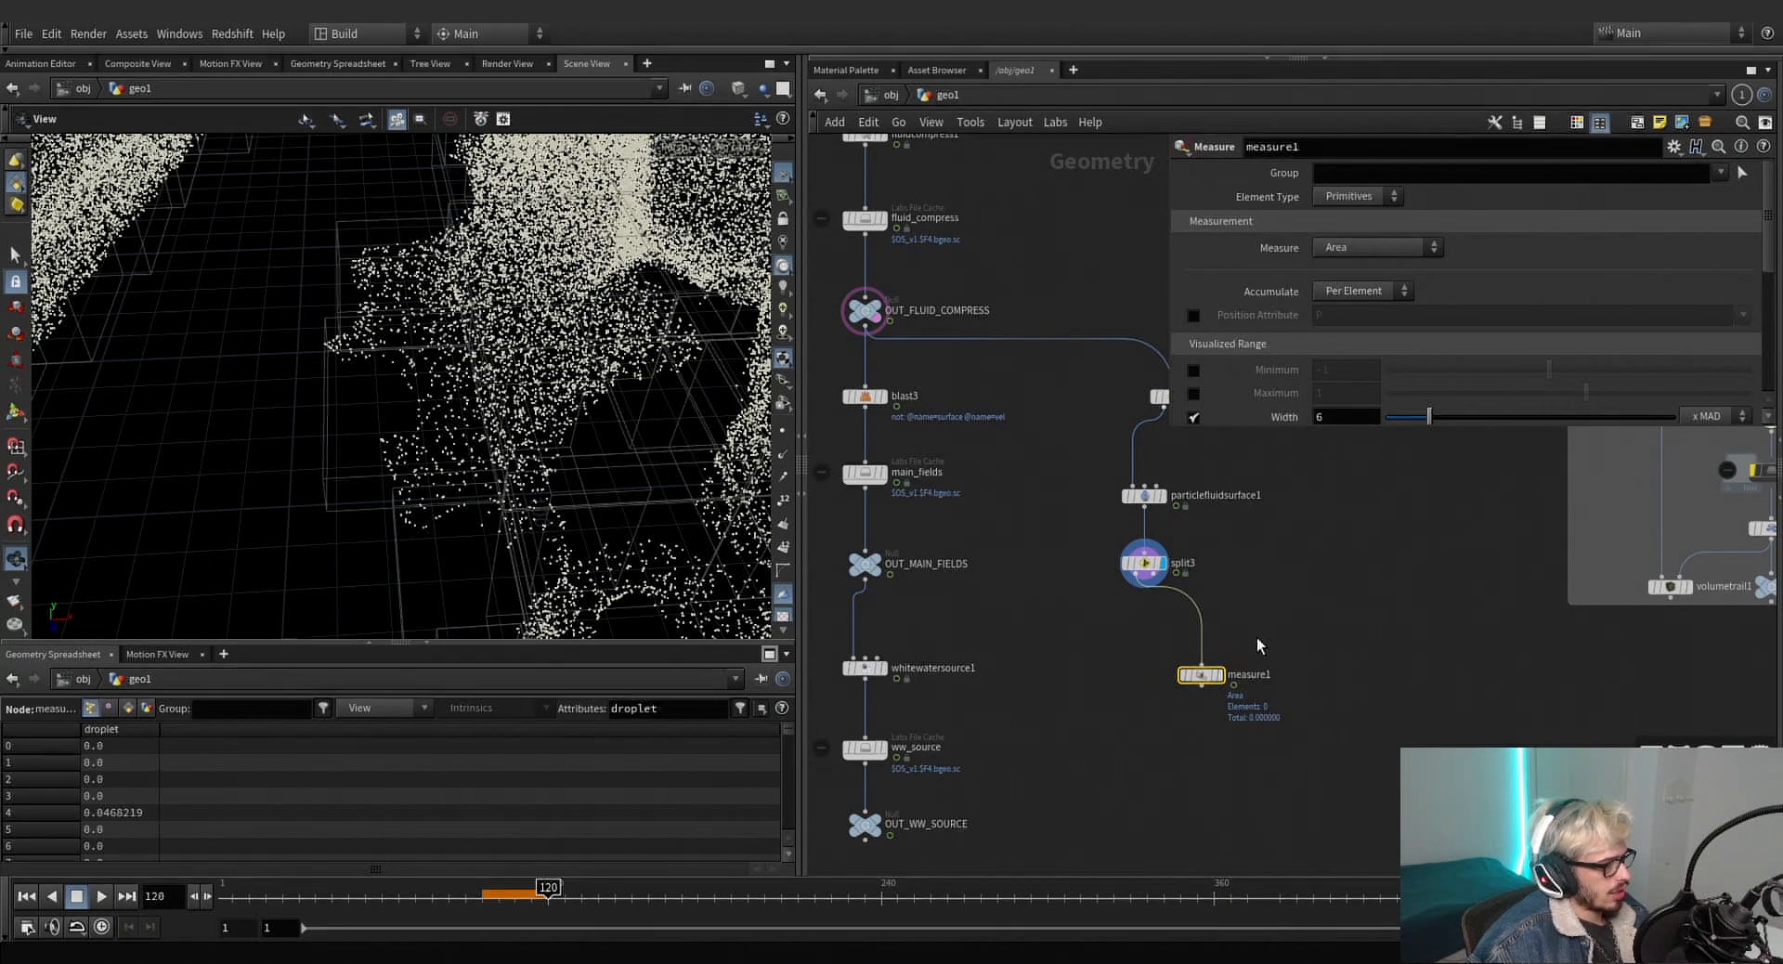
key(Delete)
Add a Merge node below split3 and connect split2's second output and split3's first output to it.
key(Tab)
text(mer)
key(Return)
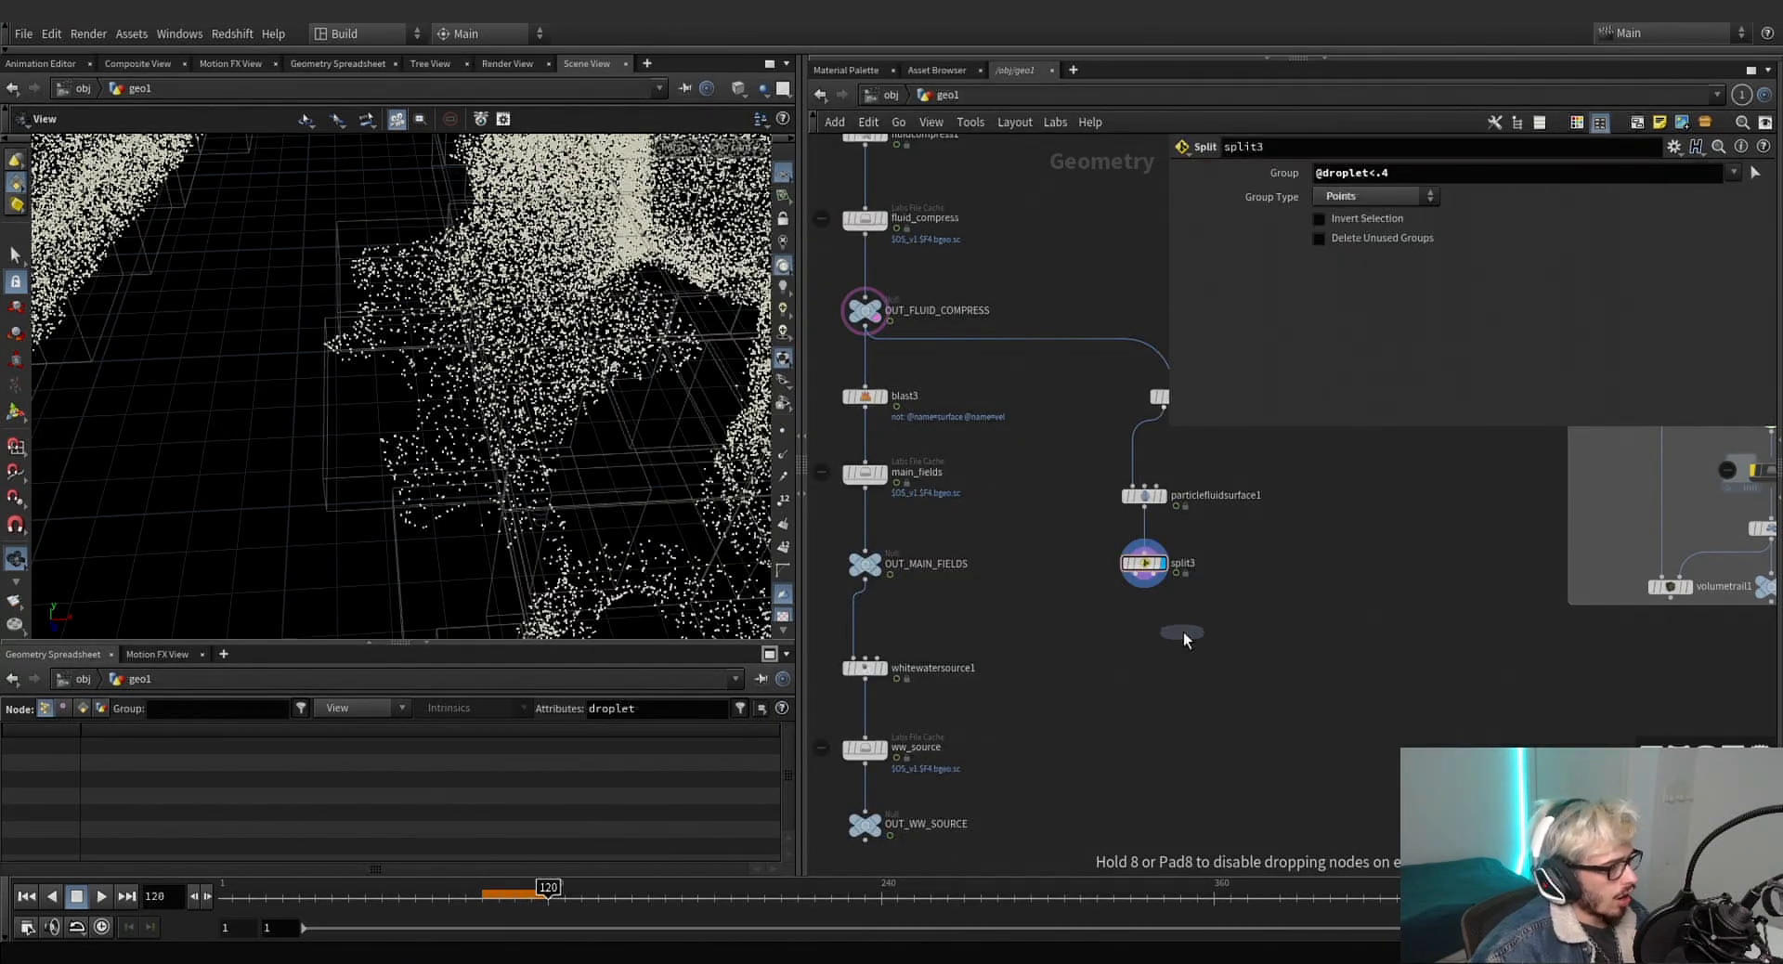
click(1183, 632)
scroll(1227, 583, up, 2)
click(1042, 417)
click(1043, 674)
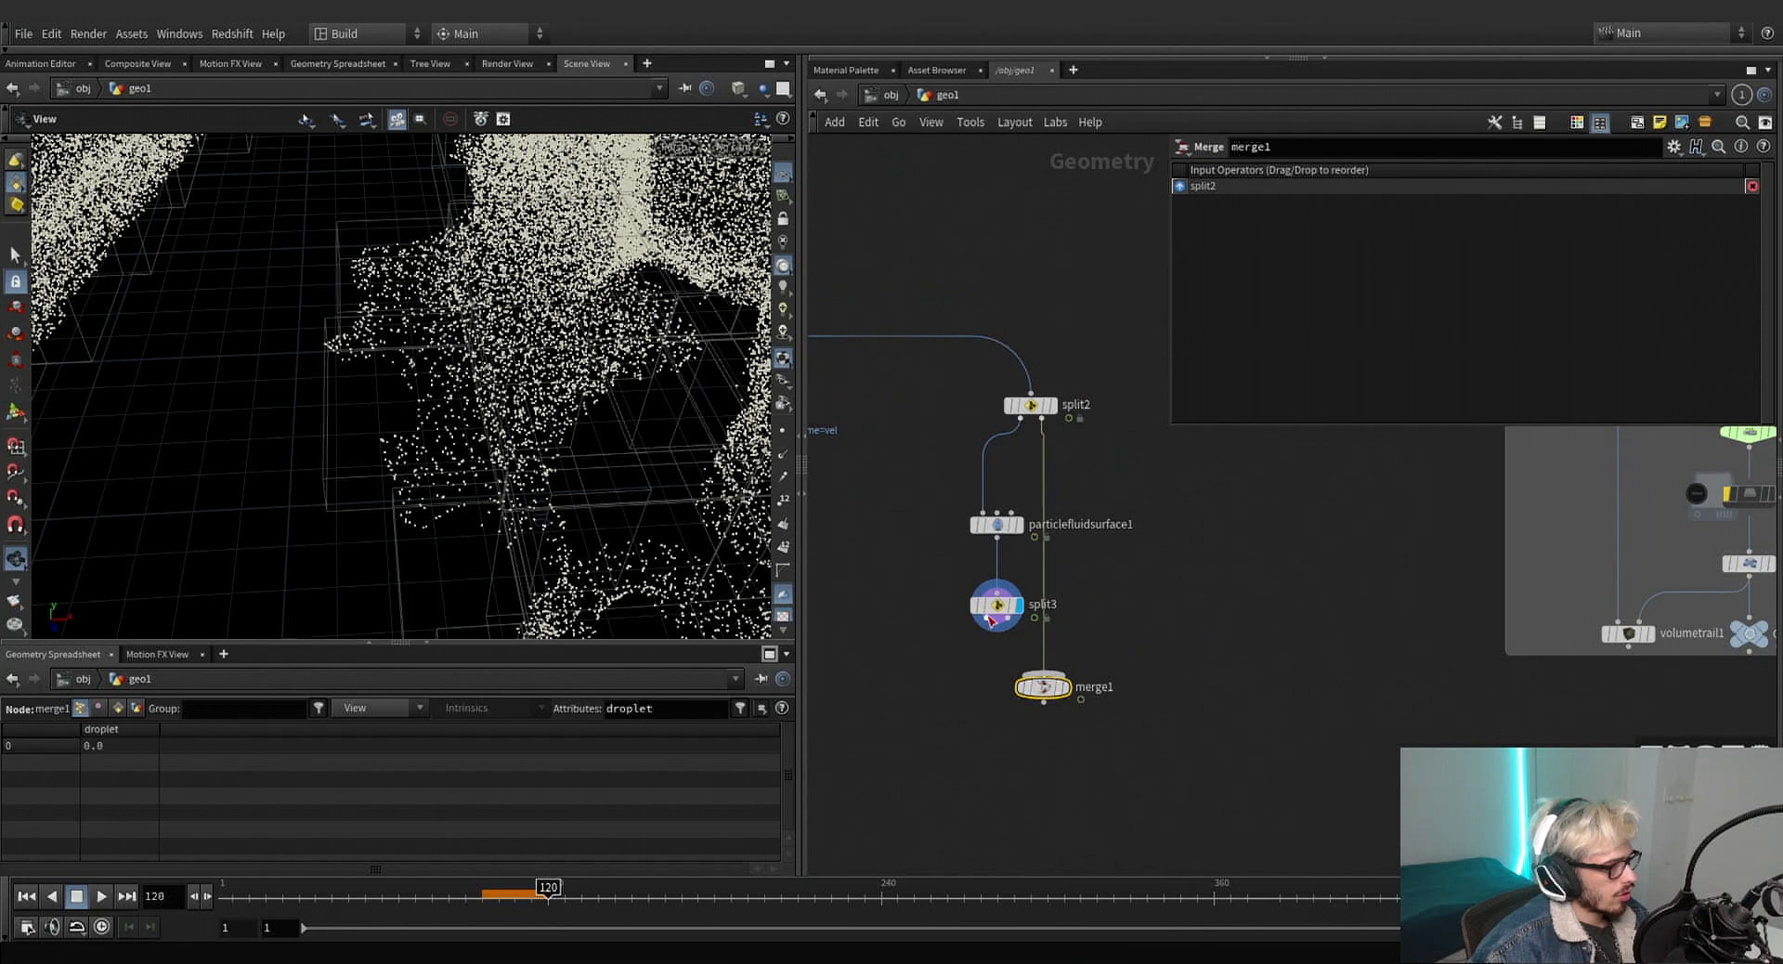
click(993, 619)
click(1042, 678)
Reorder the inputs of merge1 so split3 comes before split2, and reposition the node below the two branches.
drag(1039, 694, 1019, 736)
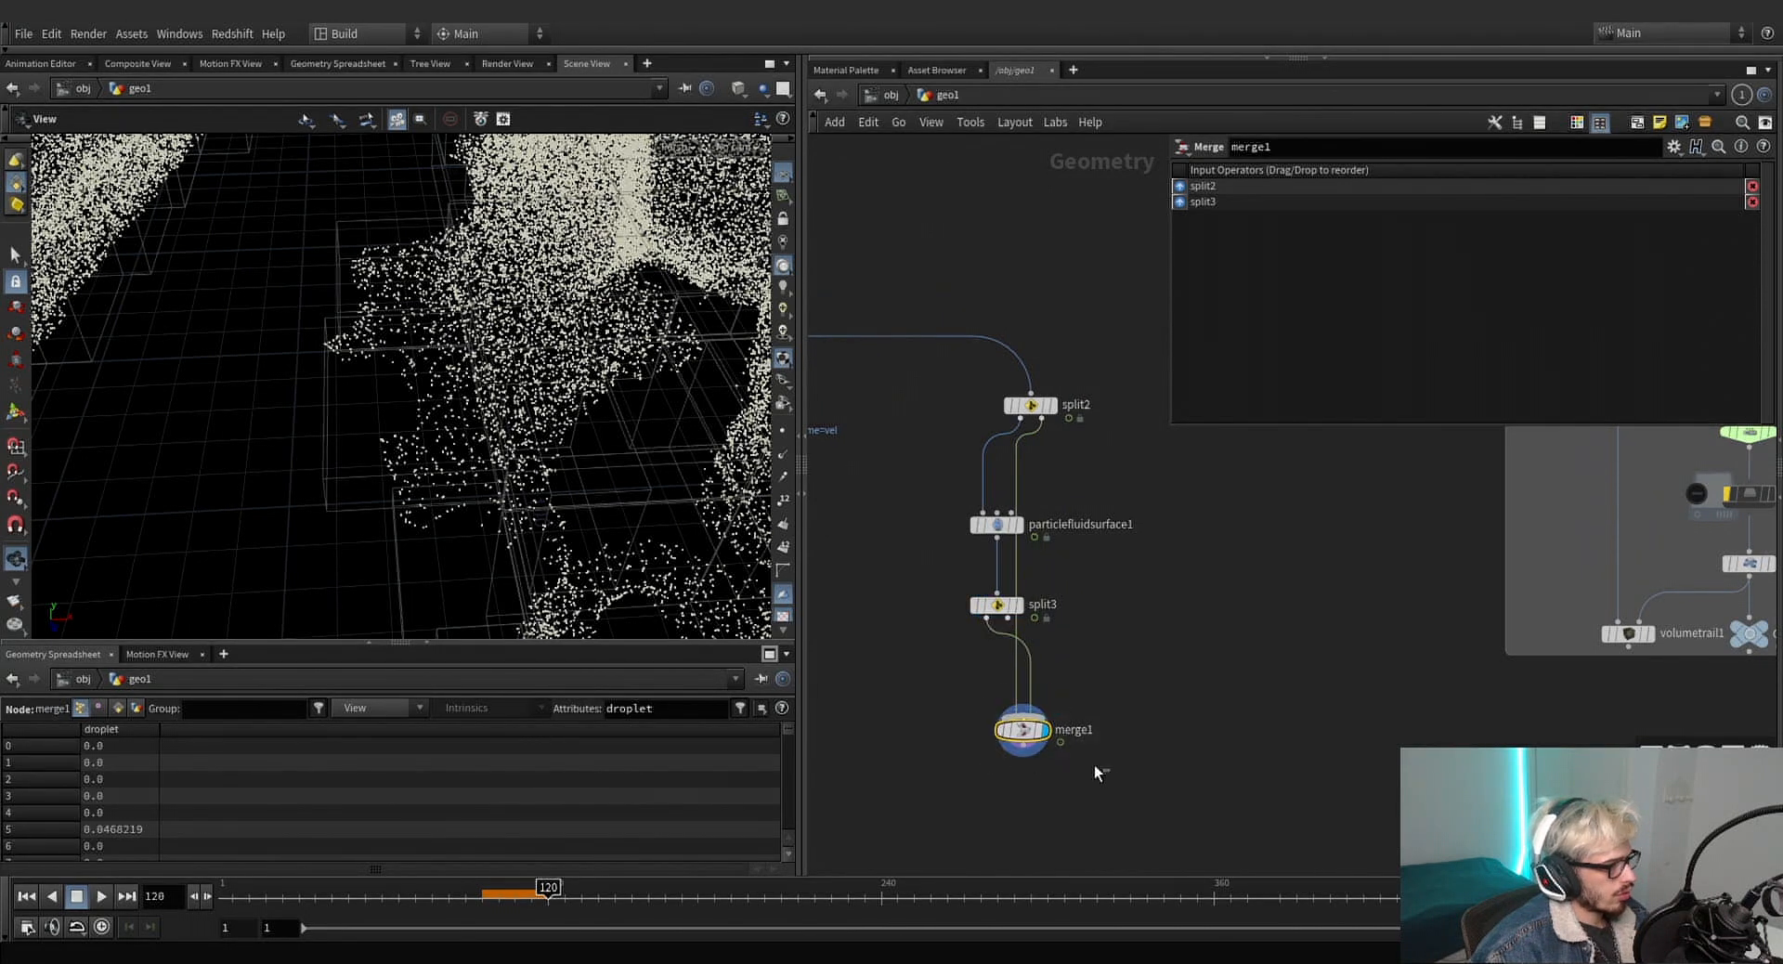
drag(1197, 202, 1198, 185)
drag(1023, 730, 1035, 750)
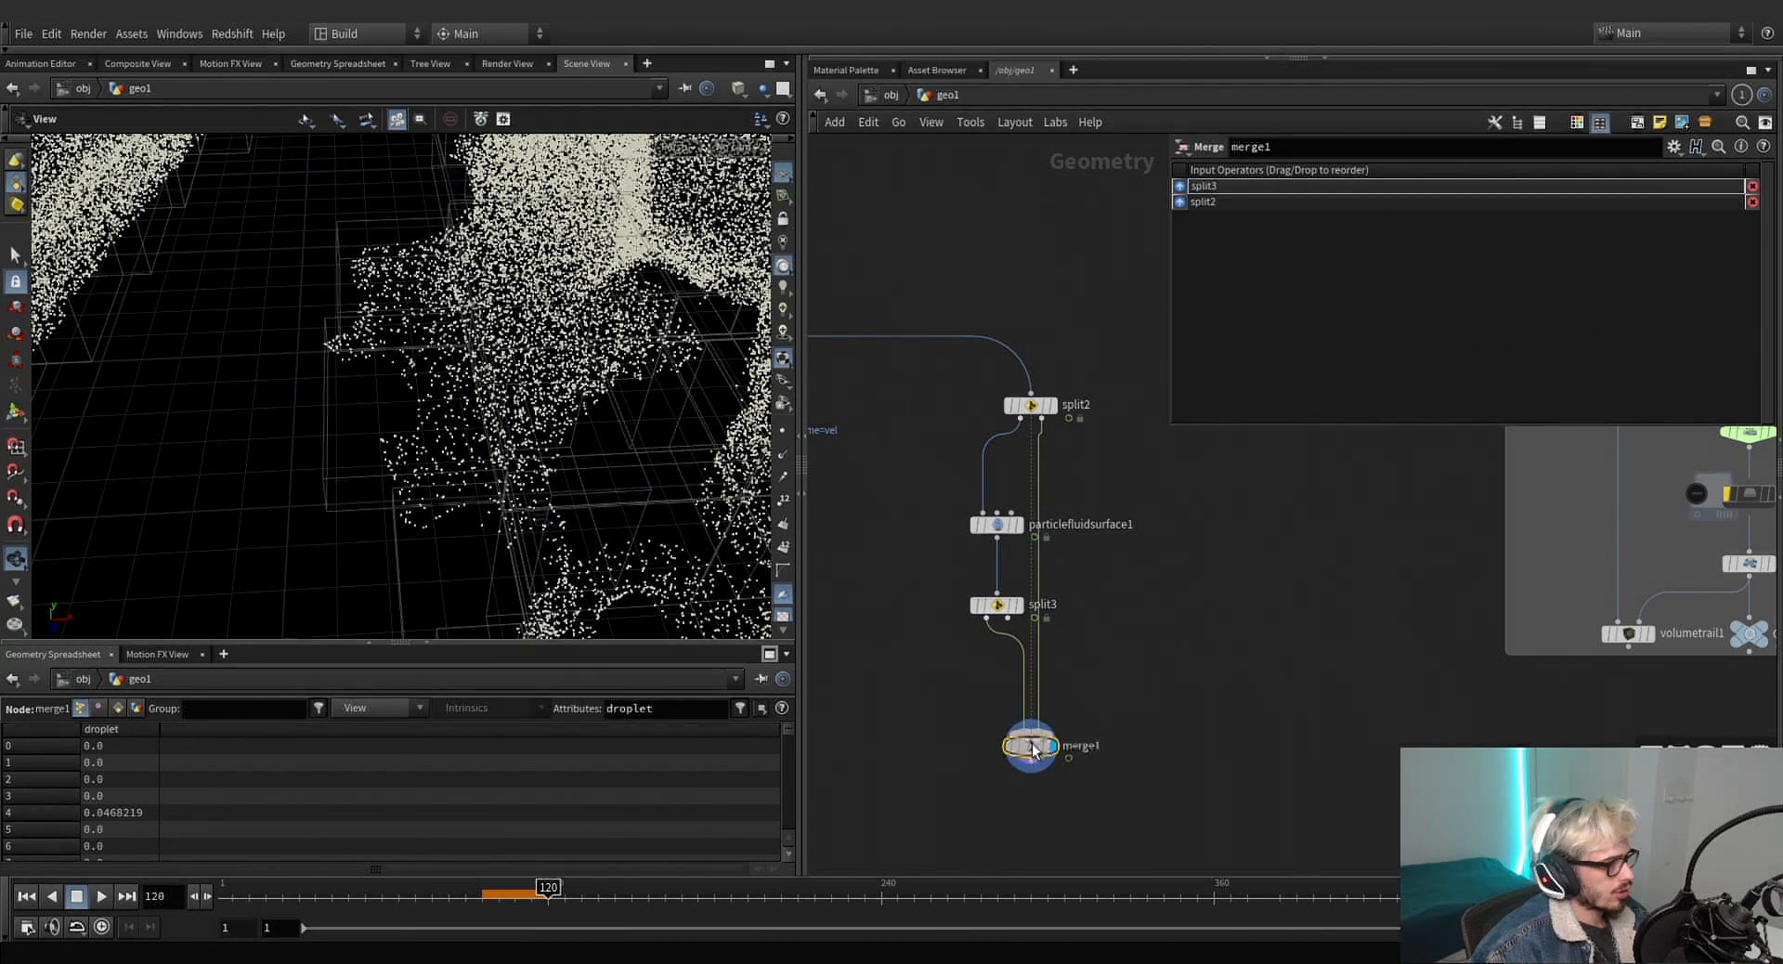
middle_drag(1218, 705, 1206, 543)
drag(1020, 587, 1019, 606)
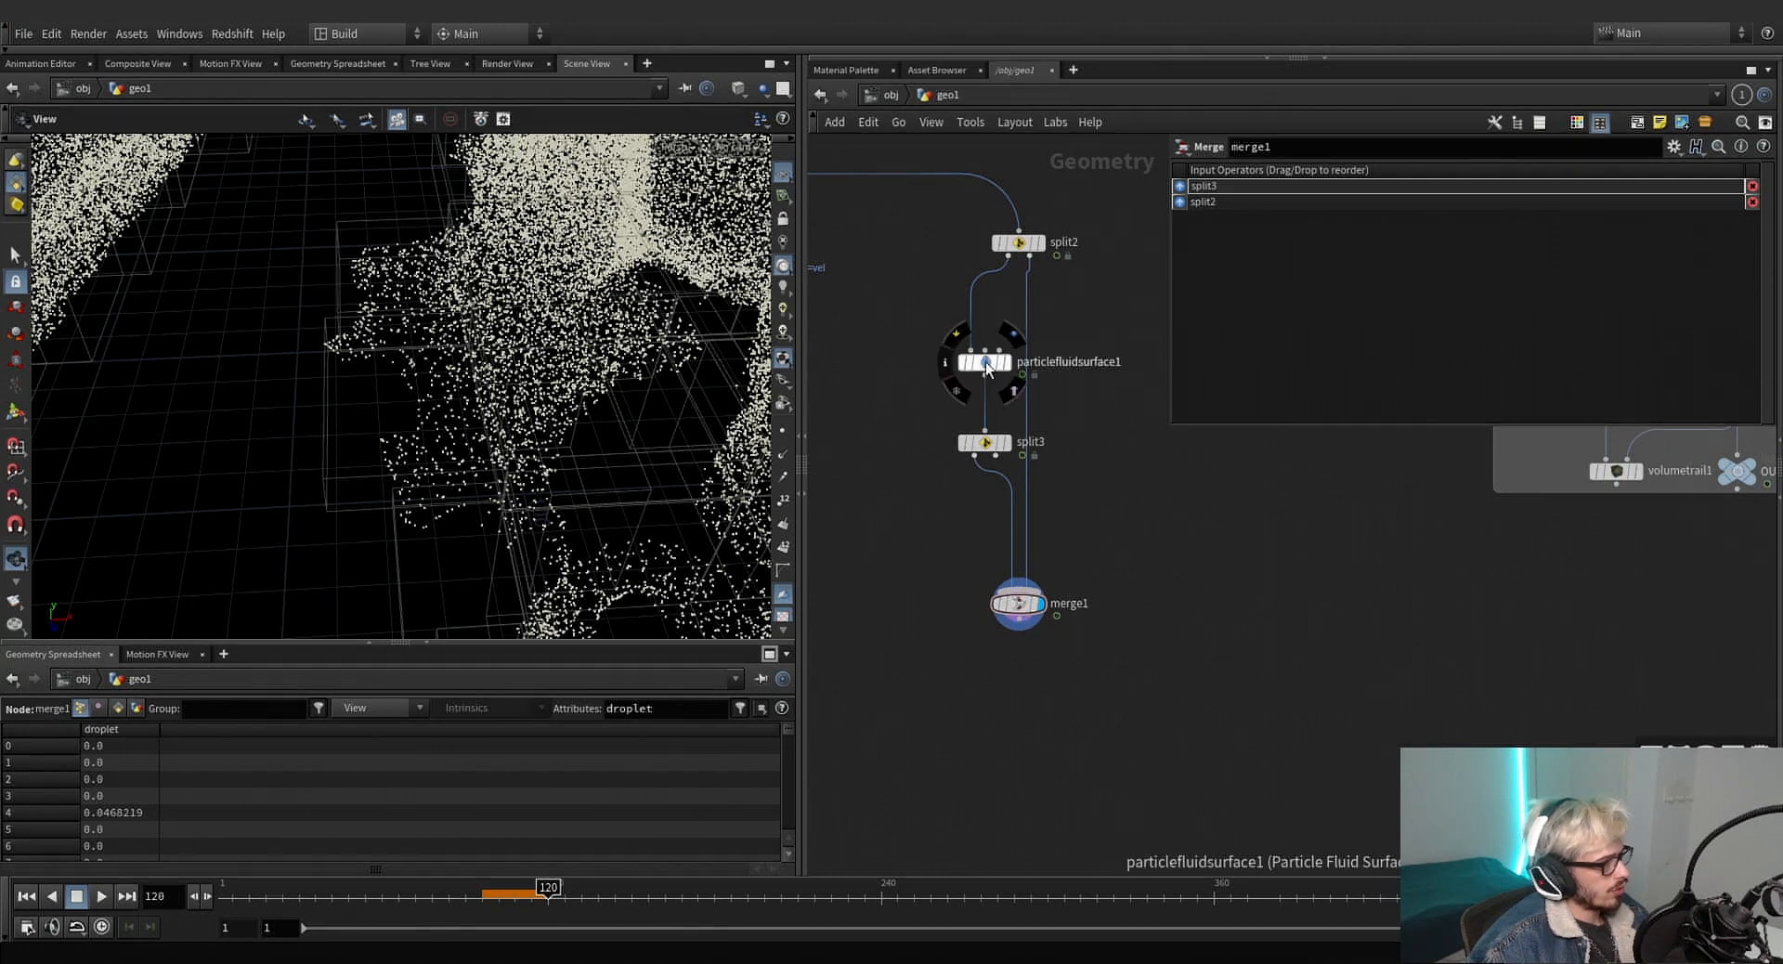
Duplicate particlefluidsurface1 below merge1, connect merge1 to the copy's first input and display the copy.
alt+drag(986, 363, 1027, 711)
click(1018, 619)
click(1011, 696)
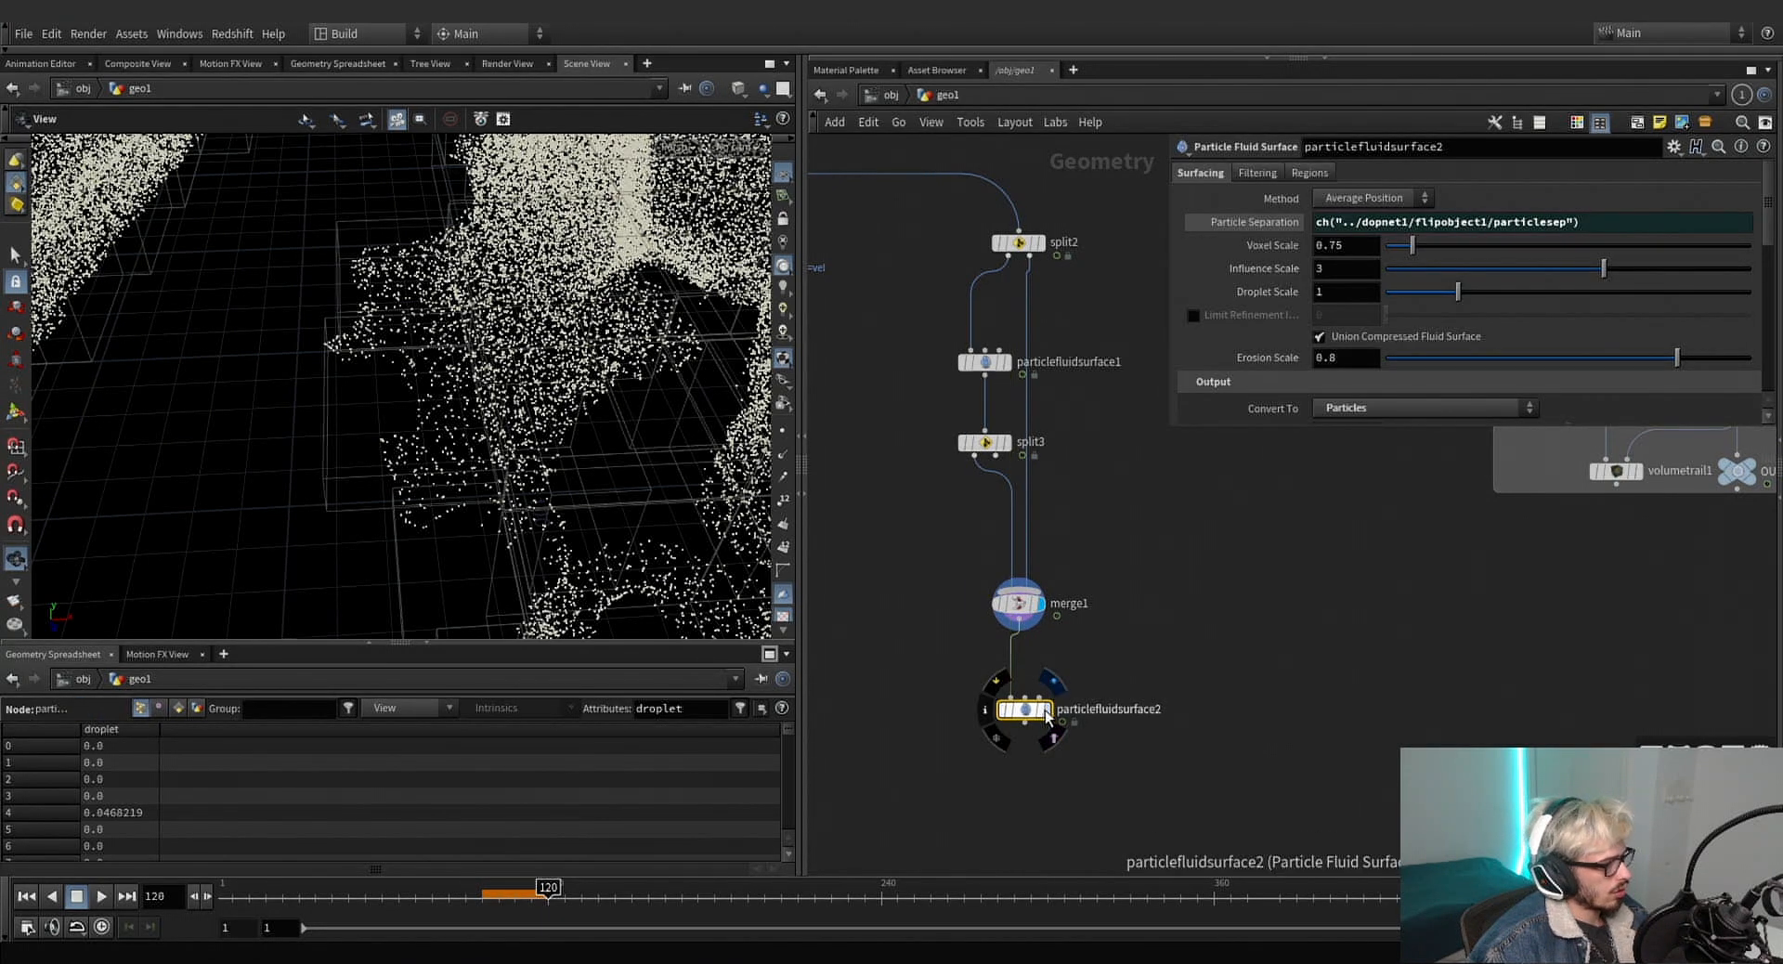
click(1045, 711)
Convert the output of particlefluidsurface2 to Surface Polygon Soup and inspect the mesh.
scroll(1262, 390, down, 2)
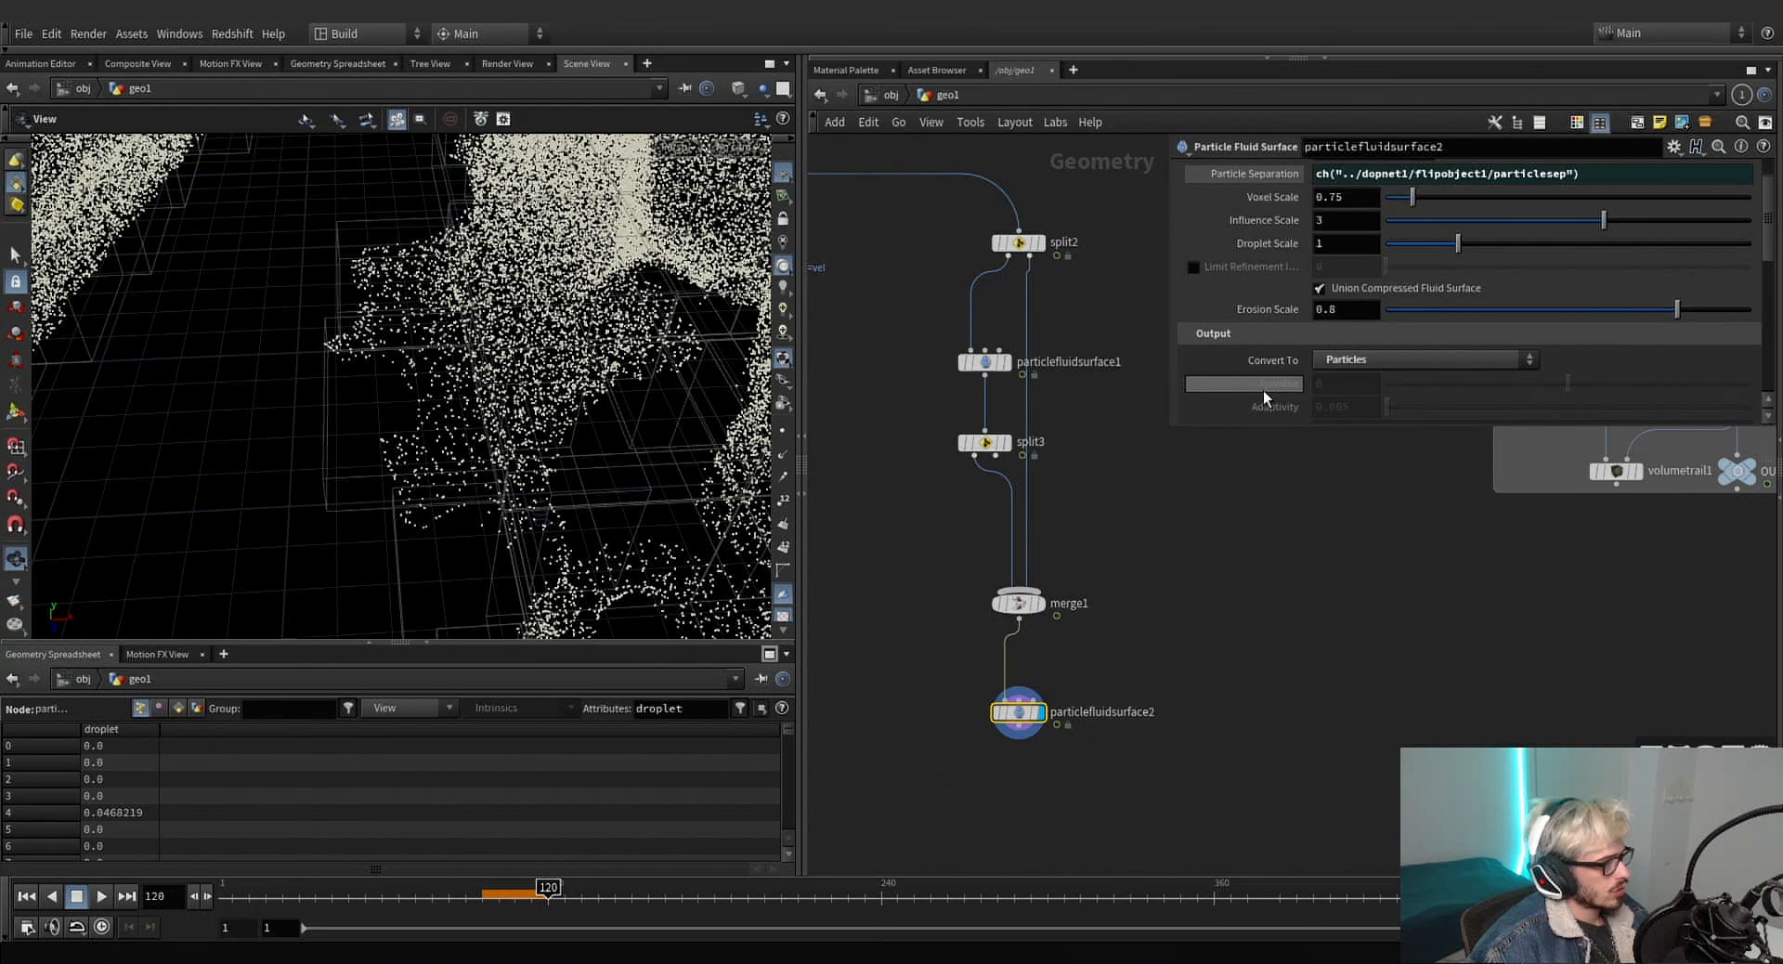
click(1352, 362)
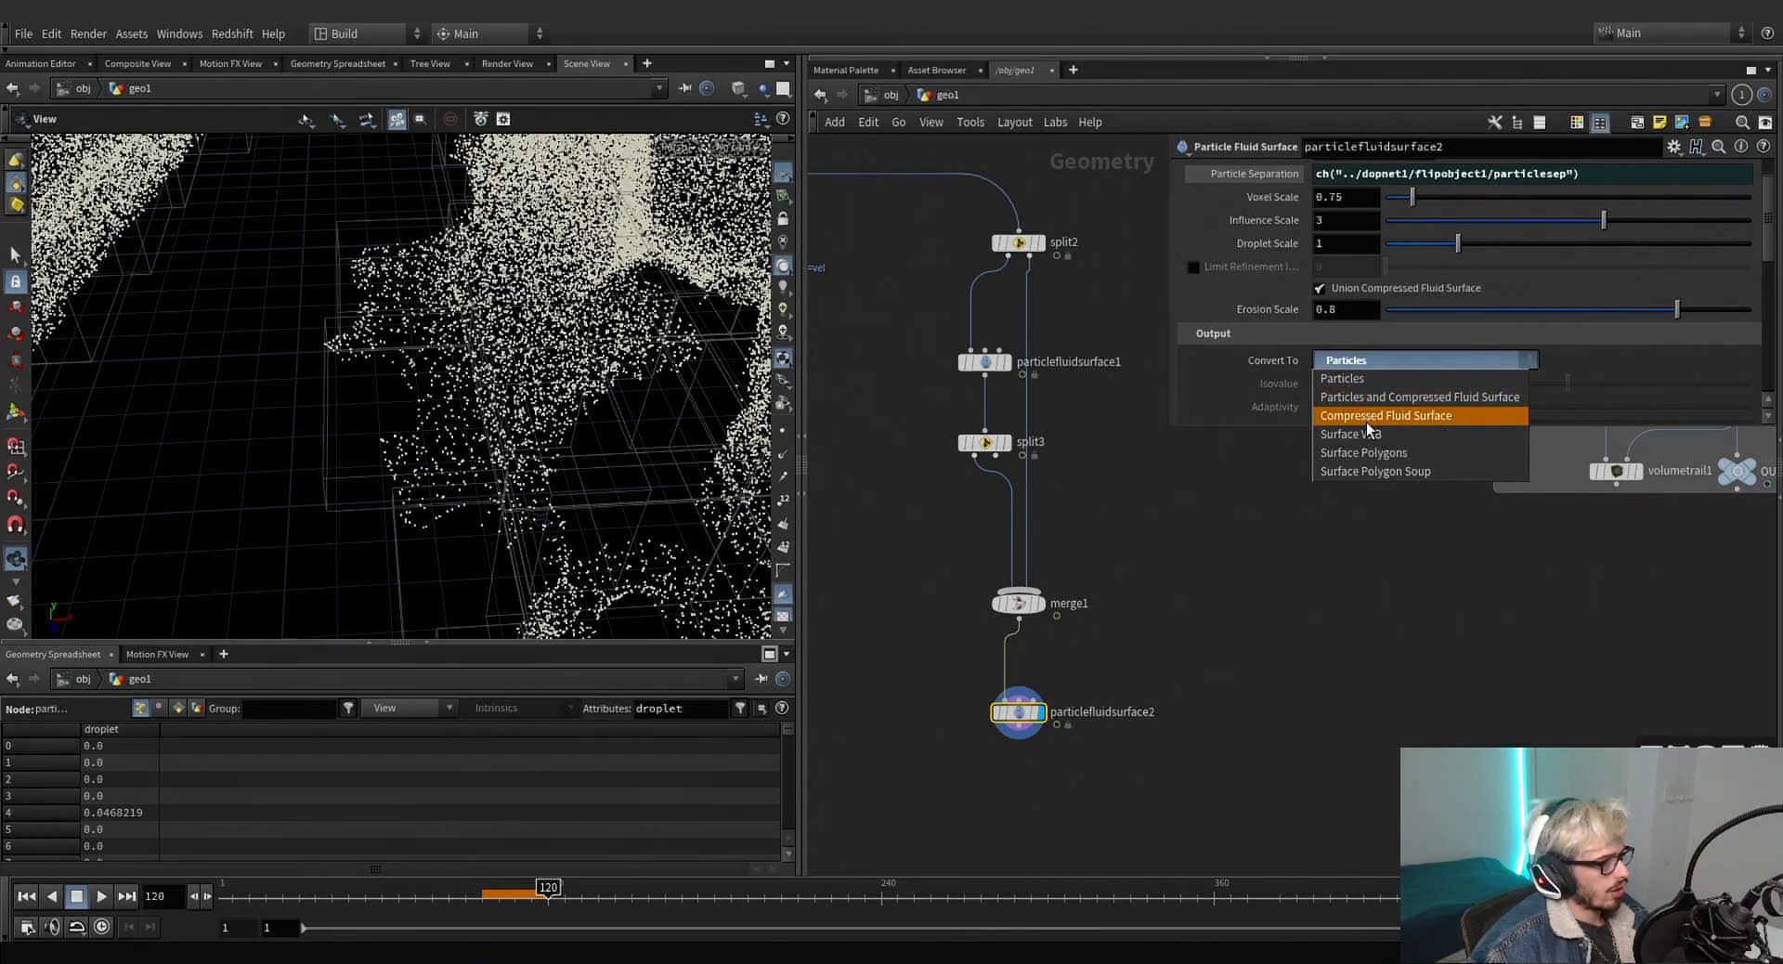
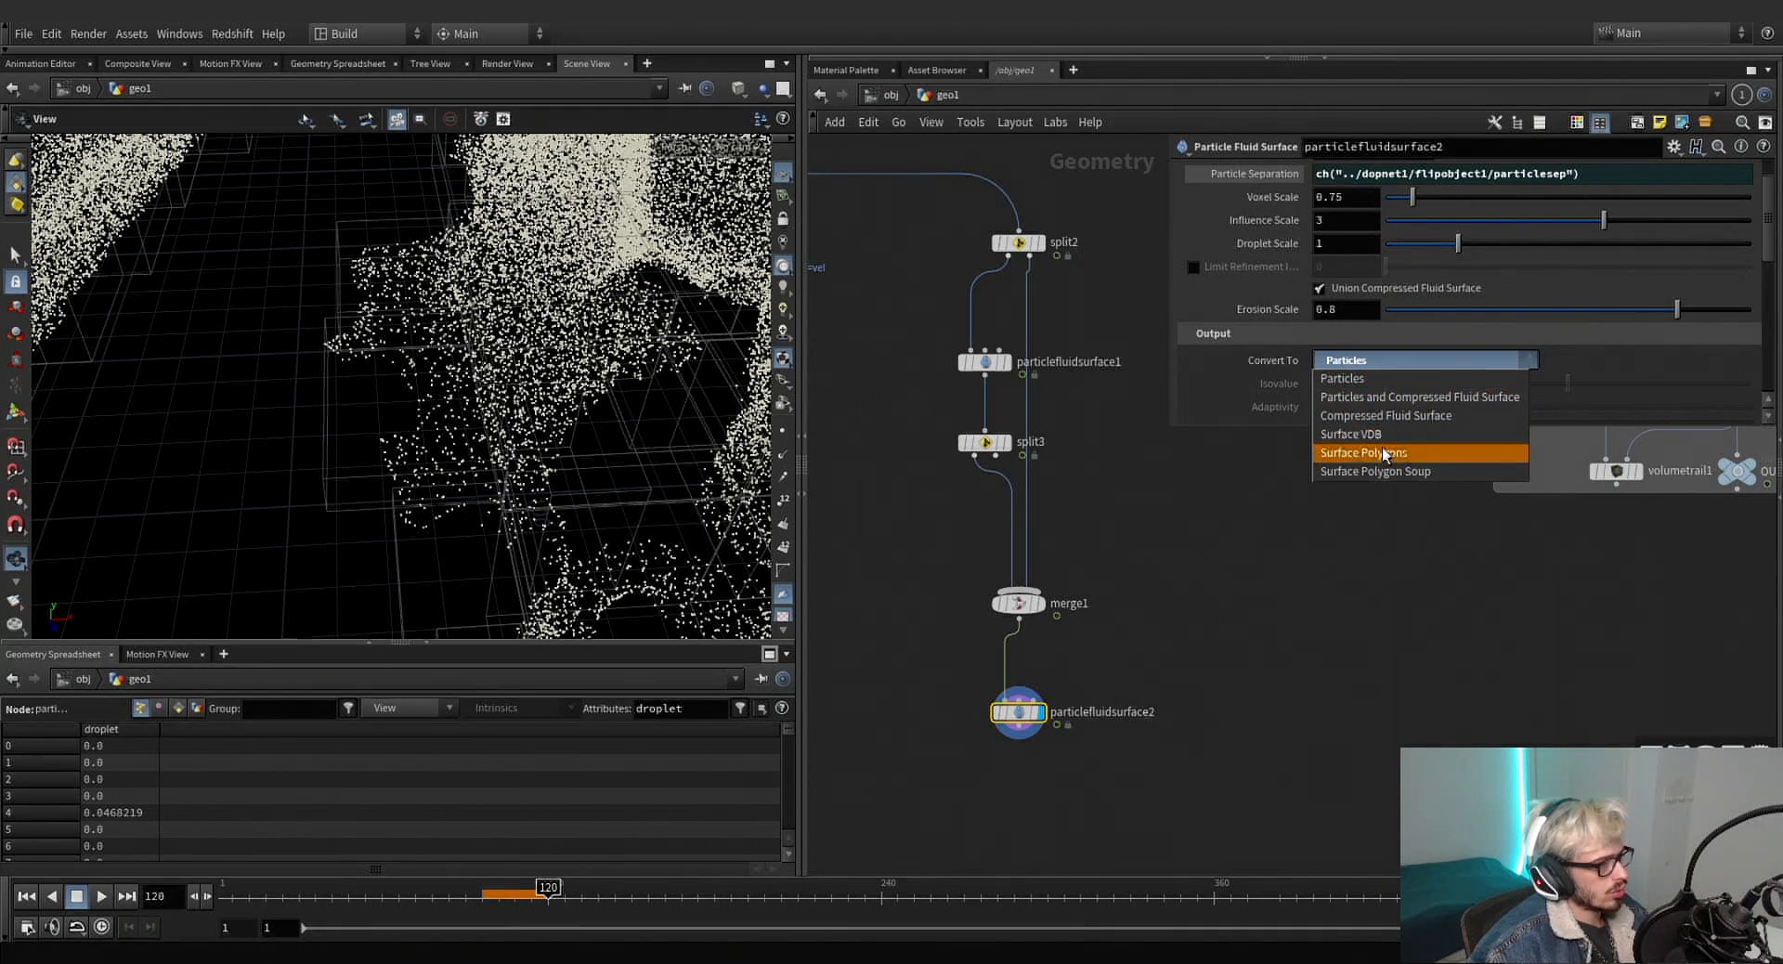
click(1389, 472)
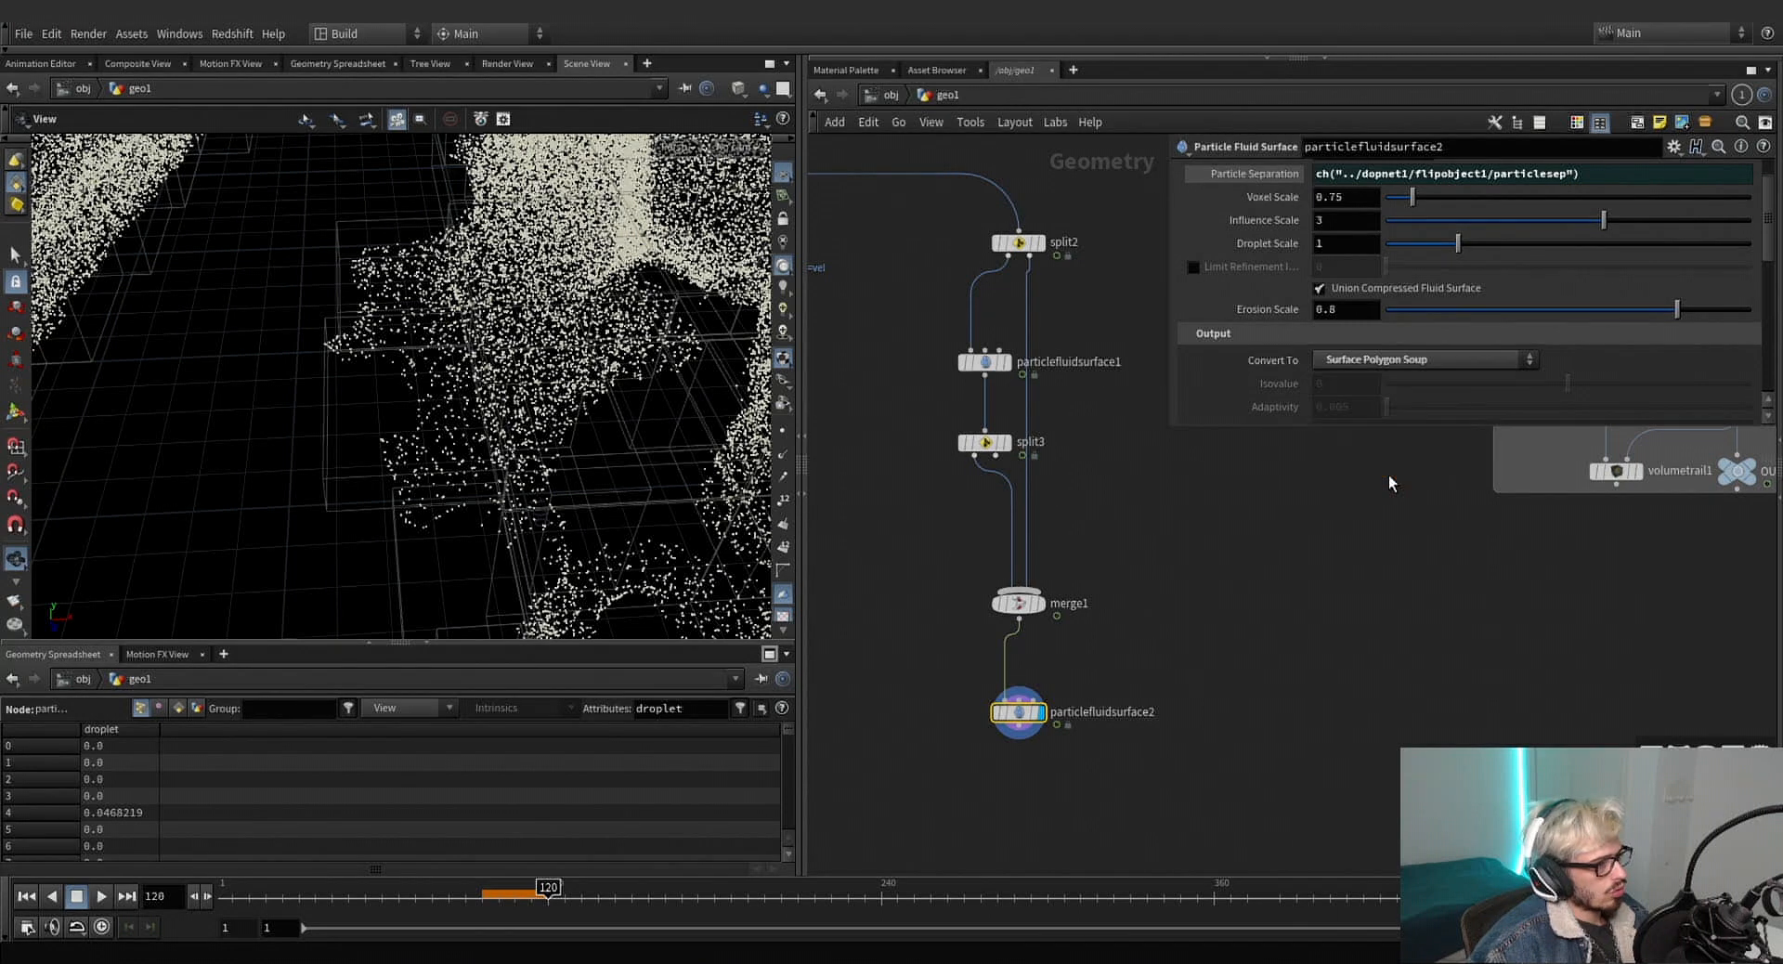
scroll(571, 448, down, 5)
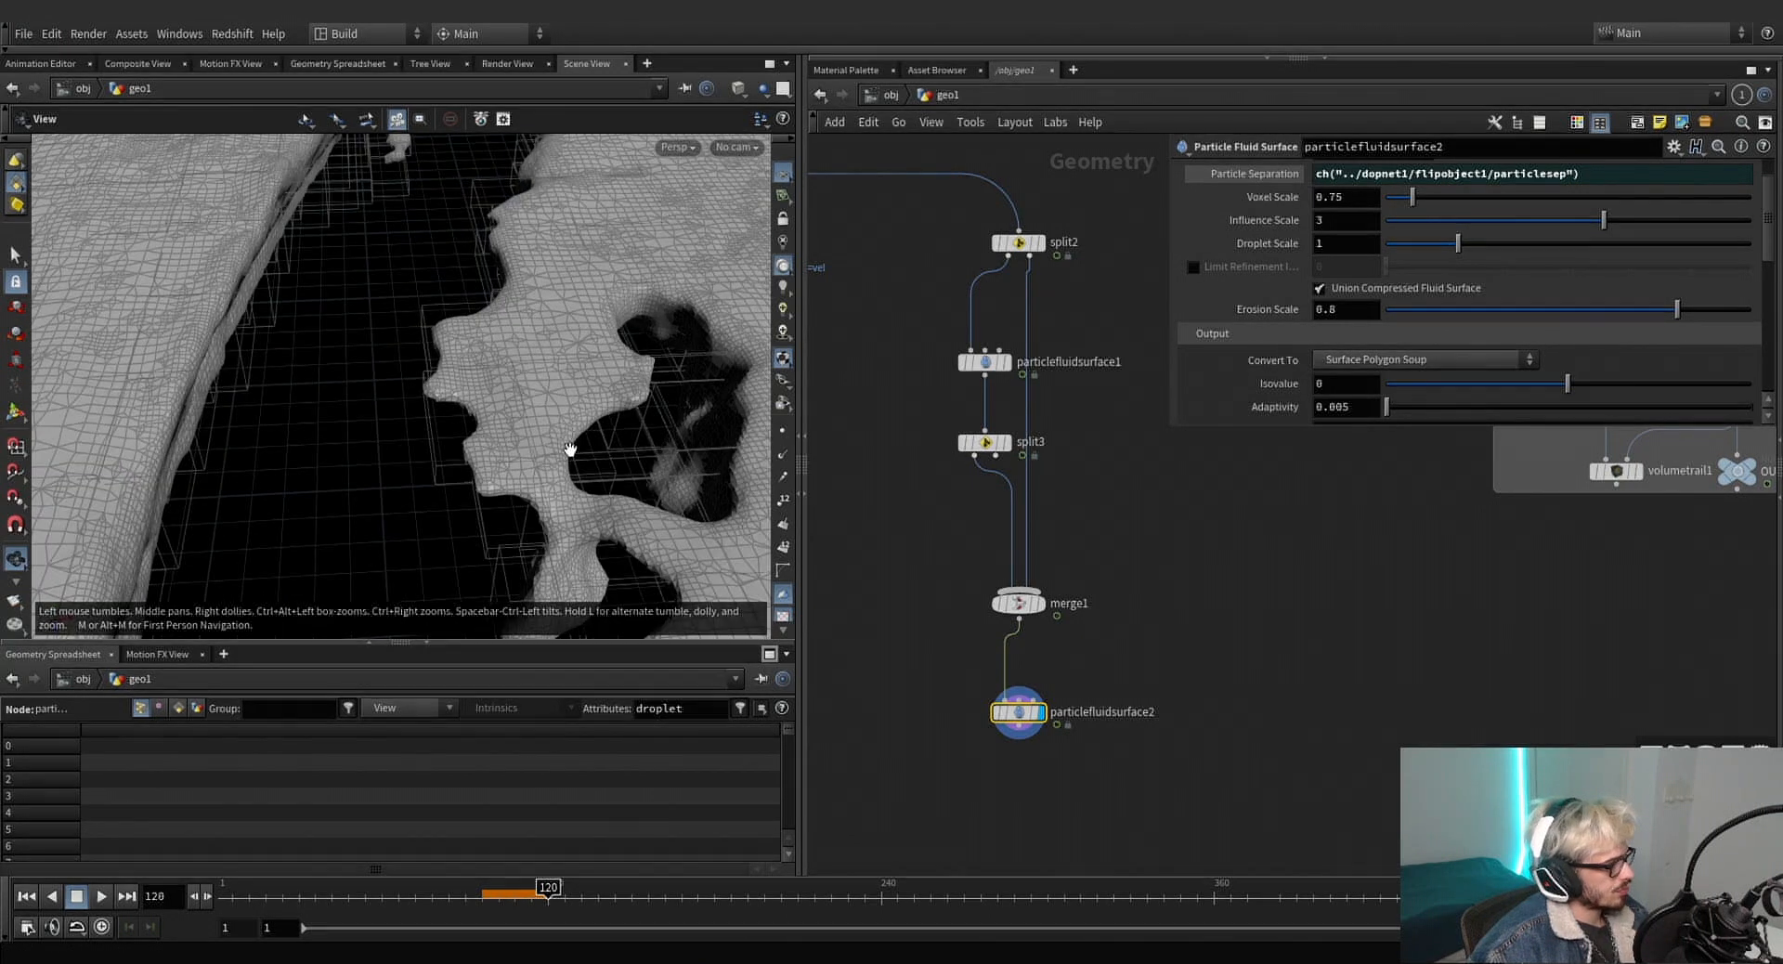
drag(571, 448, 279, 265)
scroll(524, 431, down, 3)
drag(458, 267, 351, 264)
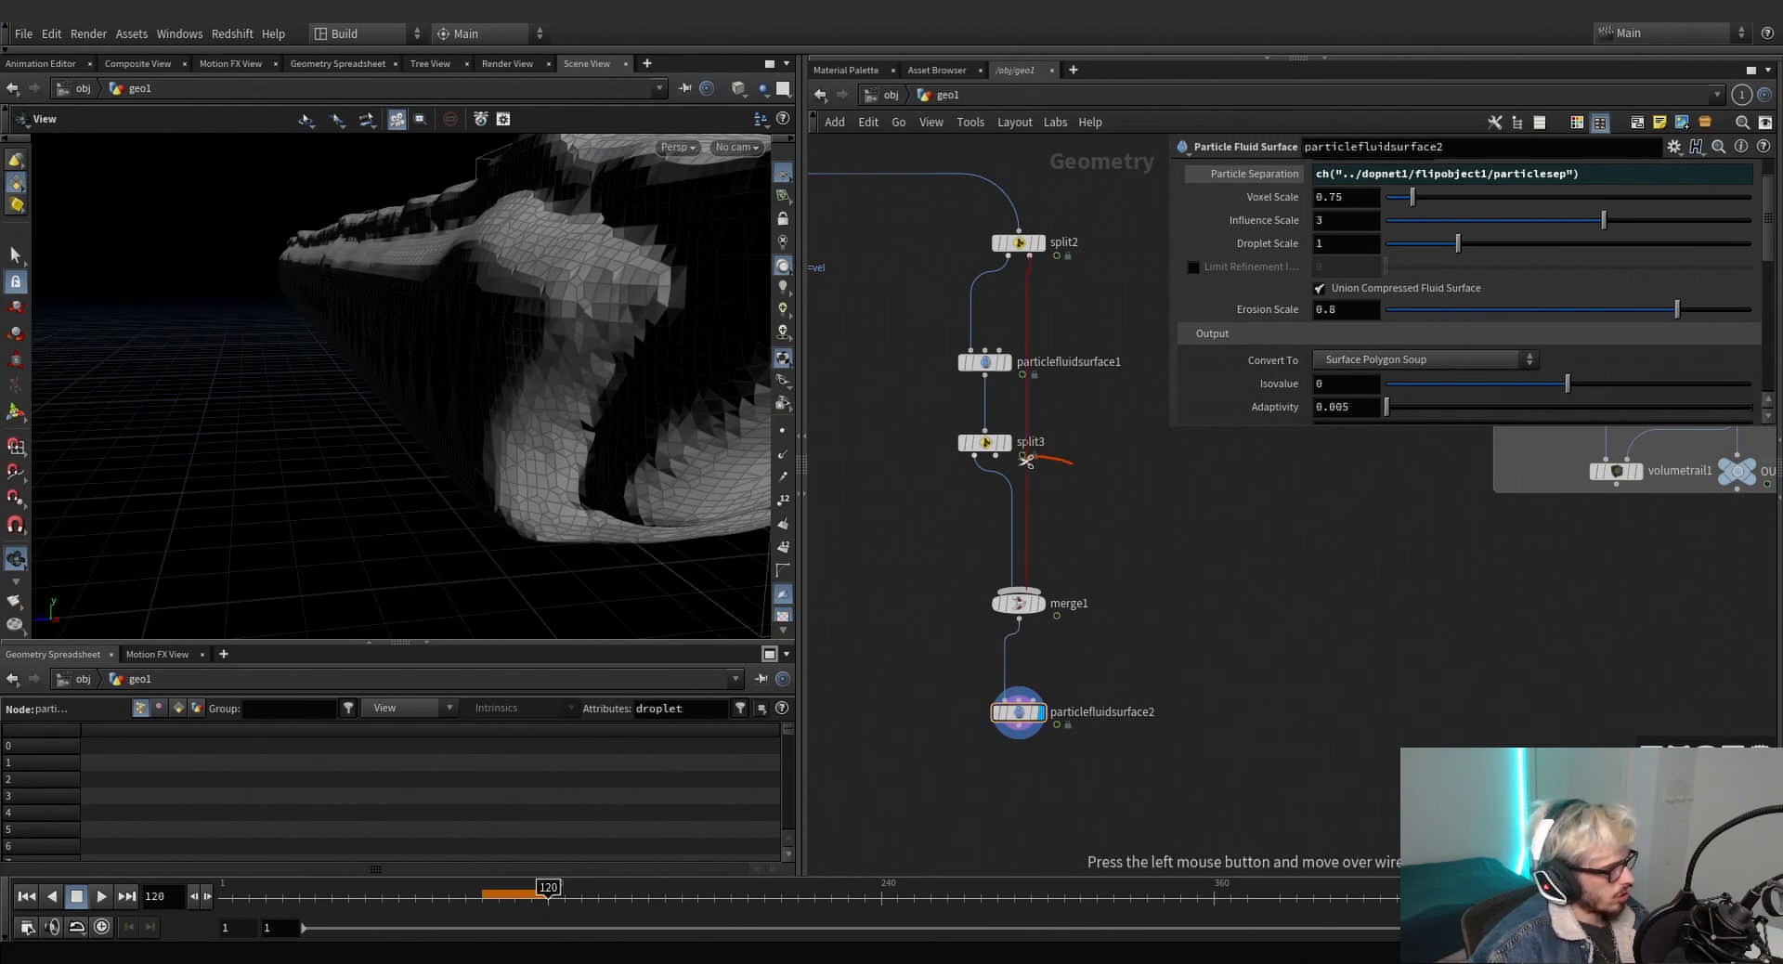
drag(547, 289, 557, 390)
key(ctrl+z)
key(Tab)
text(me)
key(Return)
key(Return)
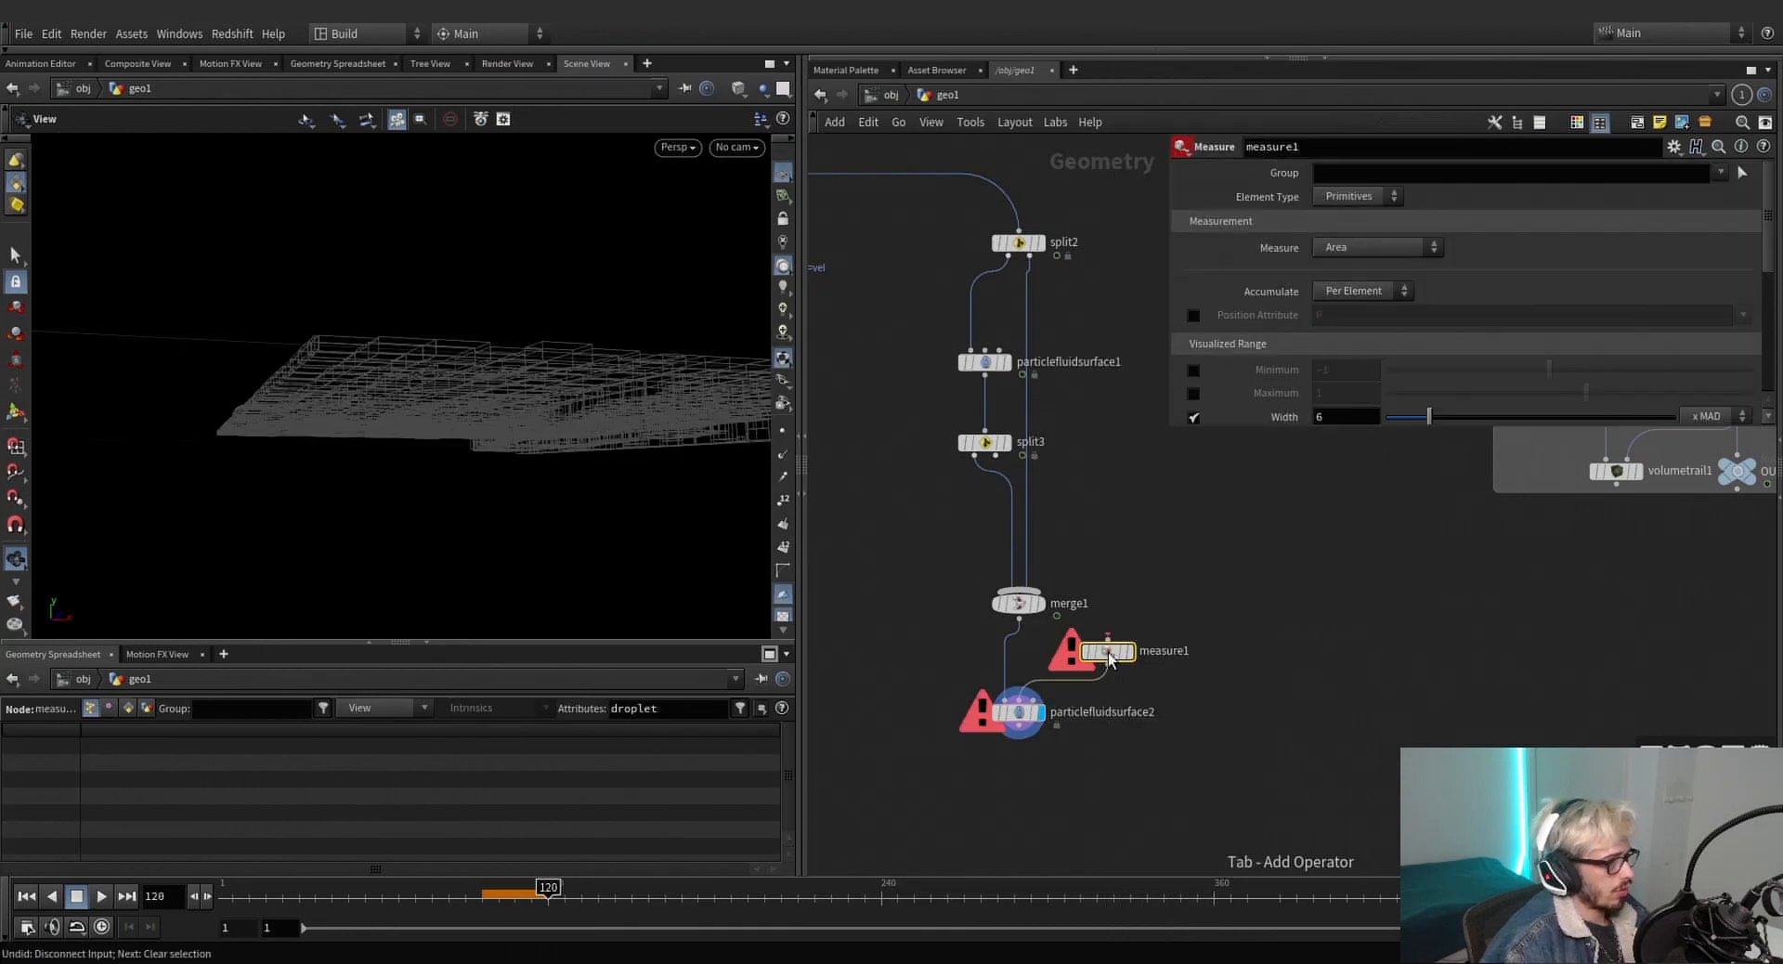
key(ctrl+z)
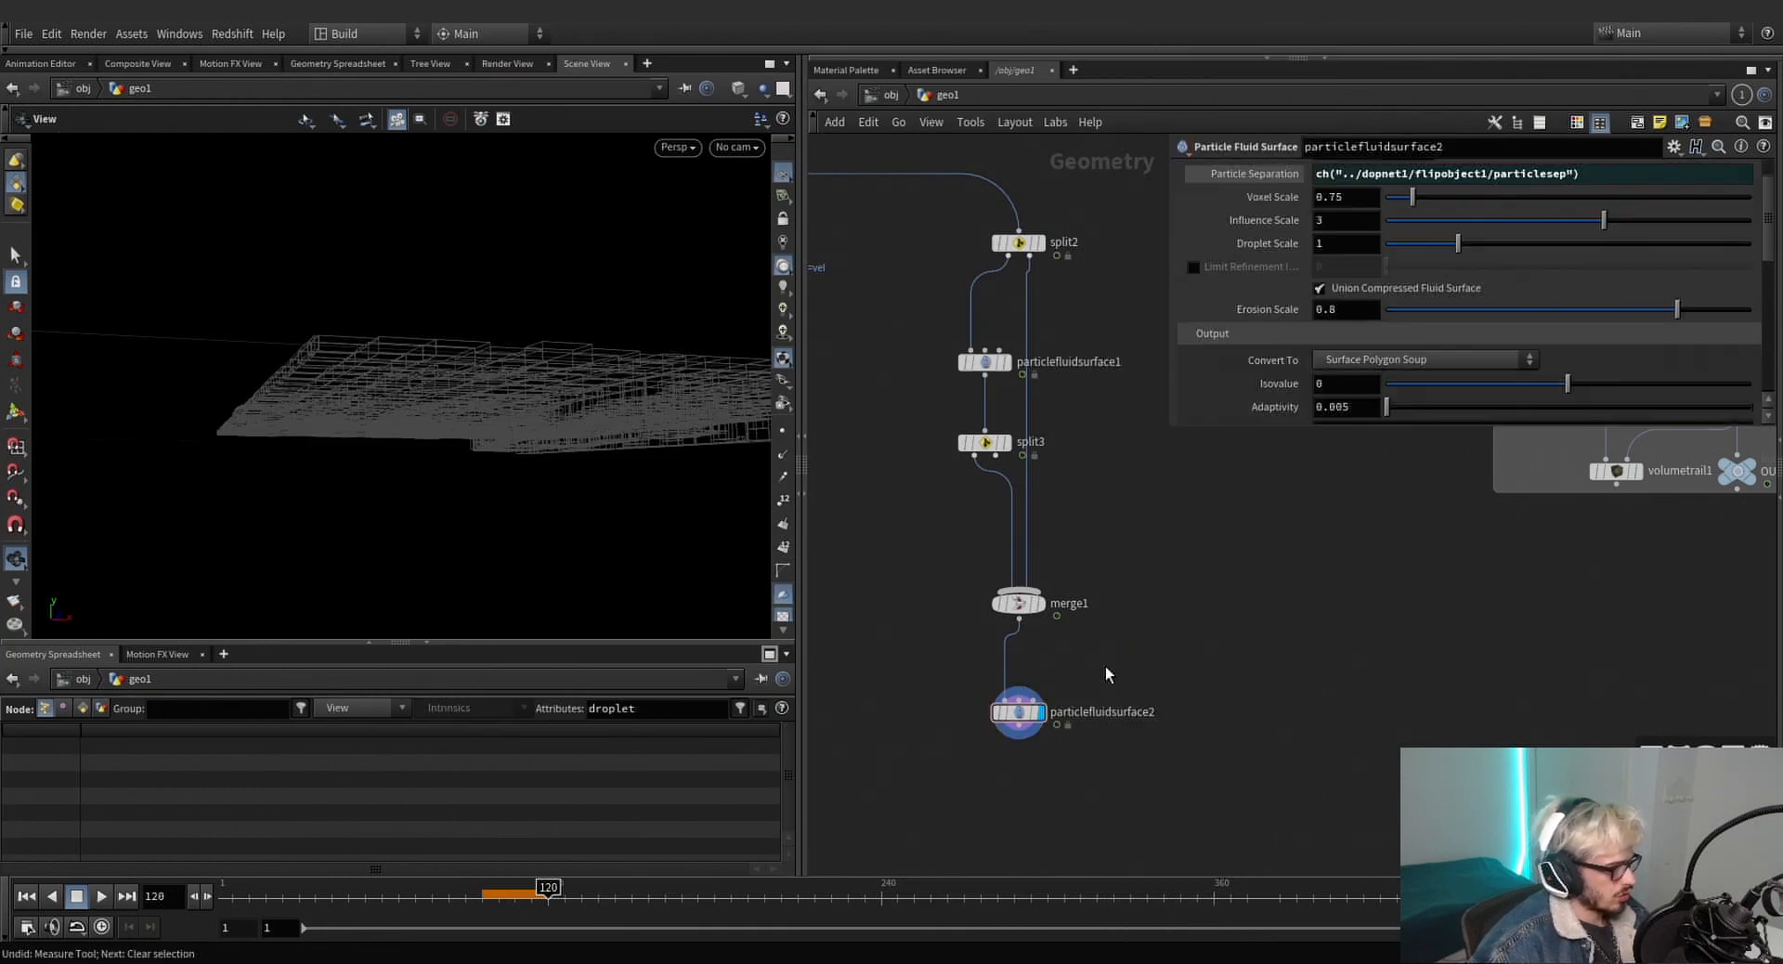
Copy the object_merge4 node that references OUT_SHIP_COL_POLY and OUT_ROCKS_COL_POLY.
scroll(1125, 648, down, 6)
middle_drag(1149, 652, 1411, 863)
middle_drag(1156, 531, 1058, 633)
middle_drag(1049, 540, 1047, 724)
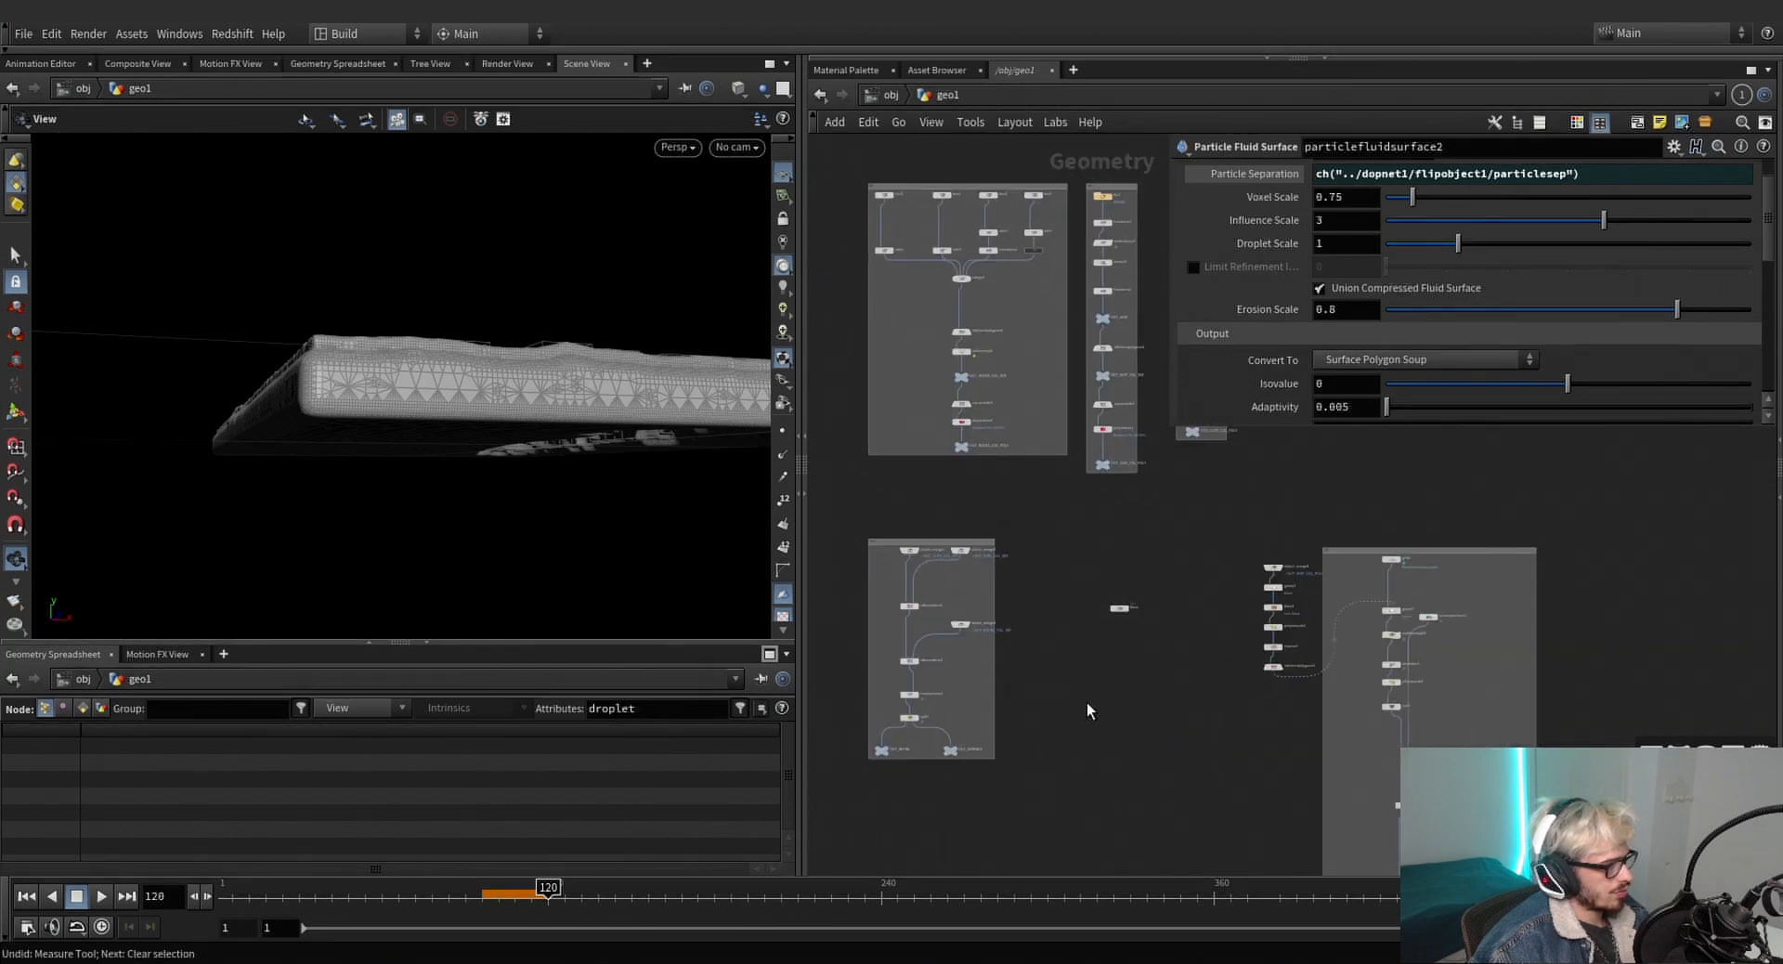
middle_drag(1203, 745, 964, 577)
scroll(1036, 412, up, 3)
drag(1071, 331, 1023, 399)
key(ctrl+c)
Paste the collision Object Merge beside particlefluidsurface2 and connect it to that node's second input.
scroll(1031, 396, down, 5)
middle_drag(1005, 484, 987, 239)
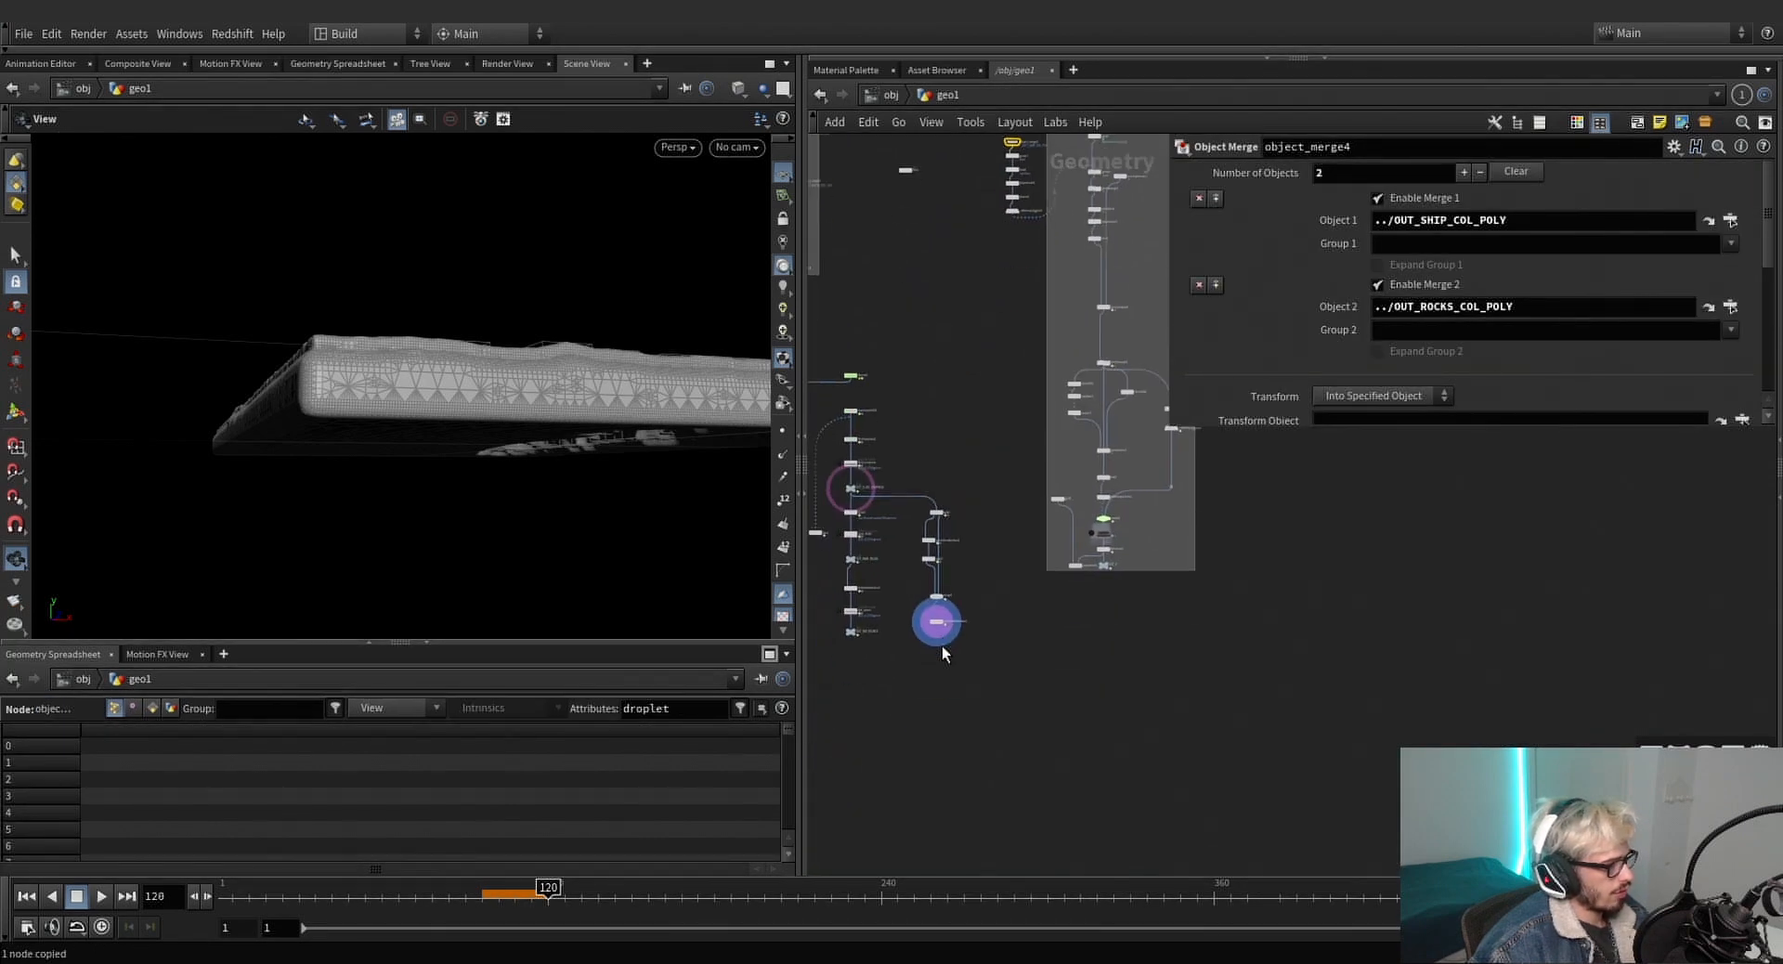
scroll(947, 641, up, 7)
key(ctrl+v)
drag(1018, 507, 872, 627)
click(882, 556)
drag(624, 370, 597, 315)
scroll(597, 315, up, 5)
middle_drag(597, 315, 517, 389)
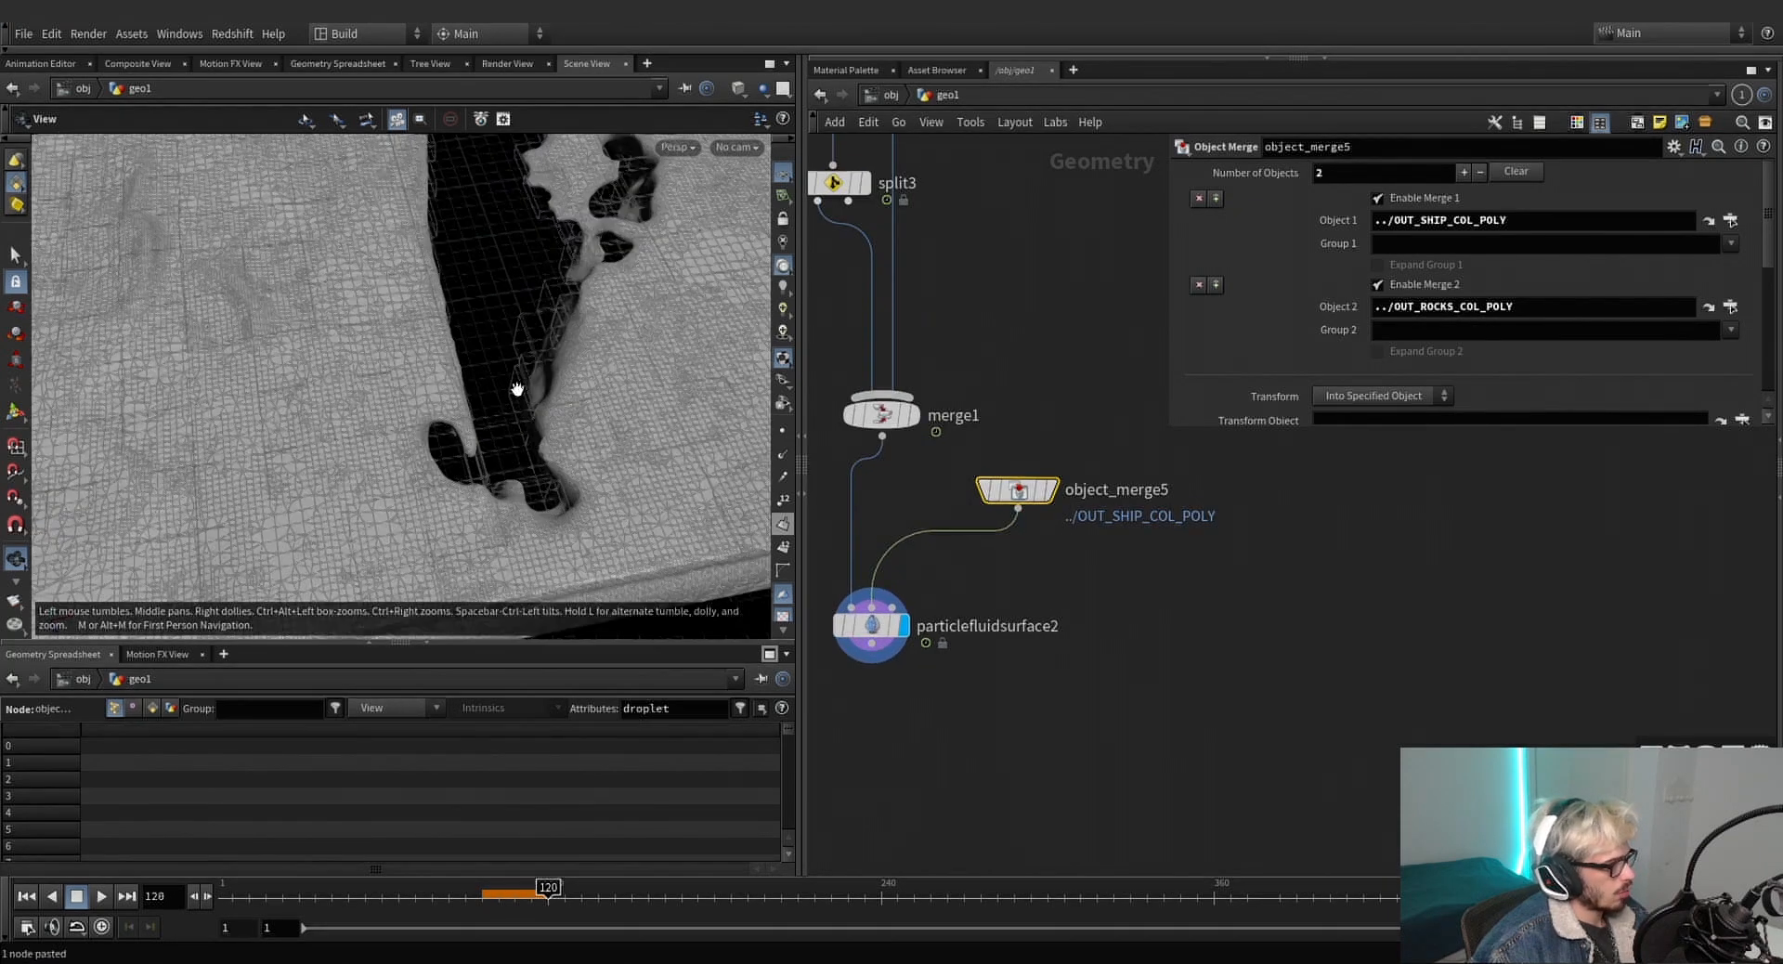
drag(518, 389, 500, 264)
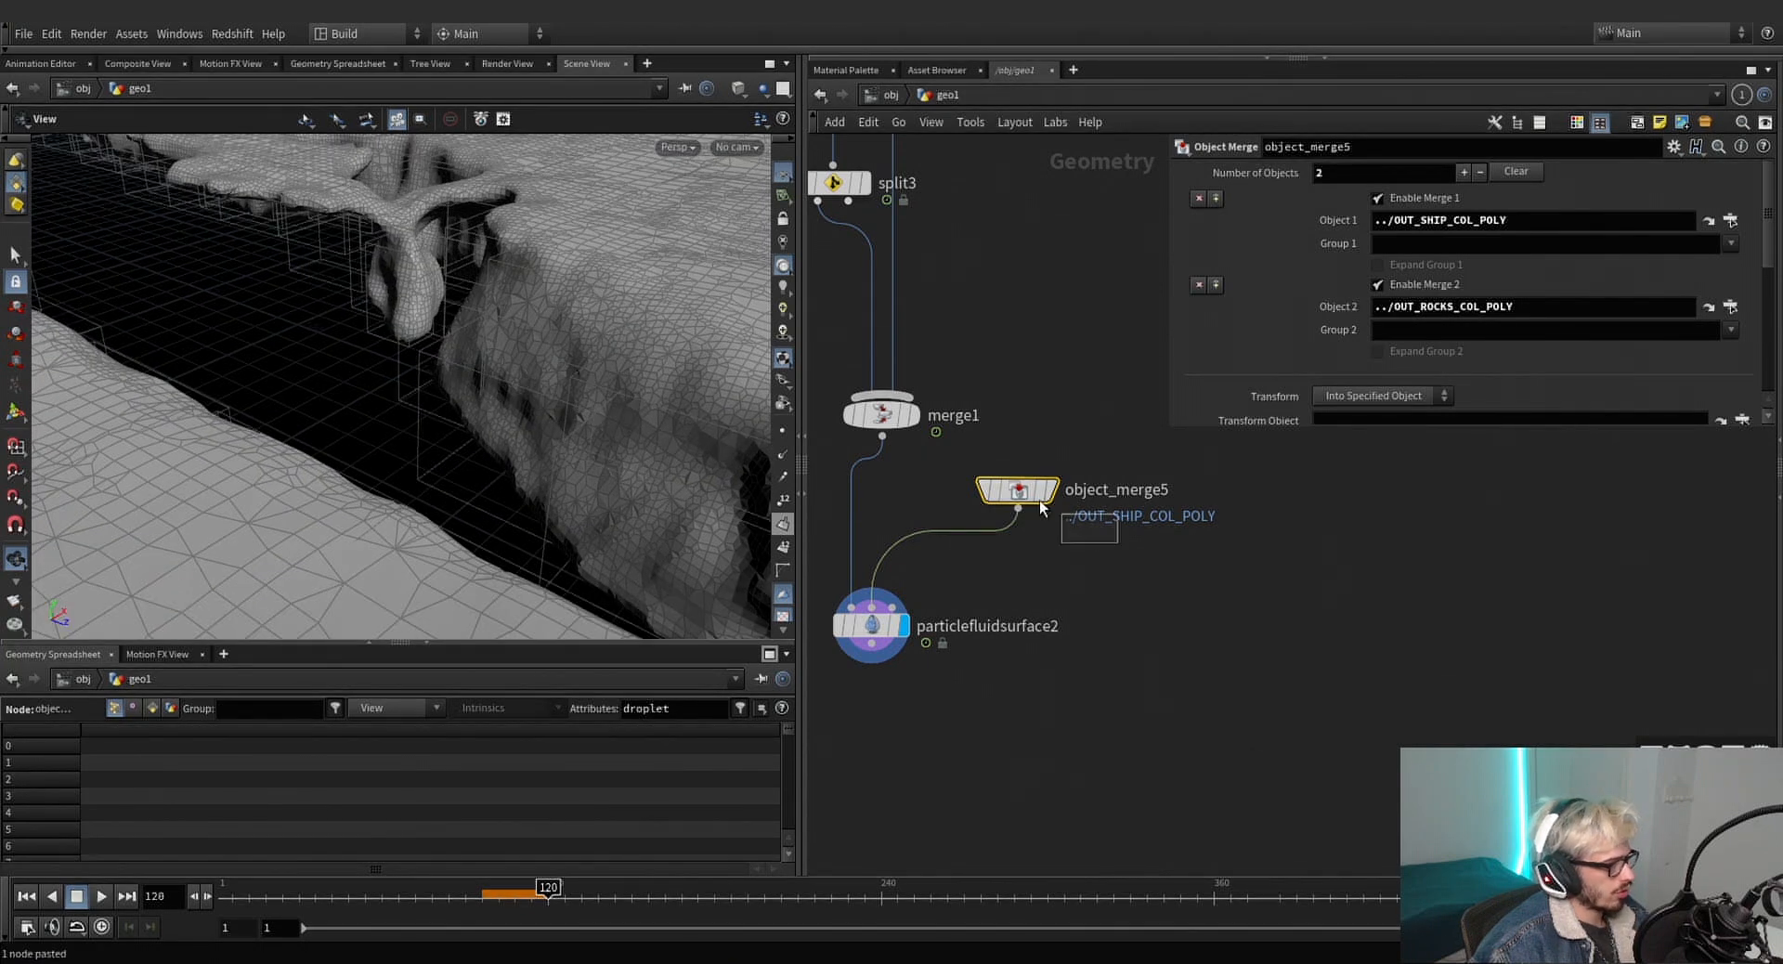
Enable Subtract Collision Volumes on particlefluidsurface2 and inspect the mesh around the collision gap.
scroll(1268, 330, down, 2)
click(883, 626)
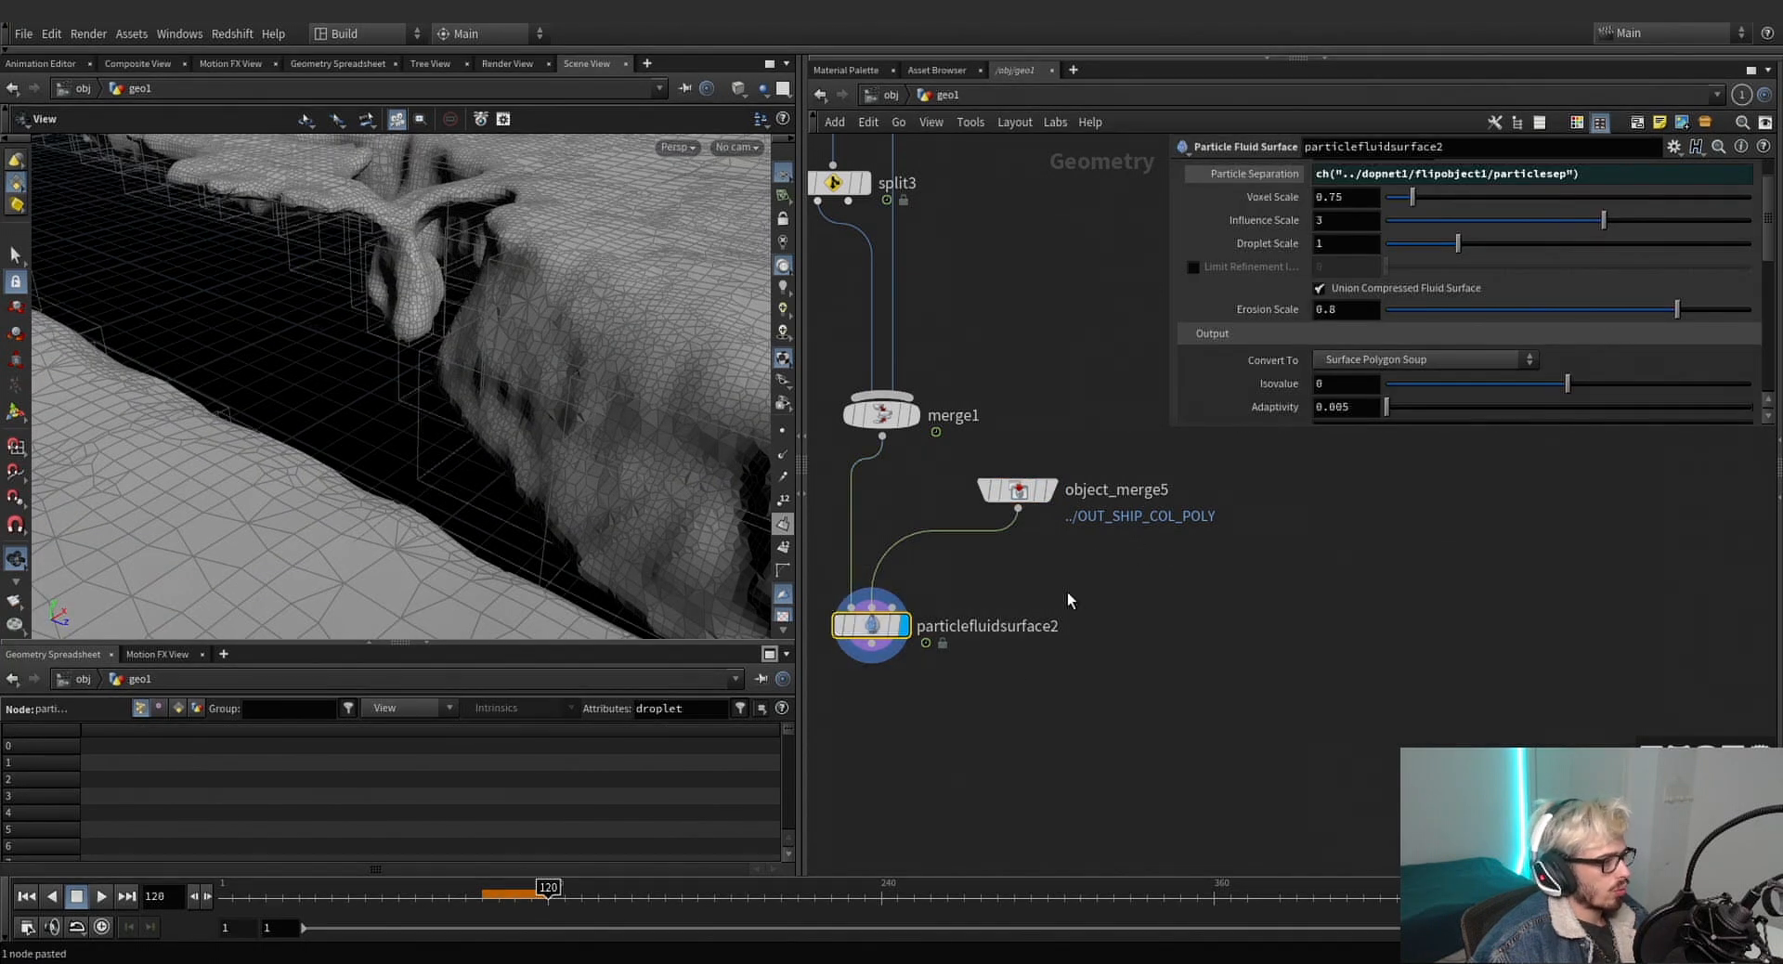
scroll(1290, 333, up, 3)
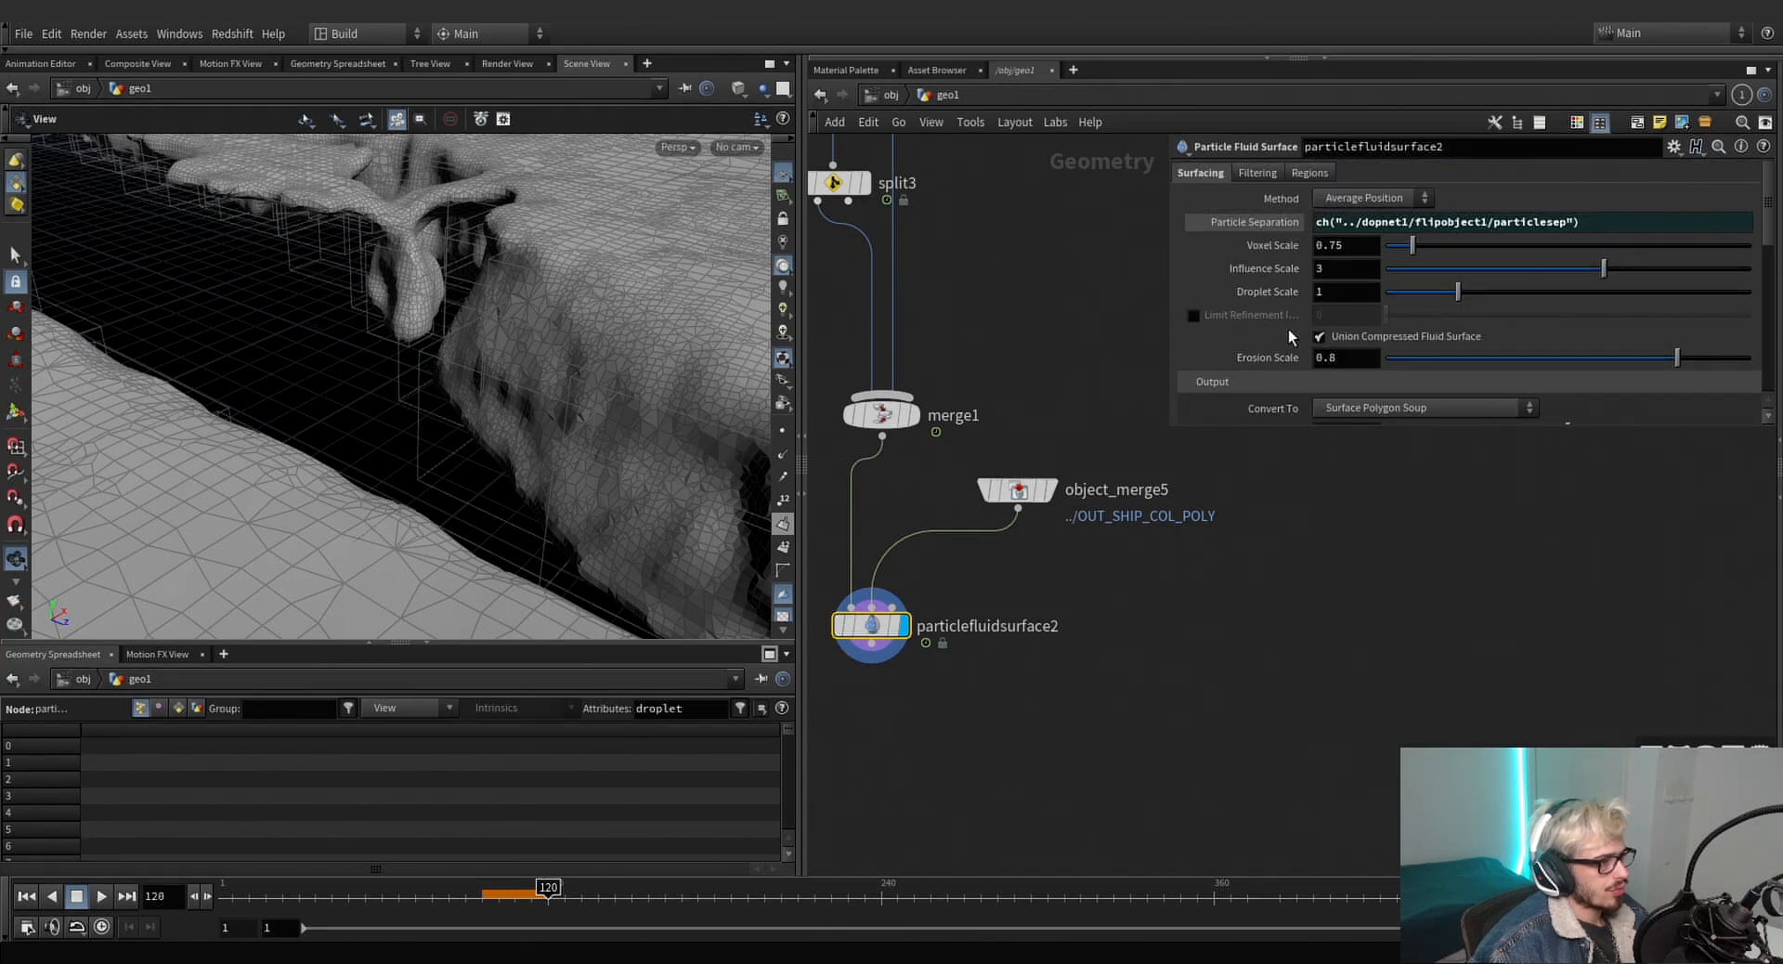
click(1264, 174)
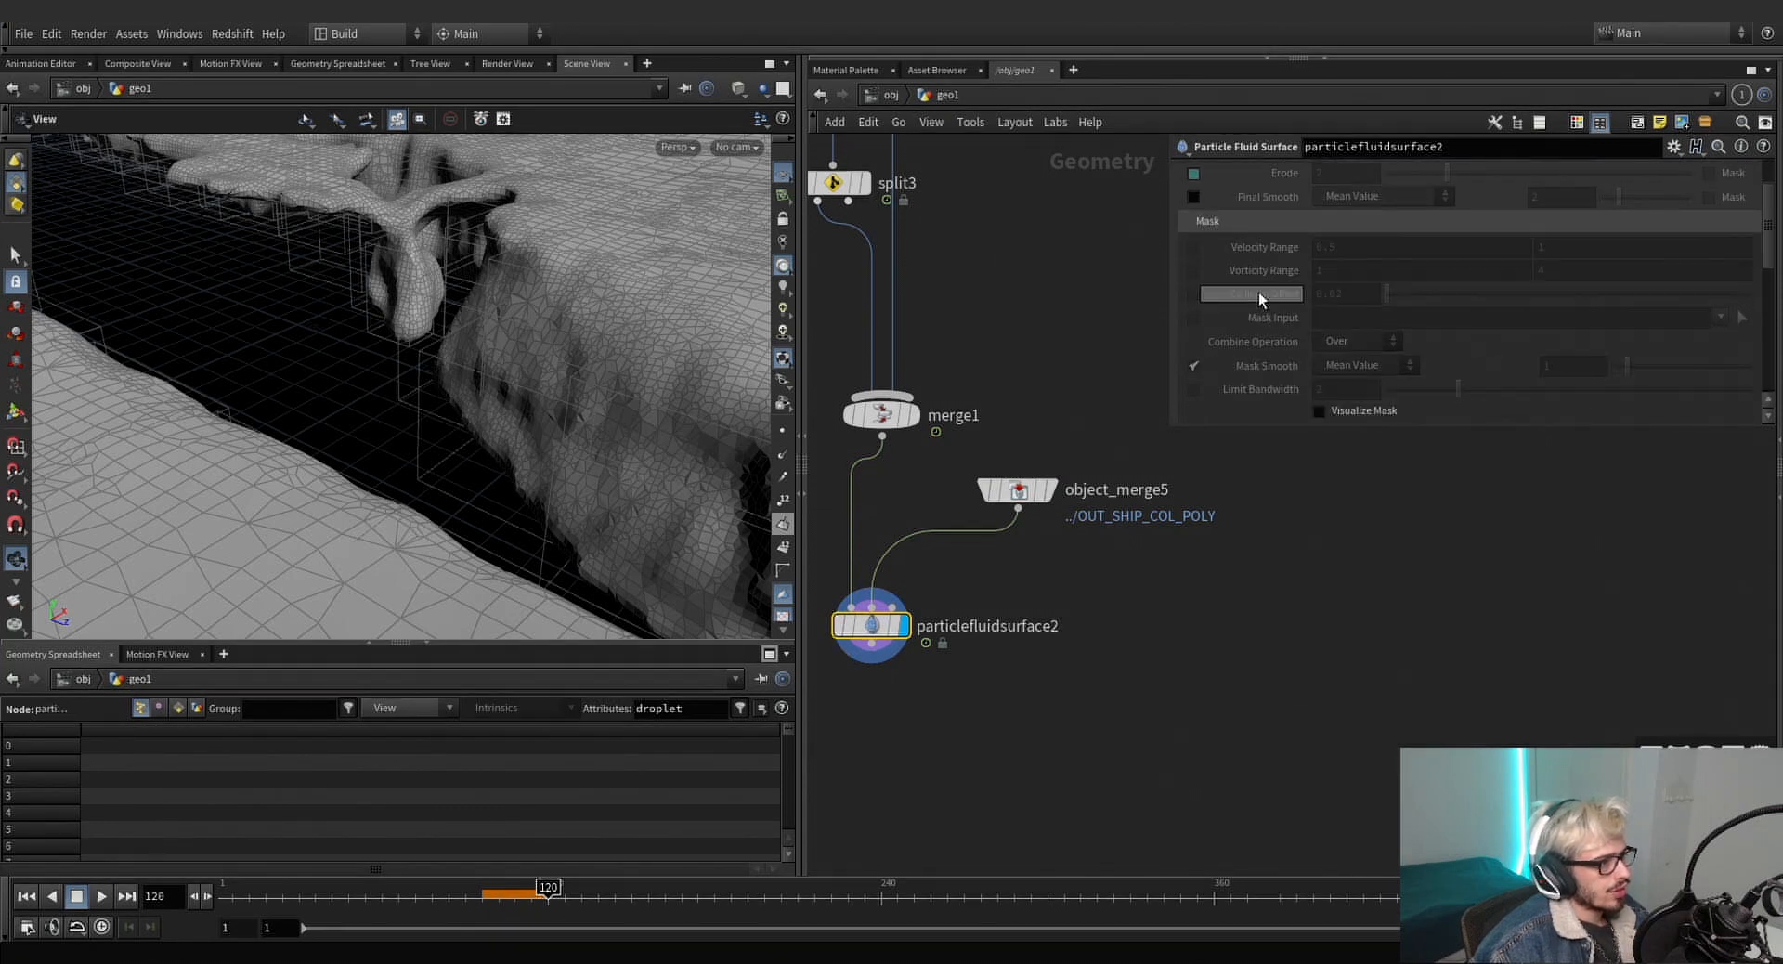
scroll(1257, 293, down, 1)
scroll(1257, 291, up, 2)
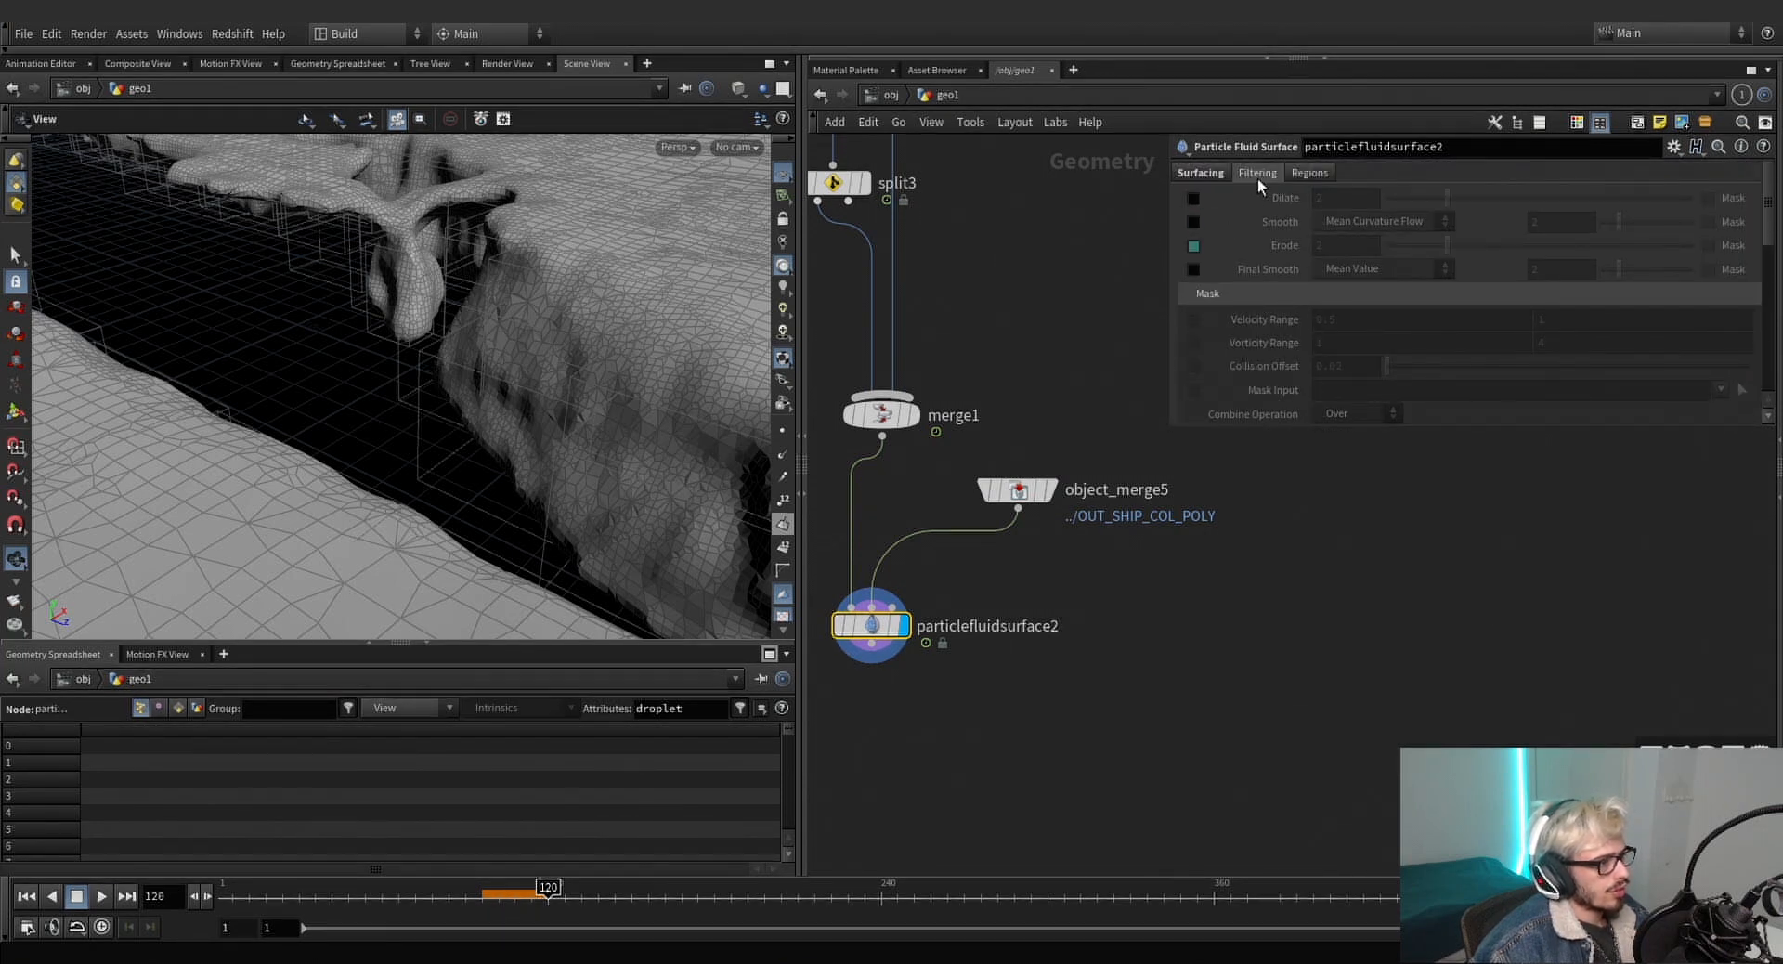
click(1306, 173)
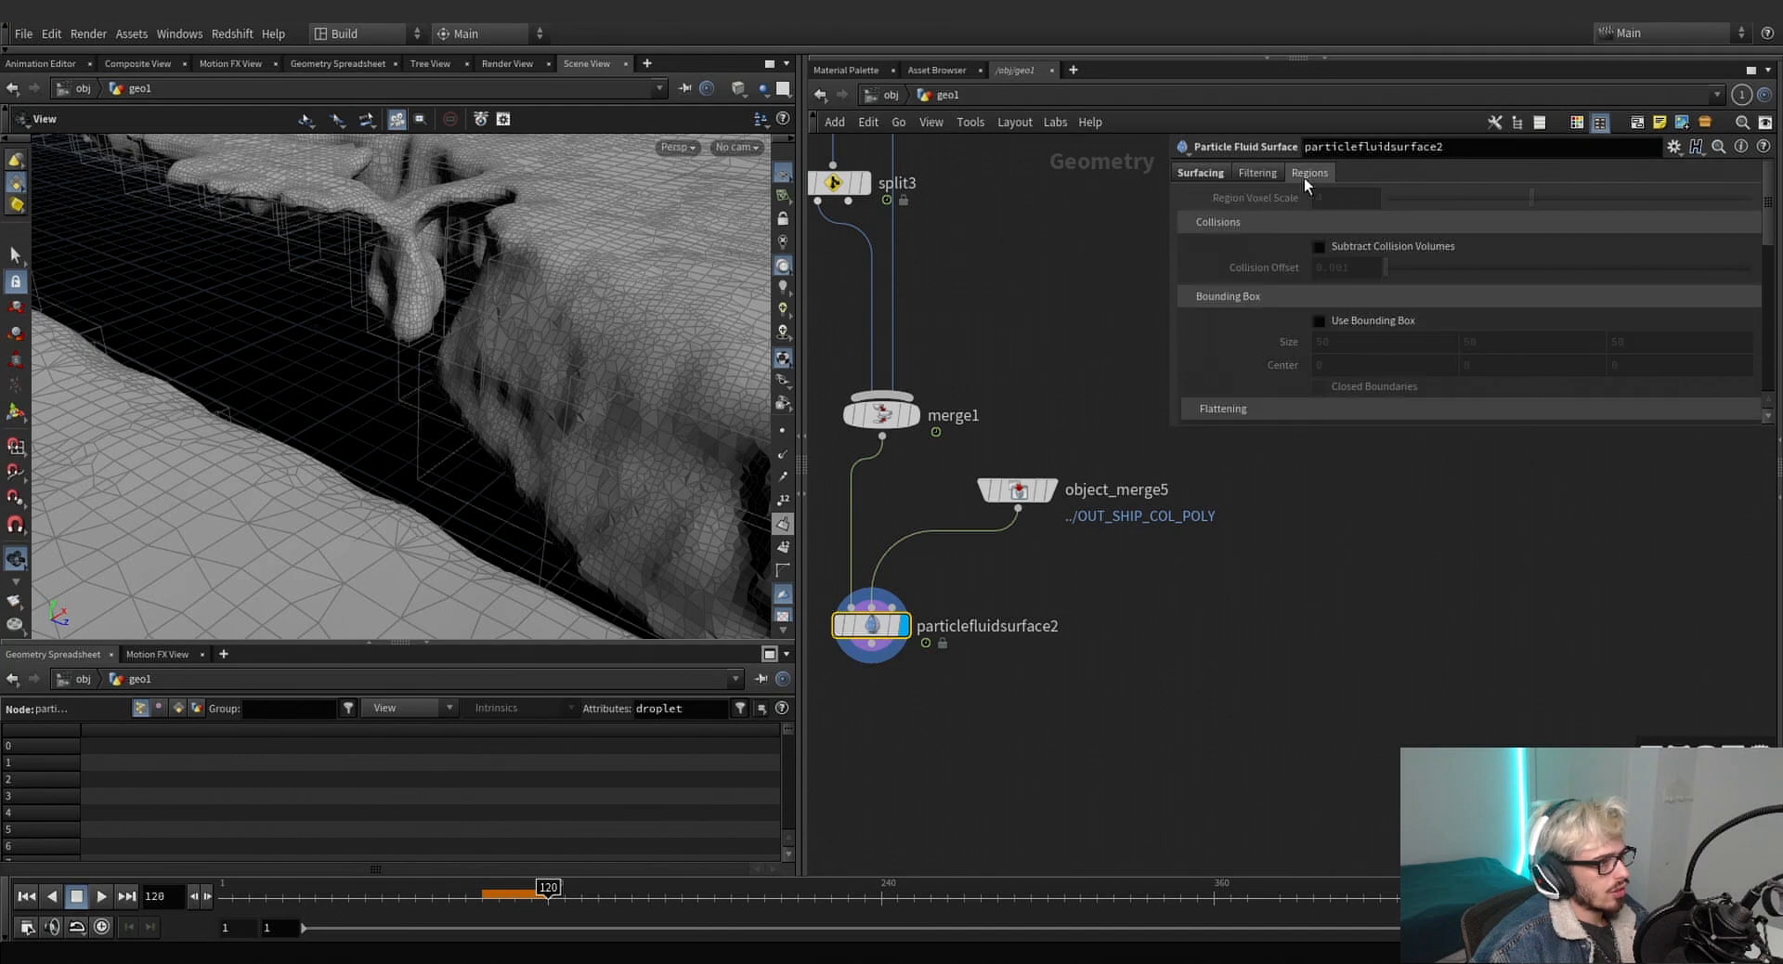
click(1318, 246)
drag(570, 336, 396, 282)
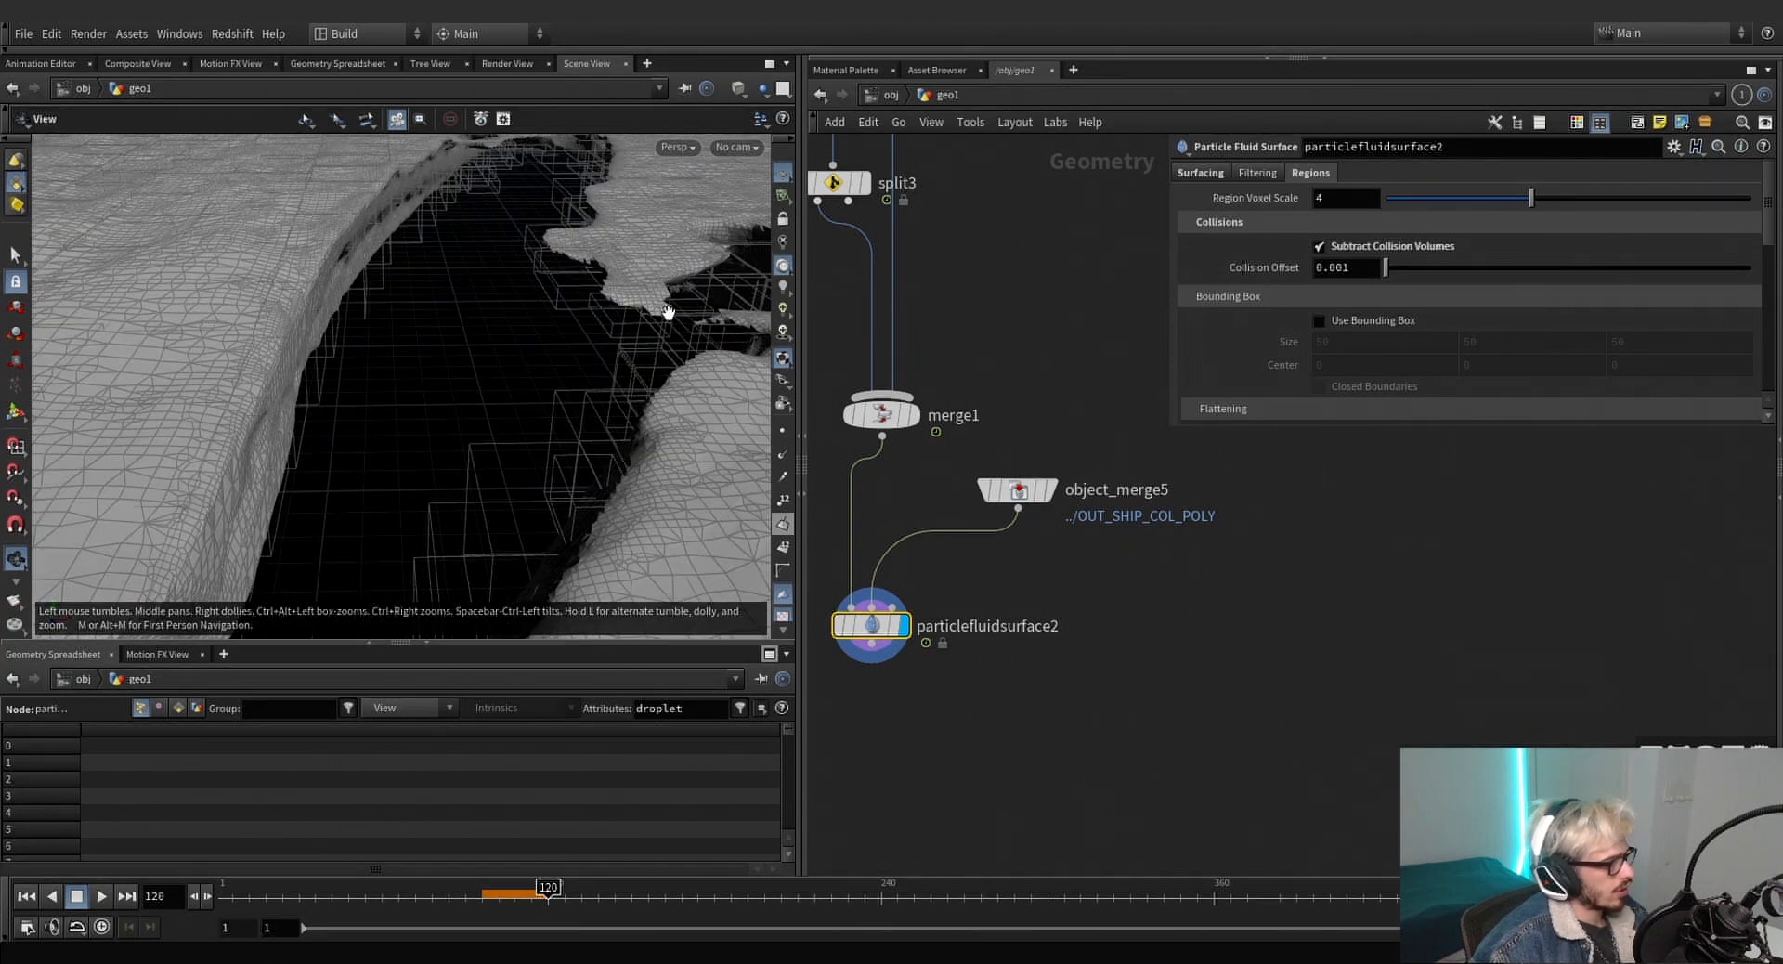
drag(667, 312, 649, 323)
Add a Normal node after particlefluidsurface2, display it and change the element type its normals are added to.
middle_drag(1043, 660, 1106, 531)
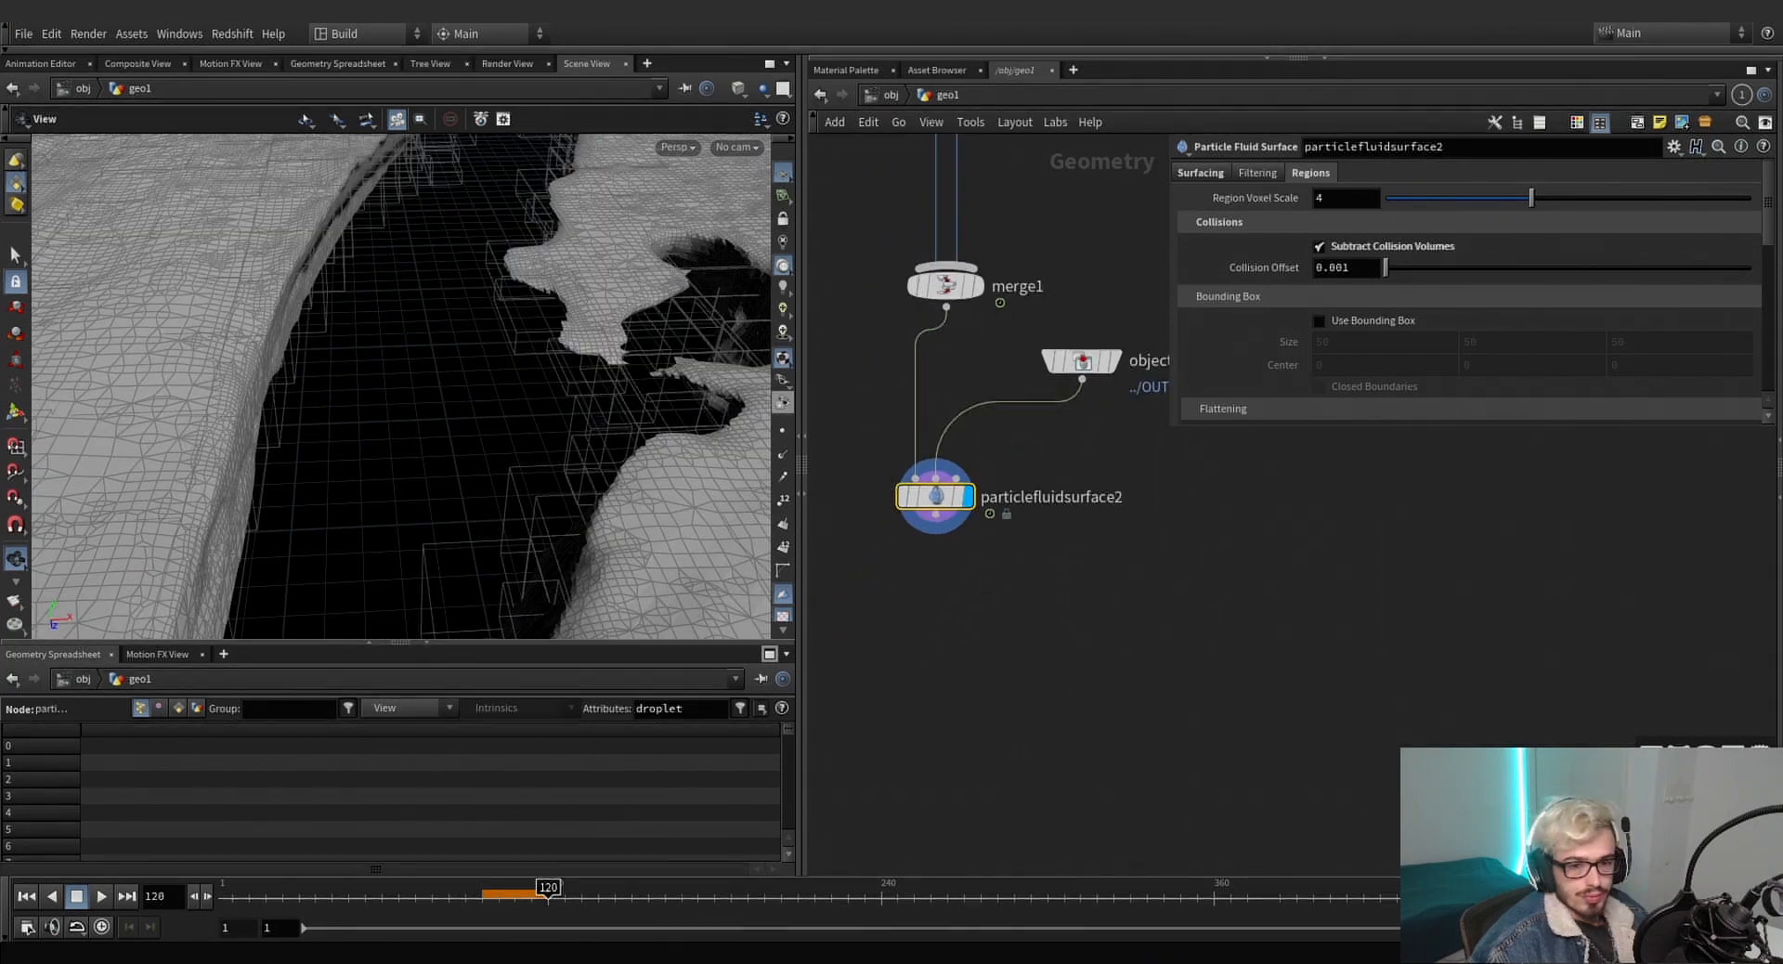
key(Tab)
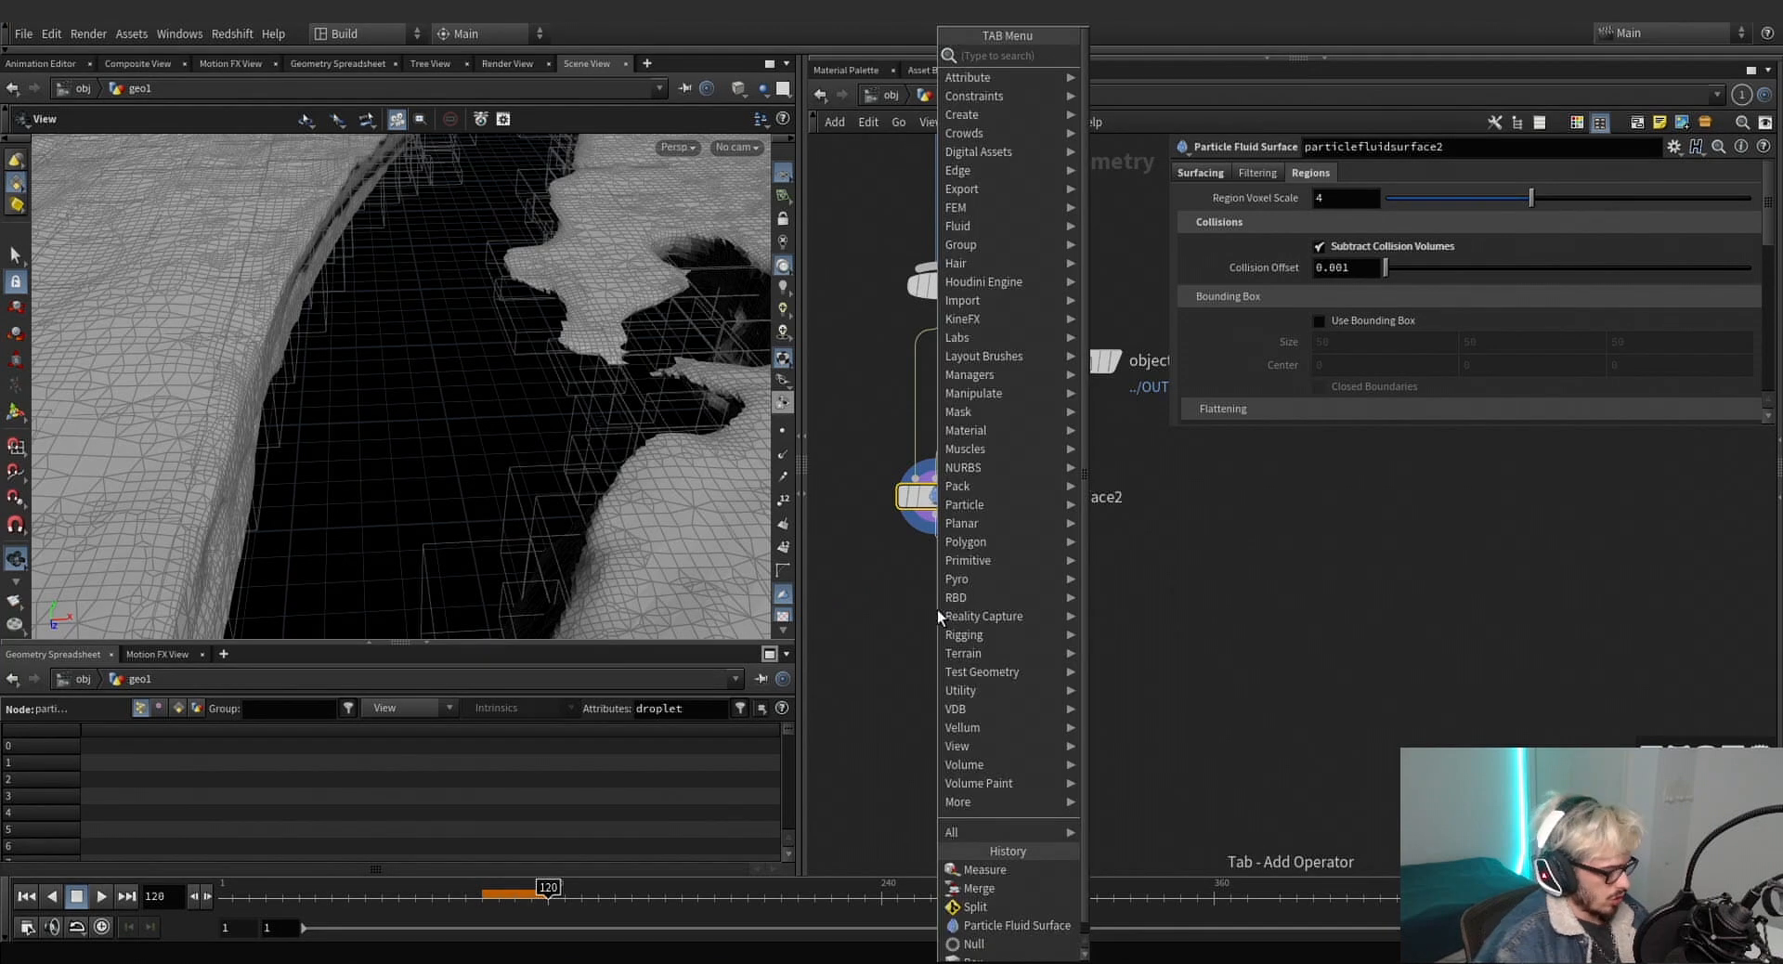
text(normal)
key(Return)
click(936, 625)
click(969, 626)
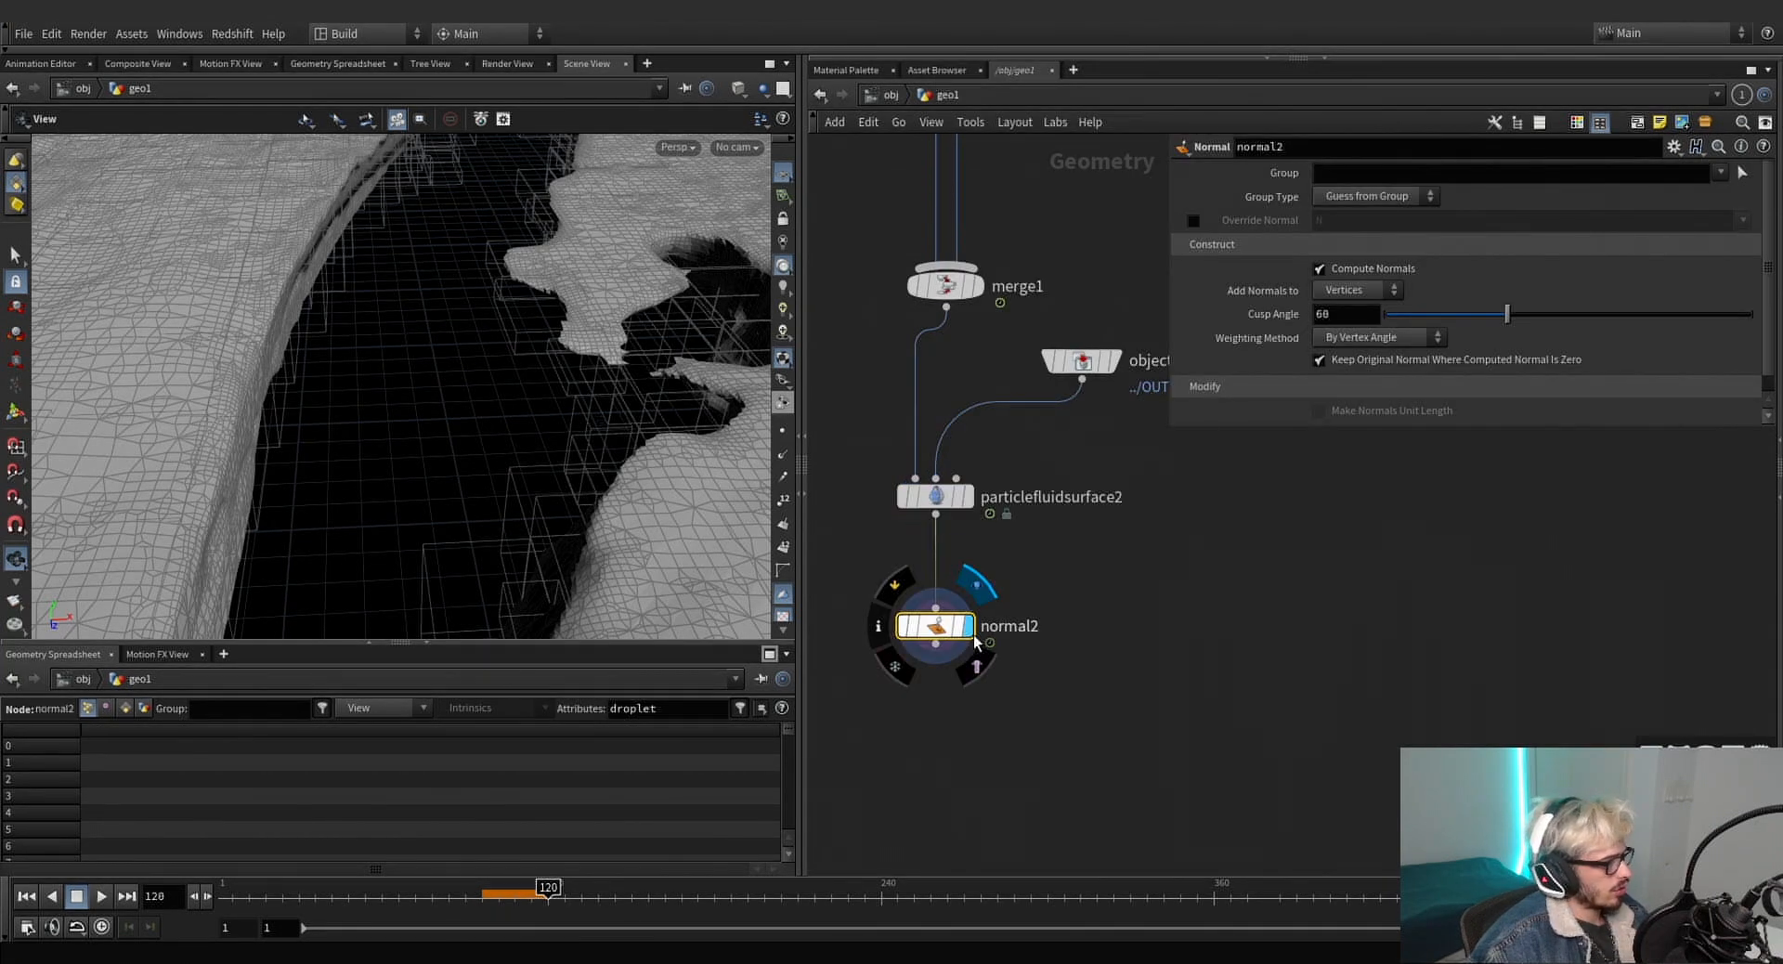
click(1374, 291)
click(1361, 311)
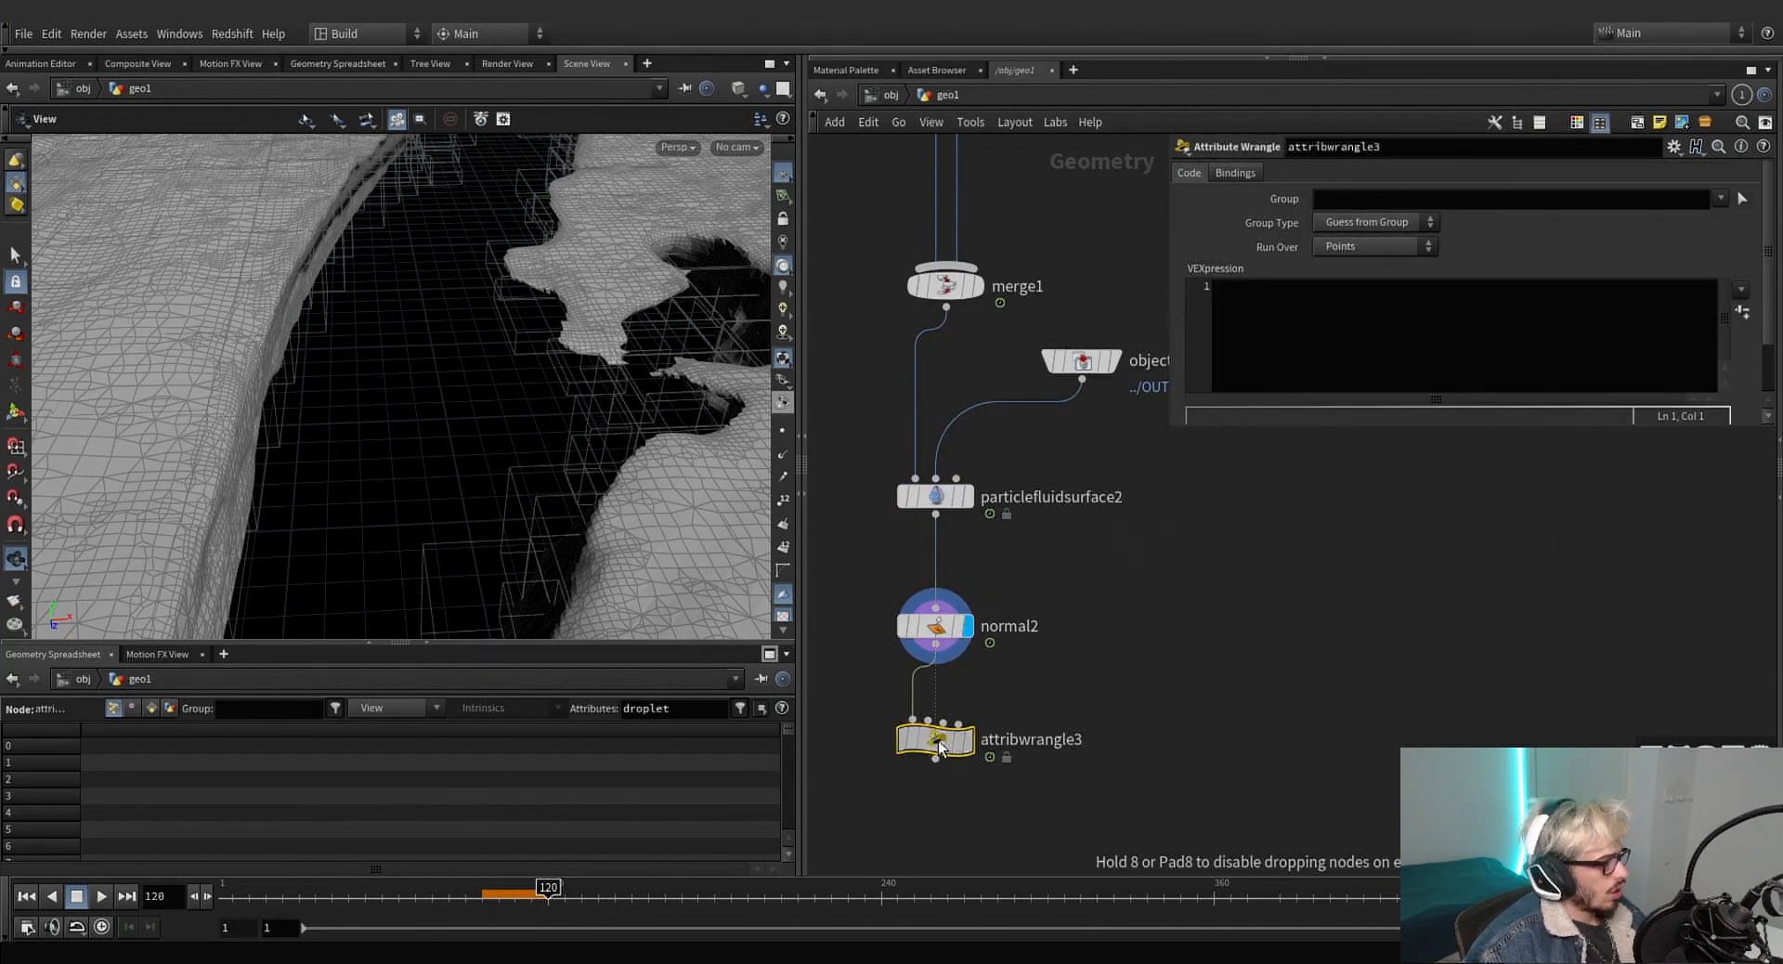
Place an Attribute Wrangle after normal2 and display it.
click(937, 739)
click(986, 739)
click(969, 740)
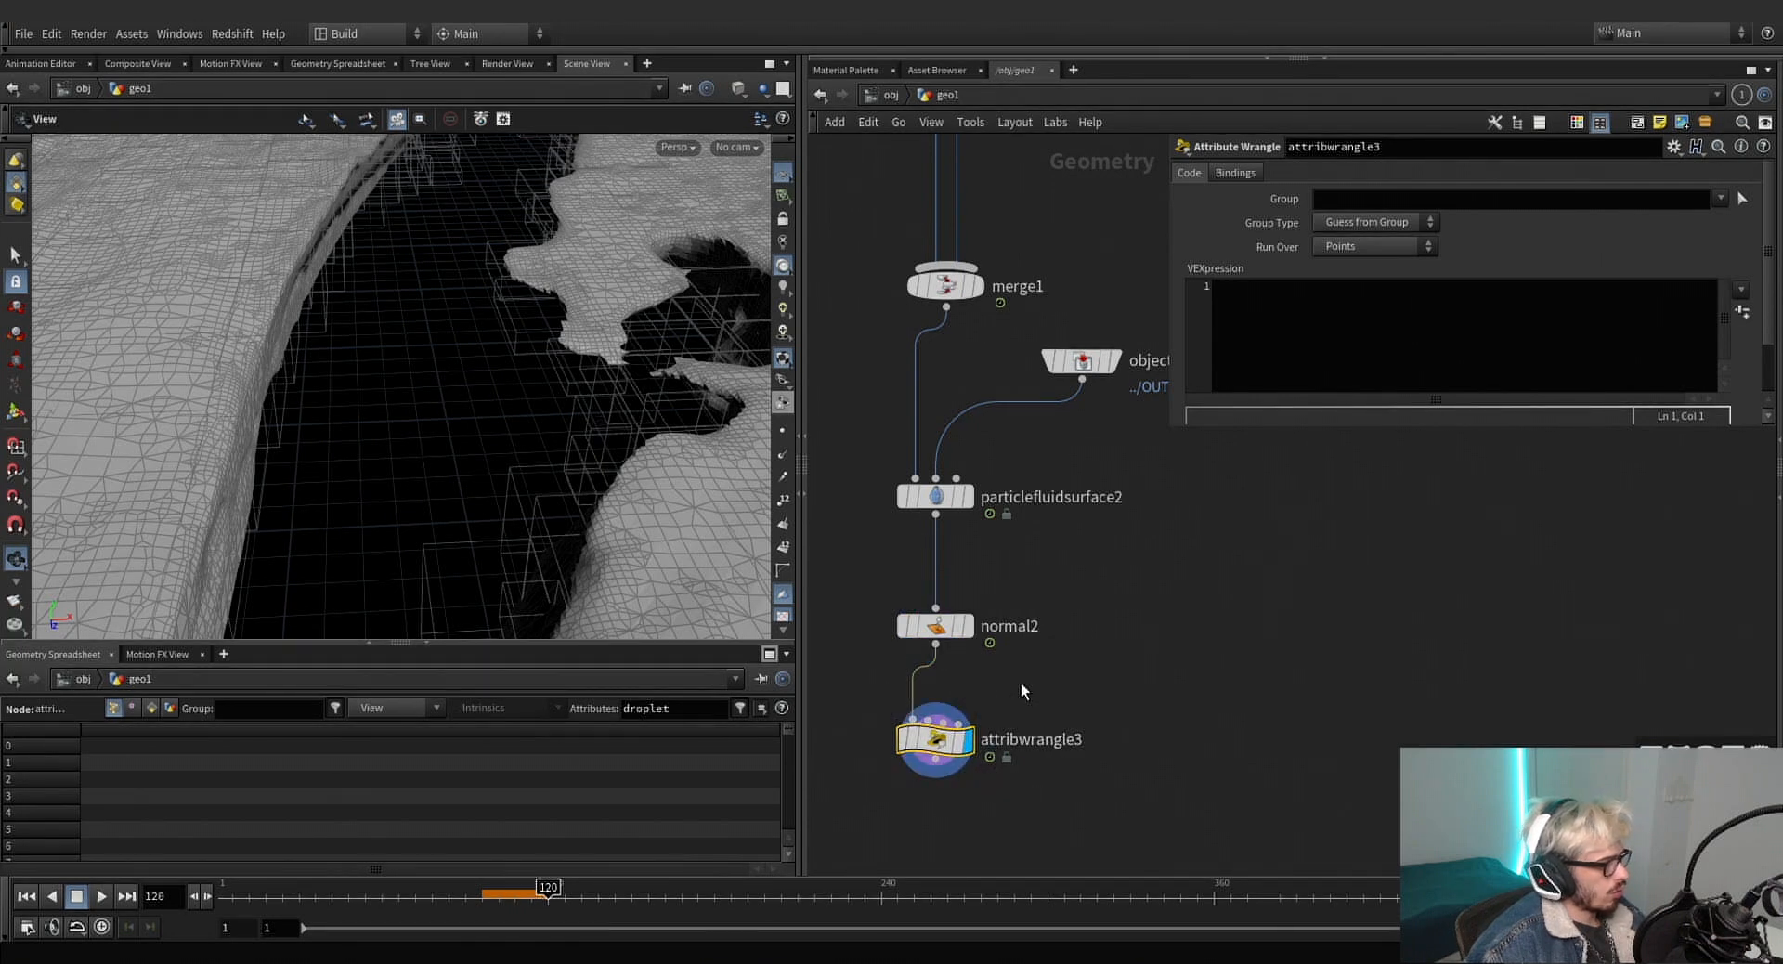
Try an output Adaptivity of 0.05 on particlefluidsurface2, inspect the mesh, and set the Adaptivity to 0.025.
click(936, 496)
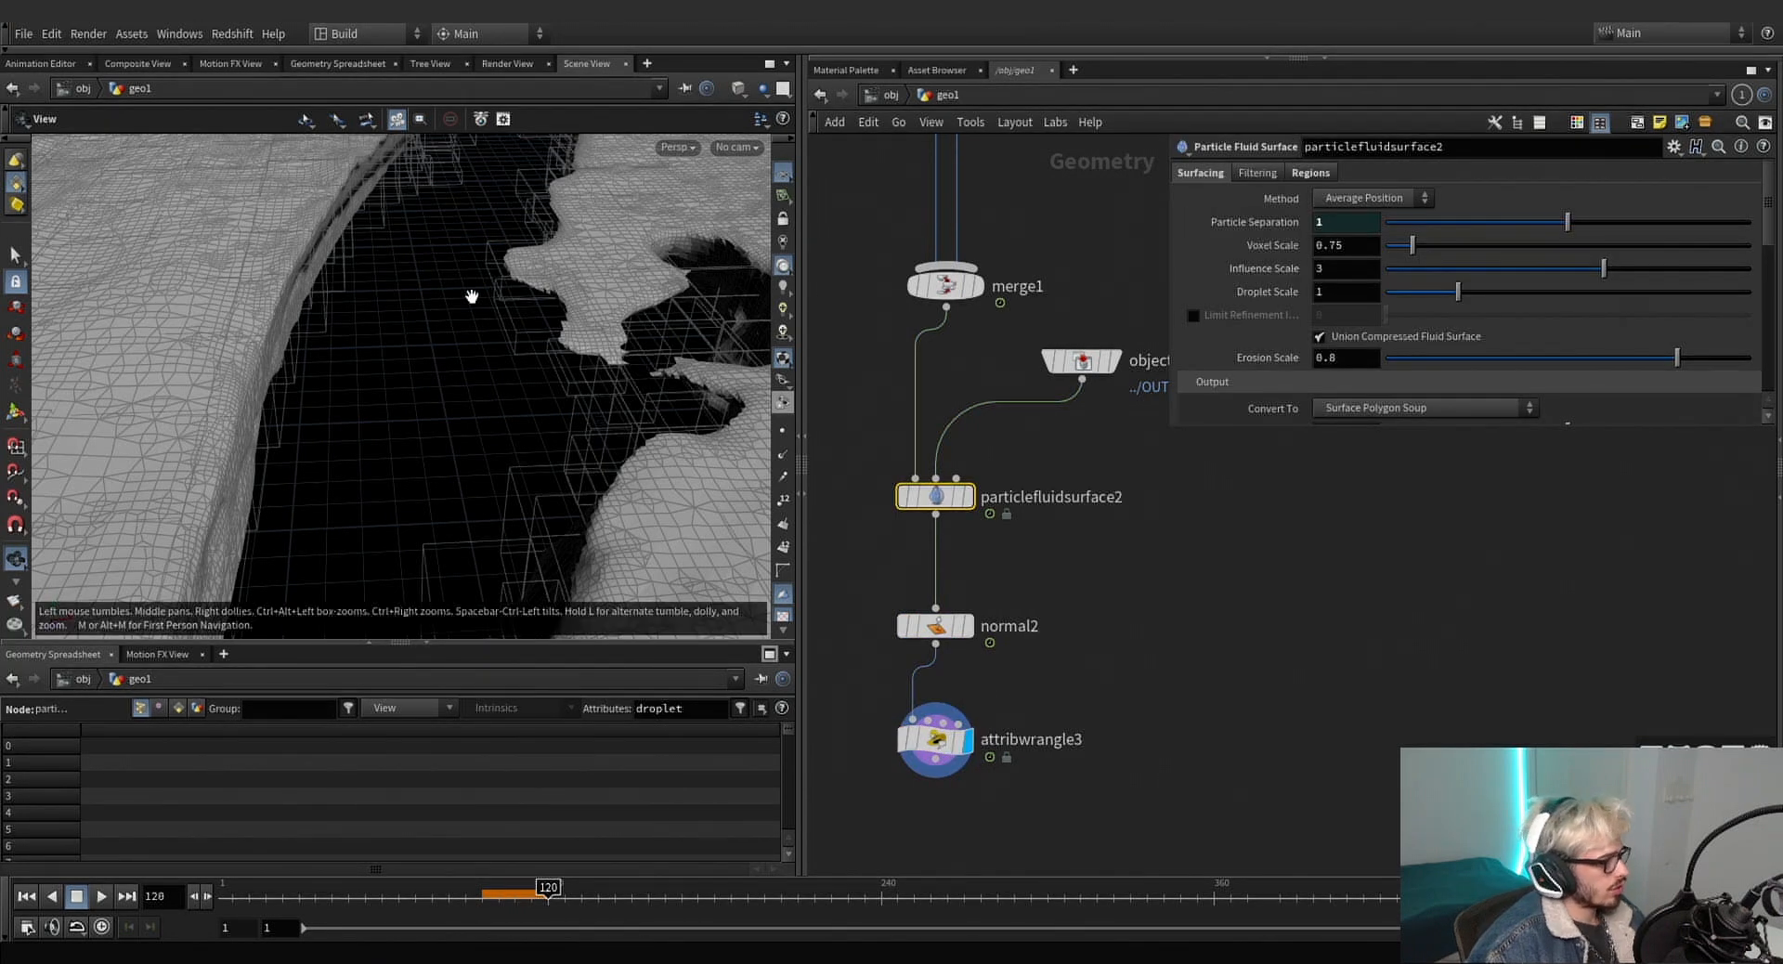
drag(478, 295, 581, 221)
scroll(1320, 316, down, 2)
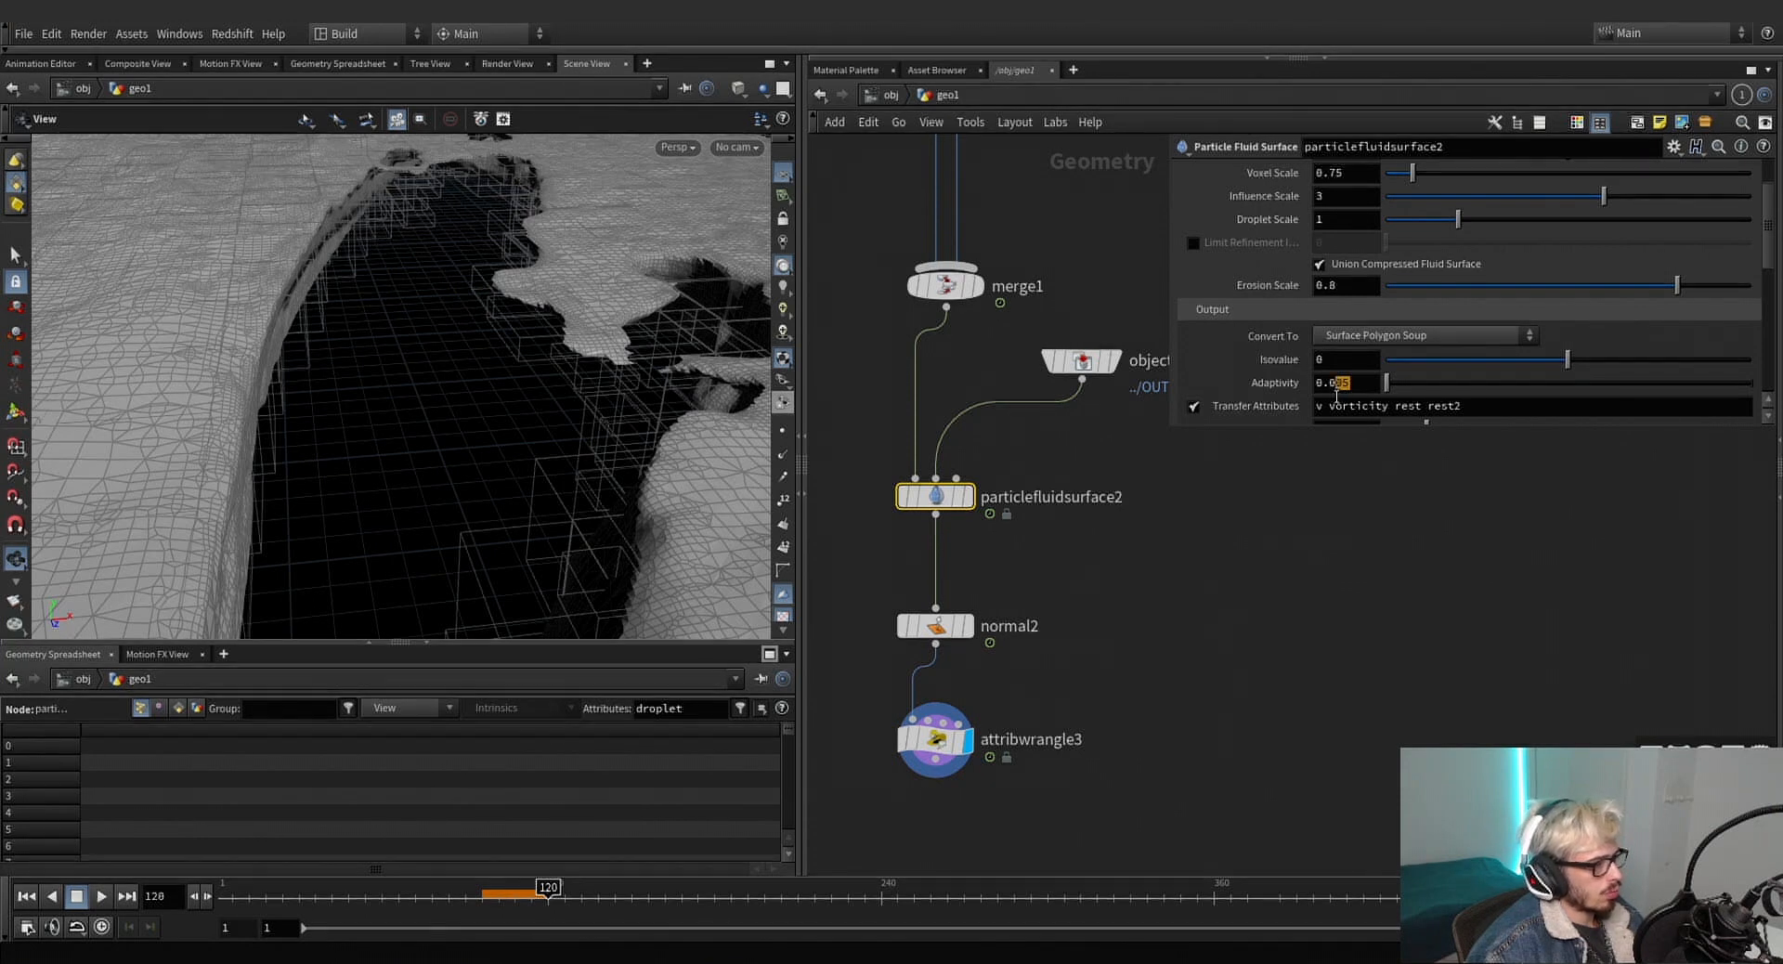
text(5)
click(1359, 533)
right_drag(716, 513, 508, 410)
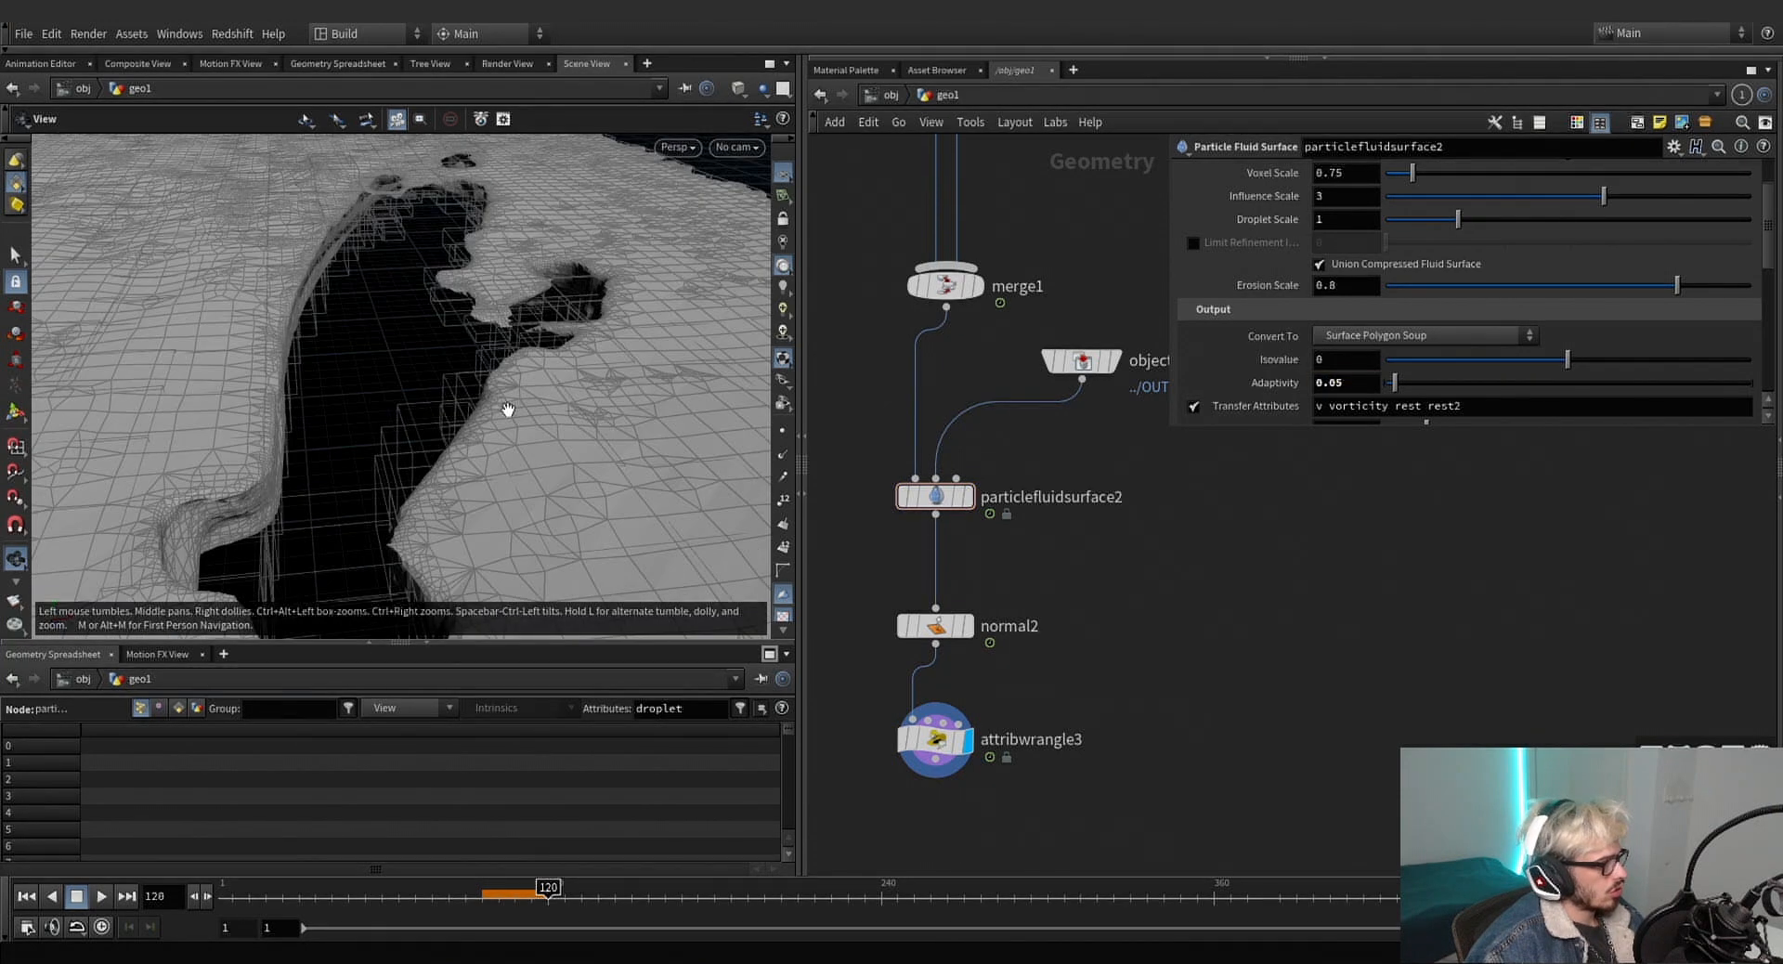
drag(508, 410, 669, 436)
click(1337, 382)
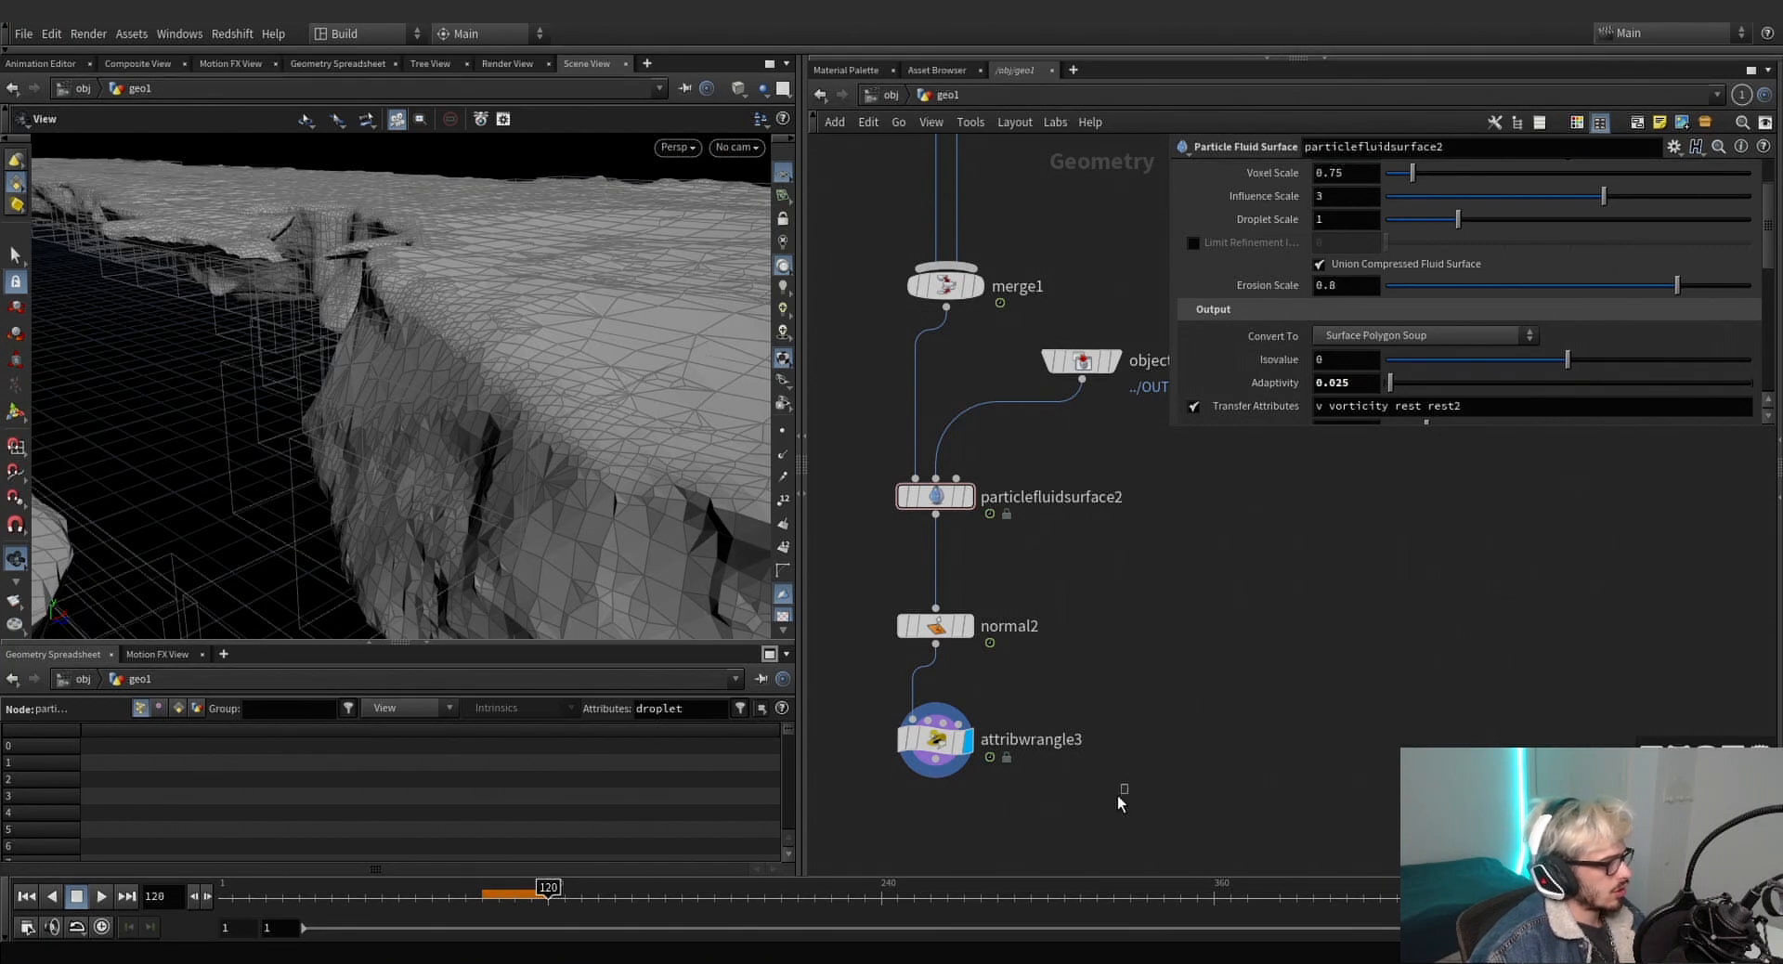
Load the saved nearpoints density preset with Radius and Points parameters into attribwrangle3 and enlarge the parameter area to show them.
click(935, 739)
click(1695, 153)
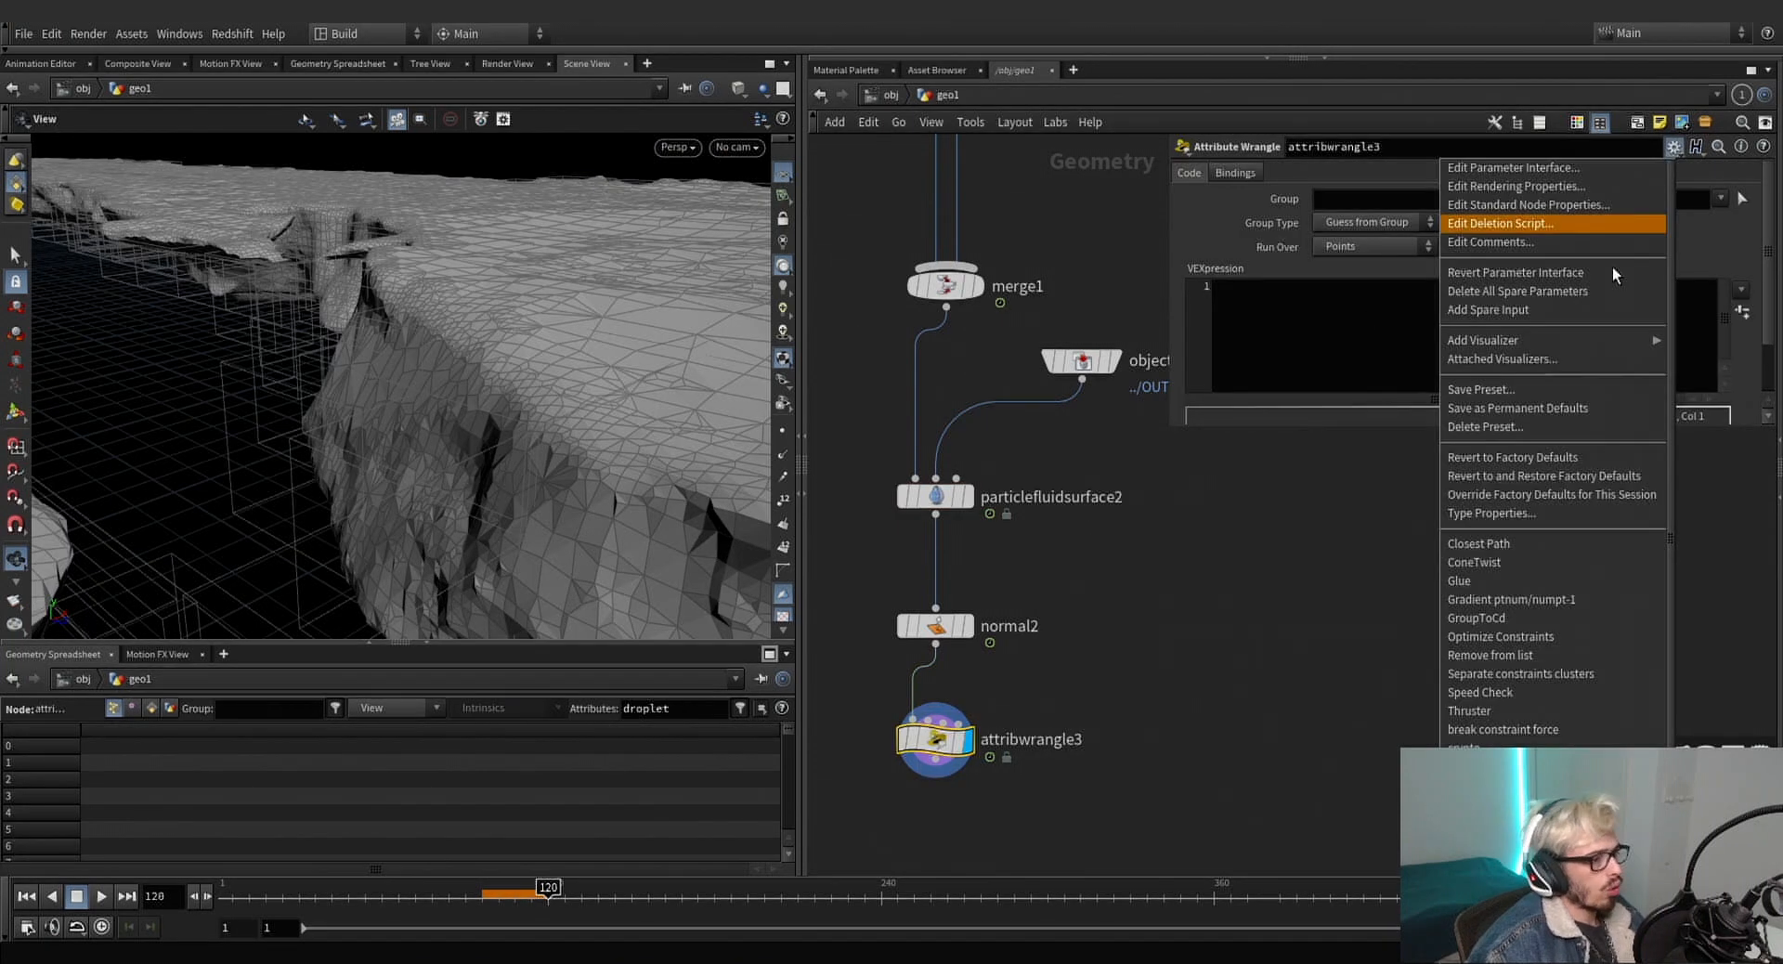
click(1534, 562)
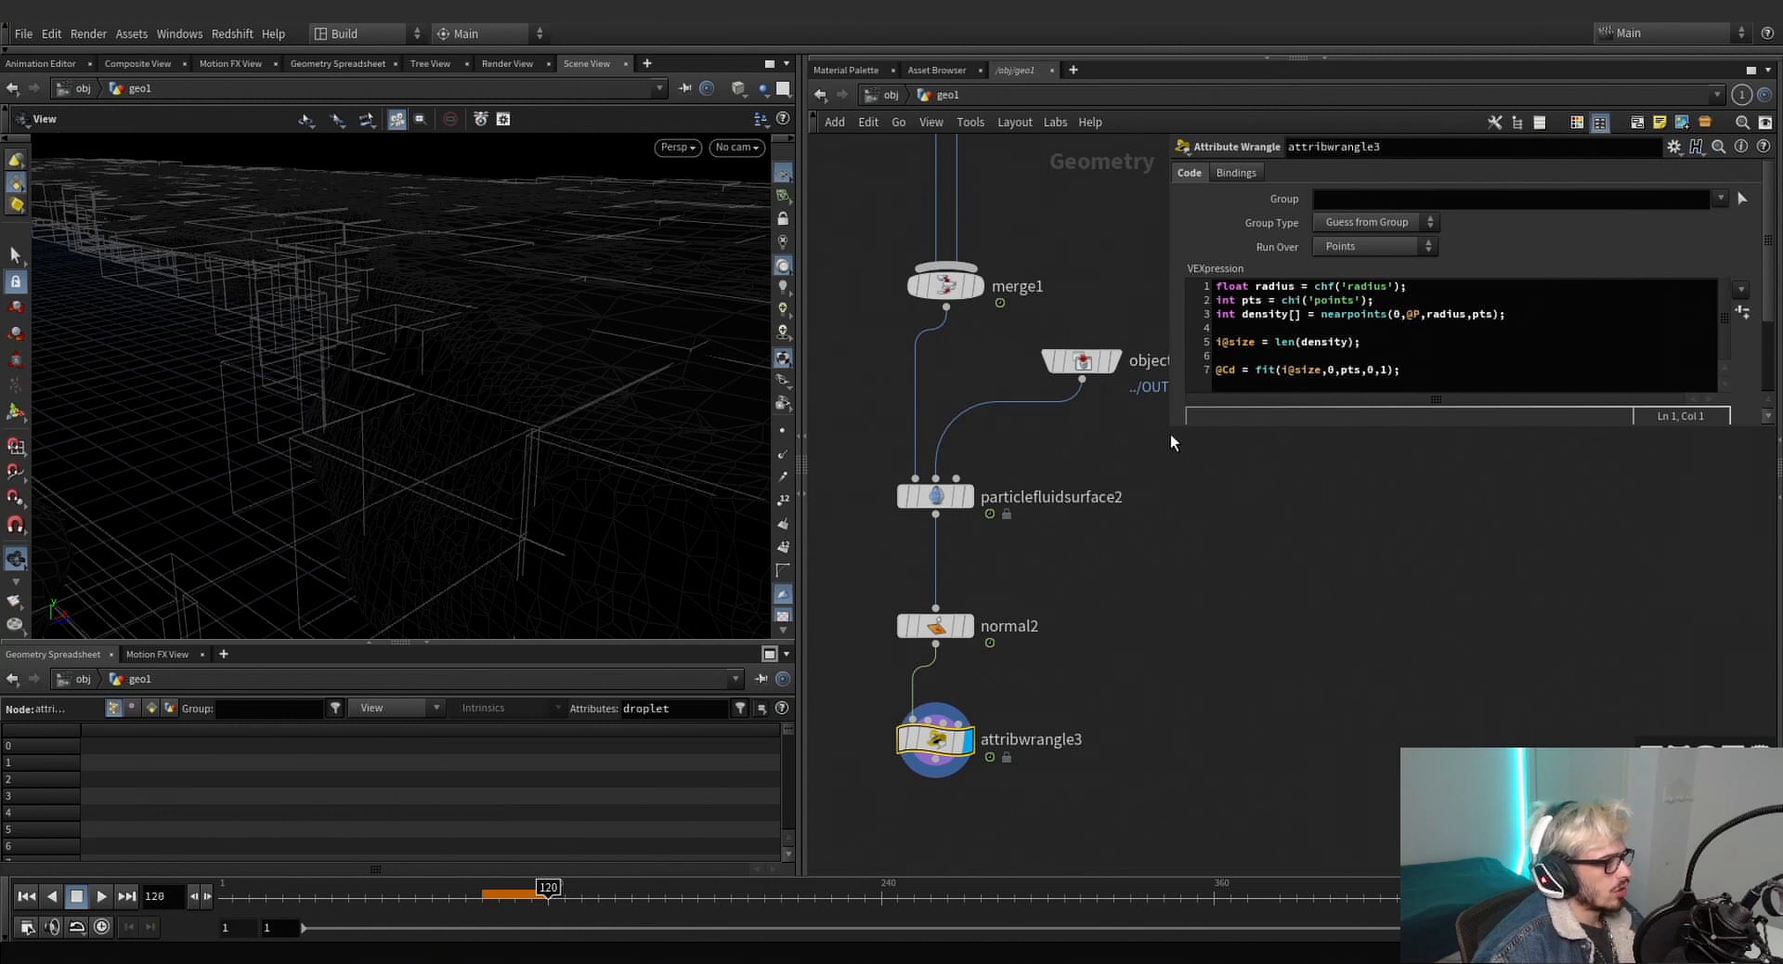
drag(1170, 433, 1152, 643)
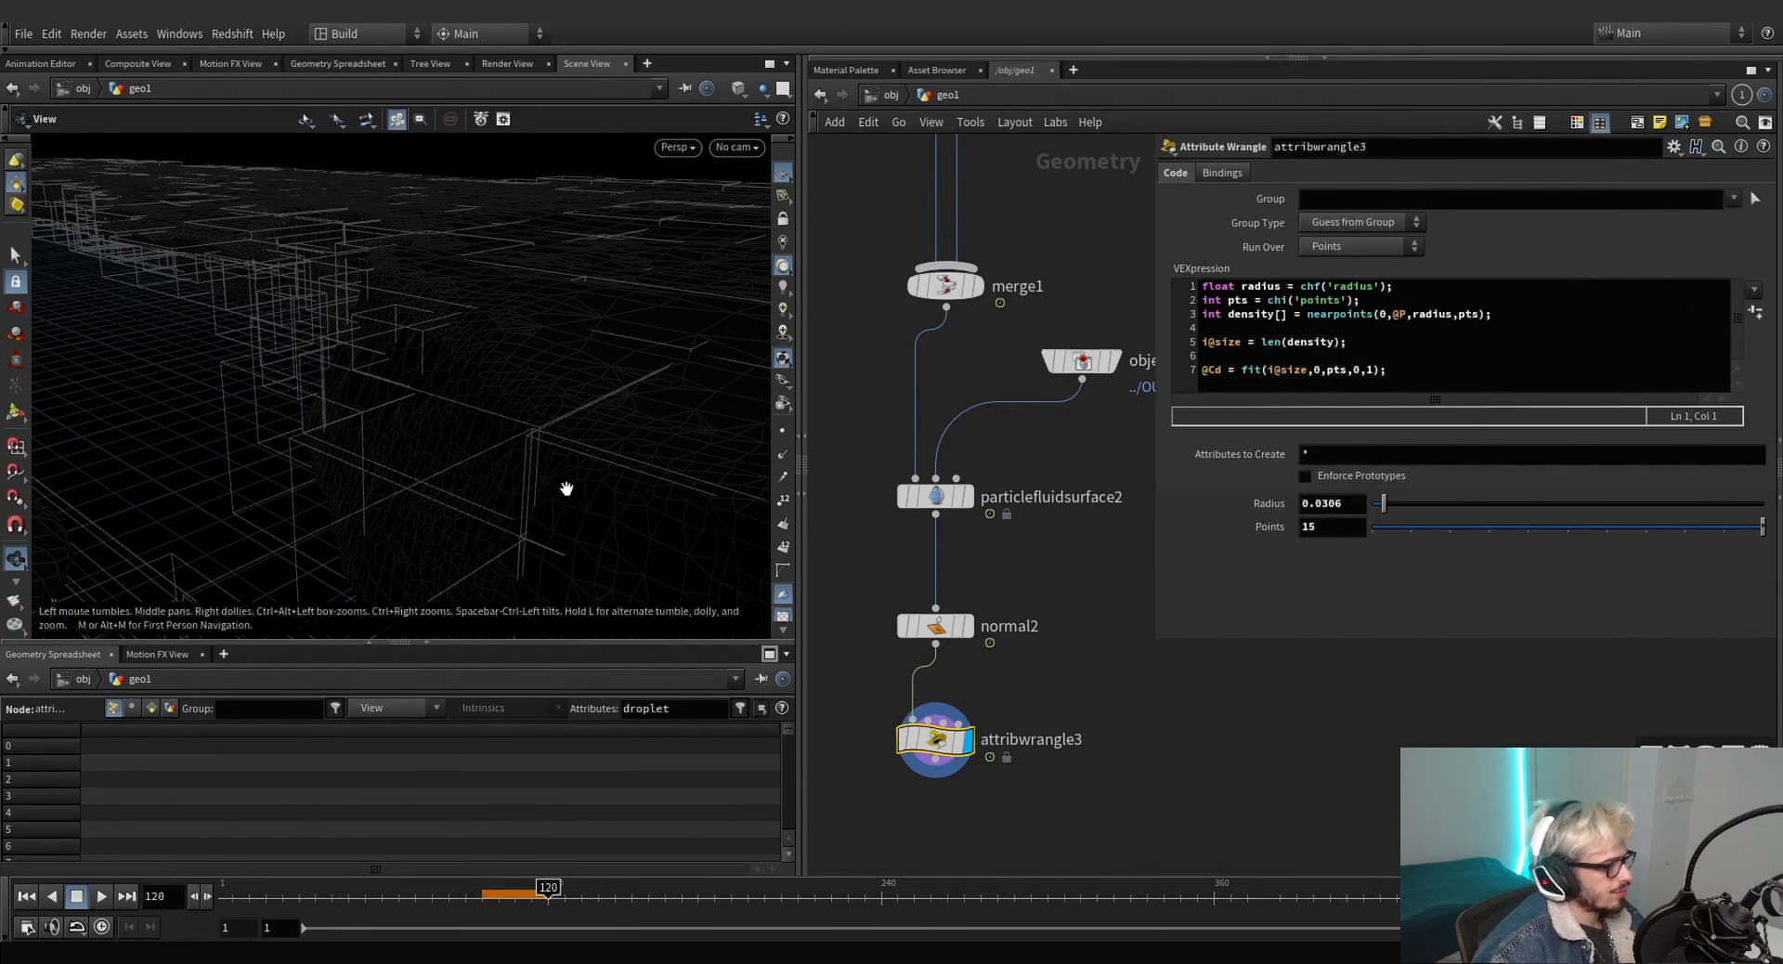
Raise attribwrangle3's Radius to 1.3306 and inspect the resulting density colouring on the fluid mesh.
drag(567, 489, 525, 430)
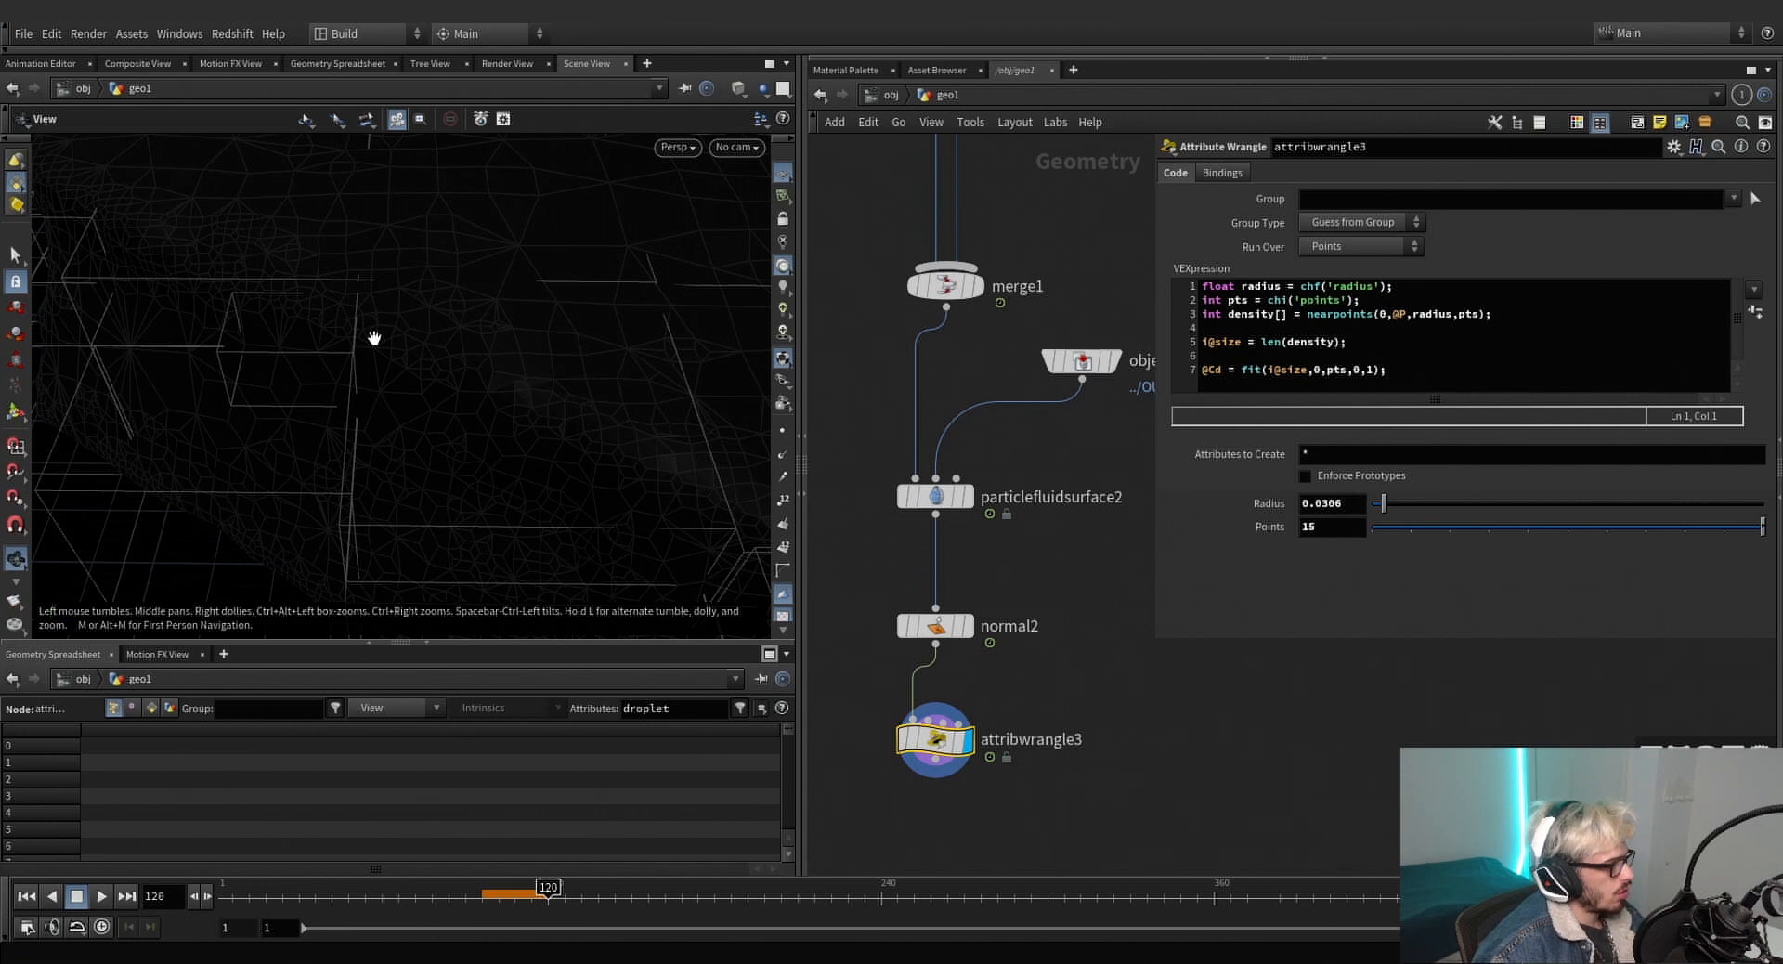
drag(374, 338, 400, 362)
middle_drag(1337, 502, 1457, 520)
drag(520, 413, 517, 457)
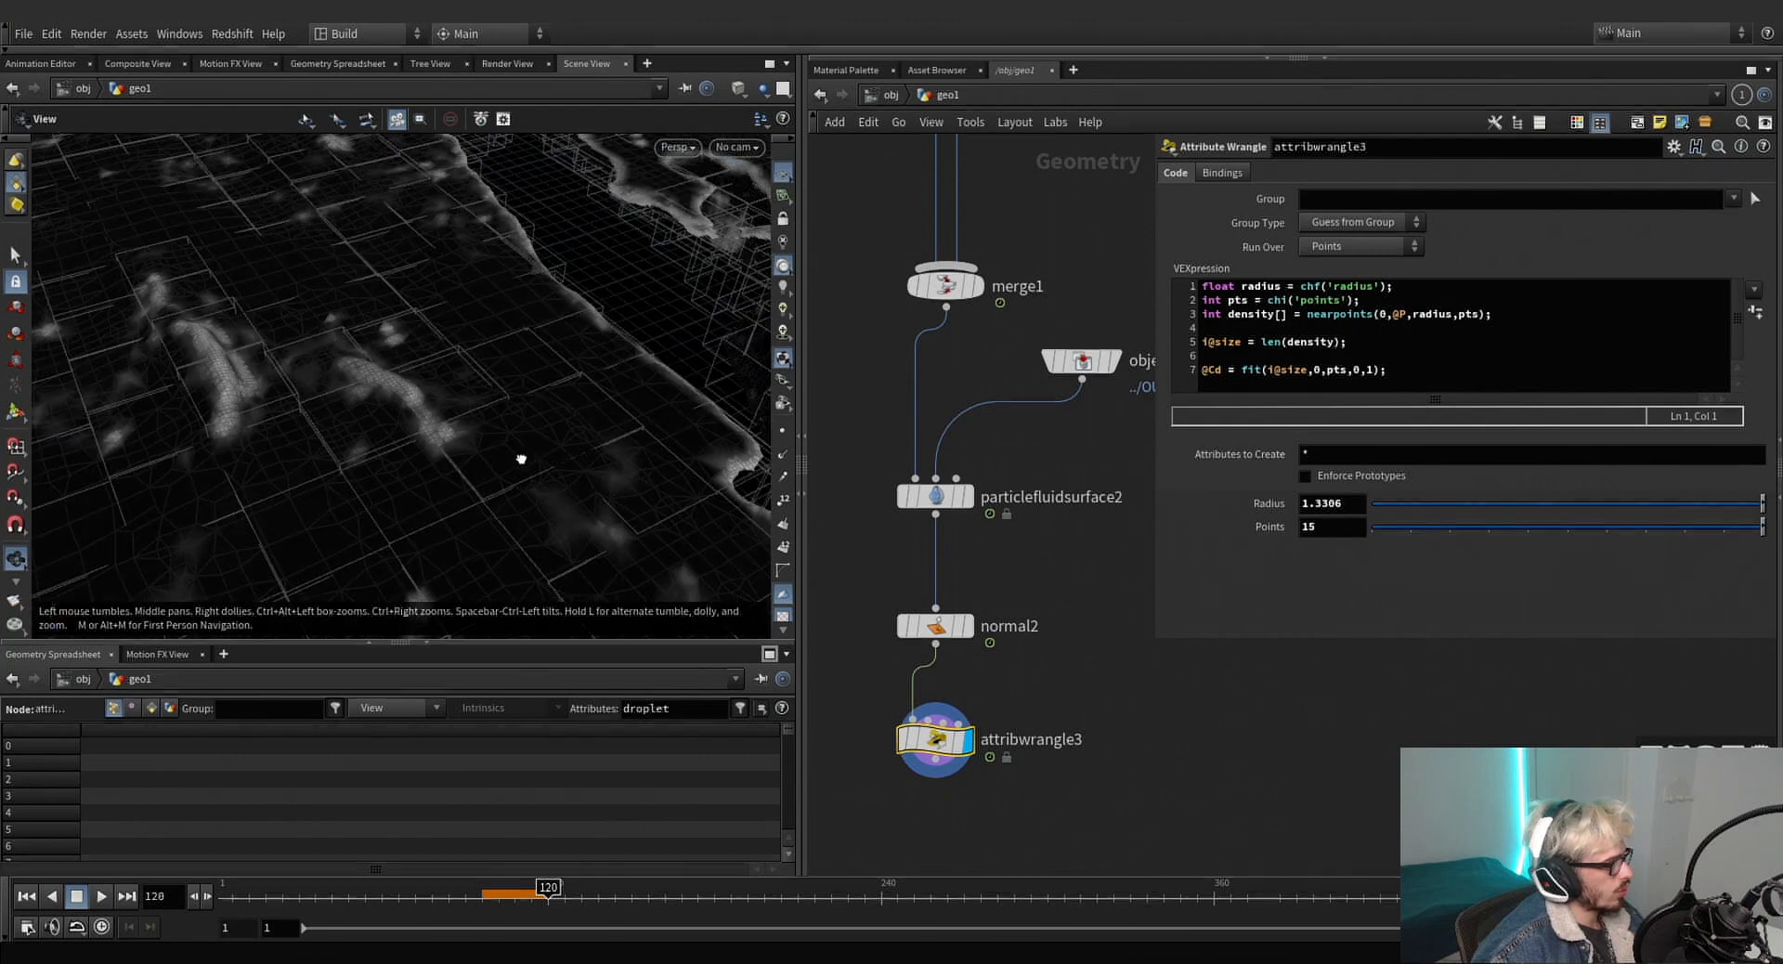
middle_drag(966, 776, 1012, 620)
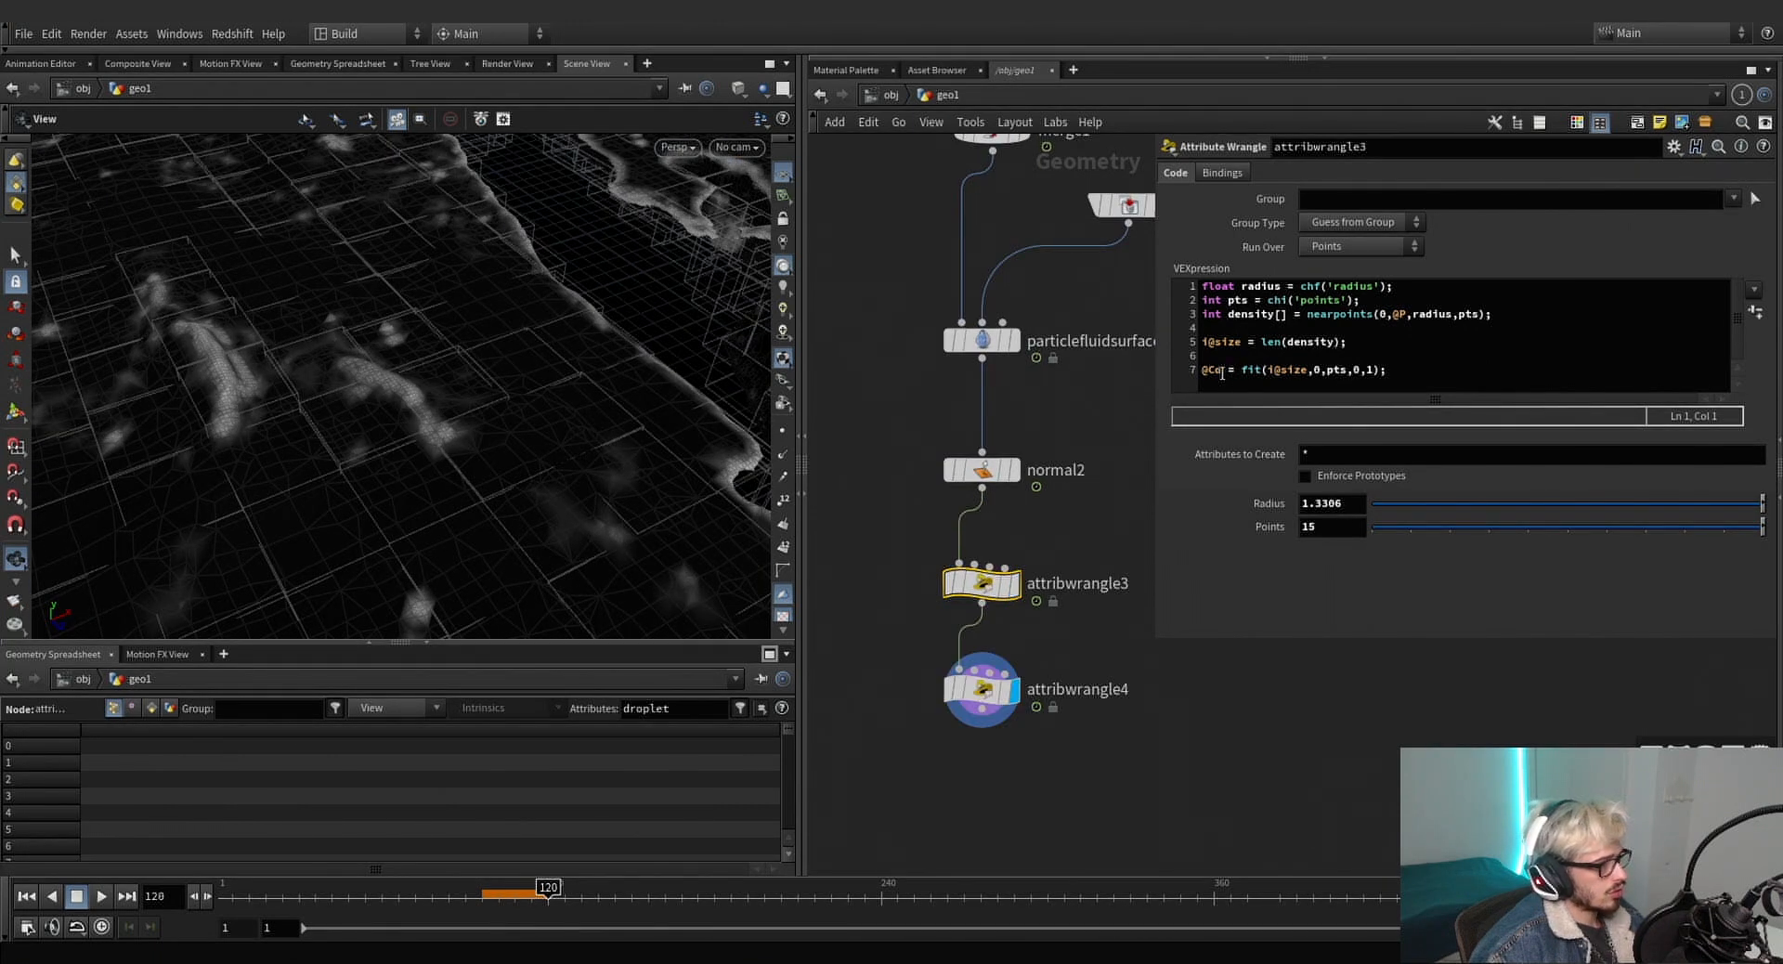
click(1215, 371)
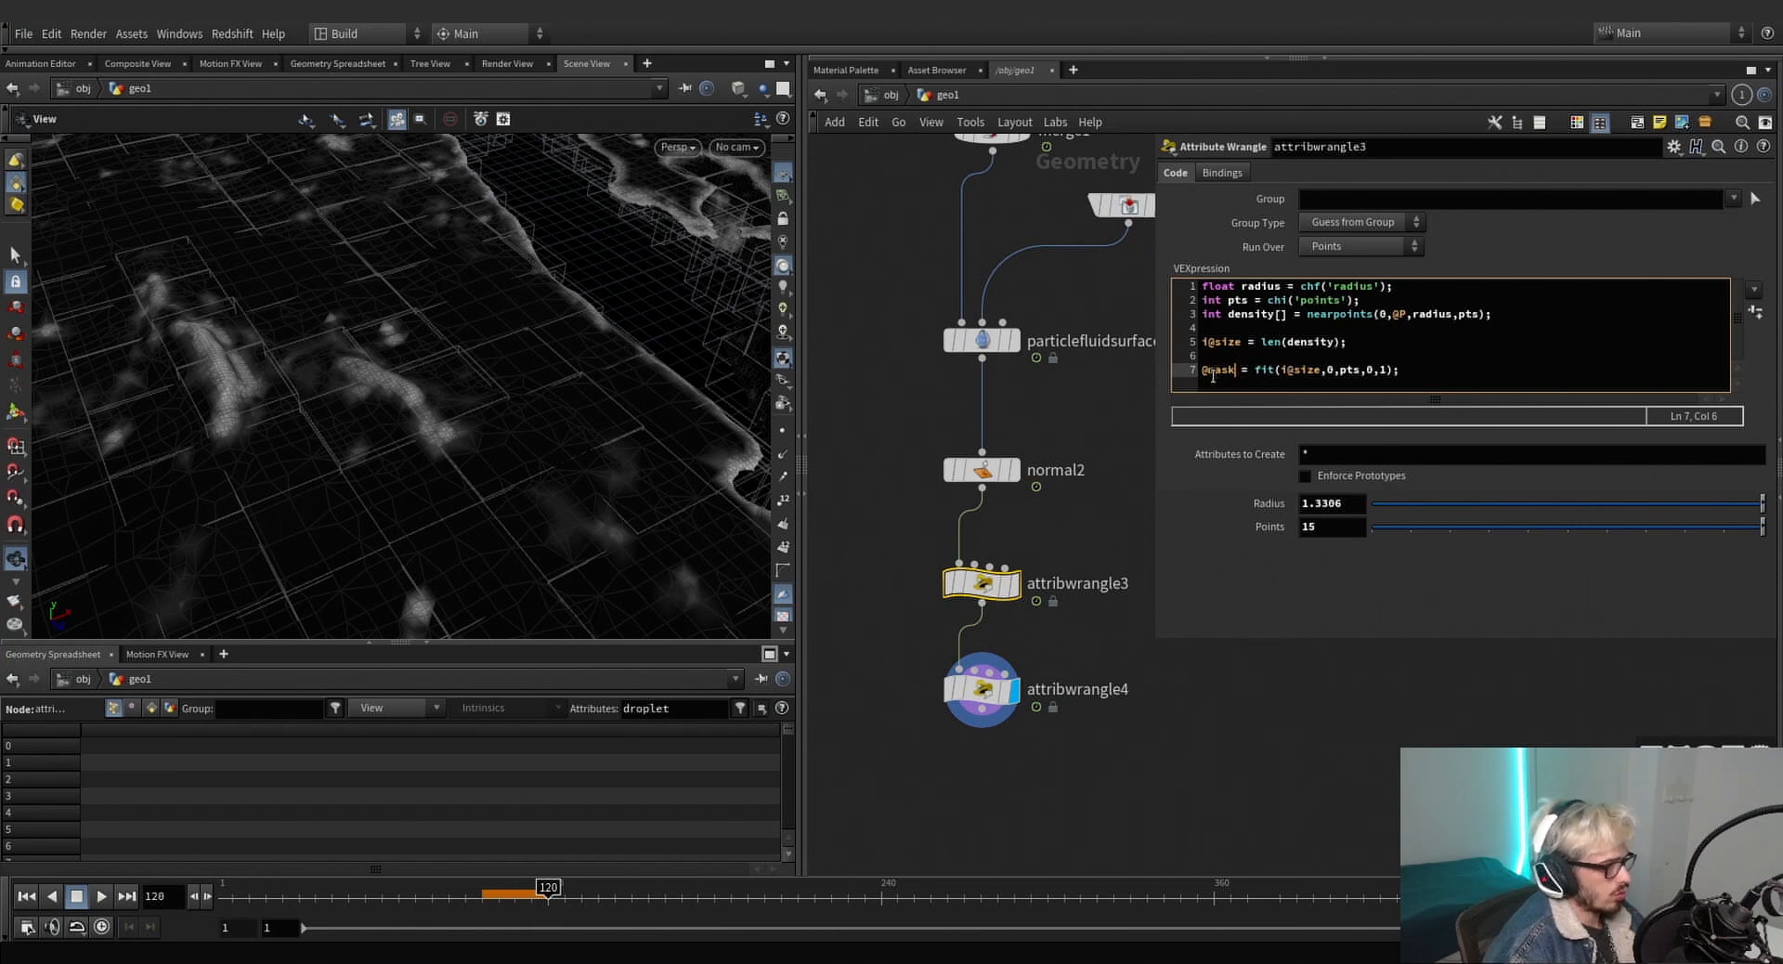
key(Delete)
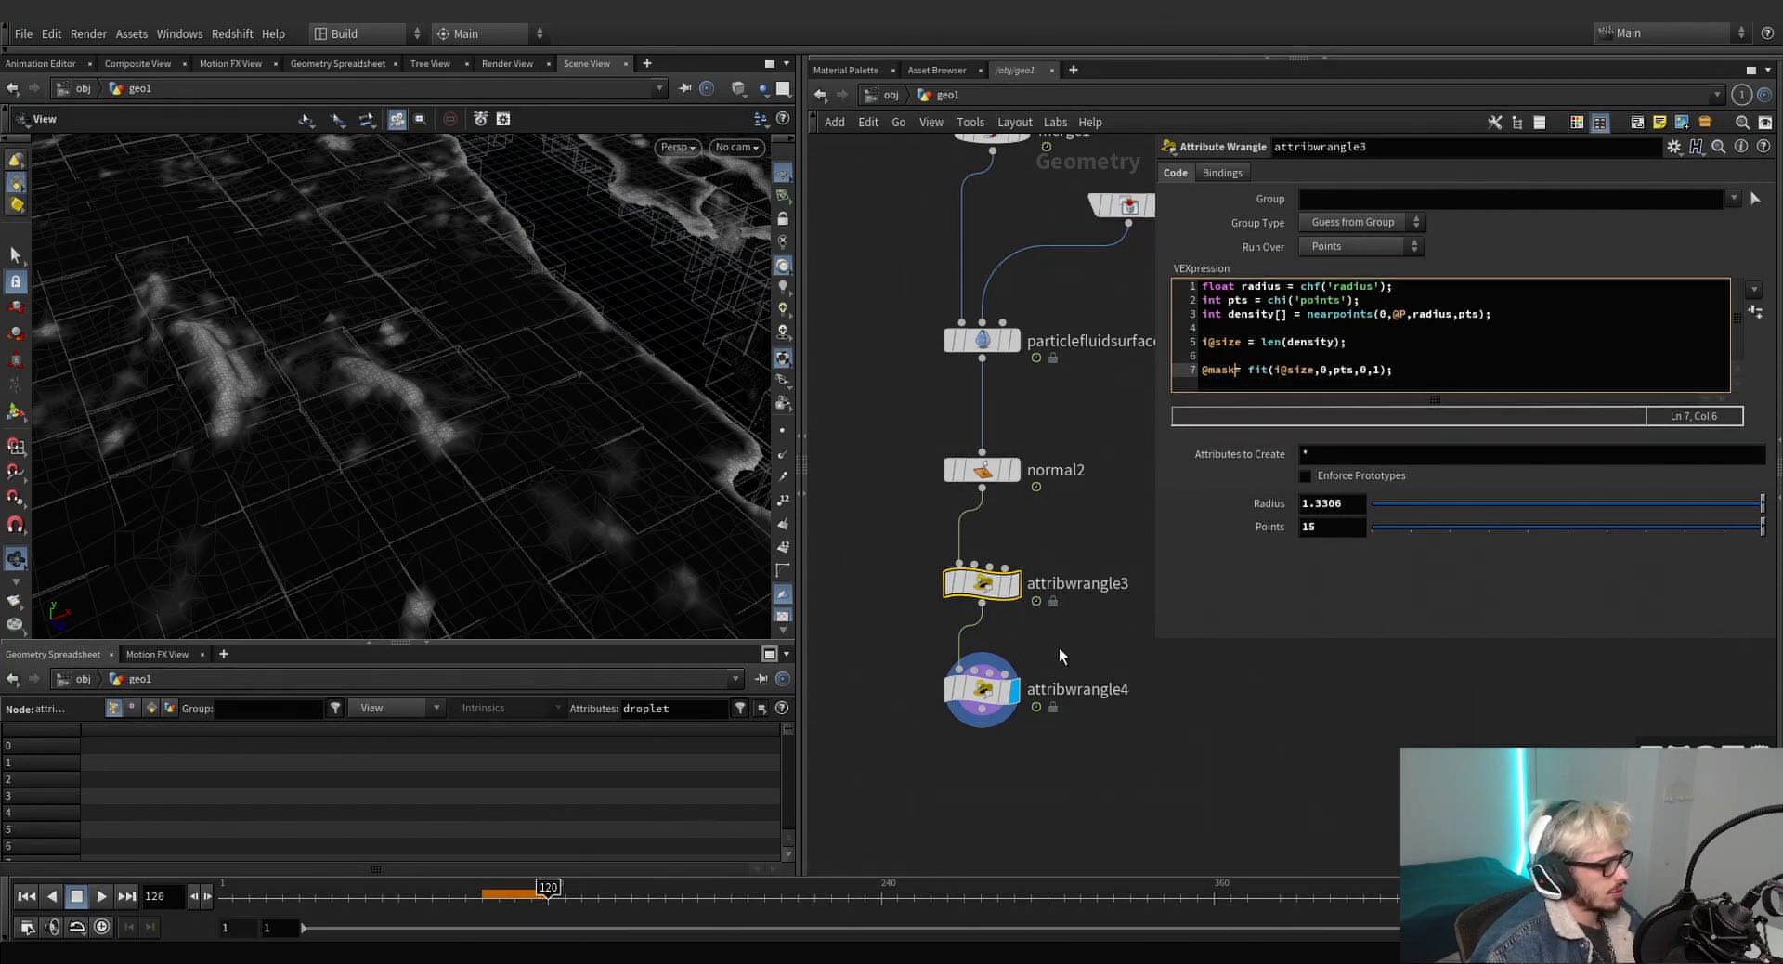
drag(1091, 654, 872, 784)
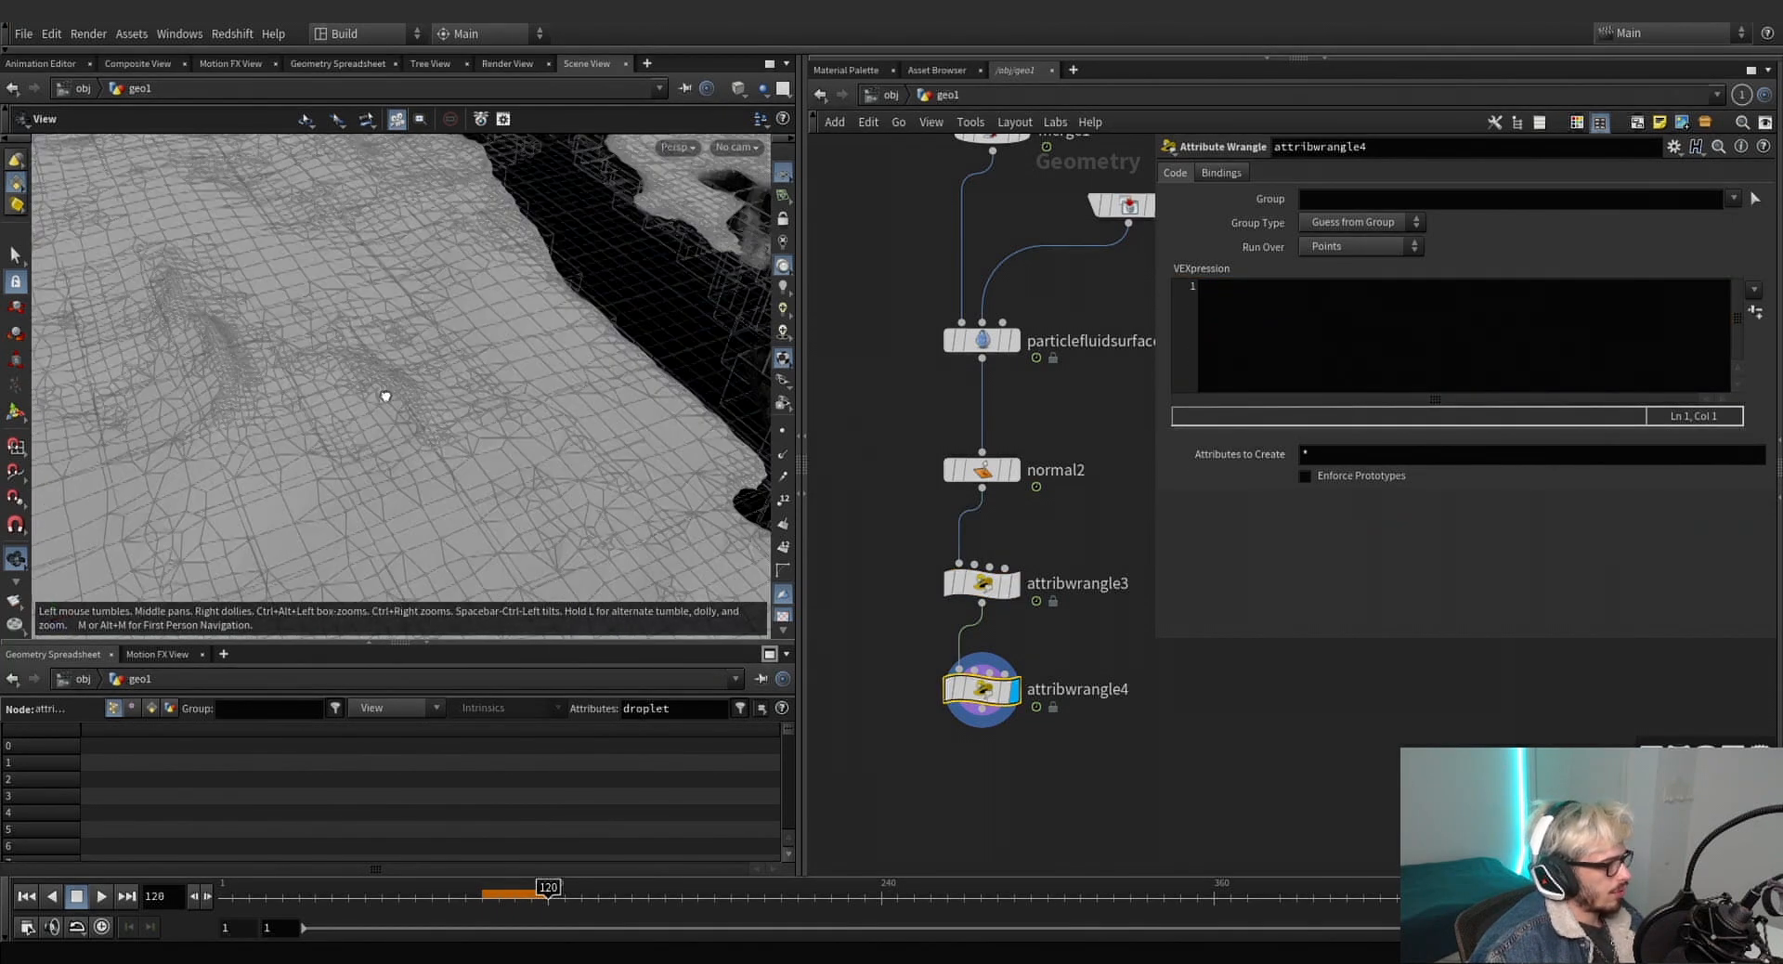
drag(385, 395, 346, 372)
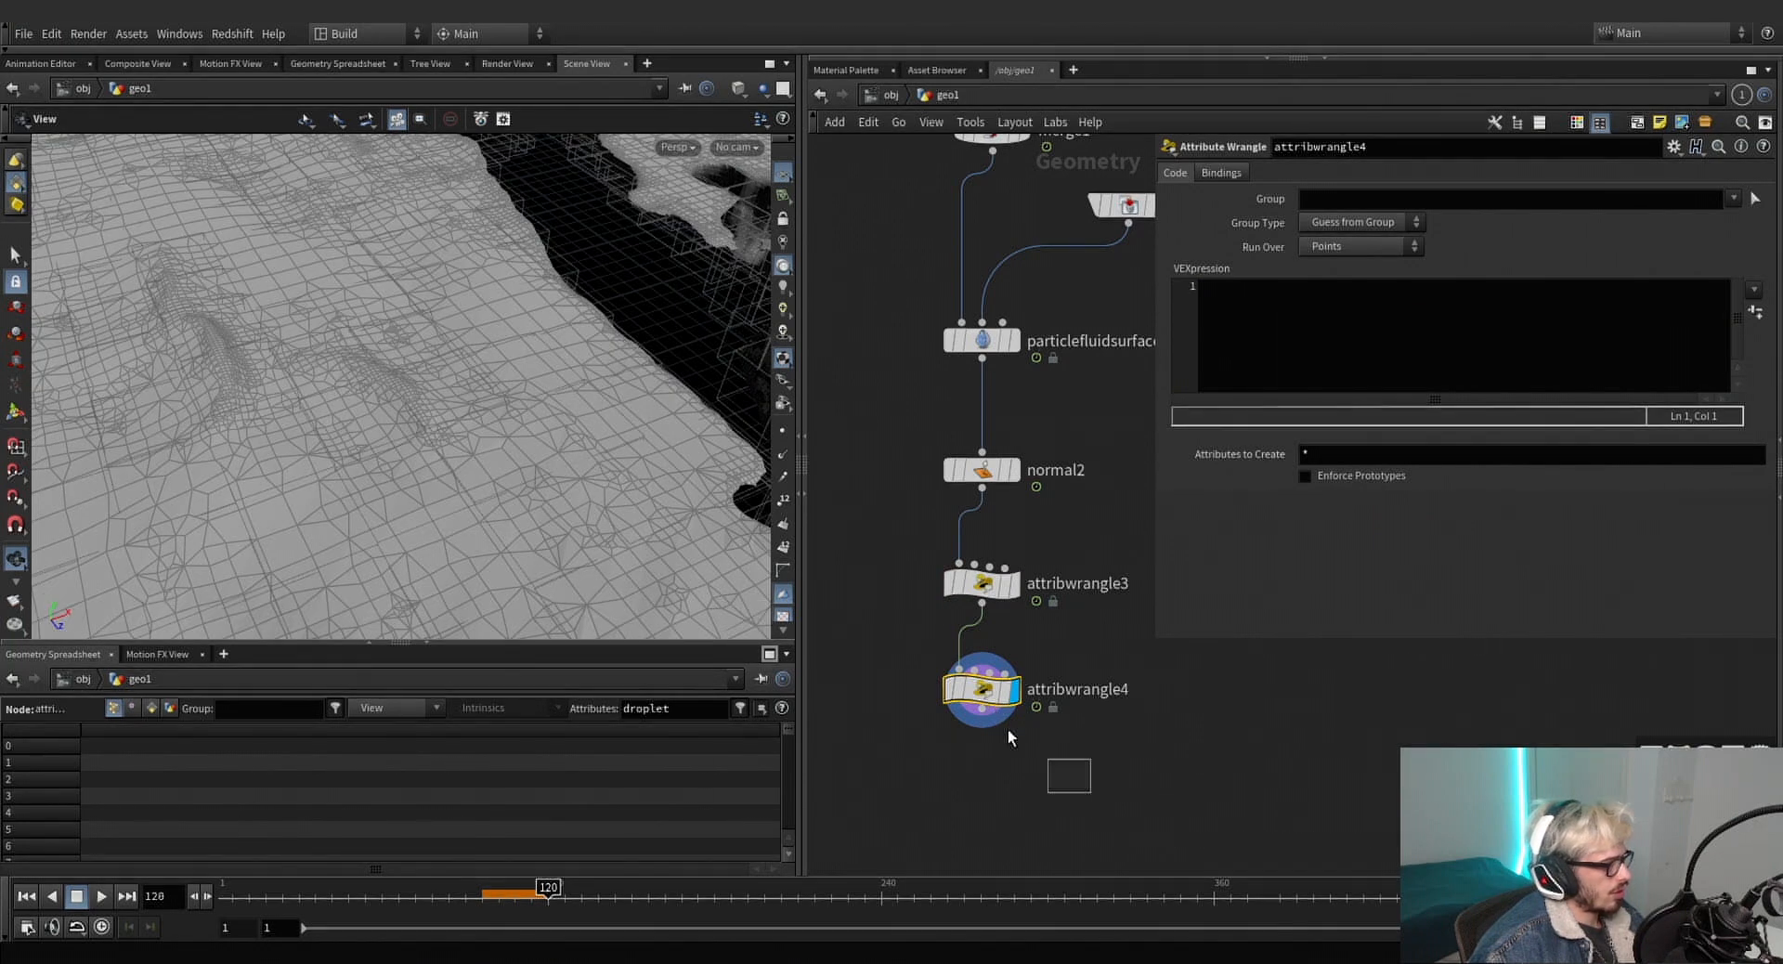
click(1260, 335)
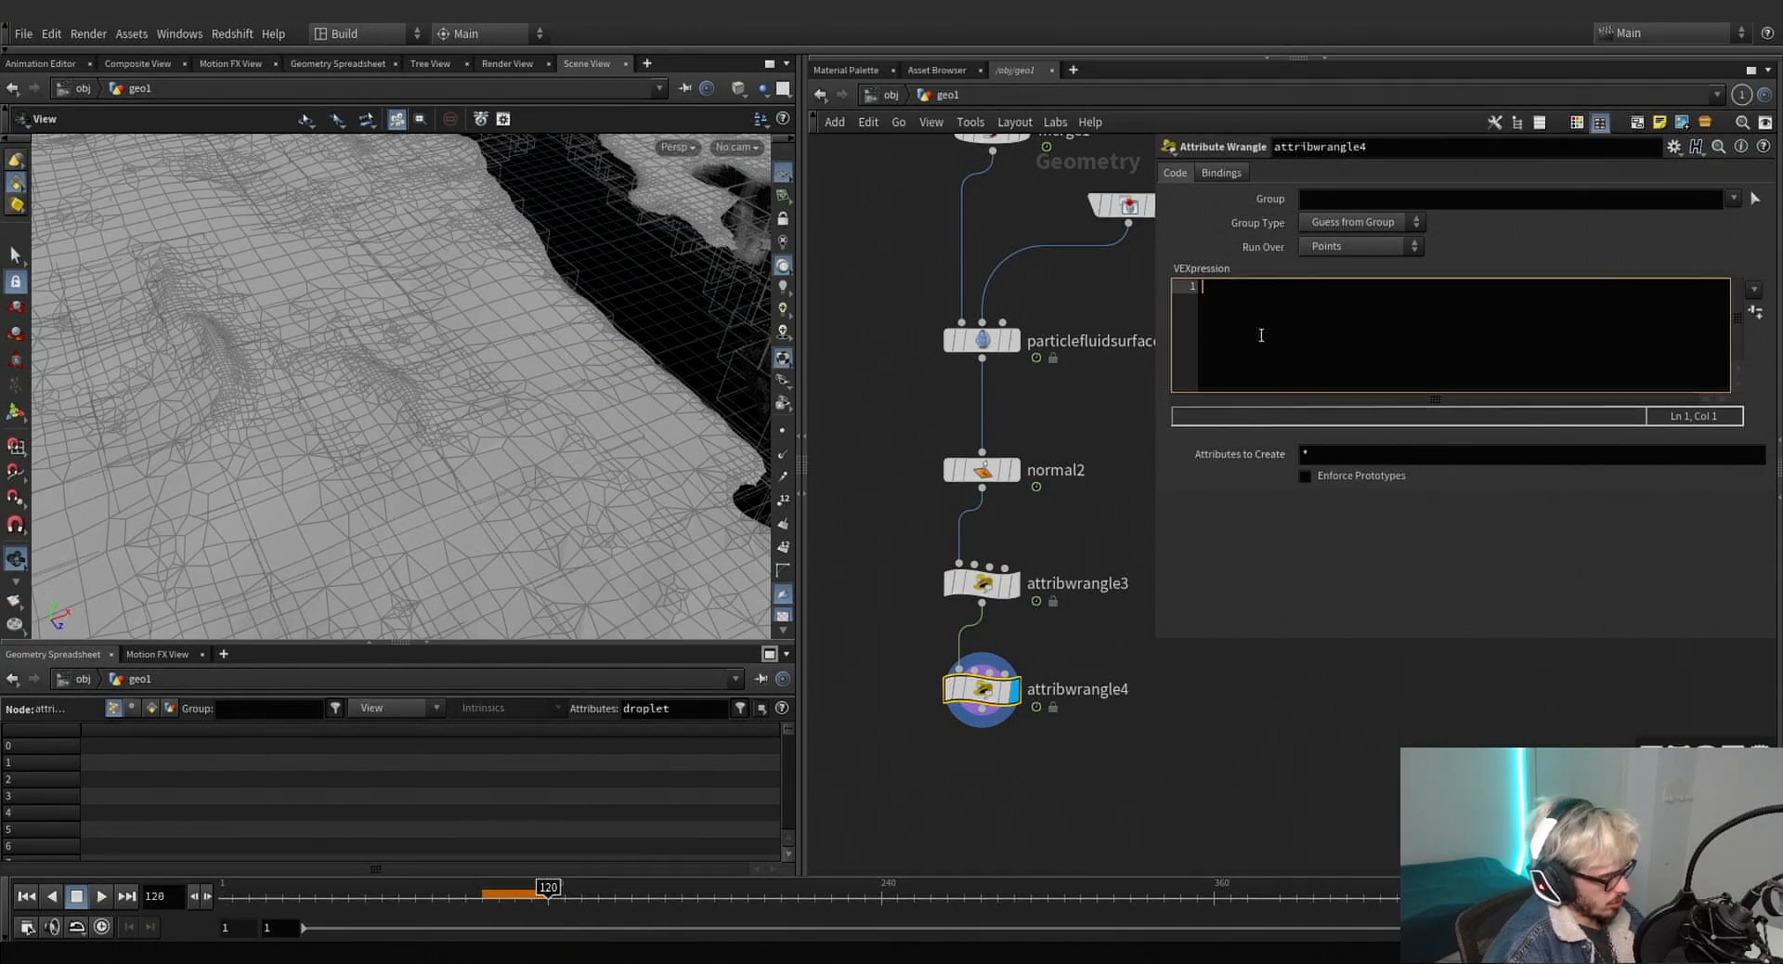
text(v@P)
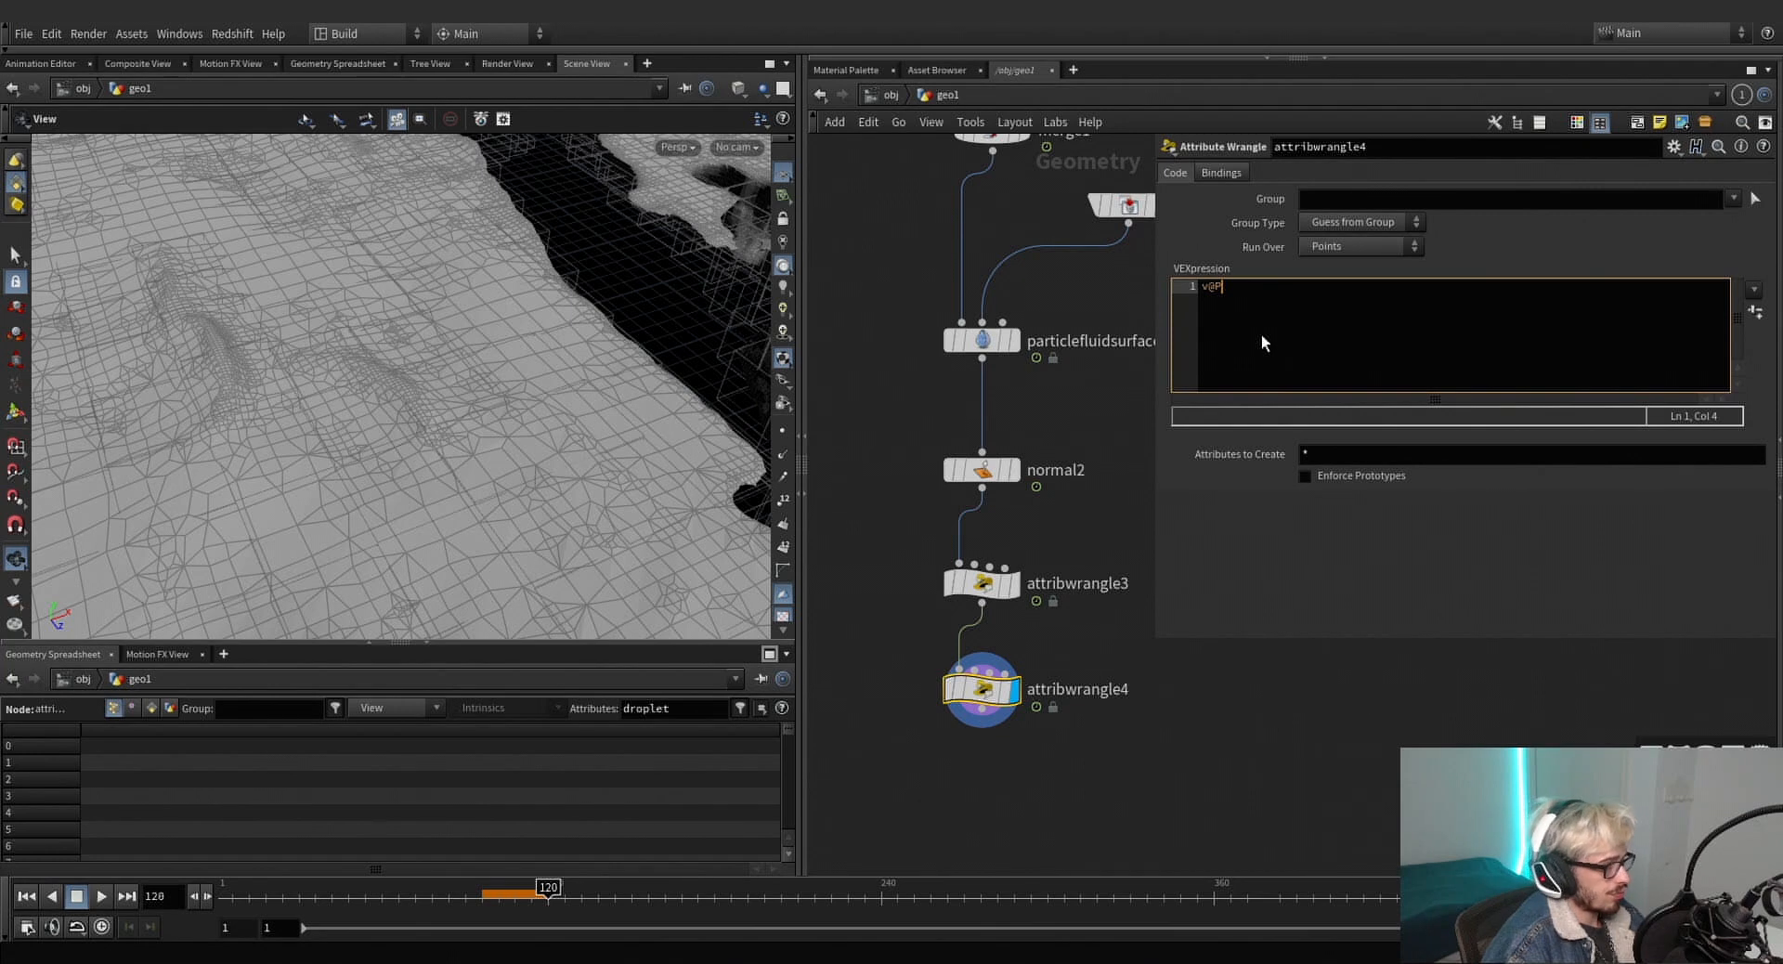
text( -)
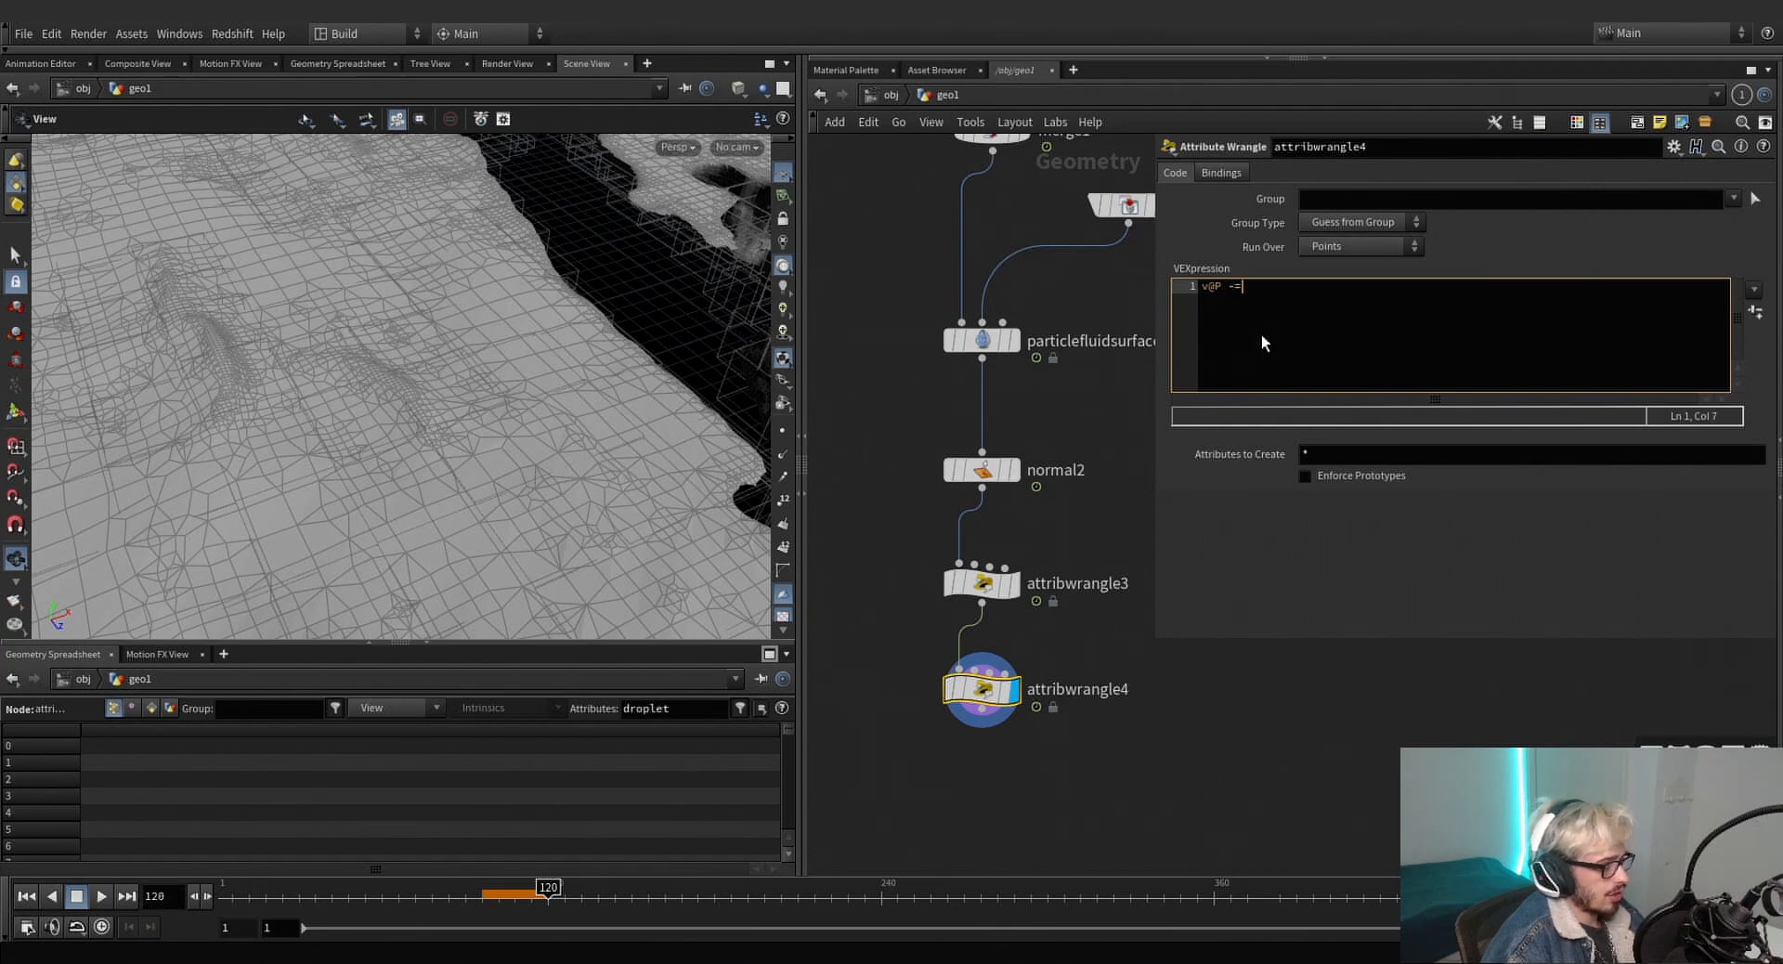
text(= v@N)
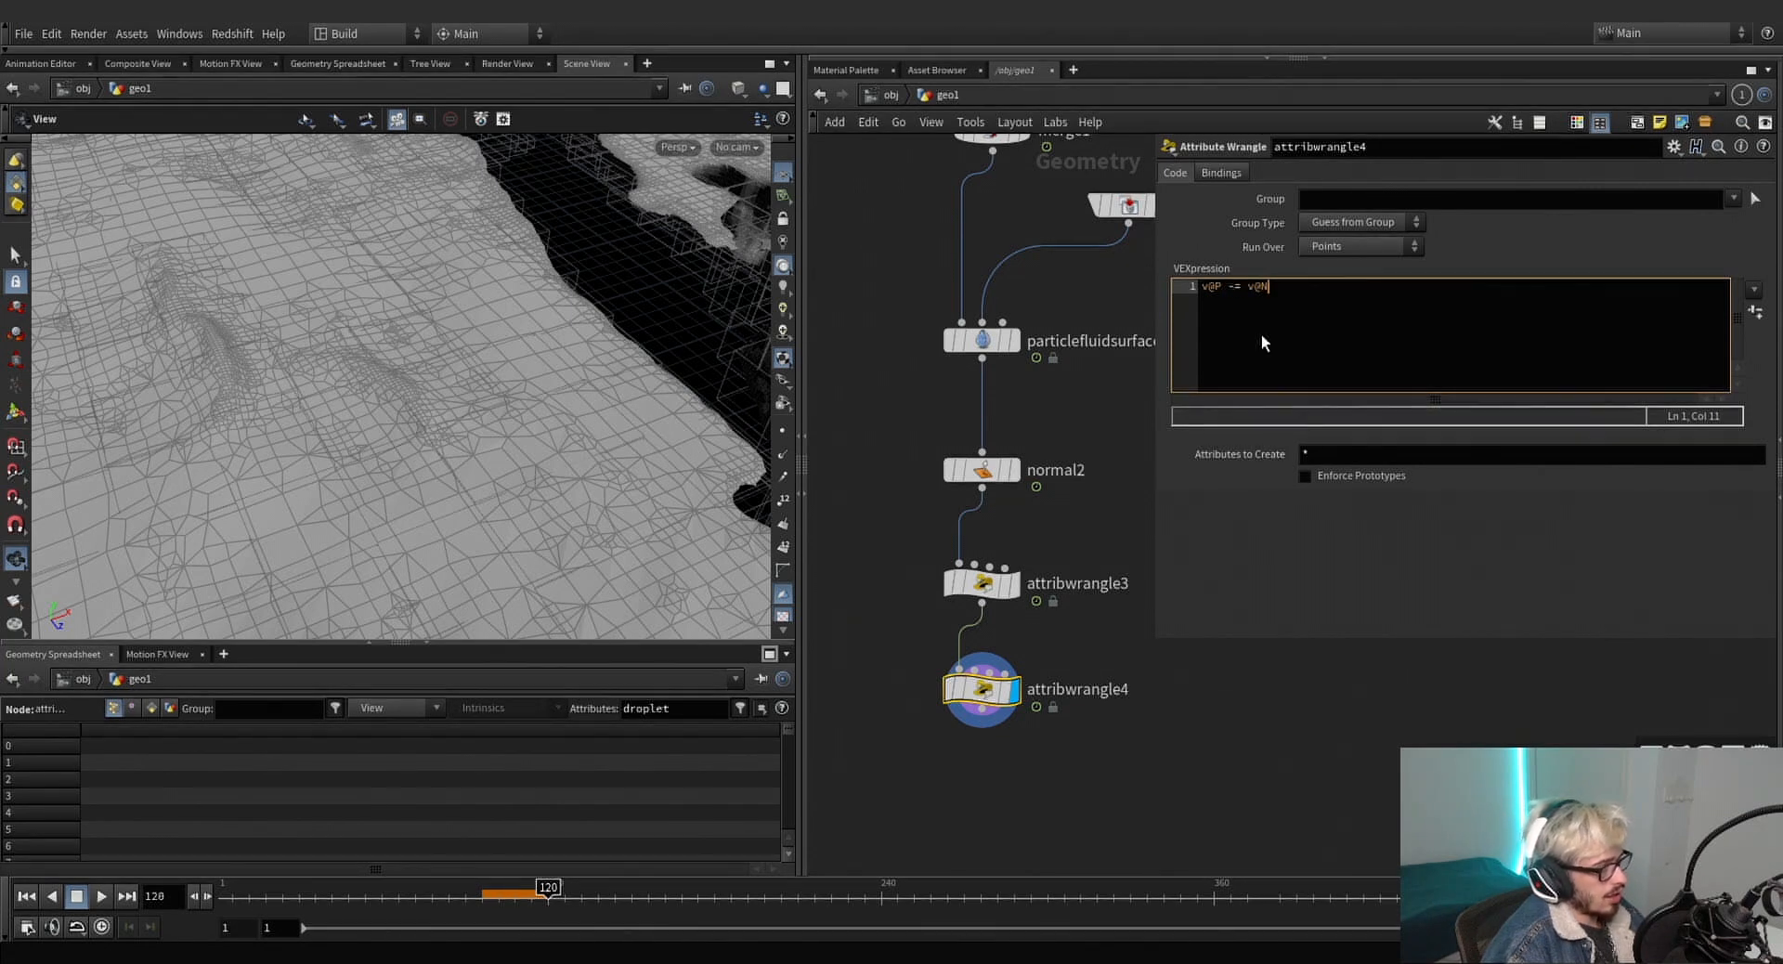
text( * c)
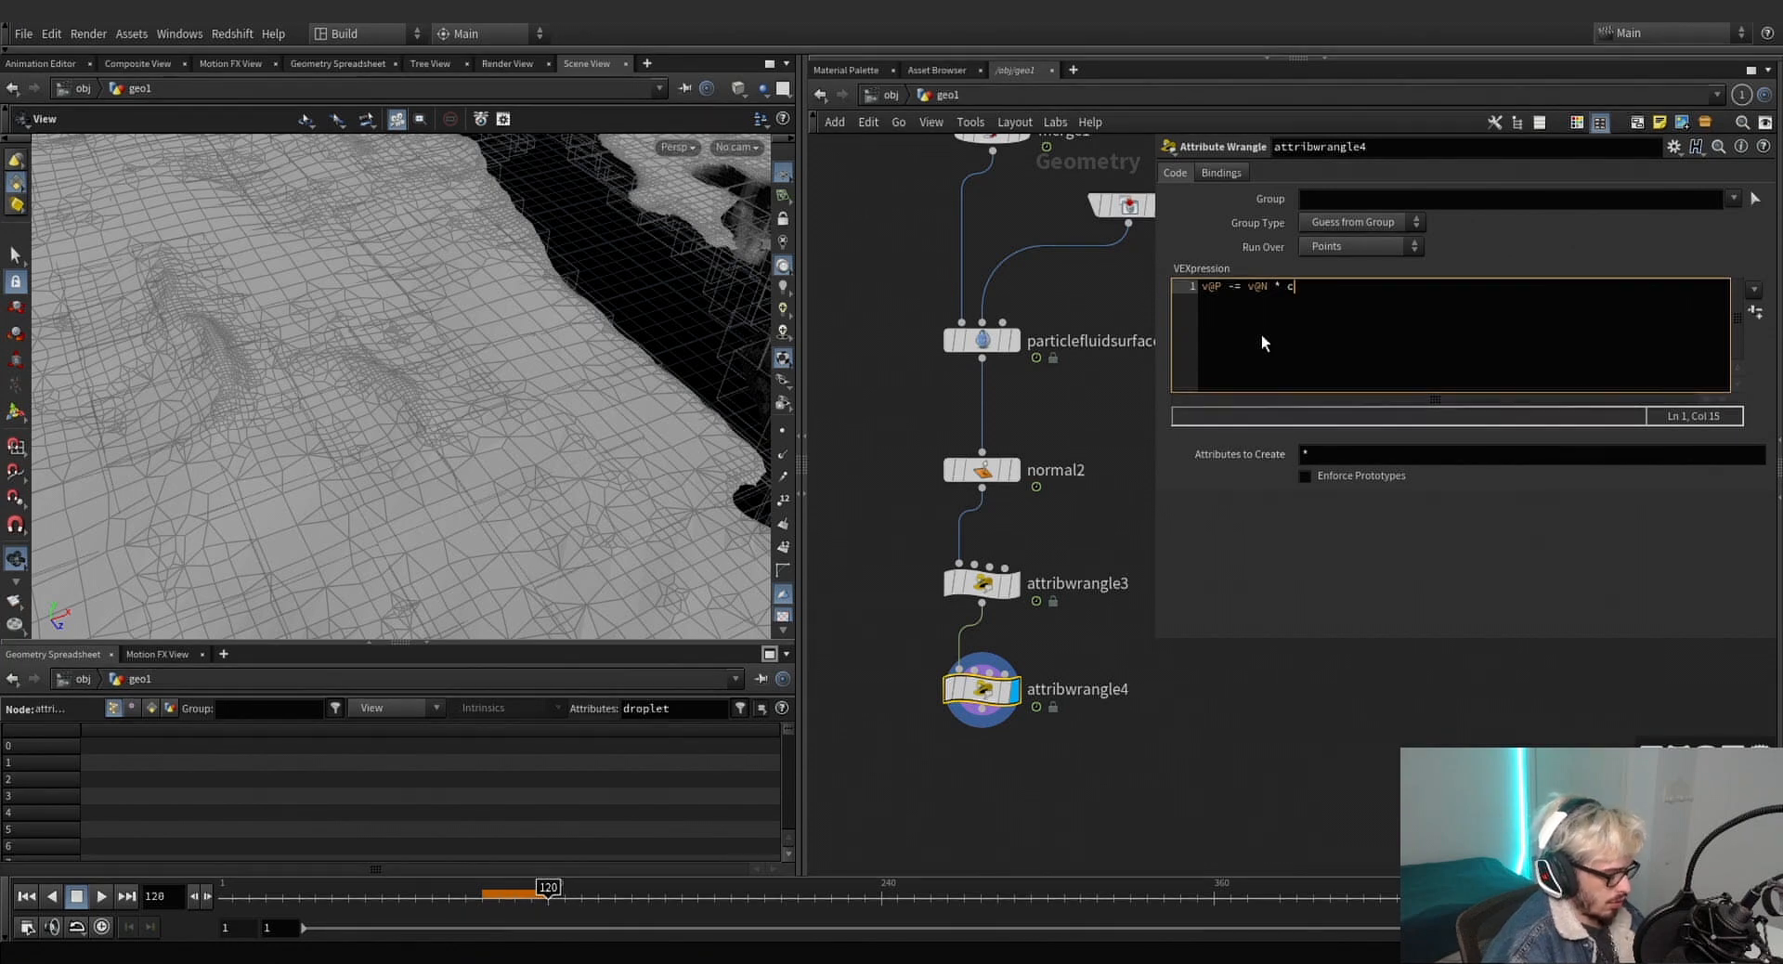
text(hf(')
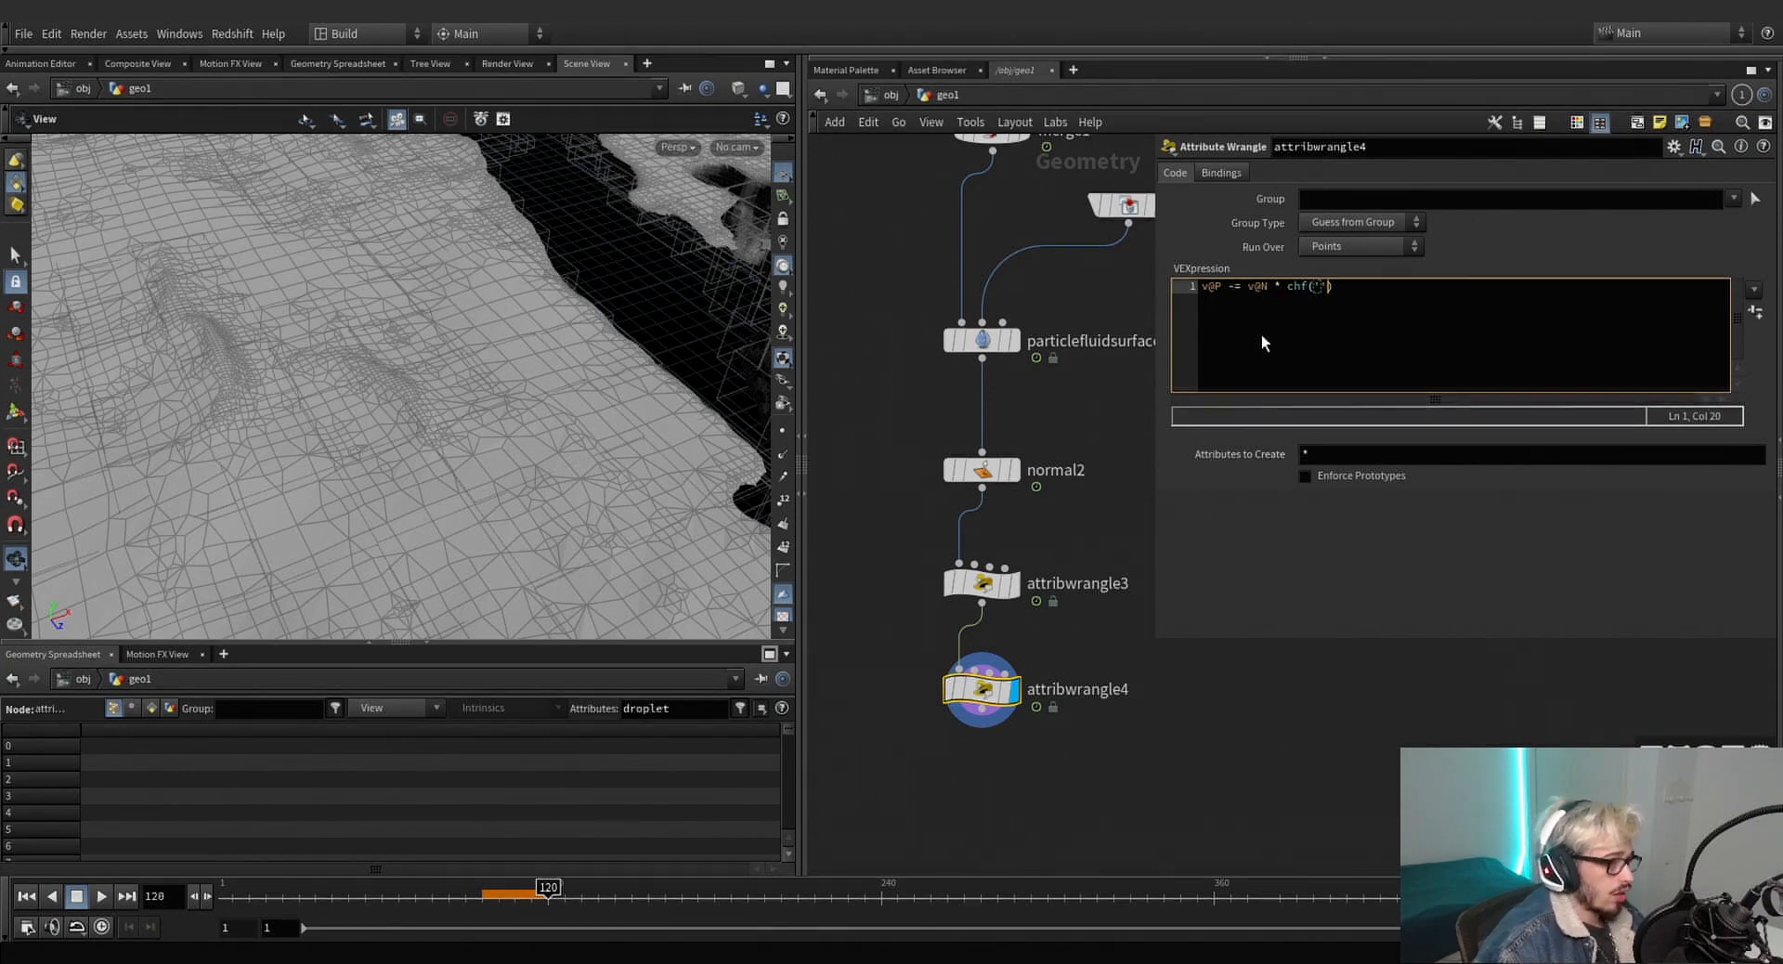
text(mil)
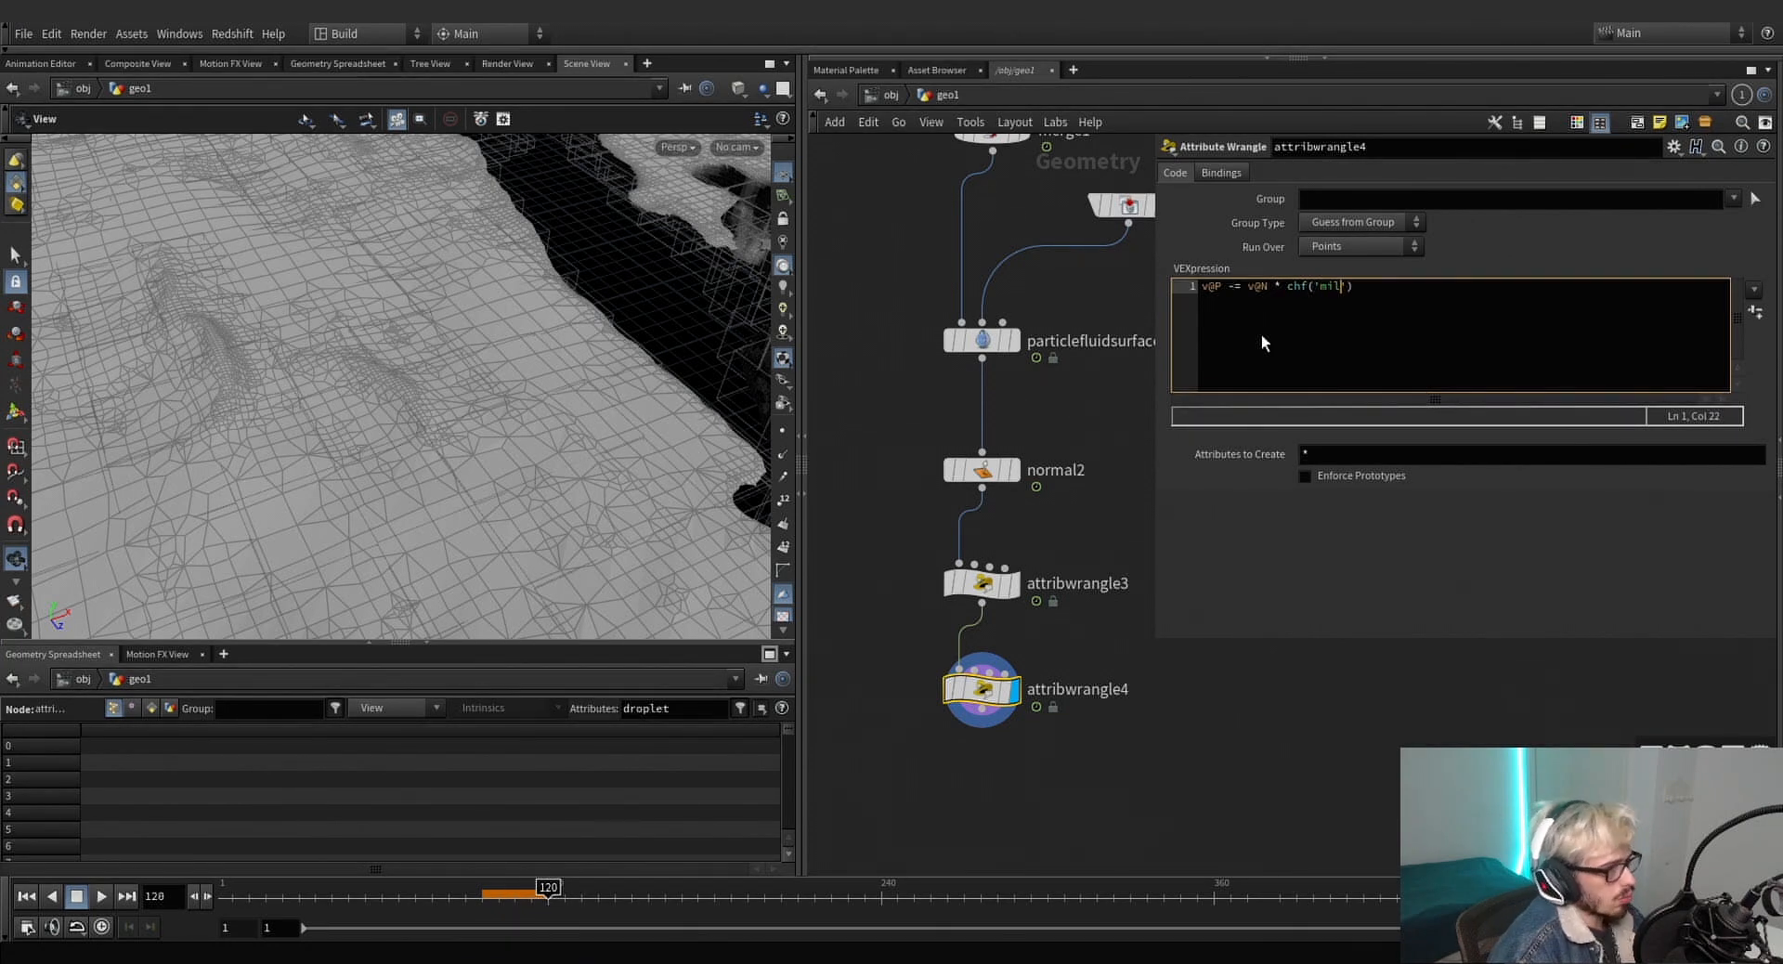
key(BackSpace)
key(BackSpace)
text(ult')
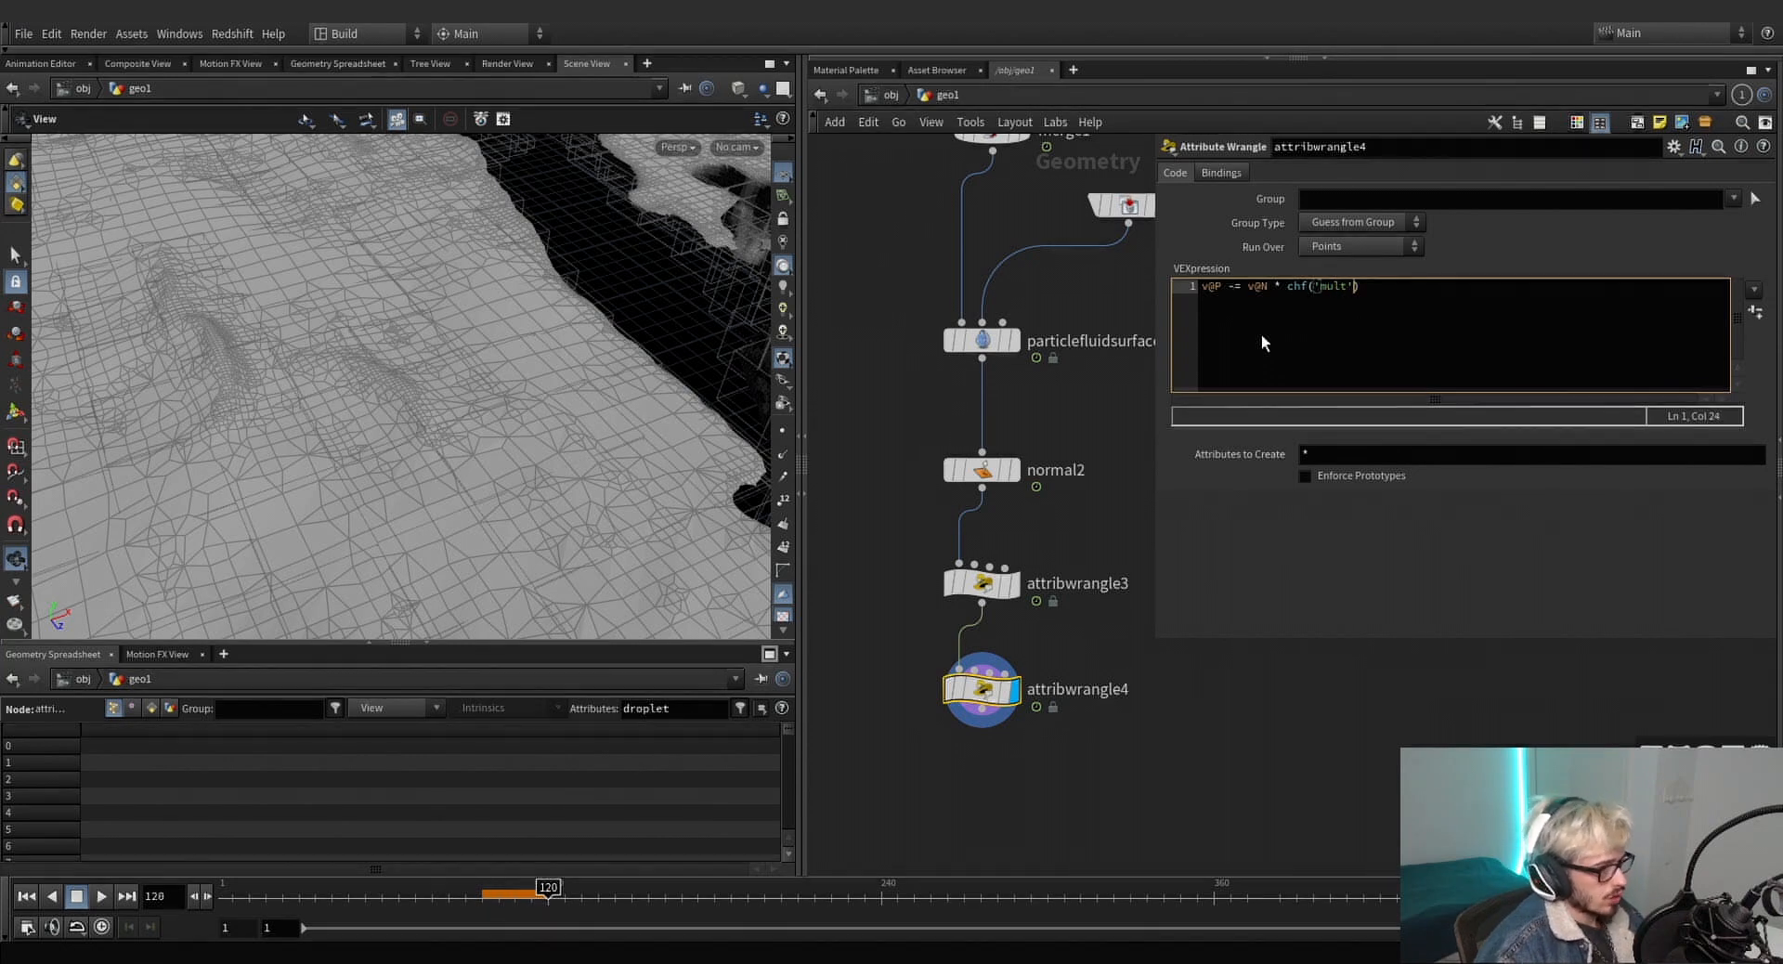
text() *)
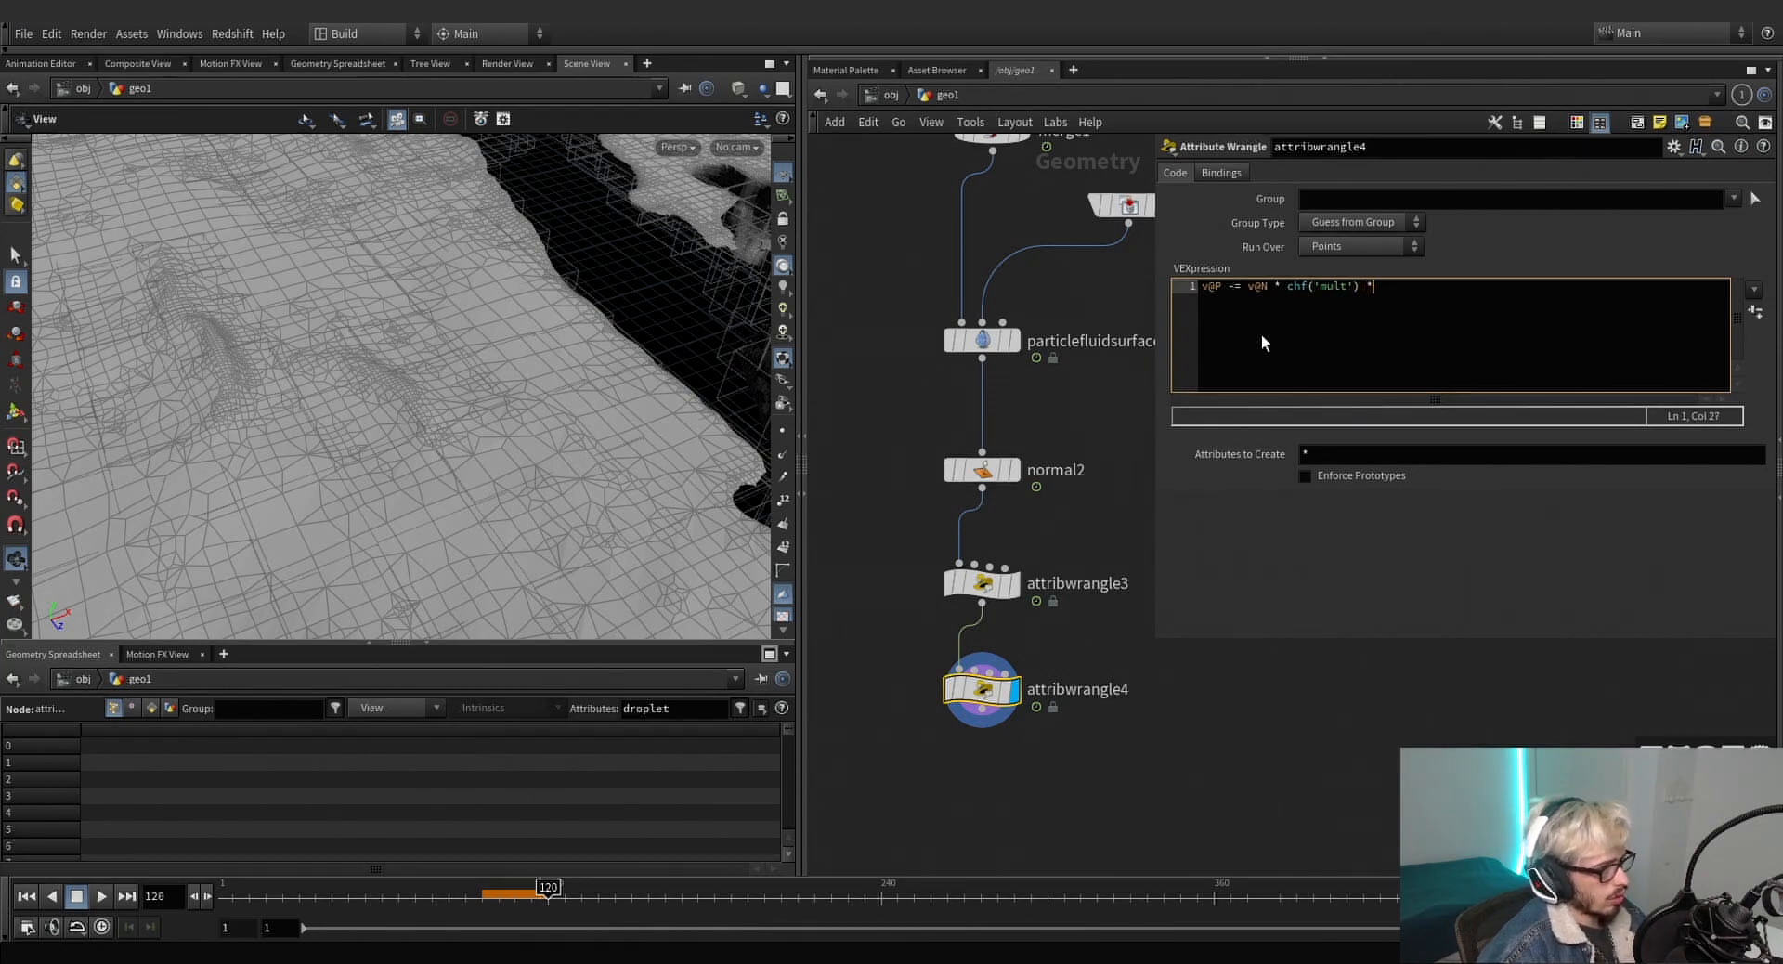
text( @mask)
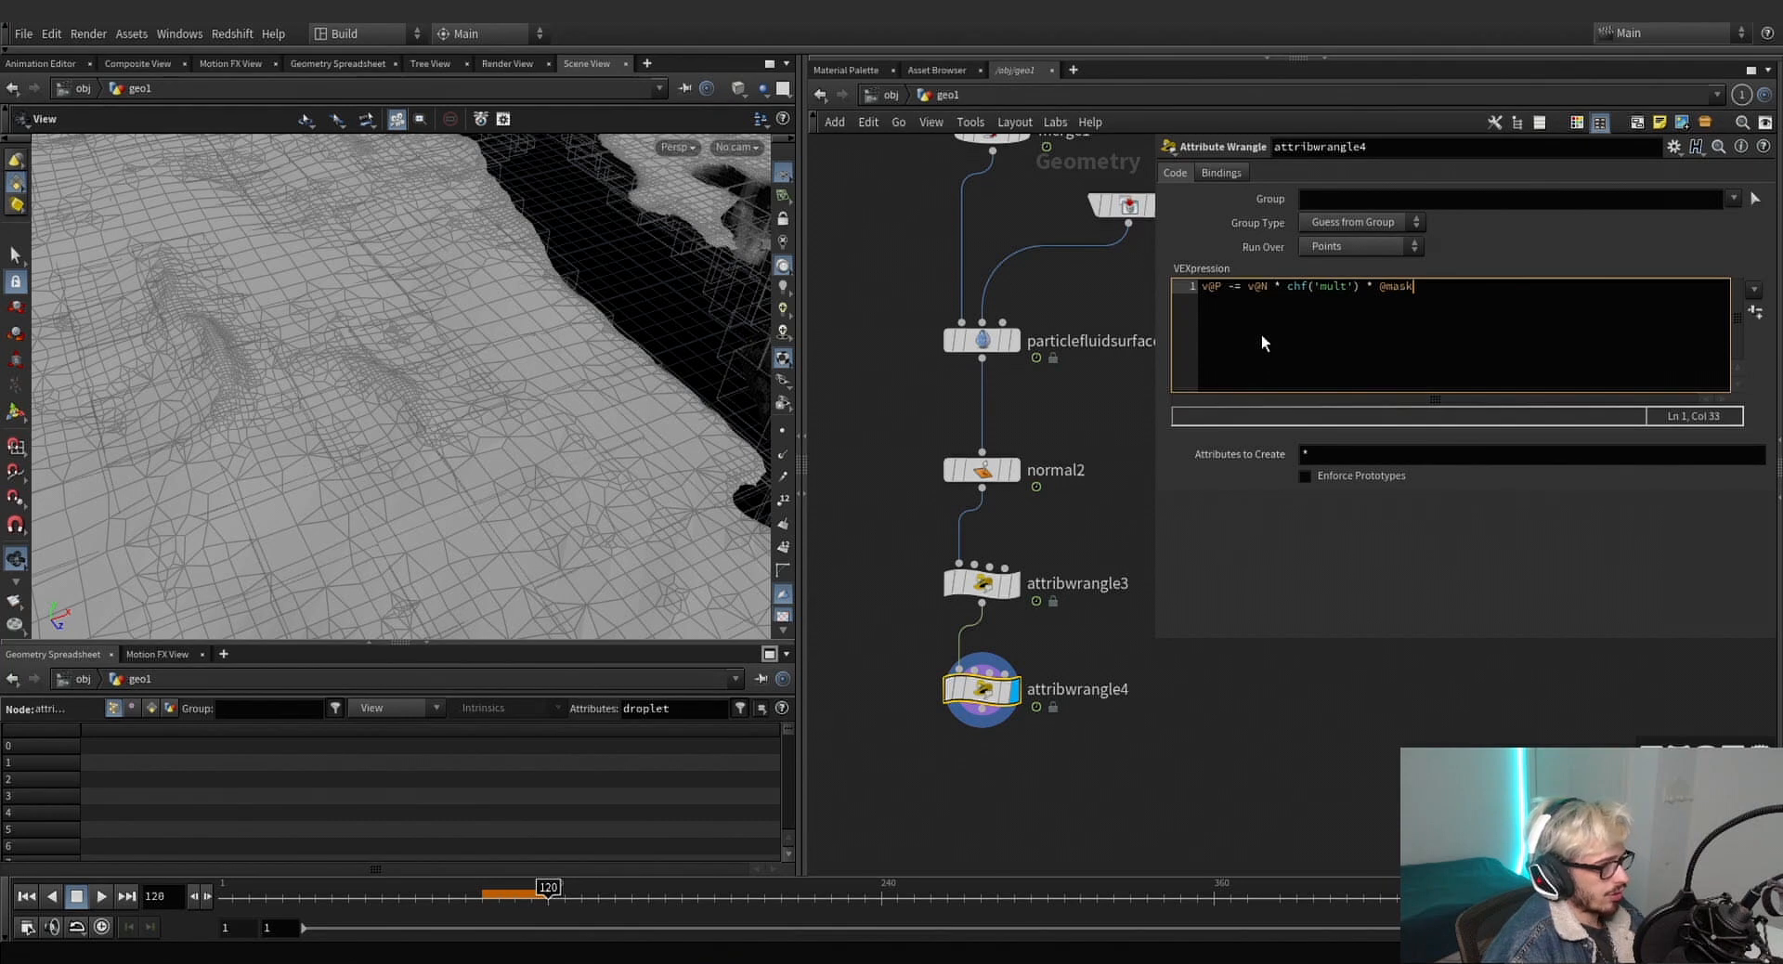
text(;)
Create the Mult parameter from attribwrangle4's code, set it to 1 and examine the displaced surface up close.
click(1752, 314)
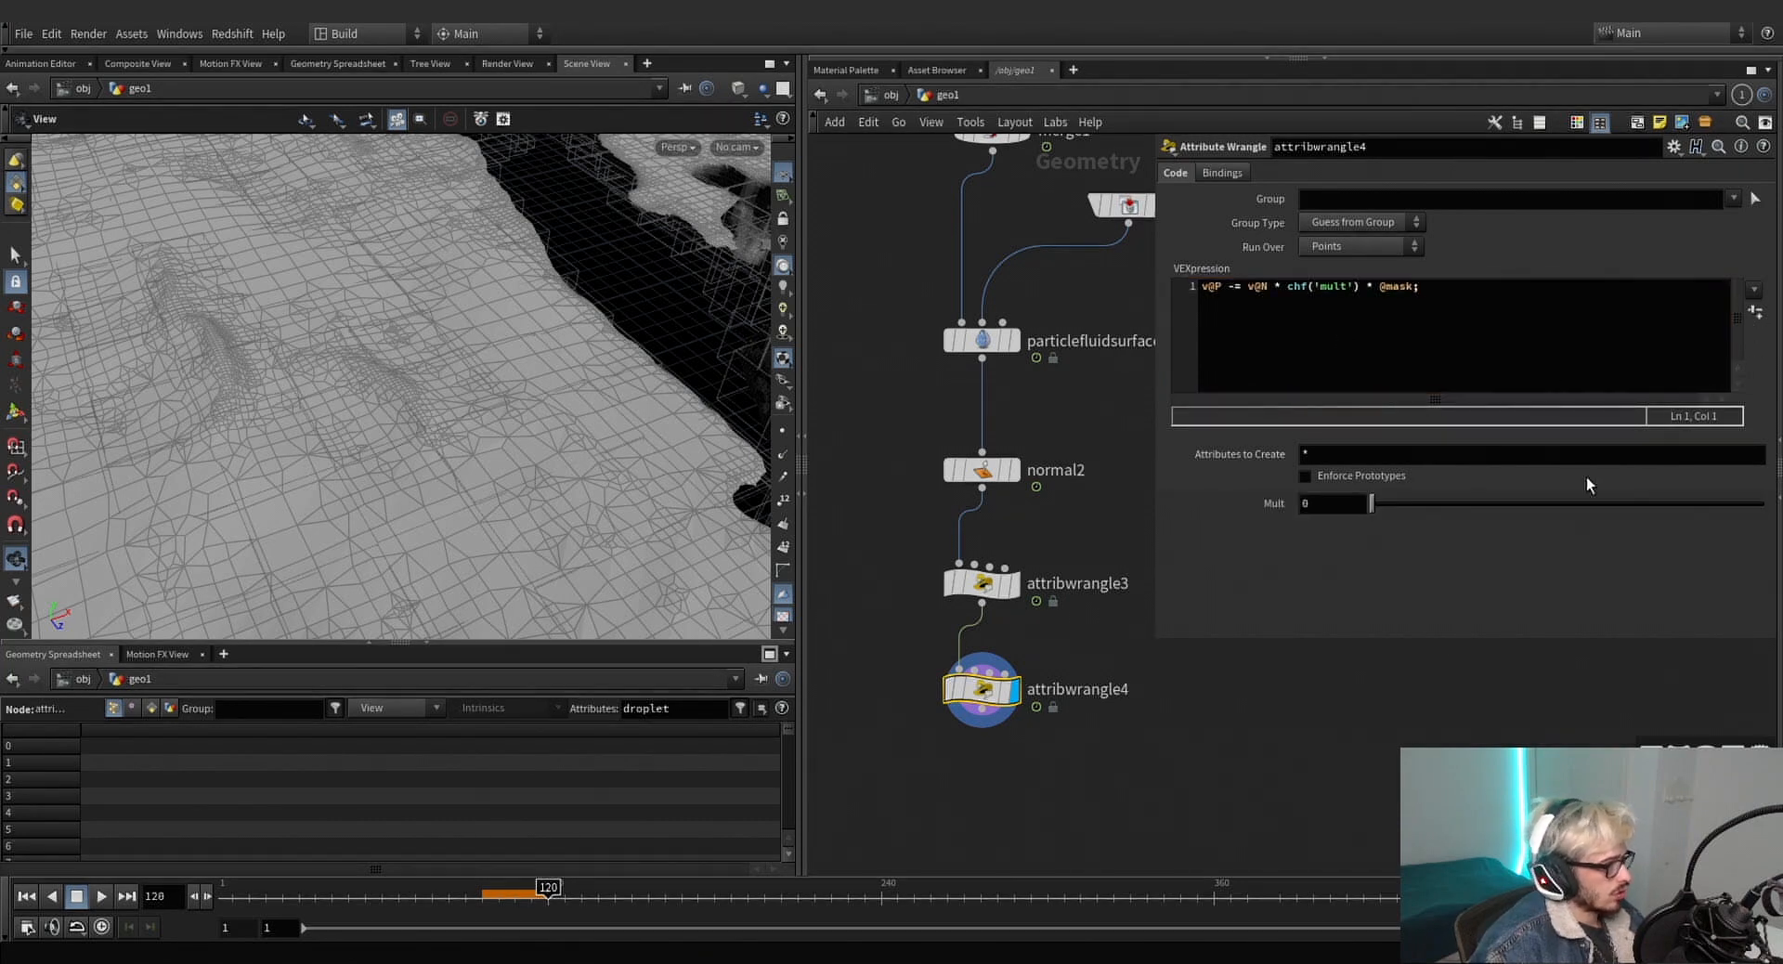
key(BackSpace)
text(1)
key(Return)
scroll(378, 414, up, 4)
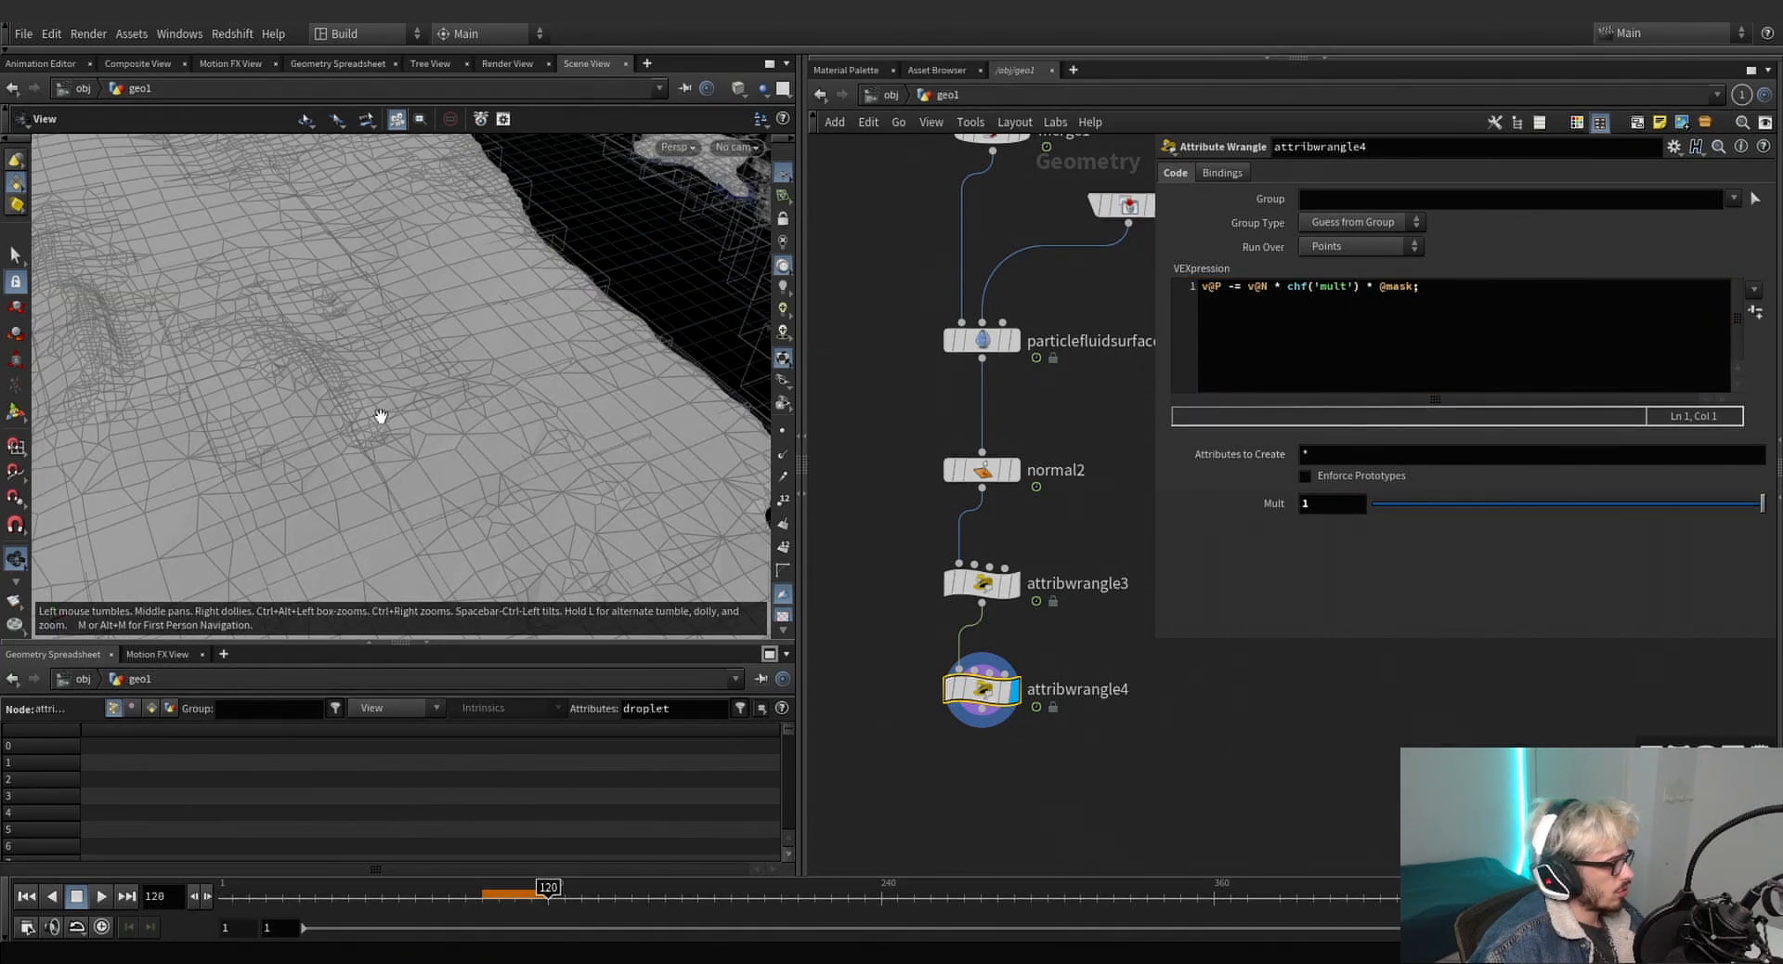
drag(381, 368, 290, 385)
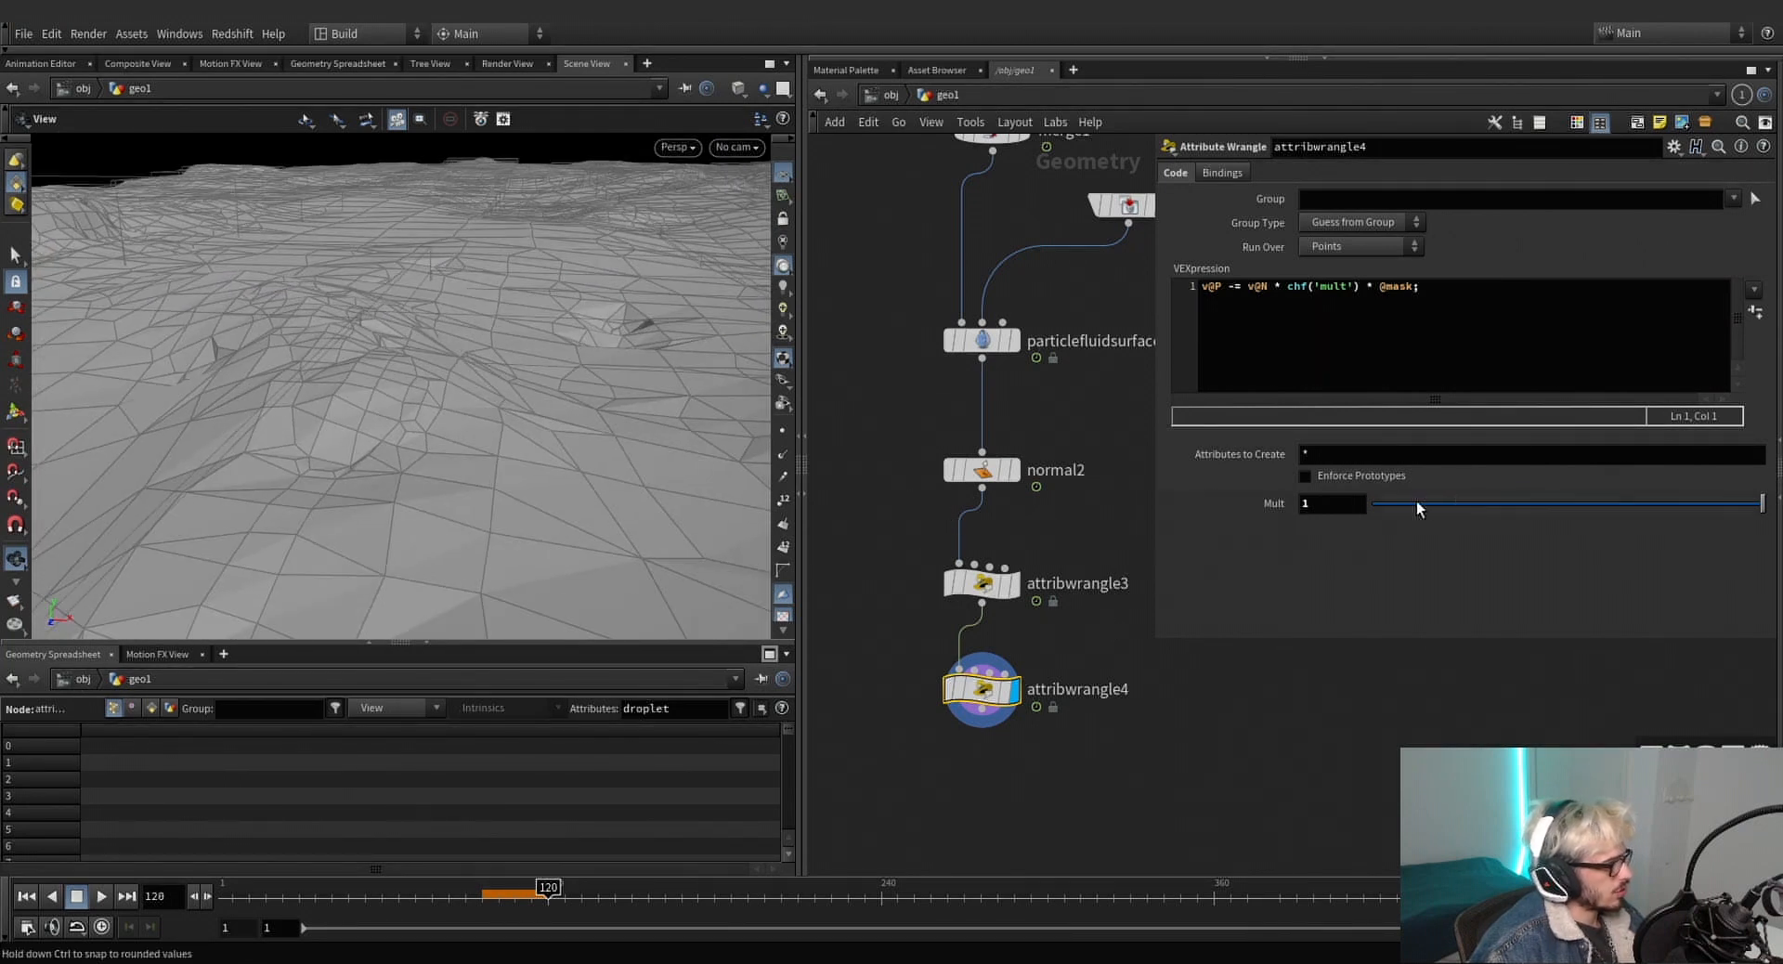
Compare Mult values of 0.4, 0.285 and 0 along the mesh's thin edges and set Mult to 0.204.
middle_drag(1349, 506, 1288, 544)
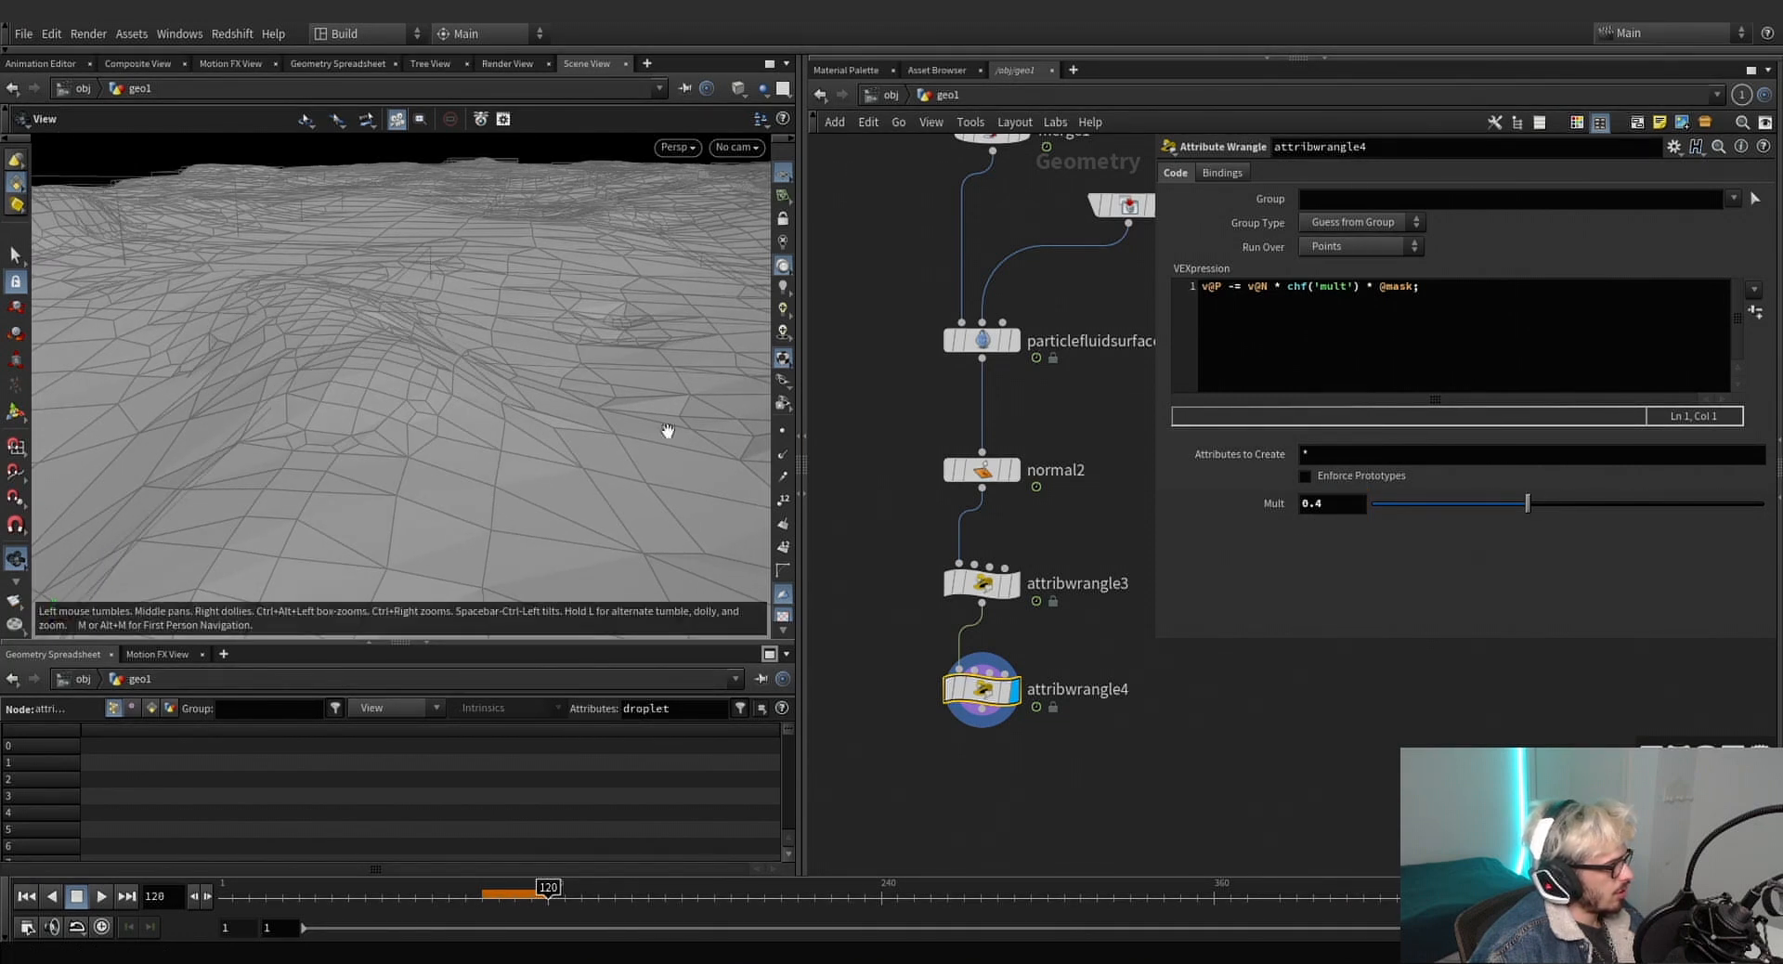
drag(668, 430, 510, 349)
scroll(532, 344, up, 5)
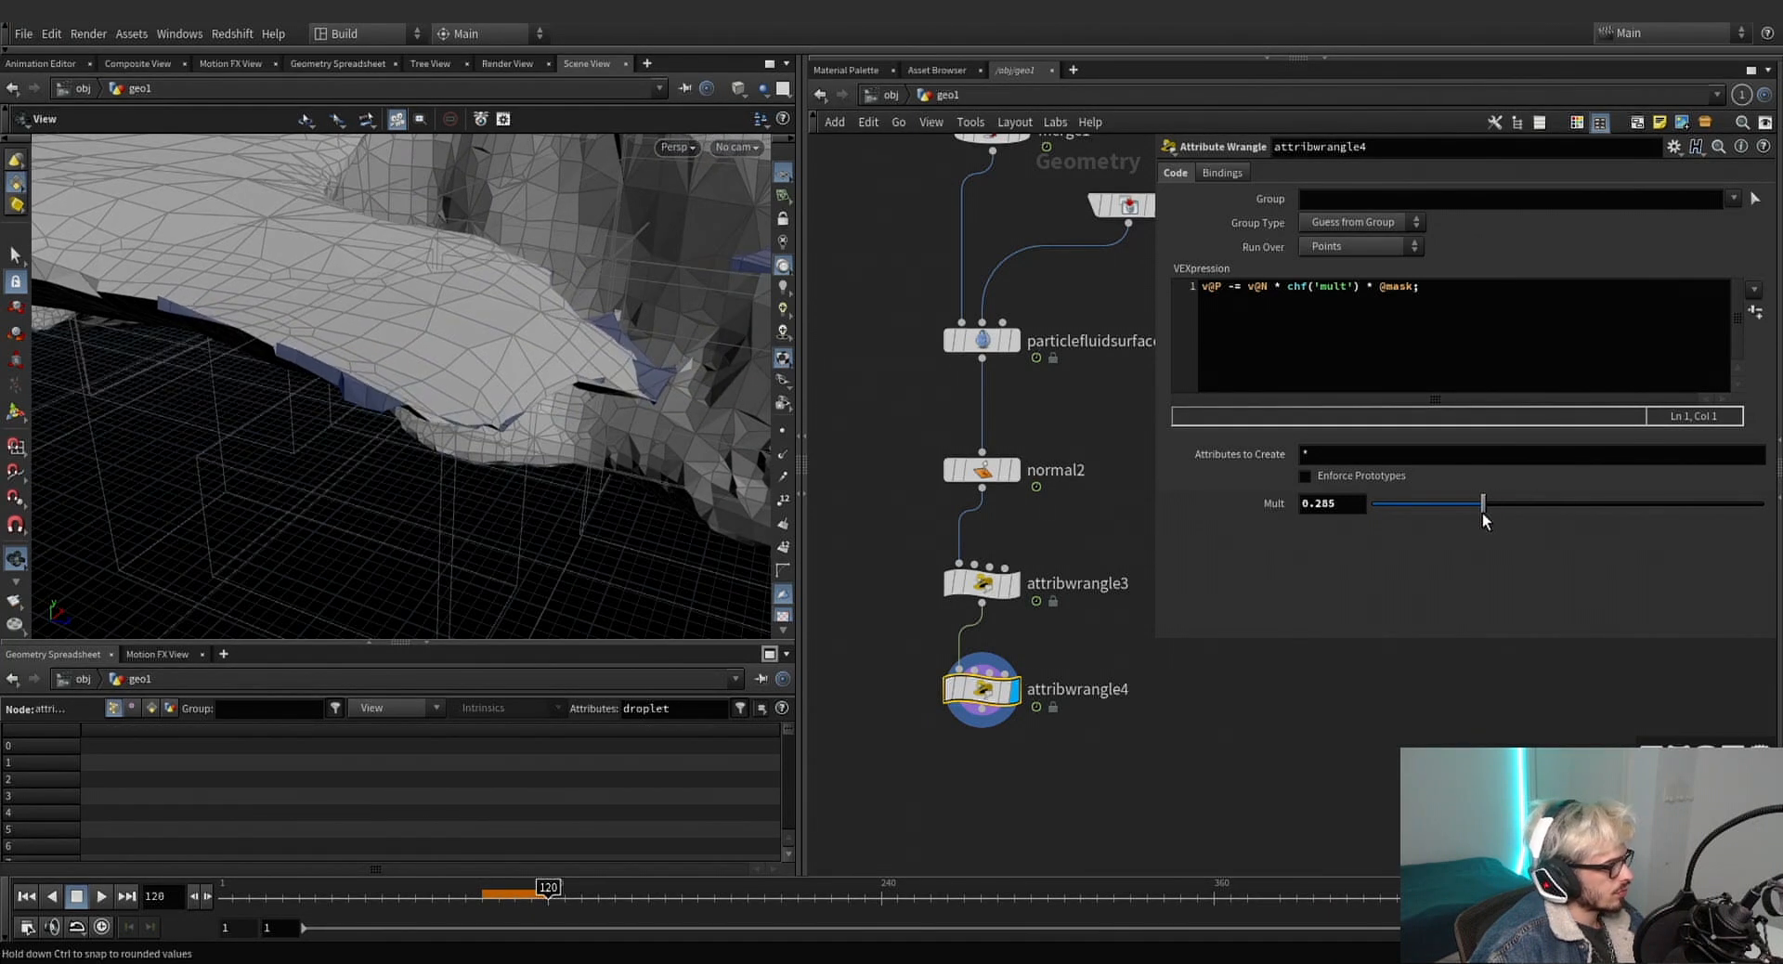
drag(1483, 513, 1383, 520)
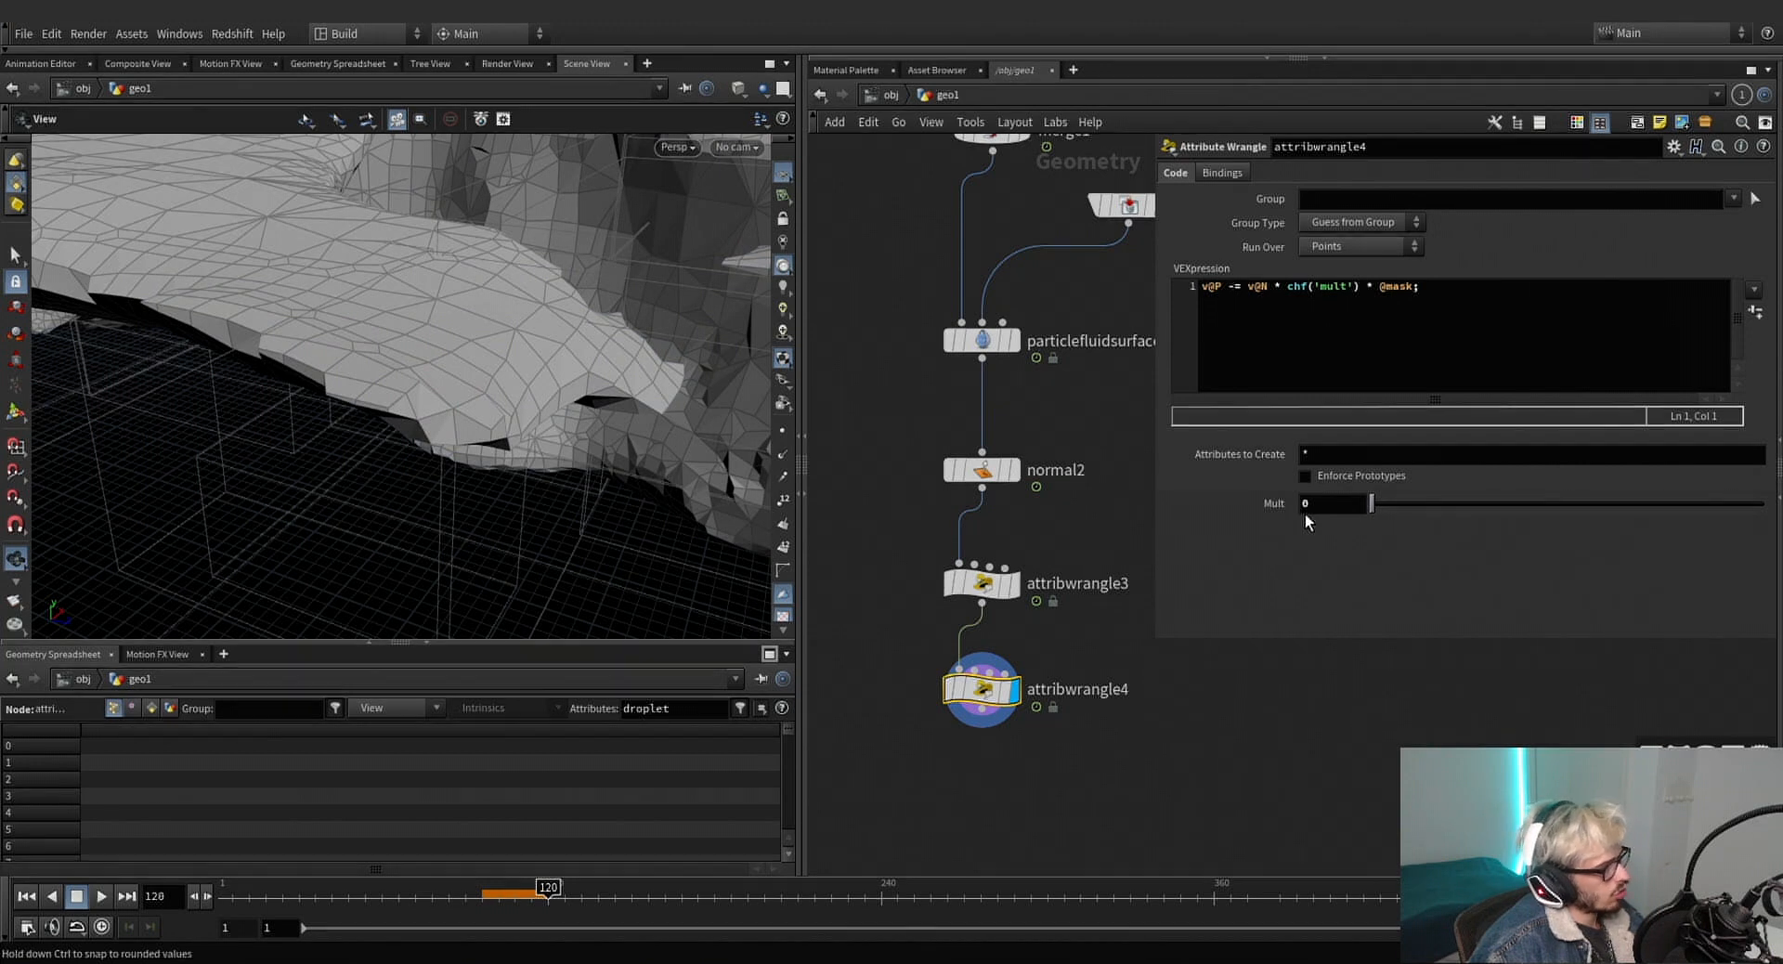
drag(539, 408, 633, 341)
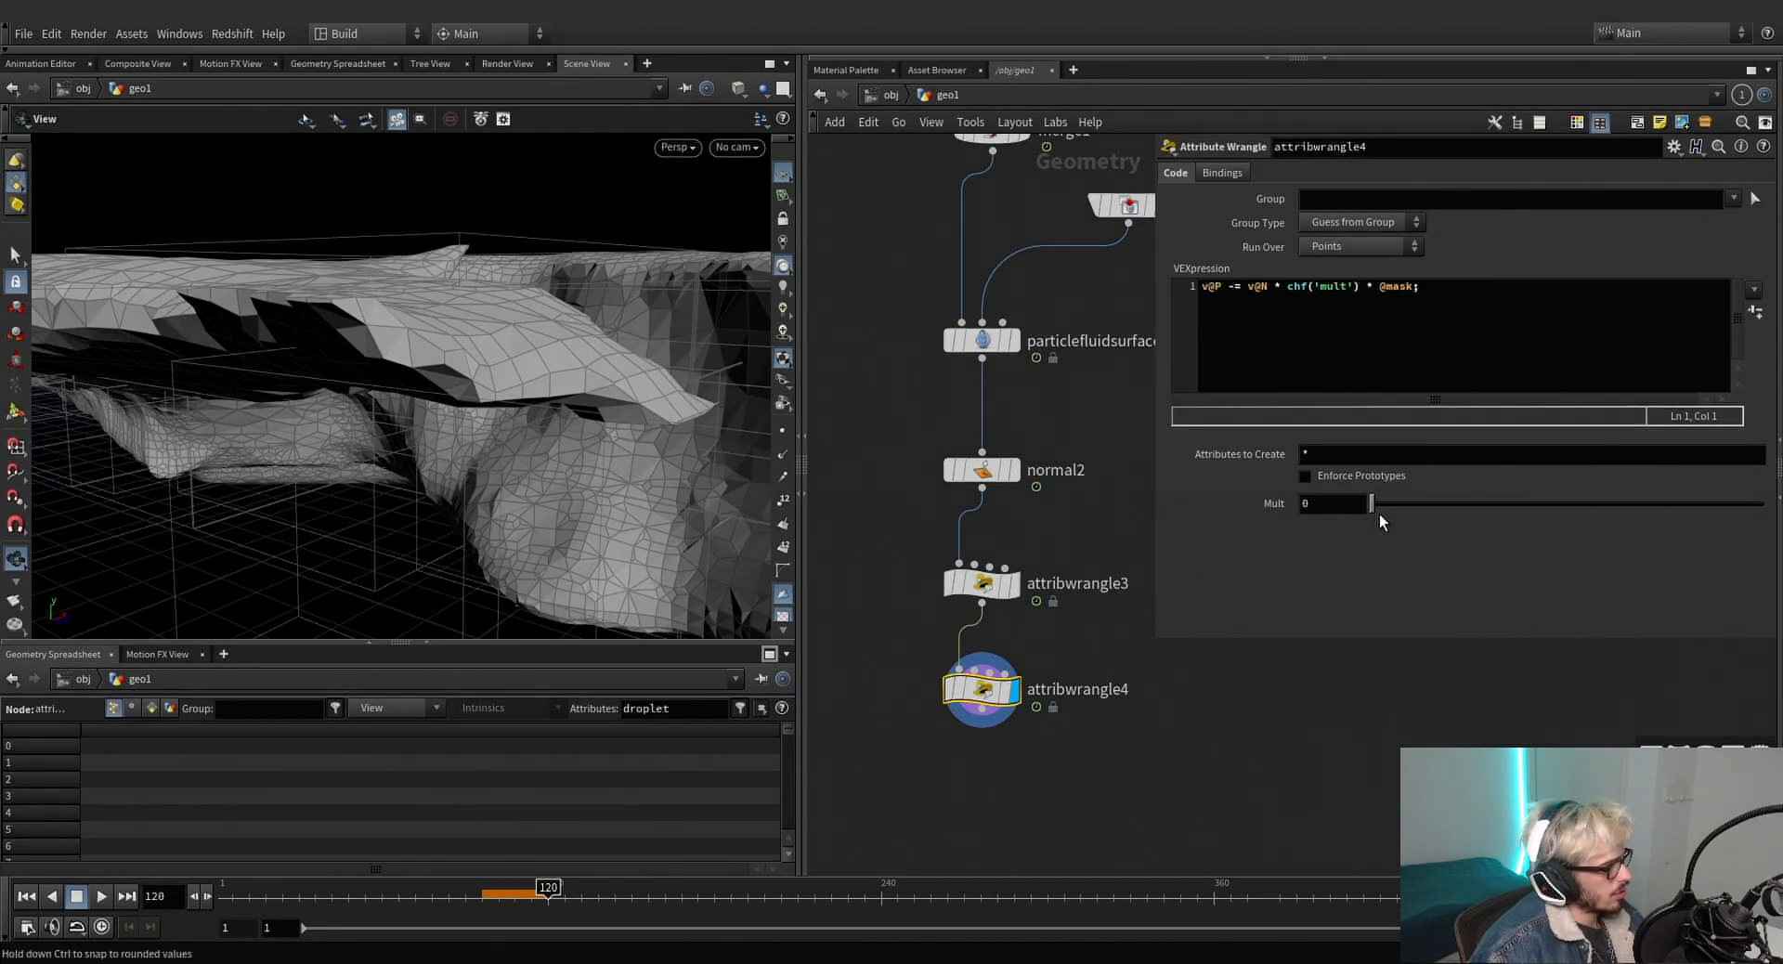
mouse_move(1383, 517)
mouse_down()
mouse_move(1424, 516)
mouse_move(1346, 525)
mouse_move(1448, 529)
mouse_move(1328, 528)
mouse_move(1379, 533)
mouse_move(1358, 531)
mouse_up()
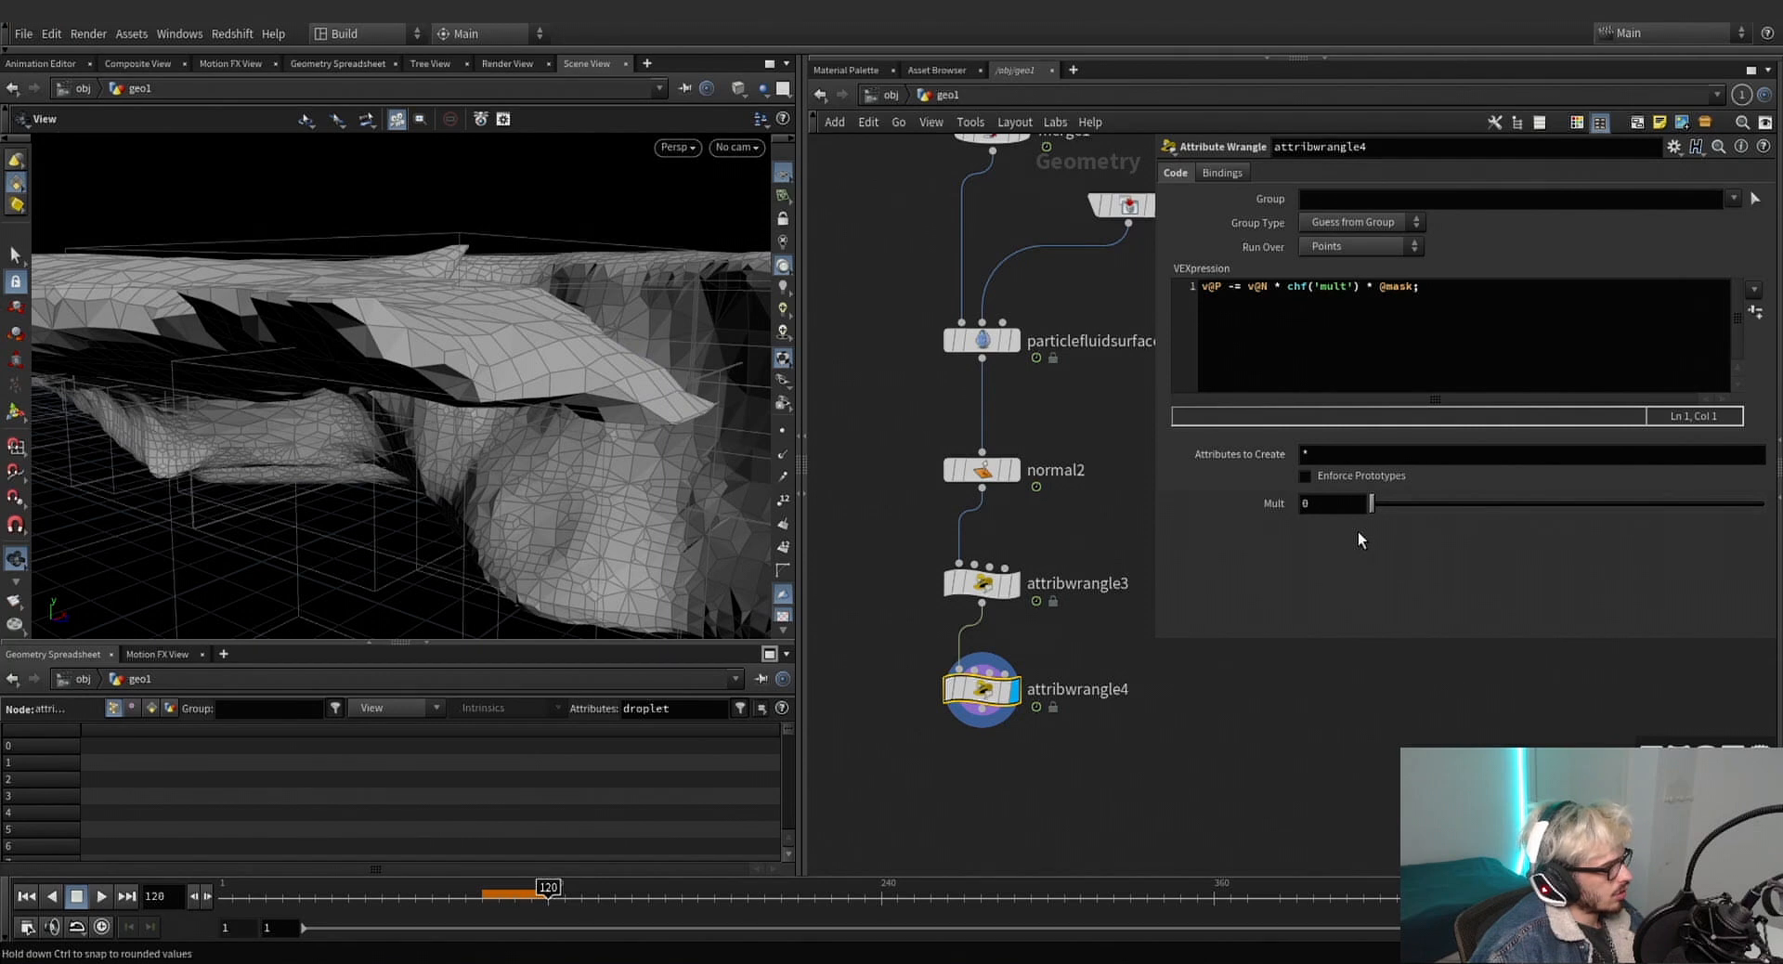
drag(497, 410, 457, 402)
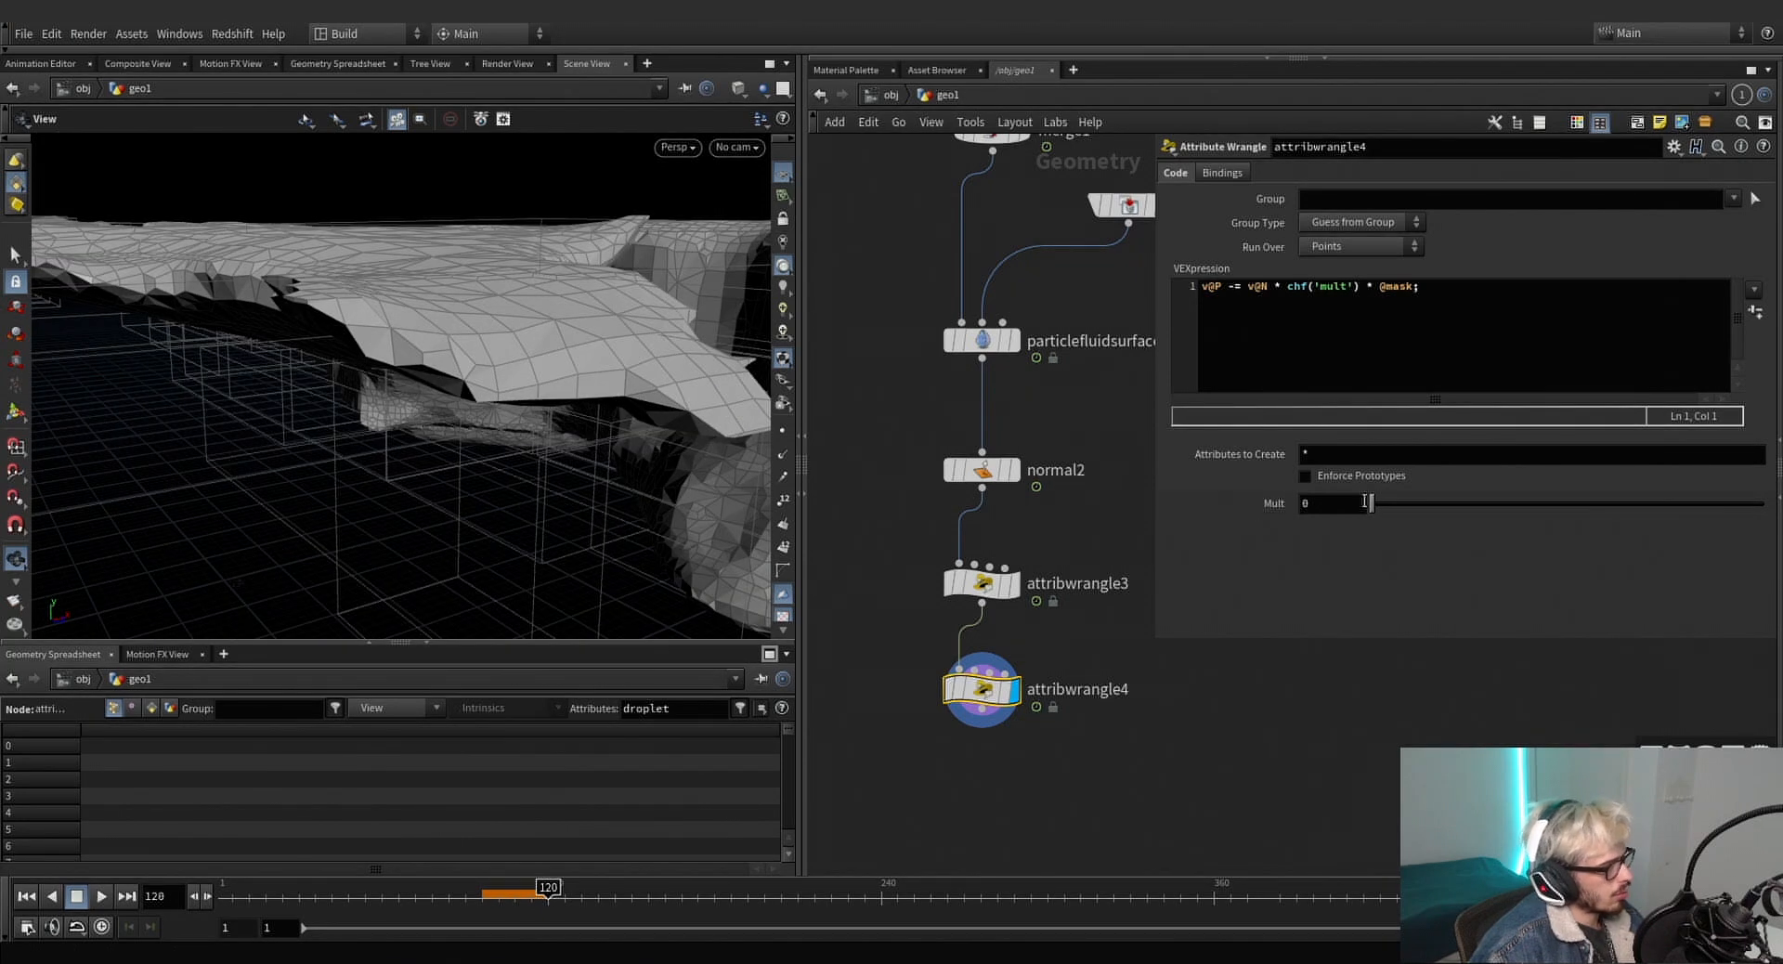
drag(1373, 504, 1450, 508)
Insert an Attribute Blur node between attribwrangle3 and attribwrangle4 and set its blurred attribute to N.
drag(986, 696, 987, 738)
key(Tab)
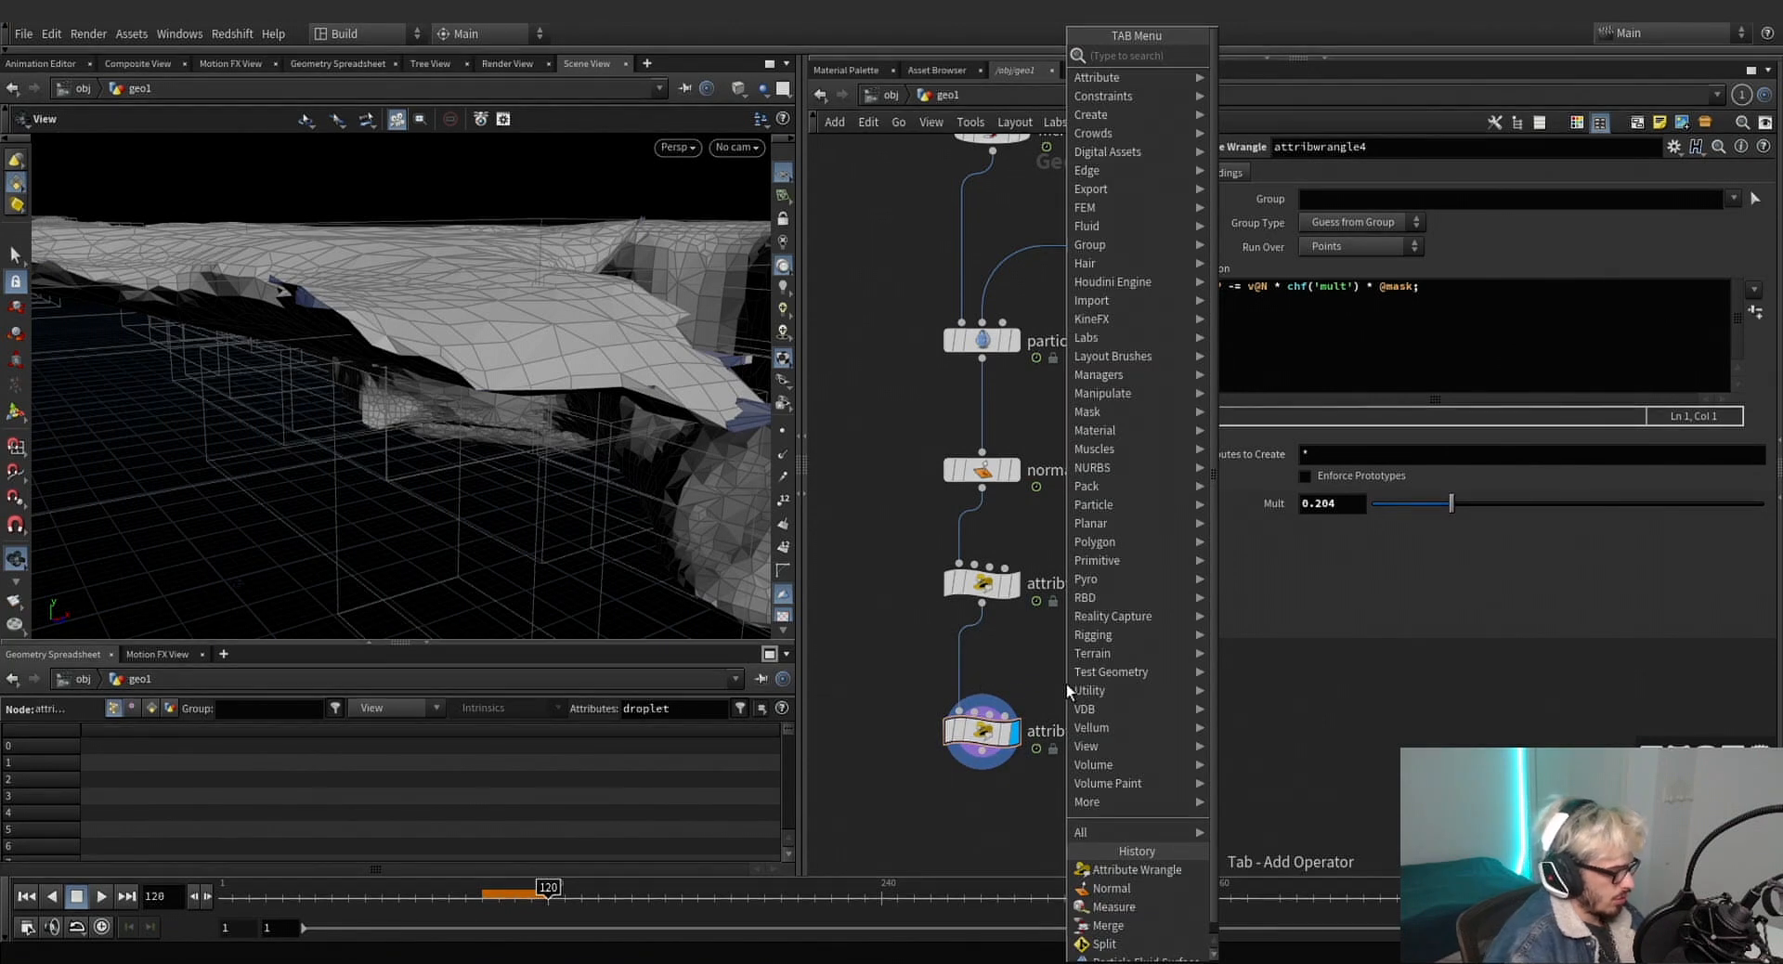
text(bl)
key(Return)
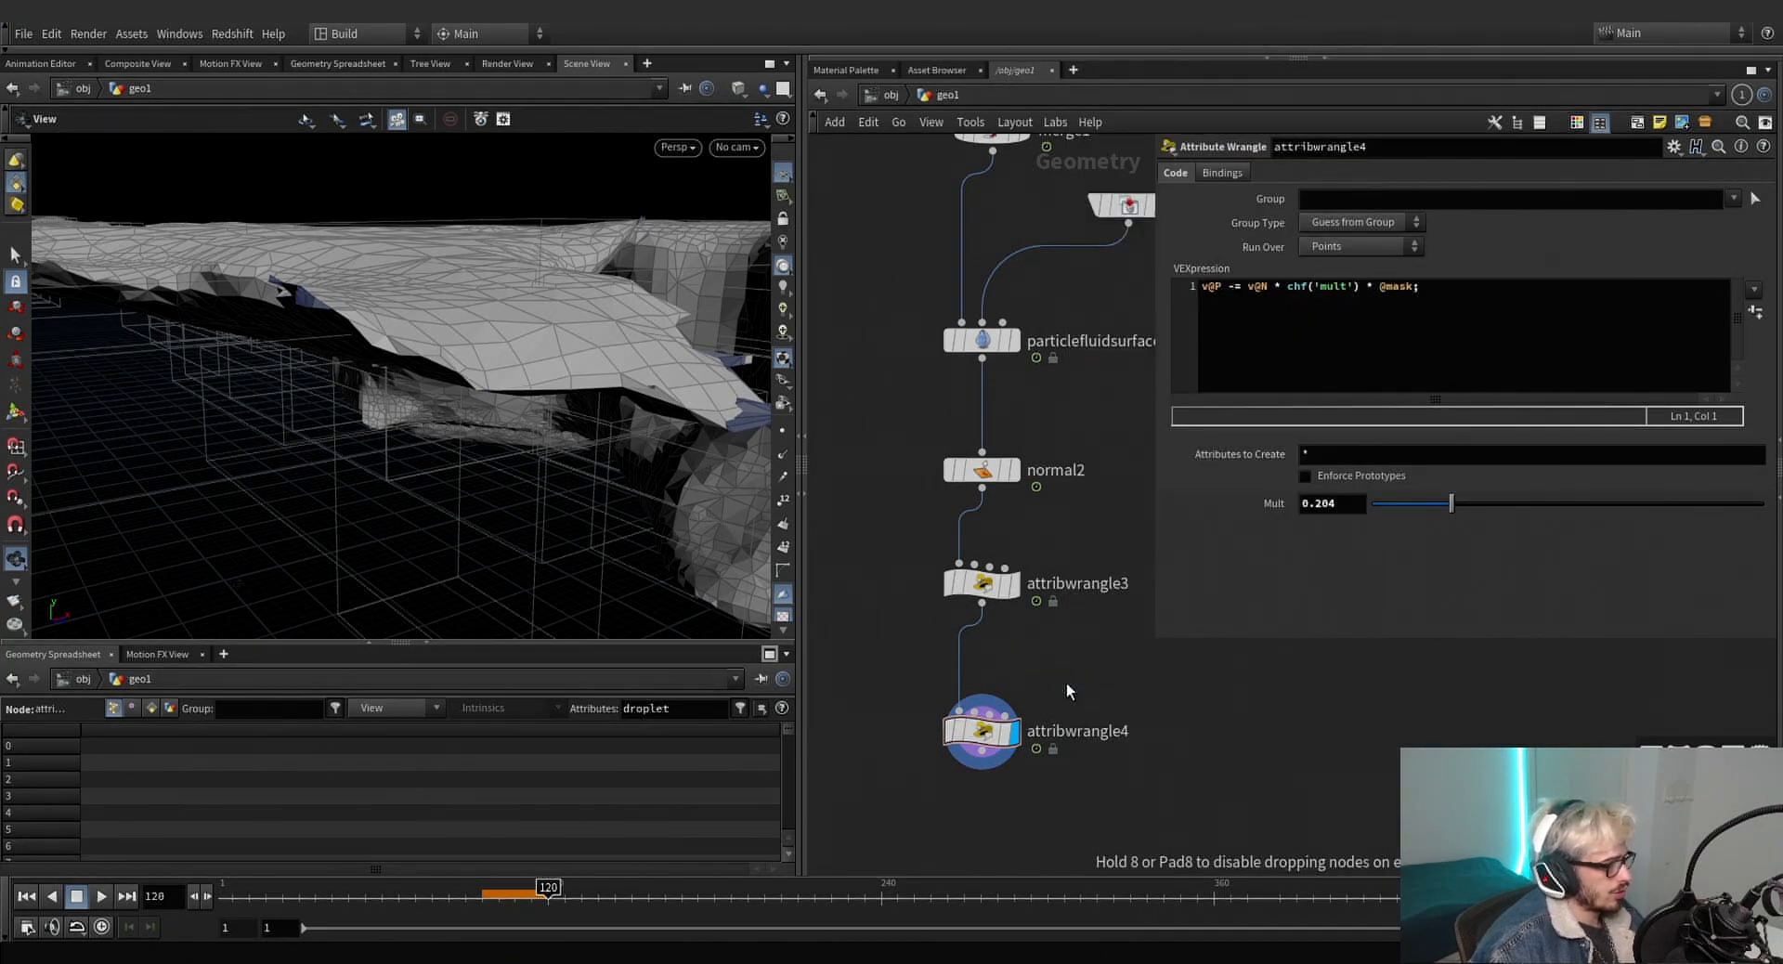
click(980, 665)
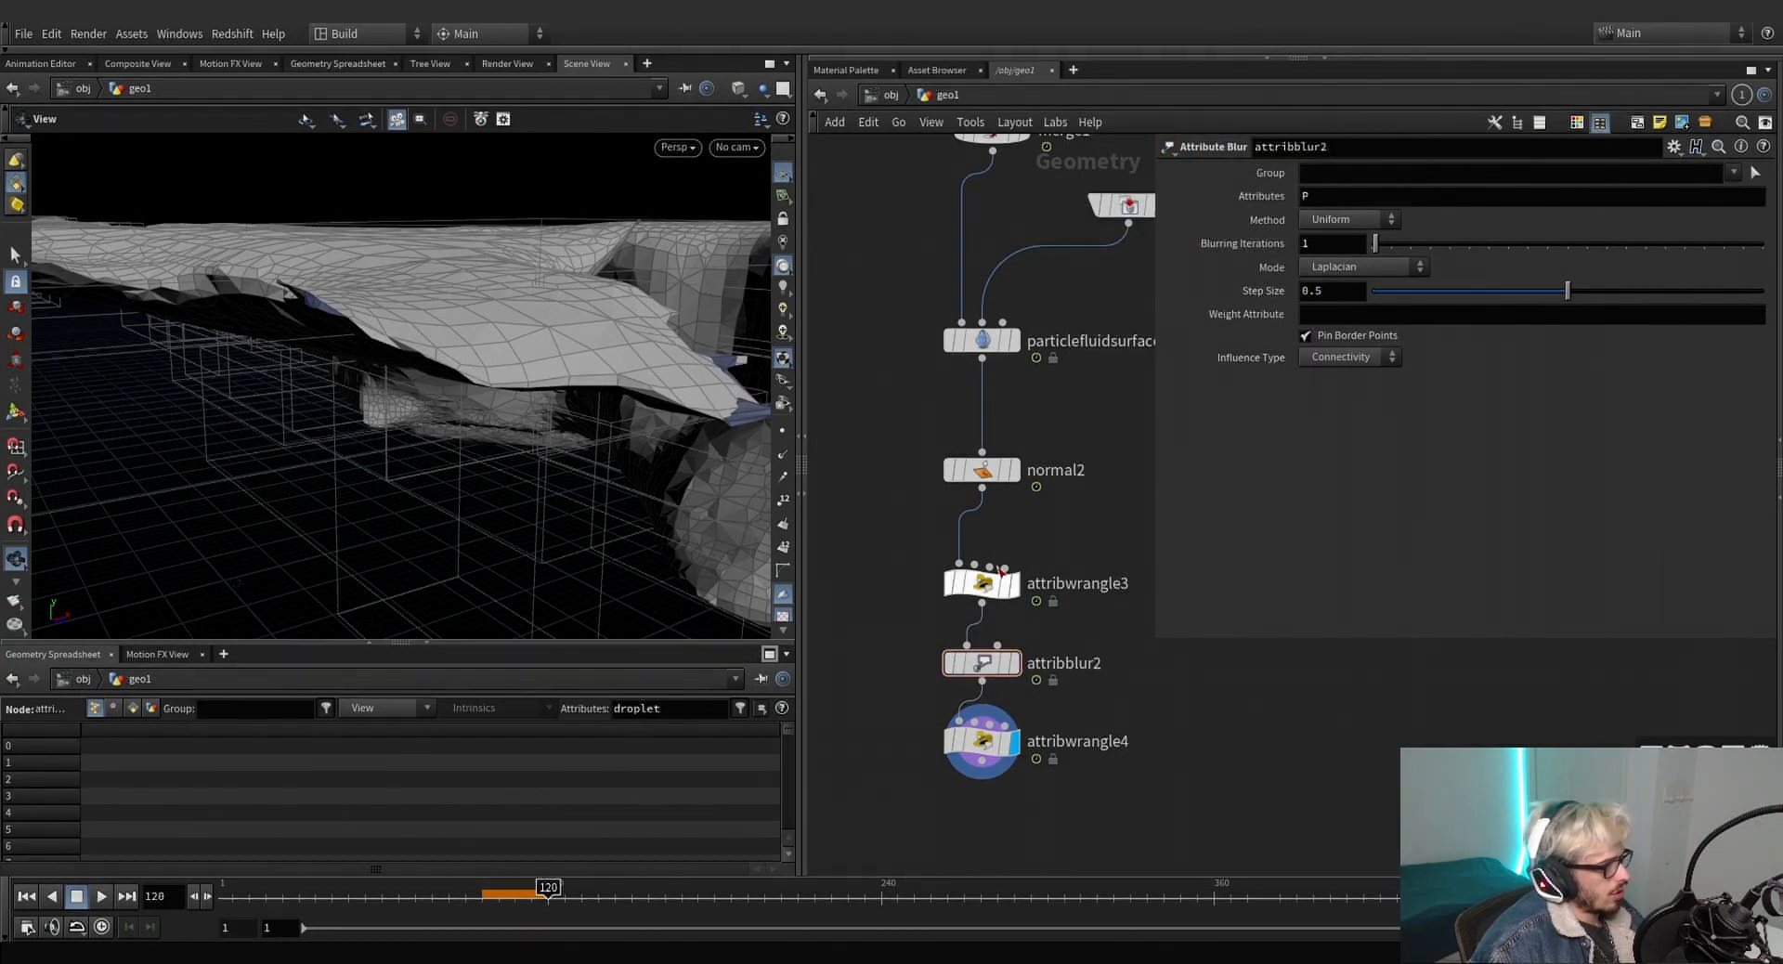
click(1344, 196)
text(N)
key(Return)
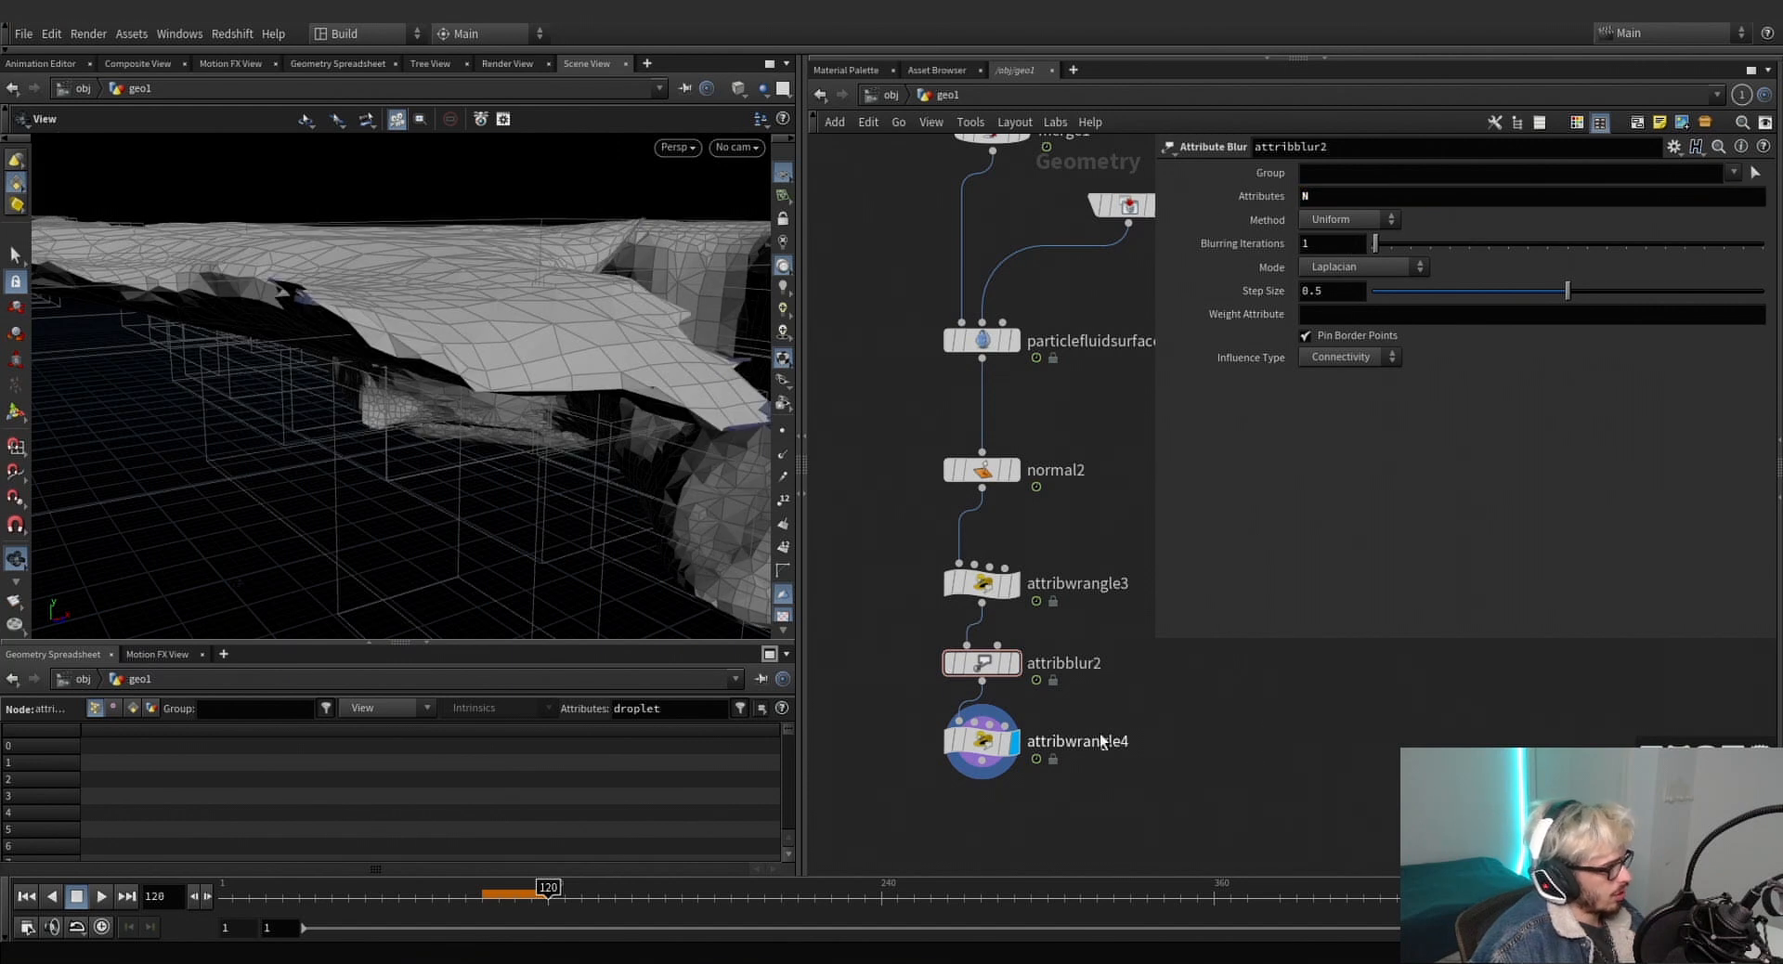
Compare the surface with attribblur2 bypassed and active, and set its Blurring Iterations to 41.
click(942, 623)
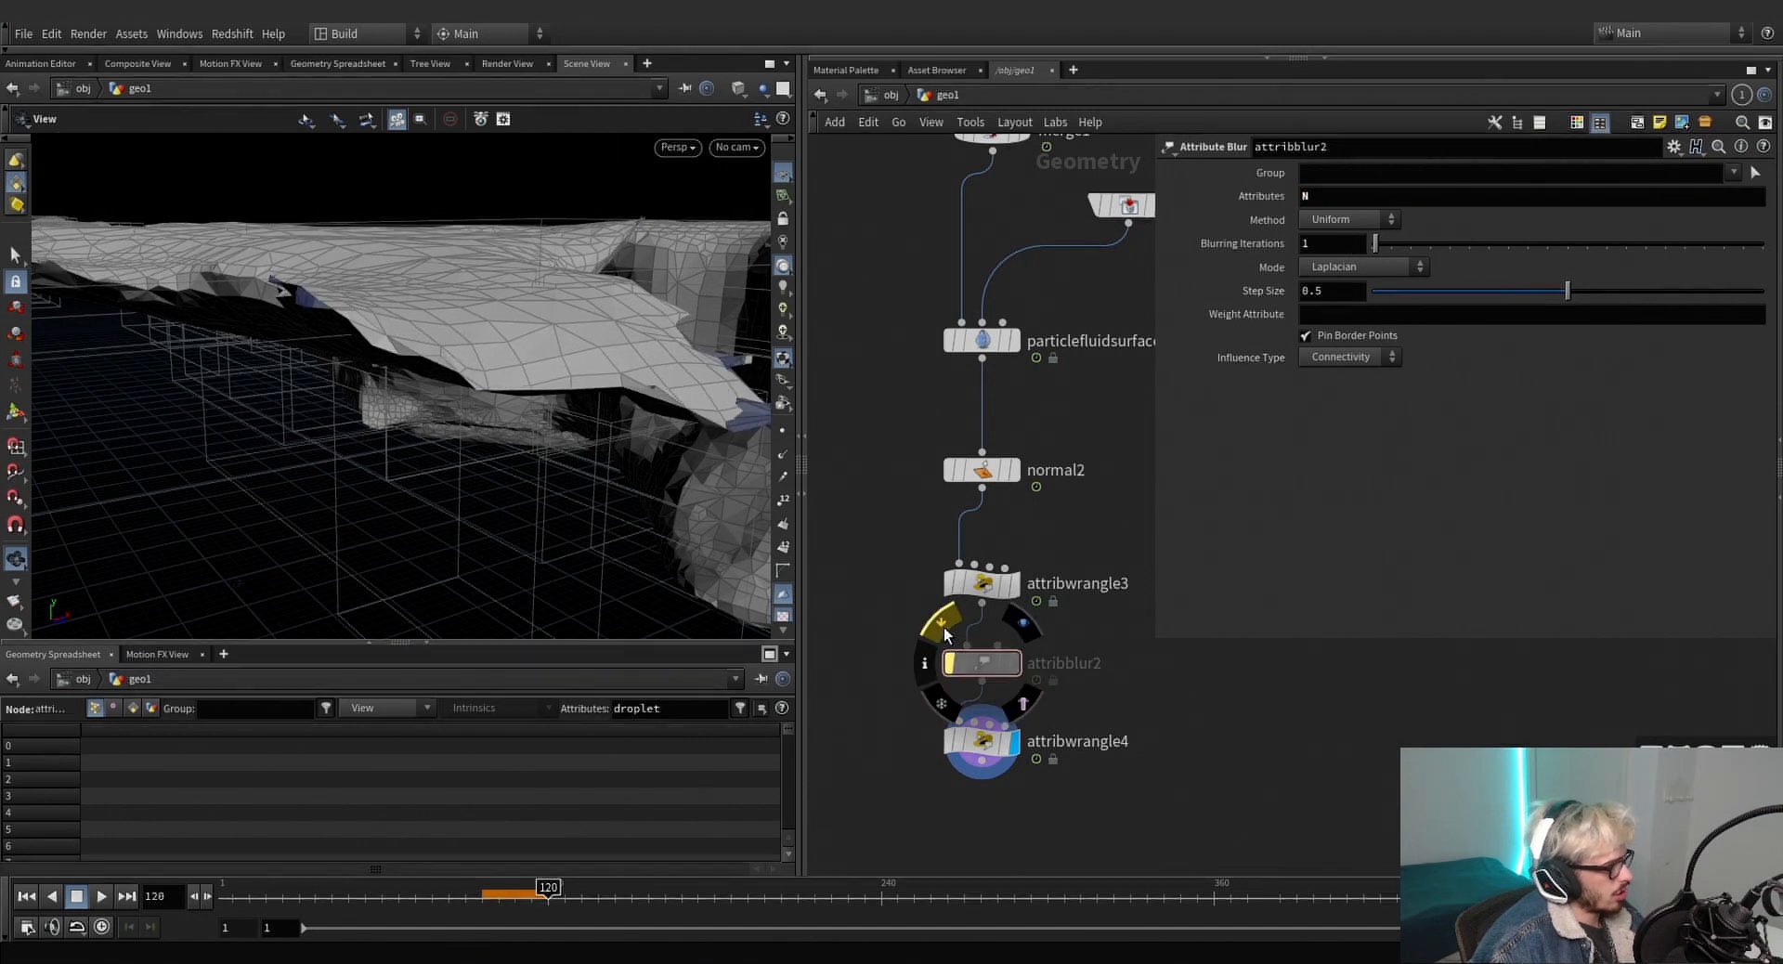
click(944, 629)
click(944, 629)
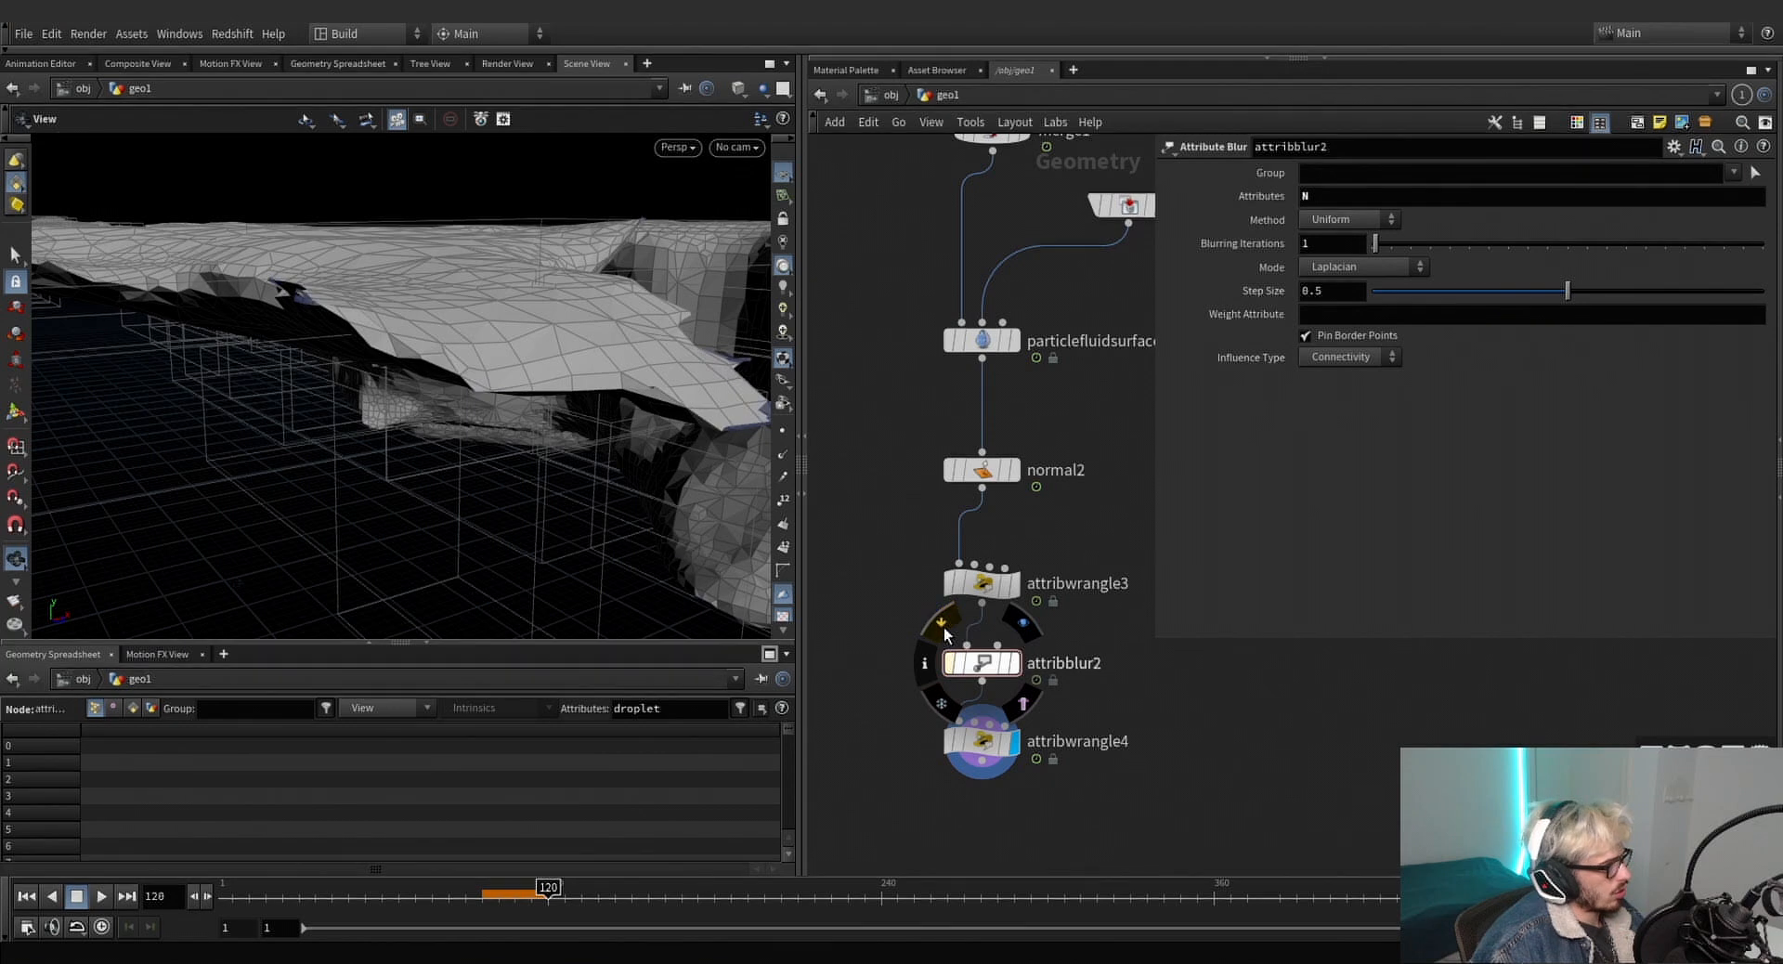
click(944, 629)
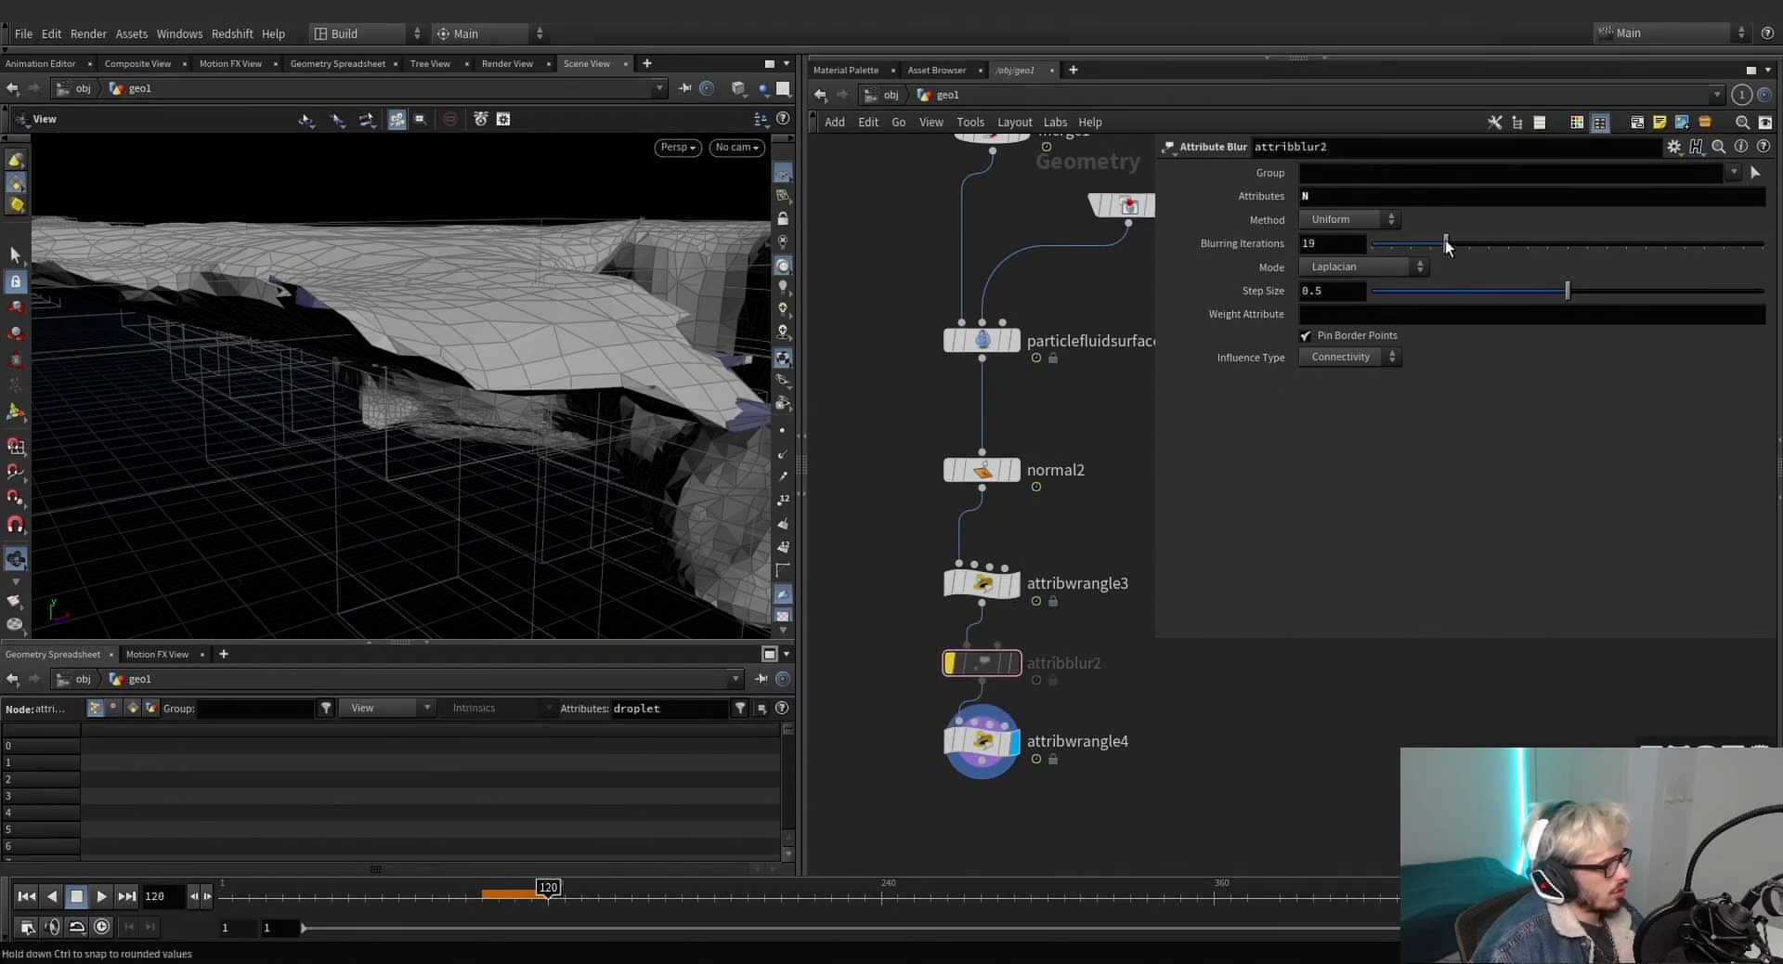
click(949, 663)
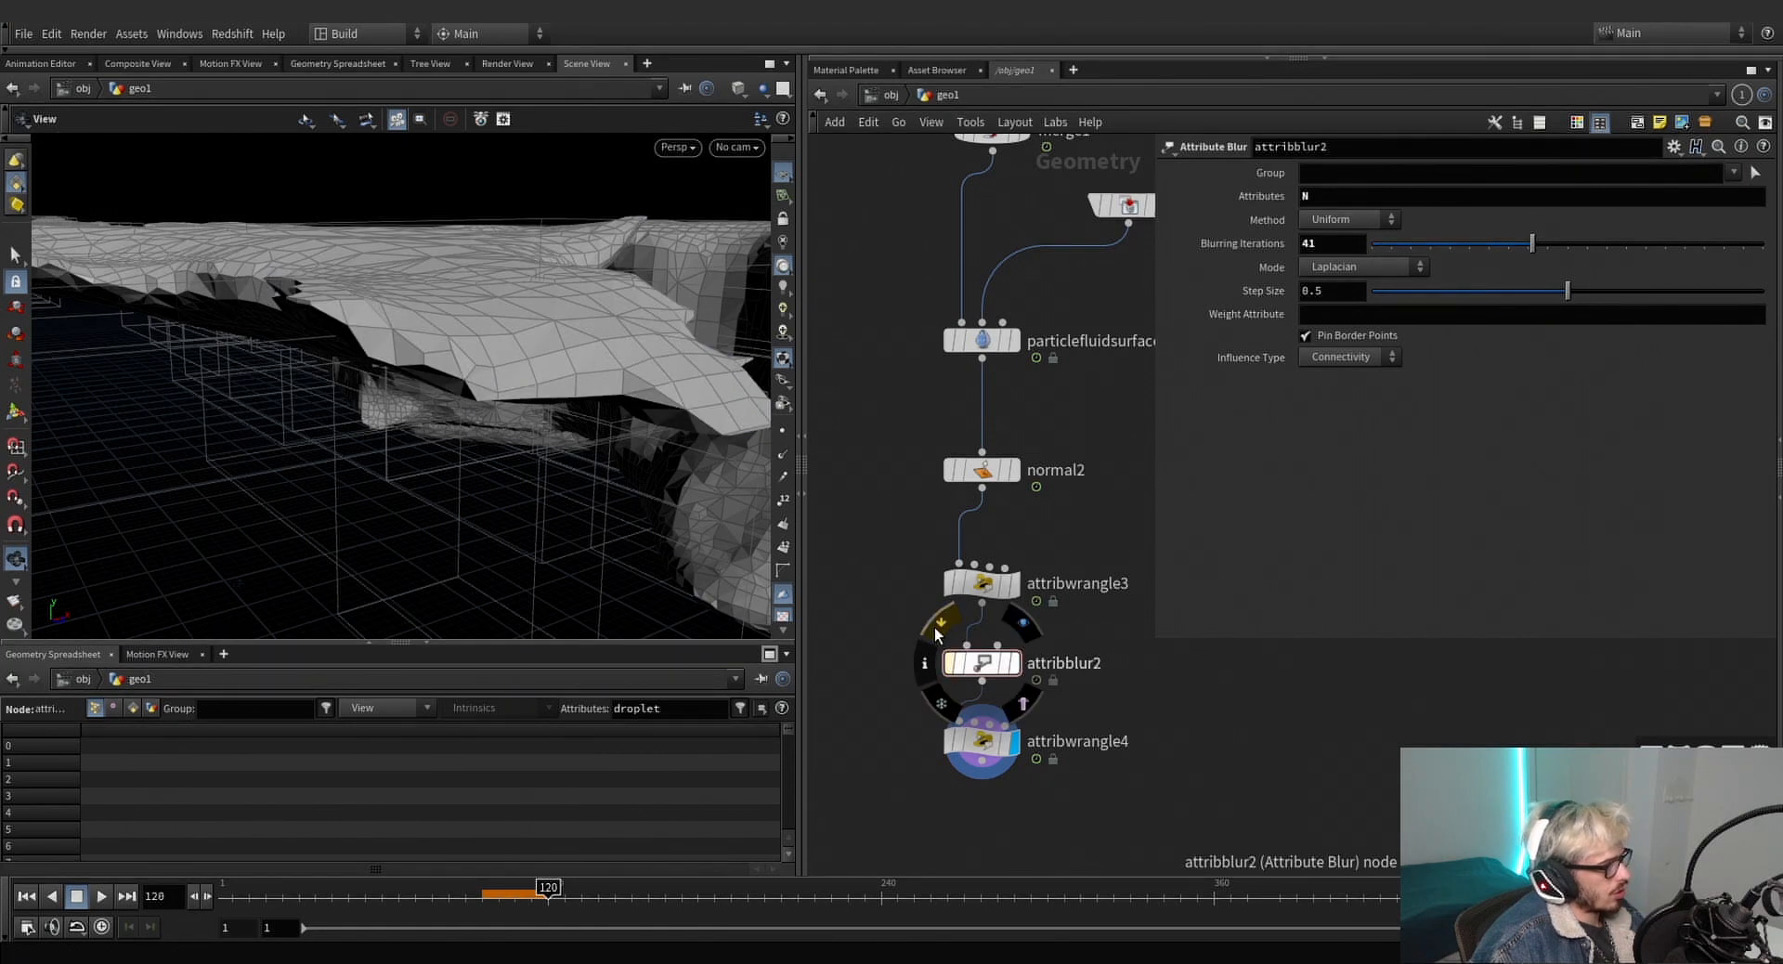
Set attribwrangle4's Mult to 0.904 and inspect the mesh's thin edges from above.
click(981, 740)
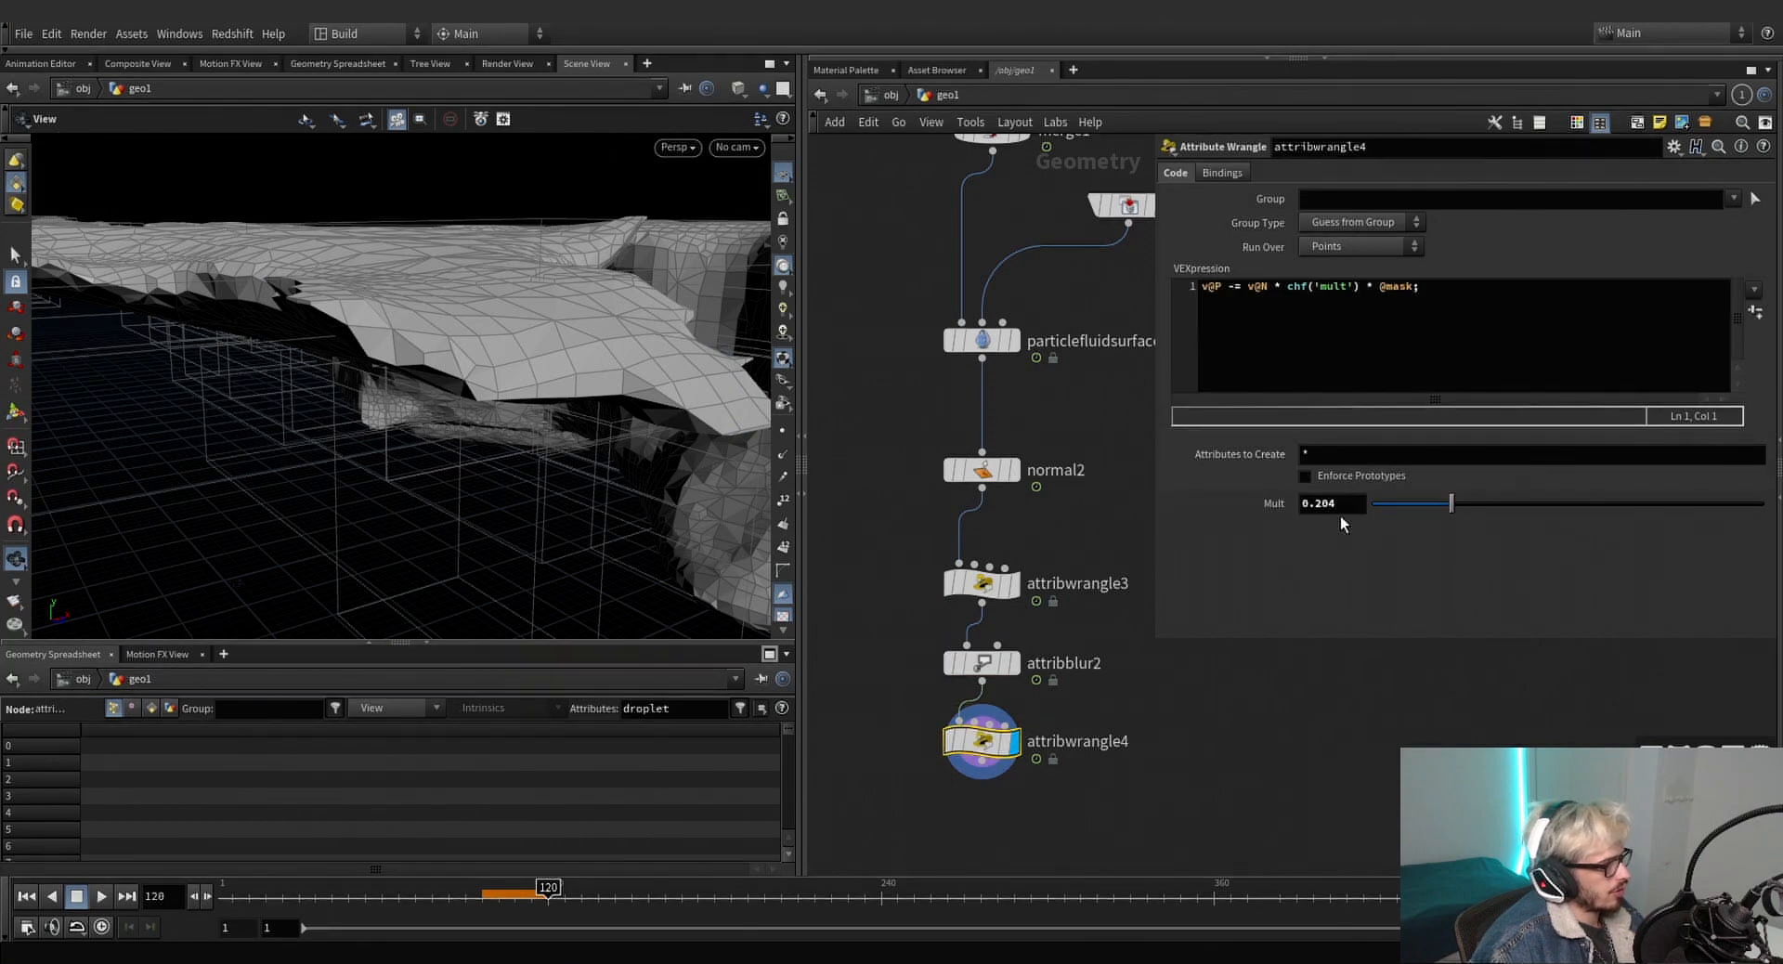
middle_drag(1339, 523, 1413, 510)
drag(562, 368, 497, 437)
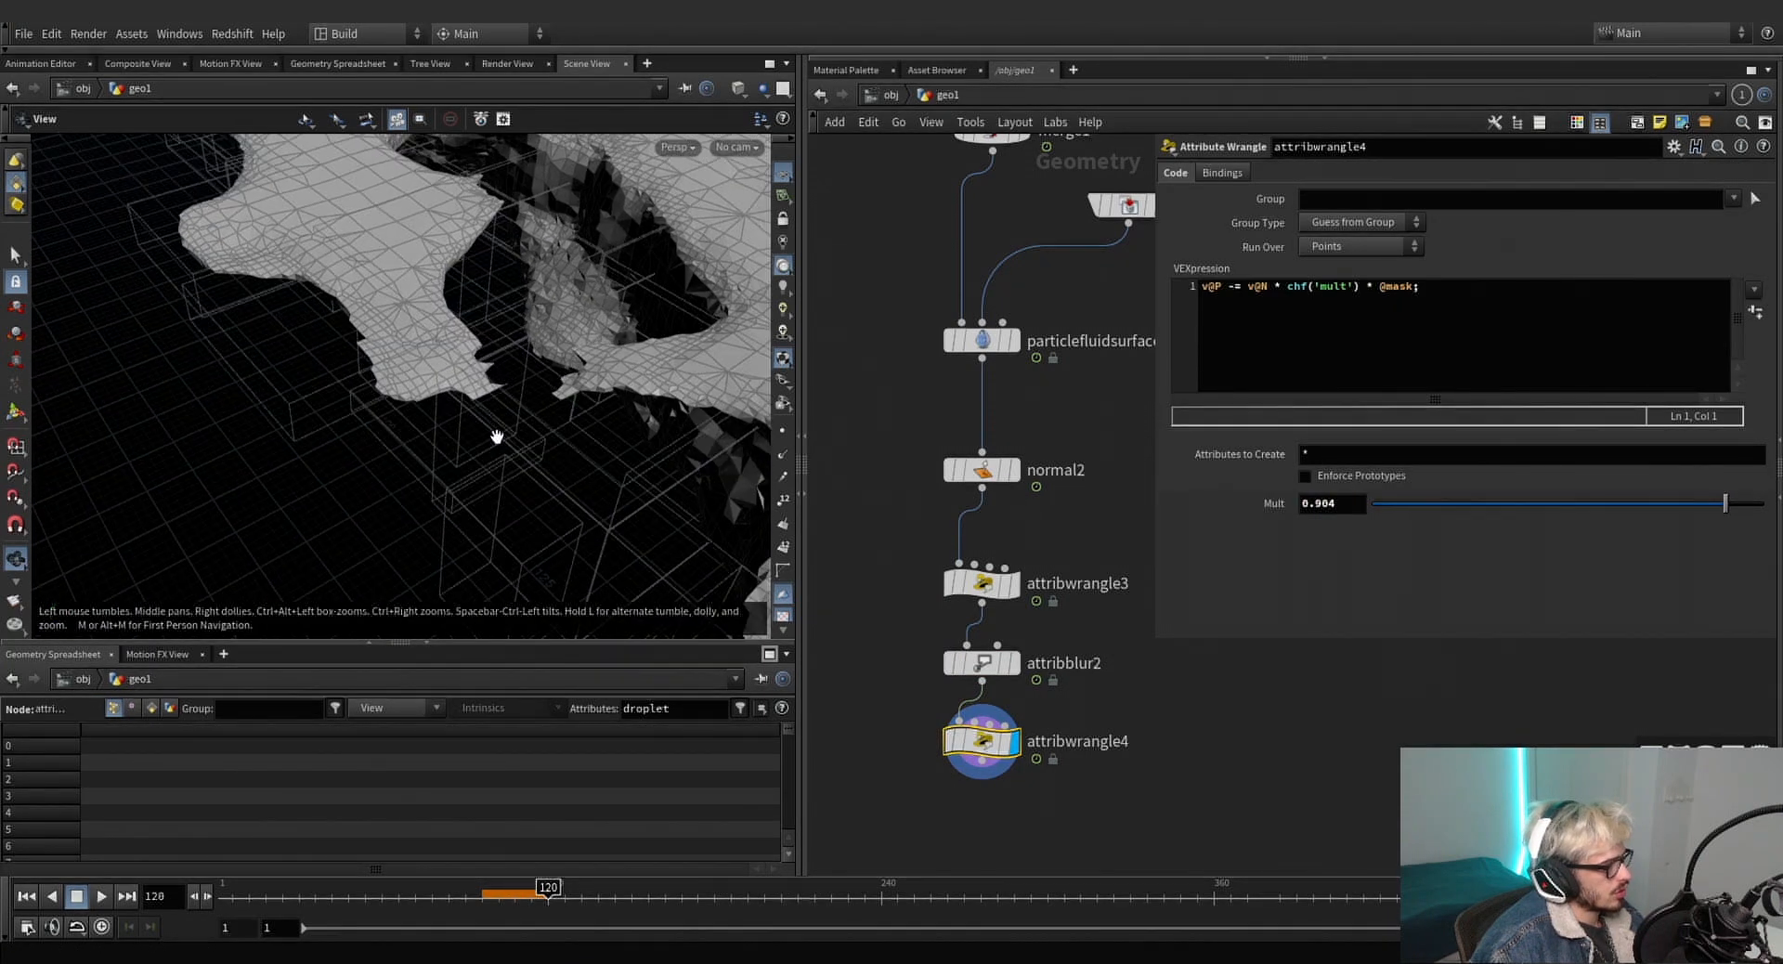
Add a displayed Normal node after attribwrangle4 and set it to add normals to Points.
middle_drag(1003, 779, 989, 583)
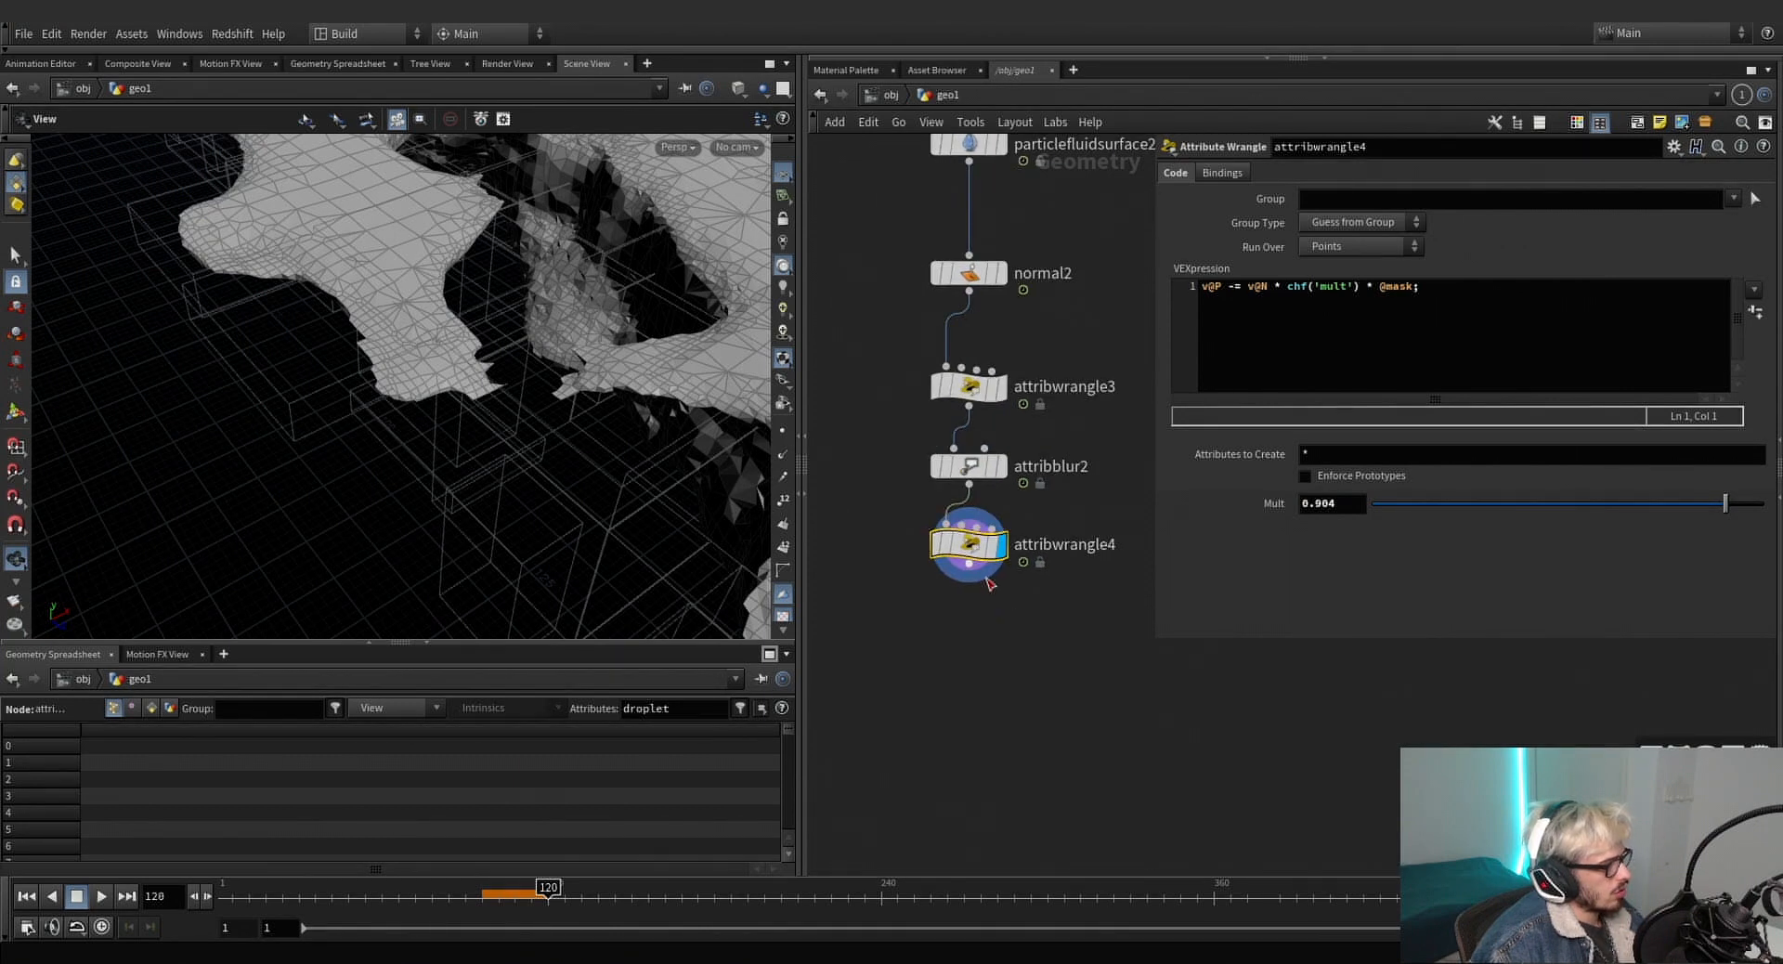
key(Tab)
text(normal)
key(Return)
click(971, 676)
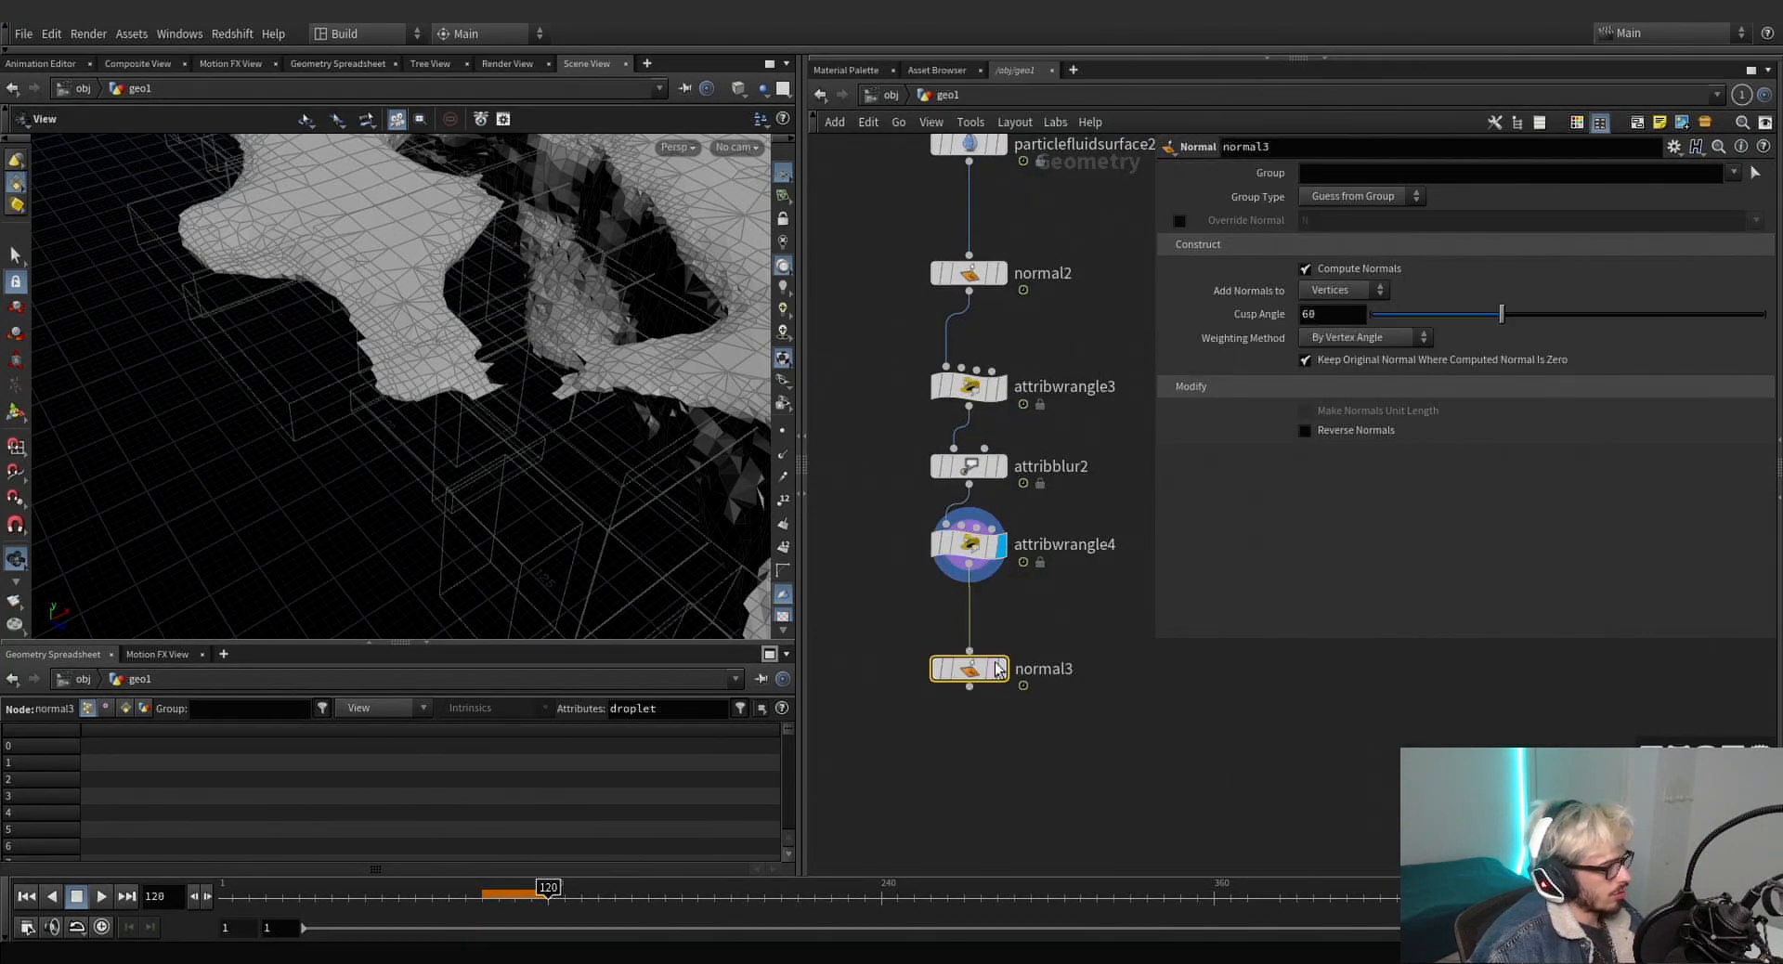
click(998, 668)
click(1322, 309)
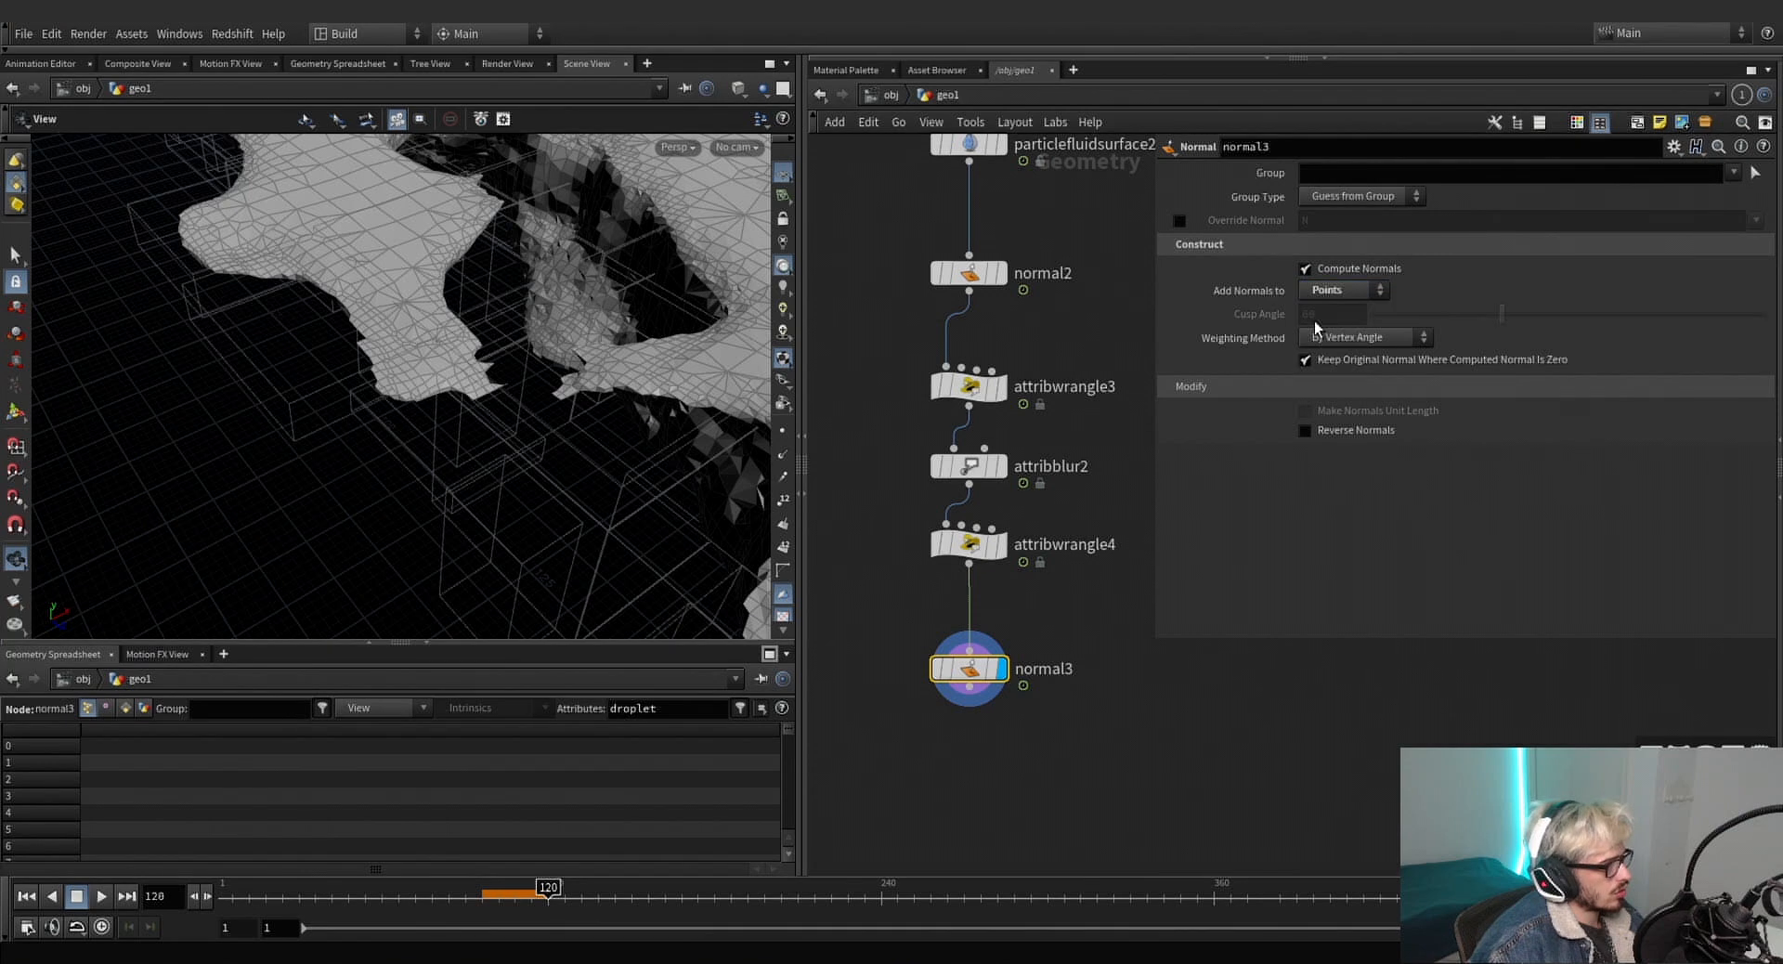
drag(969, 668, 969, 657)
Switch the viewport to Smooth Shaded and compare the shading of attribwrangle3, attribwrangle4 and normal3, ending with normal3 displayed.
click(738, 89)
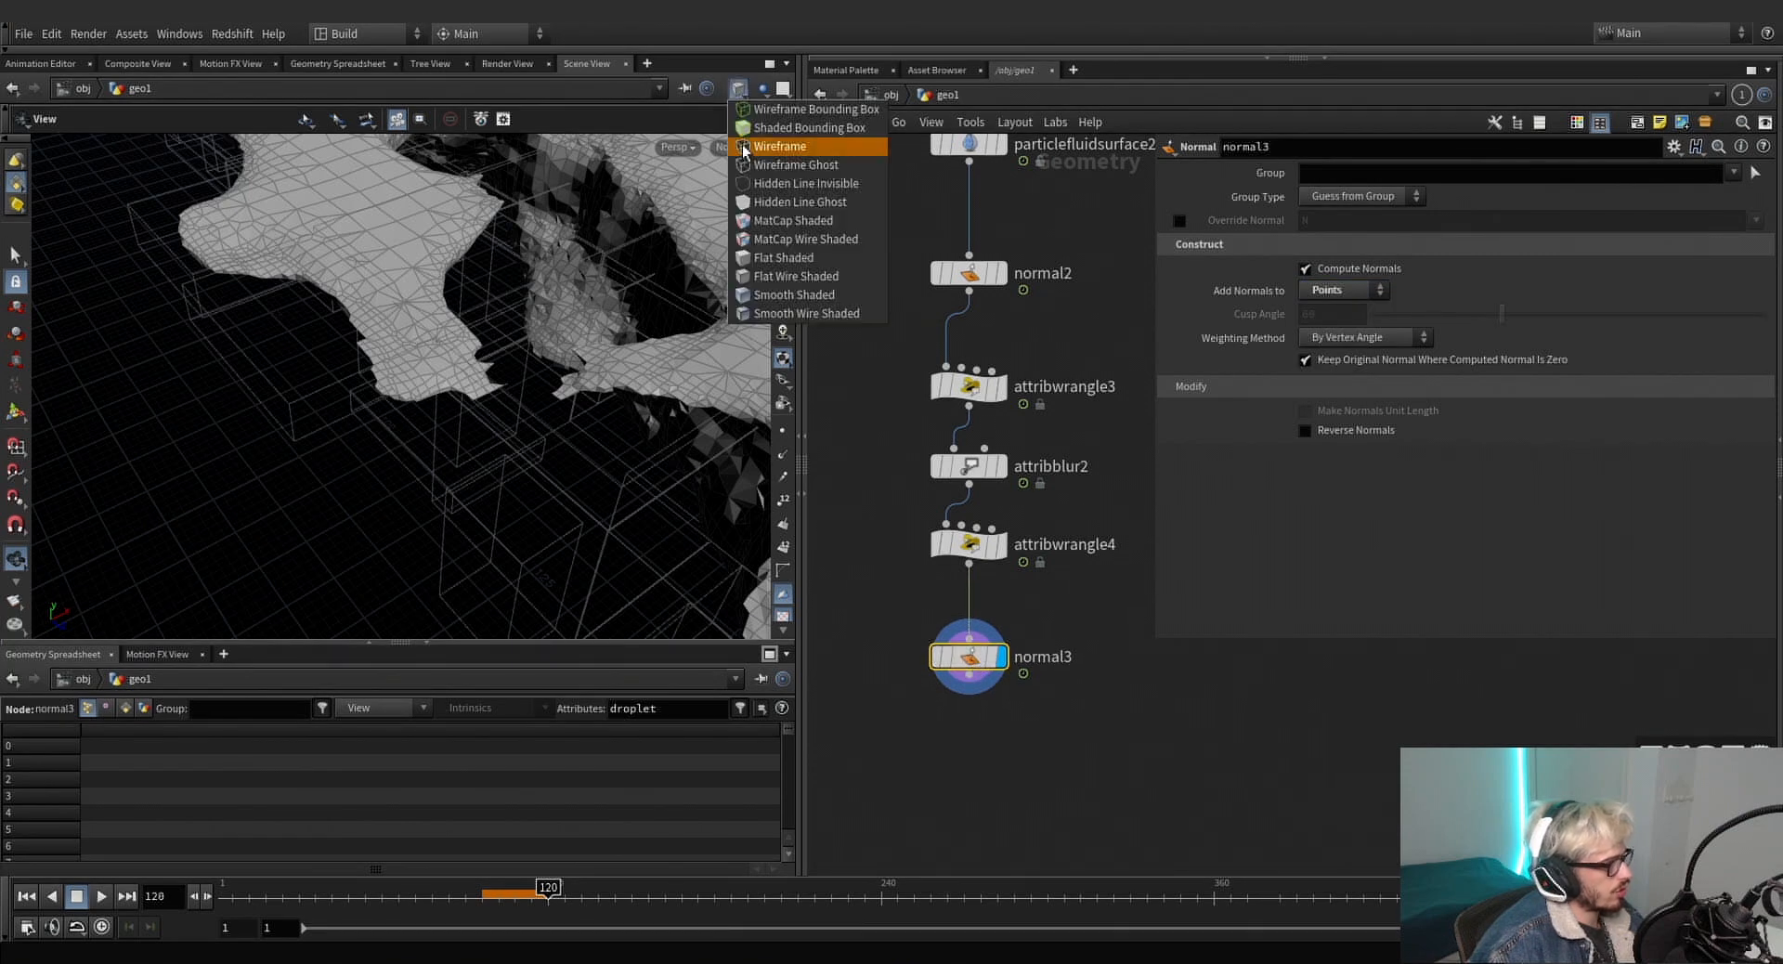
click(757, 295)
scroll(477, 367, up, 3)
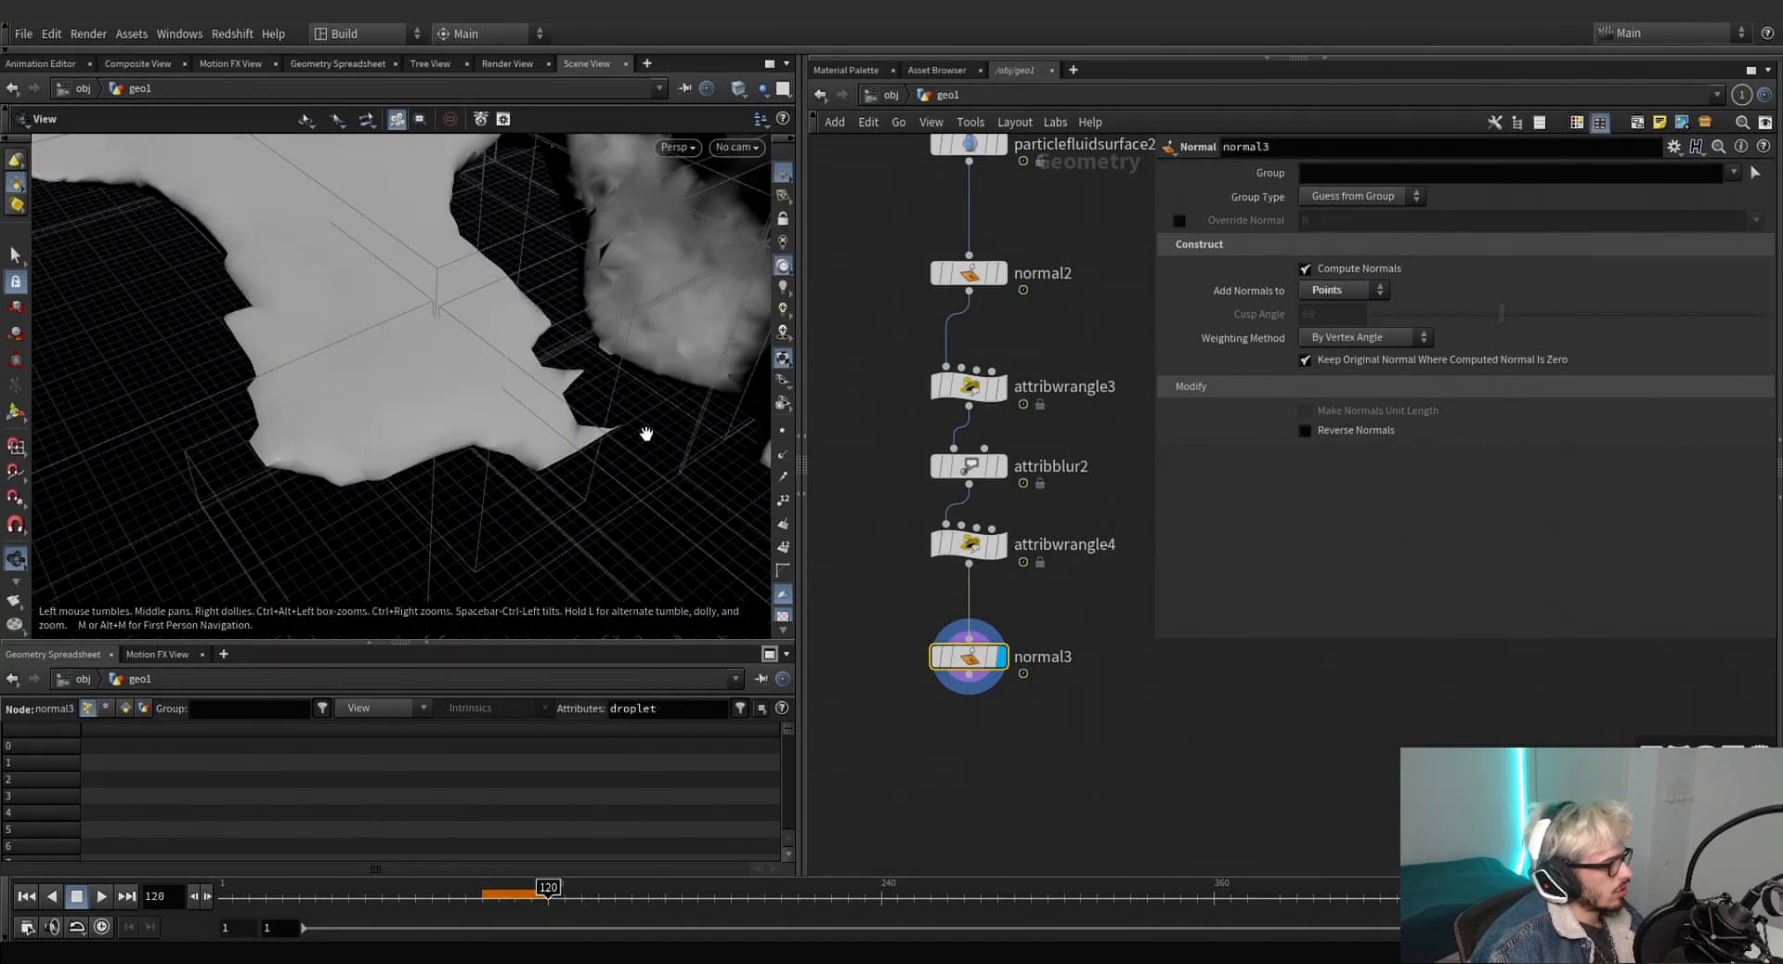
click(1002, 553)
click(1001, 657)
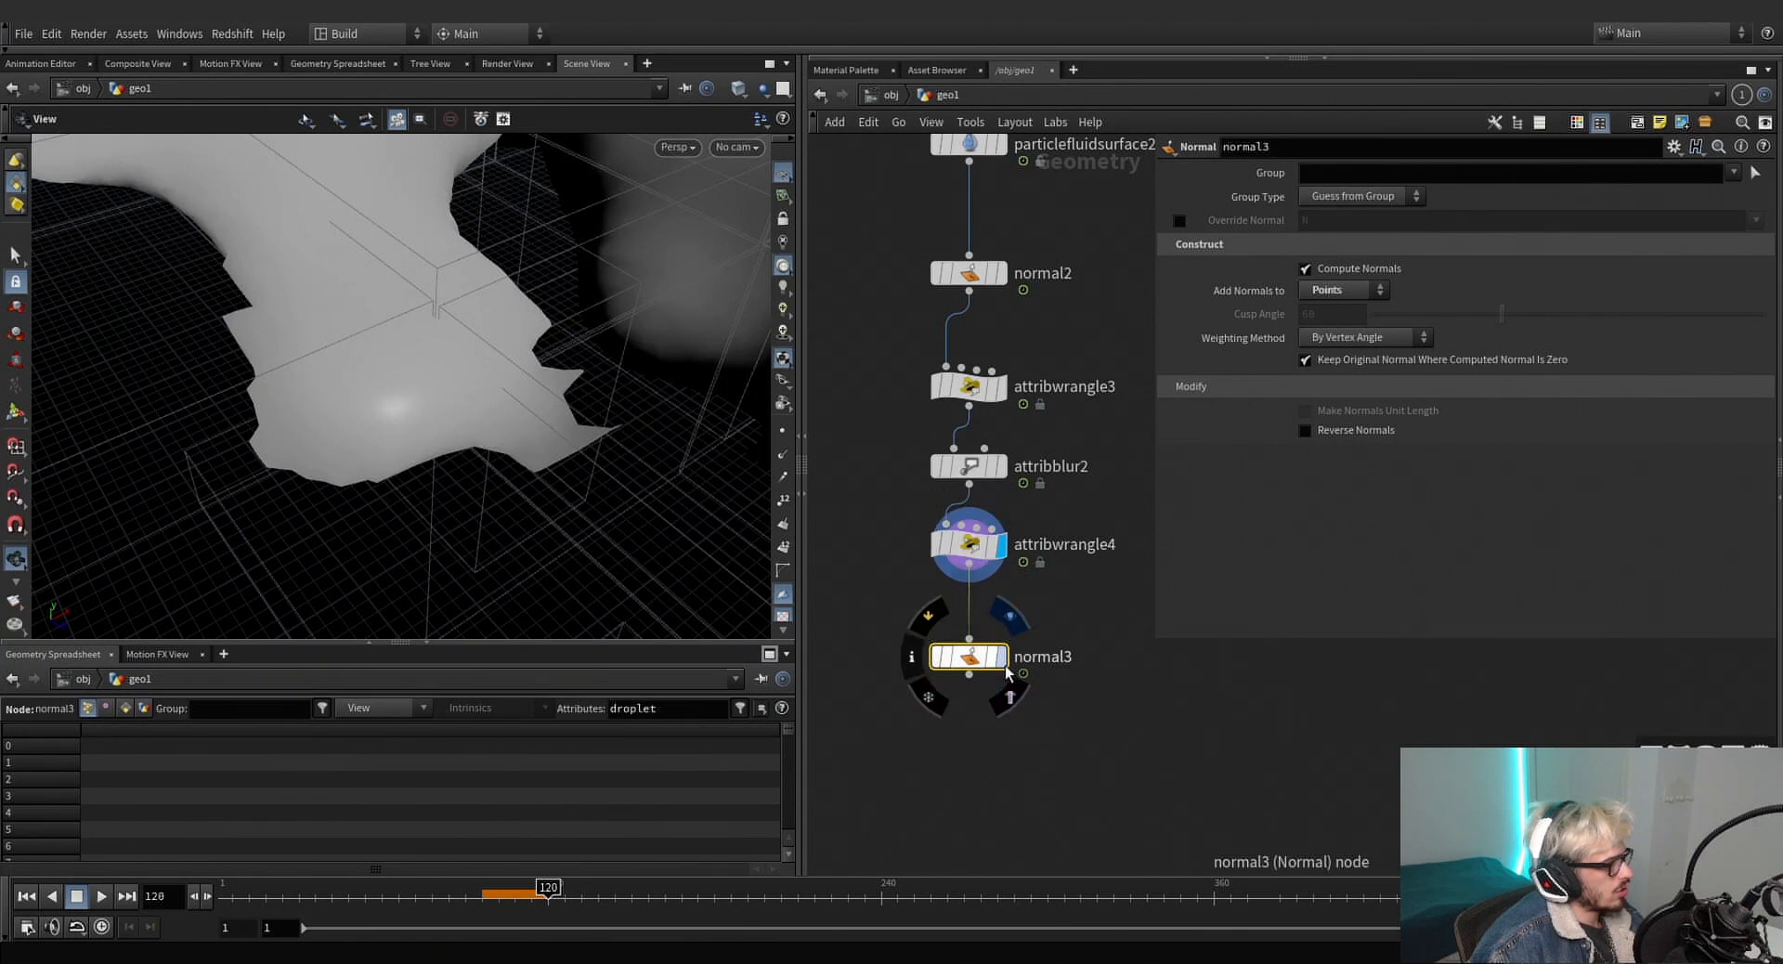
click(1007, 396)
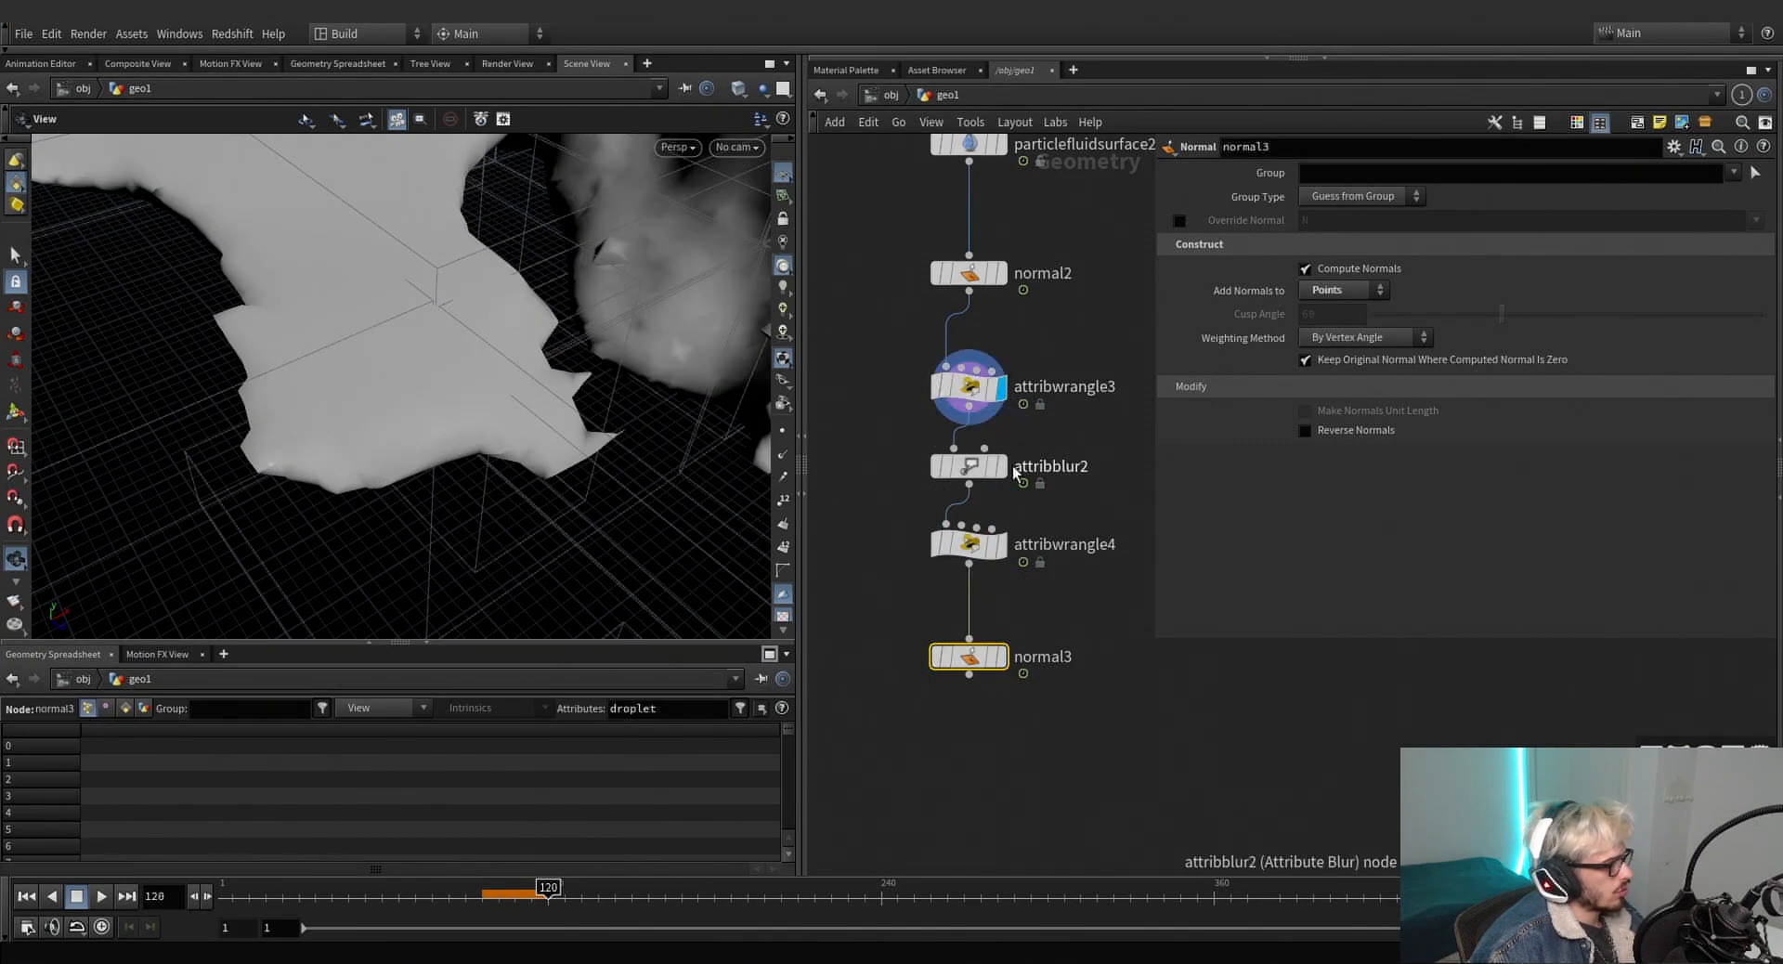
click(1004, 551)
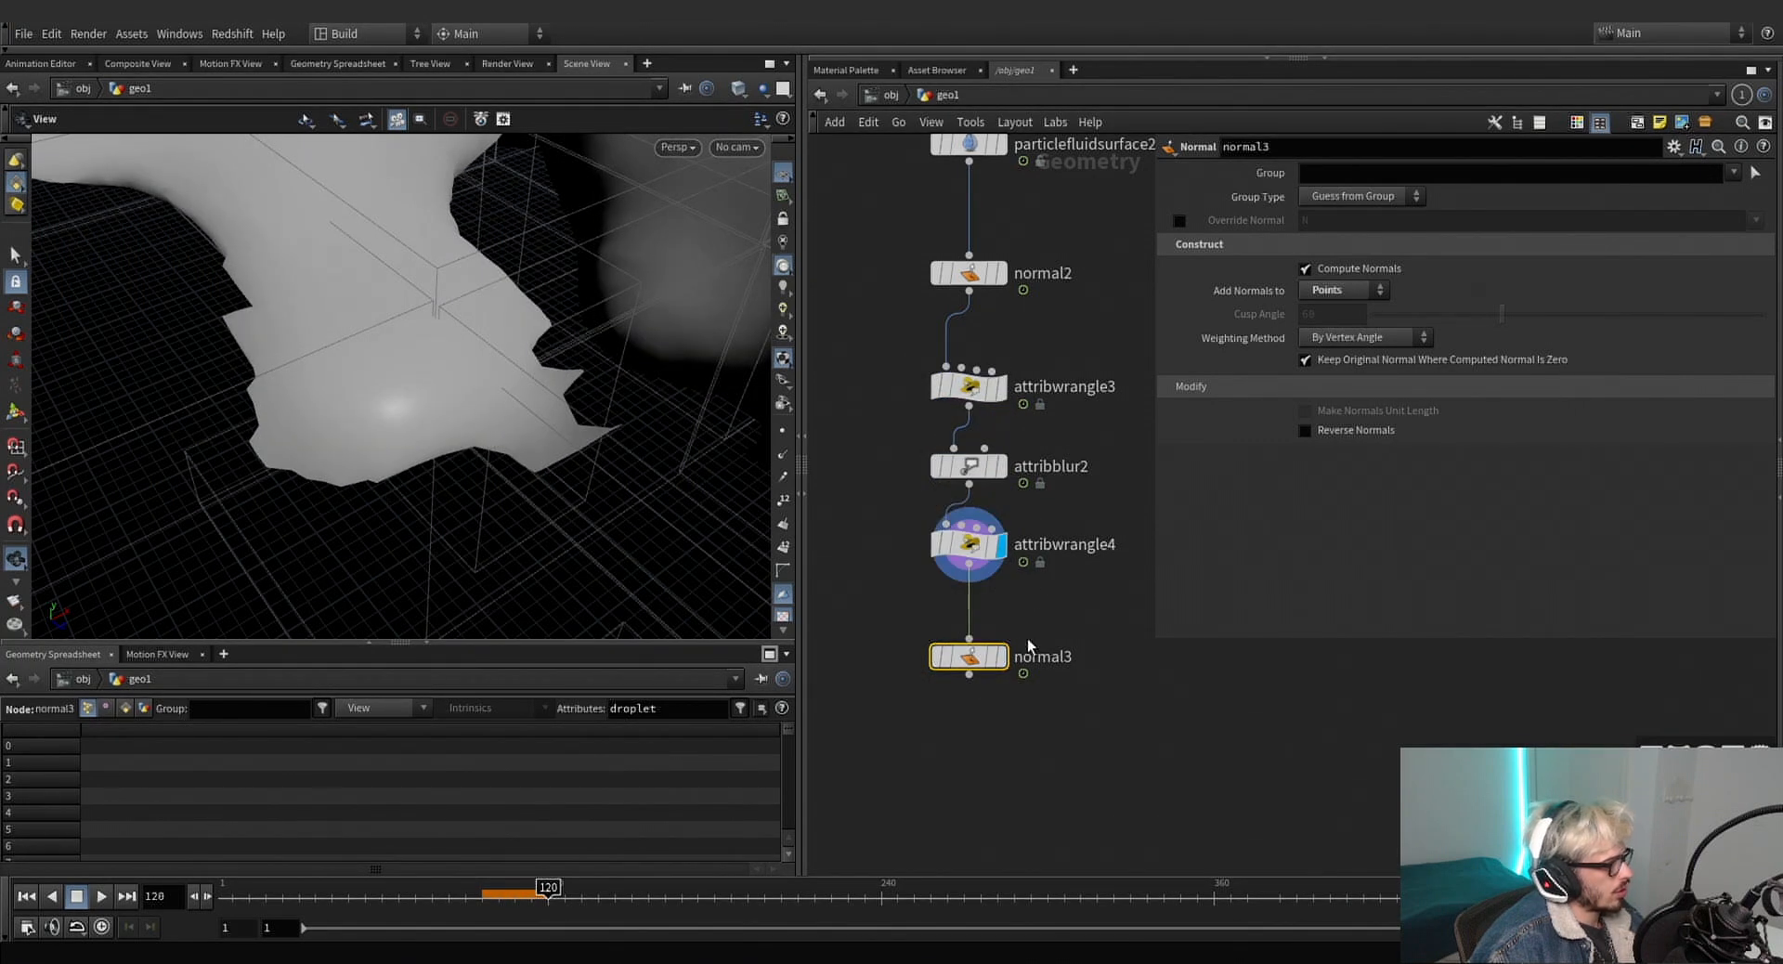
click(1001, 656)
drag(549, 304, 617, 378)
Switch the viewport to Flat Wire Shaded and inspect the whole fluid mesh around the ship-shaped hole.
click(737, 88)
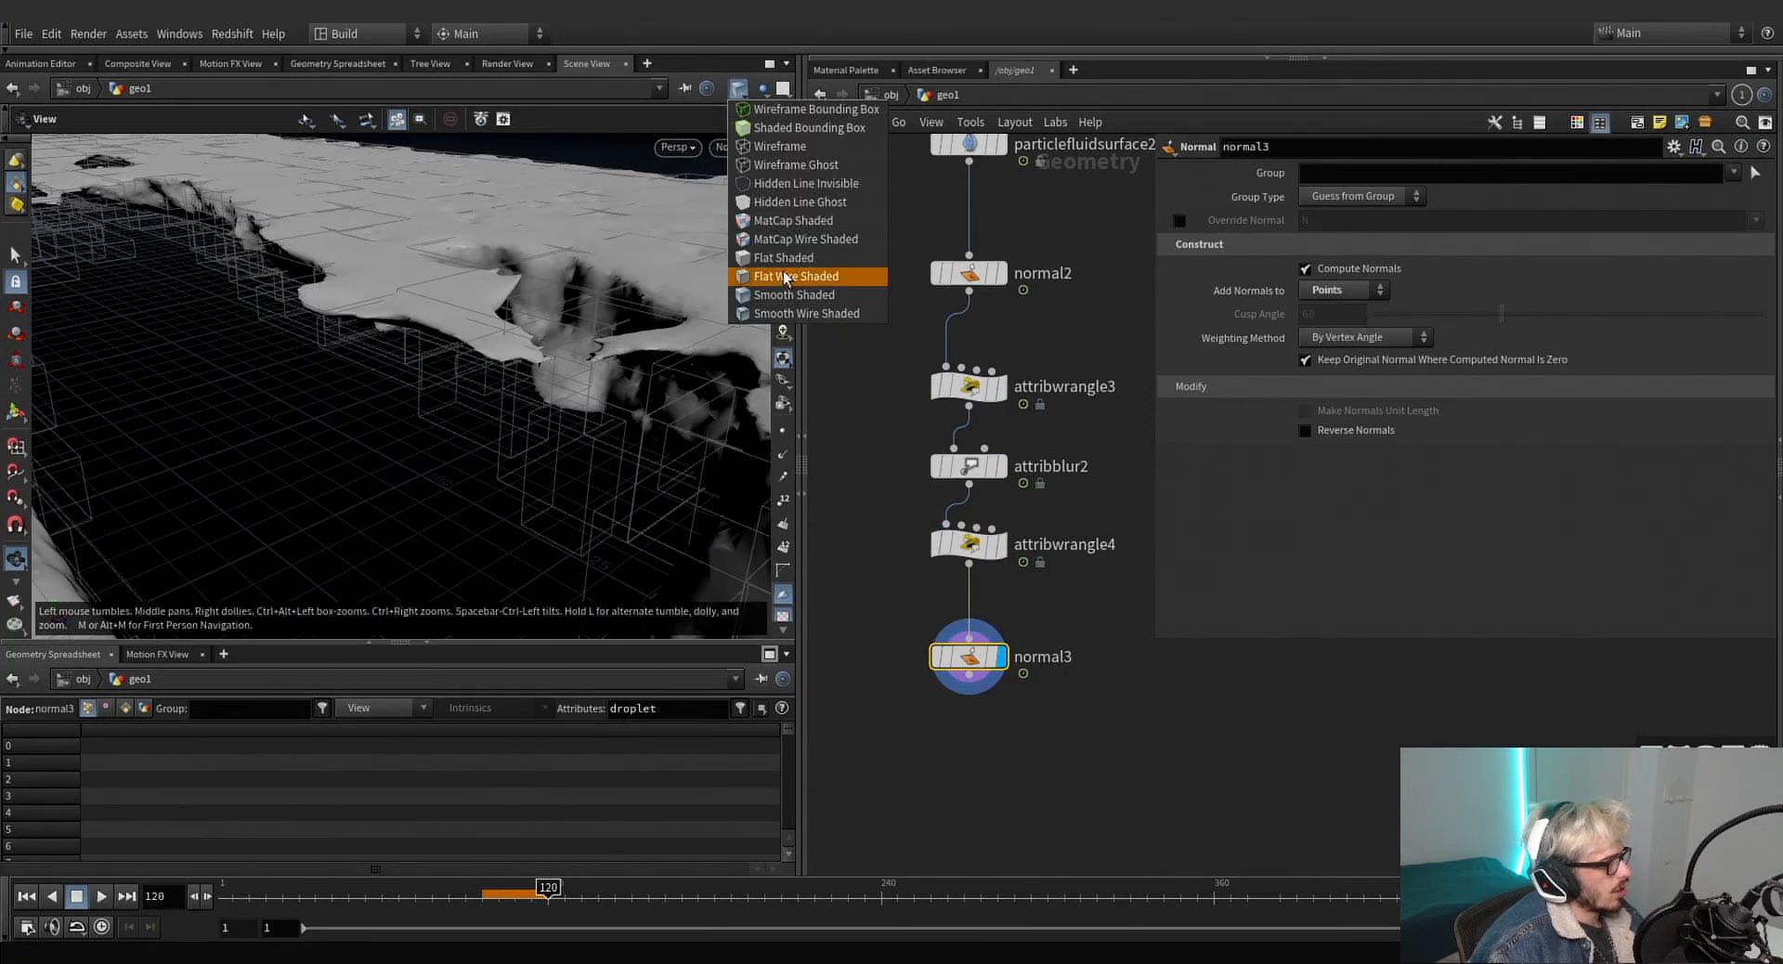
click(789, 286)
drag(517, 287, 566, 436)
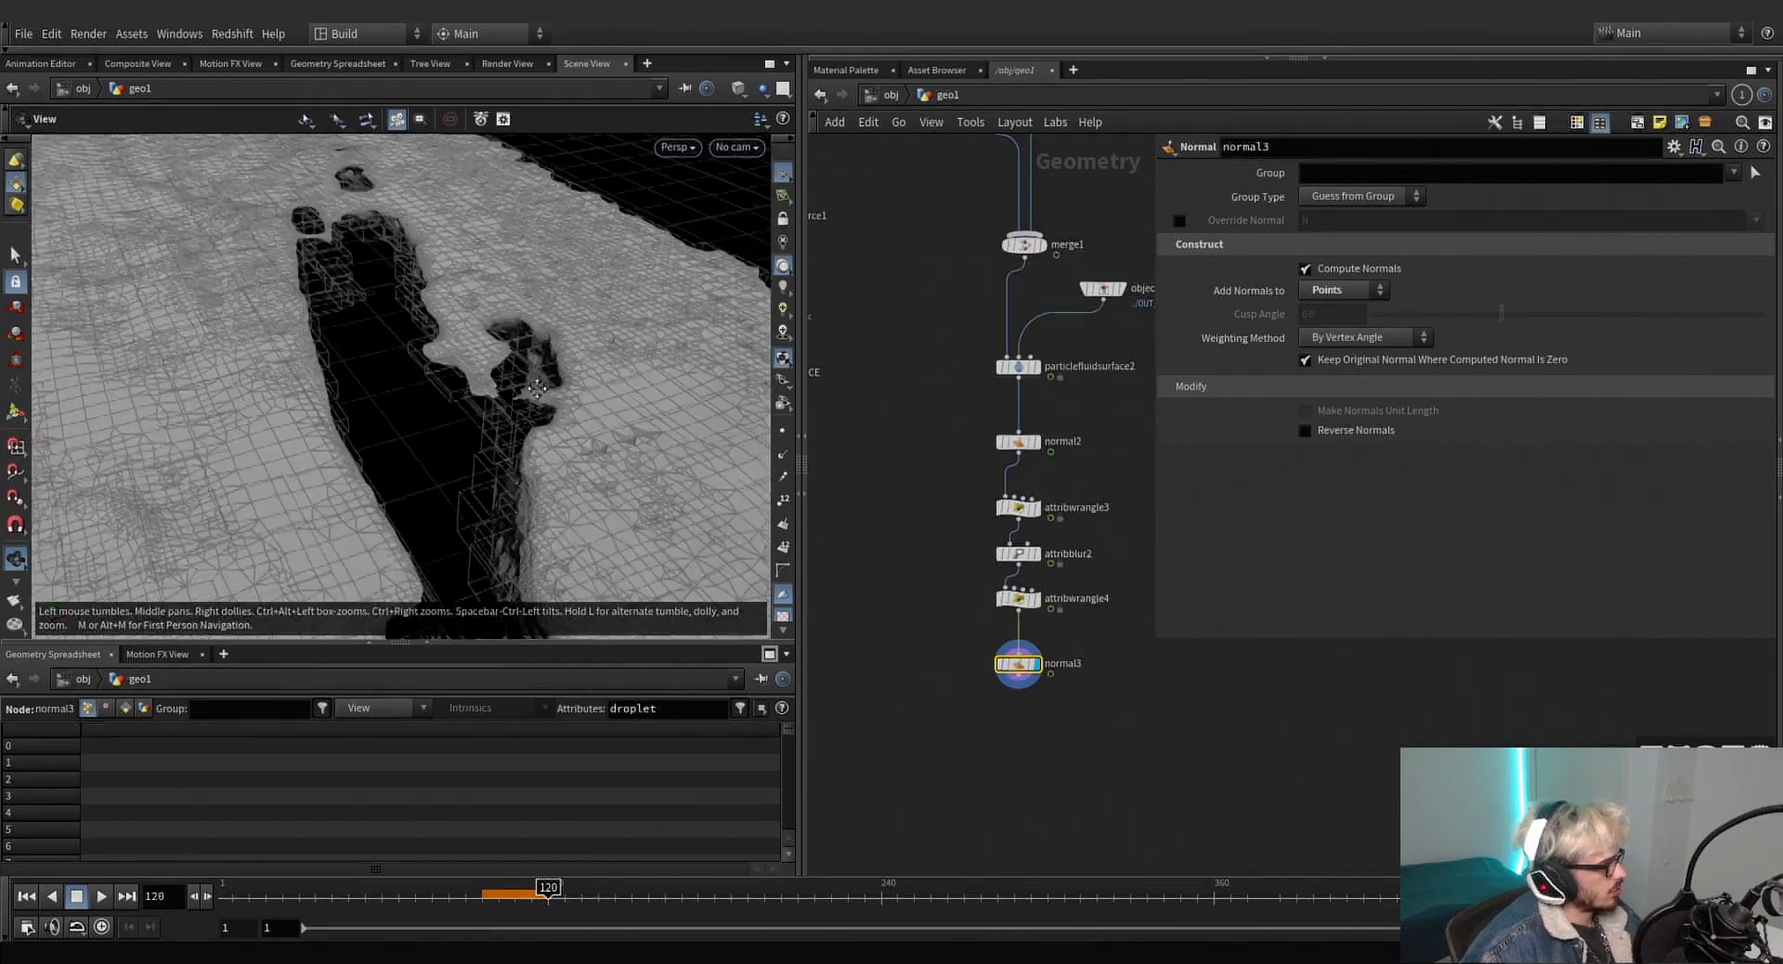
mouse_move(482, 358)
mouse_down()
mouse_move(497, 303)
mouse_move(510, 361)
mouse_up()
scroll(511, 361, down, 3)
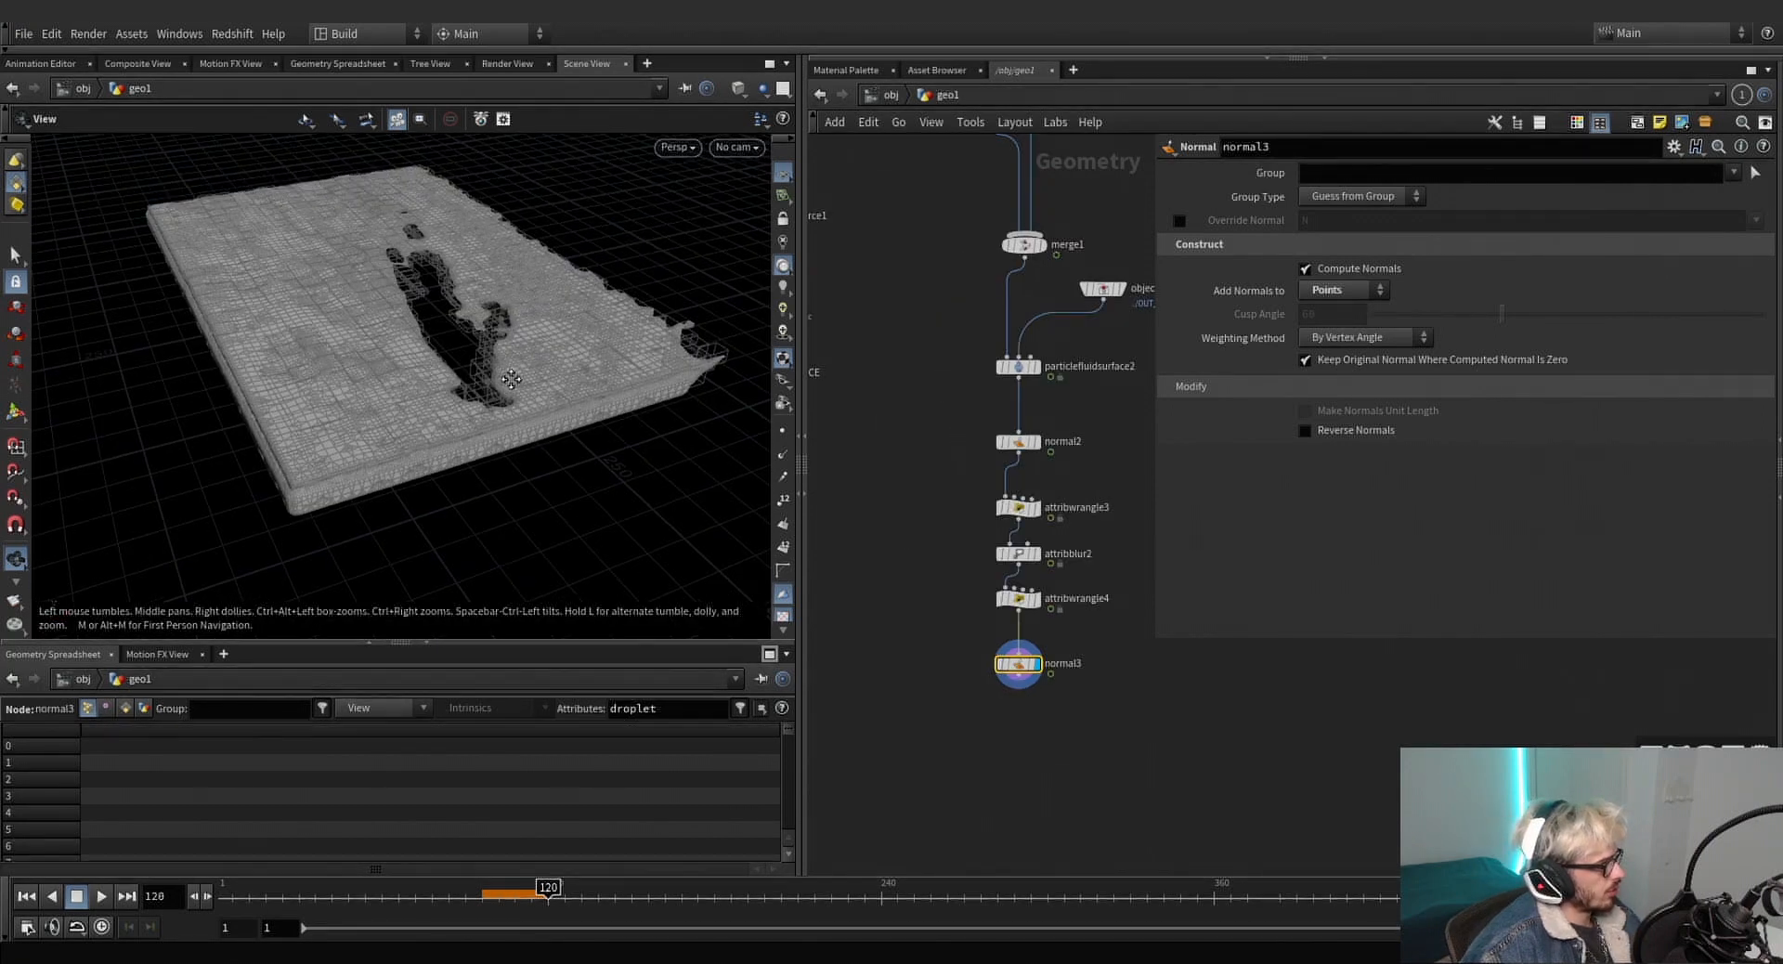
Add a displayed Boolean node after normal3.
scroll(960, 400, down, 4)
middle_drag(960, 400, 977, 550)
scroll(1056, 711, up, 3)
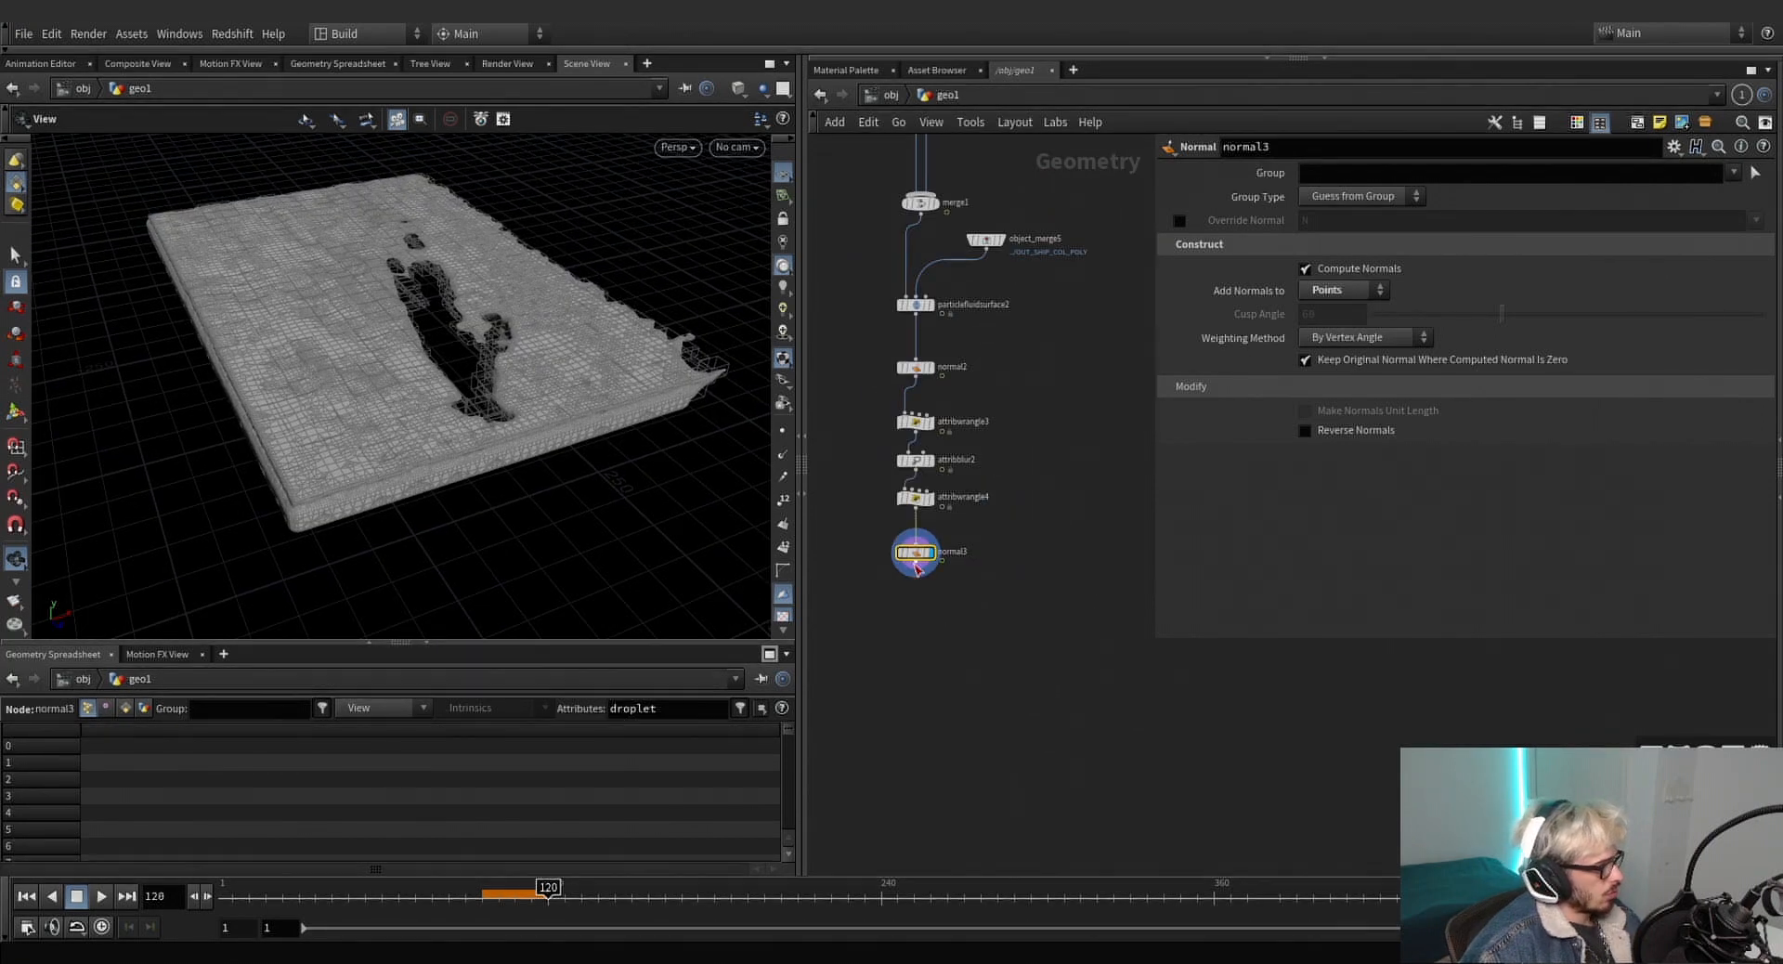
key(Tab)
text(bool)
key(Return)
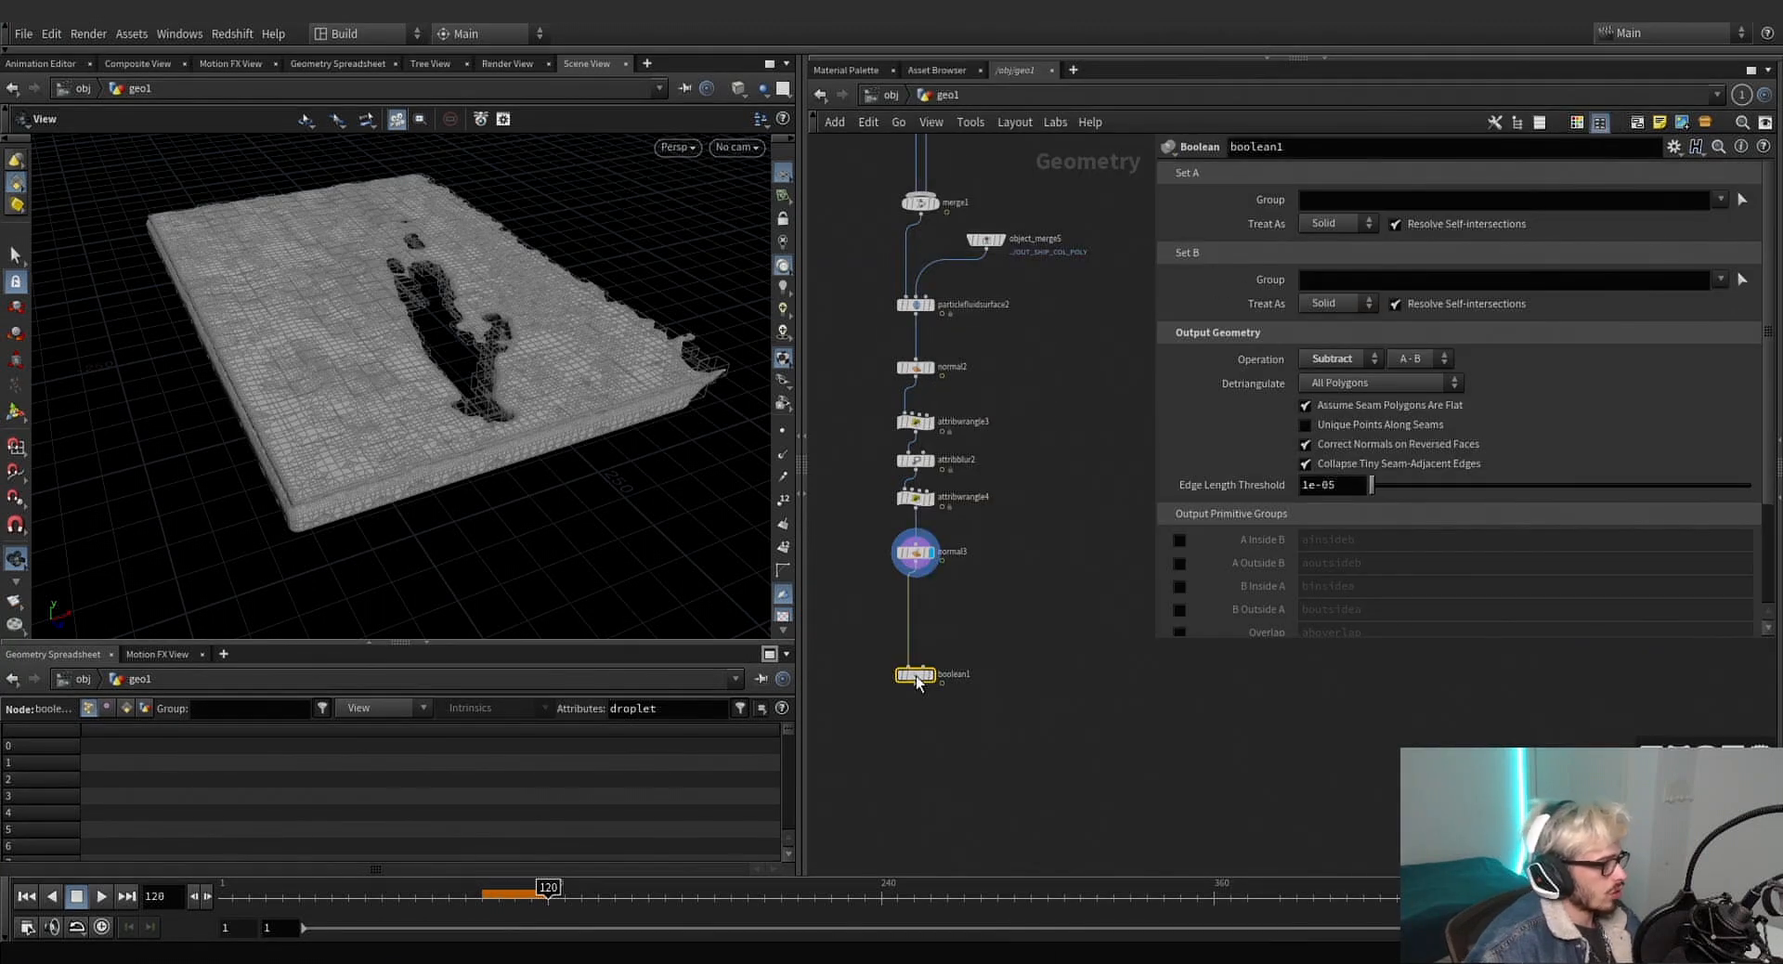
click(920, 622)
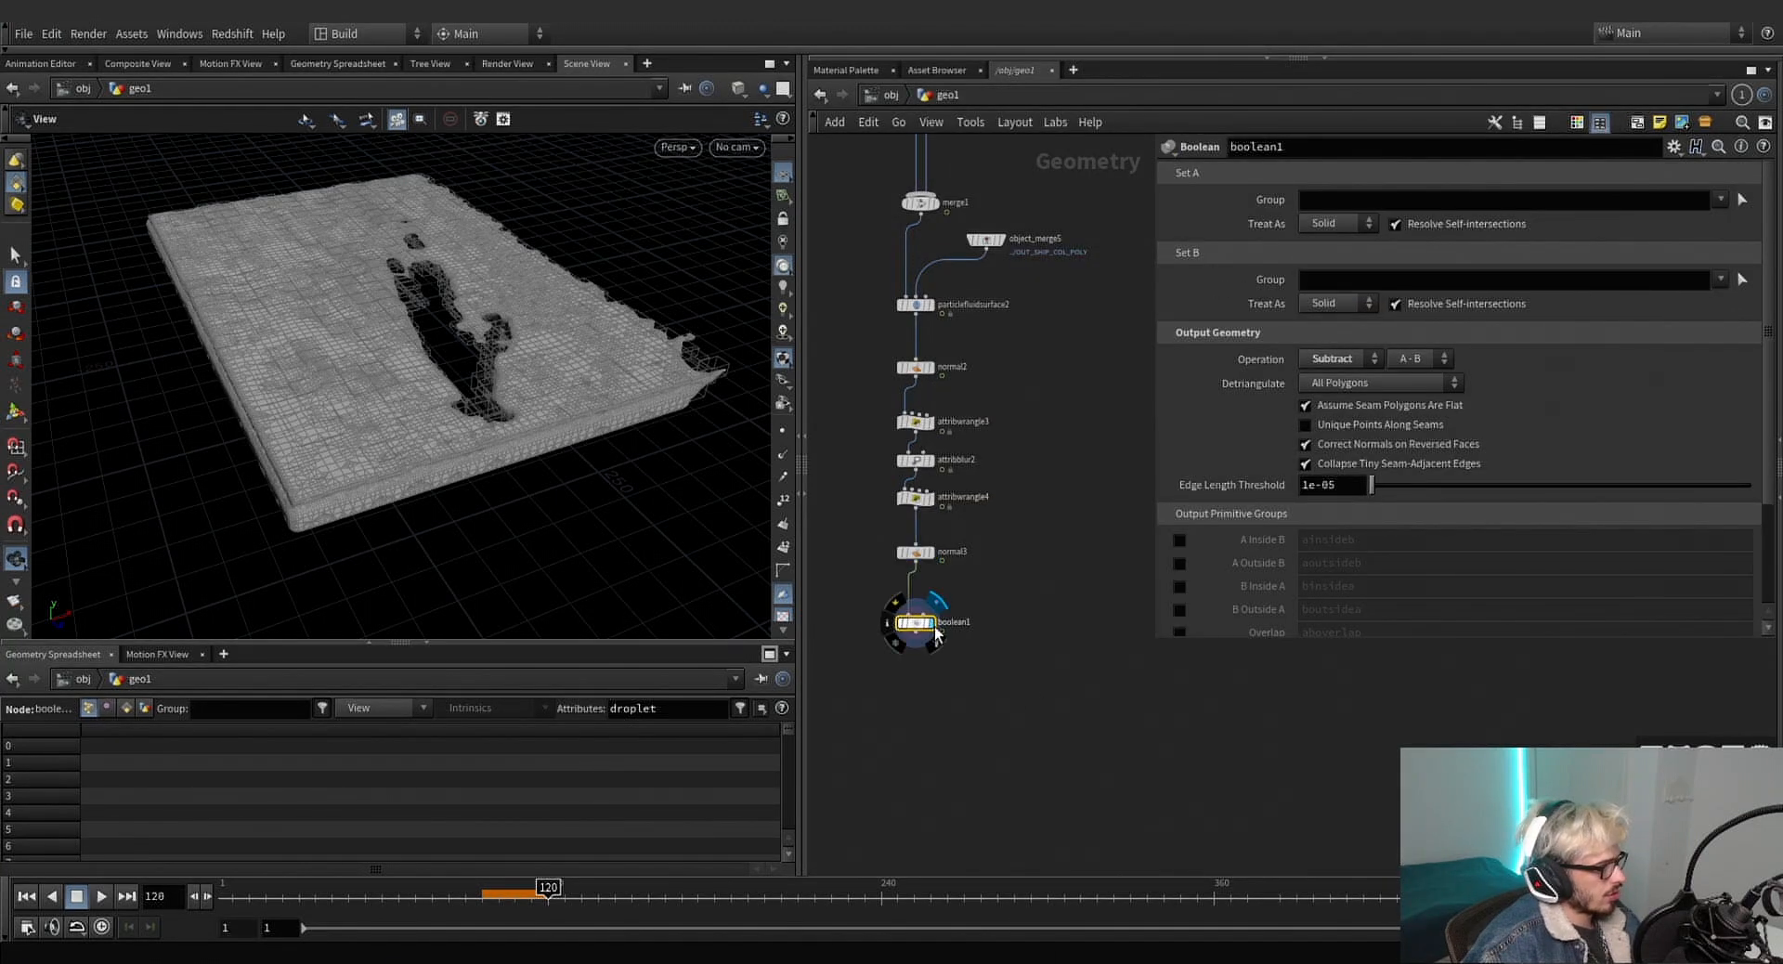
Duplicate the bbox node, place the copy beside normal3 and connect it to boolean1's second input.
scroll(984, 582, down, 4)
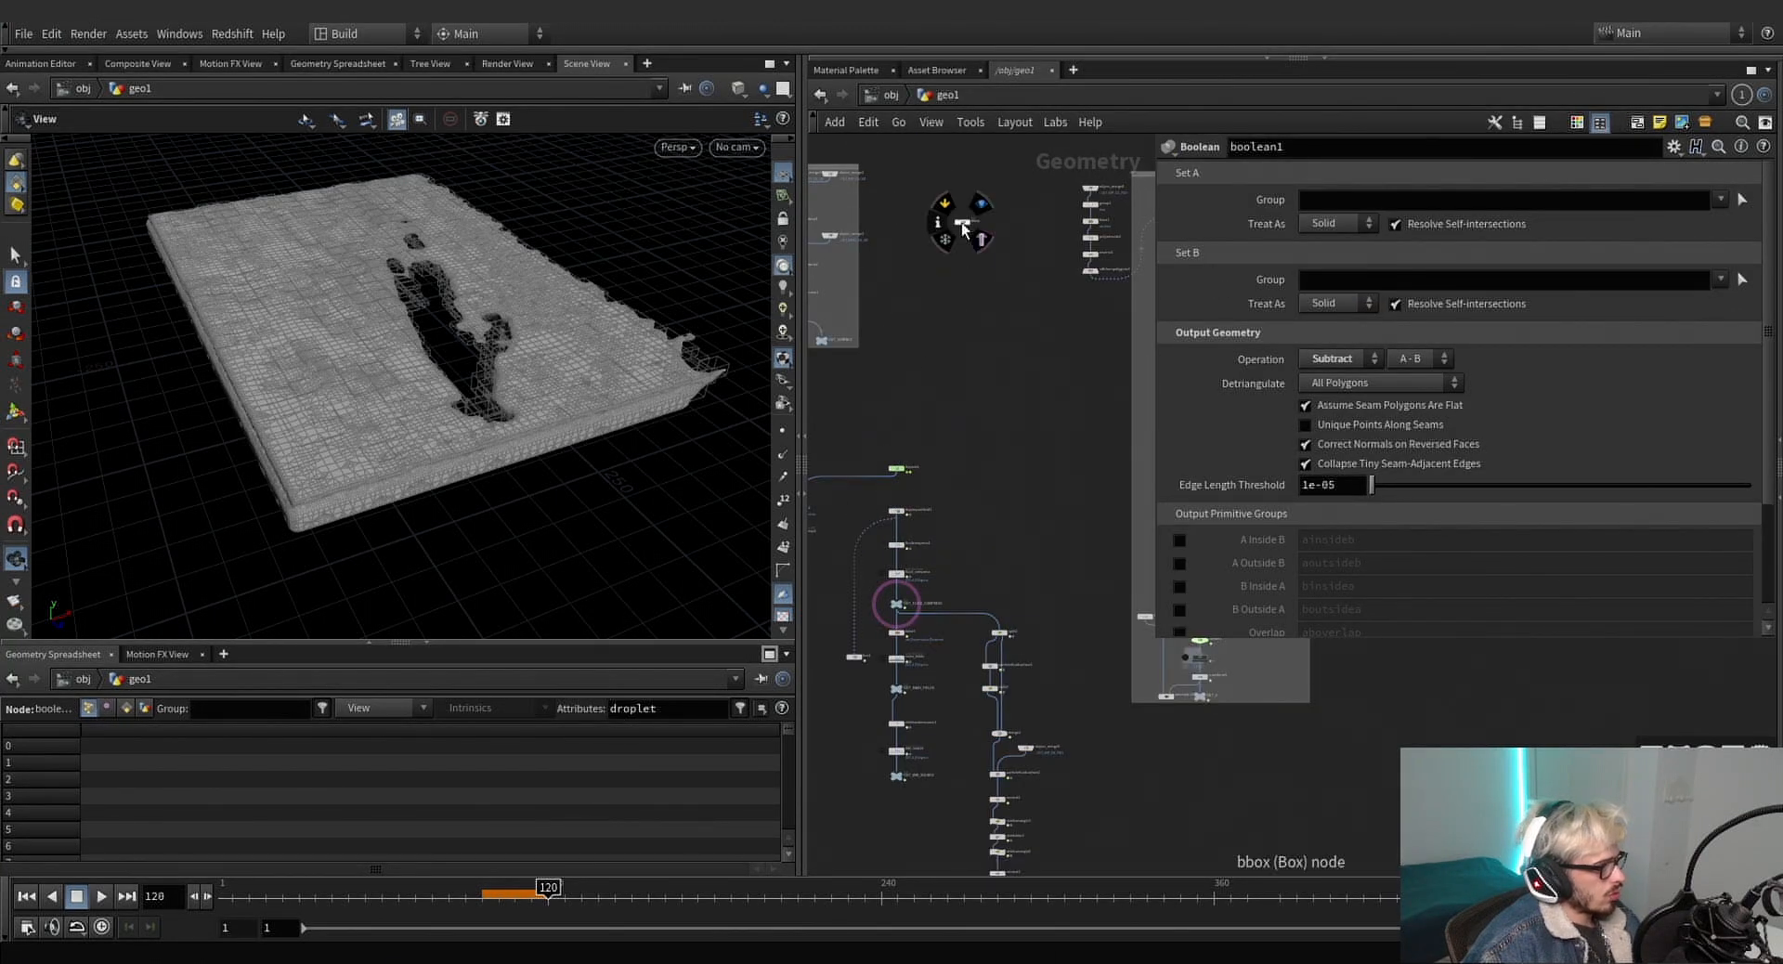
alt+drag(961, 224, 1085, 795)
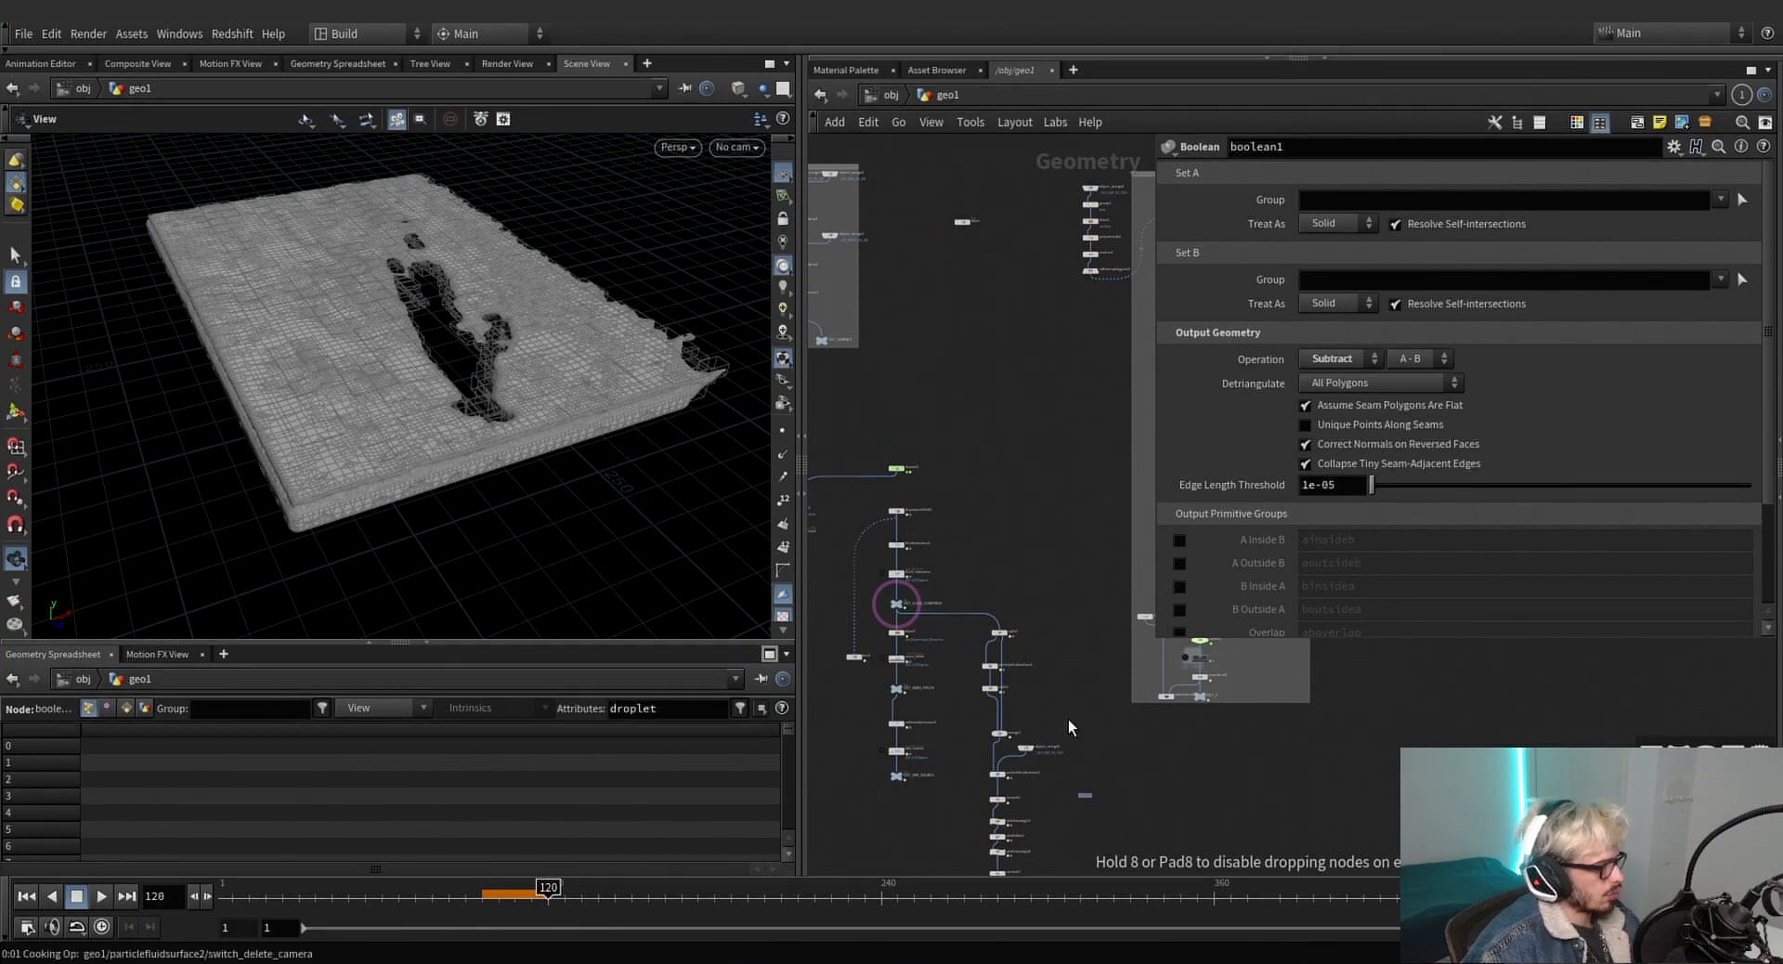
middle_drag(1067, 719, 1030, 408)
middle_drag(1072, 799, 1018, 607)
scroll(966, 427, up, 3)
middle_drag(942, 247, 1049, 485)
scroll(1063, 468, up, 1)
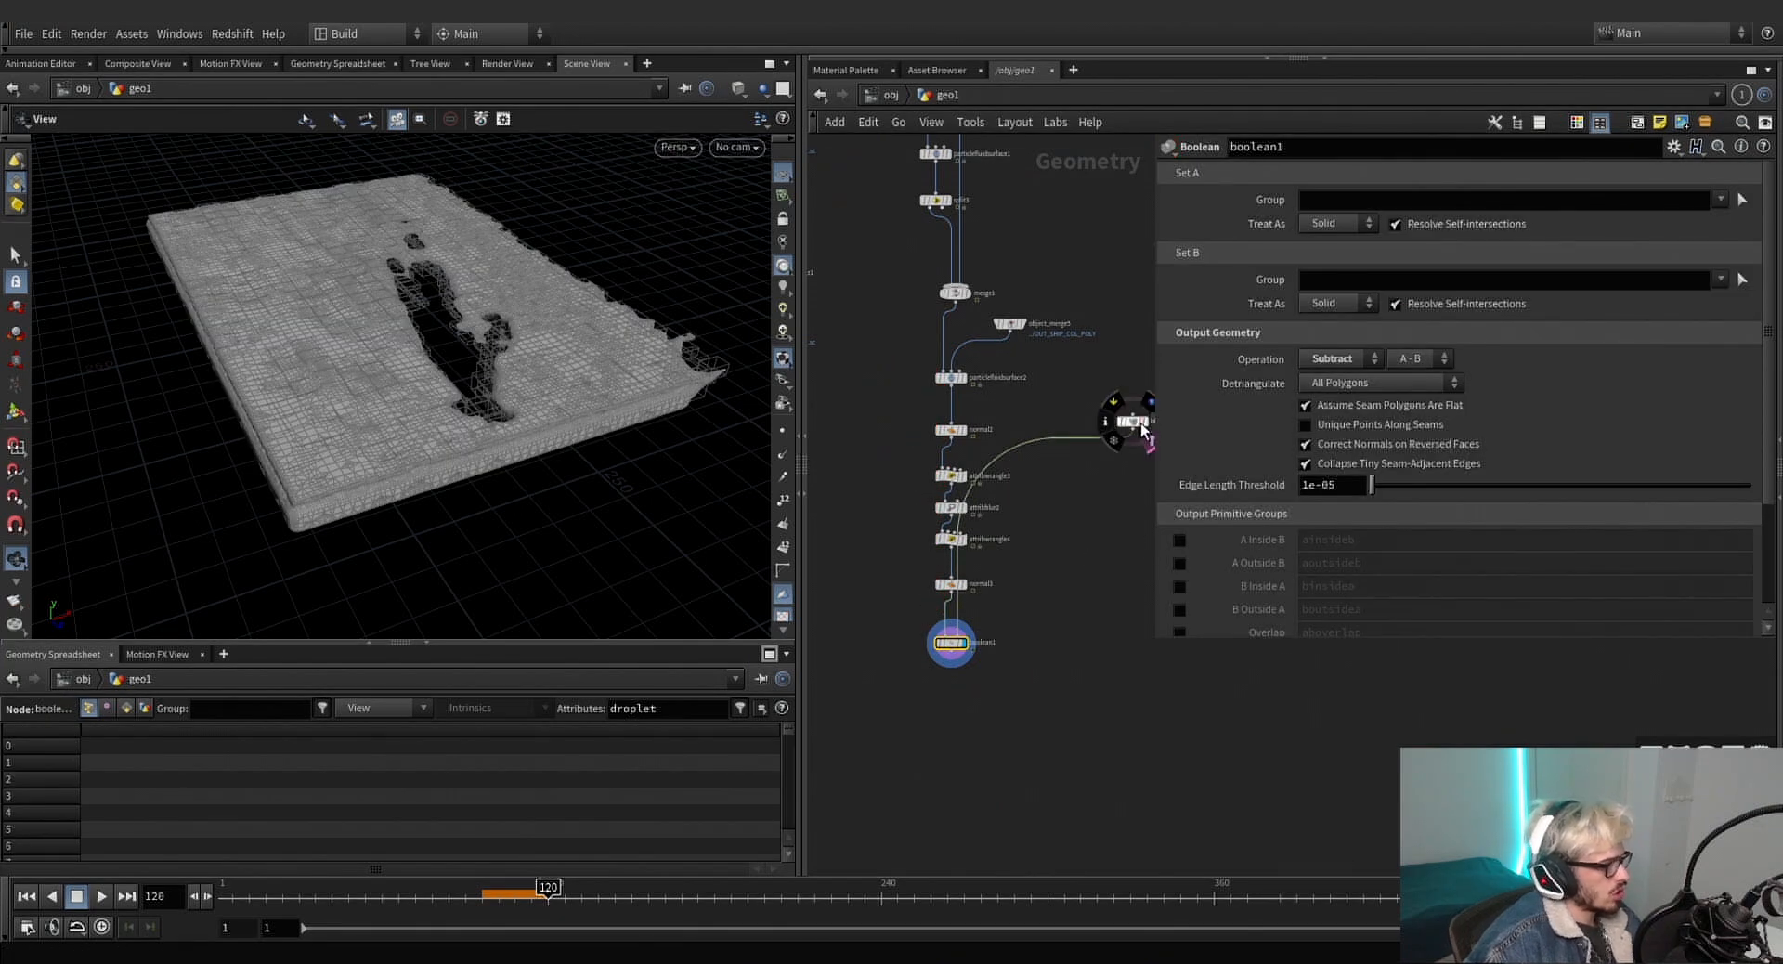
drag(1142, 429, 1103, 578)
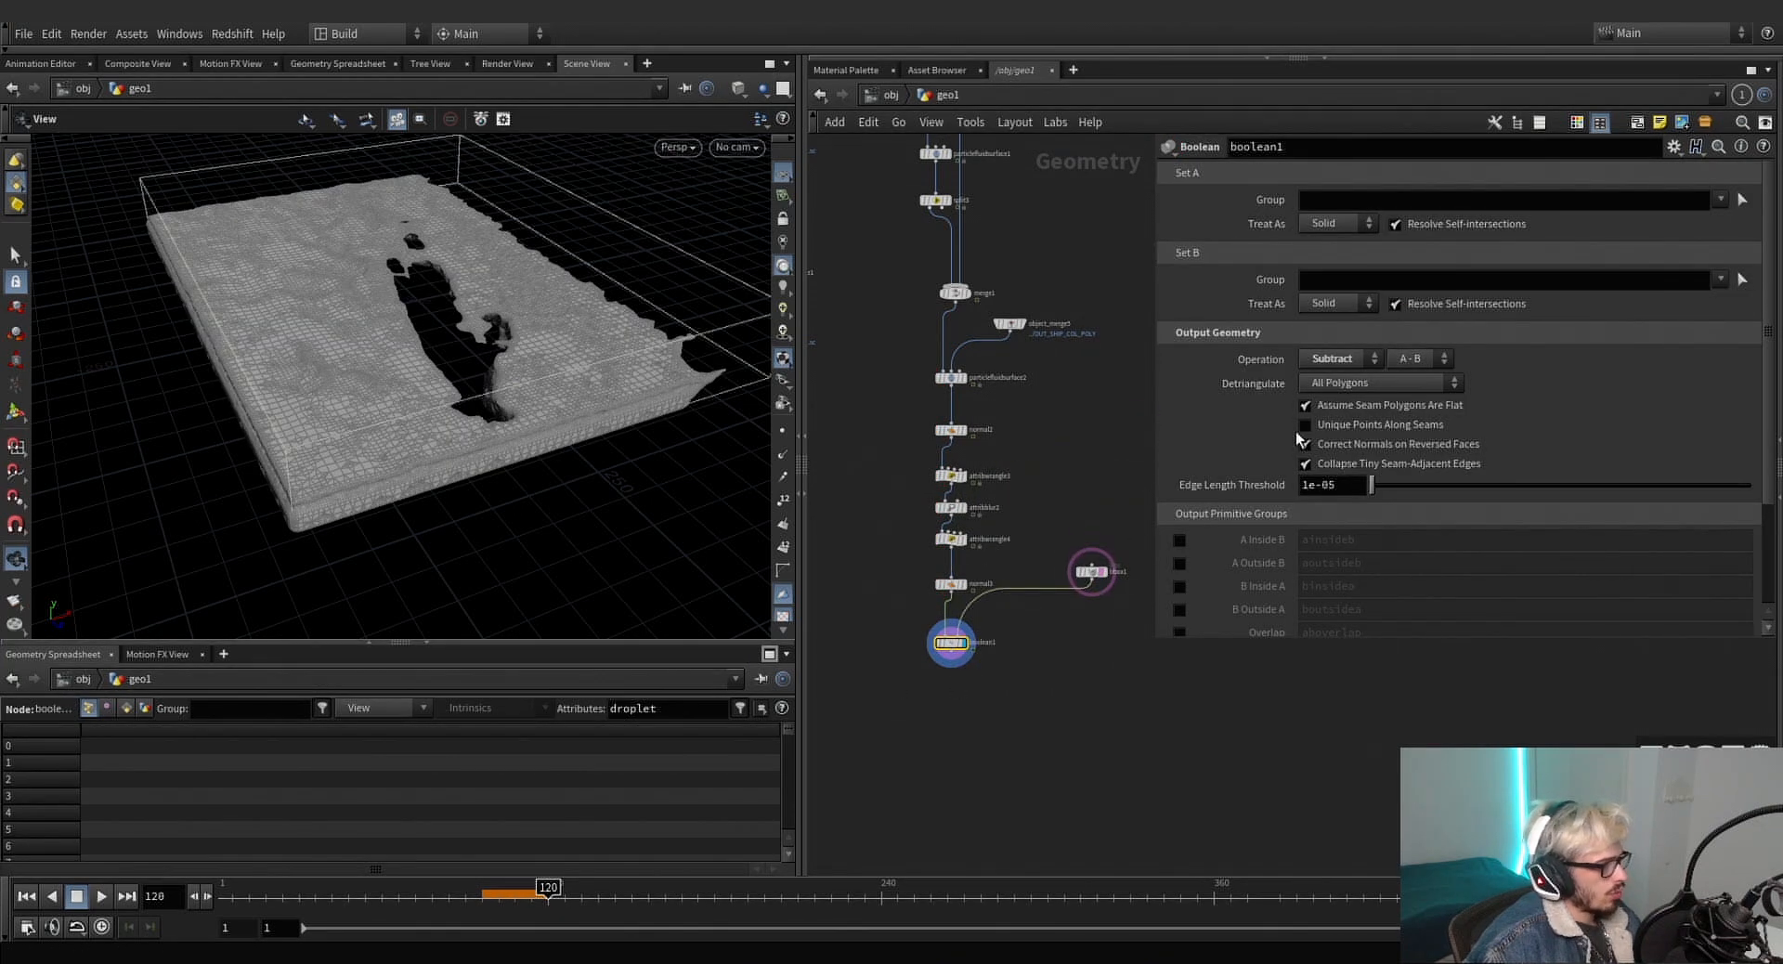
Set boolean1's operation to Intersect, treating Set A as Surface and Set B as Solid.
click(1335, 359)
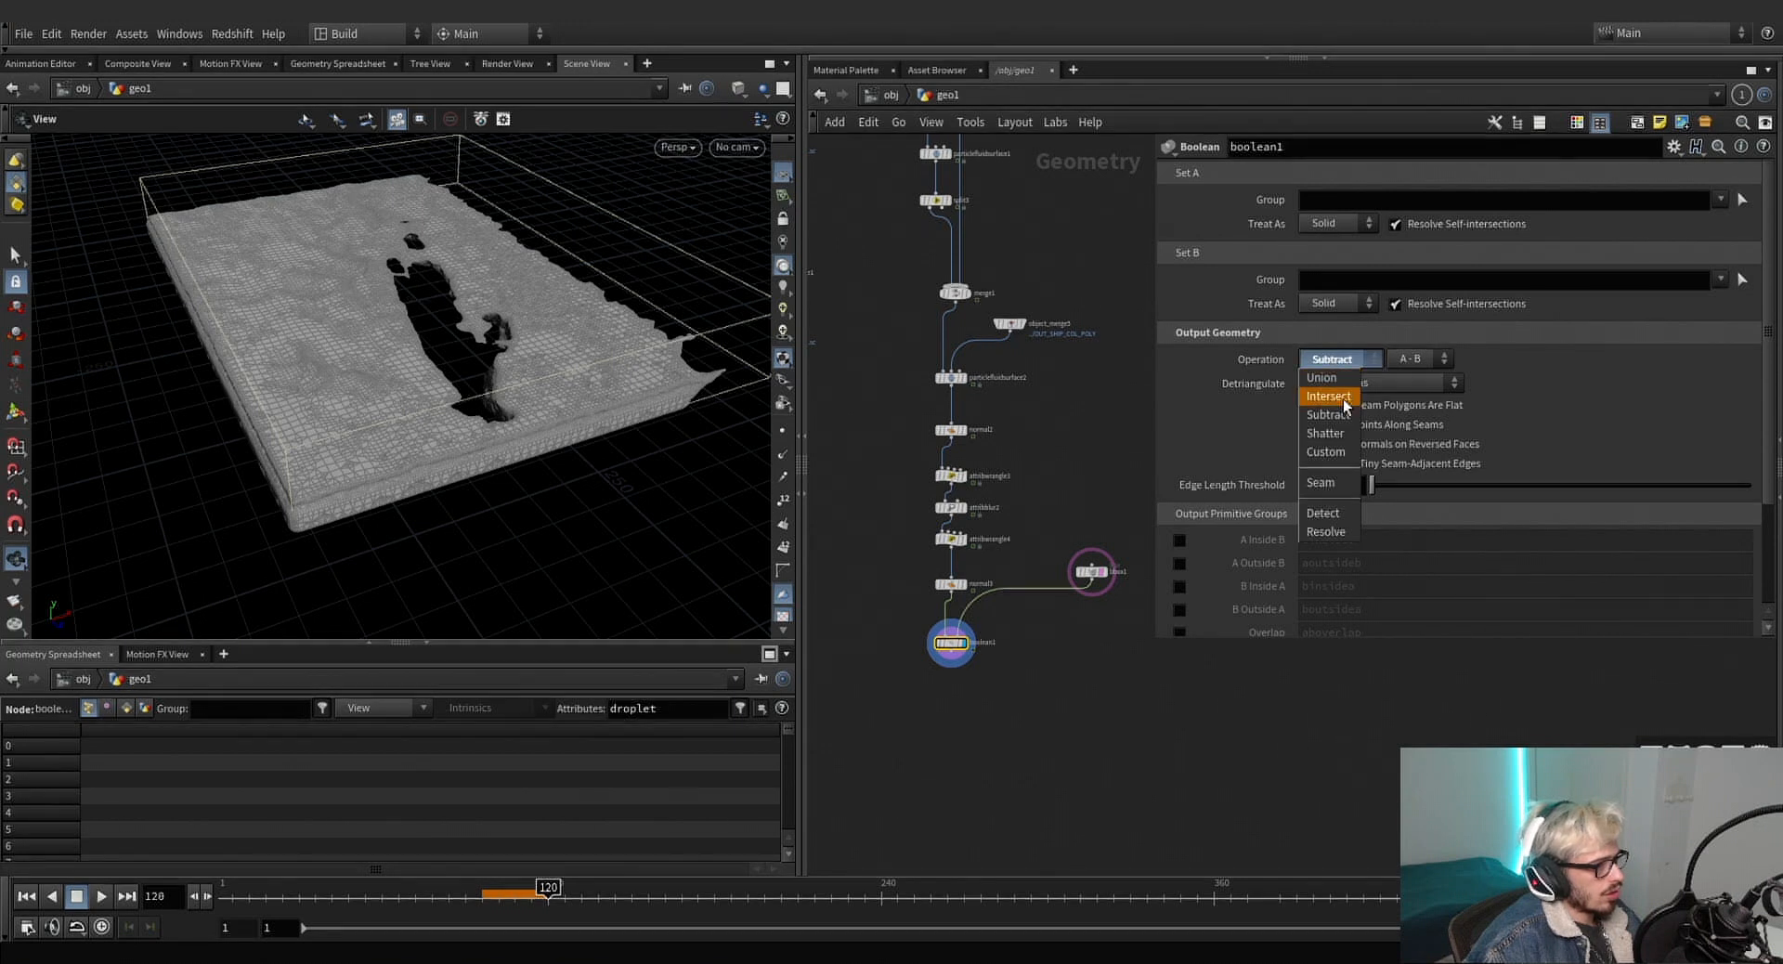
click(1337, 396)
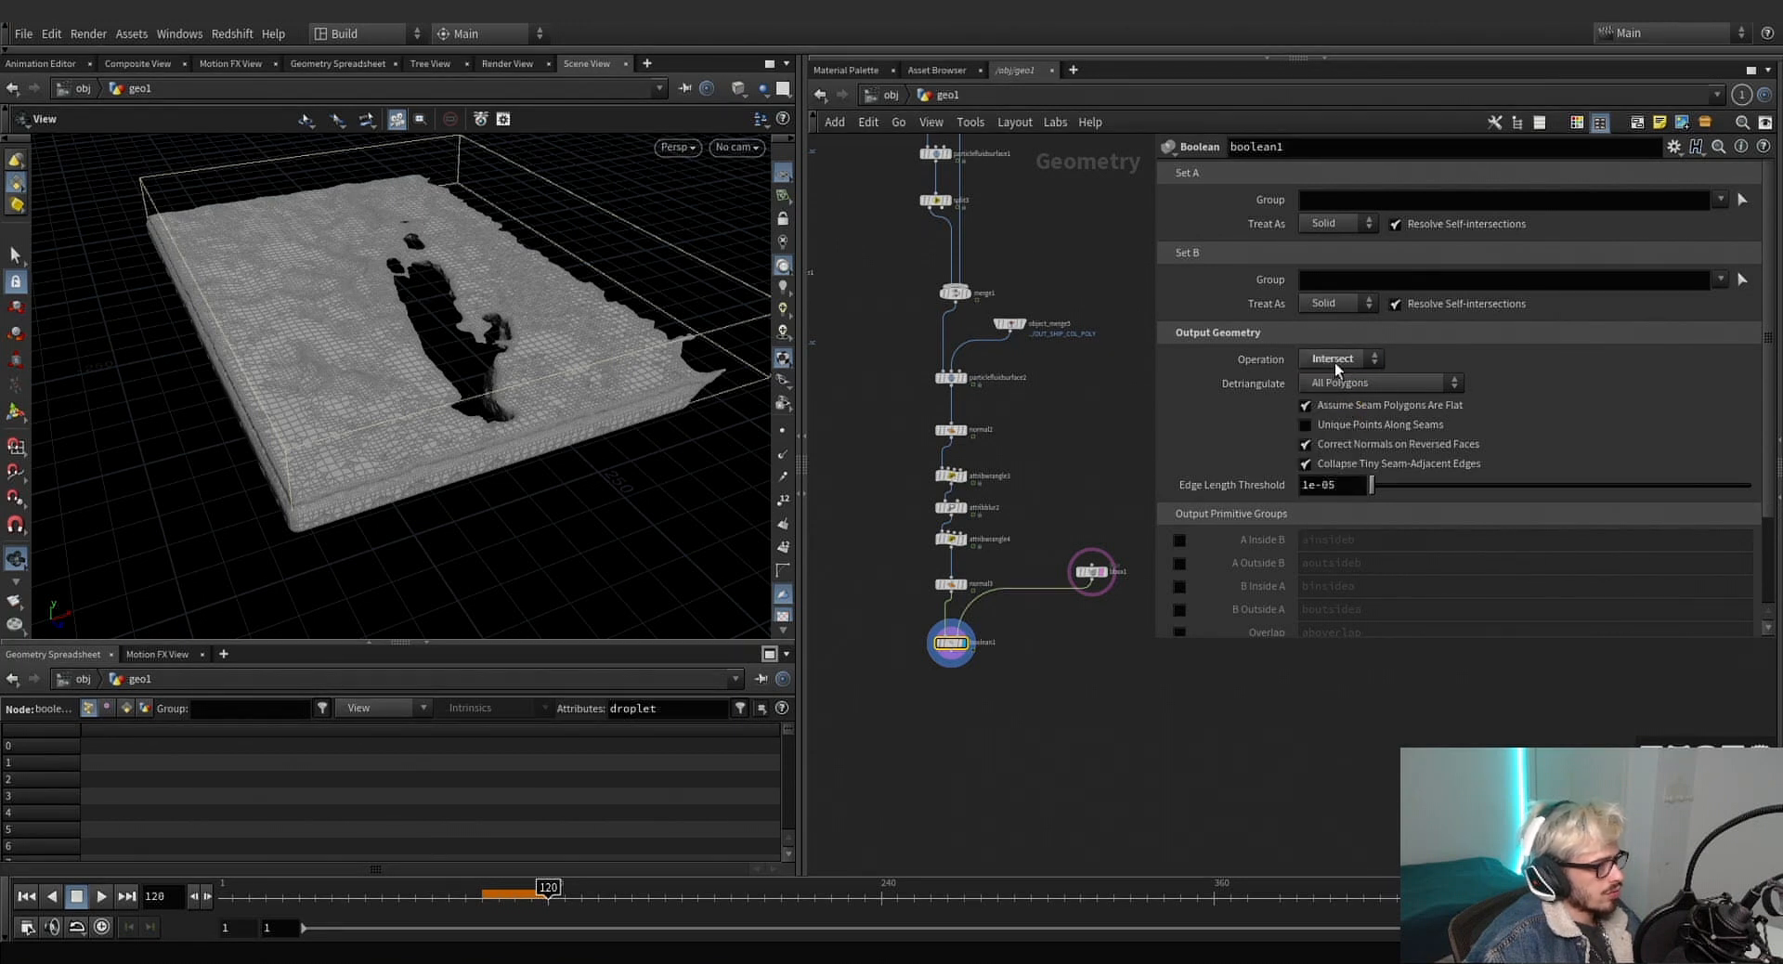
click(1337, 303)
click(1324, 339)
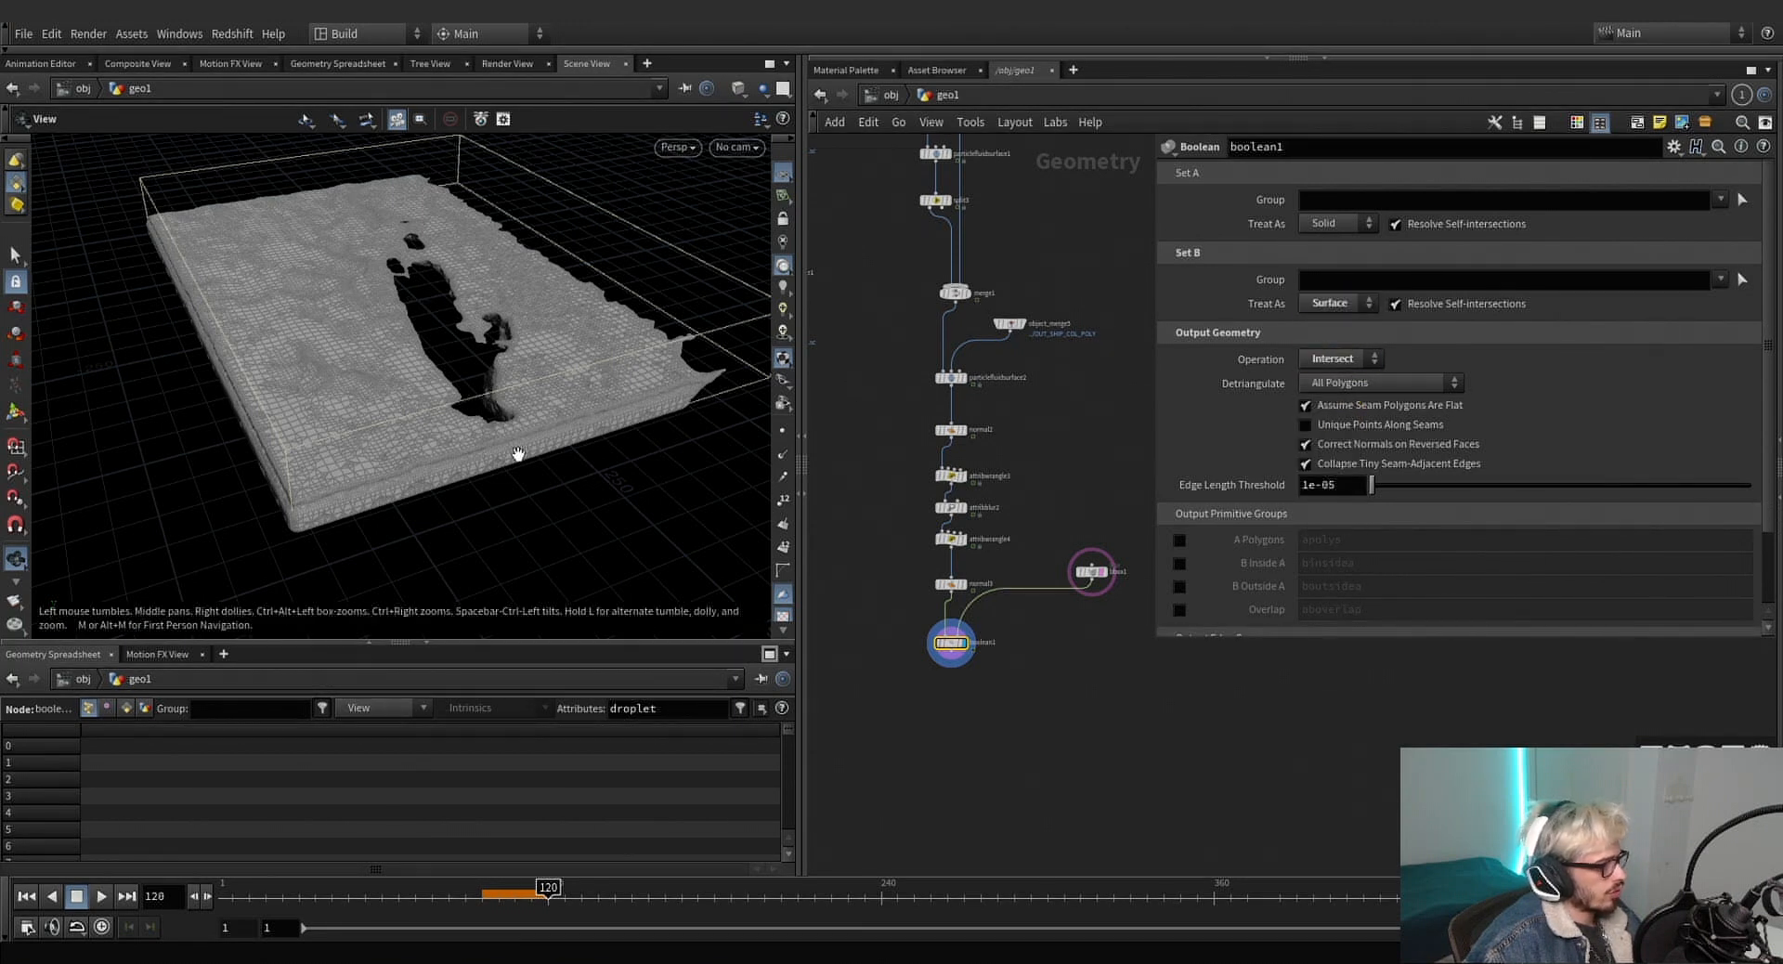
click(1334, 303)
click(1324, 321)
click(1337, 223)
click(1325, 260)
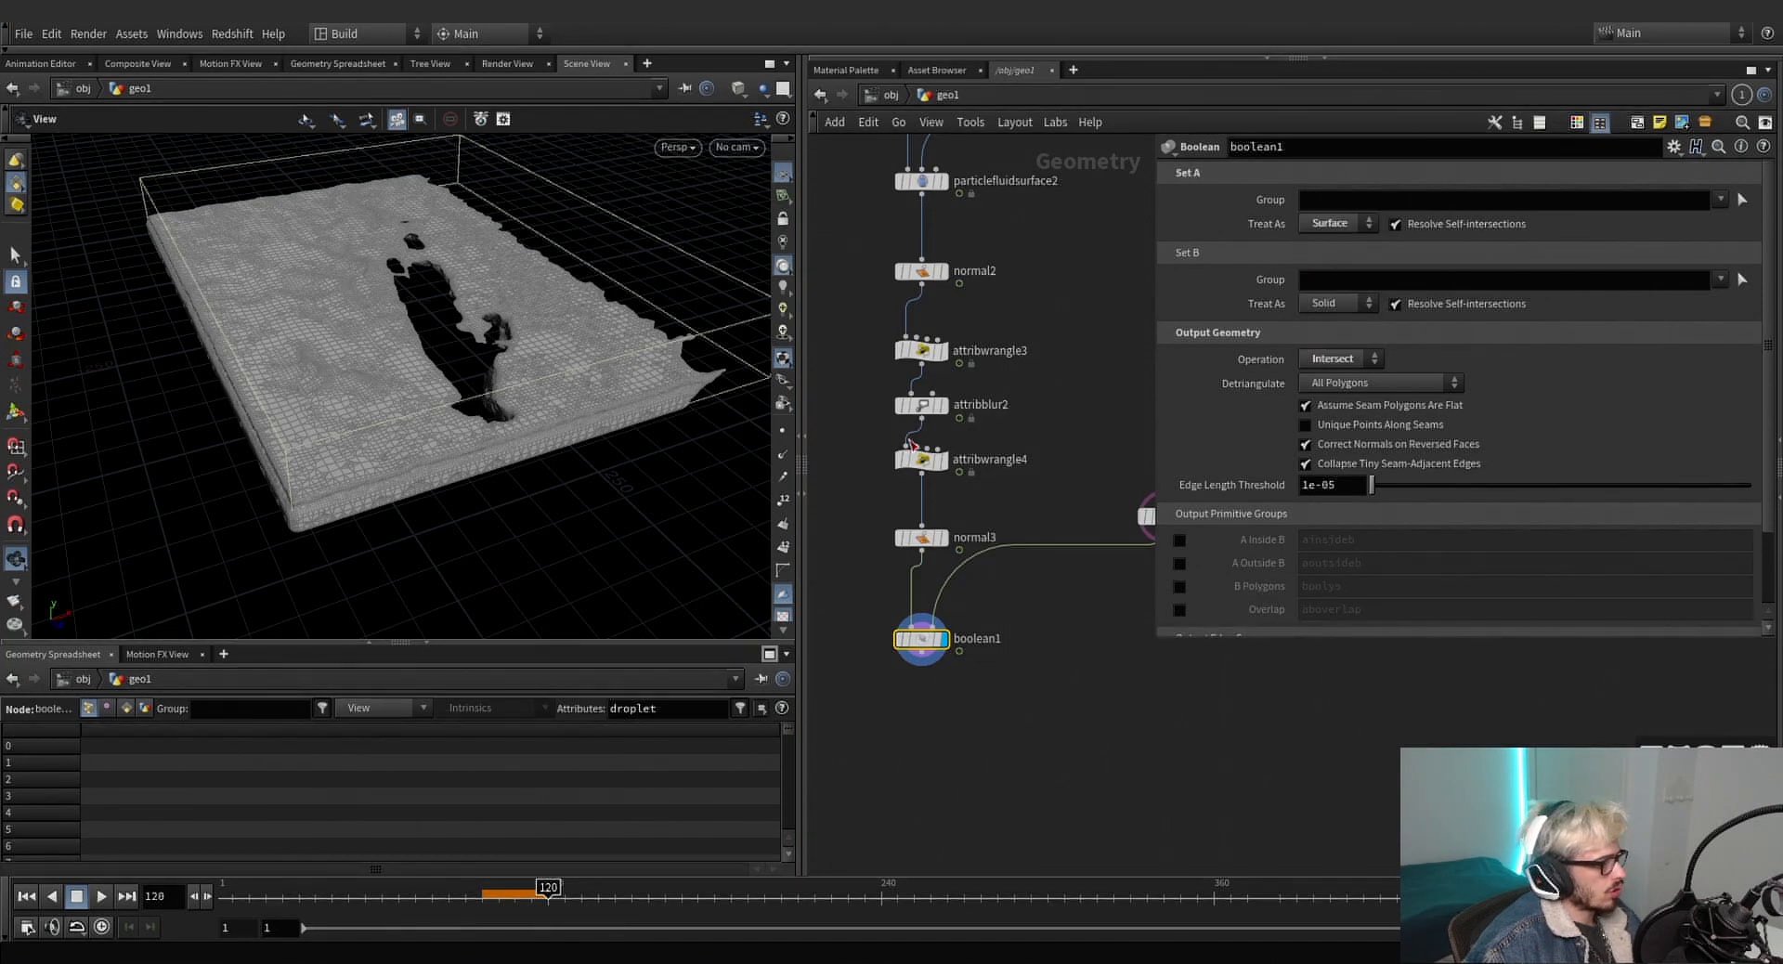
Check the bbox1 box against the fluid mesh and set boolean1's Detriangulate option to No Polygons.
middle_drag(1126, 592, 1002, 590)
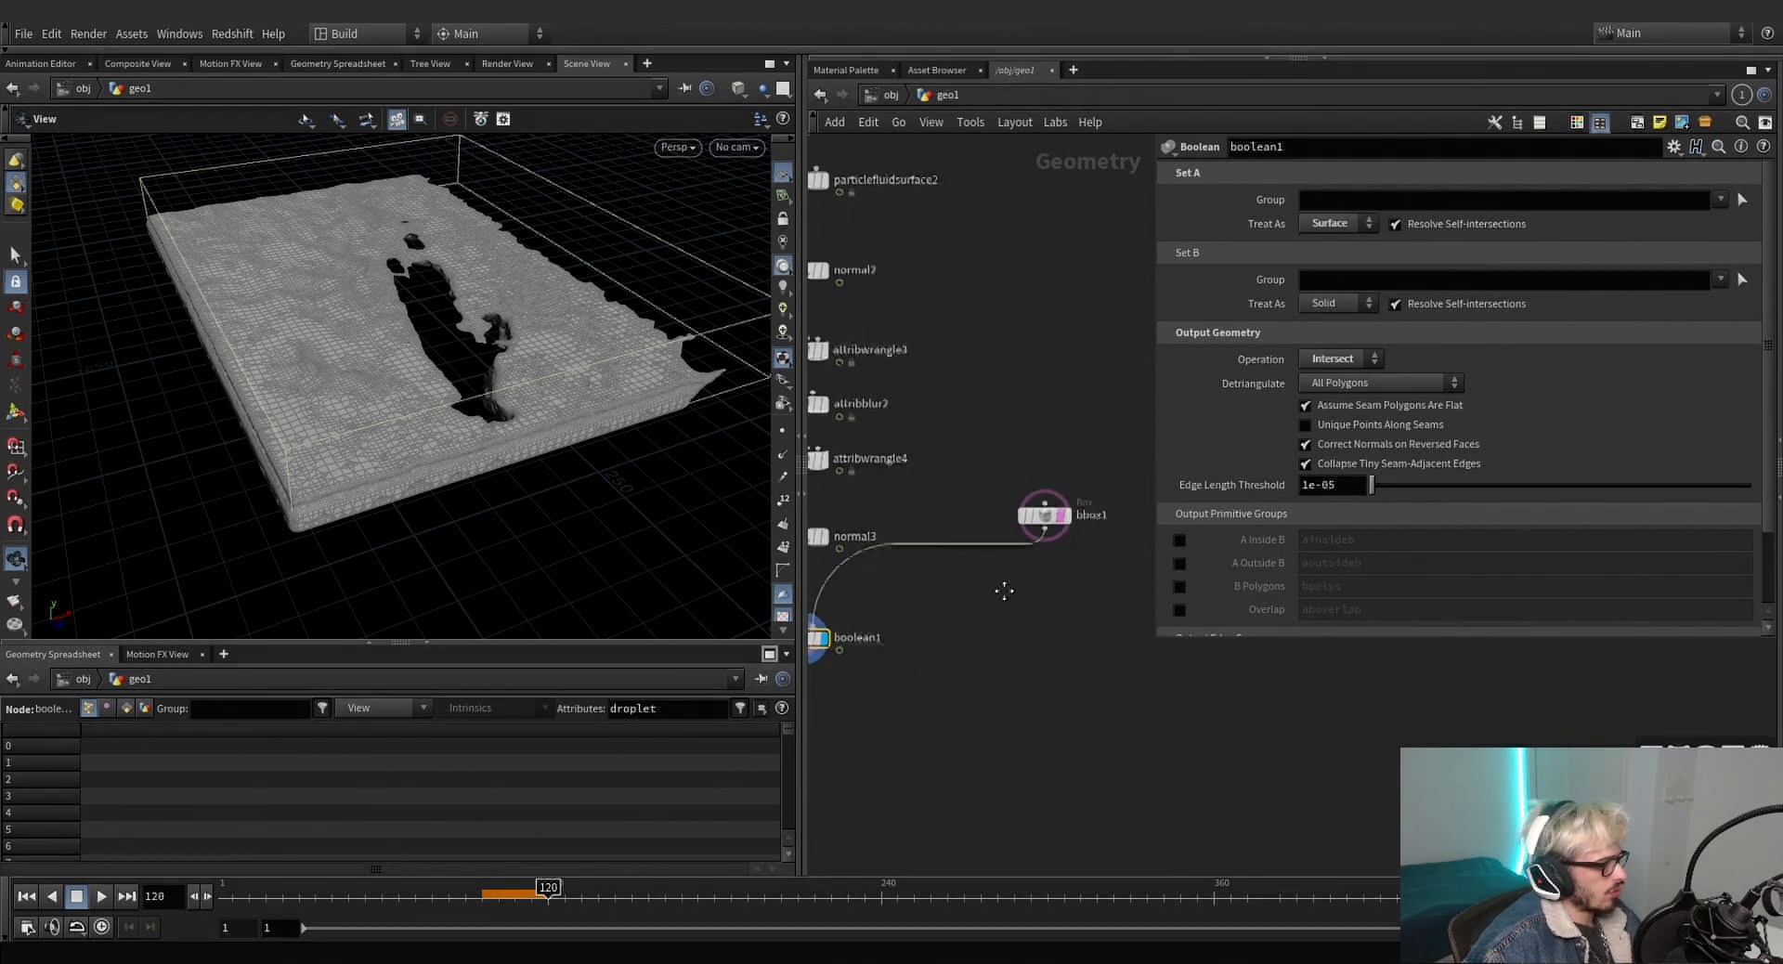
click(1039, 514)
drag(594, 390, 511, 316)
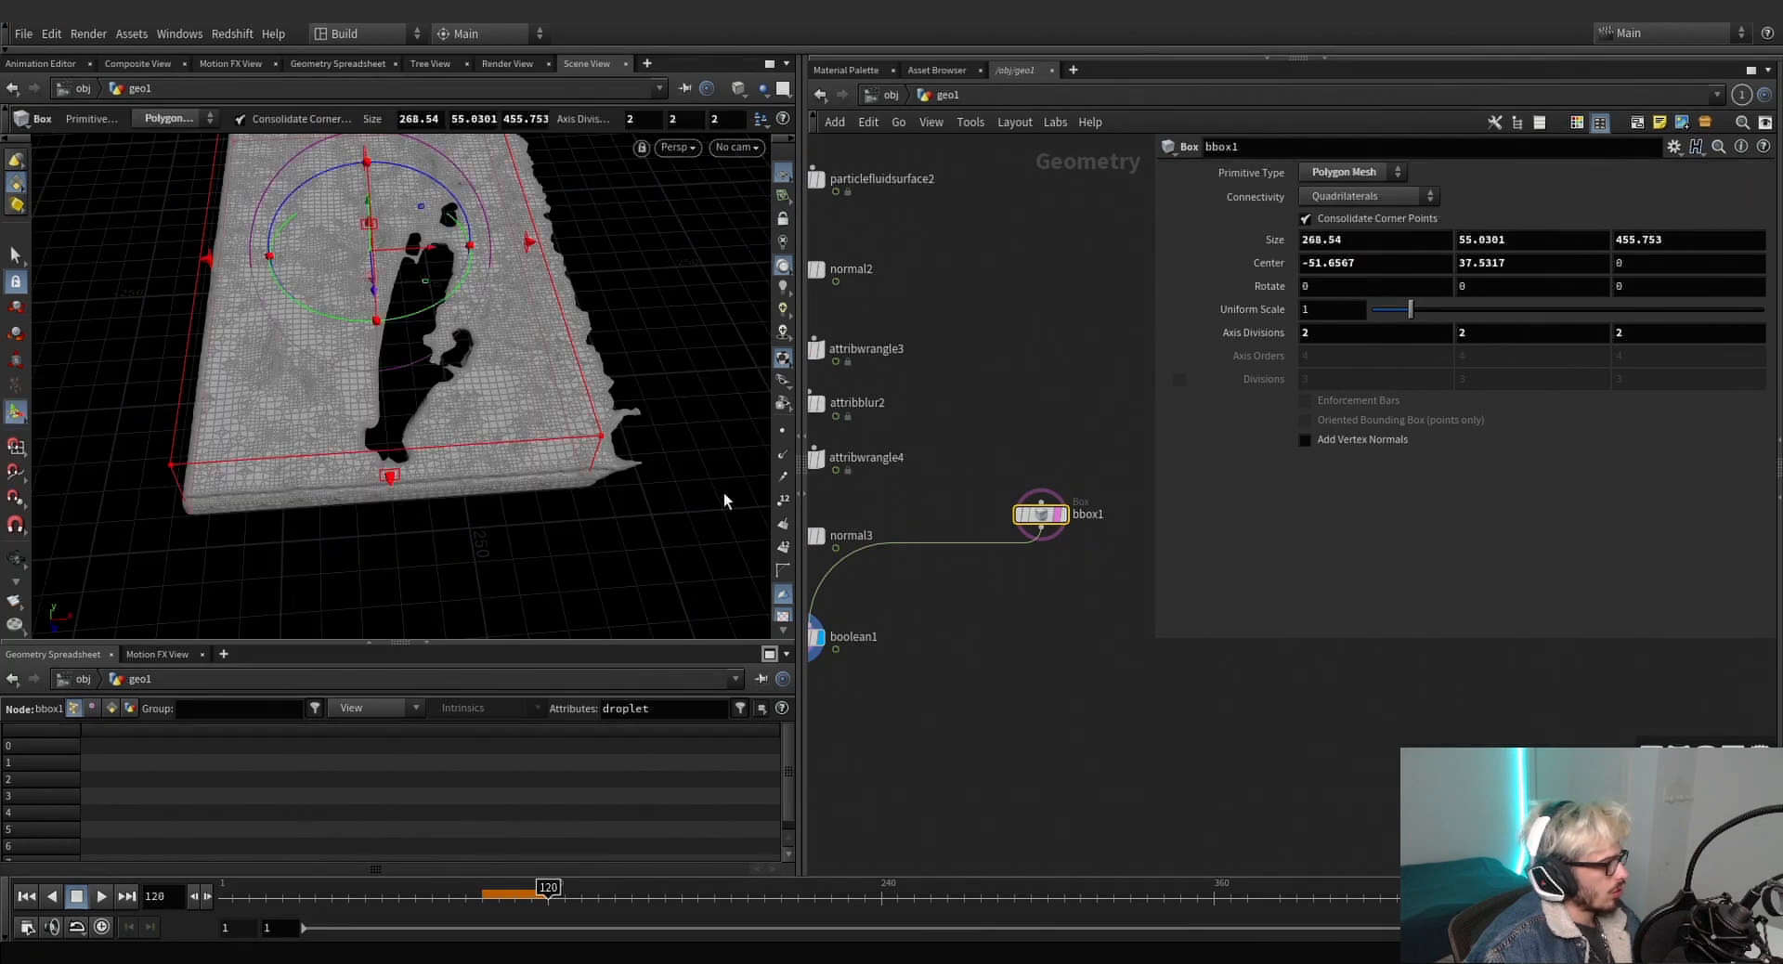
middle_drag(967, 690, 1068, 684)
click(1398, 384)
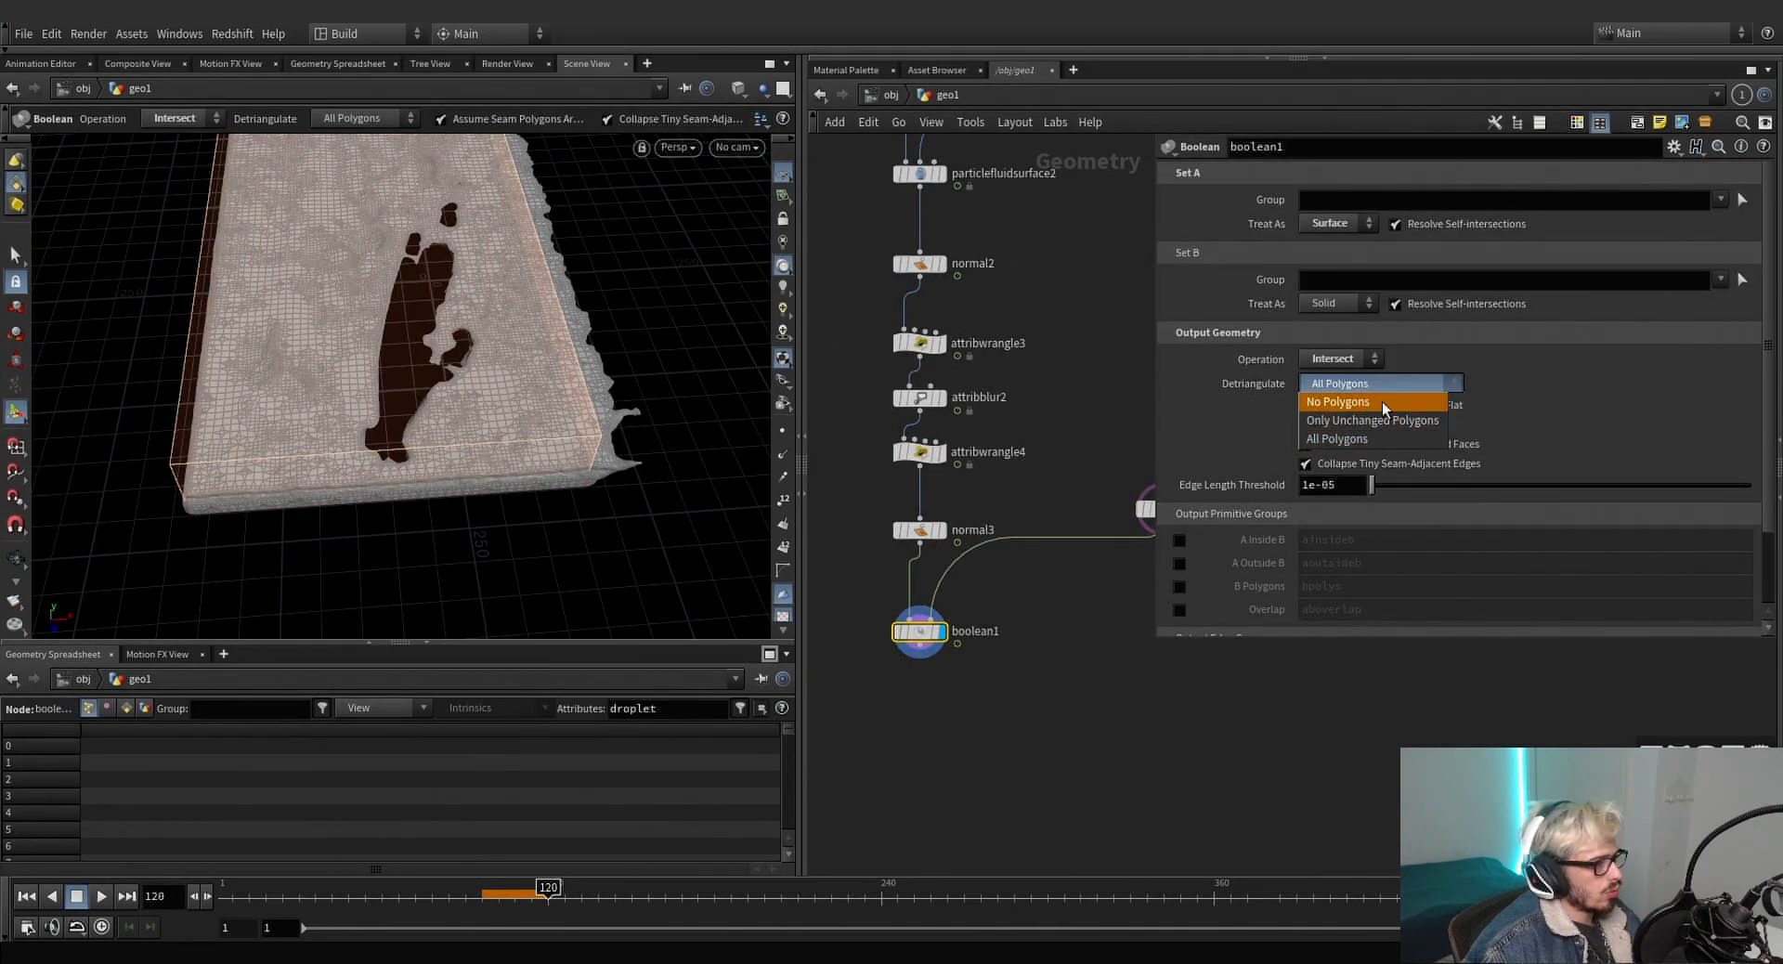
click(1381, 401)
key(Tab)
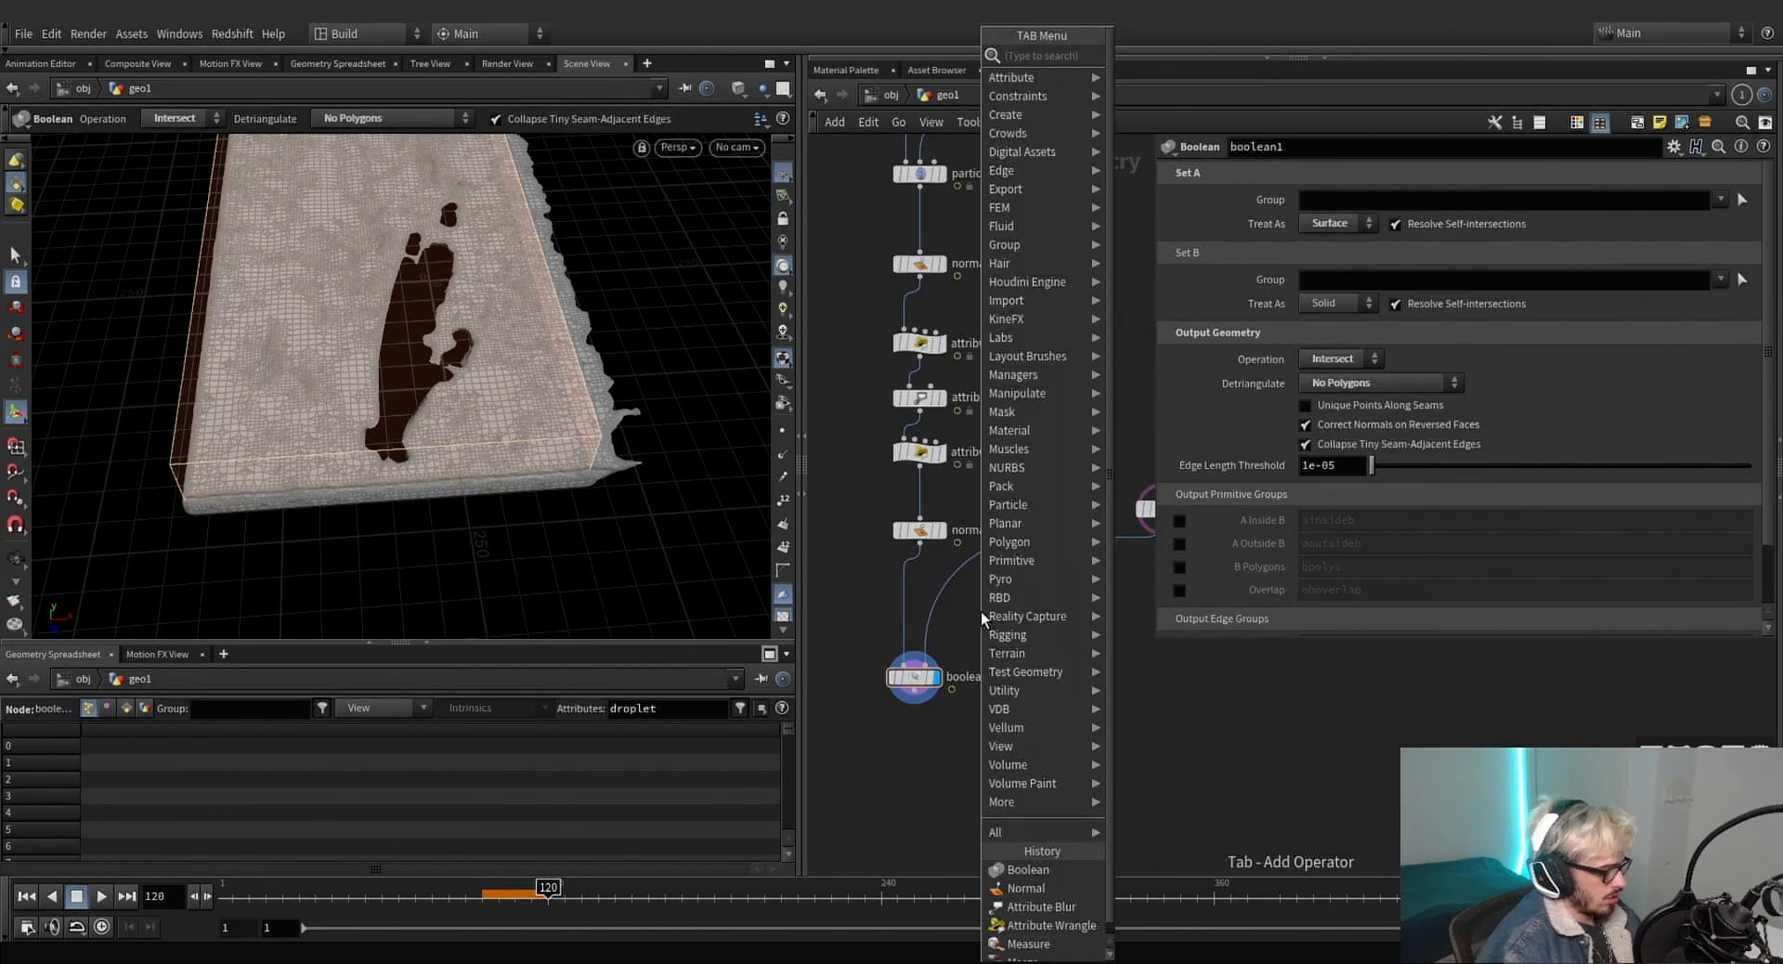
text(con)
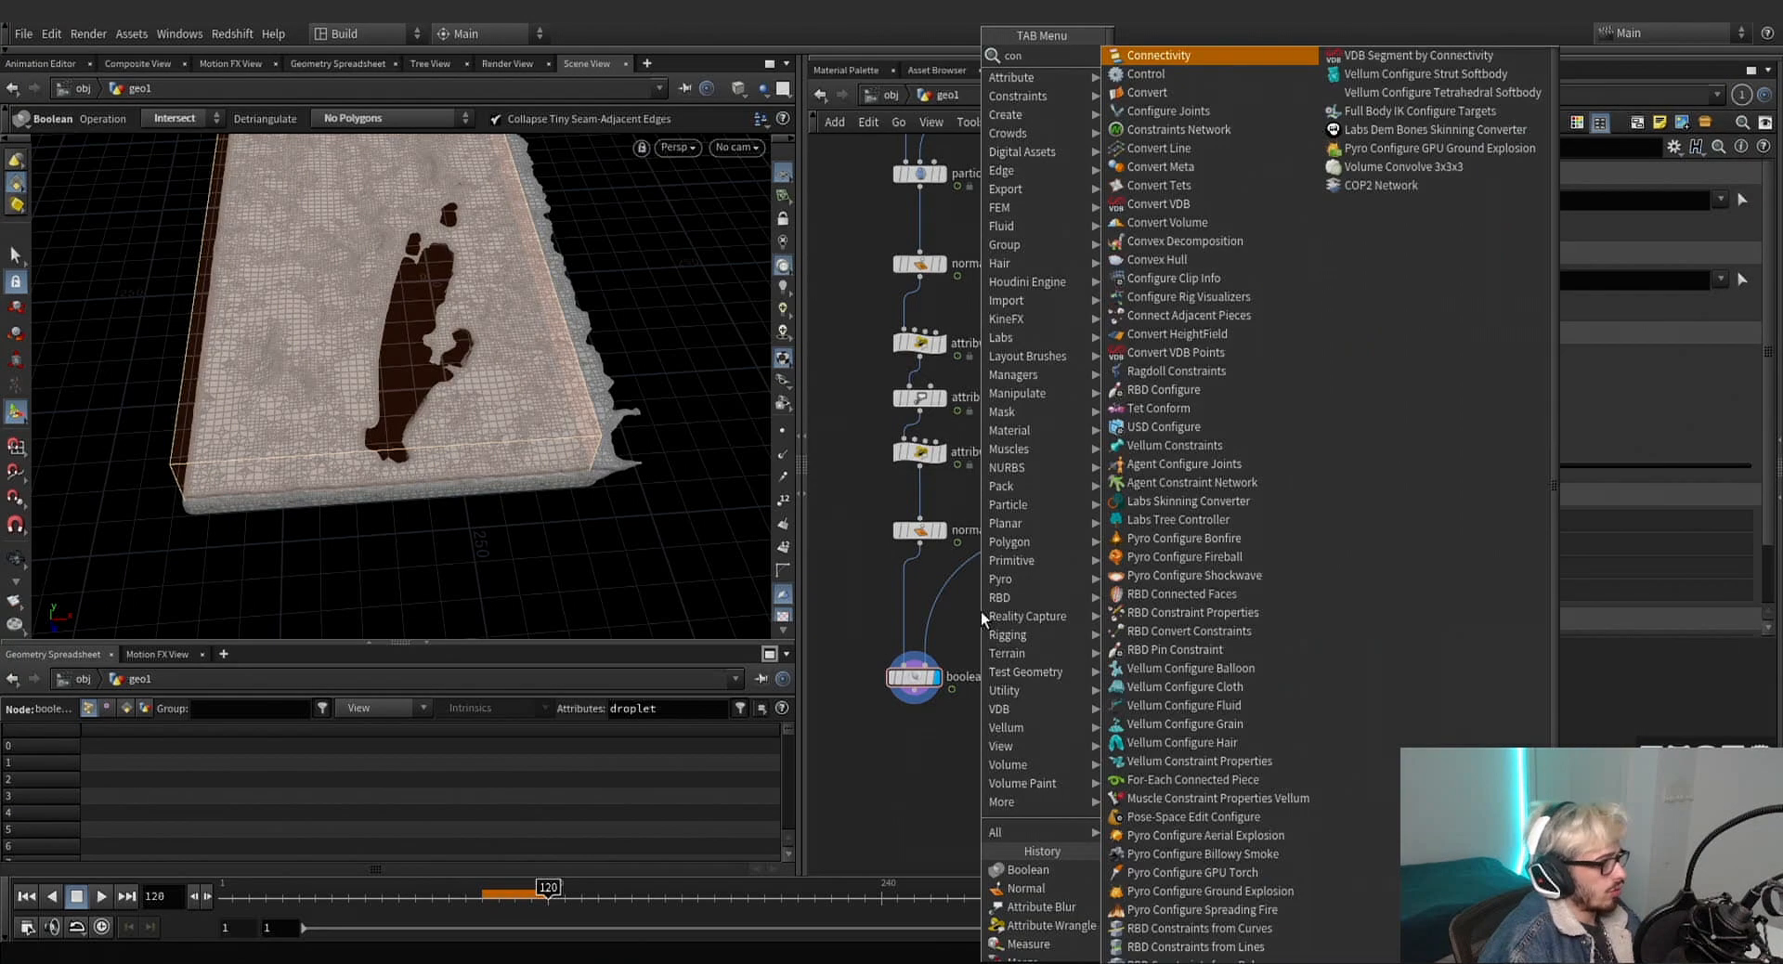
key(Return)
key(ctrl+z)
Insert a Convert node between normal3 and boolean1 and align it with the node chain.
key(Tab)
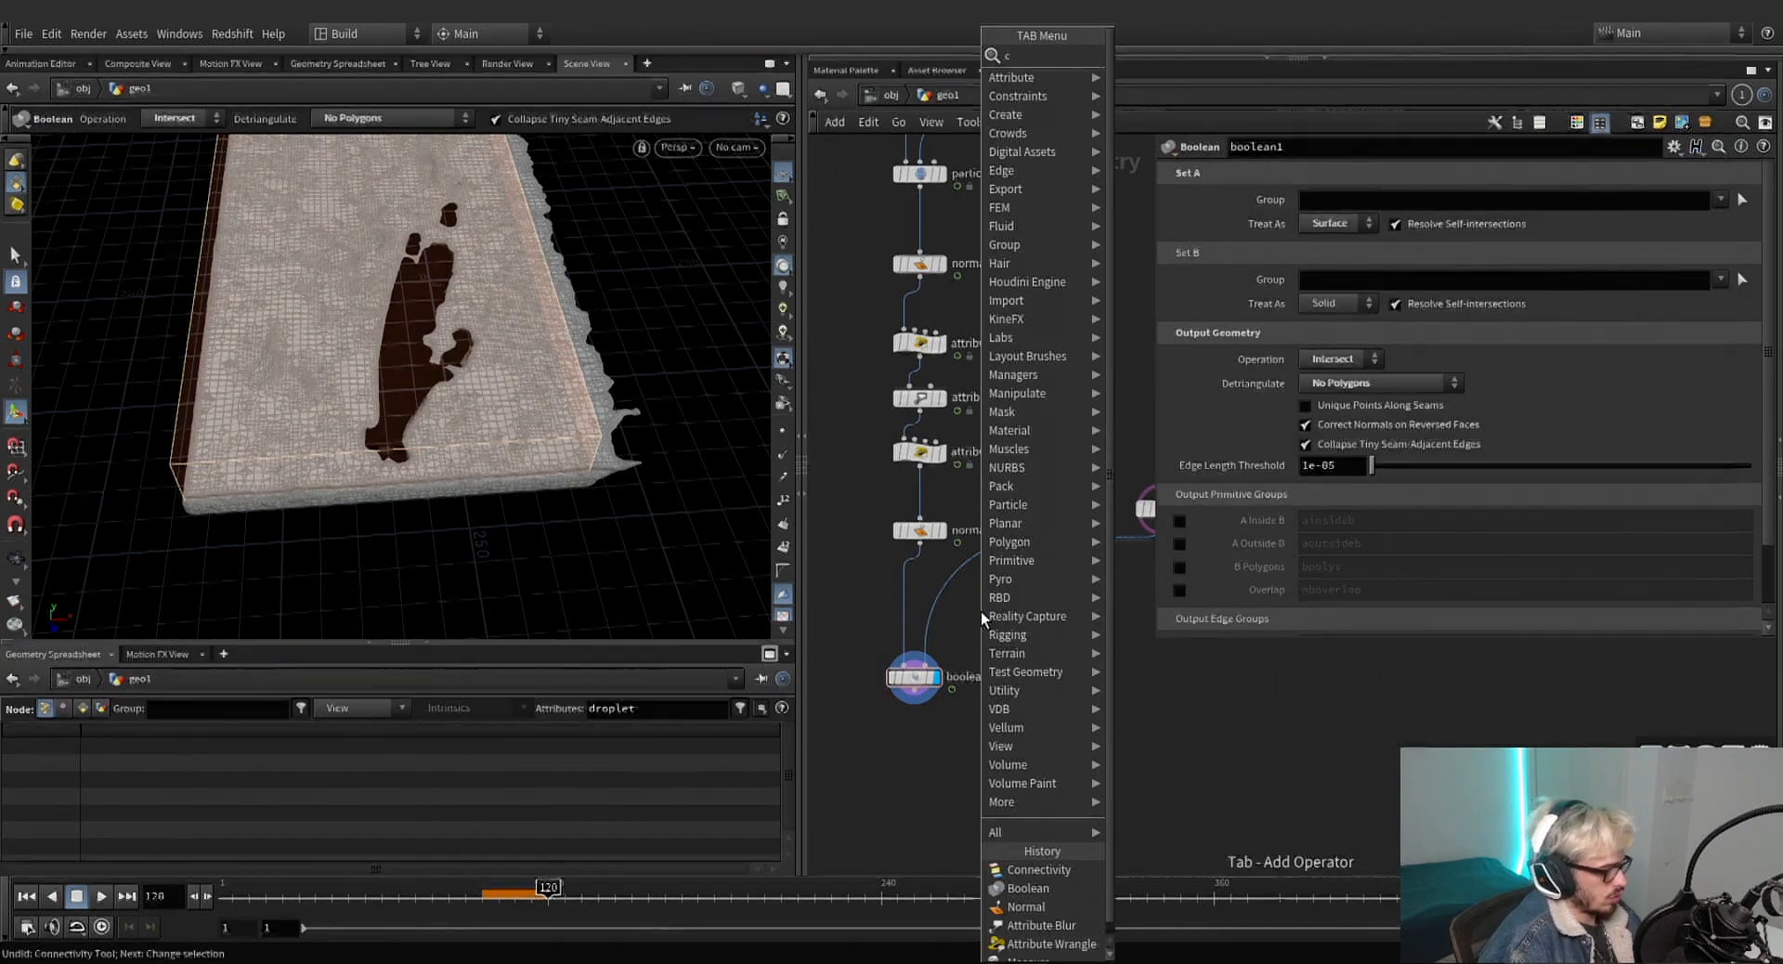
text(conve)
key(Return)
click(905, 596)
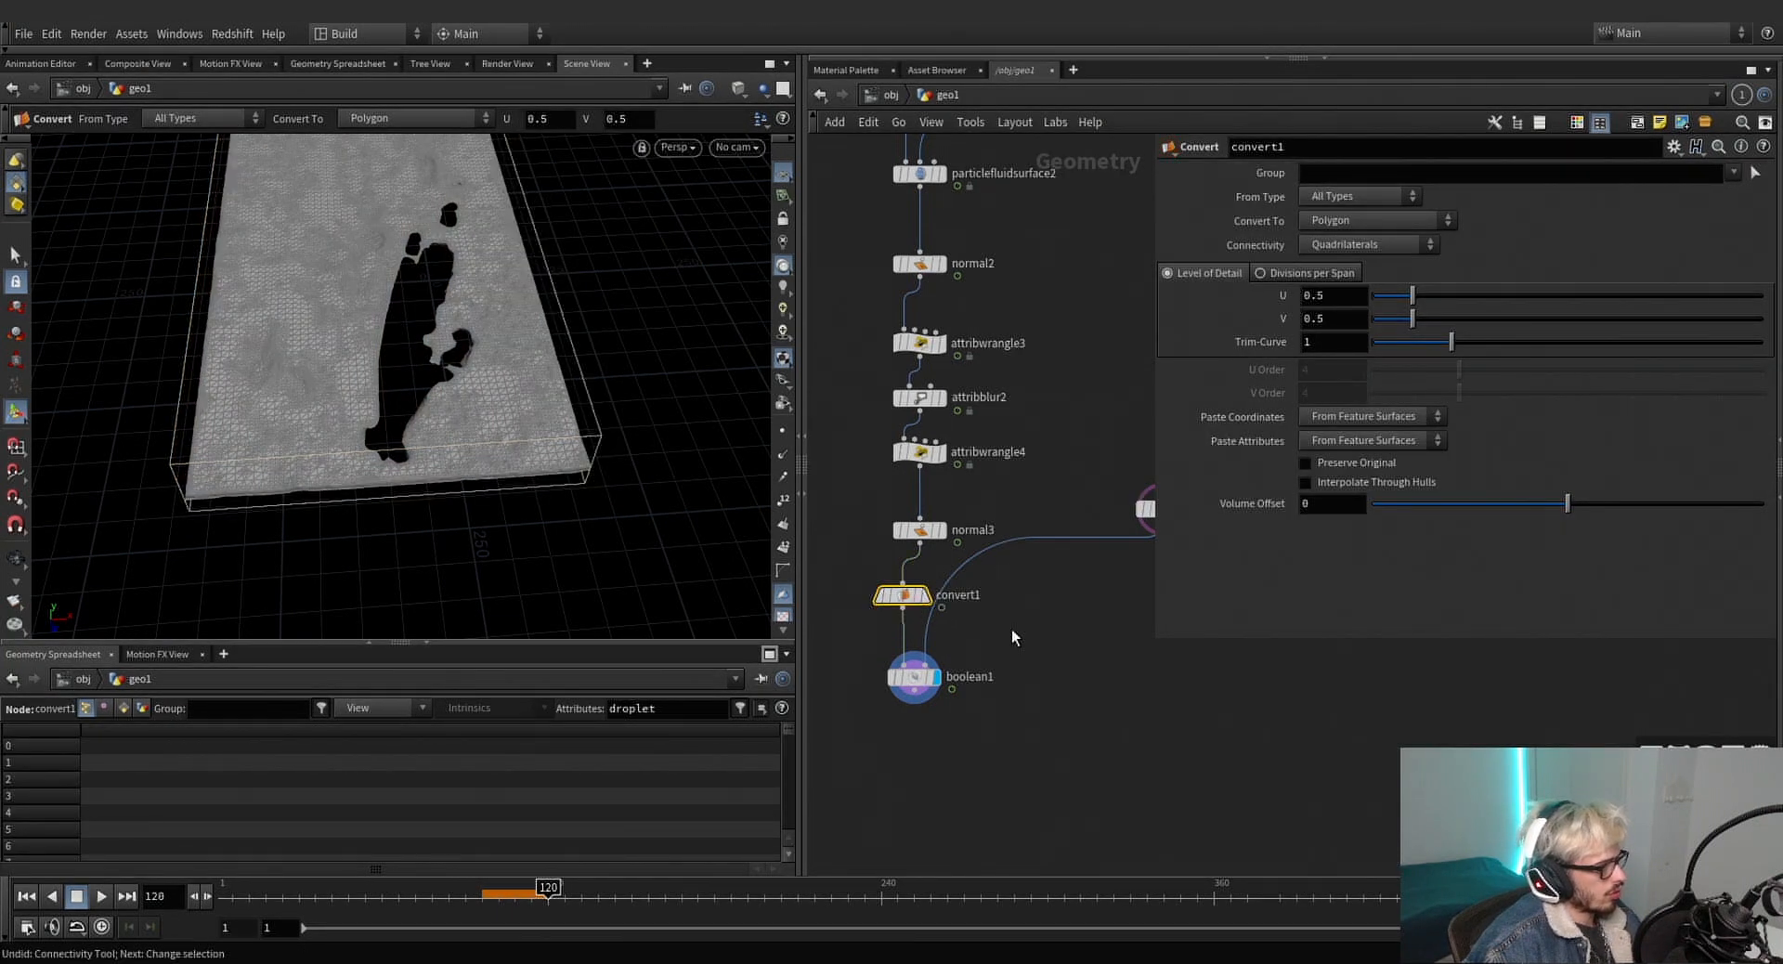
drag(904, 596, 920, 597)
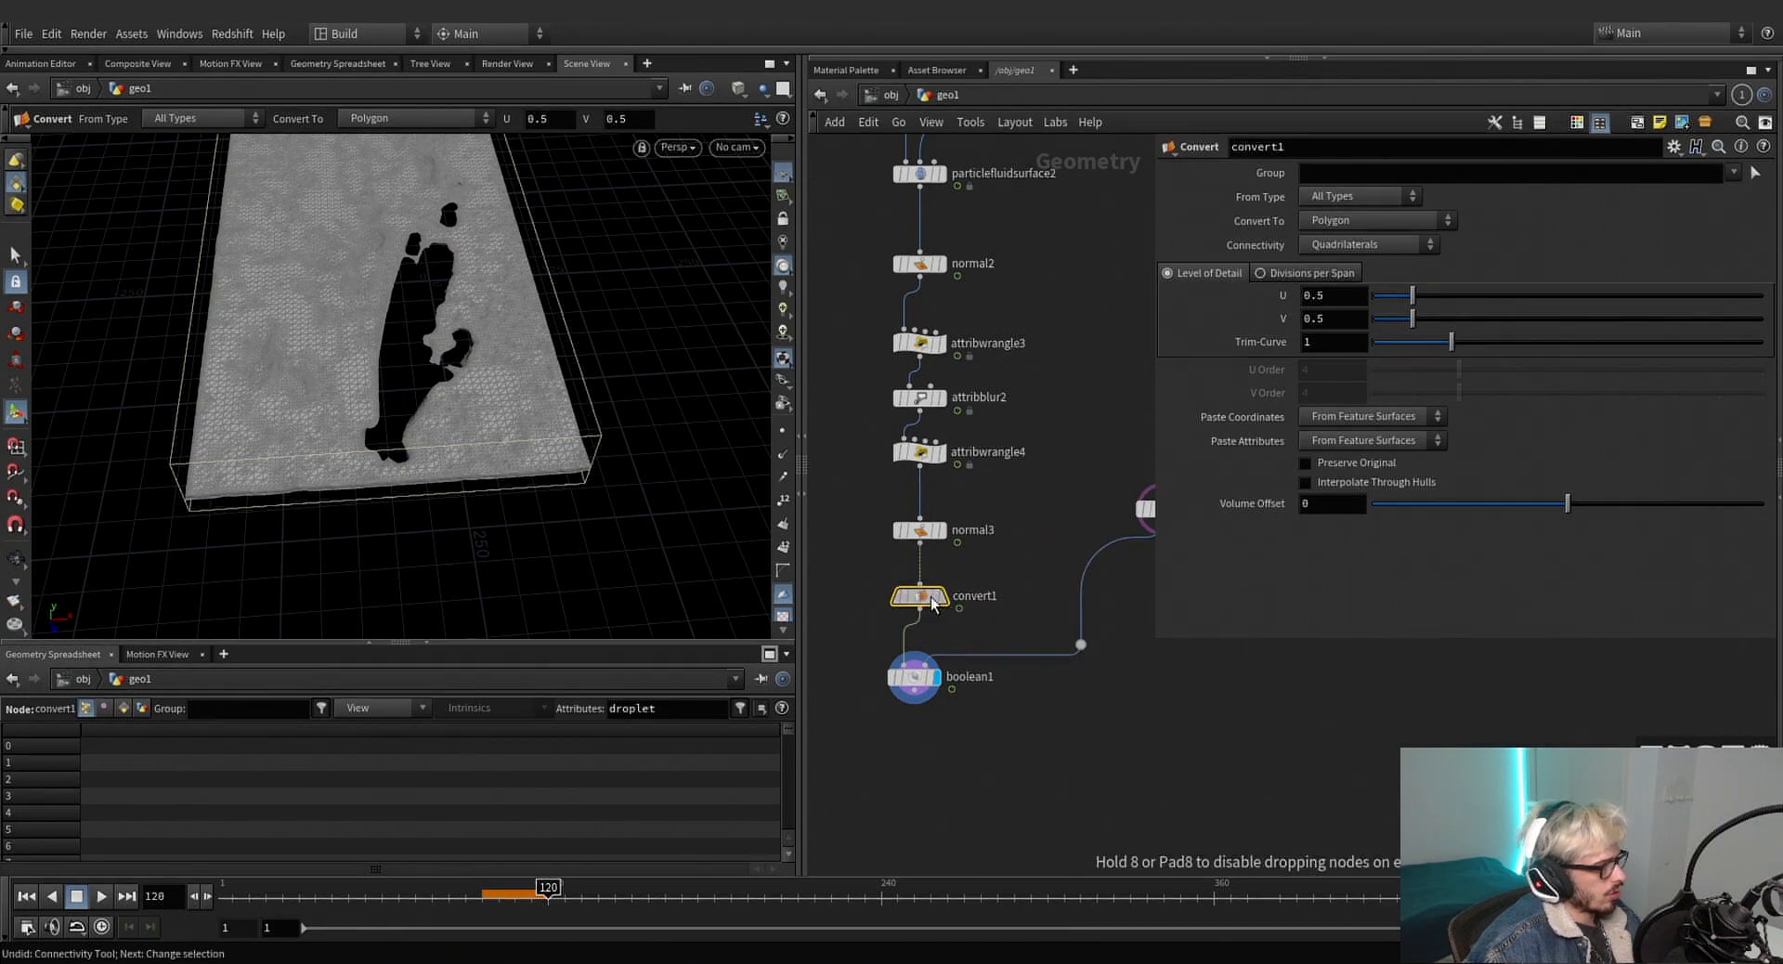
Extend one side of bbox1 outward to widen it to about 333 units along X.
middle_drag(1077, 602, 982, 595)
click(1067, 503)
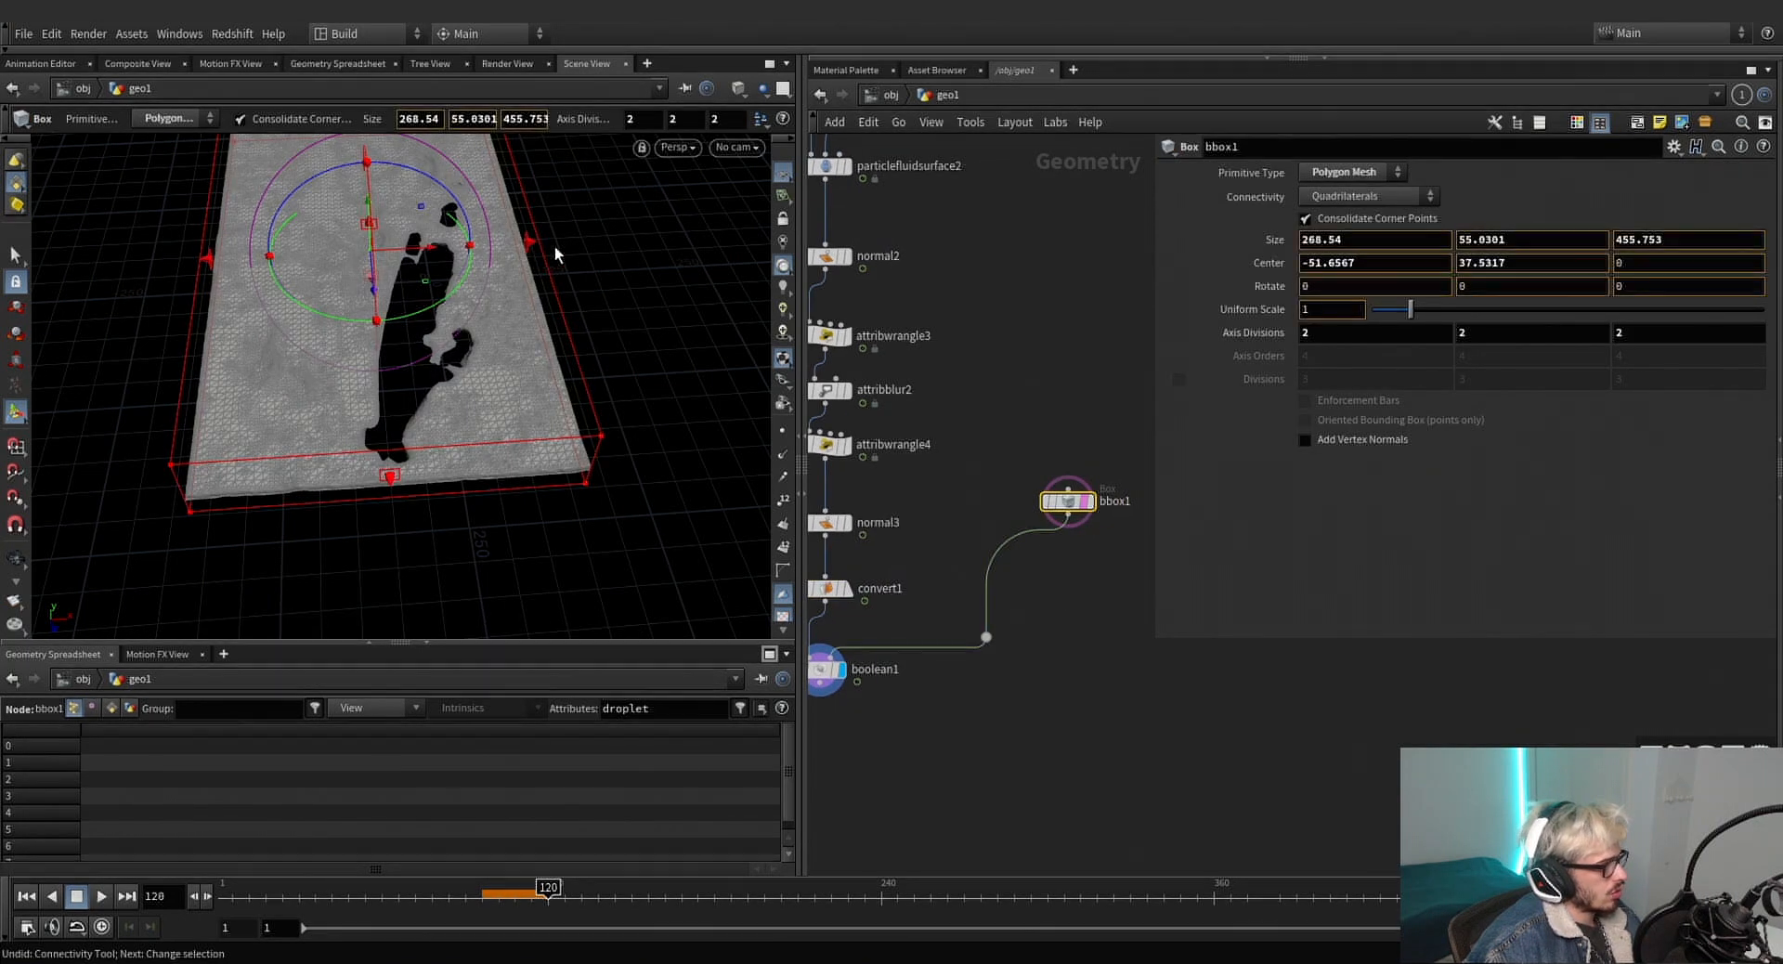
drag(533, 243, 604, 241)
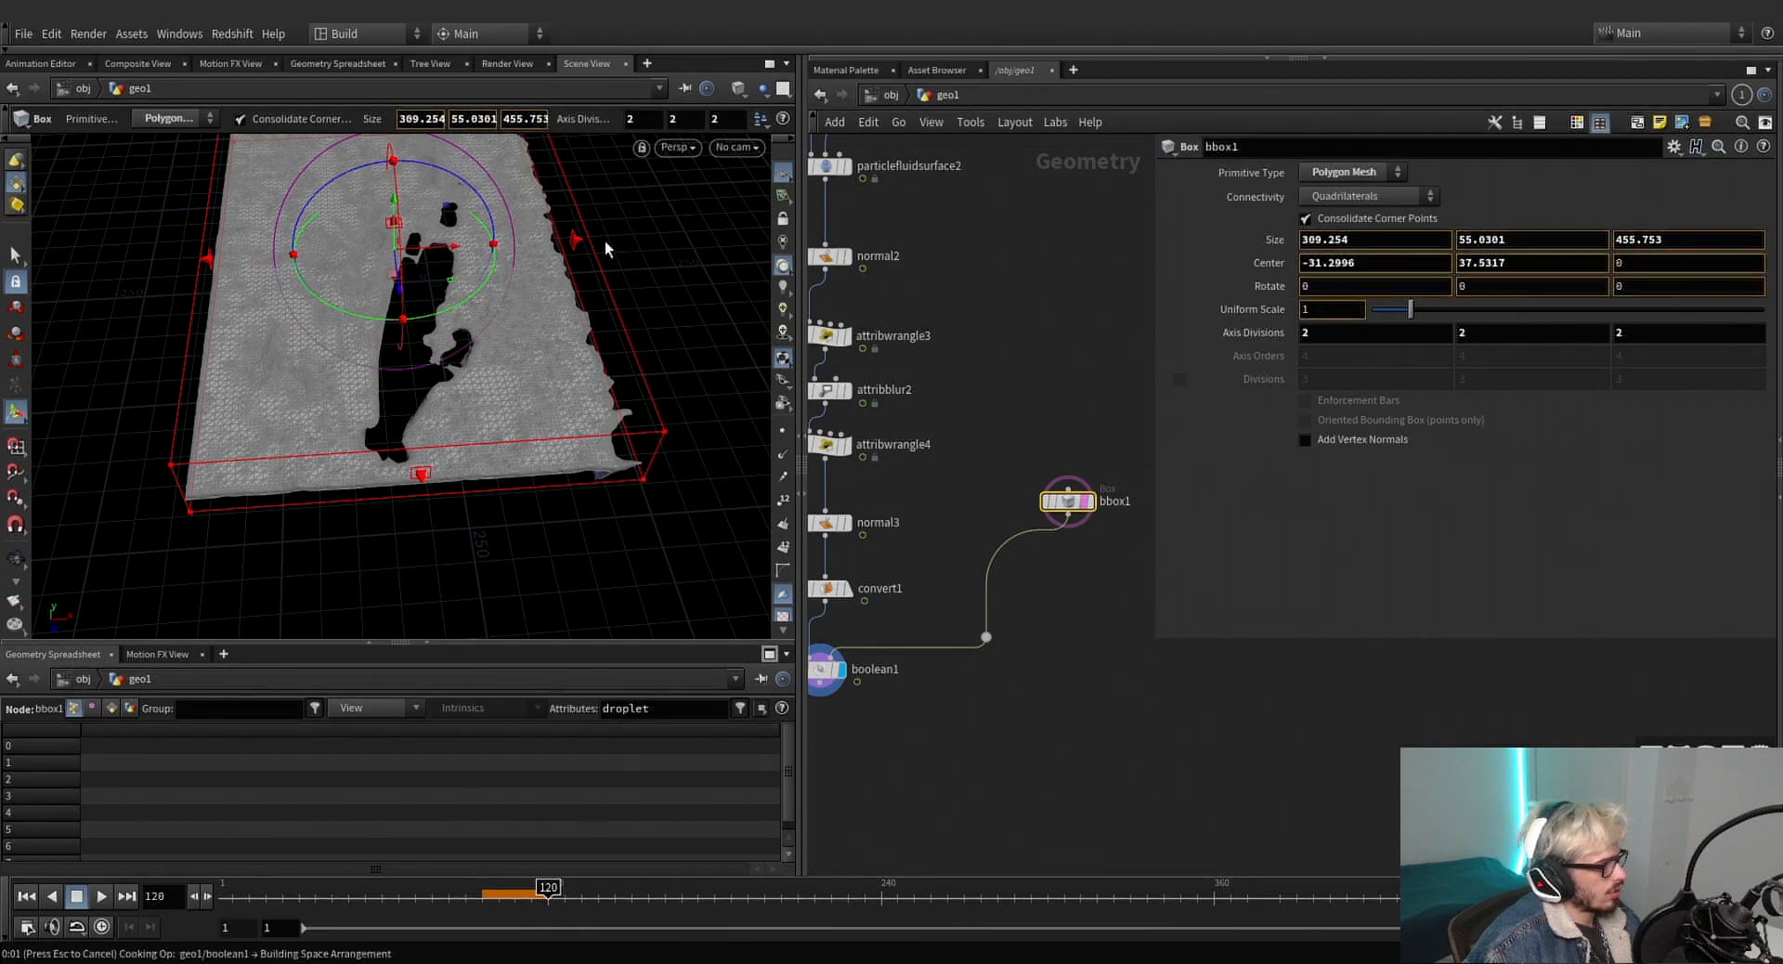
alt+drag(536, 409, 361, 396)
key(Return)
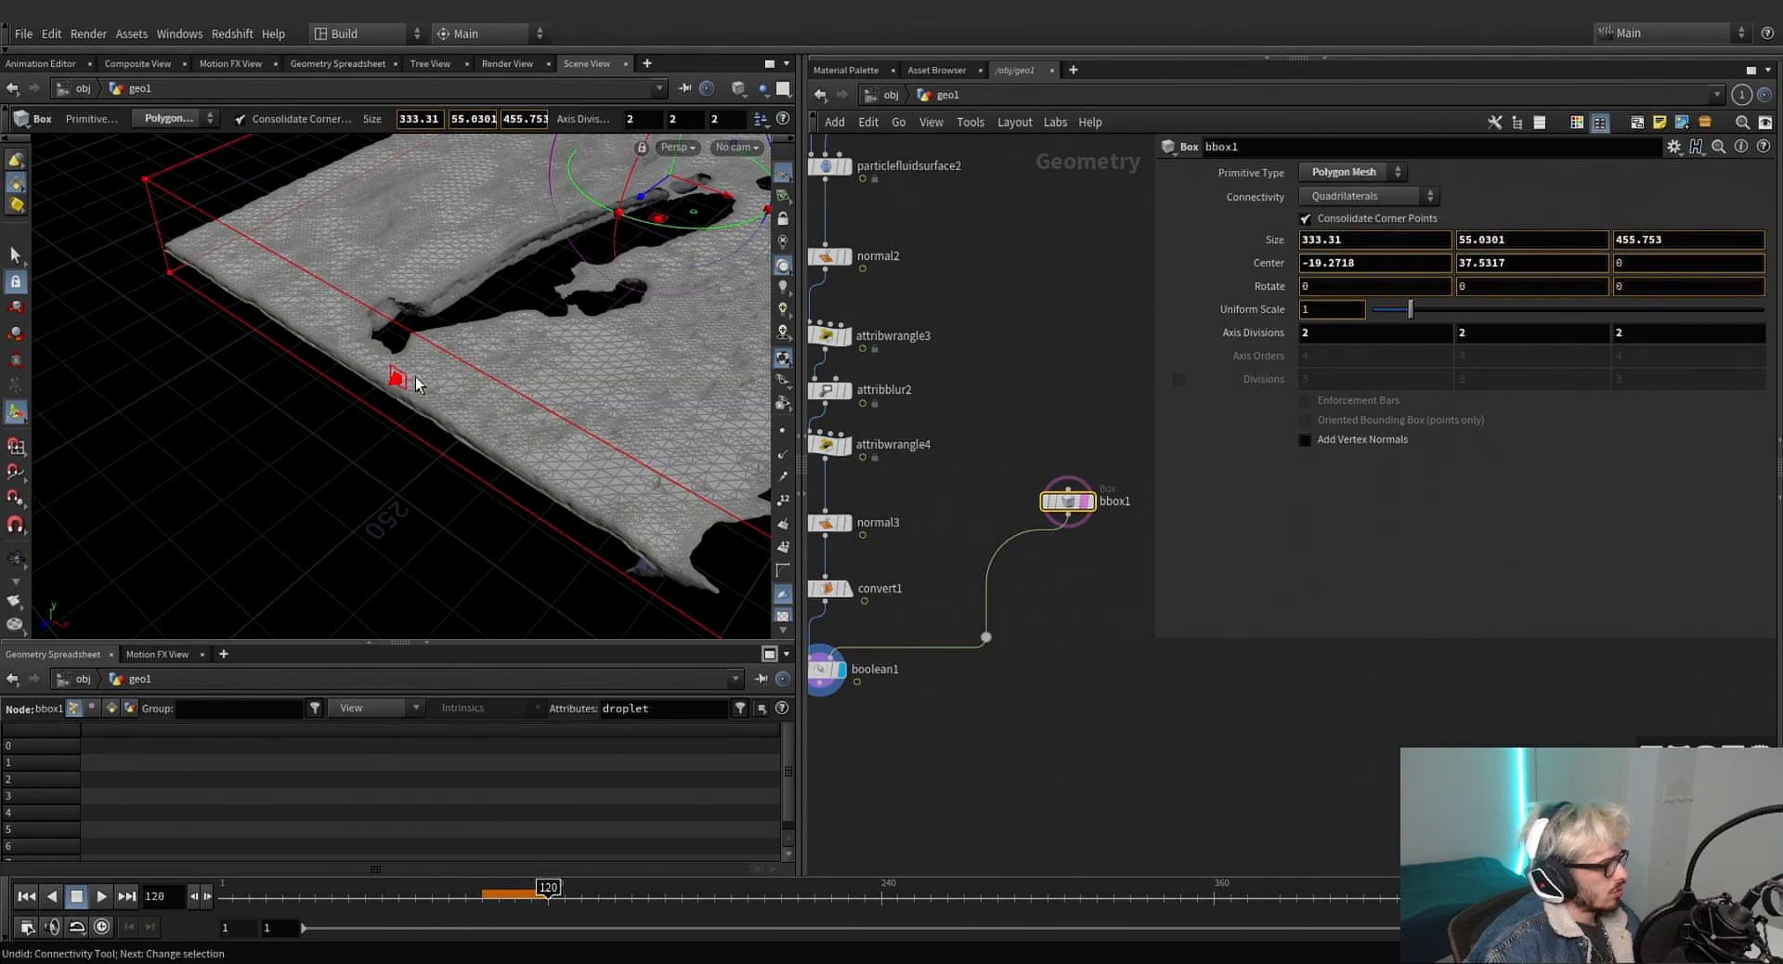
Pull in bbox1's remaining sides until it measures about 325 units along X and 434 units along Z.
drag(409, 380, 414, 376)
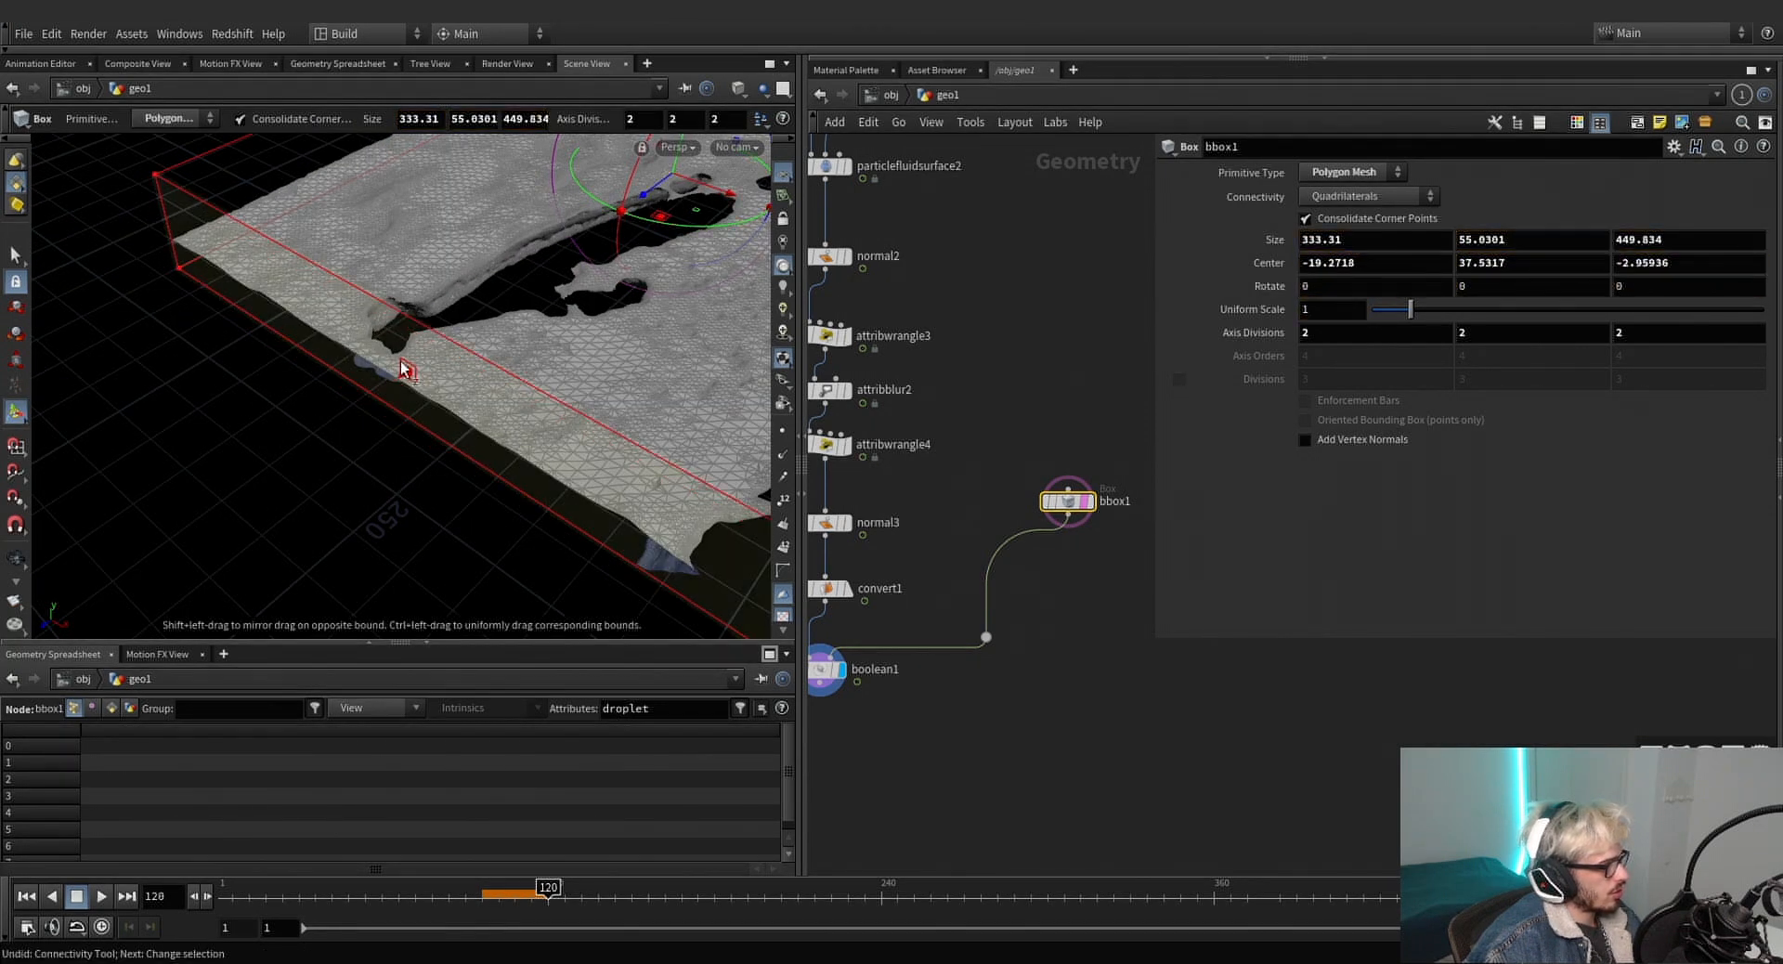
alt+middle_drag(416, 325, 541, 449)
key(Return)
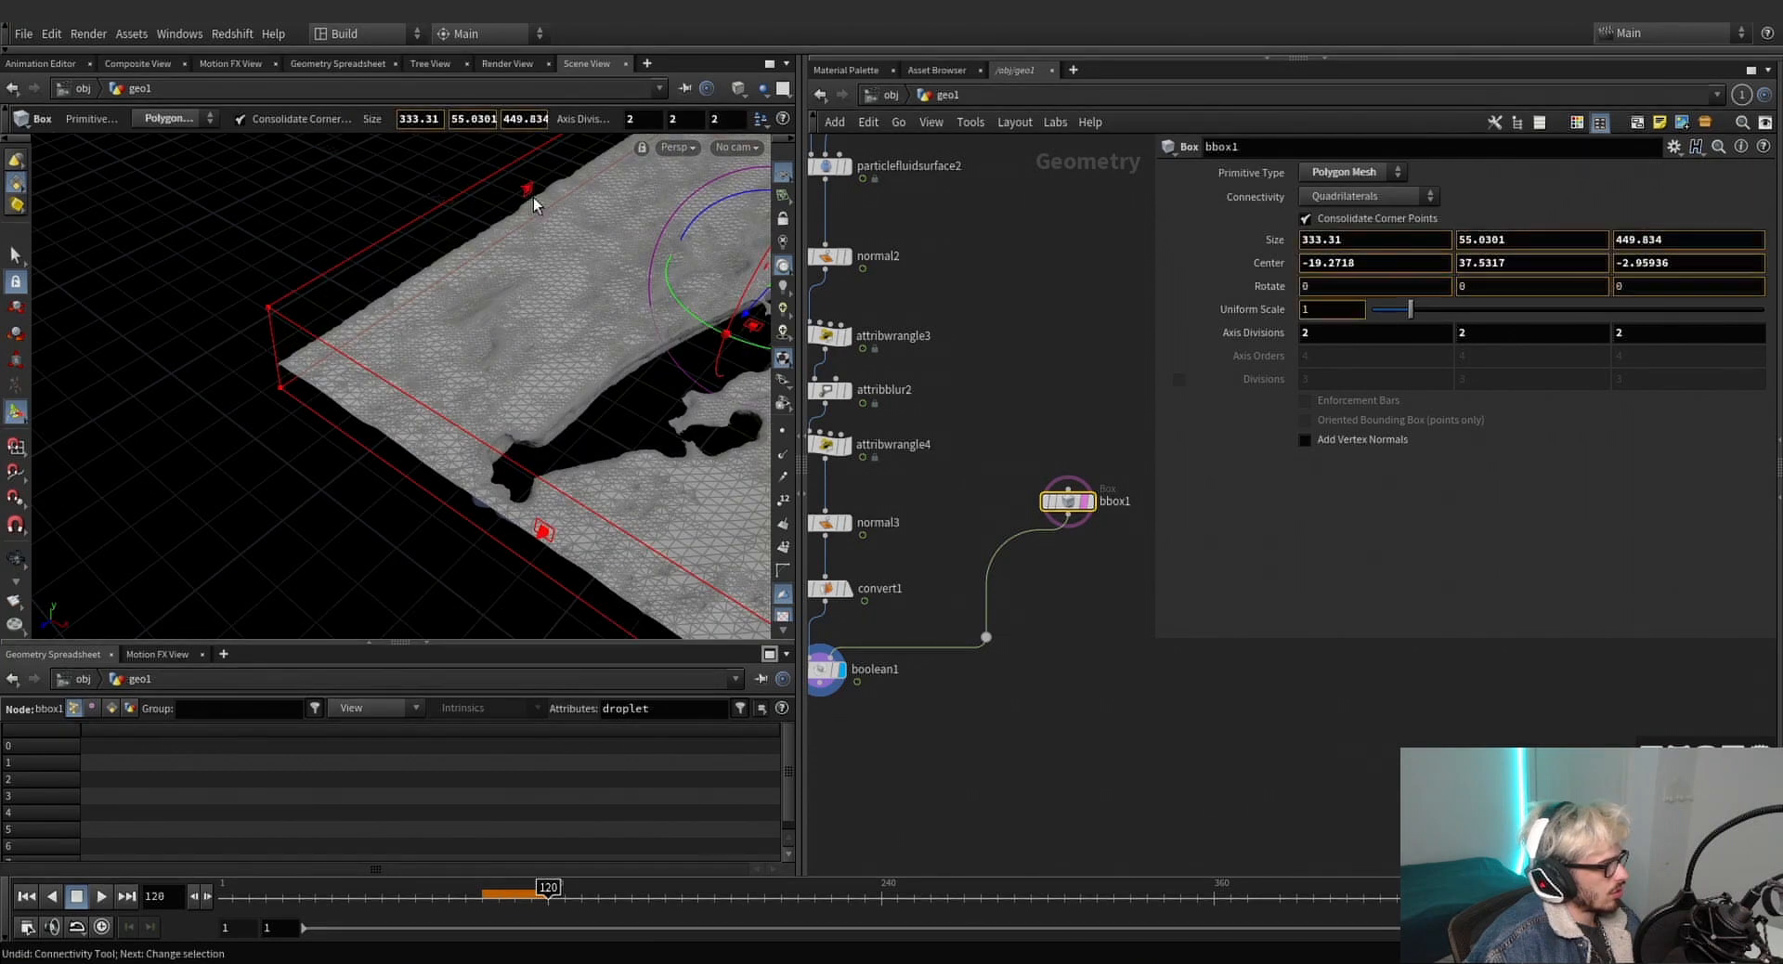
drag(537, 200, 721, 482)
key(Escape)
key(Return)
Place a copy of the ww_source file cache below boolean1, connect it to boolean1's output and rename it mesh.
scroll(929, 703, down, 4)
middle_drag(929, 703, 1047, 765)
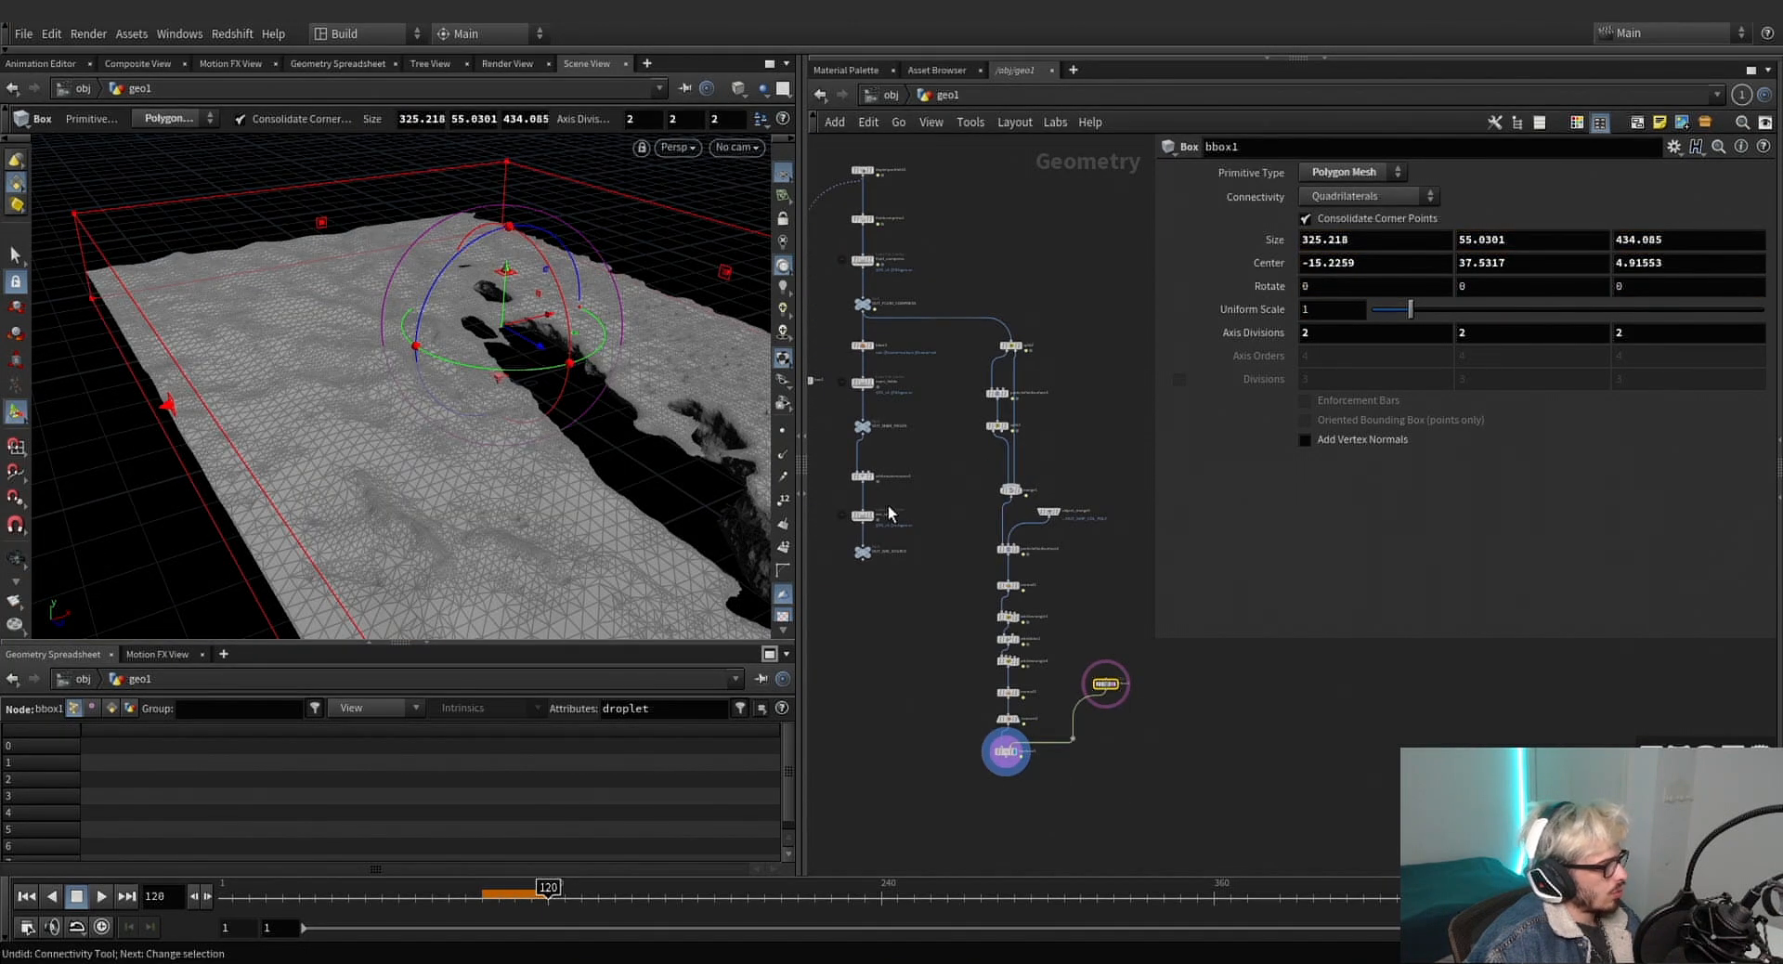
click(1012, 807)
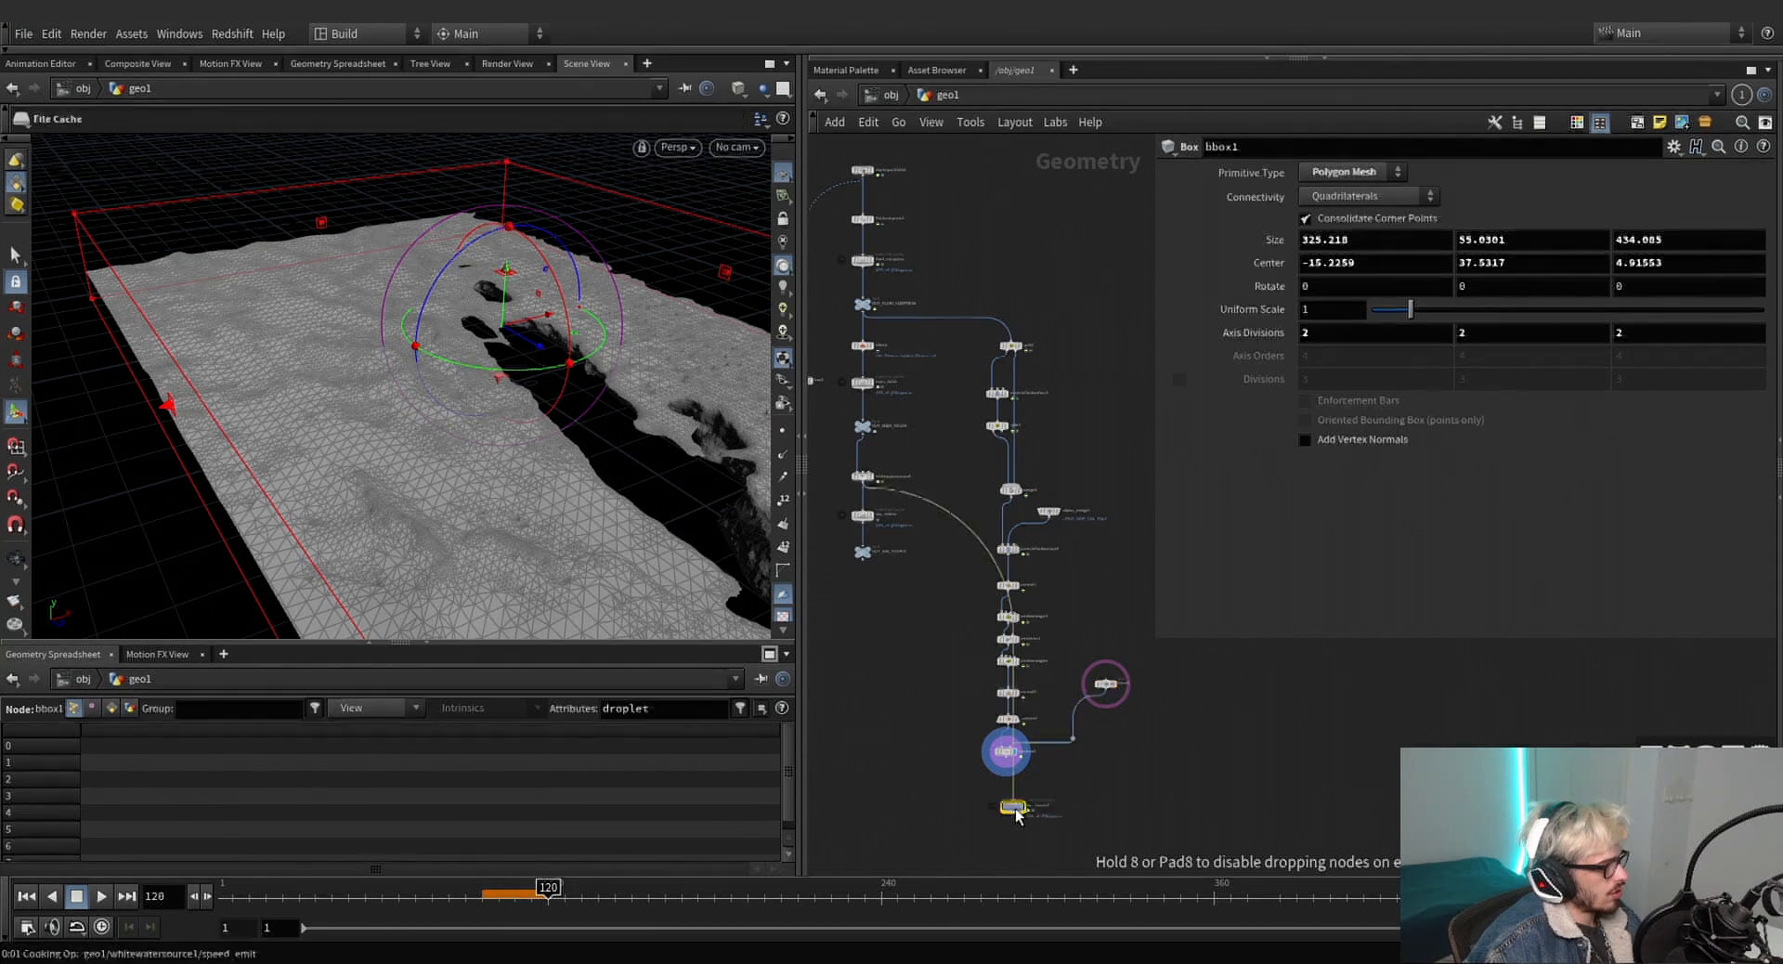
scroll(1008, 780, up, 3)
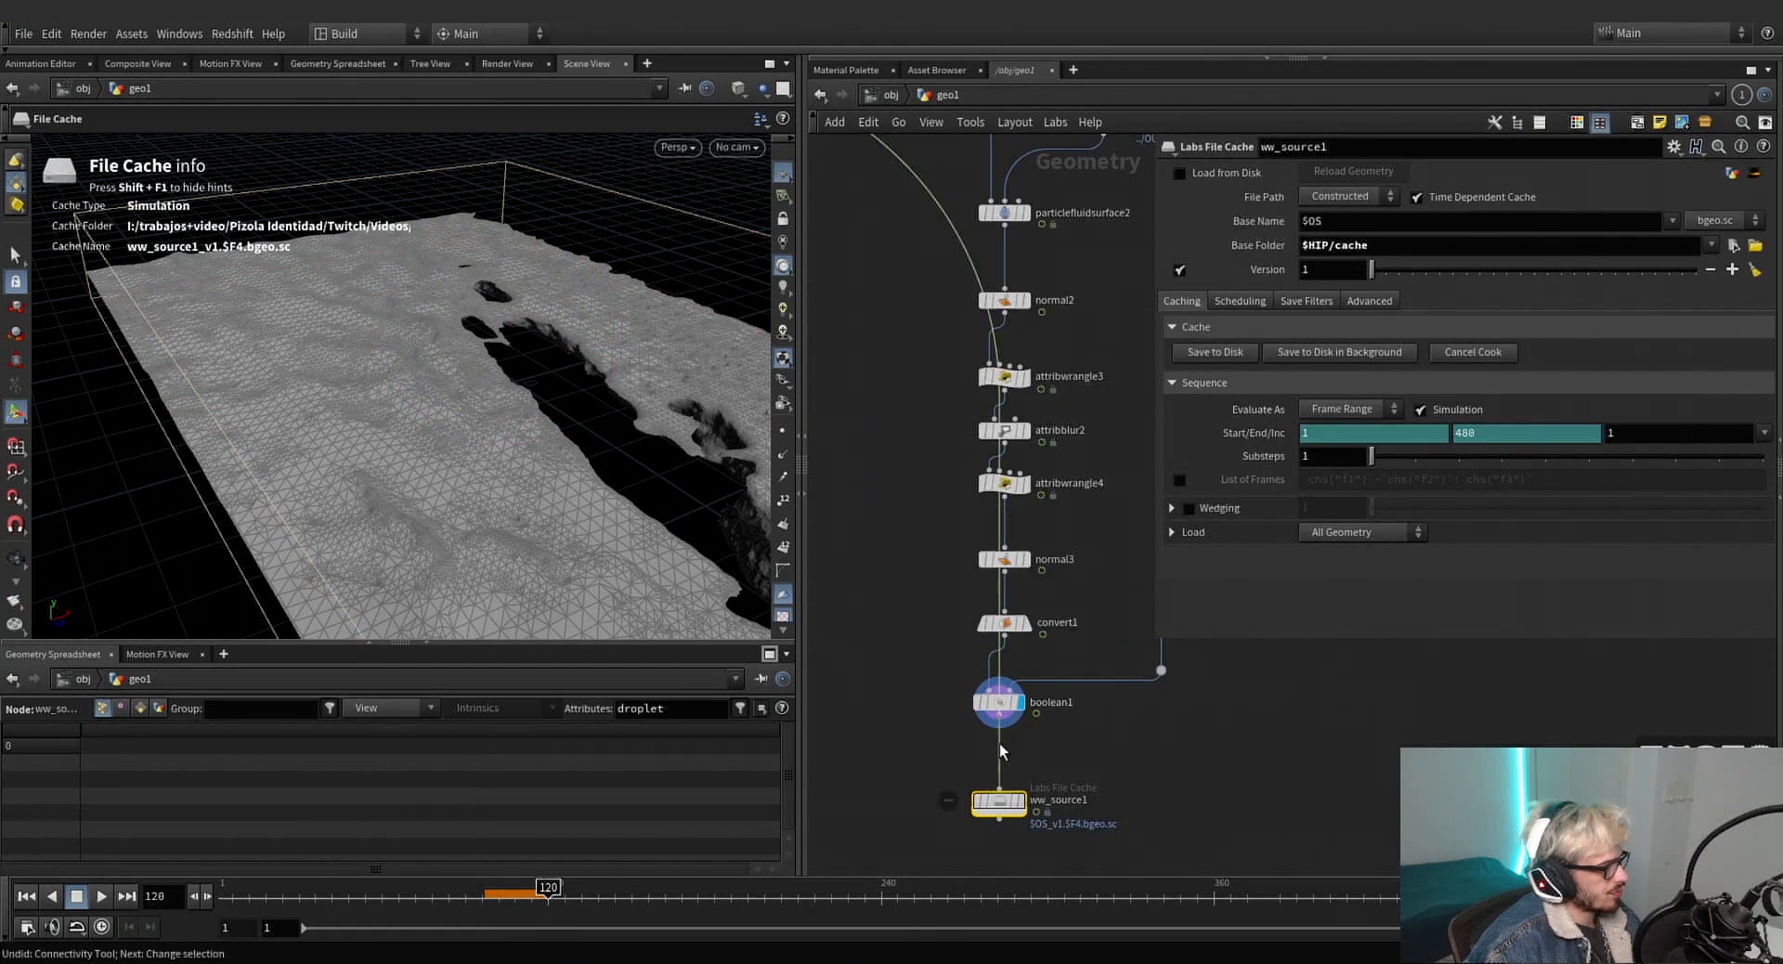
scroll(1049, 778, up, 2)
double_click(1040, 704)
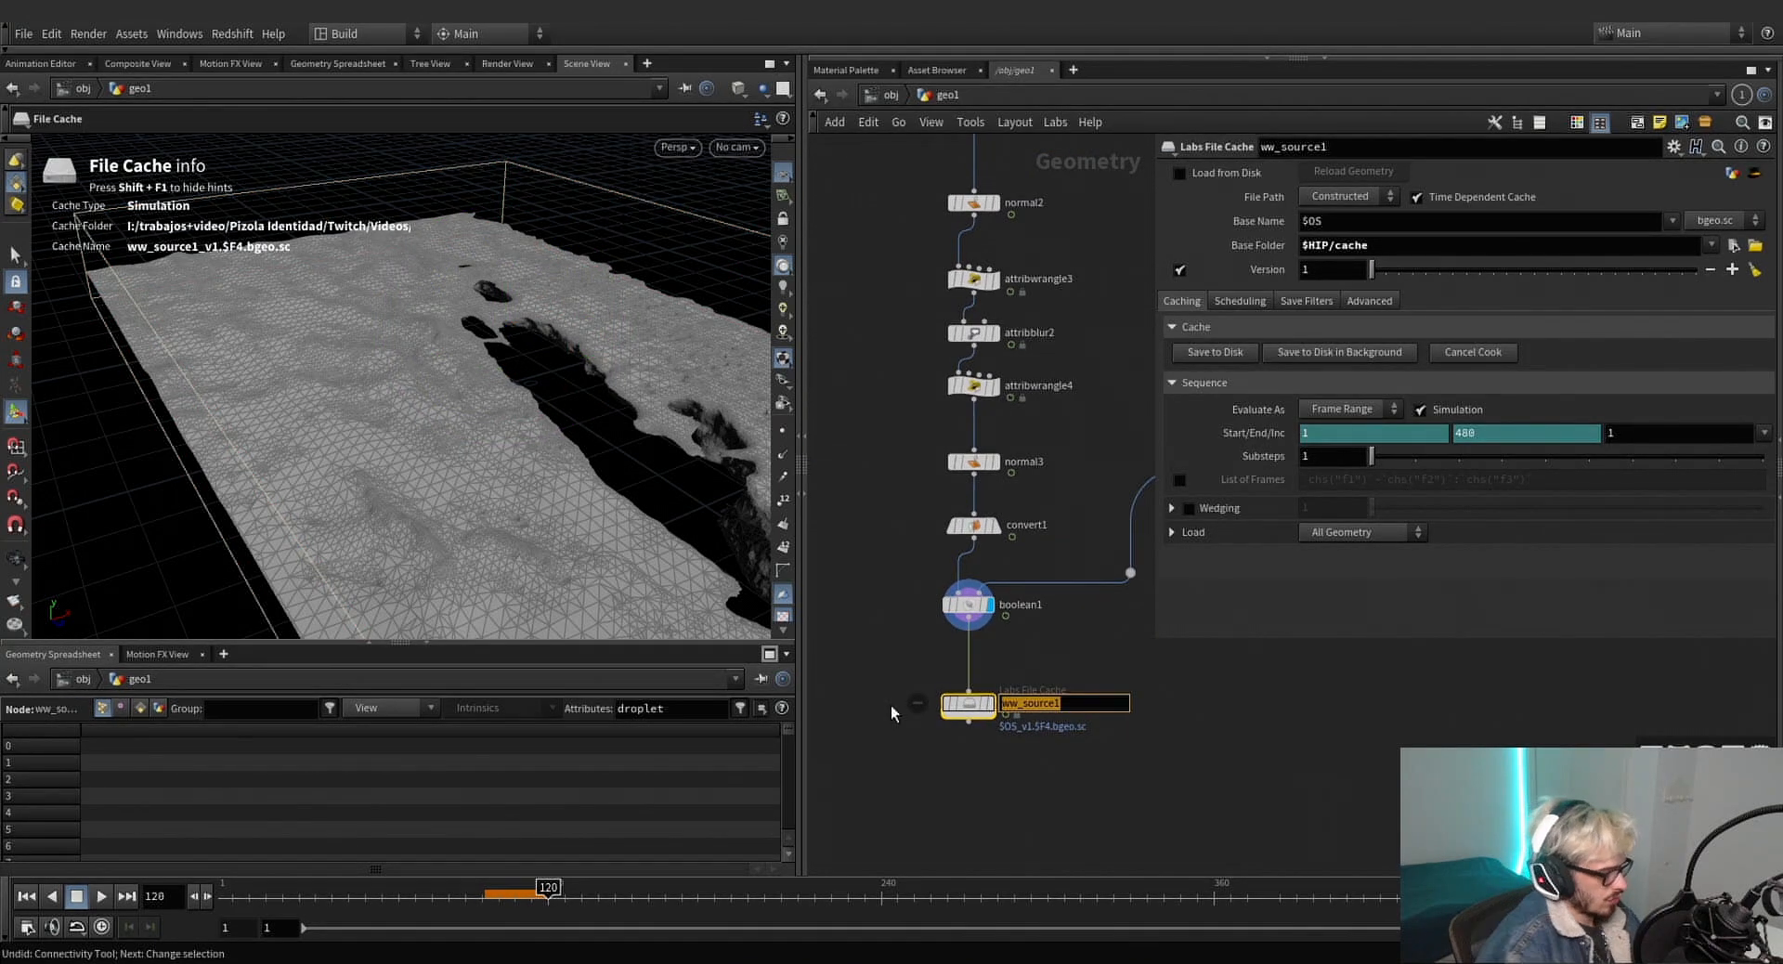
text(mesh)
key(Return)
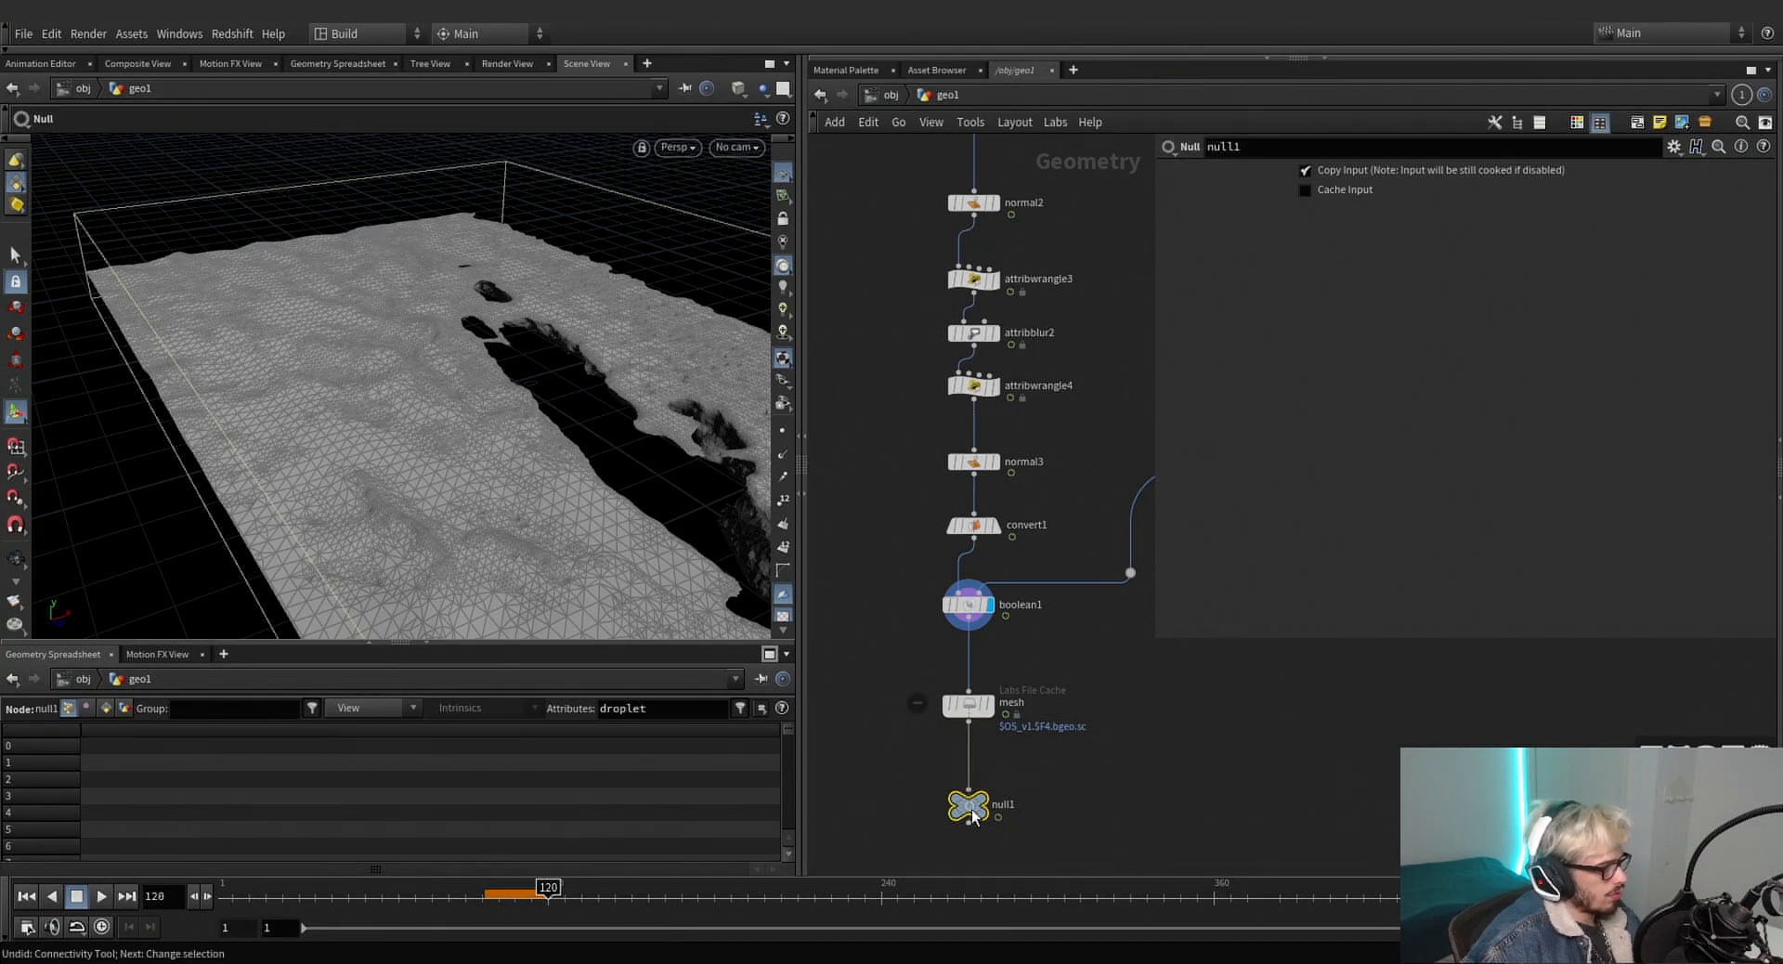
Add a Null node after the mesh file cache and name it OUT_MESH.
double_click(1010, 806)
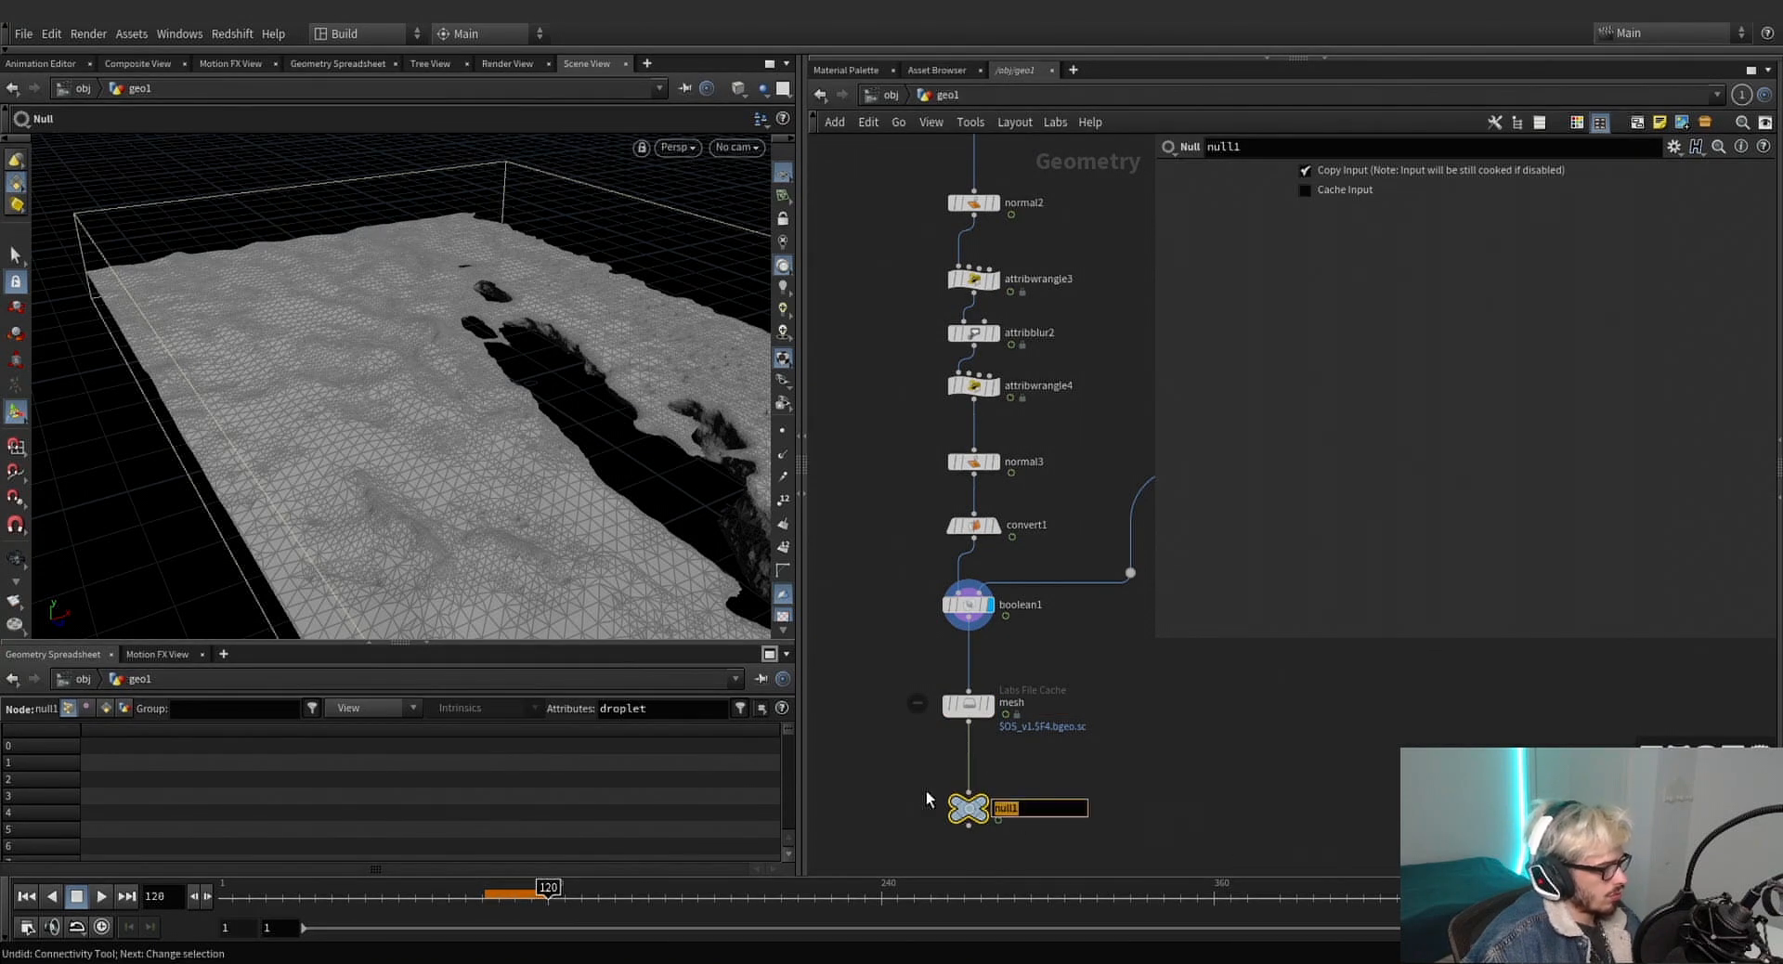
text(OUT_MESH)
key(Return)
Enclose the whitewater source and meshing node chains, down to OUT_MESH, in a network box.
scroll(1005, 767, down, 6)
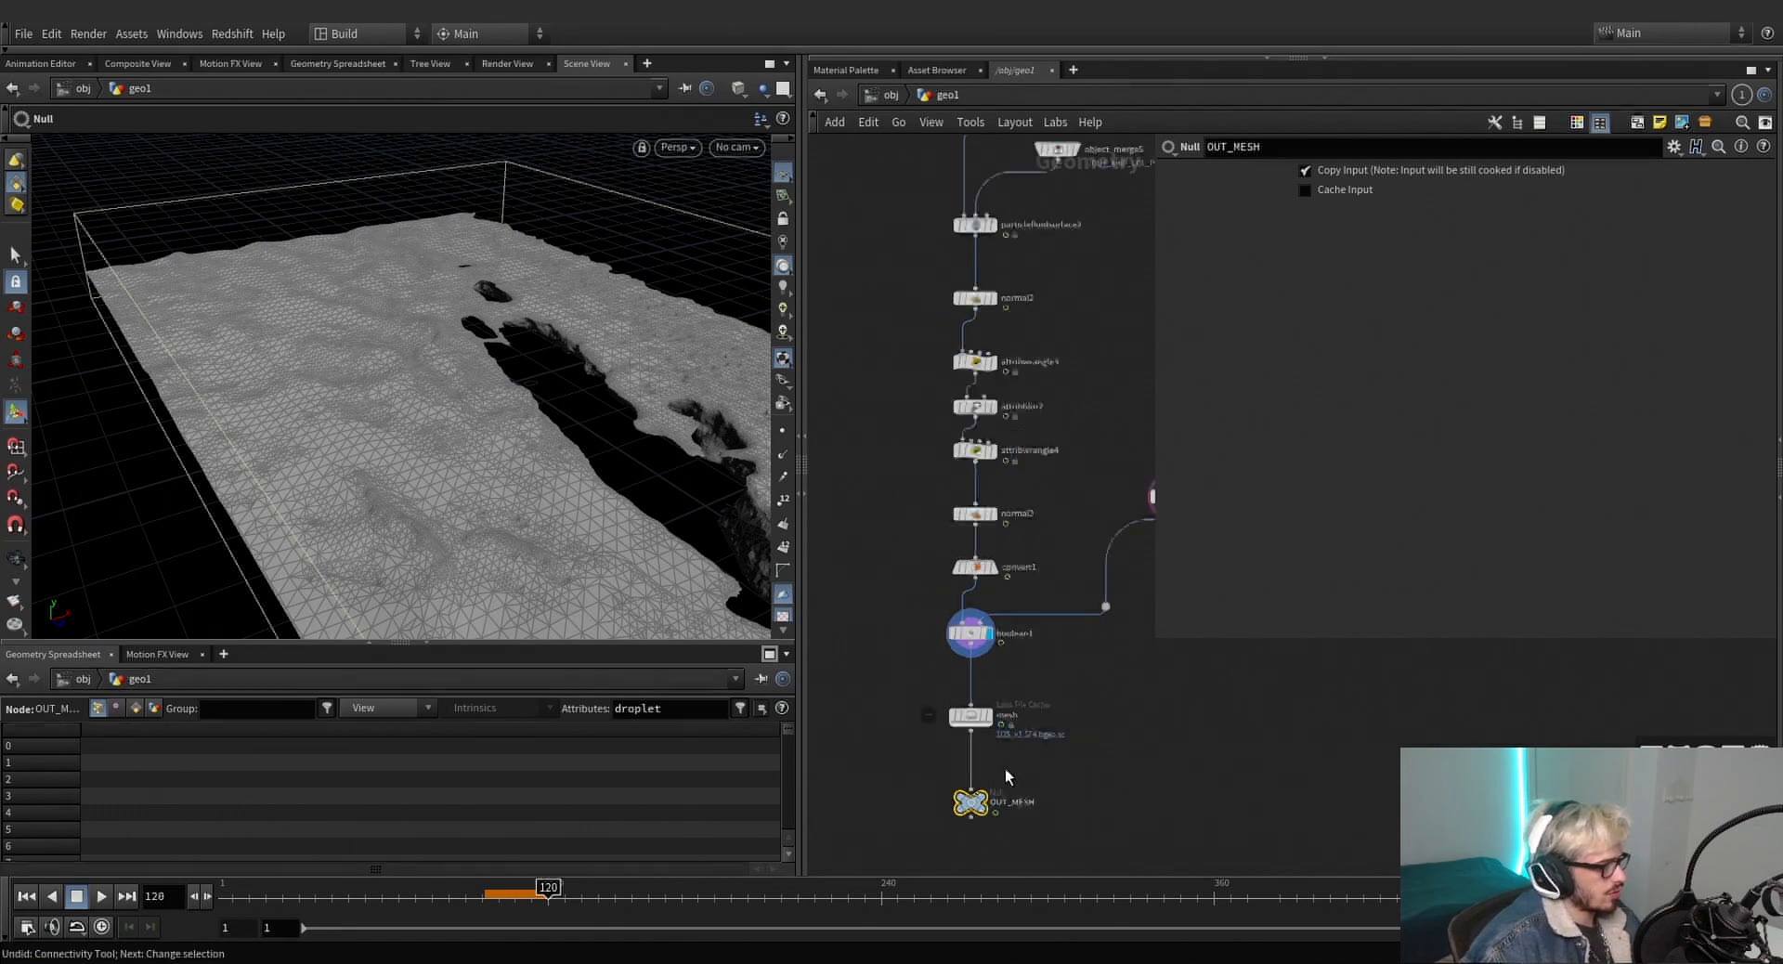
drag(1111, 789, 912, 388)
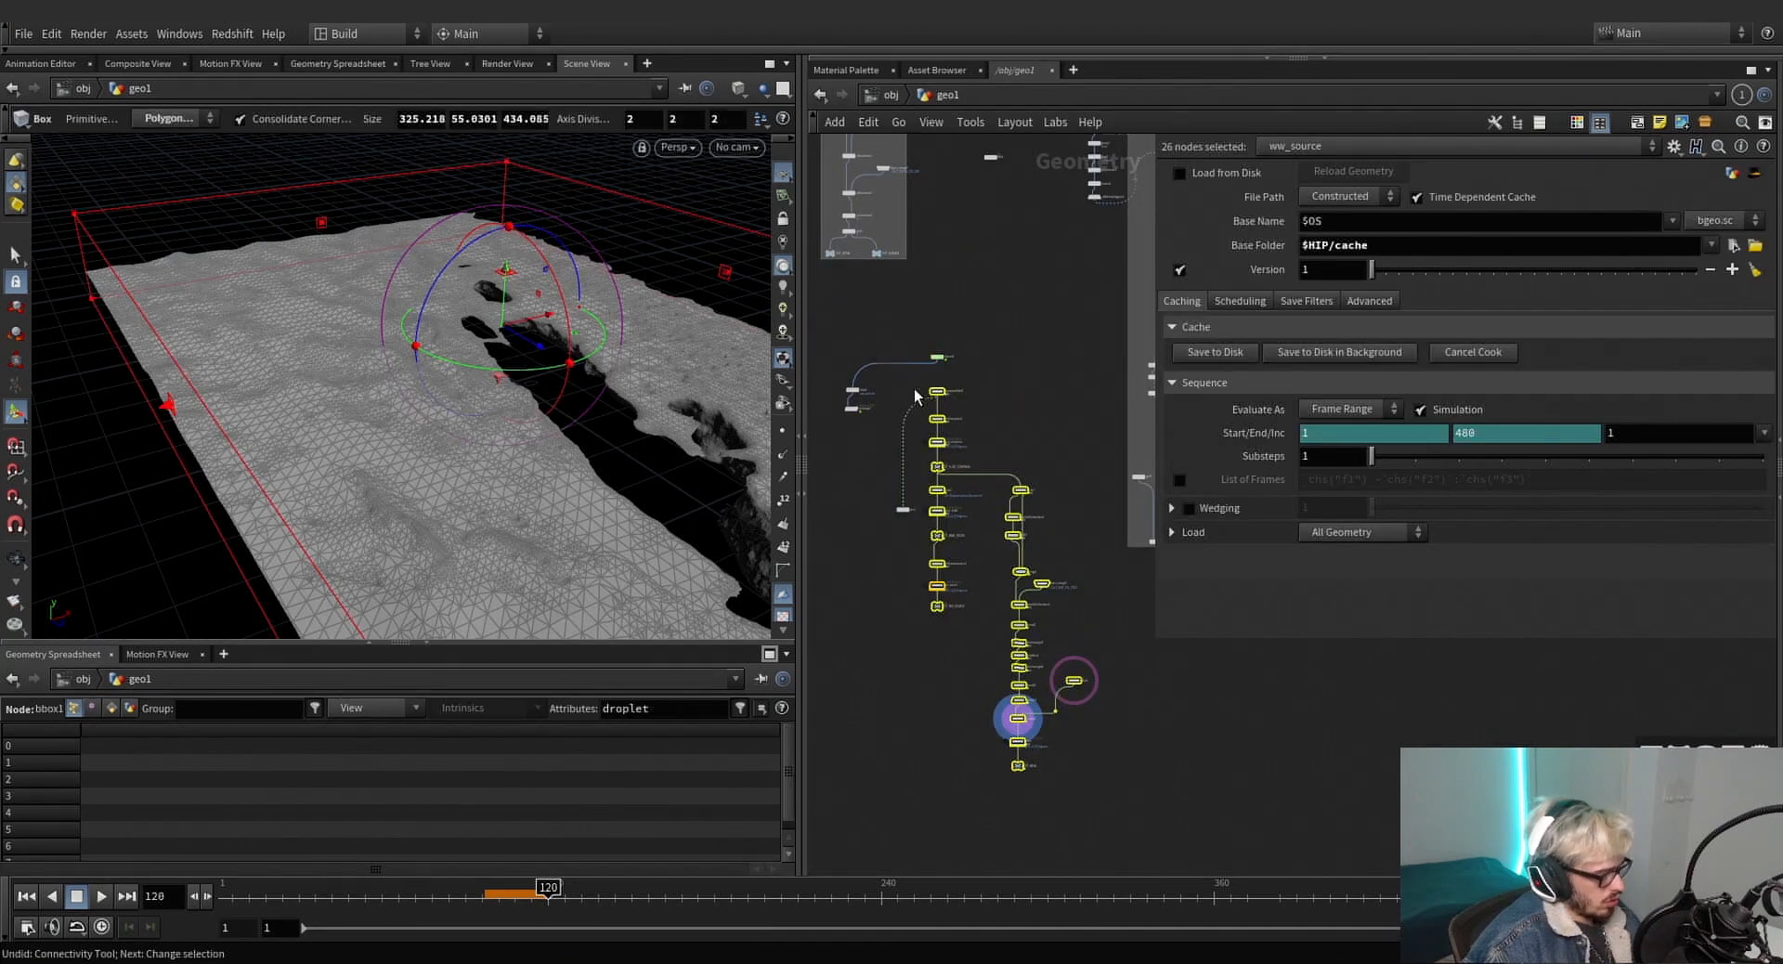
key(shift+o)
click(908, 655)
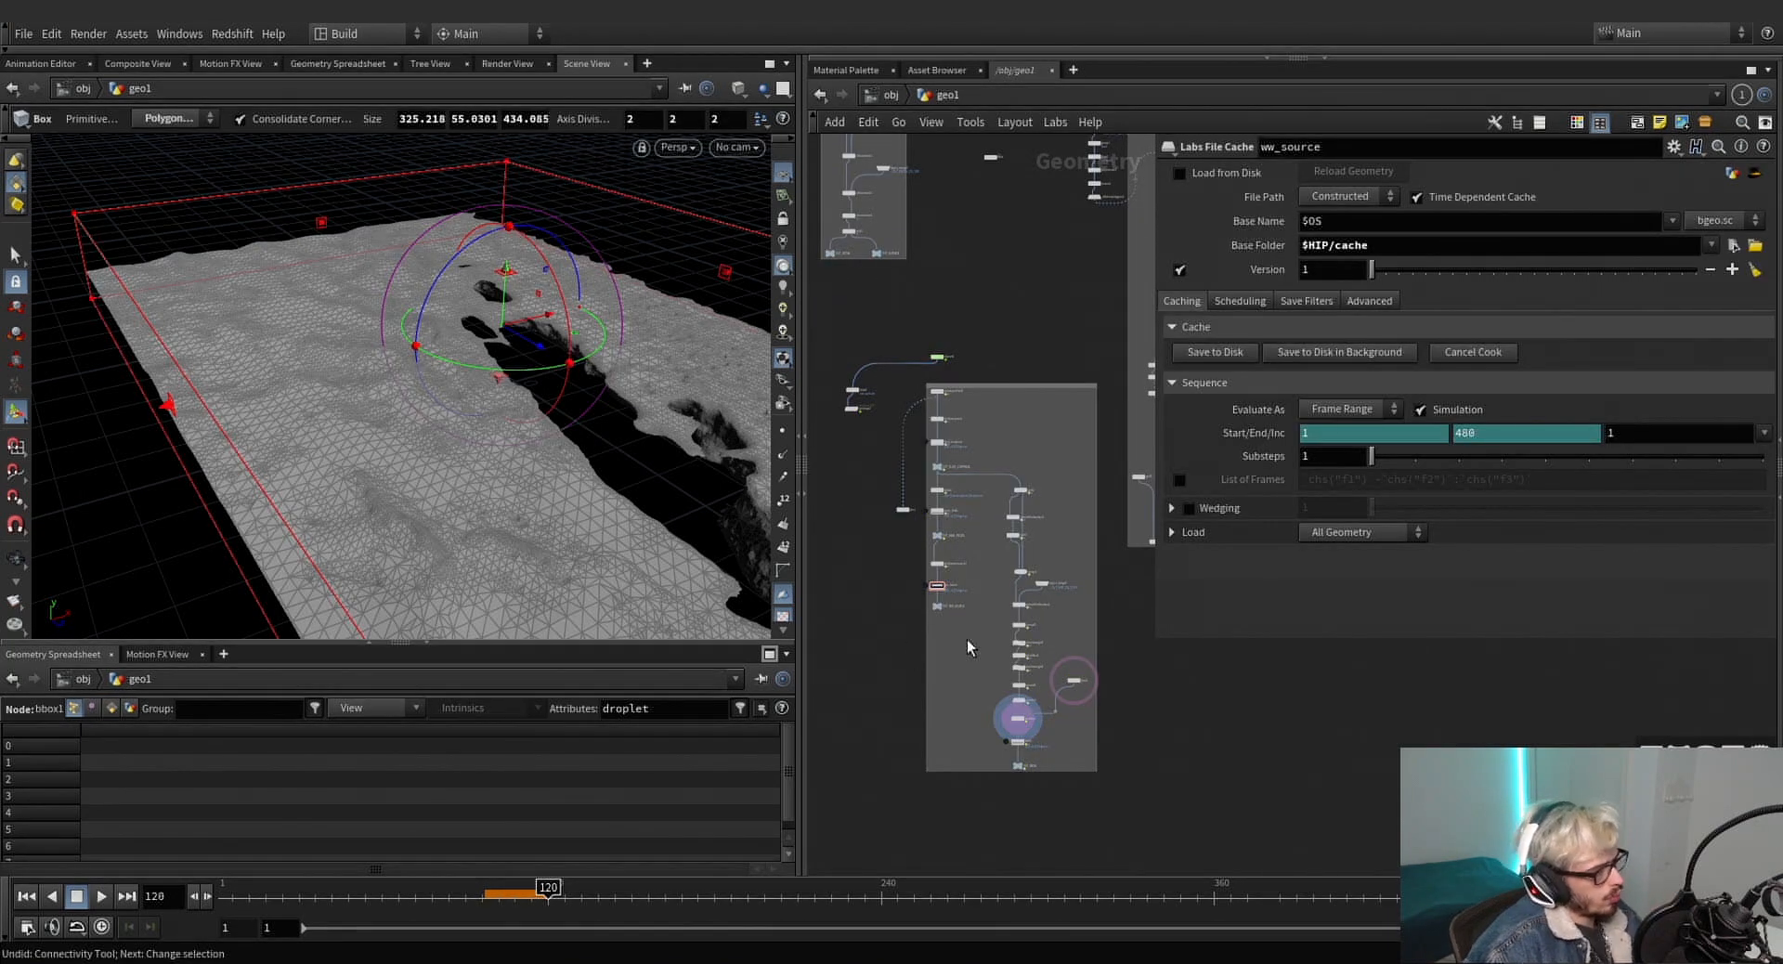
Review the boxed node chains, including the split and particle fluid surface nodes in the meshing branch.
scroll(966, 640, up, 3)
scroll(961, 638, down, 5)
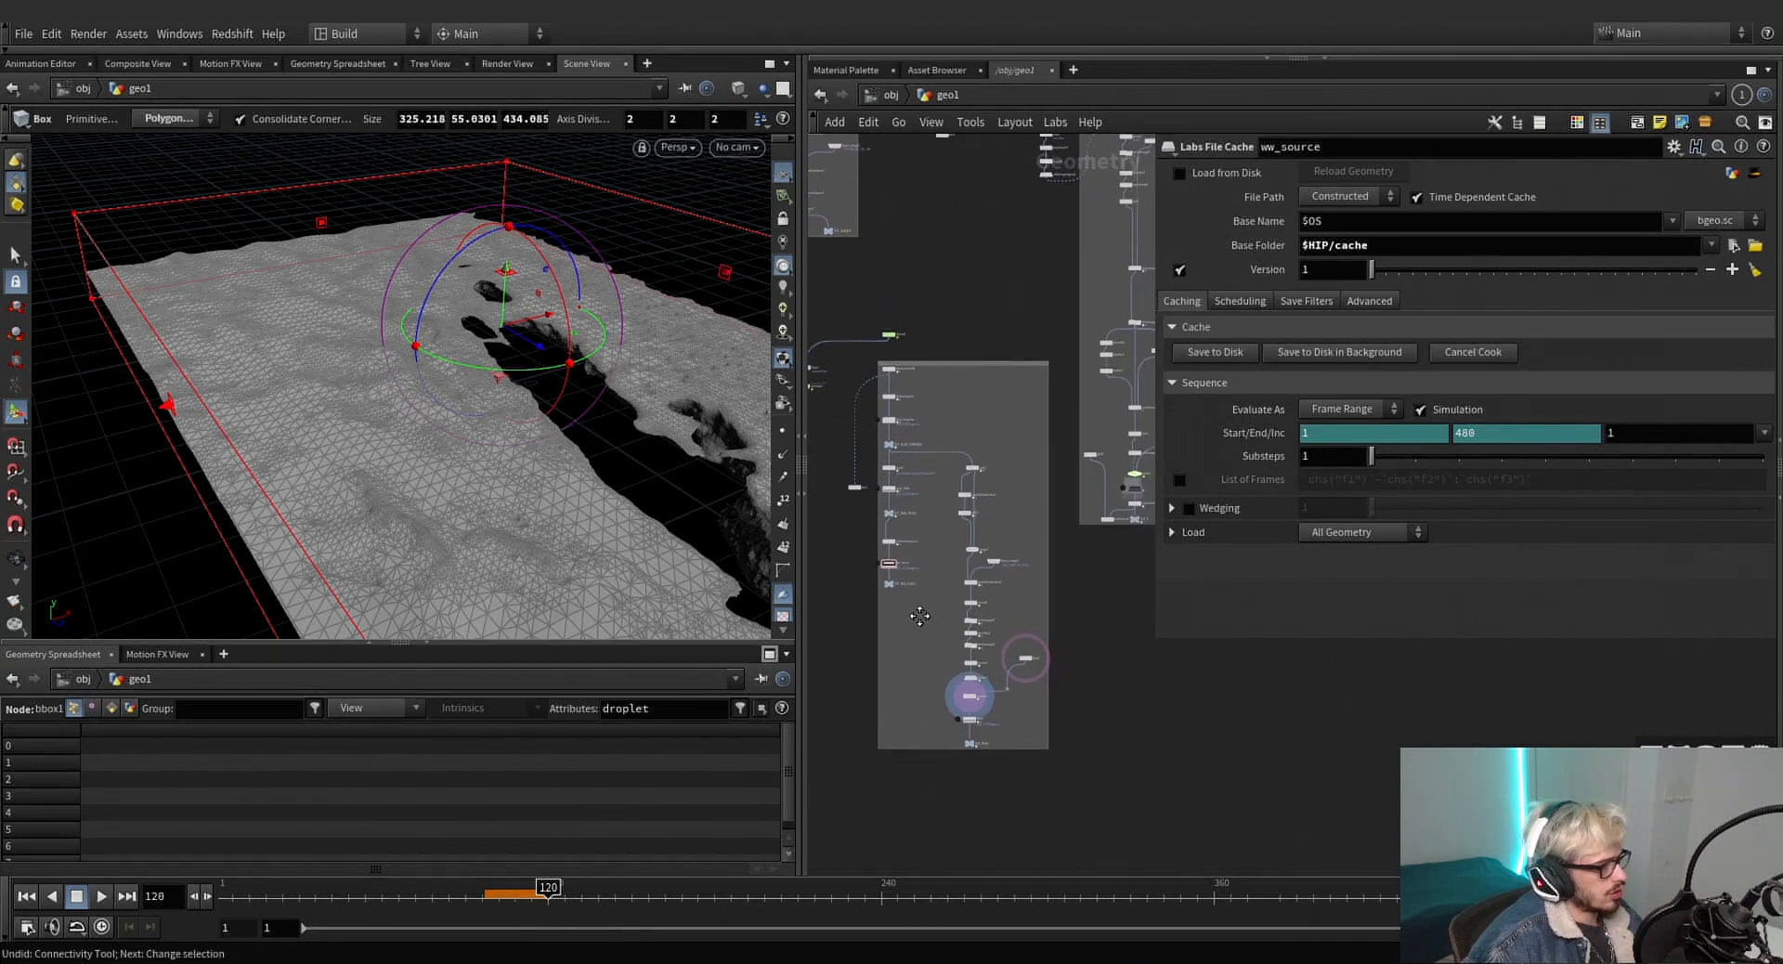
scroll(916, 622, up, 2)
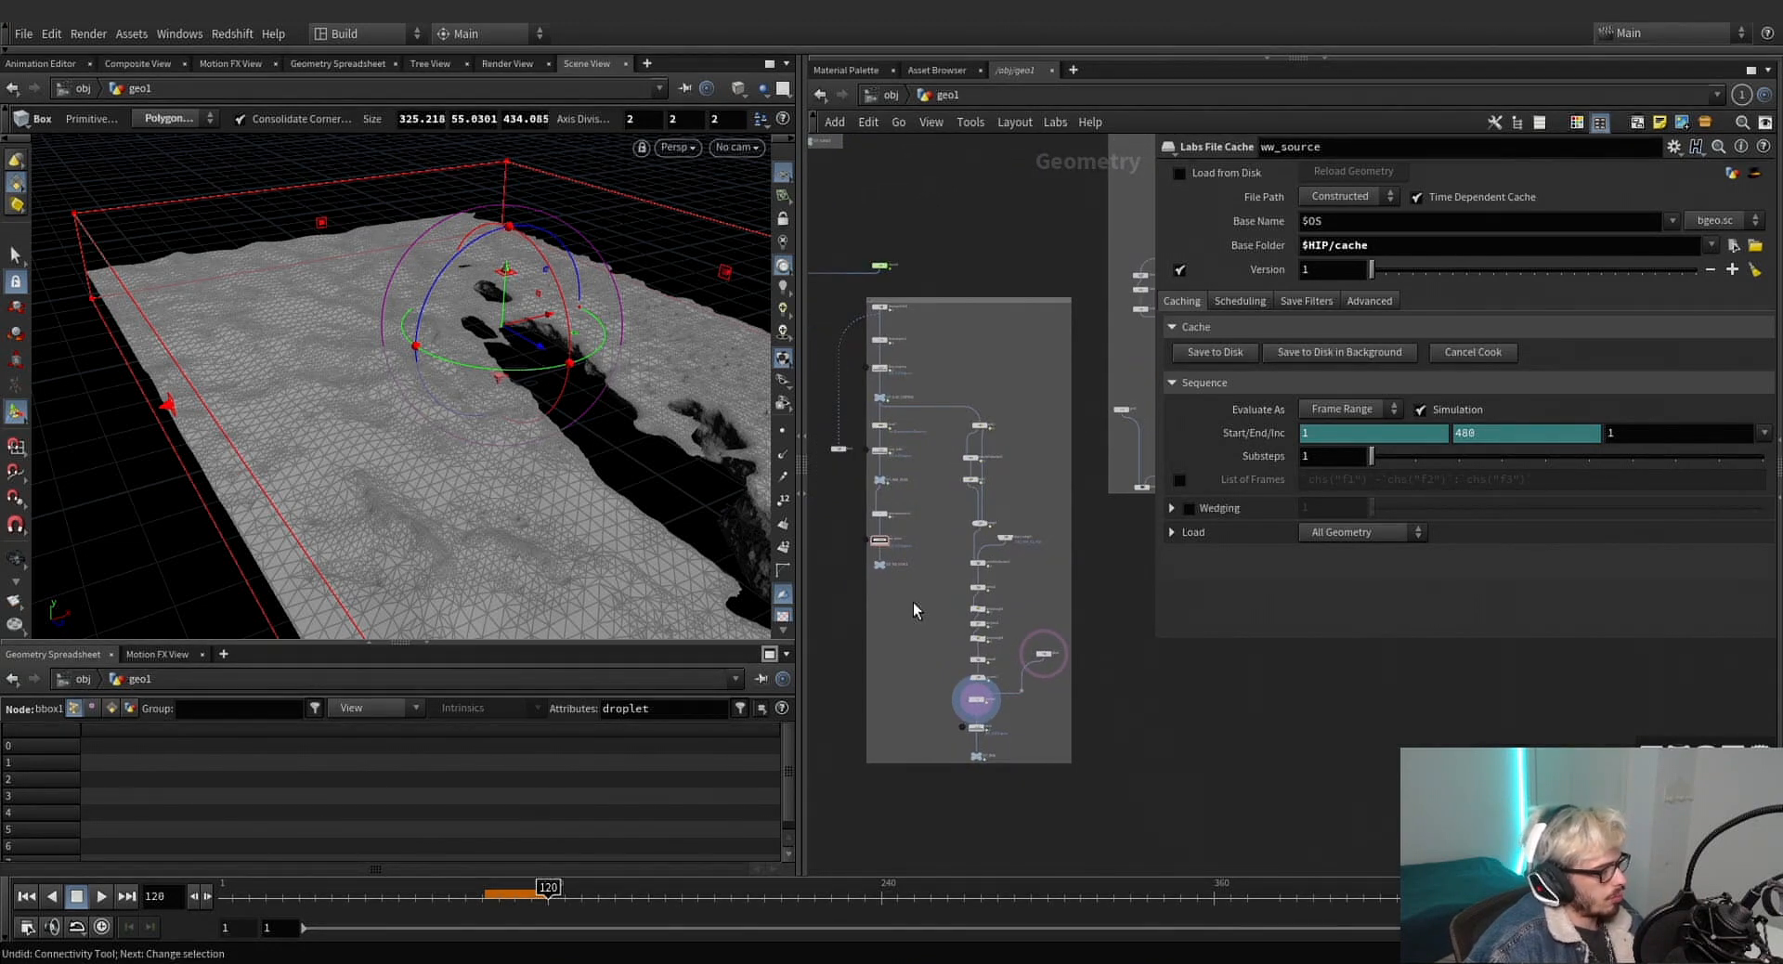
mouse_move(928, 626)
middle_down()
mouse_move(932, 650)
mouse_move(953, 640)
middle_up()
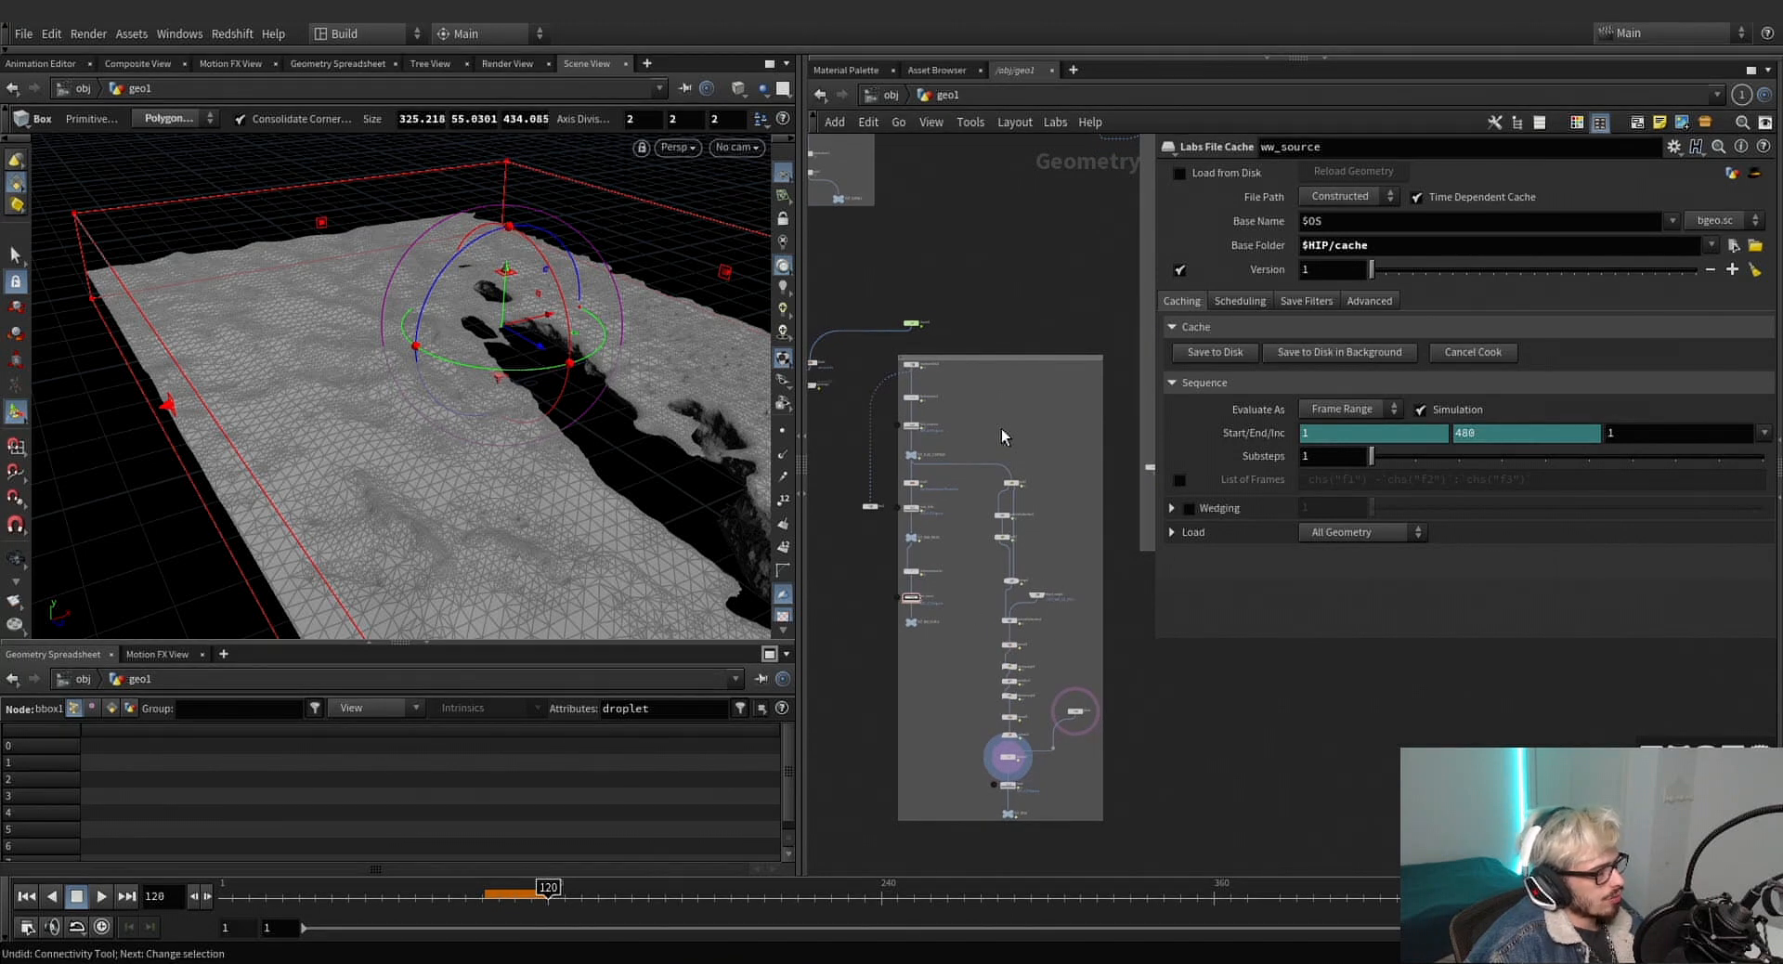
mouse_move(989, 450)
middle_down()
mouse_move(979, 465)
mouse_move(992, 433)
middle_up()
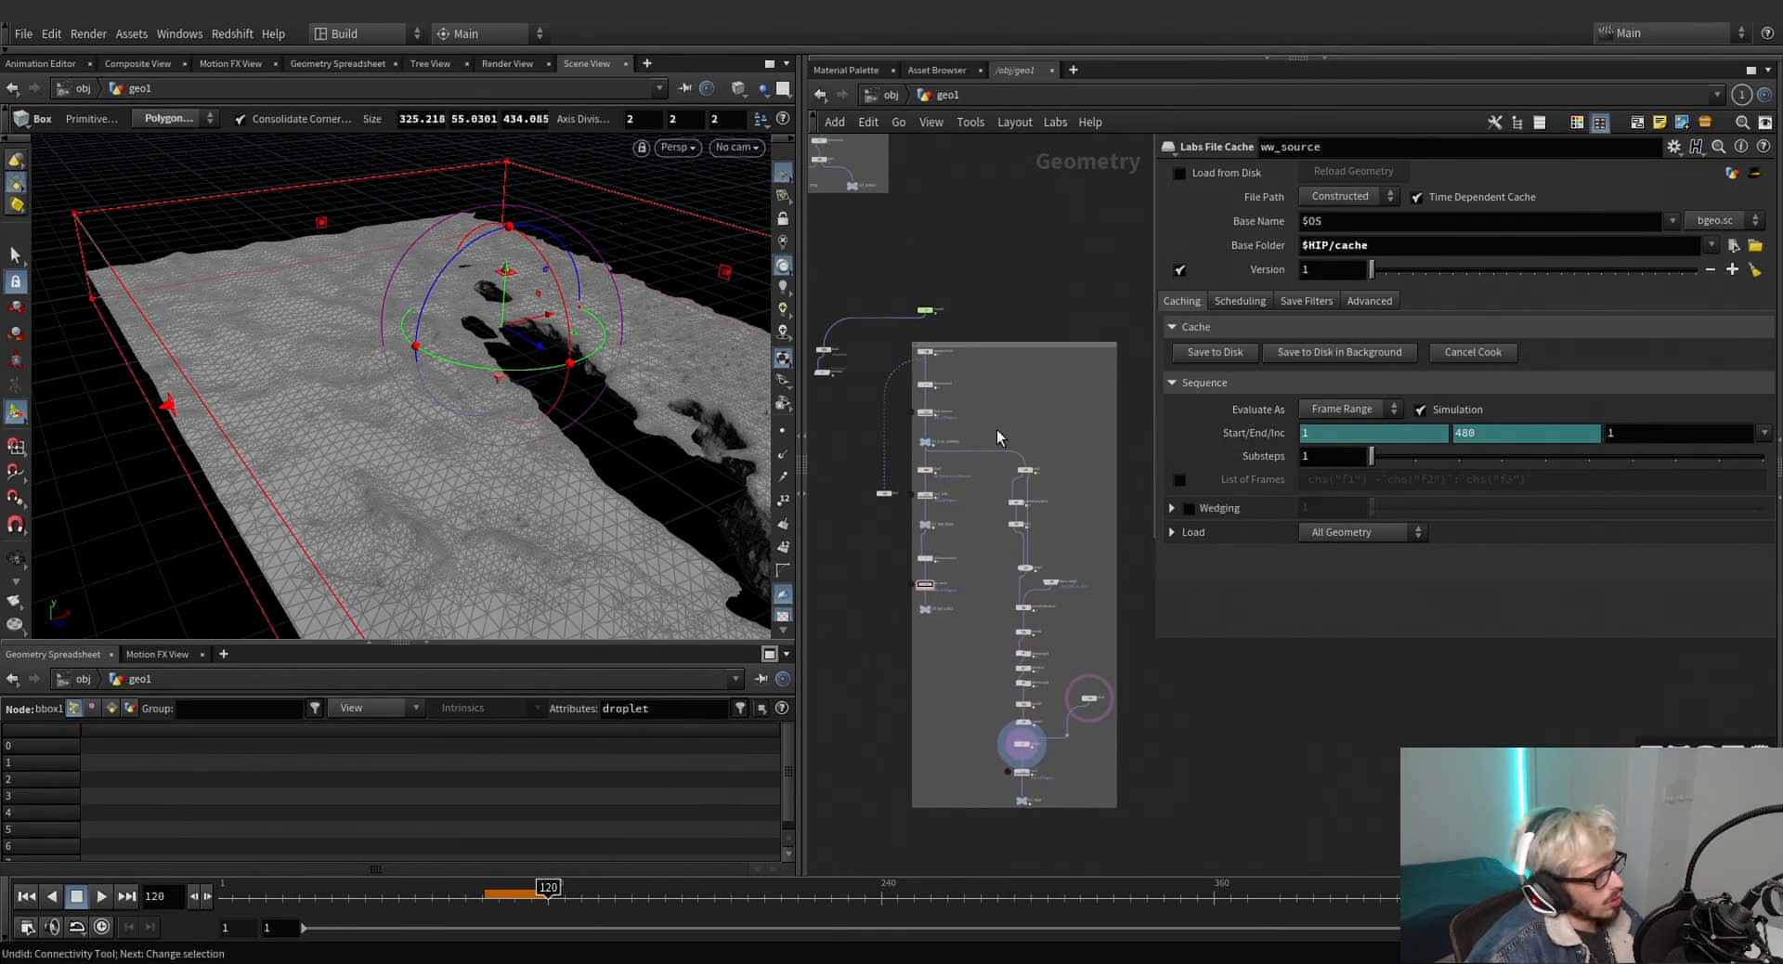
scroll(1031, 516, up, 2)
drag(973, 555, 1023, 485)
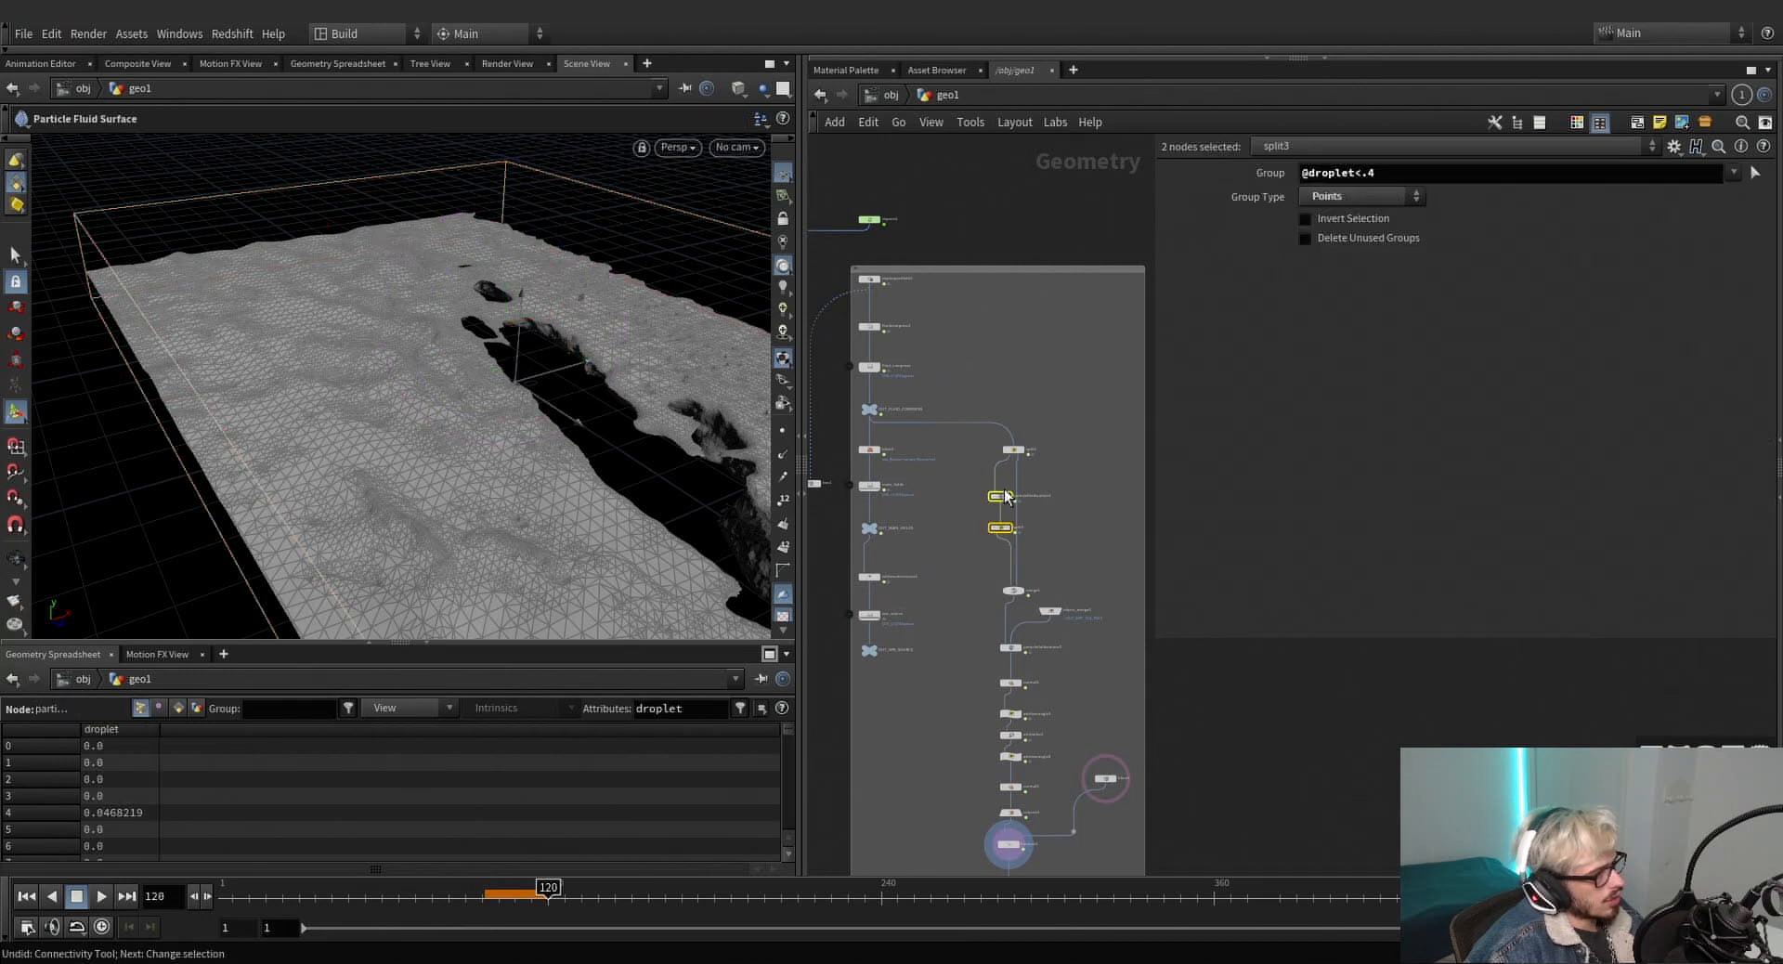
scroll(1049, 461, down, 3)
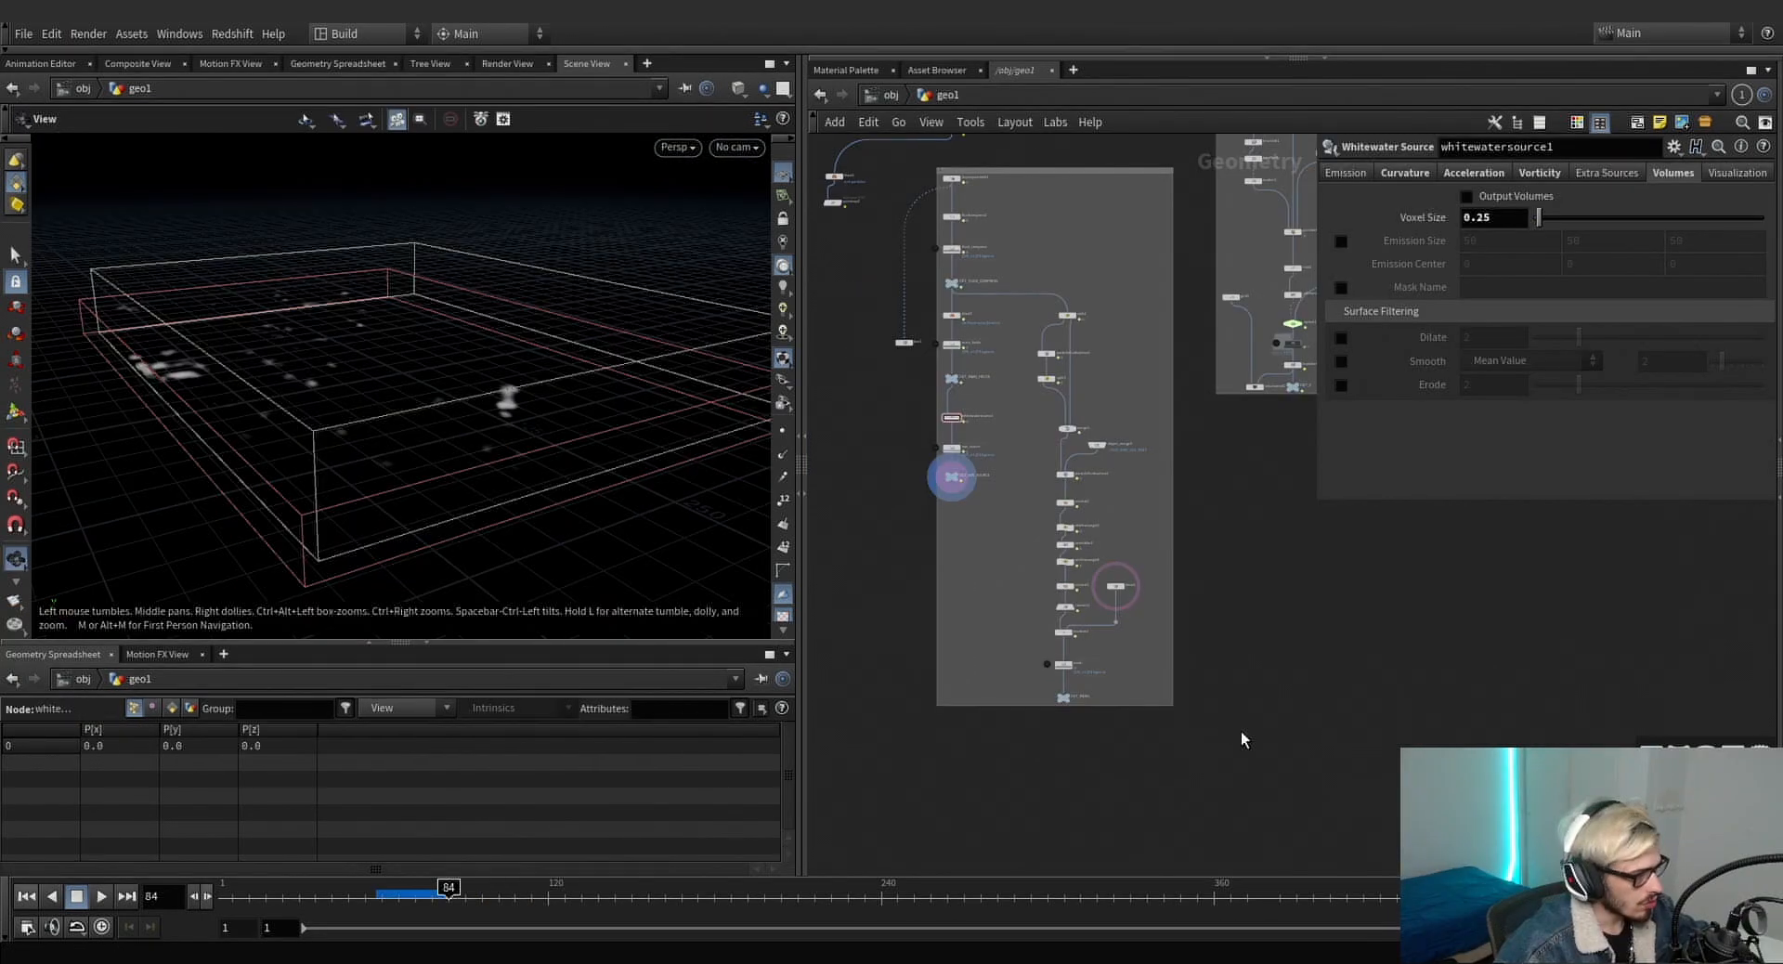
Add a DOP Network node in the empty area below OUT_MESH, outside the network box.
scroll(1050, 689, up, 3)
key(Tab)
text(dop)
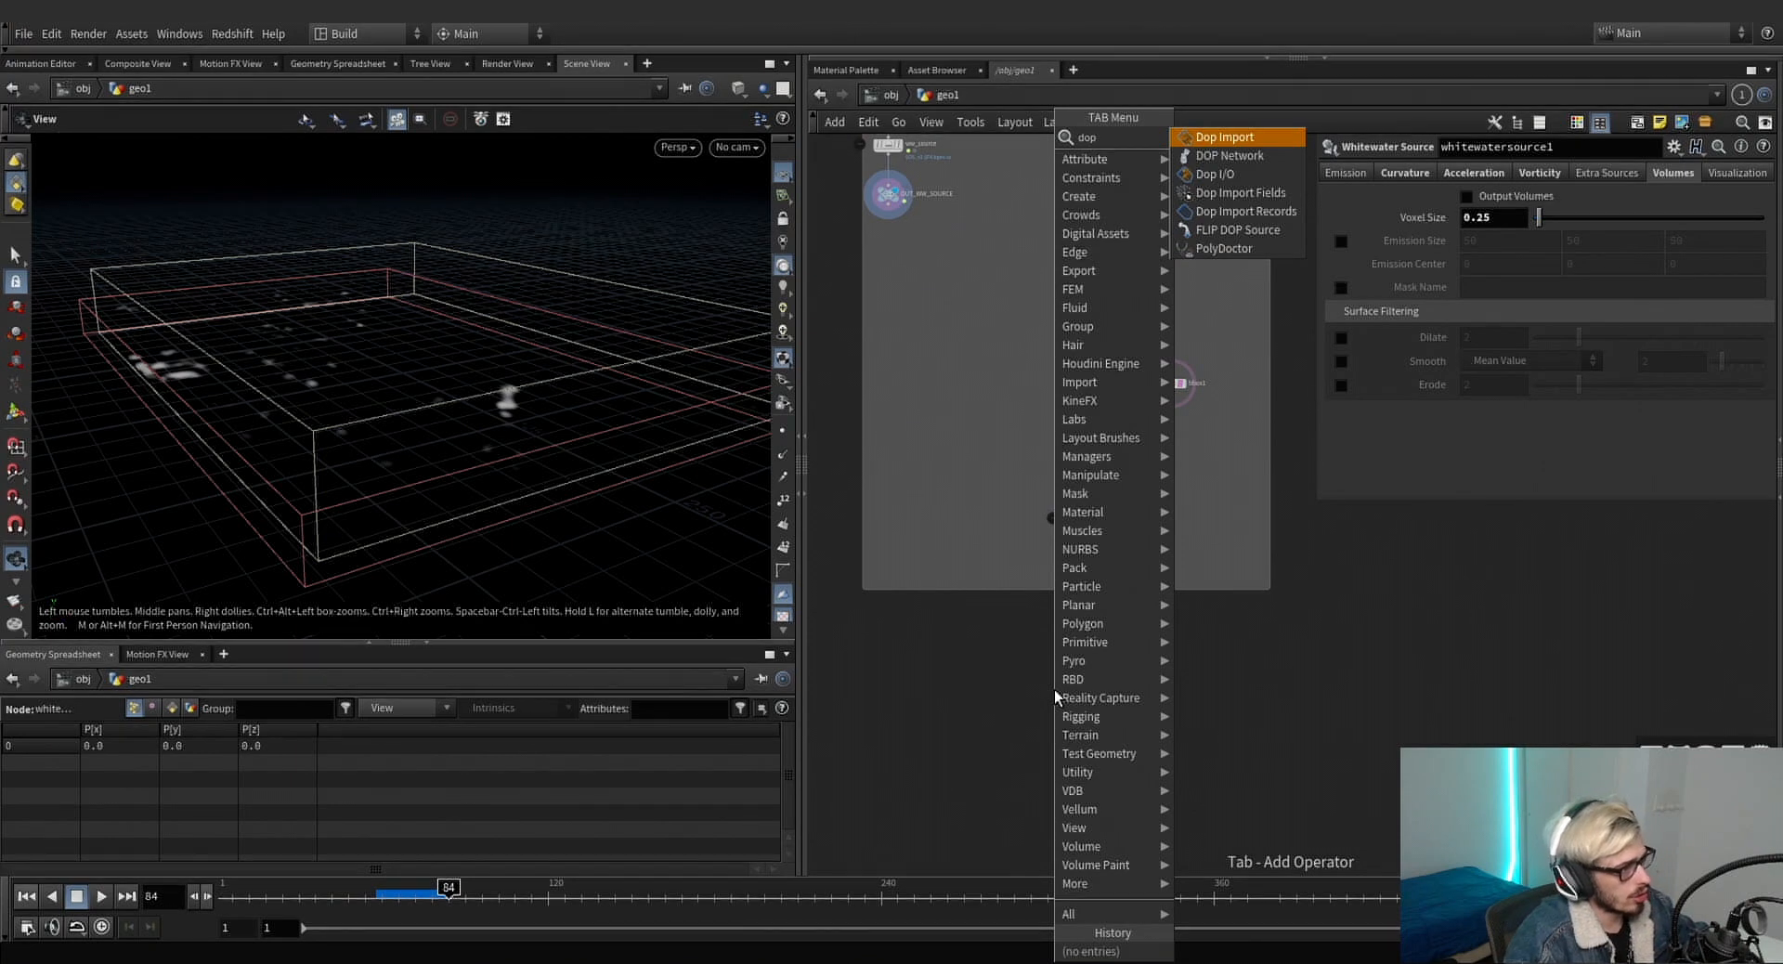
key(Down)
key(Return)
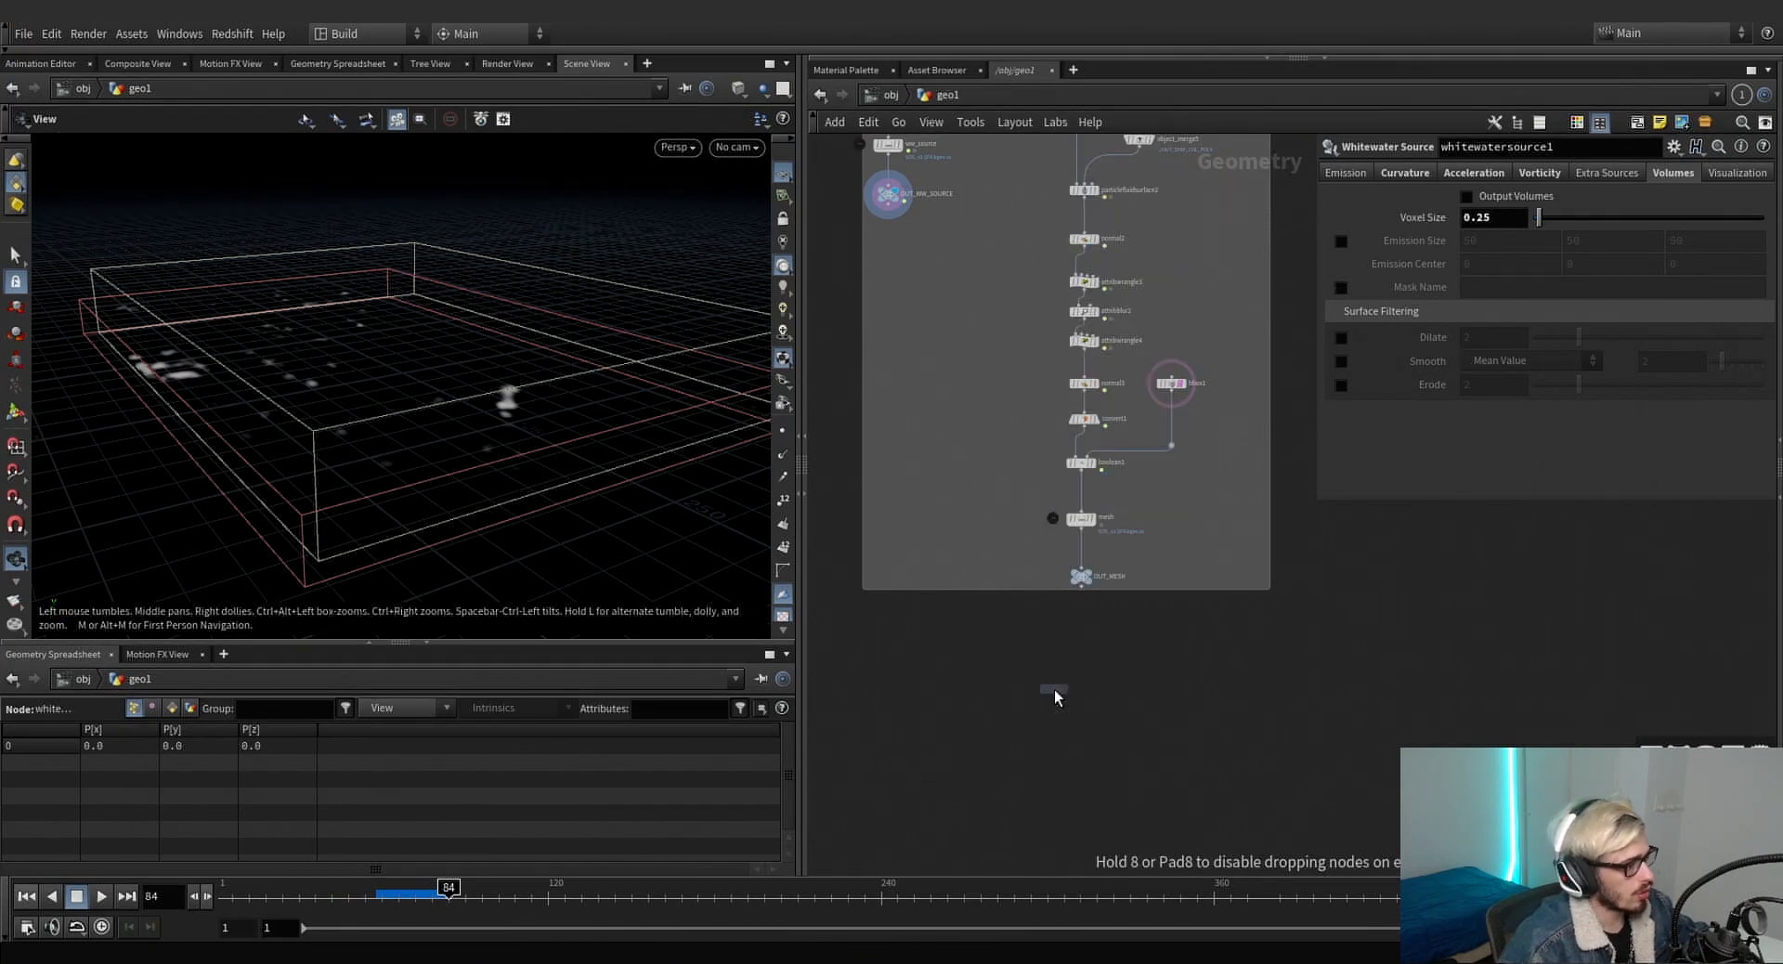
click(1055, 689)
scroll(1054, 689, up, 3)
drag(1049, 693, 1104, 672)
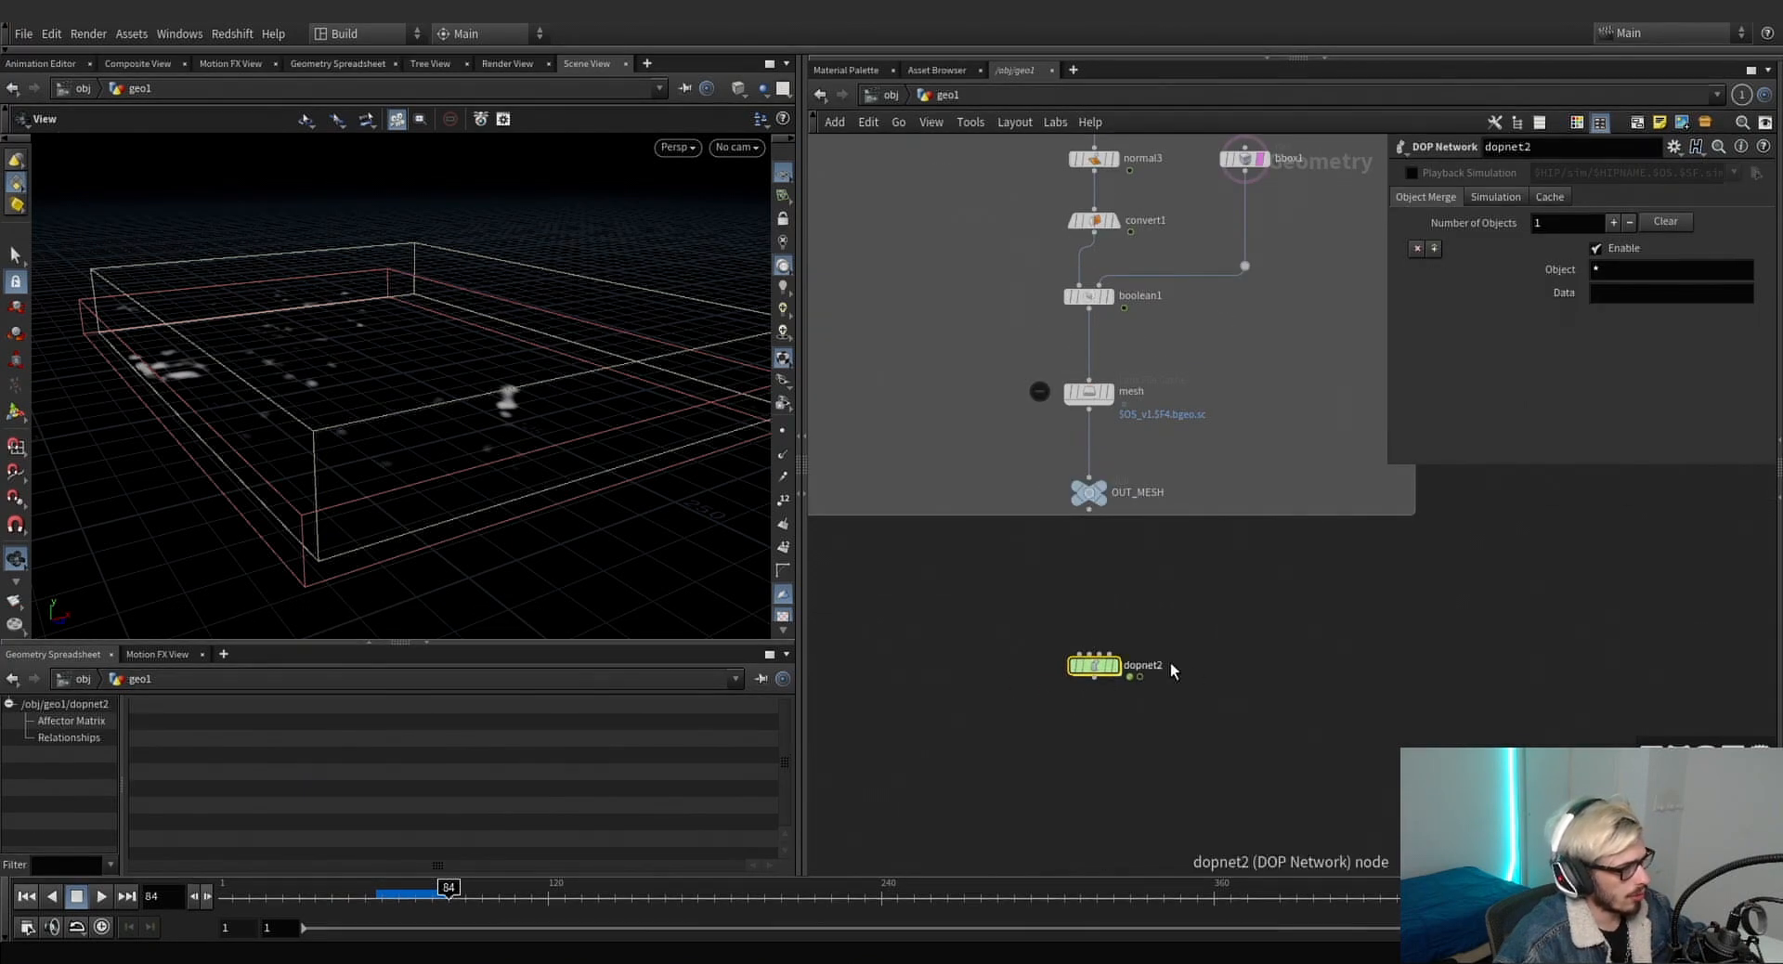
Enter the new DOP network and place a Whitewater Solver above the output node.
scroll(1170, 661, up, 3)
double_click(1051, 660)
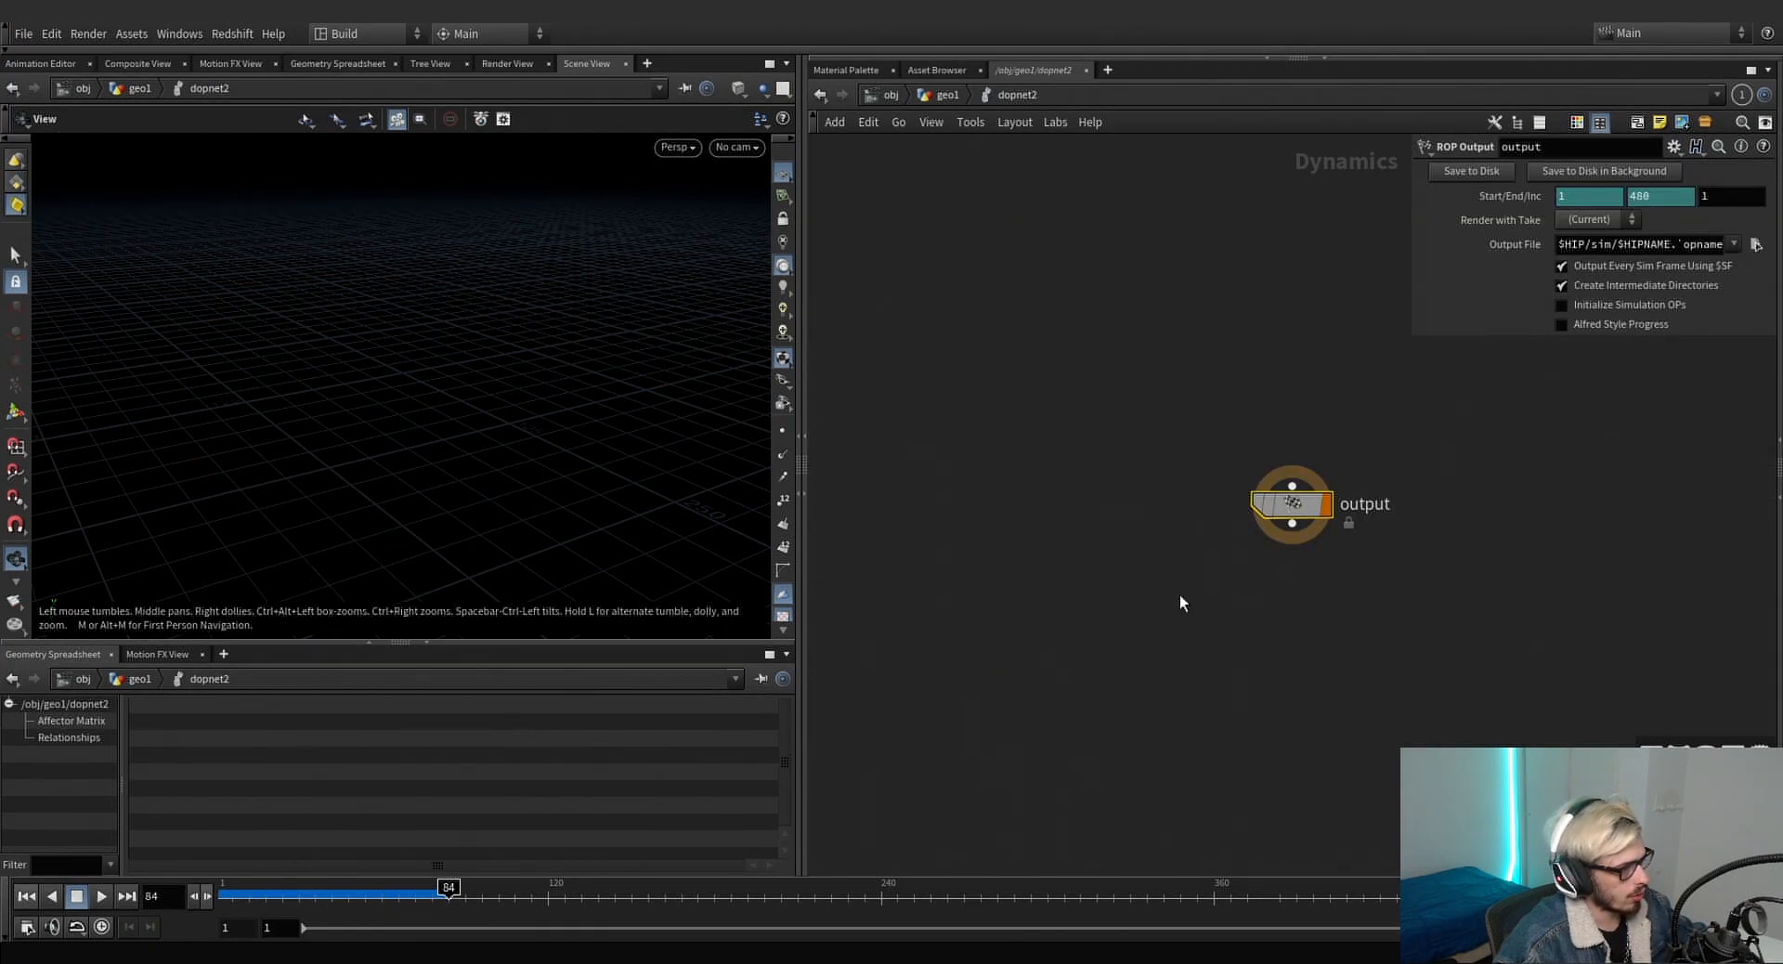
key(h)
key(Tab)
text(whi)
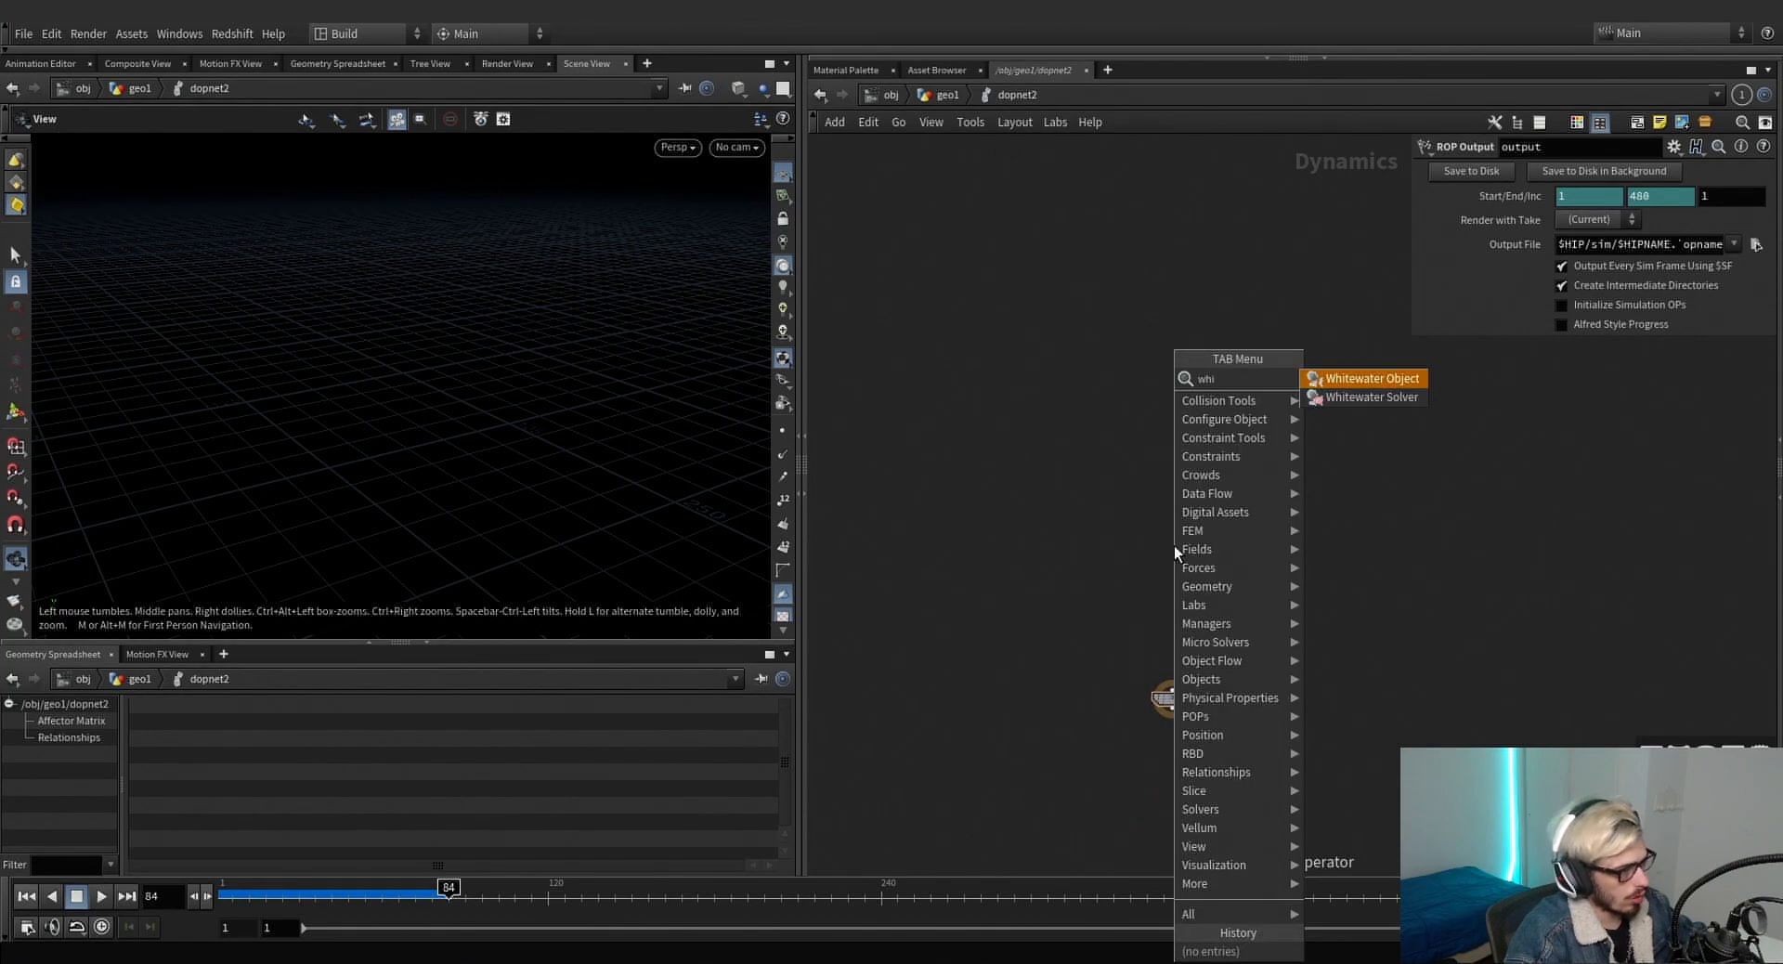
text(t)
key(Down)
key(Return)
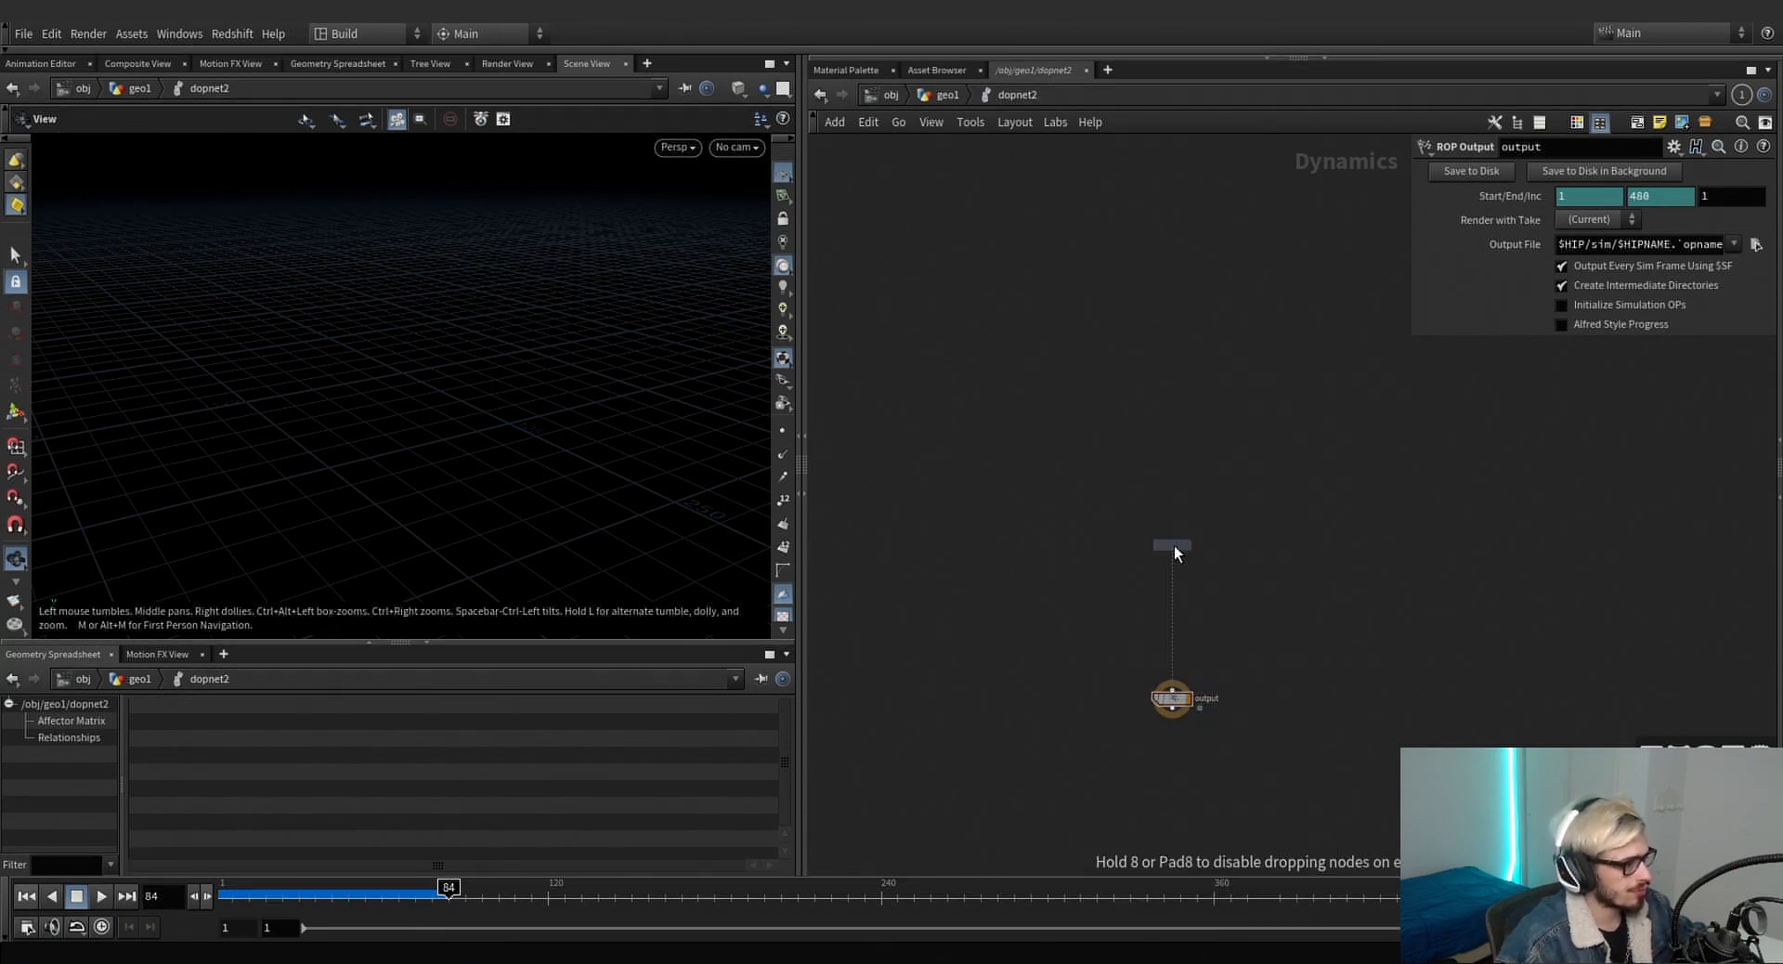
click(1172, 480)
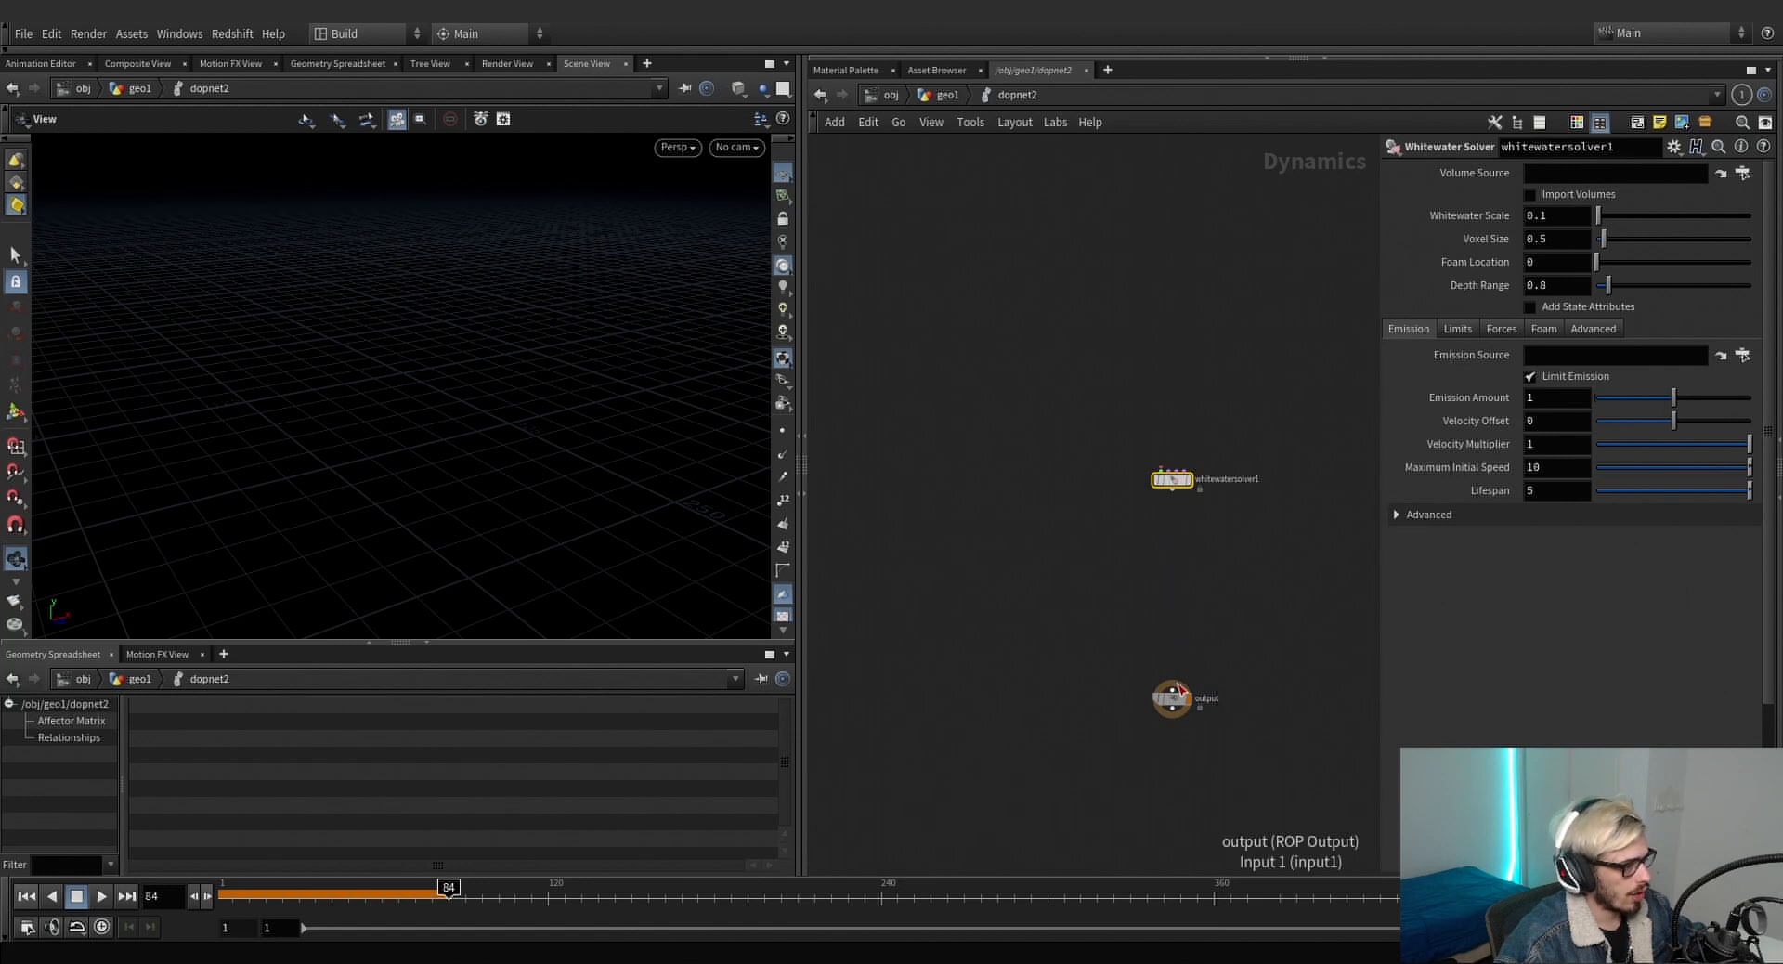
Add a Whitewater Object node above the solver and wire it into the Whitewater Solver's first input.
key(Tab)
text(whit)
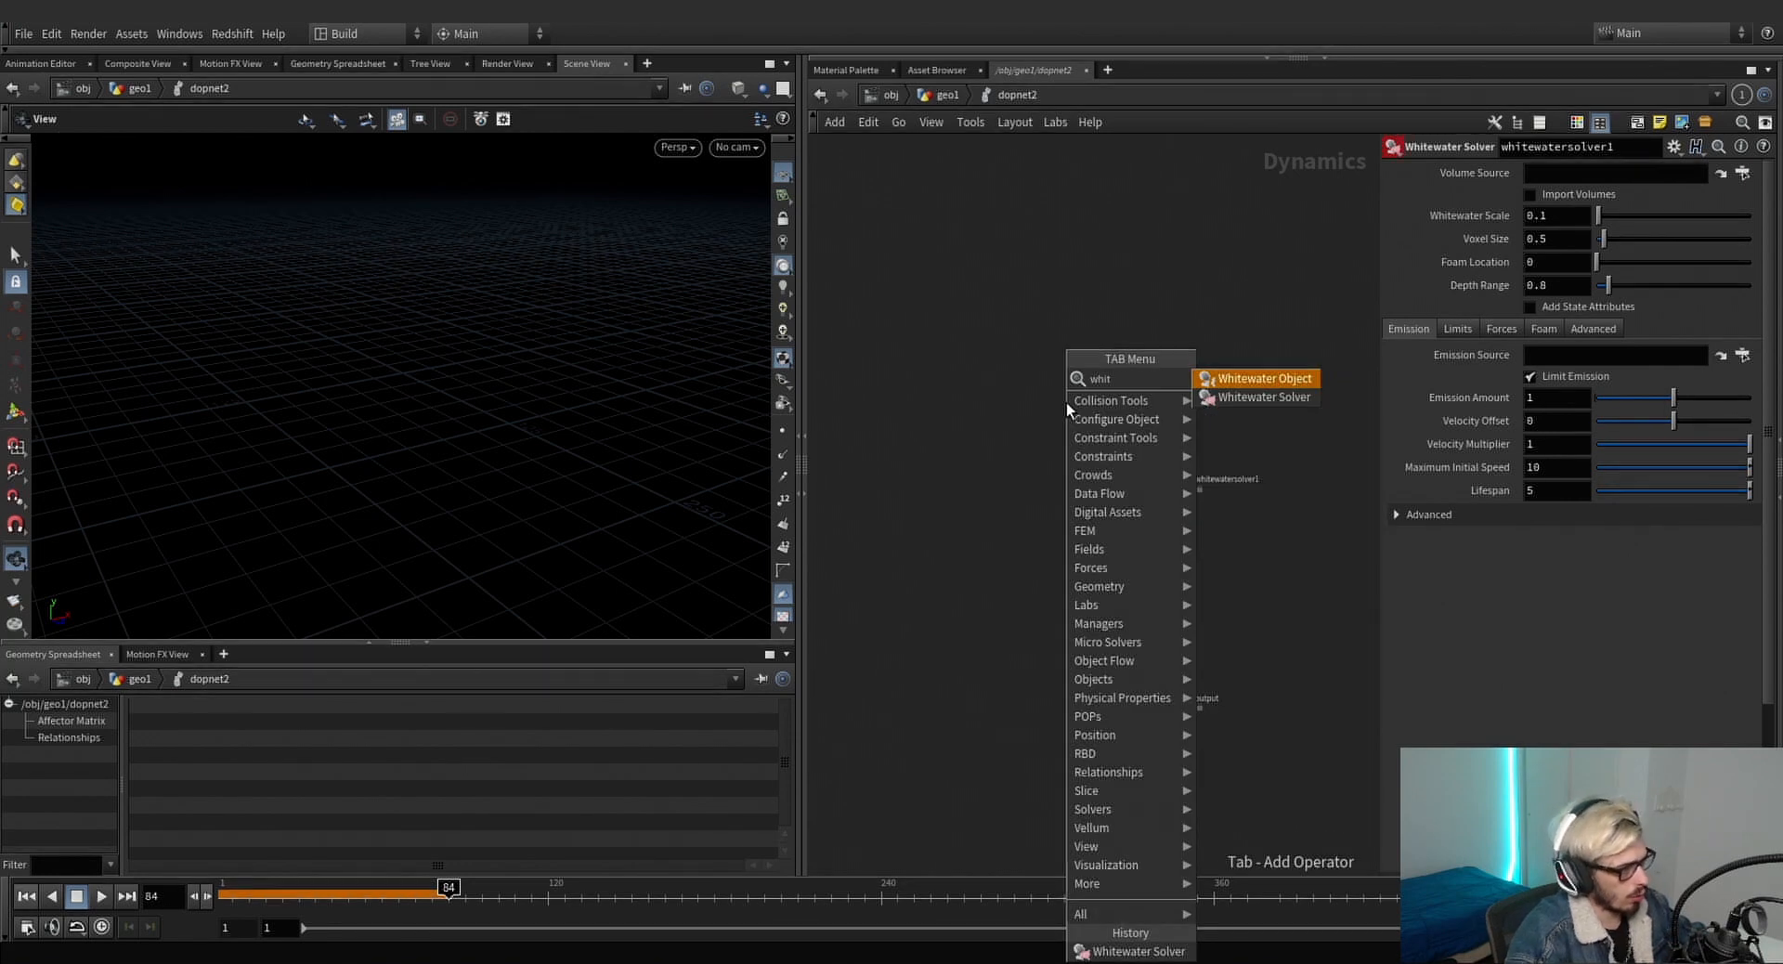
text(e)
key(Return)
click(1011, 353)
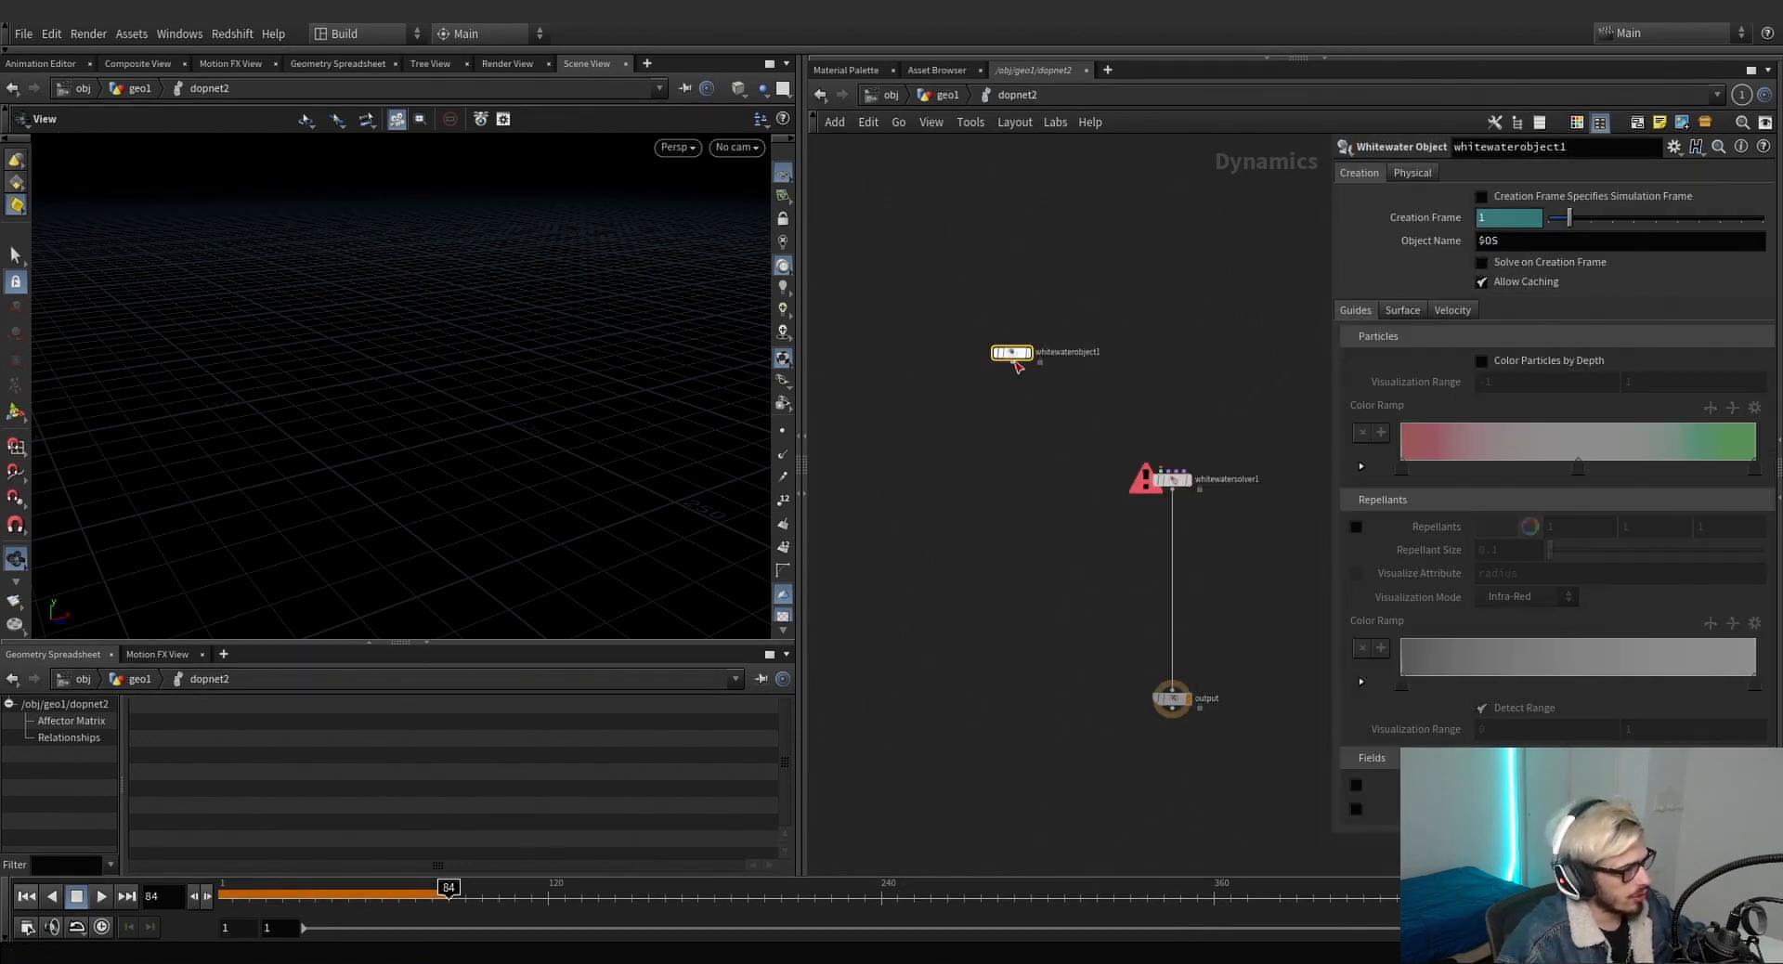
click(1039, 361)
click(1160, 474)
Insert a Merge node on the wire between the Whitewater Solver and the output node.
key(Tab)
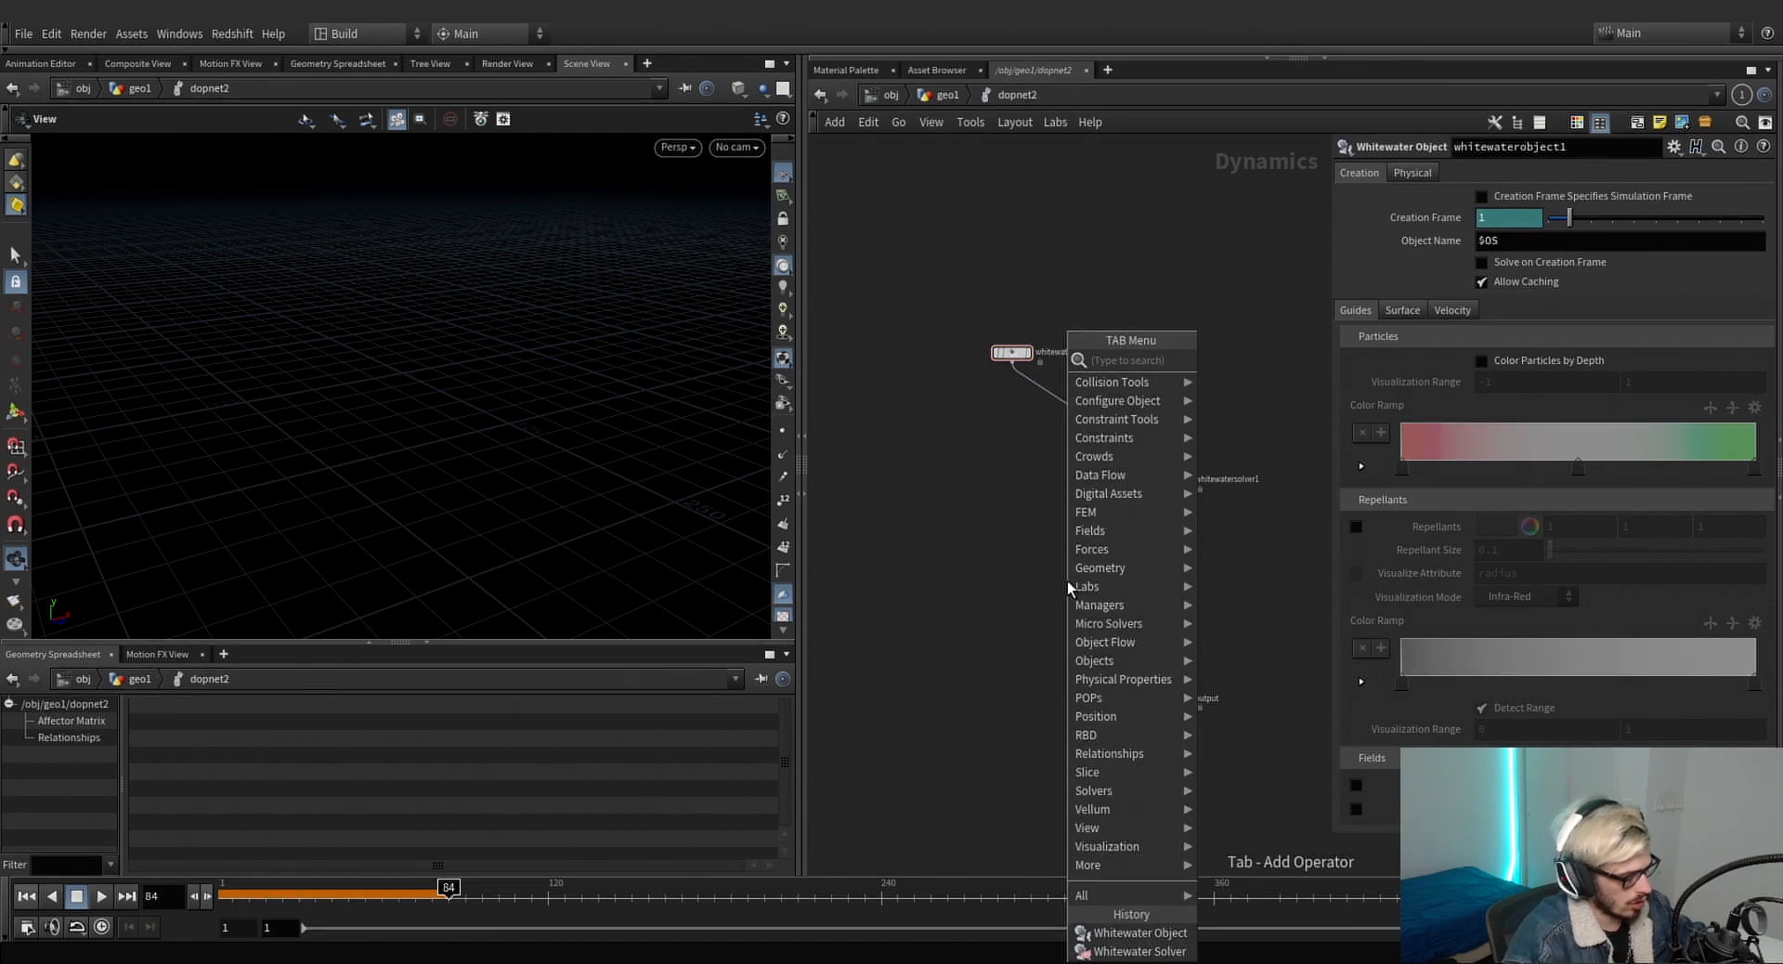
text(mer)
key(Return)
click(1067, 585)
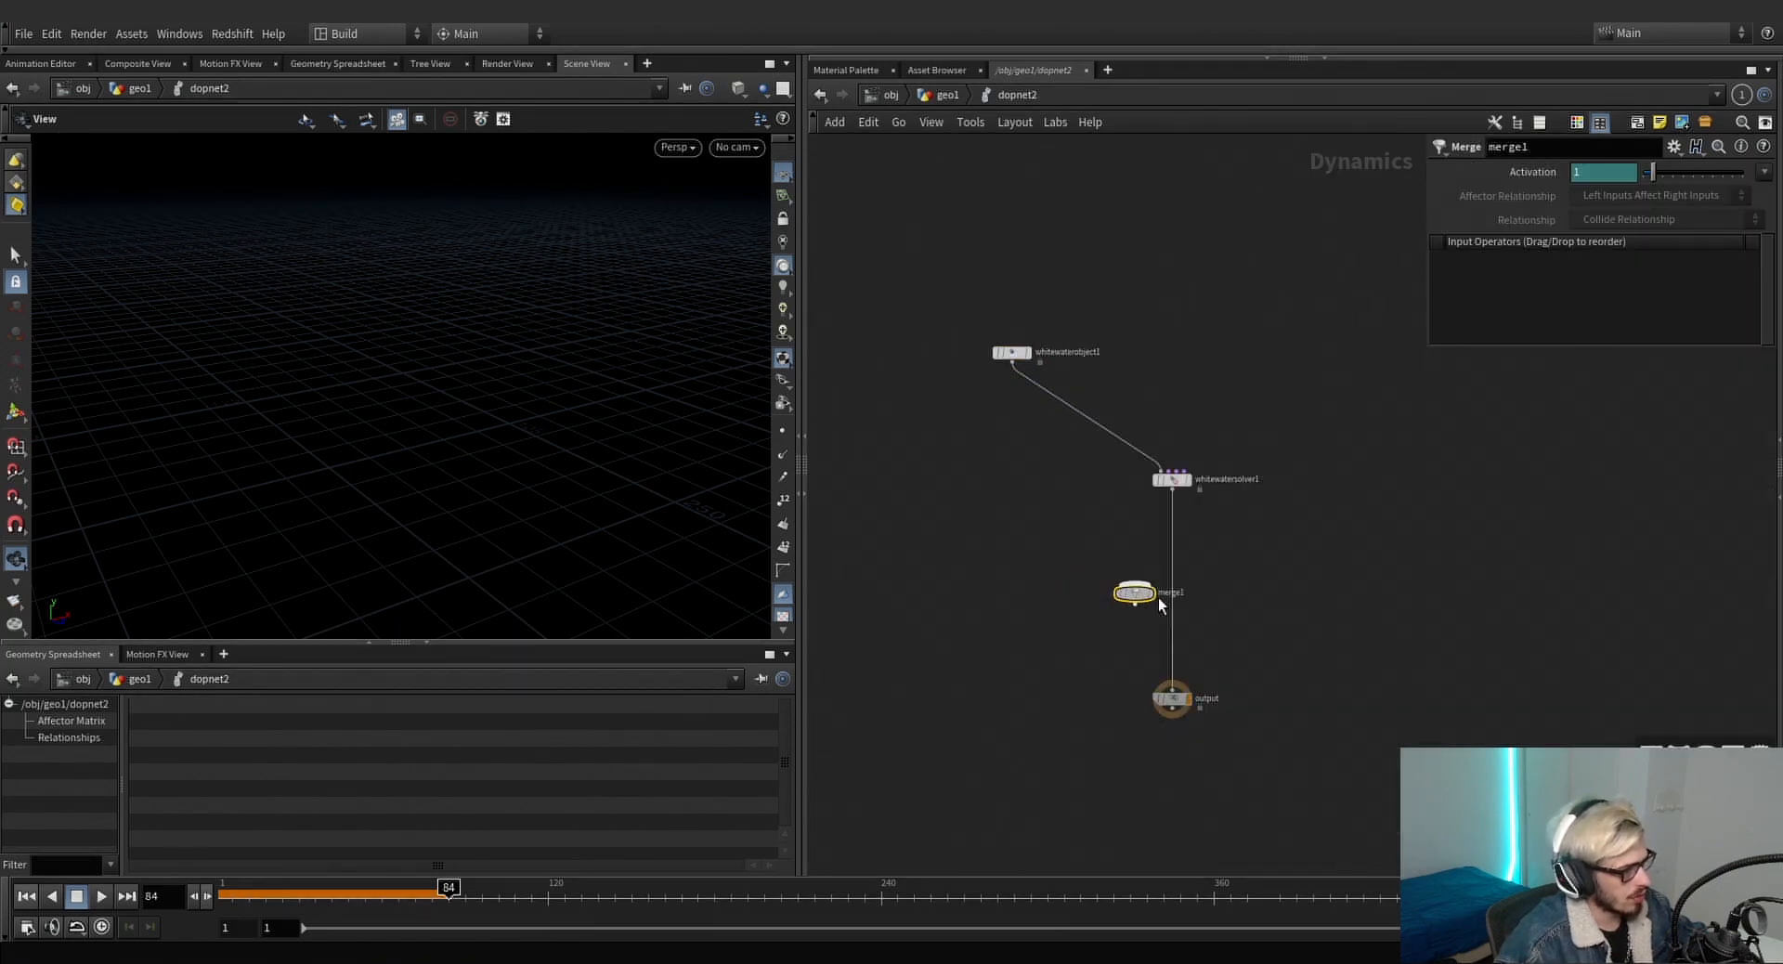
drag(1158, 598, 1178, 610)
Open the FLIP network dopnet1 and select the cliff, ship and rocks static objects together with their merge node.
click(963, 117)
click(956, 100)
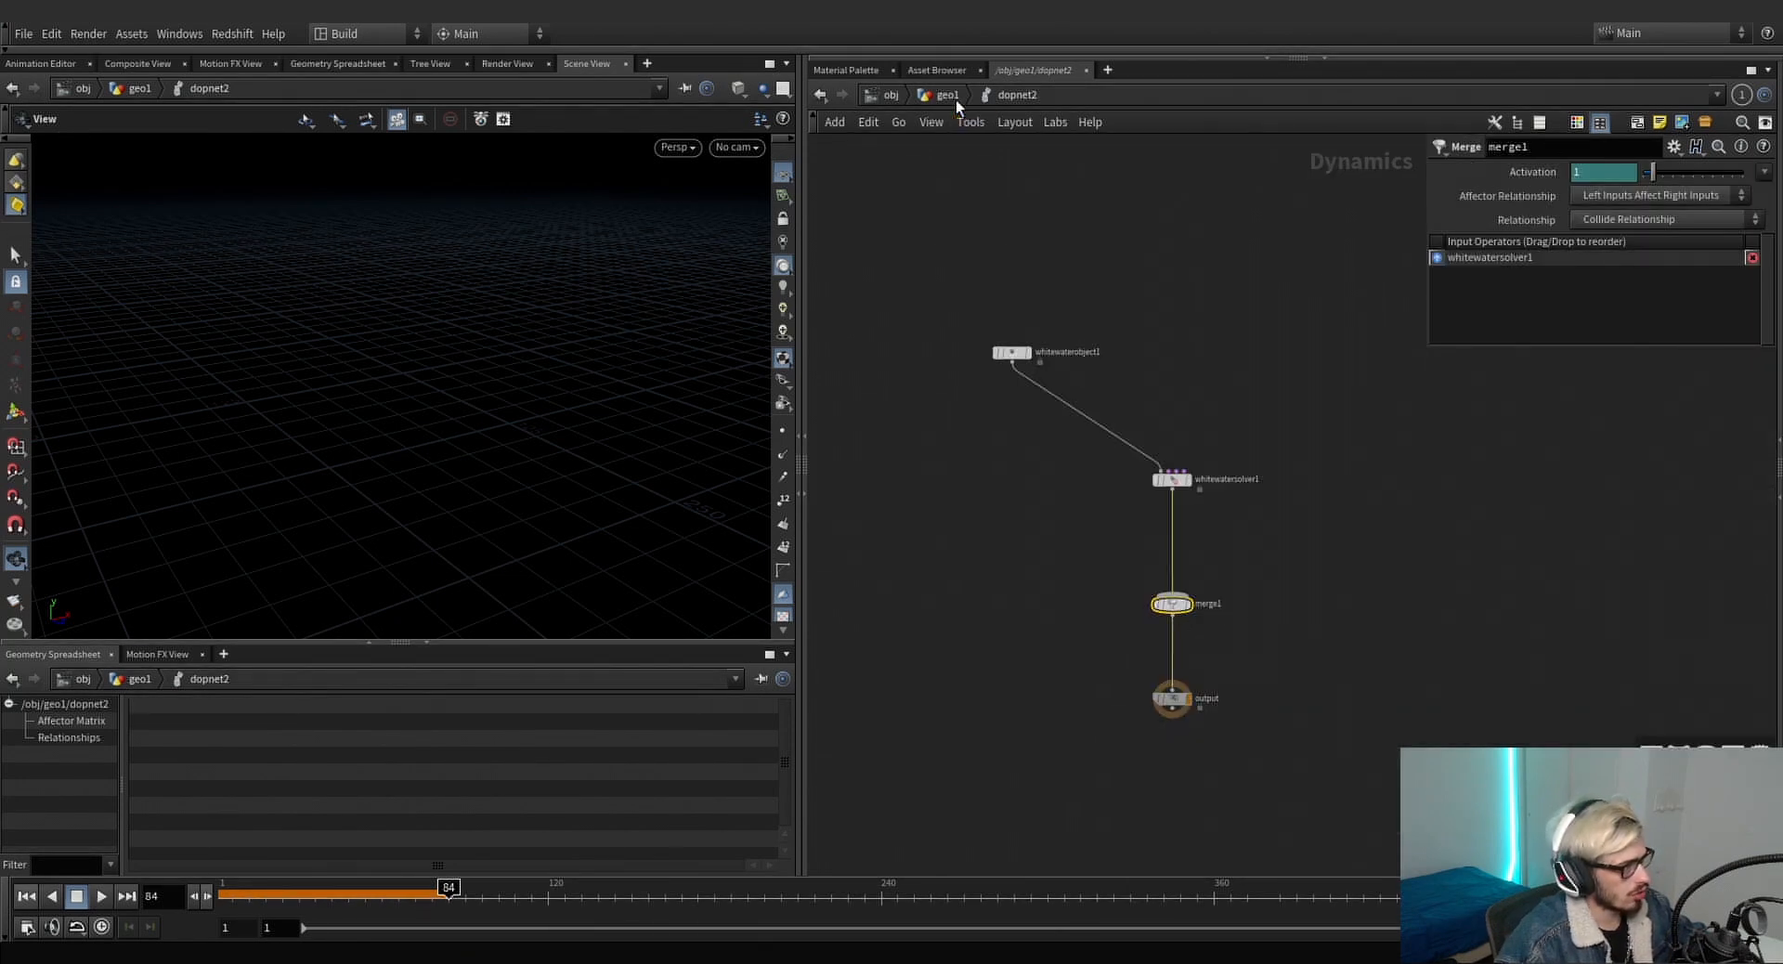
click(952, 97)
middle_drag(1188, 436, 1237, 728)
scroll(1194, 467, down, 8)
middle_drag(1147, 380, 1162, 535)
scroll(1143, 399, up, 3)
double_click(1127, 373)
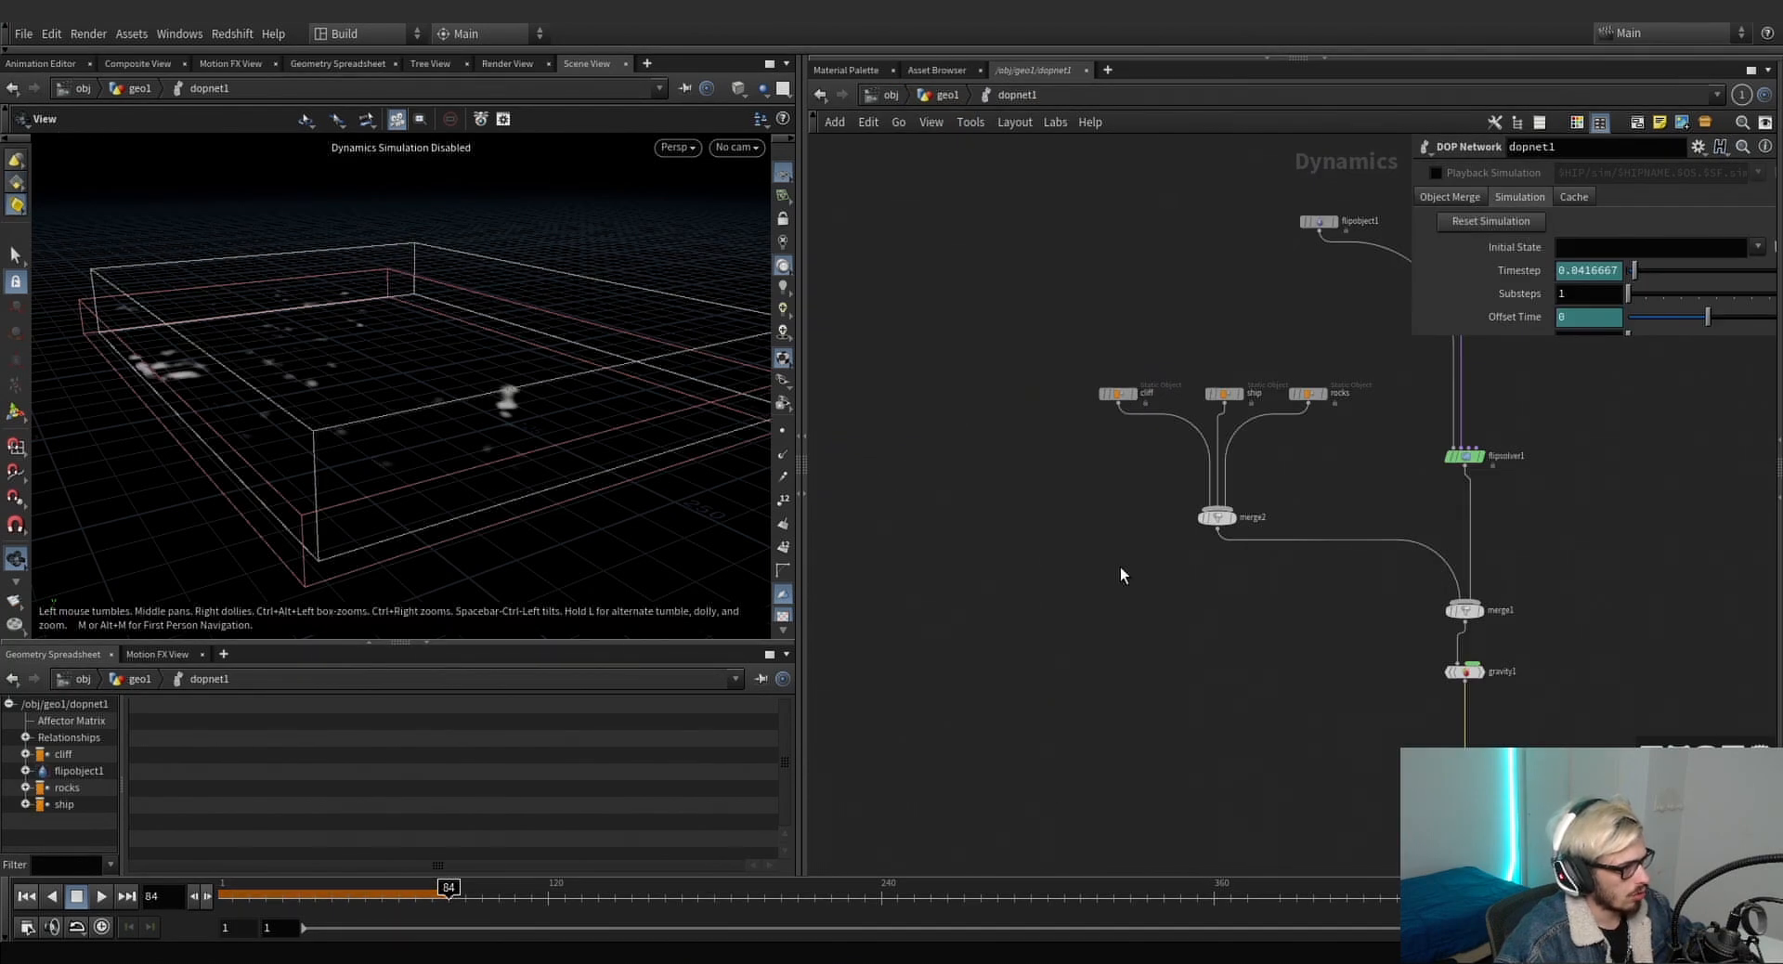
drag(1034, 637, 1352, 338)
click(1109, 311)
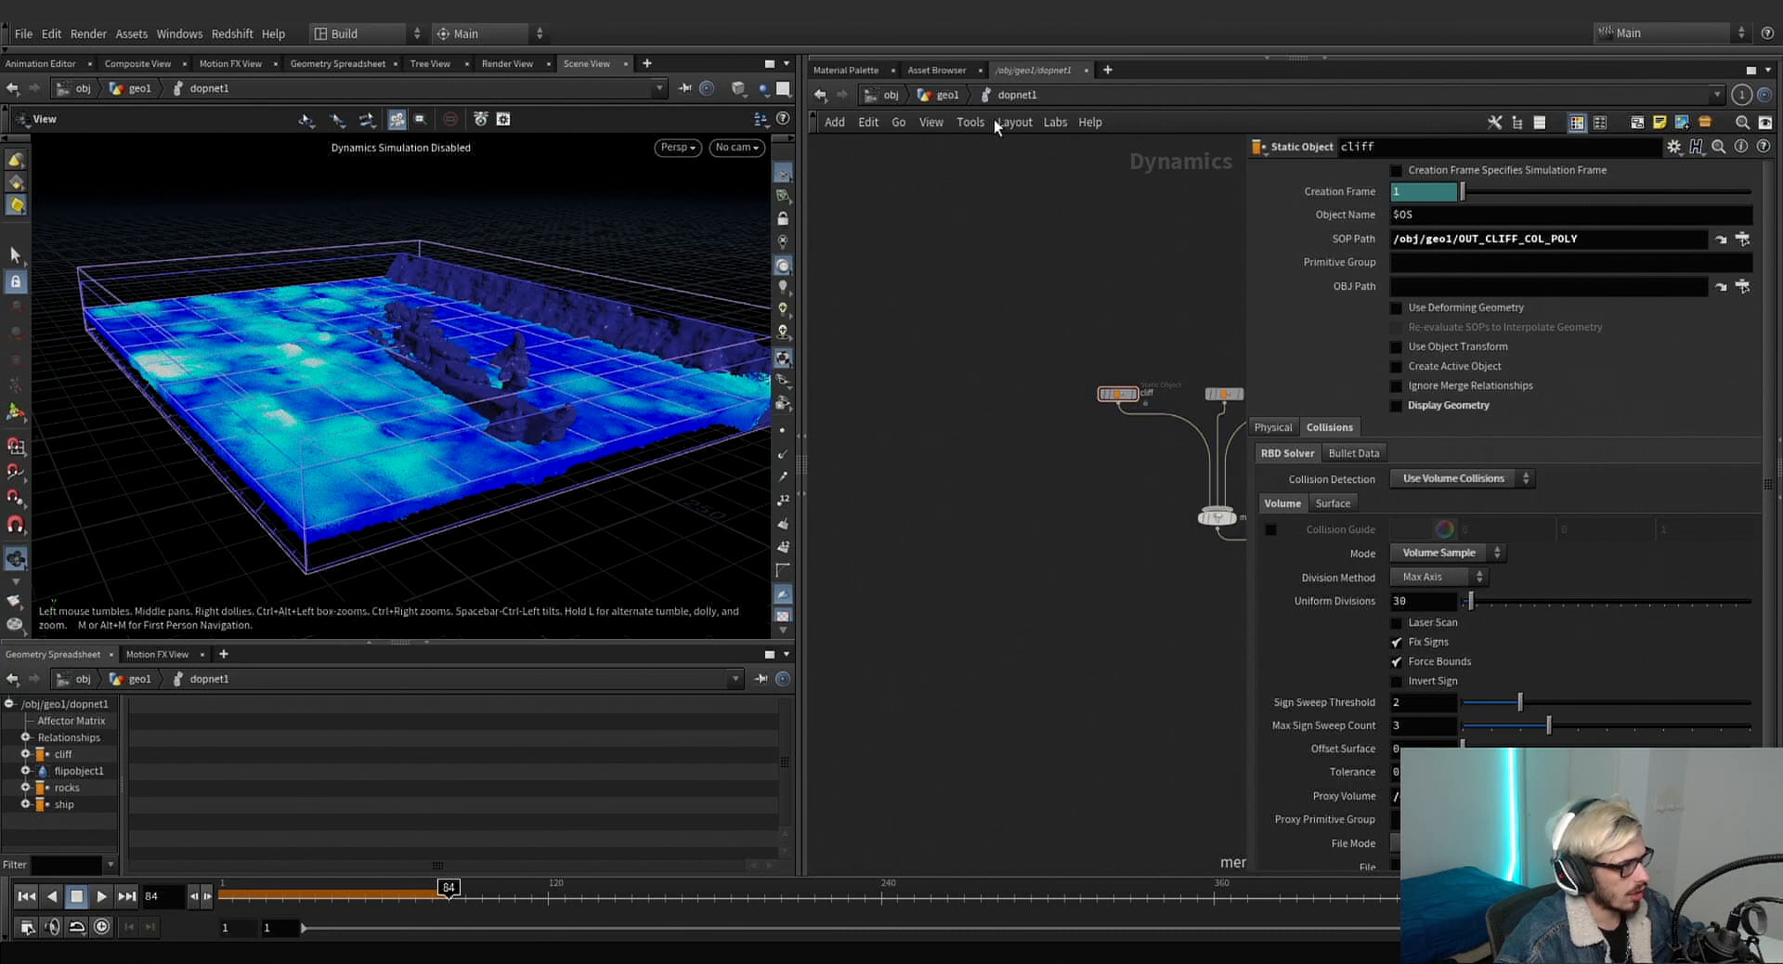
Copy the cliff, ship and rocks objects with their merge node into dopnet2, beside the whitewater nodes.
click(947, 95)
scroll(1058, 547, down, 3)
middle_drag(1069, 575, 979, 167)
middle_drag(1171, 710, 1130, 366)
scroll(1107, 501, up, 5)
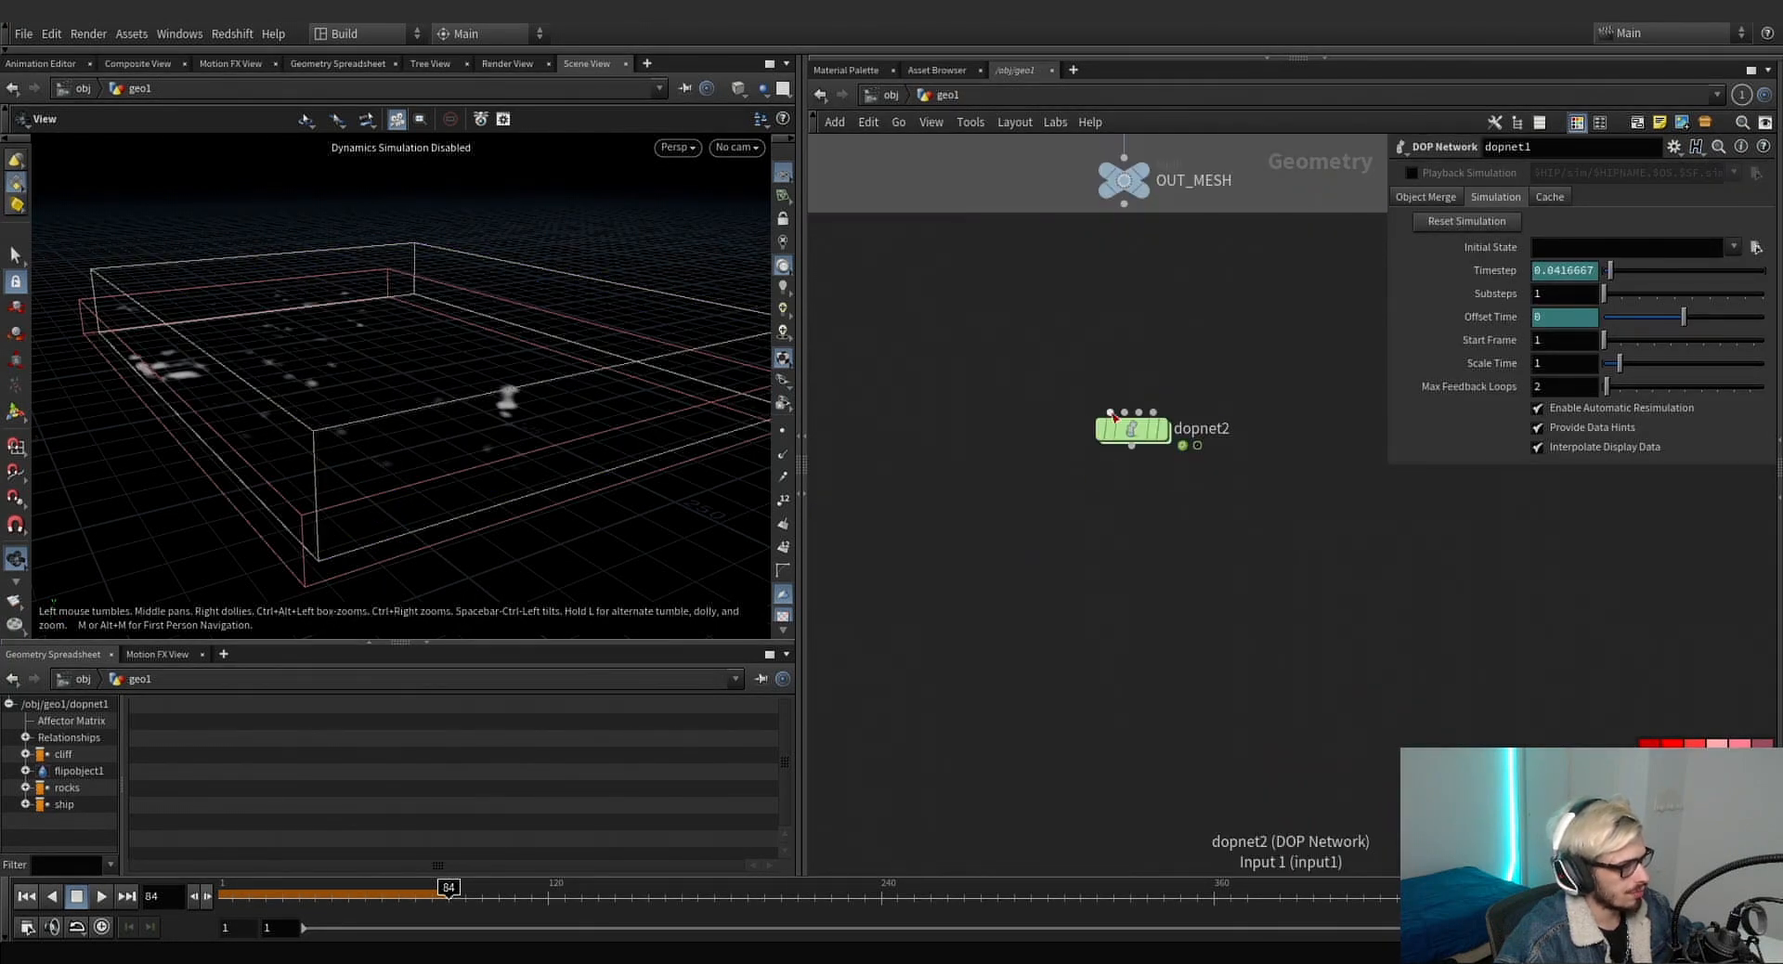
double_click(1149, 449)
click(990, 533)
key(alt+shift+c)
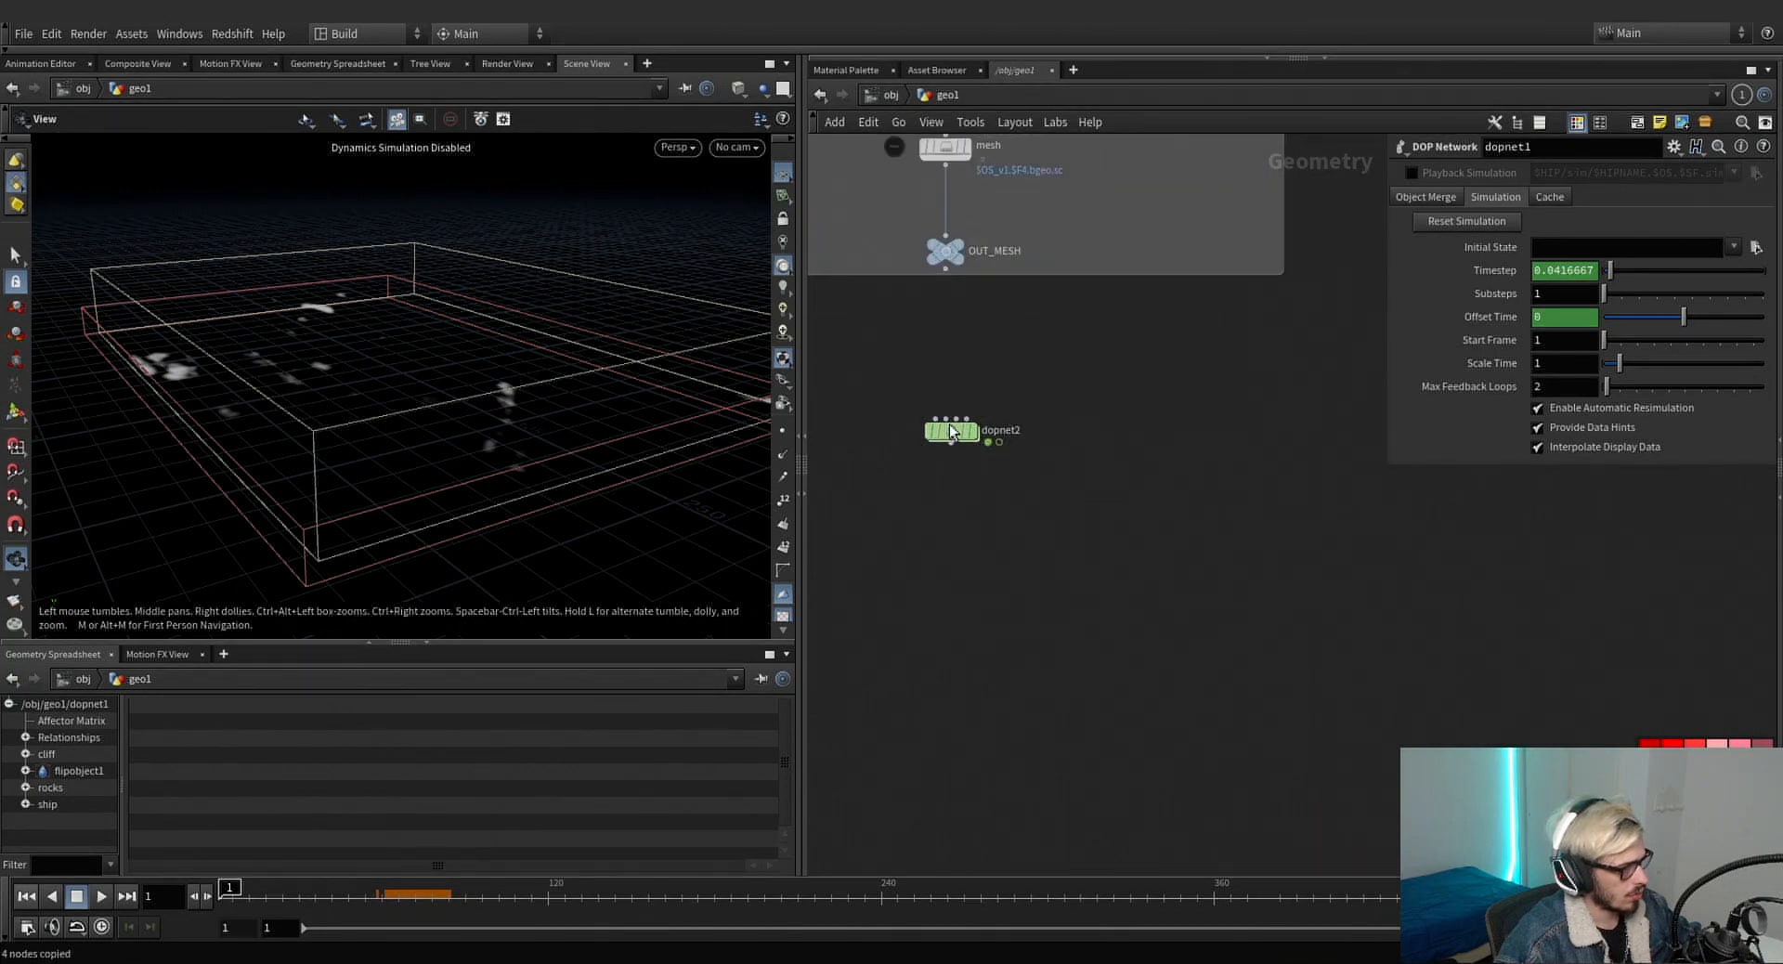
key(ctrl+v)
middle_drag(1012, 547, 1026, 563)
drag(972, 513, 934, 558)
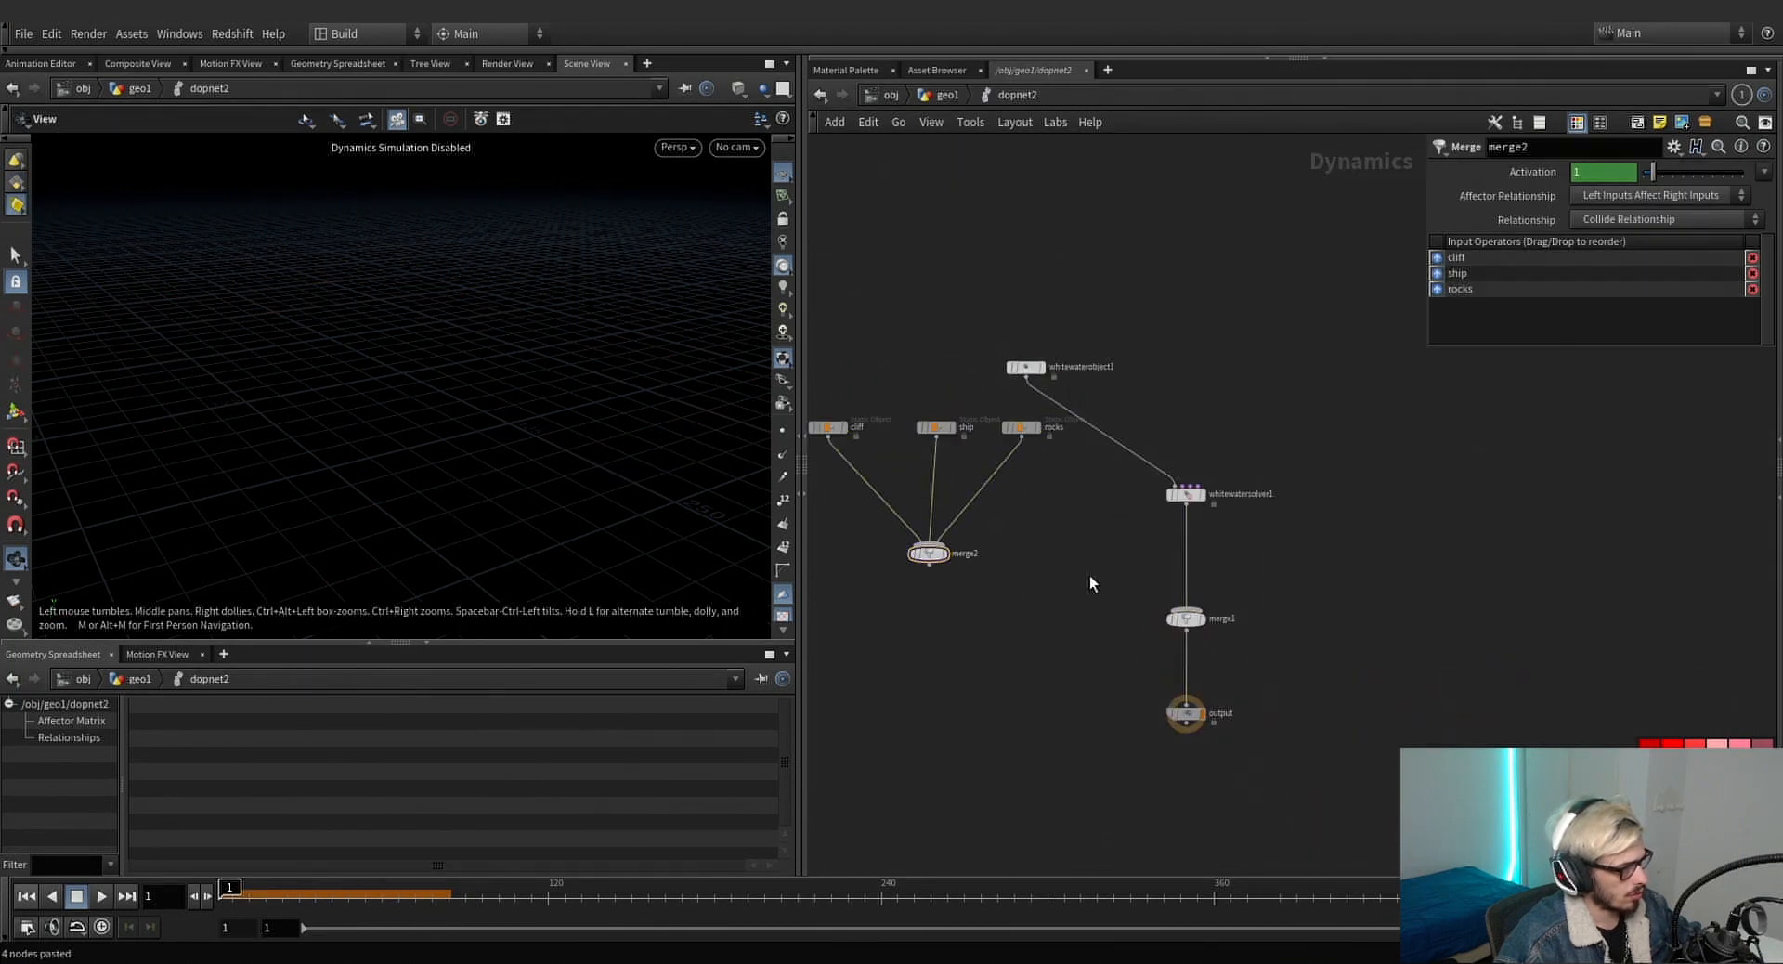
Wire the collision objects' merge into merge1 as the input before the Whitewater Solver, and rearrange the nodes for a clearer layout.
drag(1094, 599, 1185, 615)
click(1185, 616)
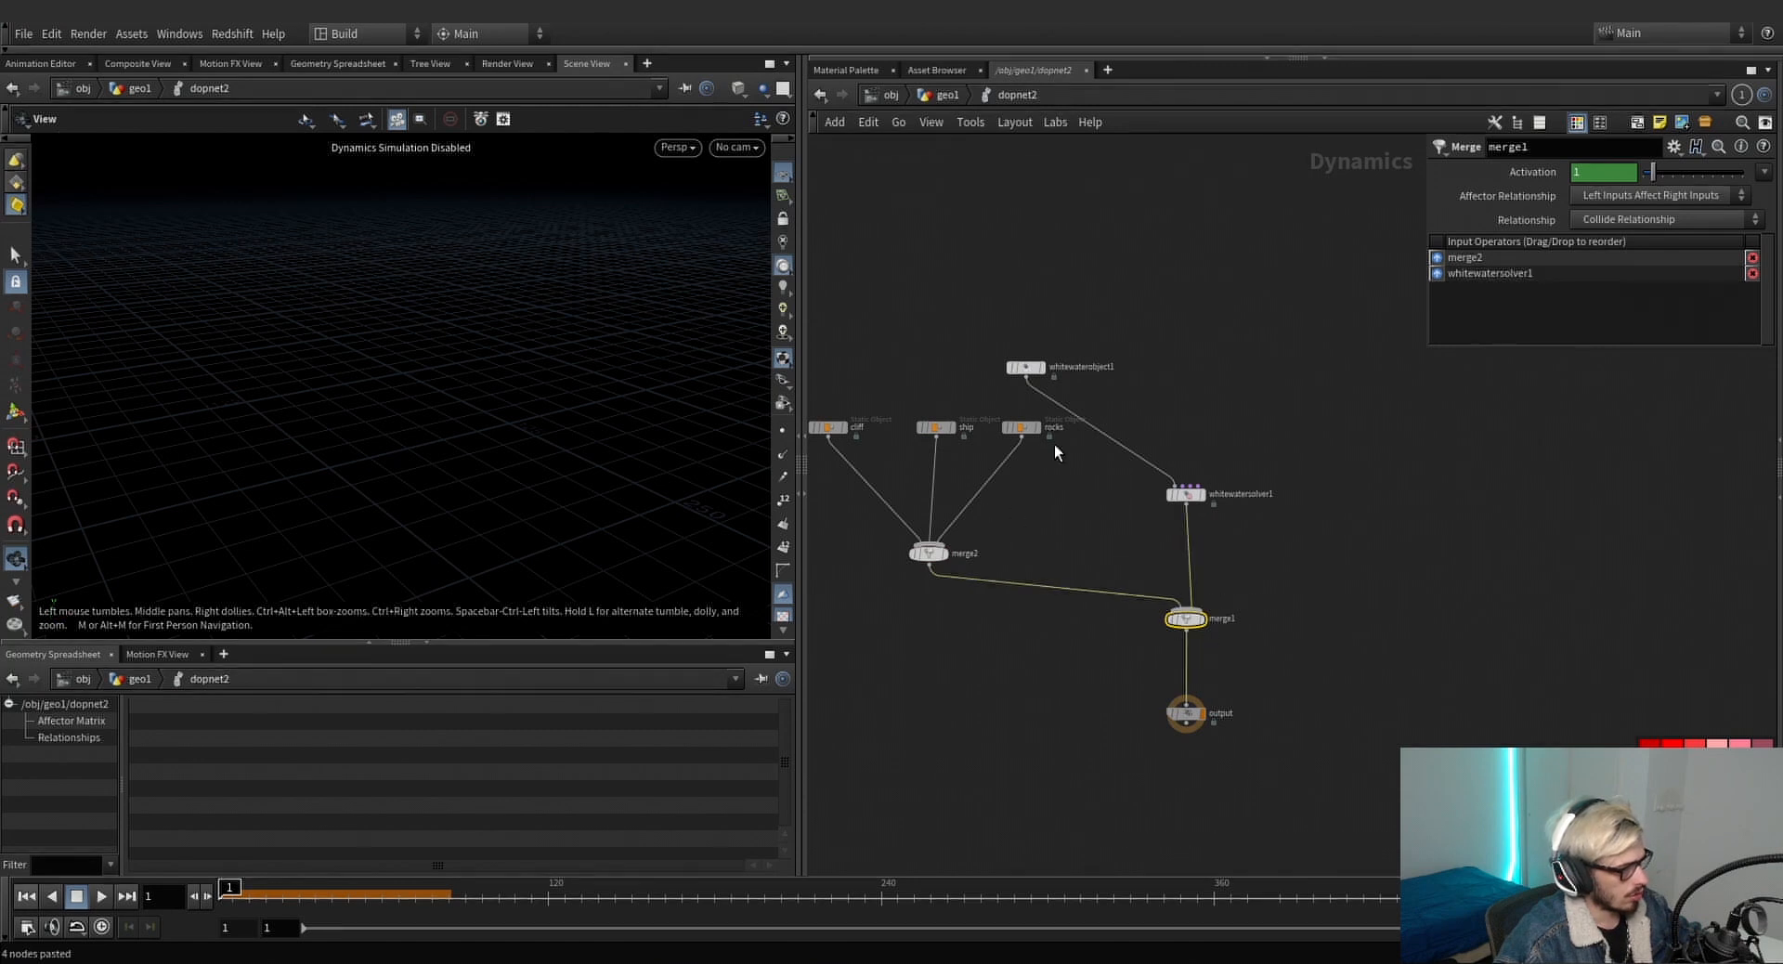
drag(1102, 314, 1106, 313)
drag(1024, 366, 805, 573)
middle_drag(984, 444, 1080, 438)
drag(1022, 546, 927, 527)
click(1118, 479)
middle_drag(1117, 477, 853, 504)
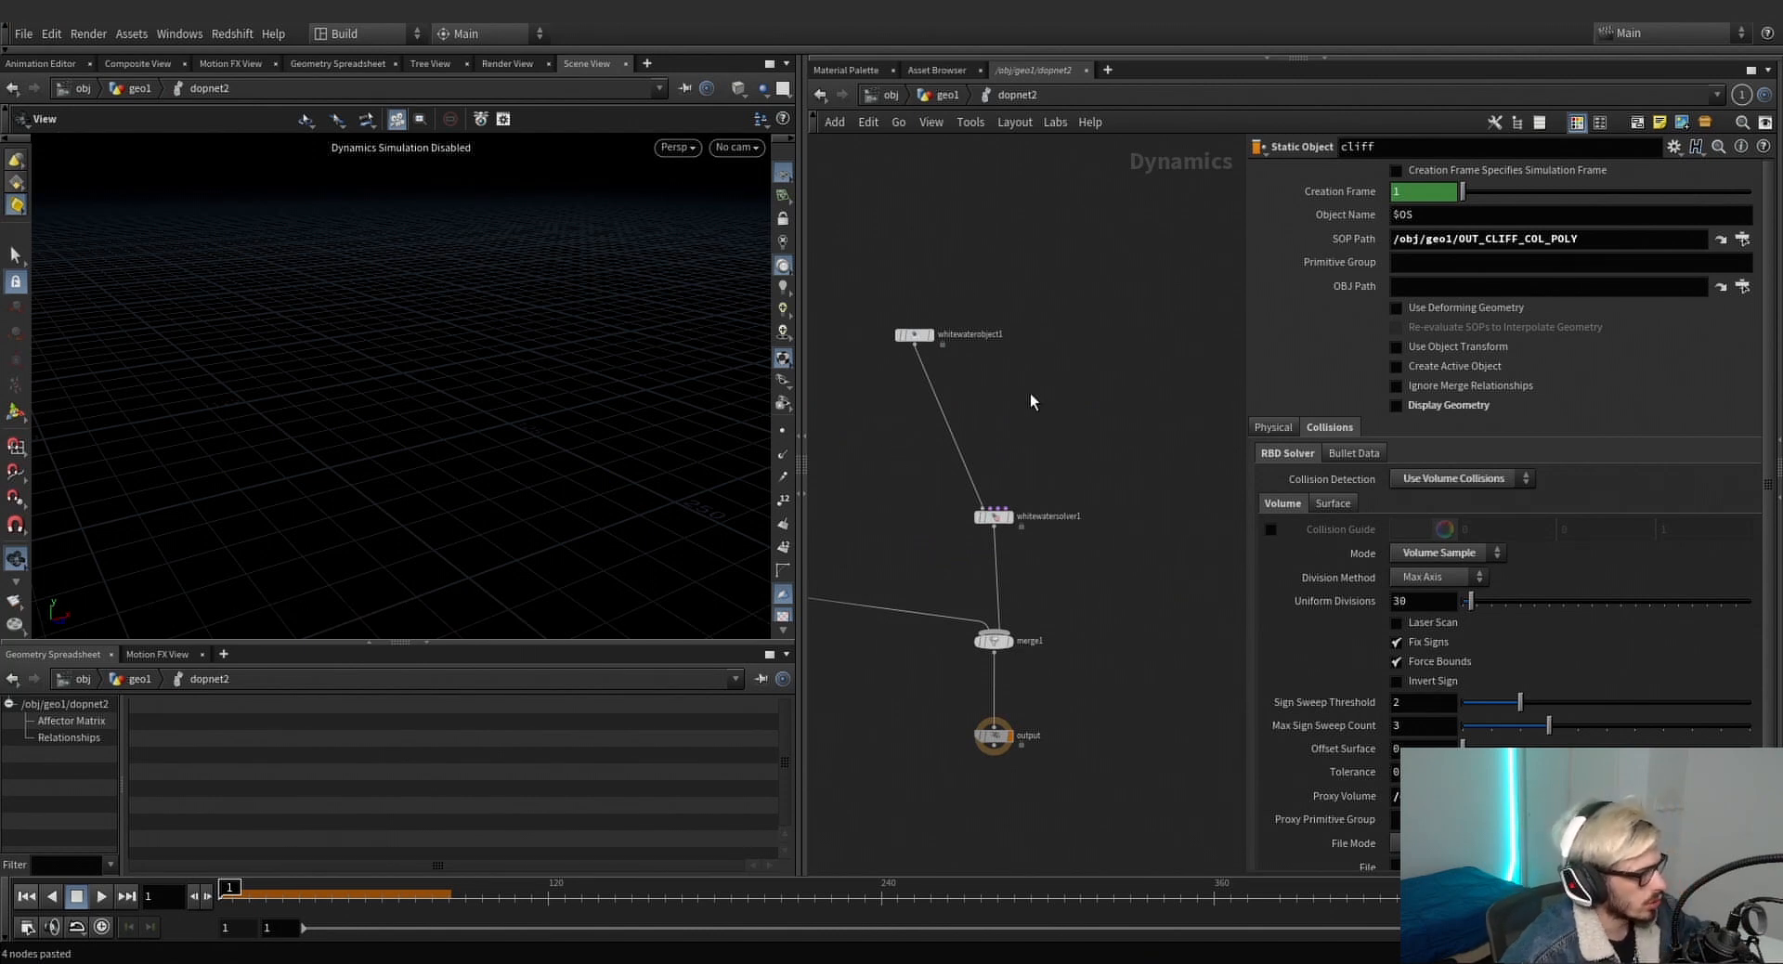
Add a POP Advect by Volumes node and connect it to the Whitewater Solver's last input.
click(915, 335)
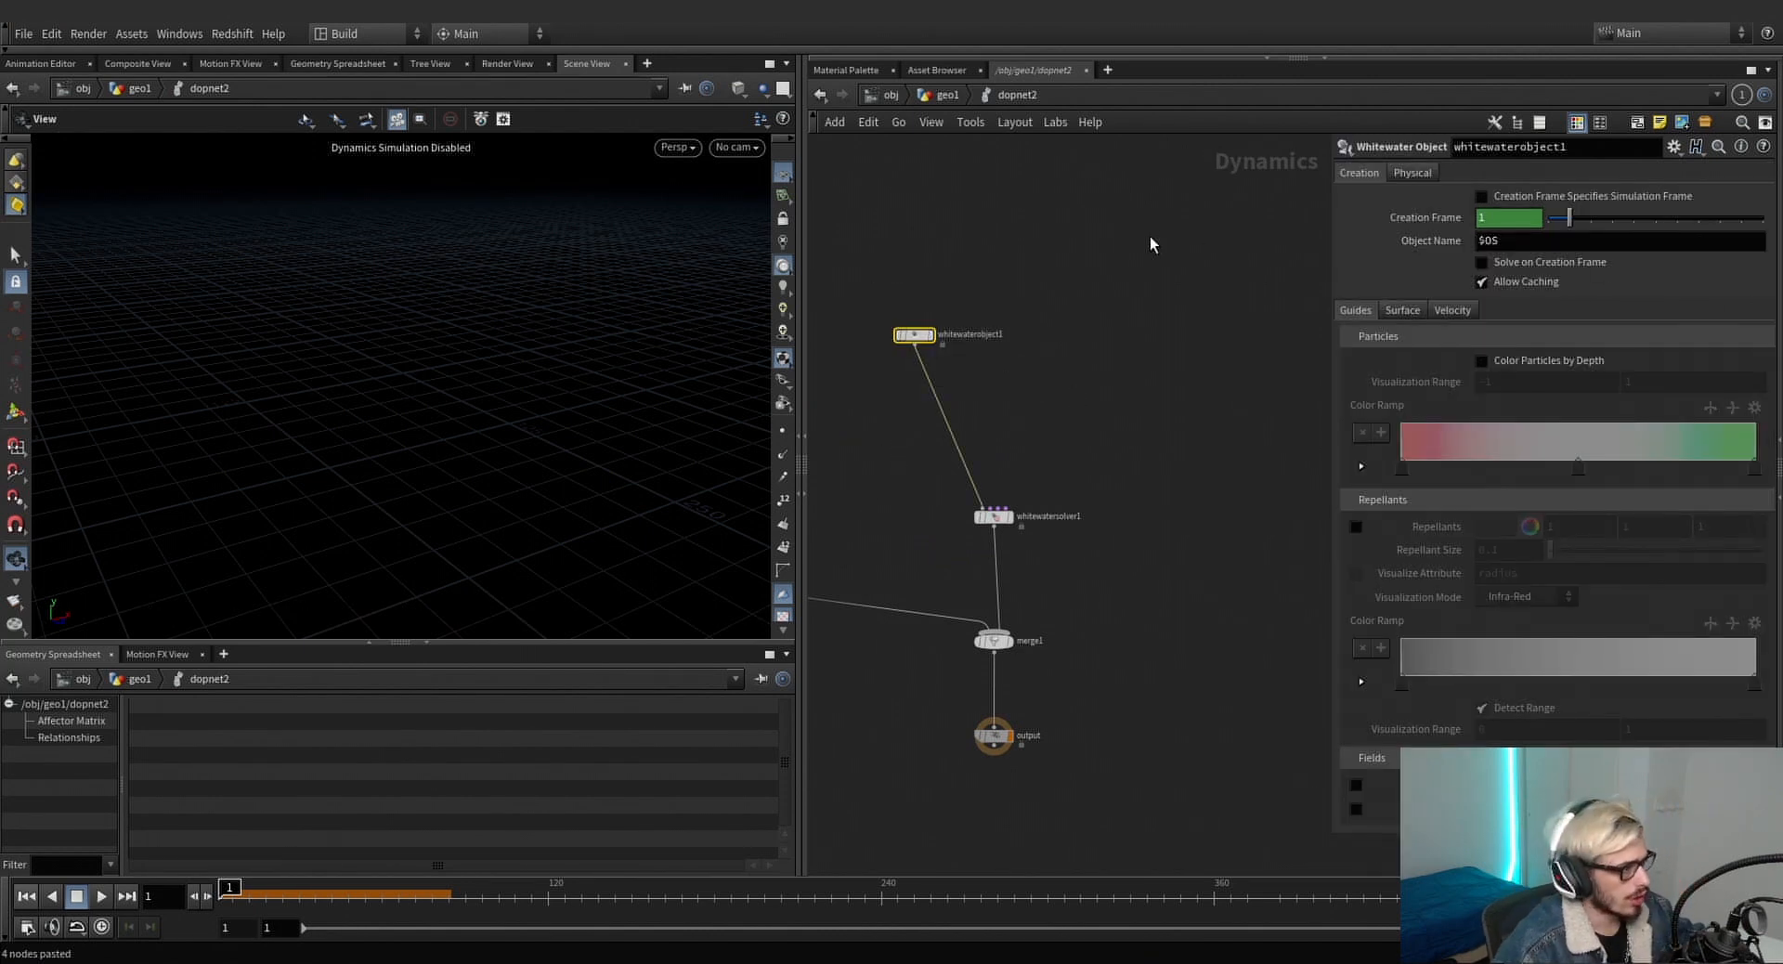
middle_drag(1149, 236, 1102, 233)
key(Tab)
text(pop adve)
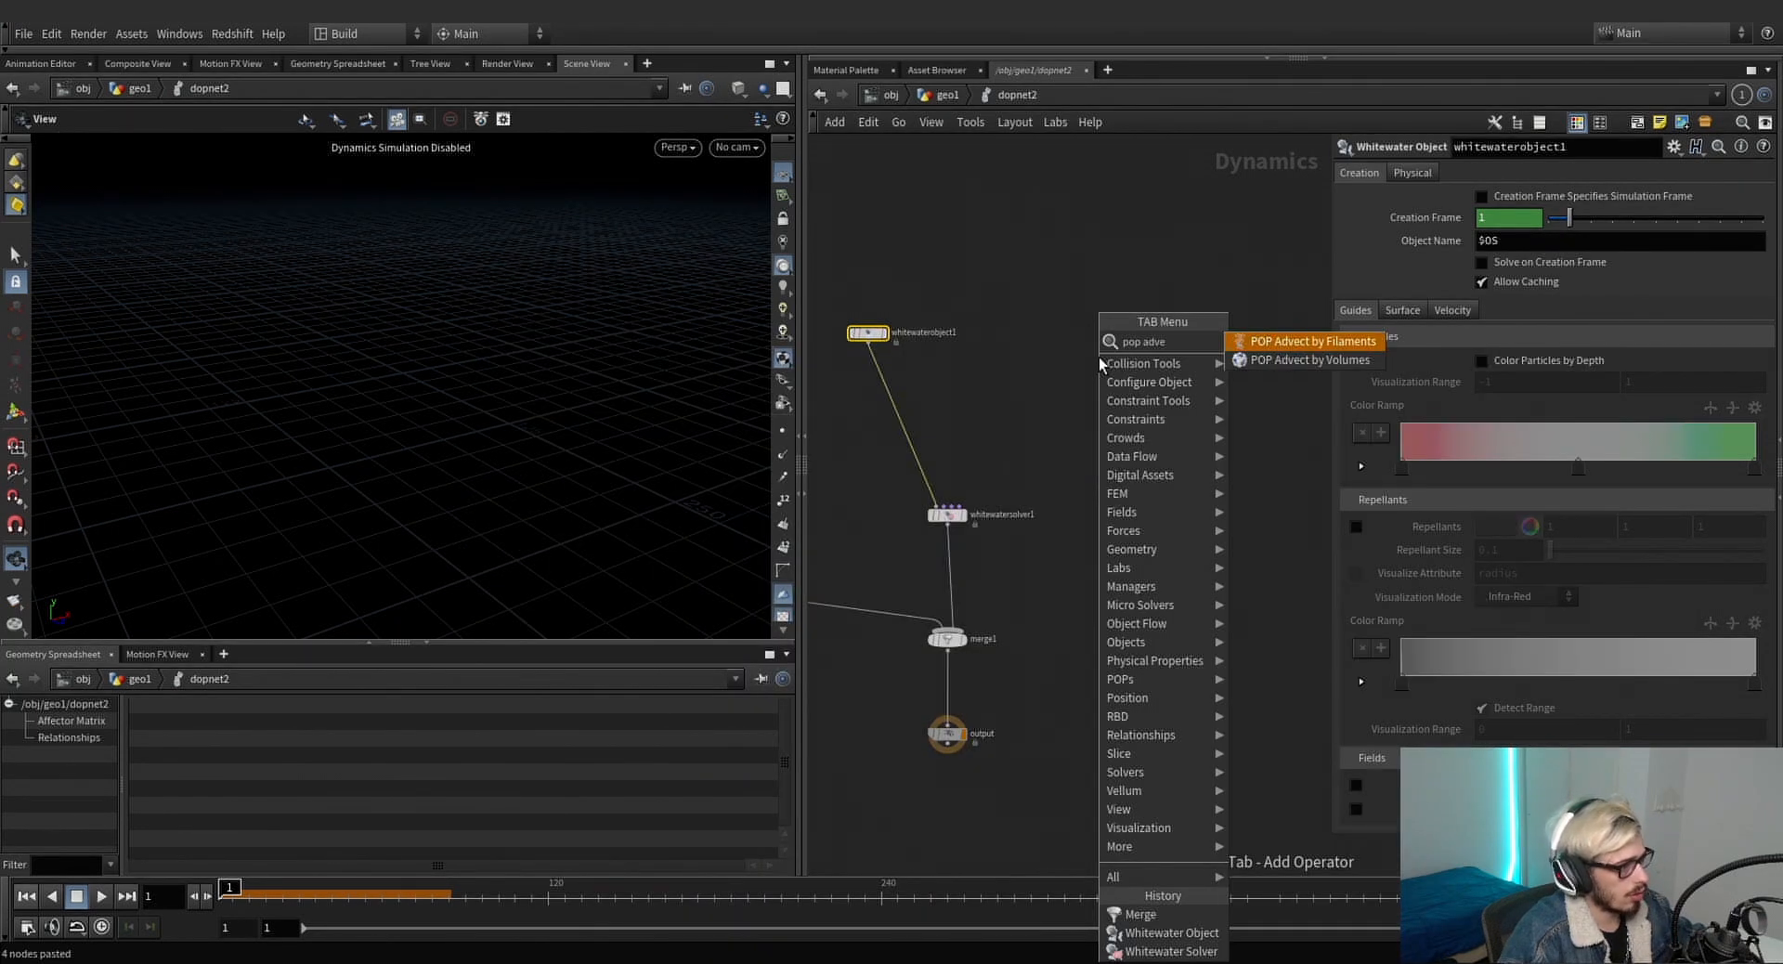
key(Down)
key(Return)
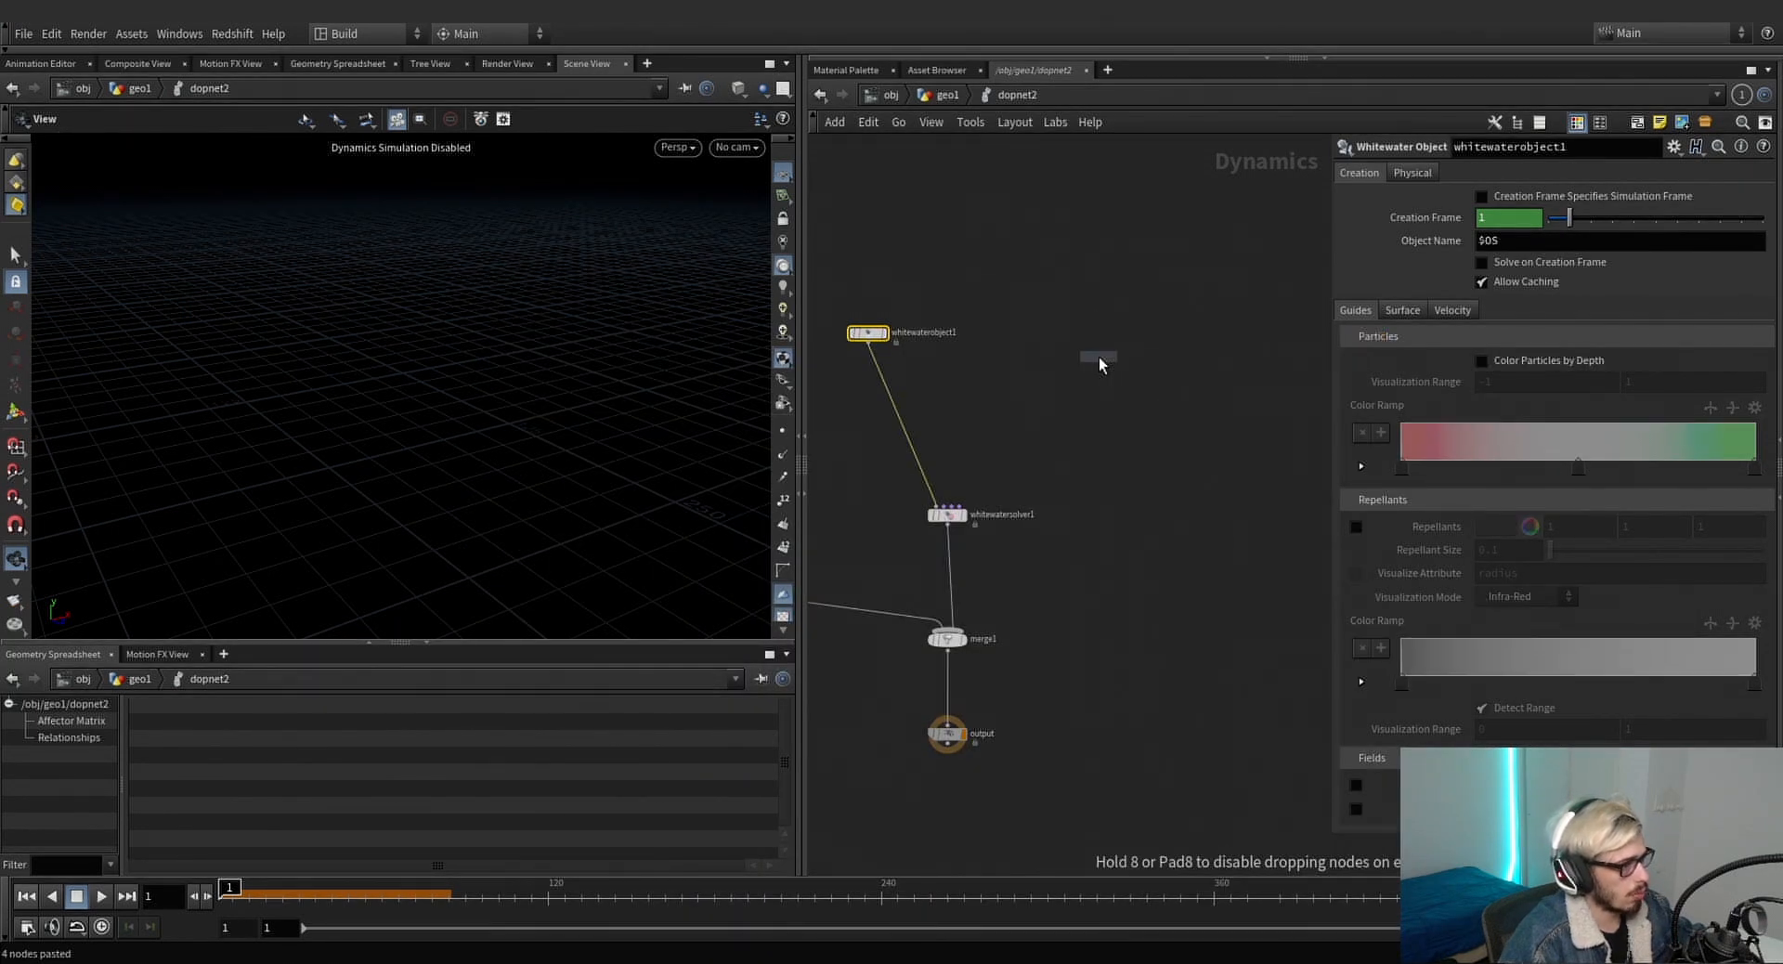
click(1100, 356)
click(1099, 367)
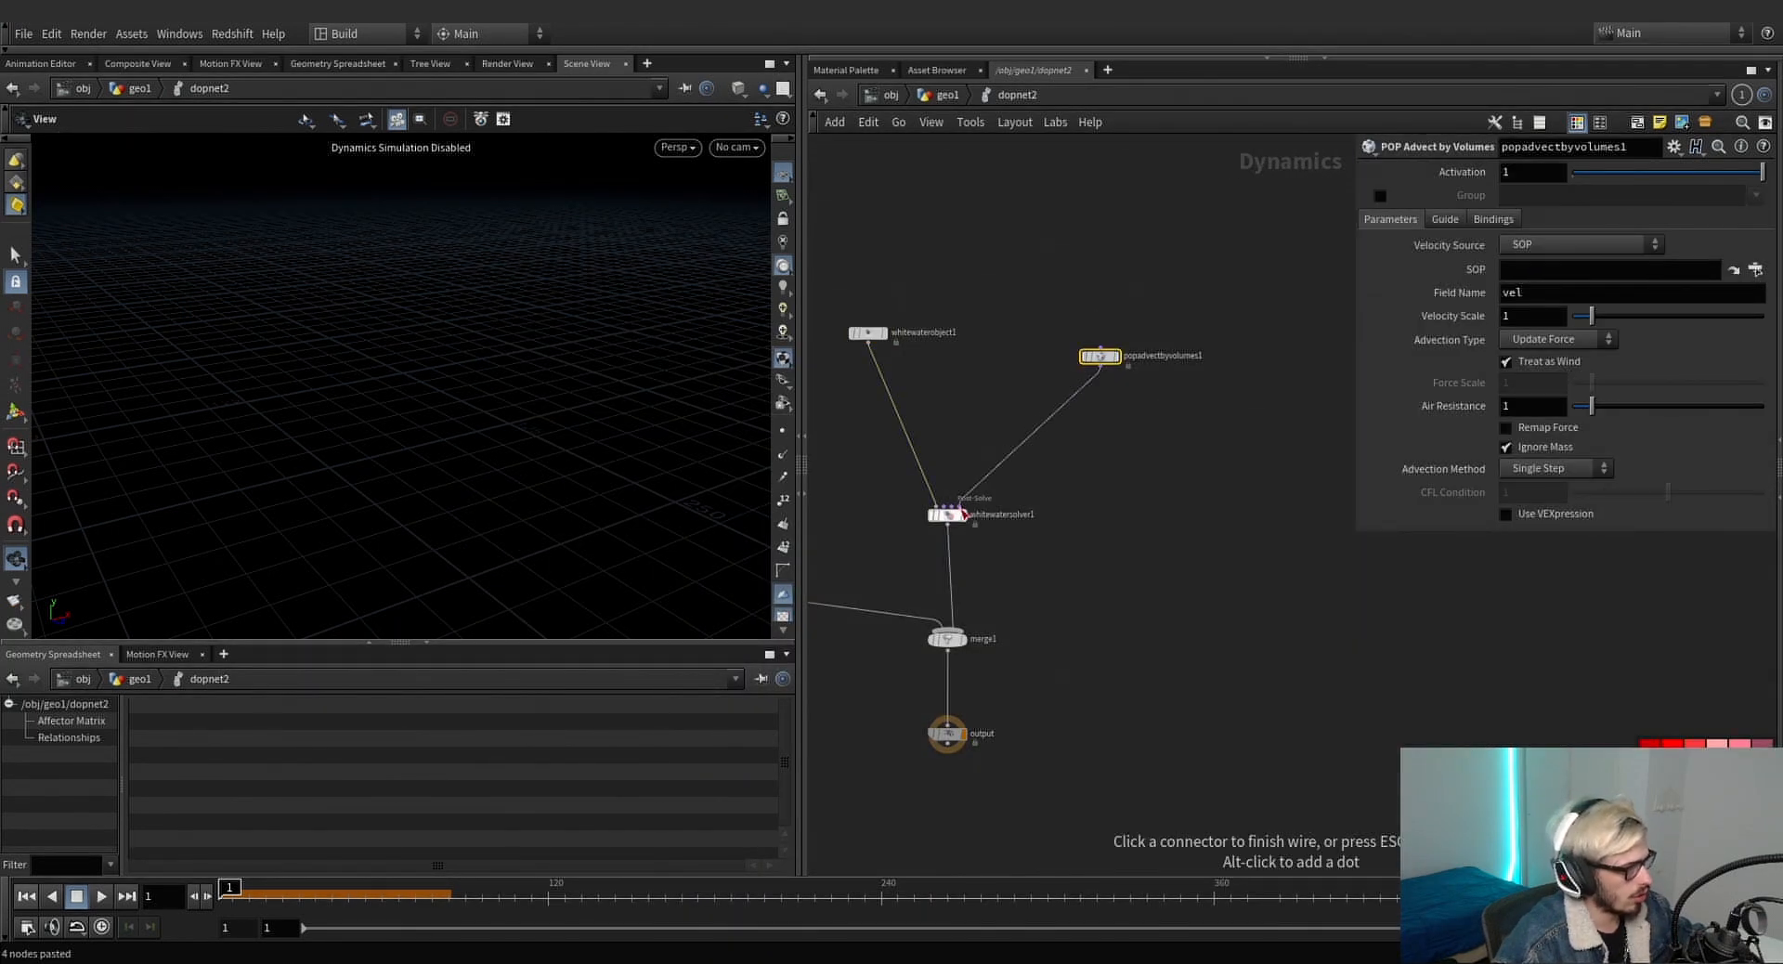
drag(1084, 361, 1006, 438)
Space out the node chain by moving merge1 and the output node further below the Whitewater Solver.
key(h)
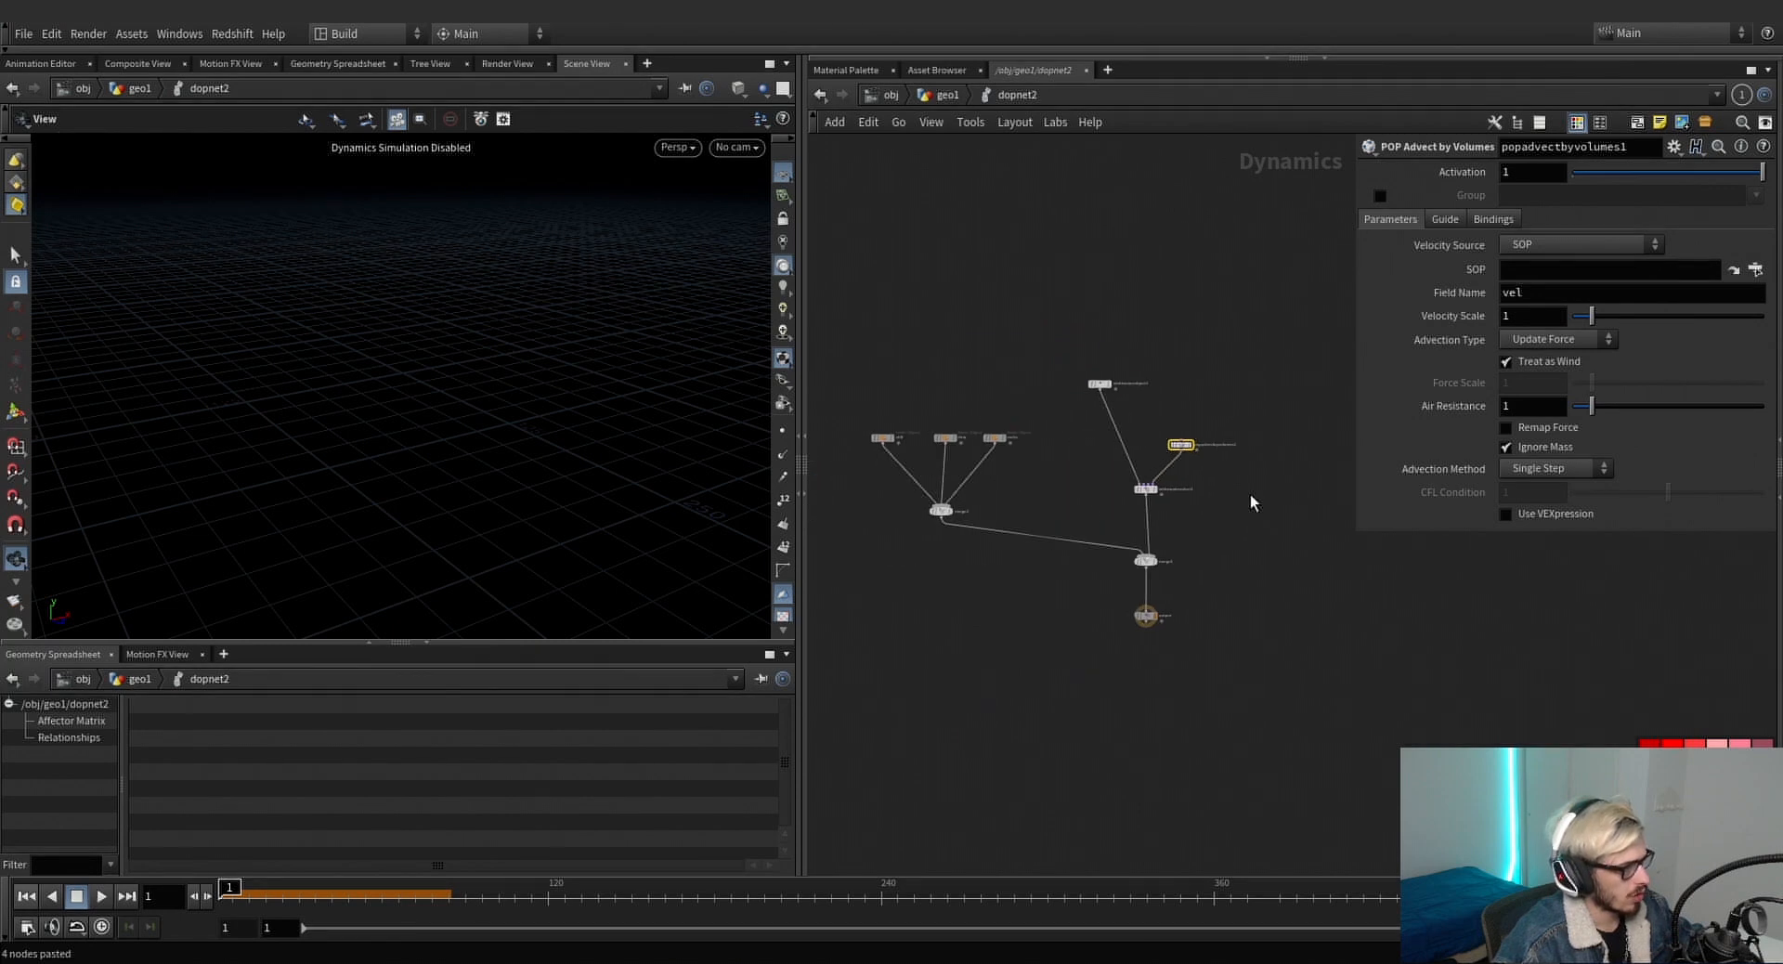
scroll(1192, 599, up, 4)
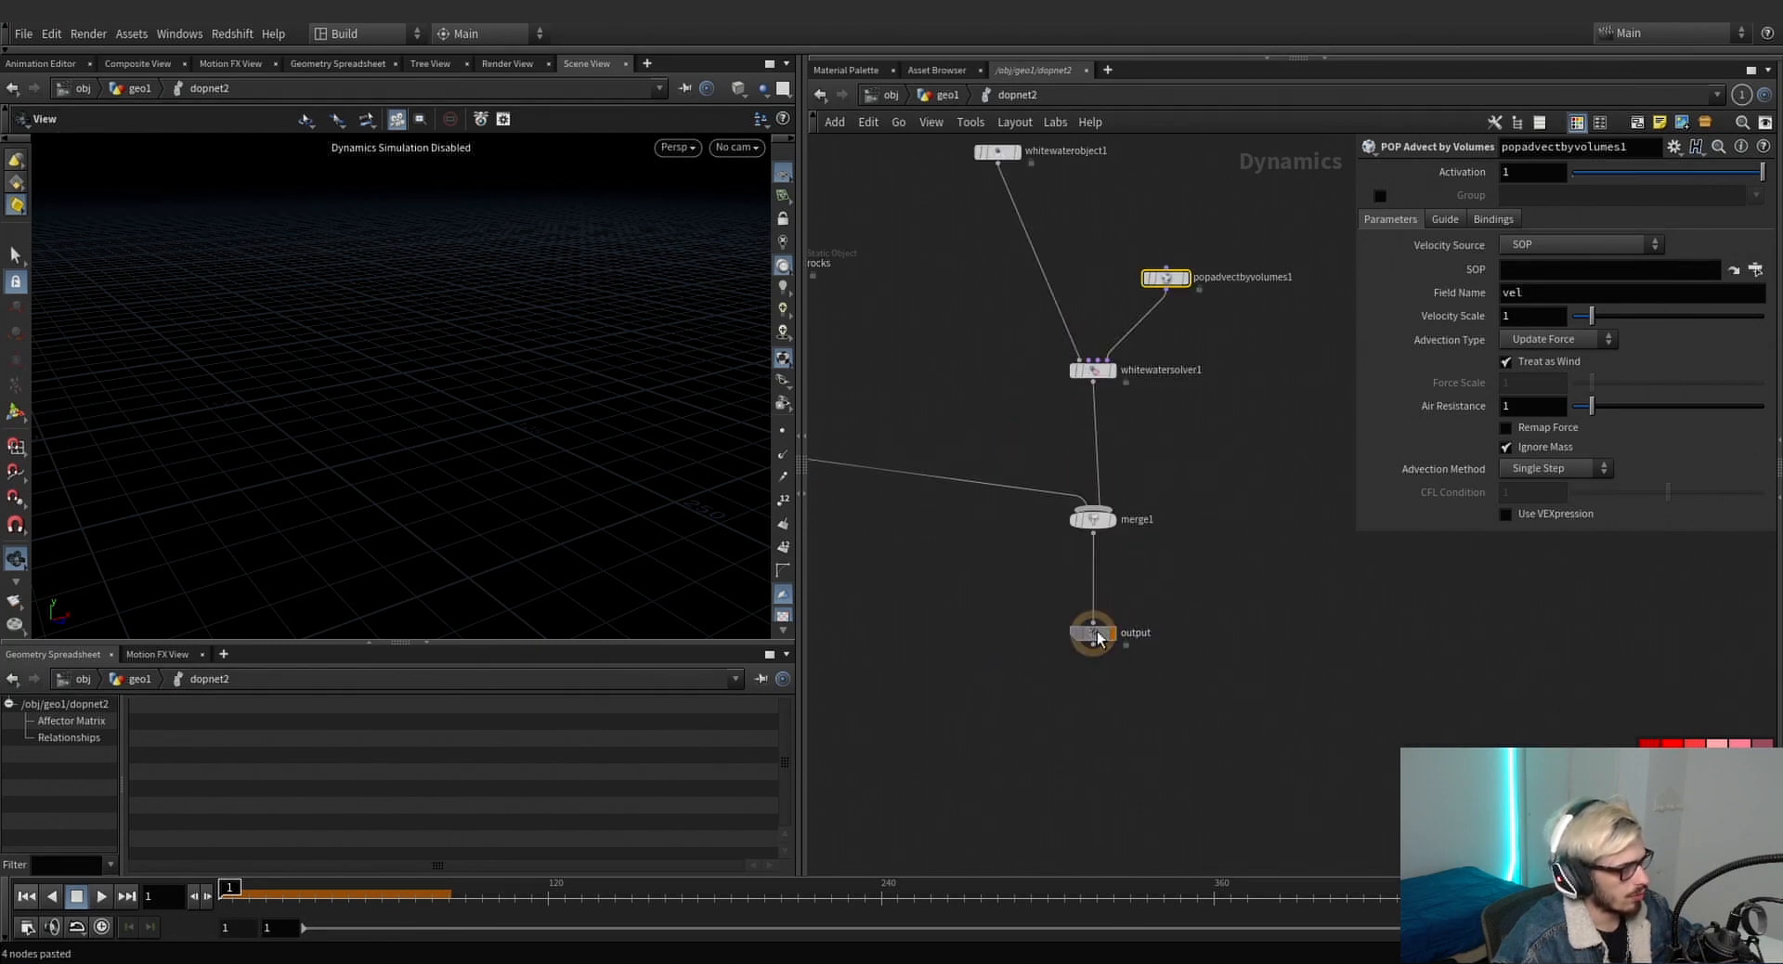
drag(1088, 647, 1099, 710)
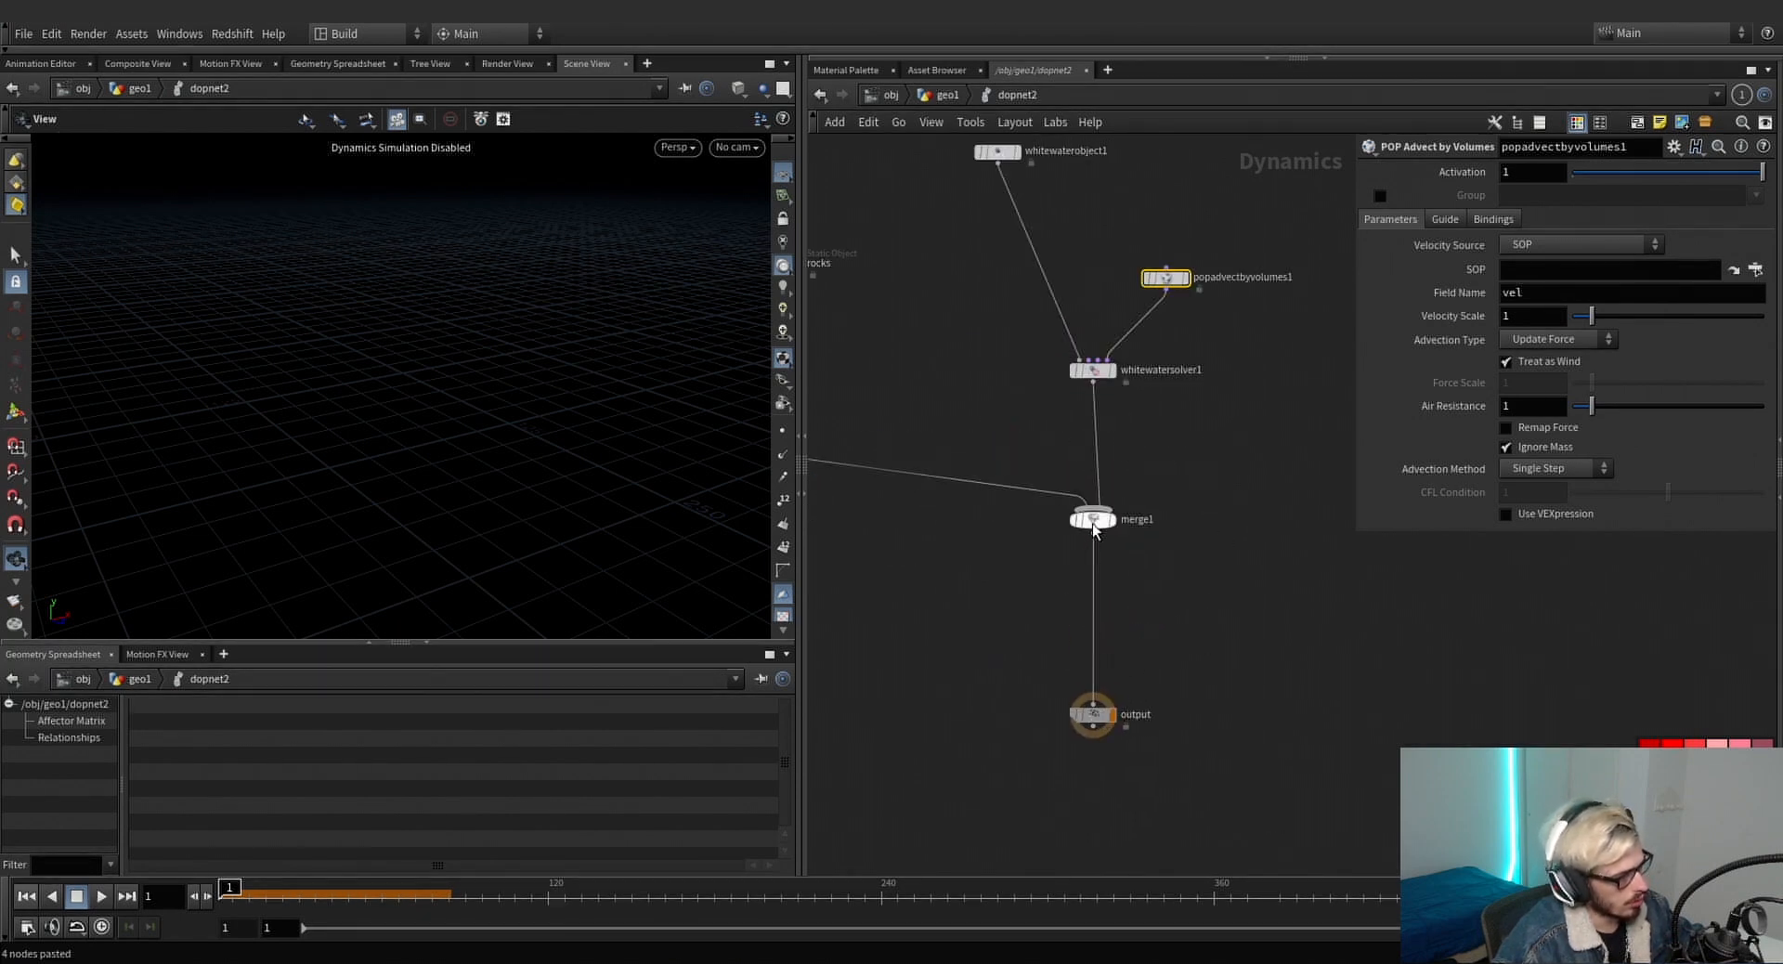
drag(1091, 523, 1092, 565)
middle_drag(1023, 387, 1034, 475)
drag(979, 391, 1045, 203)
drag(1027, 528, 1184, 438)
In the Whitewater Solver's advanced emission settings, set the aging rates for Bubbles and Foam to 10.
click(1436, 516)
click(1435, 517)
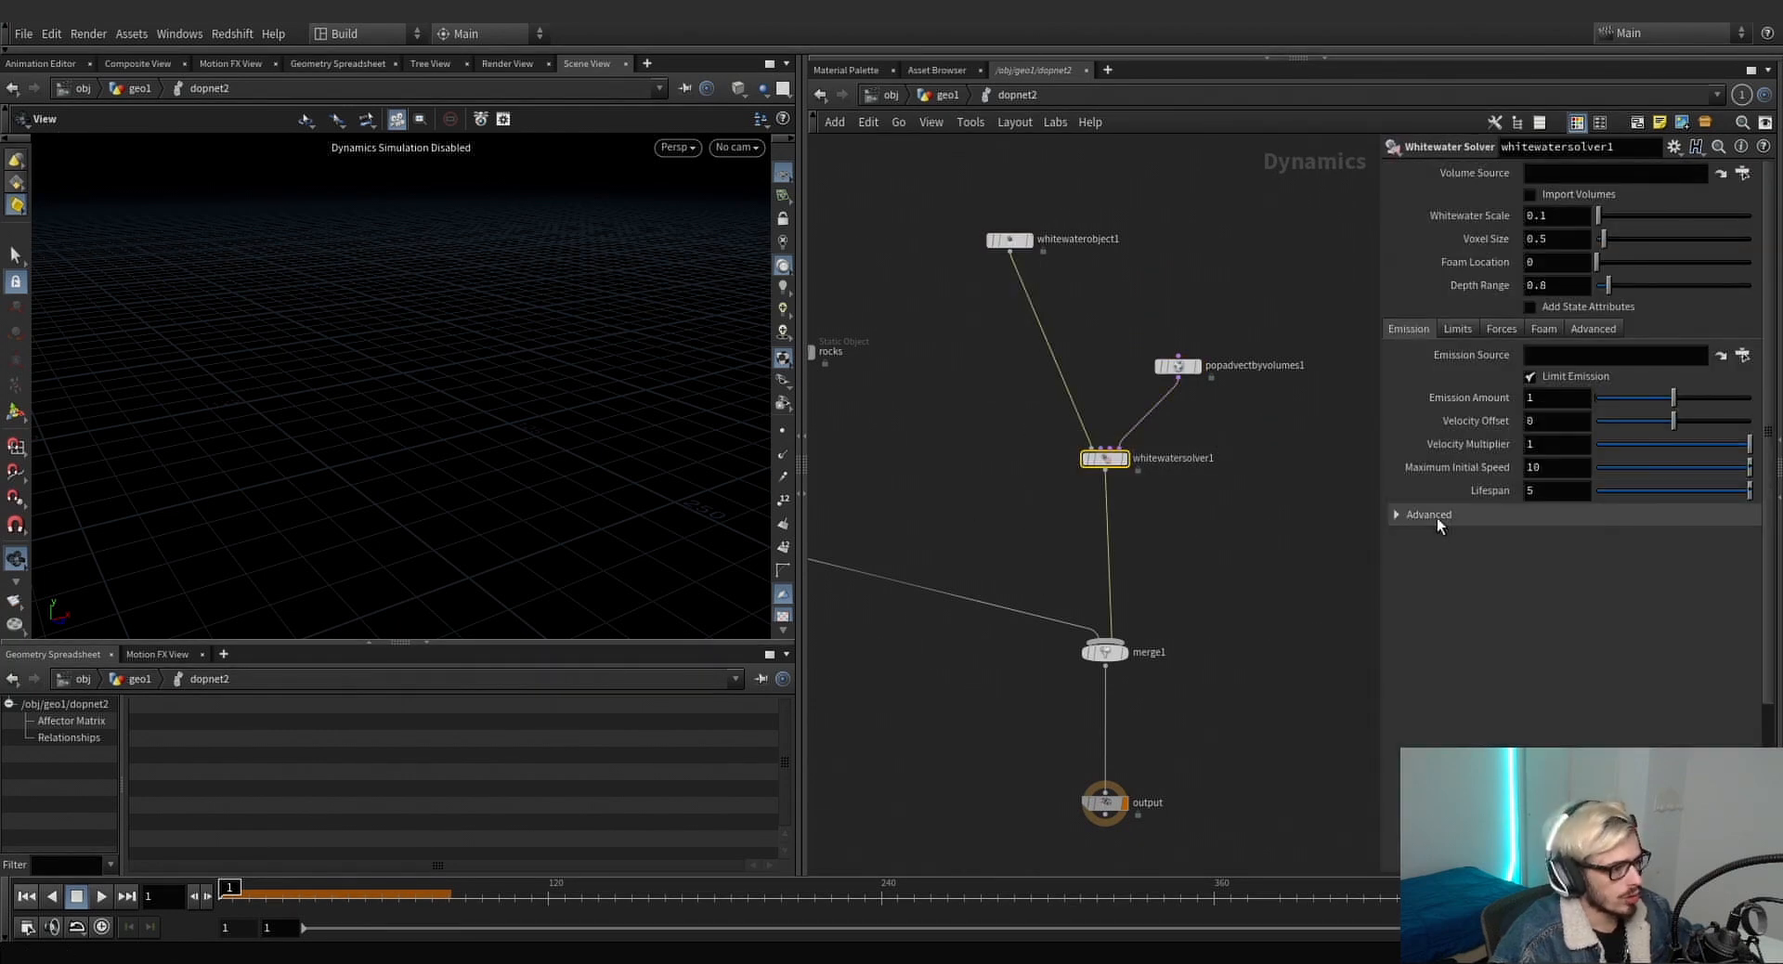
click(1435, 516)
scroll(1469, 477, down, 2)
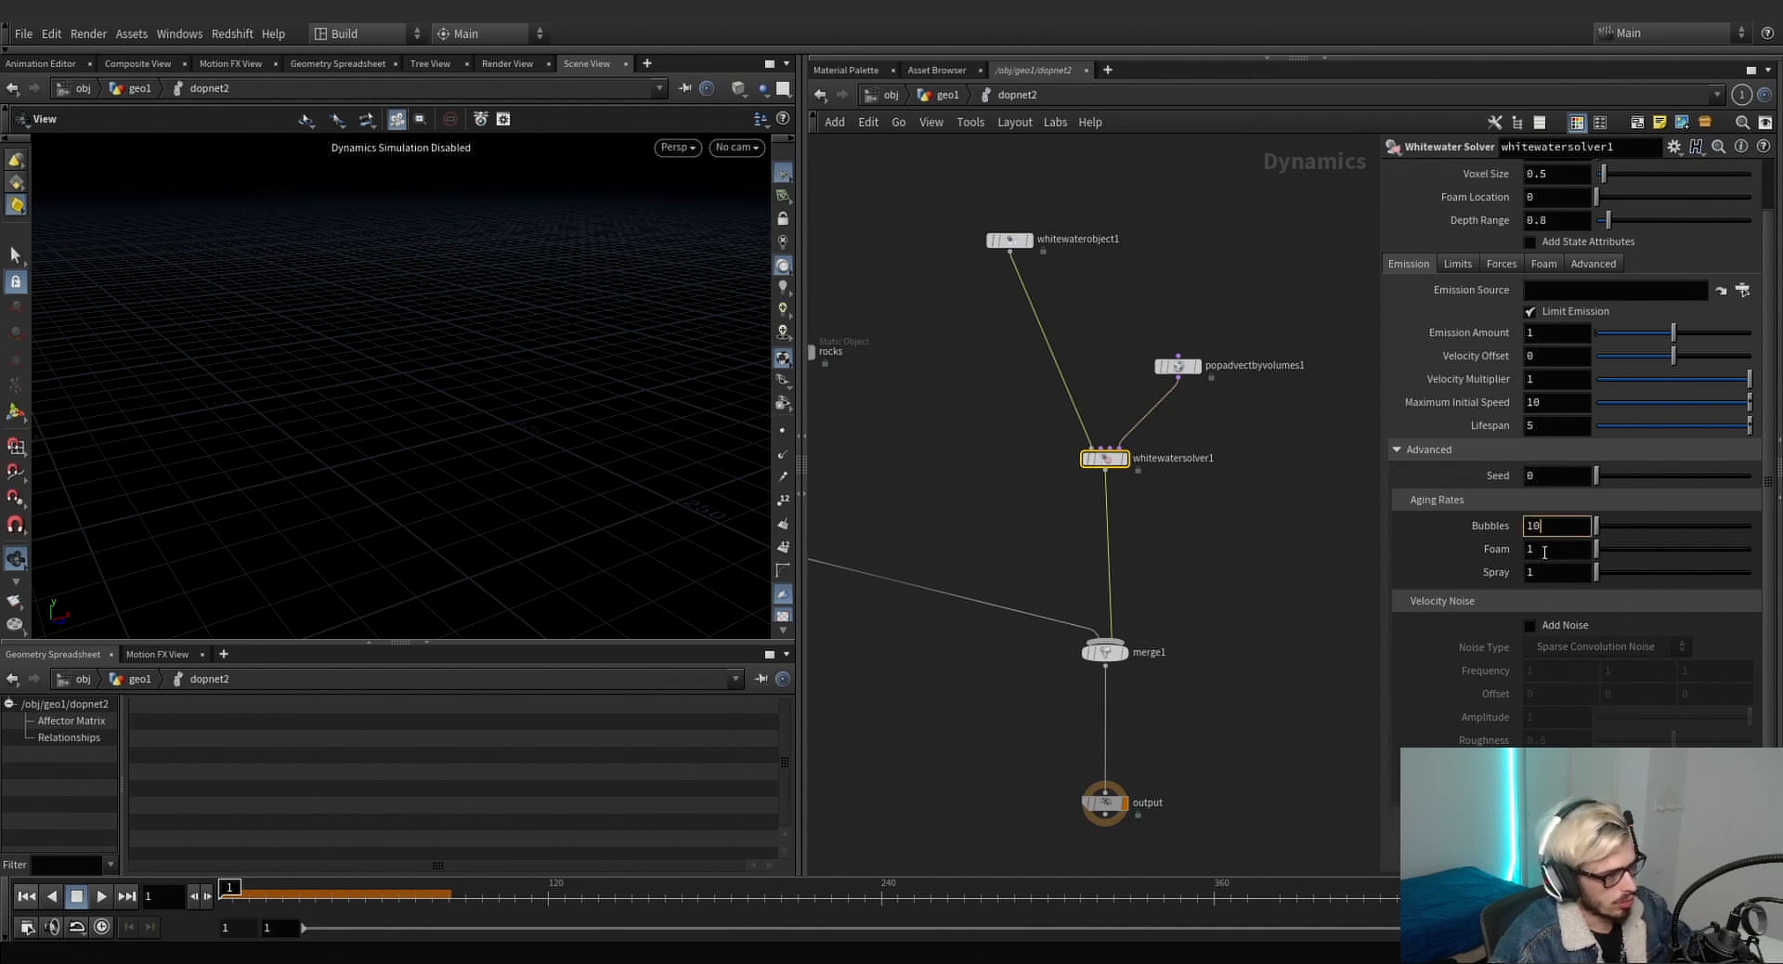
click(1552, 573)
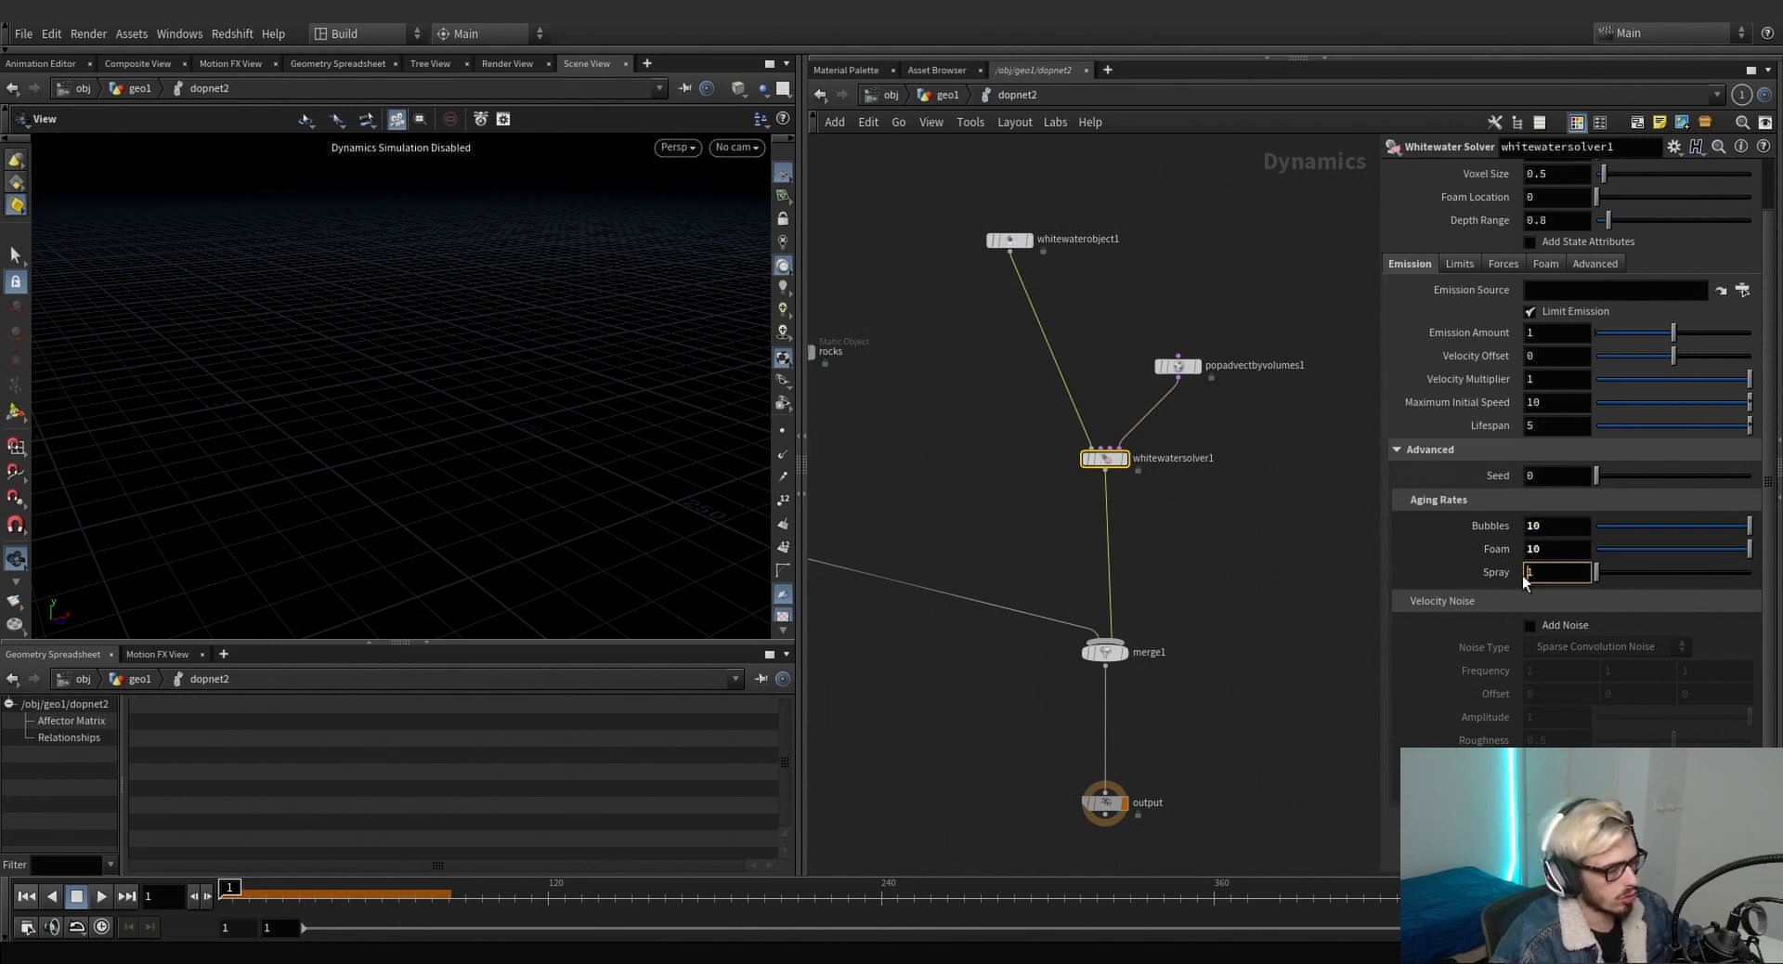
scroll(1495, 477, up, 2)
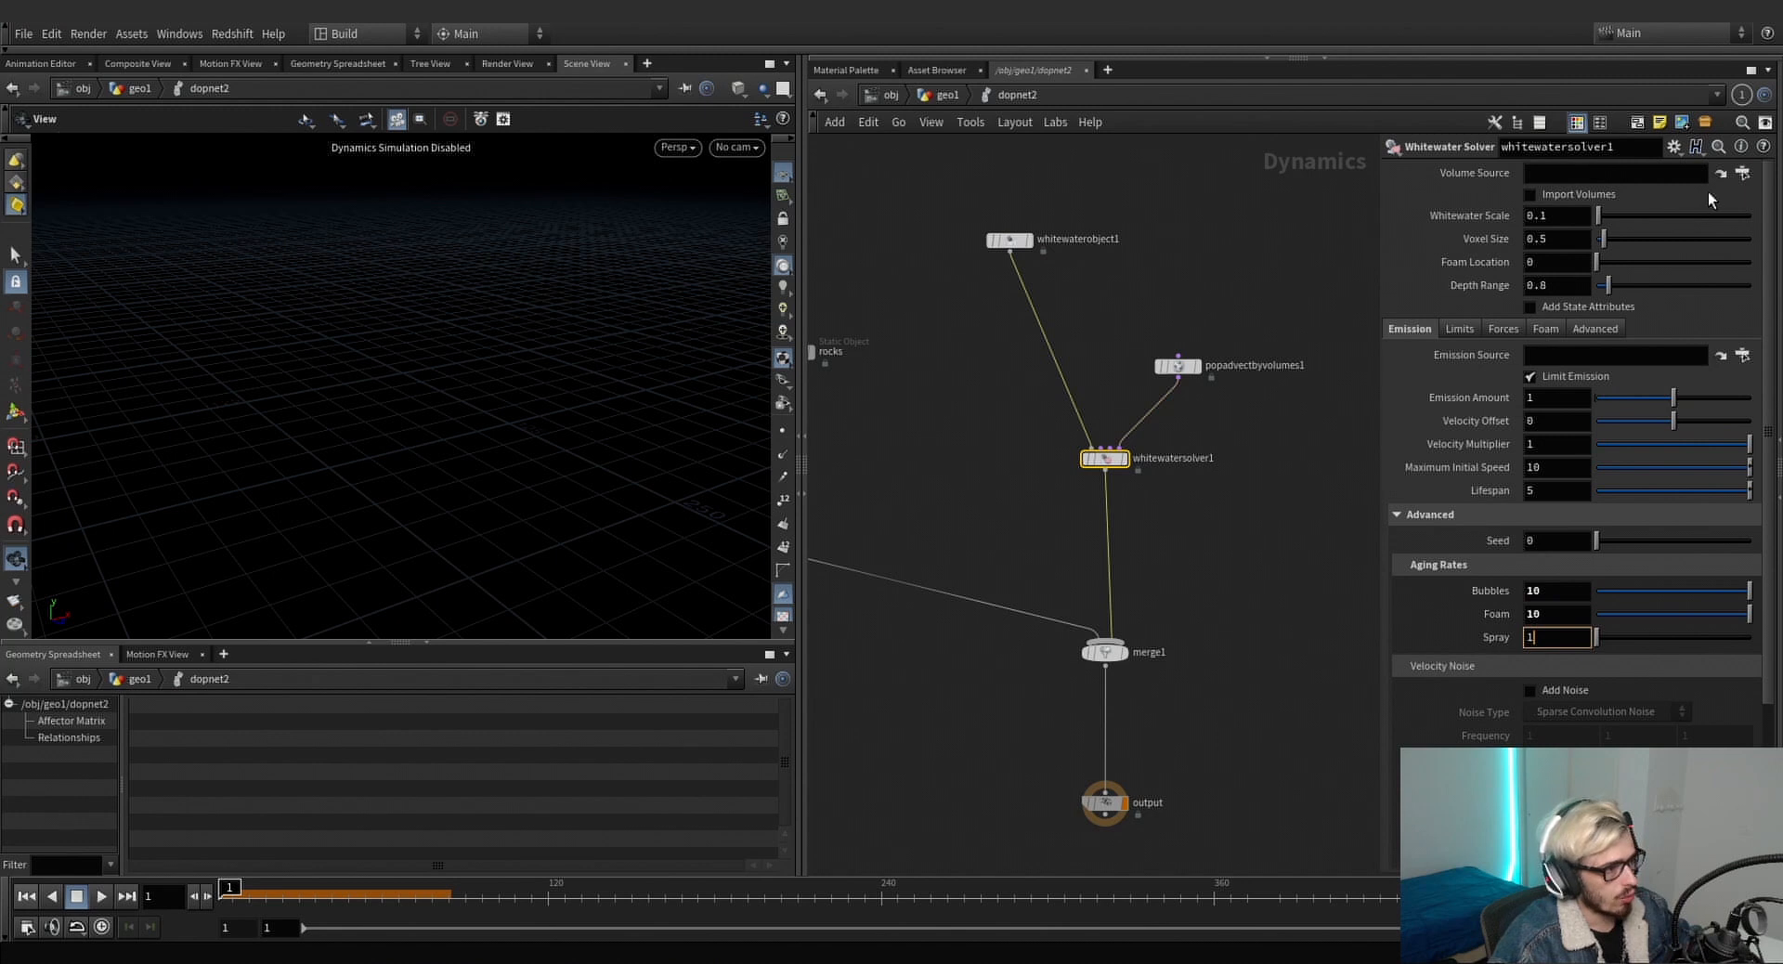
Set the Whitewater Solver's Volume Source to /obj/geo1/OUT_MAIN_FIELDS.
click(1741, 174)
scroll(1654, 158, down, 5)
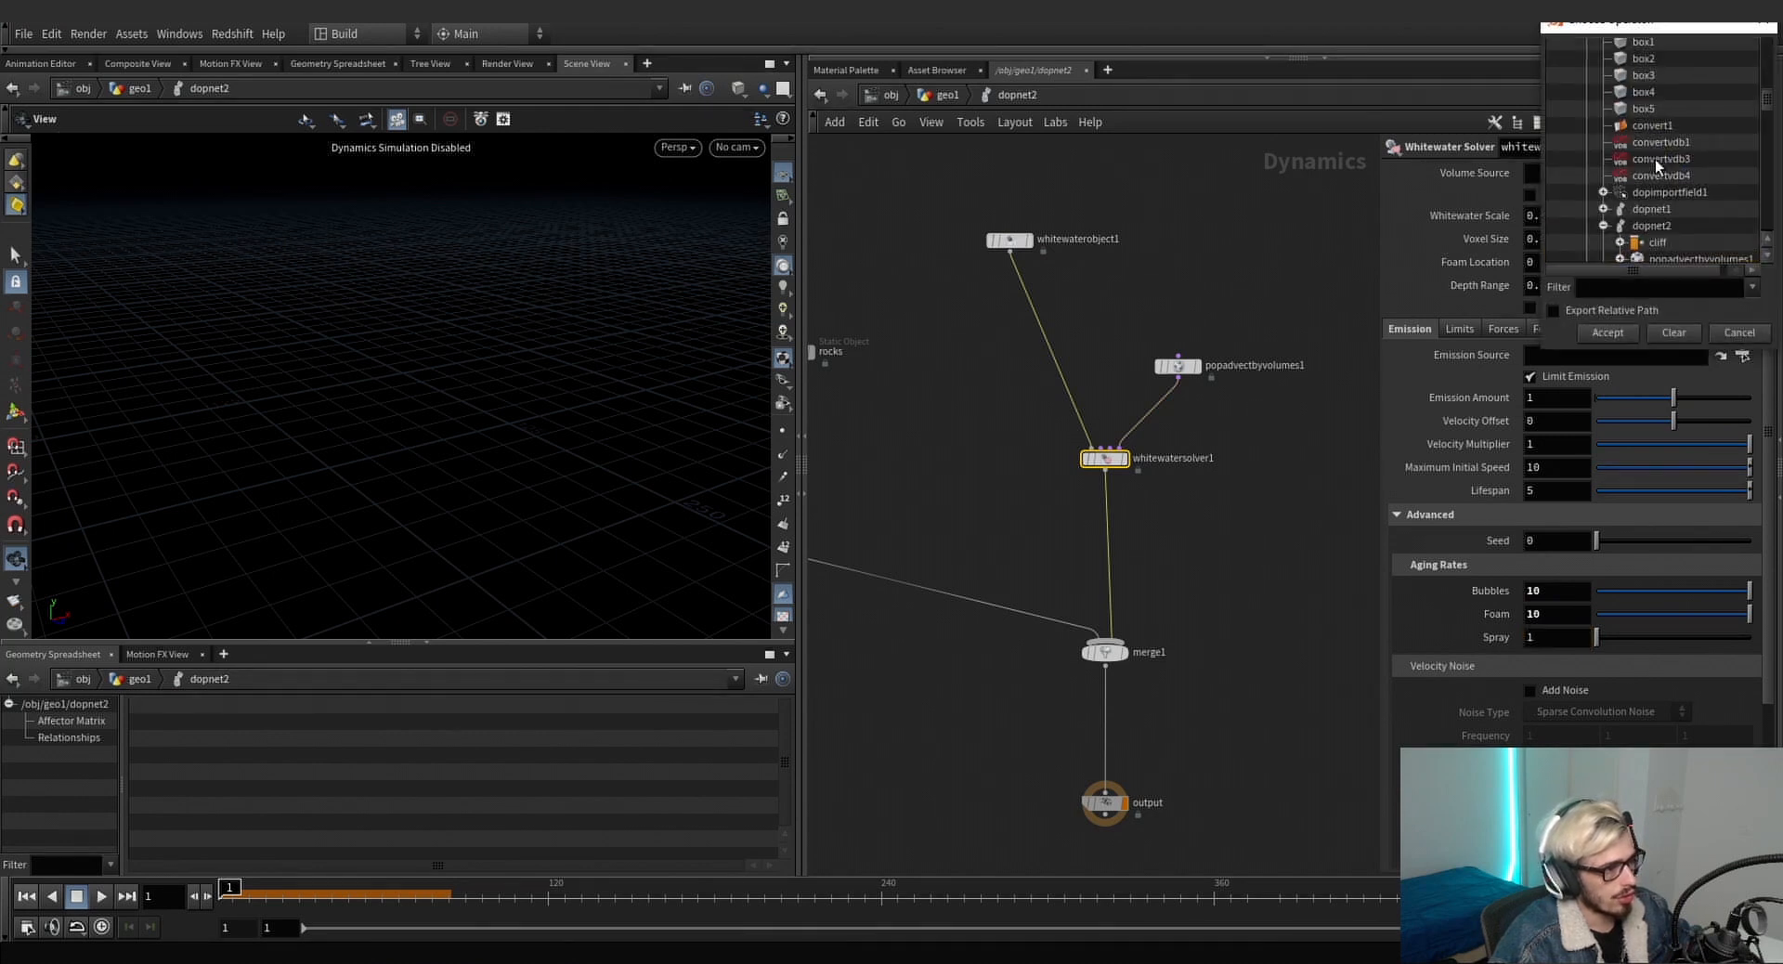
scroll(1654, 159, up, 3)
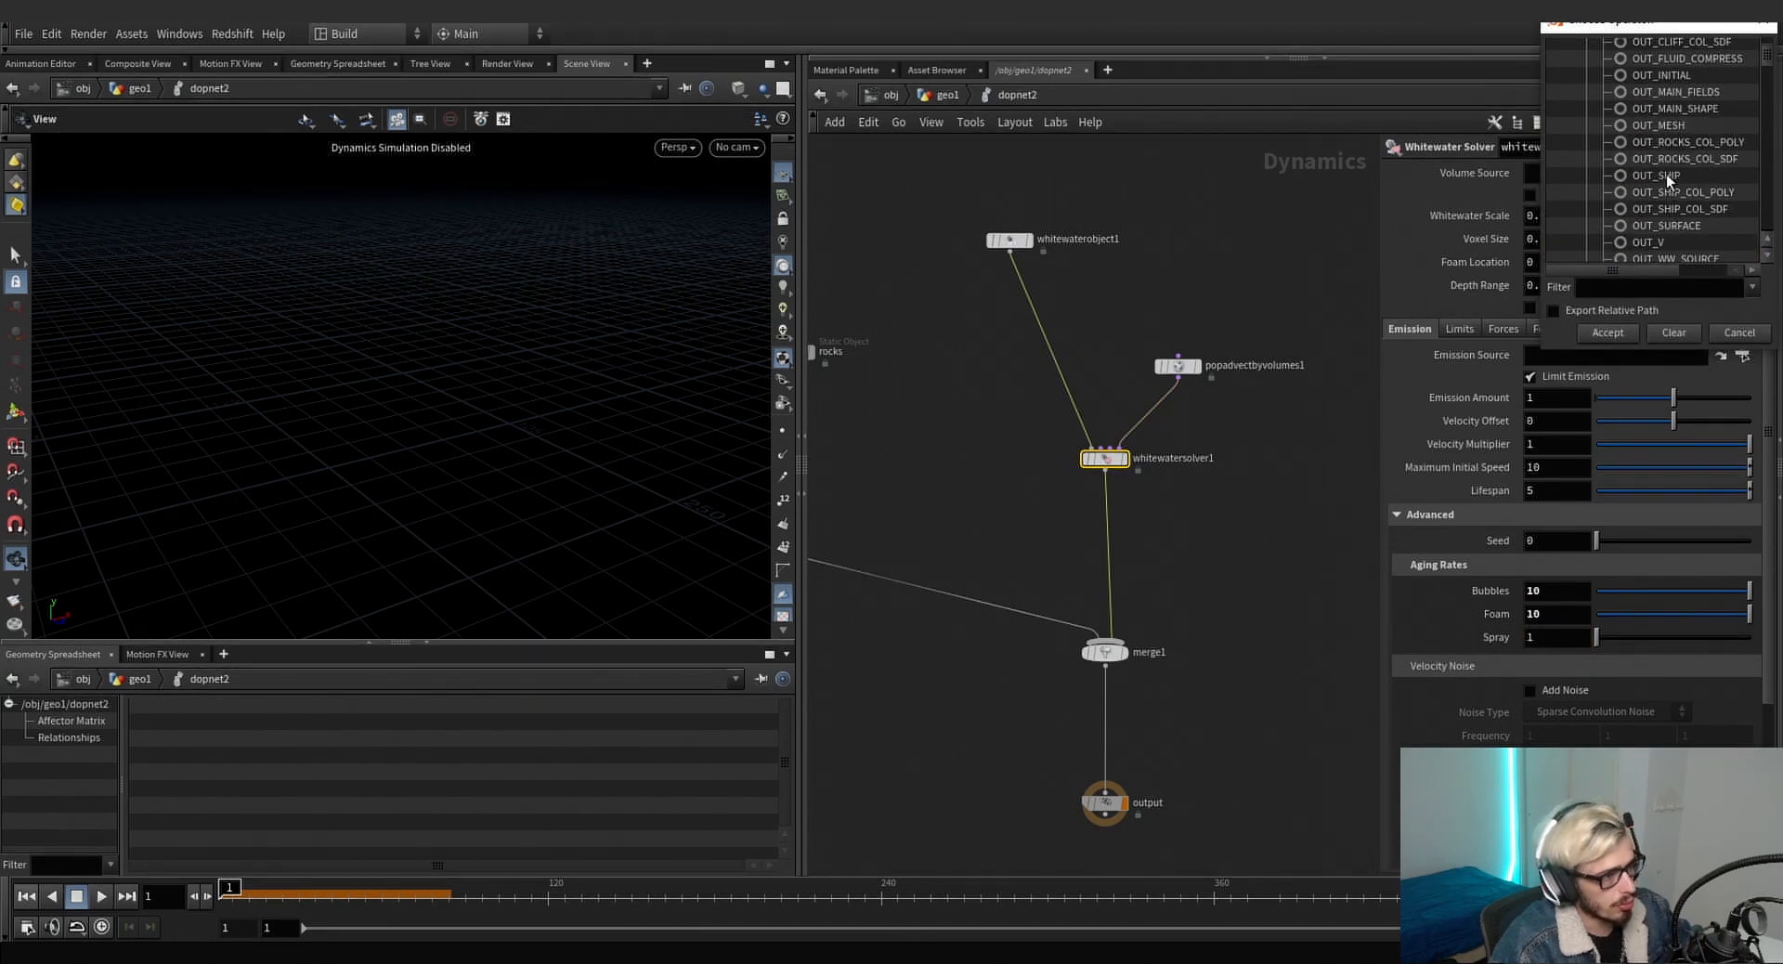
click(1611, 334)
Set the solver's Emission Source to /obj/geo1/OUT_WW_SOURCE and its Velocity Multiplier to .5.
click(1742, 357)
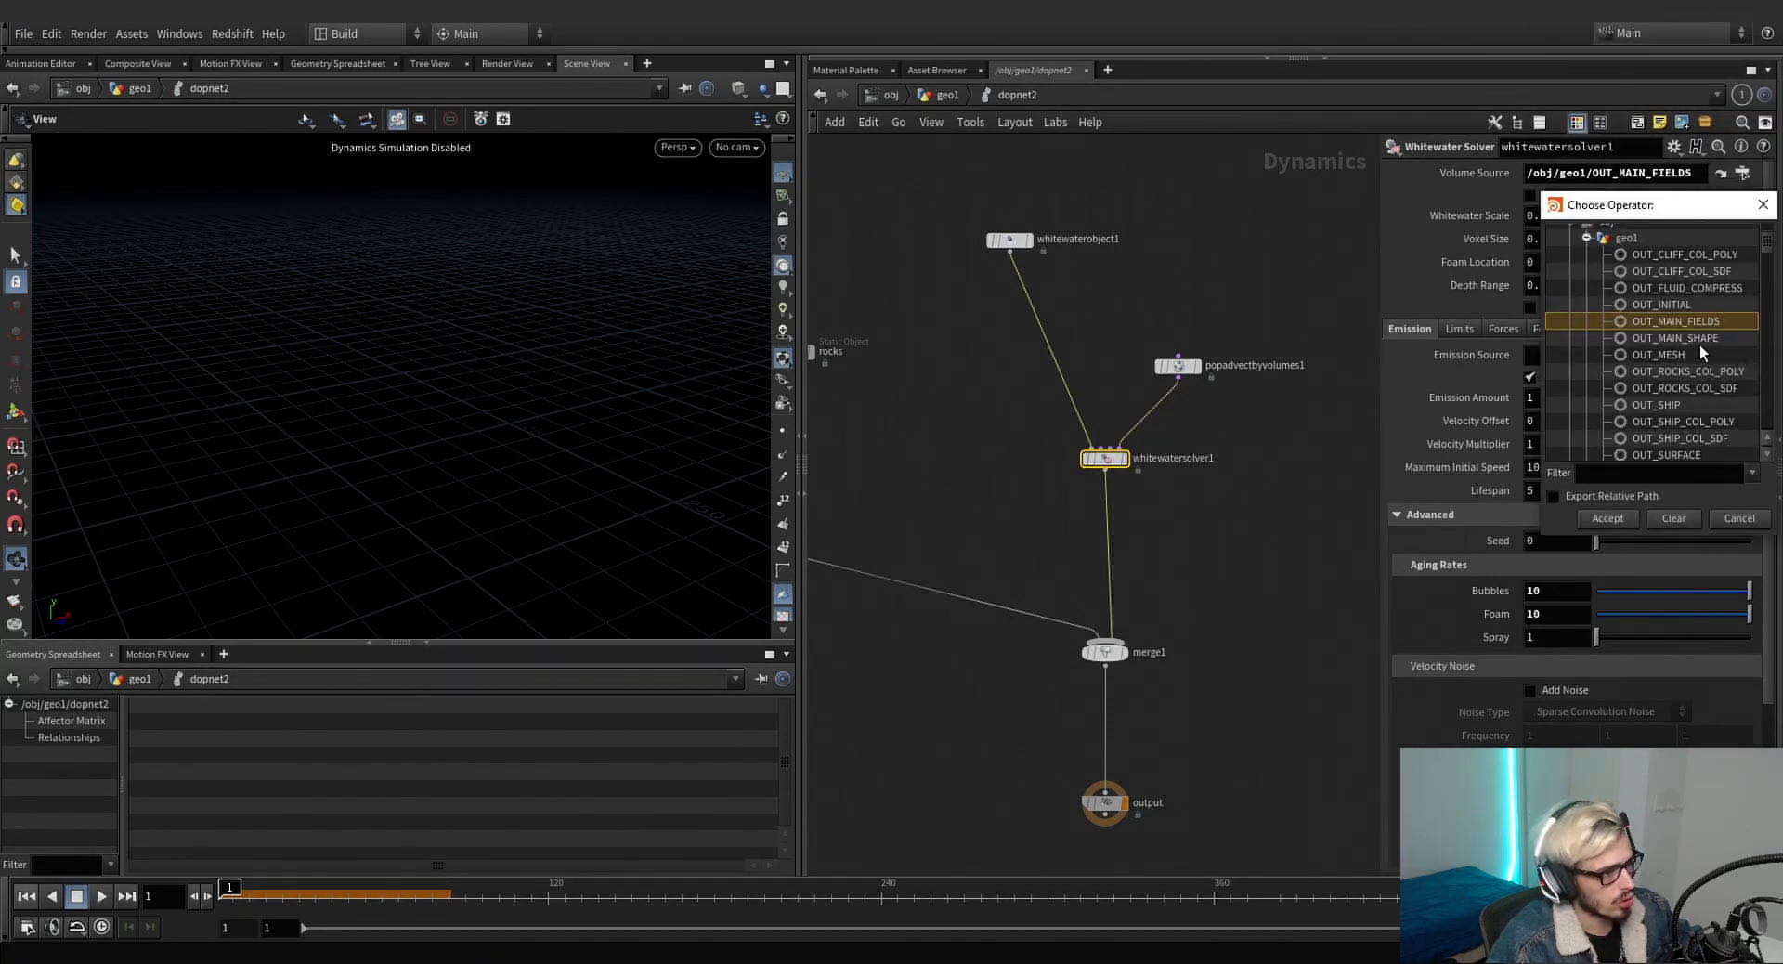
scroll(1714, 362, down, 1)
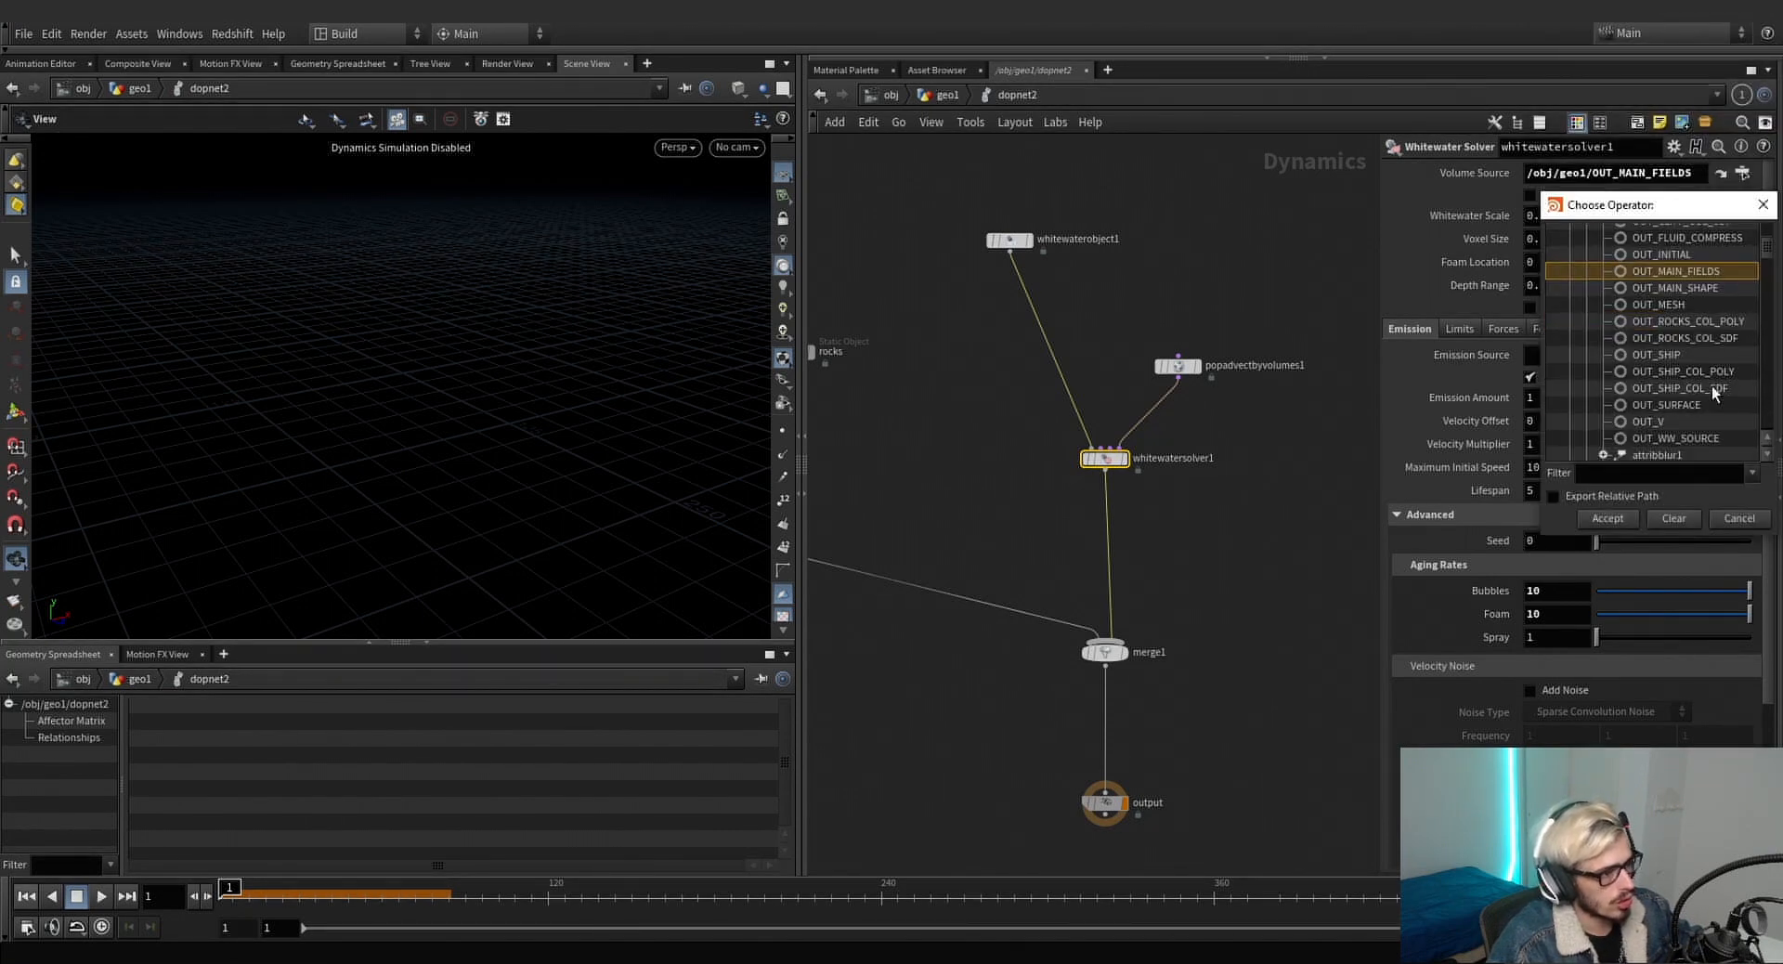
click(1702, 438)
click(1624, 516)
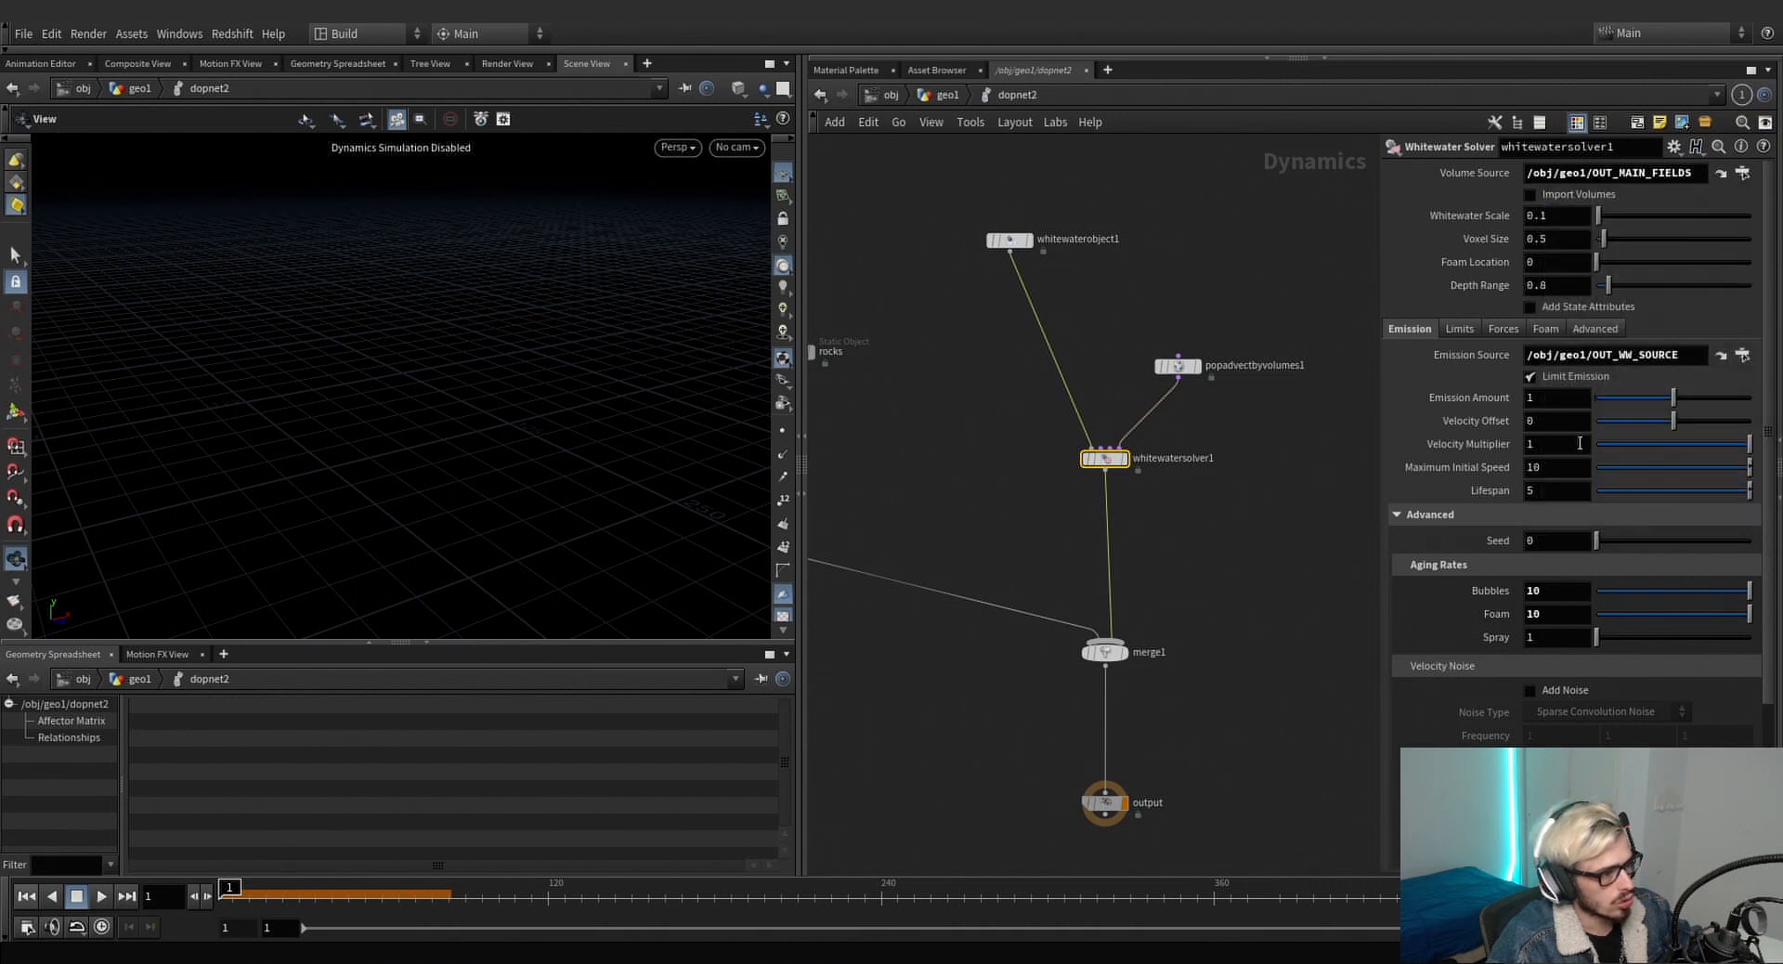
click(1562, 450)
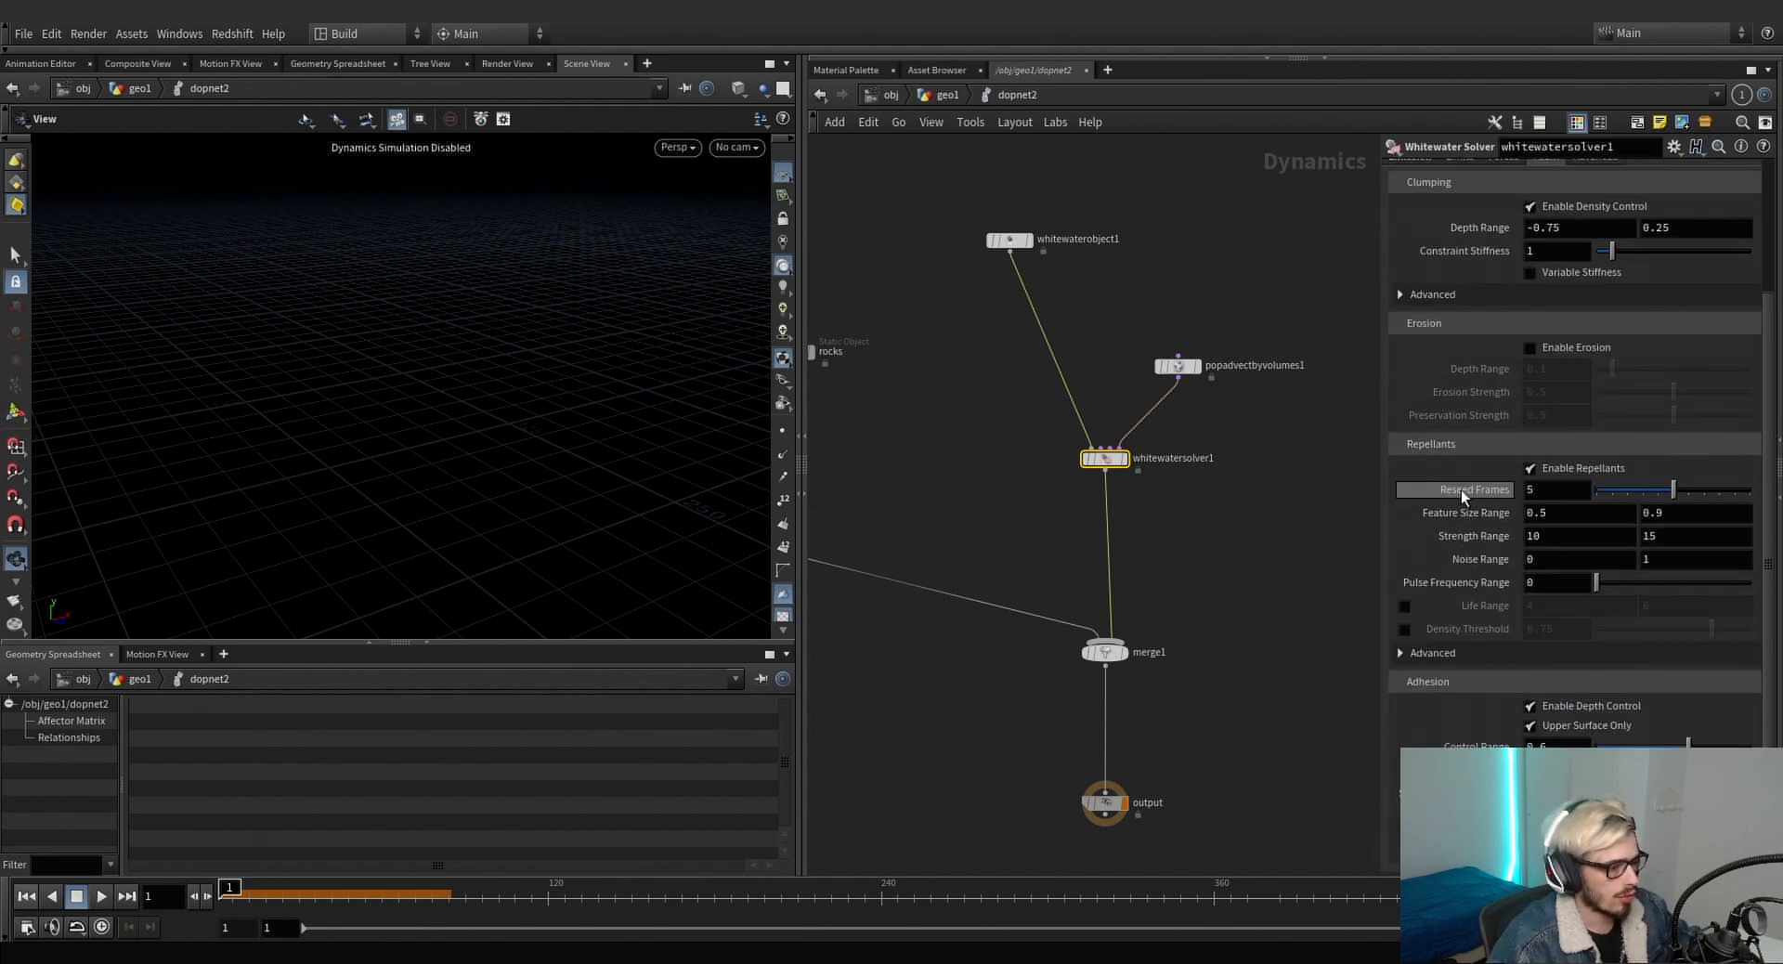
Look through the advanced repellant options in the solver's foam settings and disable Enable Repellants.
click(1430, 653)
scroll(1448, 668, down, 2)
scroll(1467, 678, down, 5)
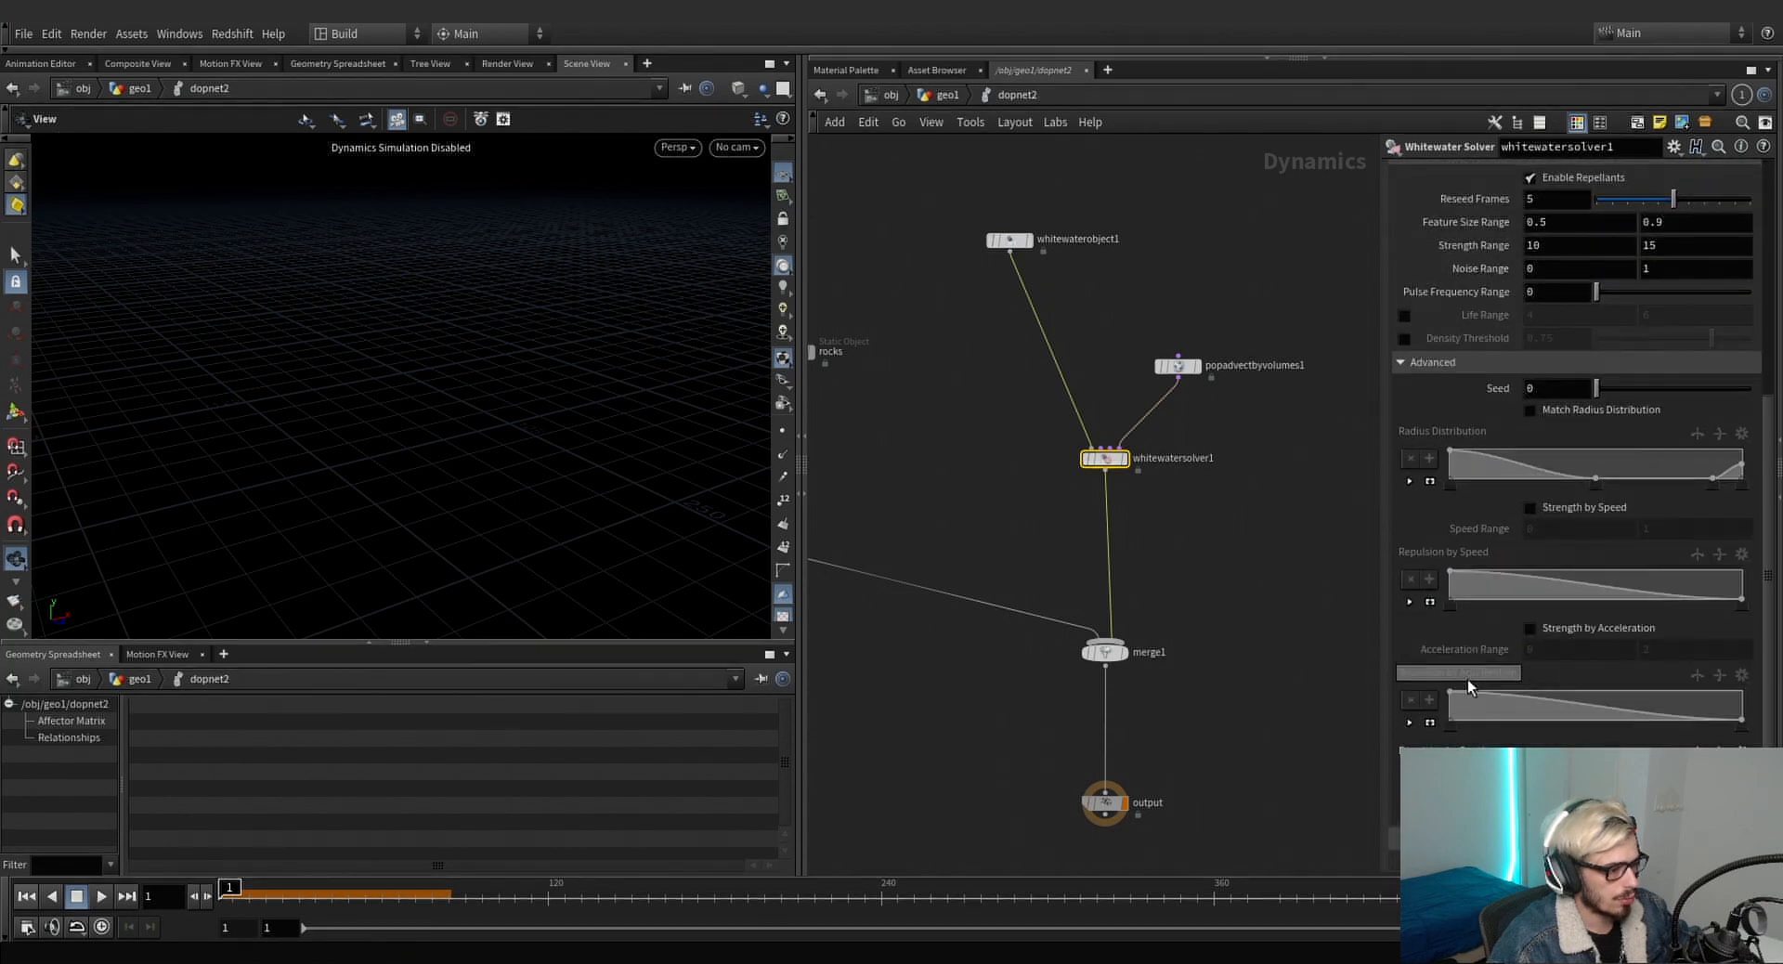
click(1532, 471)
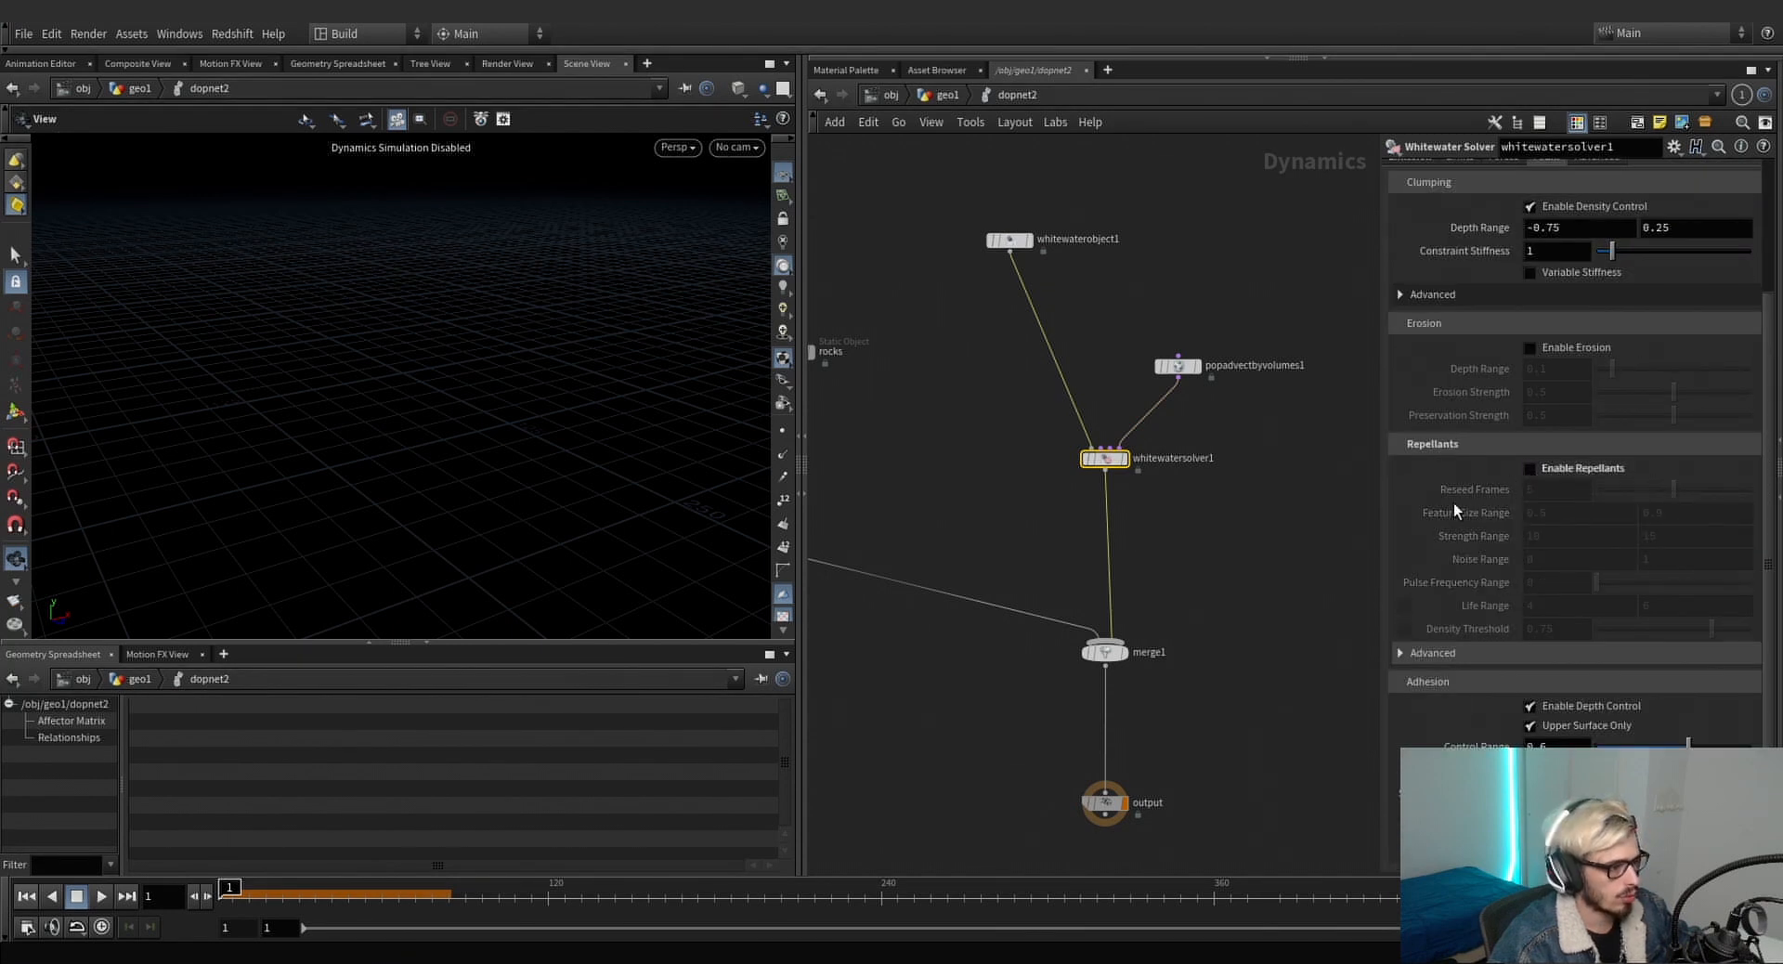
scroll(1454, 492, up, 1)
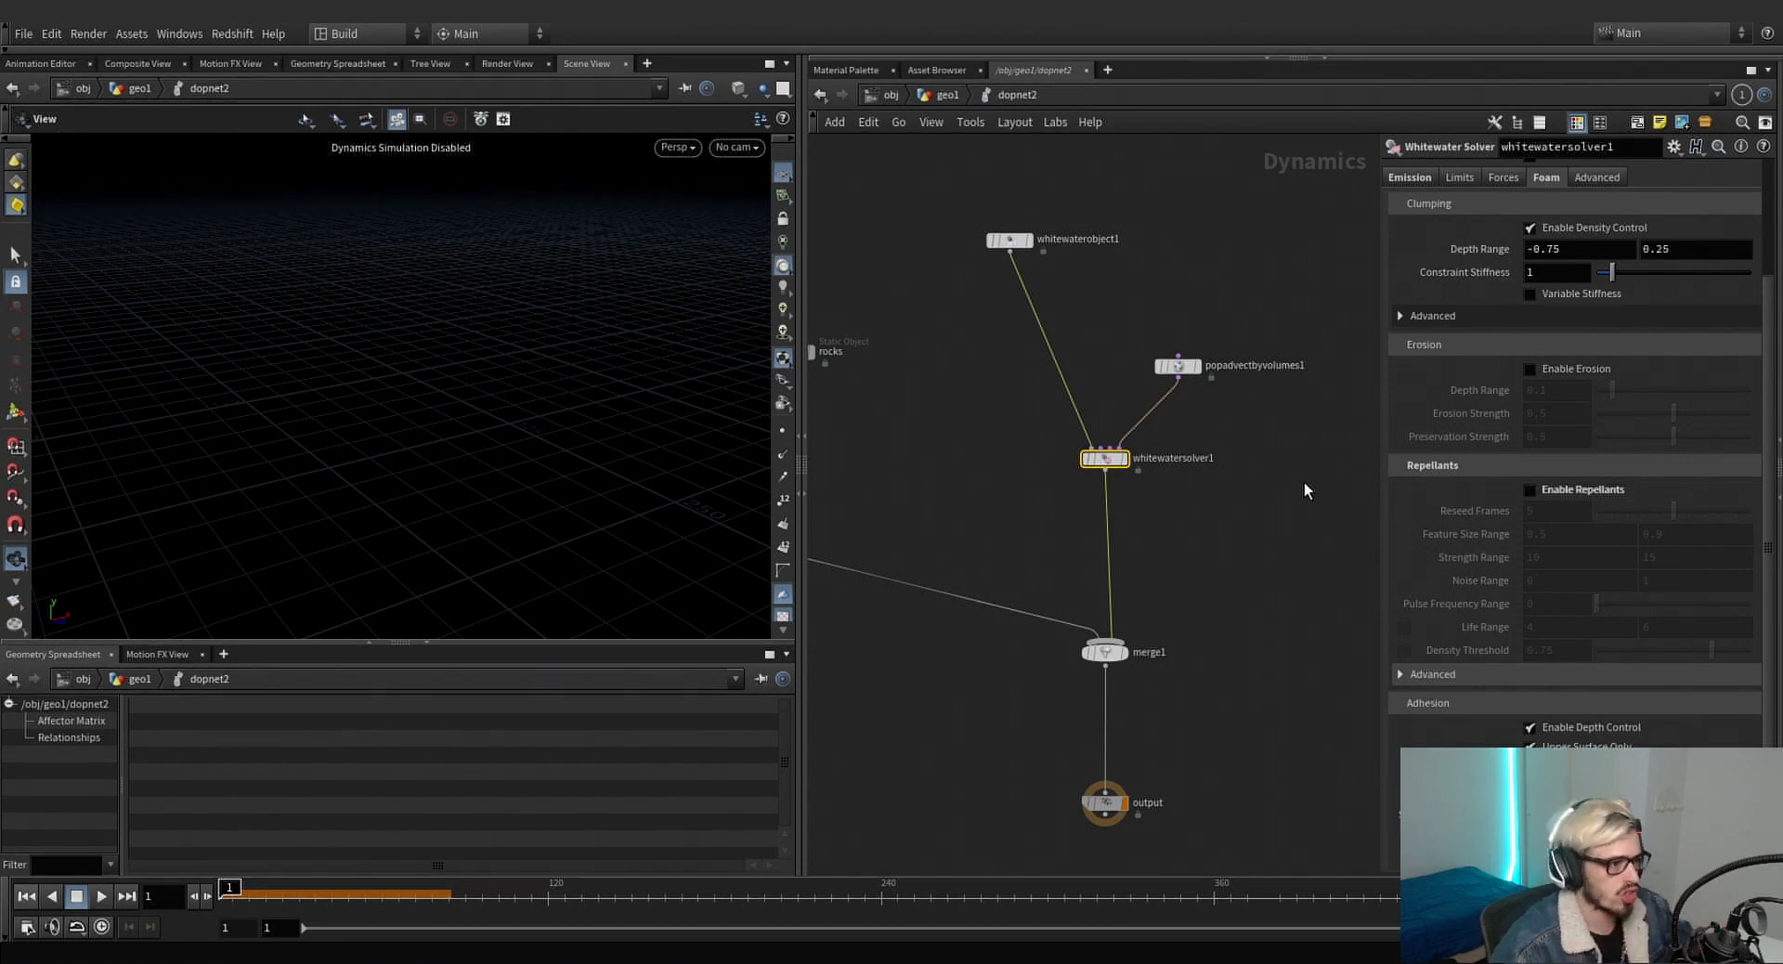
Enable Add State Attributes on the Whitewater Solver and return to its emission settings.
scroll(1417, 314, up, 5)
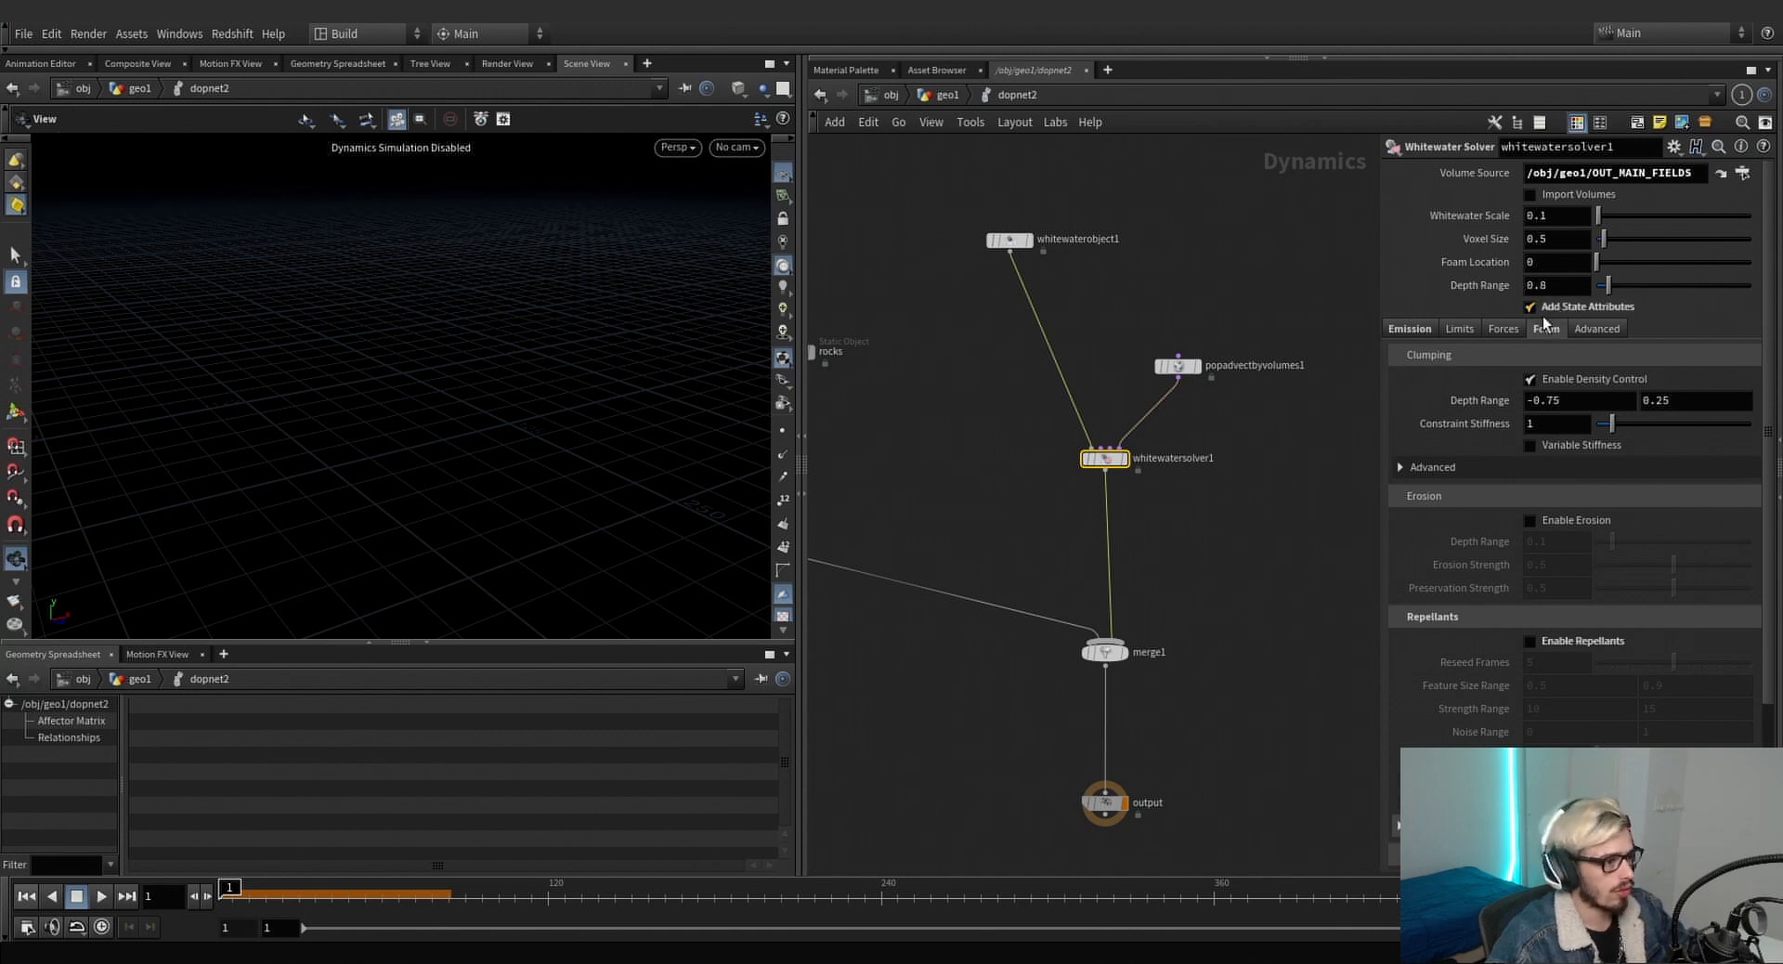
click(1429, 331)
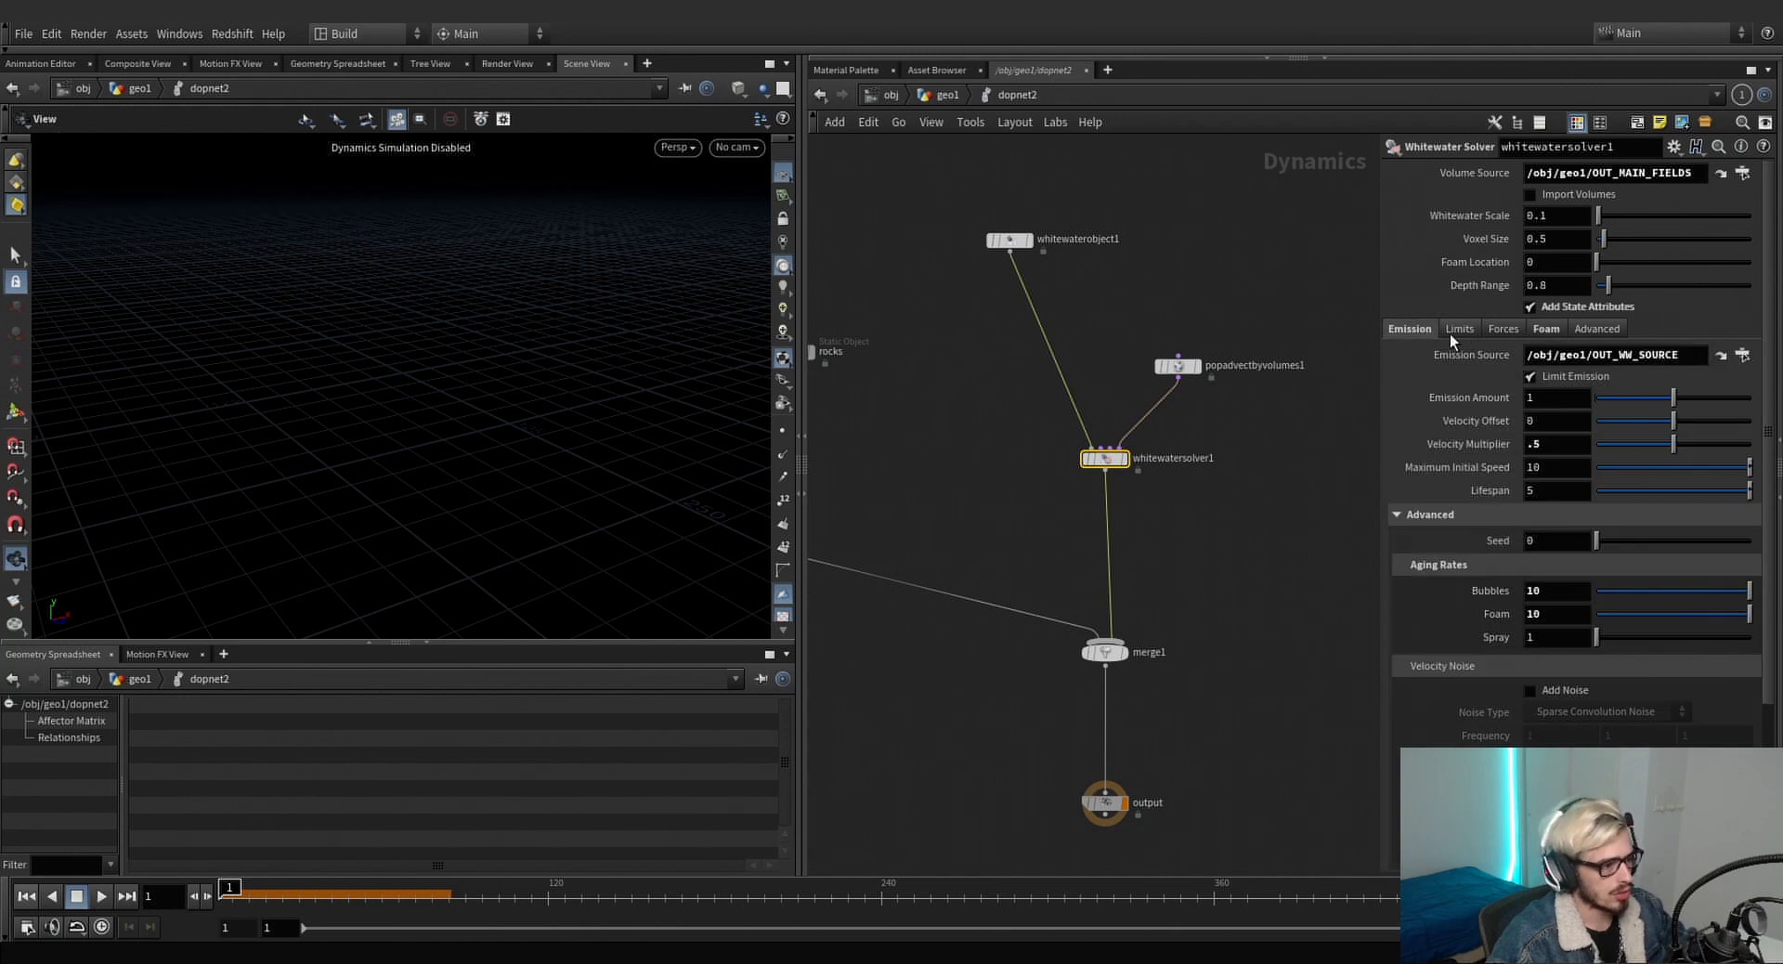
scroll(1303, 256, down, 5)
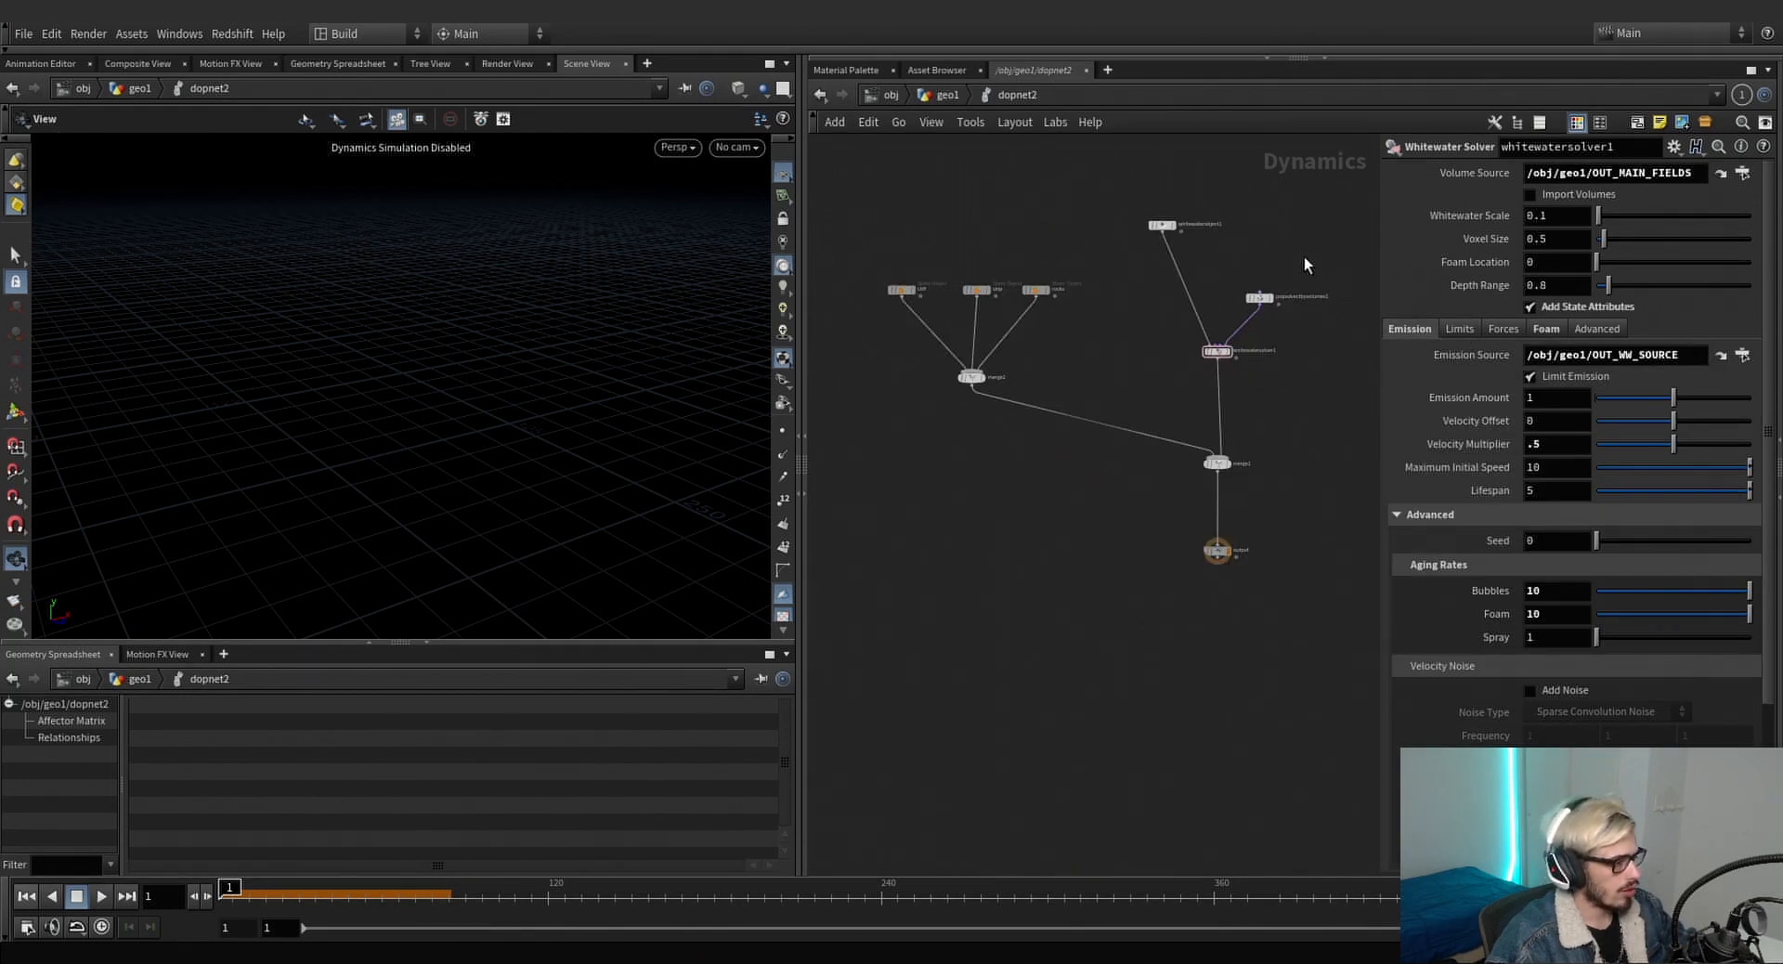
Review the settings of the POP Advect by Volumes node that feeds the Whitewater Solver.
drag(1303, 257, 1255, 299)
middle_drag(1235, 317, 1163, 395)
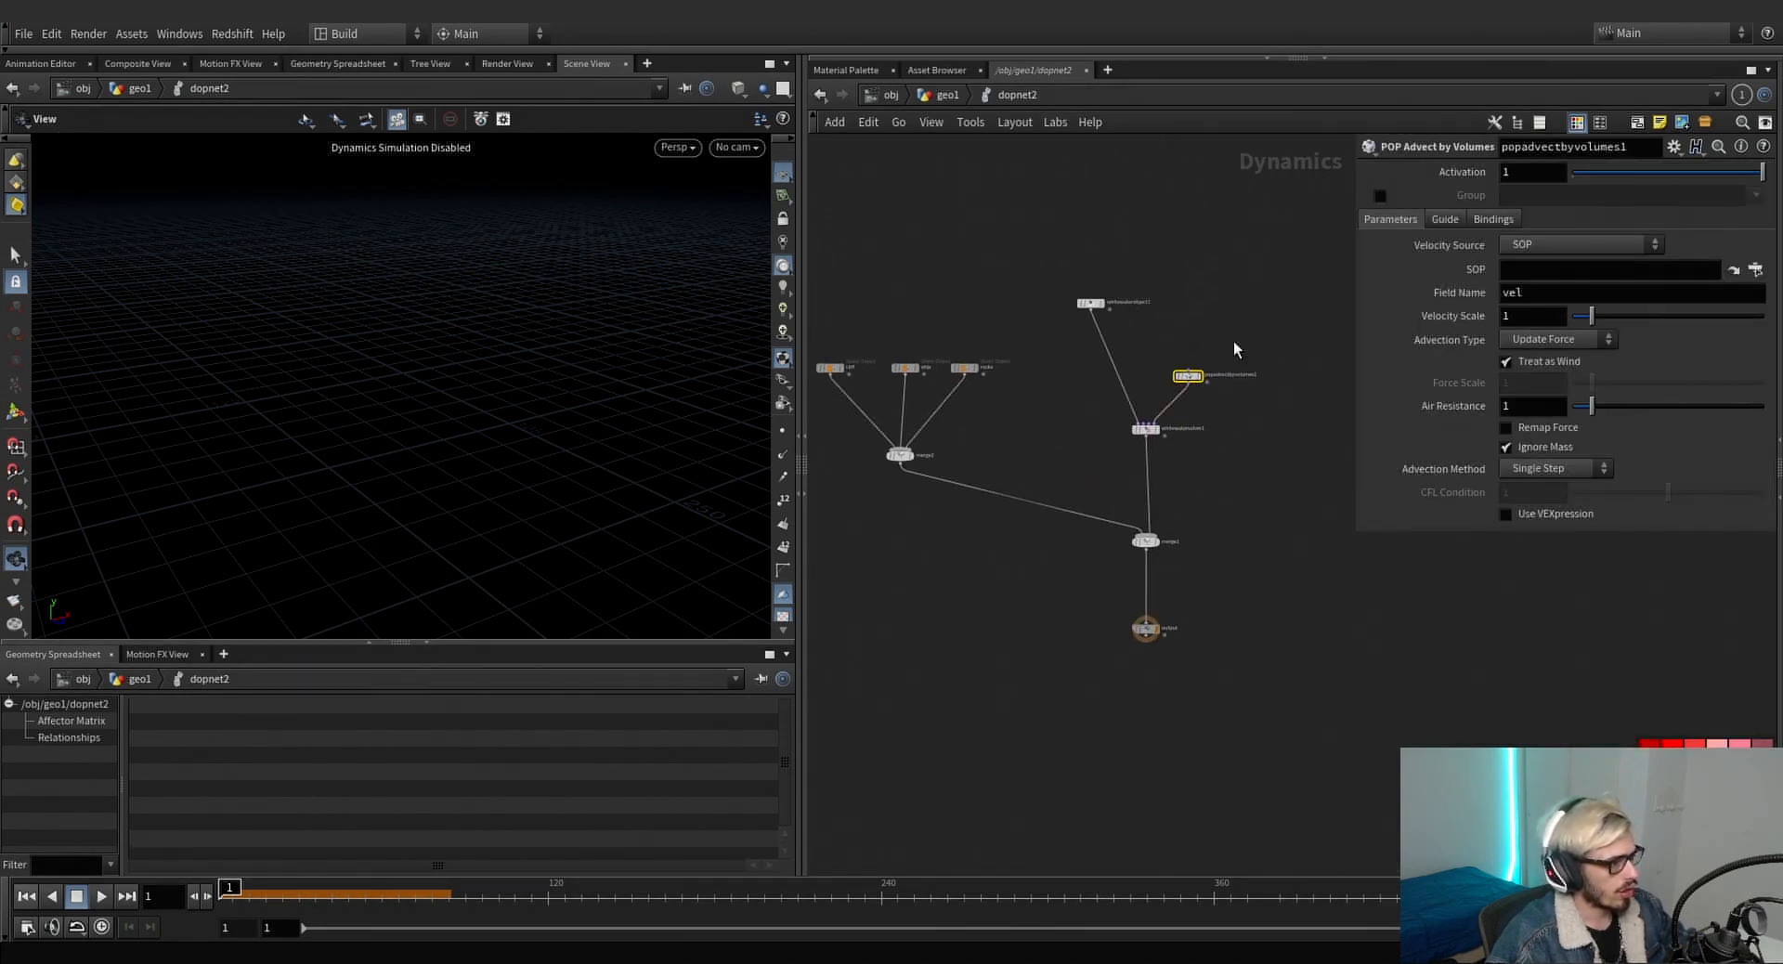
scroll(1232, 341, up, 4)
drag(1268, 339, 1108, 483)
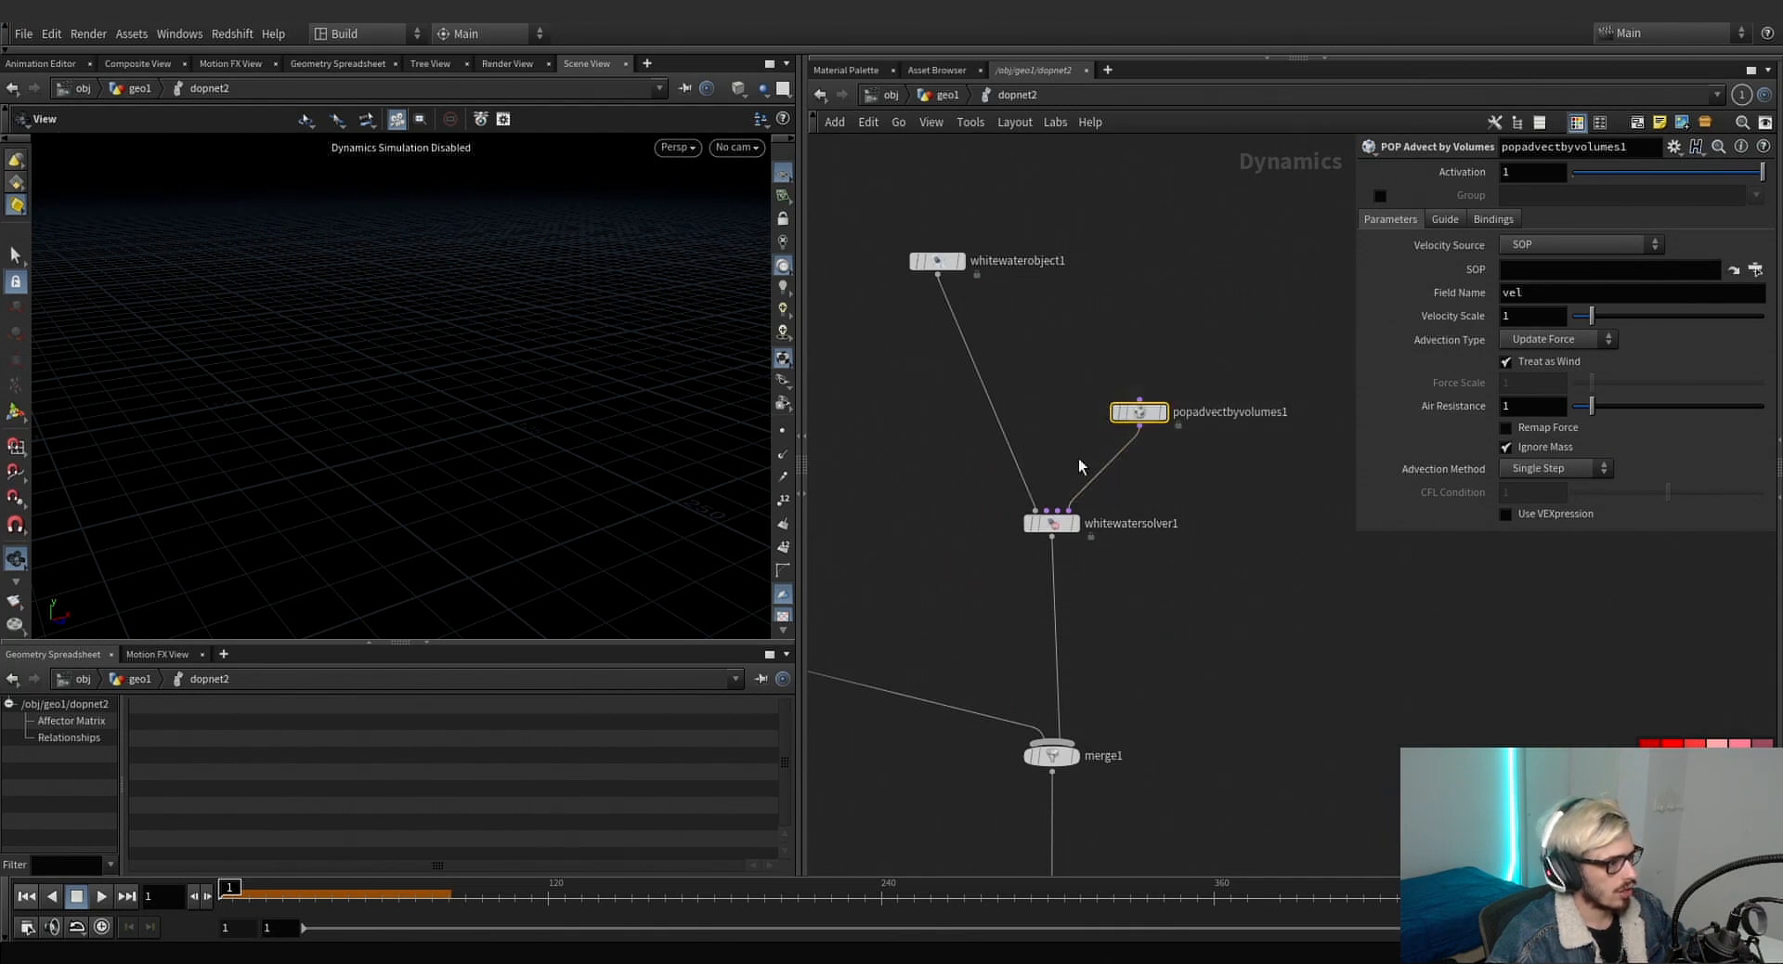
drag(1257, 354, 1097, 464)
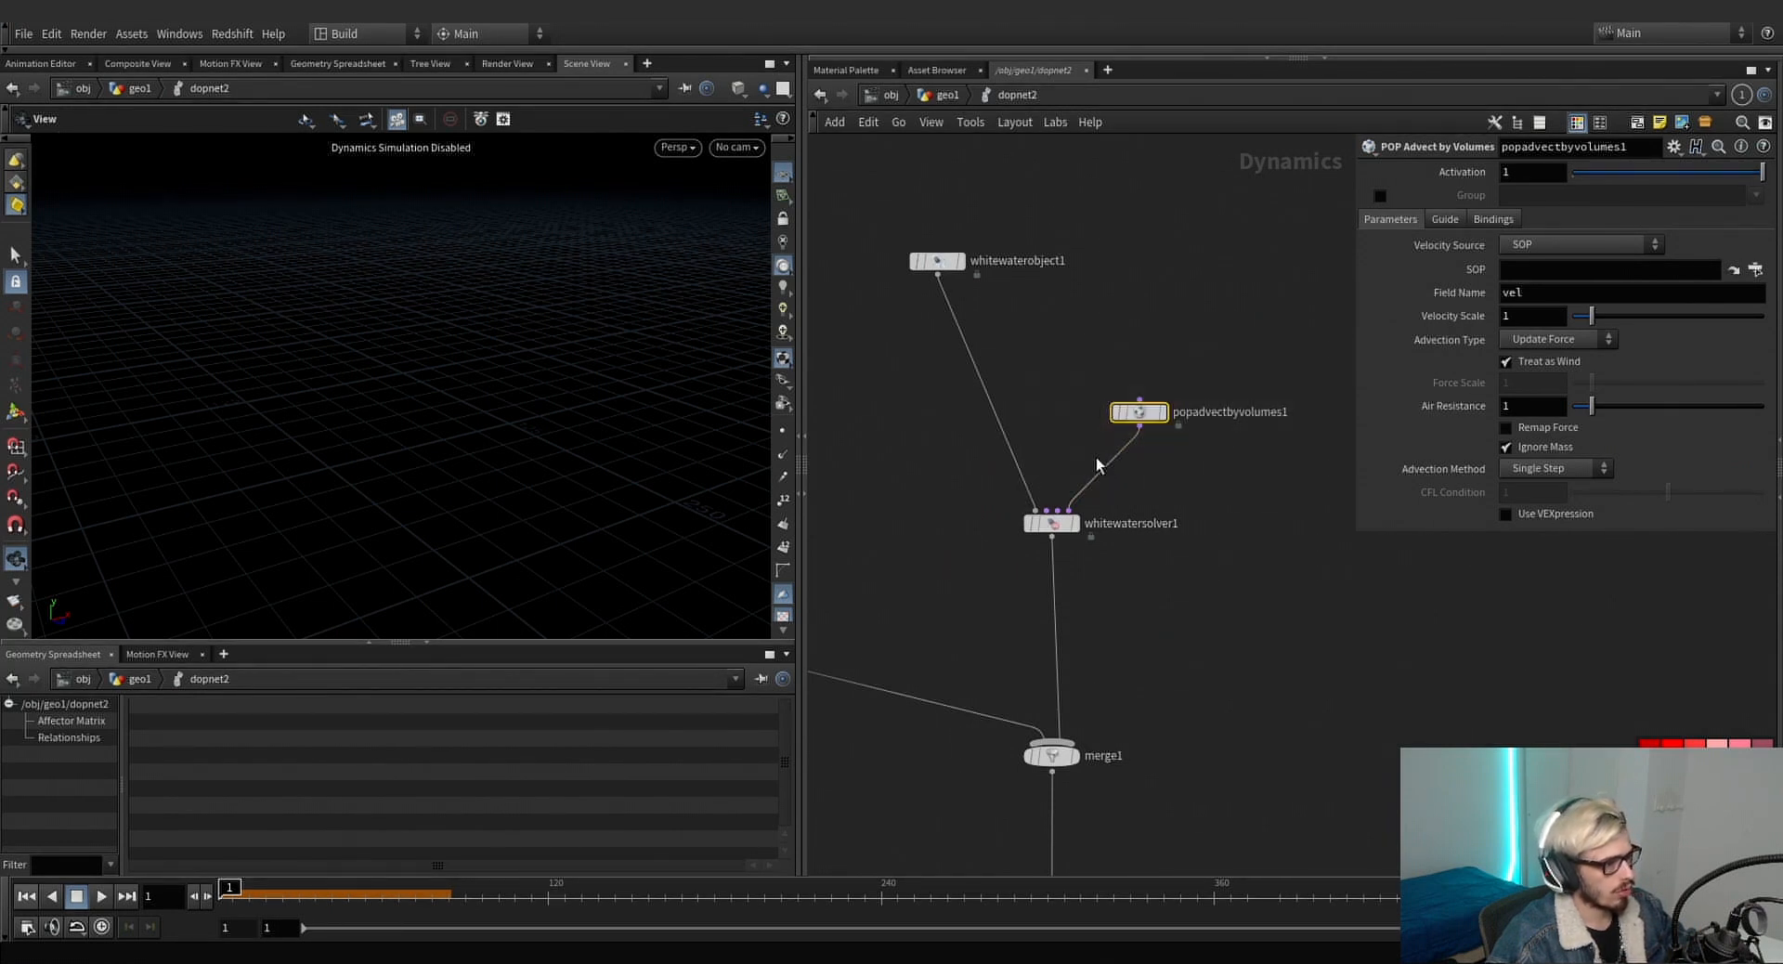
Return to the geo1 network and add a Volume node beside dopnet2.
click(942, 99)
middle_drag(1074, 631, 1079, 604)
scroll(1123, 547, up, 6)
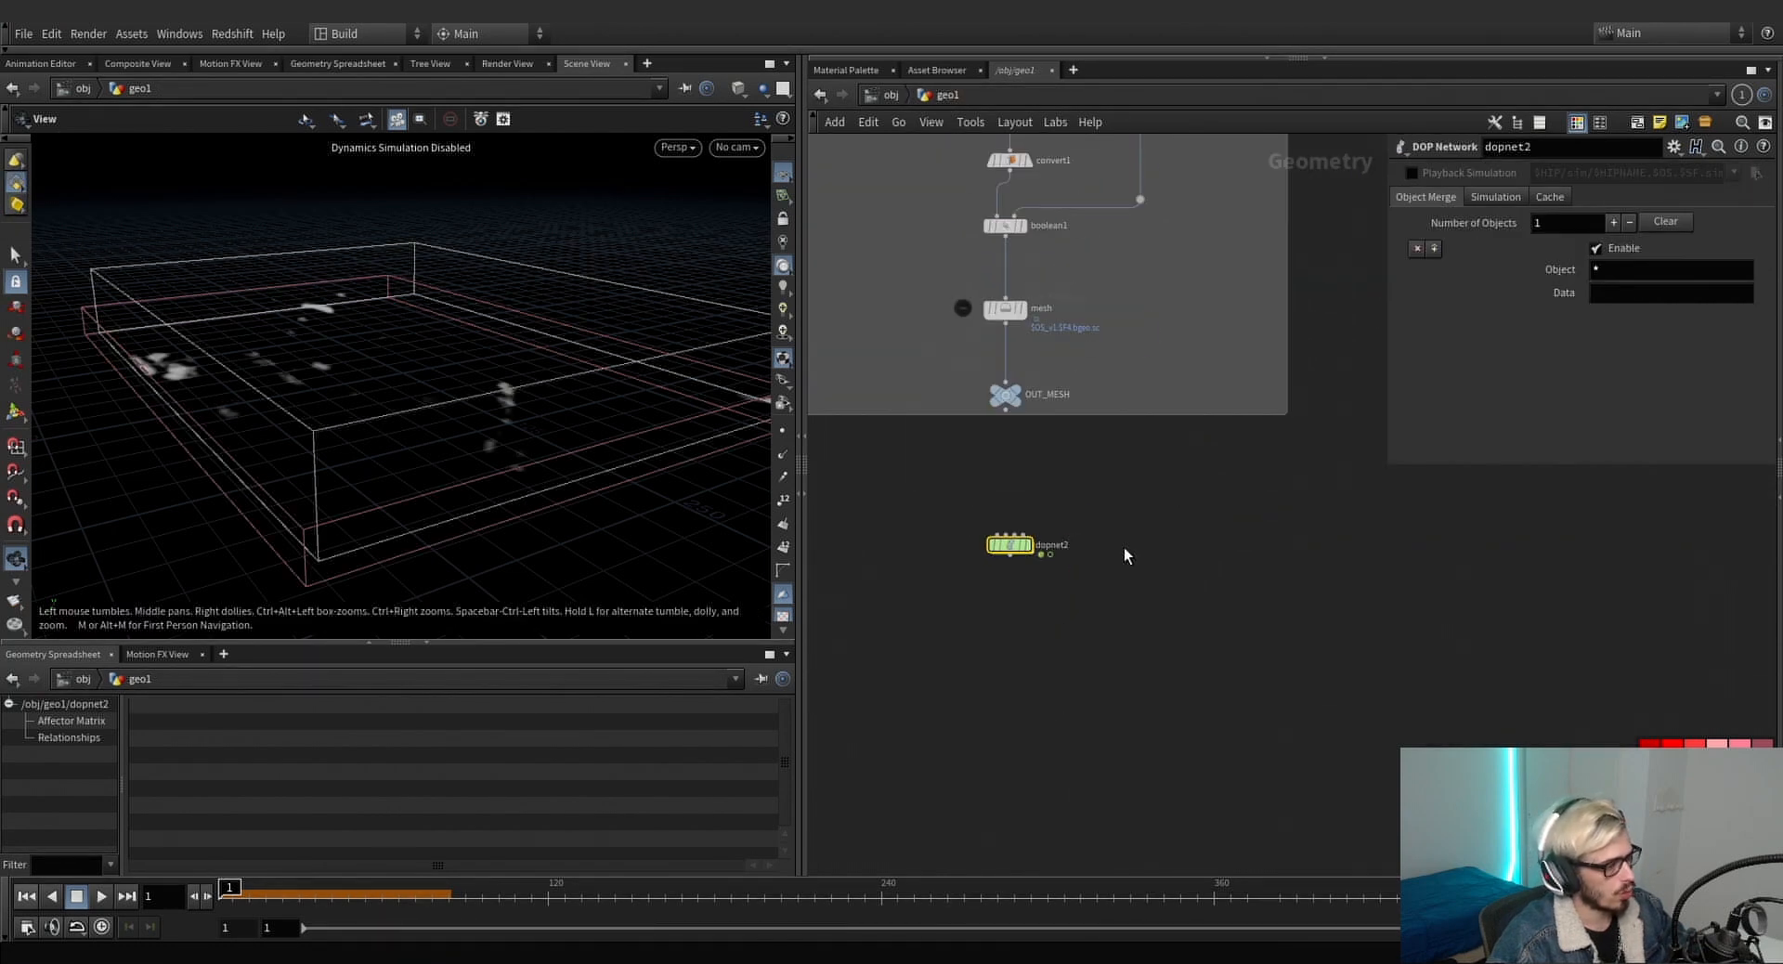
mouse_move(551, 457)
mouse_down()
mouse_move(428, 410)
mouse_move(562, 440)
mouse_up()
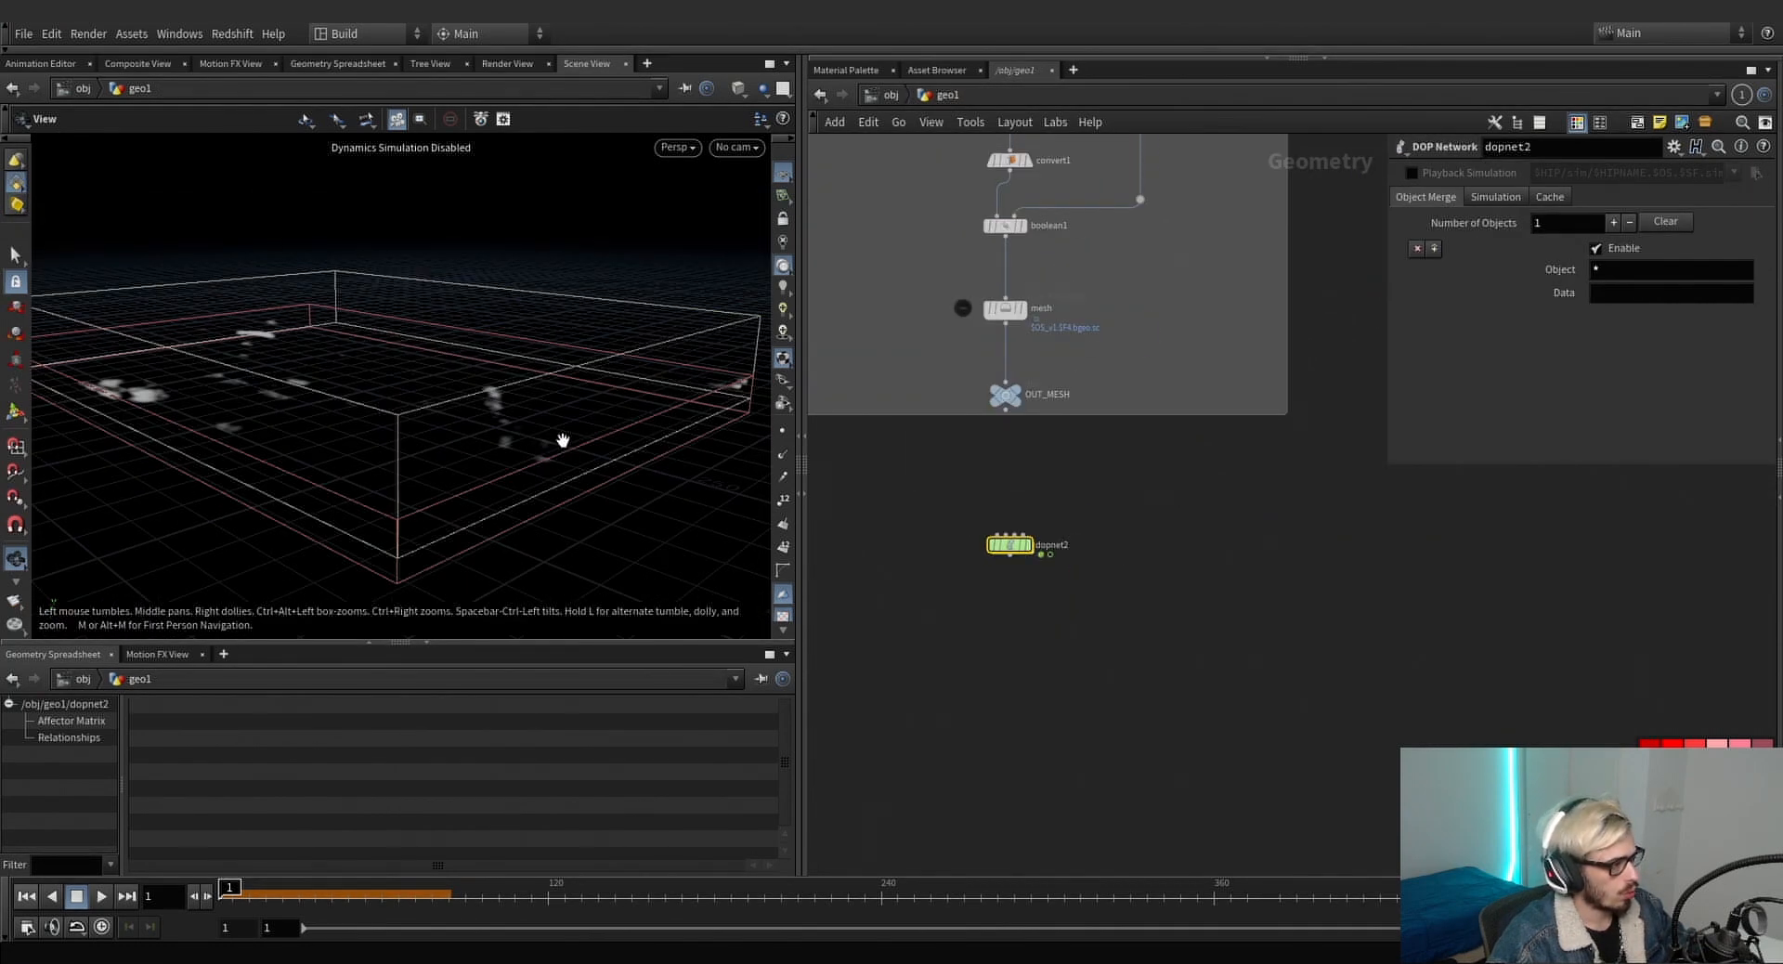
drag(357, 338, 379, 390)
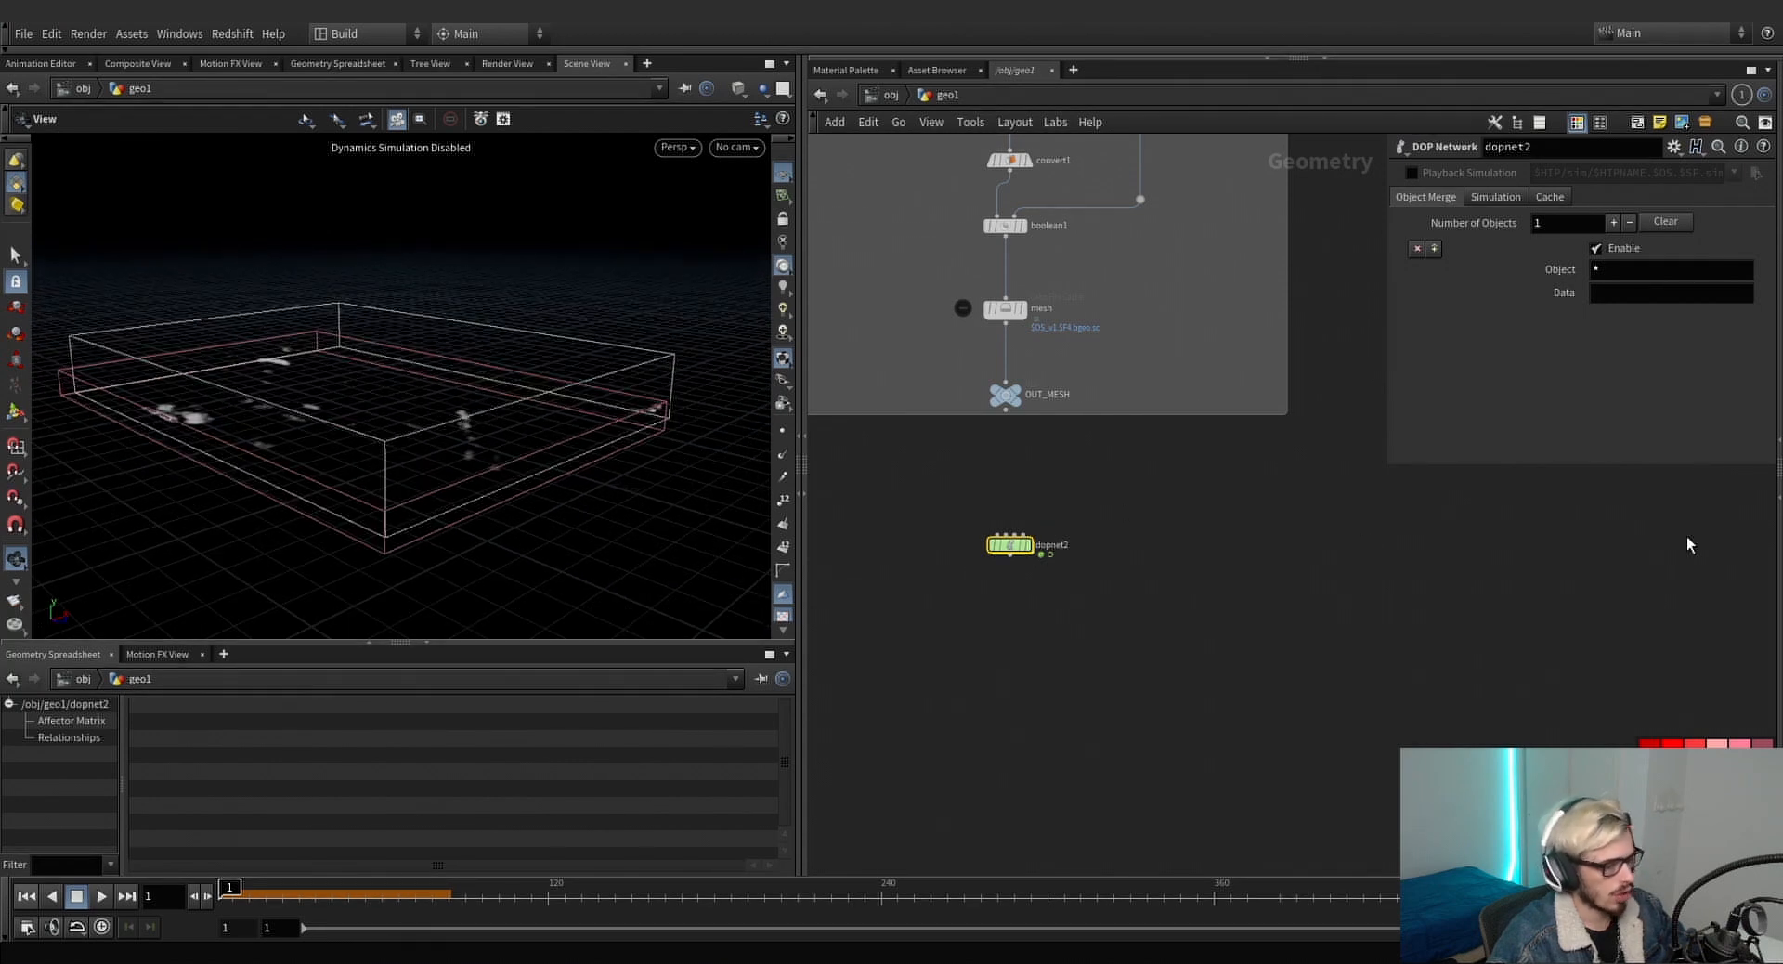
scroll(1058, 550, up, 2)
key(Tab)
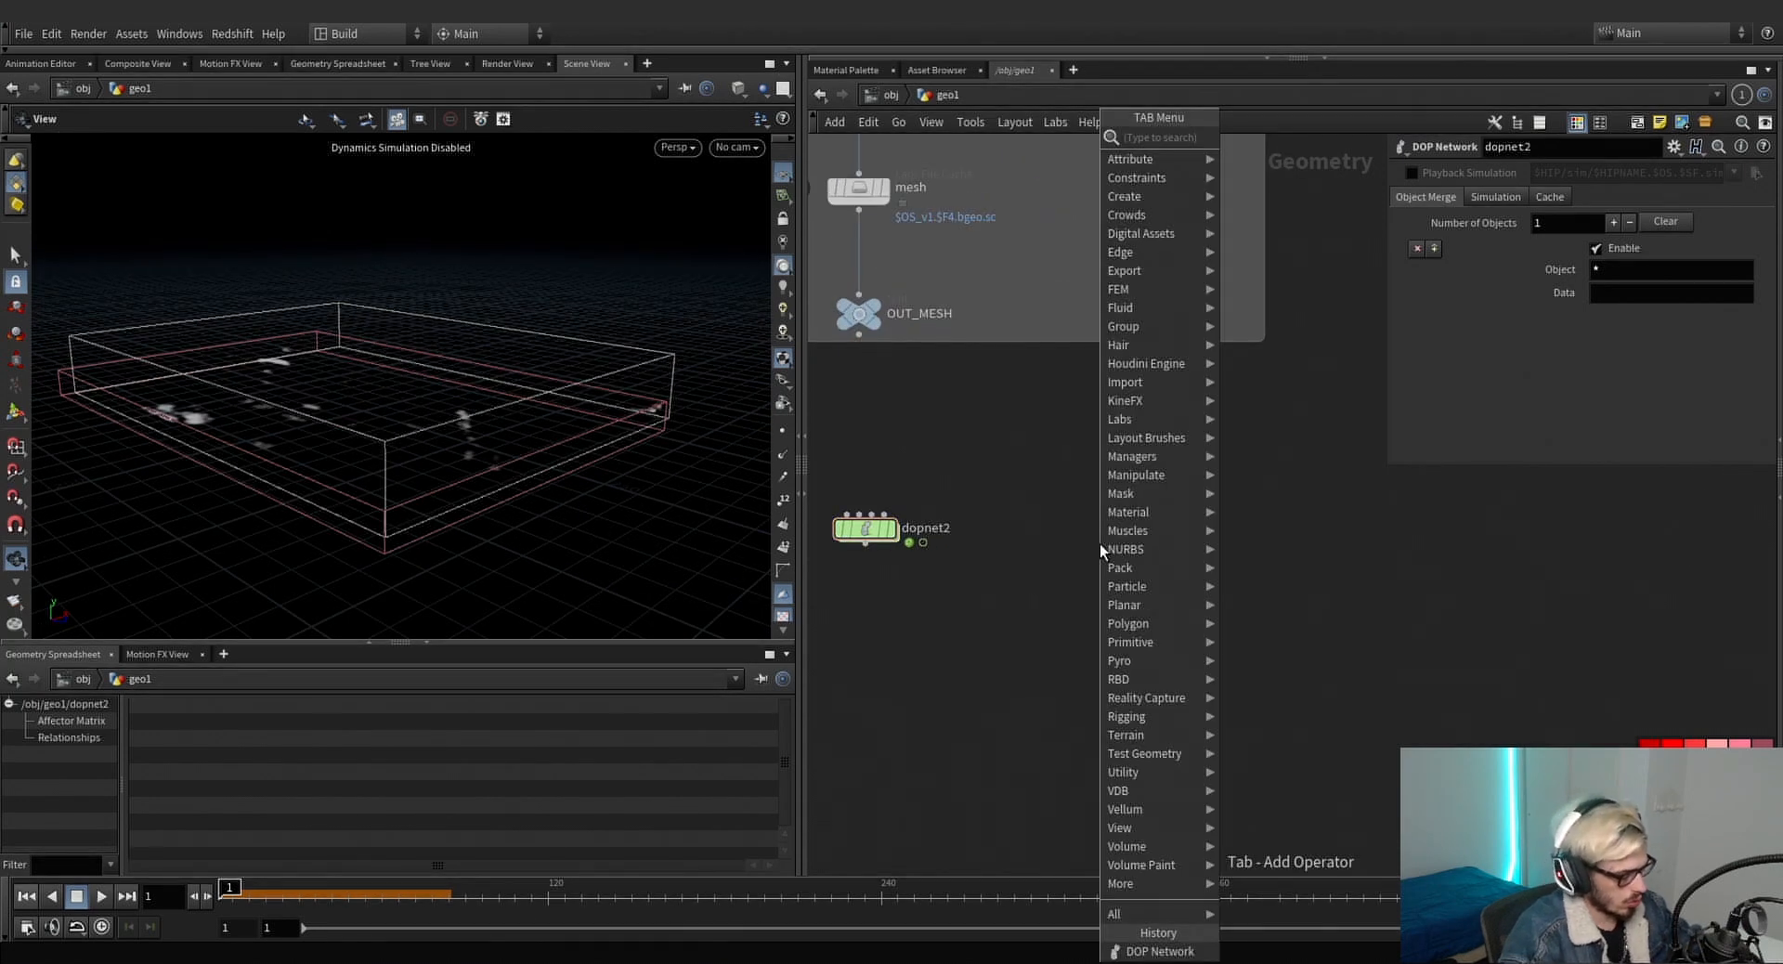
text(volume)
key(Return)
click(1099, 543)
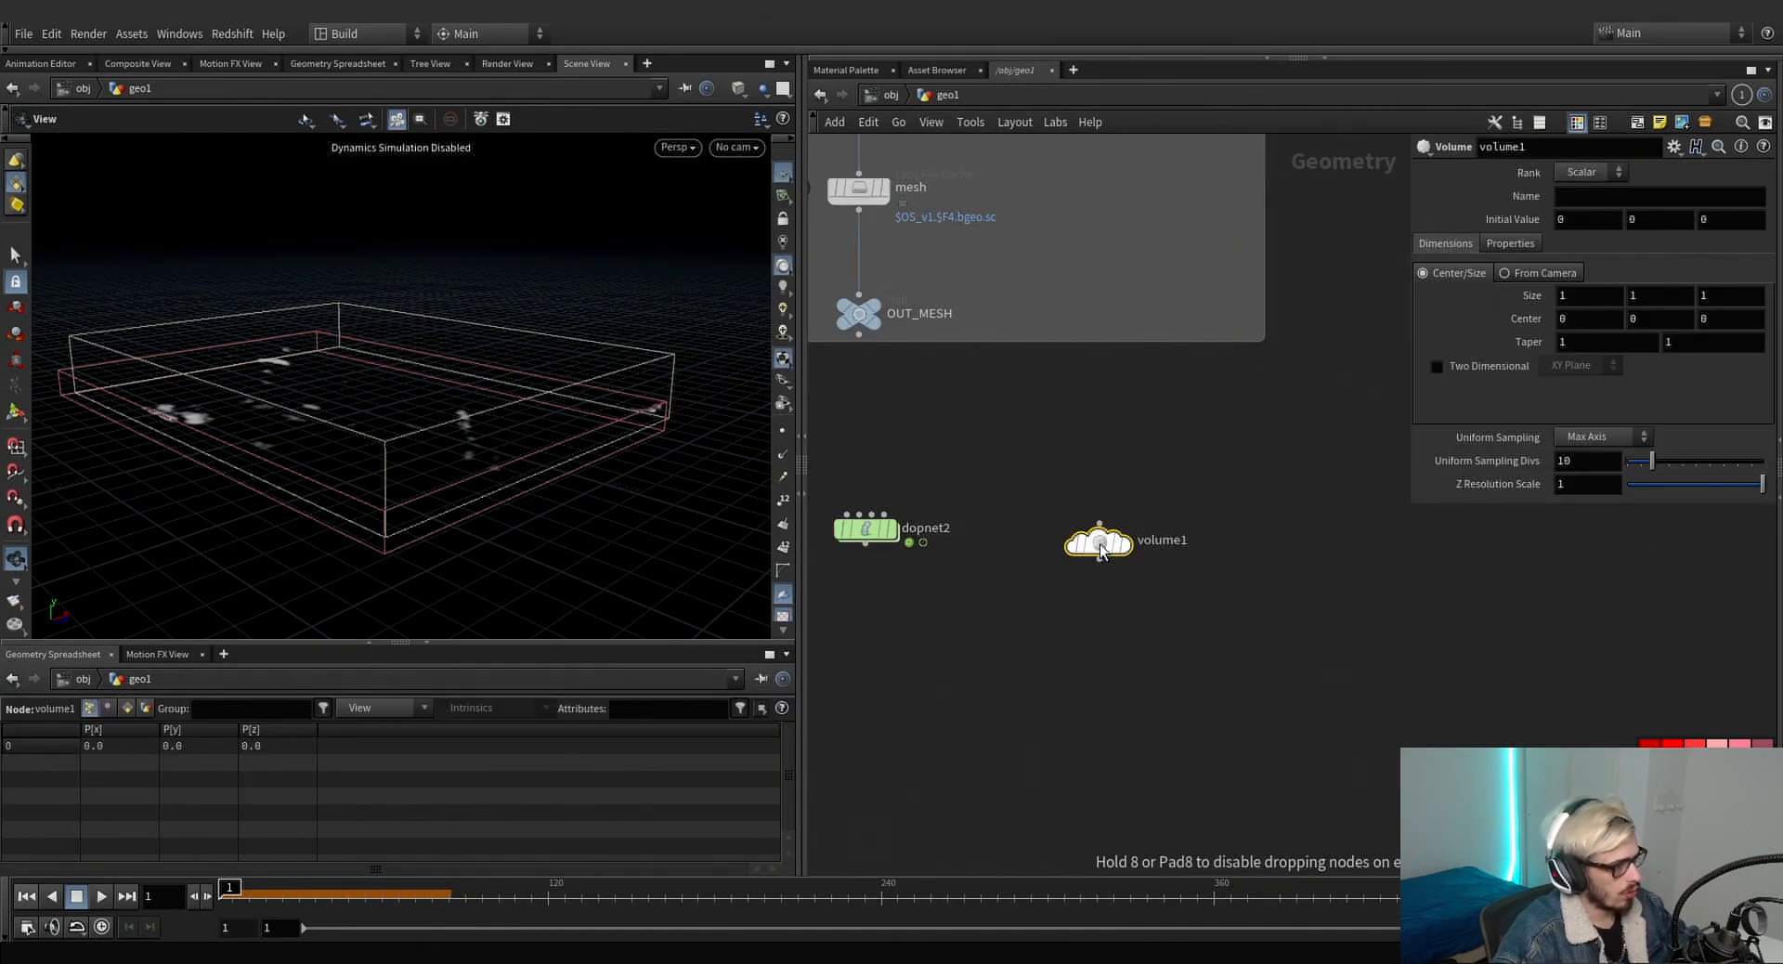
Add a Box node above the Volume node and wire it into the Volume's input.
drag(1100, 543, 1099, 631)
key(Tab)
key(Escape)
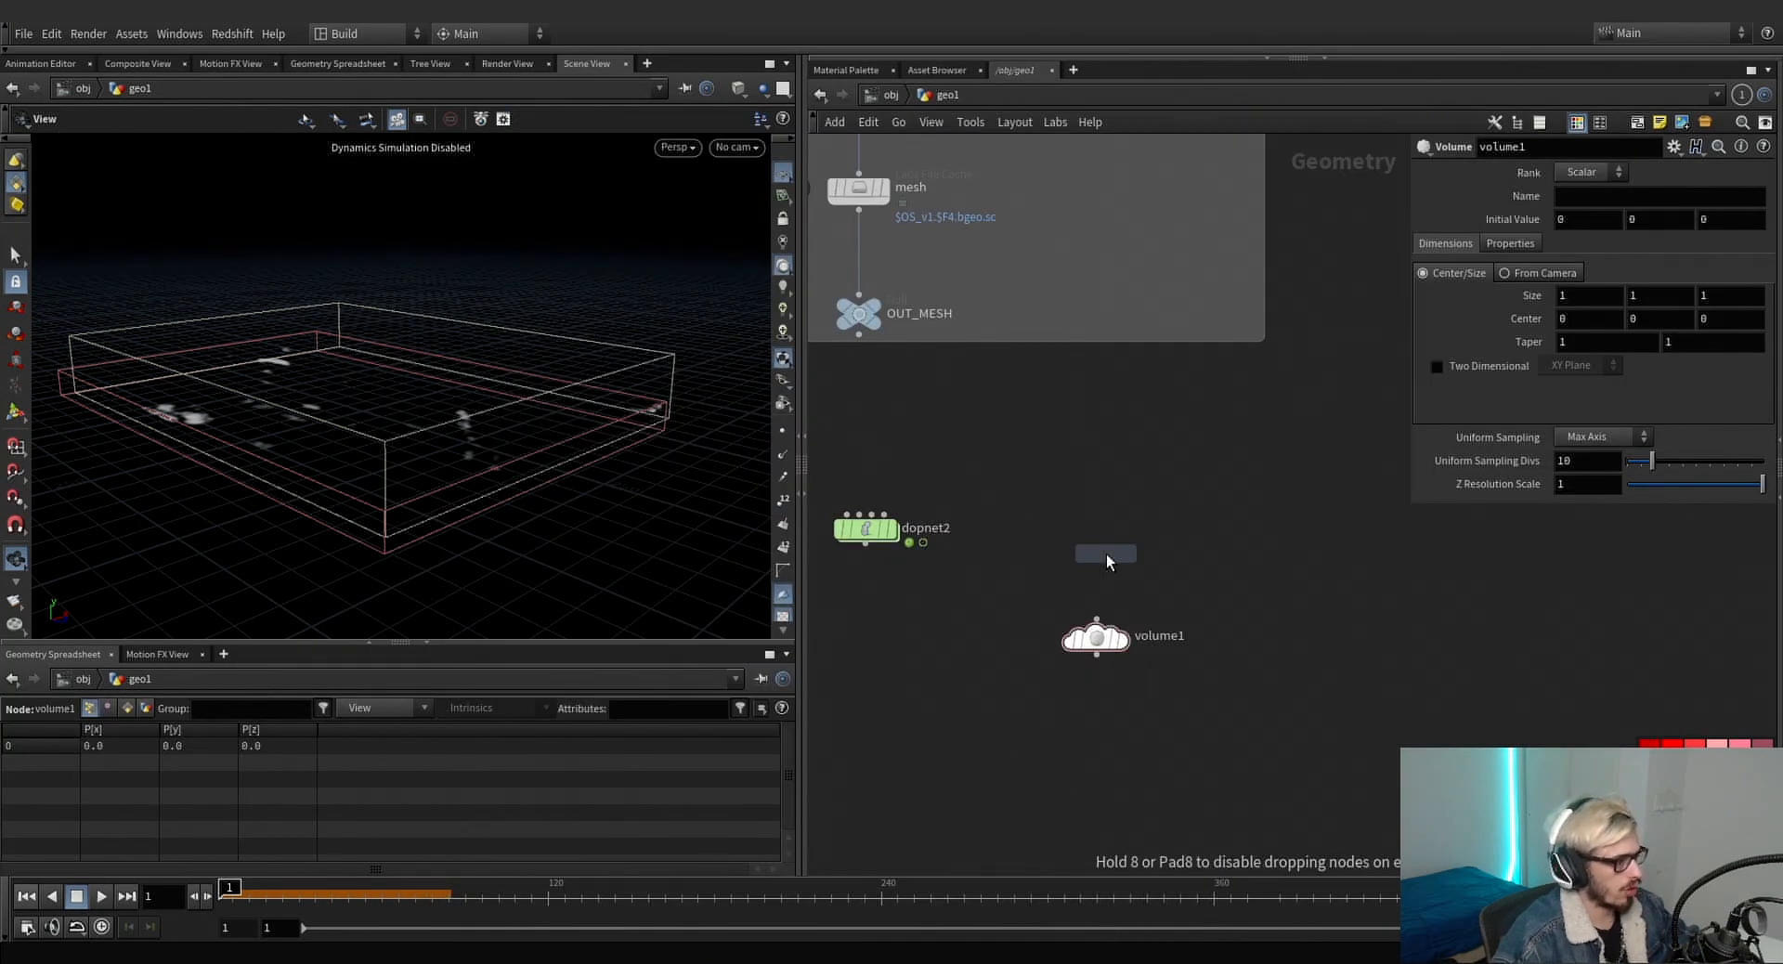
click(1105, 553)
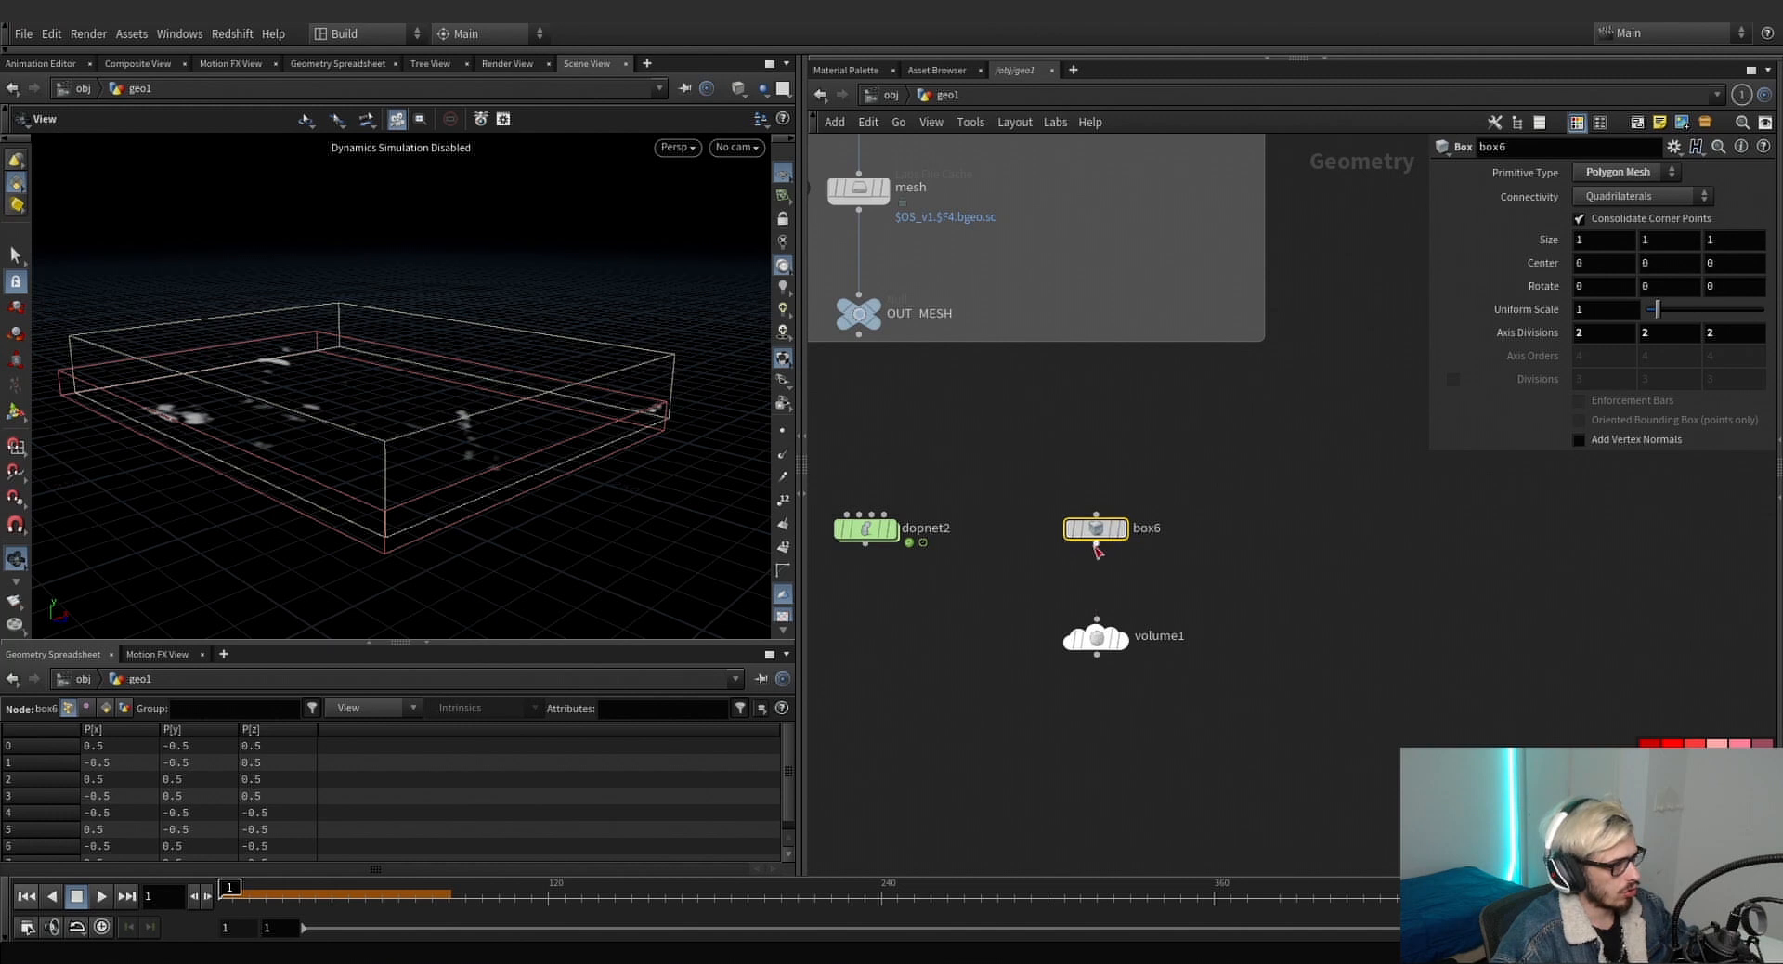
drag(1096, 545, 1096, 618)
Inside dopnet1, copy the Box Size parameter from the FLIP Solver's volume limits.
scroll(1061, 522, down, 5)
middle_drag(1060, 521, 1185, 809)
middle_drag(1035, 356, 1086, 547)
middle_drag(1074, 386, 1075, 570)
scroll(1023, 430, up, 5)
double_click(1056, 371)
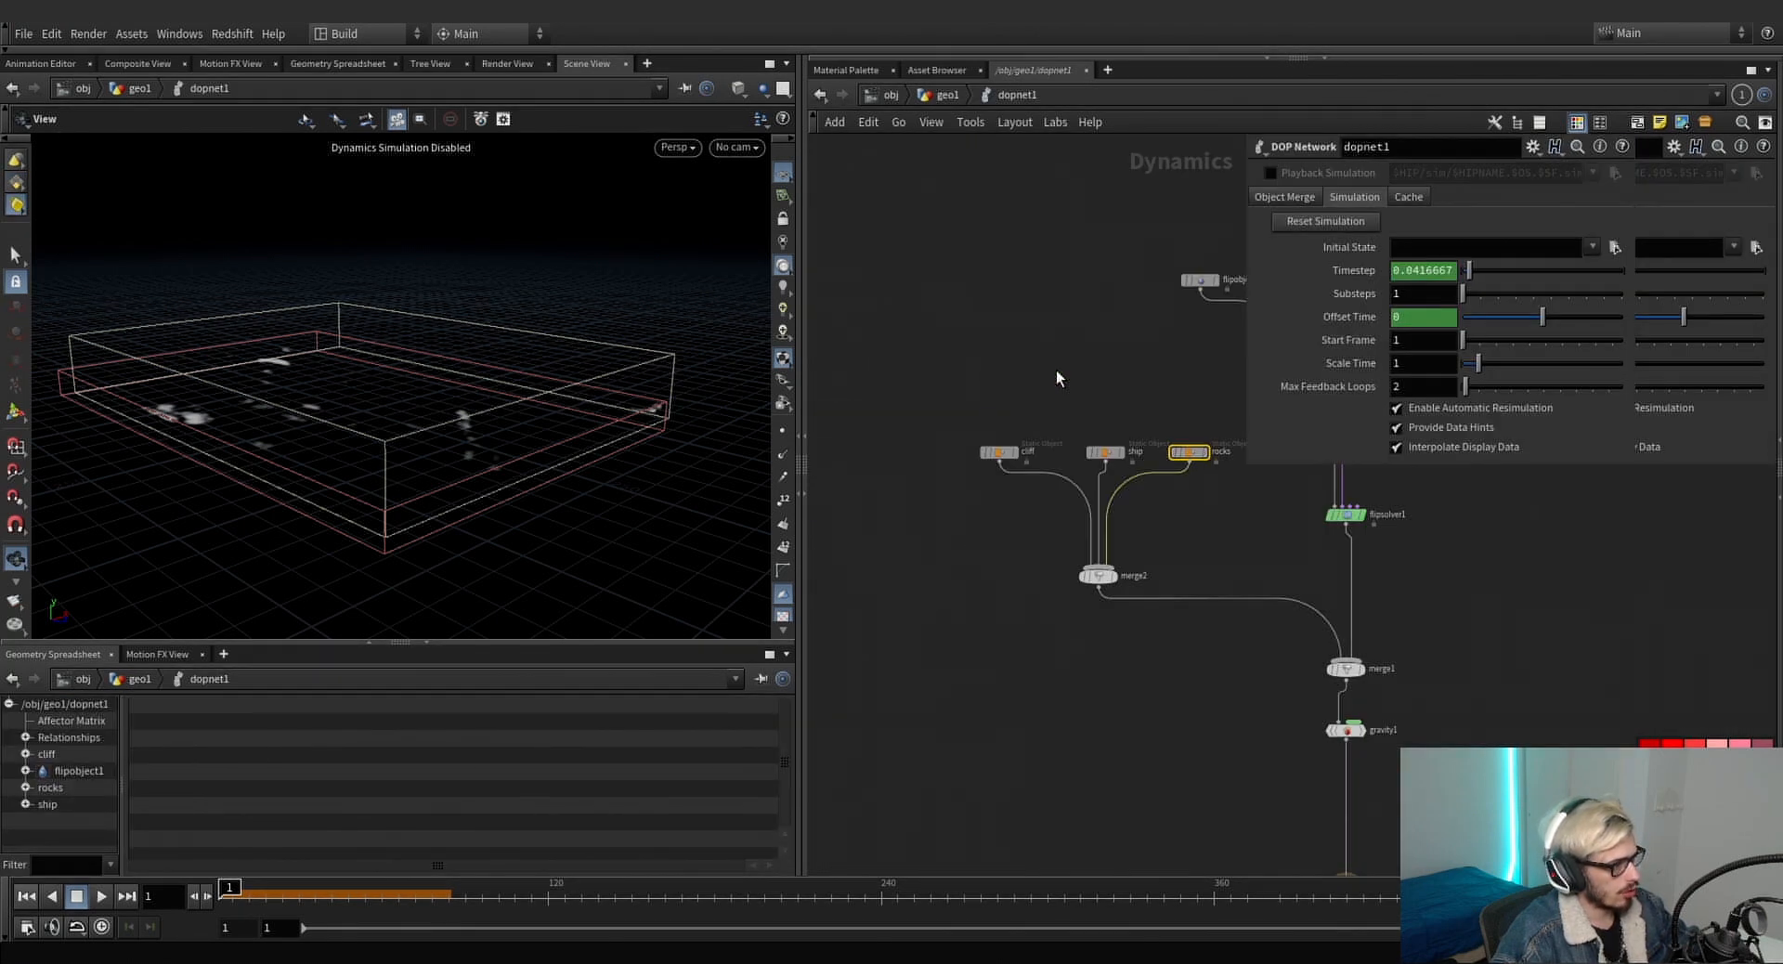
click(1124, 516)
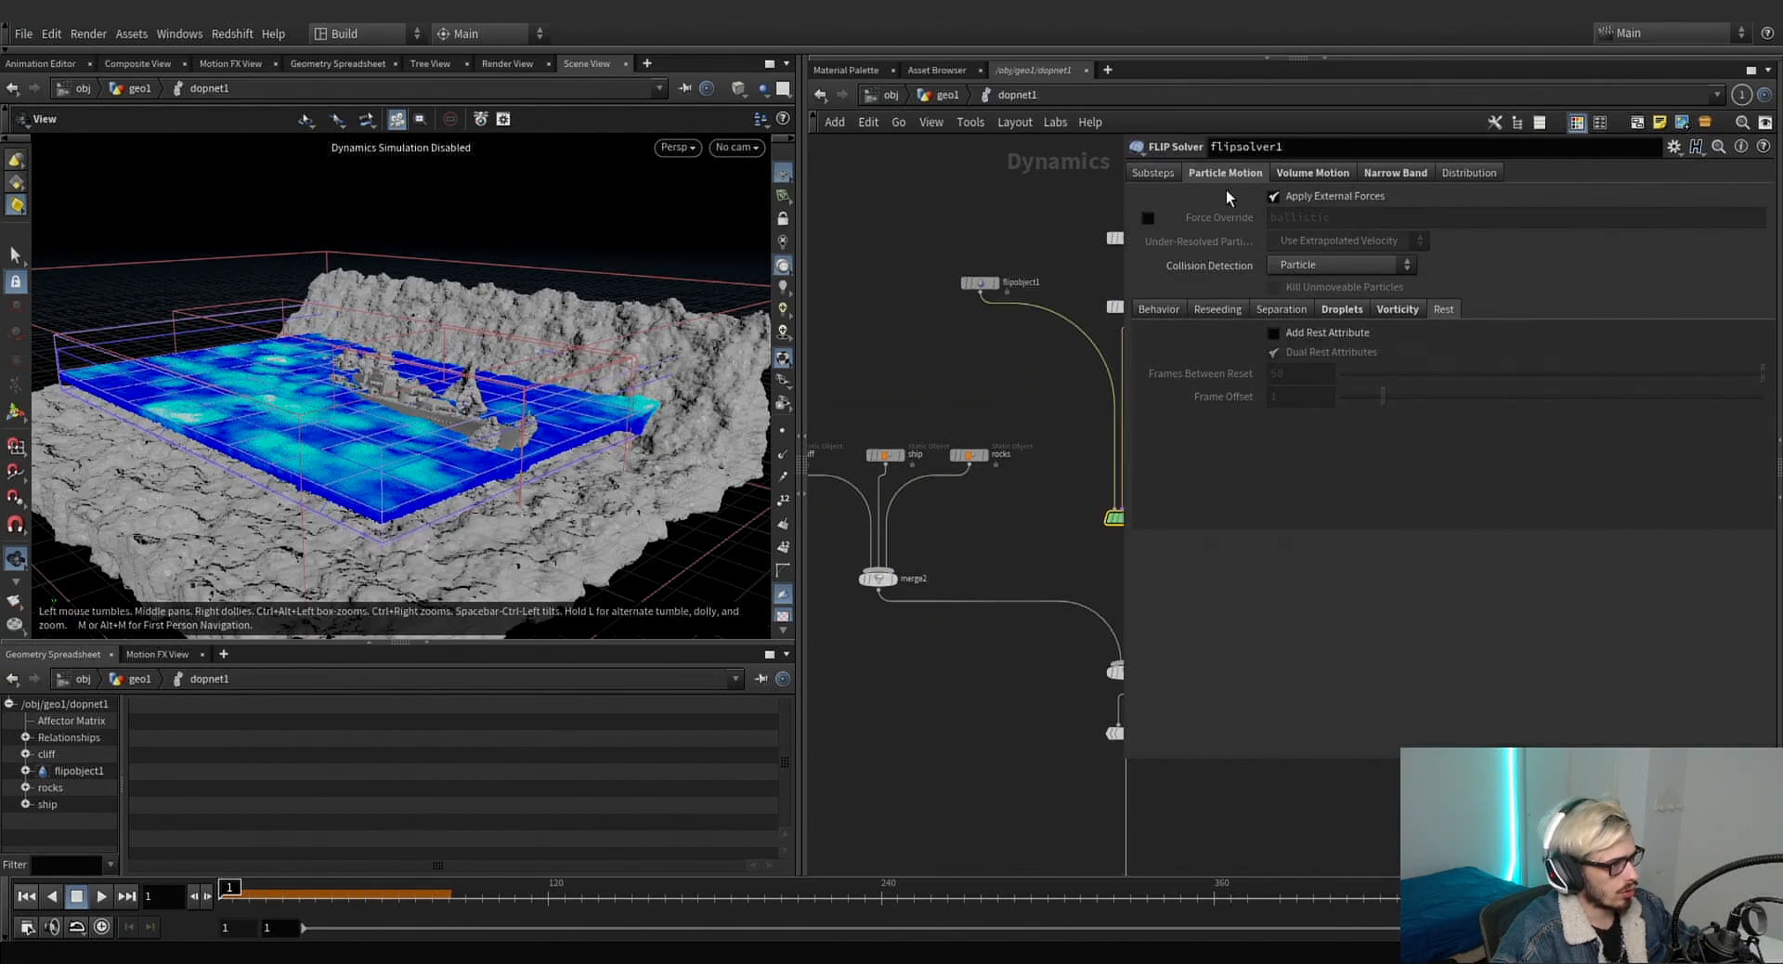
click(1290, 173)
right_click(1234, 394)
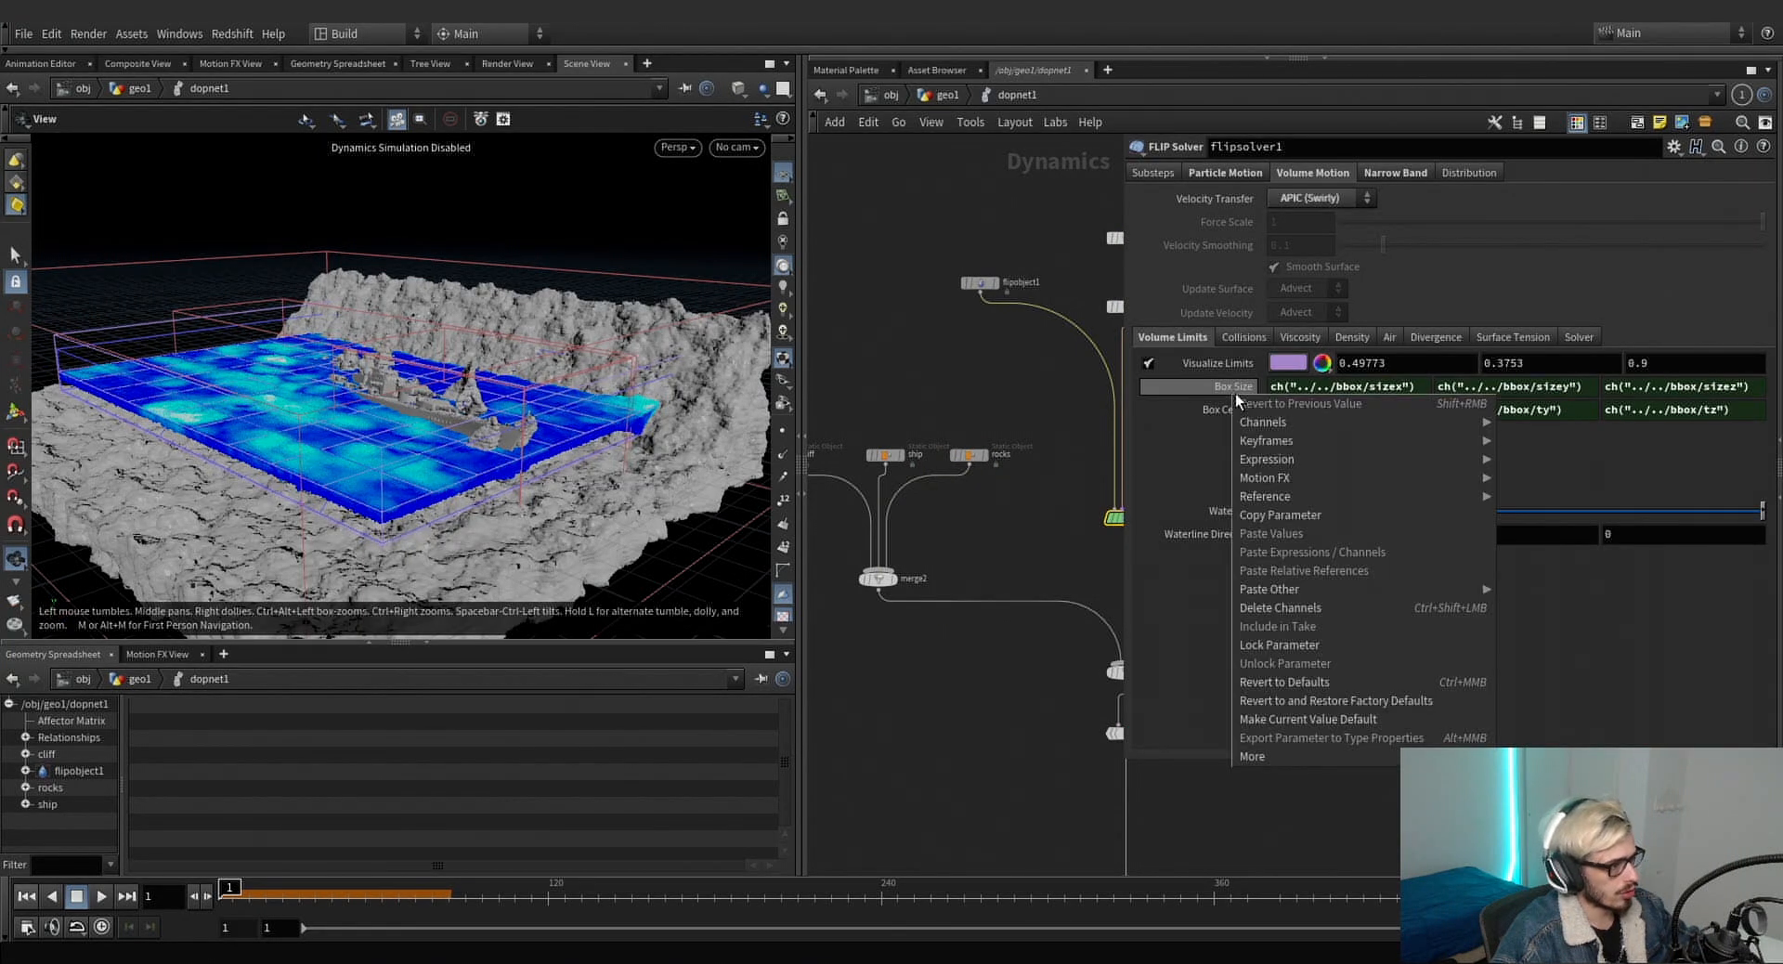
click(1287, 515)
Store quickmark 1 at the FLIP Solver in dopnet1 and quickmark 2 in the geo1 network.
key(ctrl+1)
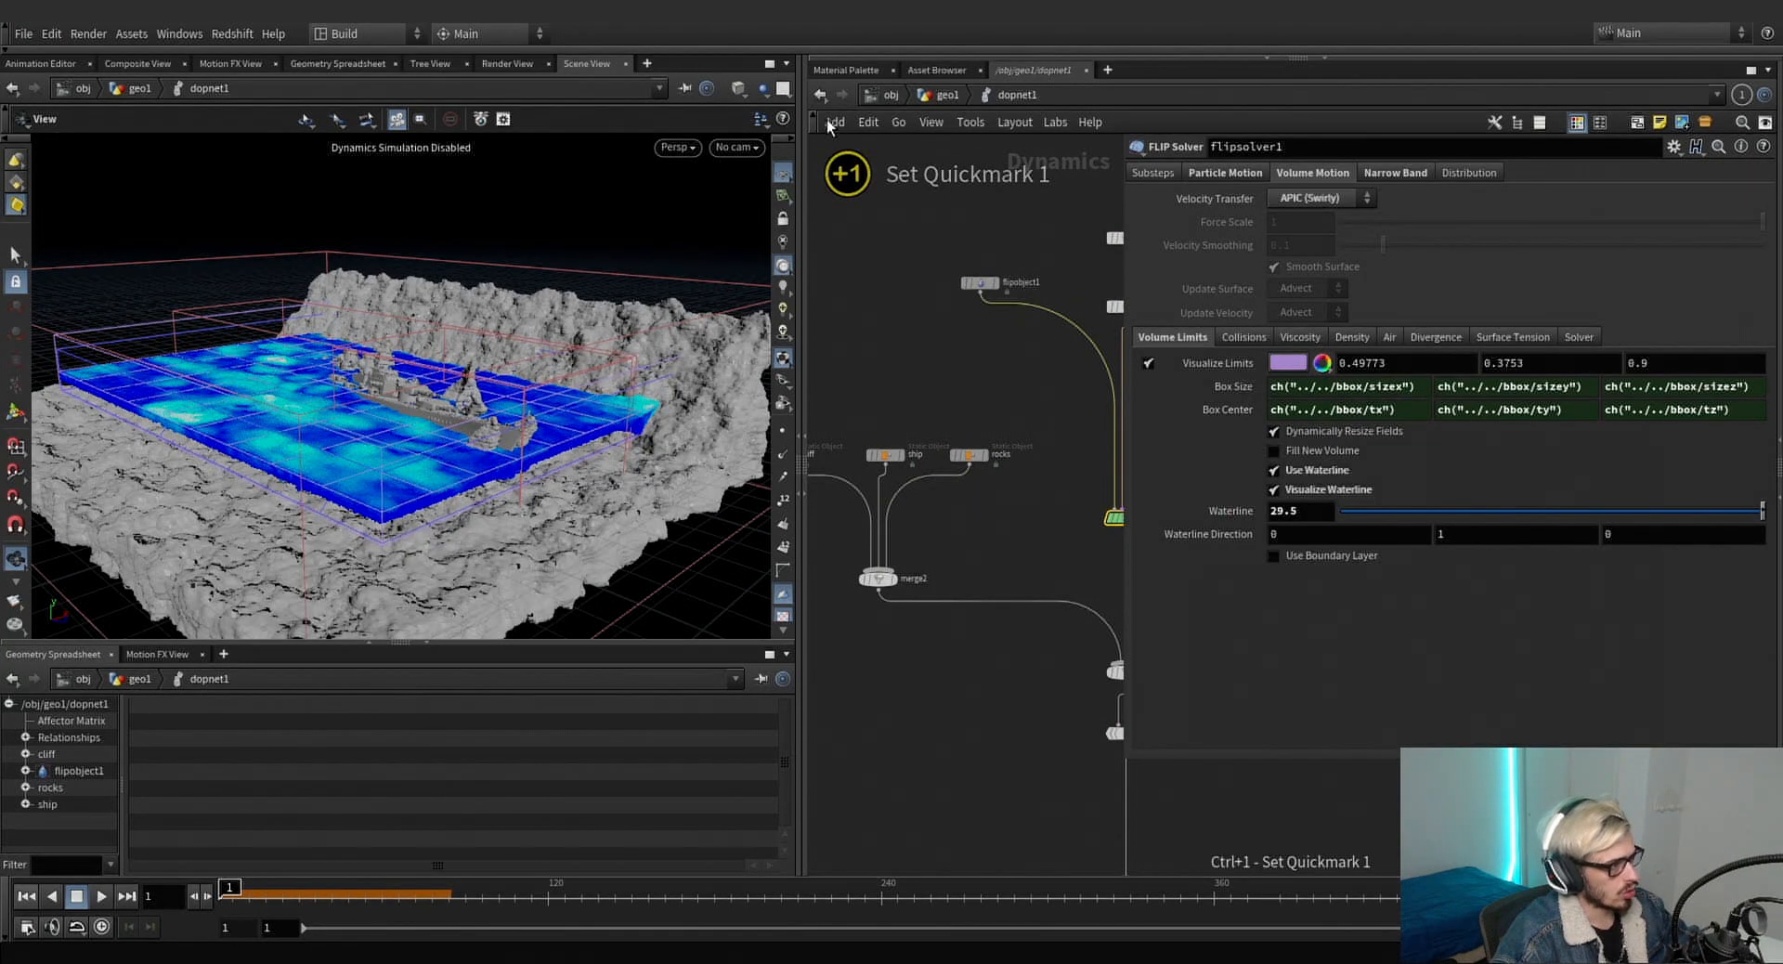
key(u)
key(ctrl+2)
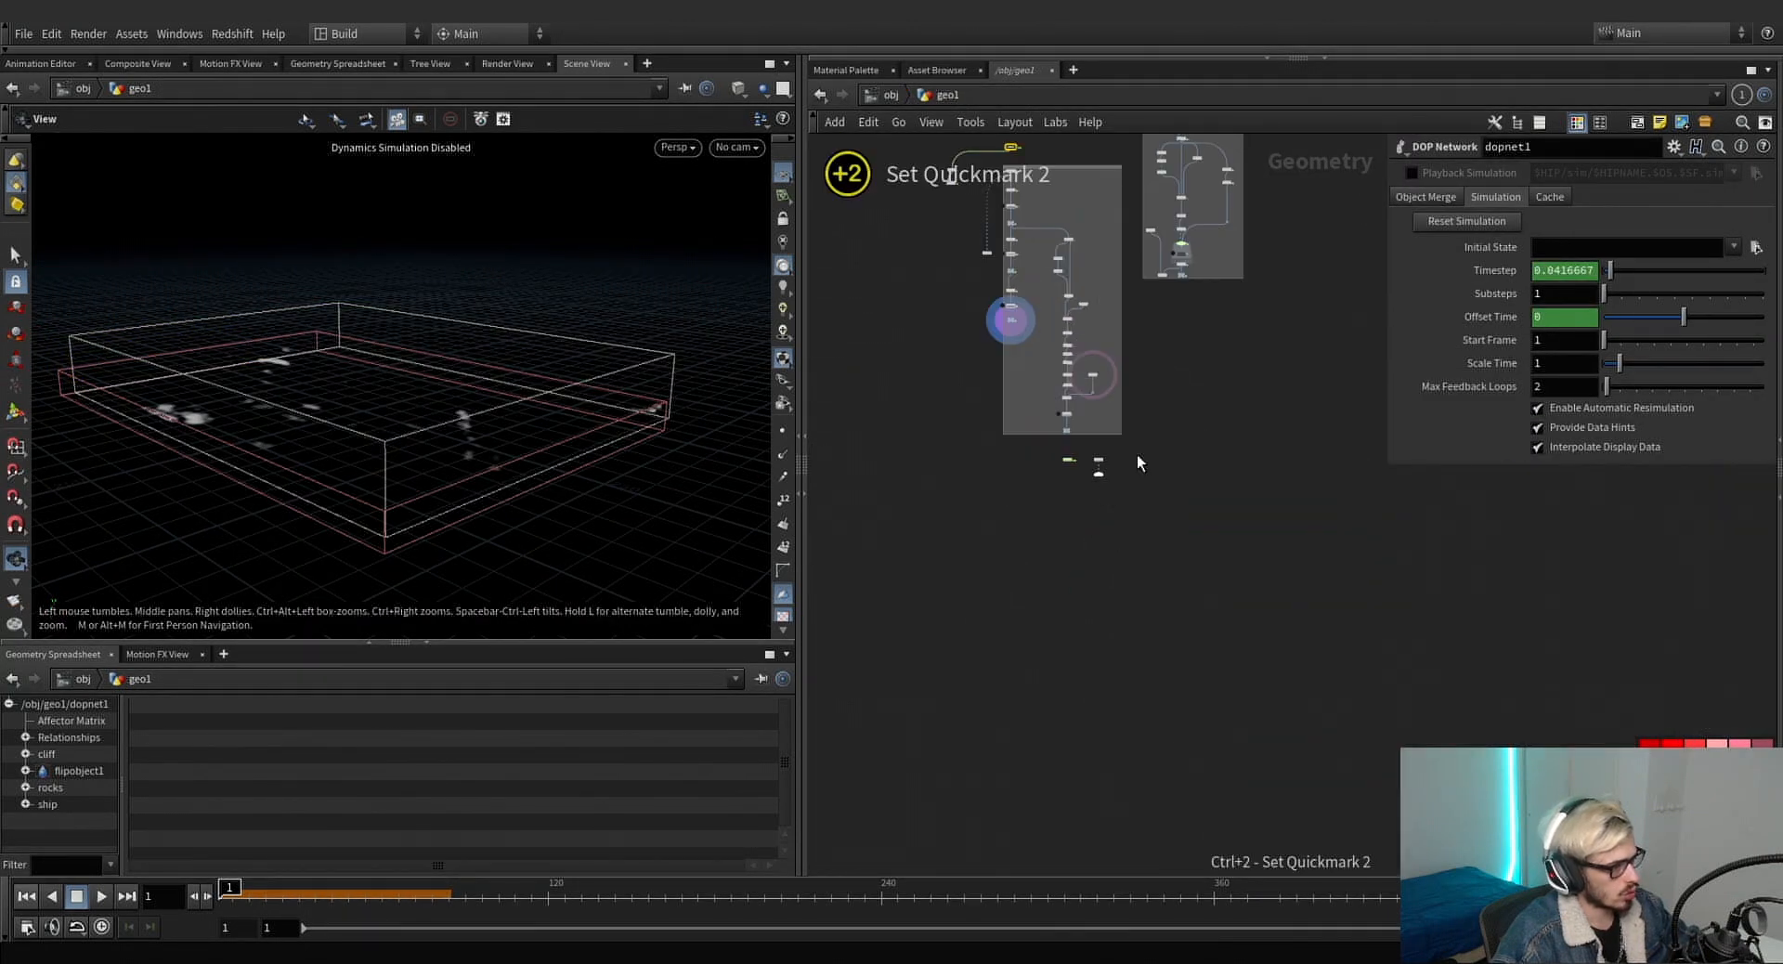
Paste the copied Box Size as relative references into the Size of the box feeding the Volume node.
scroll(1123, 436, up, 5)
click(1129, 581)
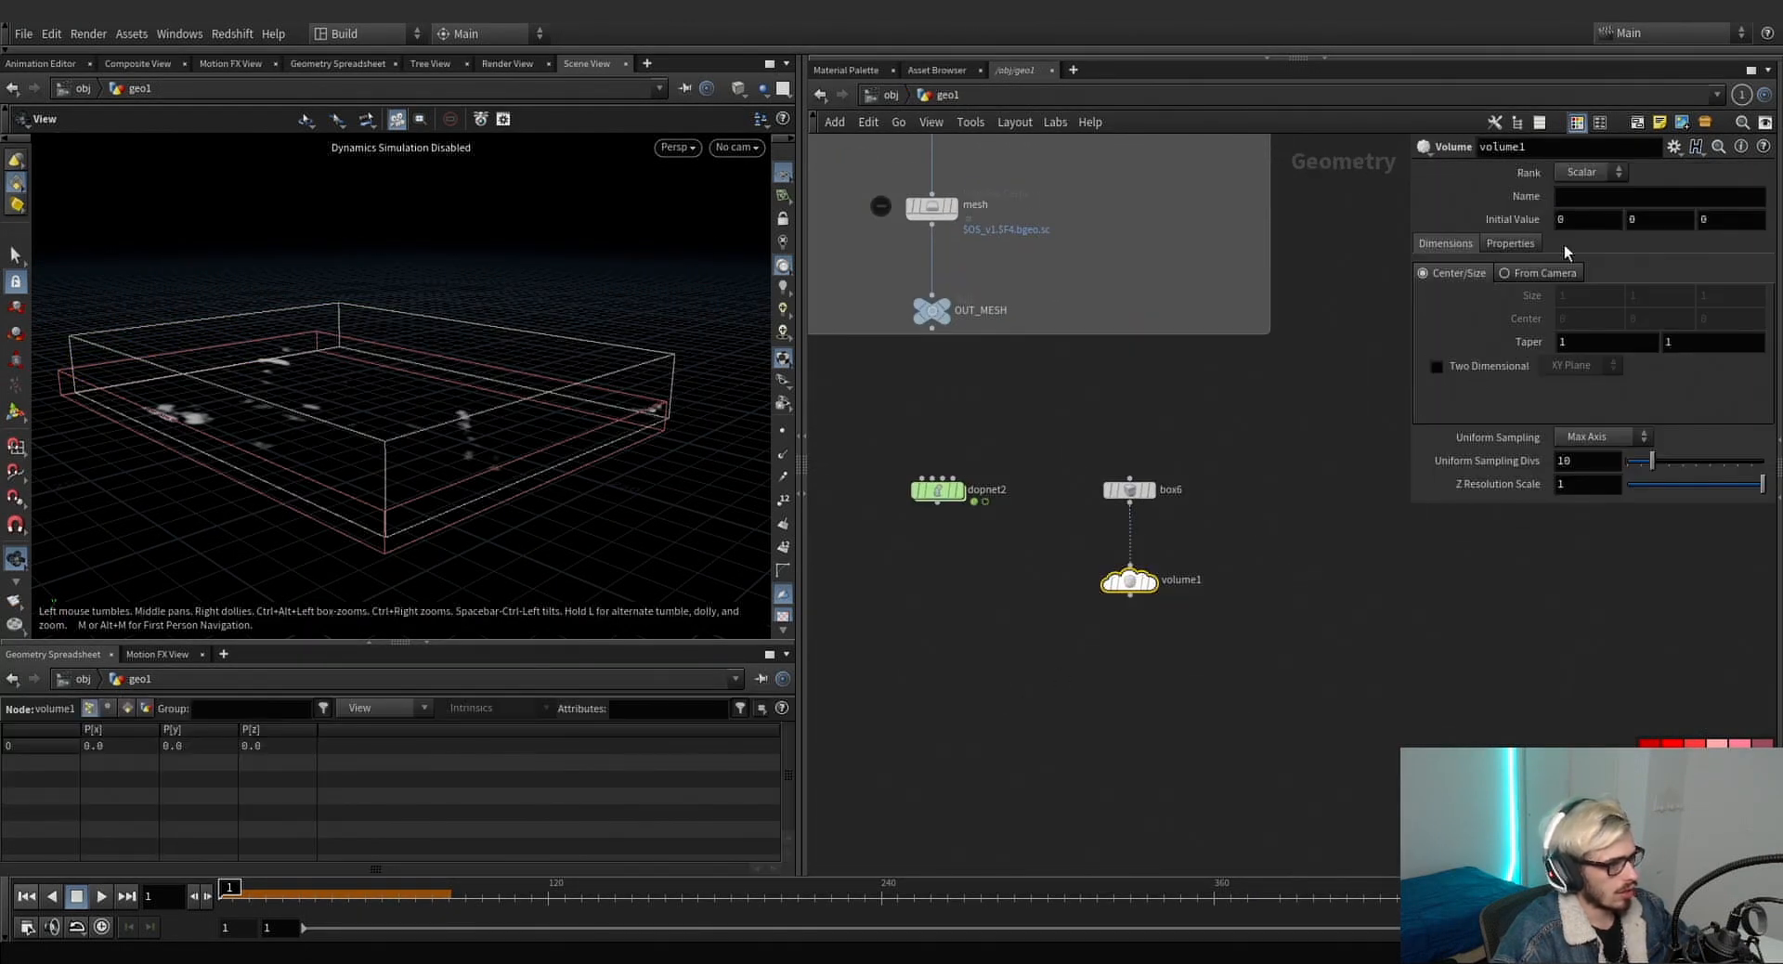
key(Up)
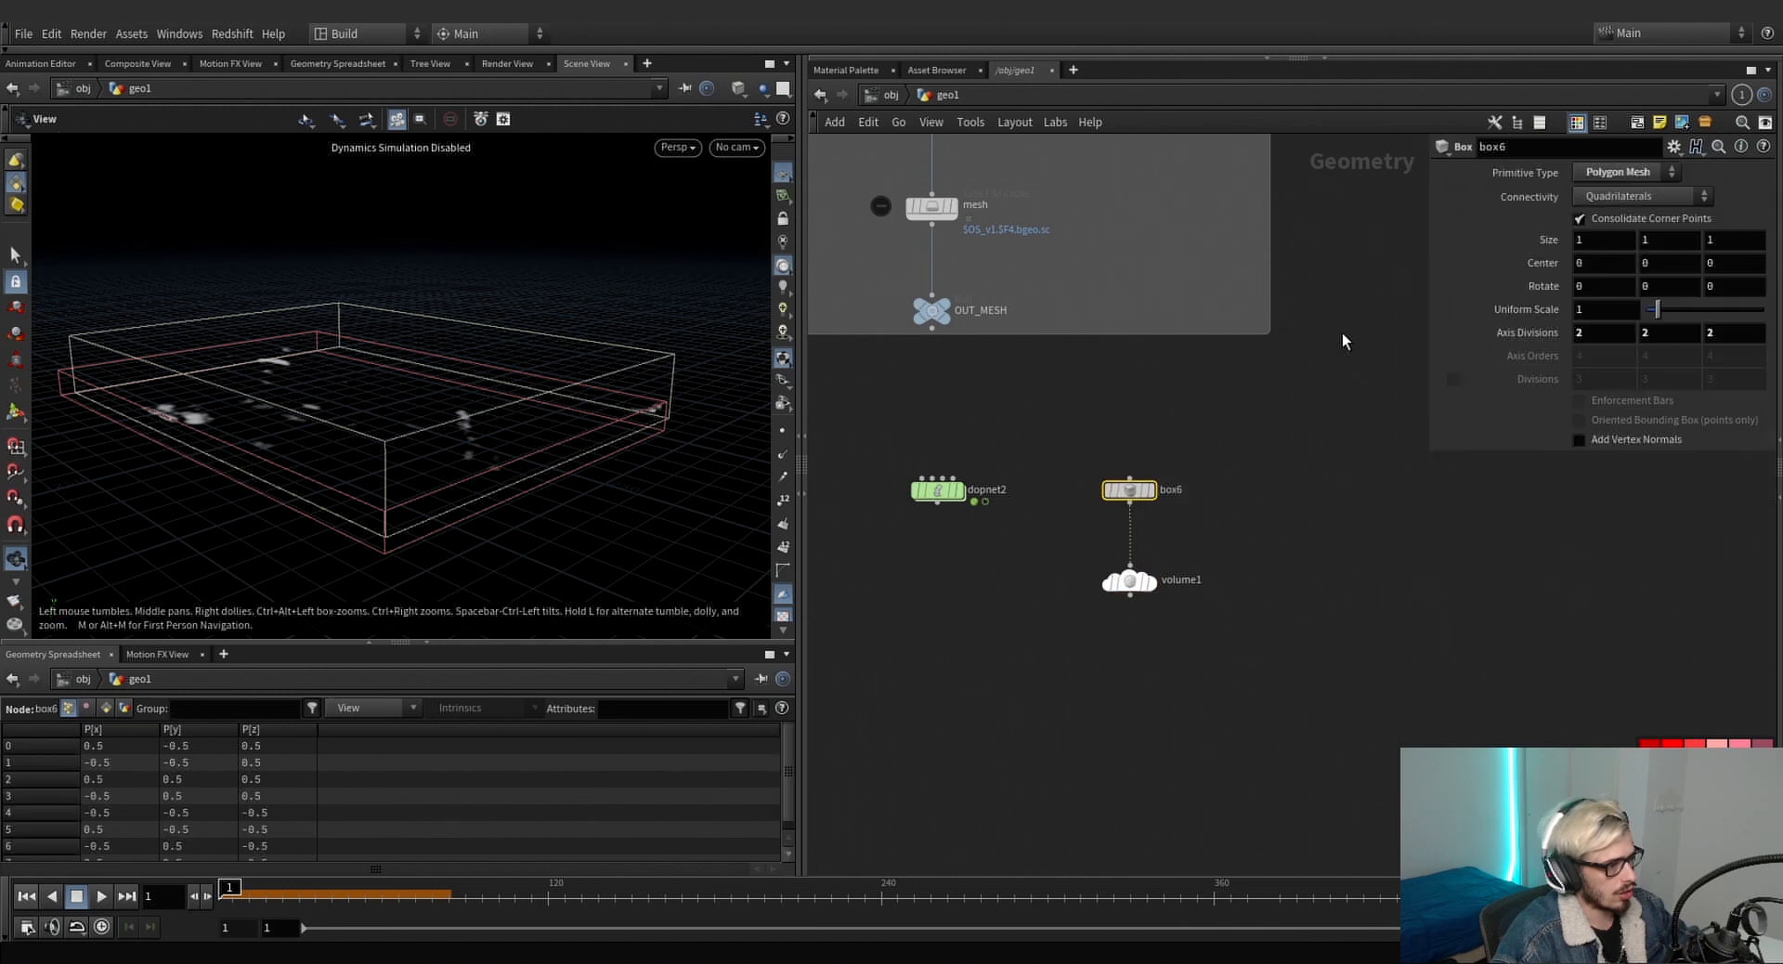
right_click(1515, 241)
click(1568, 414)
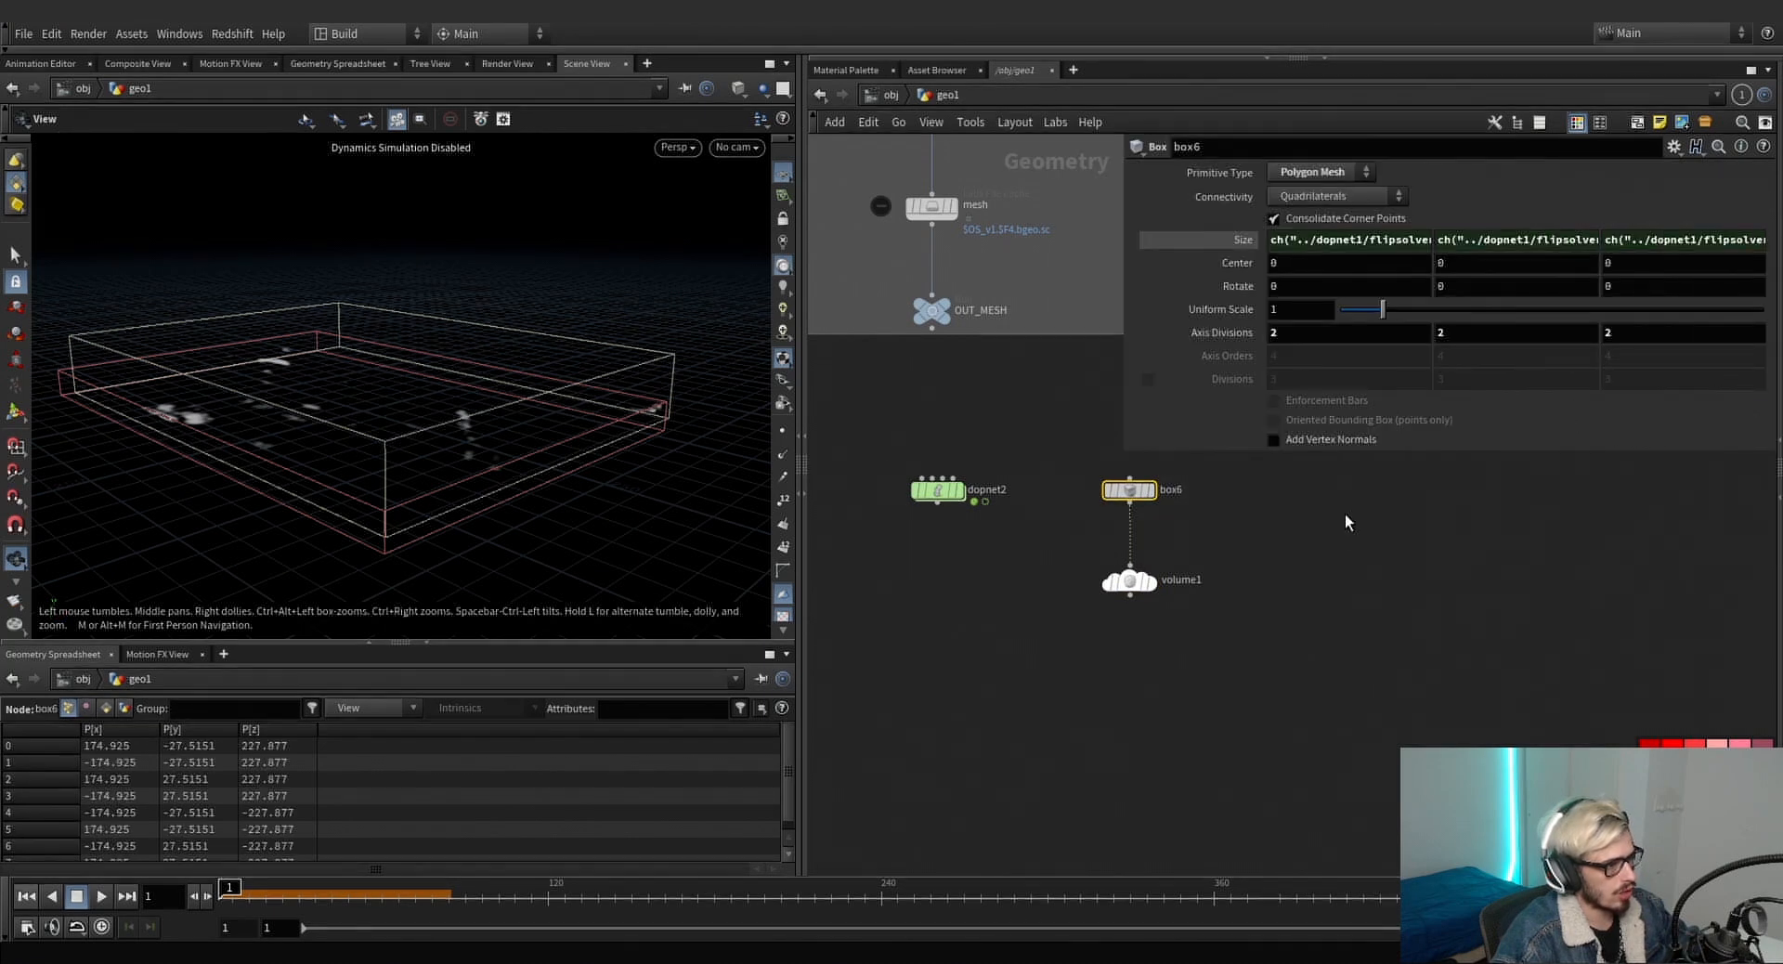
Copy the FLIP Solver's Box Center and paste it as relative references into the new box's Center.
key(1)
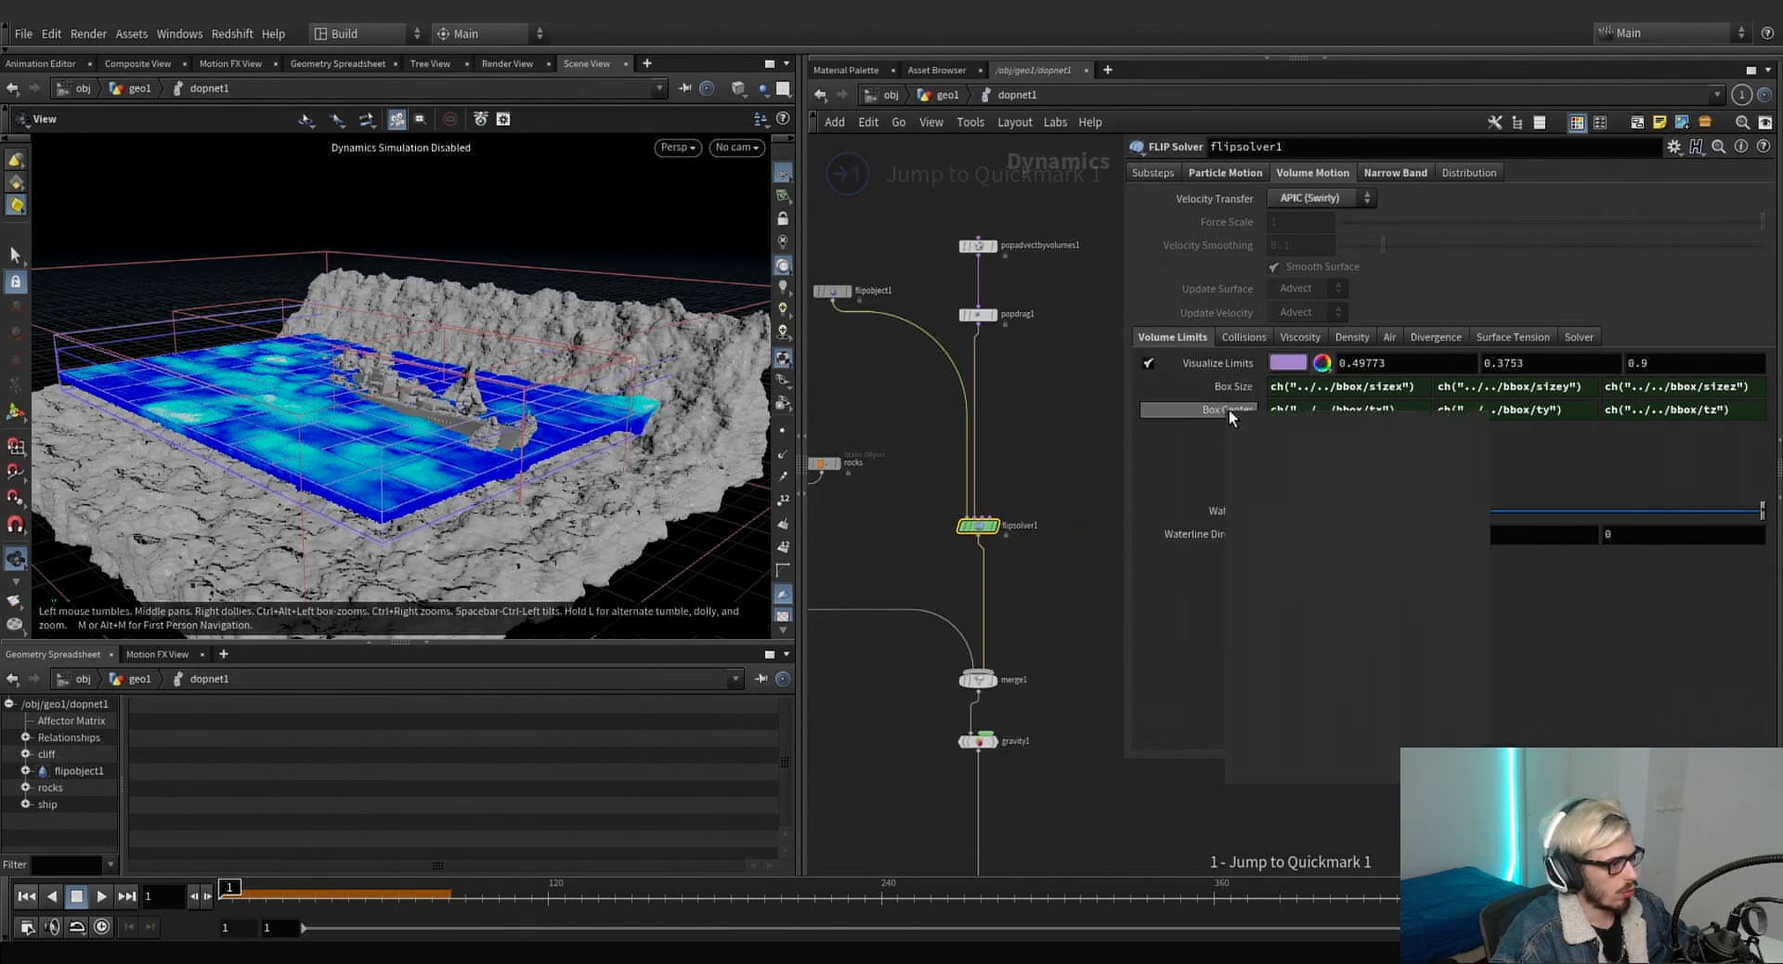
right_click(1229, 410)
mouse_move(1281, 487)
click(1299, 531)
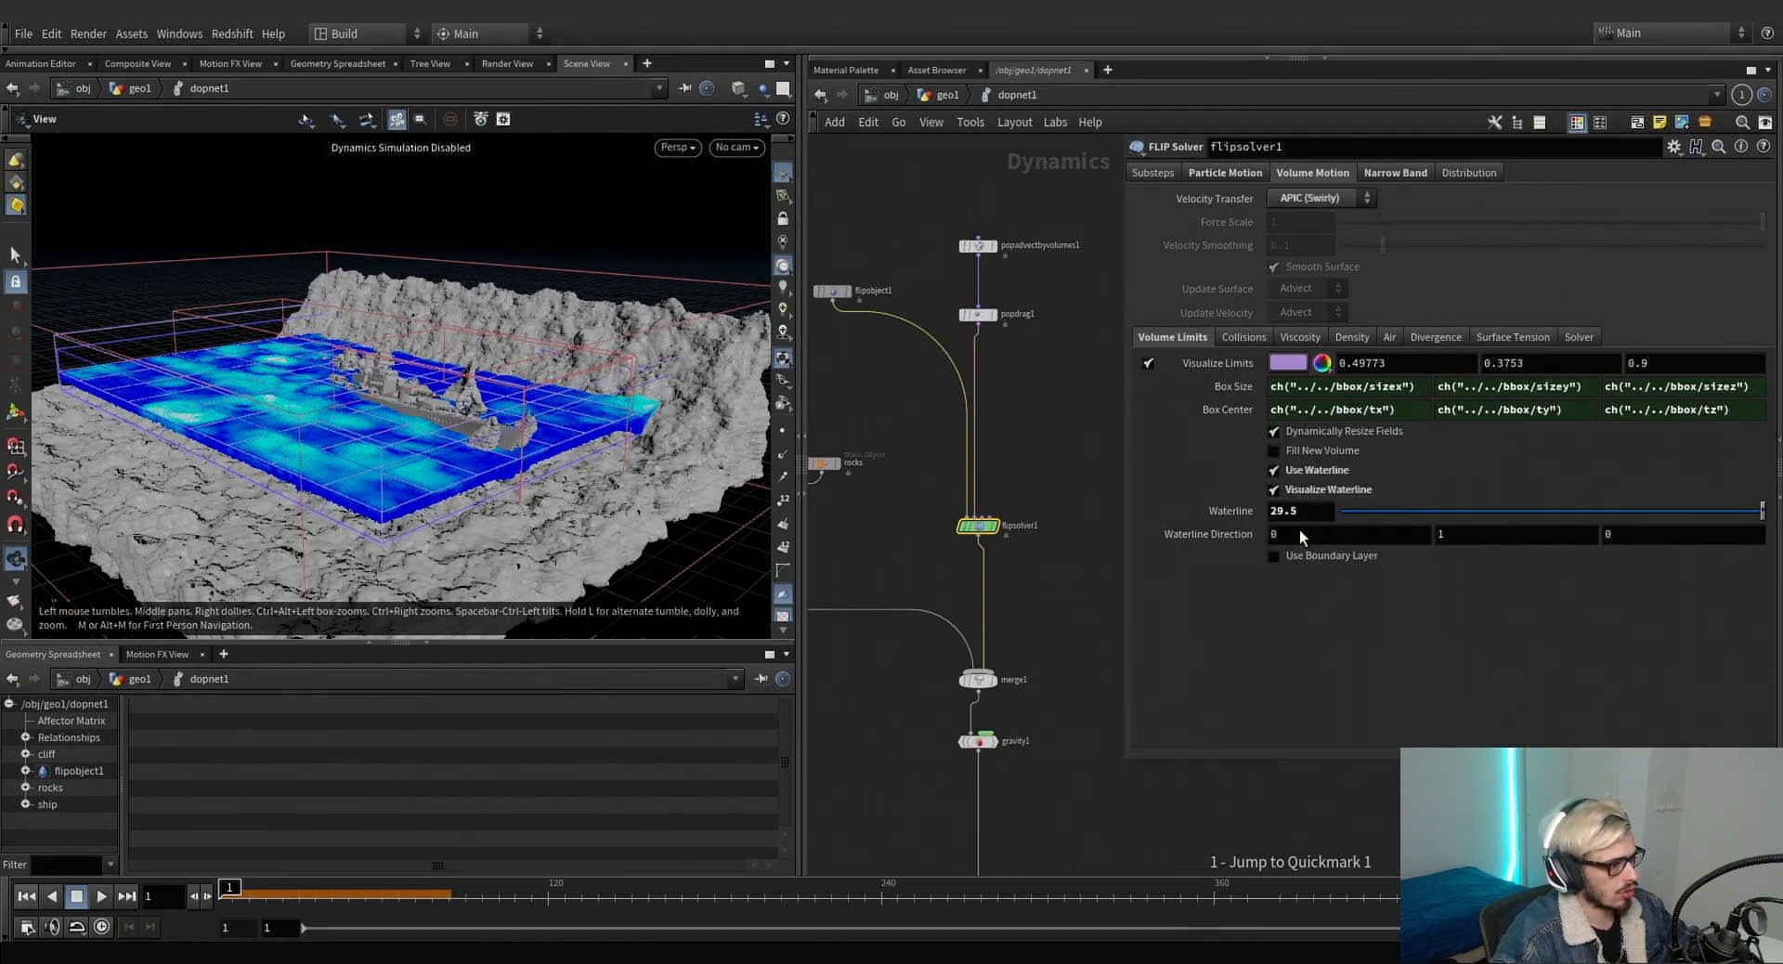
key(2)
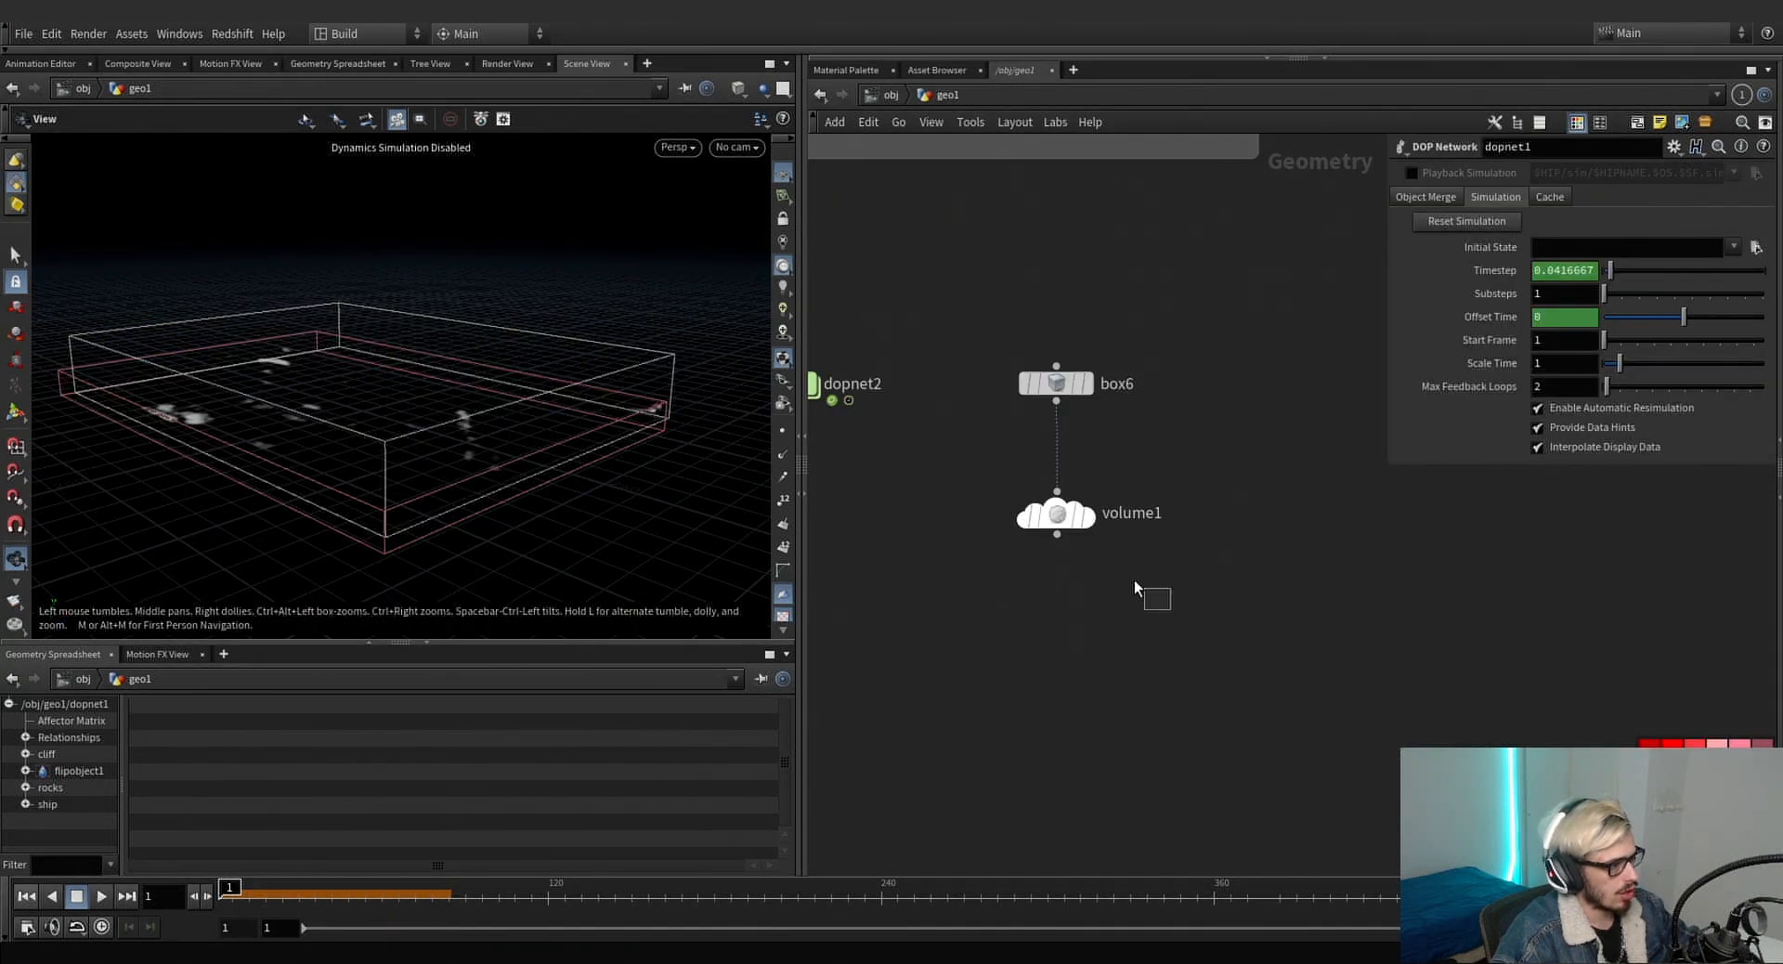
click(1045, 381)
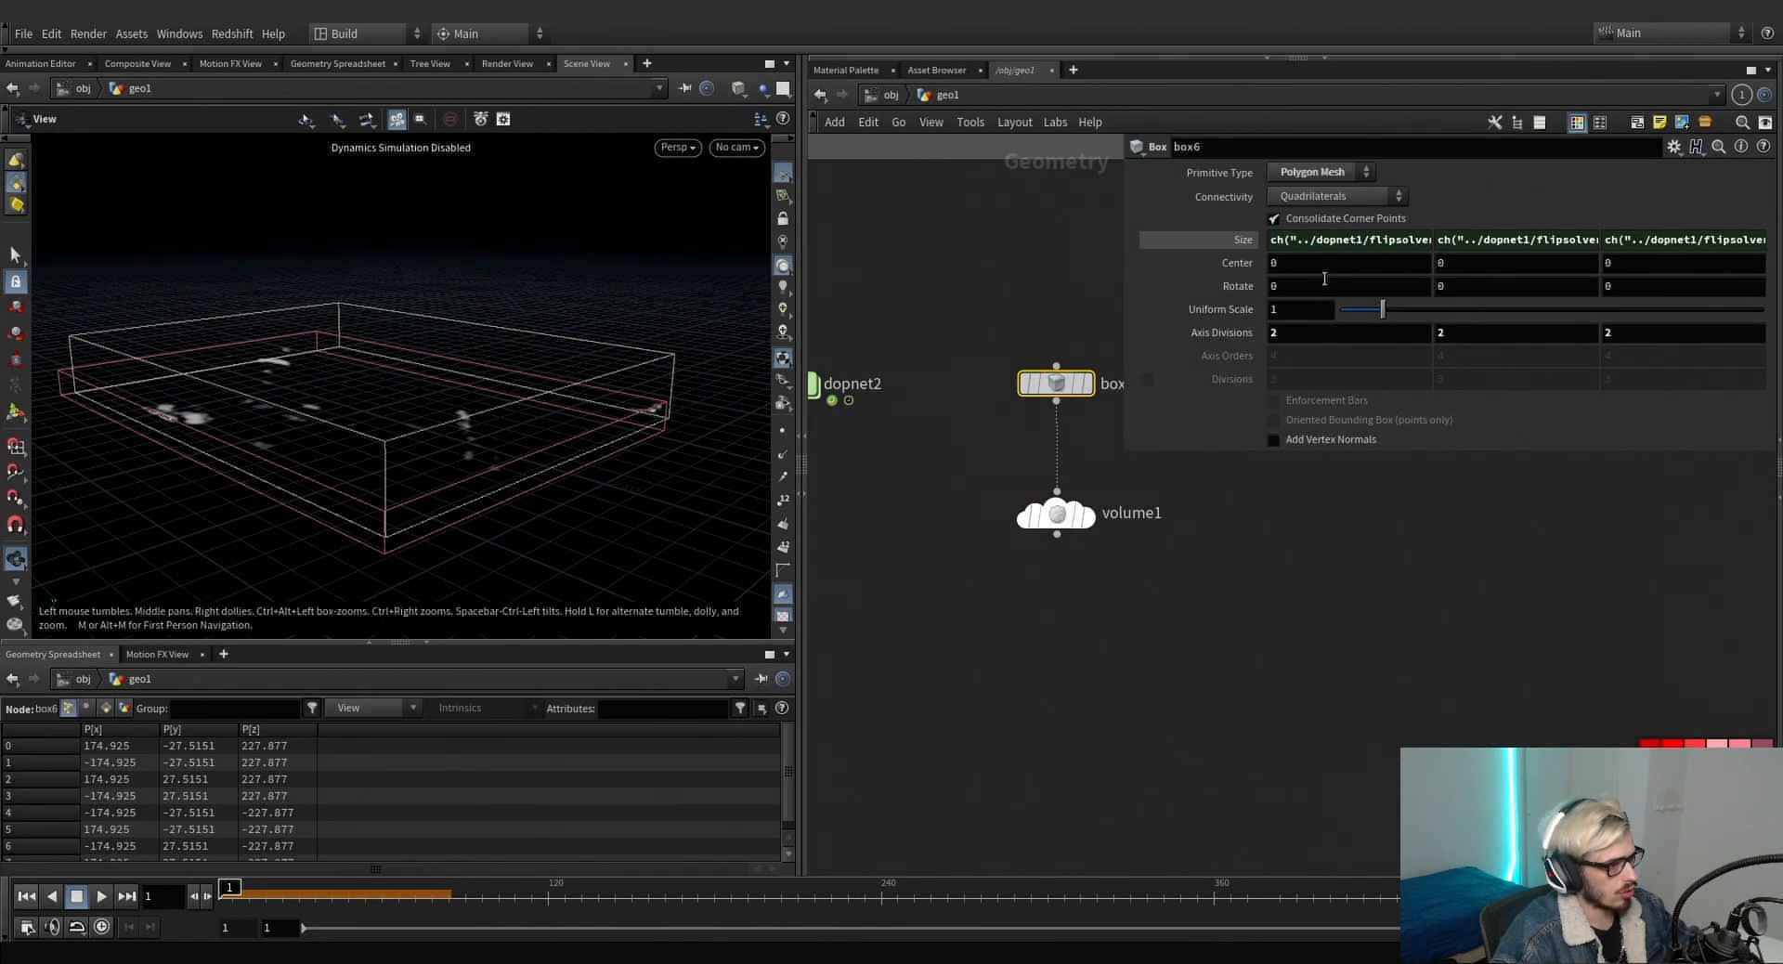
right_click(1239, 264)
click(1310, 447)
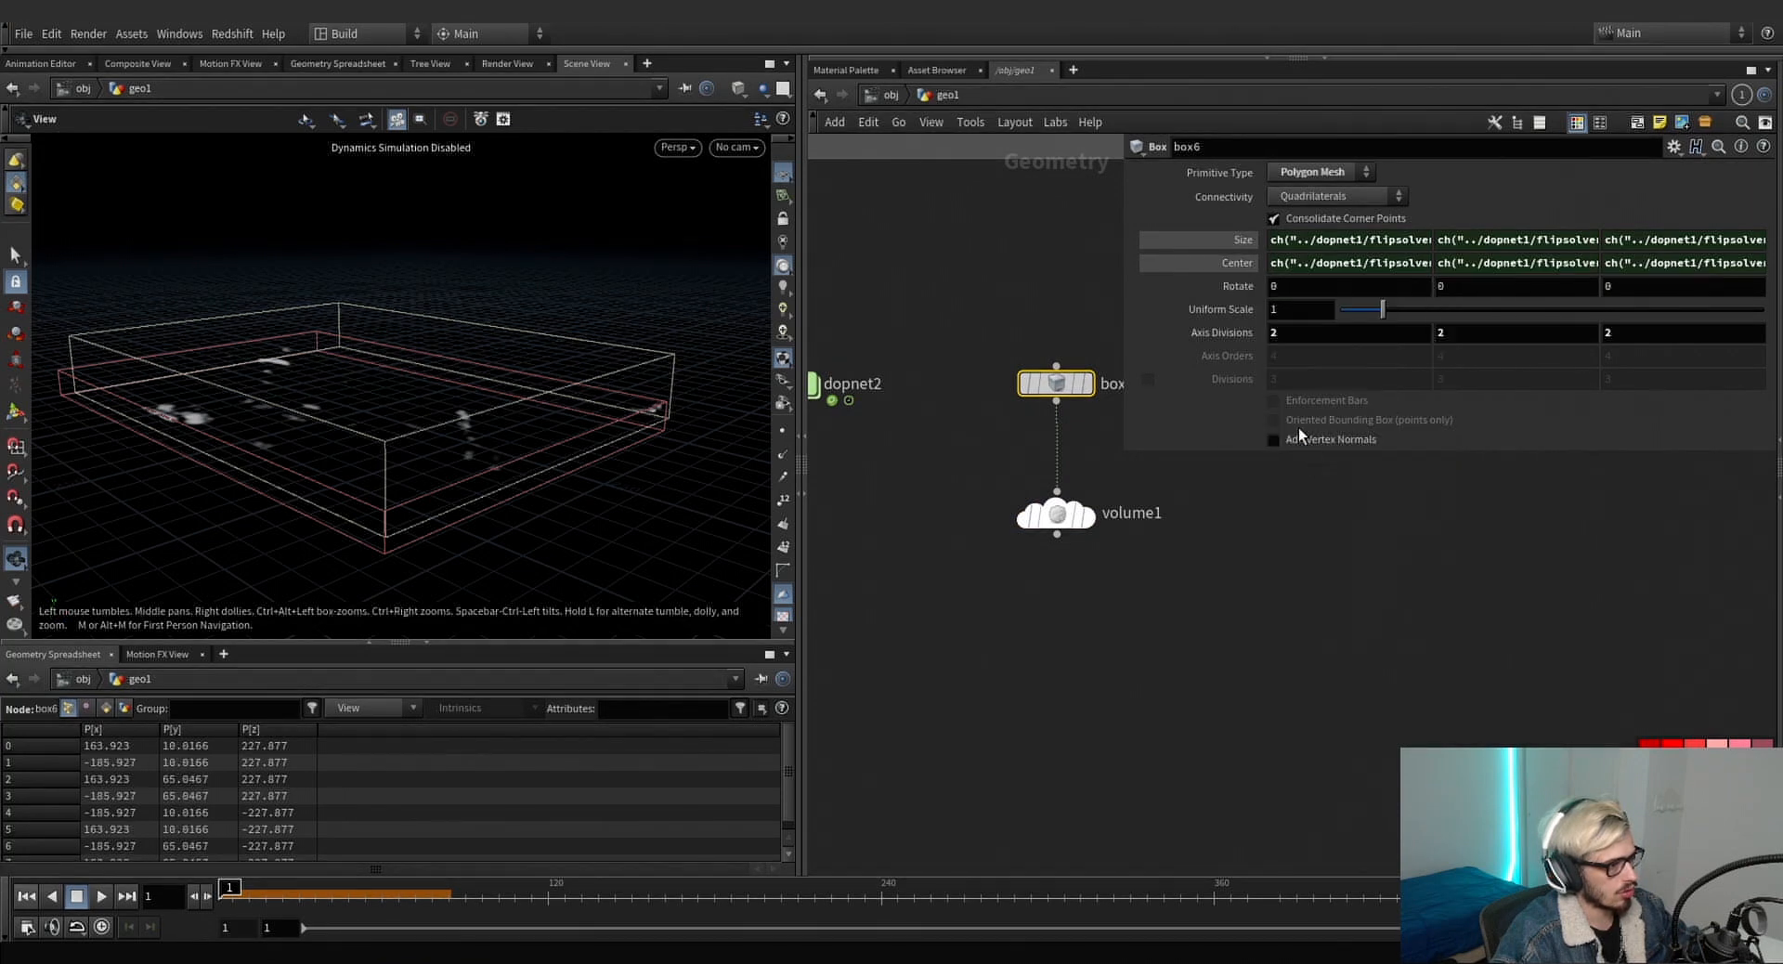
Display the Volume node and set the first component of its Initial Value to 1.
click(1056, 511)
click(1085, 502)
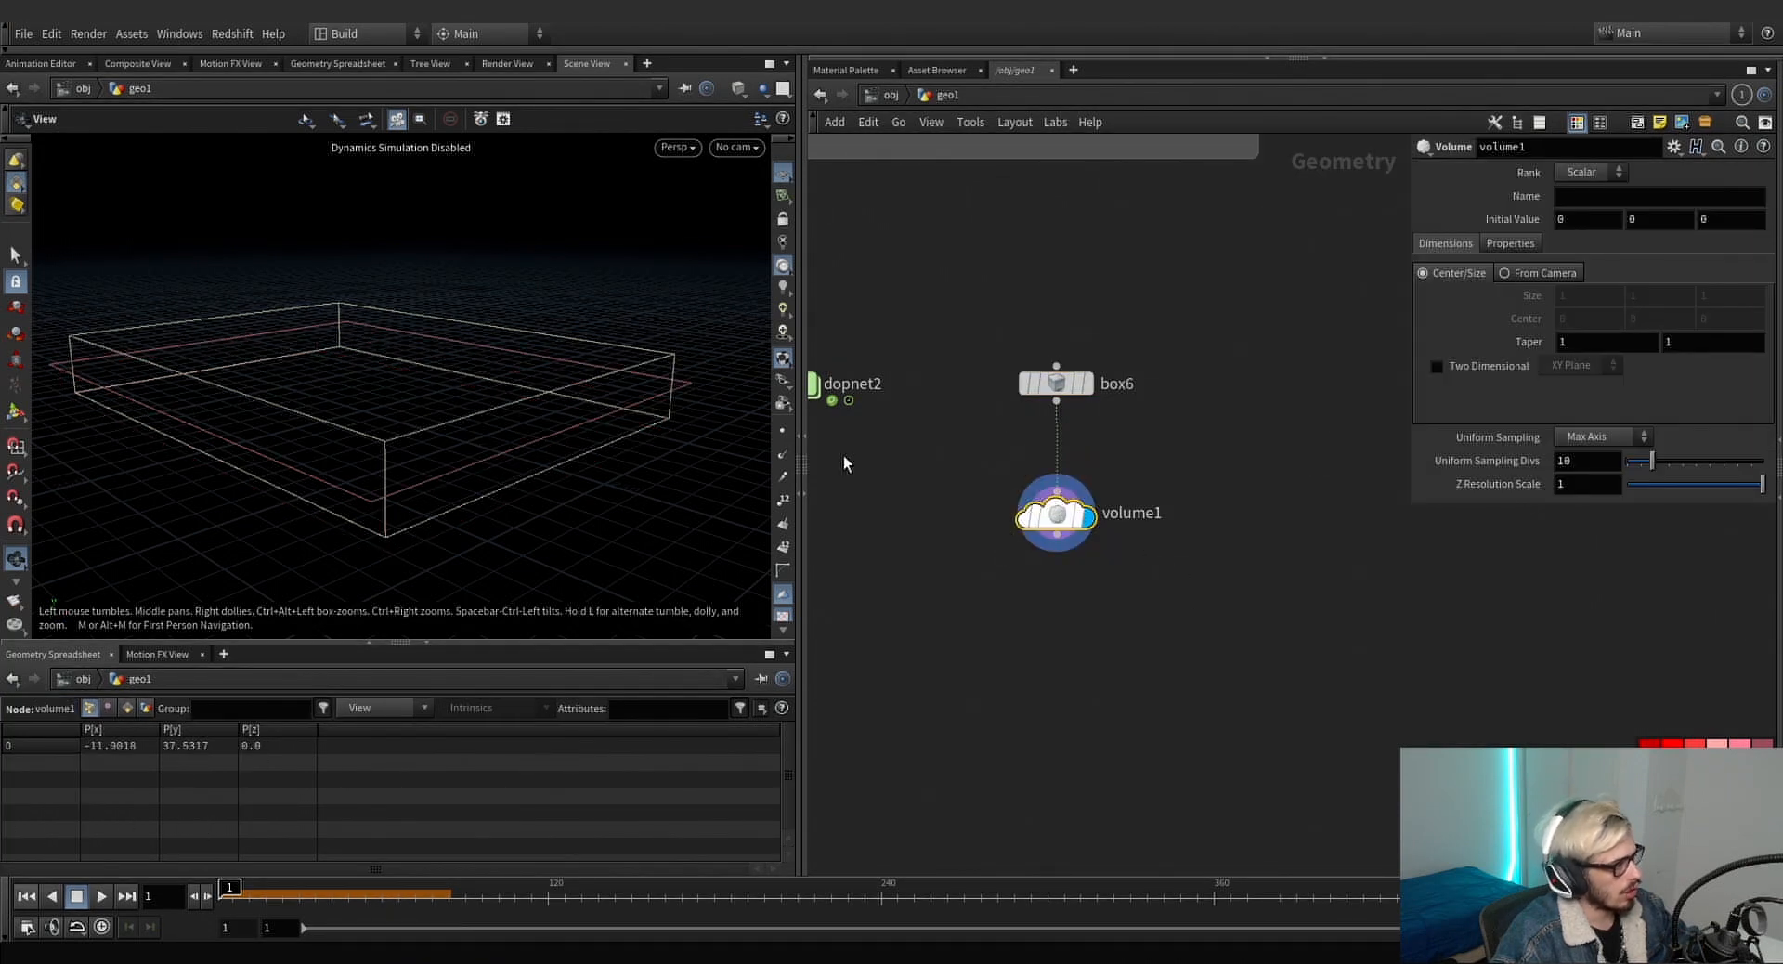
drag(597, 402, 560, 399)
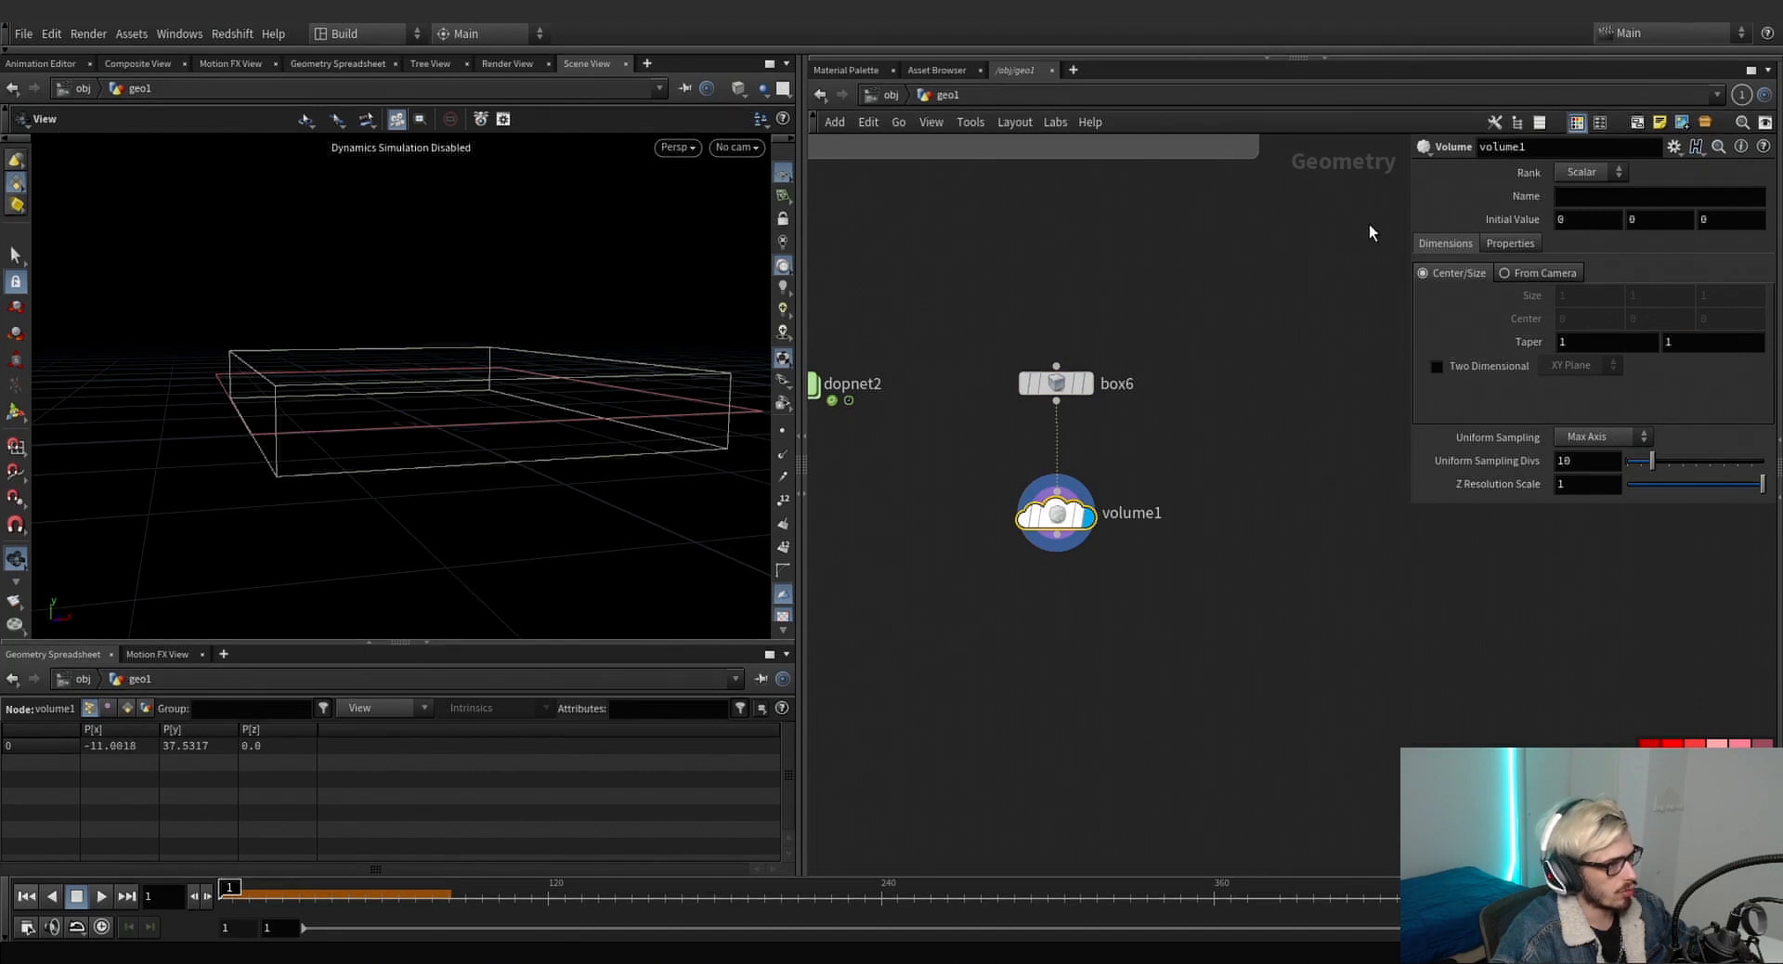
double_click(1575, 222)
text(1)
Change the Volume node's Rank to Vector and name the volume vel.
click(1267, 427)
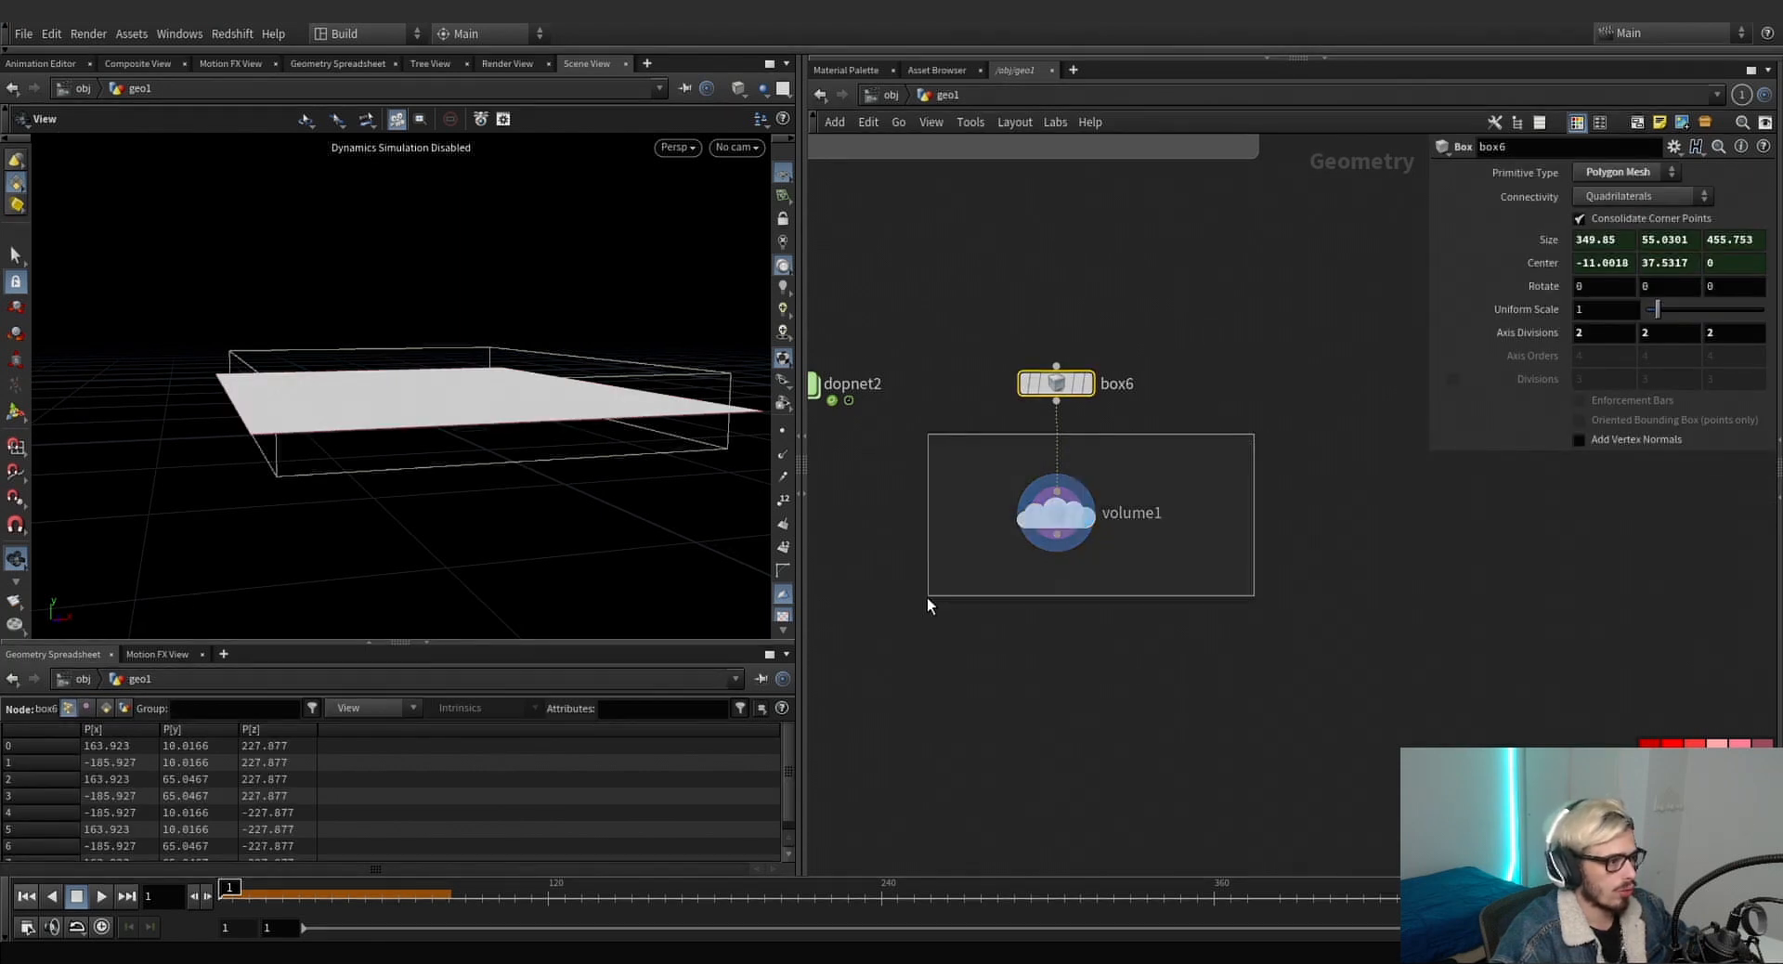
click(1594, 190)
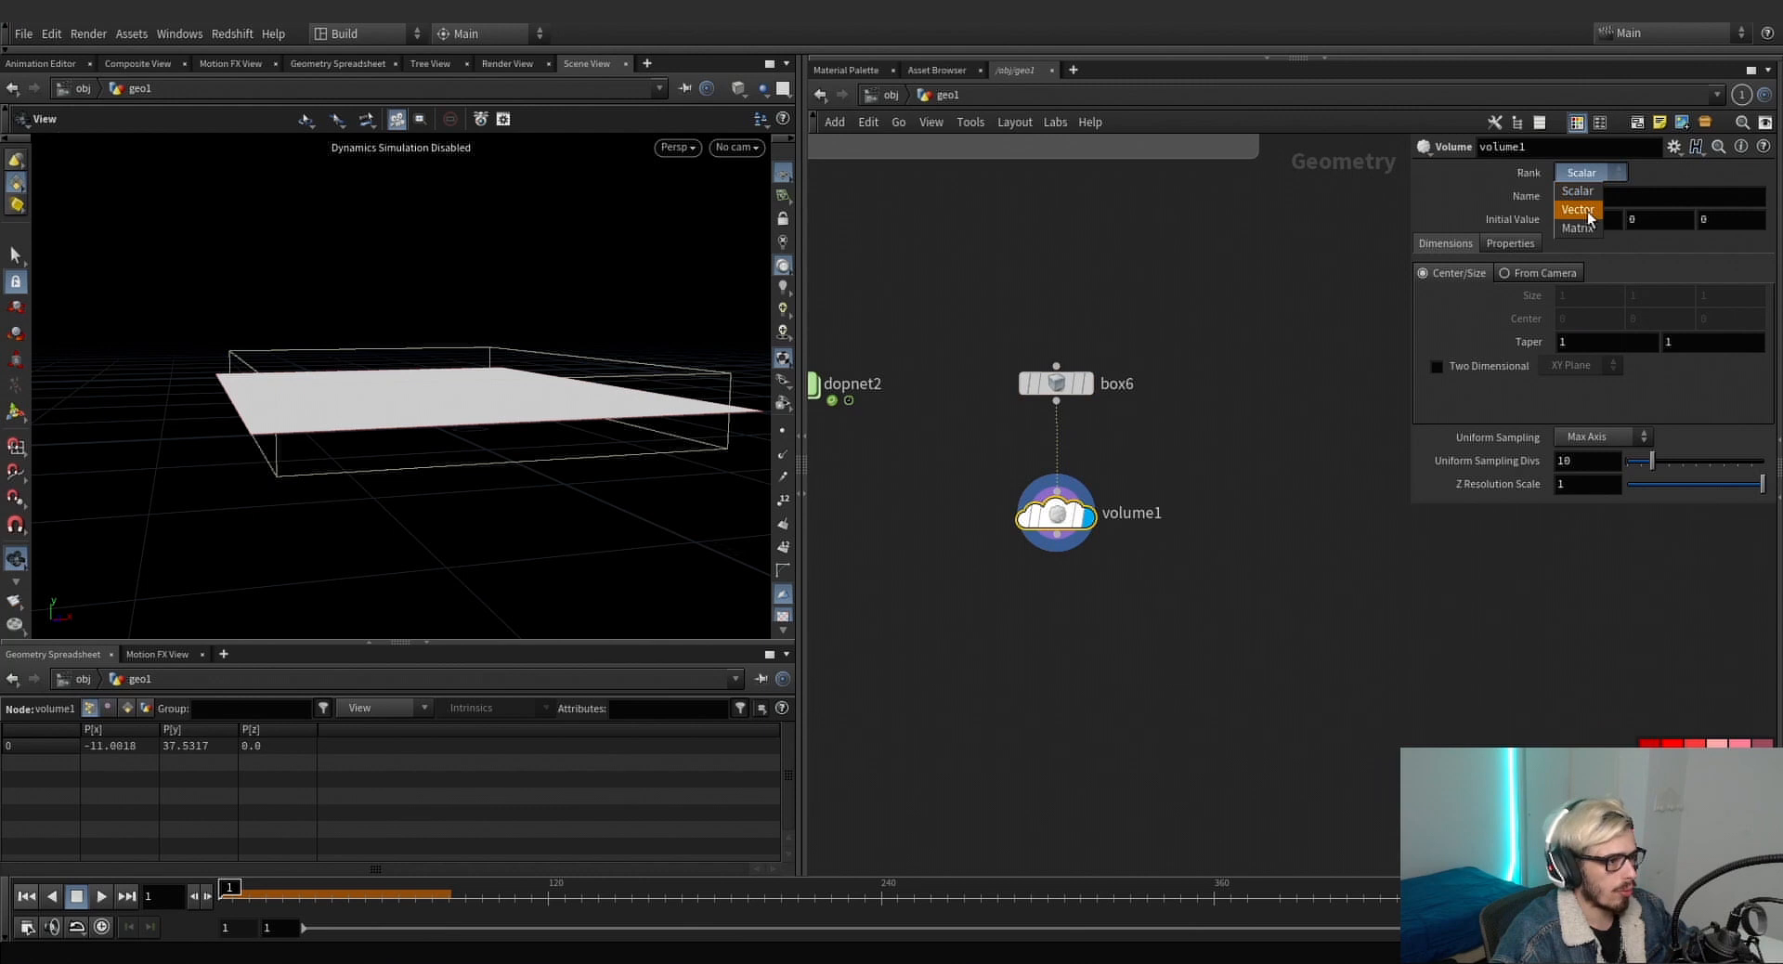
click(1589, 210)
click(1593, 197)
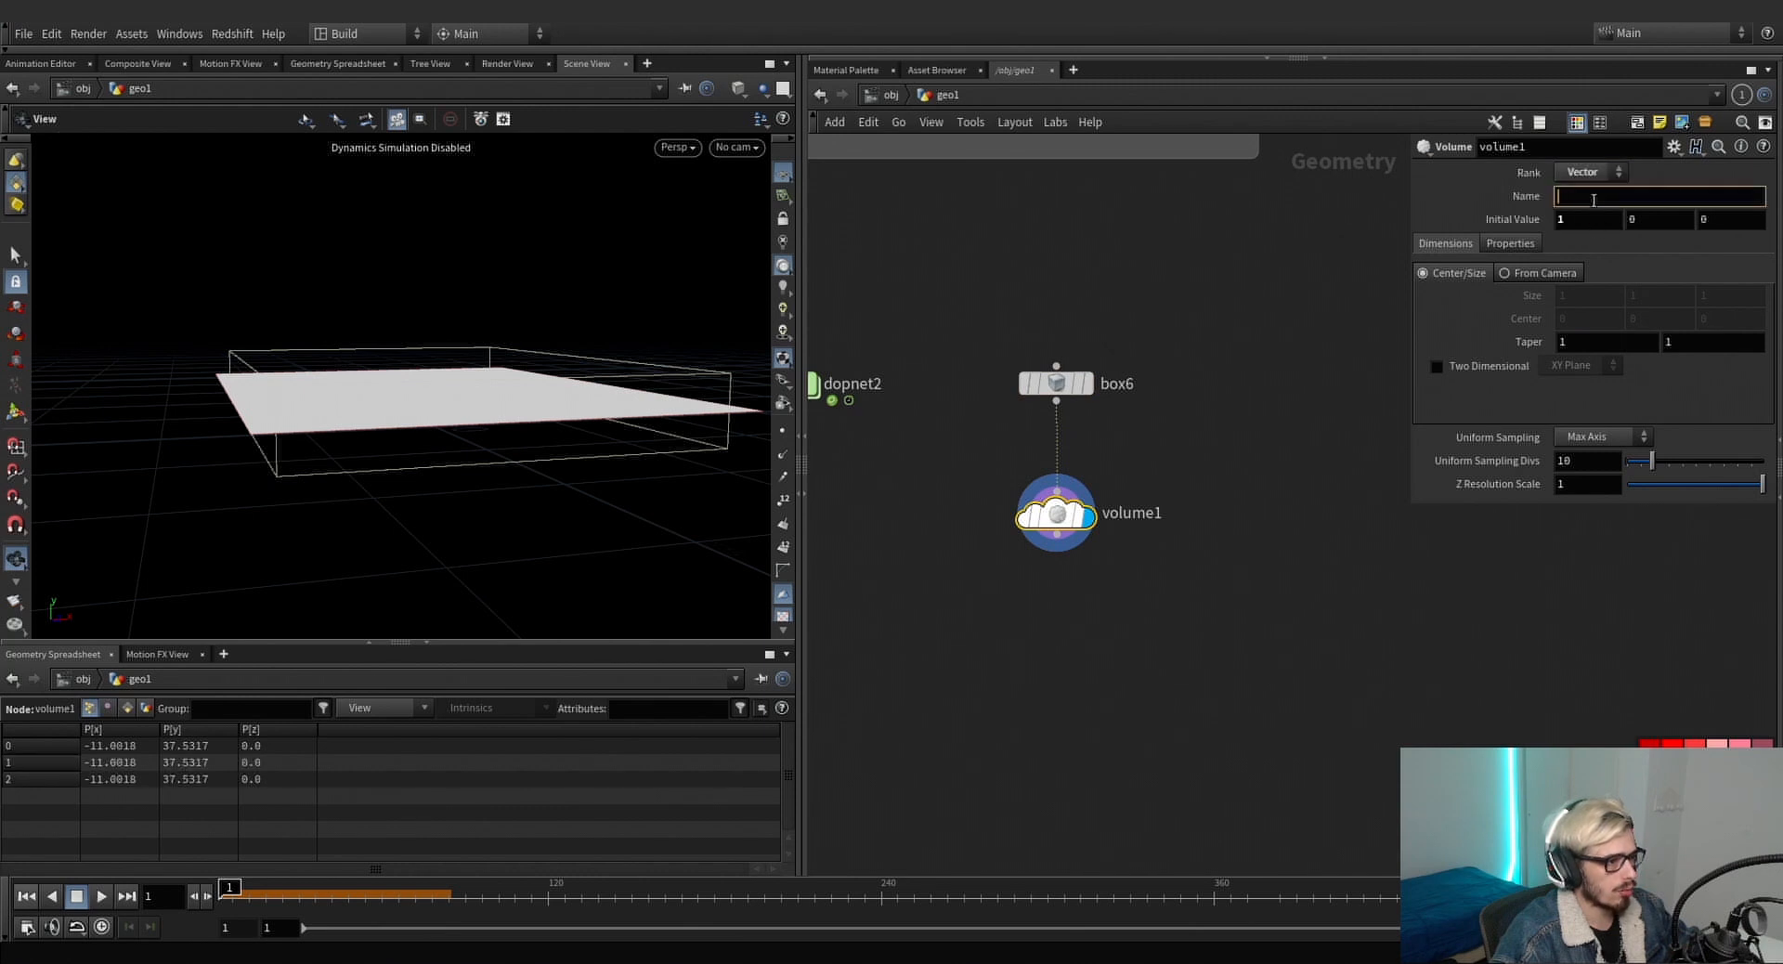
text(vel)
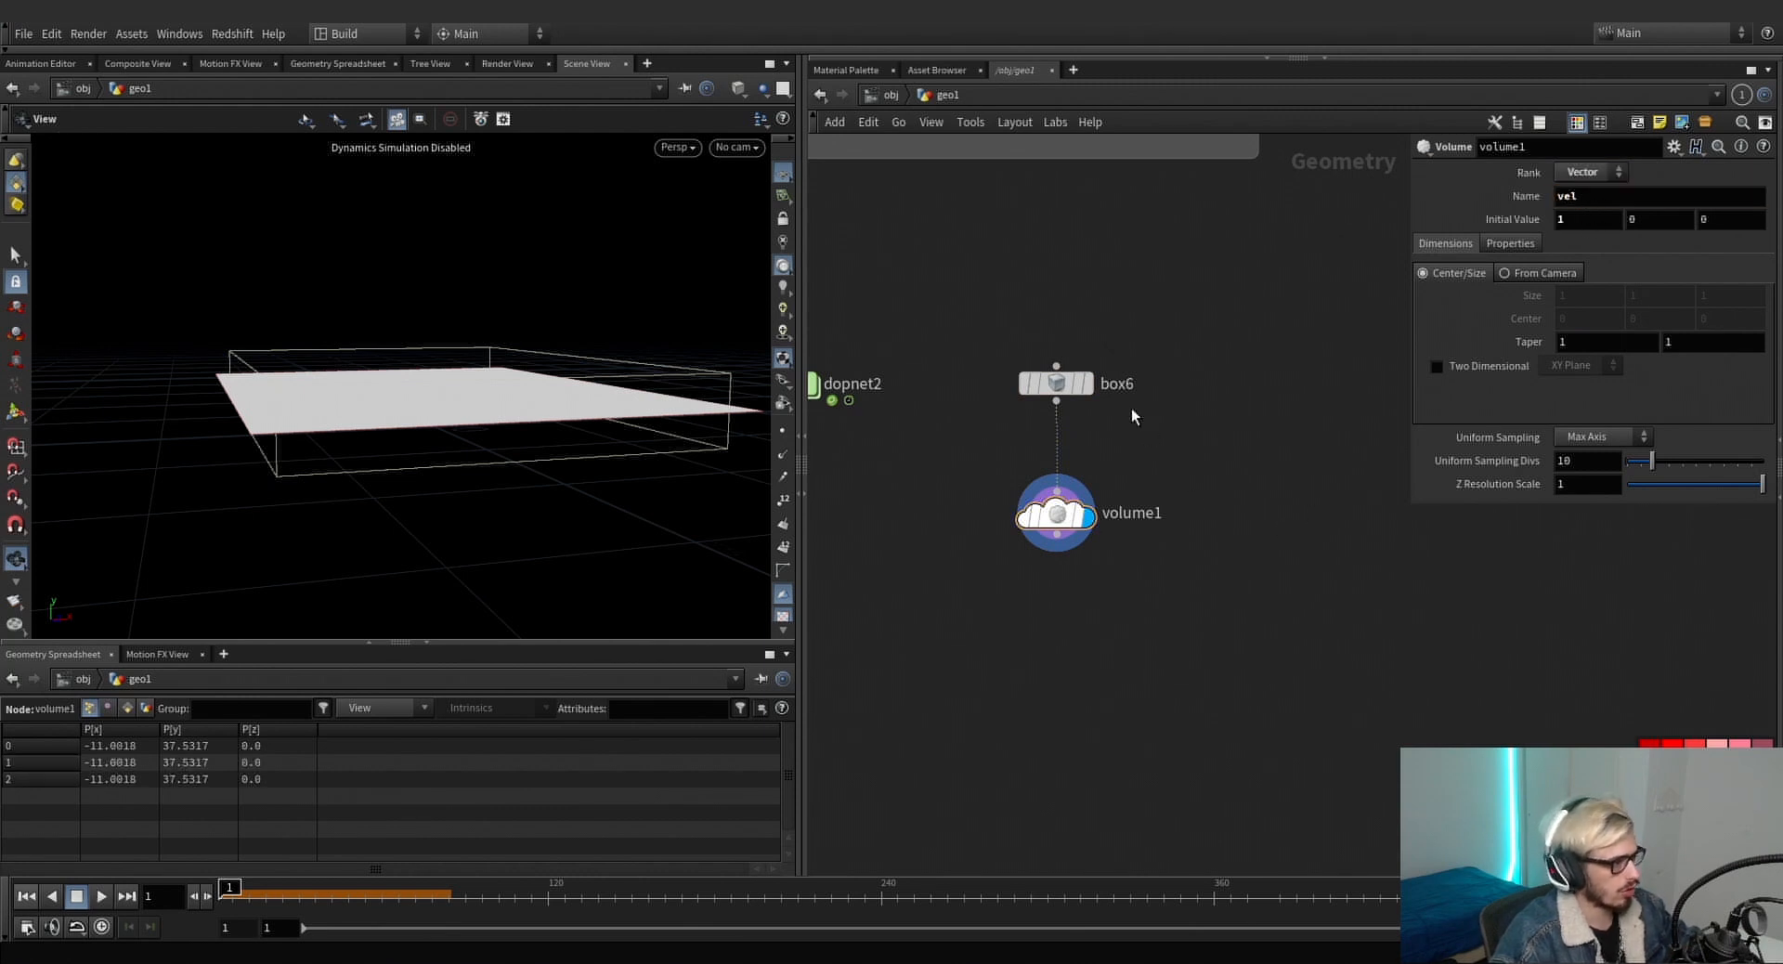
Show the box as a template and compare it with the volume in the viewport.
click(1081, 383)
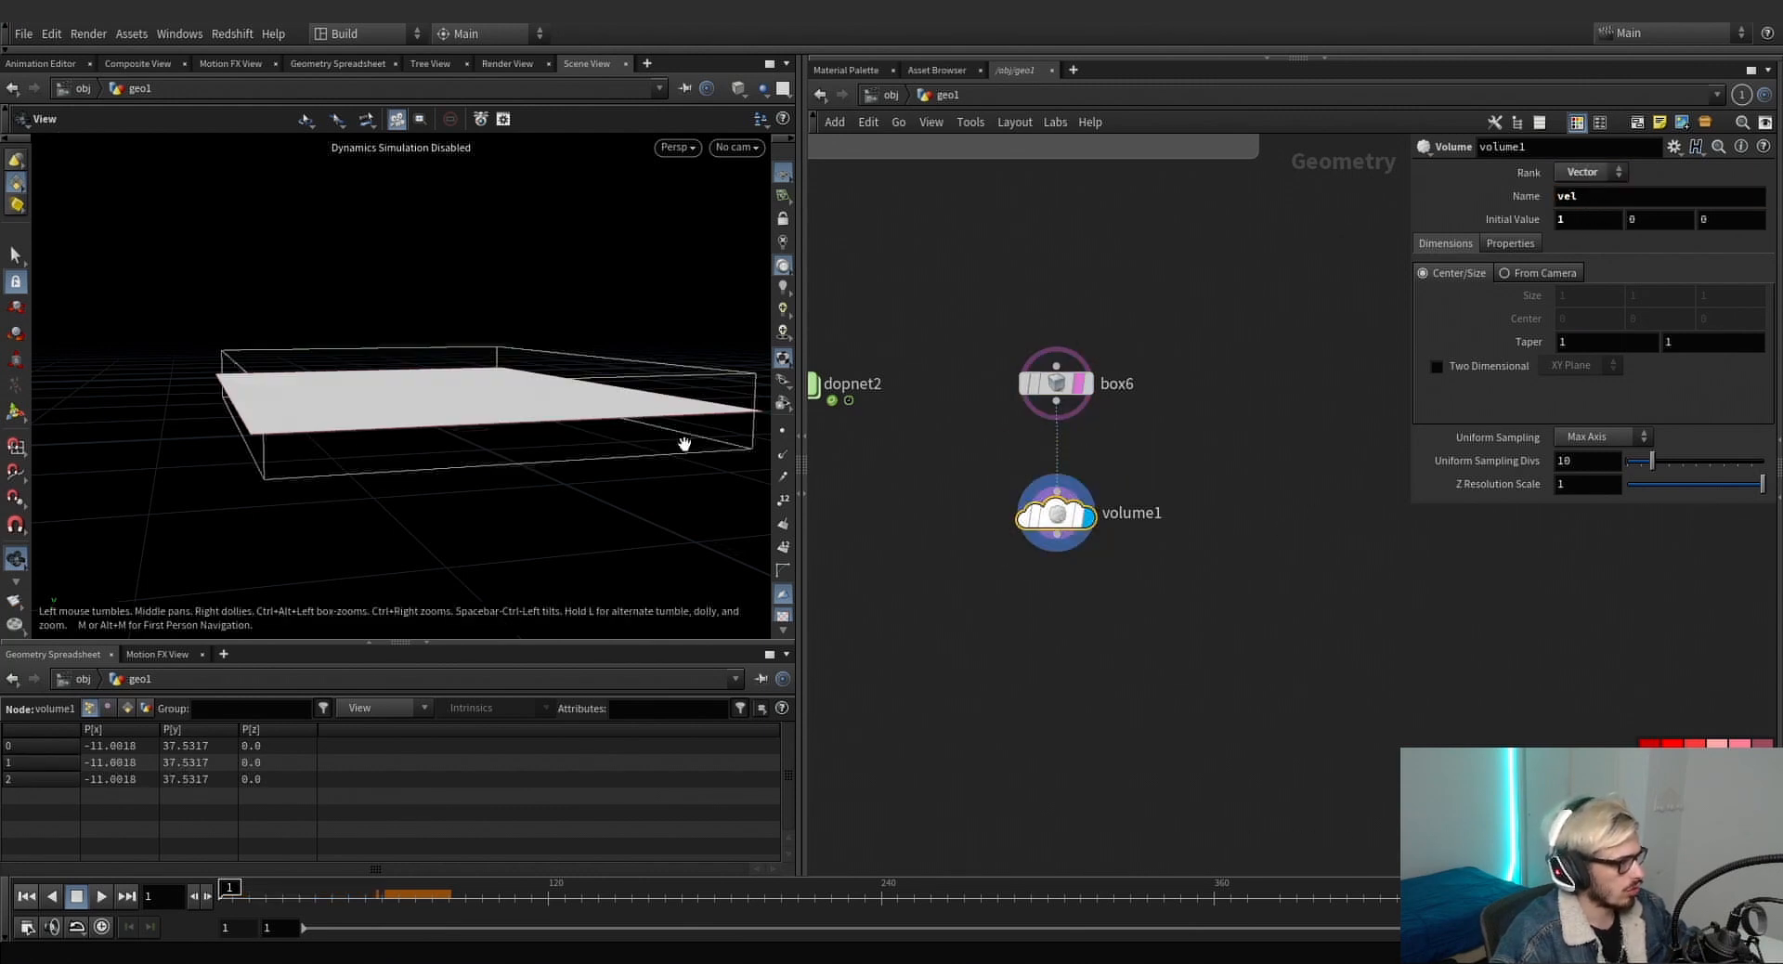
drag(684, 444, 462, 347)
scroll(483, 409, up, 6)
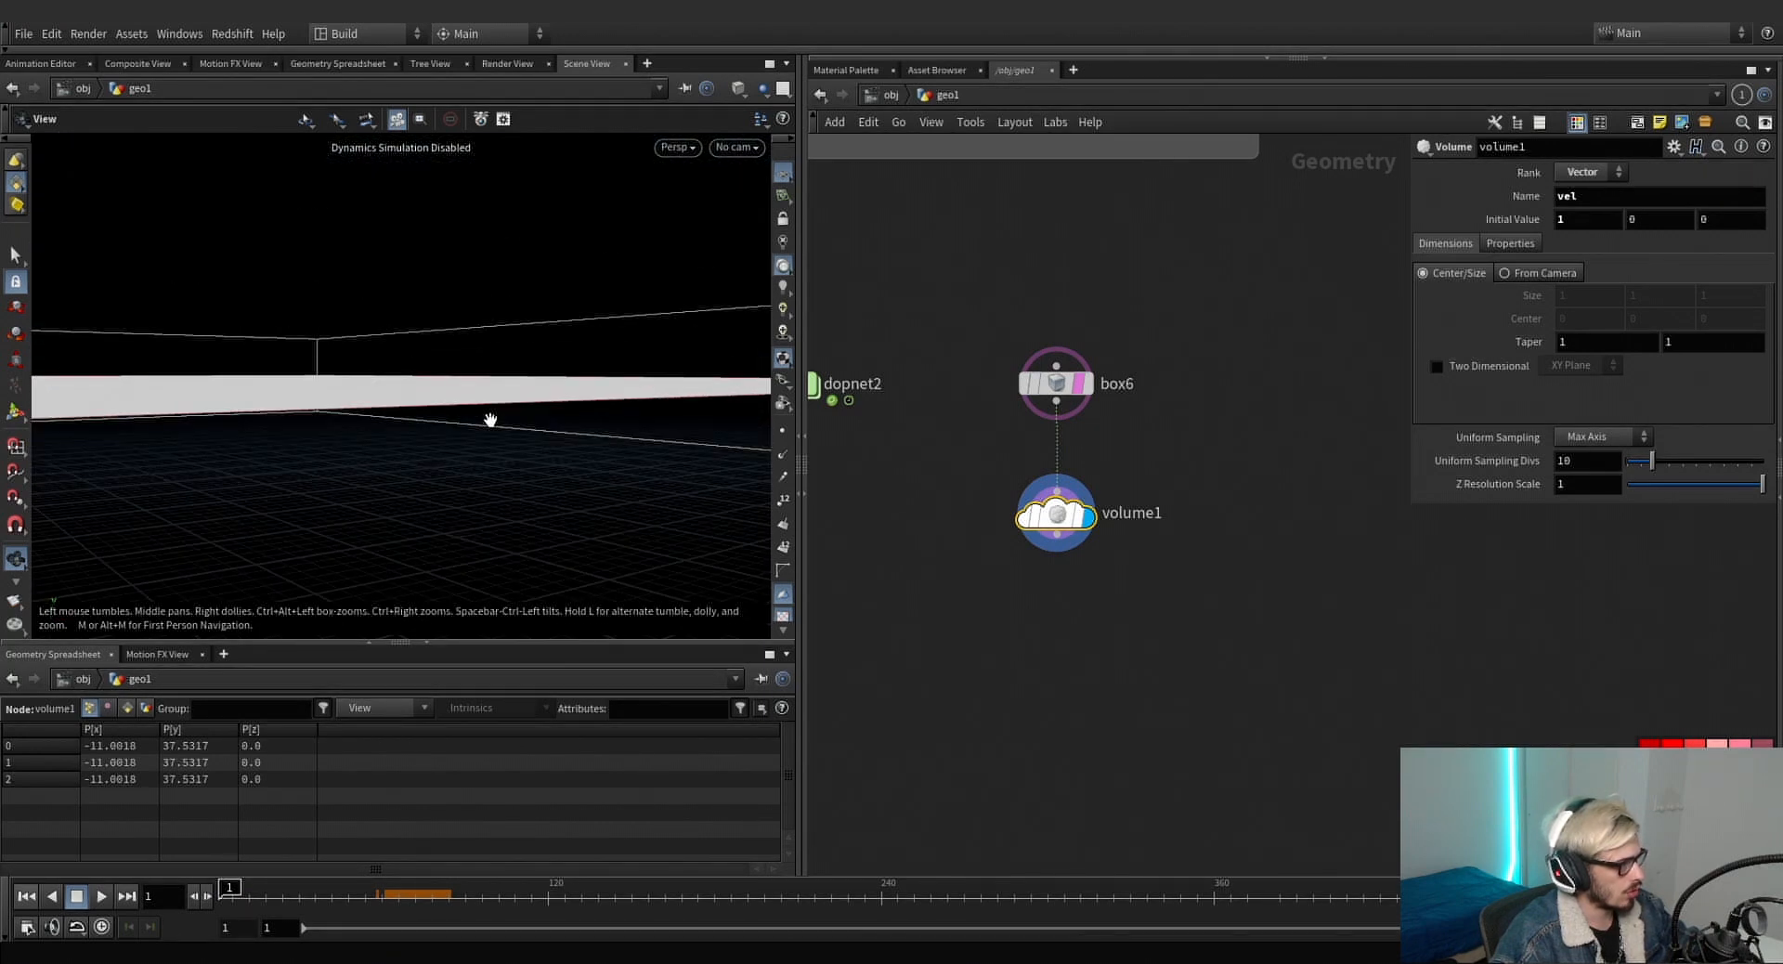
drag(491, 419, 520, 464)
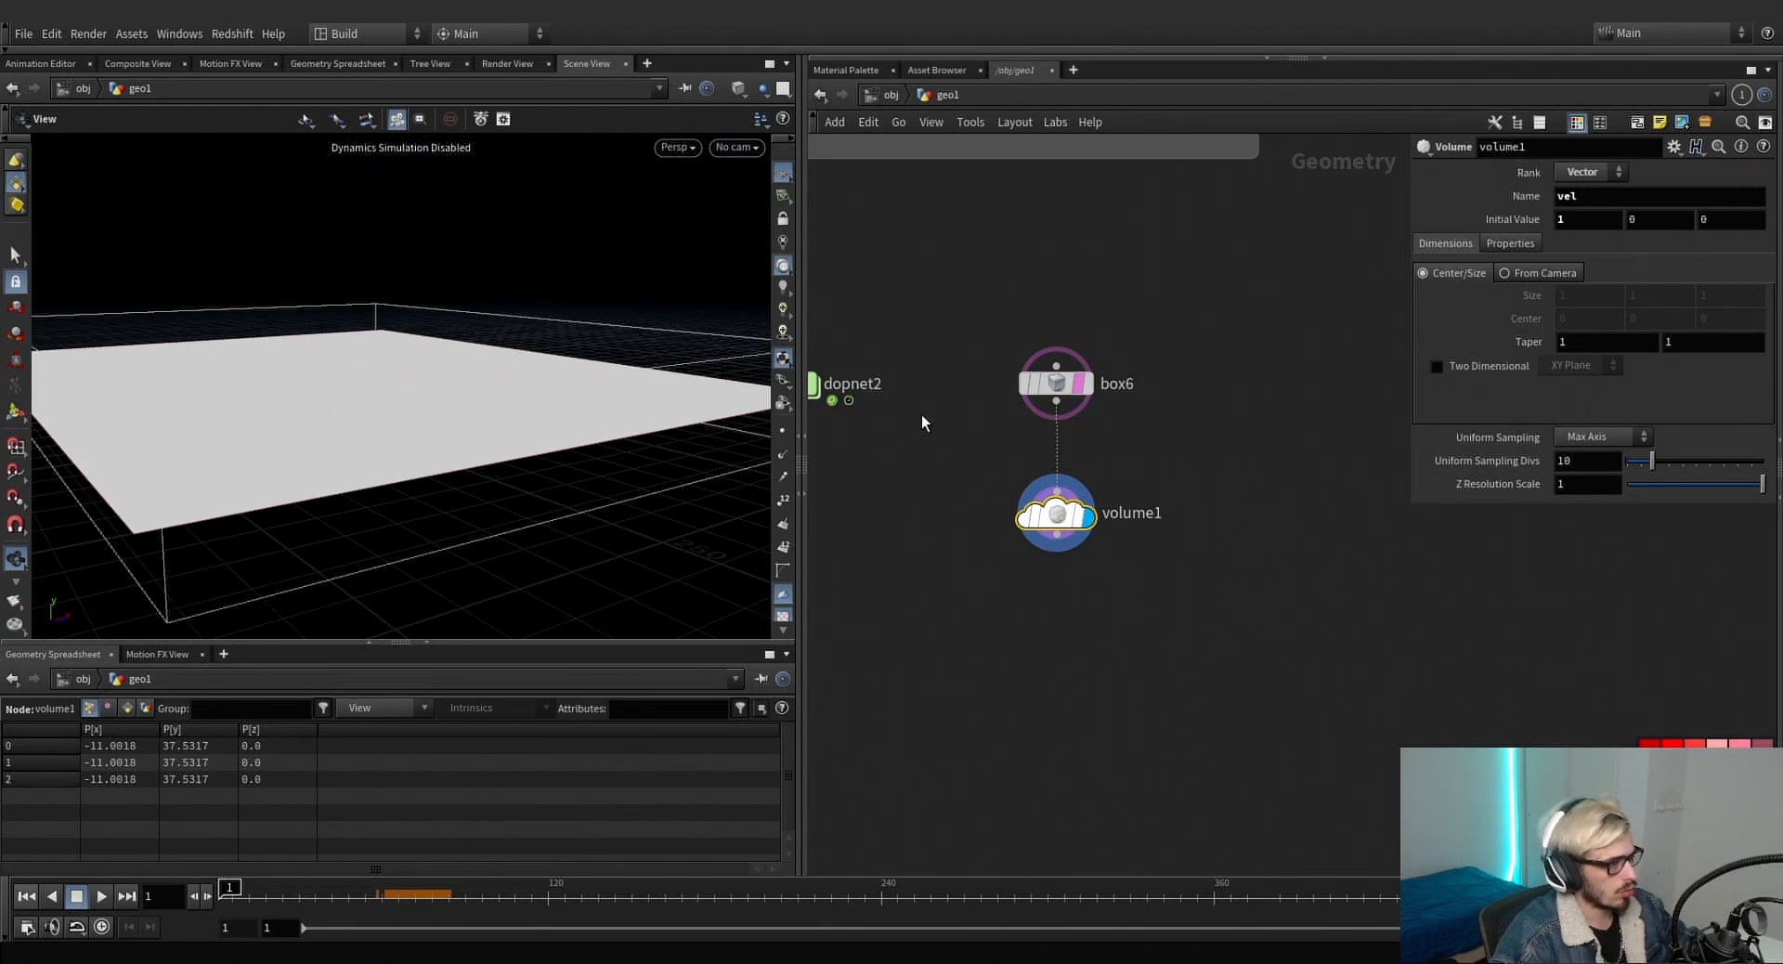
Set the volume's Uniform Sampling Divs to 100 and check its voxel information.
click(1088, 390)
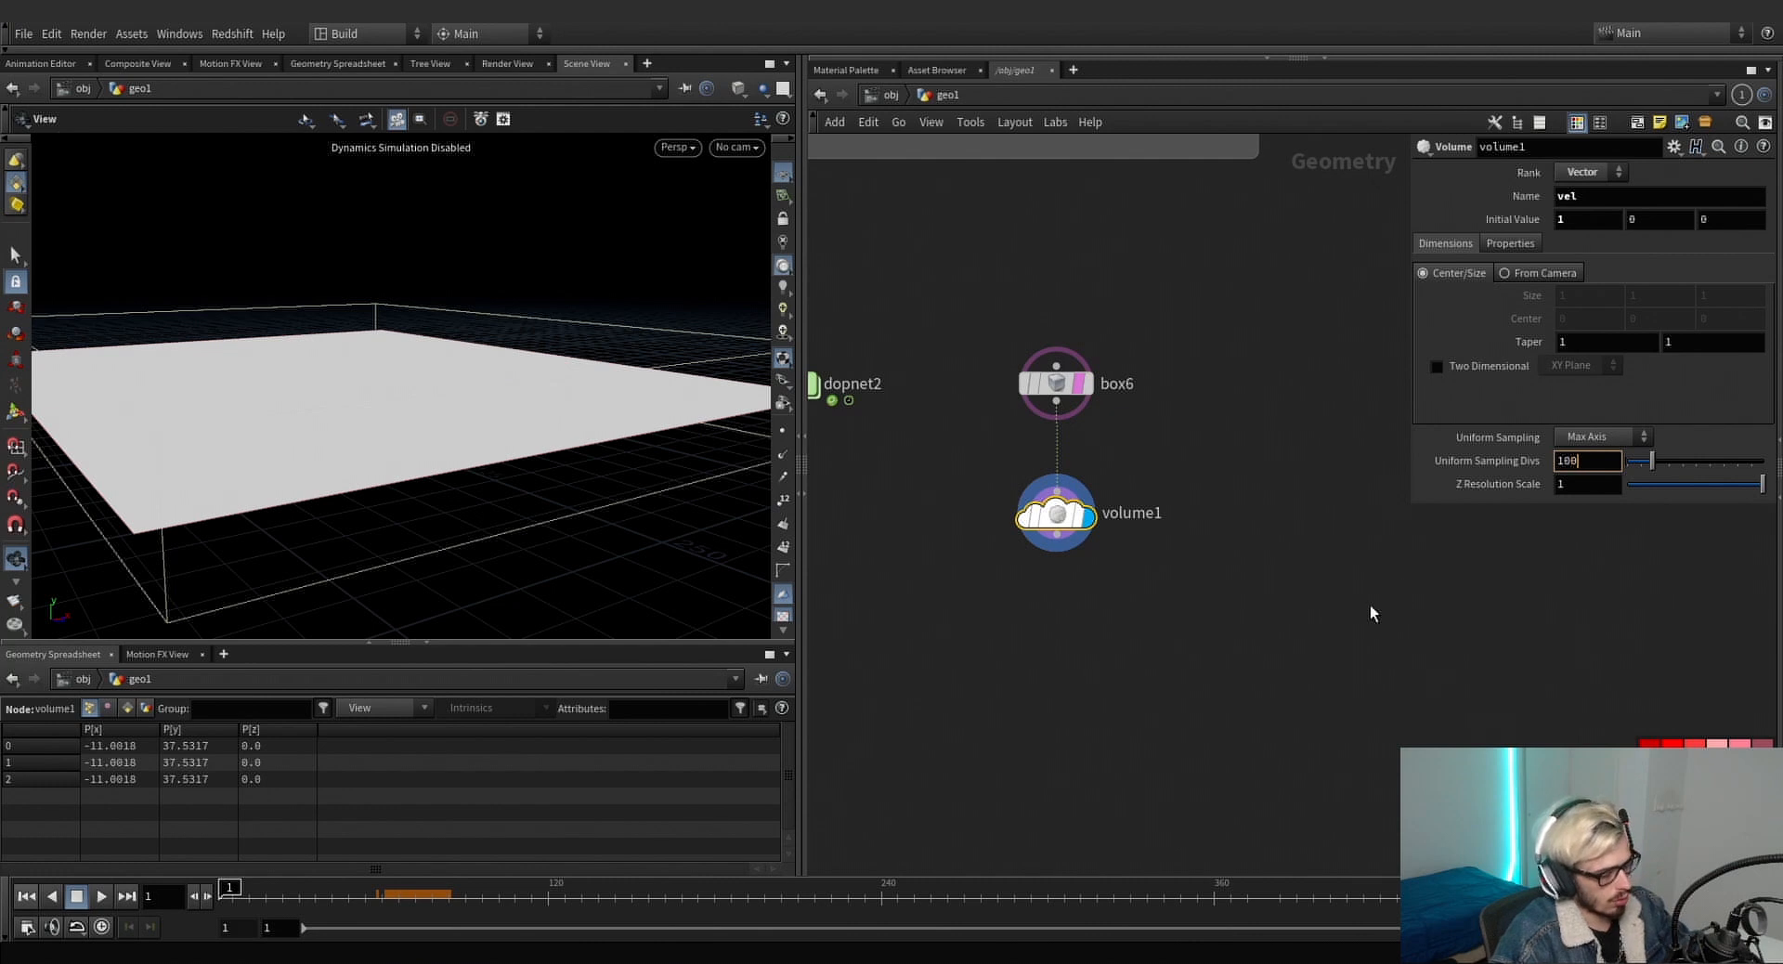
key(Return)
drag(432, 419, 478, 429)
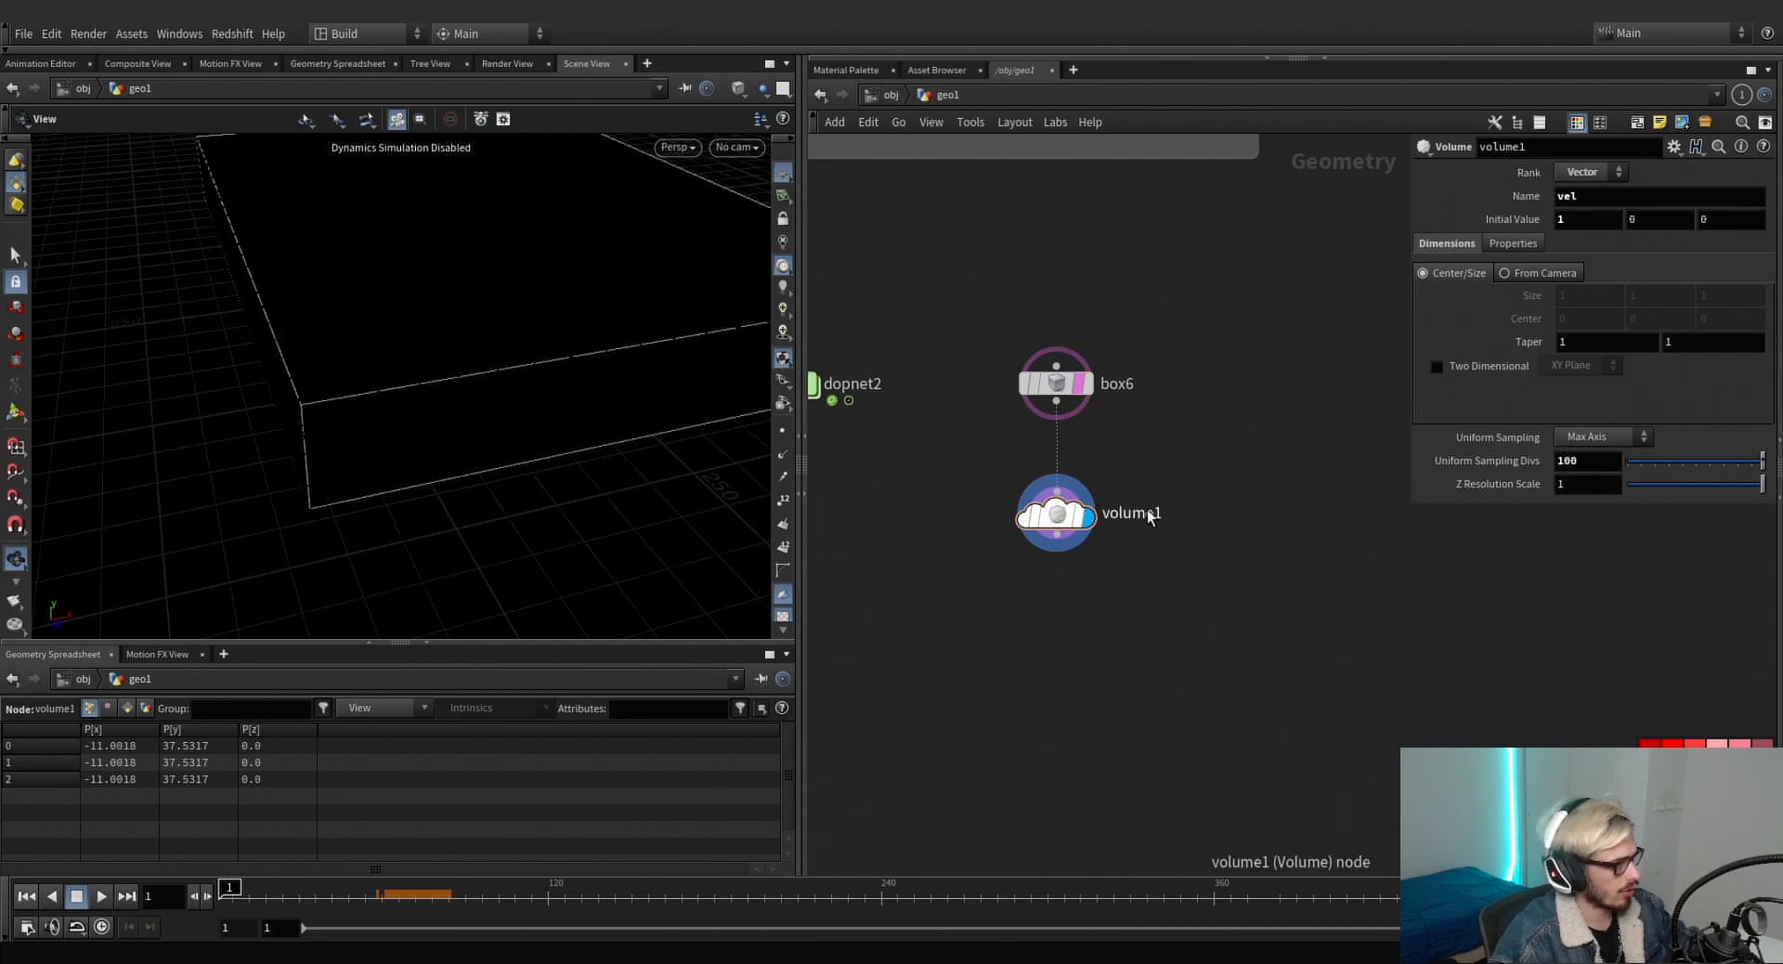
middle_click(1063, 517)
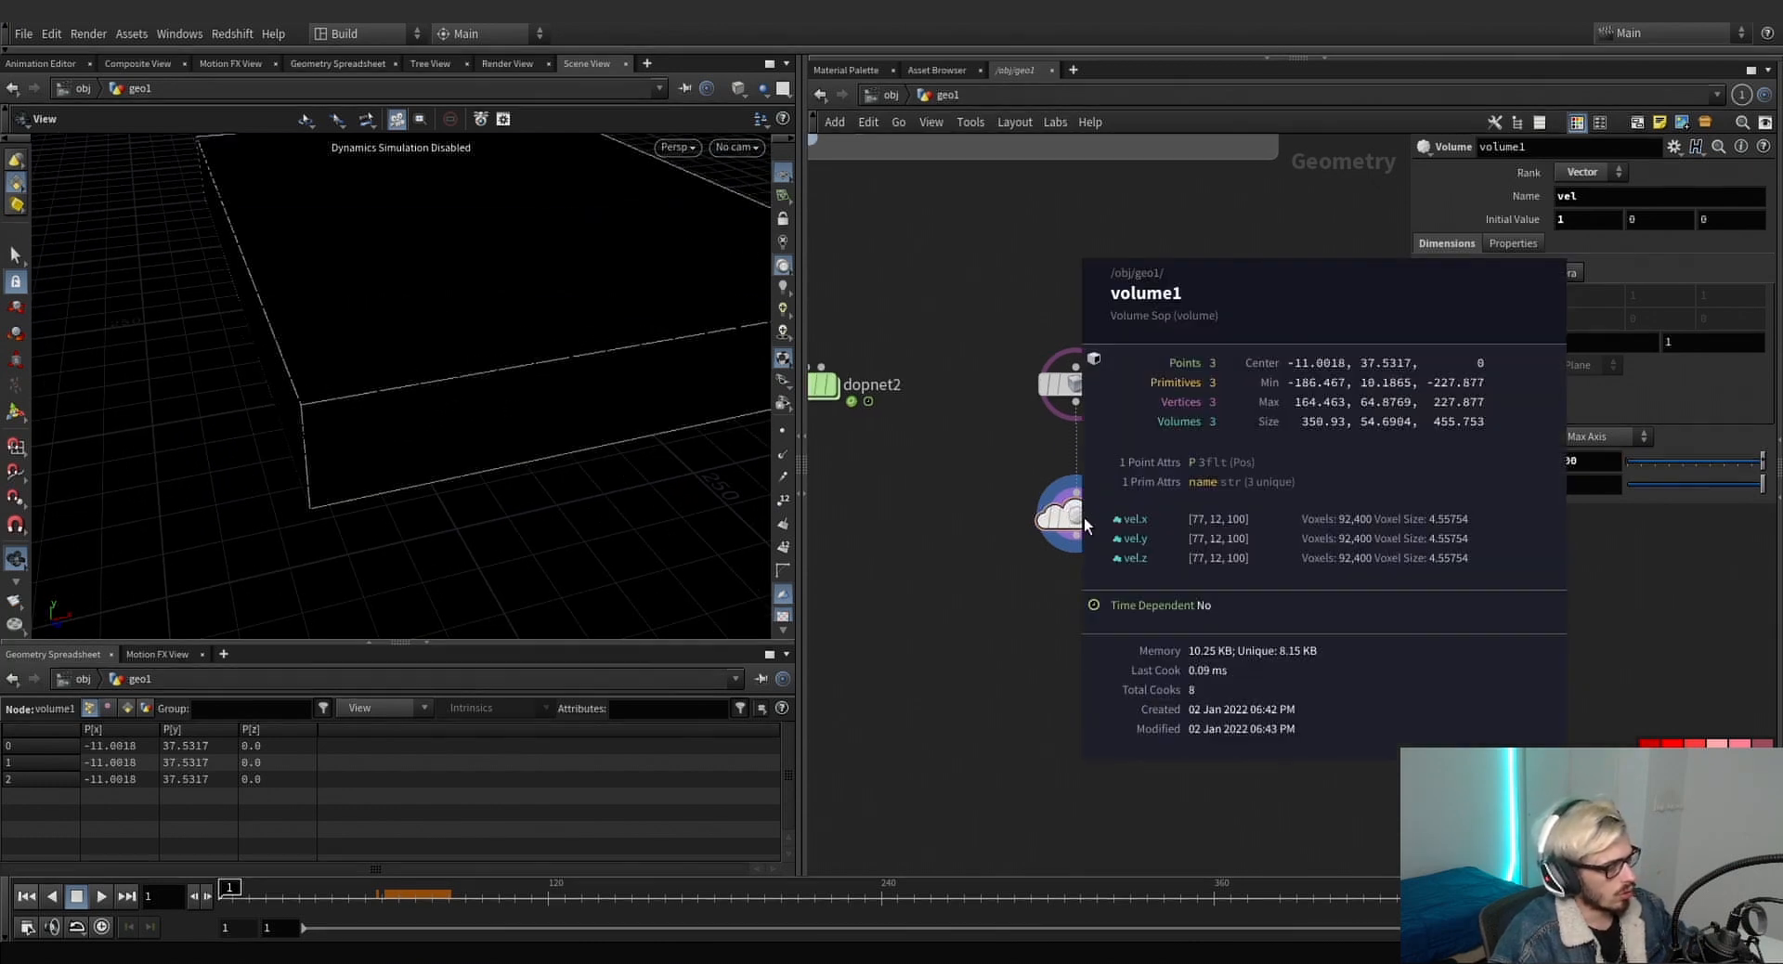
Add a Volume Velocity node fed by the vel volume and display it.
click(1075, 536)
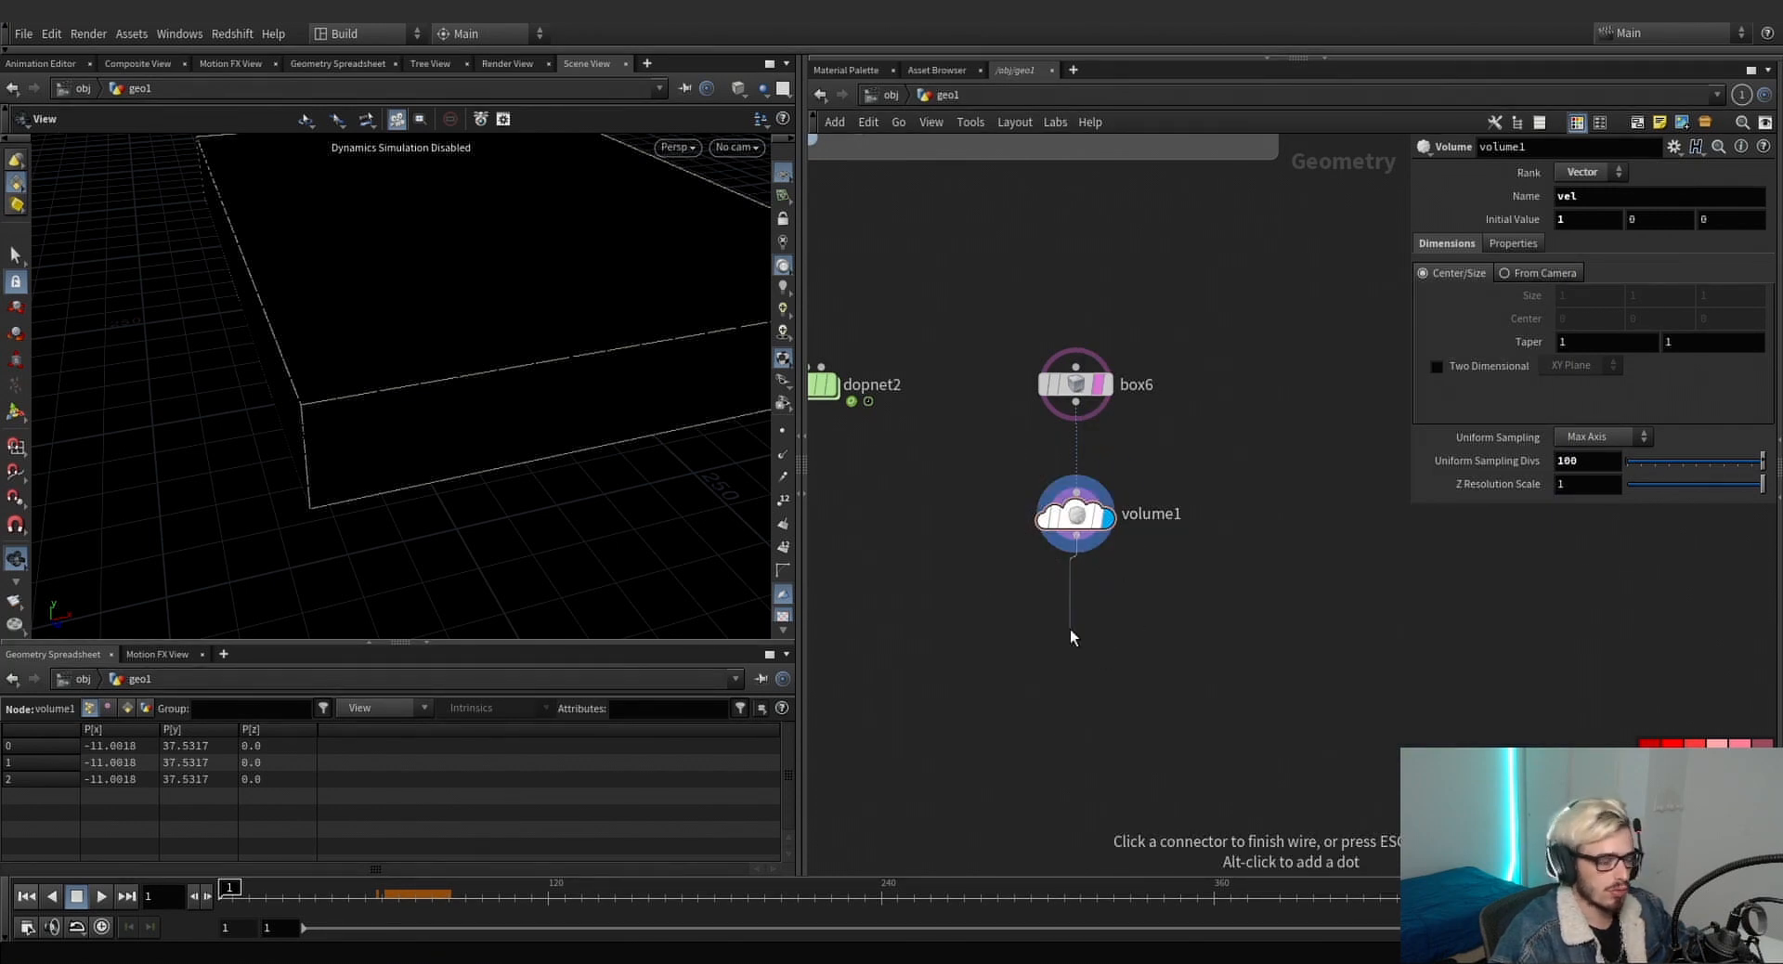
key(Tab)
text(volume vel)
key(Return)
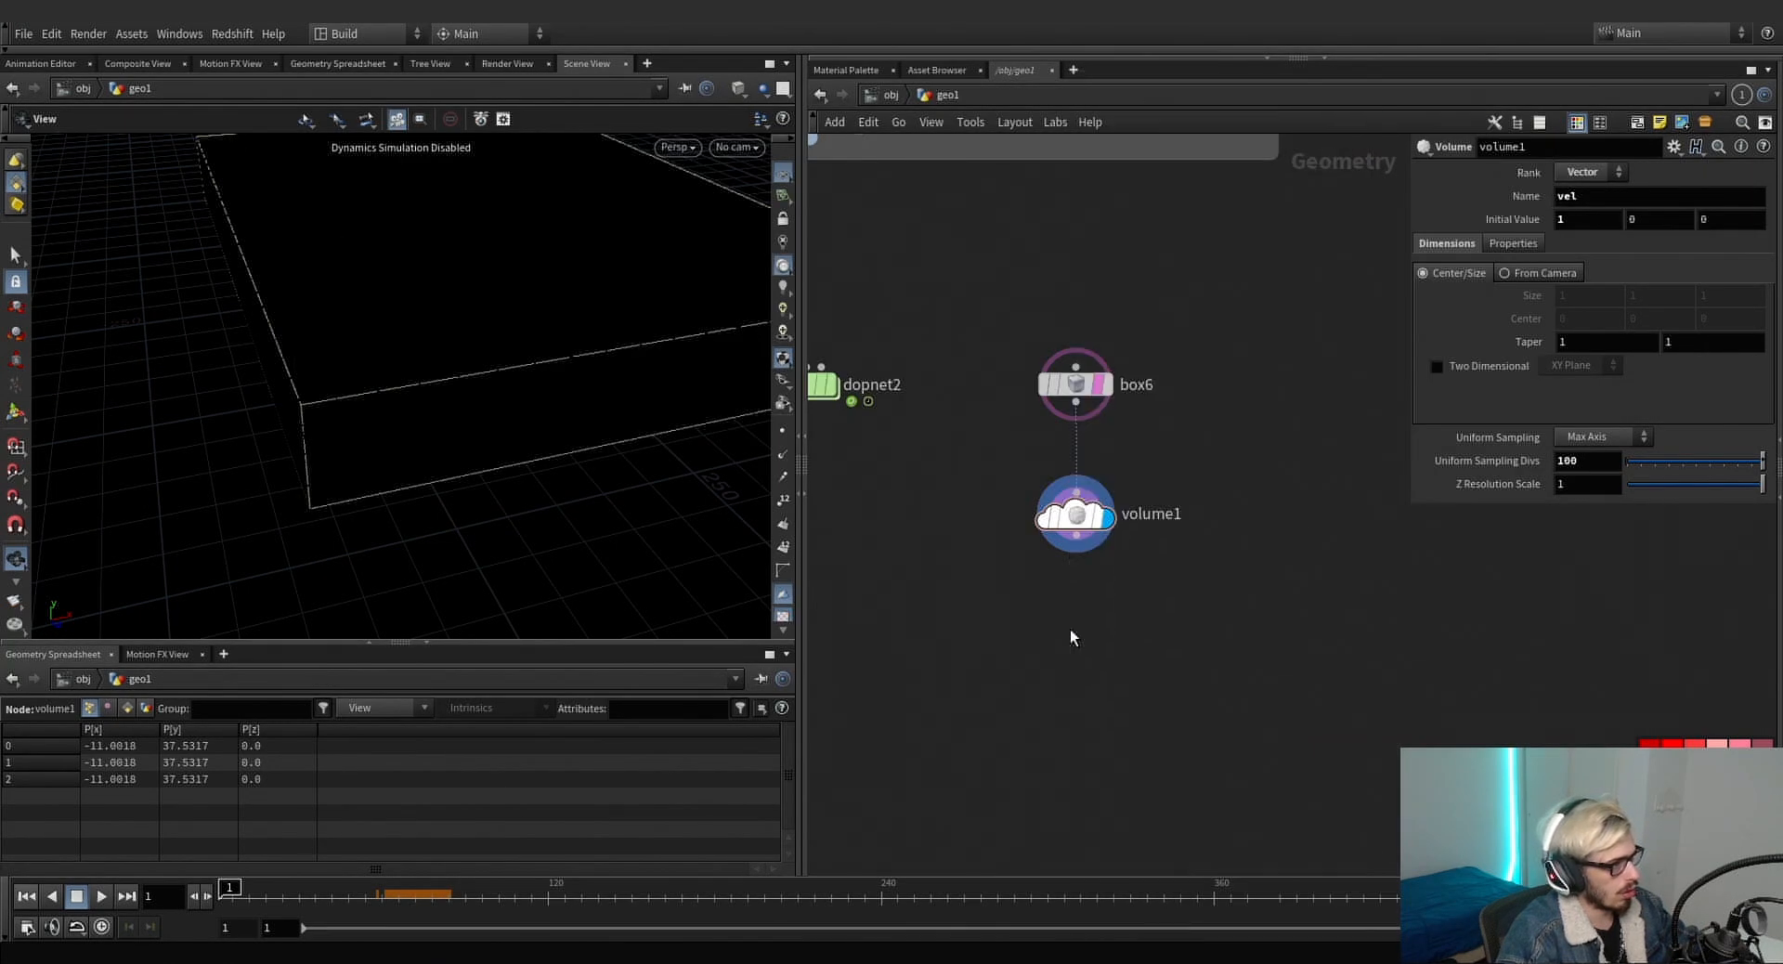
click(1069, 627)
click(1107, 616)
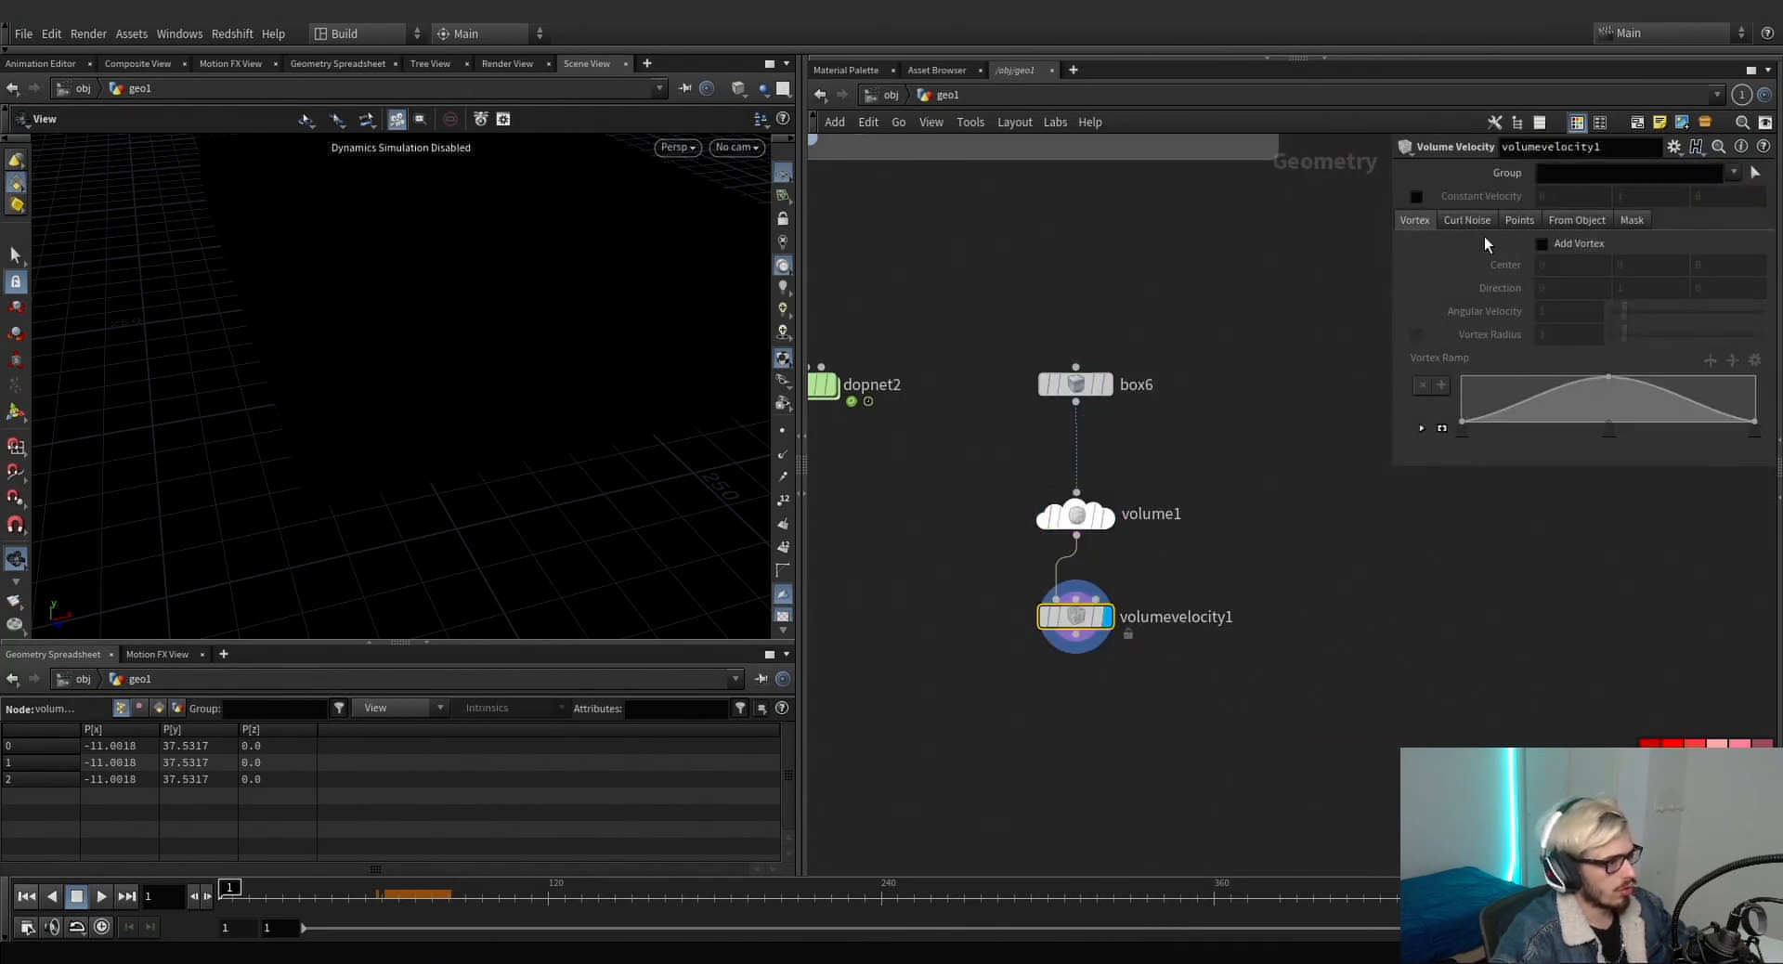
Enable Constant Velocity and Add Curl Noise on the Volume Velocity node, leaving Add Vortex off.
click(1416, 196)
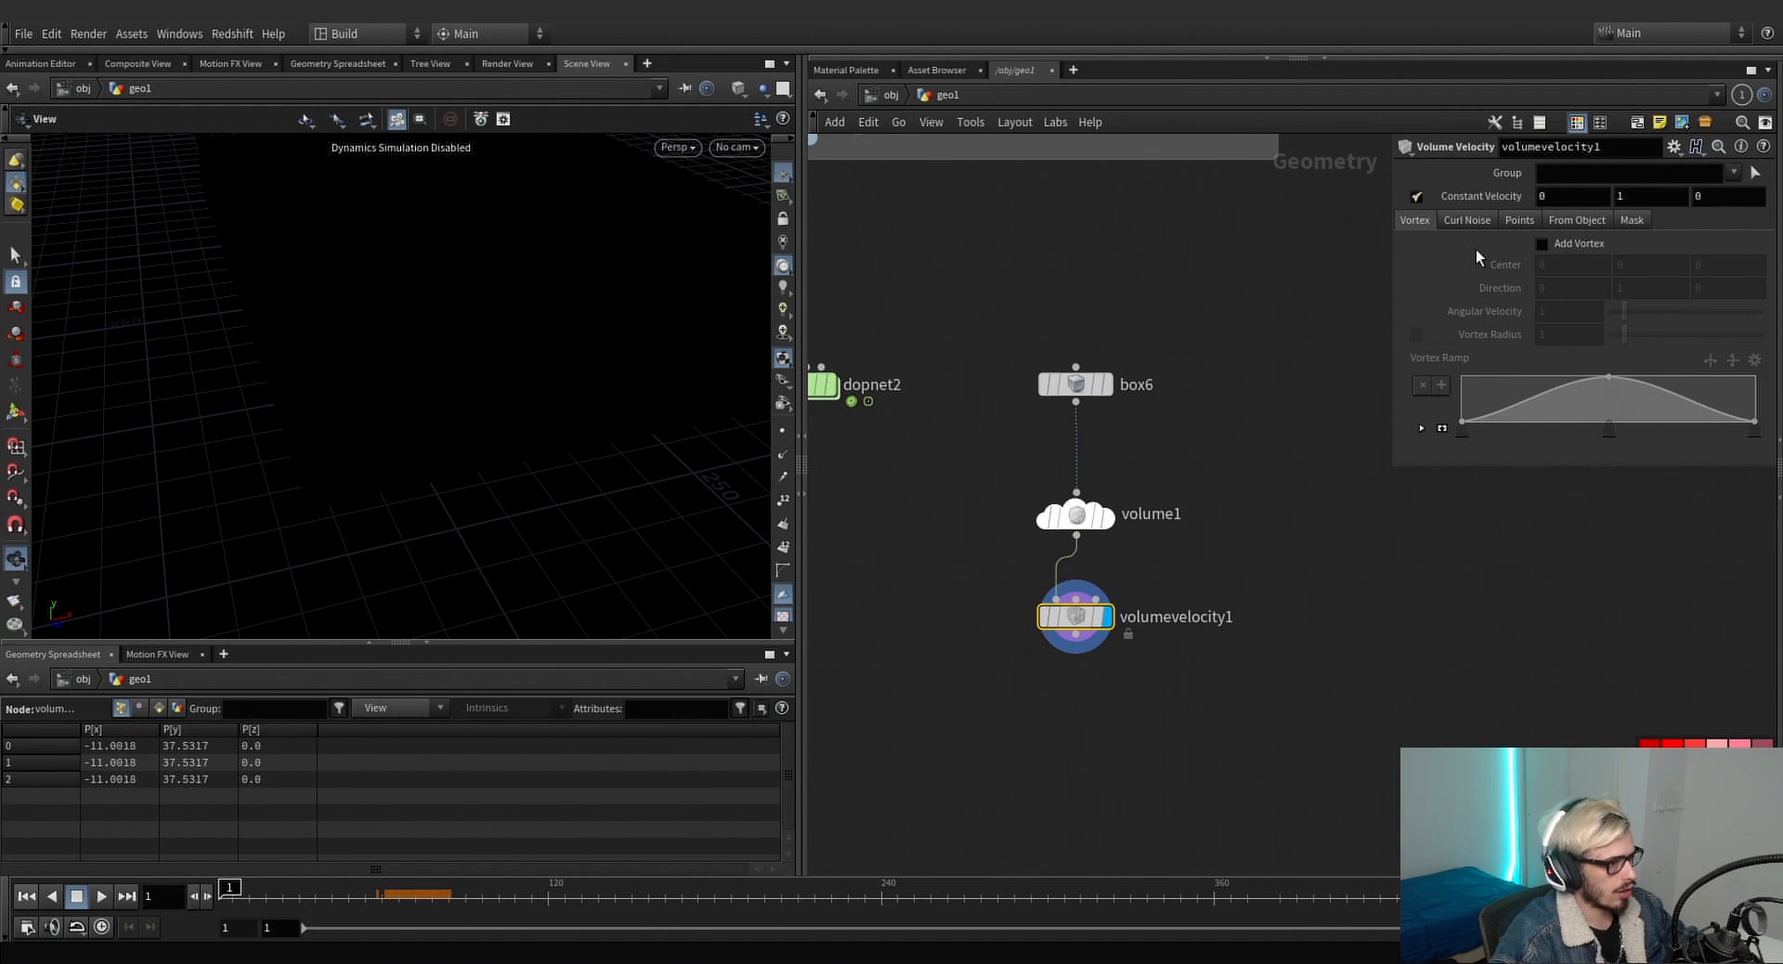
click(1541, 243)
click(1541, 243)
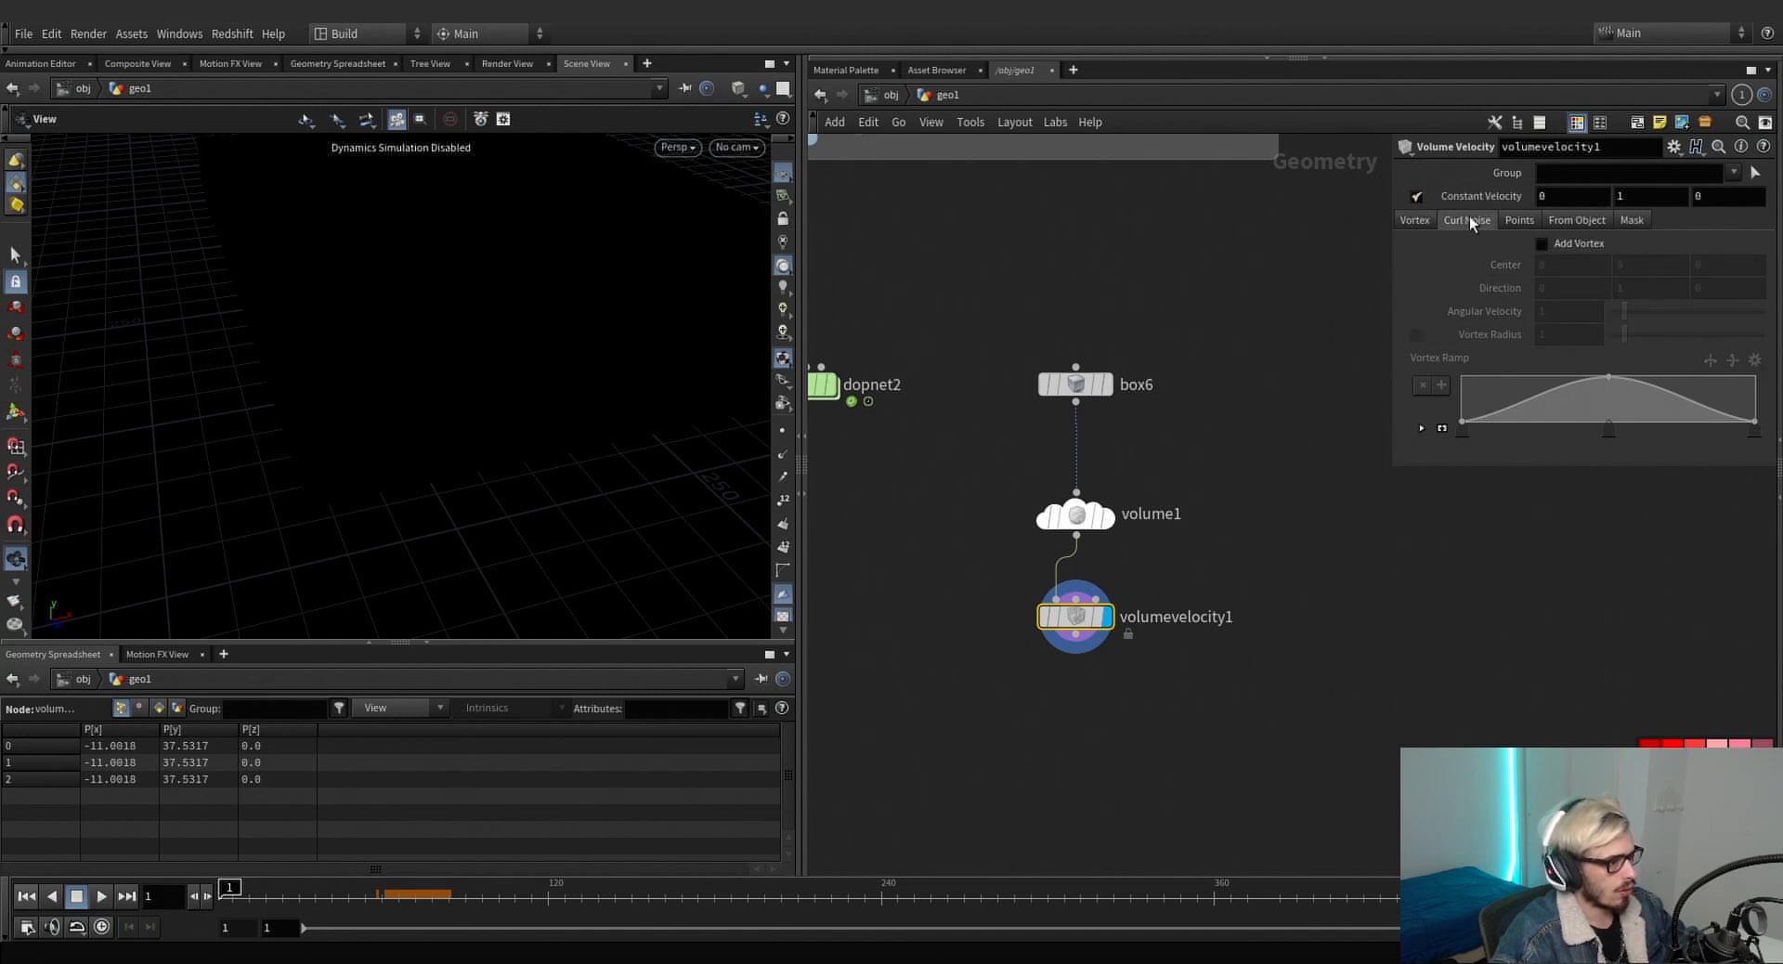
click(1469, 221)
click(1542, 244)
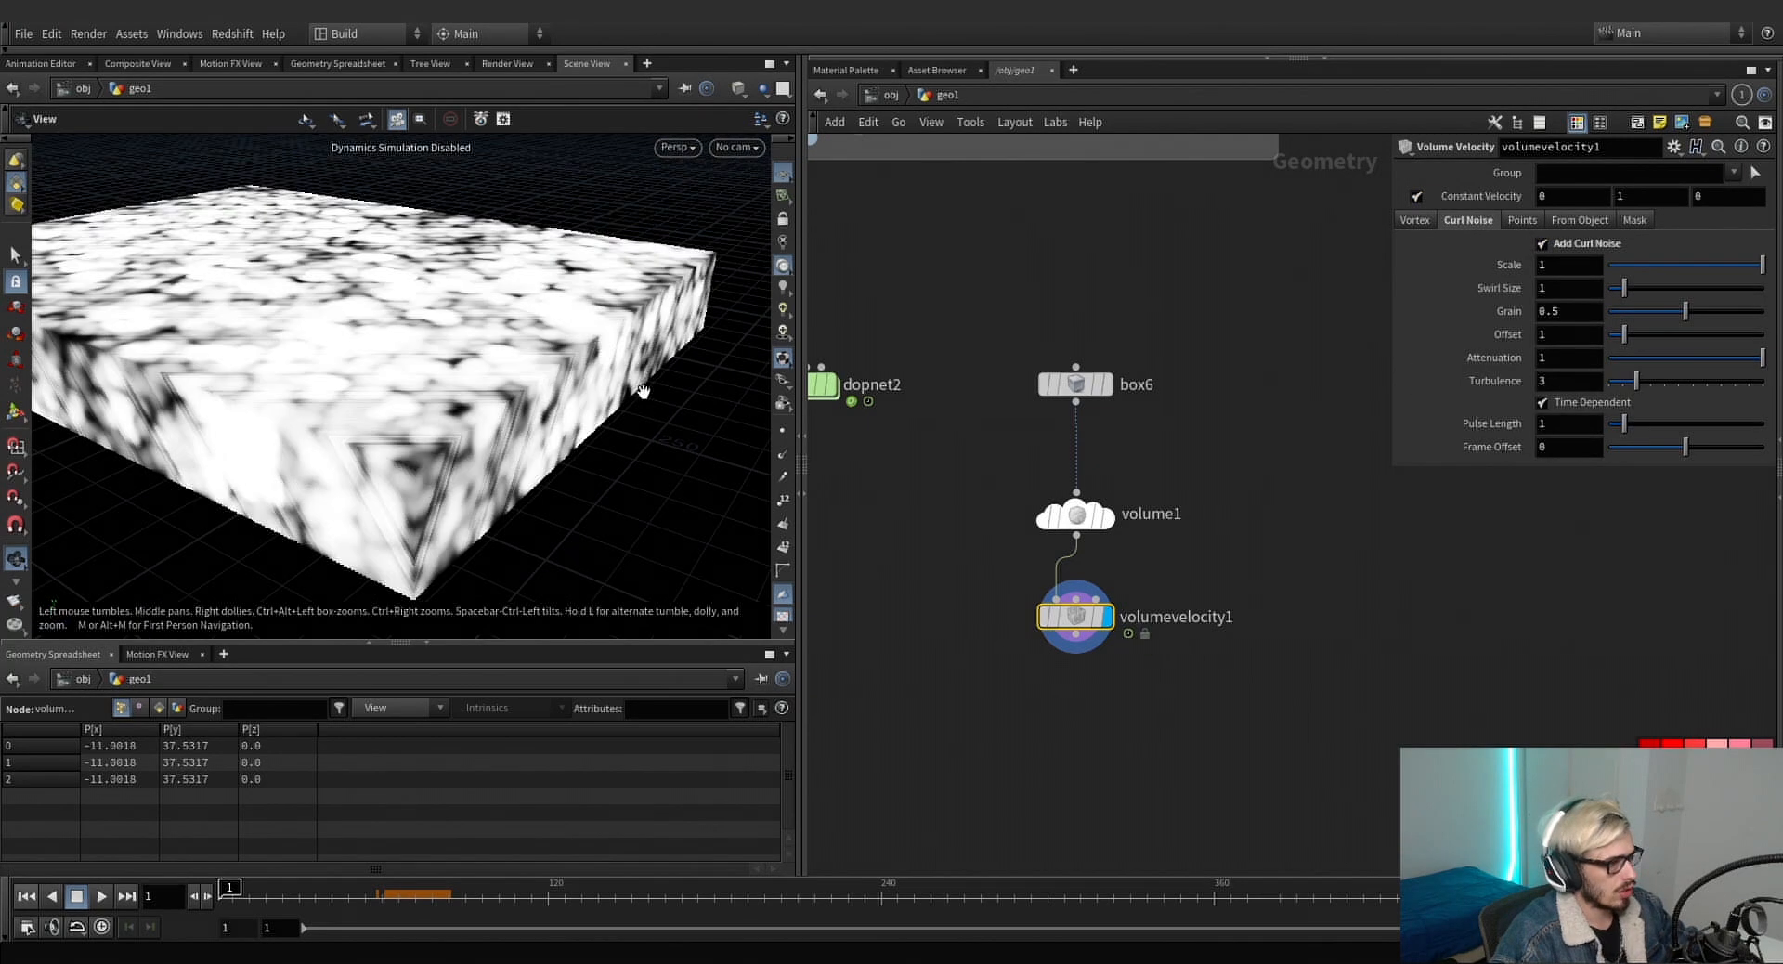
drag(643, 390, 599, 384)
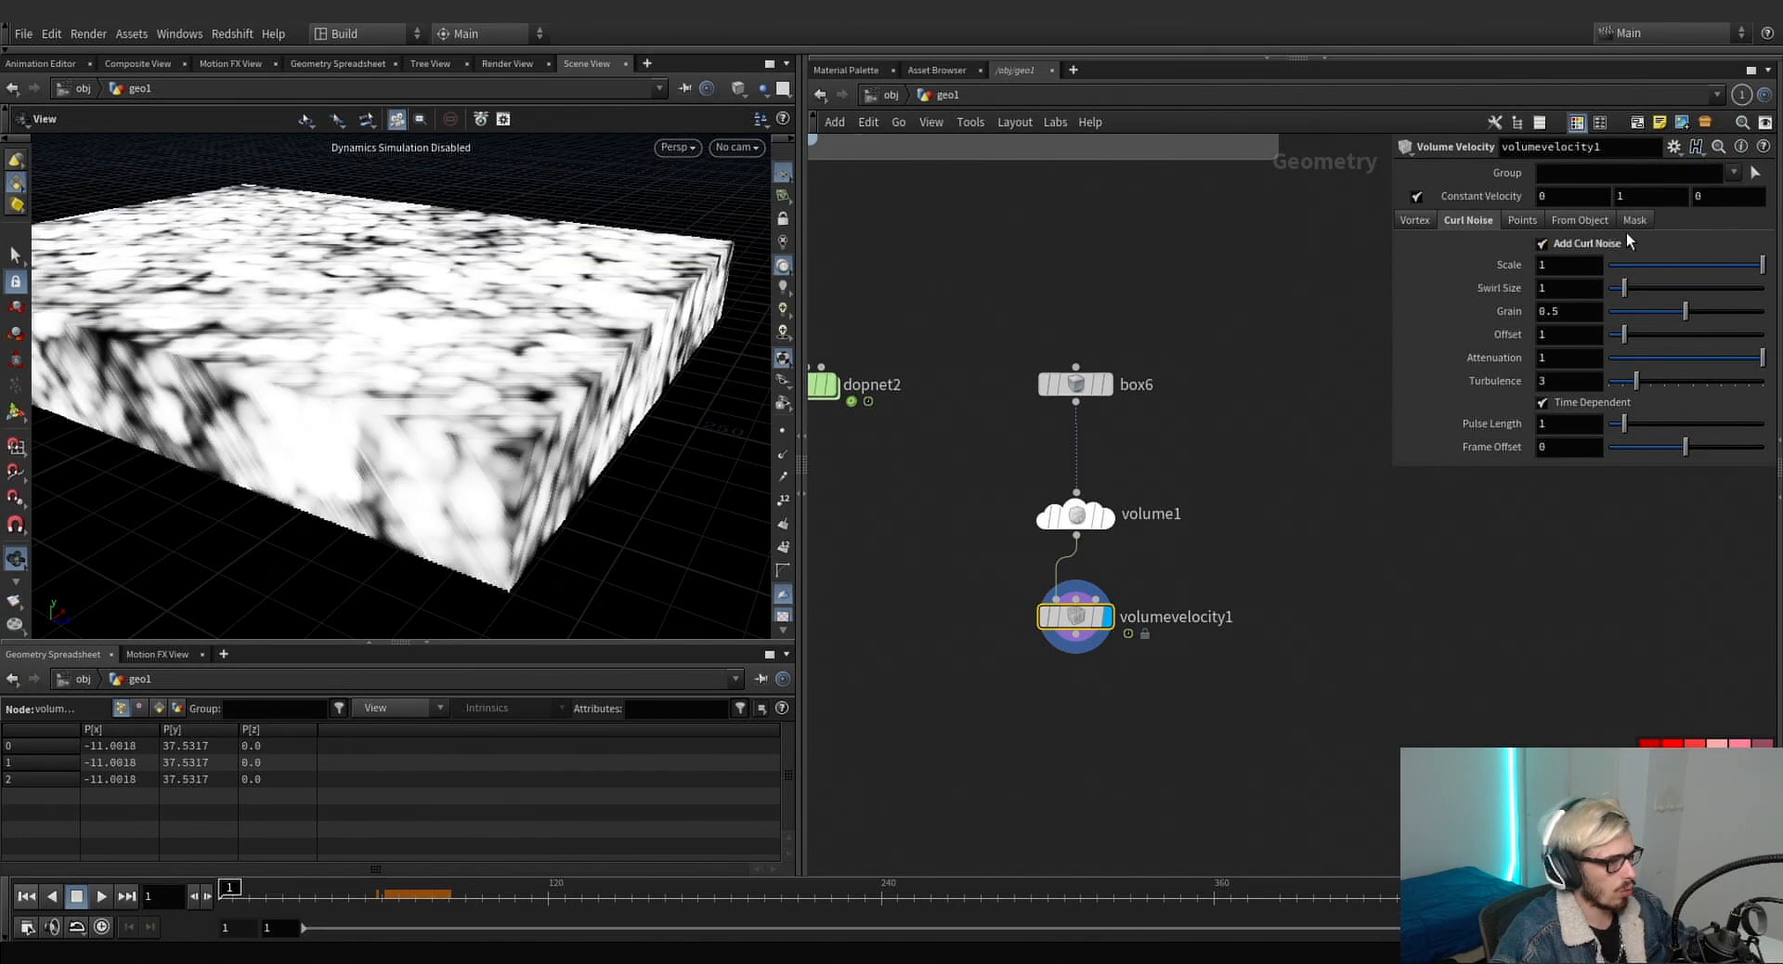
Set the Volume Velocity node's Constant Velocity to 0, 0, -6.
drag(1636, 197, 1455, 186)
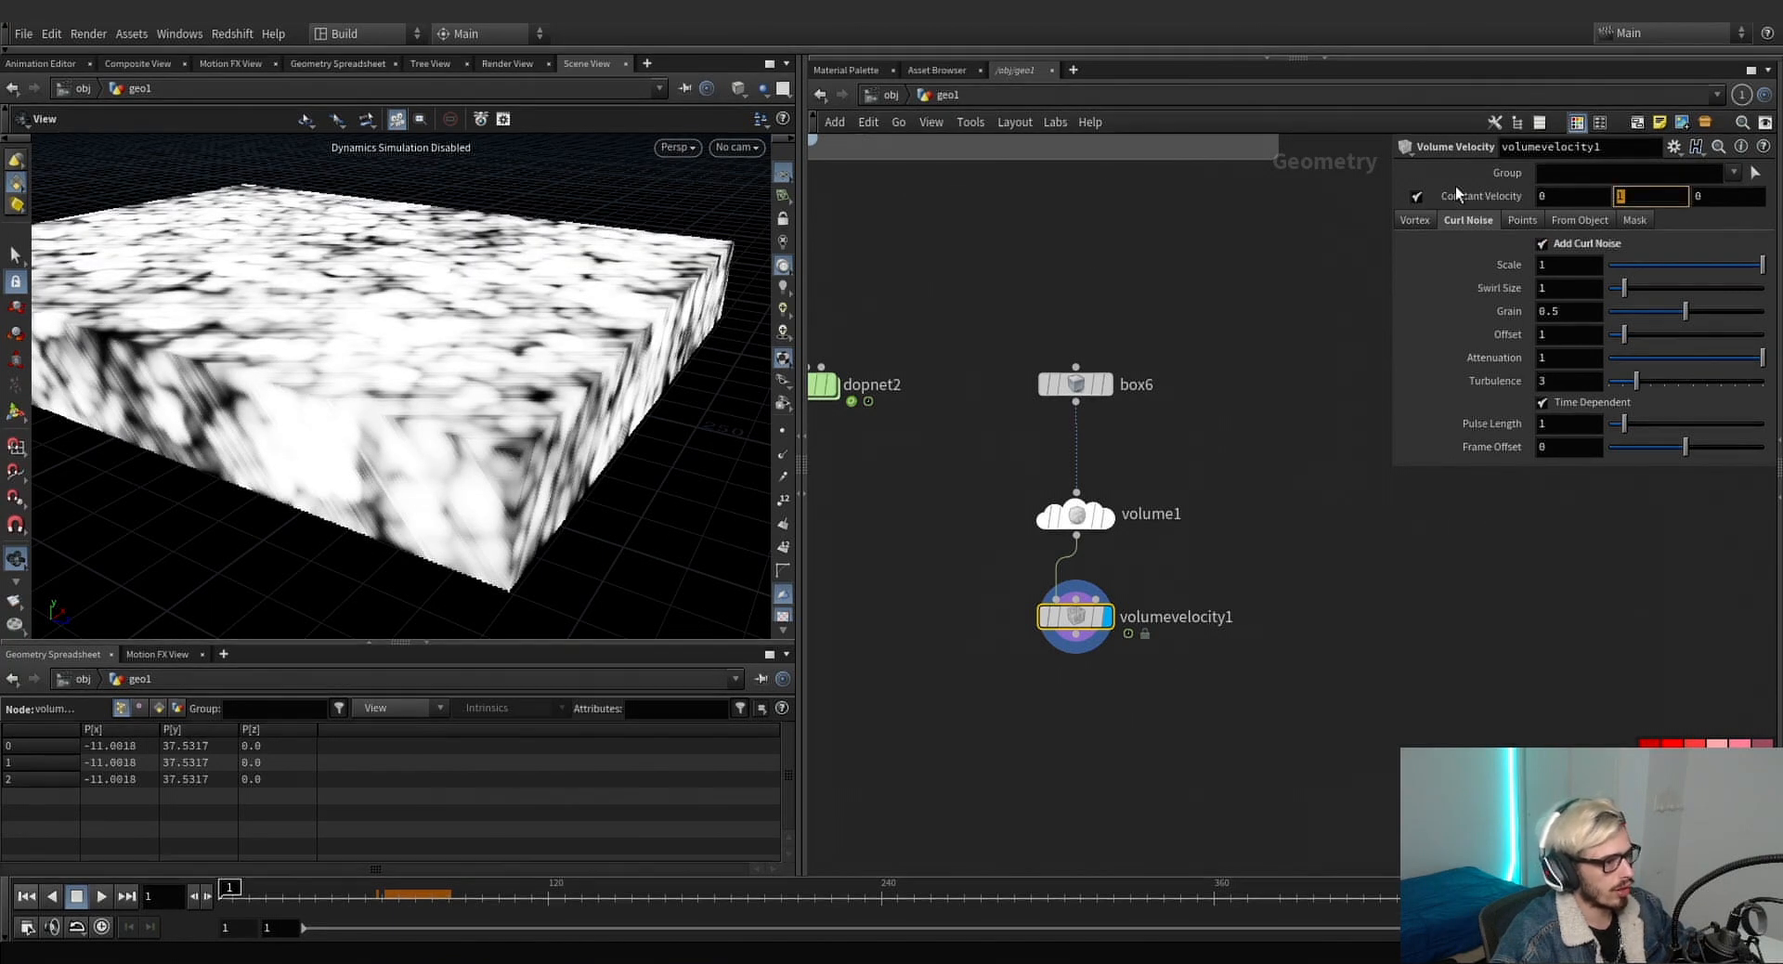
text(0)
key(Return)
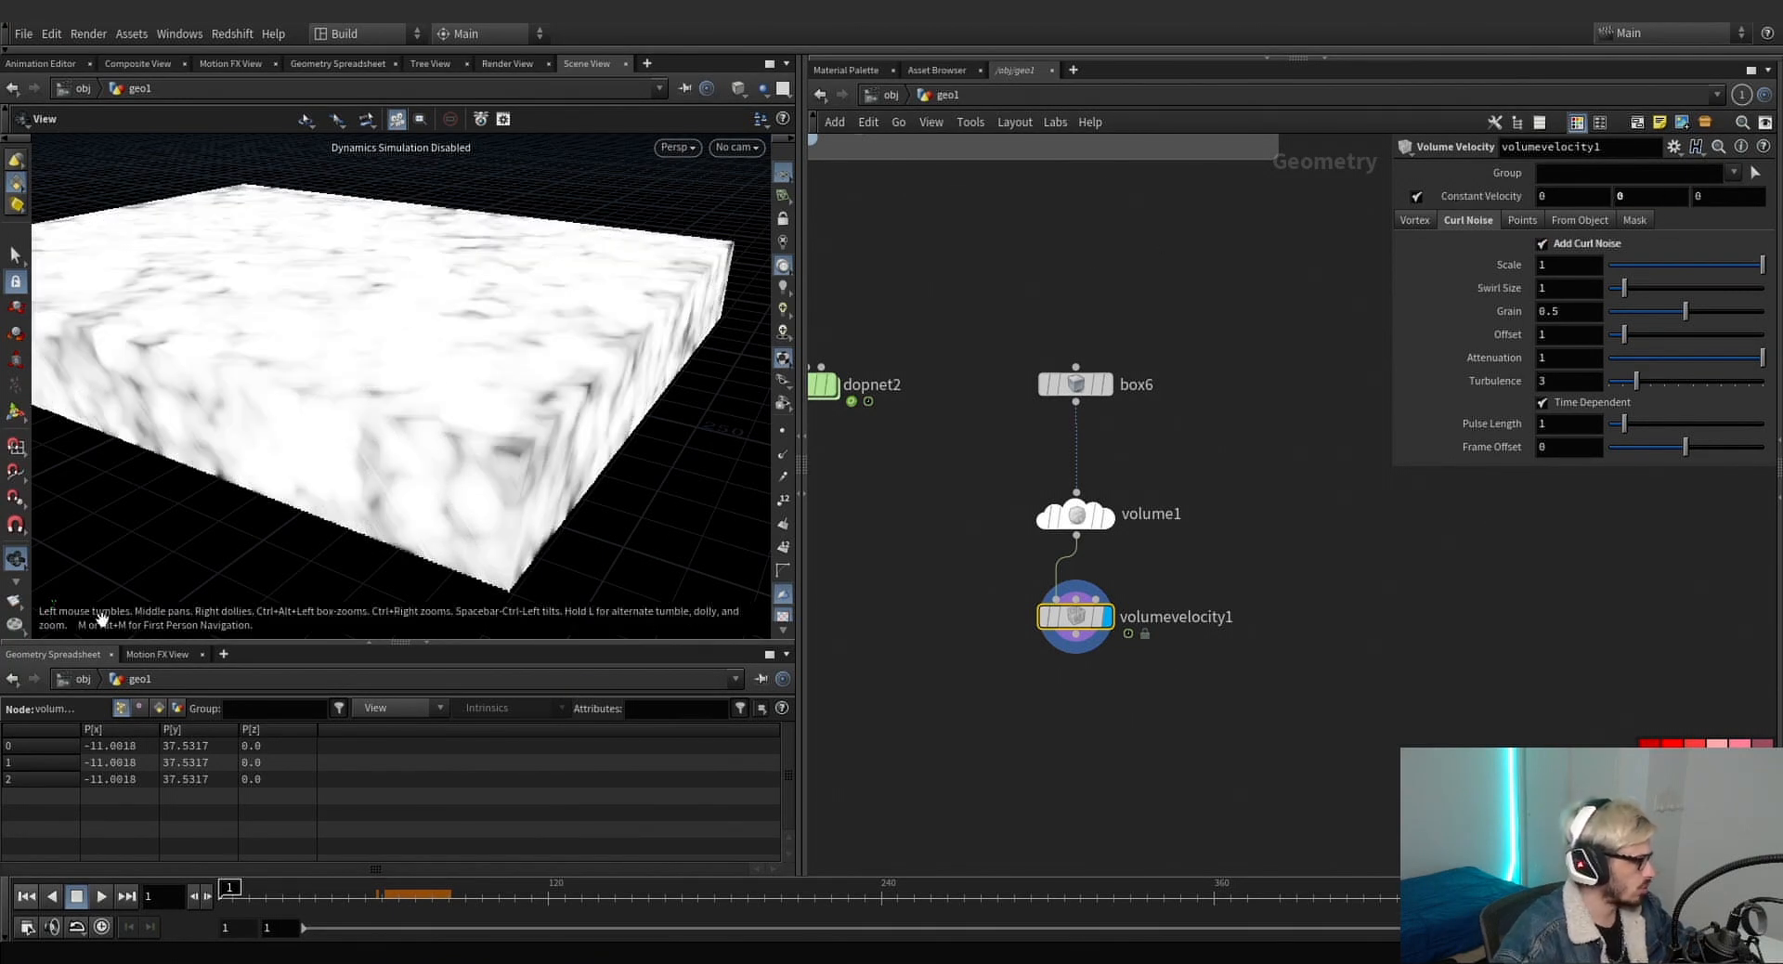
text(-)
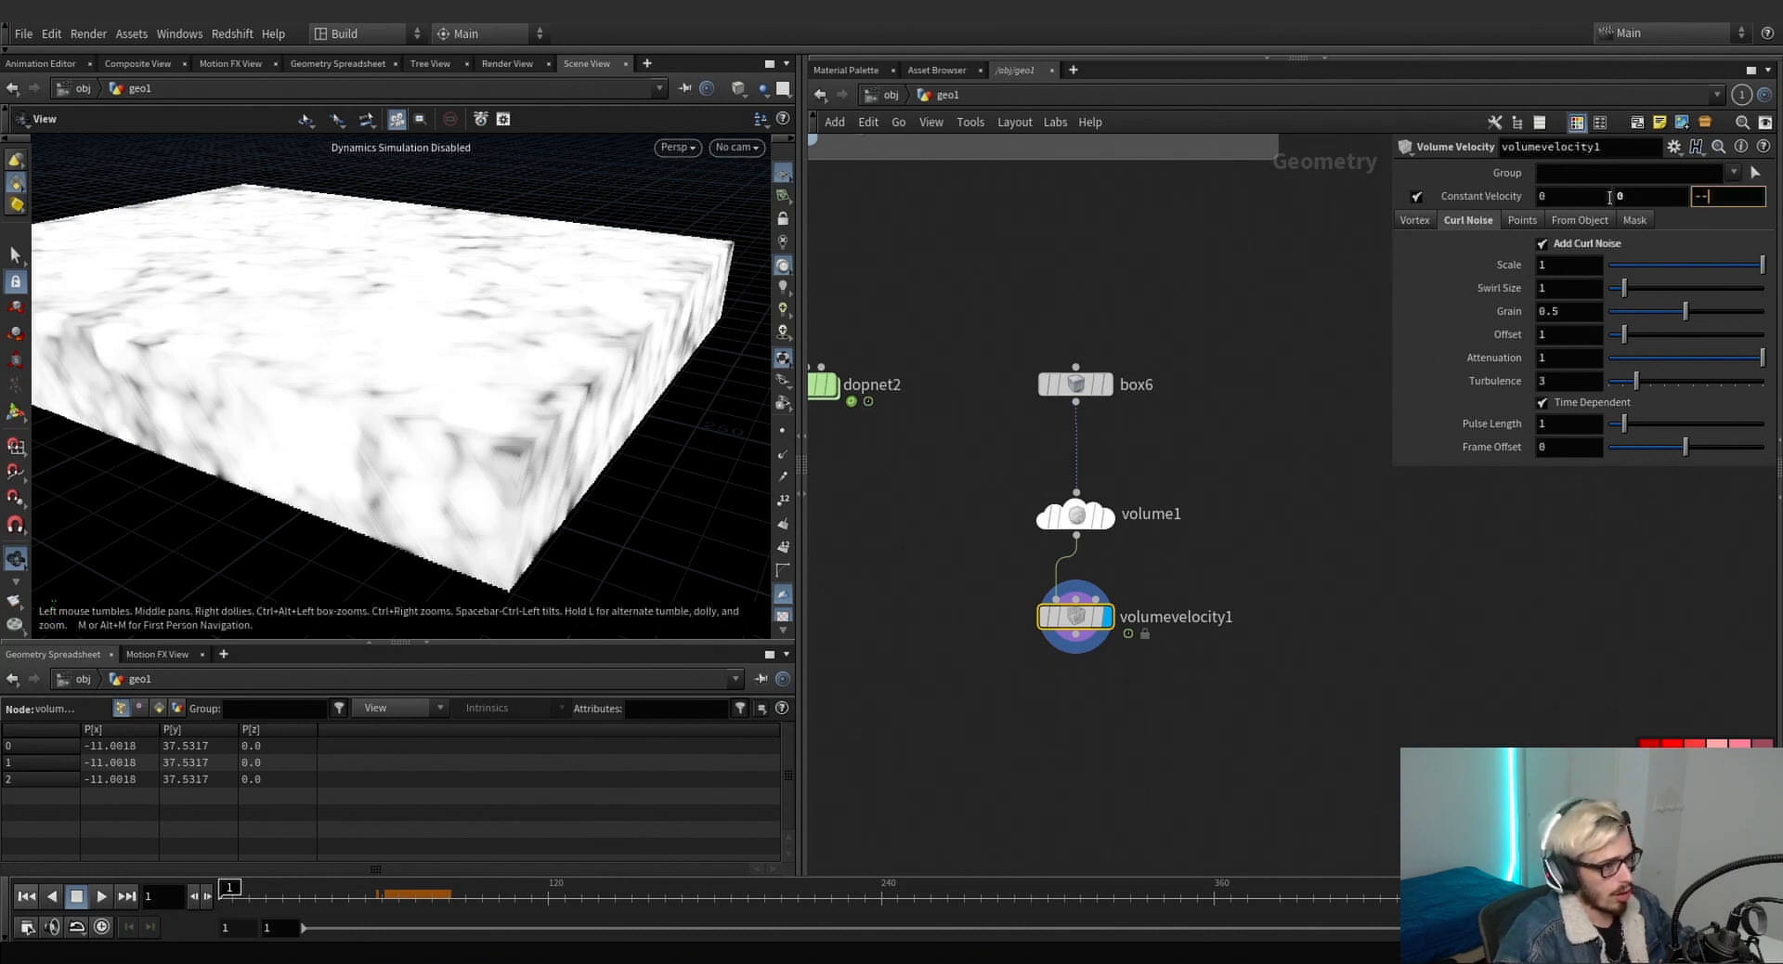
text(6)
key(Tab)
Set the curl noise Scale to 3.5, Swirl Size to 450 and Pulse Length to 50.
text(3.5)
key(Tab)
text(44)
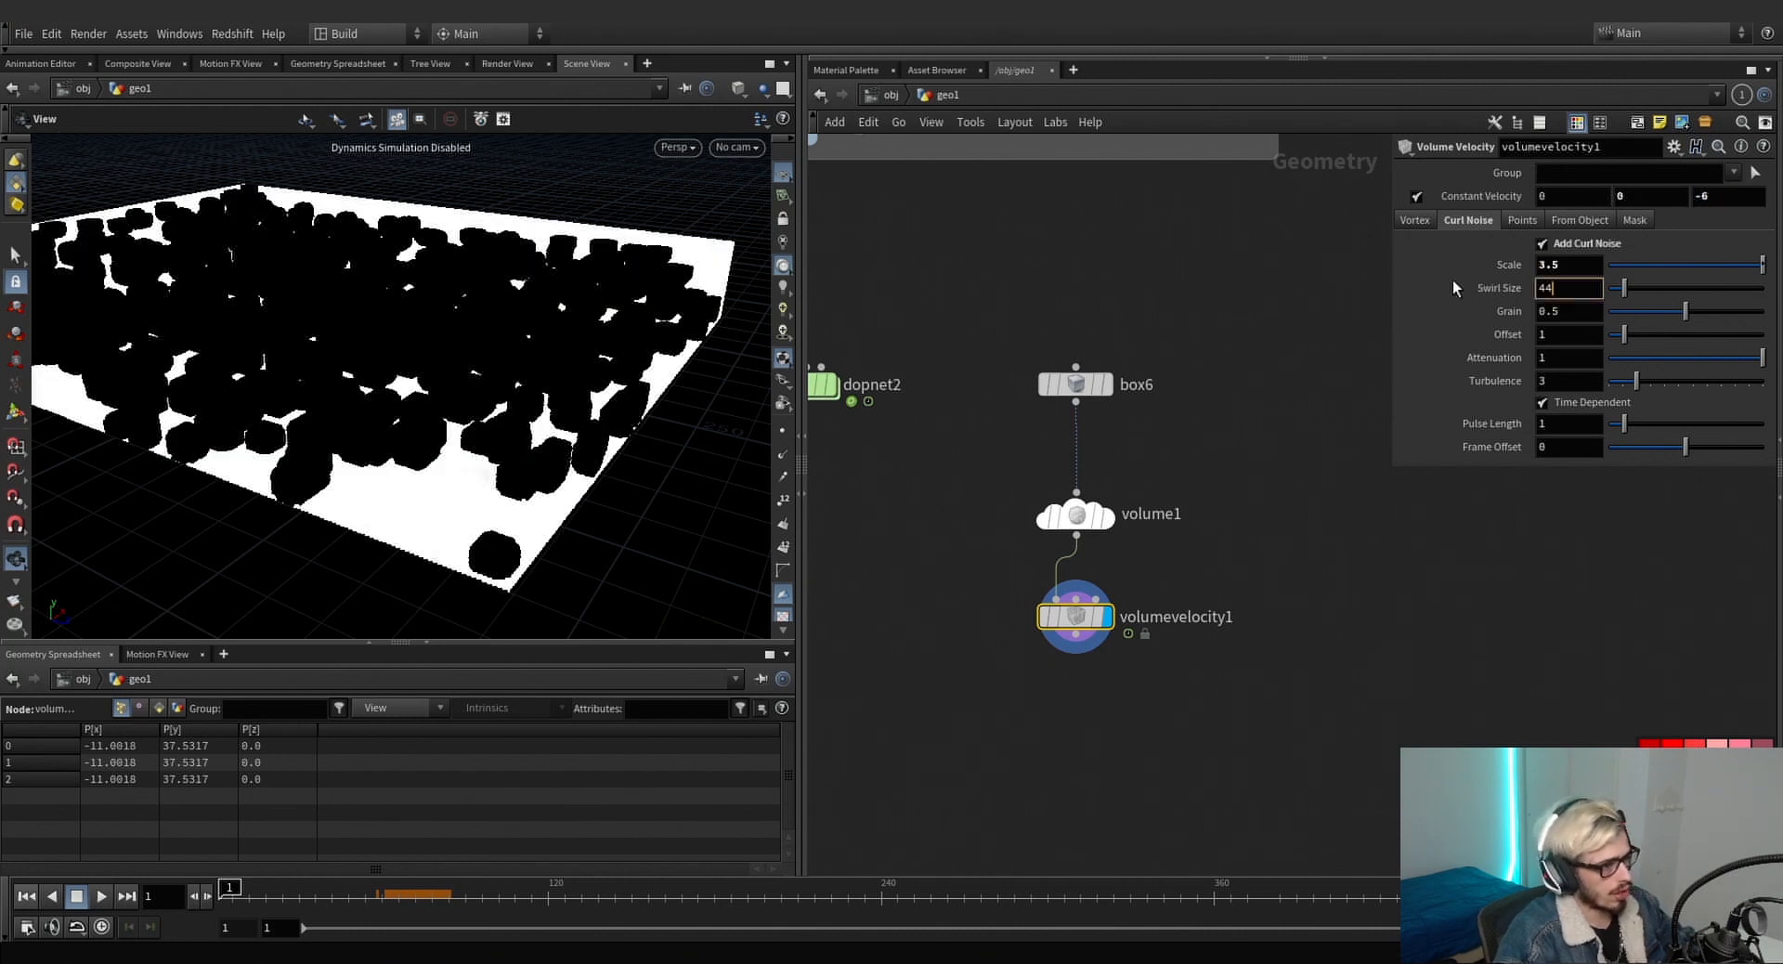
text(0)
key(Return)
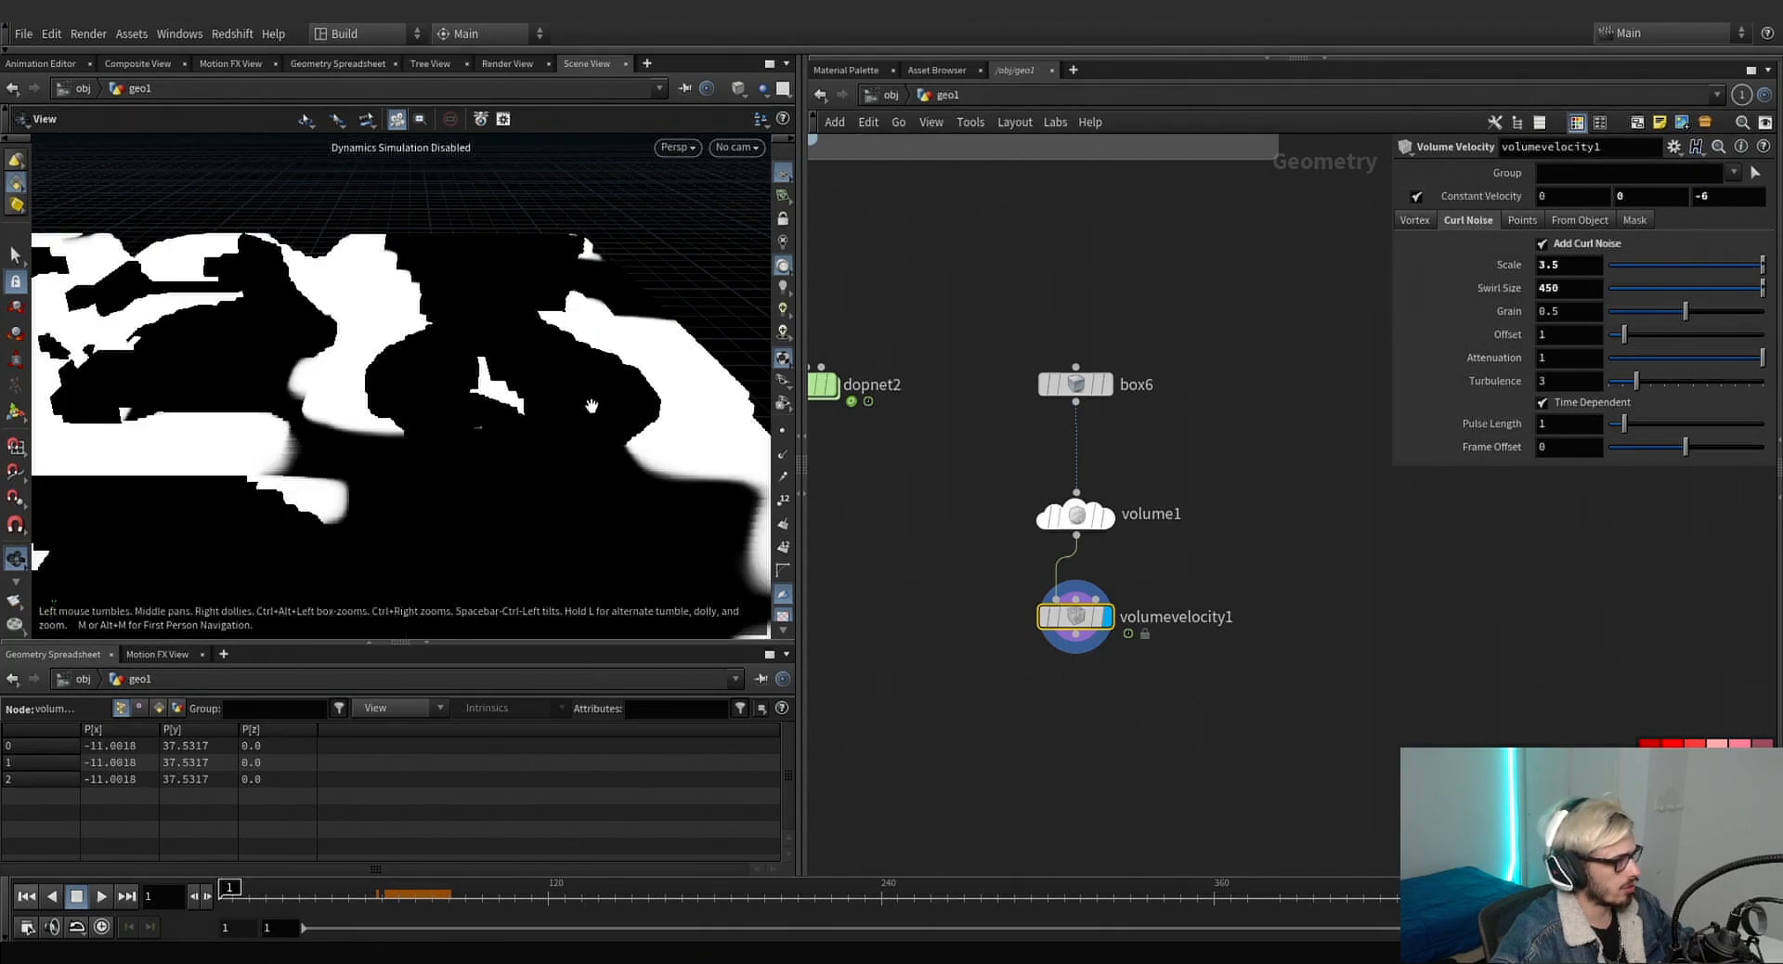
drag(591, 406, 620, 520)
click(1545, 428)
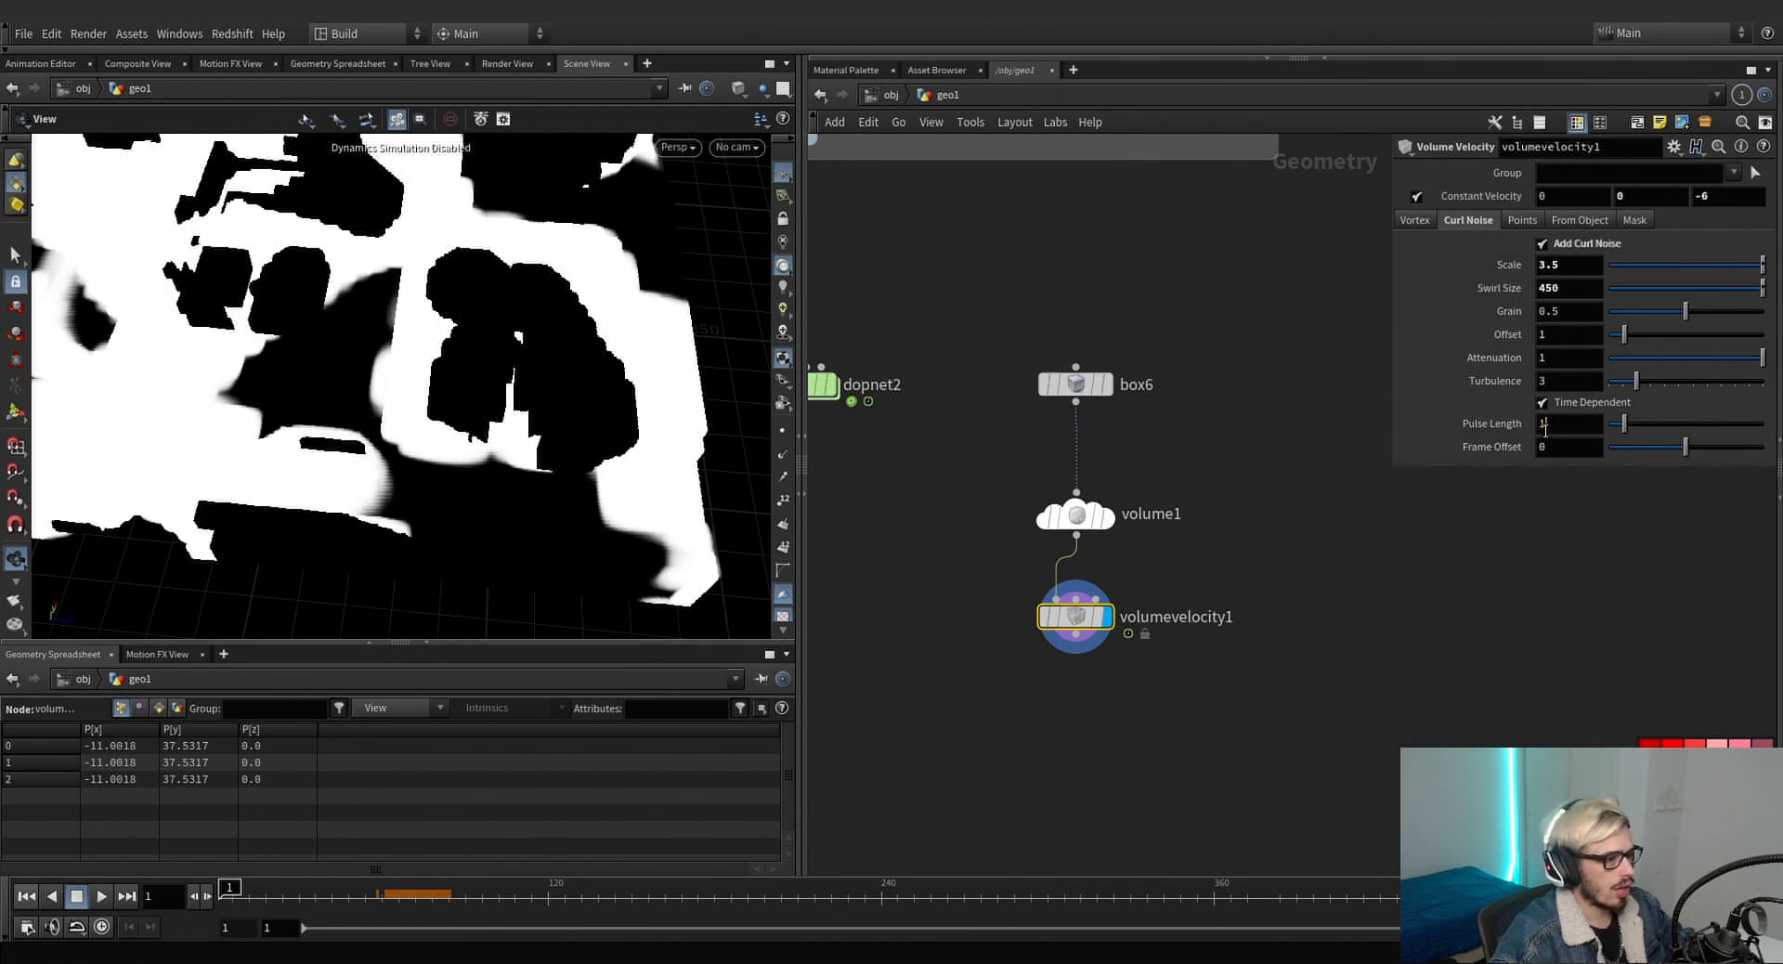
text(50)
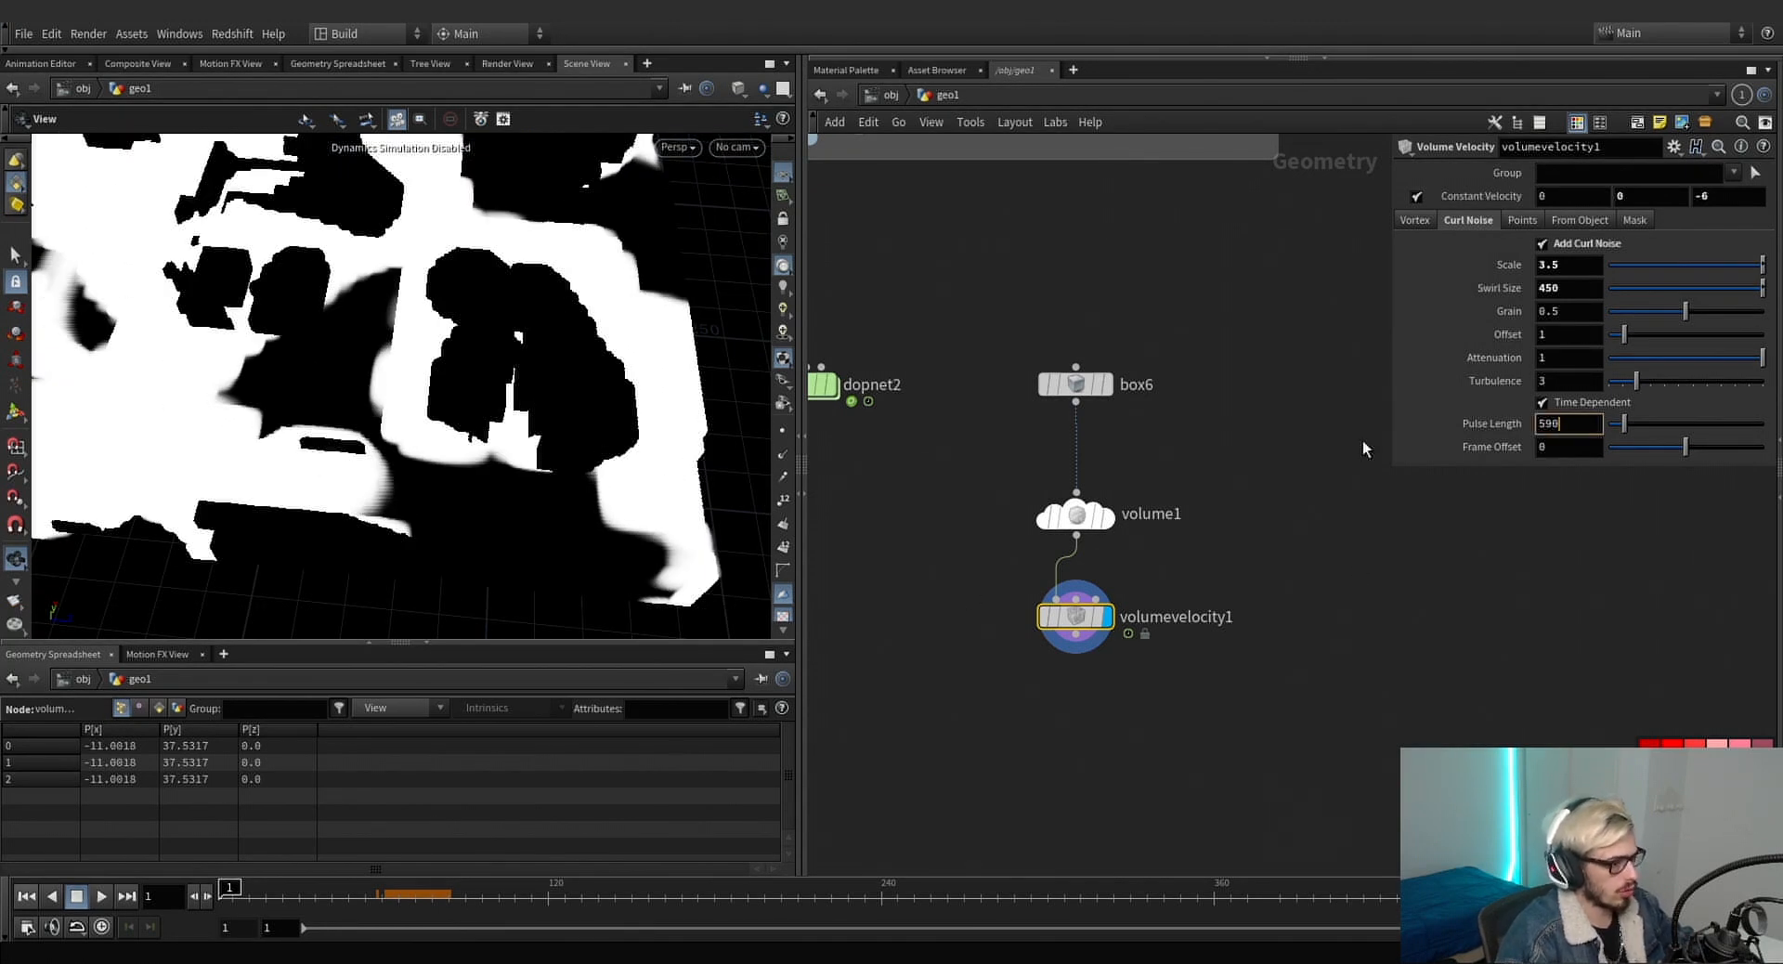
key(Return)
Add a Grid node beside the Volume Velocity node in the network.
middle_drag(1029, 718, 1151, 577)
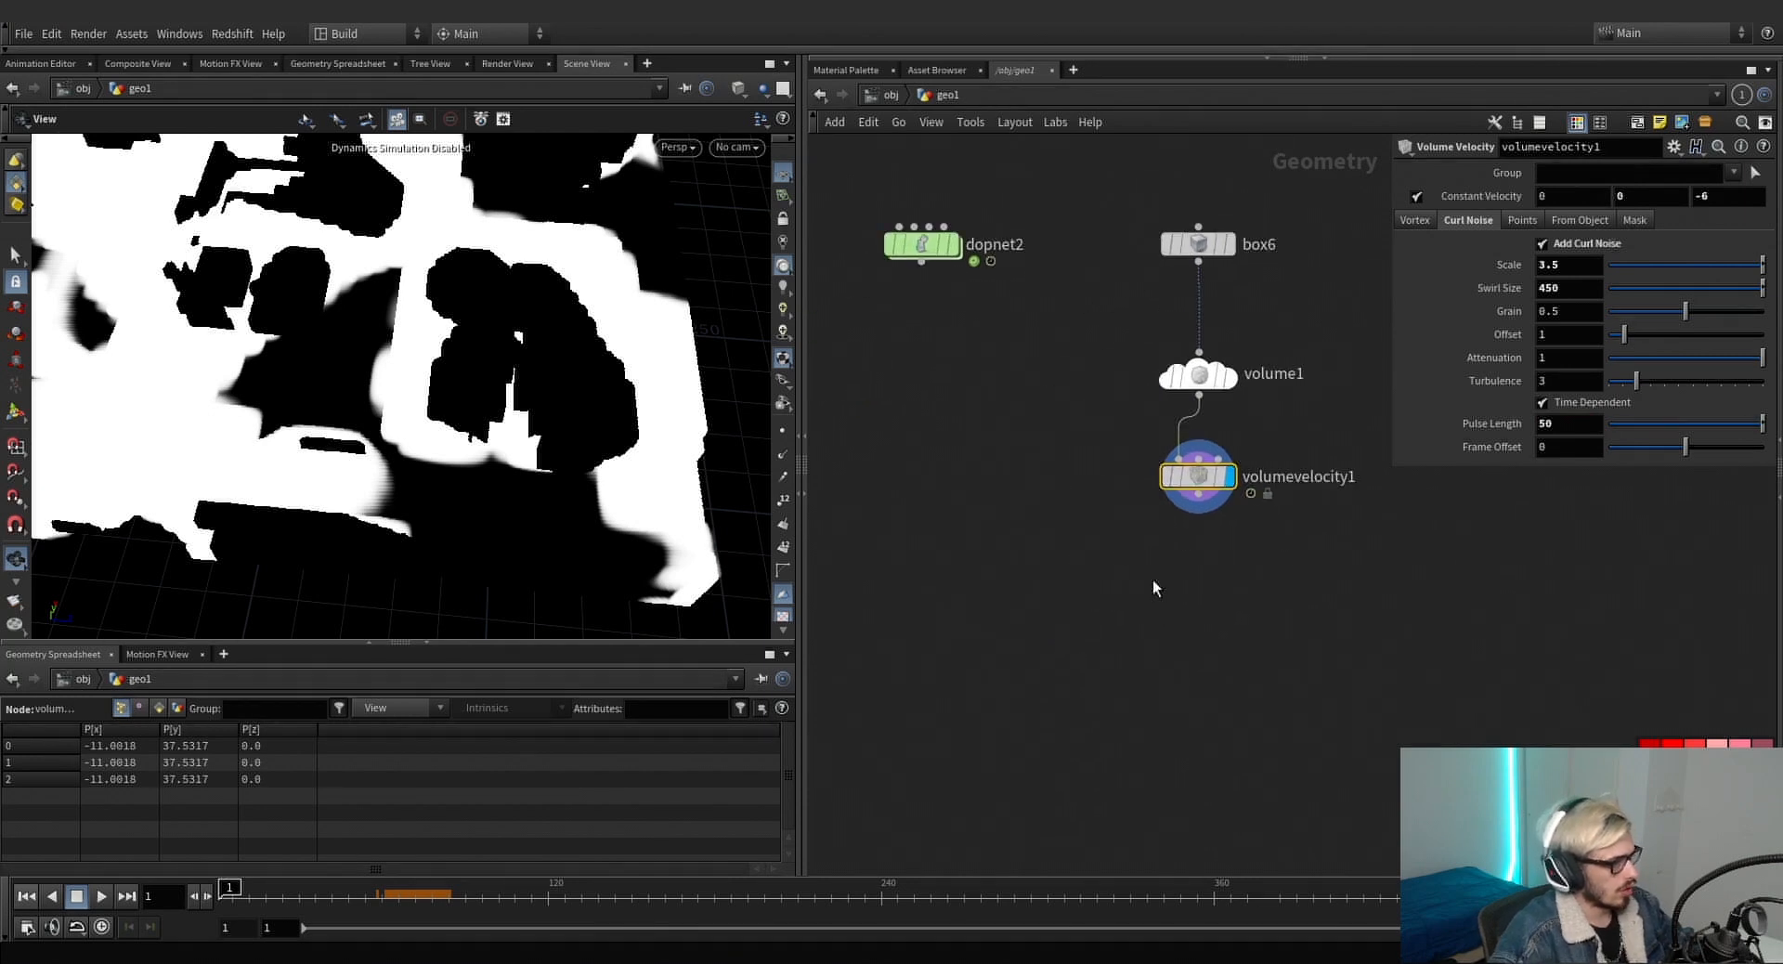
drag(574, 515, 587, 409)
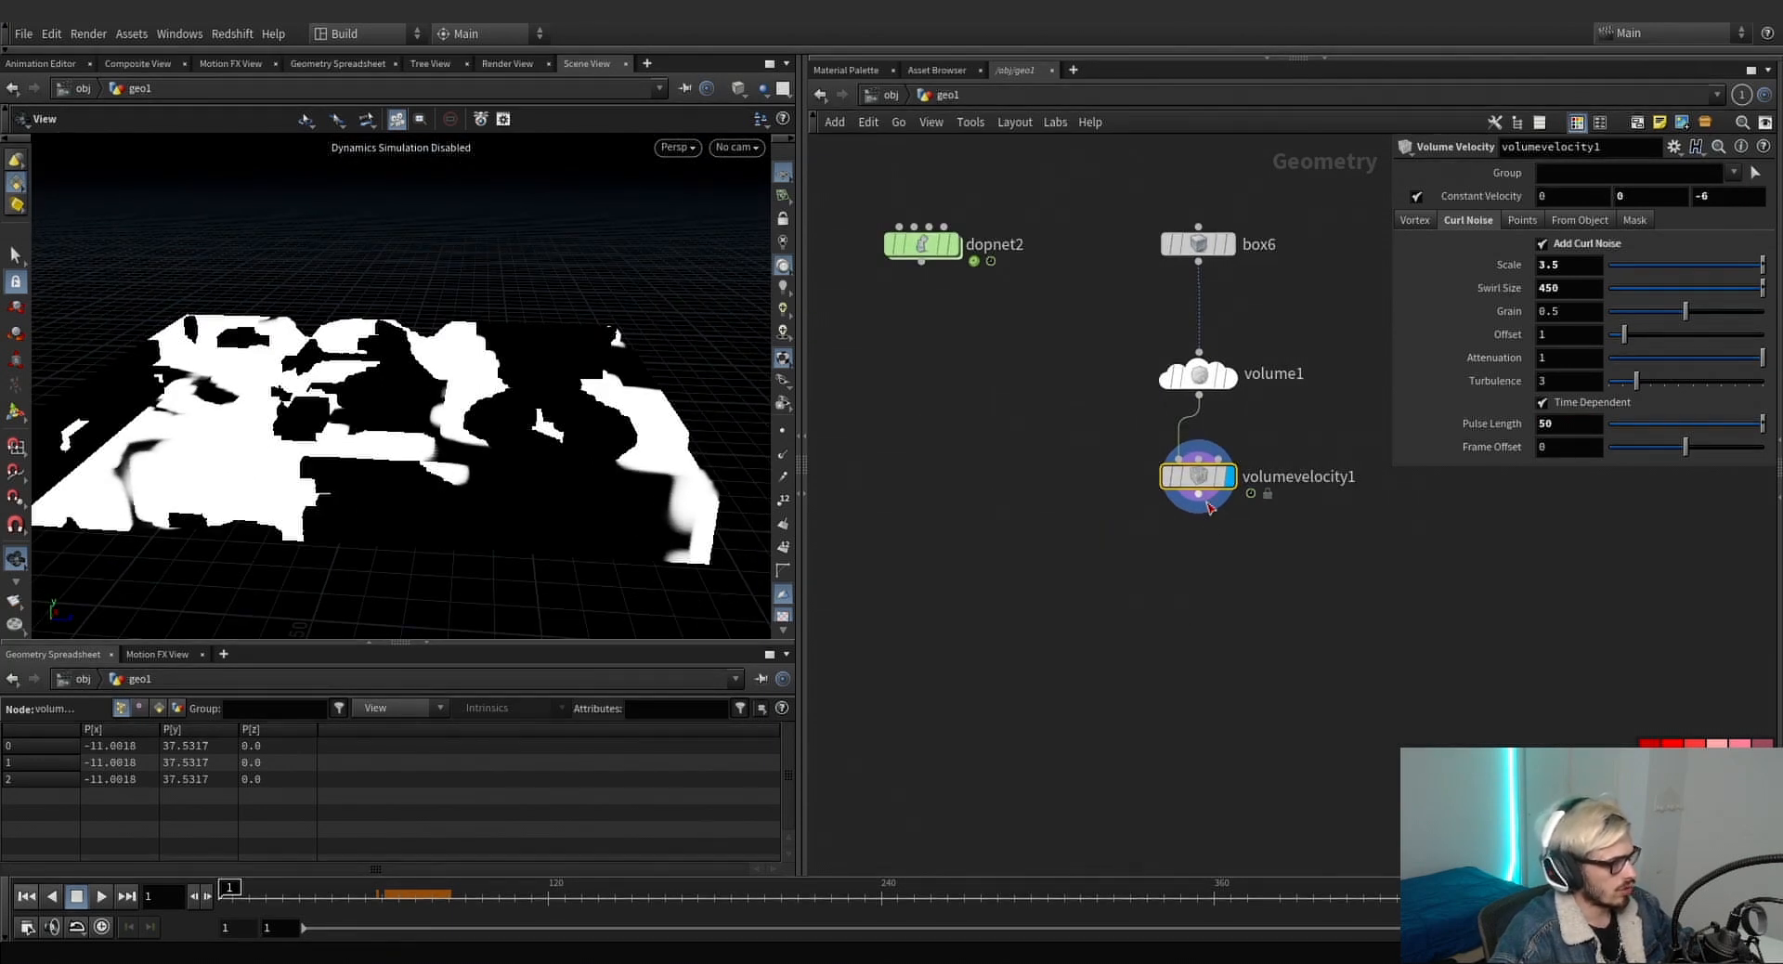
key(Tab)
text(b)
key(BackSpace)
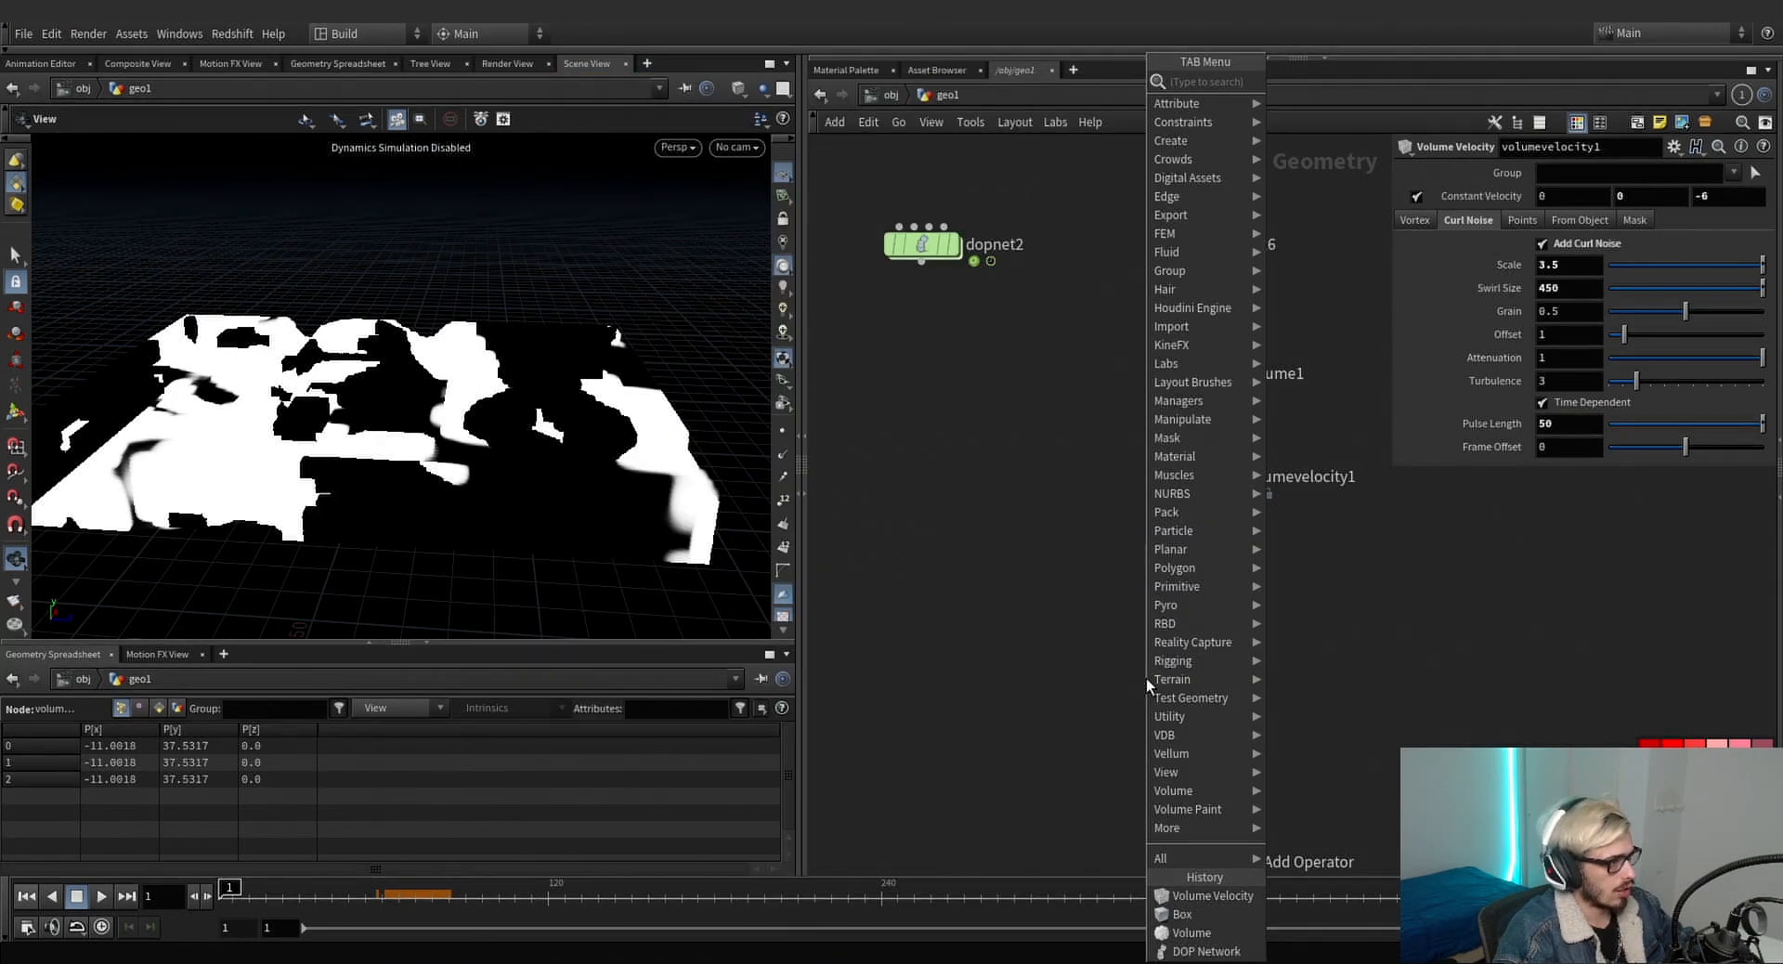
text(grid)
key(Return)
key(Return)
Add a Match Size node with the grid as its first input and the Volume Velocity output as its second.
key(Tab)
text(mat)
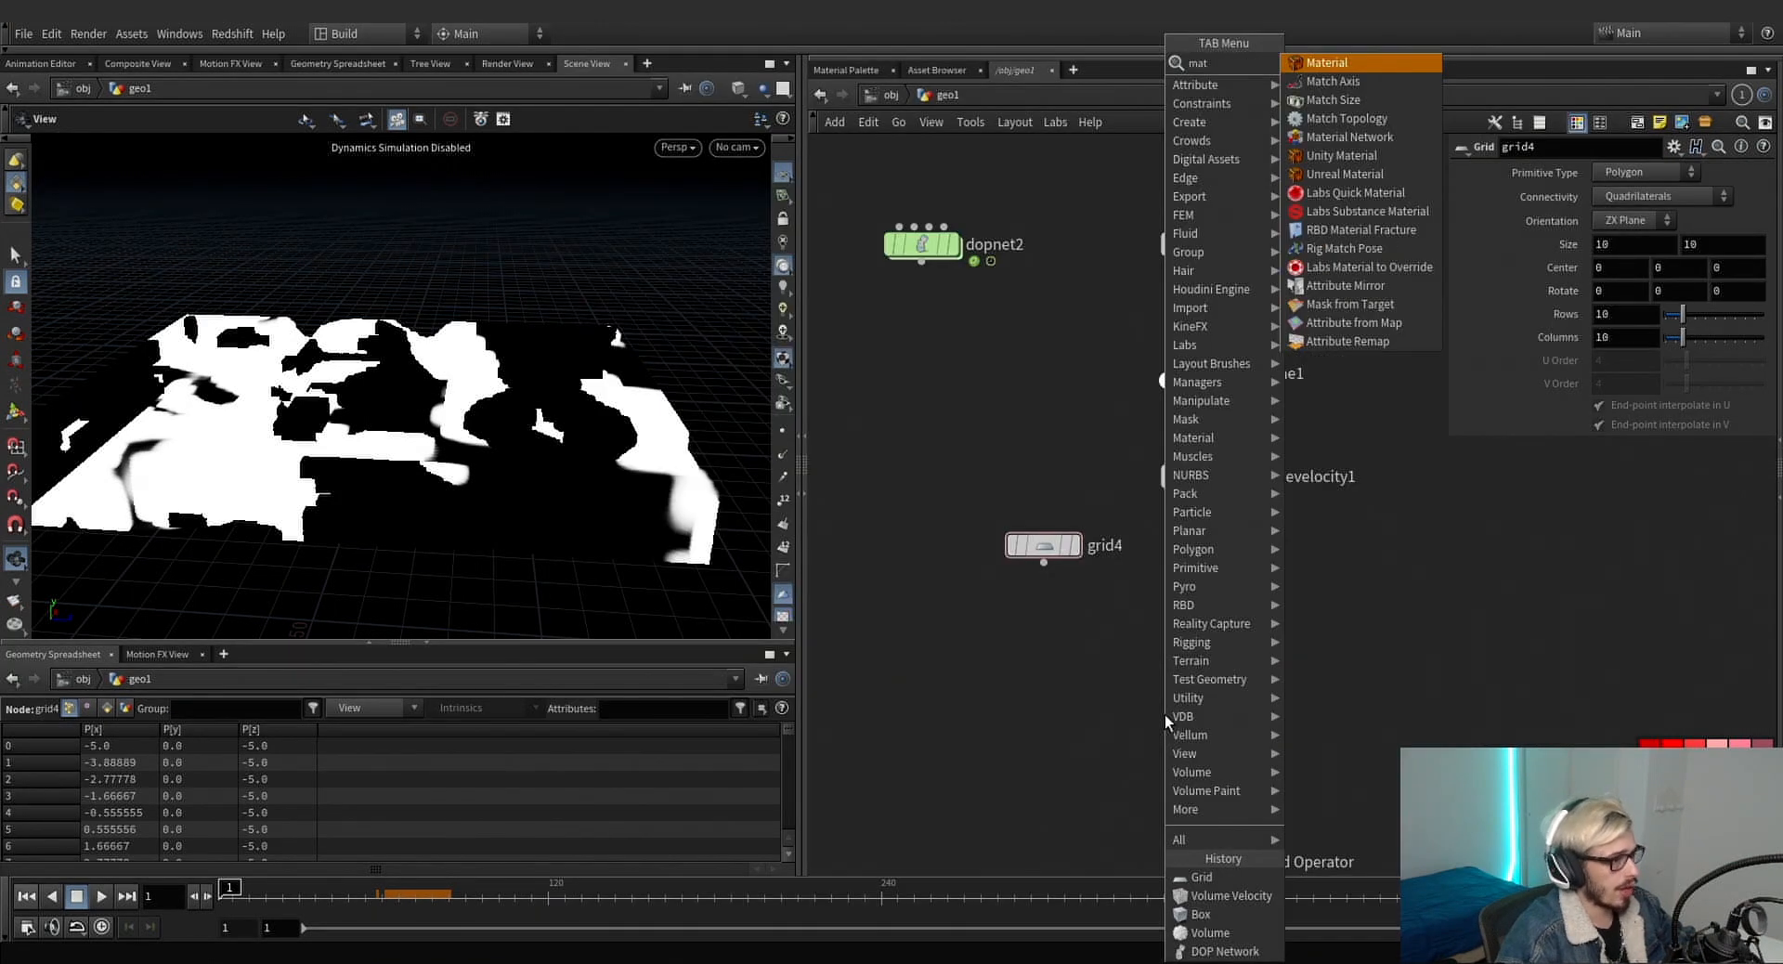
key(Down)
key(Down)
key(Return)
click(1164, 715)
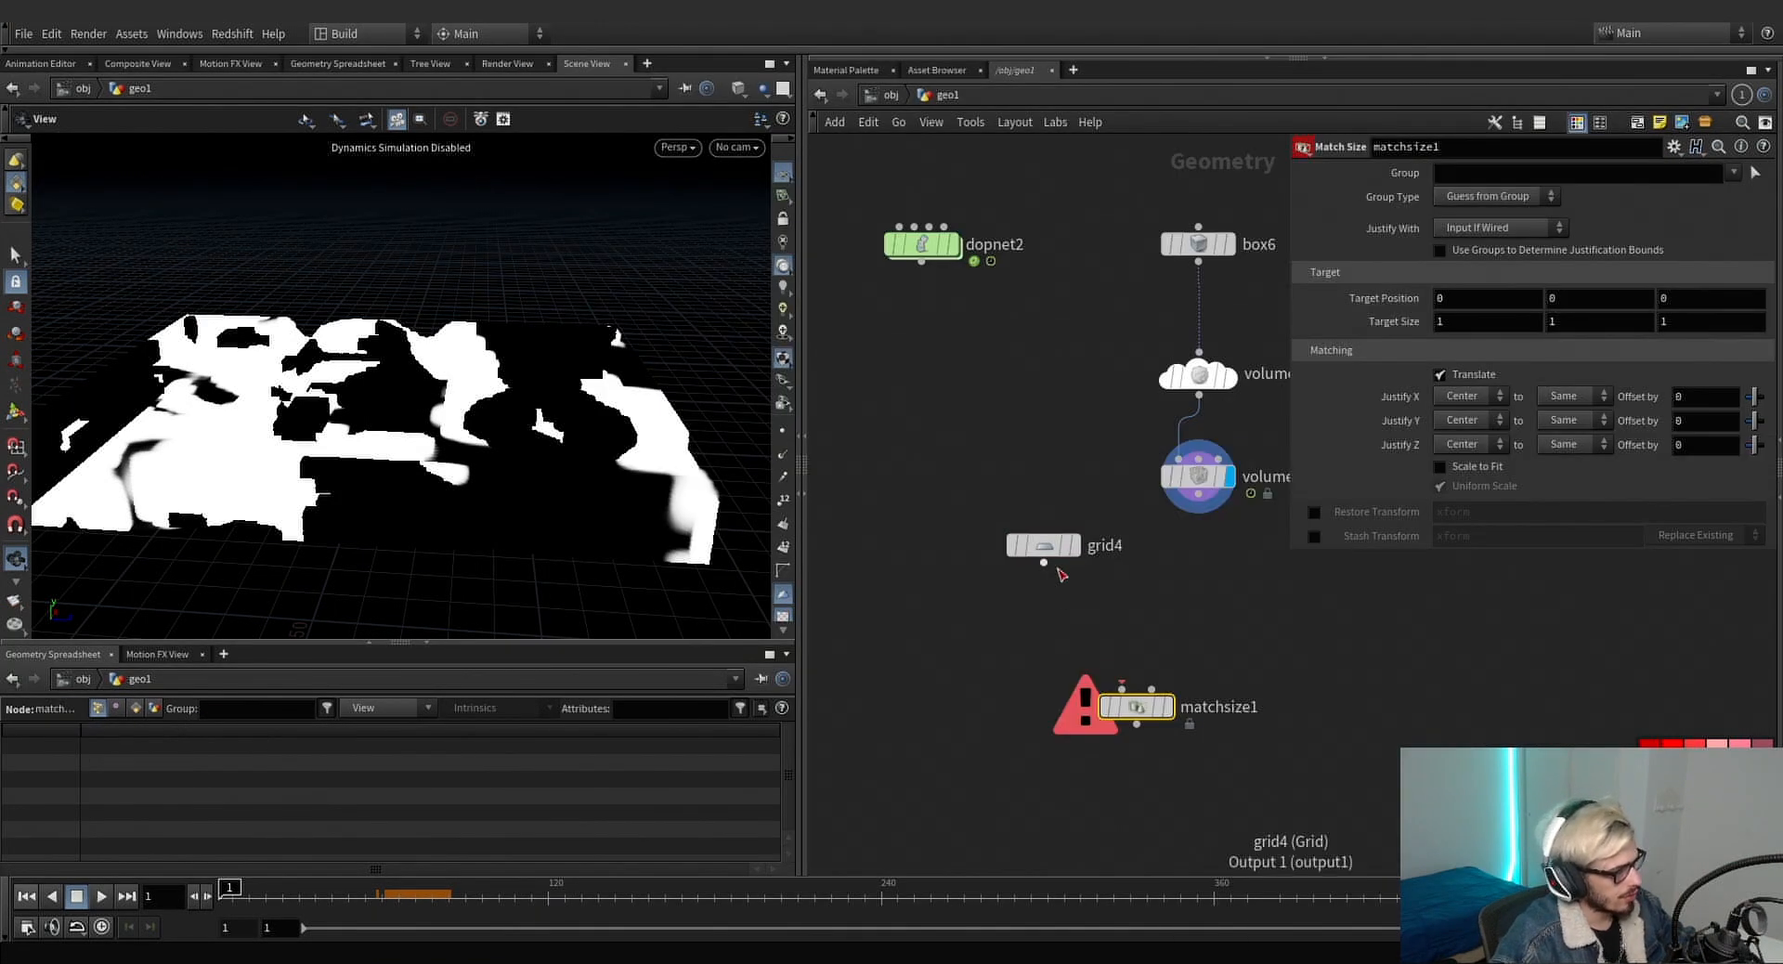
drag(1044, 562, 1198, 493)
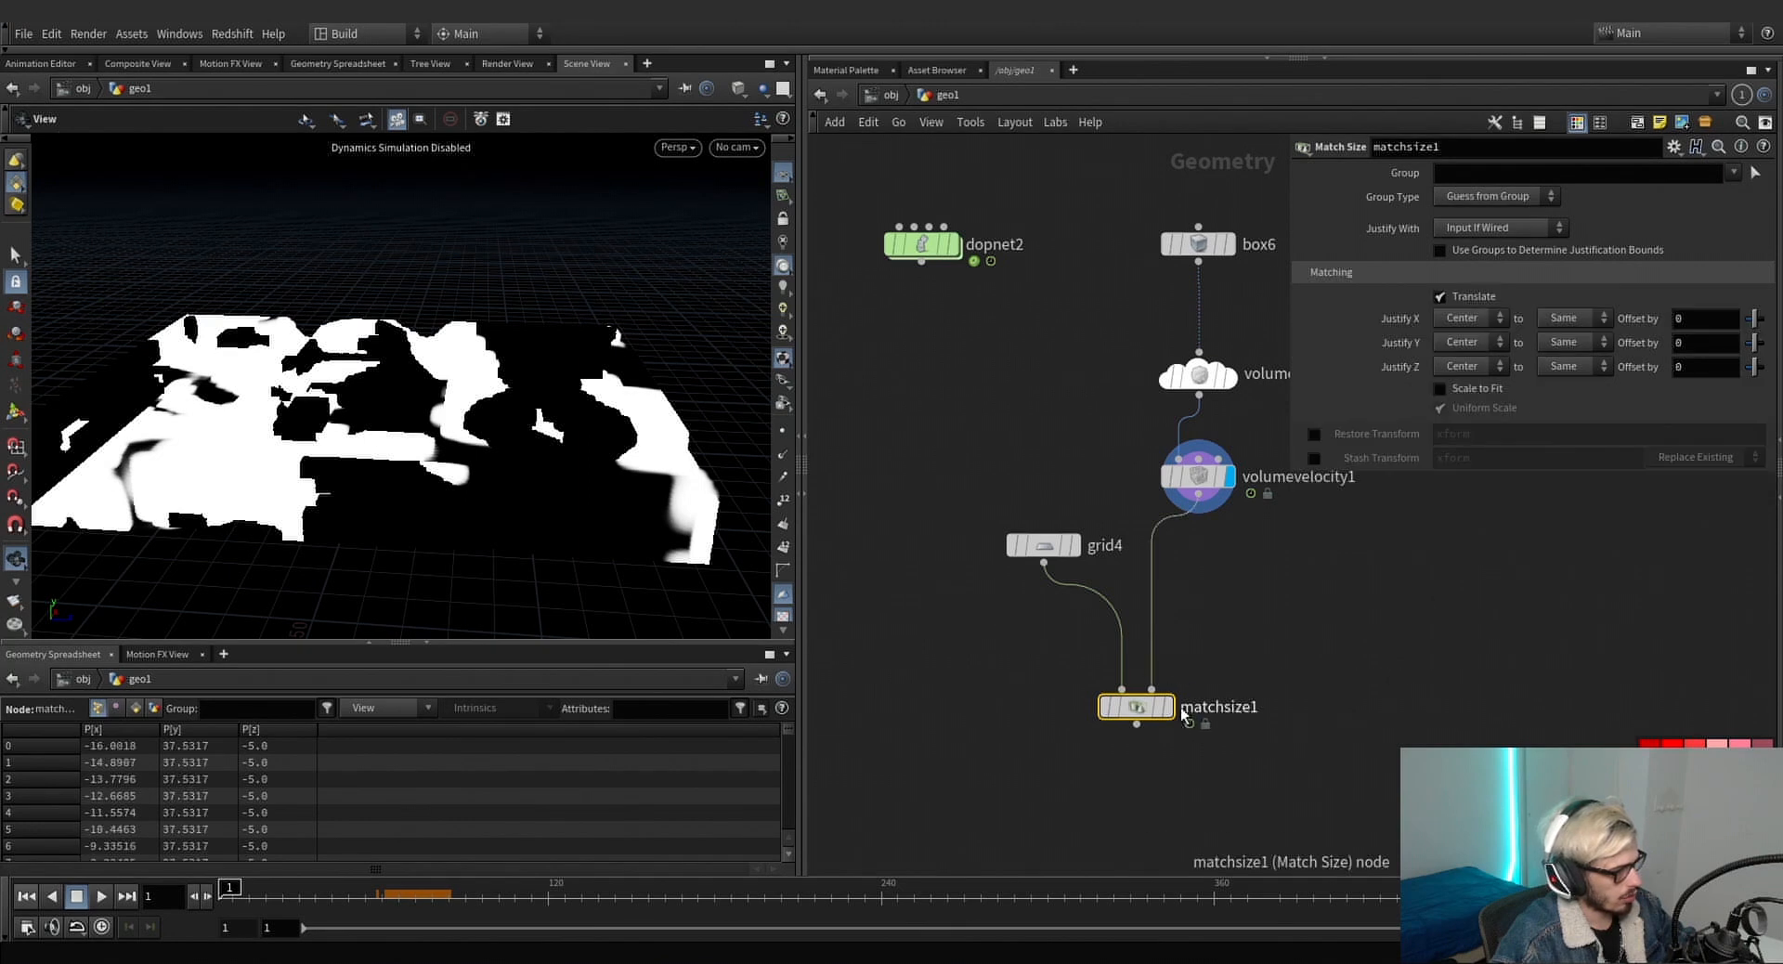
Display the Match Size node, enable Scale to Fit and turn off Uniform Scale.
key(r)
click(1443, 389)
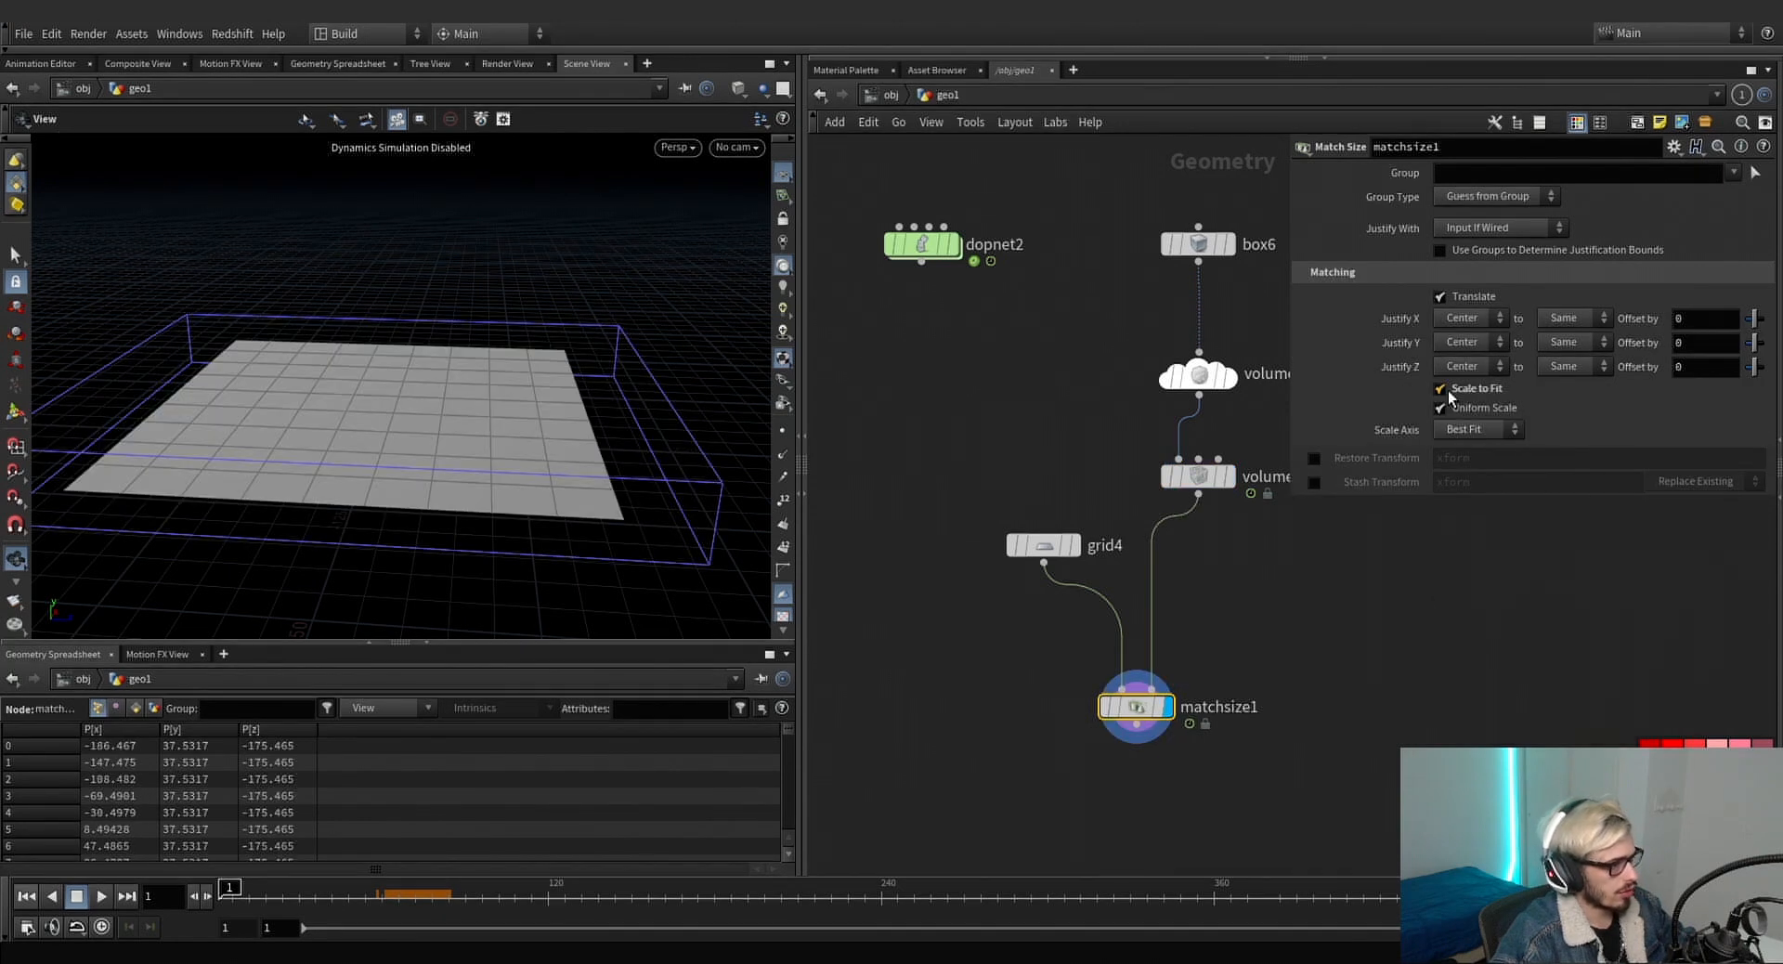
click(1444, 407)
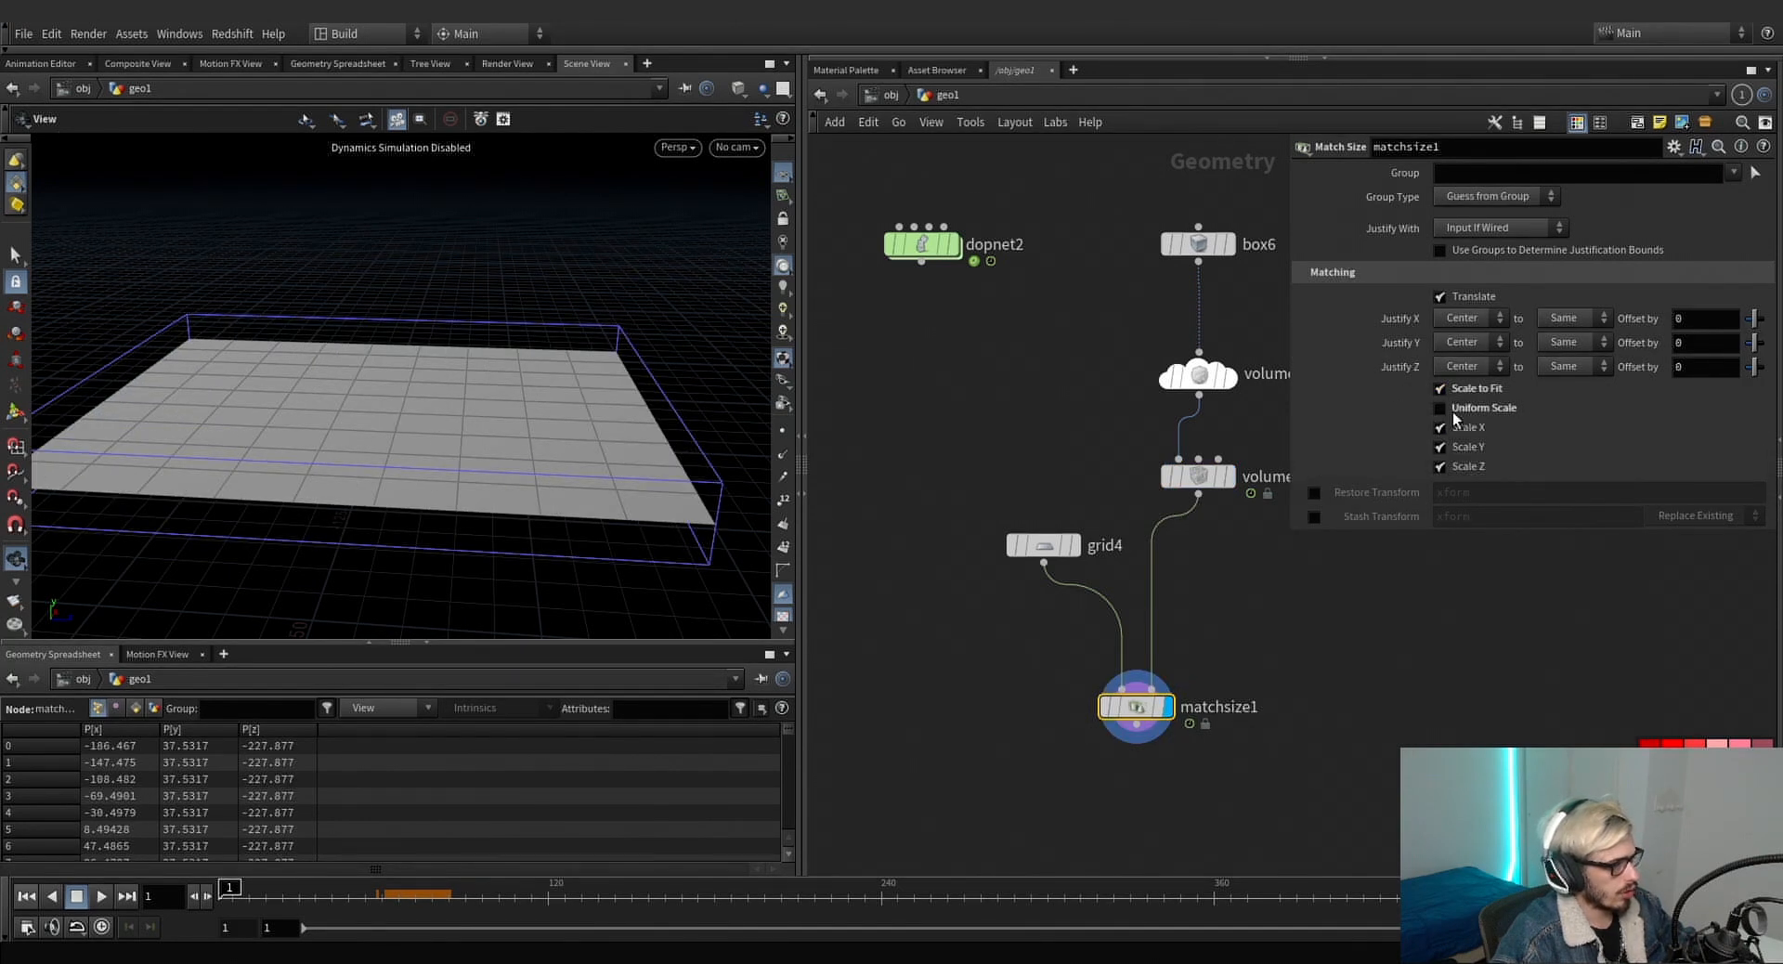
Set the grid's Orientation to YZ Plane, with 31 rows and 52 columns.
click(1043, 545)
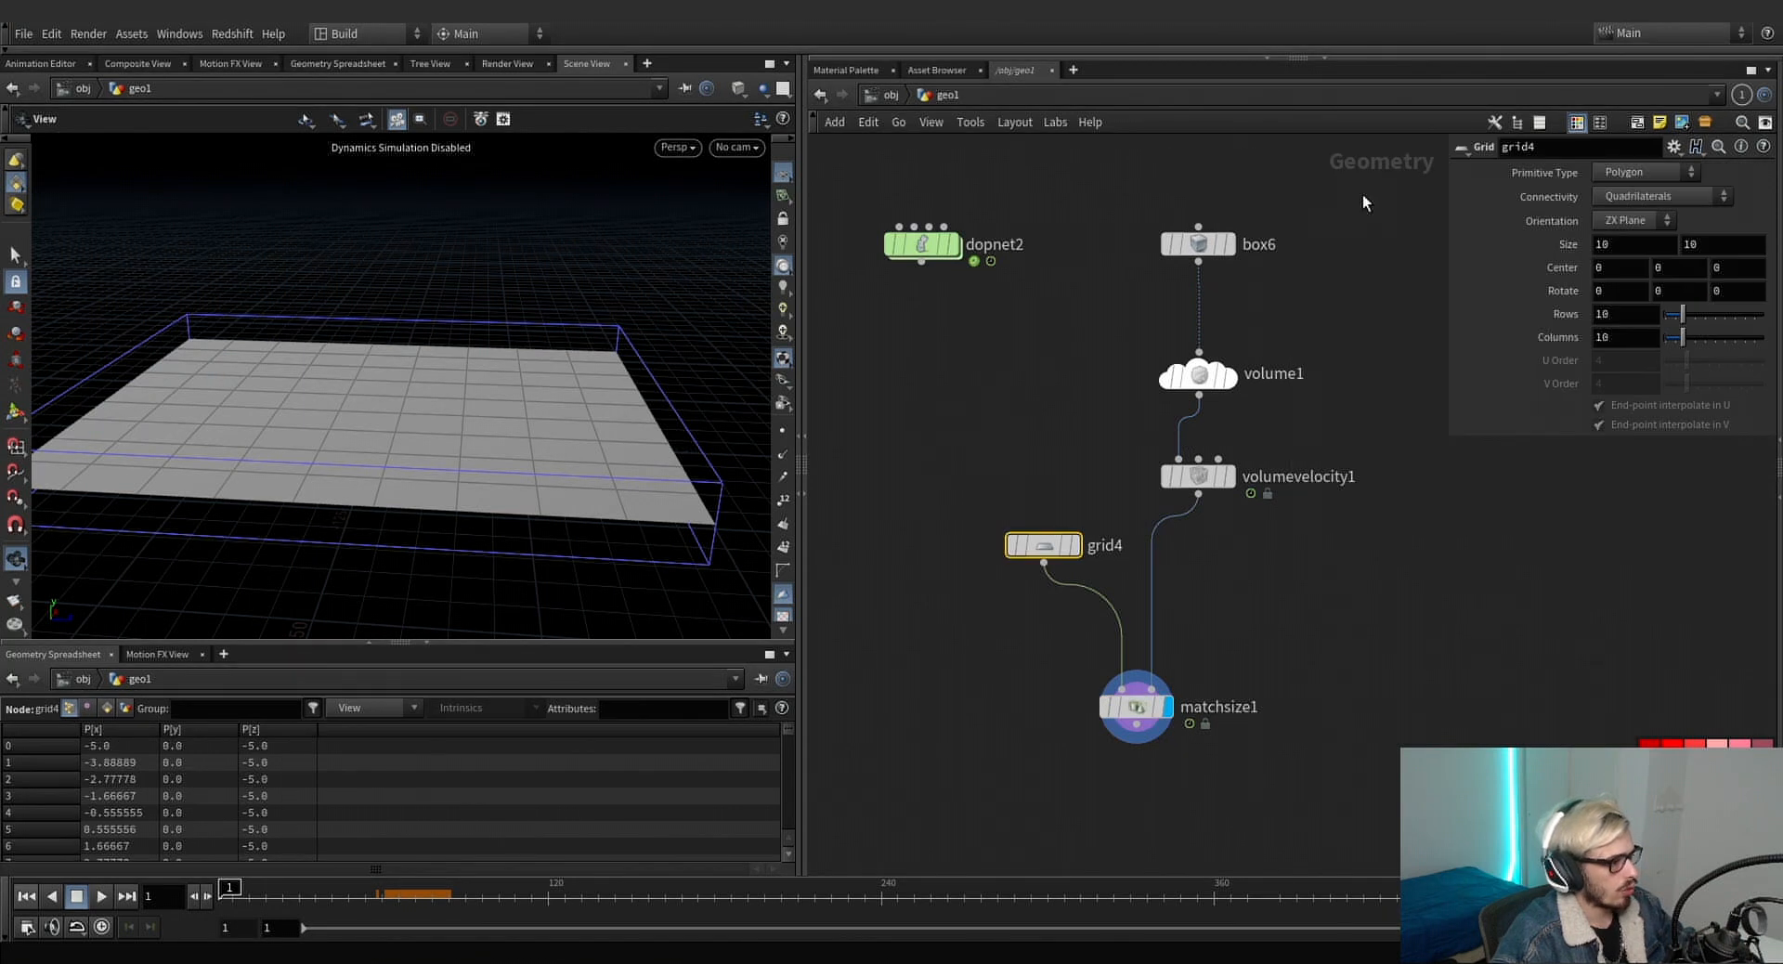
click(1620, 256)
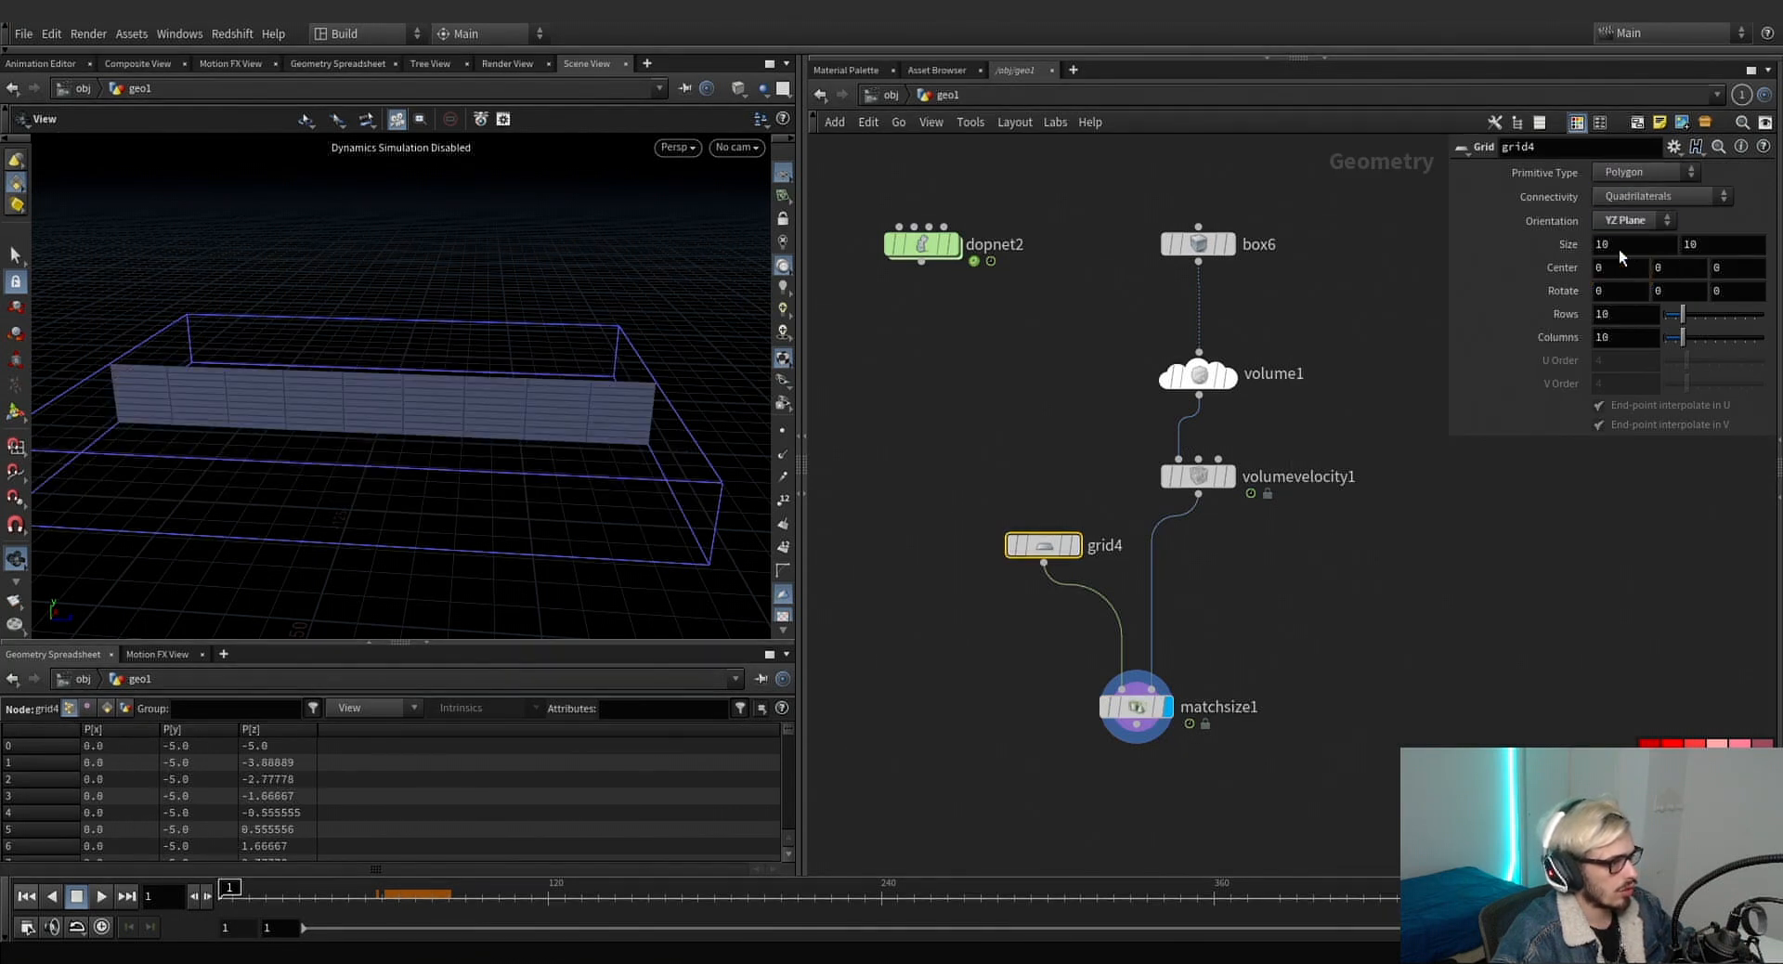
drag(684, 374, 399, 367)
middle_drag(399, 367, 288, 320)
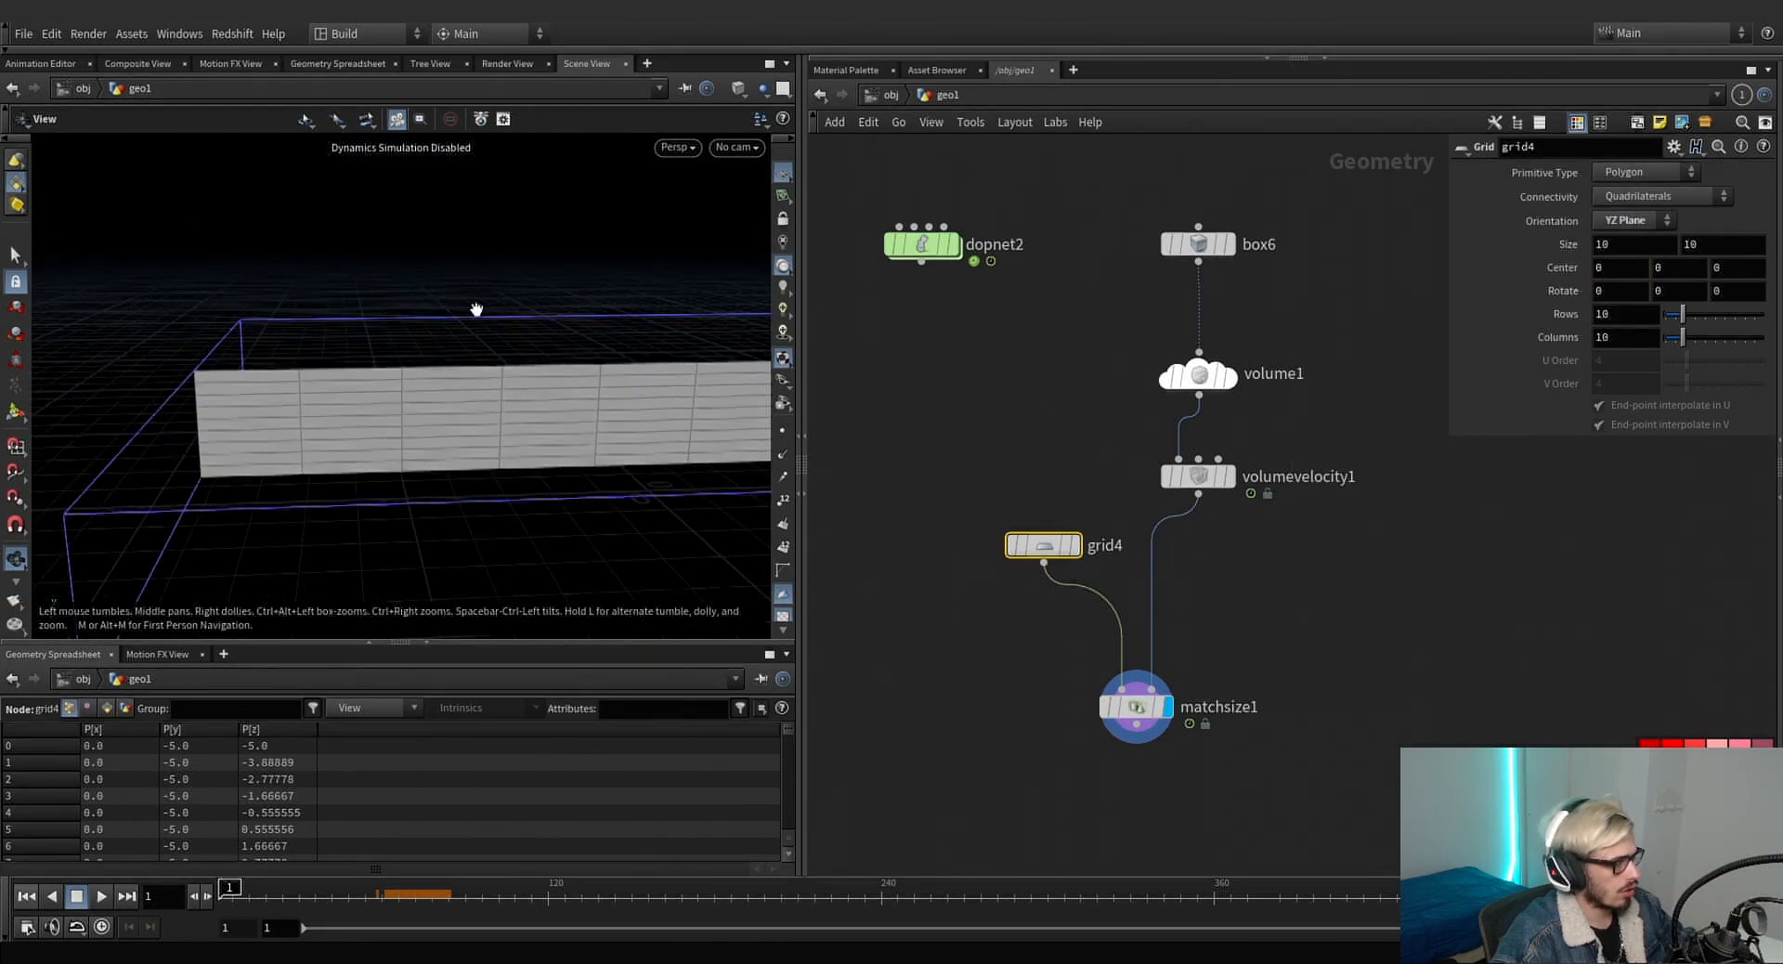
drag(477, 310, 497, 358)
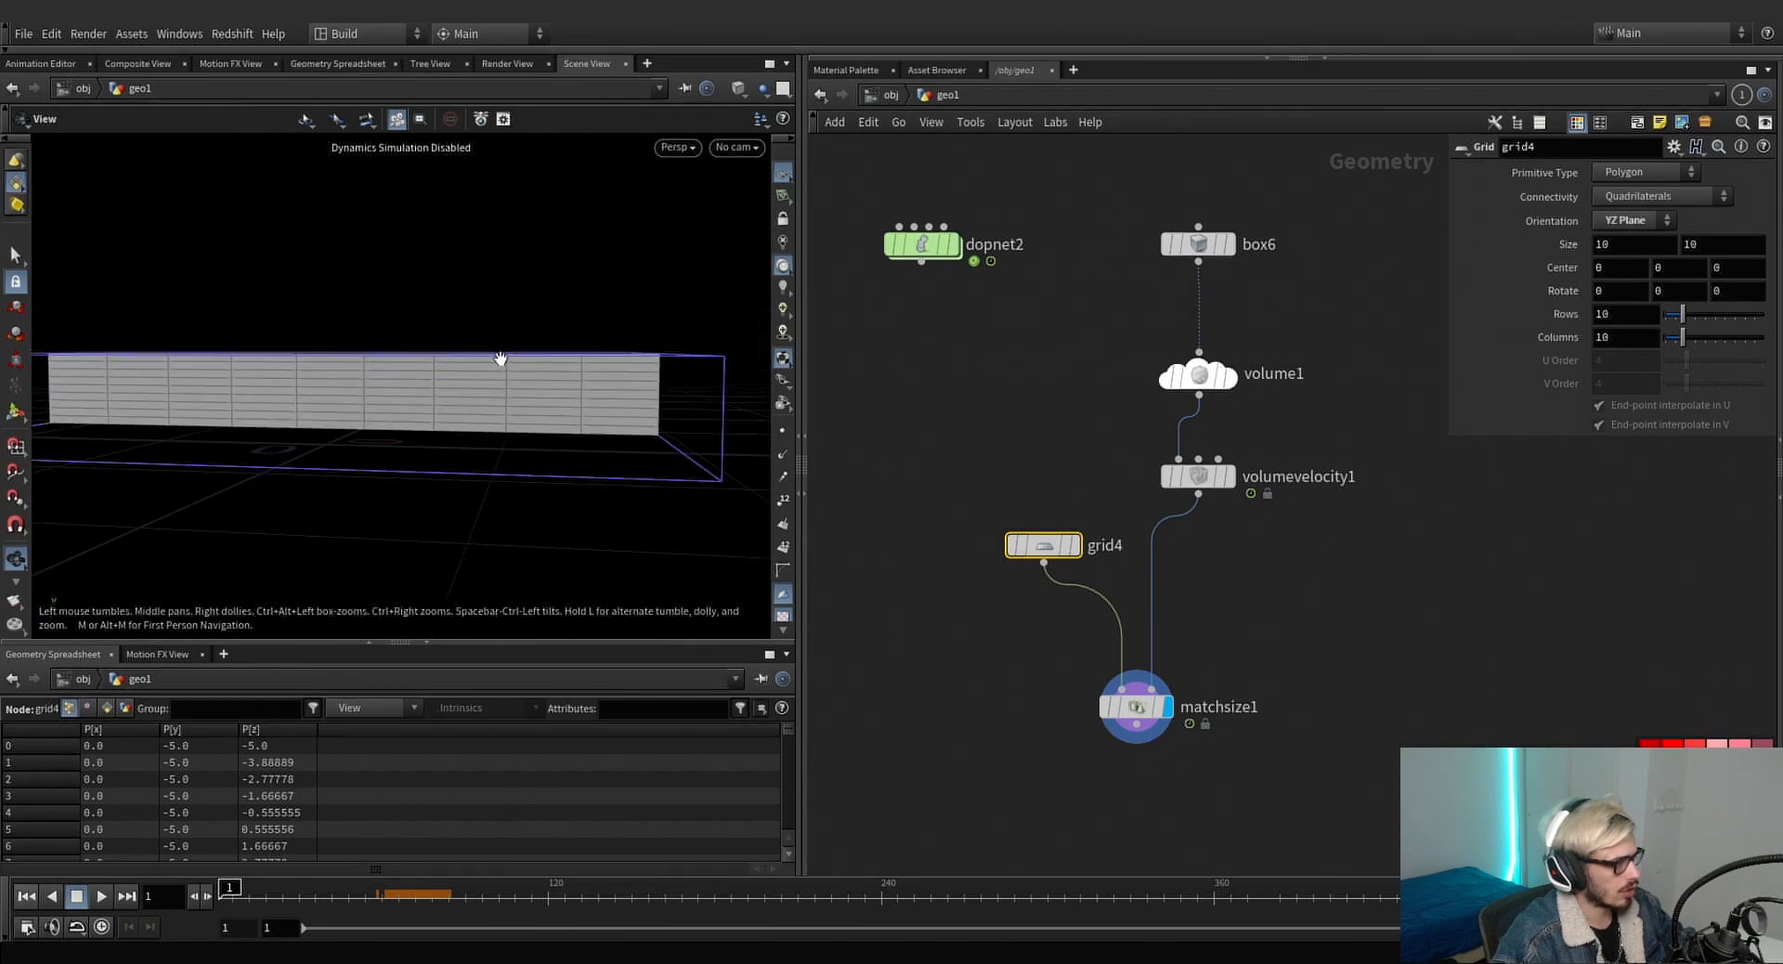
middle_drag(1570, 317, 1718, 322)
middle_drag(1530, 338, 1778, 338)
Add and display a Volume Trail node, wiring the Match Size output and the Volume Velocity output into its two inputs.
middle_drag(1142, 773, 1216, 543)
key(Tab)
text(volumet)
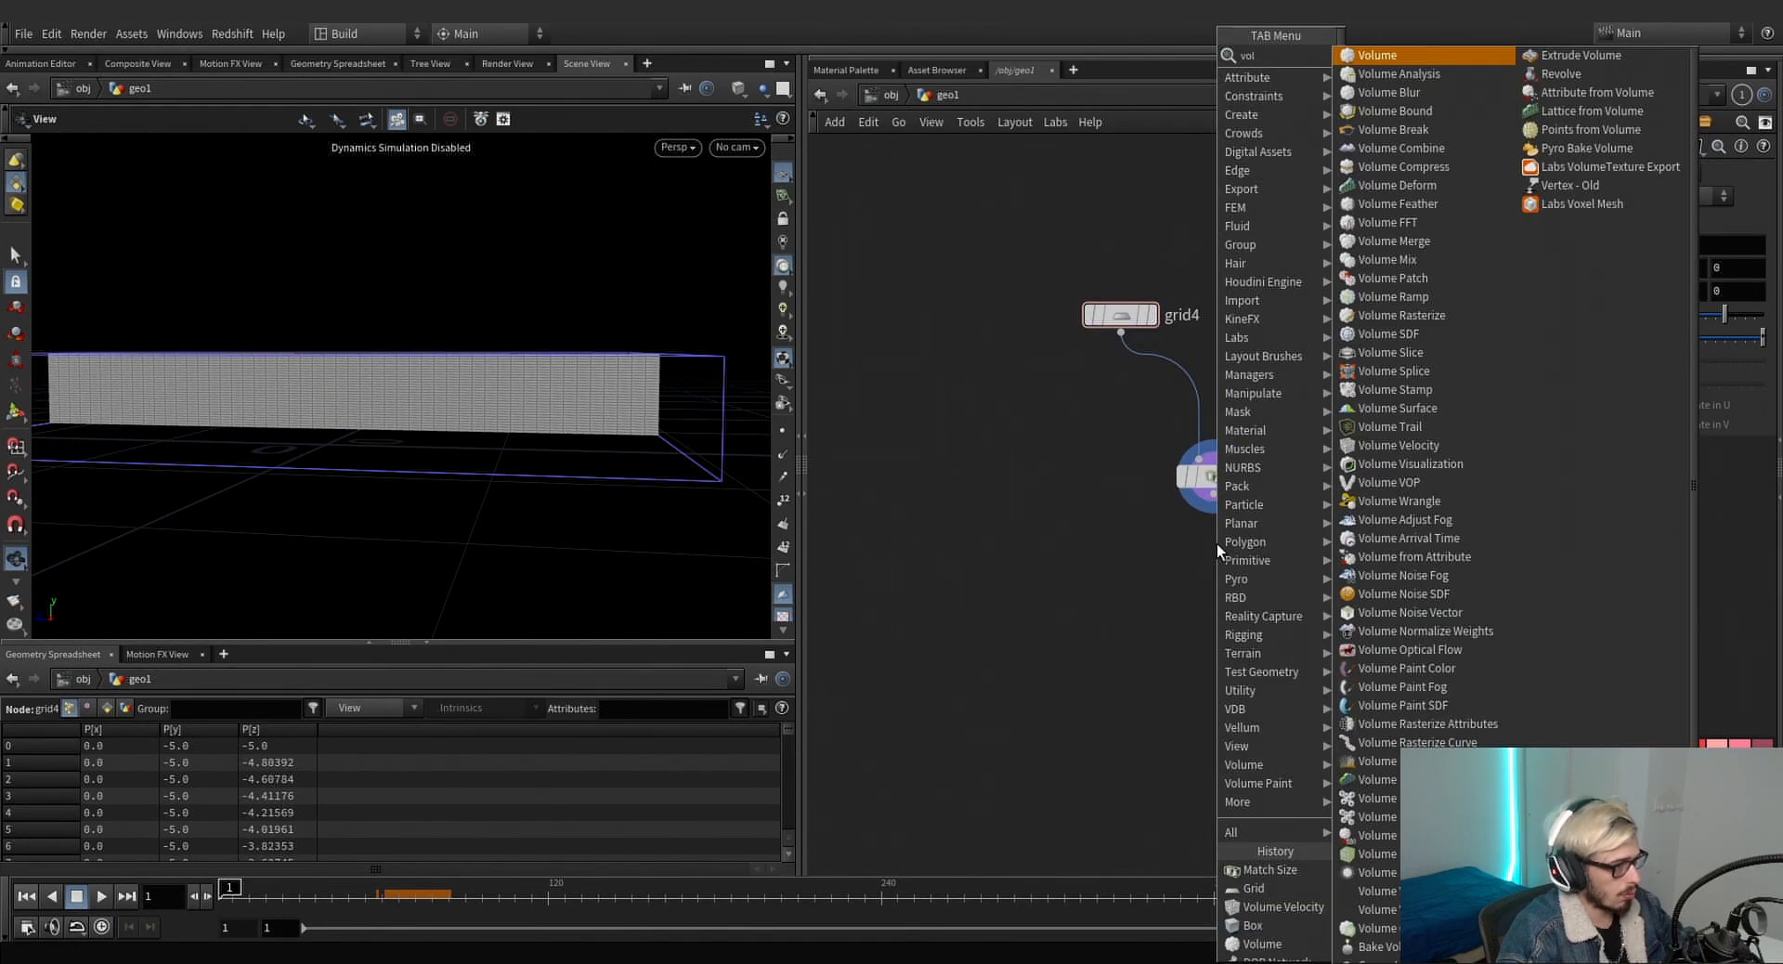
key(Return)
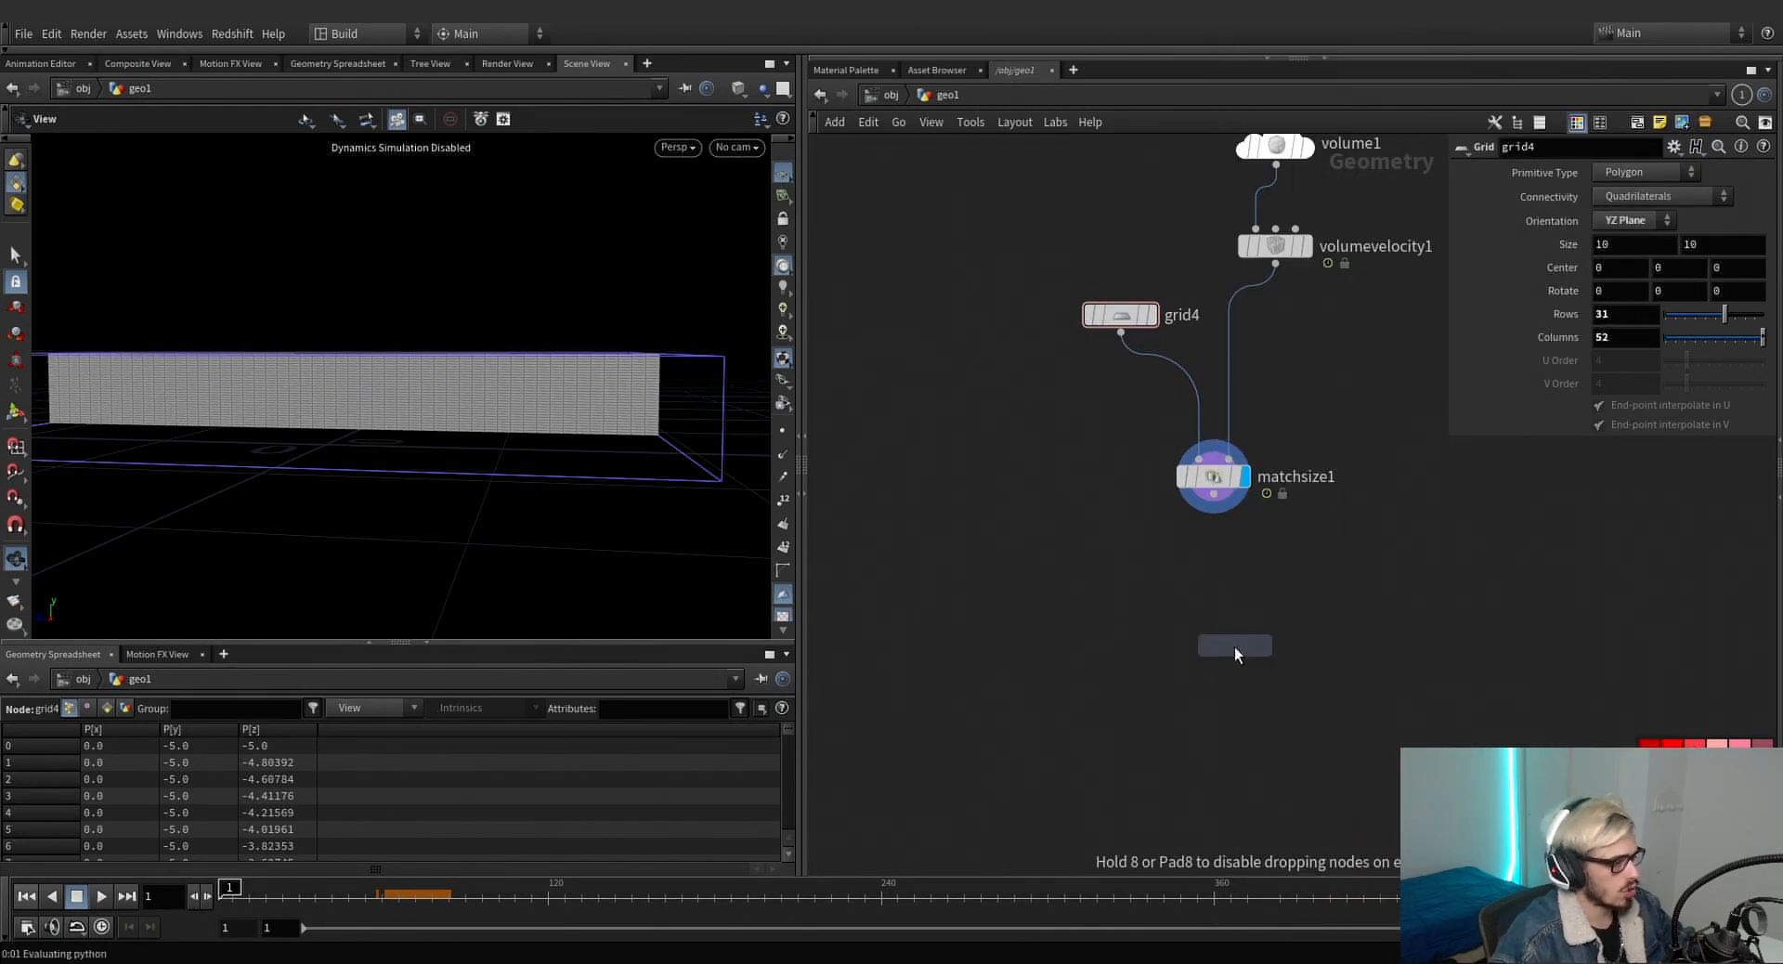
click(1233, 646)
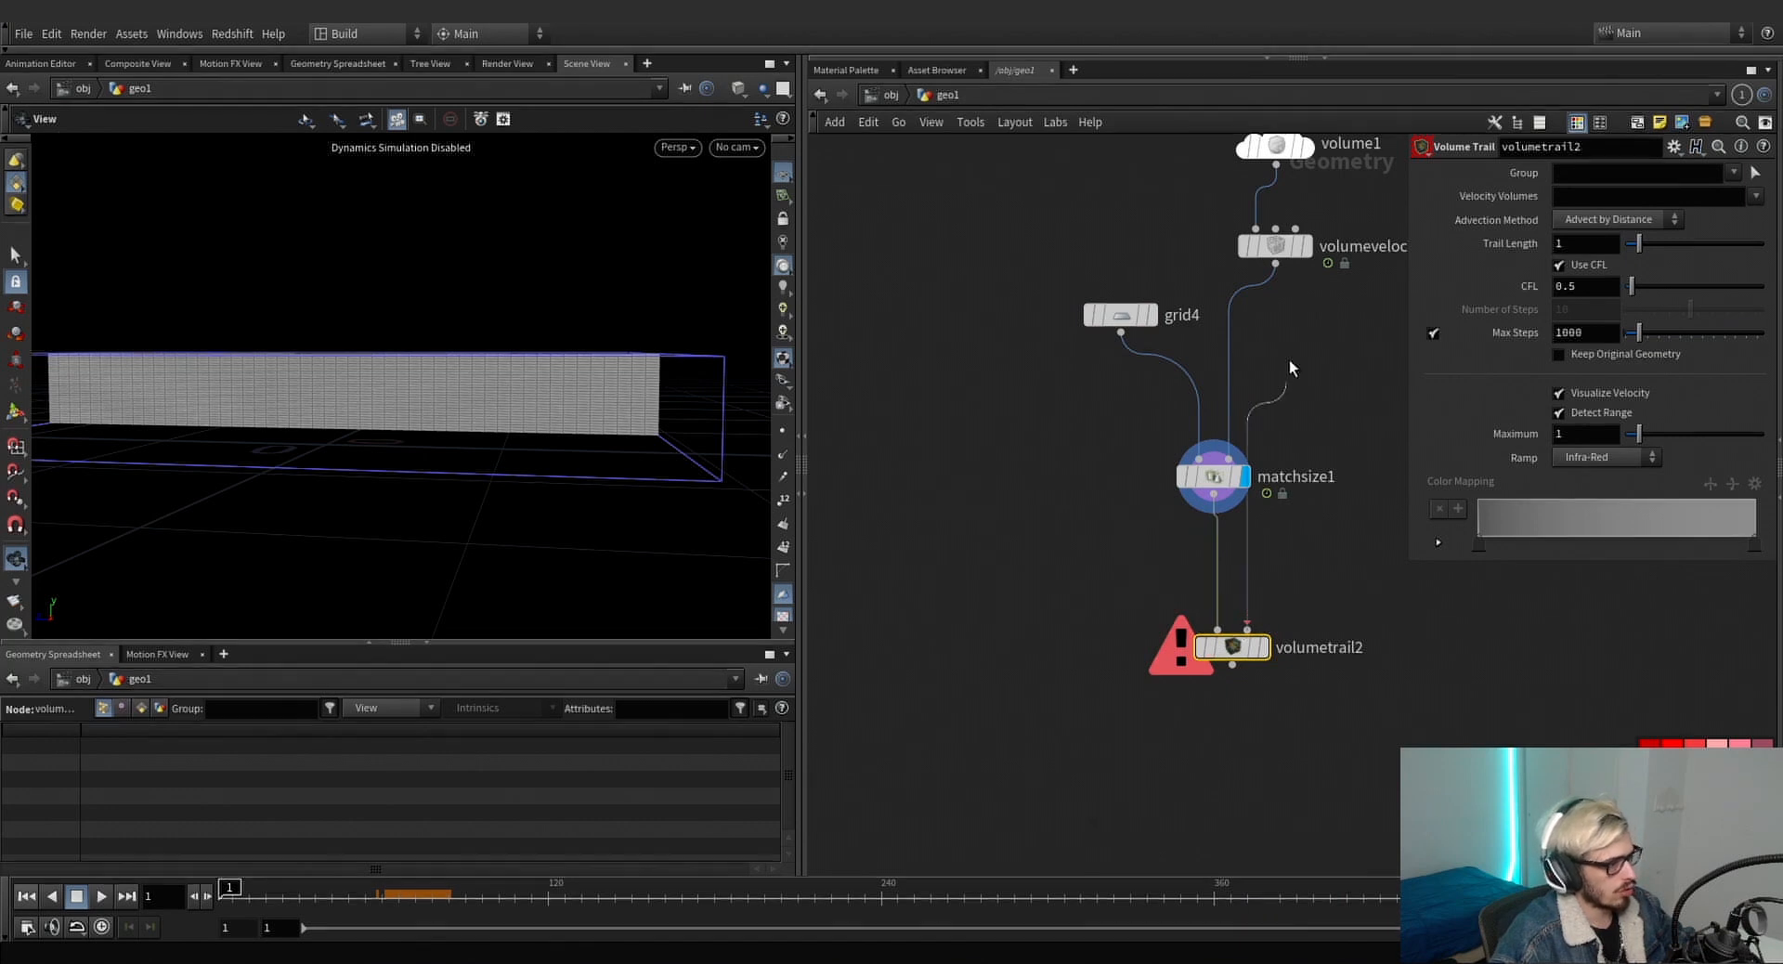
click(1276, 268)
click(1253, 648)
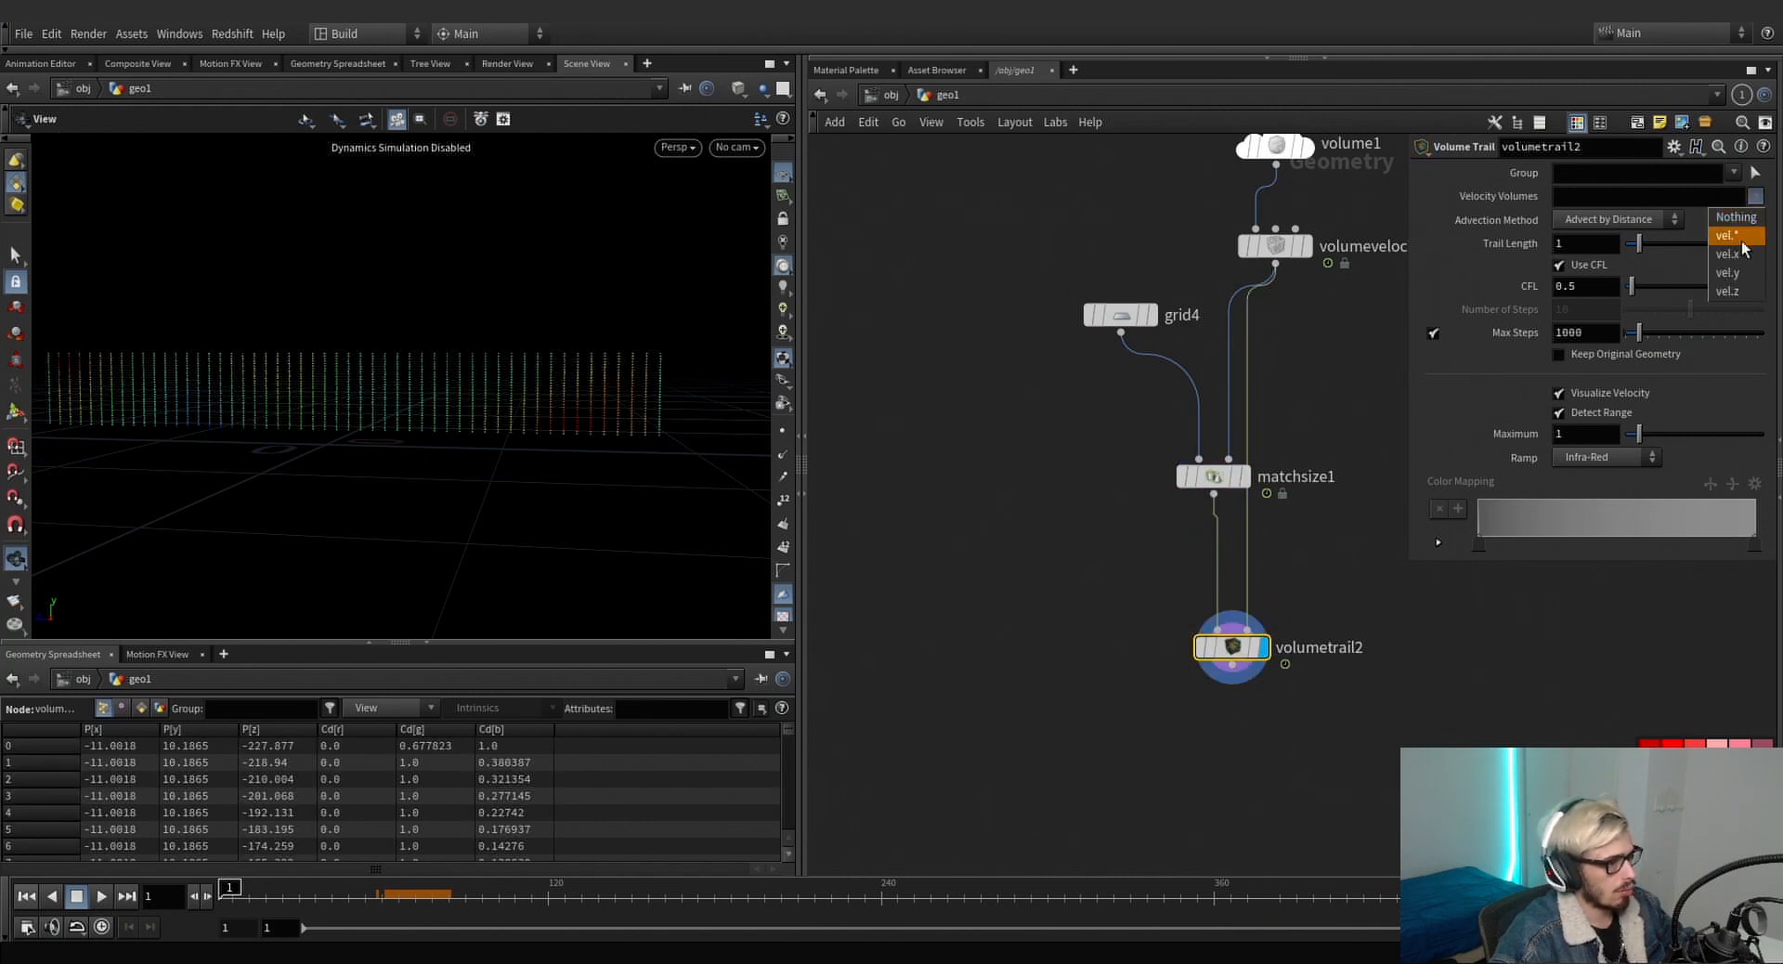
Set the Volume Trail's Velocity Volumes to vel.* and its Trail Length to 10.
click(1736, 236)
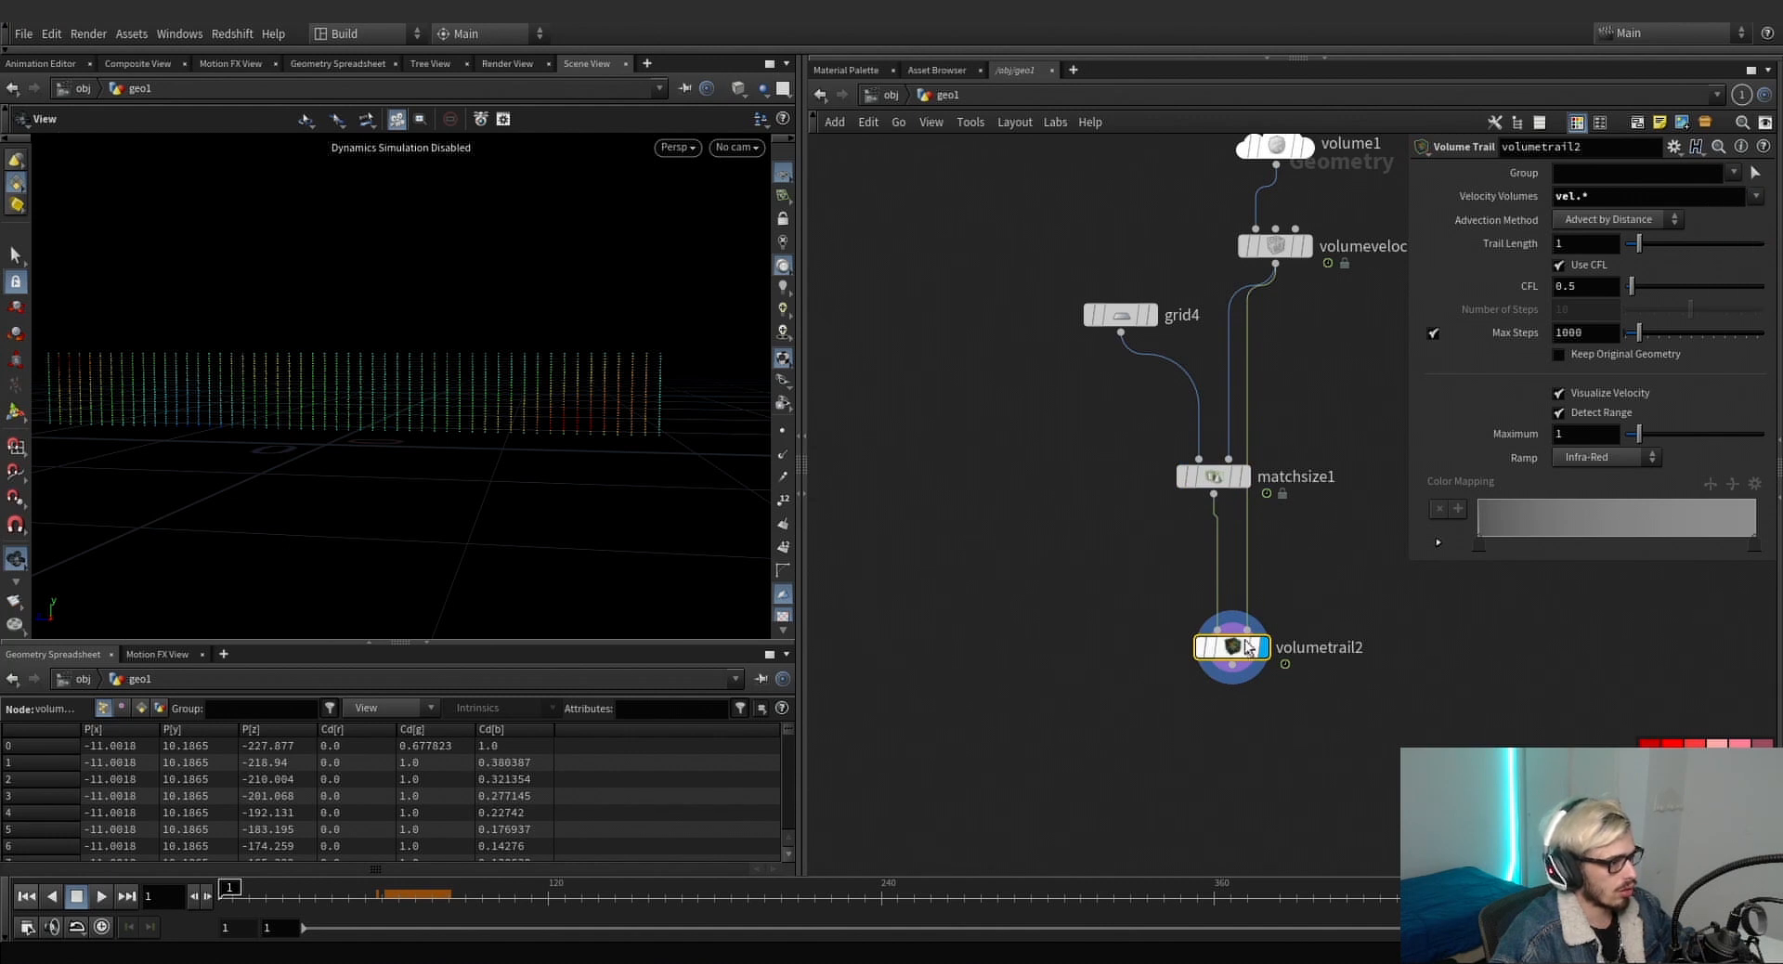
drag(1249, 647, 1278, 676)
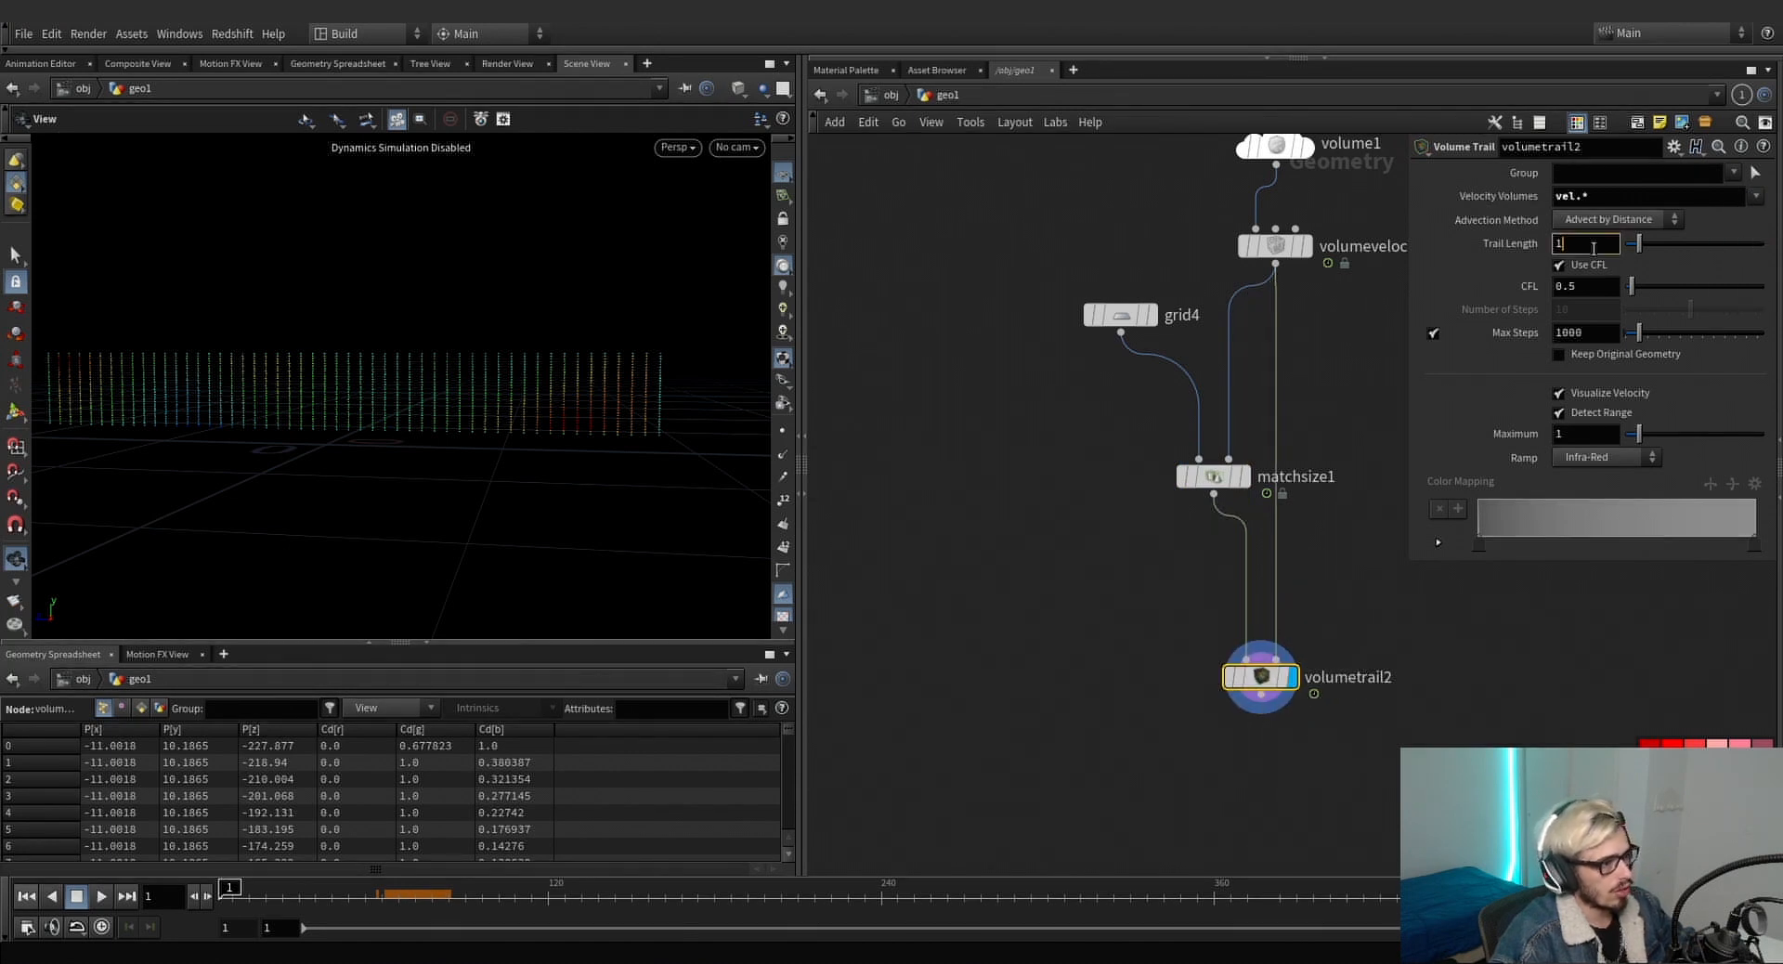
text(0)
key(Return)
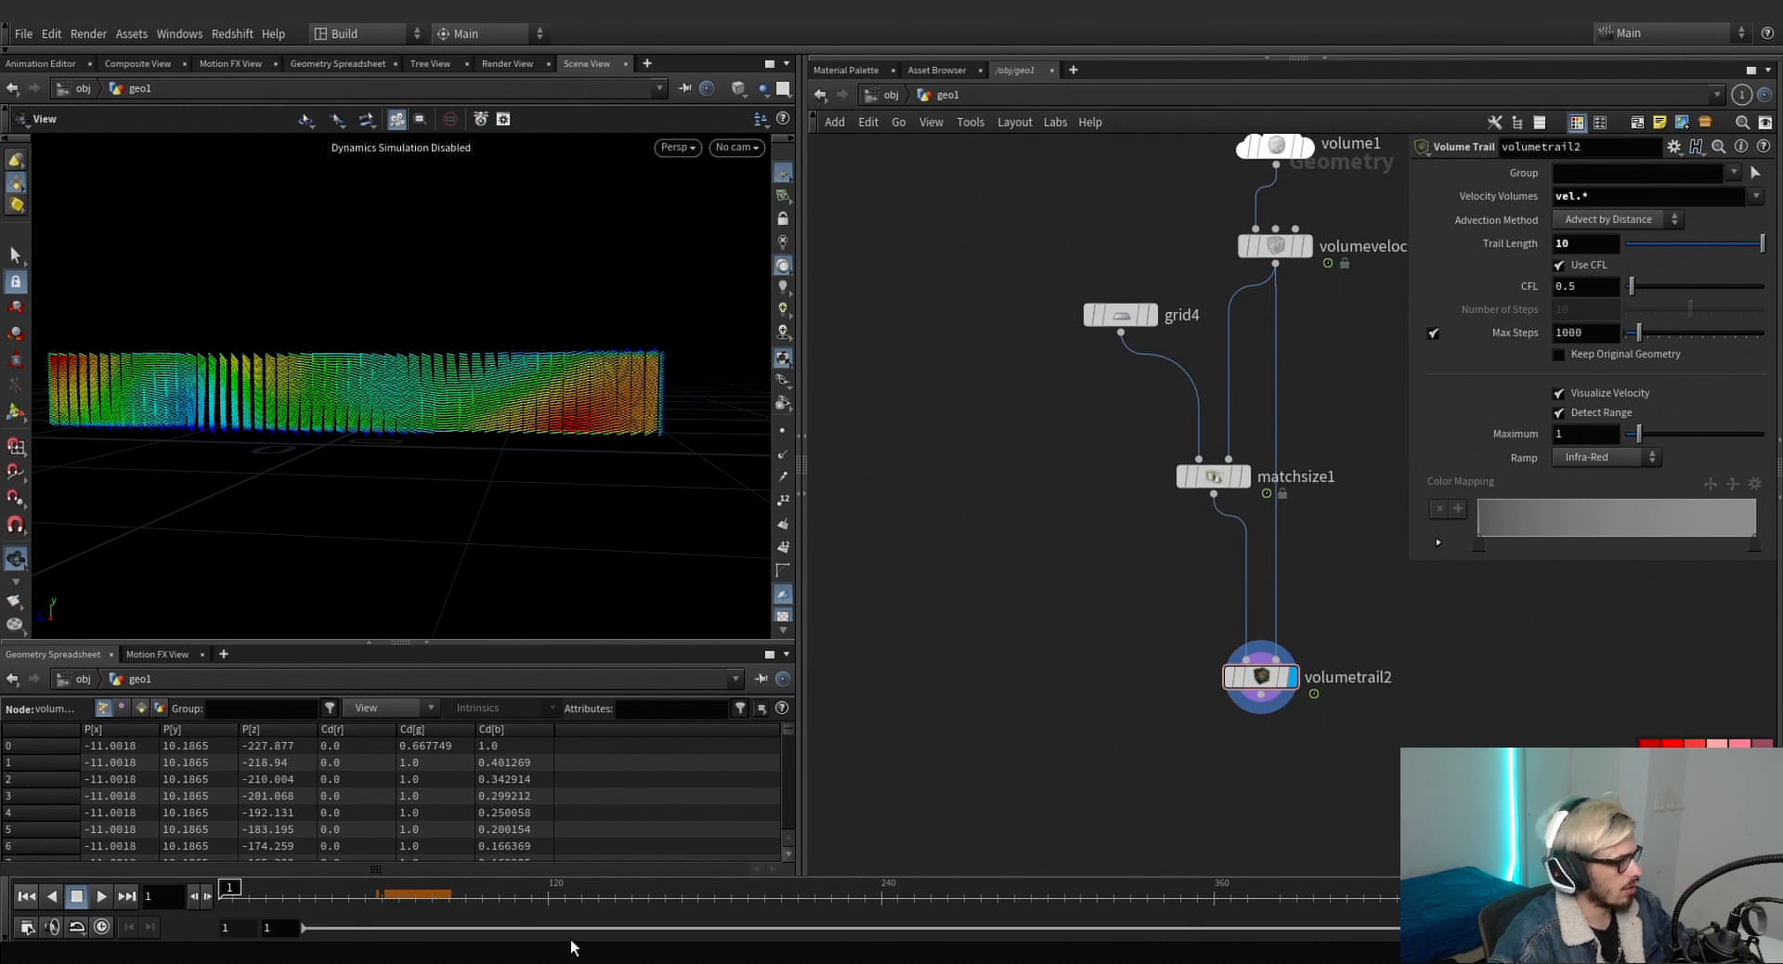
Scrub and play the timeline to check how the velocity trails evolve over time.
mouse_move(253, 904)
mouse_down()
mouse_move(1467, 903)
mouse_move(232, 905)
mouse_up()
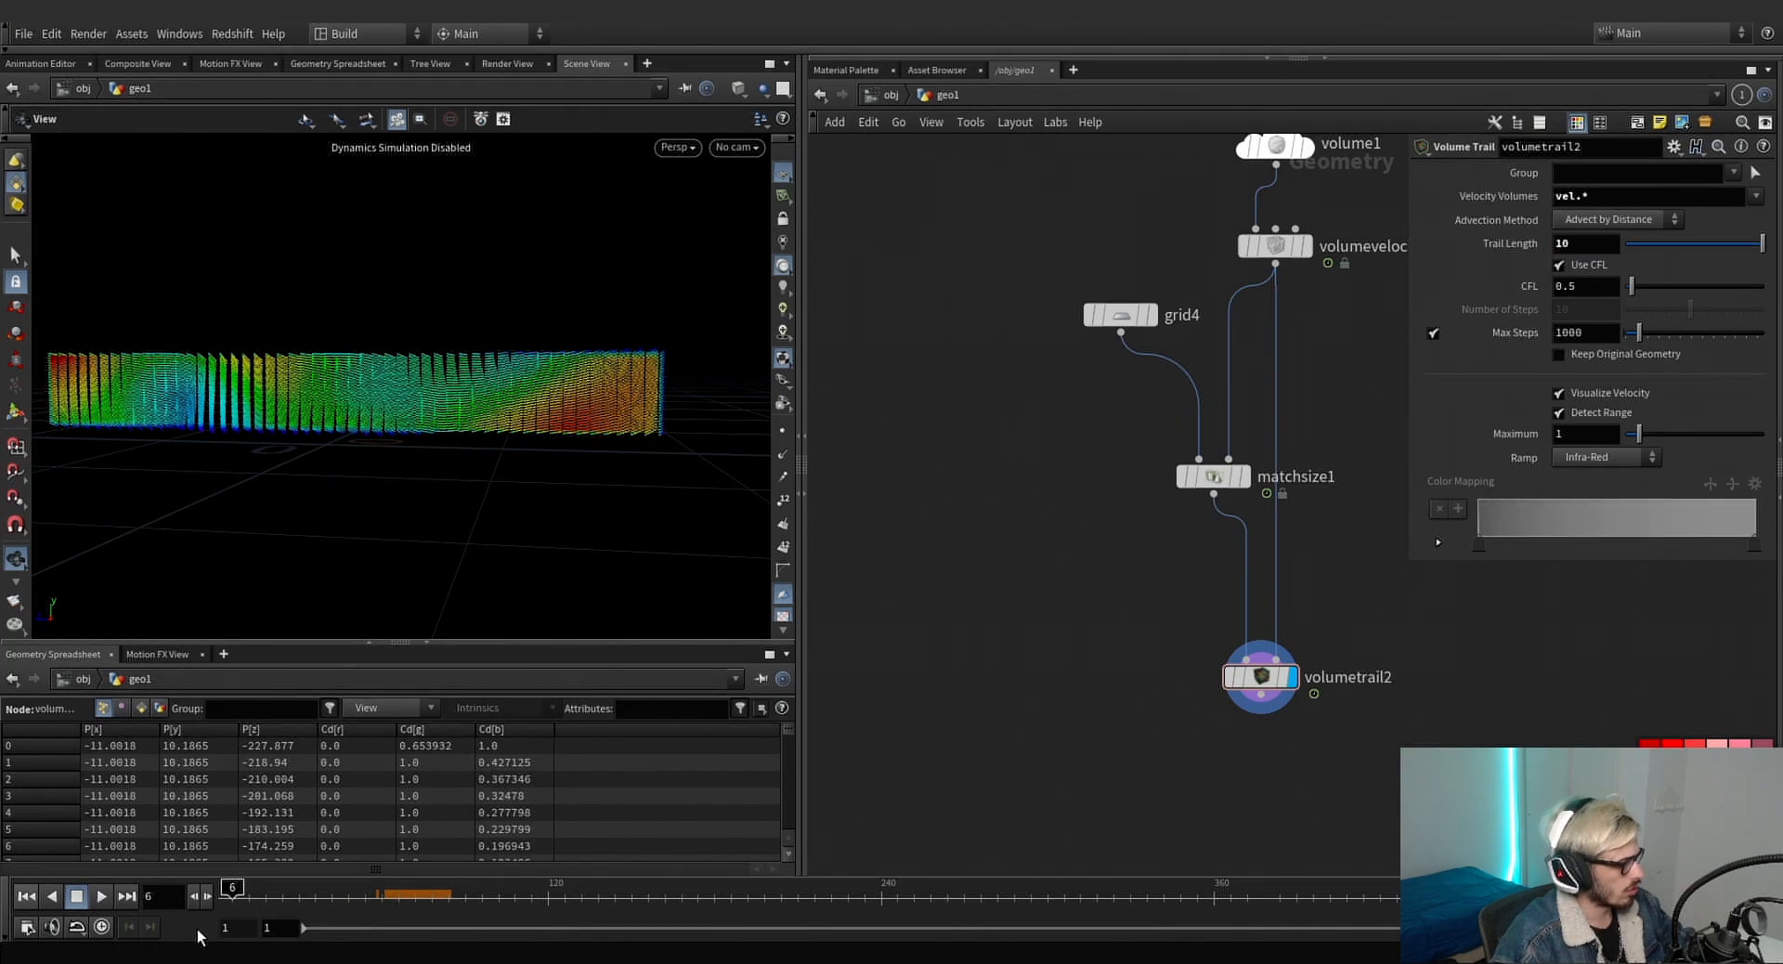
click(109, 903)
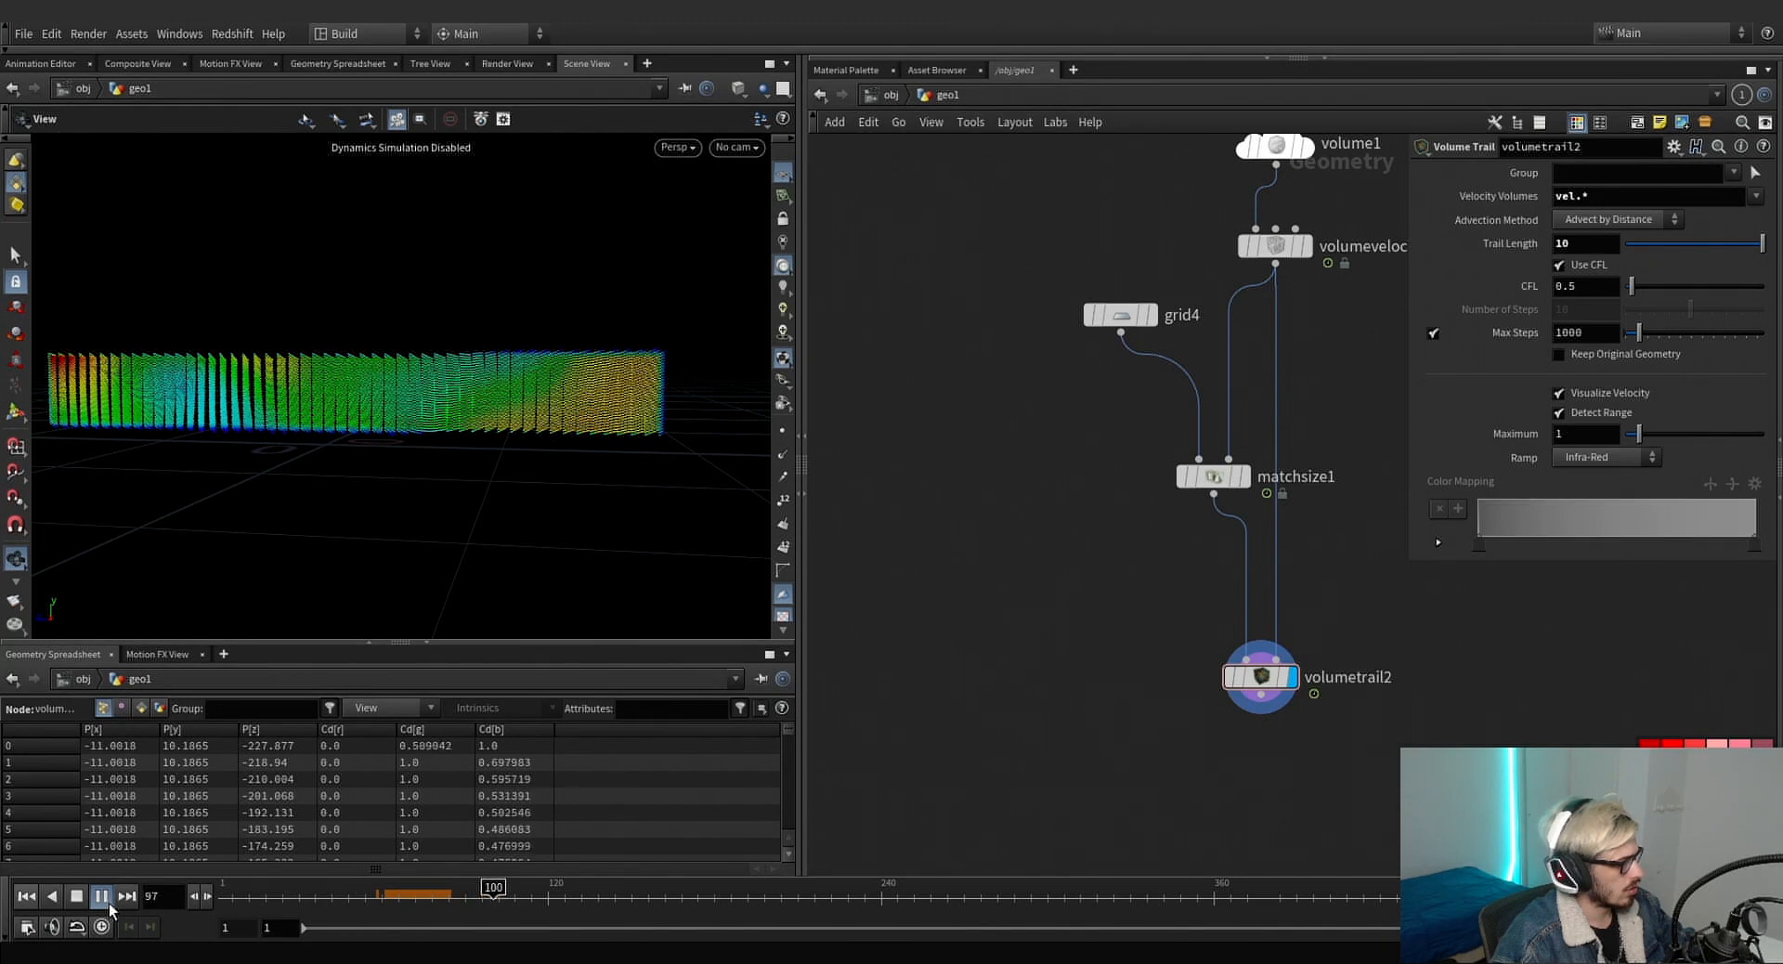
Set the Volume Velocity's curl noise Turbulence to 5 and play back the velocity trails to check the motion.
drag(370, 398, 507, 422)
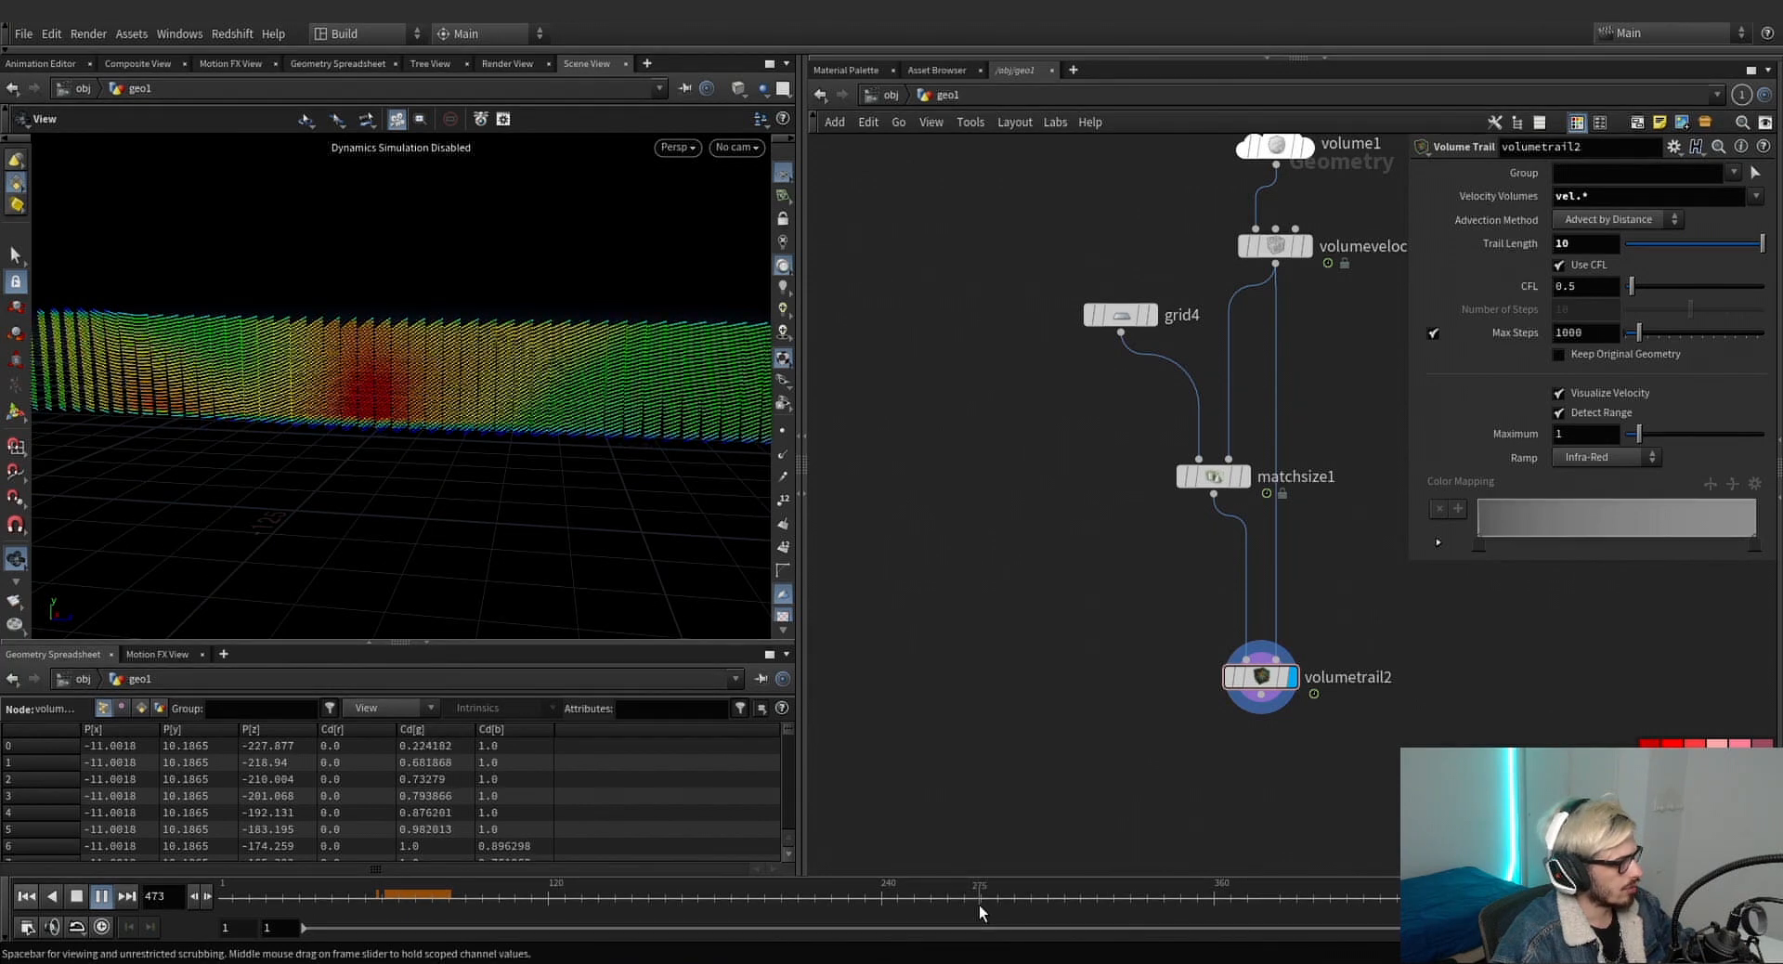
drag(979, 904, 374, 890)
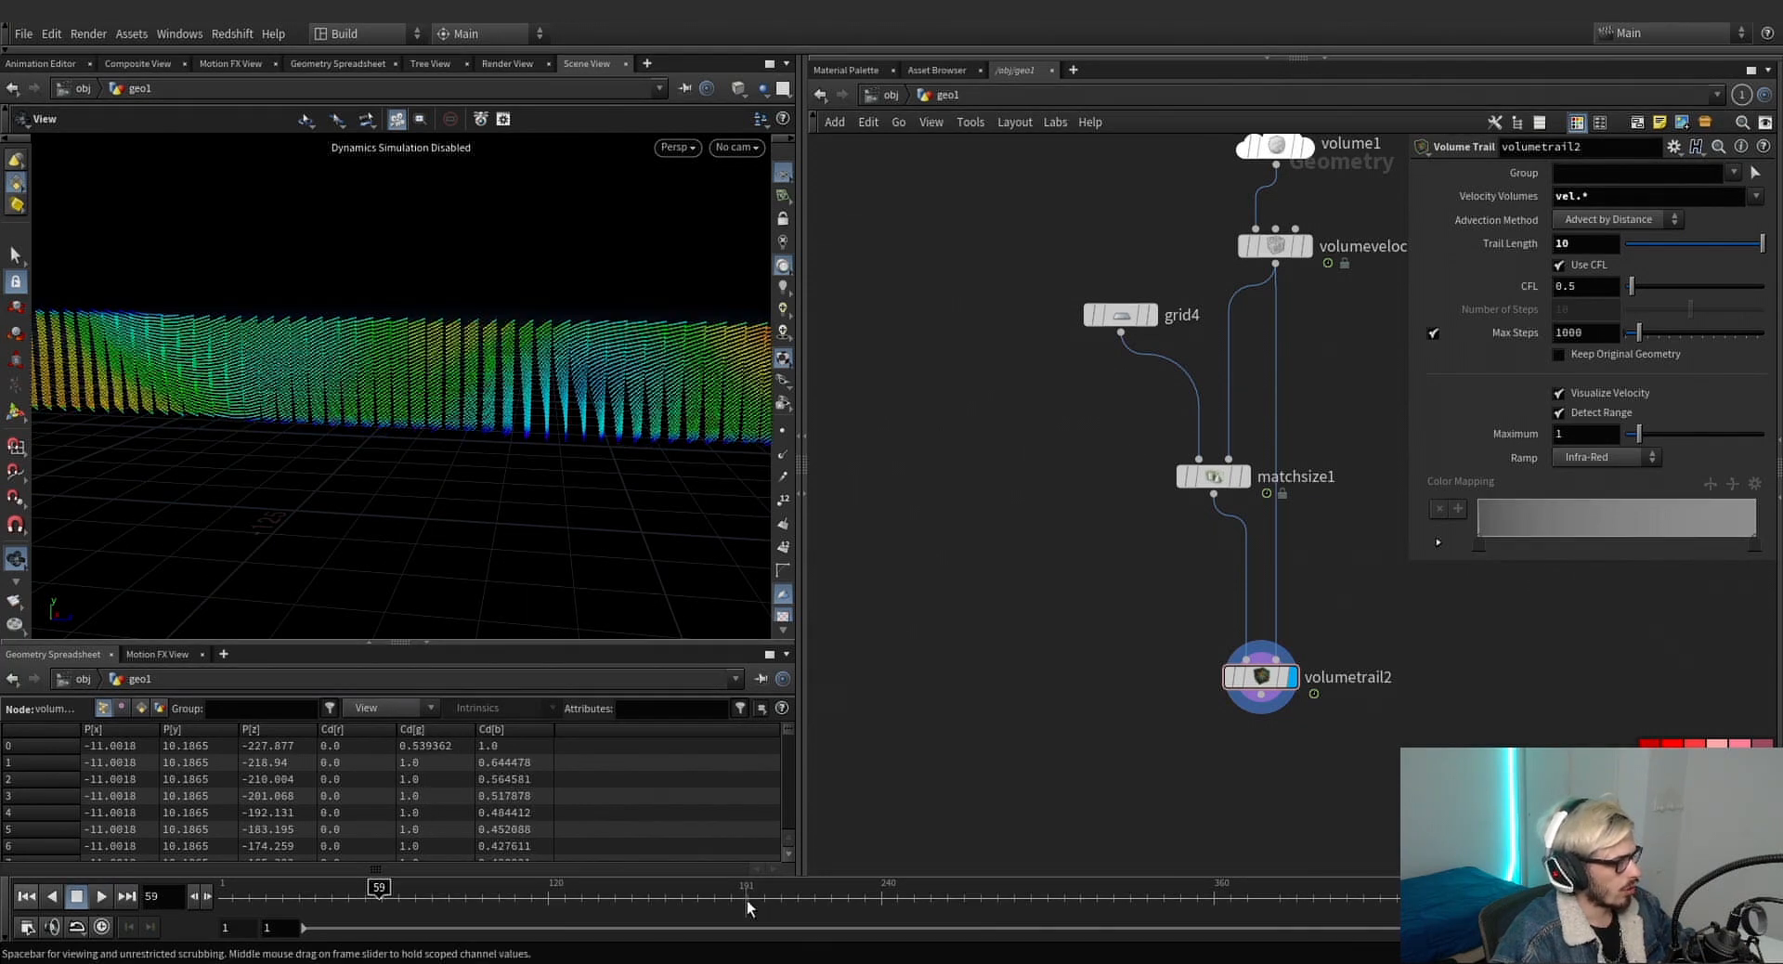
click(747, 896)
click(1275, 246)
middle_drag(1381, 373, 1240, 501)
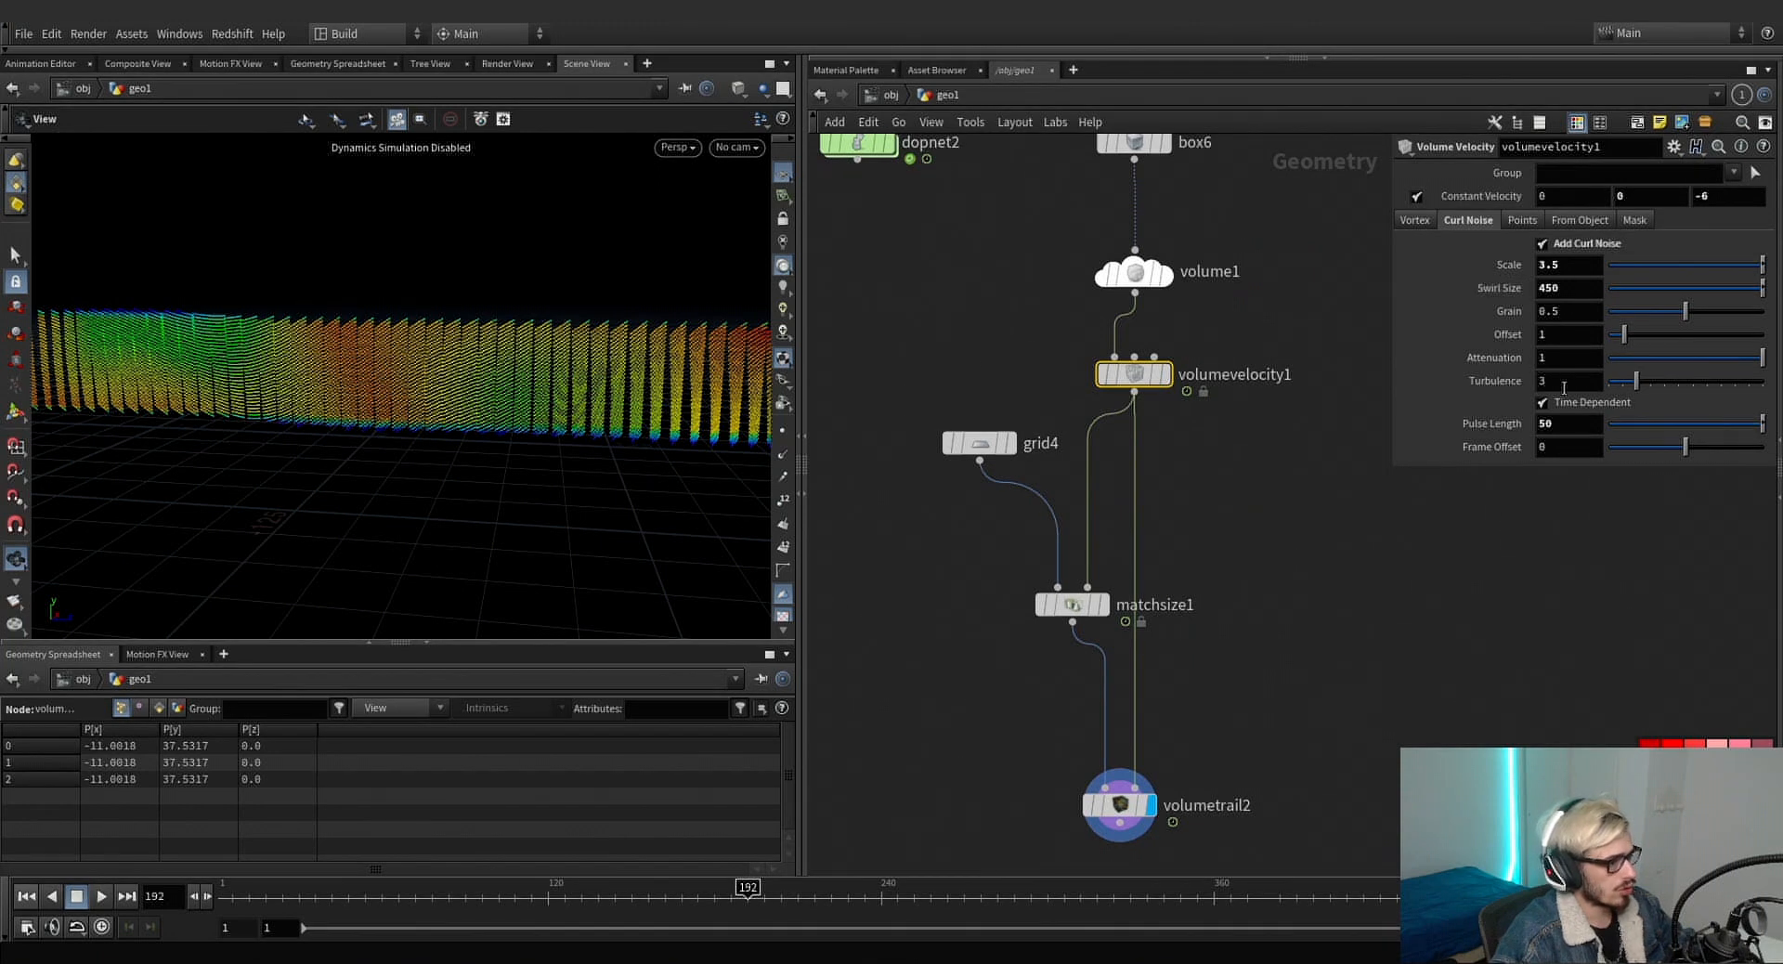
mouse_move(1636, 384)
mouse_down()
mouse_move(1692, 380)
mouse_move(1664, 387)
mouse_up()
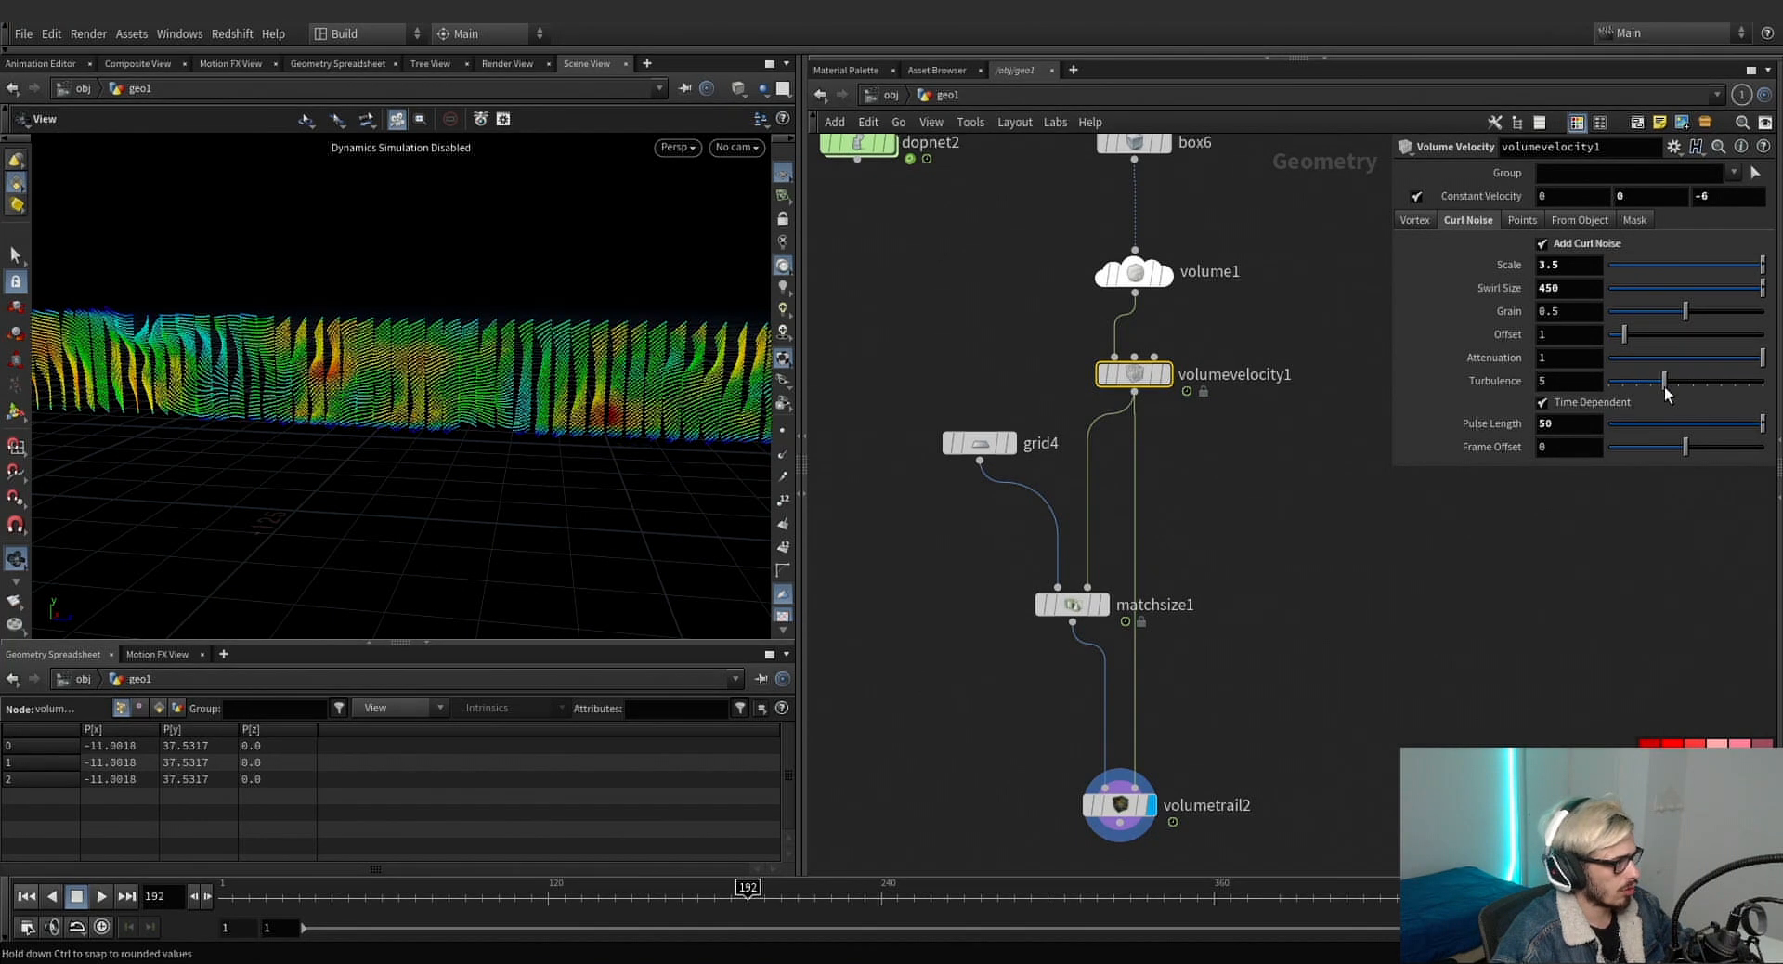
click(101, 897)
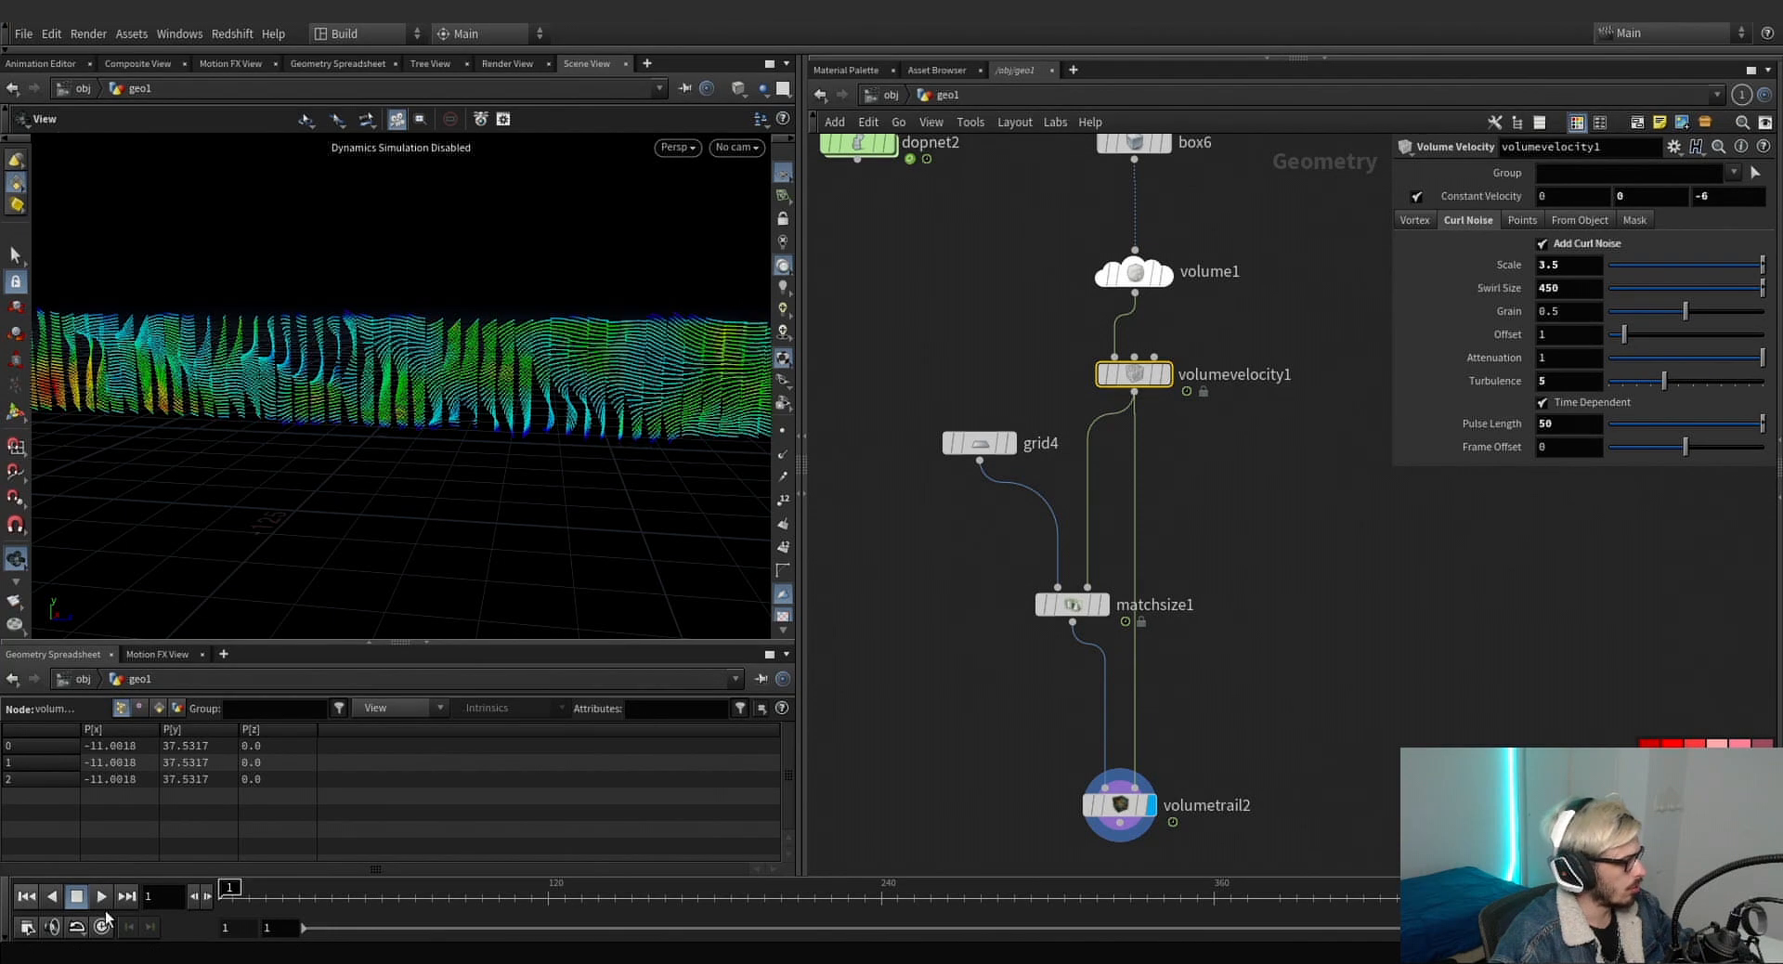
click(96, 899)
Add a Null fed by the Volume Velocity output and name it OUT_WW_V.
scroll(1172, 648, down, 5)
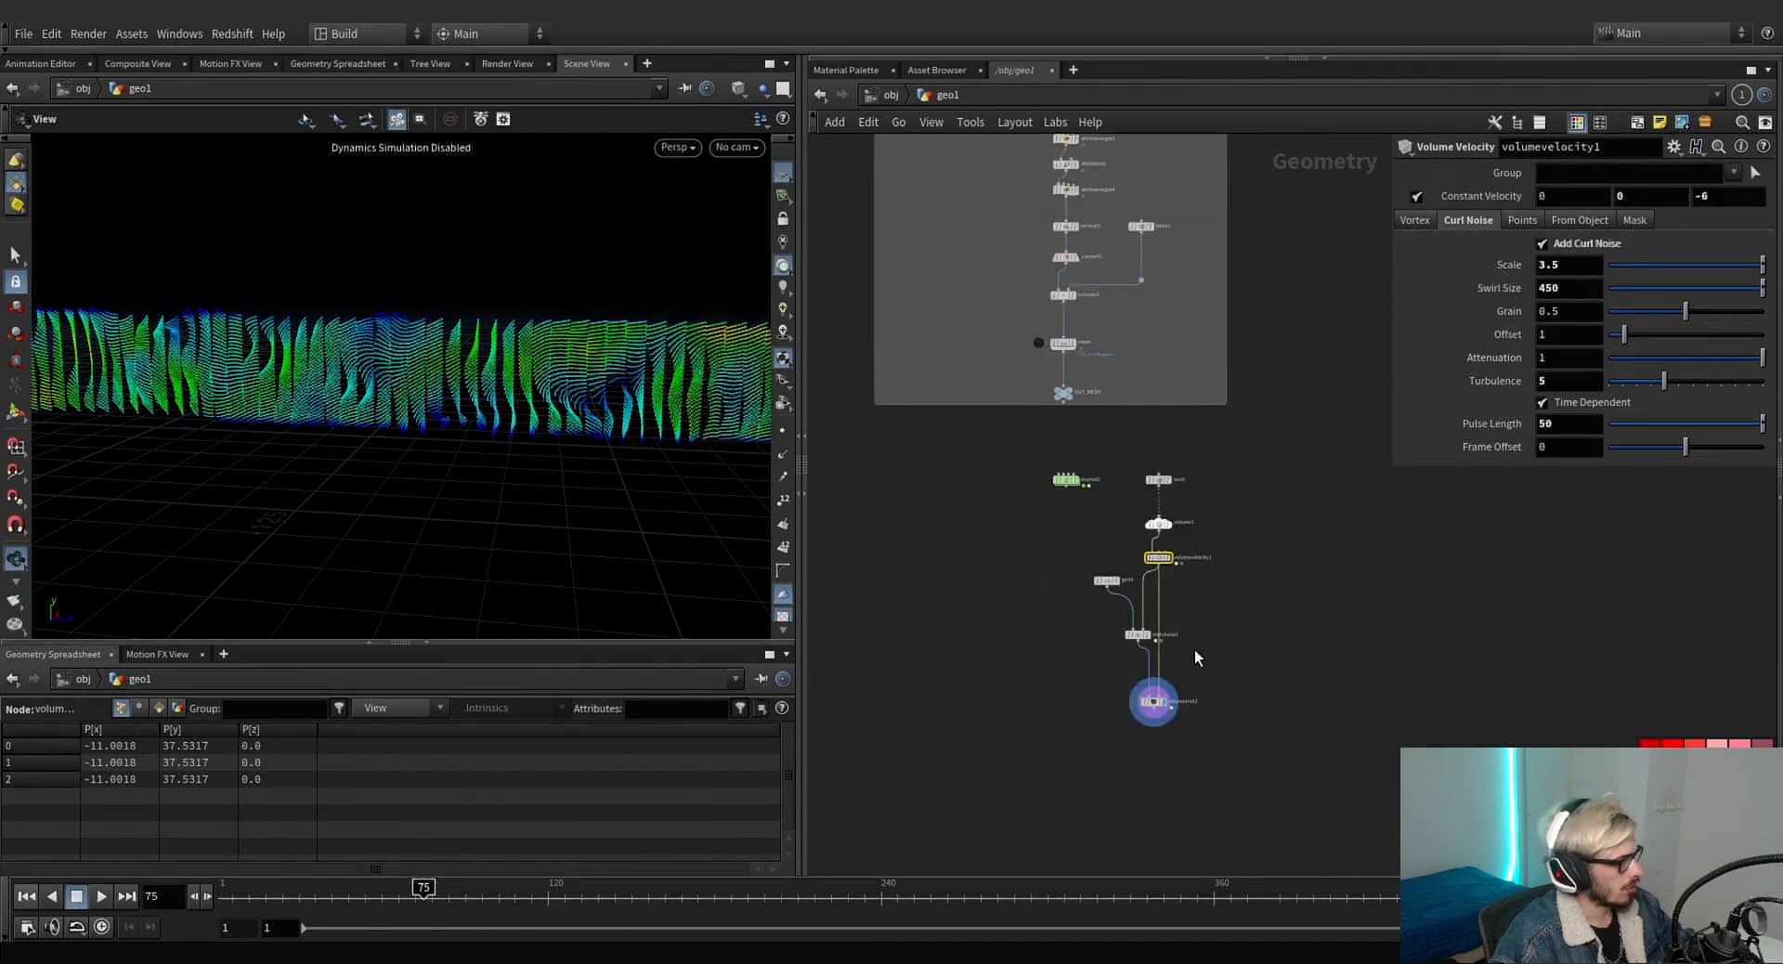
key(Tab)
text(null)
key(Return)
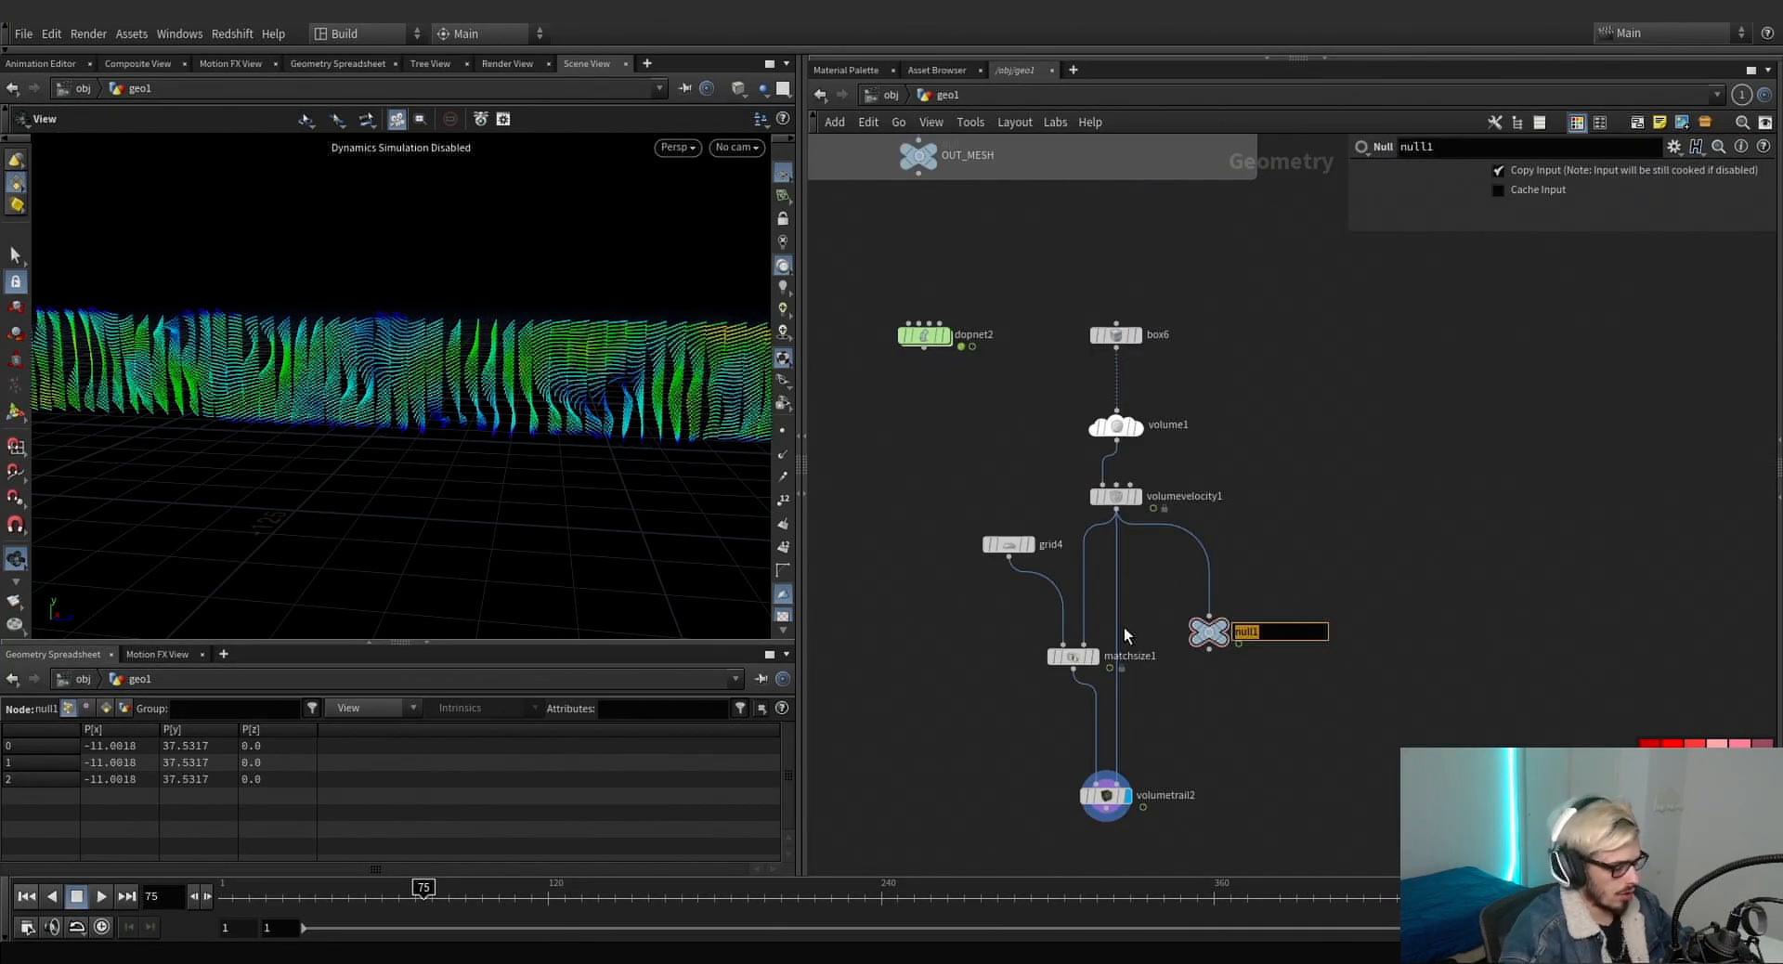
text(OUT_WW_VEL)
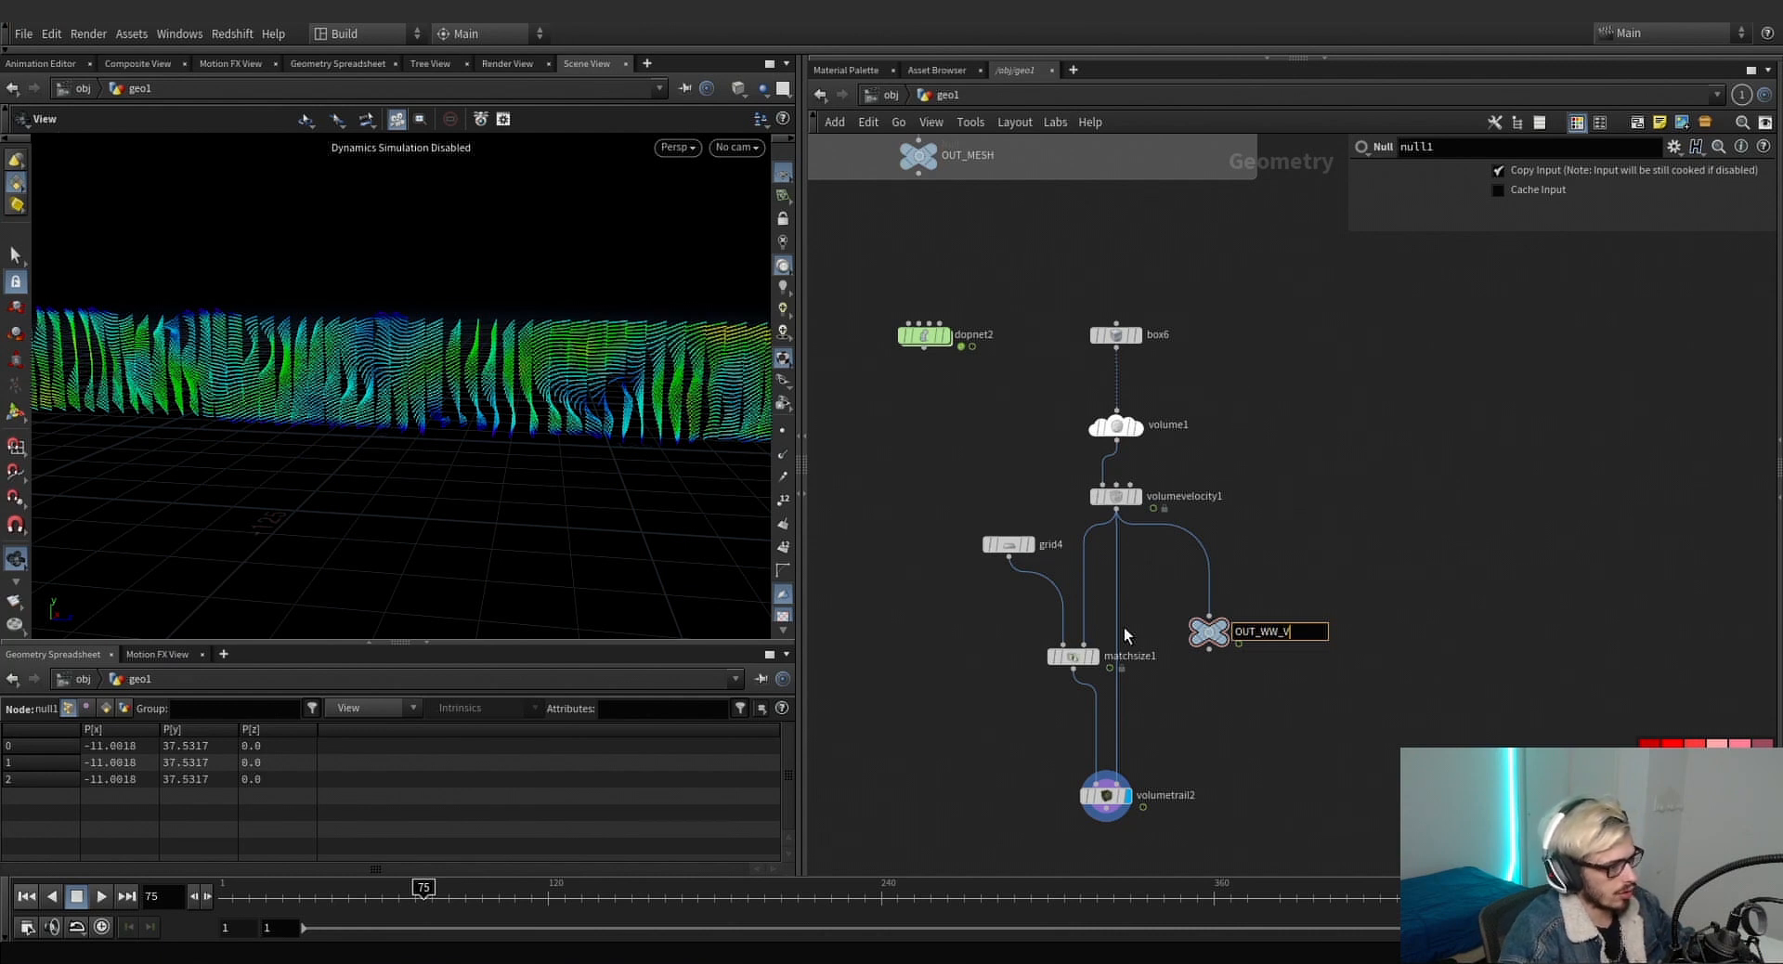
key(BackSpace)
key(BackSpace)
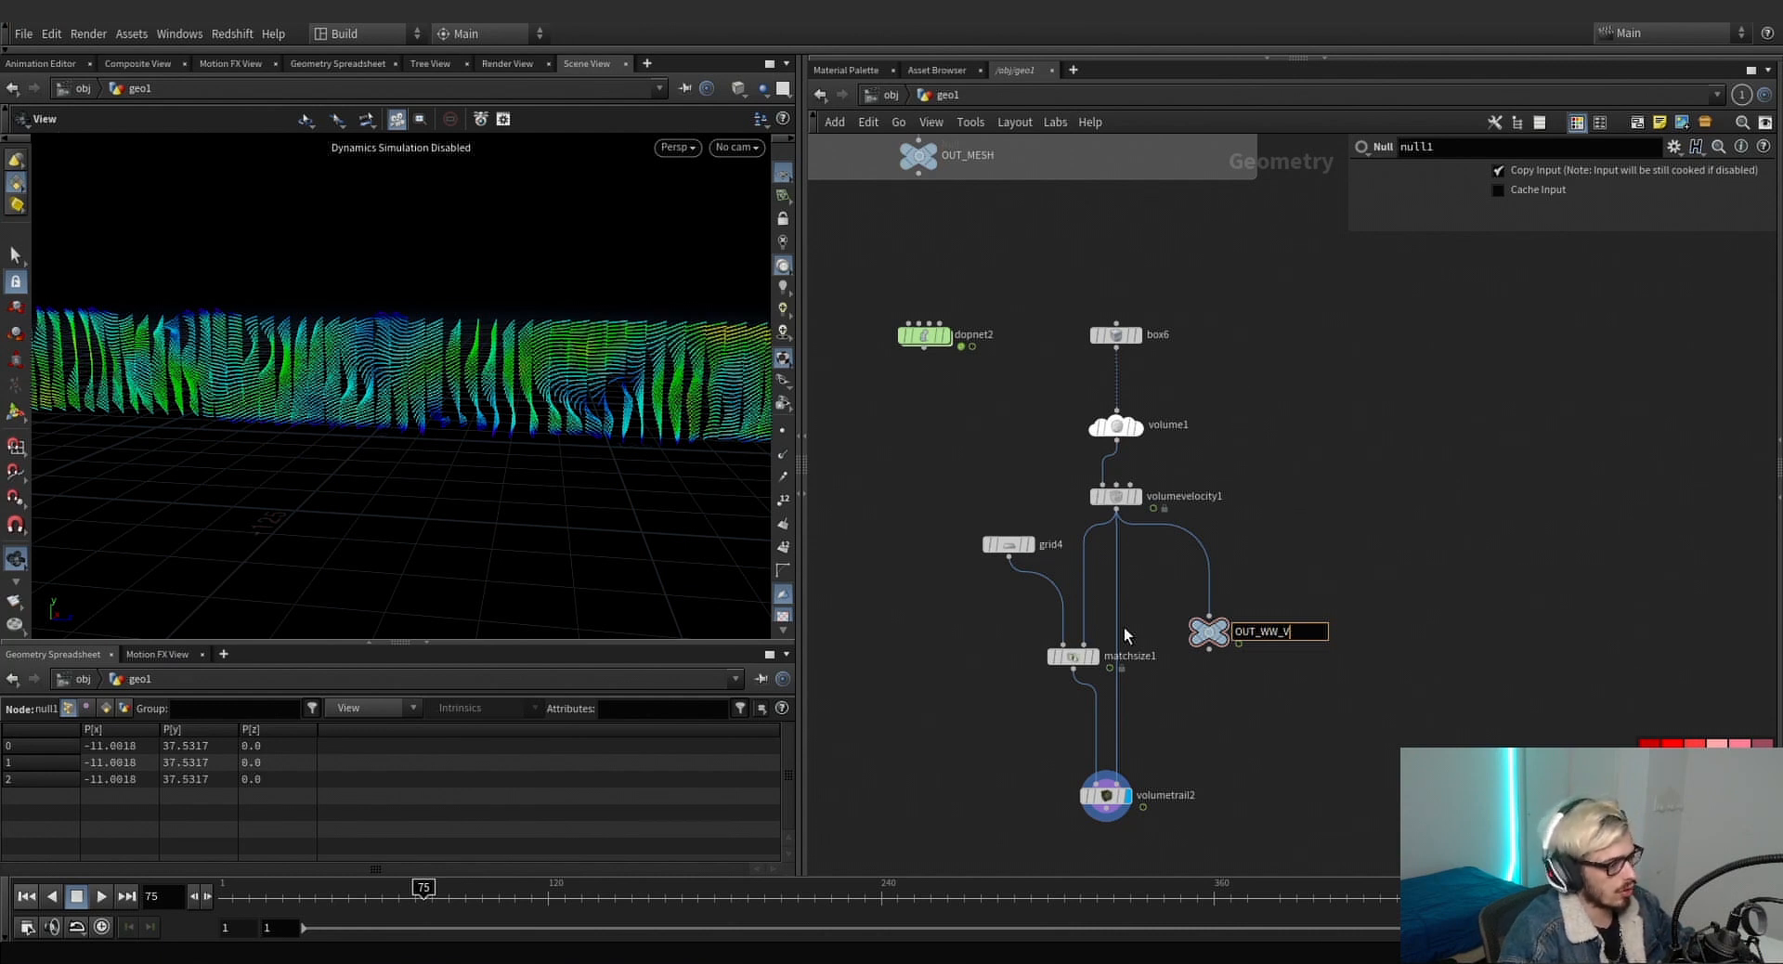
key(Return)
Rearrange the velocity volume nodes and enclose the whole branch, from box6 to the Volume Trail, in a network box.
drag(1289, 541, 1096, 320)
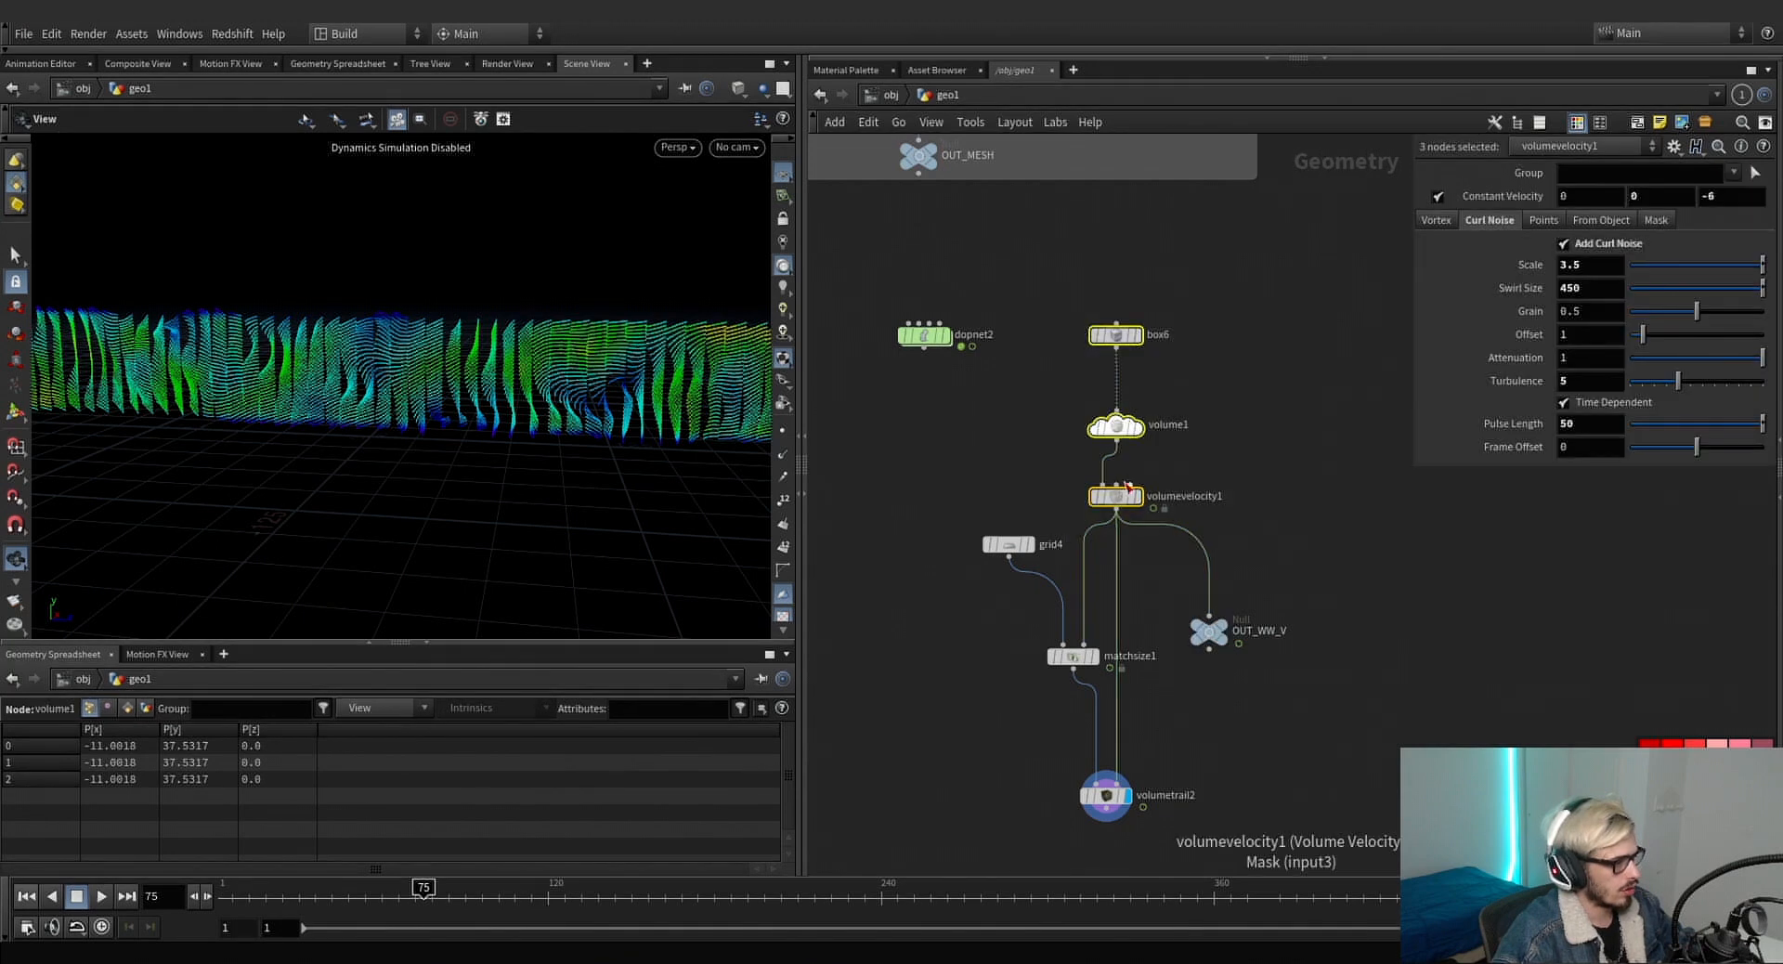
drag(1121, 496, 1213, 508)
drag(1323, 829, 1012, 324)
key(shift+o)
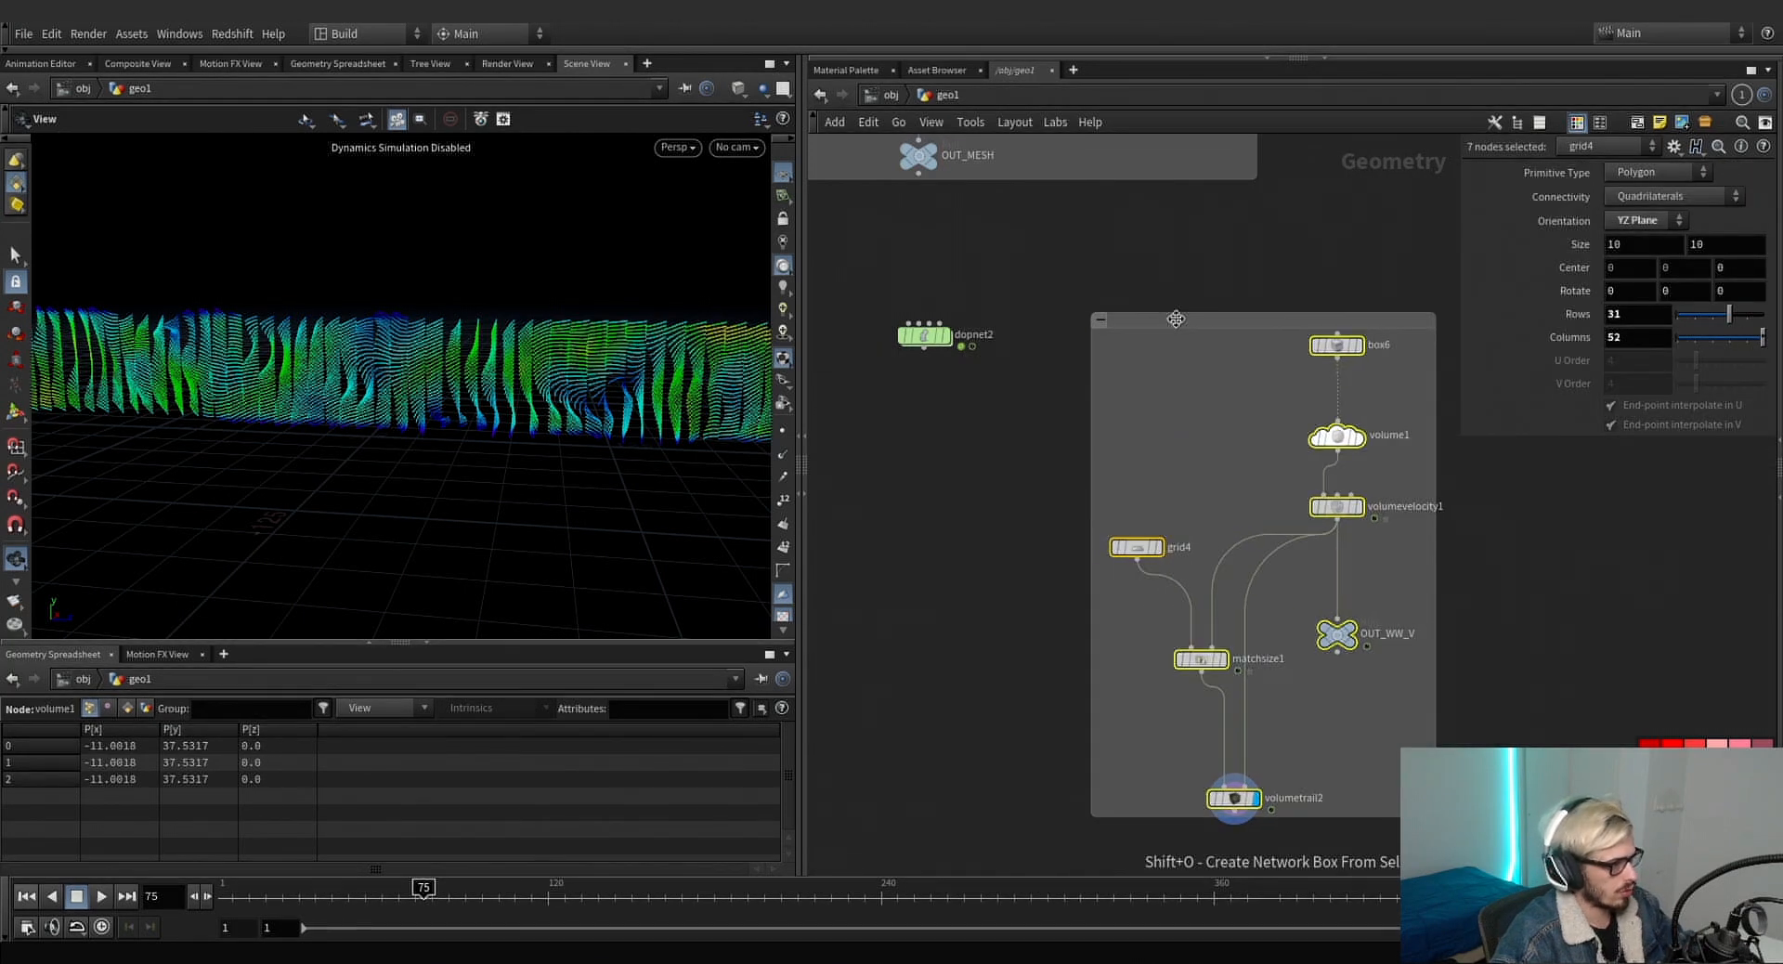
Inside dopnet2, point the POP Advect by Volumes SOP source at /obj/geo1/OUT_WW_V and disable Treat as Wind.
double_click(924, 336)
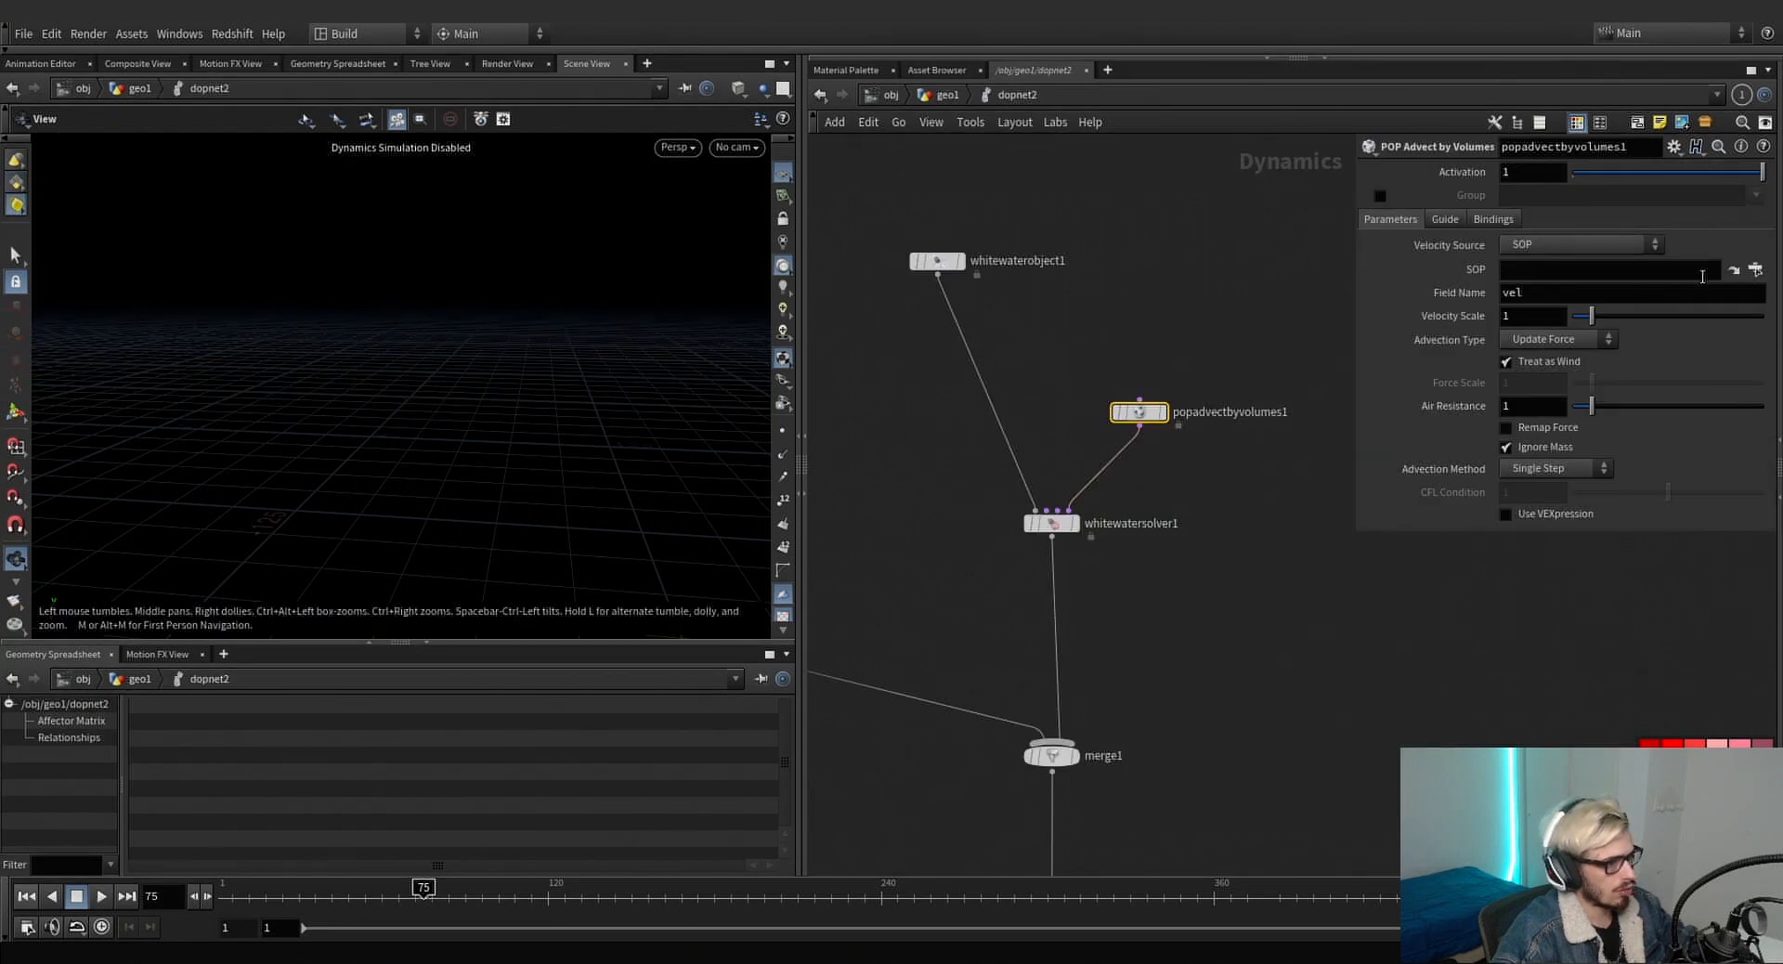
click(1754, 269)
click(1545, 361)
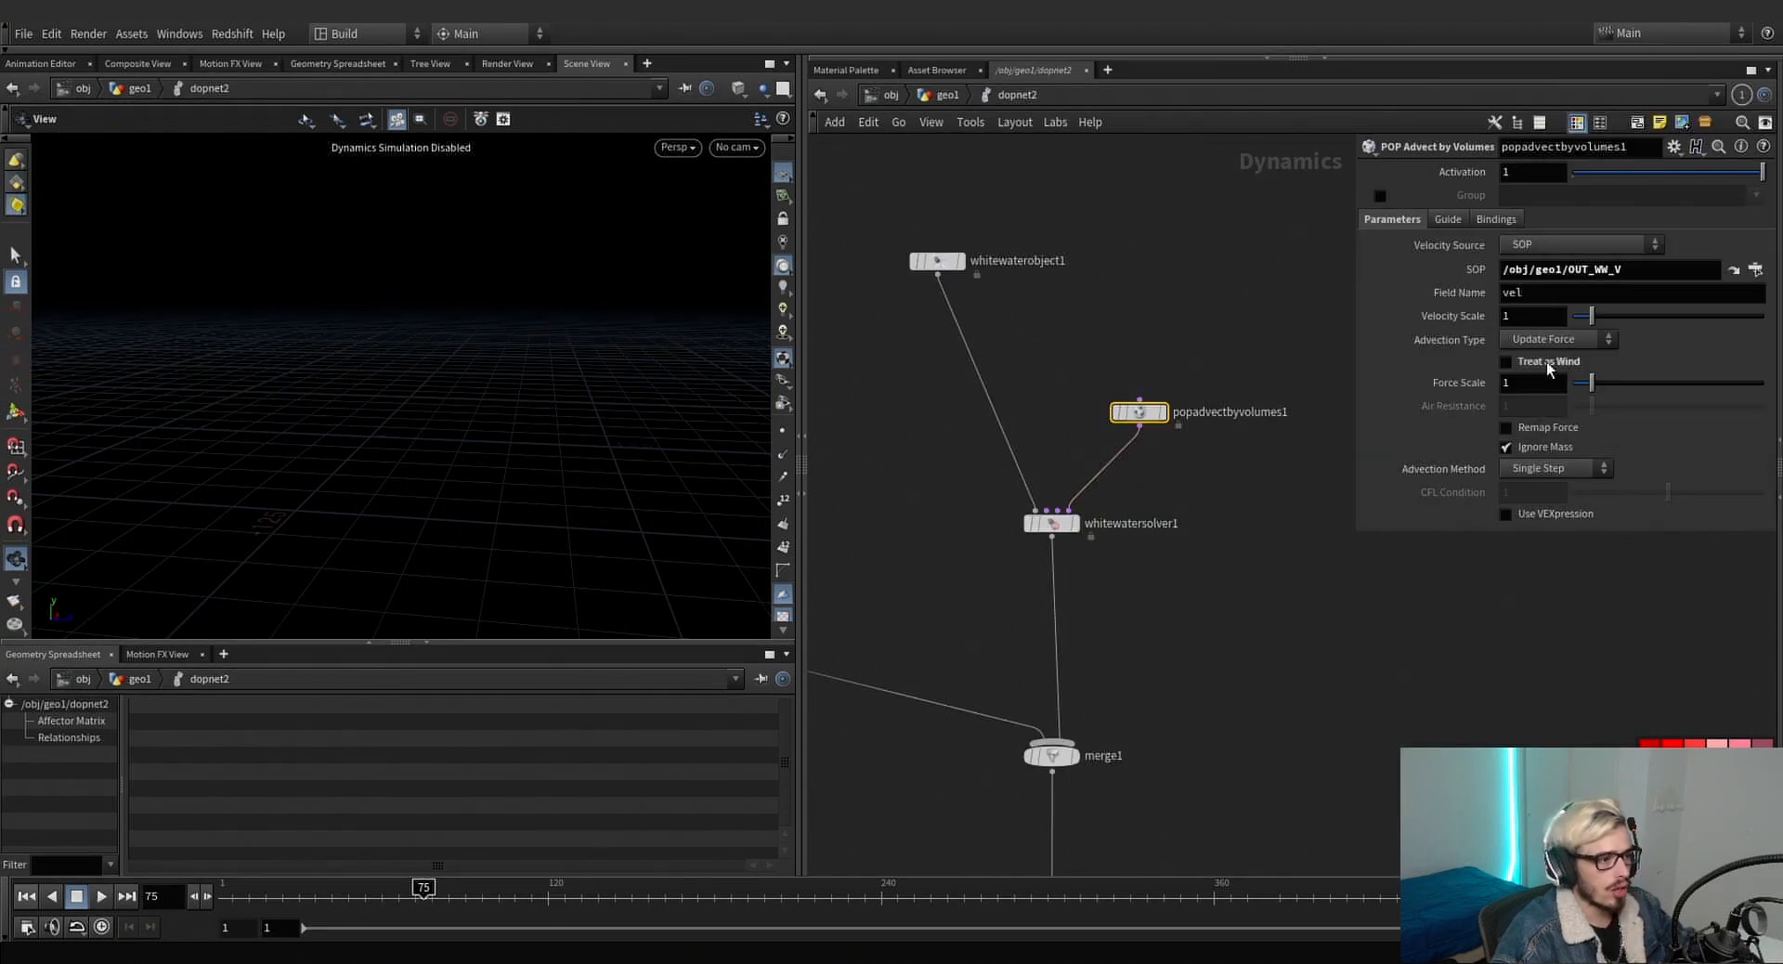
Switch the network wiring style to rounded wires.
scroll(1319, 494, down, 3)
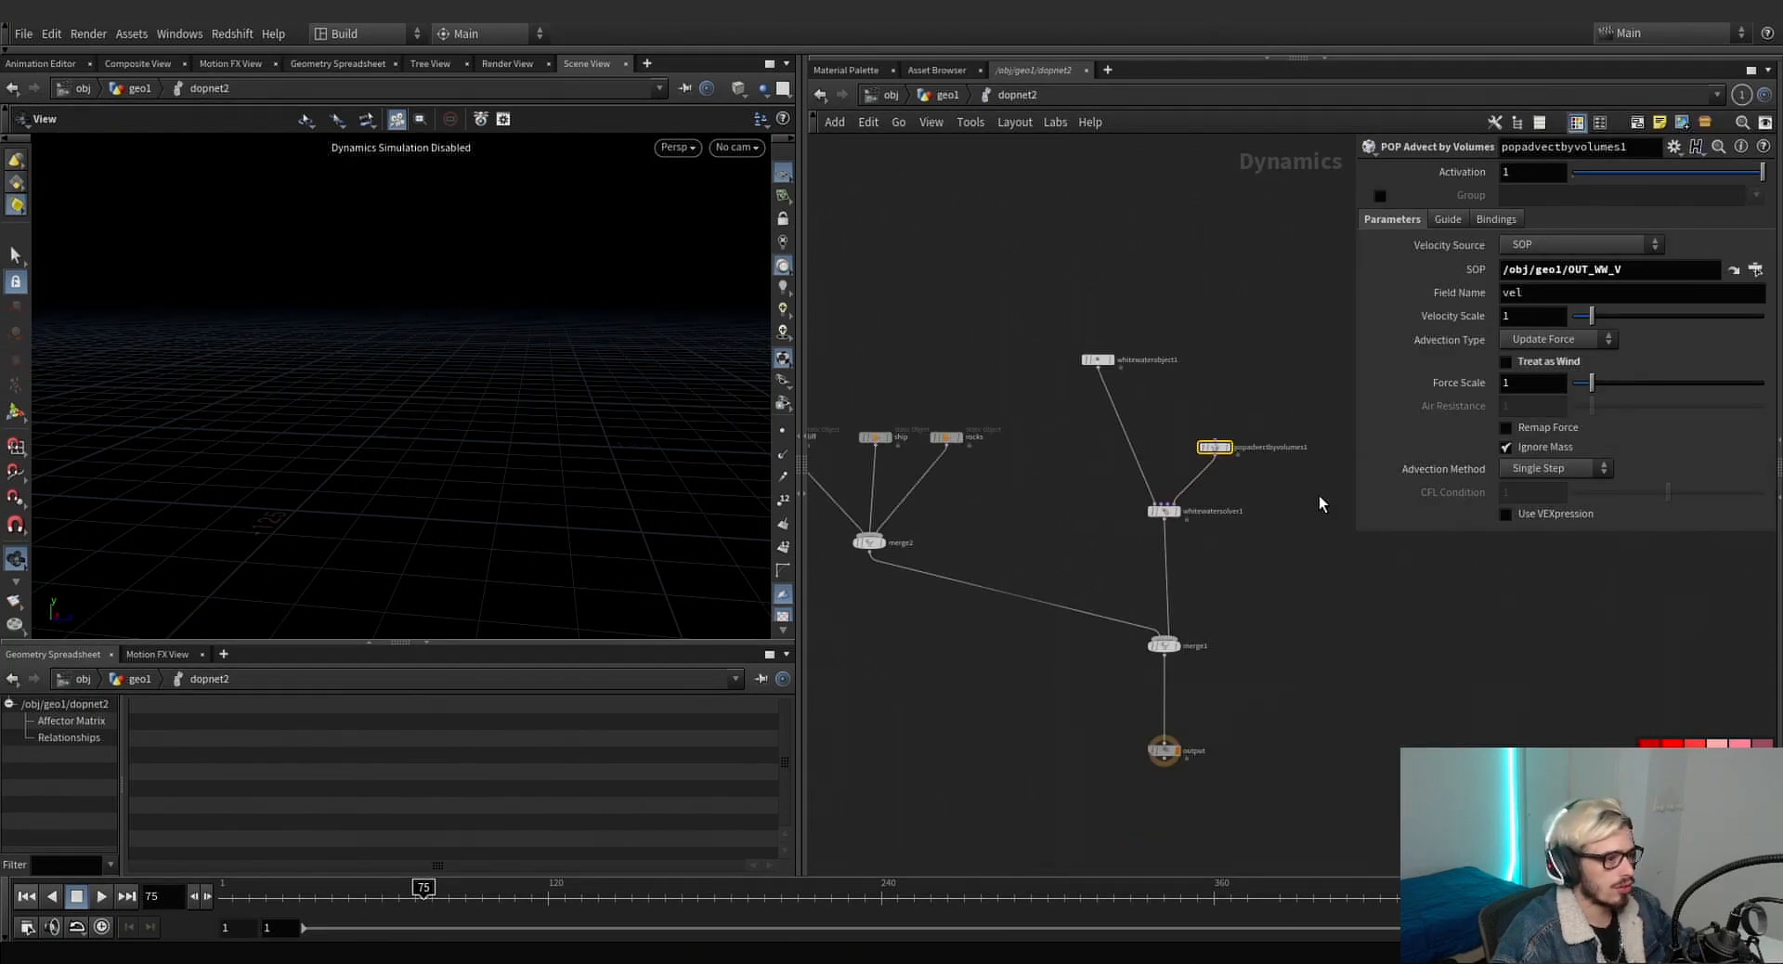
middle_drag(1318, 493, 1299, 429)
key(shift+s)
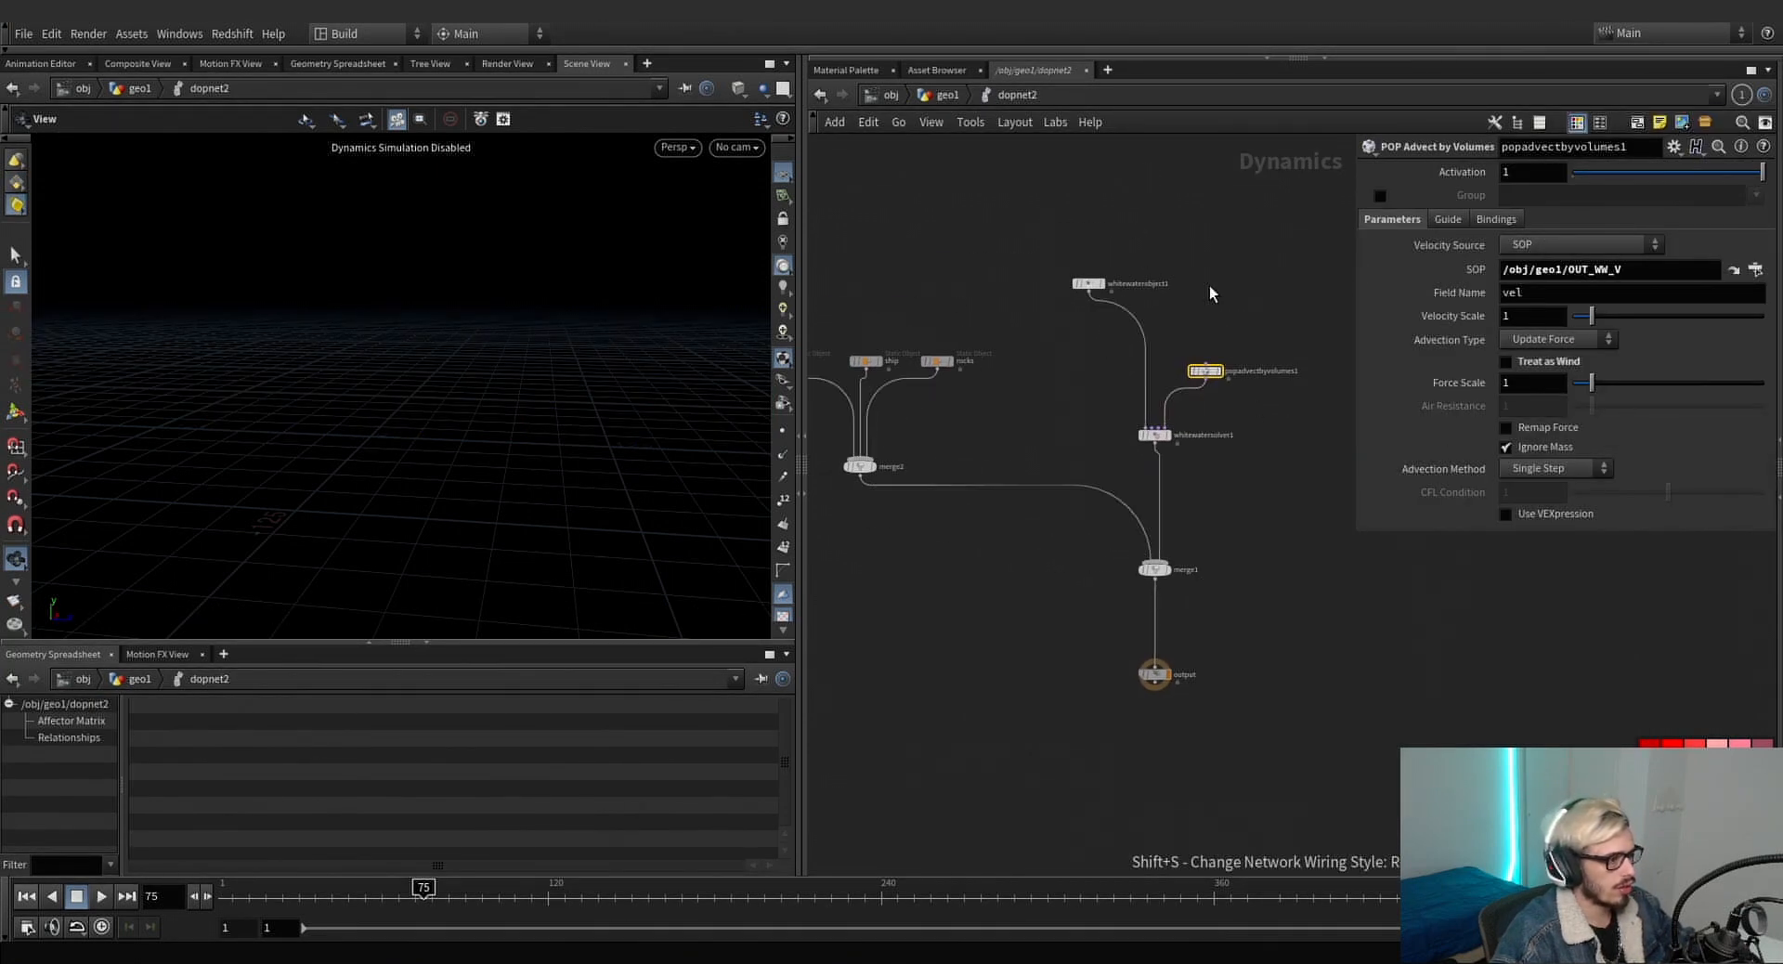
Back in geo1, add an Attribute Delete node below dopnet2, wired to its output, and display it.
click(950, 99)
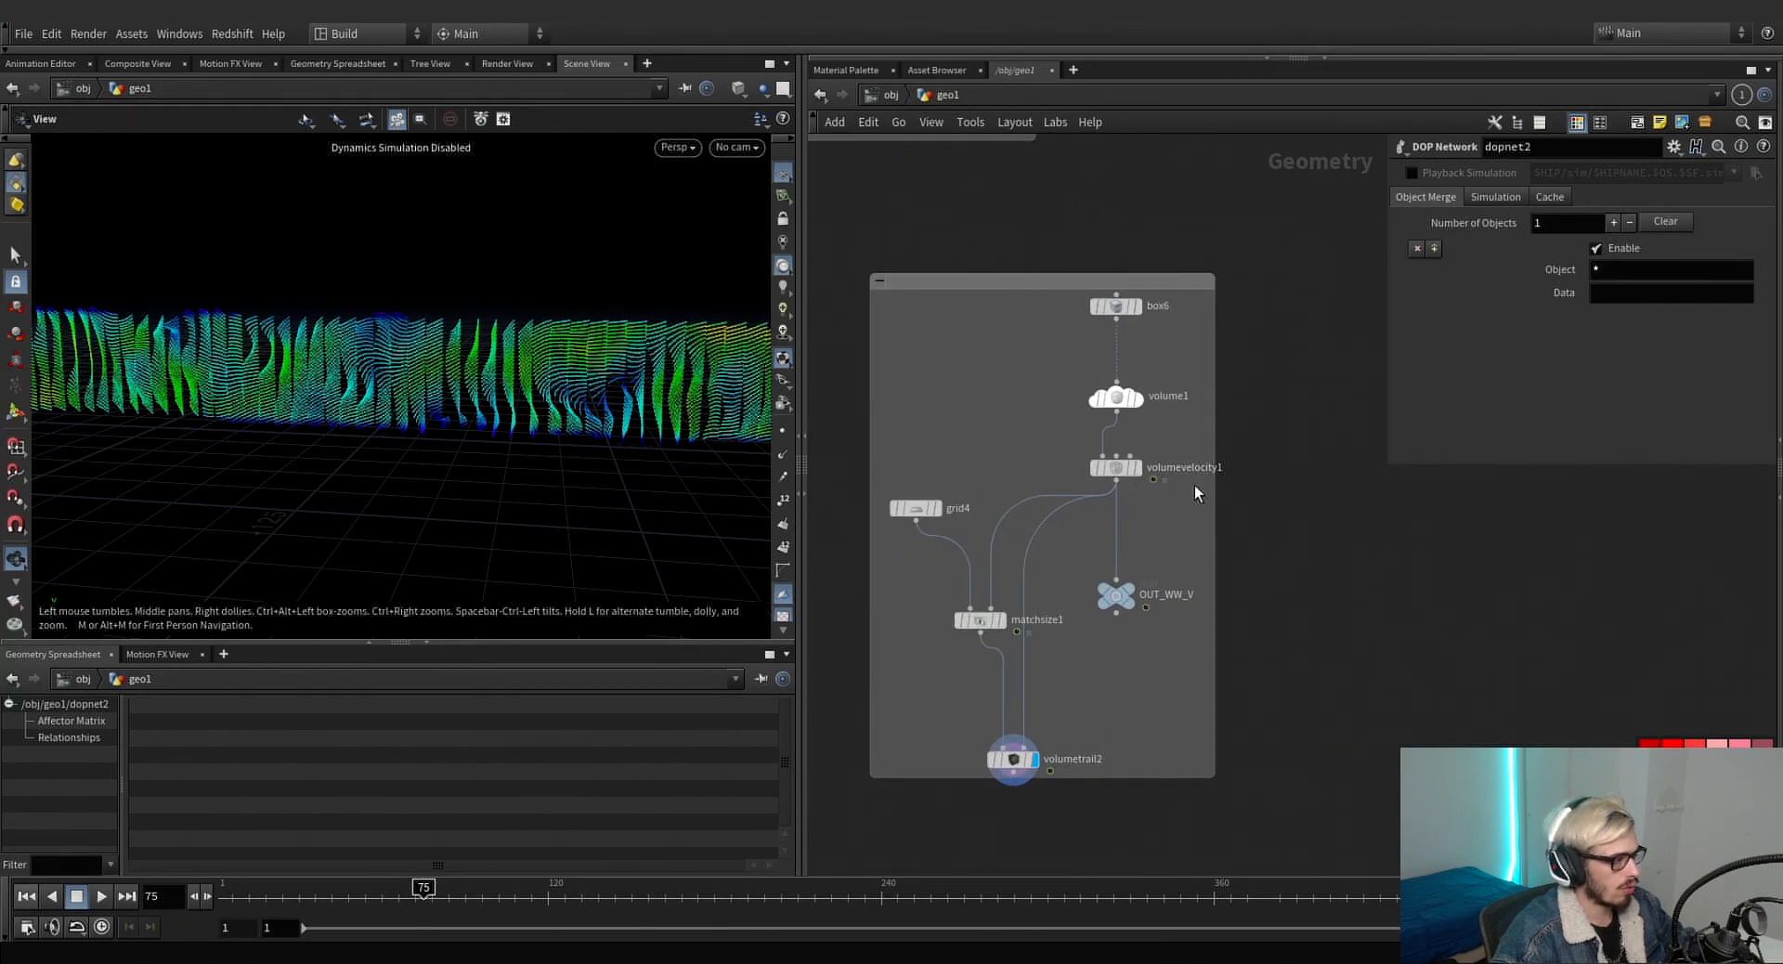
scroll(1179, 520, down, 1)
drag(1173, 524, 1110, 607)
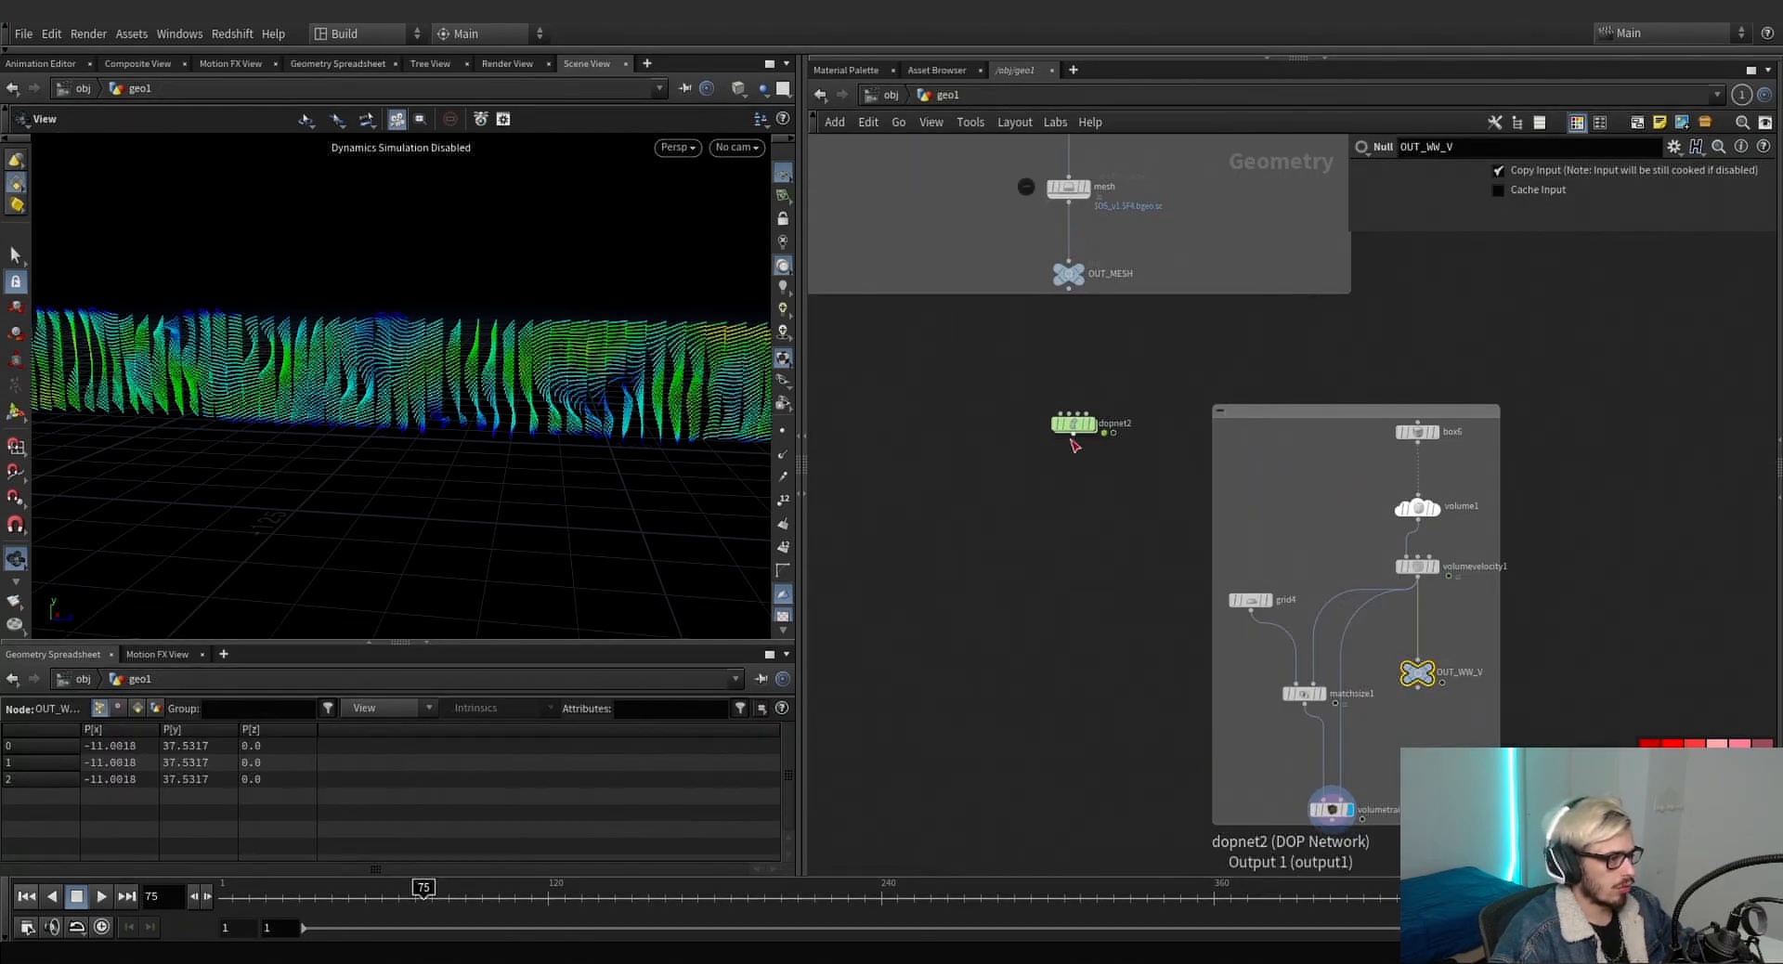
key(Tab)
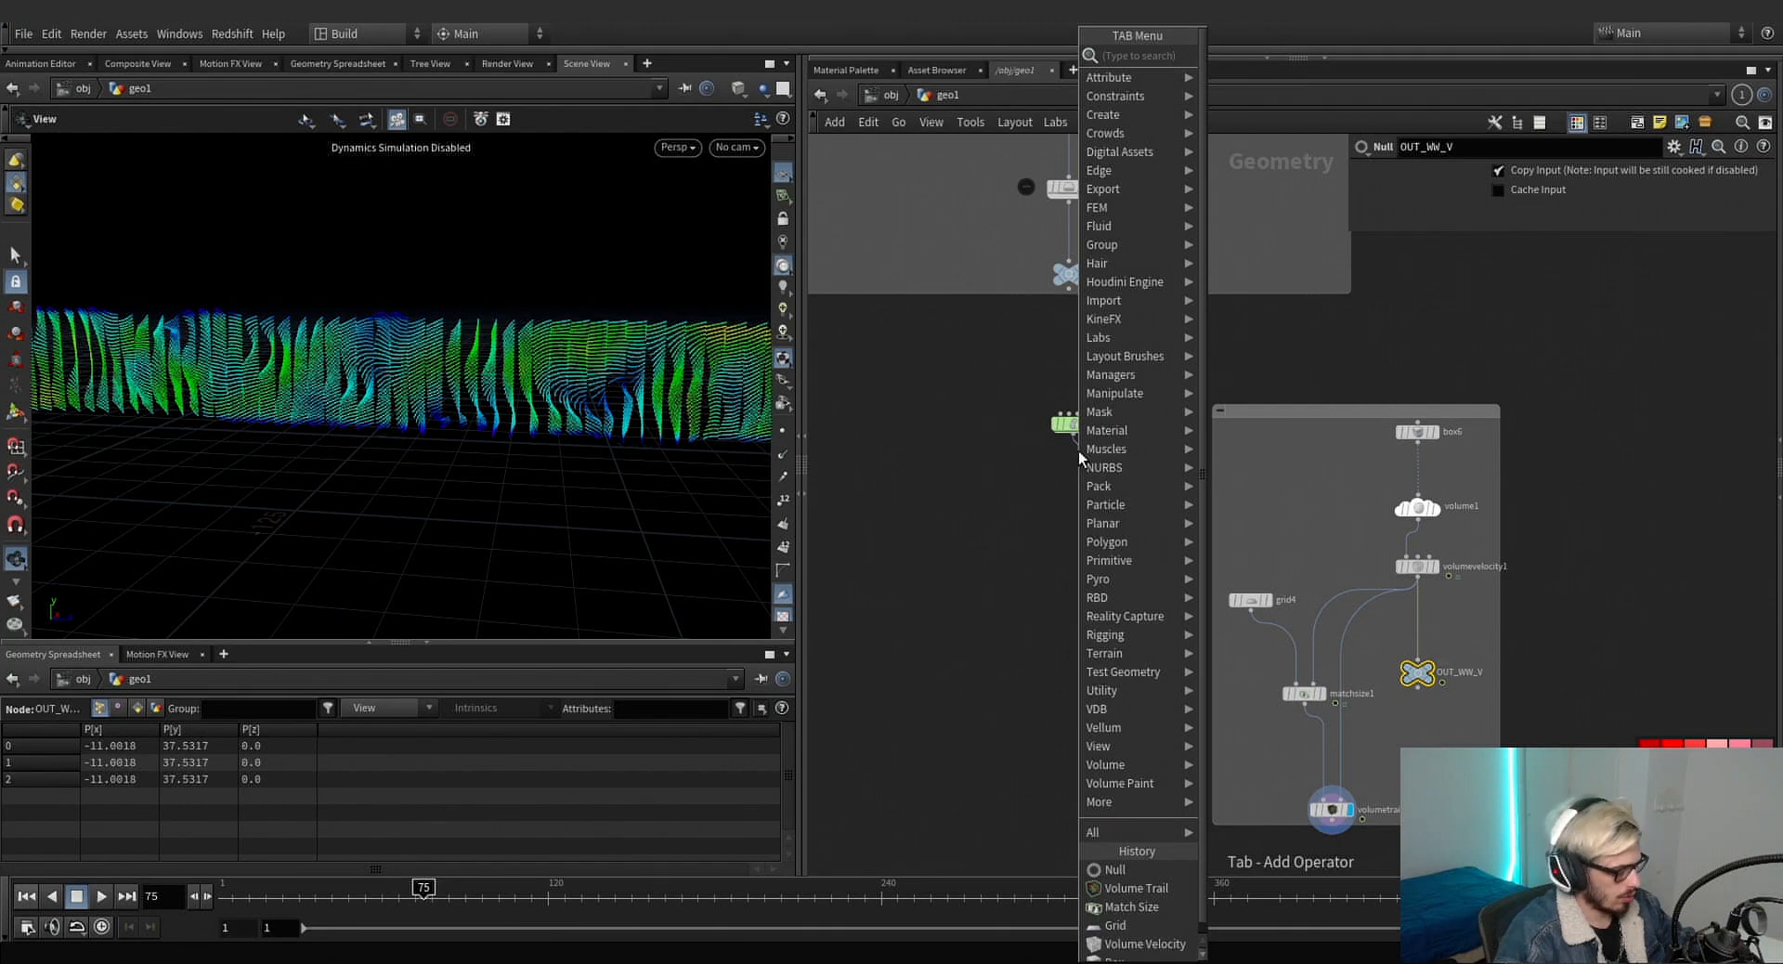
text(att)
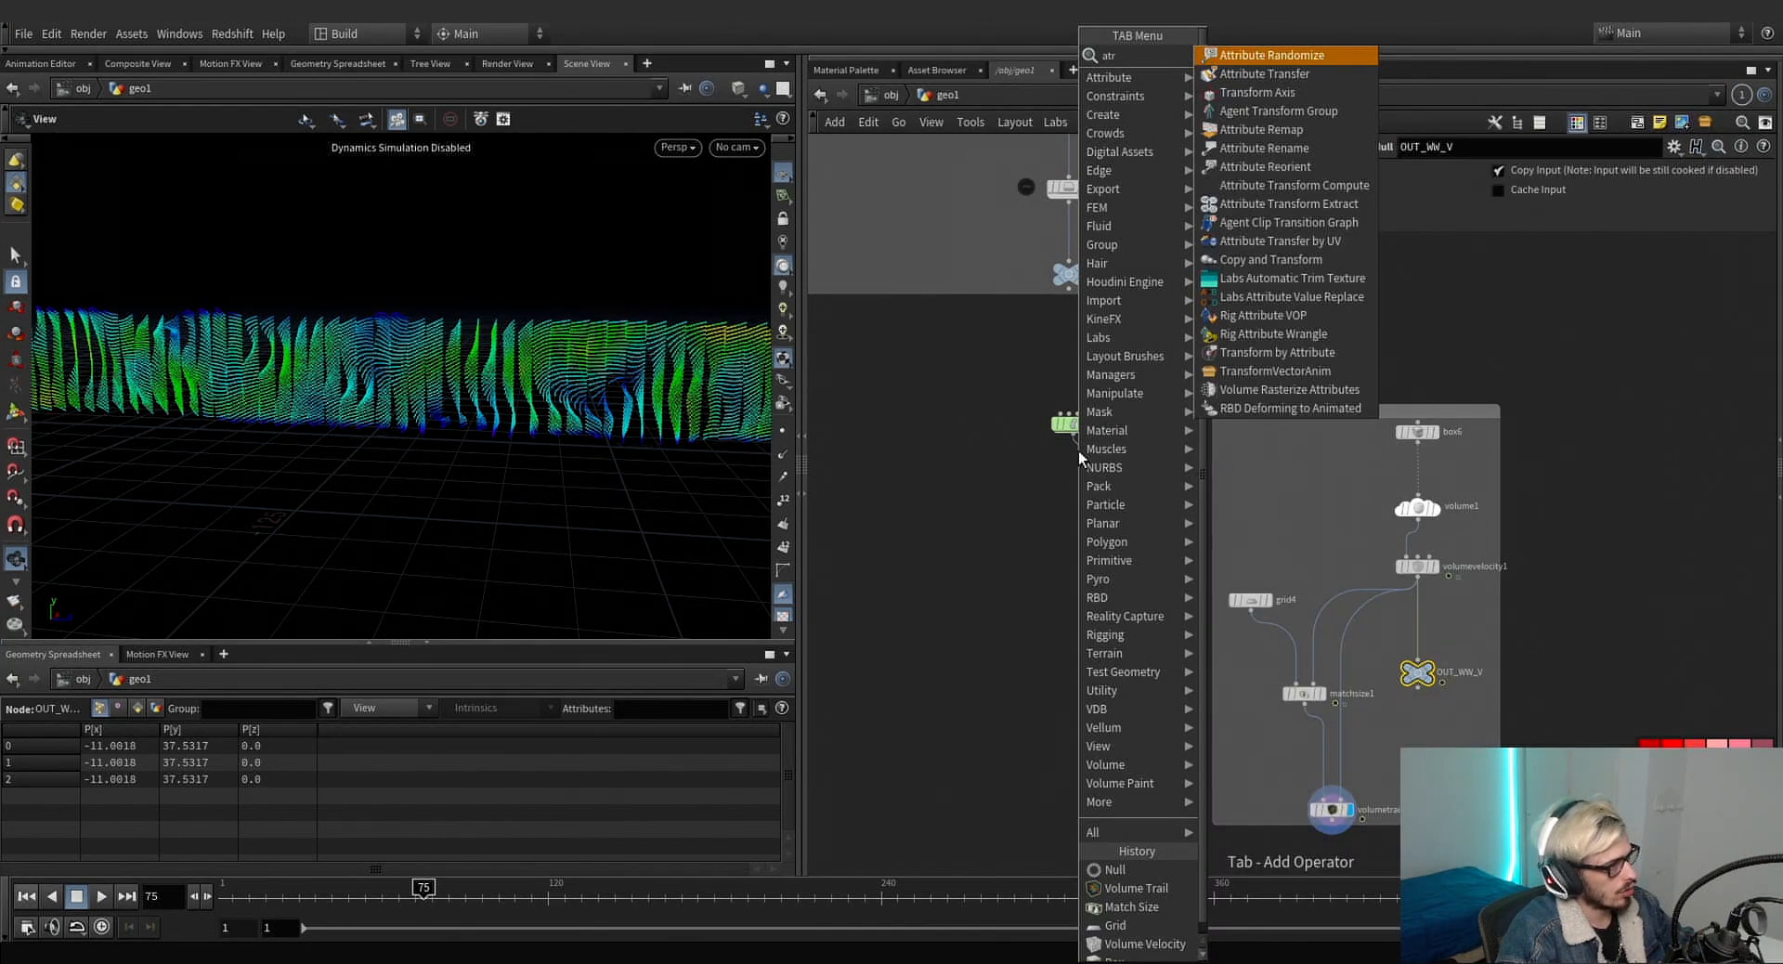
text(i)
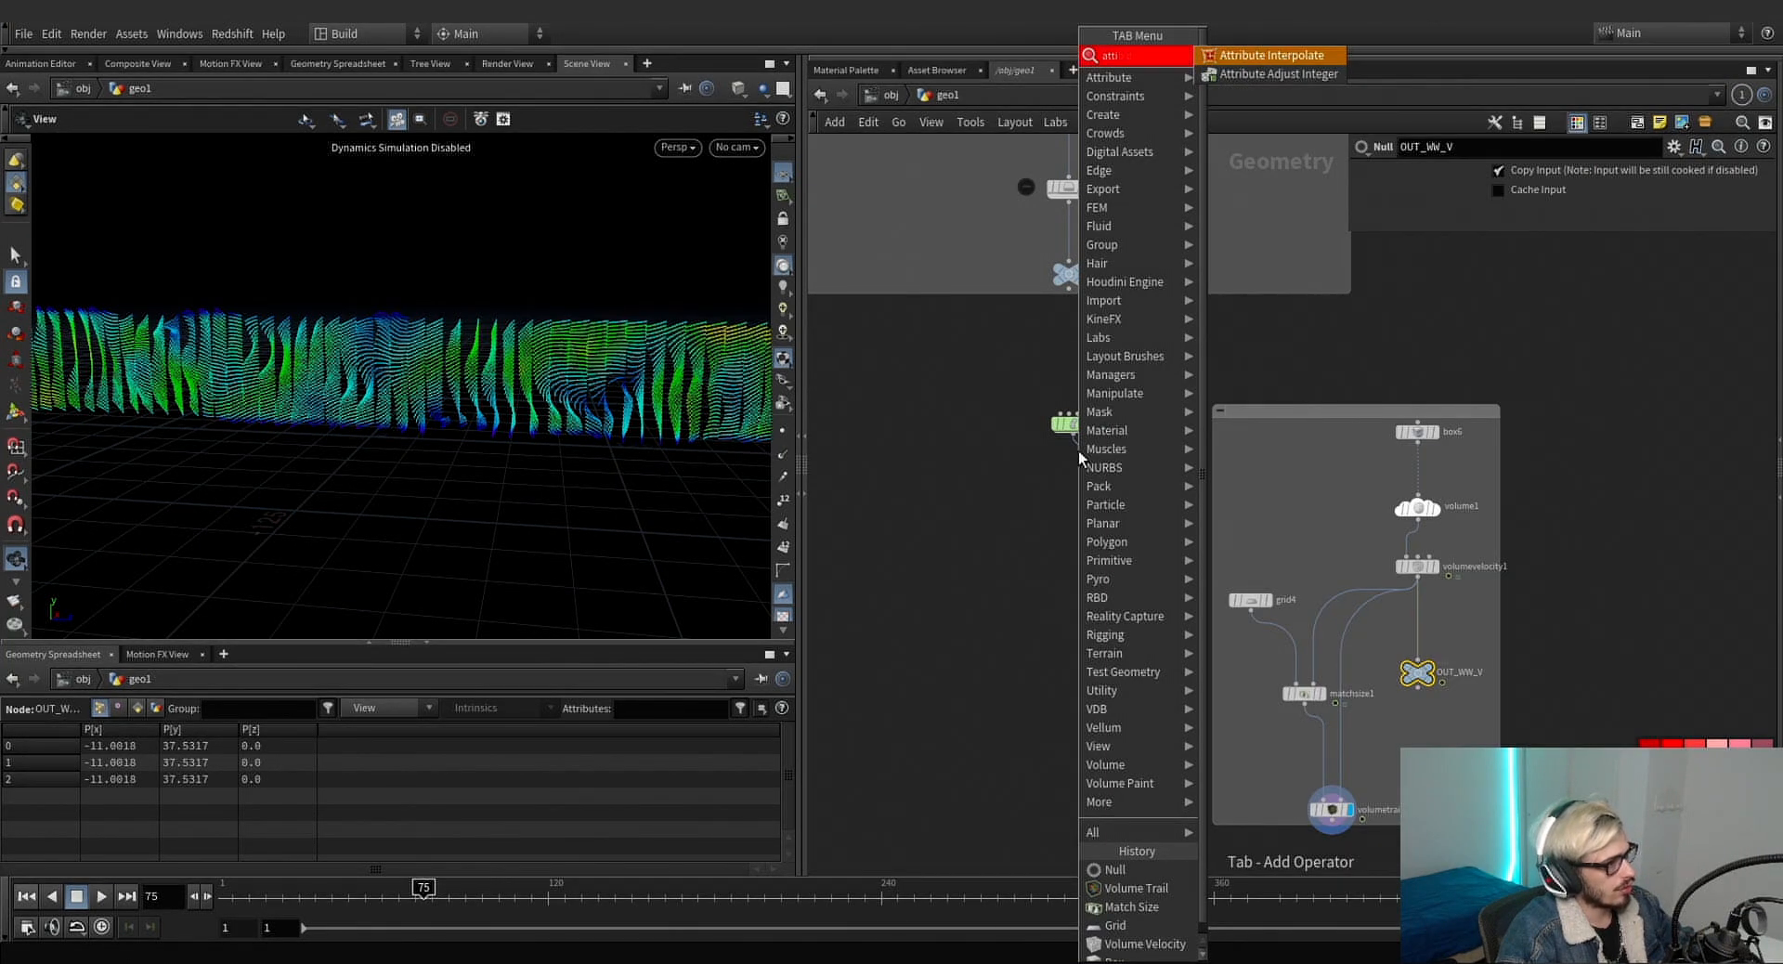
key(BackSpace)
key(BackSpace)
key(BackSpace)
key(BackSpace)
text(delte)
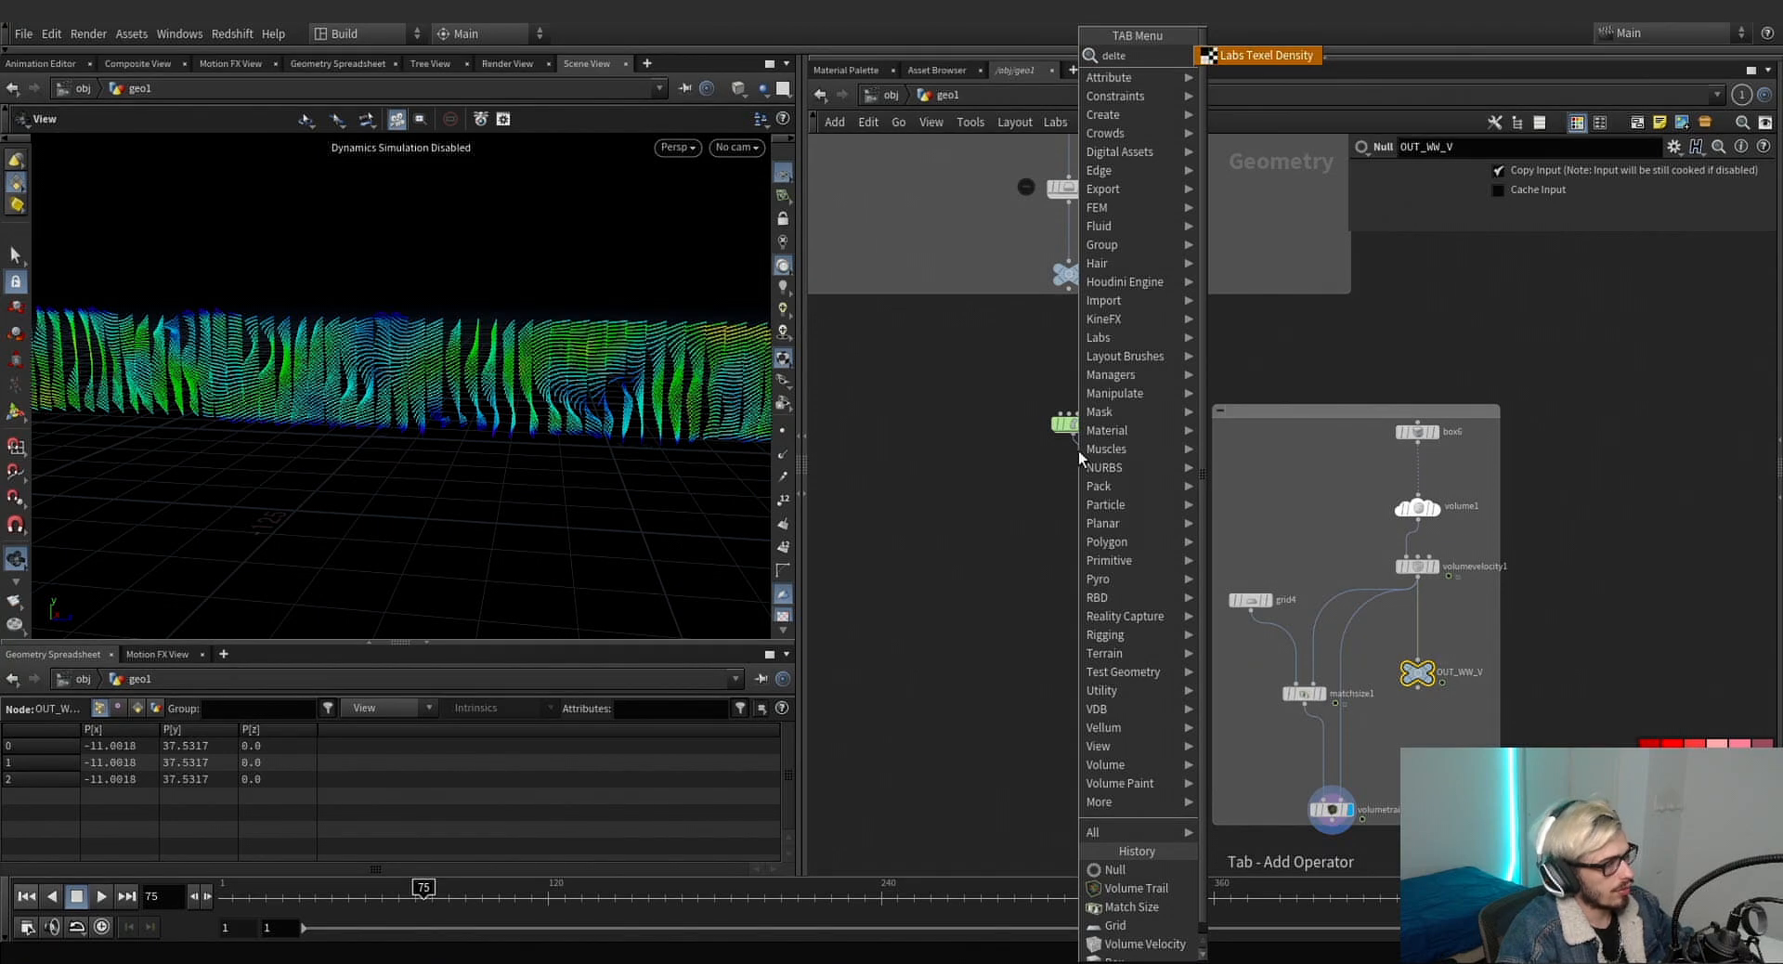
key(BackSpace)
key(BackSpace)
text(el)
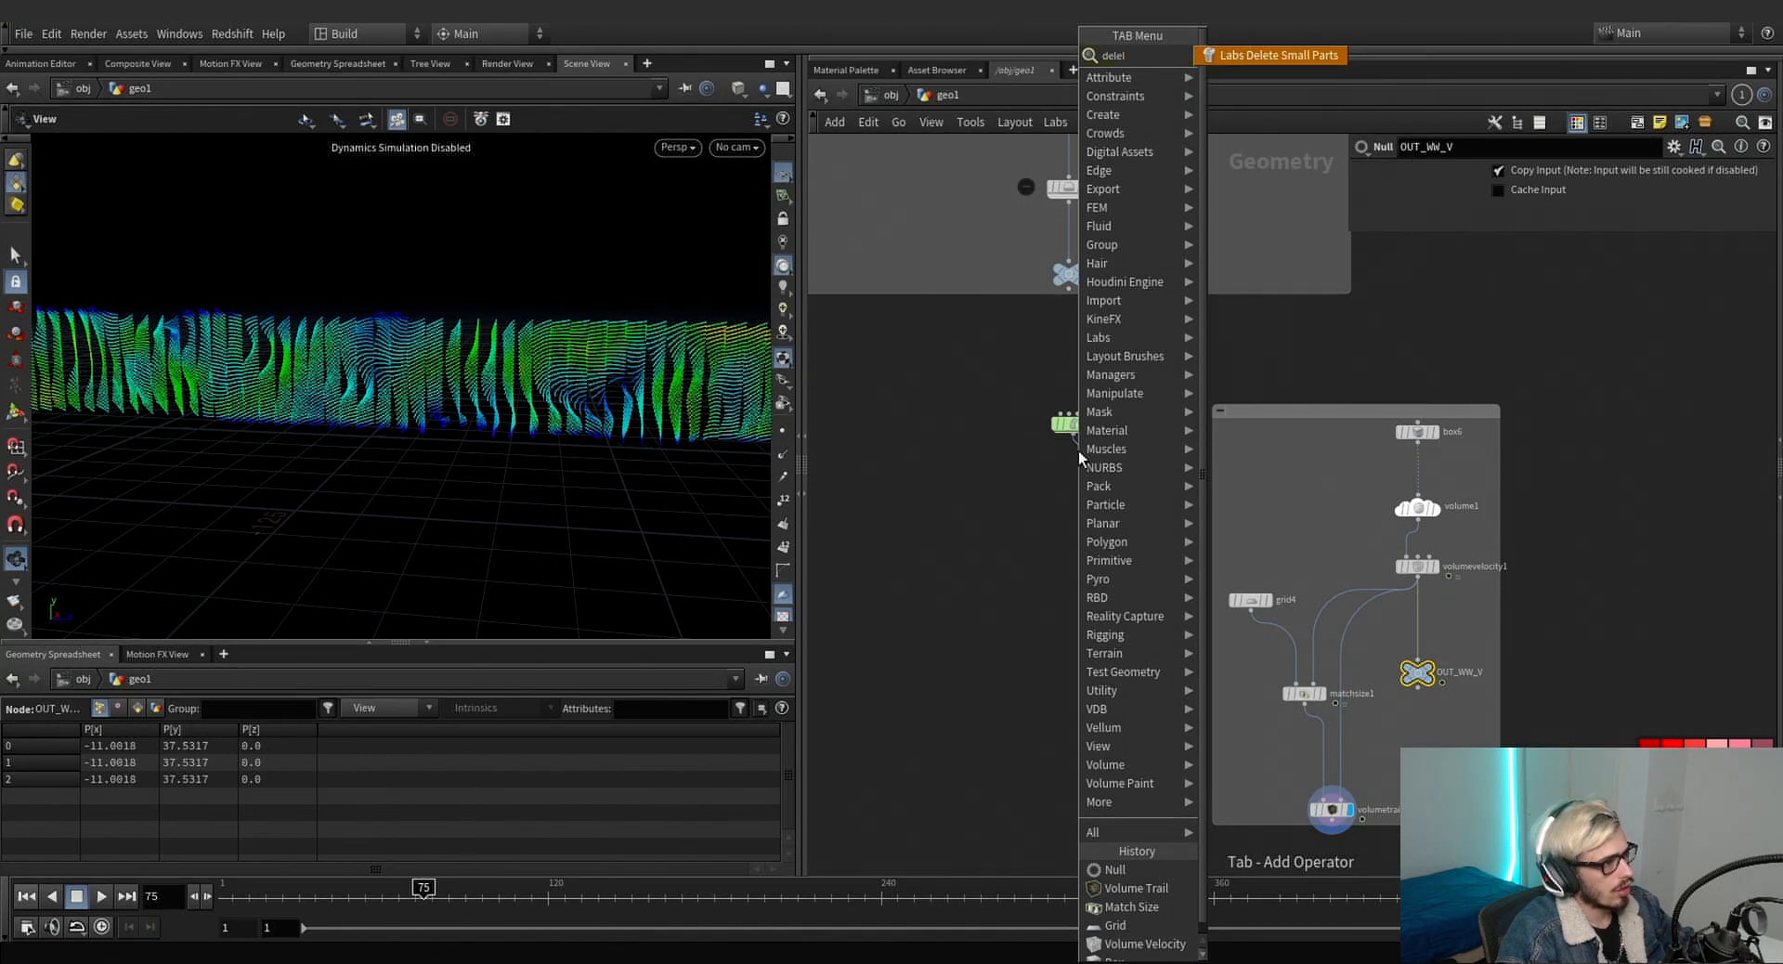
key(Return)
drag(1082, 463, 1082, 482)
click(1092, 486)
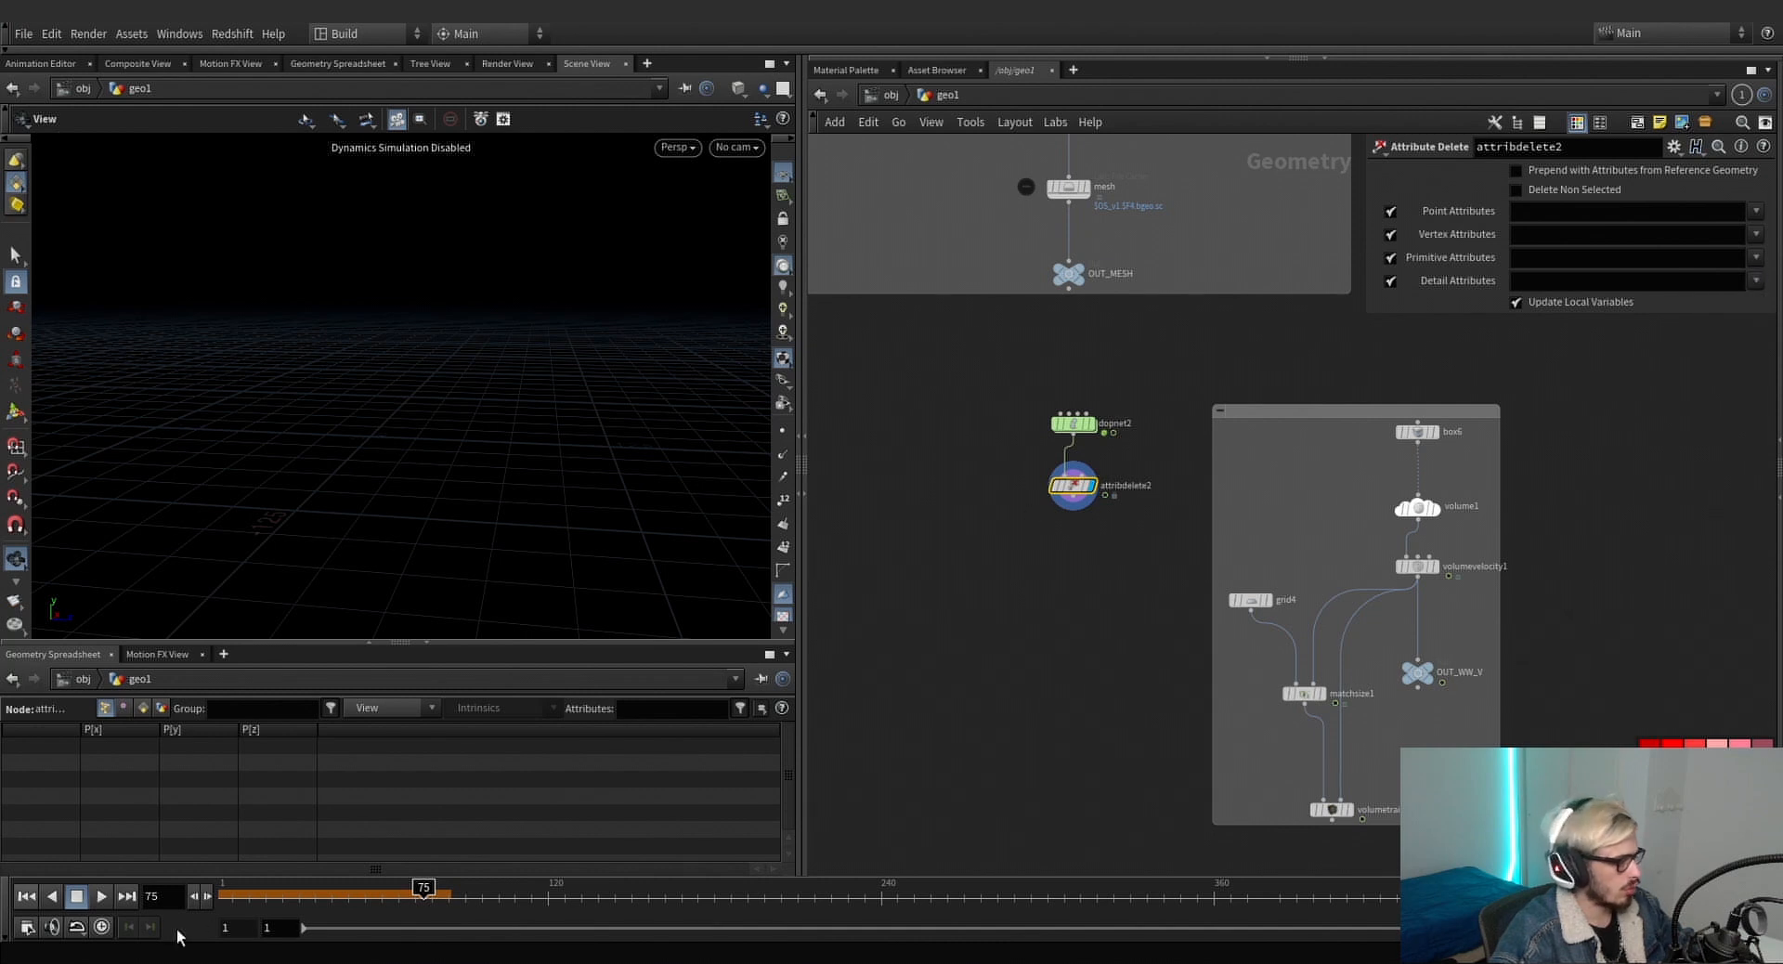
Run the simulation from frame 1 to check its output geometry and attributes, then select dopnet2.
click(25, 897)
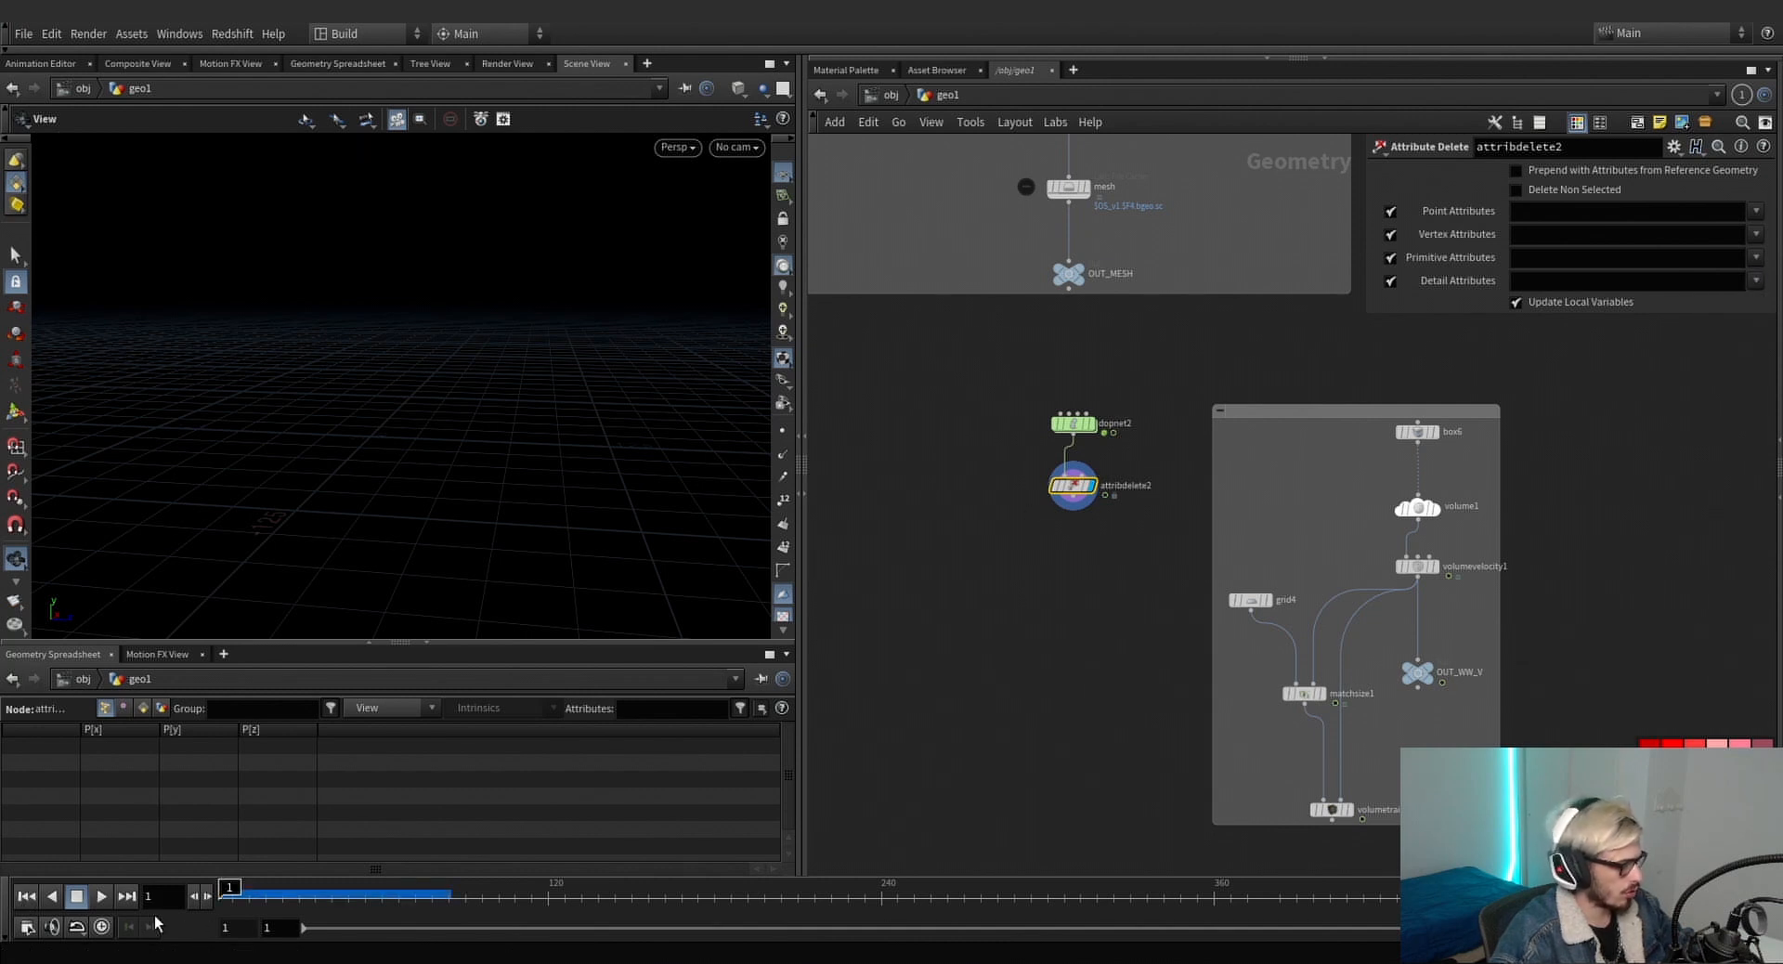
click(101, 895)
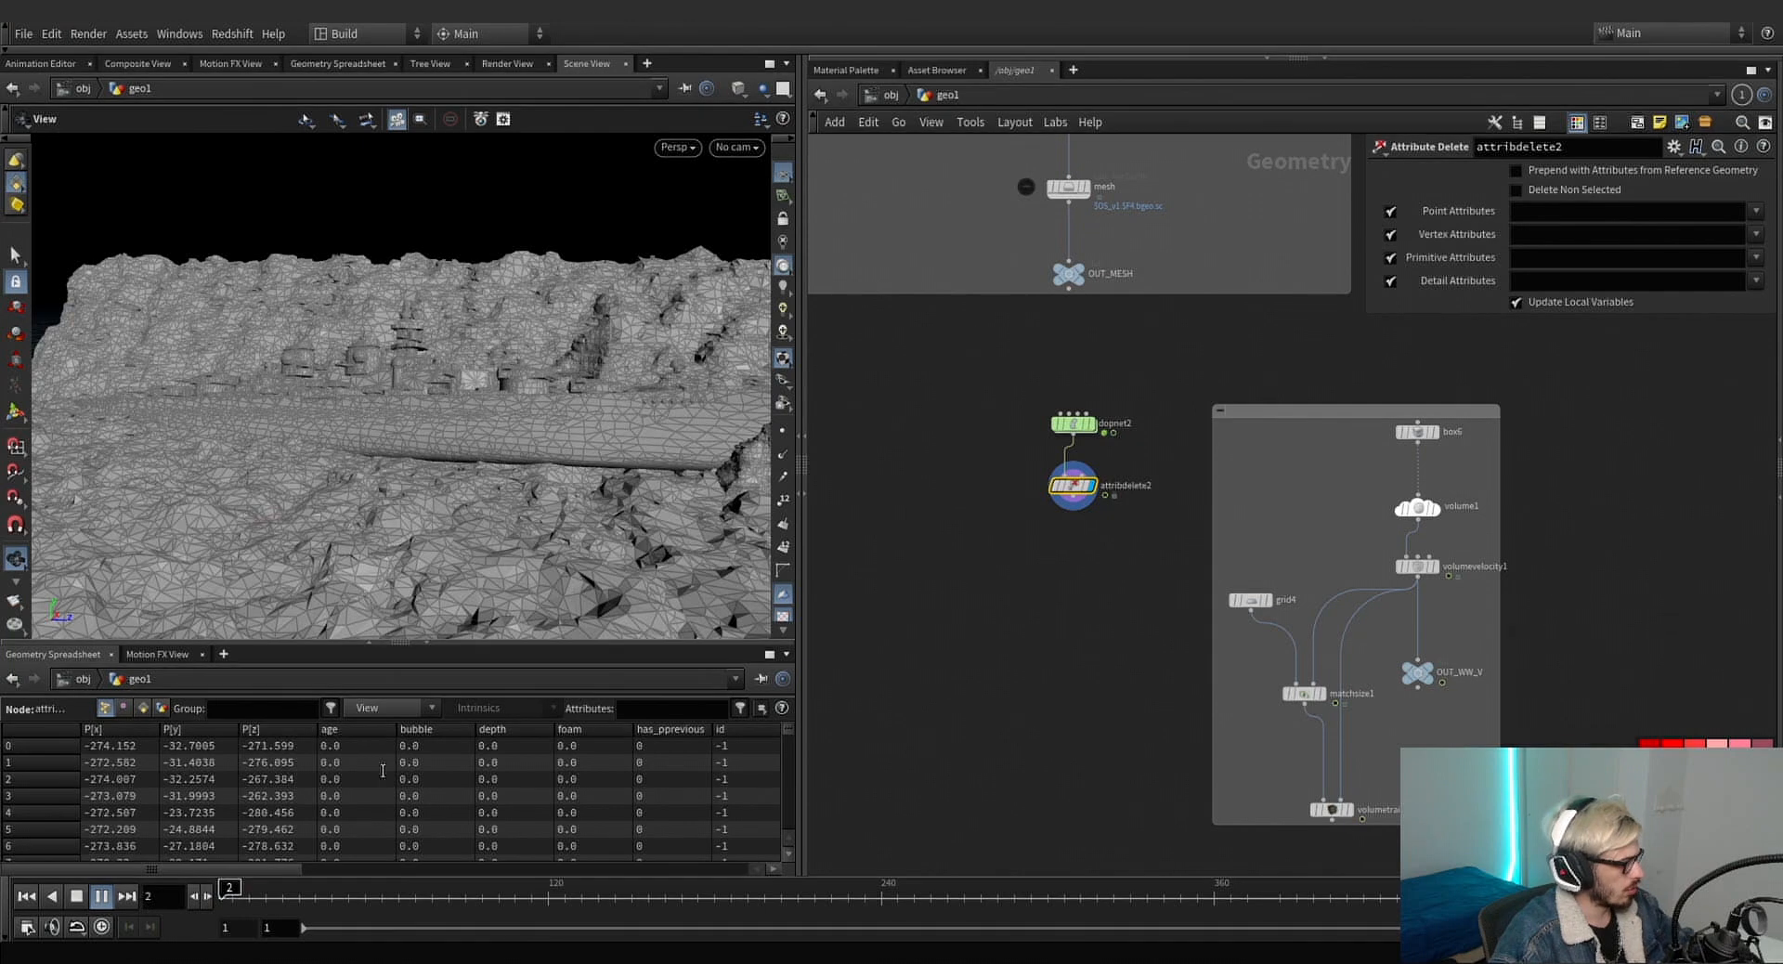
click(1075, 424)
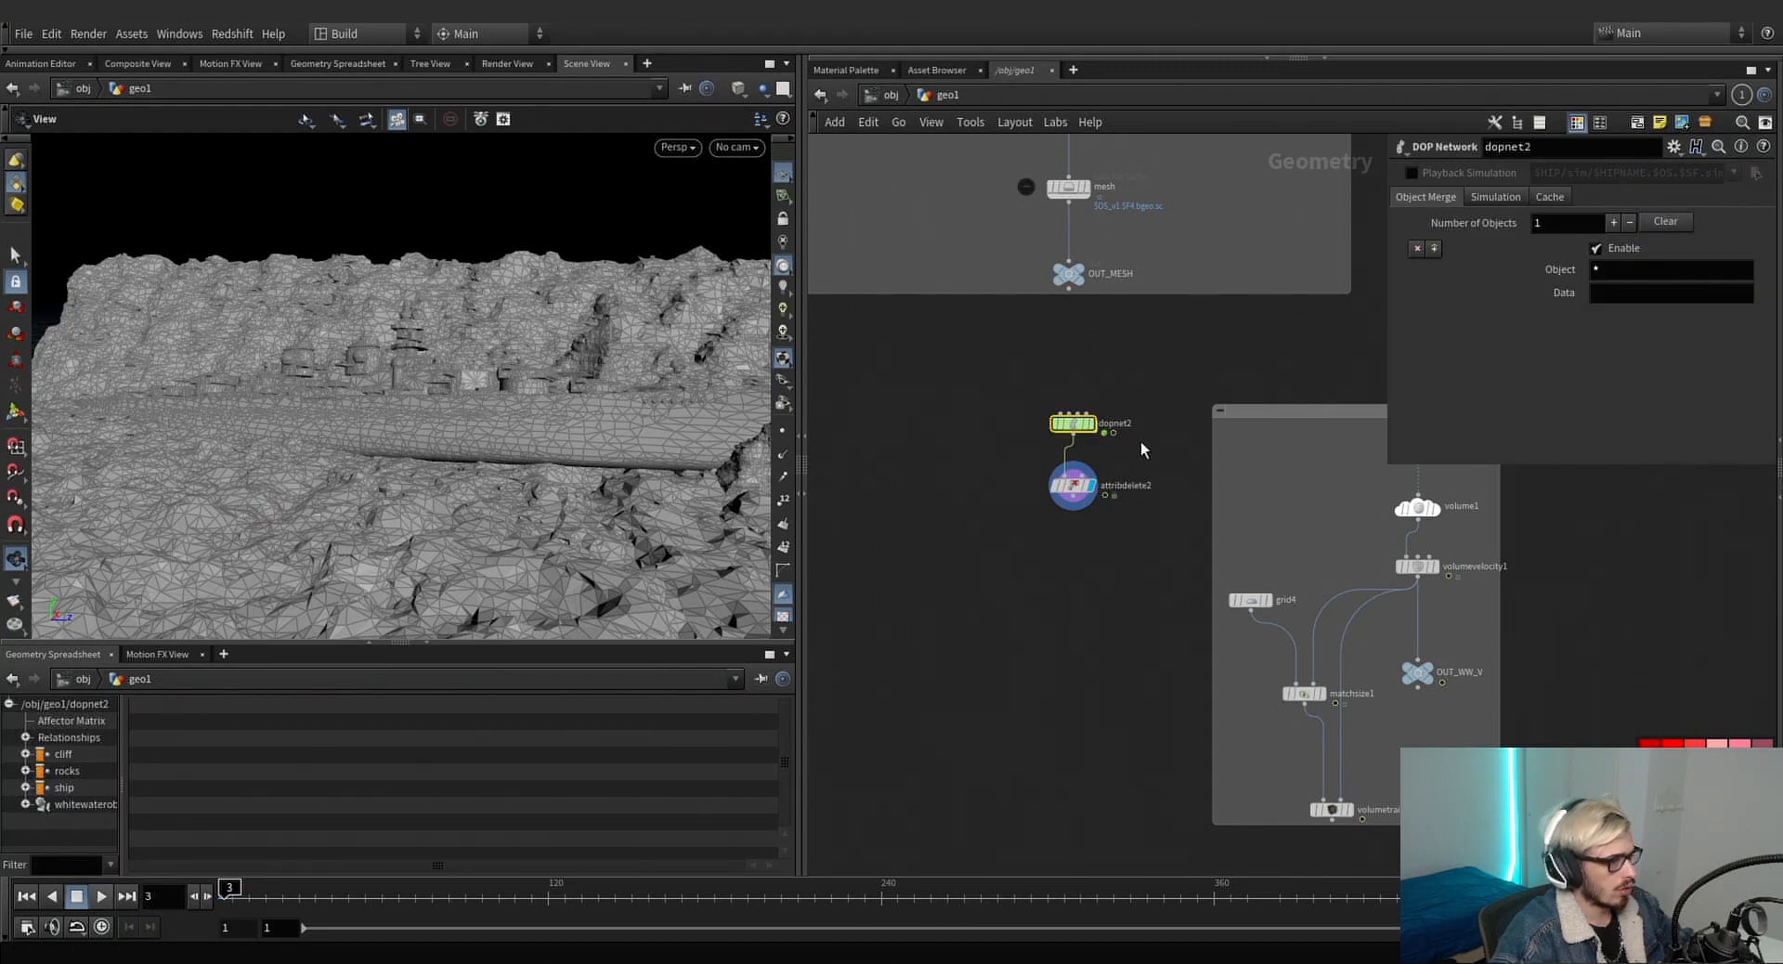
Rename the Whitewater Object node inside dopnet2 to ww.
double_click(1070, 426)
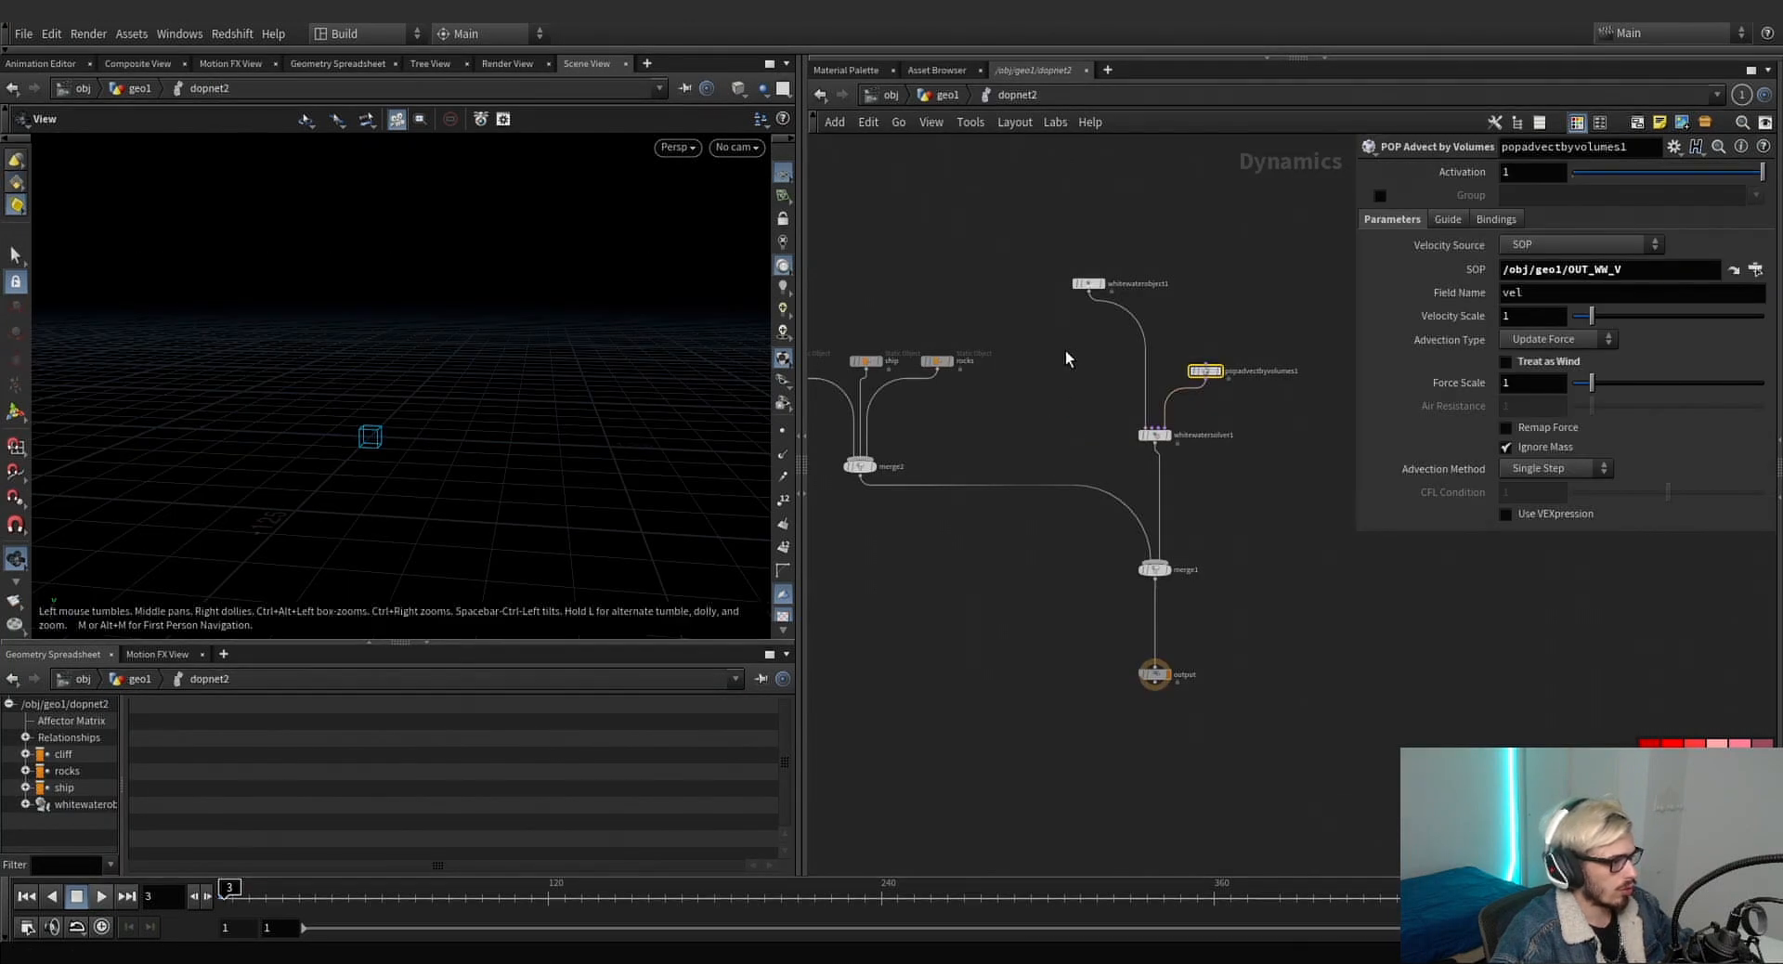
drag(1062, 351, 1168, 215)
double_click(1151, 283)
text(ww)
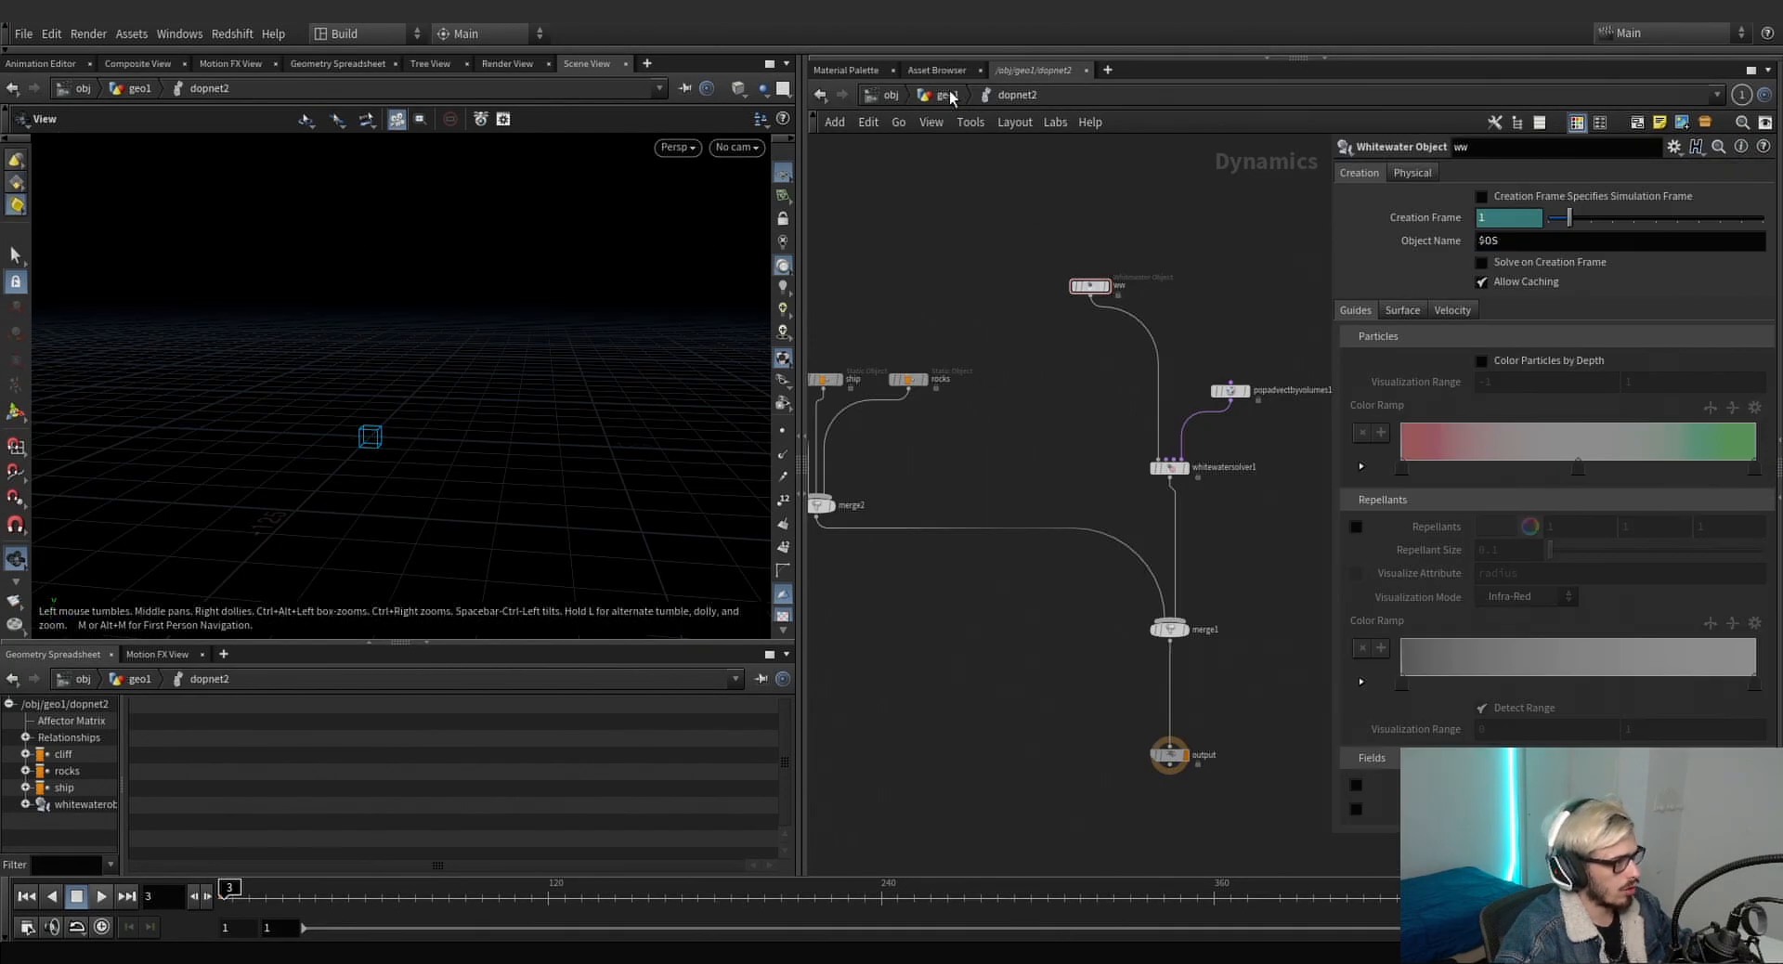
Set the Object to fetch from dopnet2 to ww.
click(947, 94)
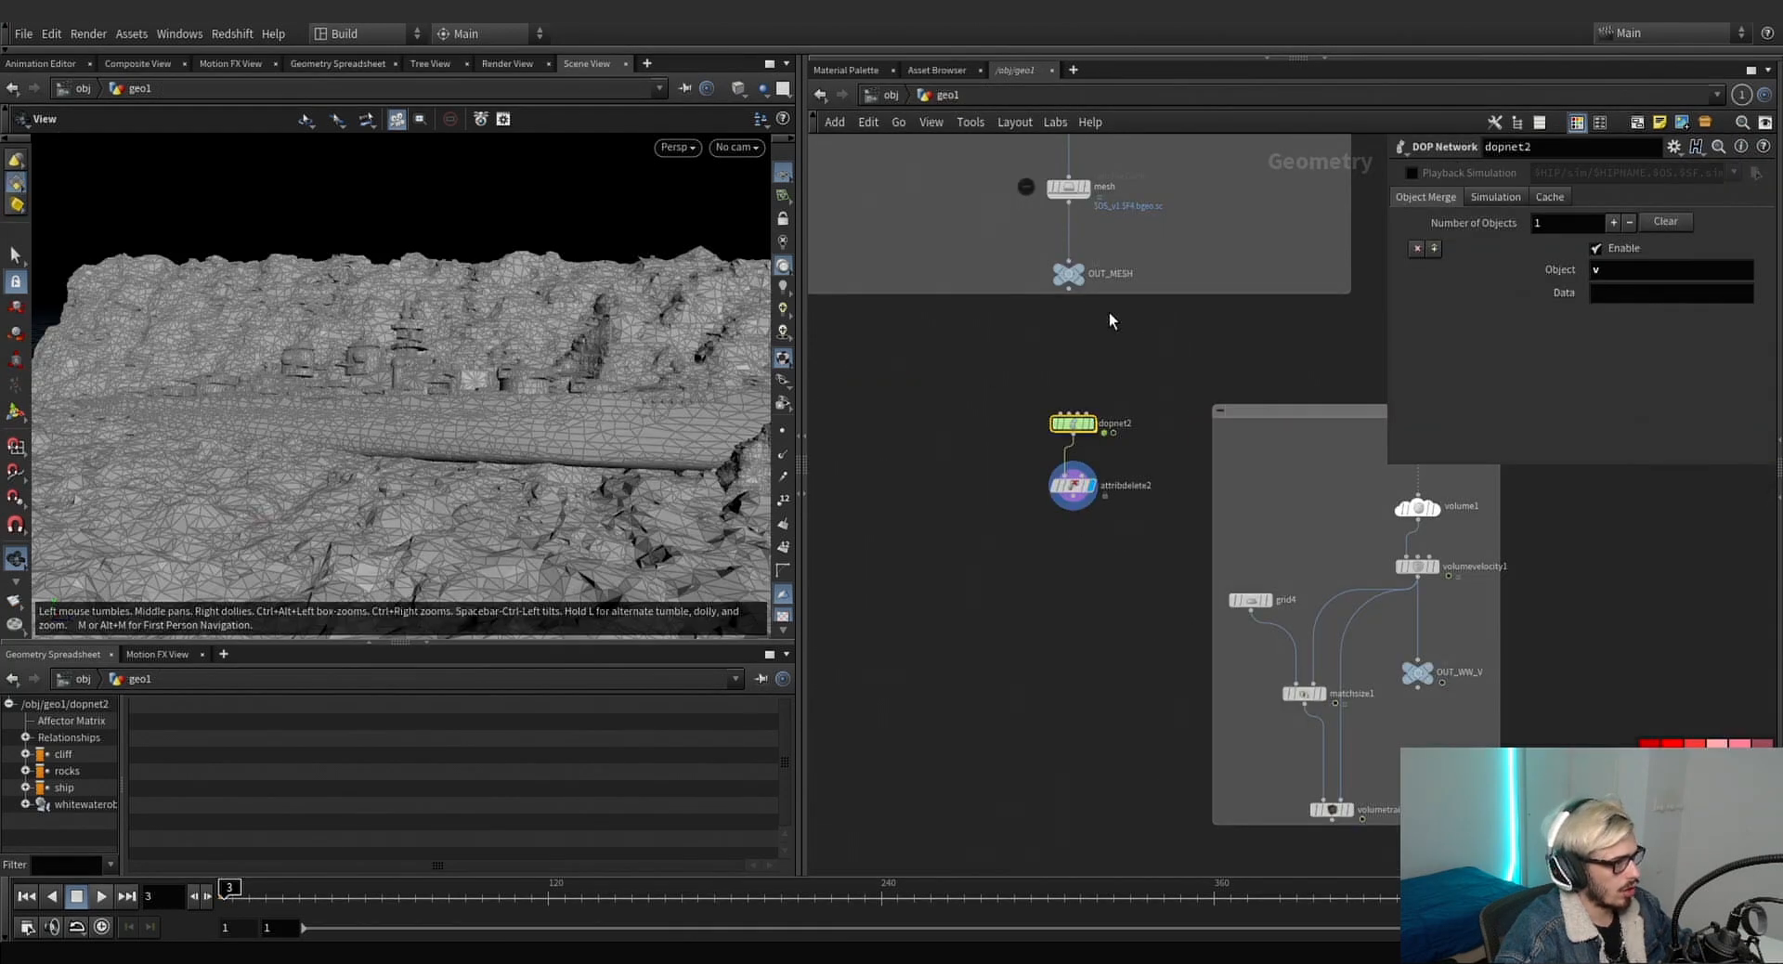
click(1610, 279)
text(ww)
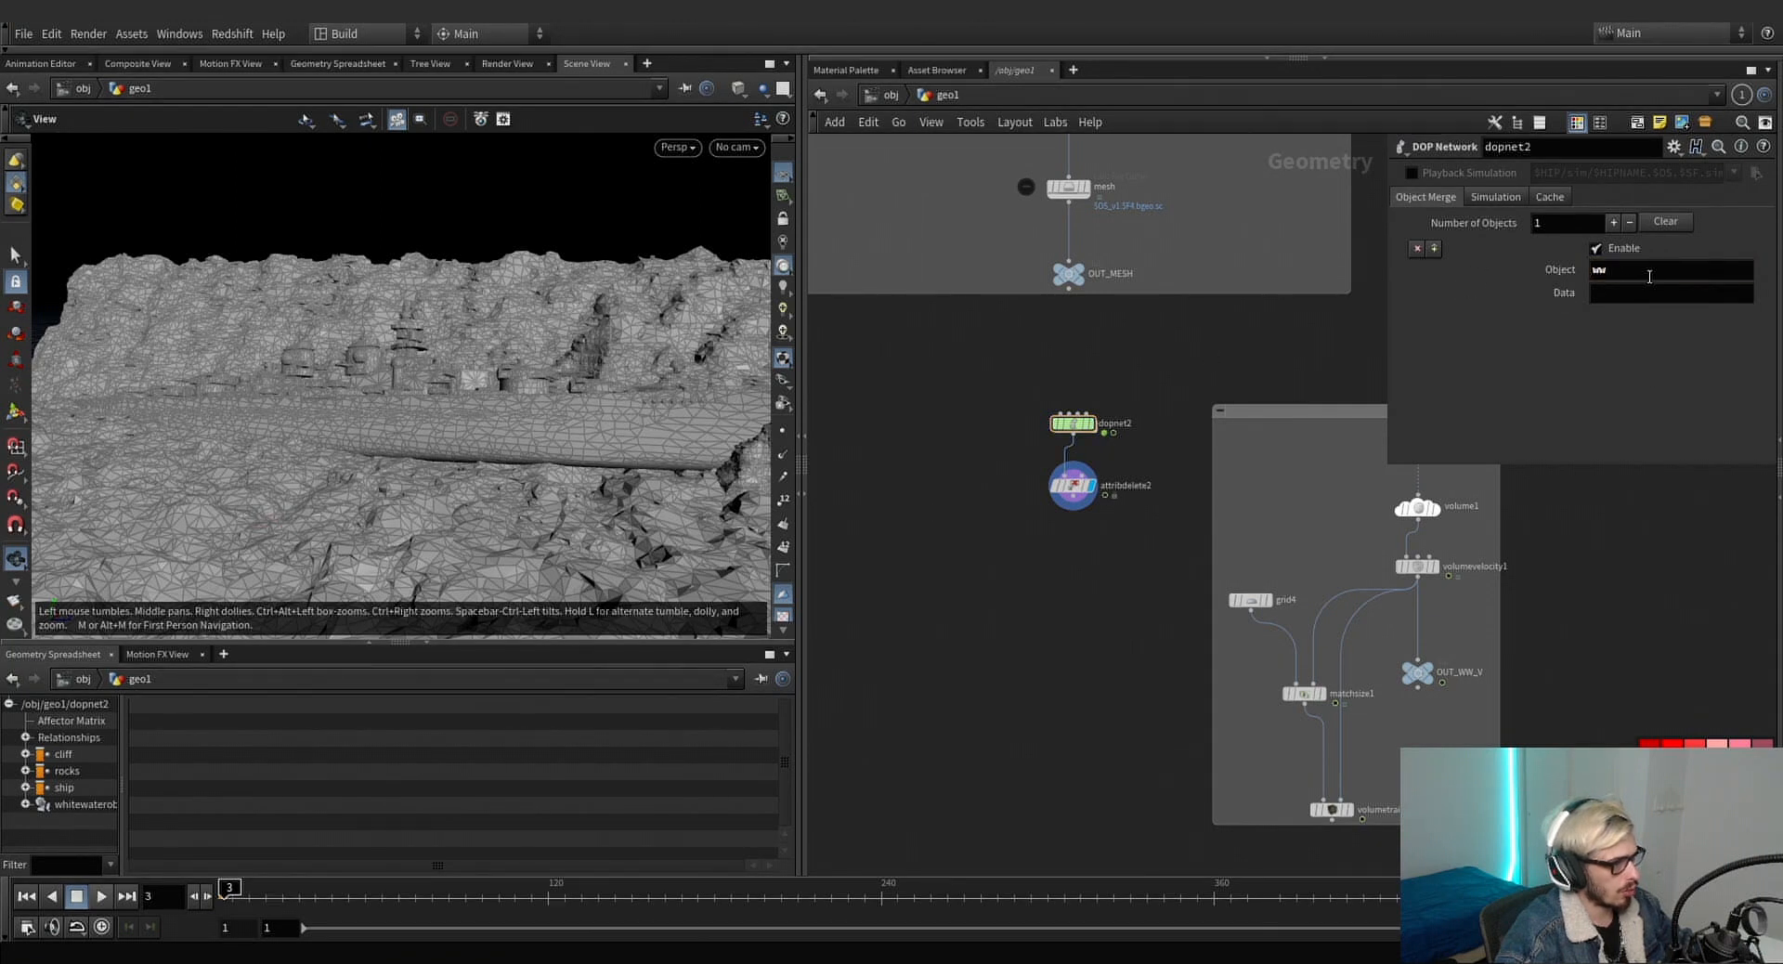
Verify the ww object's name inside dopnet2 and replay the simulation from the start with the Attribute Delete displayed.
double_click(1075, 427)
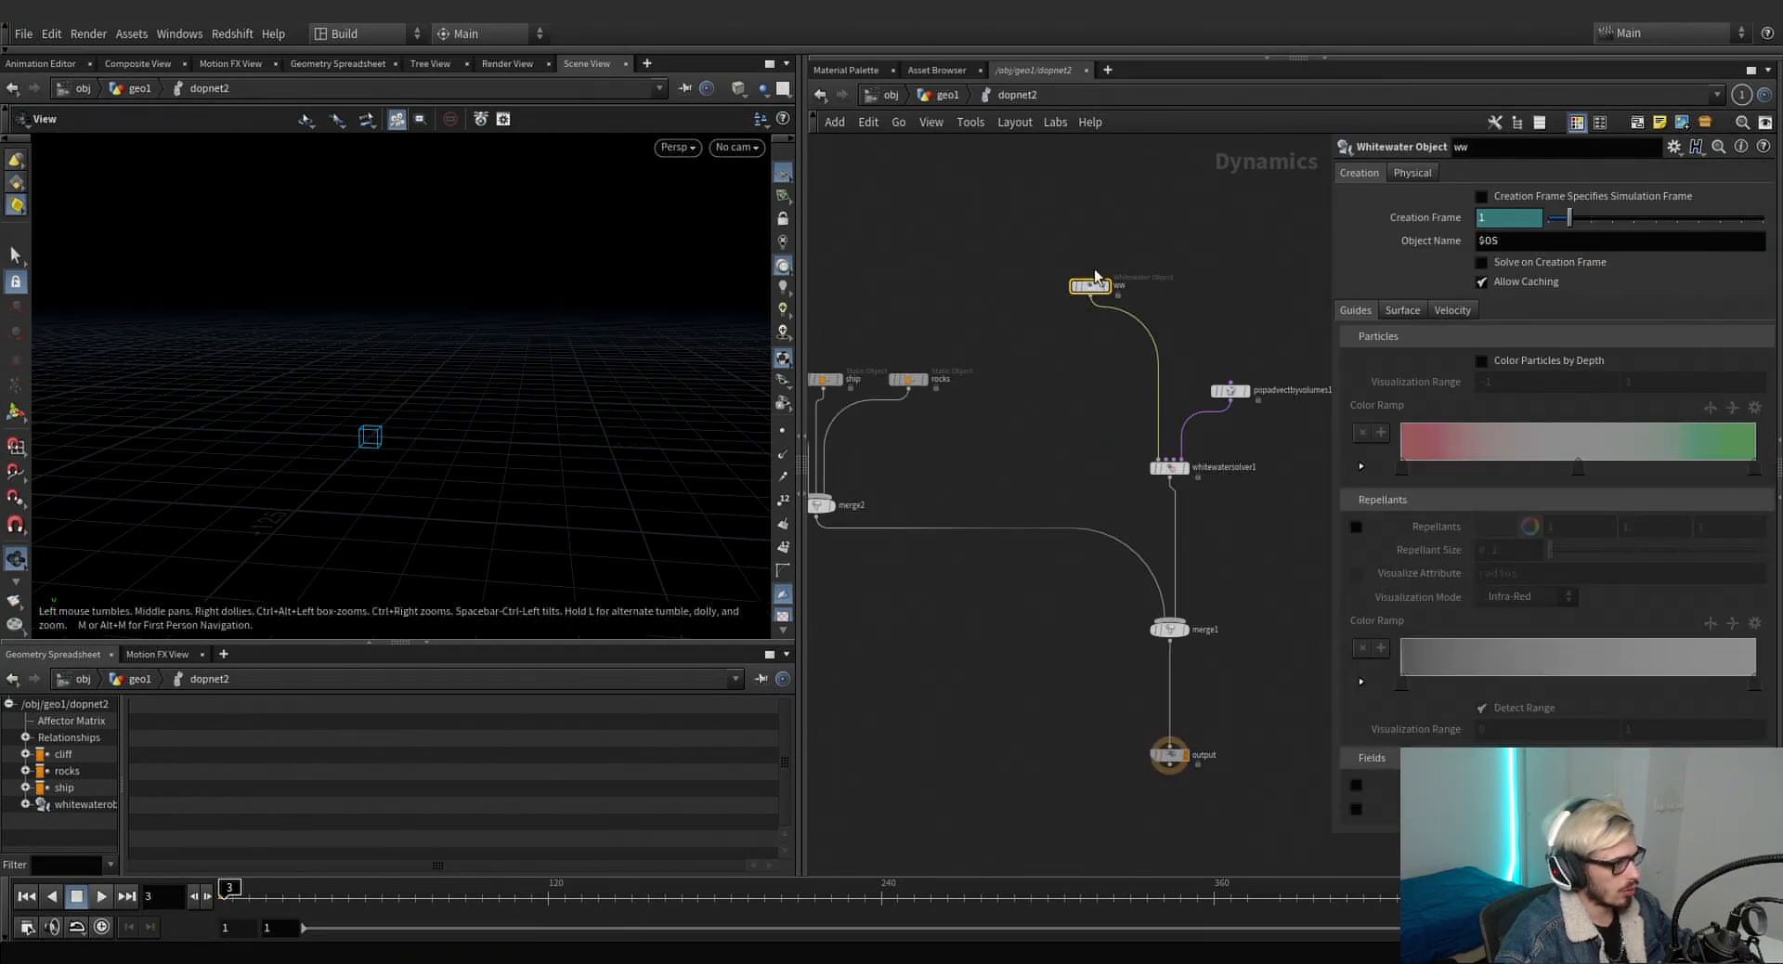
click(946, 96)
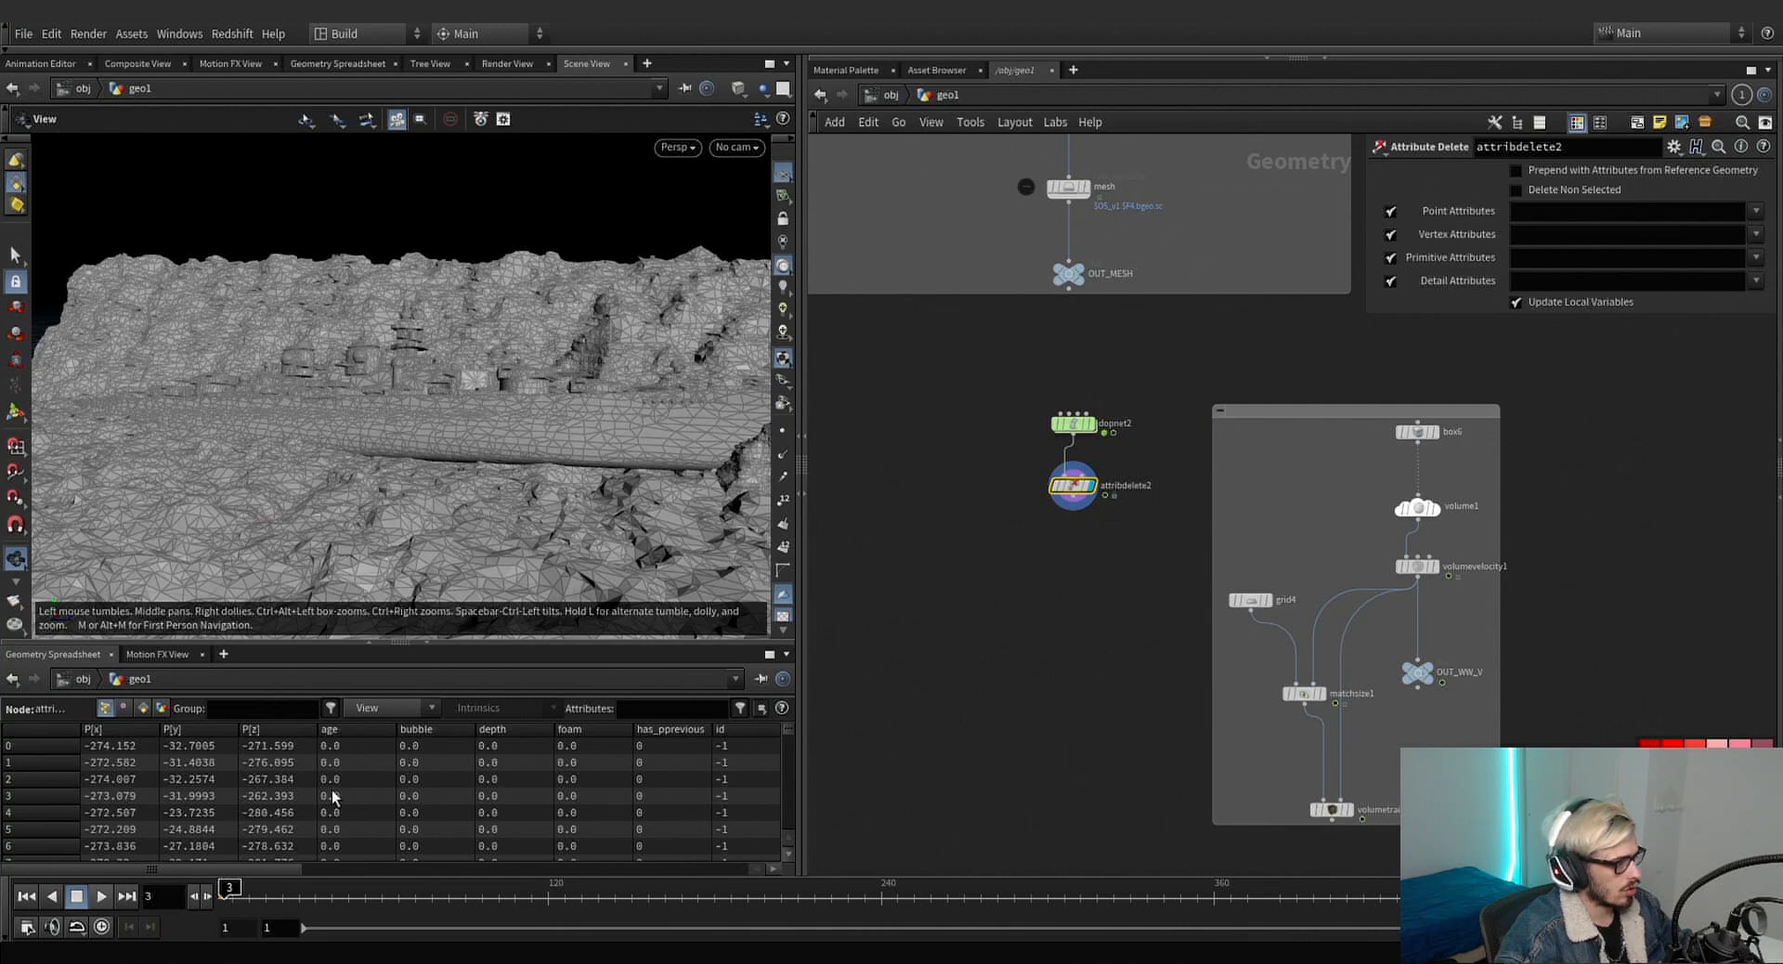
drag(236, 883, 197, 894)
click(104, 894)
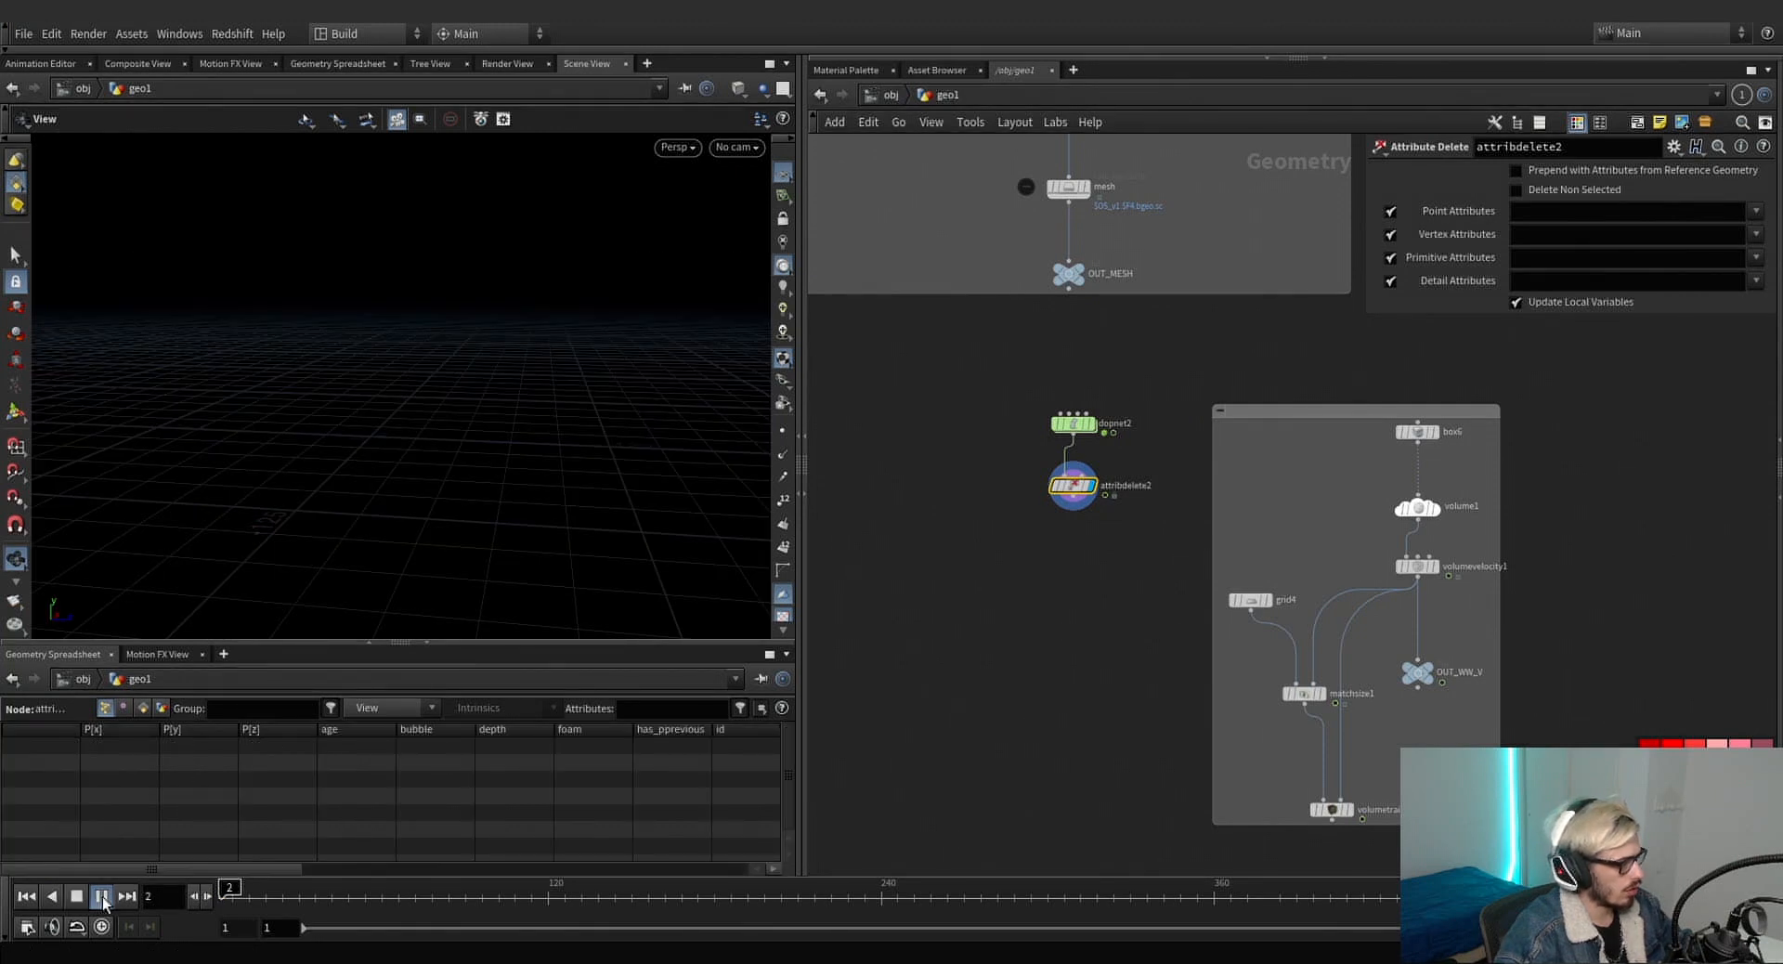
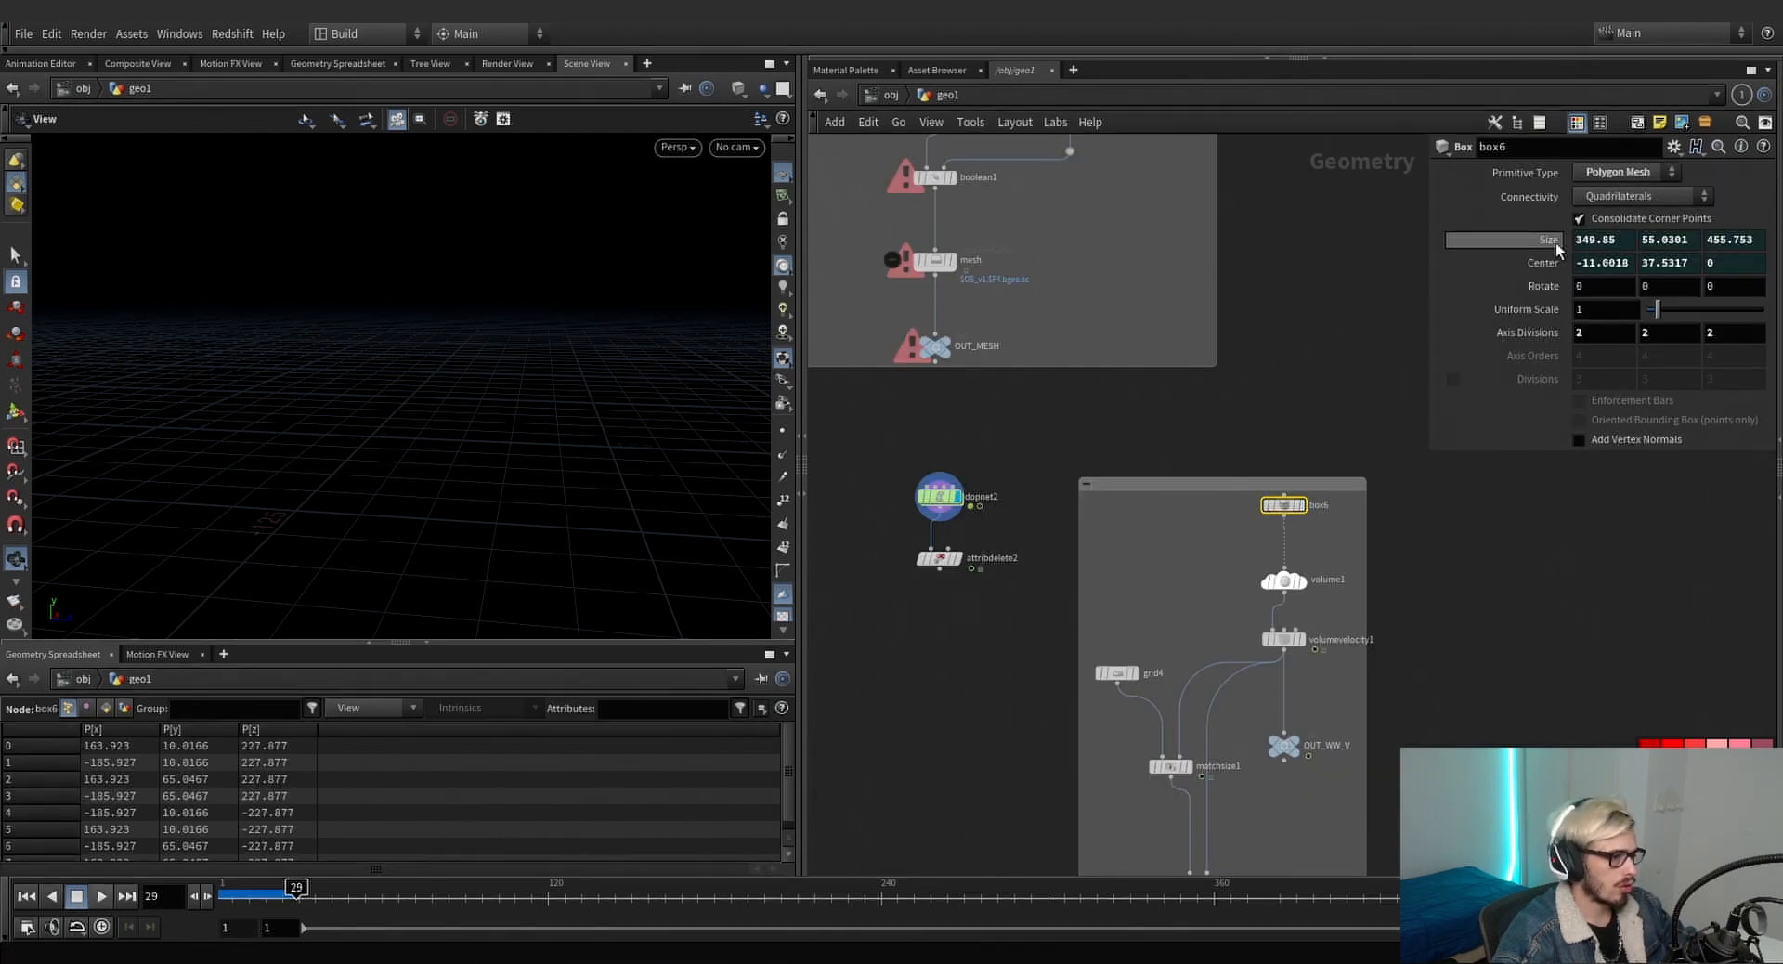
Link the Whitewater Solver's Limit Size in dopnet2 to the Box Size of flipsolver1 in dopnet1 with relative references.
click(948, 494)
scroll(1034, 585, down, 4)
middle_drag(1034, 585, 1055, 761)
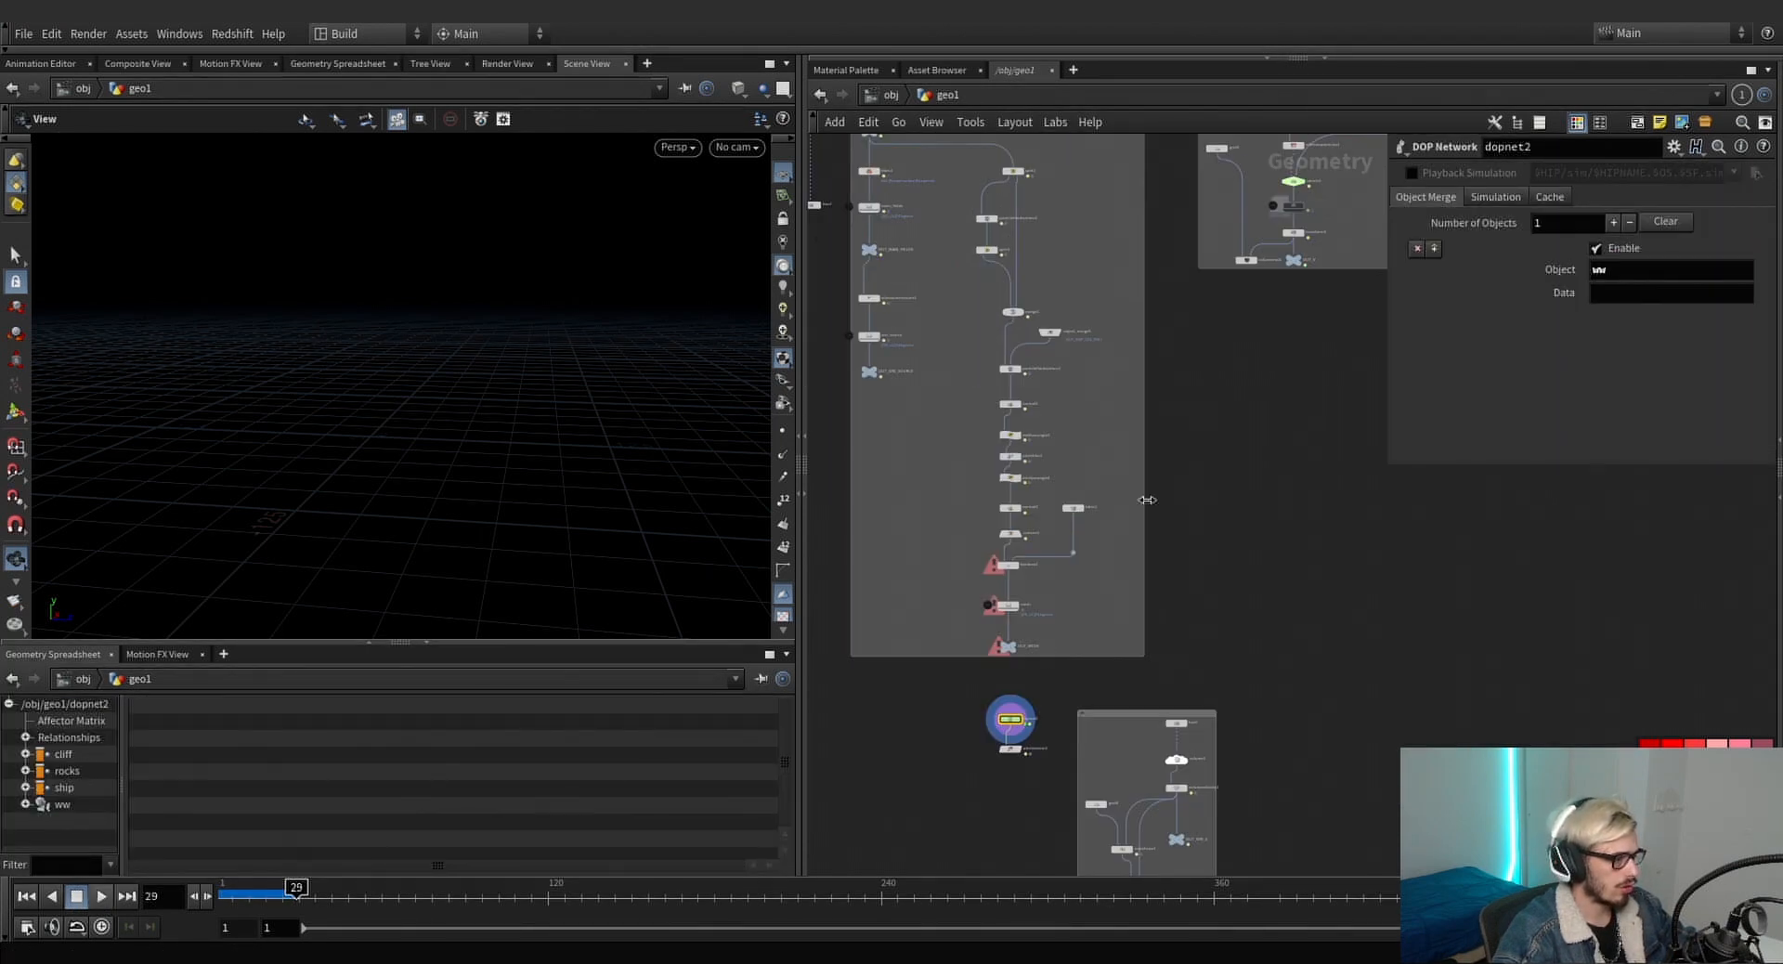
key(1)
right_click(1237, 389)
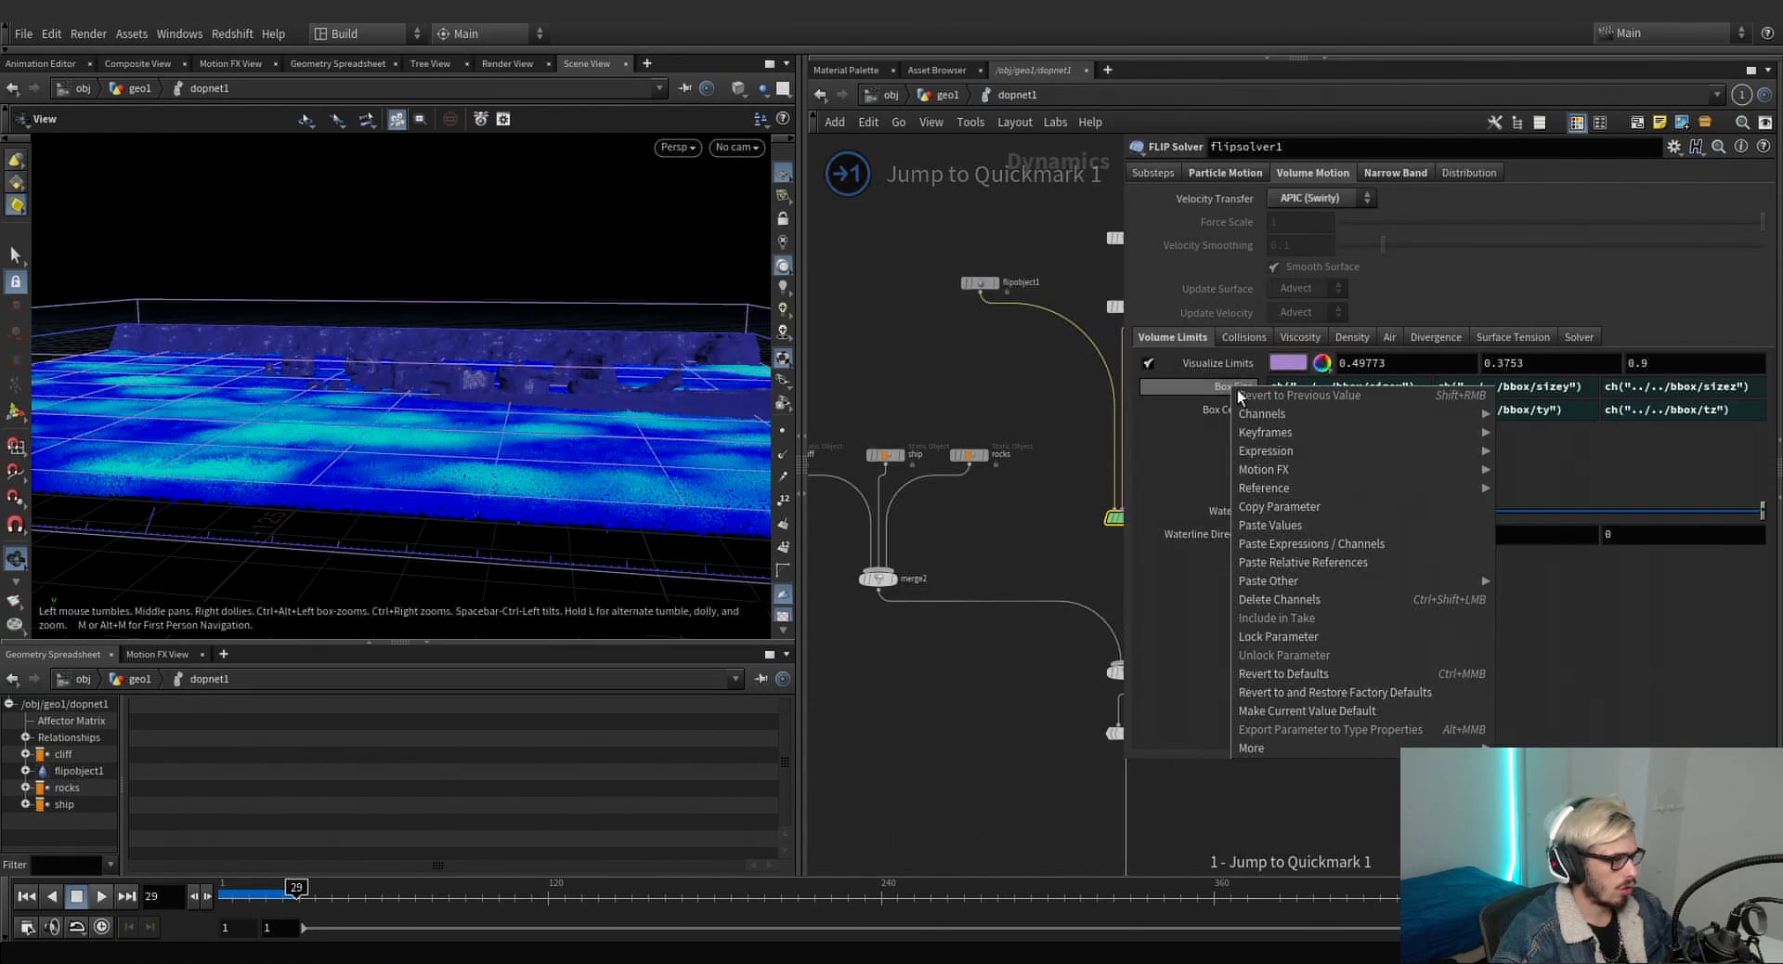
click(1285, 505)
key(2)
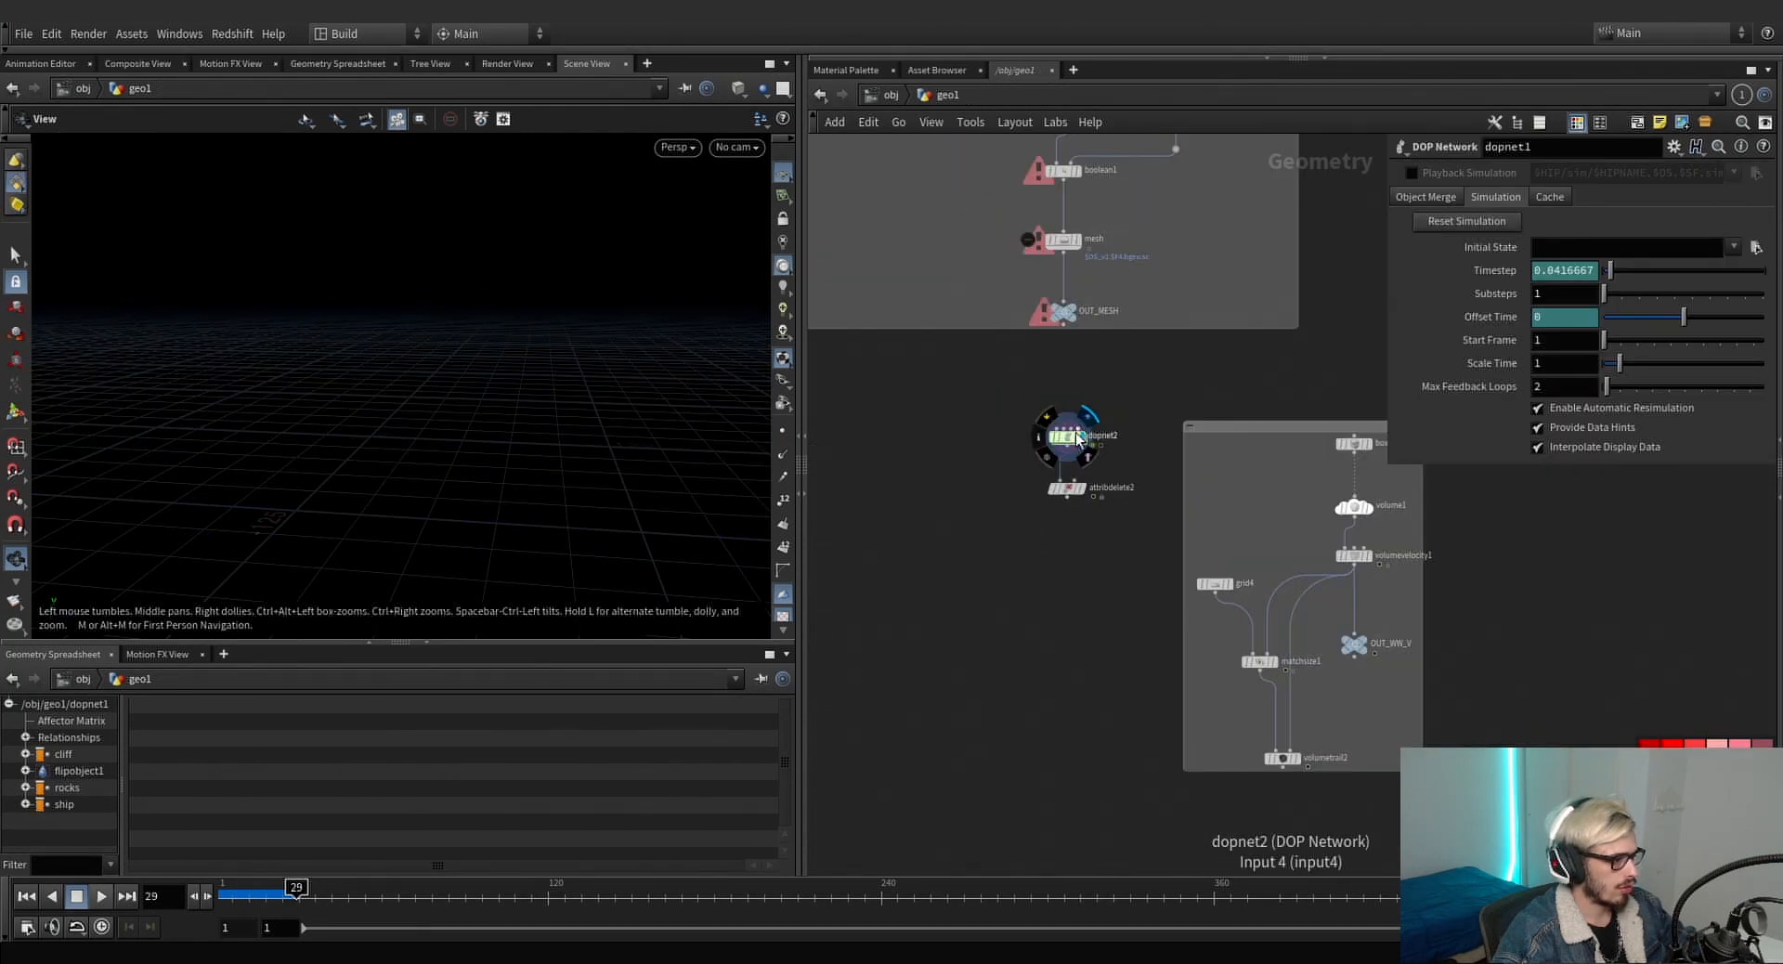
double_click(1068, 436)
key(ctrl+2)
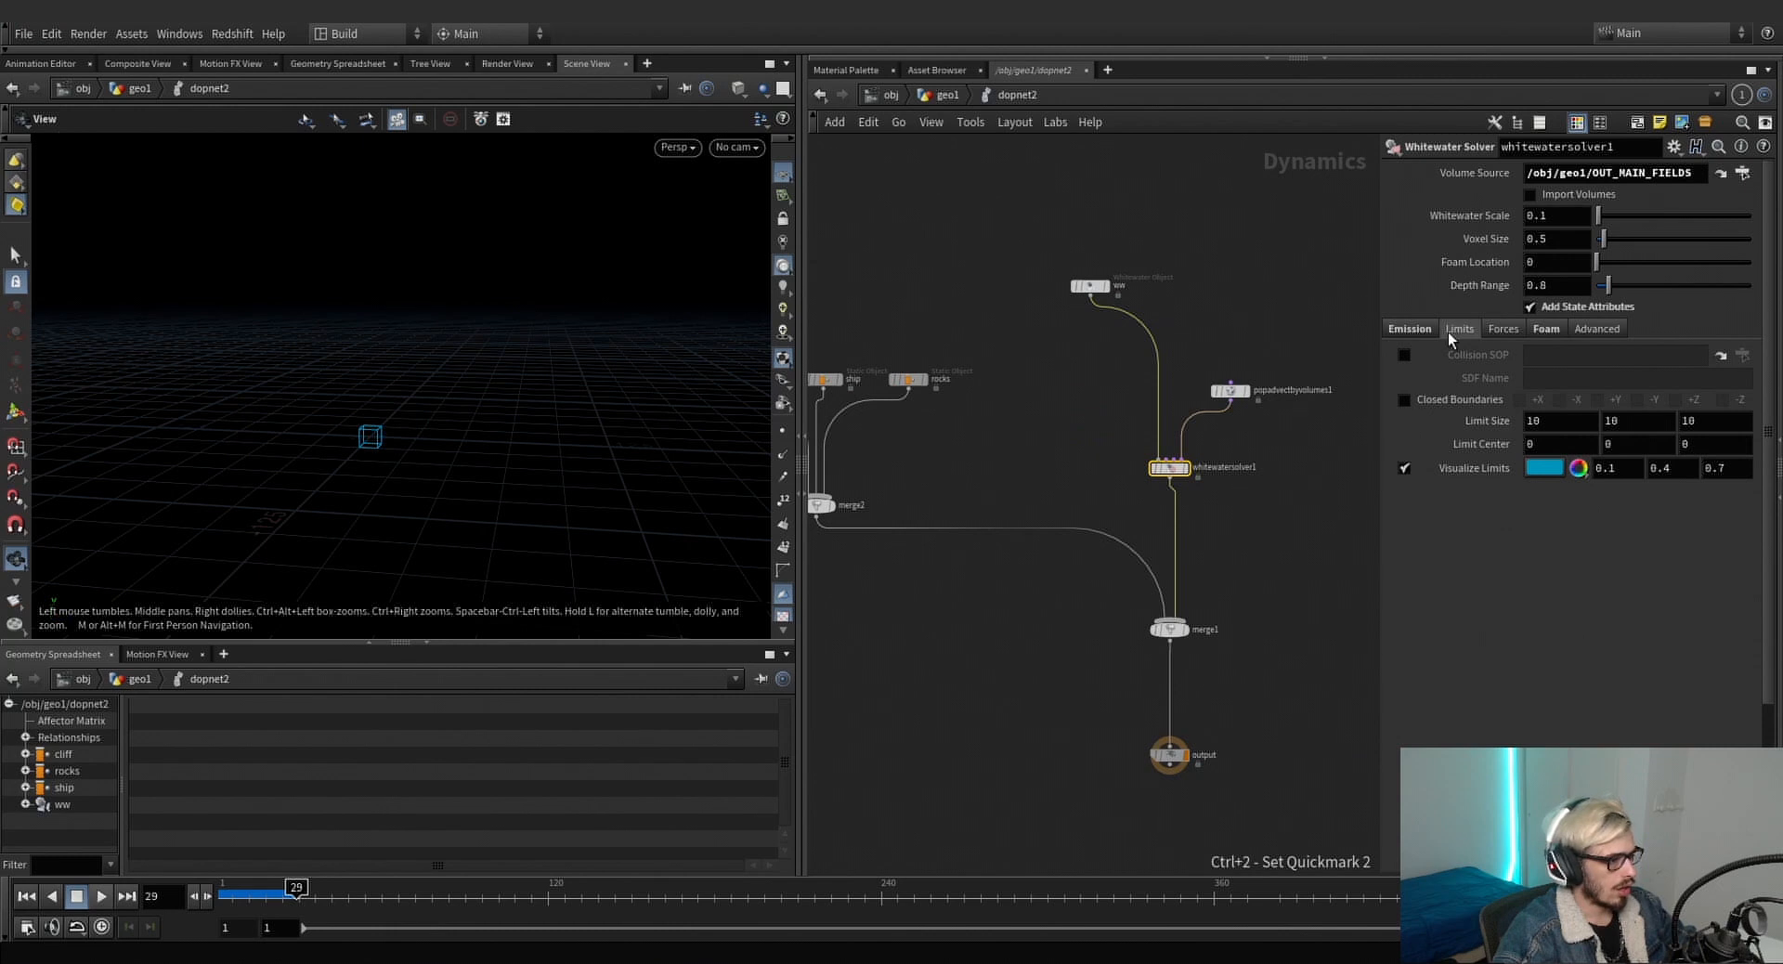
right_click(1484, 421)
click(1548, 598)
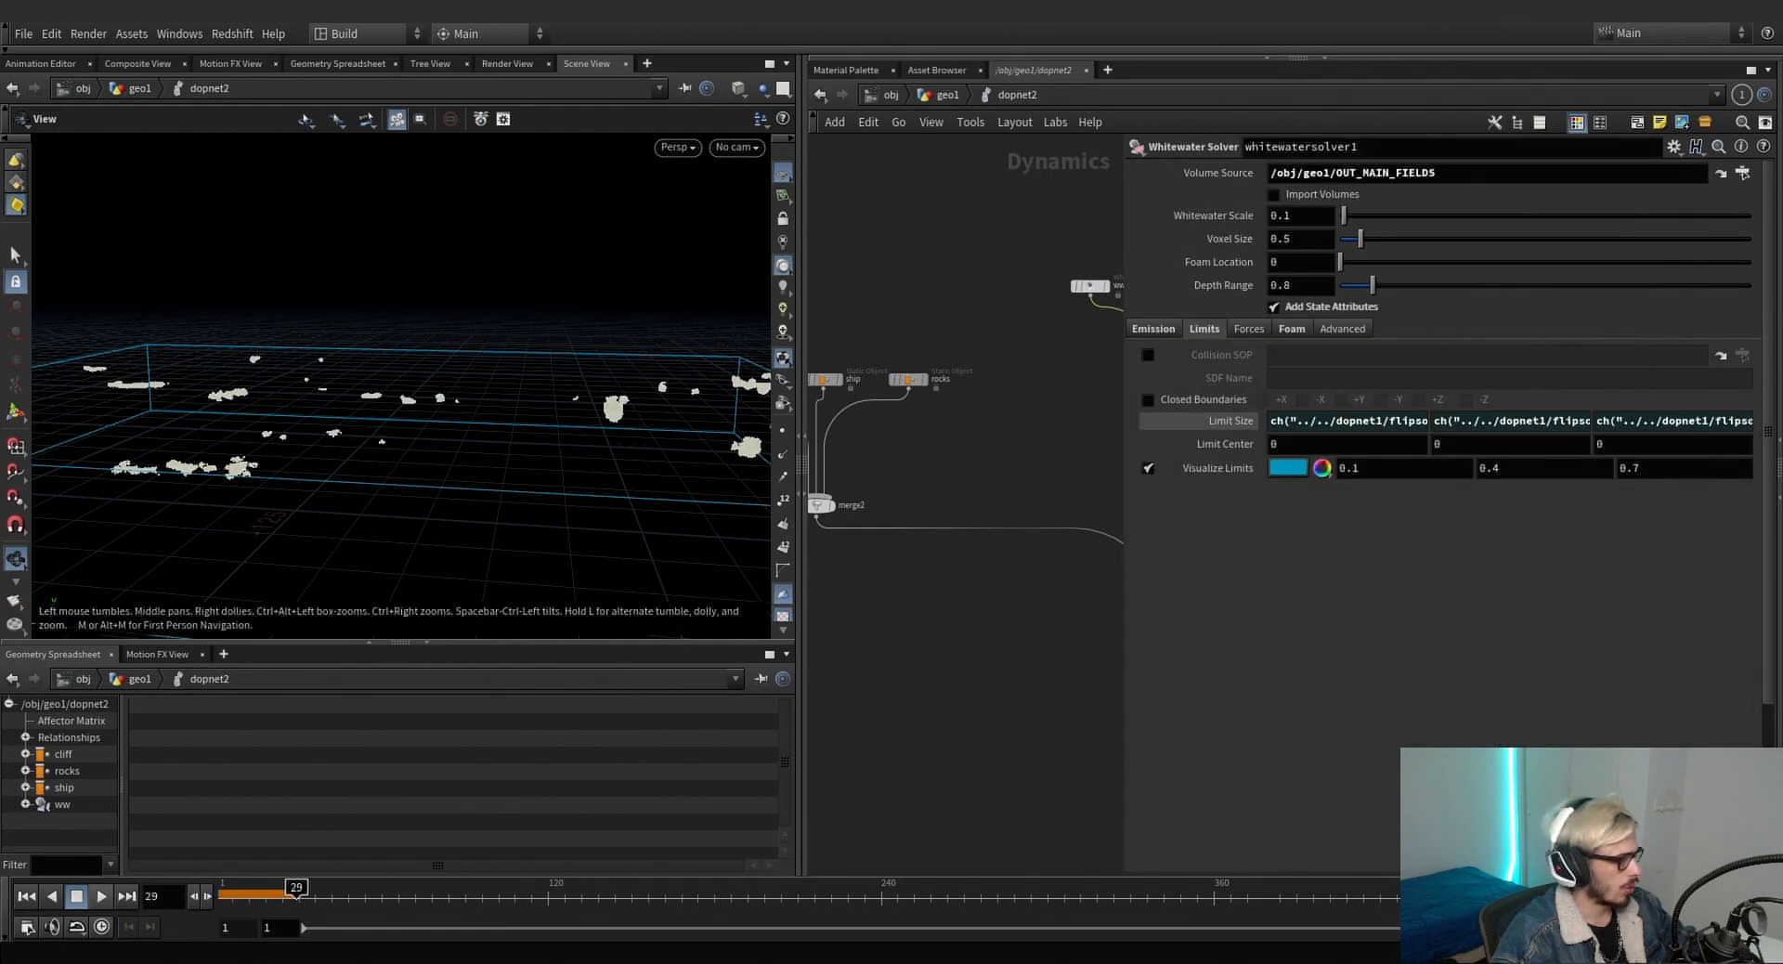
Return to frame 1 and link the Whitewater Solver's Limit Center to flipsolver1's Box Center with relative references.
click(26, 896)
key(1)
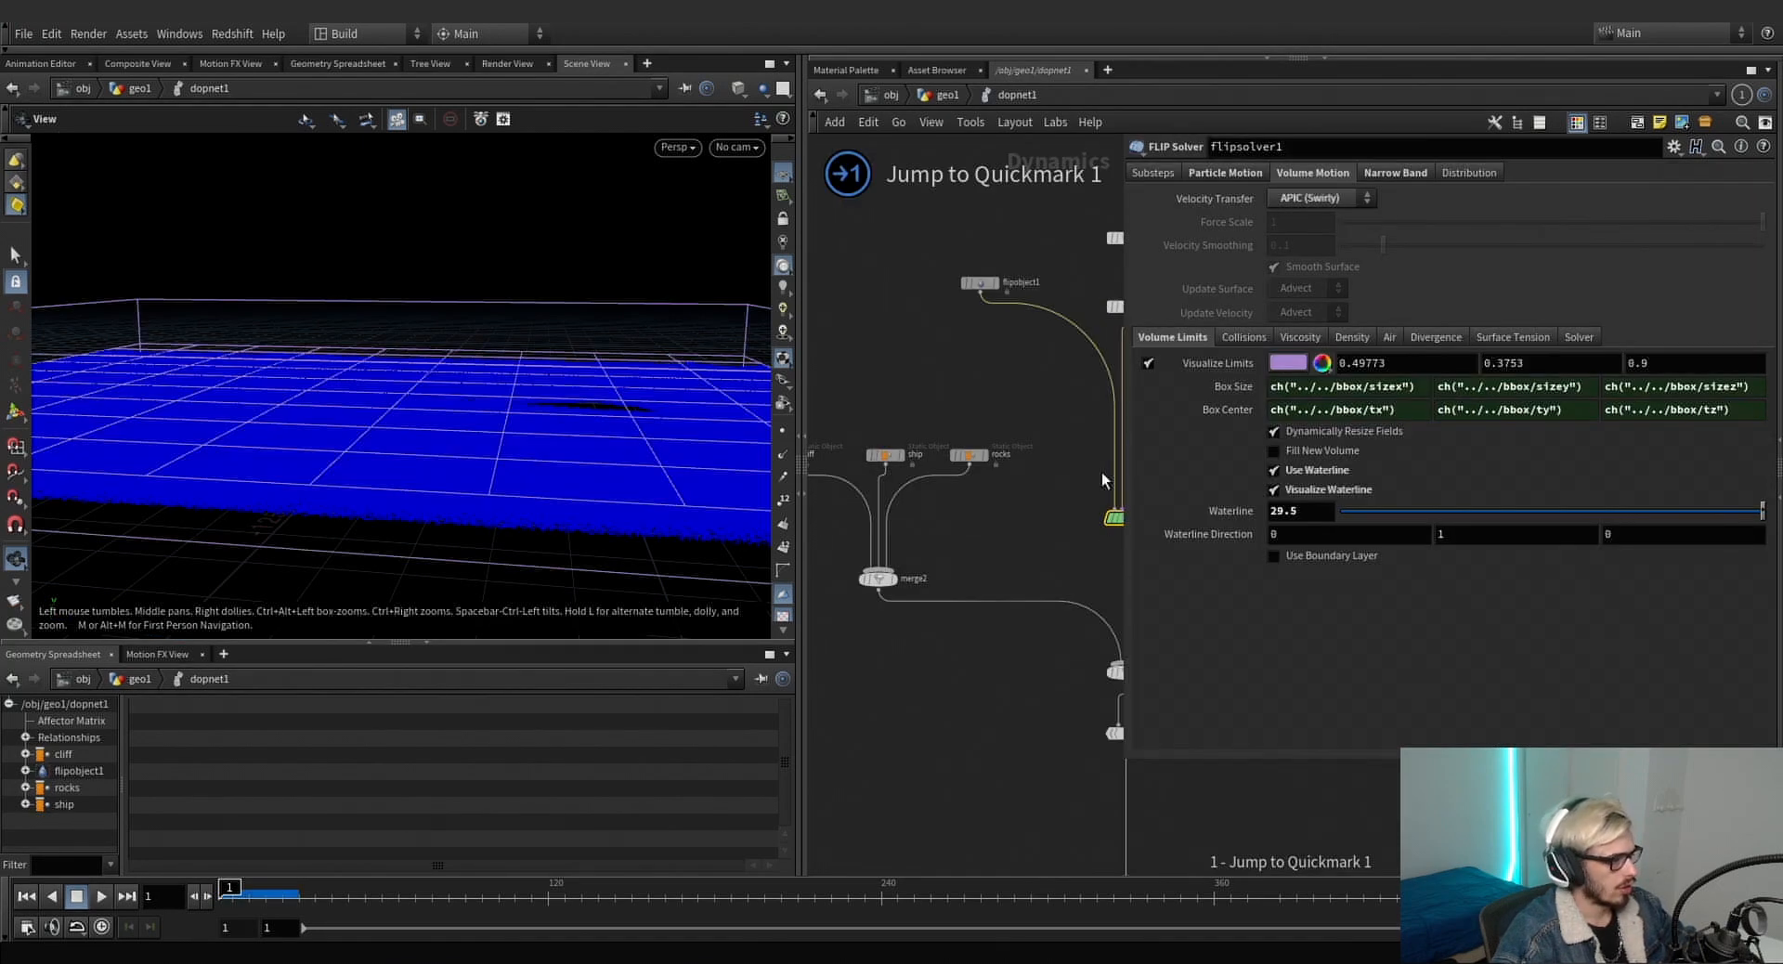
right_click(1231, 409)
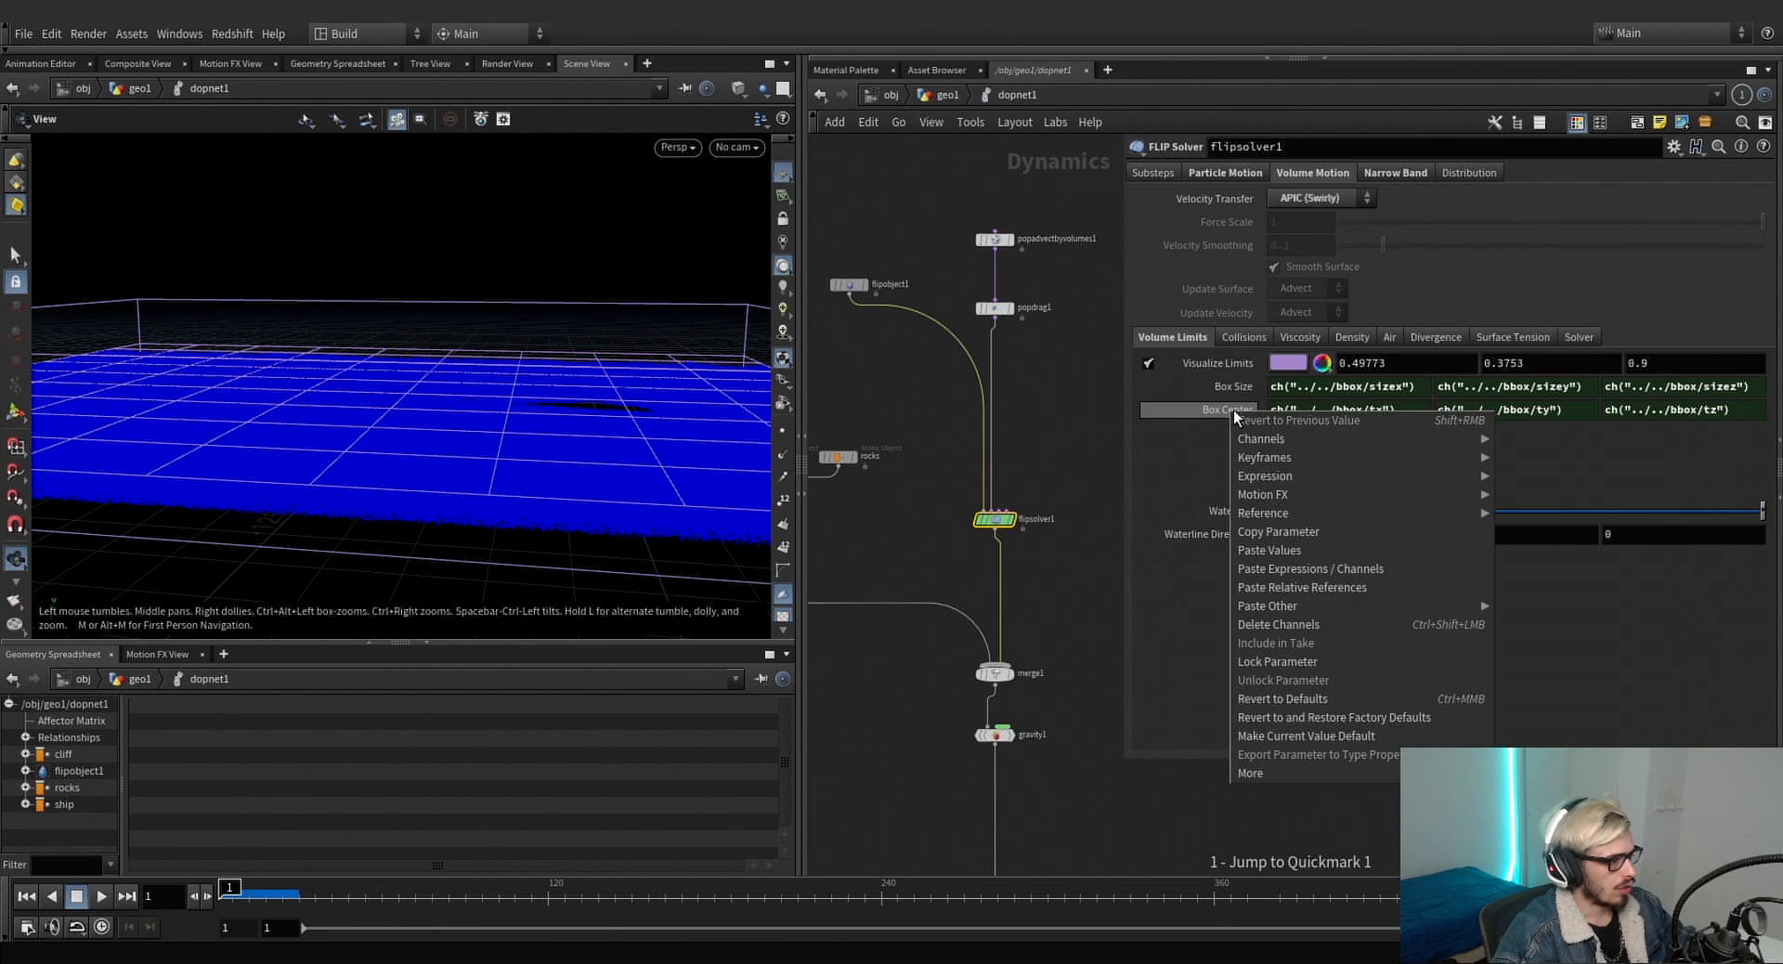
click(1296, 537)
key(2)
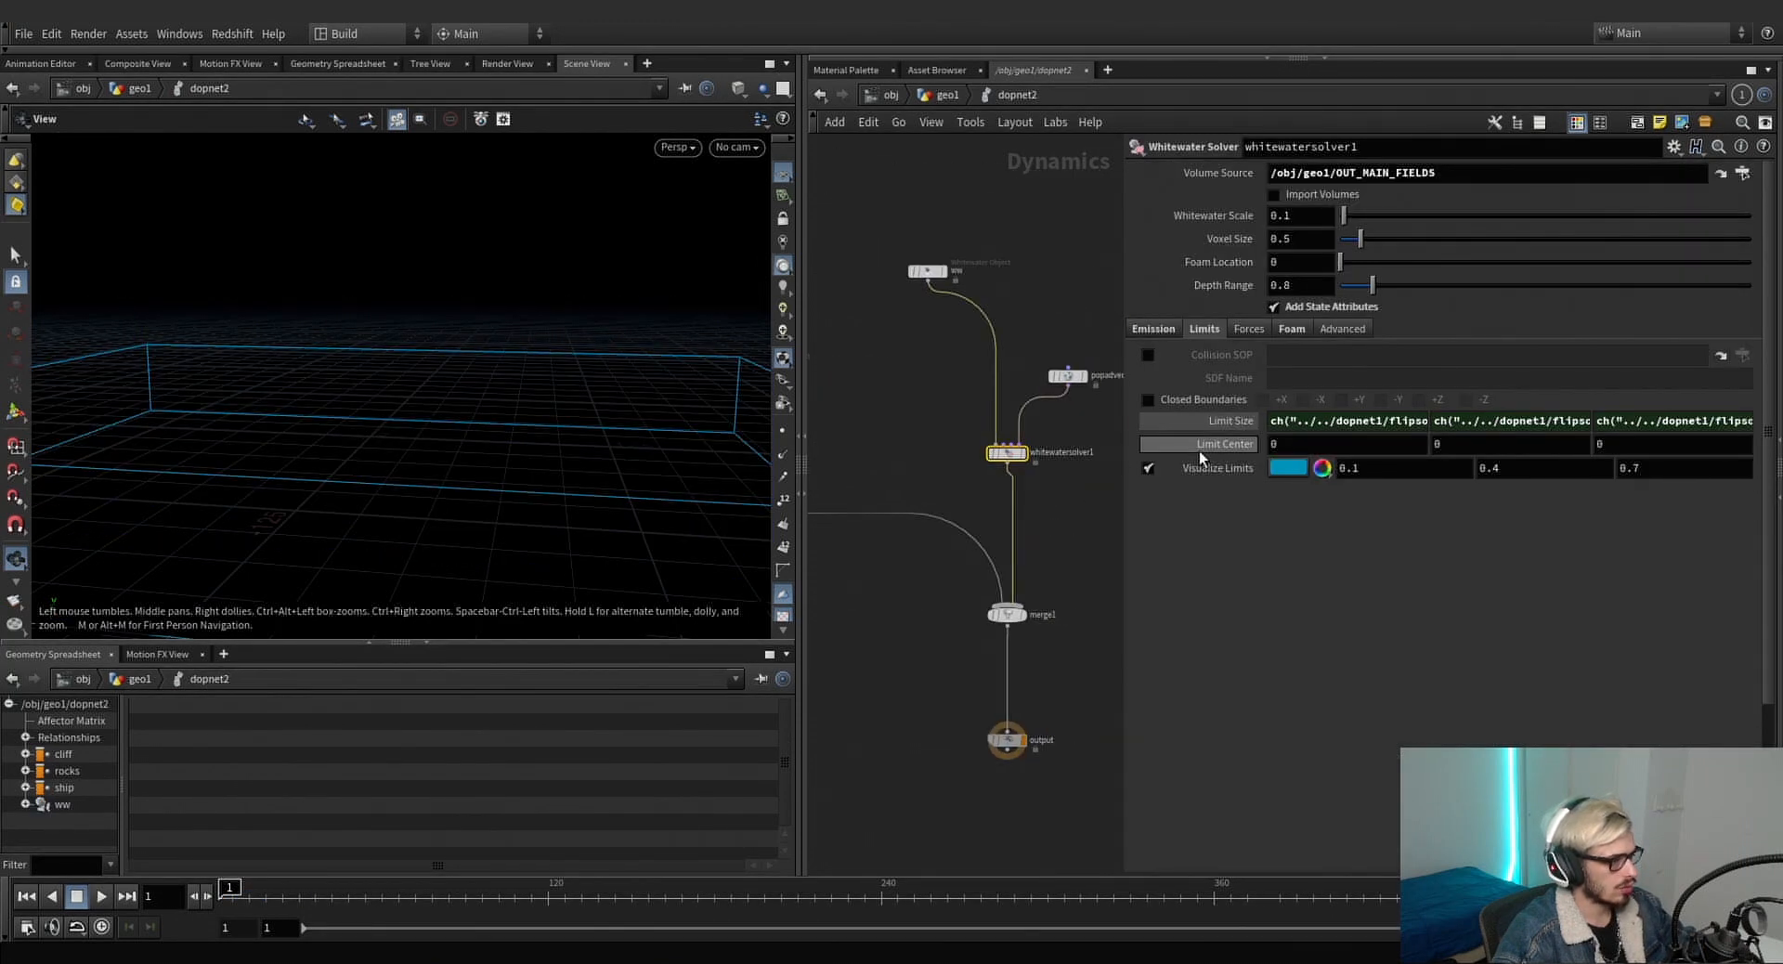
drag(1126, 436, 973, 426)
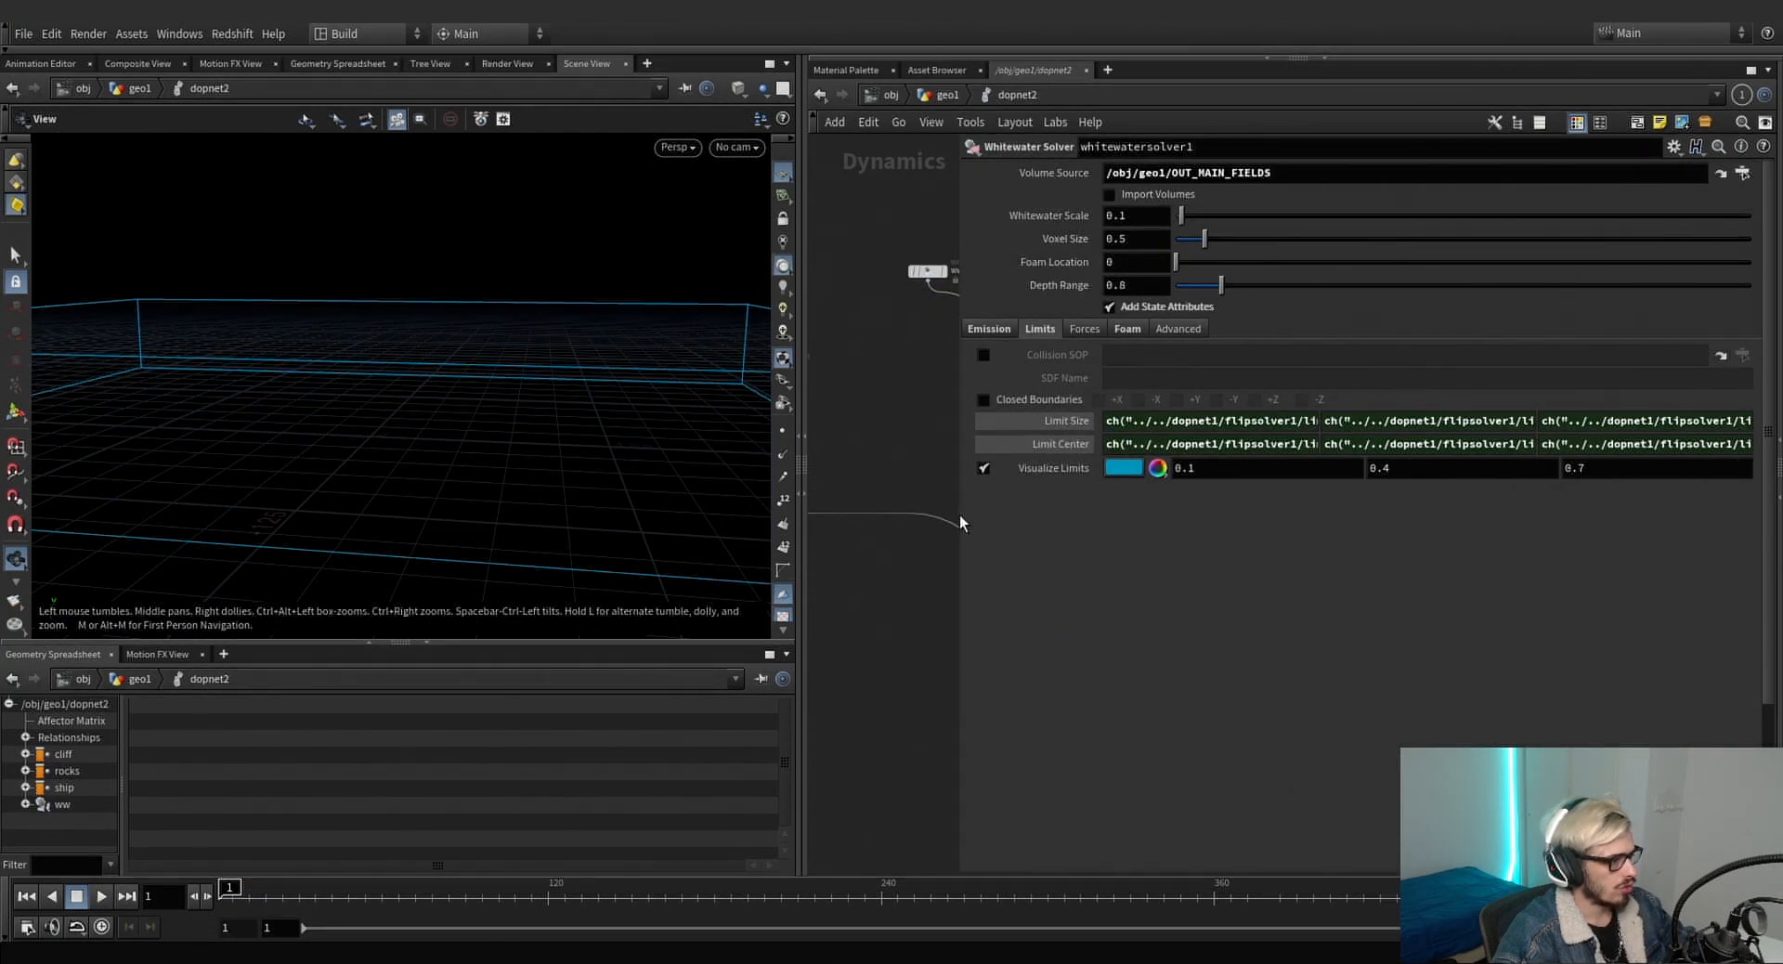
drag(960, 515, 1233, 514)
Paste the colouring Attribute VOP into geo1, wire it below the Attribute Delete node and display it.
click(946, 96)
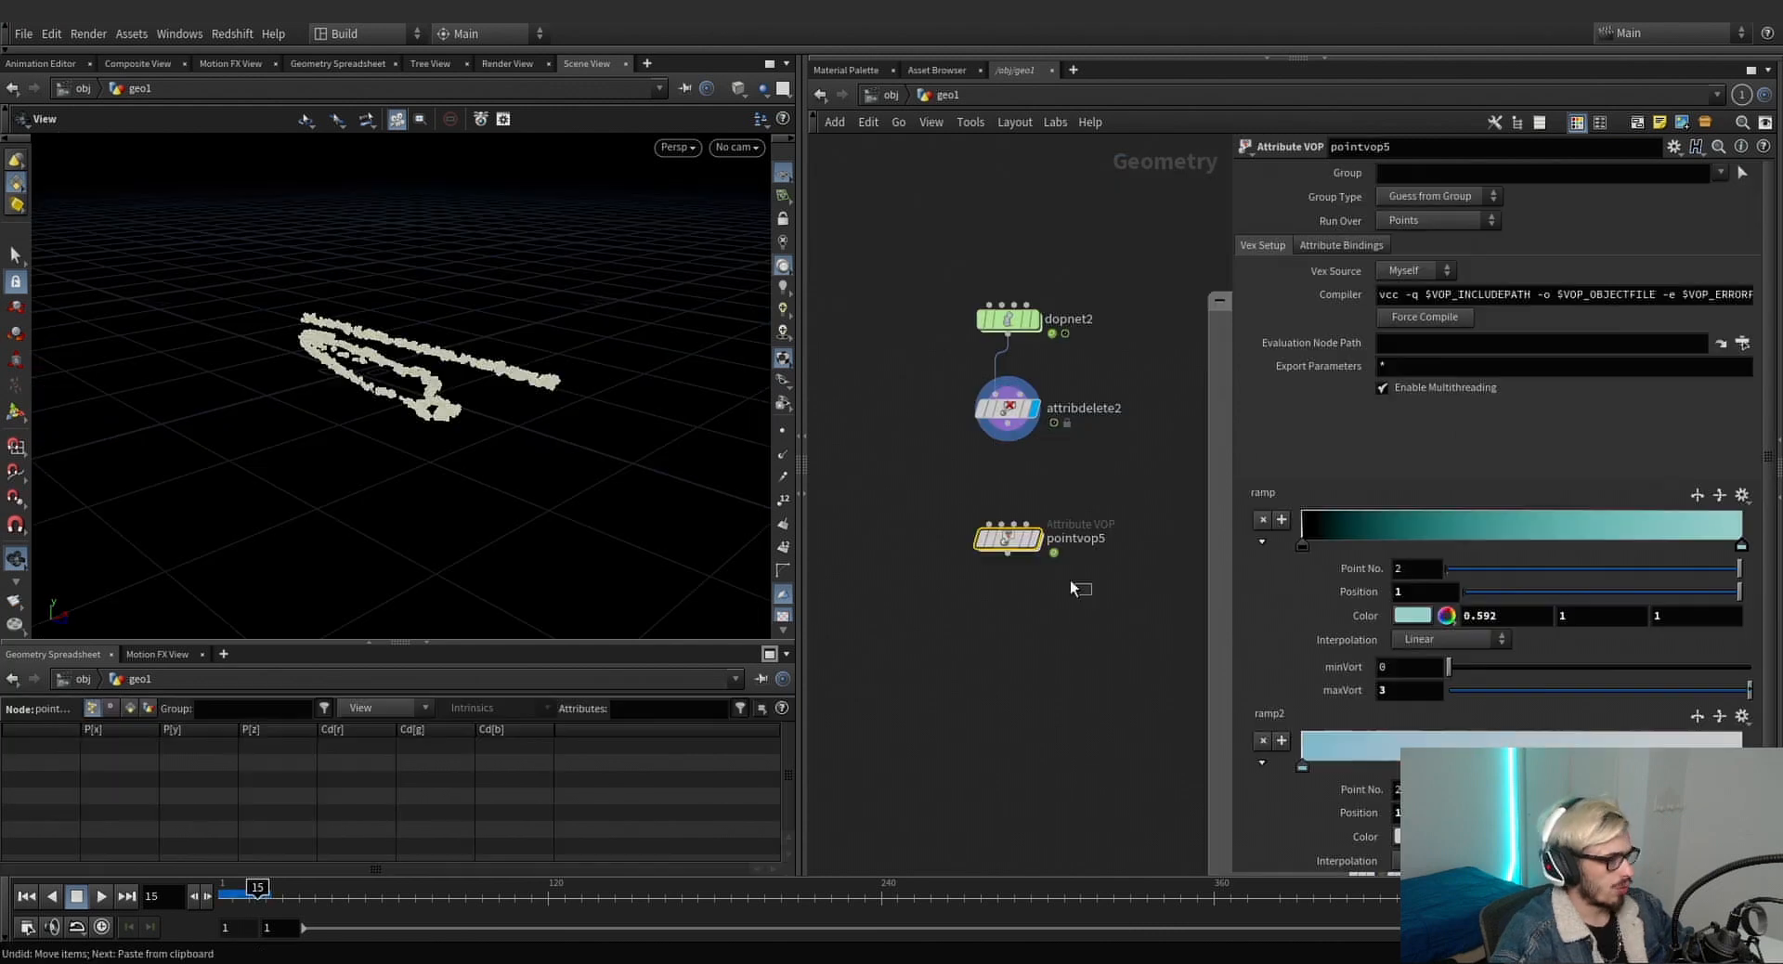
drag(1209, 502, 1134, 493)
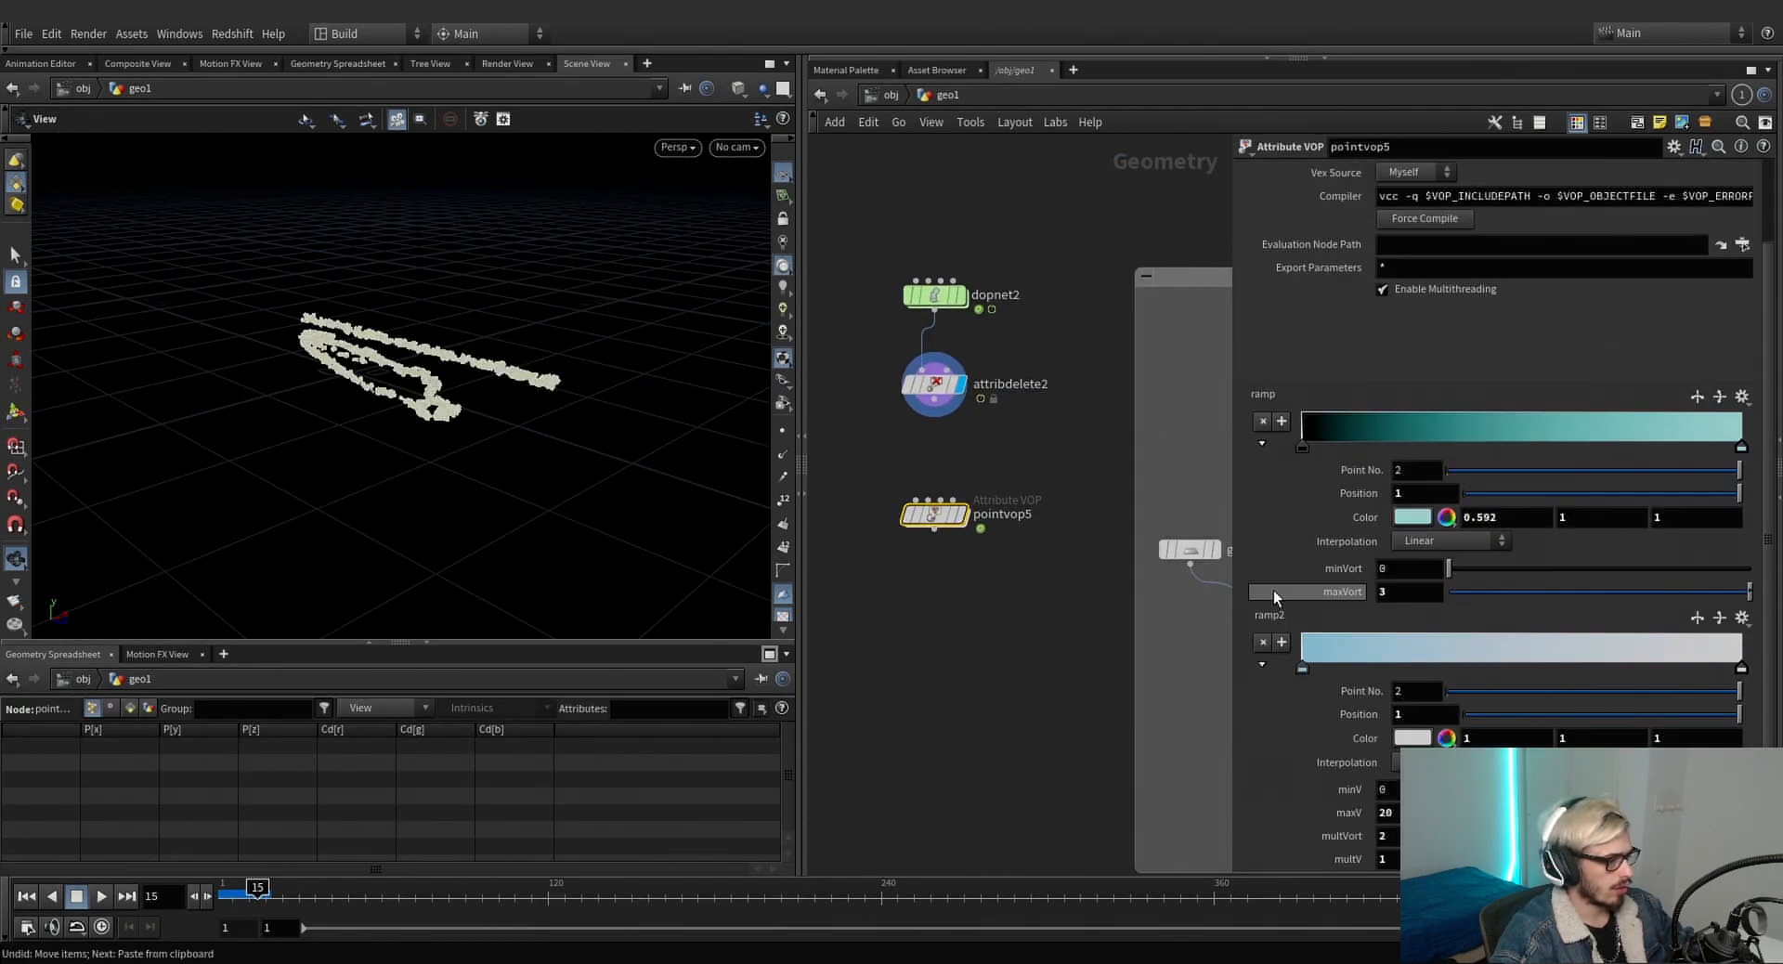
scroll(1374, 464, down, 2)
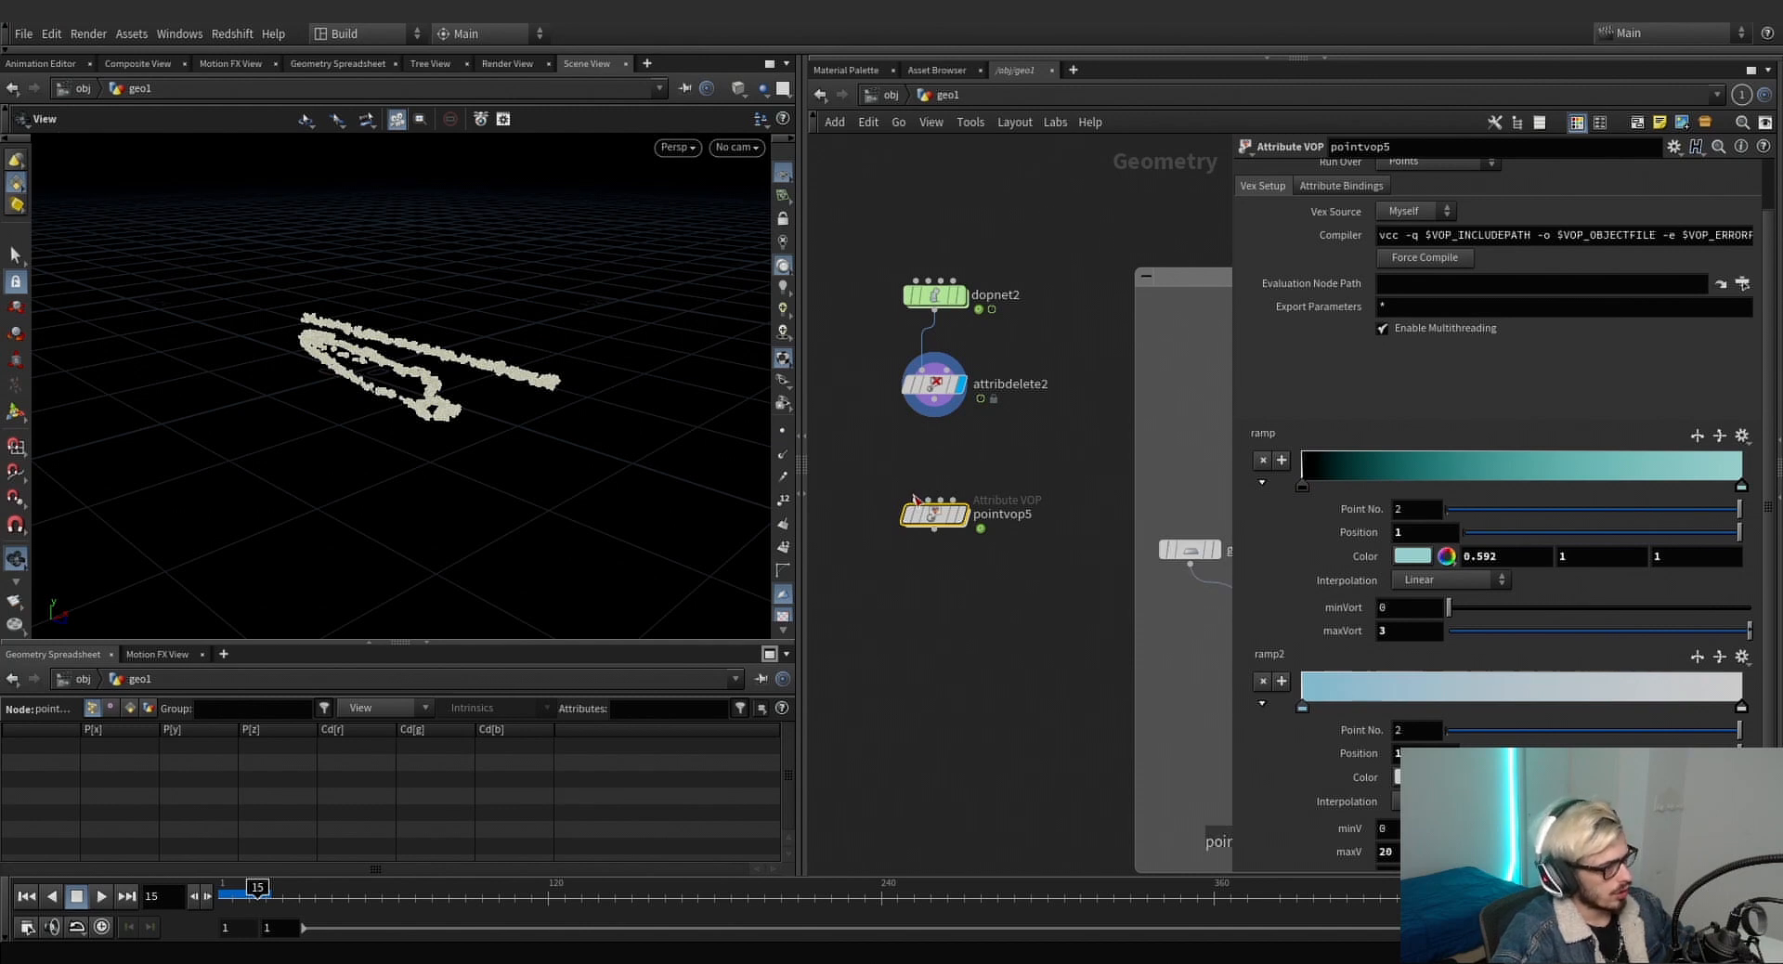
drag(916, 500, 934, 399)
click(962, 514)
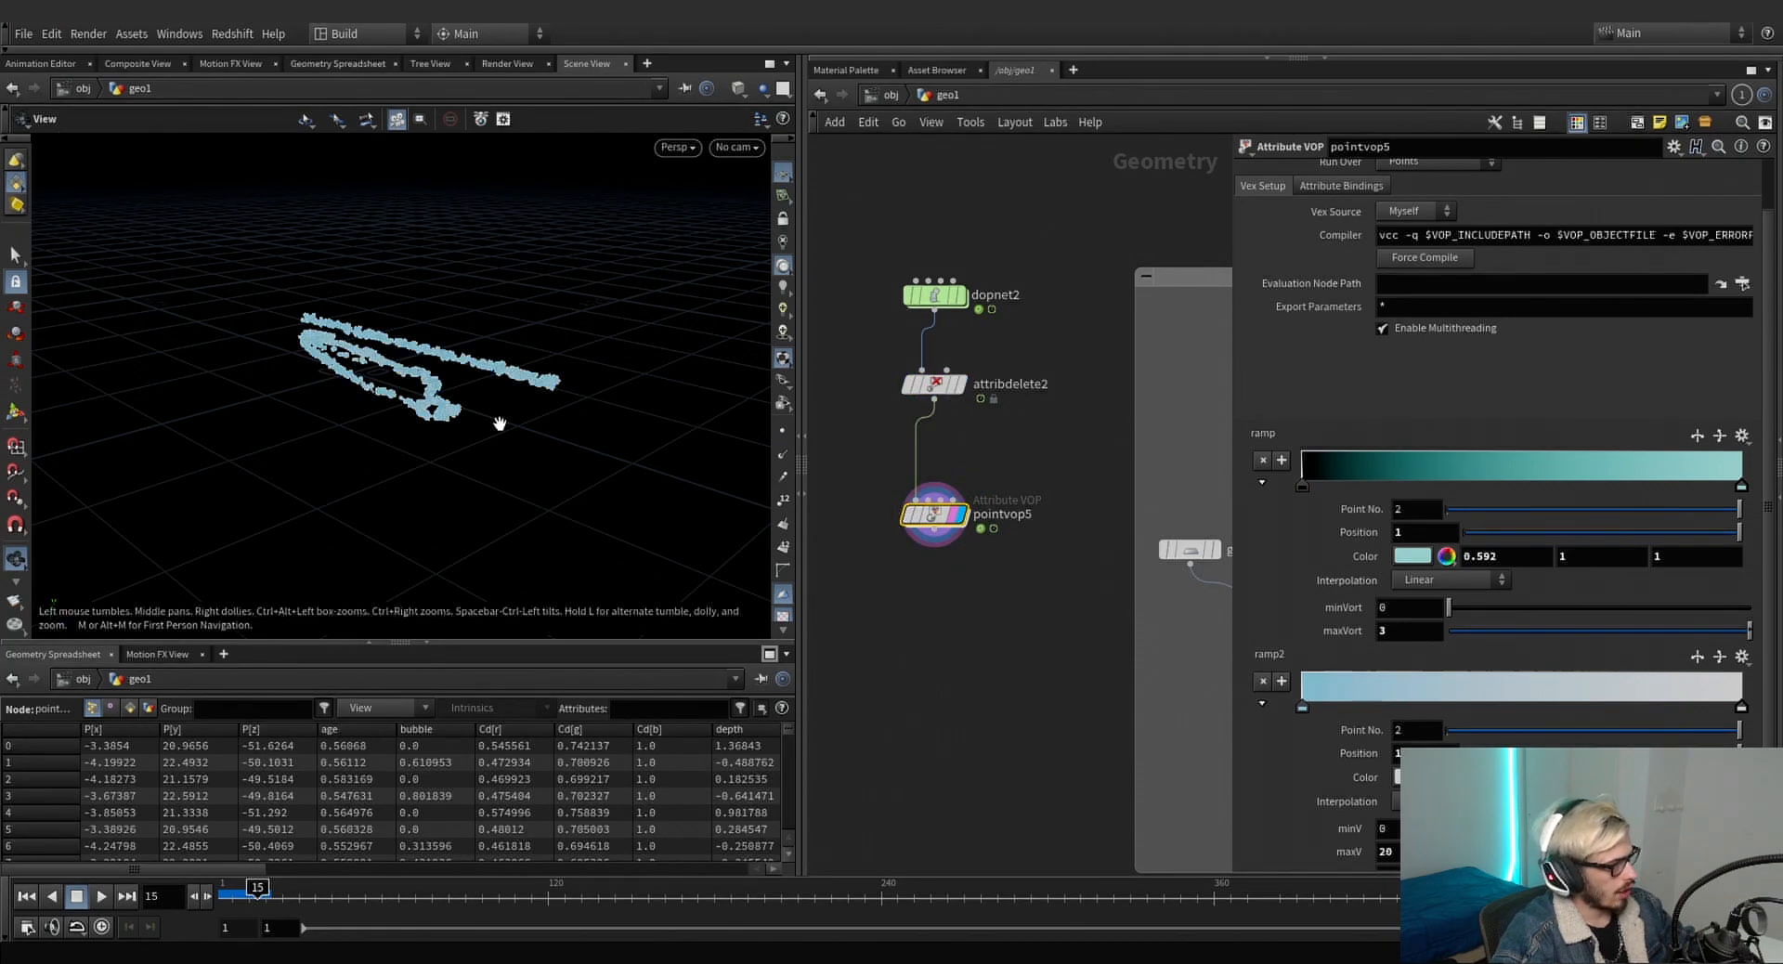
scroll(499, 424, up, 5)
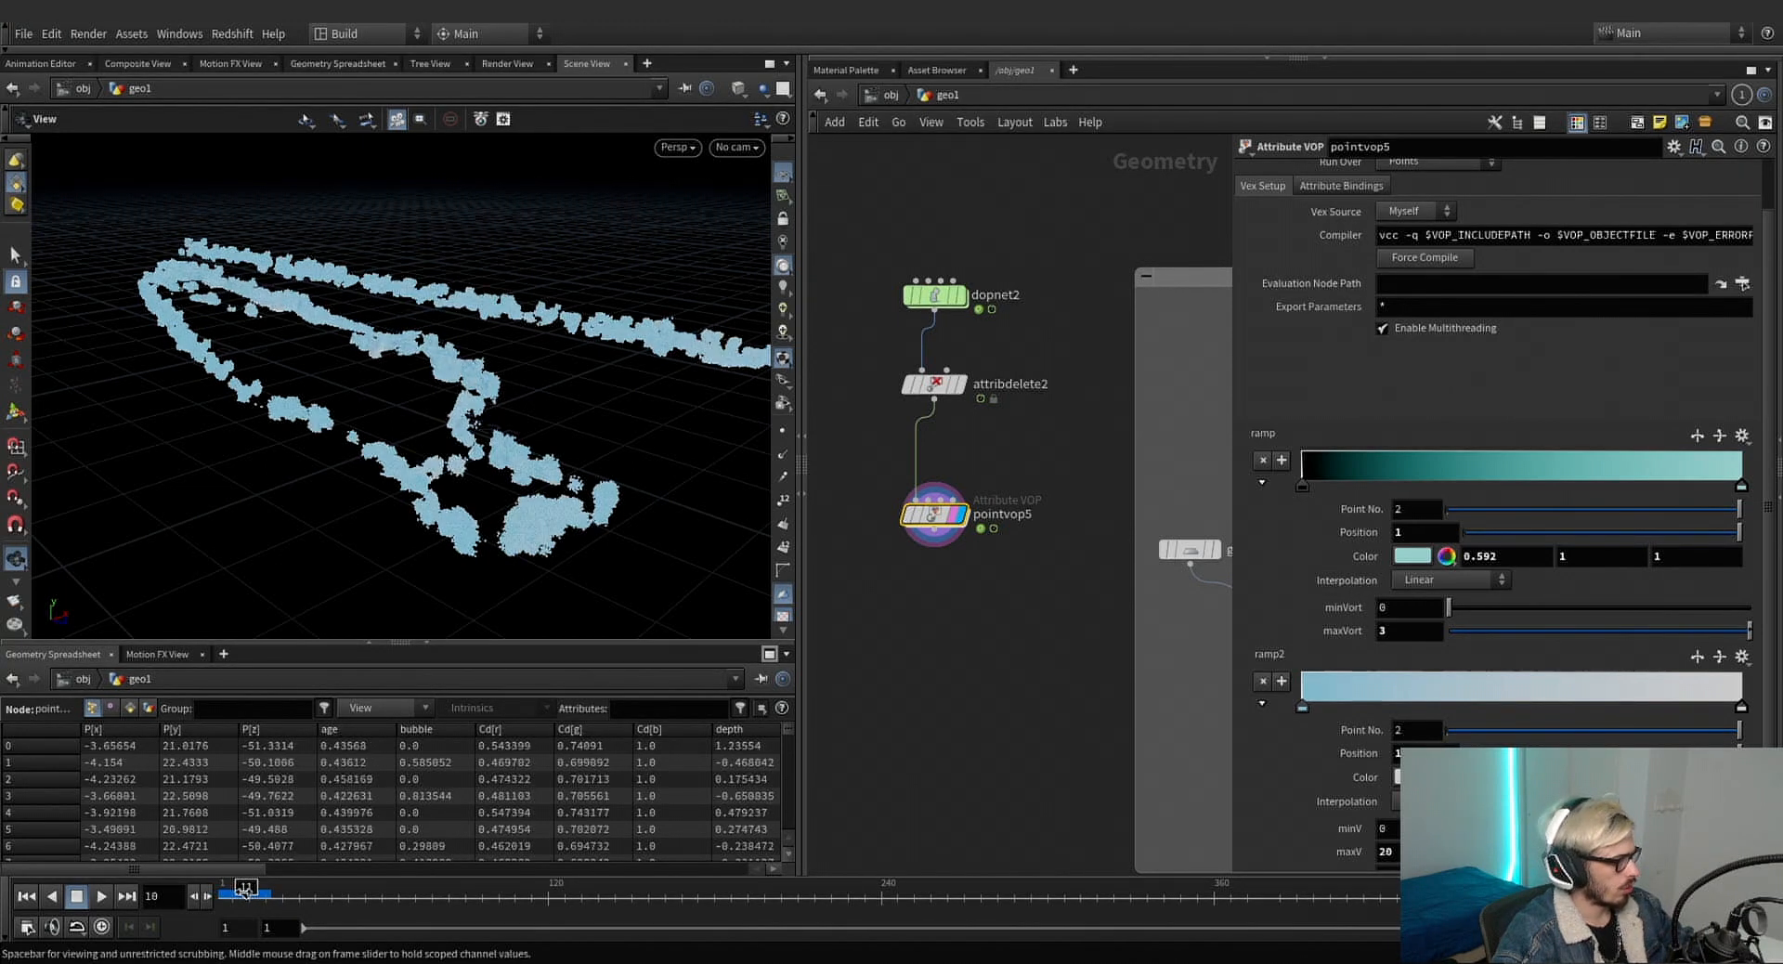
Try an orange-brown colour on the first point of the Attribute VOP's ramp2 and undo it.
double_click(1302, 708)
click(1300, 589)
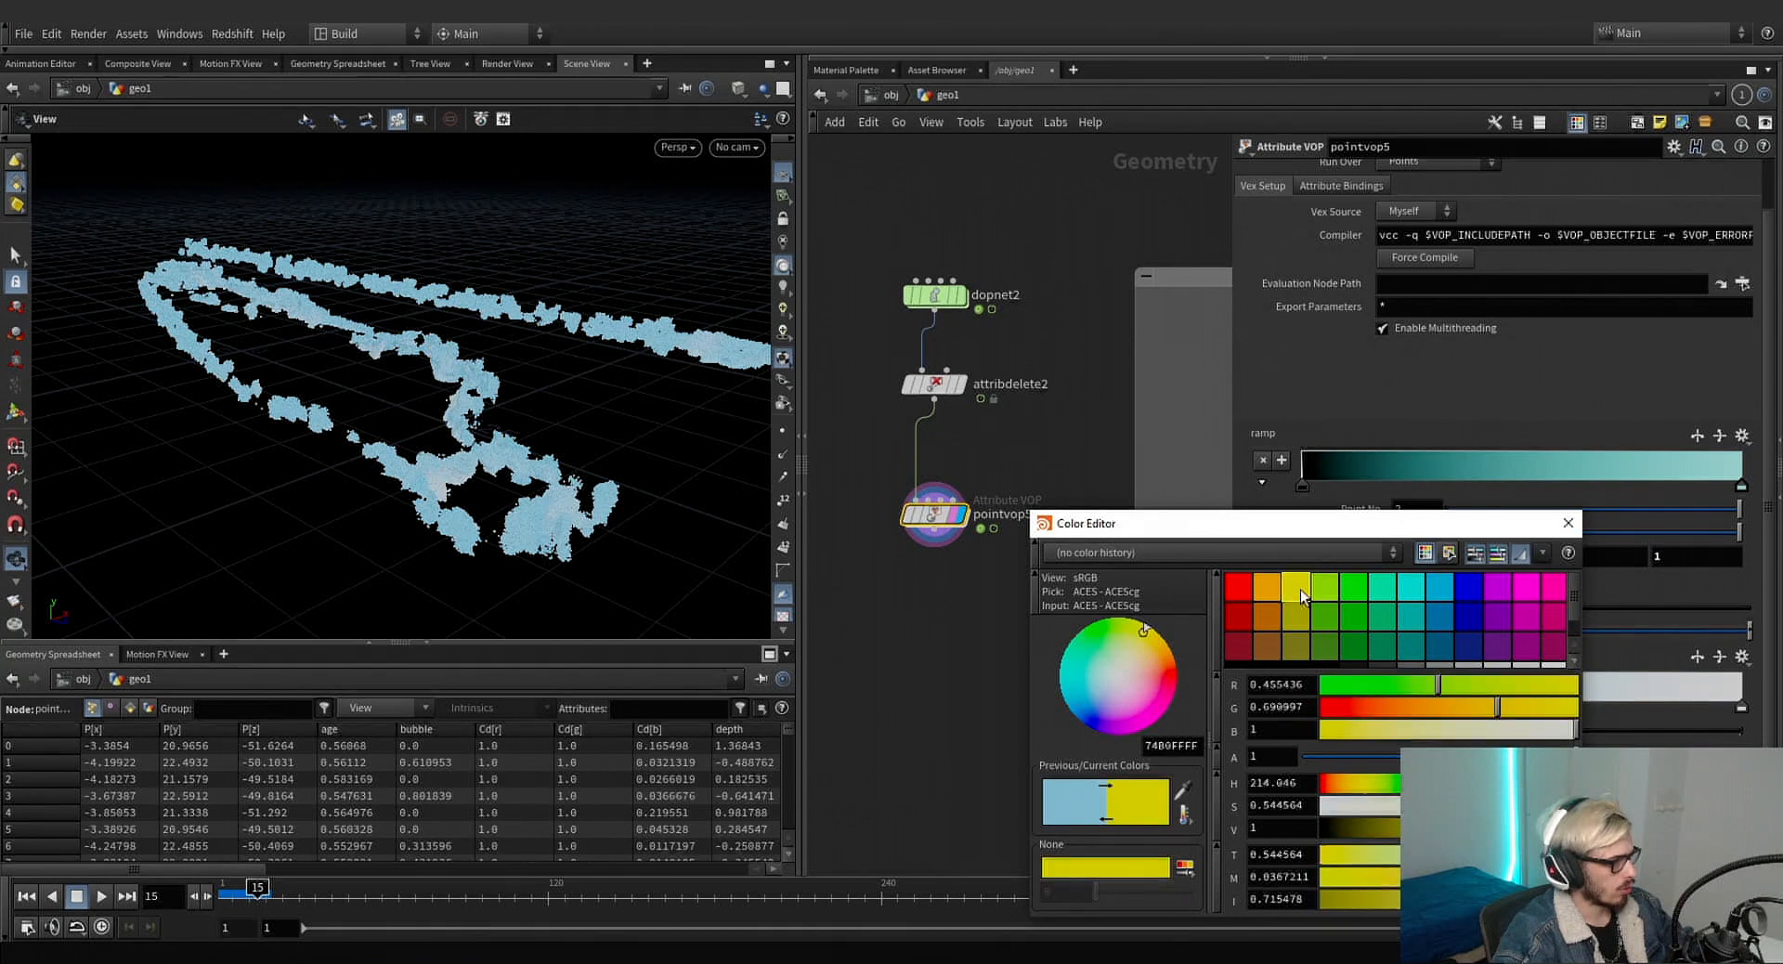
click(1267, 637)
click(1567, 524)
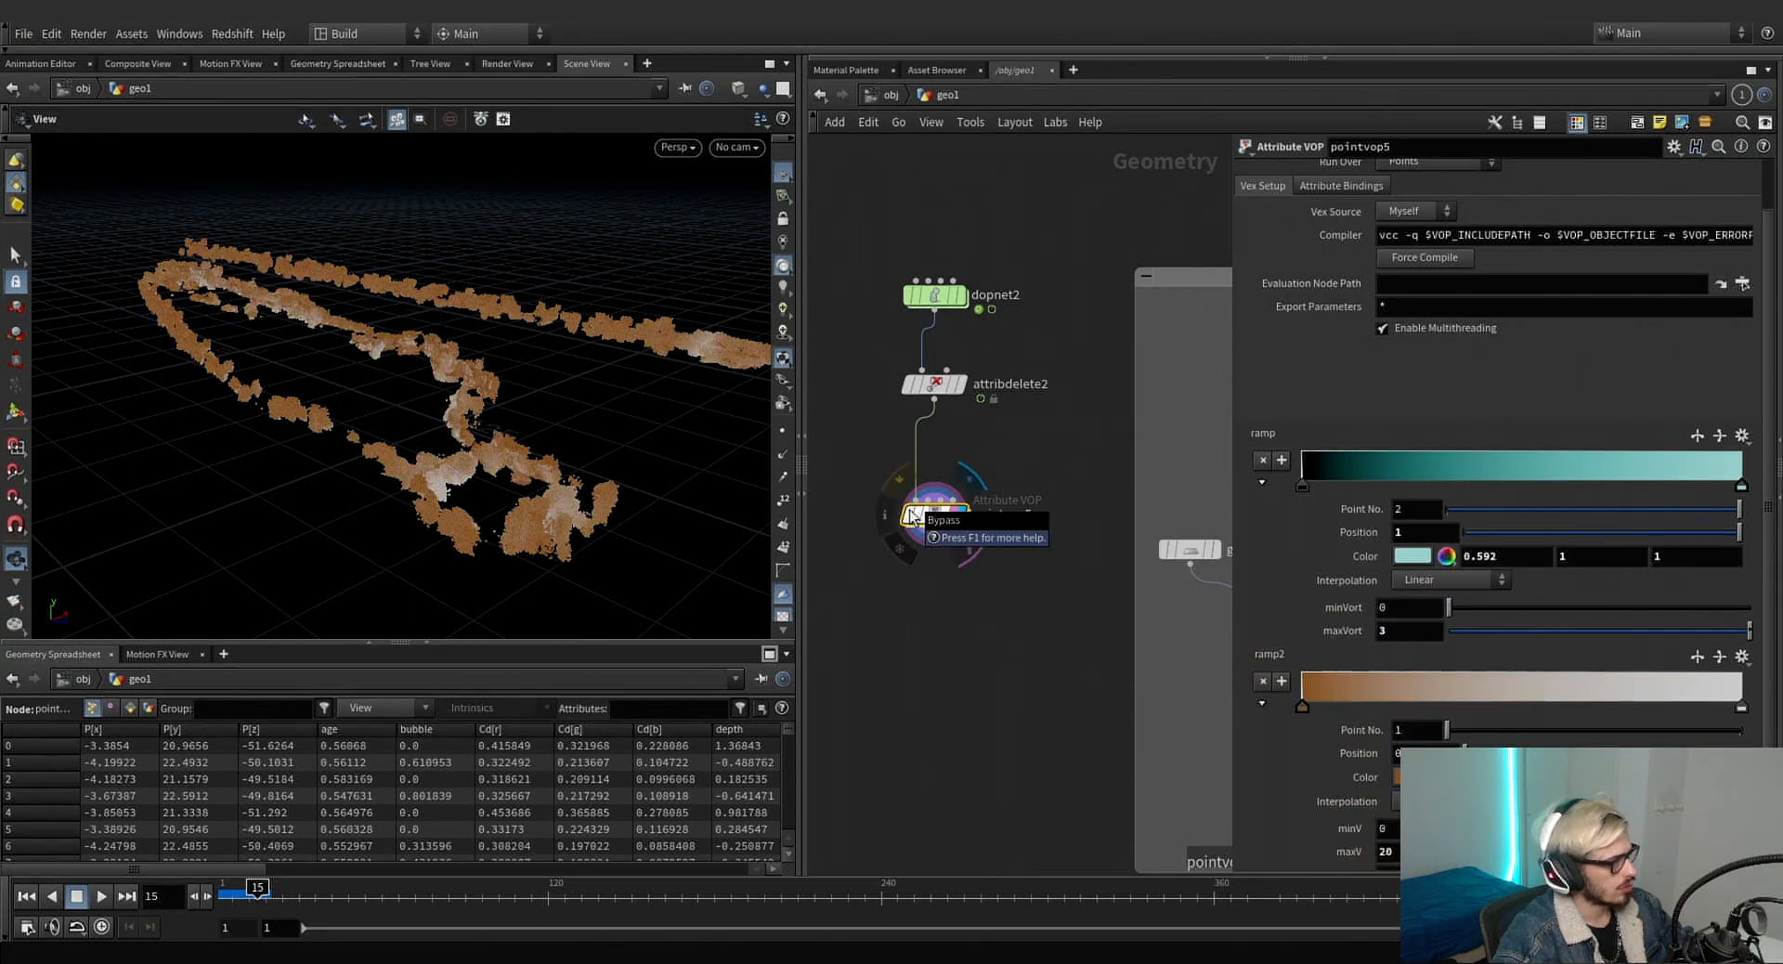
key(ctrl+z)
key(ctrl+z)
Add a Merge node below the whitewater chain and connect the colouring Attribute VOP to it.
scroll(994, 654, down, 9)
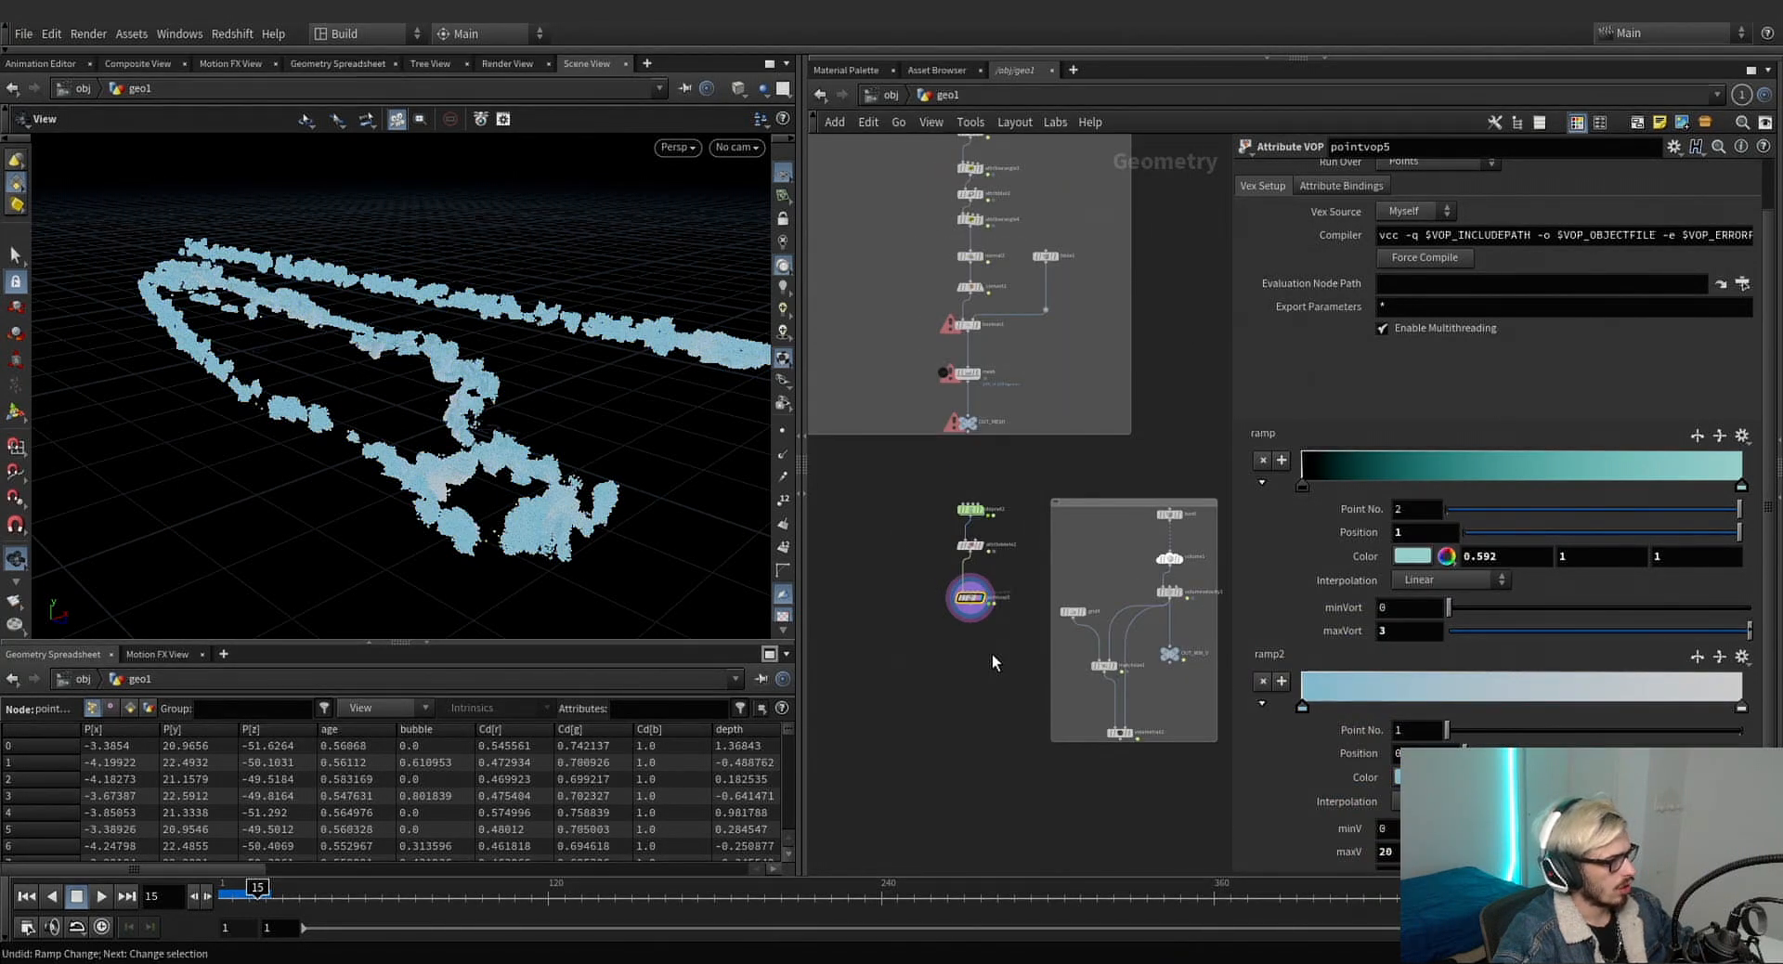
scroll(901, 499, up, 5)
scroll(952, 467, down, 3)
key(Tab)
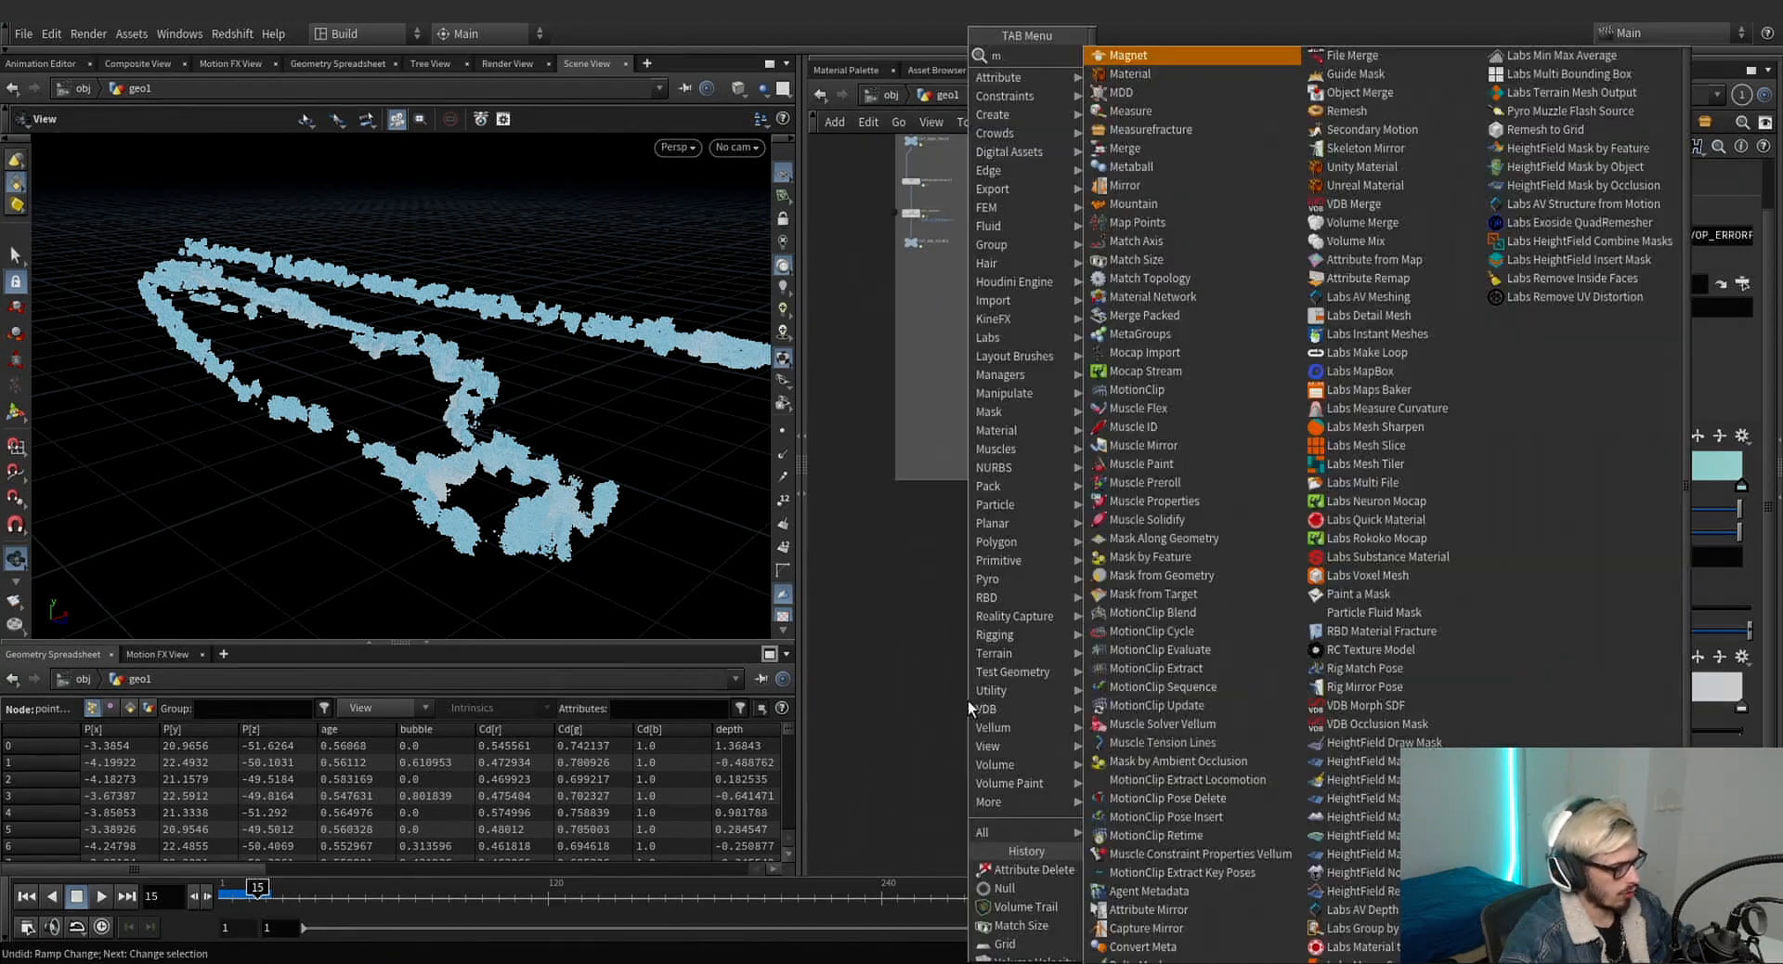
text(merge)
key(Return)
click(967, 700)
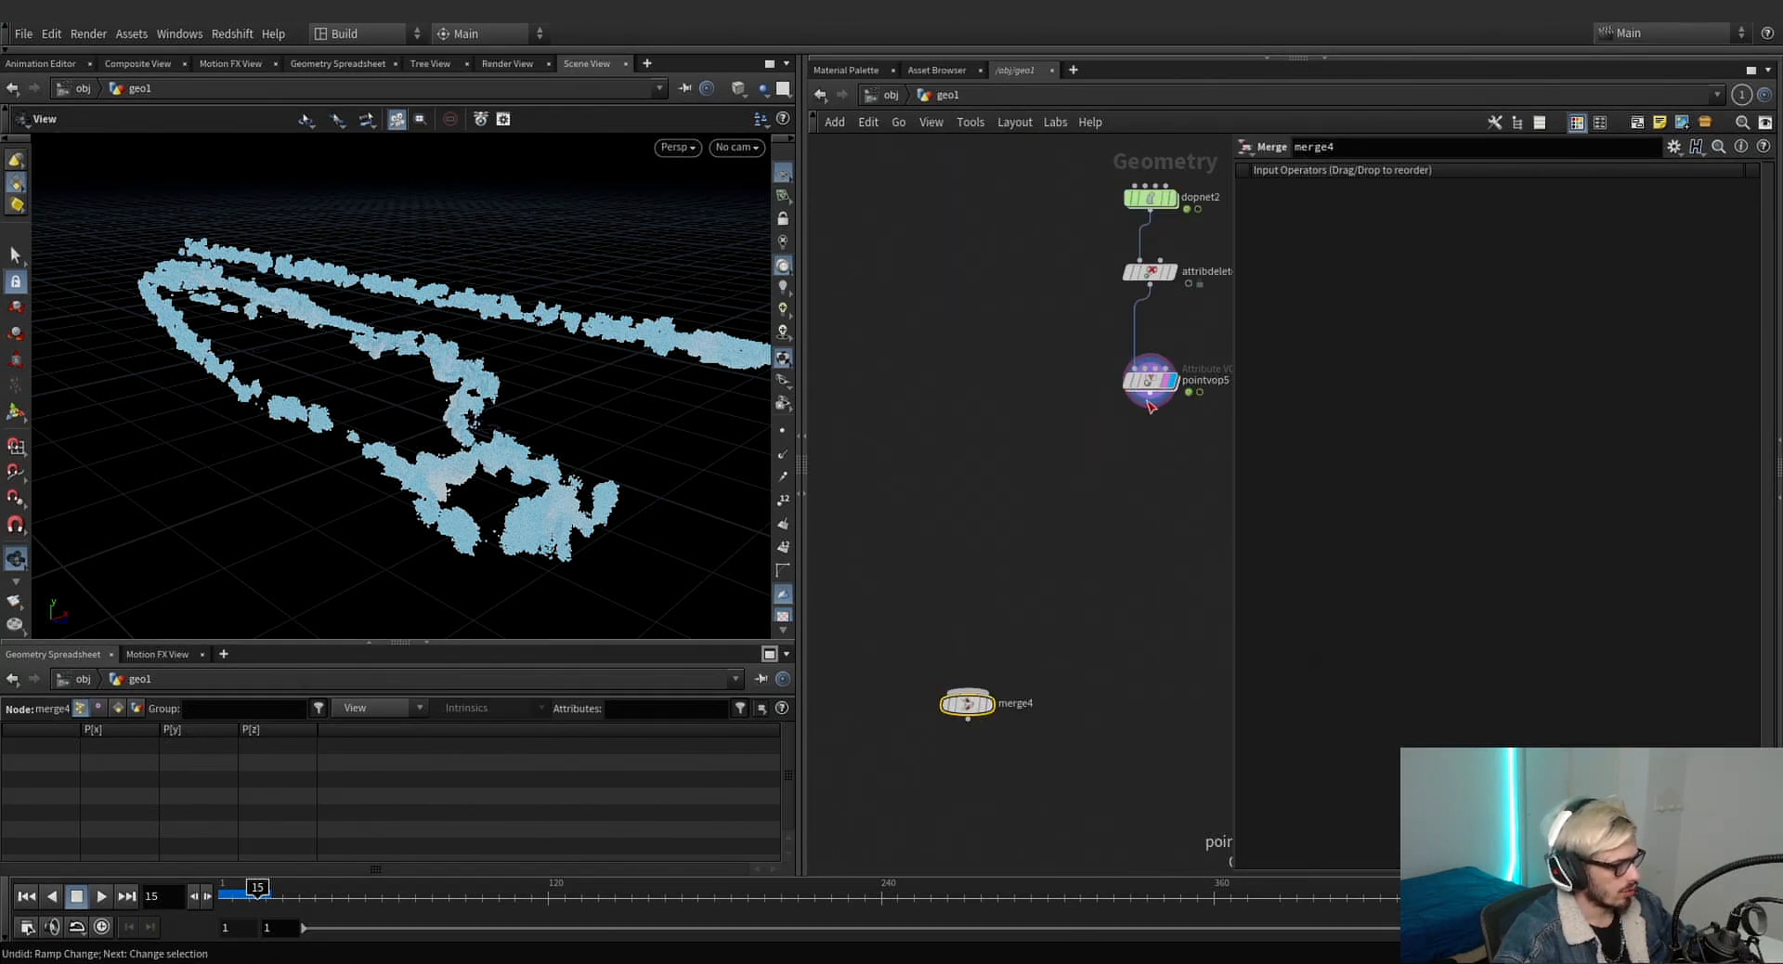
drag(1149, 406, 967, 695)
Connect pointvop2, which colours the FLIP particles, as the second input of the new Merge node.
scroll(934, 443, down, 10)
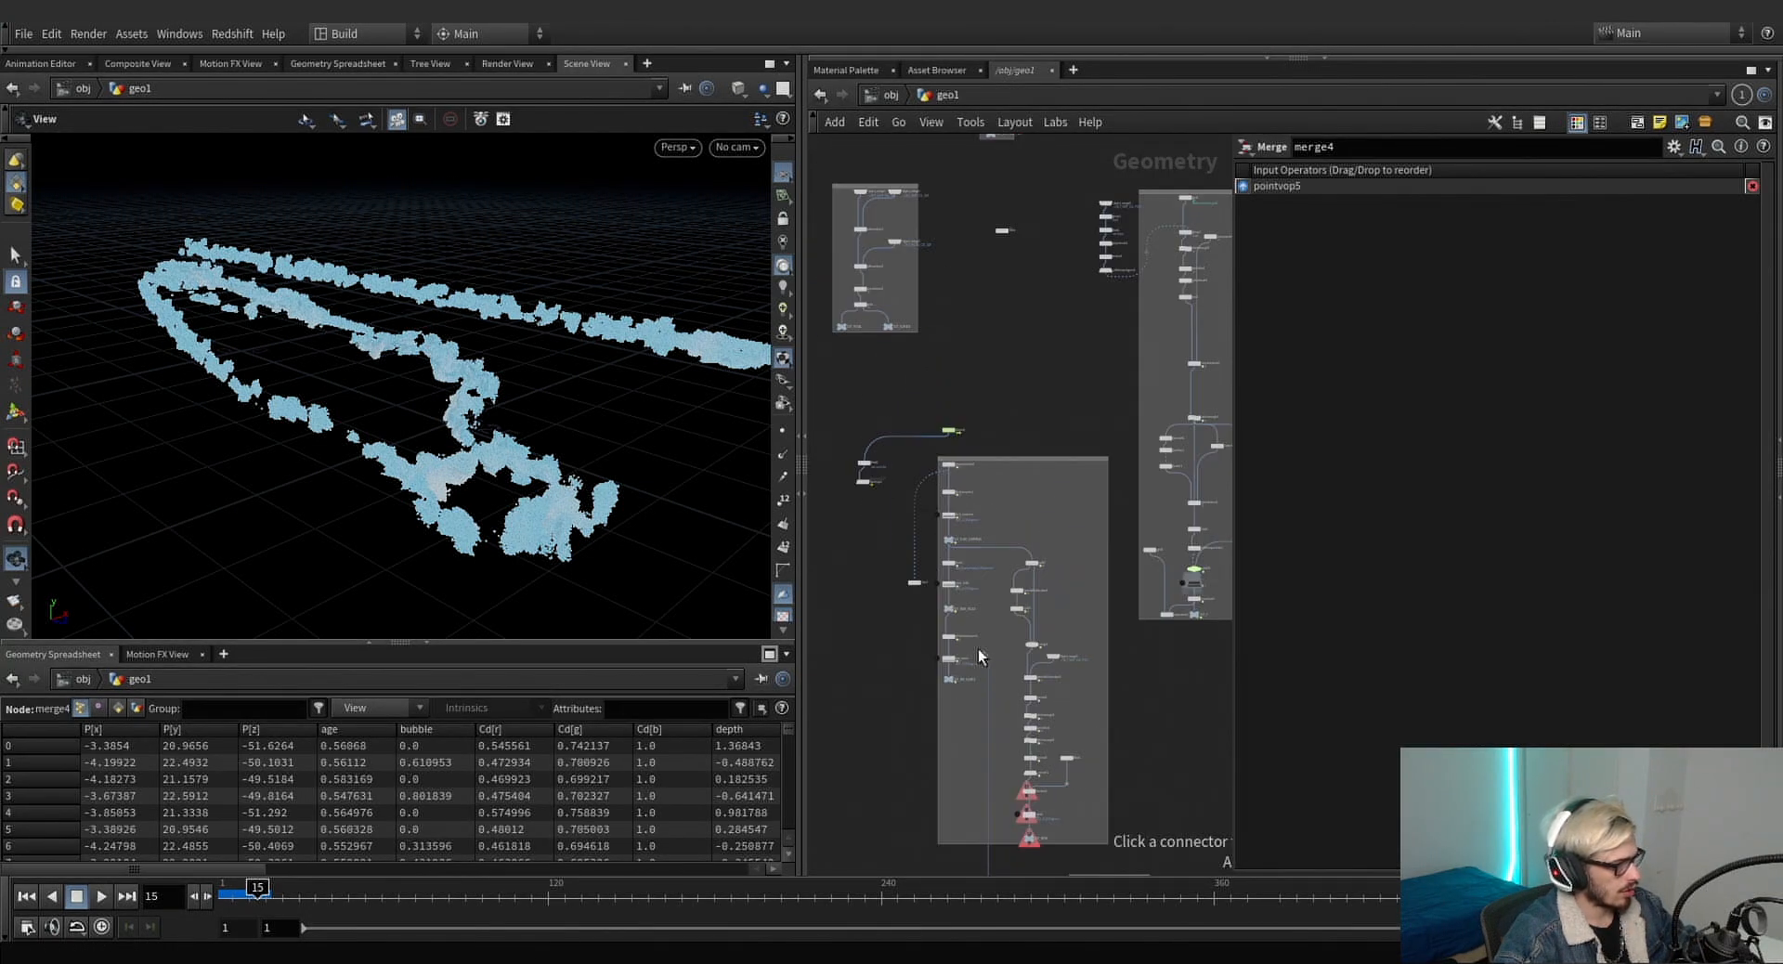
middle_drag(882, 512, 930, 492)
scroll(930, 483, up, 5)
click(932, 465)
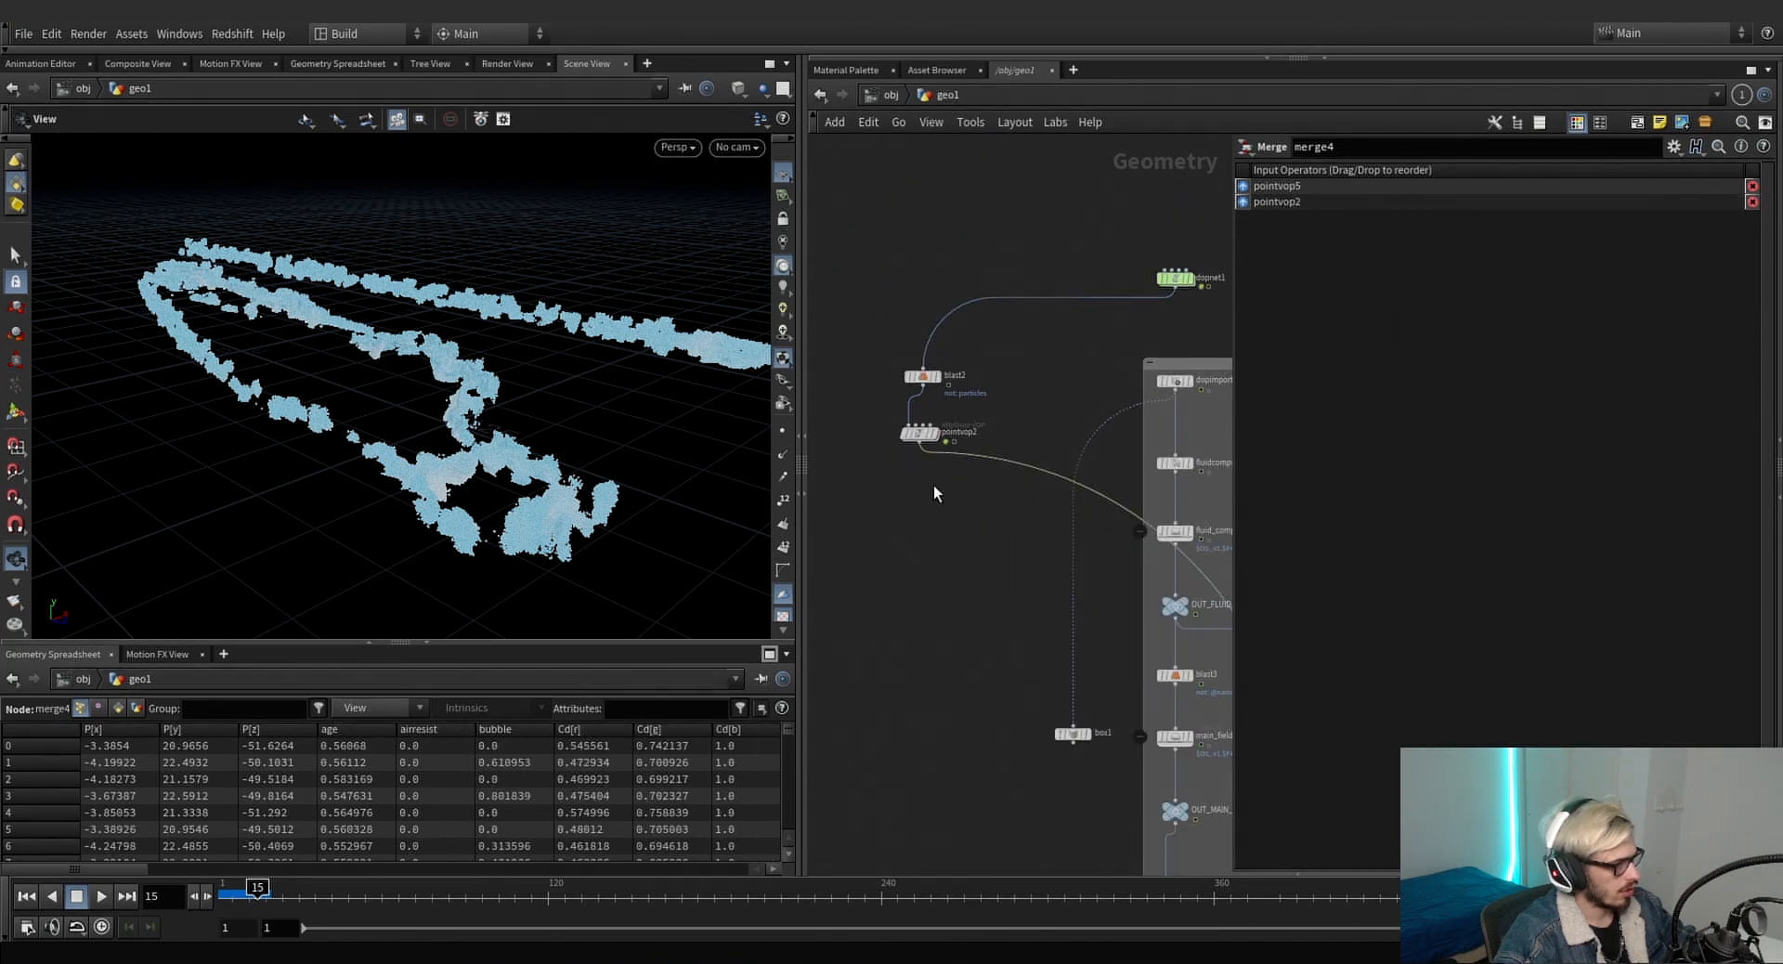
Display the Merge node to view the whitewater and FLIP particles together in the viewport.
scroll(976, 687, down, 5)
middle_drag(976, 687, 891, 315)
middle_drag(949, 772, 966, 418)
scroll(976, 572, up, 6)
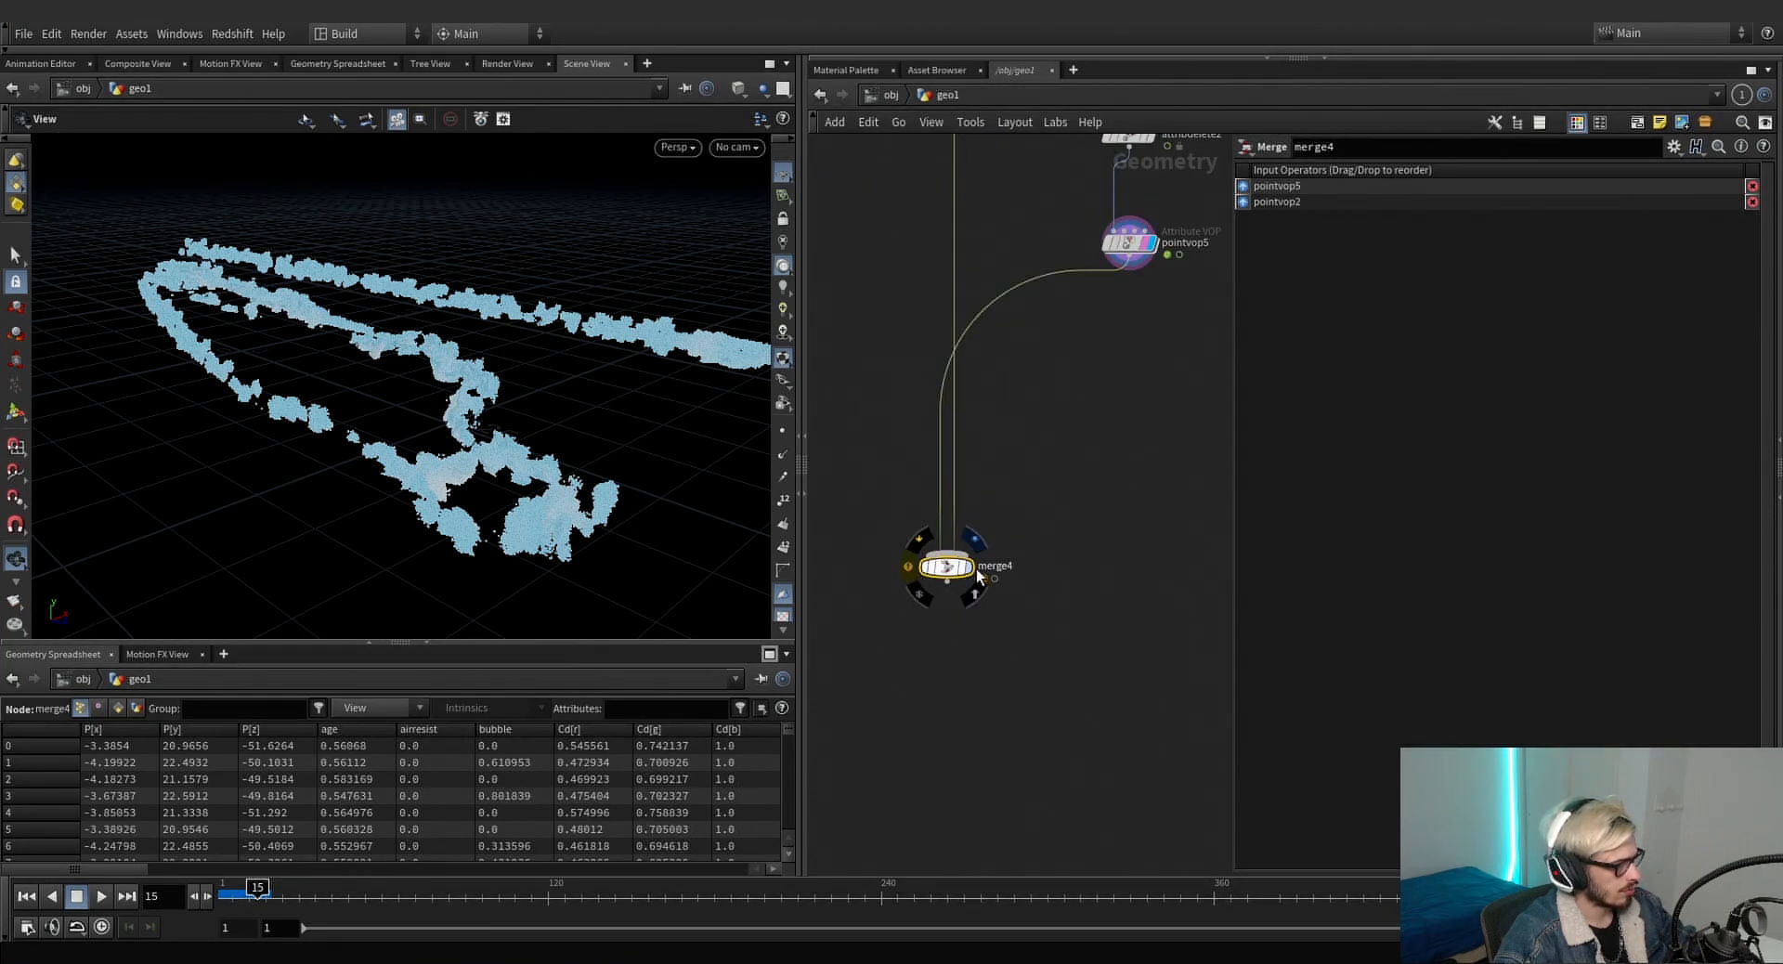
click(966, 570)
drag(548, 358, 520, 436)
drag(437, 538, 394, 408)
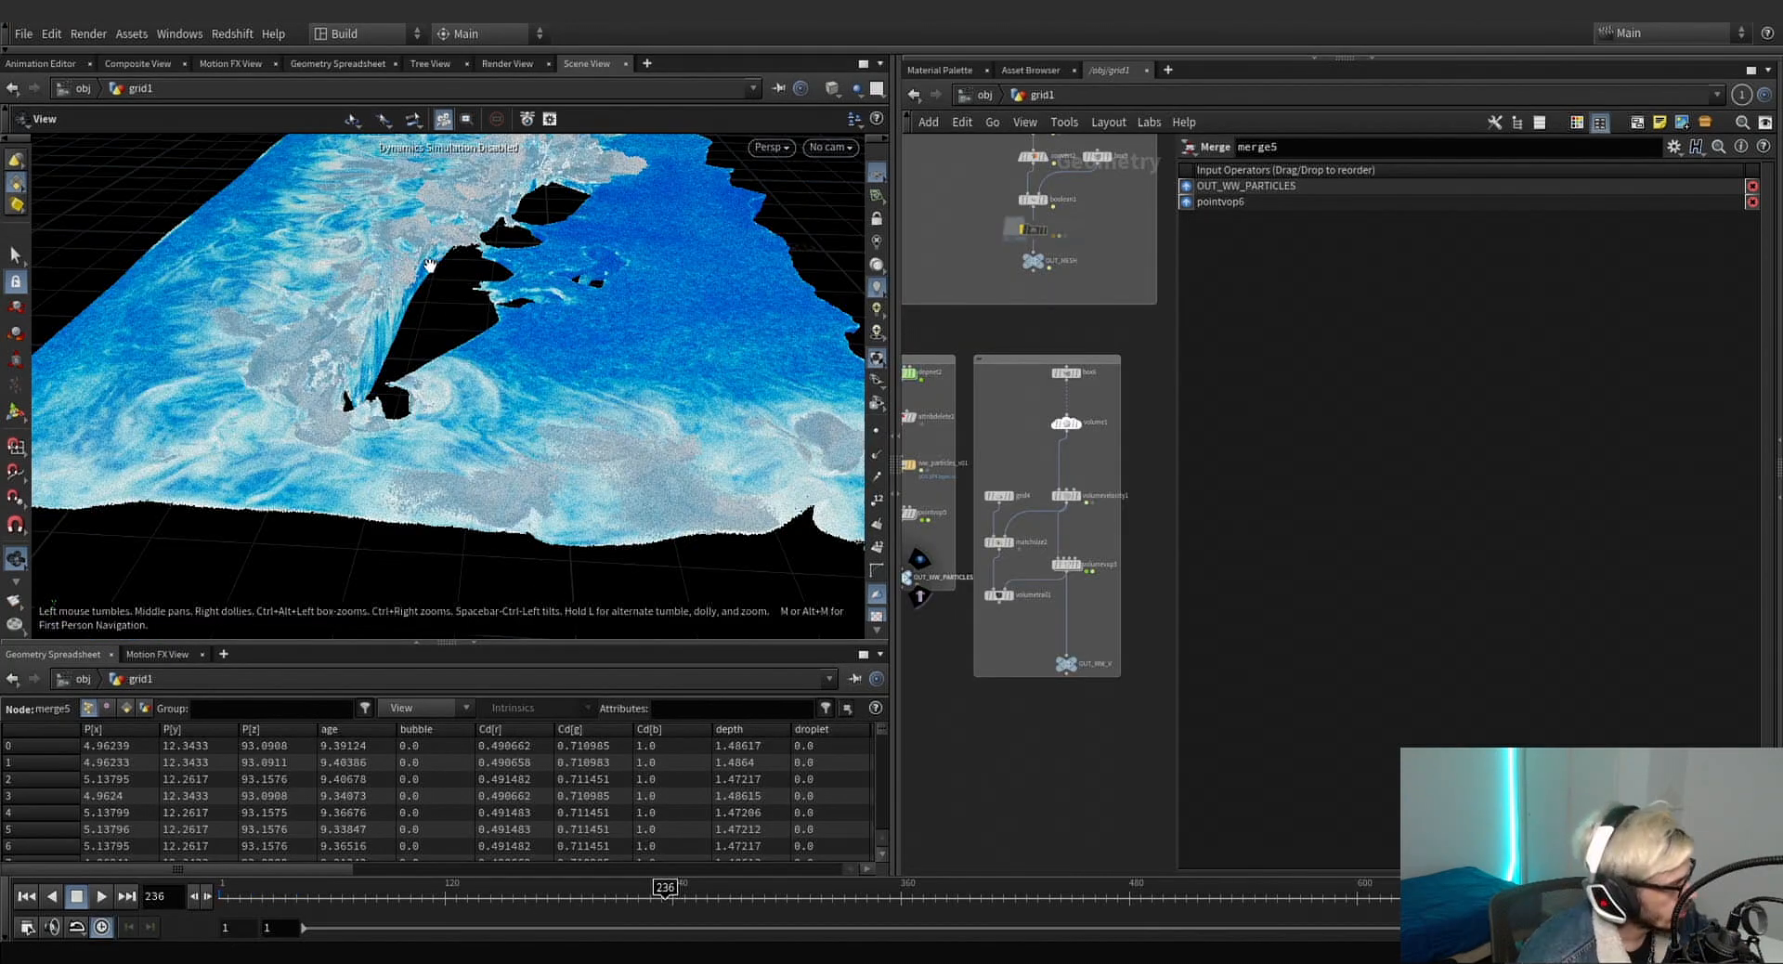
Examine the merged result in grid1 and check the Particle Separation of the FLIP Object inside dopnet1.
drag(429, 265, 483, 278)
scroll(1041, 463, down, 5)
scroll(1041, 464, up, 8)
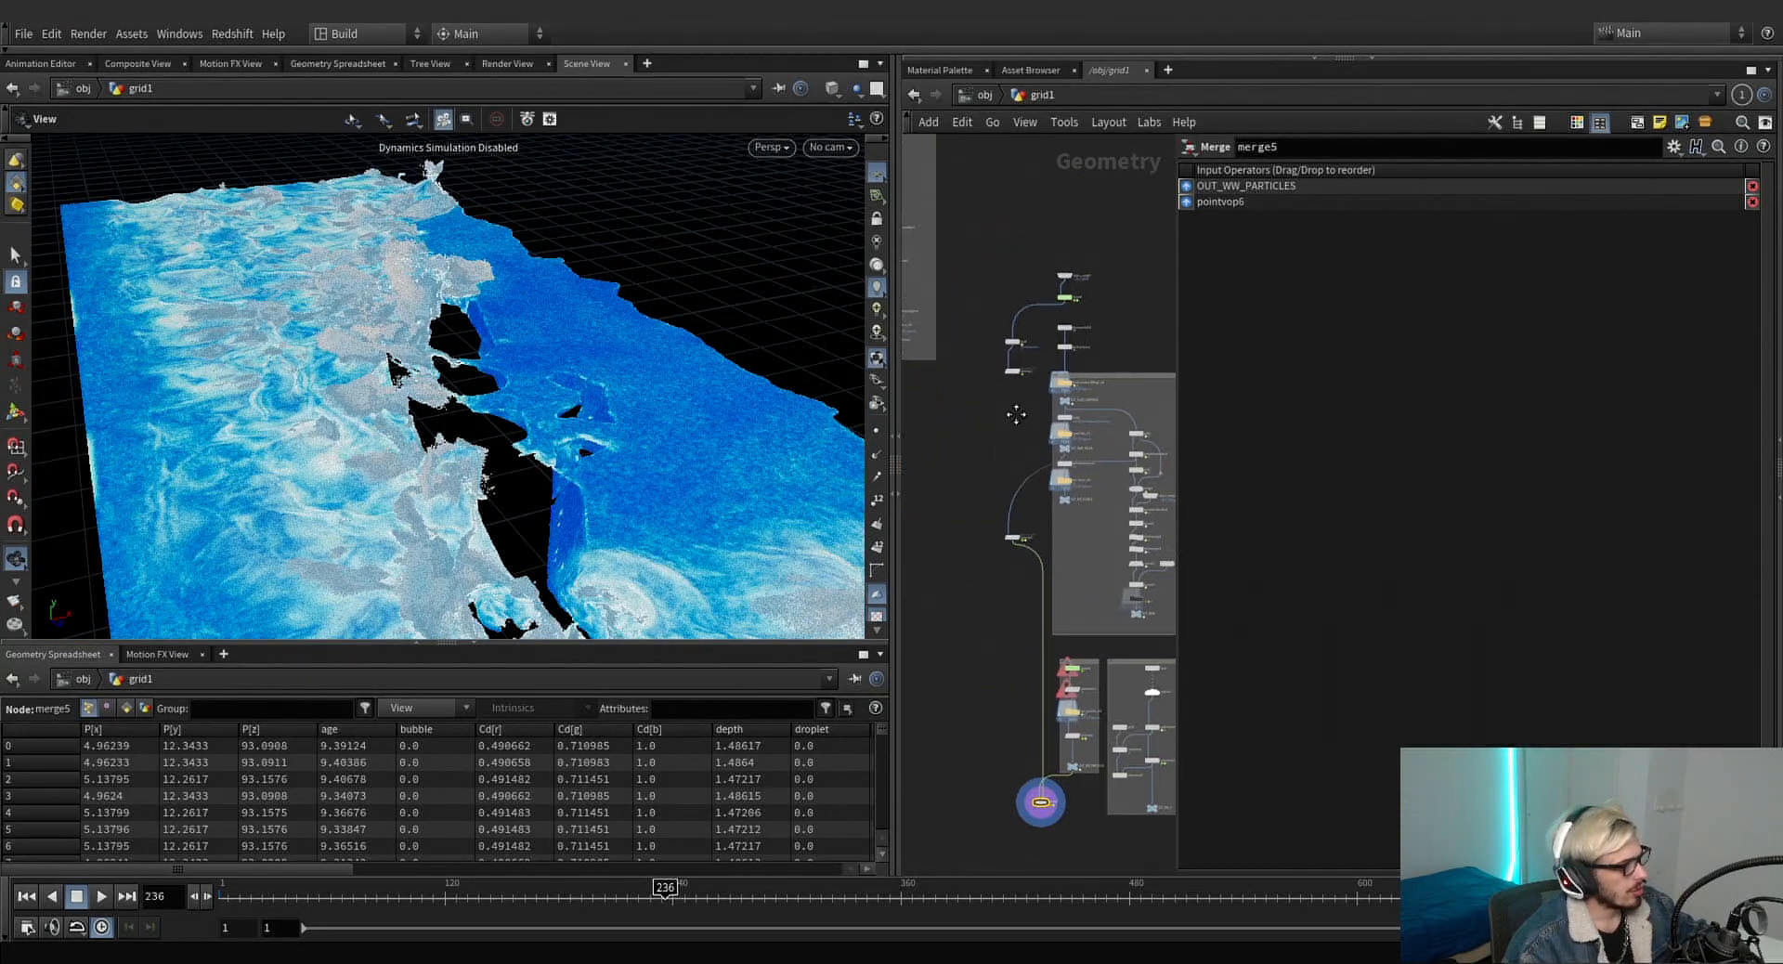
click(1080, 571)
double_click(1078, 576)
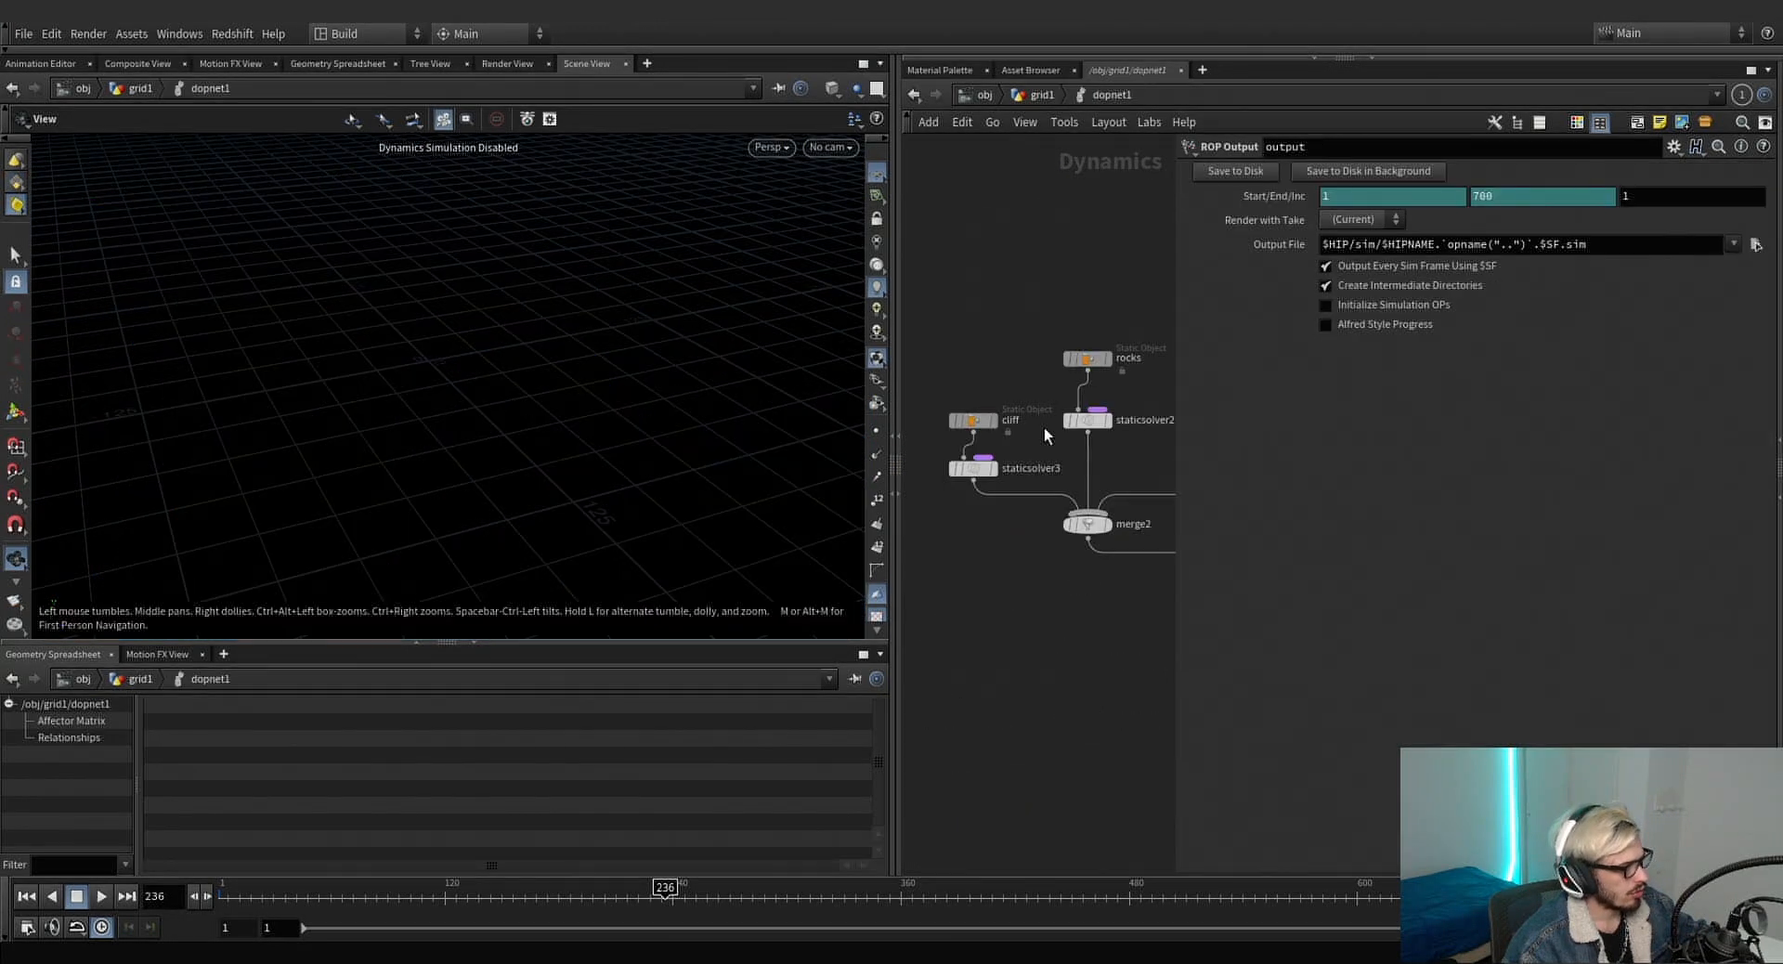
scroll(1033, 446, up, 2)
middle_drag(1026, 432, 792, 497)
scroll(998, 511, down, 2)
middle_drag(1099, 481, 1008, 548)
click(1044, 518)
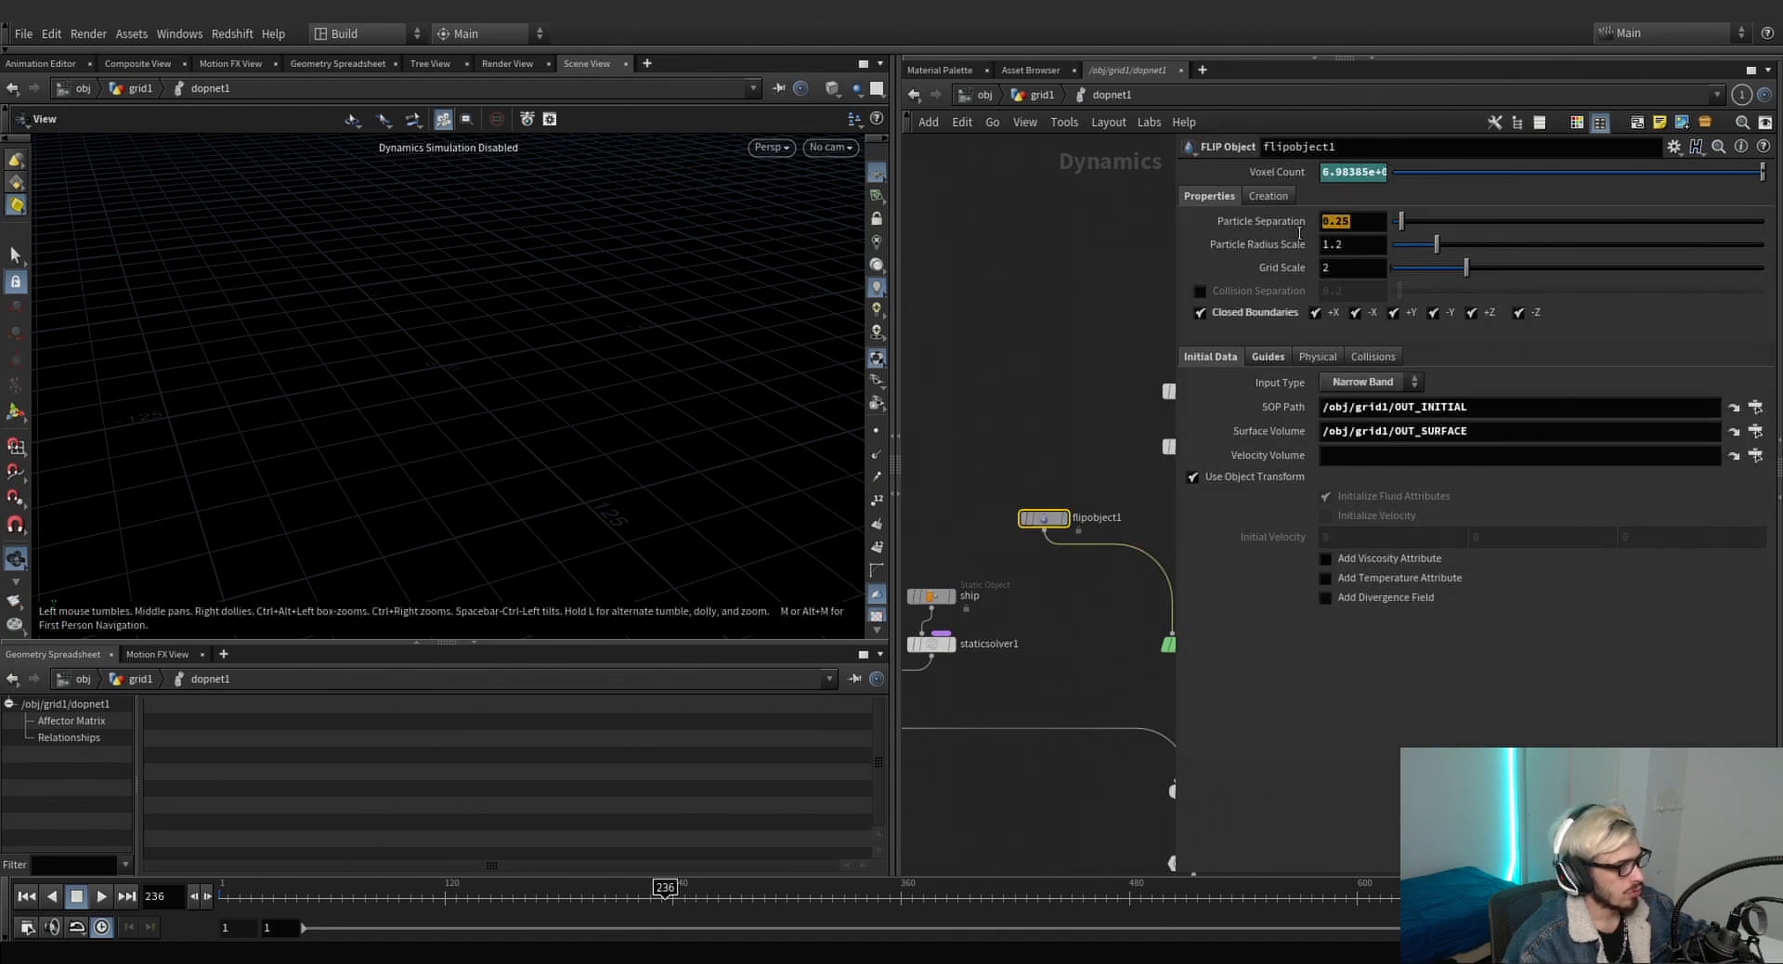
click(1023, 93)
Review the Whitewater Object, Whitewater Solver and POP Advect by Volumes settings inside grid1's dopnet2.
scroll(994, 588, down, 8)
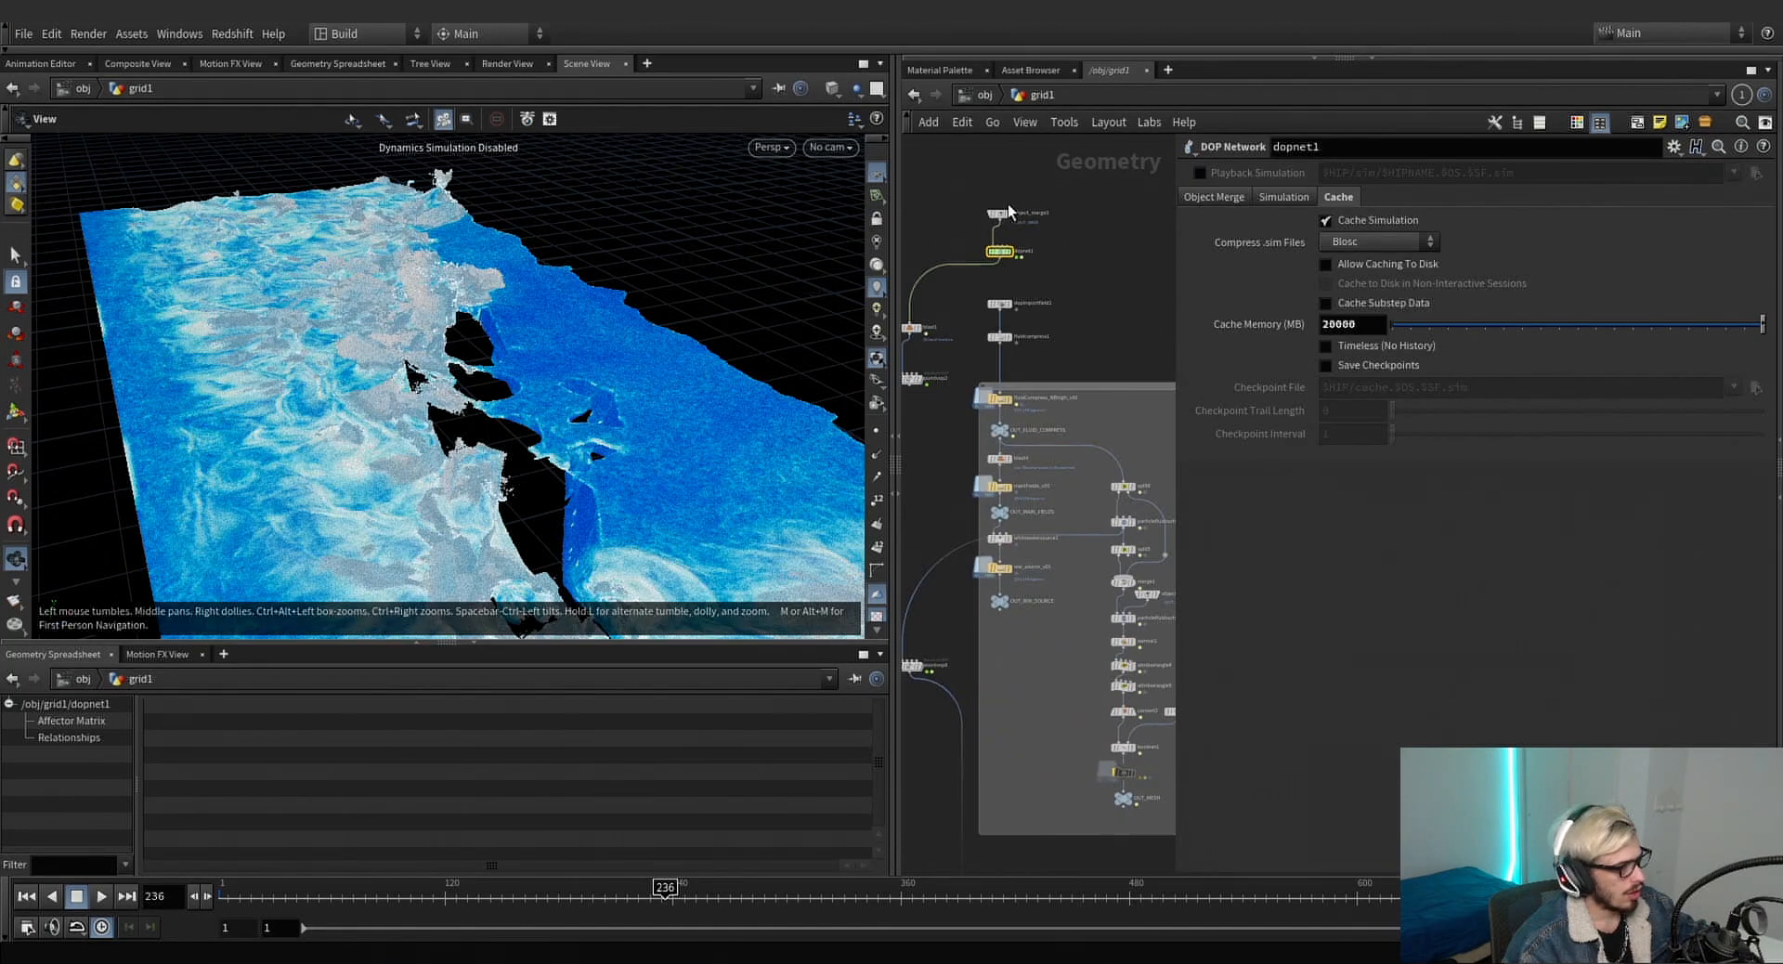
scroll(1002, 557, up, 8)
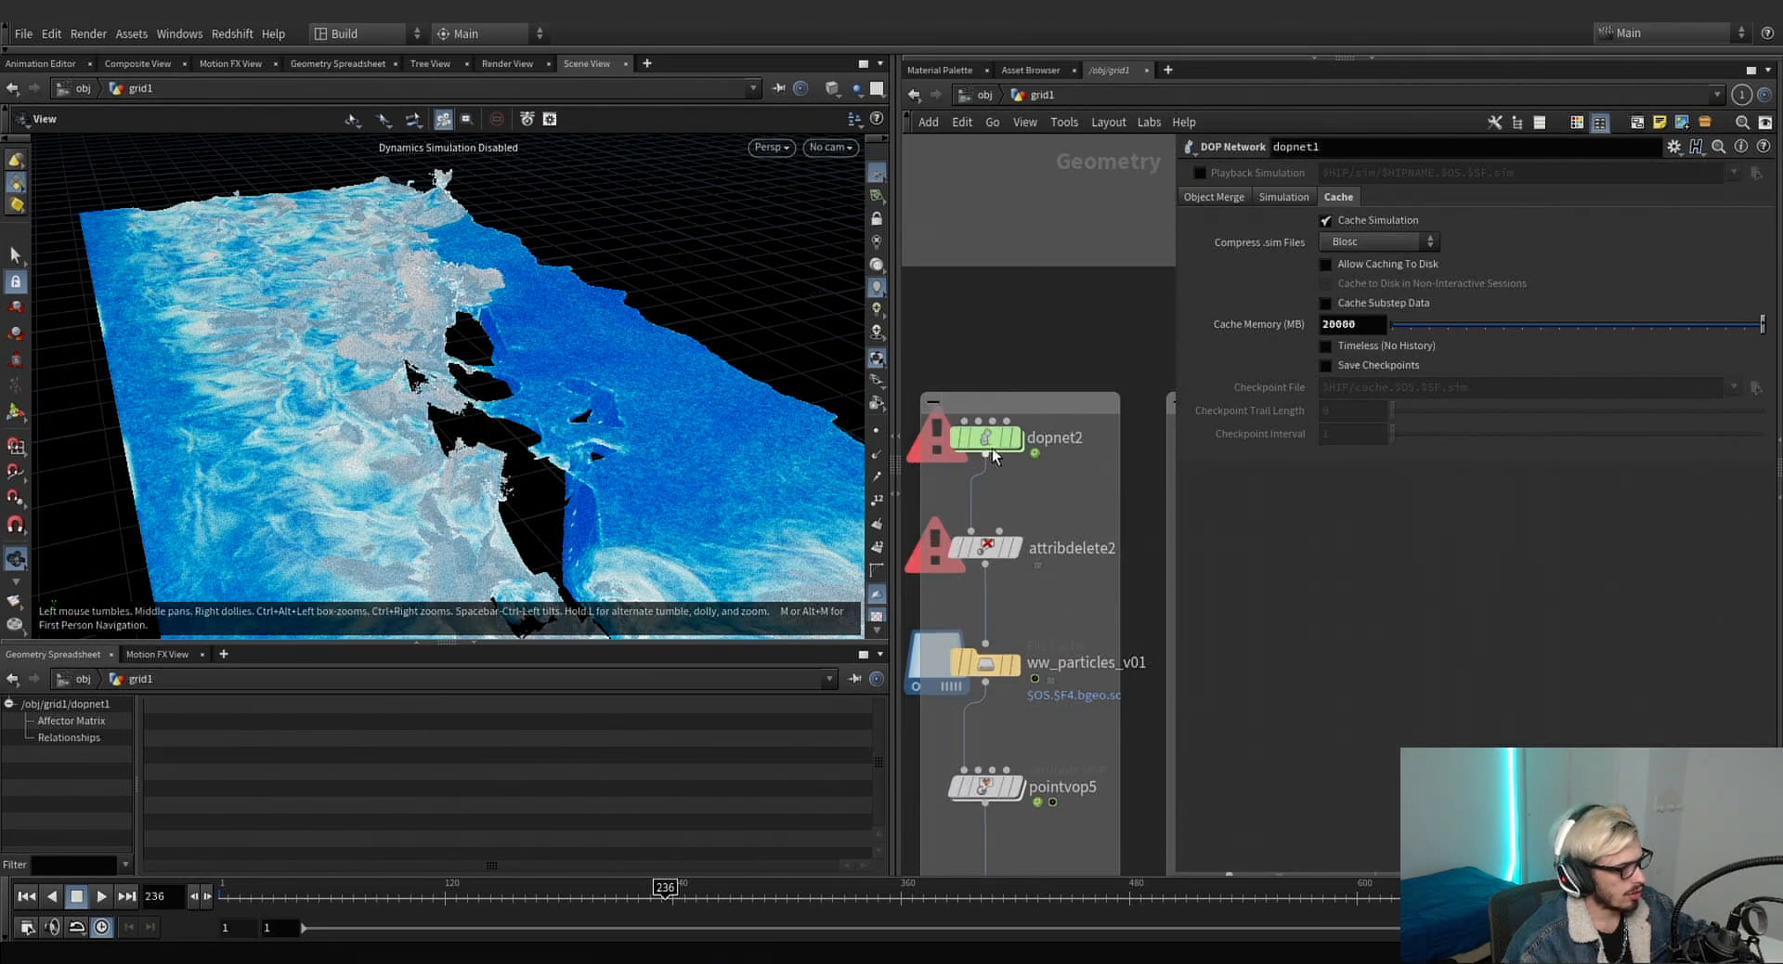
double_click(989, 446)
click(973, 432)
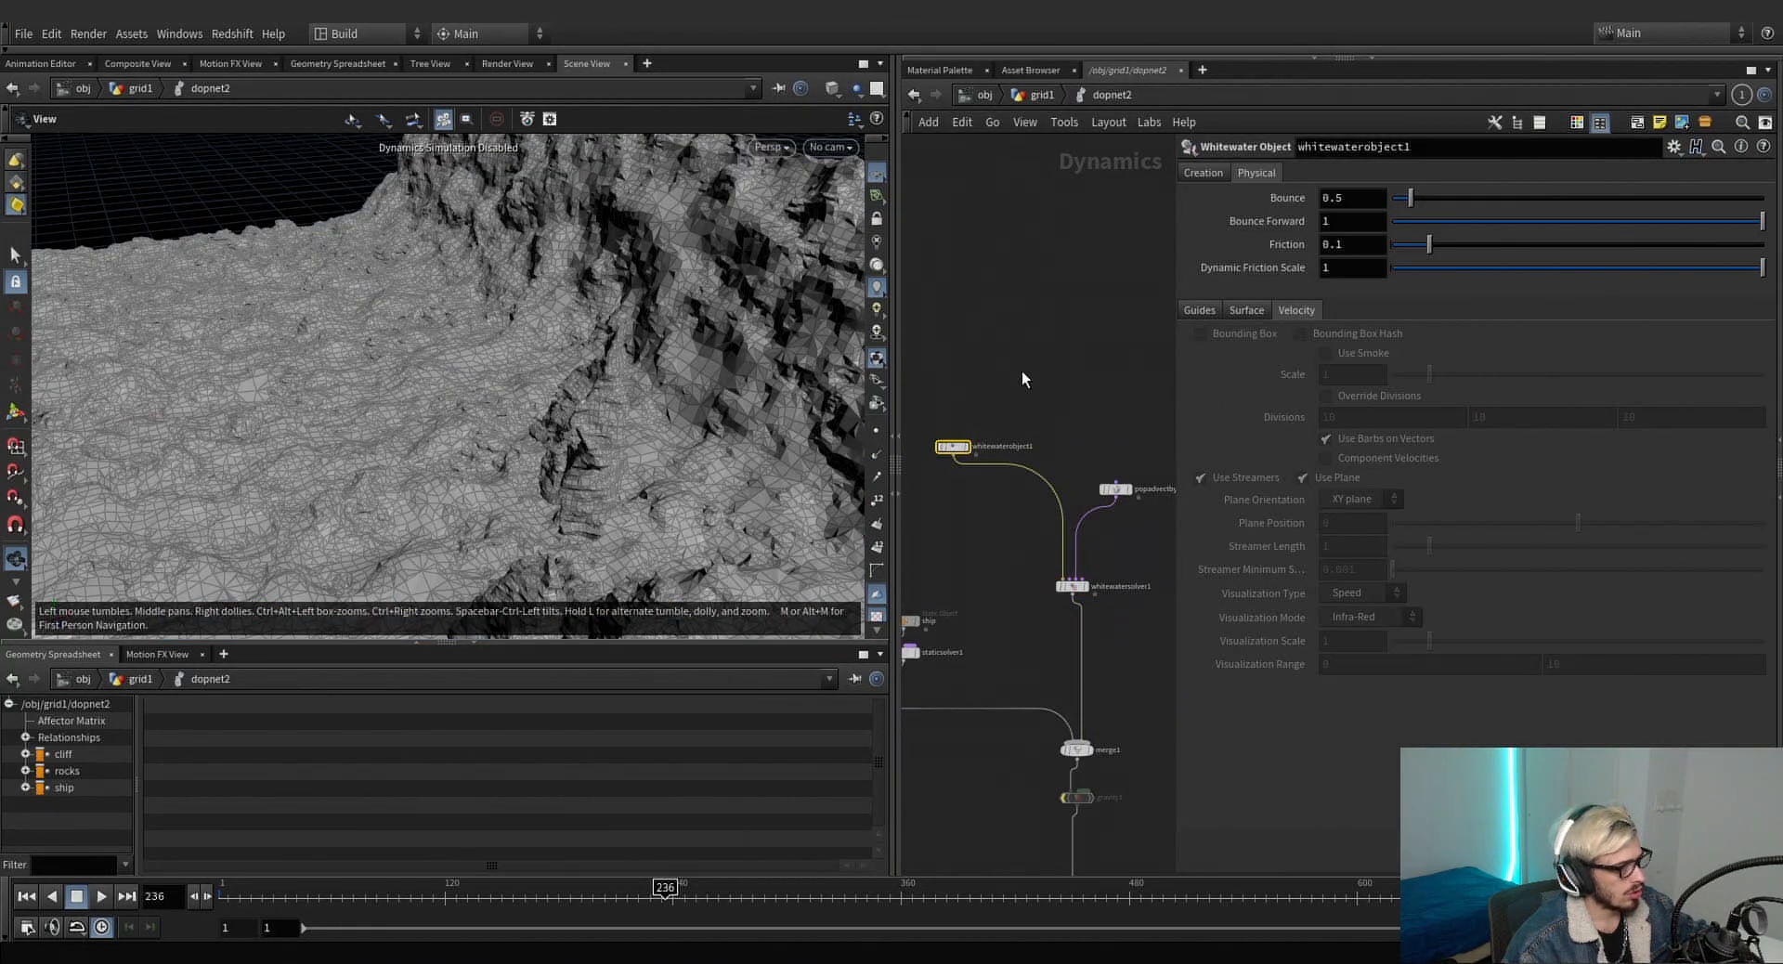
drag(1071, 564, 1073, 566)
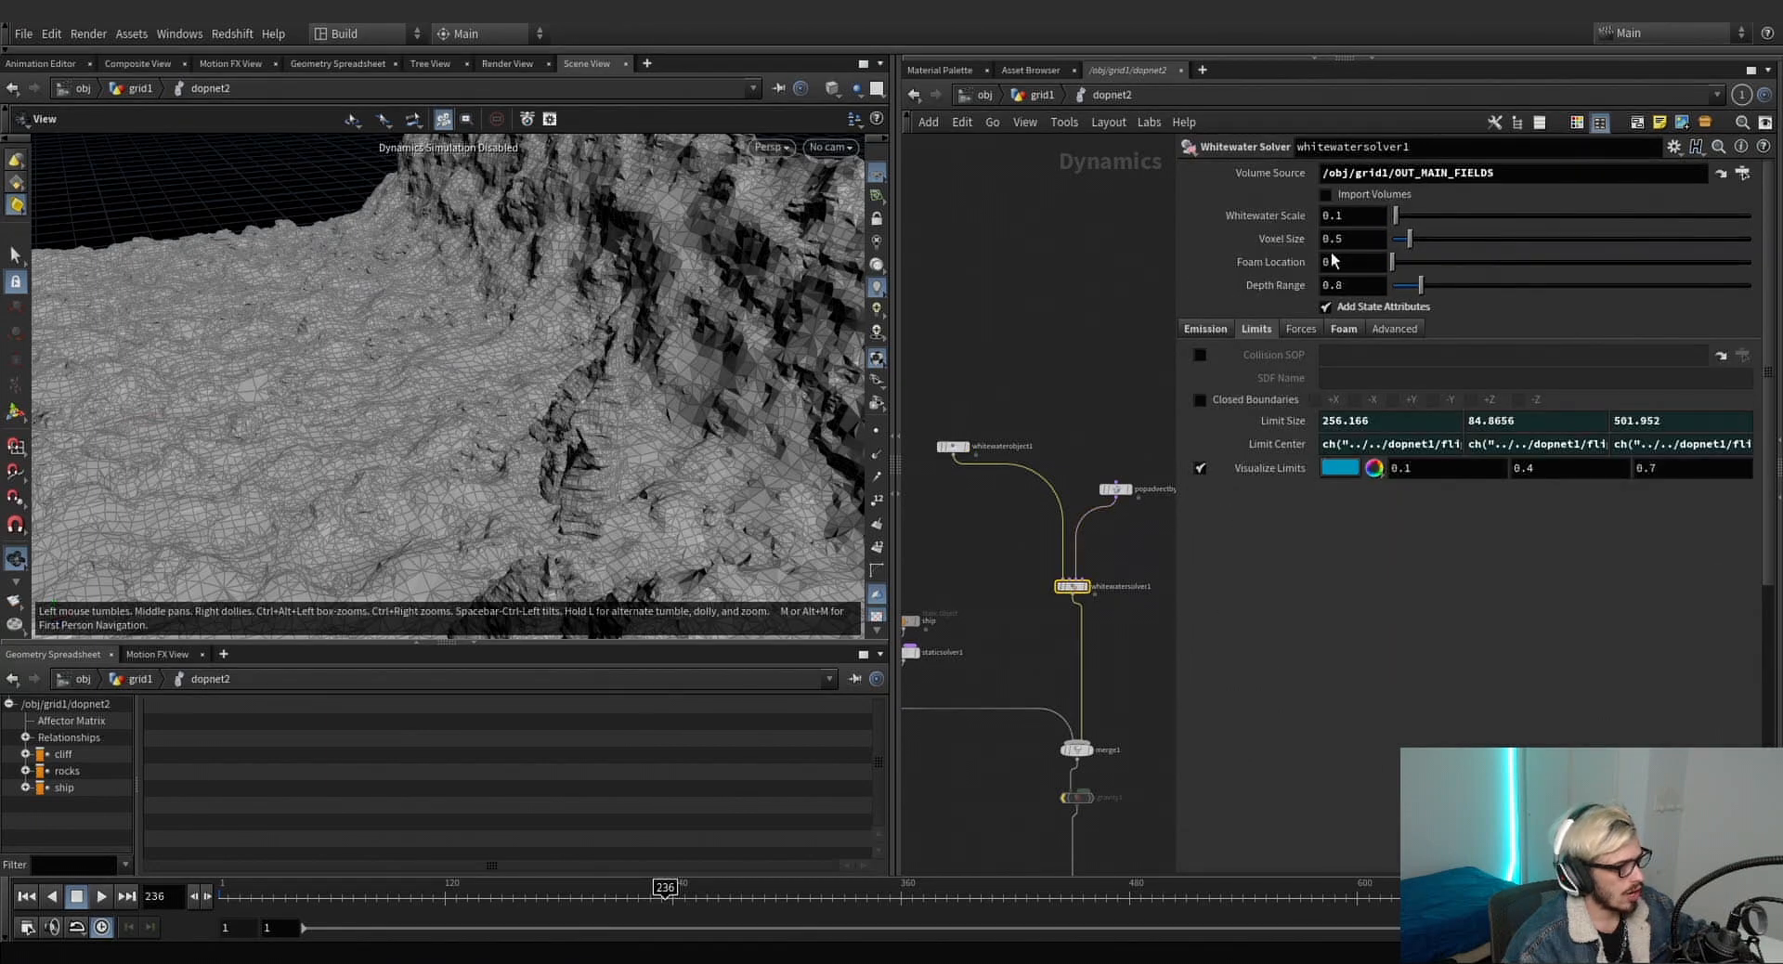
middle_drag(1113, 361, 959, 307)
drag(1013, 332, 1105, 441)
middle_drag(1120, 435, 1219, 425)
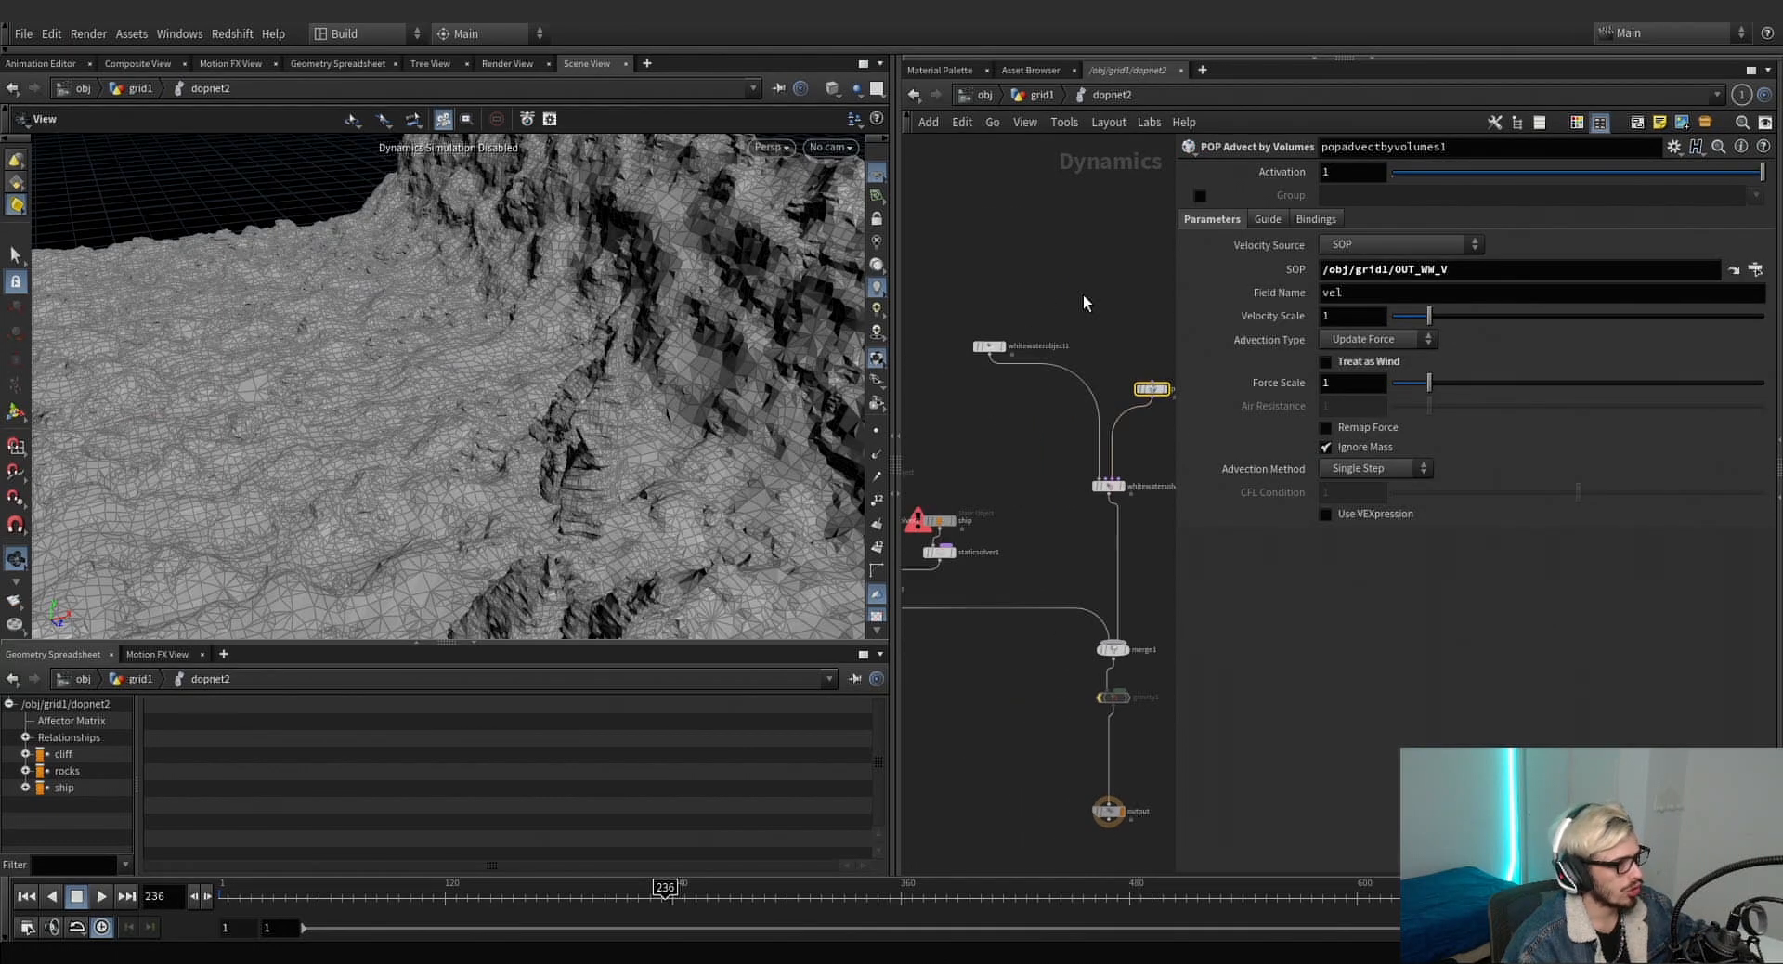
click(1036, 95)
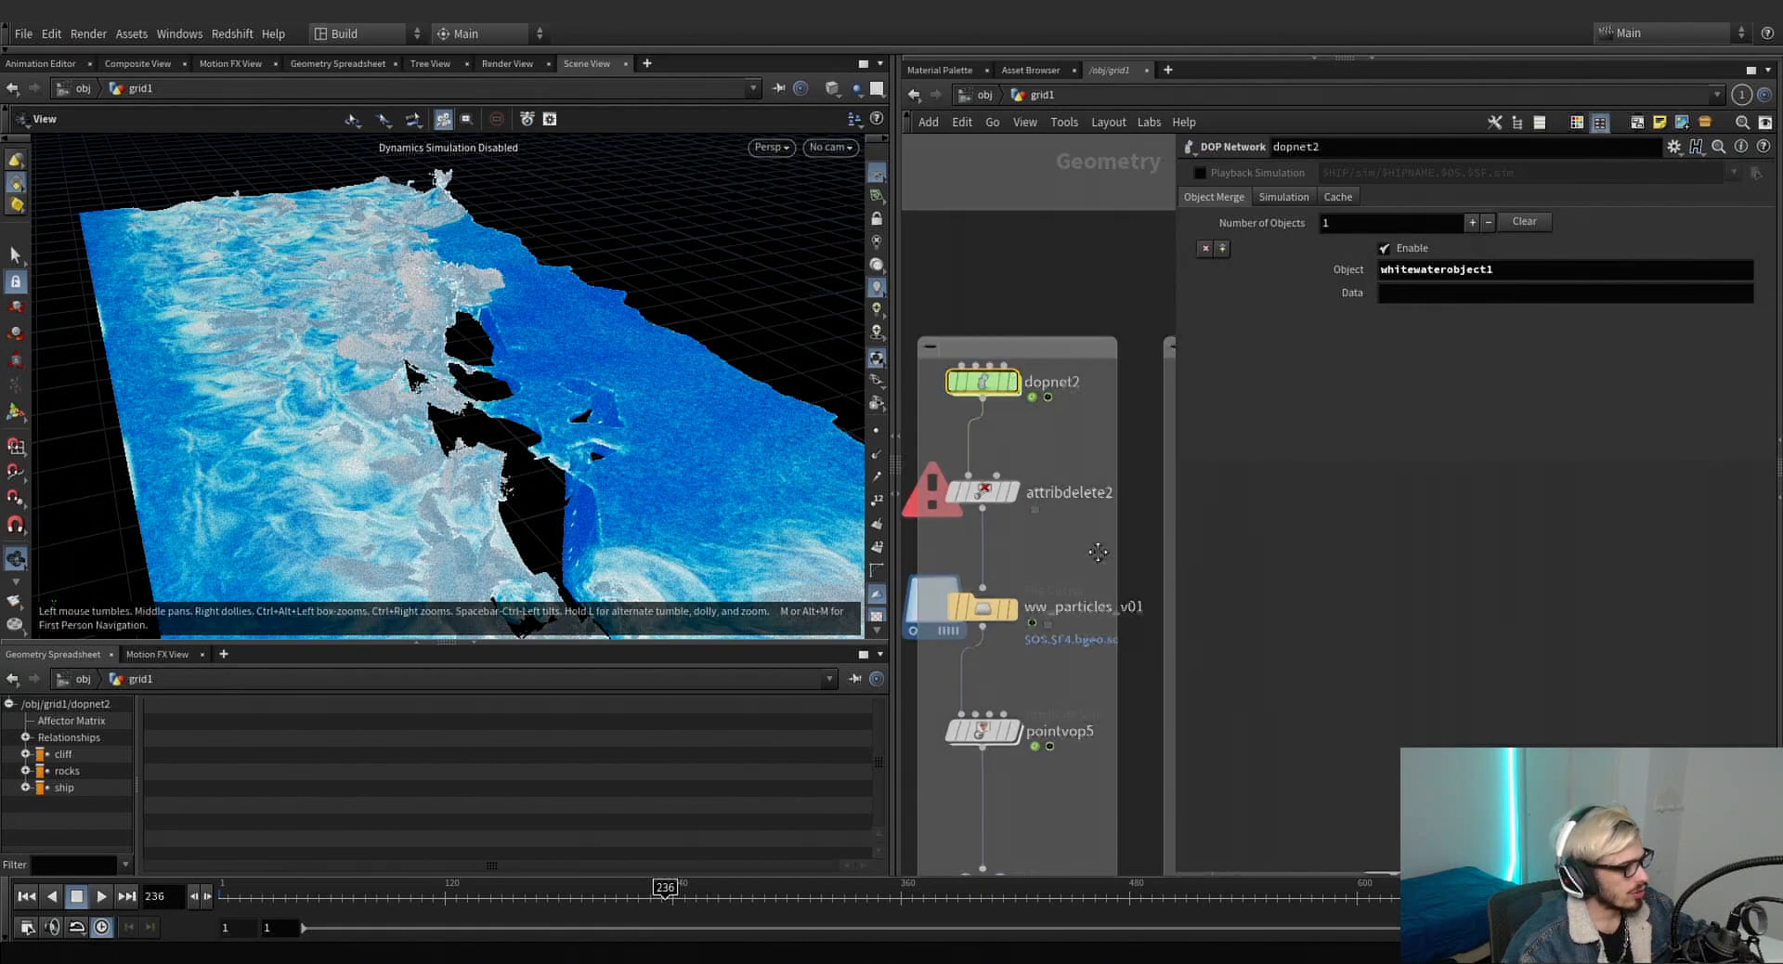
Select merge5 and examine the whitewater splashes around the water surface from close, low angles.
middle_drag(1084, 704, 1096, 551)
click(945, 683)
drag(456, 445, 639, 631)
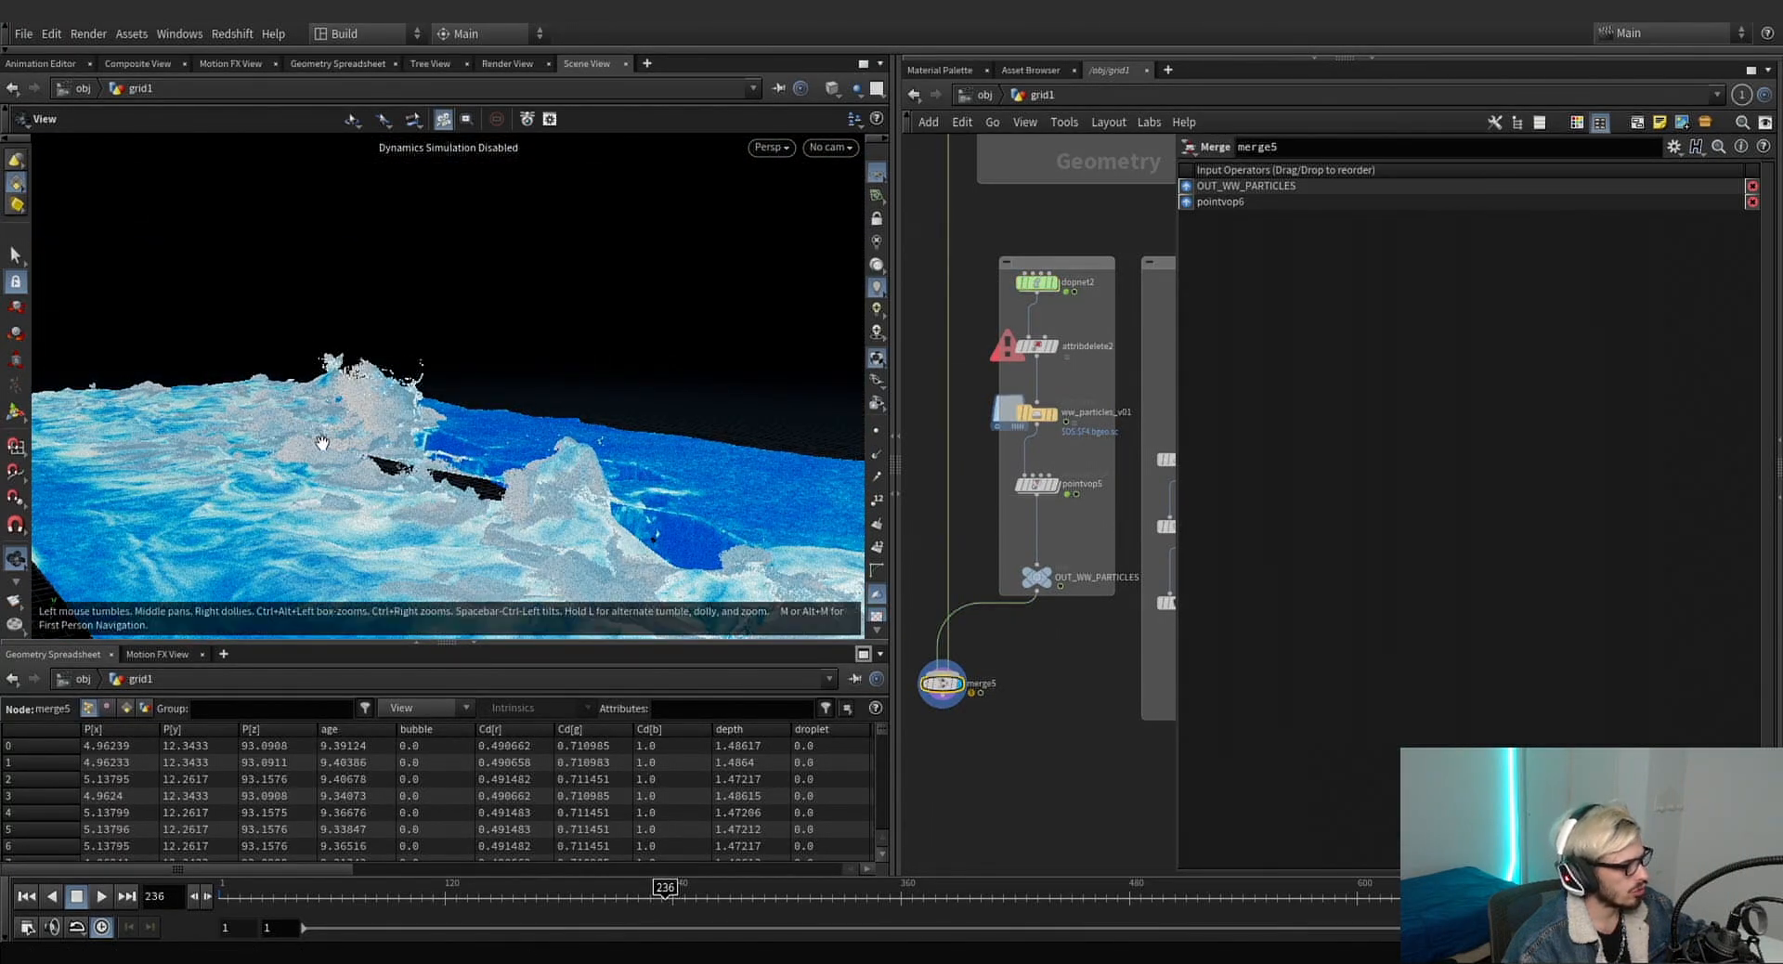
scroll(381, 394, up, 3)
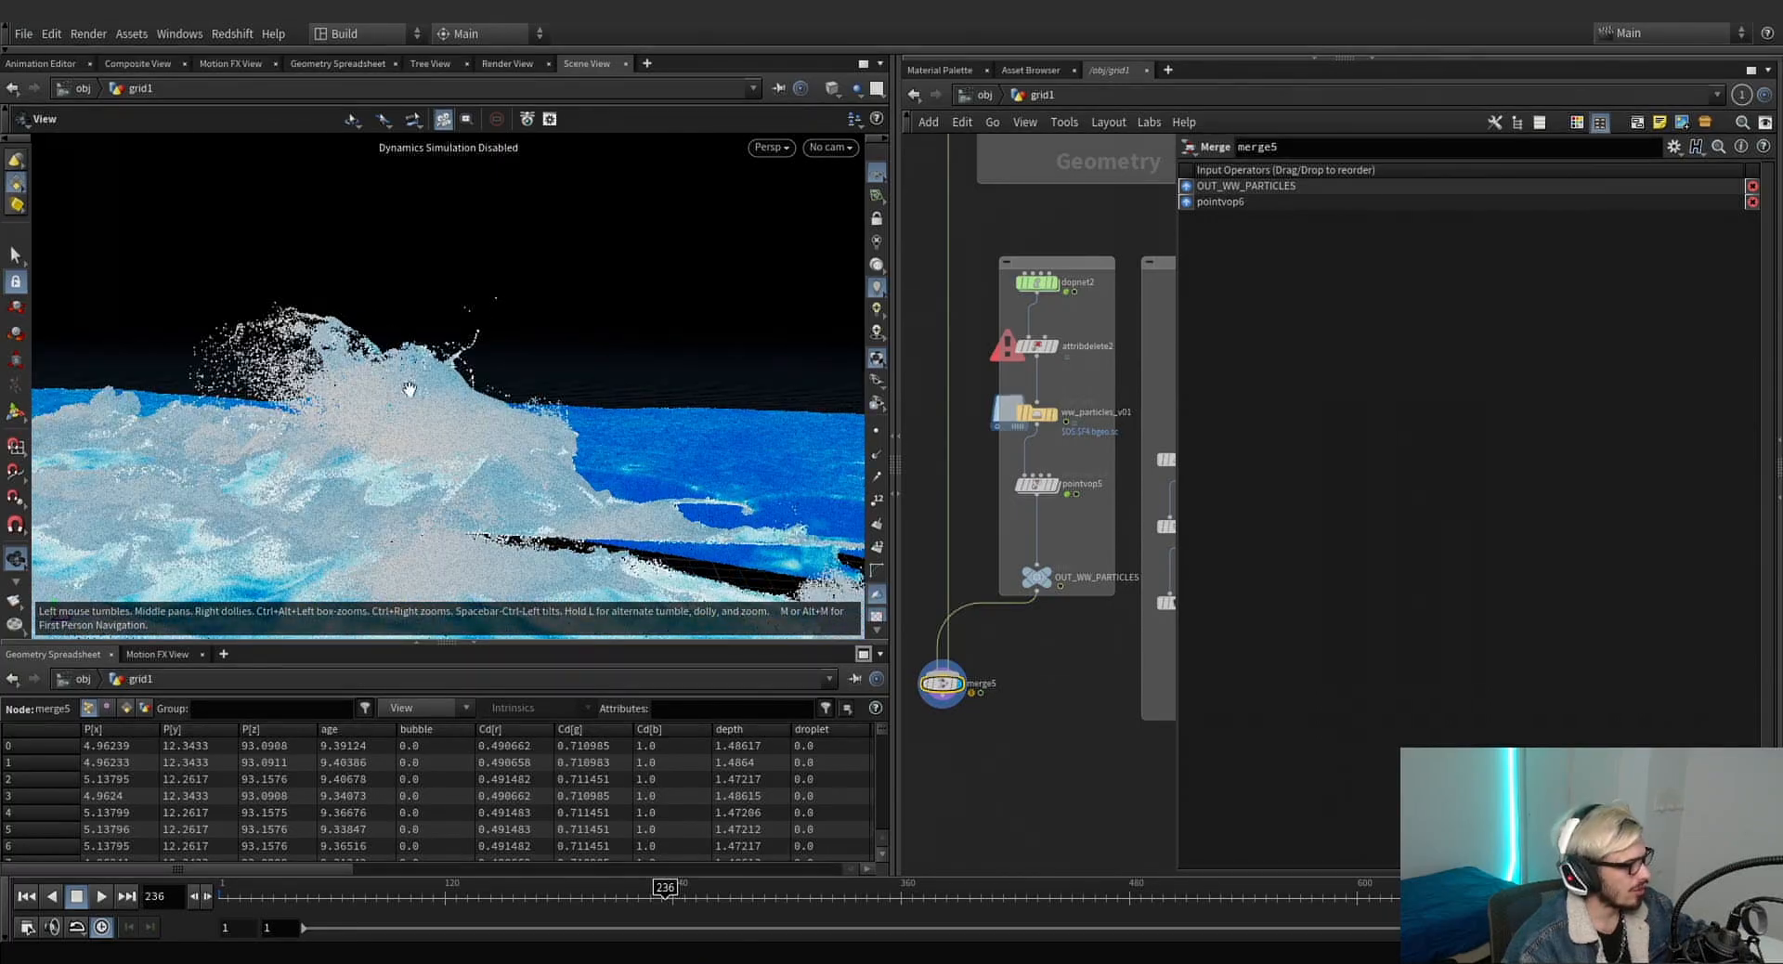
drag(409, 389, 473, 699)
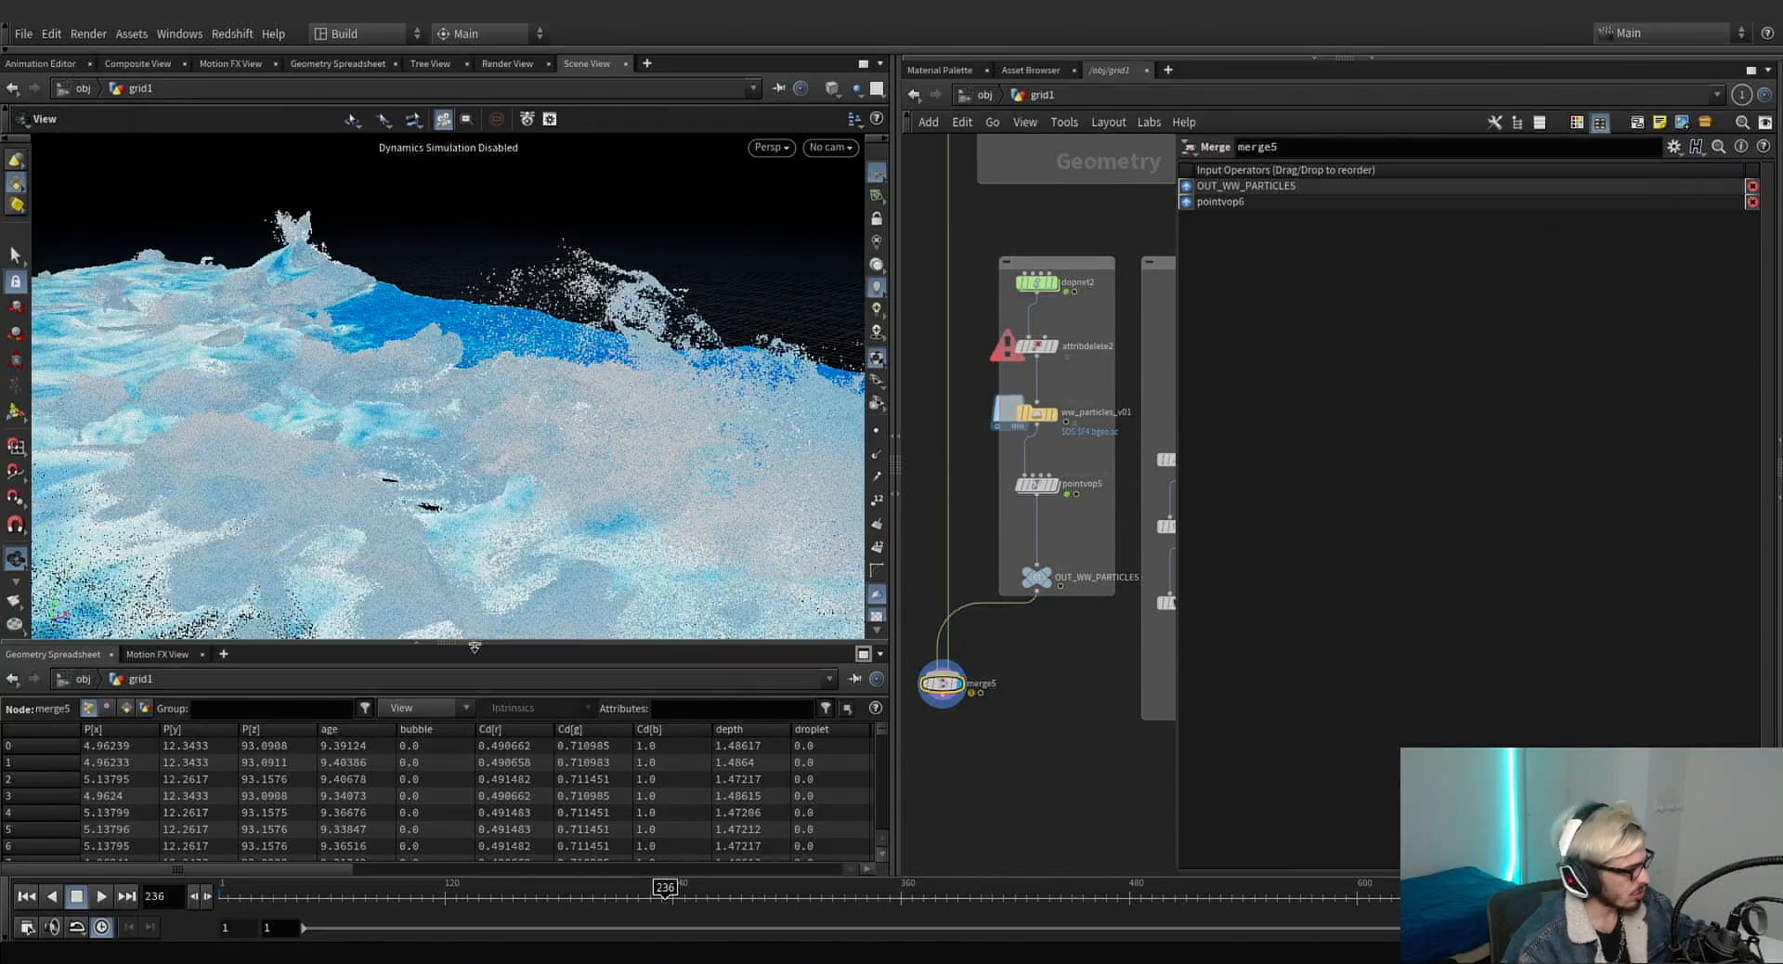
Collapse the Geometry Spreadsheet pane and examine the merged water and splashes in the enlarged viewport.
click(474, 647)
drag(522, 586, 790, 467)
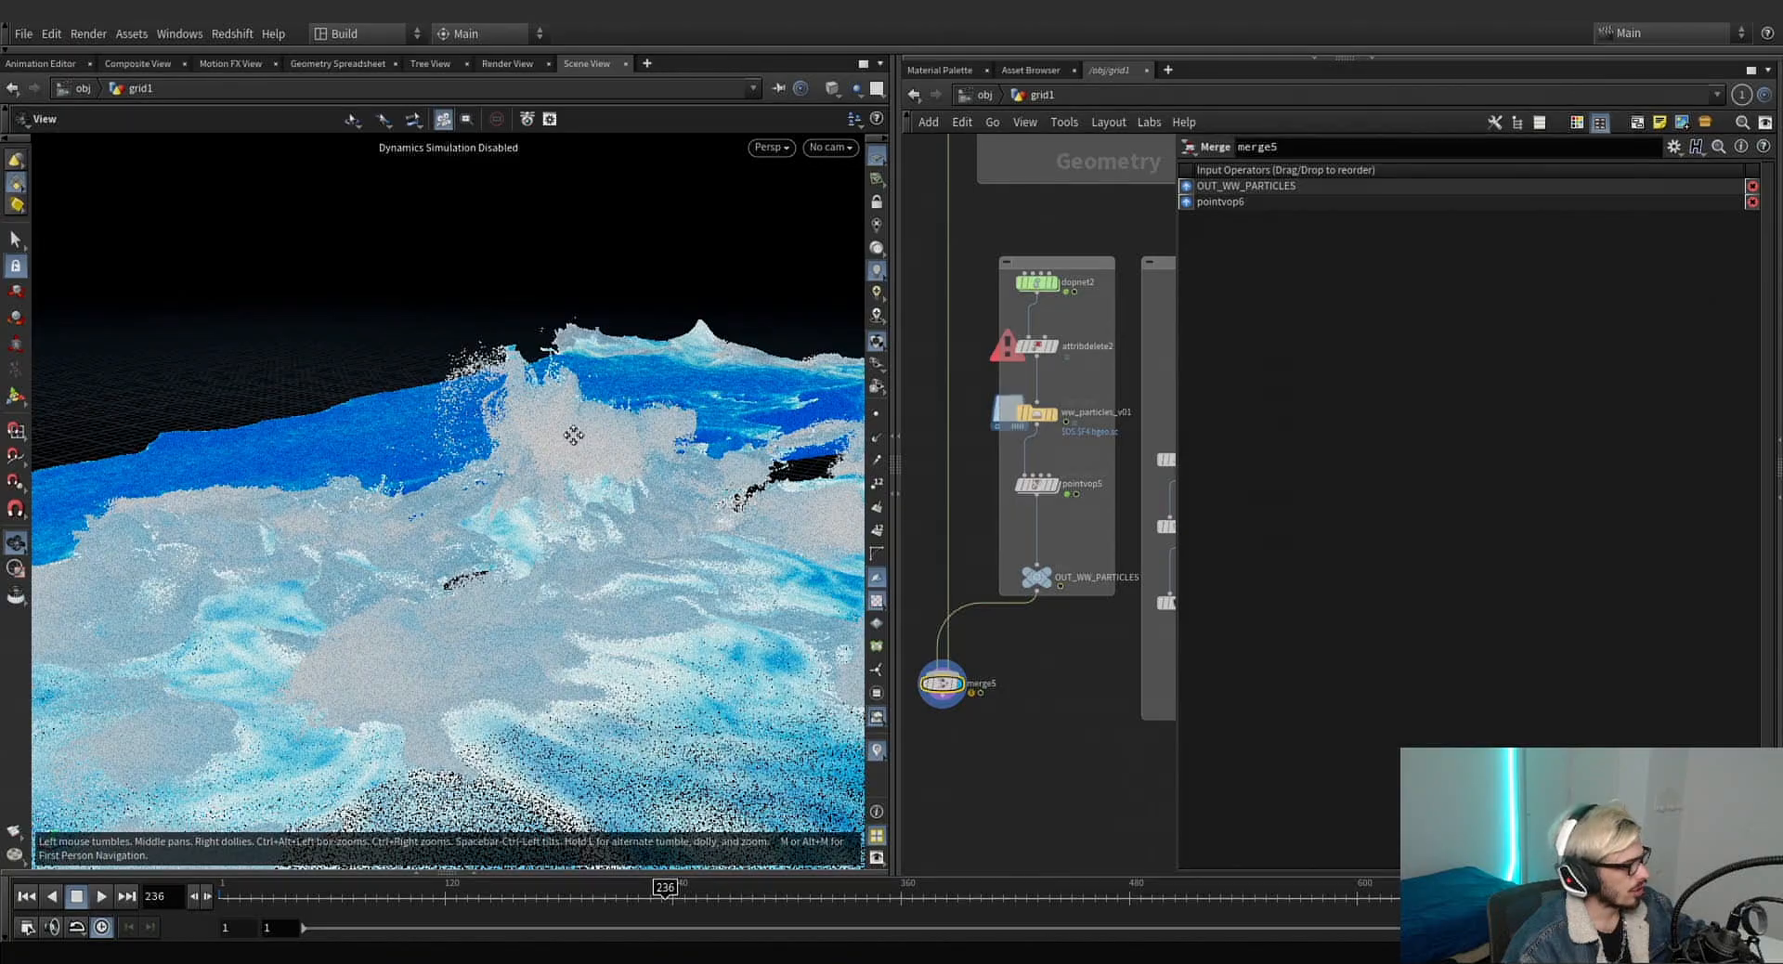
drag(572, 435, 552, 703)
drag(483, 524, 982, 654)
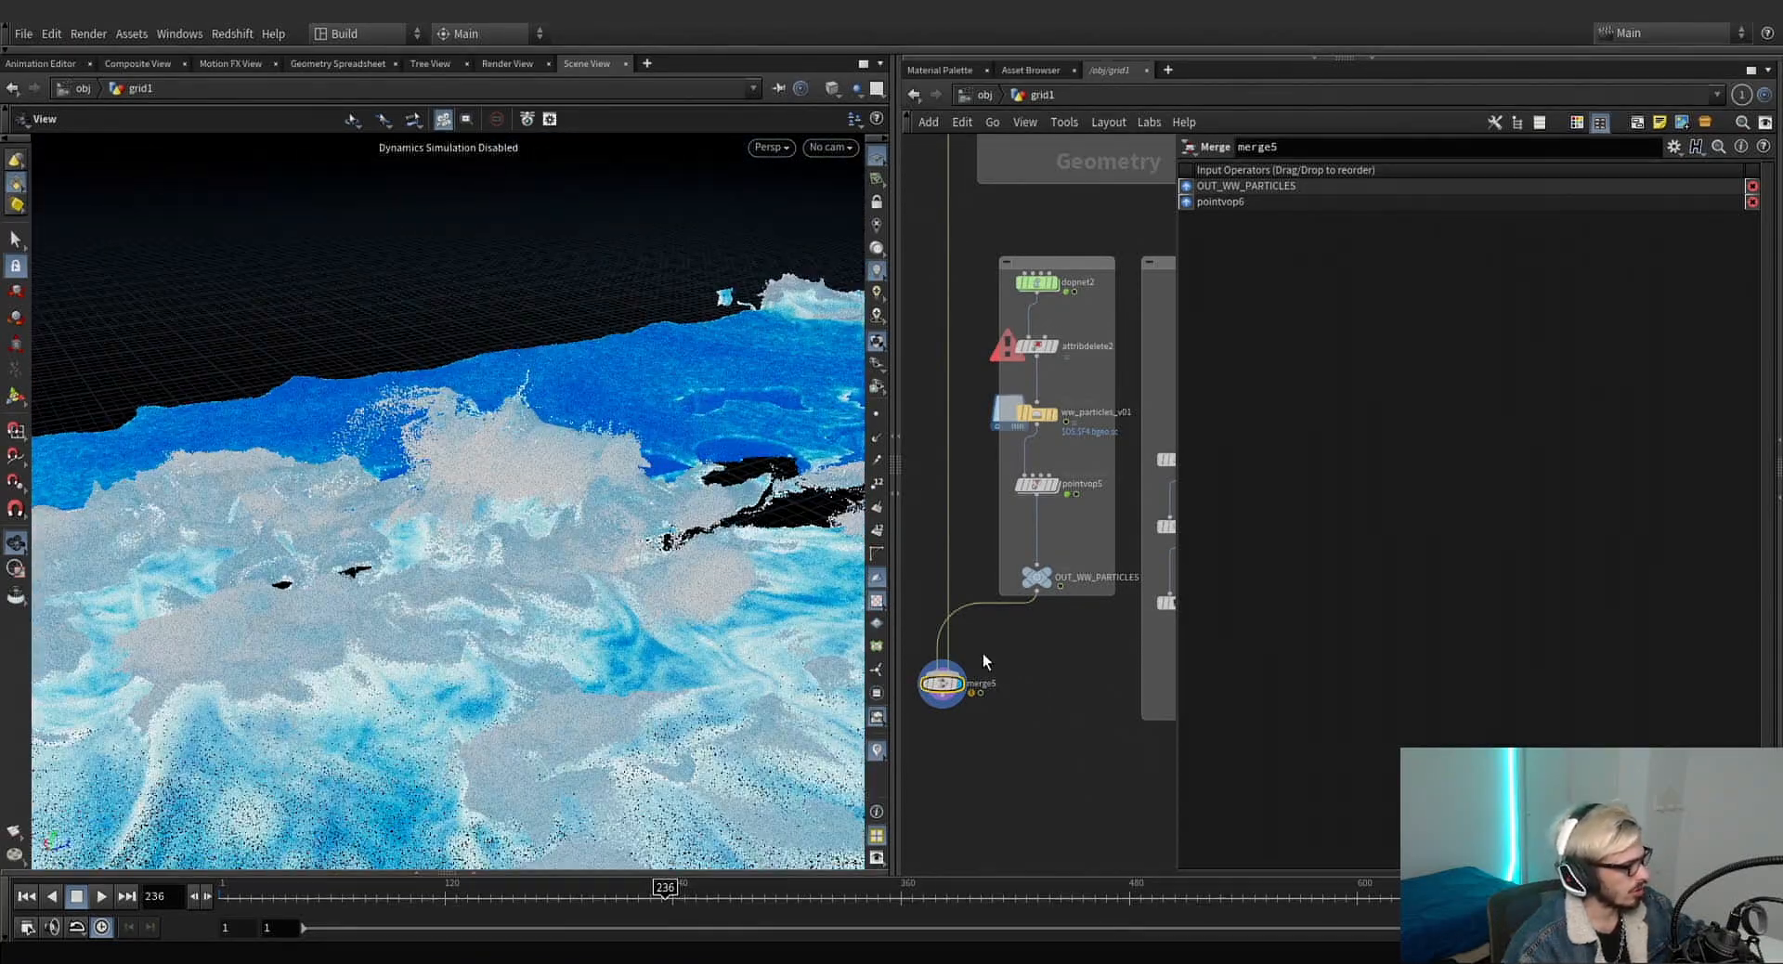
Compare the point counts of OUT_WW_PARTICLES, pointvop6 and merge5 in their node information.
middle_click(1035, 585)
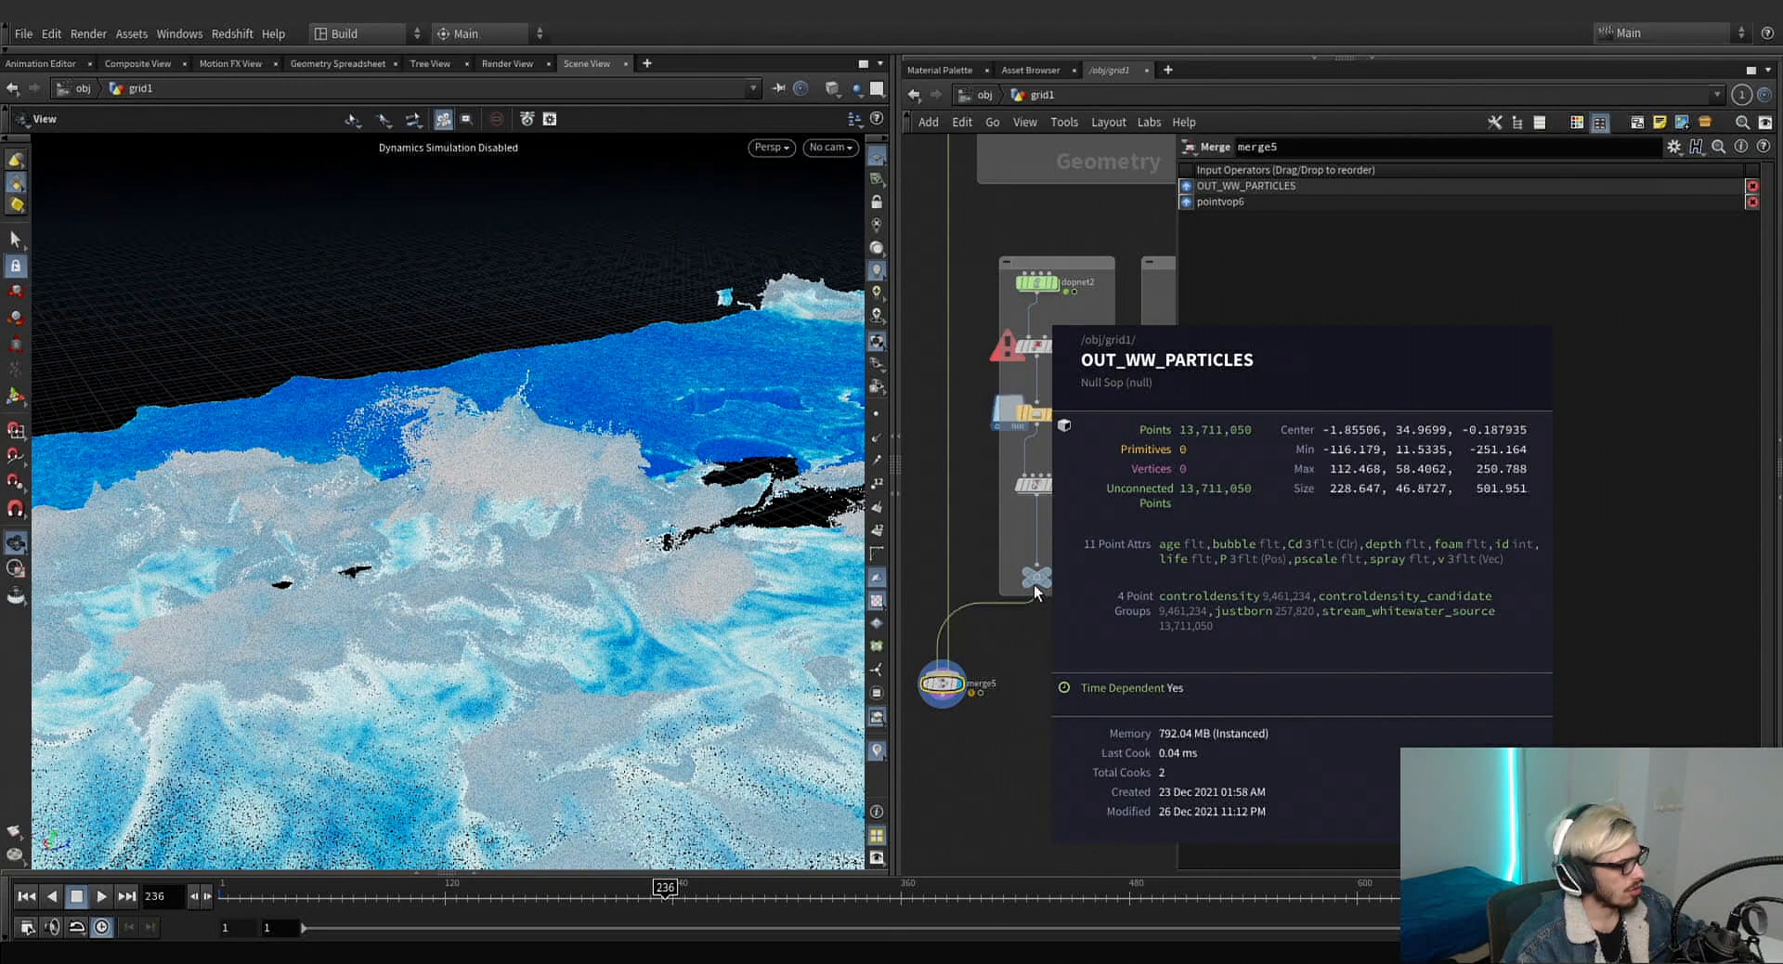
middle_drag(1034, 587, 1027, 705)
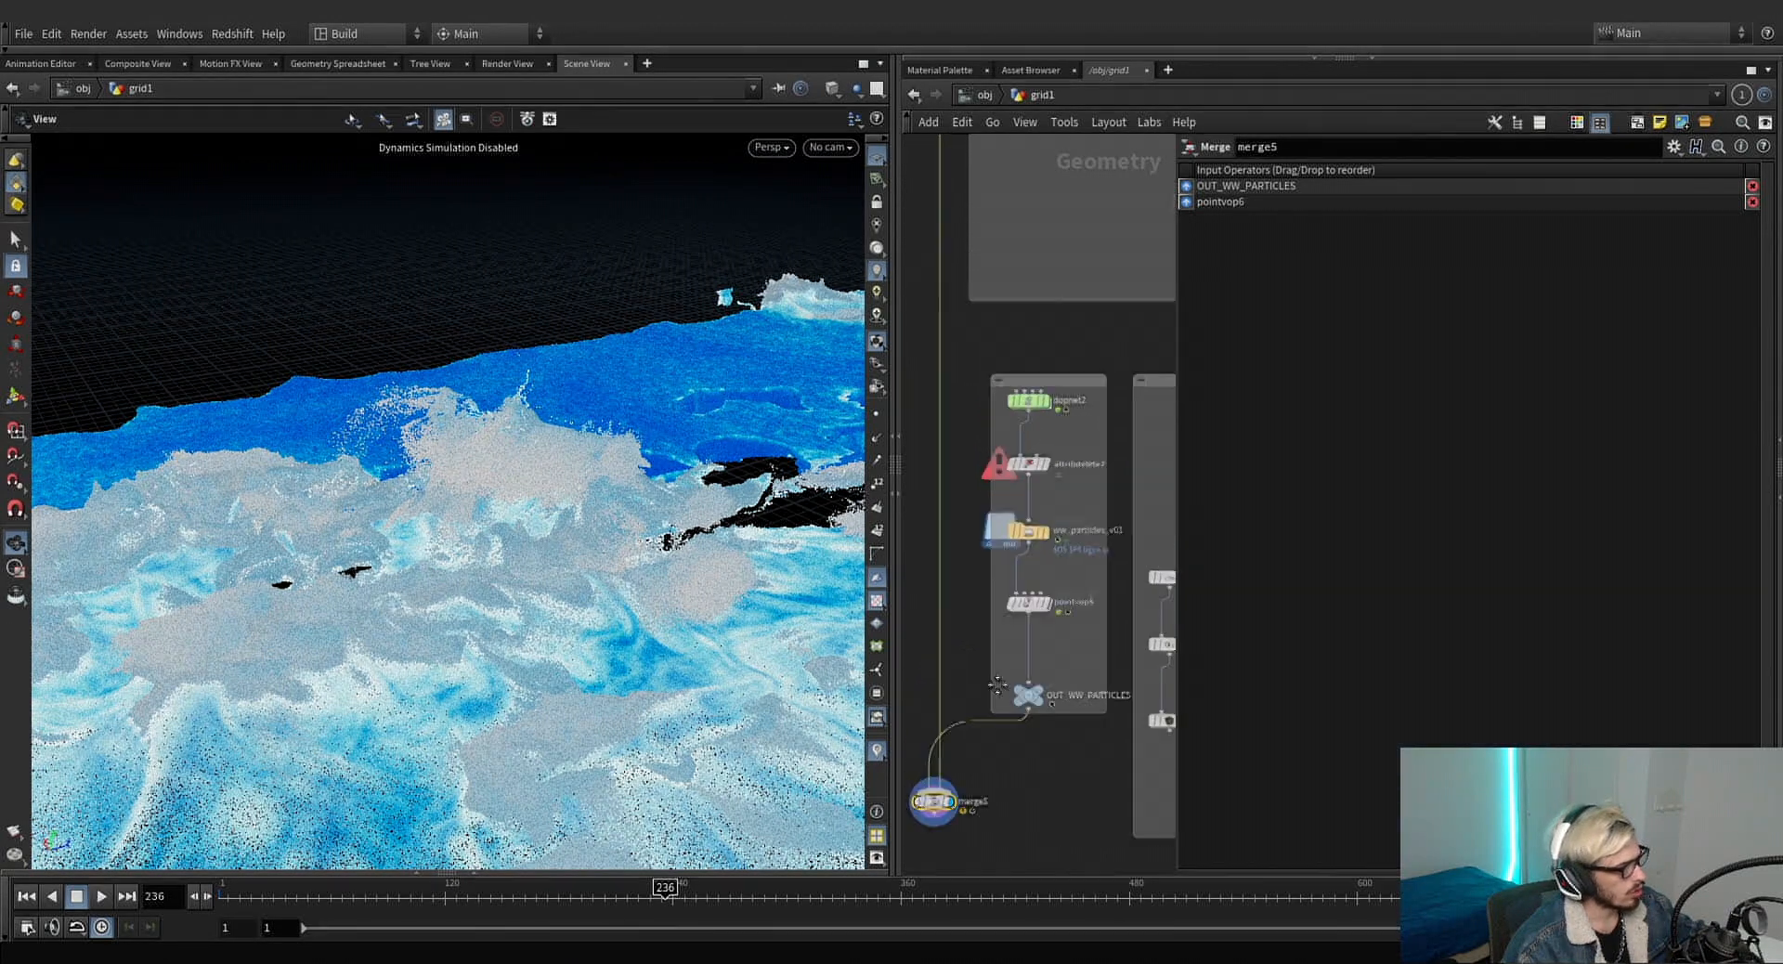
scroll(977, 666, down, 5)
scroll(953, 418, up, 4)
middle_drag(954, 418, 982, 633)
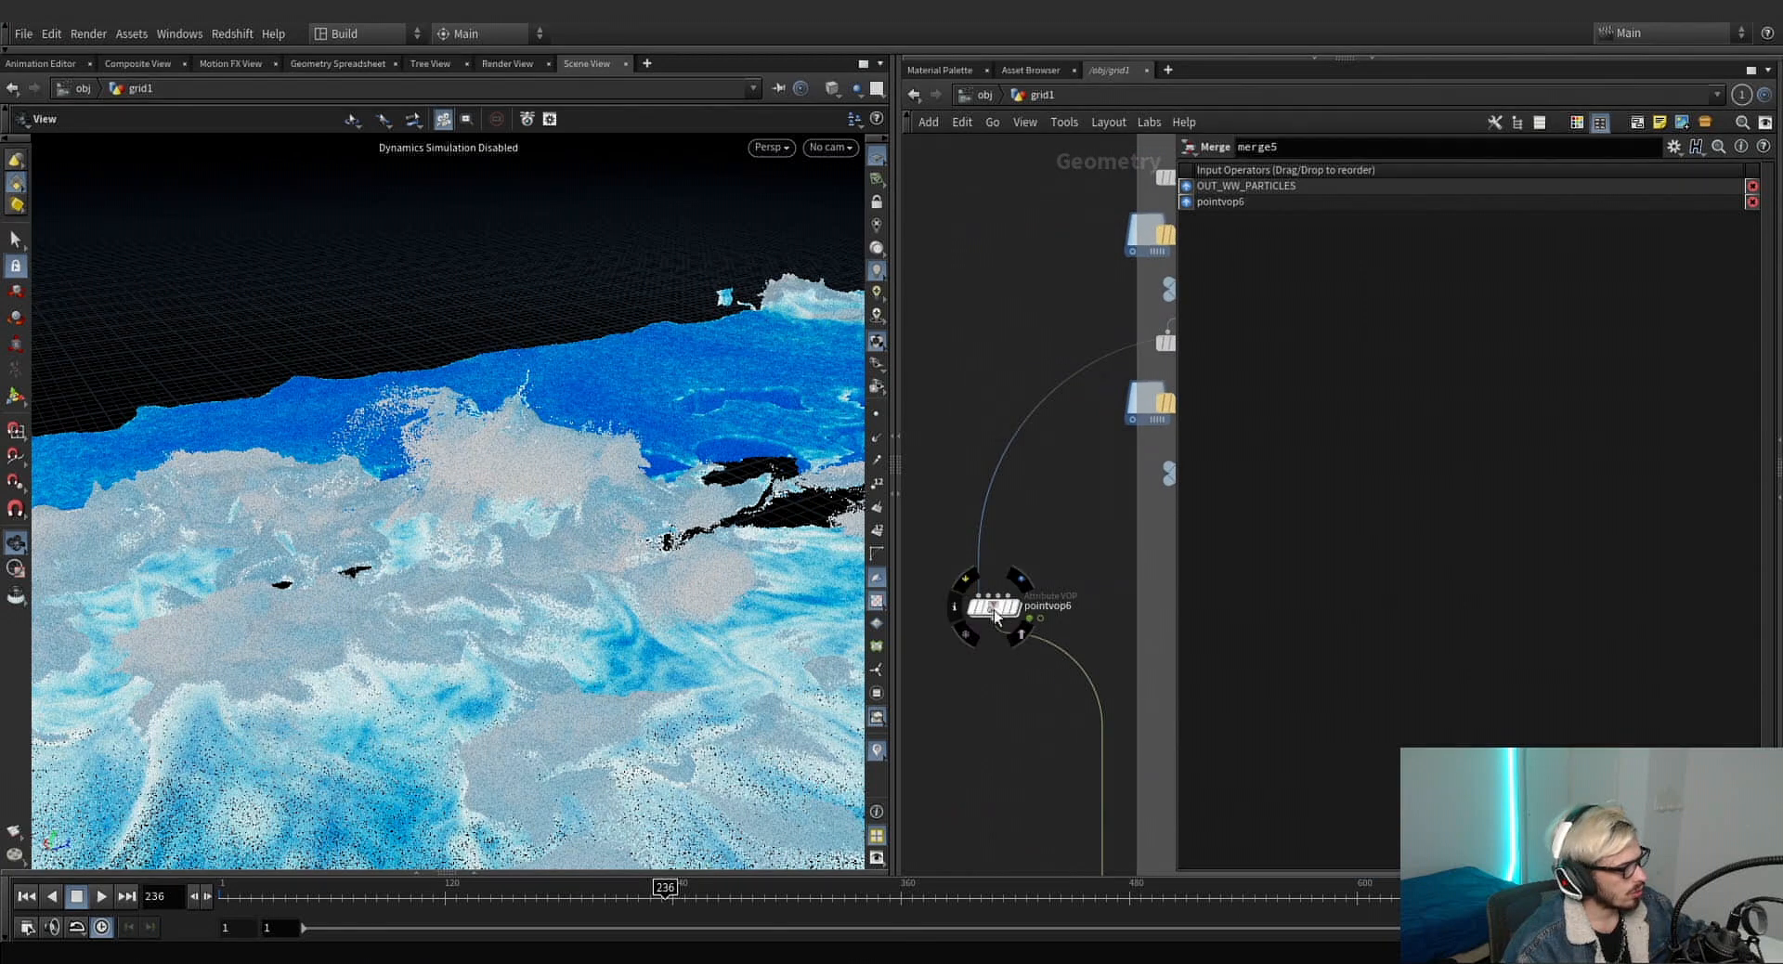
middle_click(994, 609)
middle_click(993, 610)
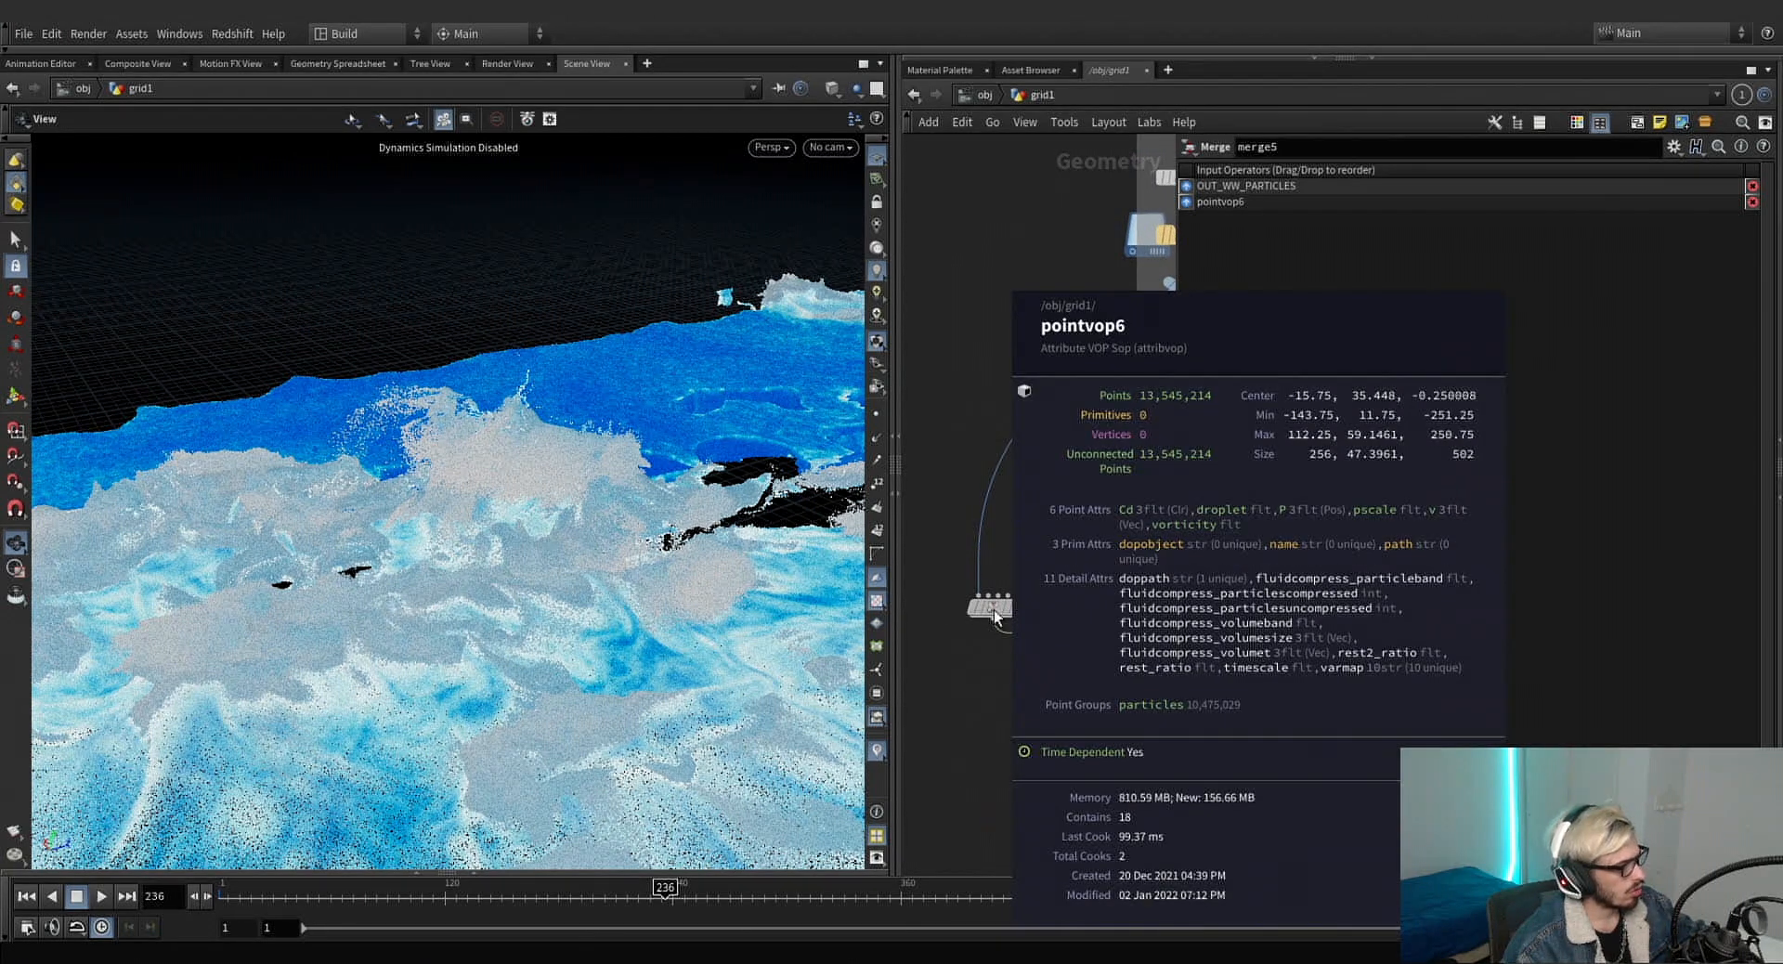
scroll(993, 609, down, 3)
scroll(1011, 715, down, 3)
middle_drag(1025, 801, 1061, 654)
scroll(1061, 654, up, 3)
middle_click(1073, 631)
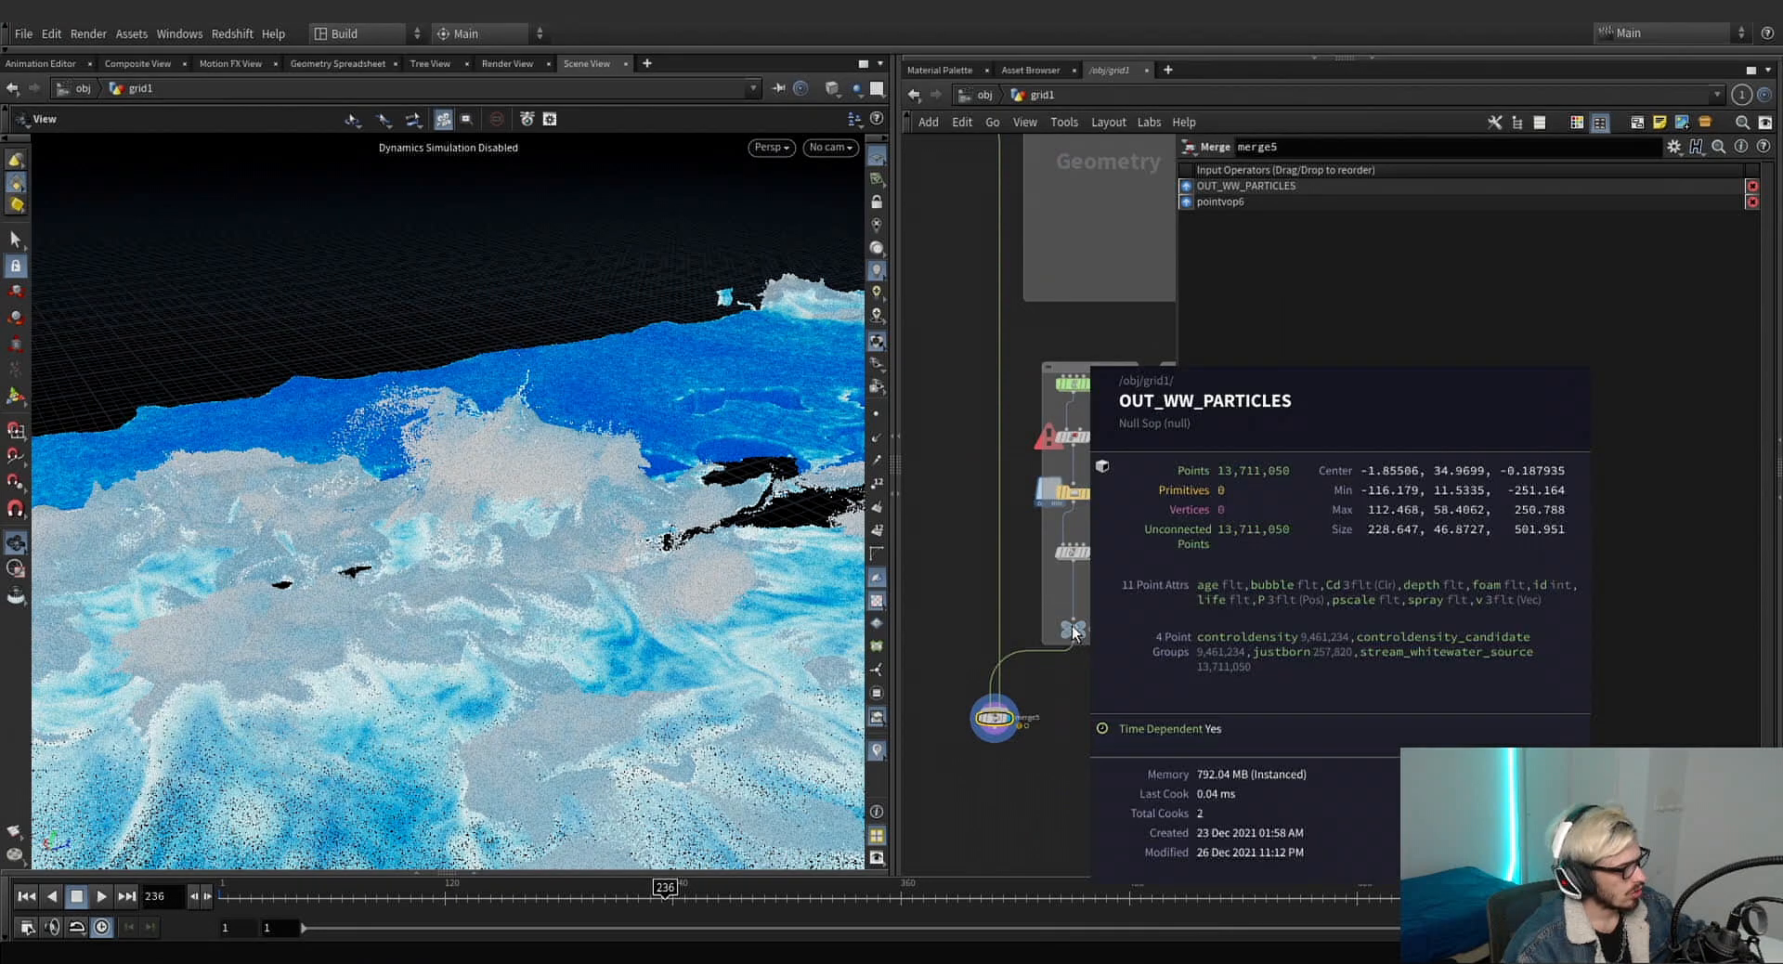
middle_click(991, 722)
drag(576, 545, 473, 507)
Try adding a middle point to pointvop5's first colour ramp and shifting the end point of ramp2, undoing both changes.
click(1067, 552)
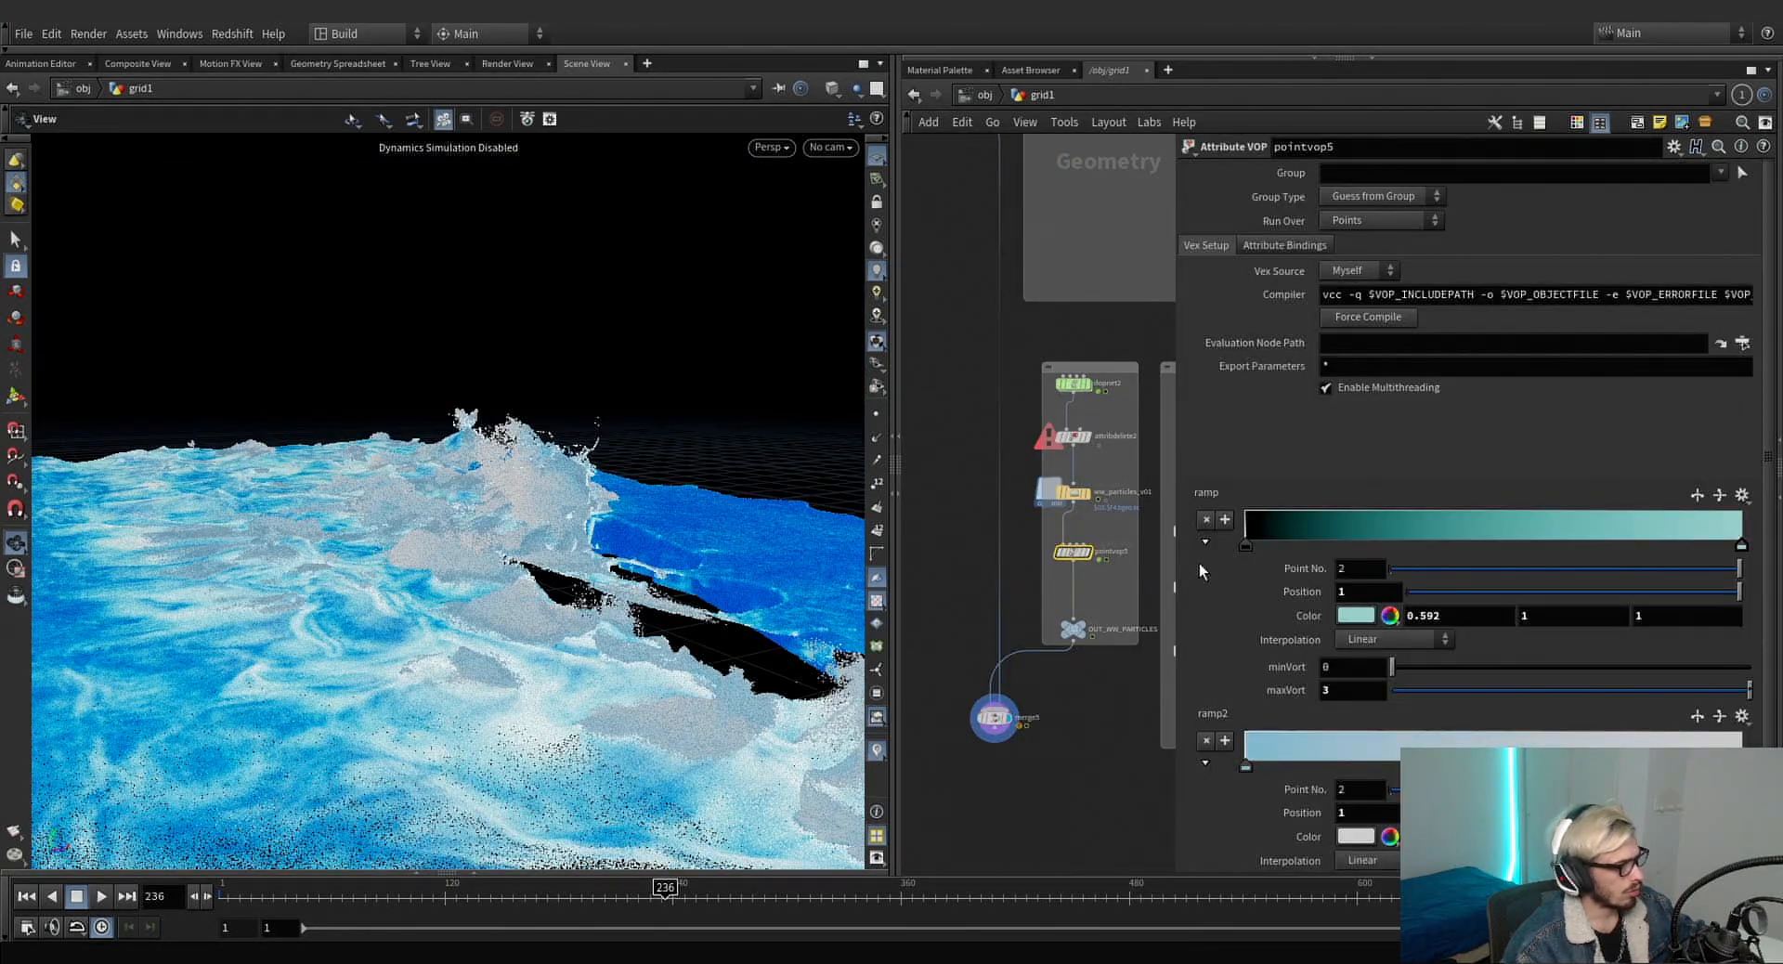
click(1478, 529)
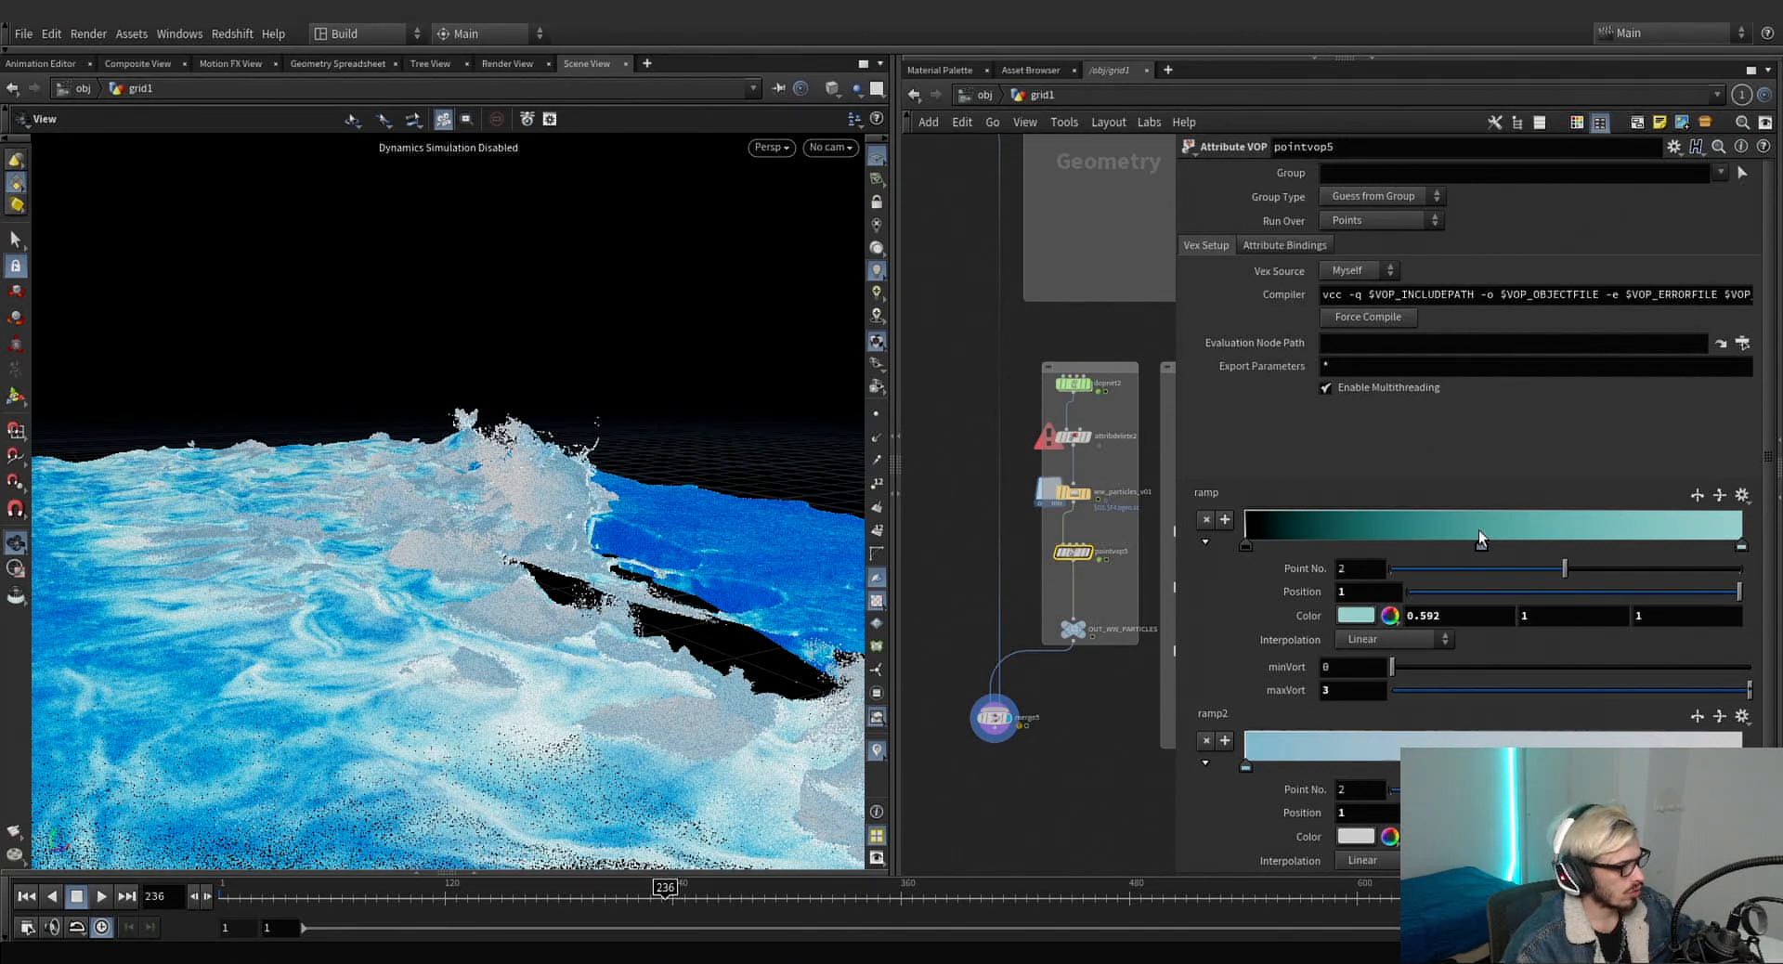
drag(1478, 529, 1476, 532)
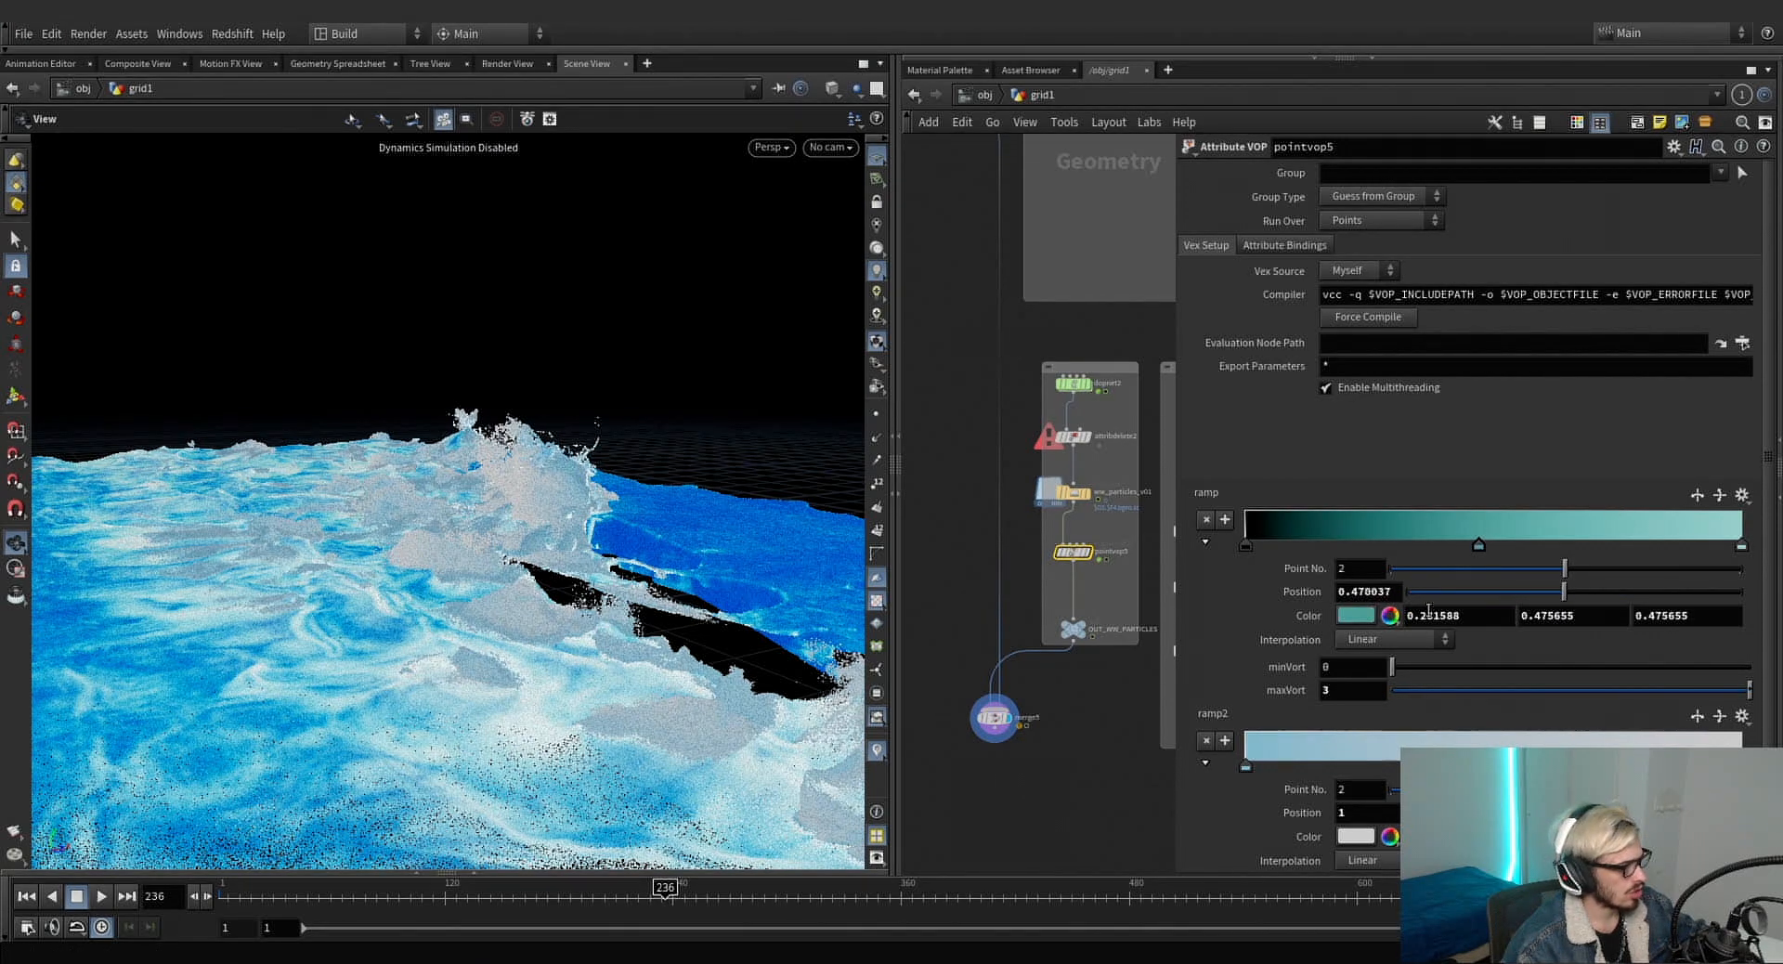
key(ctrl+z)
key(ctrl+z)
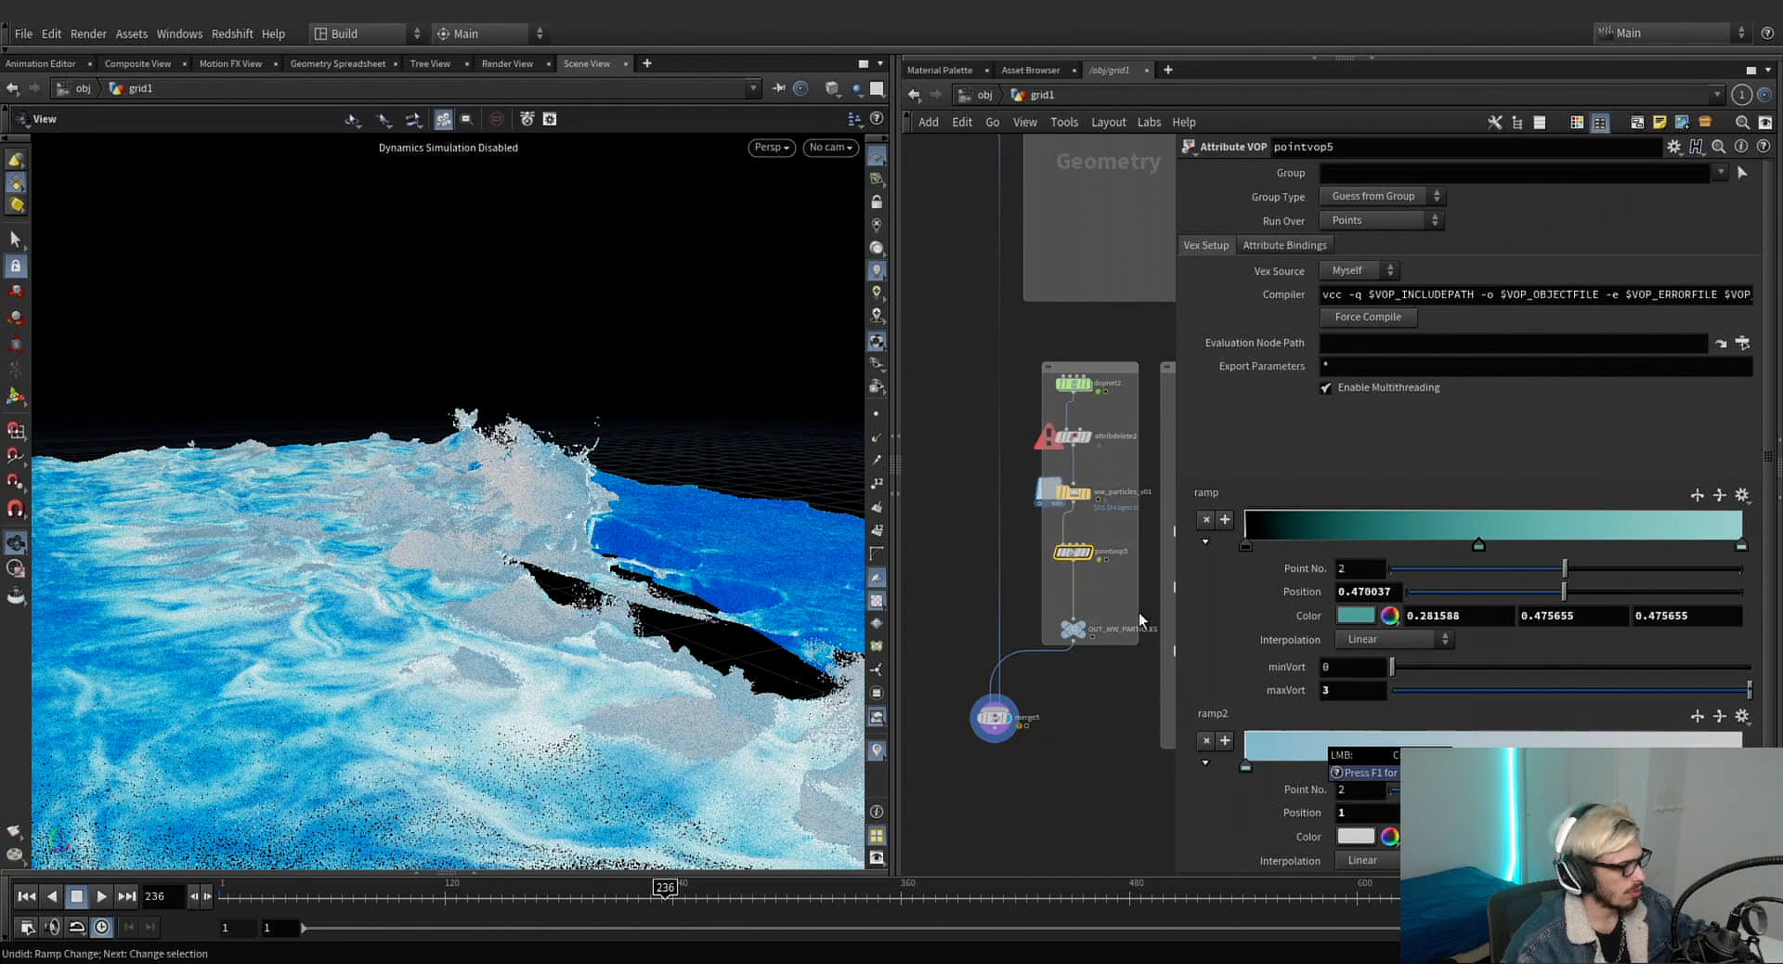
mouse_move(1253, 766)
mouse_down()
mouse_move(1497, 766)
mouse_move(1245, 766)
mouse_up()
drag(1741, 766, 1420, 766)
key(ctrl+z)
Try moving the first point of pointvop6's first colour ramp to position about 0.3, and undo it.
scroll(949, 635, down, 4)
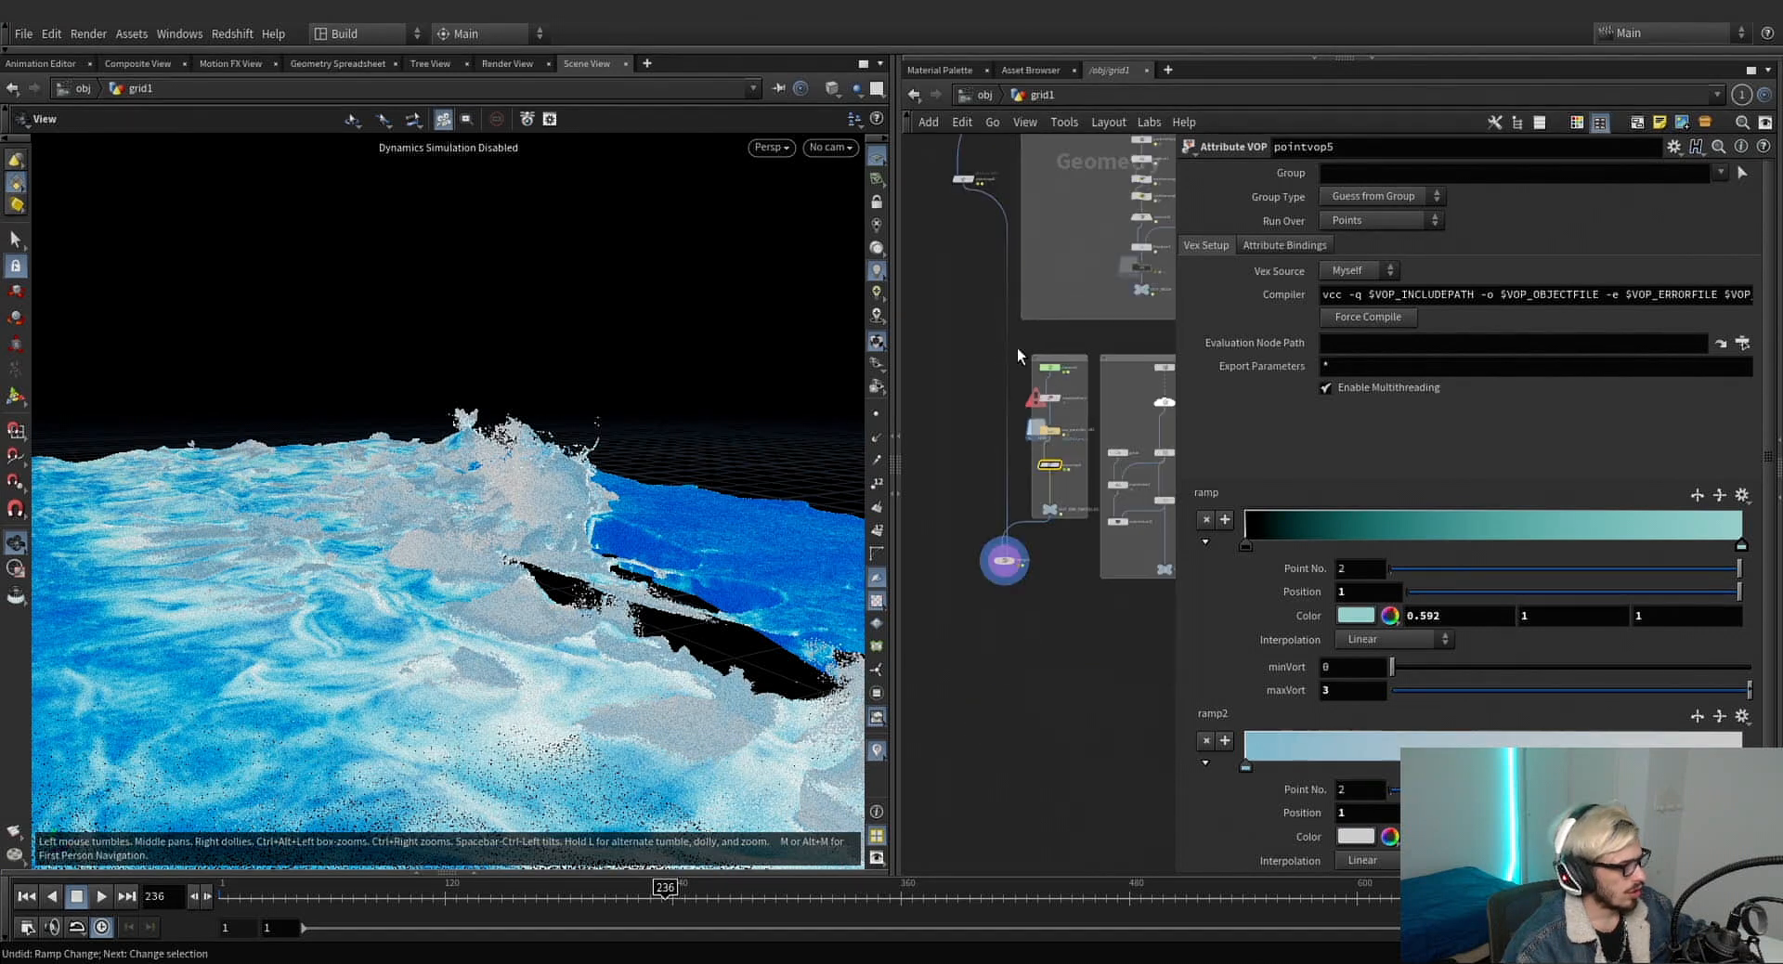
scroll(949, 635, up, 4)
click(919, 658)
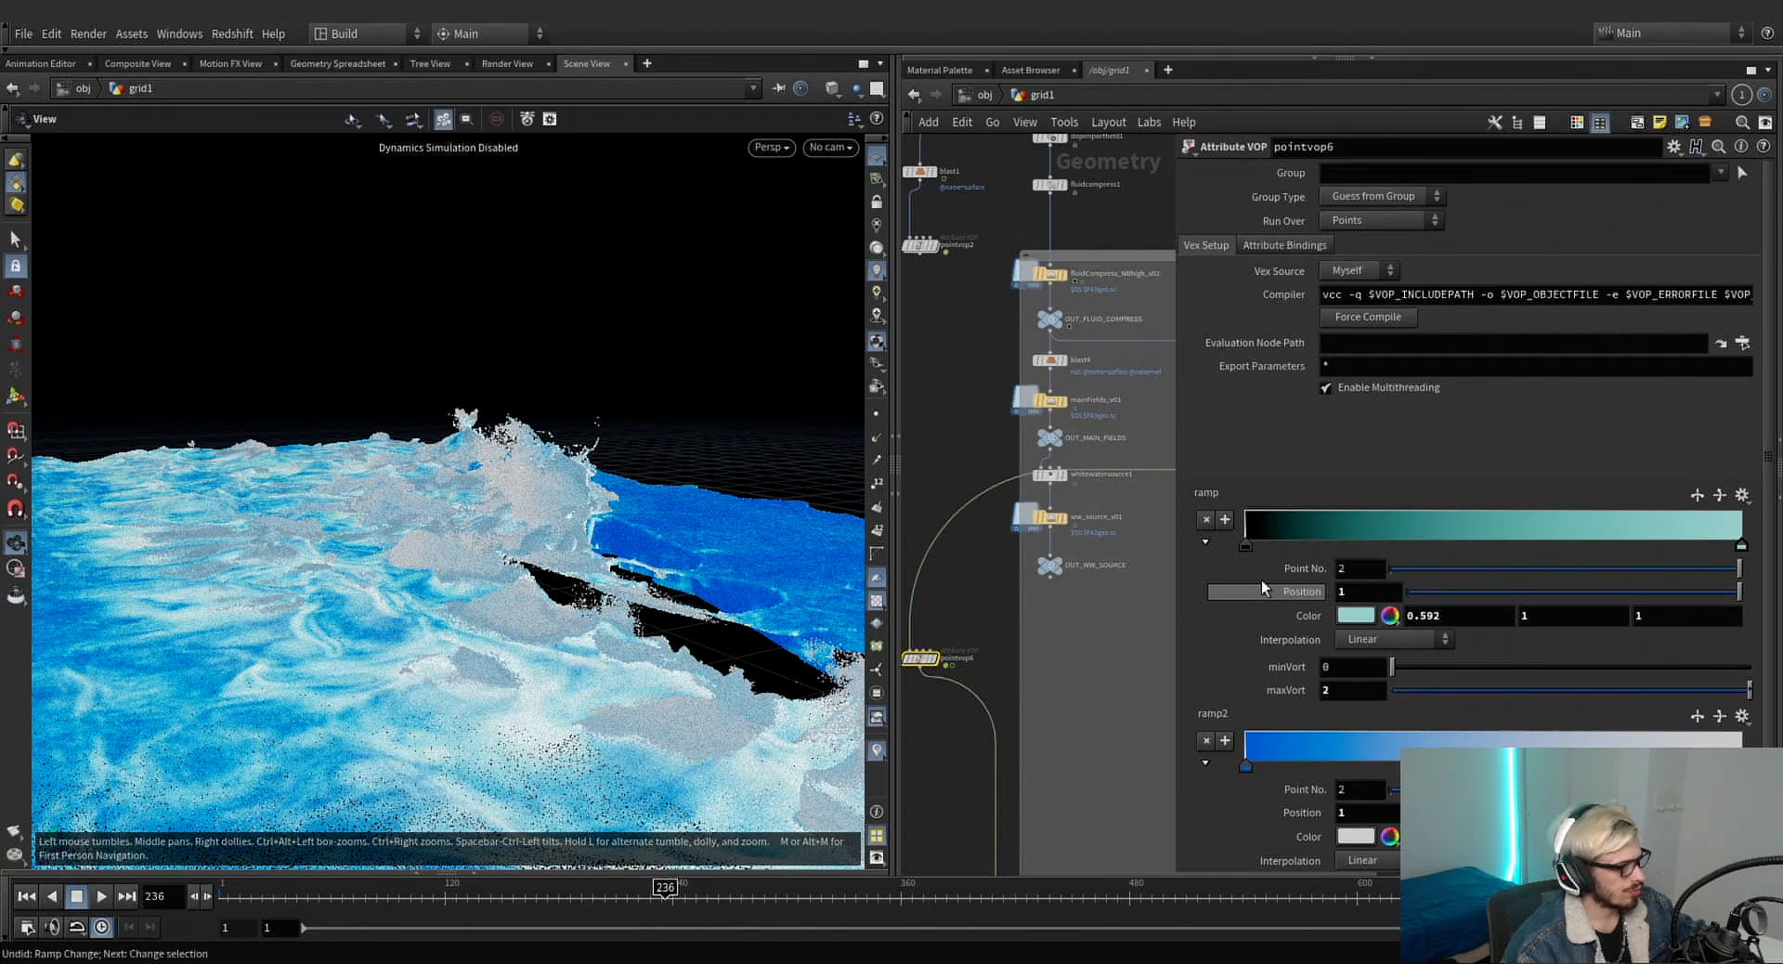
drag(1361, 535, 1396, 536)
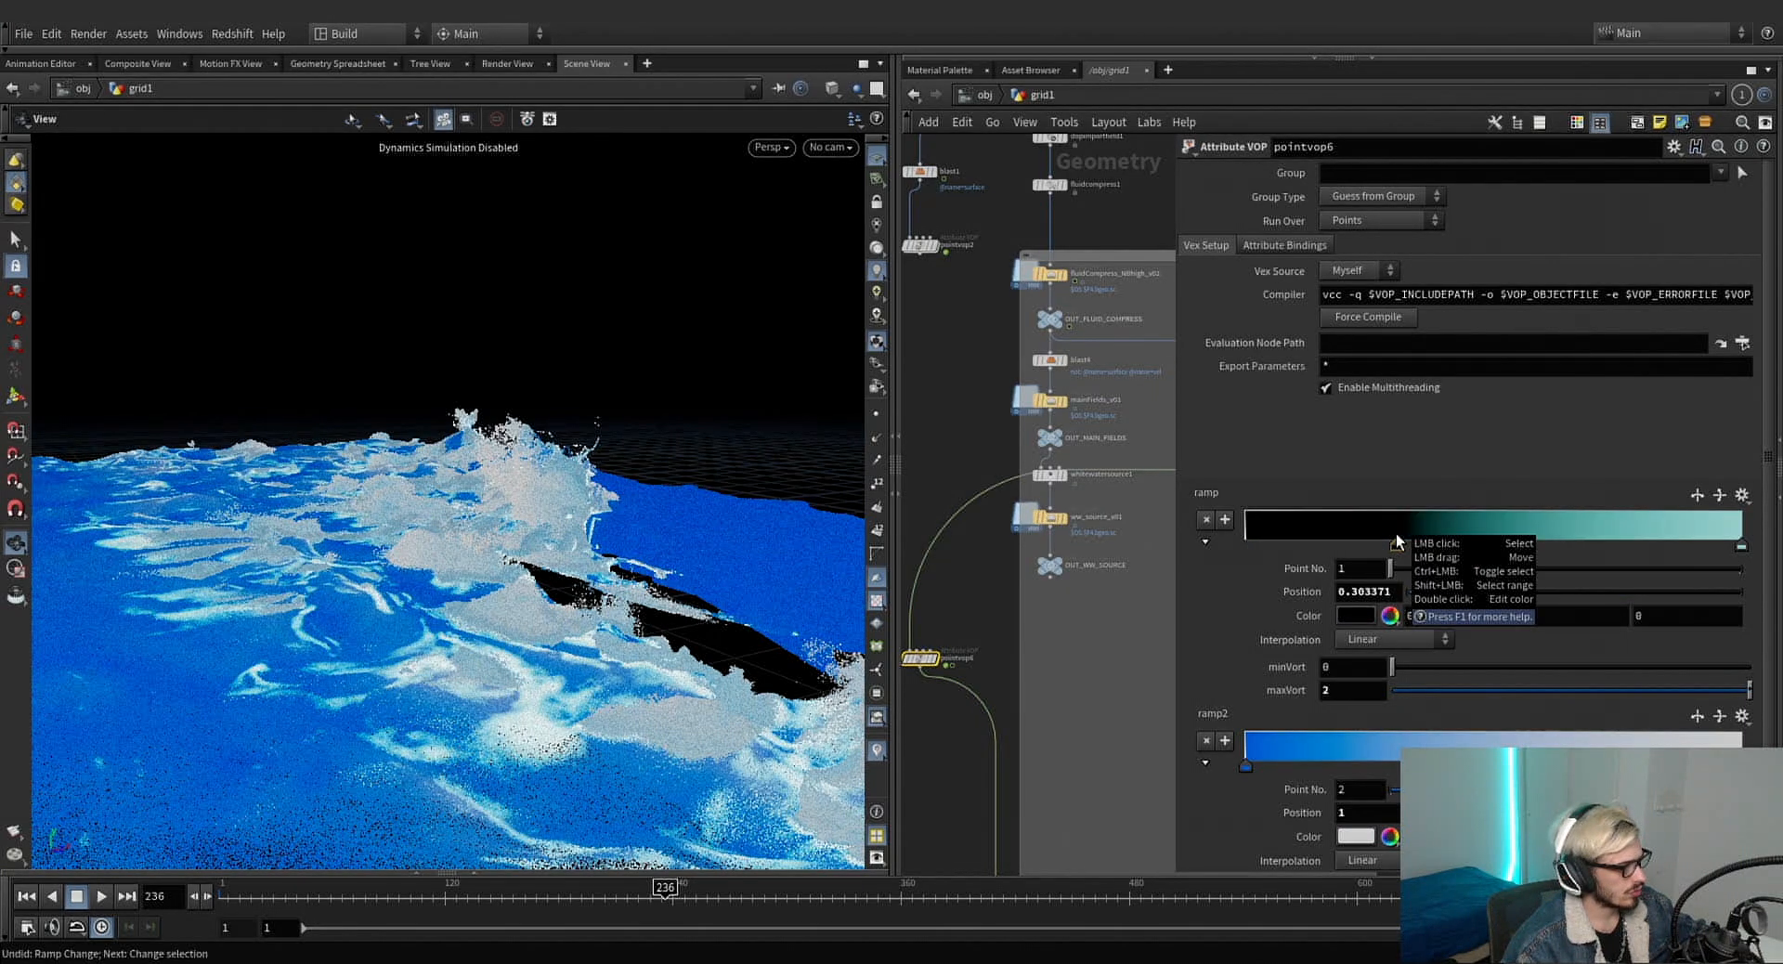
key(ctrl+z)
Locate OUT_CLIFF_COL_SDF in the grid1 network and show the cliff collision in the viewport alongside the merged particles.
drag(588, 496, 692, 576)
scroll(956, 656, down, 5)
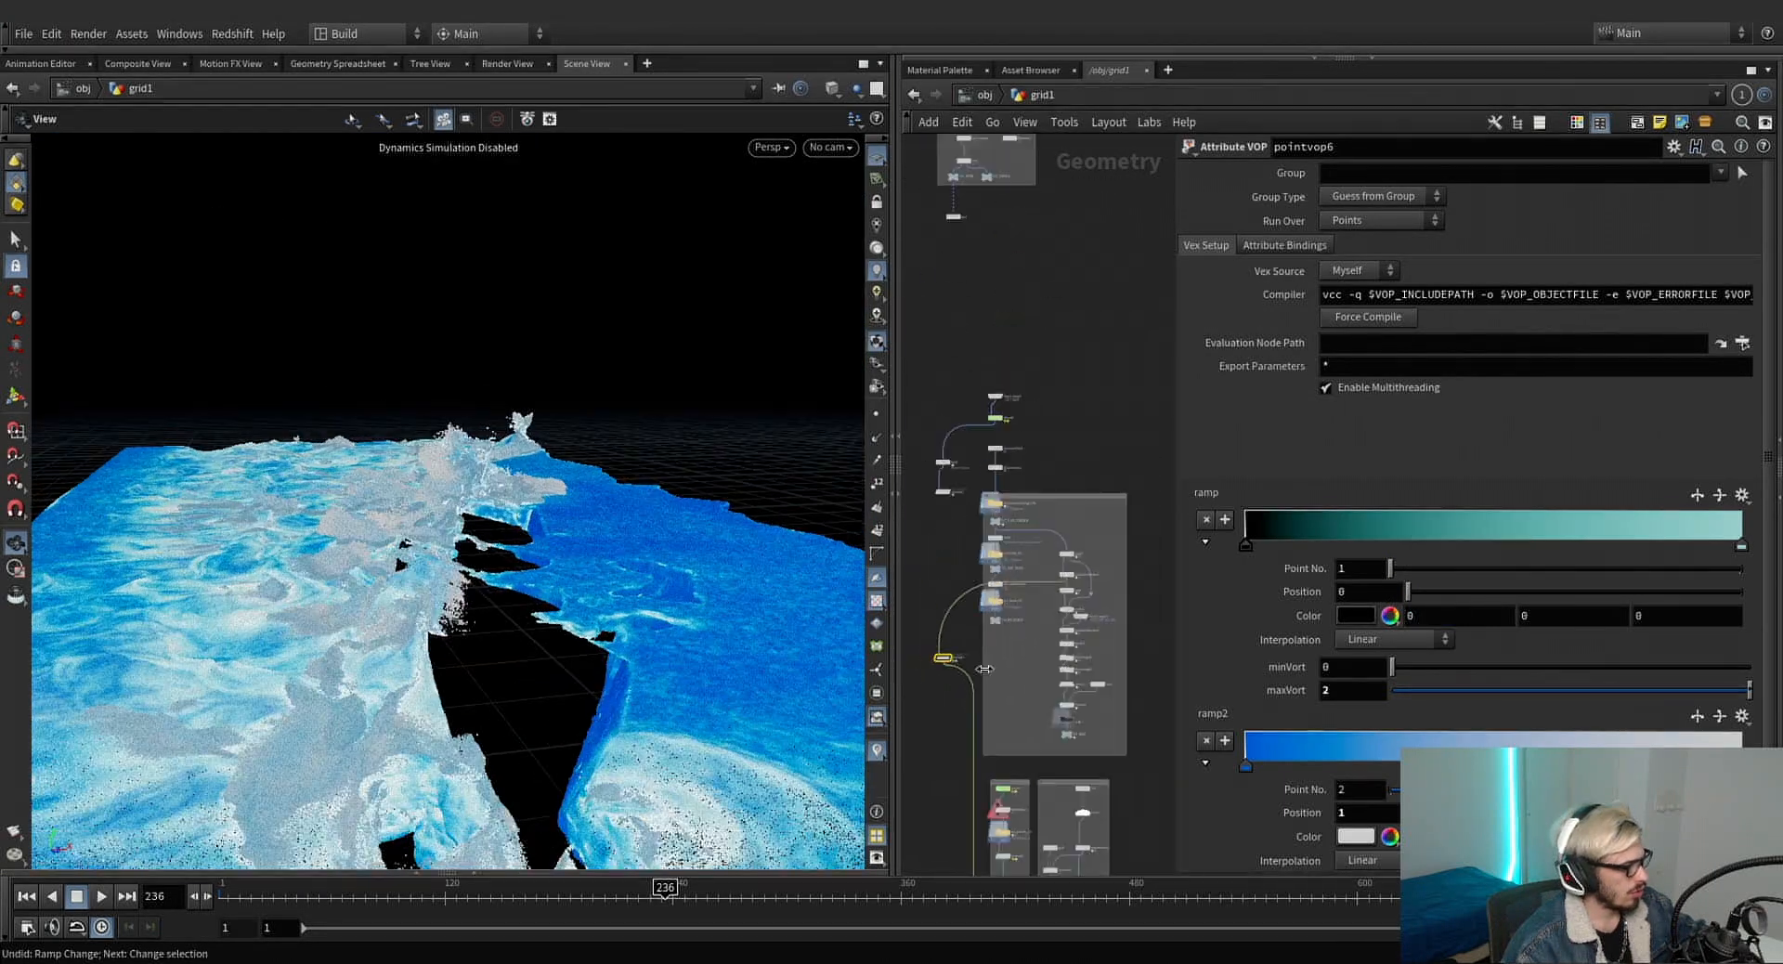
middle_drag(956, 659, 1019, 488)
scroll(1041, 758, up, 5)
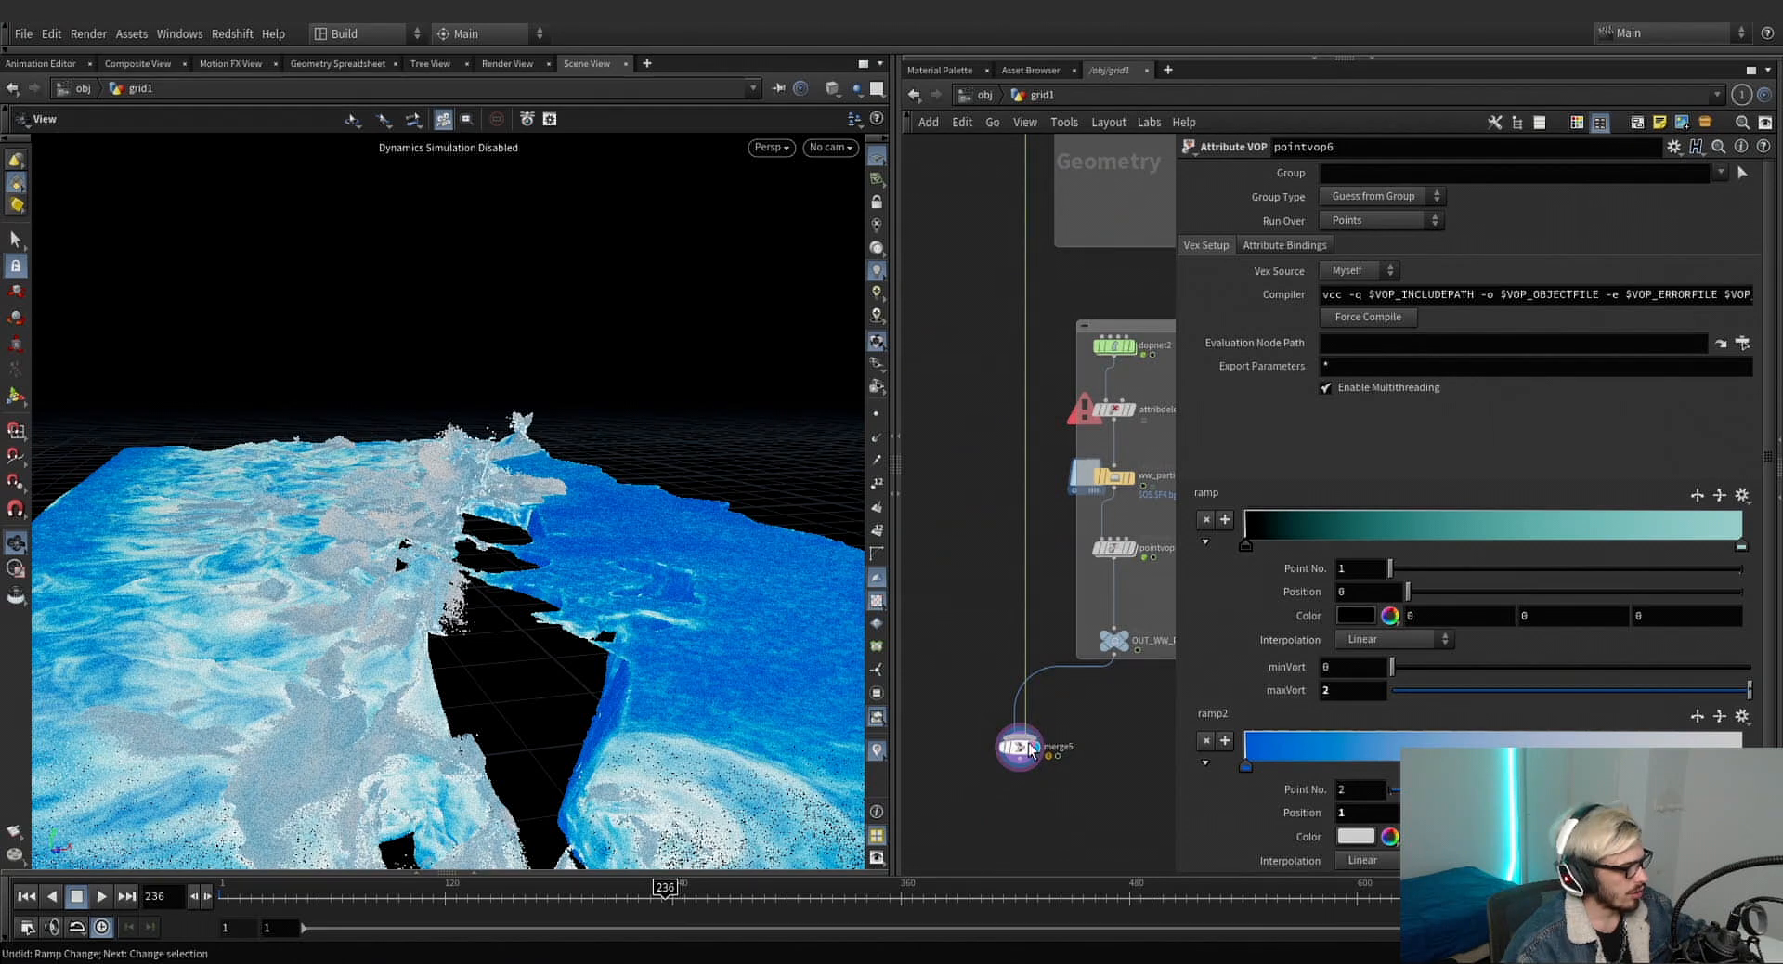
scroll(986, 534, down, 3)
middle_drag(947, 316, 1090, 658)
scroll(1090, 656, down, 7)
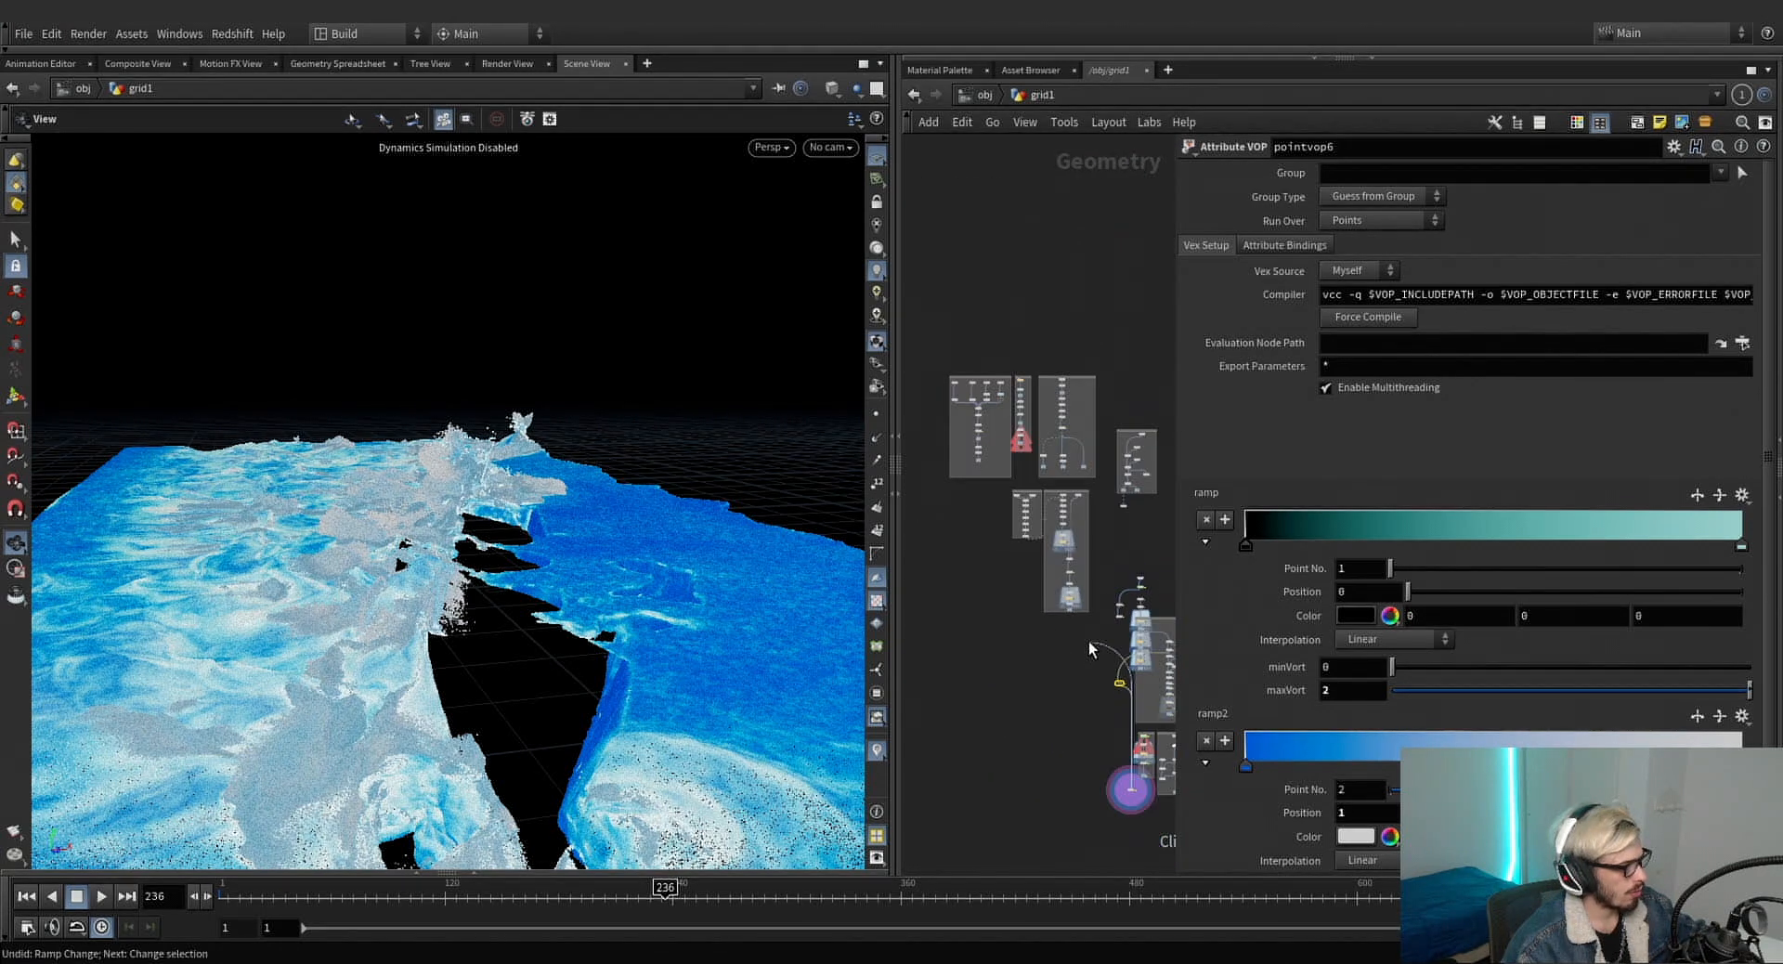
scroll(1127, 516, up, 5)
scroll(1117, 526, up, 5)
middle_drag(1062, 516, 1166, 691)
scroll(1077, 691, down, 4)
middle_drag(956, 817, 1103, 683)
middle_drag(1016, 772, 962, 527)
scroll(999, 499, up, 5)
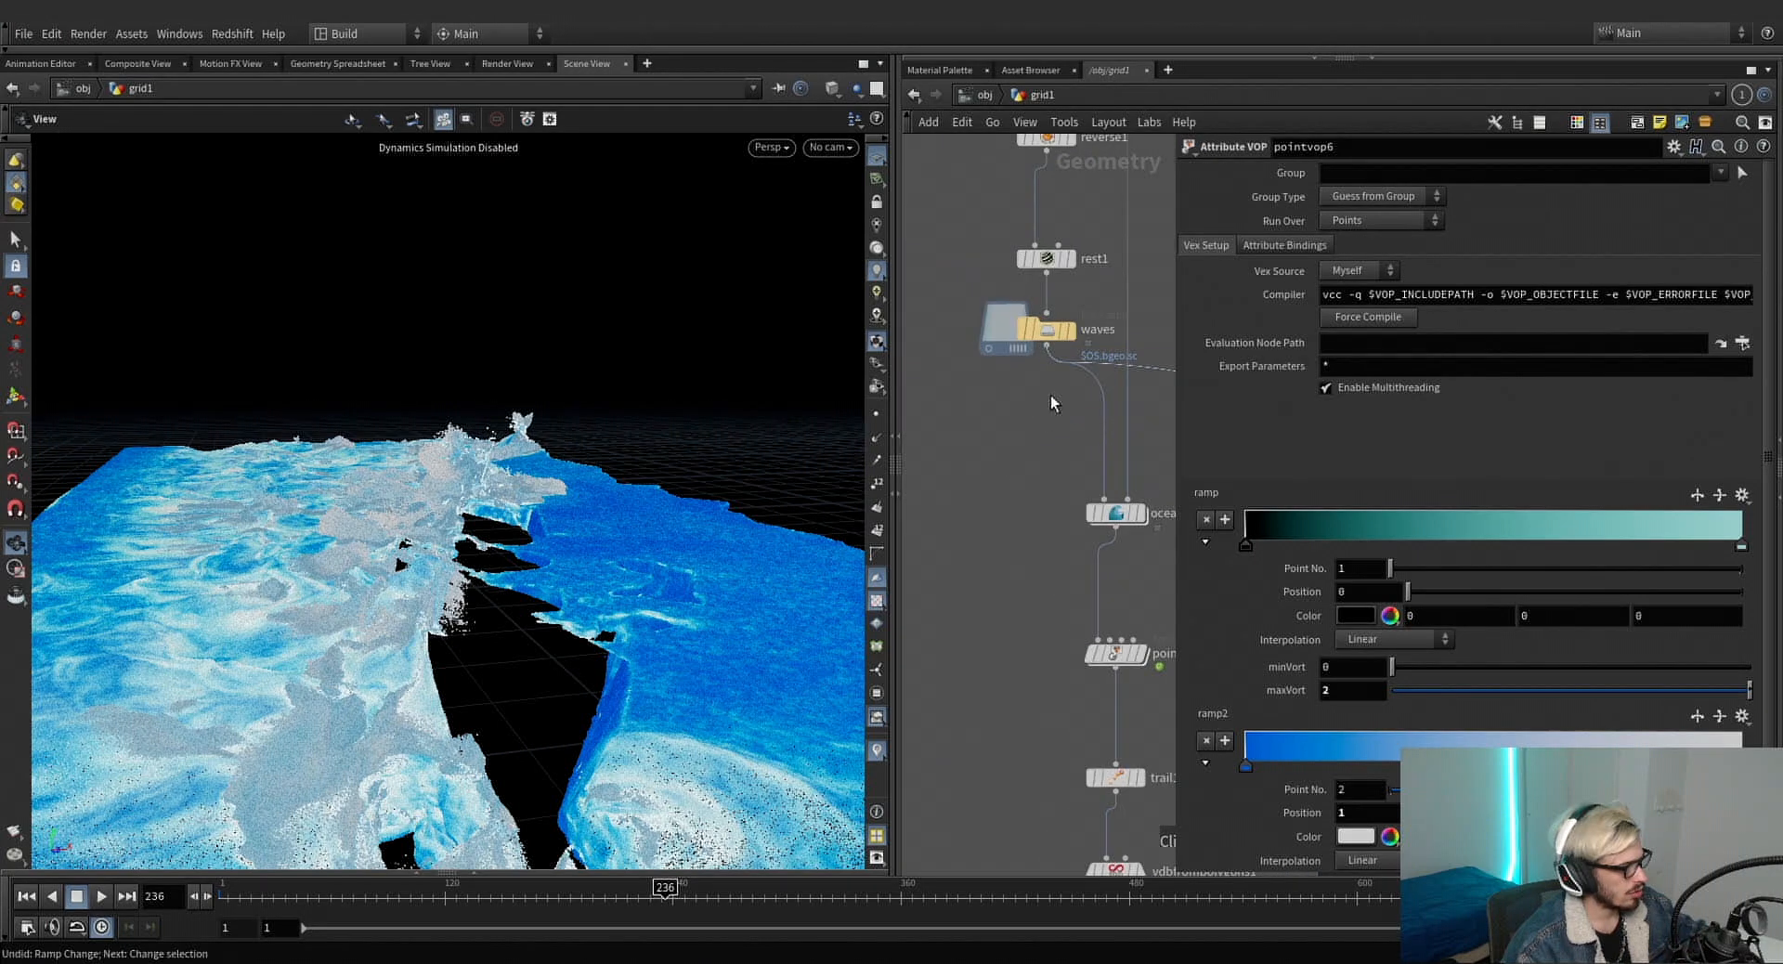
scroll(1050, 394, down, 3)
middle_drag(1068, 432, 447, 700)
middle_drag(1072, 516, 1080, 566)
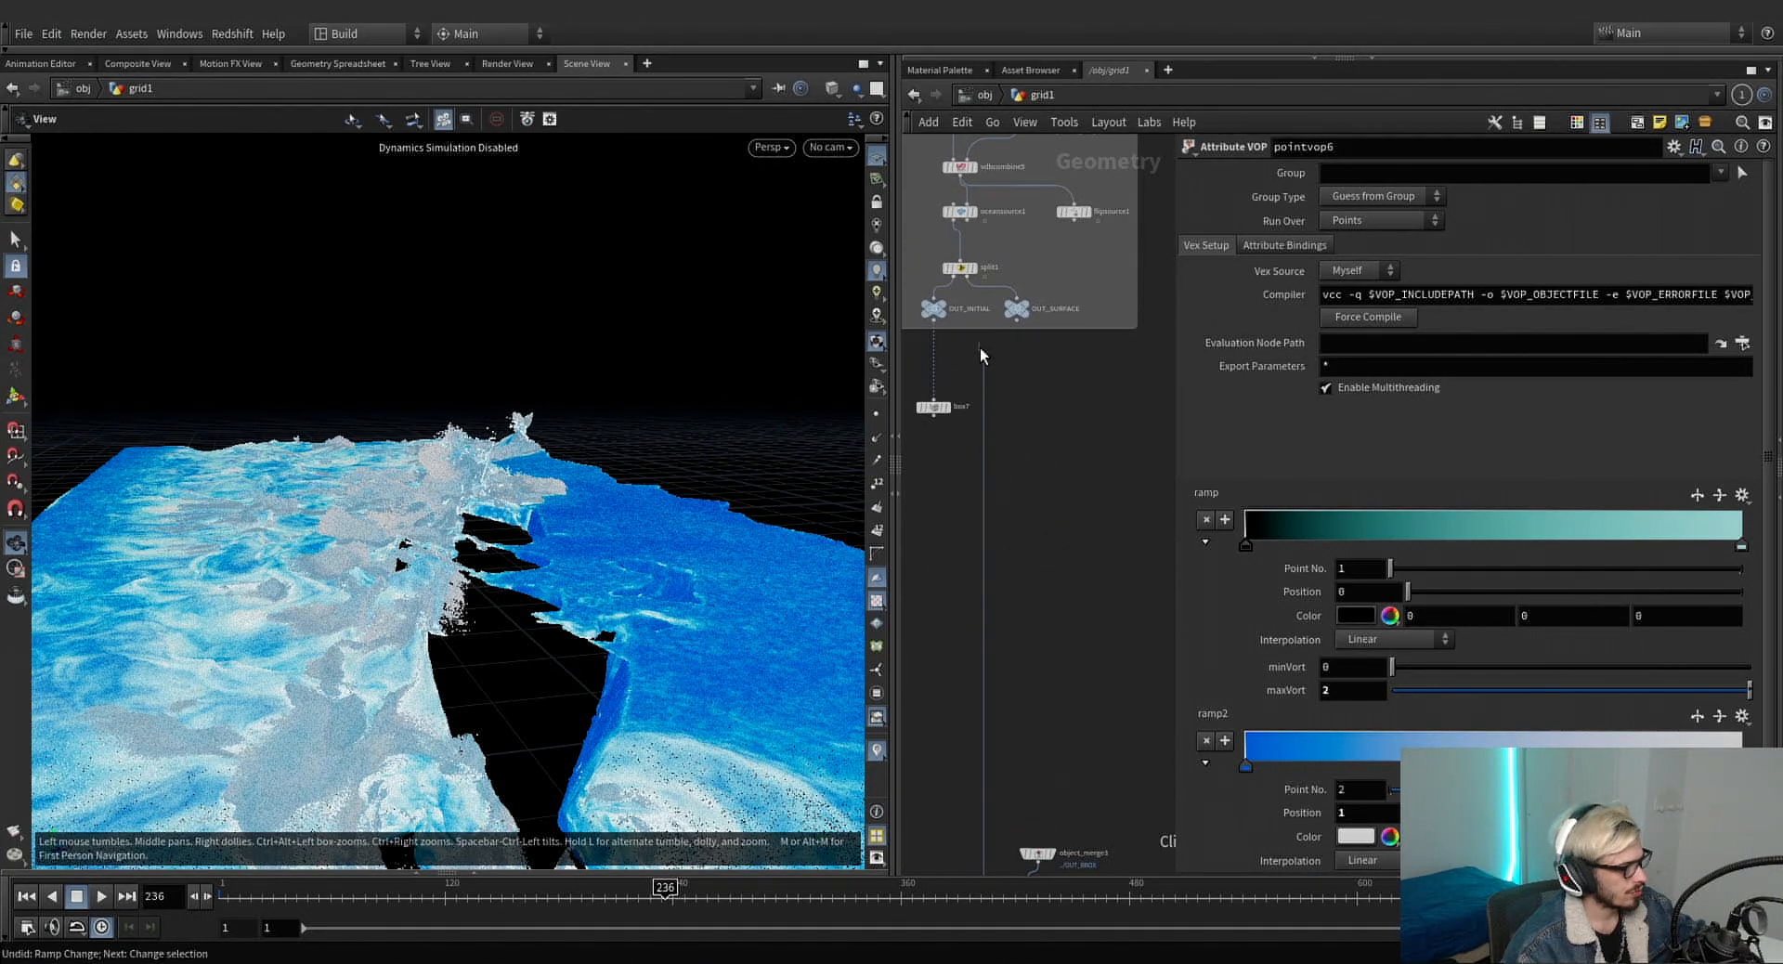
middle_drag(980, 349, 1004, 650)
scroll(1101, 457, up, 3)
middle_drag(1119, 436, 1022, 499)
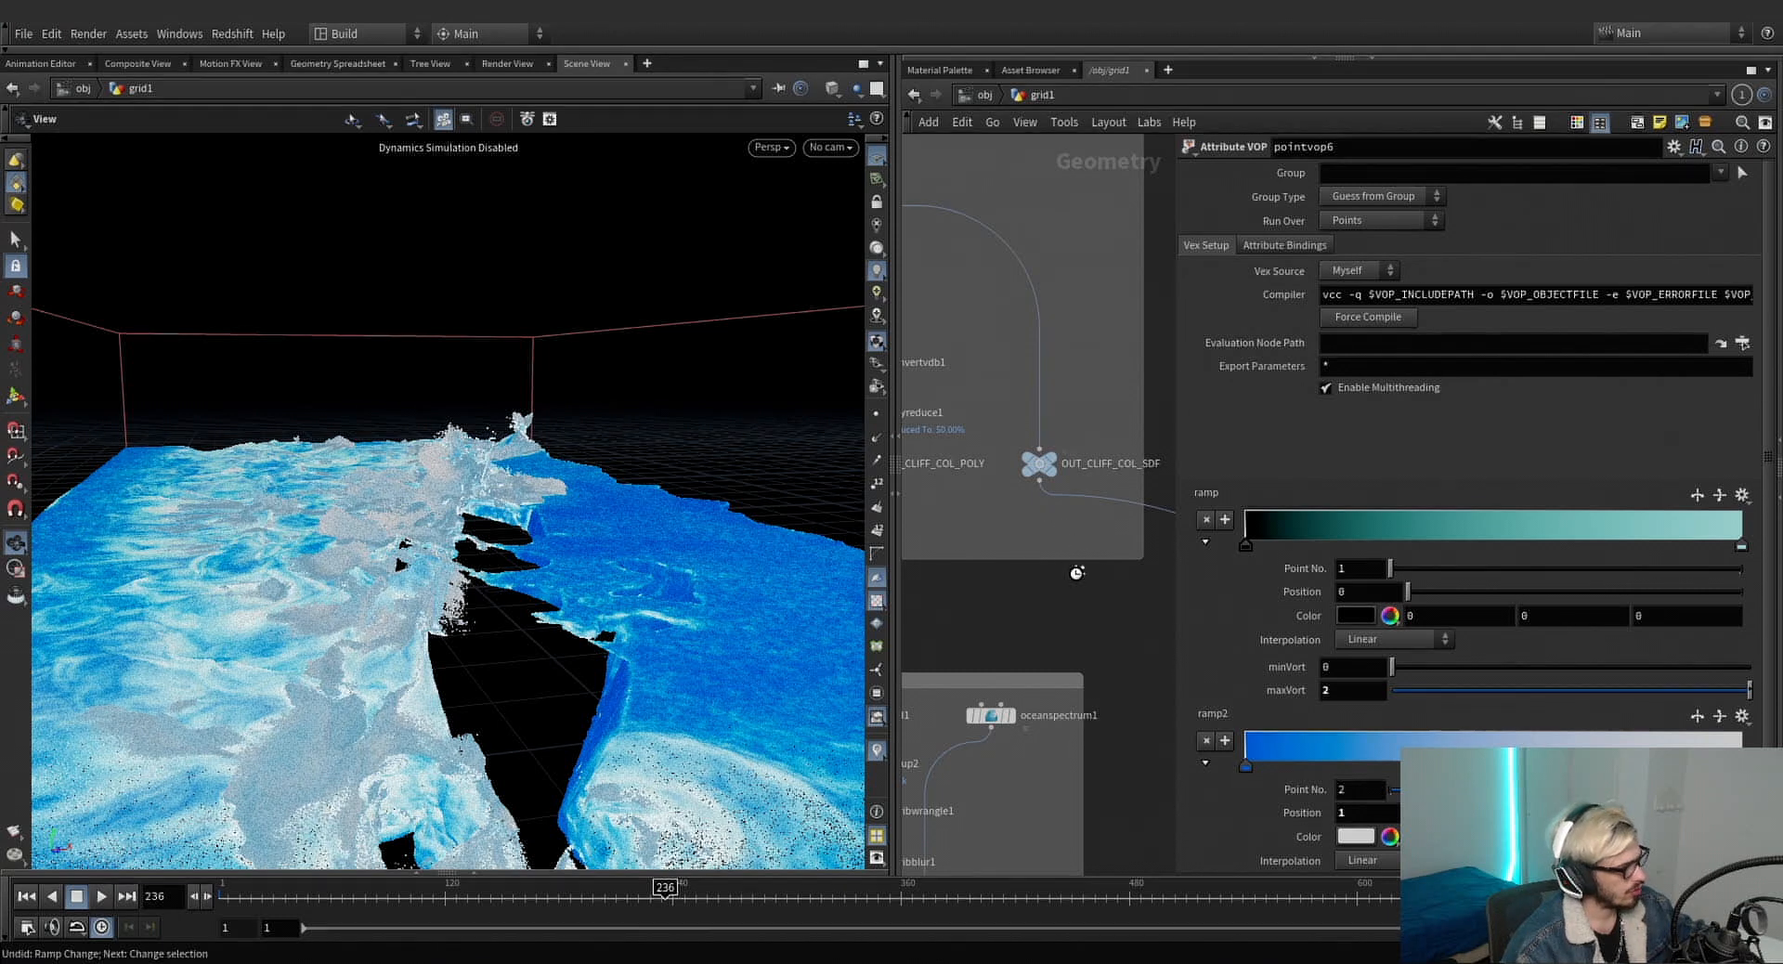
Add a Merge node beside the cliff collision network and connect OUT_CLIFF_COL_SDF to it.
scroll(1089, 578, down, 3)
middle_drag(1089, 581, 967, 497)
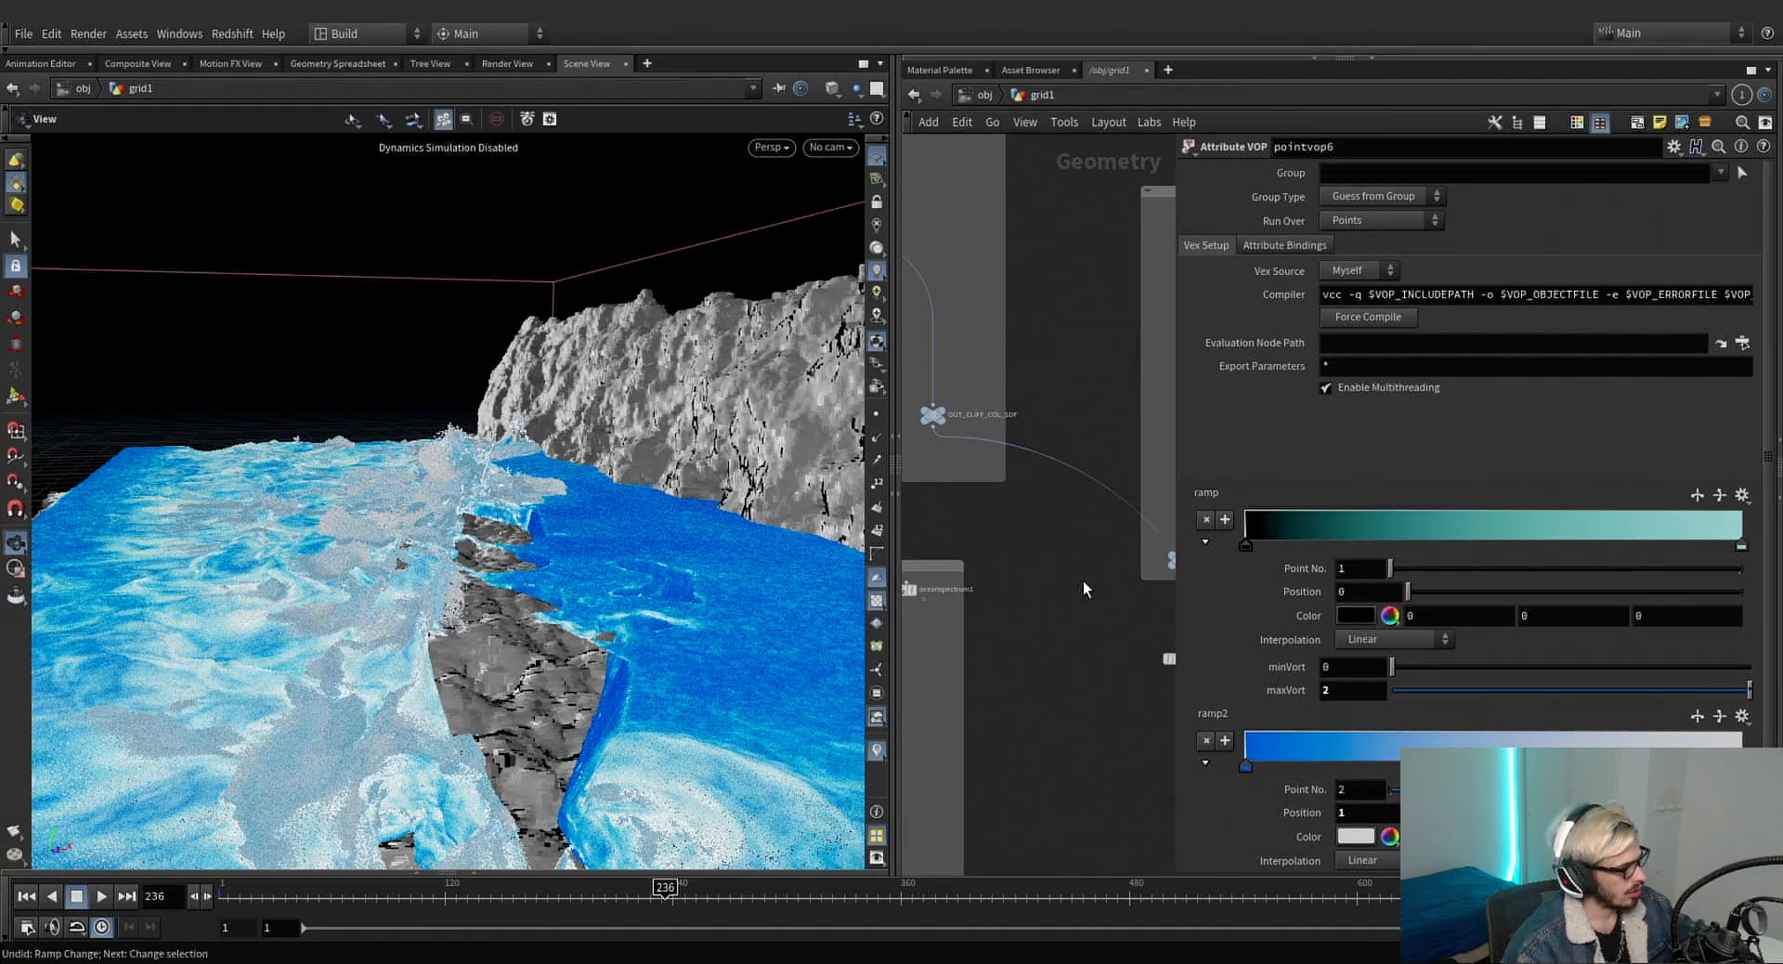
key(Tab)
text(merge)
key(Return)
click(1096, 574)
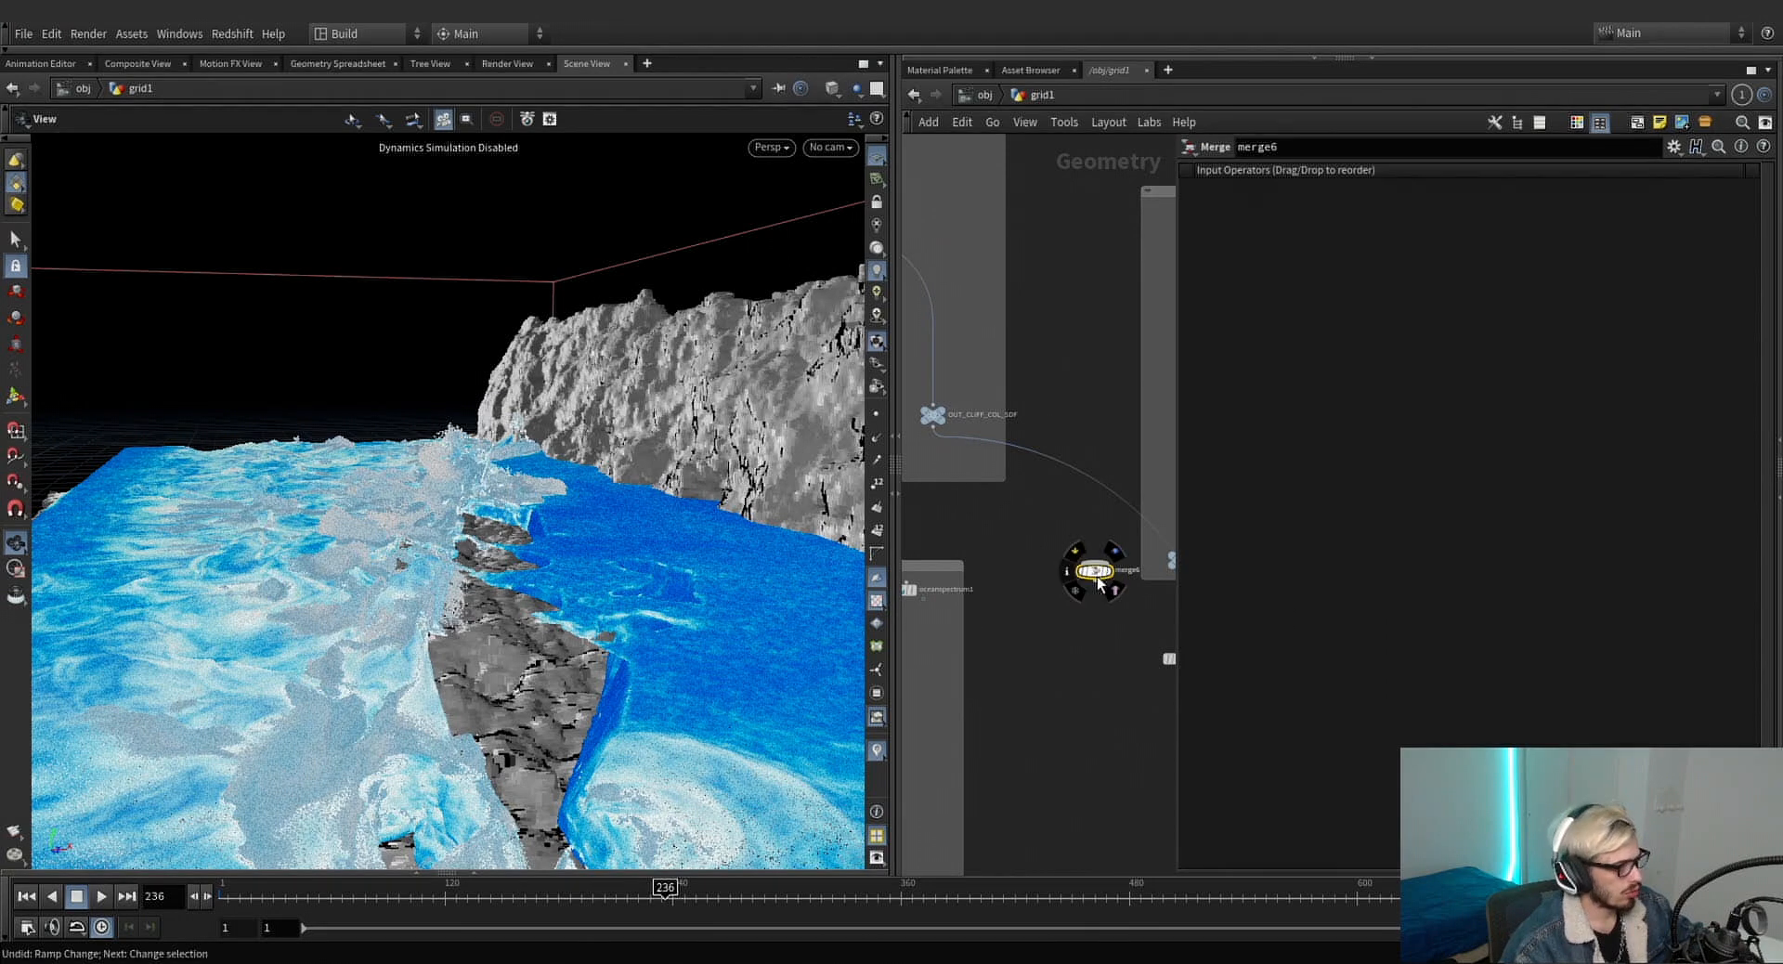
drag(1096, 576, 1036, 588)
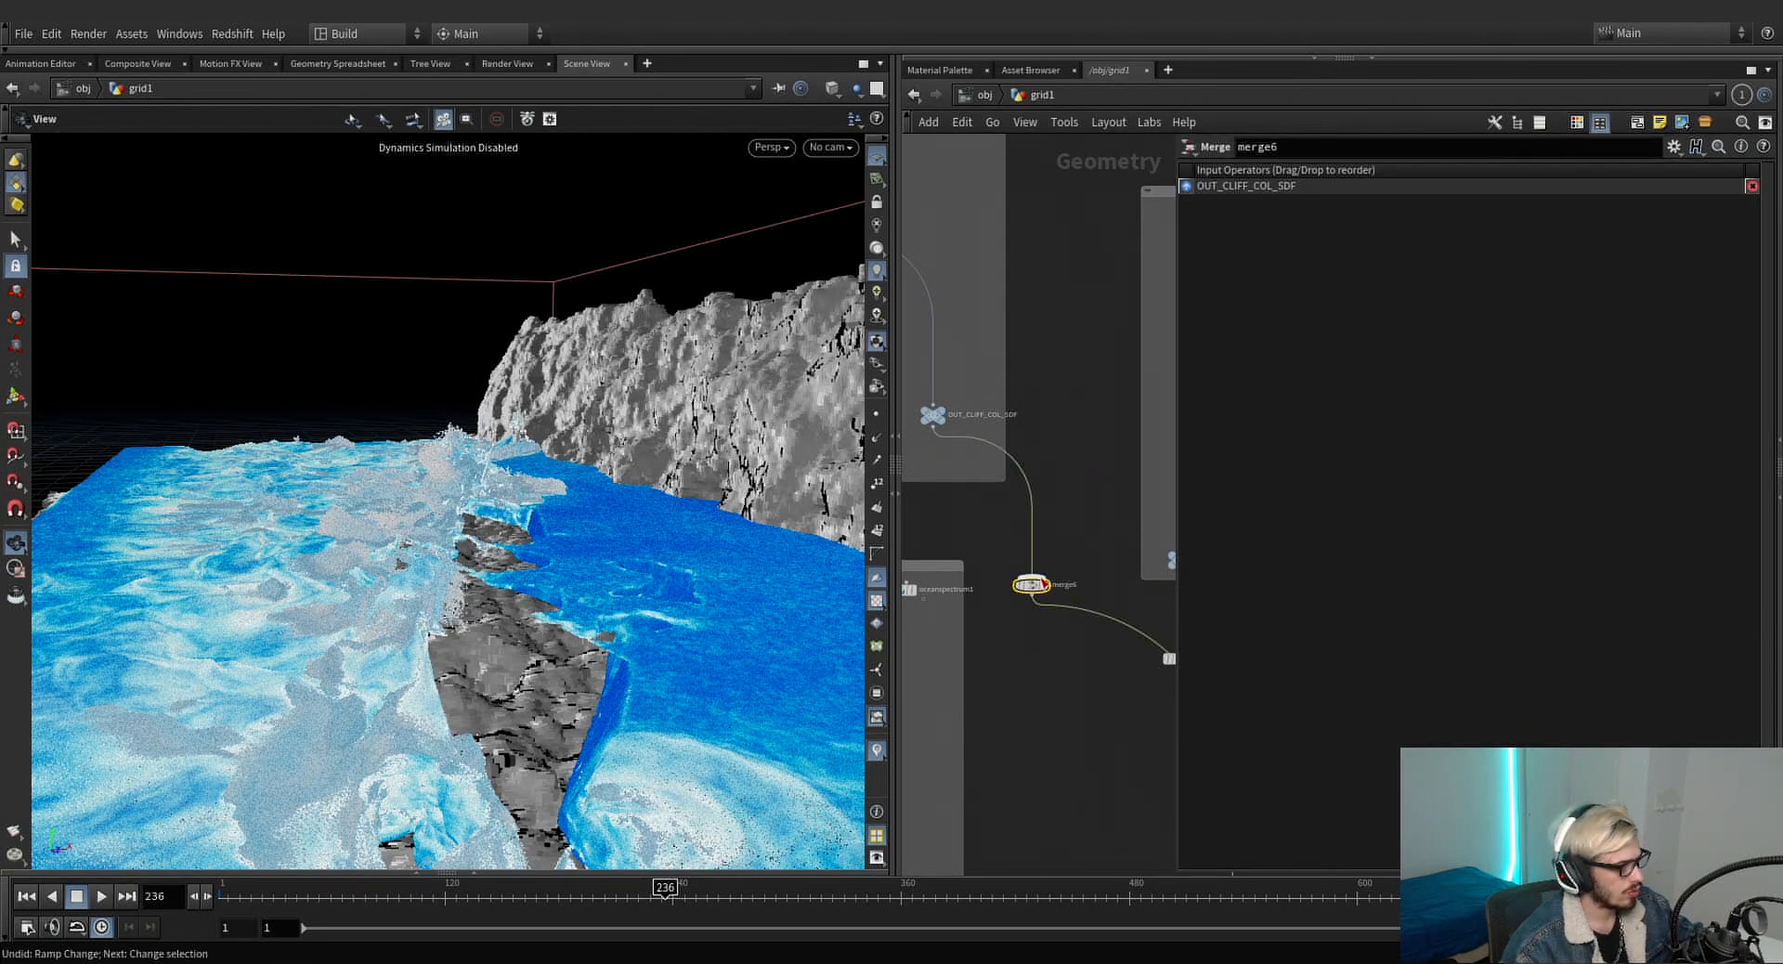
Connect OUT_SHIP_COL_POLY to merge6 to show the ship together with the cliff.
scroll(1016, 534, down, 1)
middle_drag(1017, 534, 1277, 560)
middle_drag(1070, 505, 1269, 560)
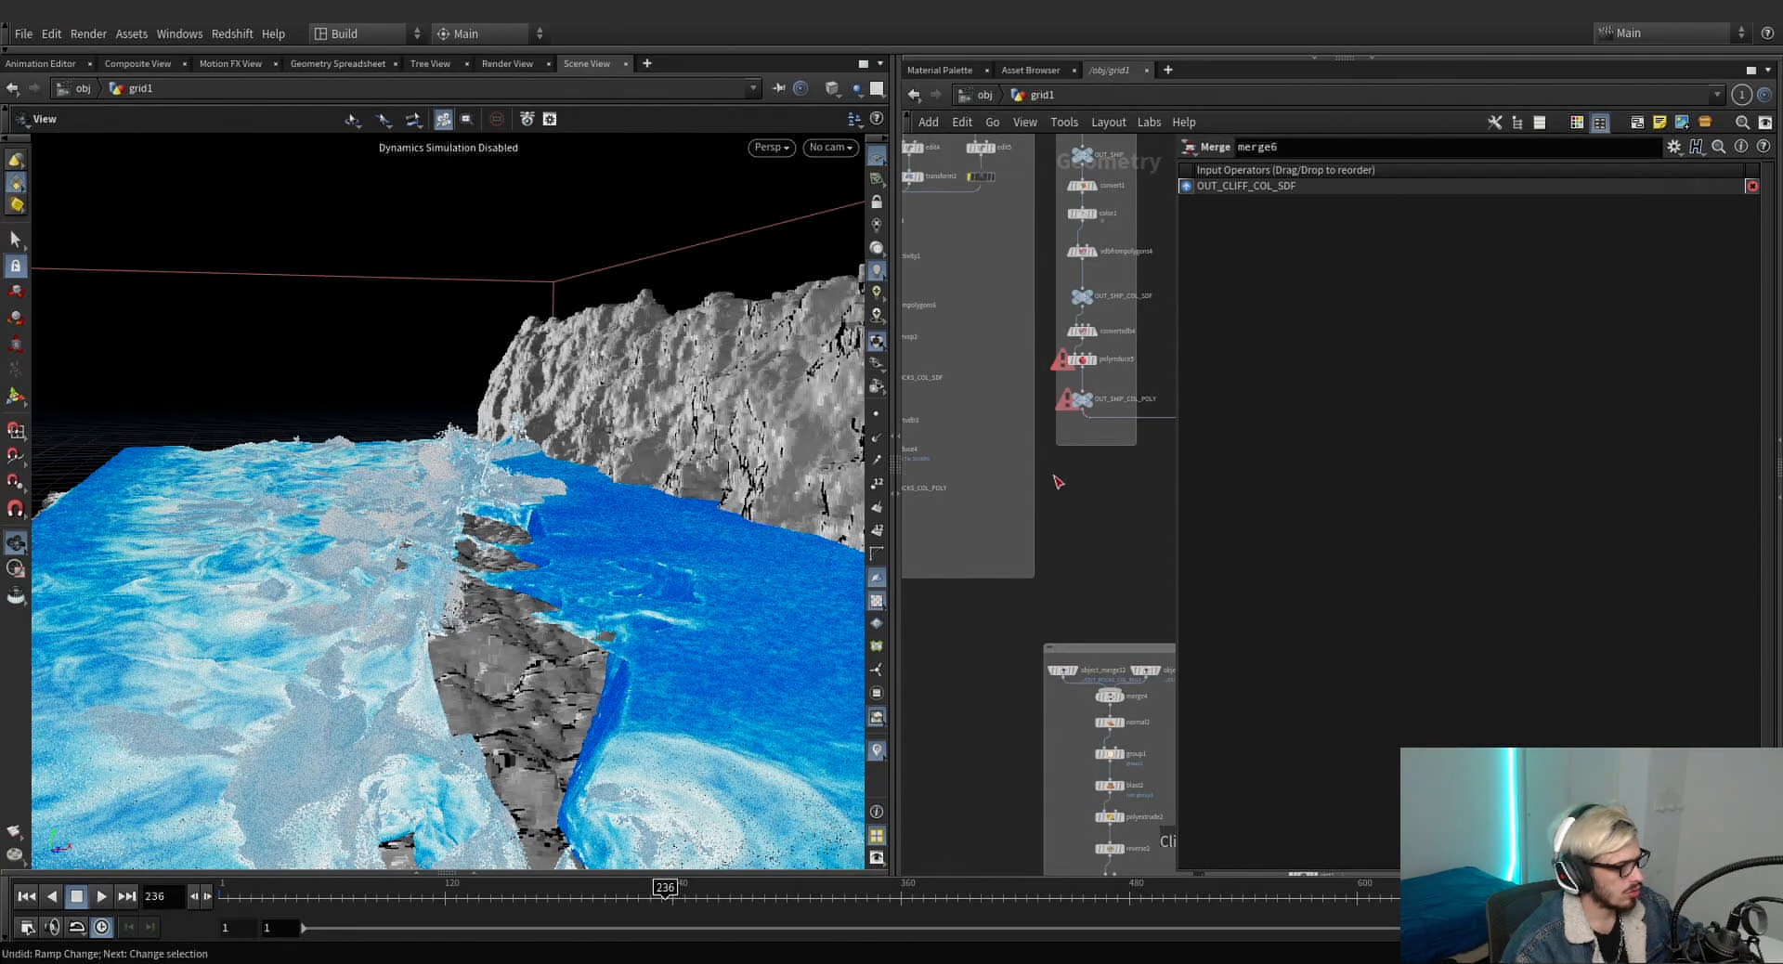
middle_drag(1103, 524, 977, 505)
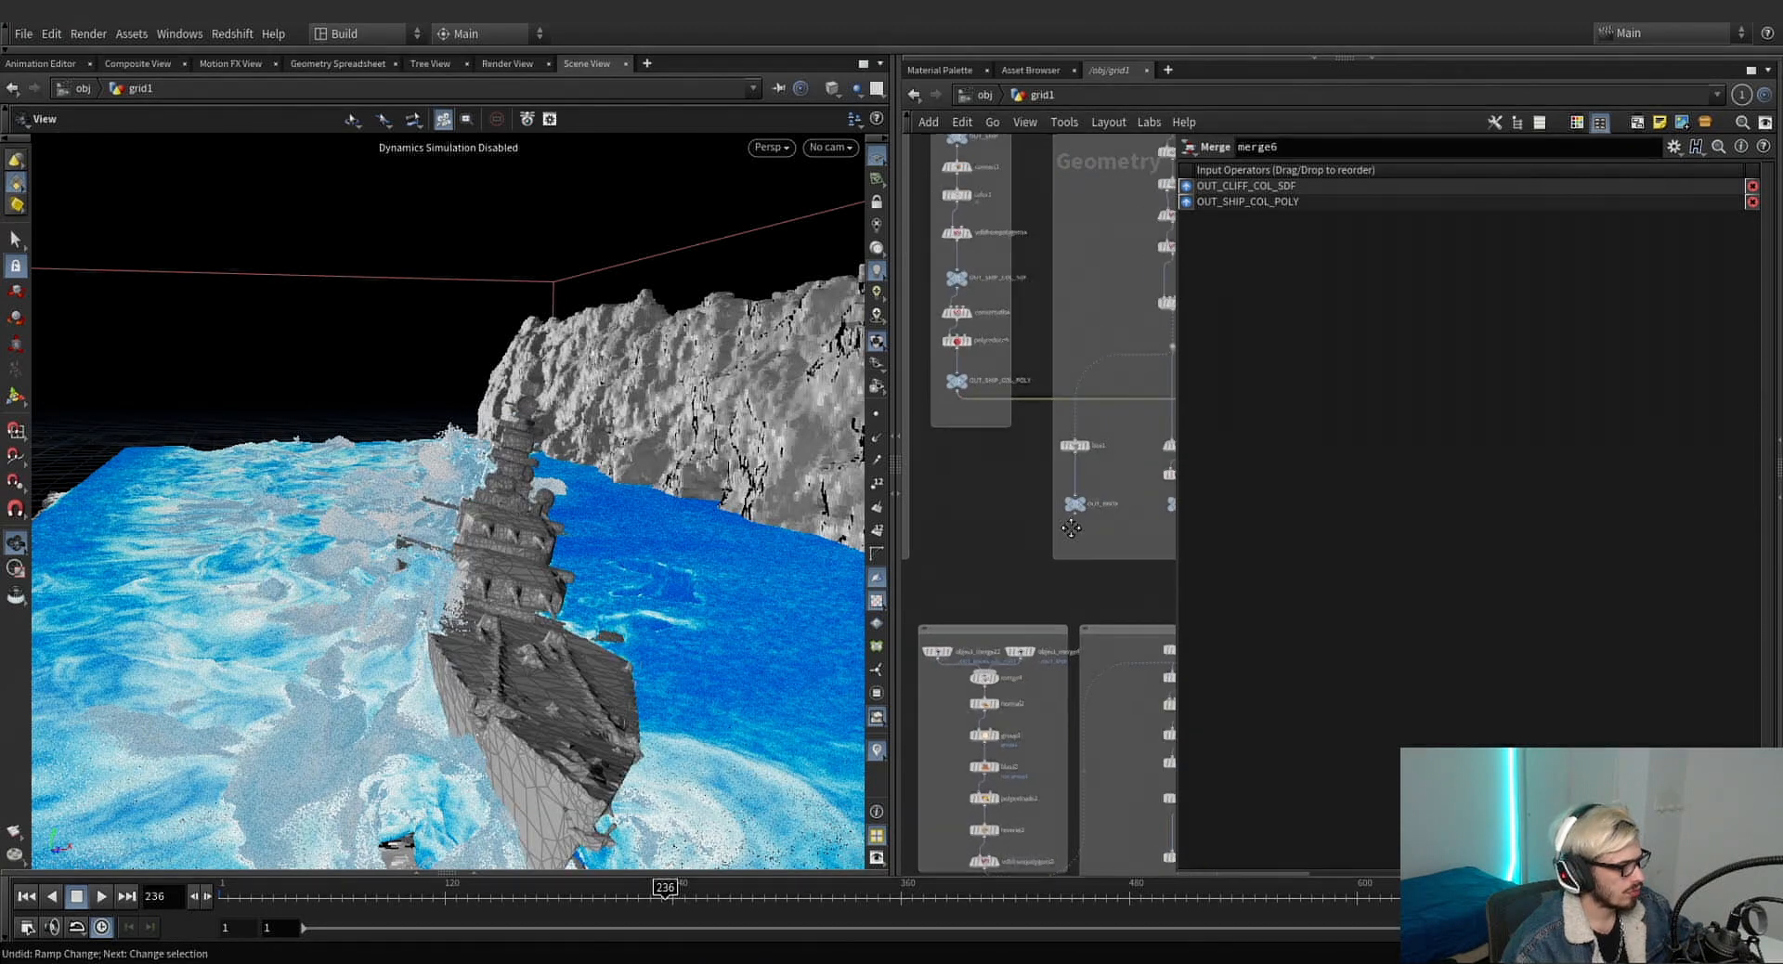
Connect OUT_ROCKS_COL_POLY to merge6 and view the rocks, ship and cliff with the water particles.
middle_drag(1137, 568, 1268, 562)
scroll(1116, 565, down, 1)
middle_drag(1002, 544, 1215, 523)
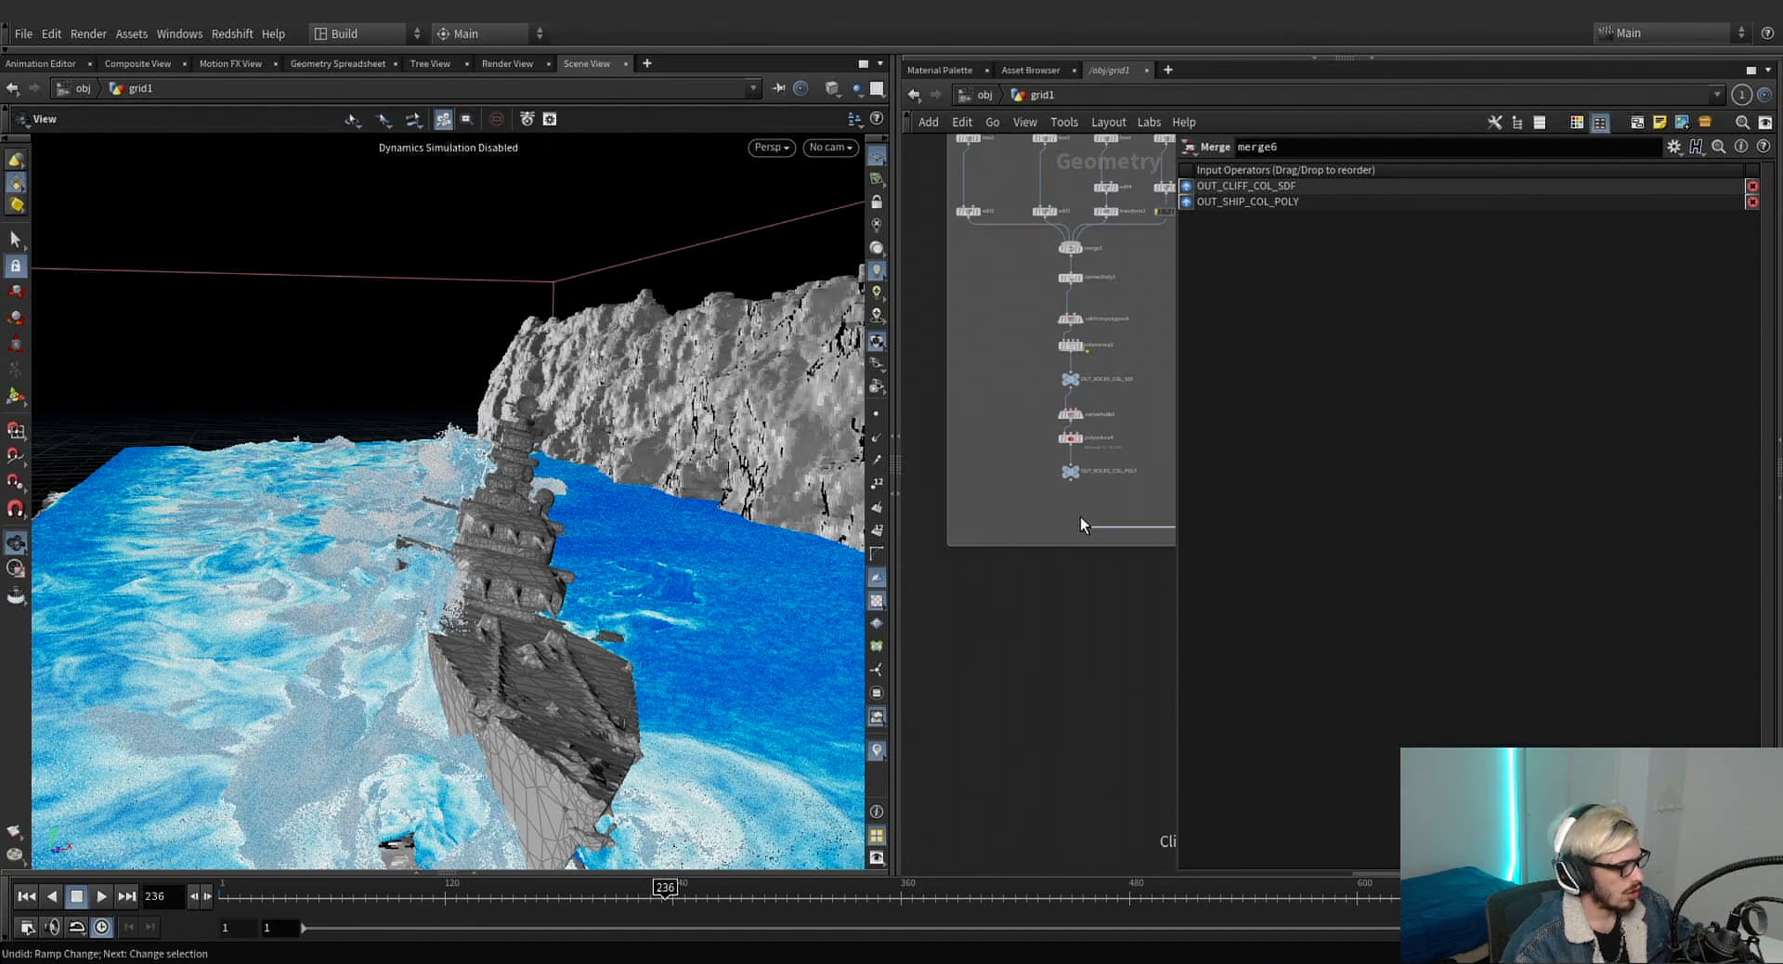
scroll(1078, 501, up, 2)
click(1079, 498)
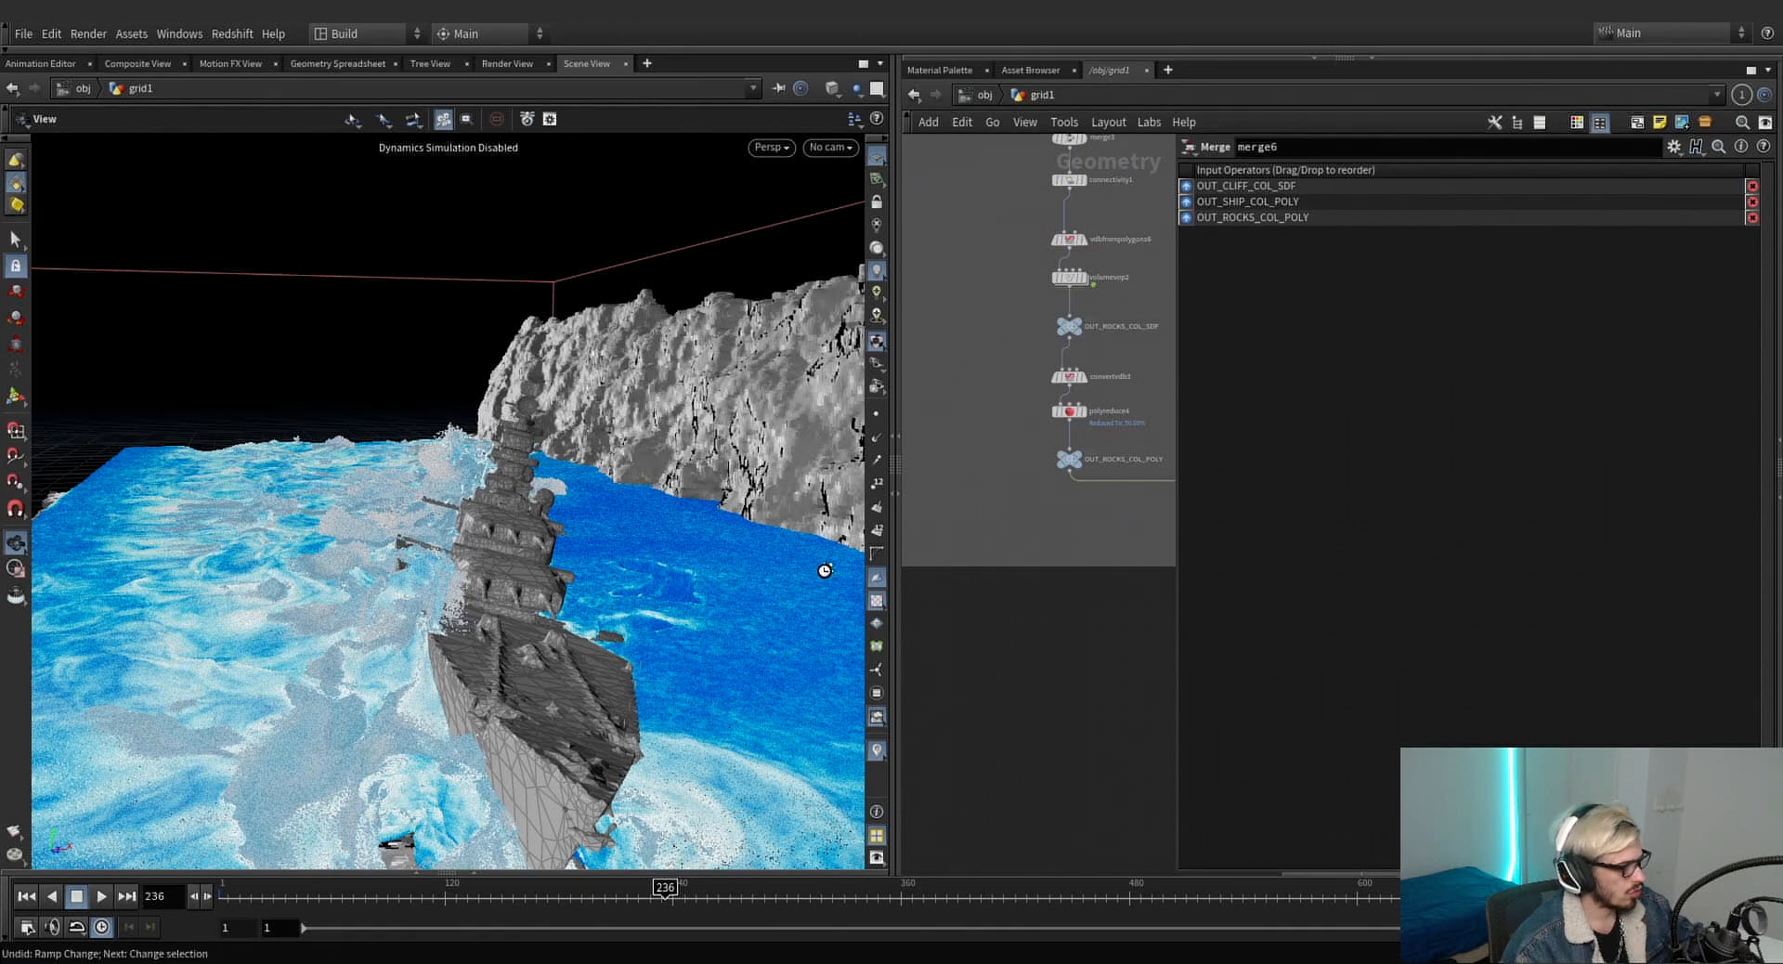
drag(567, 649, 459, 470)
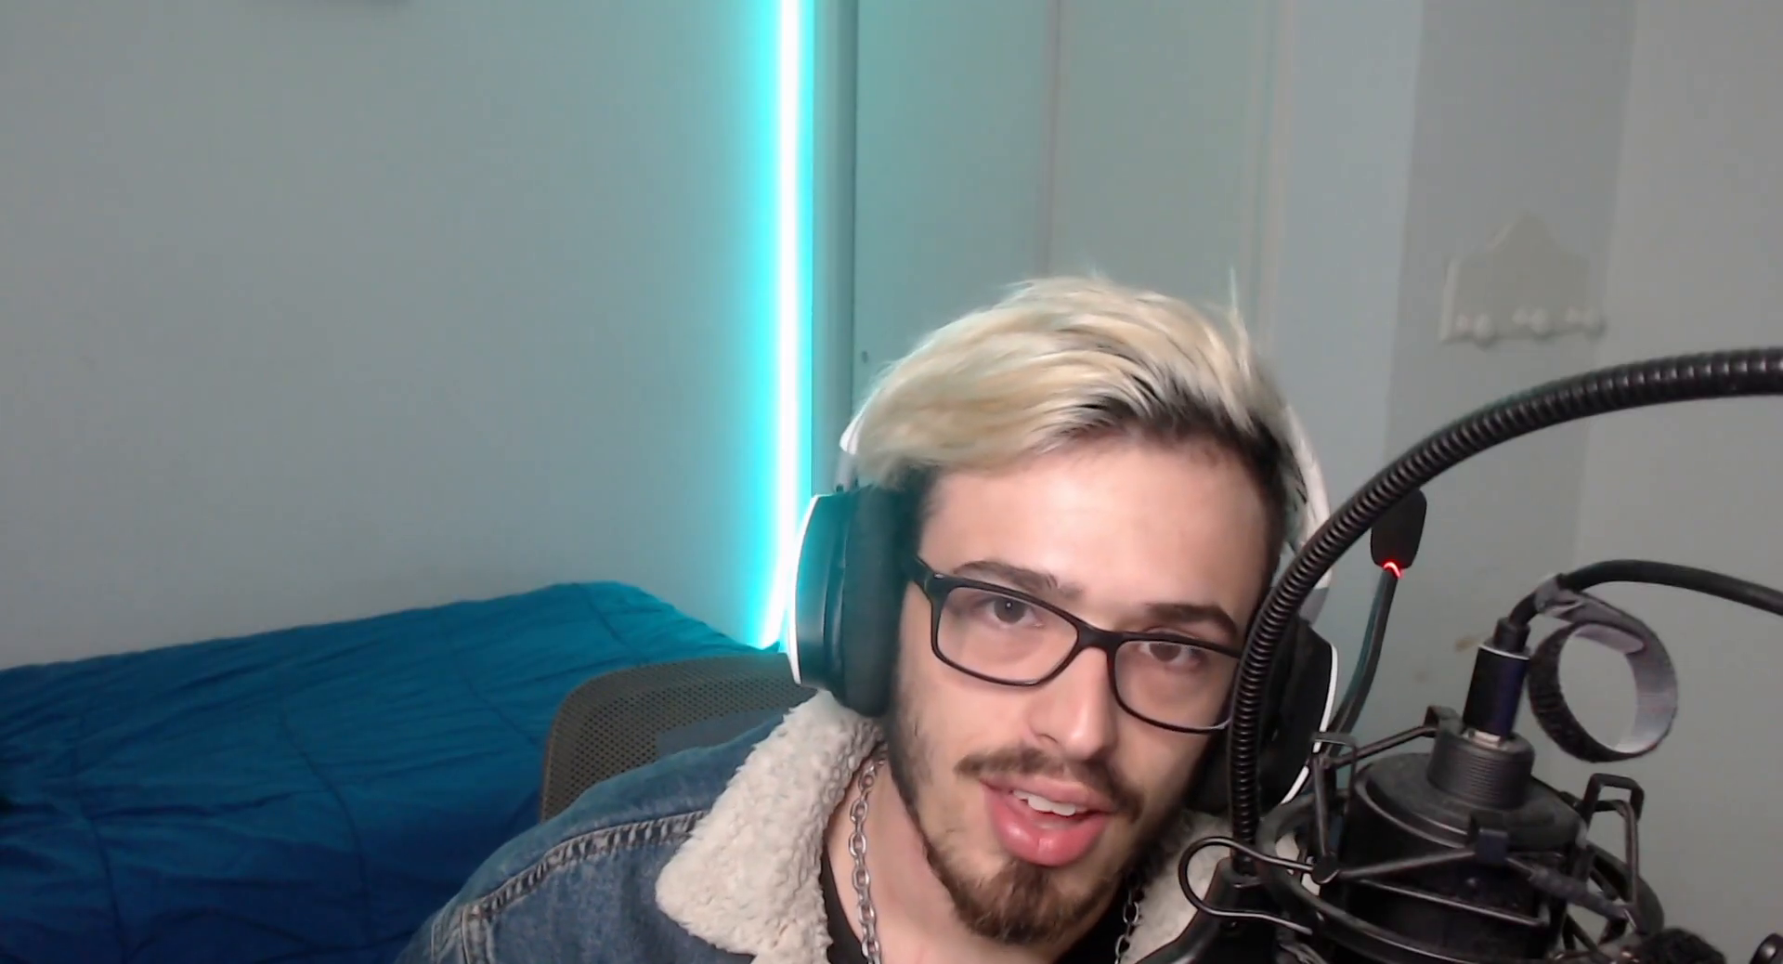